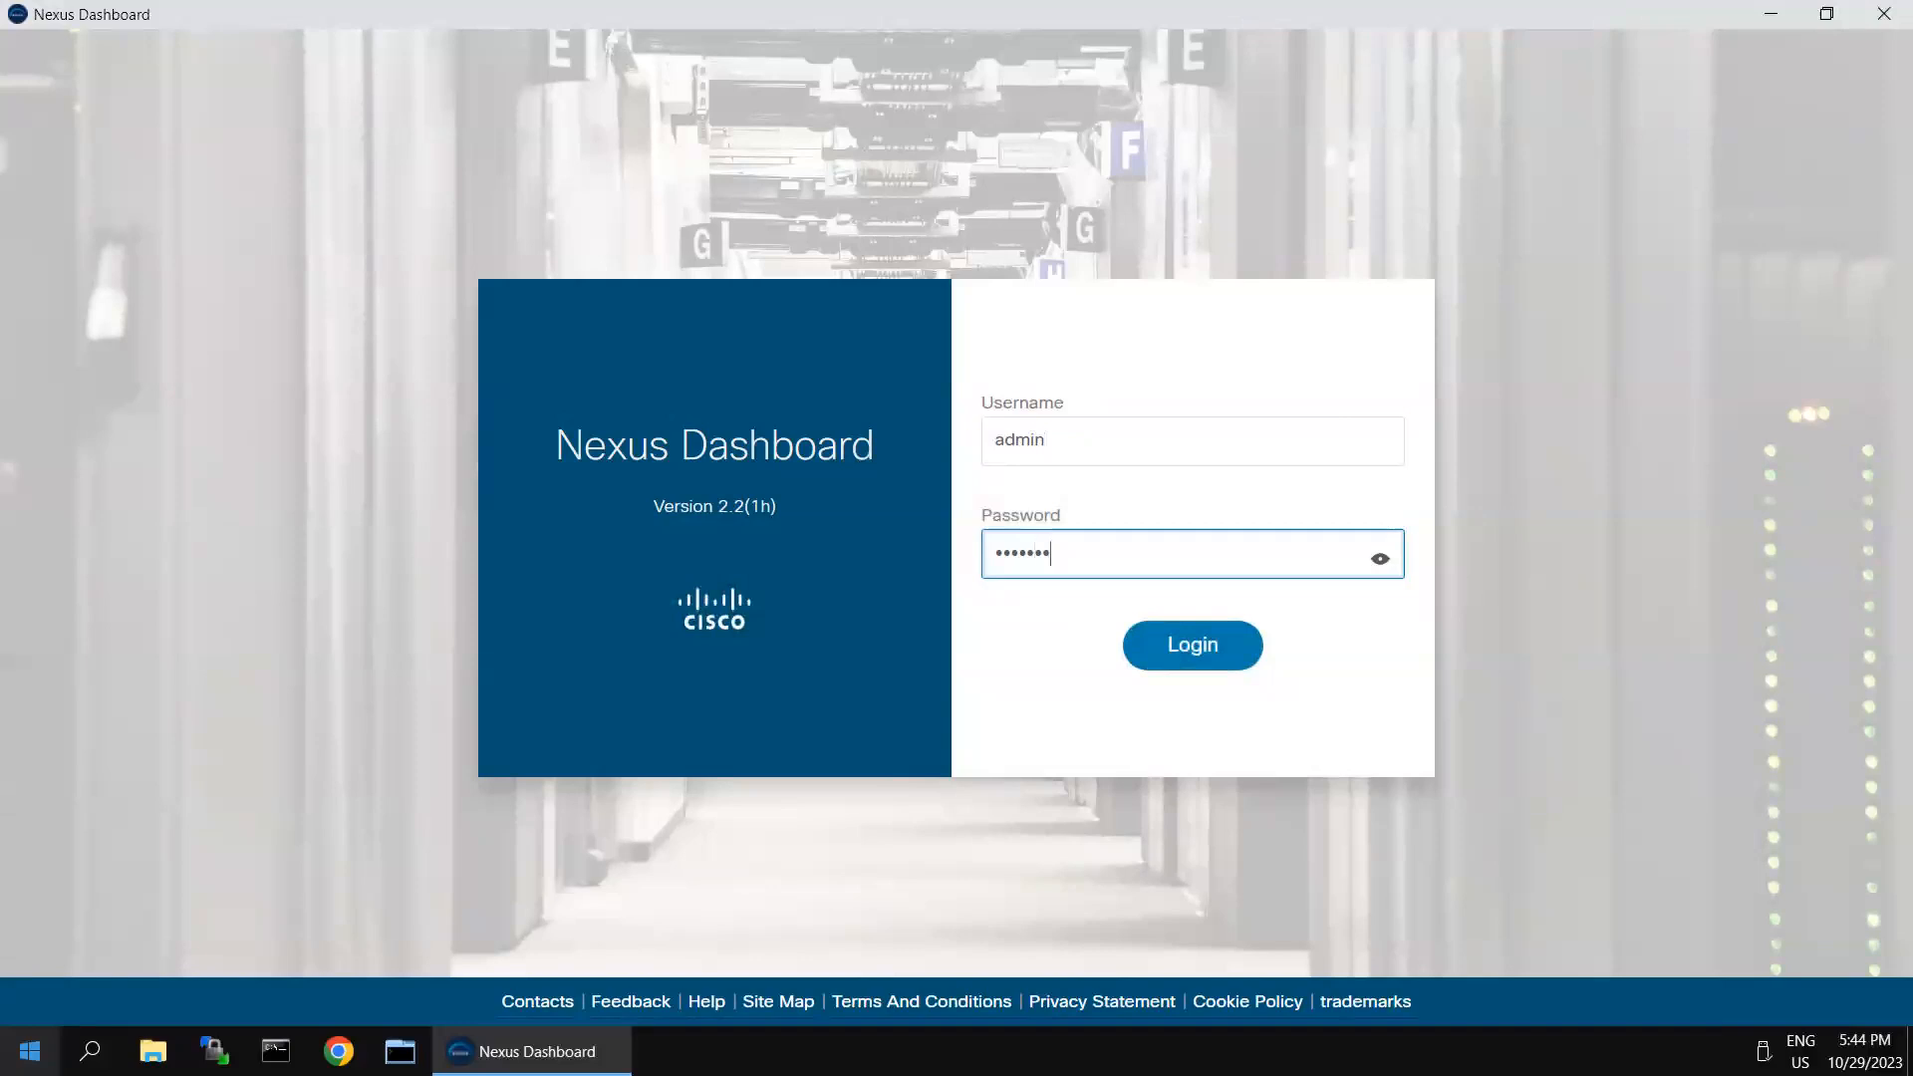
- Sign in, stop the What's New message from showing on login, and dismiss the setup overview
key("Return")
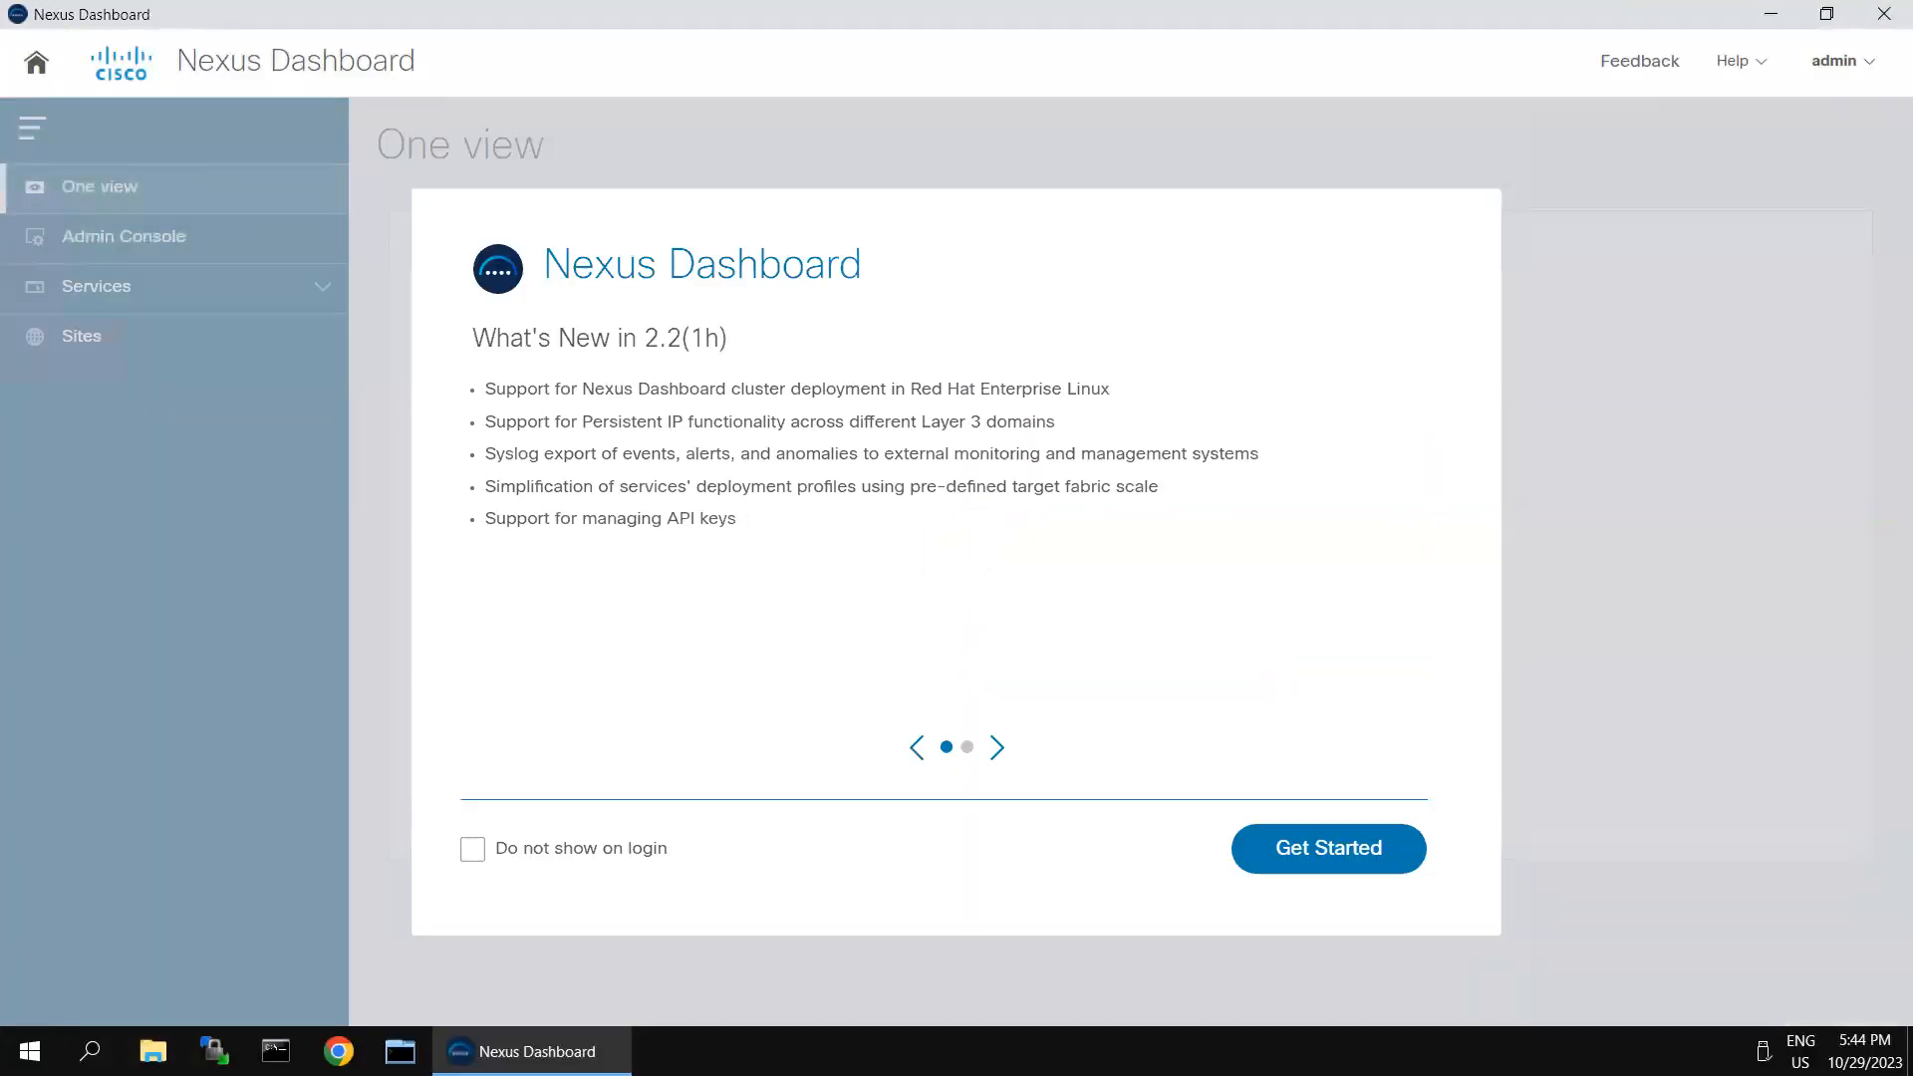
left_click(472, 850)
left_click(1353, 825)
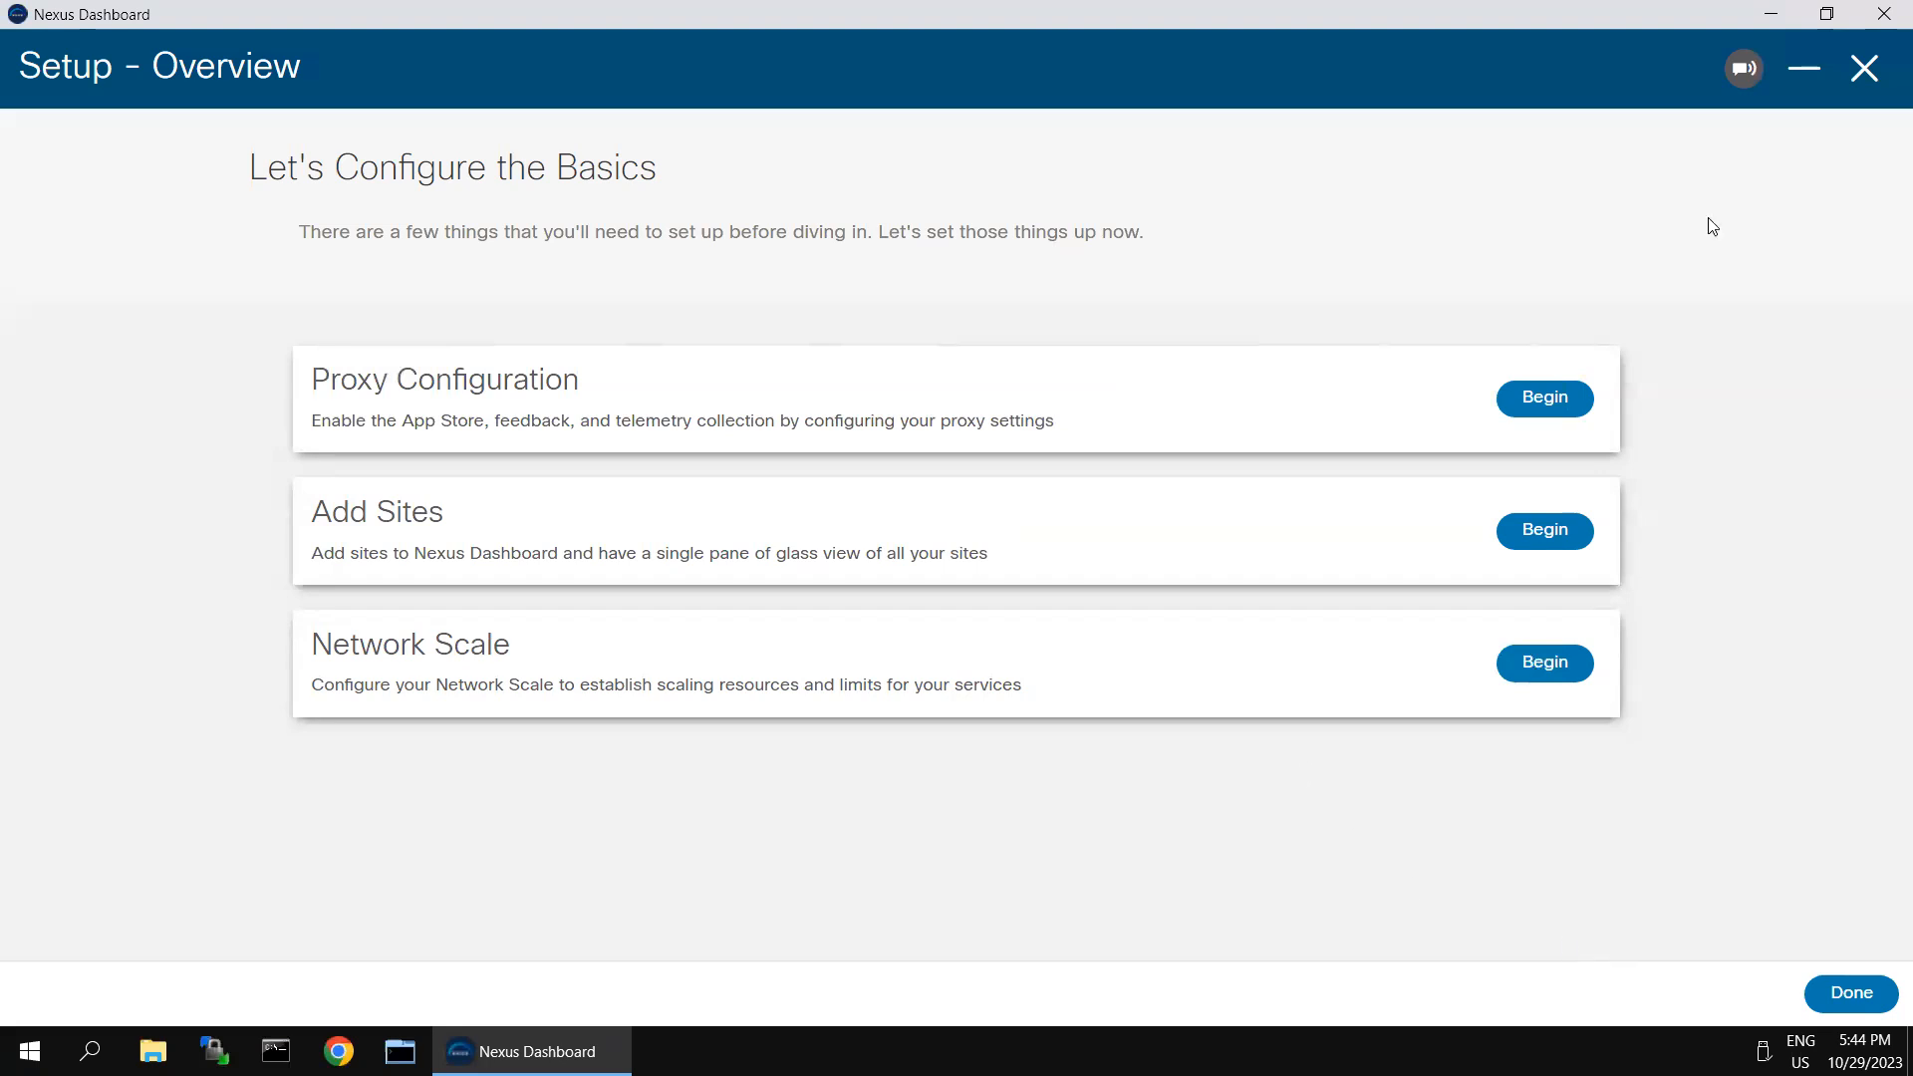
left_click(1862, 66)
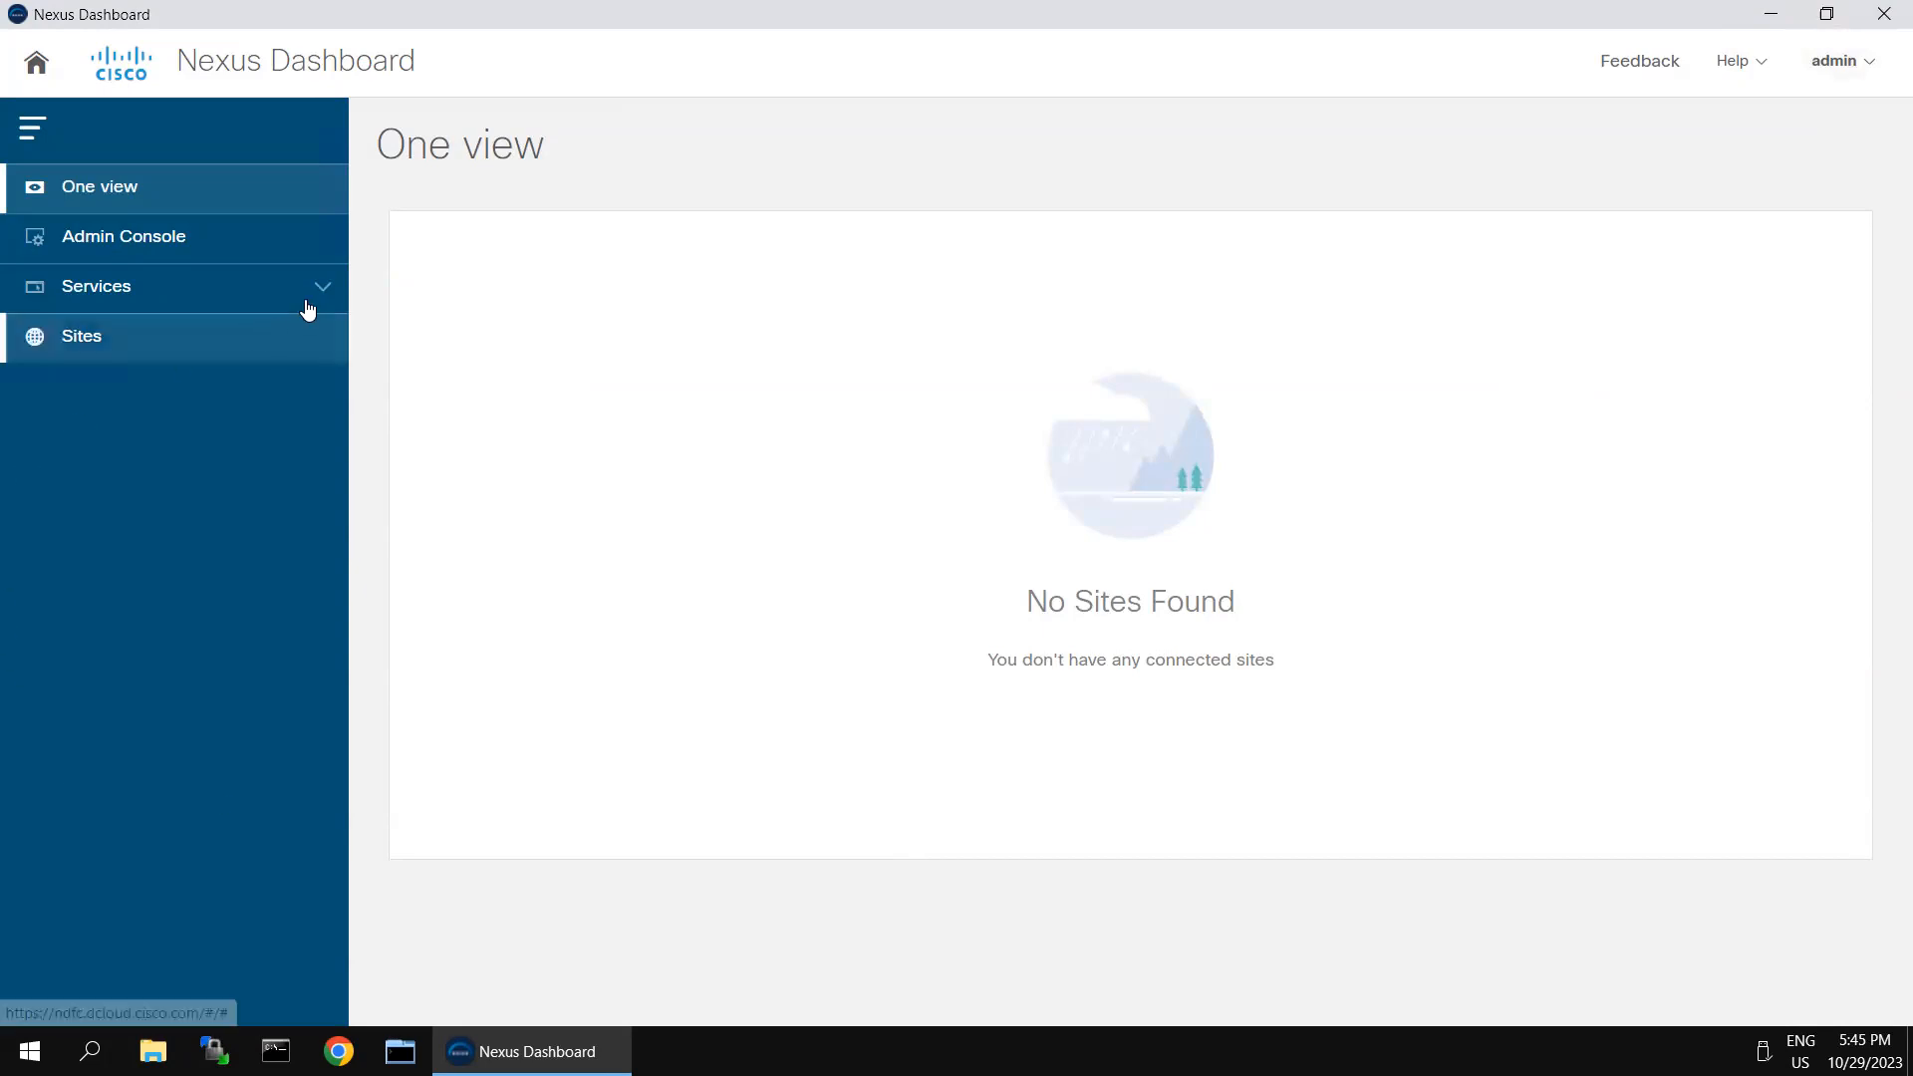
- Open the Nexus Dashboard Fabric Controller service from the Admin Console's service catalog
left_click(141, 253)
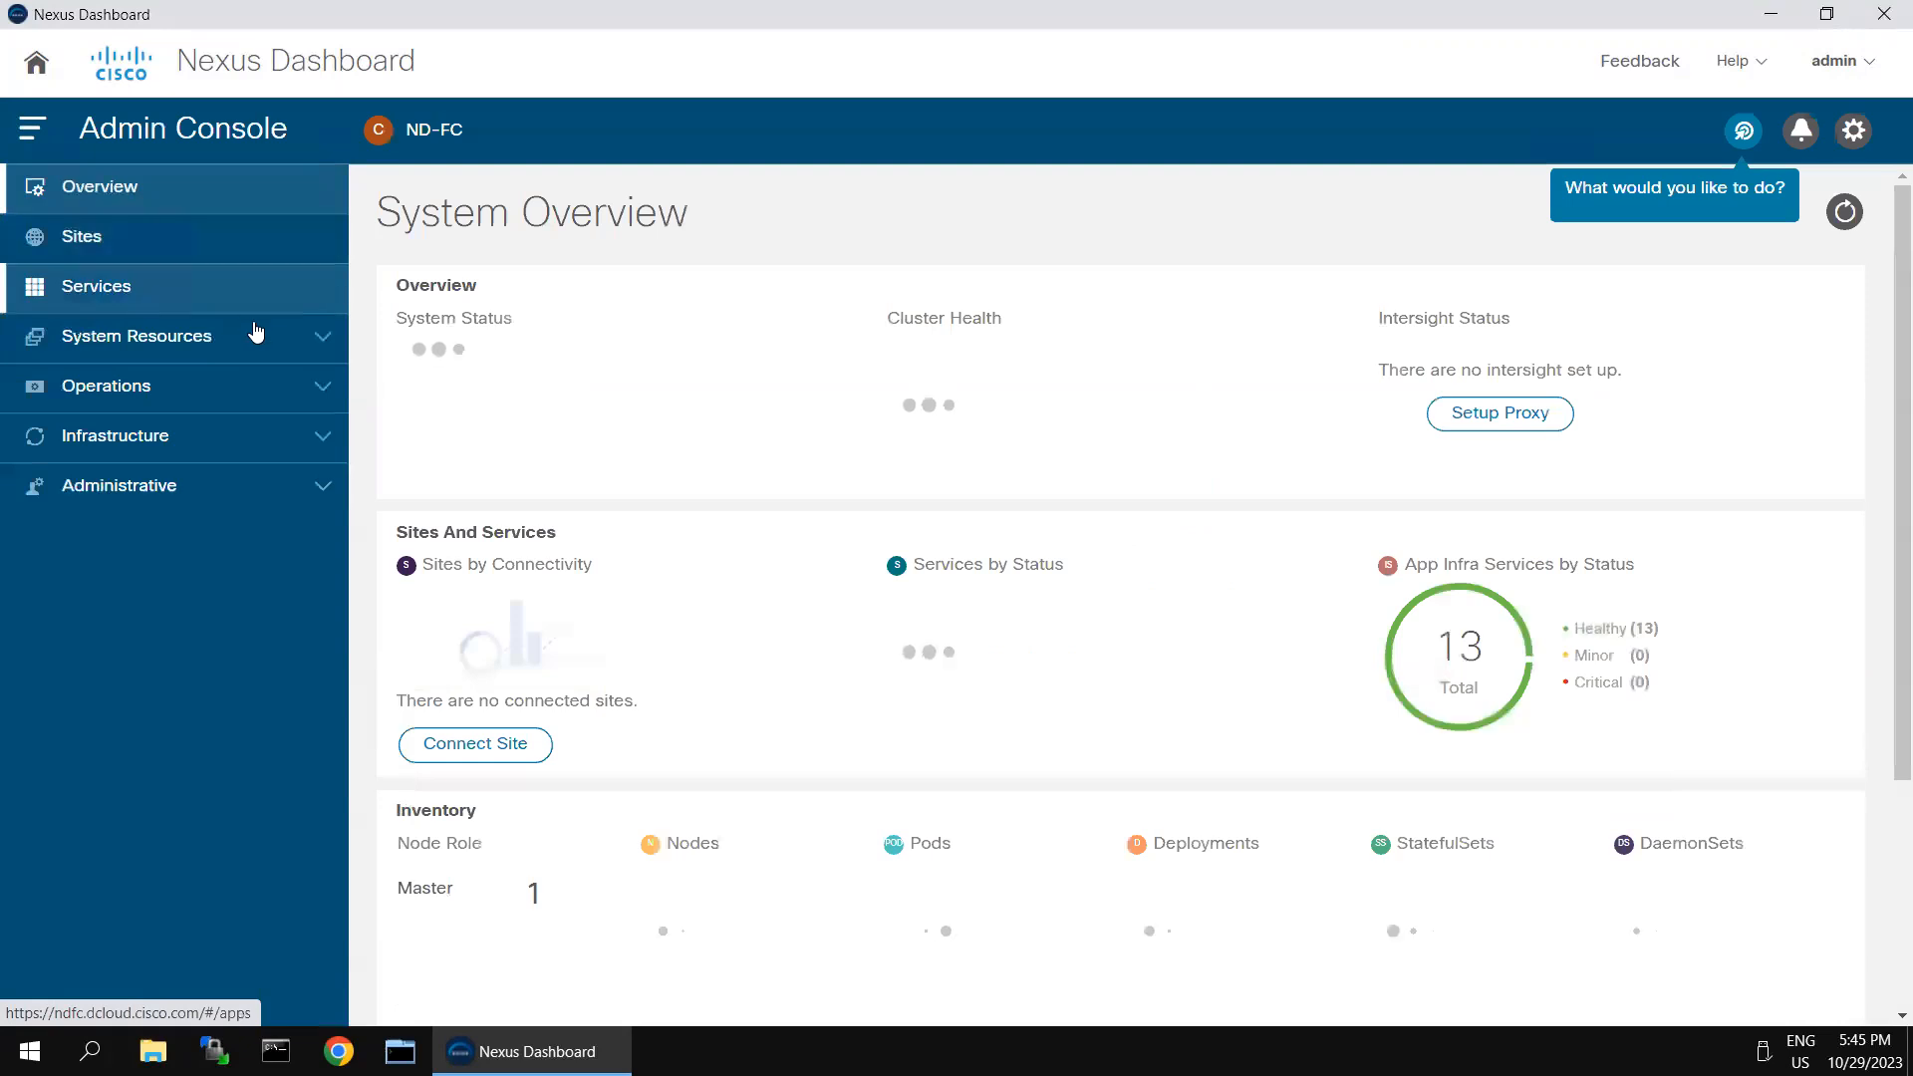
left_click(107, 292)
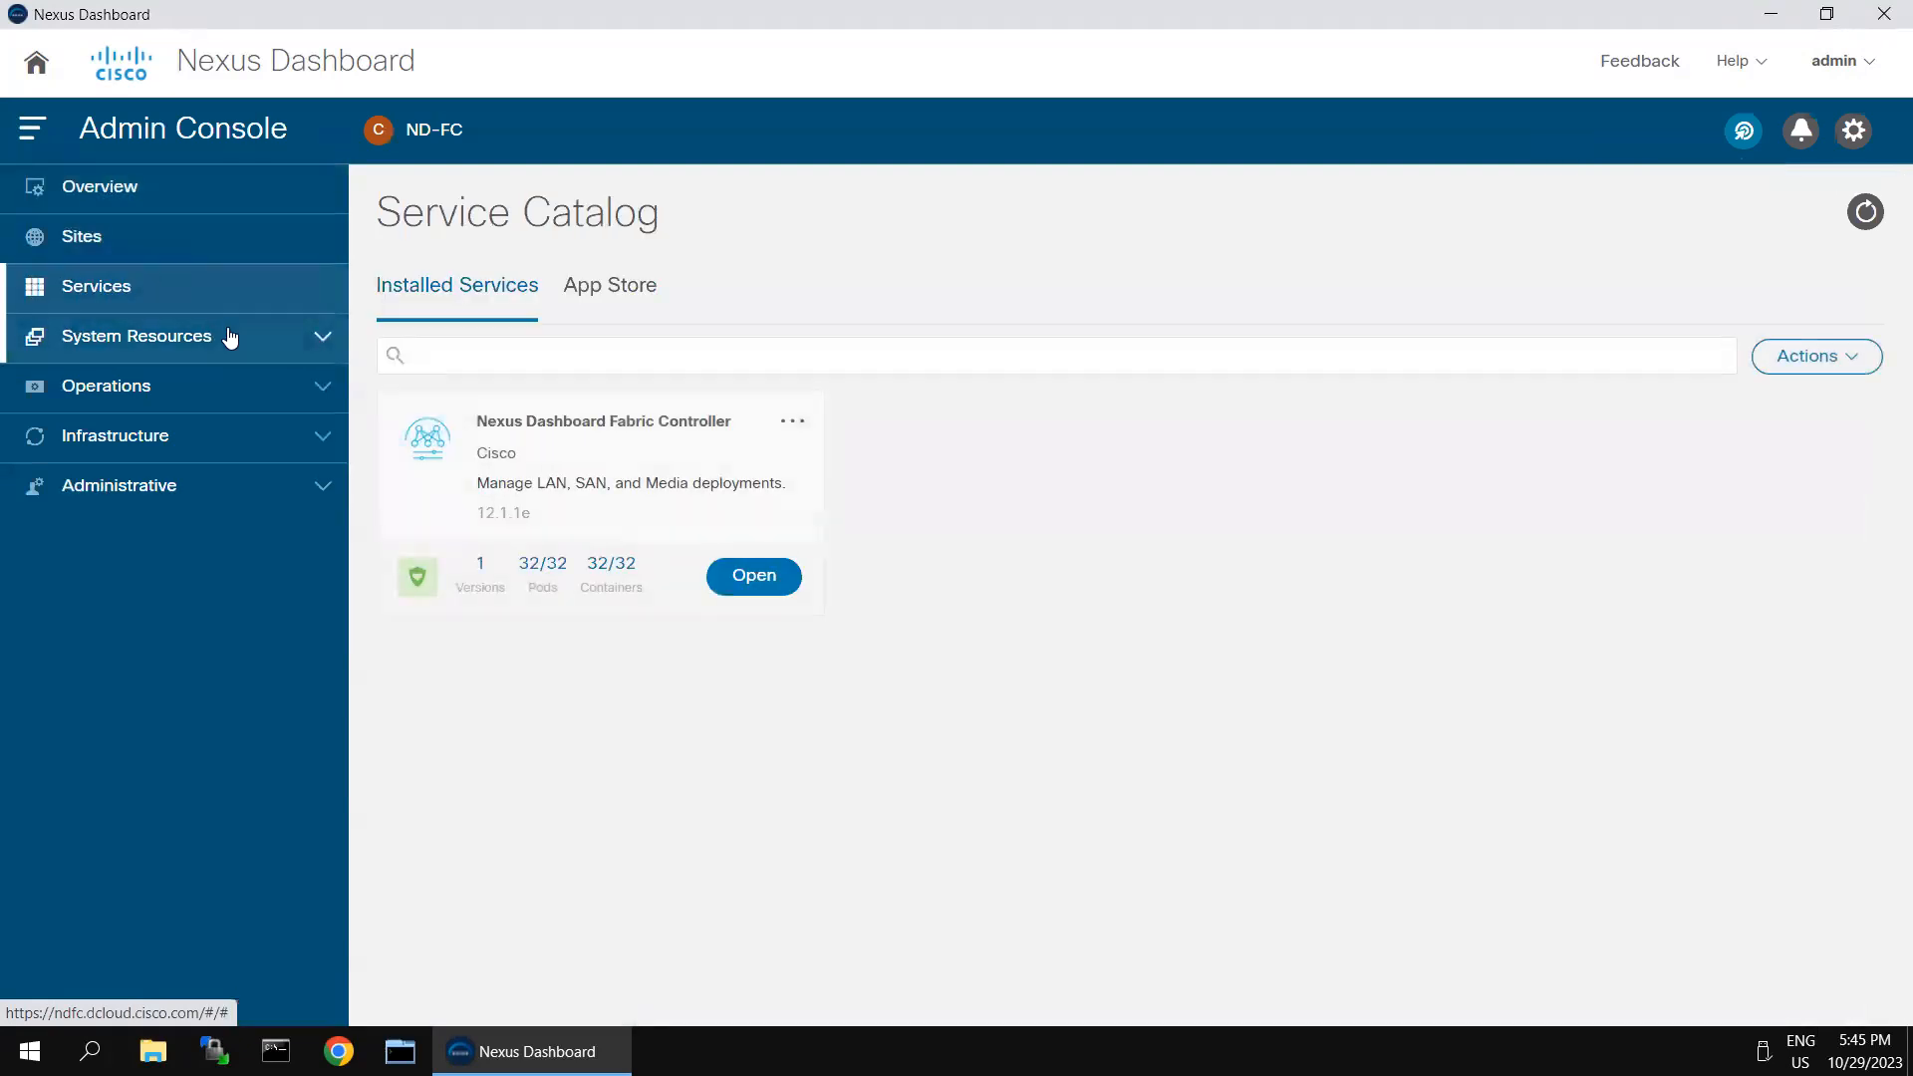
left_click(753, 577)
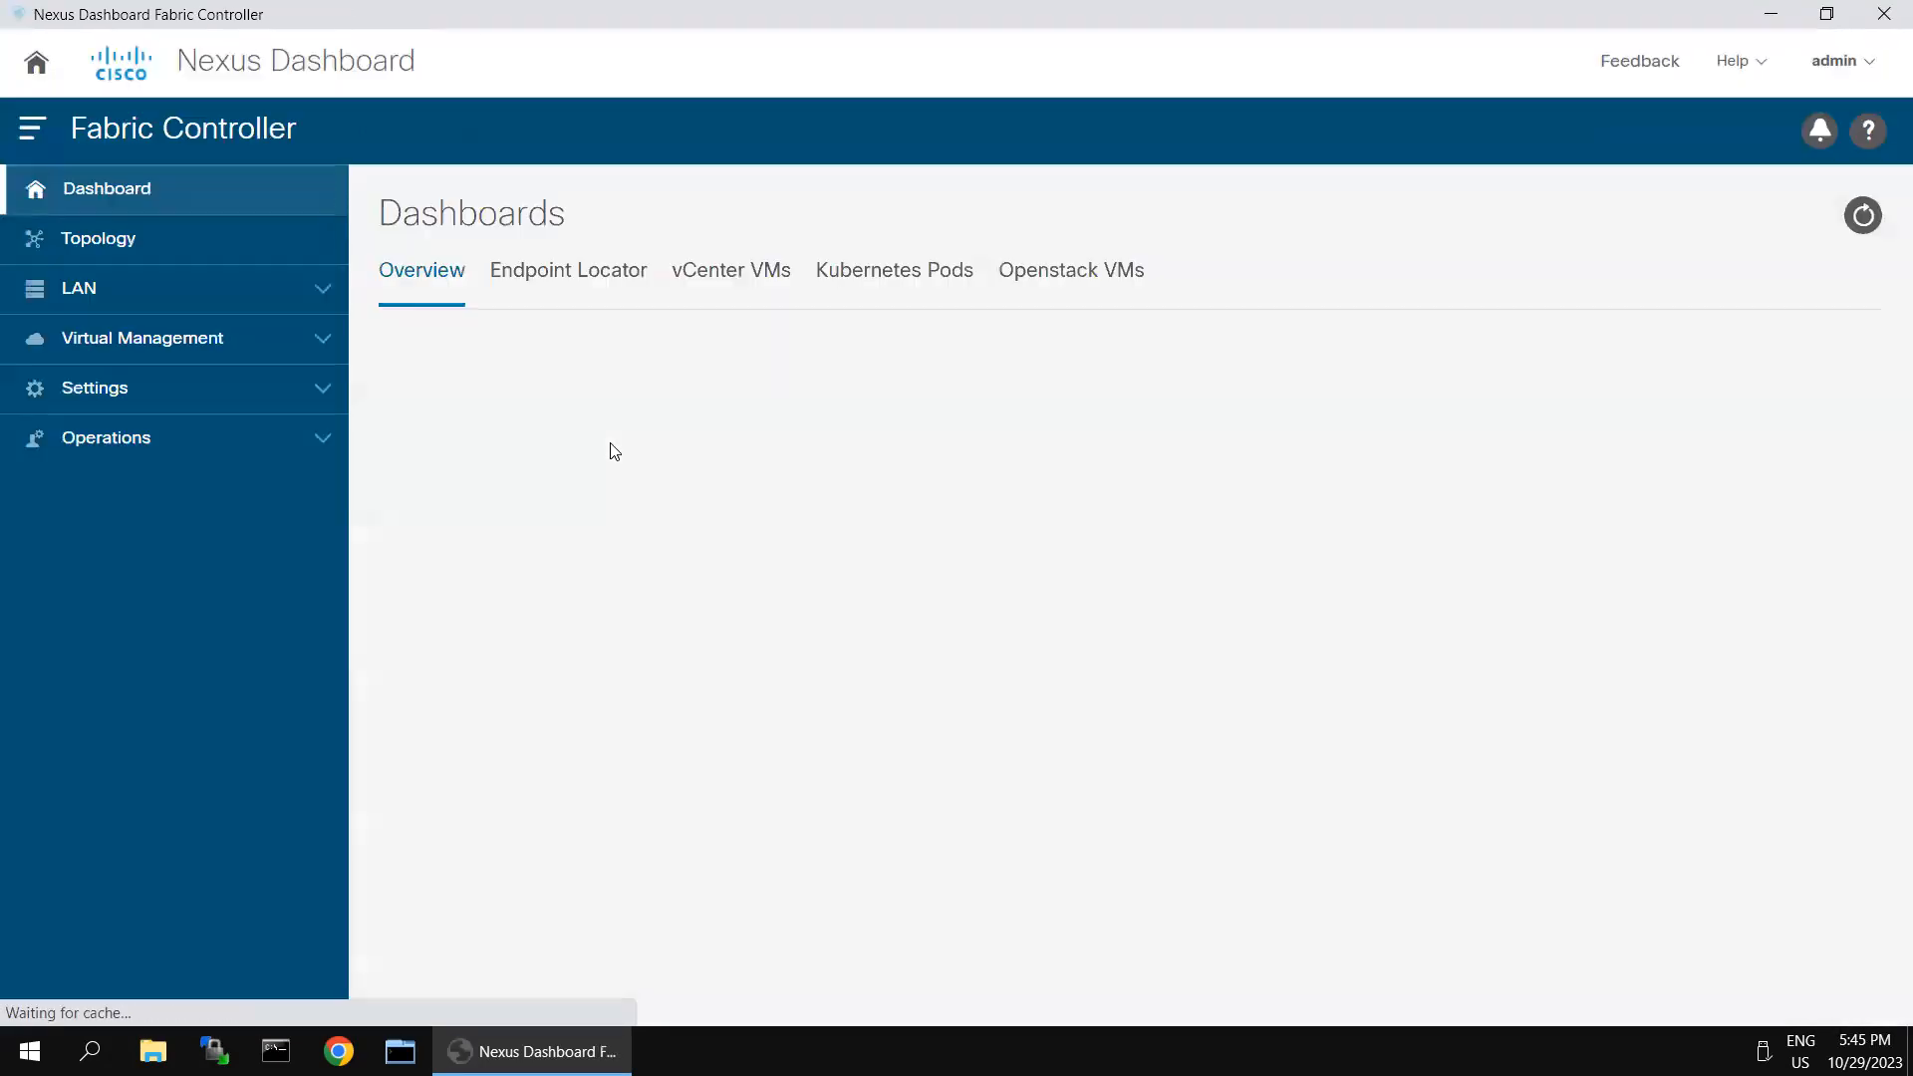
- Start creating a new LAN fabric and name it classical-dc-fabric
left_click(325, 294)
left_click(118, 345)
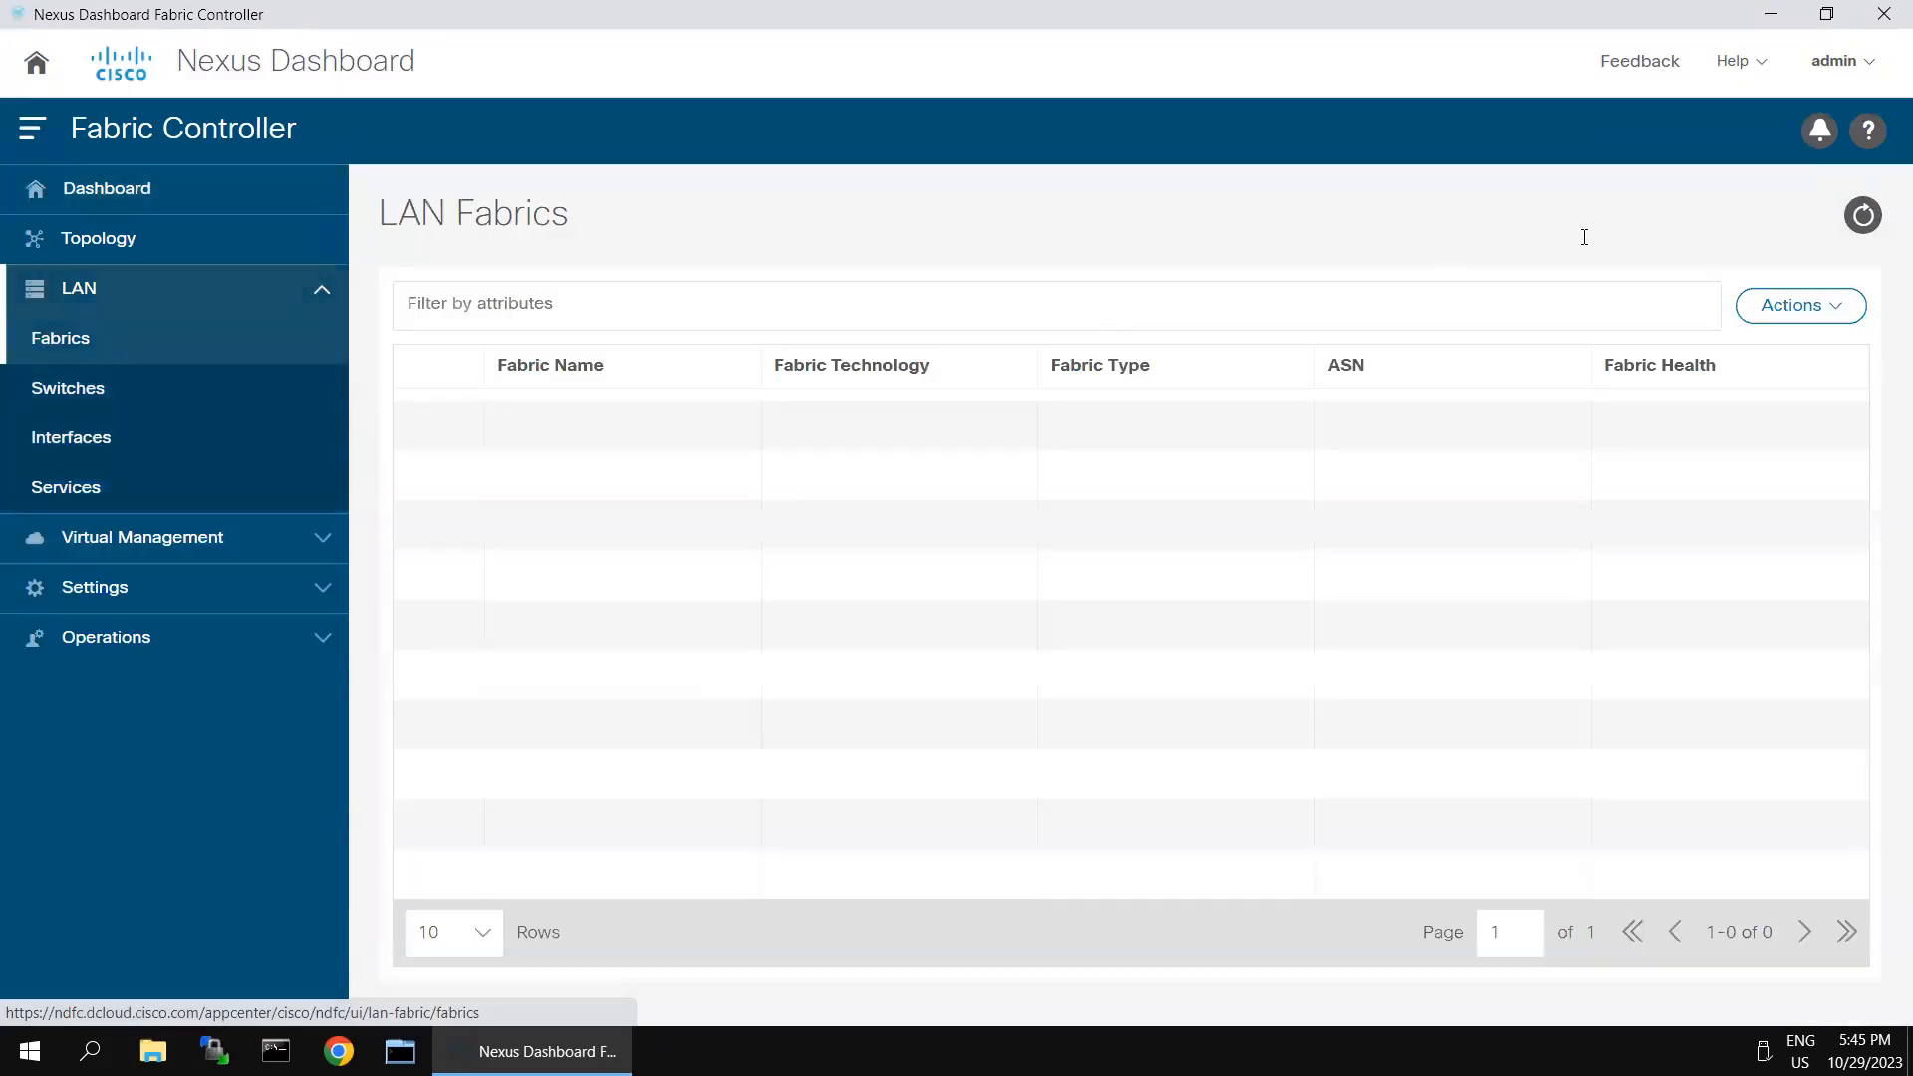
left_click(1841, 306)
left_click(1761, 357)
left_click(911, 432)
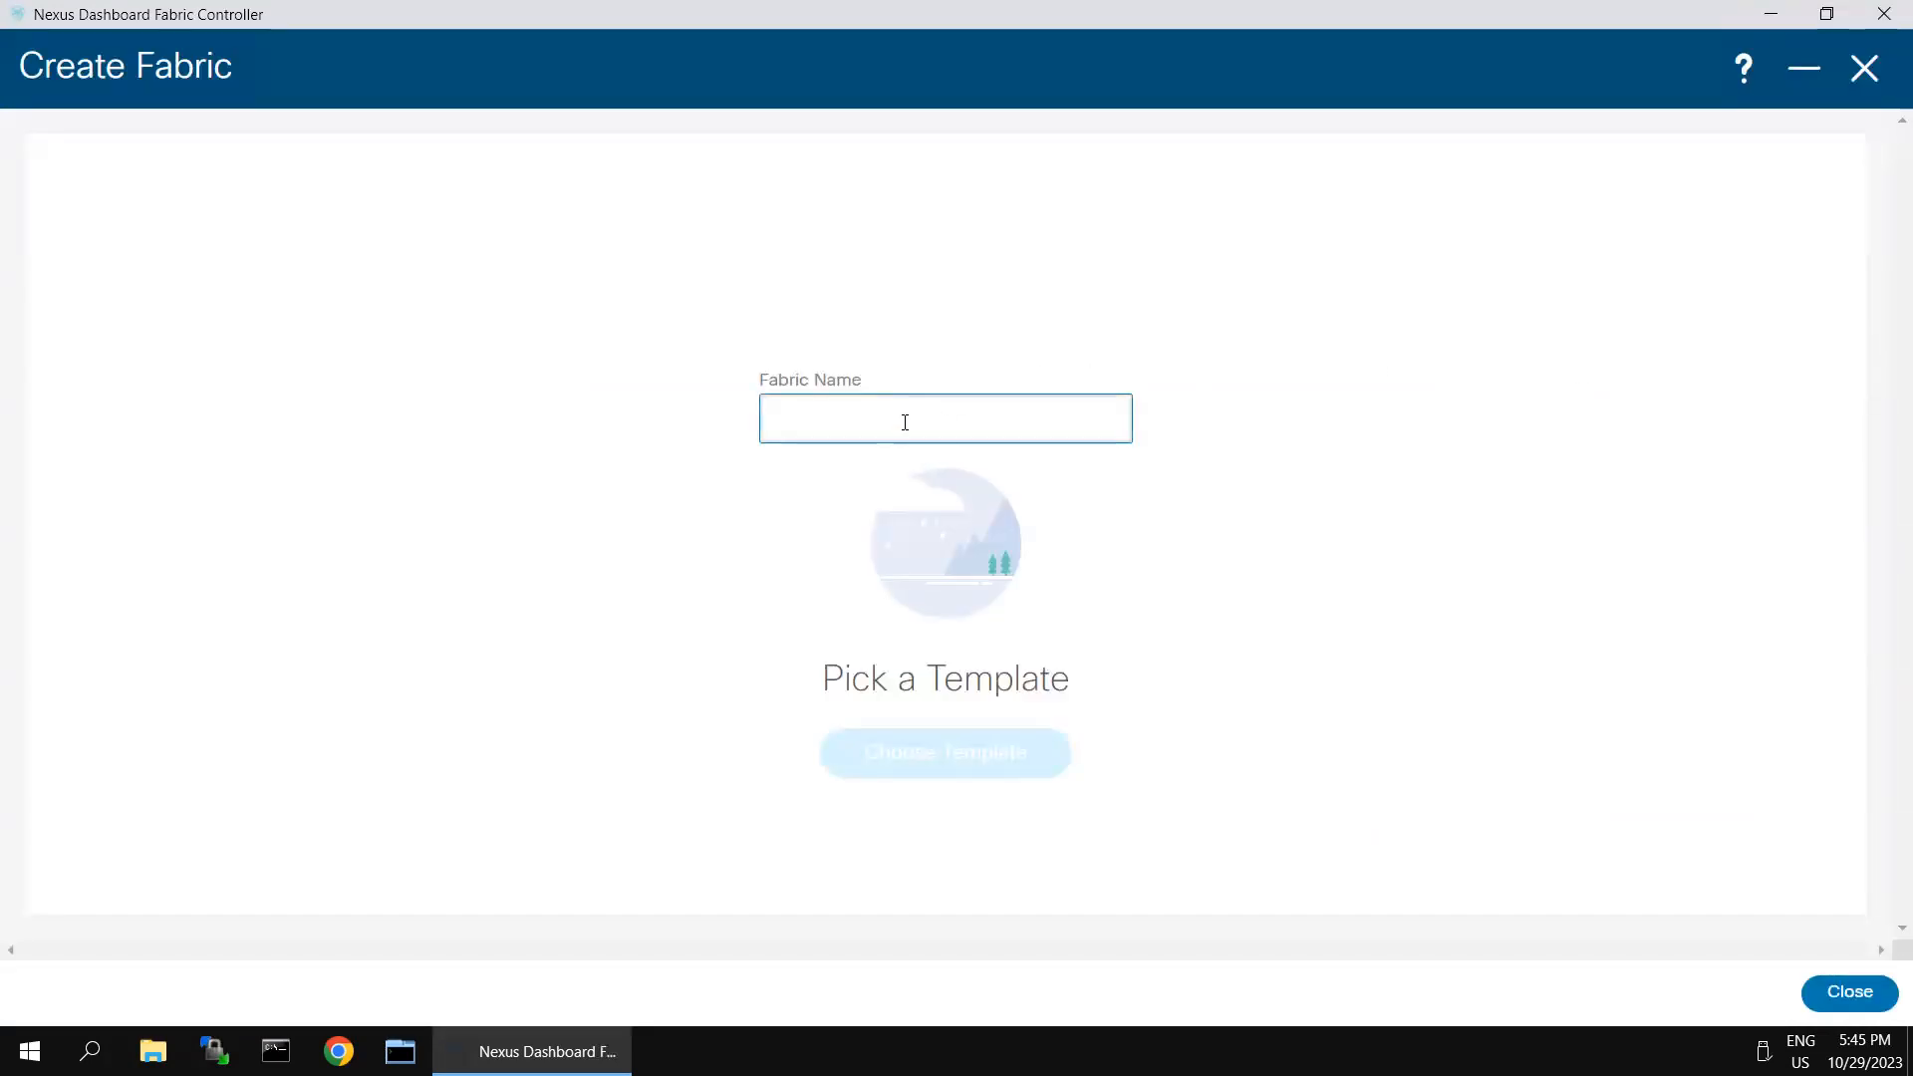
type("classical-dc-fabric")
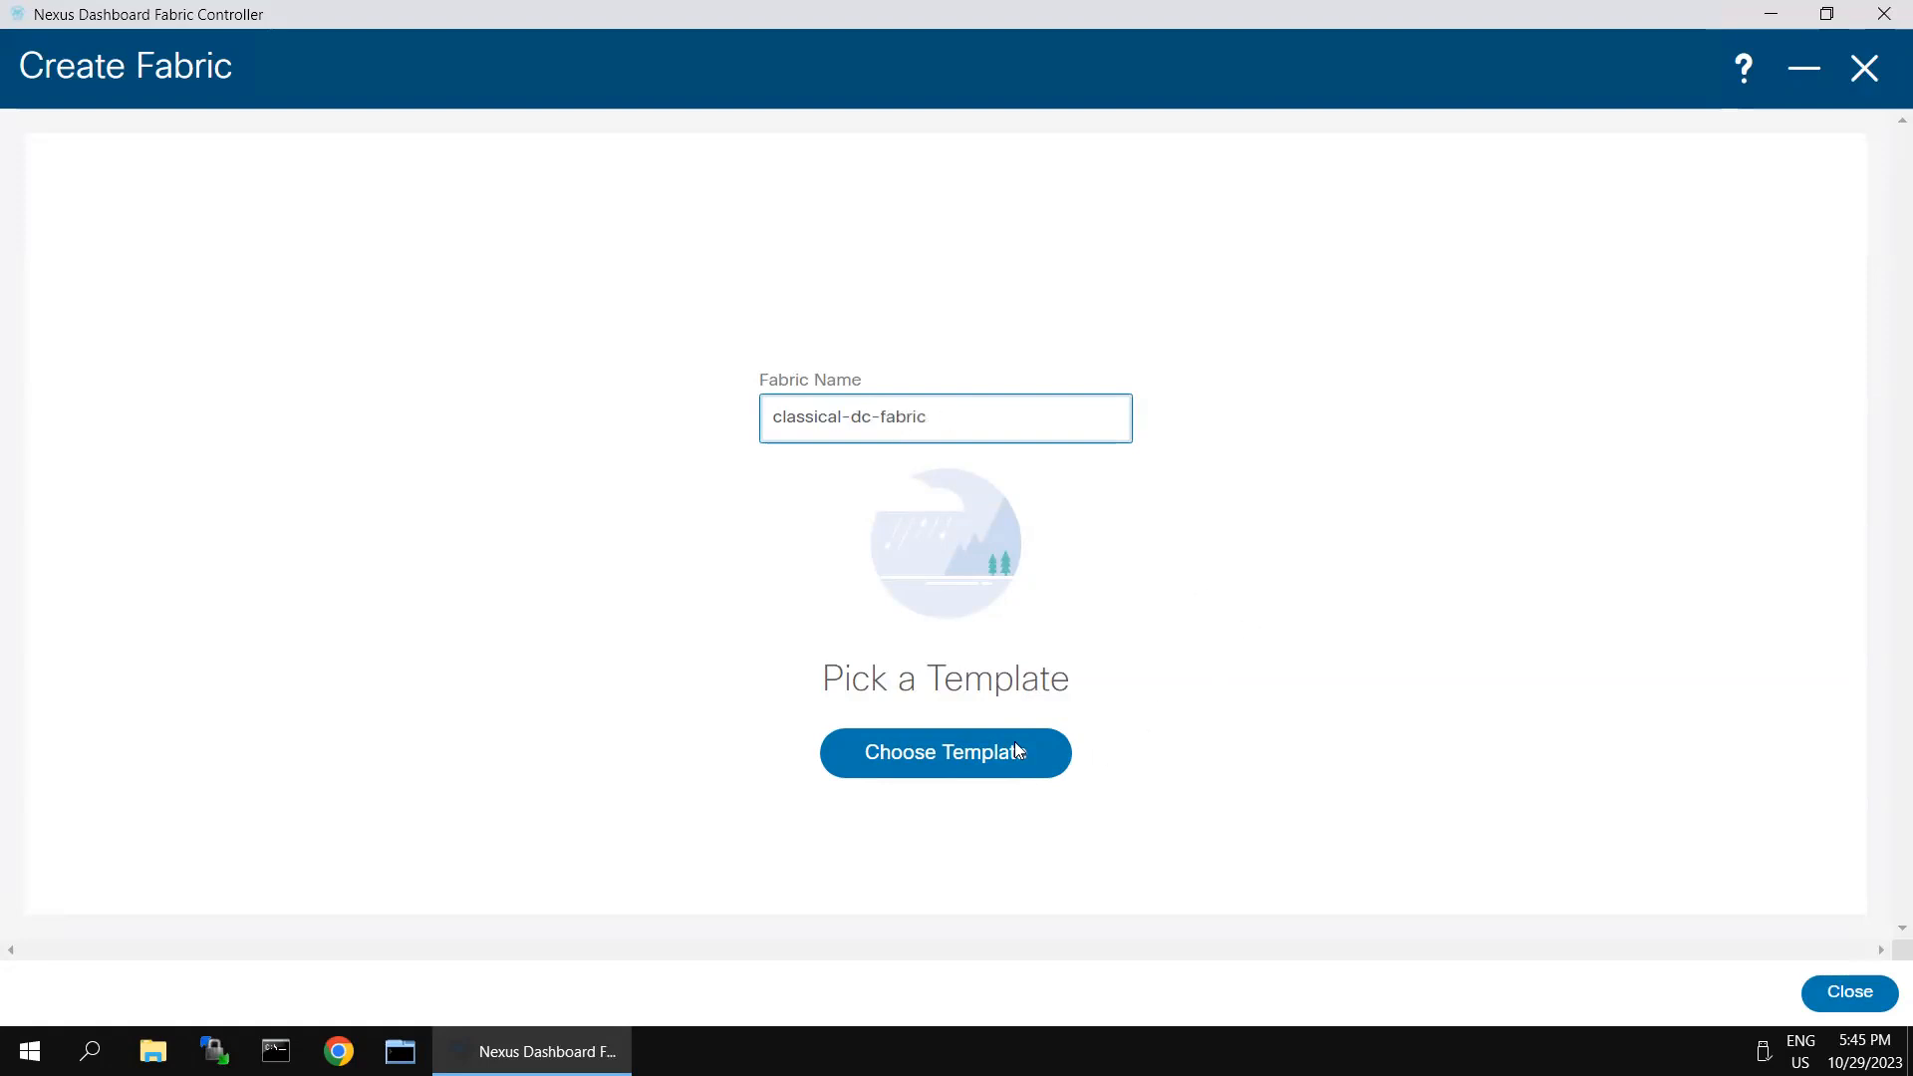
- Apply the External_Fabric template to the new fabric
left_click(952, 755)
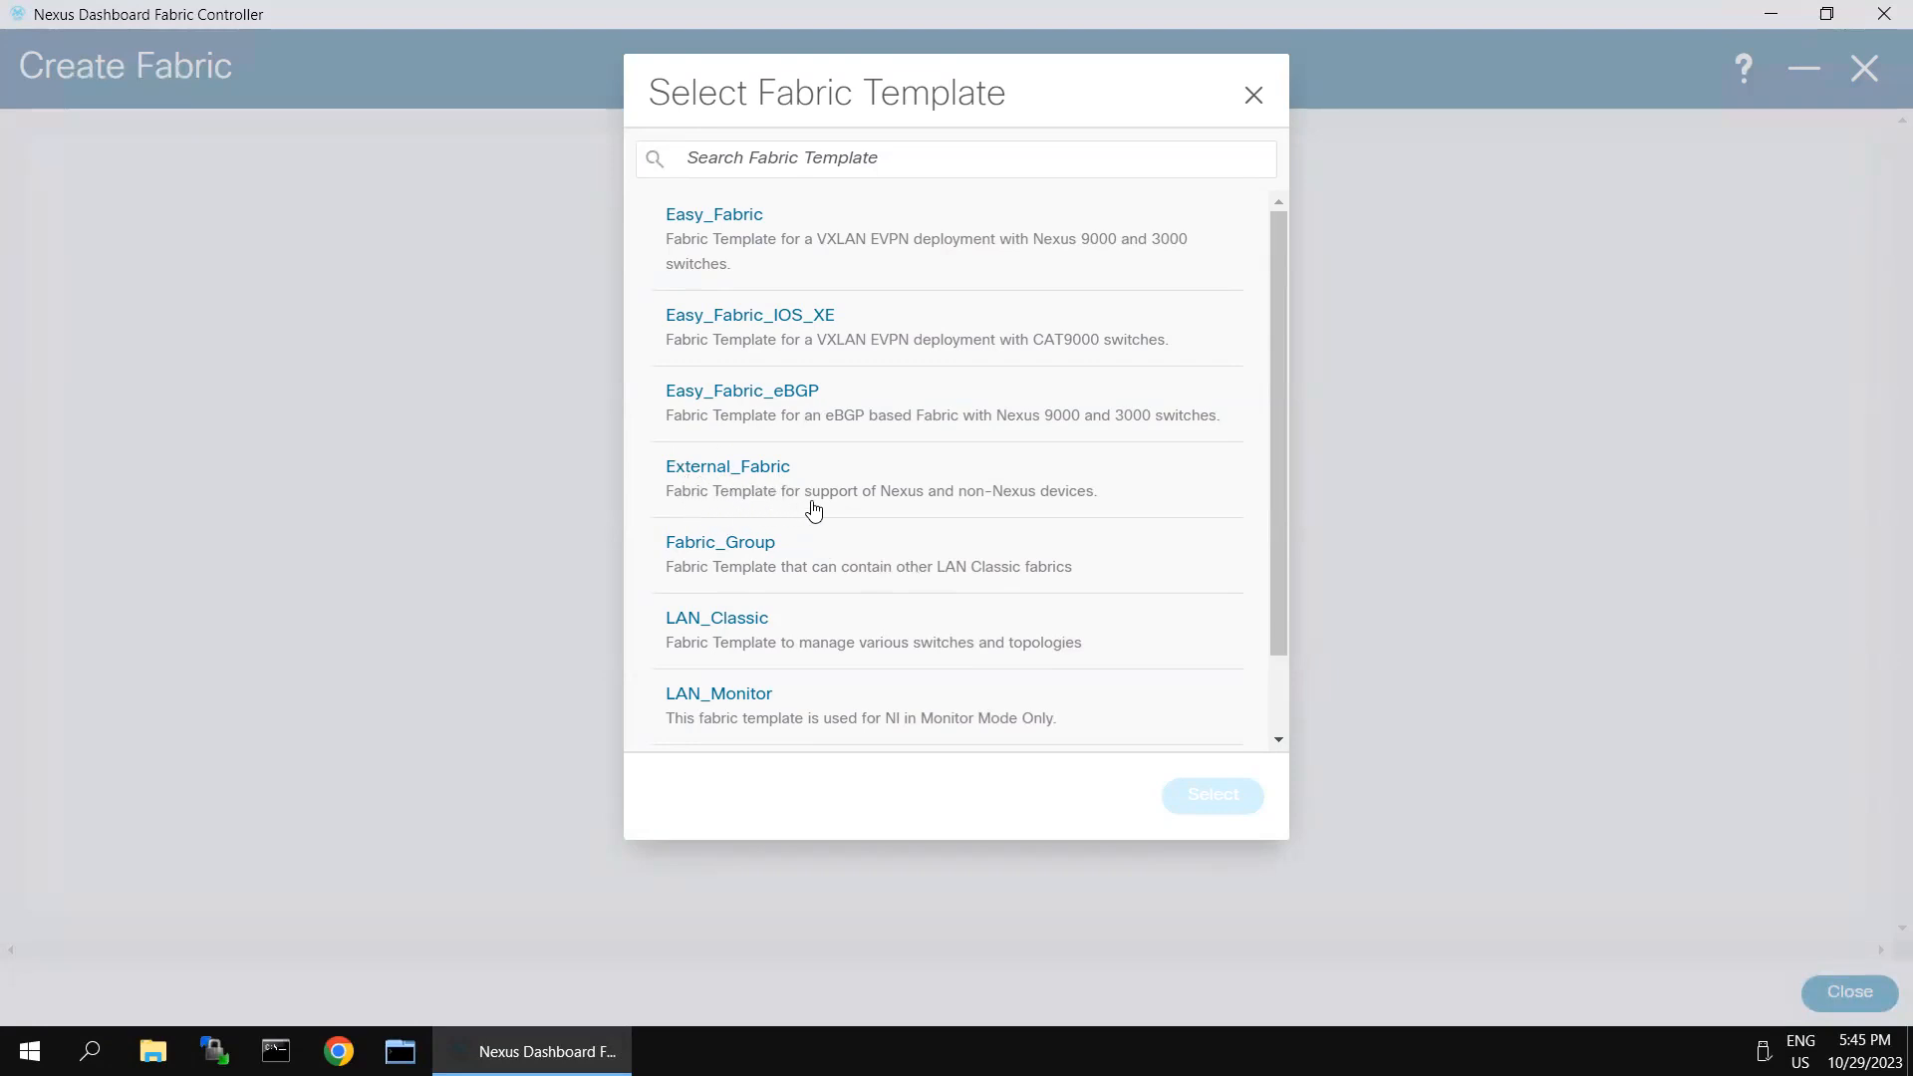
left_click(758, 482)
left_click(1188, 795)
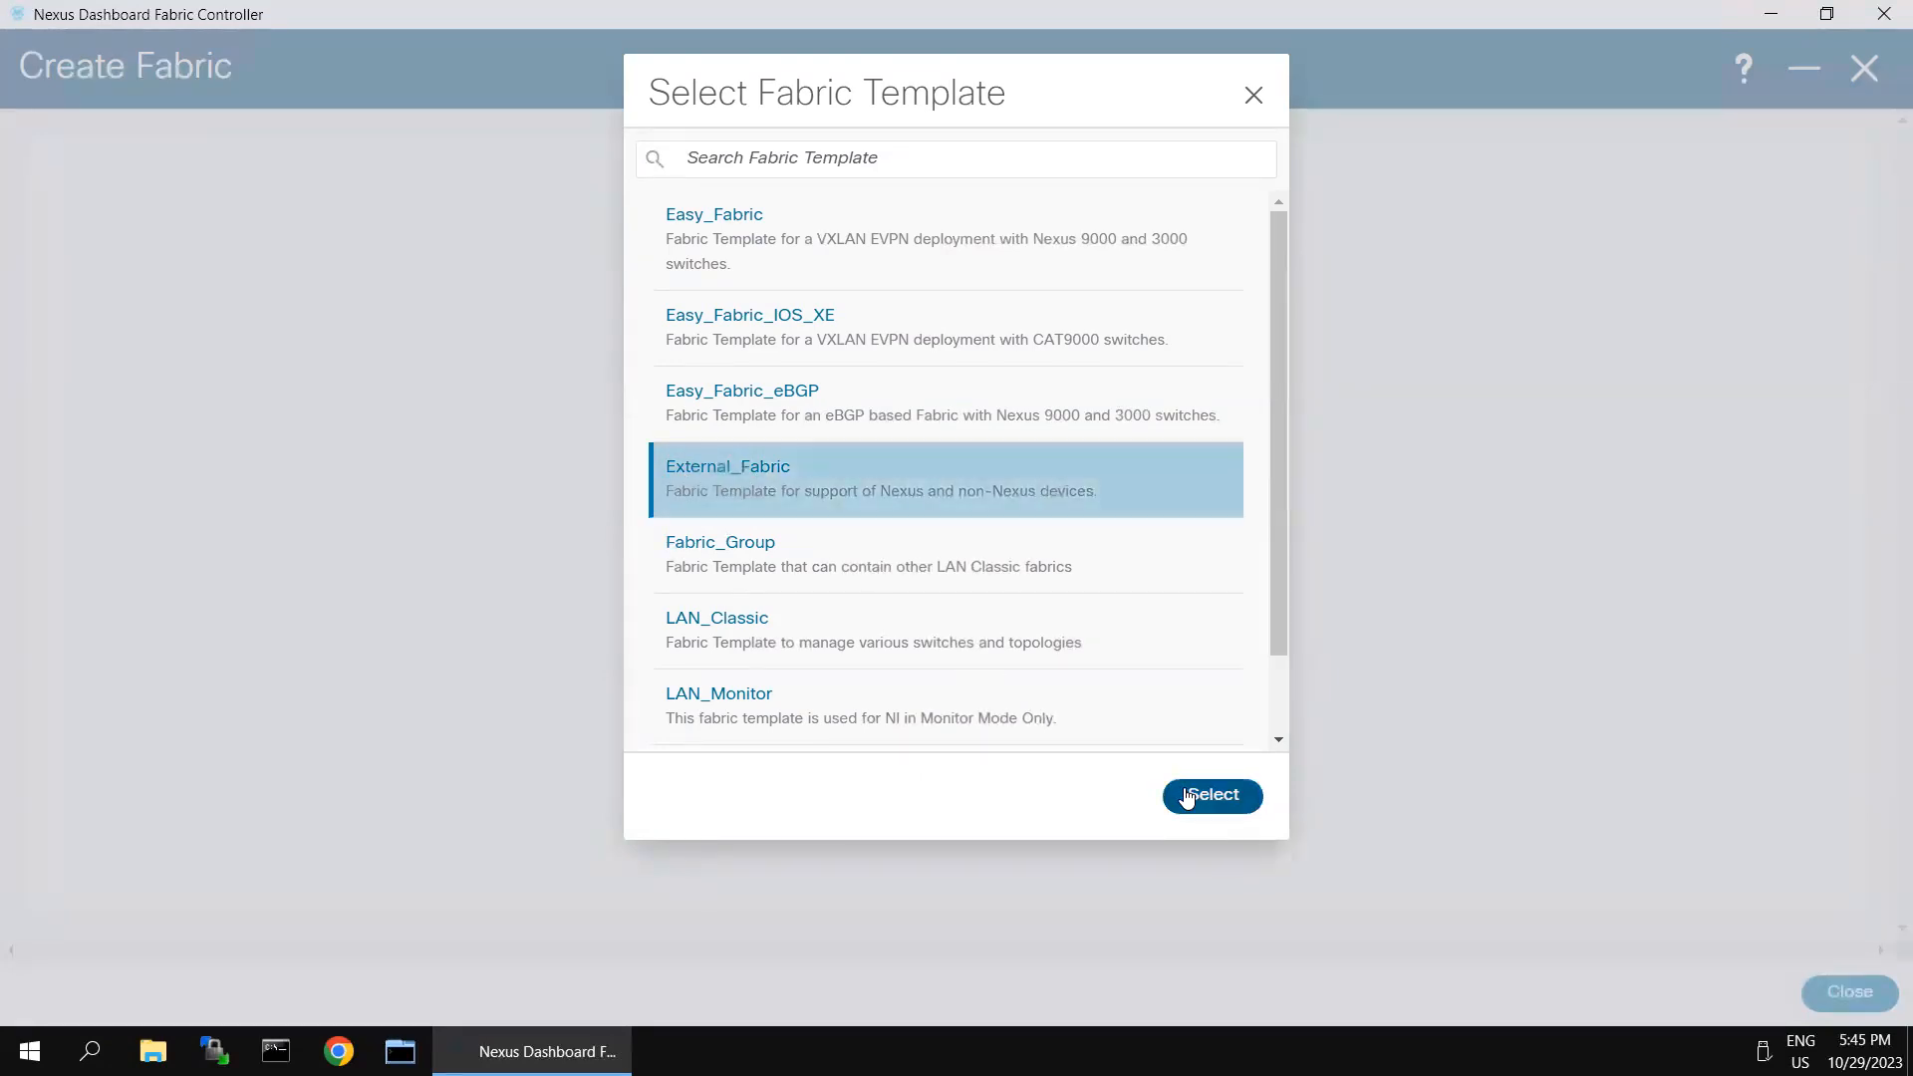
- Set the fabric's BGP AS number to 65001 and disable Fabric Monitor Mode
left_click(347, 486)
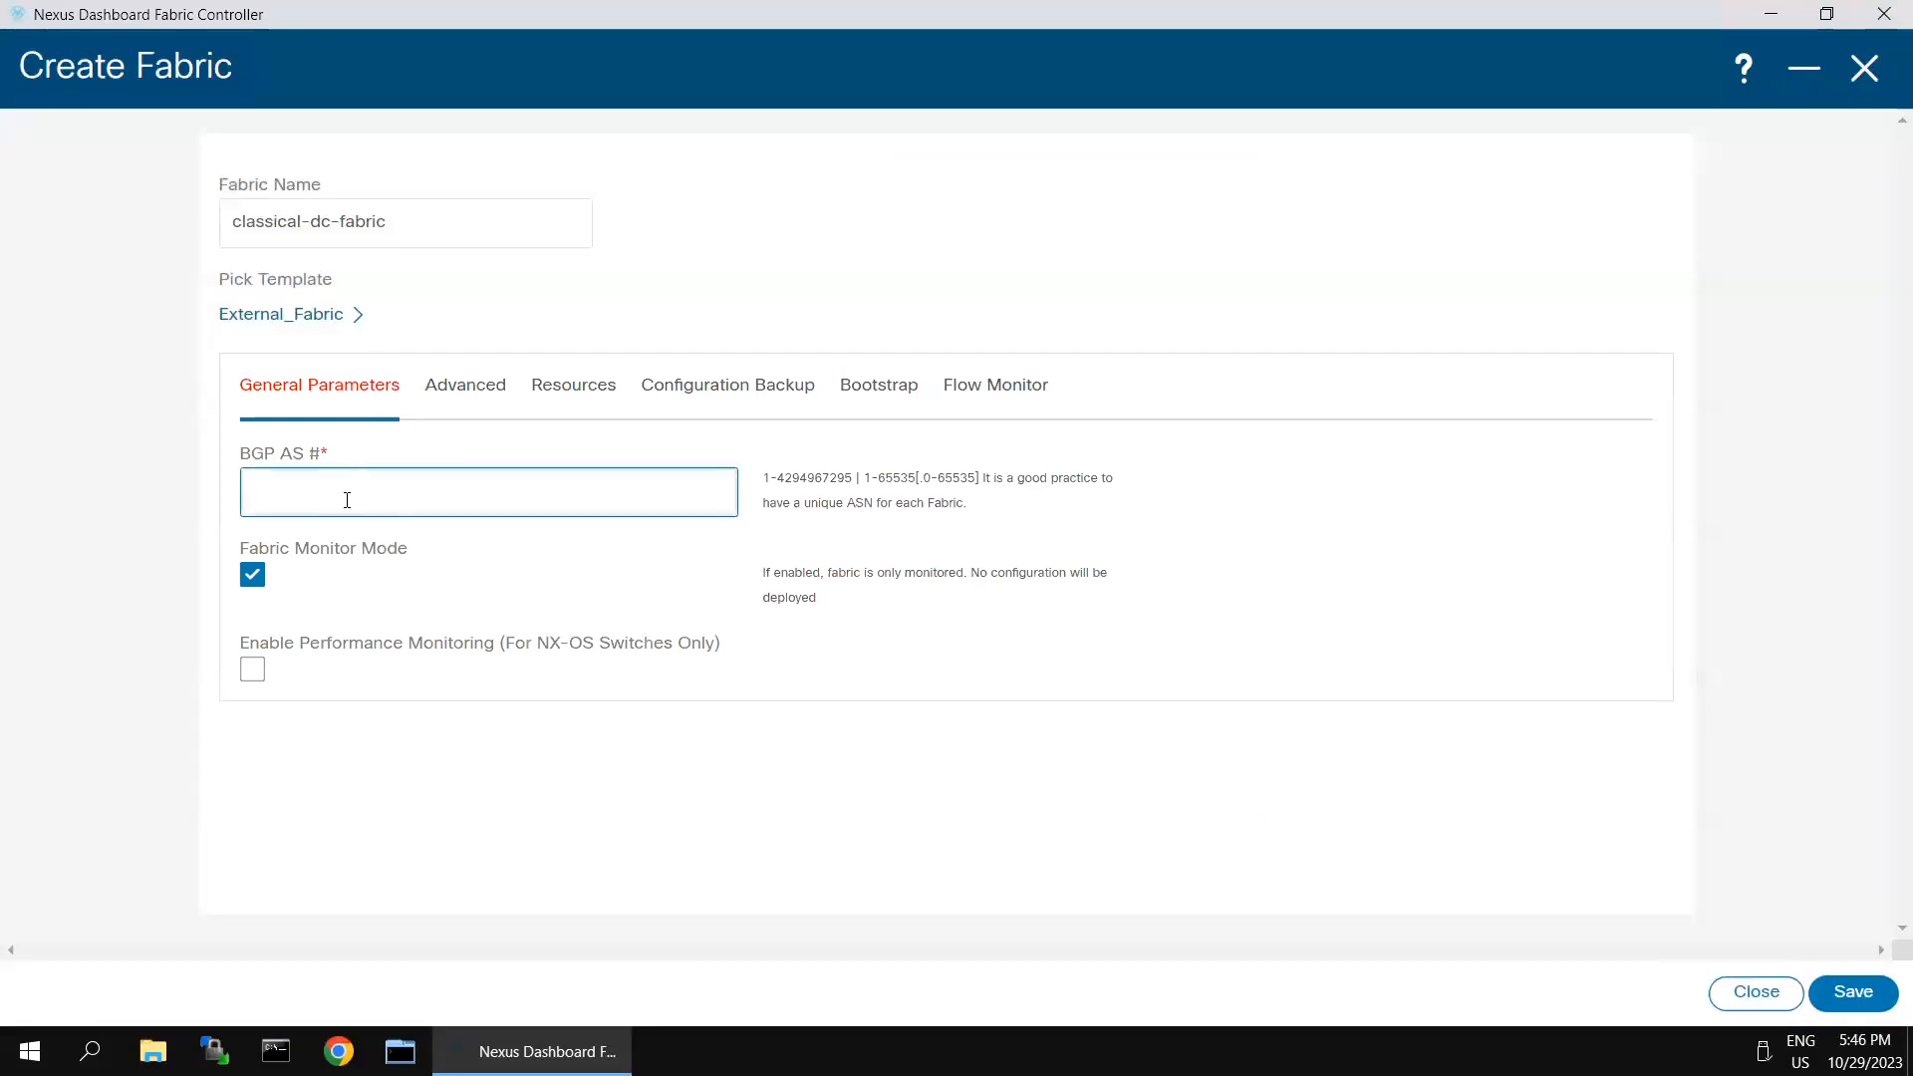
type("65001")
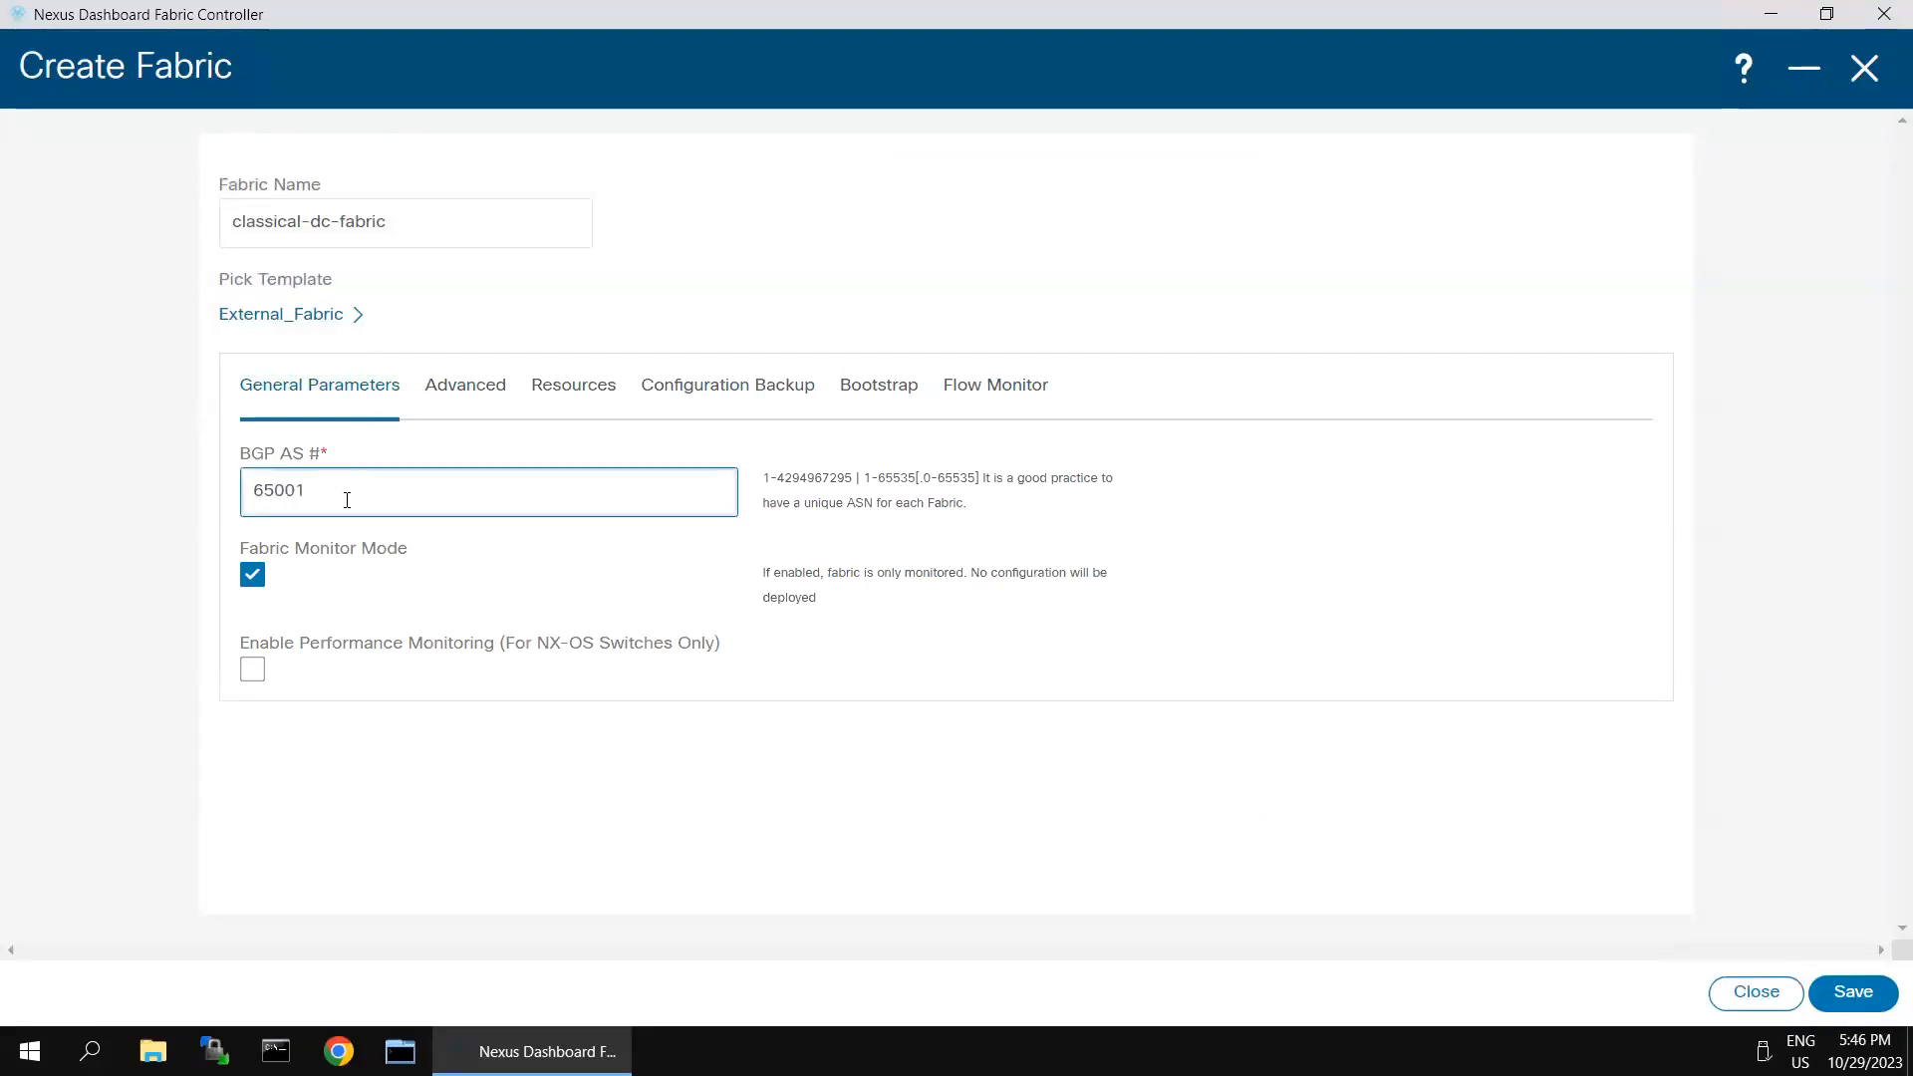
left_click(256, 577)
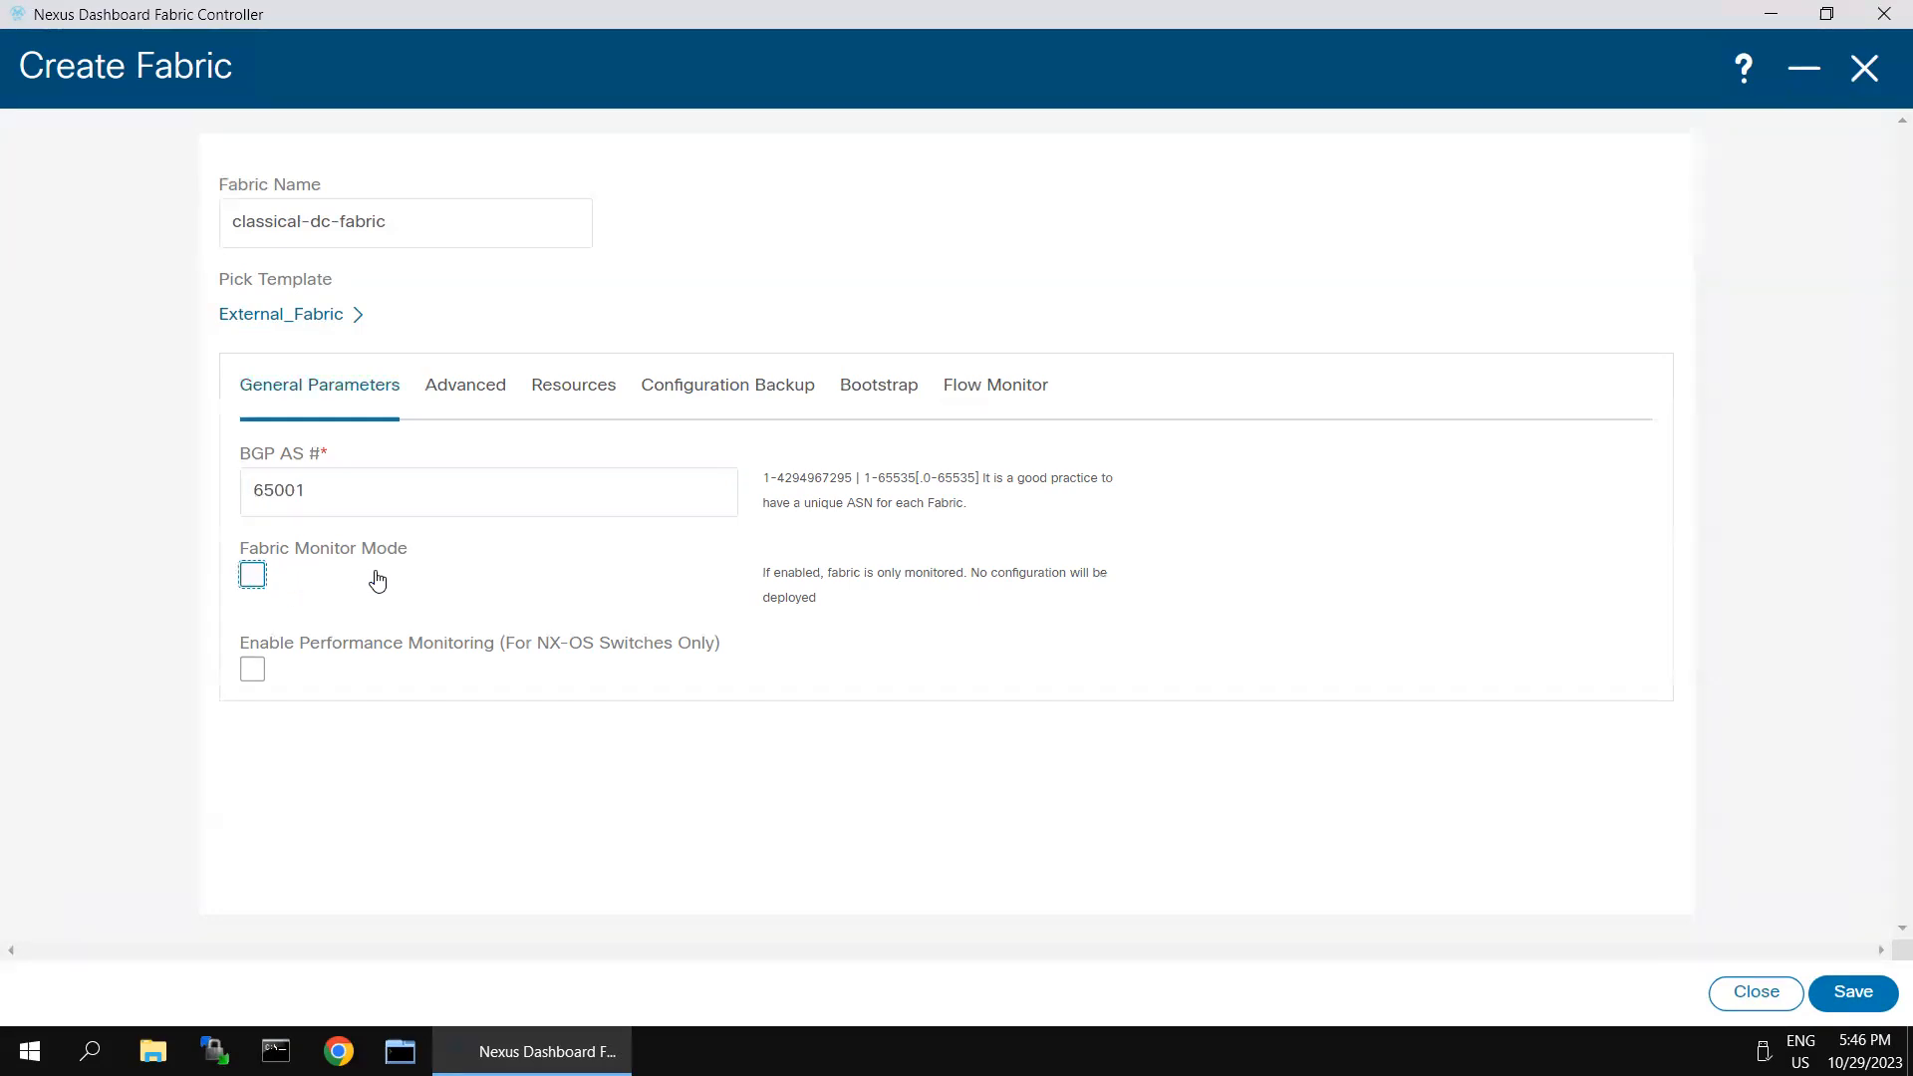
- Enable Hourly Fabric Backup for the fabric and save it
left_click(441, 404)
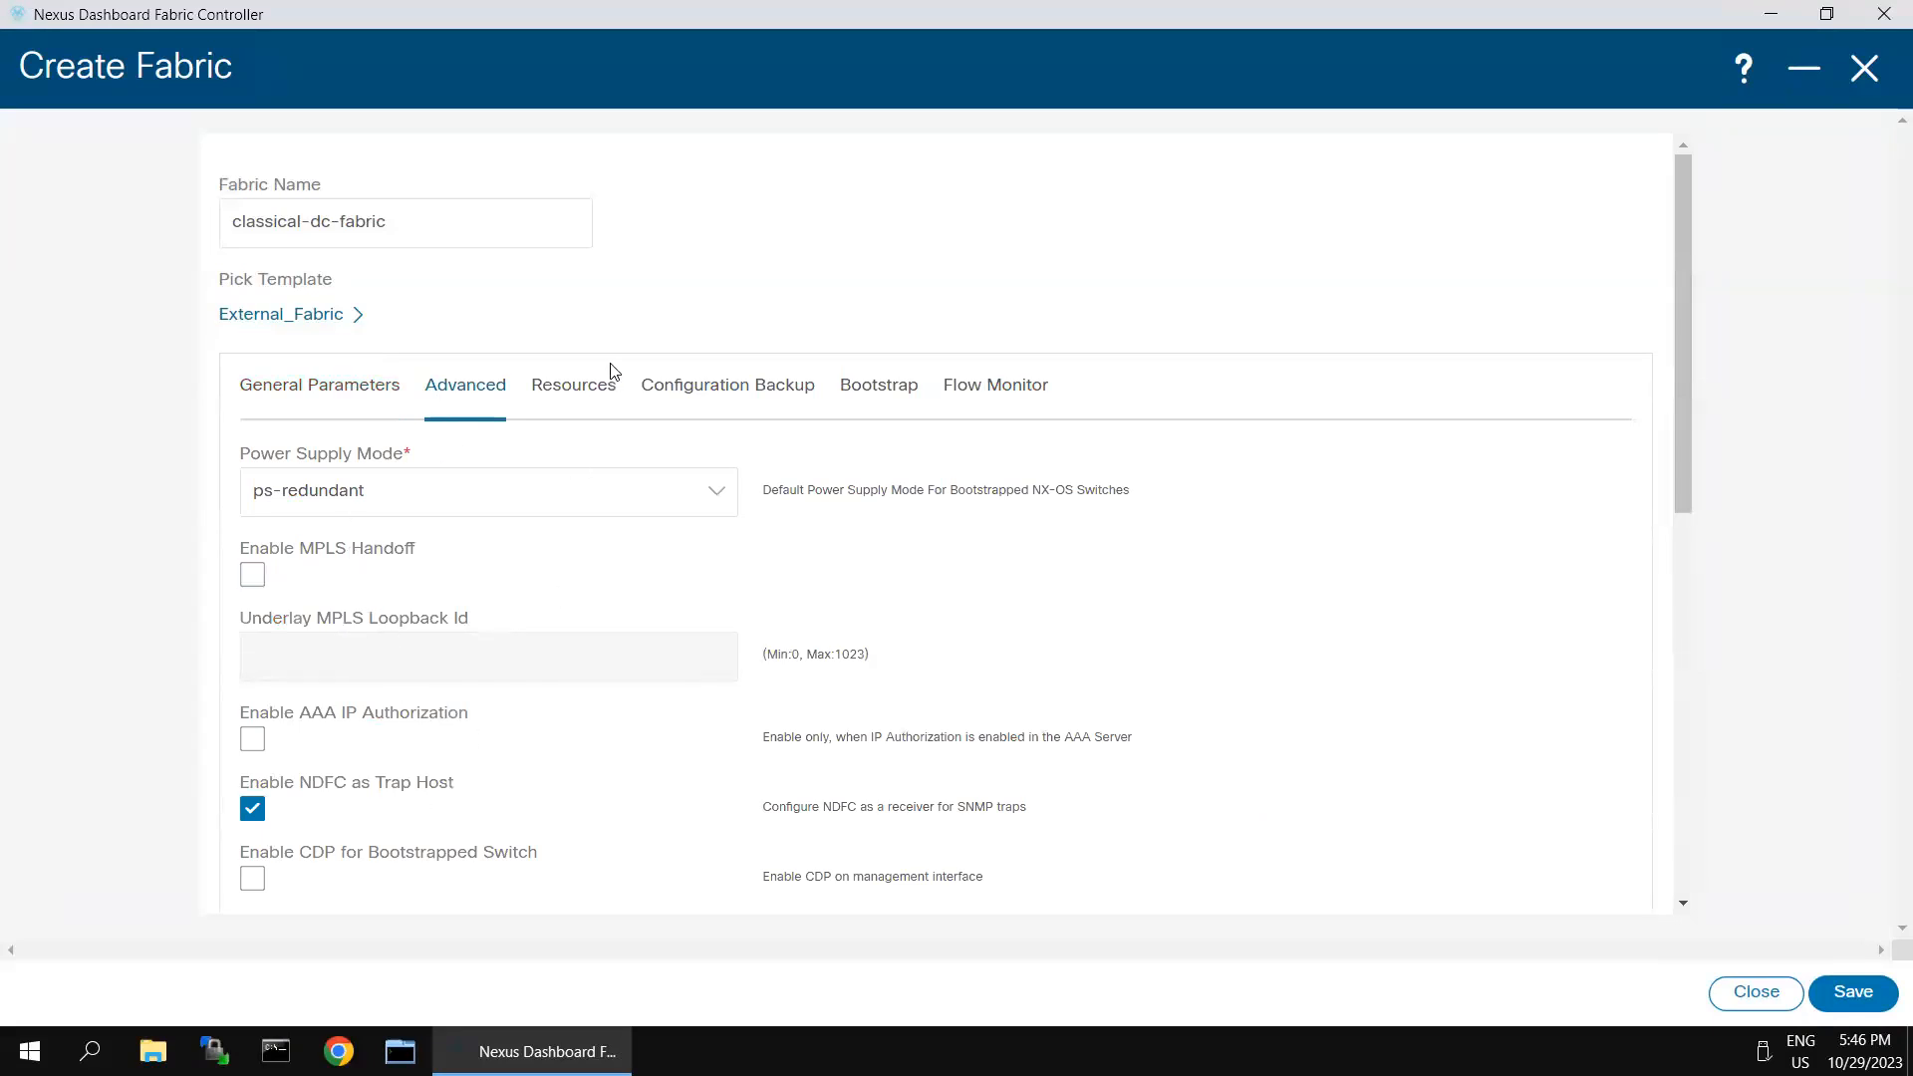
left_click(735, 390)
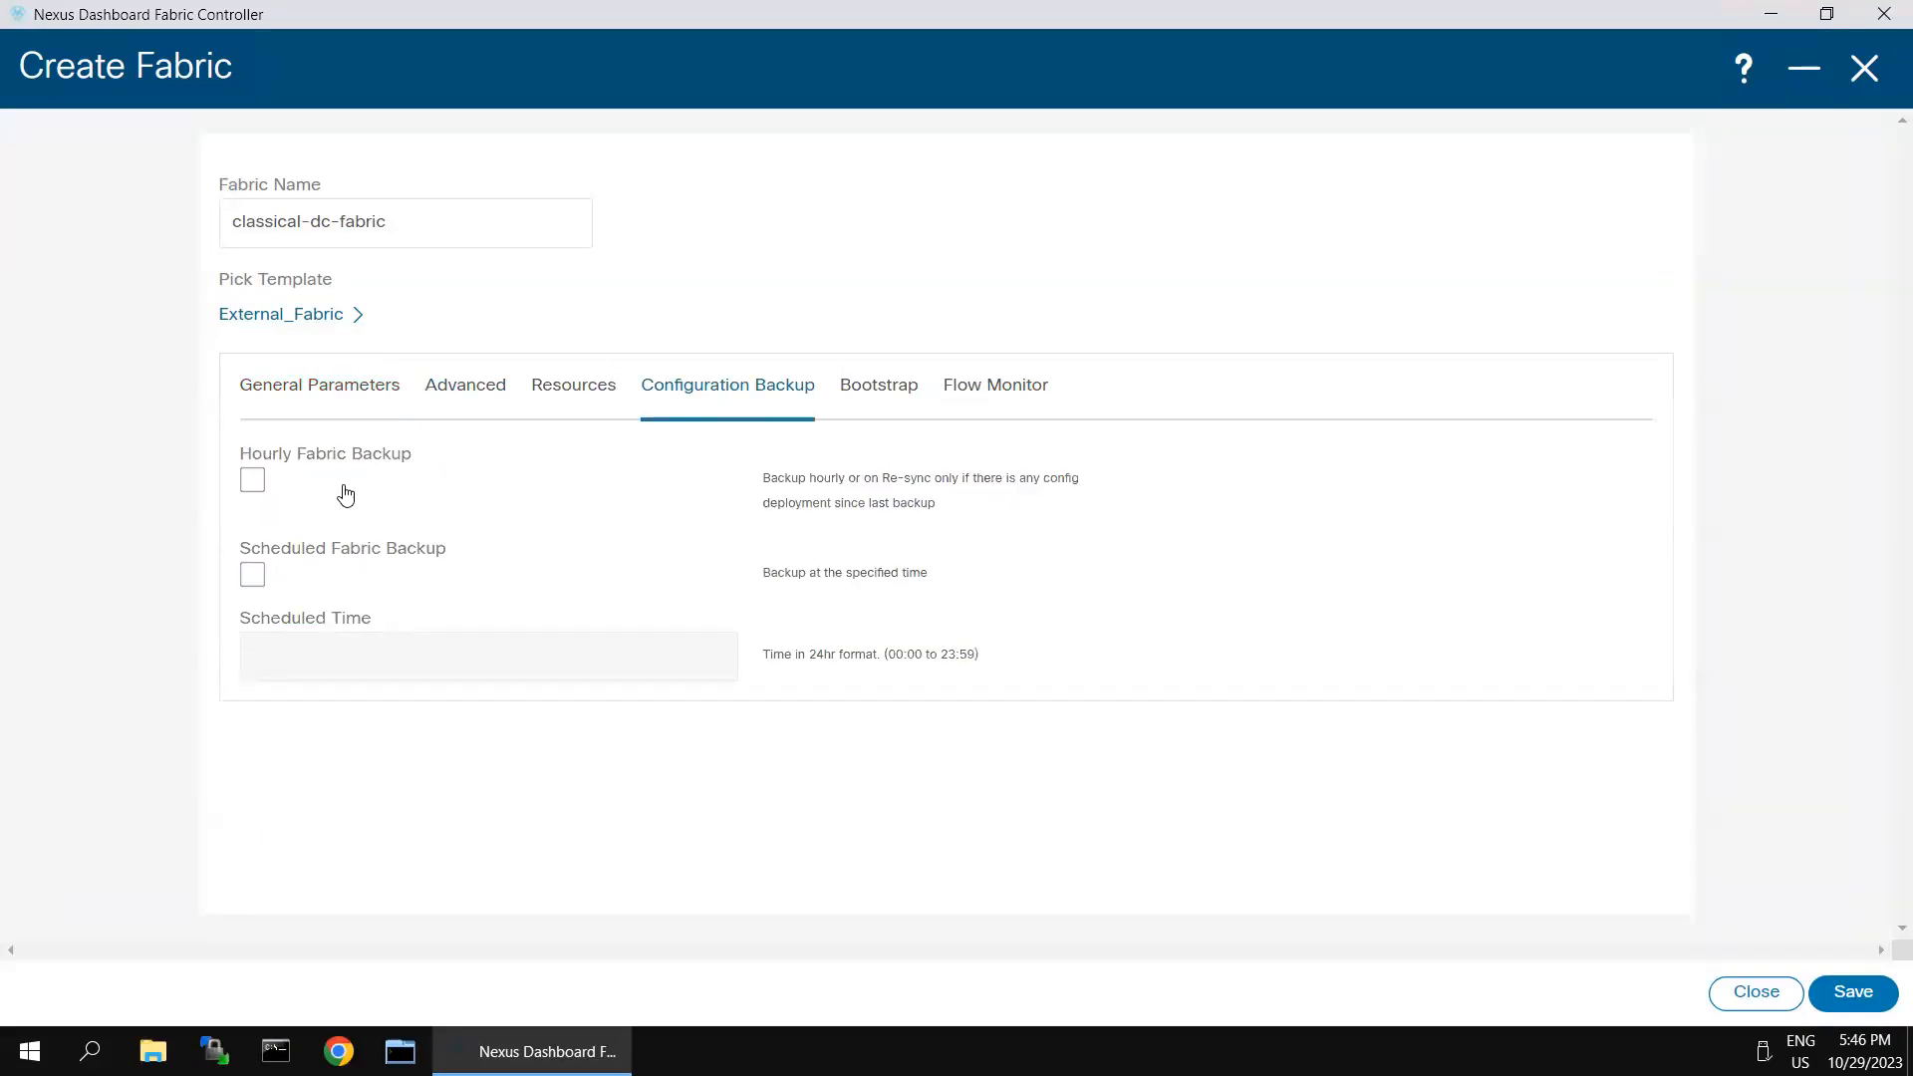
left_click(253, 481)
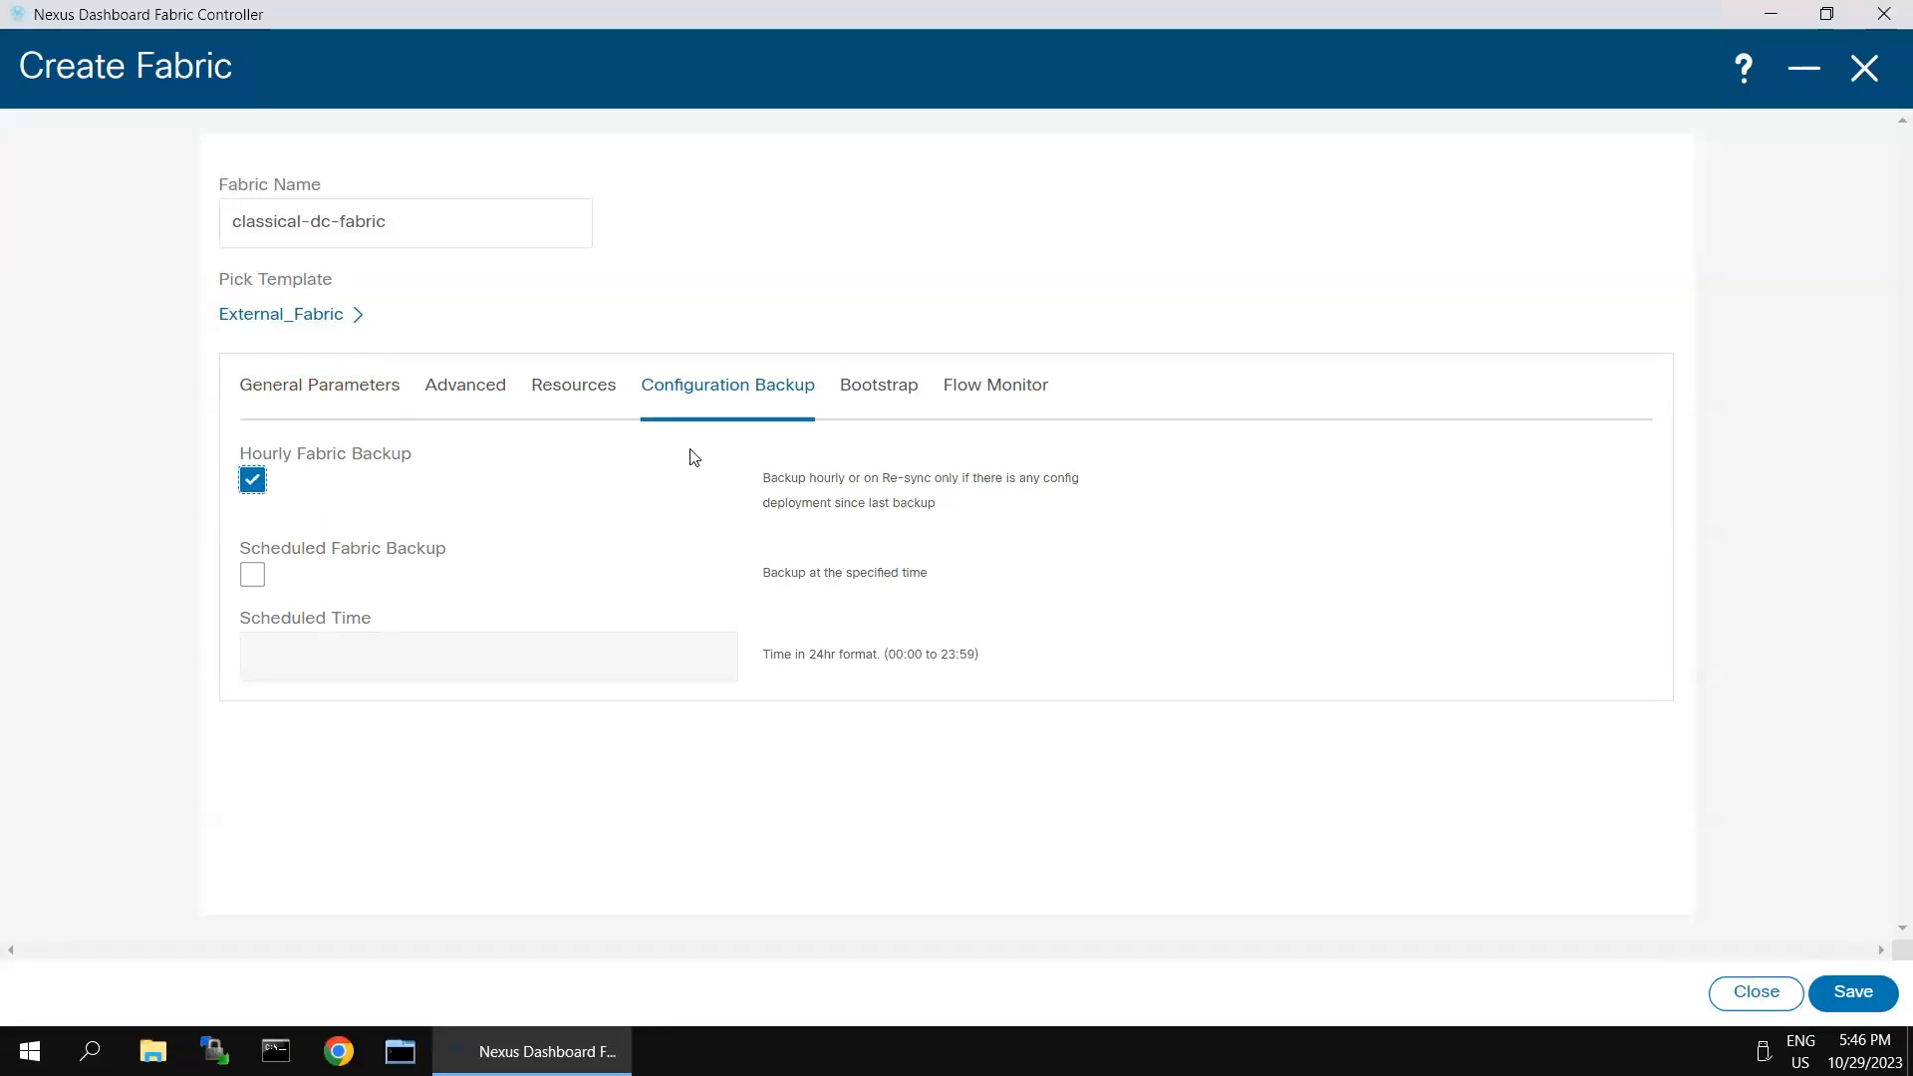
left_click(1853, 994)
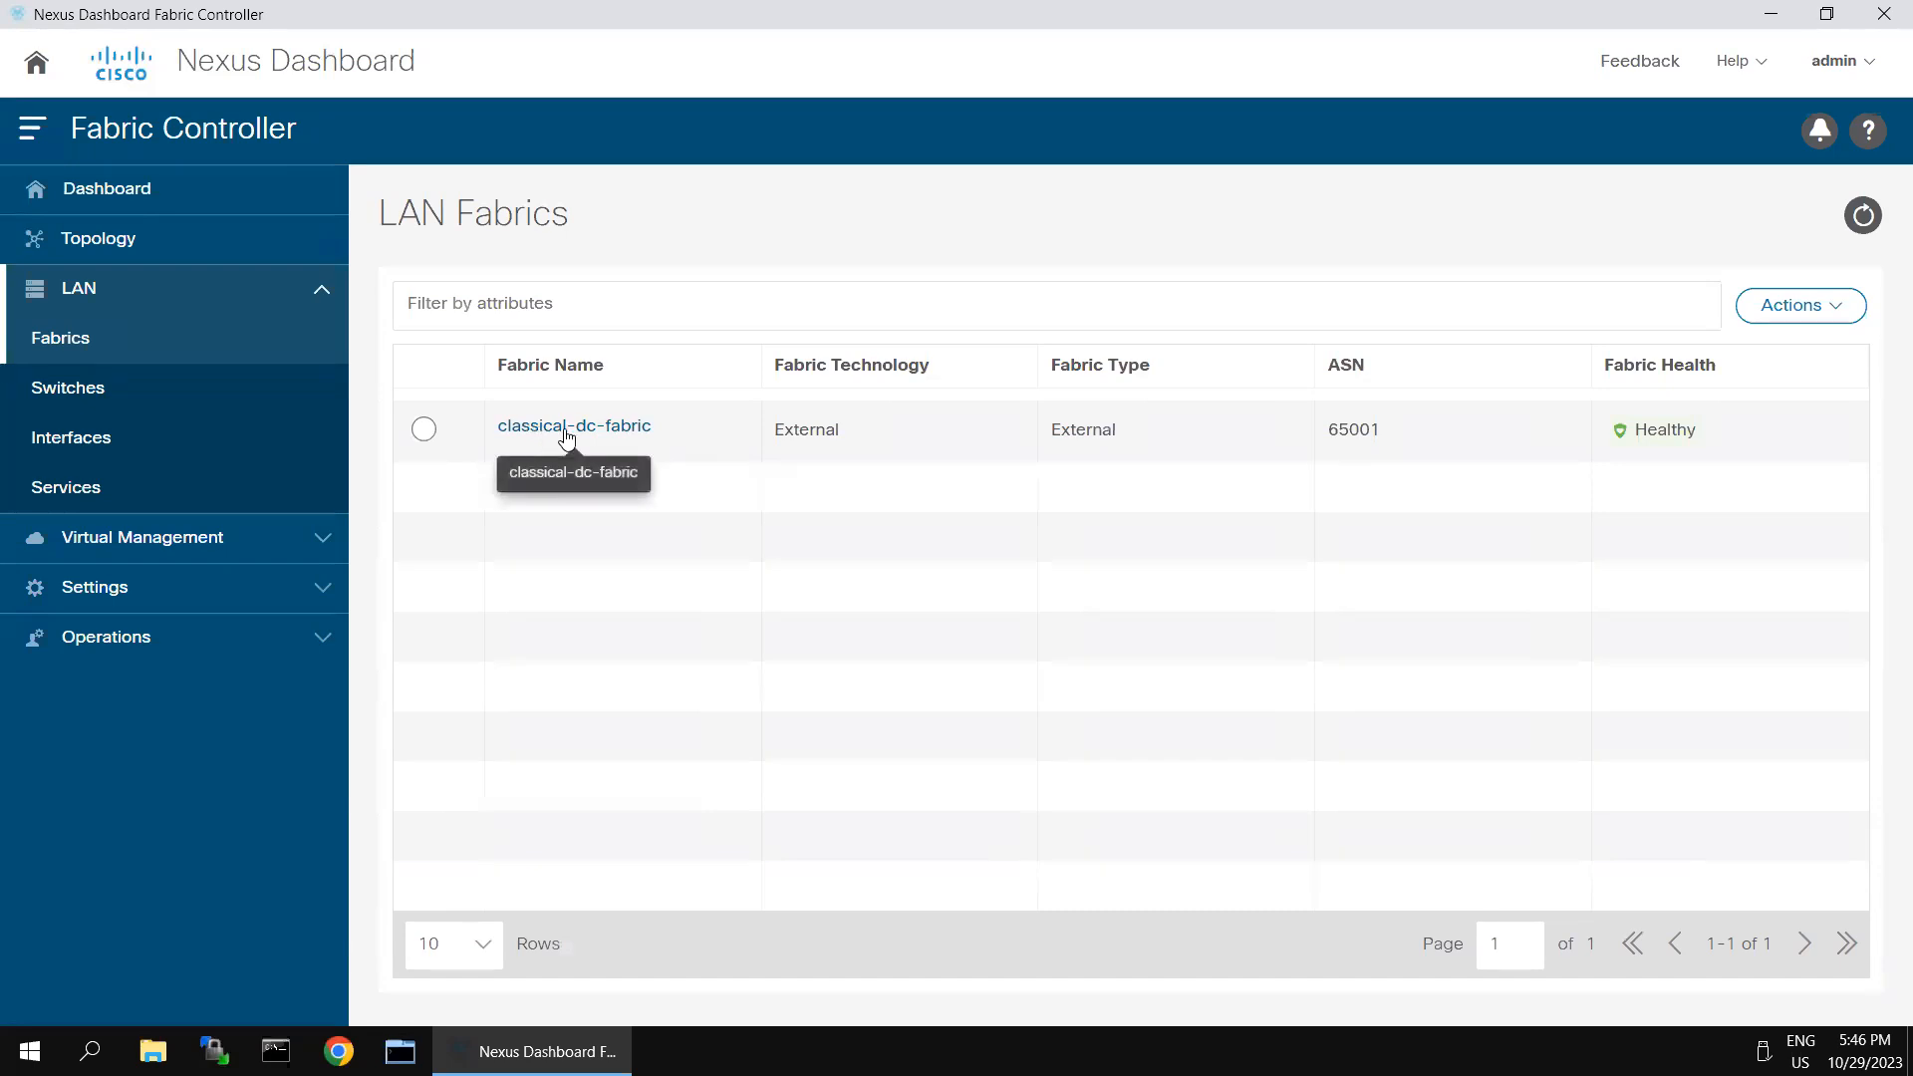
- Open the classical-dc-fabric overview and examine its switches, interfaces, policies and virtual infrastructure
left_click(566, 428)
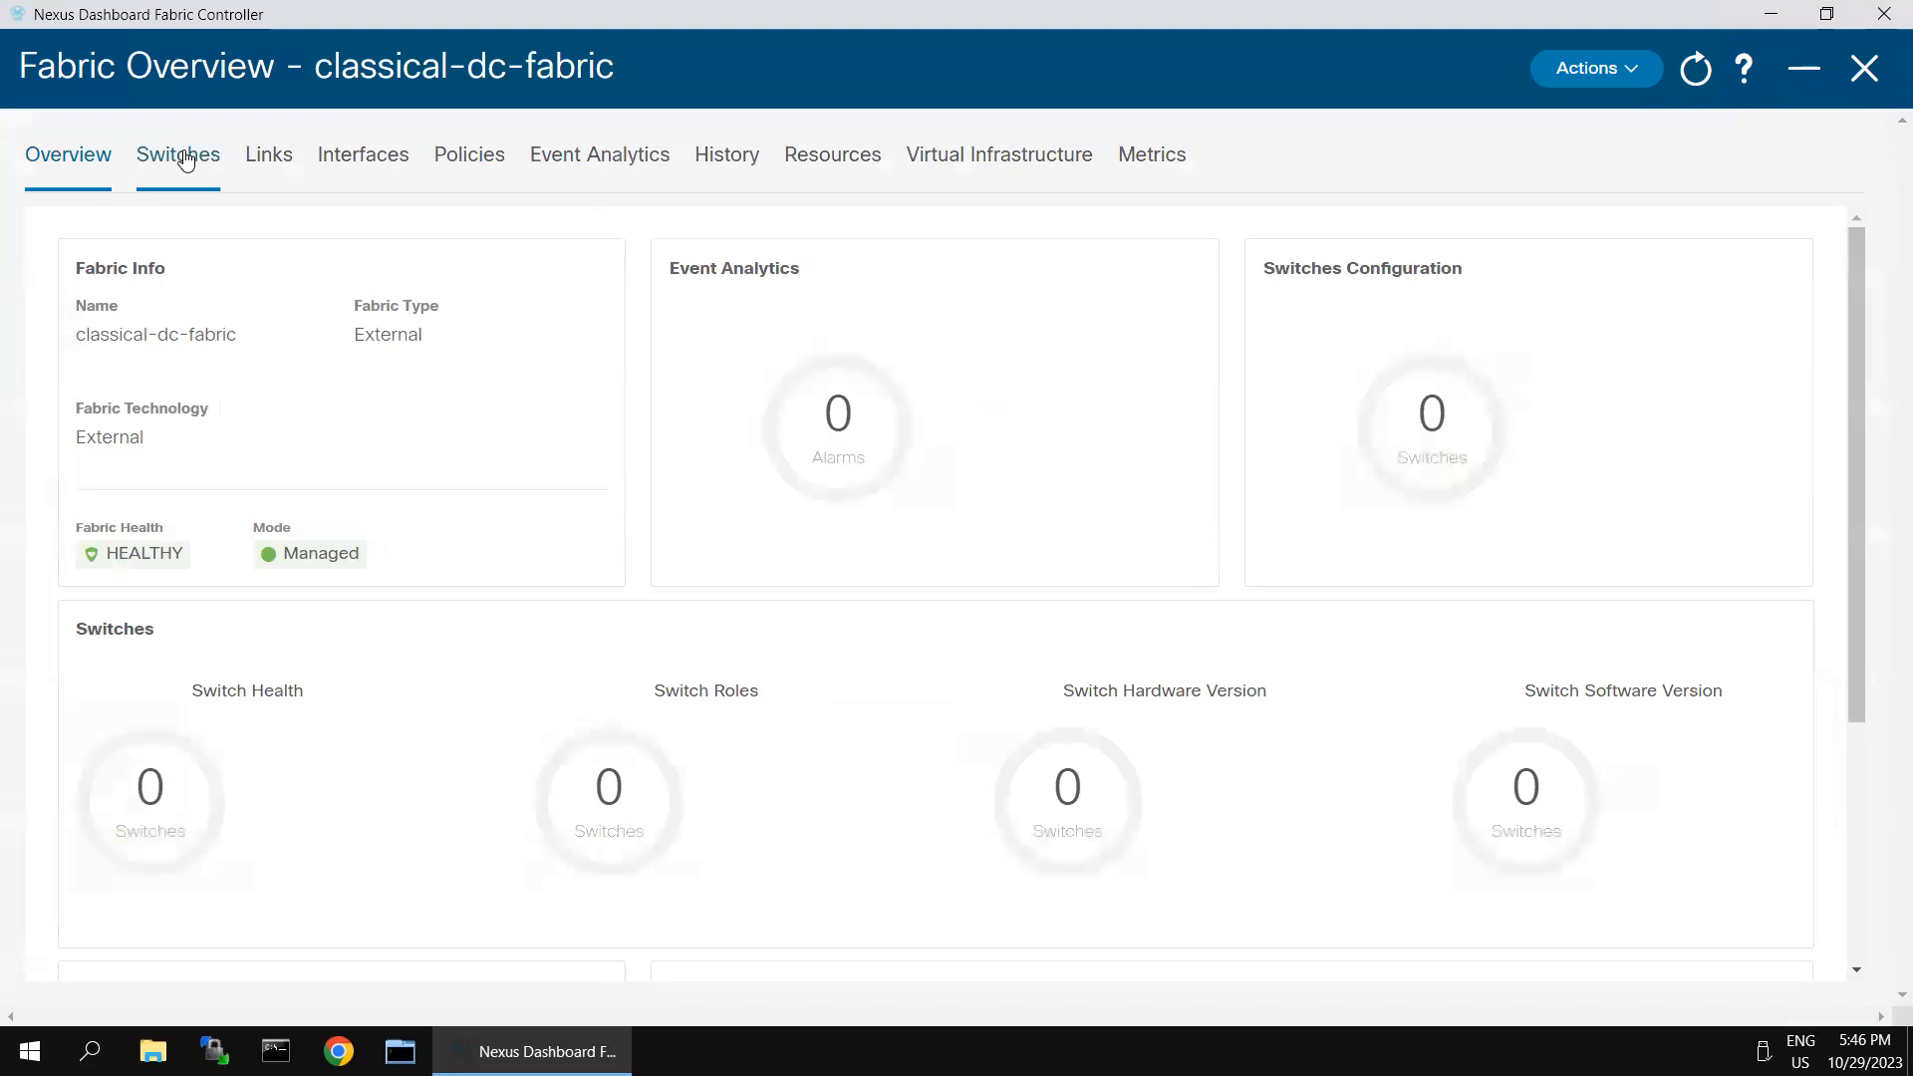
left_click(147, 161)
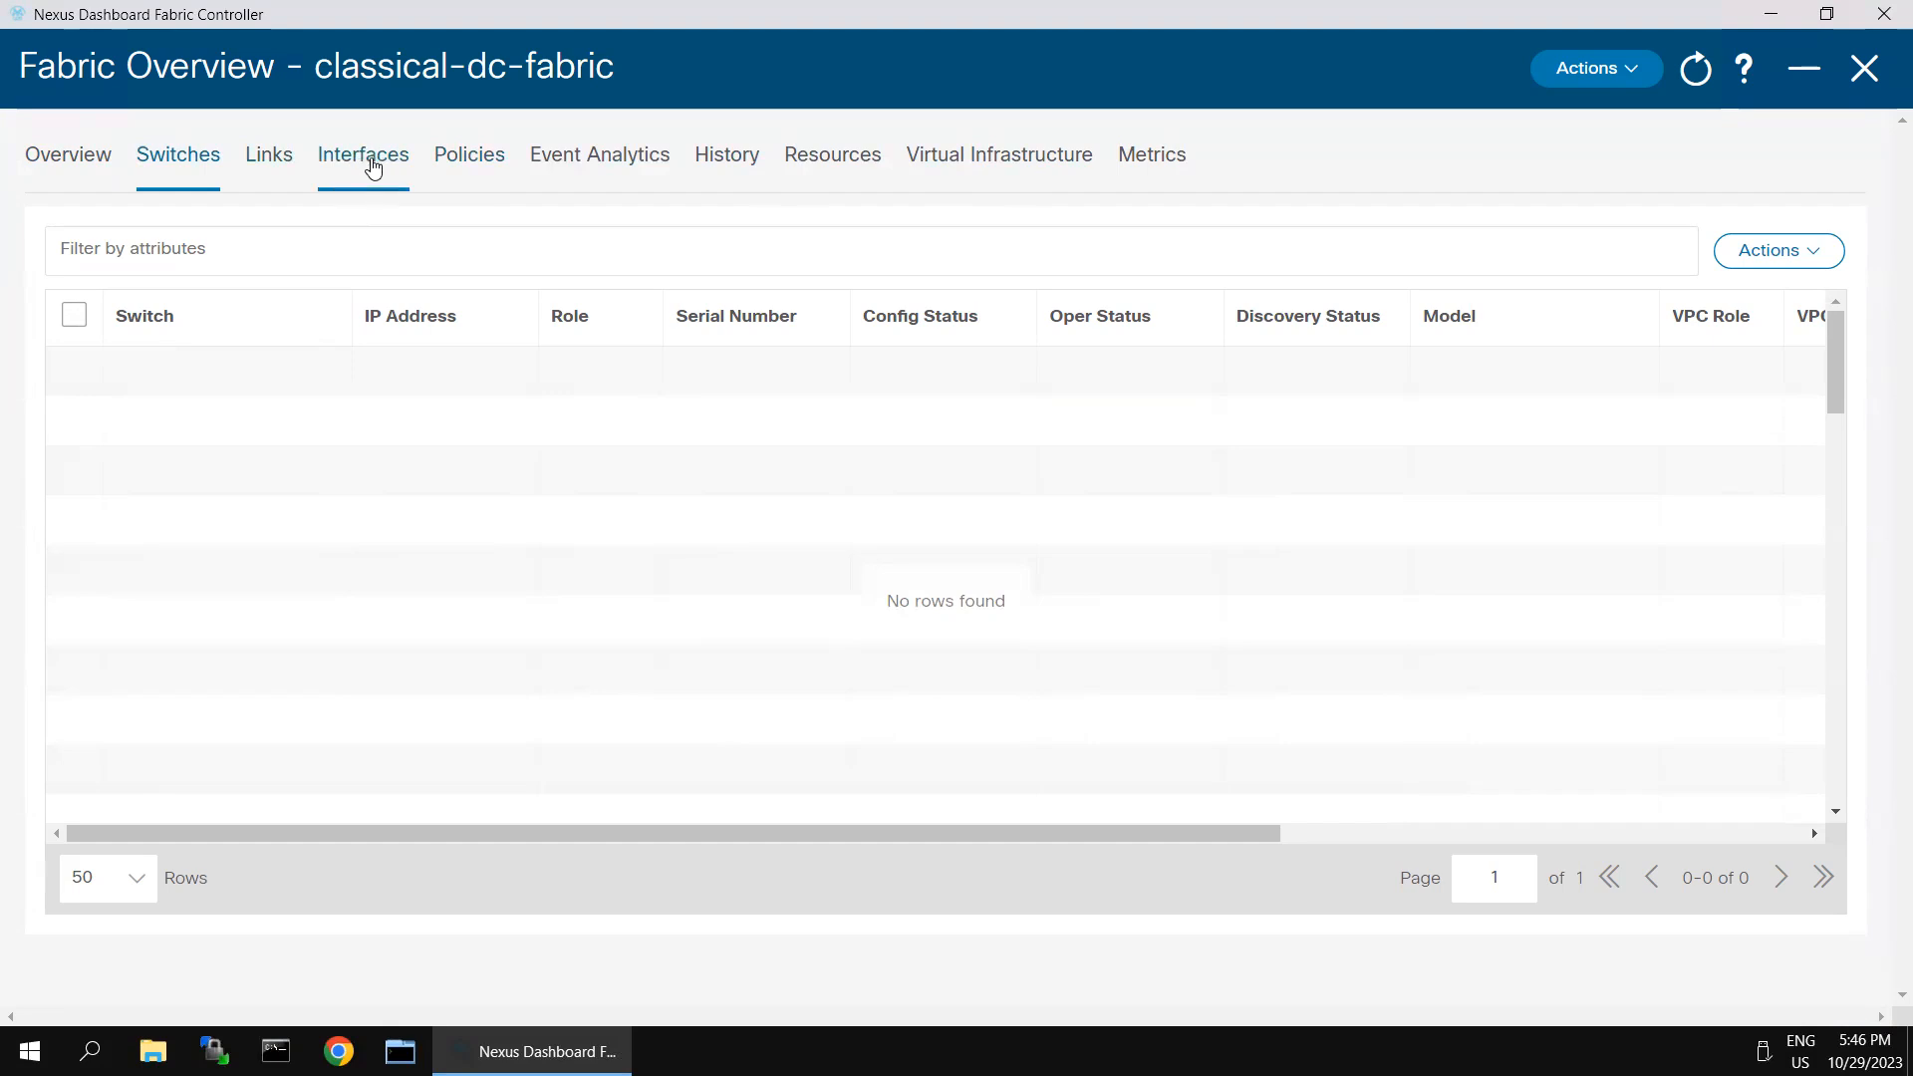
left_click(373, 168)
left_click(480, 164)
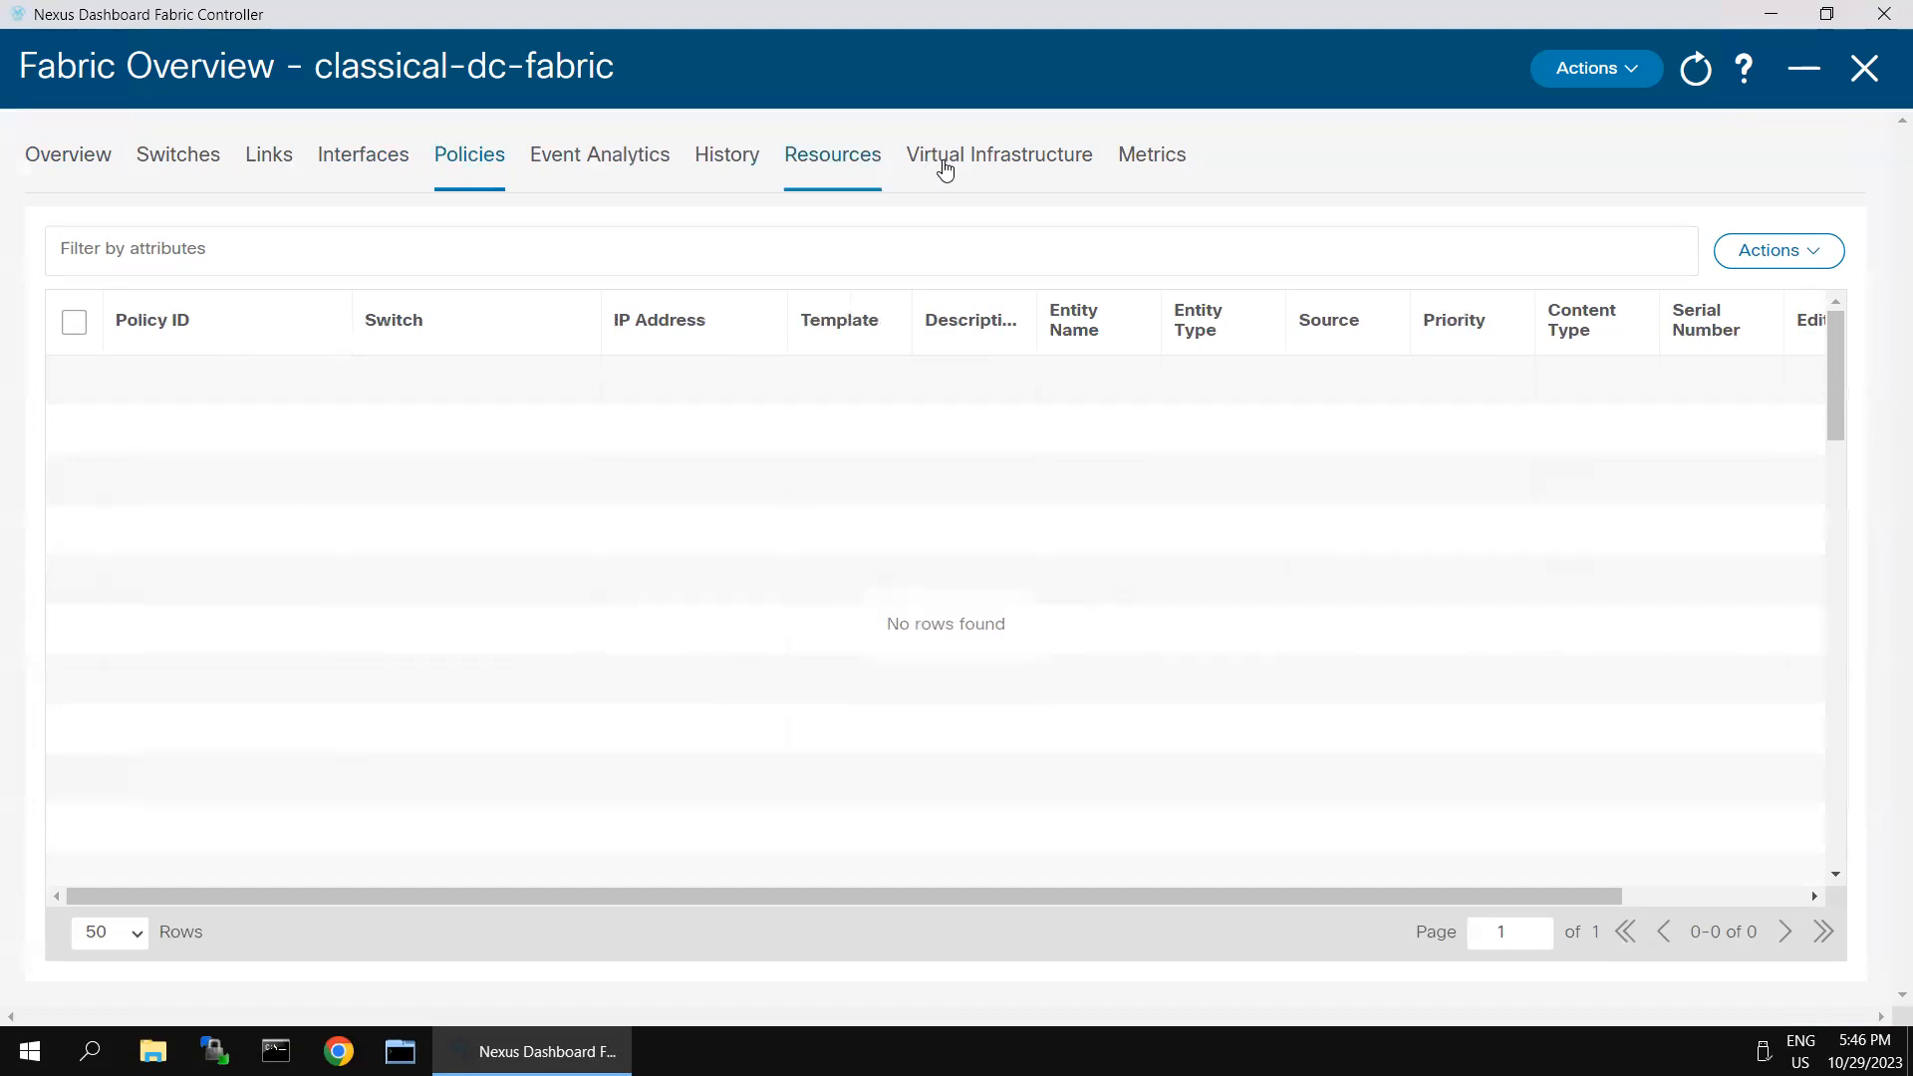
left_click(981, 168)
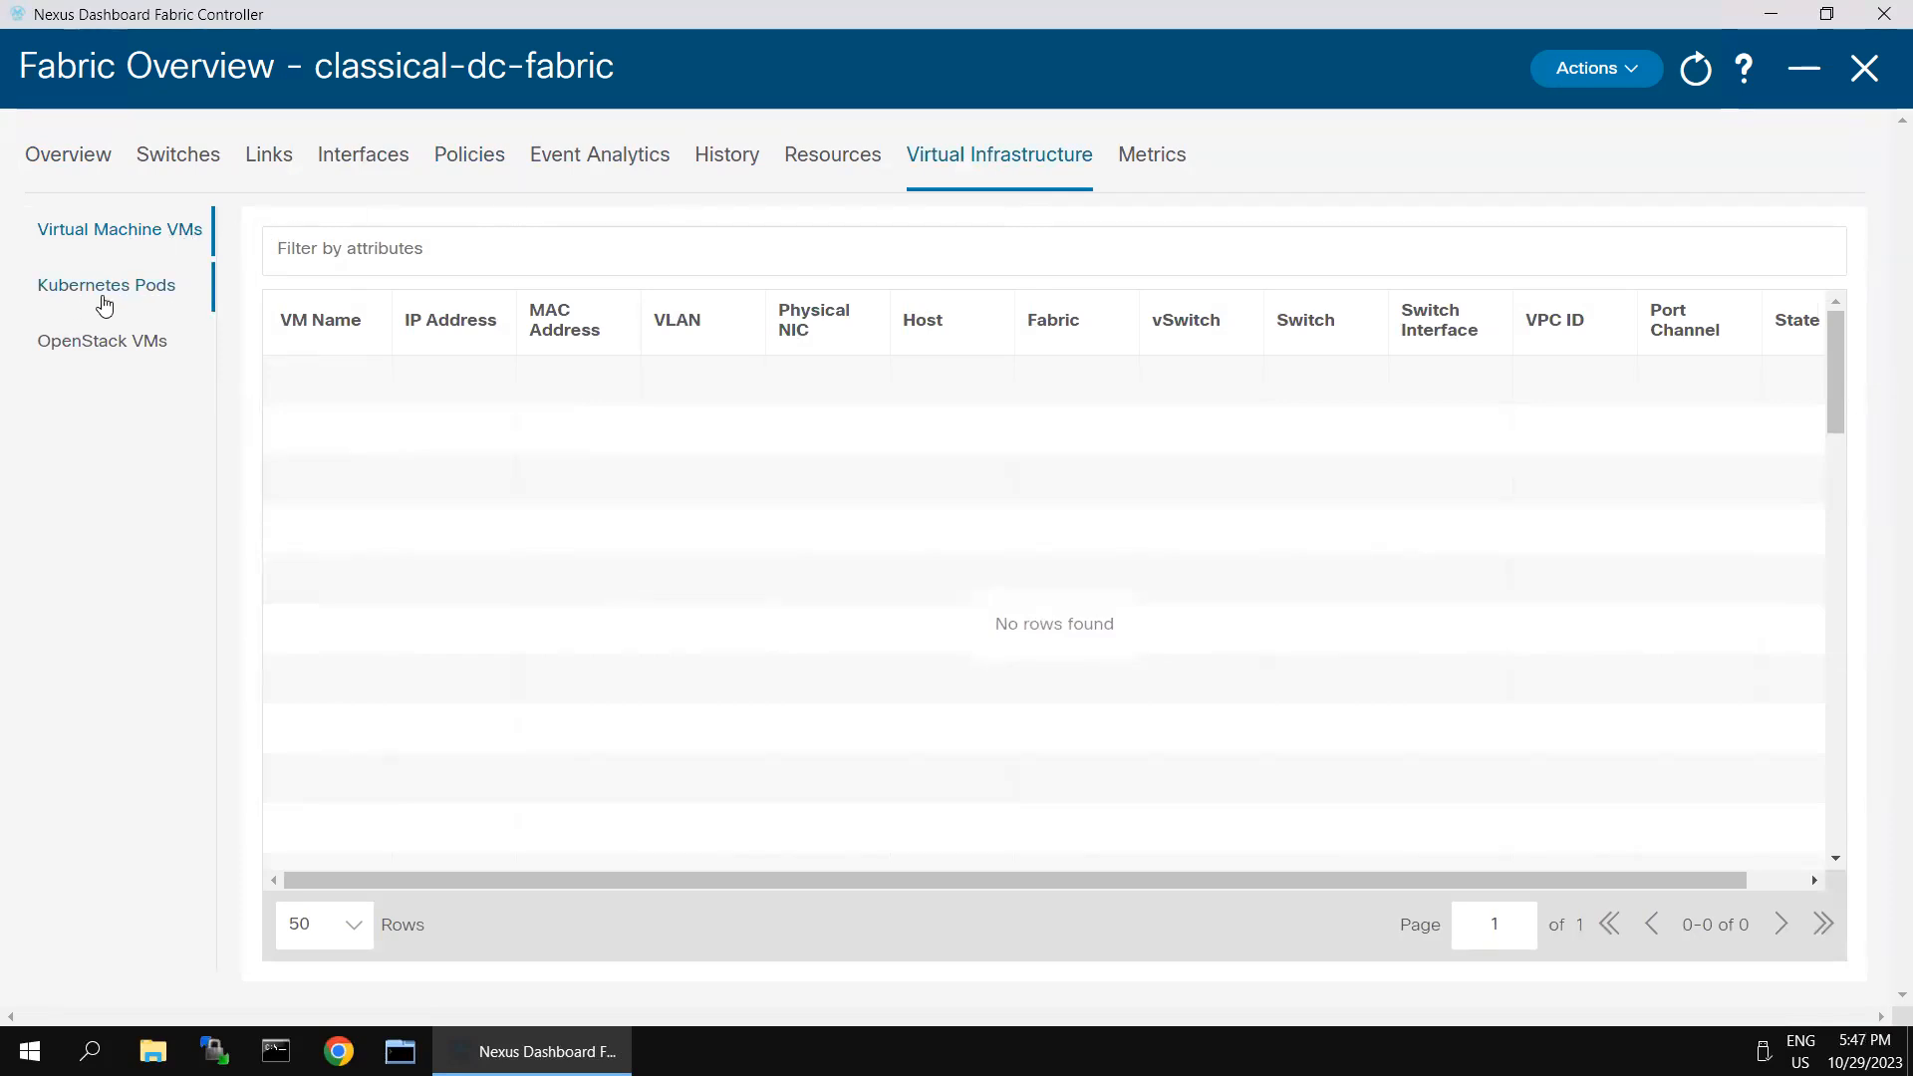
- Begin adding switches to classical-dc-fabric by discovery, using 198.18.4.101 as the seed IP
left_click(149, 163)
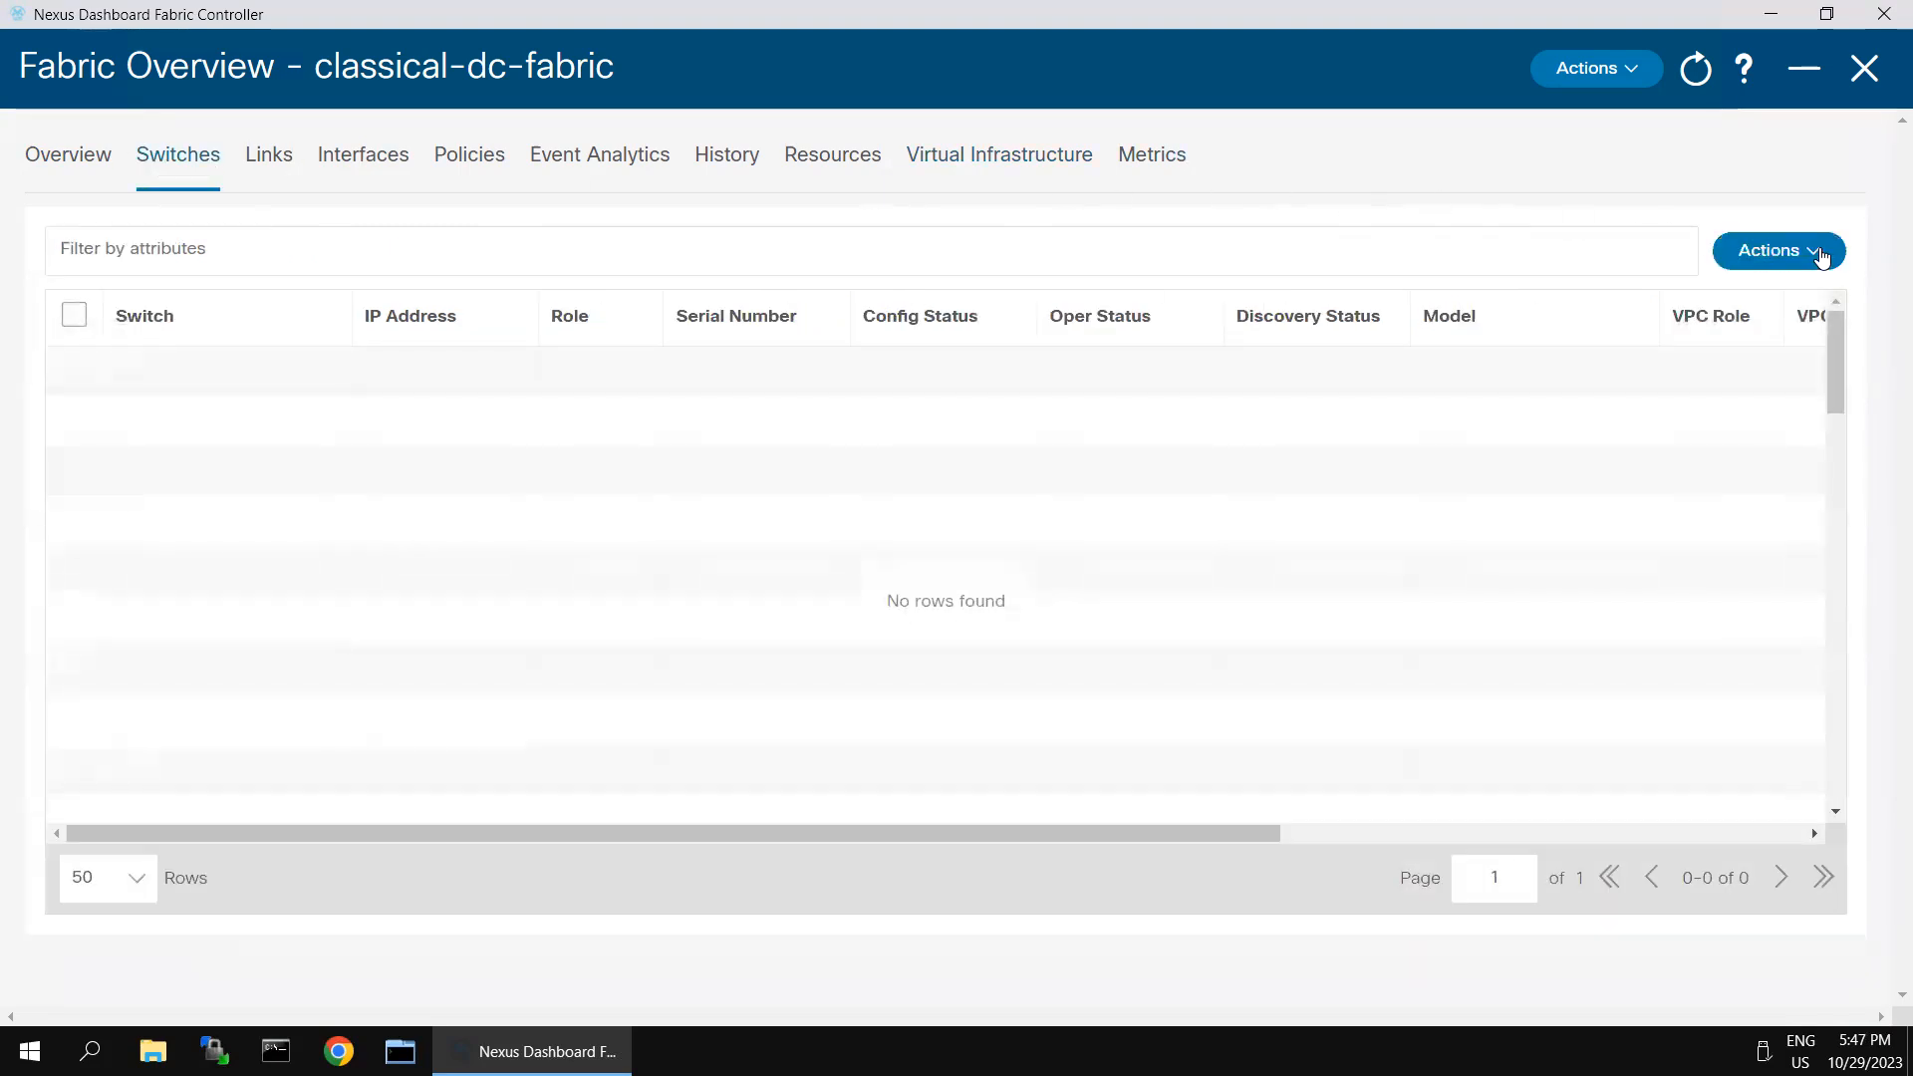
left_click(1819, 252)
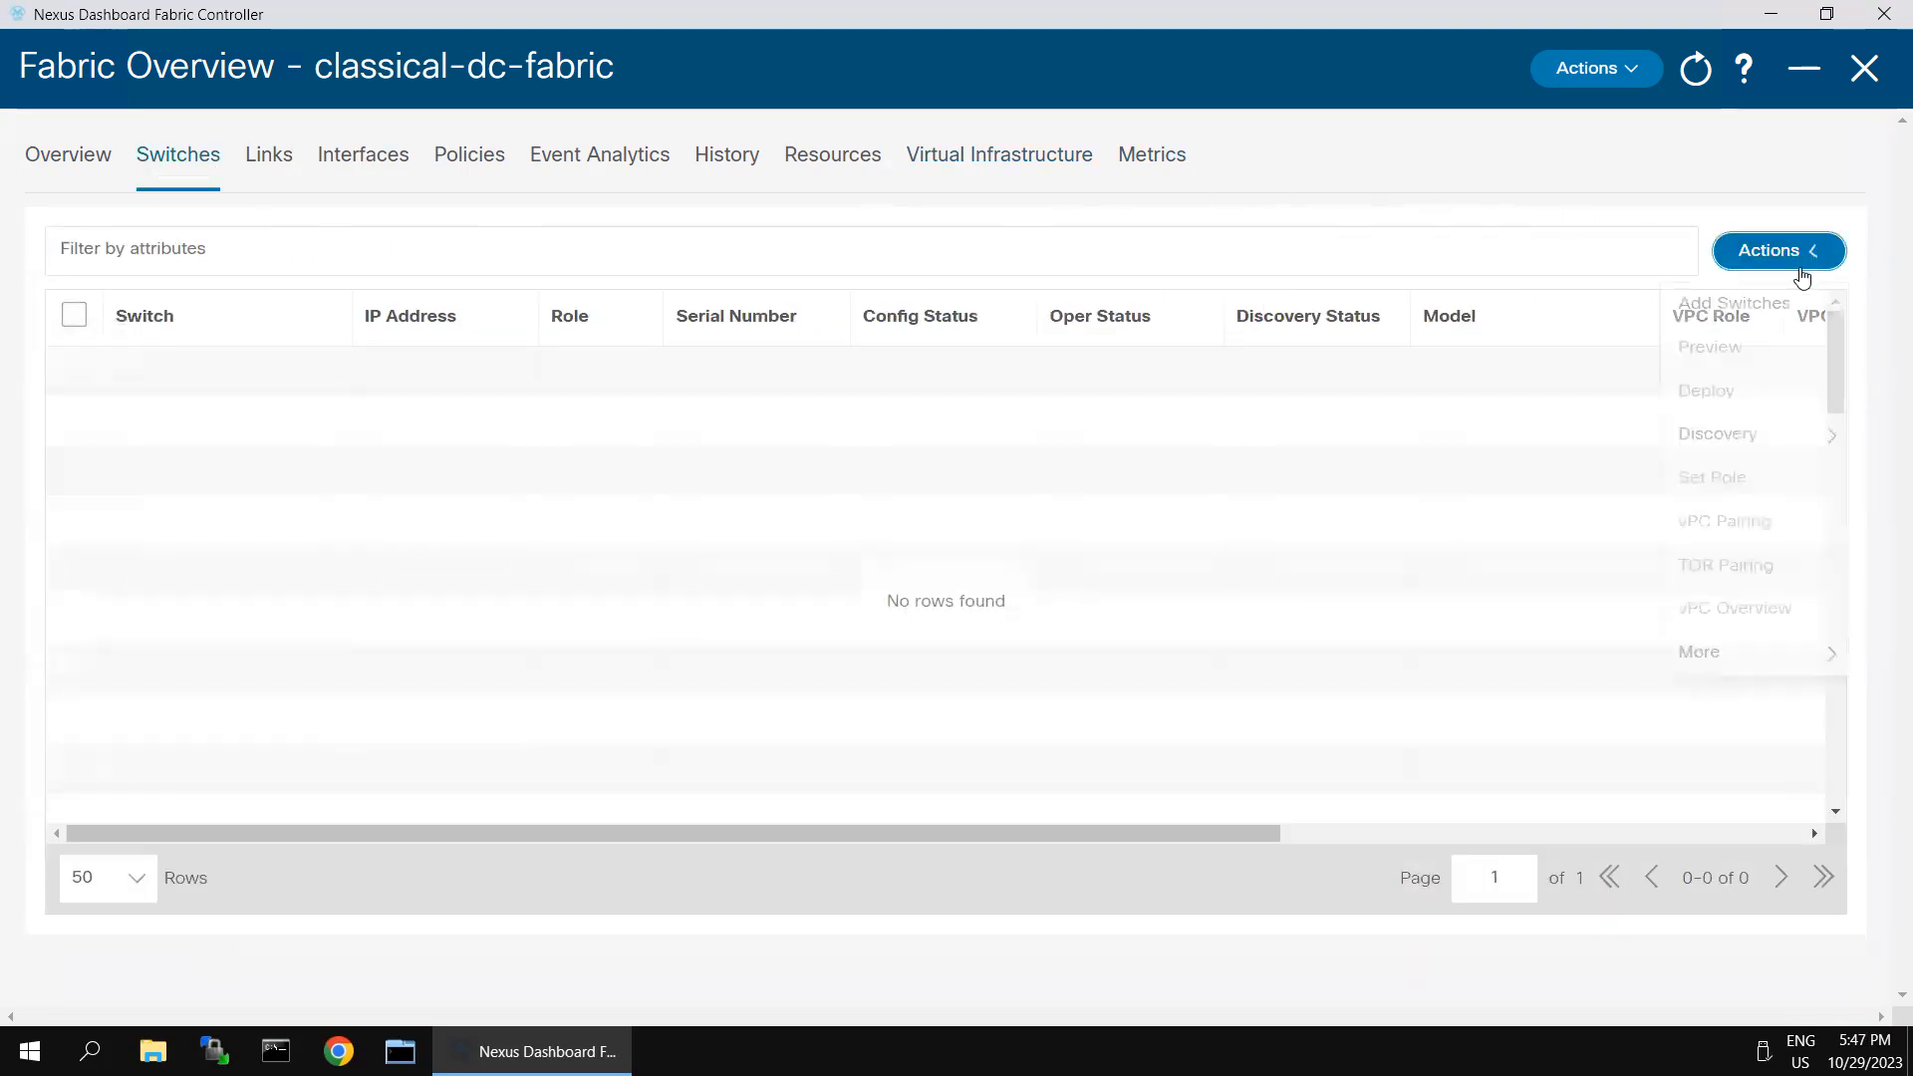
left_click(1704, 310)
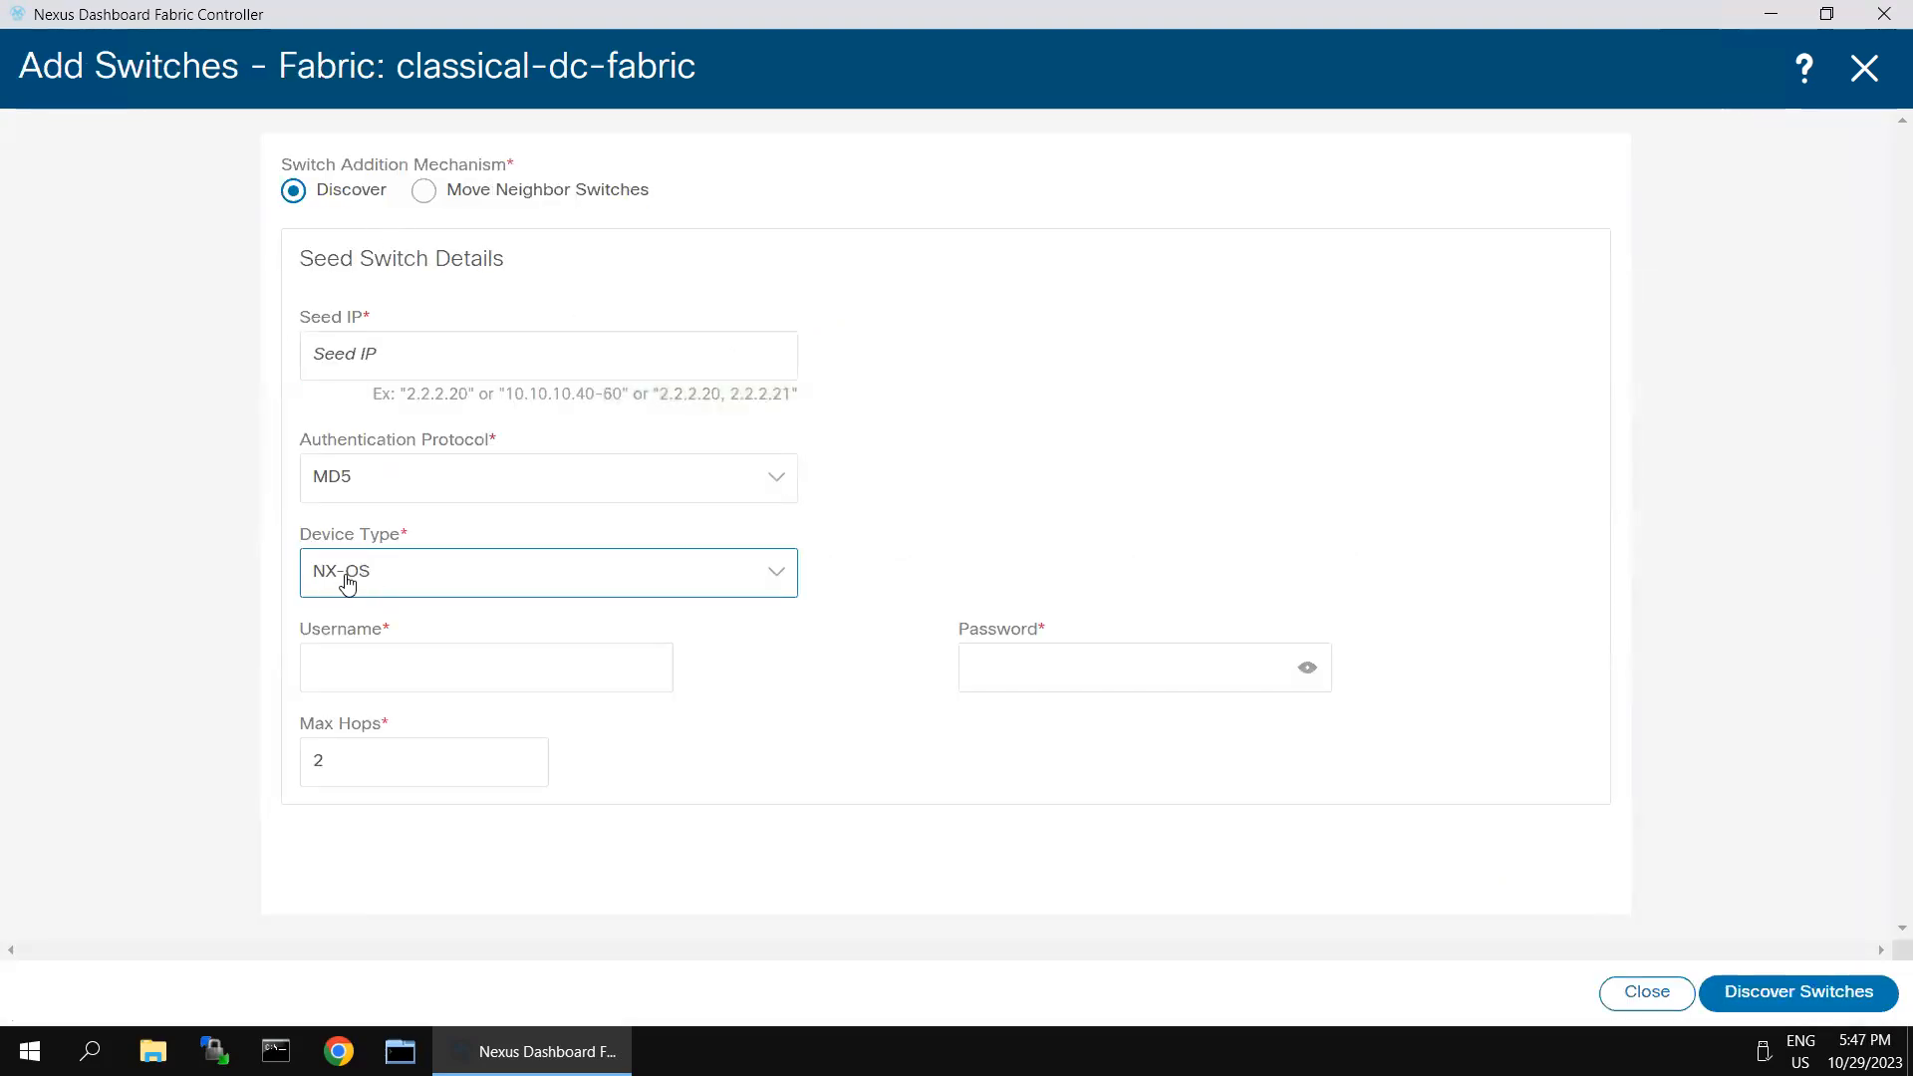
left_click(390, 351)
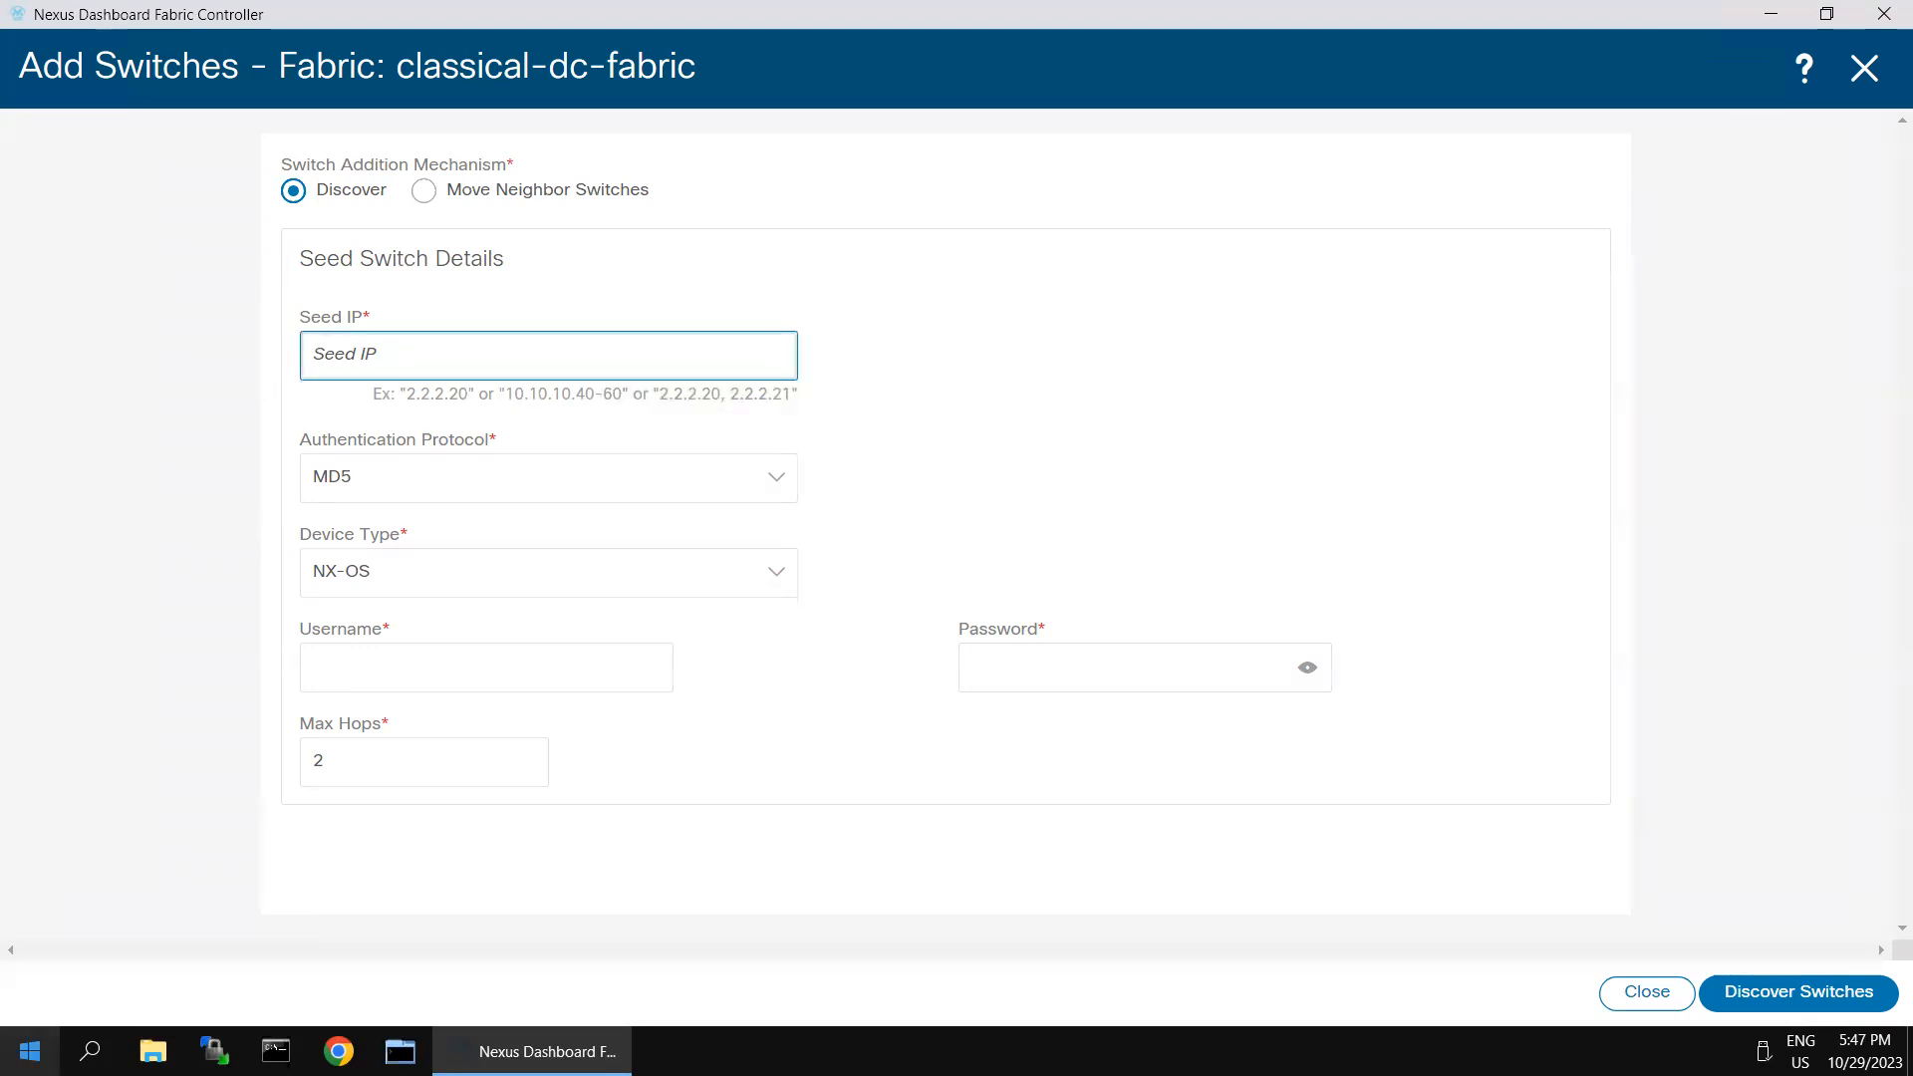
type("198.18.4.101")
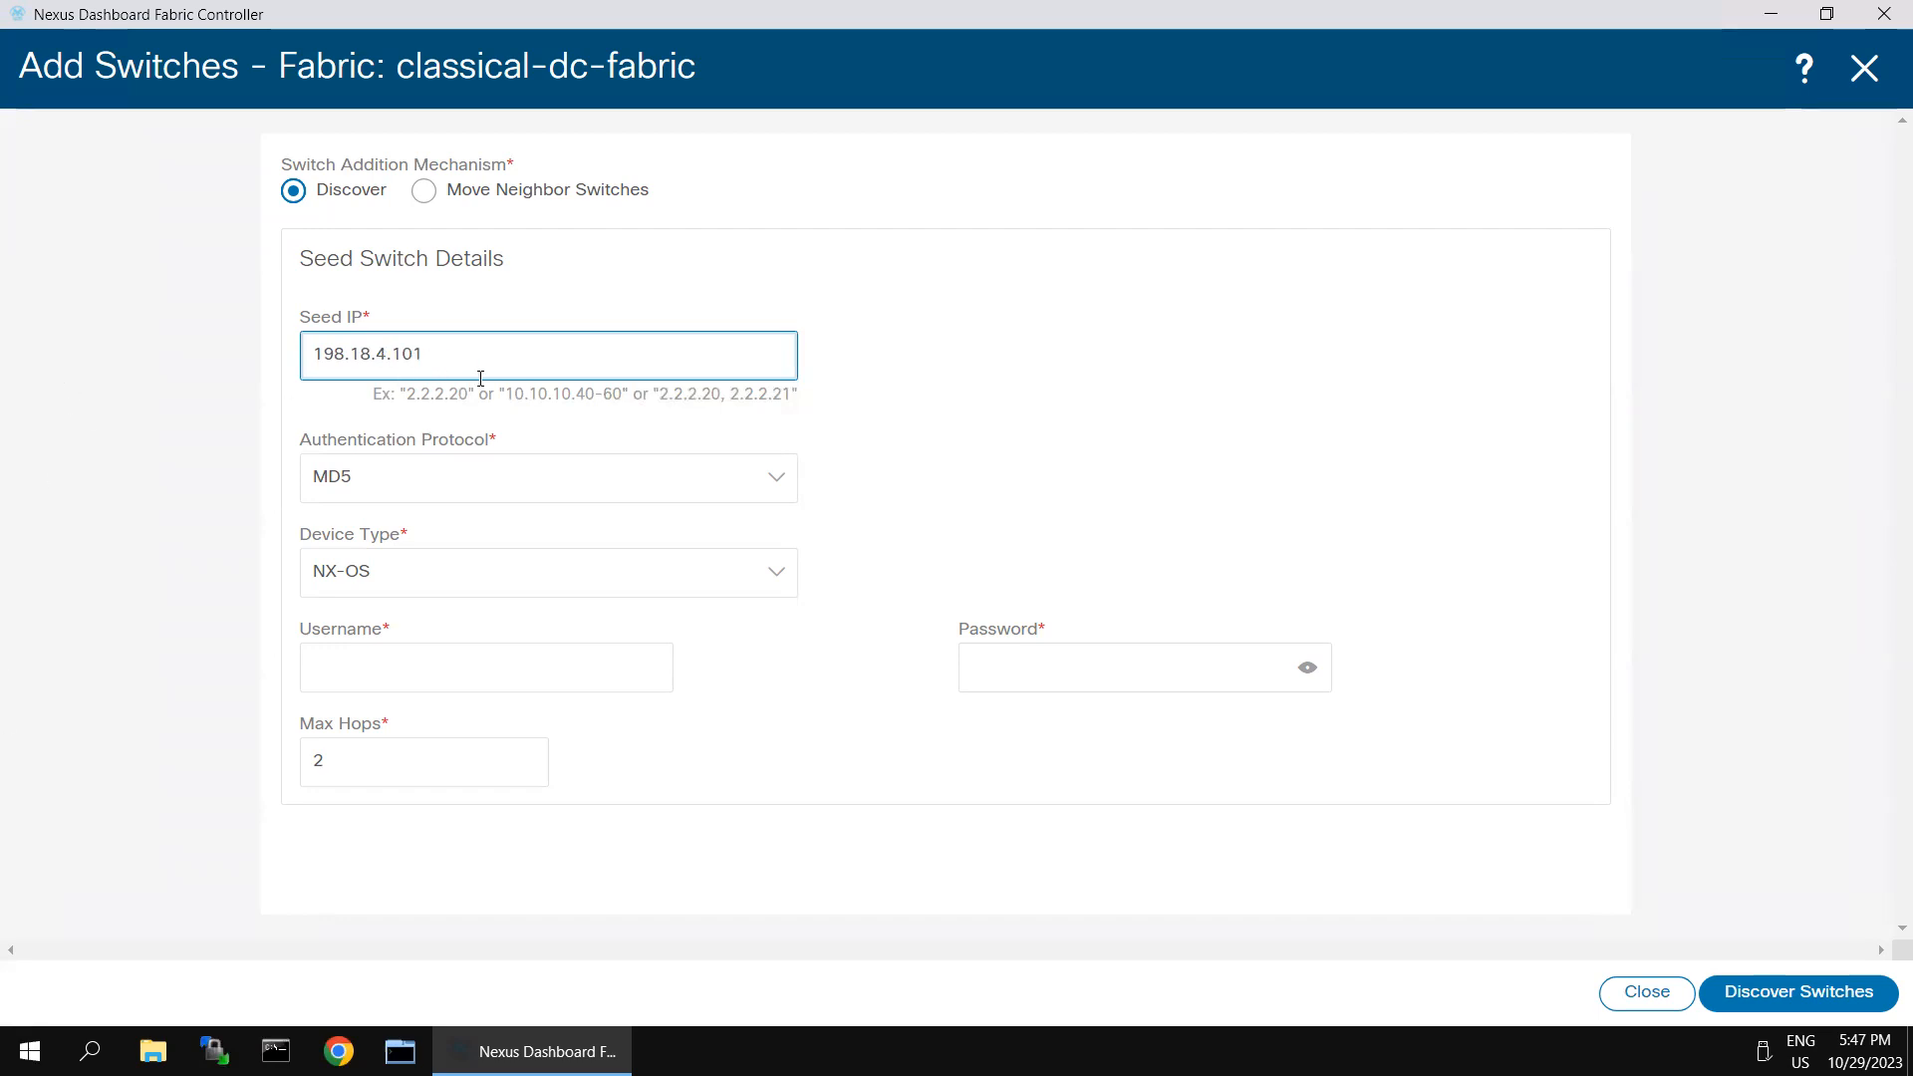
- Enter the username admin and the switch password, and run the switch discovery
left_click(462, 672)
type("admin")
key("Tab")
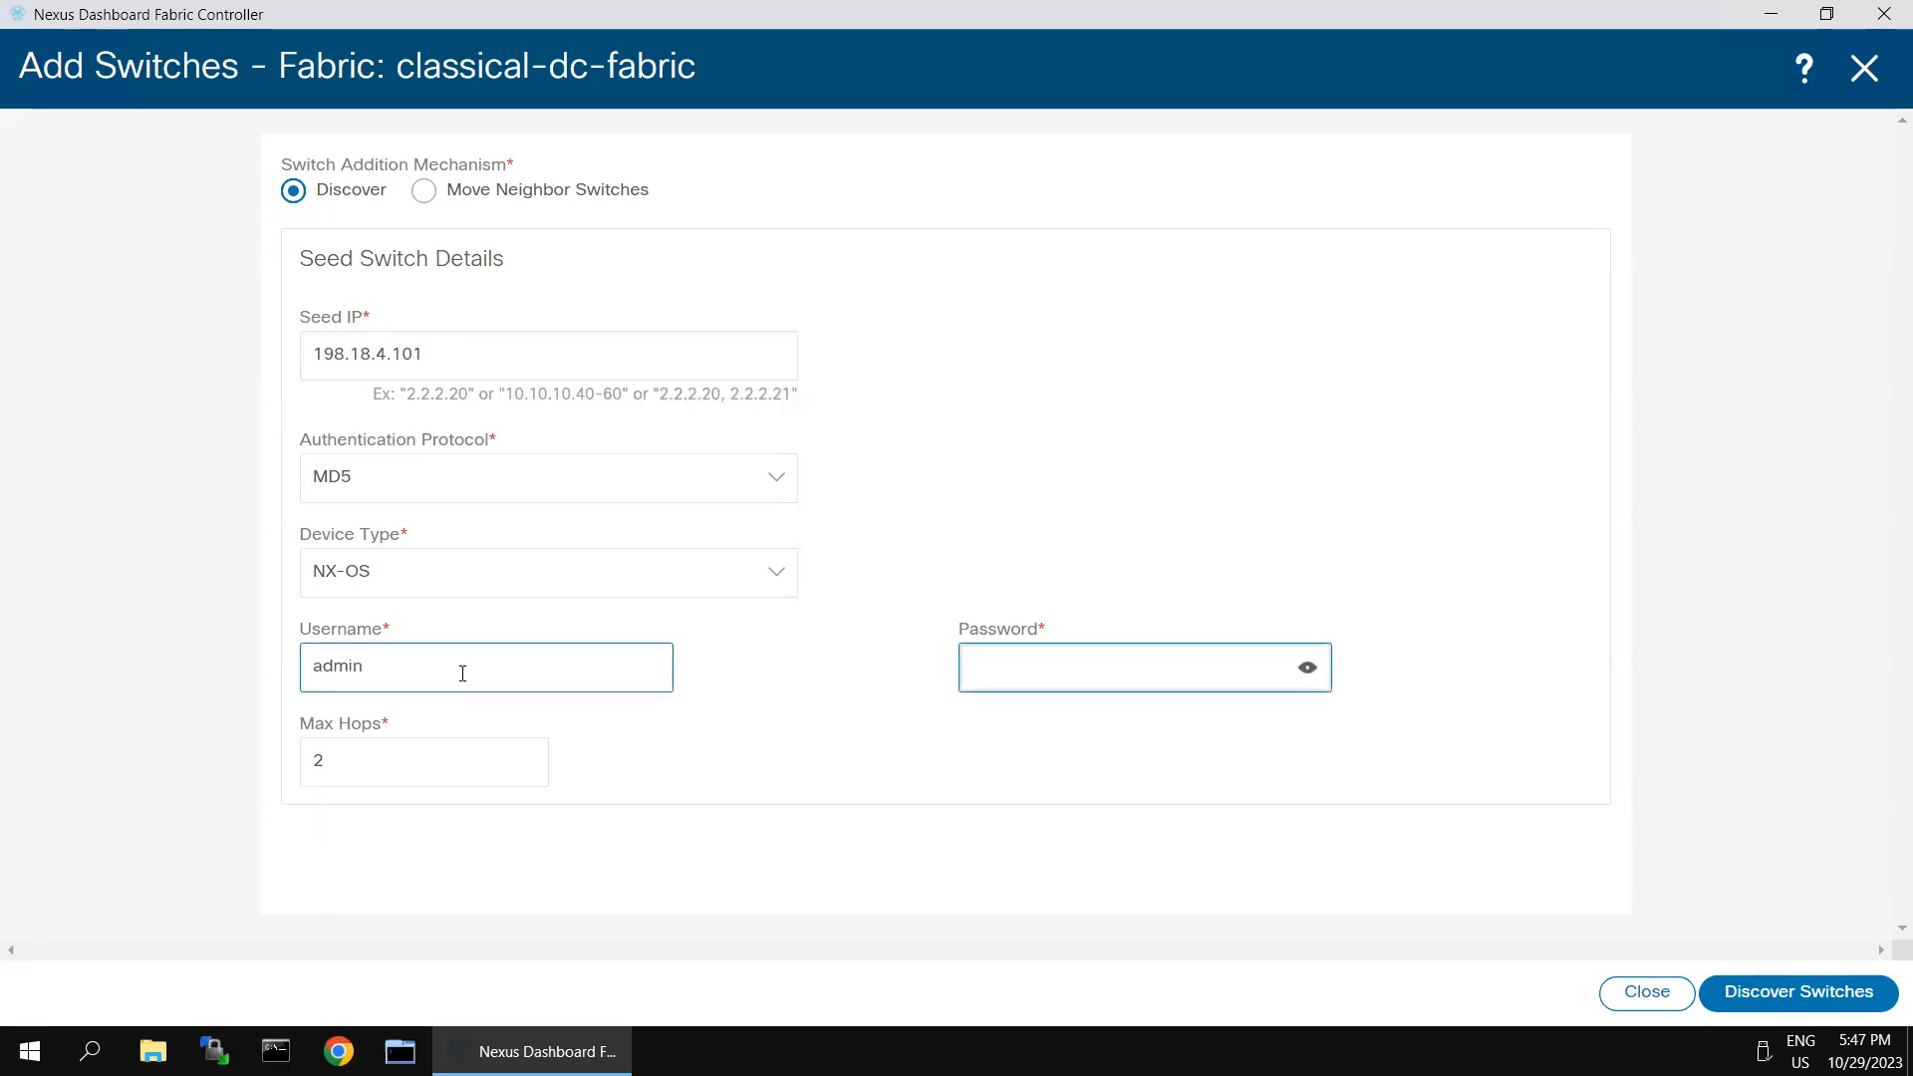
type("C")
left_click(1779, 994)
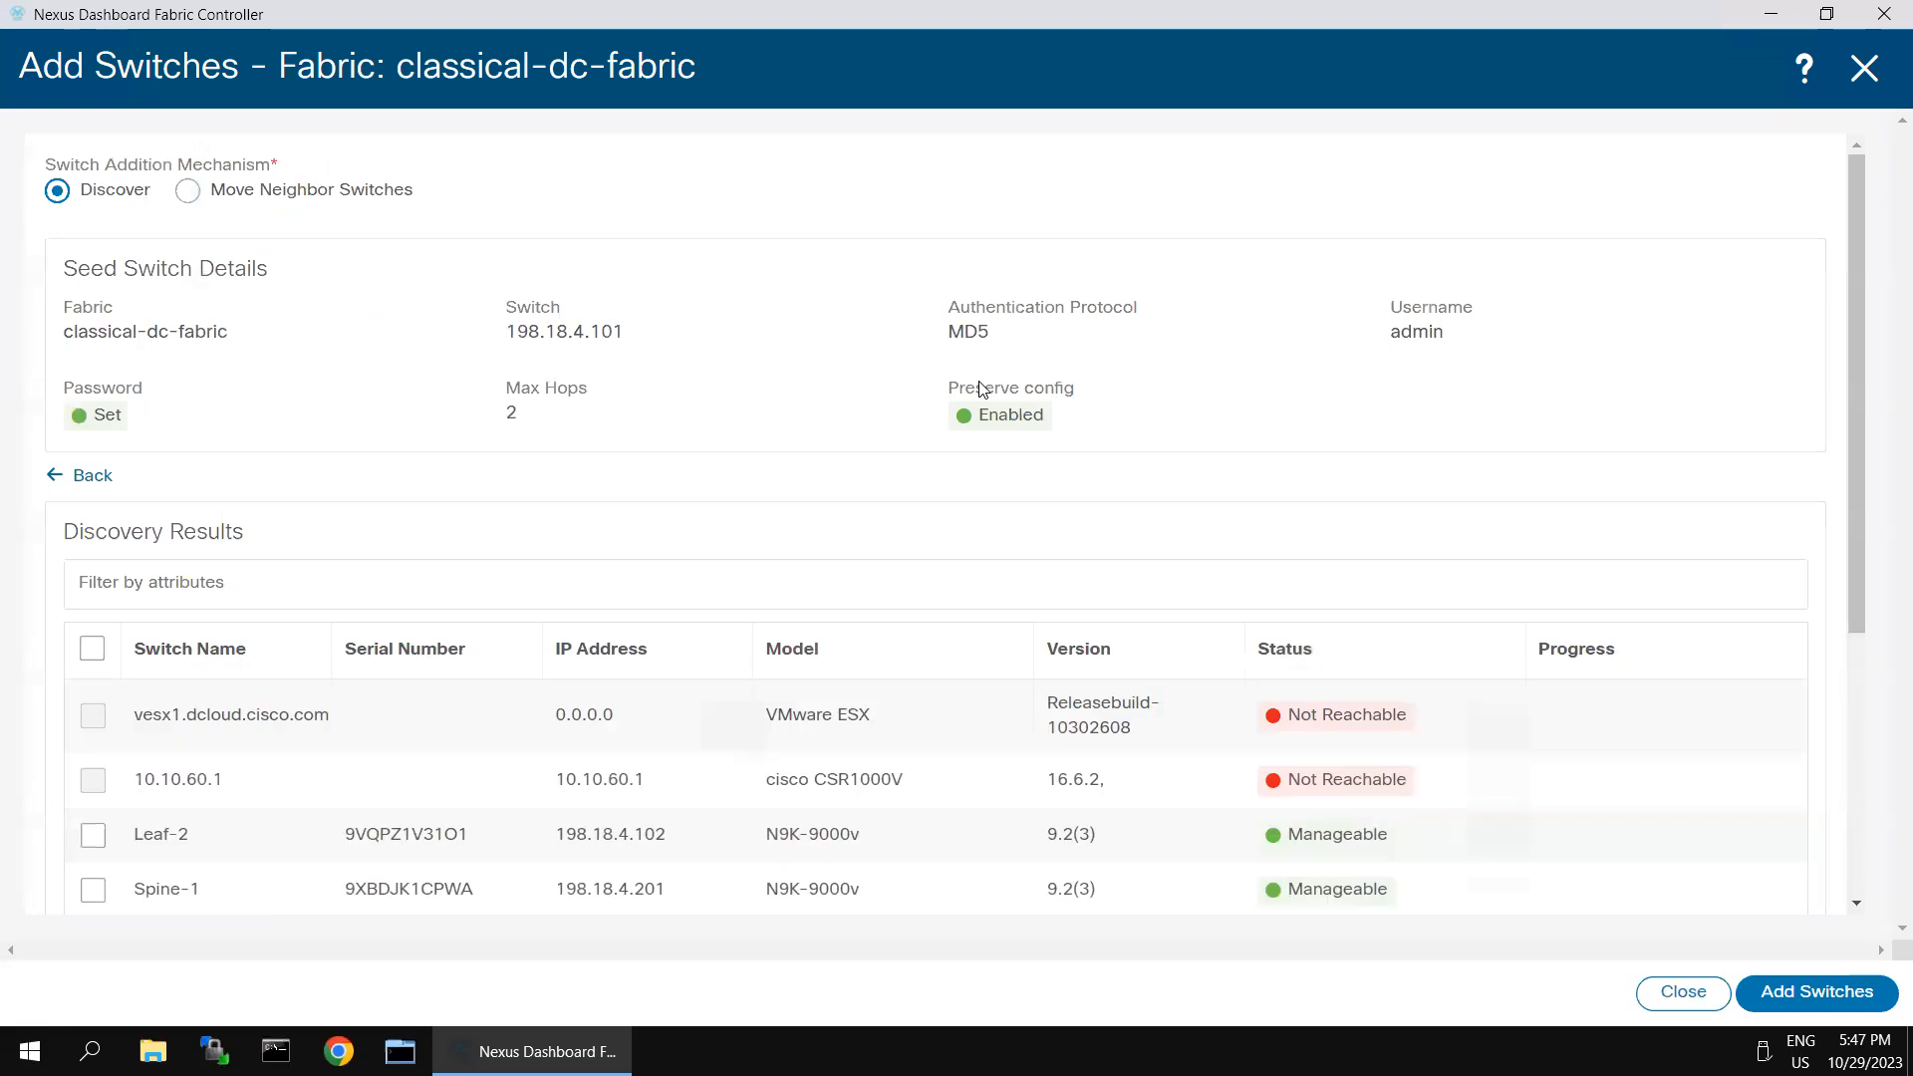
- Add the discovered switches Leaf-1, Leaf-2, Spine-1 and Spine-2 to the fabric and check their progress
scroll(229, 742, "down", 3)
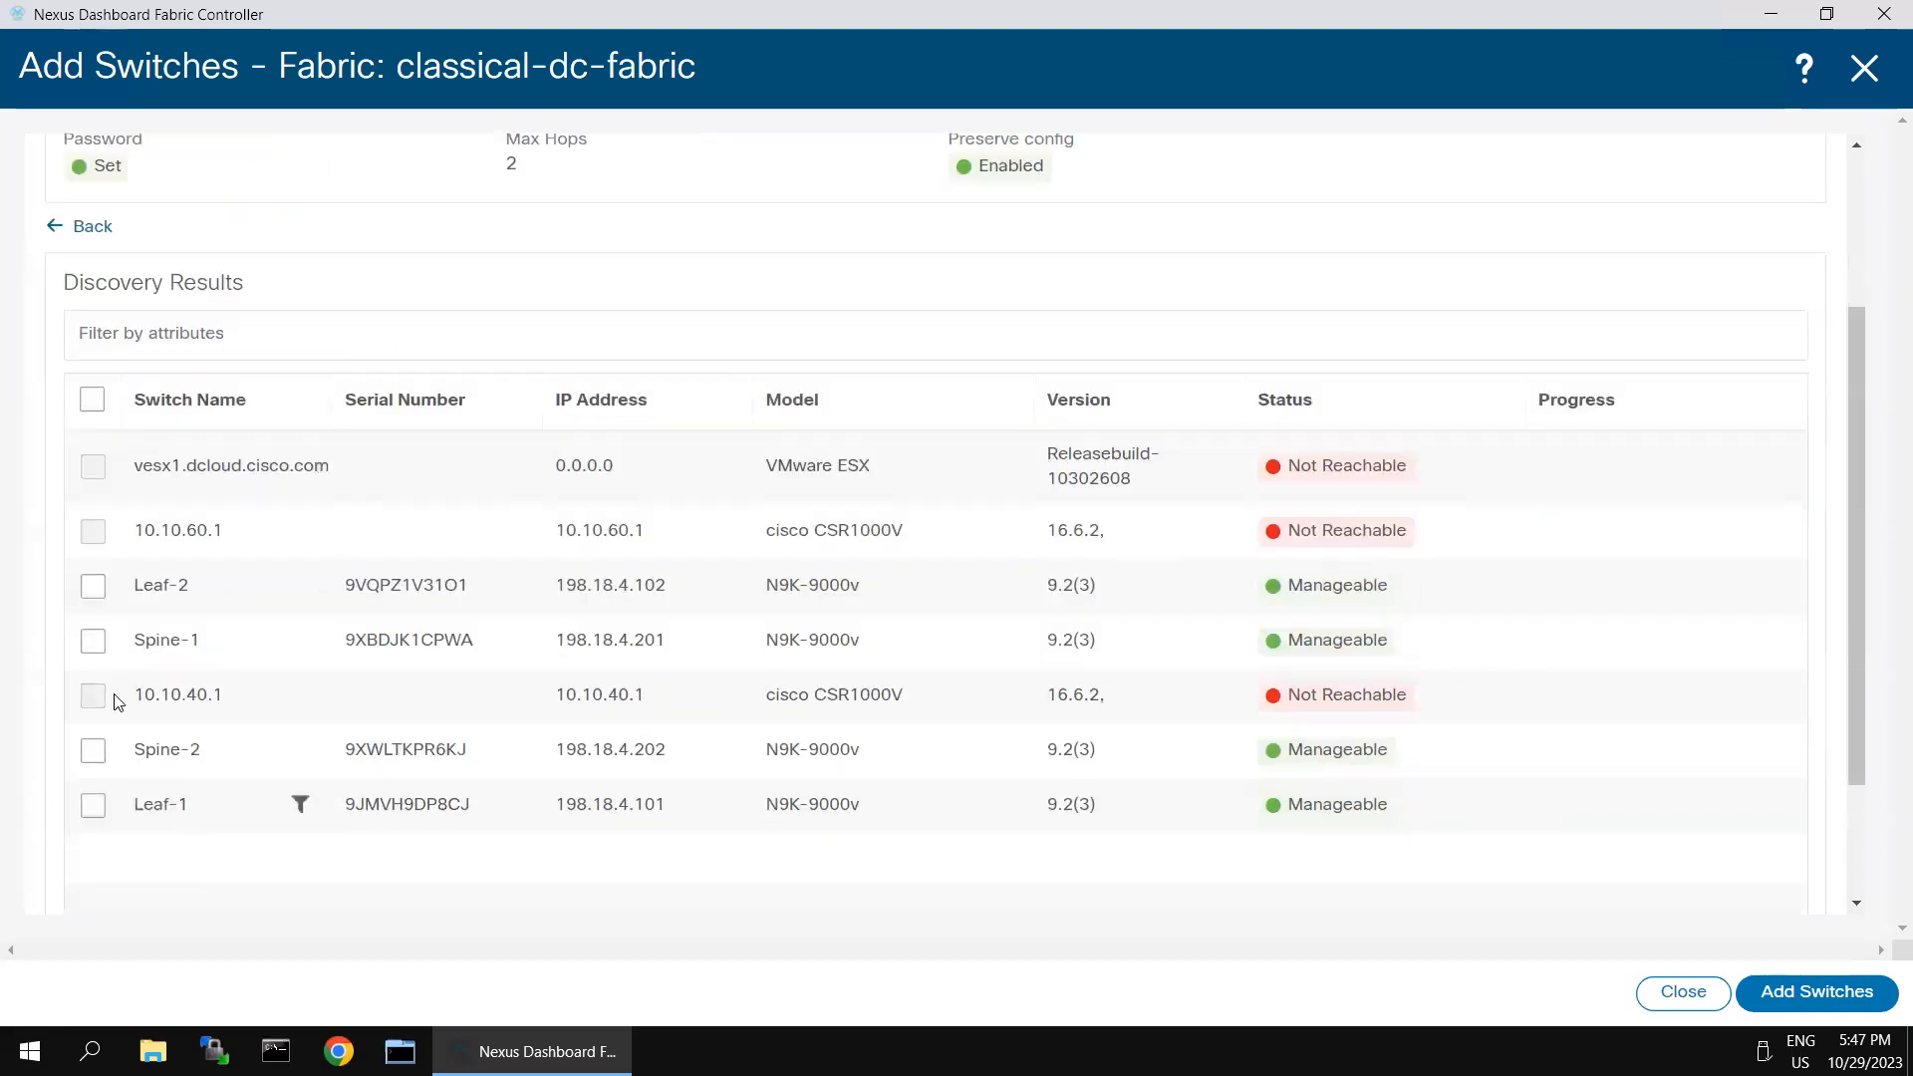
left_click(93, 649)
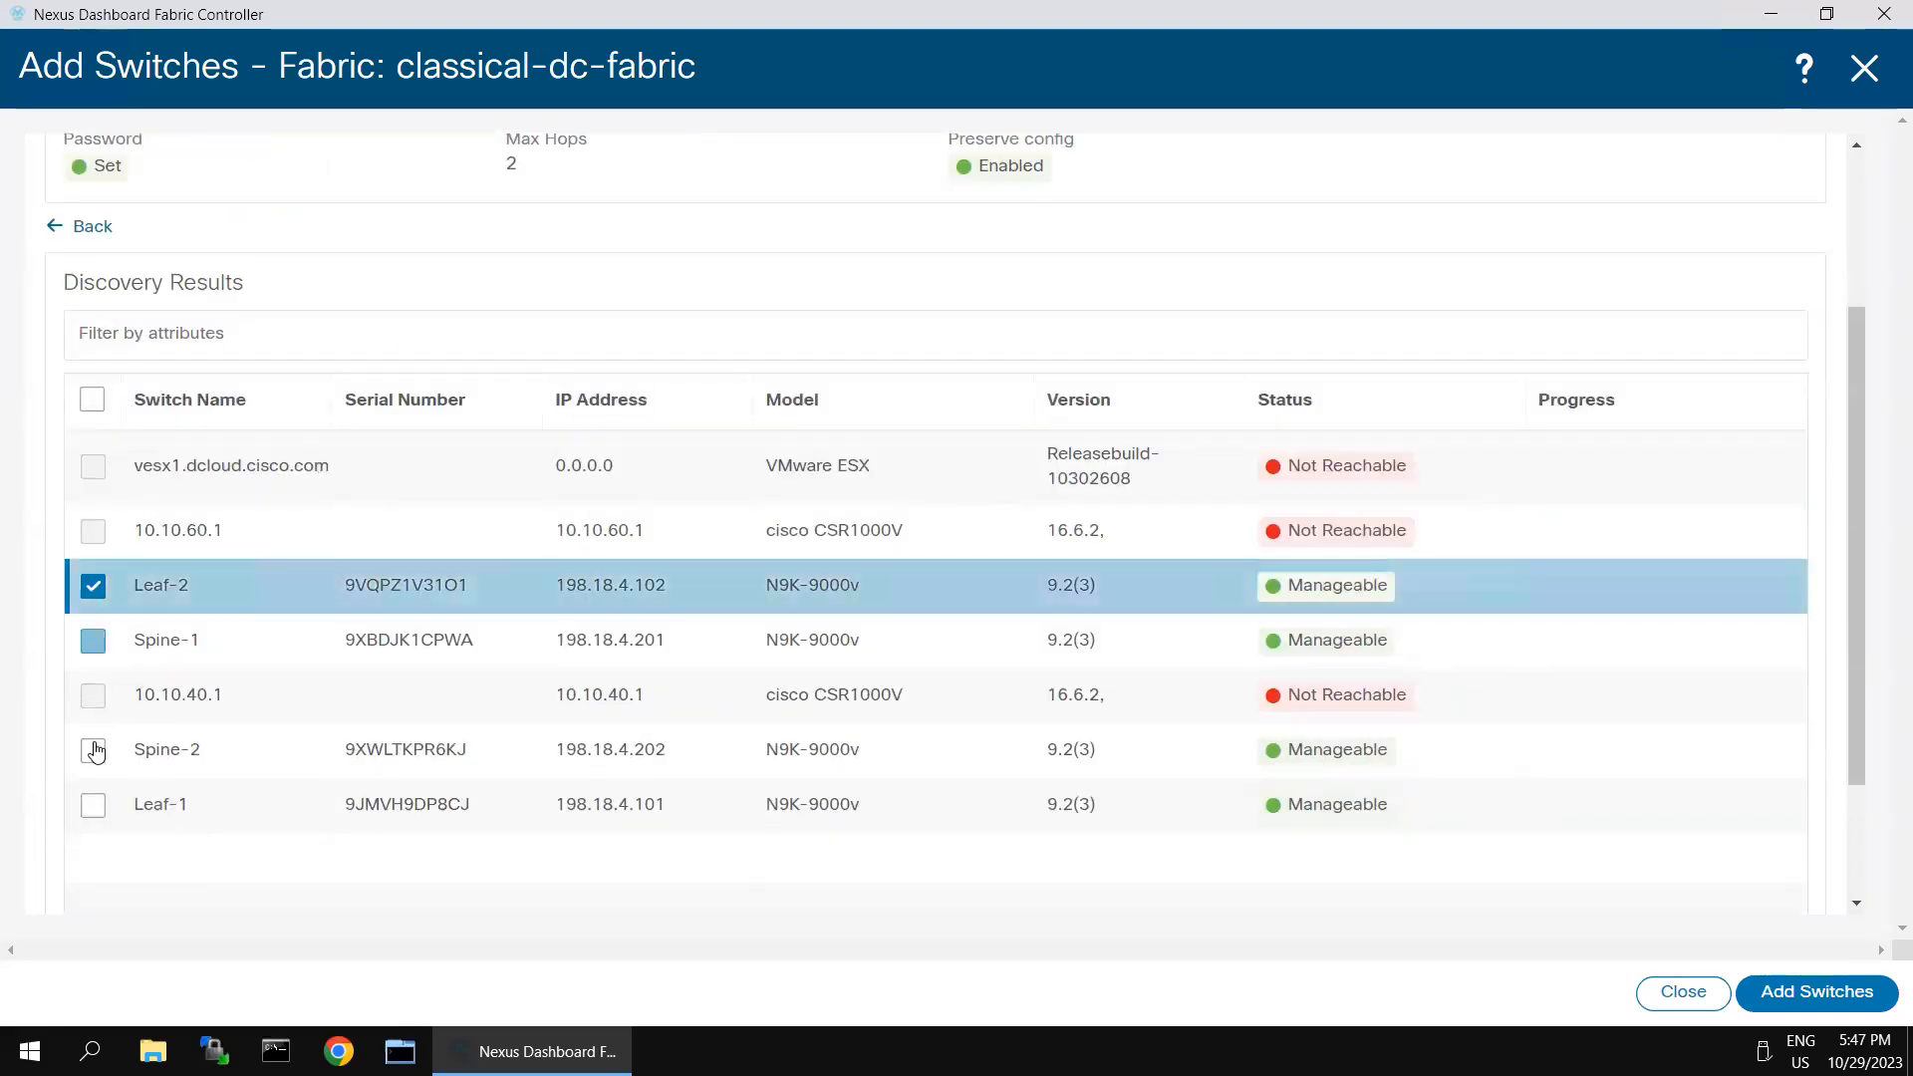
left_click(93, 809)
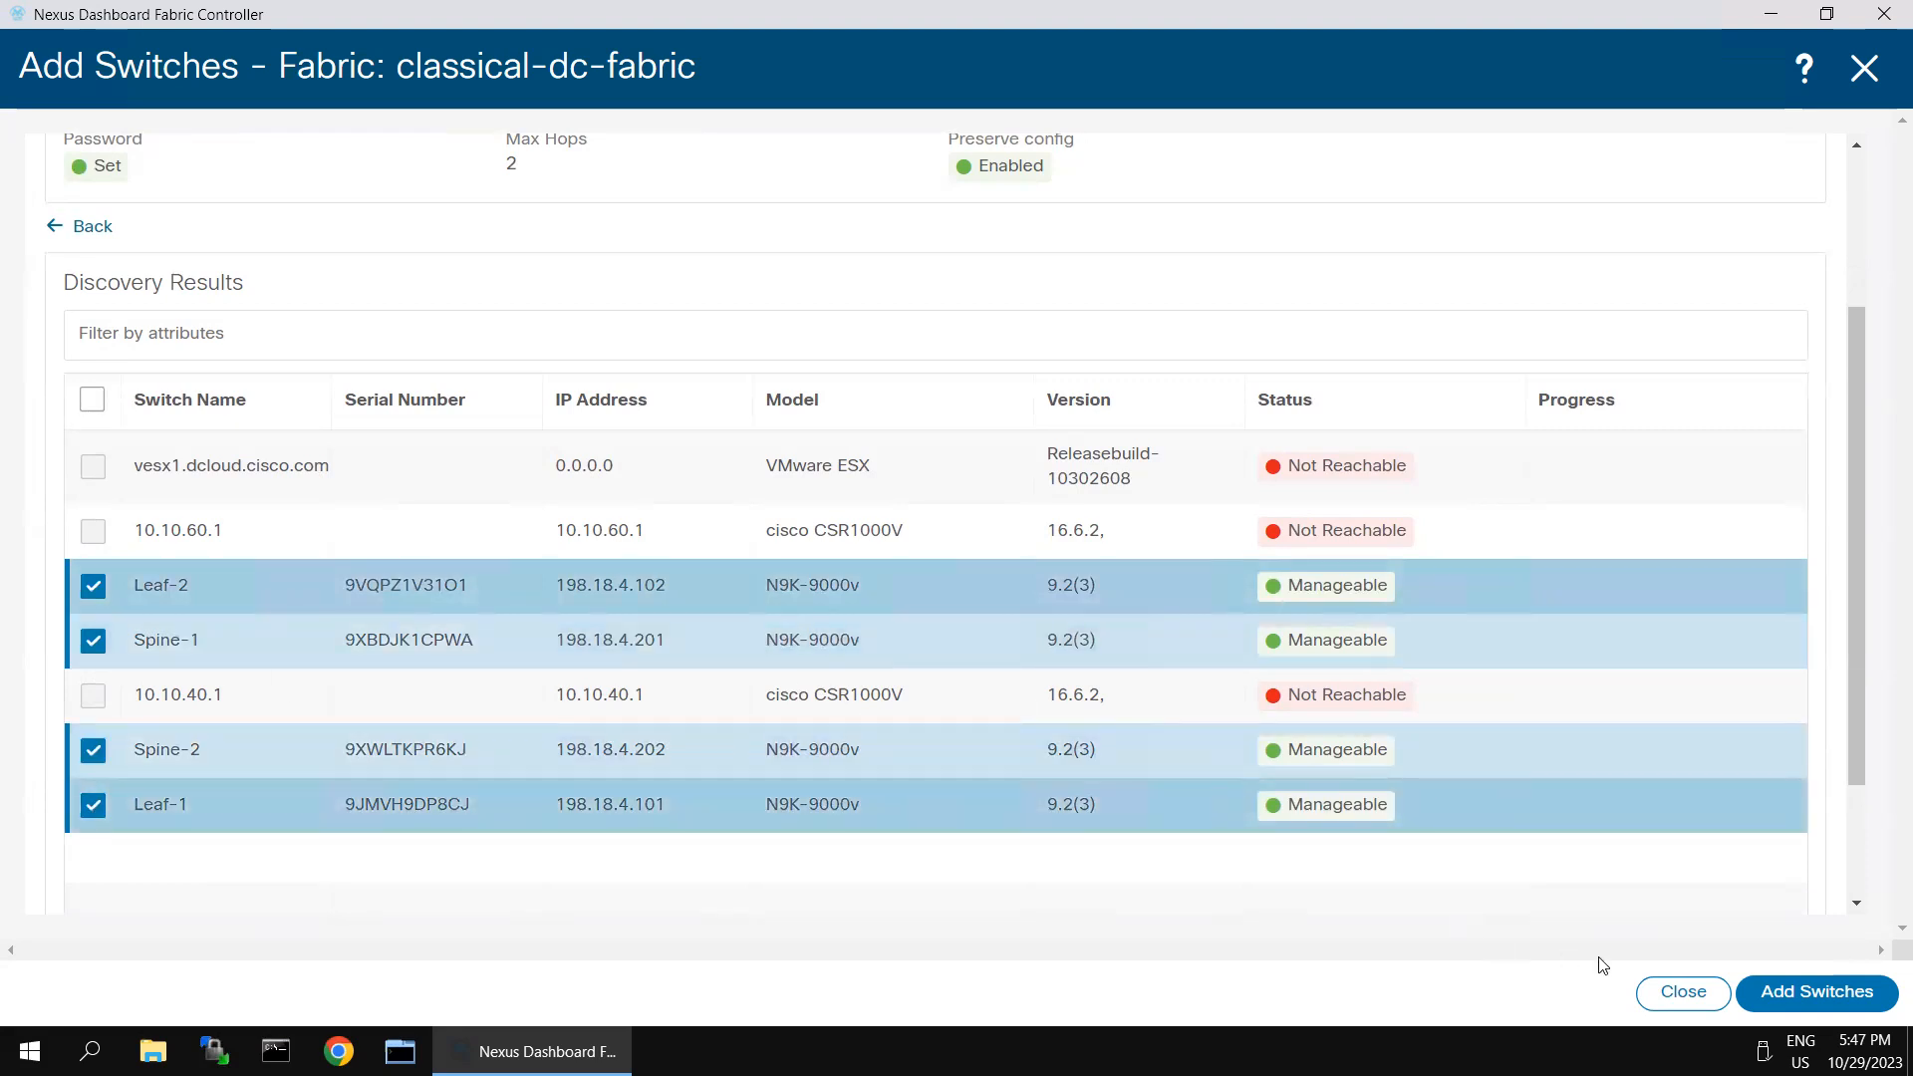
left_click(1759, 984)
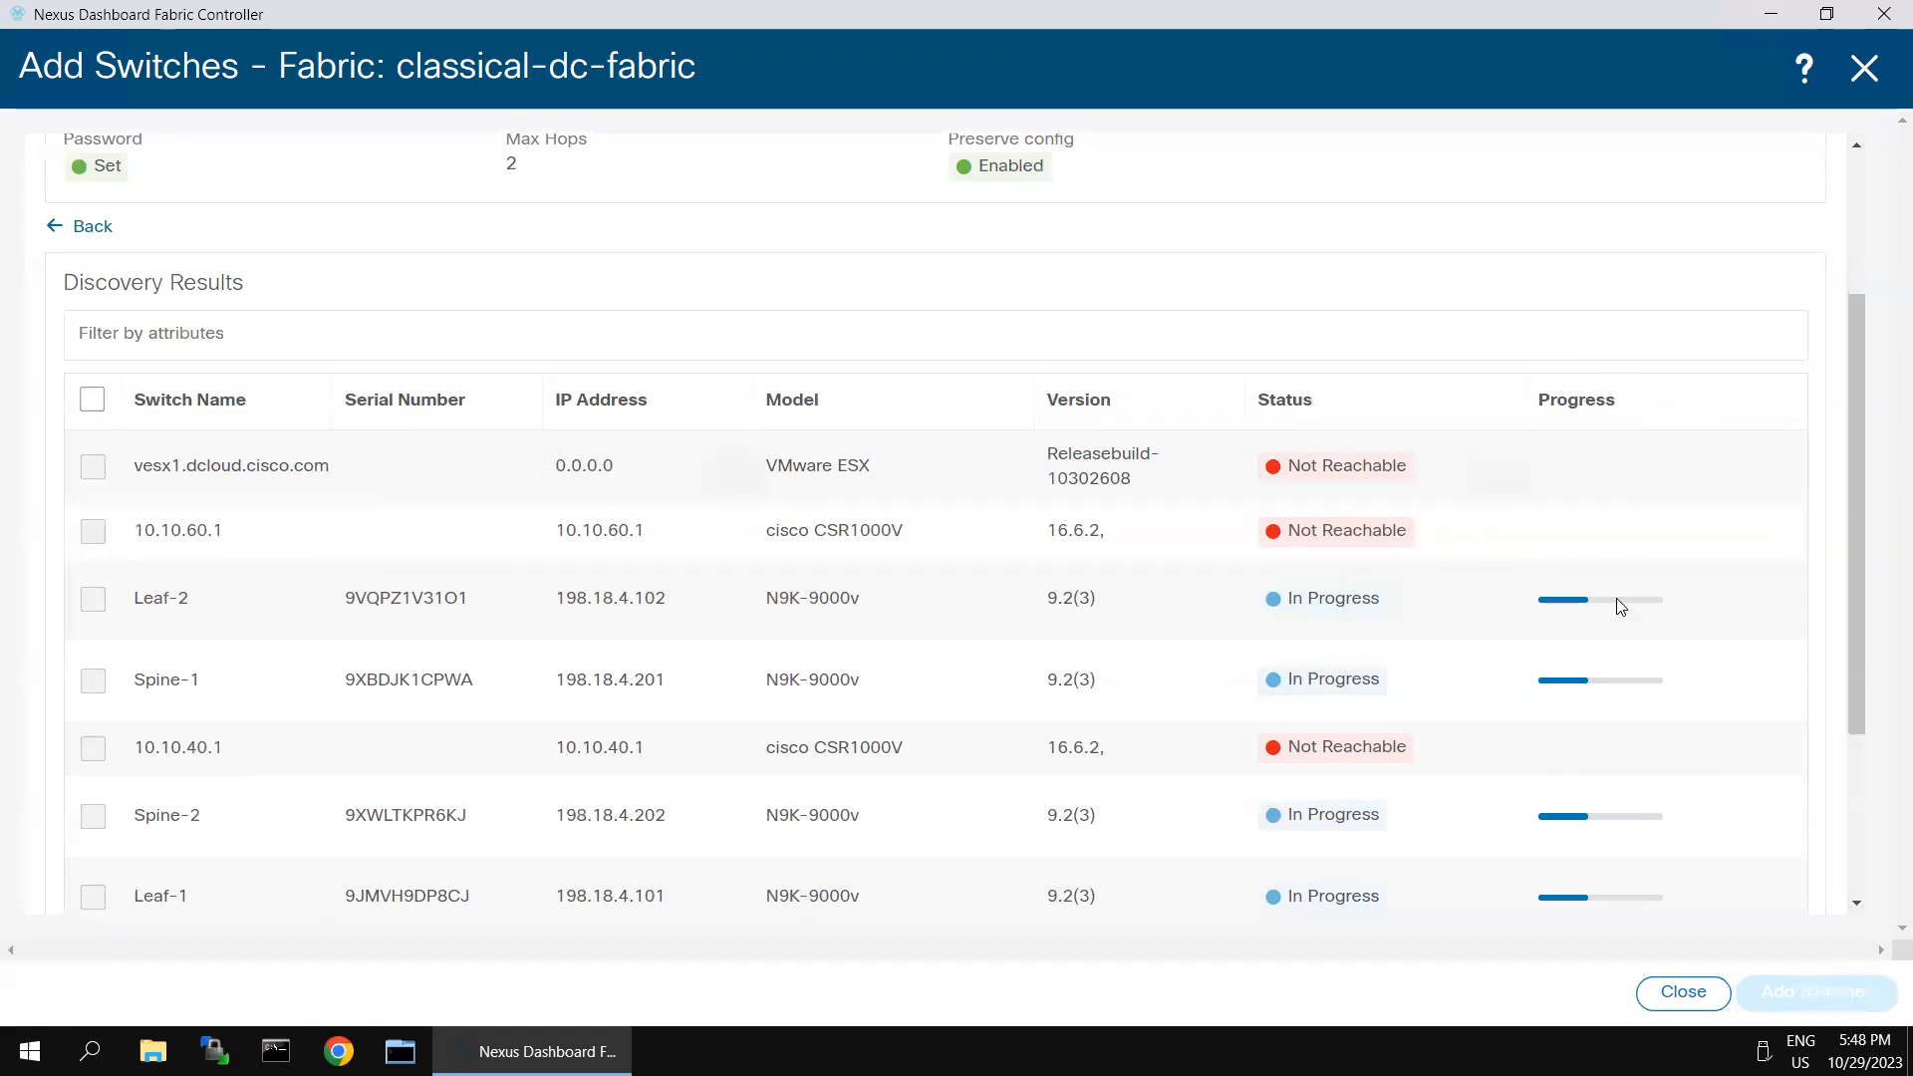
scroll(1620, 606, "up", 3)
scroll(1624, 579, "down", 5)
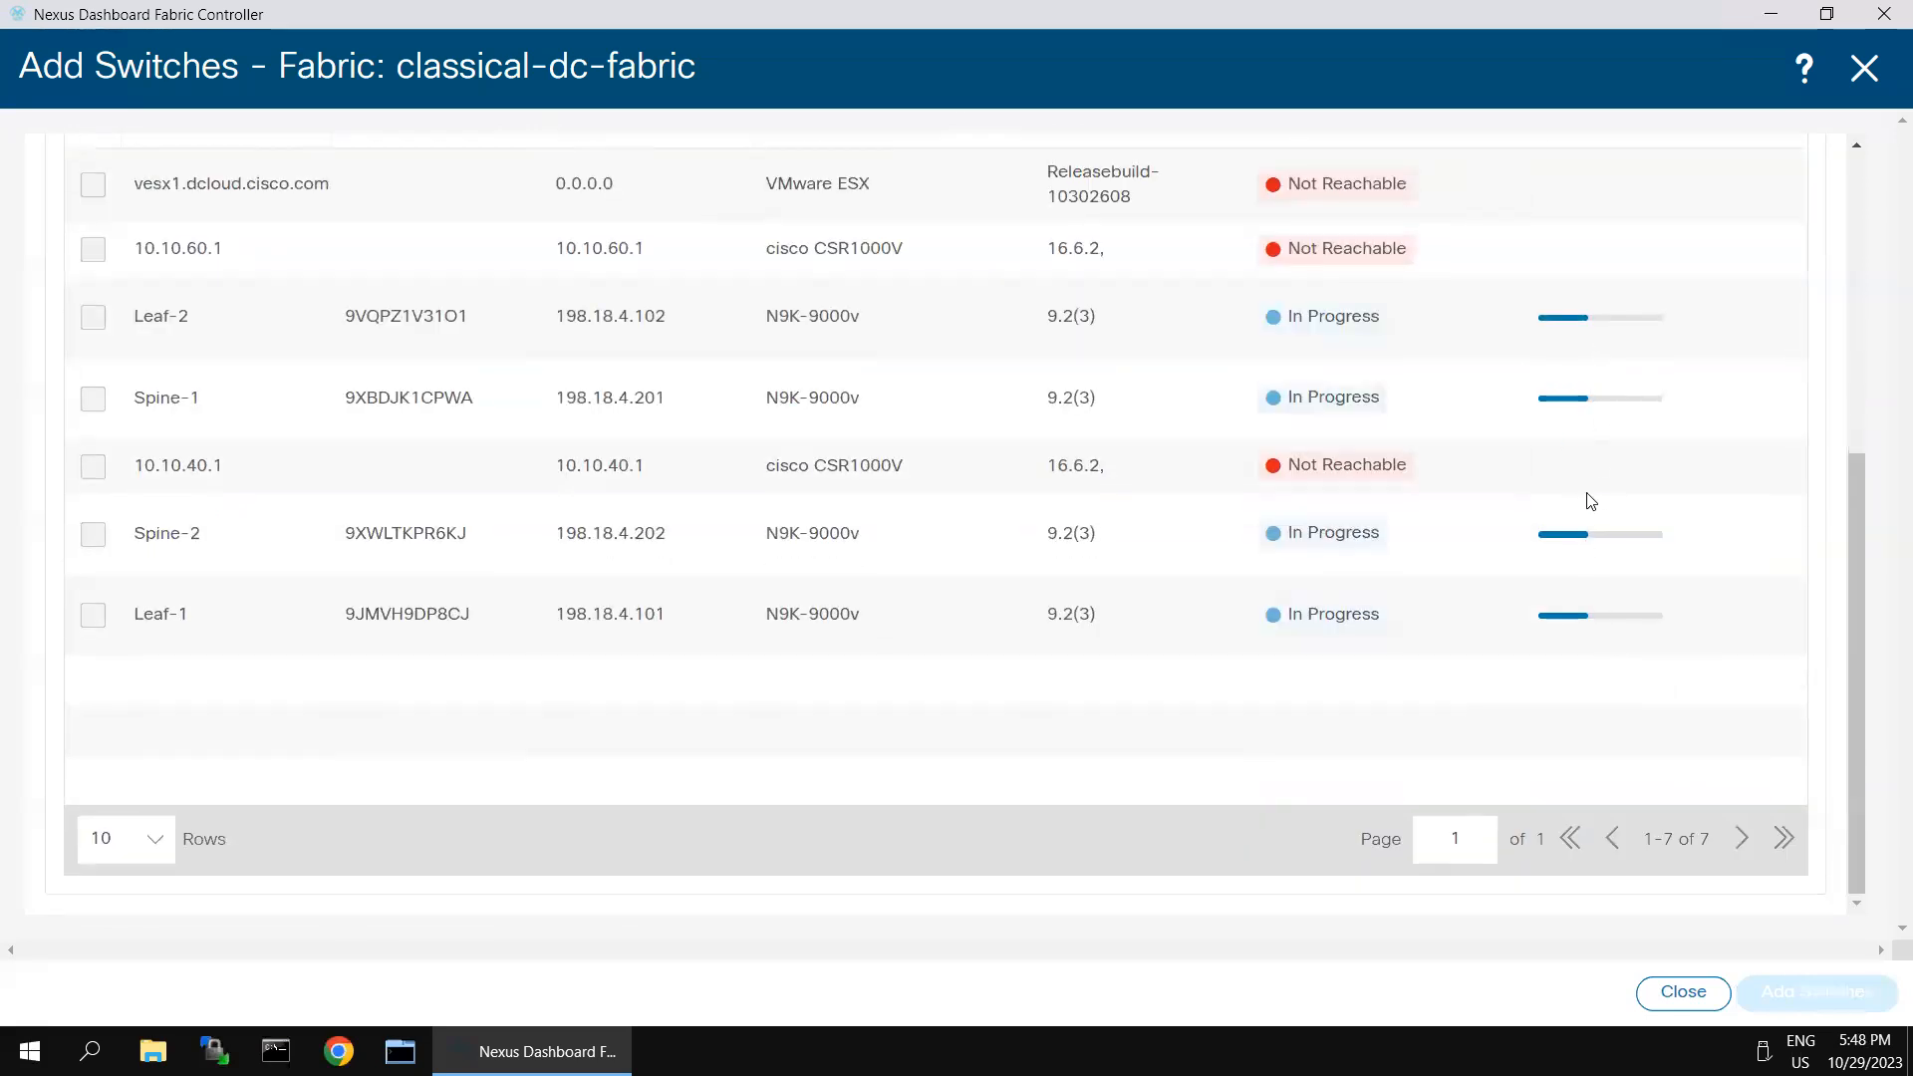
scroll(1614, 448, "up", 4)
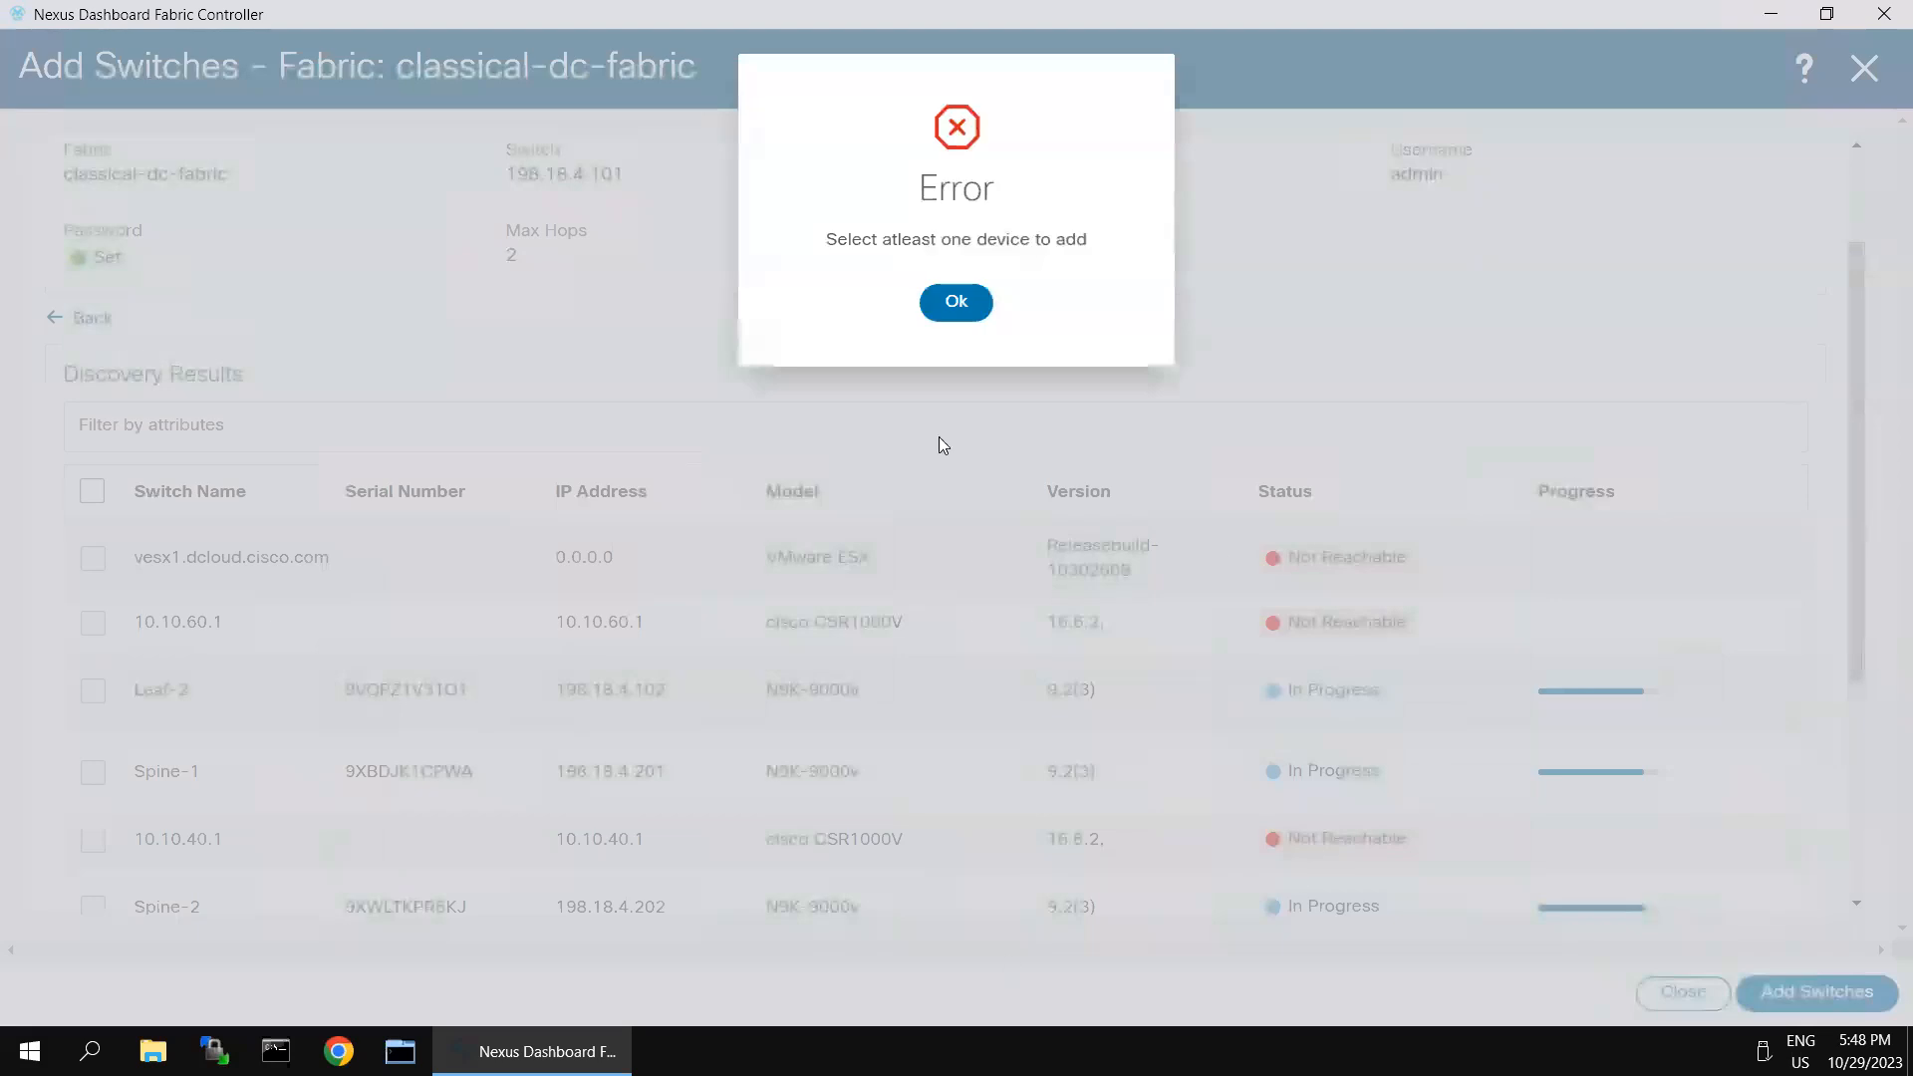
- Leave the current switch addition and begin another discovery for classical-dc-fabric, using 198.18.4.51-52 as the seed IP range
left_click(933, 299)
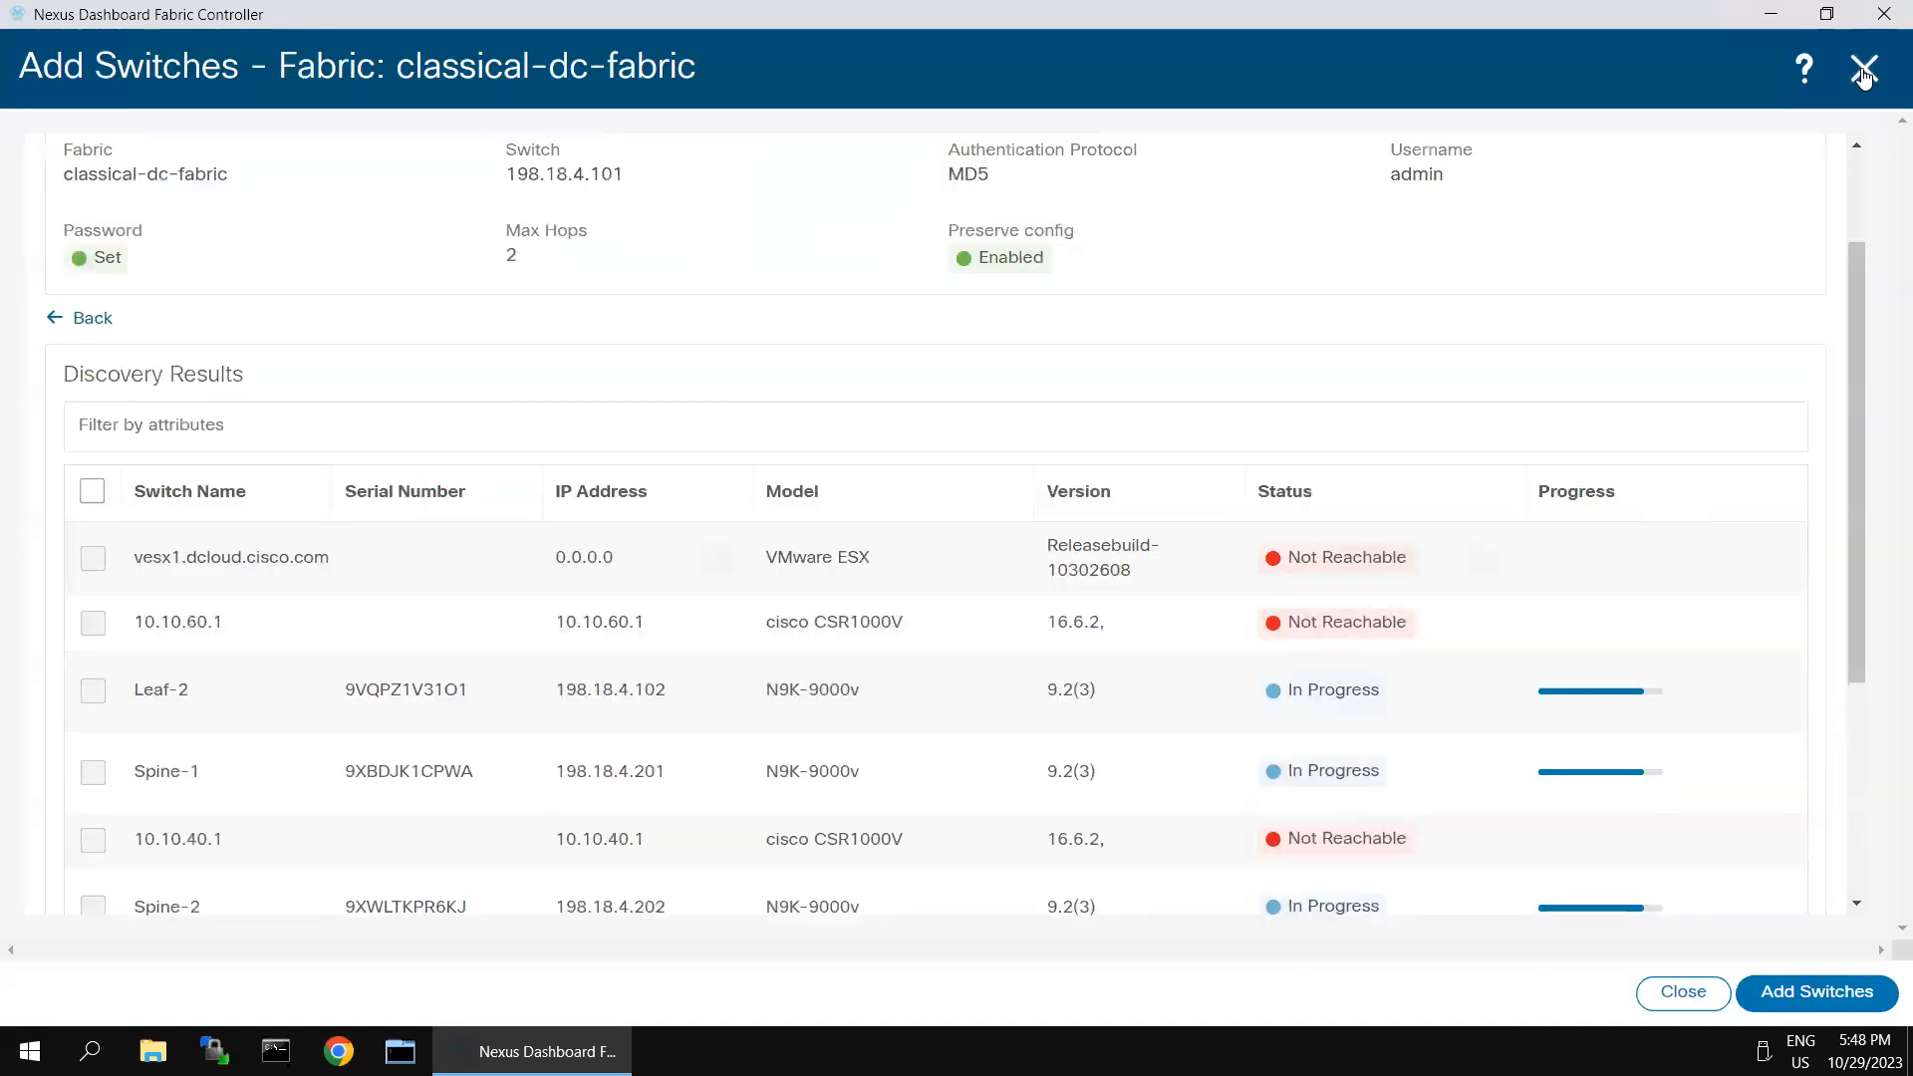
left_click(1865, 68)
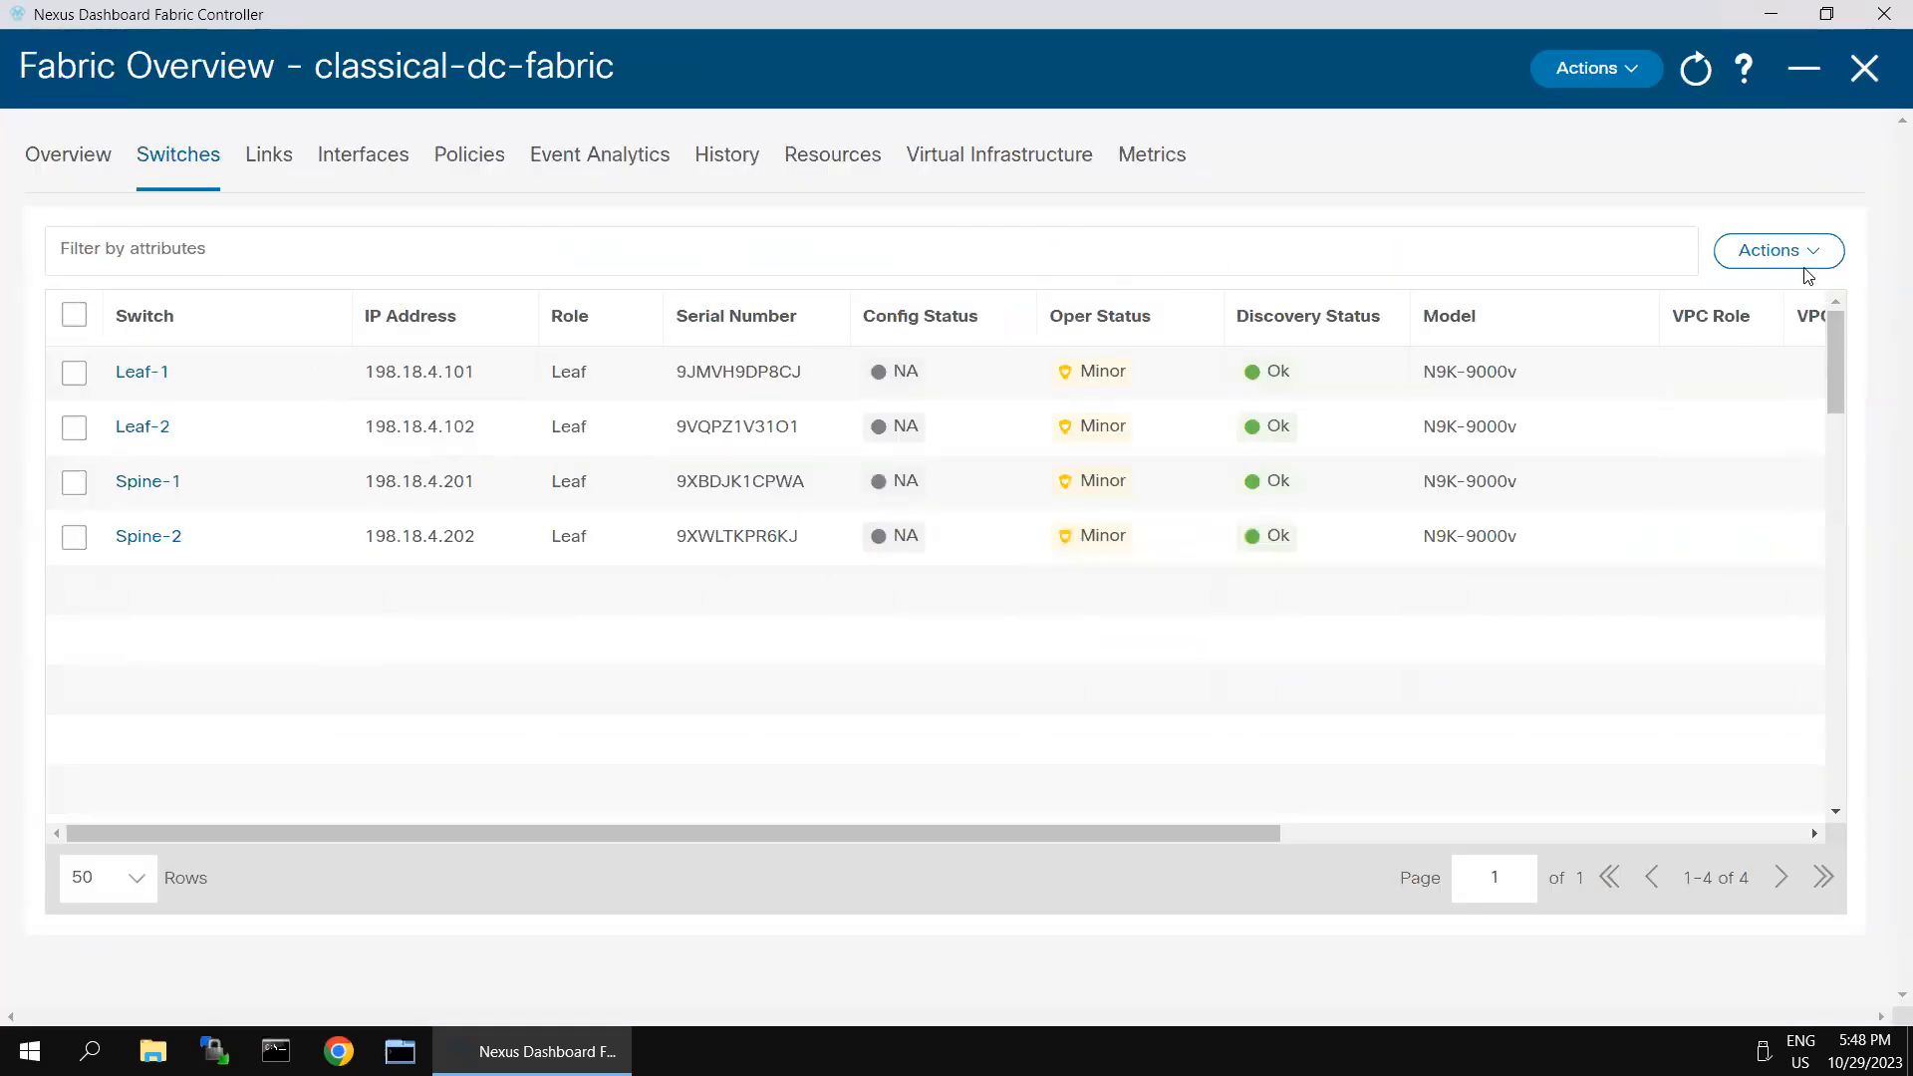
left_click(1794, 252)
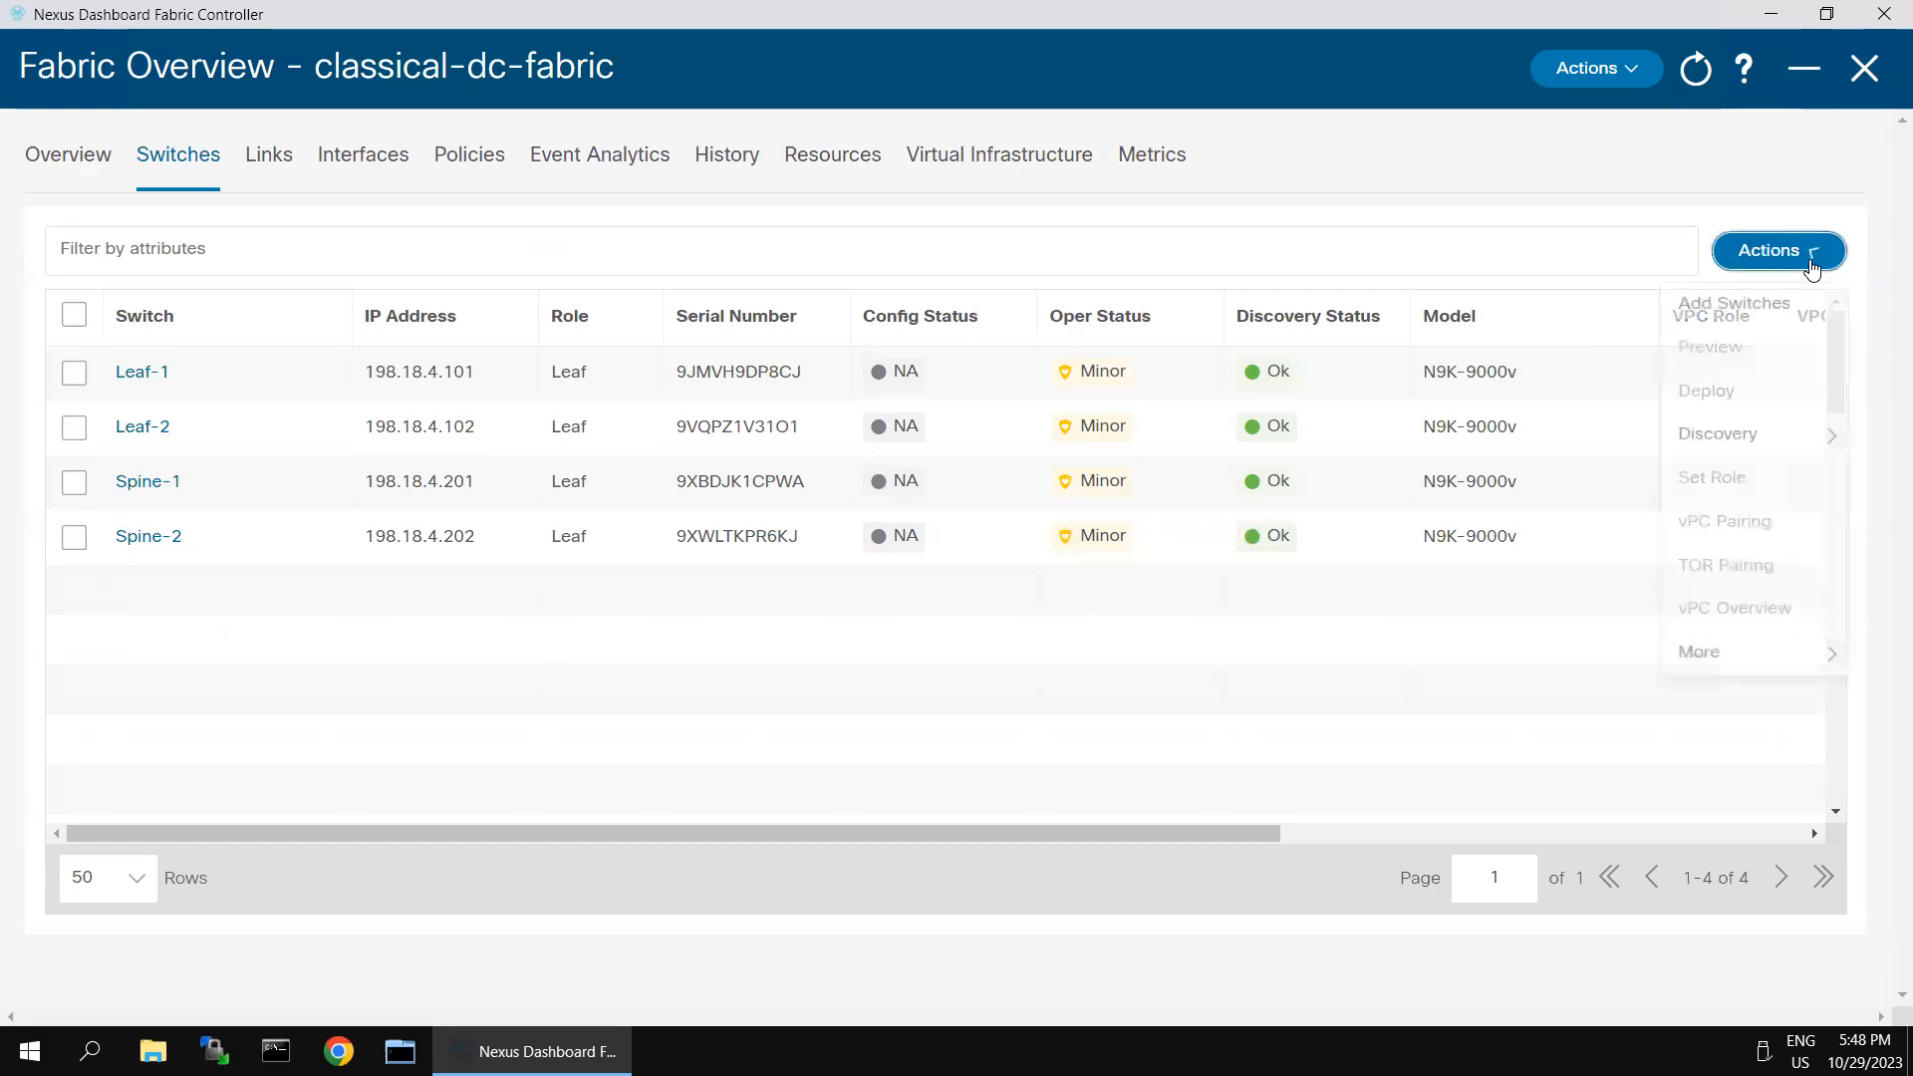
left_click(1742, 323)
left_click(524, 360)
type("198.18.")
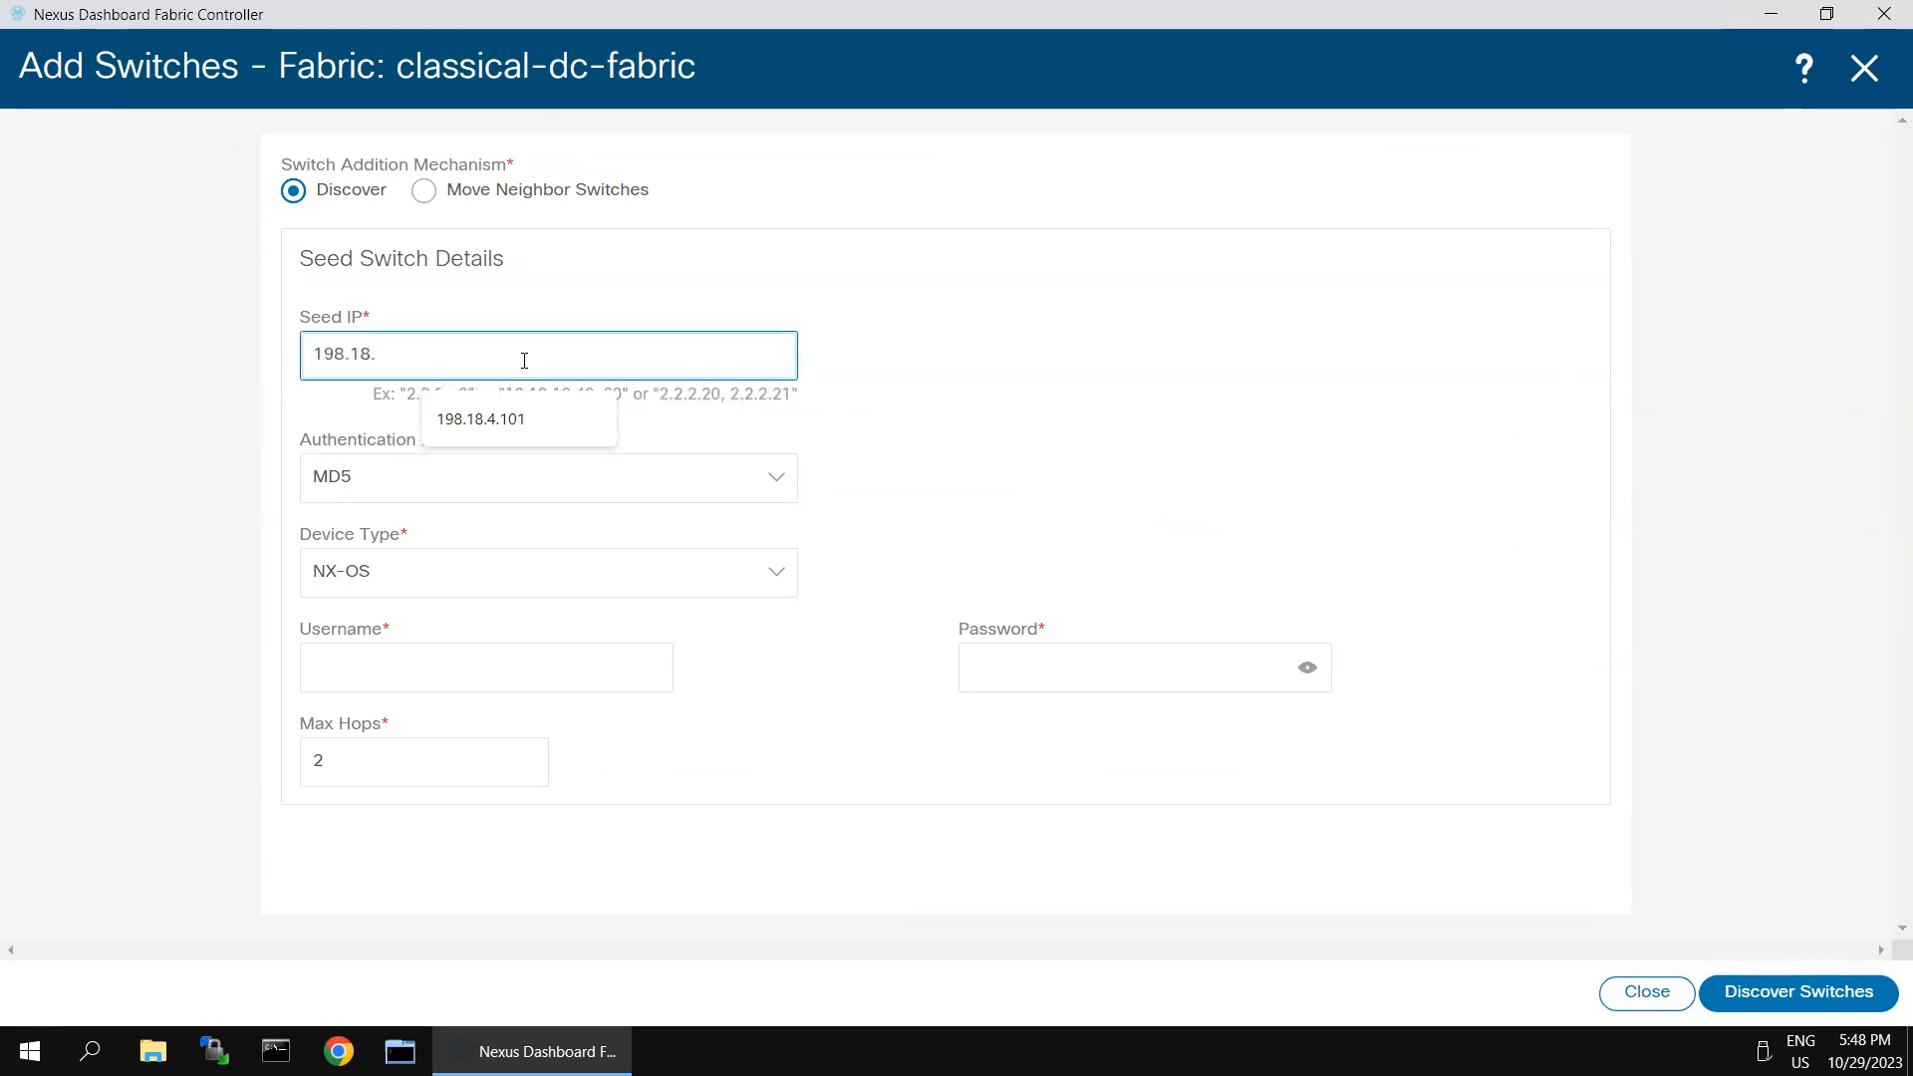
type("4.51-52")
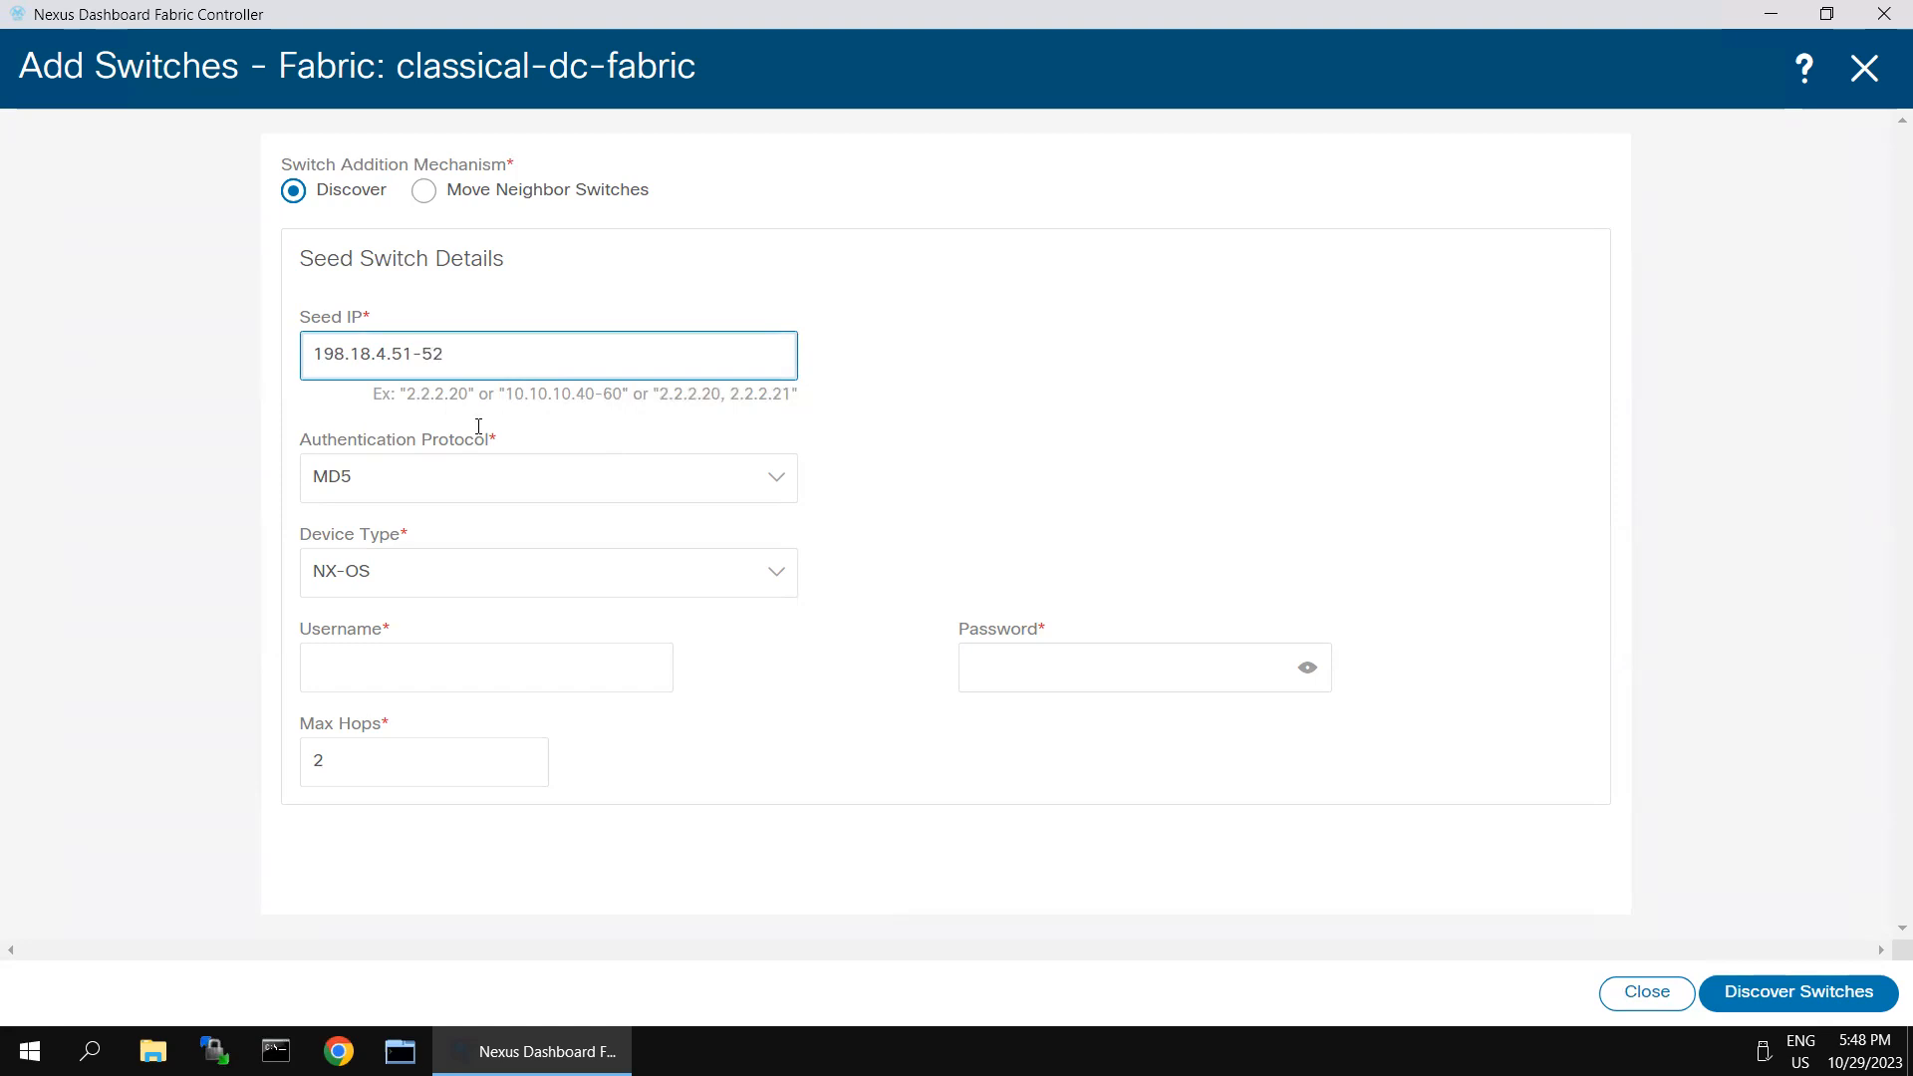
- Set the device type for the discovery to IOS-XE with the CSR/C8000V platform
left_click(526, 665)
left_click(794, 585)
left_click(389, 671)
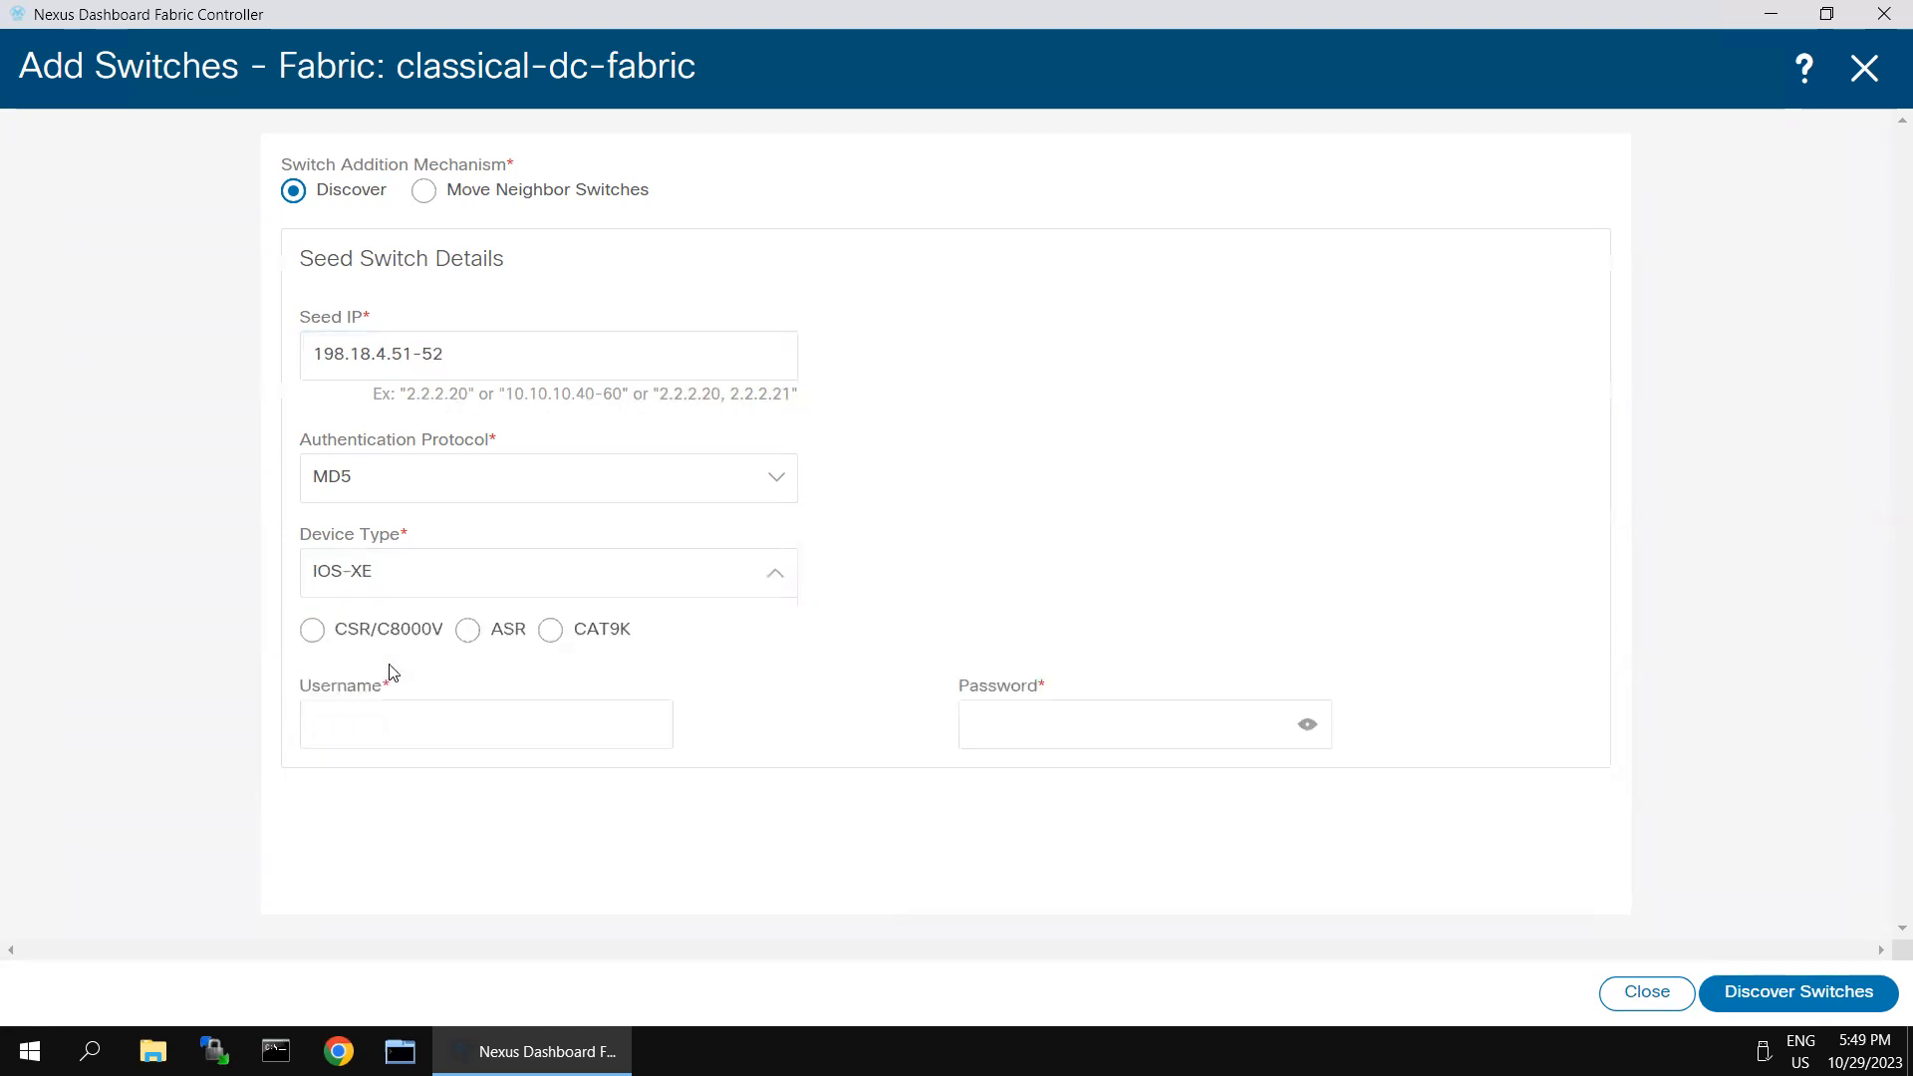
left_click(312, 630)
- Enter the username admin and the router password, and run the discovery of the IOS-XE devices
left_click(367, 720)
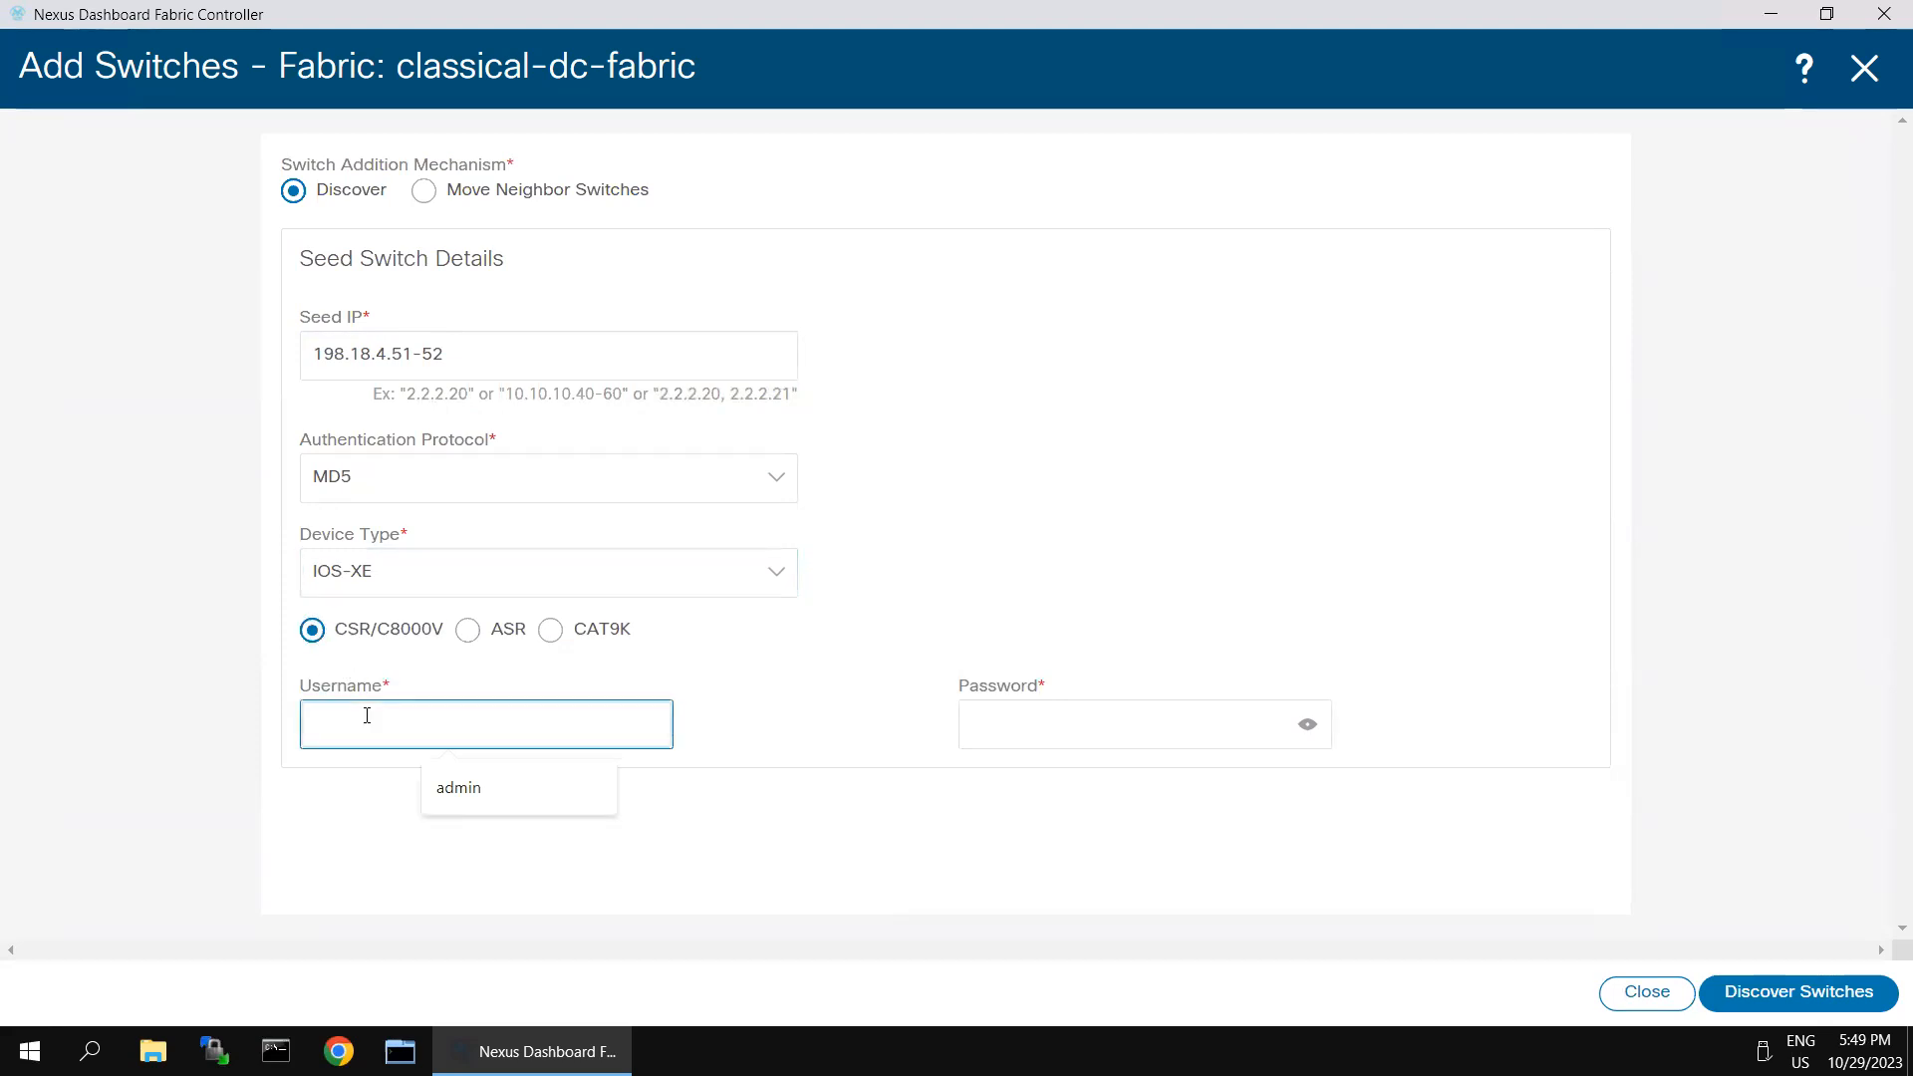
left_click(482, 792)
left_click(1028, 735)
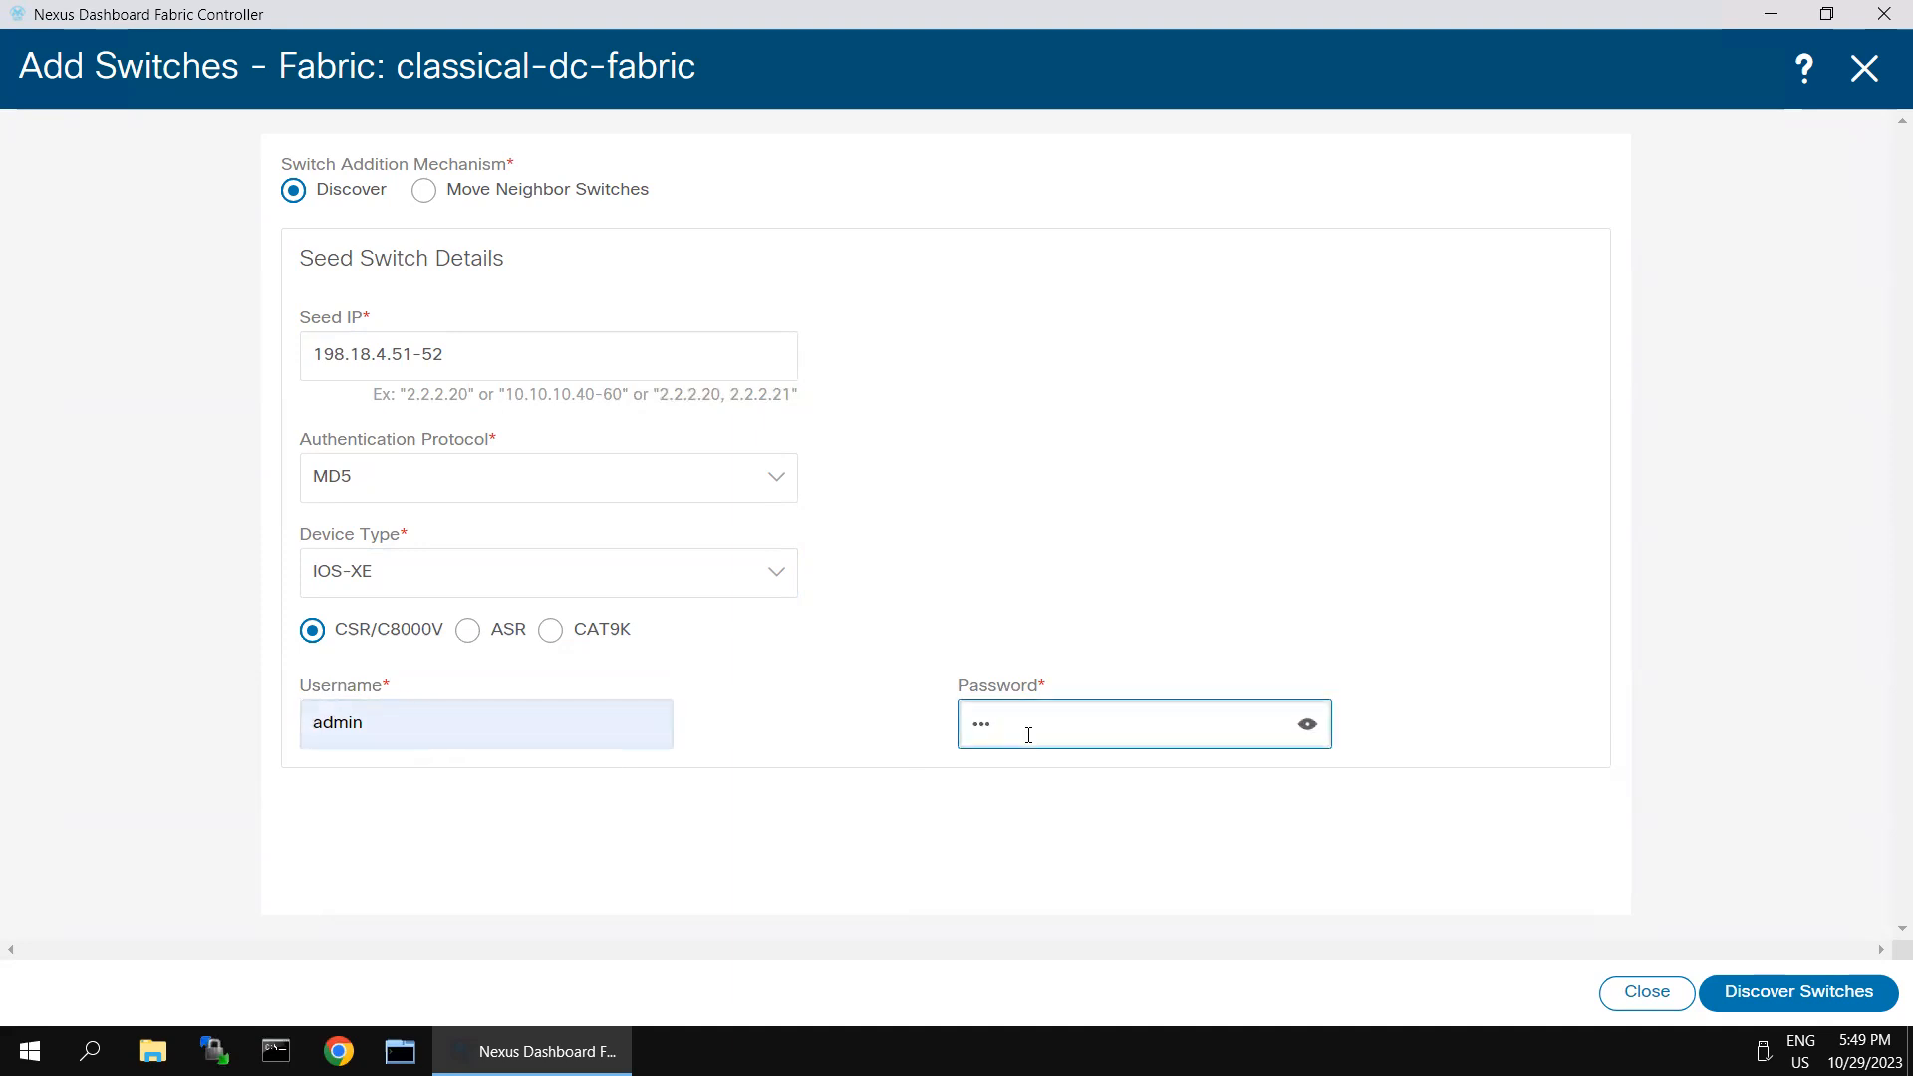
left_click(1711, 1000)
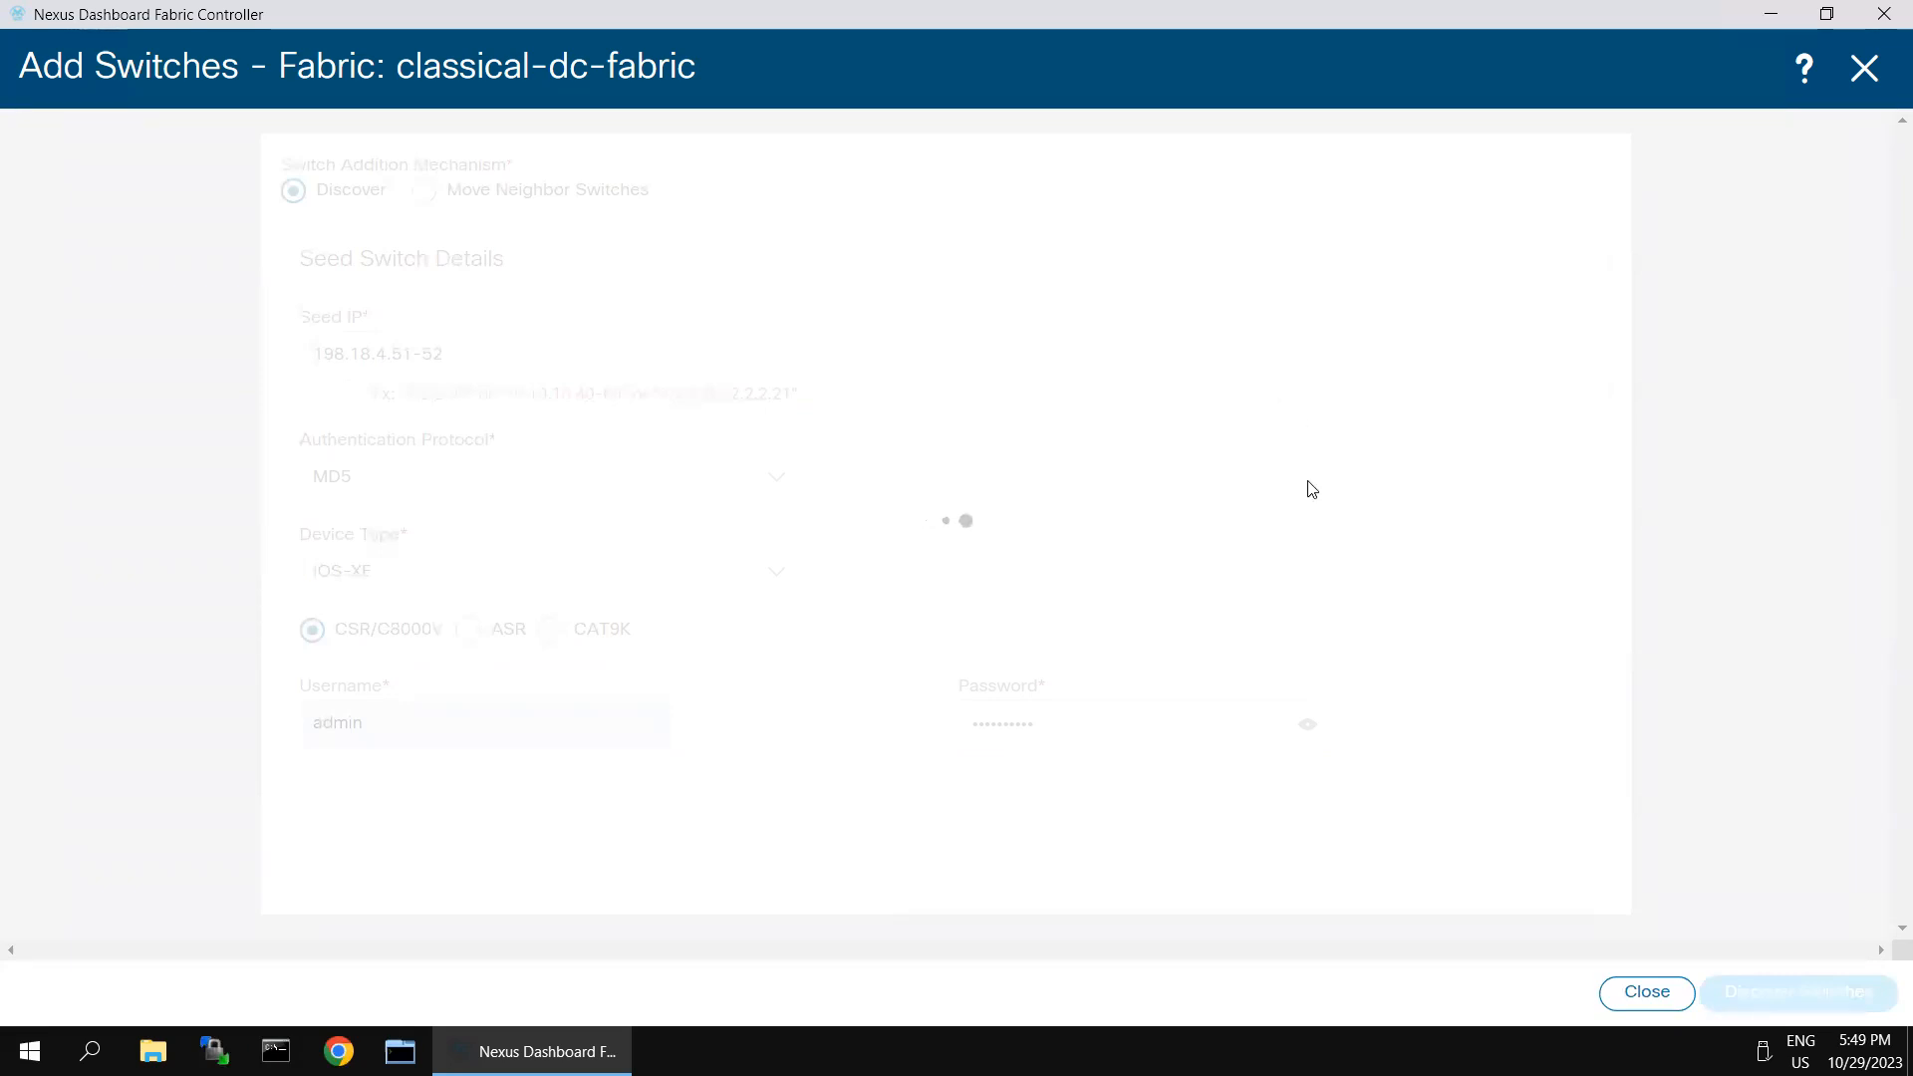
- Add the discovered routers CSR-1 and CSR-2 to the fabric and return to its switch list
left_click(90, 652)
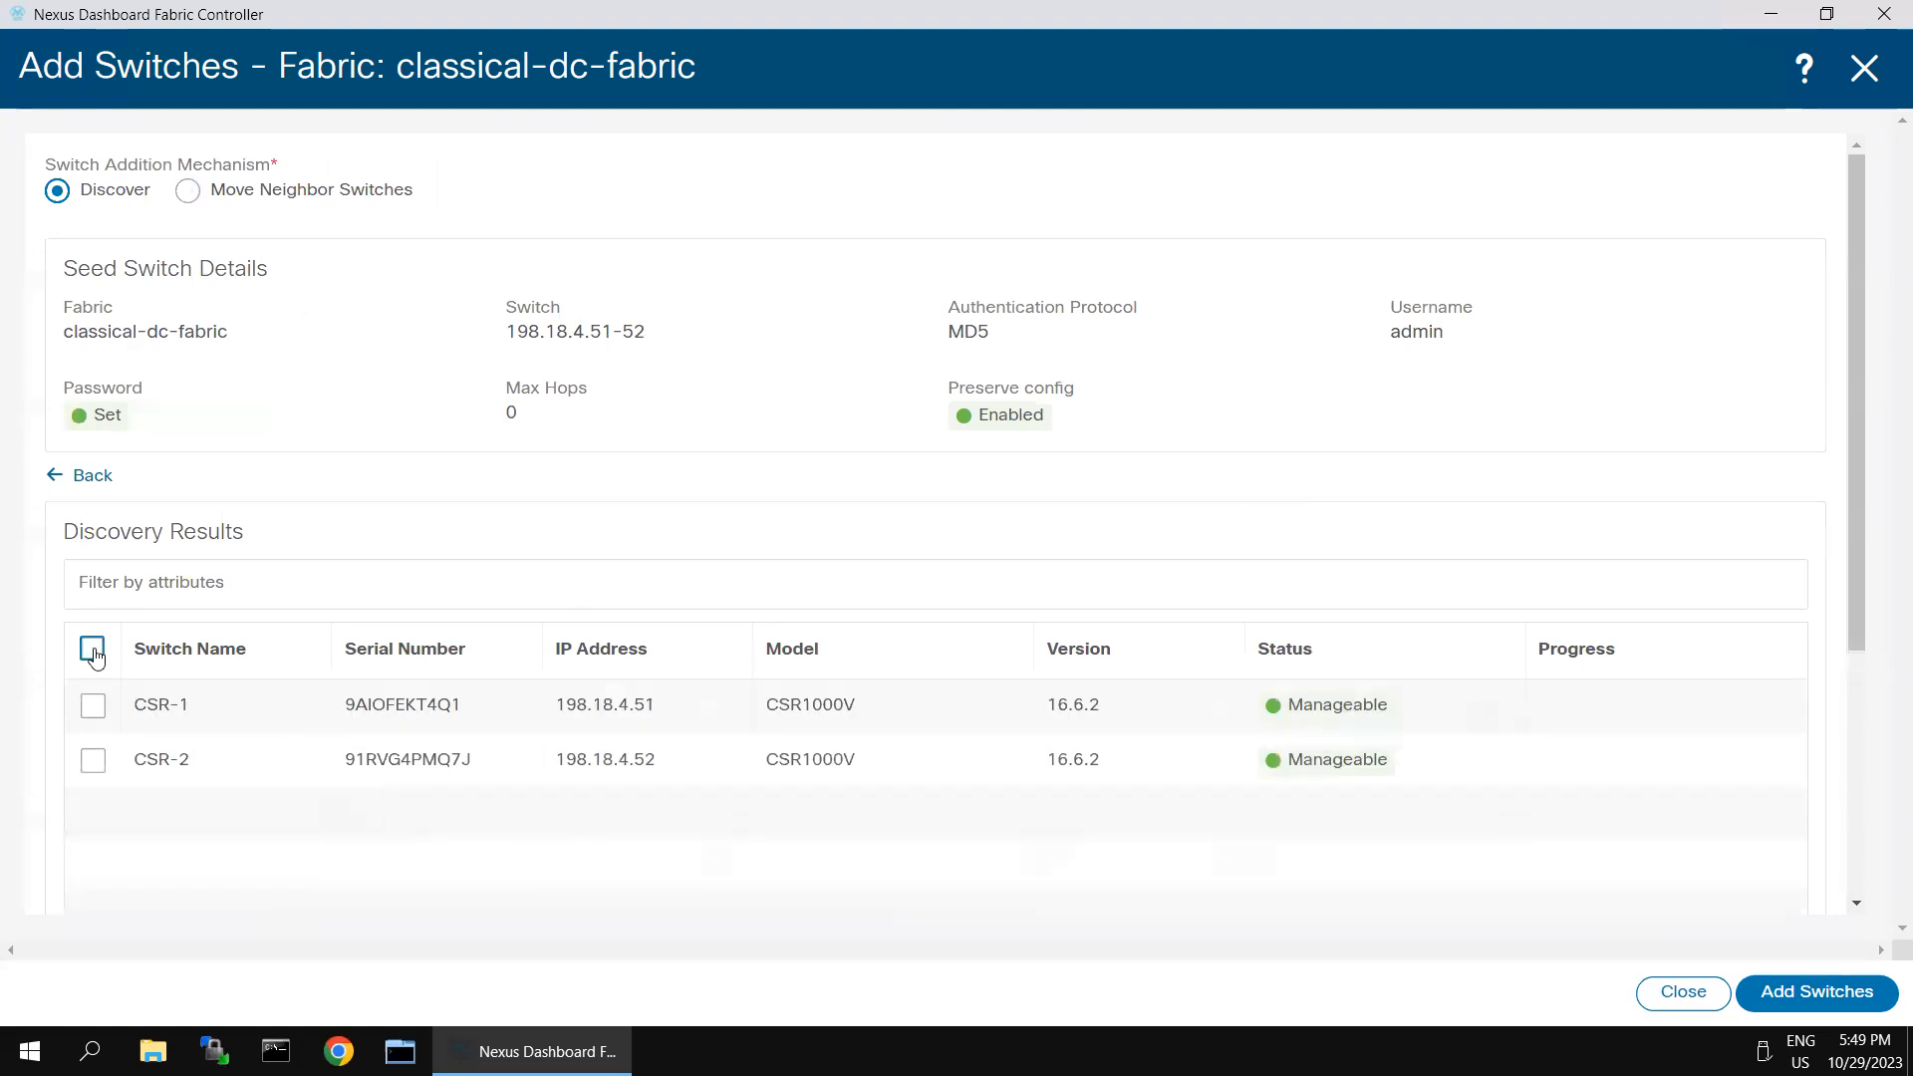
left_click(1805, 1006)
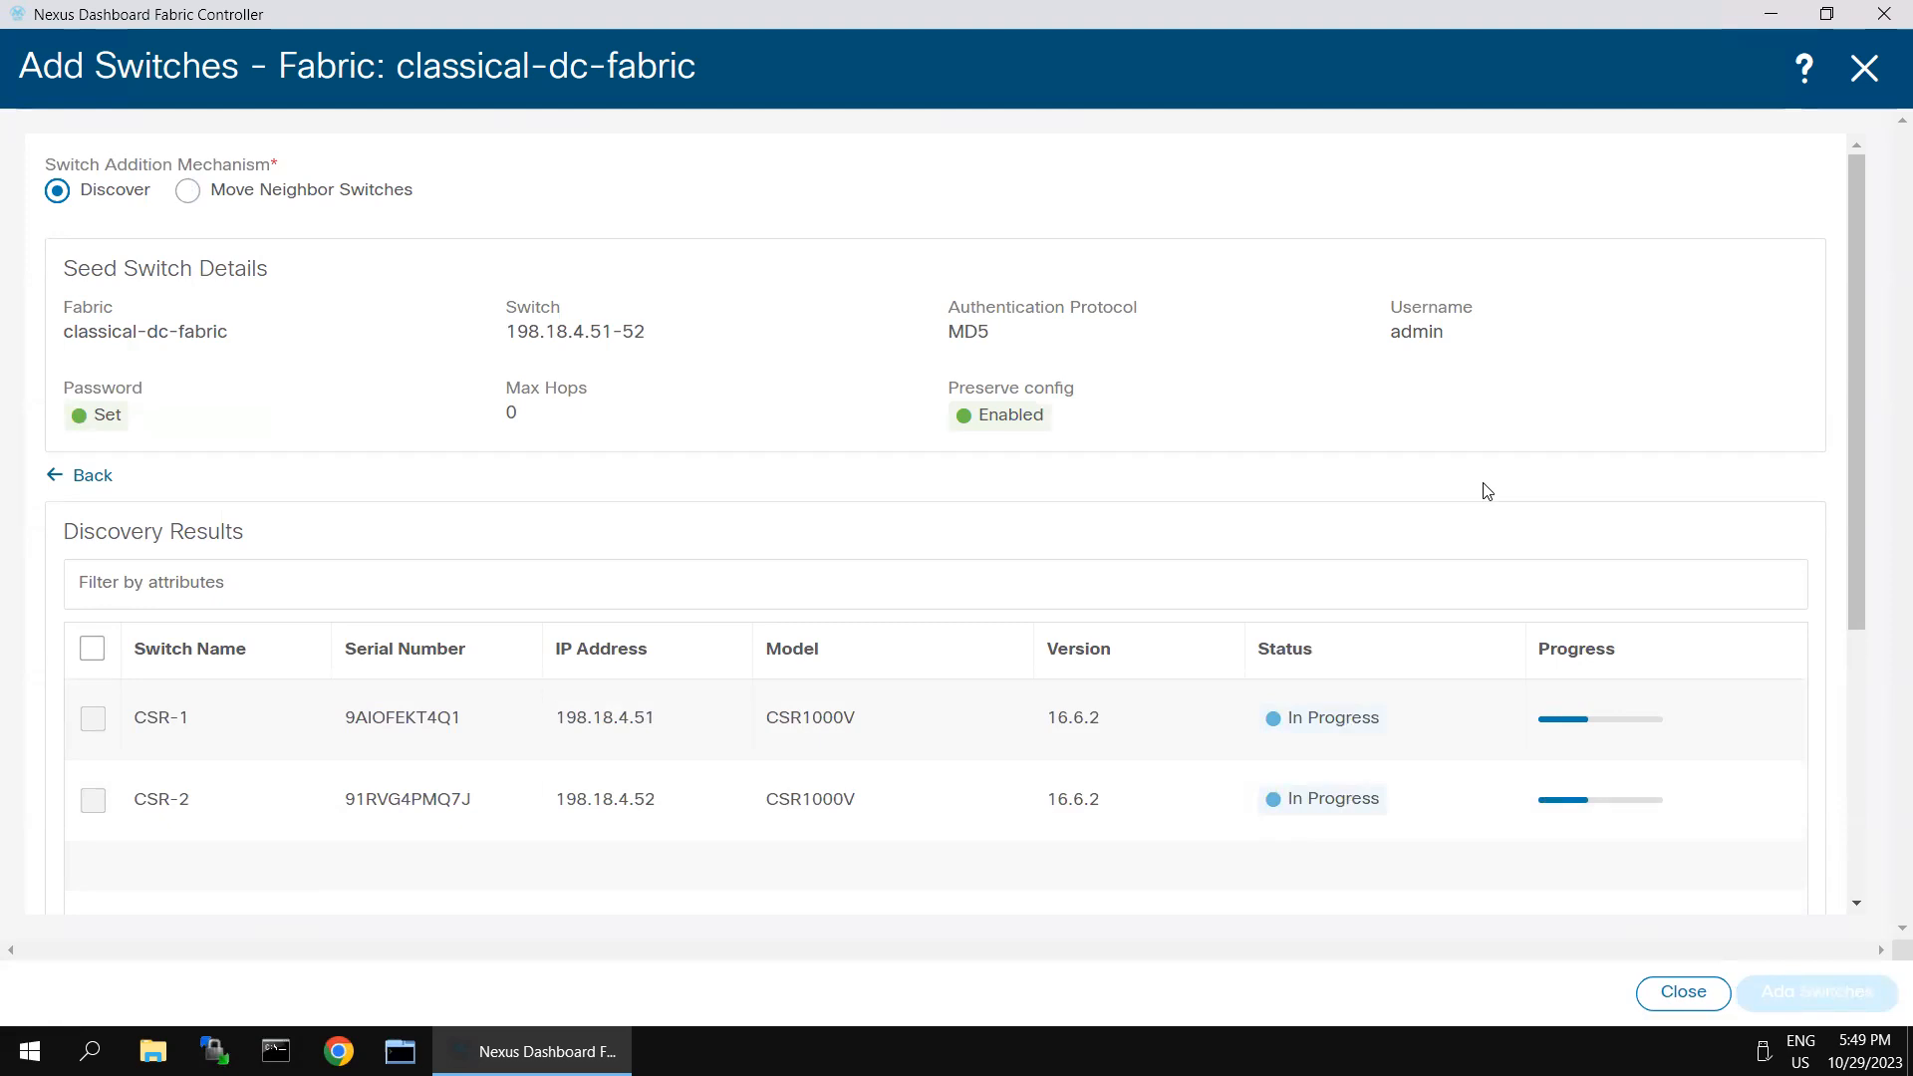
left_click(1863, 72)
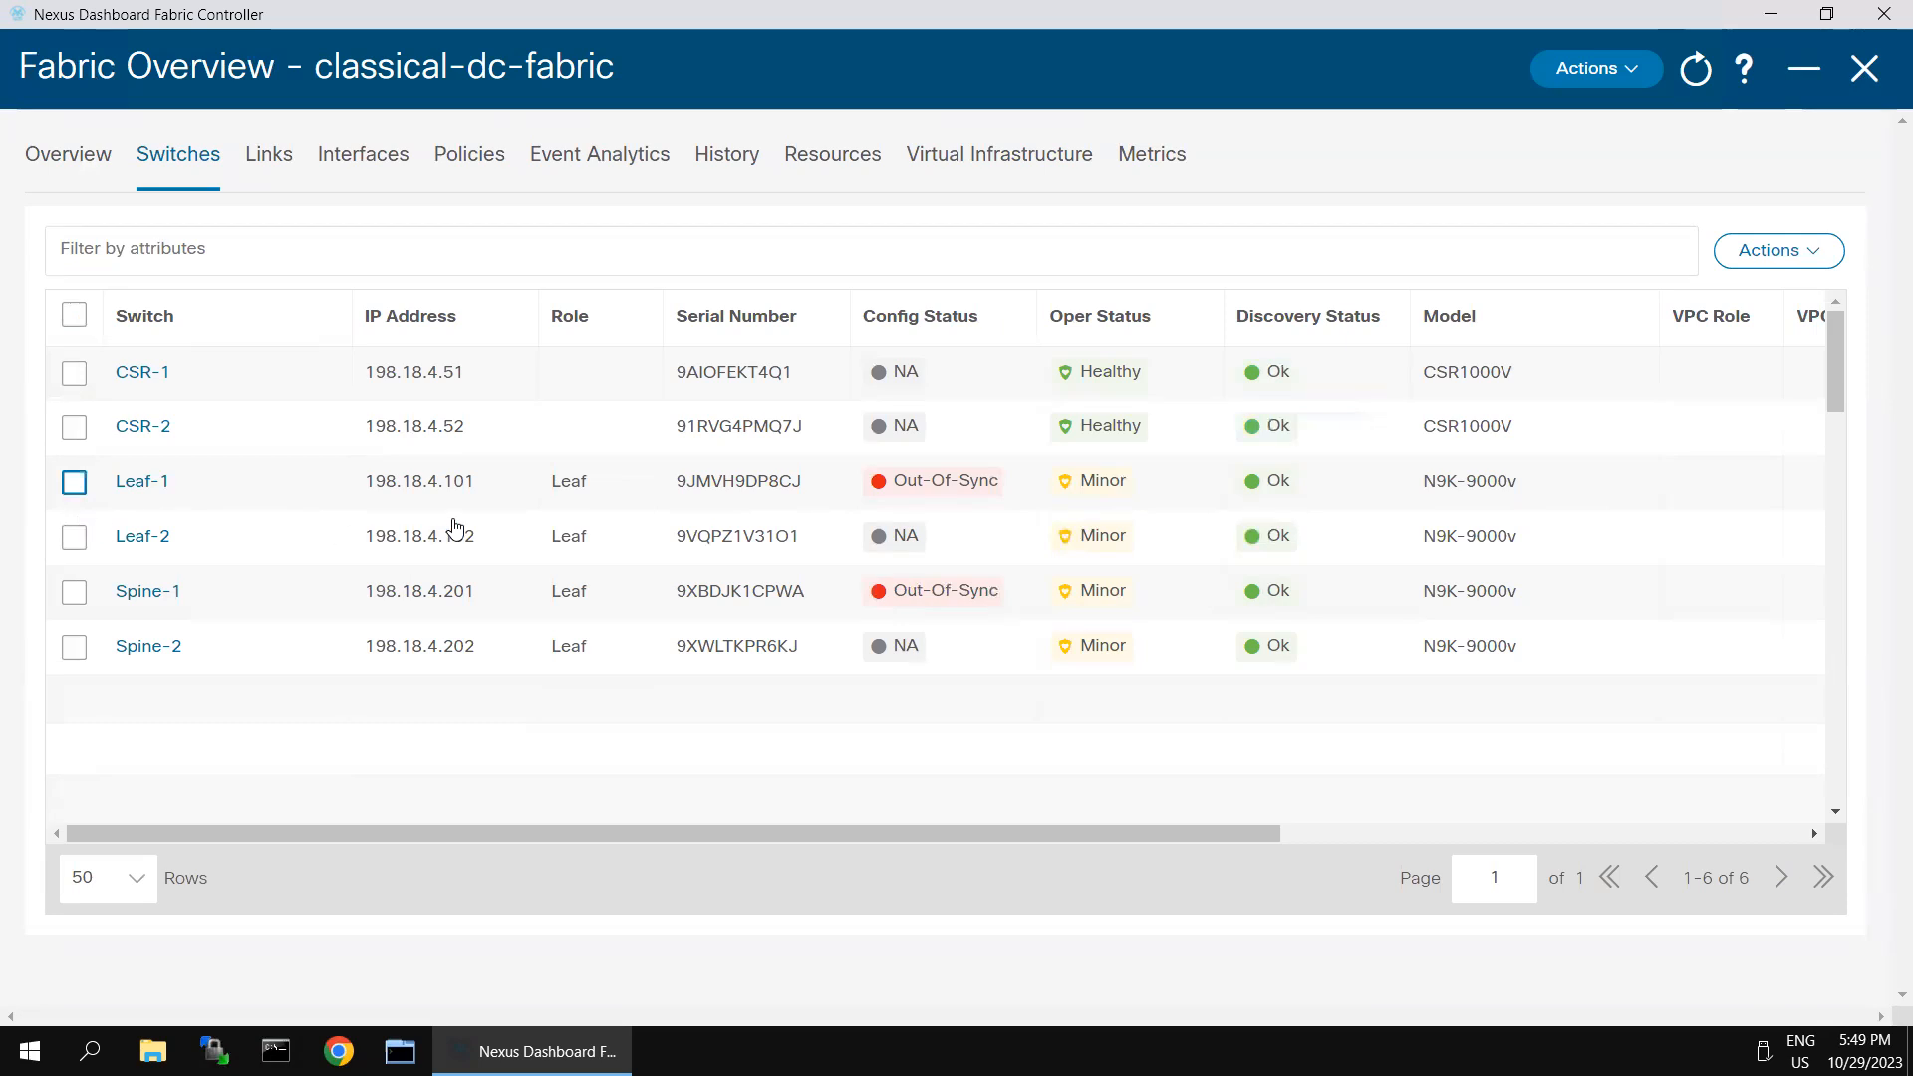
- Set the role of Spine-1 and Spine-2 to Aggregation and acknowledge the warning
left_click(74, 632)
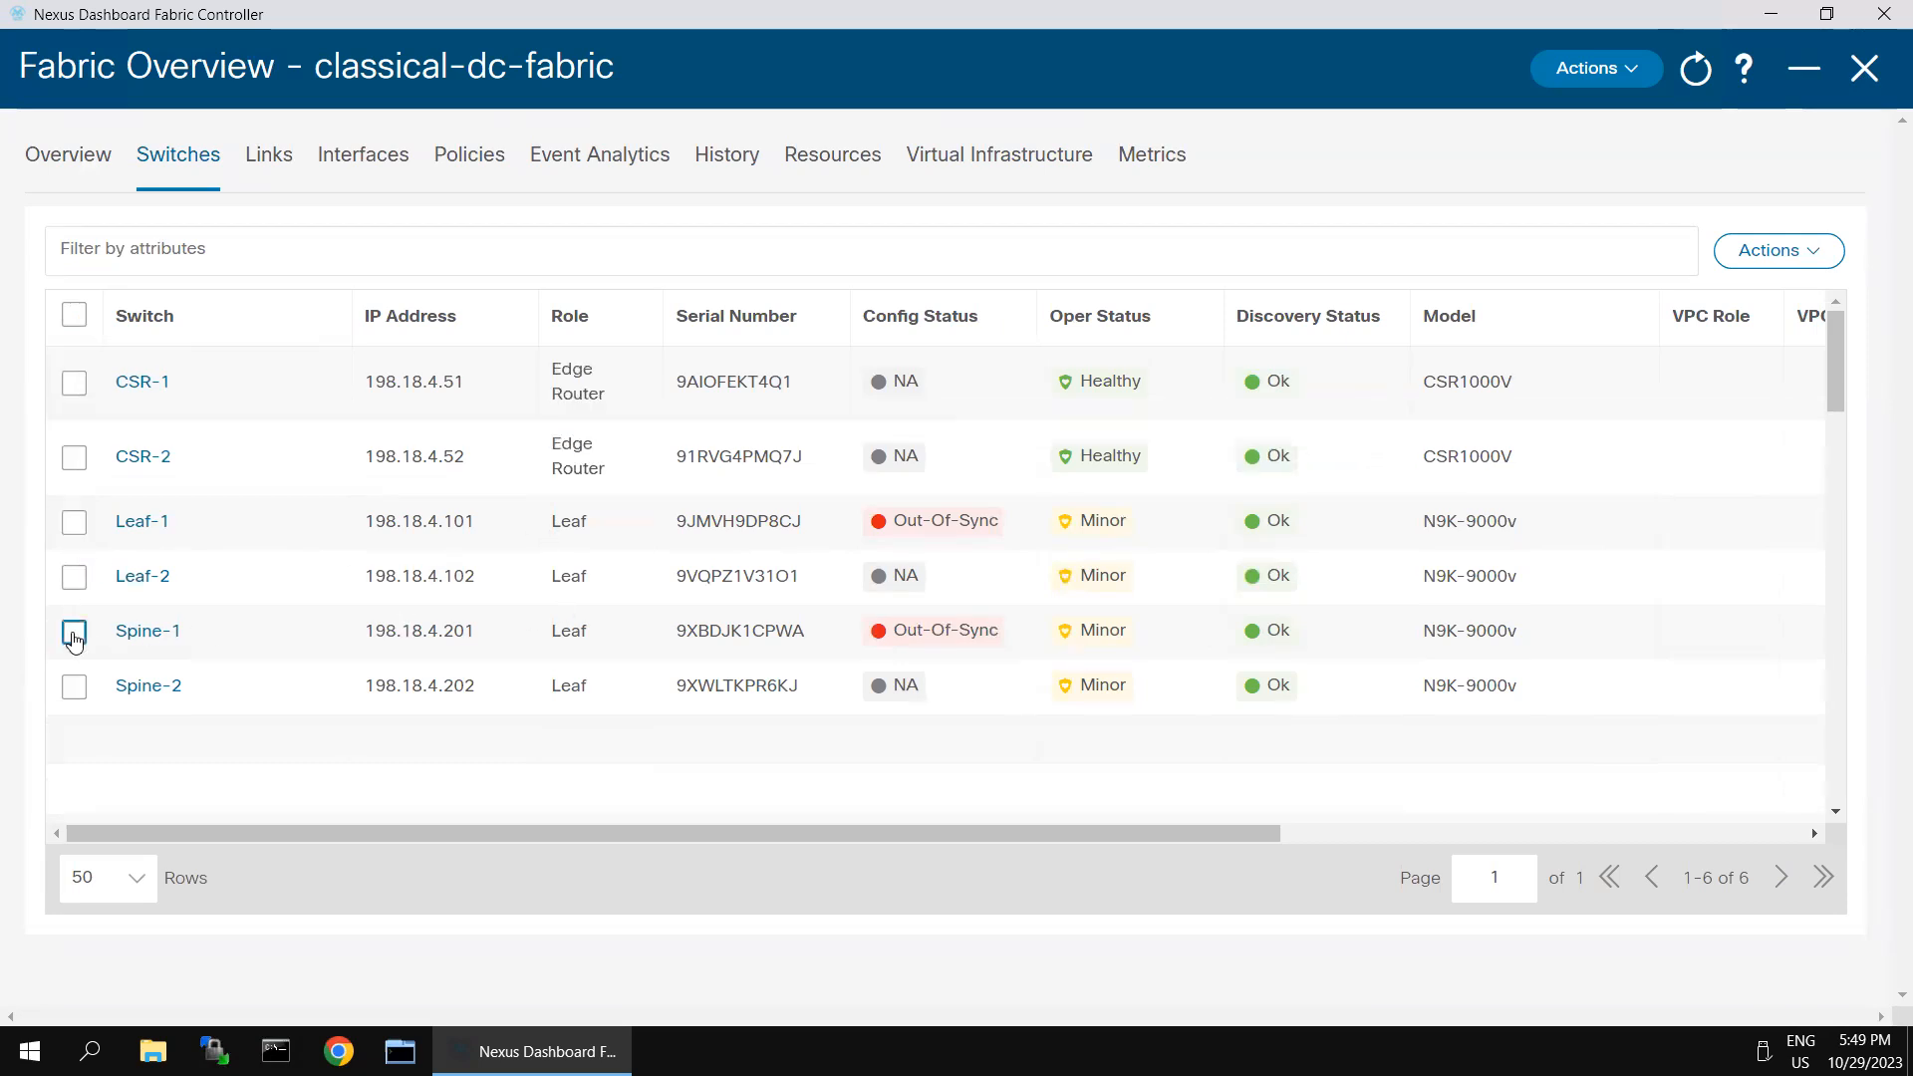
left_click(74, 687)
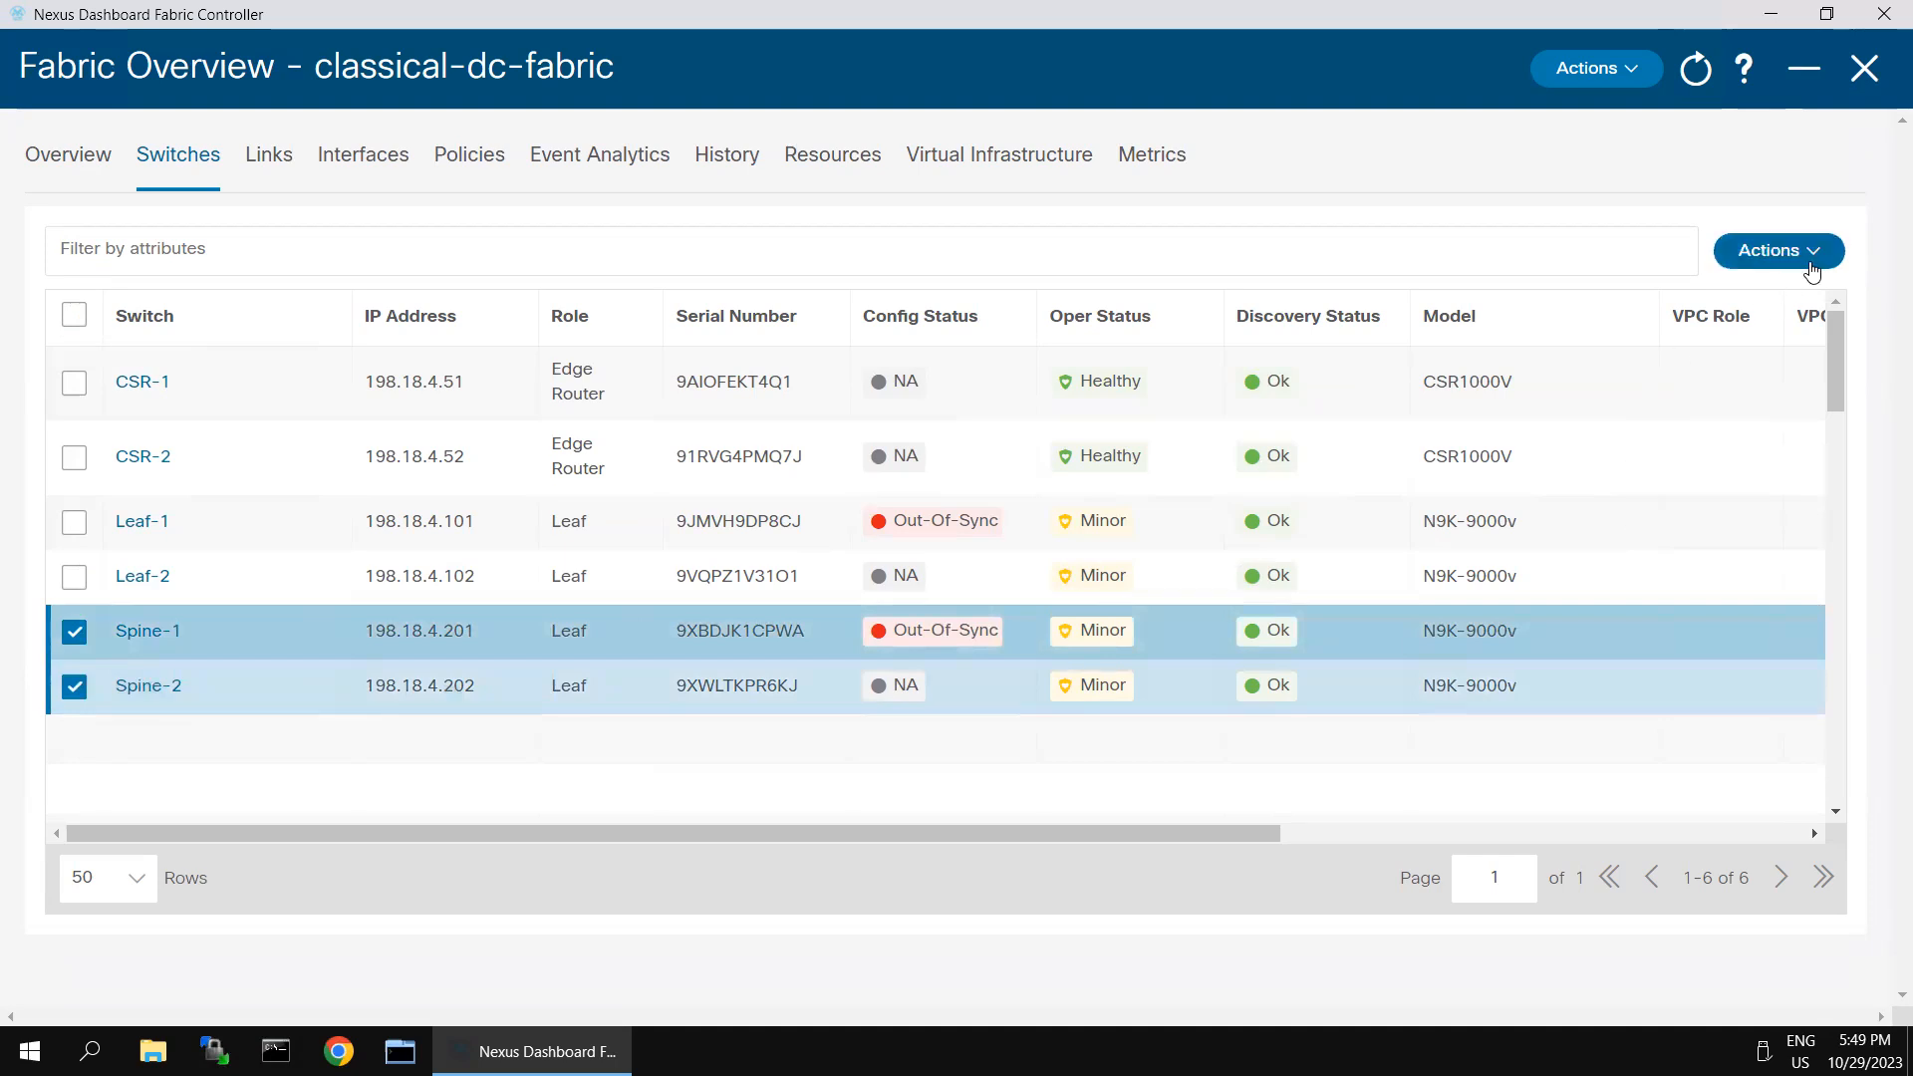
left_click(1790, 261)
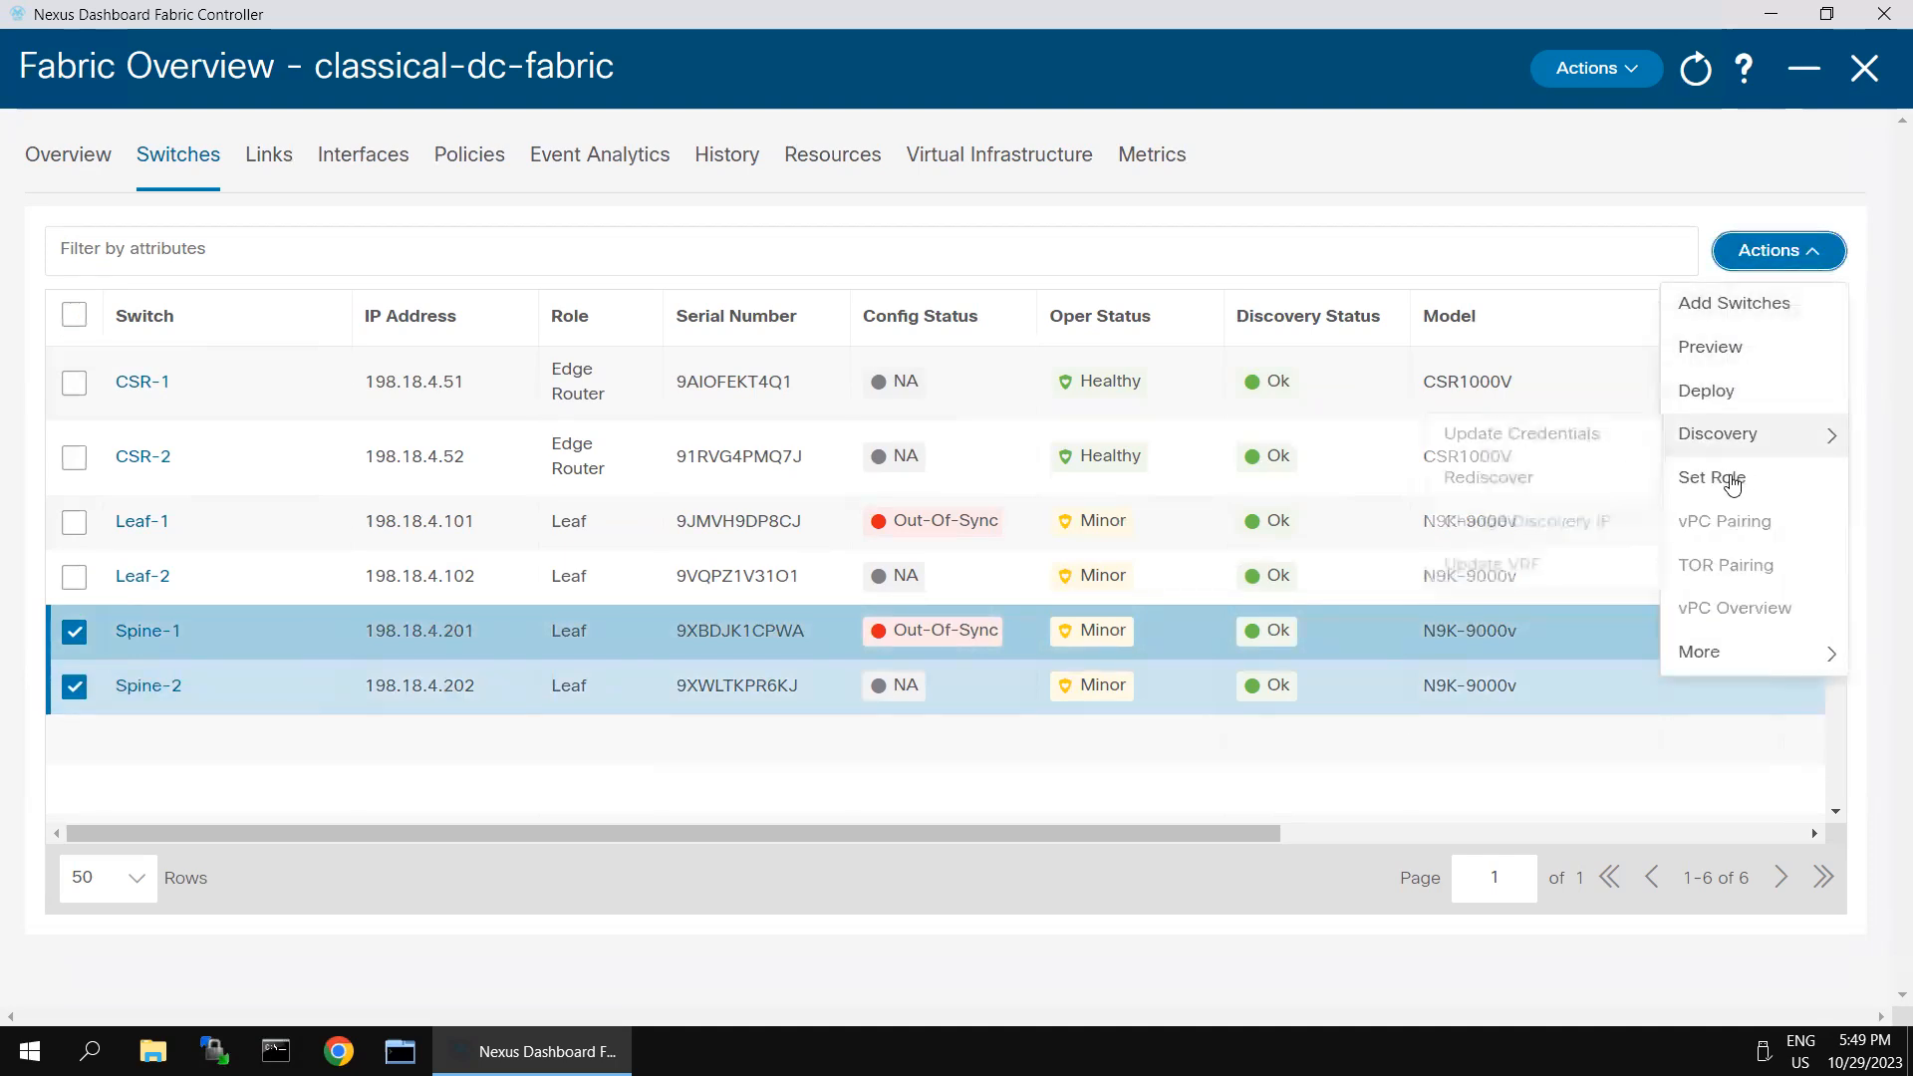
left_click(1712, 479)
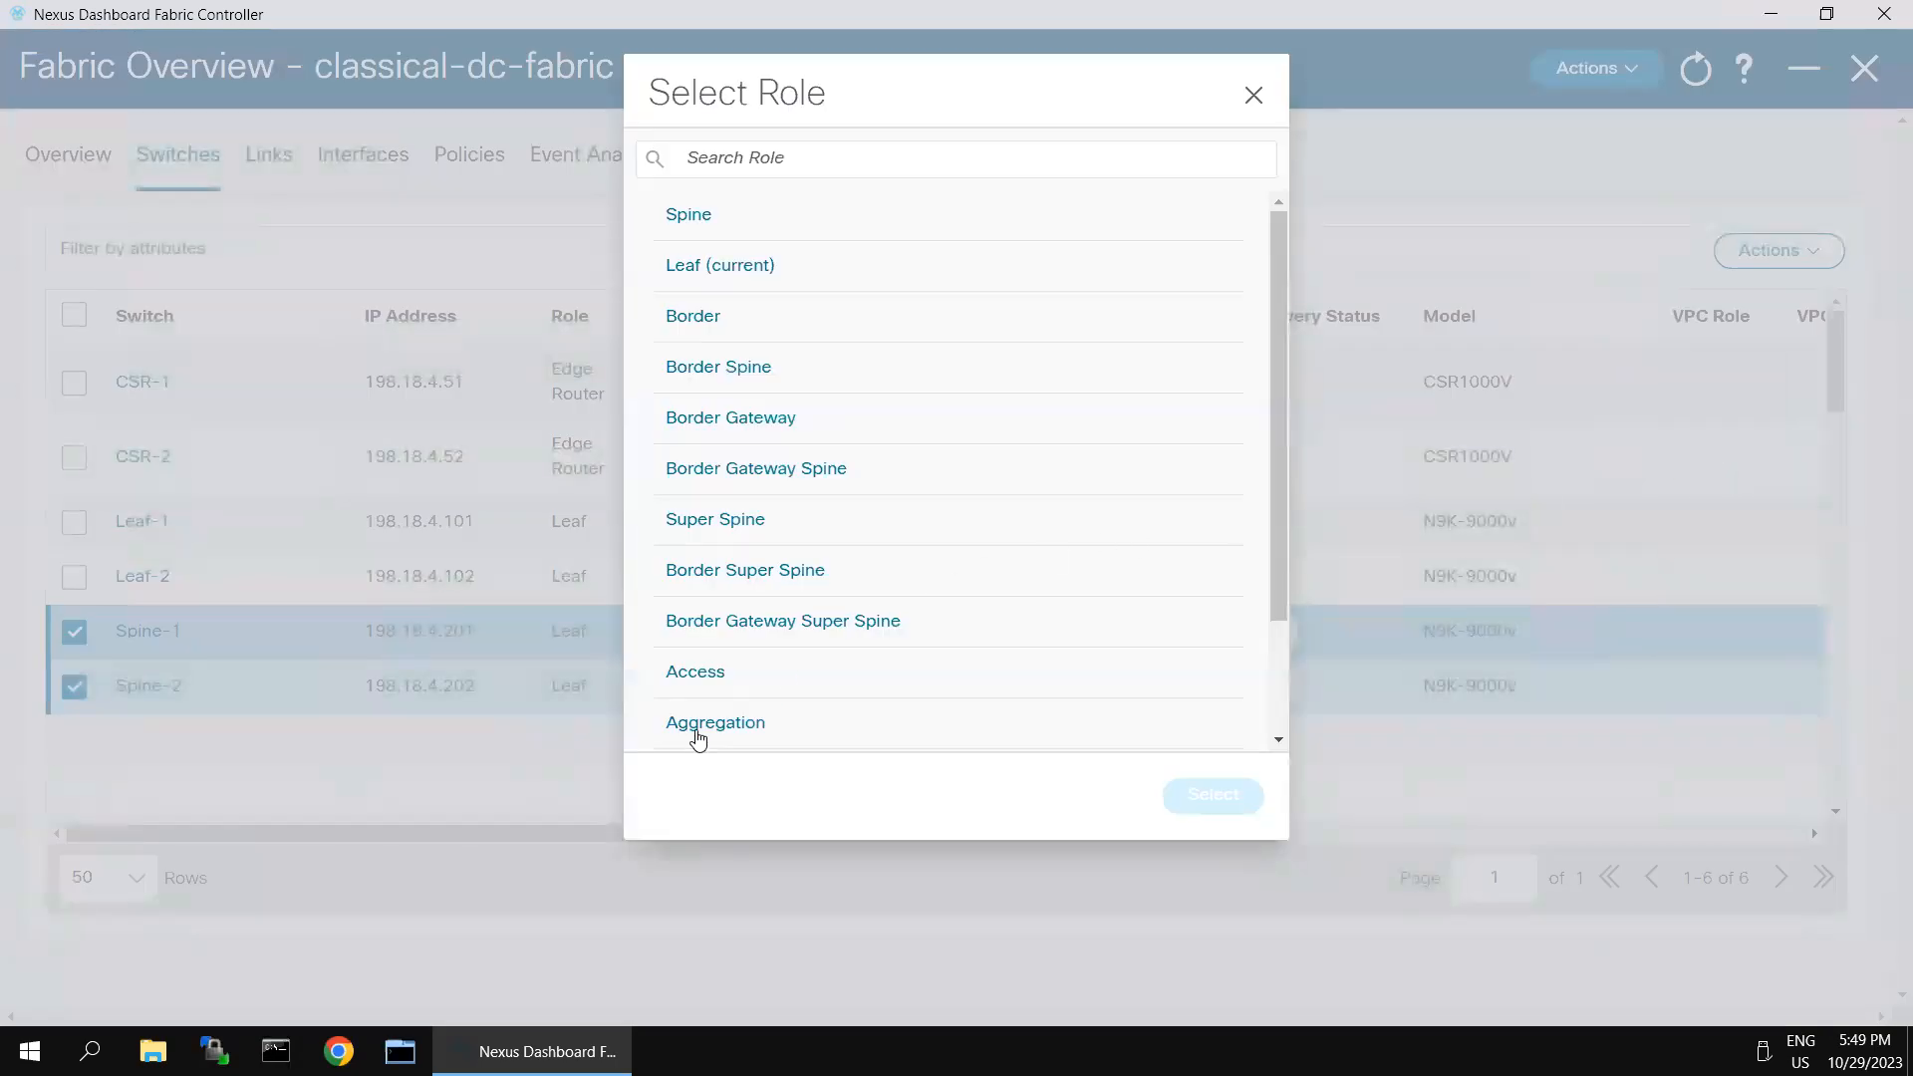
left_click(697, 736)
left_click(1203, 804)
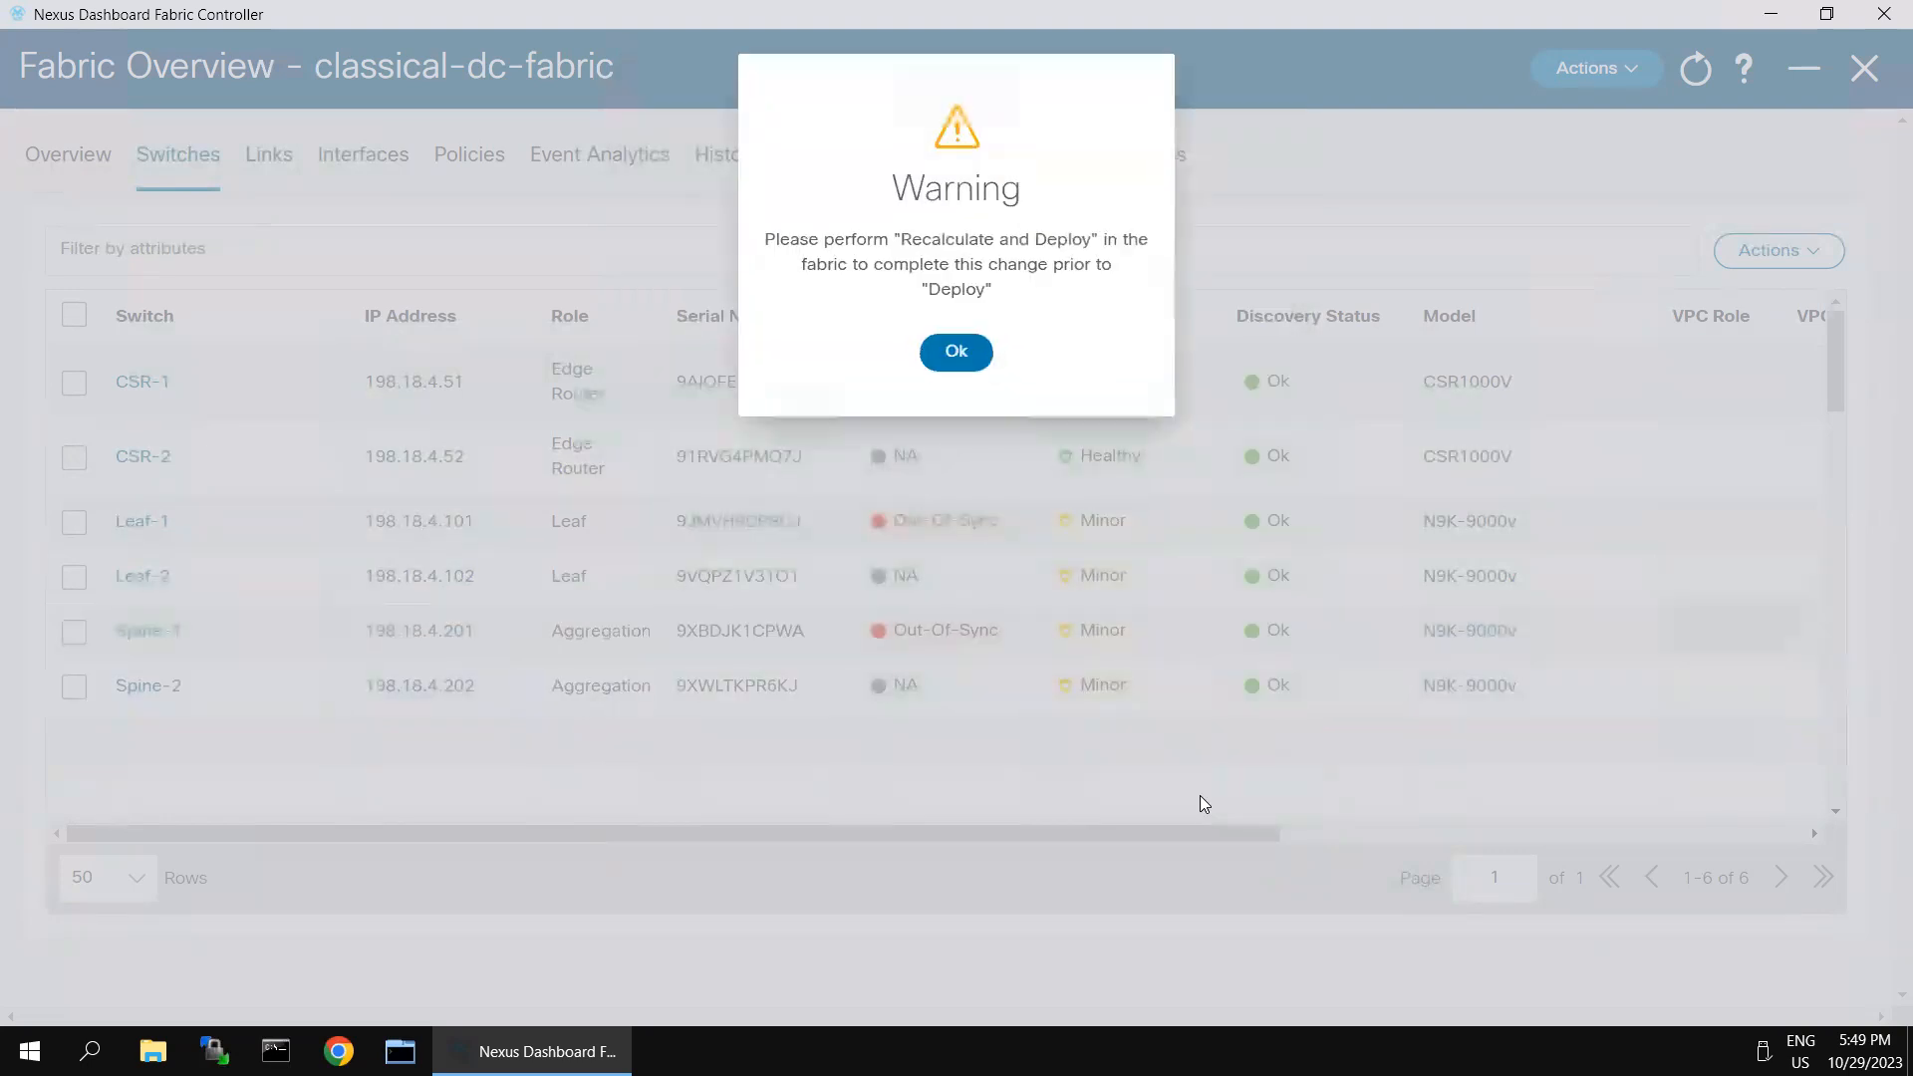
left_click_drag(790, 240, 1017, 297)
left_click(968, 359)
left_click(969, 358)
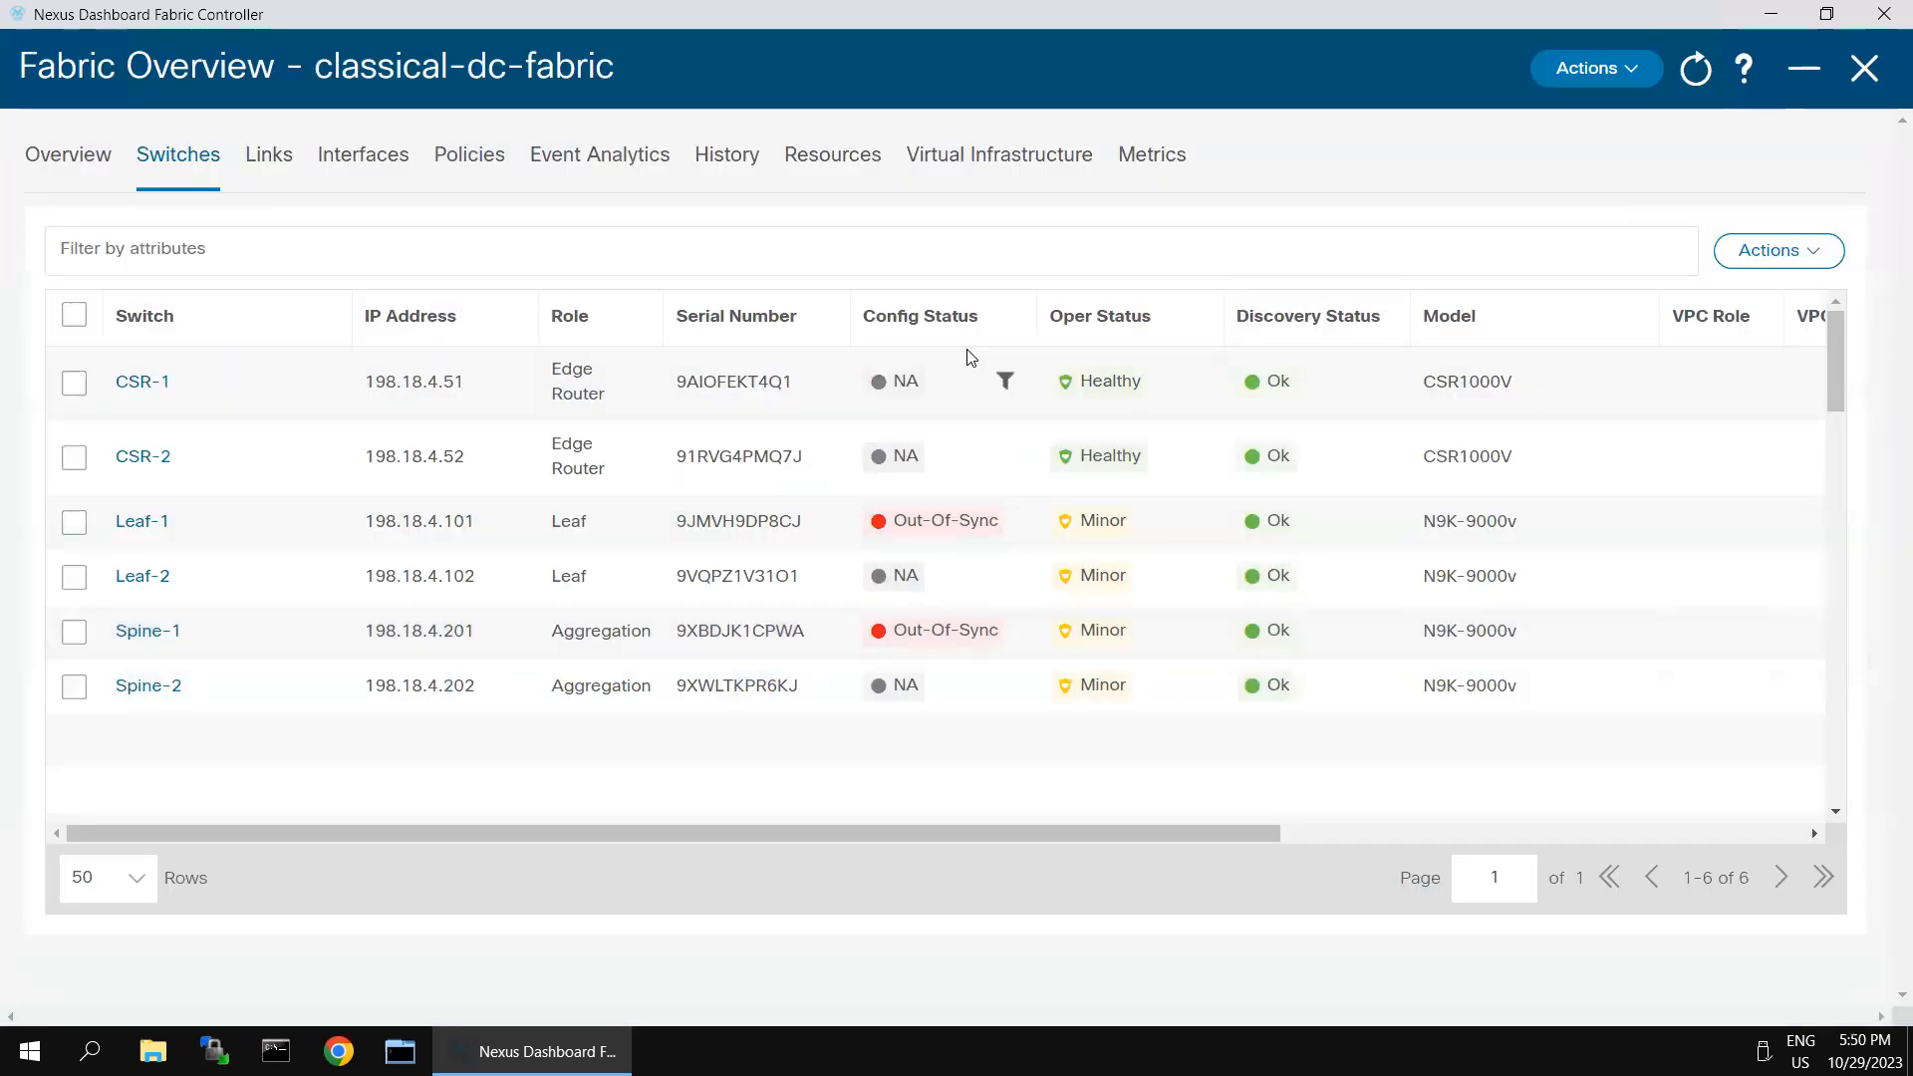
- Change the role of CSR-1 and CSR-2 to Core Router and acknowledge the warning
left_click(73, 383)
left_click(74, 458)
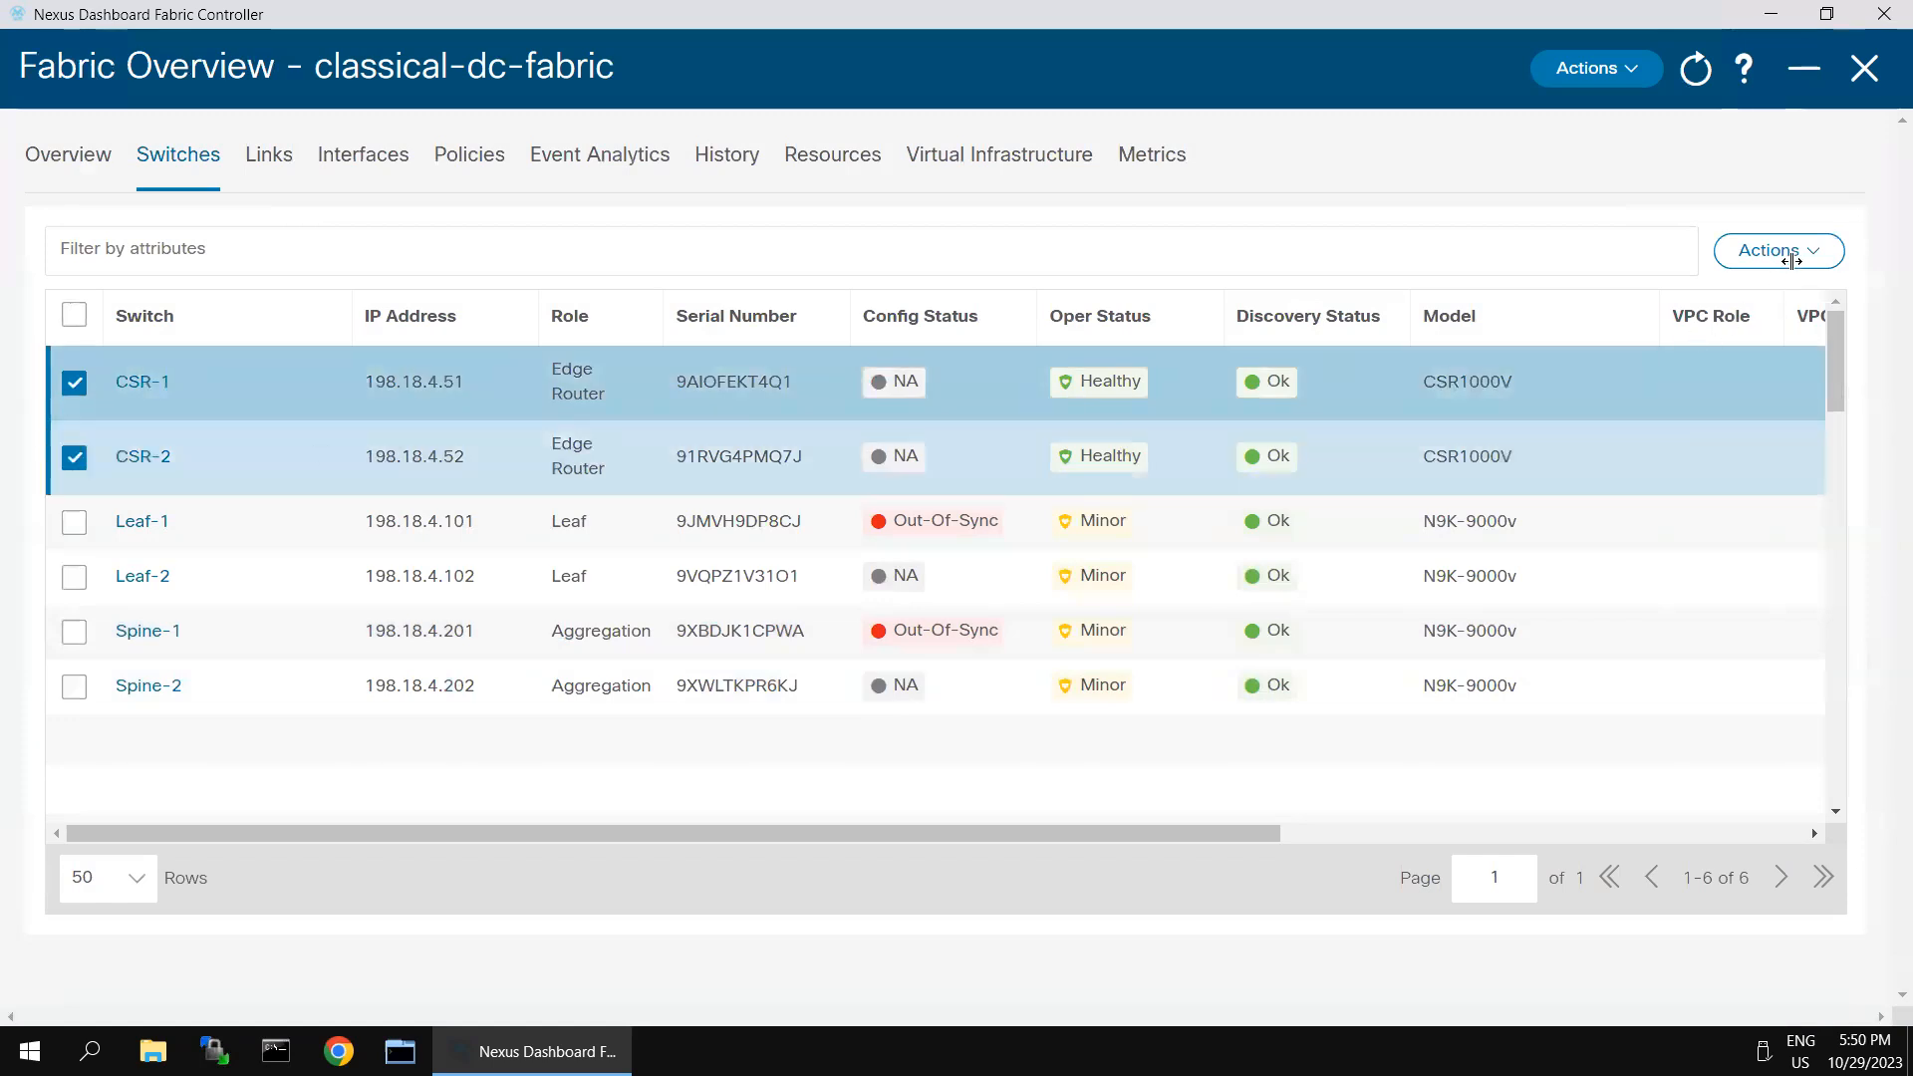
left_click(1797, 267)
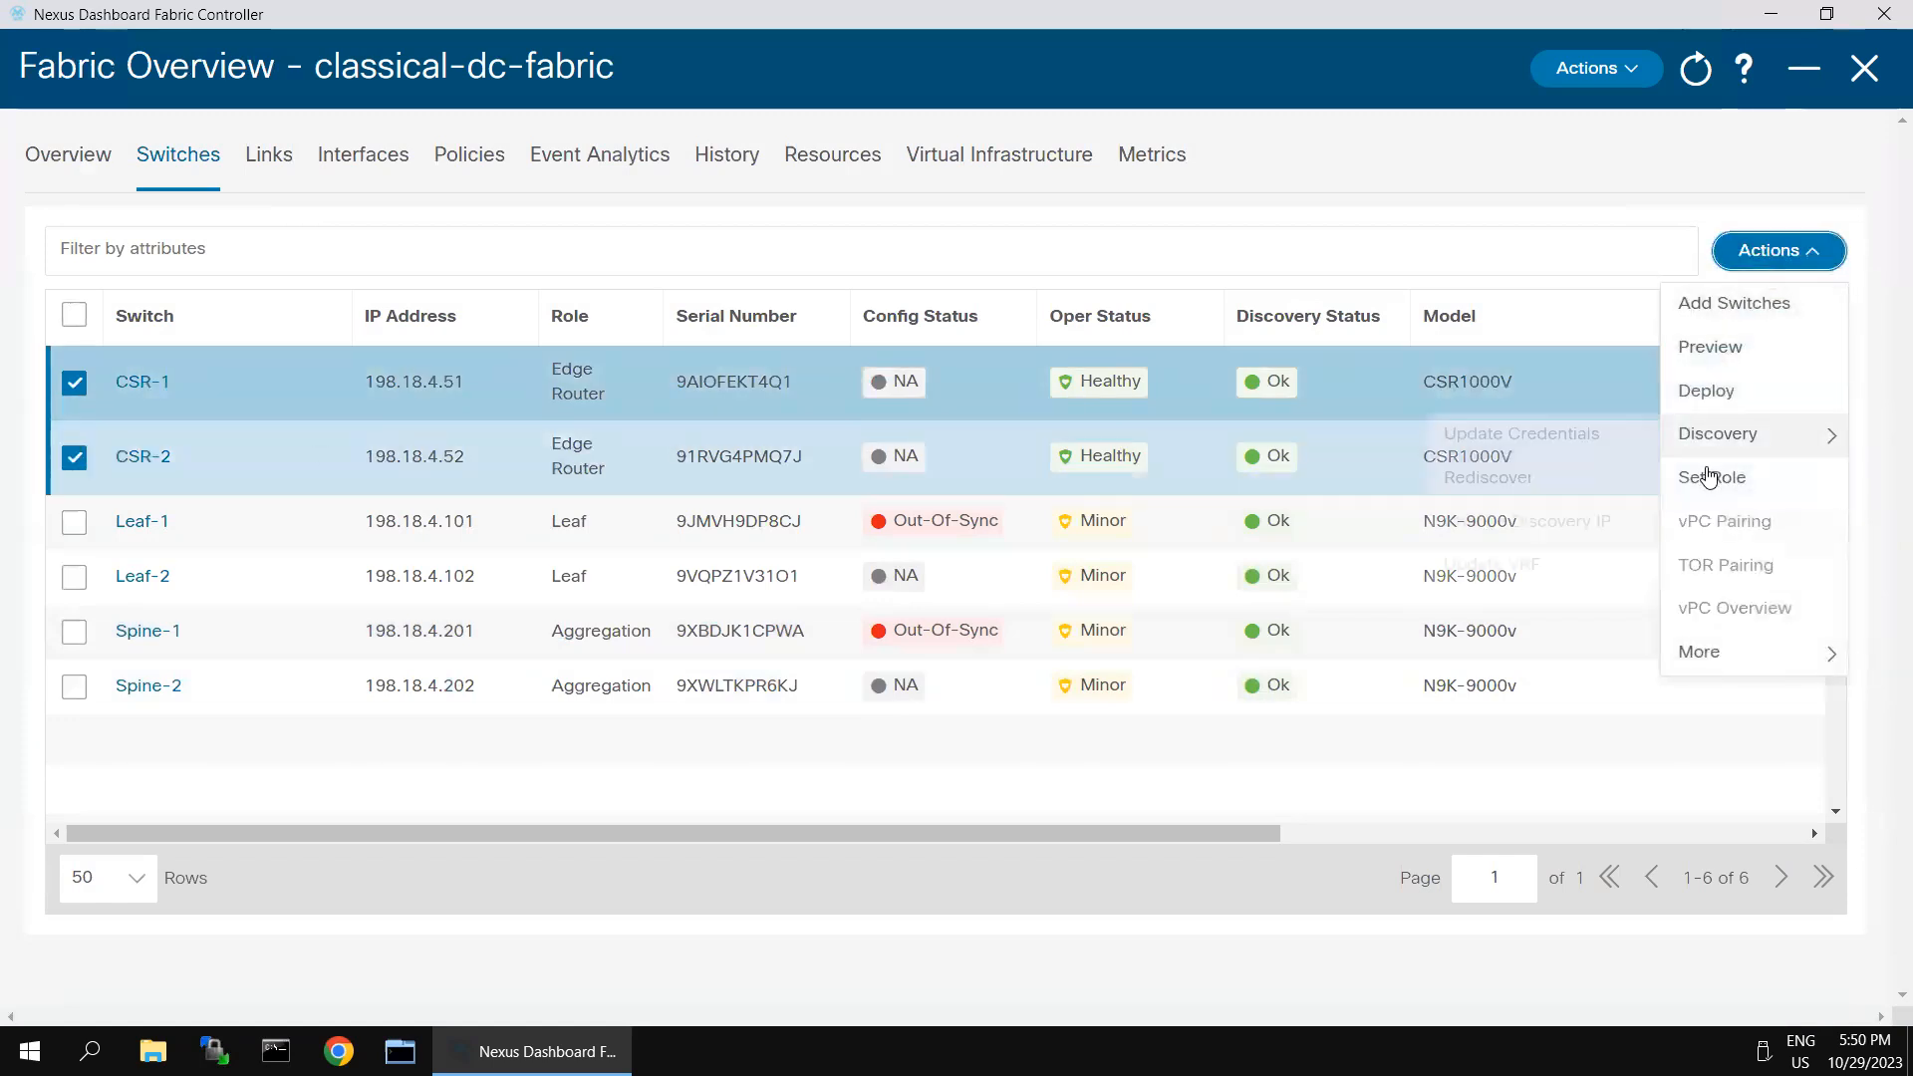
left_click(1710, 480)
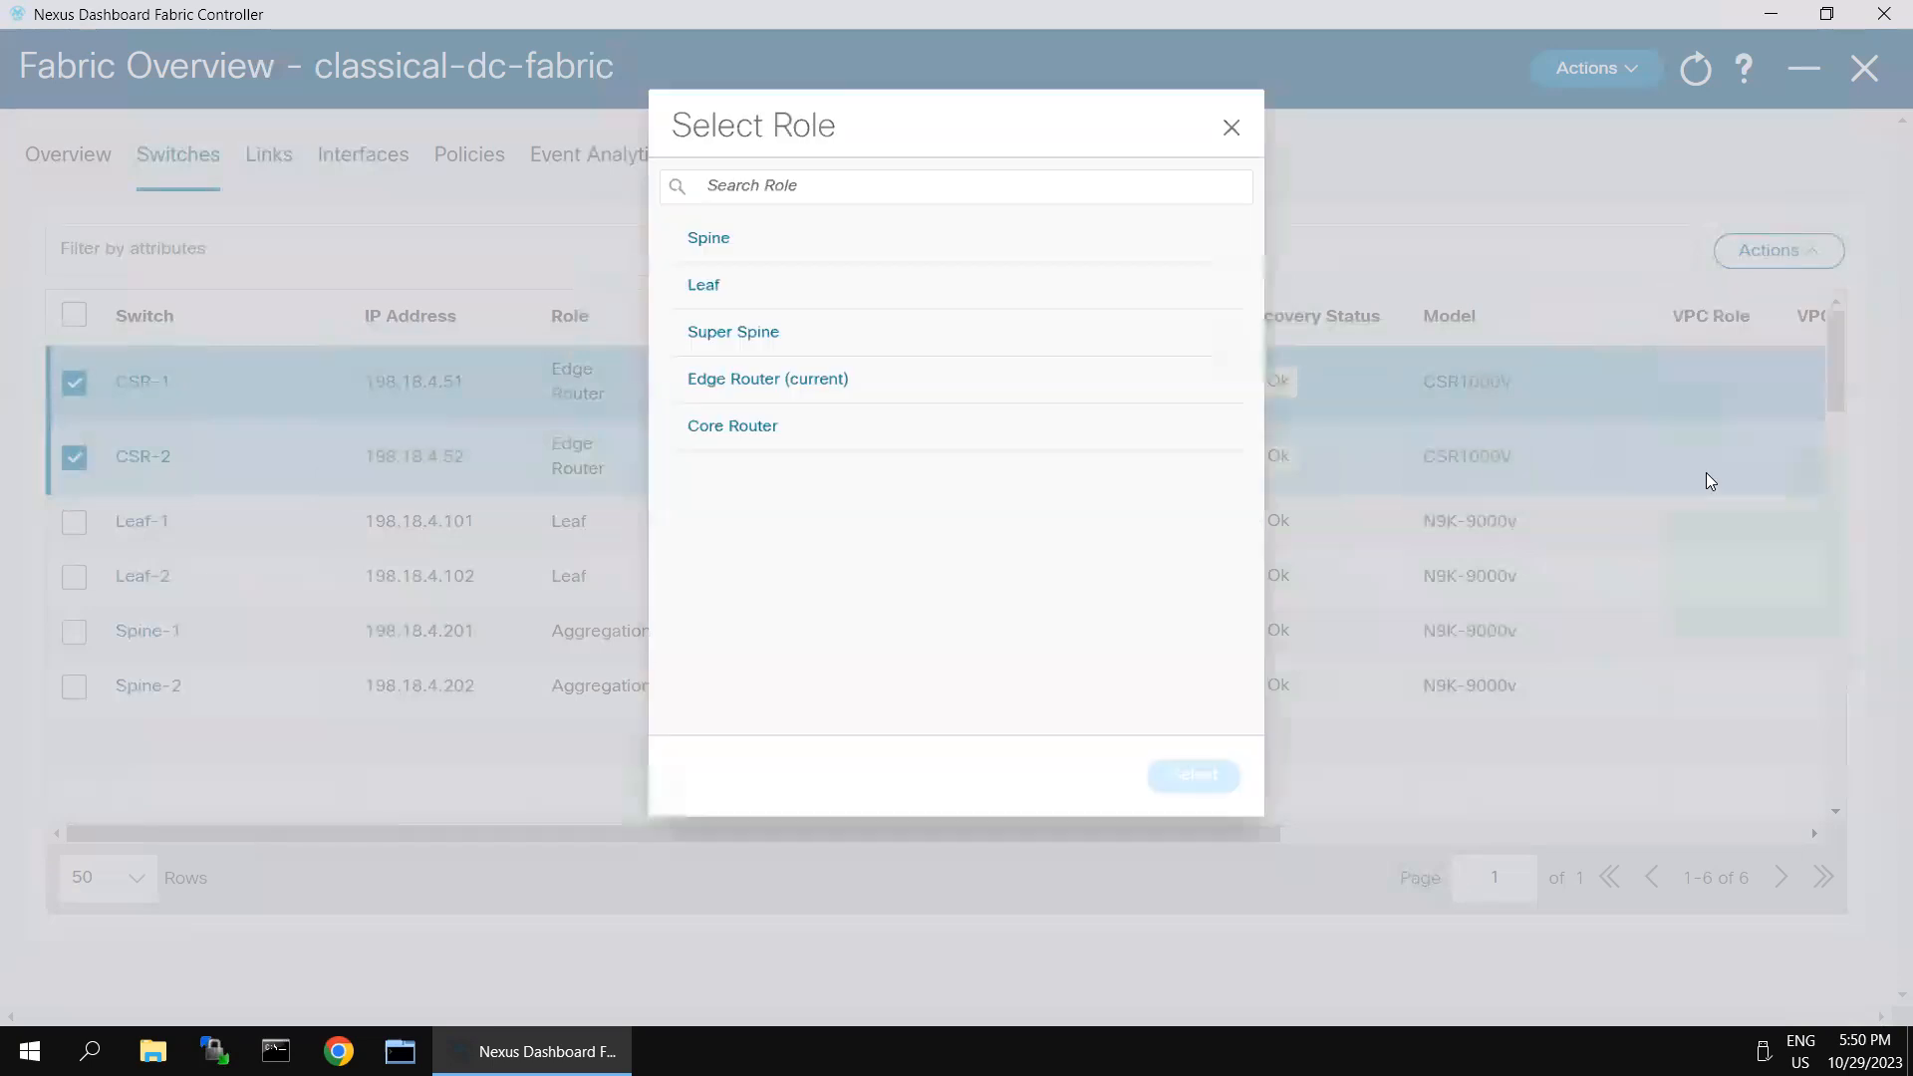
left_click(714, 423)
left_click(1186, 794)
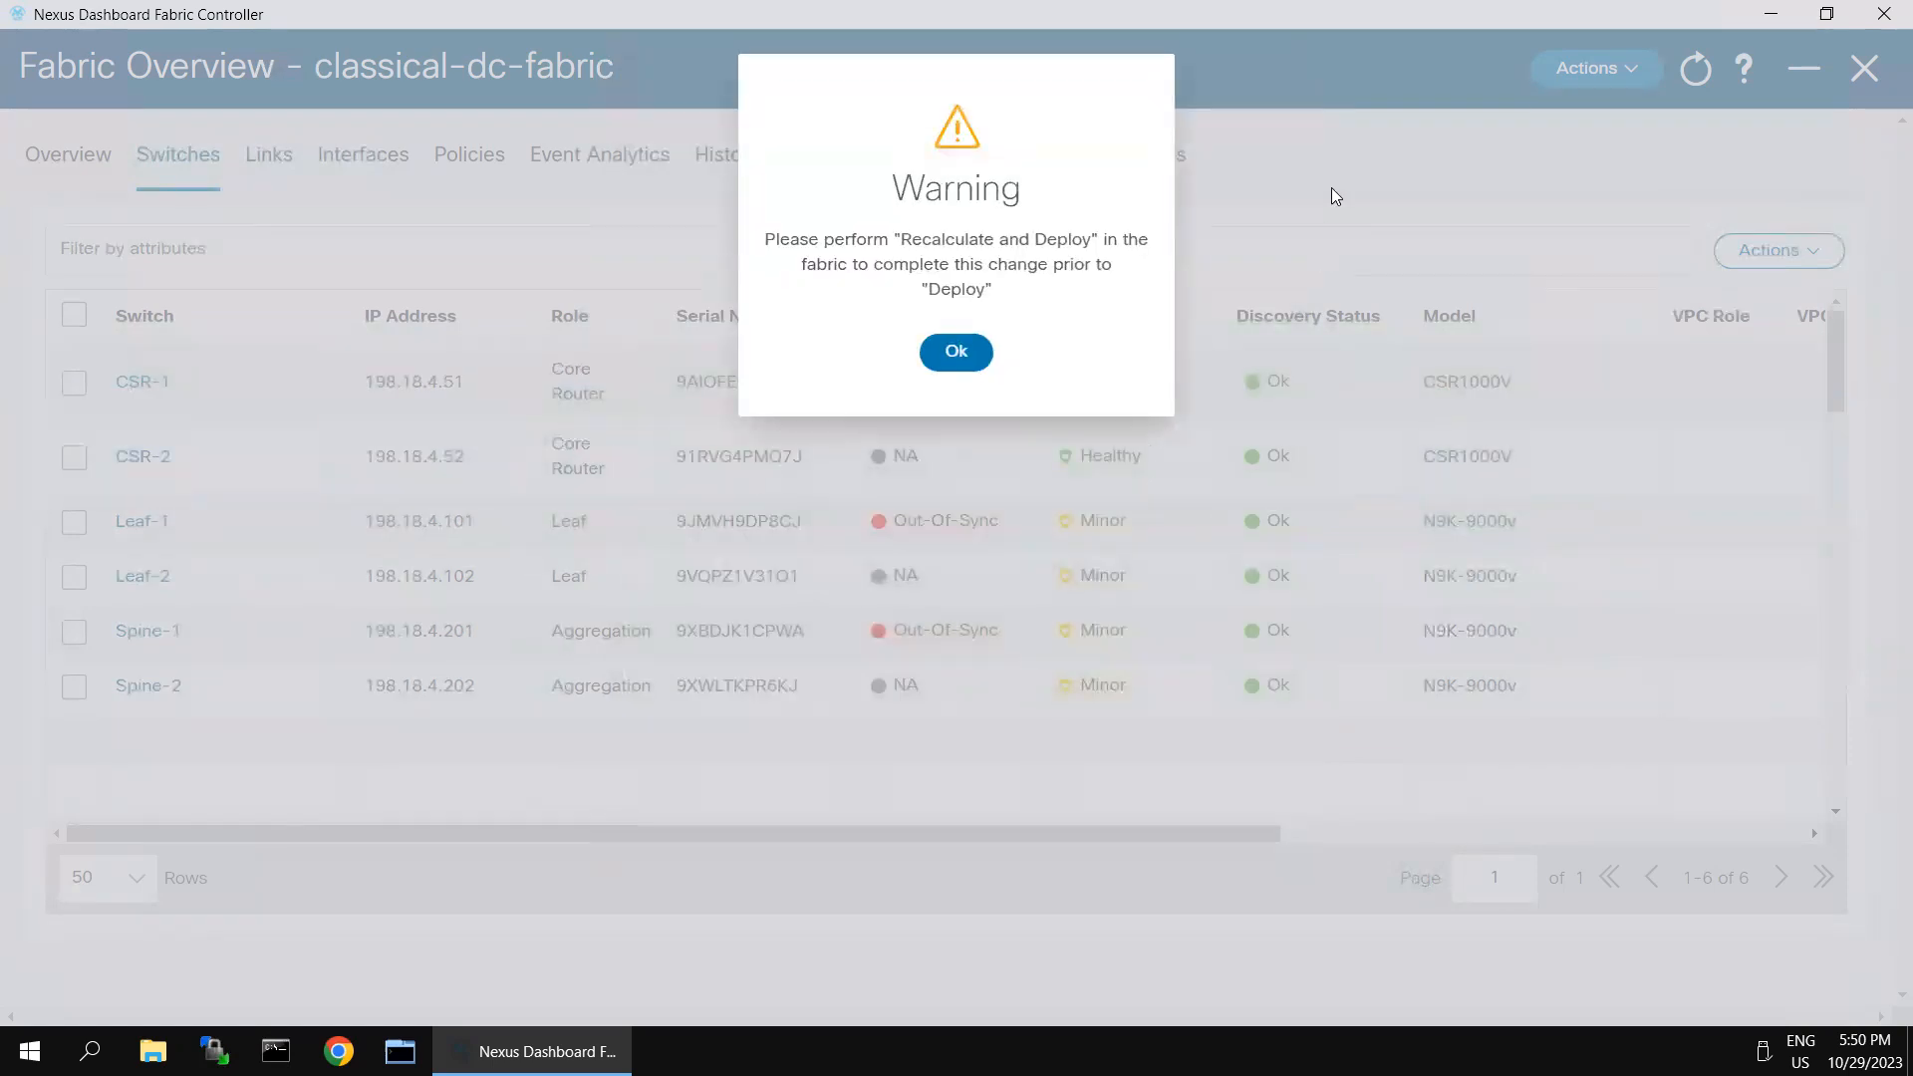
left_click(948, 349)
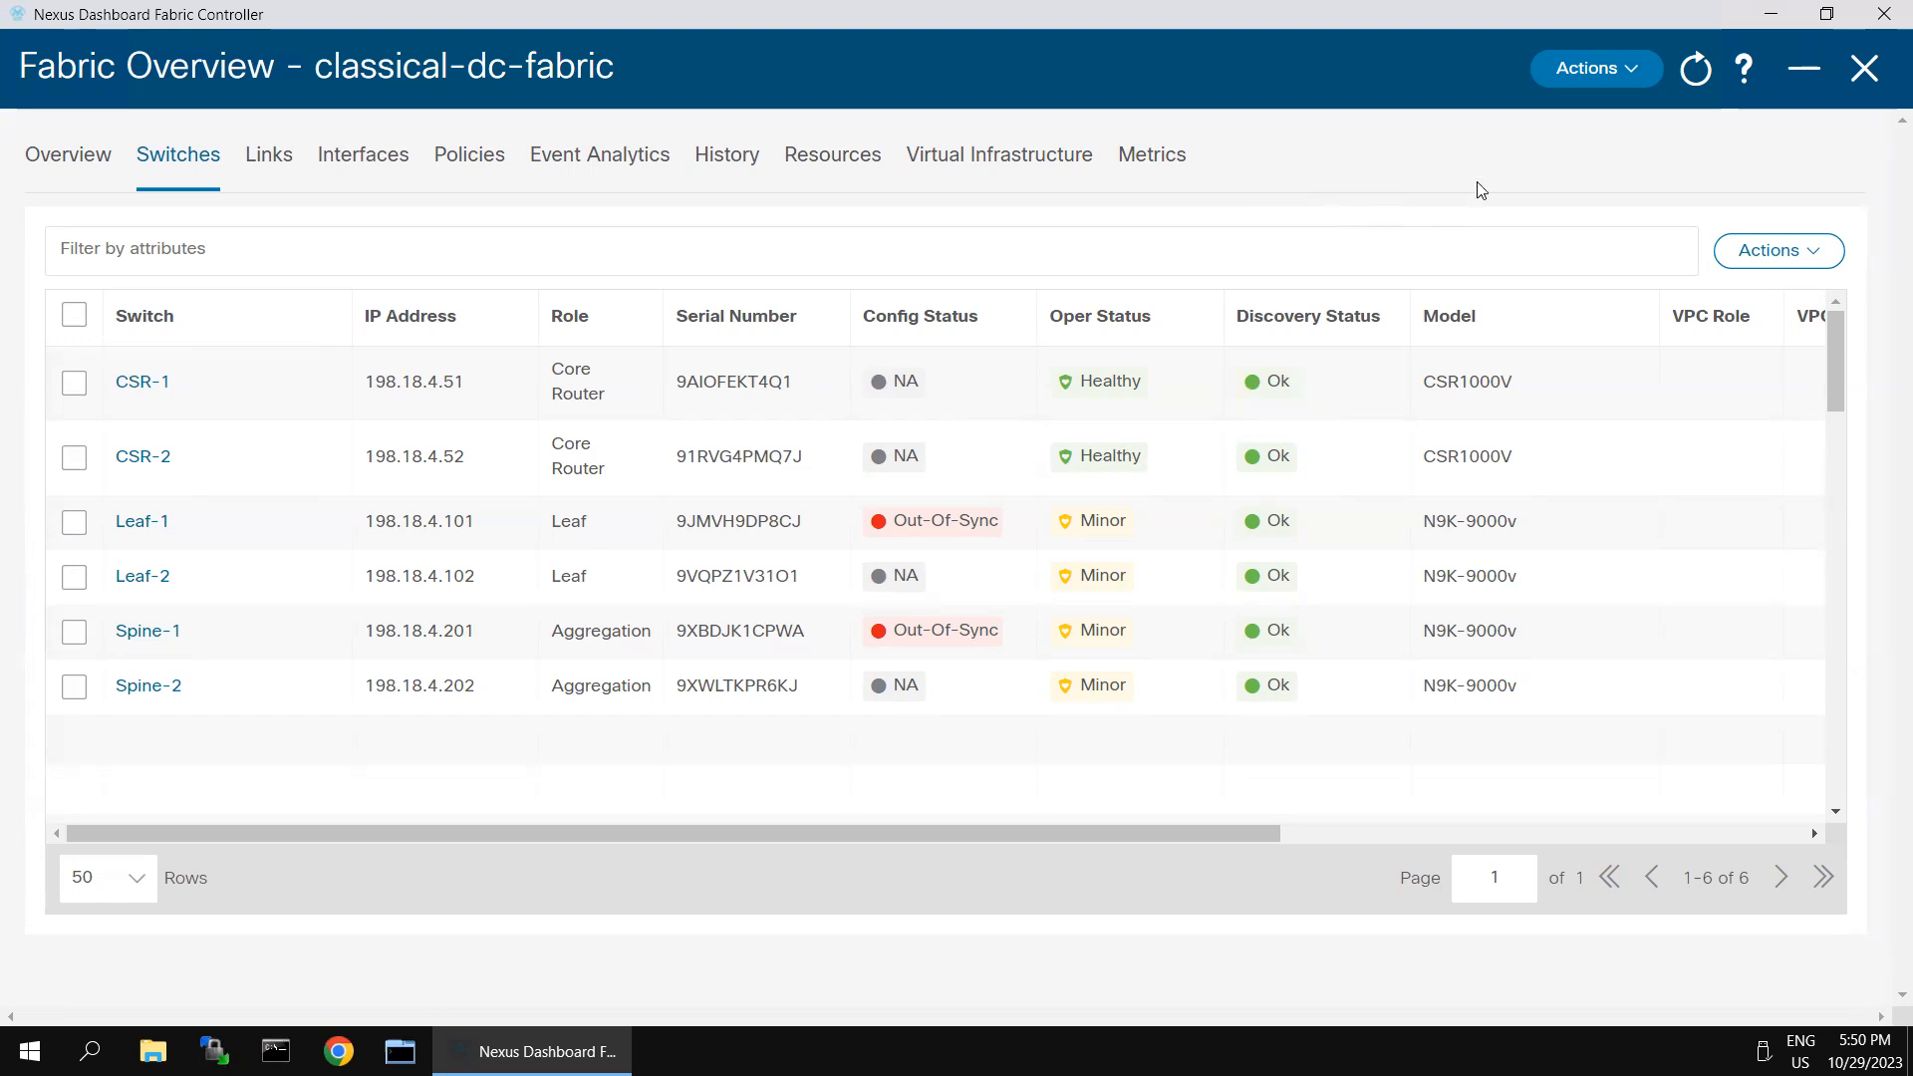
- Run Recalculate and Deploy for the fabric and review Leaf-1's pending configuration, including the comparison of running and expected config
left_click(1641, 77)
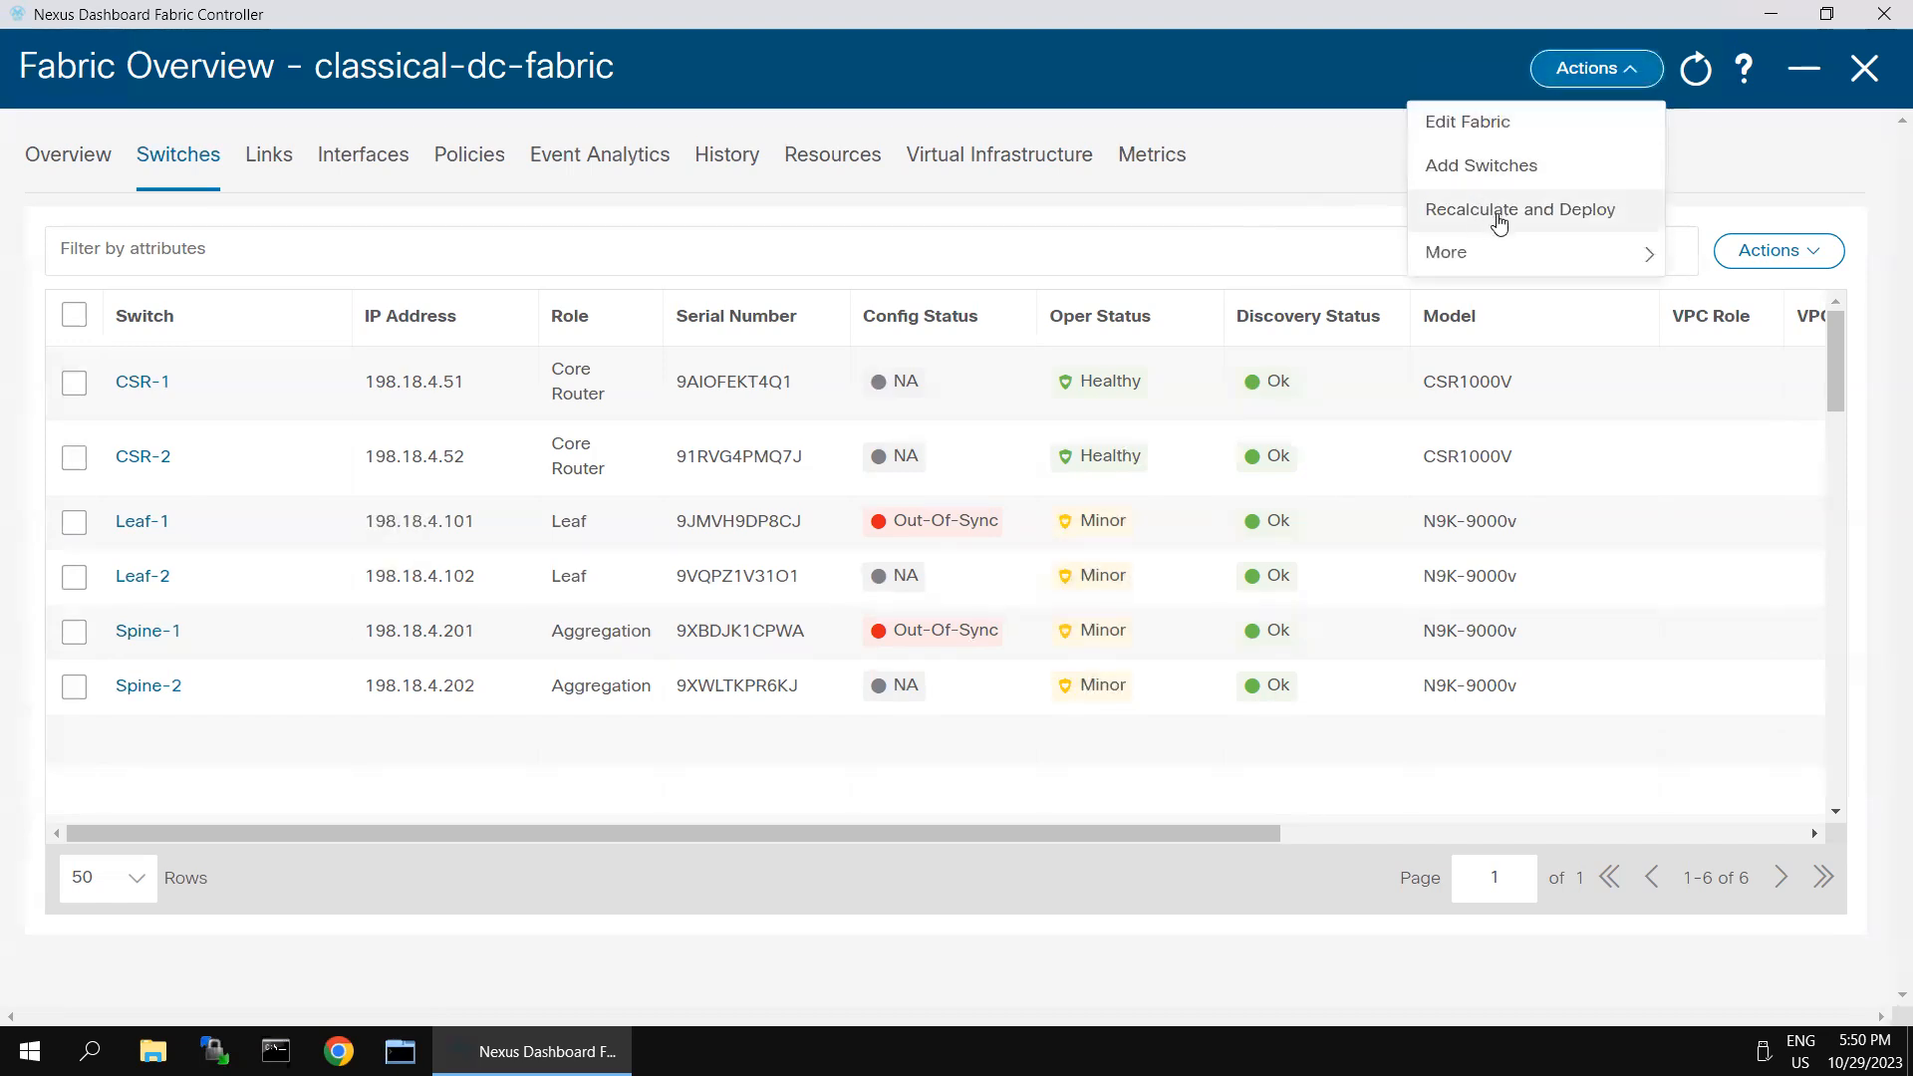
left_click(1486, 222)
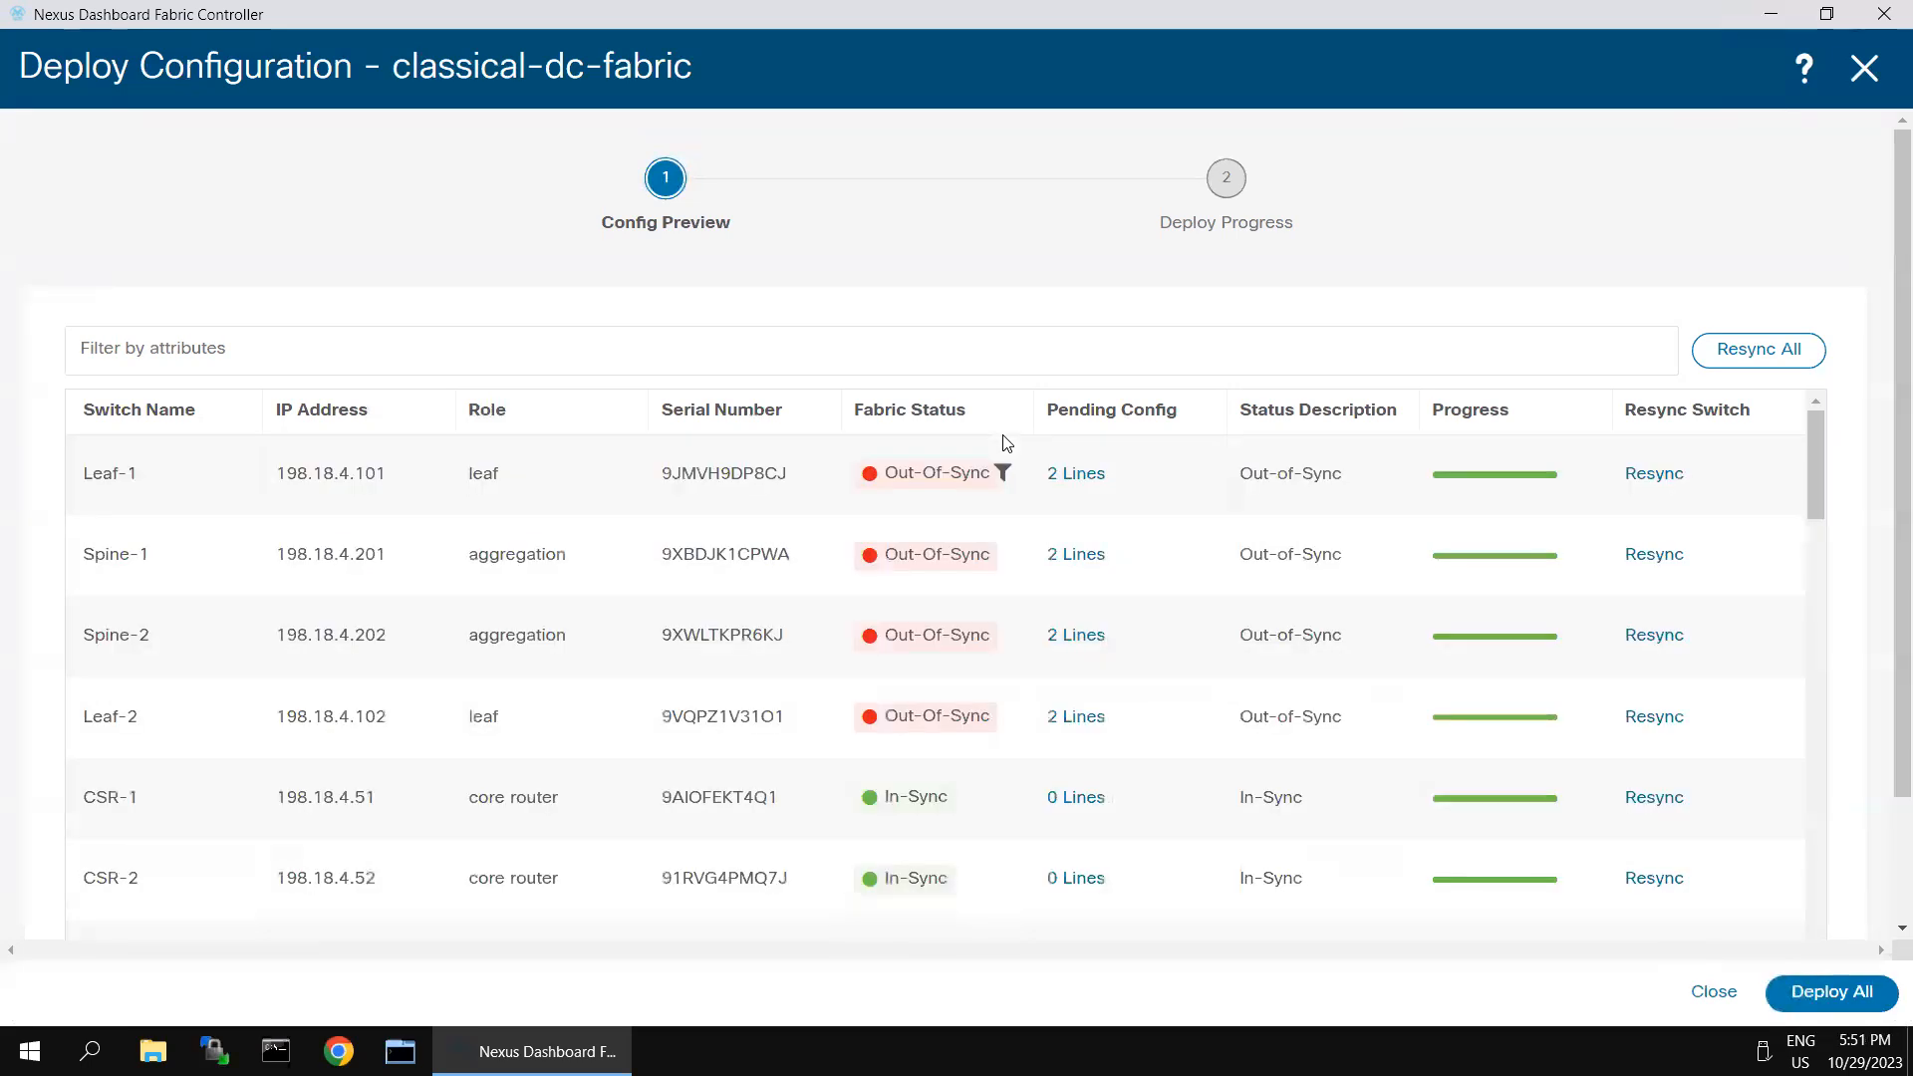
left_click(1079, 478)
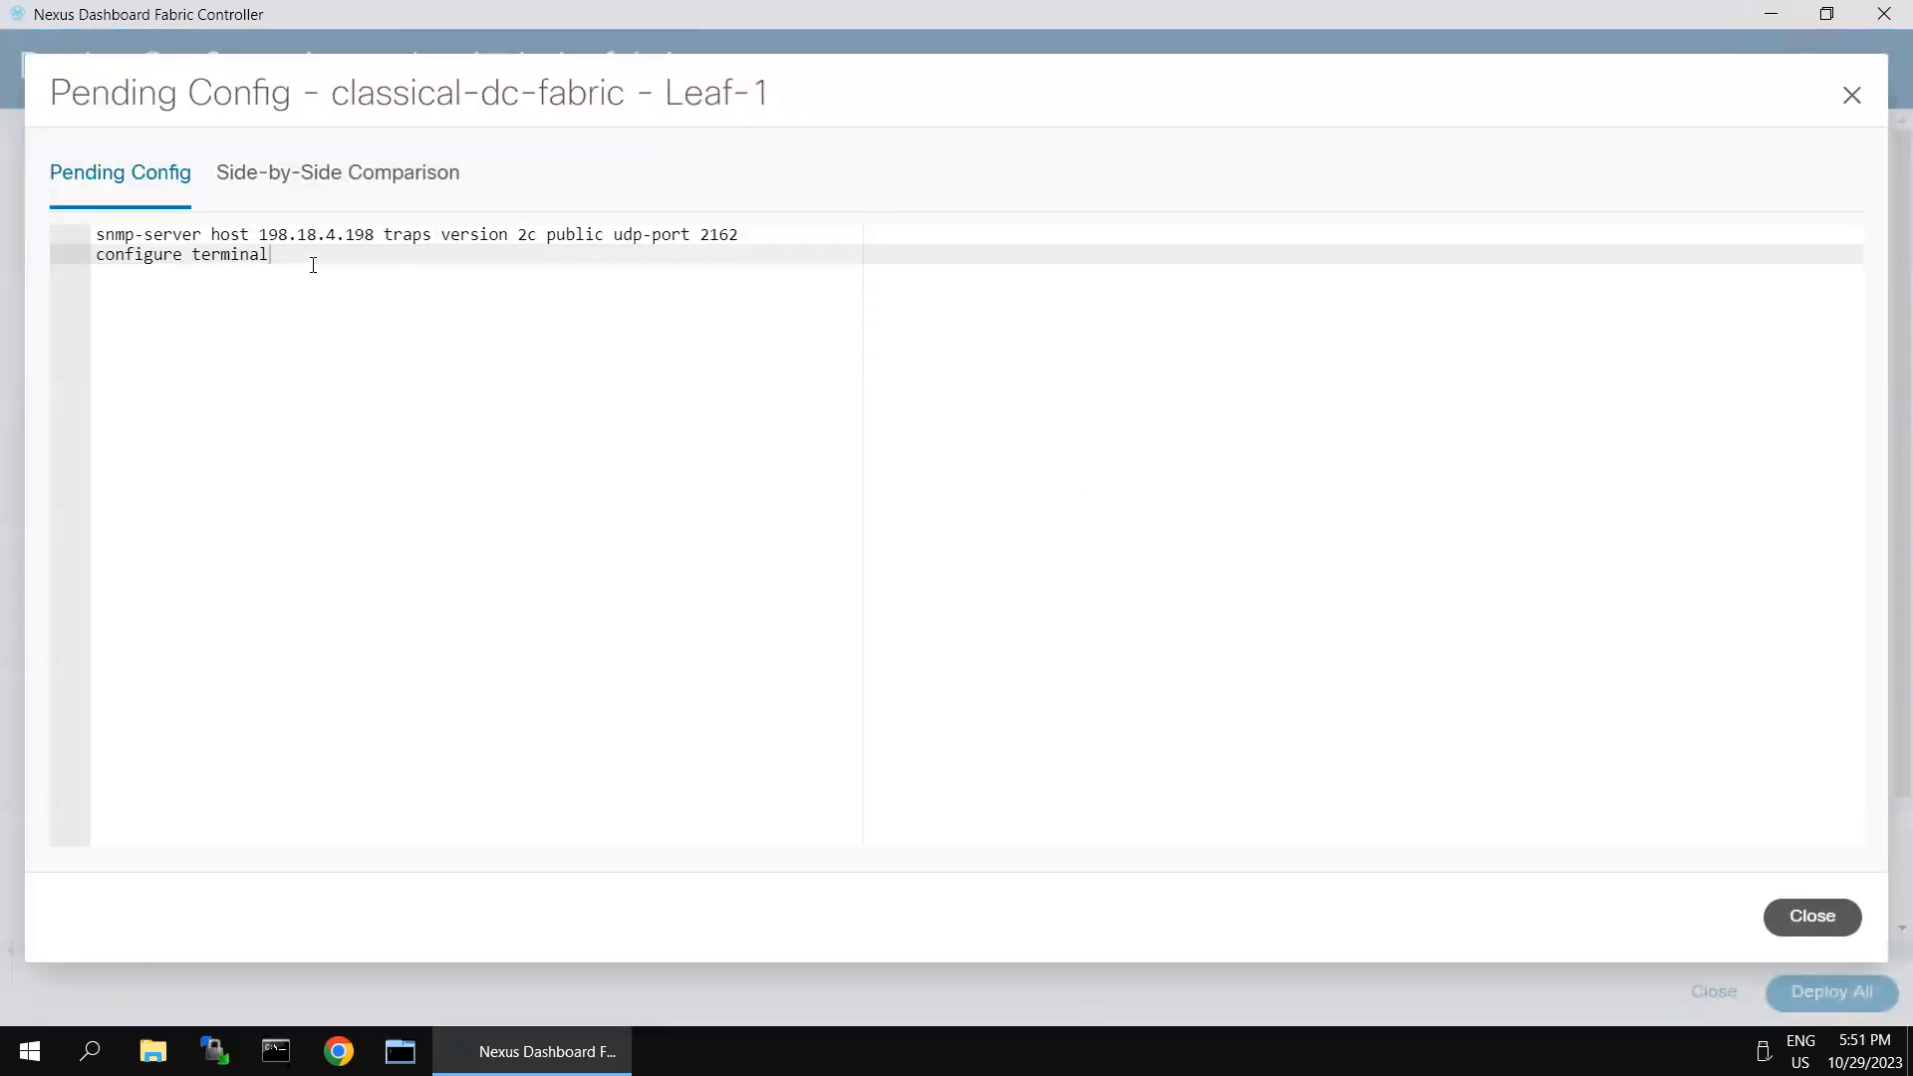
left_click_drag(269, 254, 97, 235)
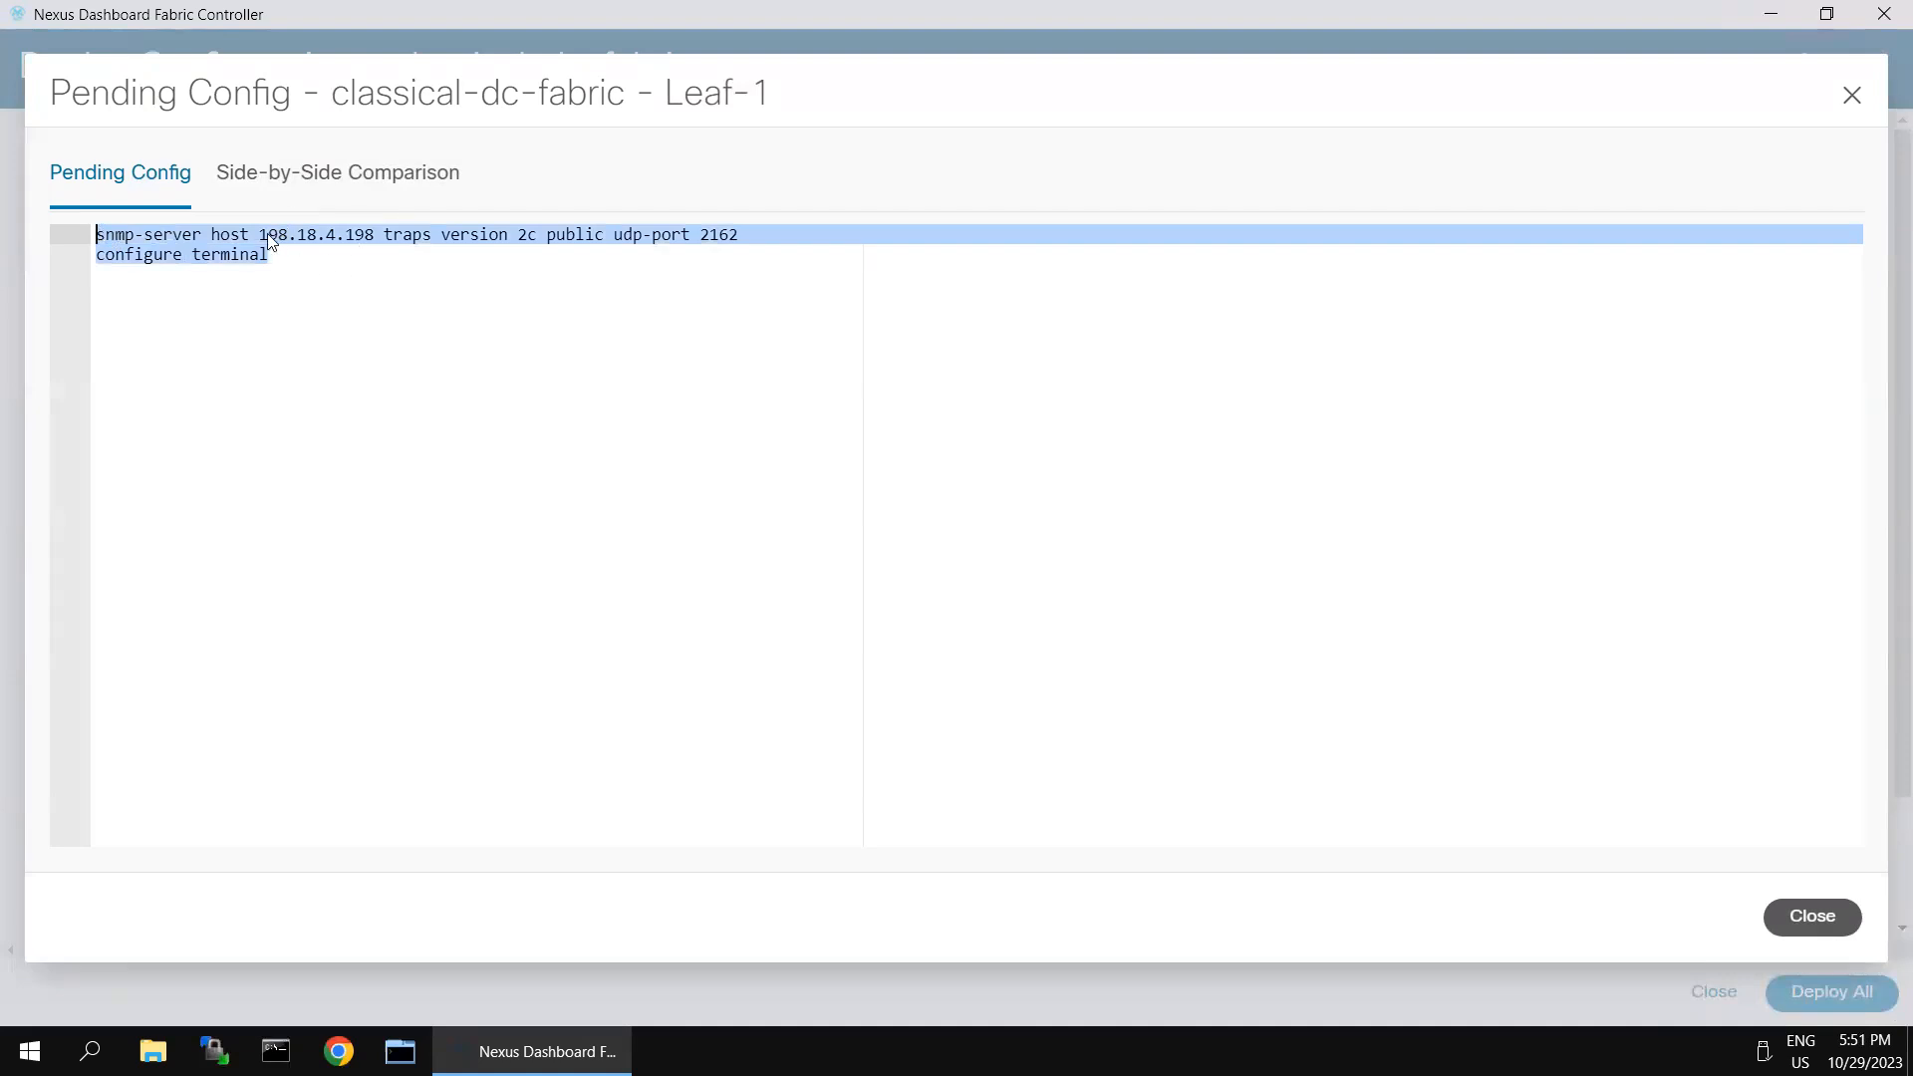
left_click(658, 252)
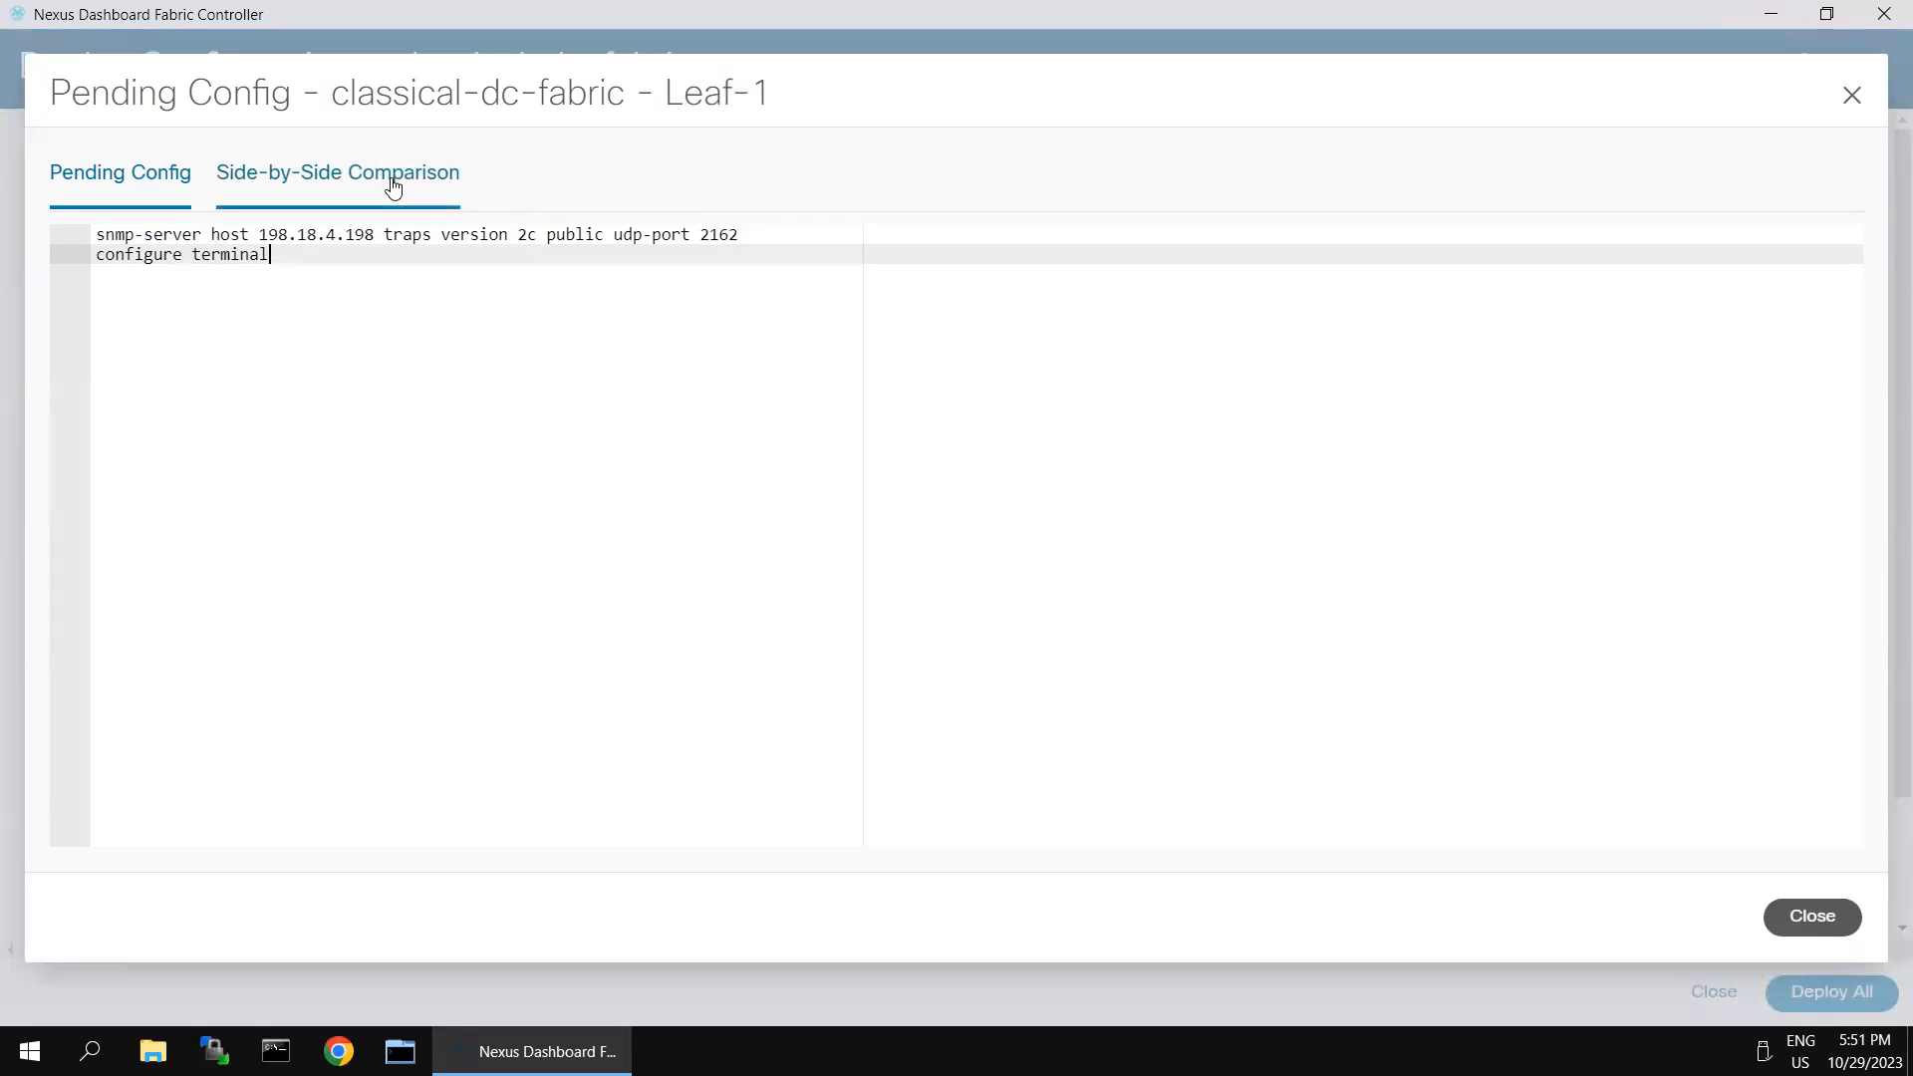
left_click(338, 180)
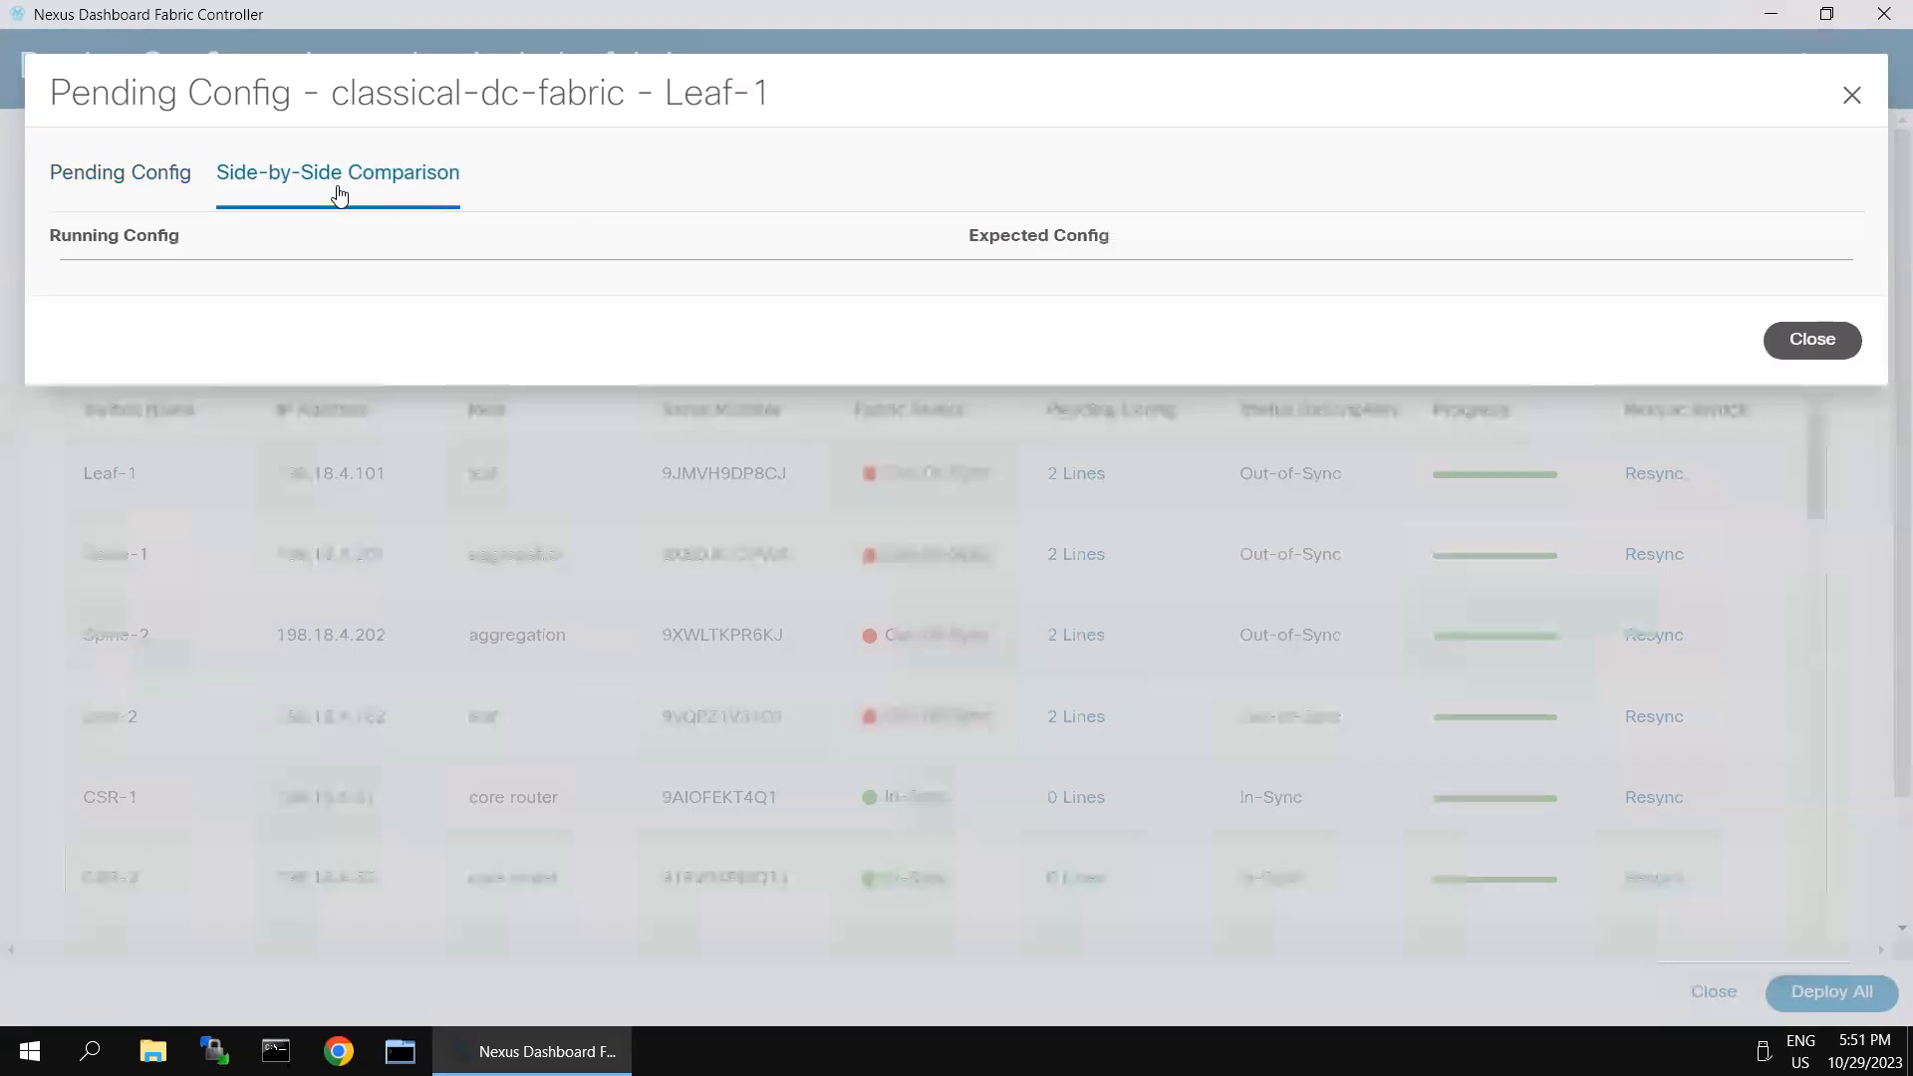
scroll(1561, 455, "down", 20)
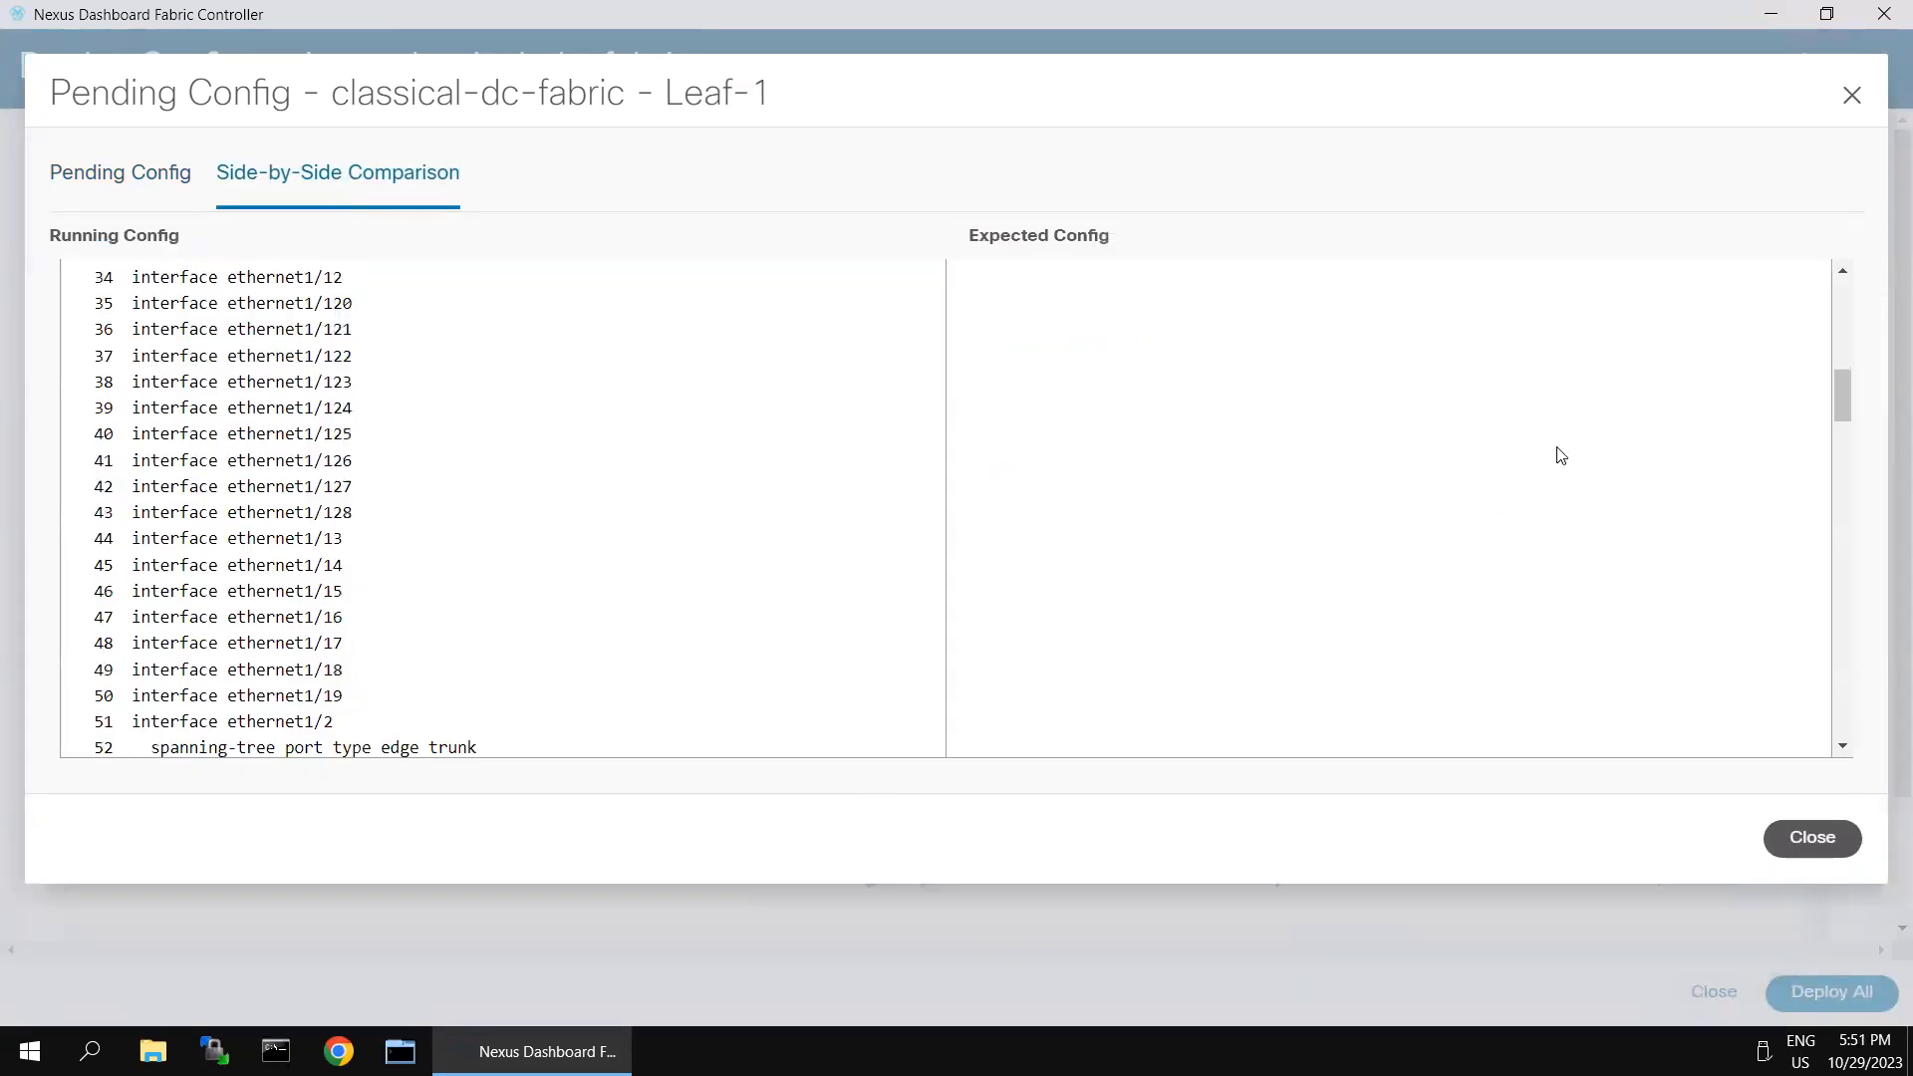
scroll(1561, 455, "down", 9)
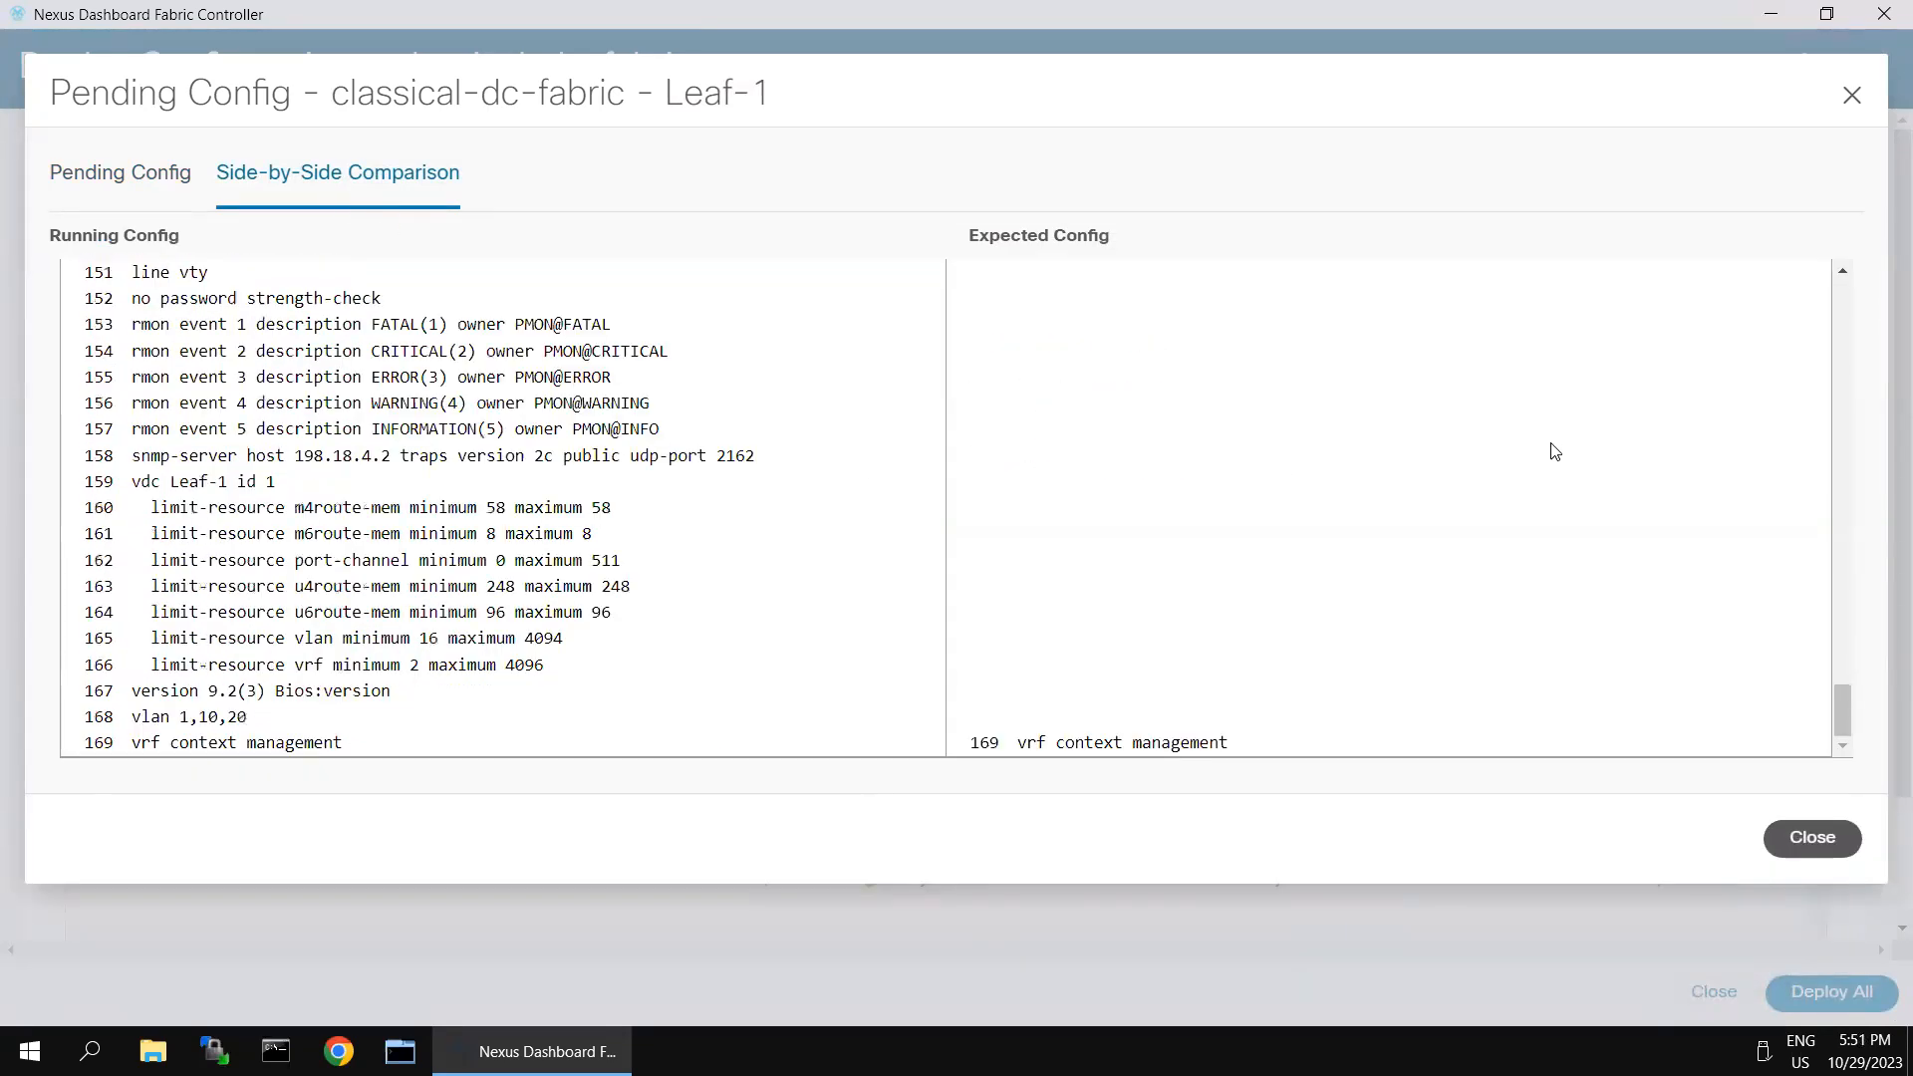
scroll(1295, 463, "up", 4)
left_click(1814, 840)
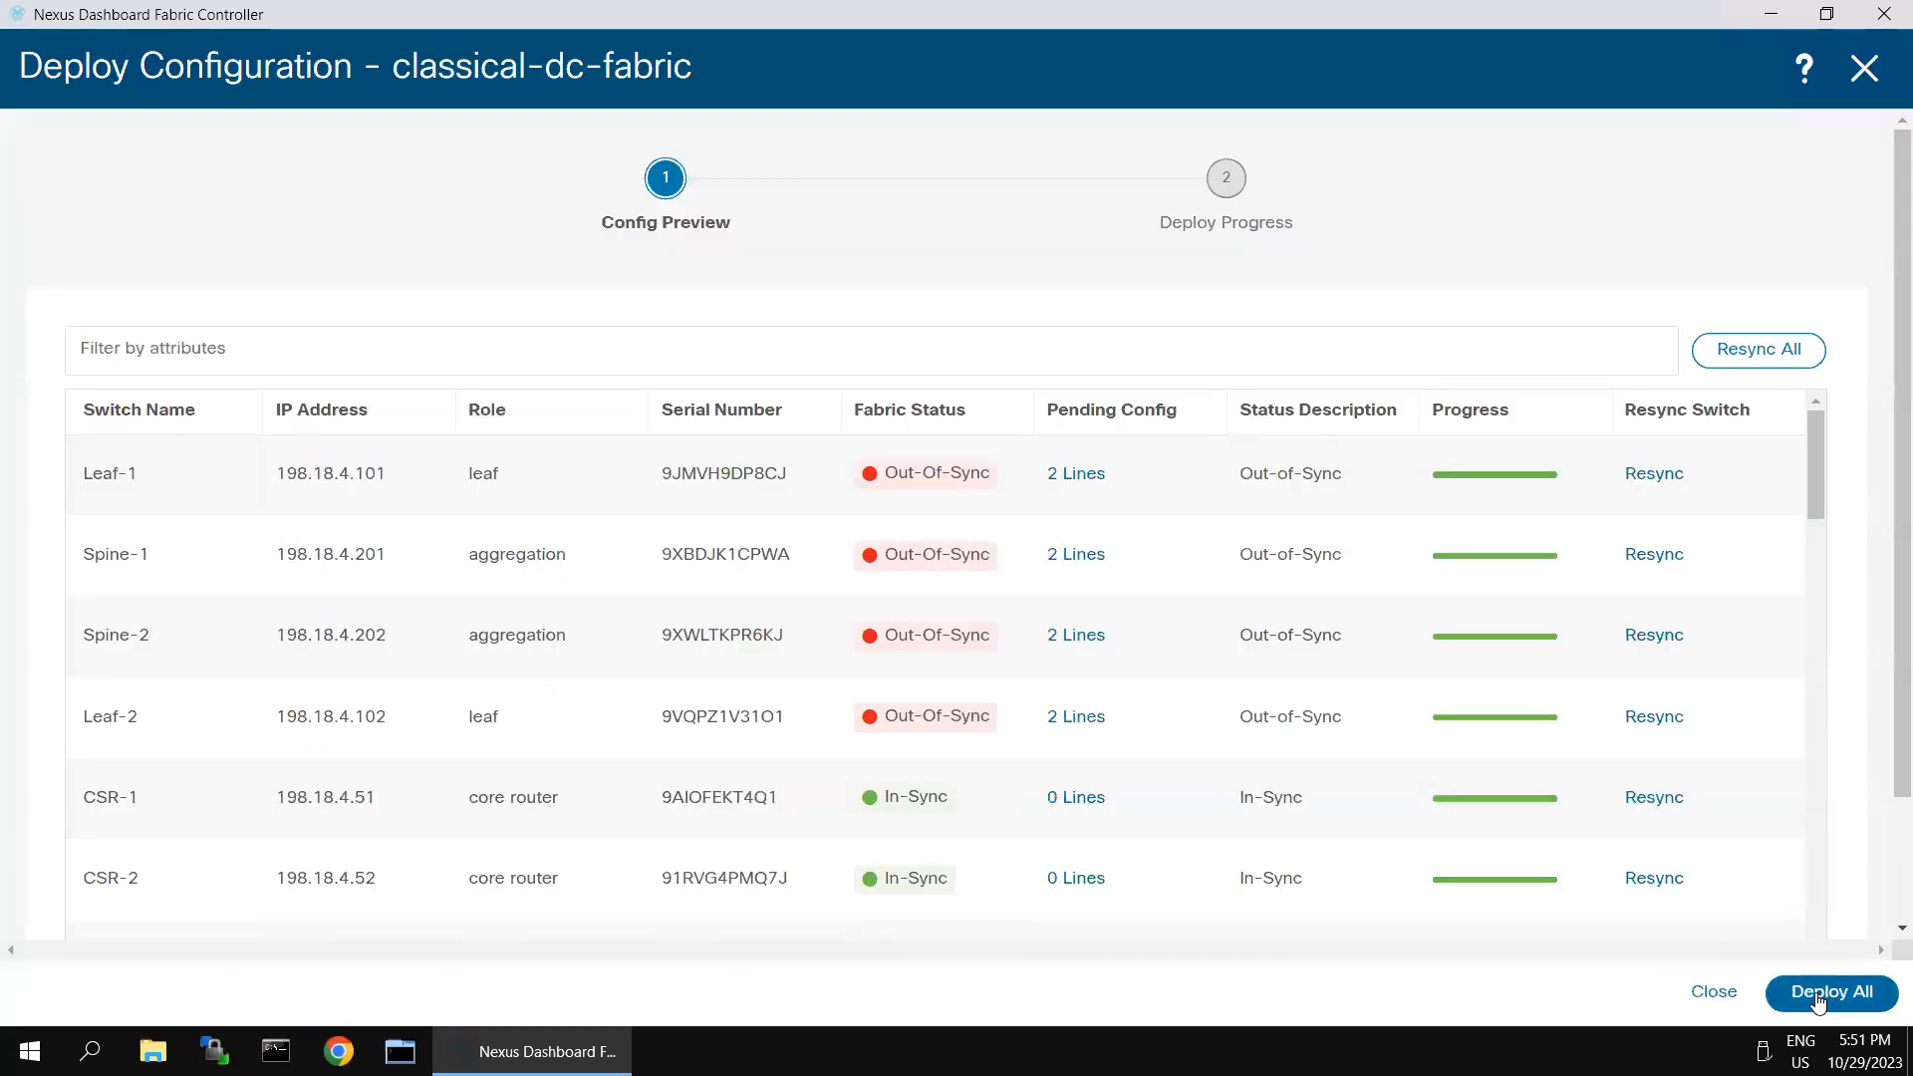
- Deploy the pending configuration to all switches, then close the deployment and the classical-dc-fabric overview
left_click(1817, 999)
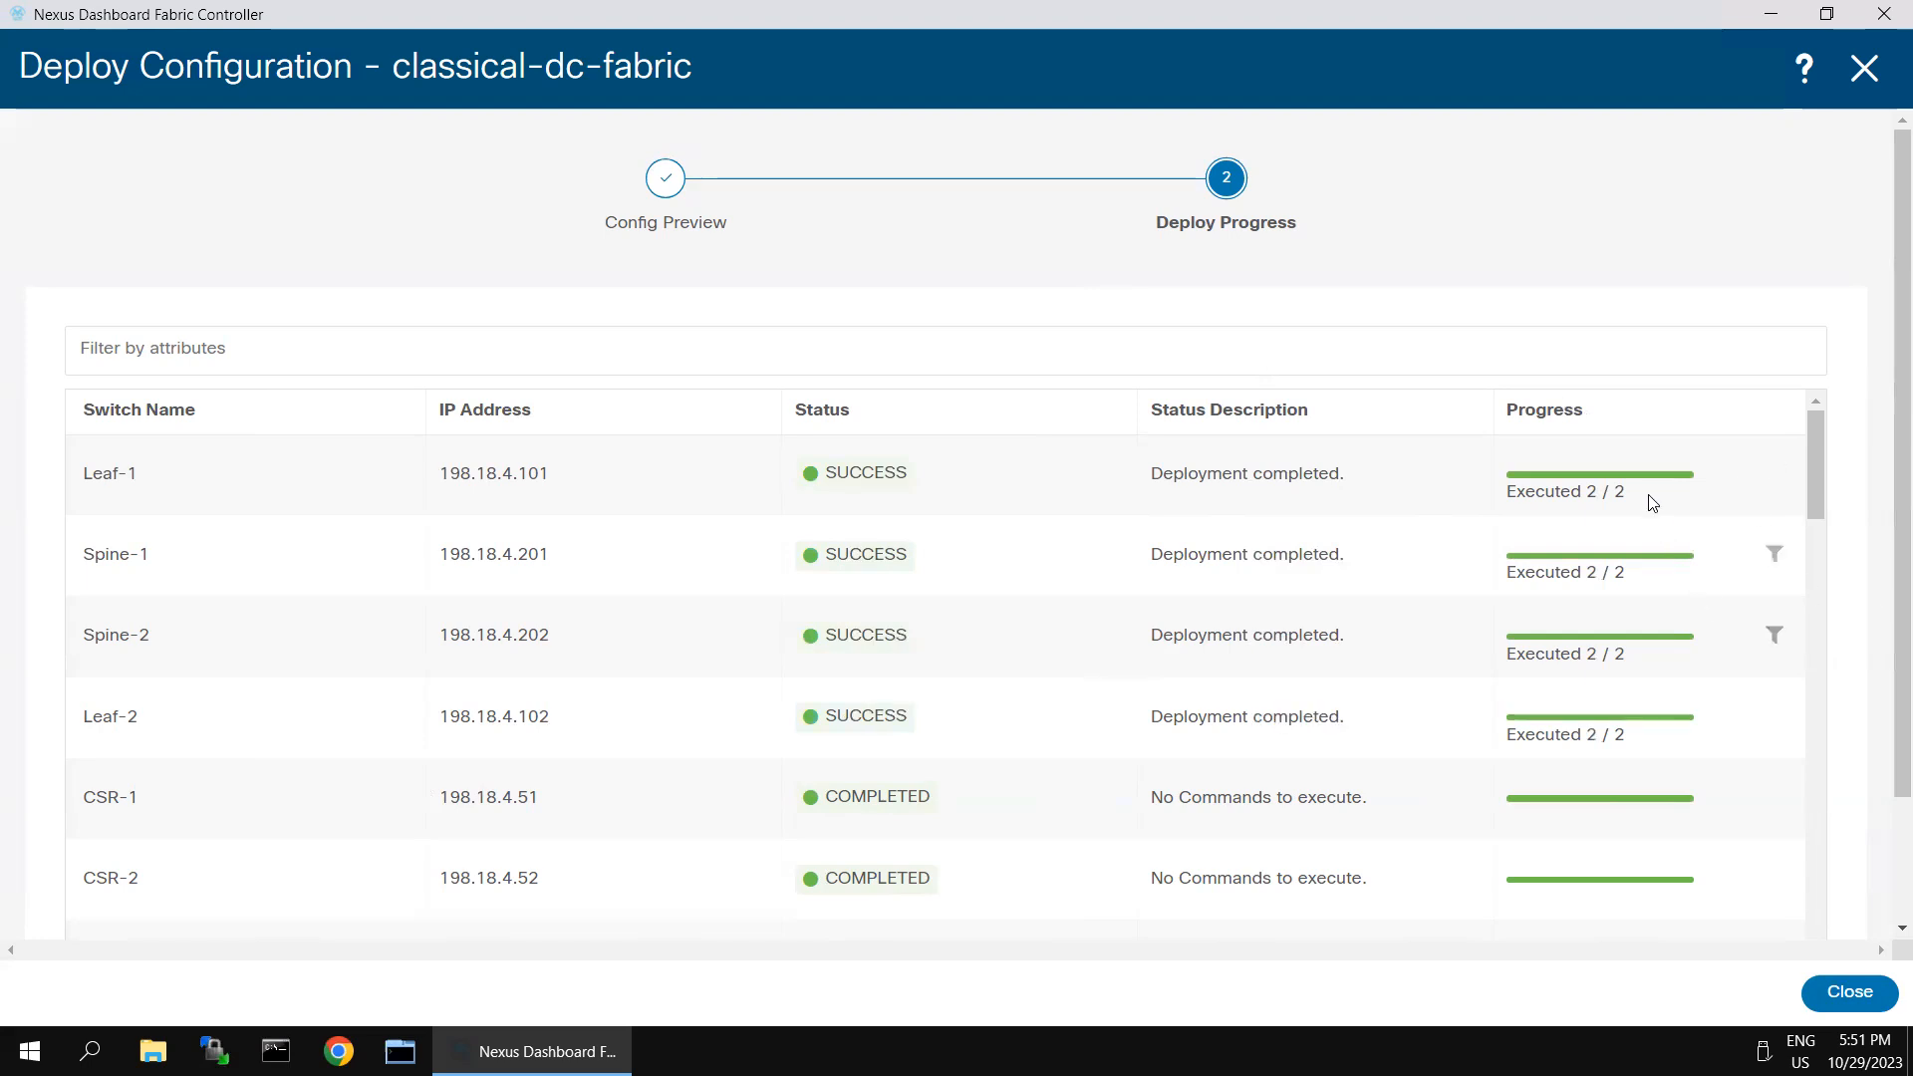
left_click(1853, 993)
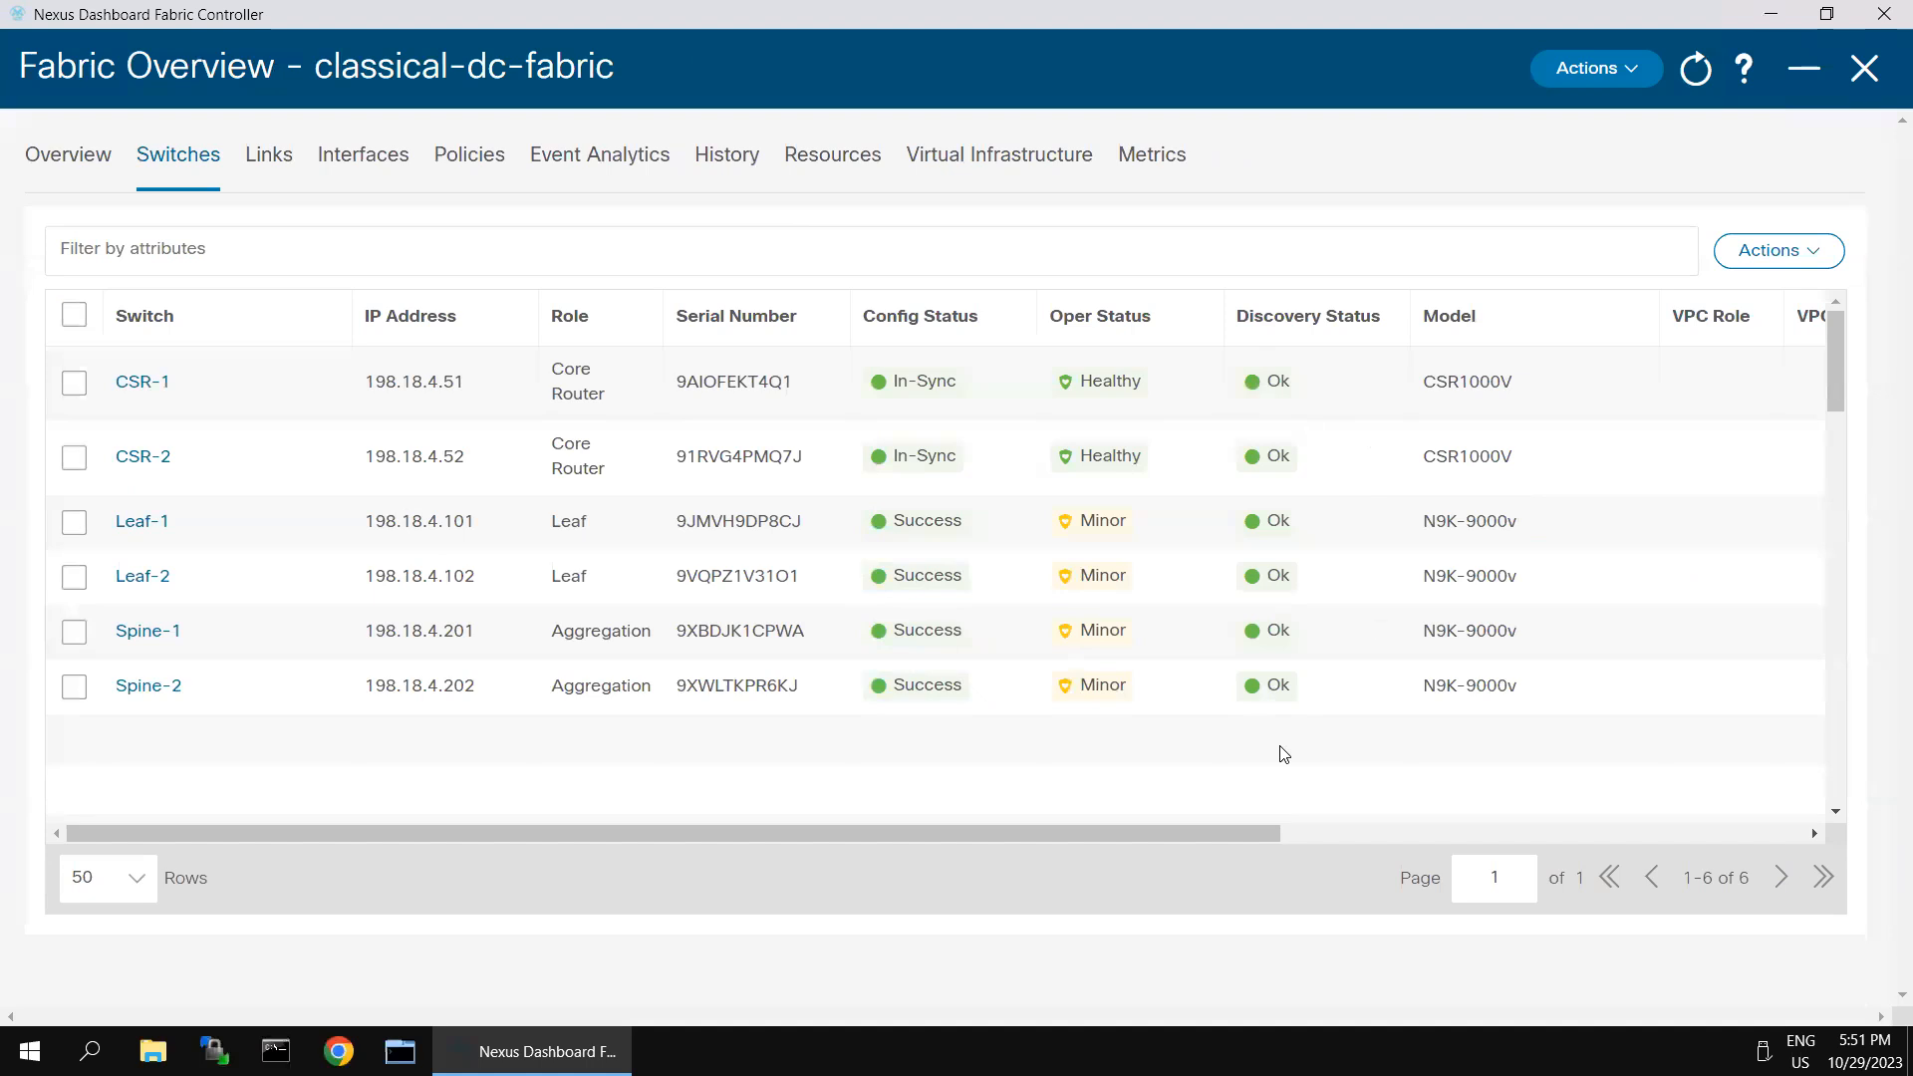
left_click(1864, 68)
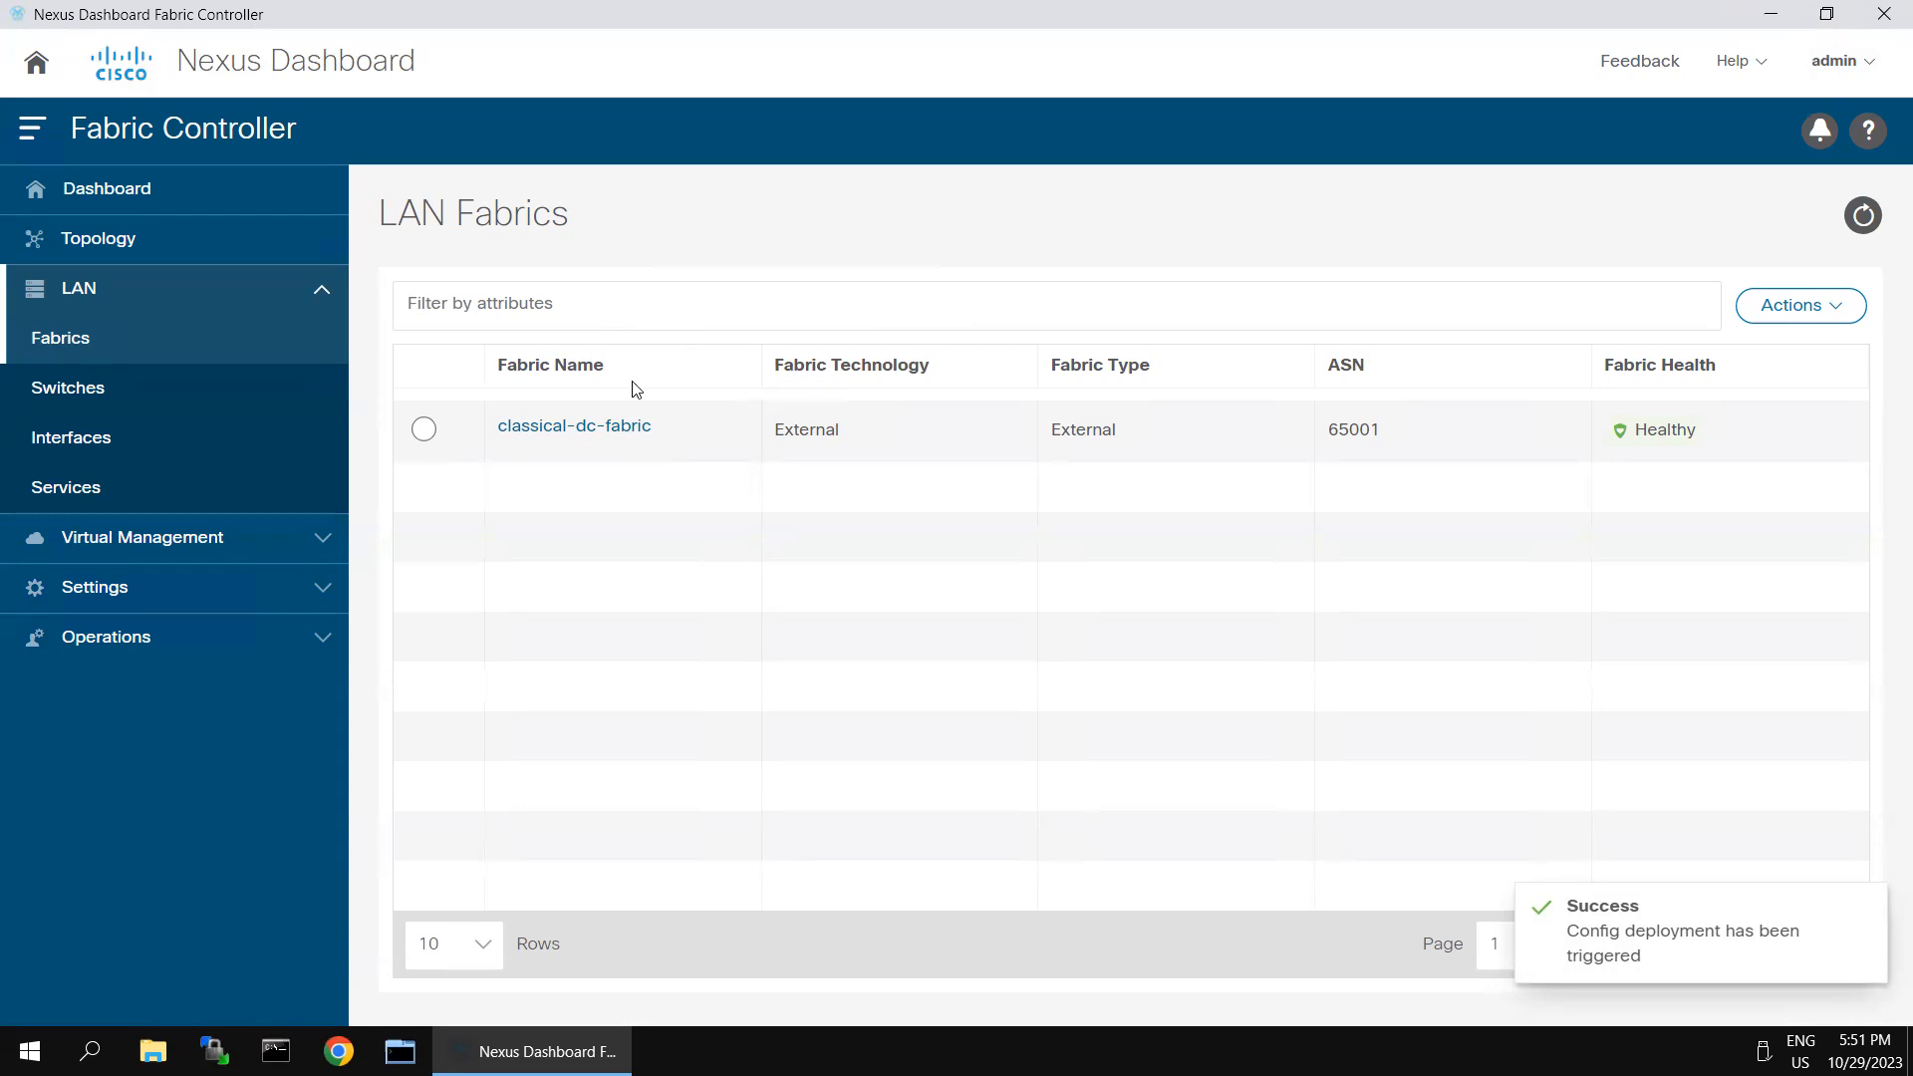
- Show the topology by configuration status and open classical-dc-fabric to examine its devices and links
left_click(105, 244)
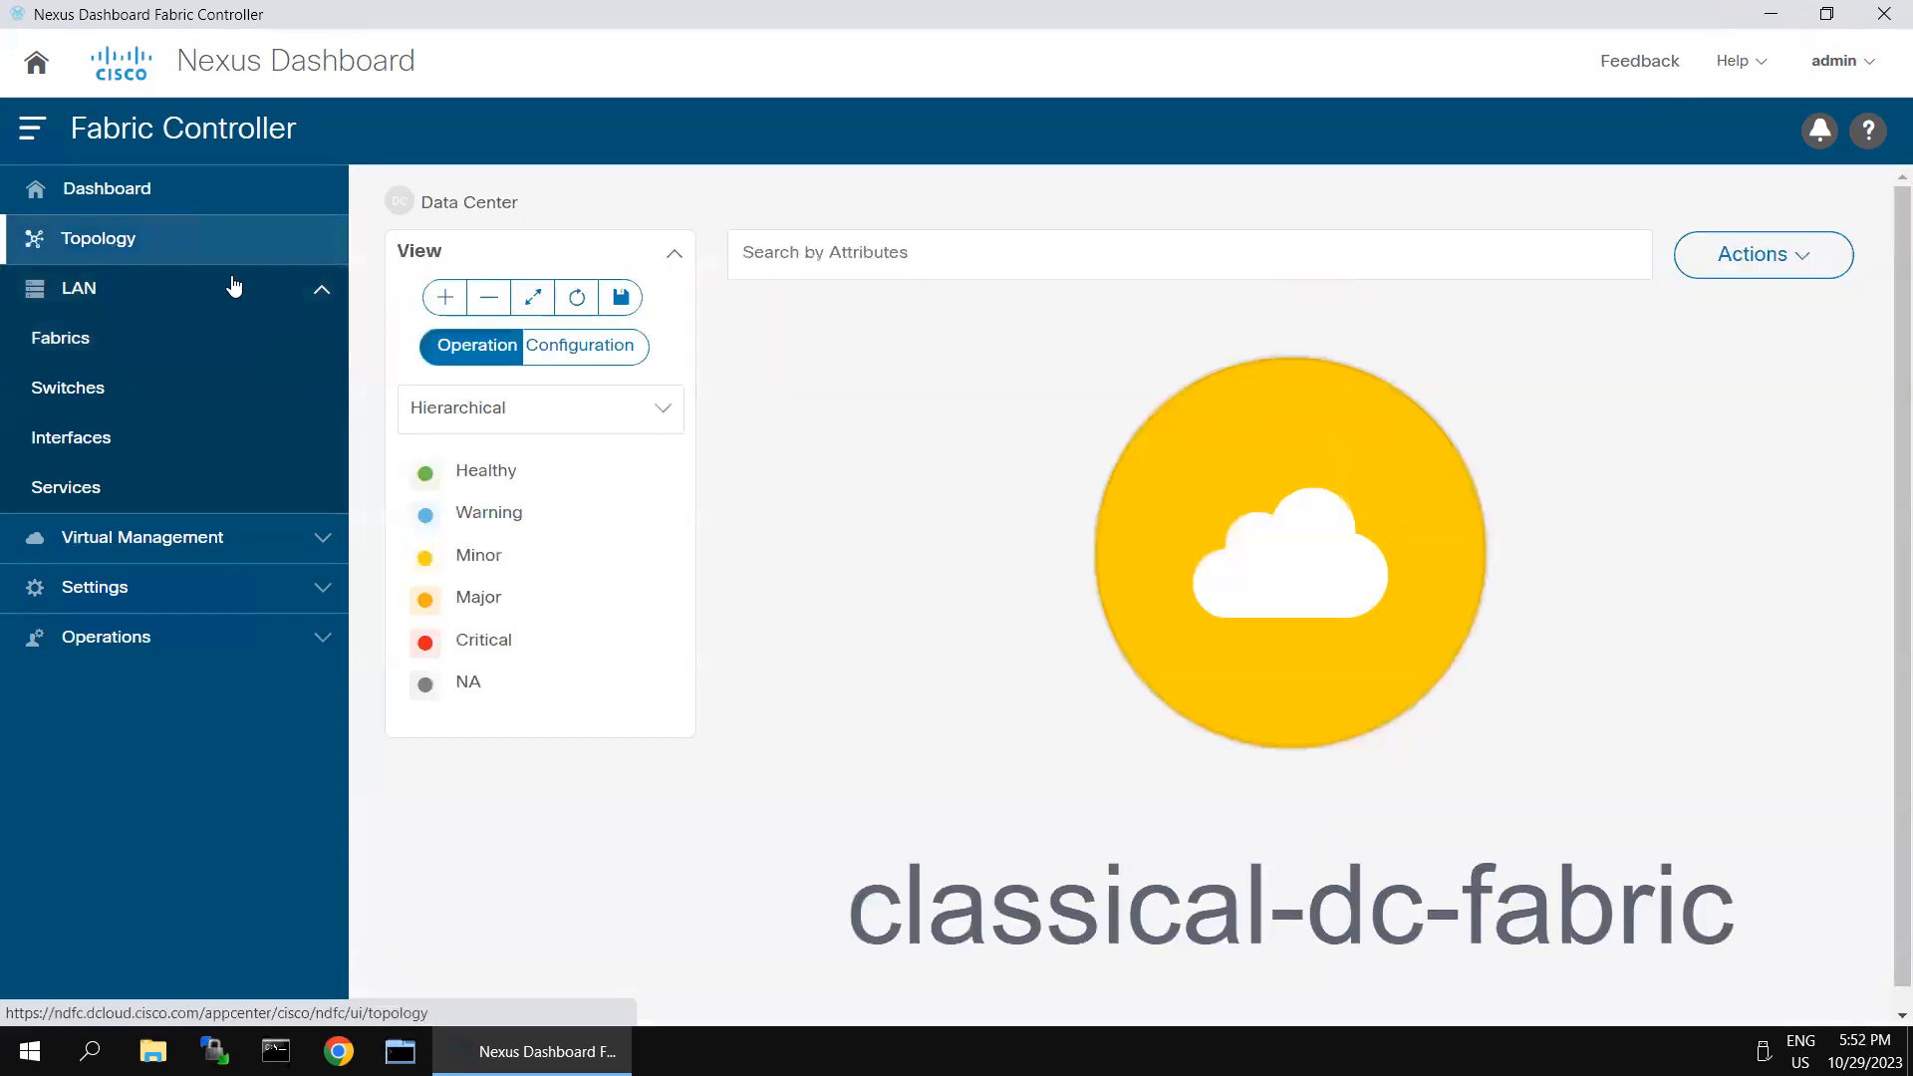
left_click(565, 354)
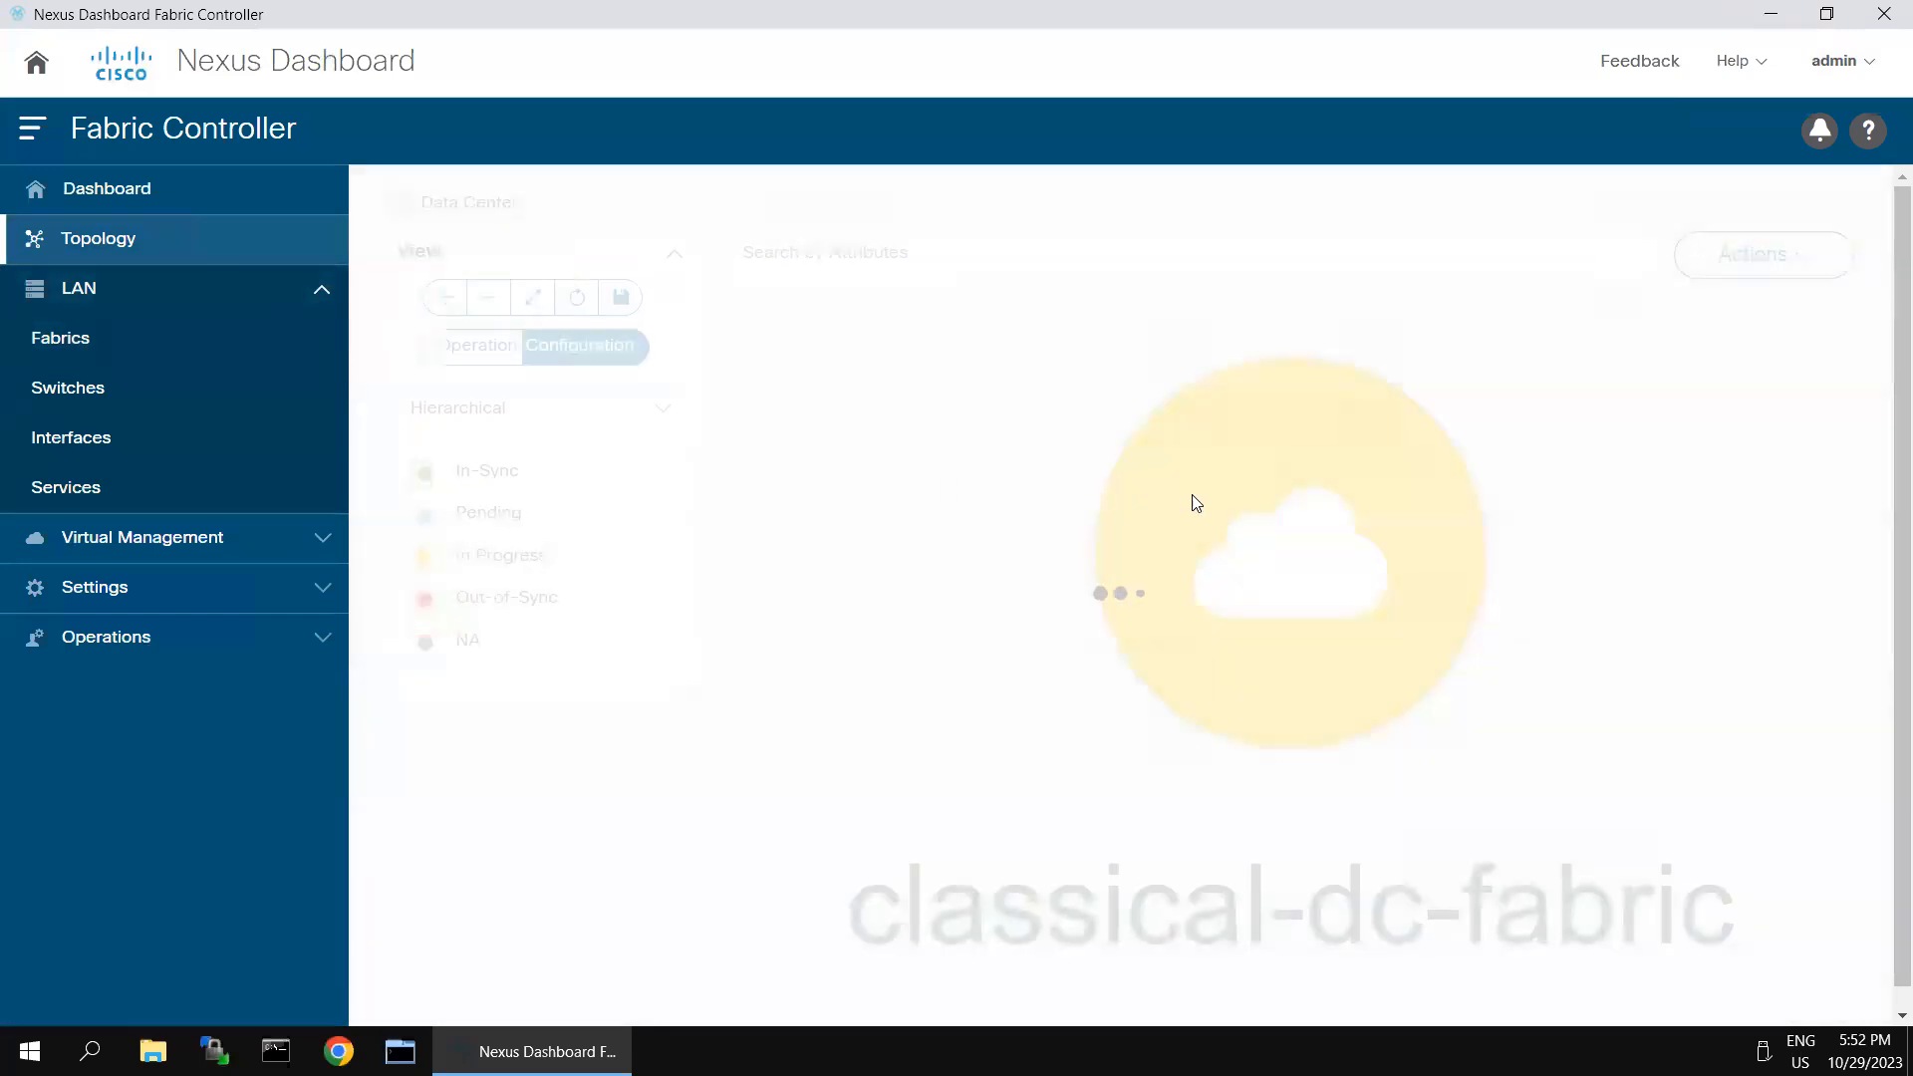
double_click(1260, 549)
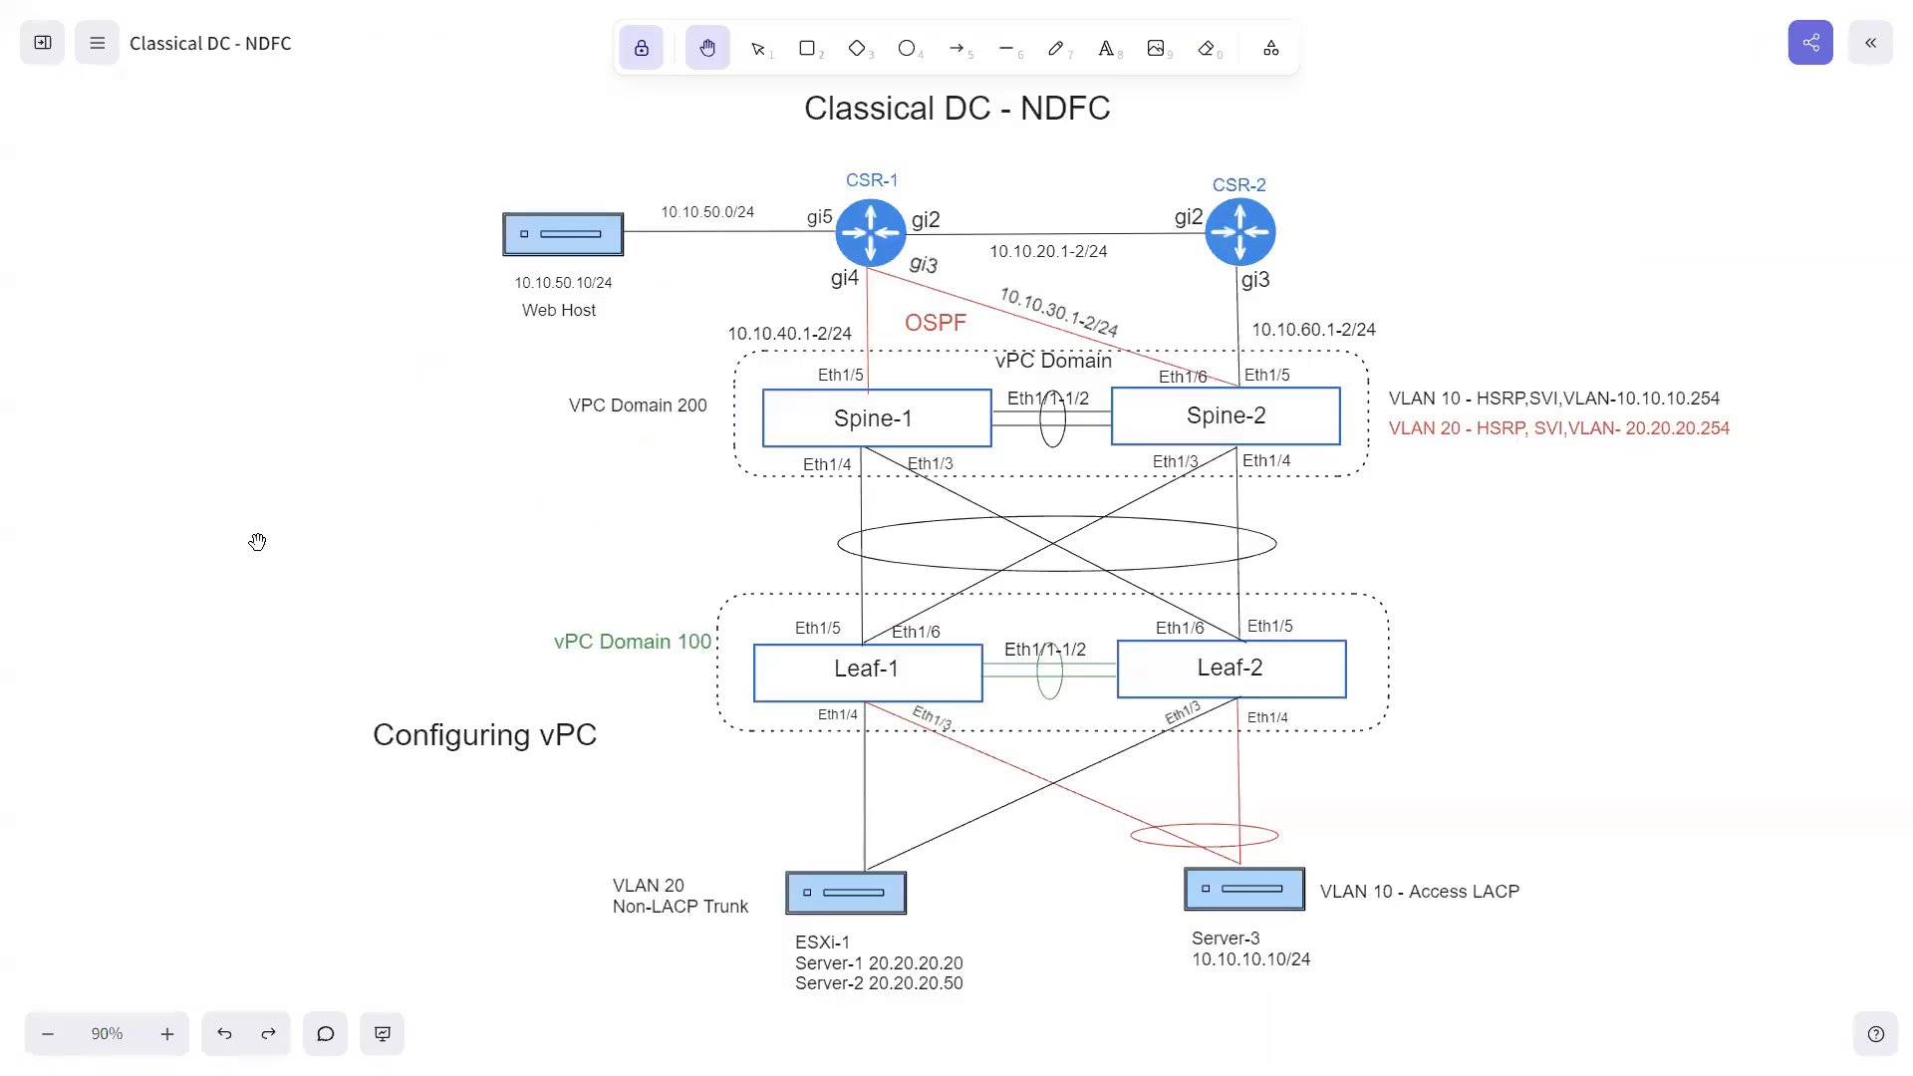
- Switch to Nexus Dashboard Fabric Controller, review the switch list in the classical-dc-fabric overview, and return to the Classical DC - NDFC diagram
key("super")
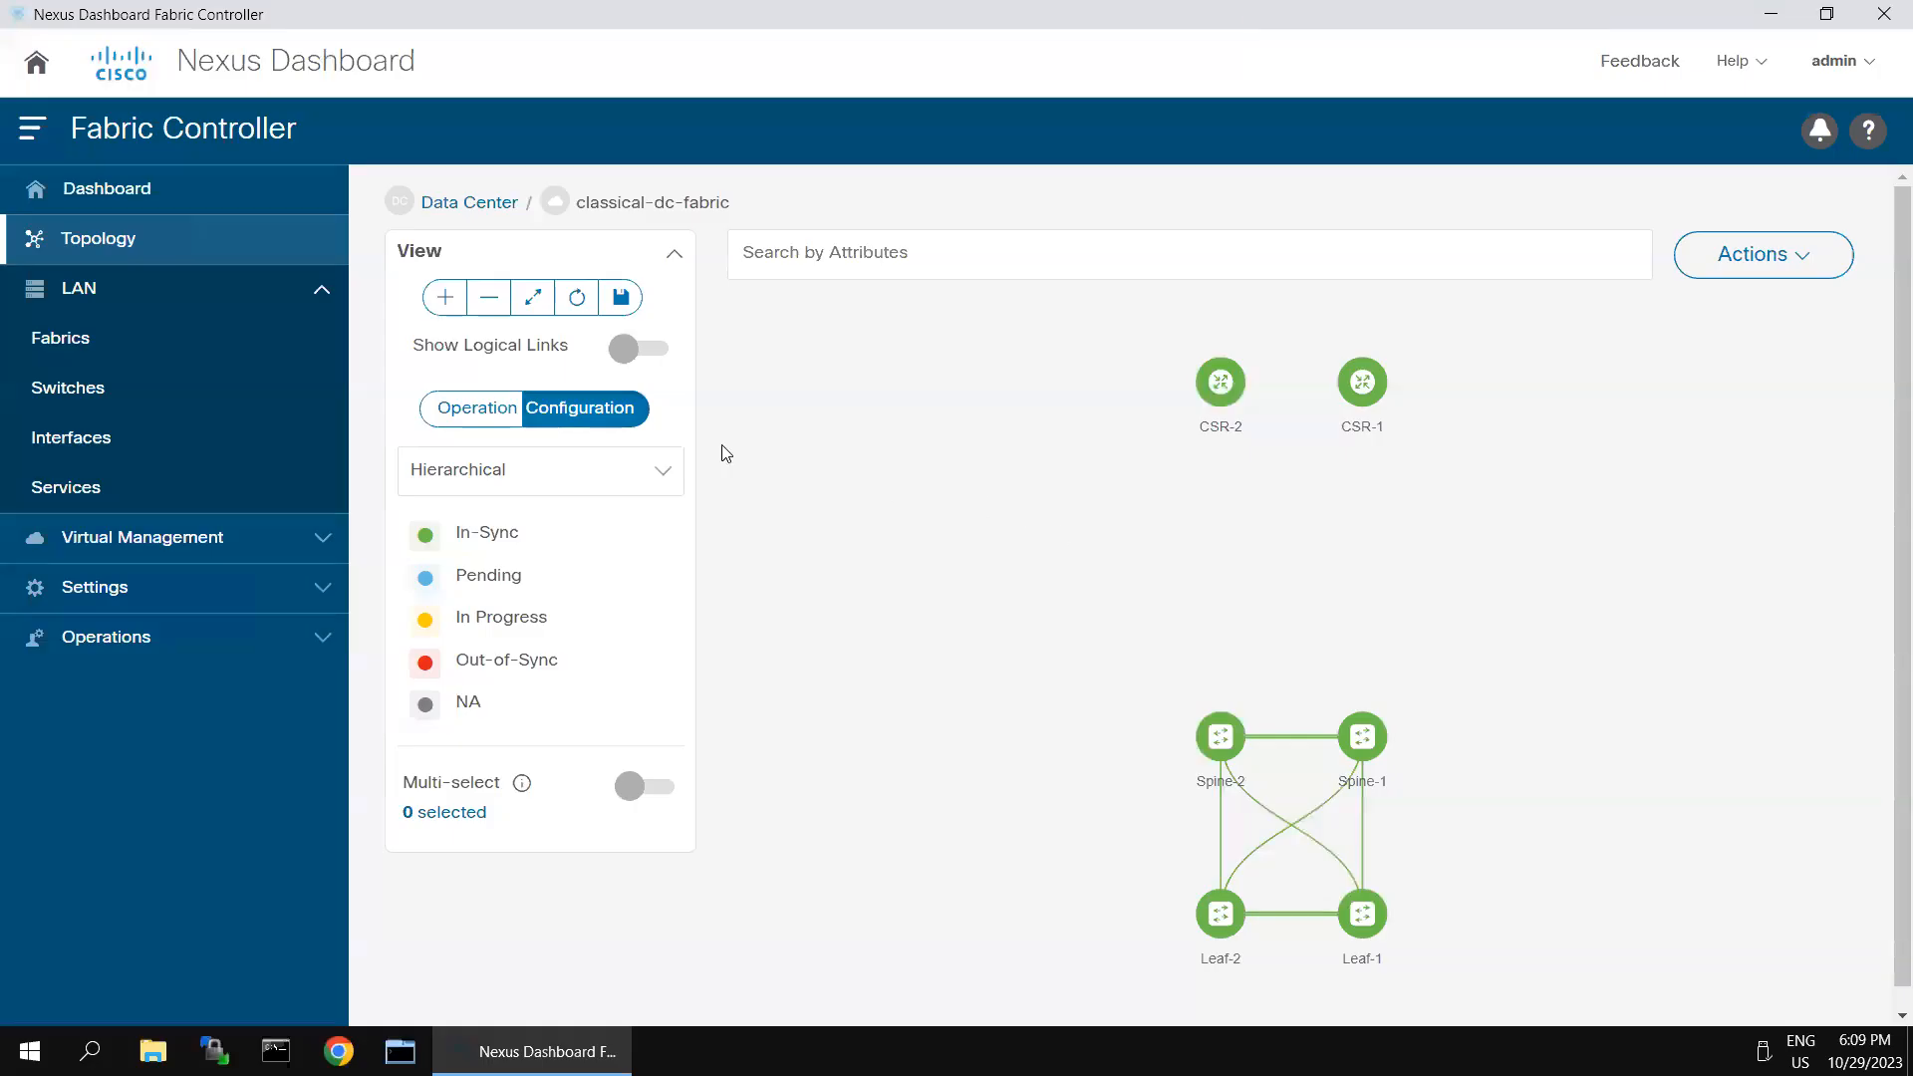
left_click(102, 353)
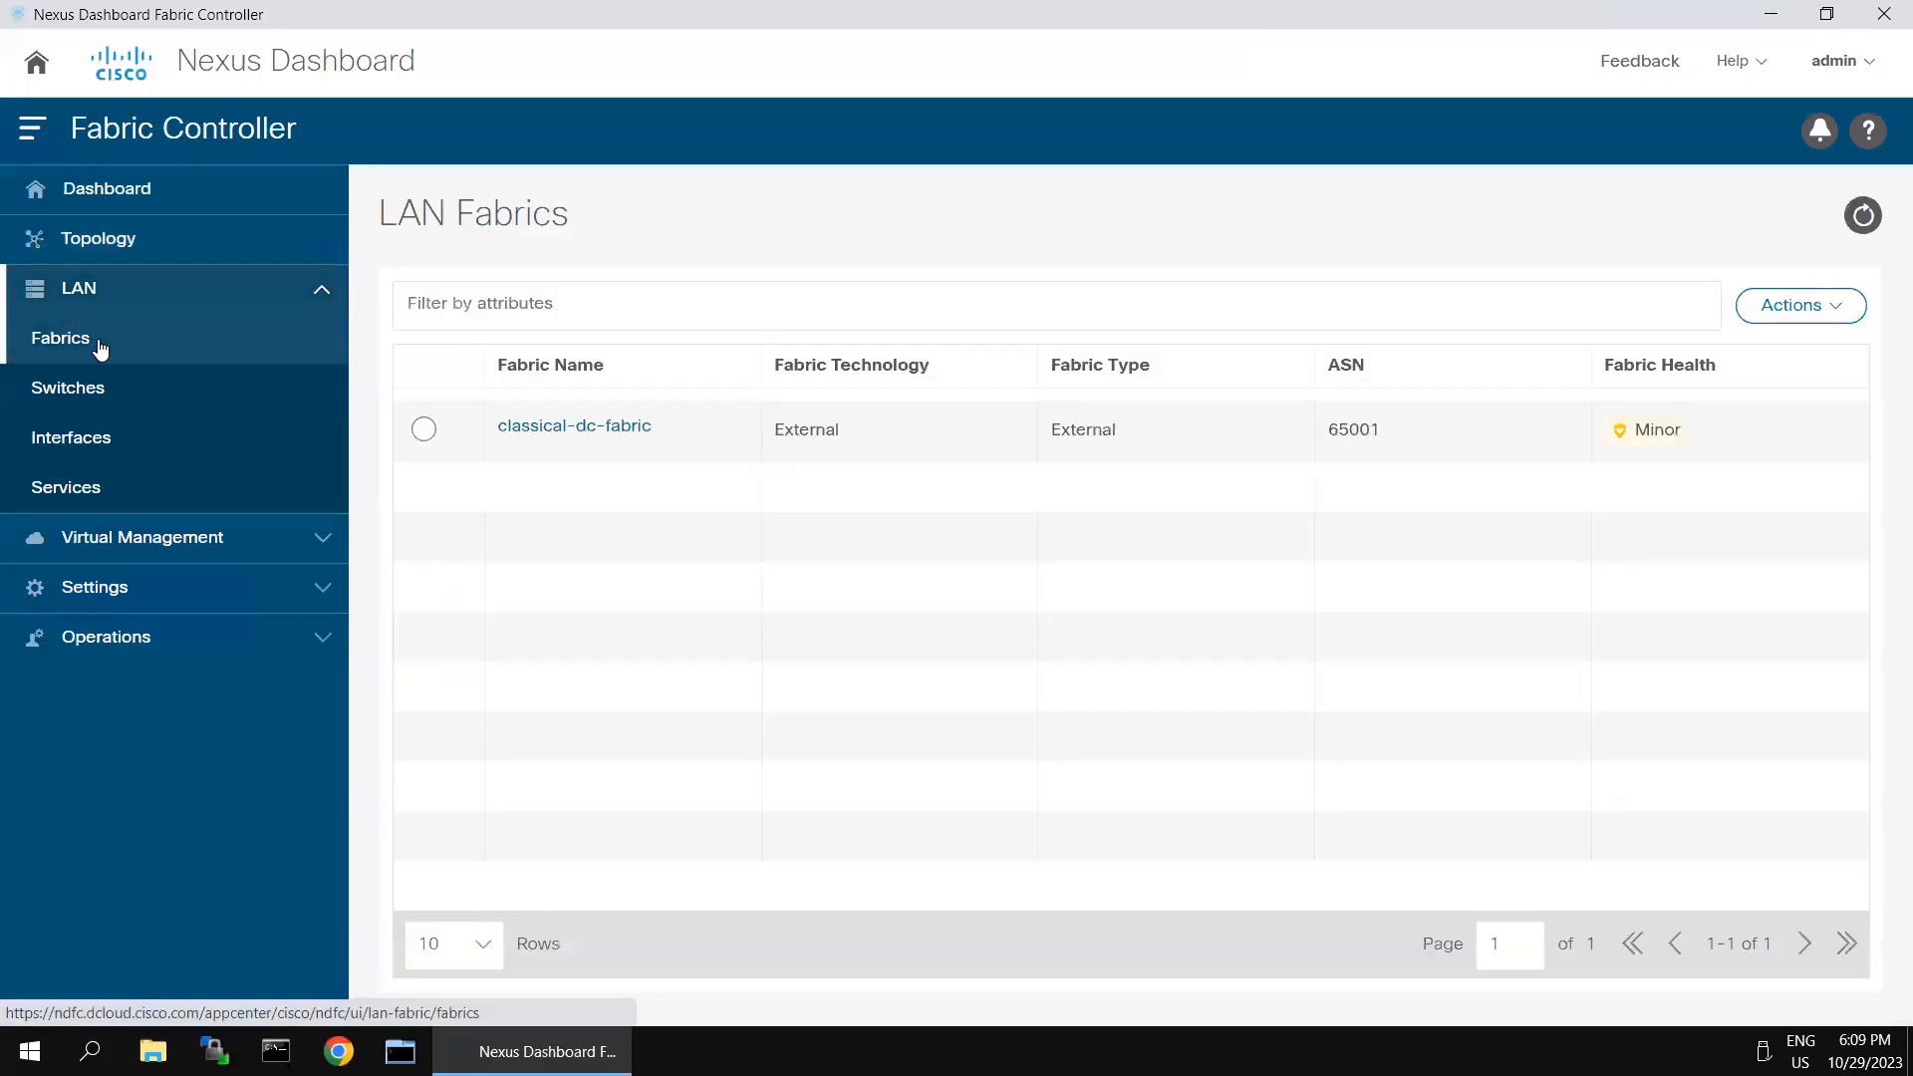
left_click(538, 430)
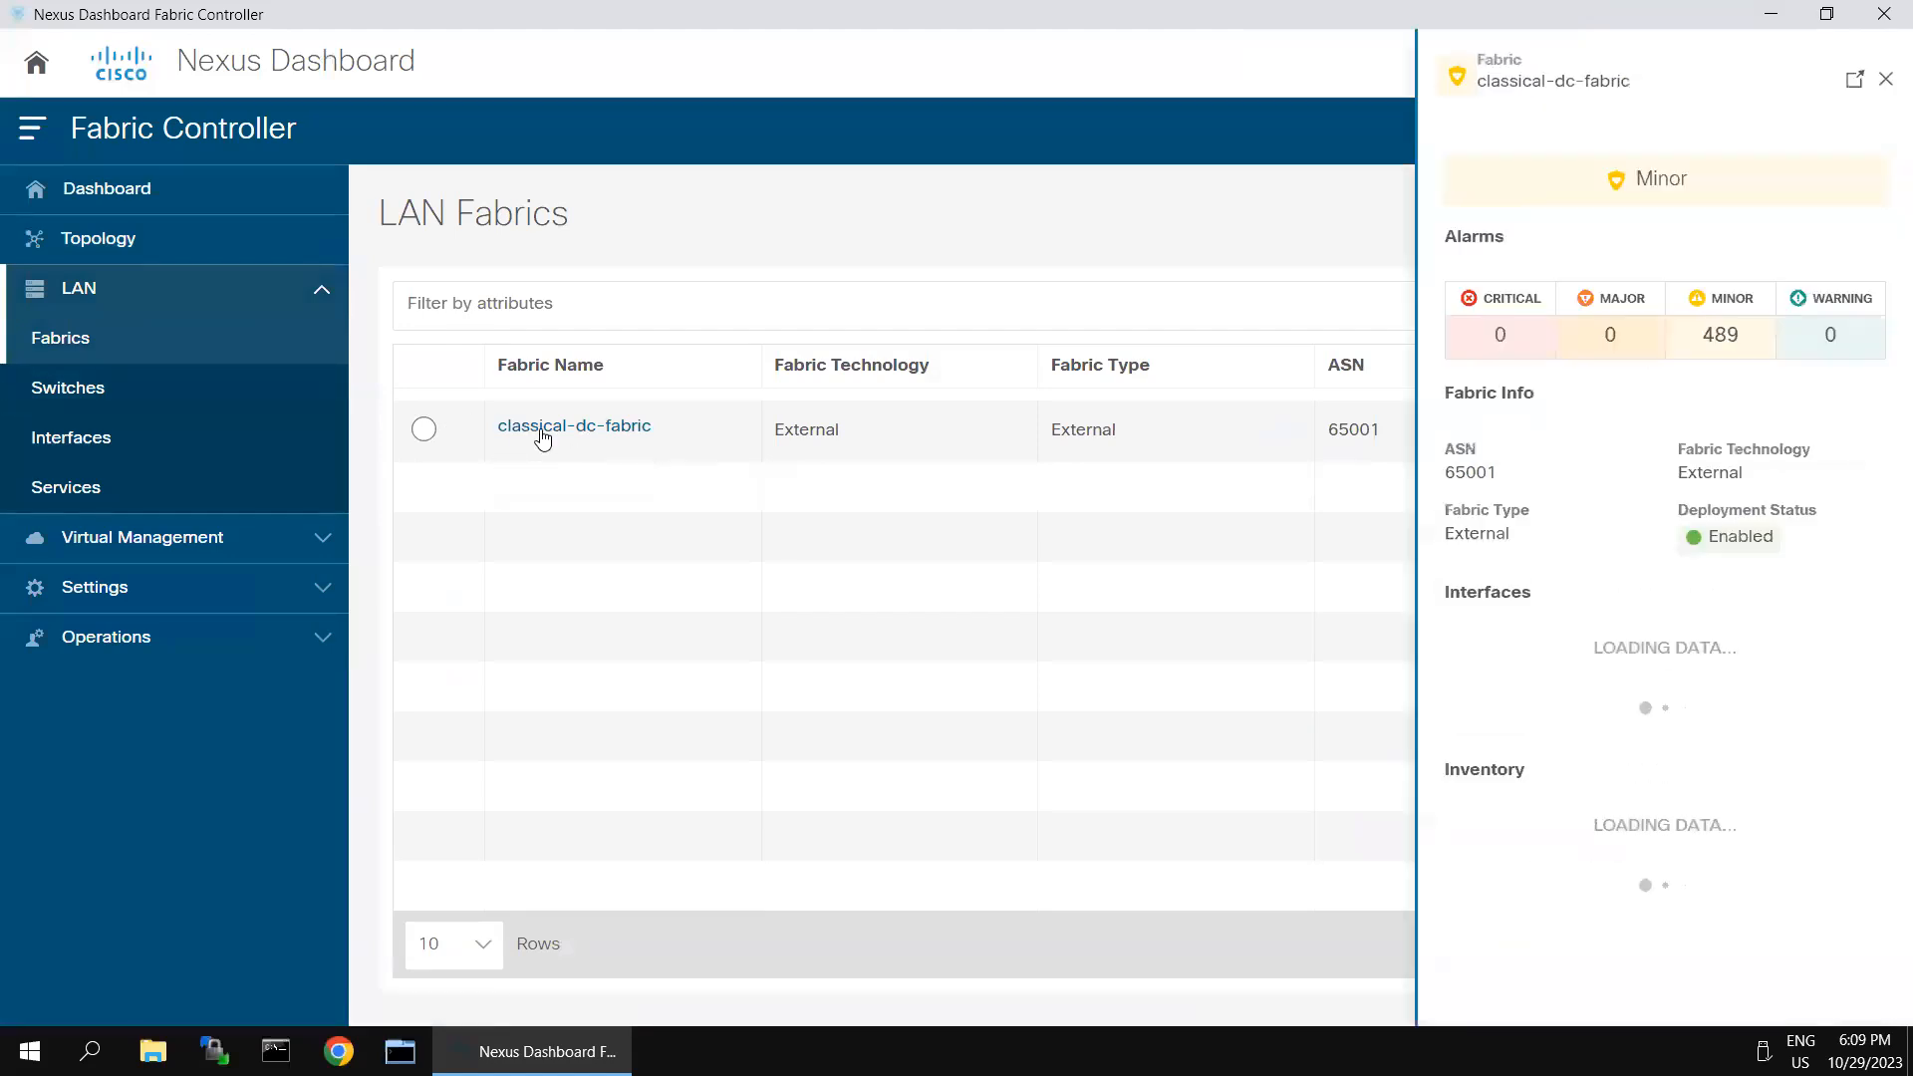
left_click(1853, 82)
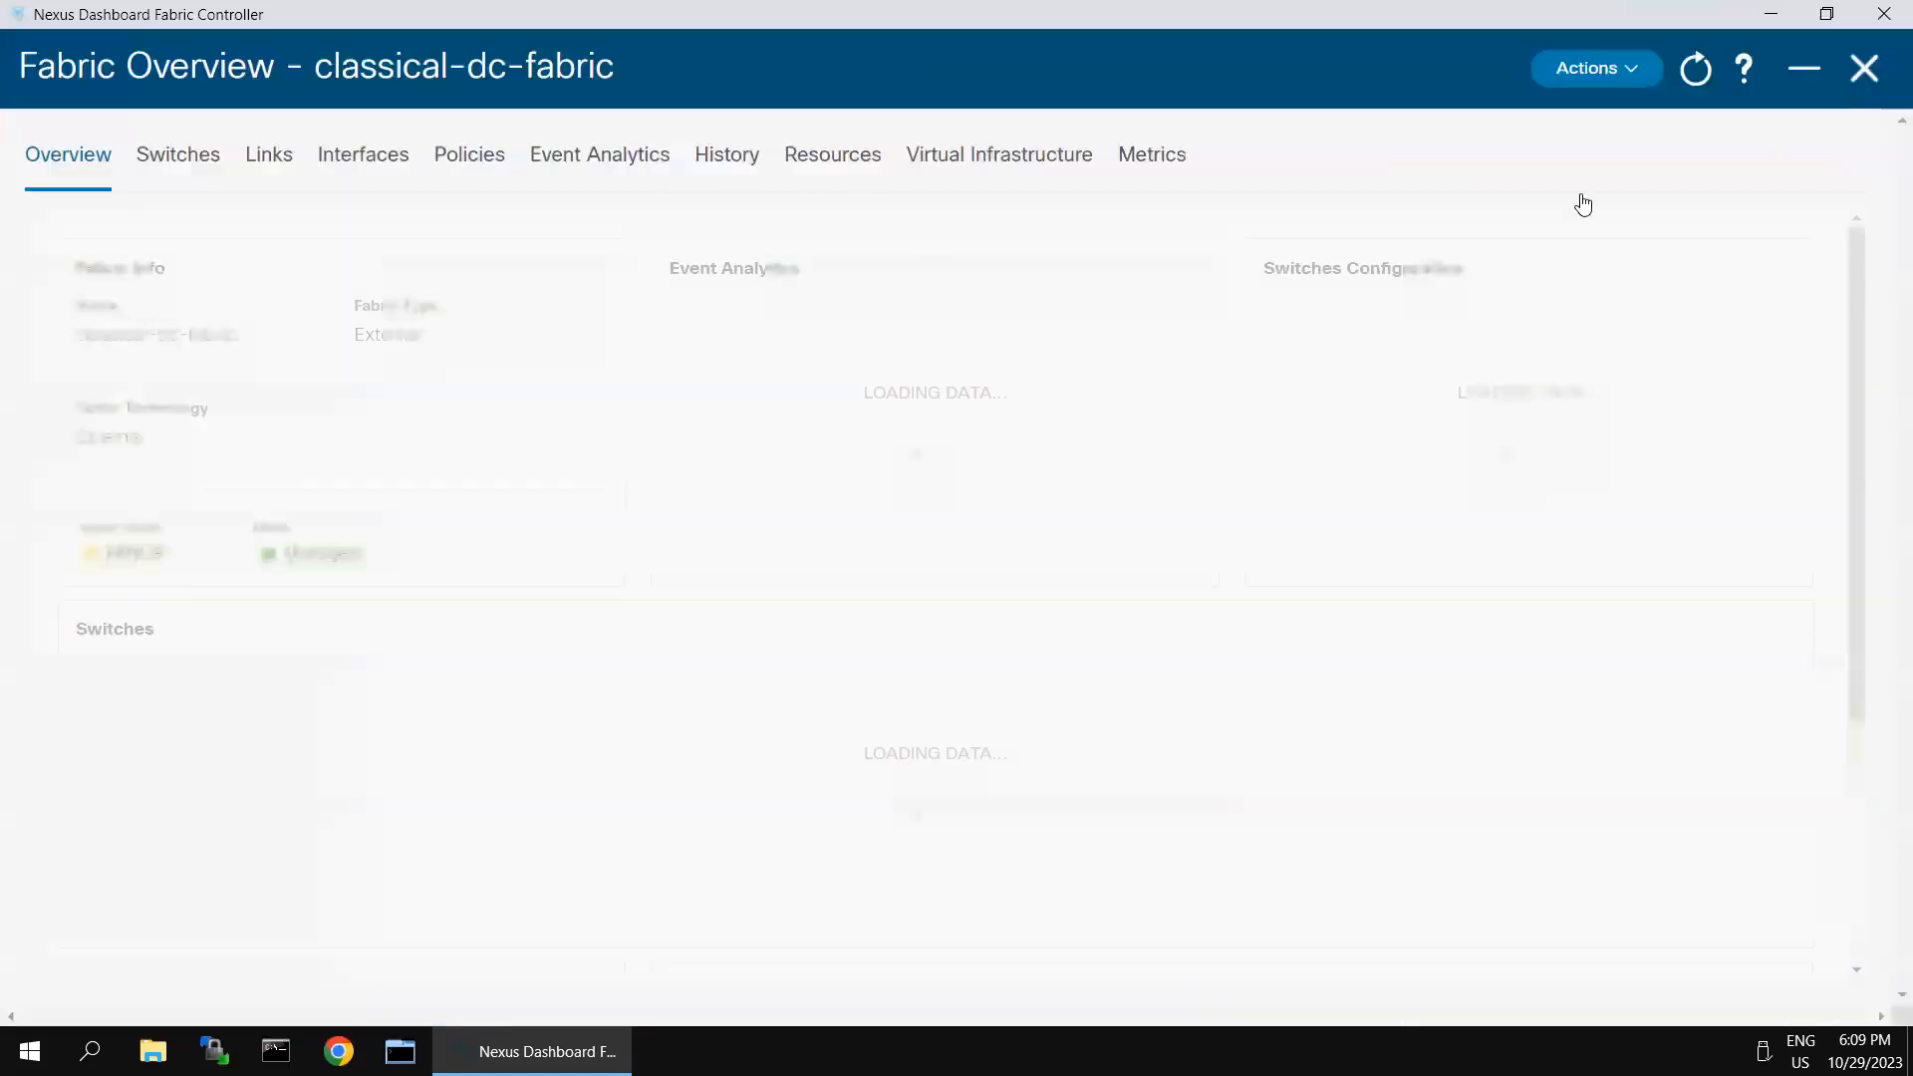
left_click(172, 160)
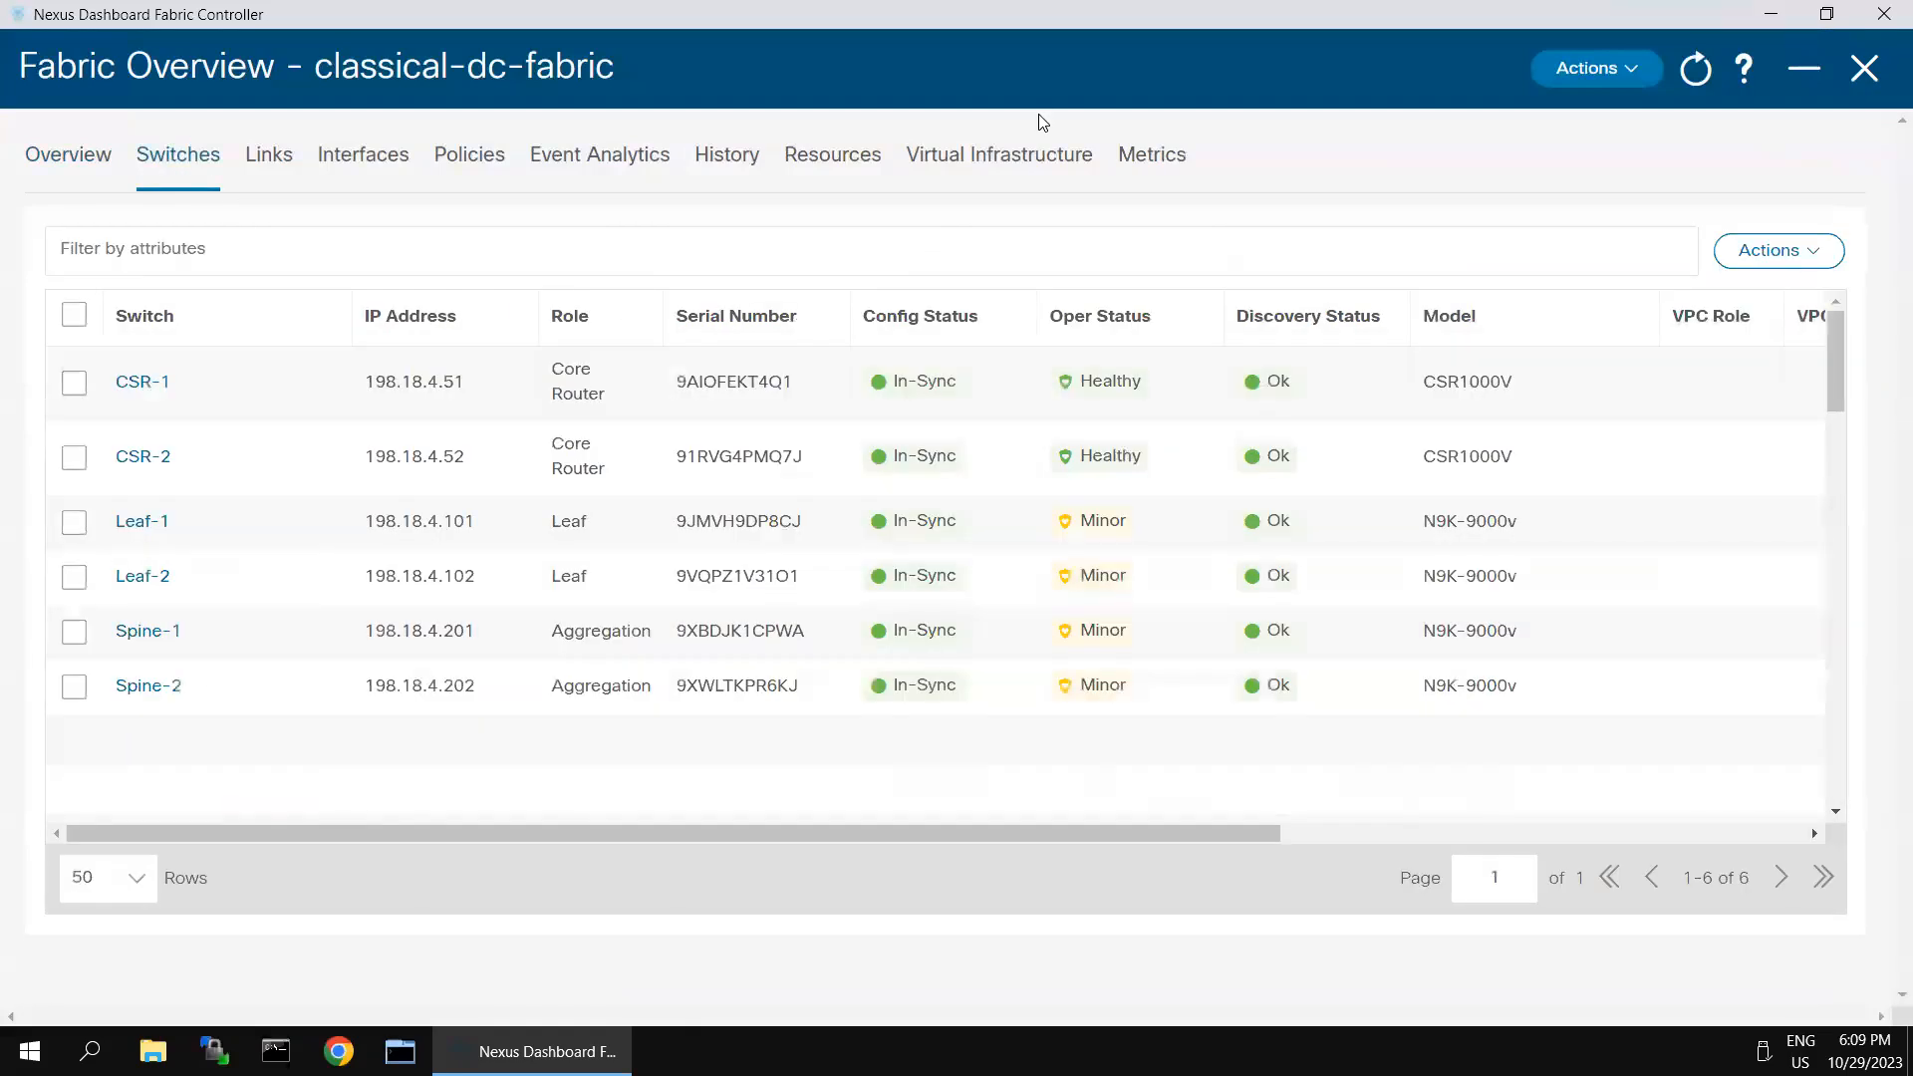
mouse_move(1151, 4)
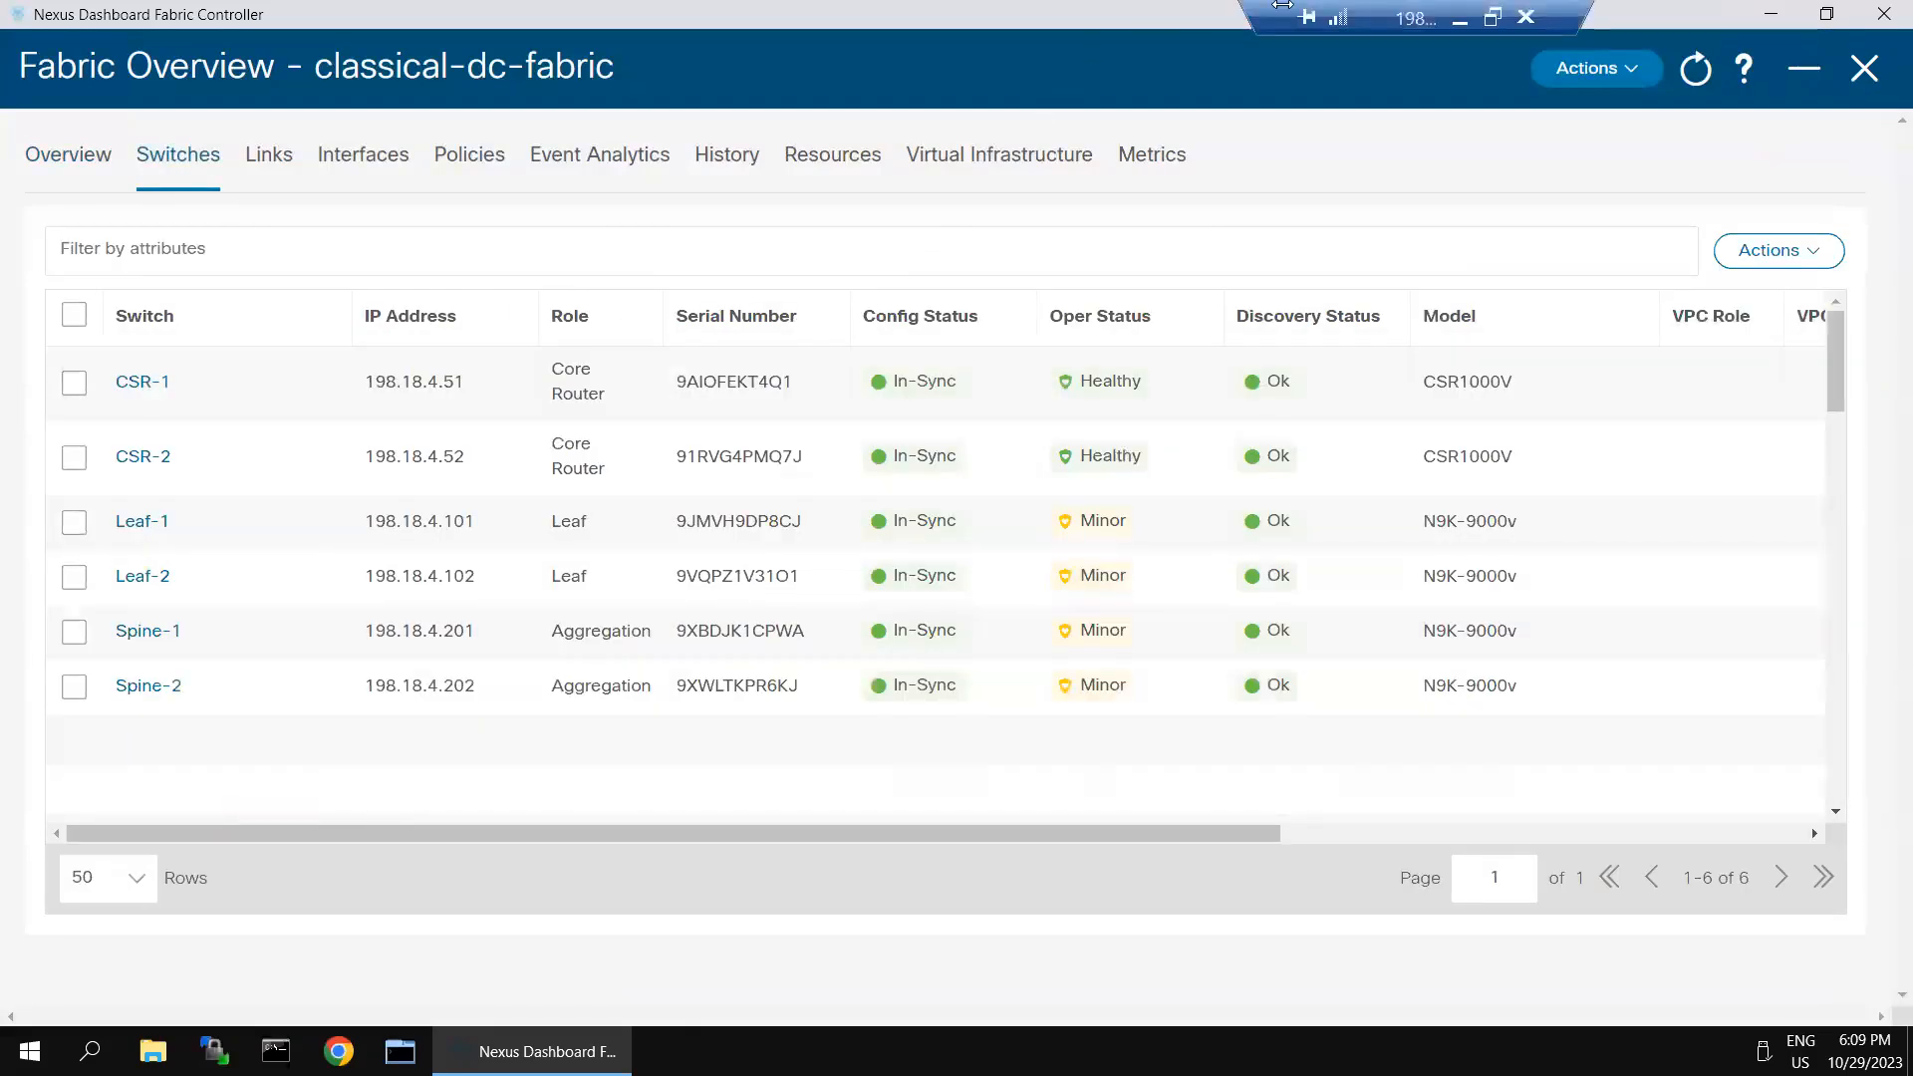
left_click(1471, 20)
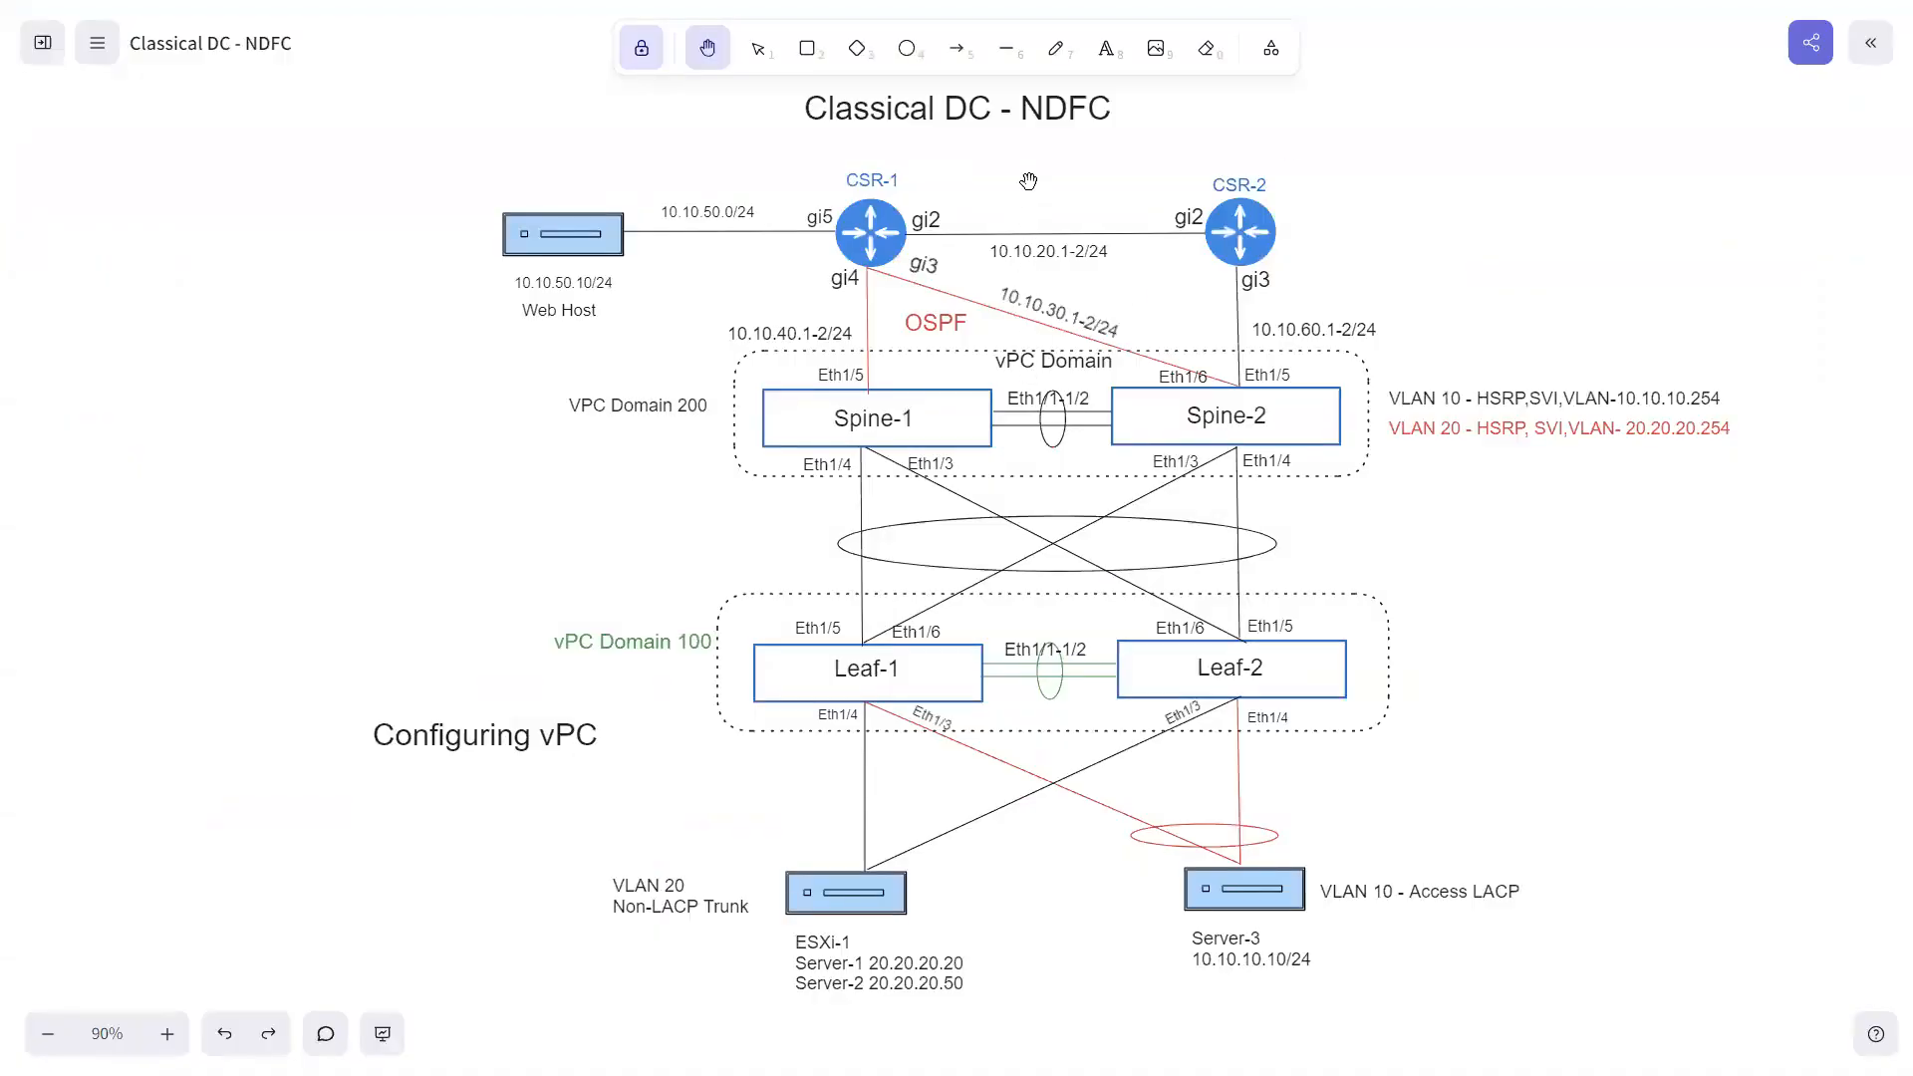
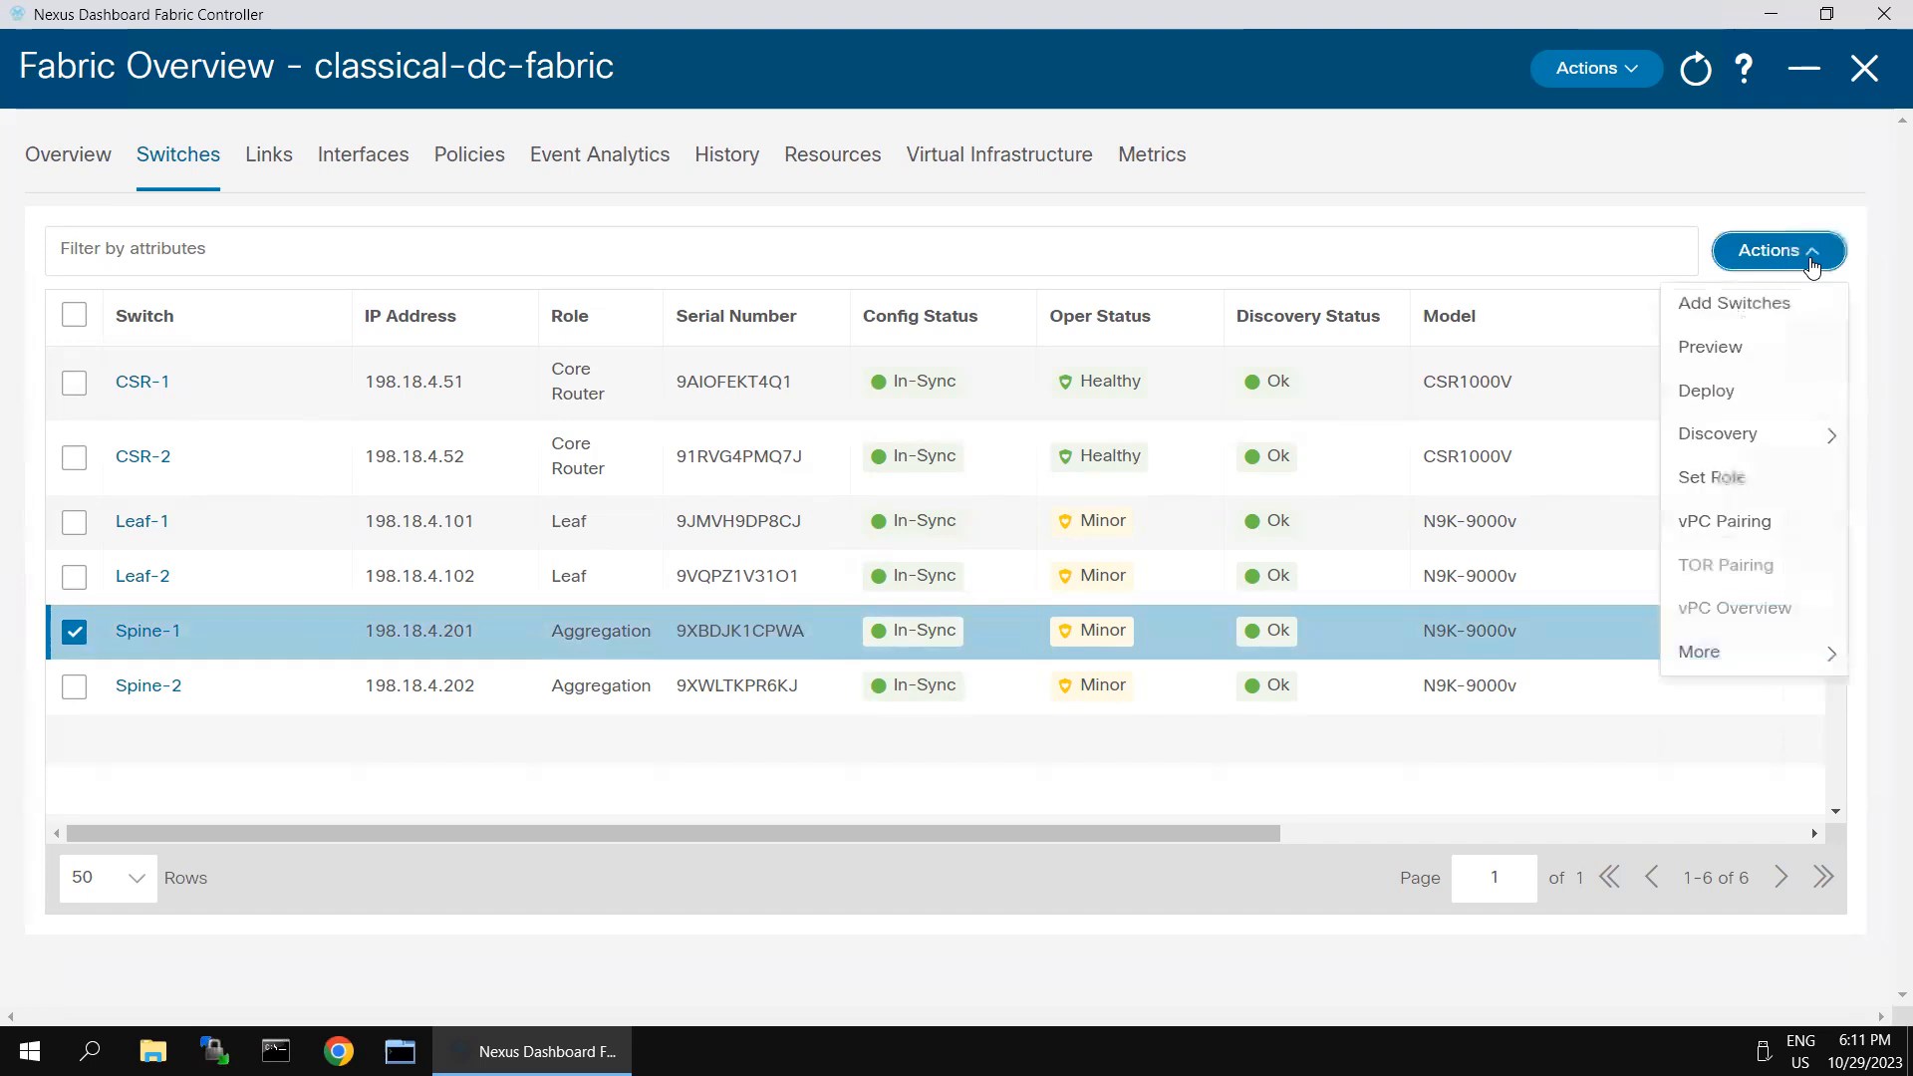
- Start vPC pairing for Spine-1 with Spine-2 as its peer, using the vpc_pair template
left_click(1730, 522)
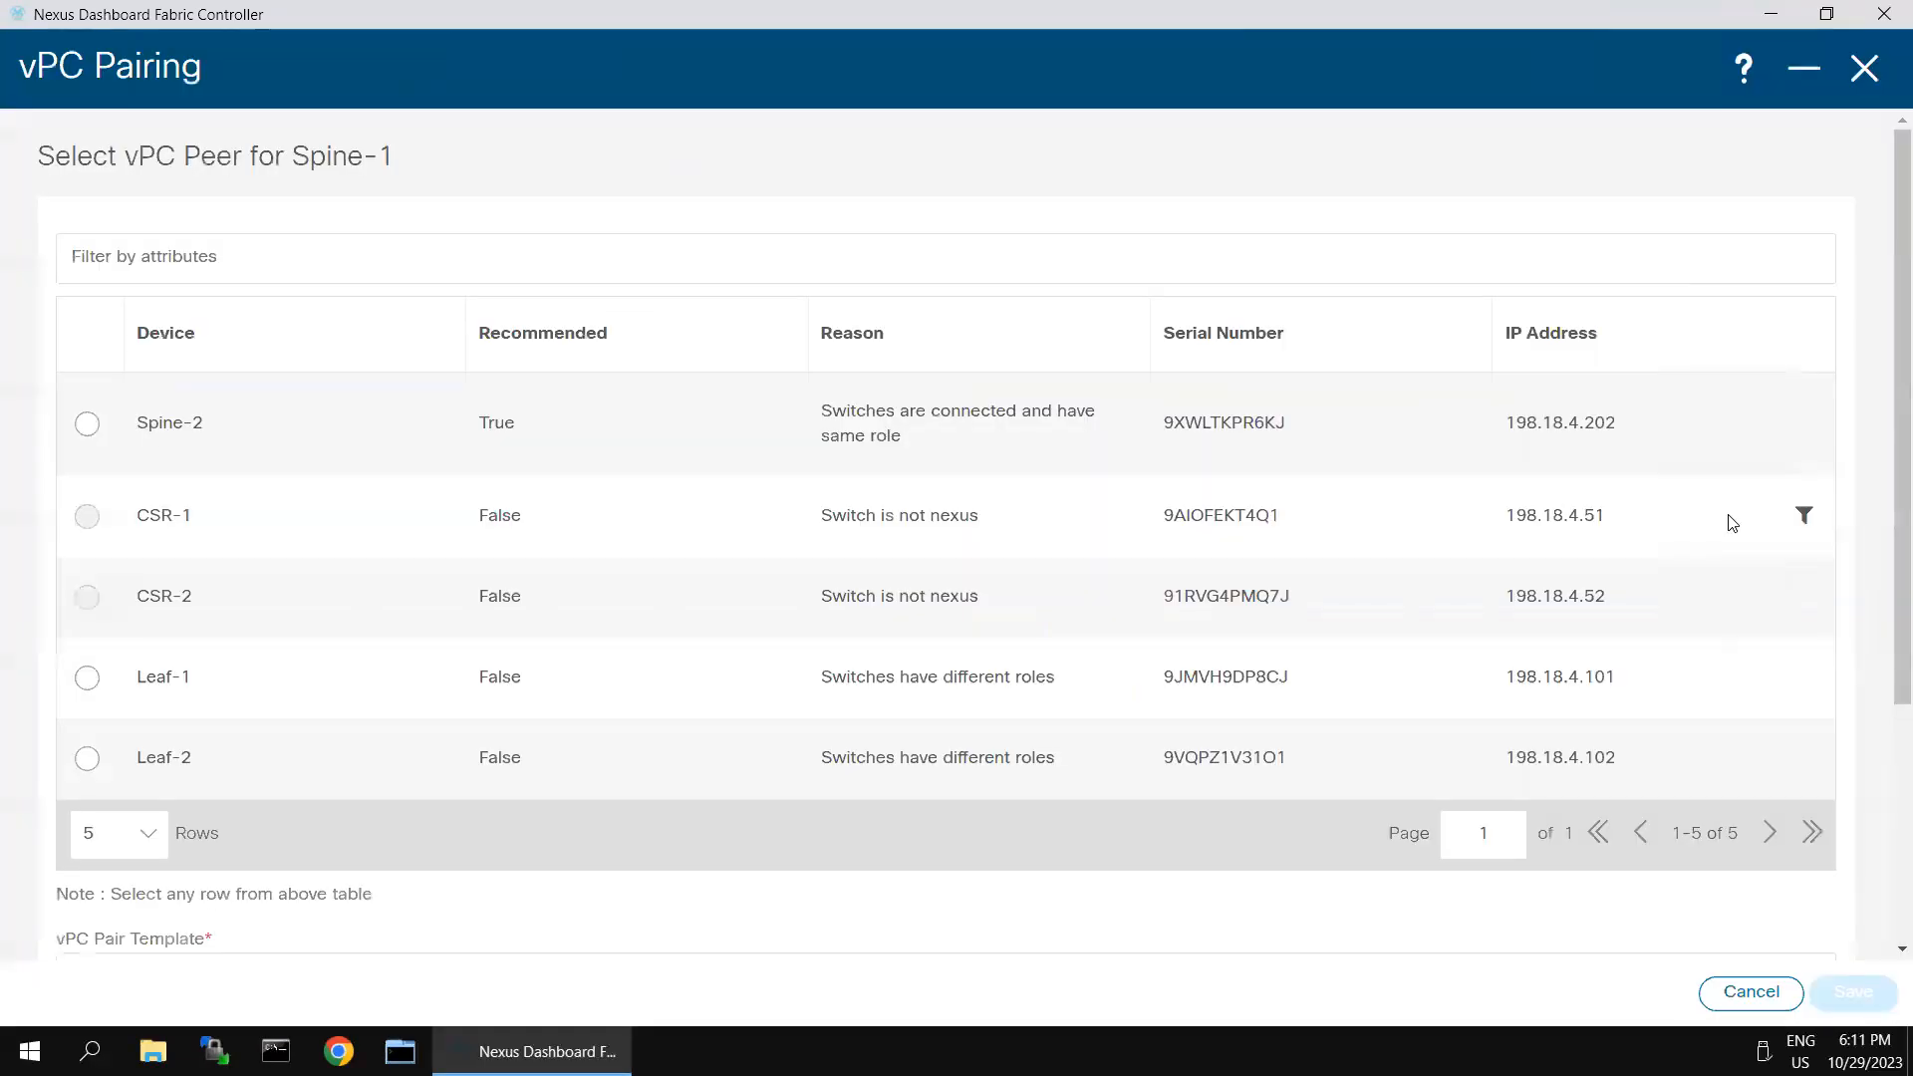
left_click(89, 428)
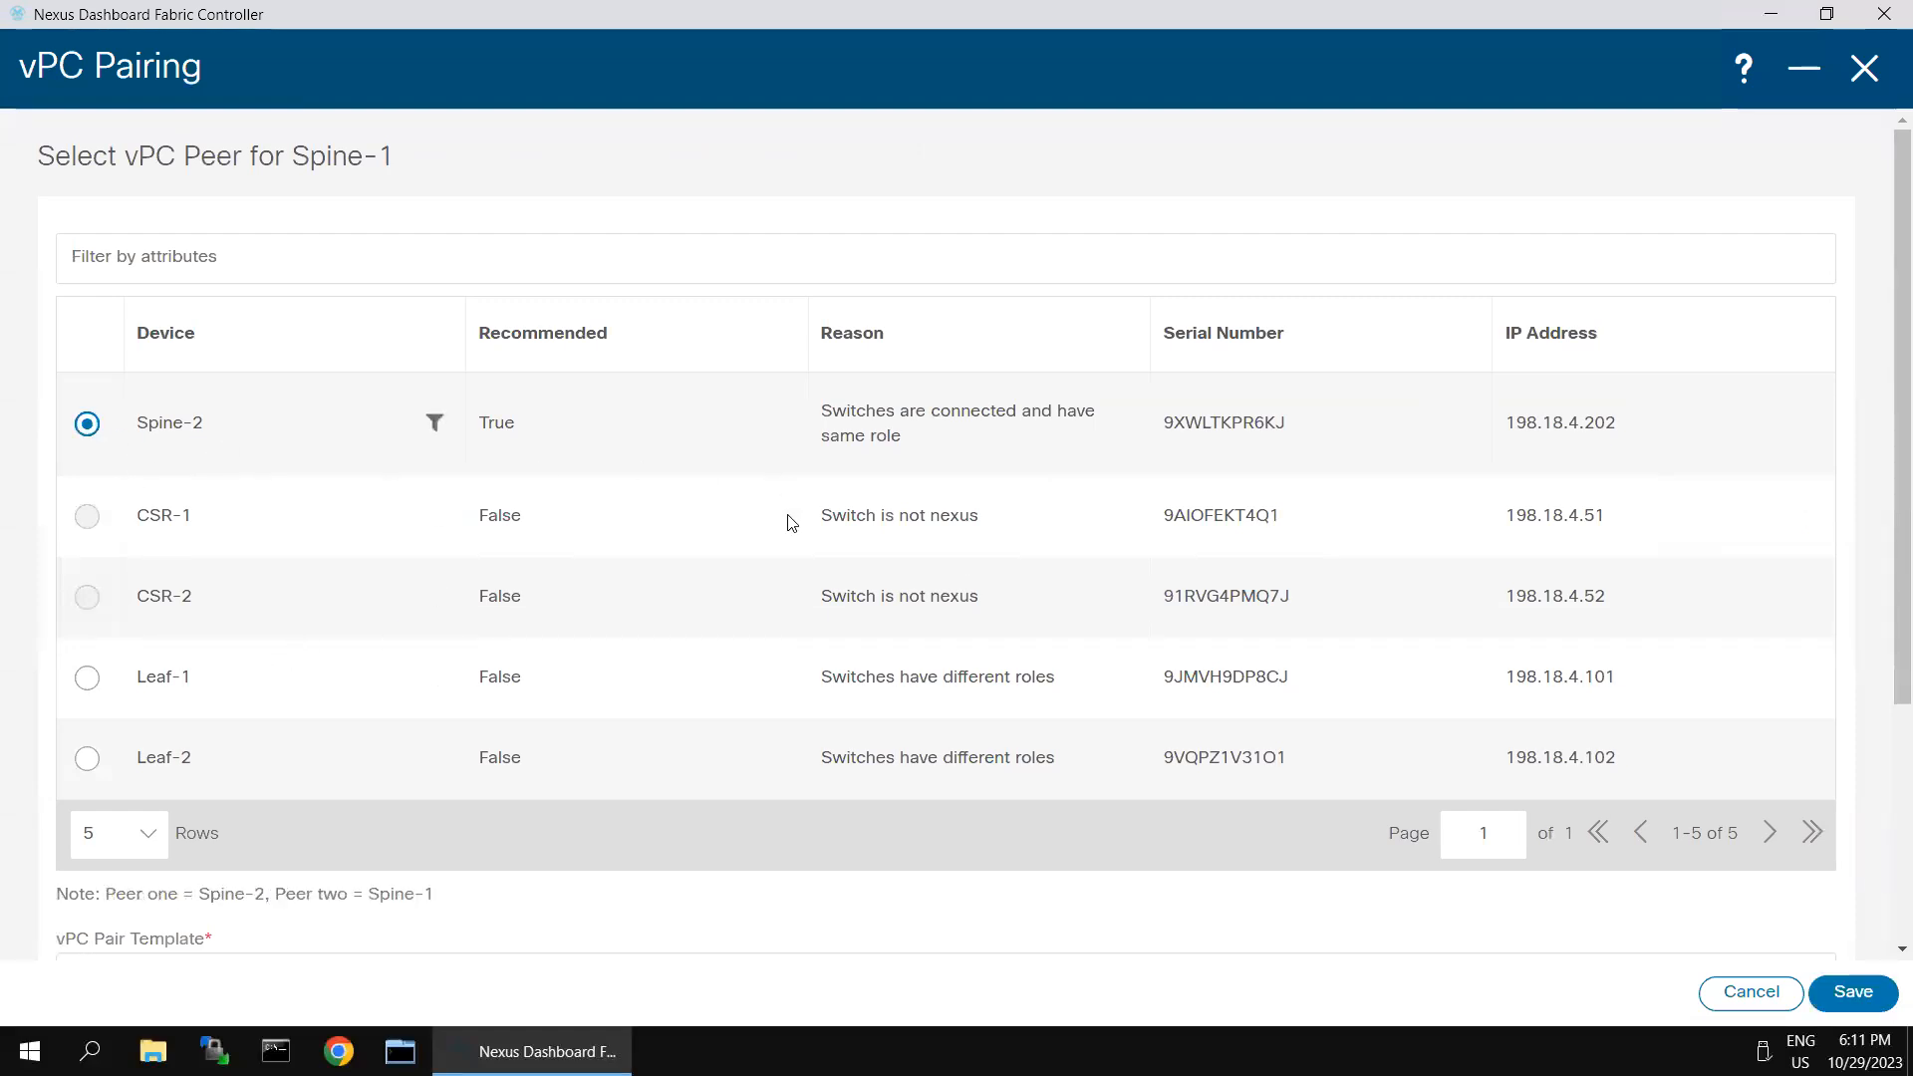
scroll(867, 572, "down", 3)
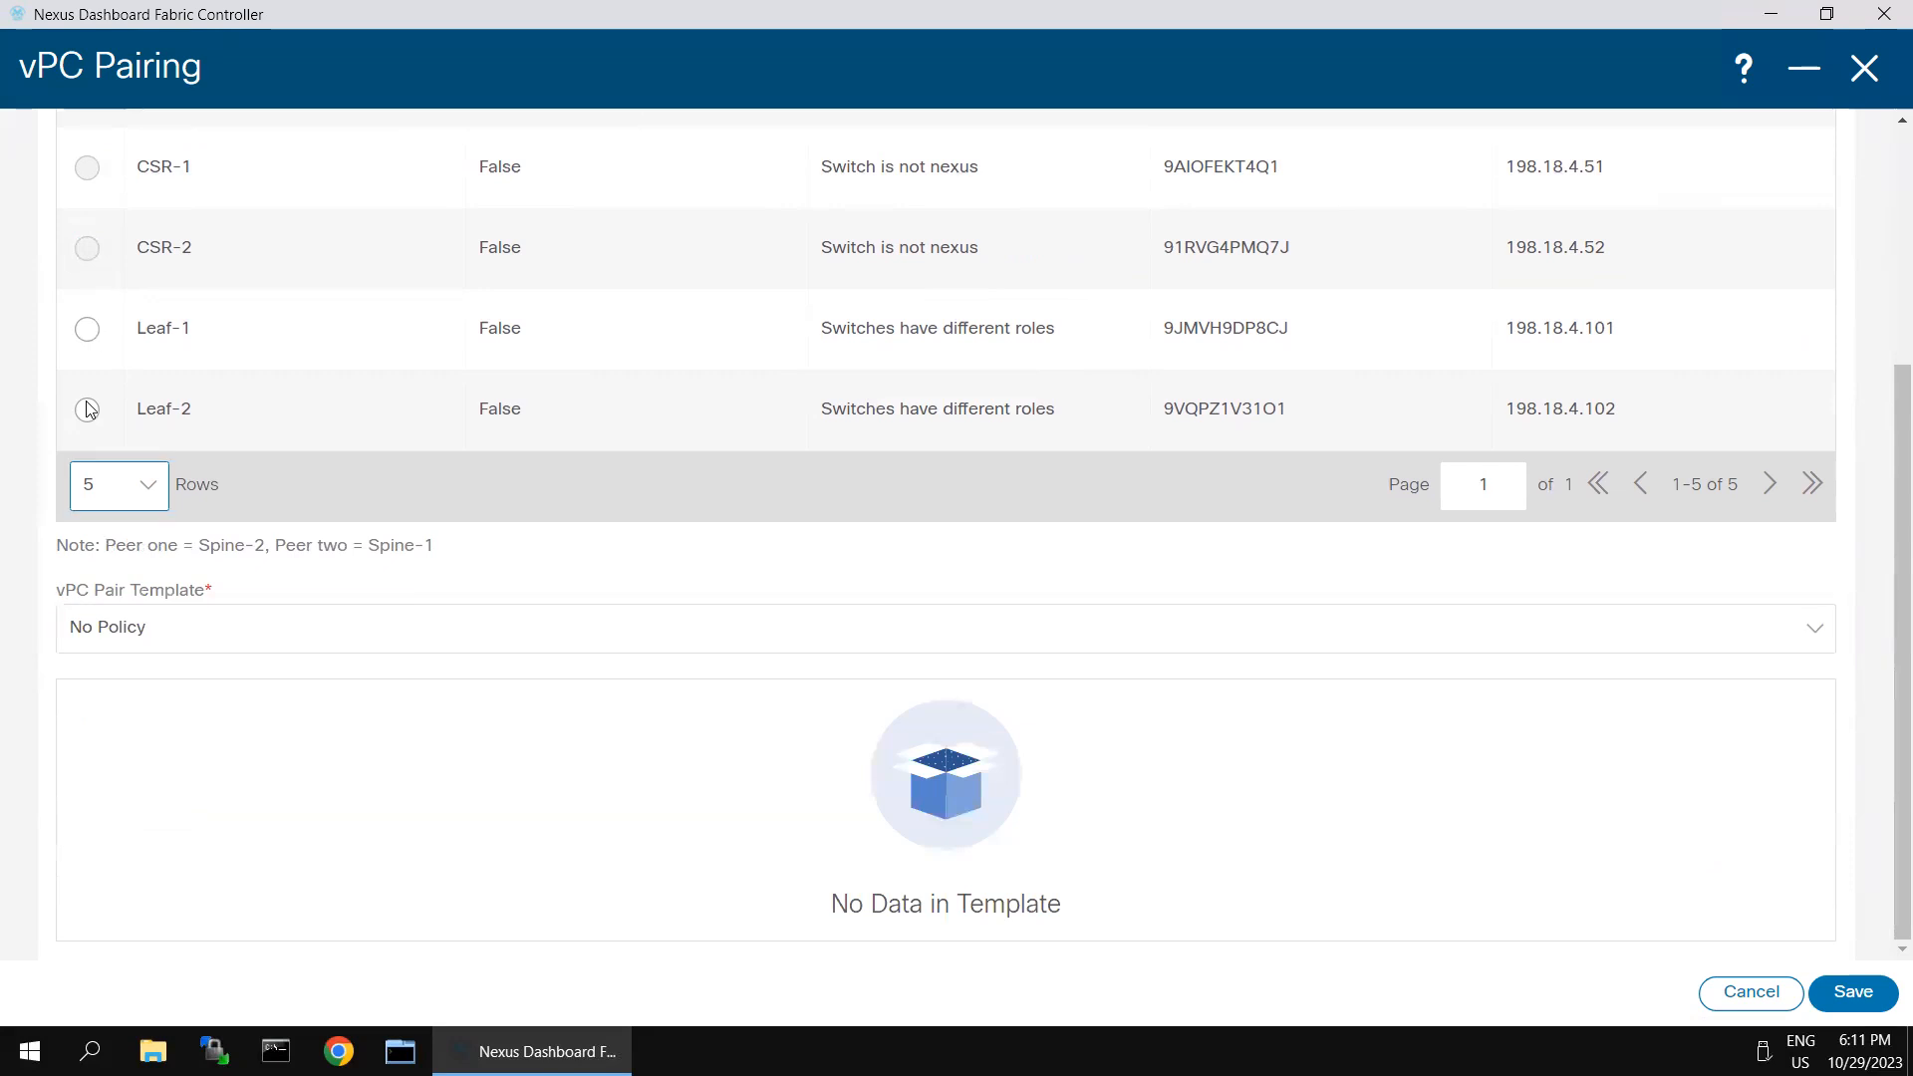
left_click(122, 635)
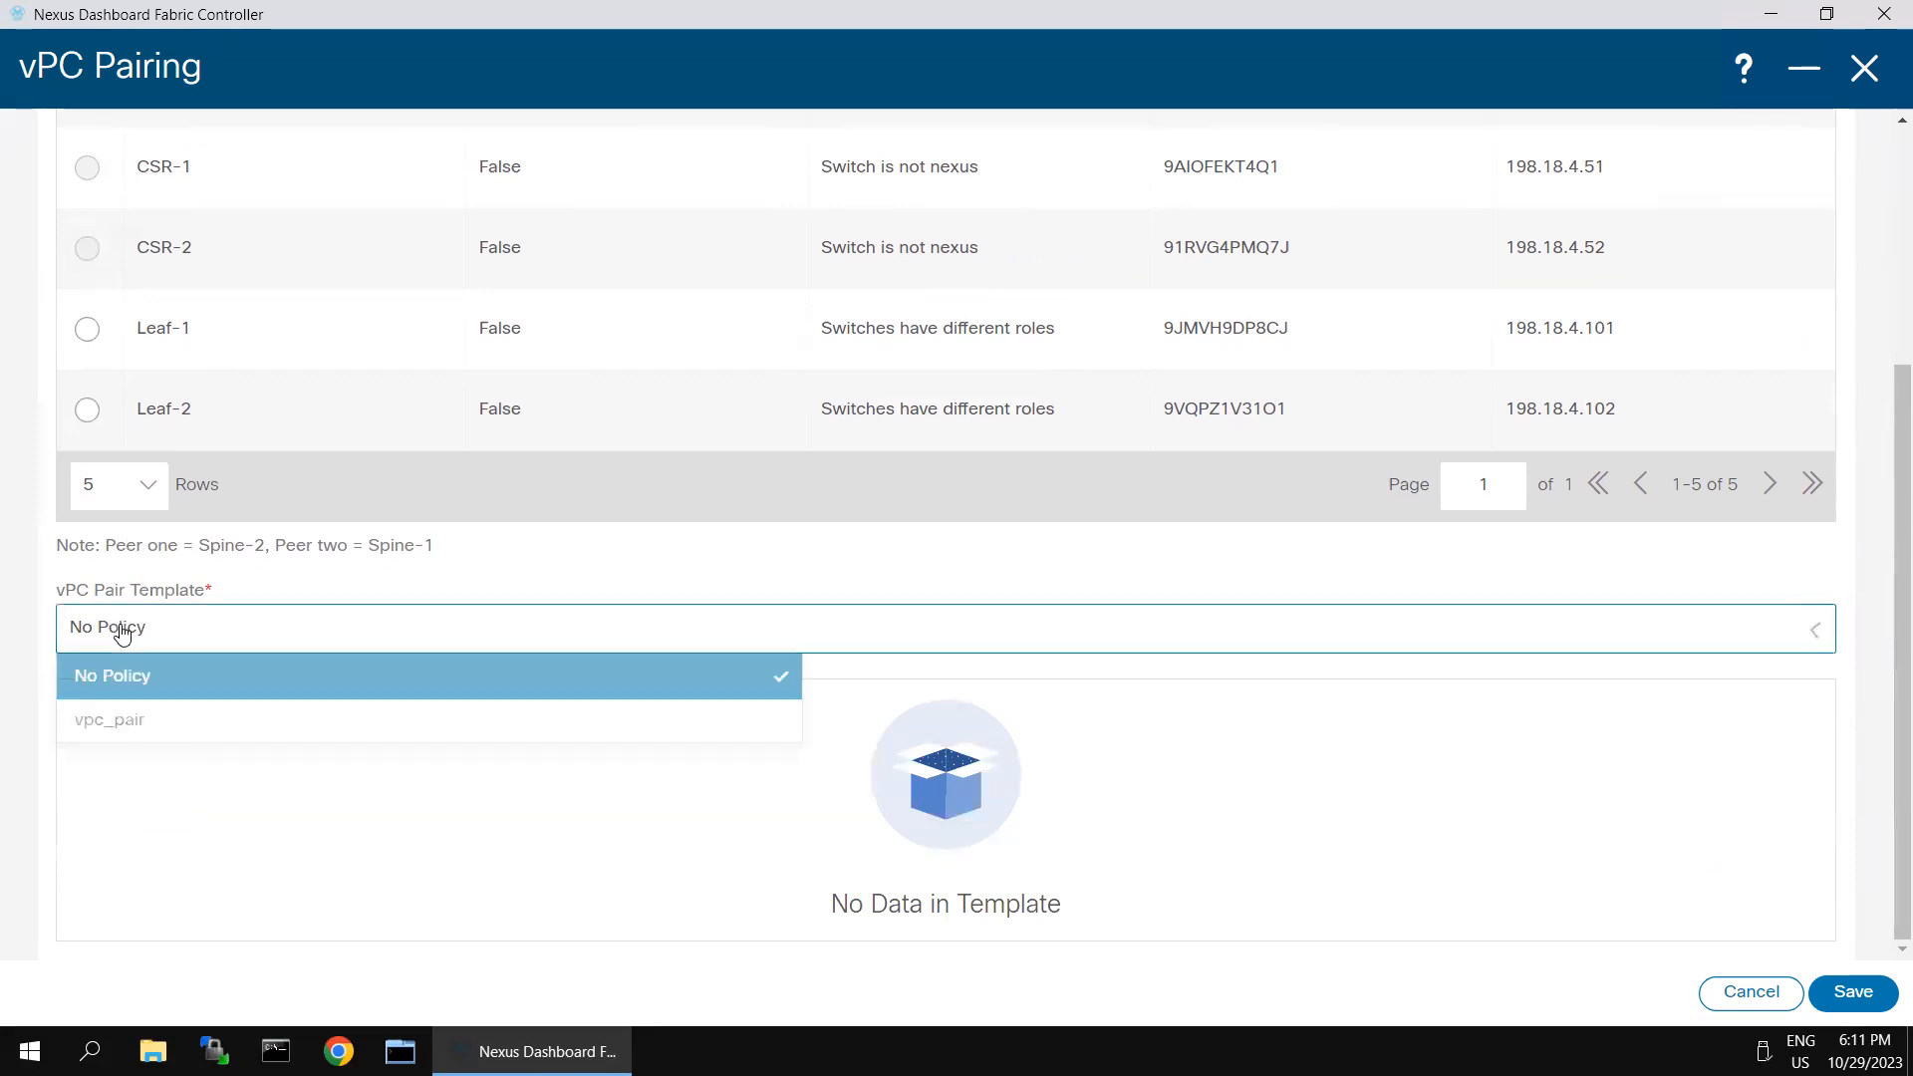
left_click(137, 721)
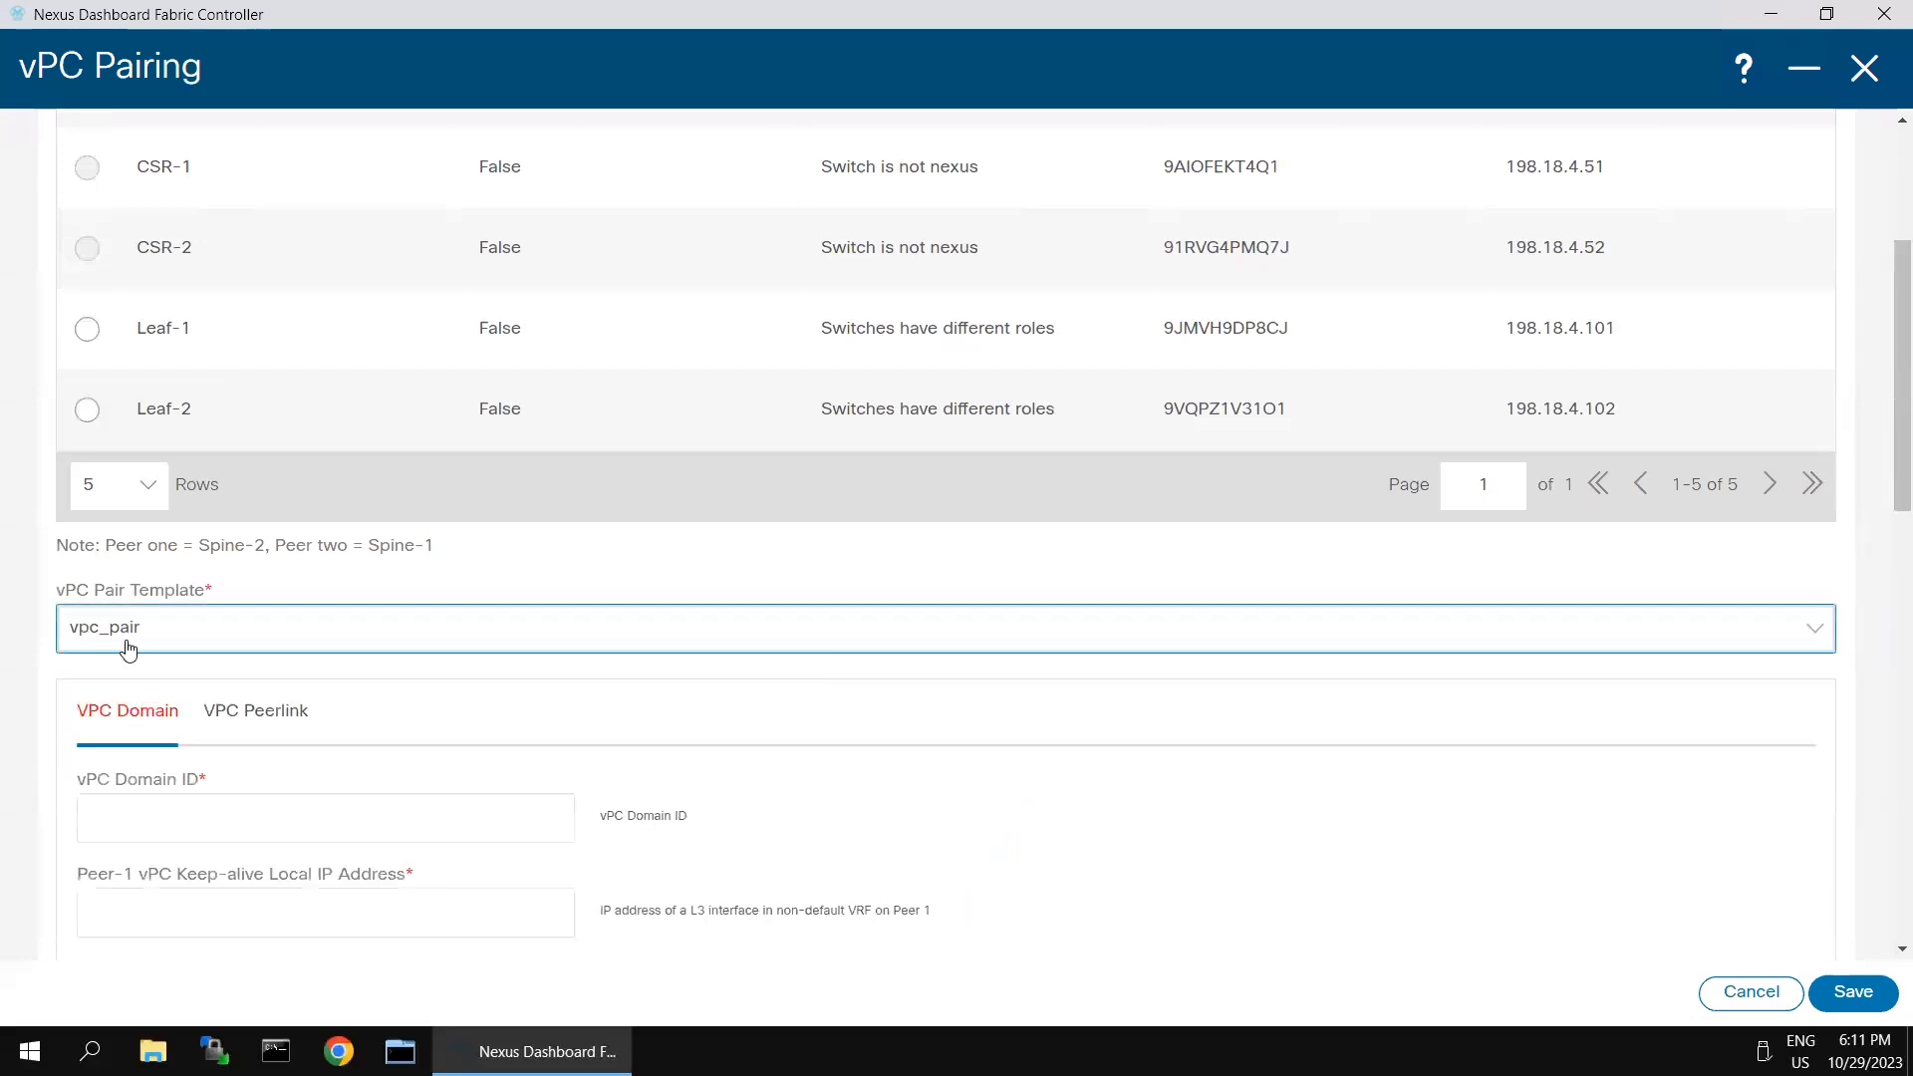
- Set the vPC domain ID of the spine pair to 200
scroll(515, 650, "down", 3)
left_click(263, 564)
type("200")
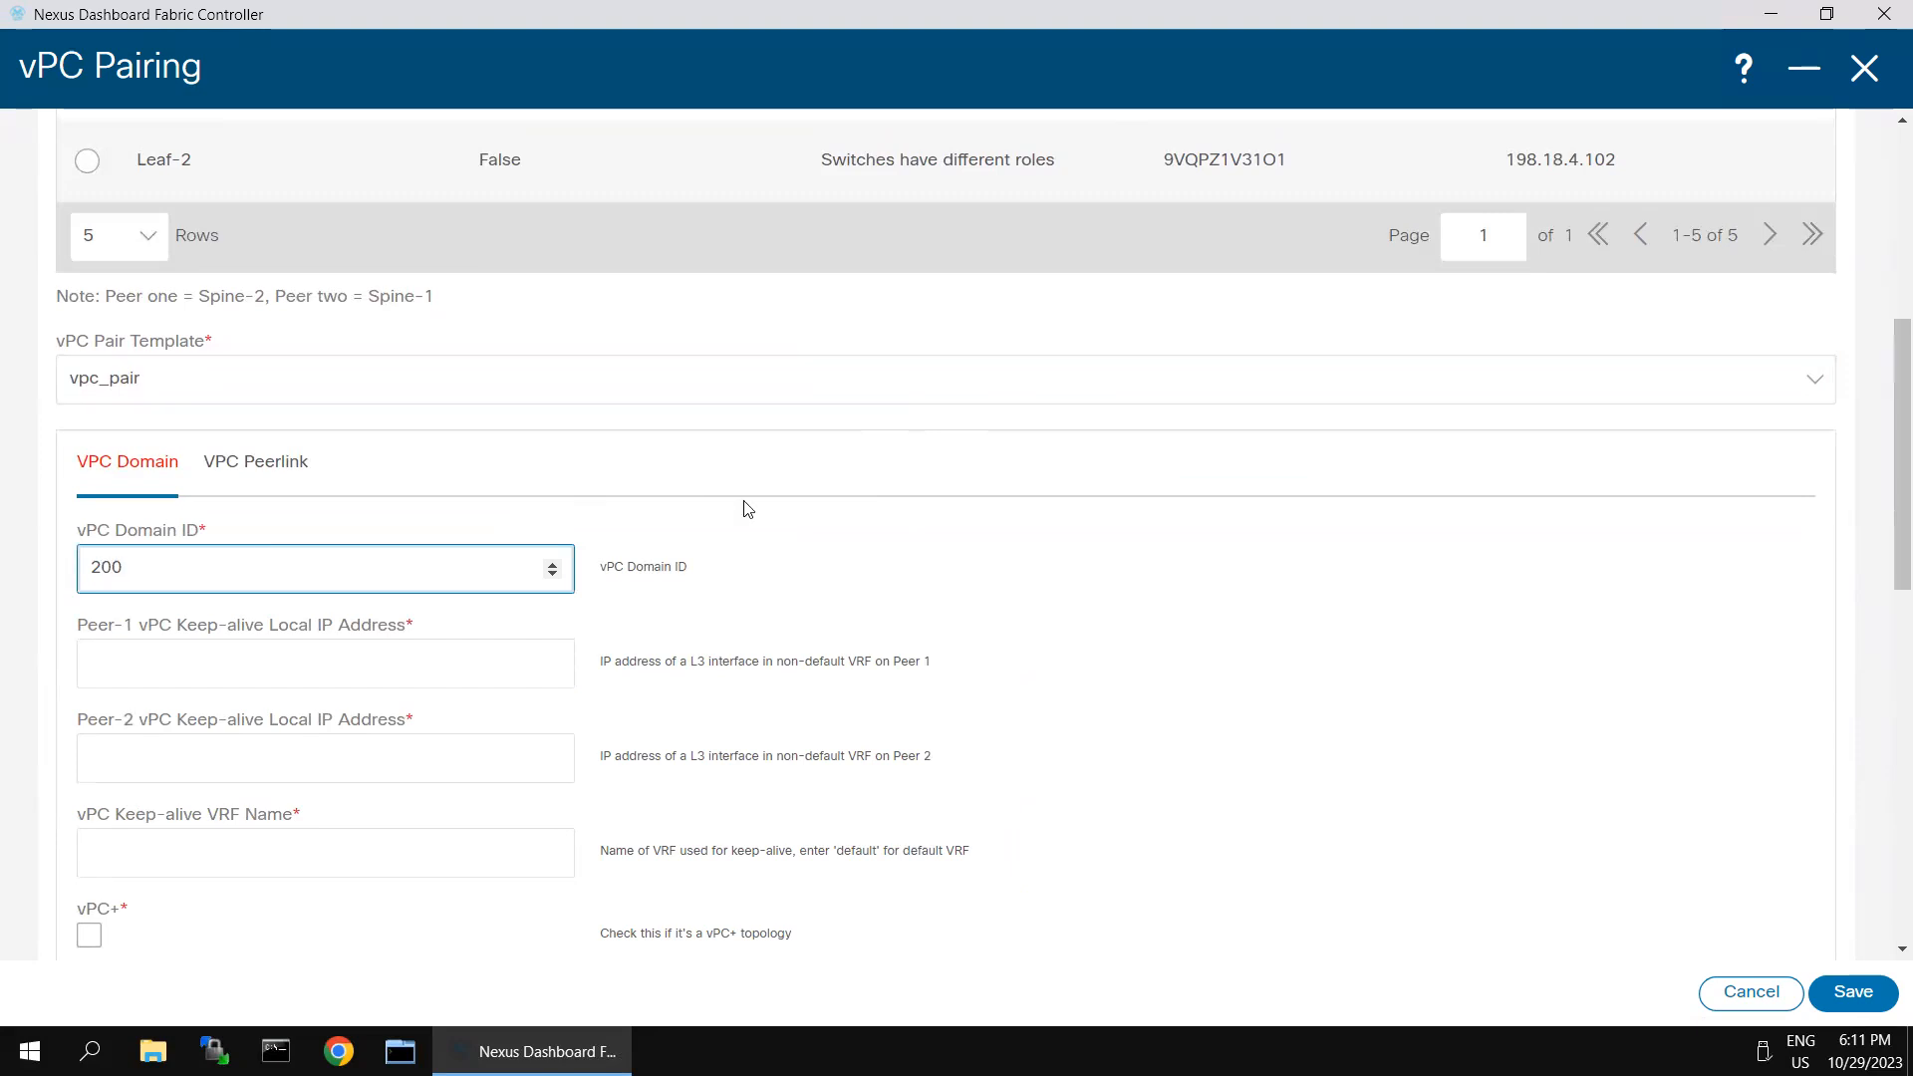
left_click(403, 654)
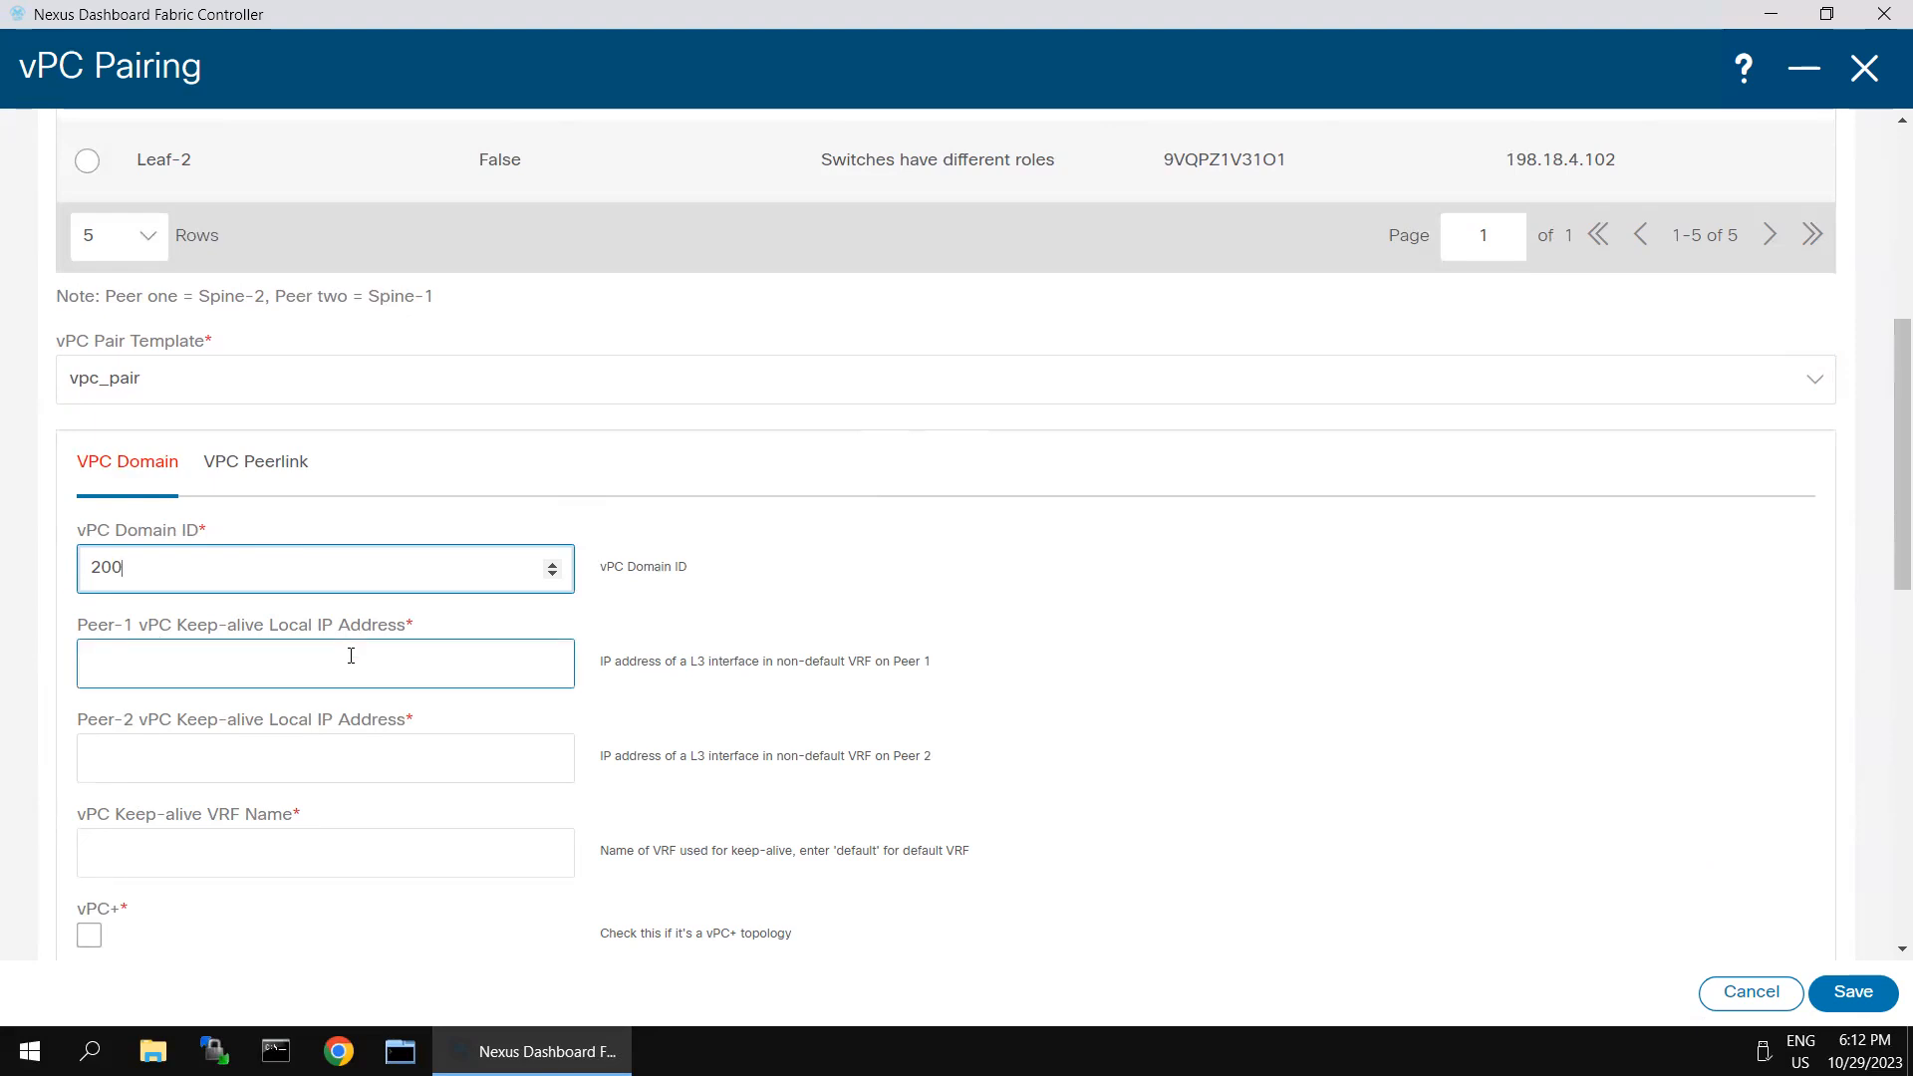
- Switch to the Spine-1 session in SecureCRT and try to show the management interface configuration with sh run mgmt0
mouse_move(1304, 3)
left_click(1458, 17)
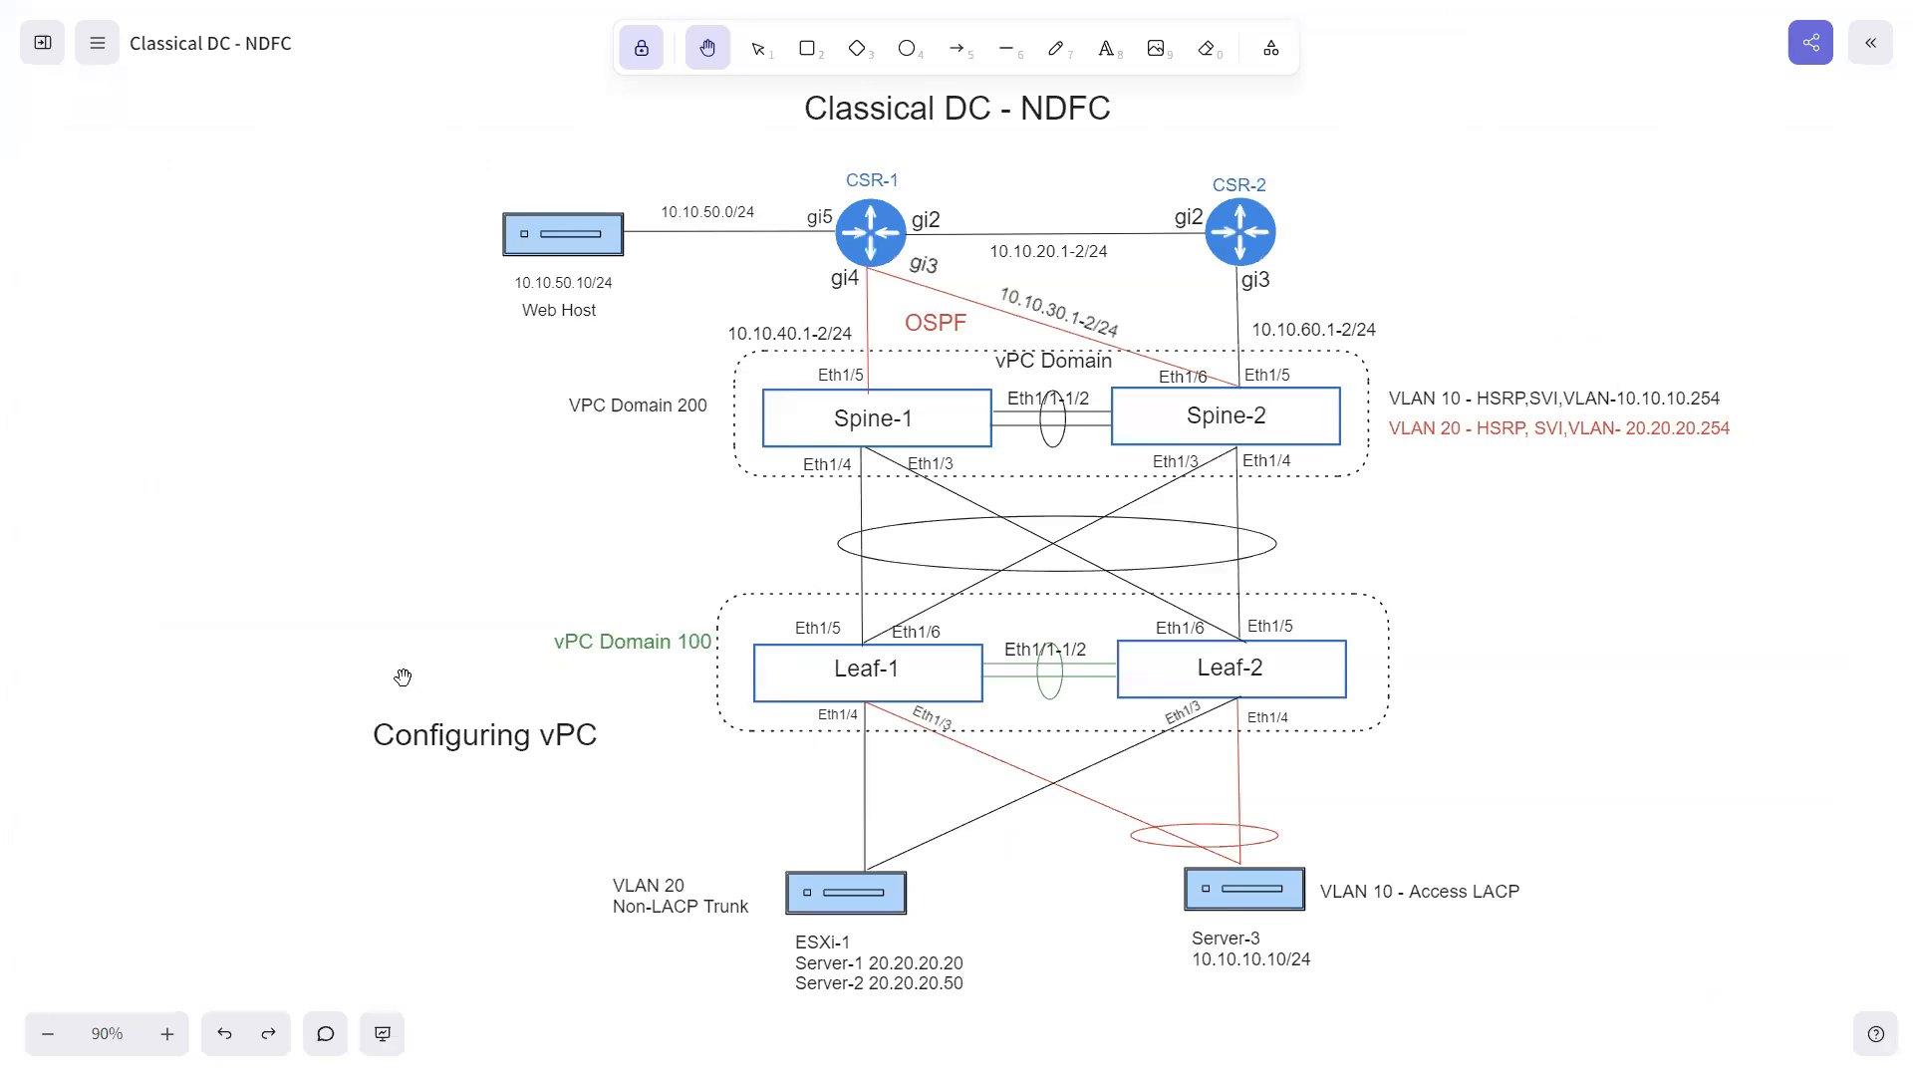
key("super")
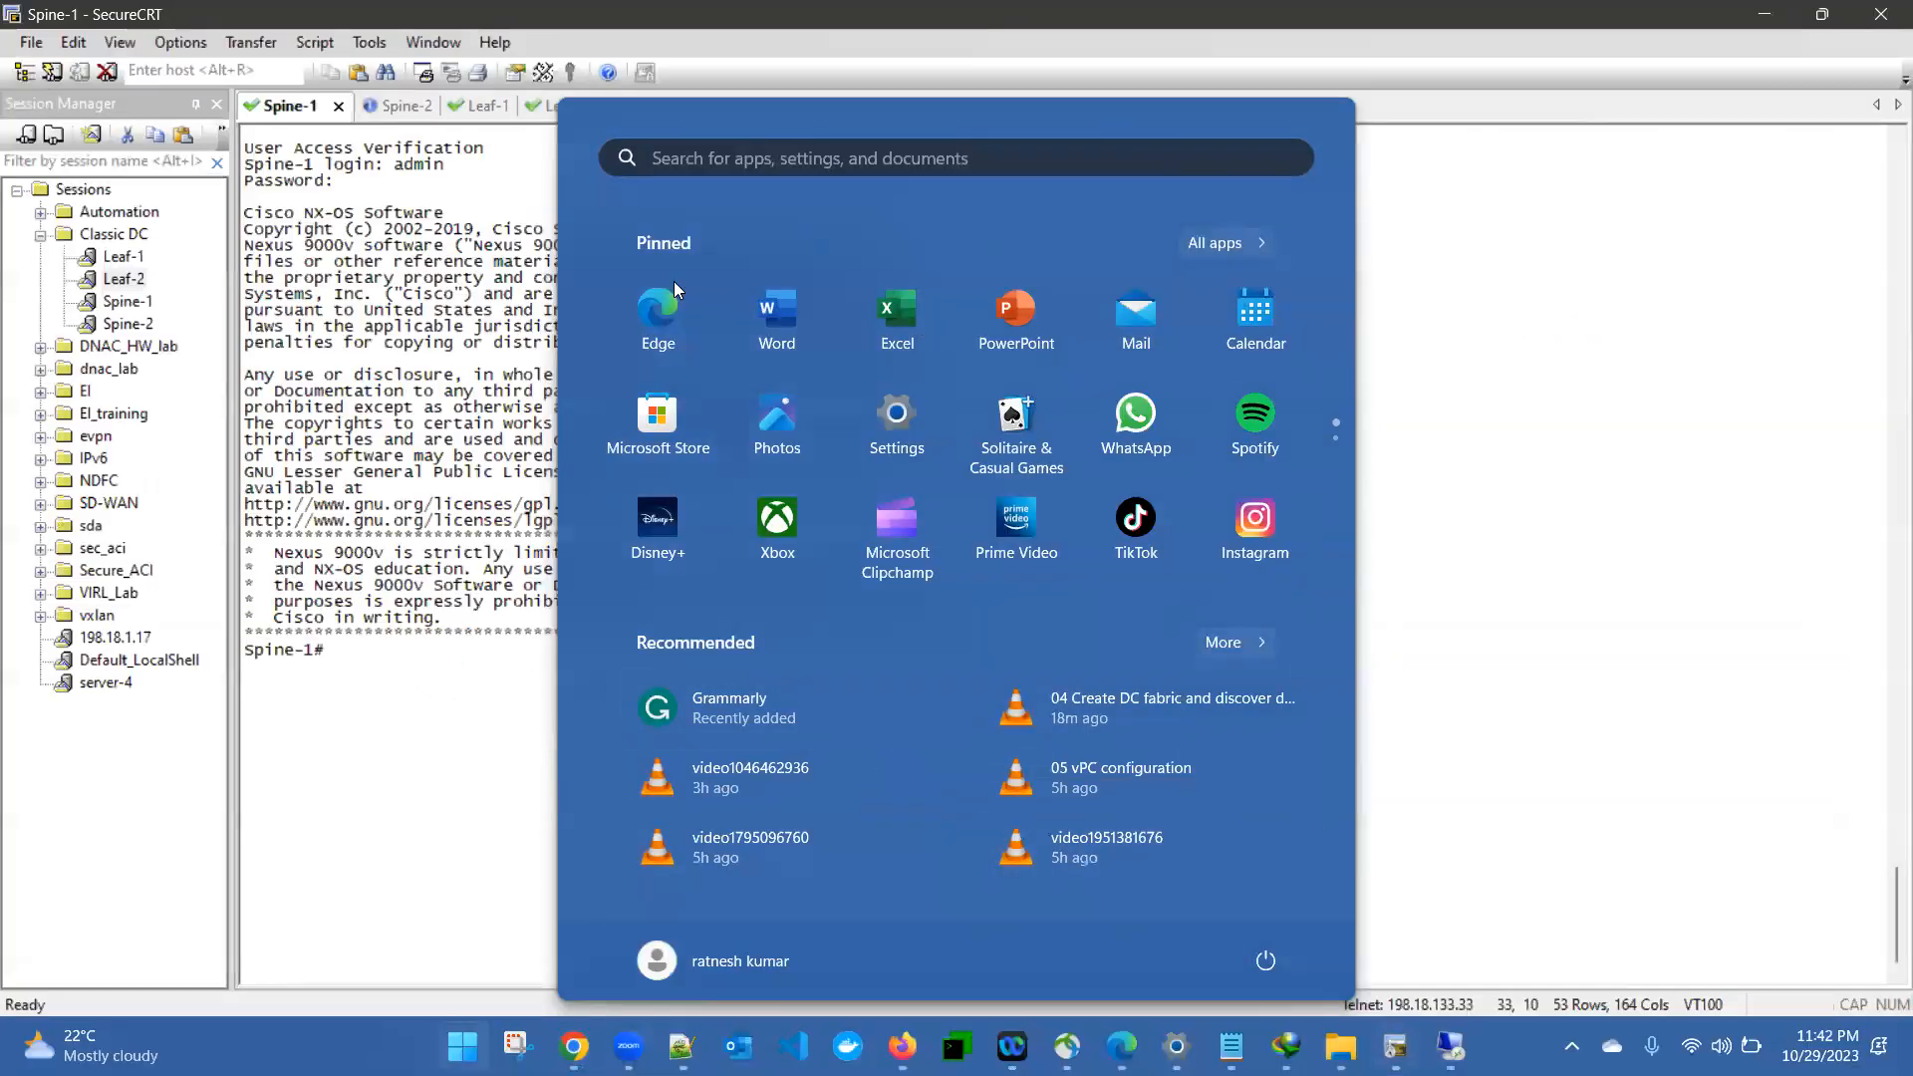
left_click(552, 740)
type("sh run mgmt0")
key("ctrl+a")
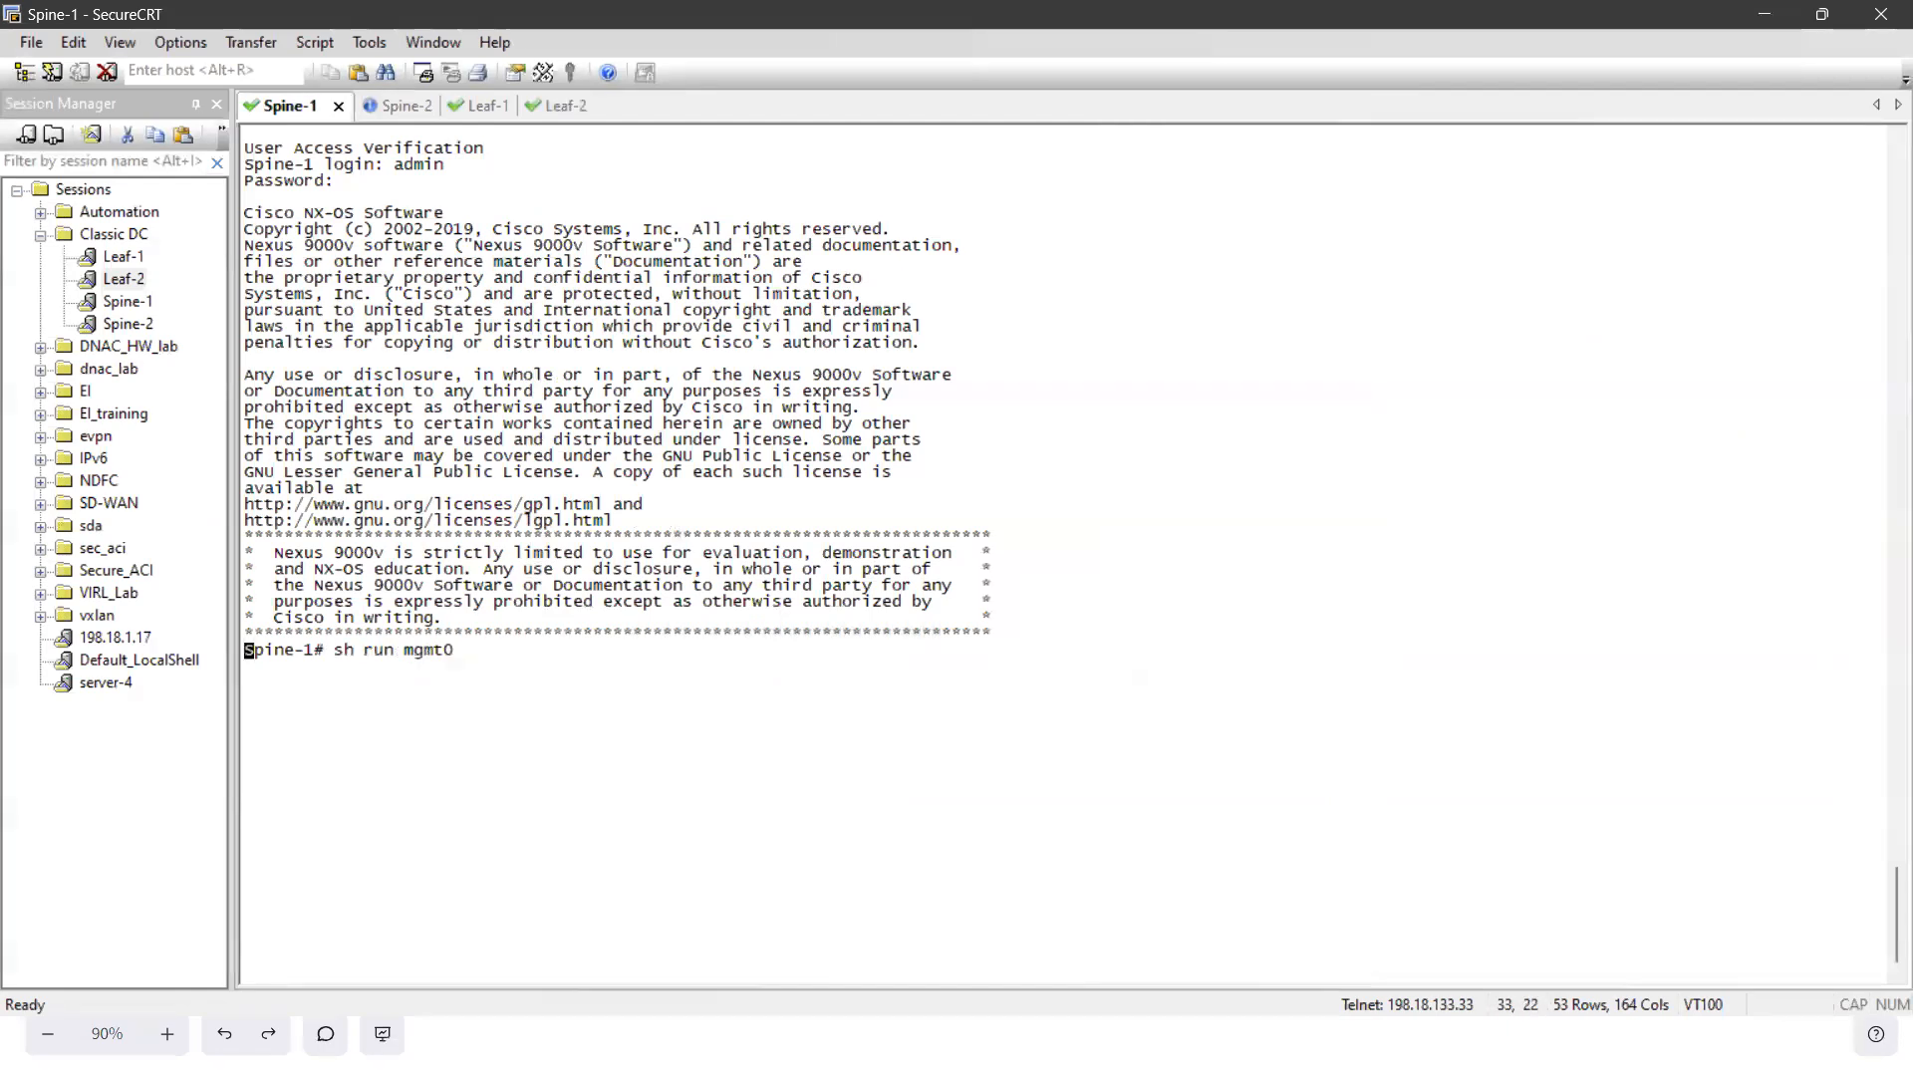
key("Return")
- Show Spine-1's management interface configuration with sh run int mgmt0 and copy the VRF name management
type("sh run int mgm")
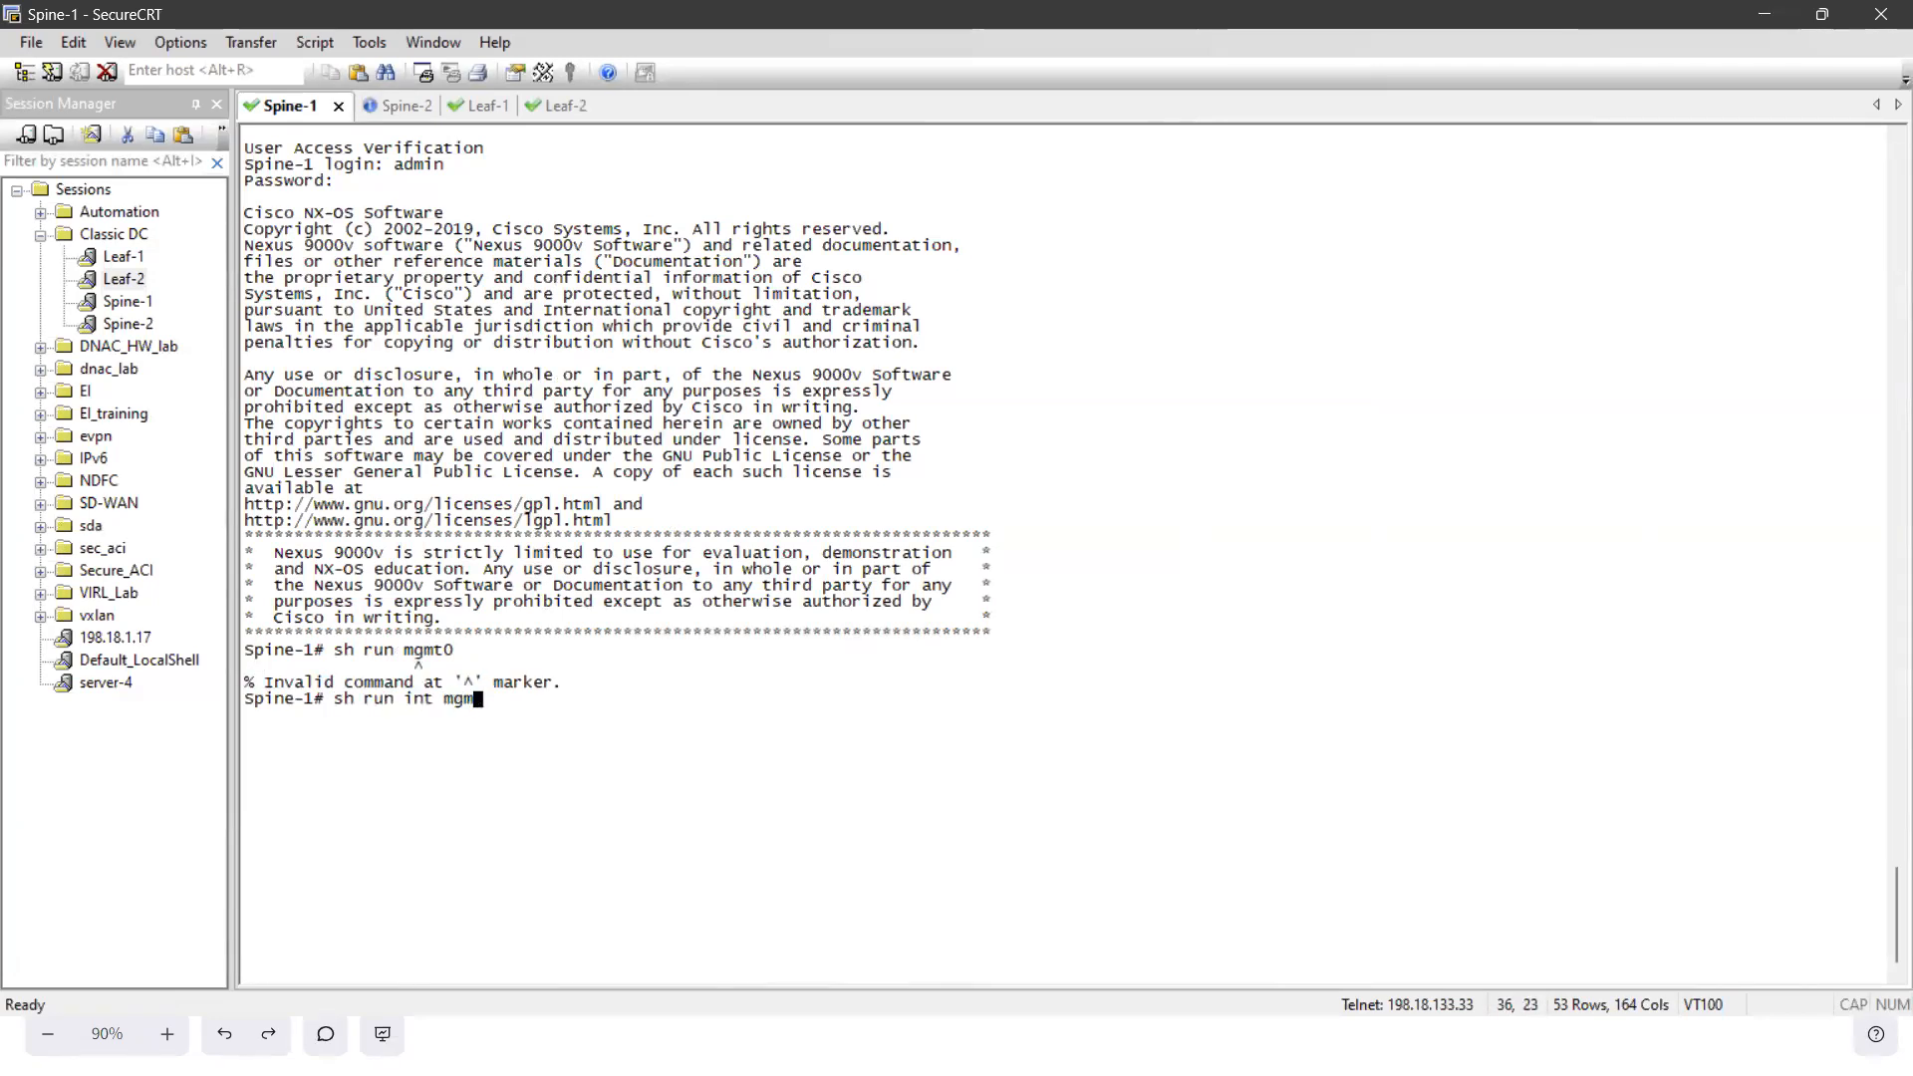
type("t0")
key("Return")
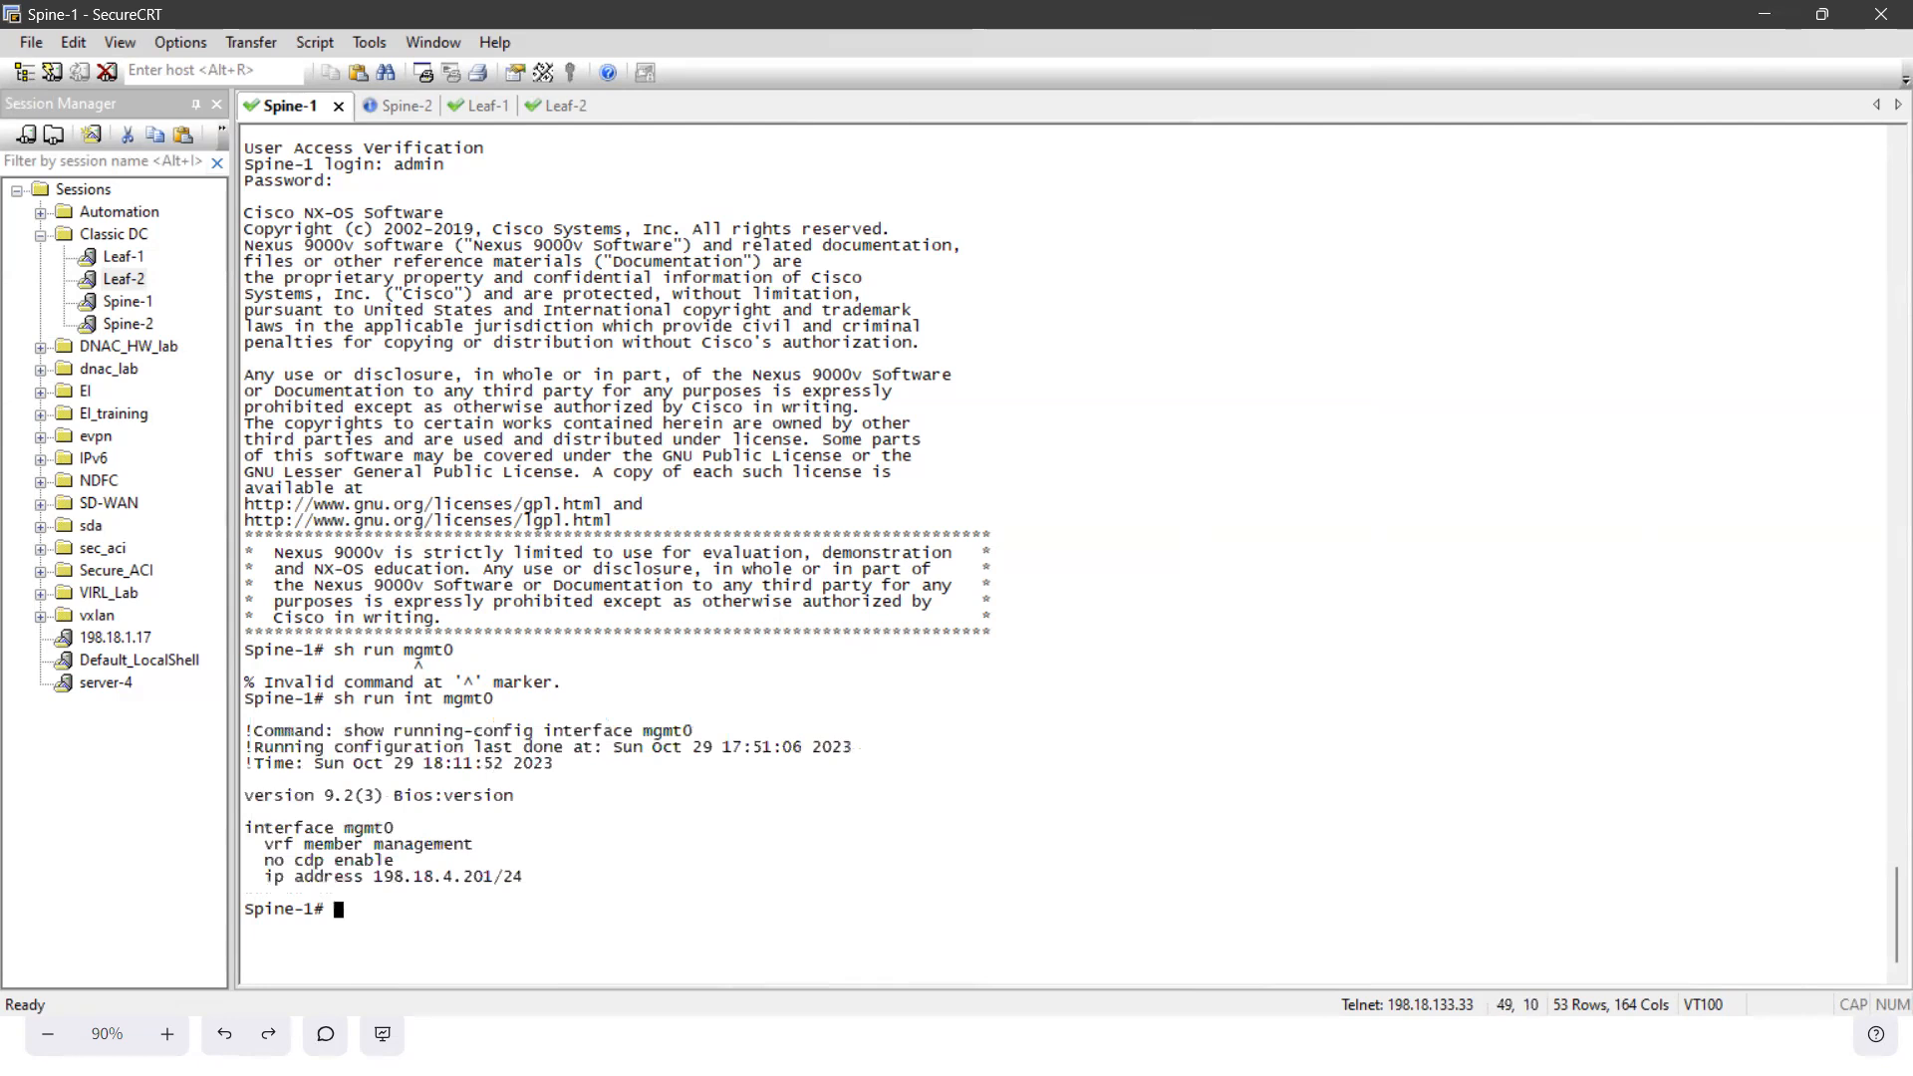
double_click(406, 849)
key("ctrl+c")
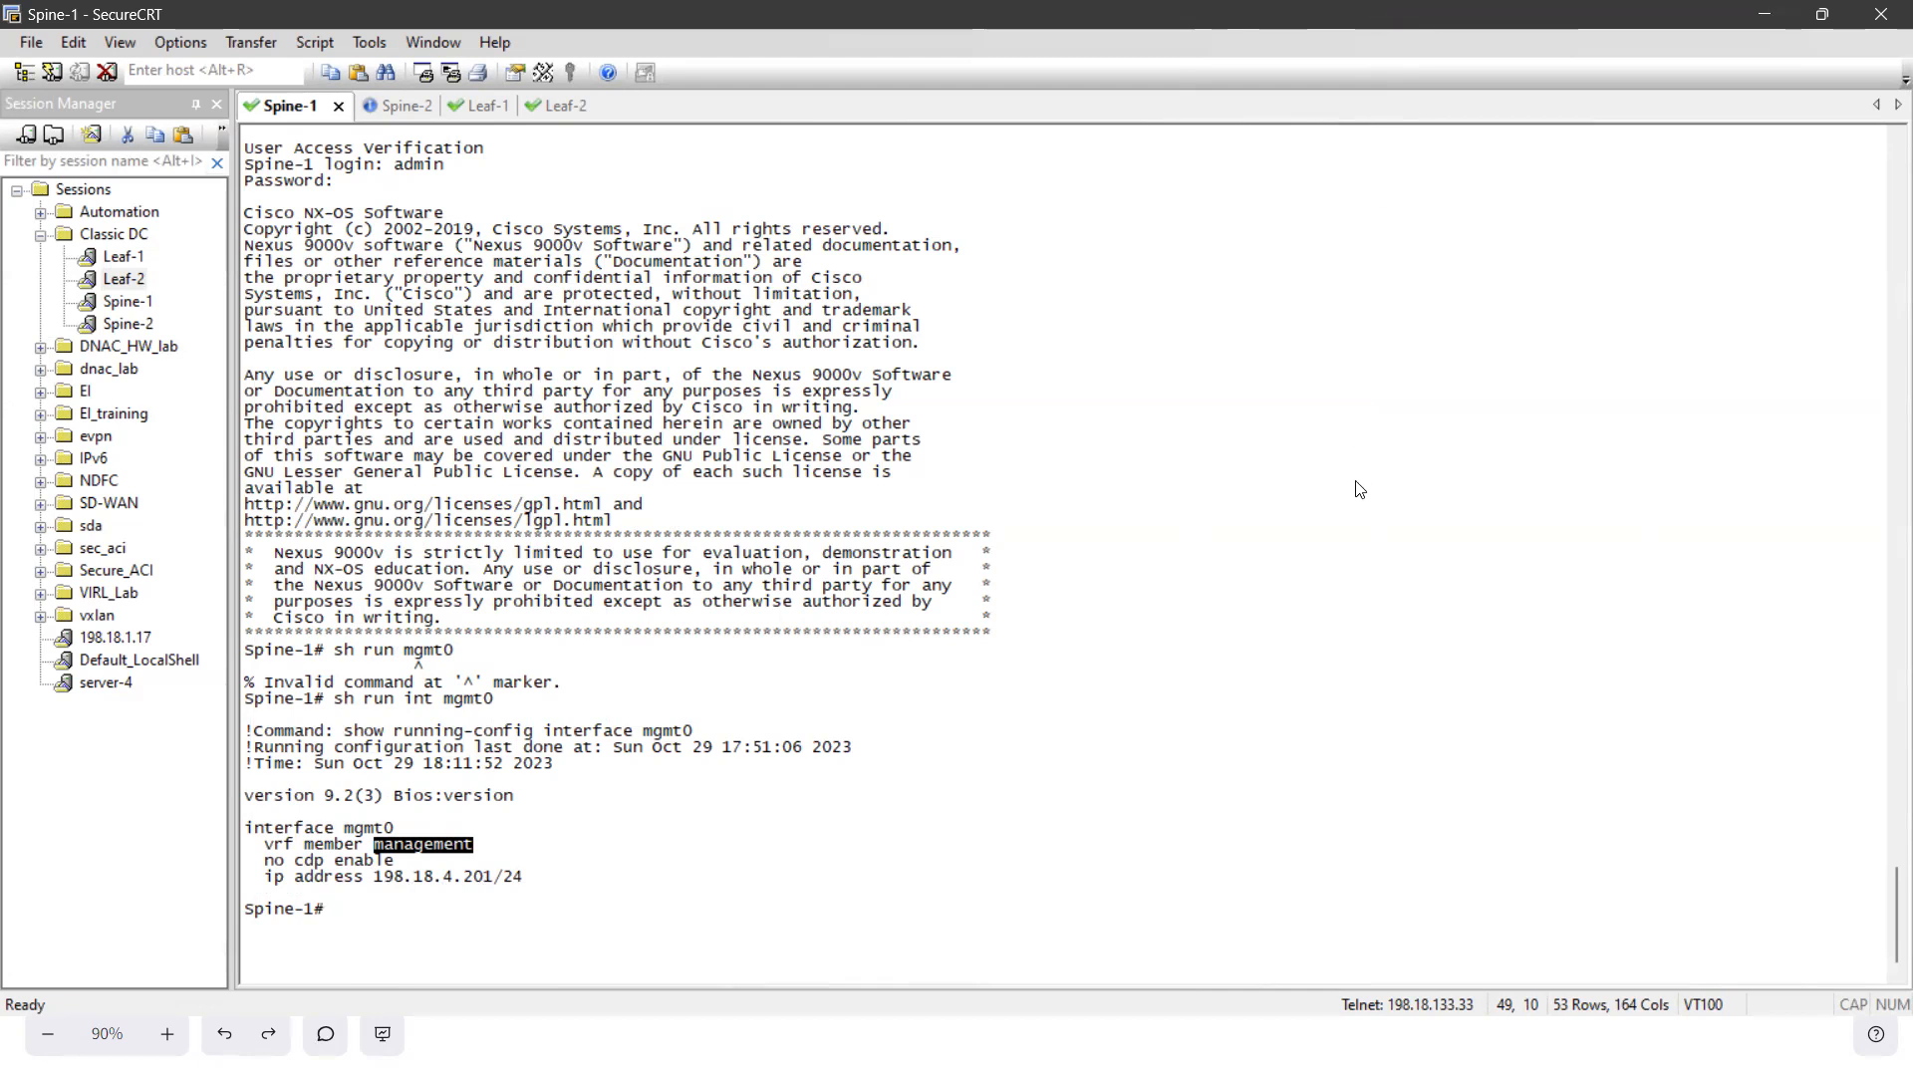
- Return to the vPC pairing form in Nexus Dashboard Fabric Controller and set the Peer-1 keep-alive local IP address to 198.18.4.202
key("super")
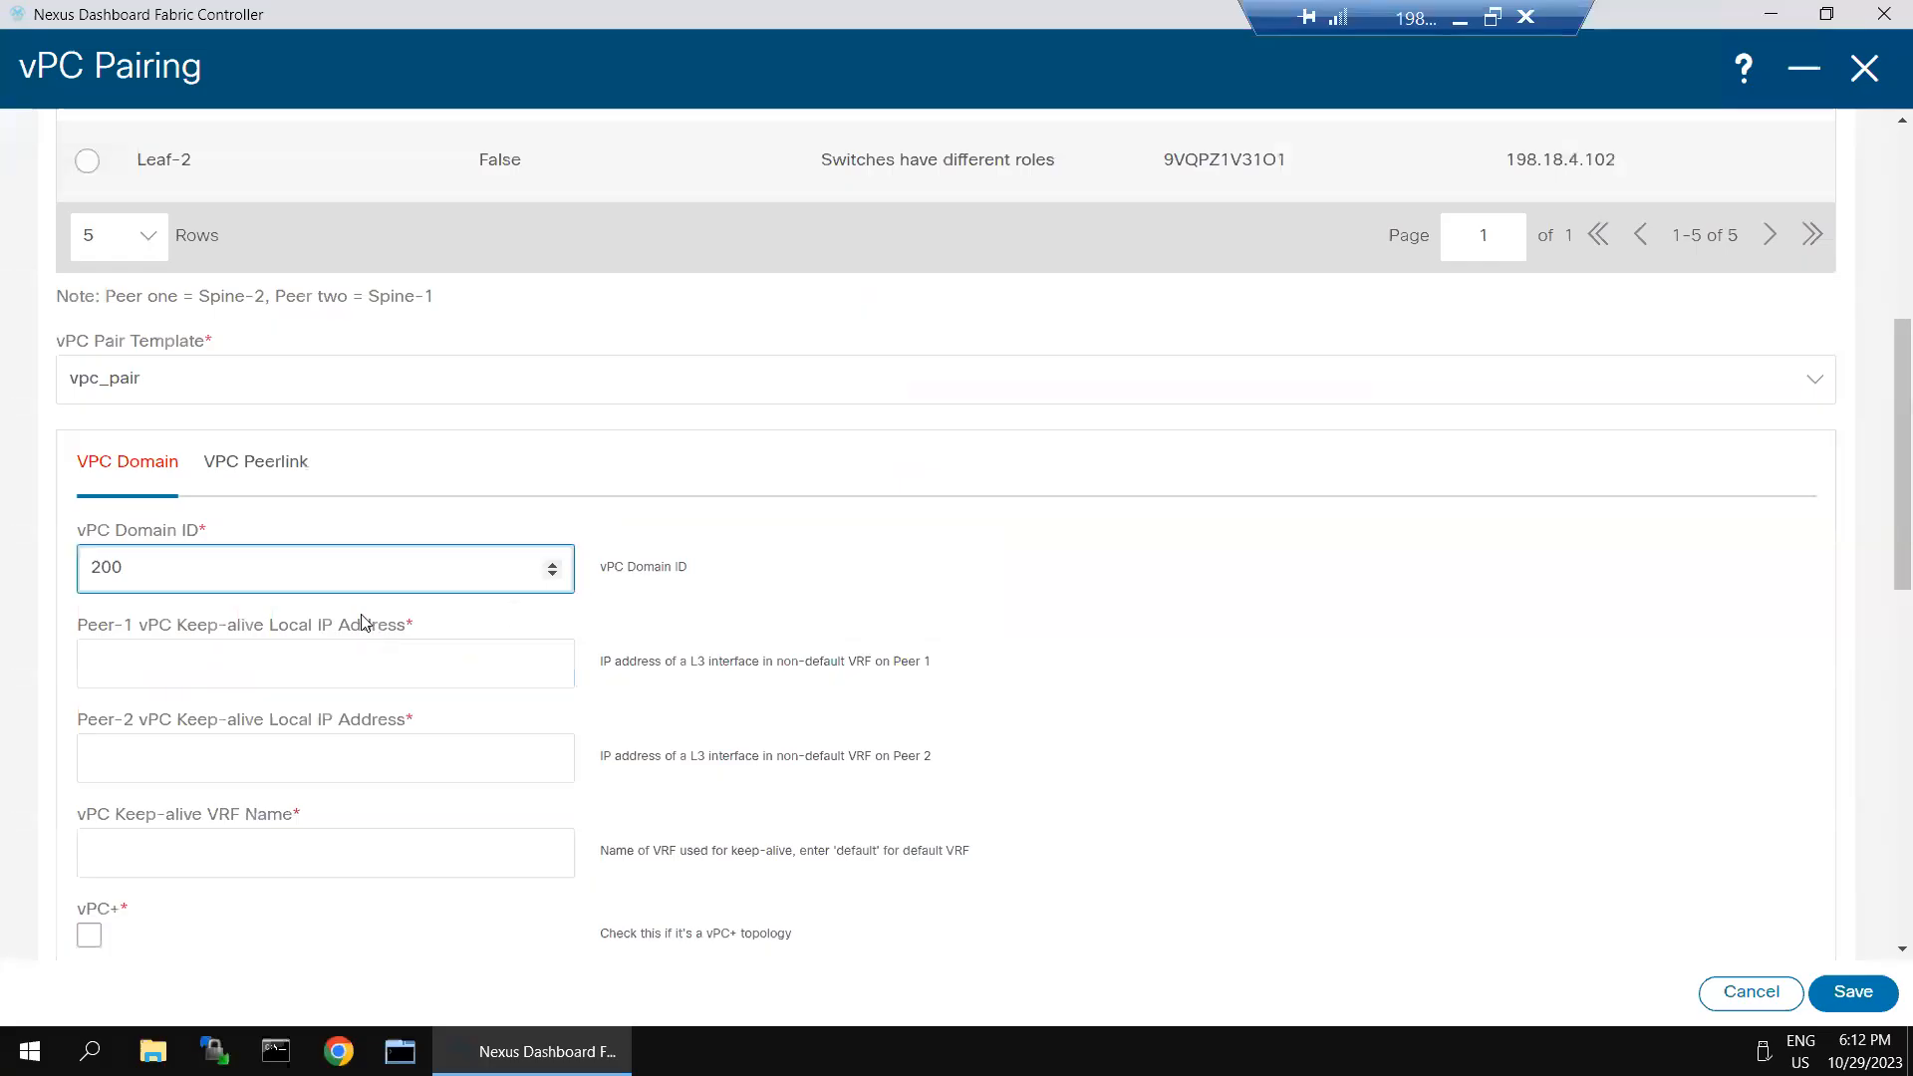
left_click(301, 660)
left_click(301, 658)
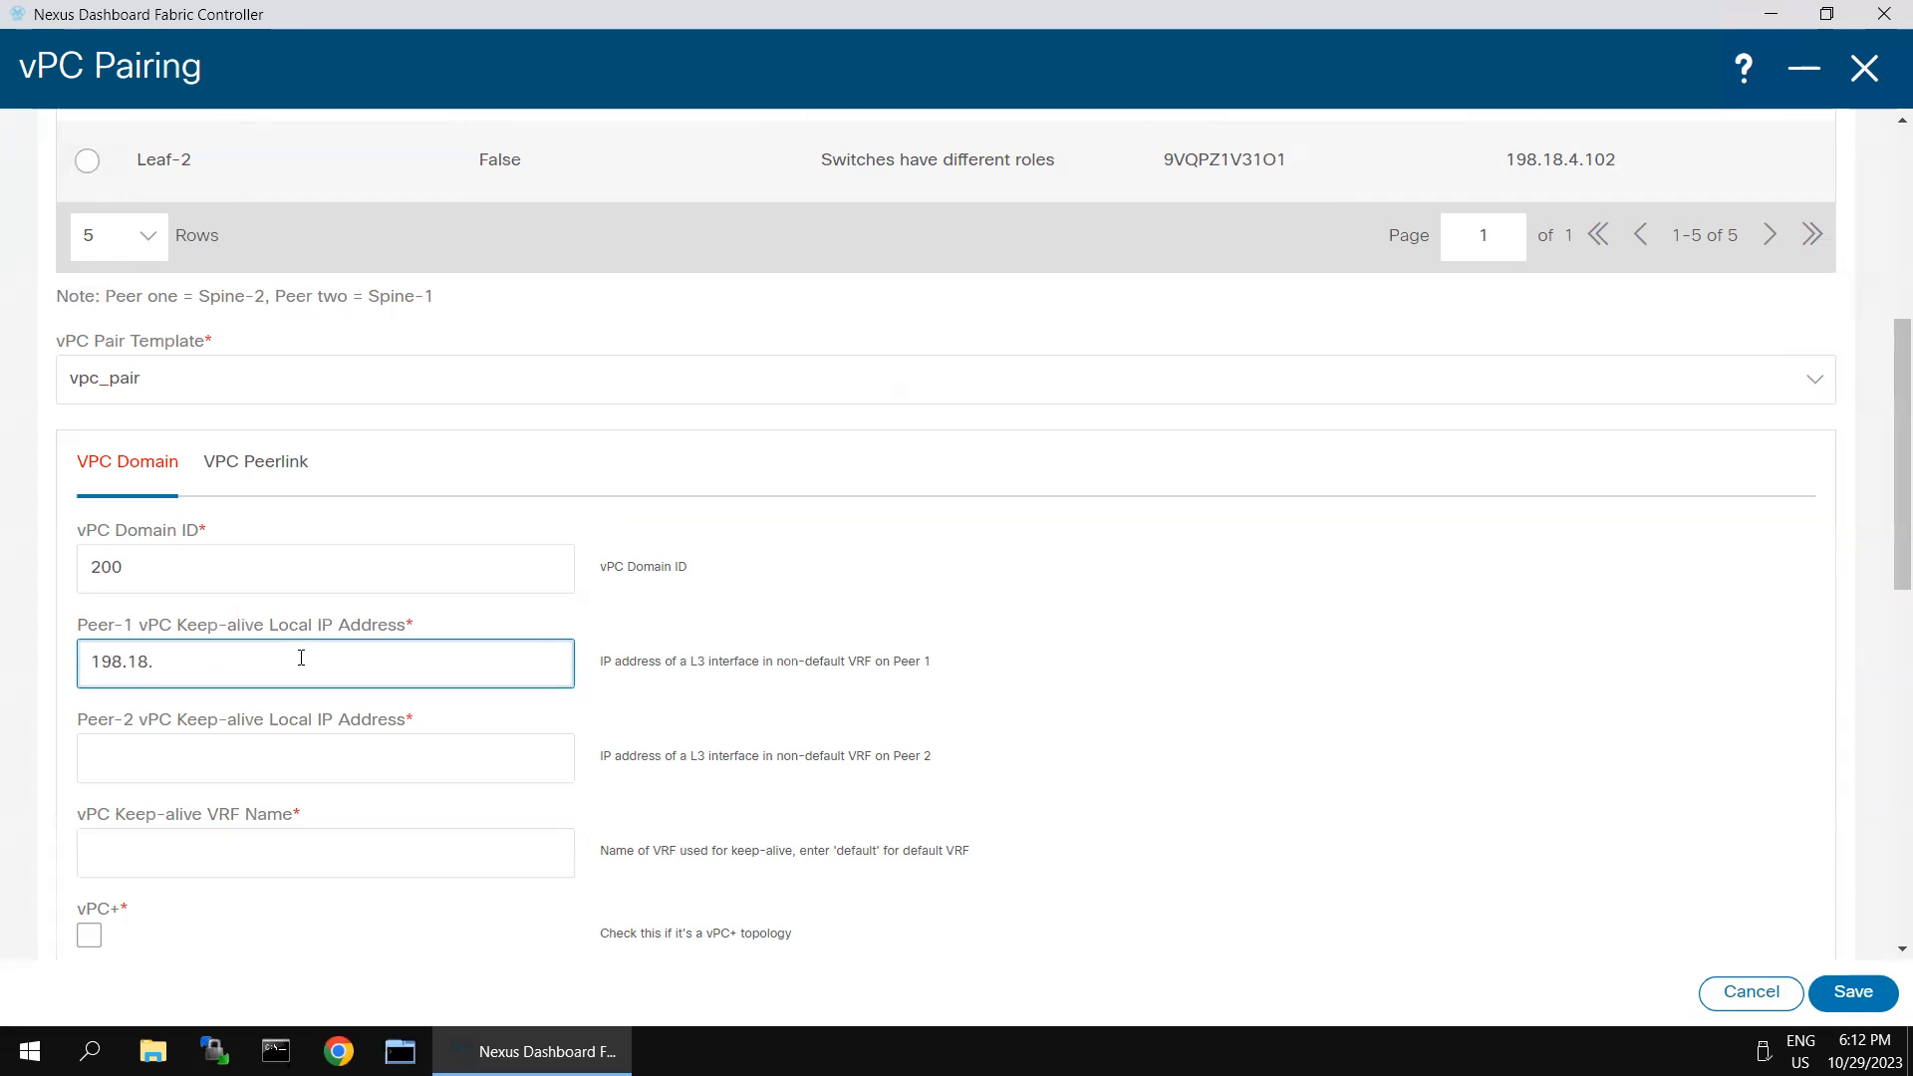
type("4.202")
- Set the keep-alive VRF name to management and the Peer-2 keep-alive local IP address to 198.18.4.201
left_click(126, 740)
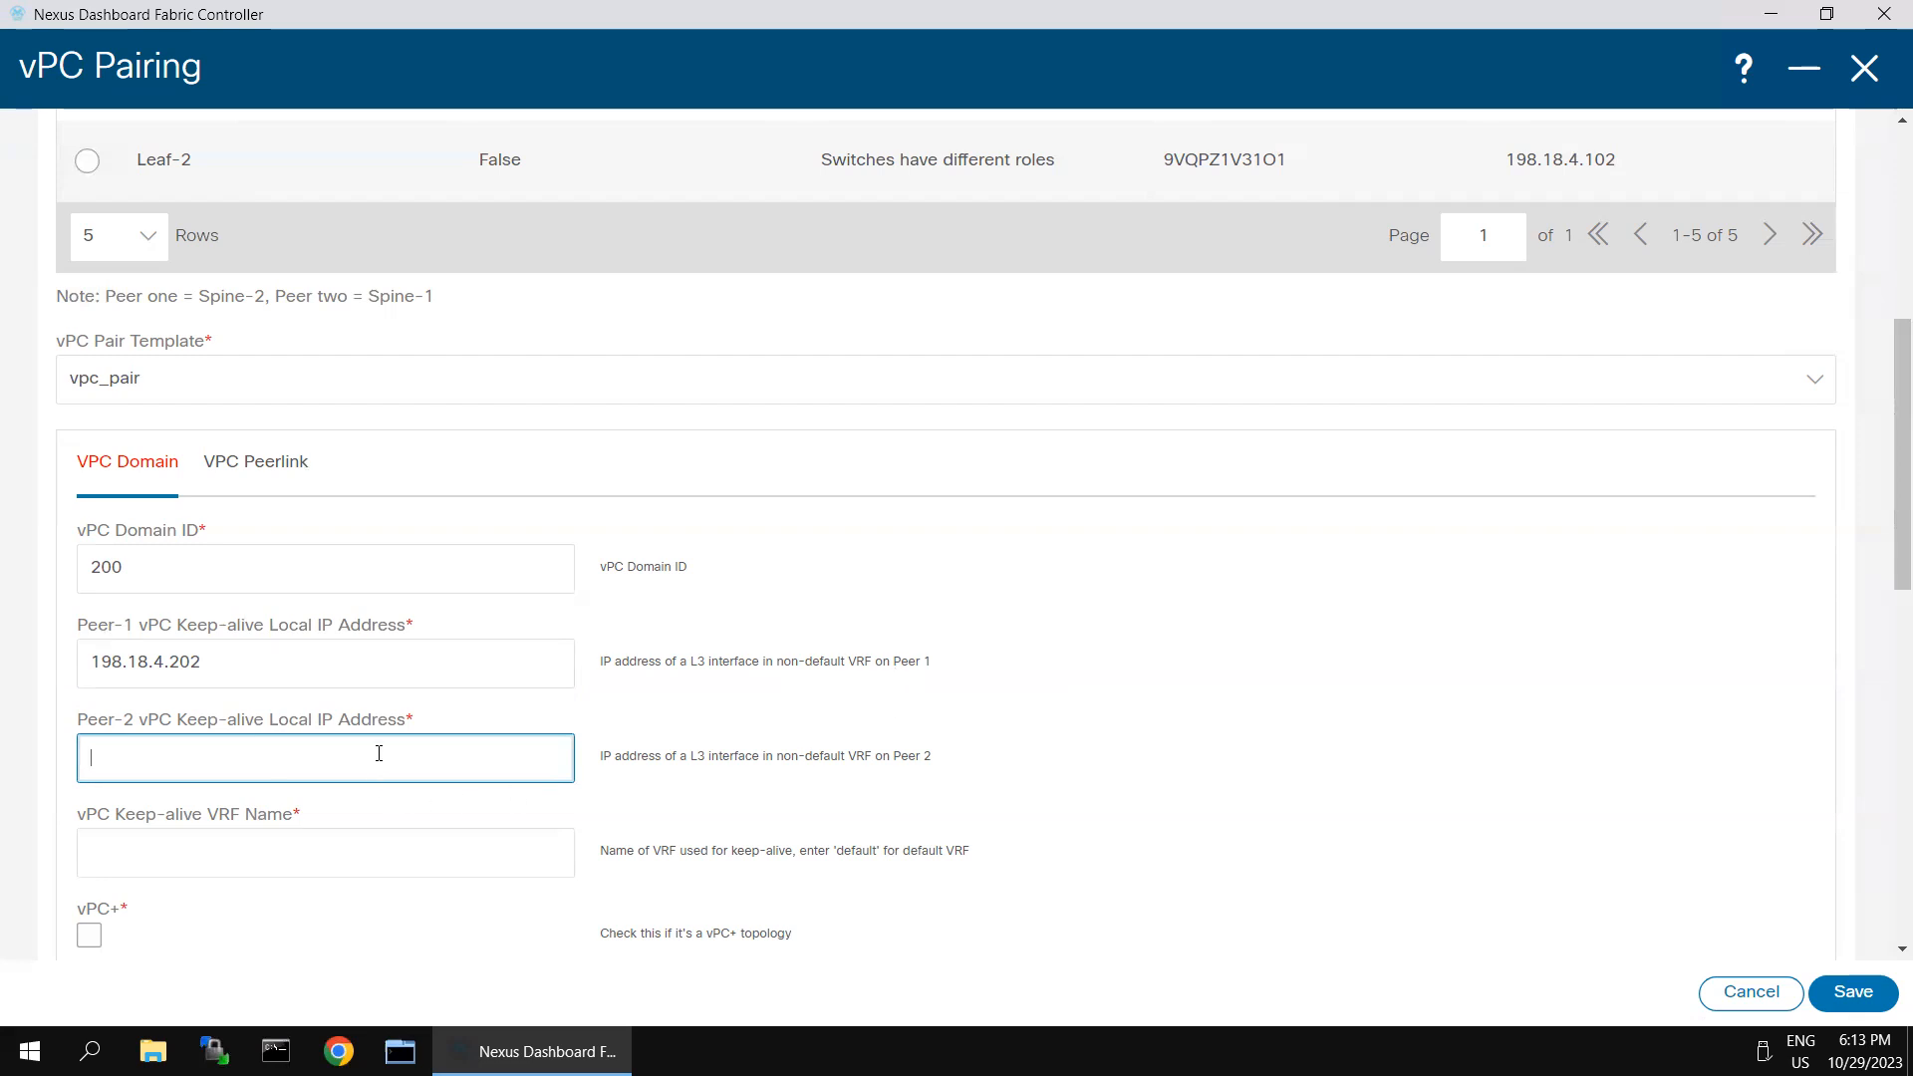
left_click(304, 849)
key("ctrl+v")
triple_click(229, 666)
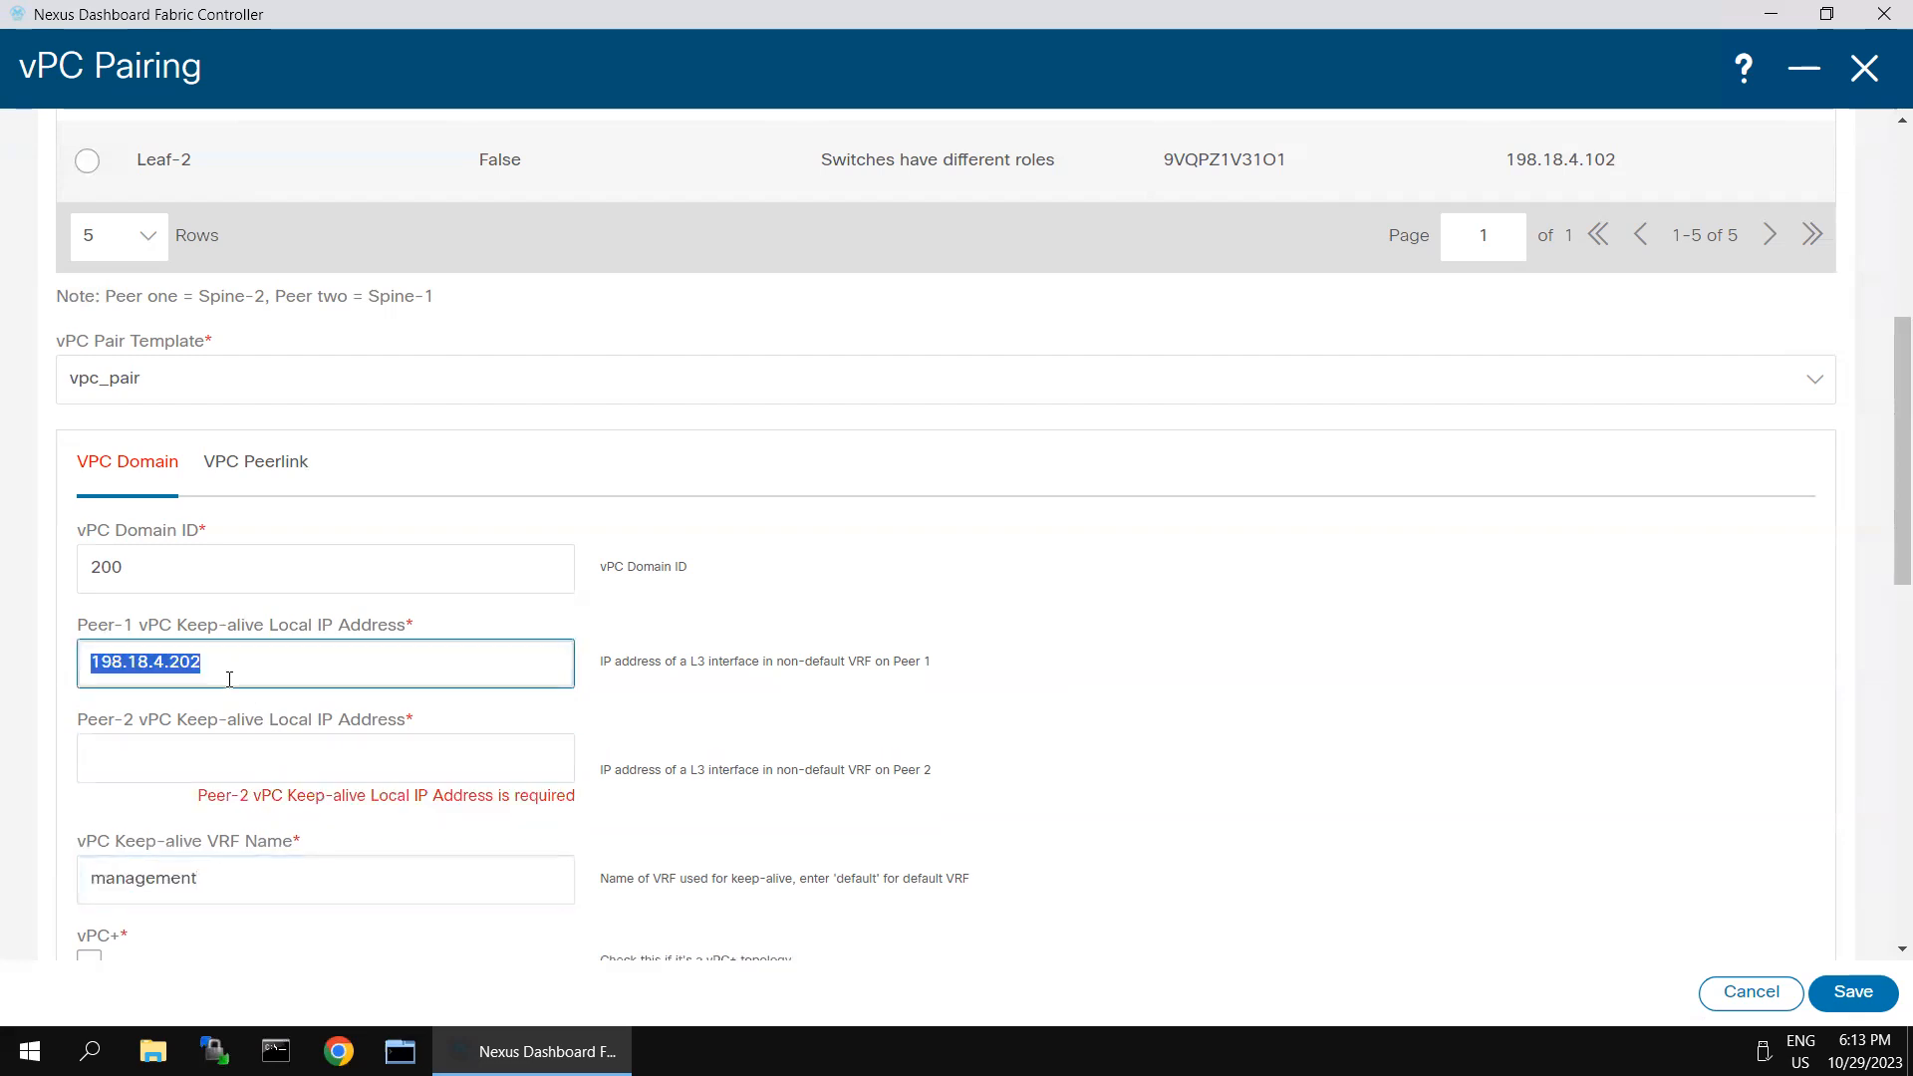
key("ctrl+c")
left_click(229, 755)
key("ctrl+v")
key("BackSpace")
type("1")
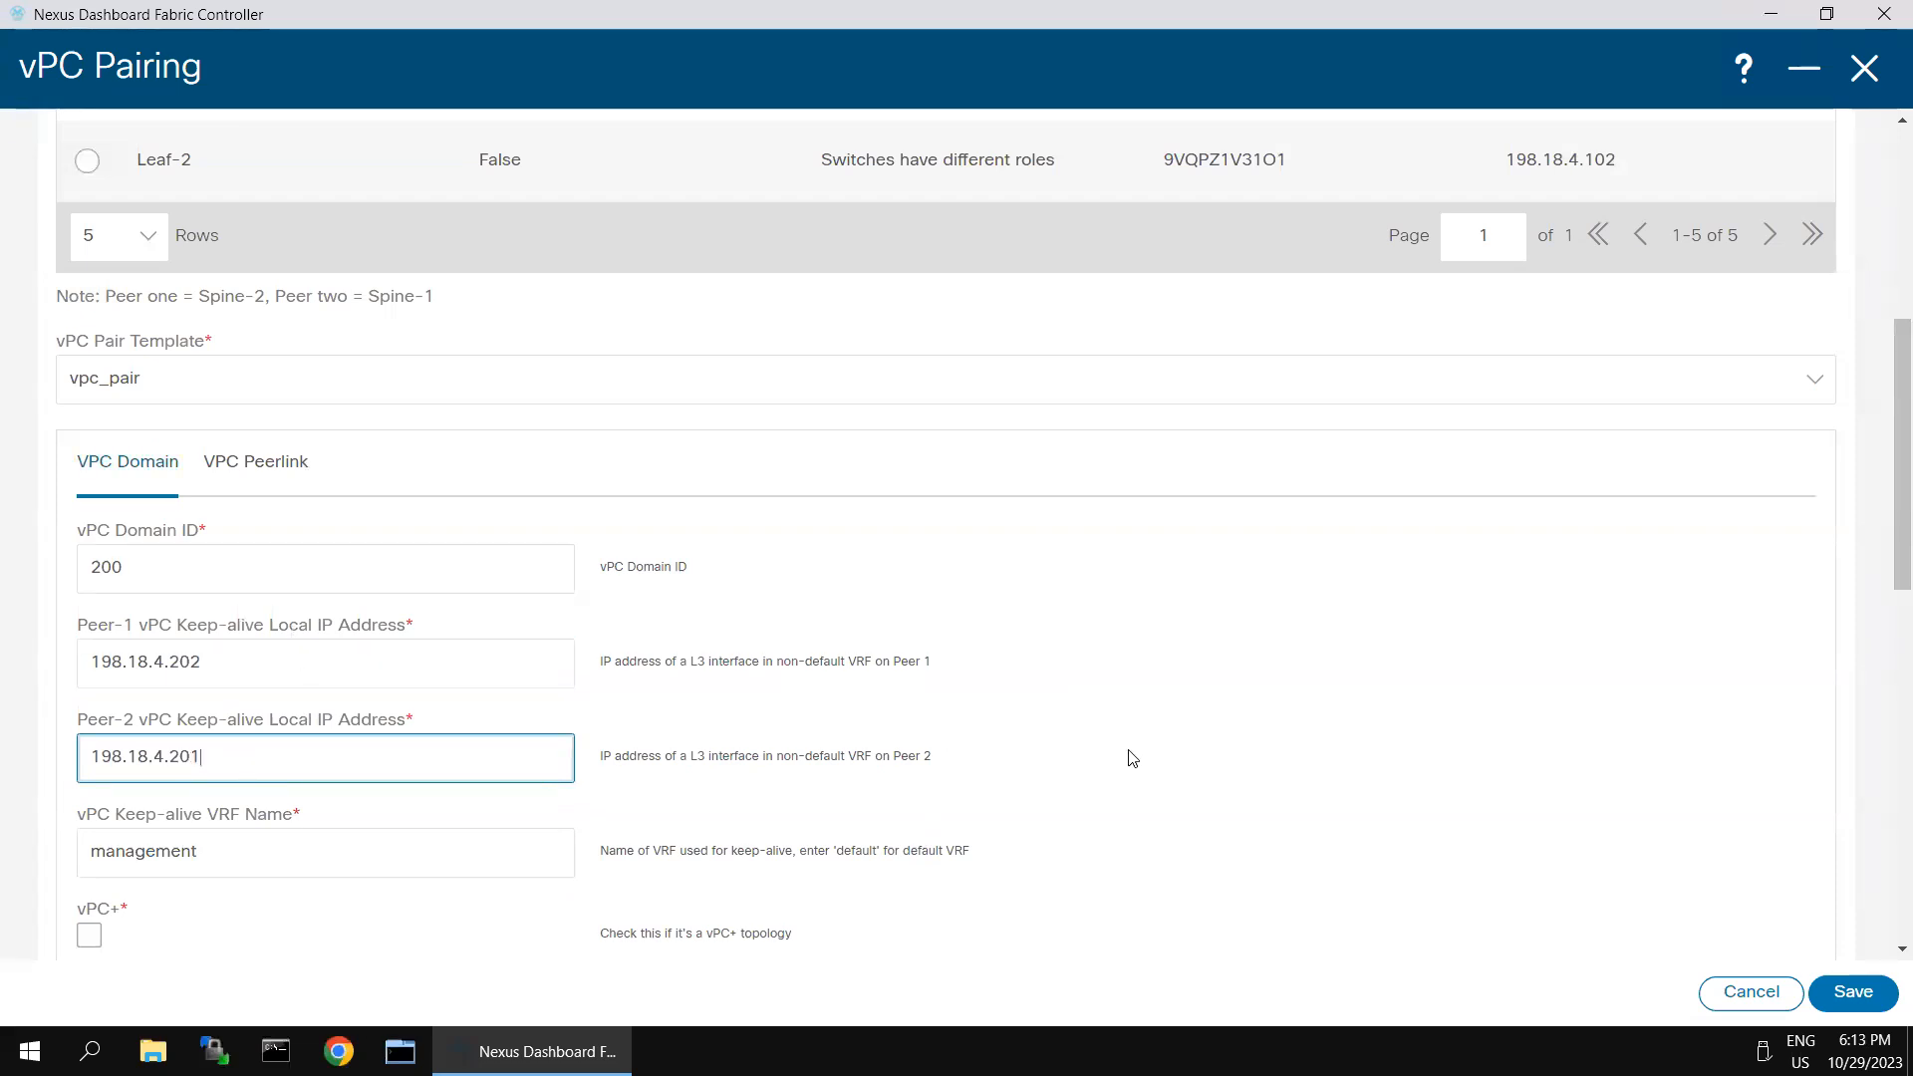
- In the vPC peer-link settings, set the port-channel ID to 20 for both Peer-1 and Peer-2
scroll(706, 784, "down", 2)
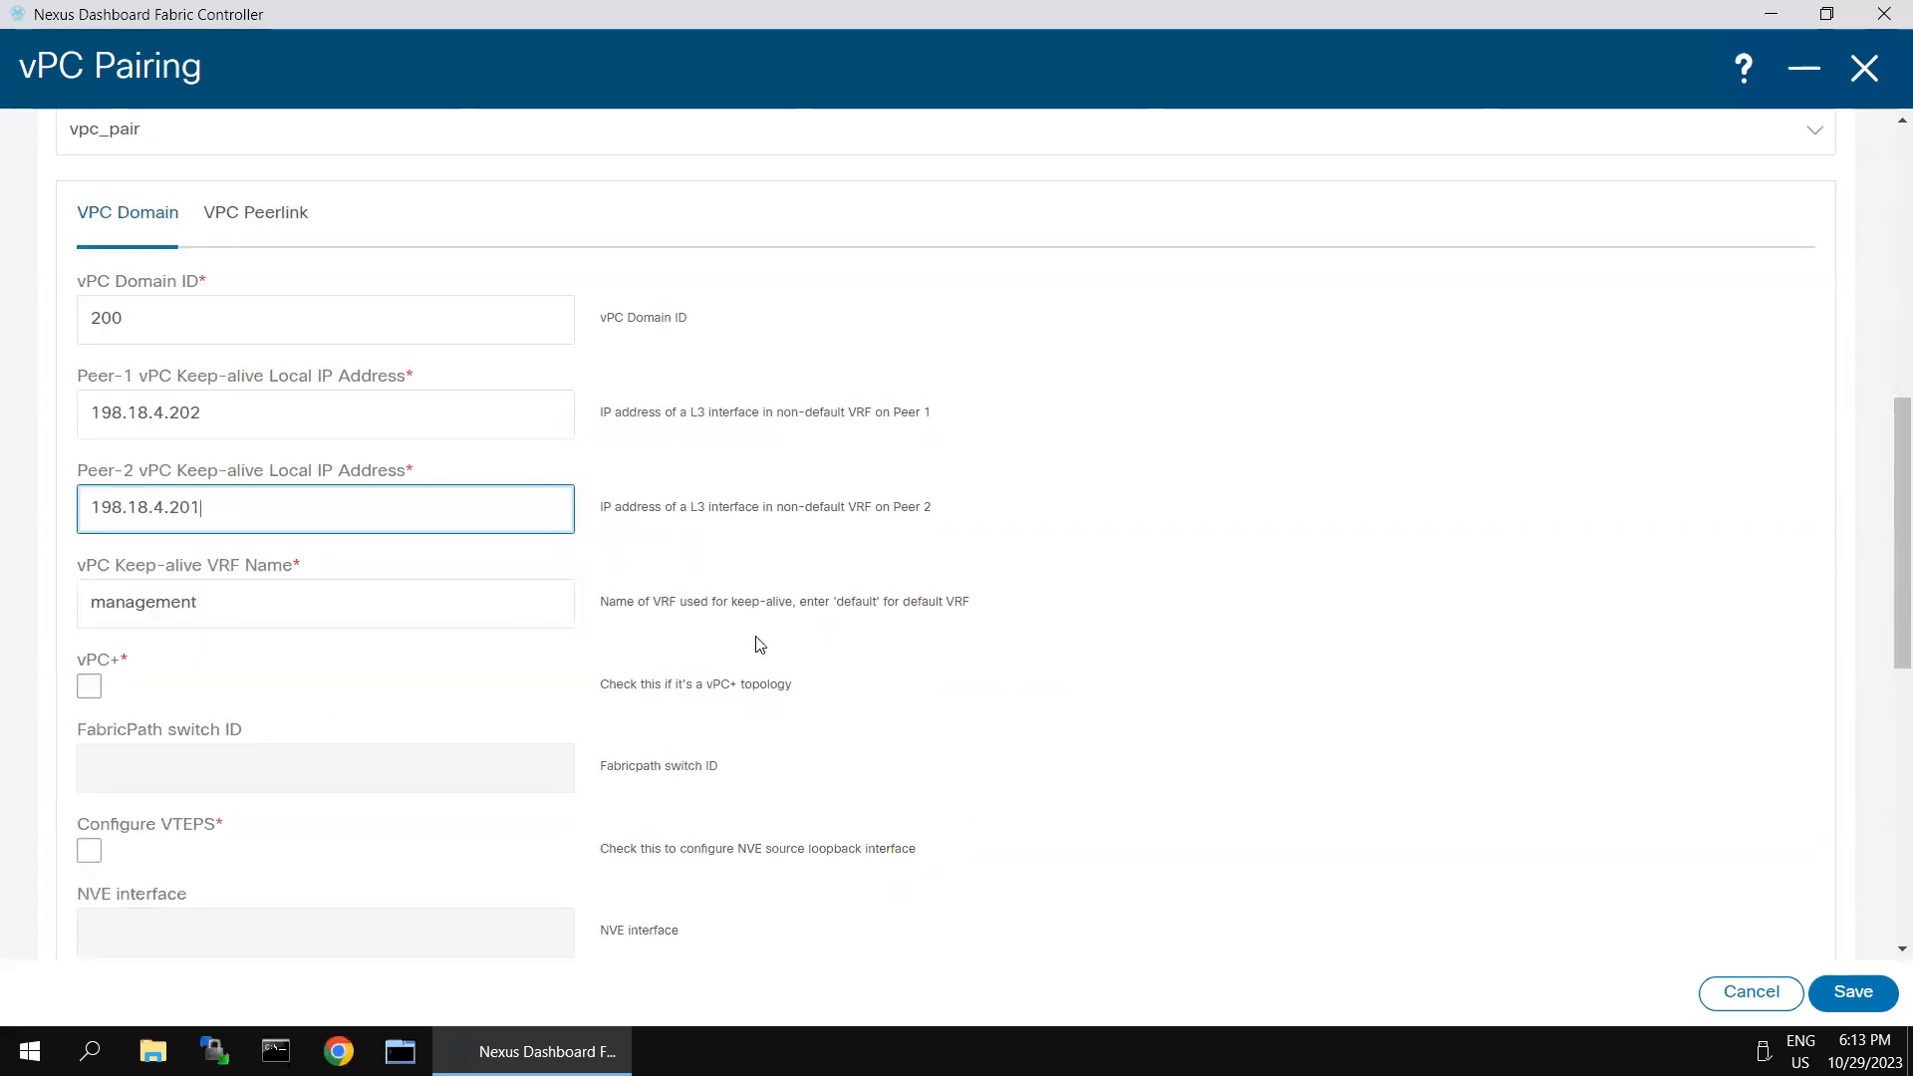
scroll(757, 642, "up", 2)
left_click(282, 469)
left_click(331, 566)
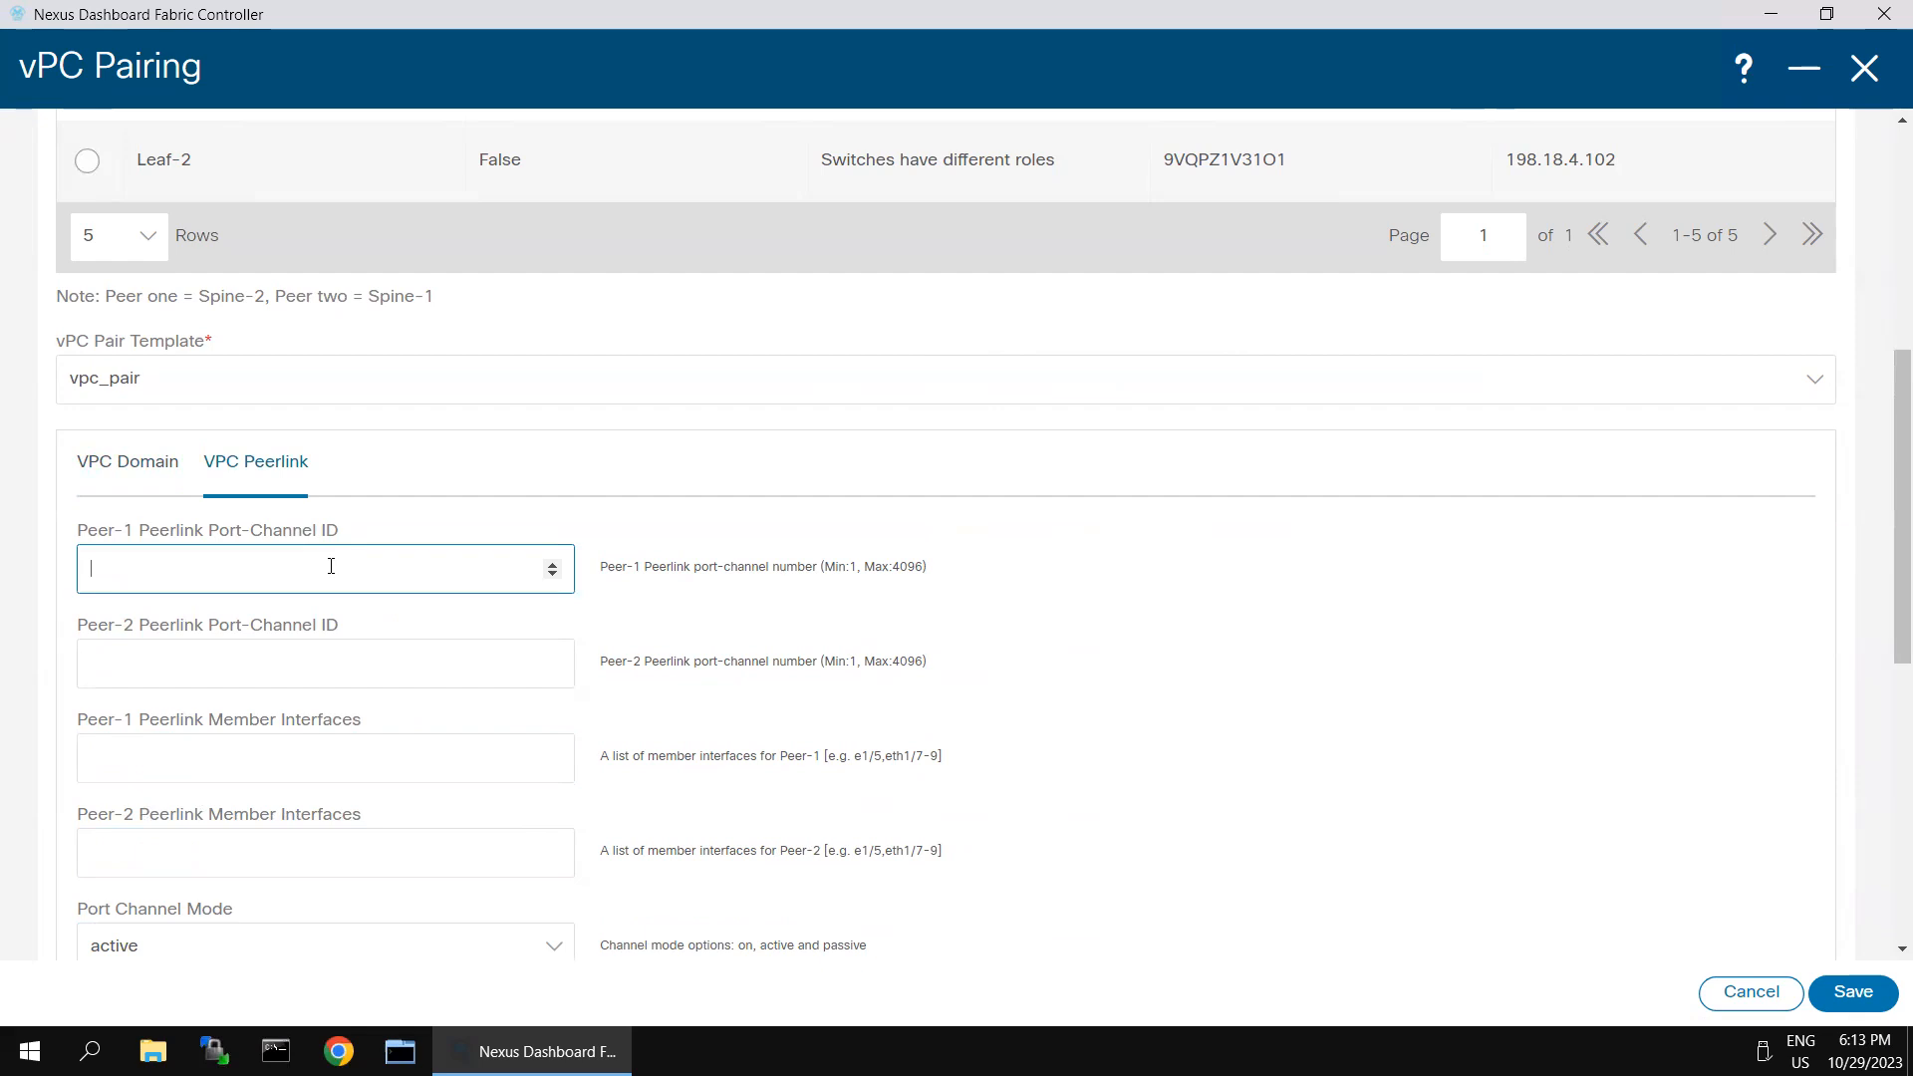
type("20")
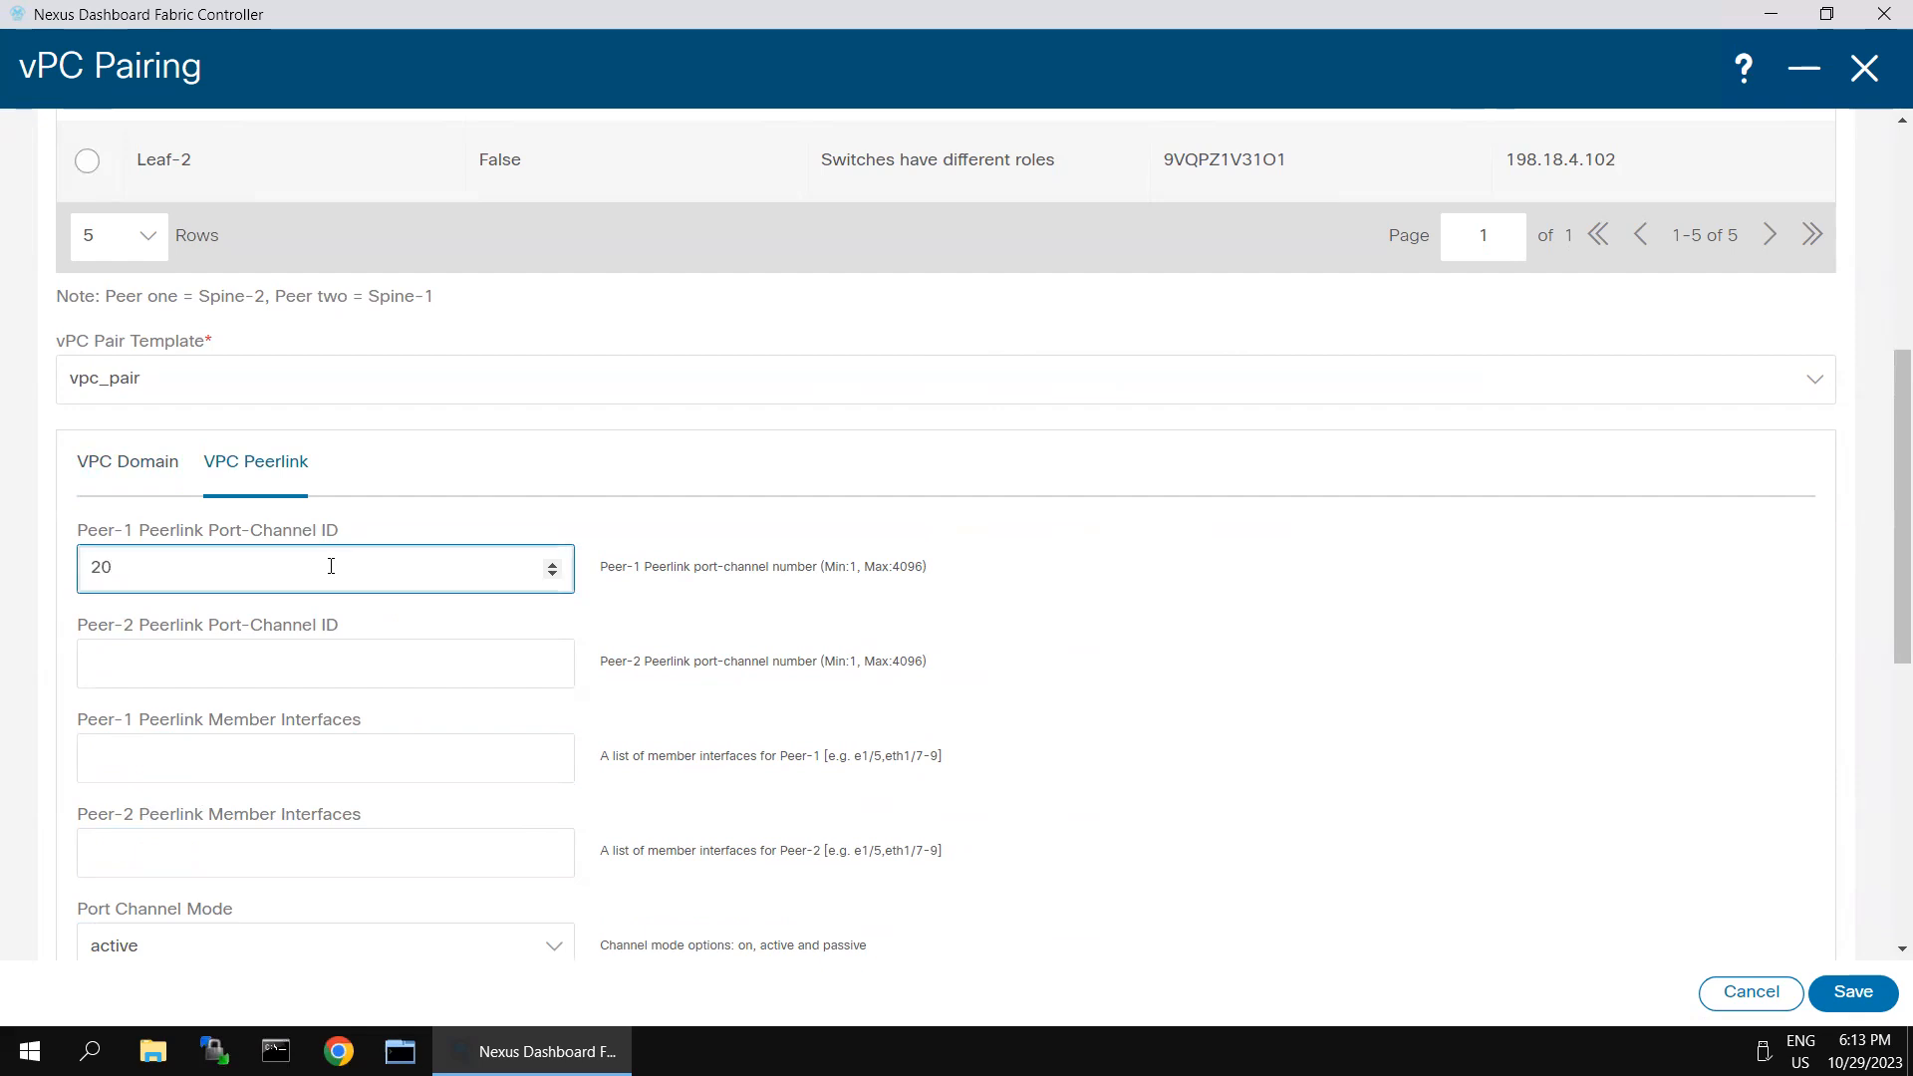
left_click(262, 656)
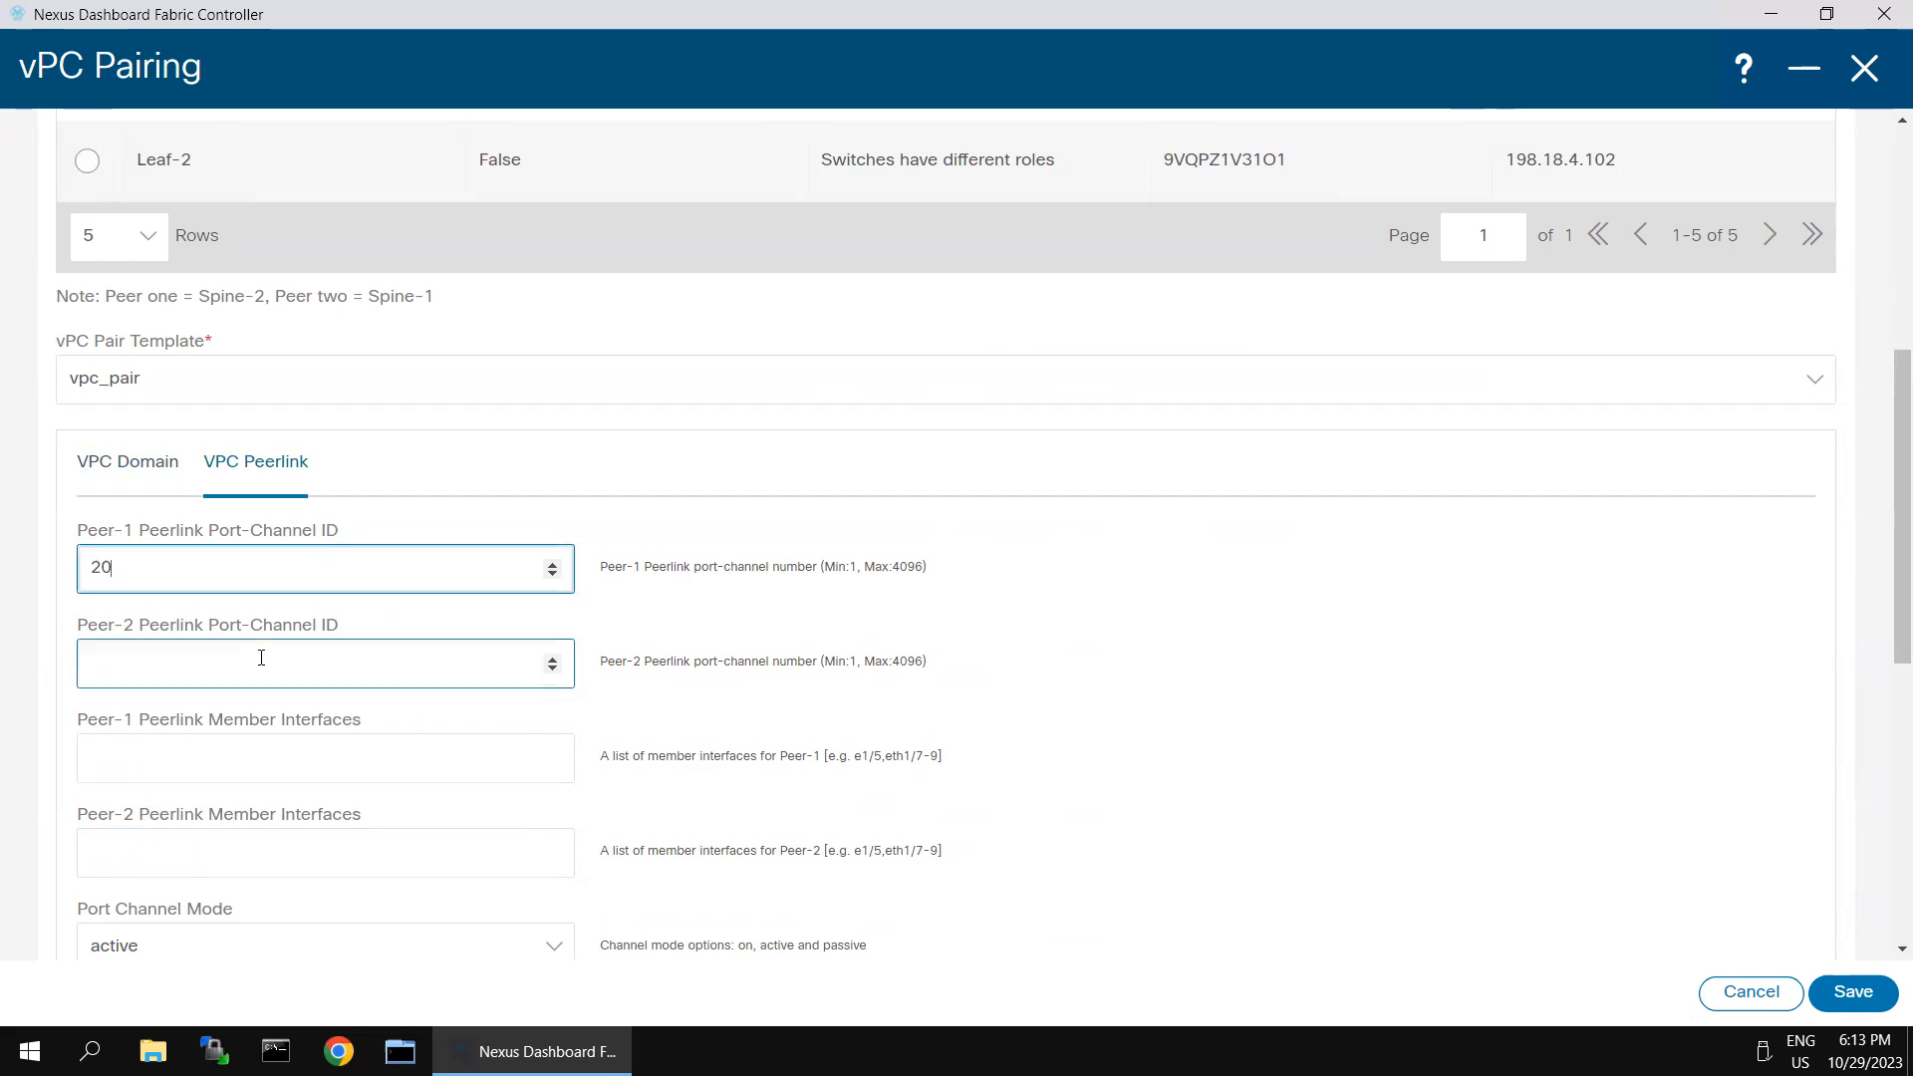
left_click(178, 568)
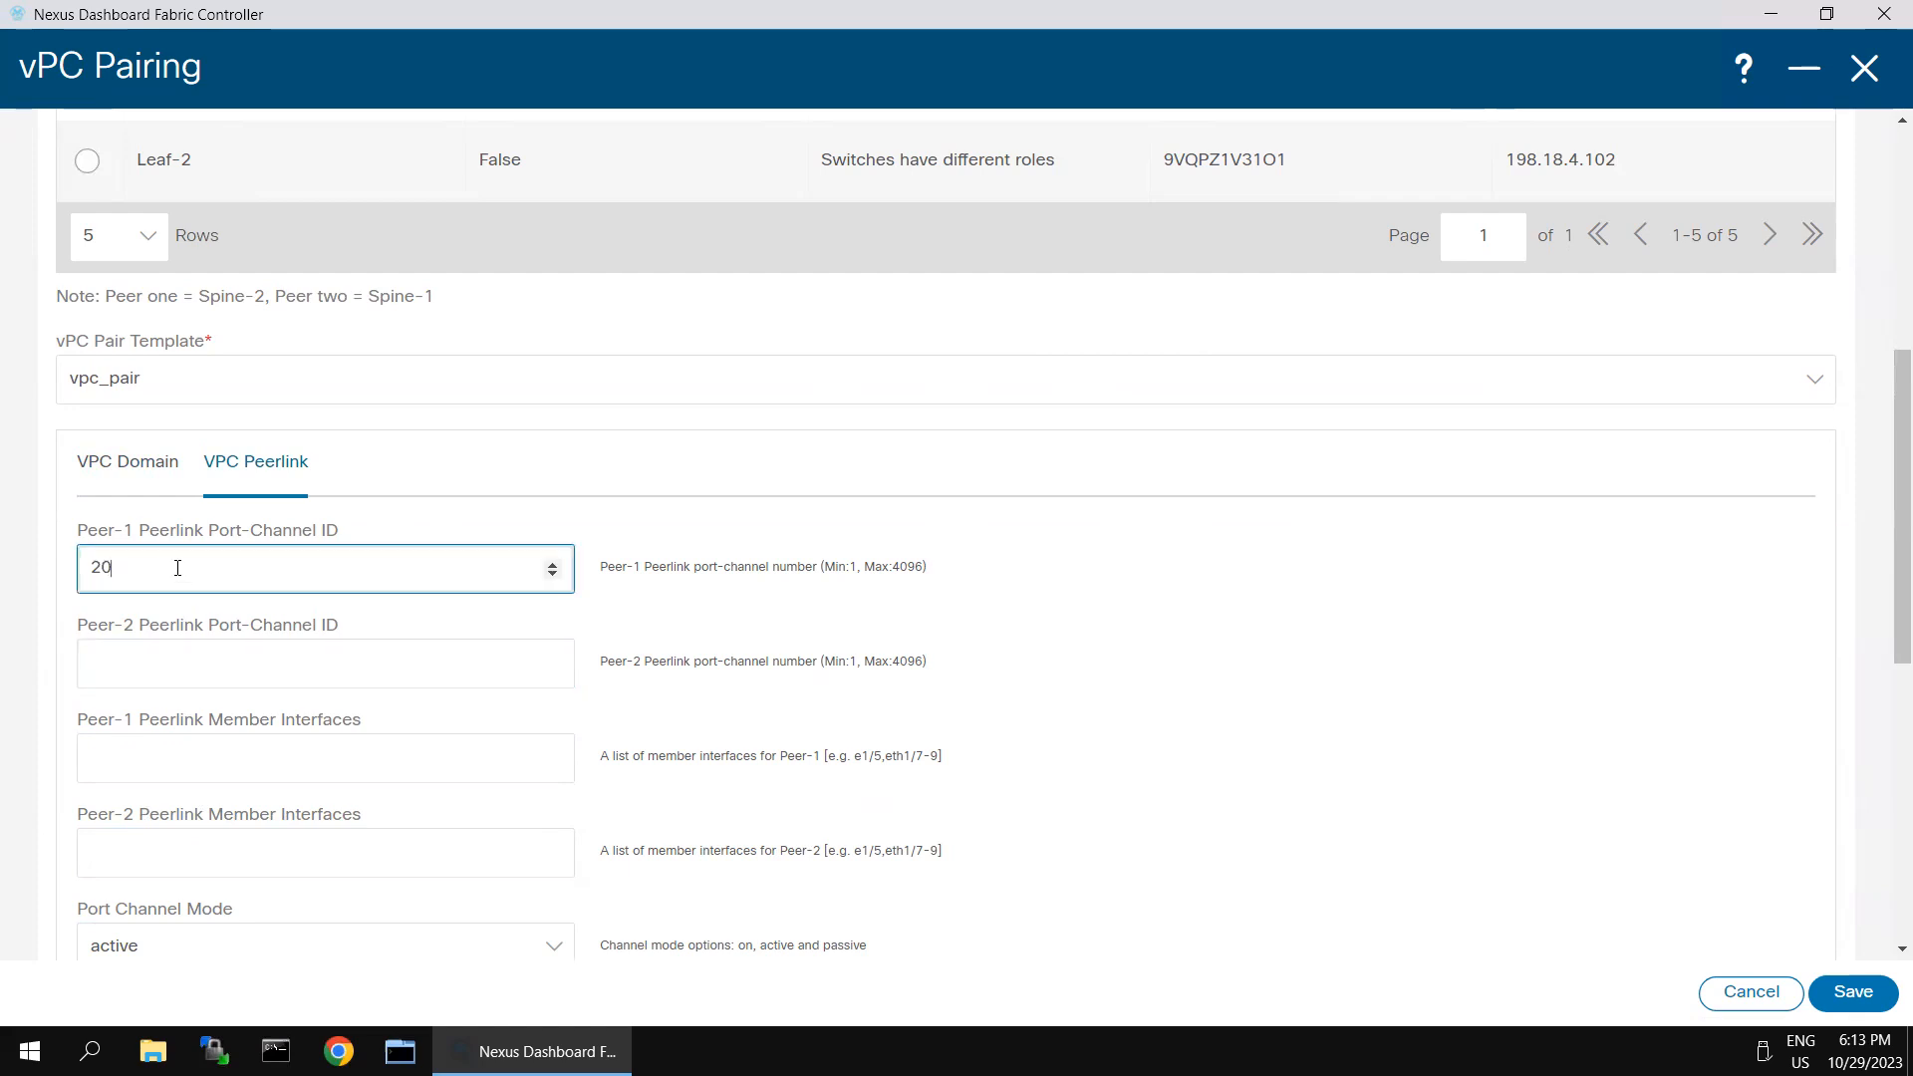
left_click(166, 664)
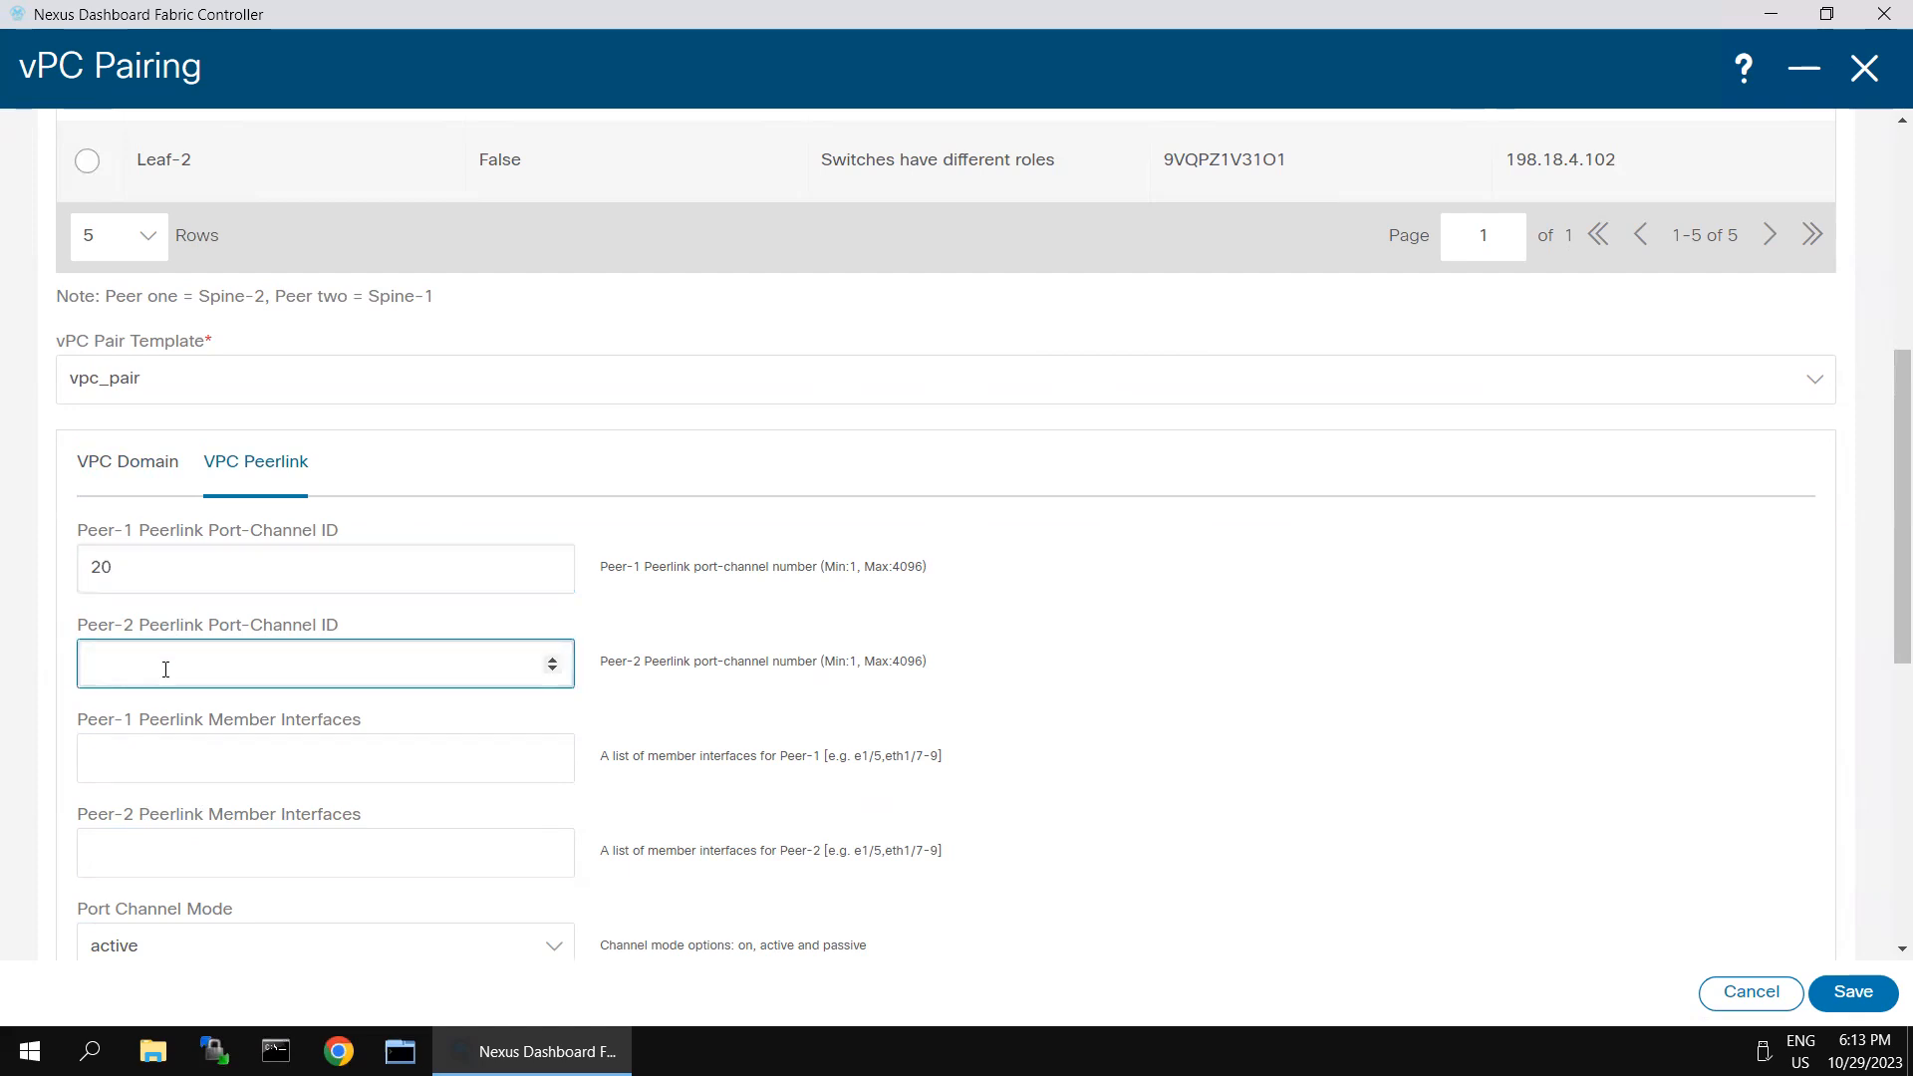
scroll(209, 664, "down", 1)
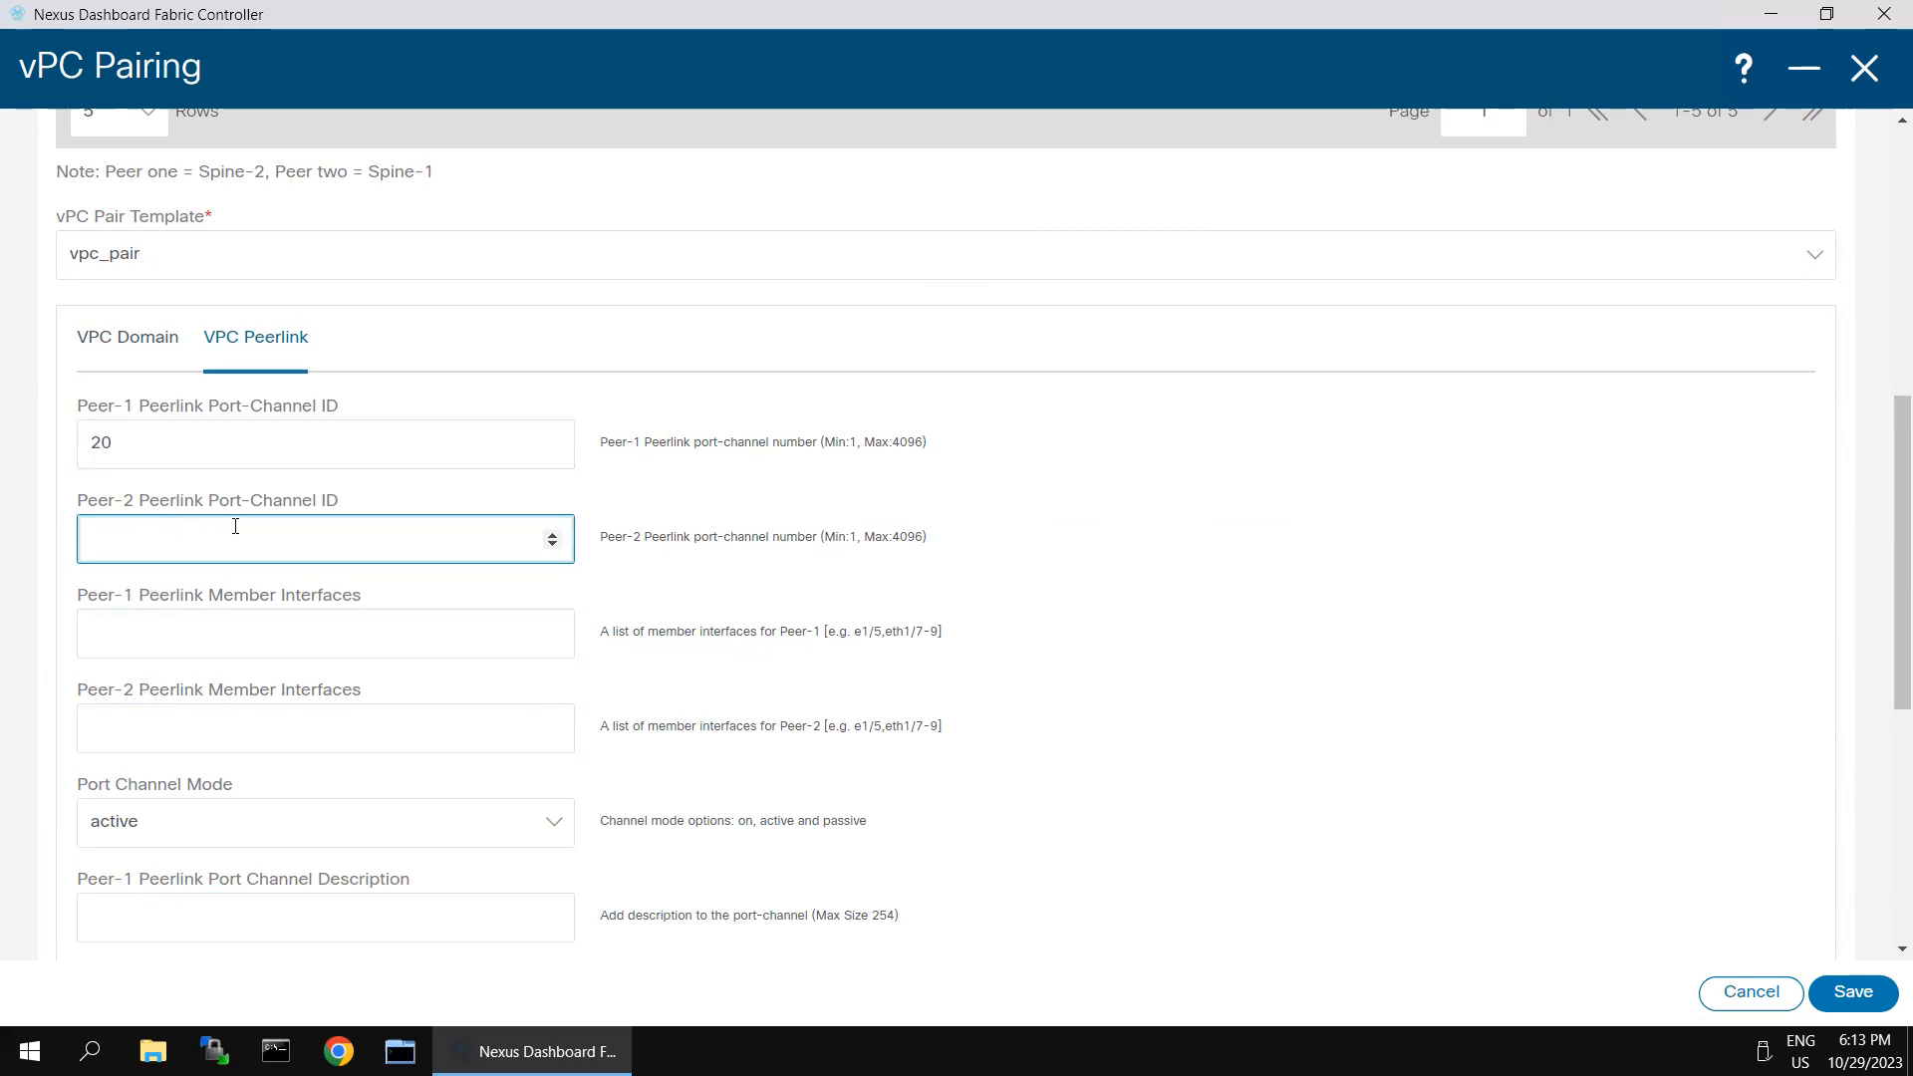
type("20")
- Enter e1/1,e1/2 as the peer-link member interfaces for both Peer-1 and Peer-2
left_click(297, 638)
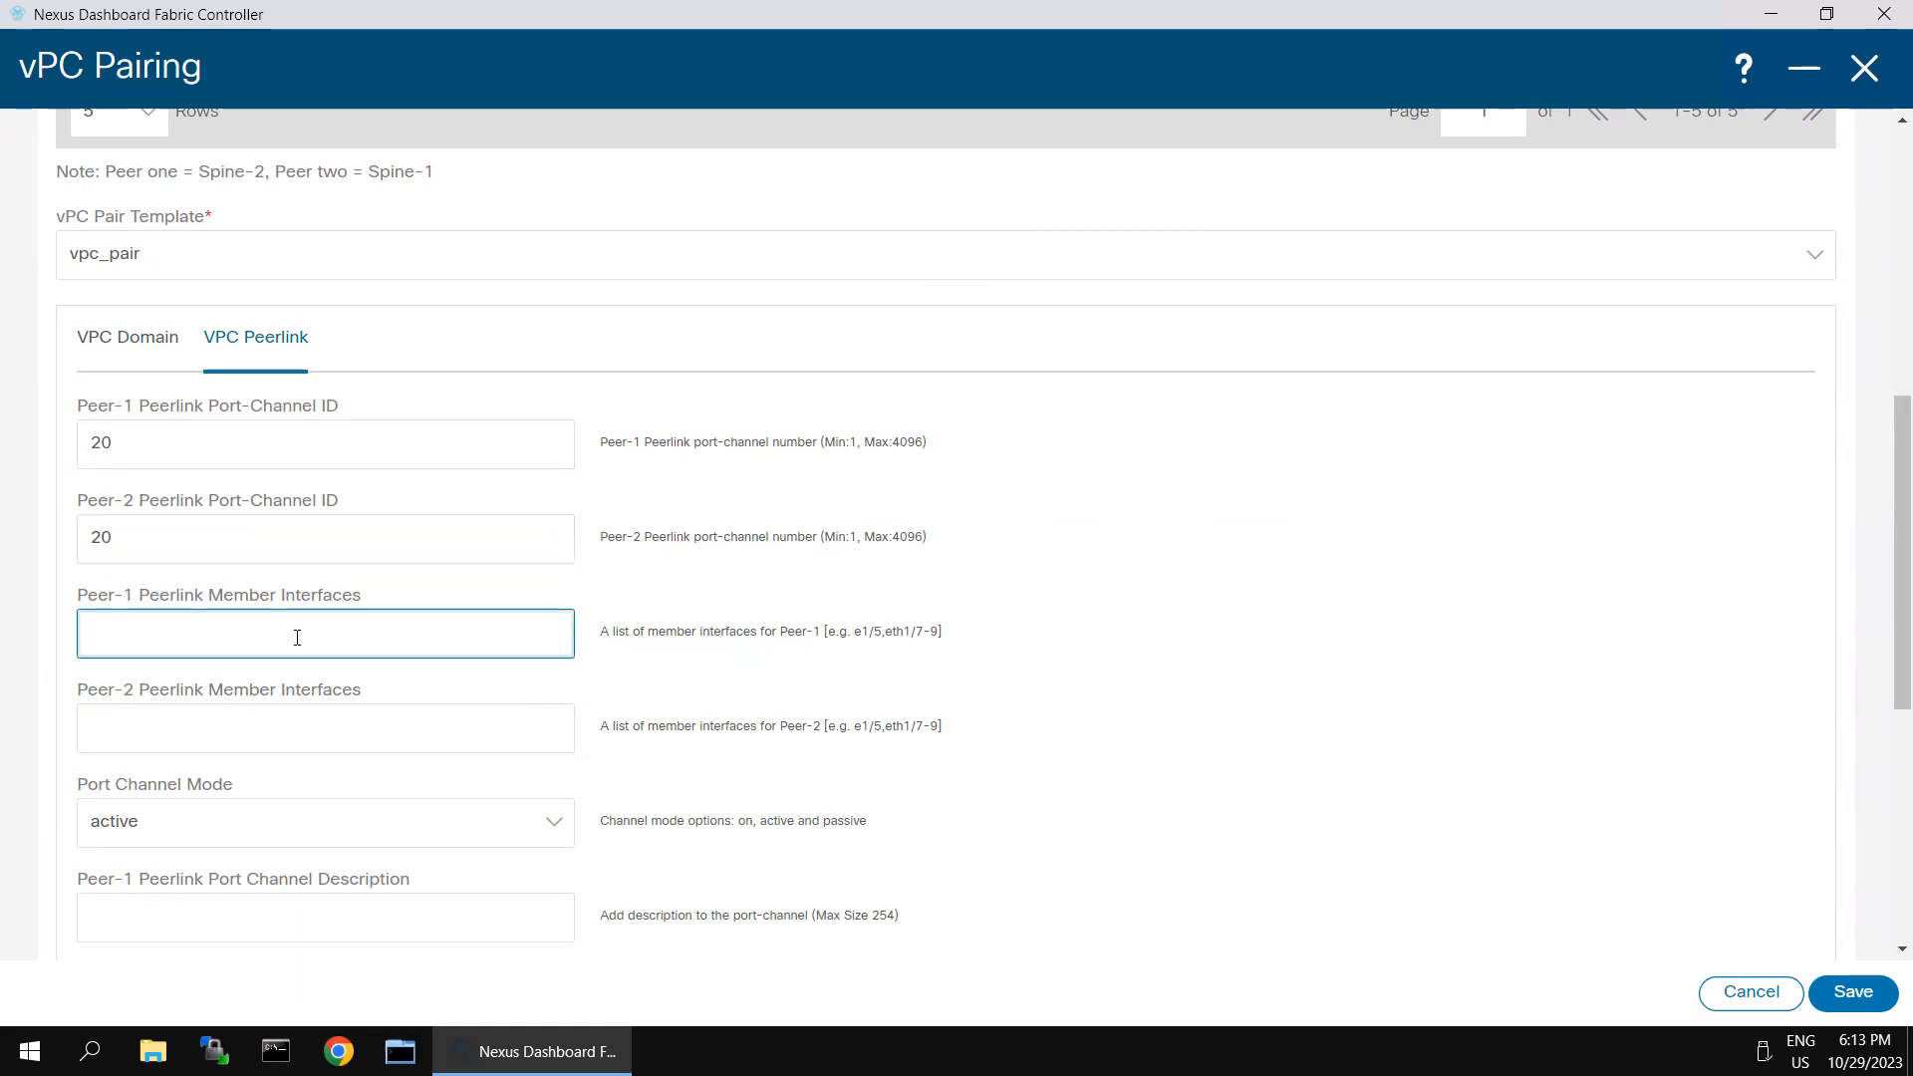
scroll(368, 618, "up", 2)
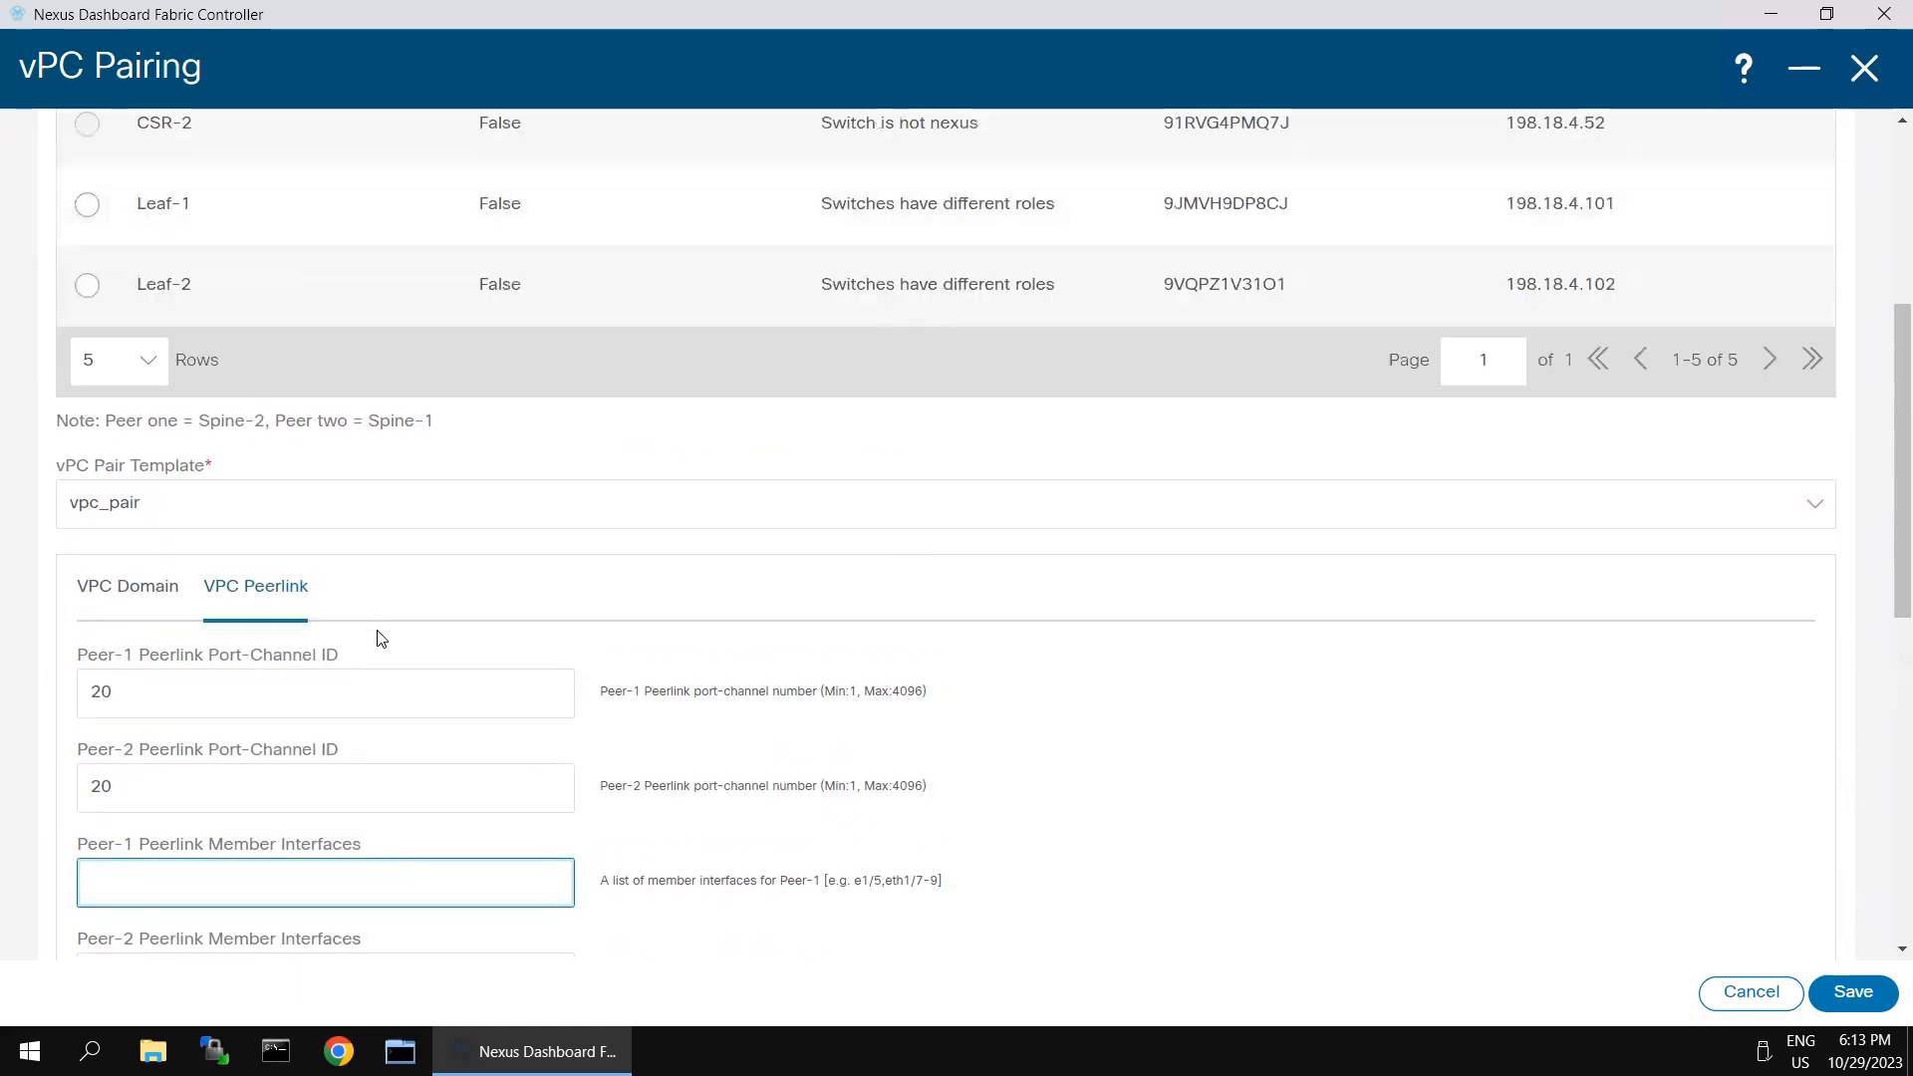
scroll(461, 683, "down", 2)
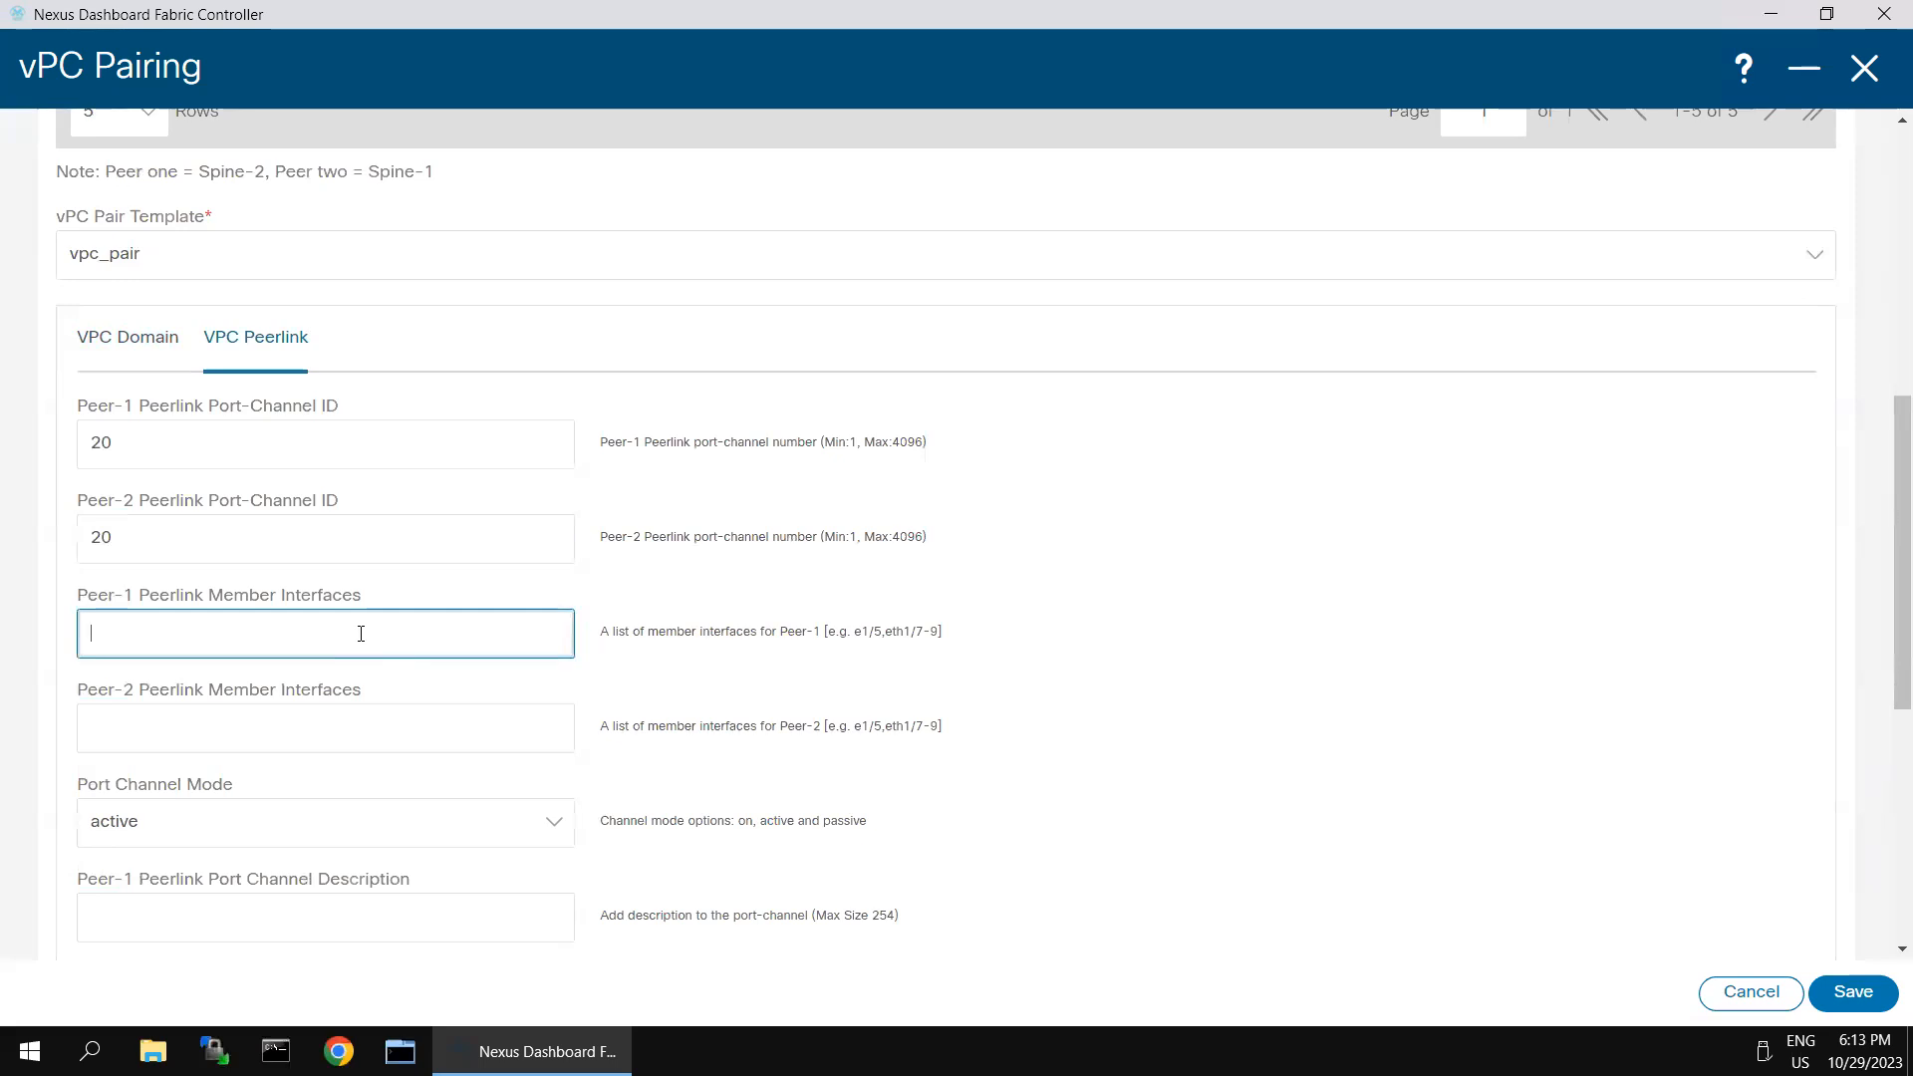
type("e1/1,e1/2")
key("ctrl+a")
left_click(133, 717)
key("ctrl+v")
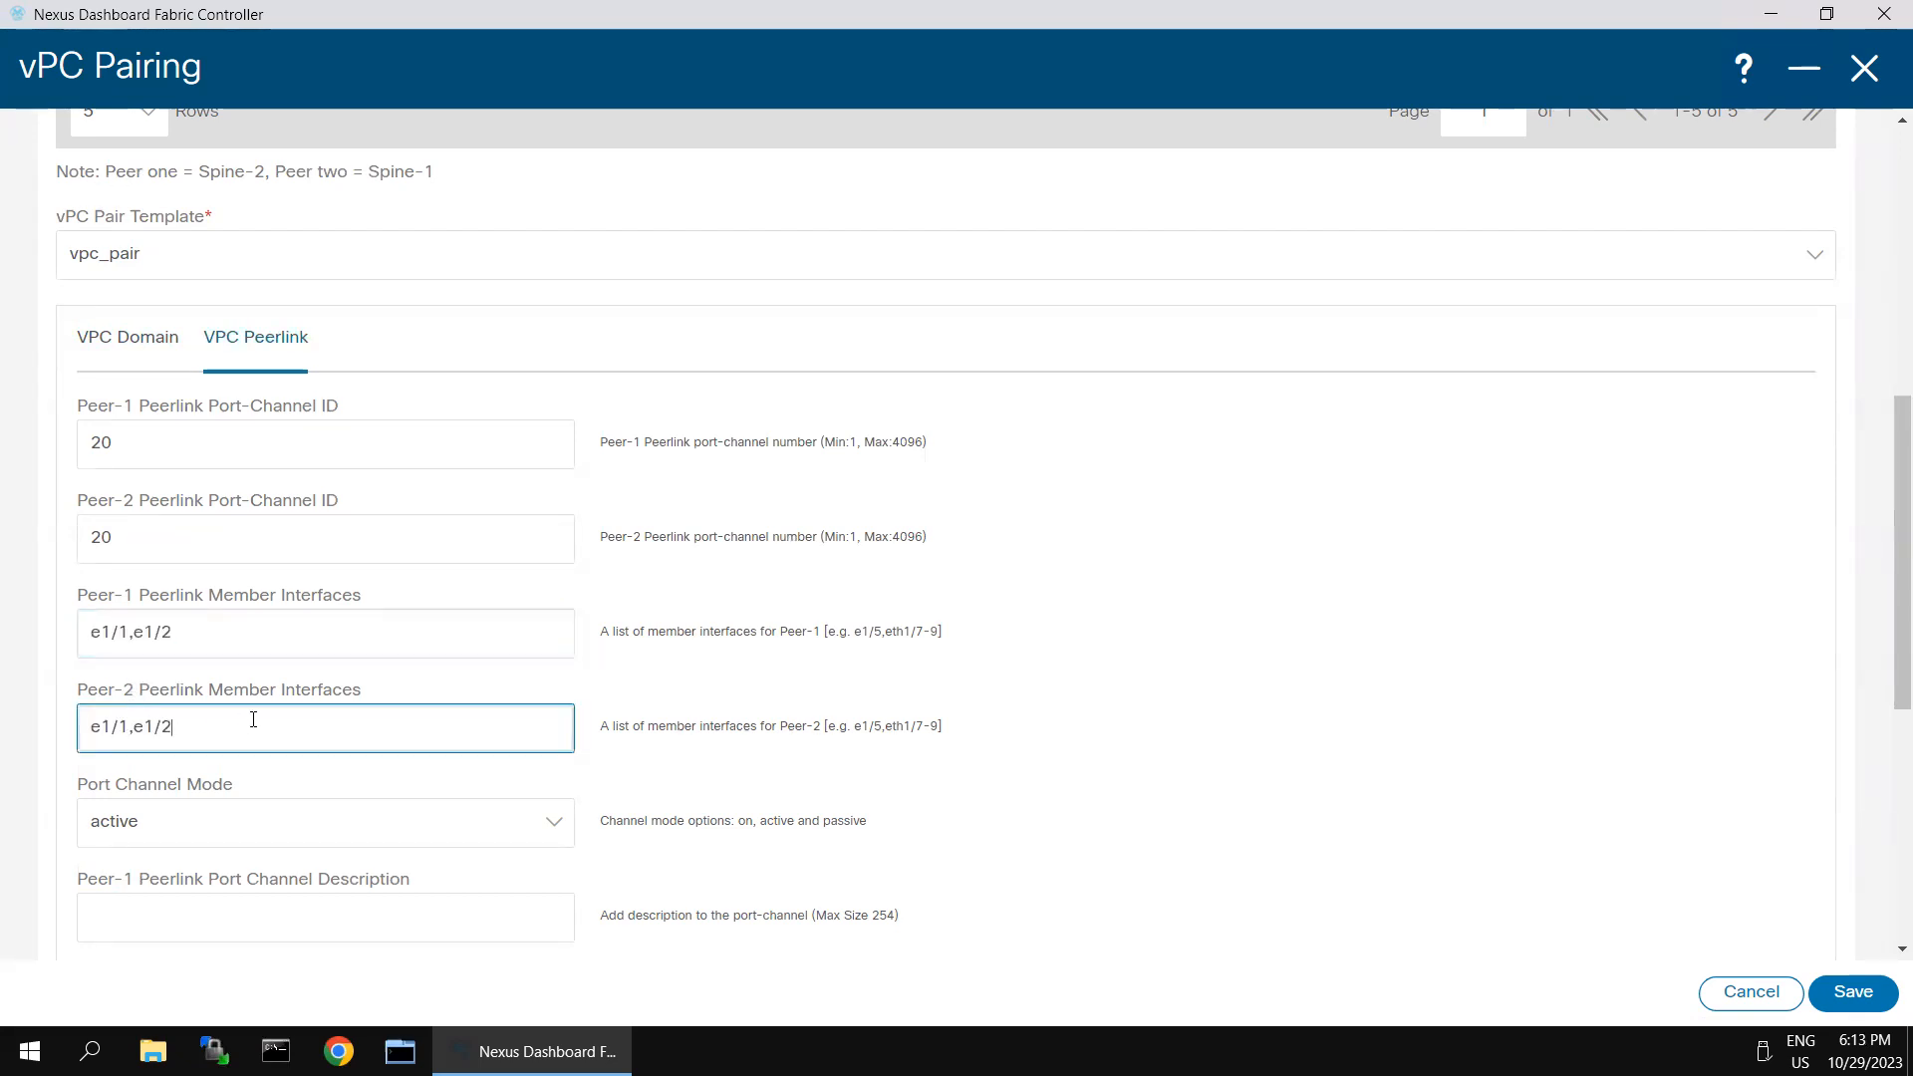
- Review the remaining peer-link settings, leaving the descriptions blank, and save the vPC pairing of the two spines
scroll(329, 747, "down", 1)
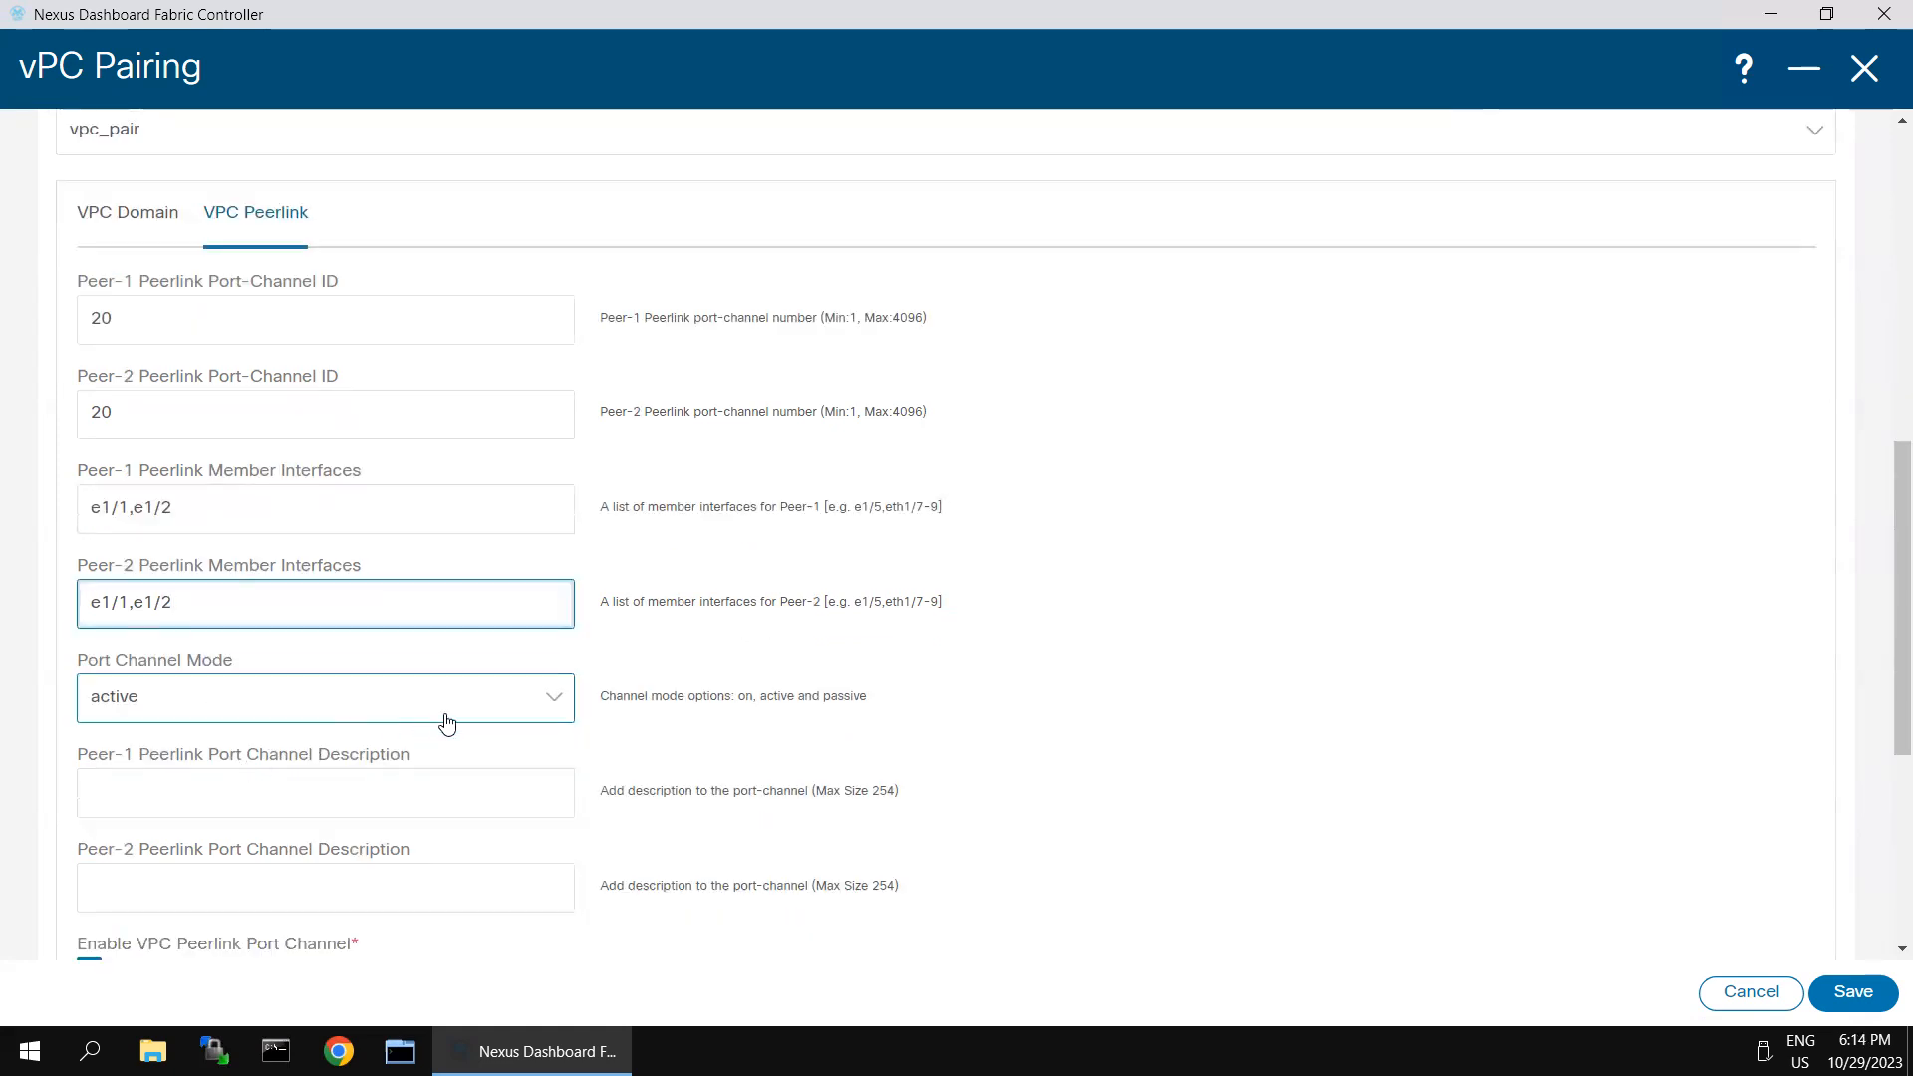
left_click(317, 788)
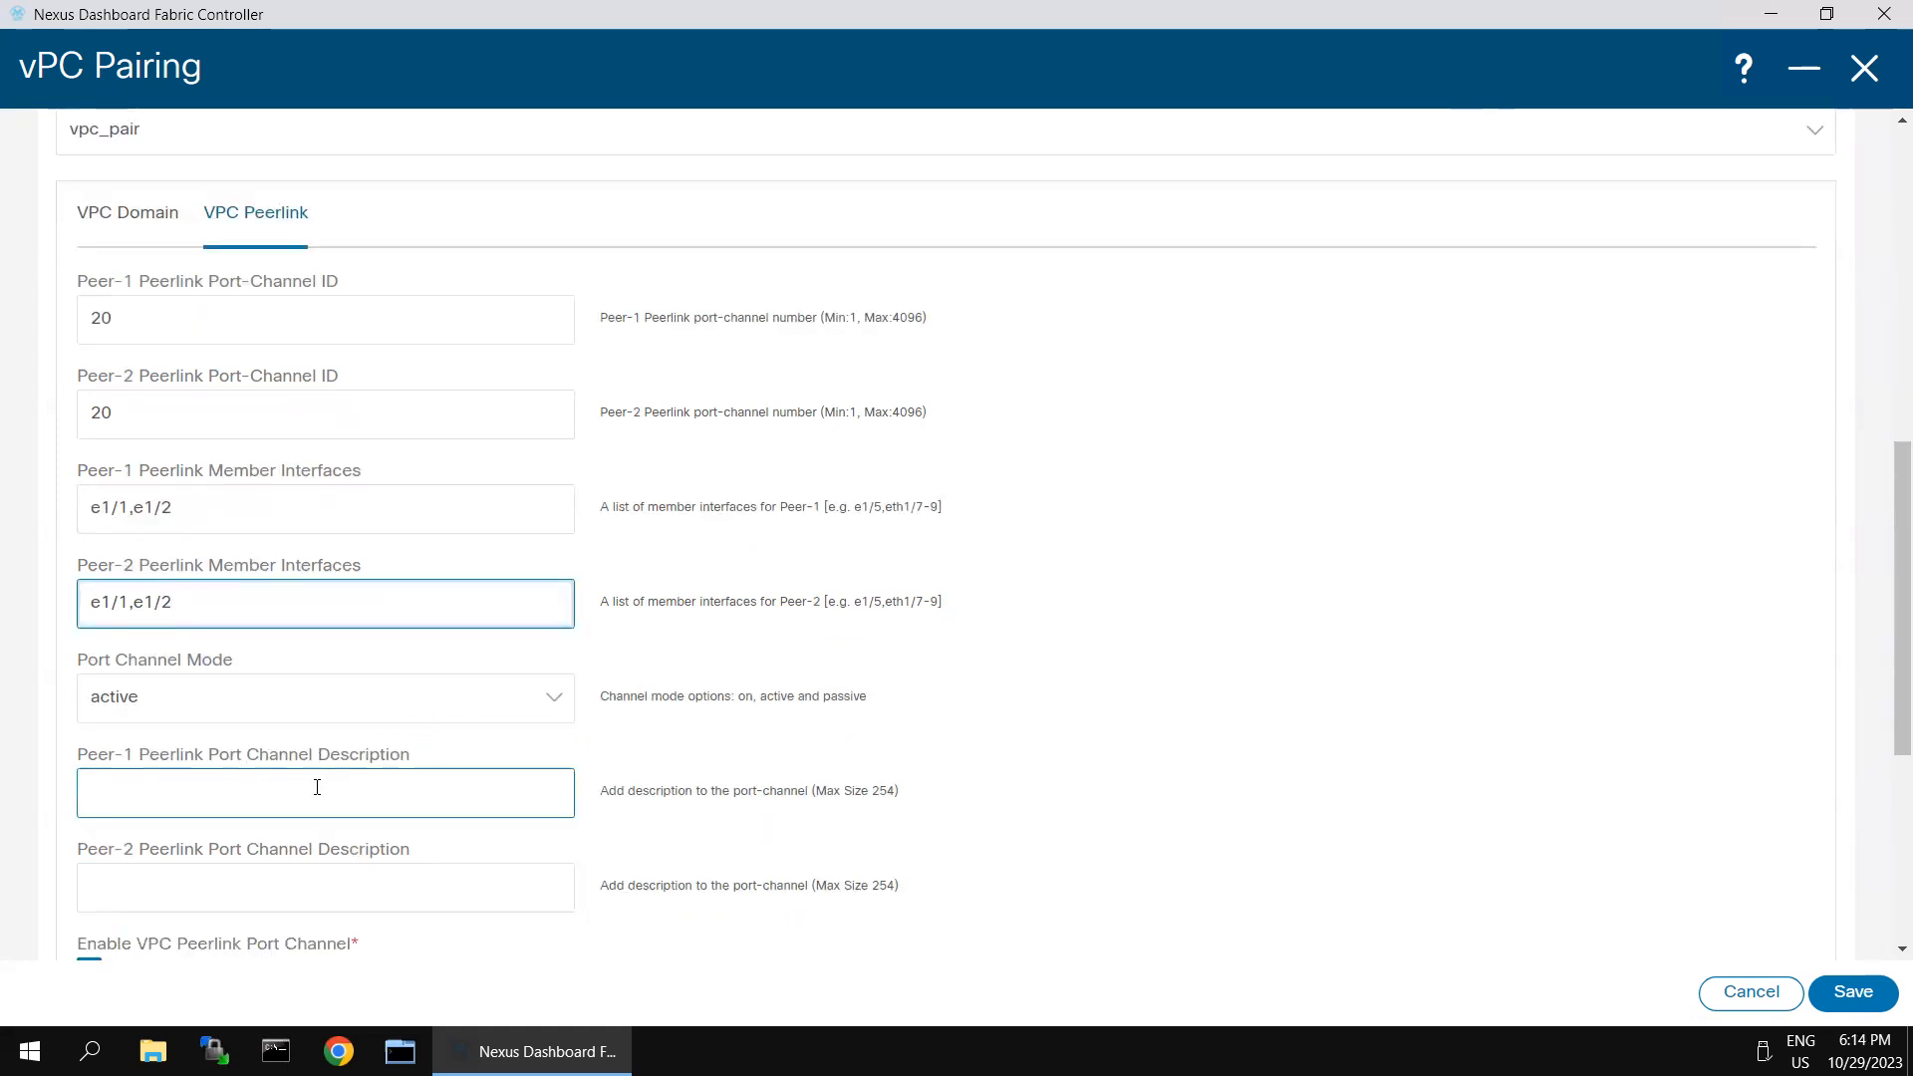
left_click(317, 787)
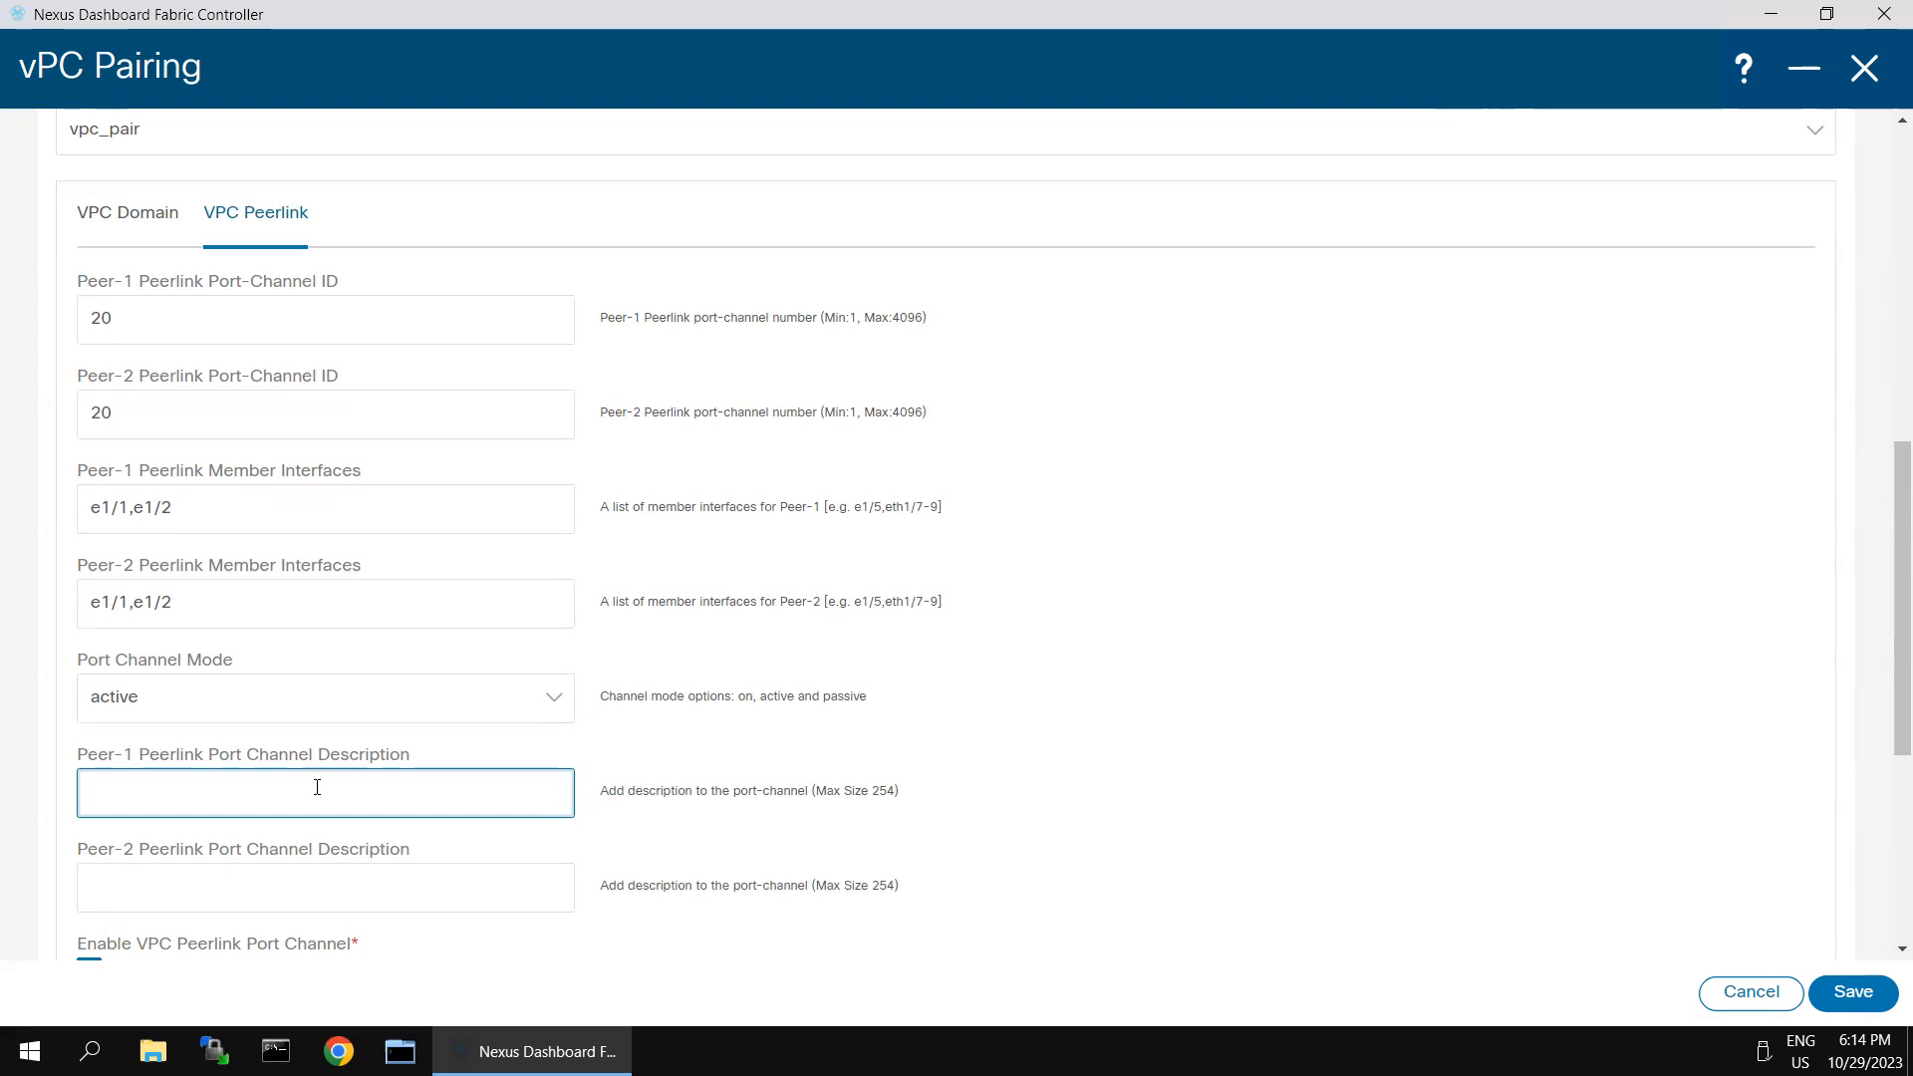
scroll(1094, 739, "down", 4)
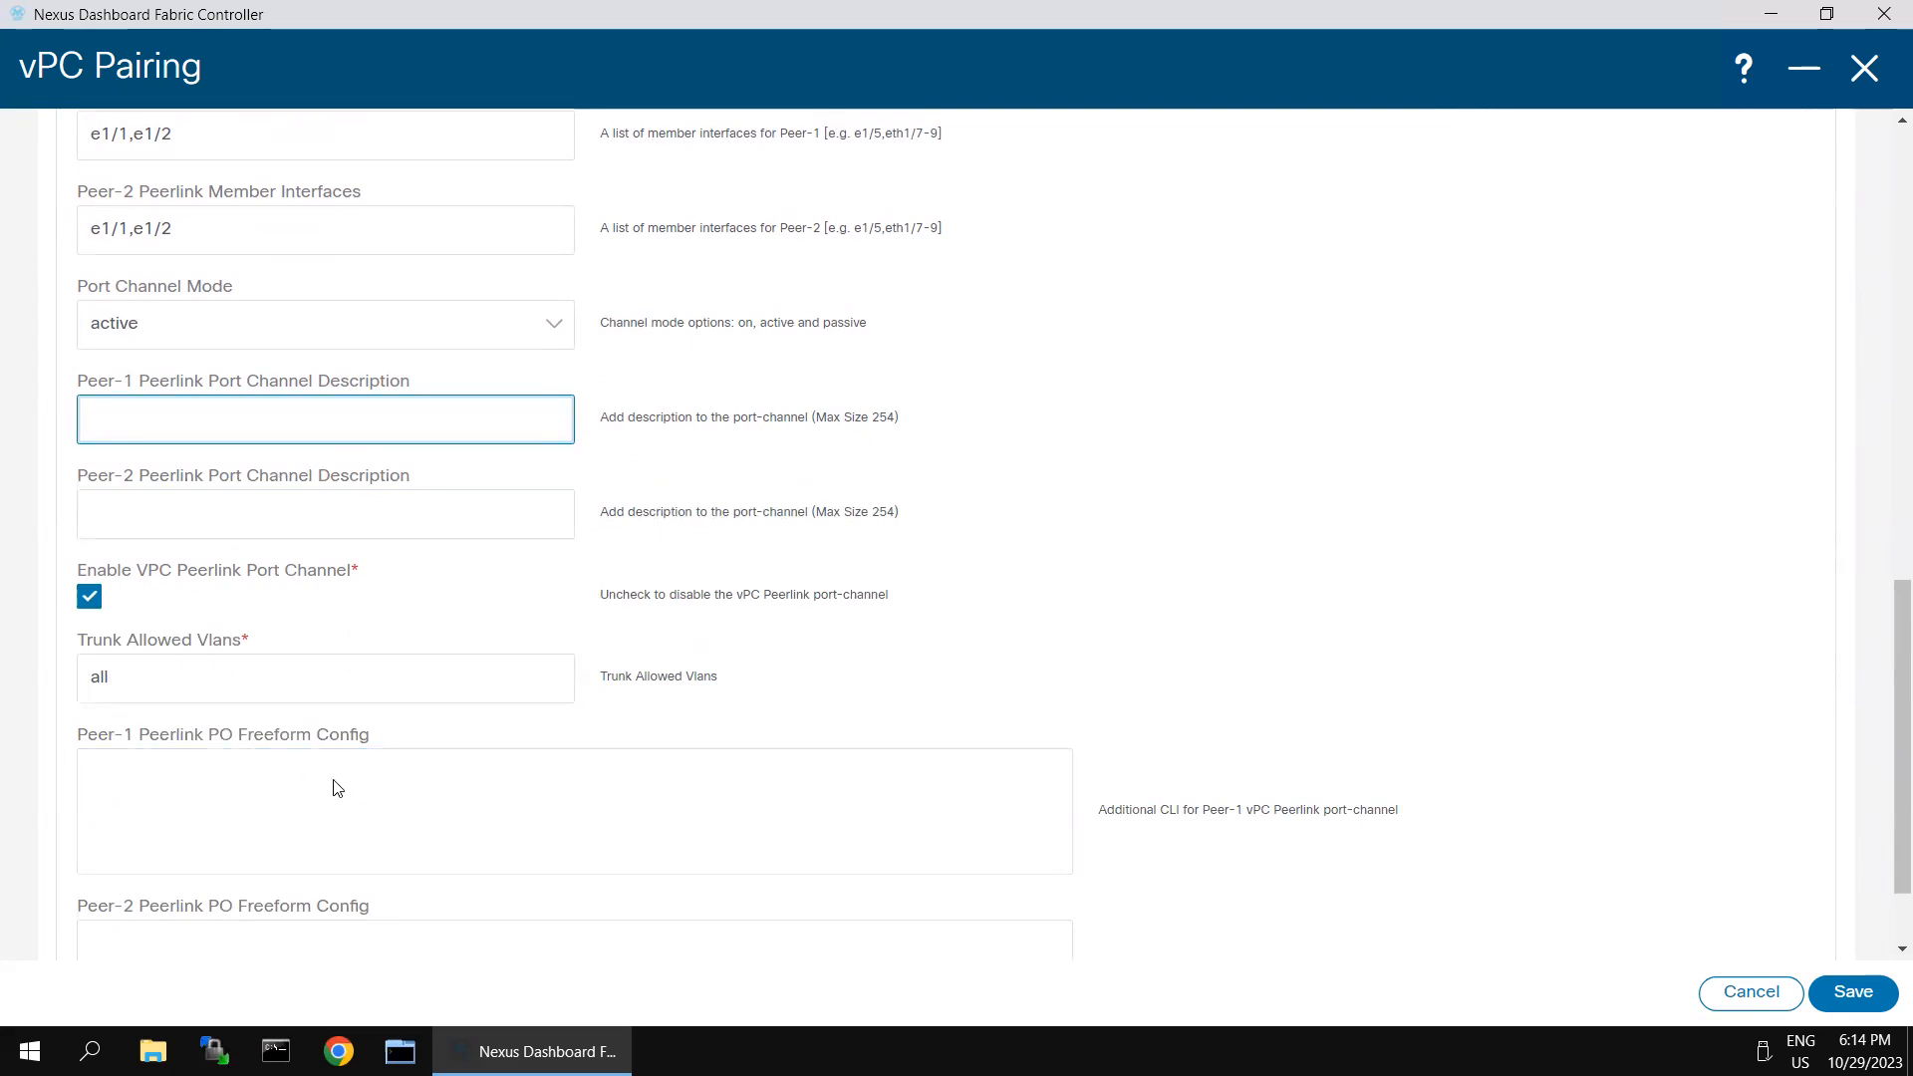
scroll(1110, 596, "up", 3)
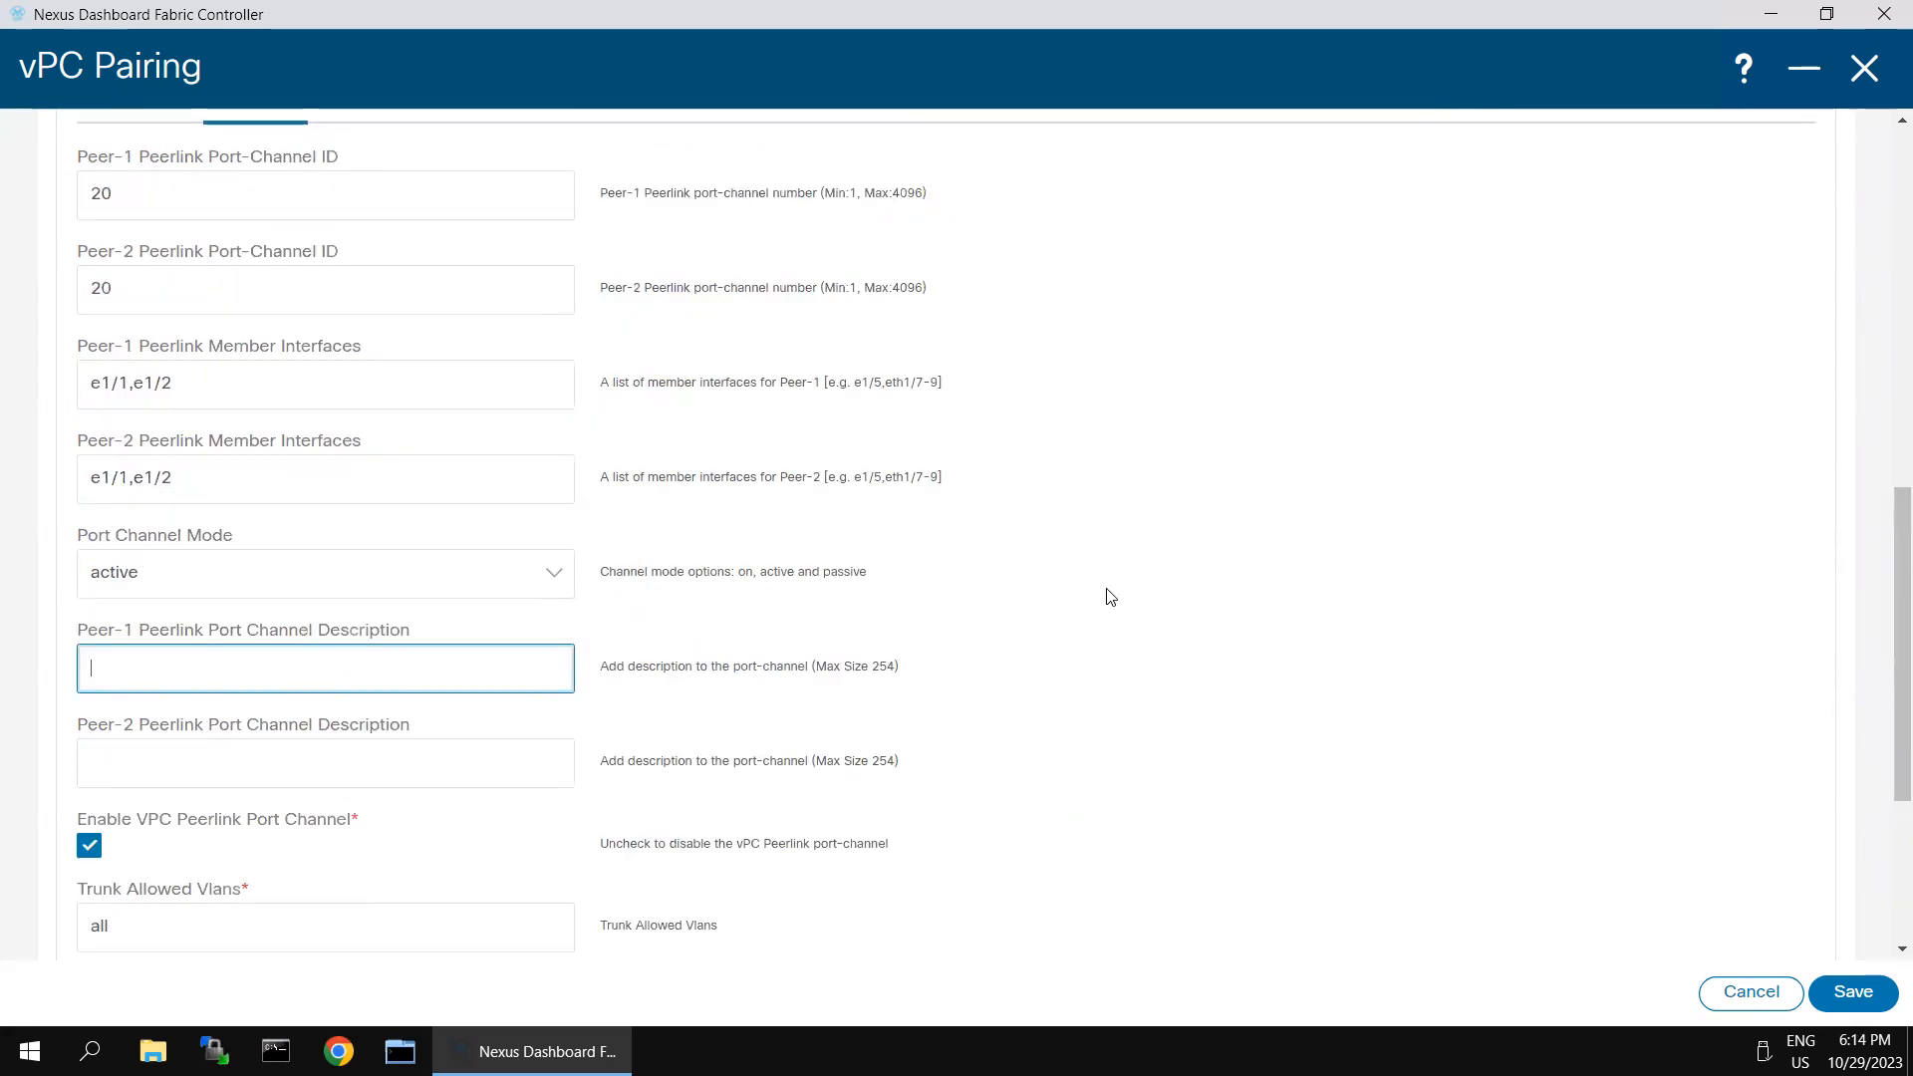
scroll(1108, 595, "up", 3)
left_click(1845, 996)
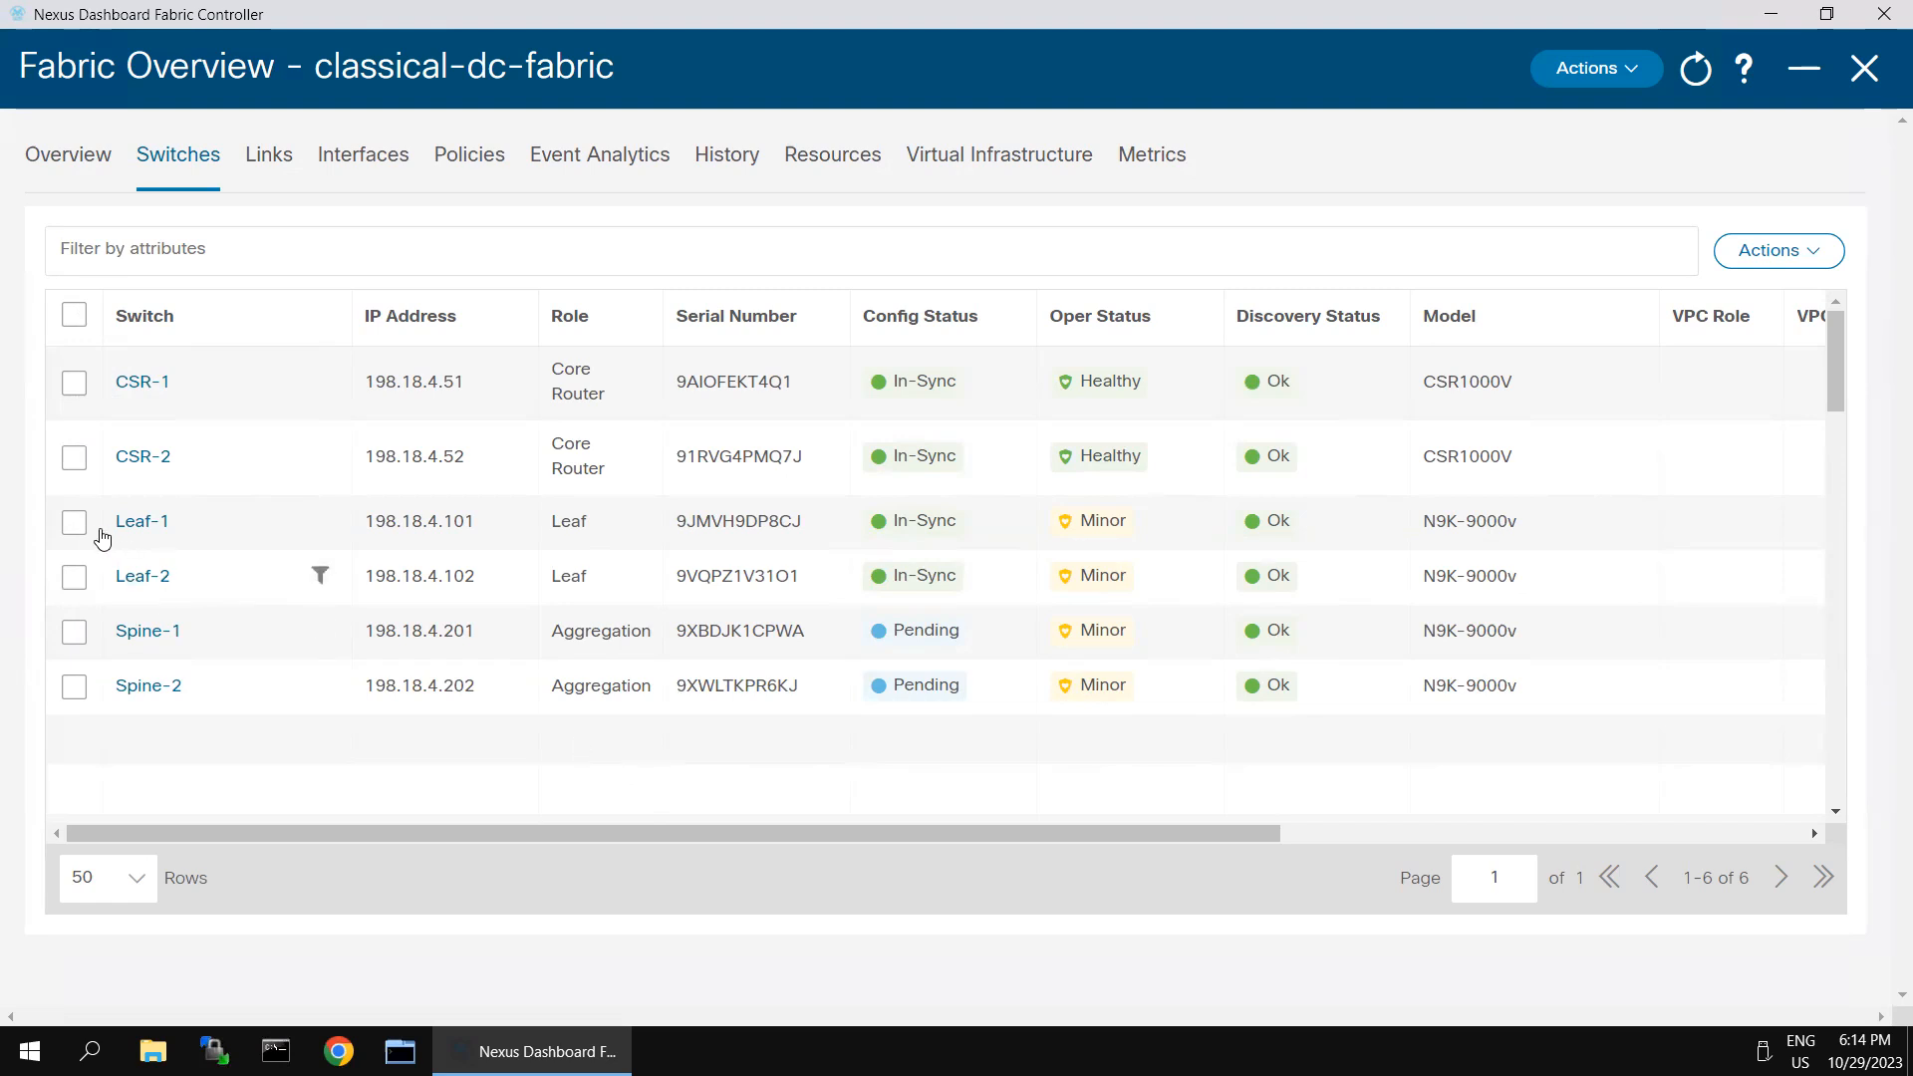
- Start vPC pairing for Leaf-1, select Leaf-2 as its peer, and apply the vpc_pair template
left_click(75, 524)
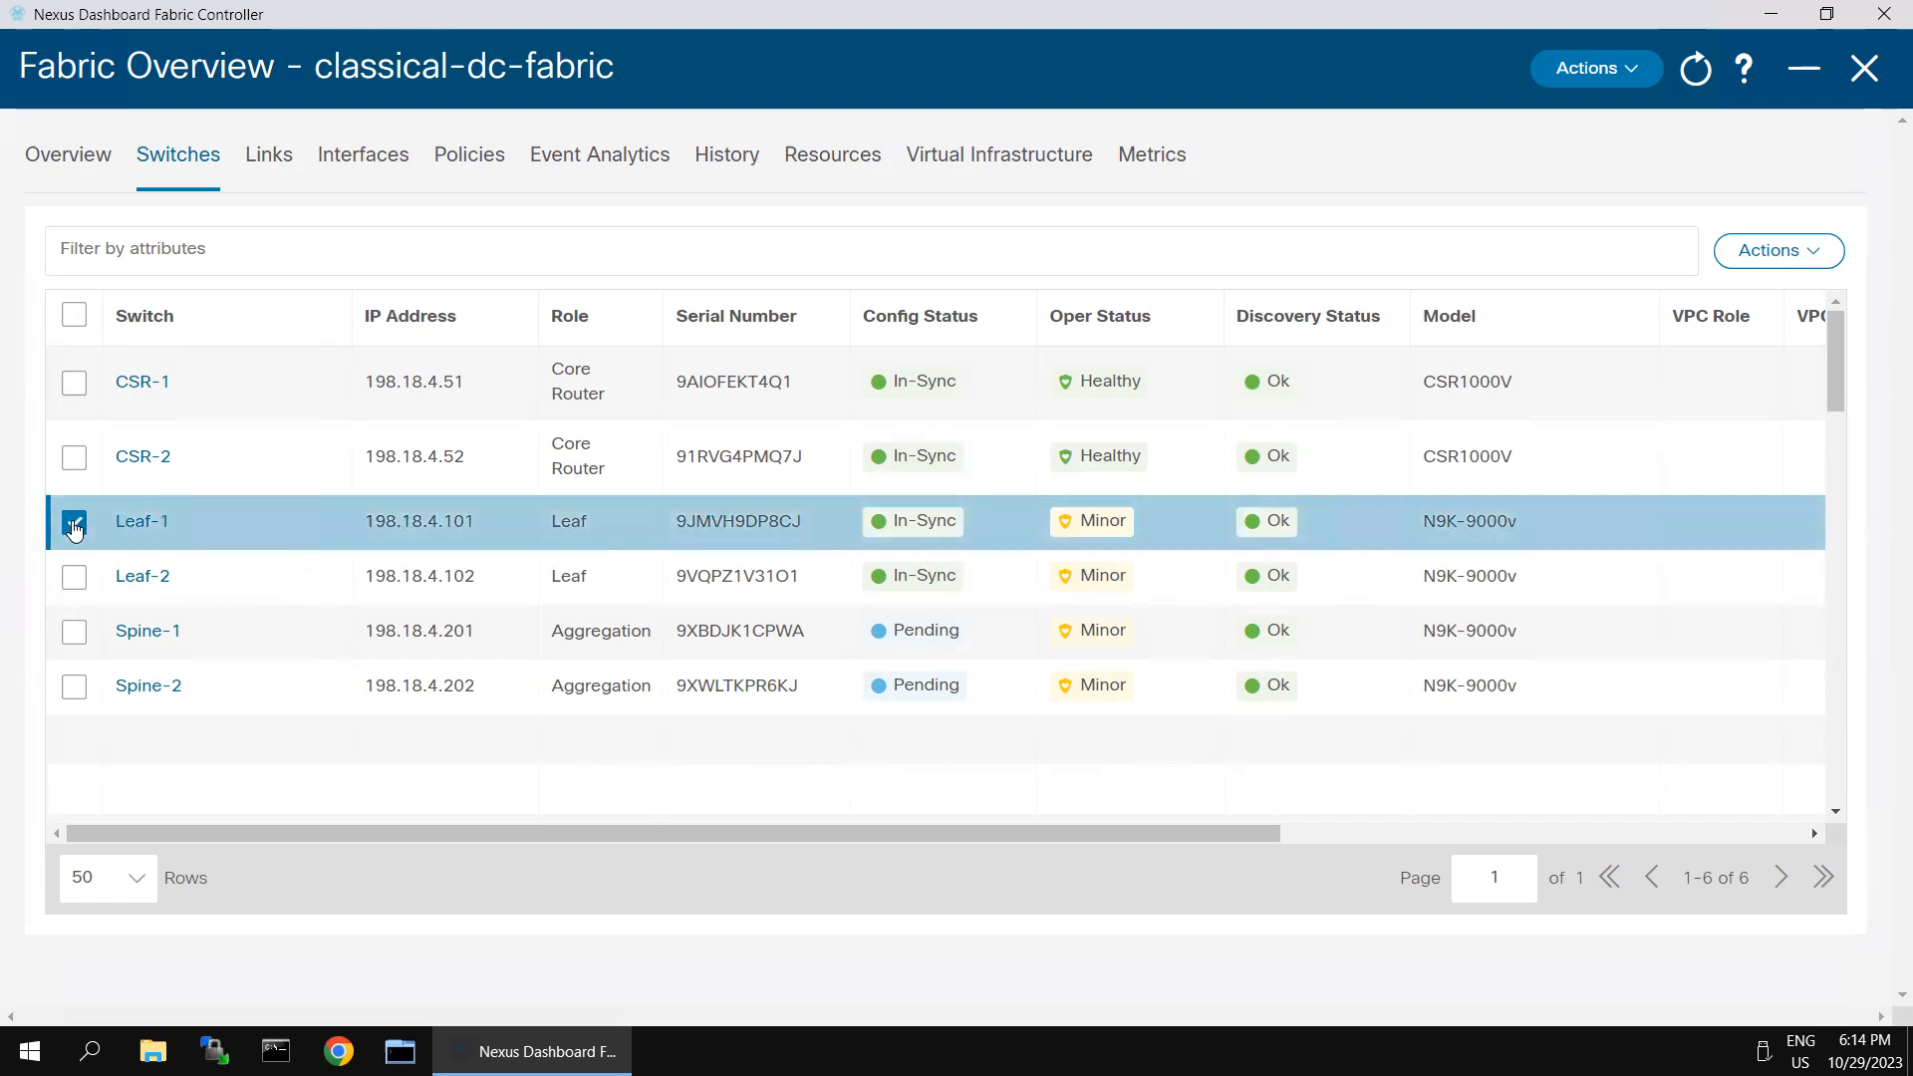
left_click(1806, 258)
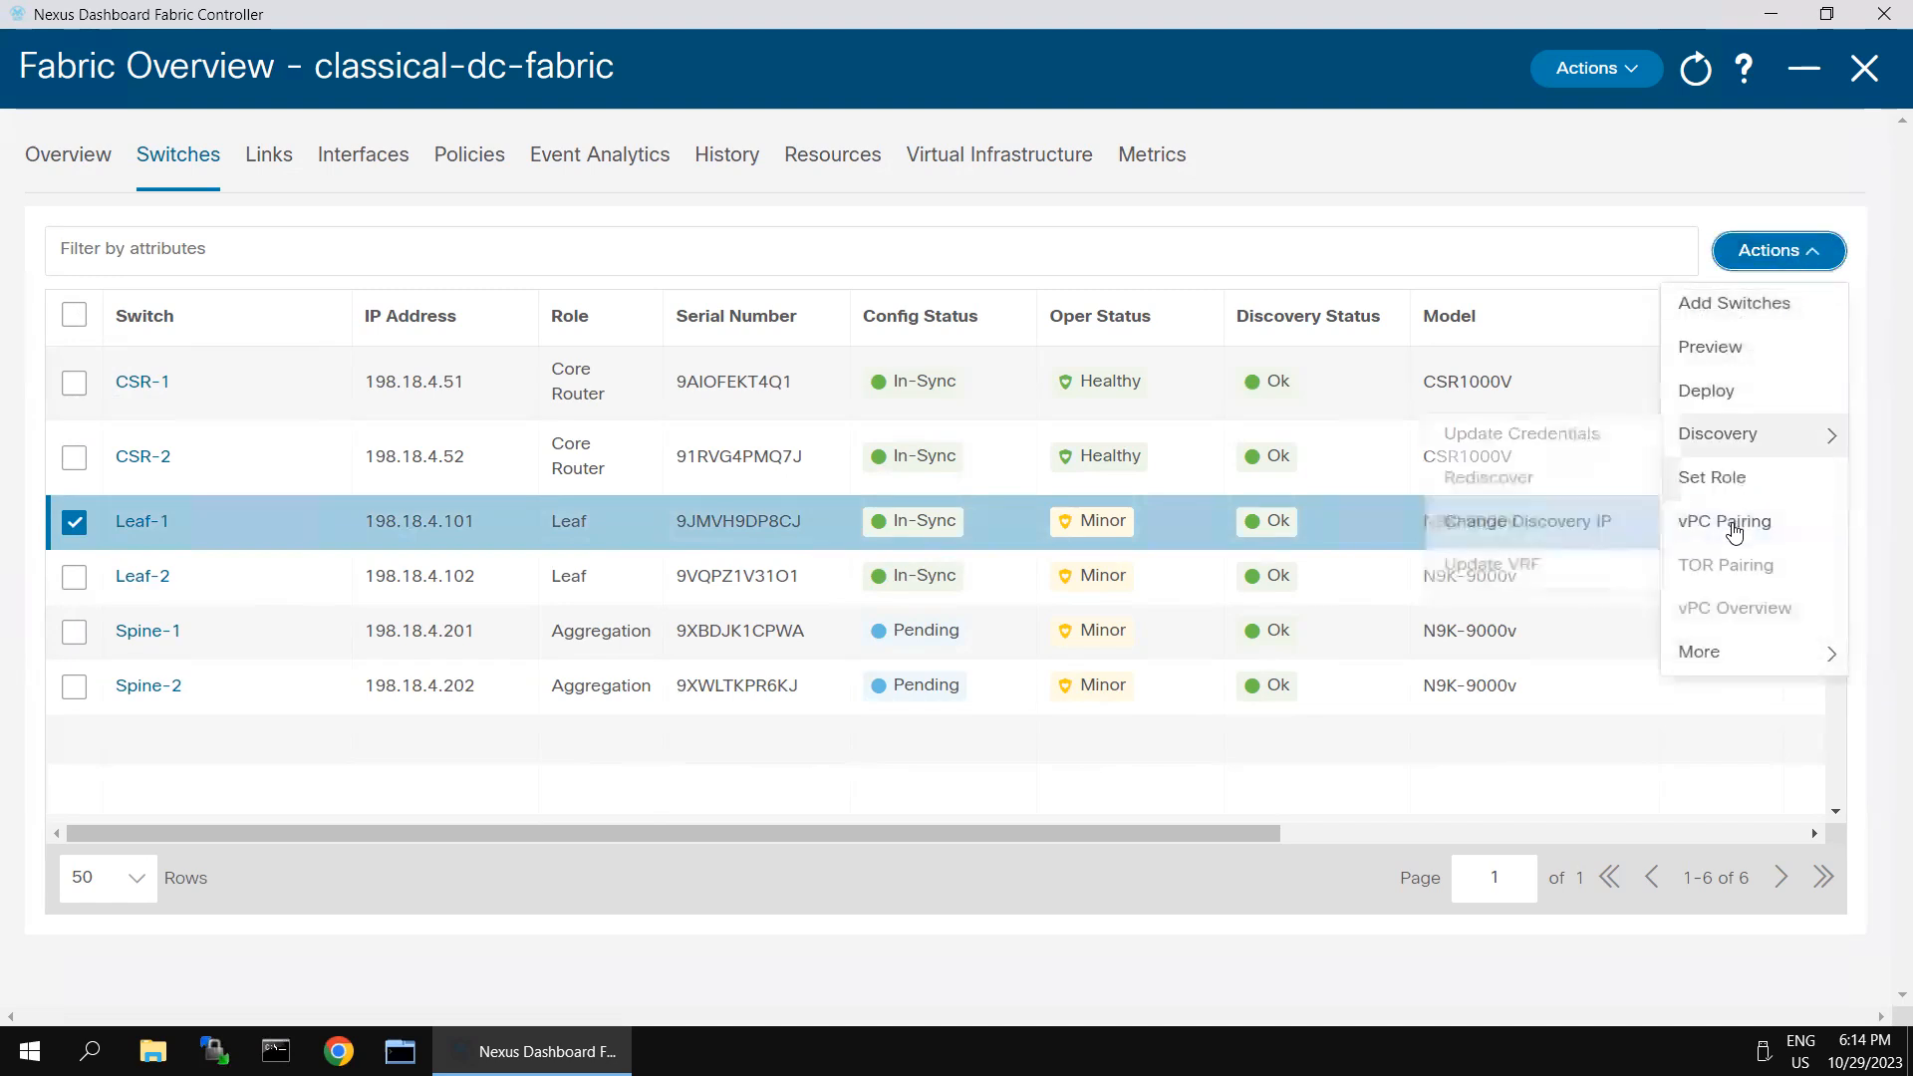
left_click(1734, 528)
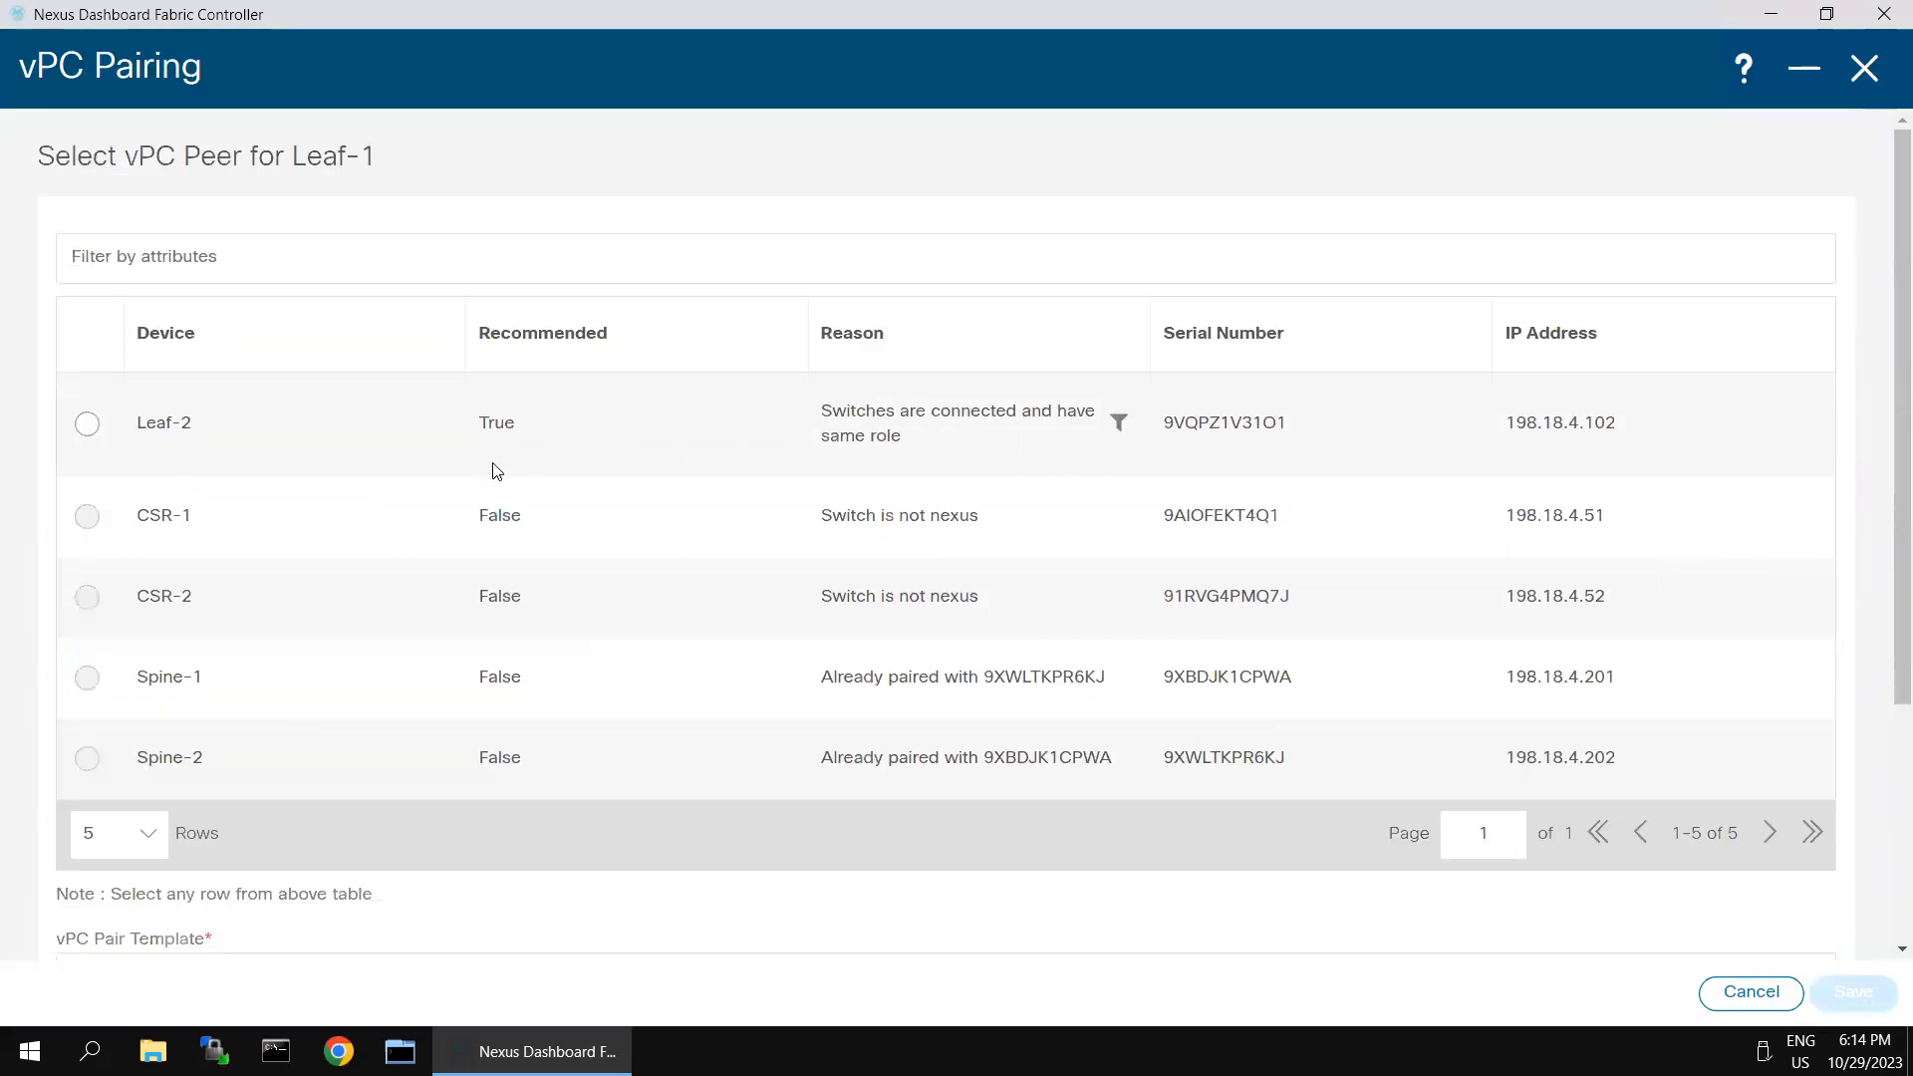
left_click(86, 424)
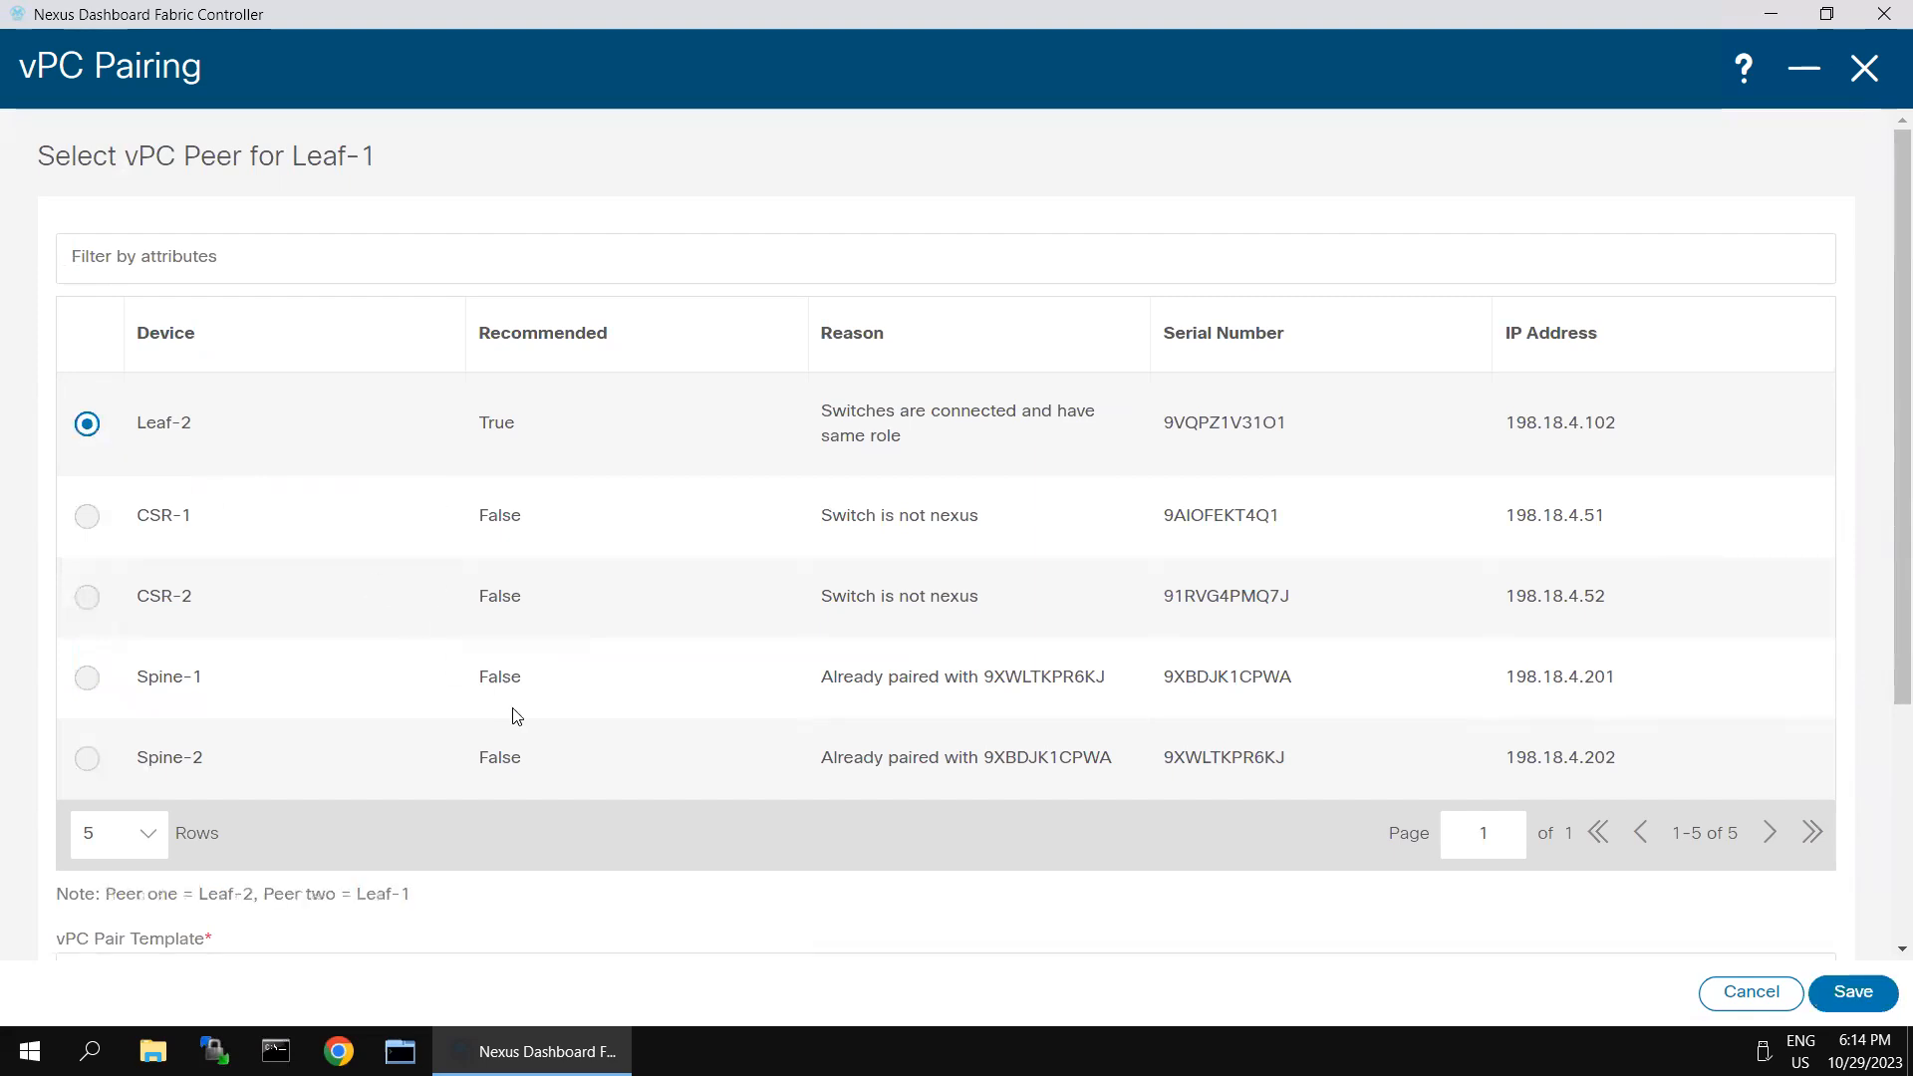
scroll(449, 728, "down", 3)
left_click(210, 641)
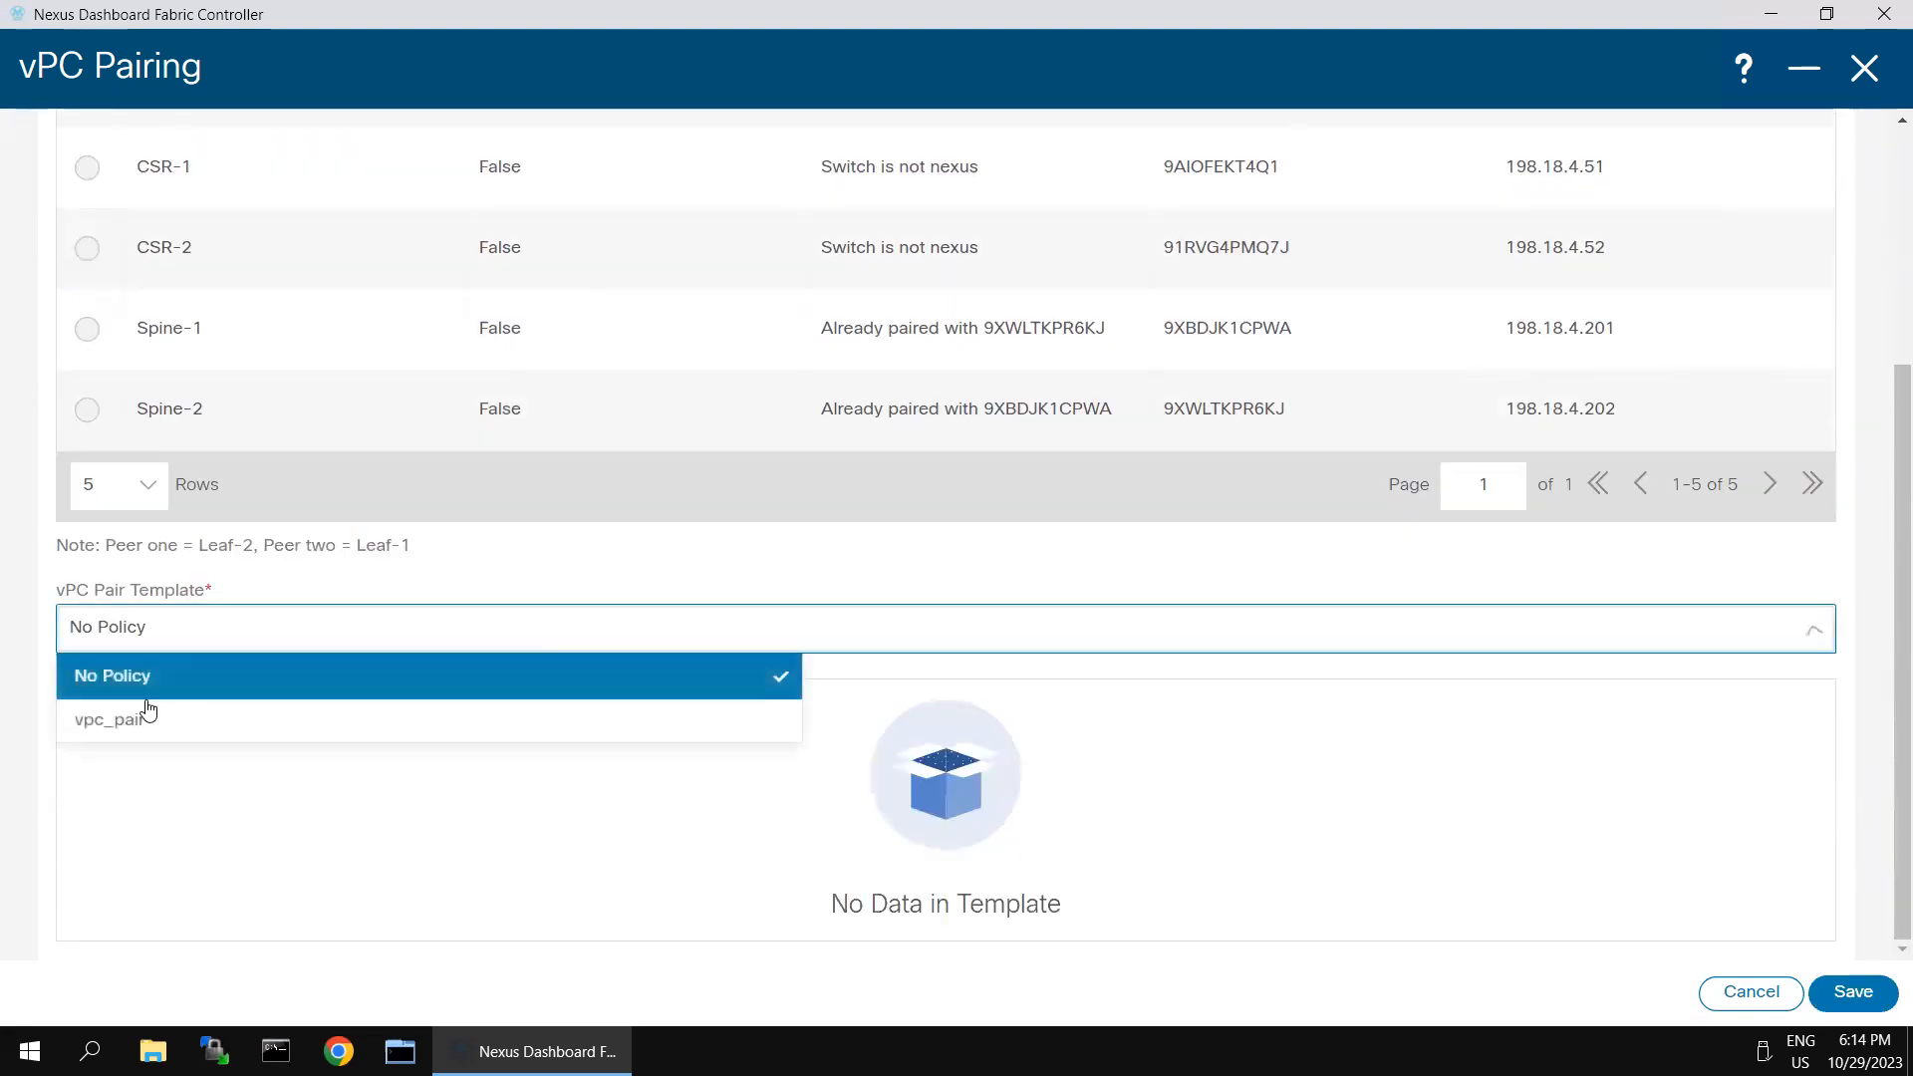
left_click(123, 723)
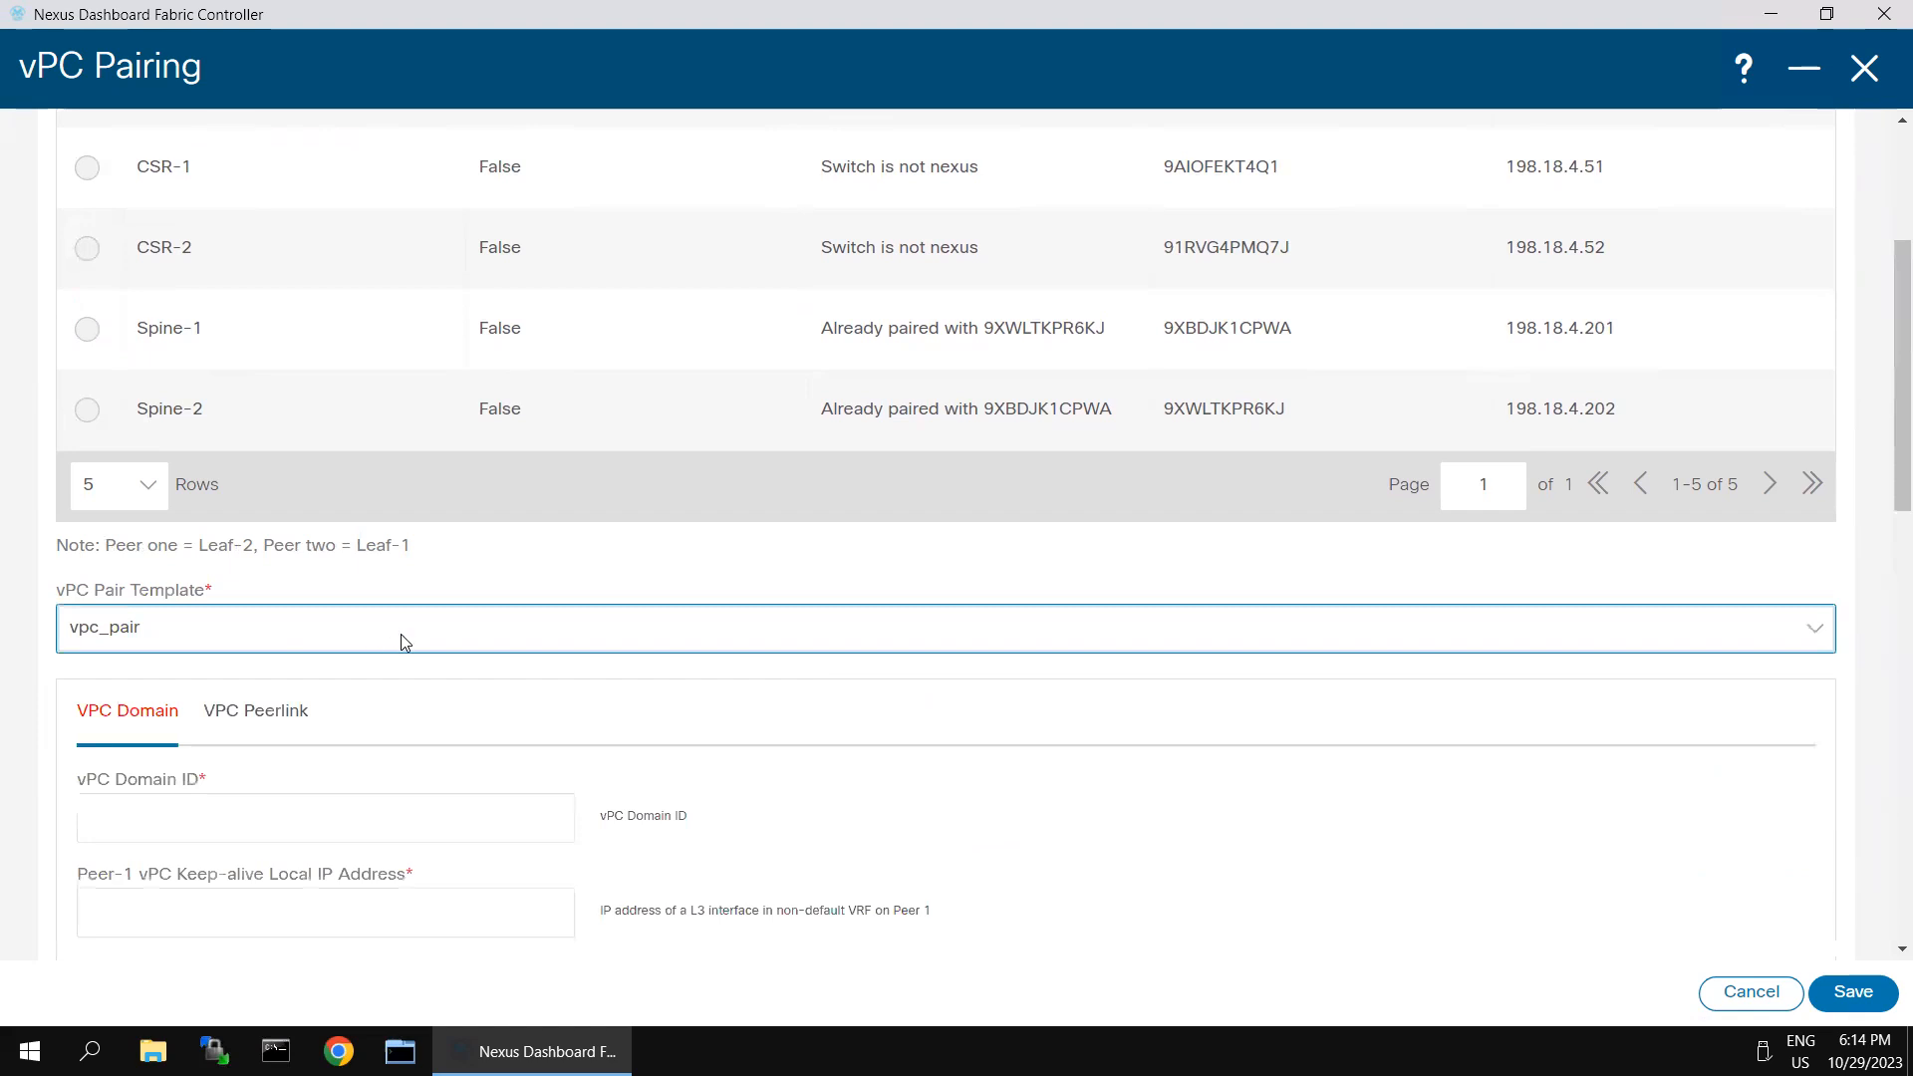
- Set the vPC domain ID to 100 and the Peer-1 keep-alive local IP address to 198.18.4.102
scroll(397, 645, "down", 3)
left_click(331, 558)
type("100")
left_click(337, 668)
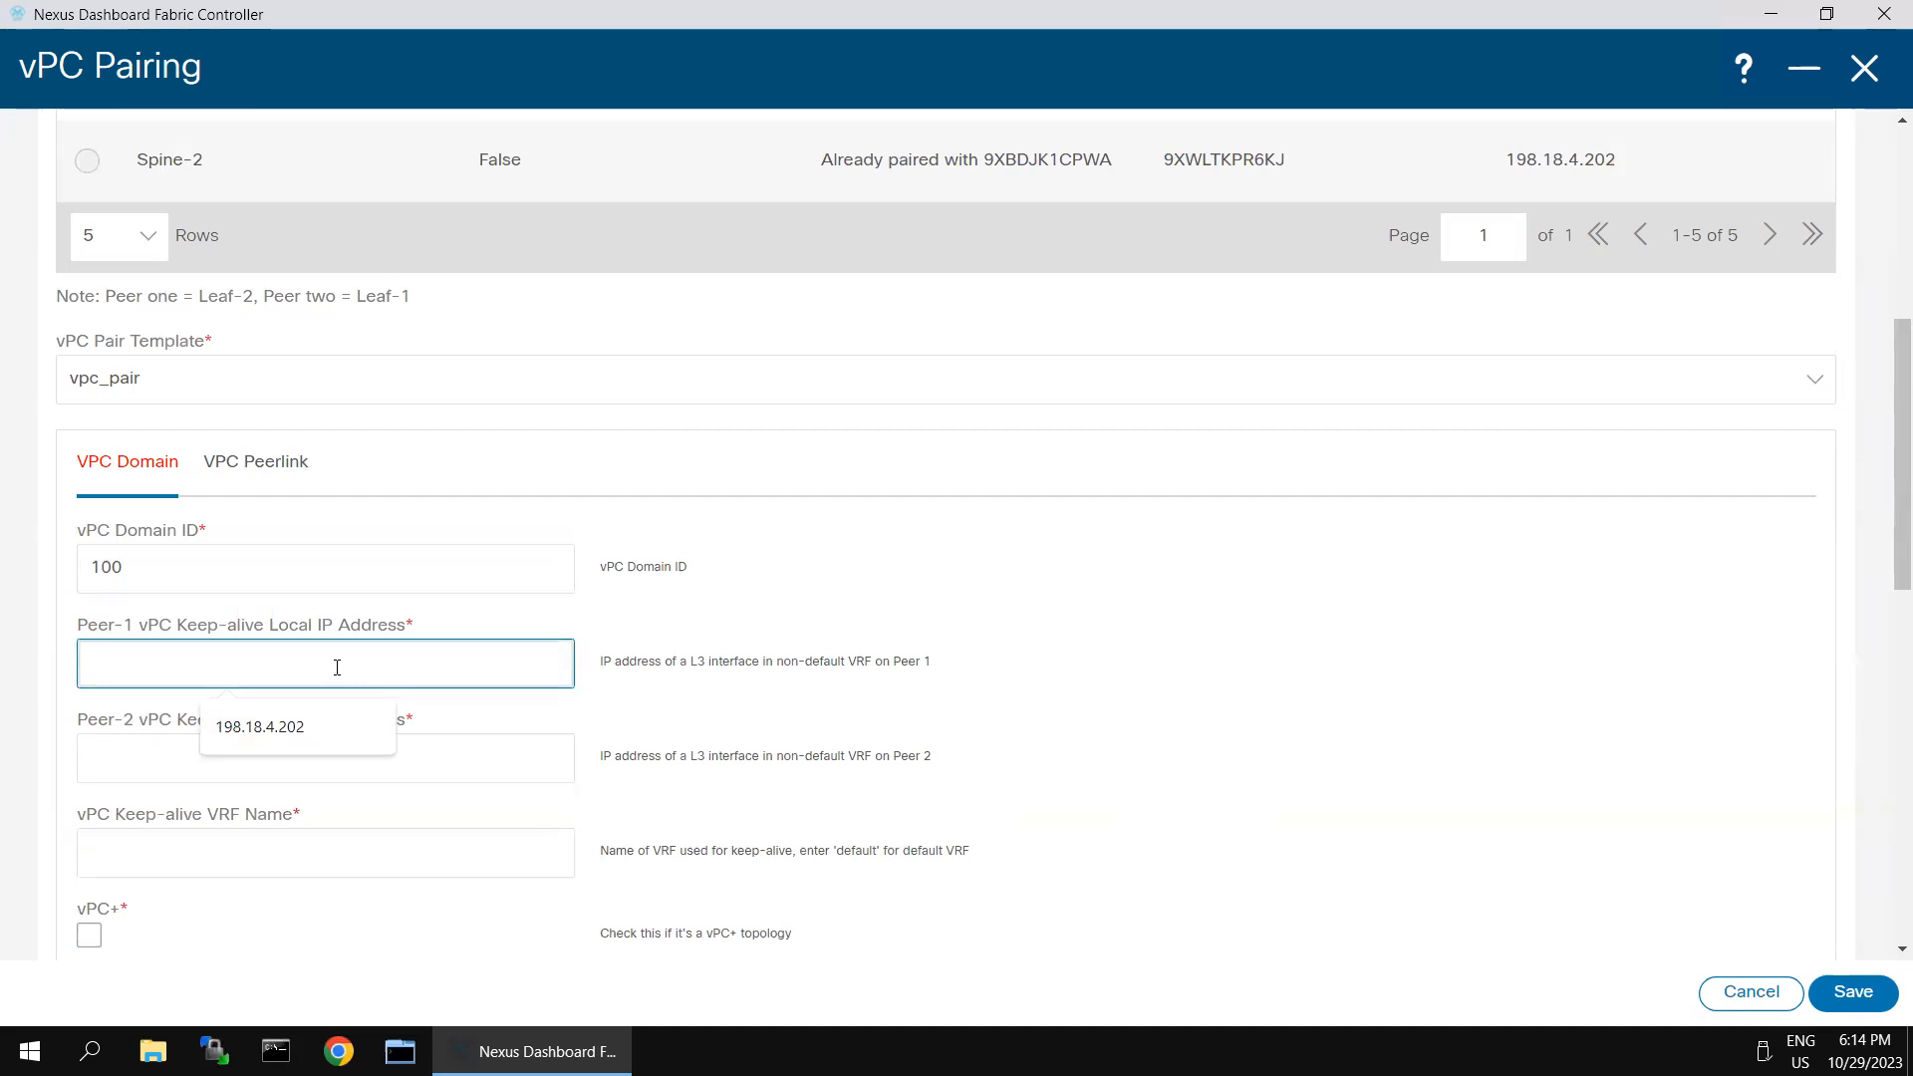
left_click(299, 738)
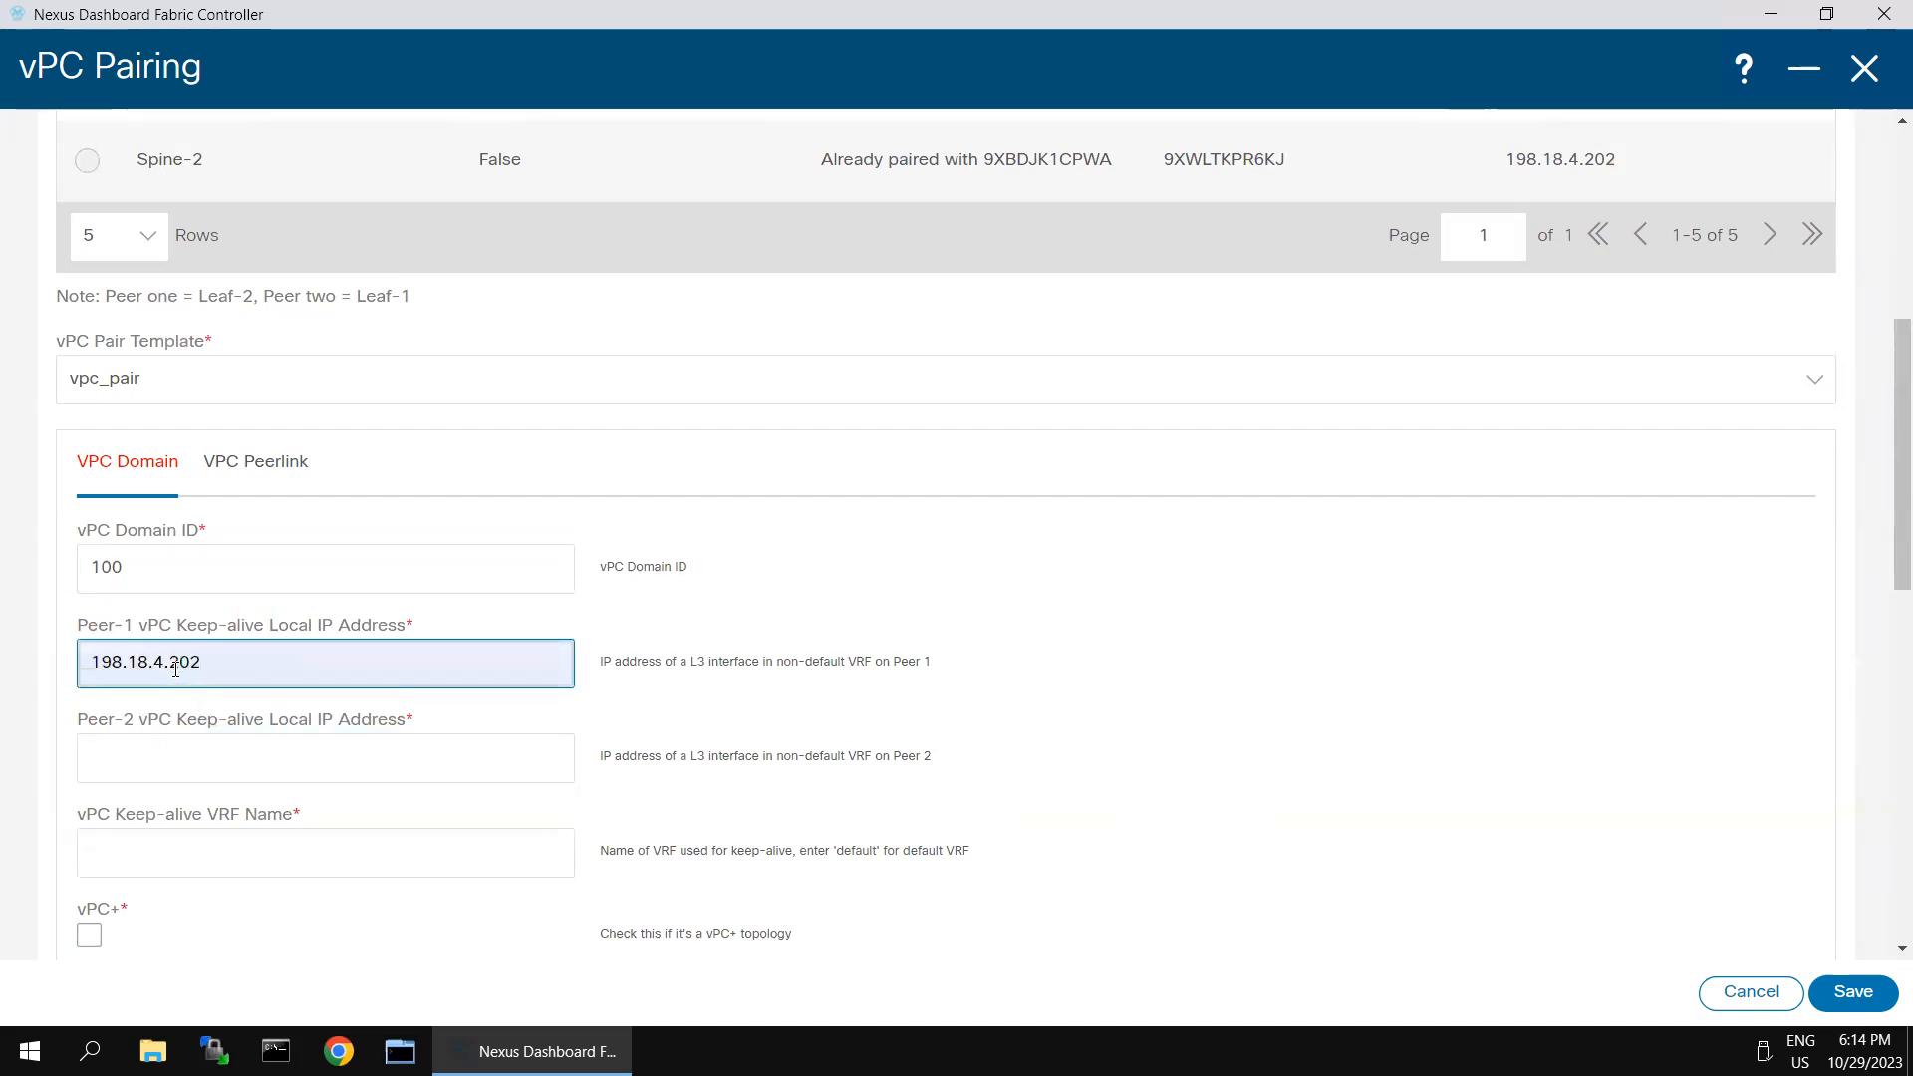
type("1")
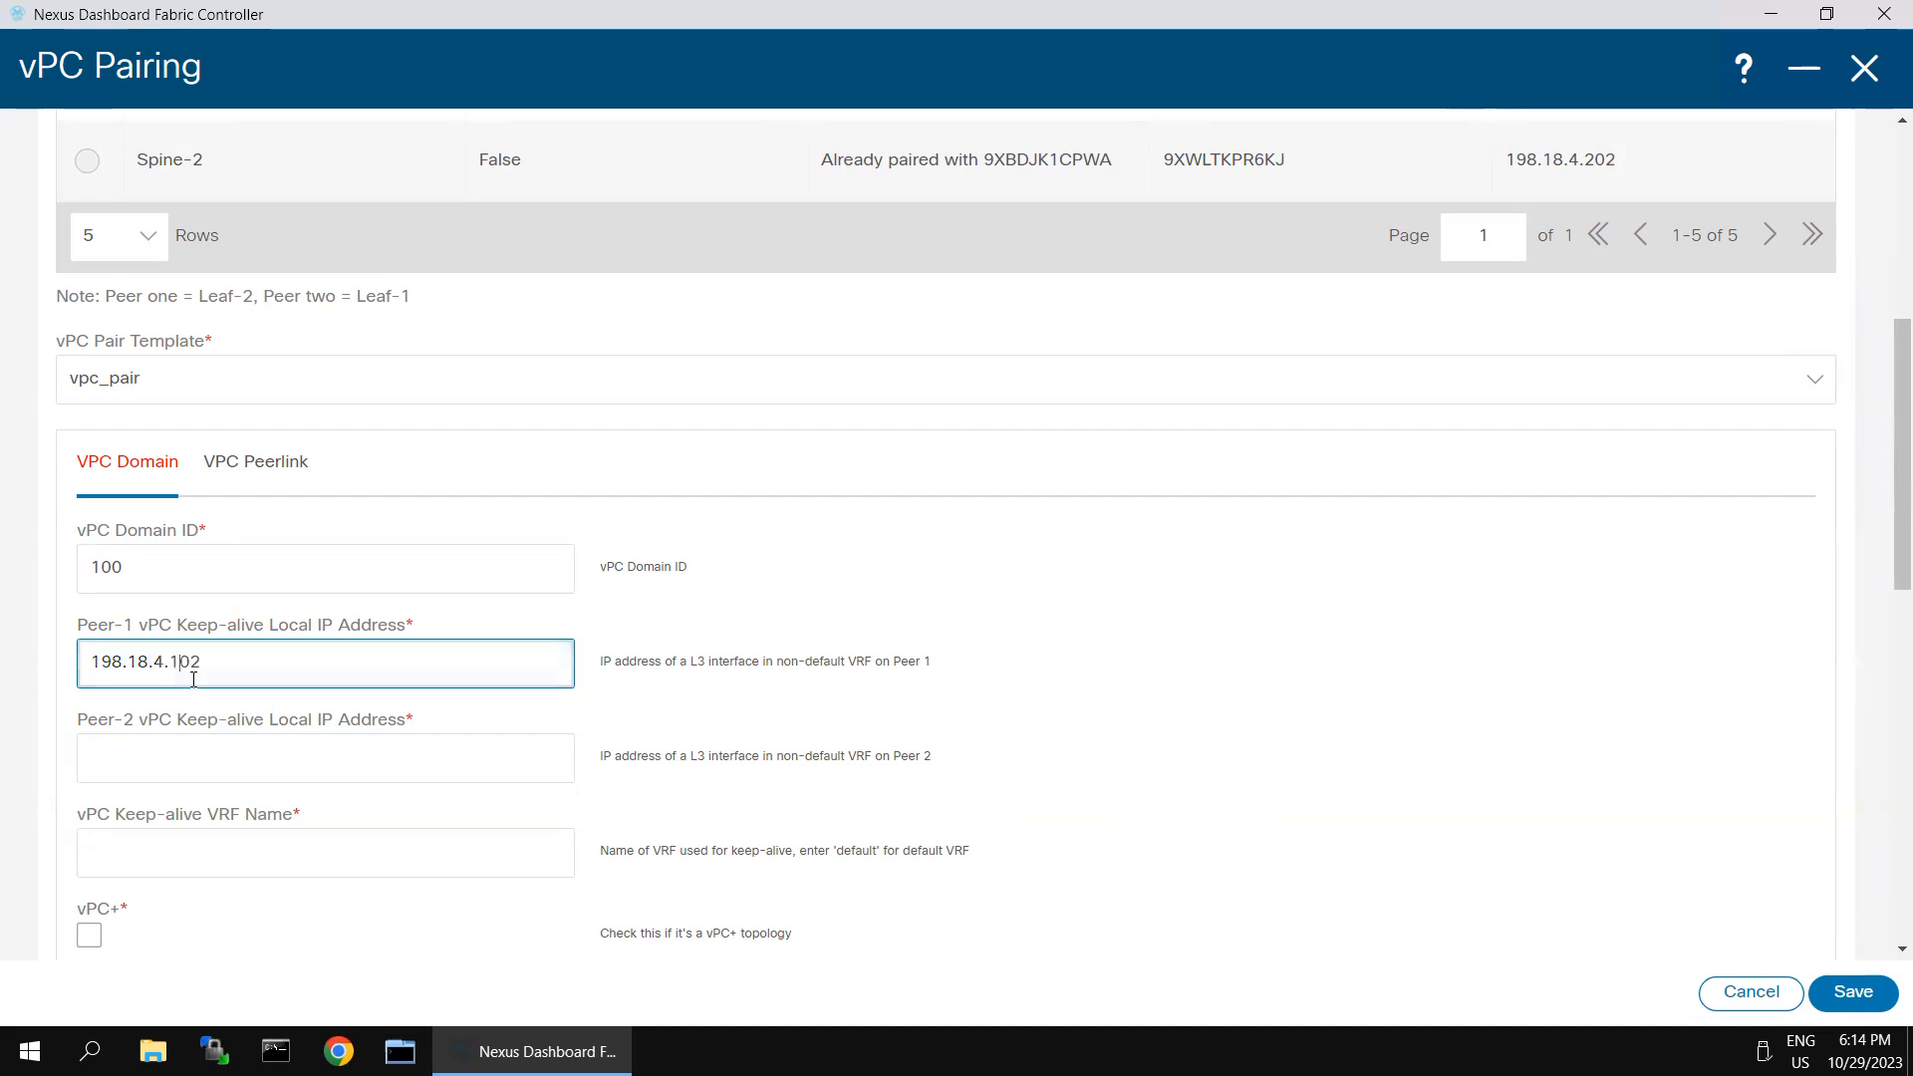
- Set the Peer-2 keep-alive local IP address to 198.18.4.101 and the keep-alive VRF name to management
left_click(241, 757)
left_click(279, 819)
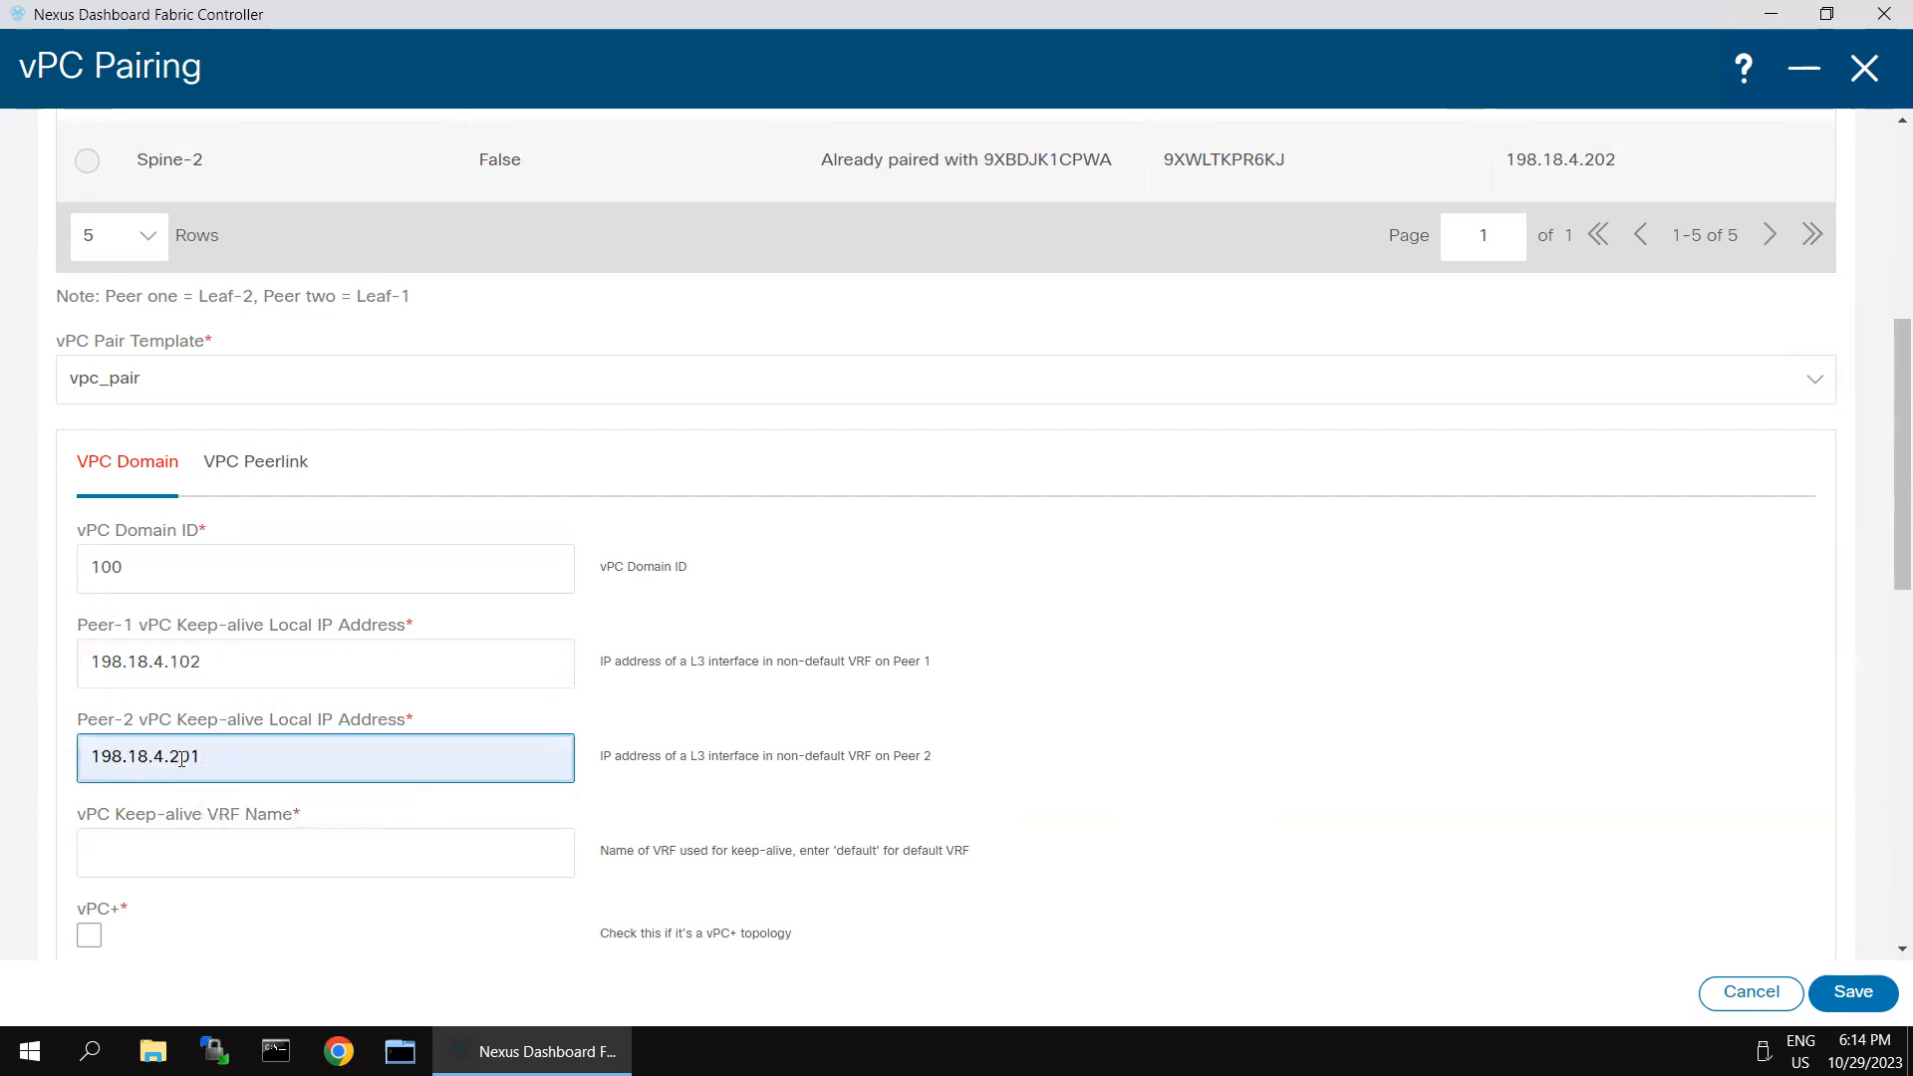
left_click(181, 760)
key("BackSpace")
type("1")
scroll(348, 816, "down", 3)
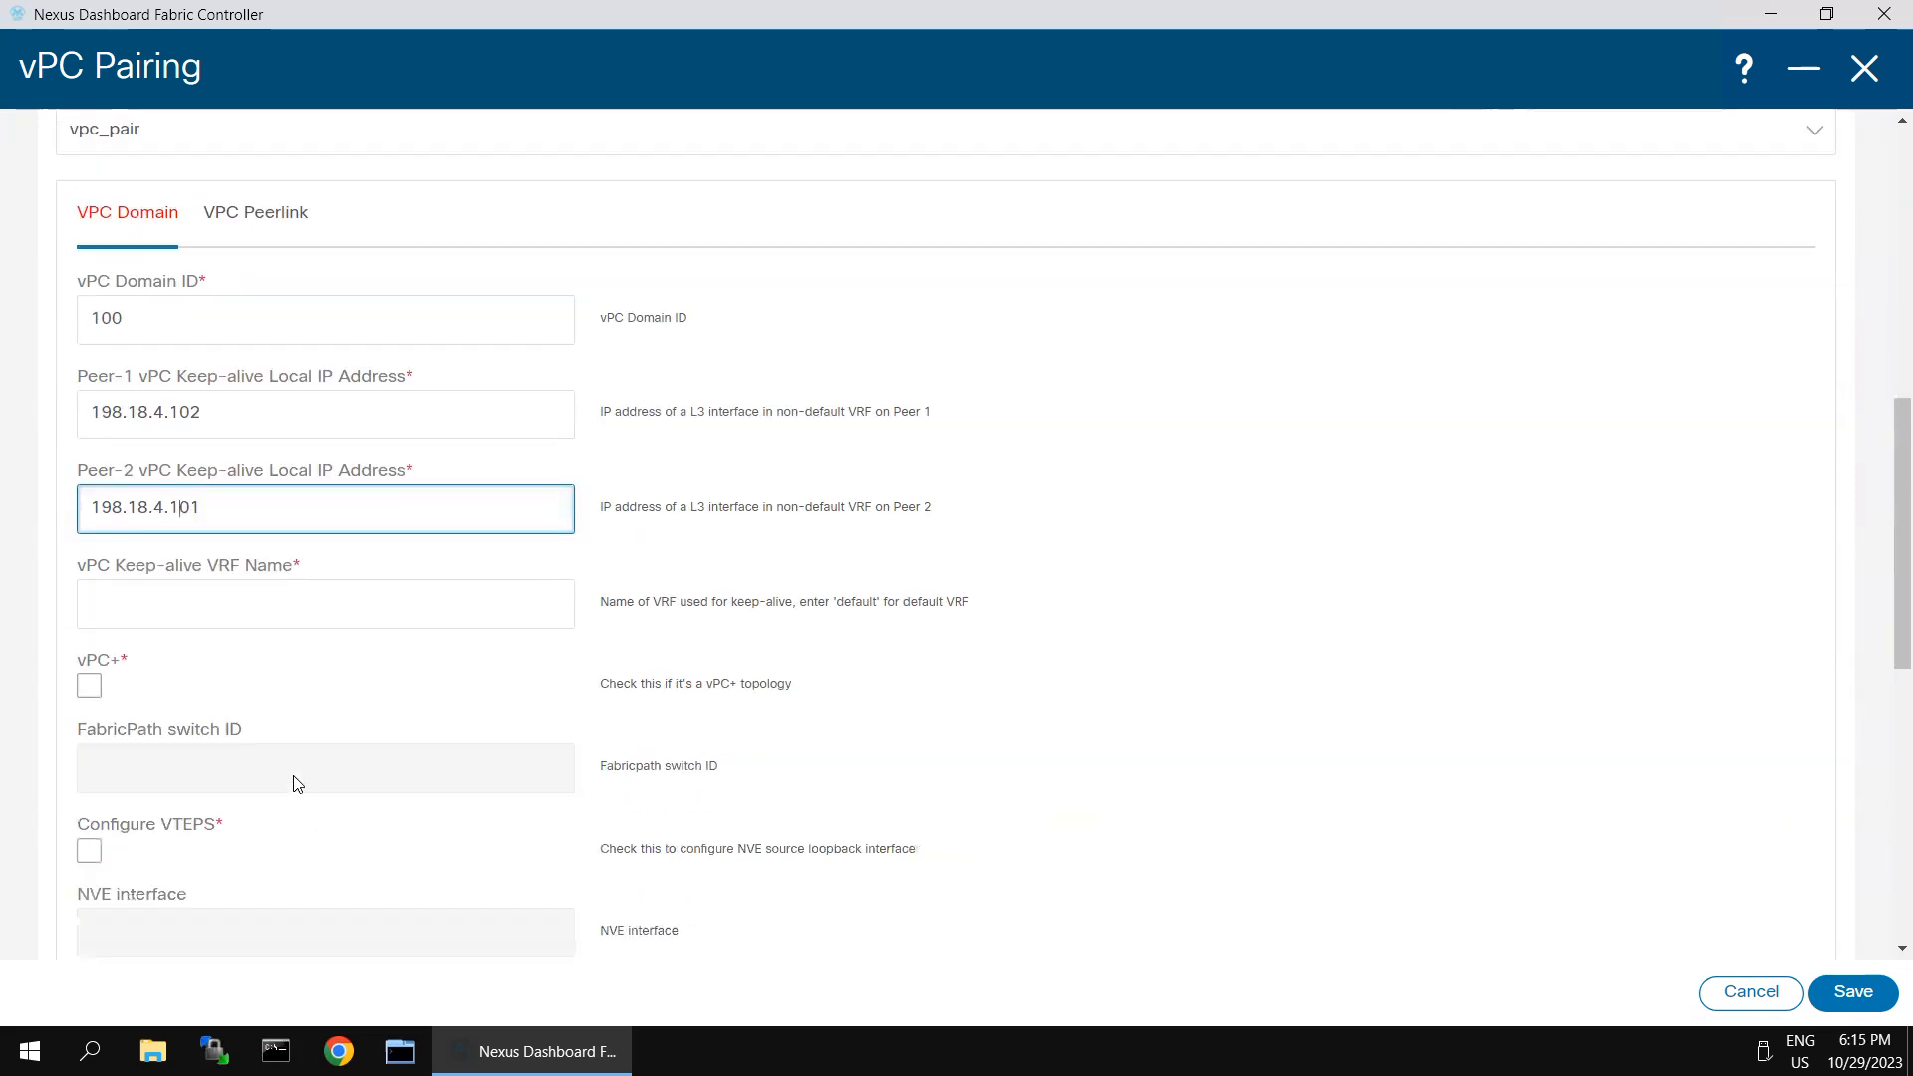
left_click(261, 604)
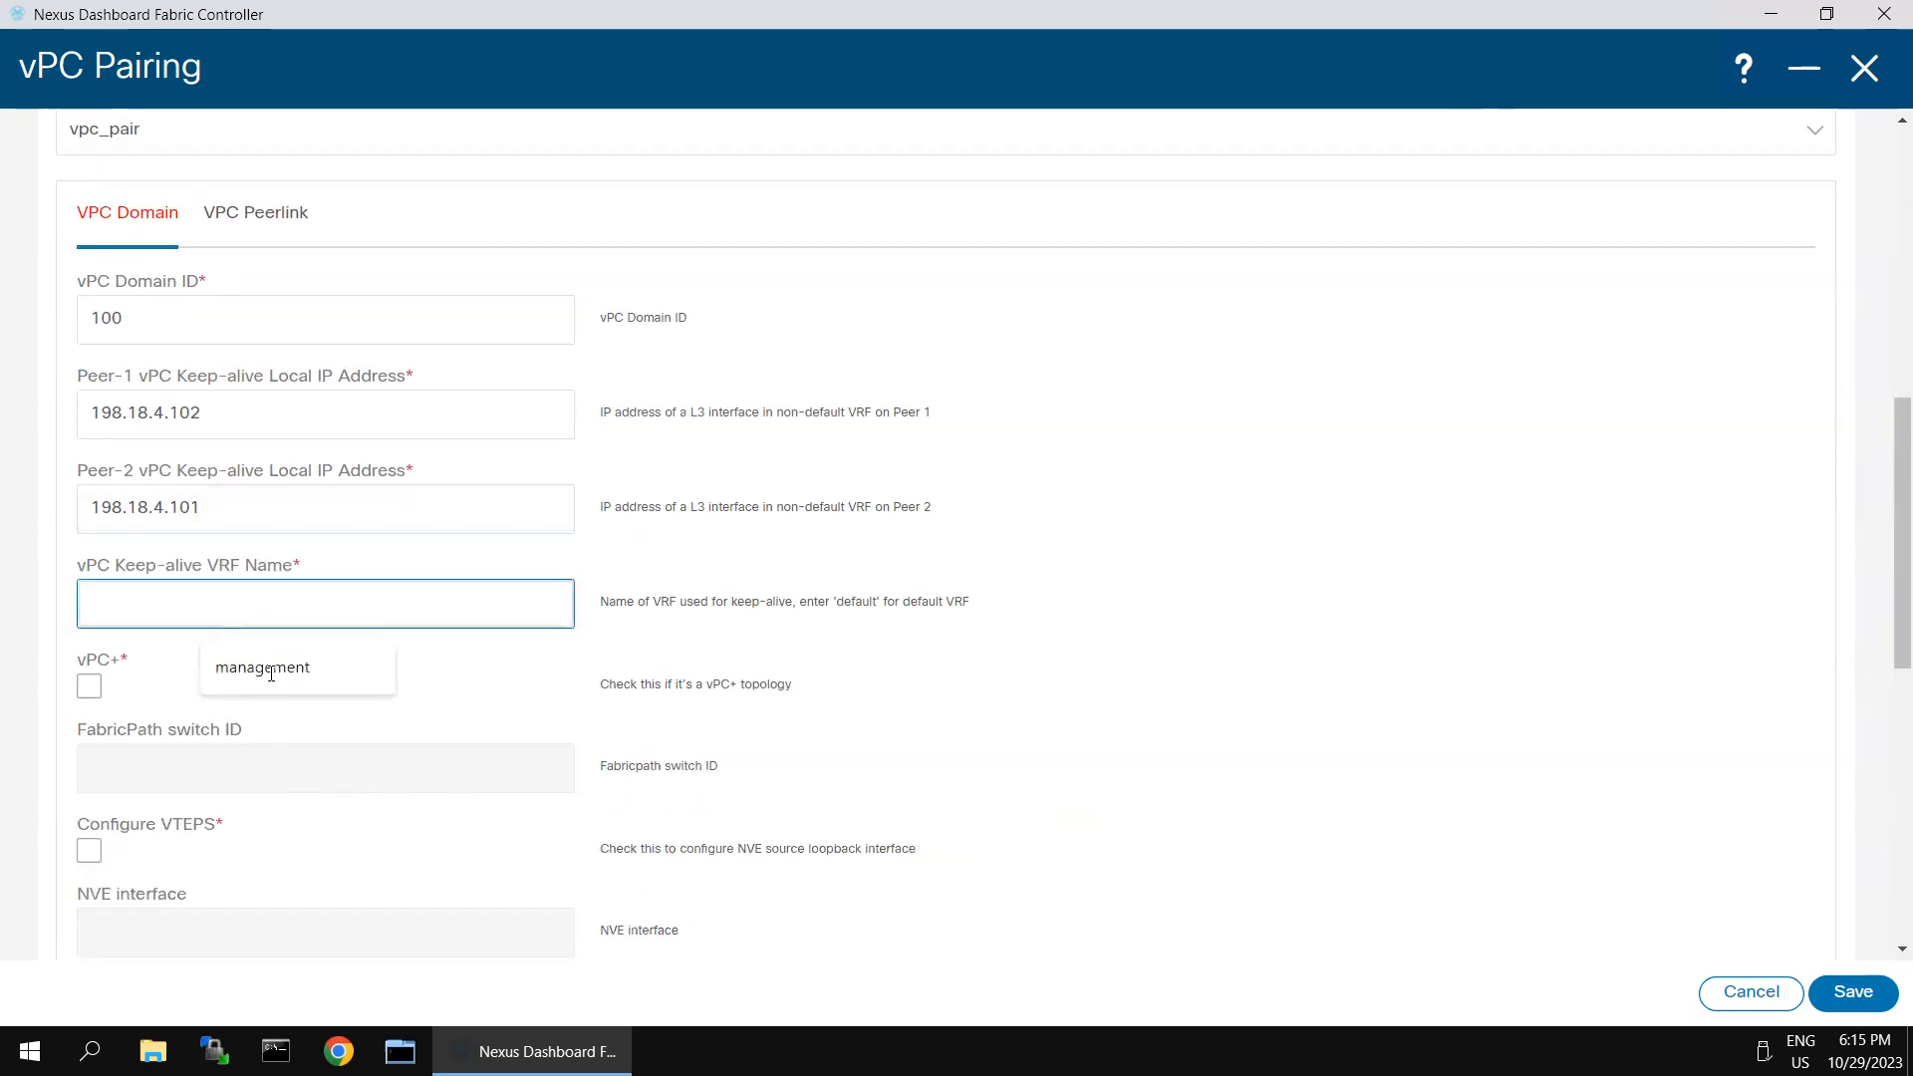
left_click(271, 674)
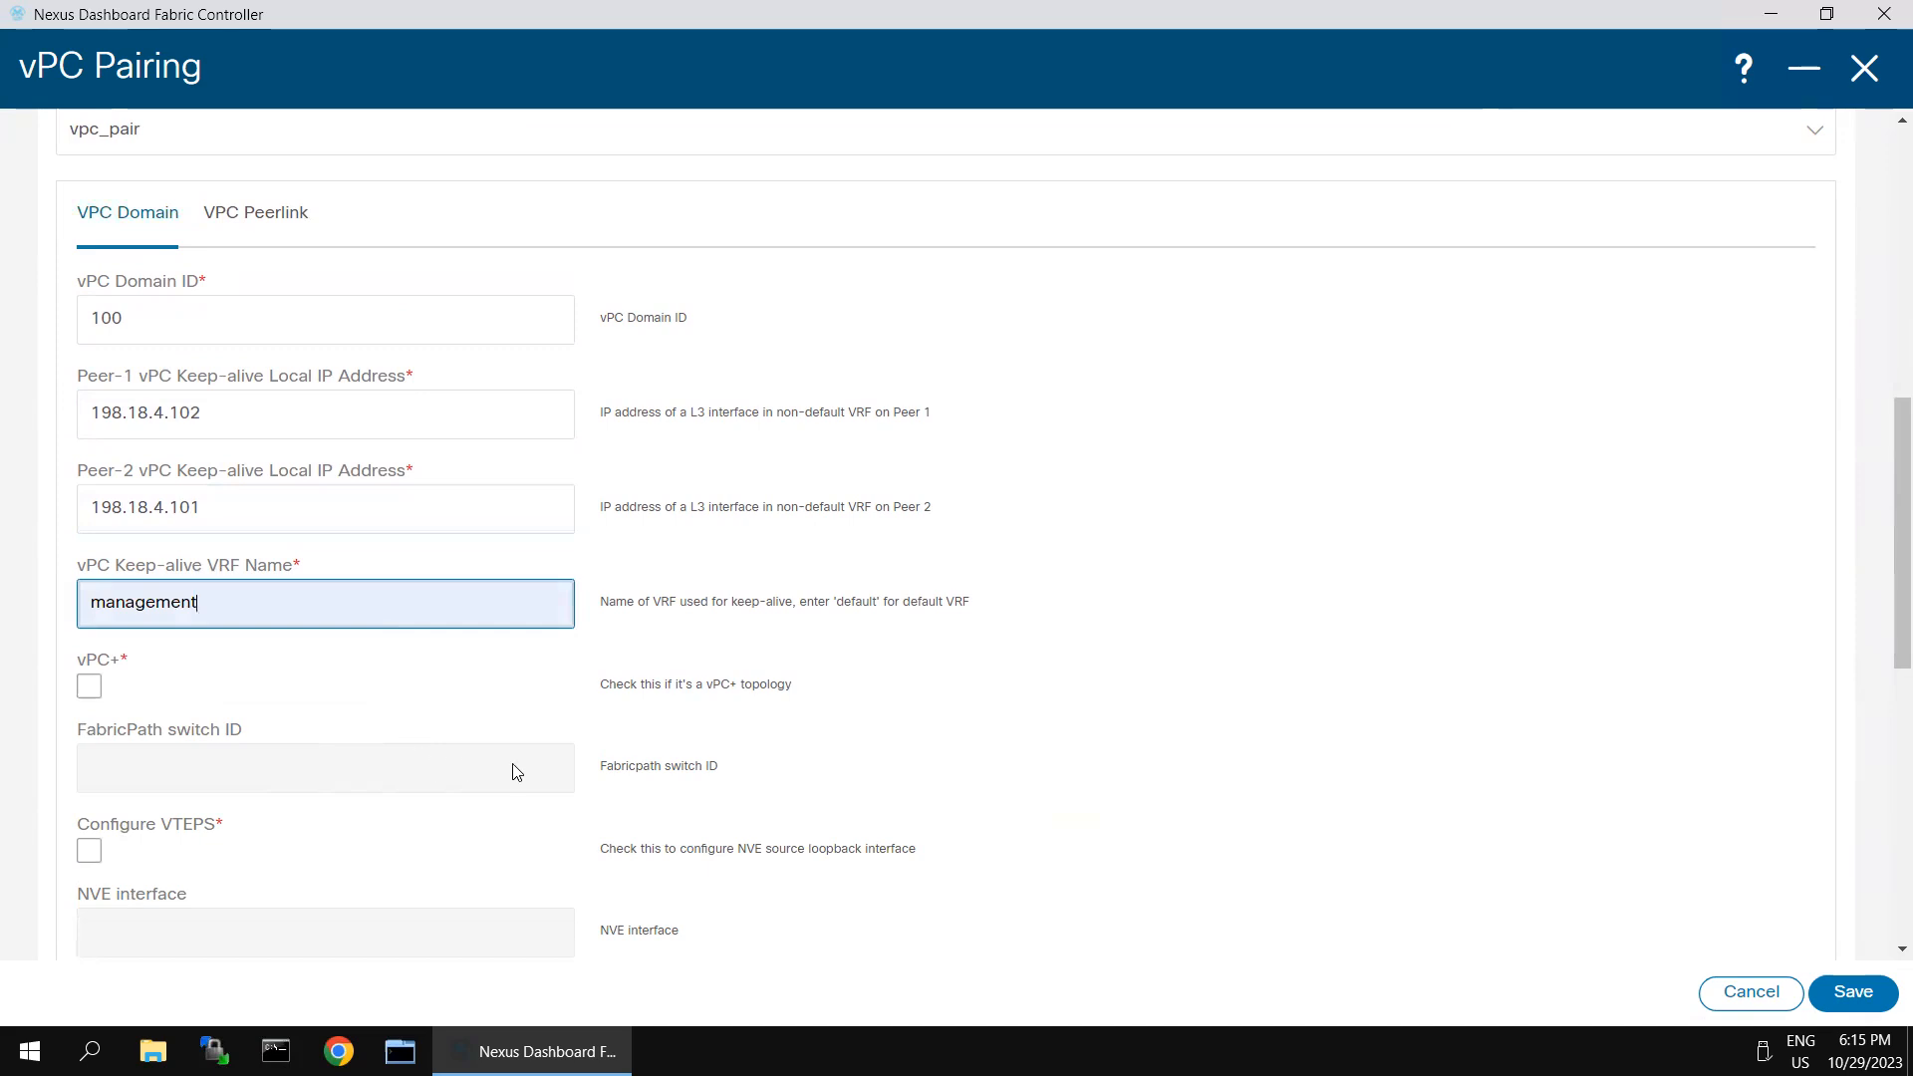
- In the peer-link settings, set port-channel ID 10 for both peers and e1/1,e1/2 as the Peer-1 member interfaces
scroll(516, 772, "up", 5)
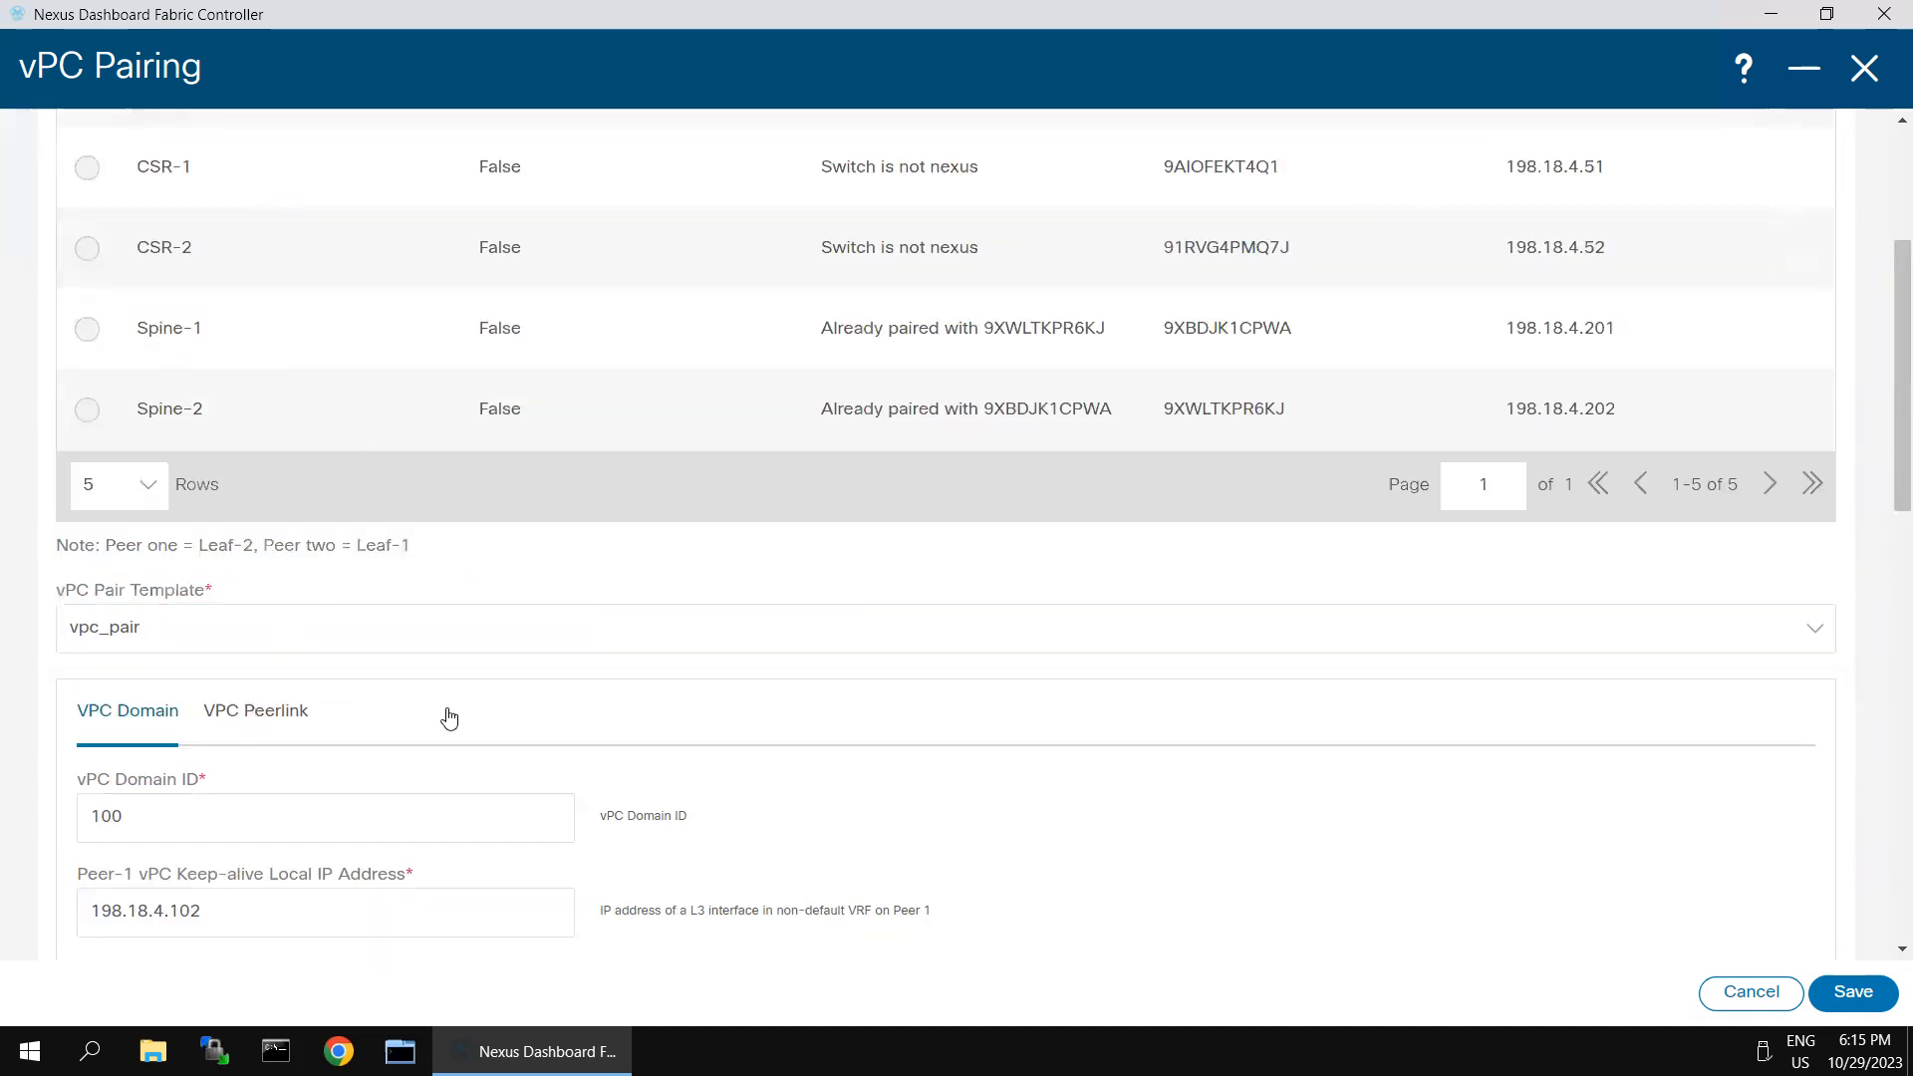
left_click(256, 711)
scroll(534, 726, "down", 3)
left_click(361, 582)
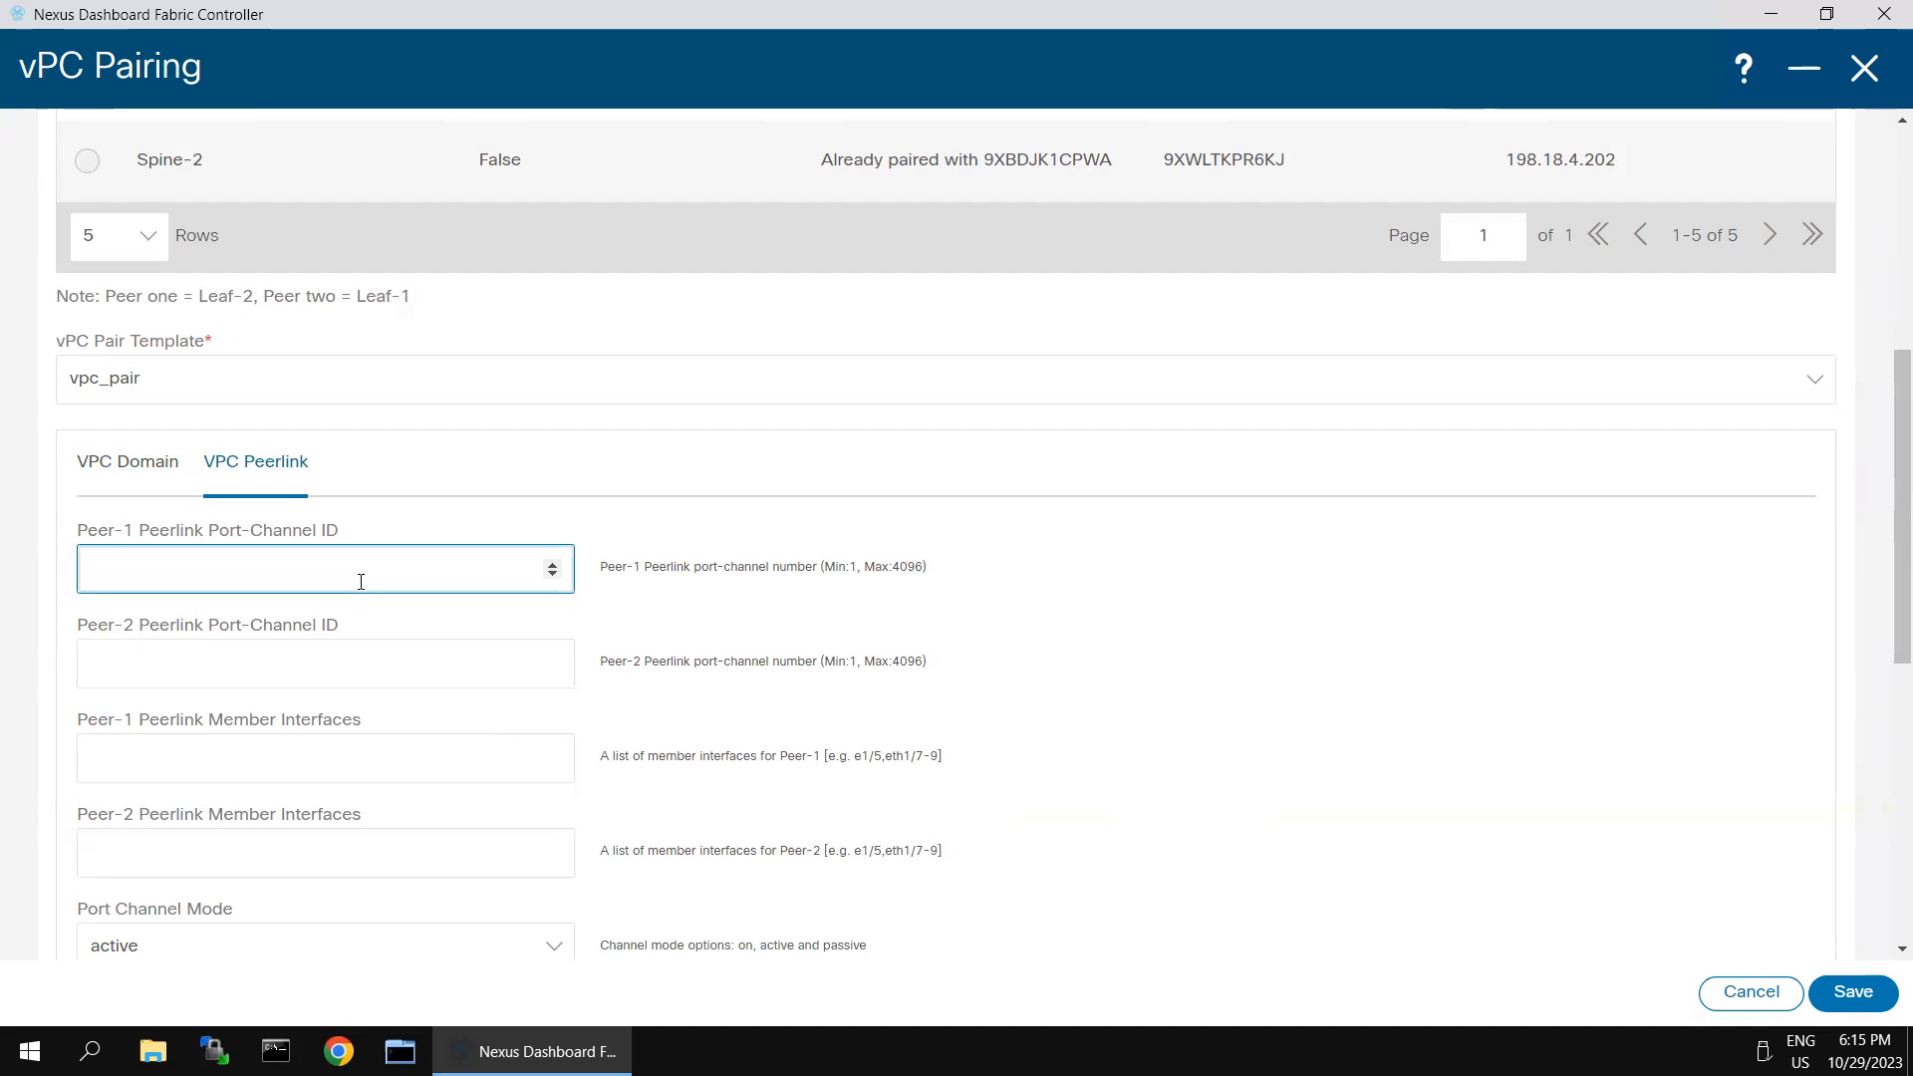
key("Tab")
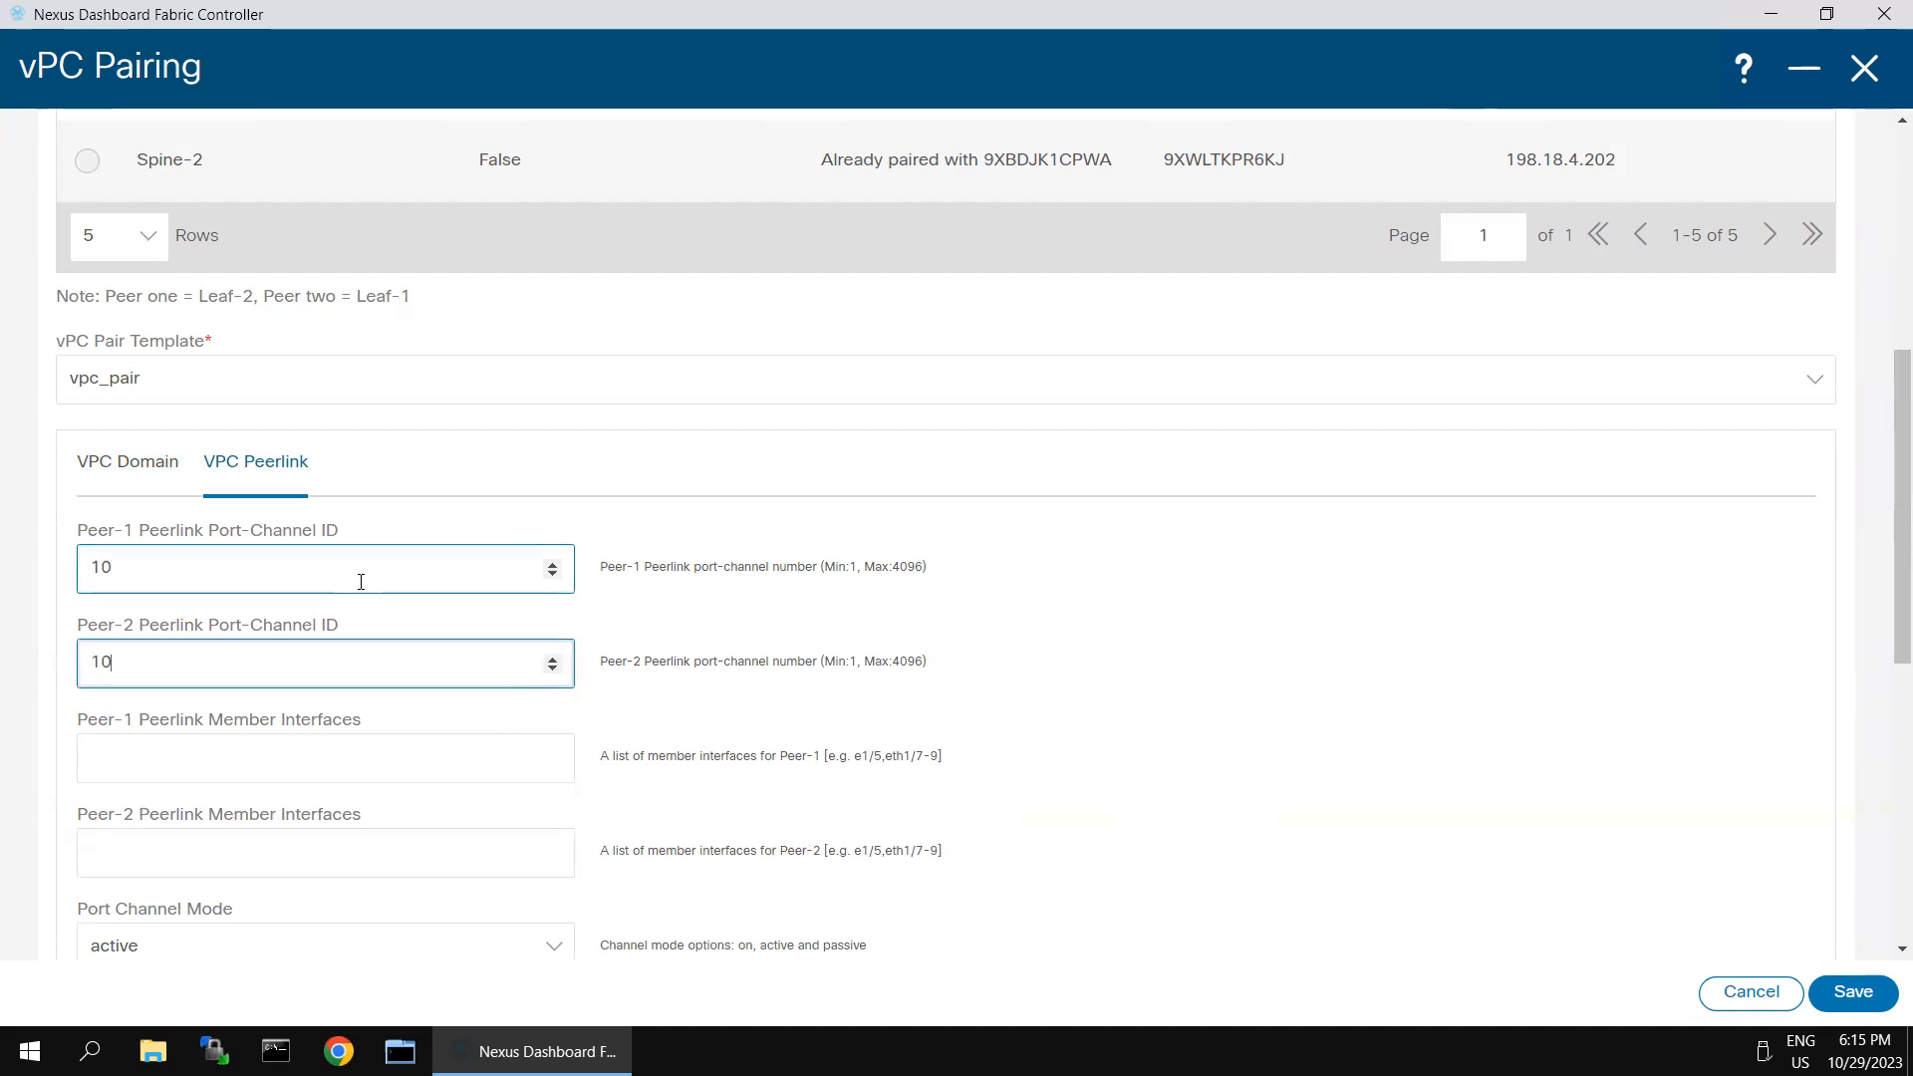
left_click(343, 748)
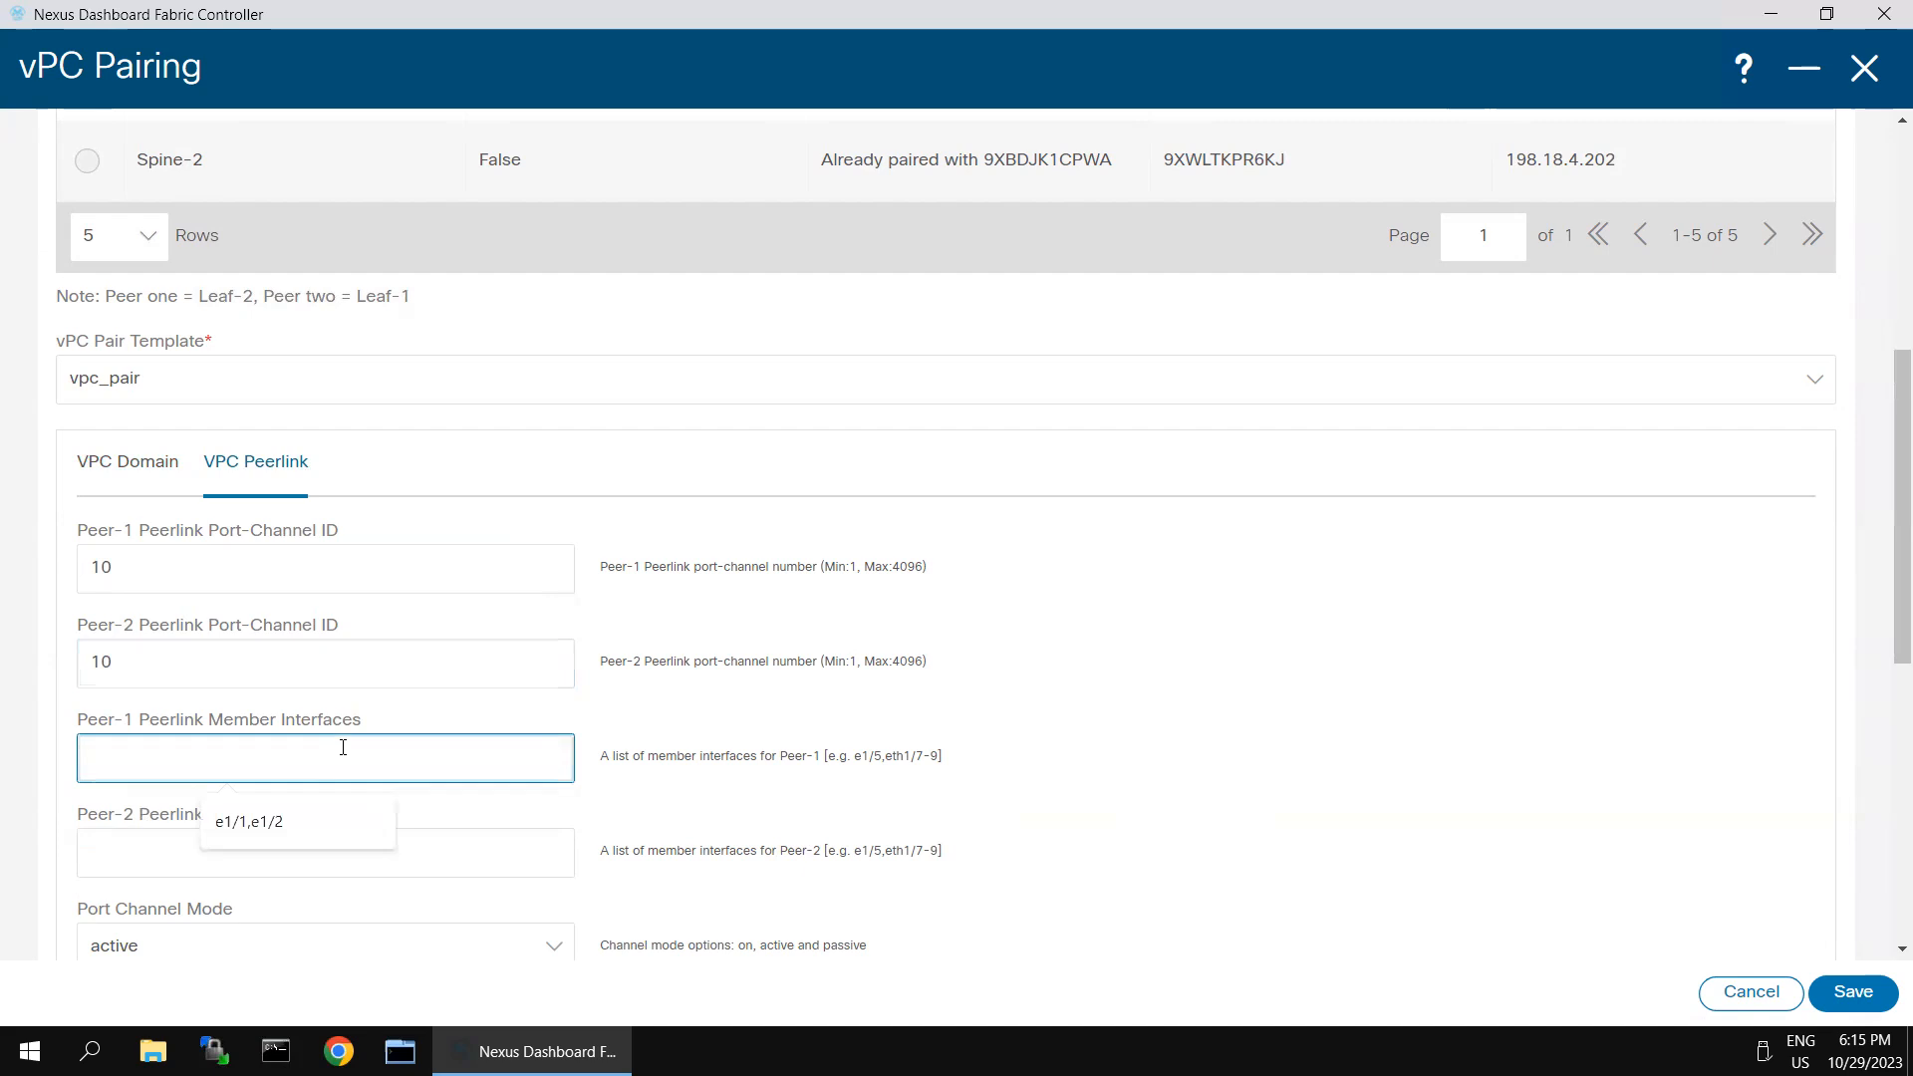
left_click(264, 822)
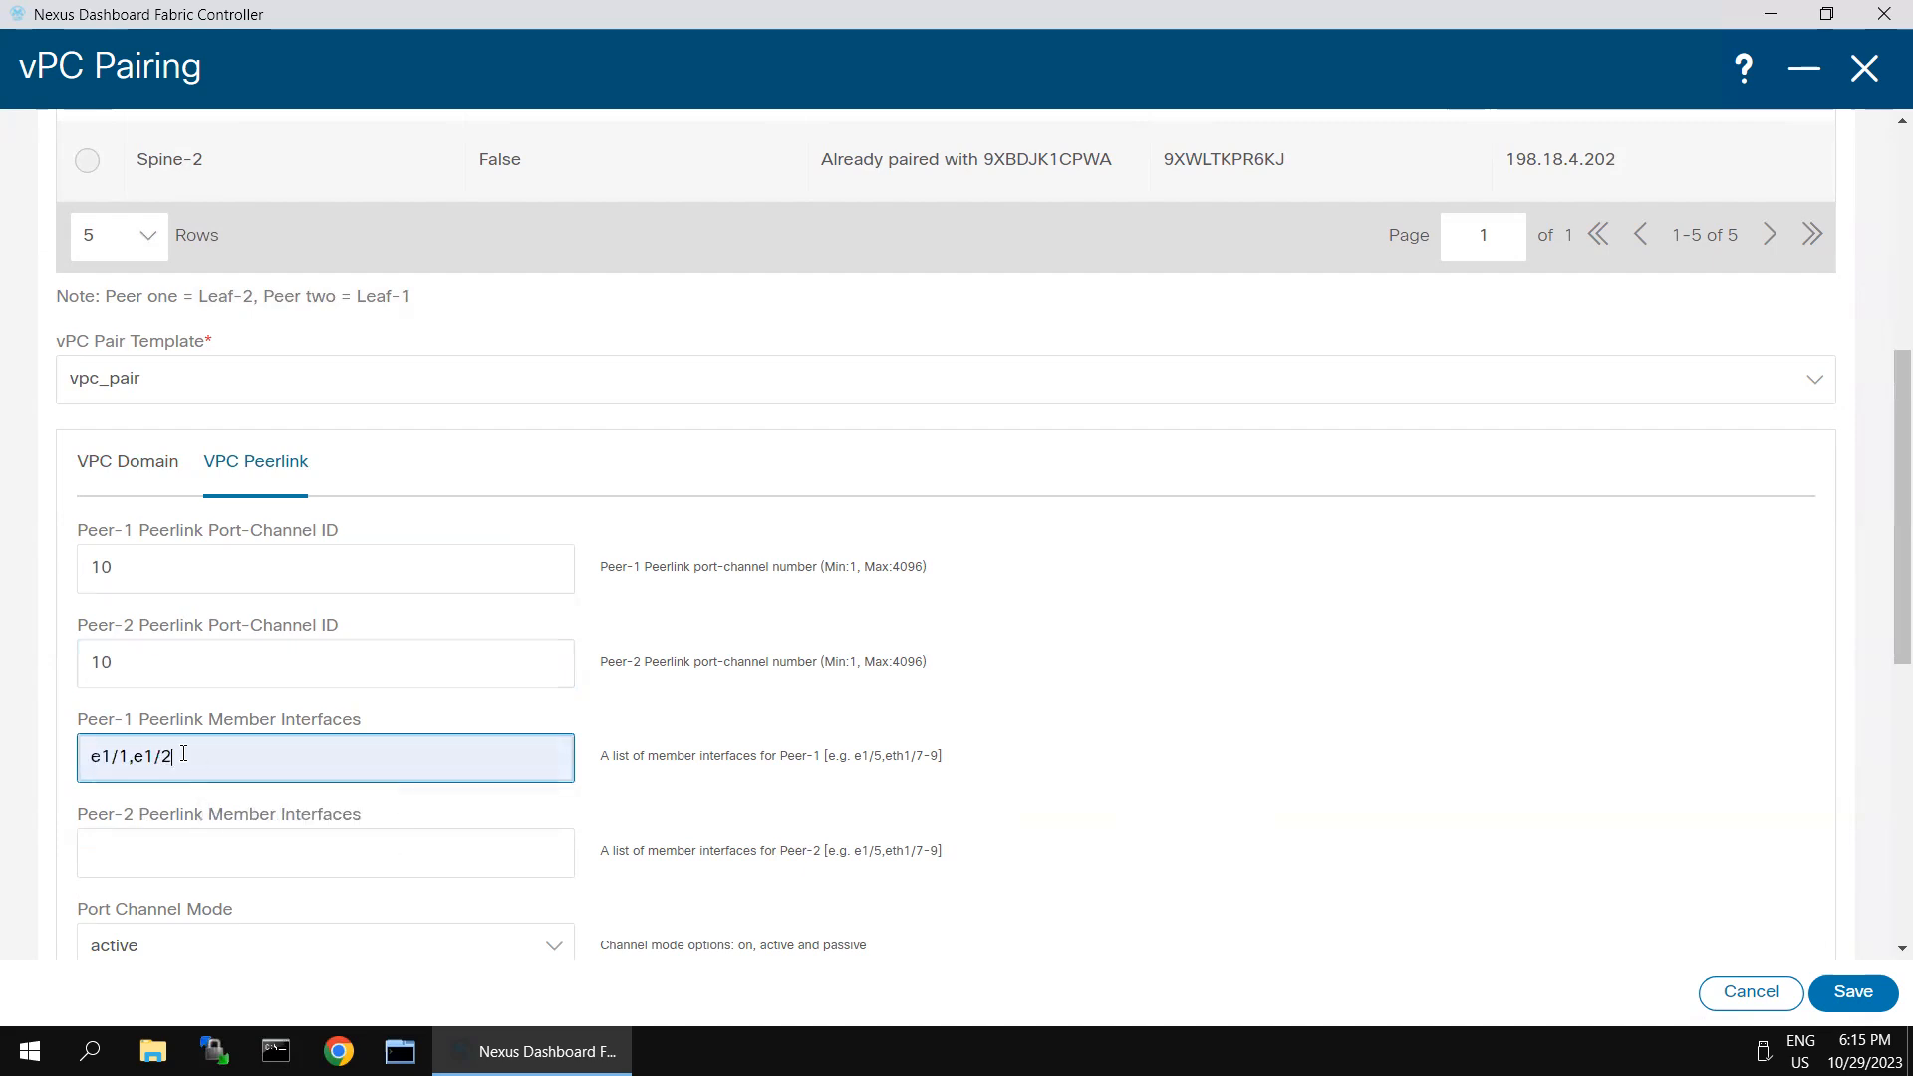
- Switch to the Classical DC - NDFC topology diagram in Chrome, check the Leaf-1 to Leaf-2 peer-link interfaces, and return to the vPC pairing form
mouse_move(1368, 2)
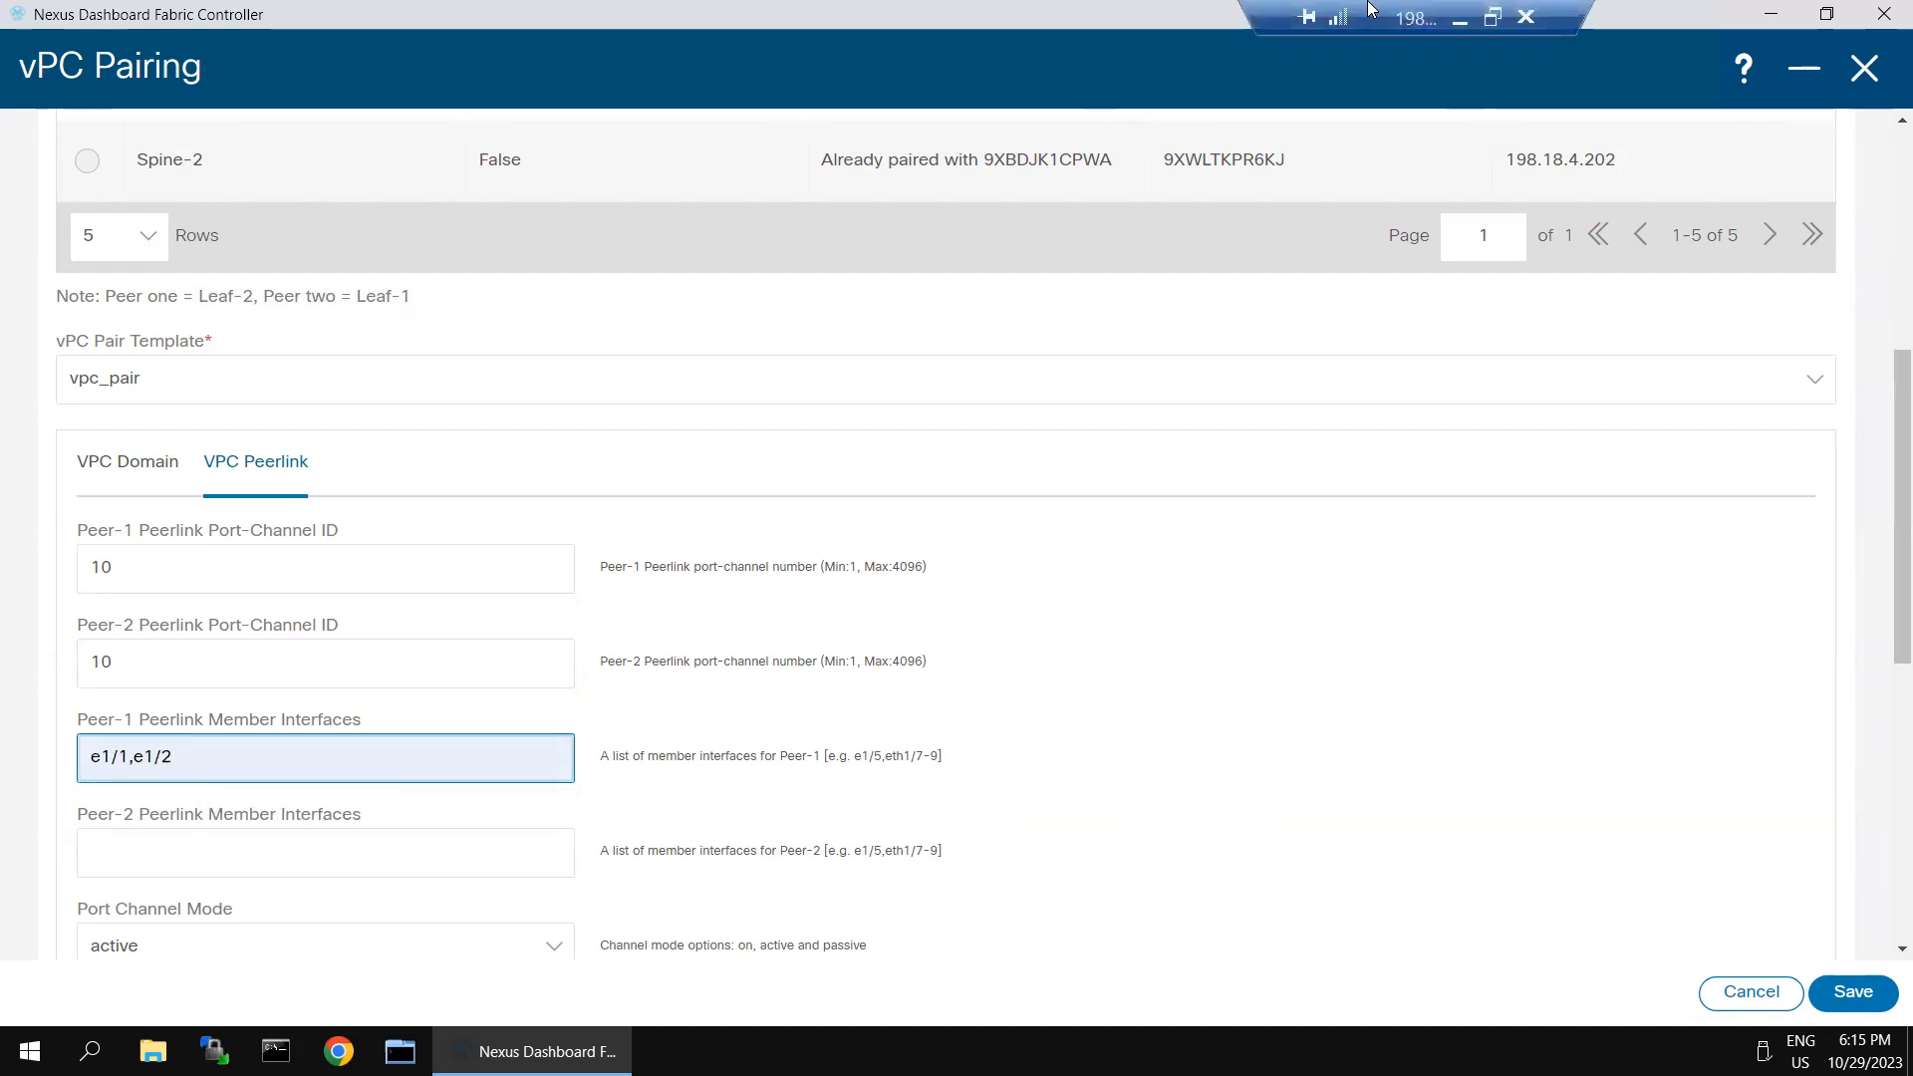
left_click(1461, 28)
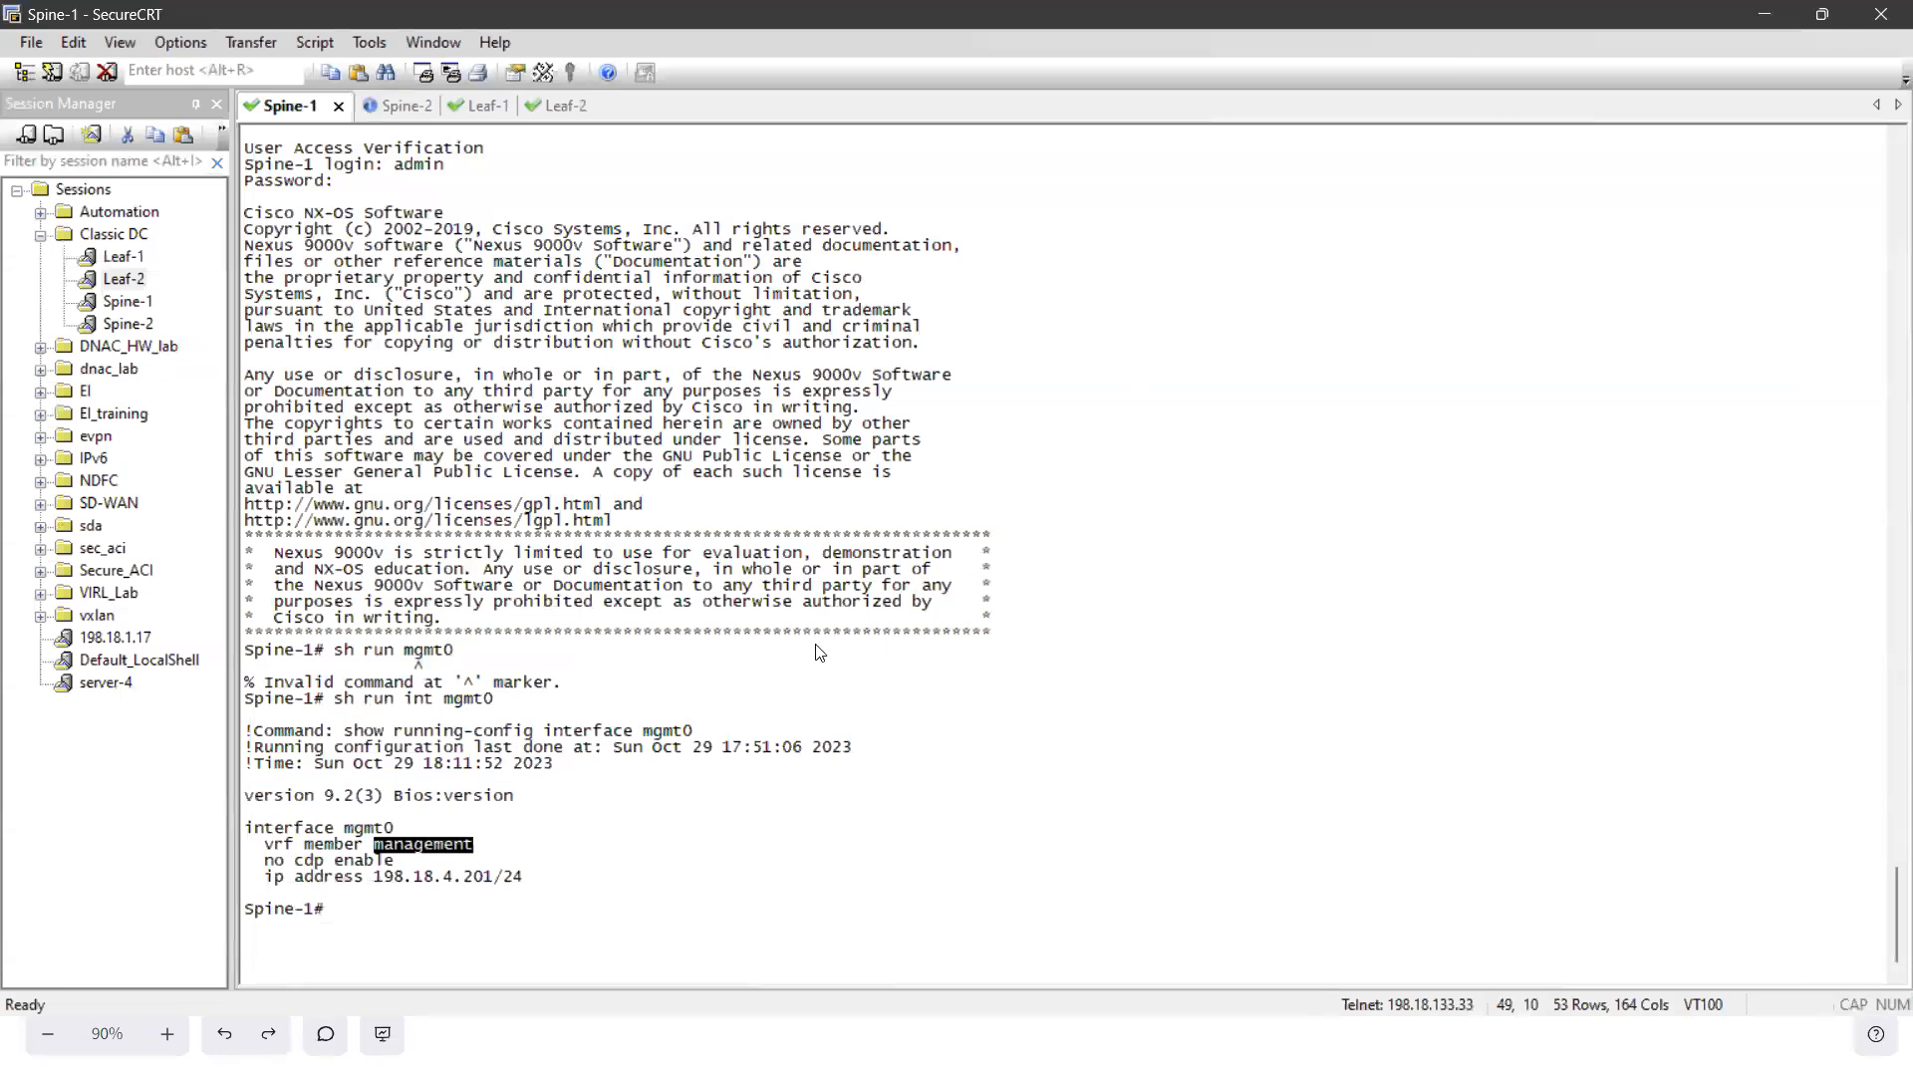
key("super")
mouse_move(574, 1042)
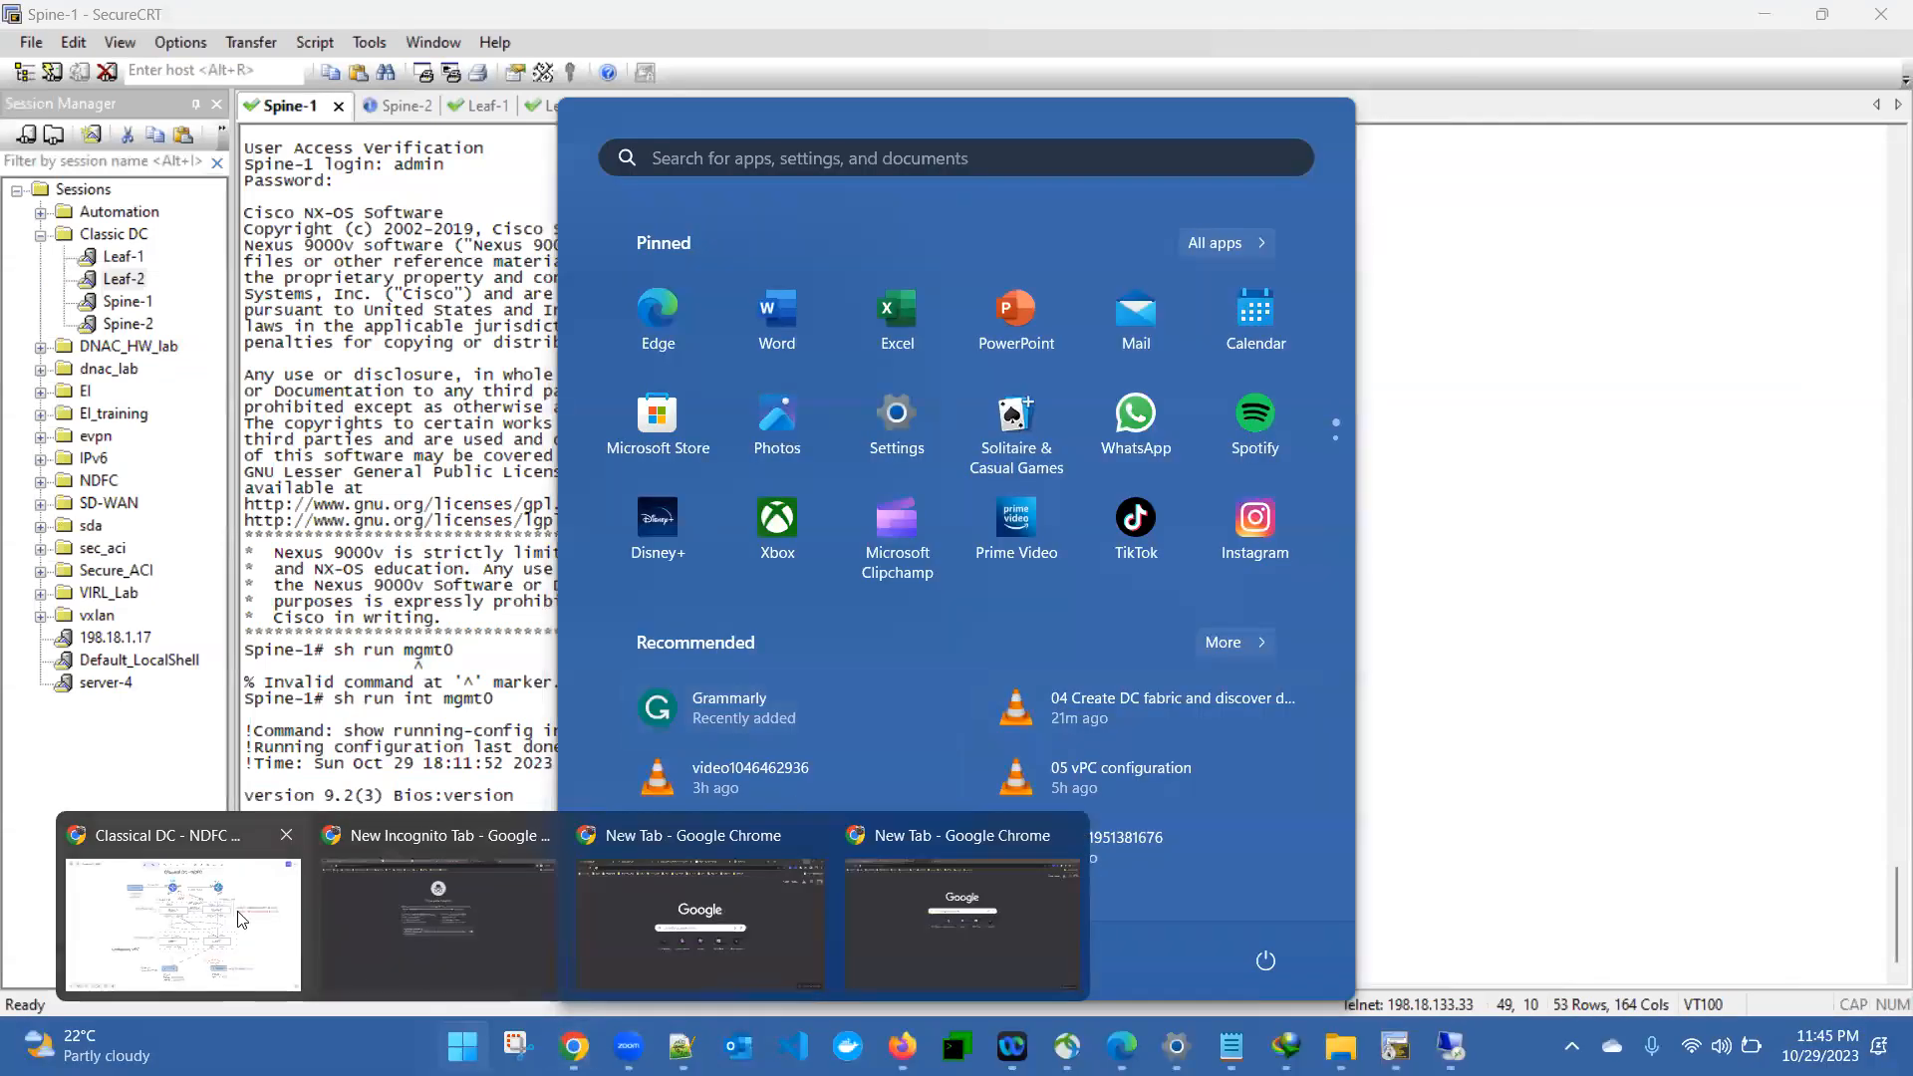
left_click(189, 897)
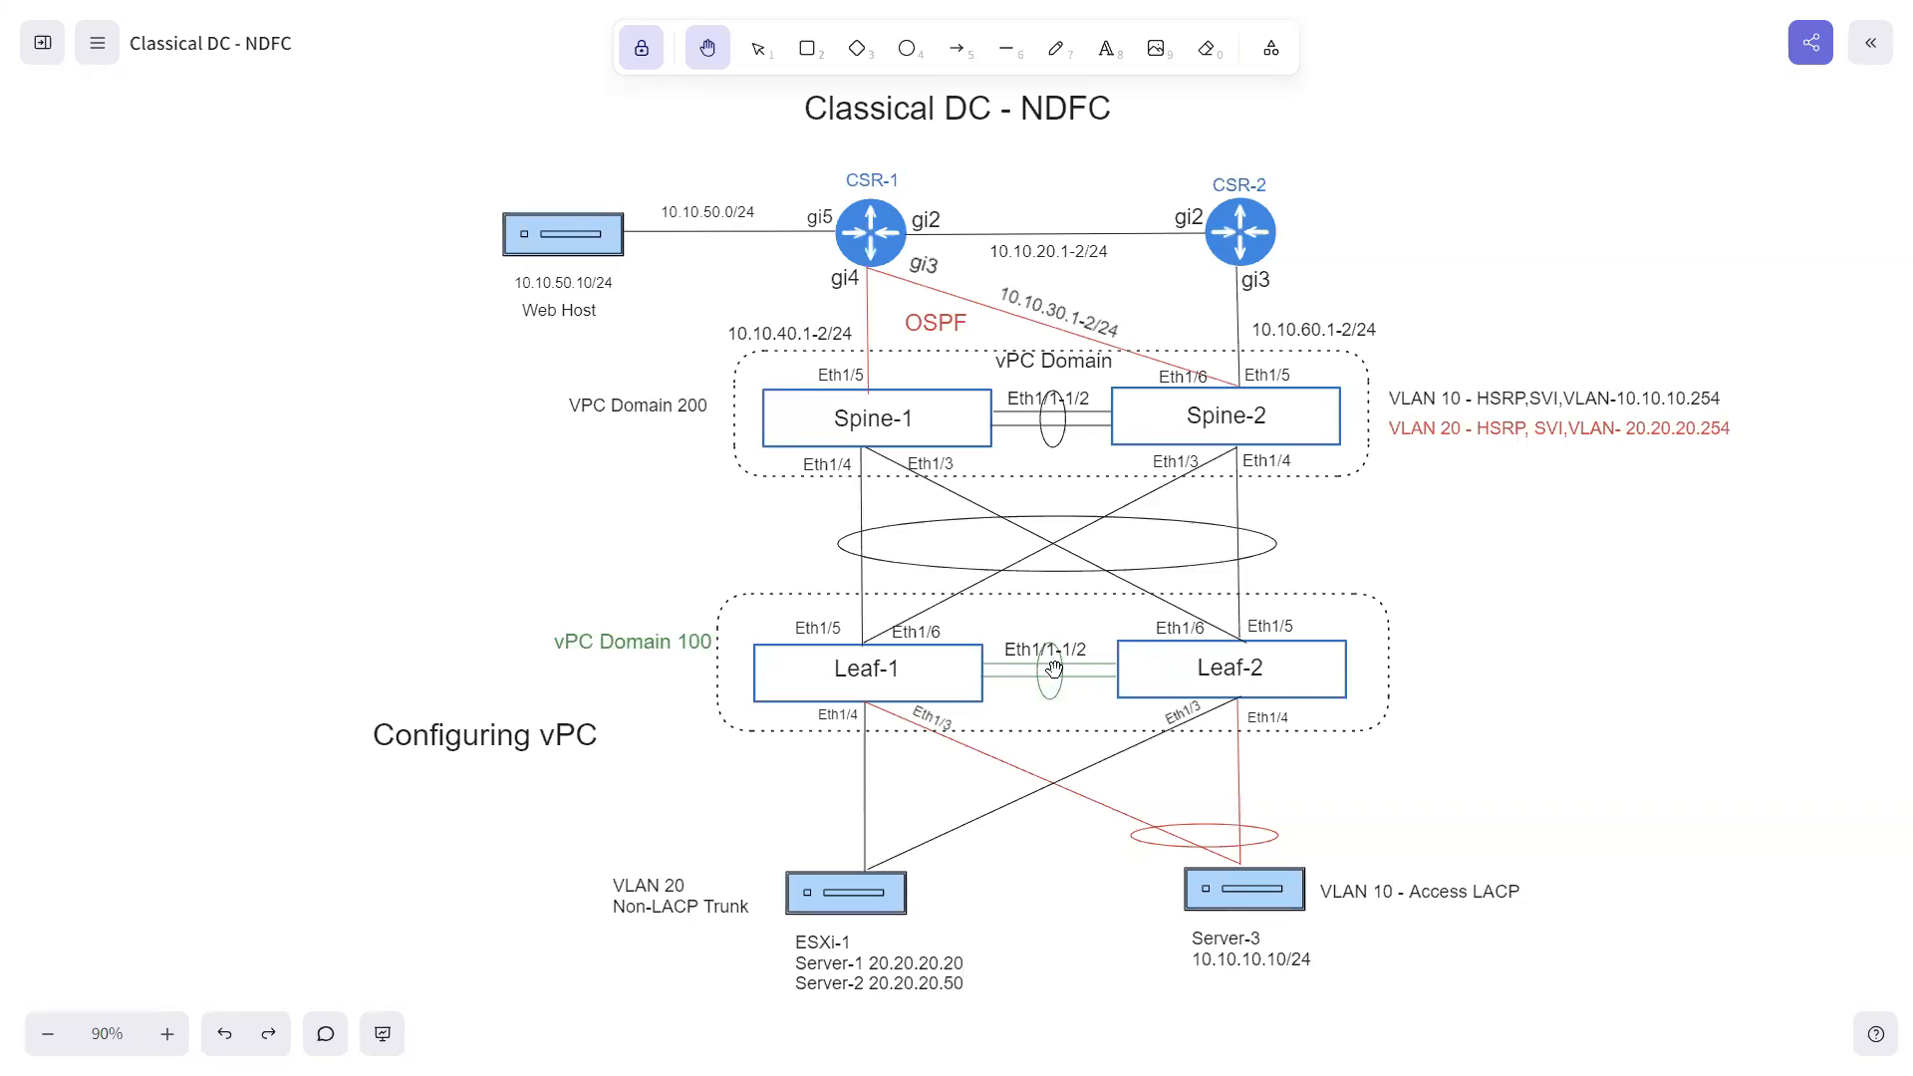
key("super")
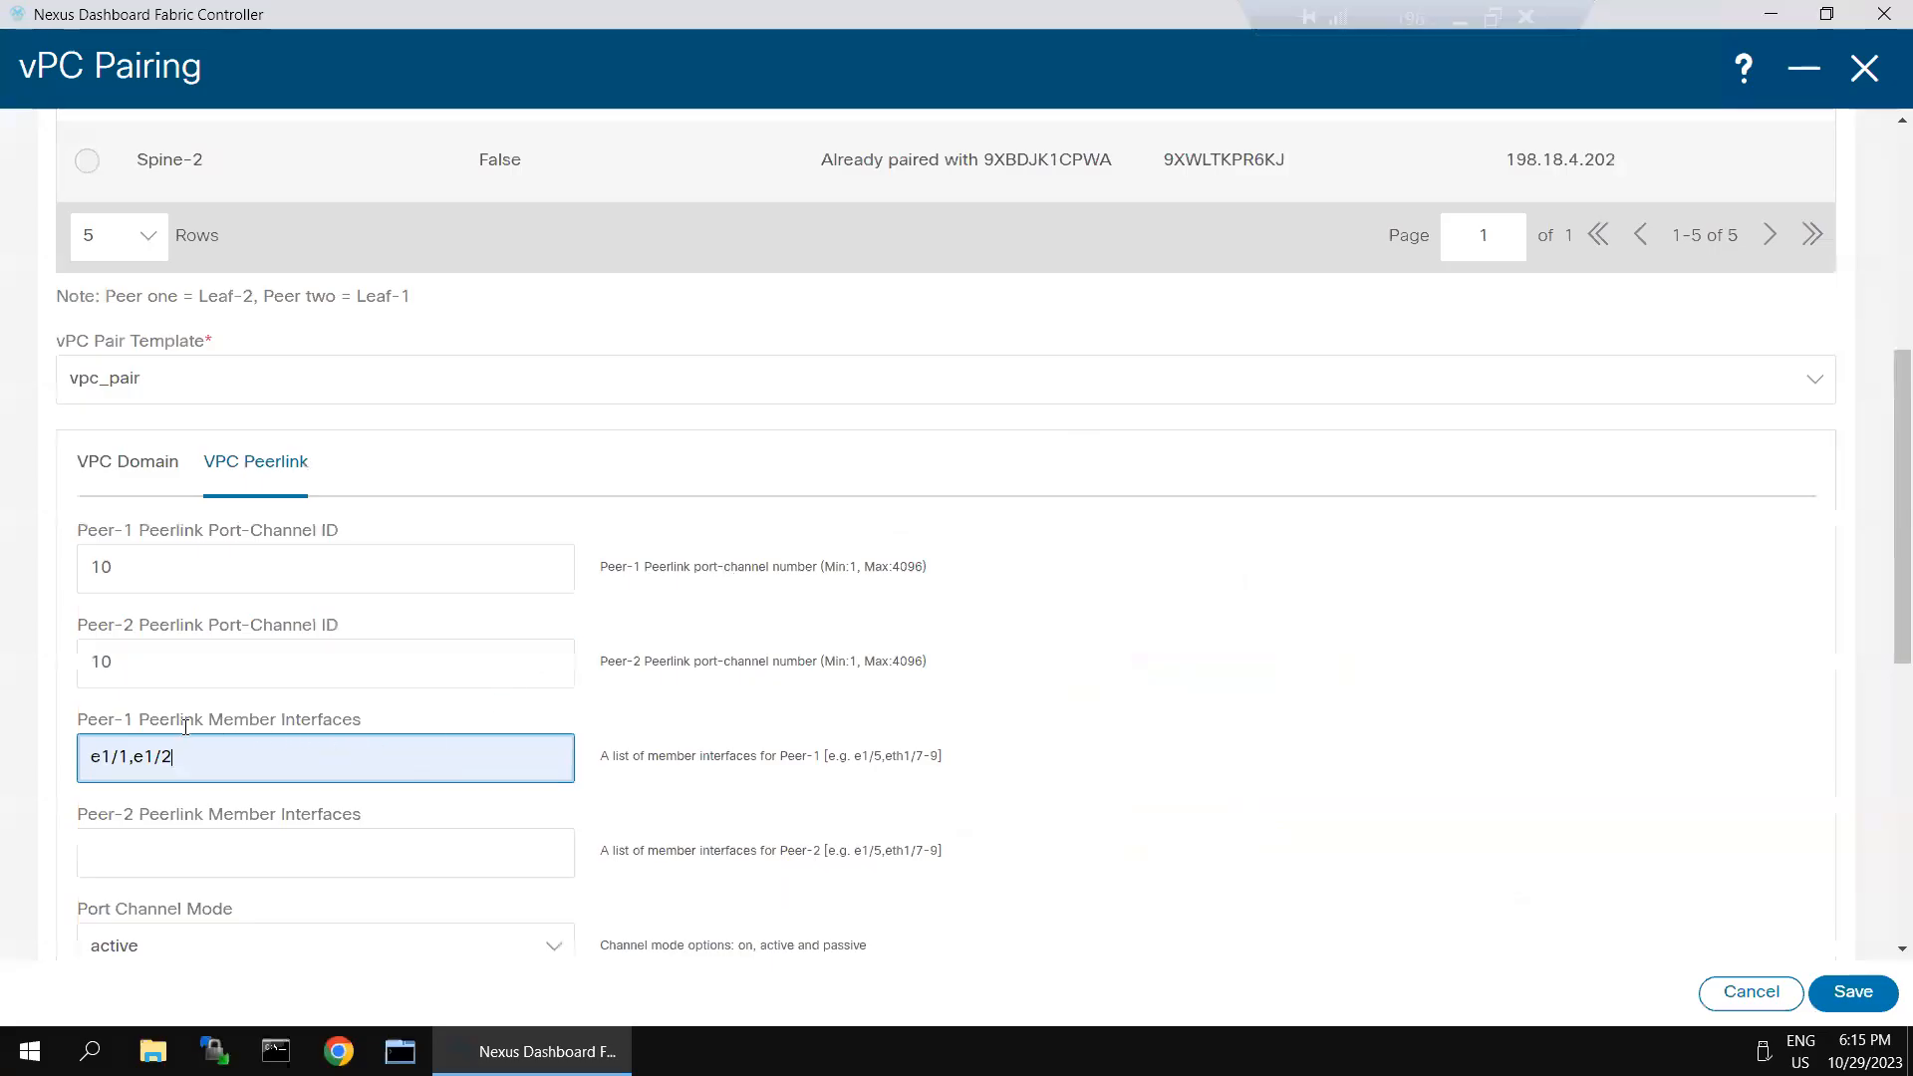
- Enter e1/1,e1/2 as the Peer-2 peer-link member interfaces and save the vPC pairing of the two leaf switches
scroll(299, 697, "down", 3)
left_click(211, 600)
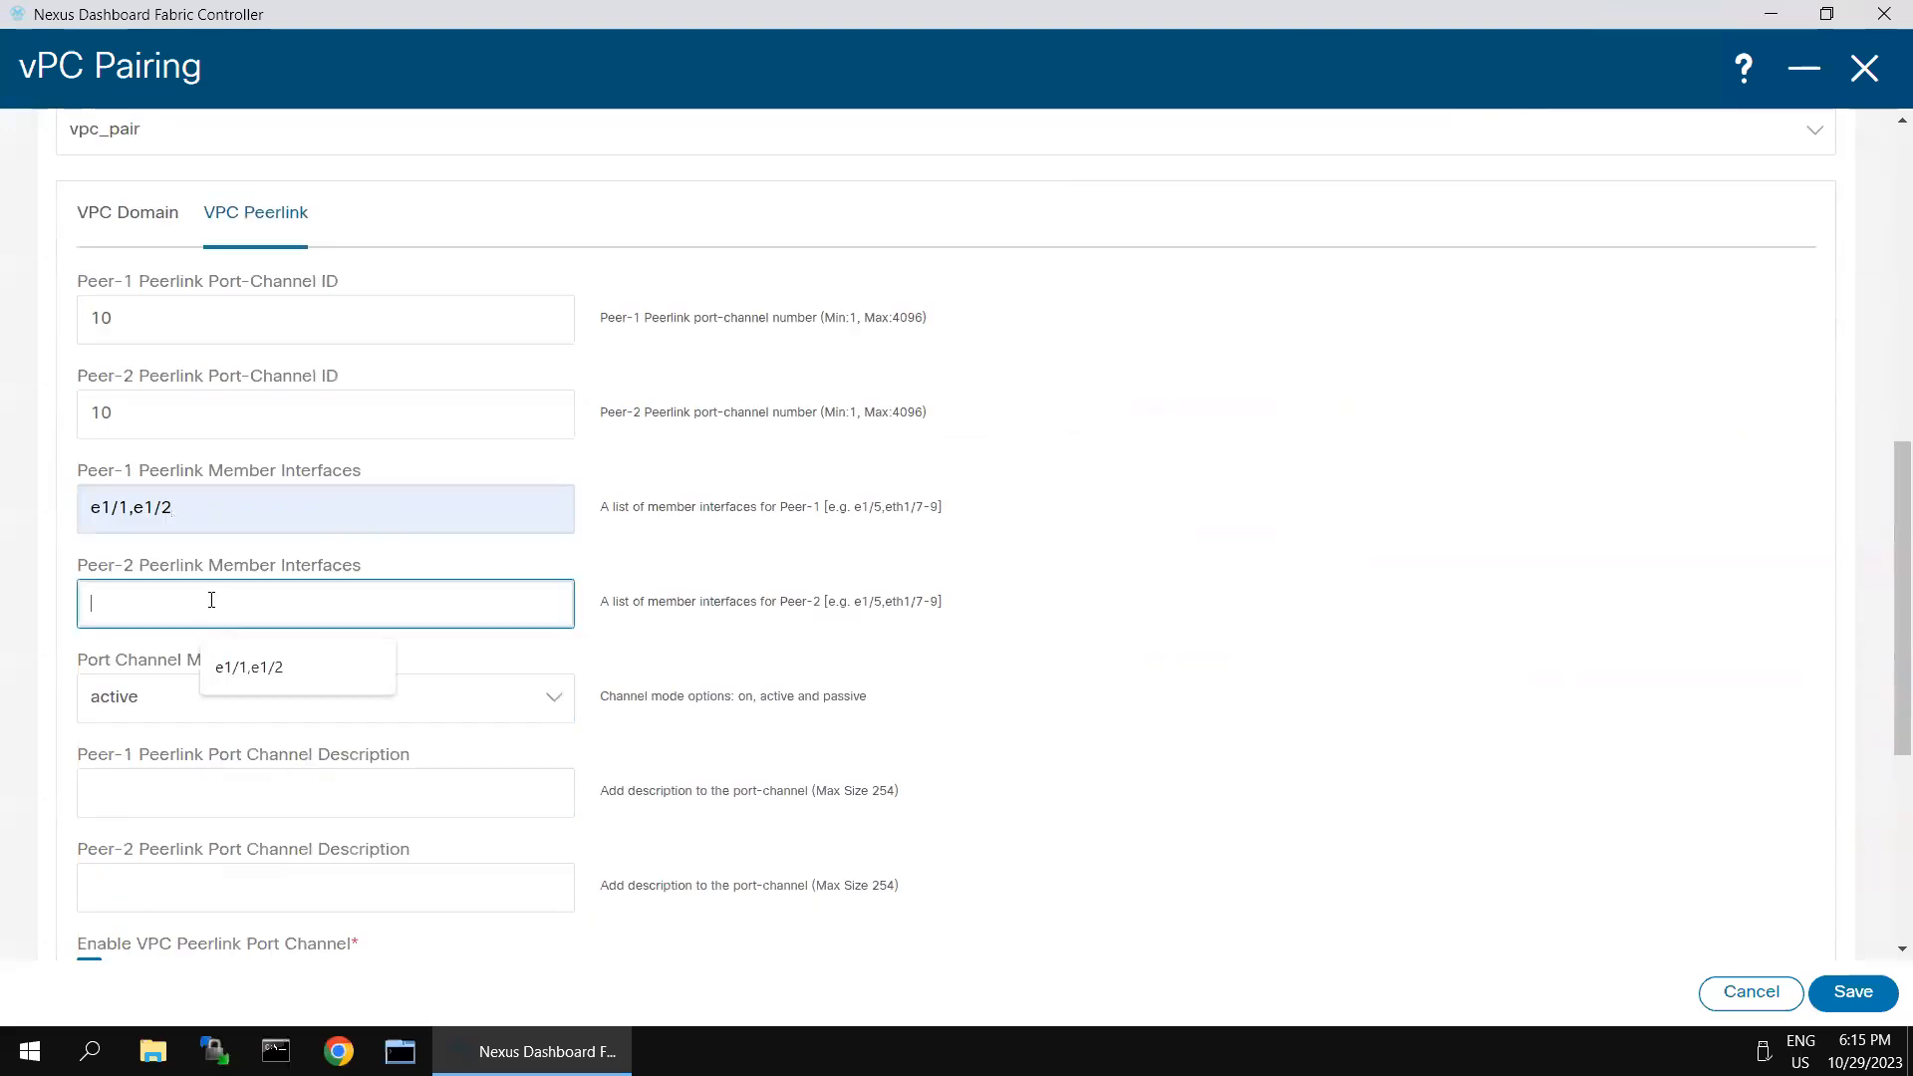
left_click(239, 666)
scroll(1335, 683, "down", 6)
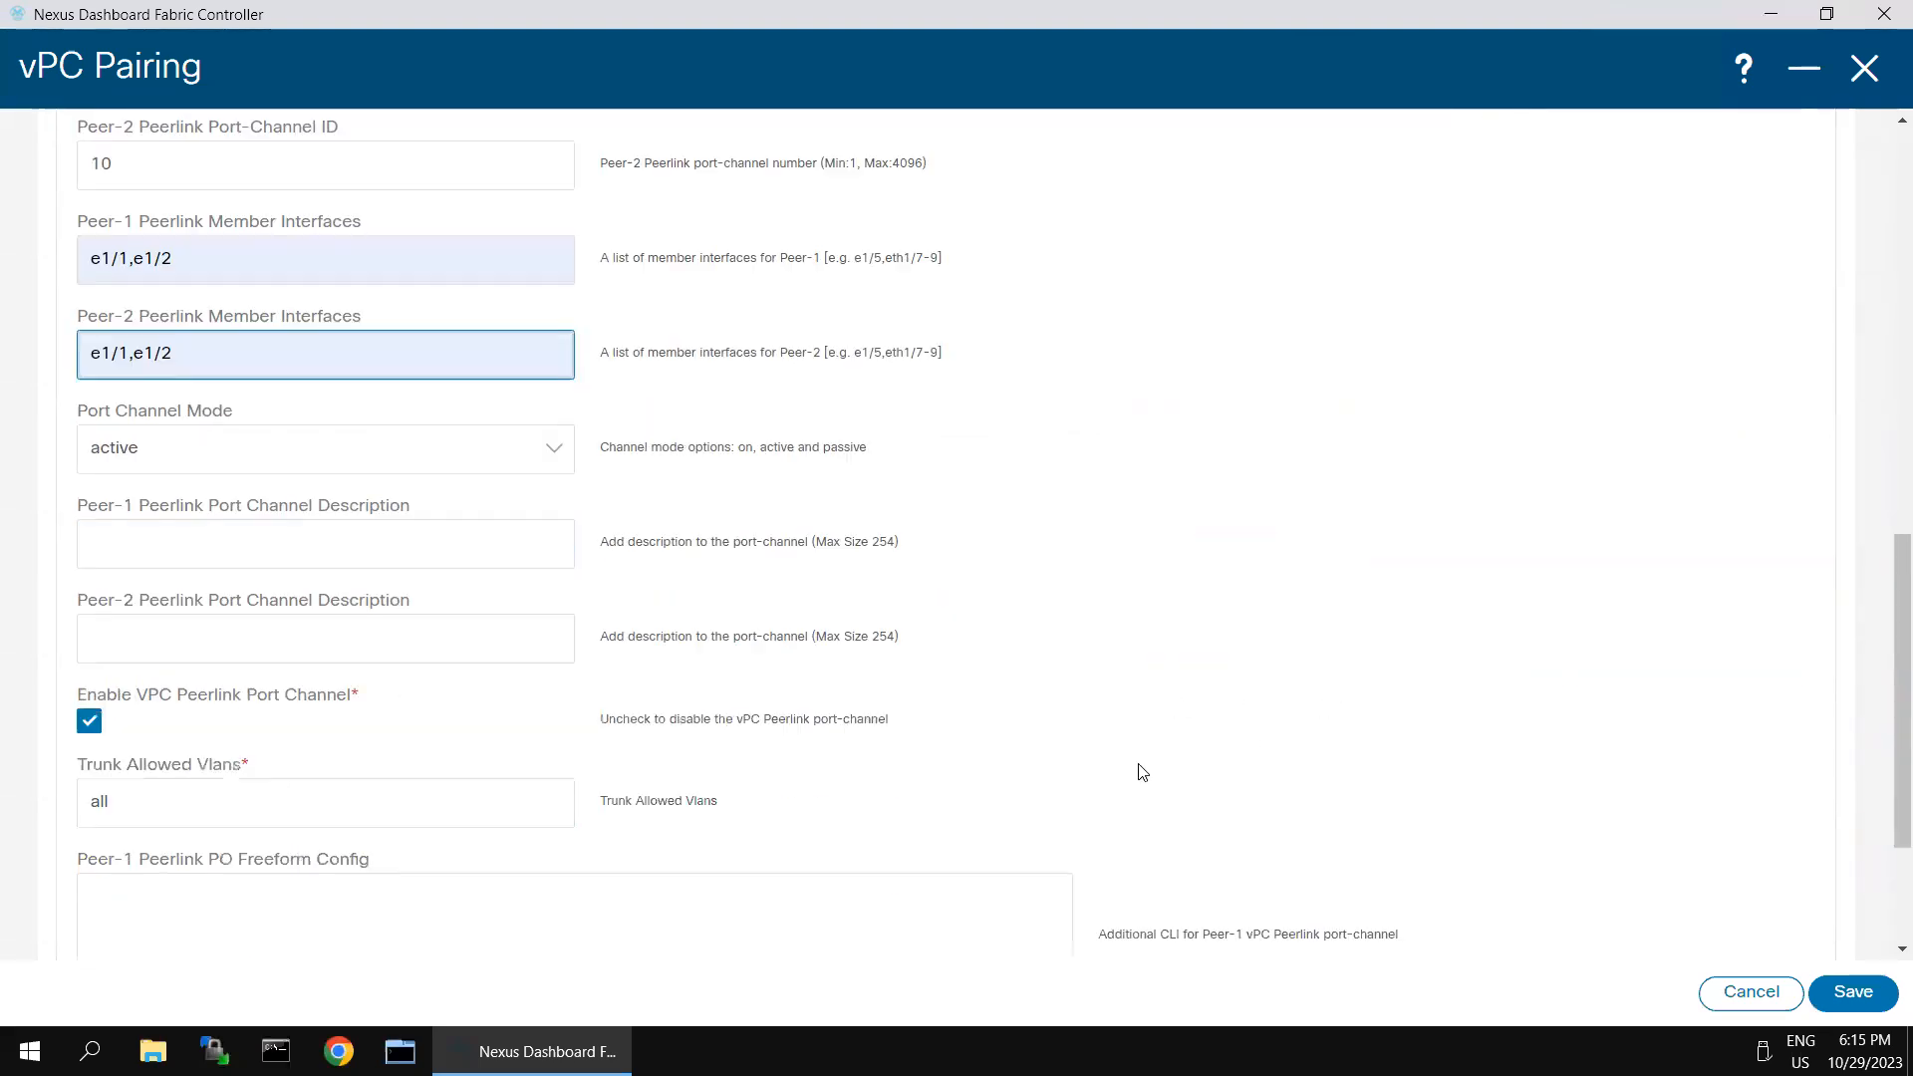
left_click(1852, 993)
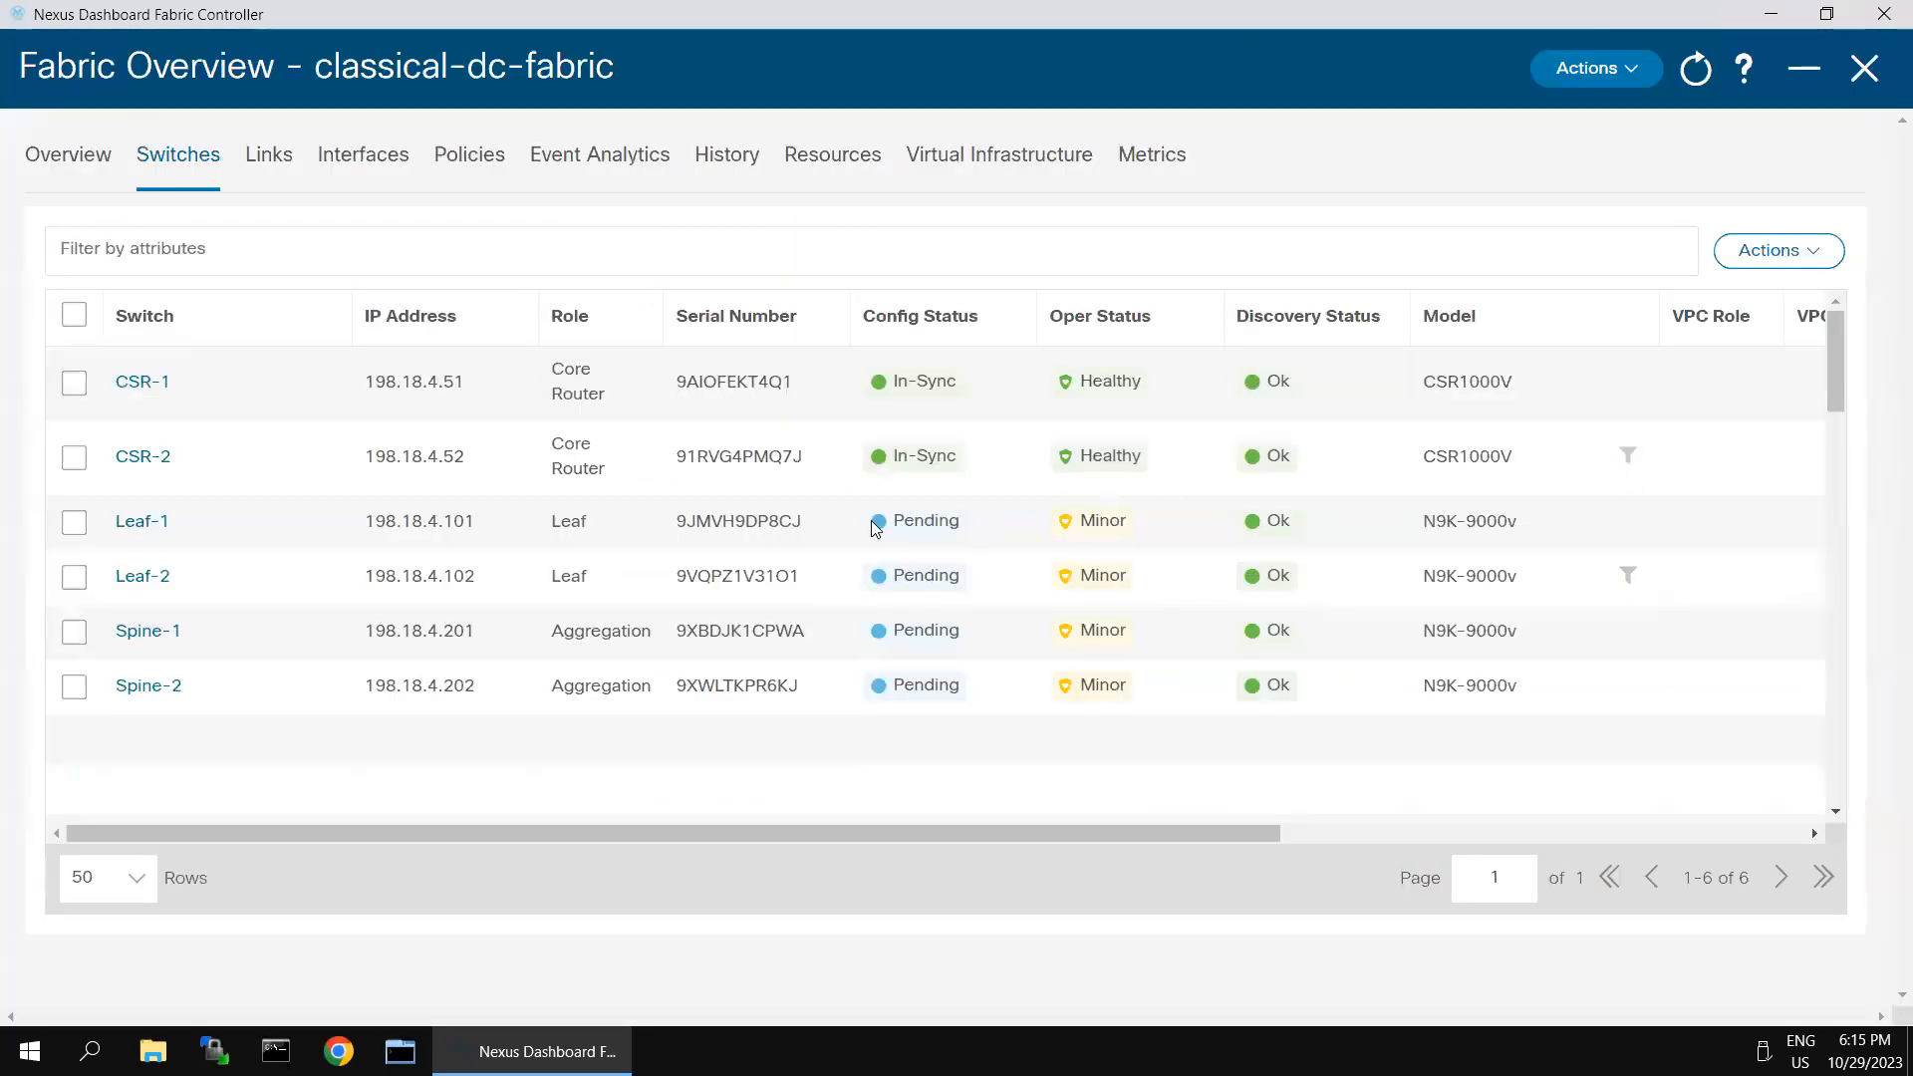
- Run Recalculate and Deploy on the fabric and review Leaf-1's pending vPC domain, port-channel and member interface configuration
left_click(1630, 79)
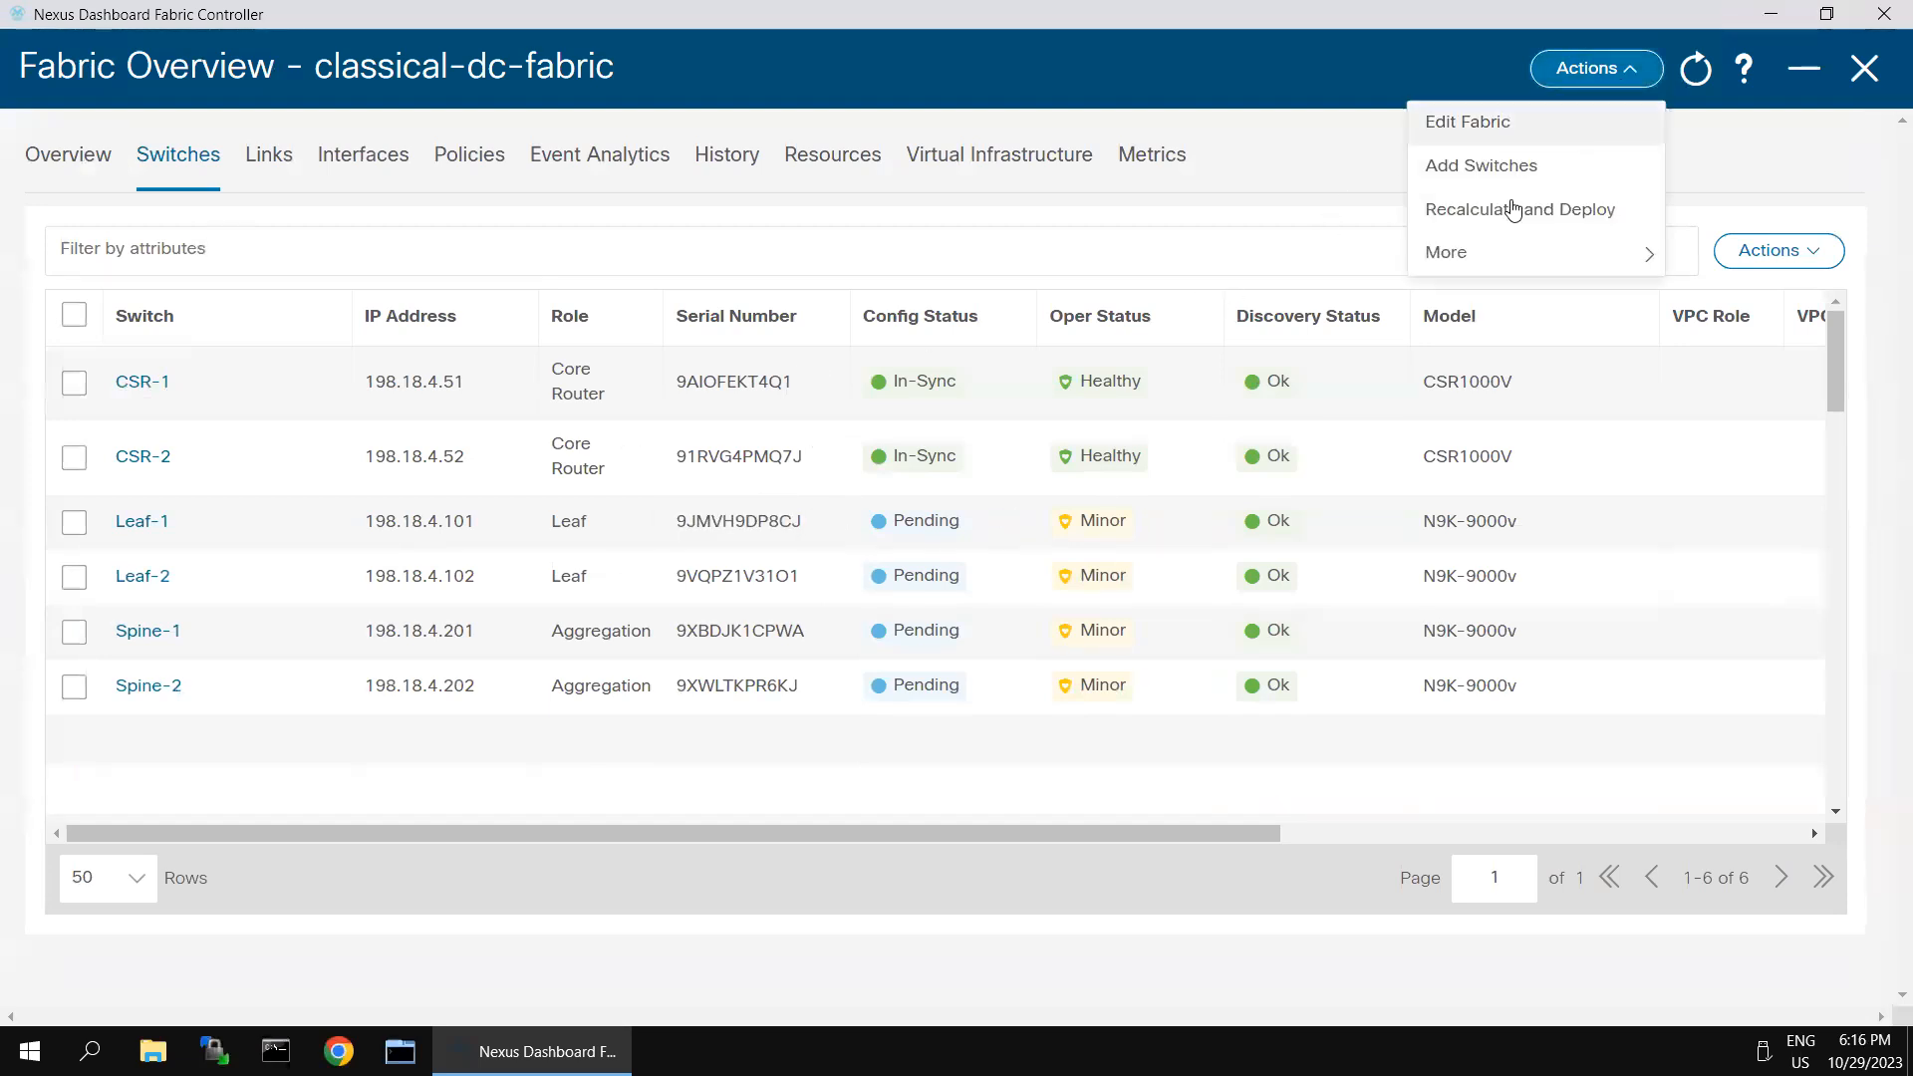
left_click(1514, 209)
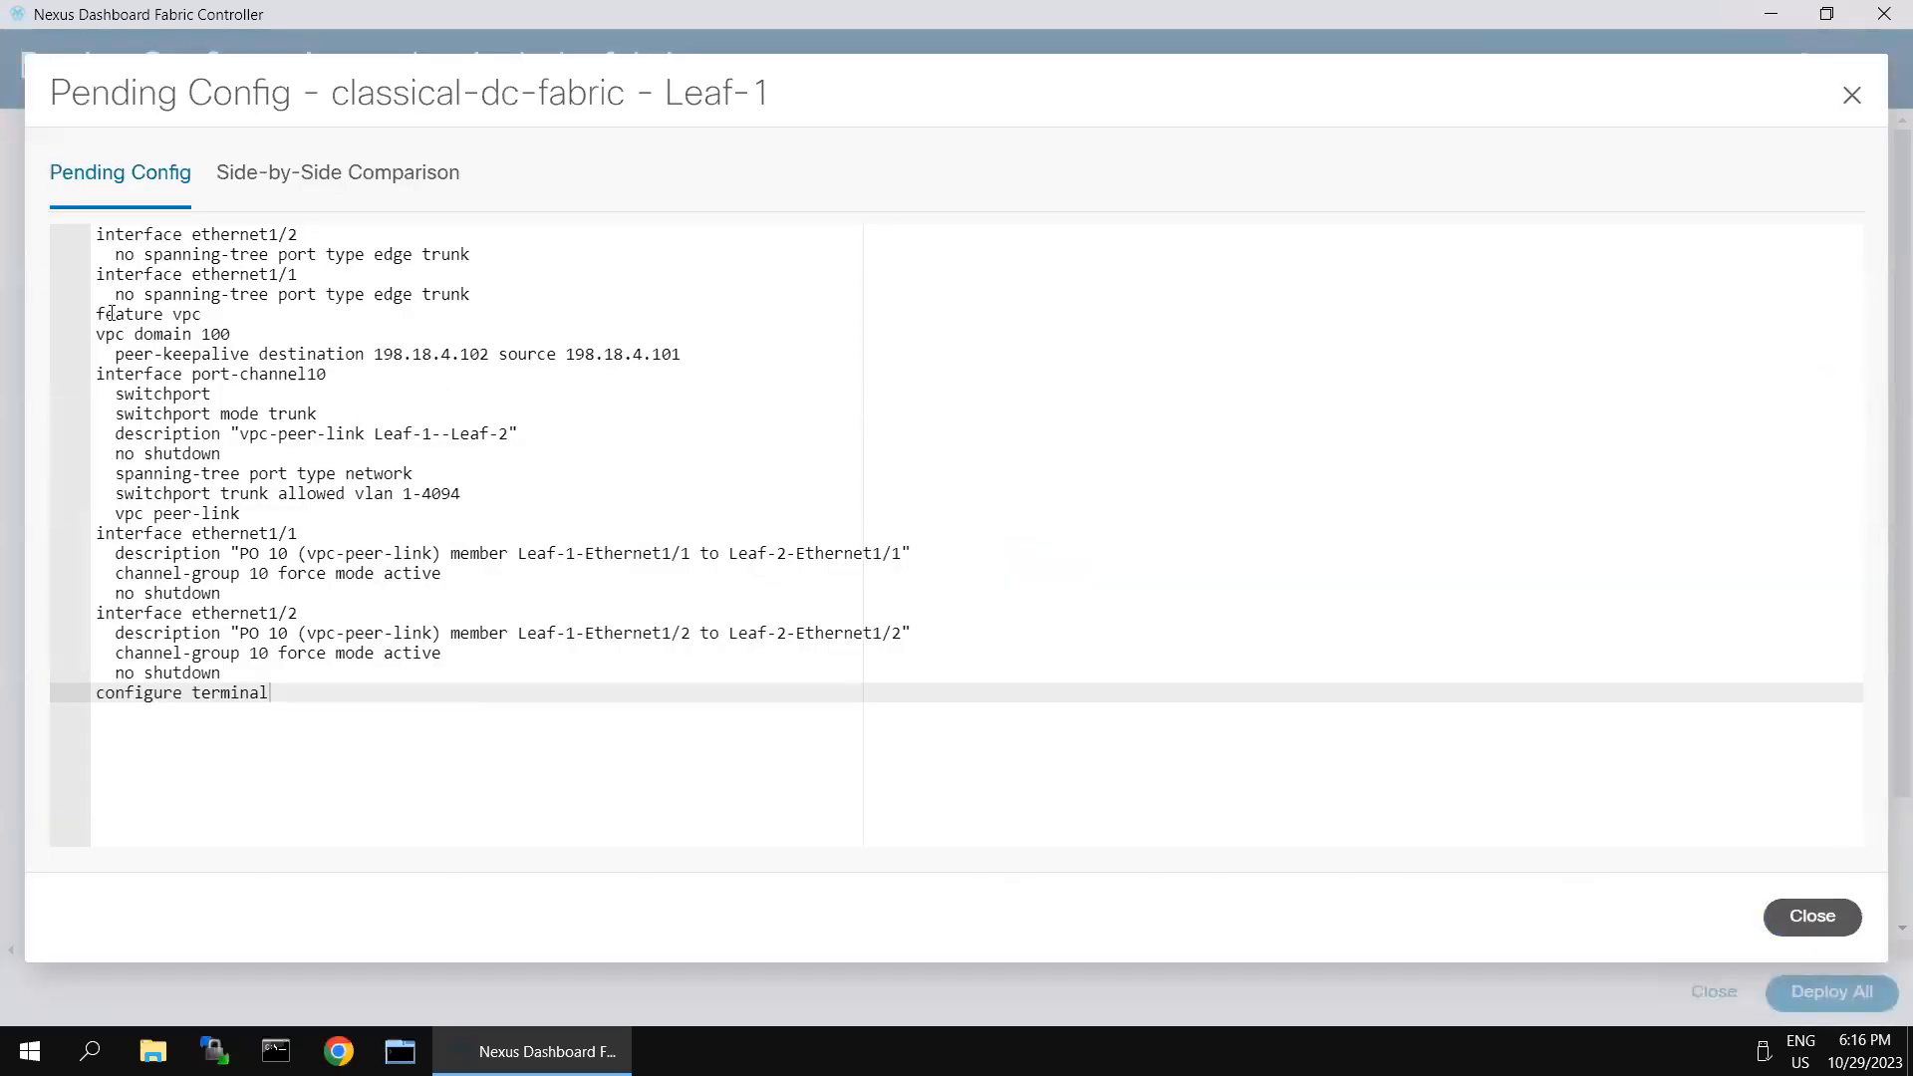
left_click_drag(103, 314, 222, 336)
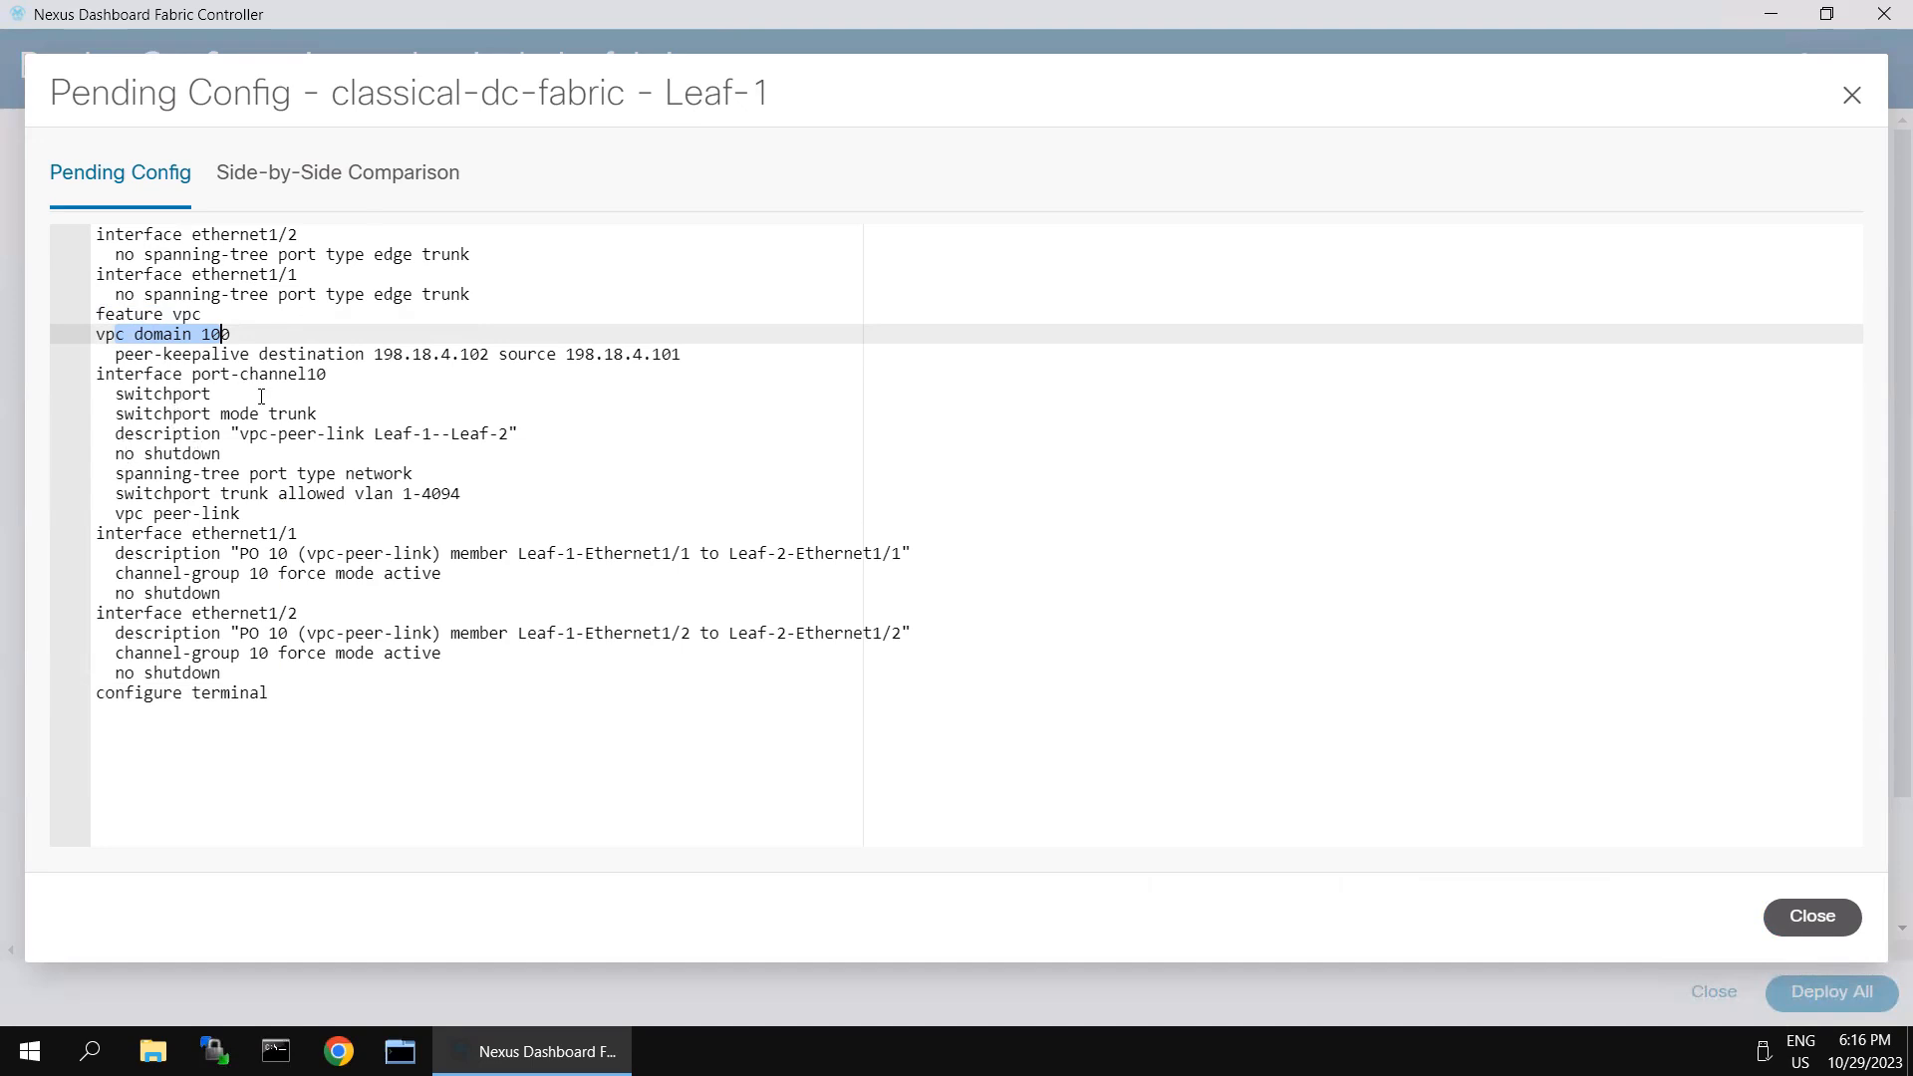
left_click_drag(281, 535, 211, 535)
left_click_drag(212, 613, 309, 658)
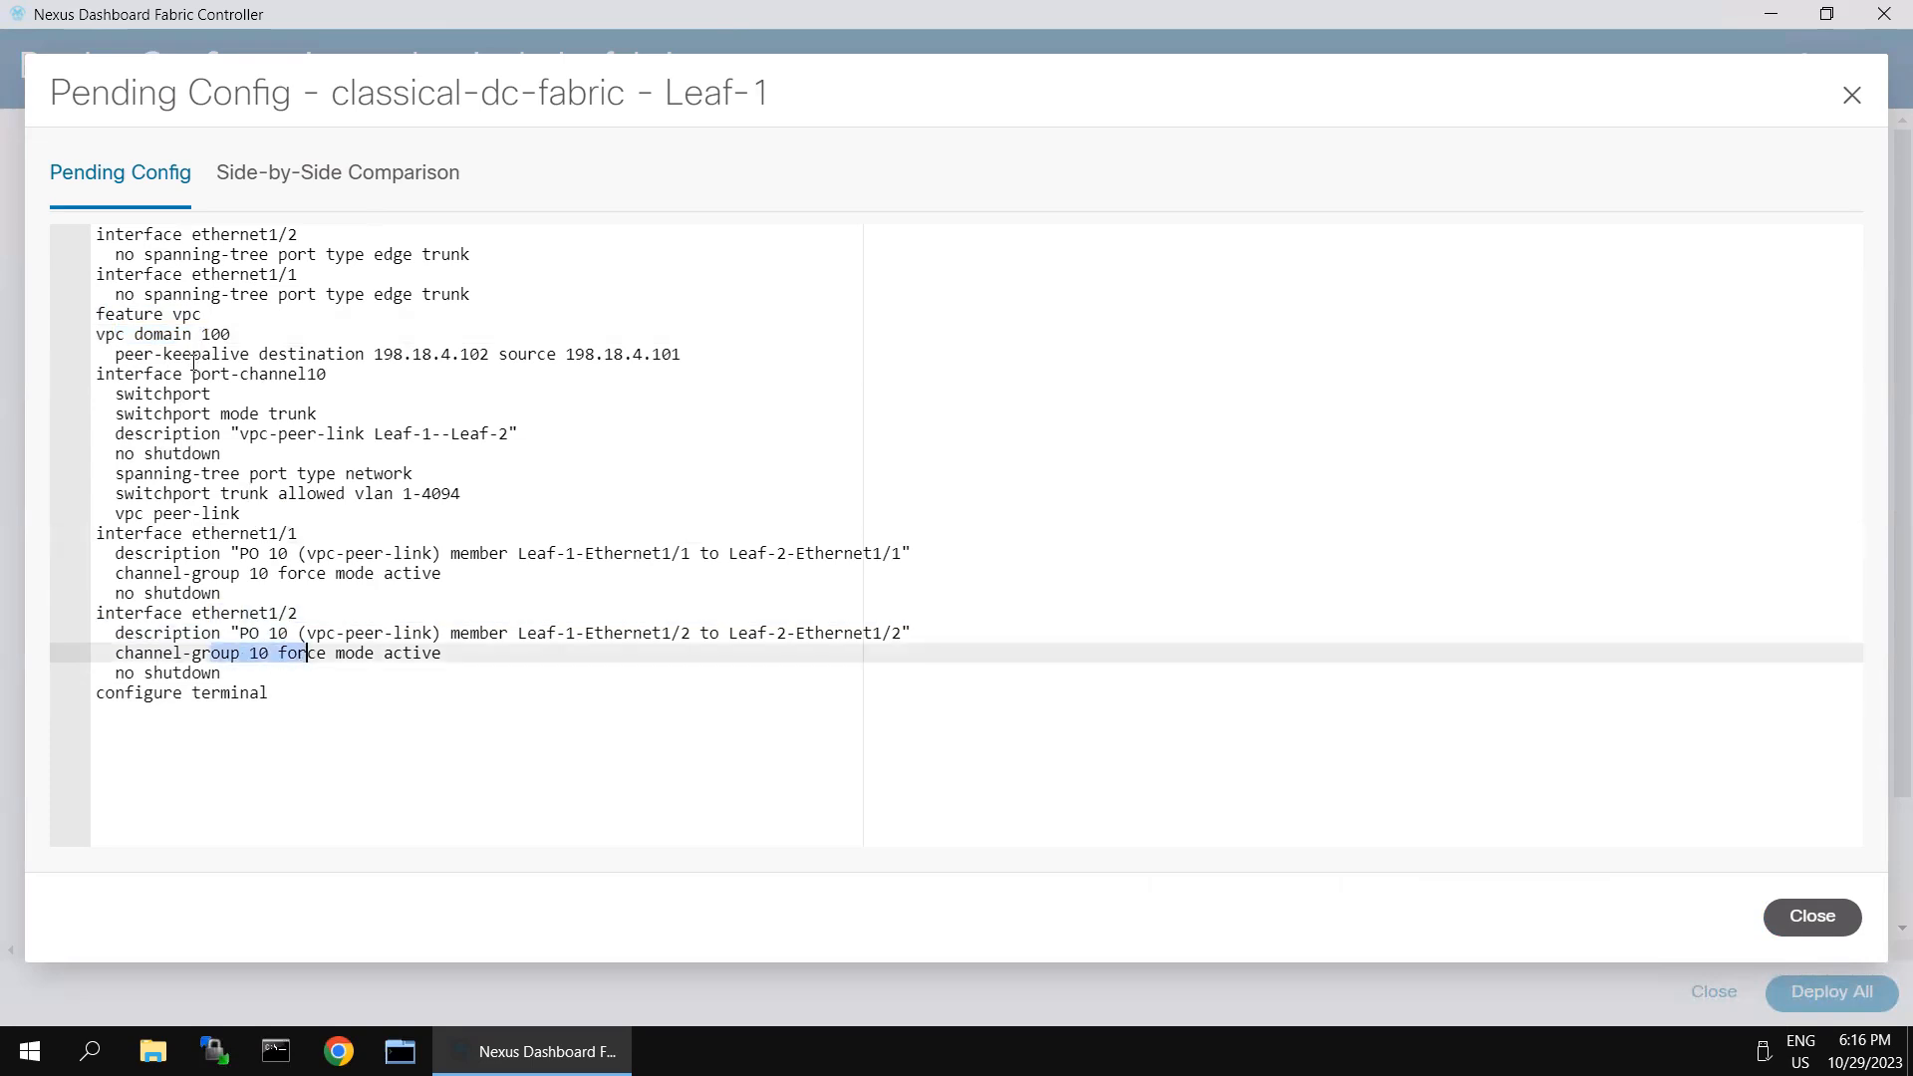
left_click_drag(301, 376, 308, 444)
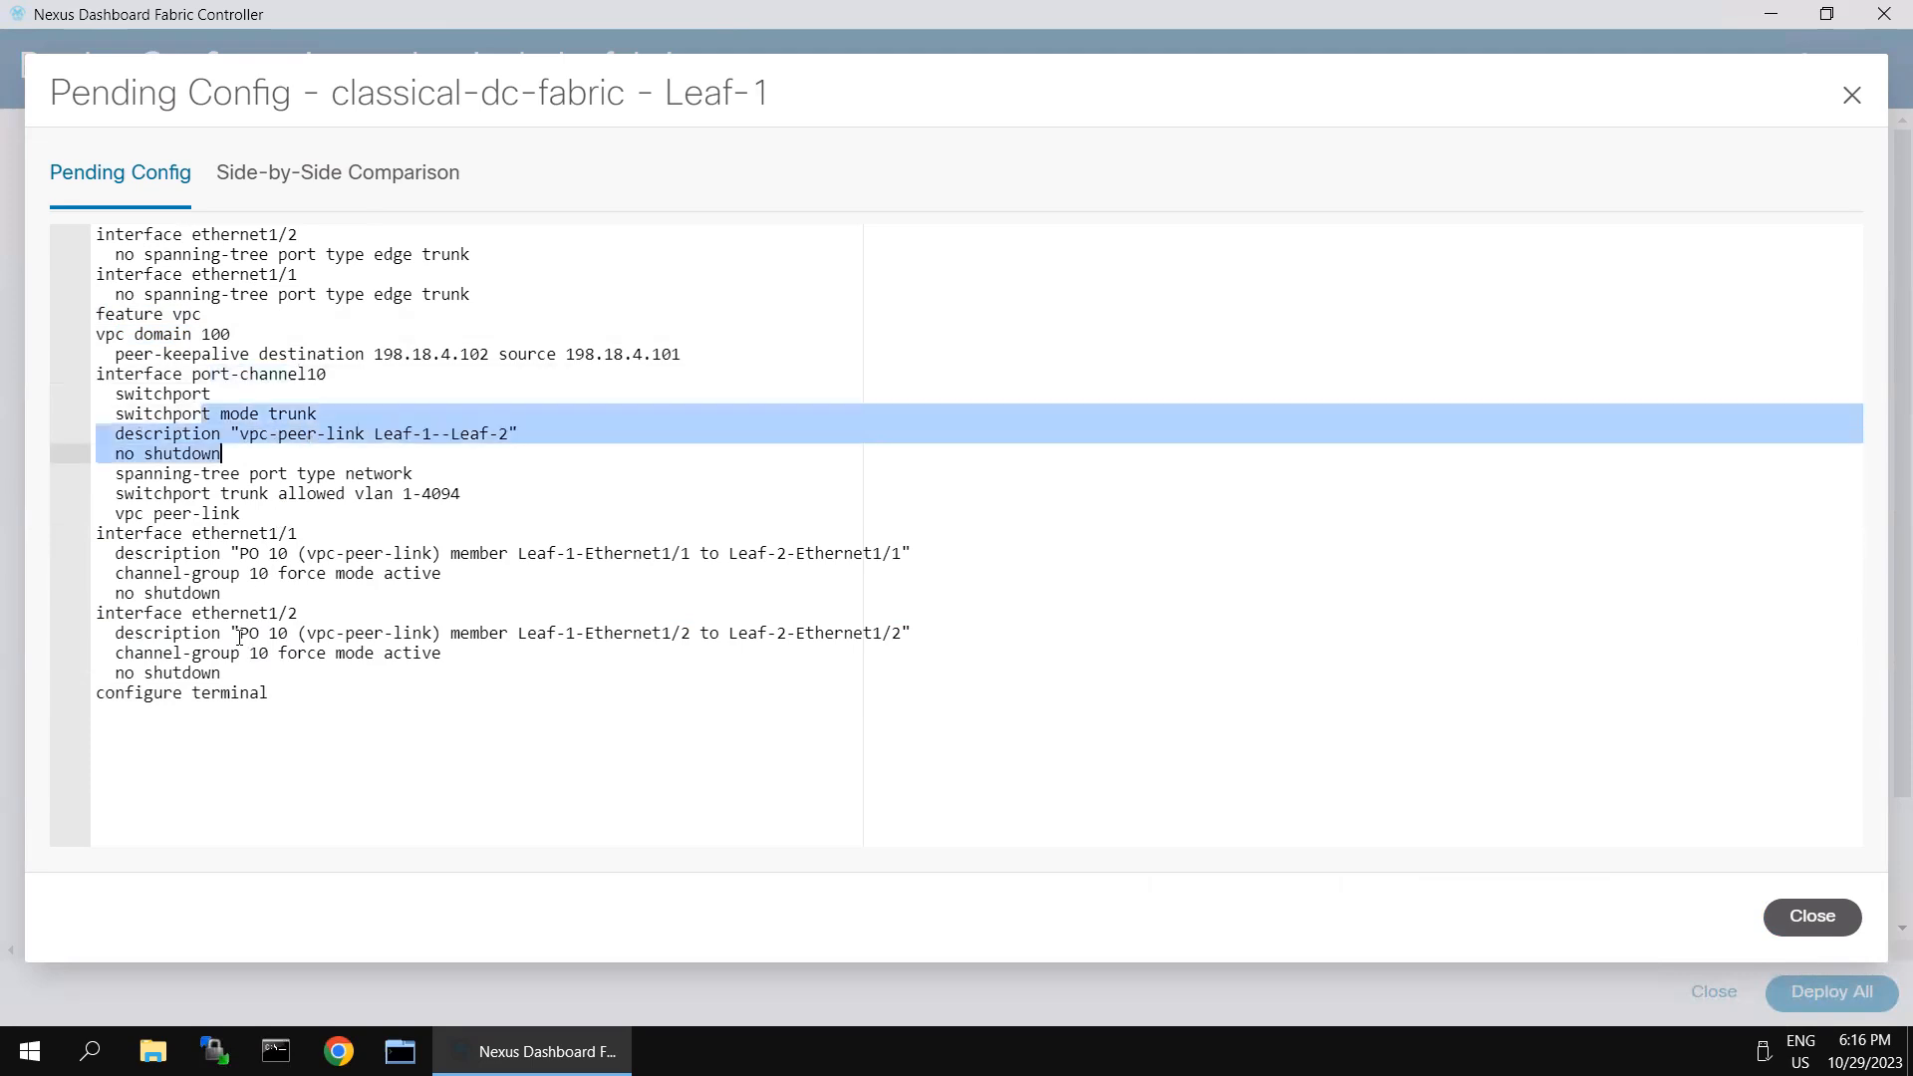
left_click_drag(239, 634, 284, 694)
left_click_drag(296, 536, 403, 574)
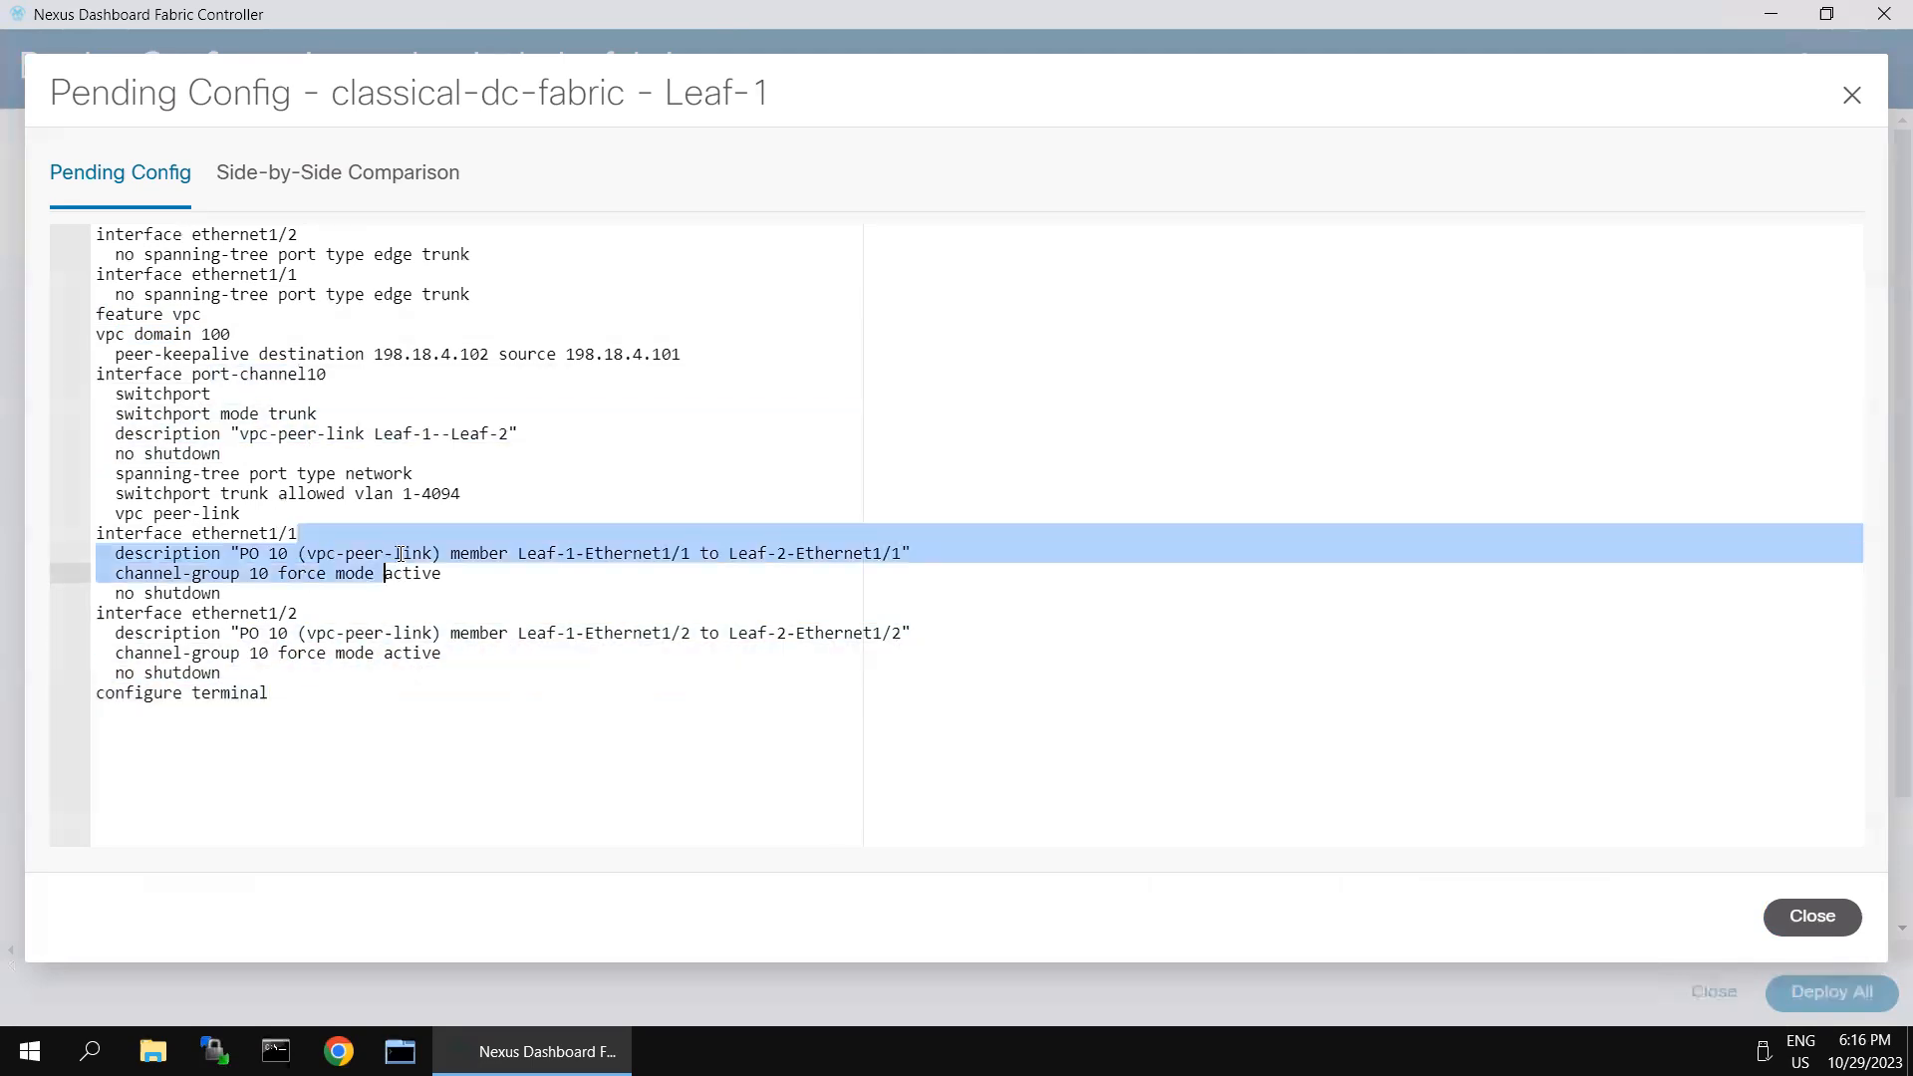
left_click_drag(221, 254, 231, 334)
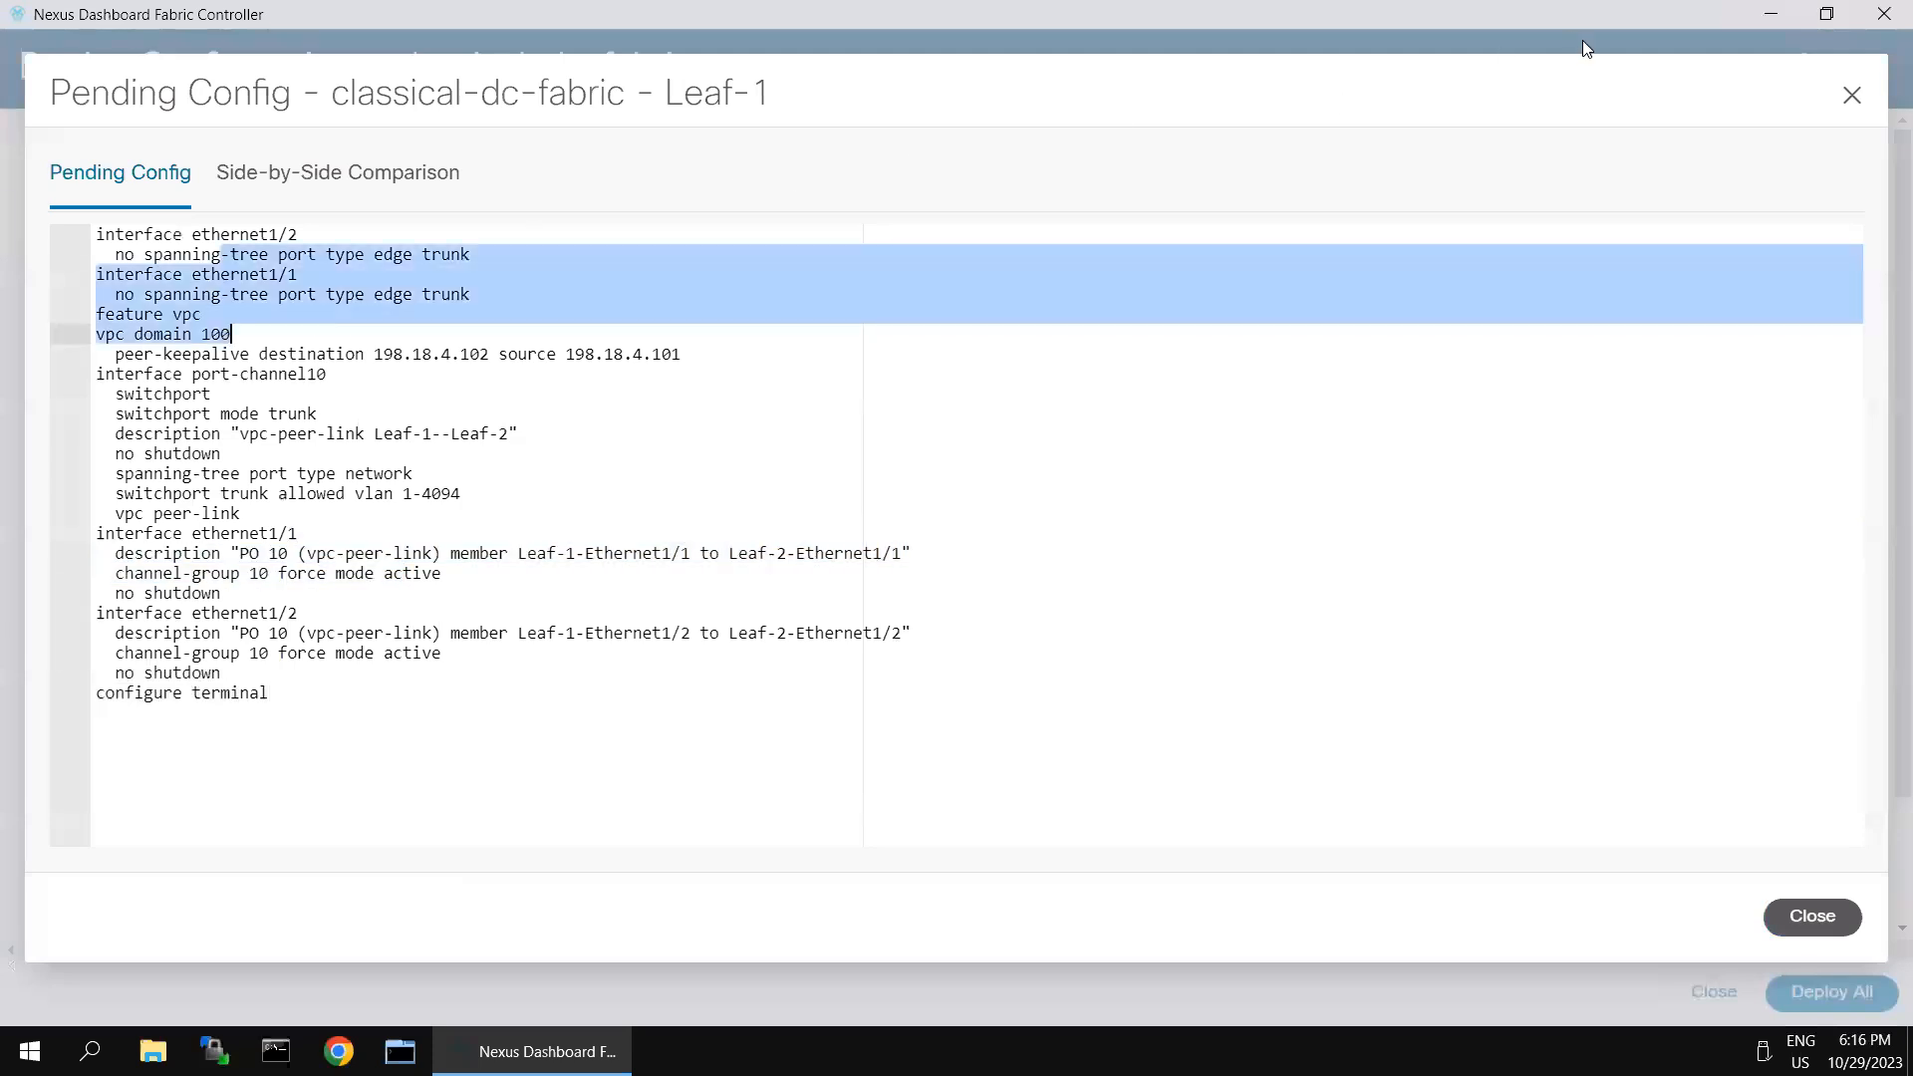
- Close the Leaf-1 pending configuration and deploy the pending changes to all switches in the fabric
left_click(1813, 915)
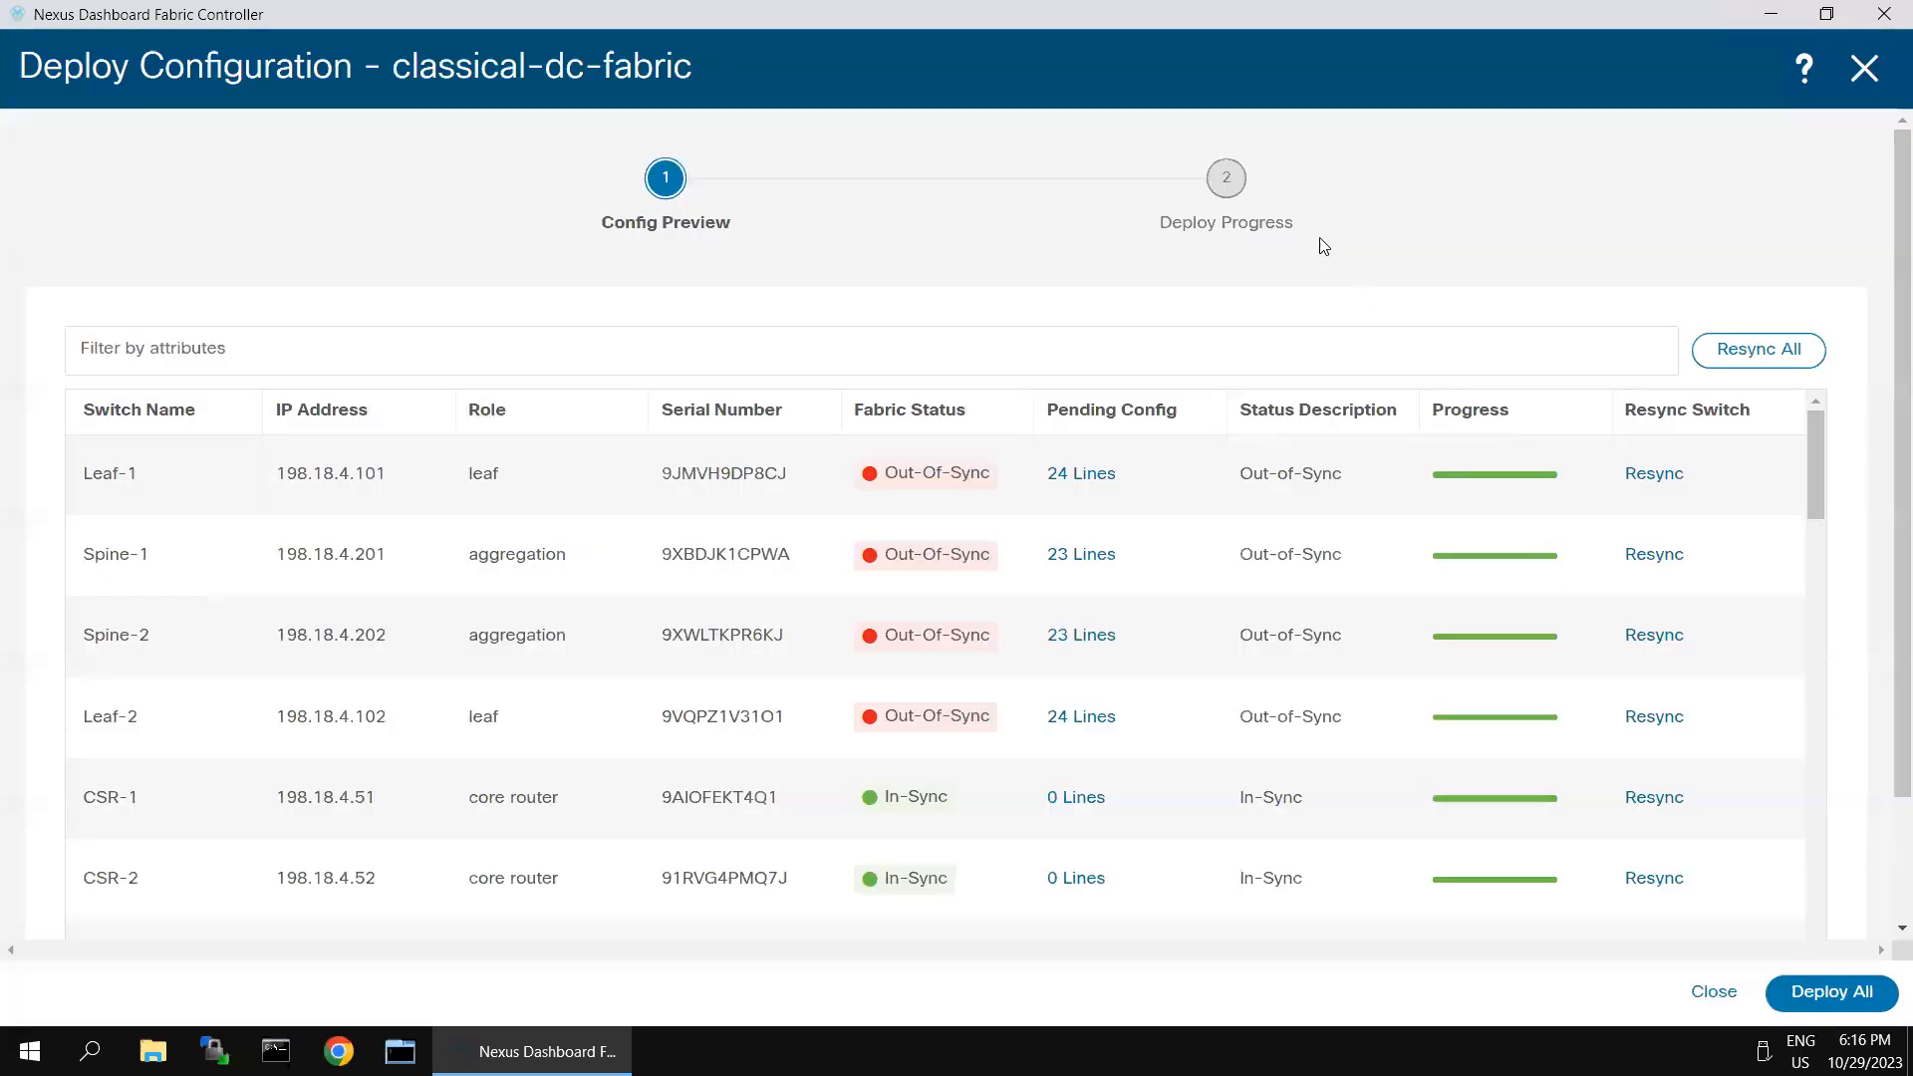
left_click(1828, 993)
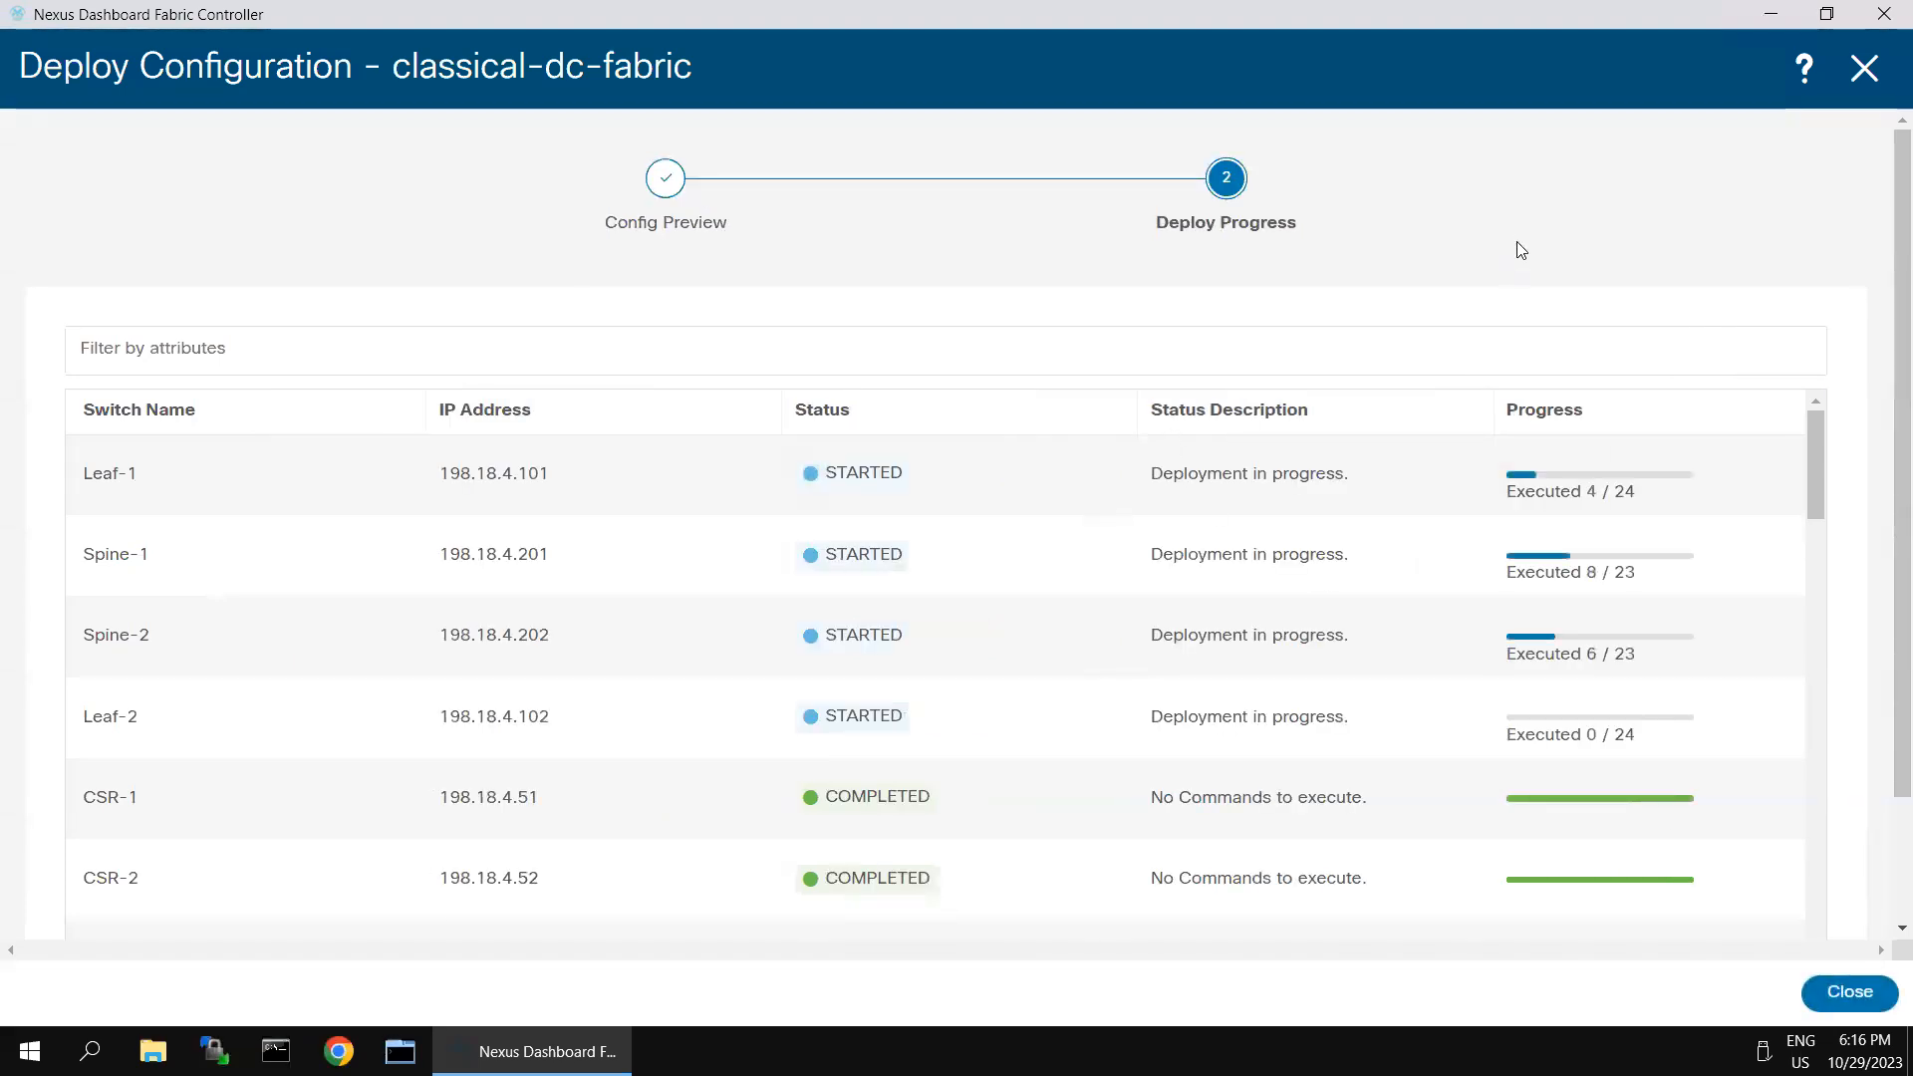
- Switch to the Spine-1 session in SecureCRT, run sh run vpc and check the peer-keepalive destination and source addresses
mouse_move(897, 4)
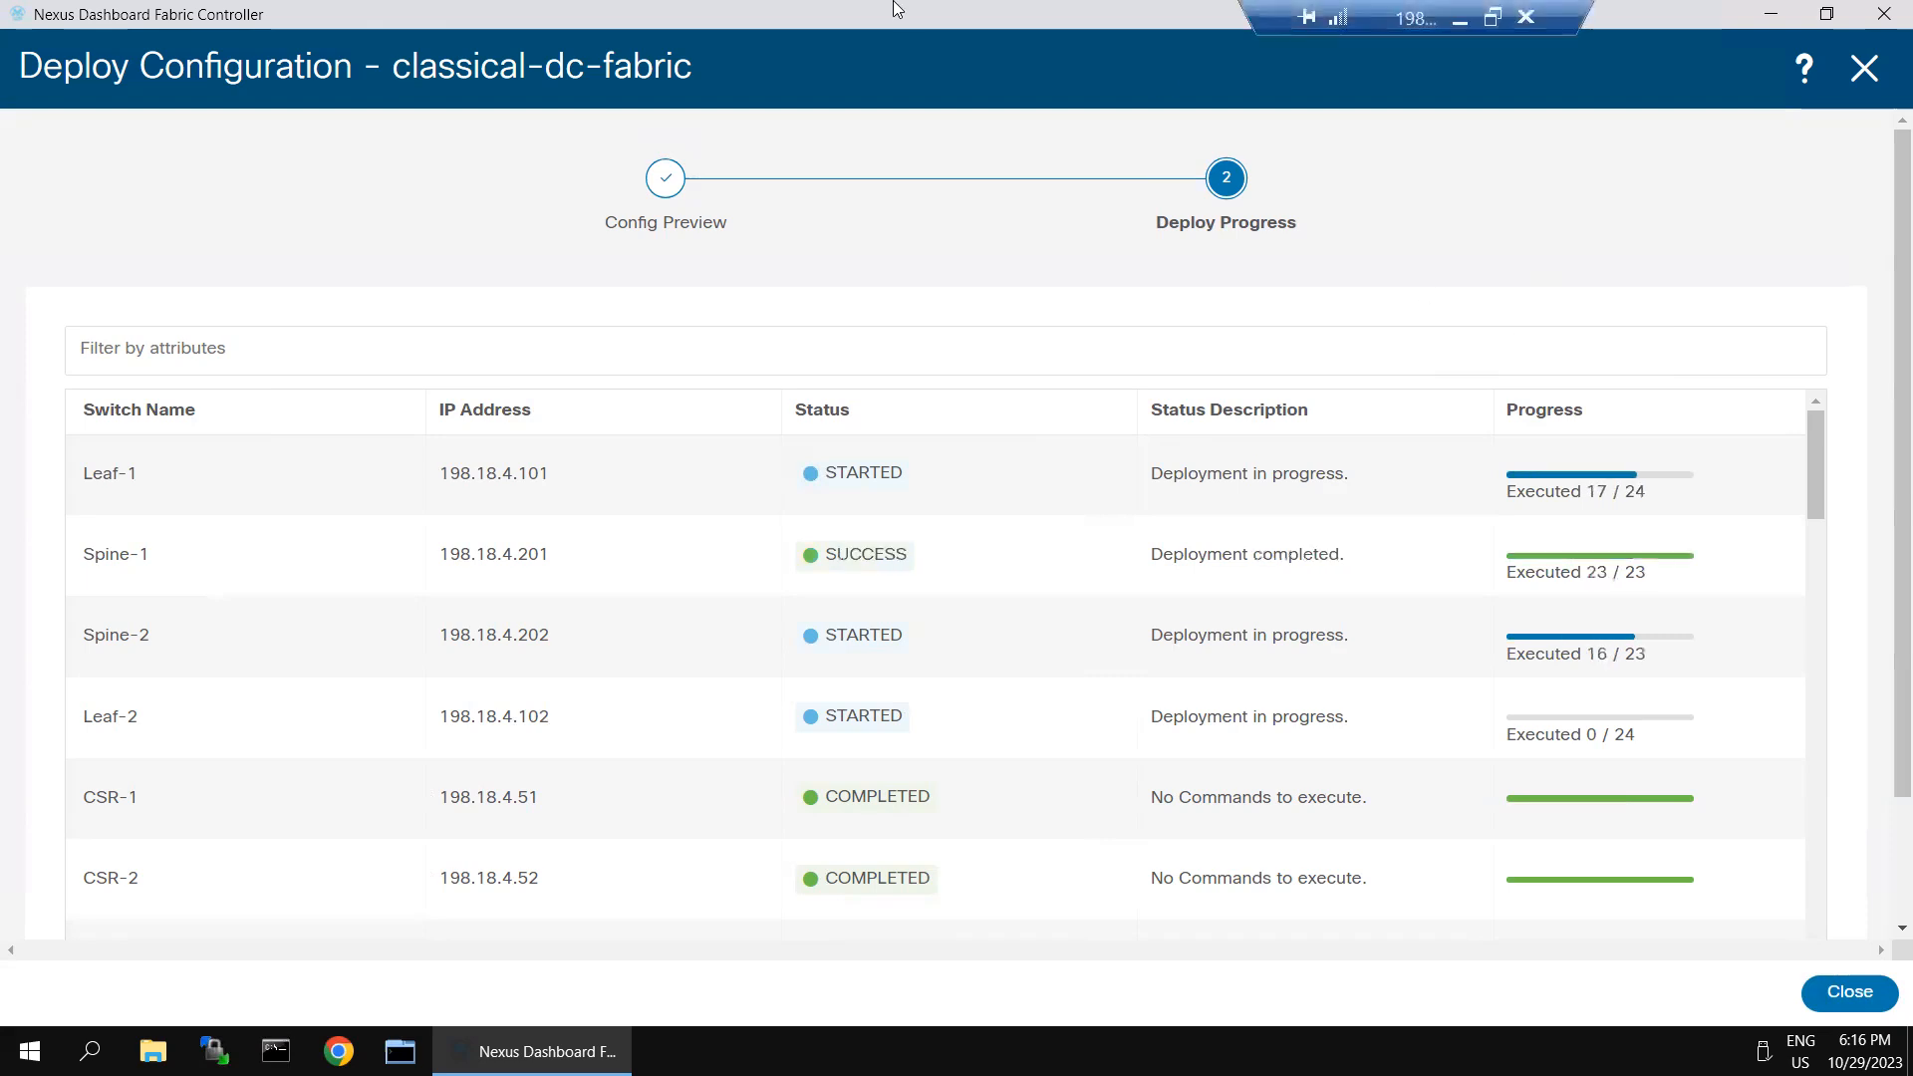
left_click(1458, 19)
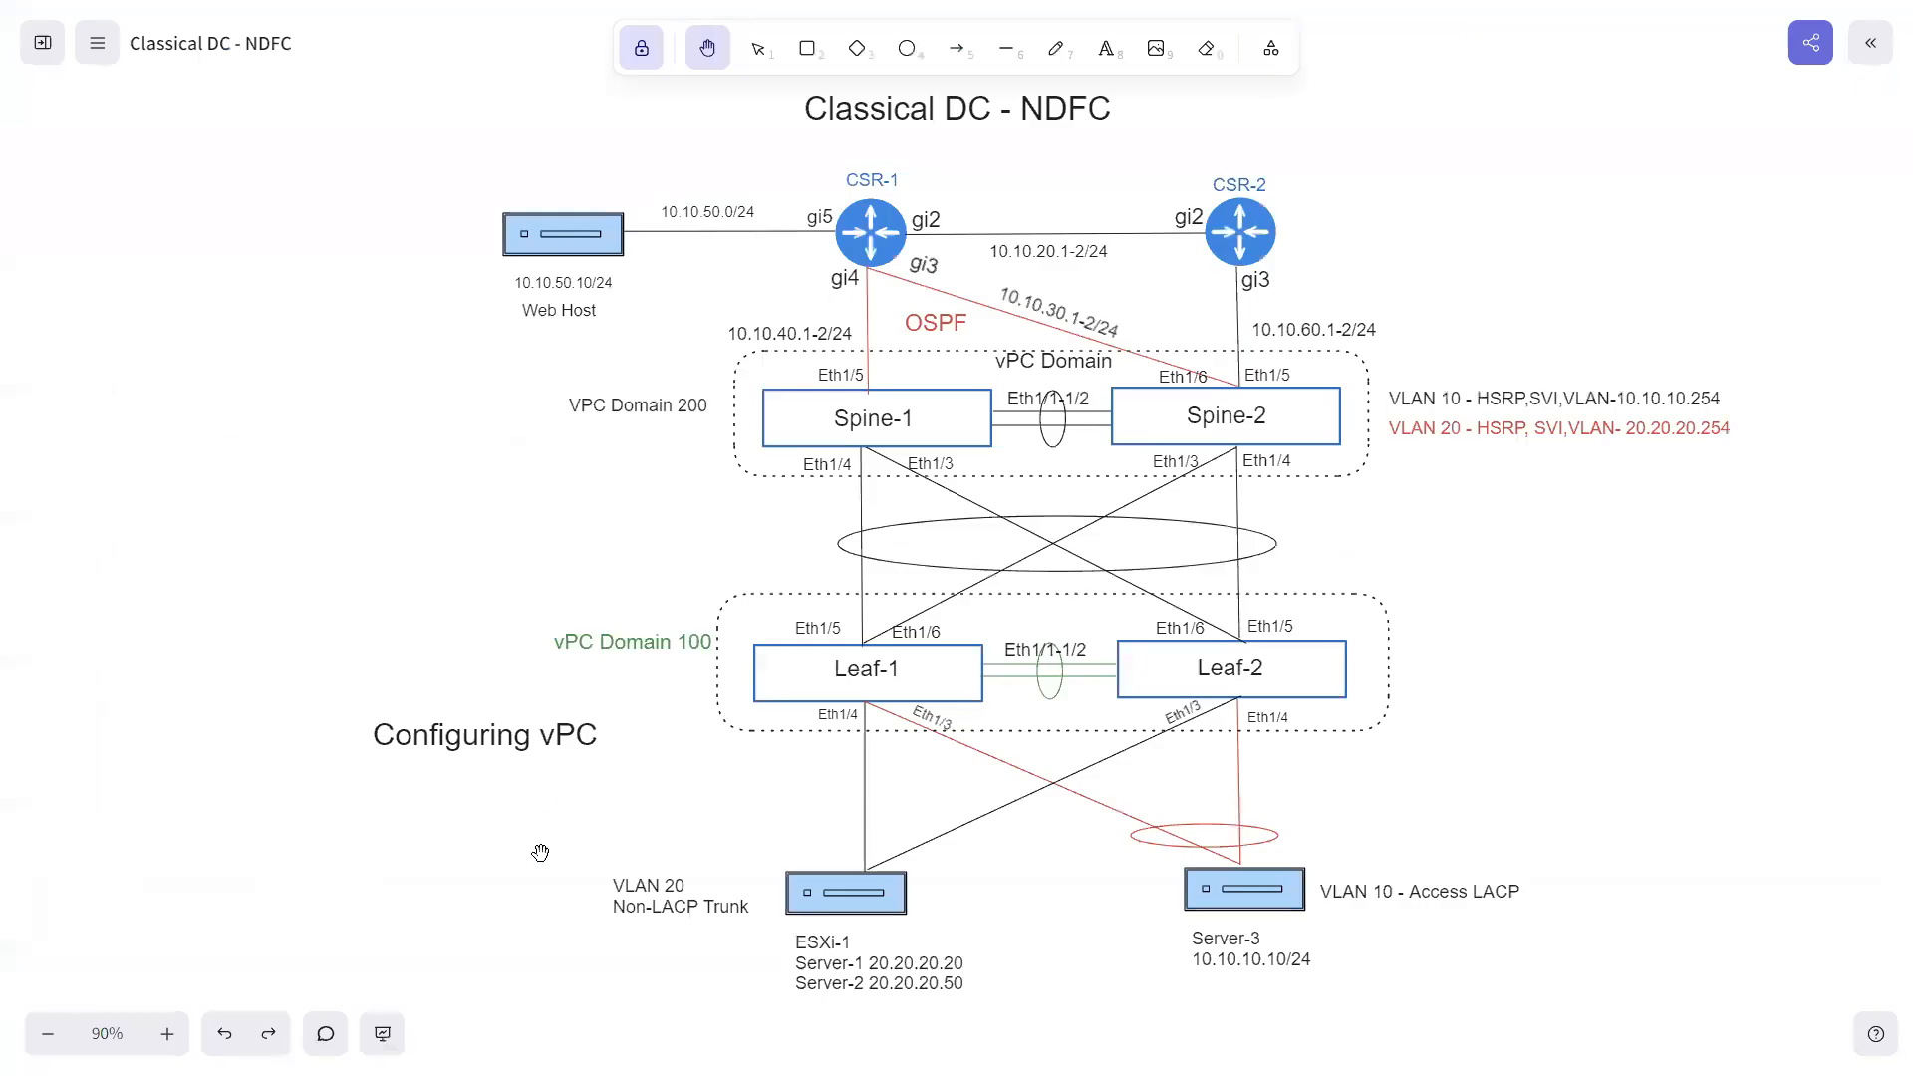
key("super")
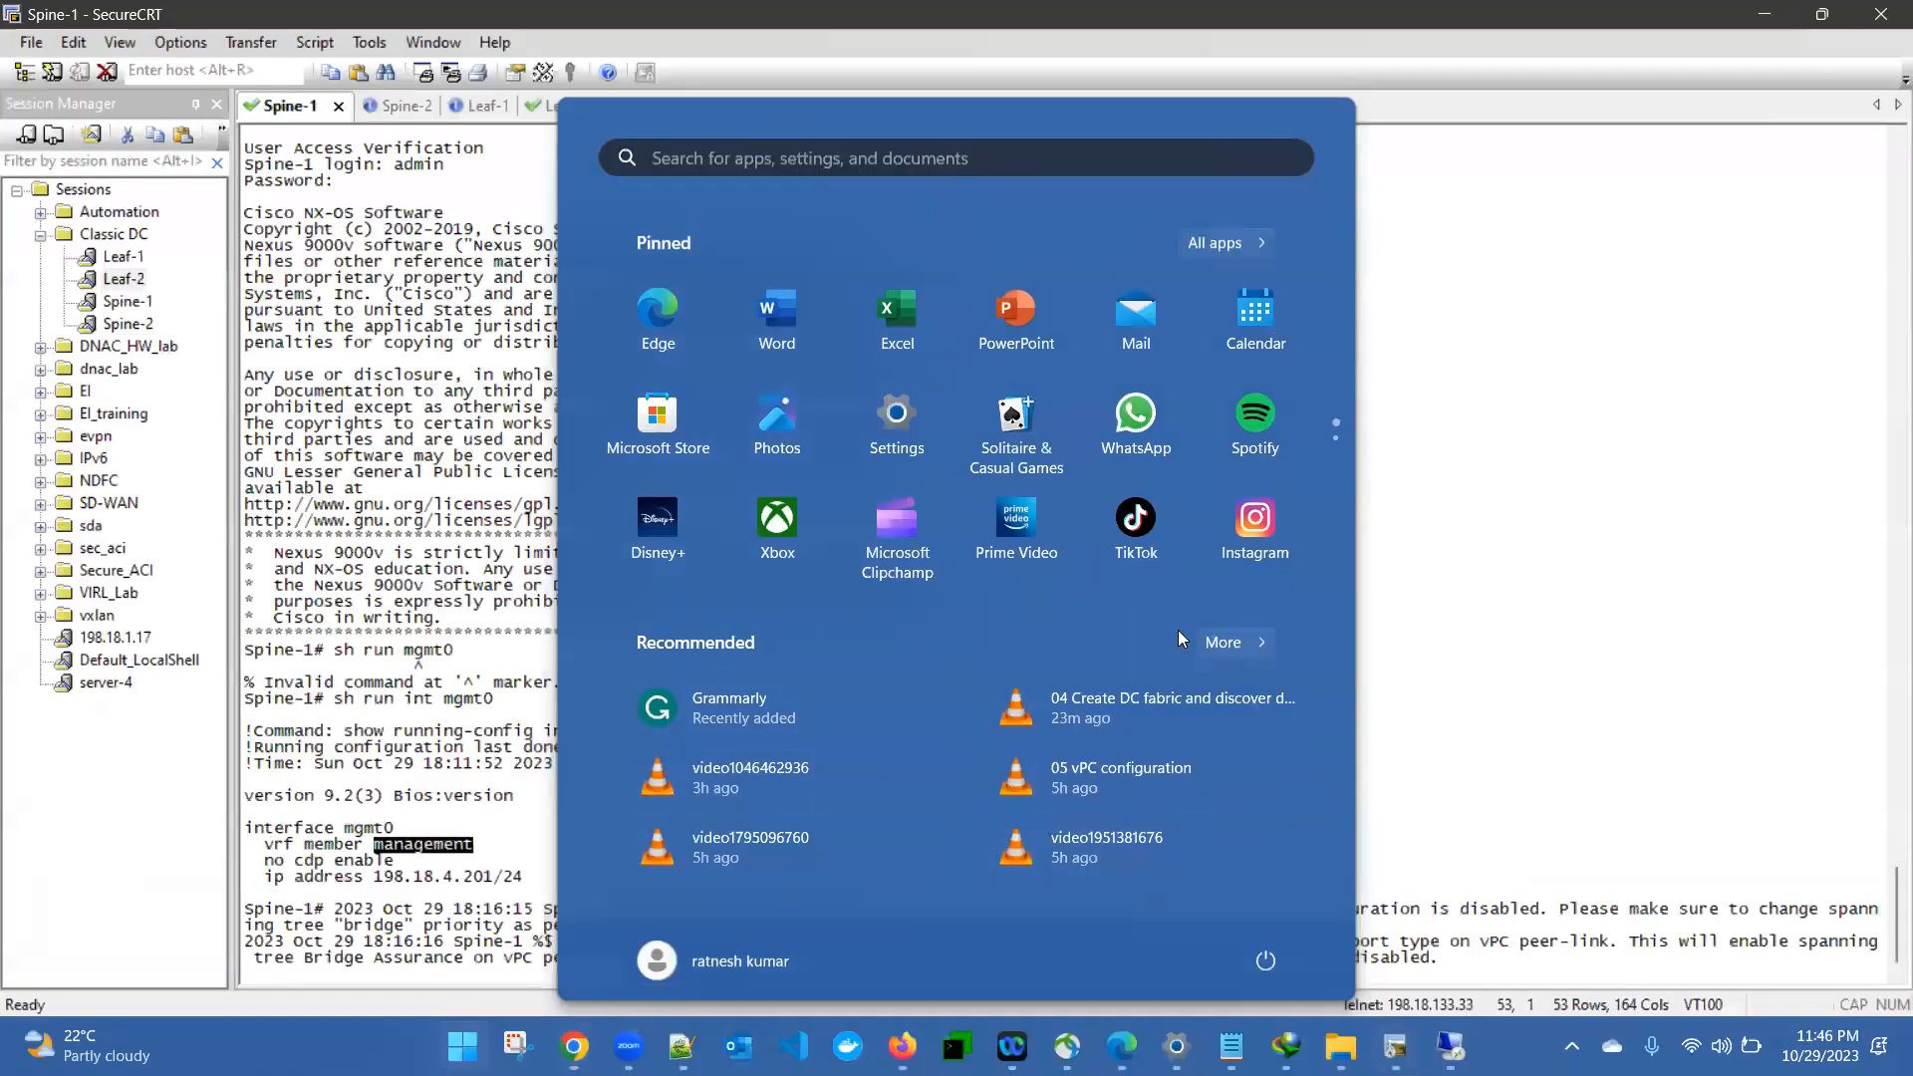
left_click(1454, 608)
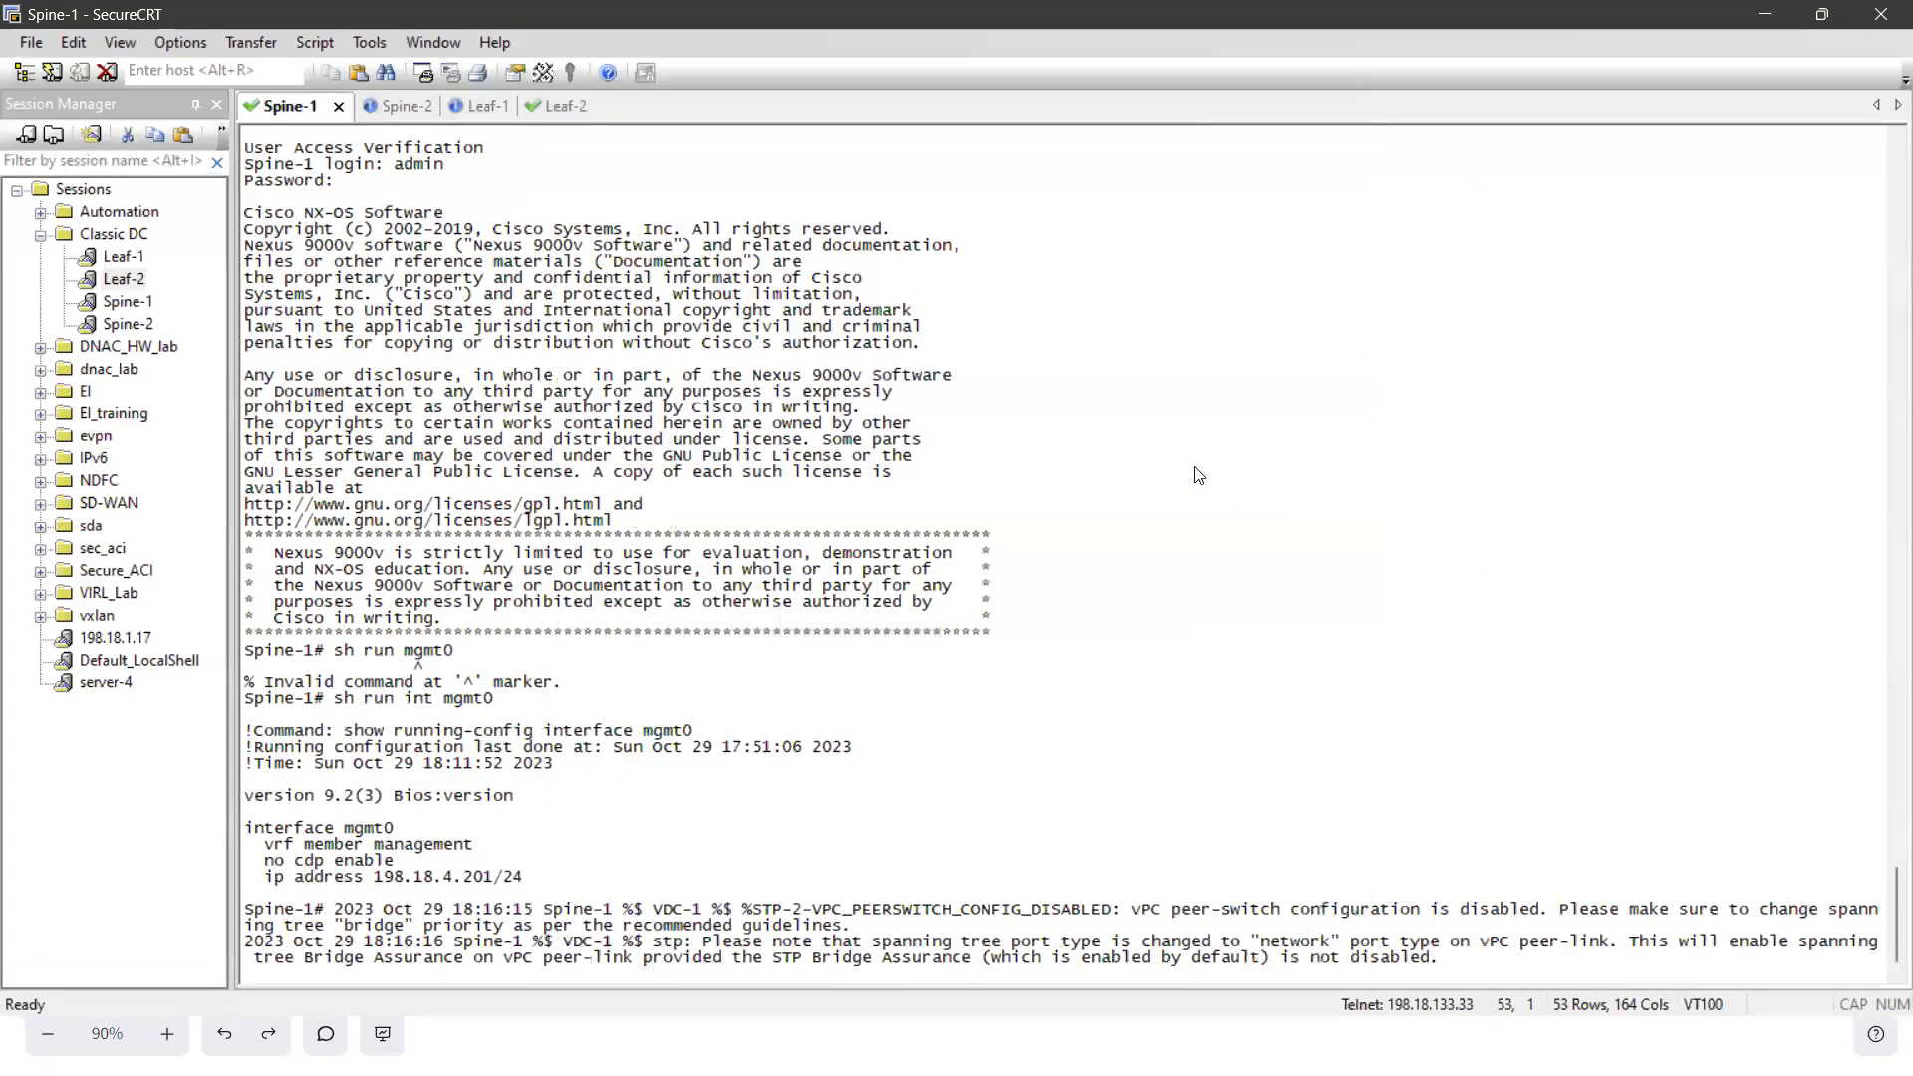
key("Return")
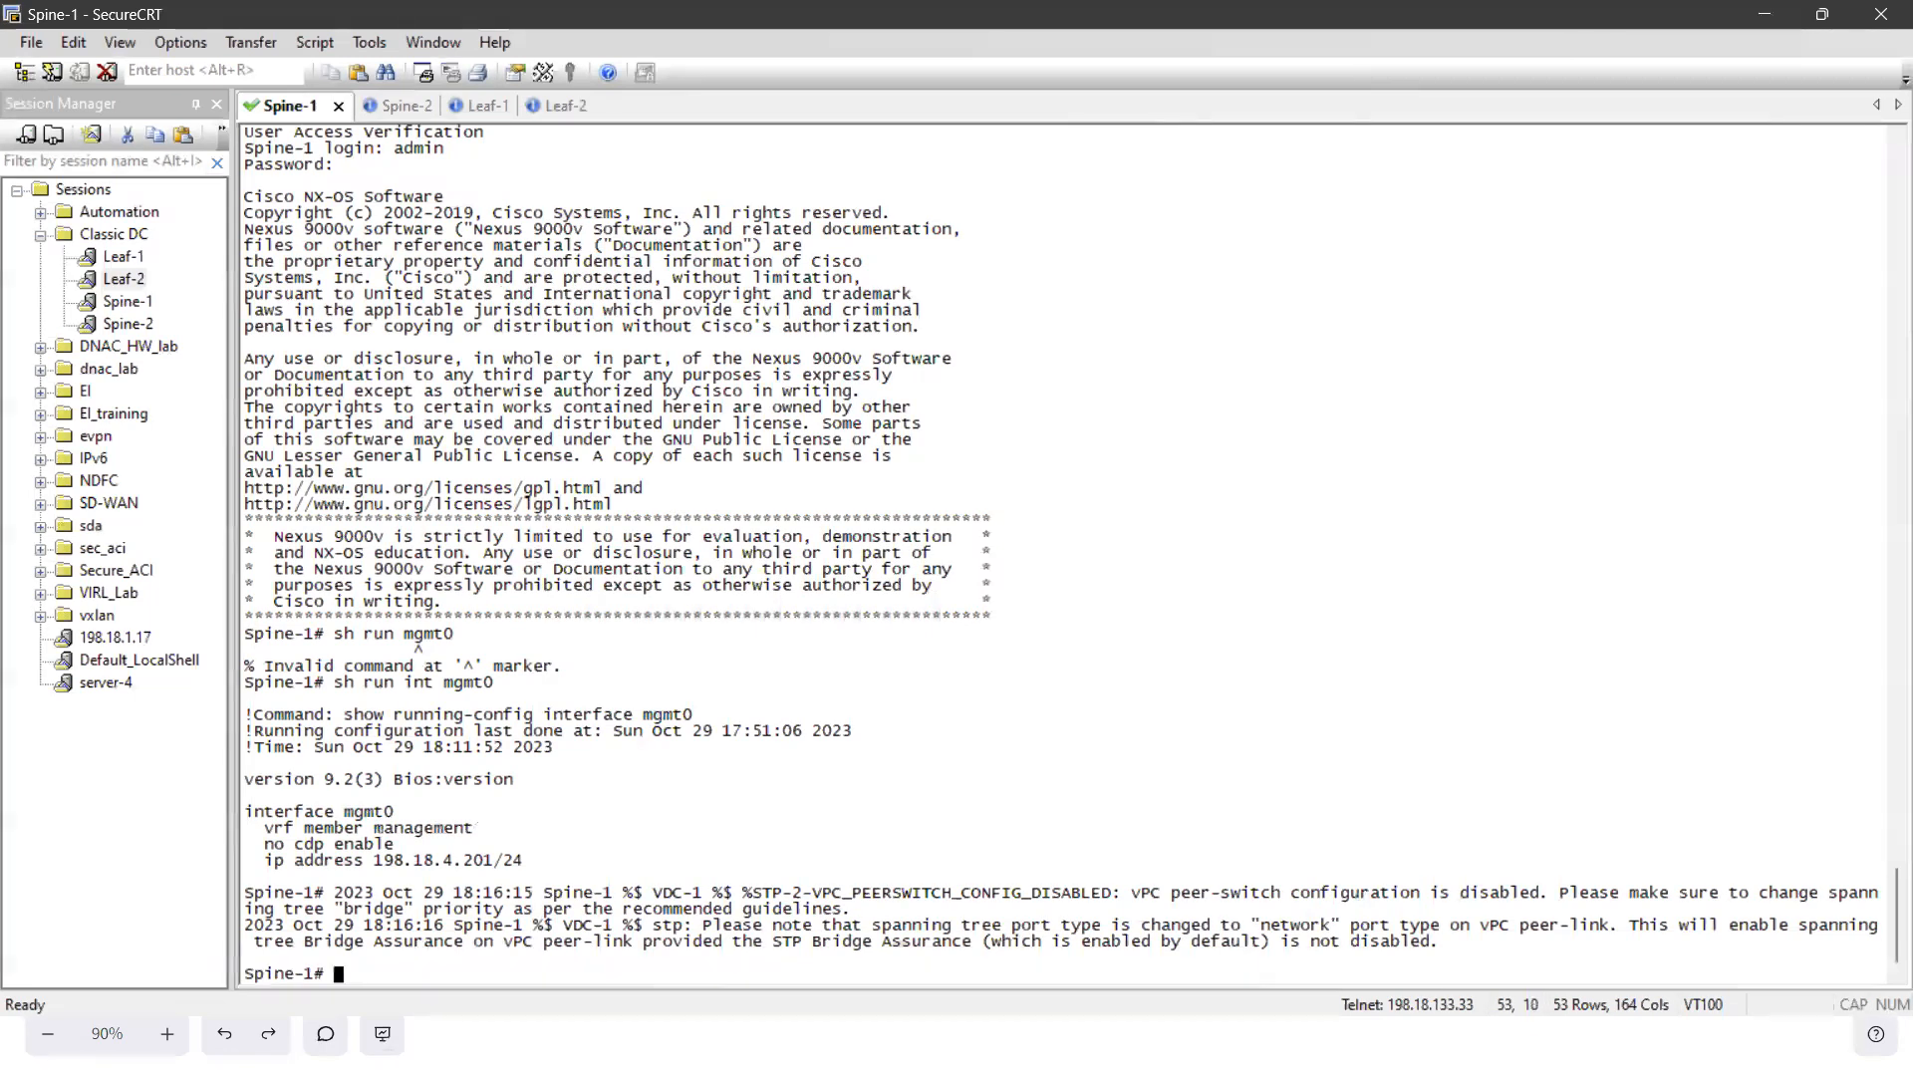
type("sh run vpc")
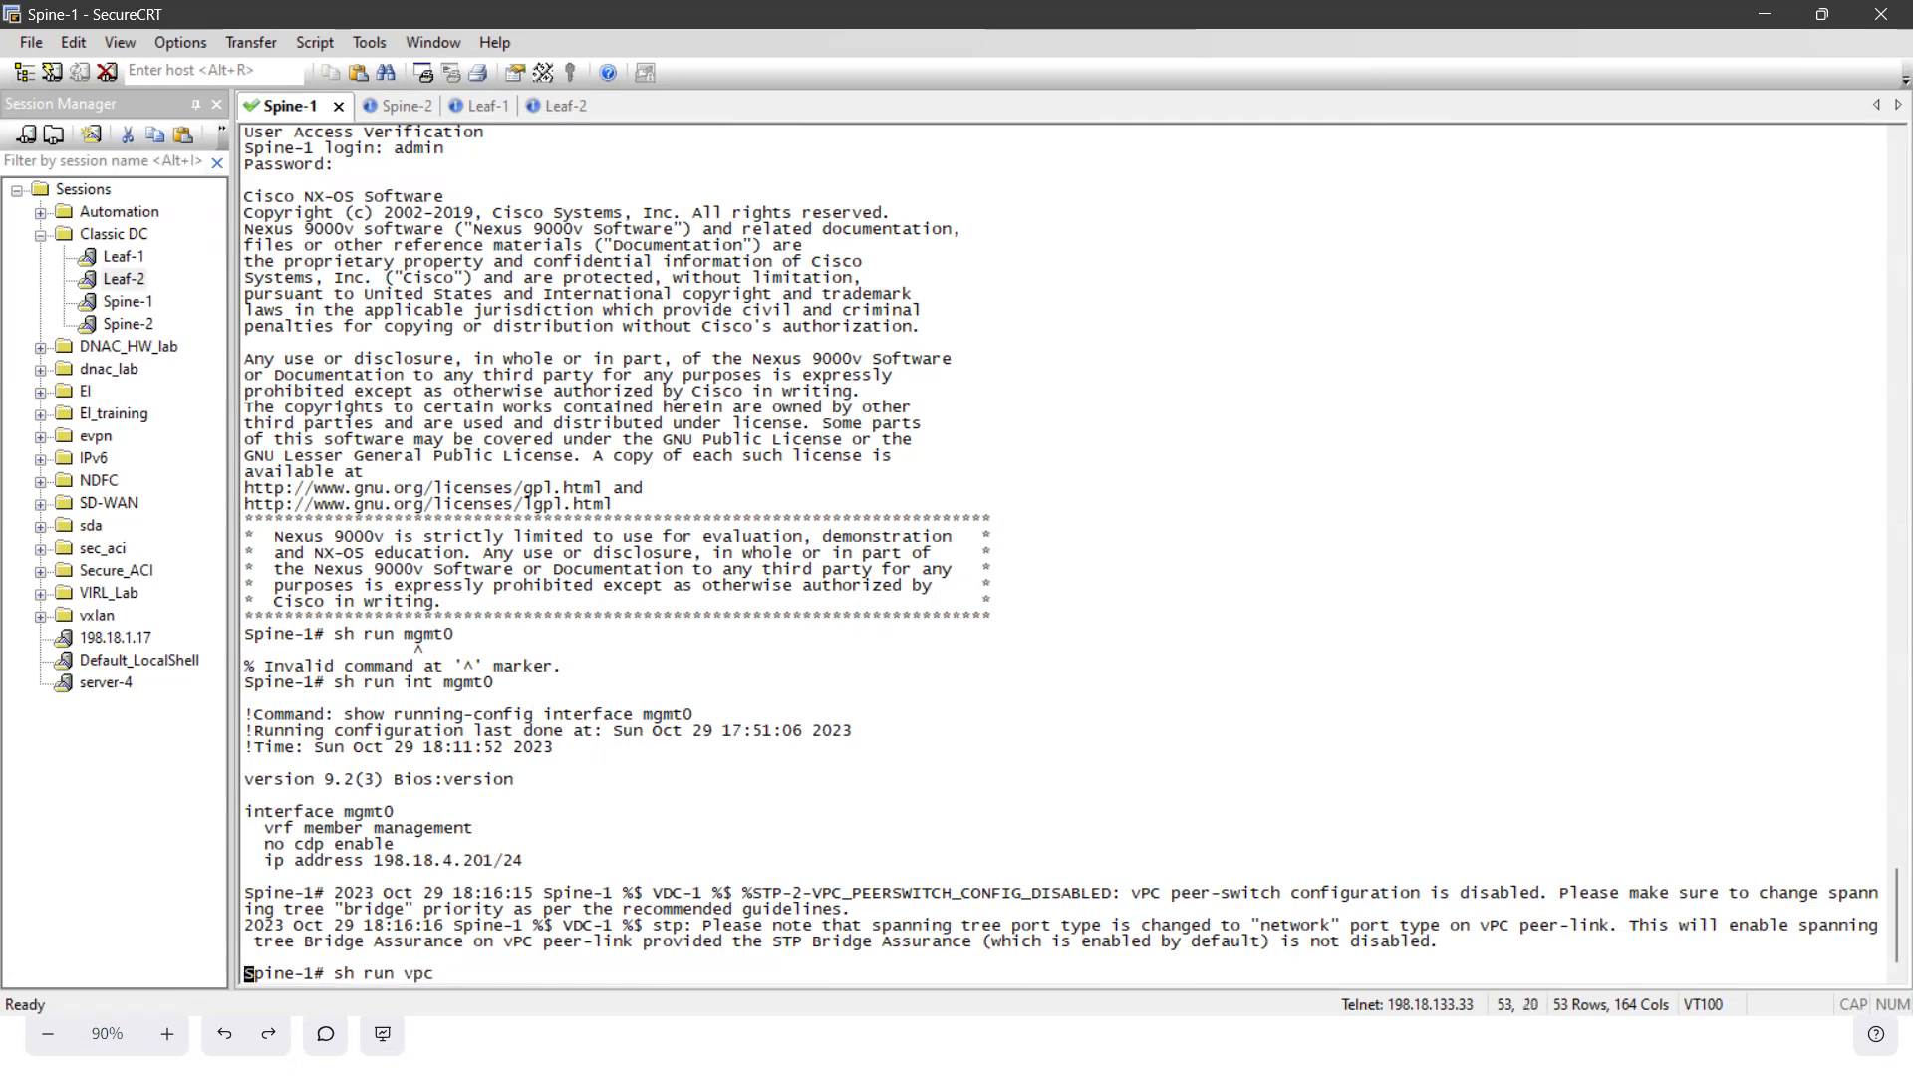
key("Return")
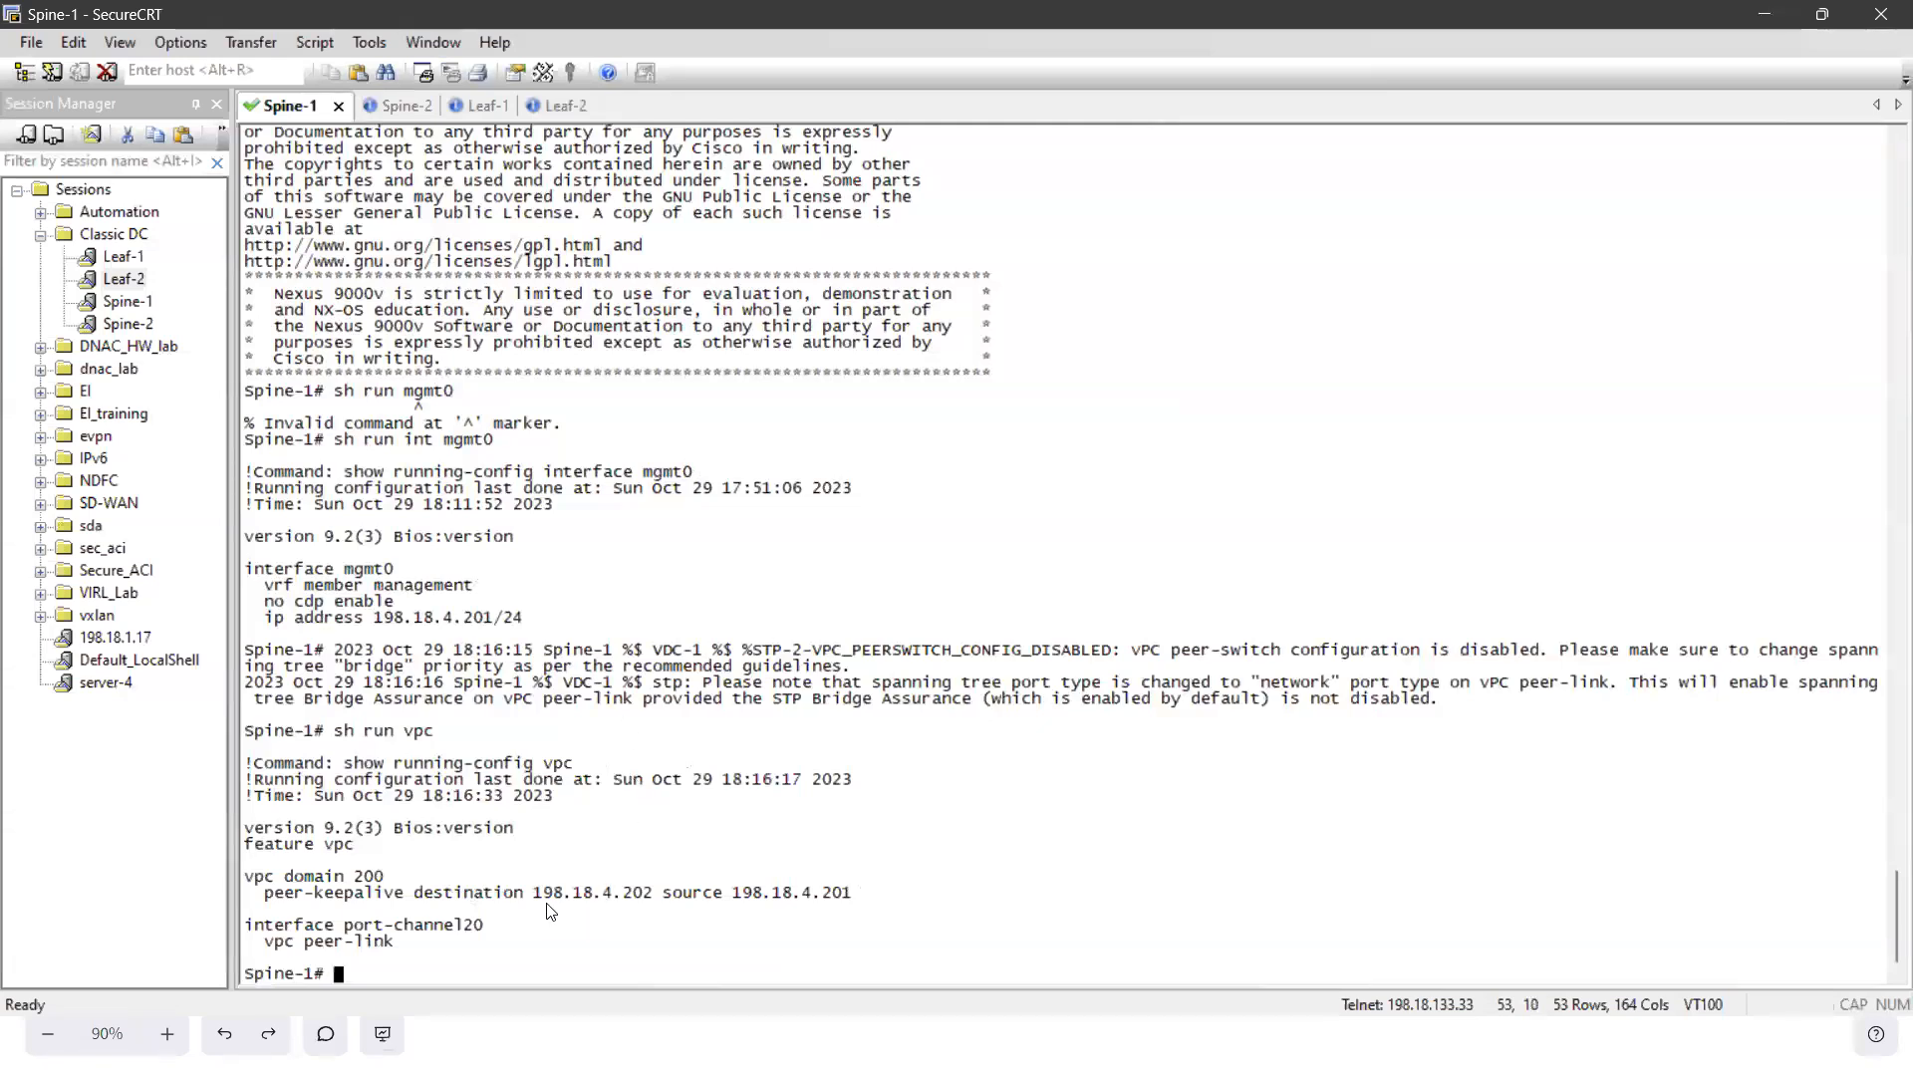
left_click_drag(535, 903, 854, 903)
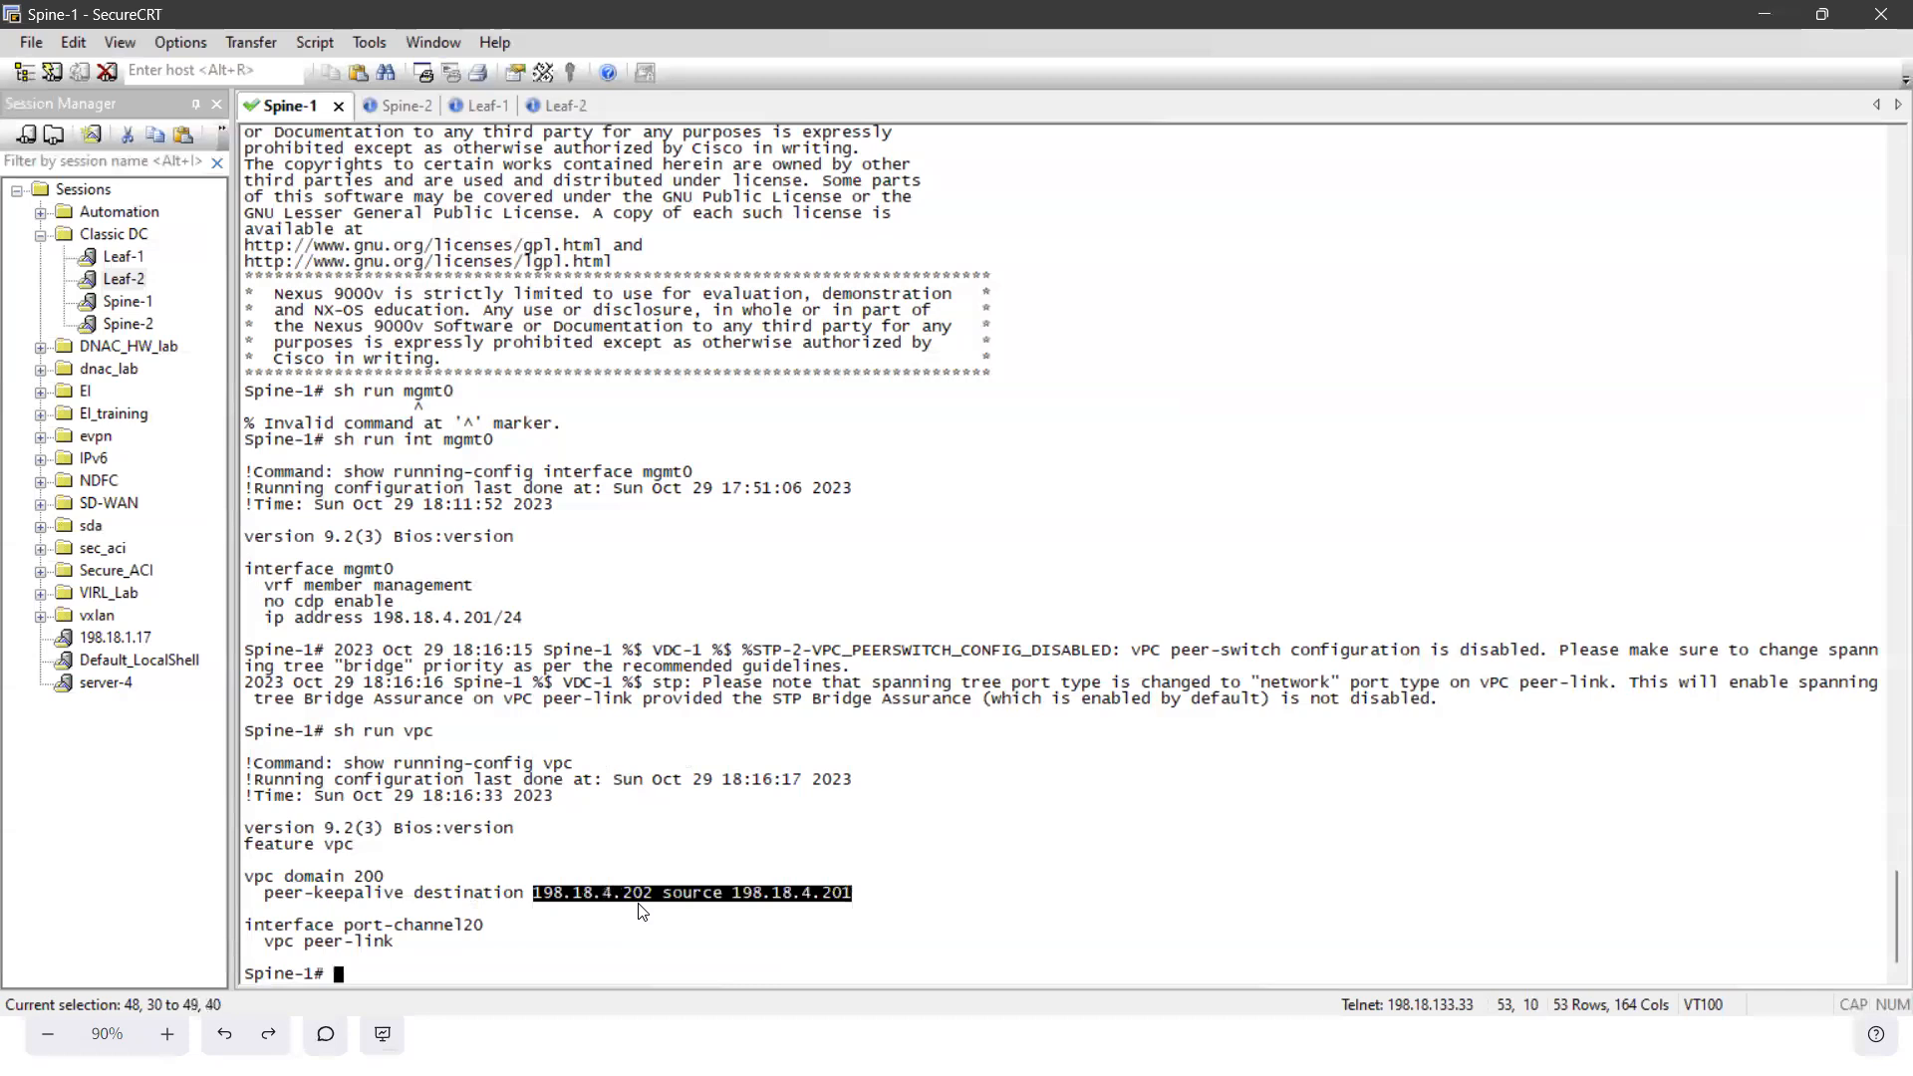
left_click(776, 909)
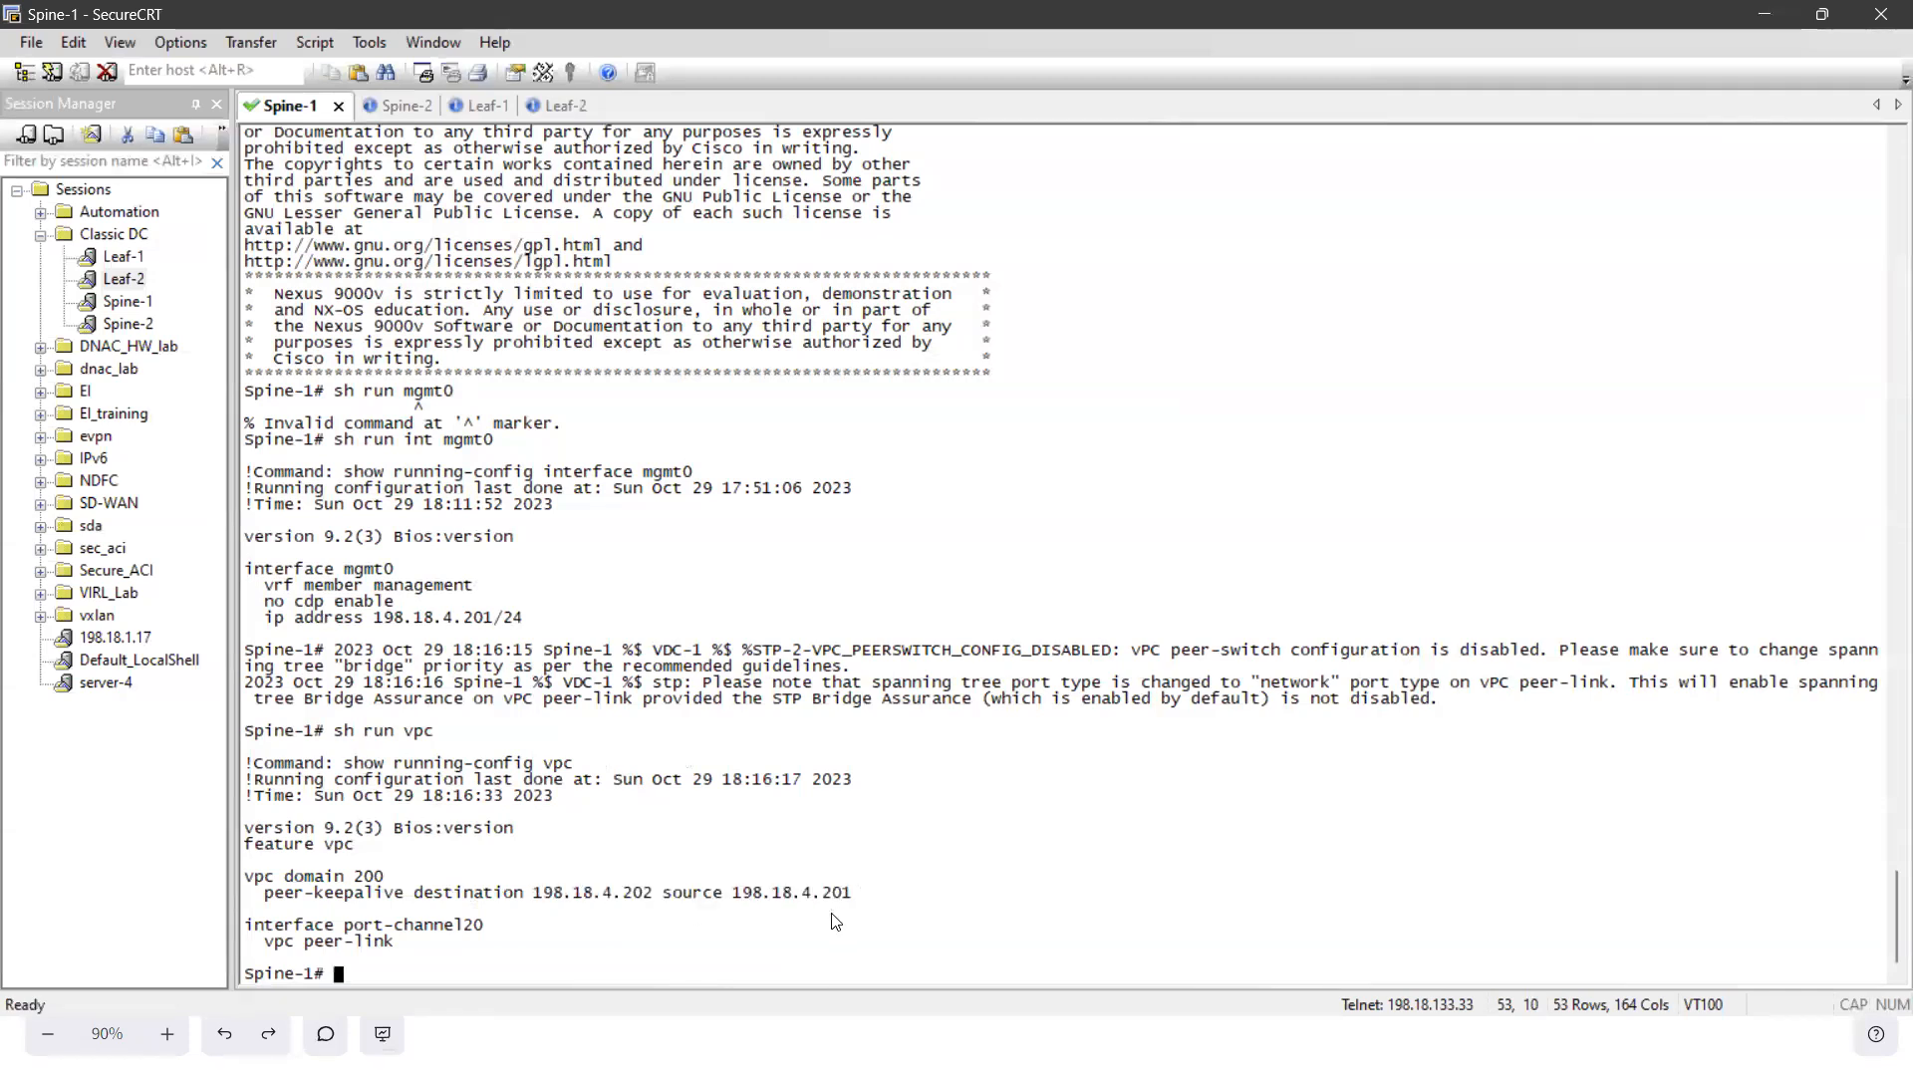
- Run sh vpc on Spine-1 and page through to the peer-link status
type("sh vpc")
key("Return")
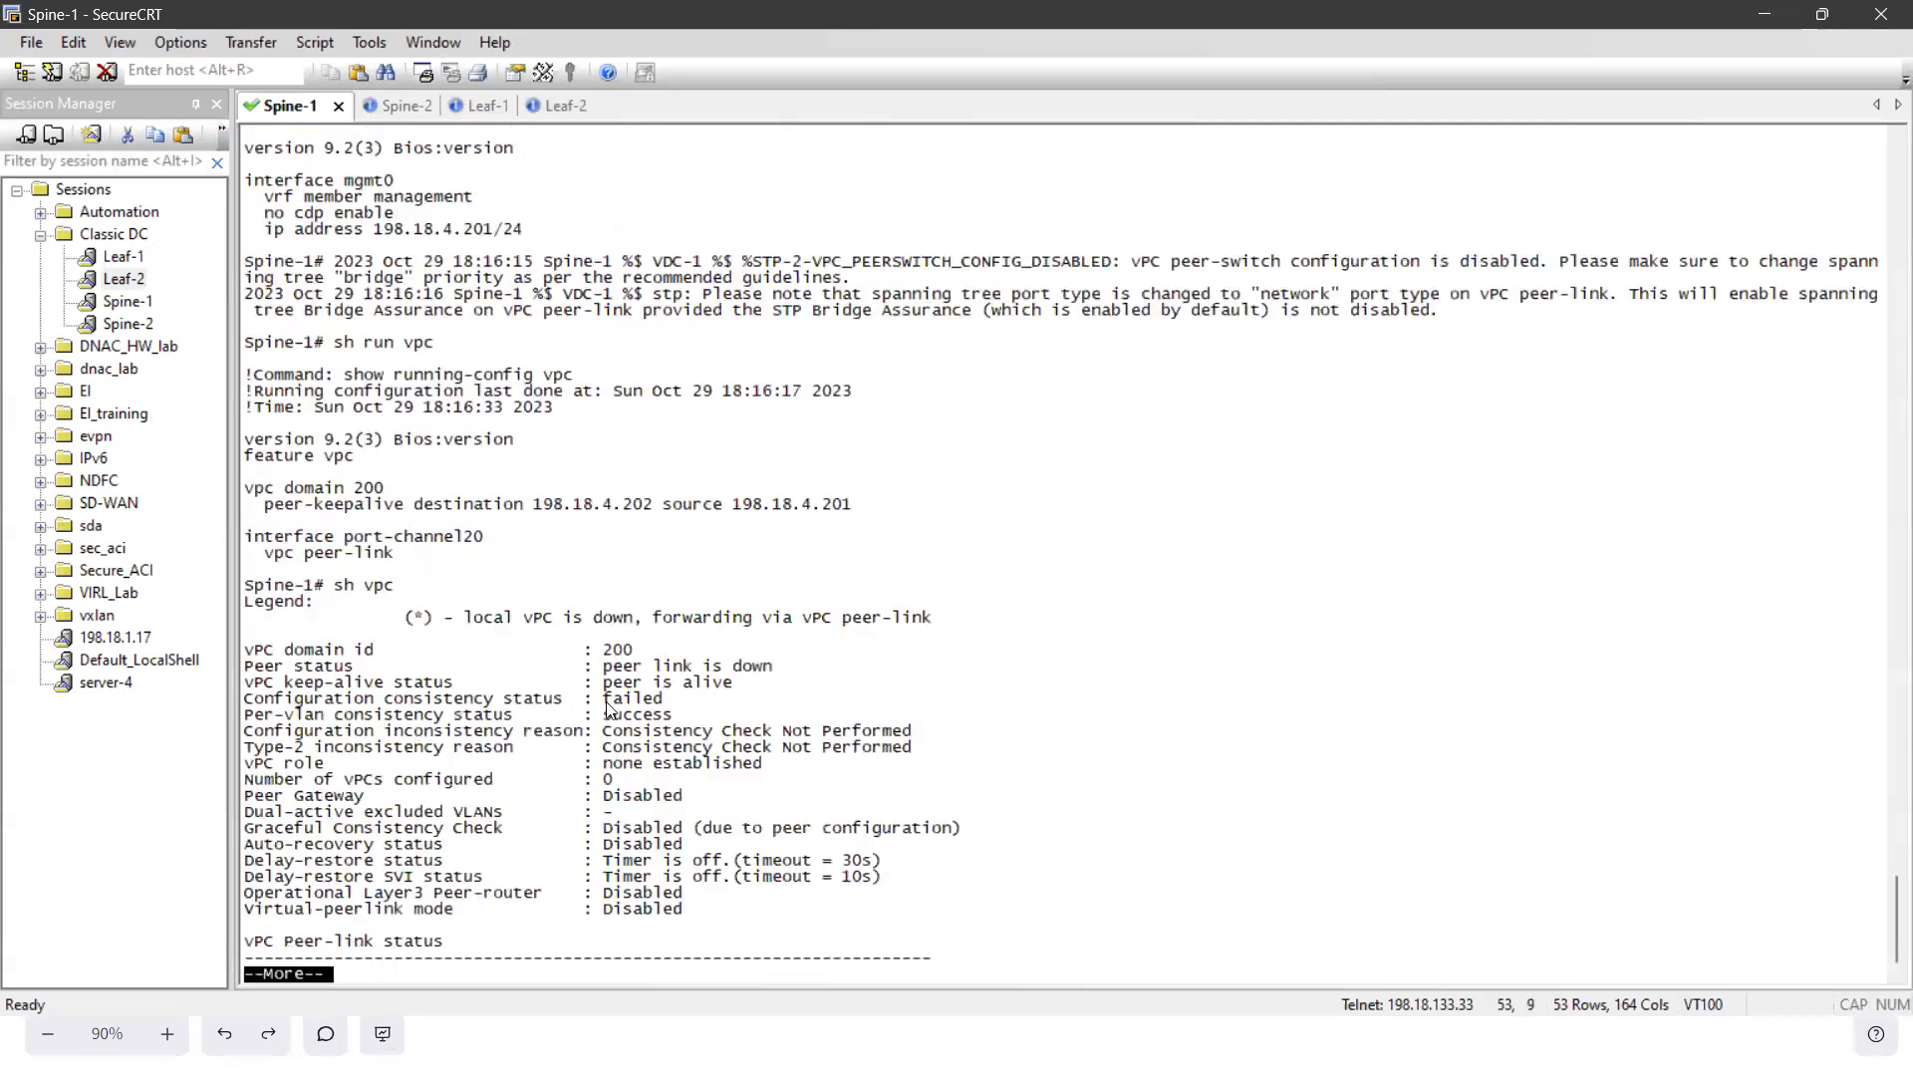
key("space")
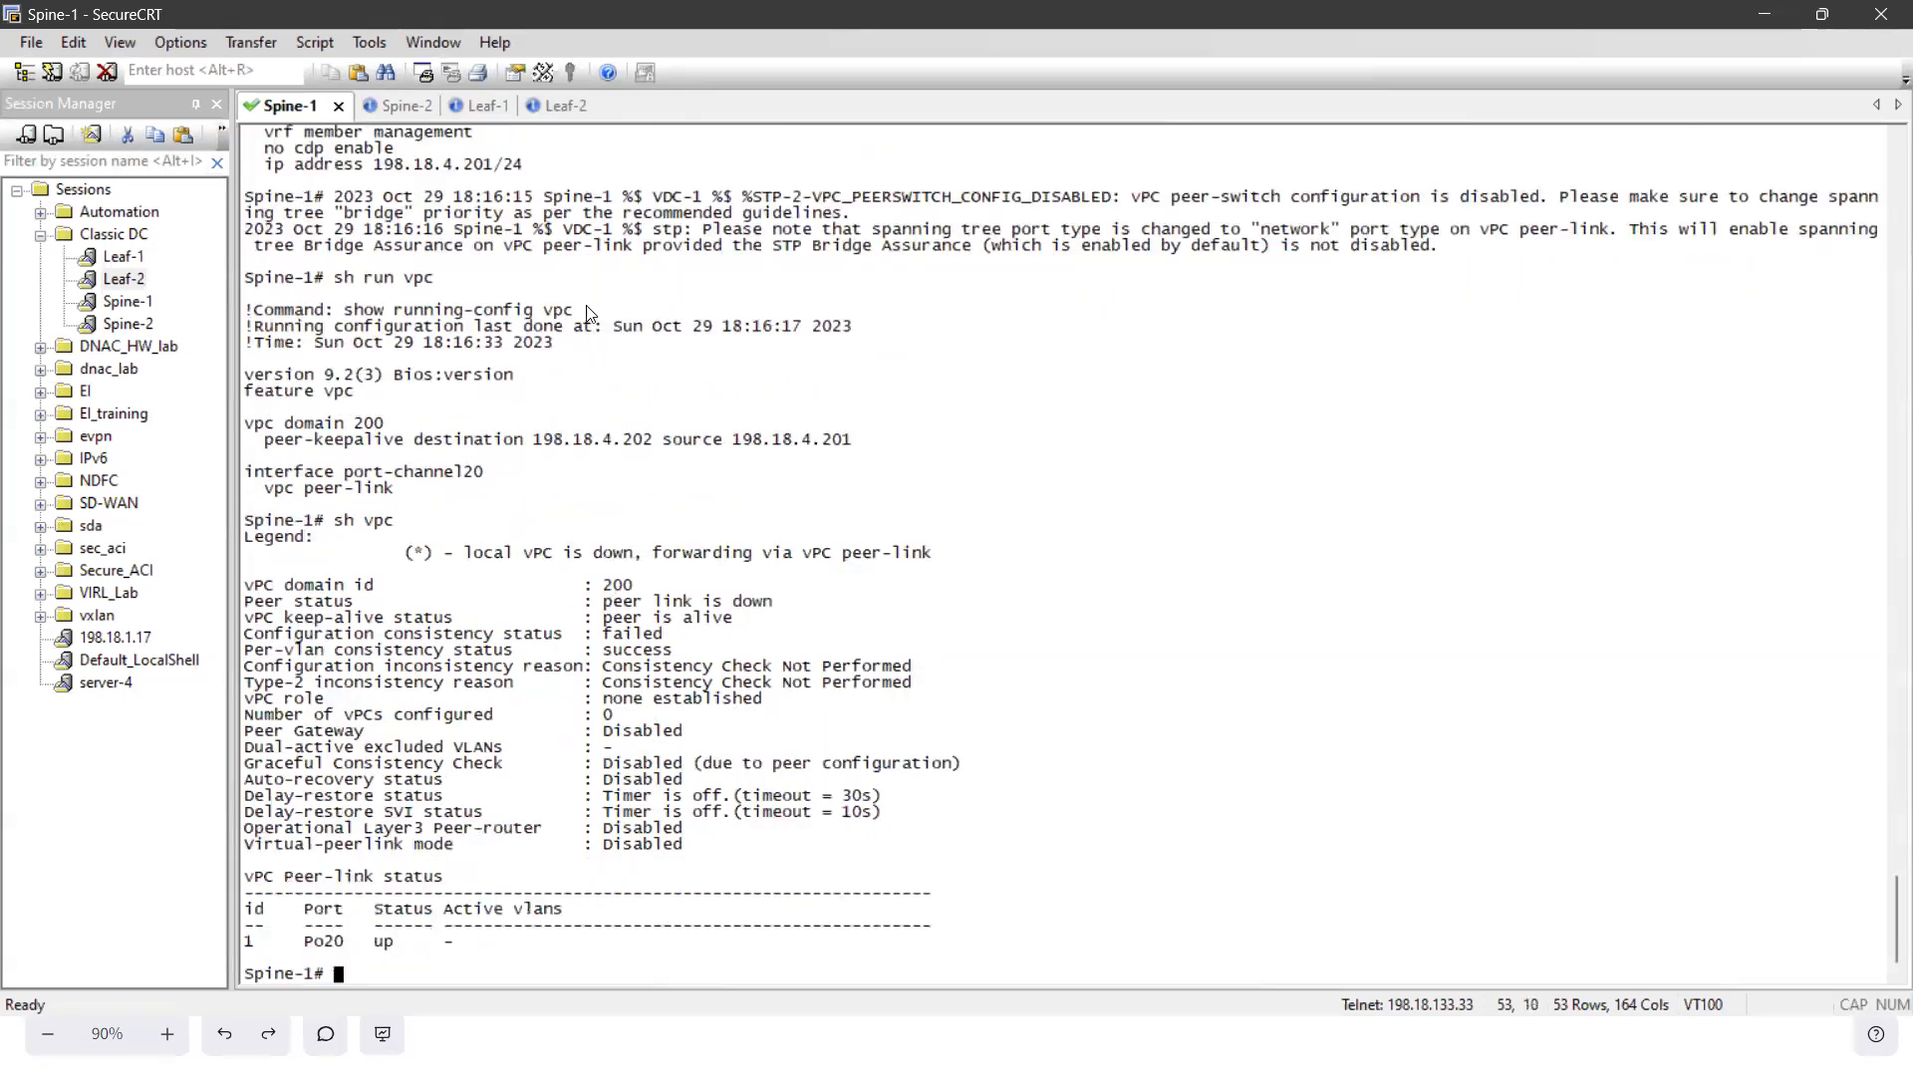
- Run sh run vpc on Leaf-1 and check the peer-keepalive destination address
left_click(463, 110)
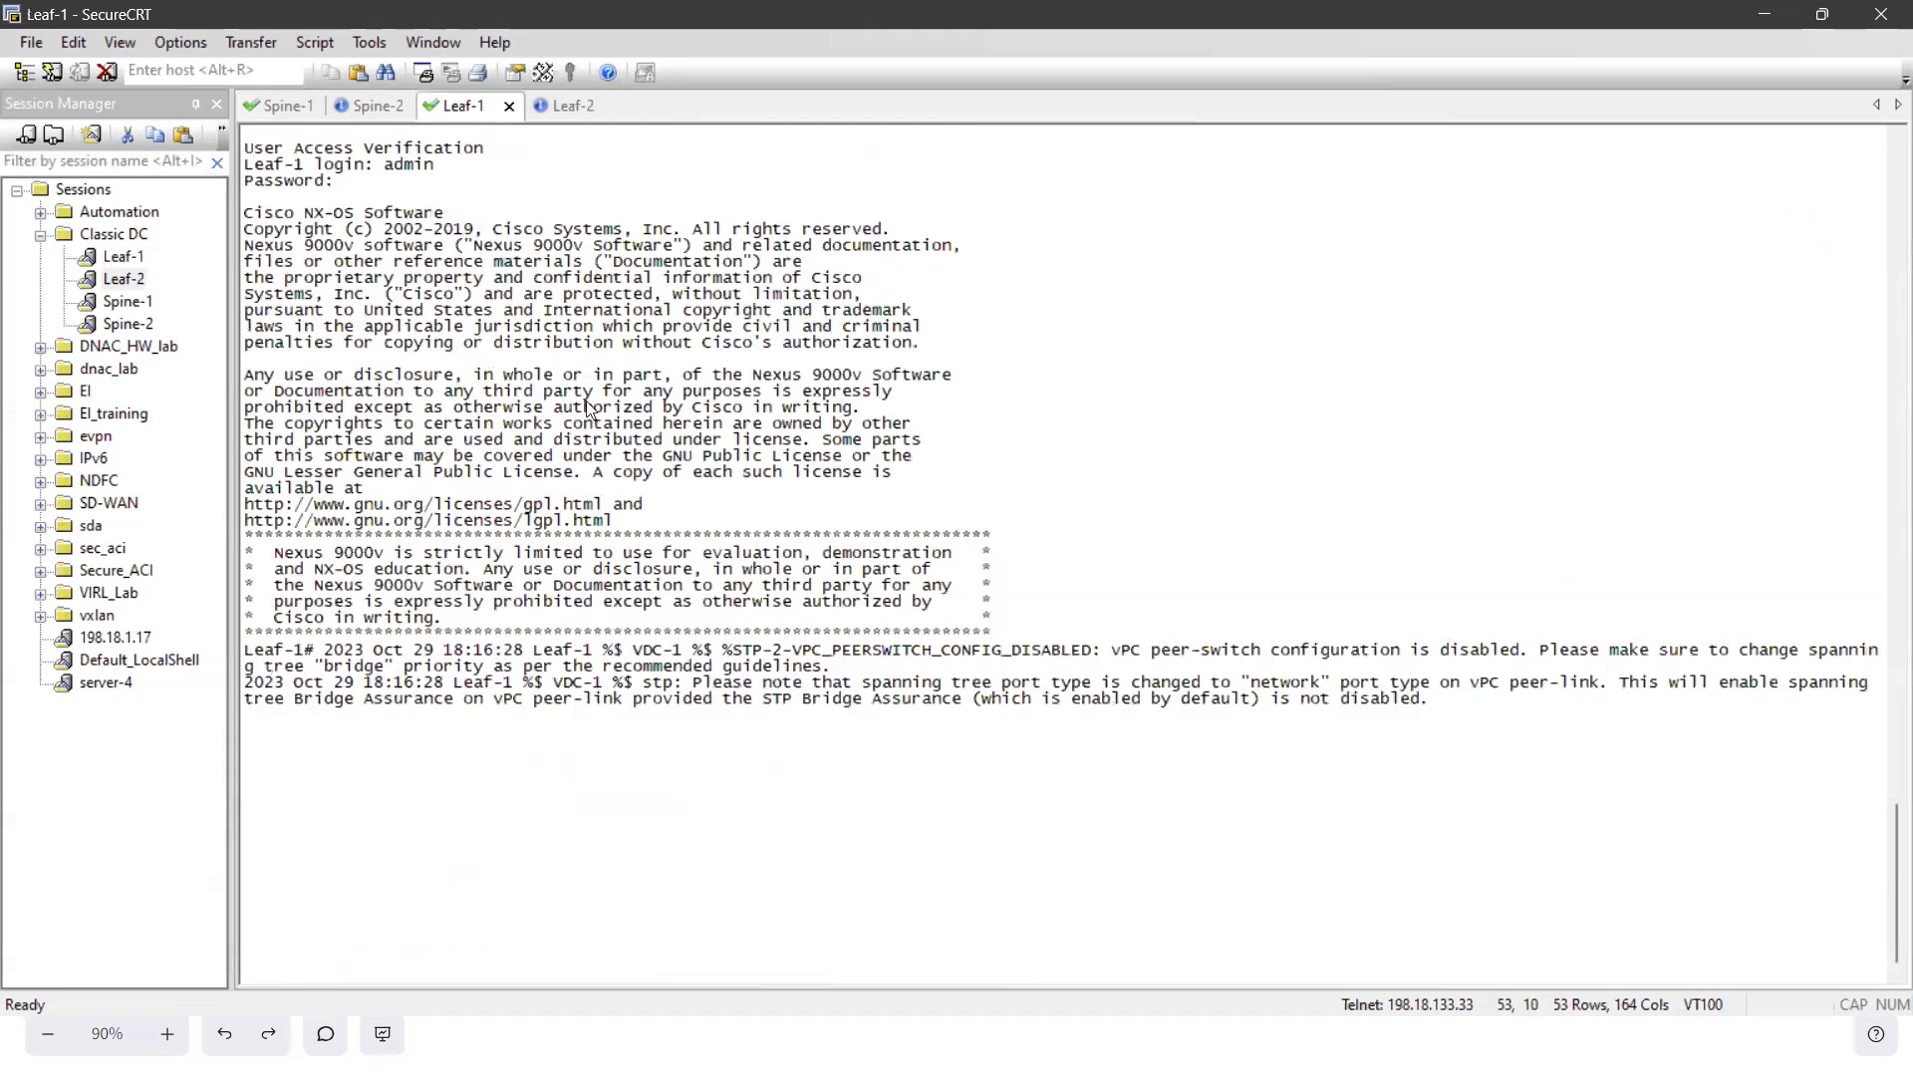
key("Return")
type("sh run vp")
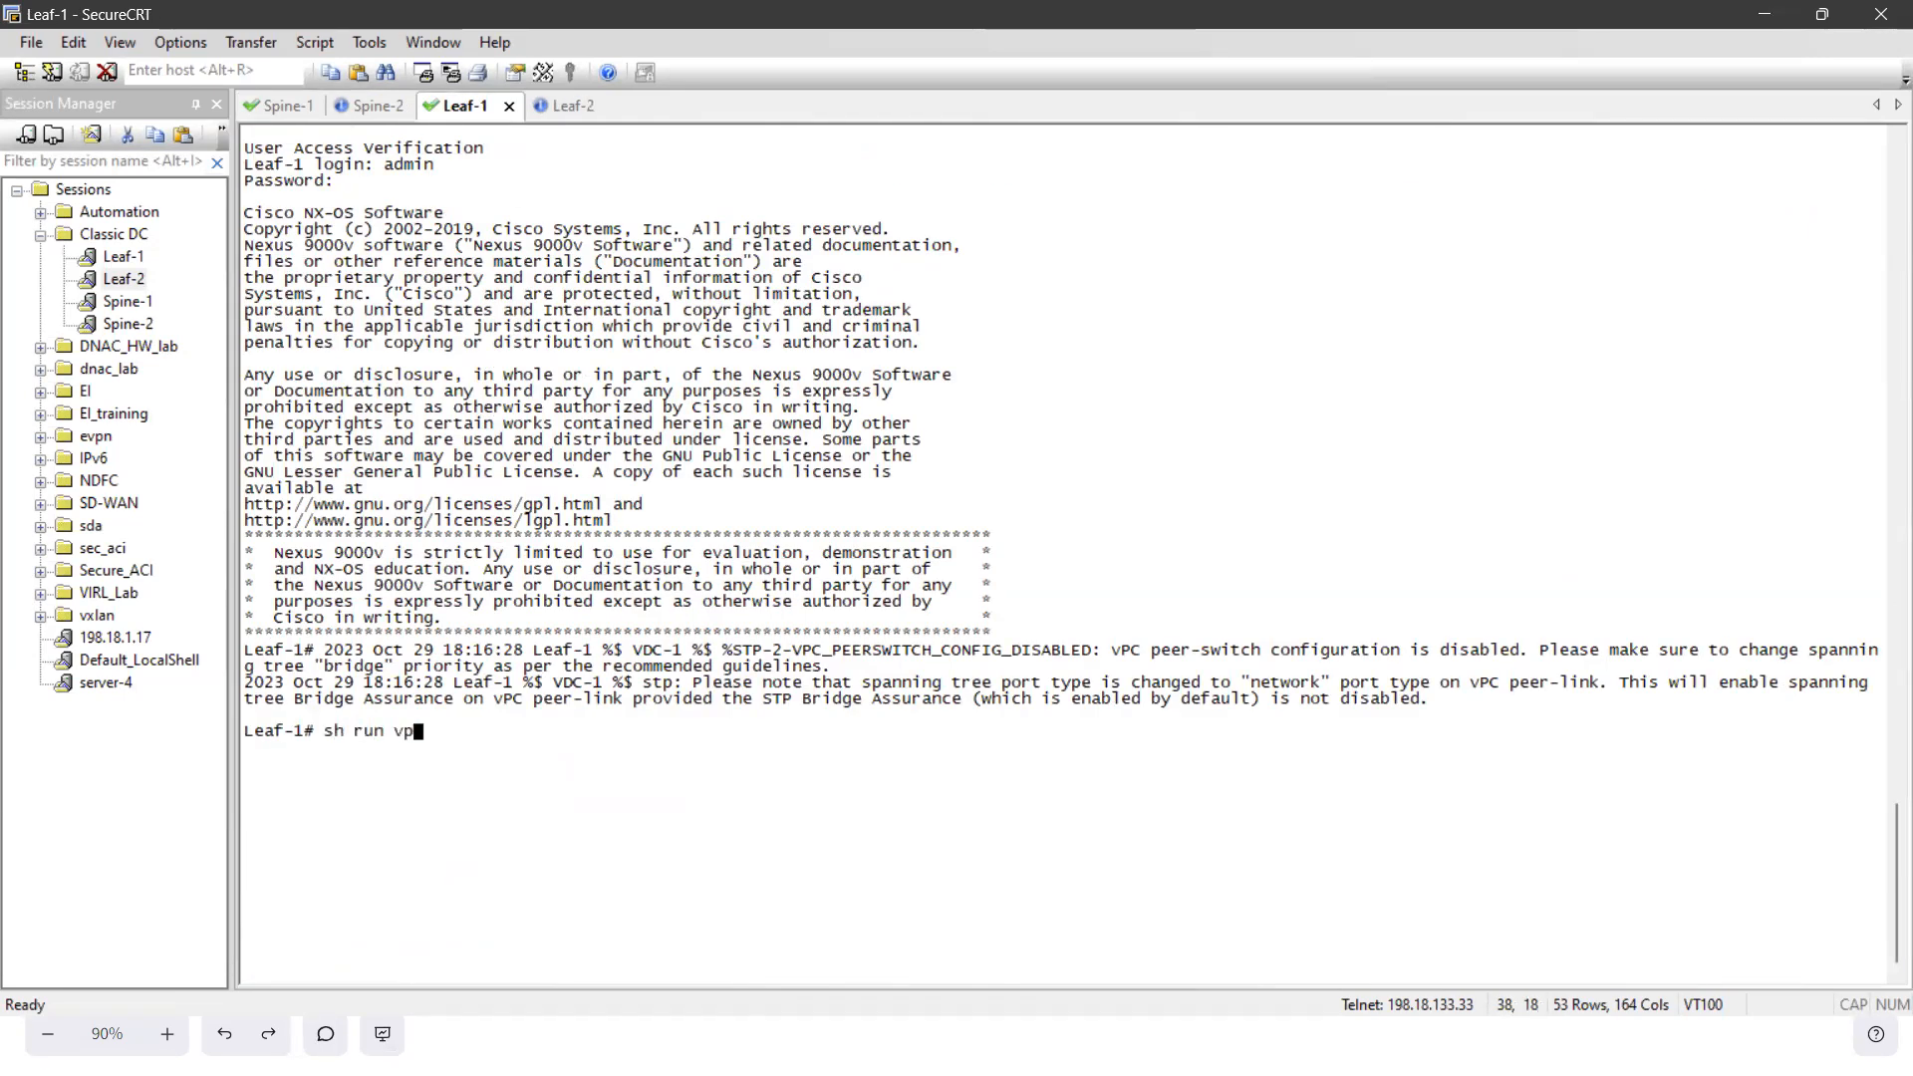
type("c")
key("Return")
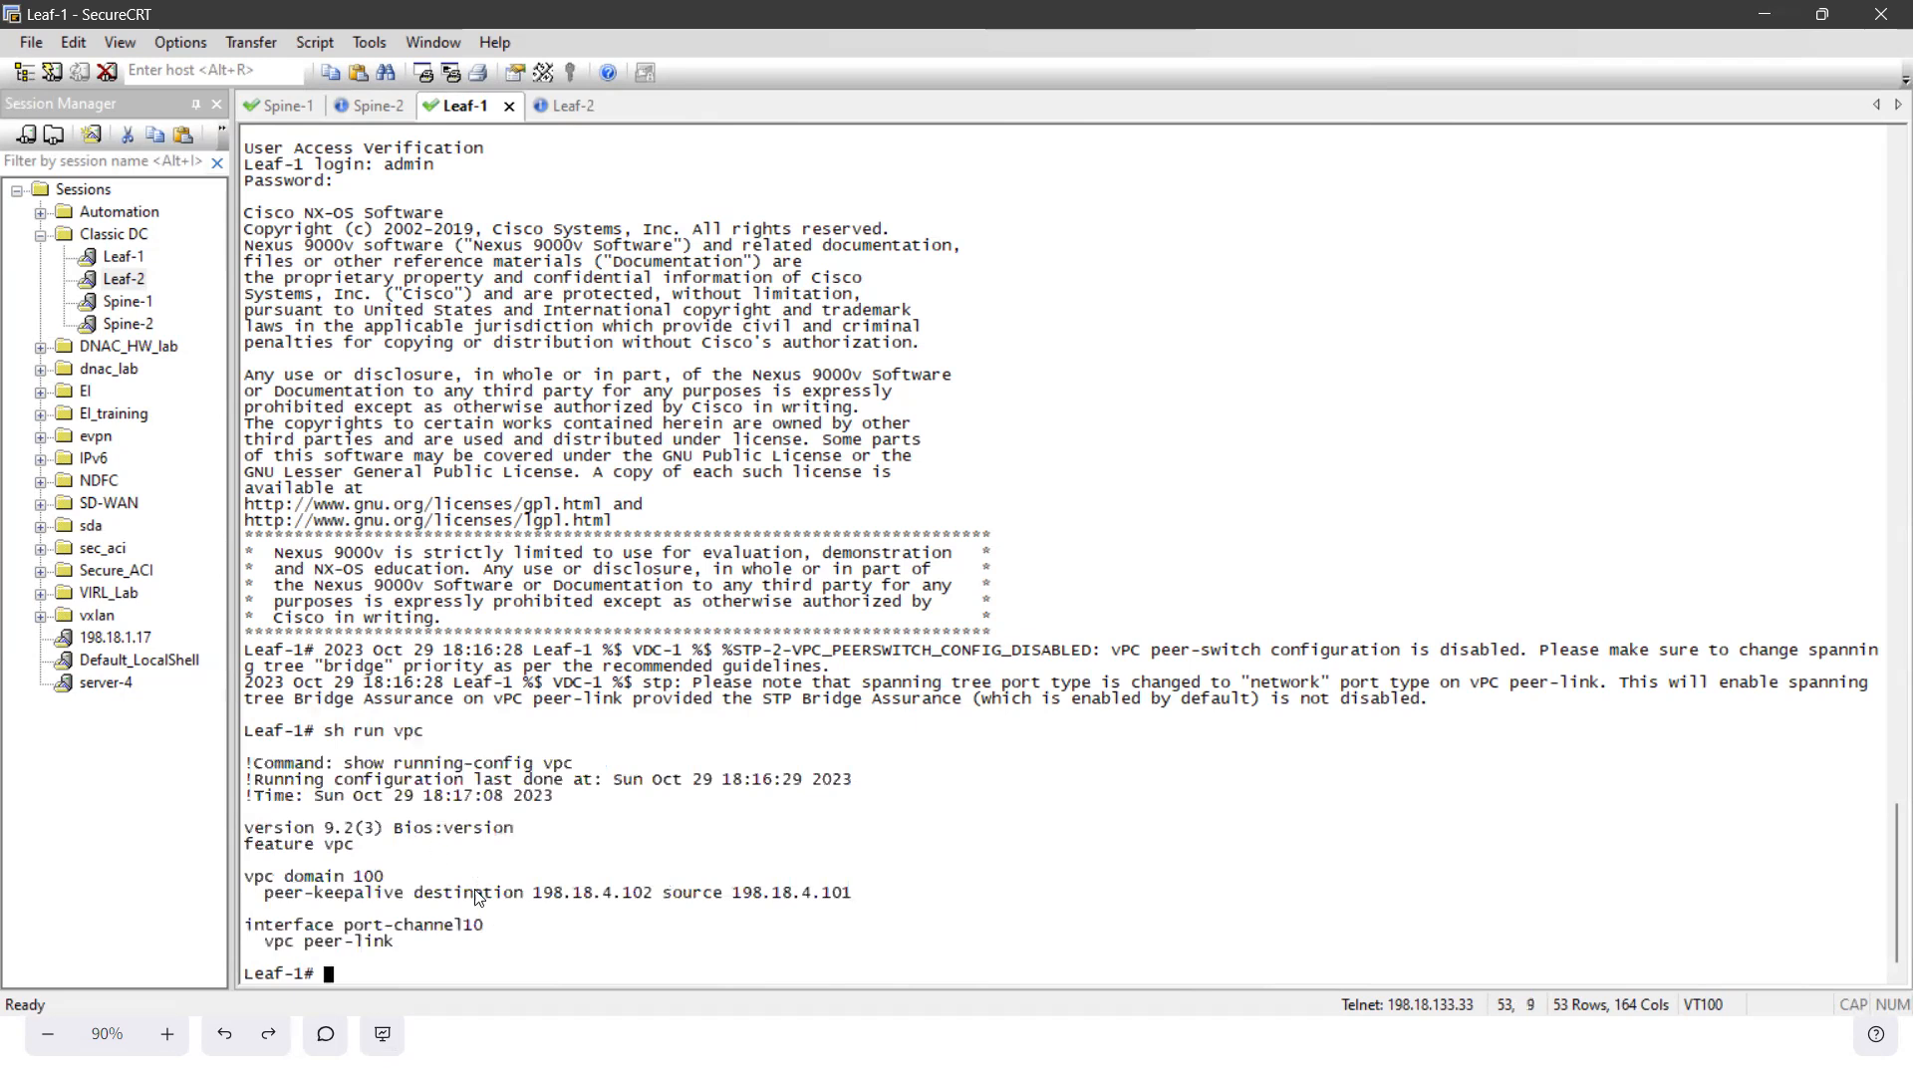
left_click_drag(550, 899, 589, 900)
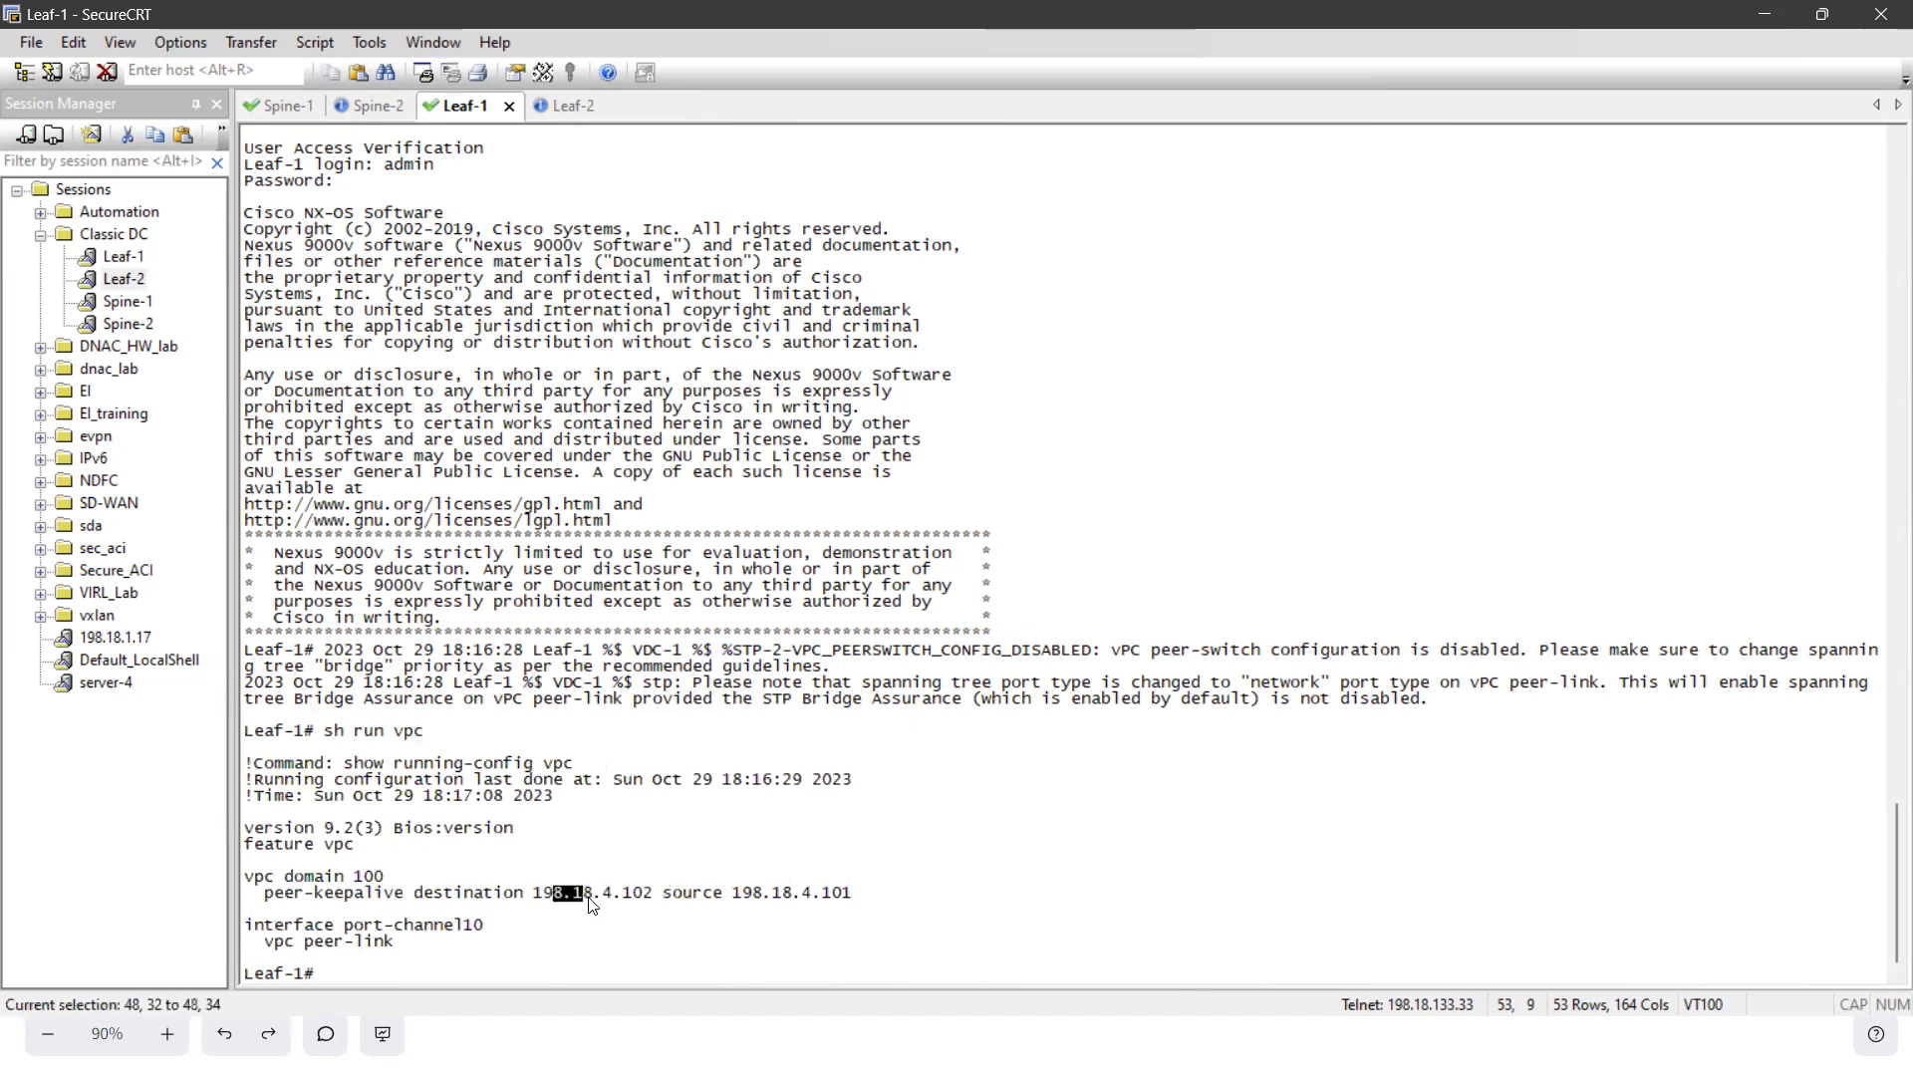
left_click(575, 935)
- Run sh run int mgmt0 on Leaf-1 and compare its management address with the vPC keepalive source
type("sh run ")
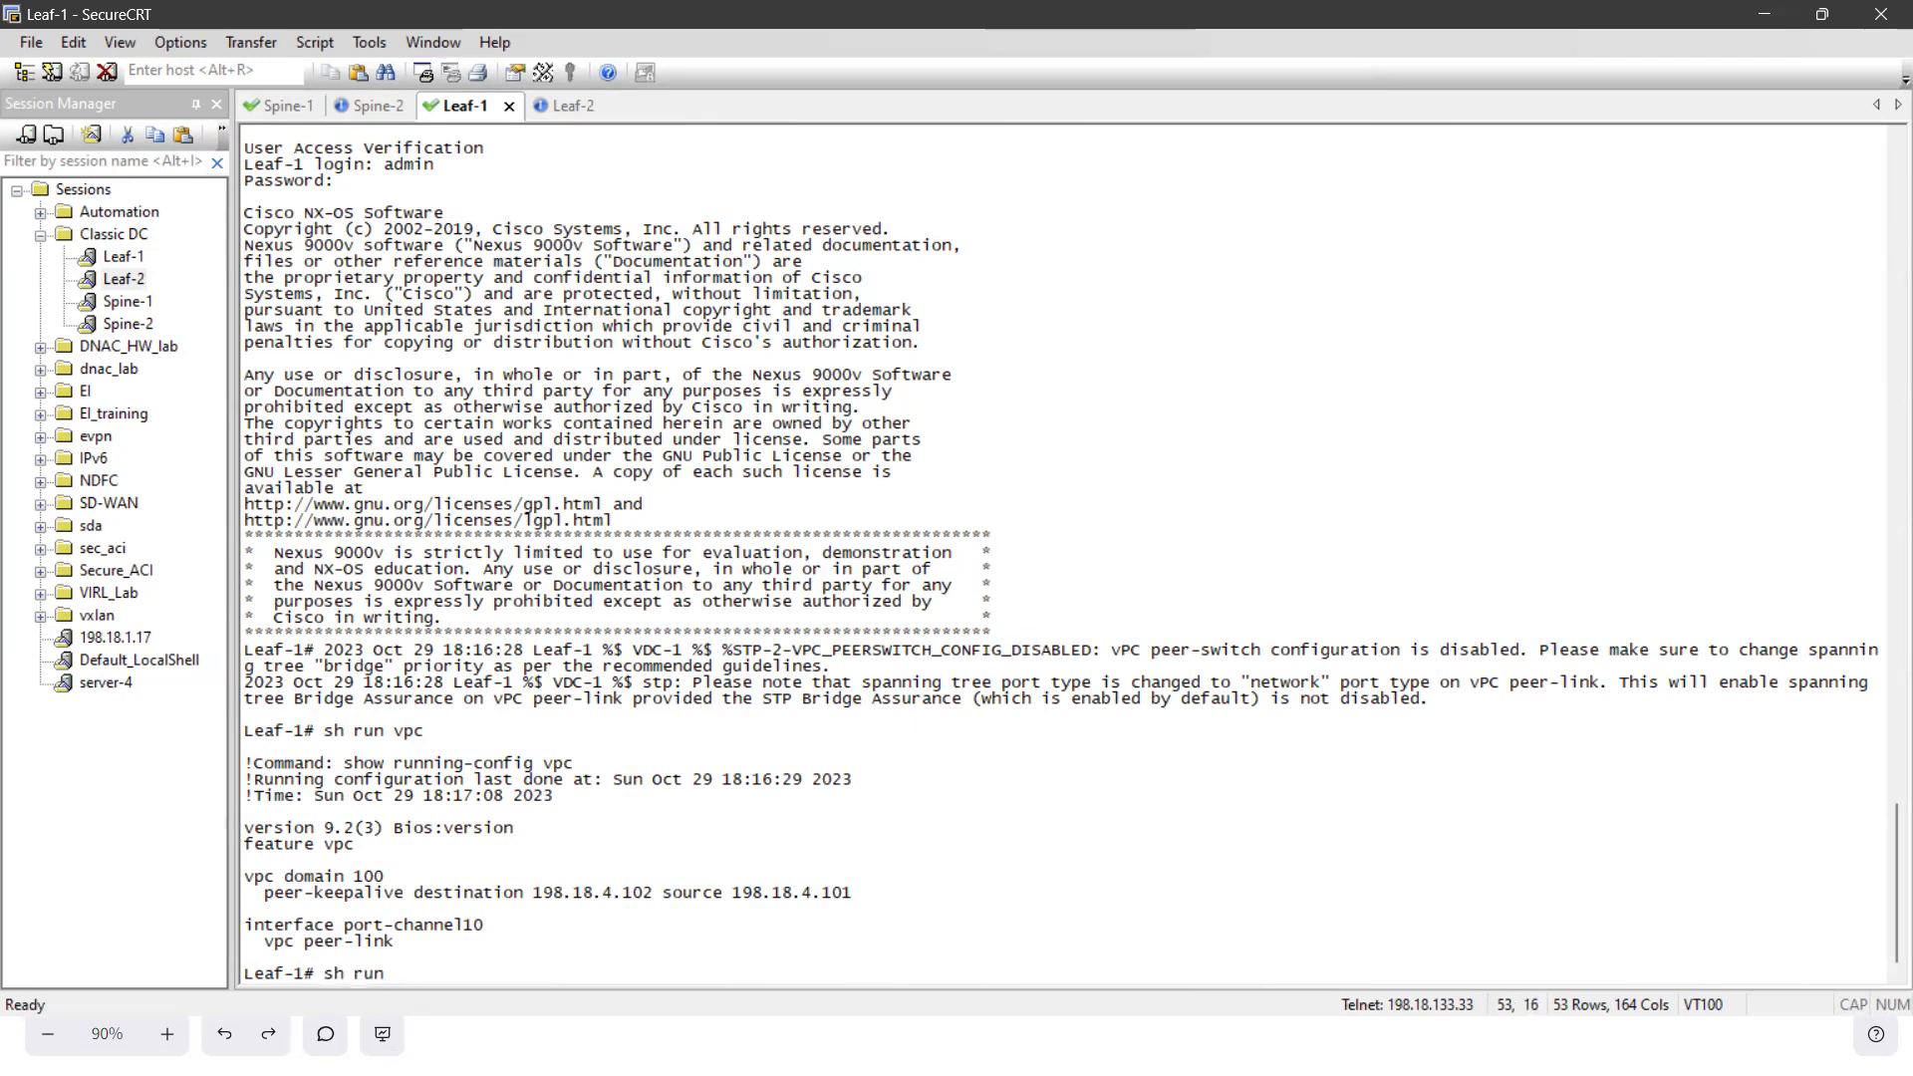
type("int mgmt0")
key("Return")
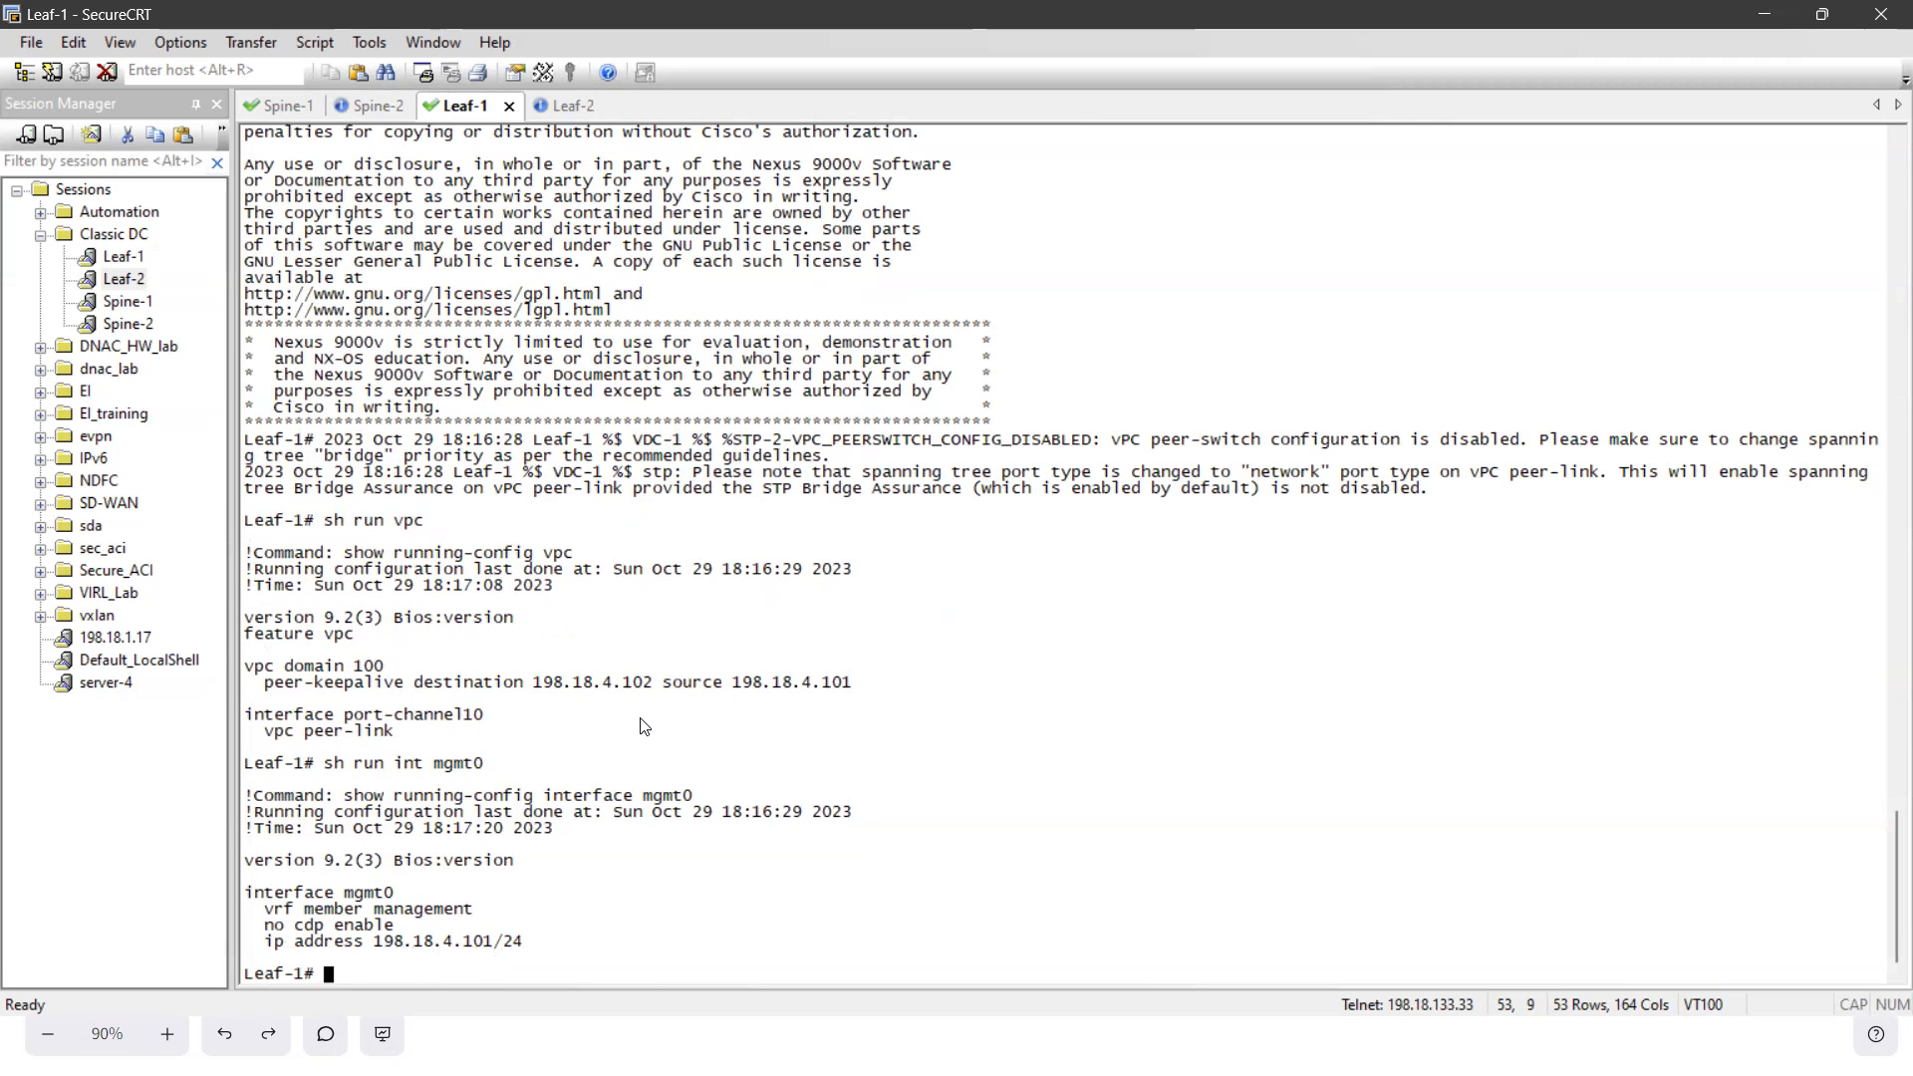
left_click_drag(663, 688, 811, 683)
left_click(796, 665)
- Run show running-config vpc on Leaf-2 to examine its vPC domain, keepalive and peer-link configuration
left_click_drag(346, 550, 584, 558)
key("ctrl+c")
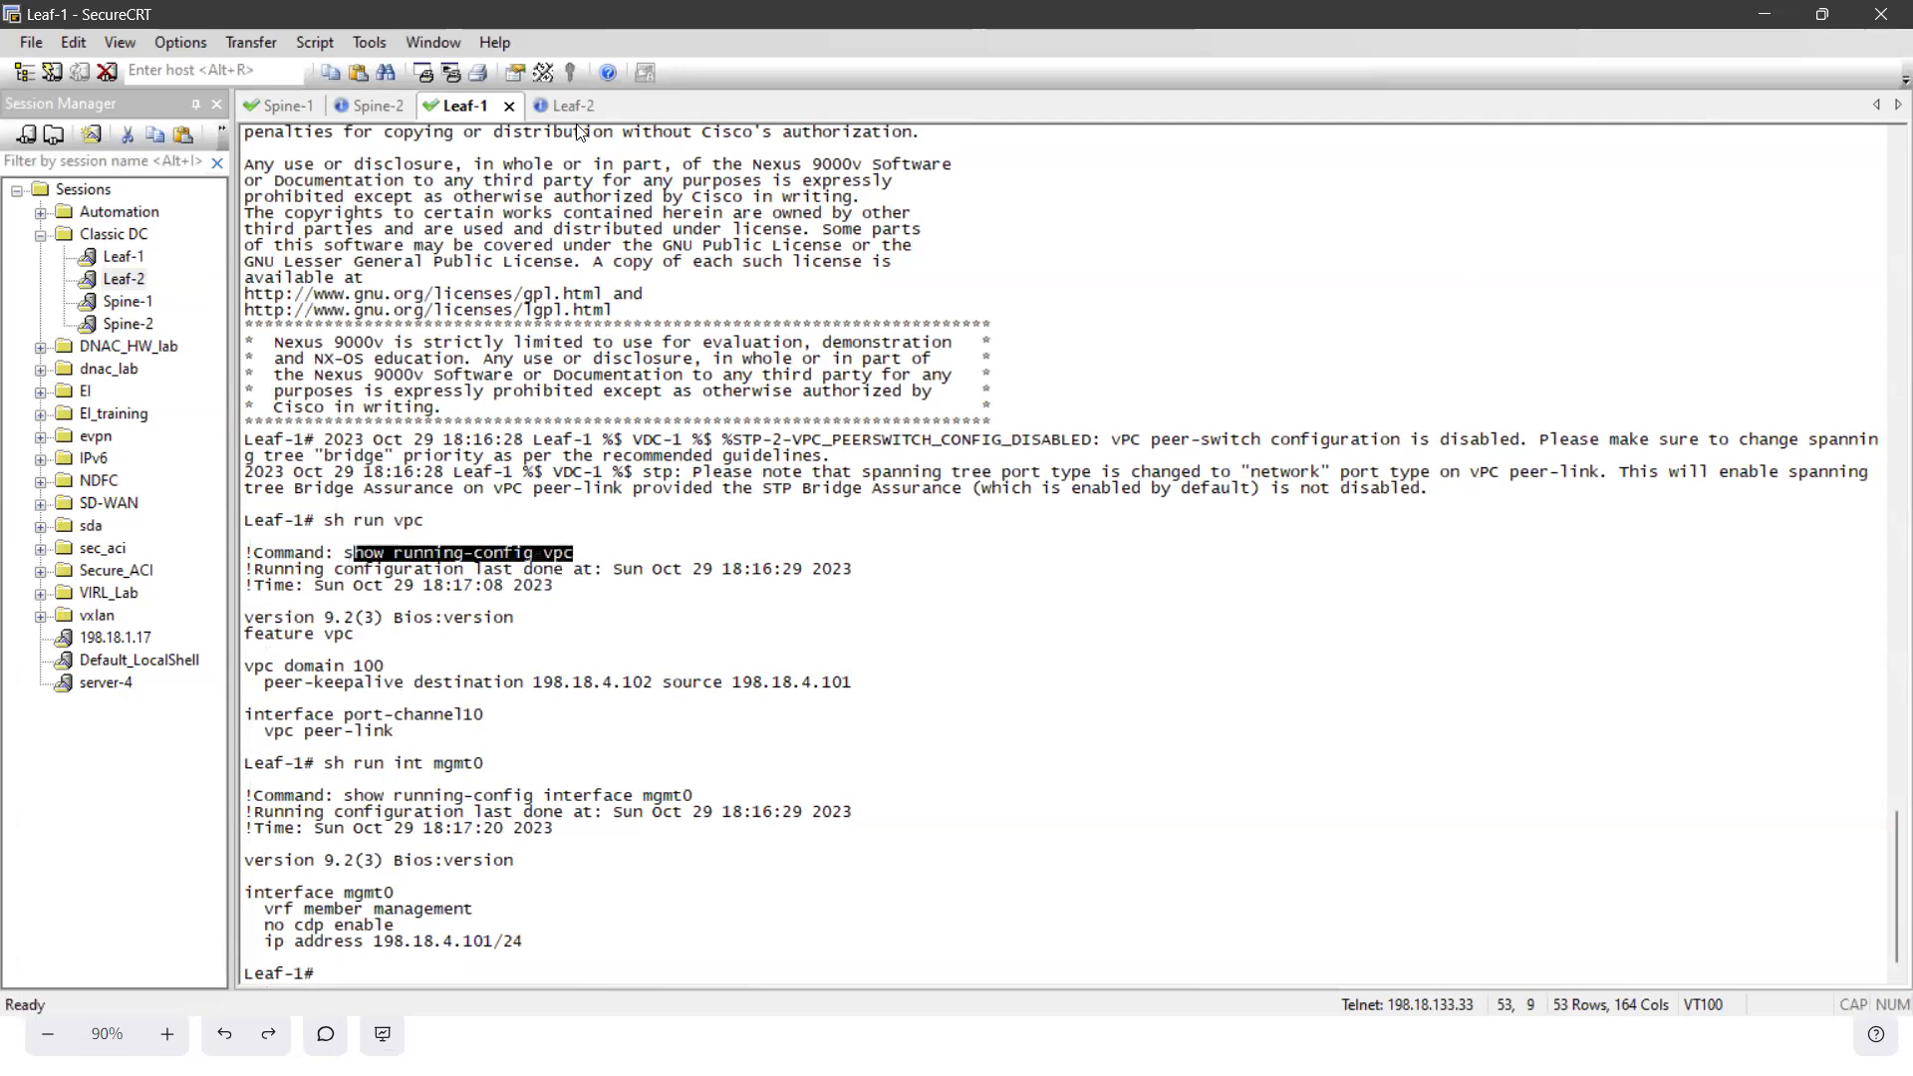
left_click(575, 106)
key("Return")
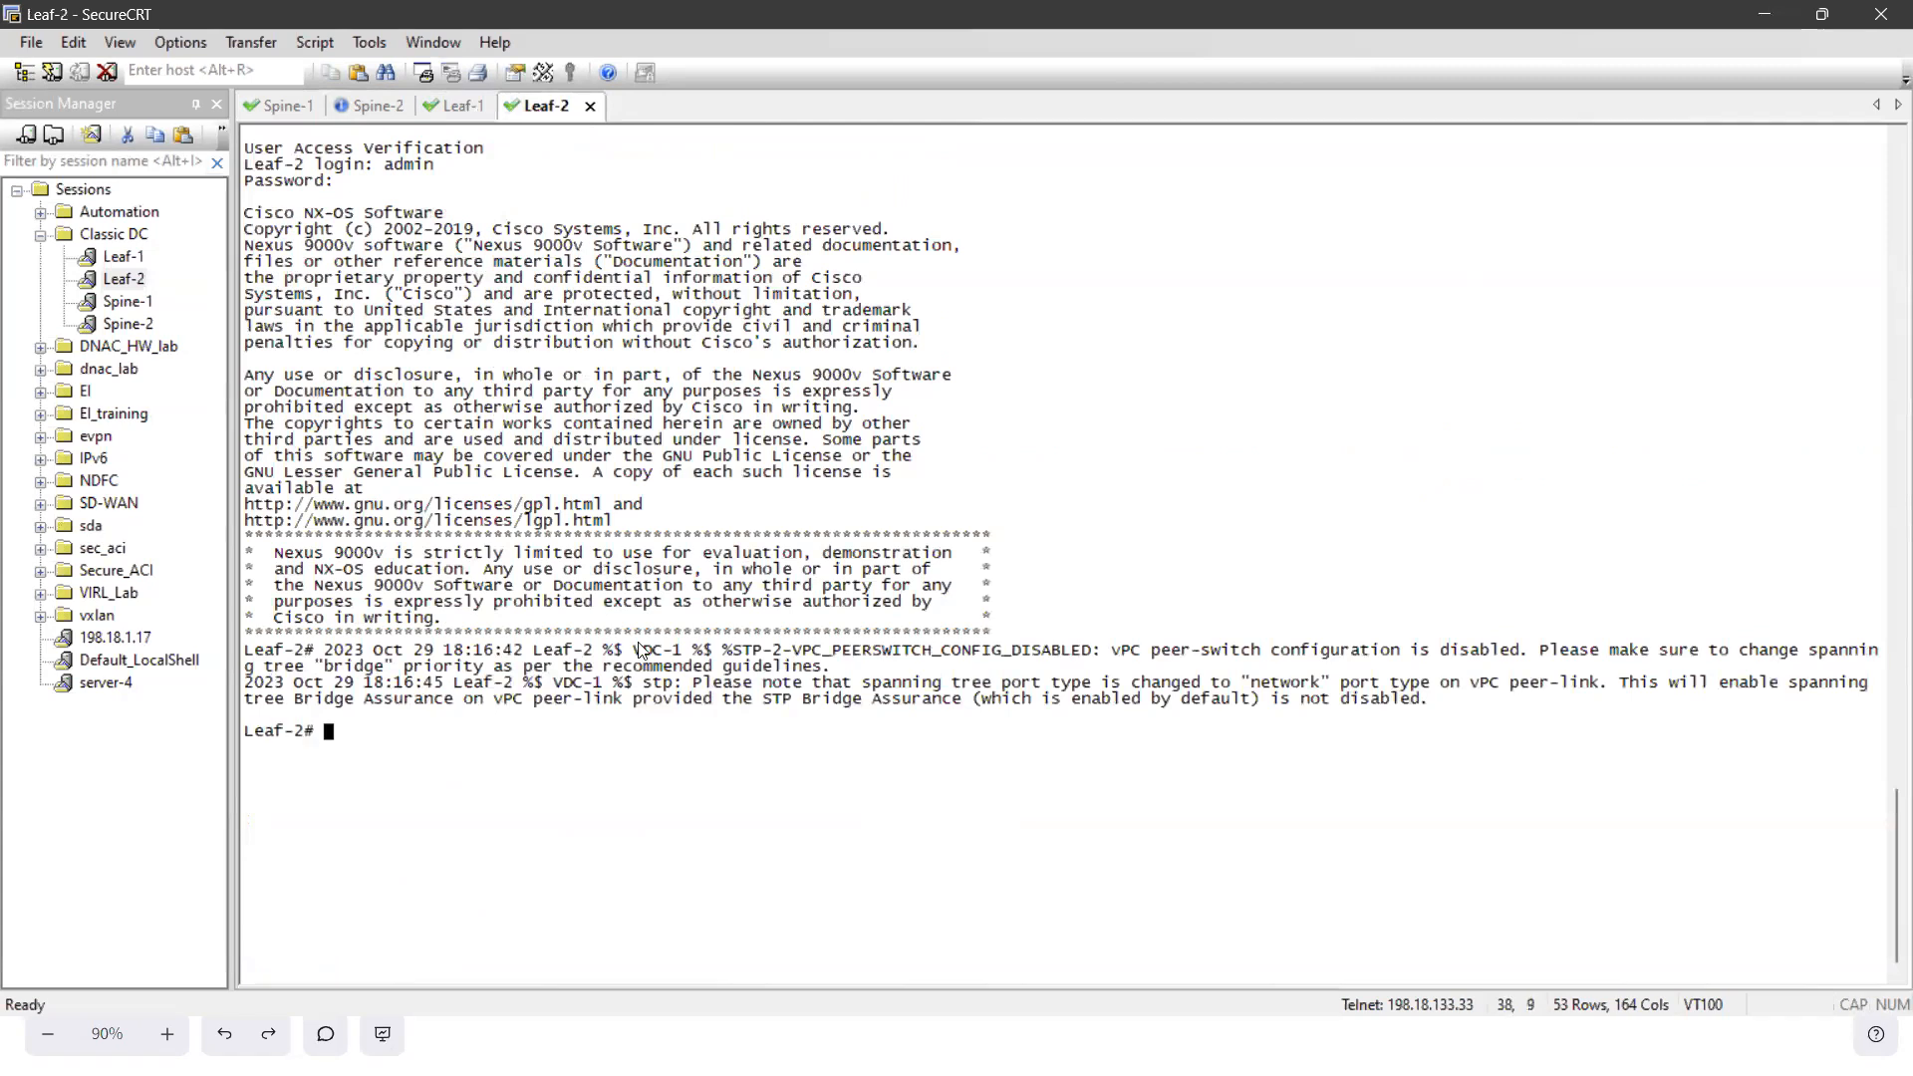
type("h")
right_click(628, 784)
key("Return")
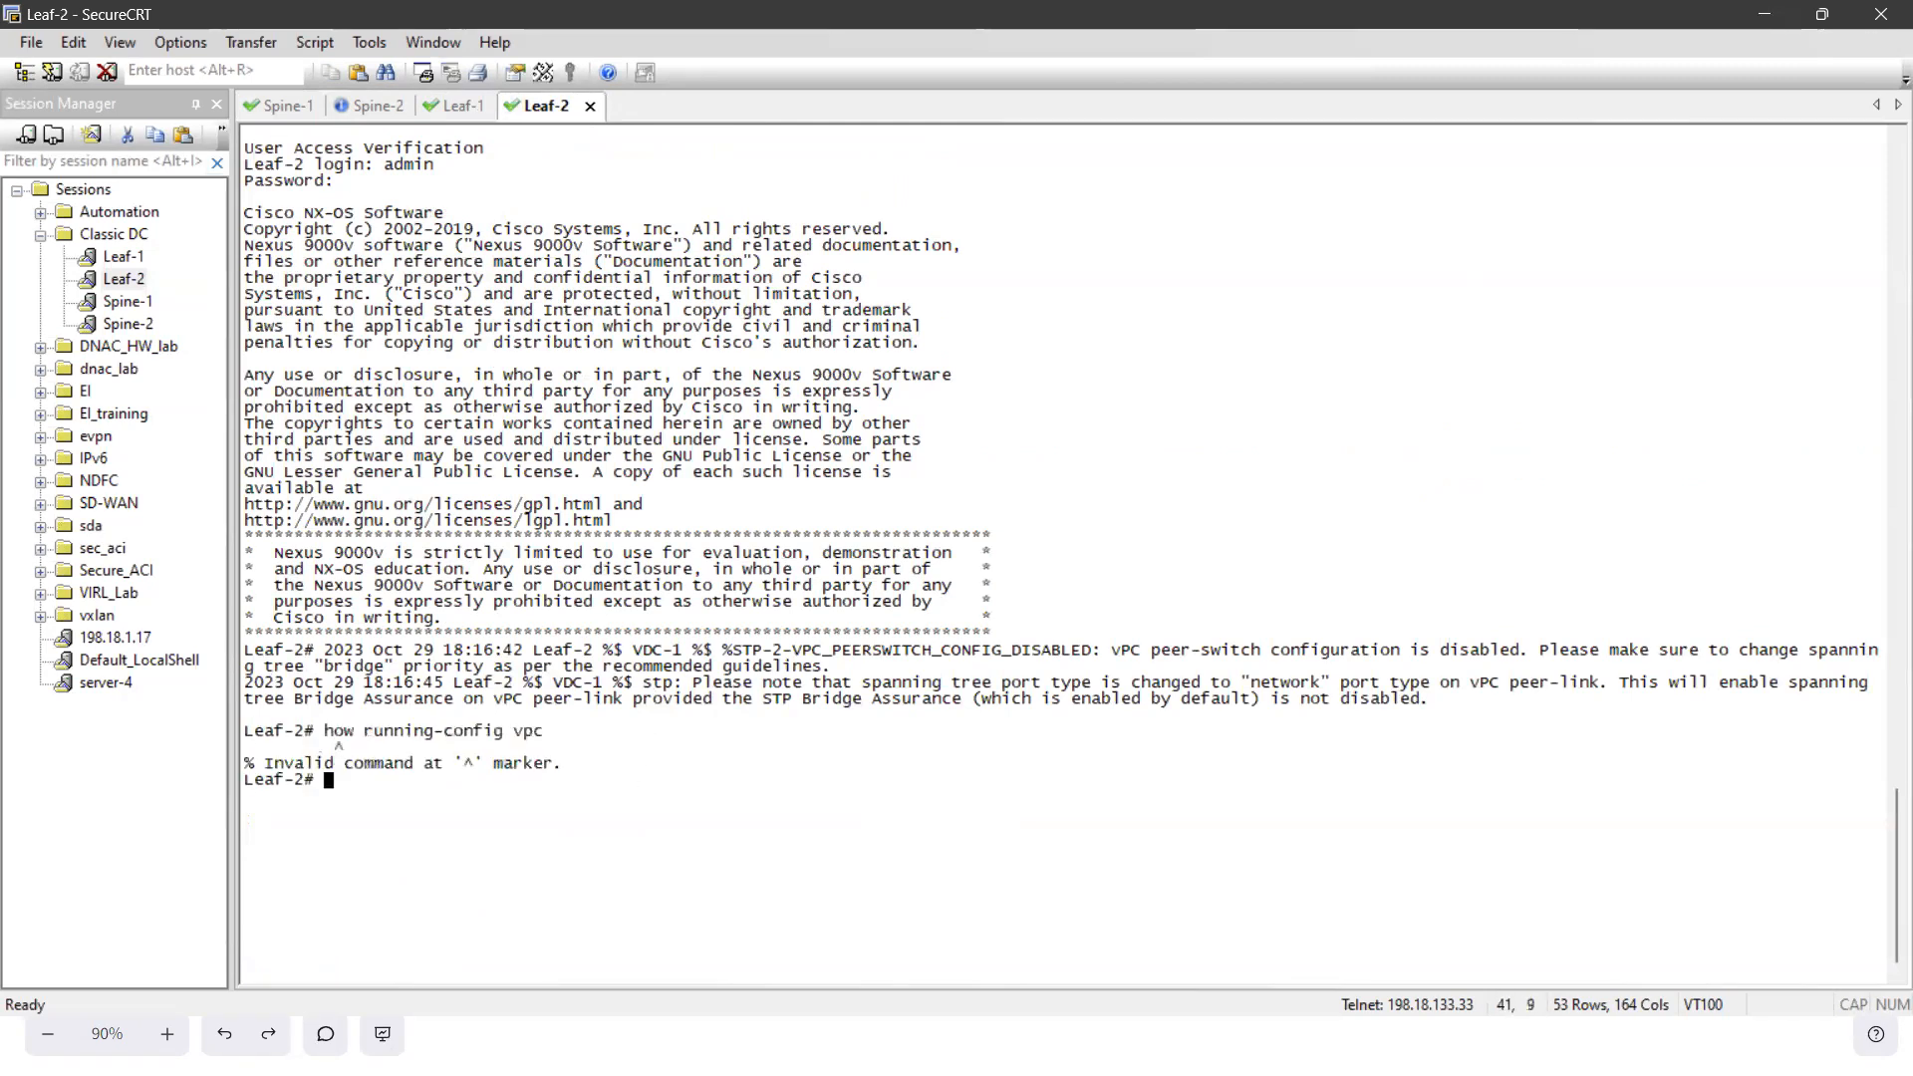
type("show running-config vpc")
key("Return")
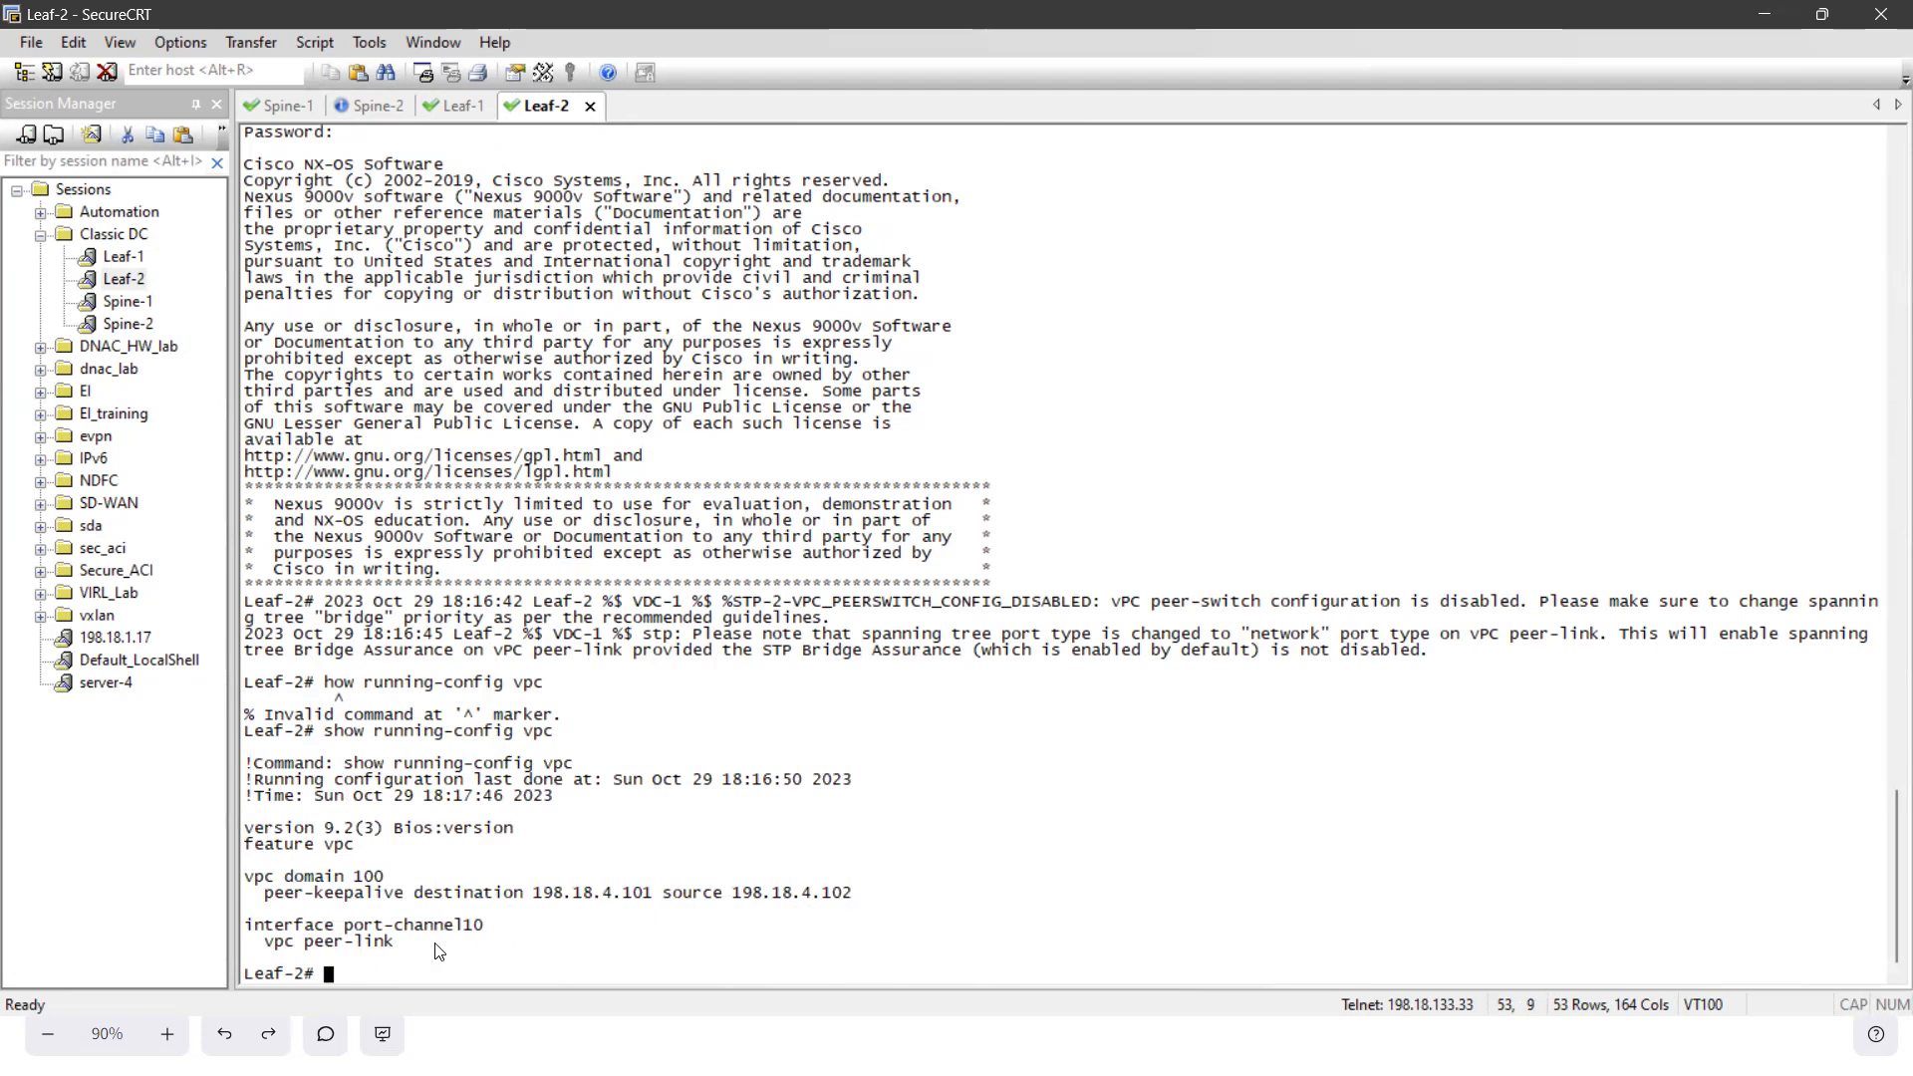
- Return to the Spine-1 session and run sh vpc again to recheck the peer, keepalive and consistency status
left_click(286, 106)
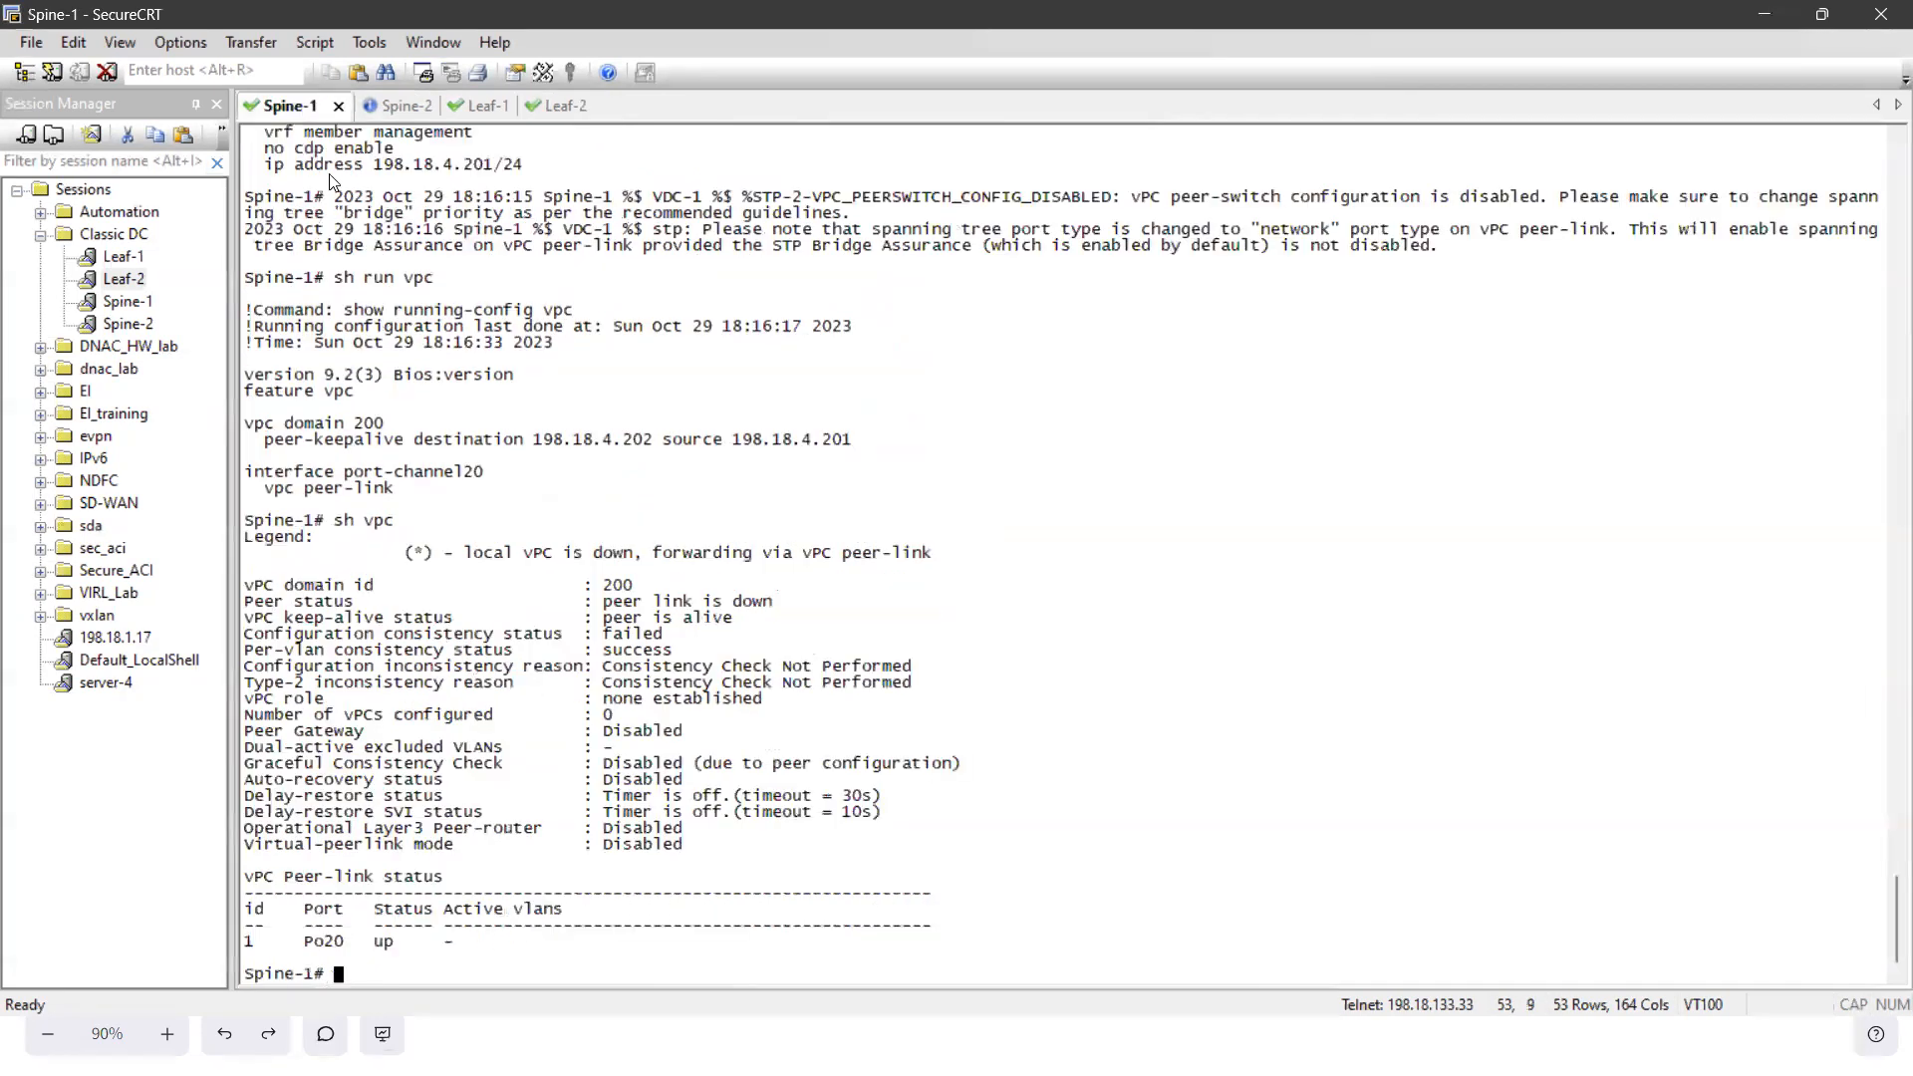
type("sh vpc")
key("Return")
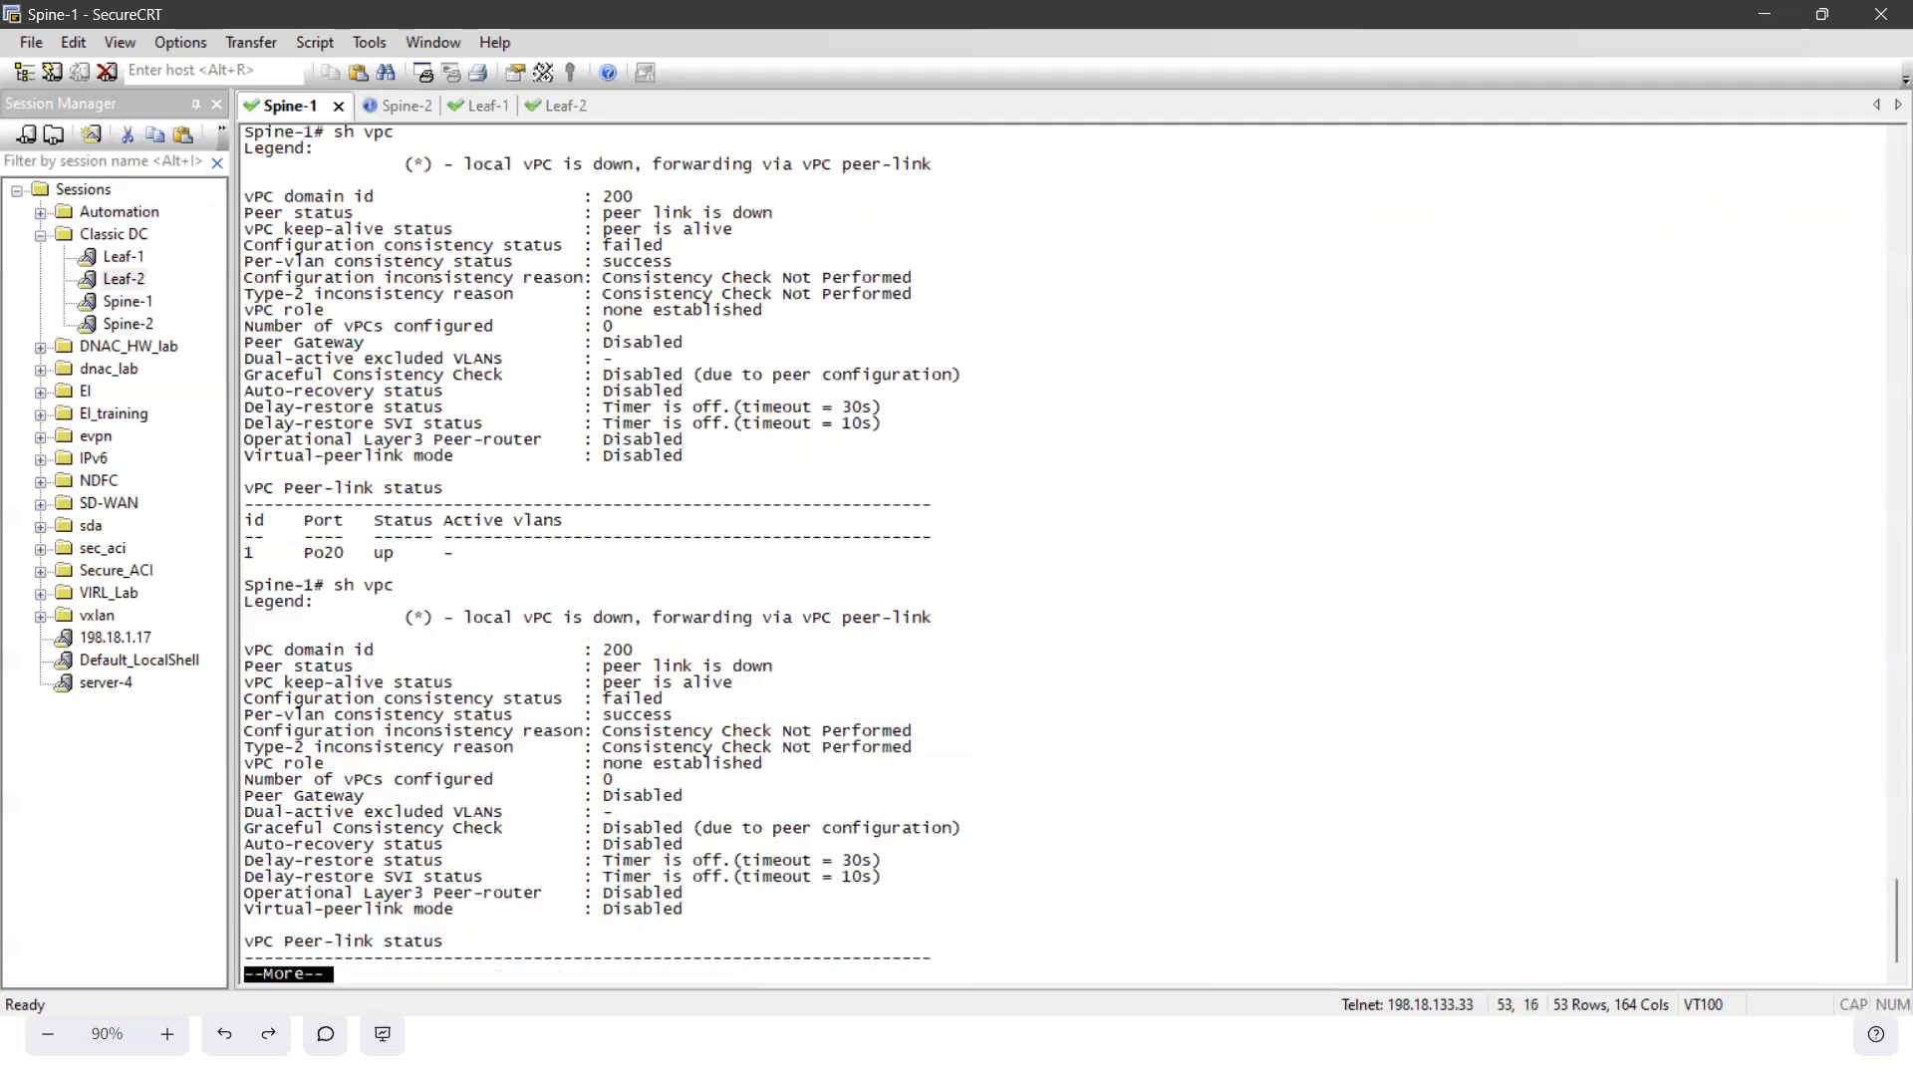
left_click_drag(616, 649, 757, 716)
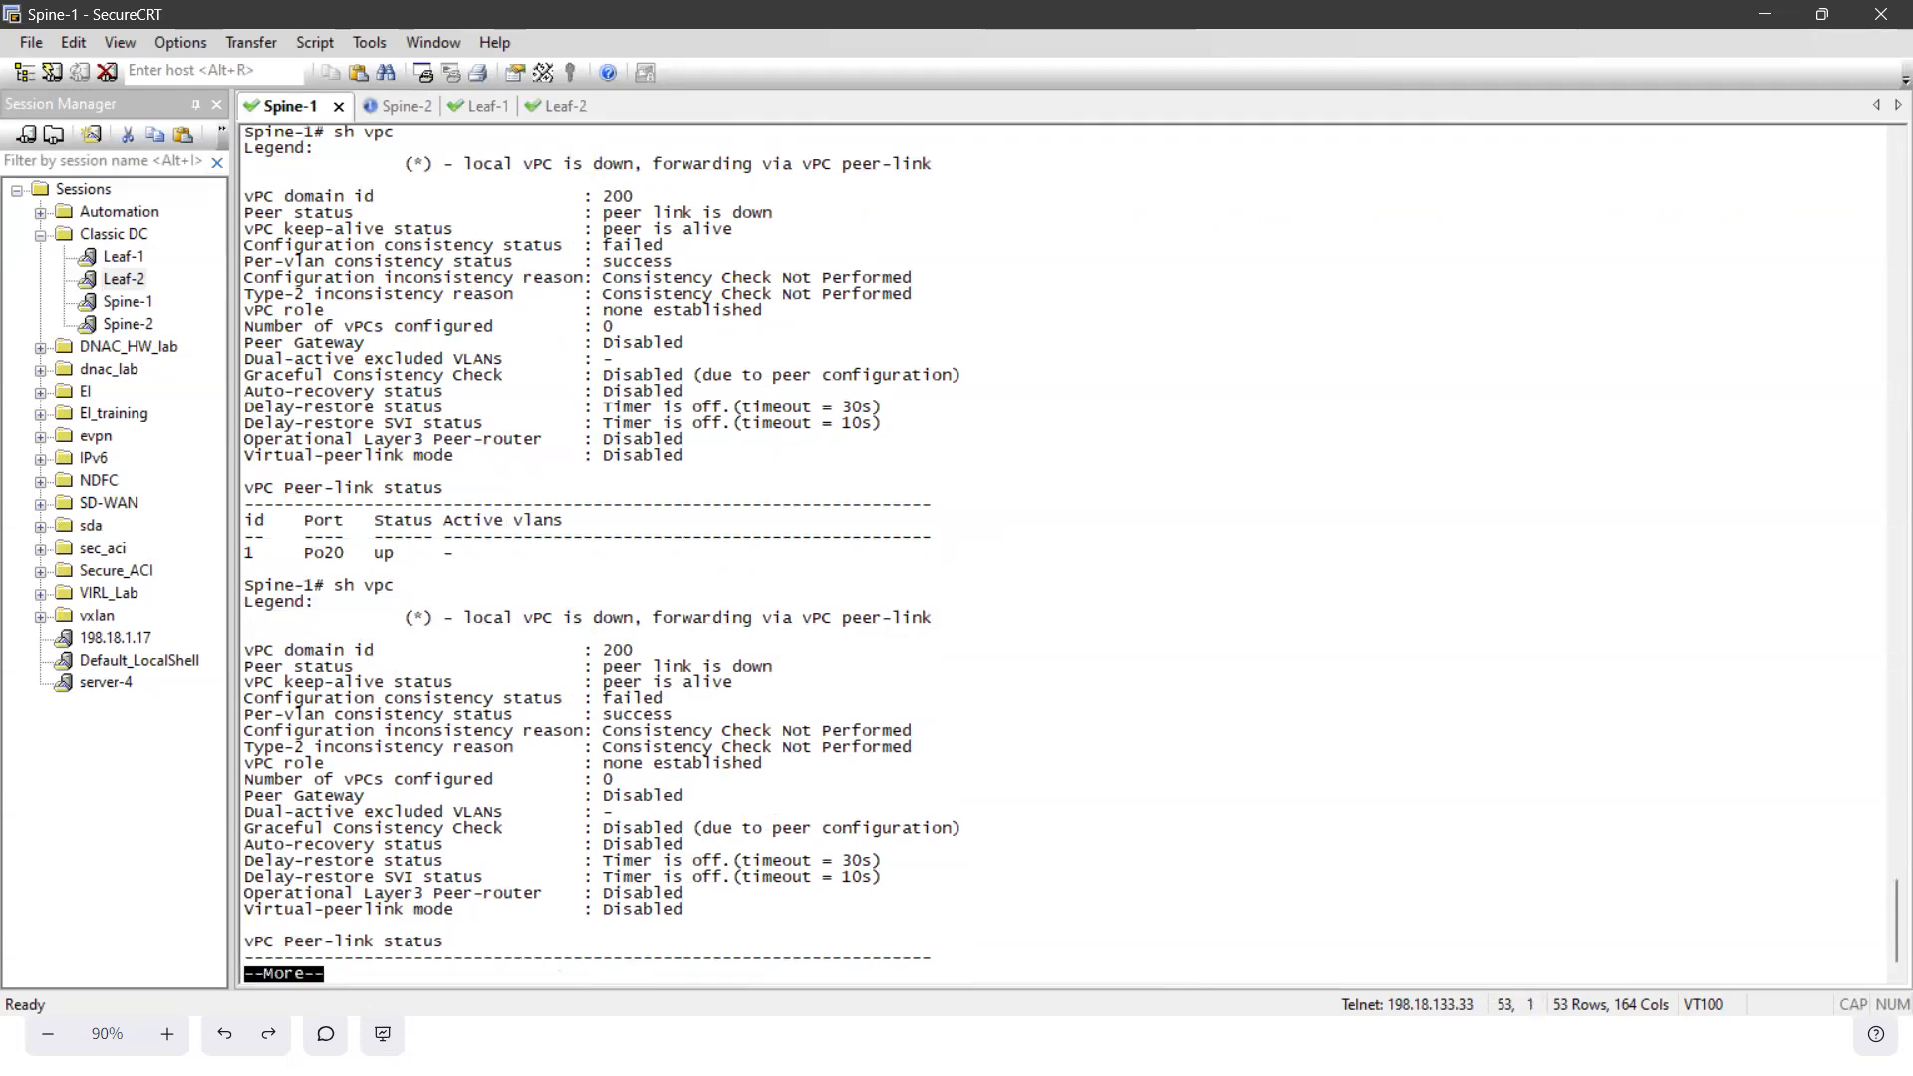
key("space")
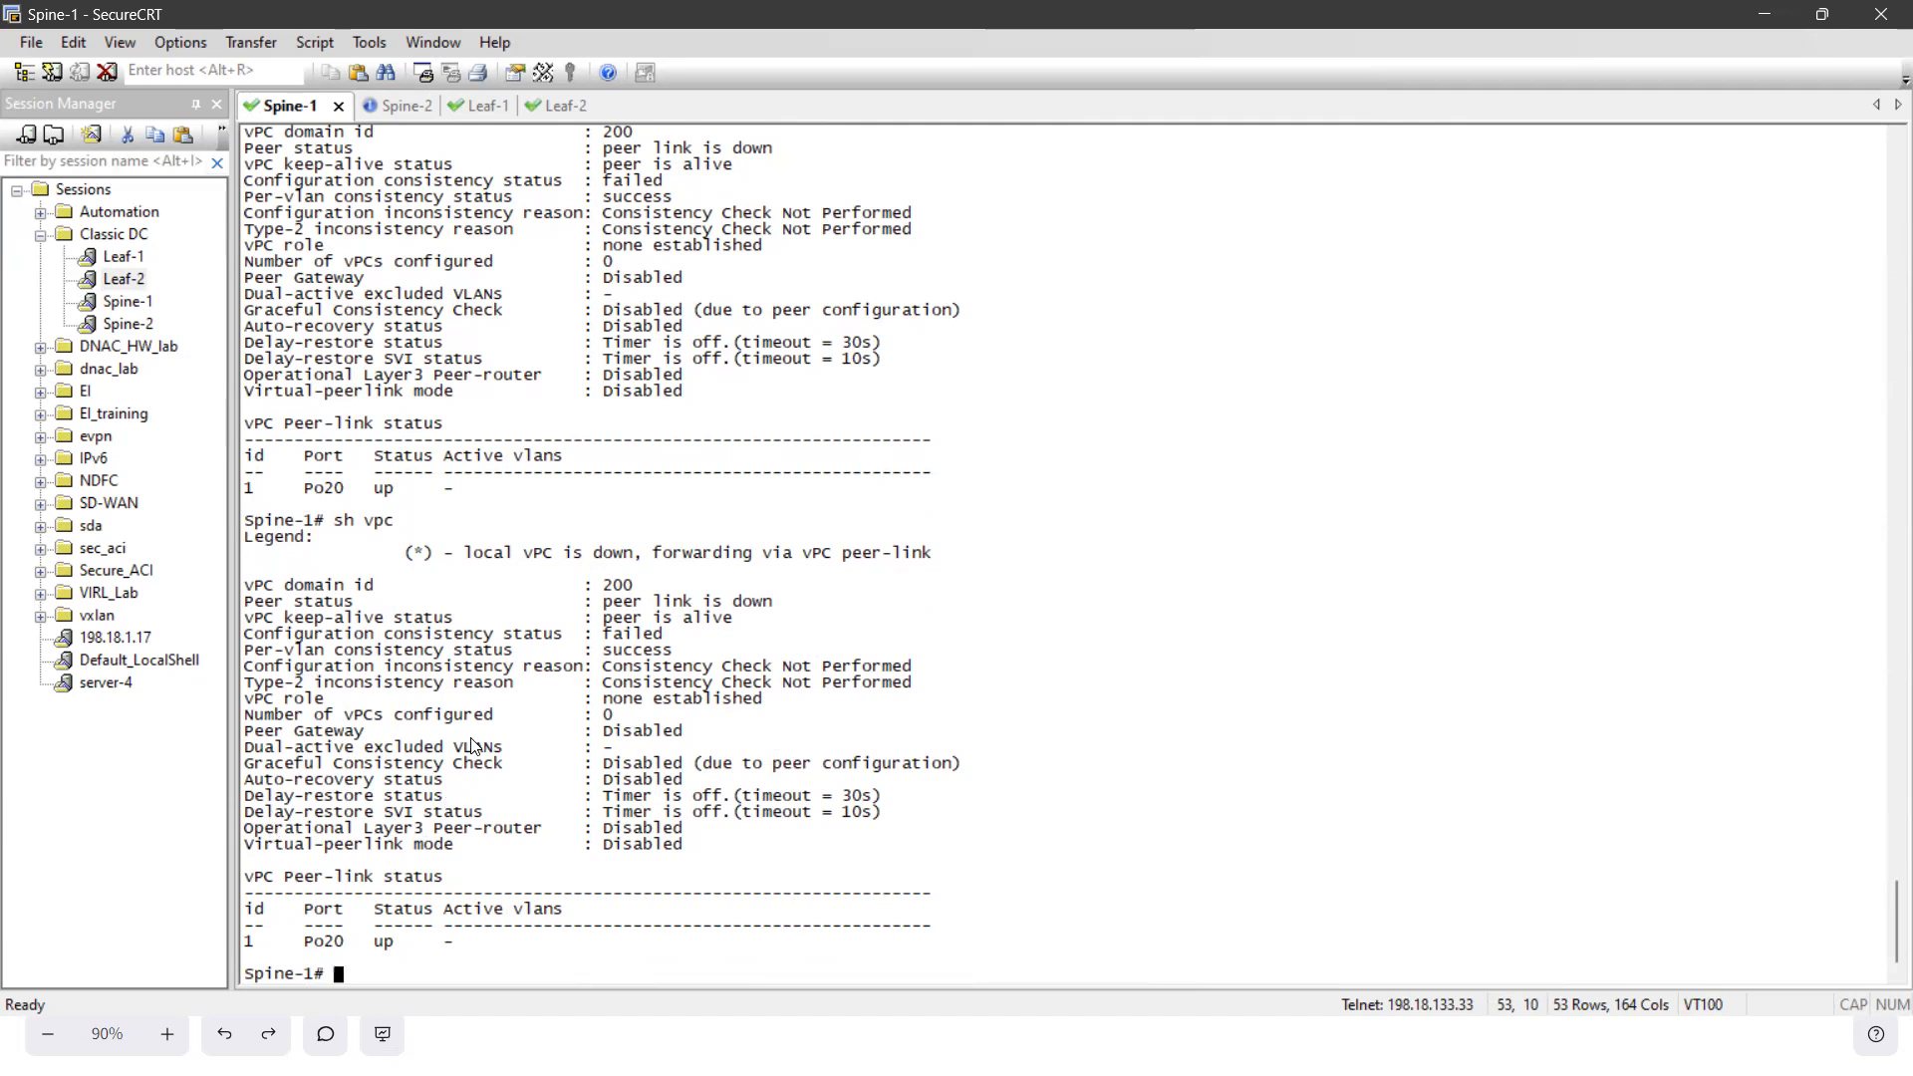
- Run sh port-channel summary on Spine-1 to check the peer-link port-channel and its member ports
type("sh por")
key("Tab")
type("ch")
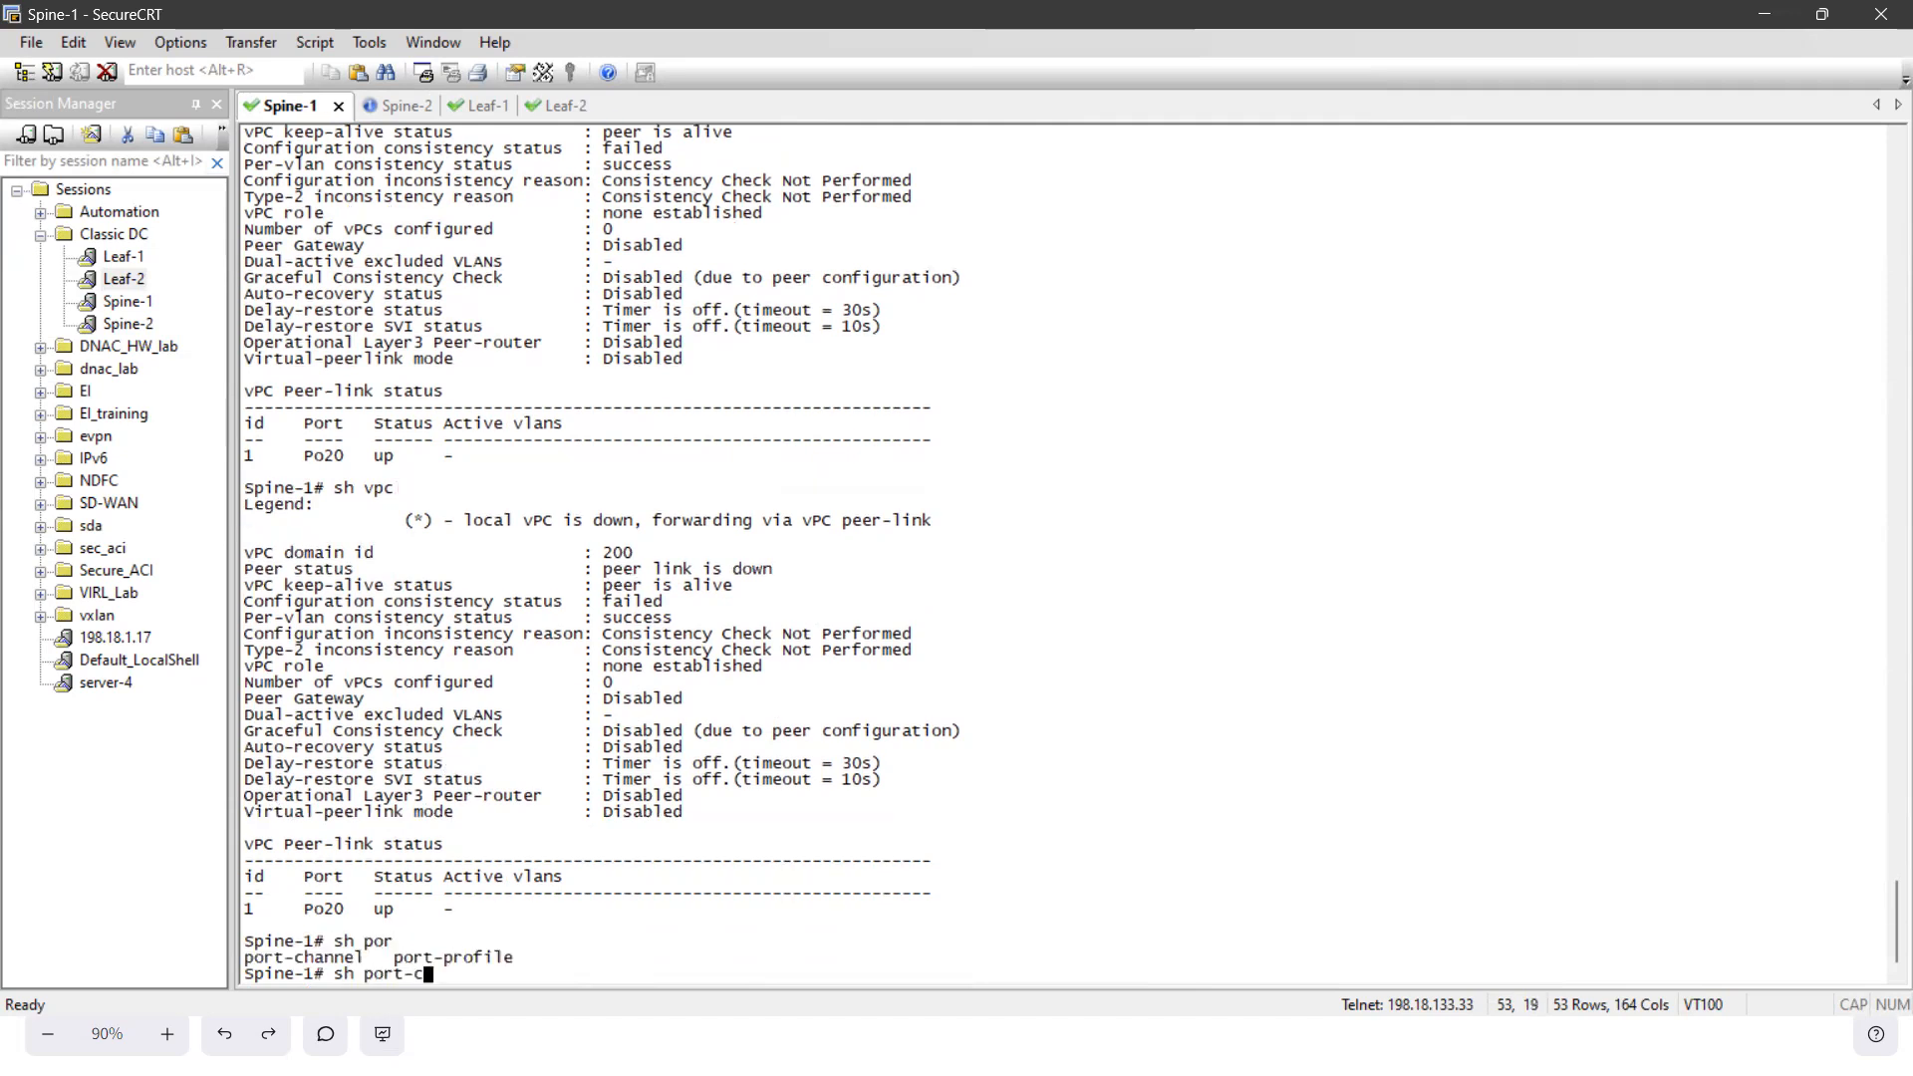
key("Tab")
type("s")
key("Tab")
key("Return")
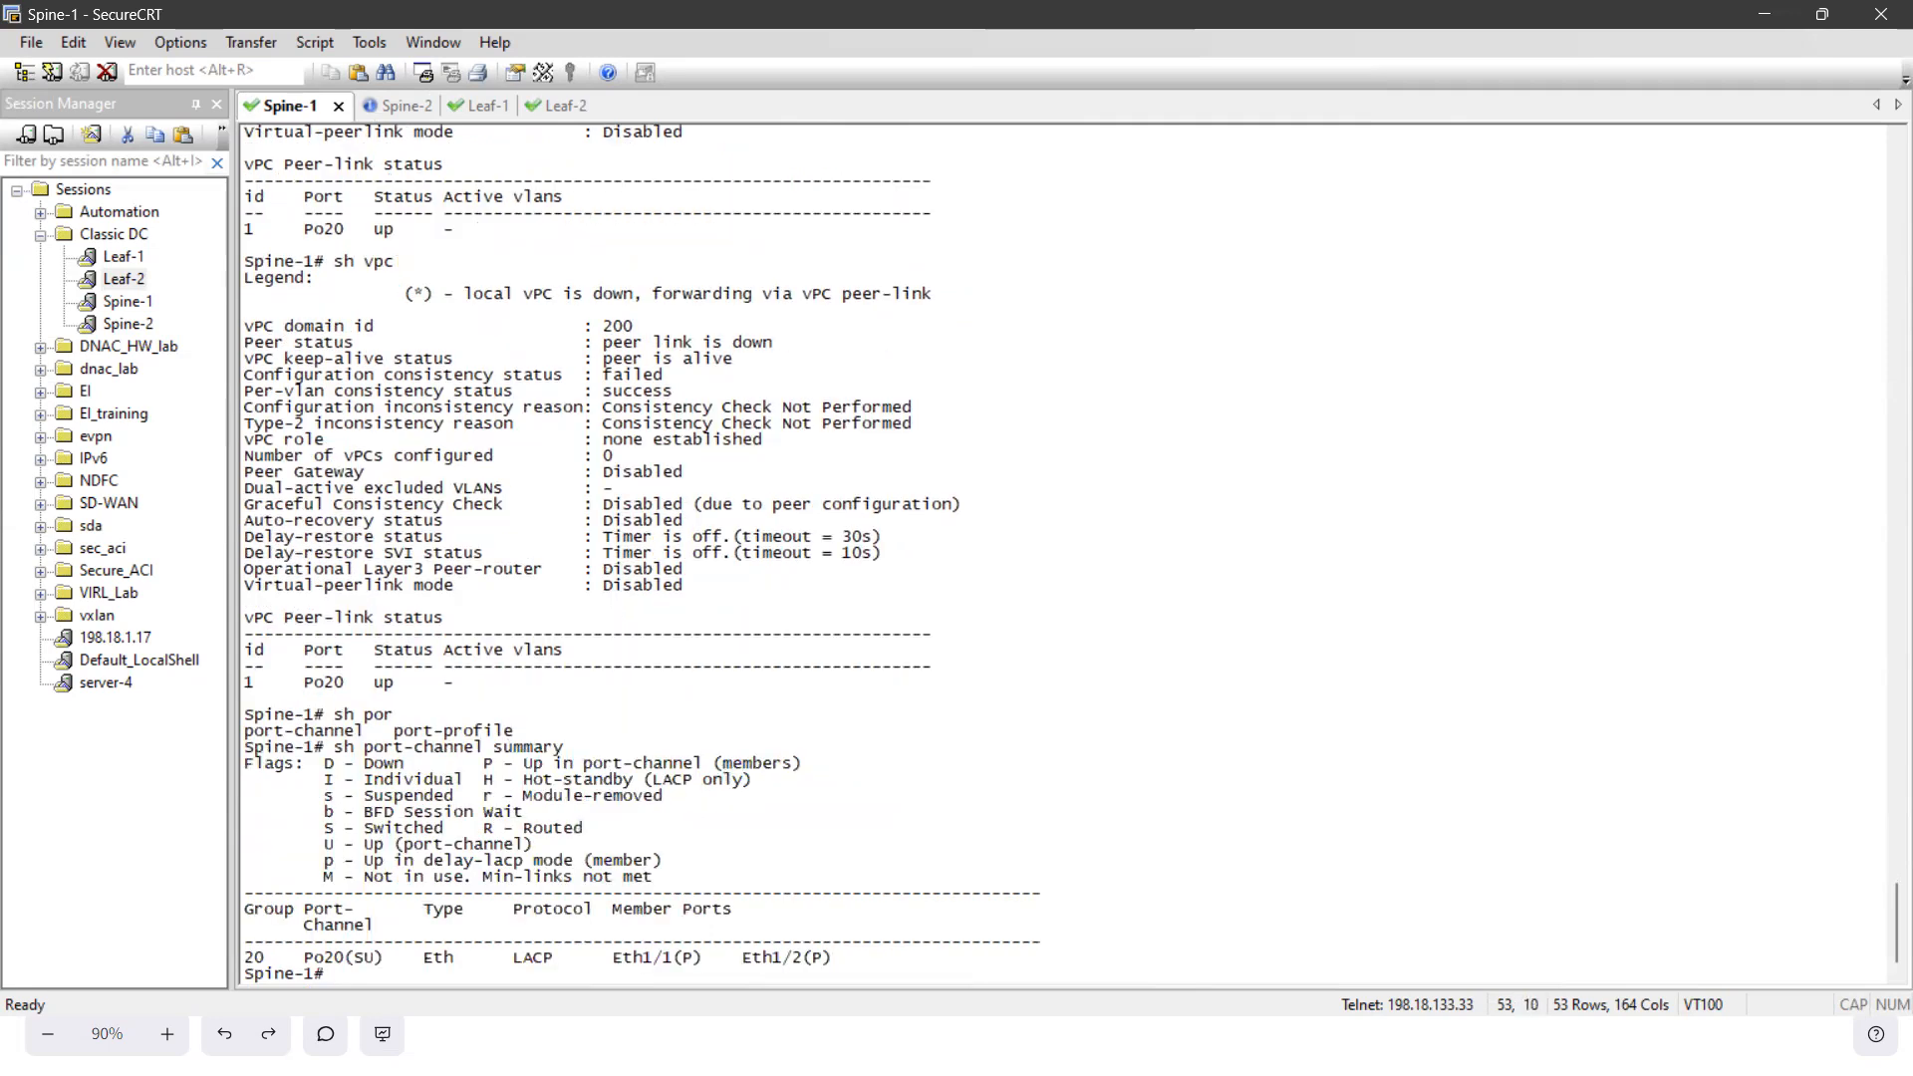
key("Return")
key("Return")
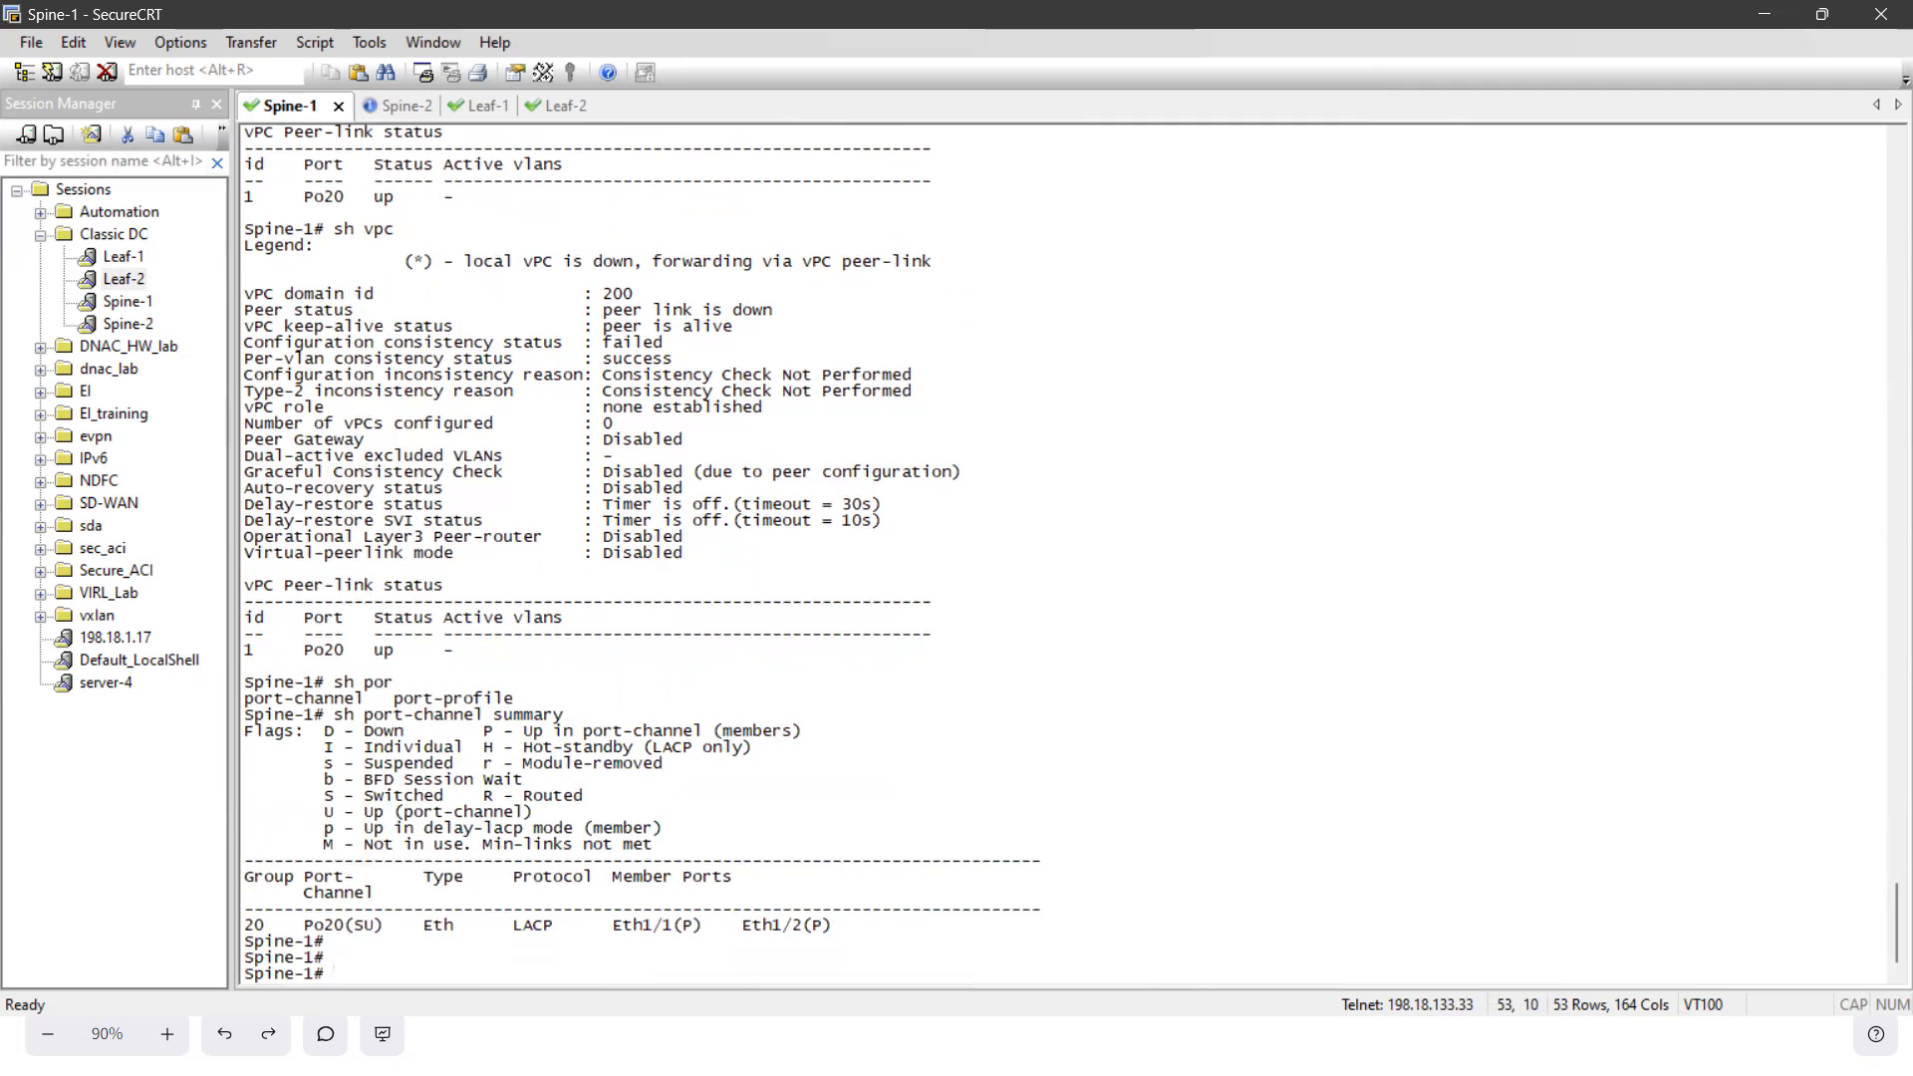
- Run sh run vpc on Spine-1 again to recheck the vPC domain and peer-link configuration
key("Up")
key("Up")
key("BackSpace")
key("BackSpace")
key("BackSpace")
type("run vpc")
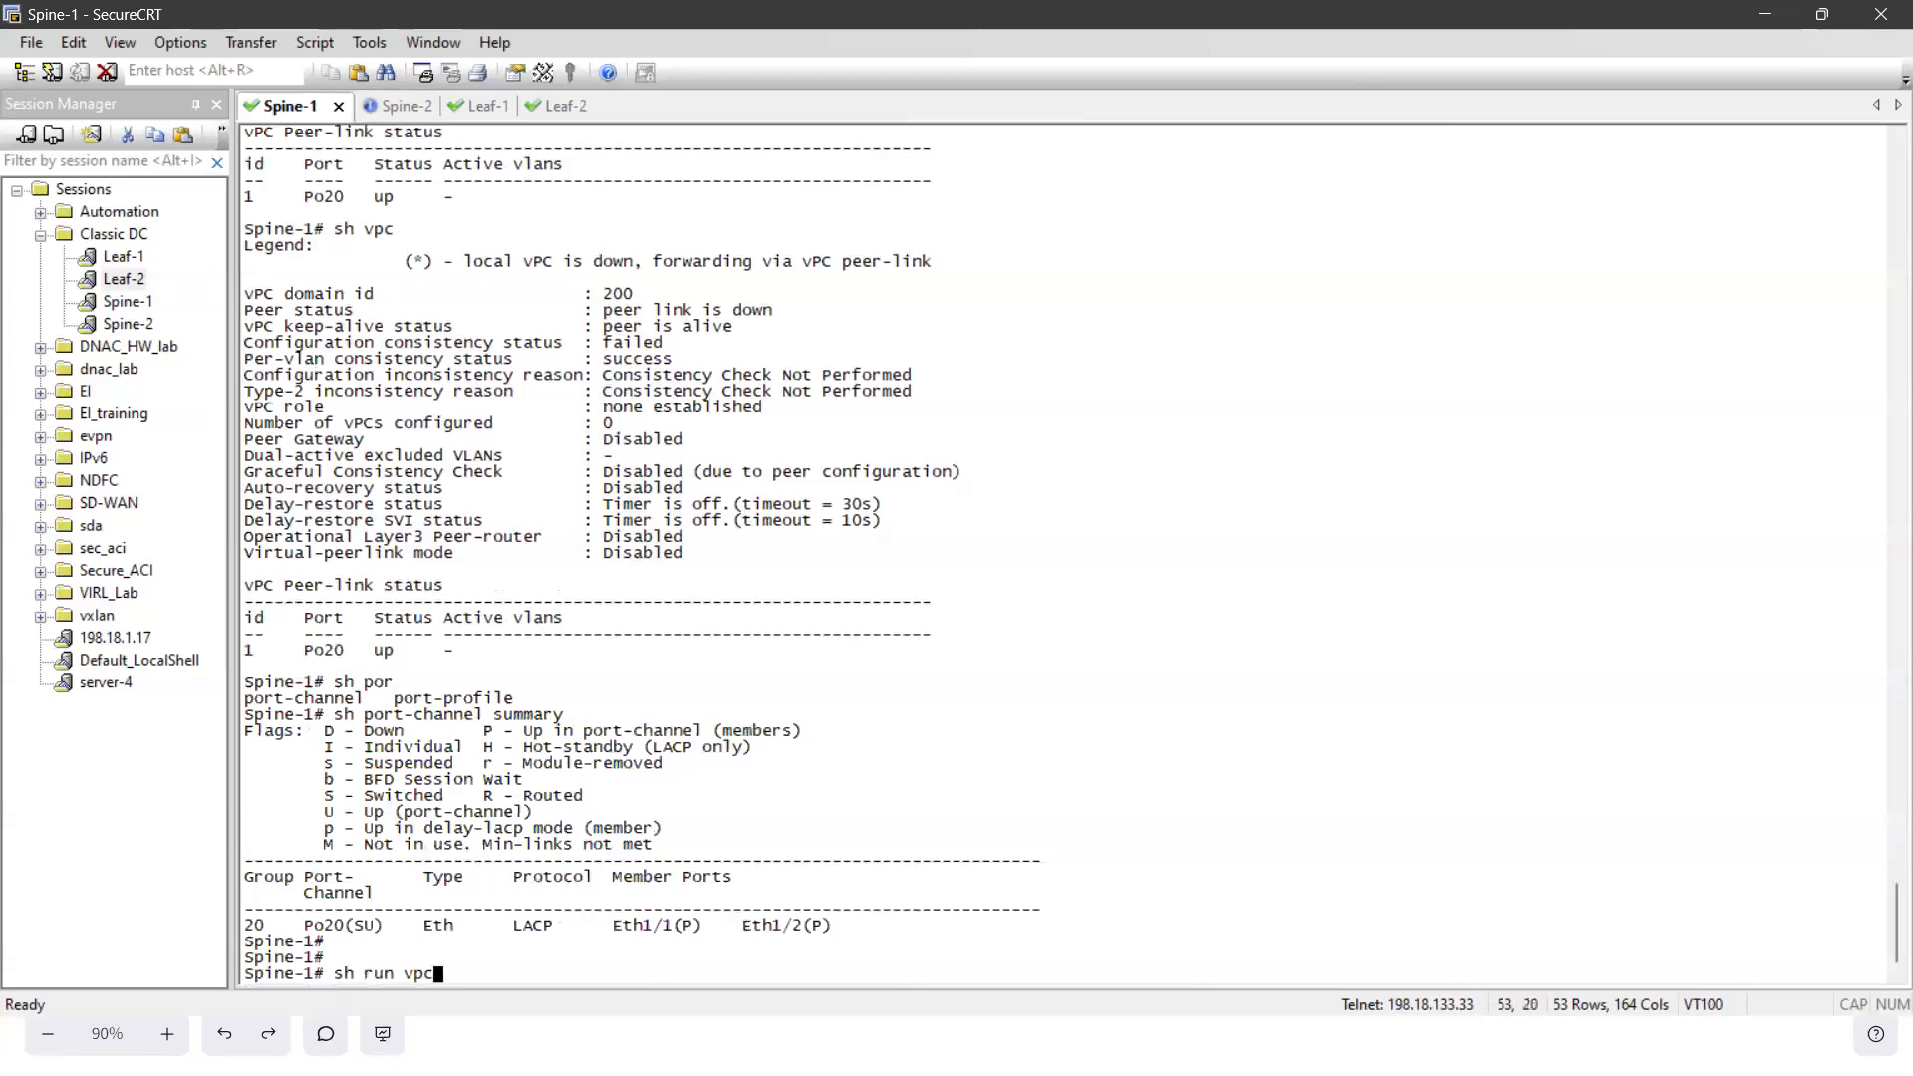
key("Return")
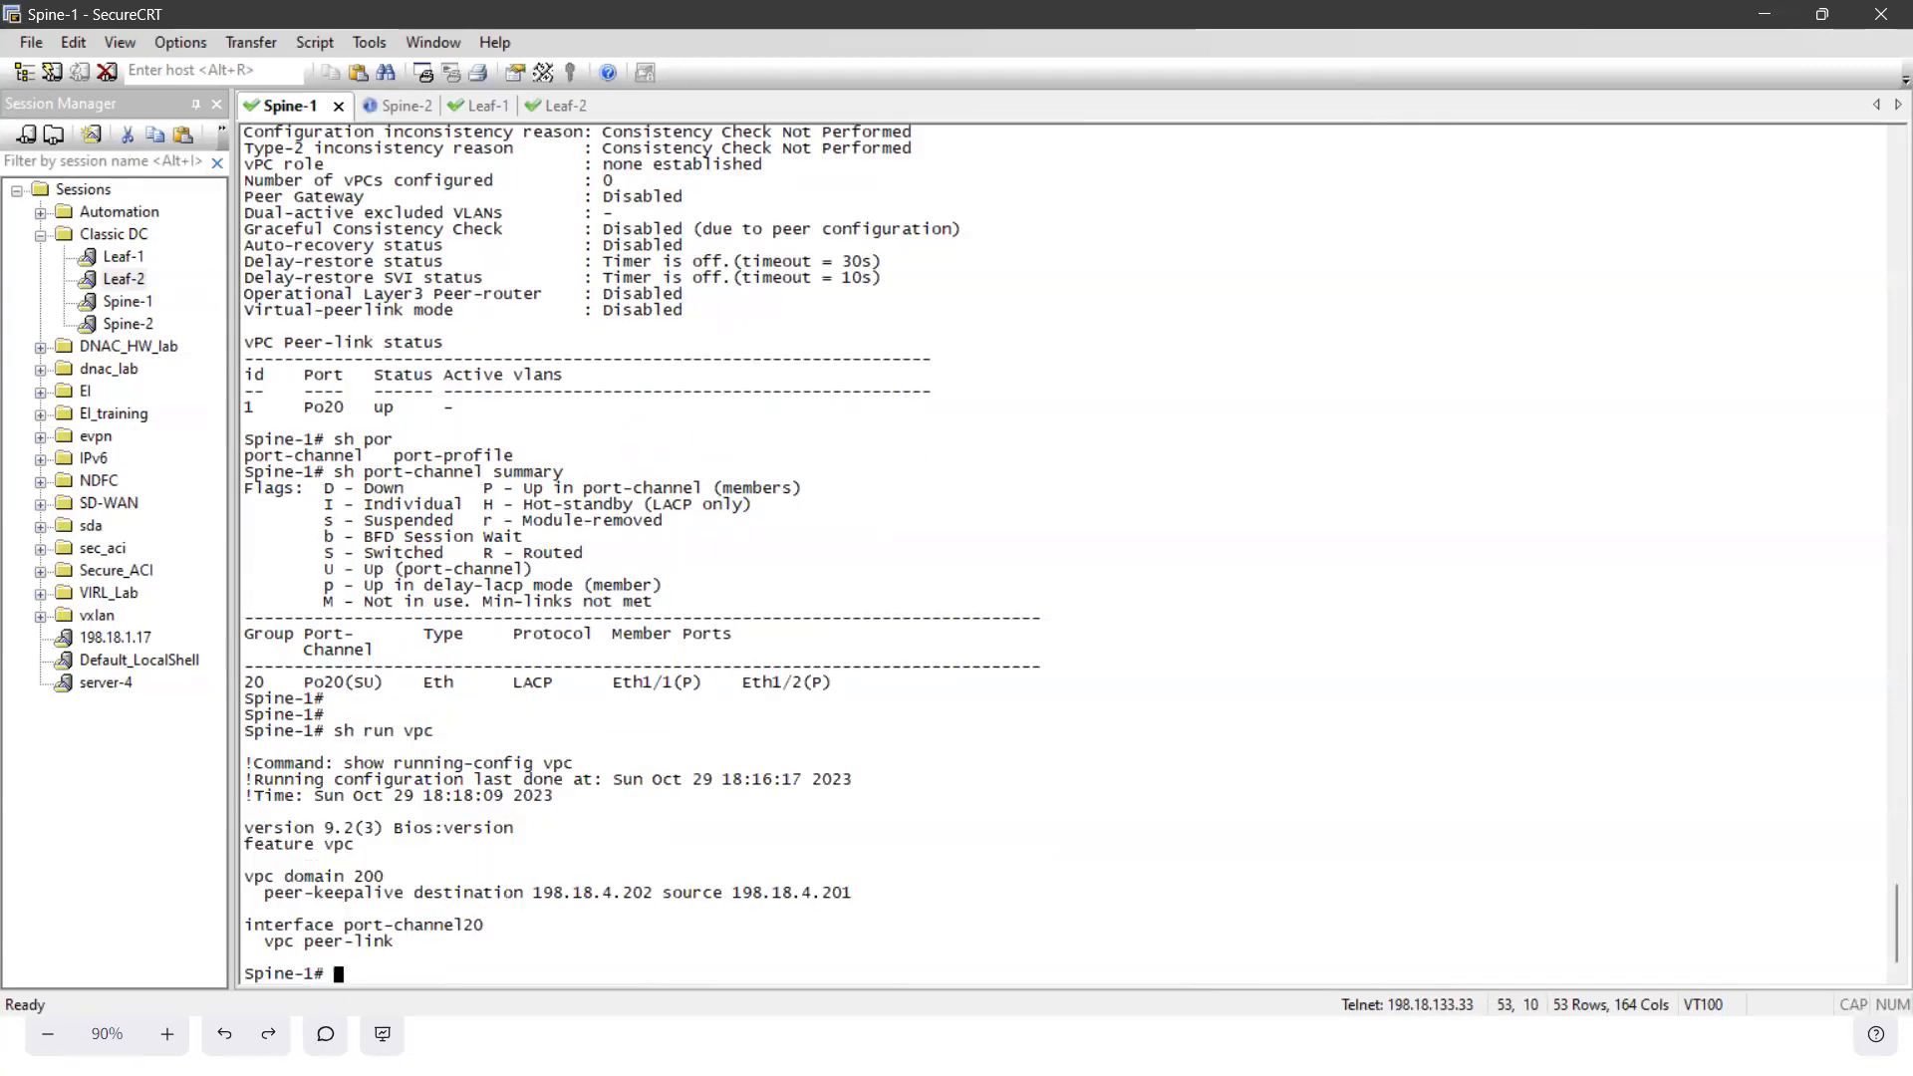
- Run sh vpc once more on Spine-1 and review the peer status against the configured keepalive addresses
type("sh vpc")
key("Return")
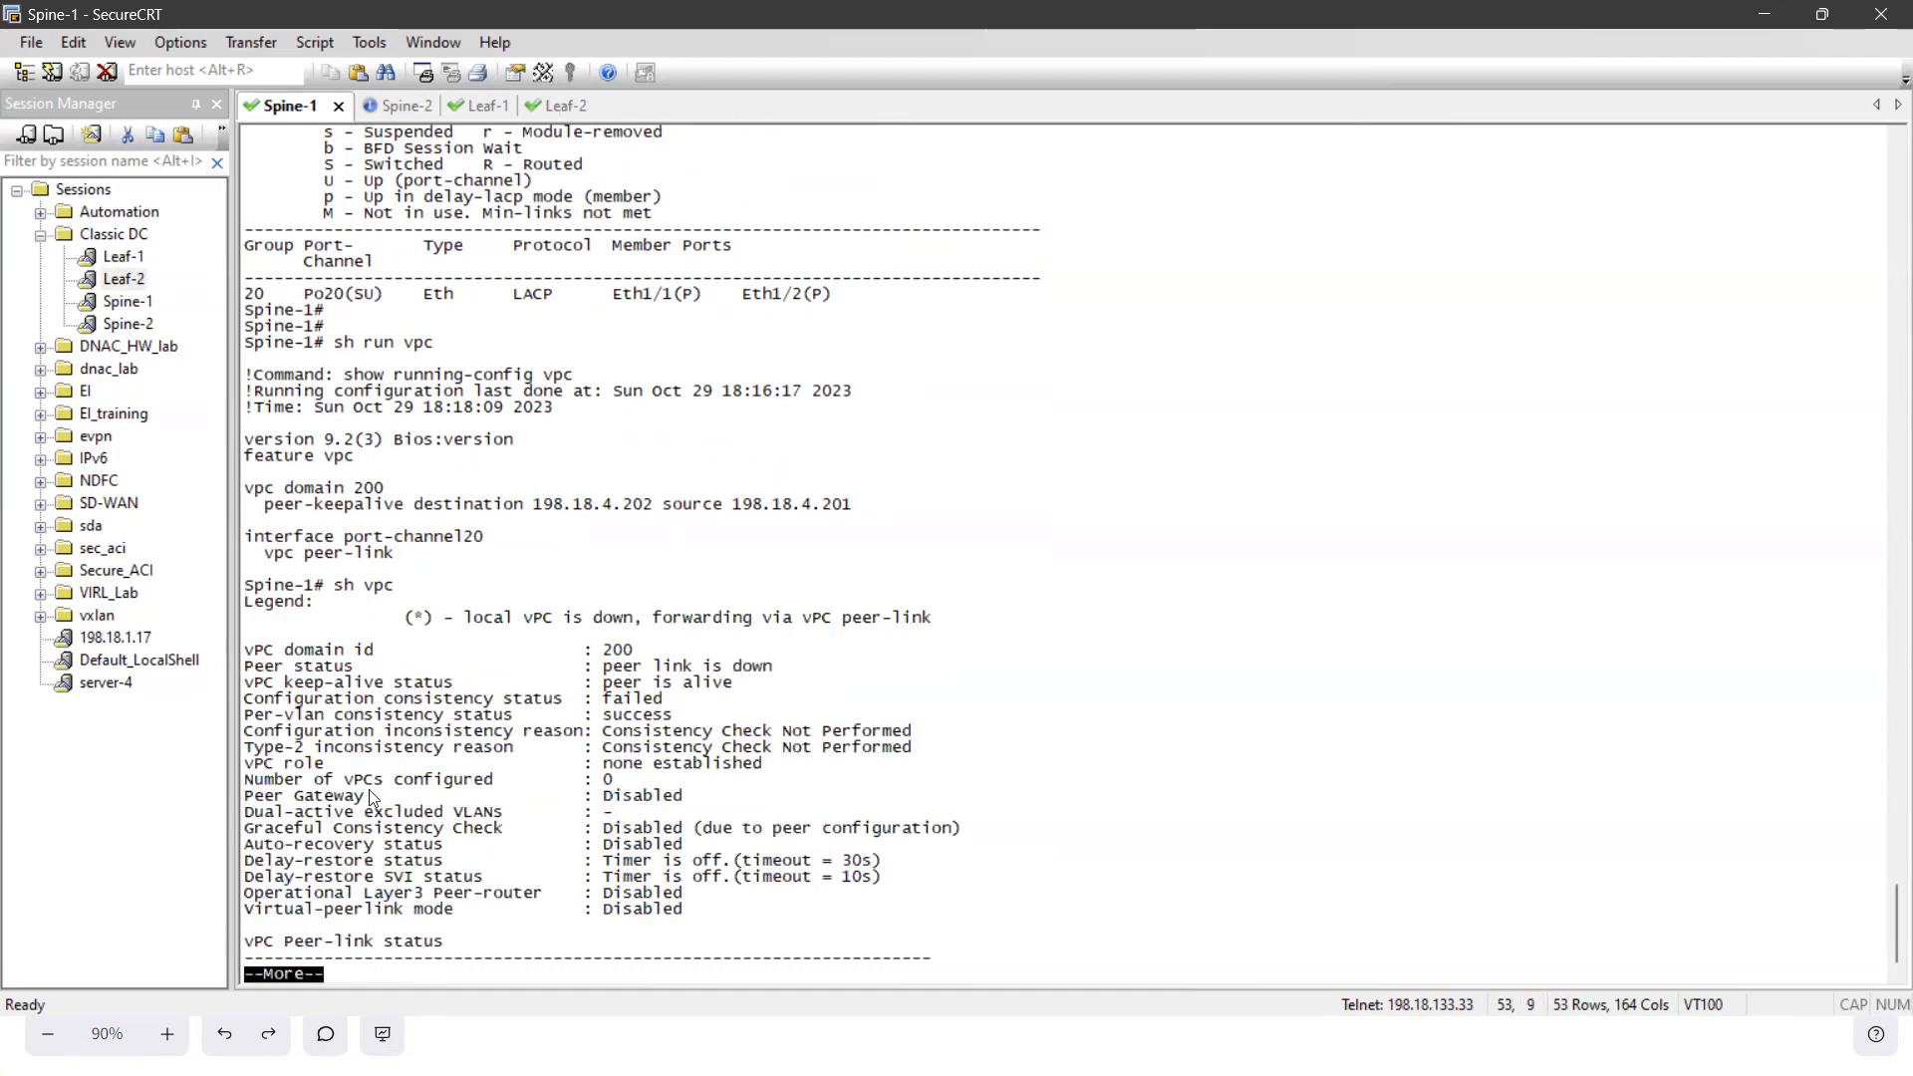
left_click_drag(287, 666, 643, 697)
left_click(691, 701)
key("space")
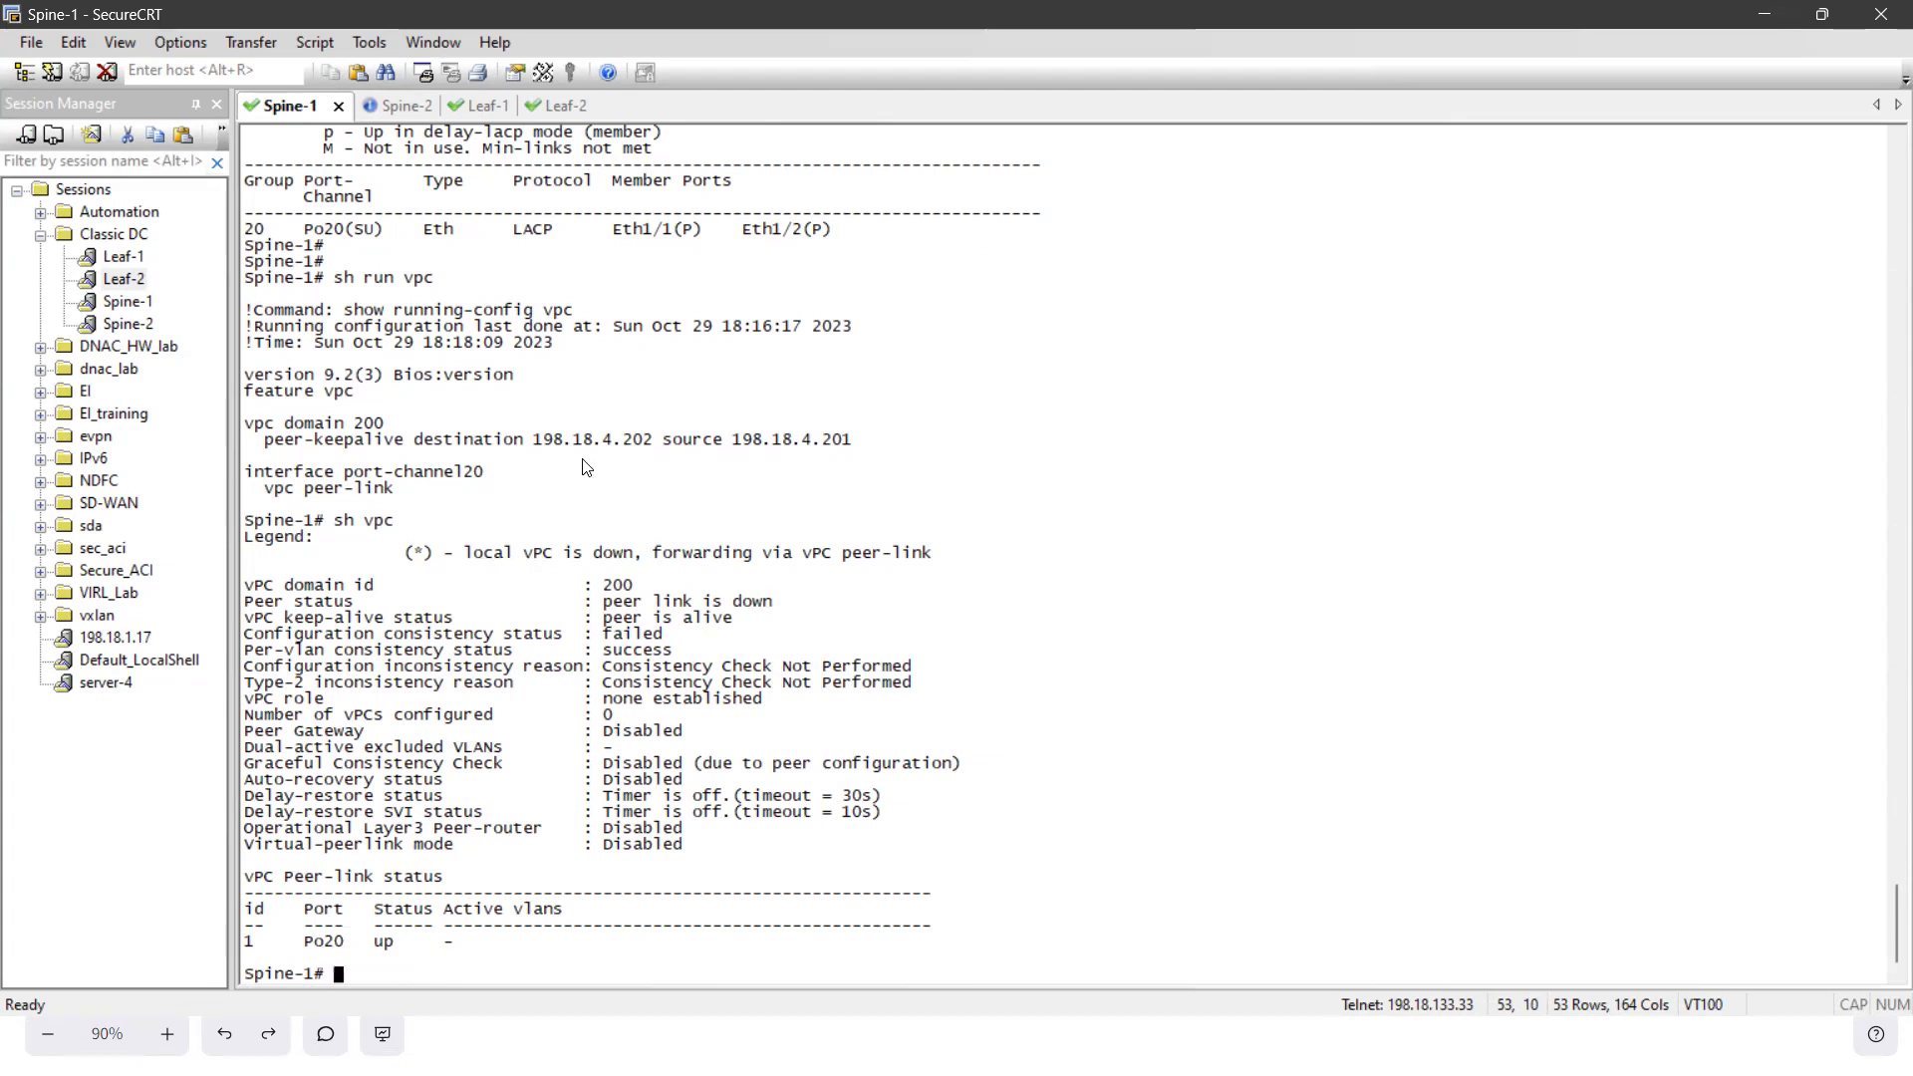
left_click_drag(533, 441, 907, 434)
left_click(641, 510)
left_click(863, 492)
- Run sh vpc on Leaf-1 and review its peer adjacency, consistency and role status
left_click(482, 104)
type("sh run")
key("BackSpace")
key("BackSpace")
key("BackSpace")
key("BackSpace")
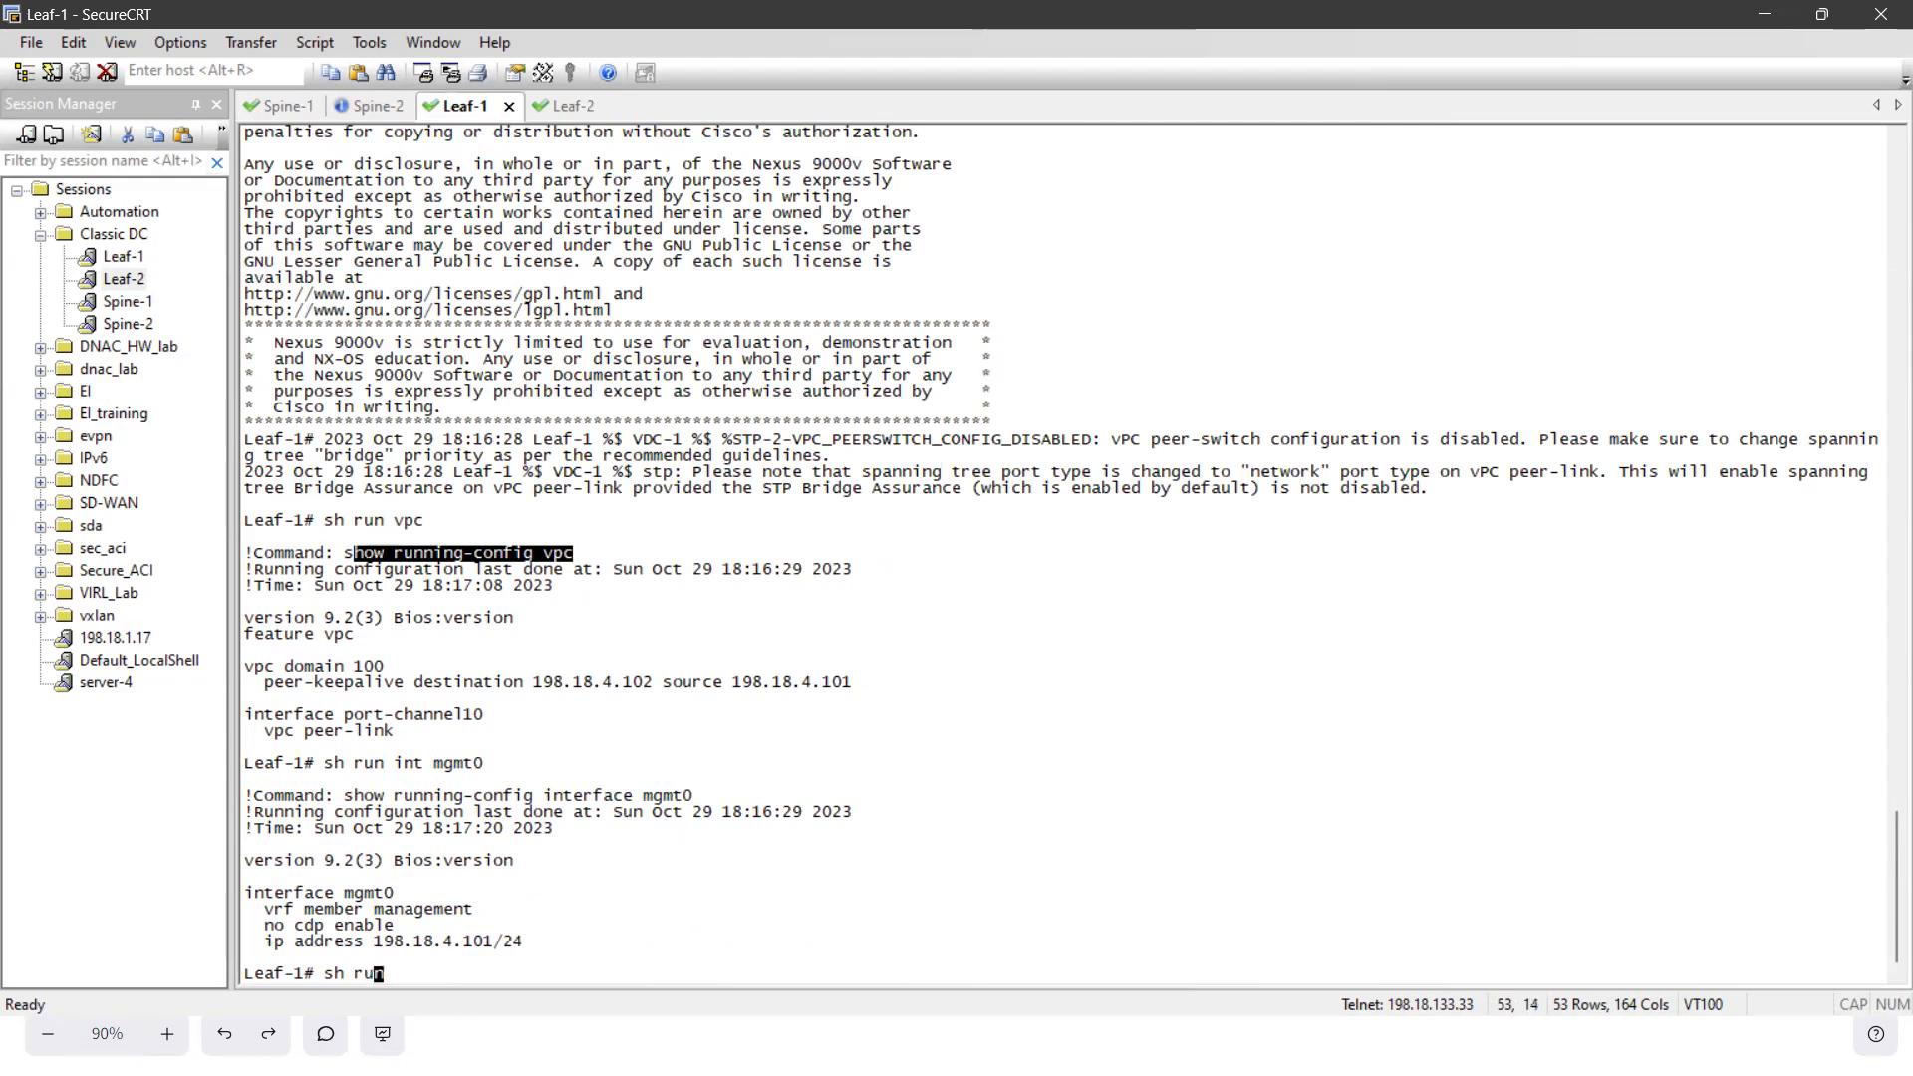
type("vpc")
key("Return")
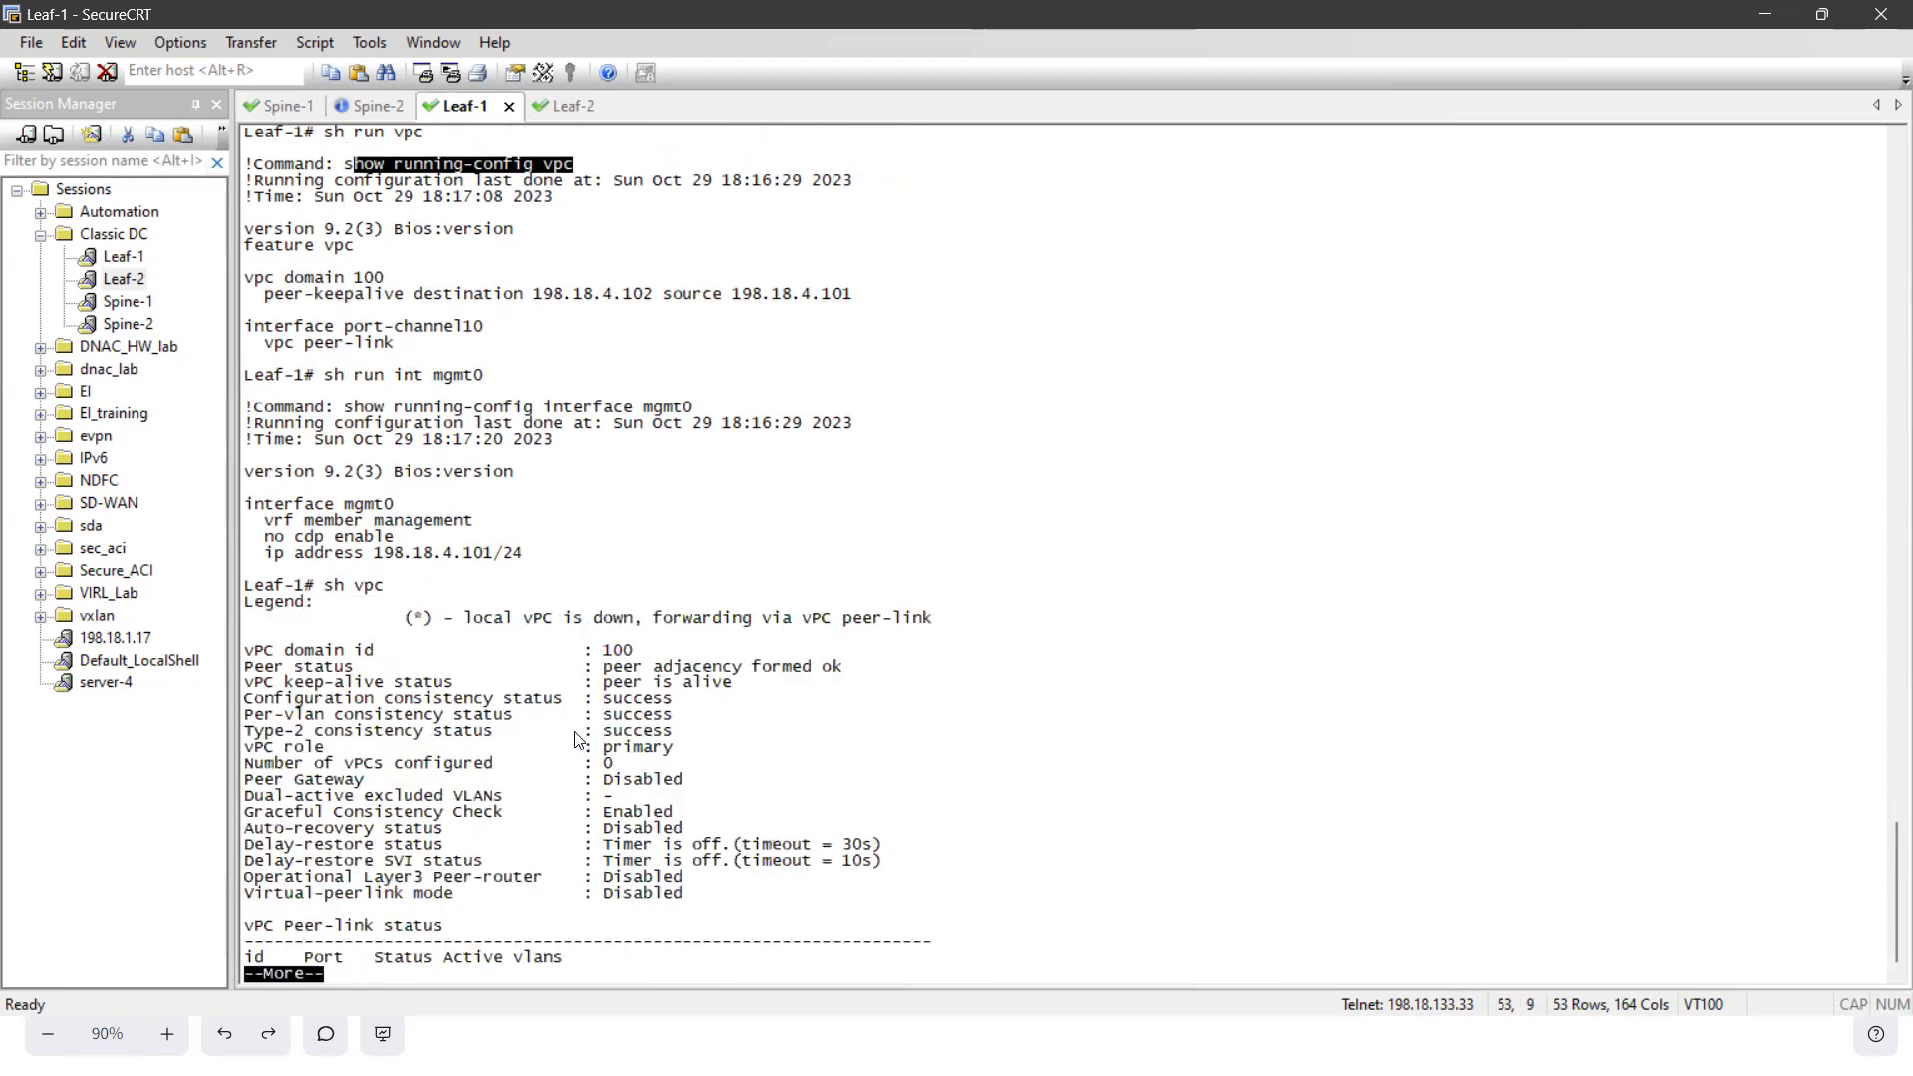
left_click_drag(462, 654, 773, 865)
left_click(773, 876)
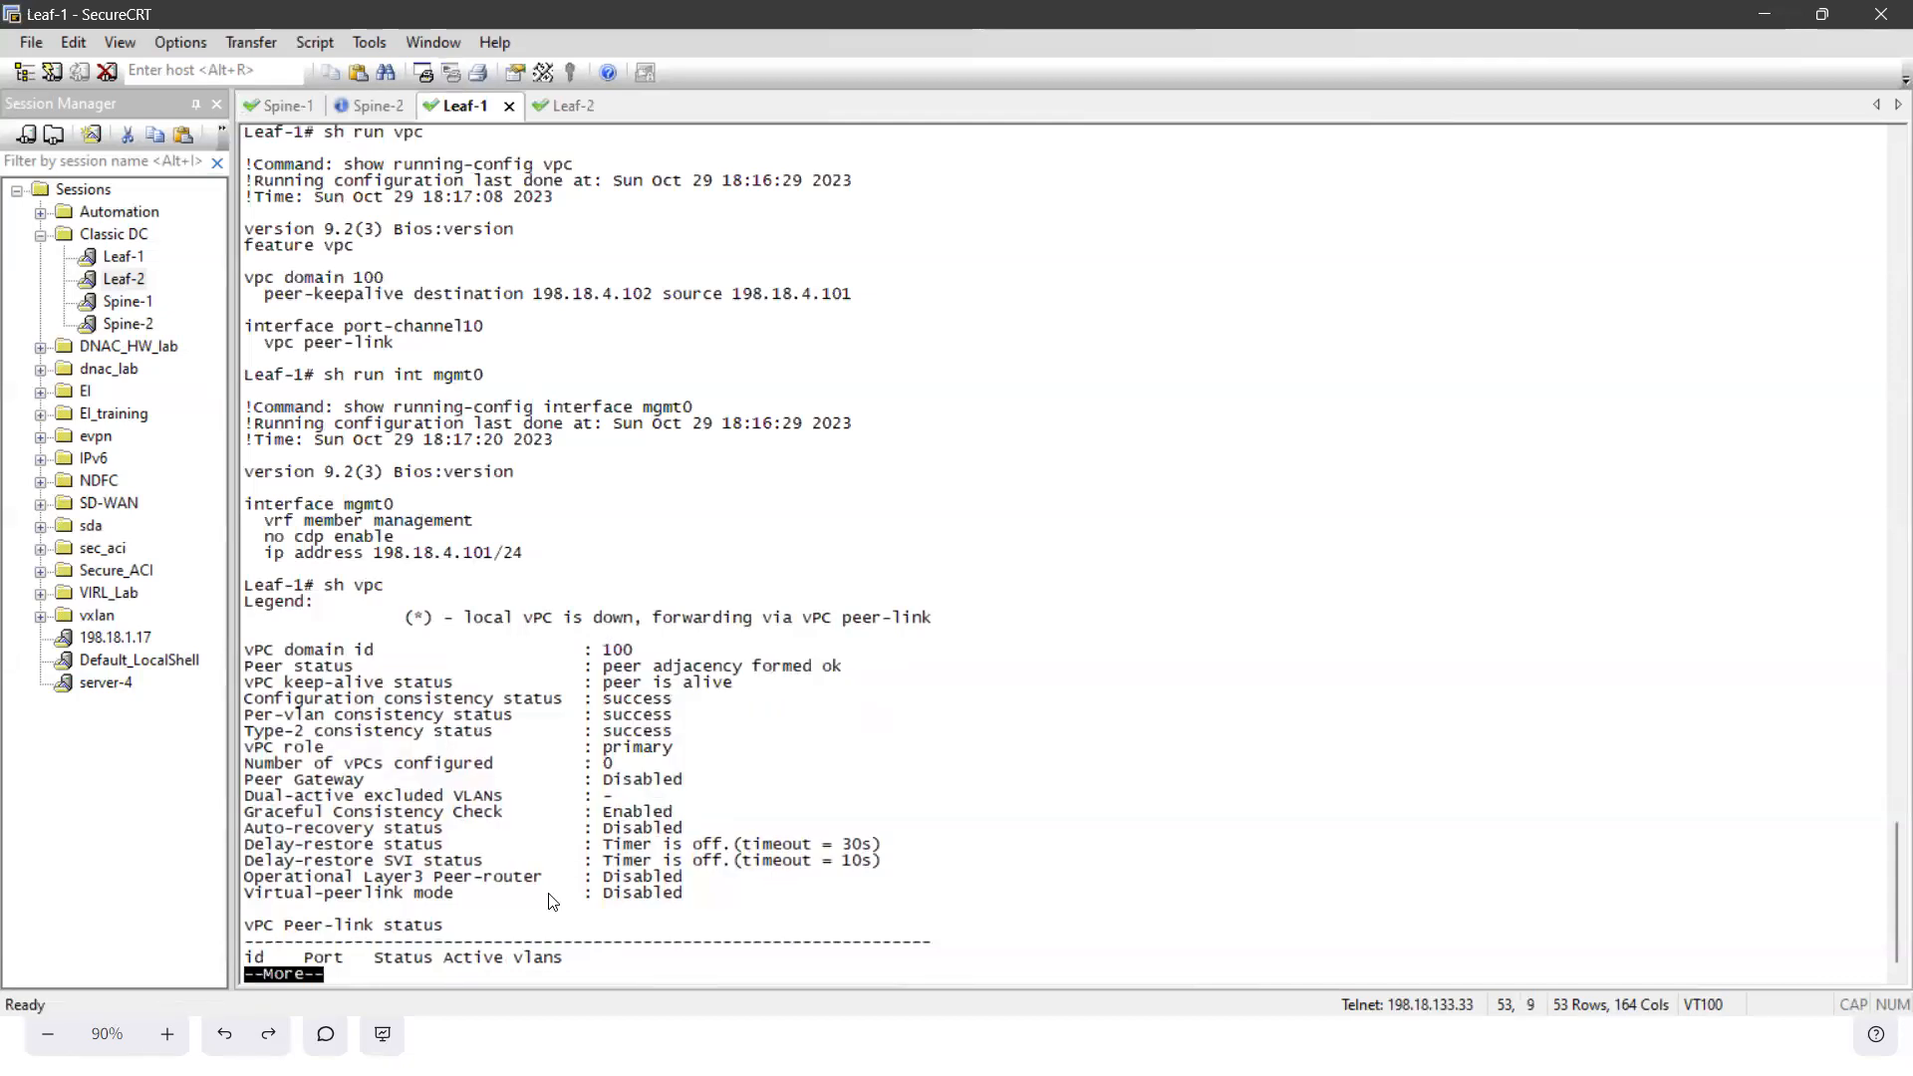
- Display the rest of Leaf-1's vPC output and rerun sh vpc on Spine-1 to review its peer adjacency, consistency and peer-link status
key("space")
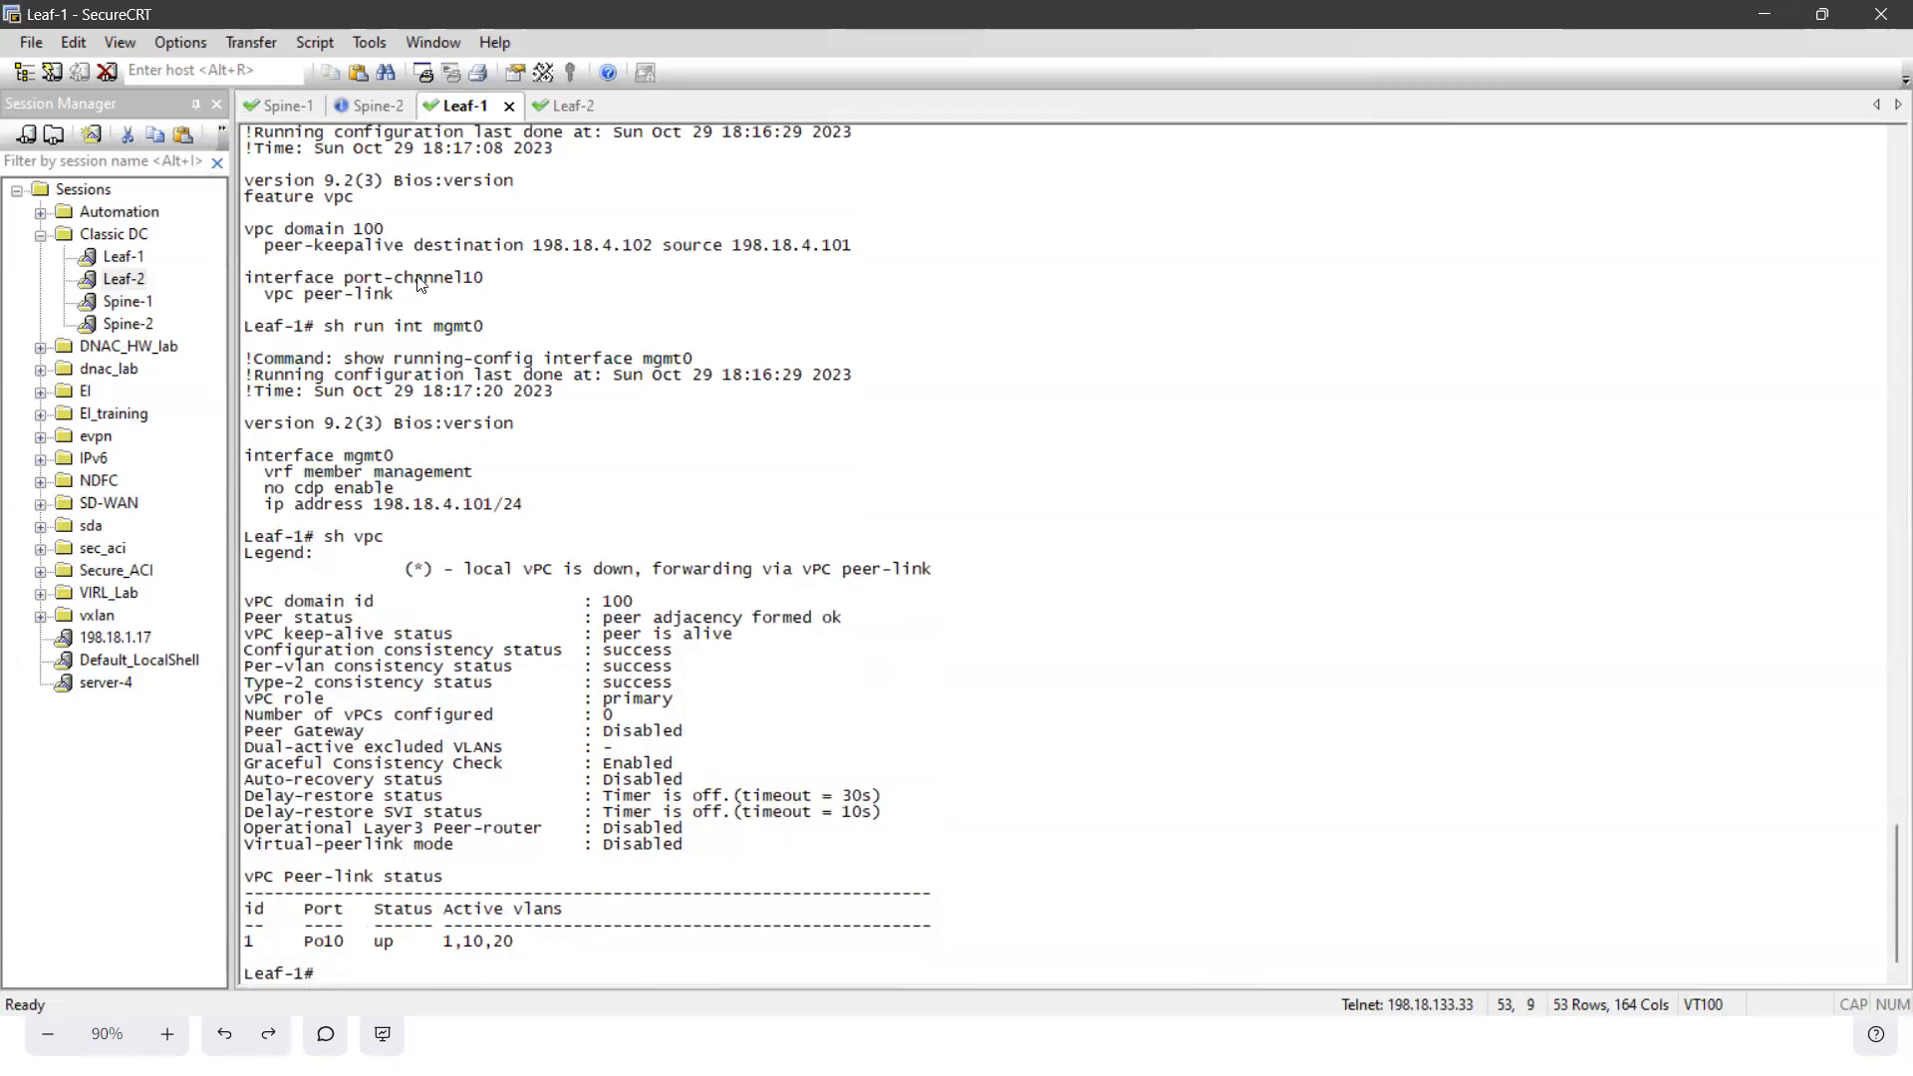
left_click(294, 107)
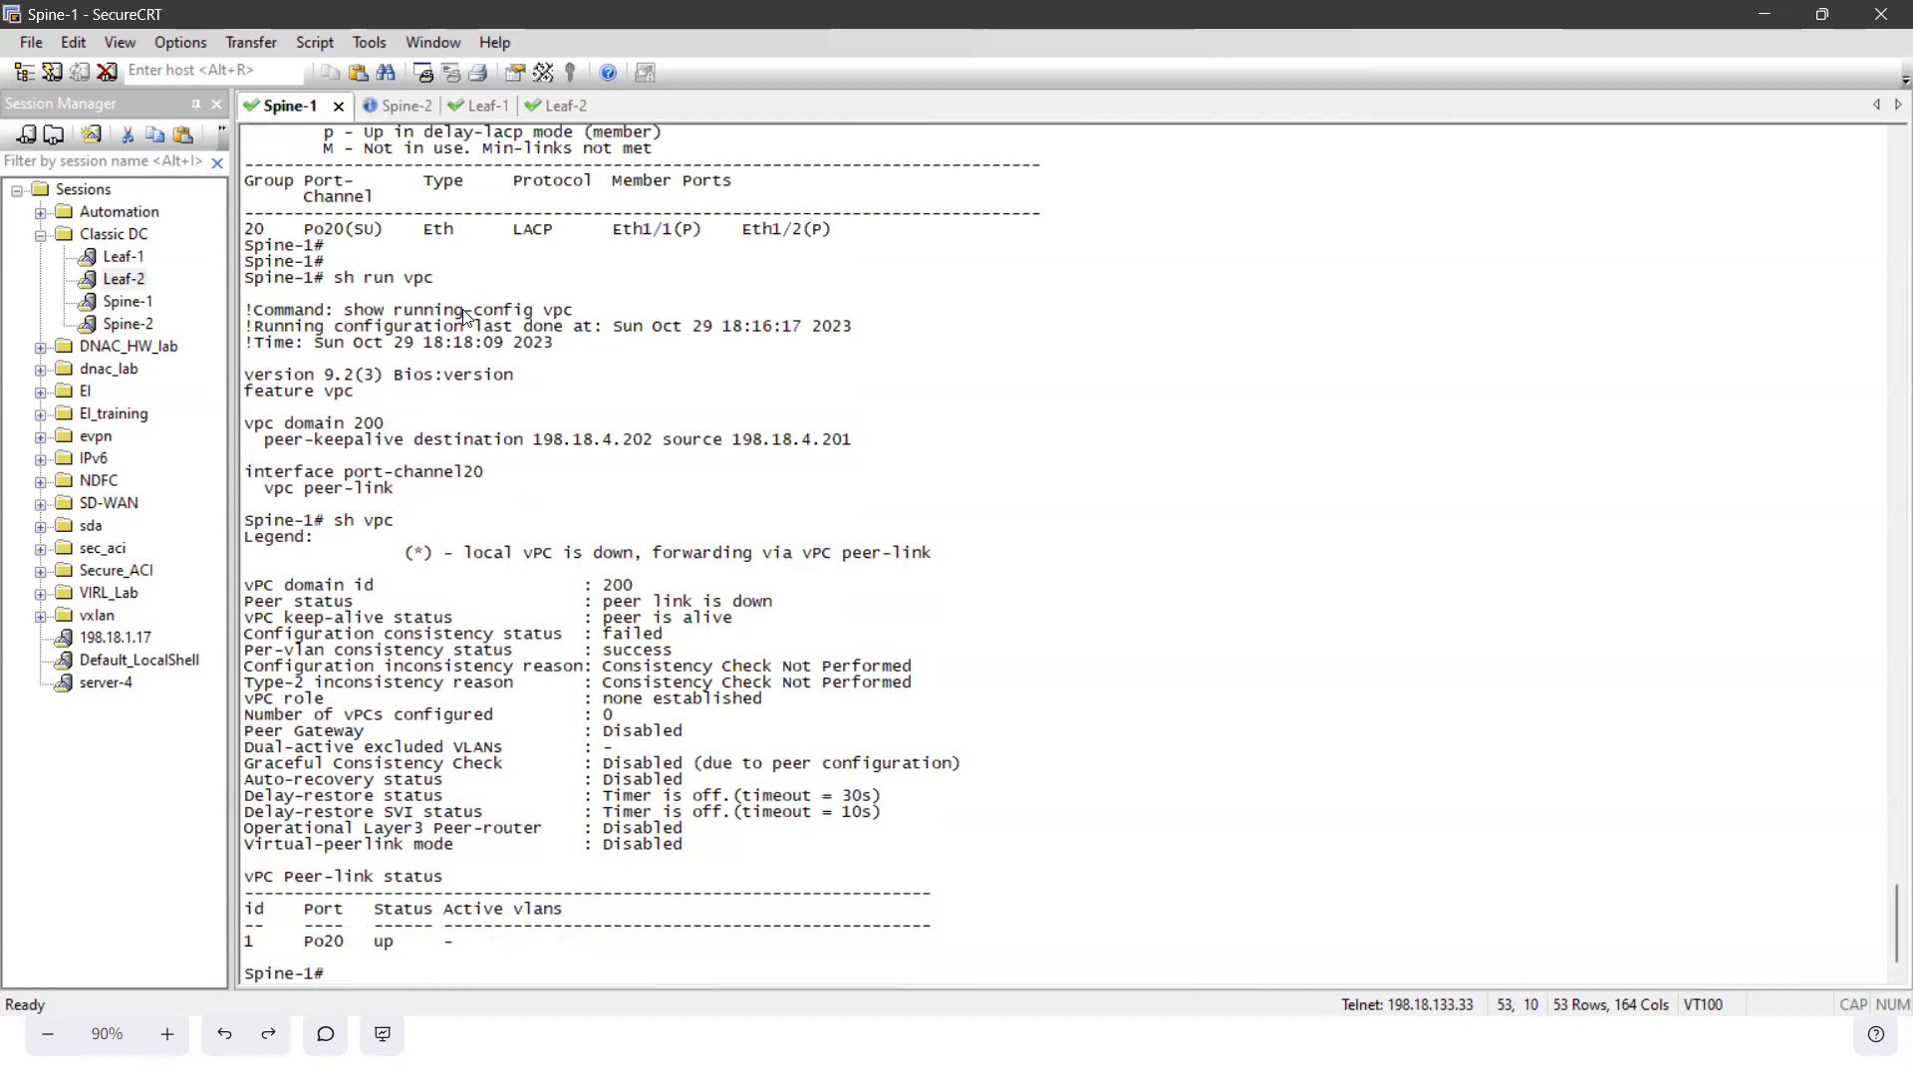
key("Up")
key("Return")
left_click_drag(587, 639, 876, 854)
left_click(878, 858)
key("space")
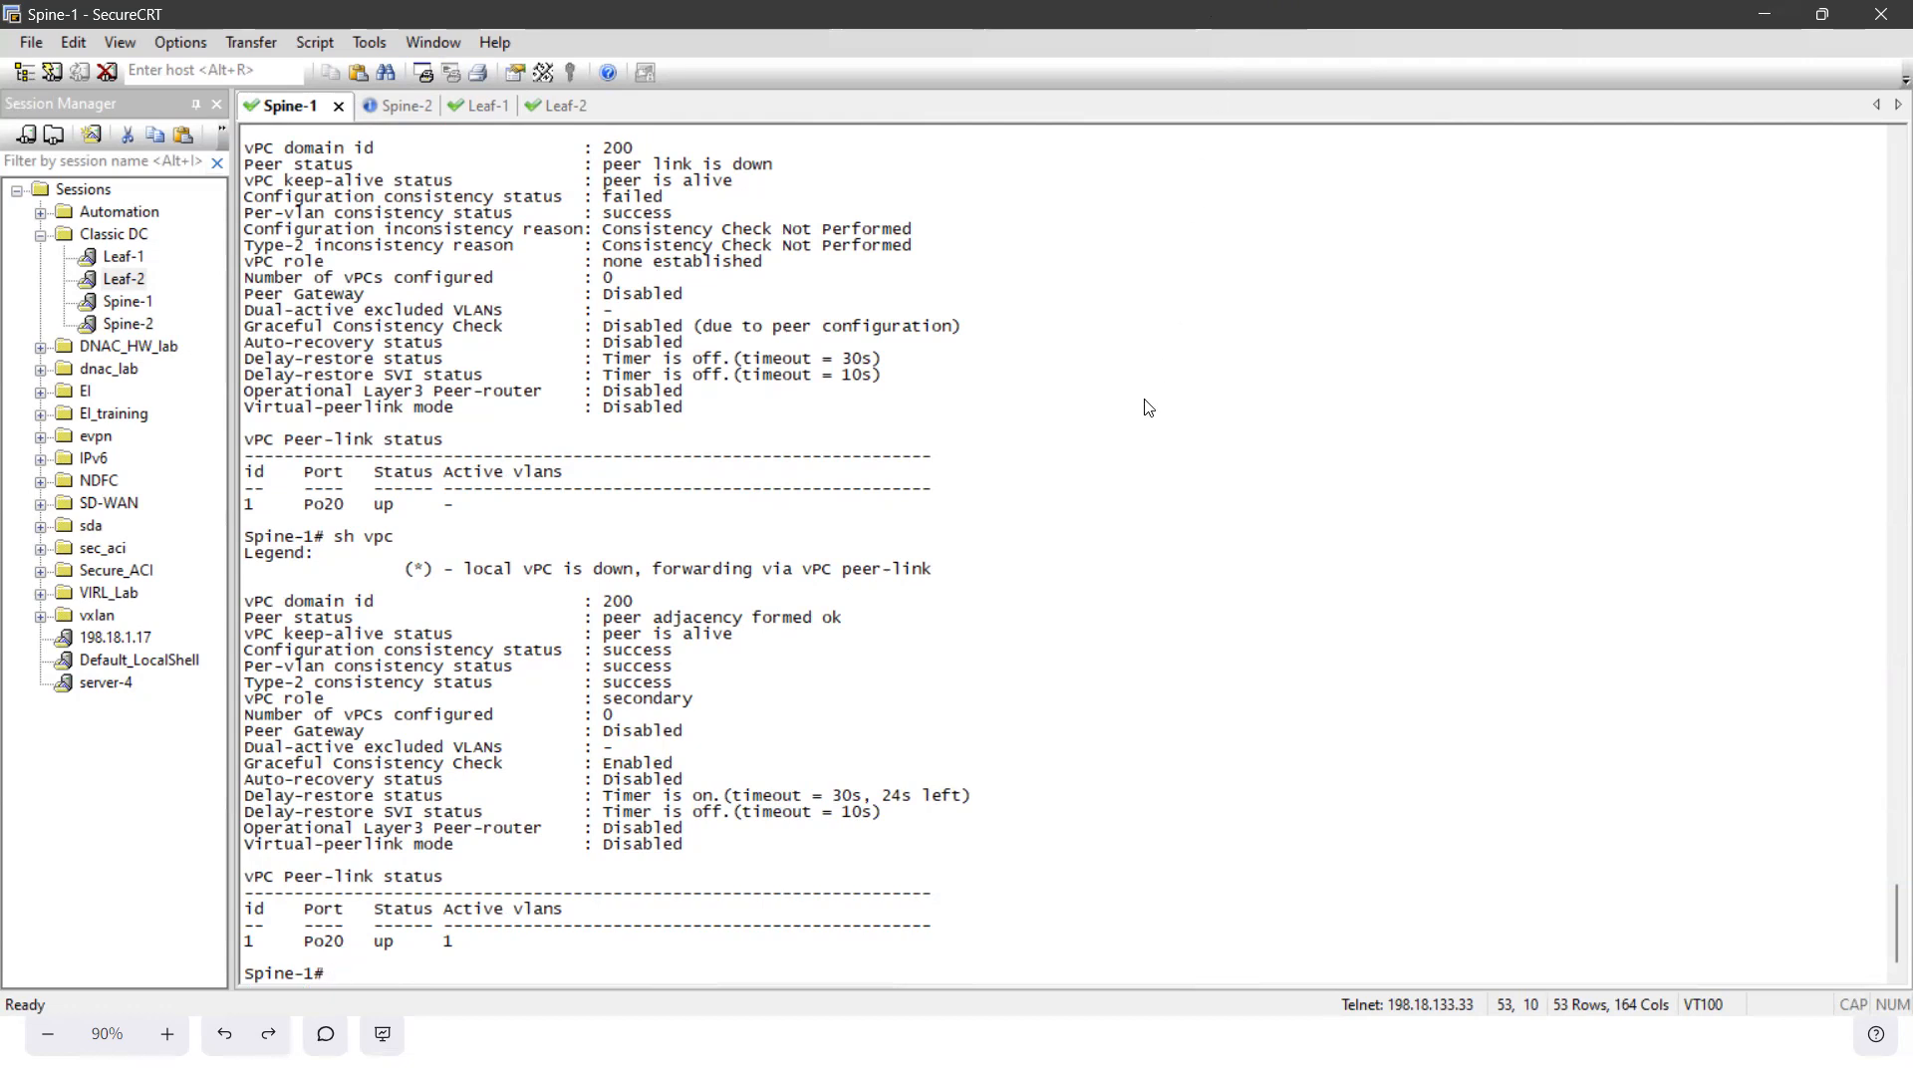
- Switch to Chrome and bring up the Classical DC - NDFC topology diagram to review the vPC domains
key("super")
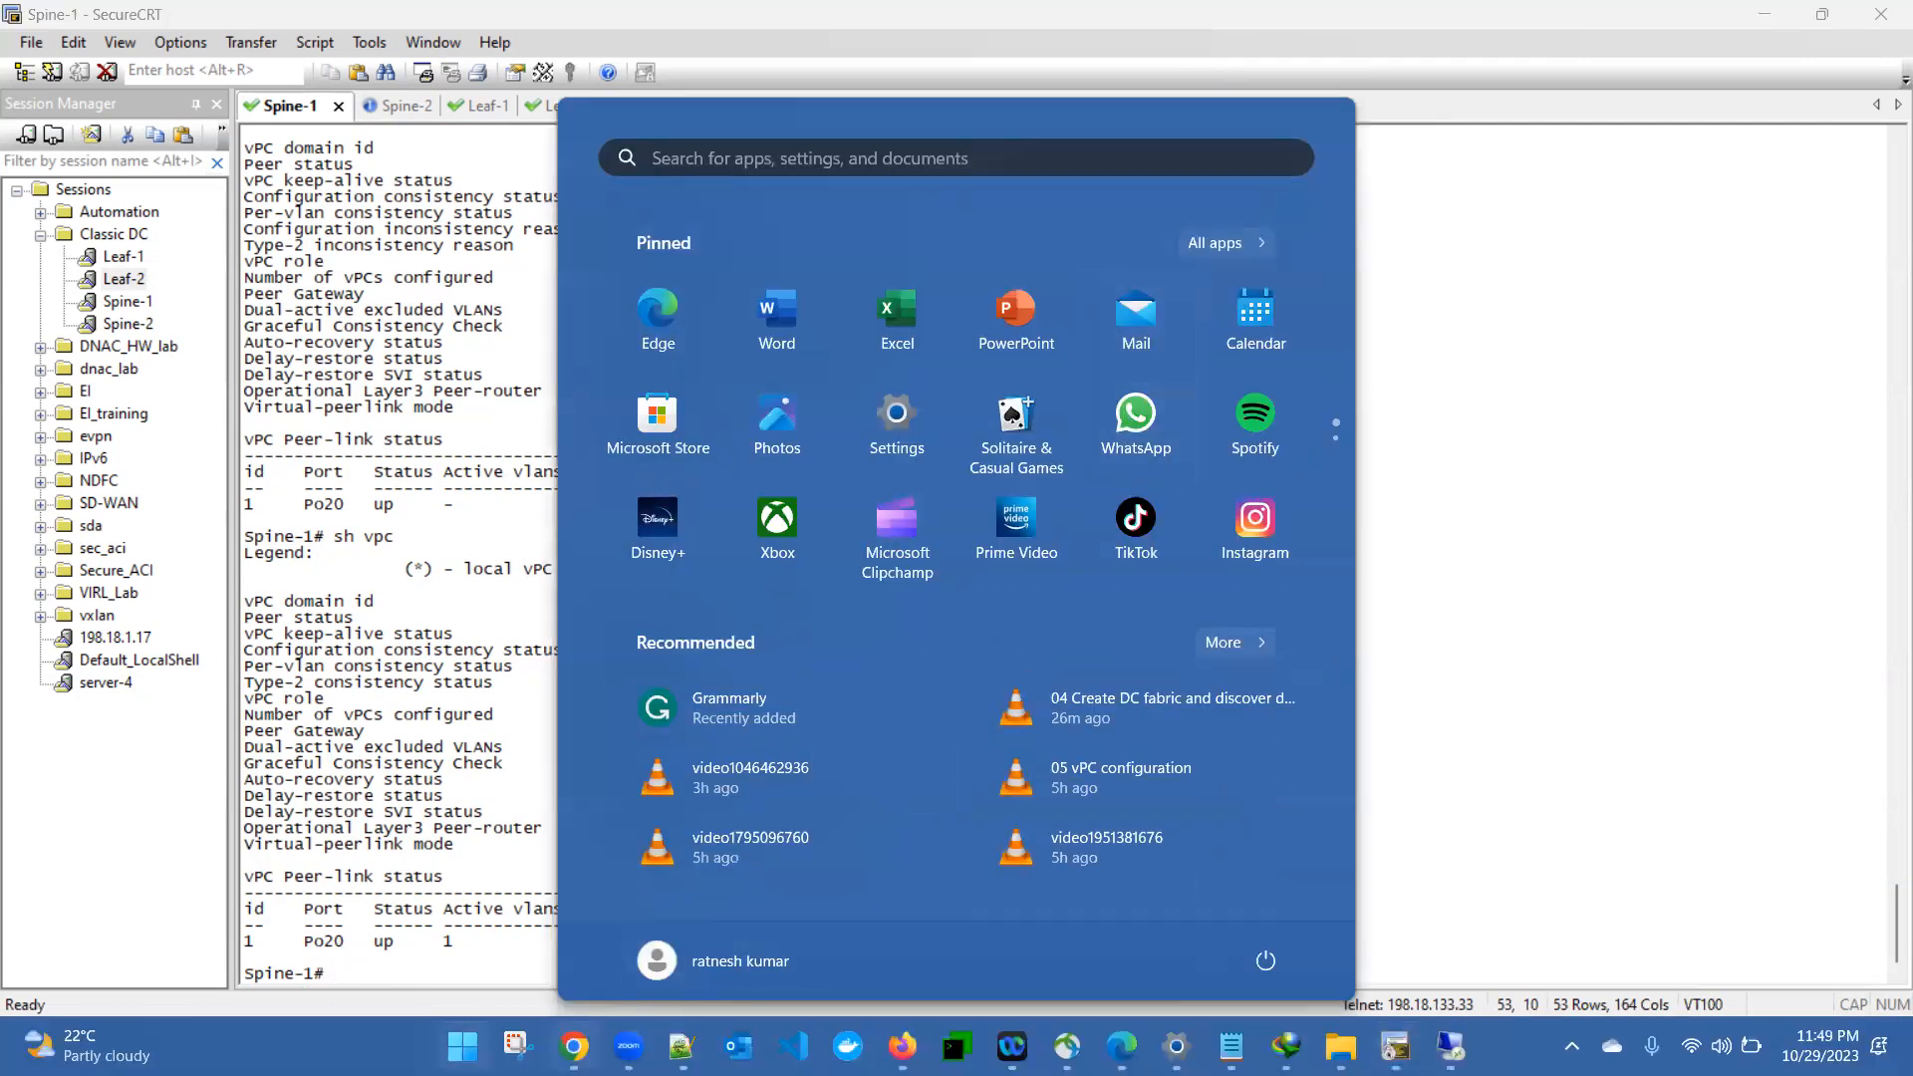
mouse_move(574, 1047)
left_click(199, 882)
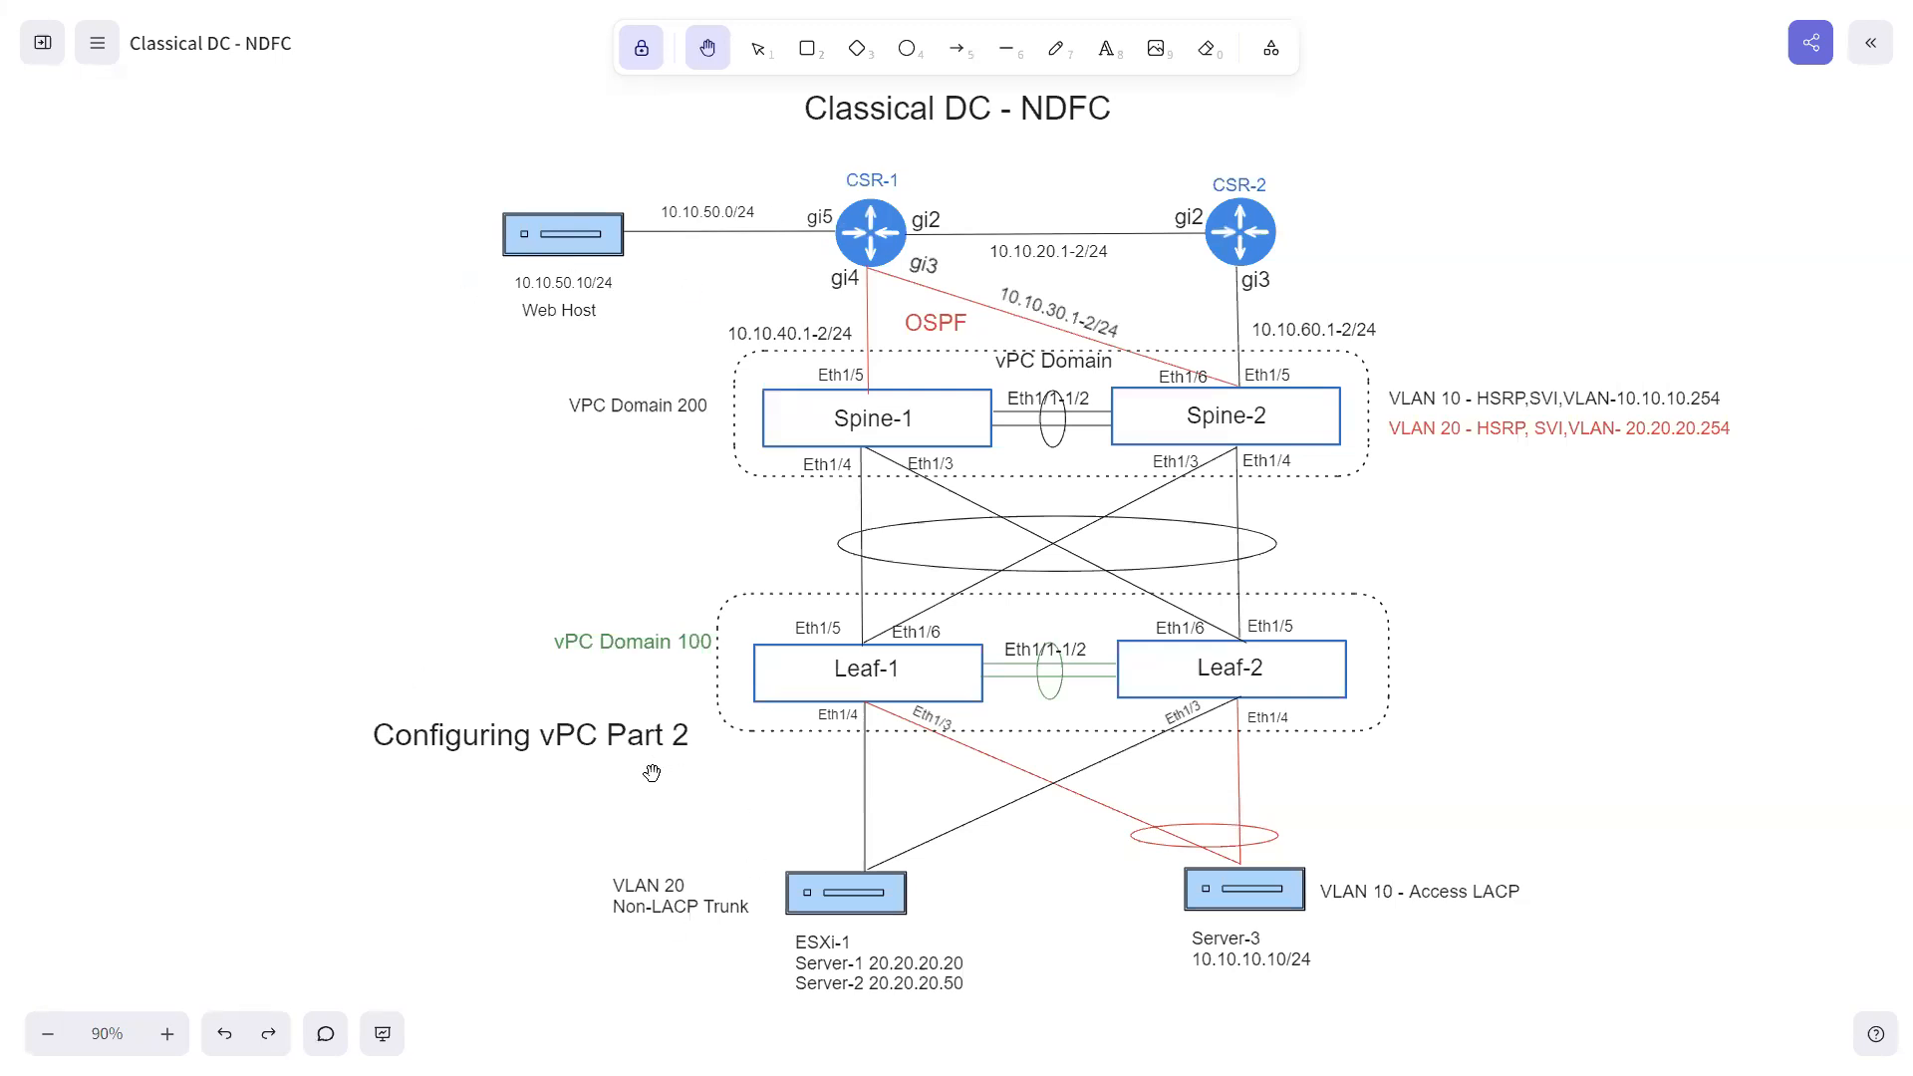
left_click(957, 47)
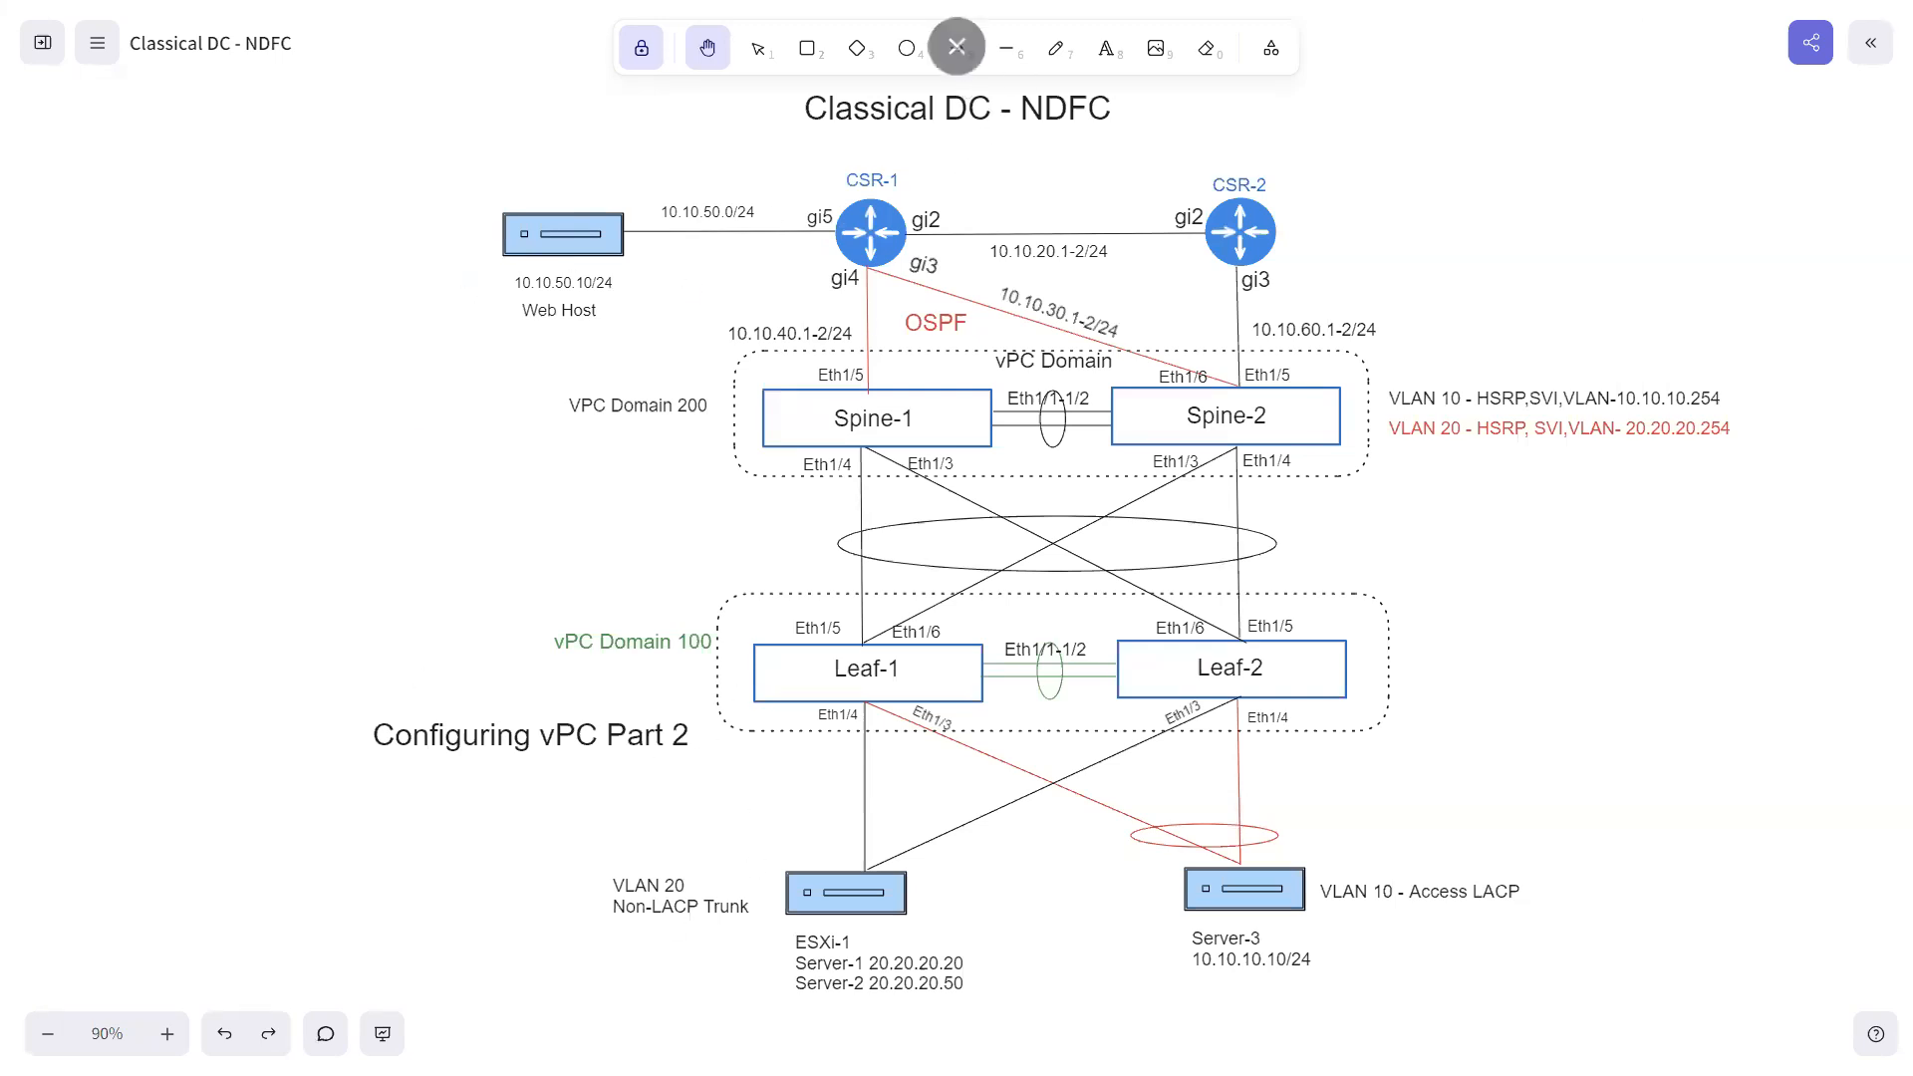
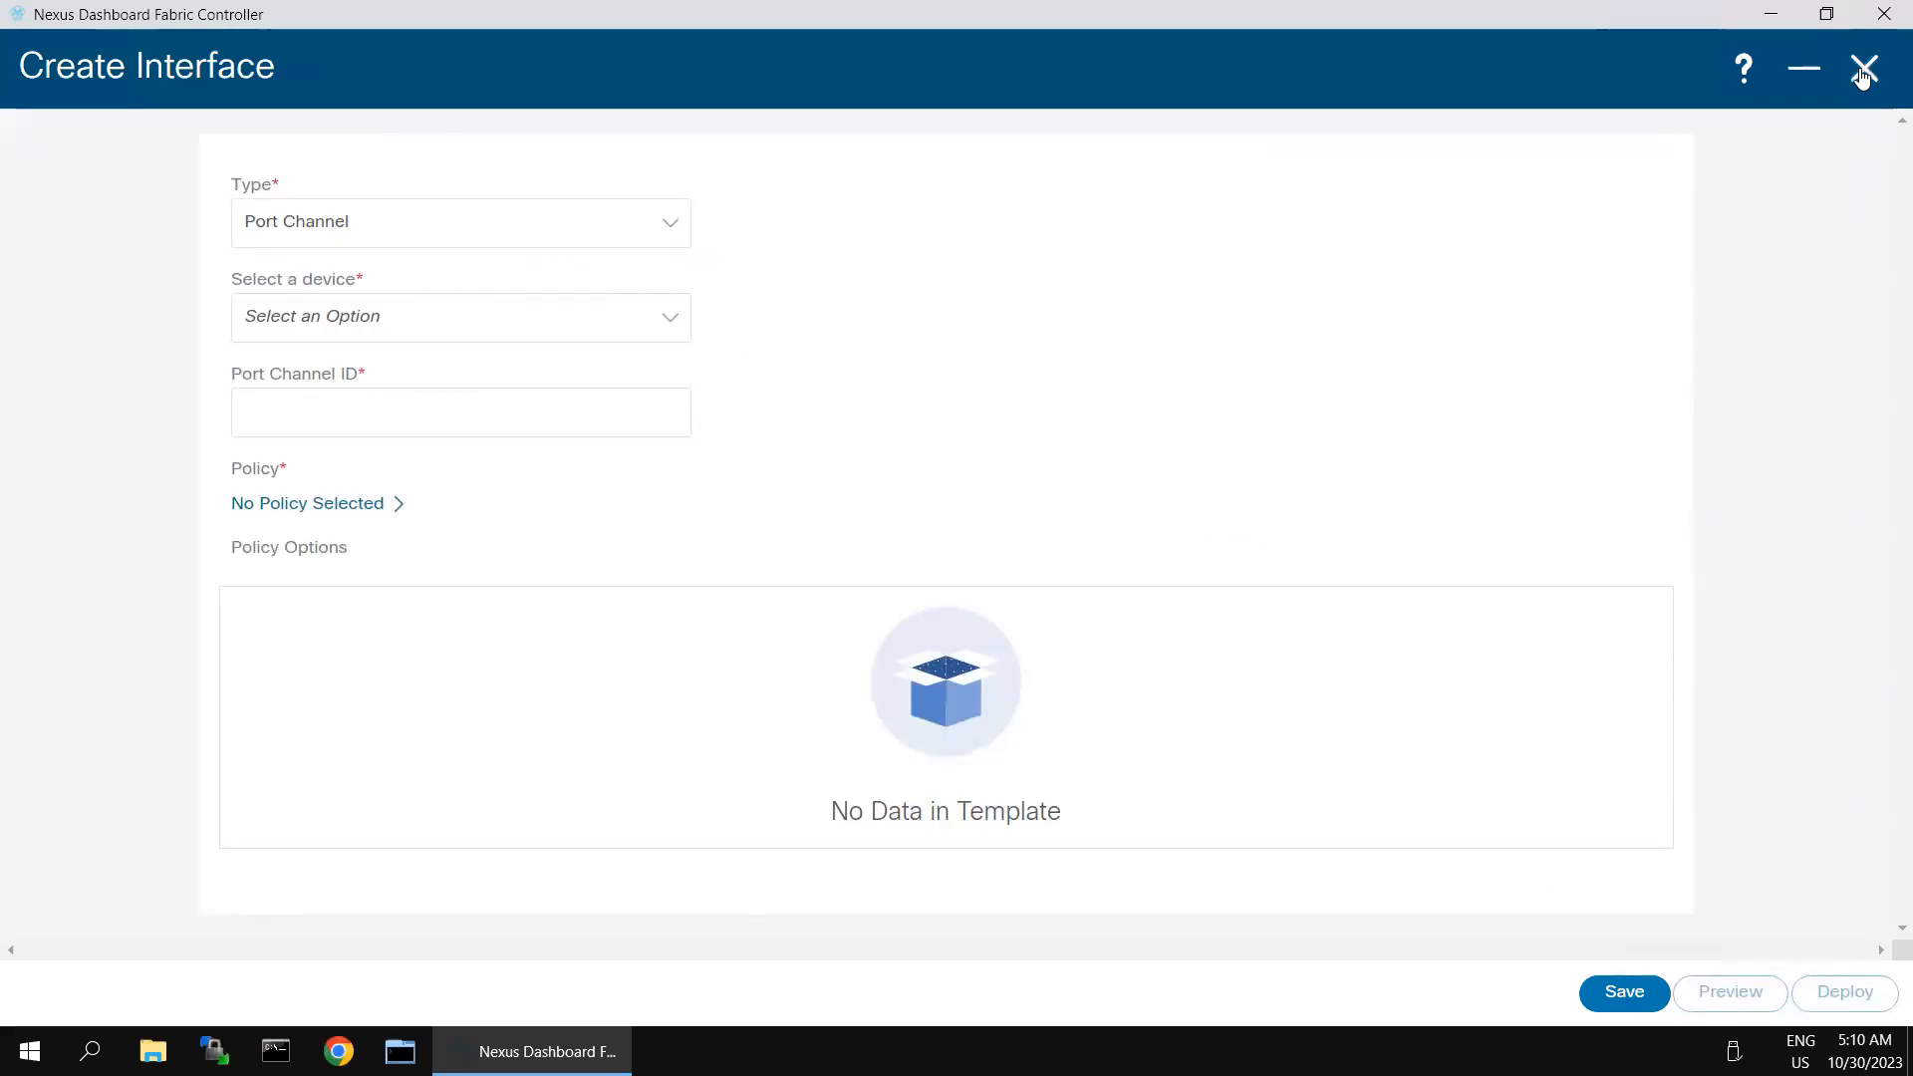
- Discard the unsaved port channel form, then reopen classical-dc-fabric and show its interface list
left_click(1862, 72)
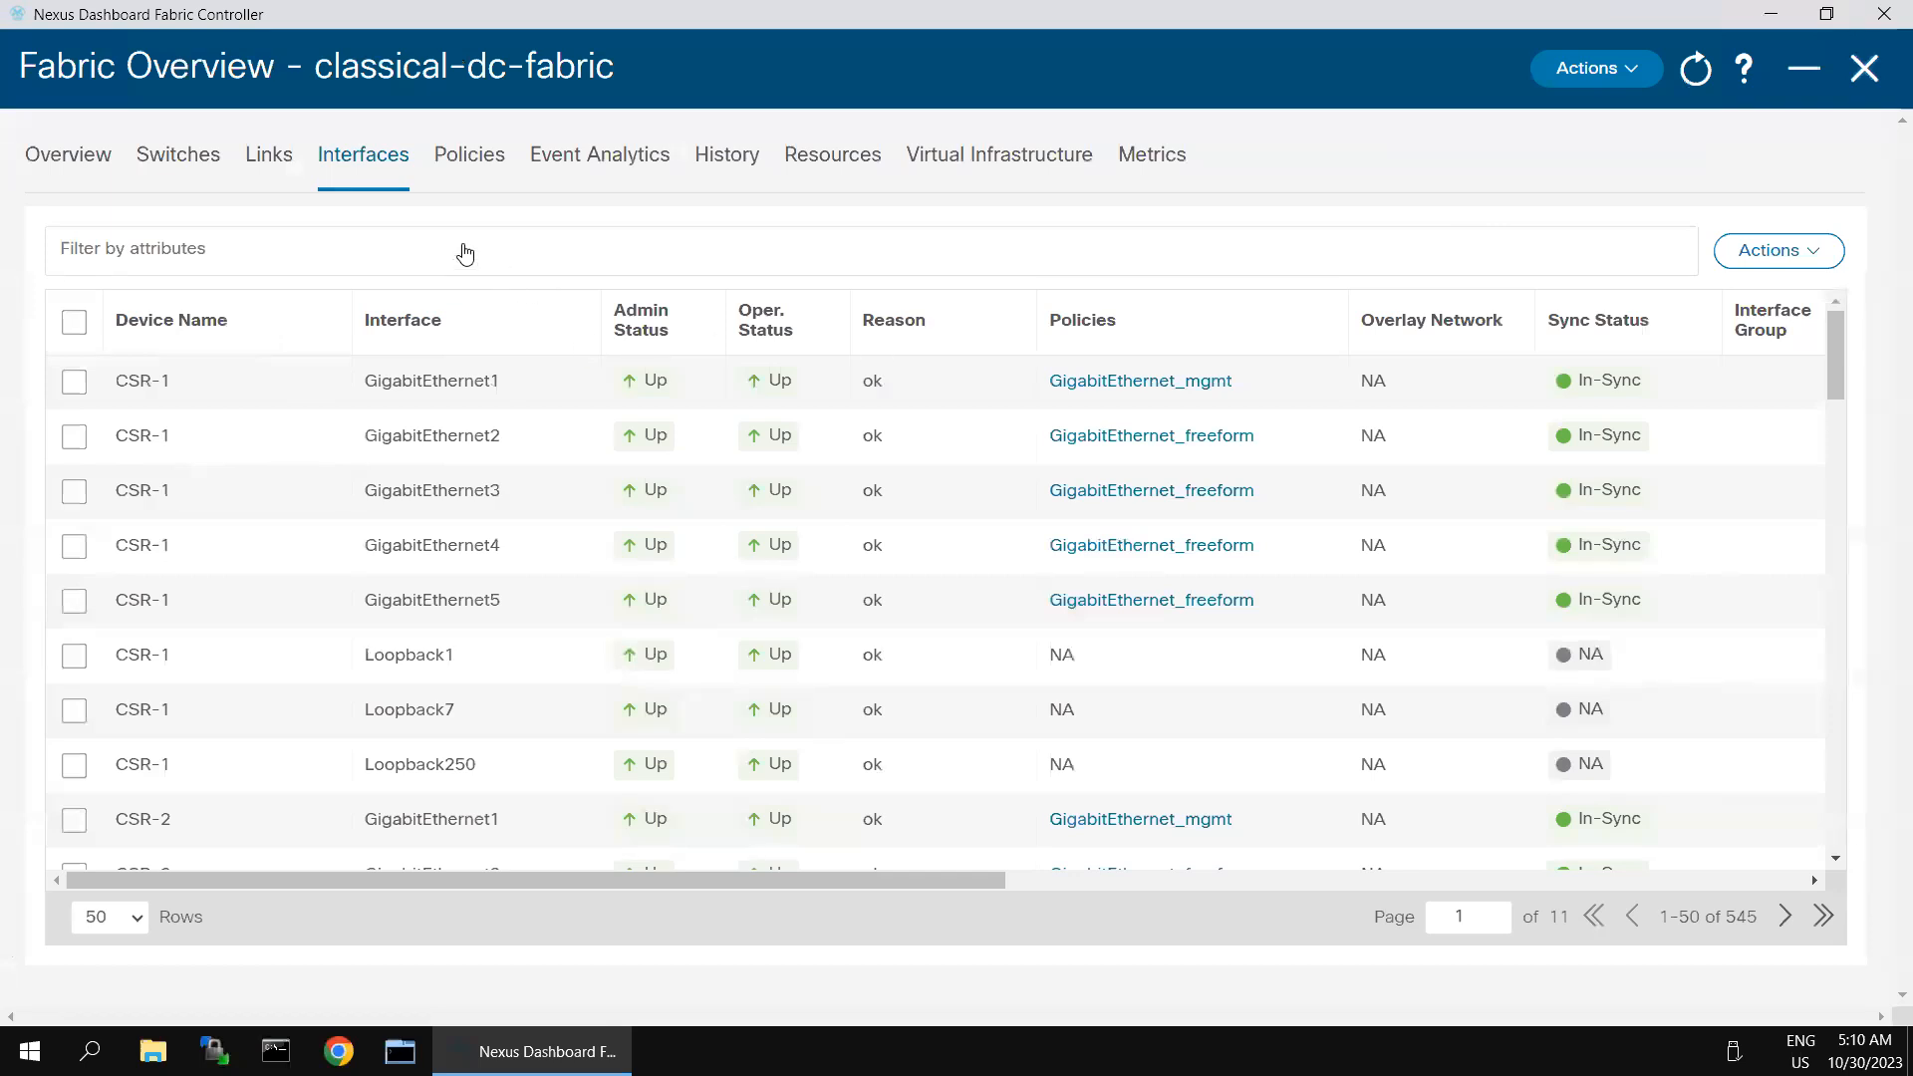
key("Escape")
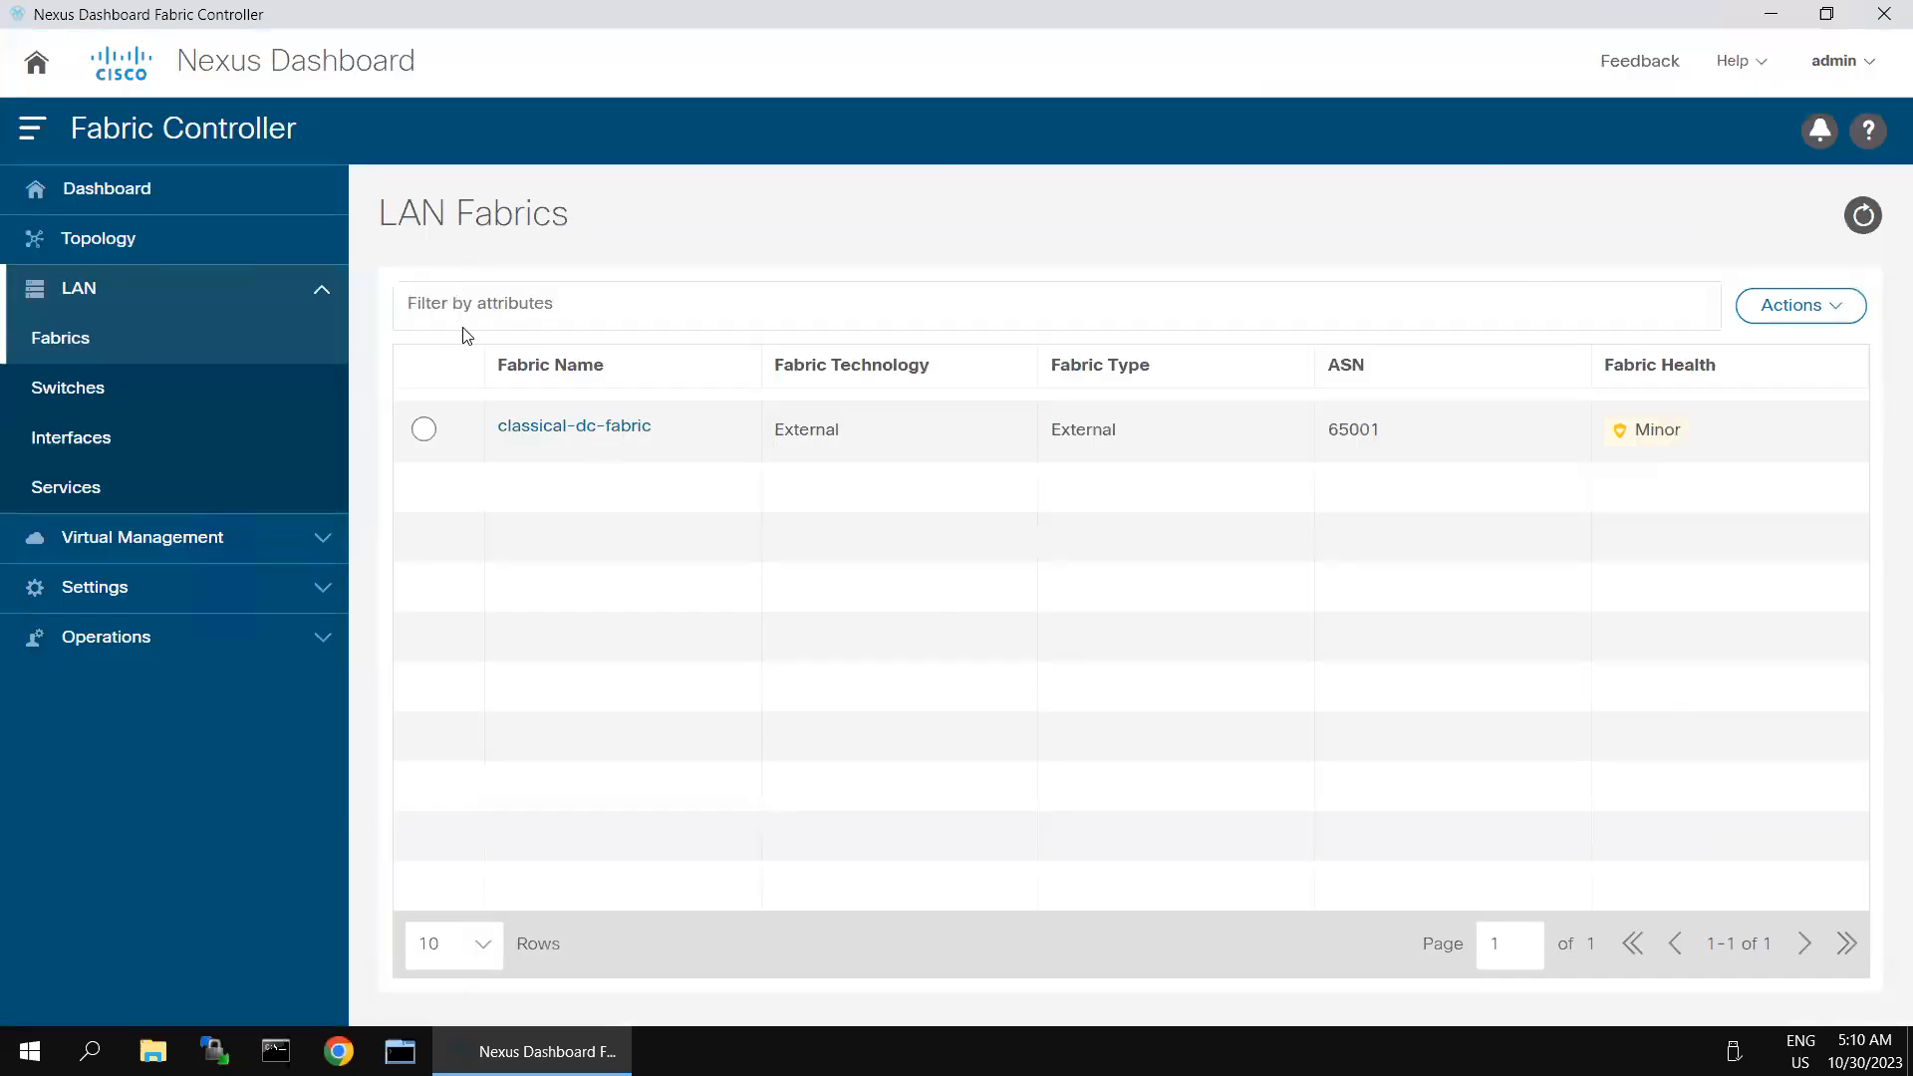
left_click(543, 428)
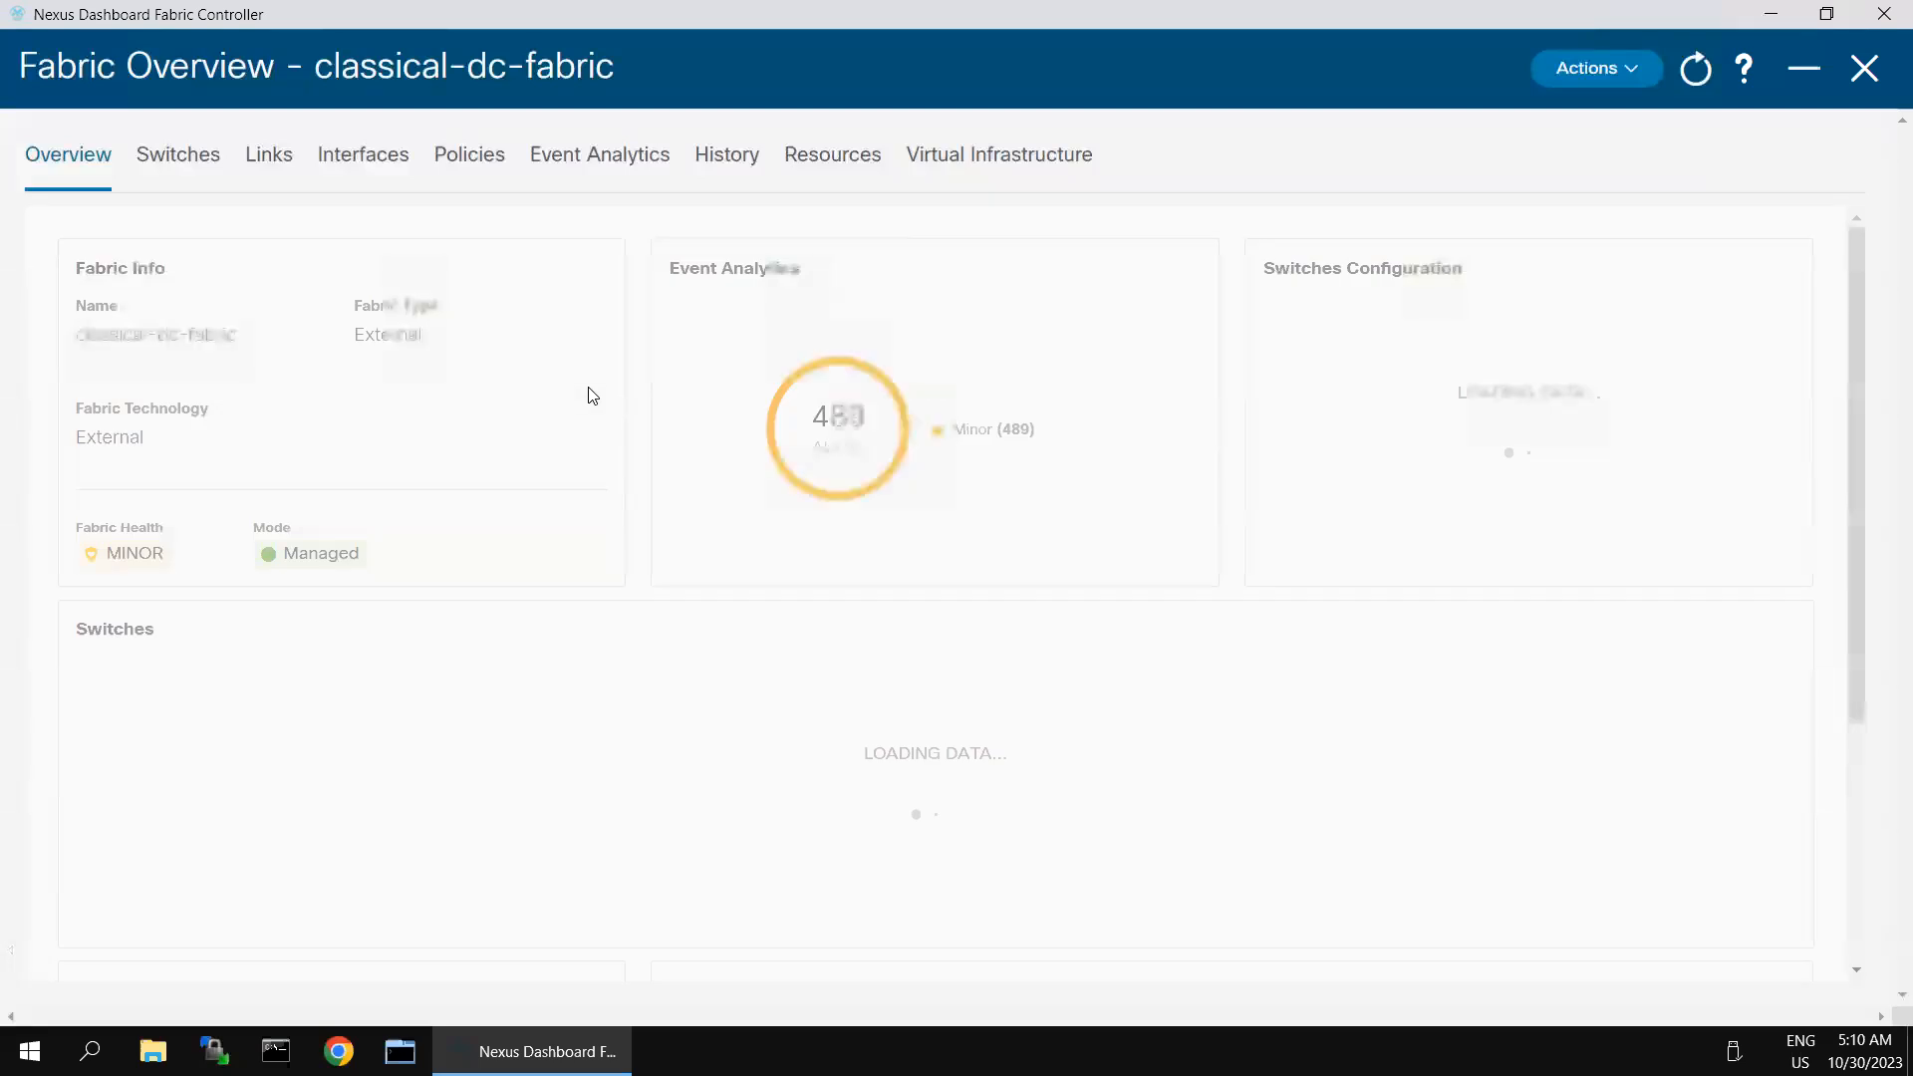
left_click(187, 162)
left_click(364, 172)
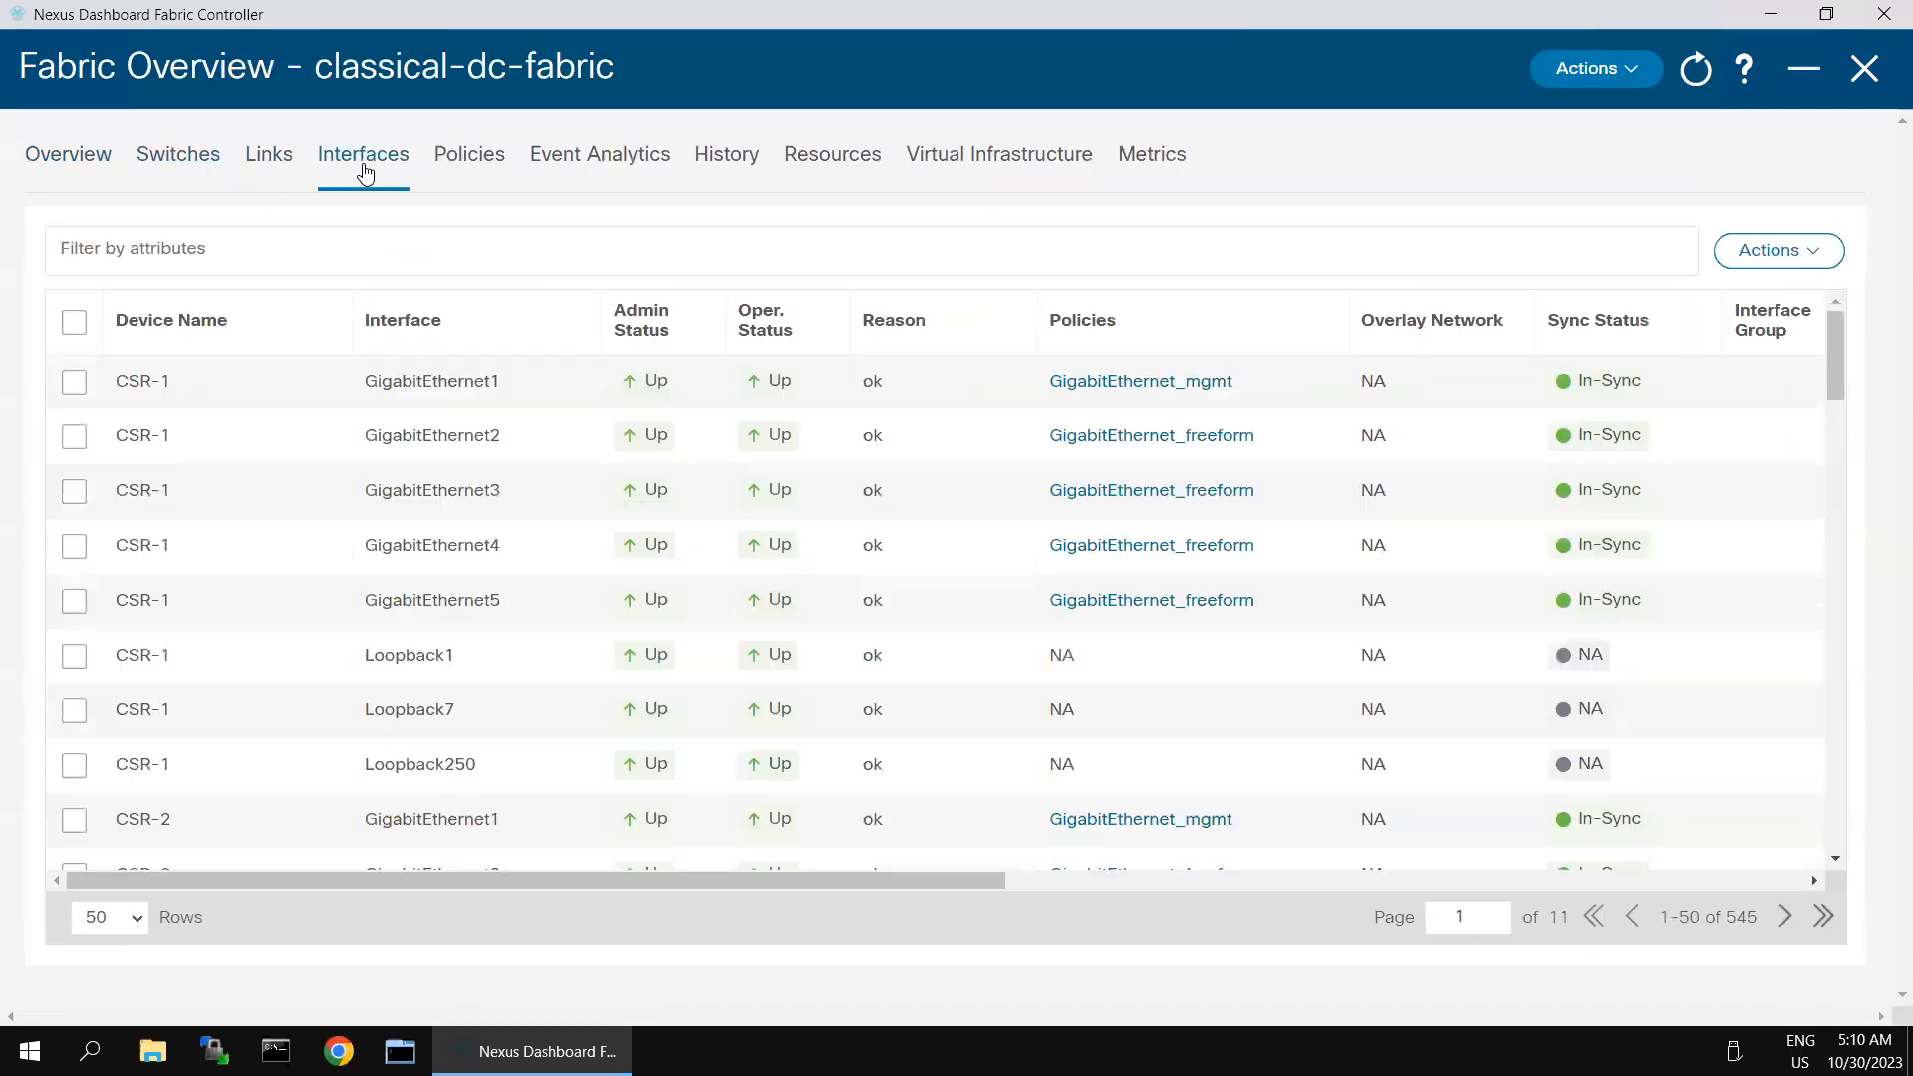
- Search the fabric's interface list for interface names equal to svi10
left_click(354, 252)
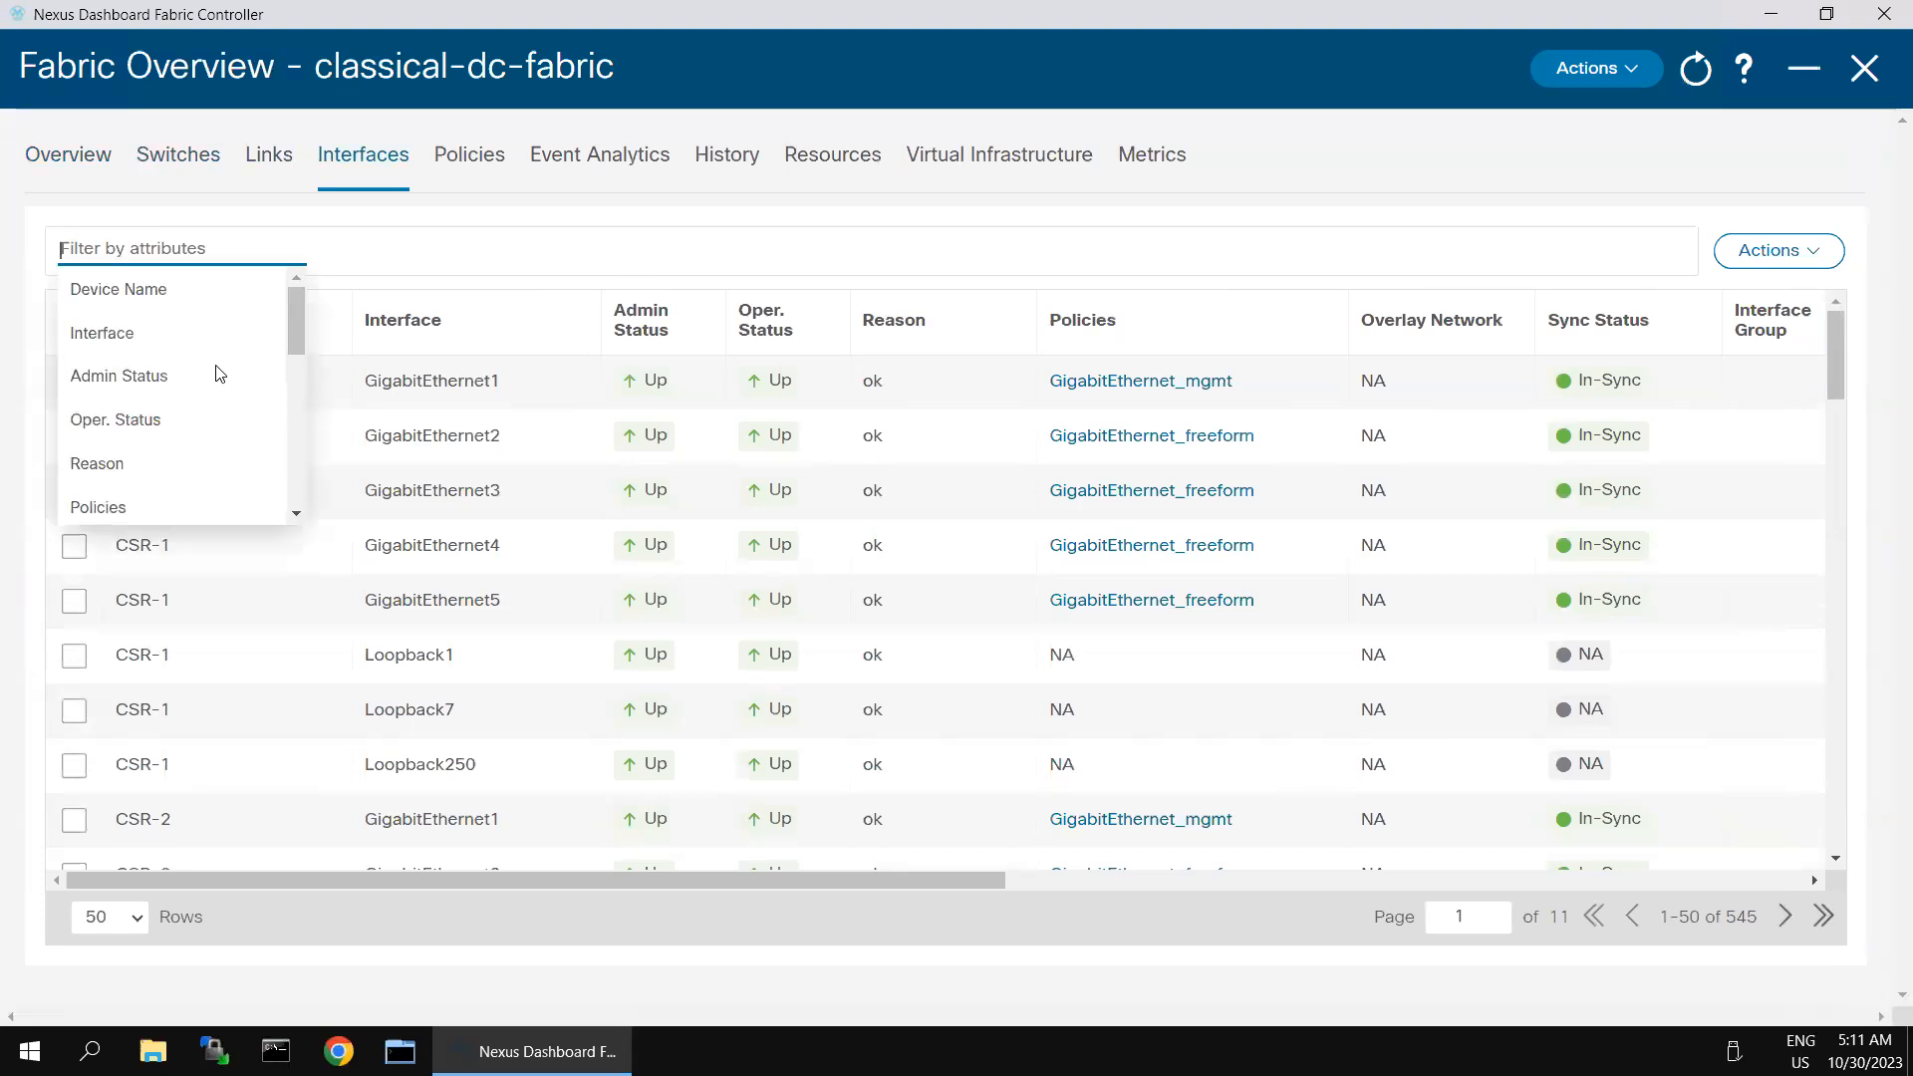
left_click(158, 334)
left_click(221, 289)
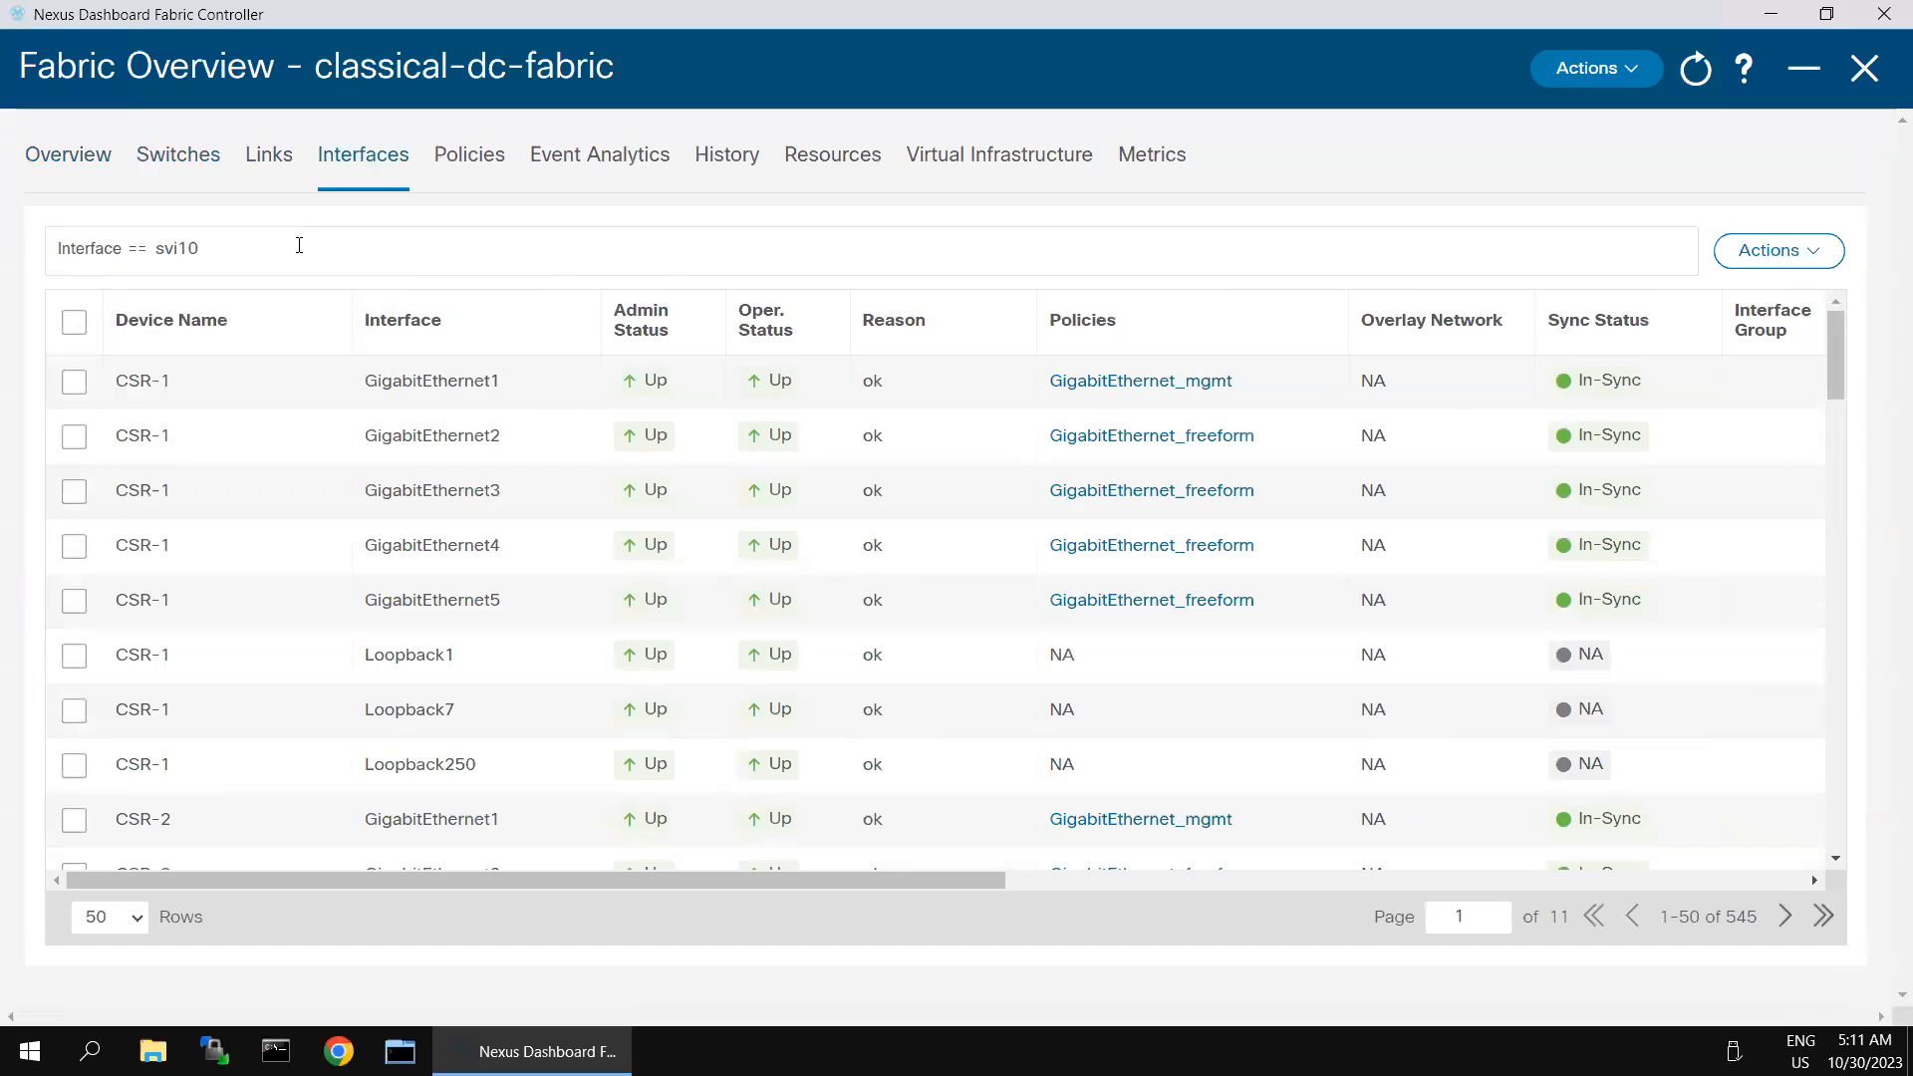
key("Return")
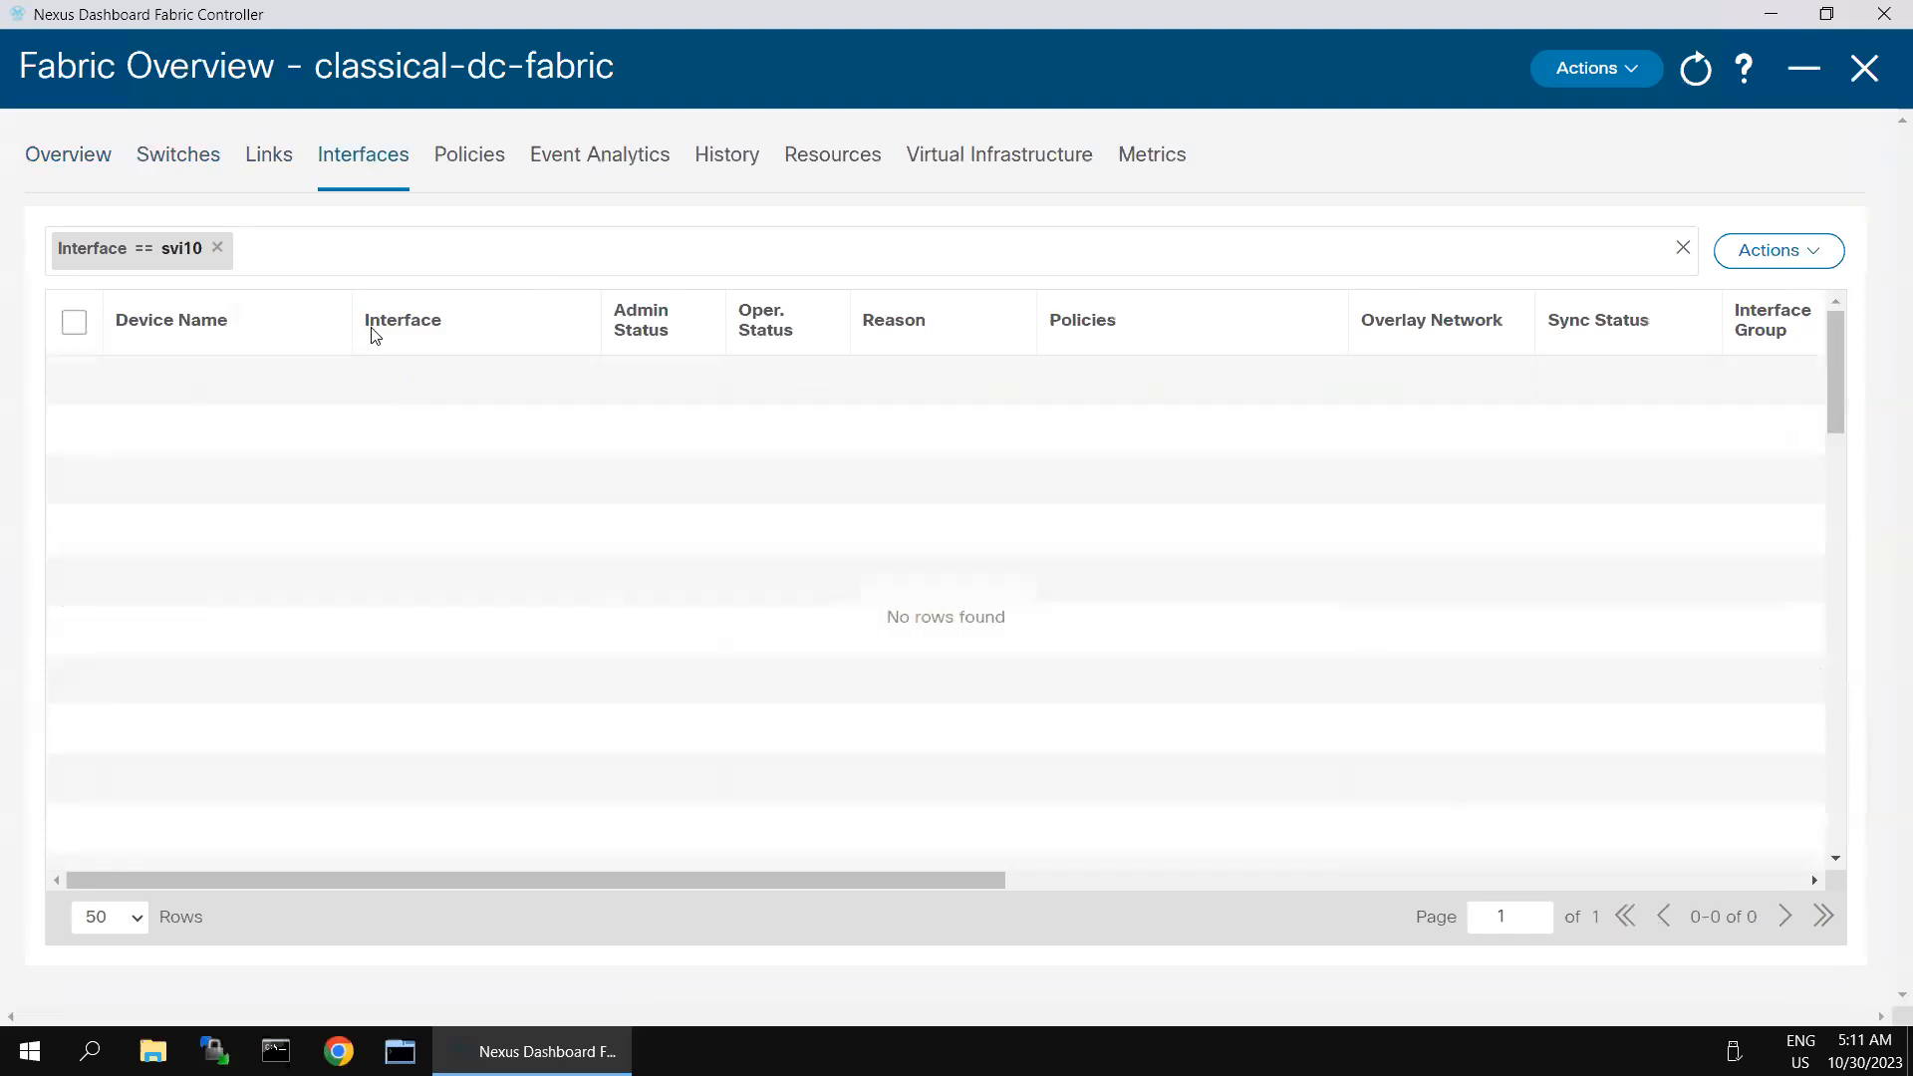
- Clear the svi10 filter and look through the available filter attributes and the full interface list
left_click(217, 250)
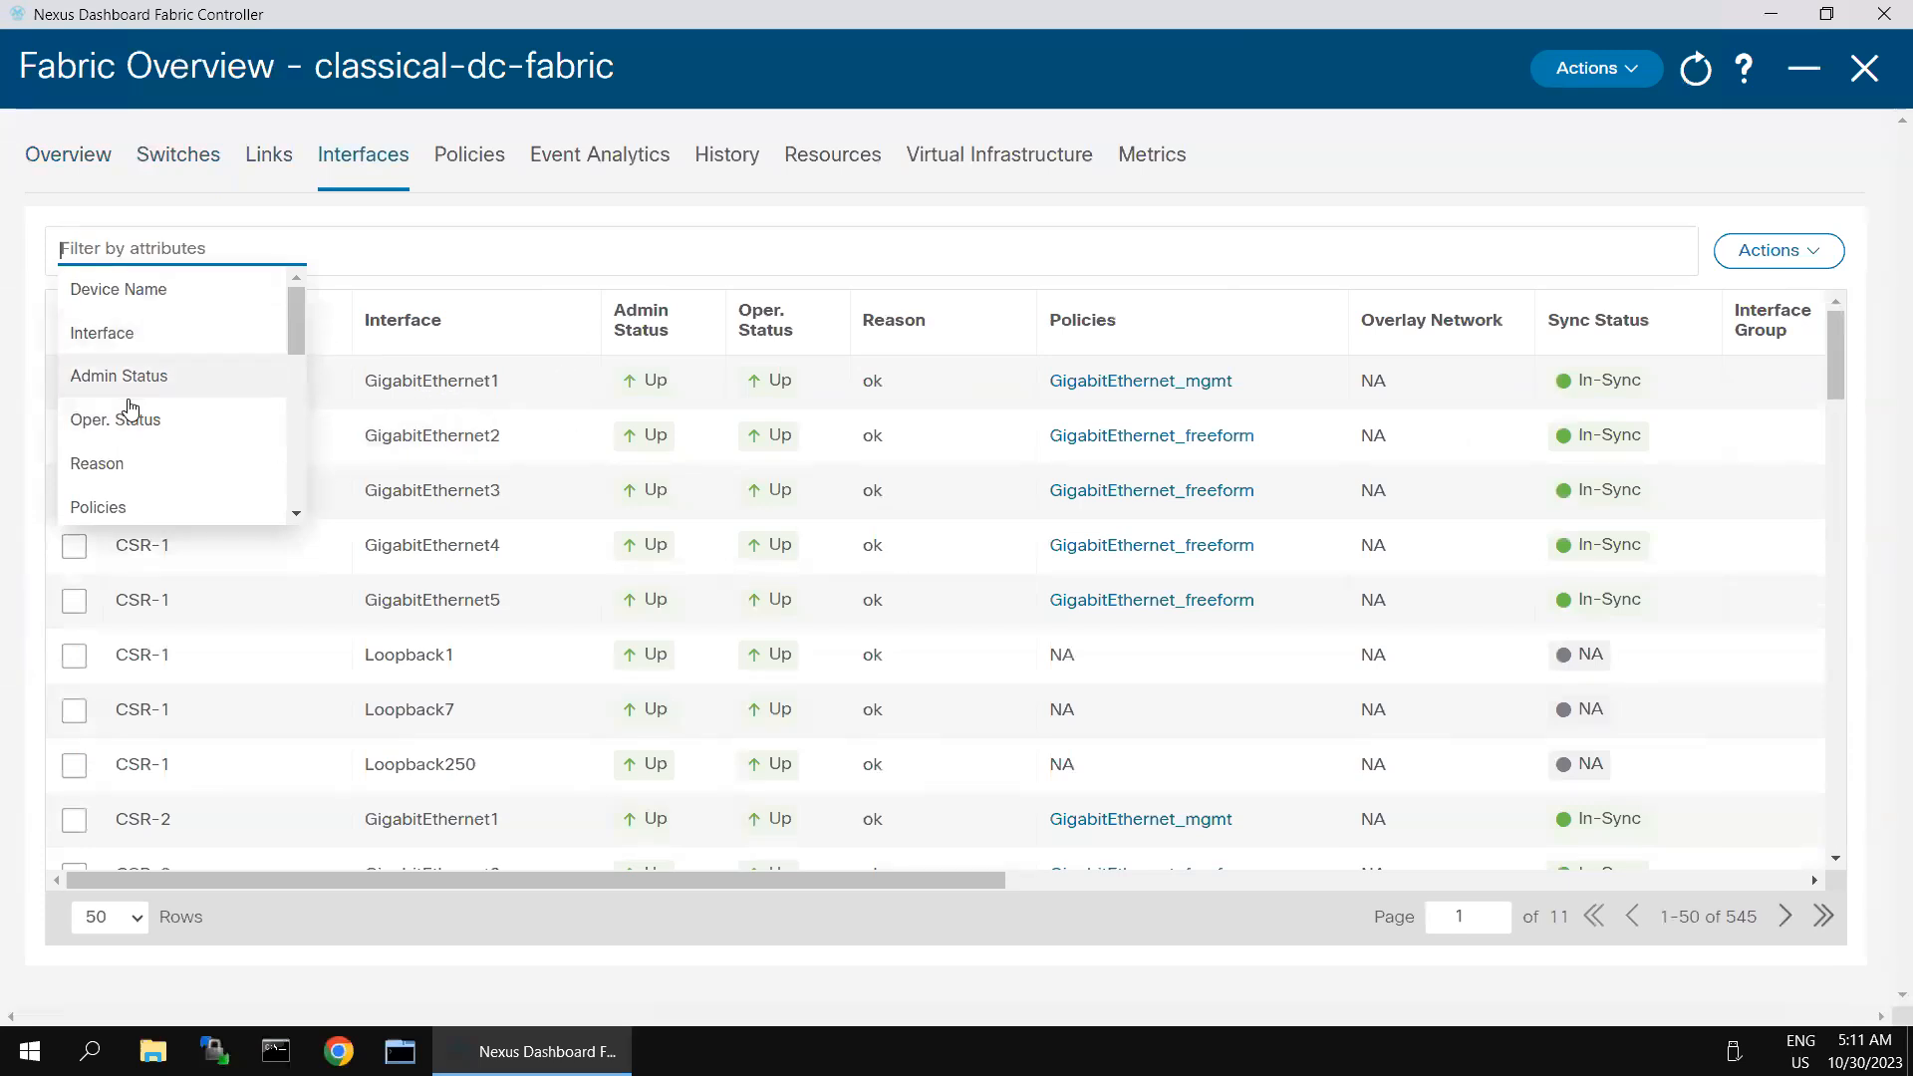
scroll(163, 487, "down", 4)
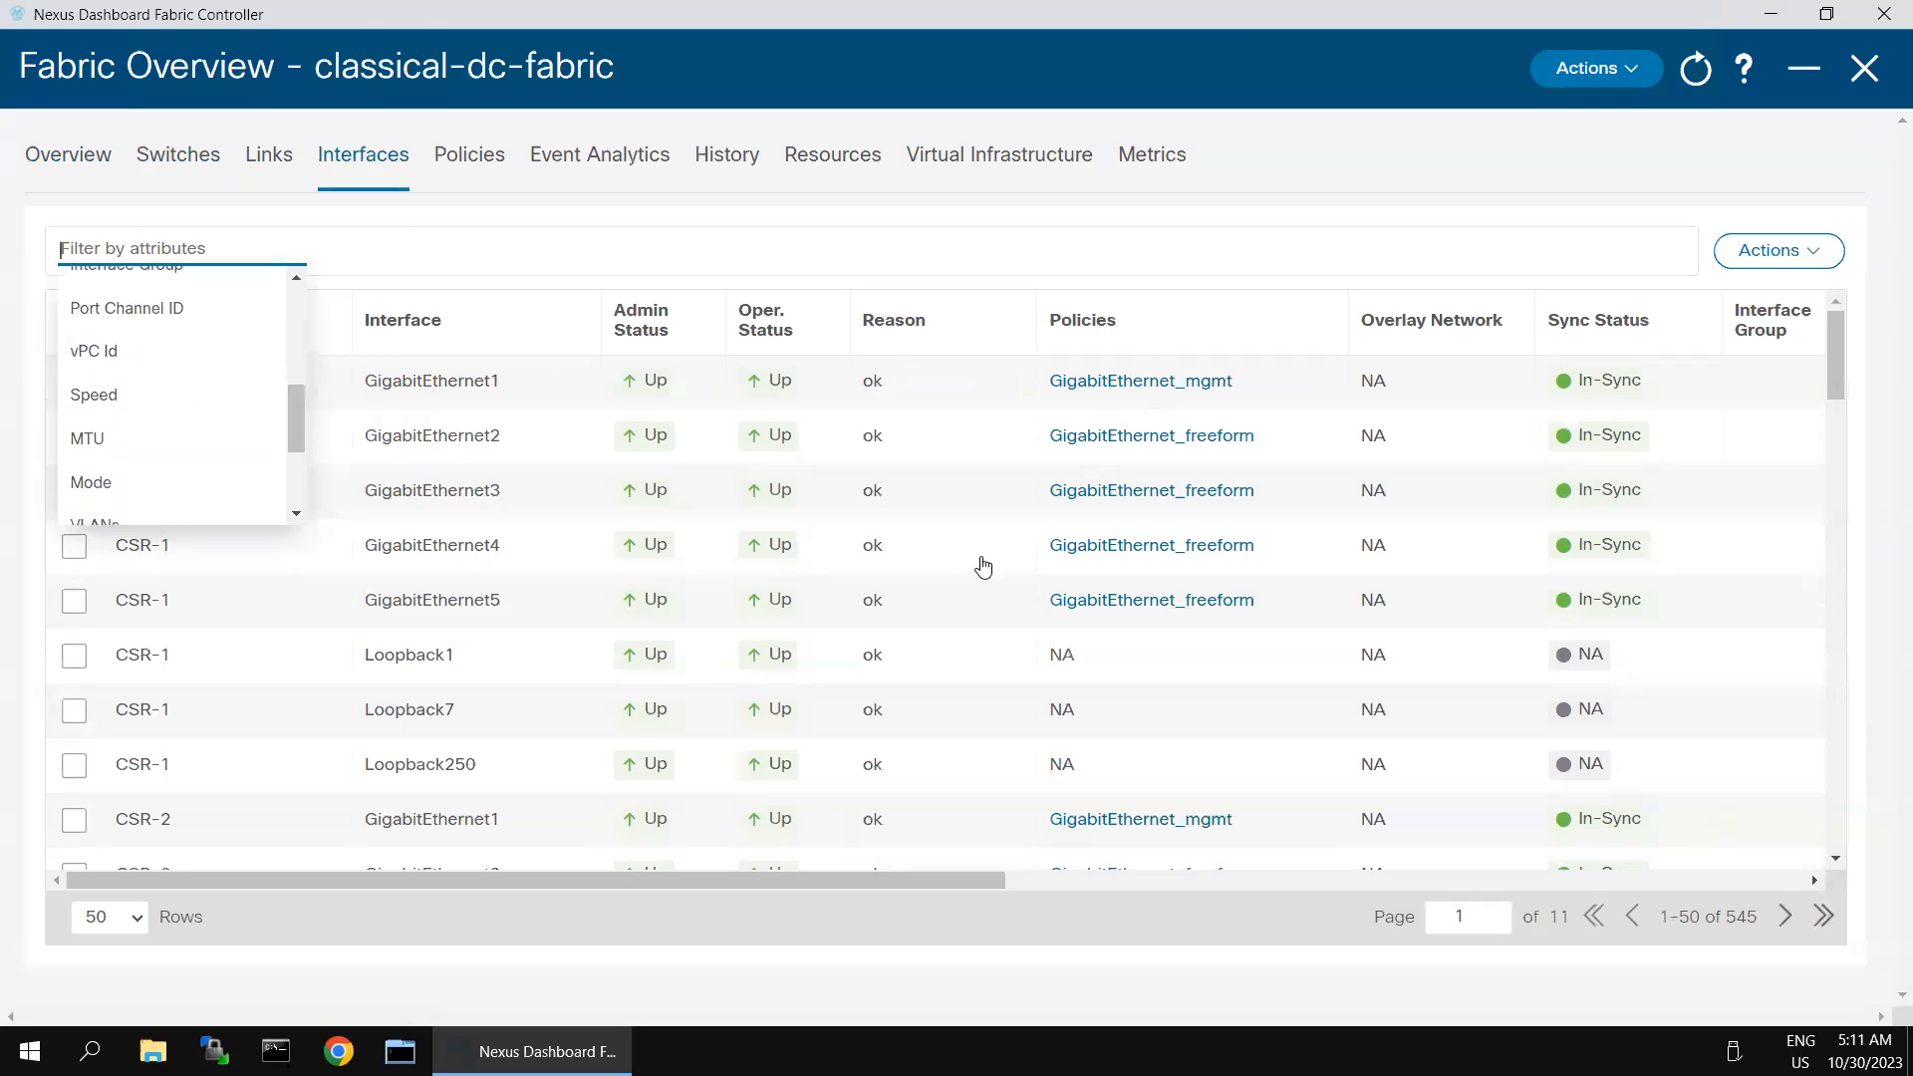
left_click(398, 684)
scroll(402, 686, "down", 10)
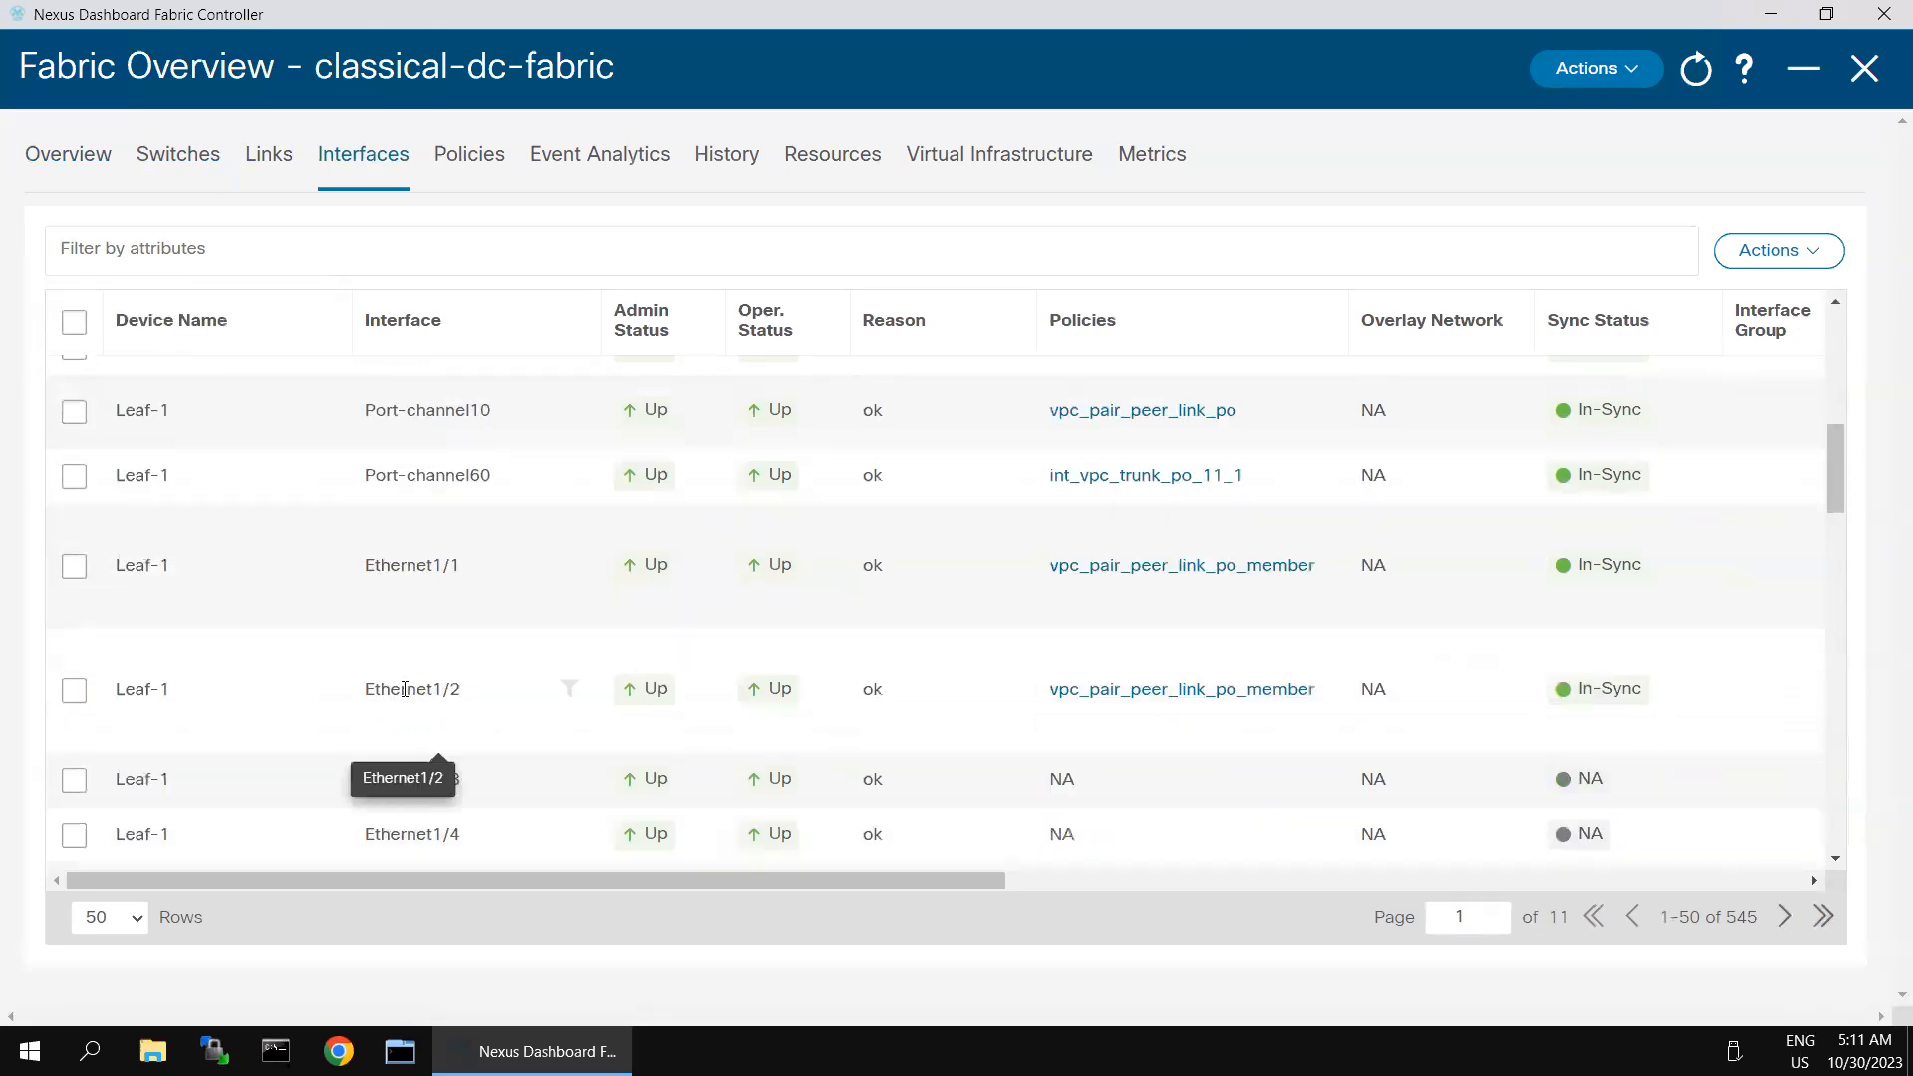
scroll(404, 689, "down", 15)
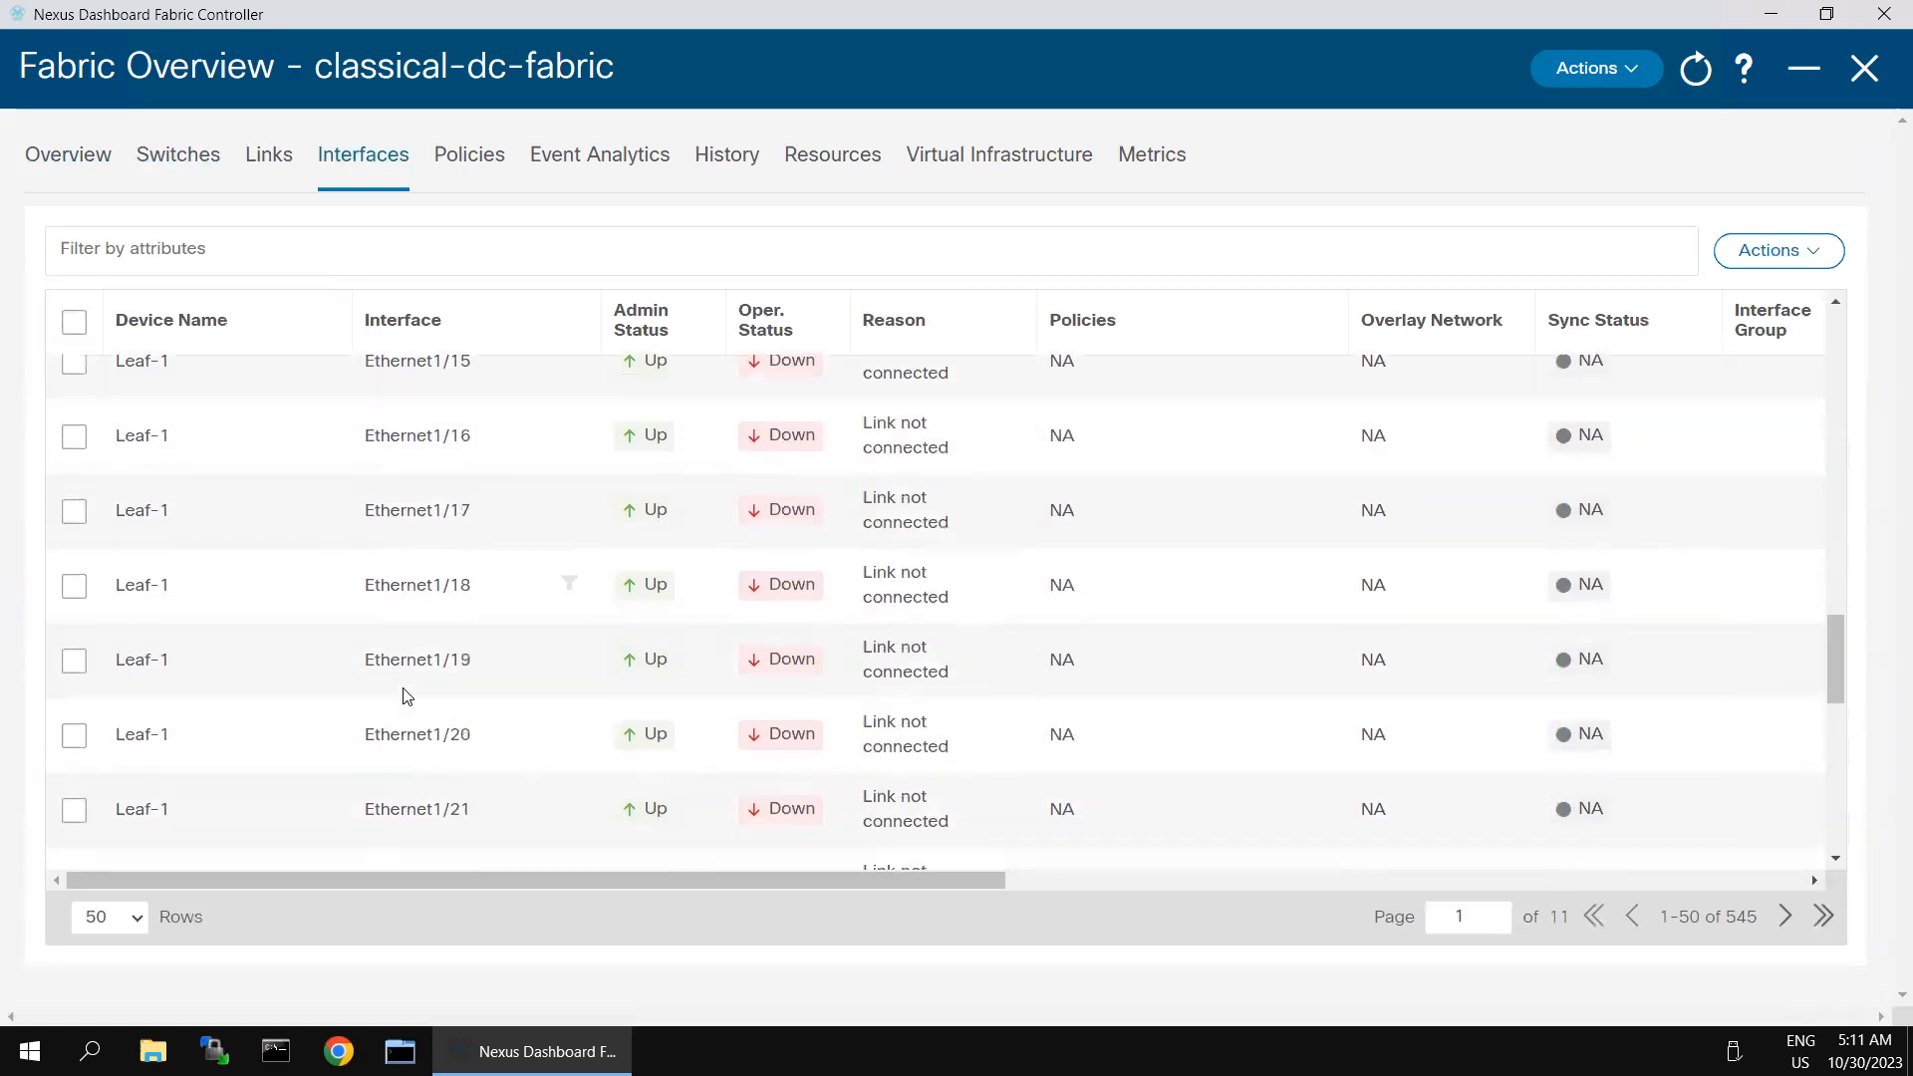
- Filter the interface list to device name spine-1 and review its VLAN, port-channel and Ethernet interfaces
left_click(261, 255)
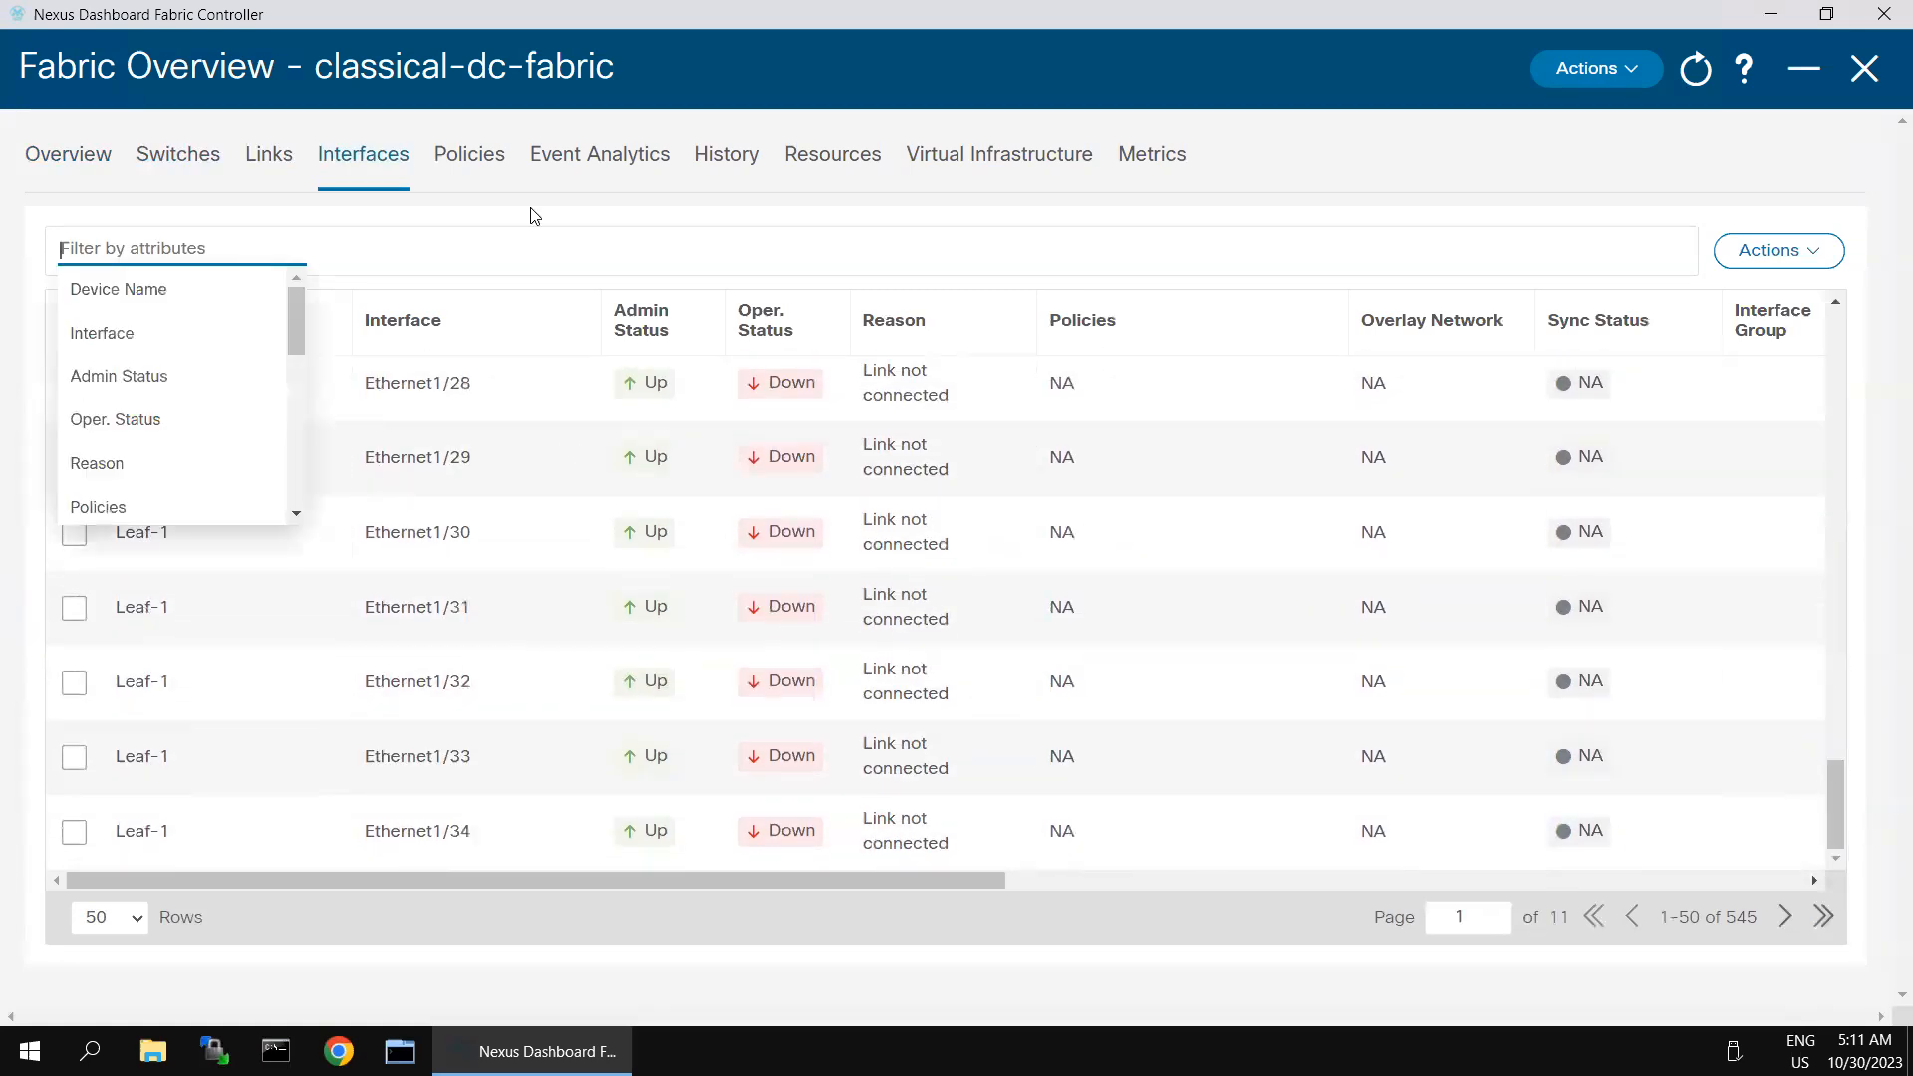
left_click(197, 288)
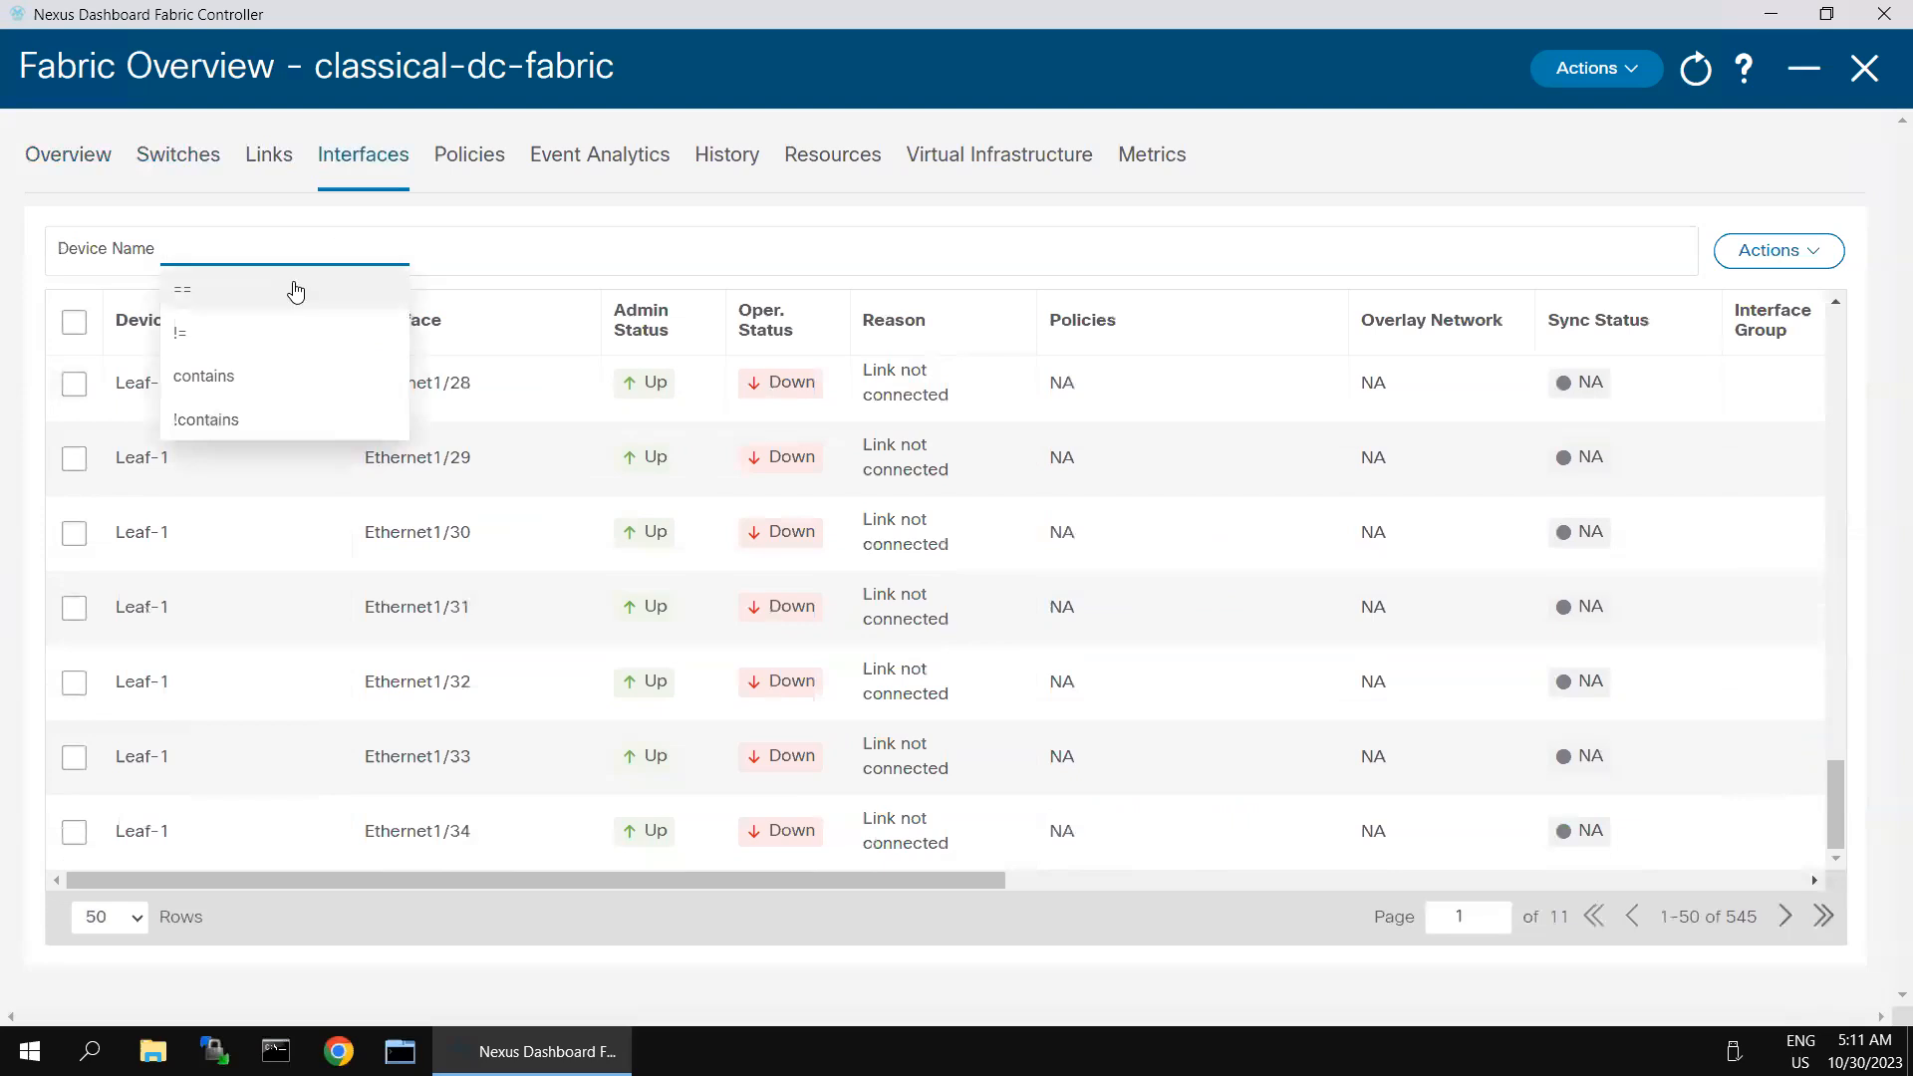
left_click(295, 289)
type("spine")
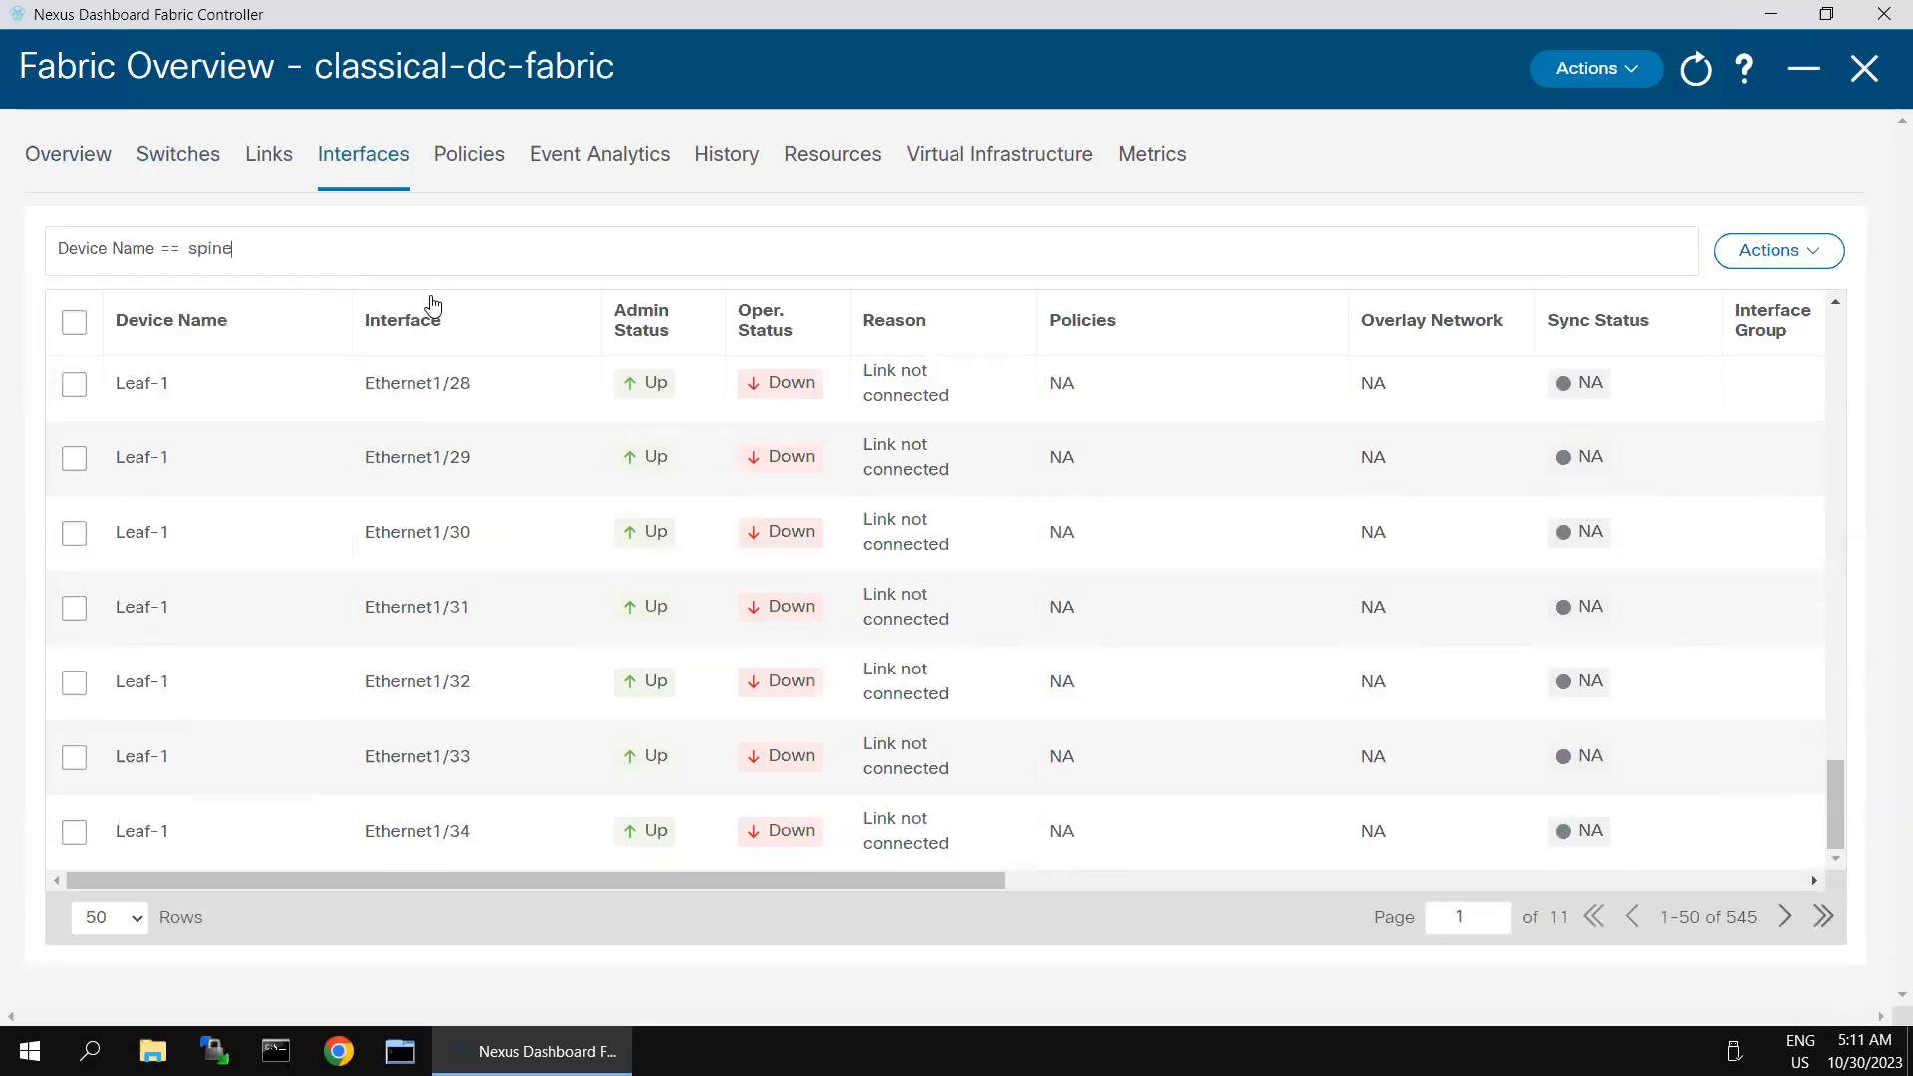
type("-1")
key("Return")
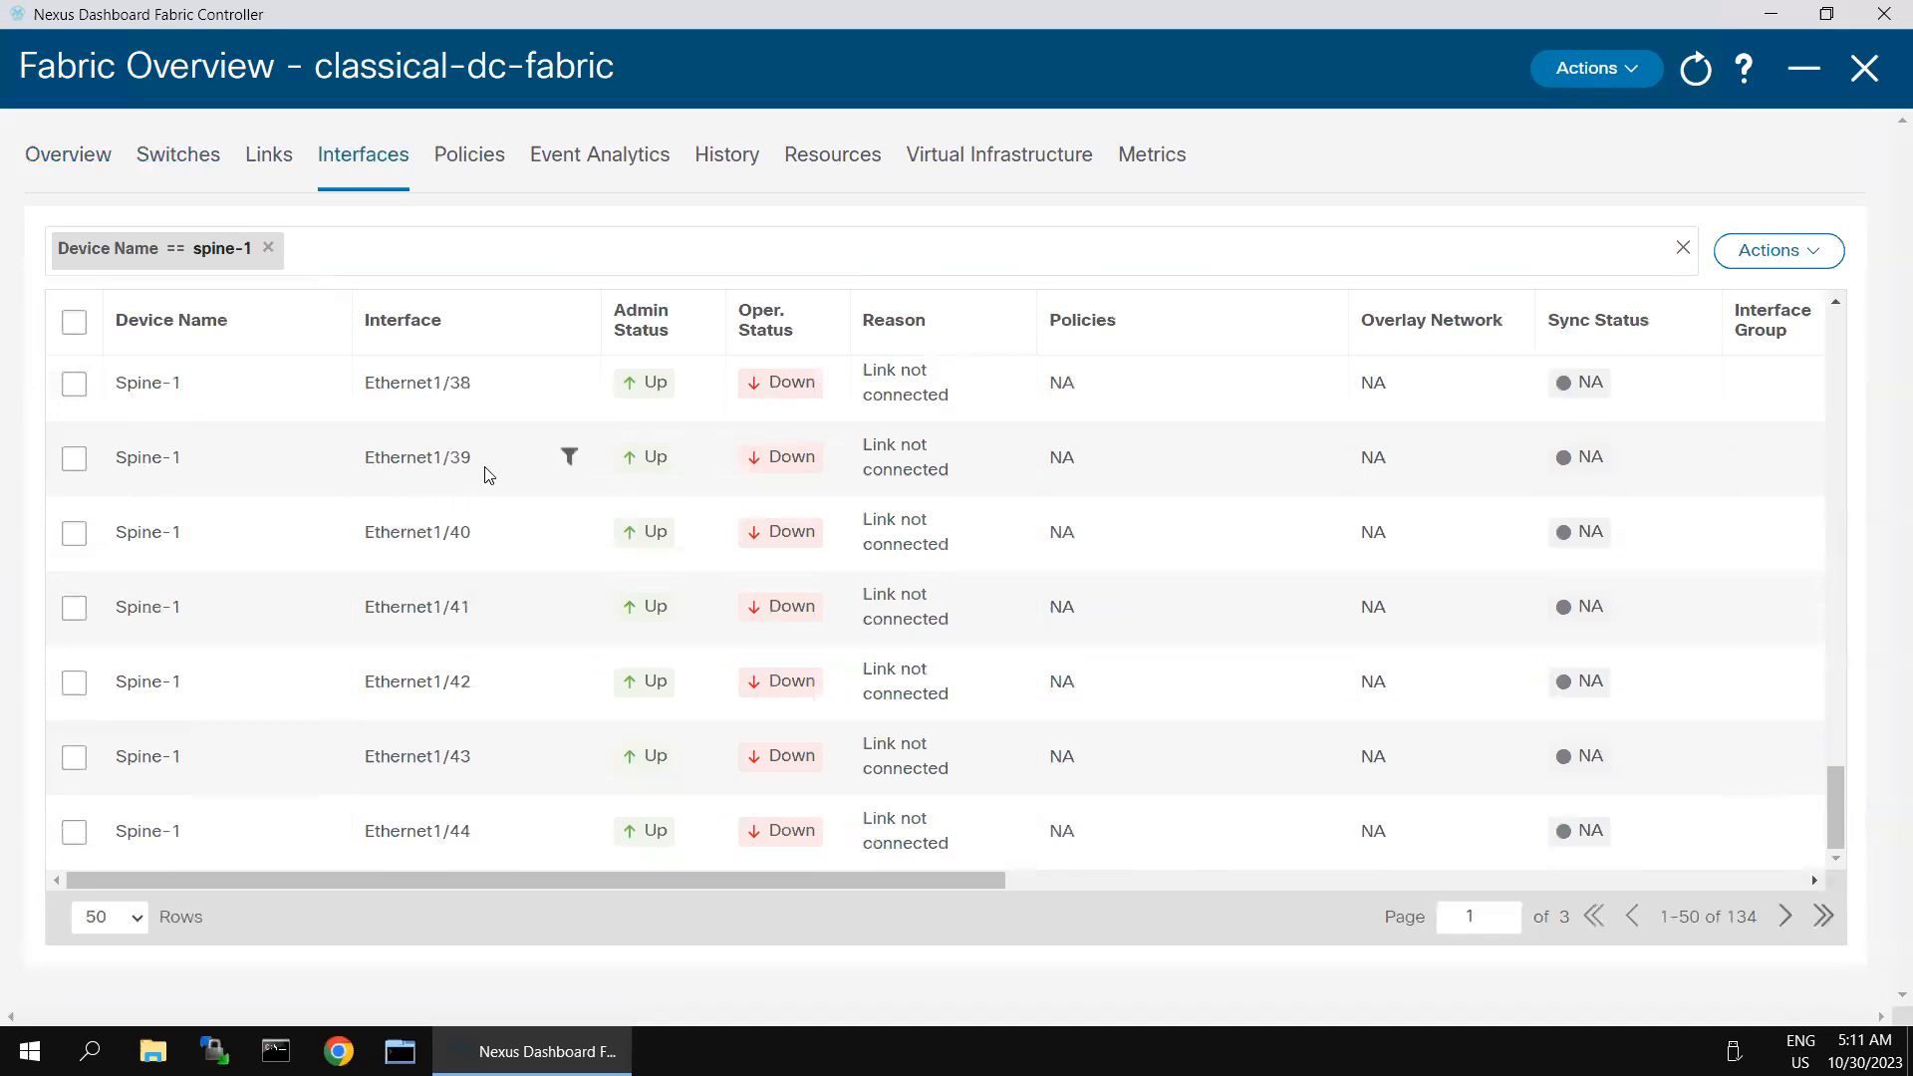
scroll(1090, 538, "up", 15)
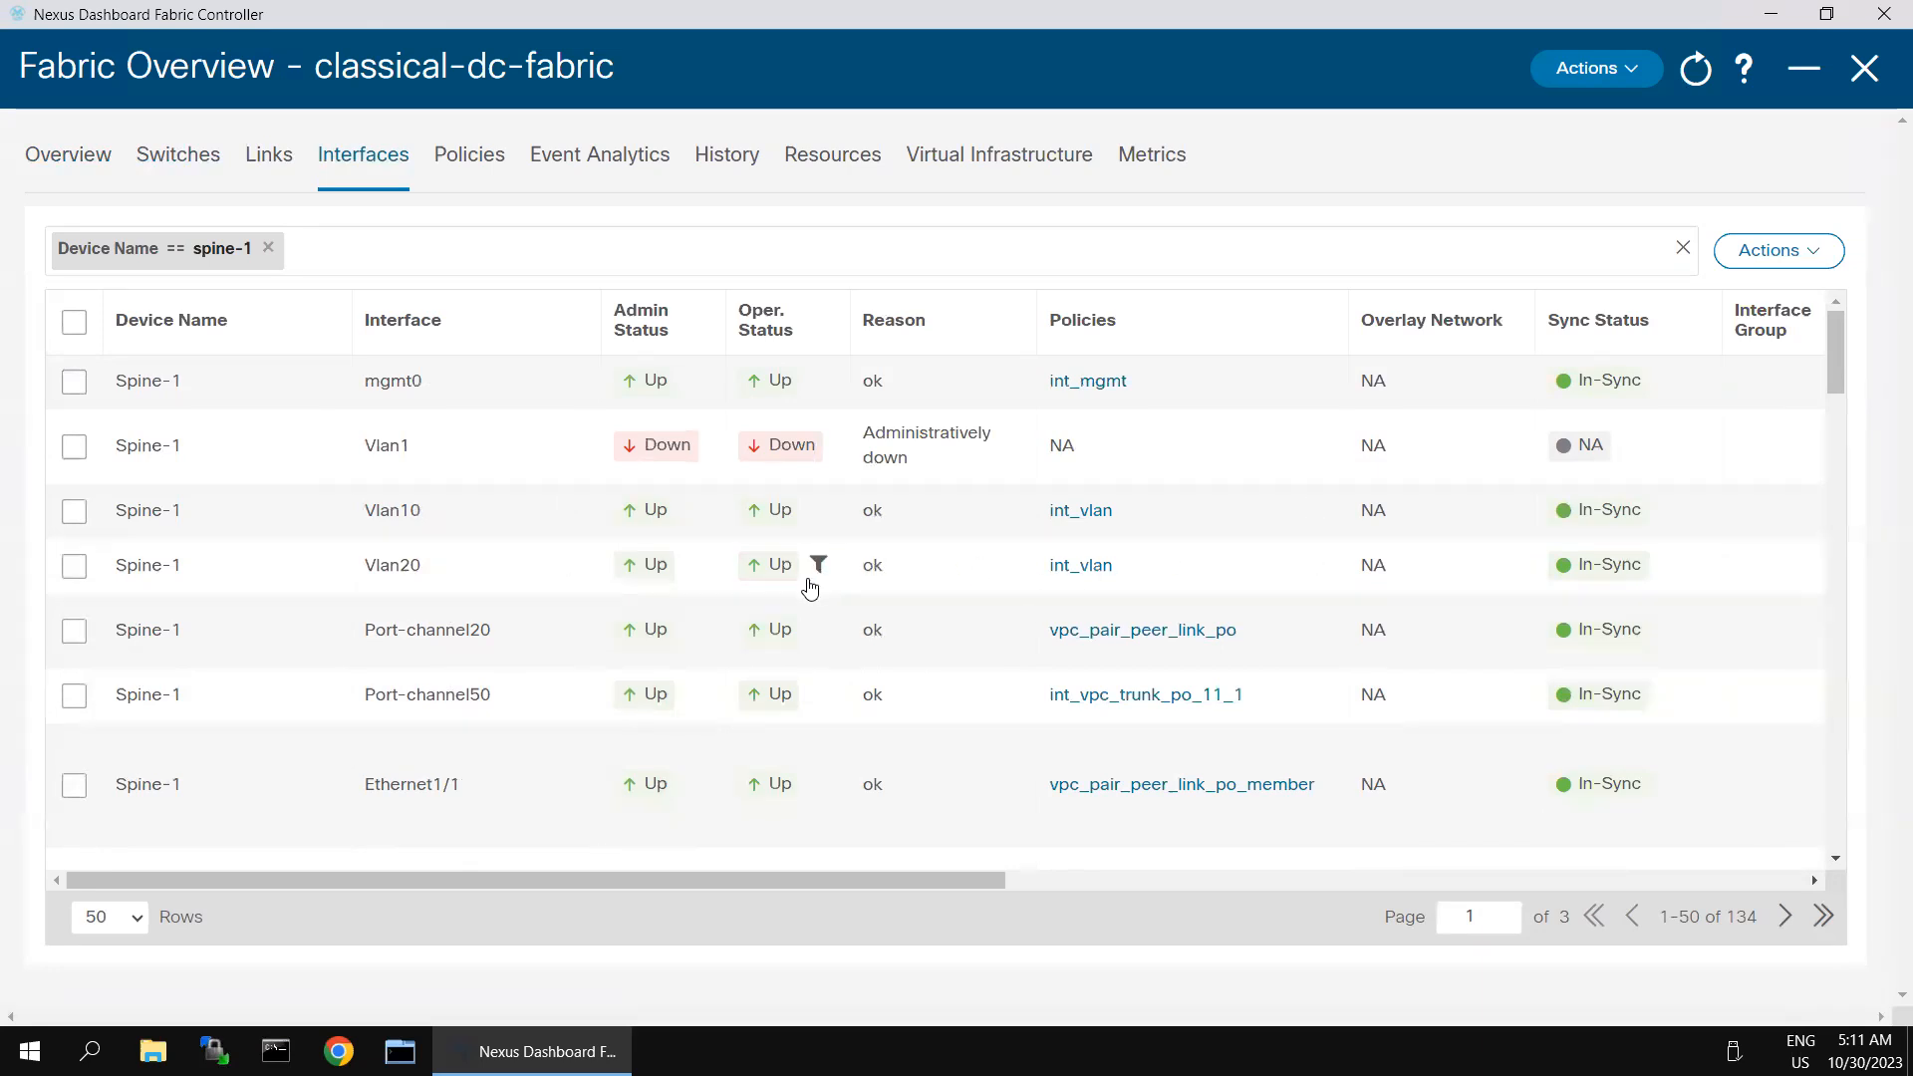
scroll(465, 692, "down", 3)
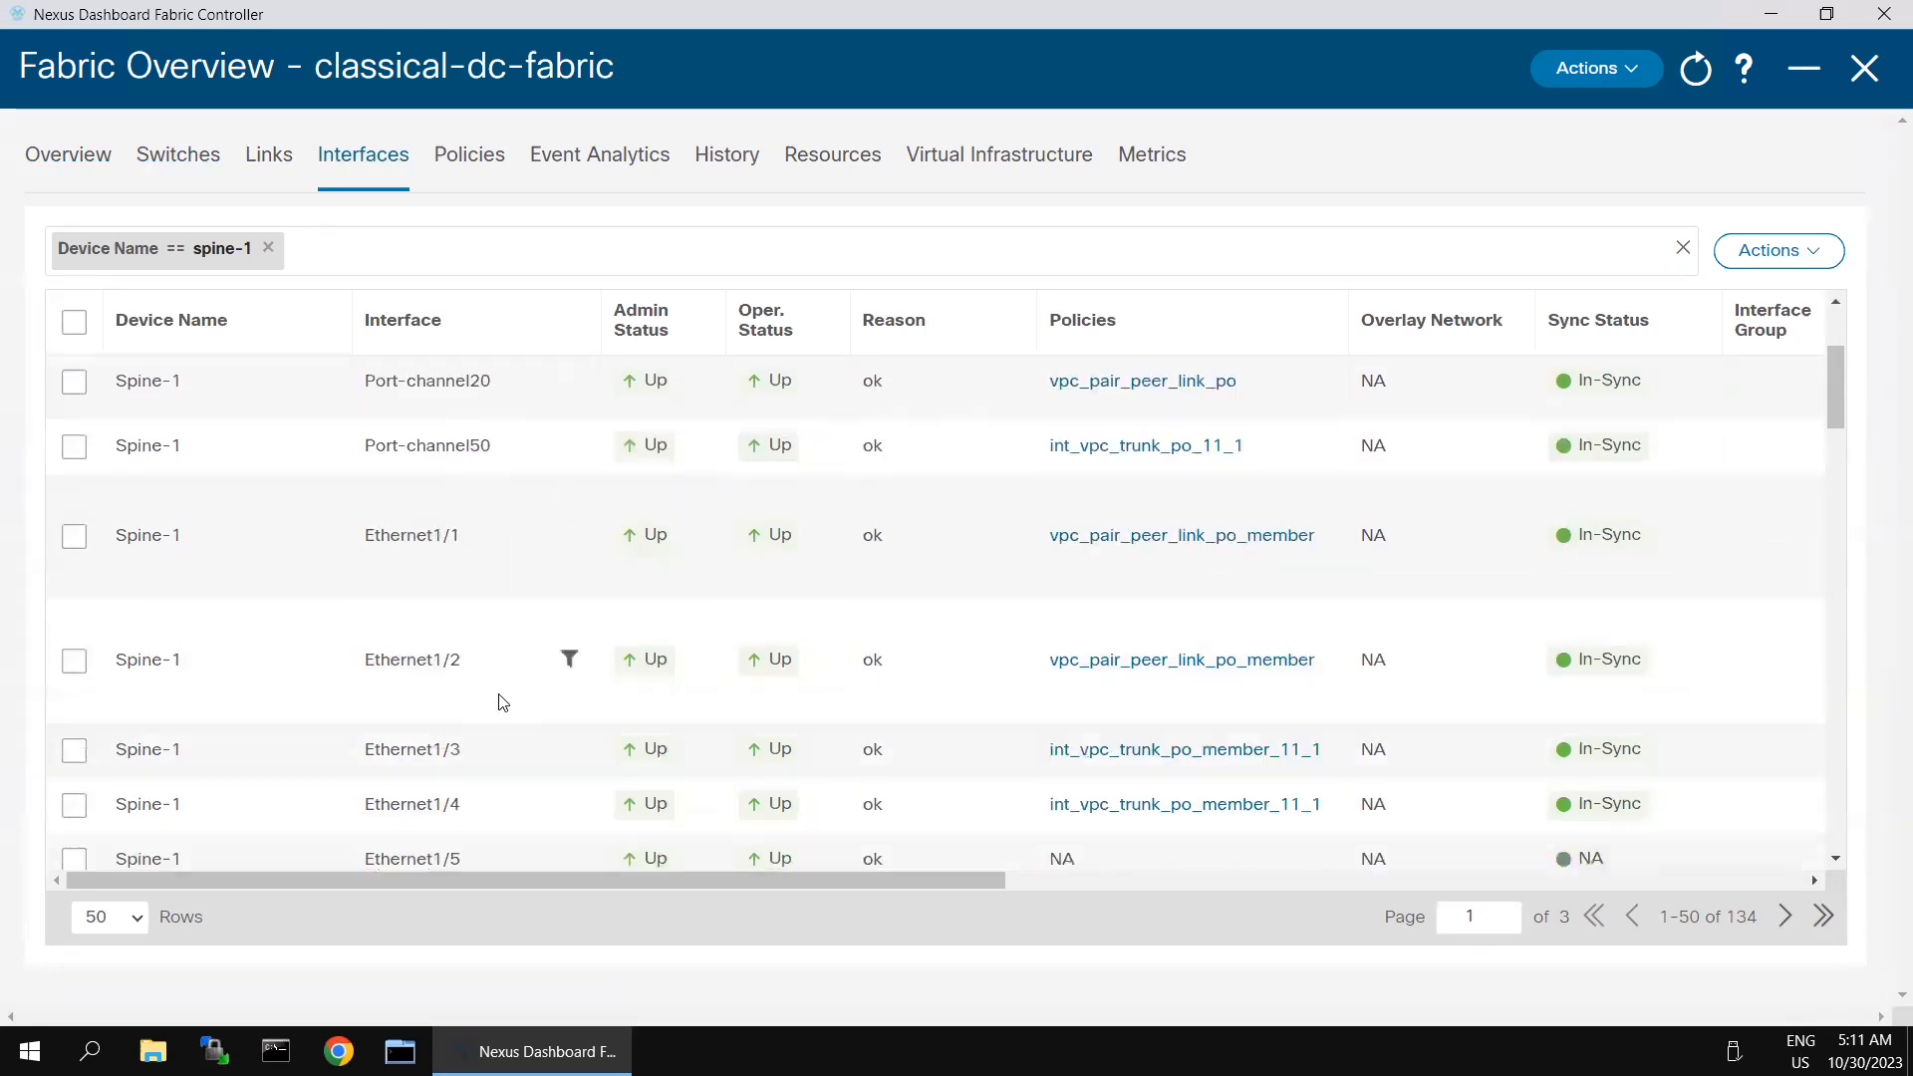
scroll(489, 645, "down", 3)
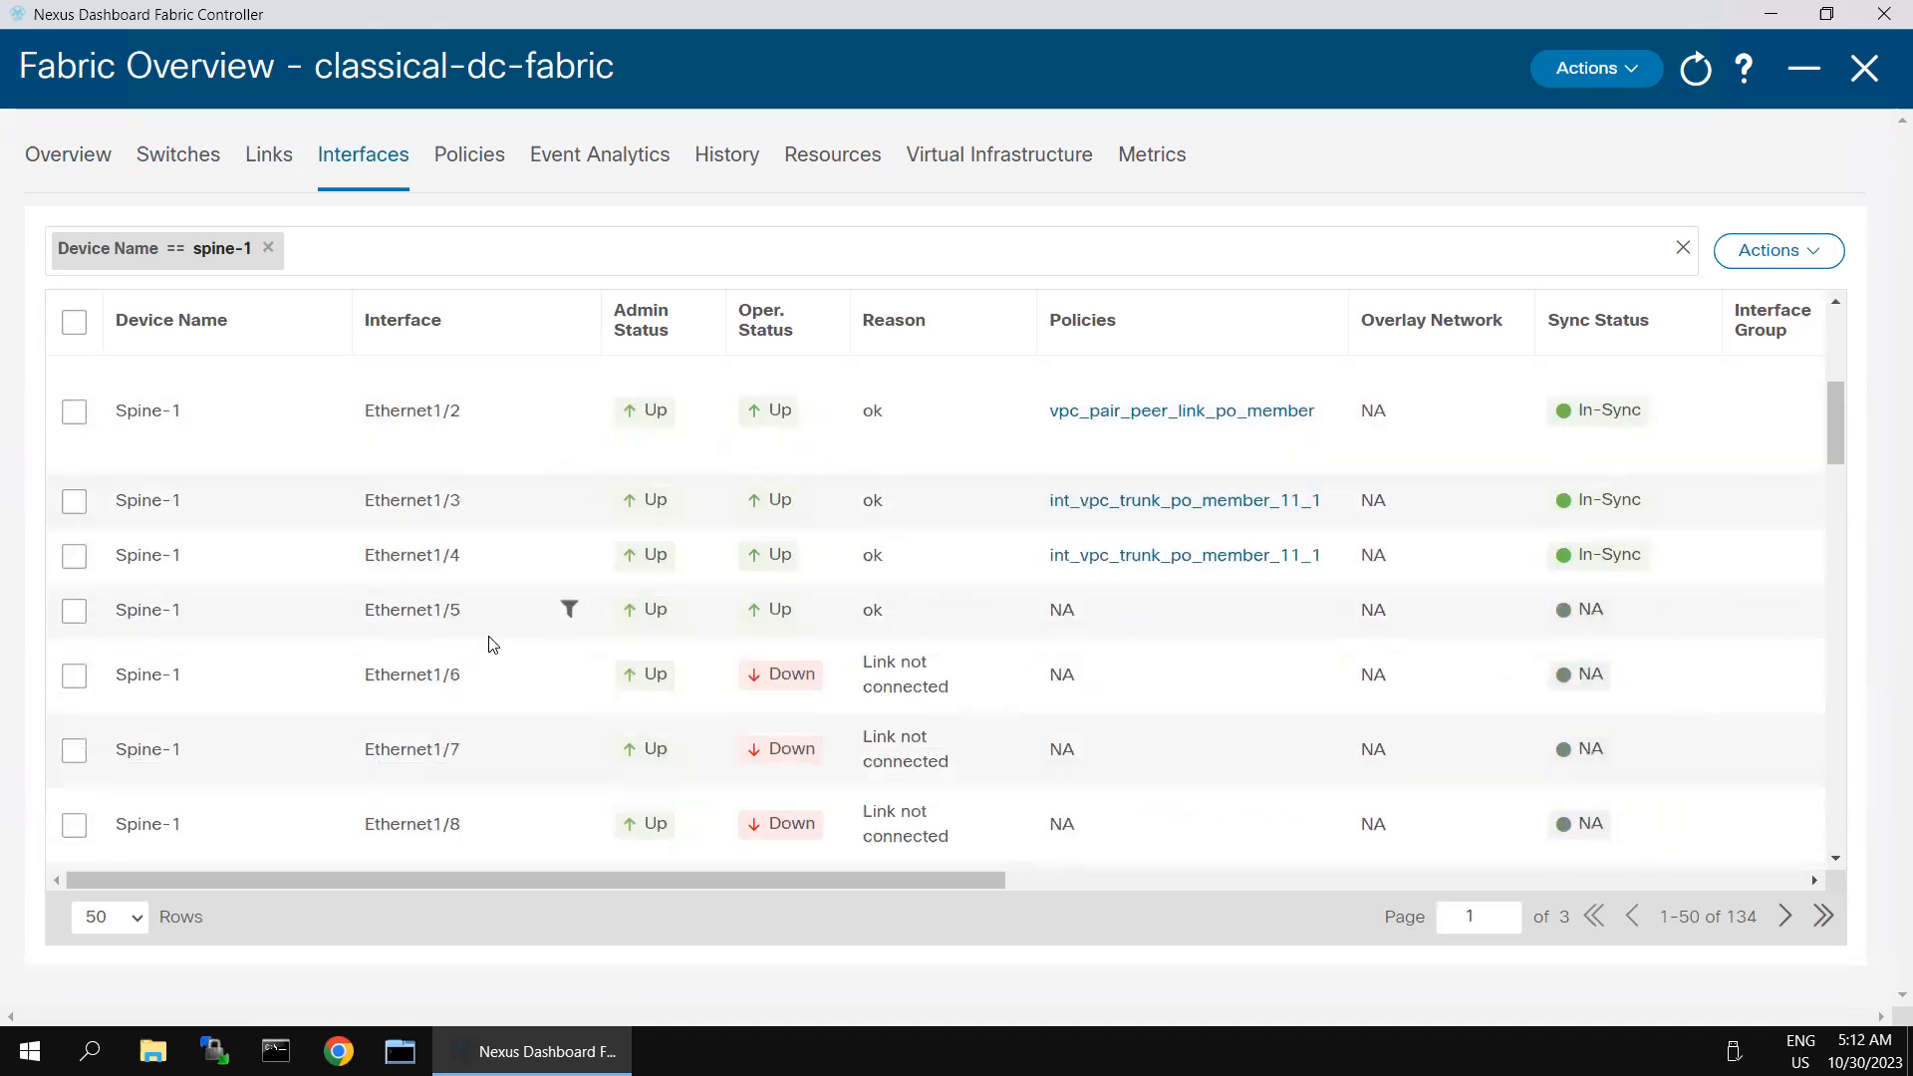
scroll(489, 645, "down", 4)
scroll(488, 645, "down", 4)
scroll(490, 641, "up", 12)
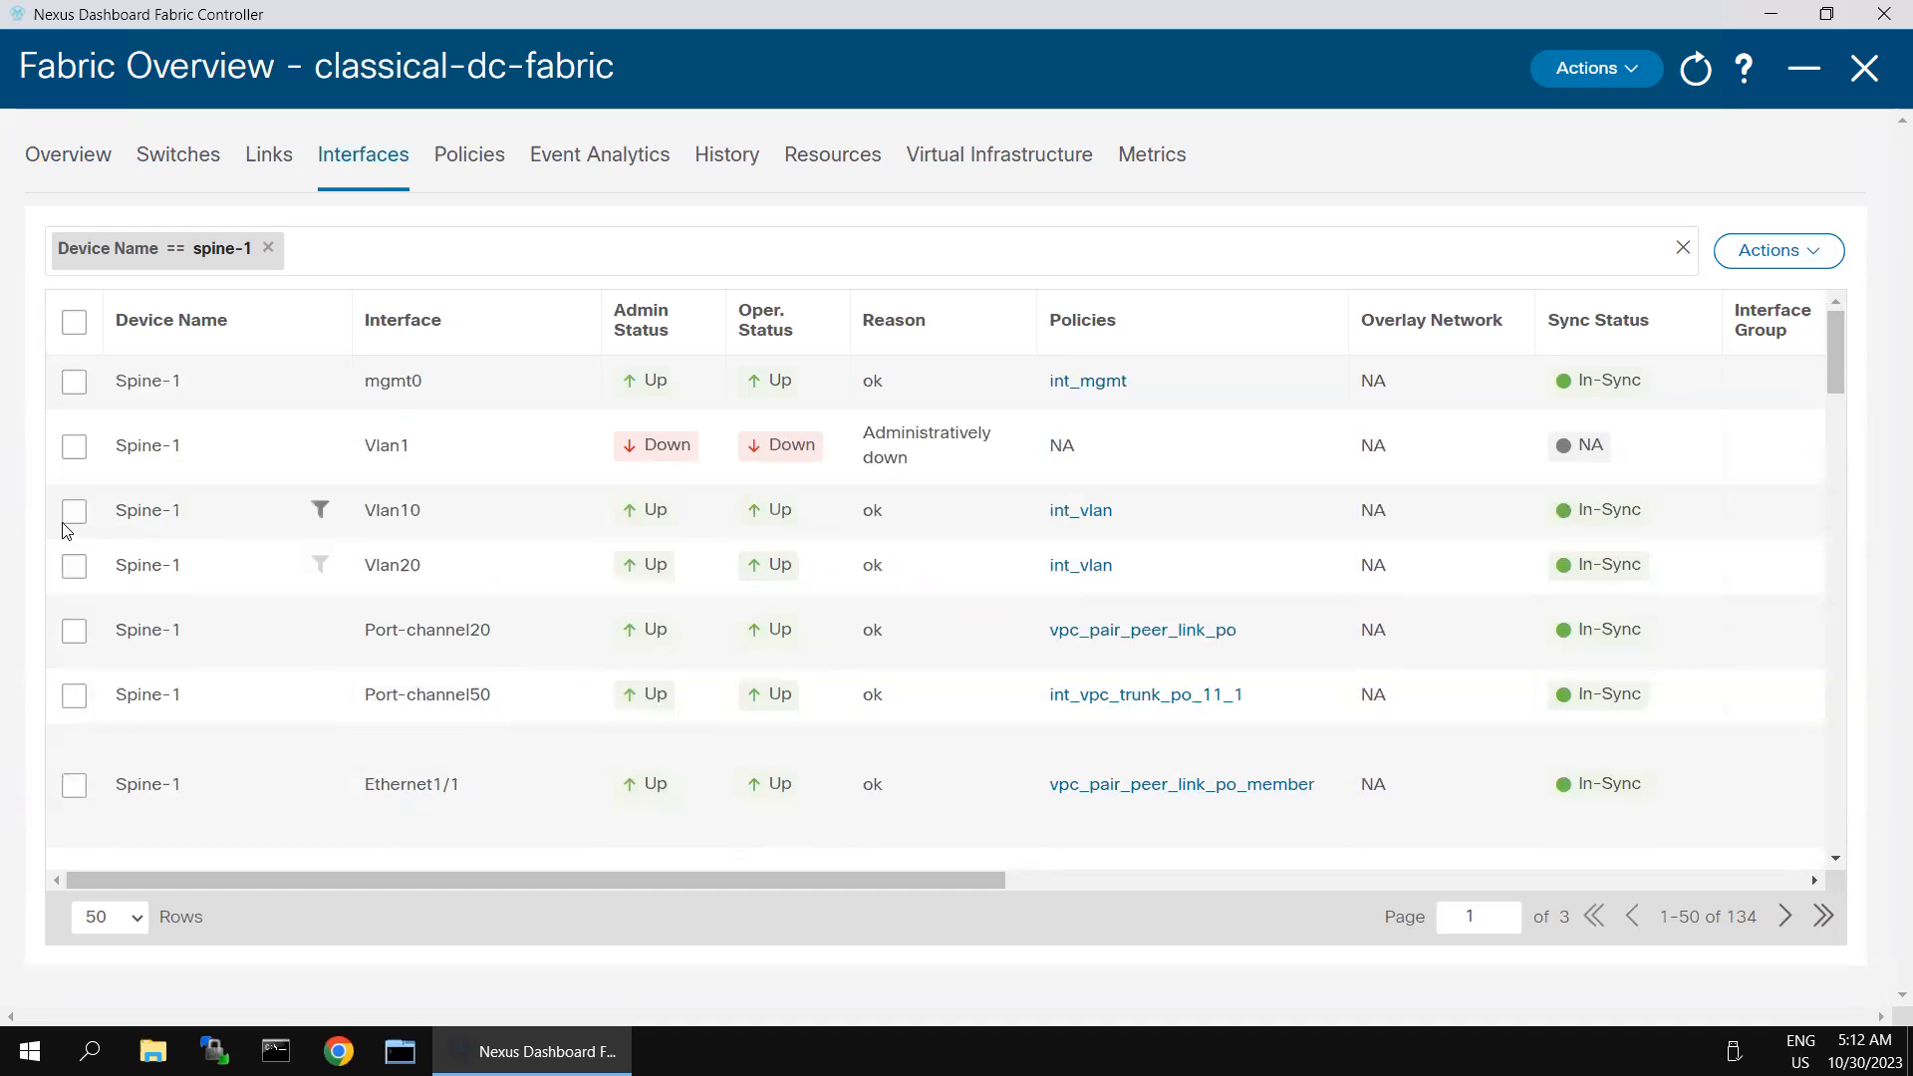
- Delete only the Vlan10 interface of Spine-1, leaving Vlan20 out of the selection, and save the deletion
left_click(74, 512)
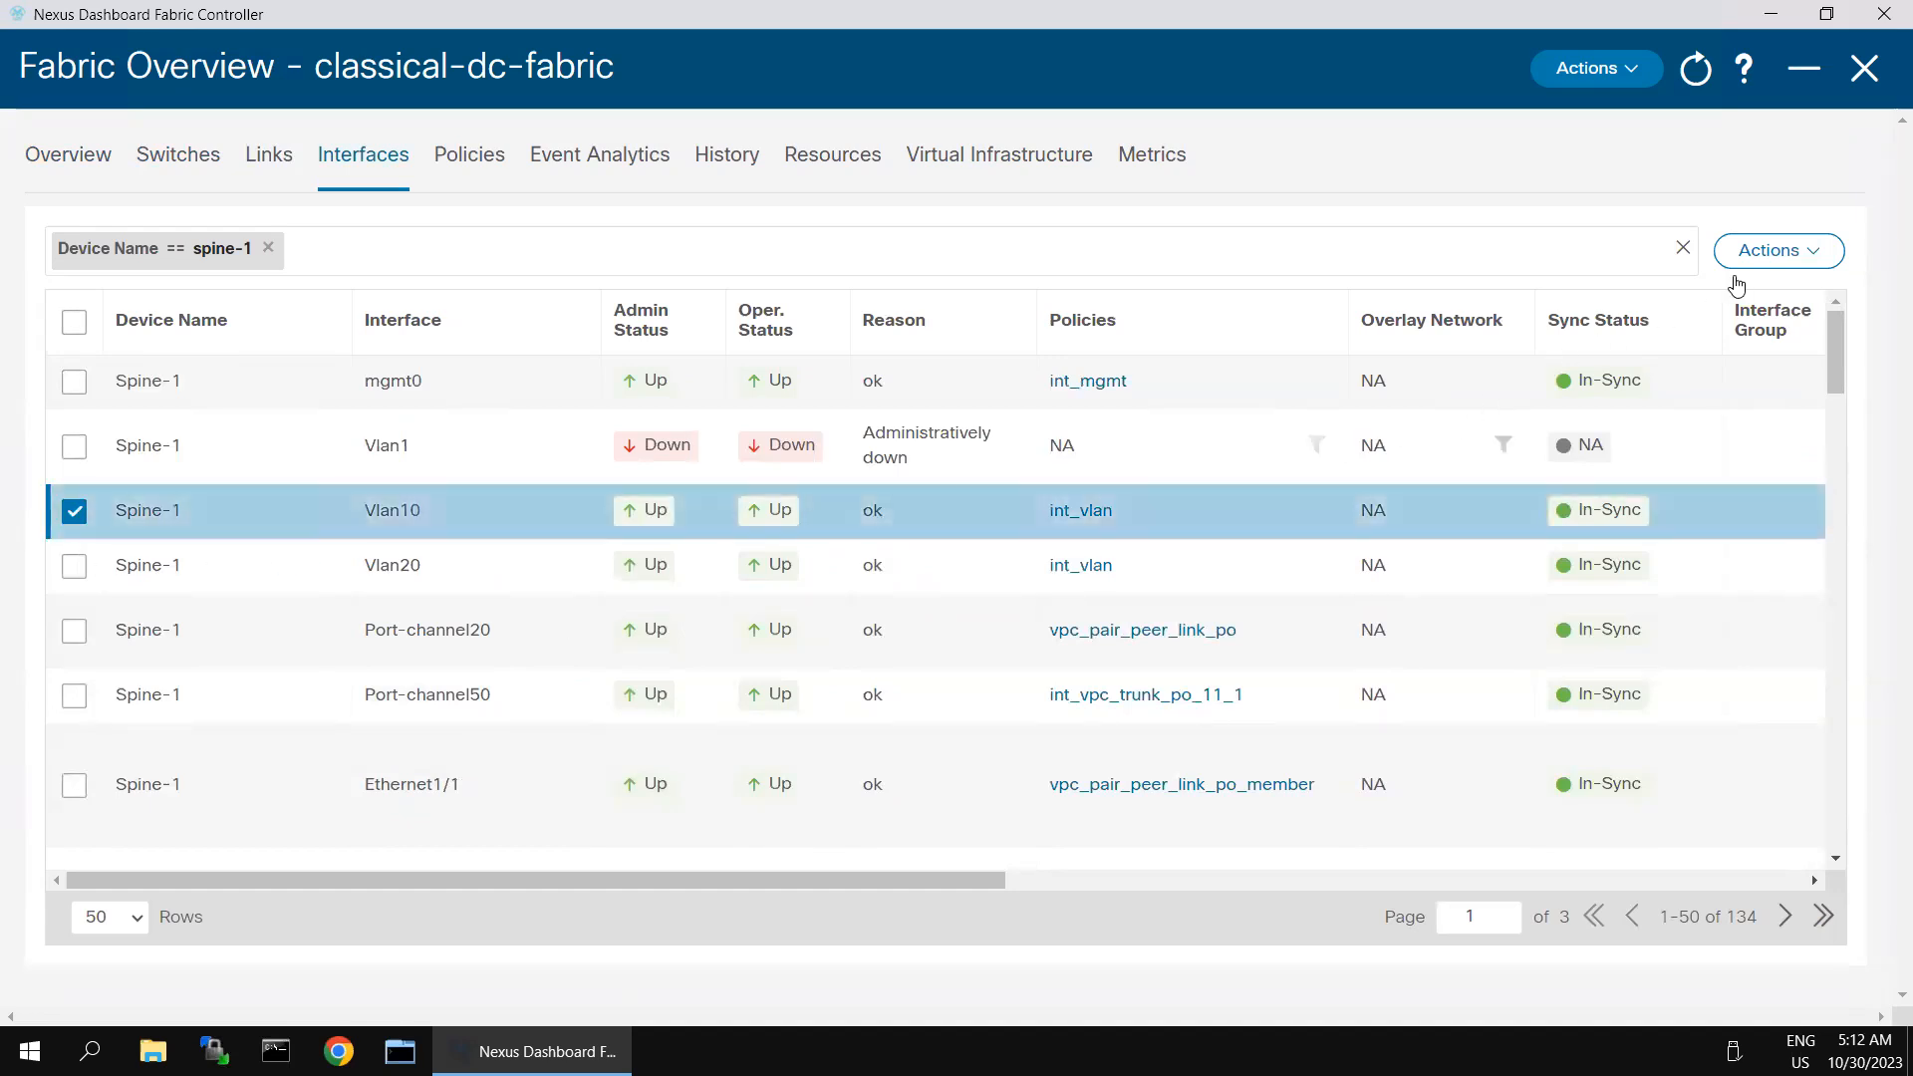
left_click(74, 566)
left_click(1814, 257)
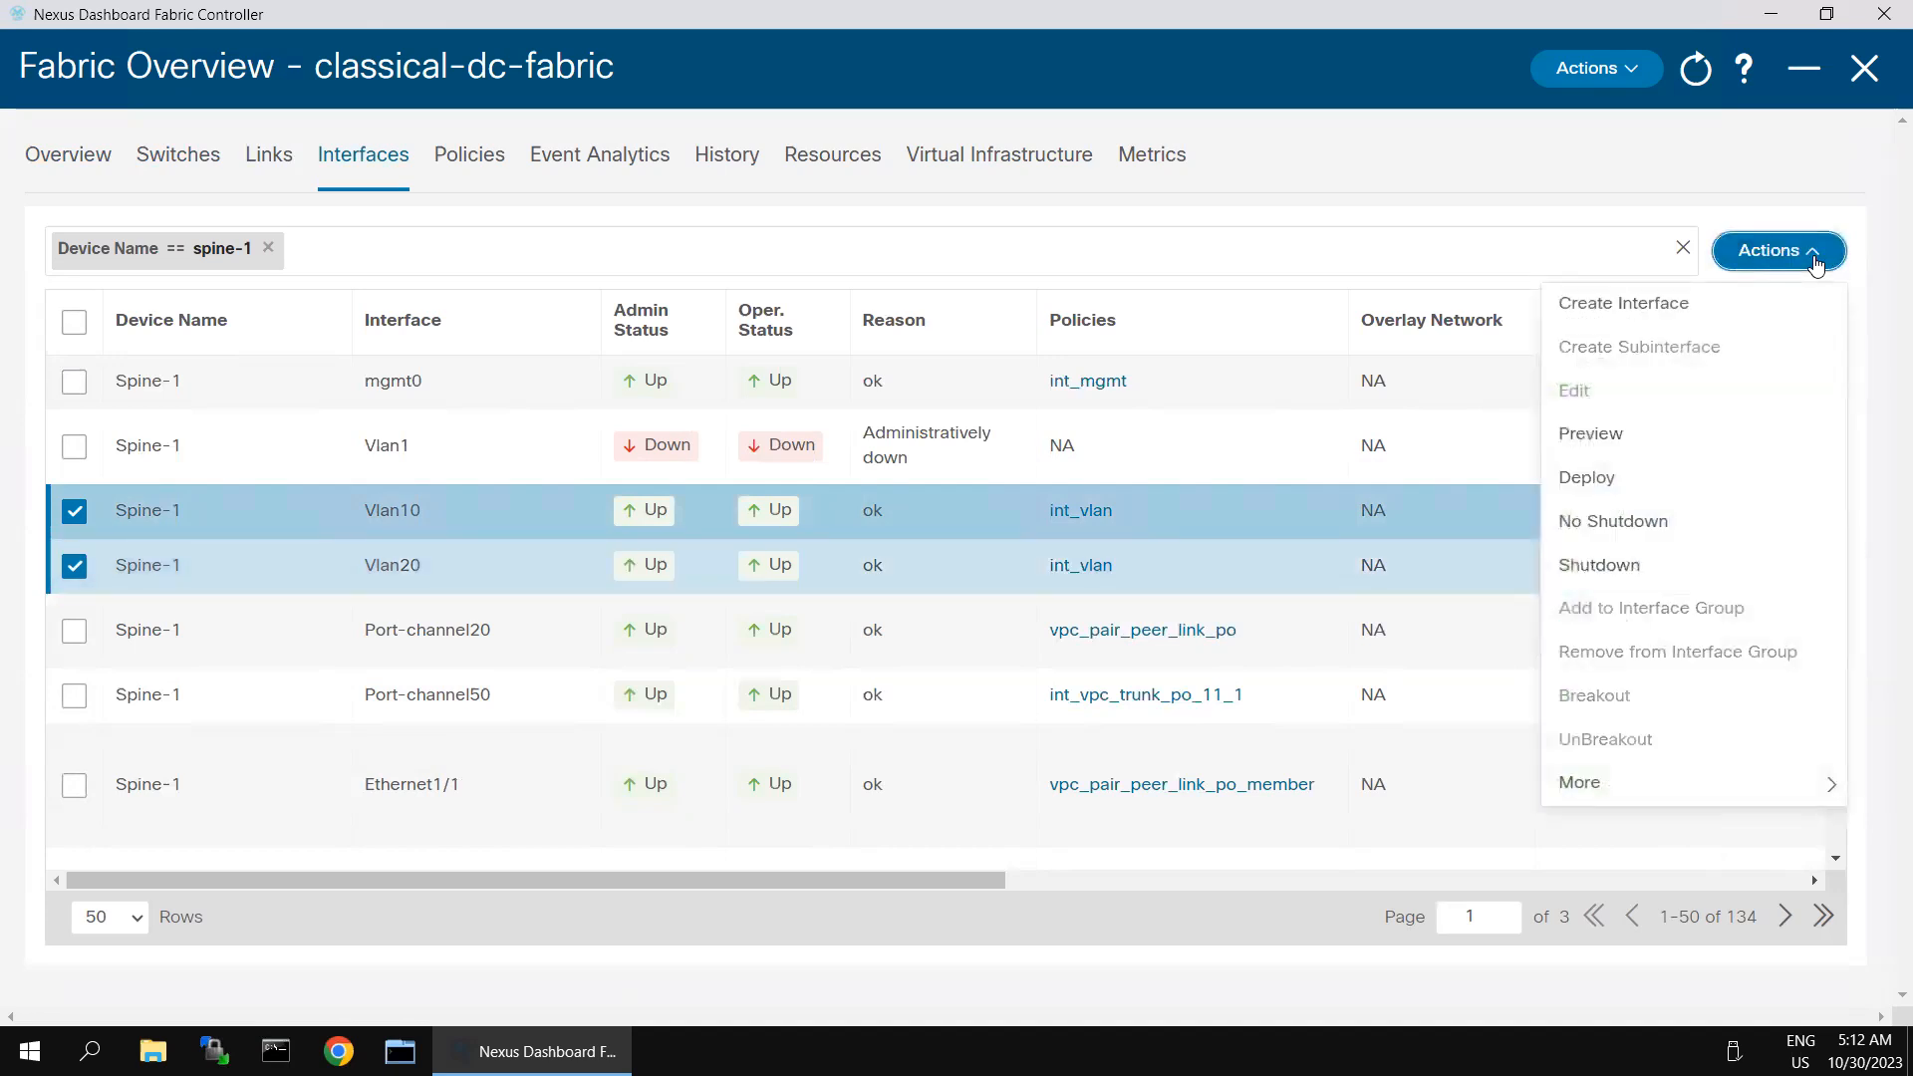
mouse_move(1652, 803)
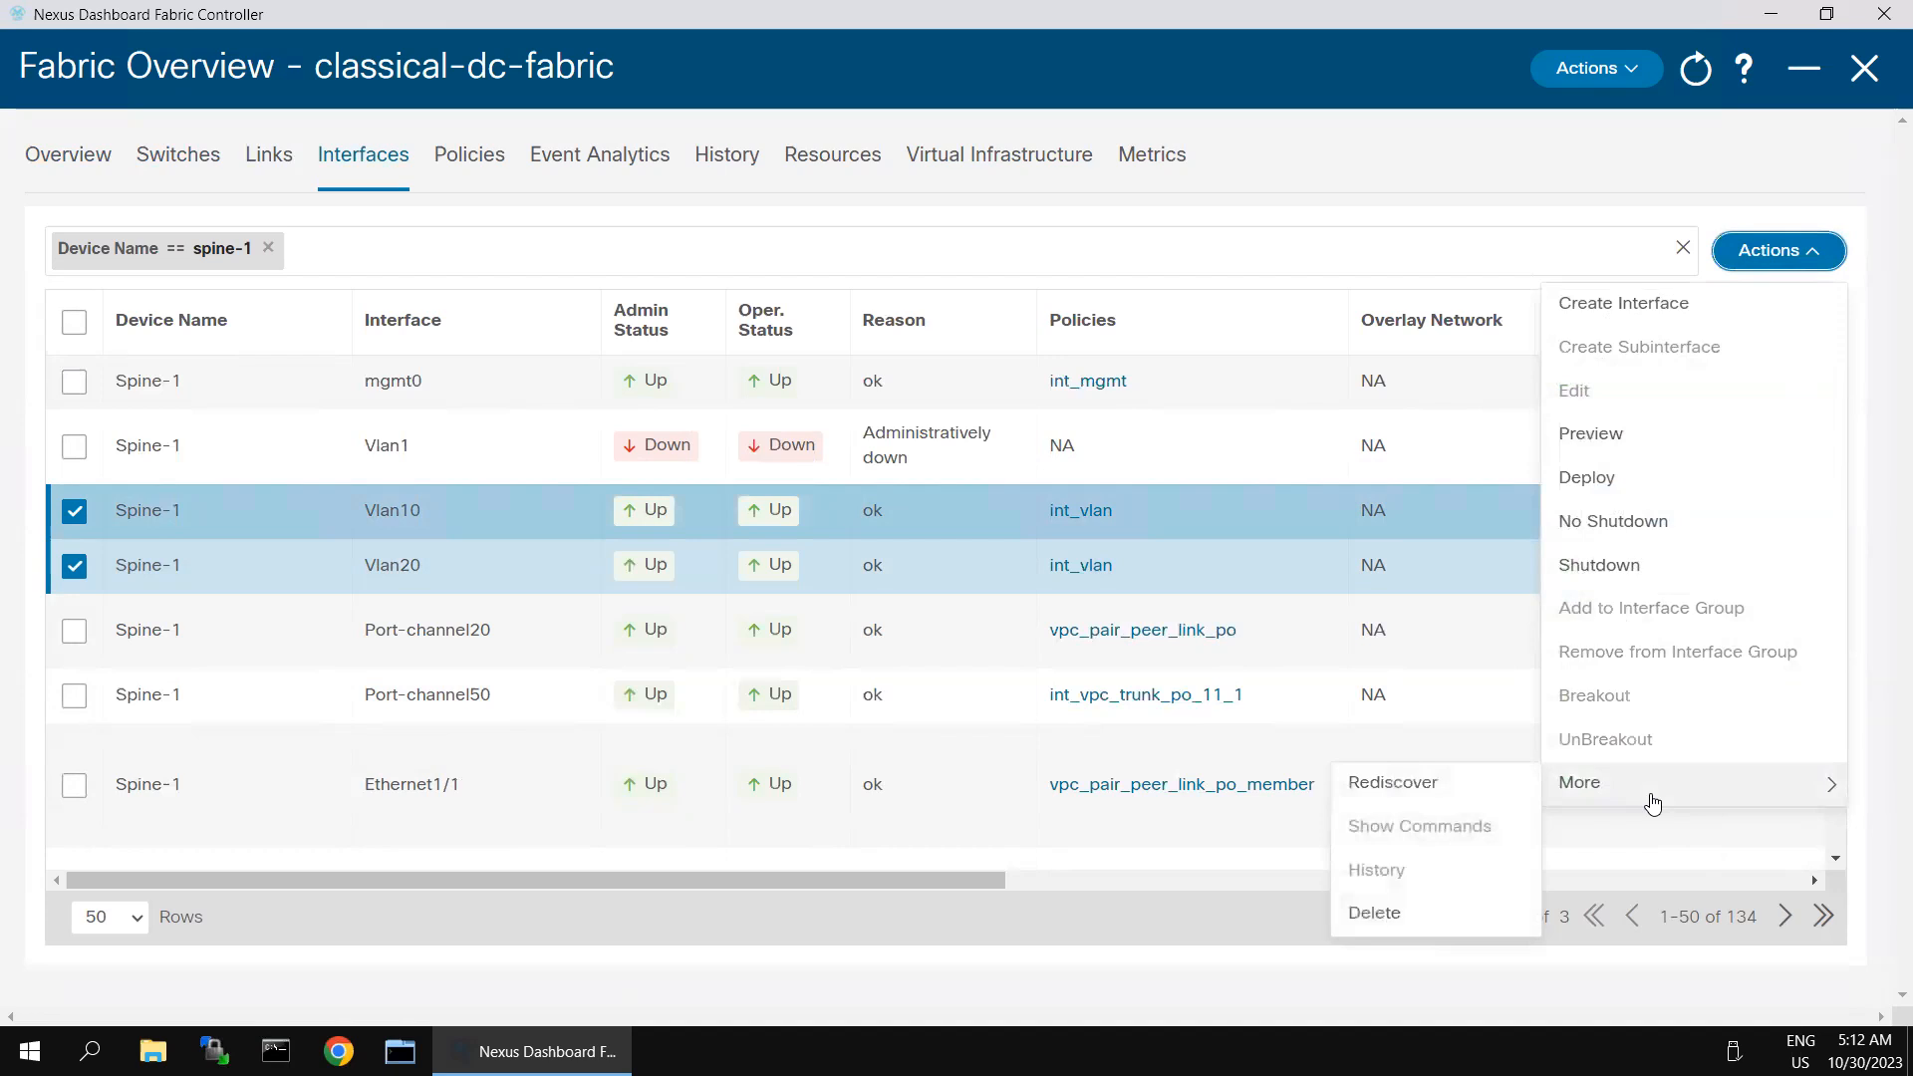
left_click(69, 571)
left_click(327, 570)
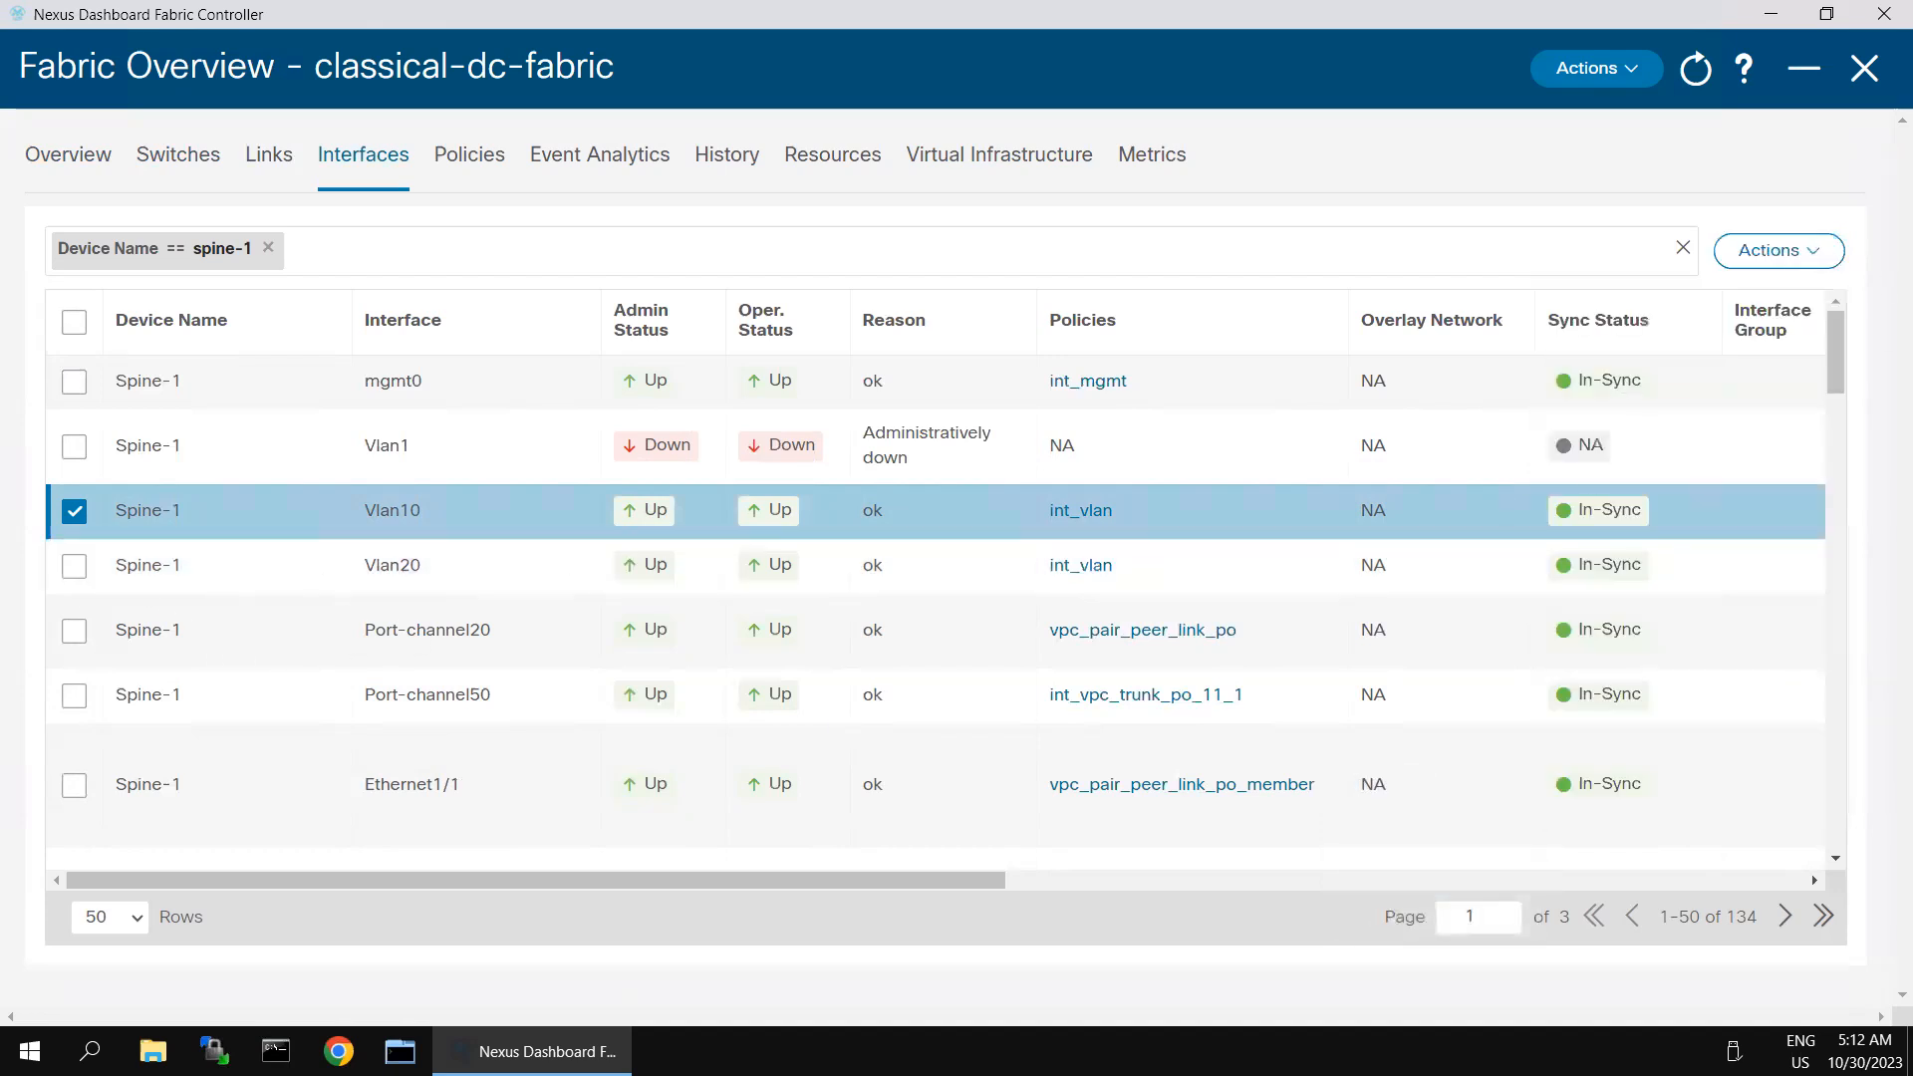
left_click(1805, 261)
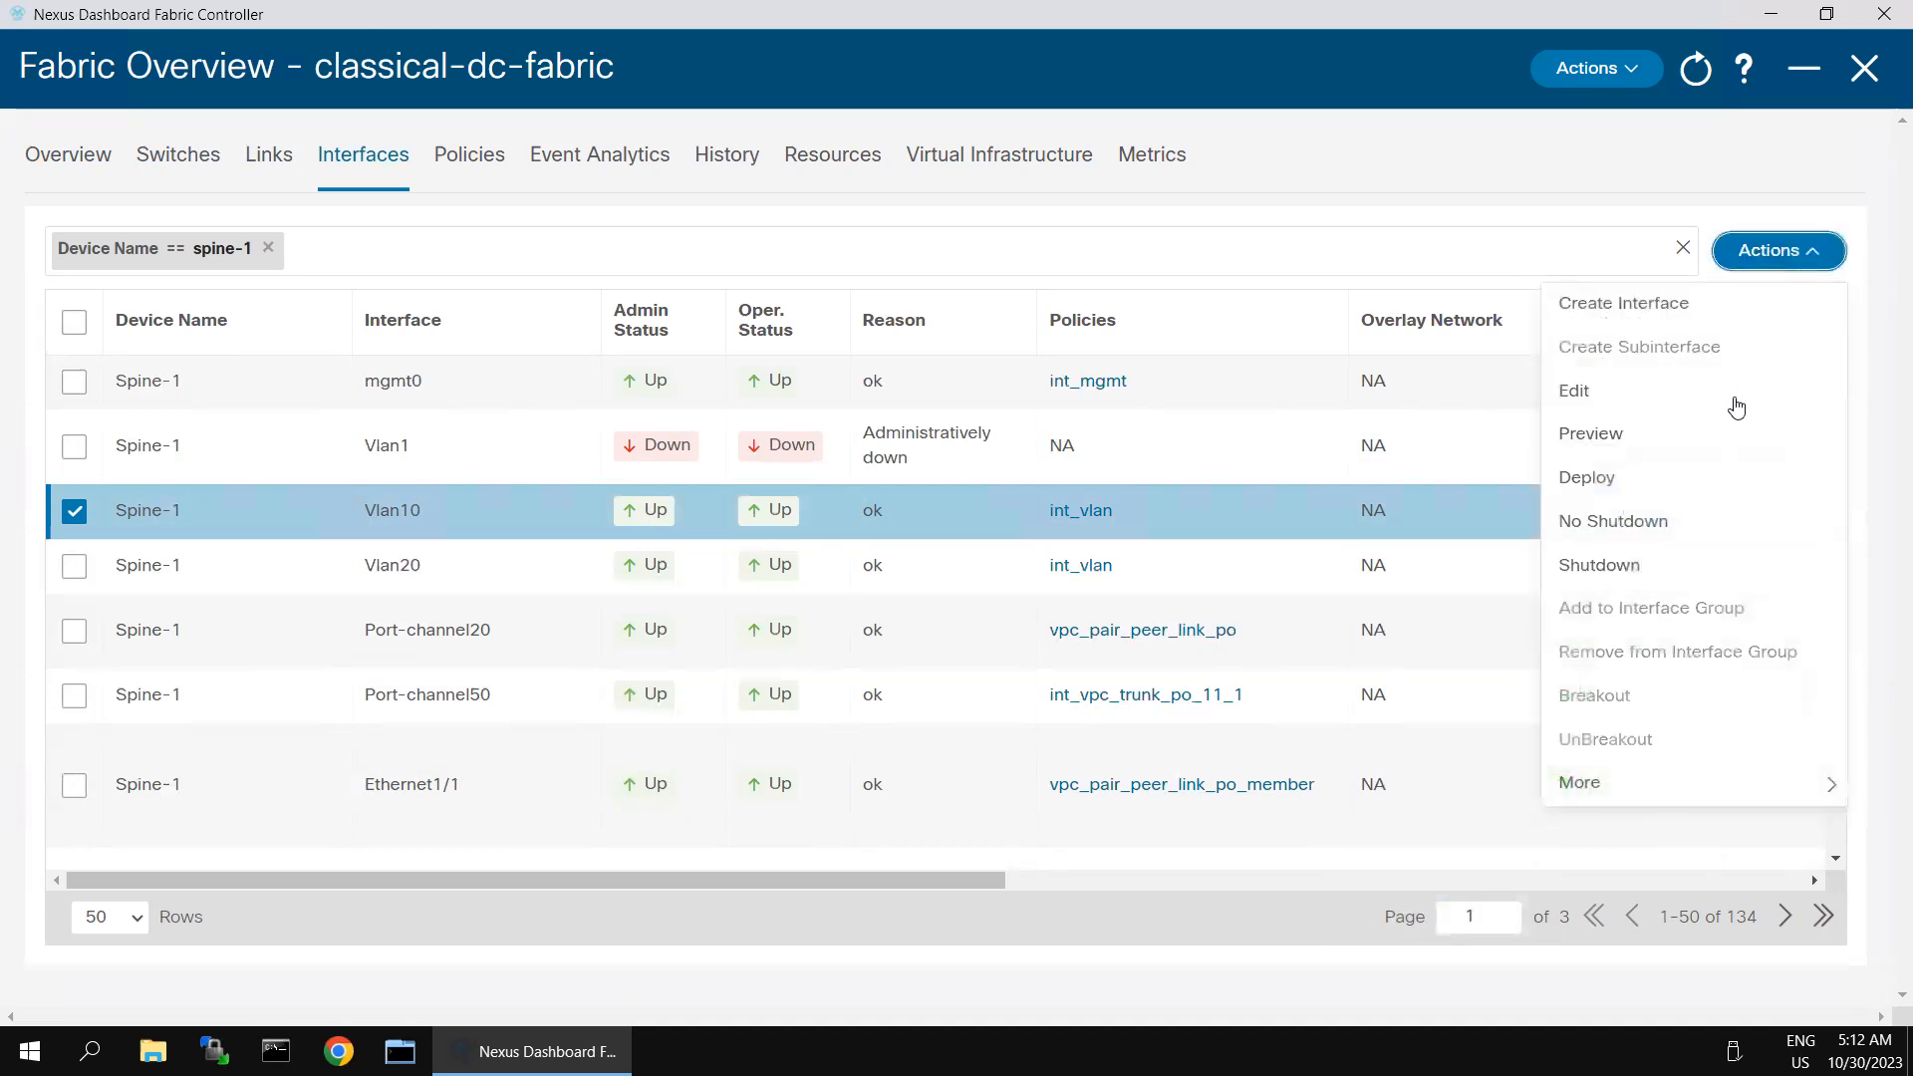
mouse_move(1617, 788)
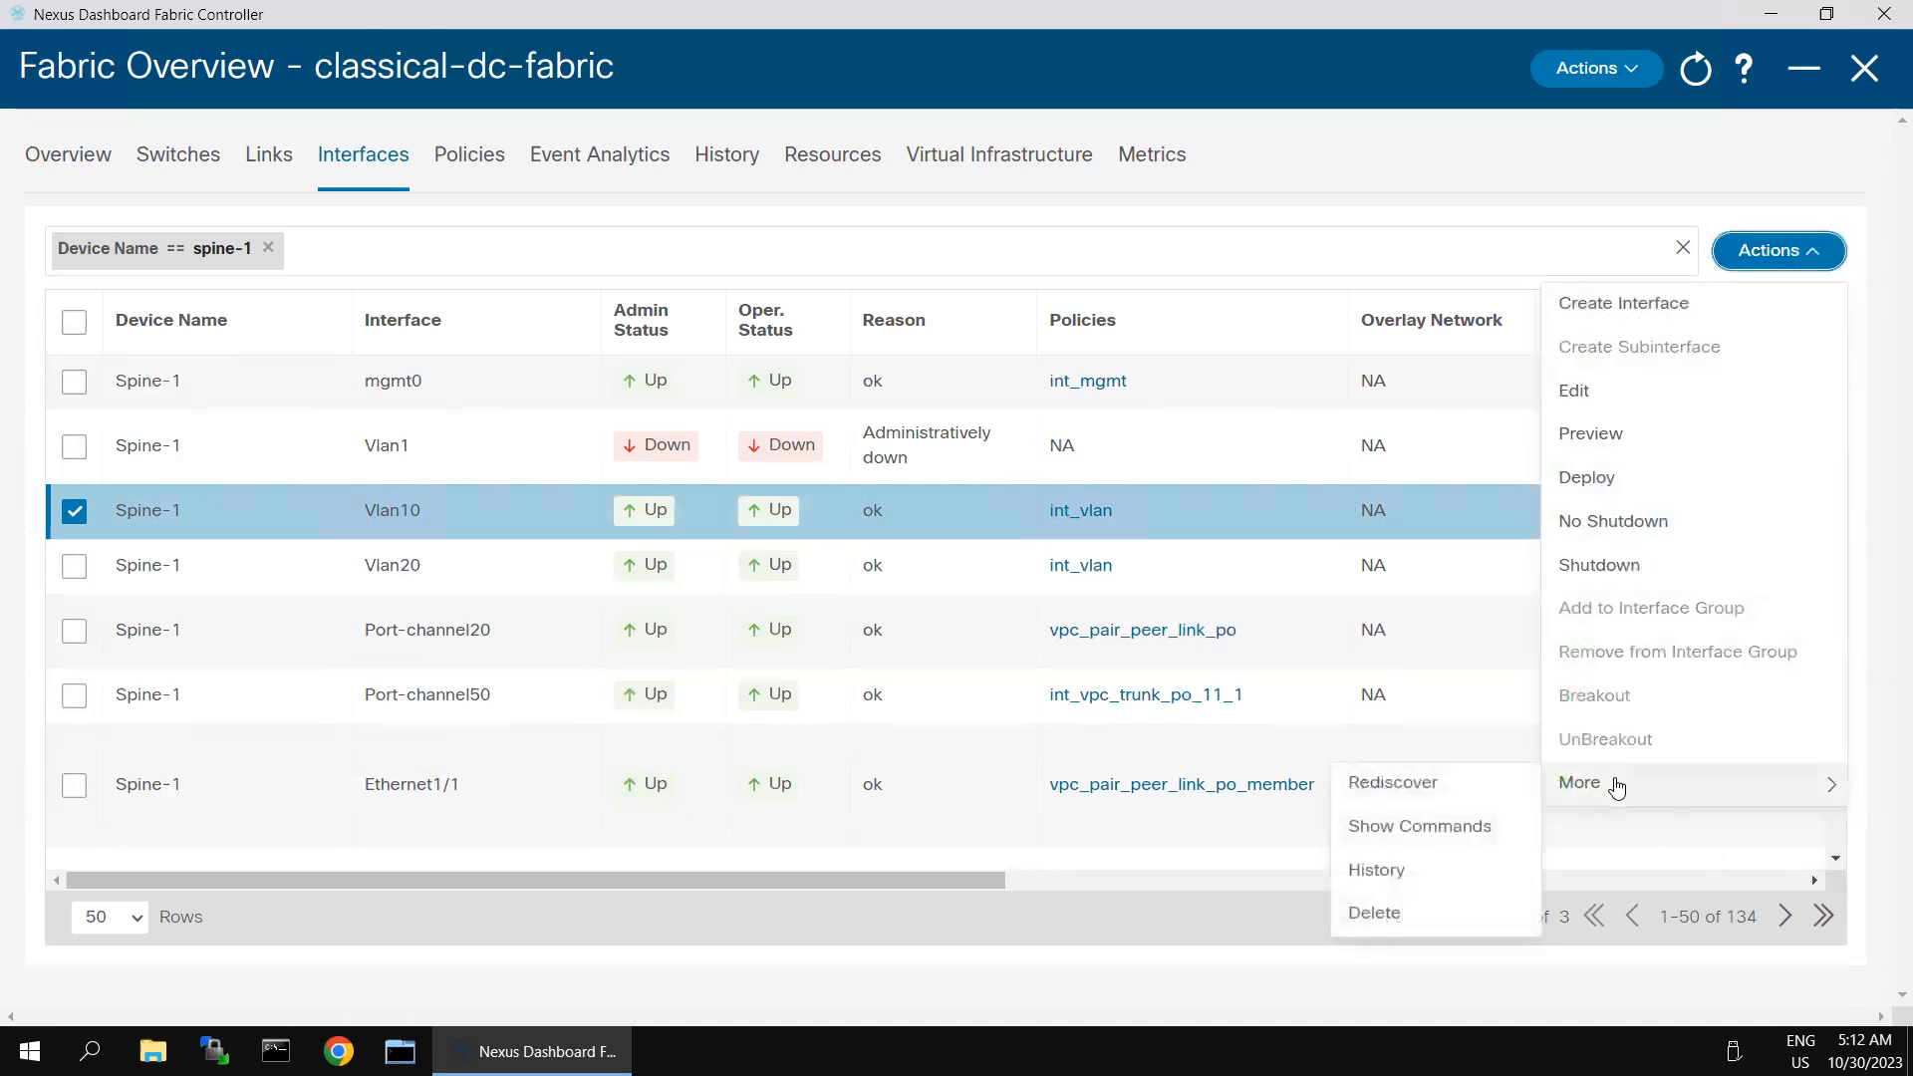
left_click(1375, 914)
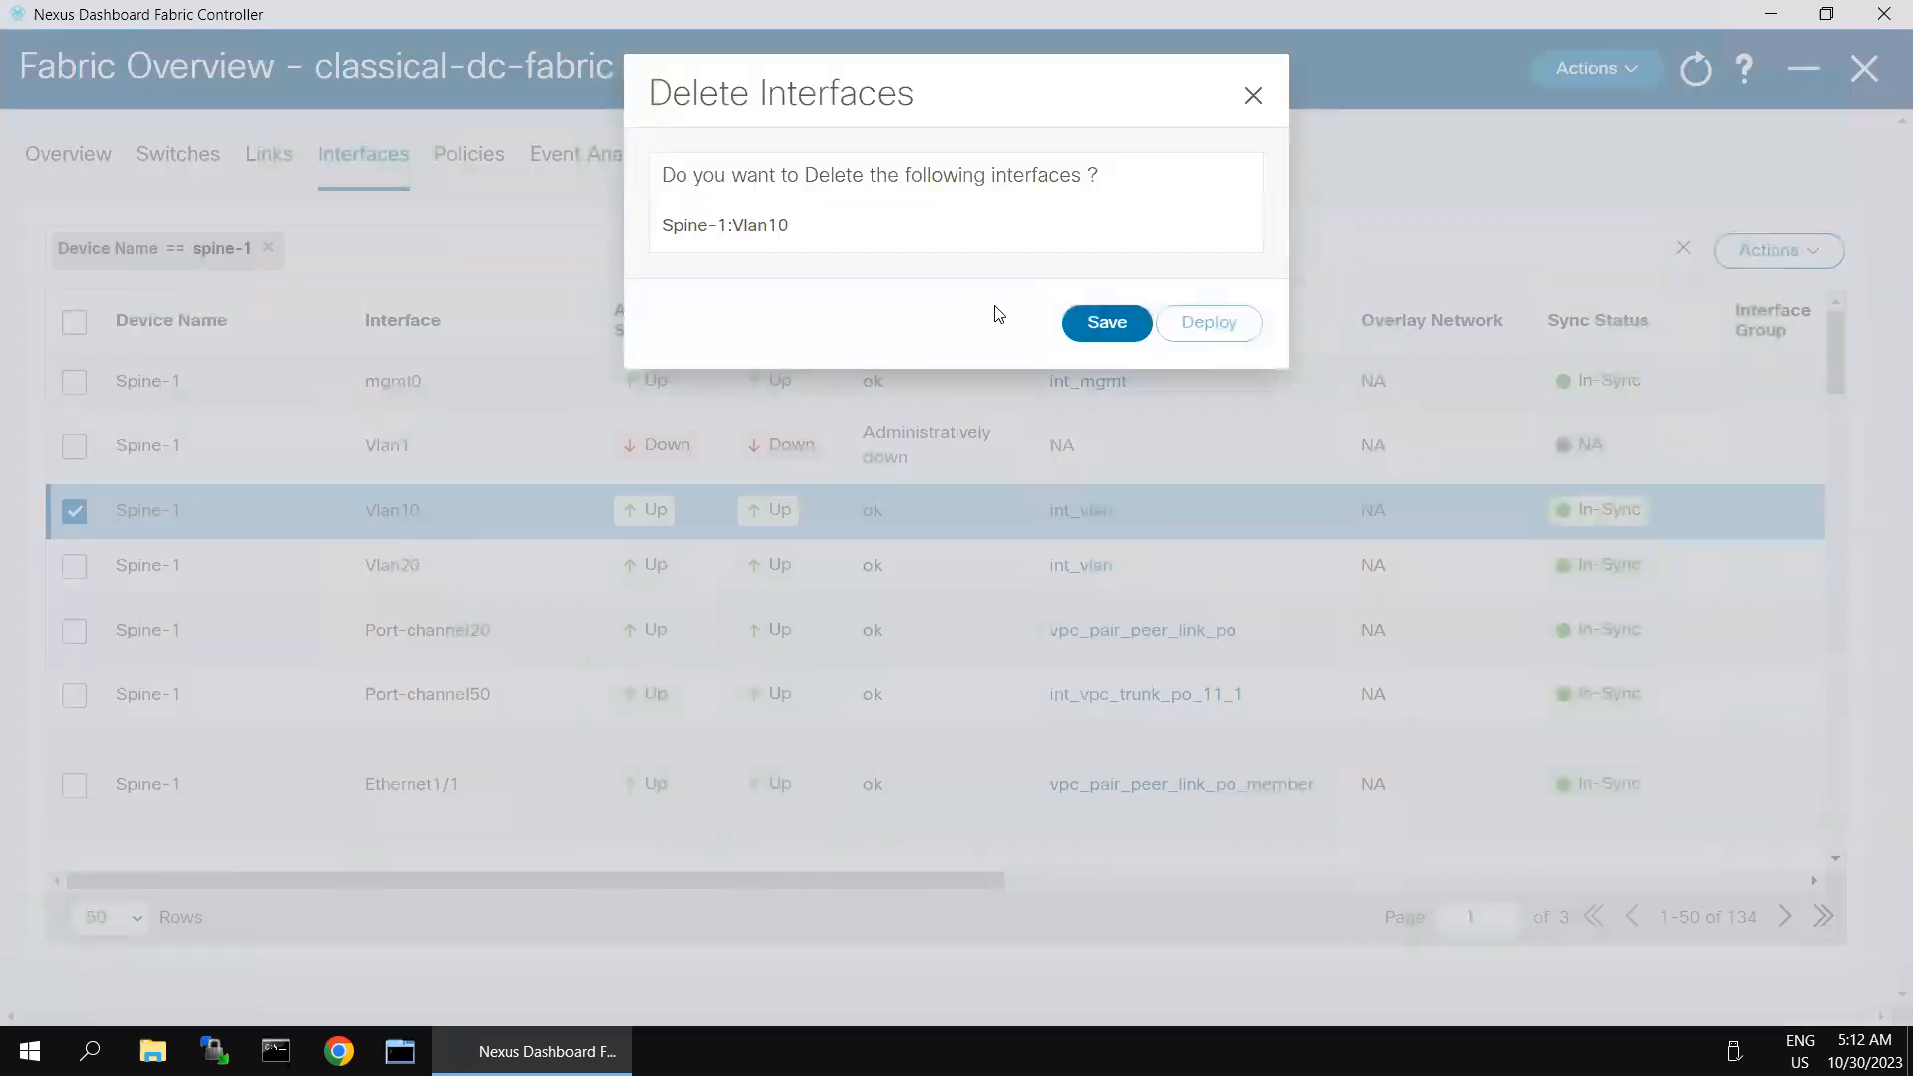
left_click(1096, 325)
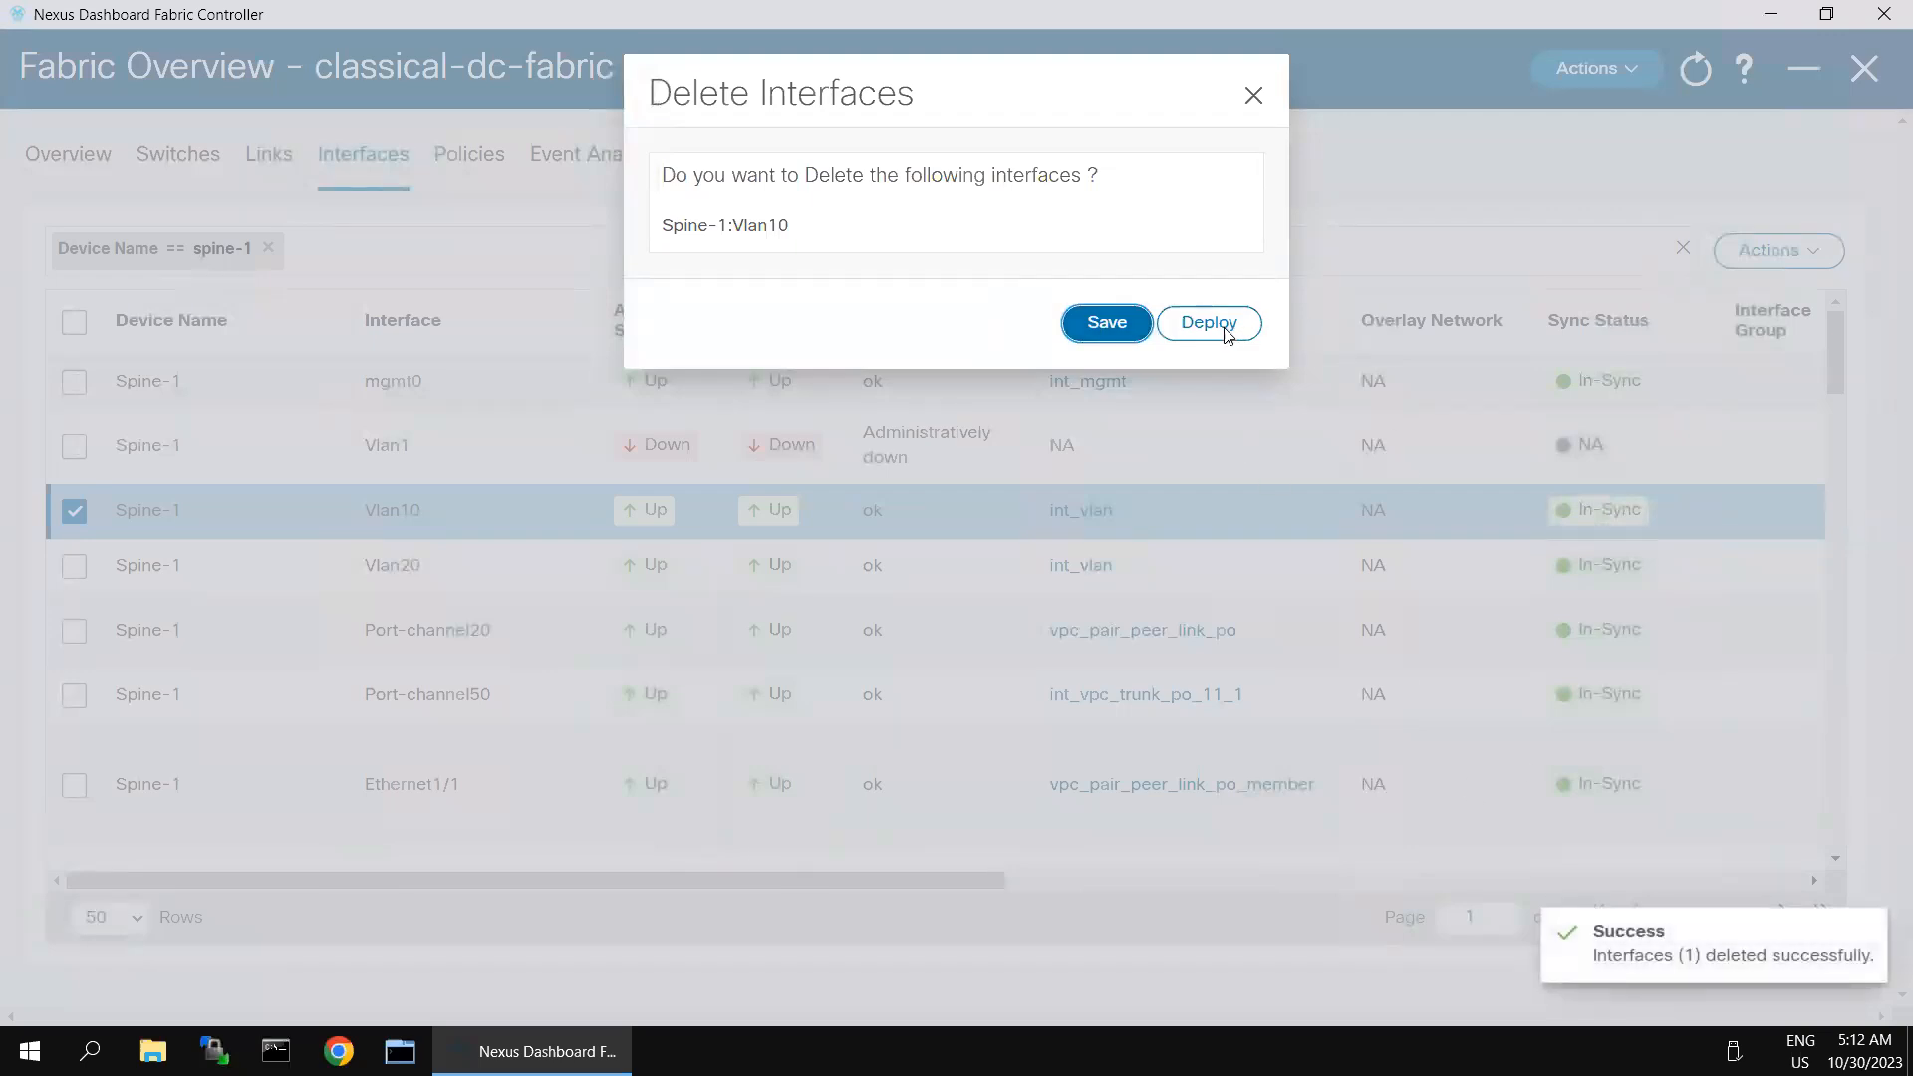
- Review the expected configuration for removing Vlan10 from Spine-1 and deploy it
left_click(1226, 334)
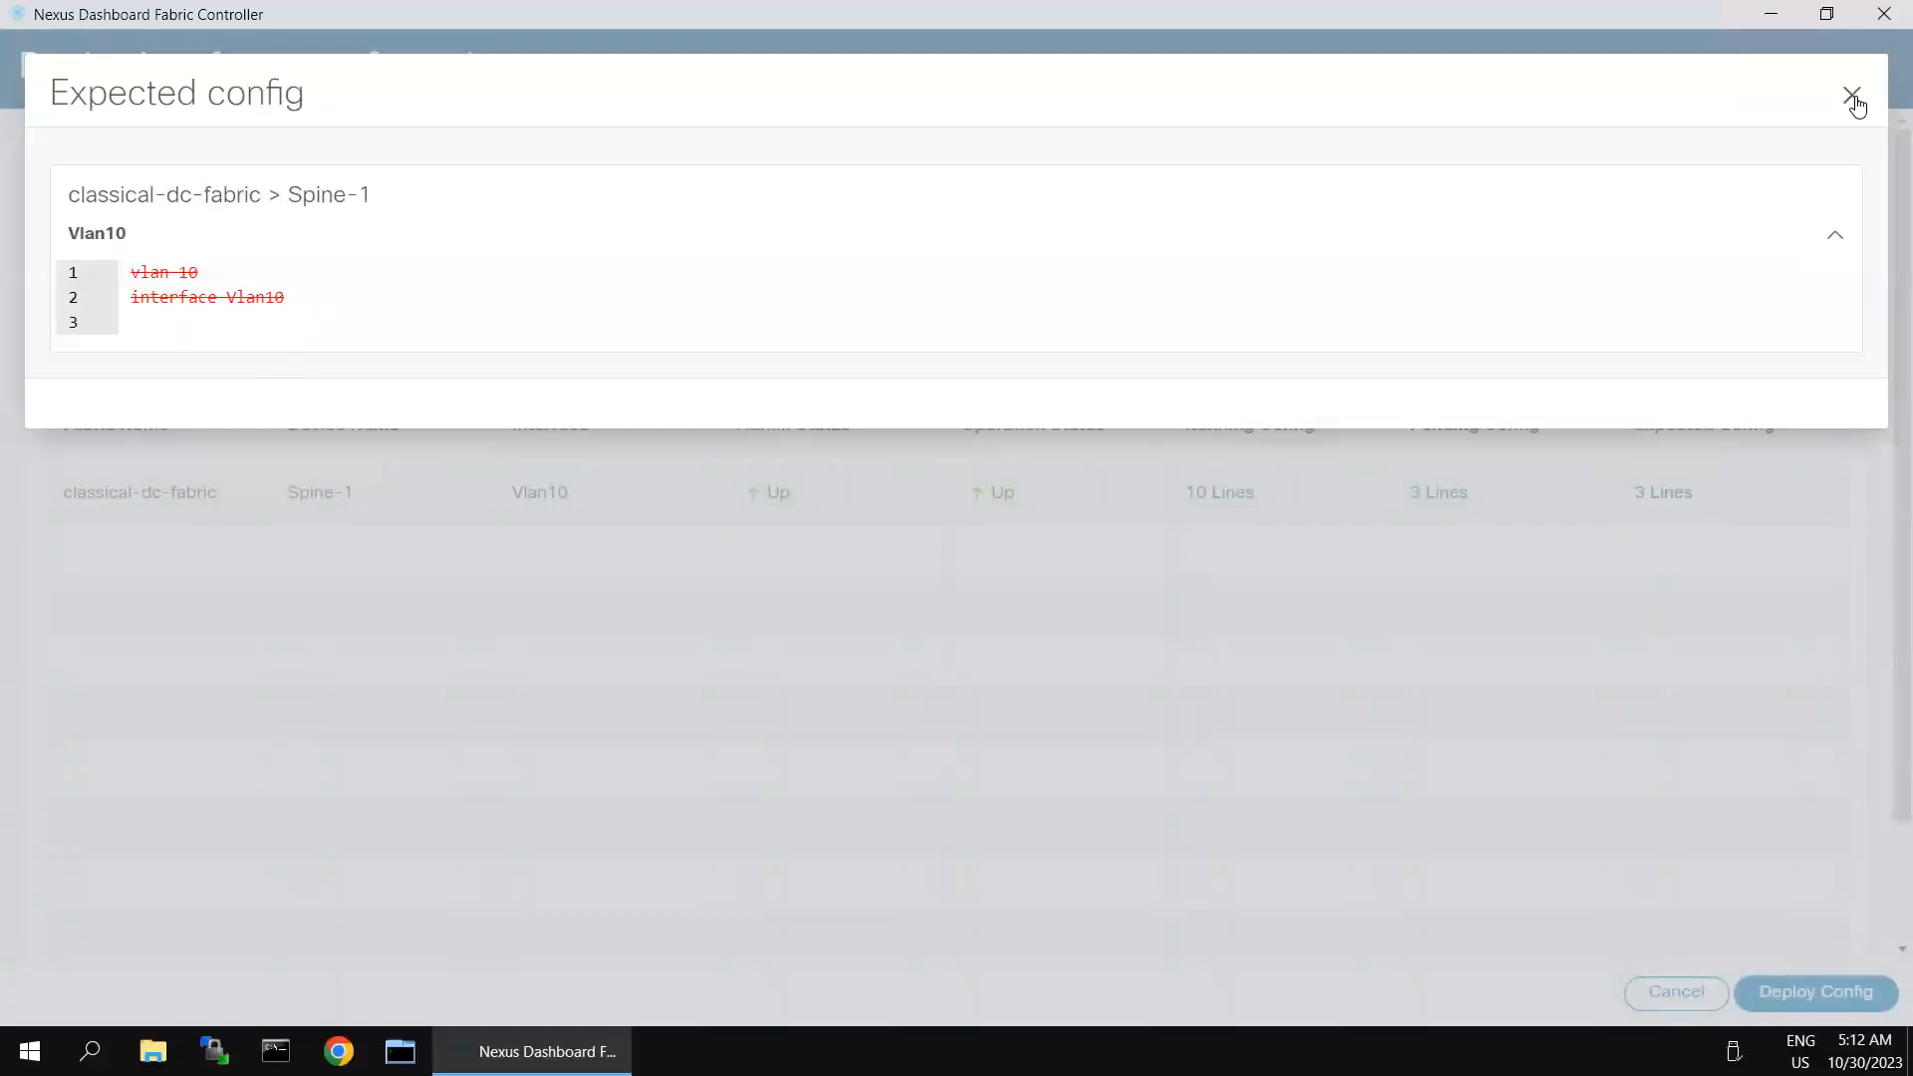
left_click(1854, 97)
left_click(1802, 1004)
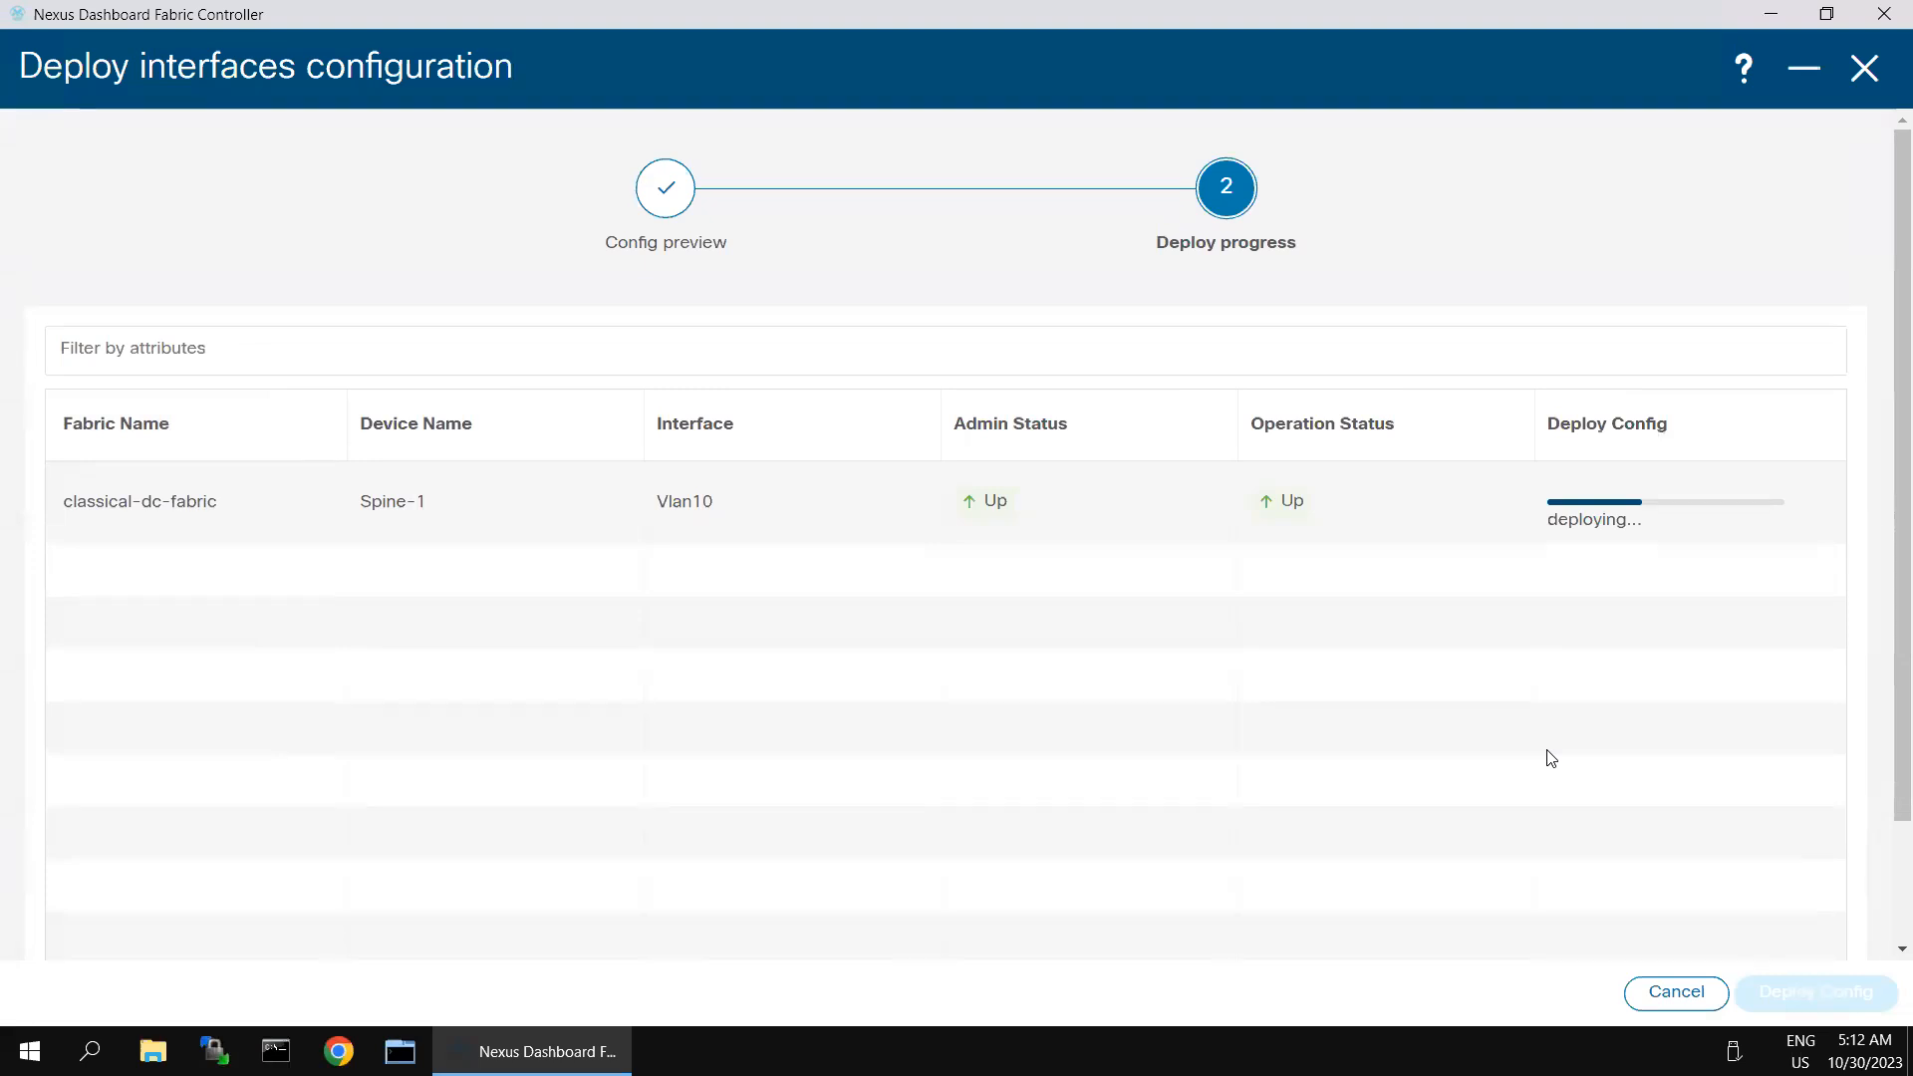
- Leave the remote desktop, switch to the Spine-1 session in SecureCRT and enter configuration mode with conf t
mouse_move(1285, 24)
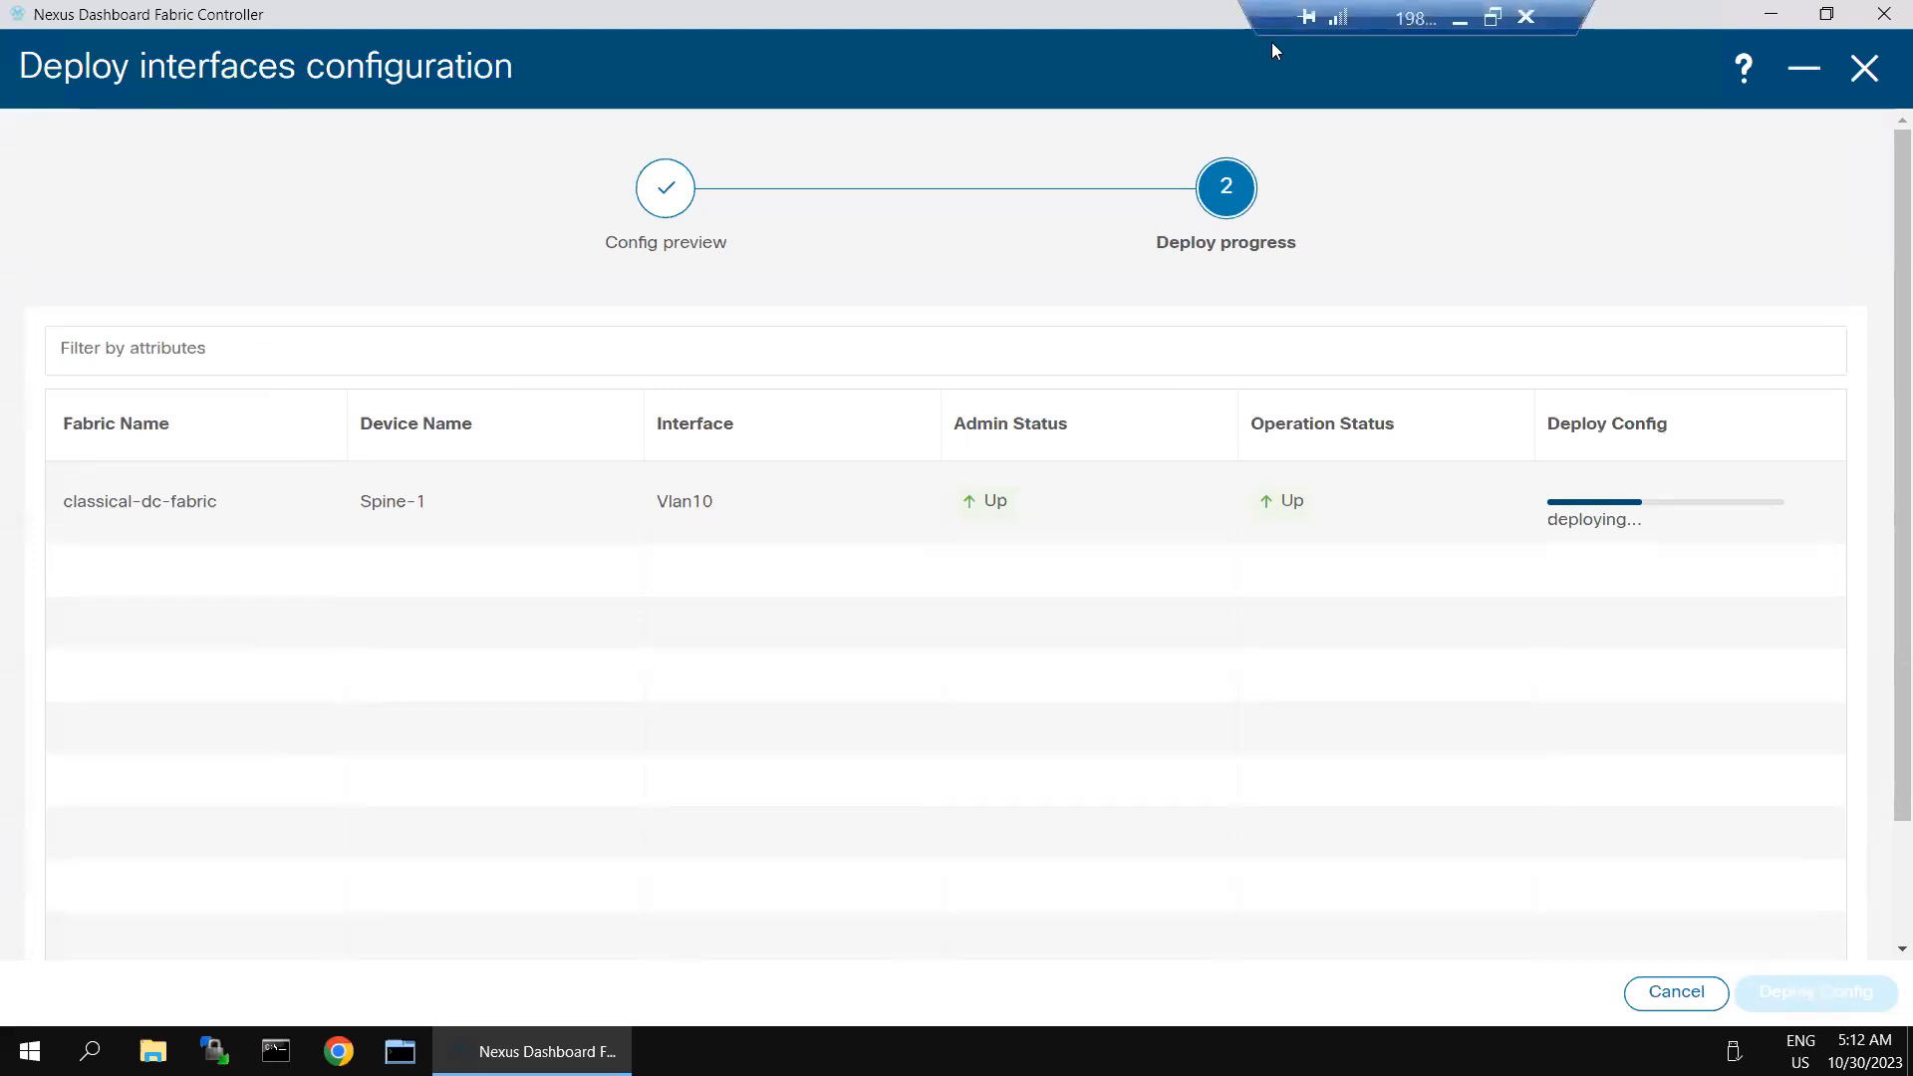
left_click(1458, 22)
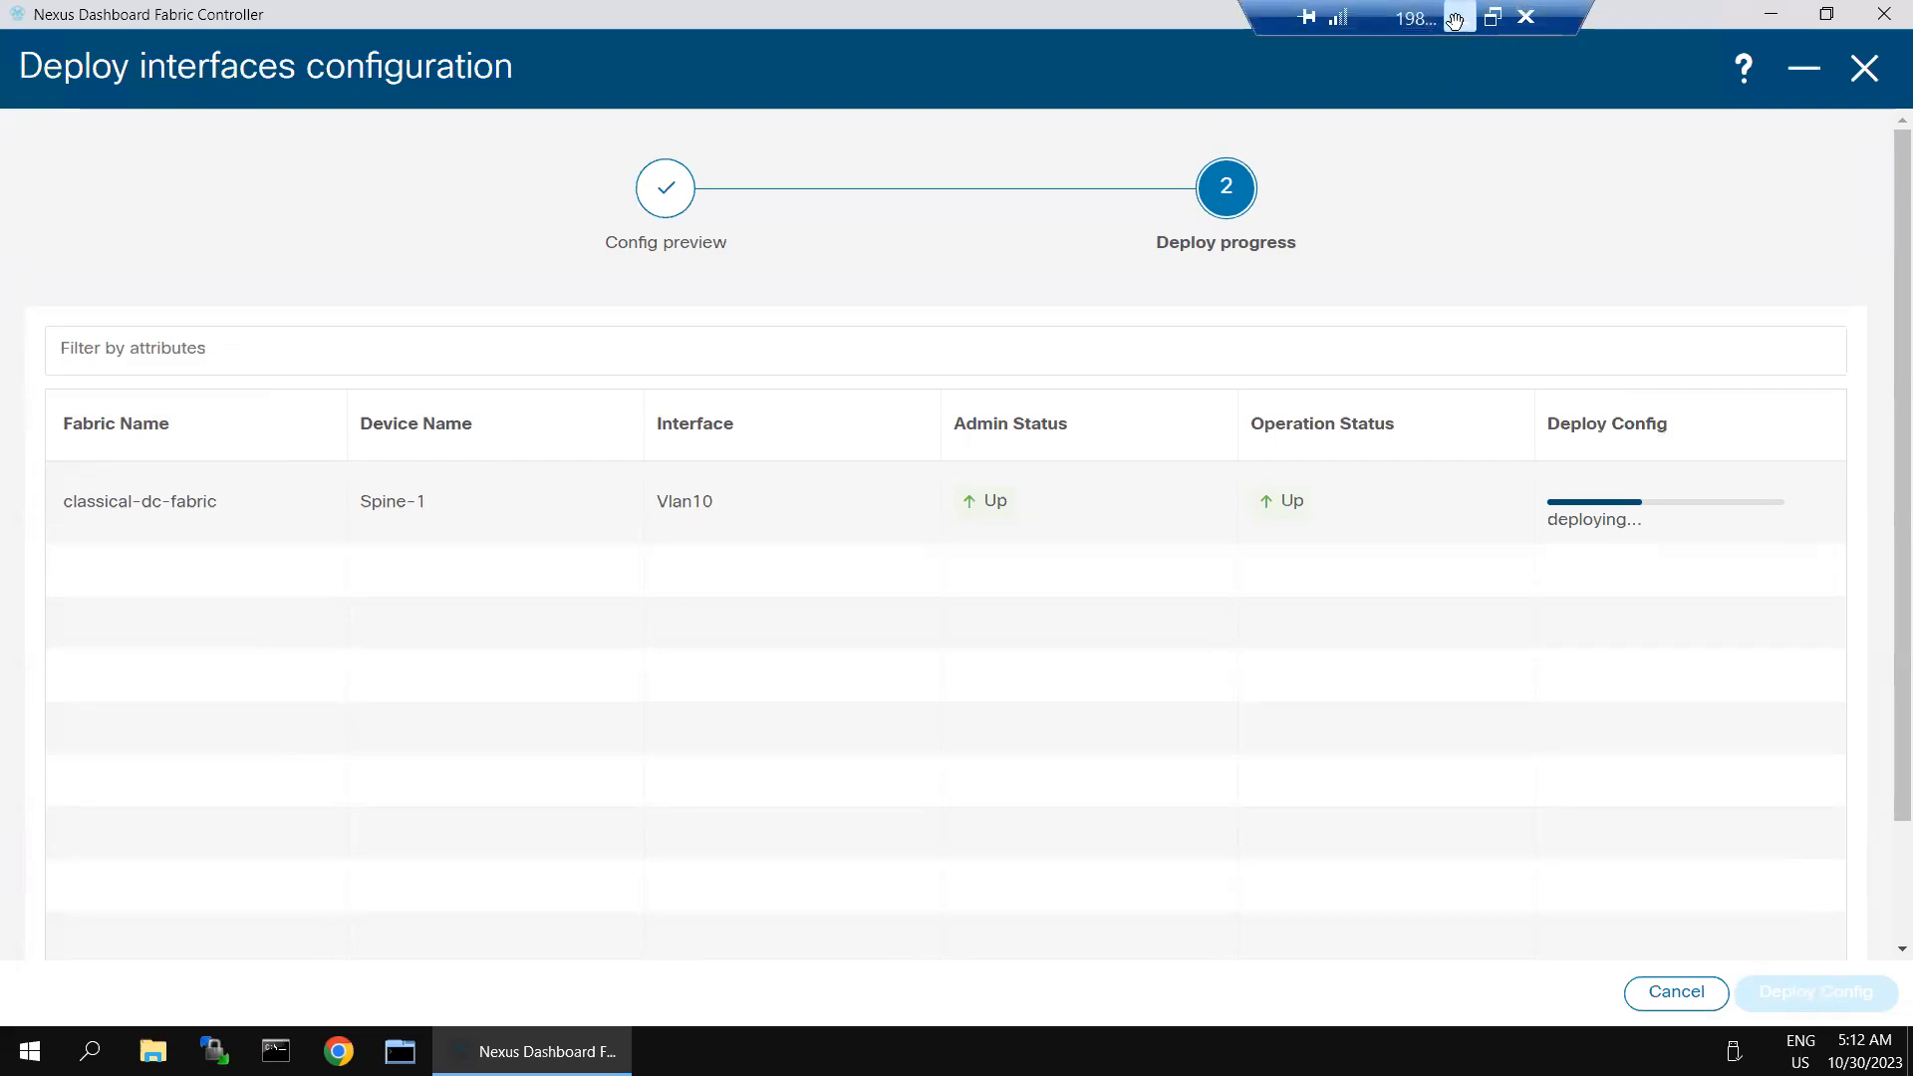
key("super")
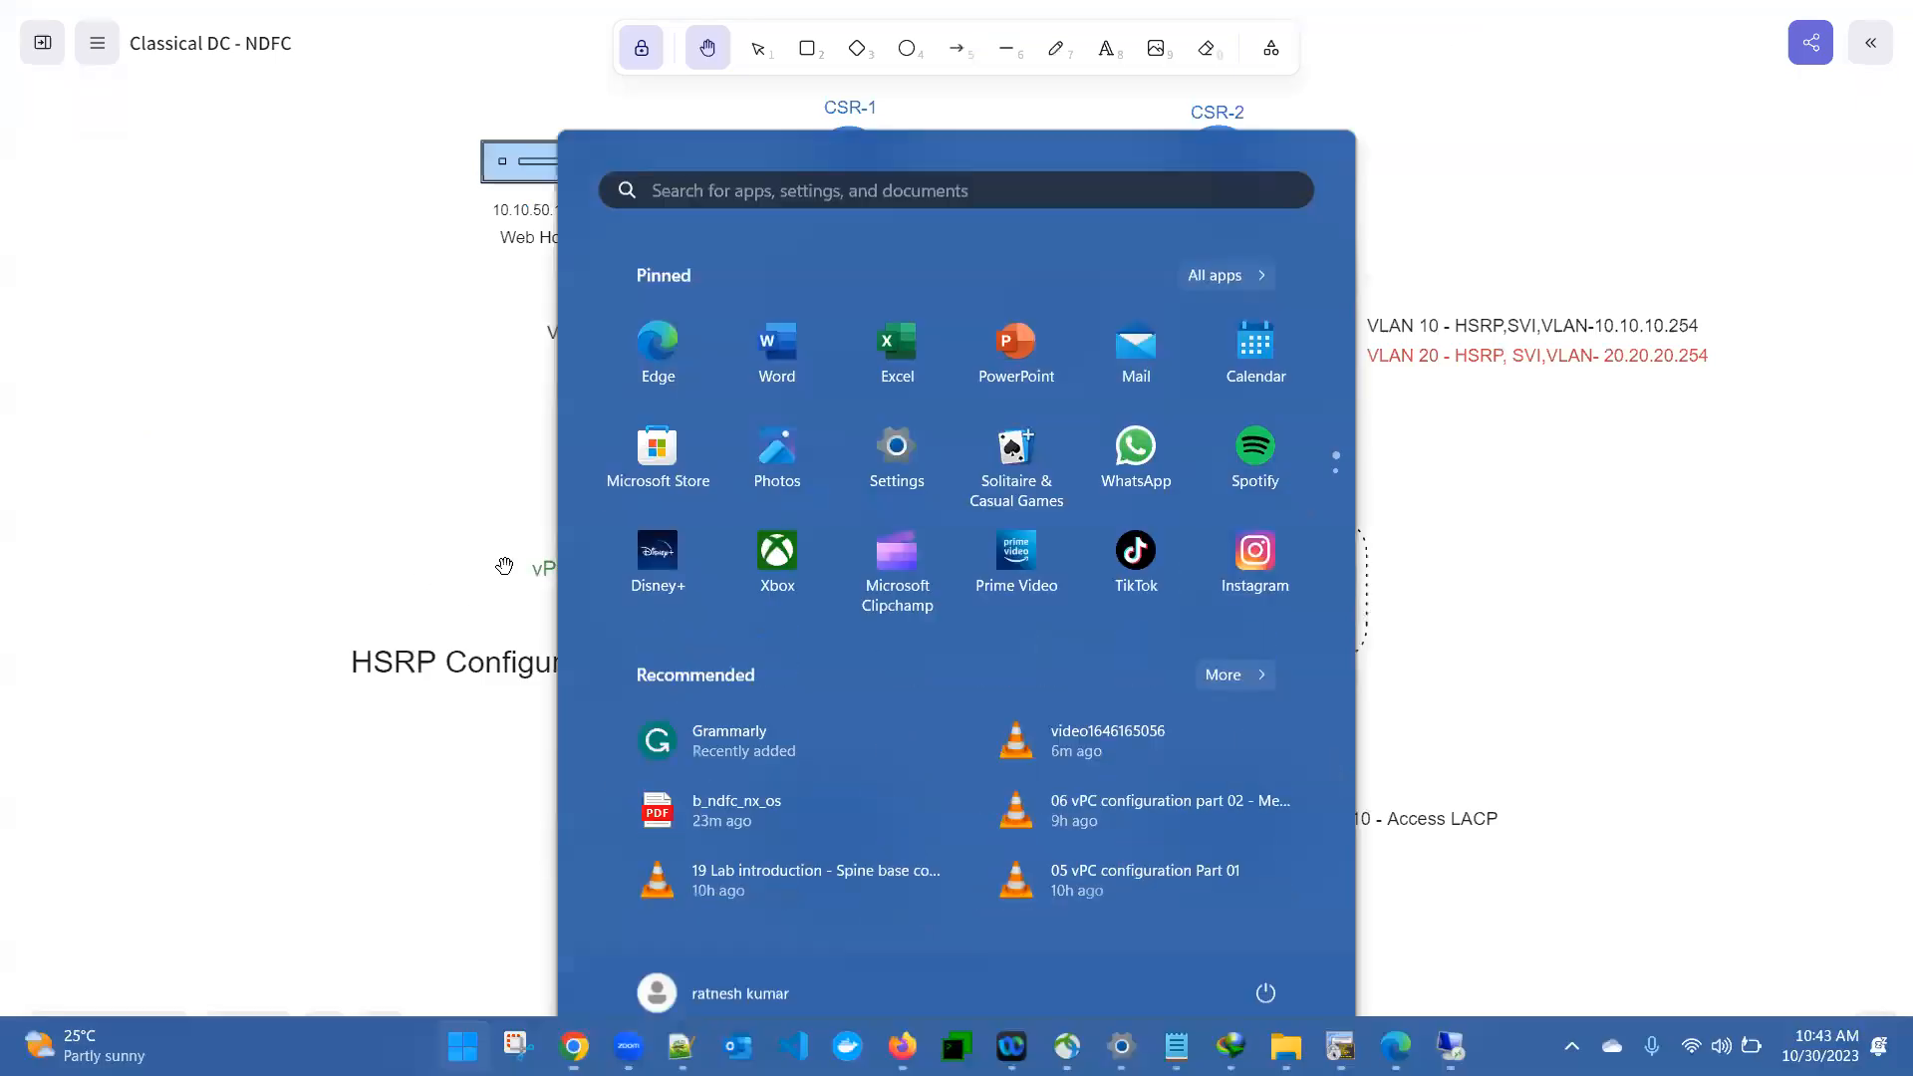
left_click(1340, 1046)
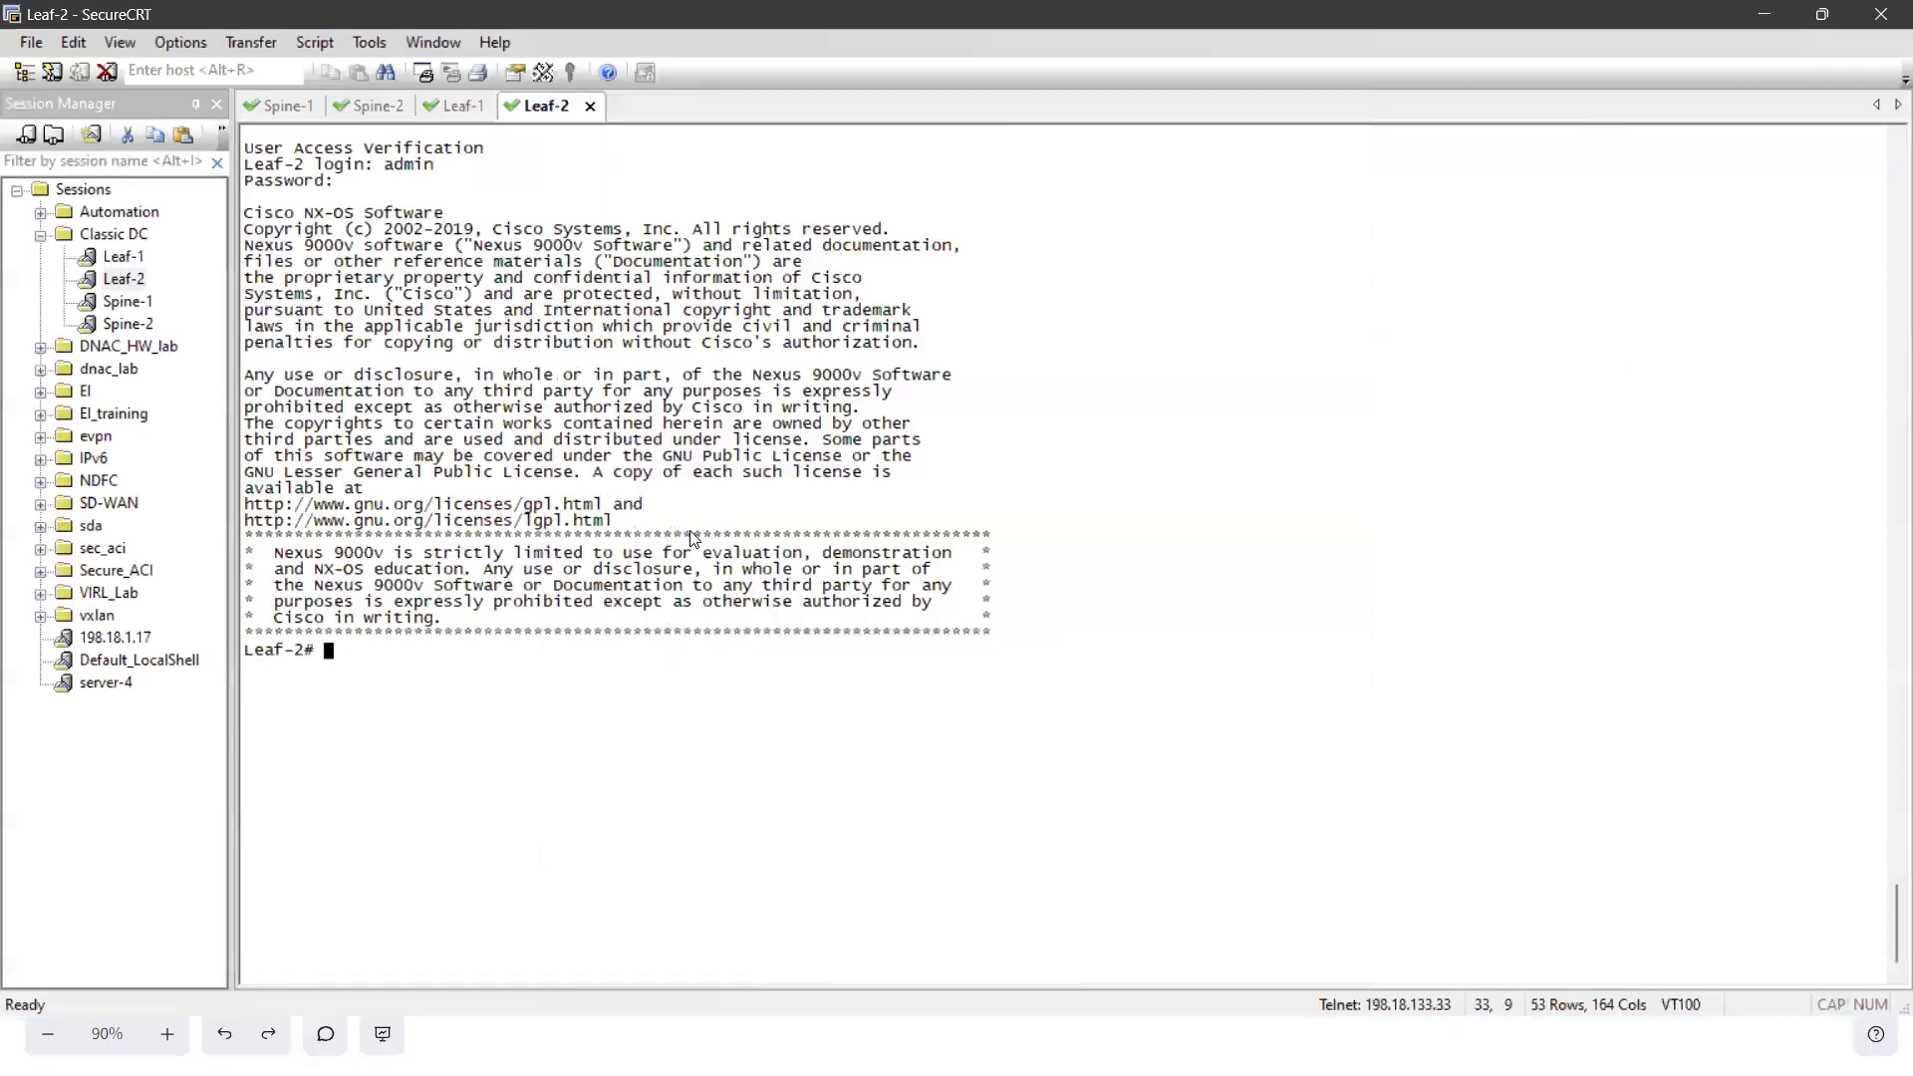
left_click(281, 107)
left_click(746, 489)
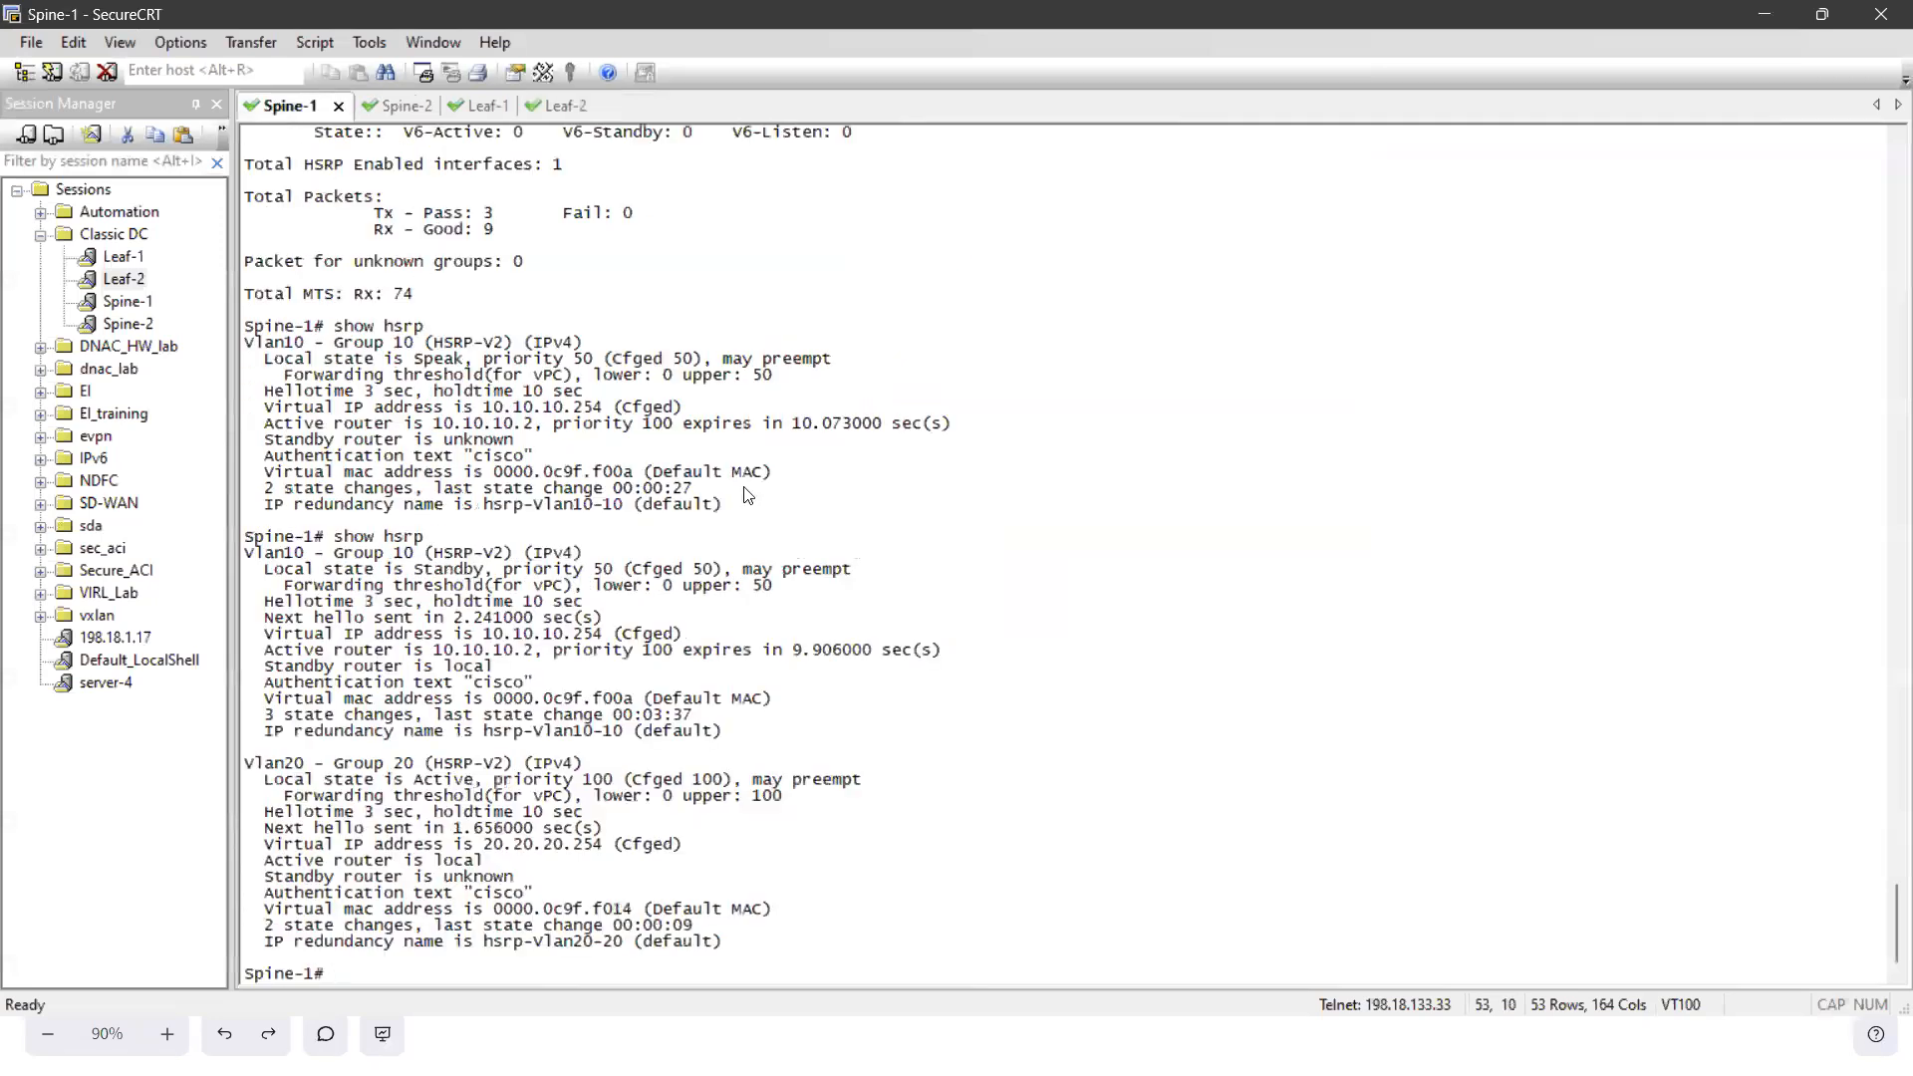
type("conf t")
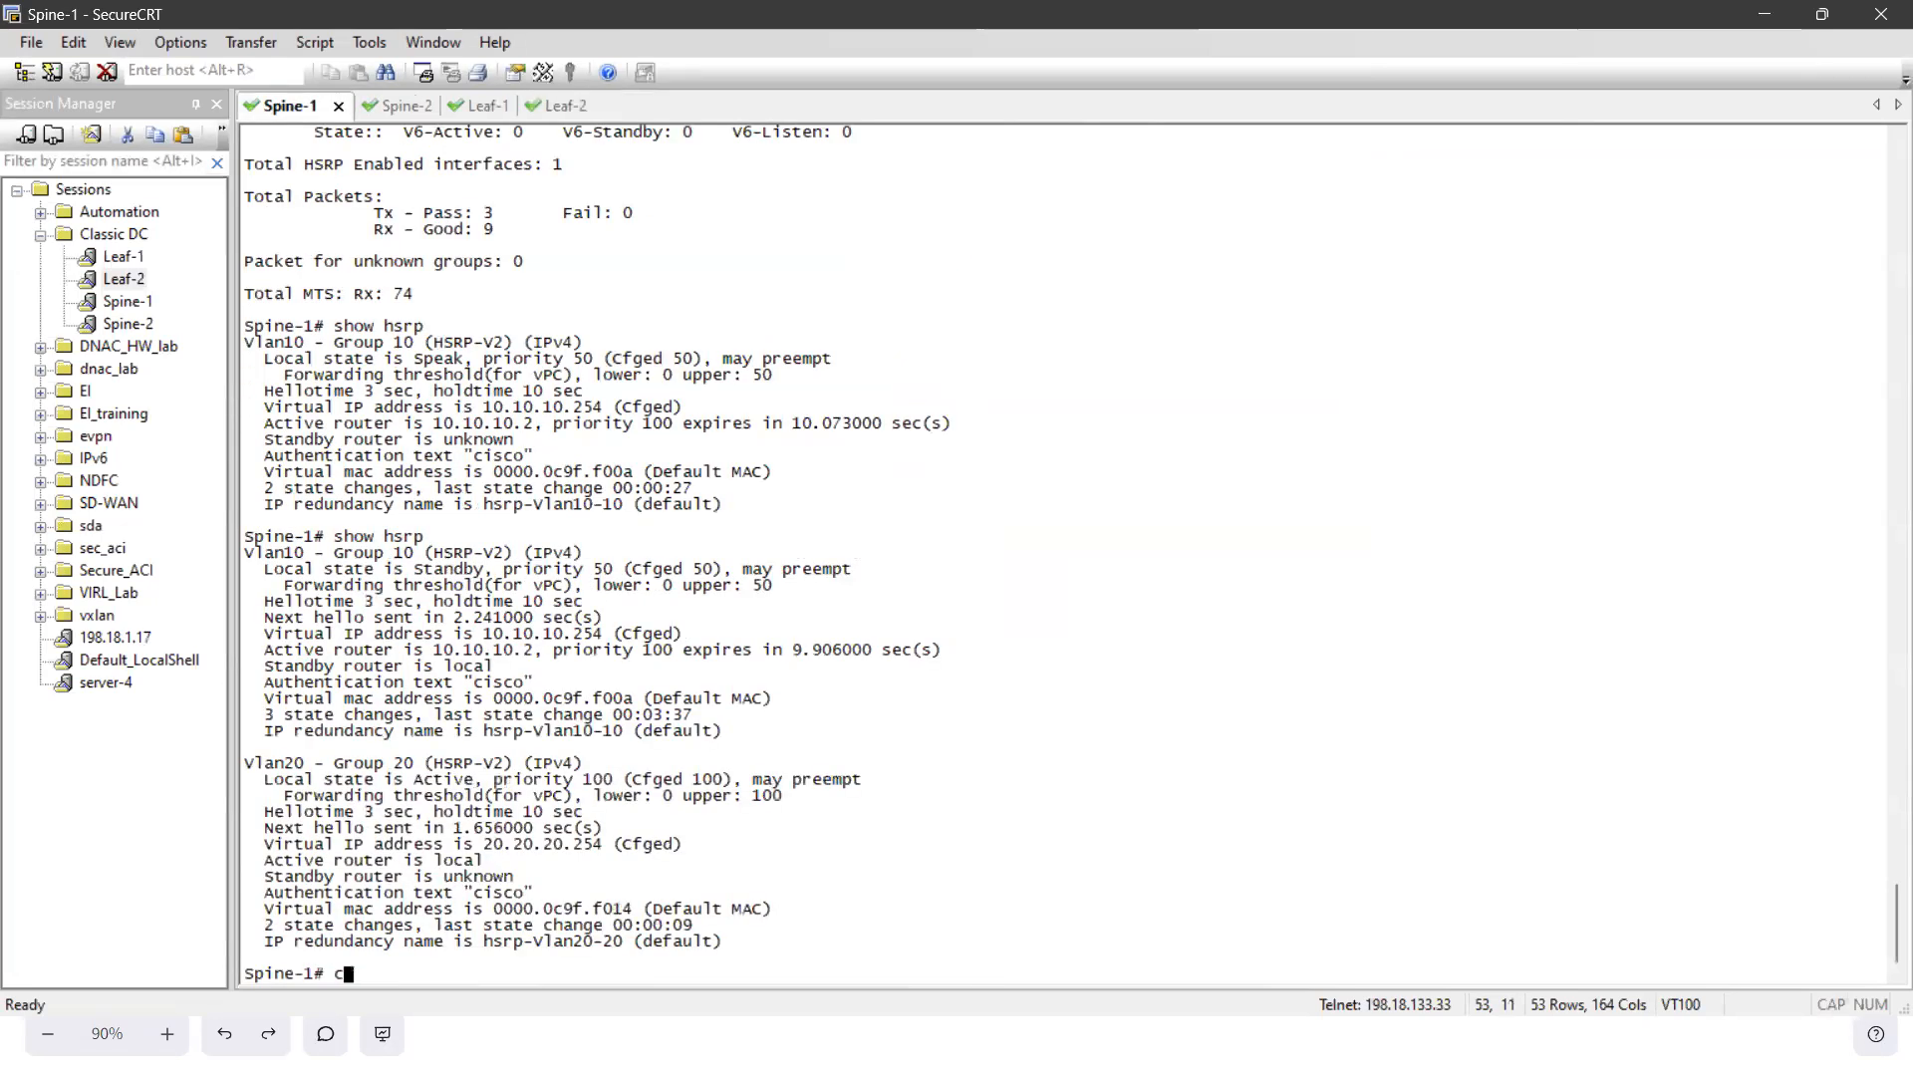
key("Return")
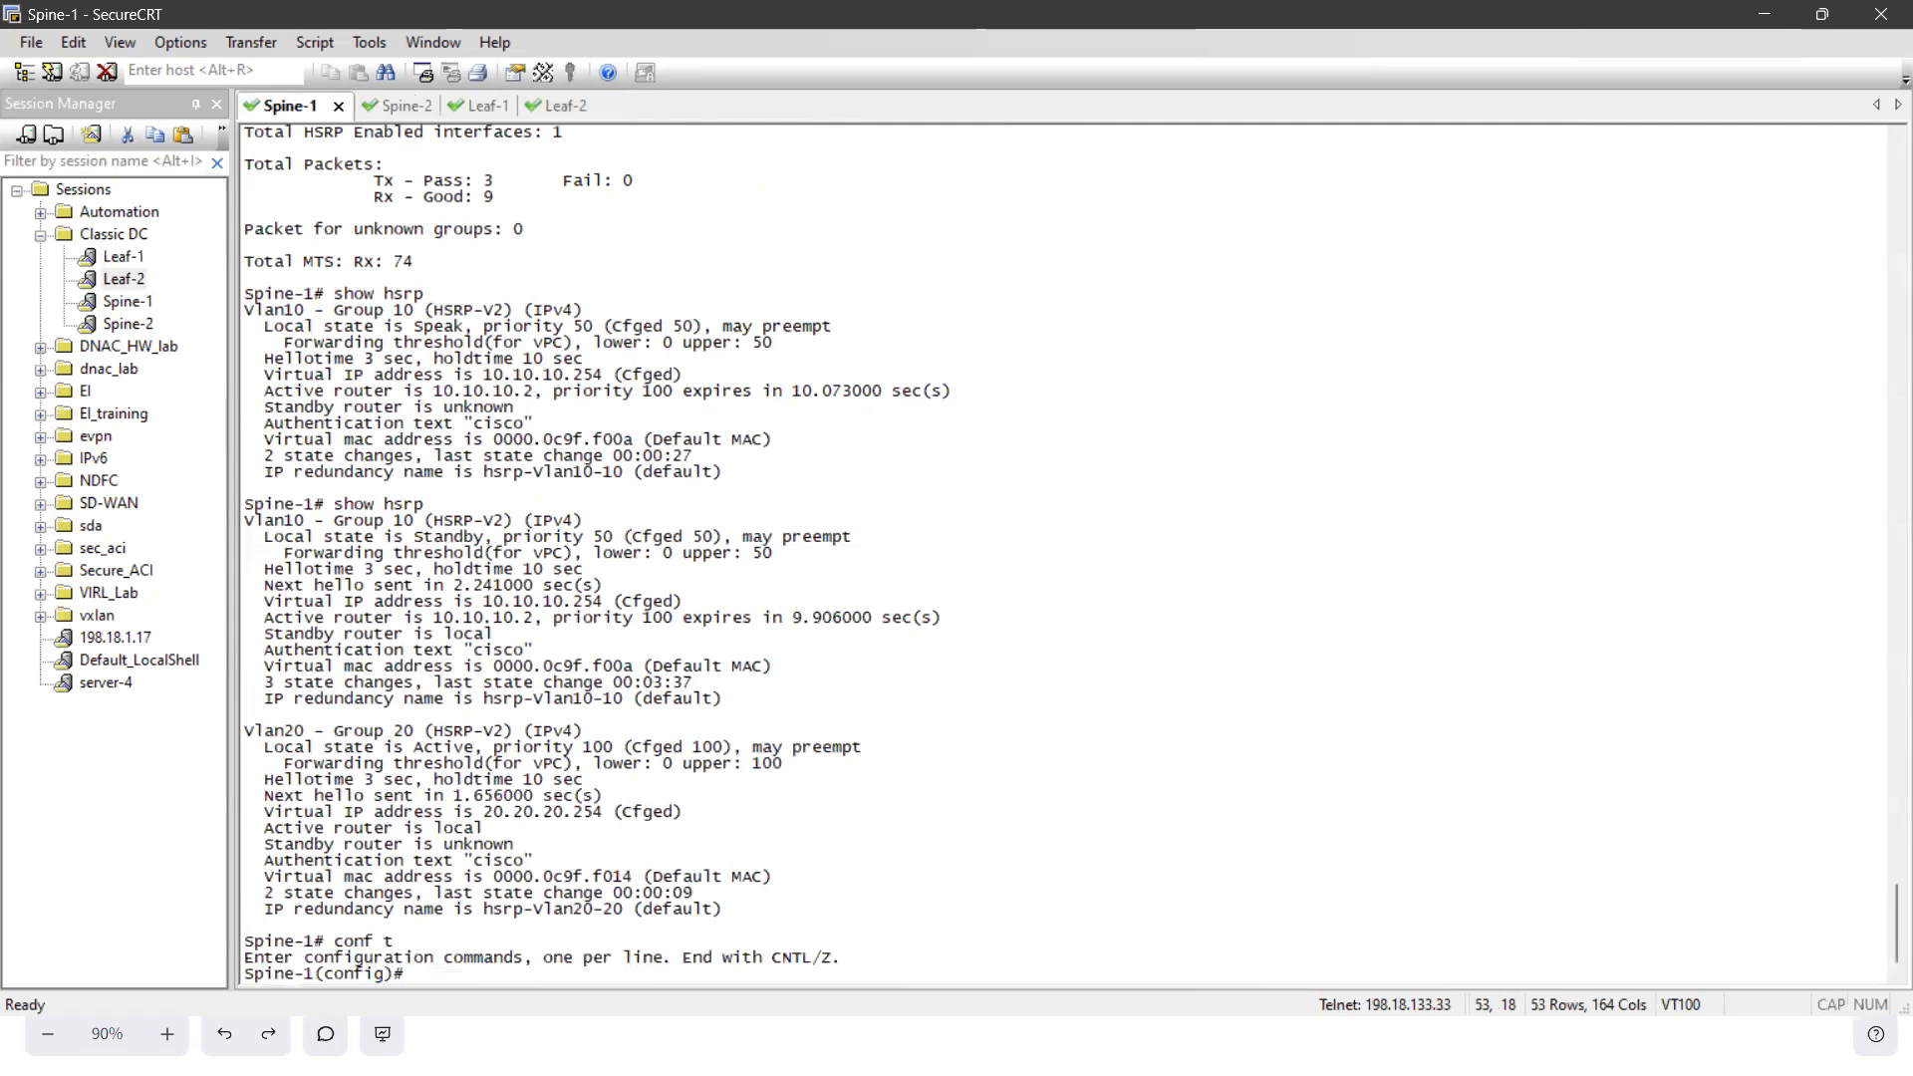
- Show the running configuration of the VLAN 10 and VLAN 20 interfaces on Spine-1 with sh run int
type("sh run int vl 10")
key("Return")
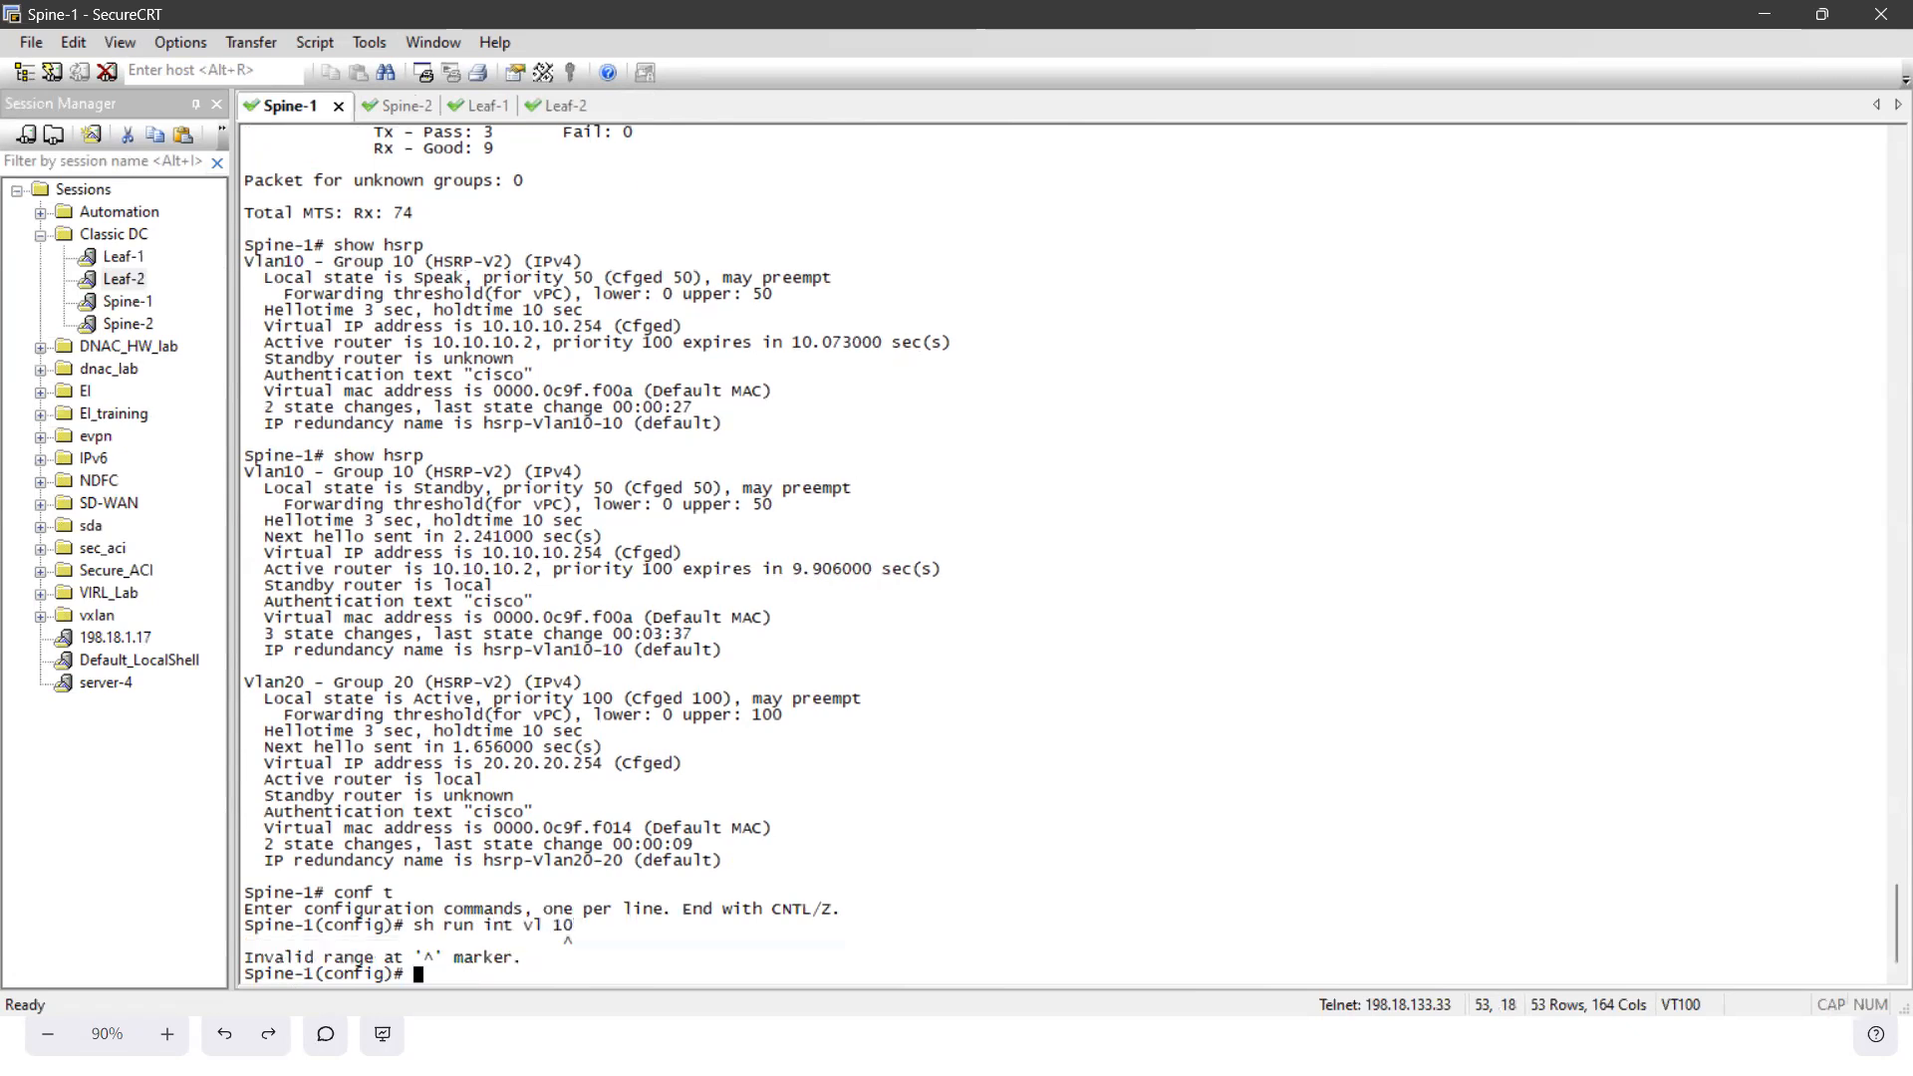
type("sh run int vl20")
key("Return")
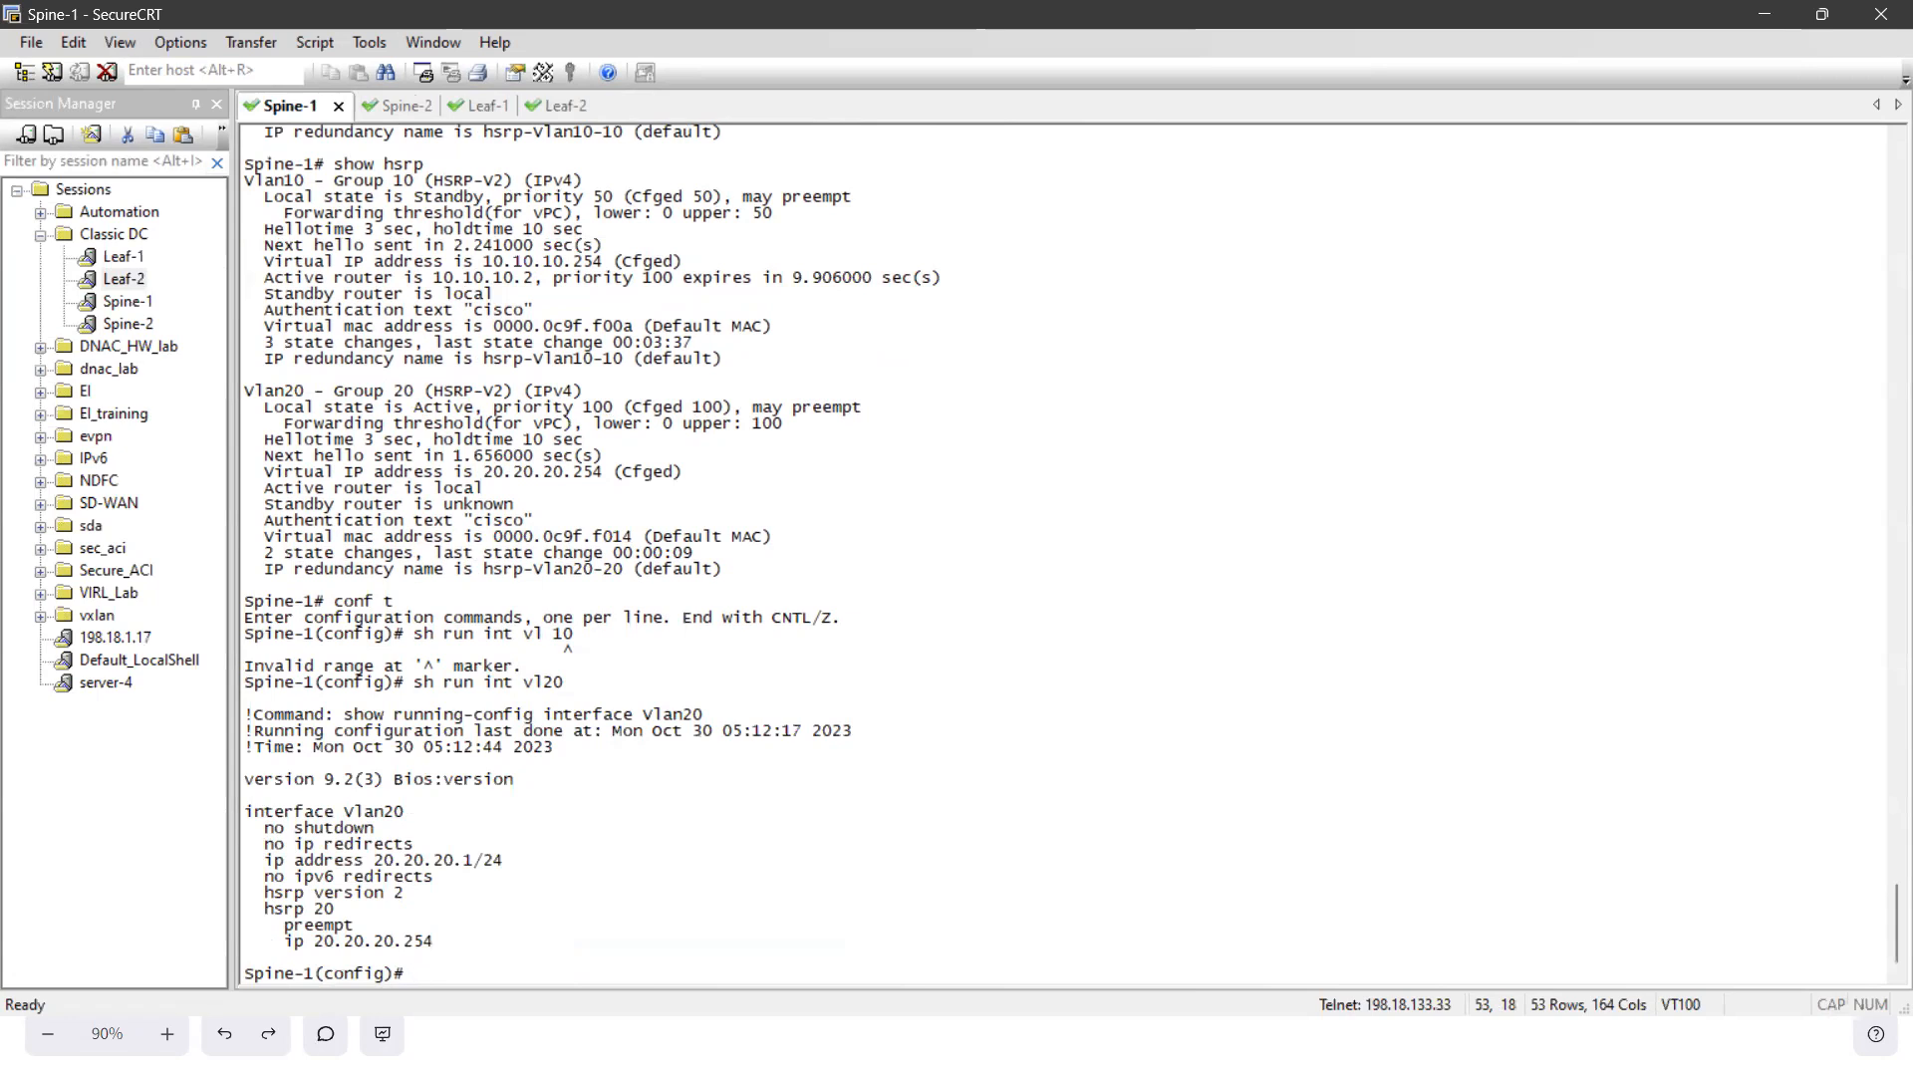
- Remove VLAN 20 and its interface from Spine-1 with no vl 20 and no int vl 20
type("no vl 20")
key("Return")
type("no int vl 20")
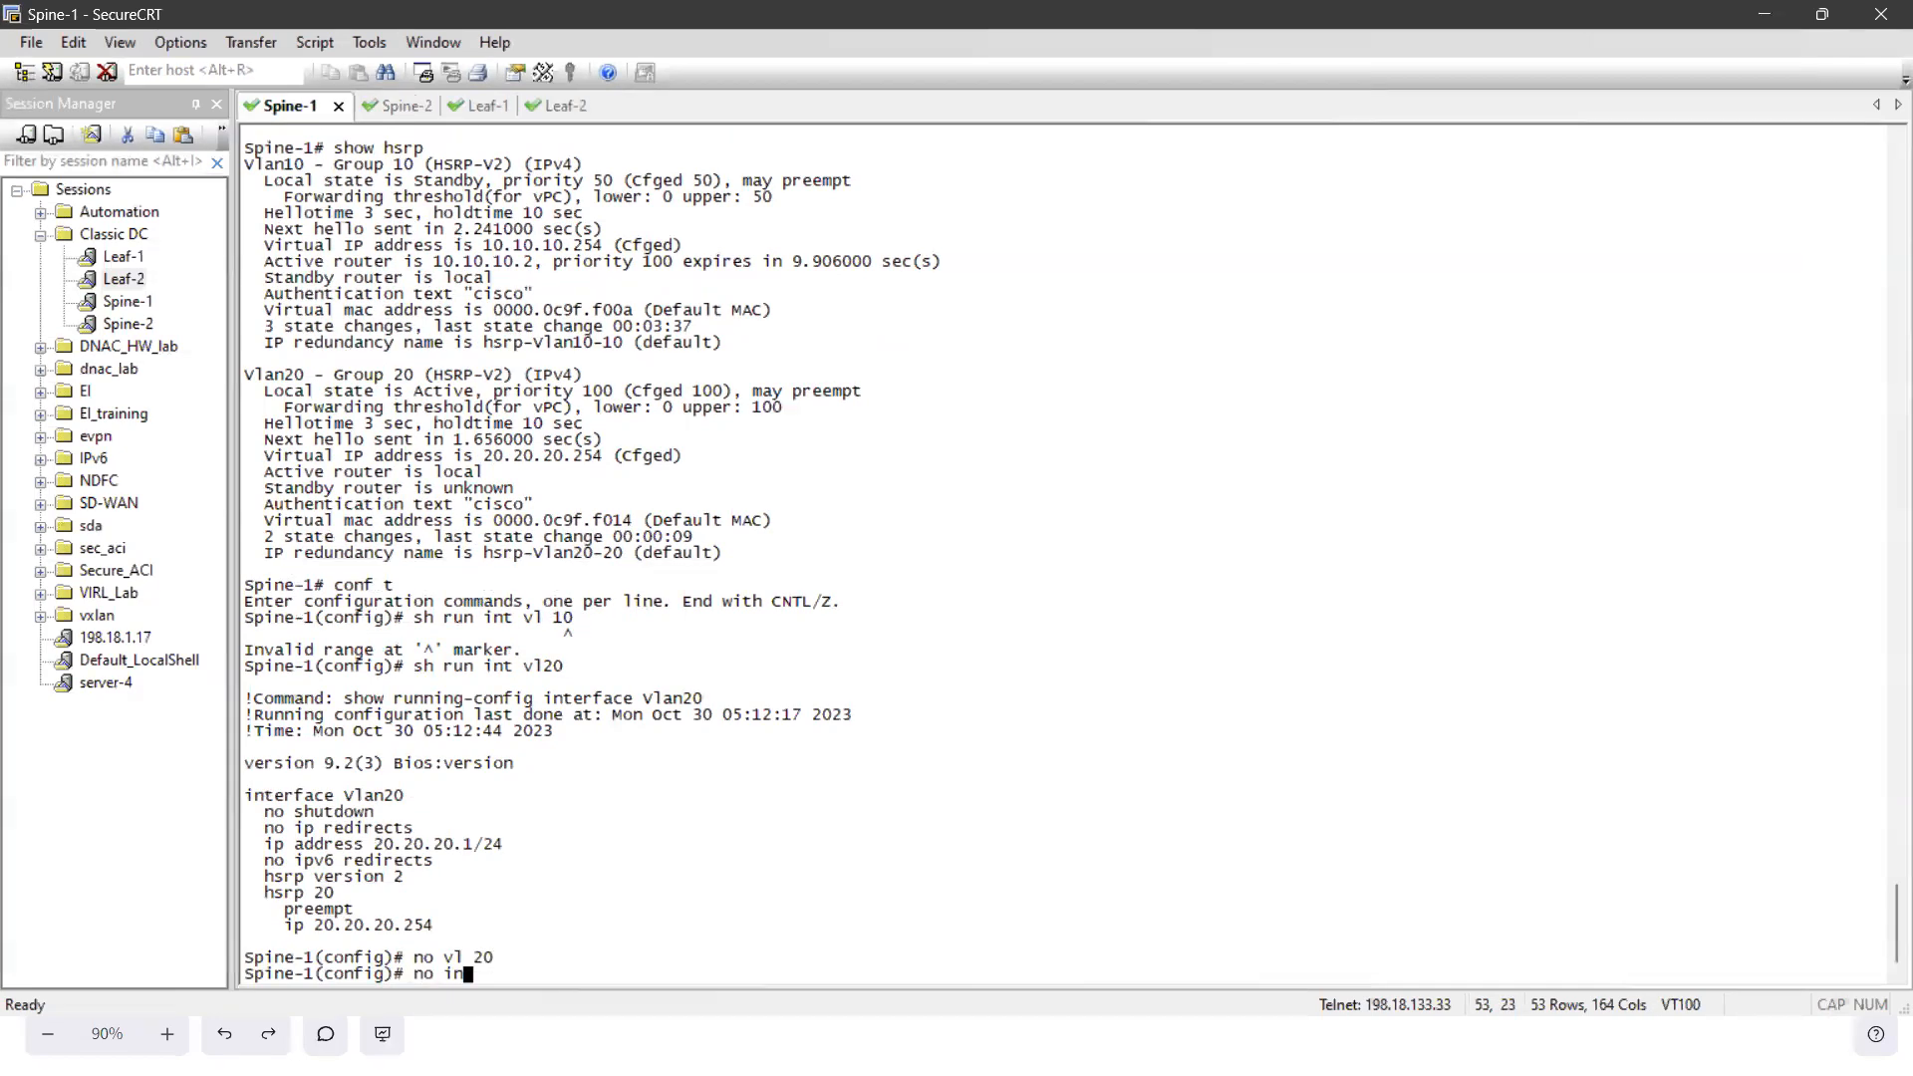
key("Return")
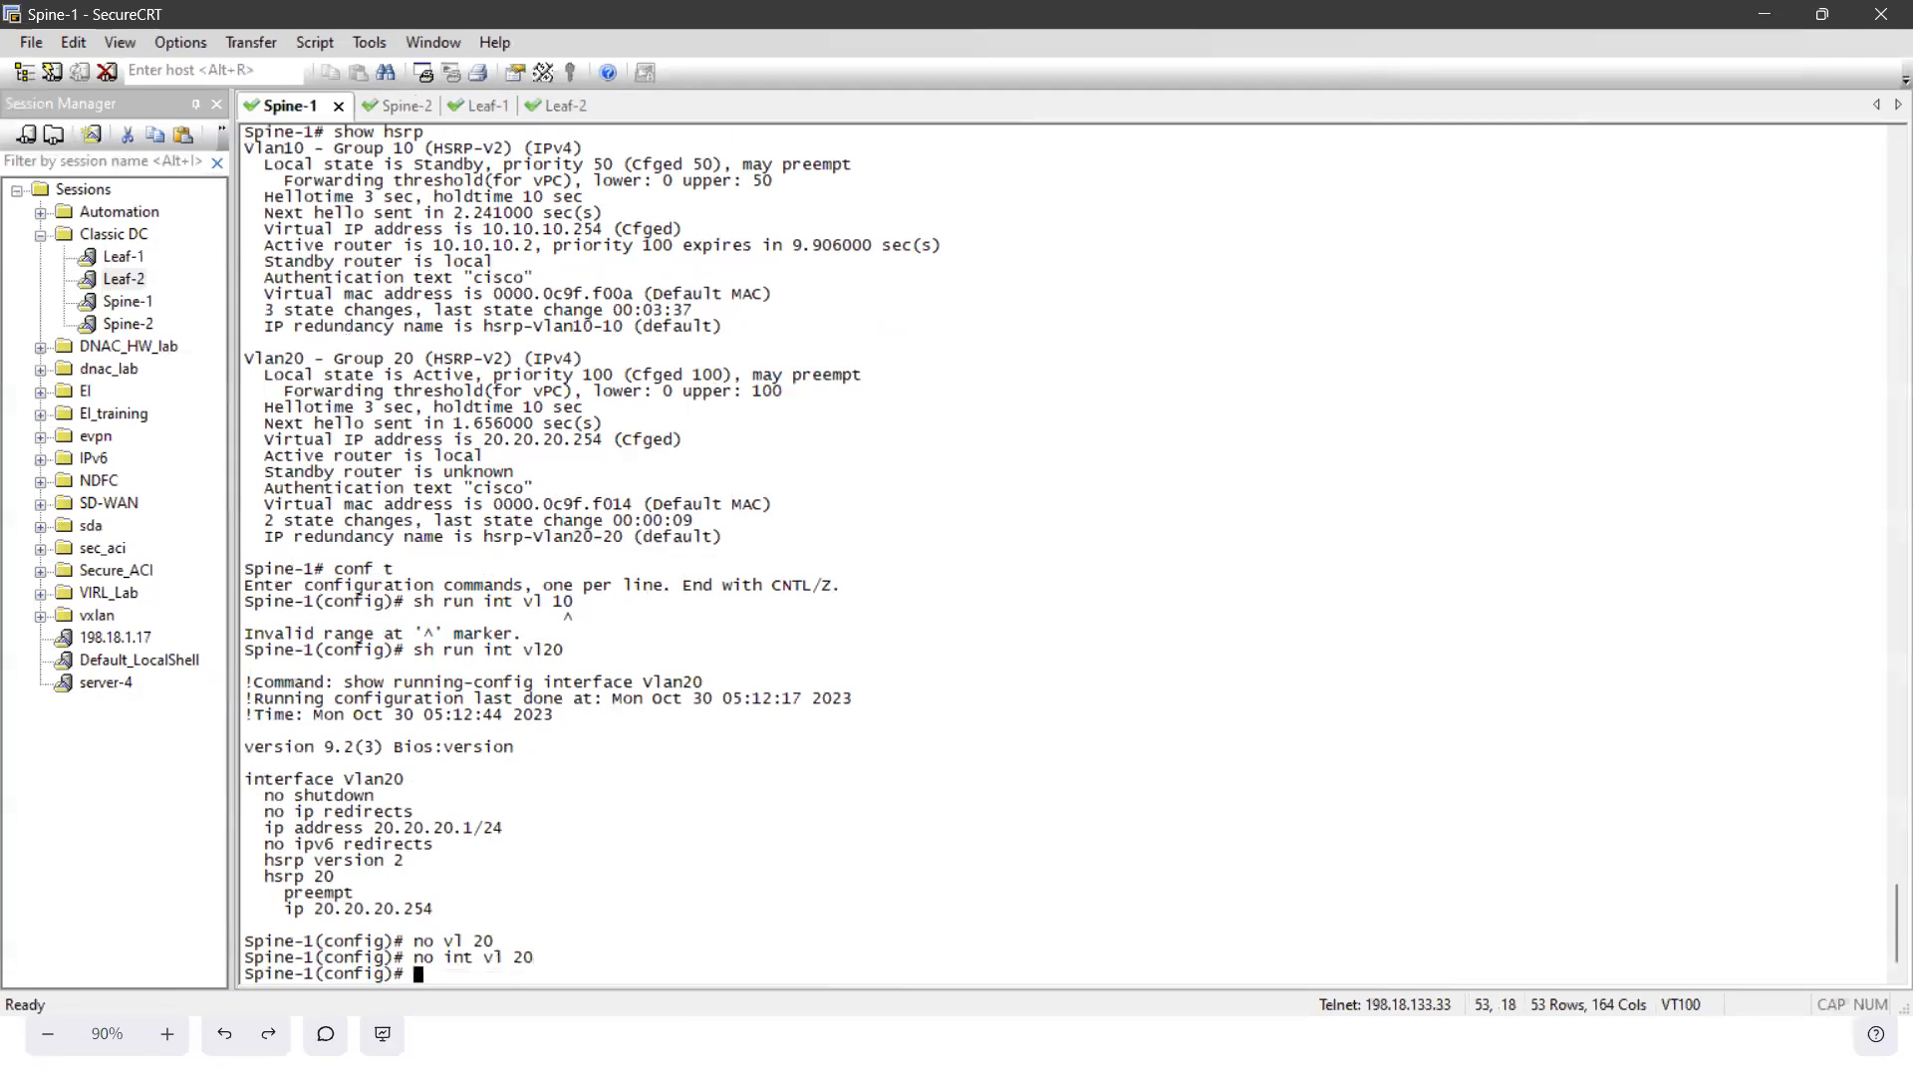
- Check the running configuration of interface VLAN 20 on Spine-1 again, and display its HSRP status with sh hsrp
type("sh run ")
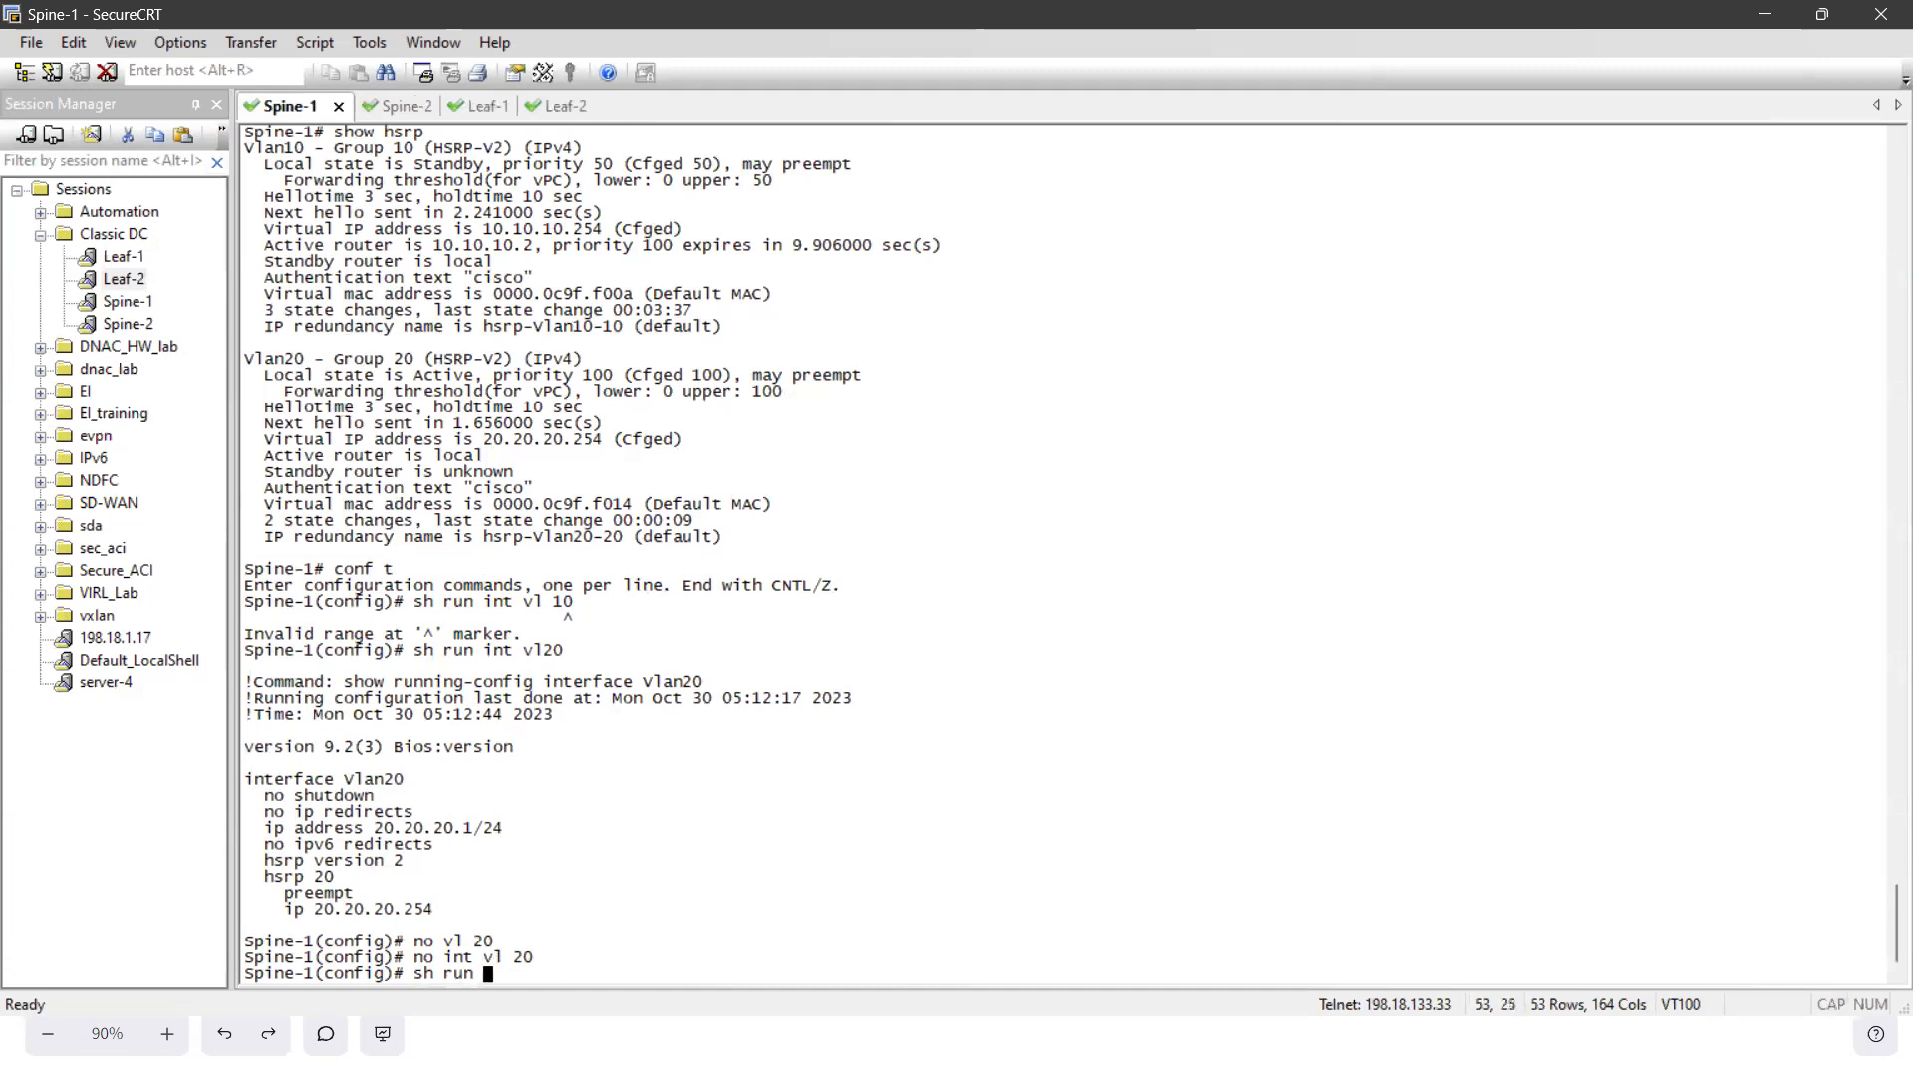
type("int vl 20")
key("Return")
key("Up")
key("BackSpace")
key("BackSpace")
key("BackSpace")
type("20")
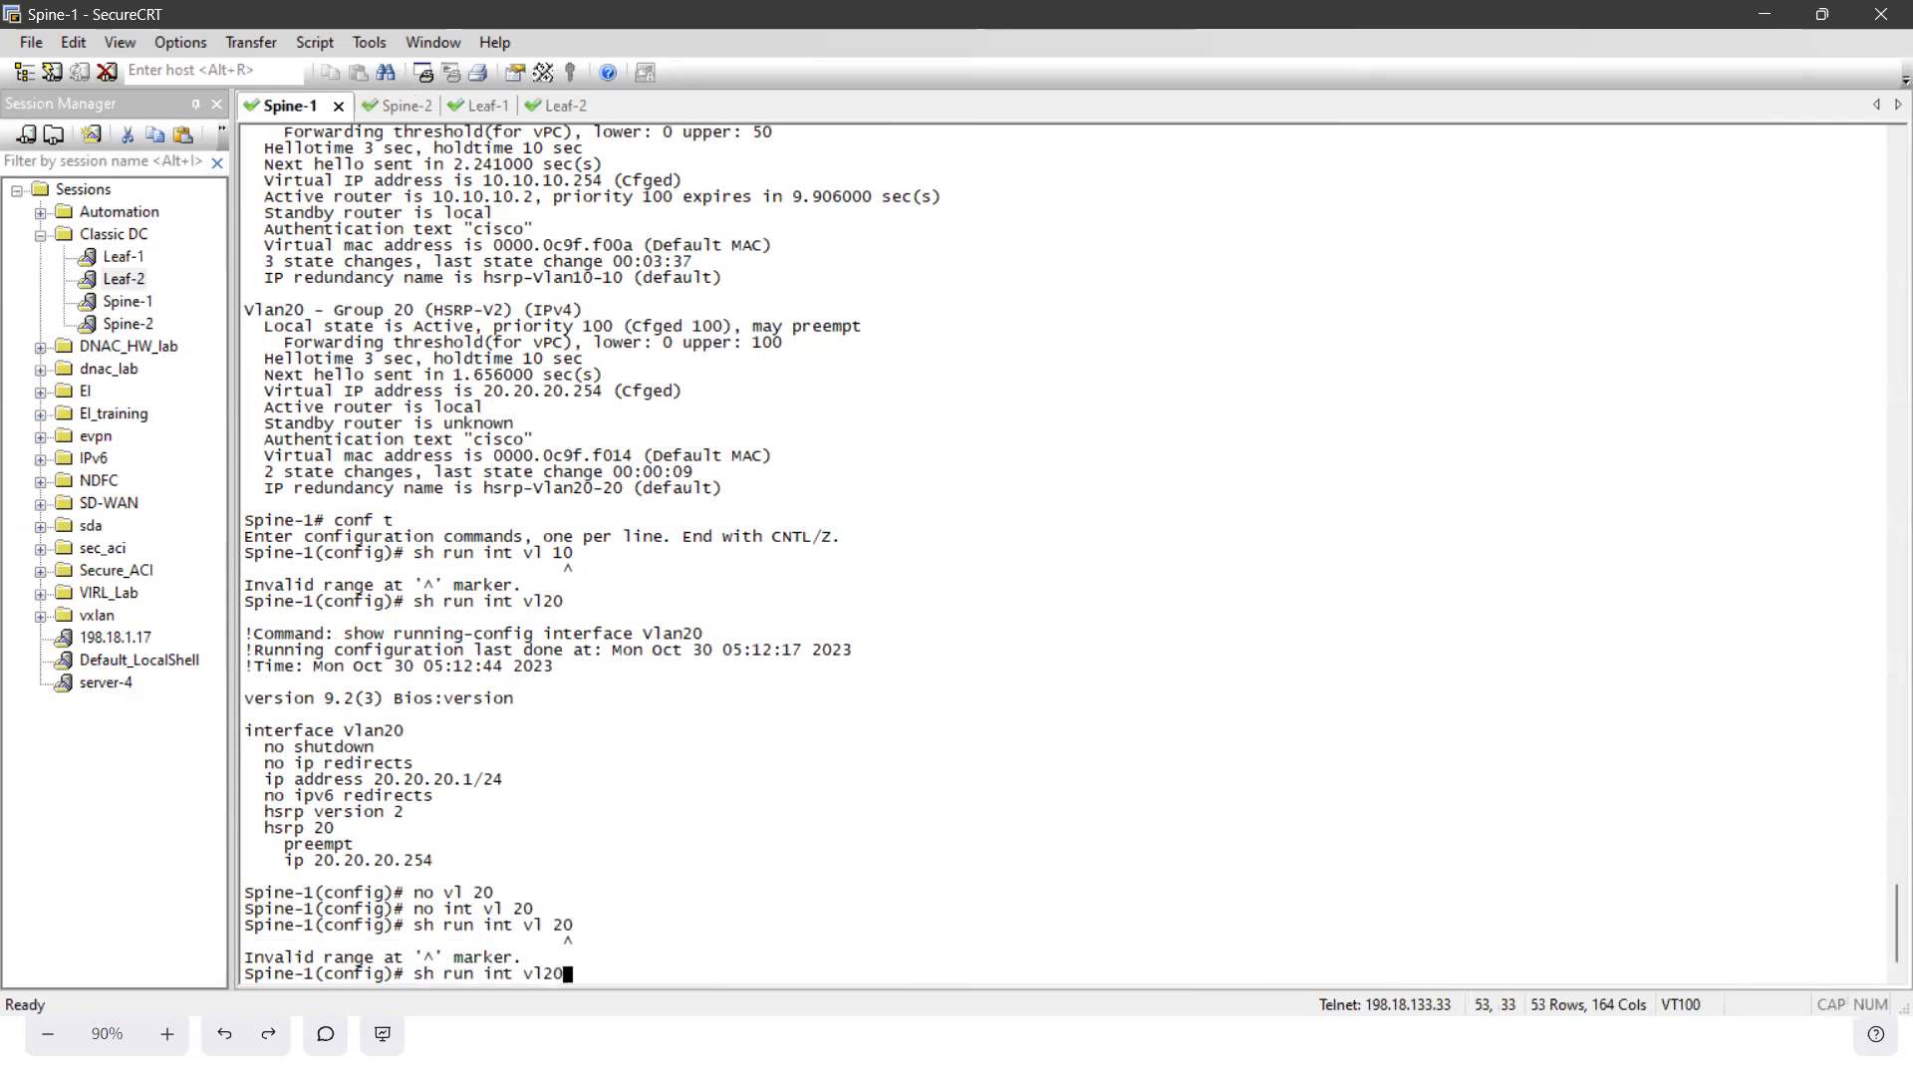
key("Return")
key("Return")
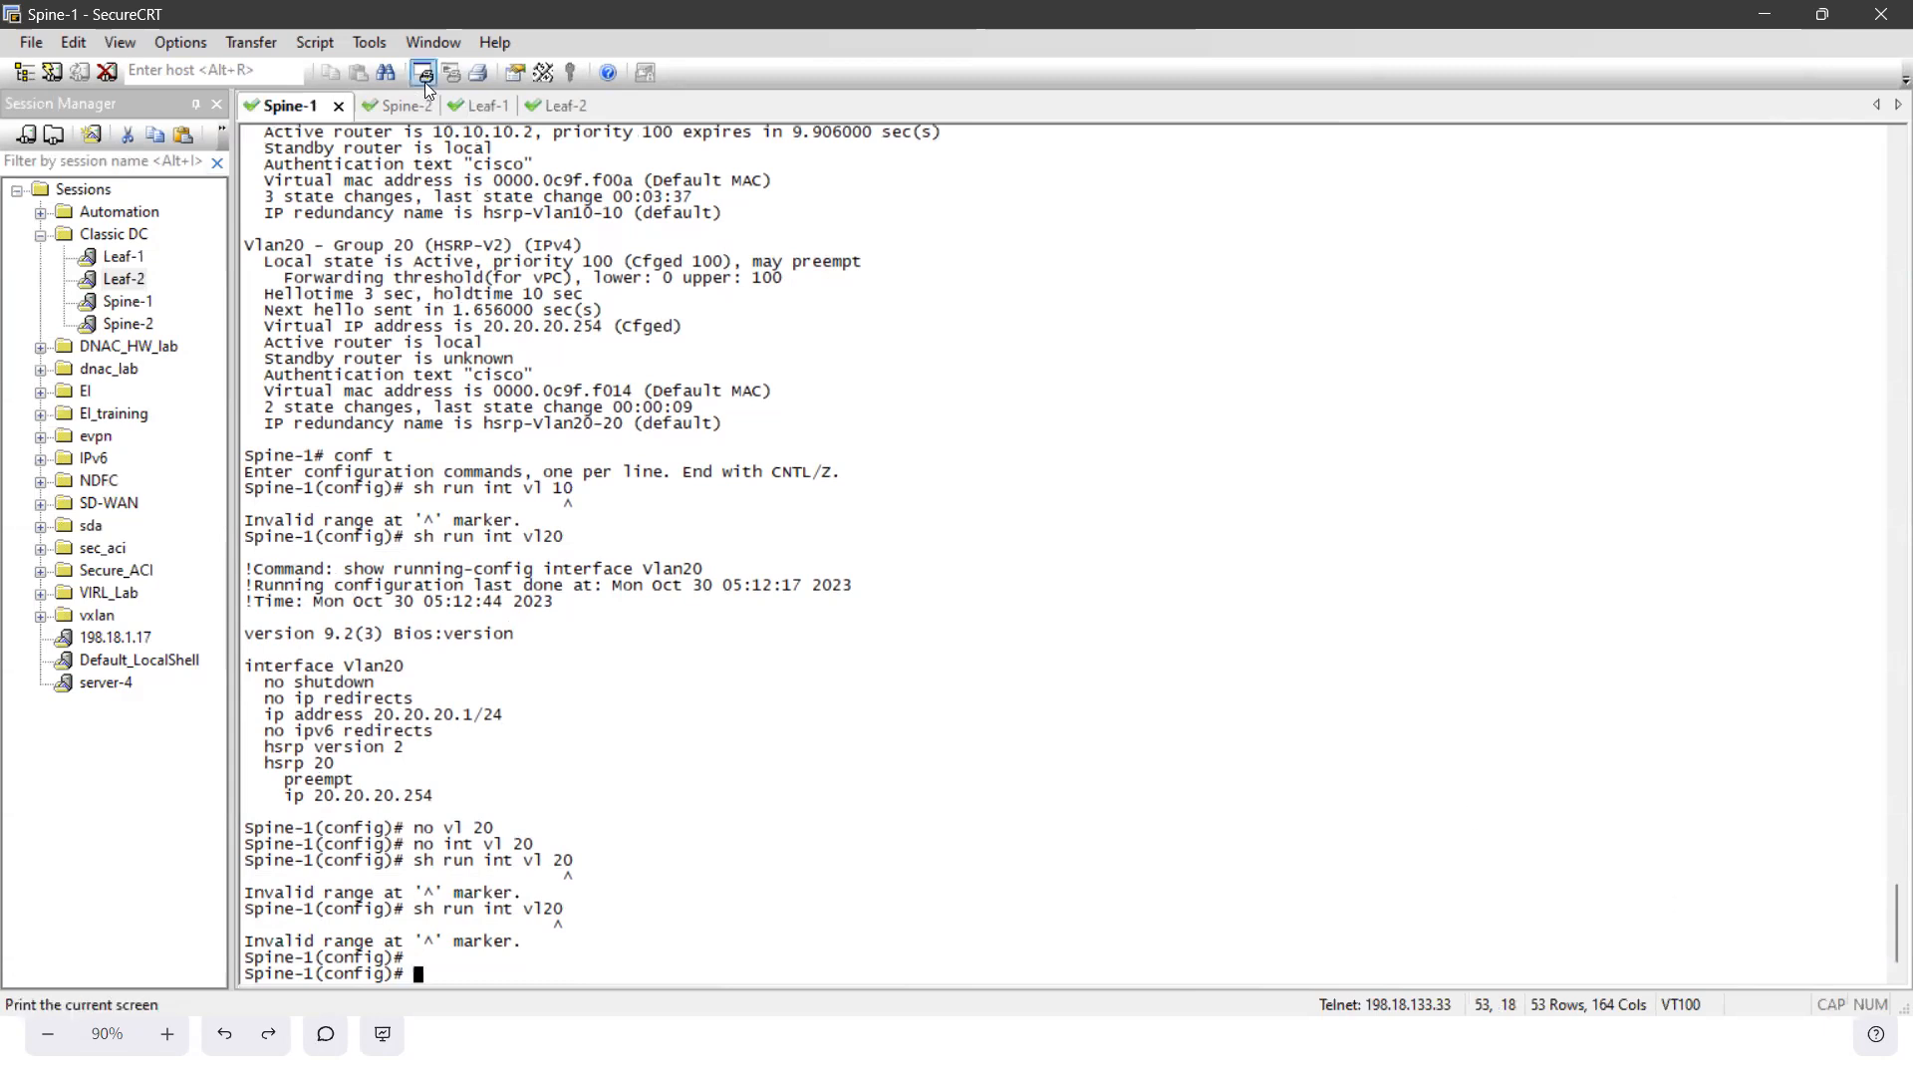
type("sh hsrp")
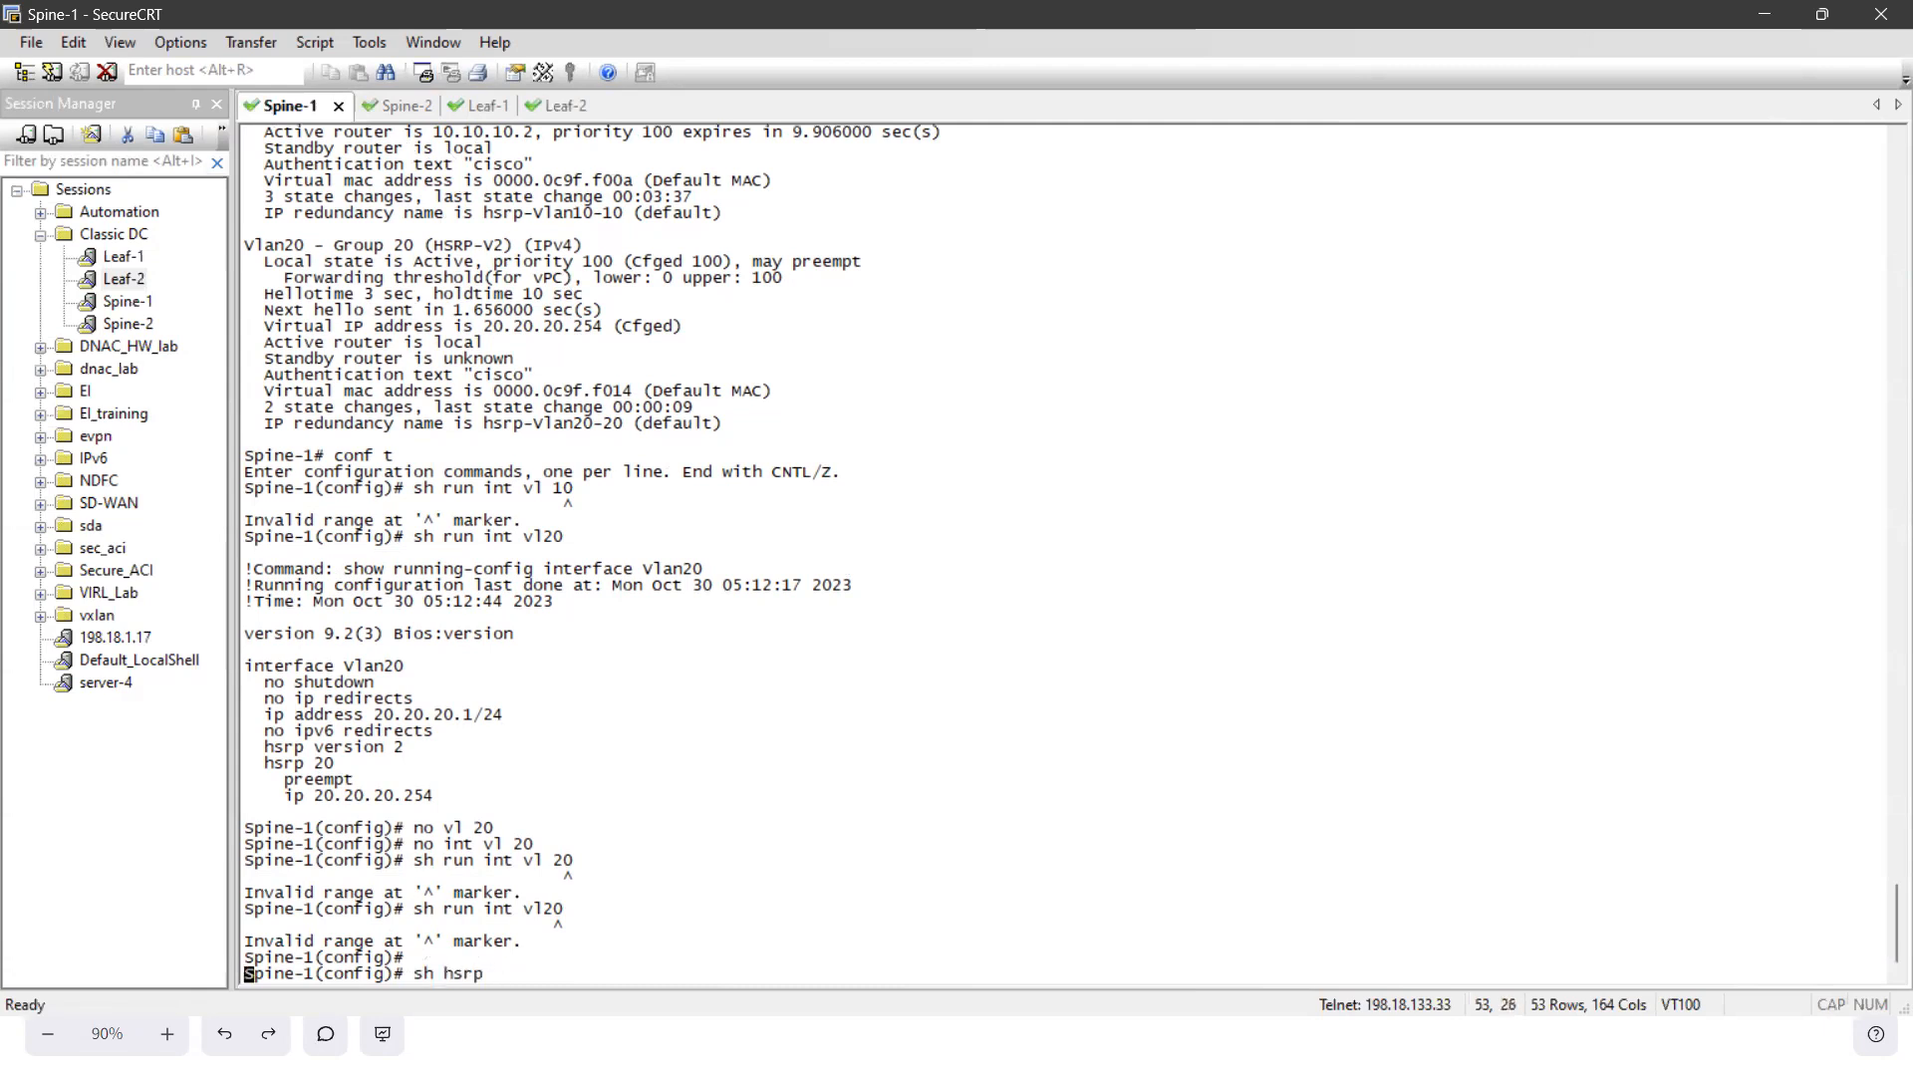
key("Return")
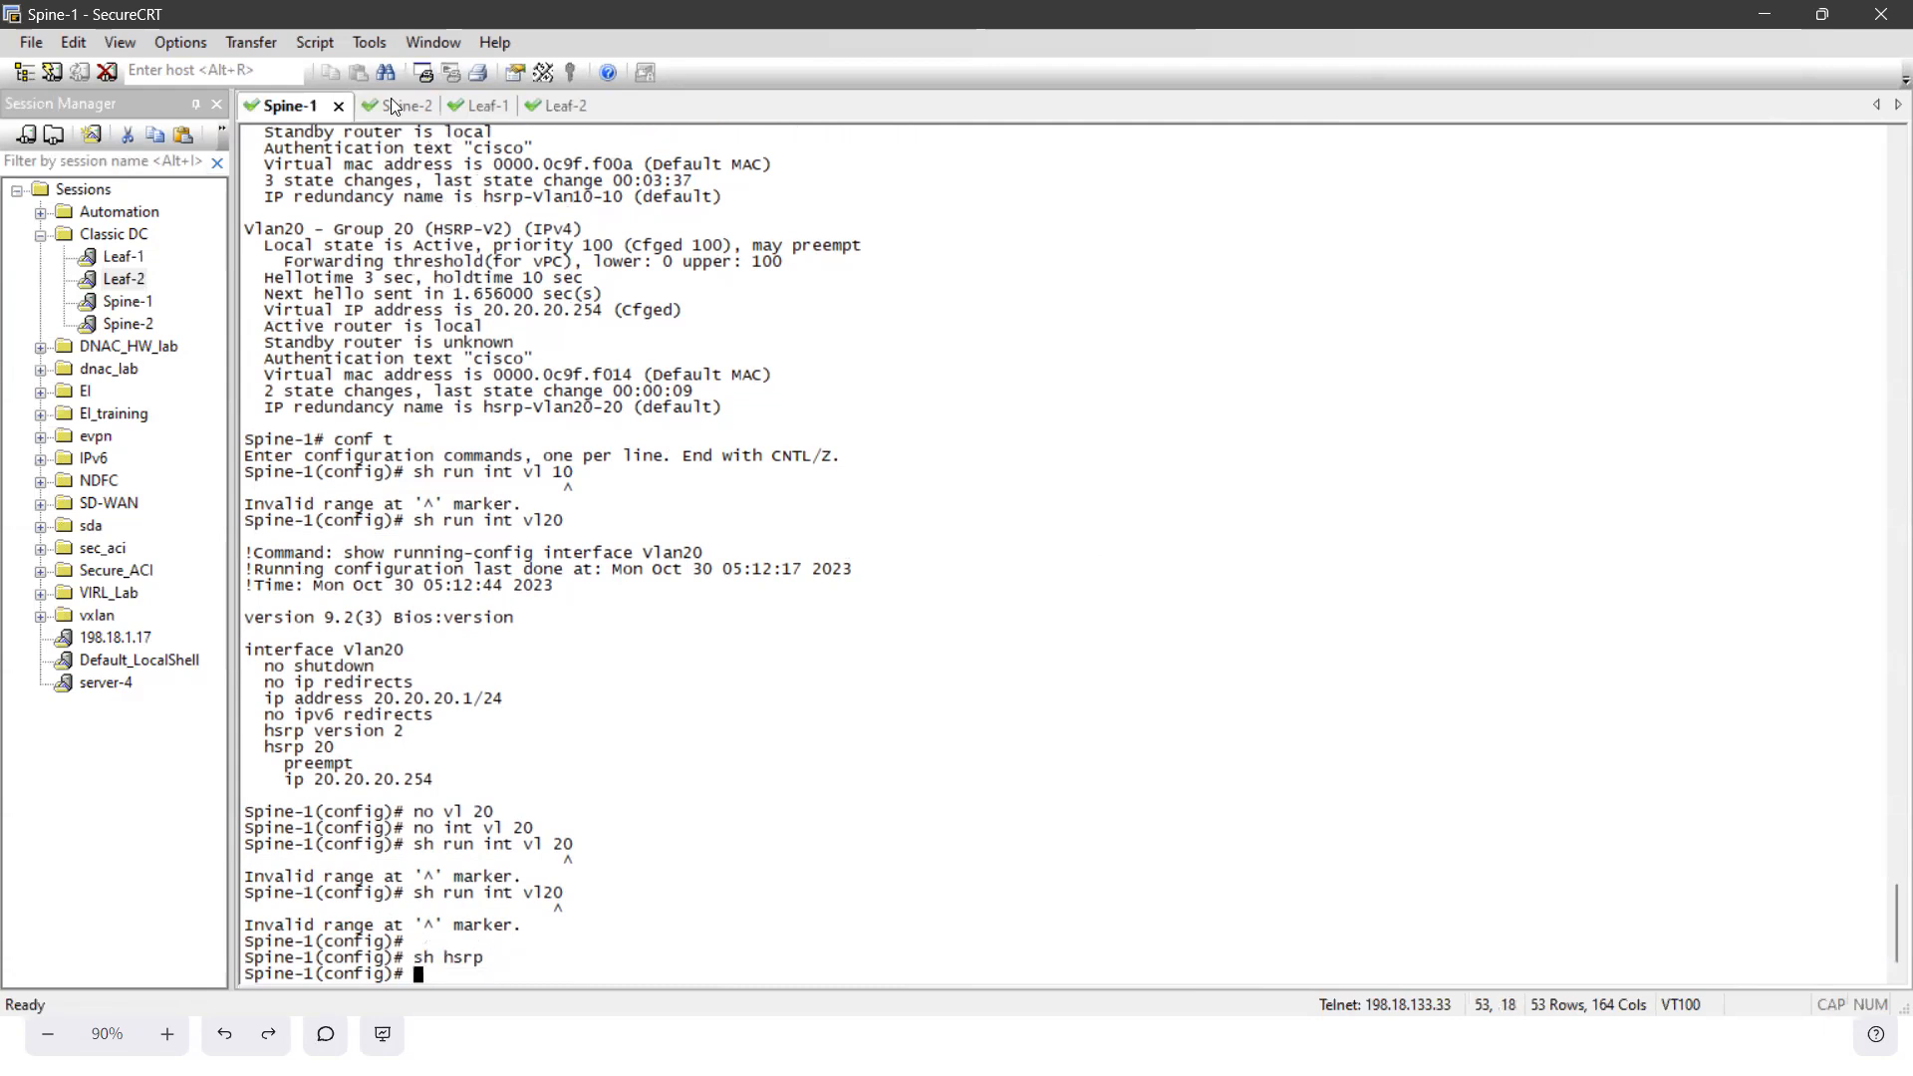
- In the Spine-2 session, enter configuration mode and remove VLAN 10 and its interface with no vl 10 and no int vl 10
key("ctrl+Tab")
type("conf t")
key("Return")
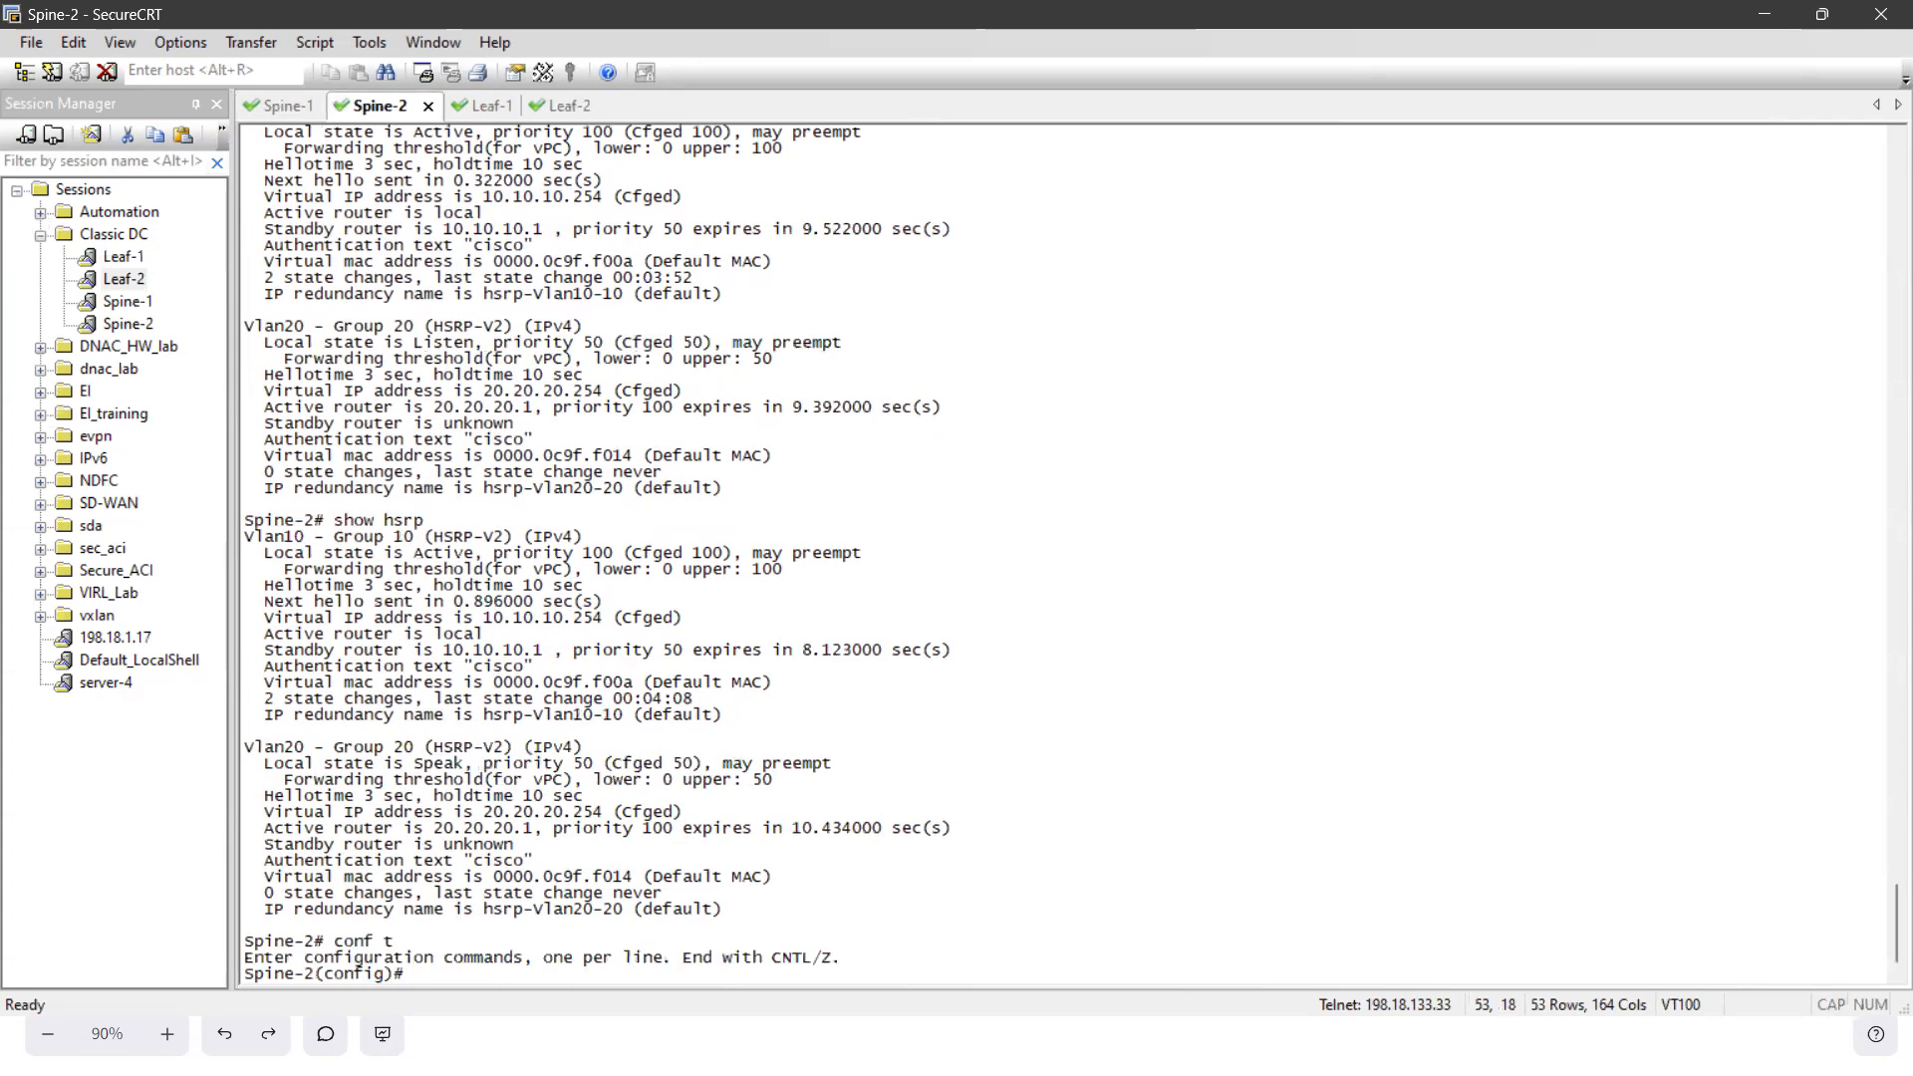
type("no vl 10")
key("Return")
type("no int vl 10")
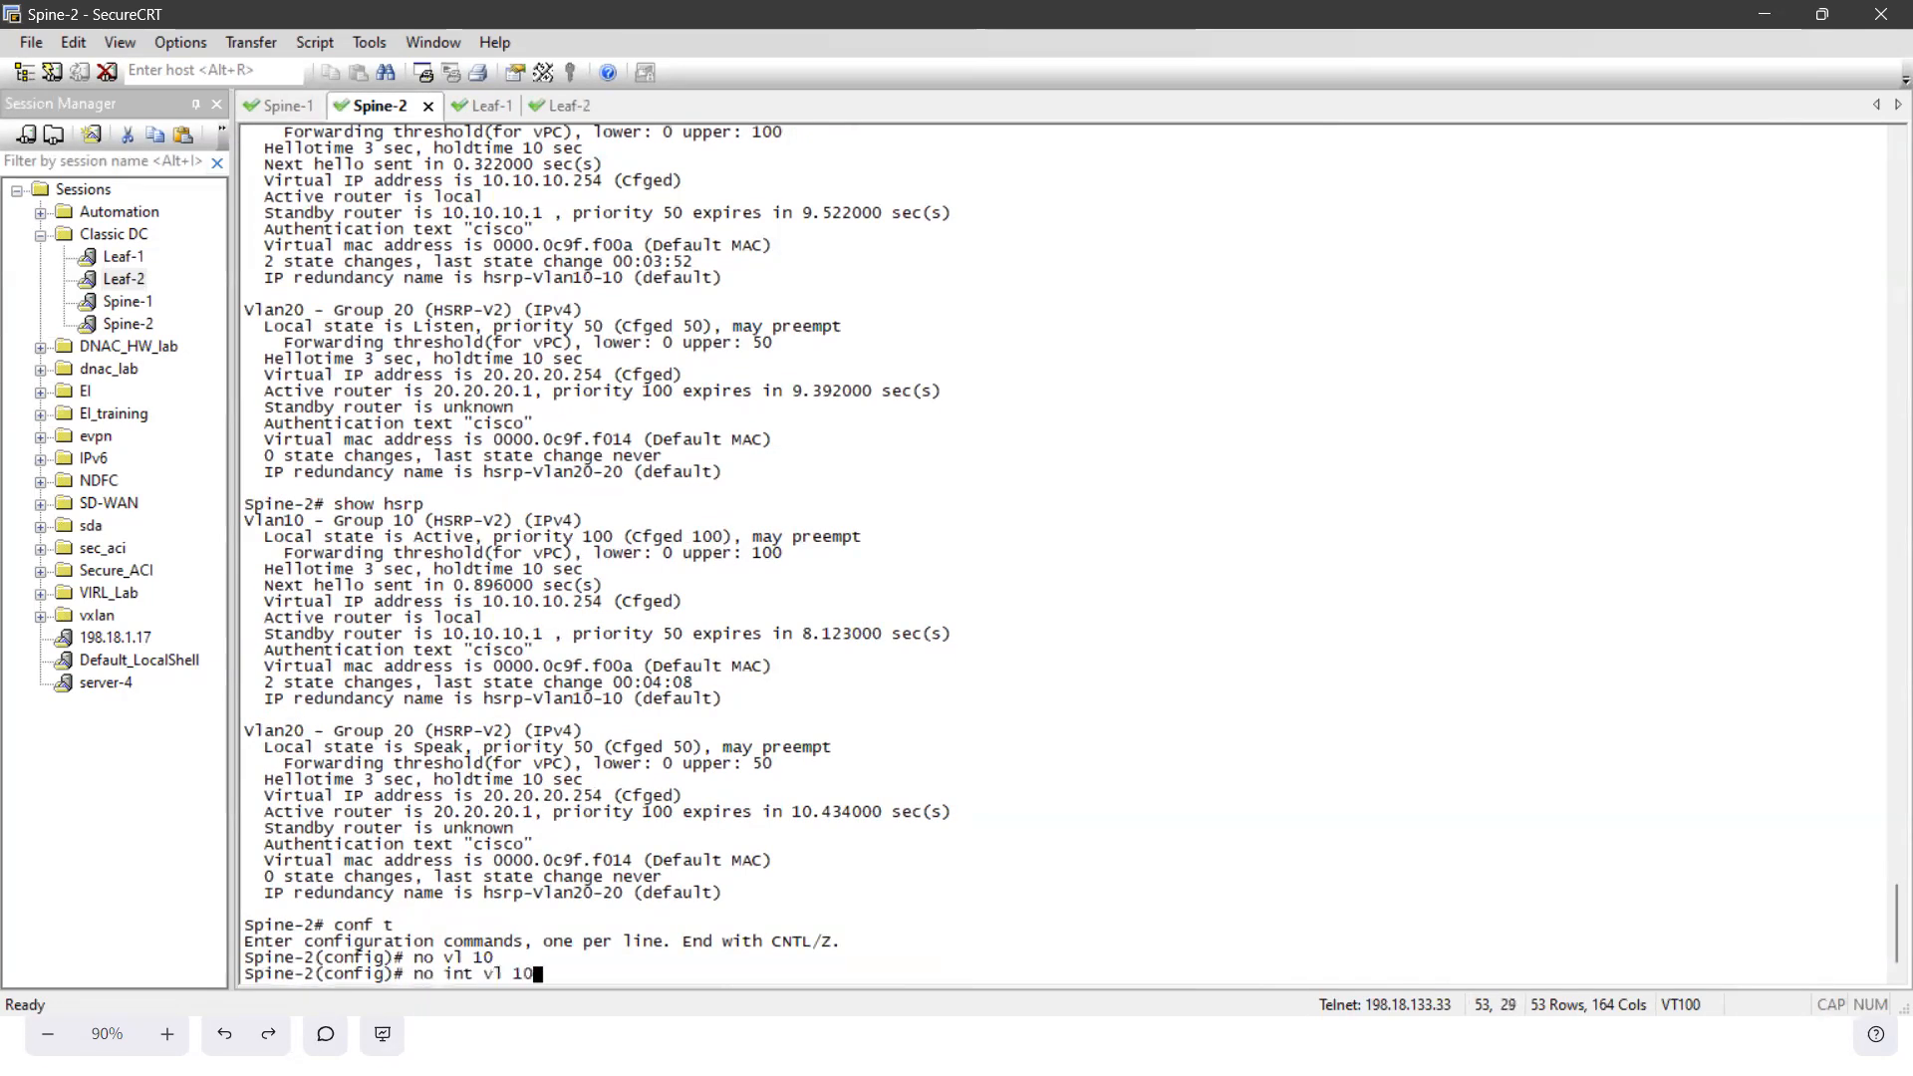
key("Return")
- Remove interface VLAN 20 from Spine-2 with no int vl 20 and check the HSRP status with sh hsrp
type("int vl 20")
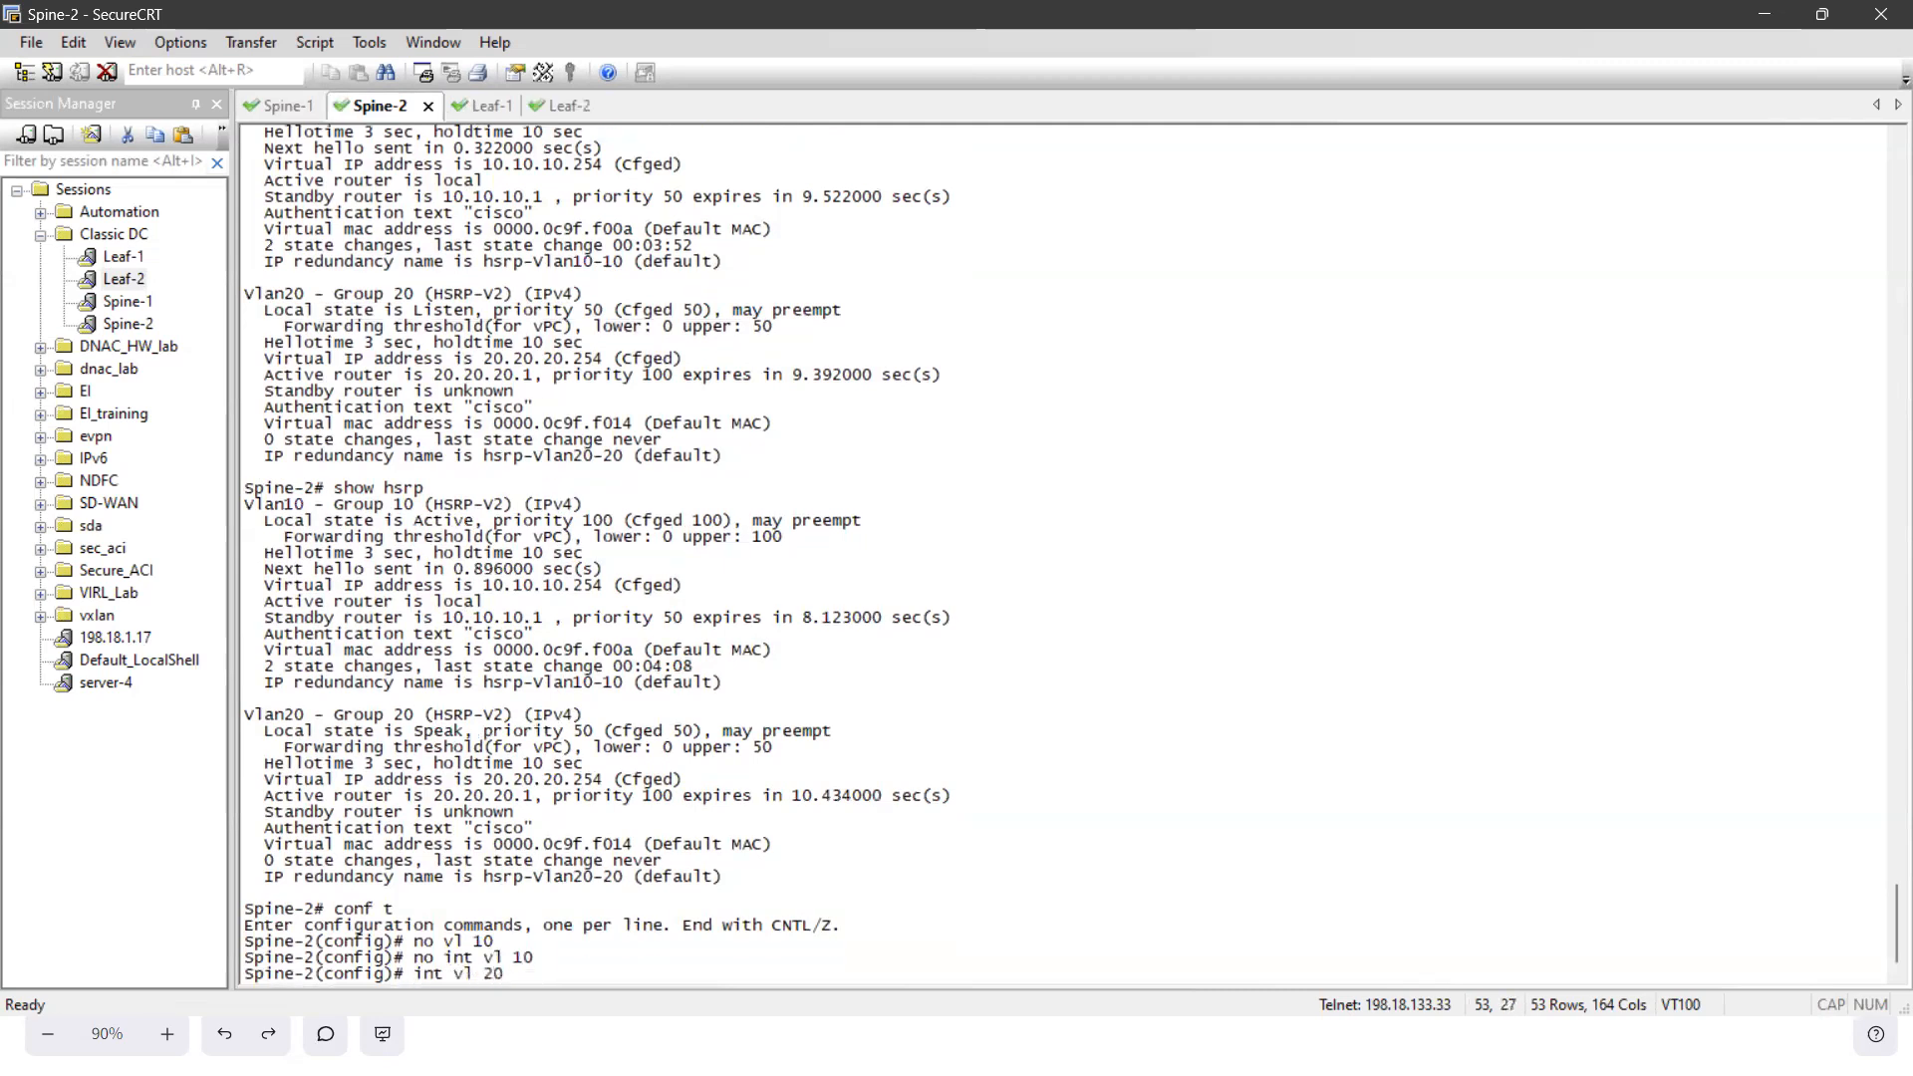
key("Return")
type("no int vl")
type("sh hsrp")
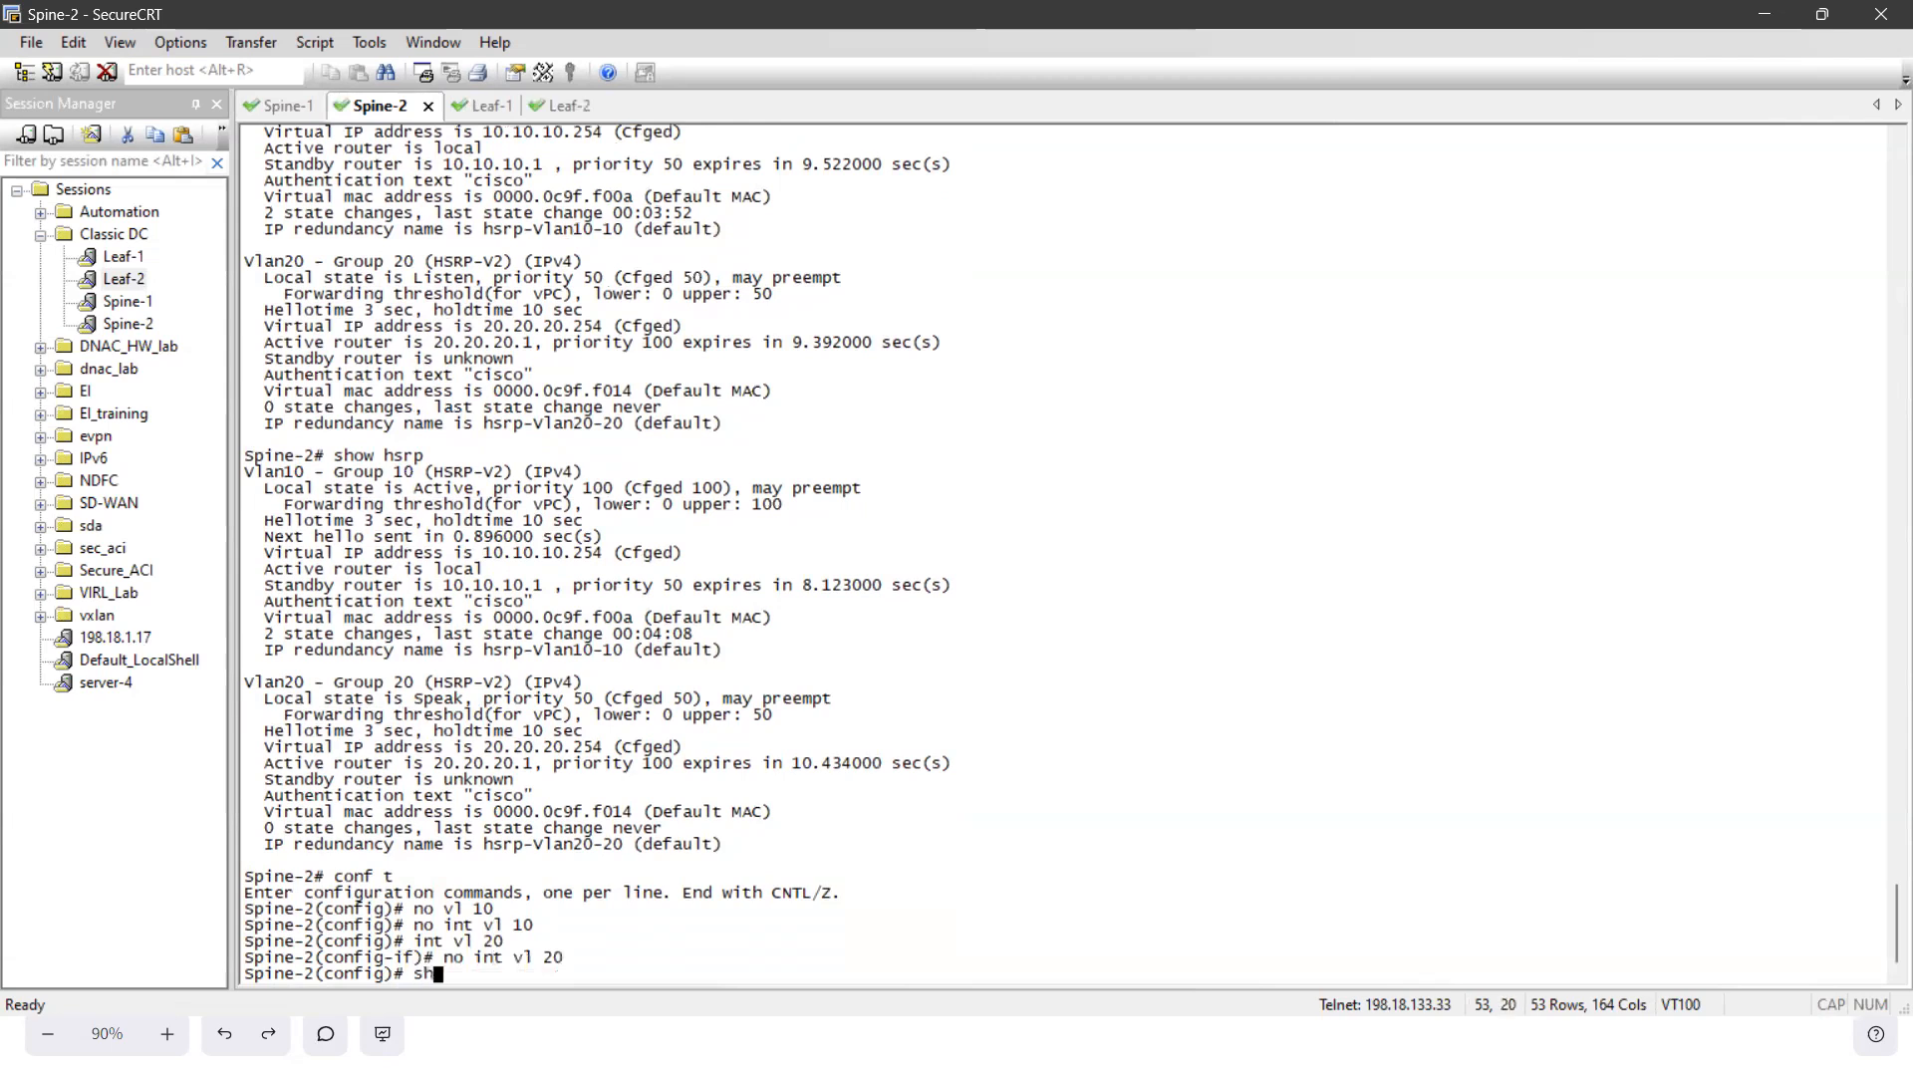
key("Return")
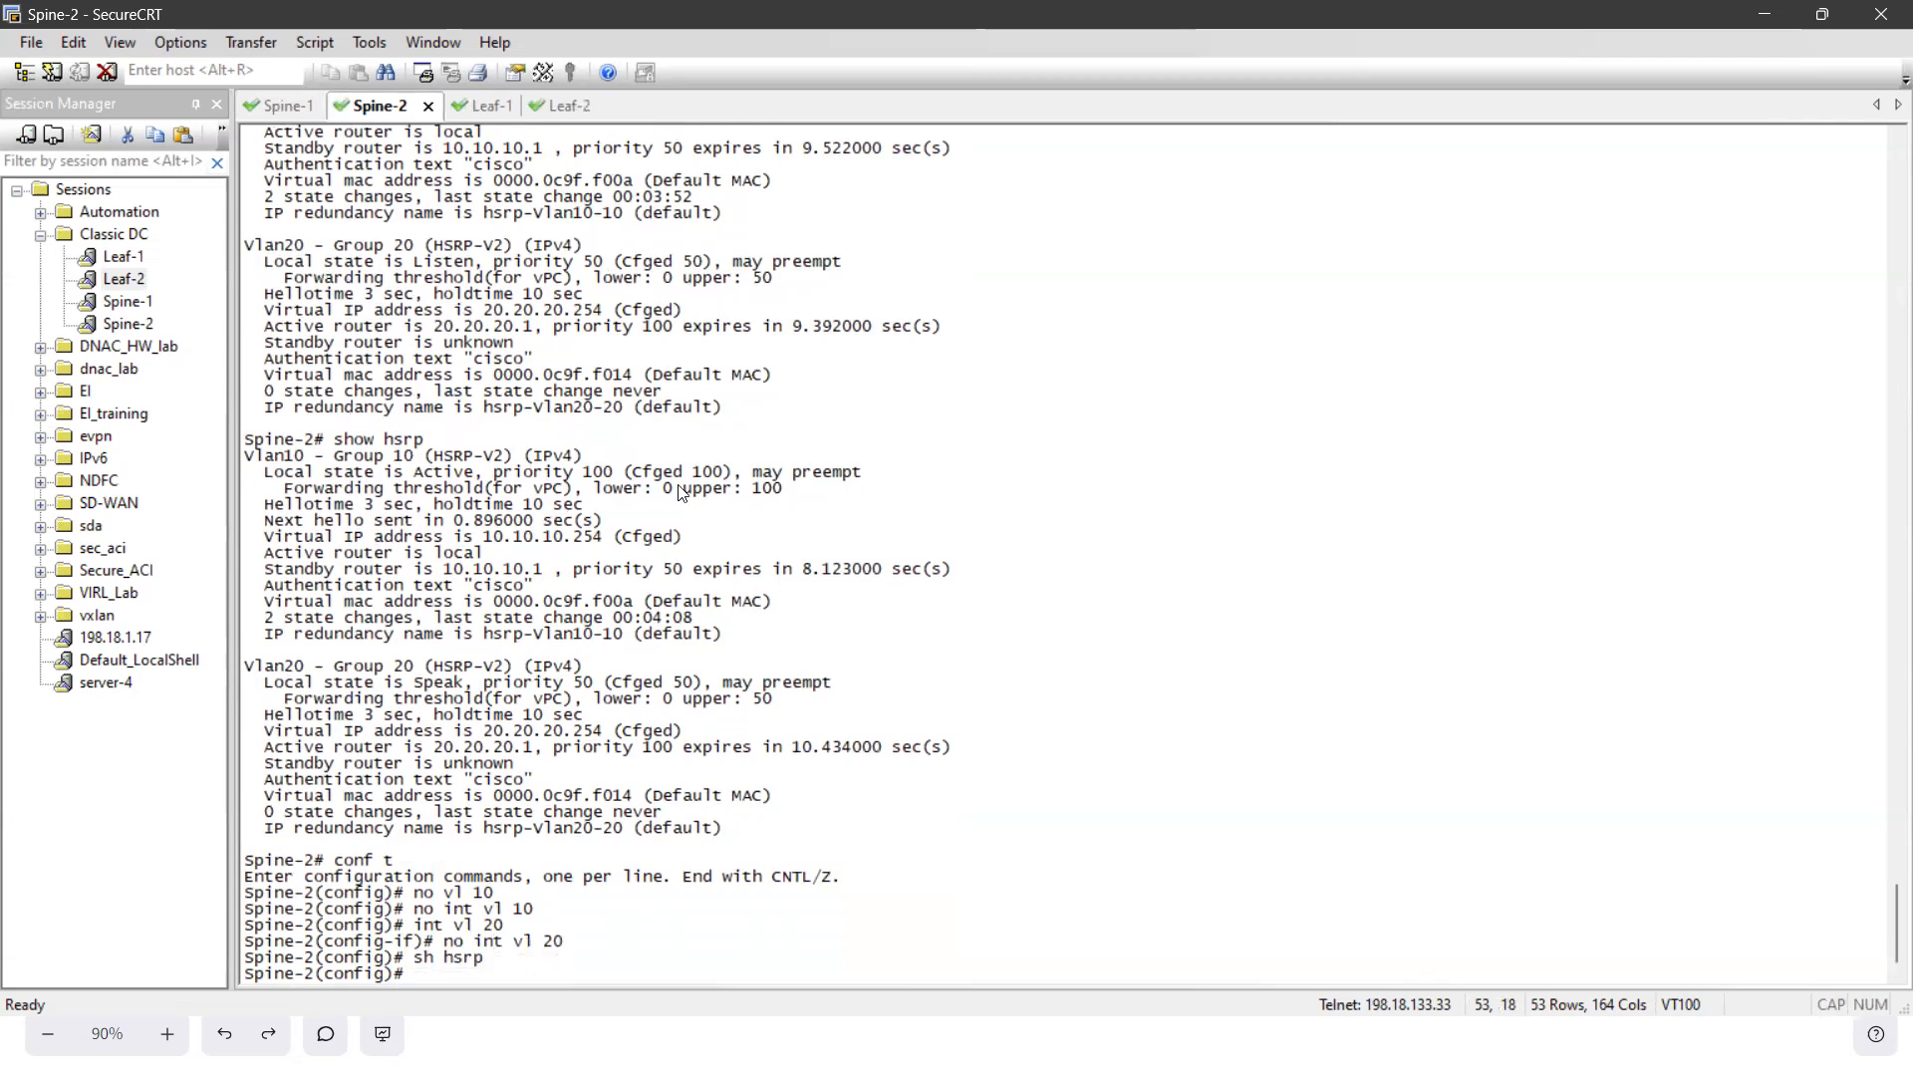
- Switch back to Nexus Dashboard Fabric Controller and start creating a Switch Virtual Interface (SVI) on device Spine-1
key("super")
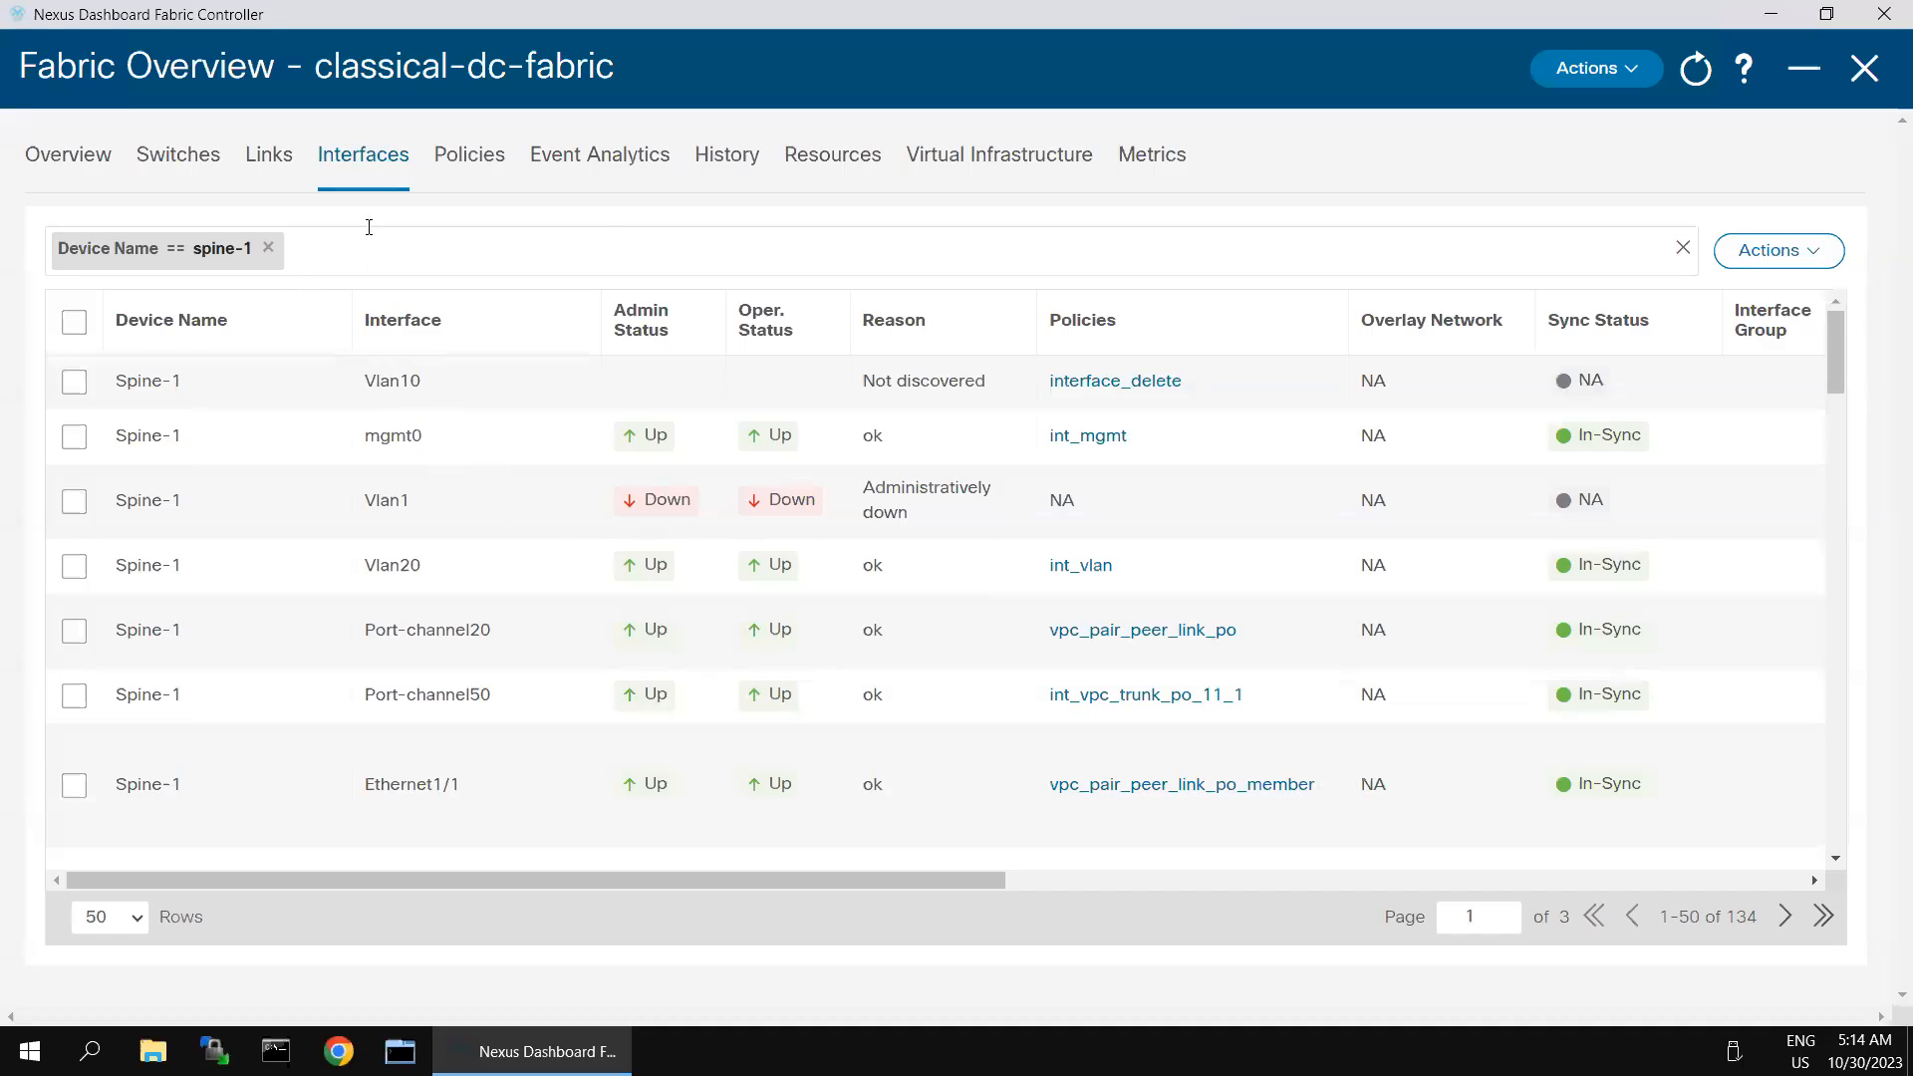
left_click(1819, 257)
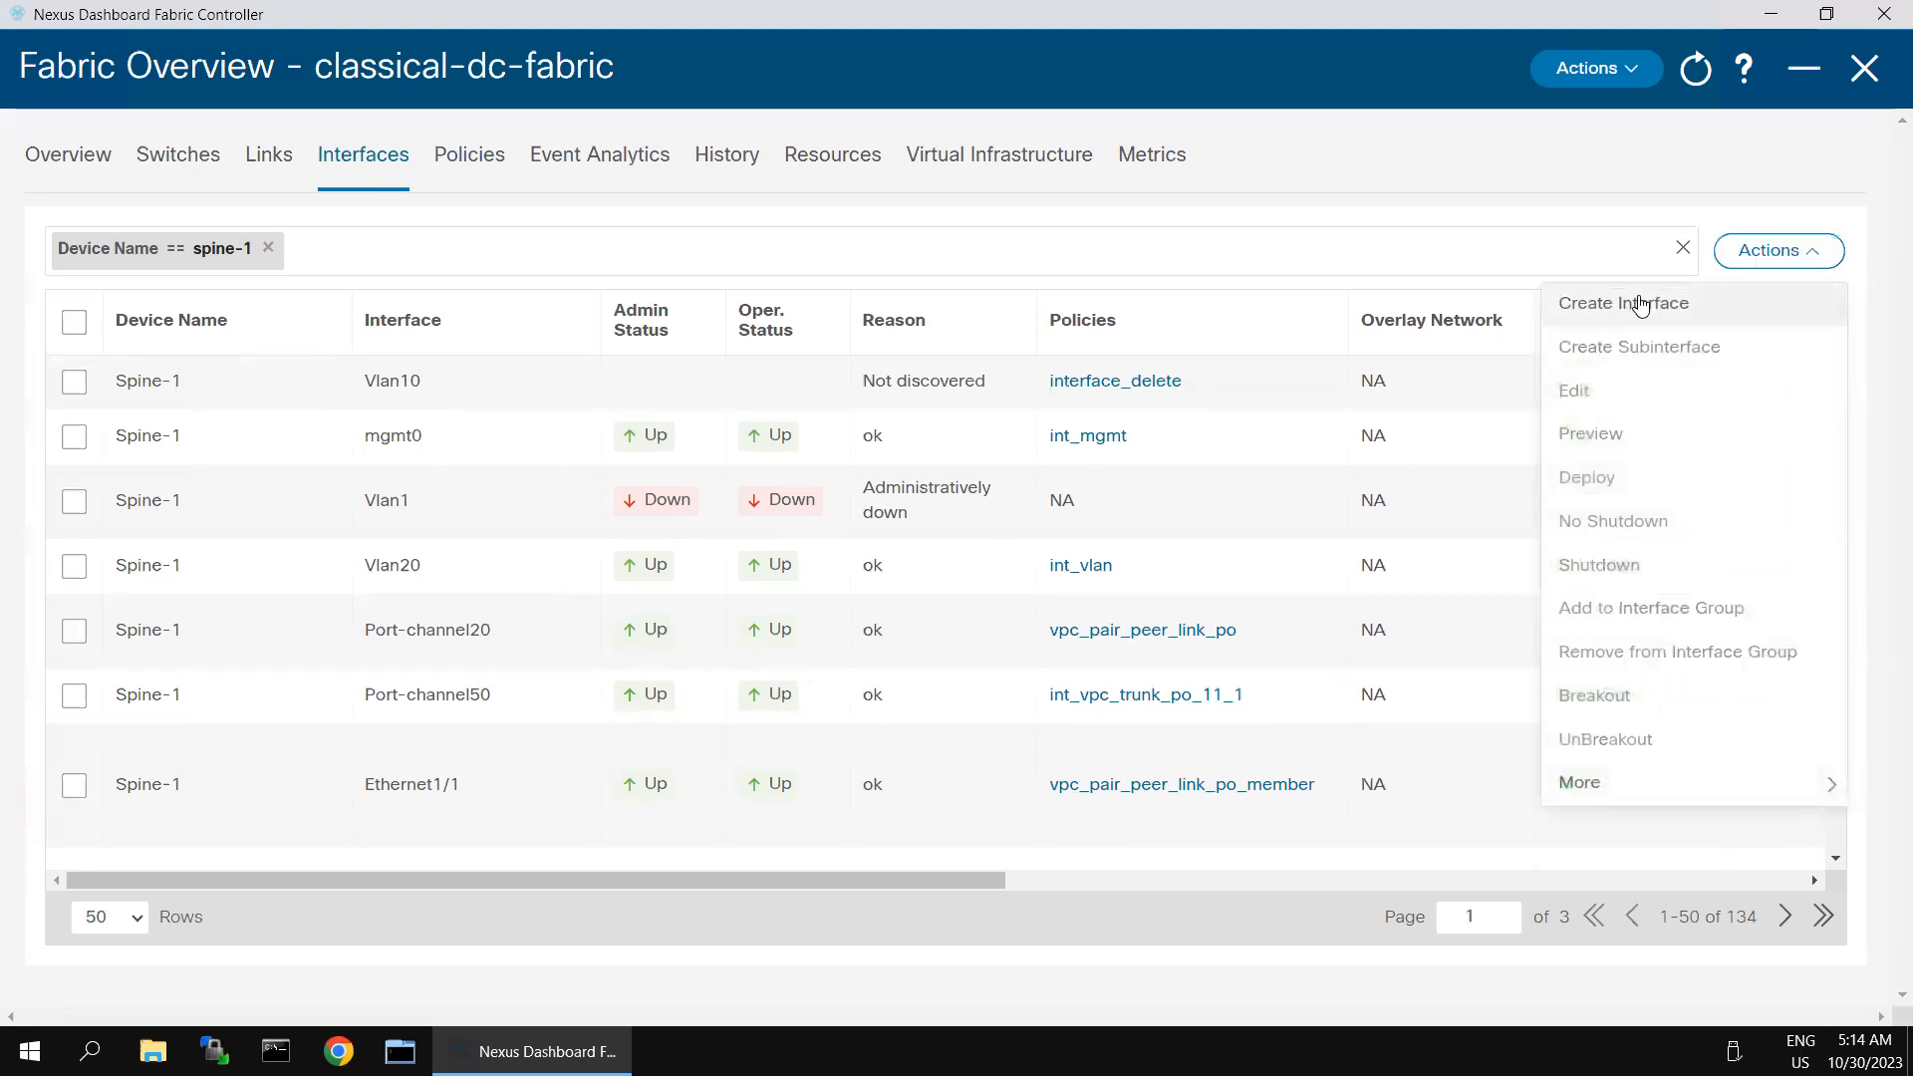
left_click(1641, 303)
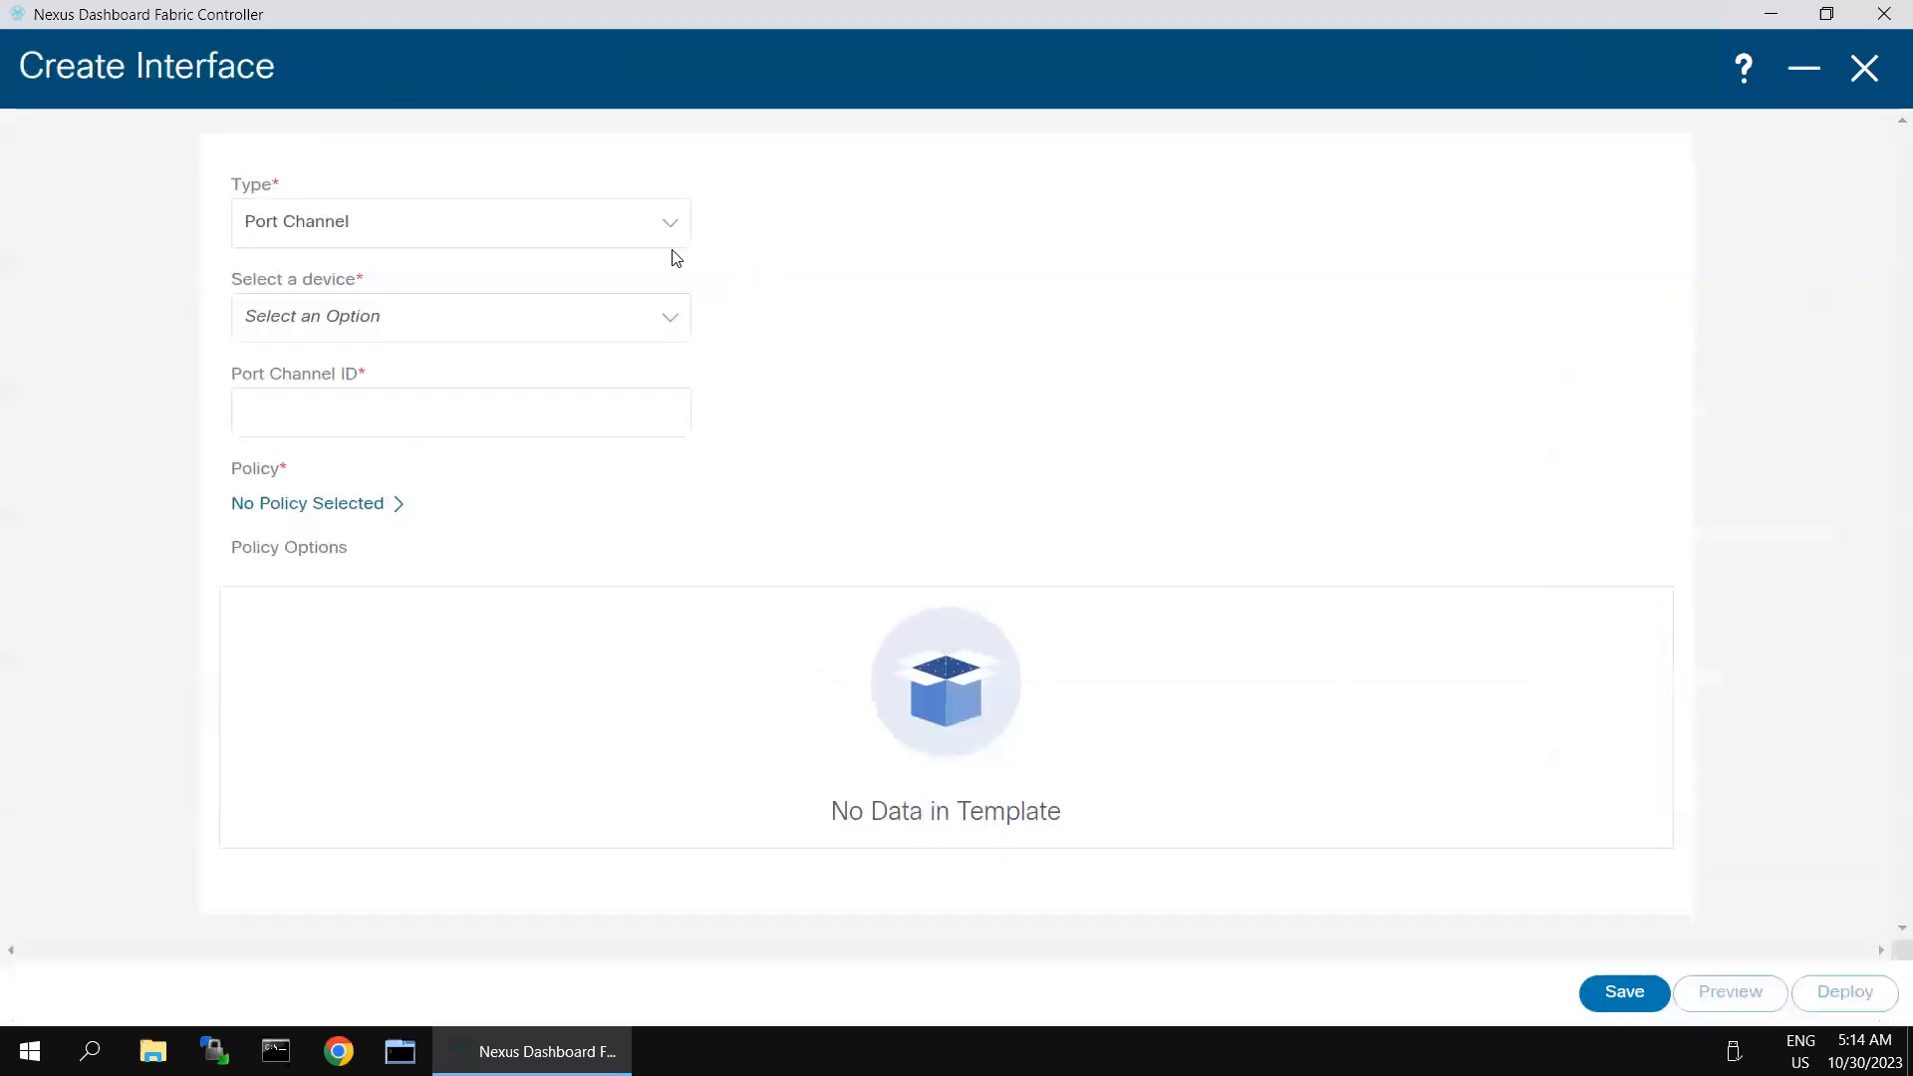
left_click(616, 244)
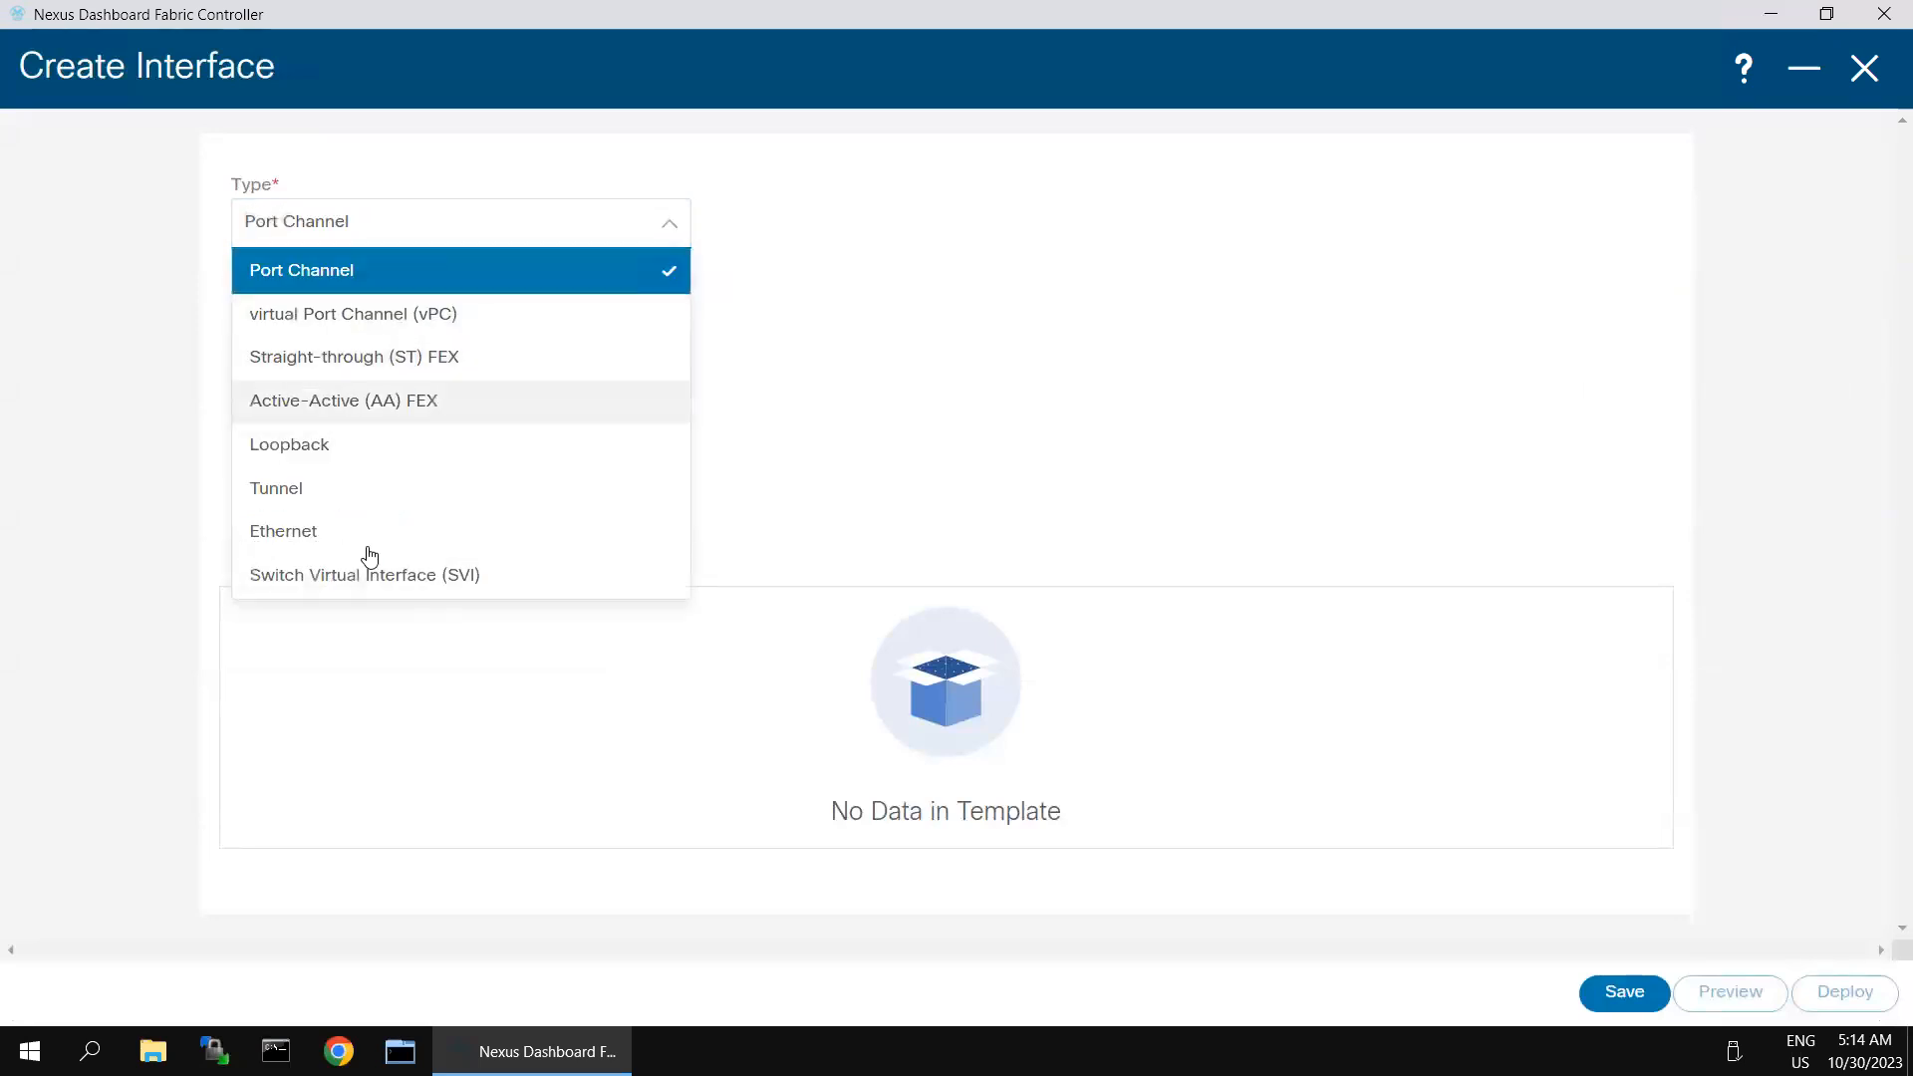
left_click(360, 587)
left_click(384, 333)
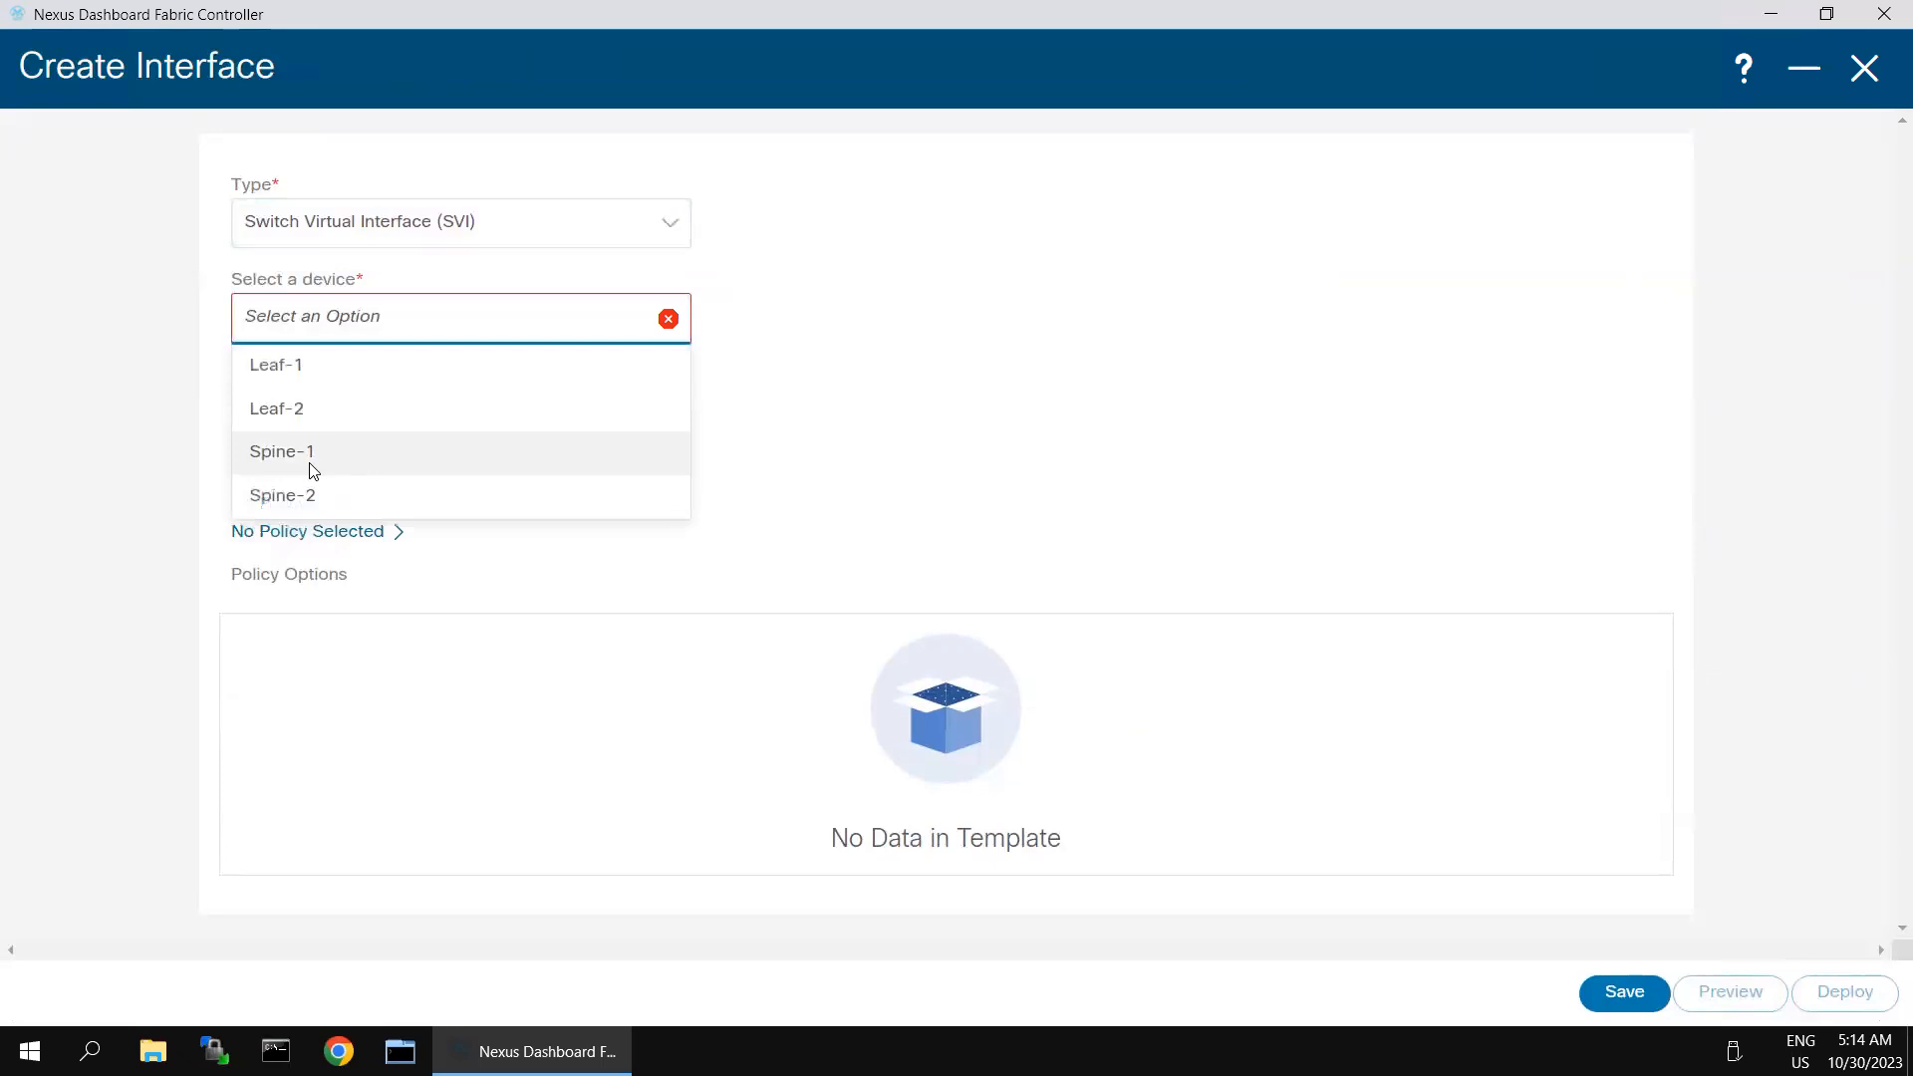
left_click(313, 470)
- Set the new interface's VLAN ID to 10 and attach the int_vlan policy template
left_click(347, 430)
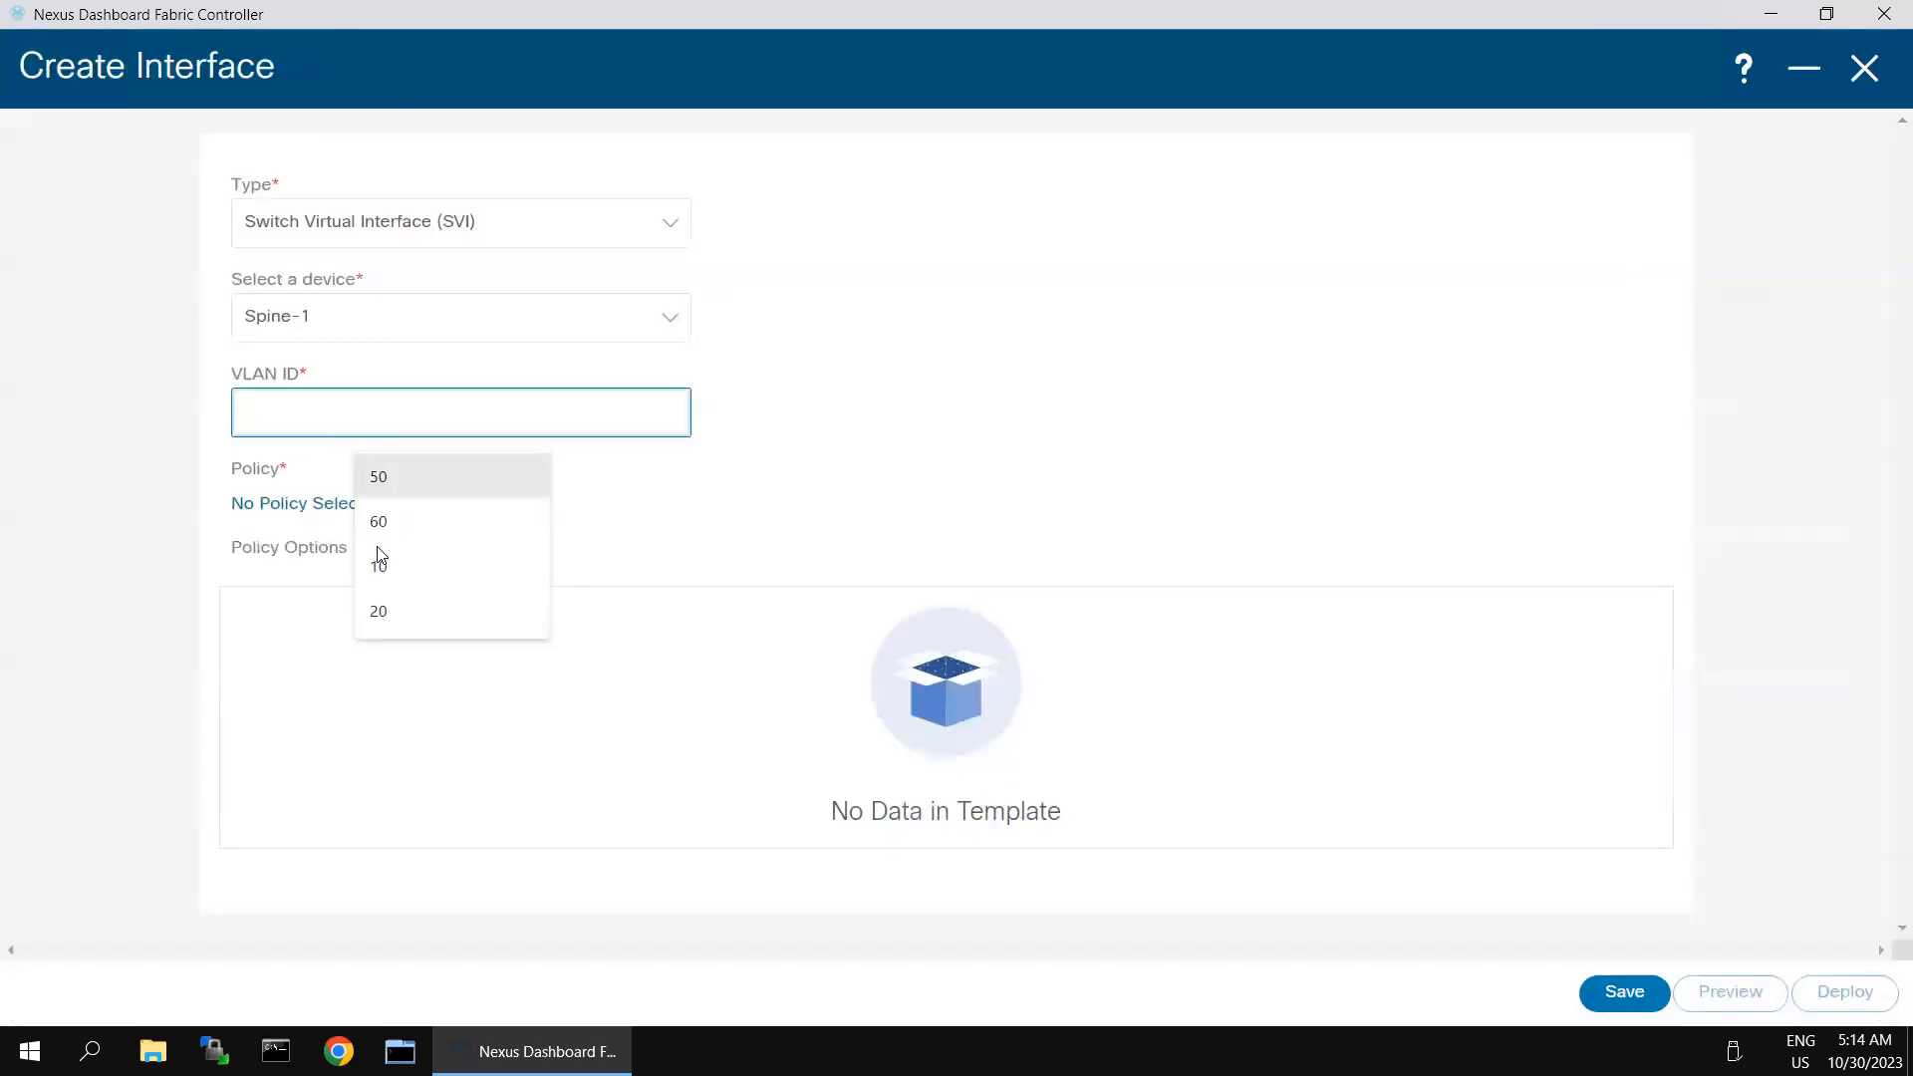
left_click(378, 550)
left_click(360, 517)
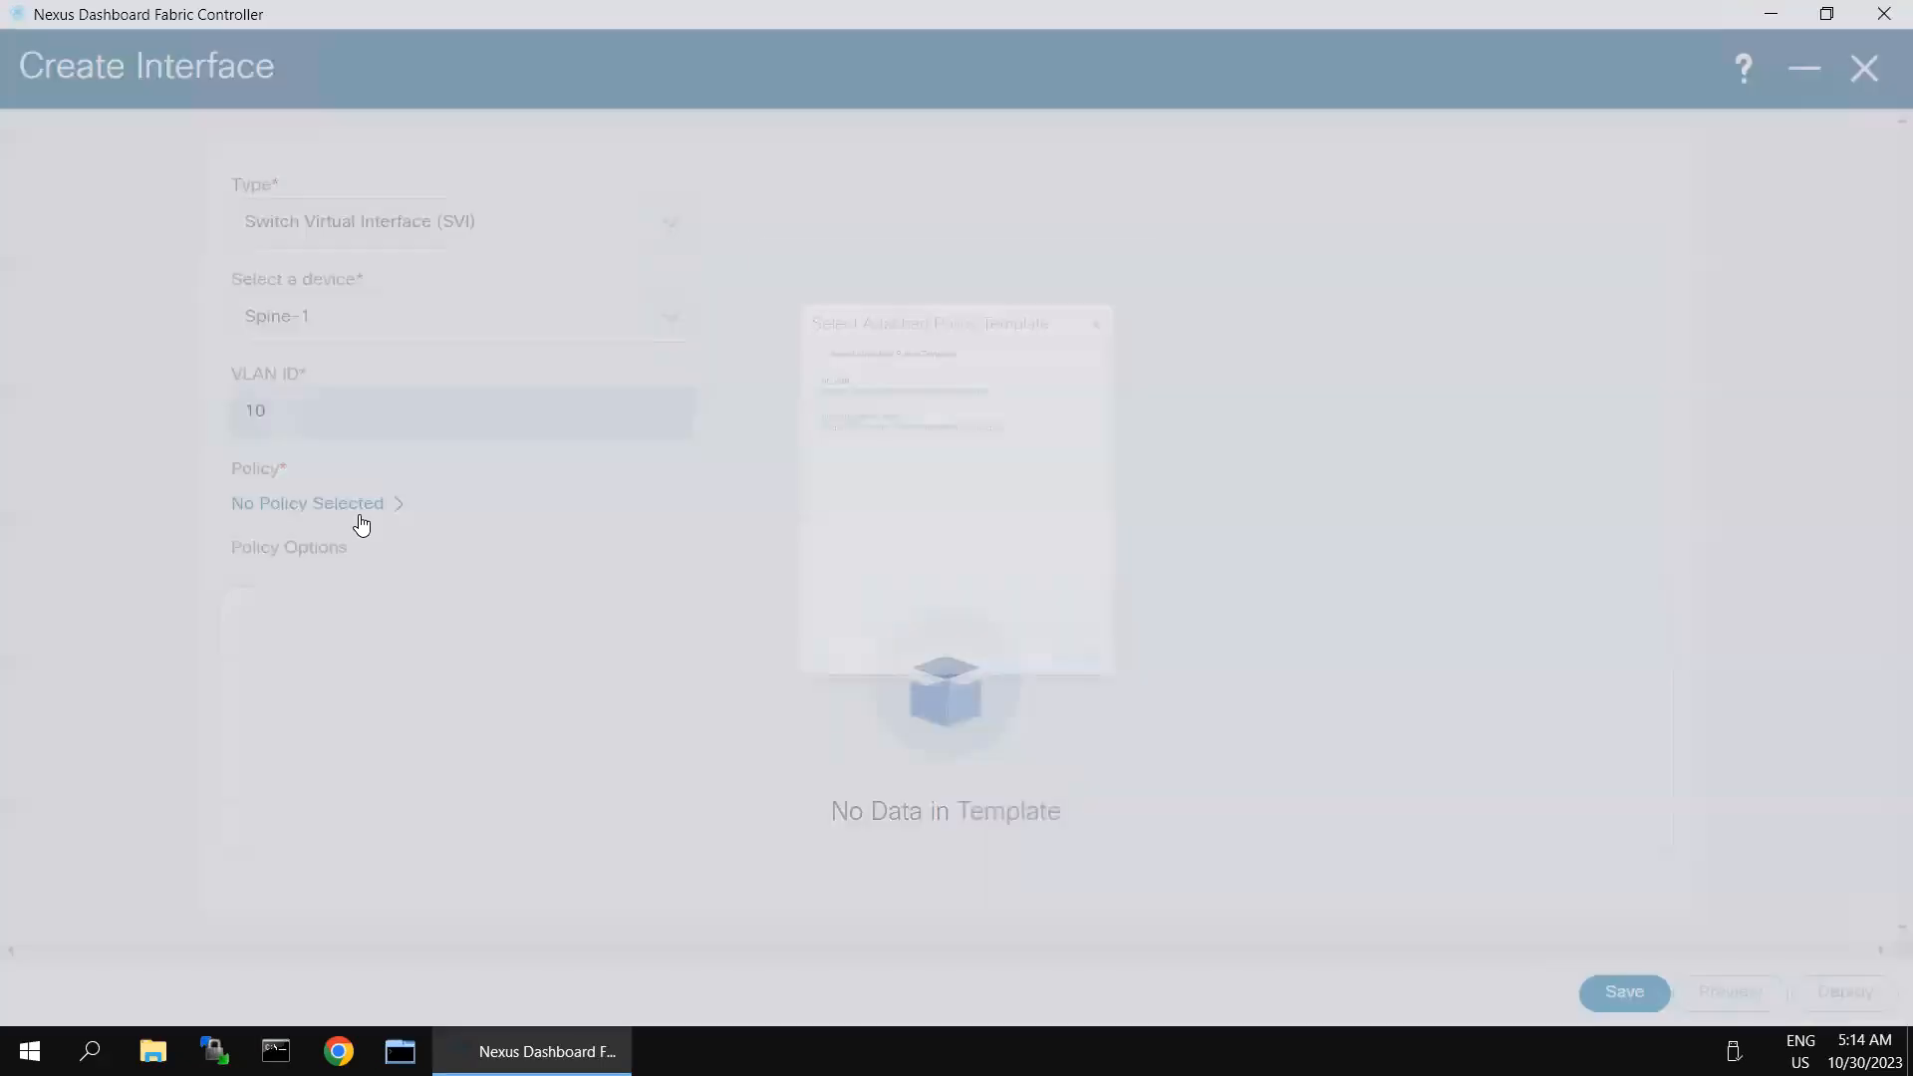
left_click(709, 233)
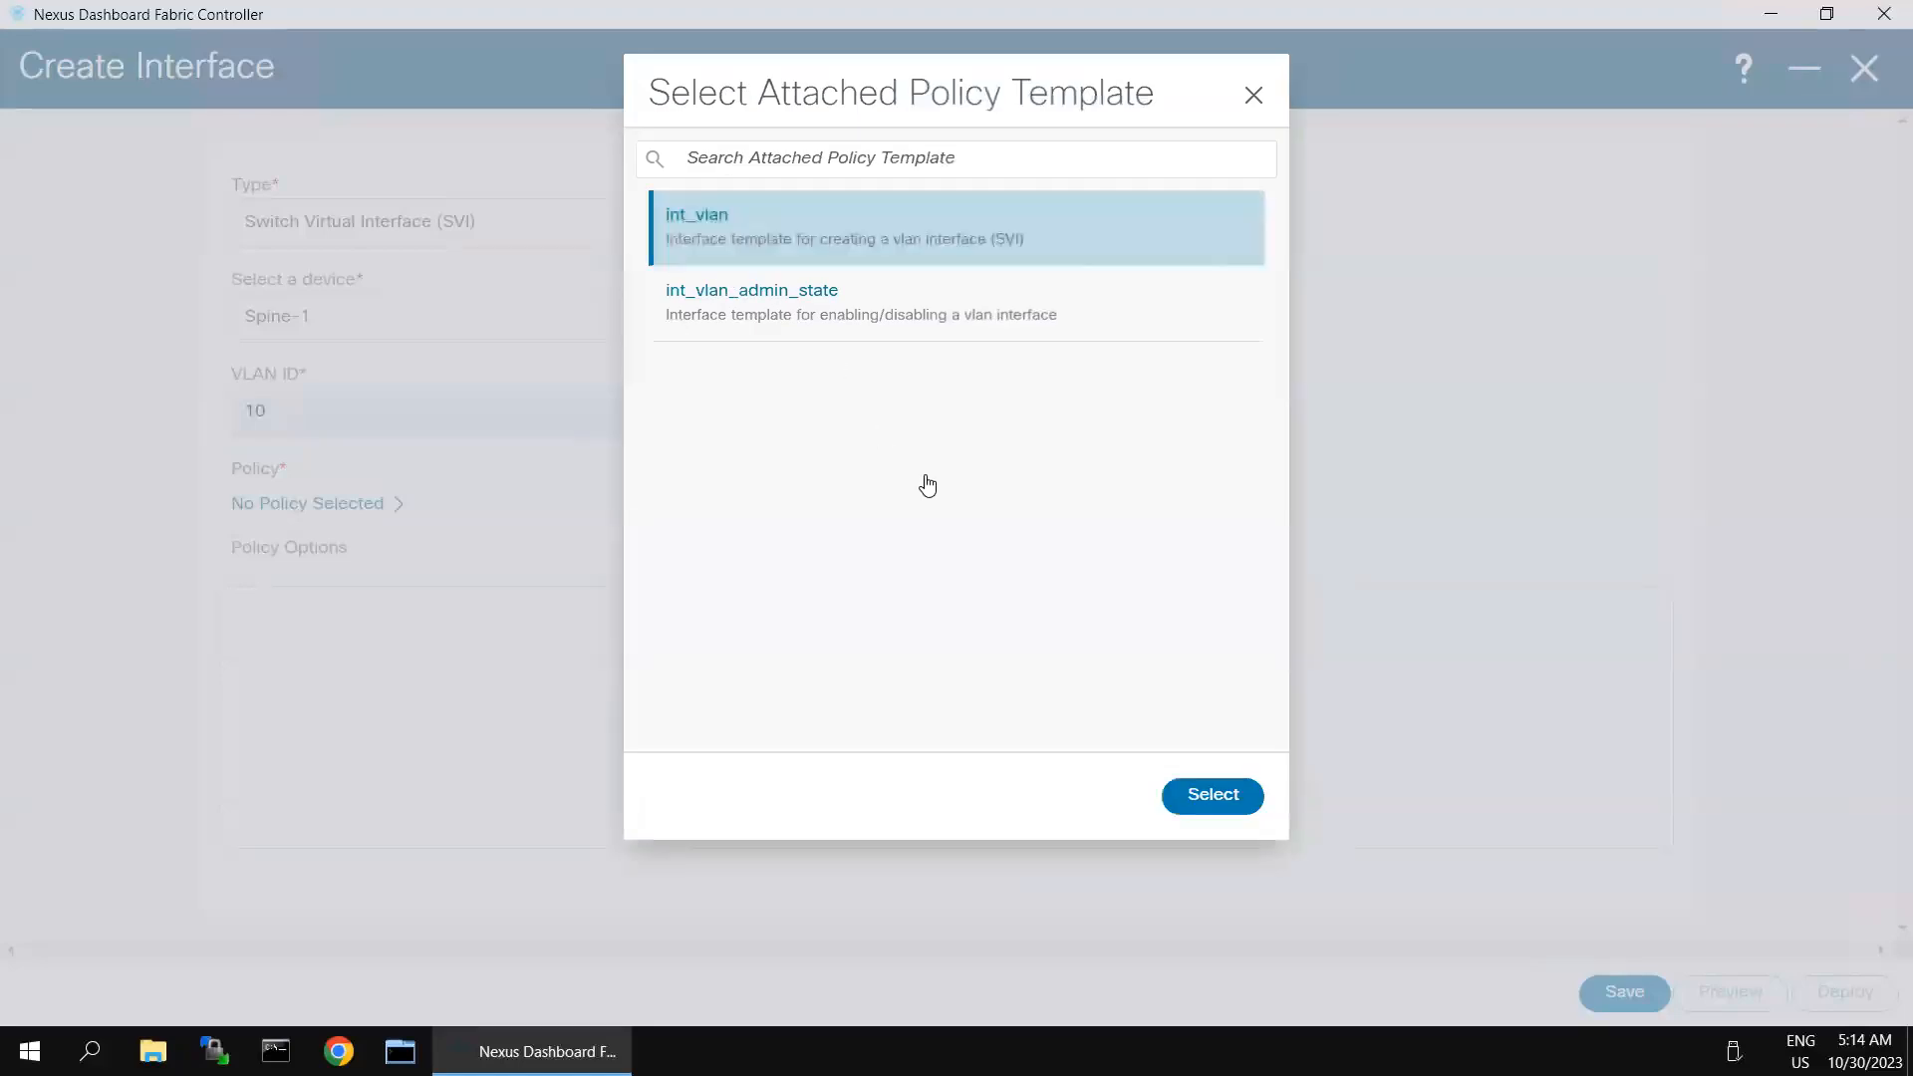
left_click(1204, 804)
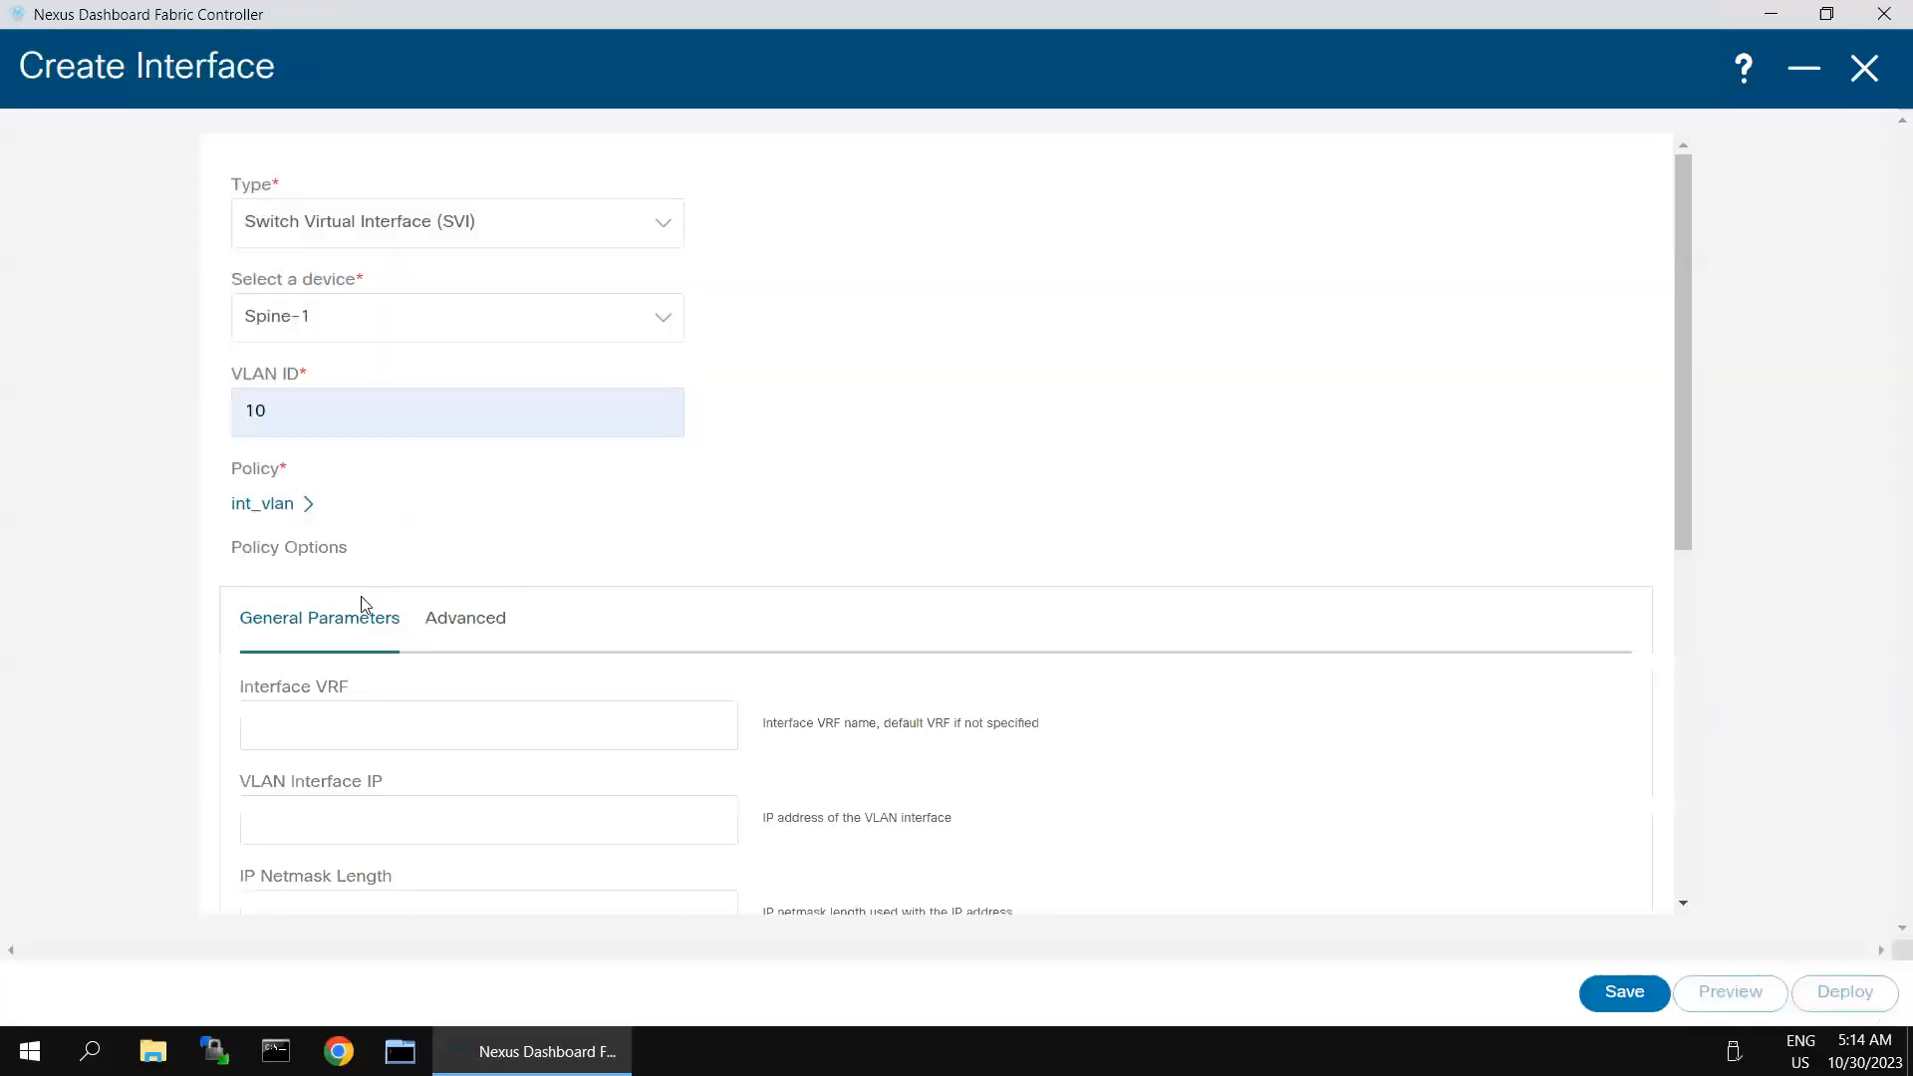
- Set the VLAN interface IP to 10.10.10.1 with an IP netmask length of 24
scroll(568, 691, "down", 2)
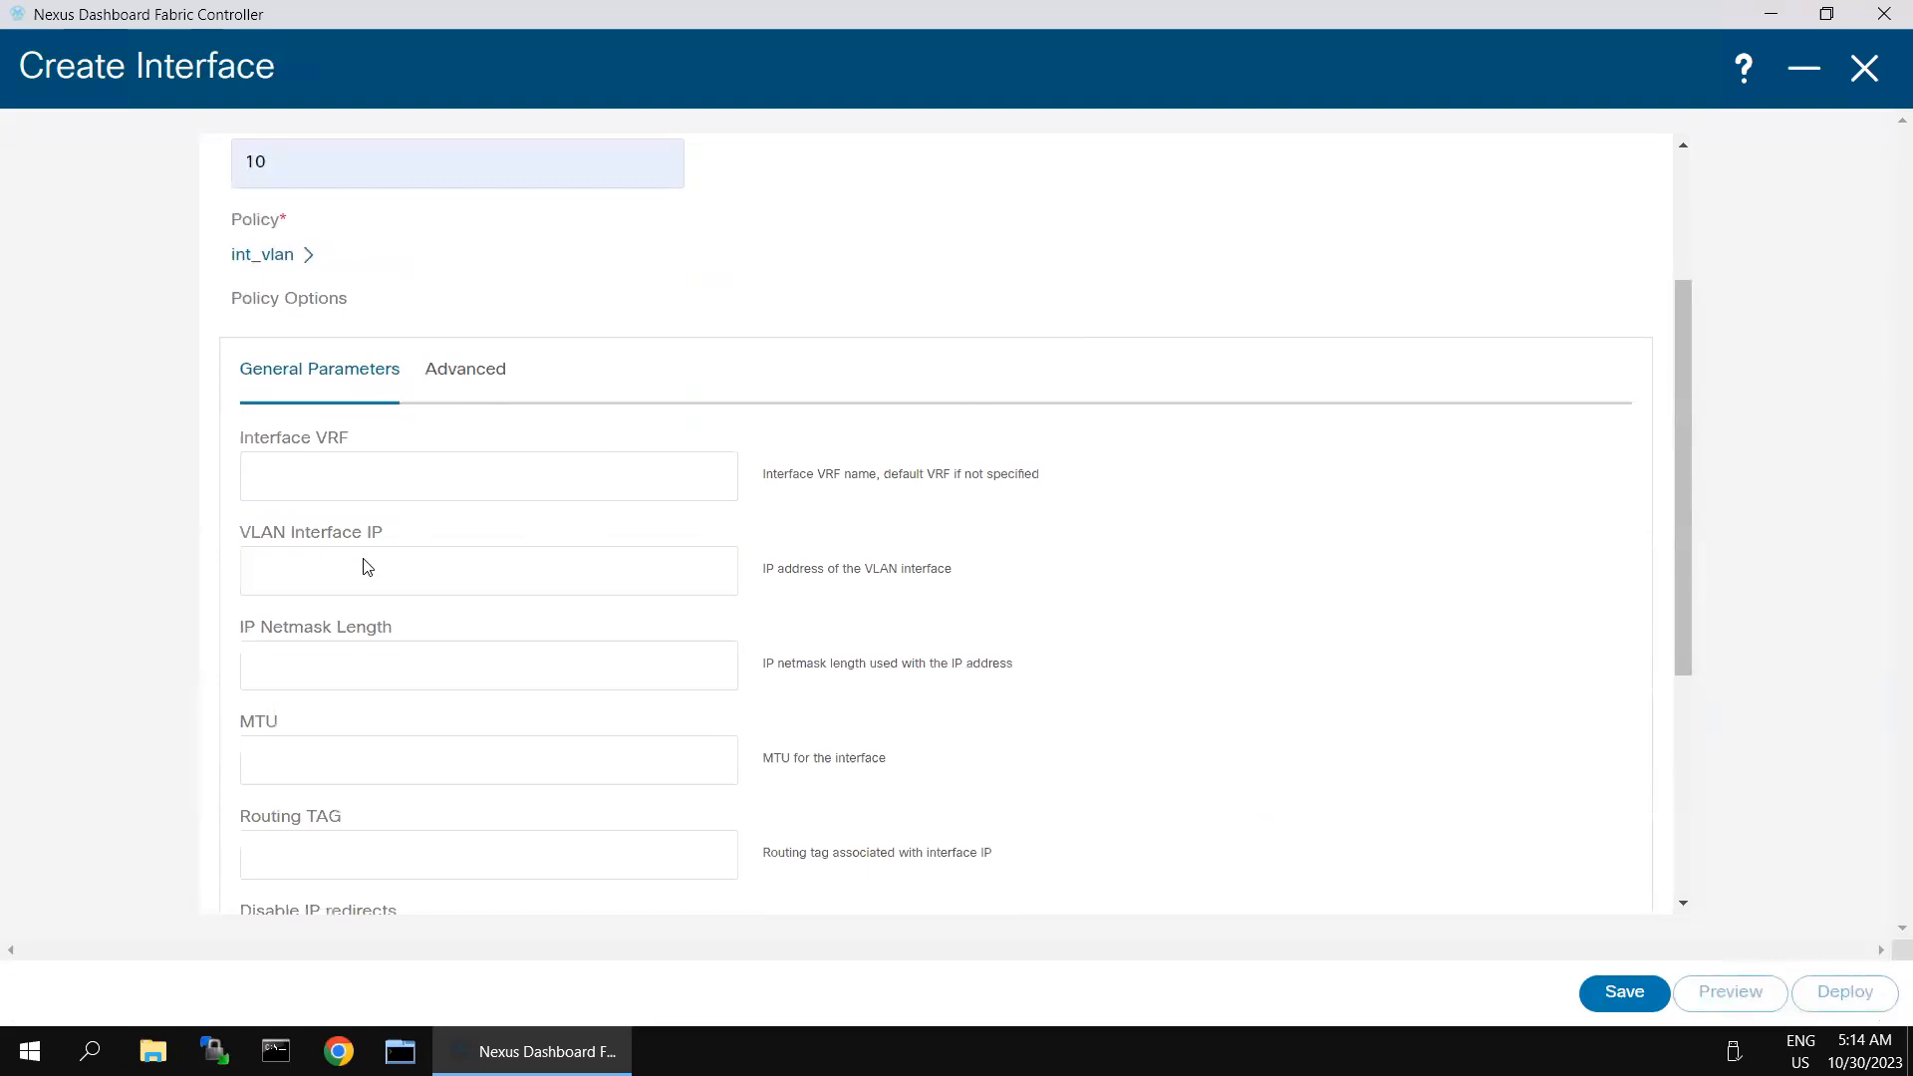
left_click(365, 558)
left_click(409, 635)
left_click(394, 660)
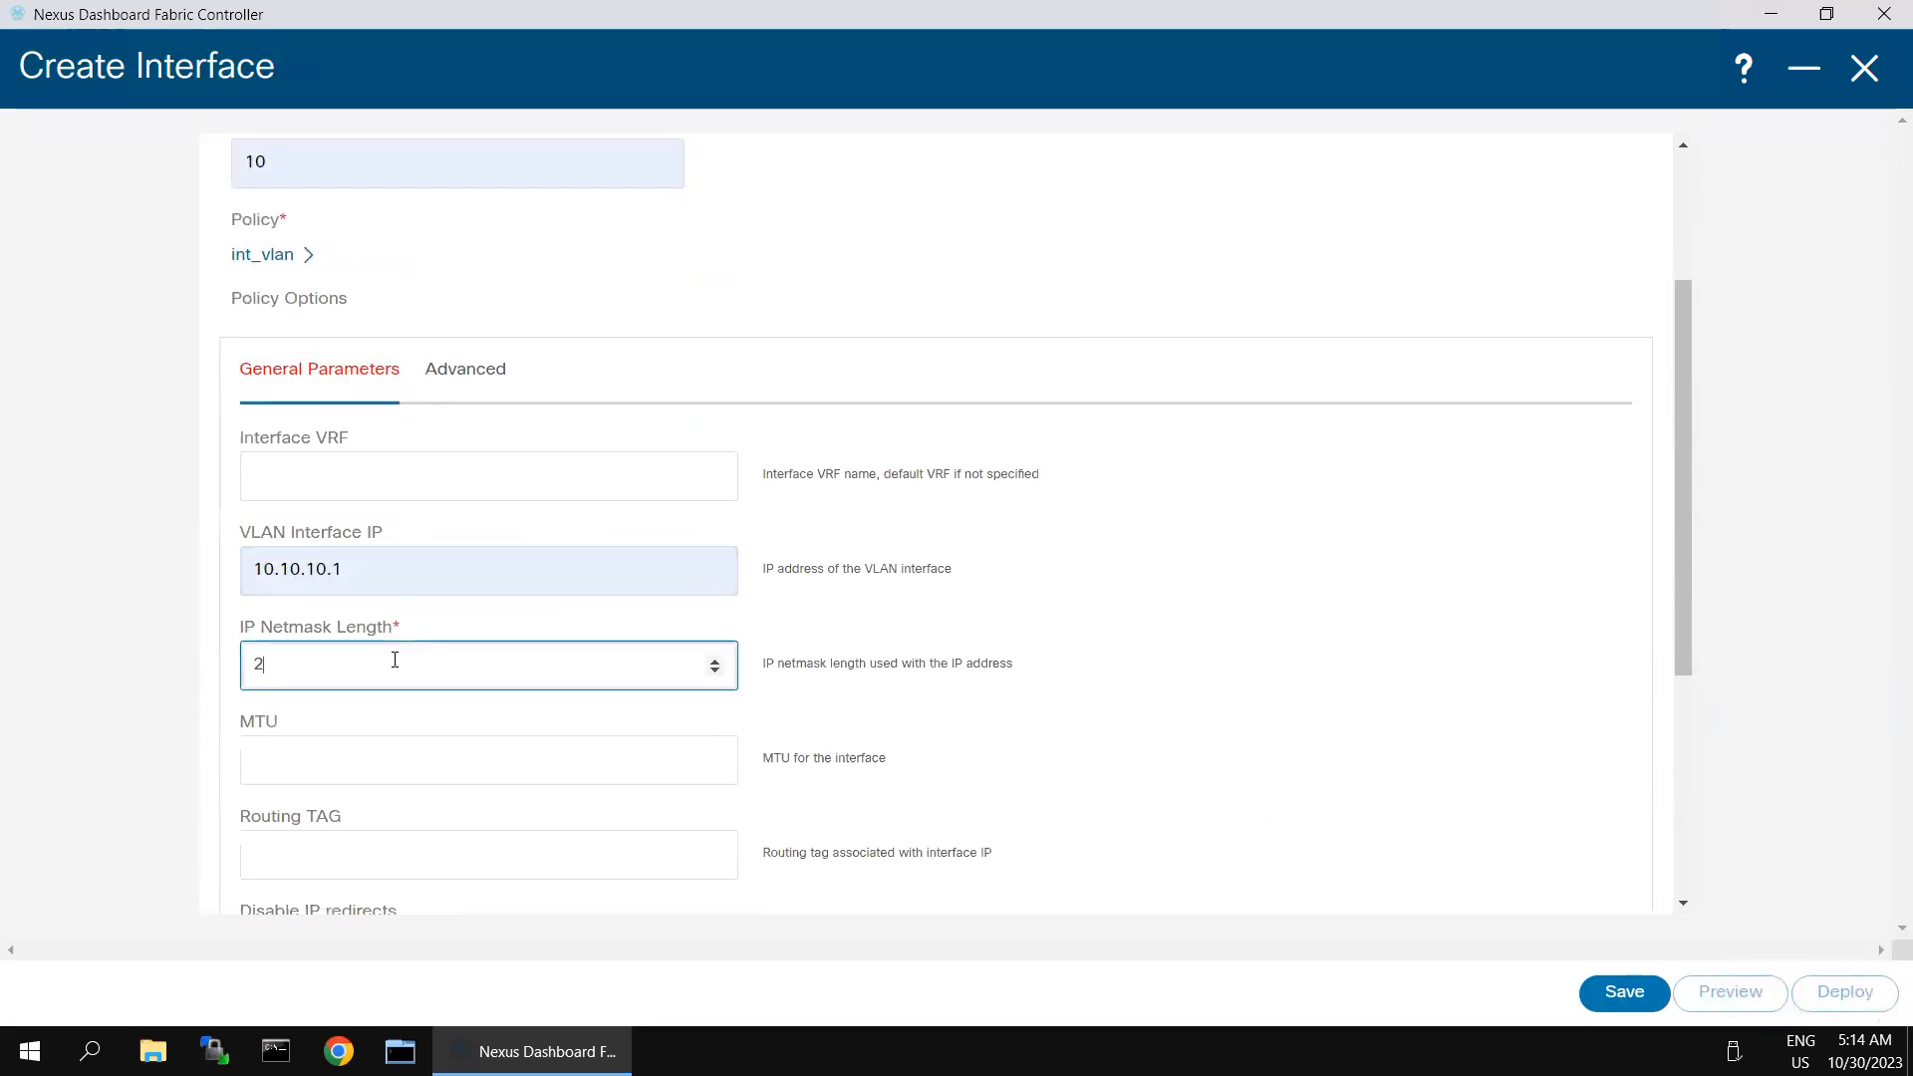
left_click(1175, 702)
scroll(1093, 735, "down", 2)
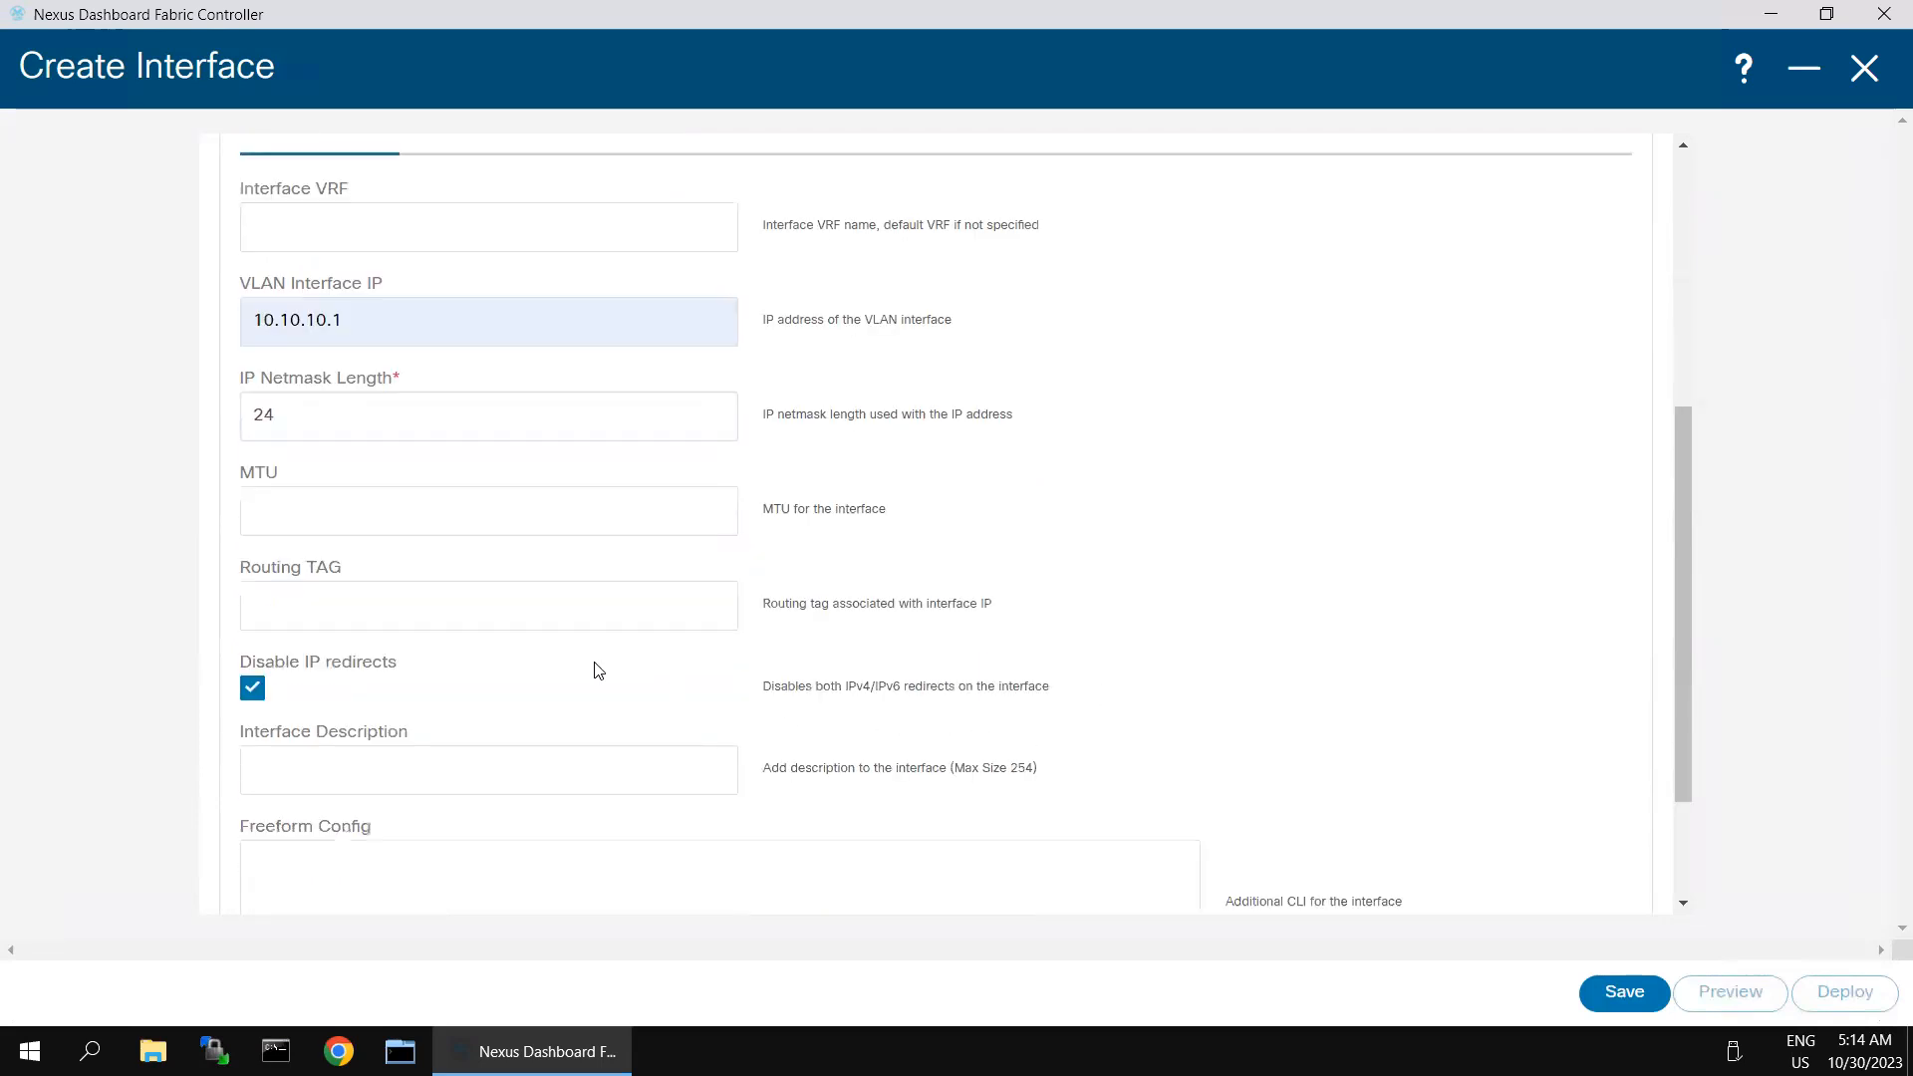
- Enable HSRP on the interface with IPv4 address 10.10.10.254 and HSRP group 10
scroll(427, 438, "up", 4)
left_click(461, 618)
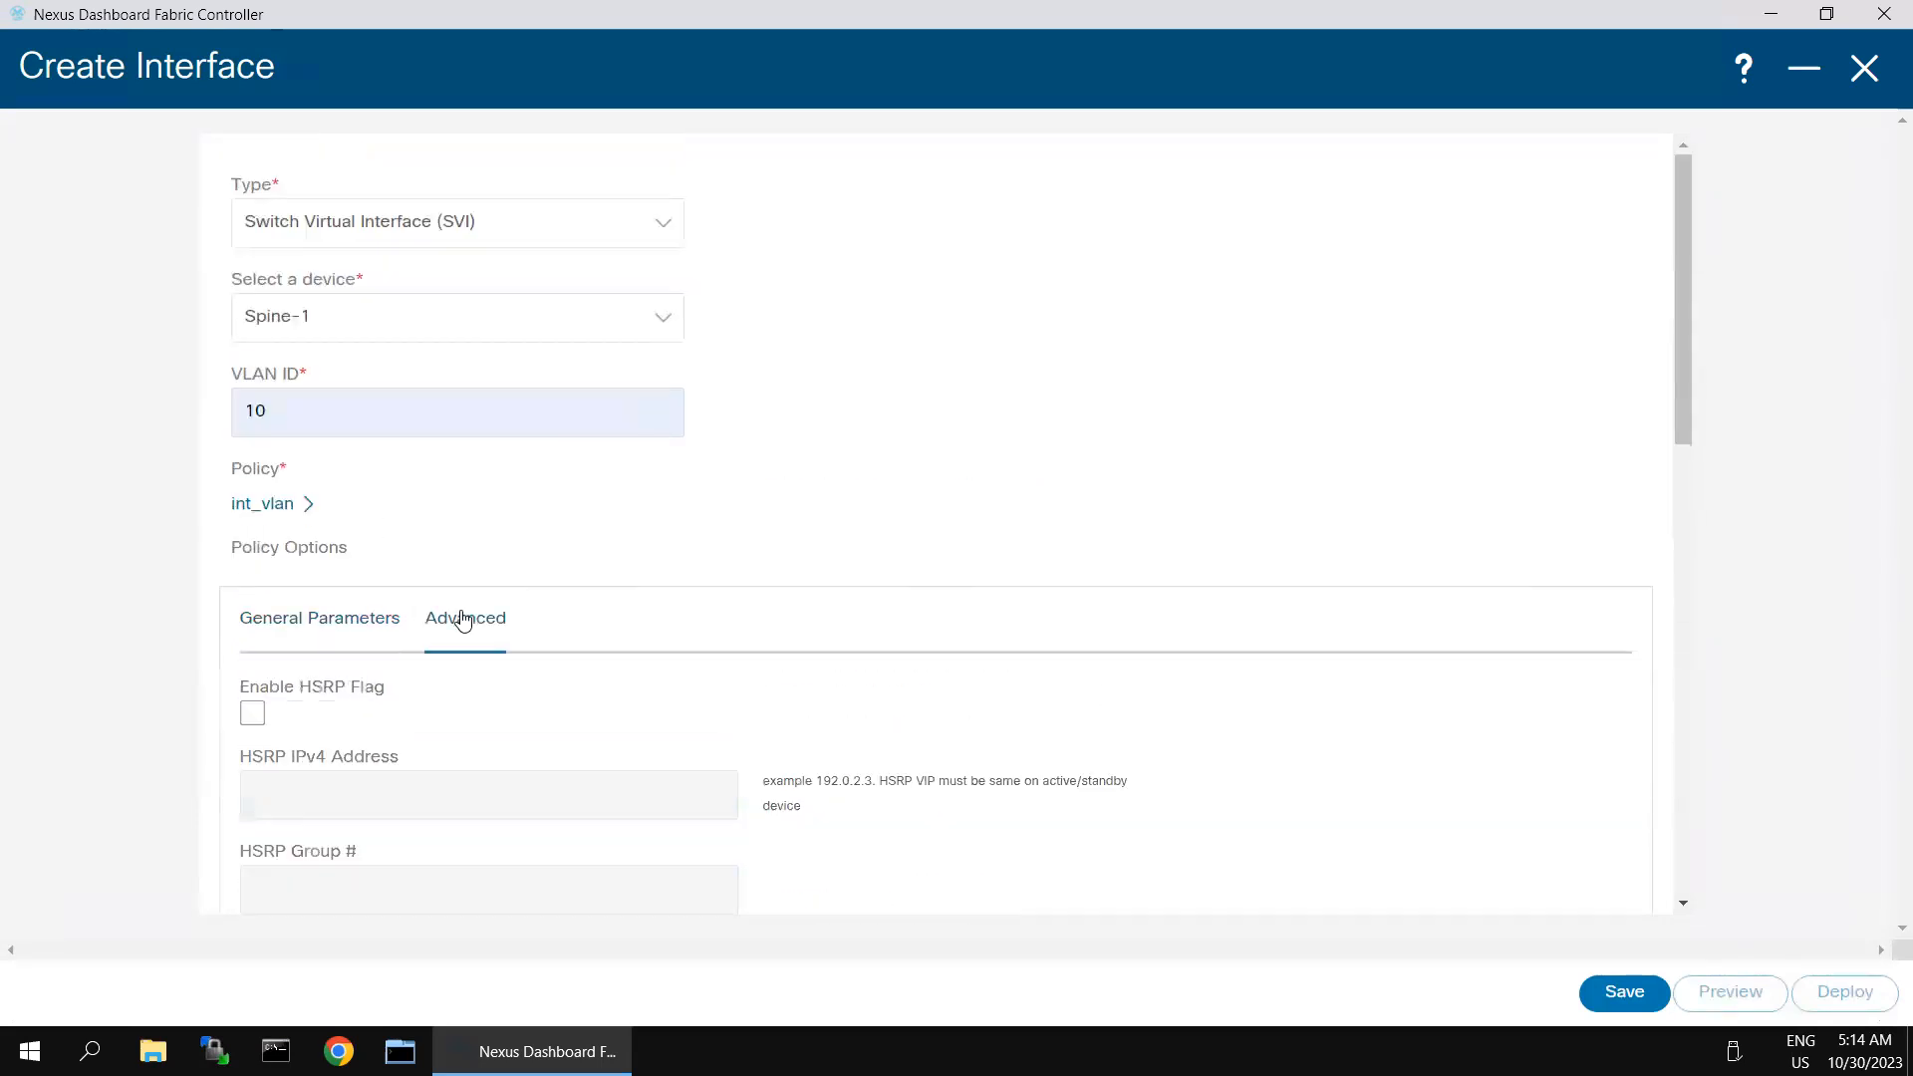
left_click(253, 713)
scroll(1096, 743, "down", 3)
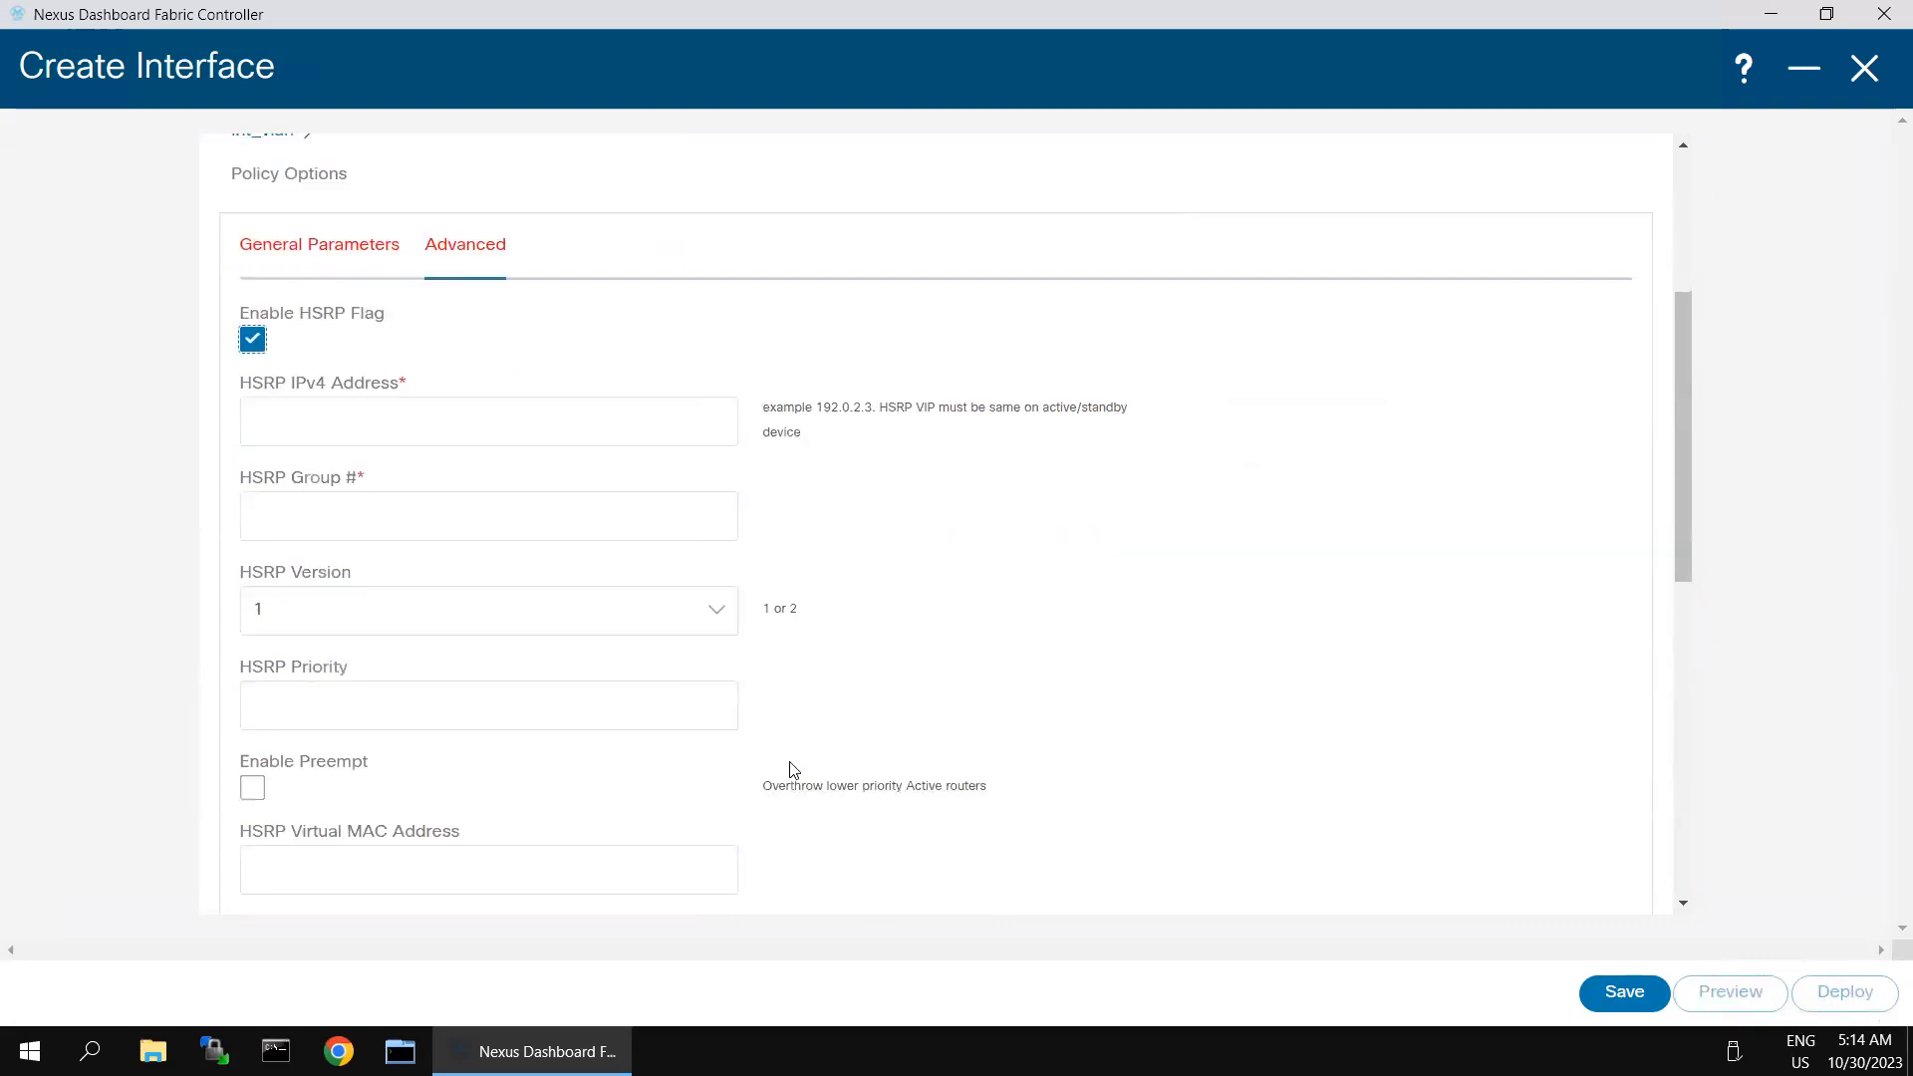
left_click(468, 424)
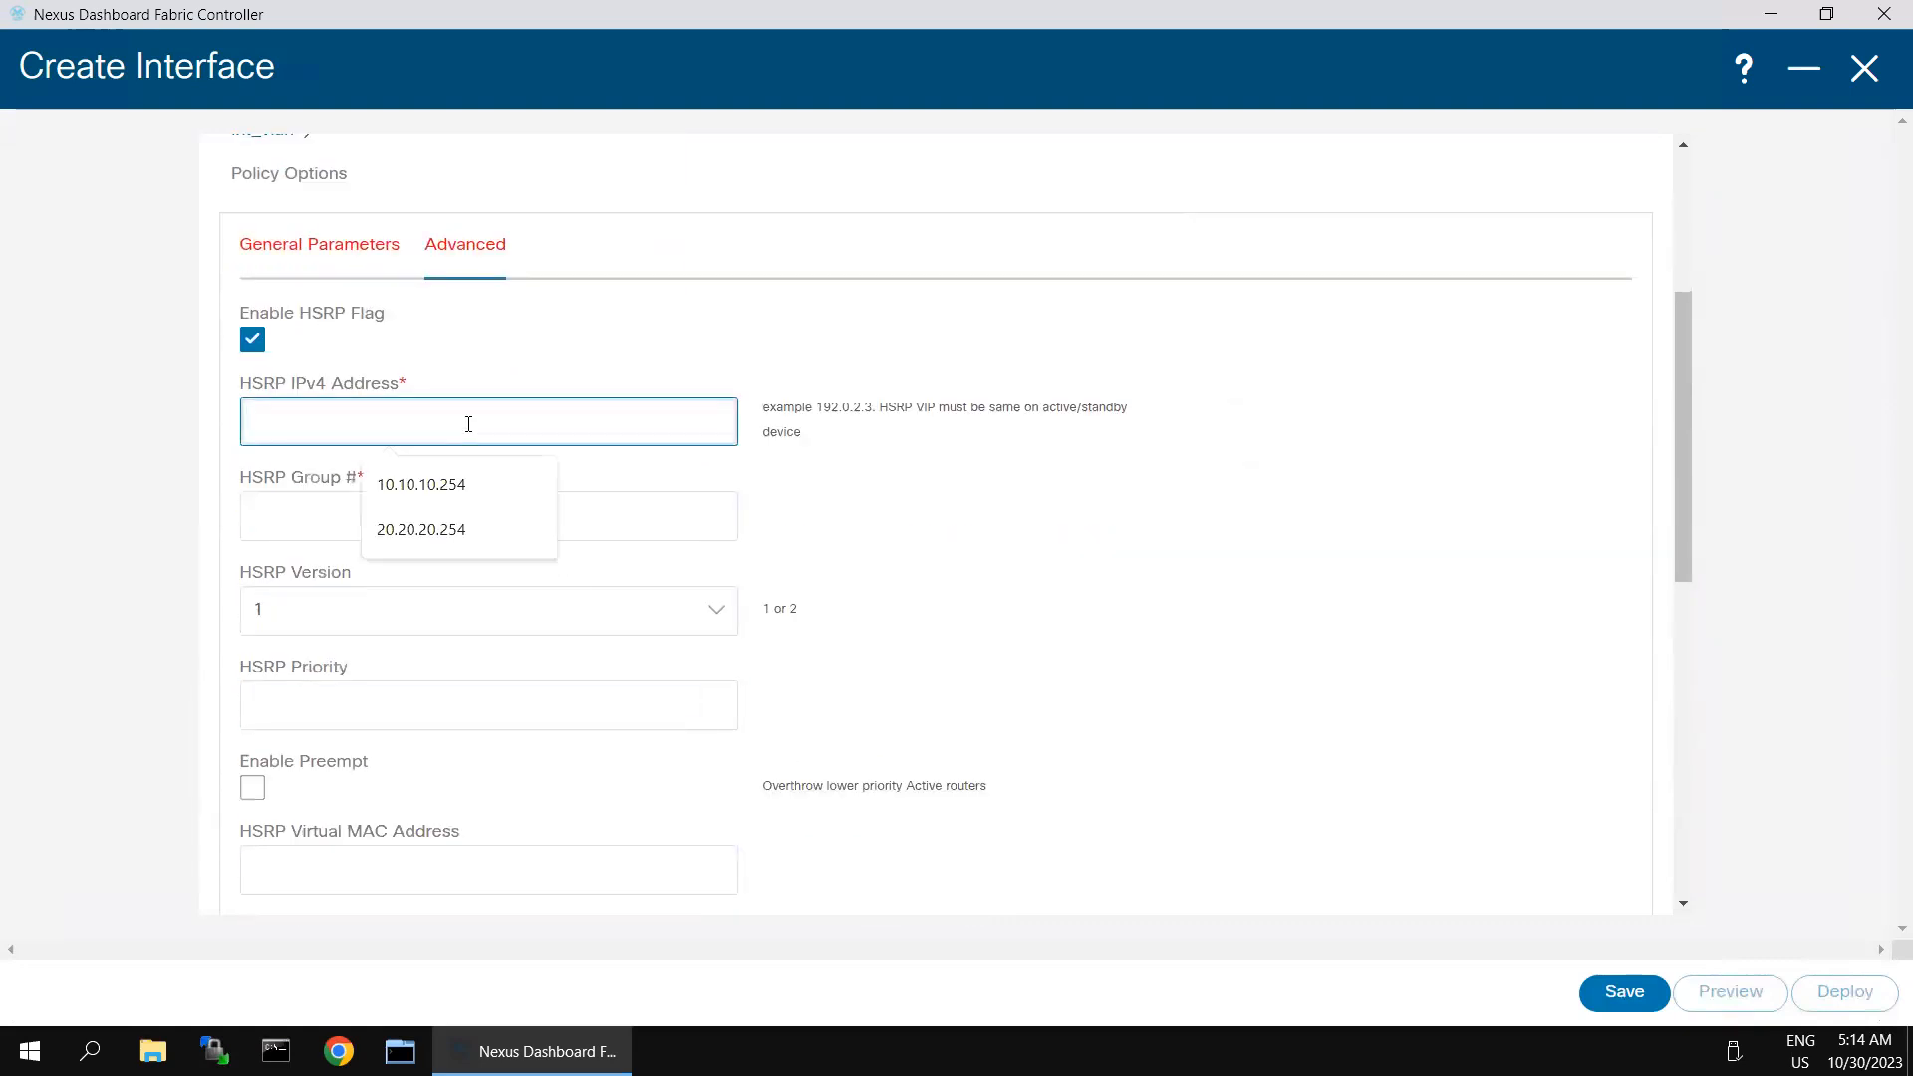
left_click(457, 489)
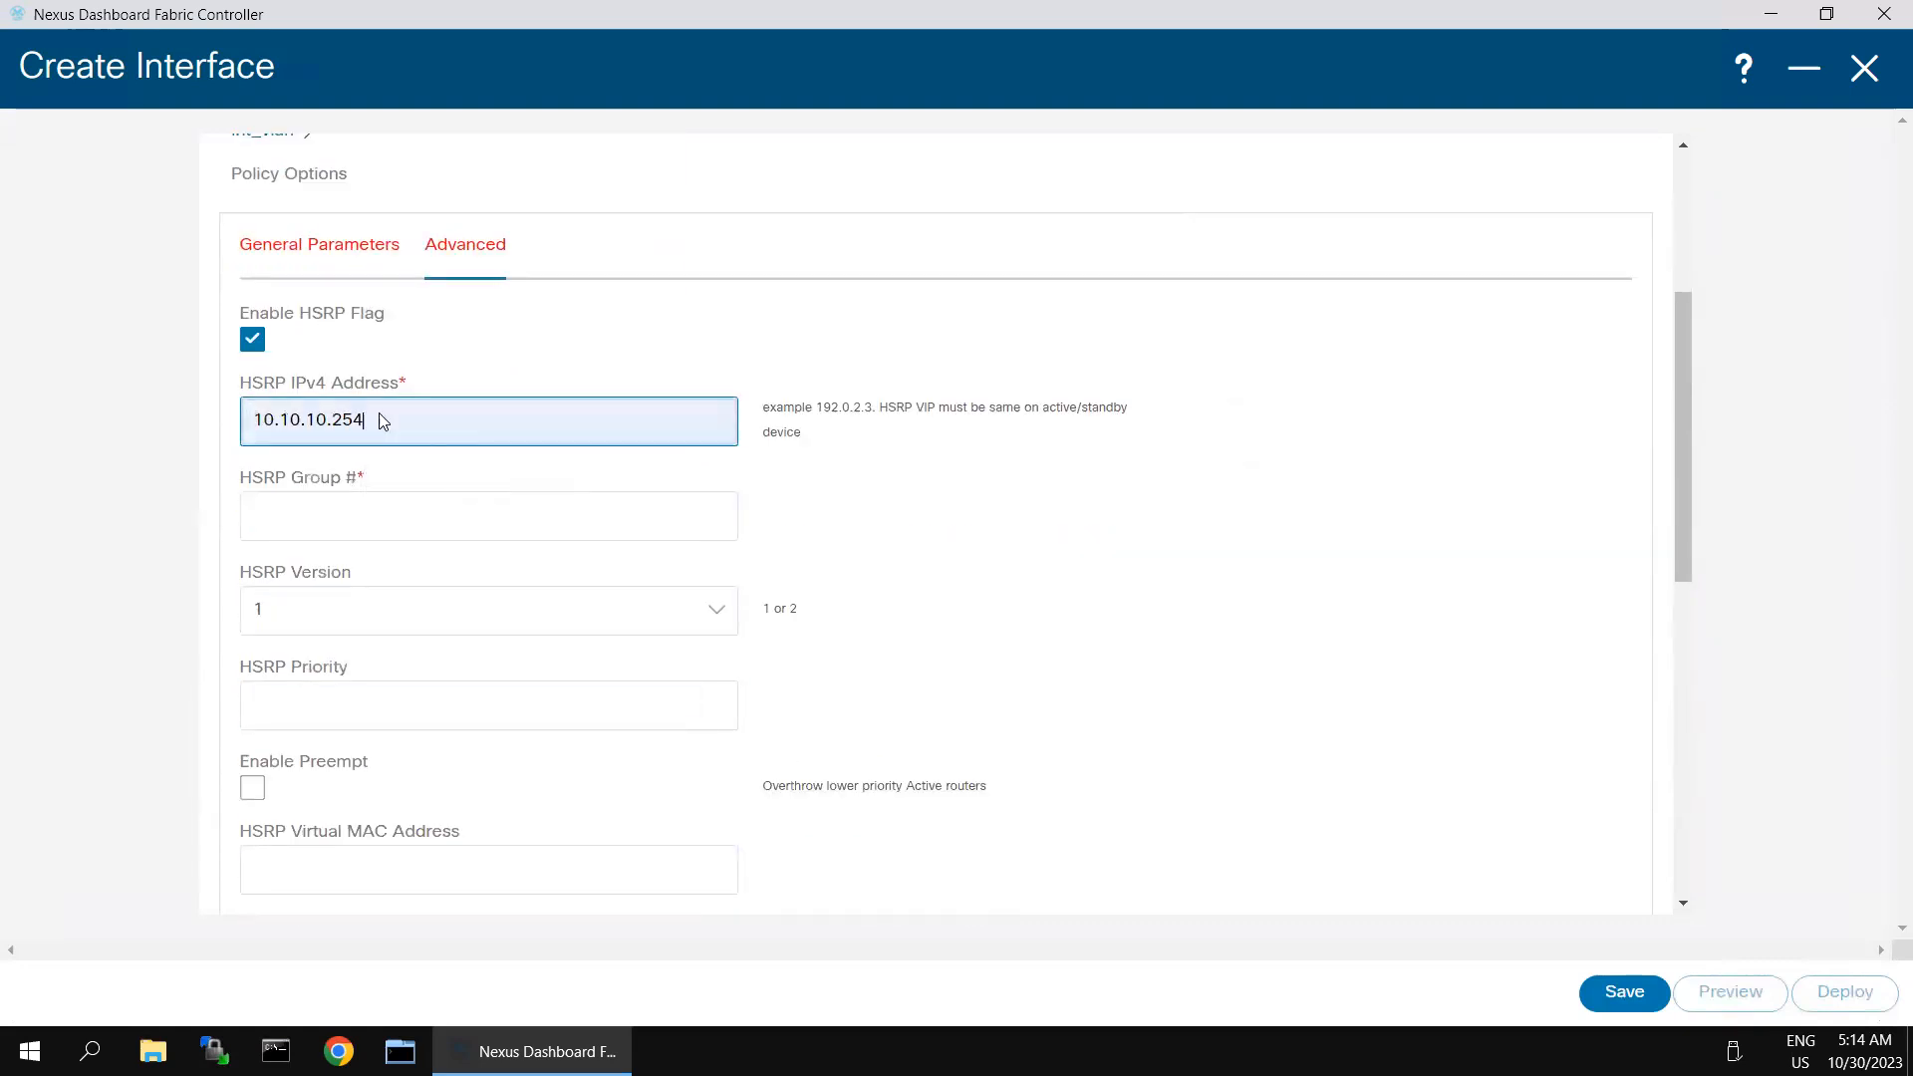
left_click(367, 519)
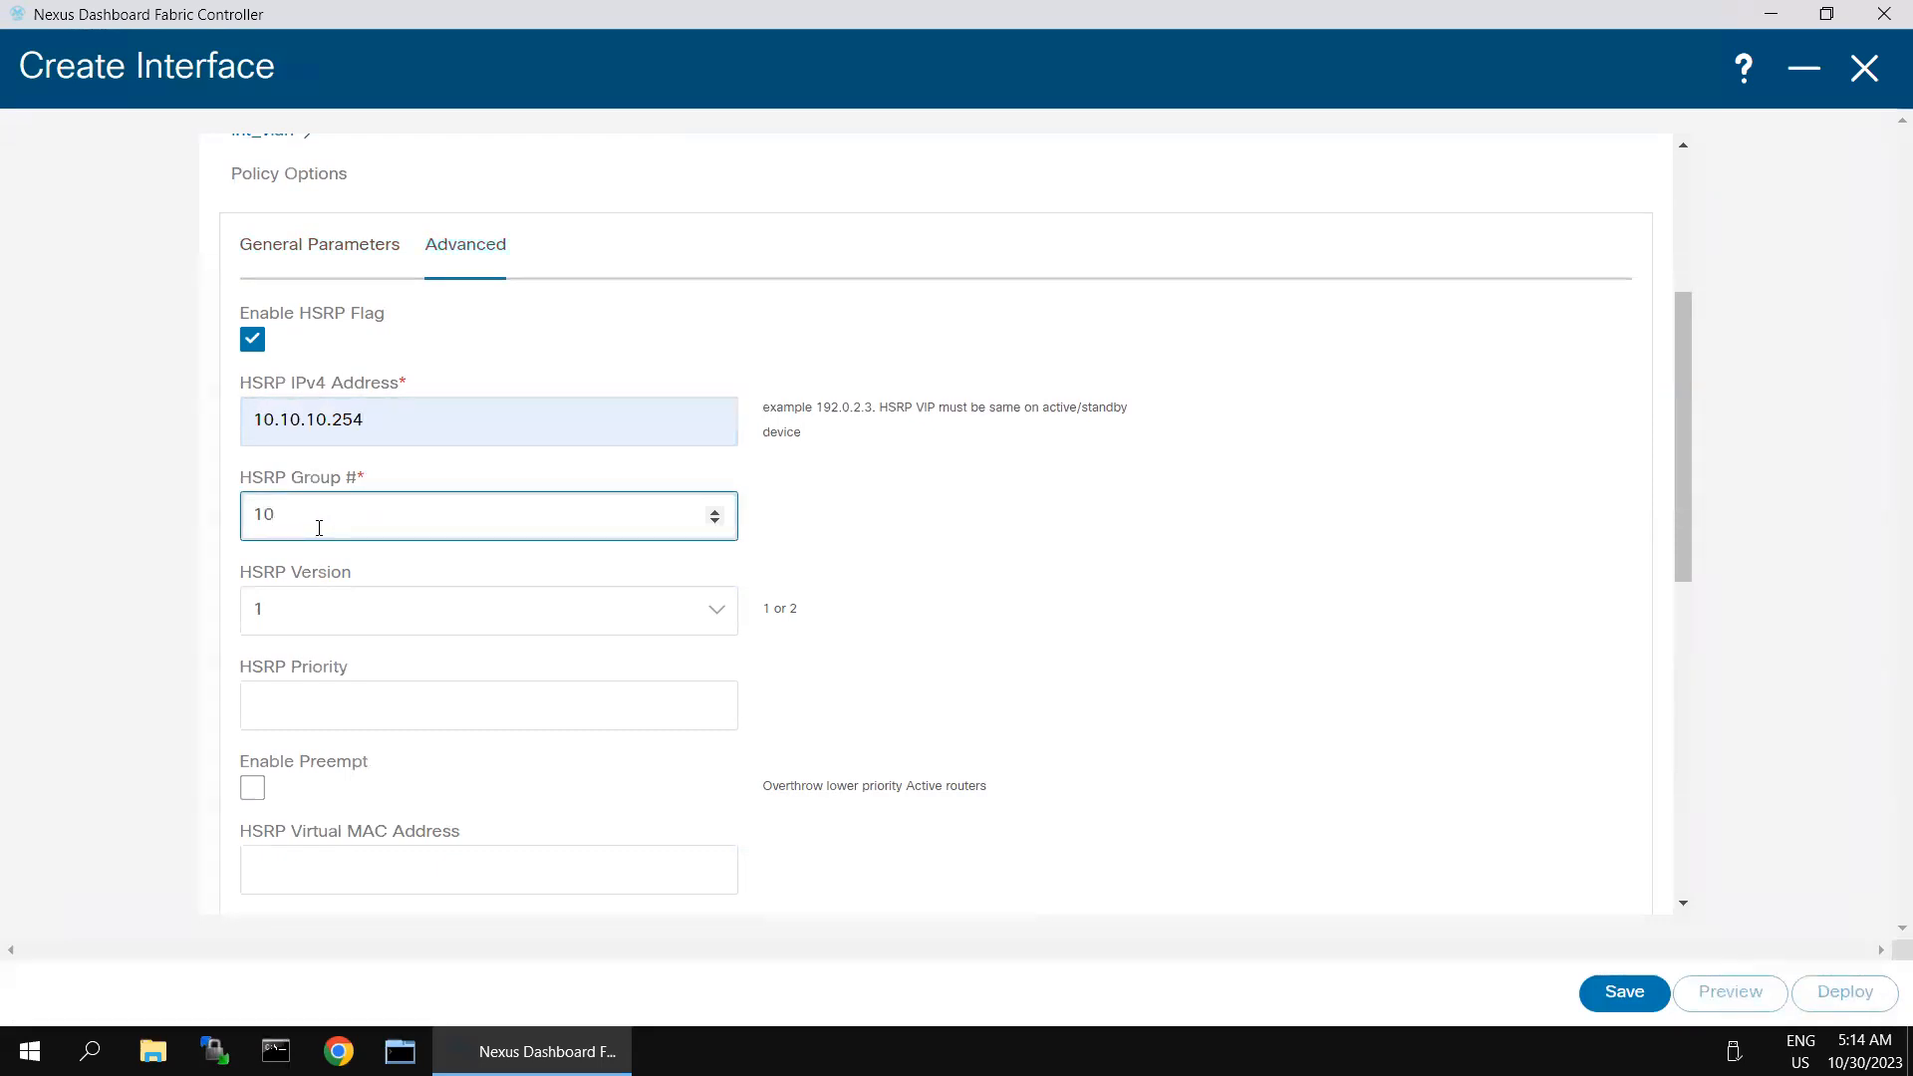
- Set HSRP version 2 and priority 100, enable preempt, and save the VLAN 10 interface
left_click(484, 625)
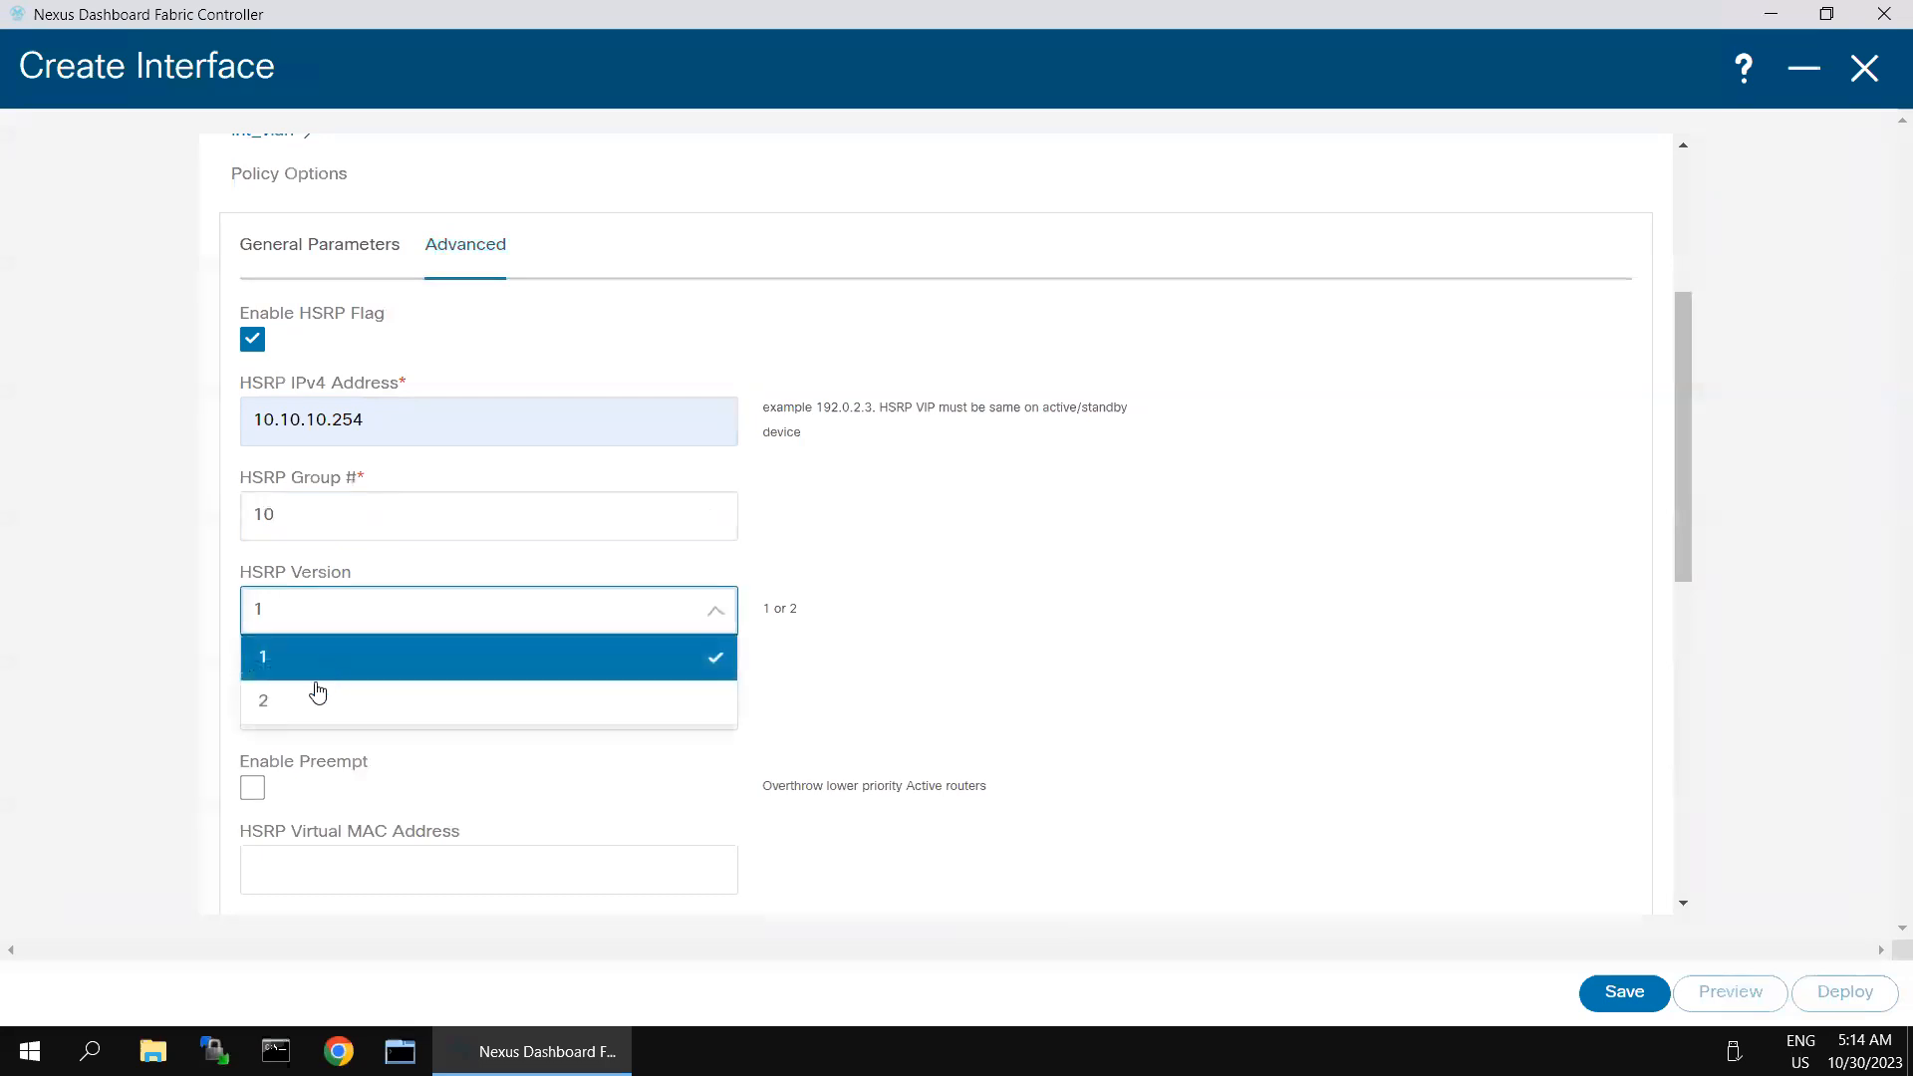
left_click(302, 706)
left_click(299, 714)
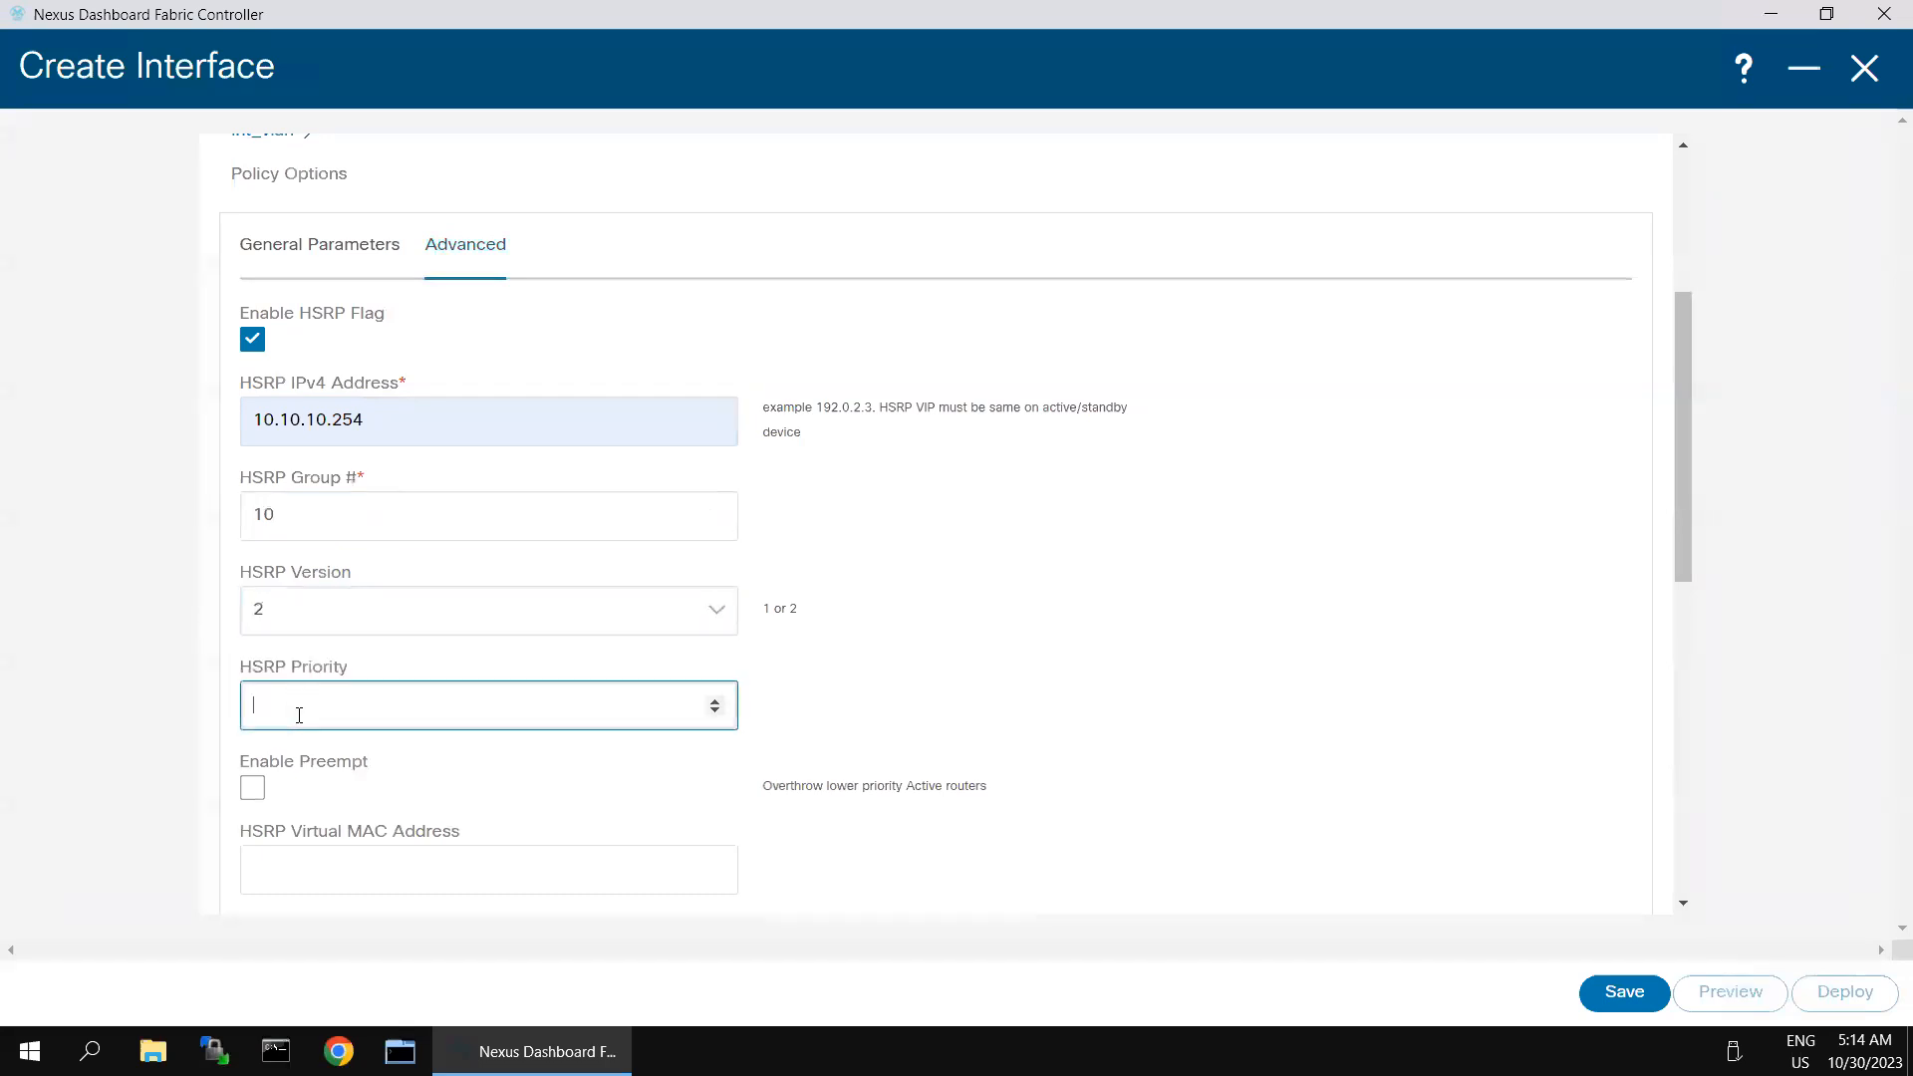
left_click(1156, 703)
left_click(250, 792)
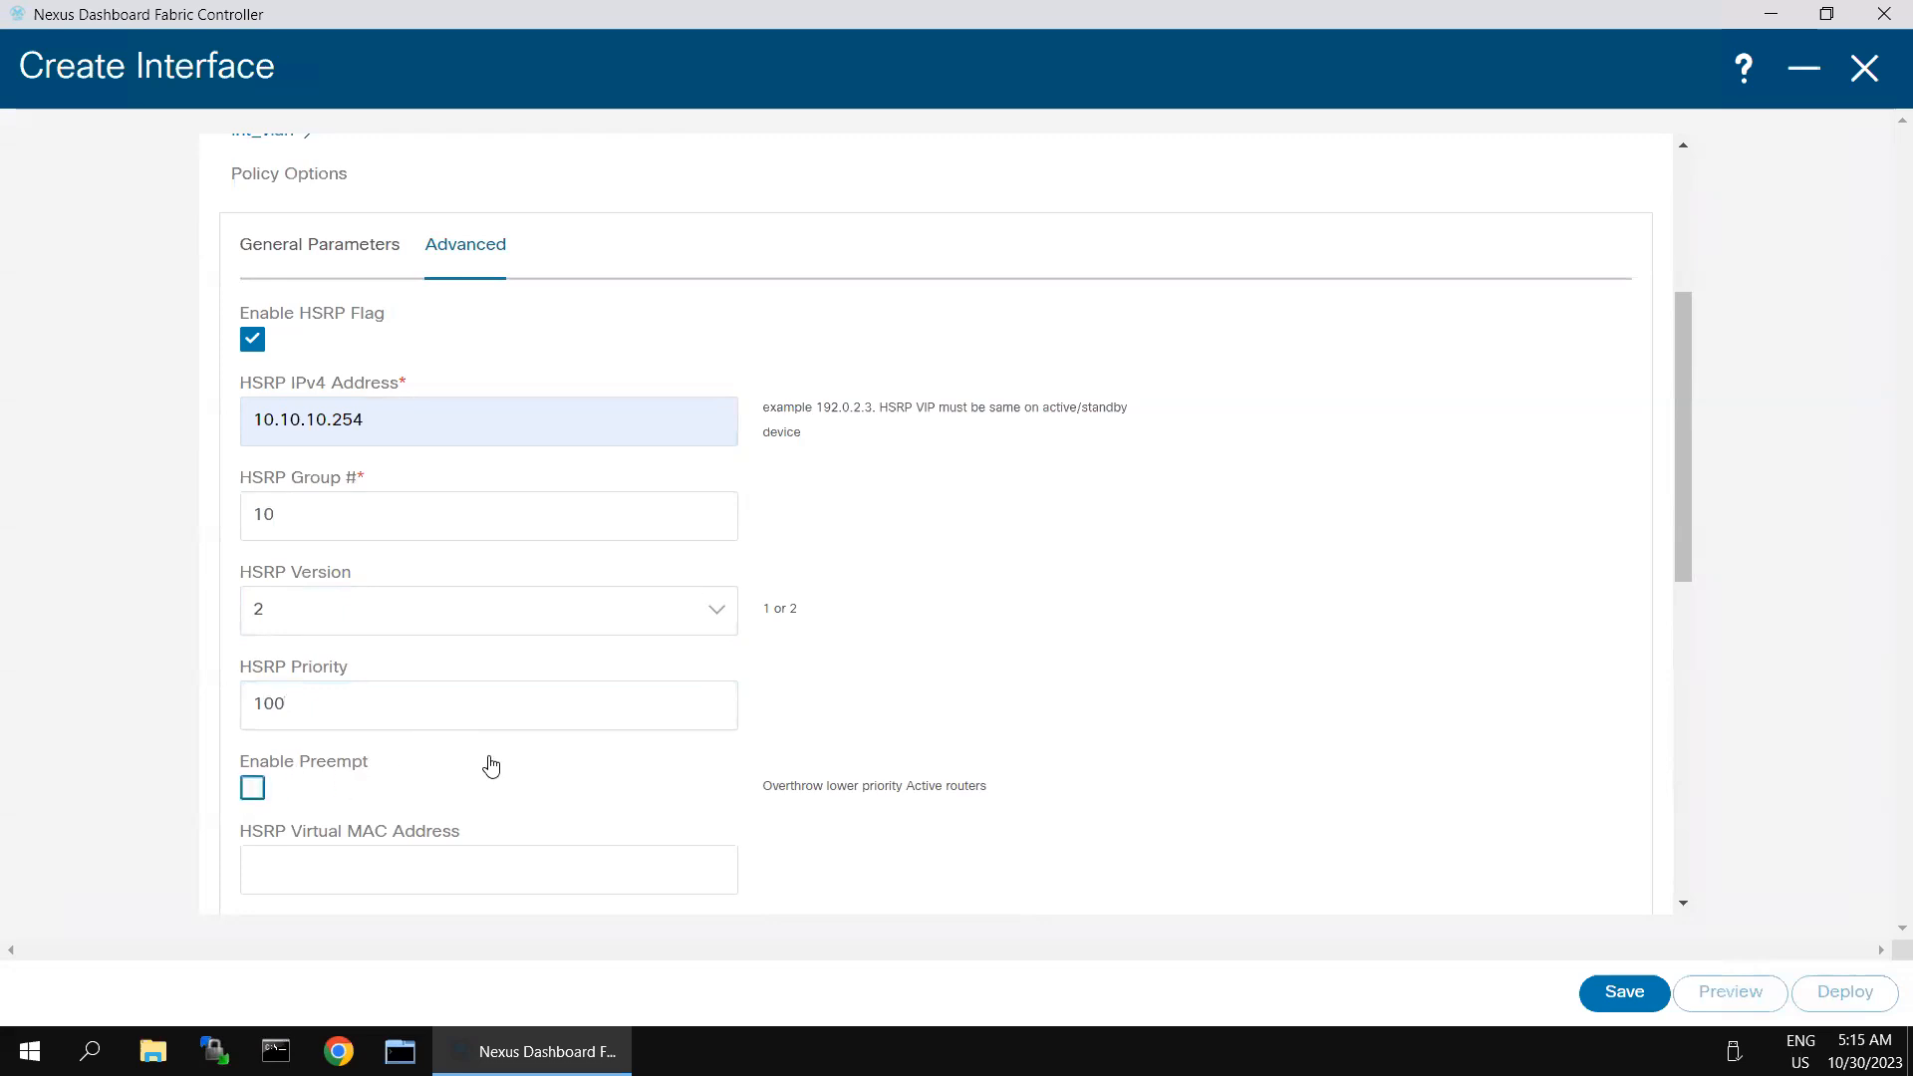
scroll(1296, 747, "down", 3)
left_click(1625, 993)
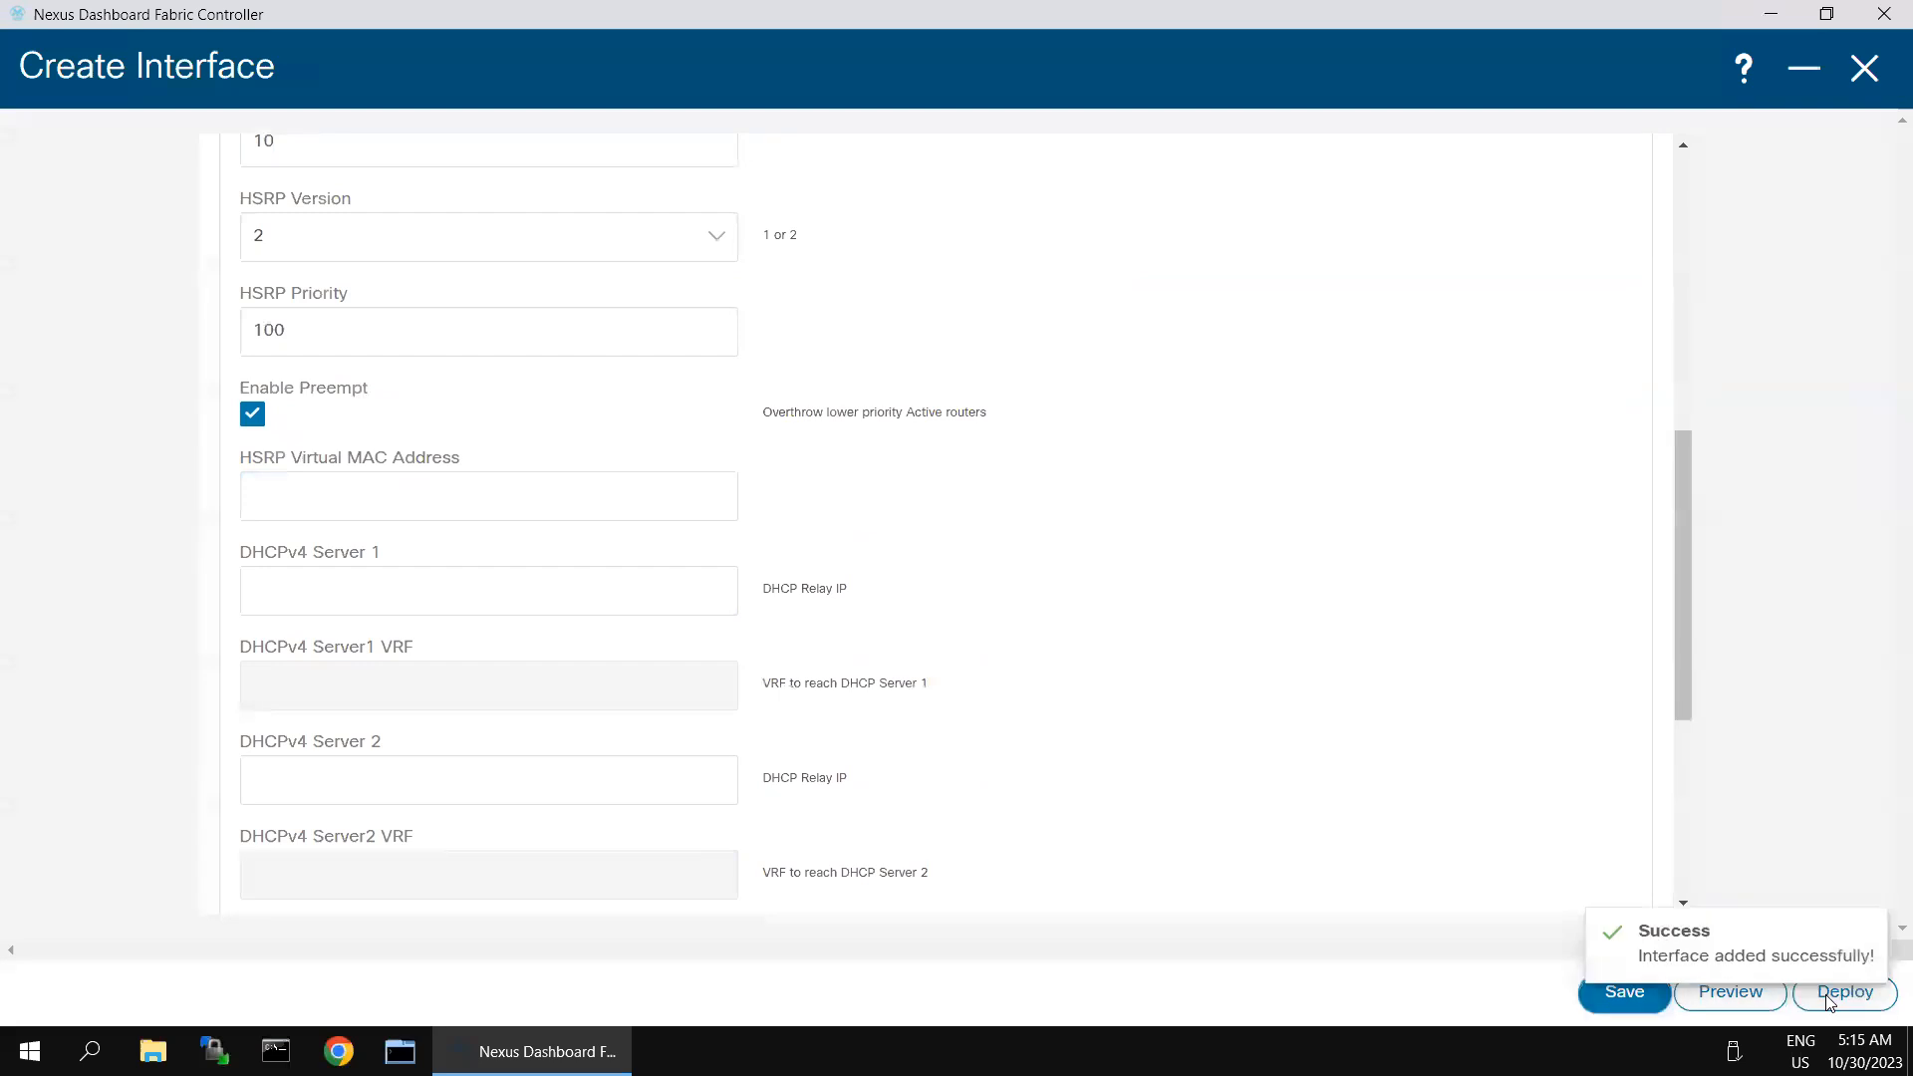
- Deploy the VLAN 10 interface configuration to Spine-1 and return to the classical-dc-fabric interface list while the deployment runs
left_click(1828, 997)
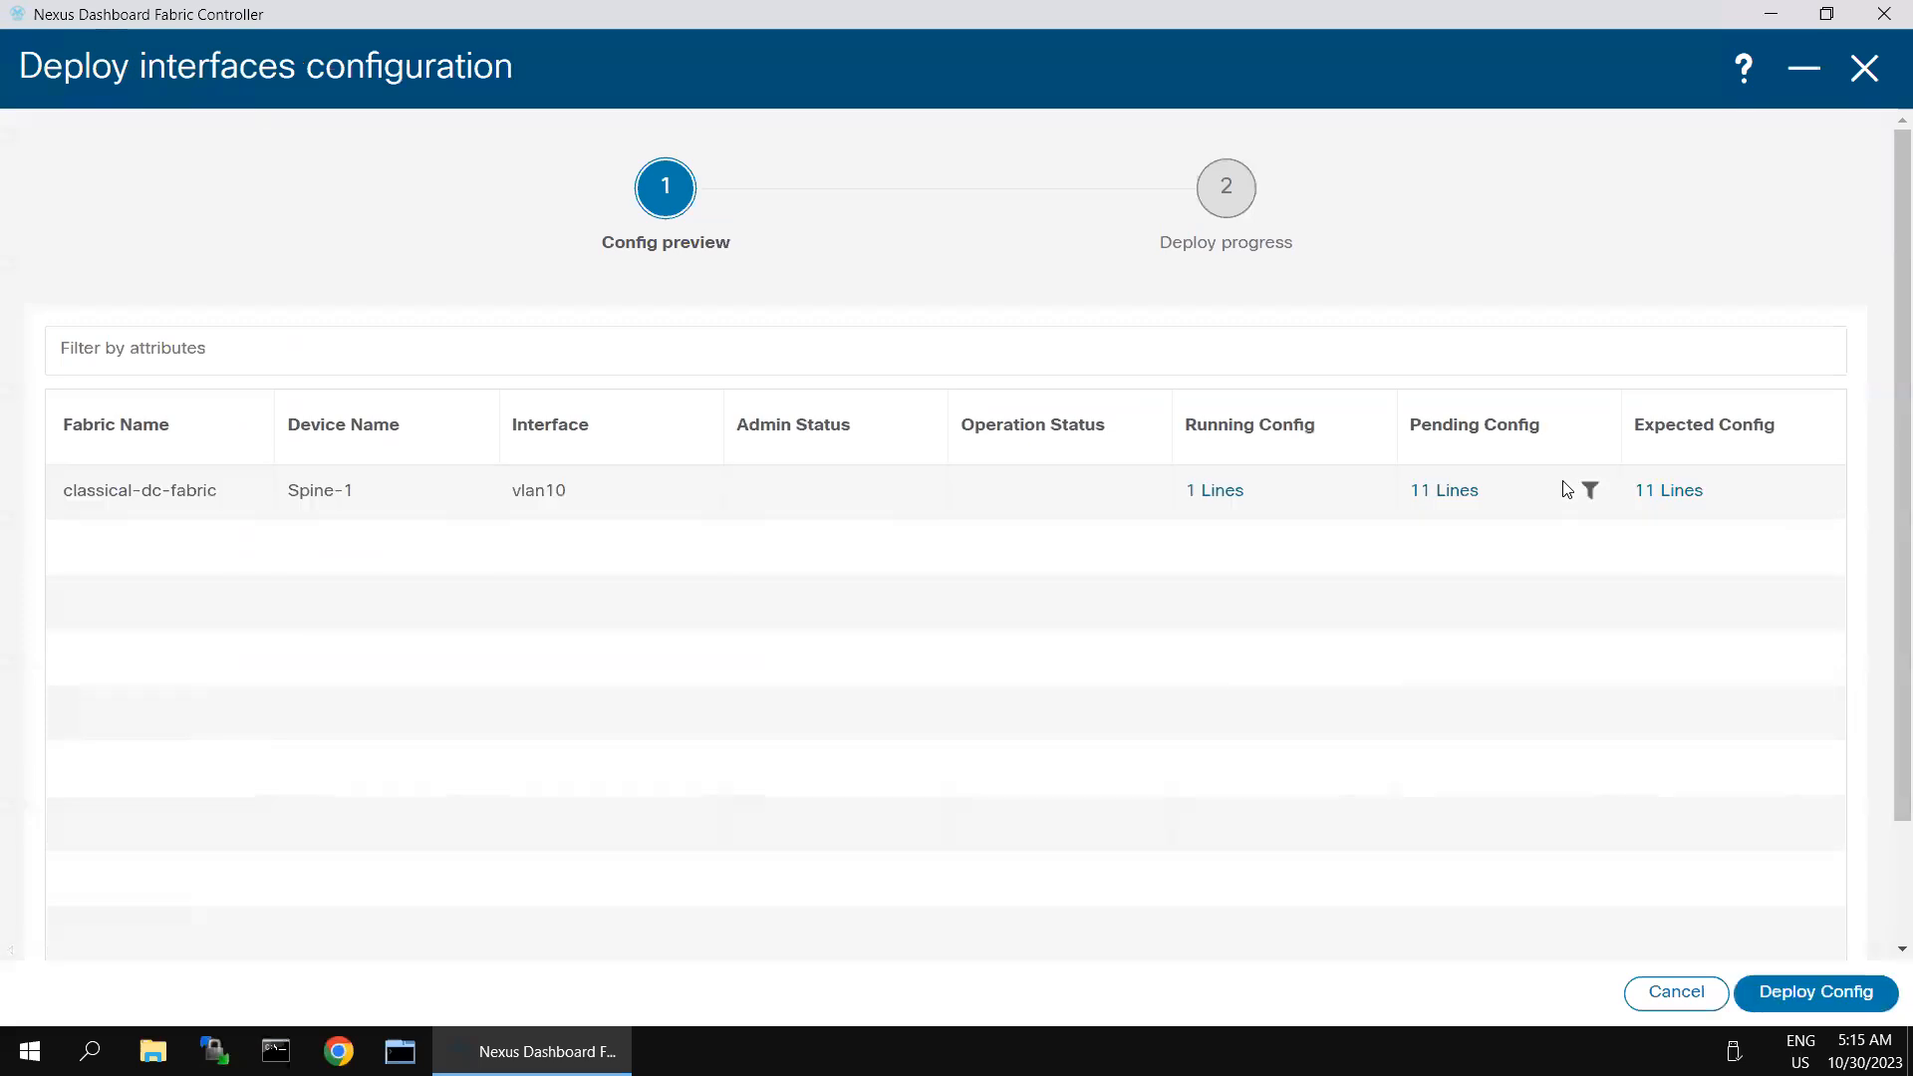
left_click(1817, 992)
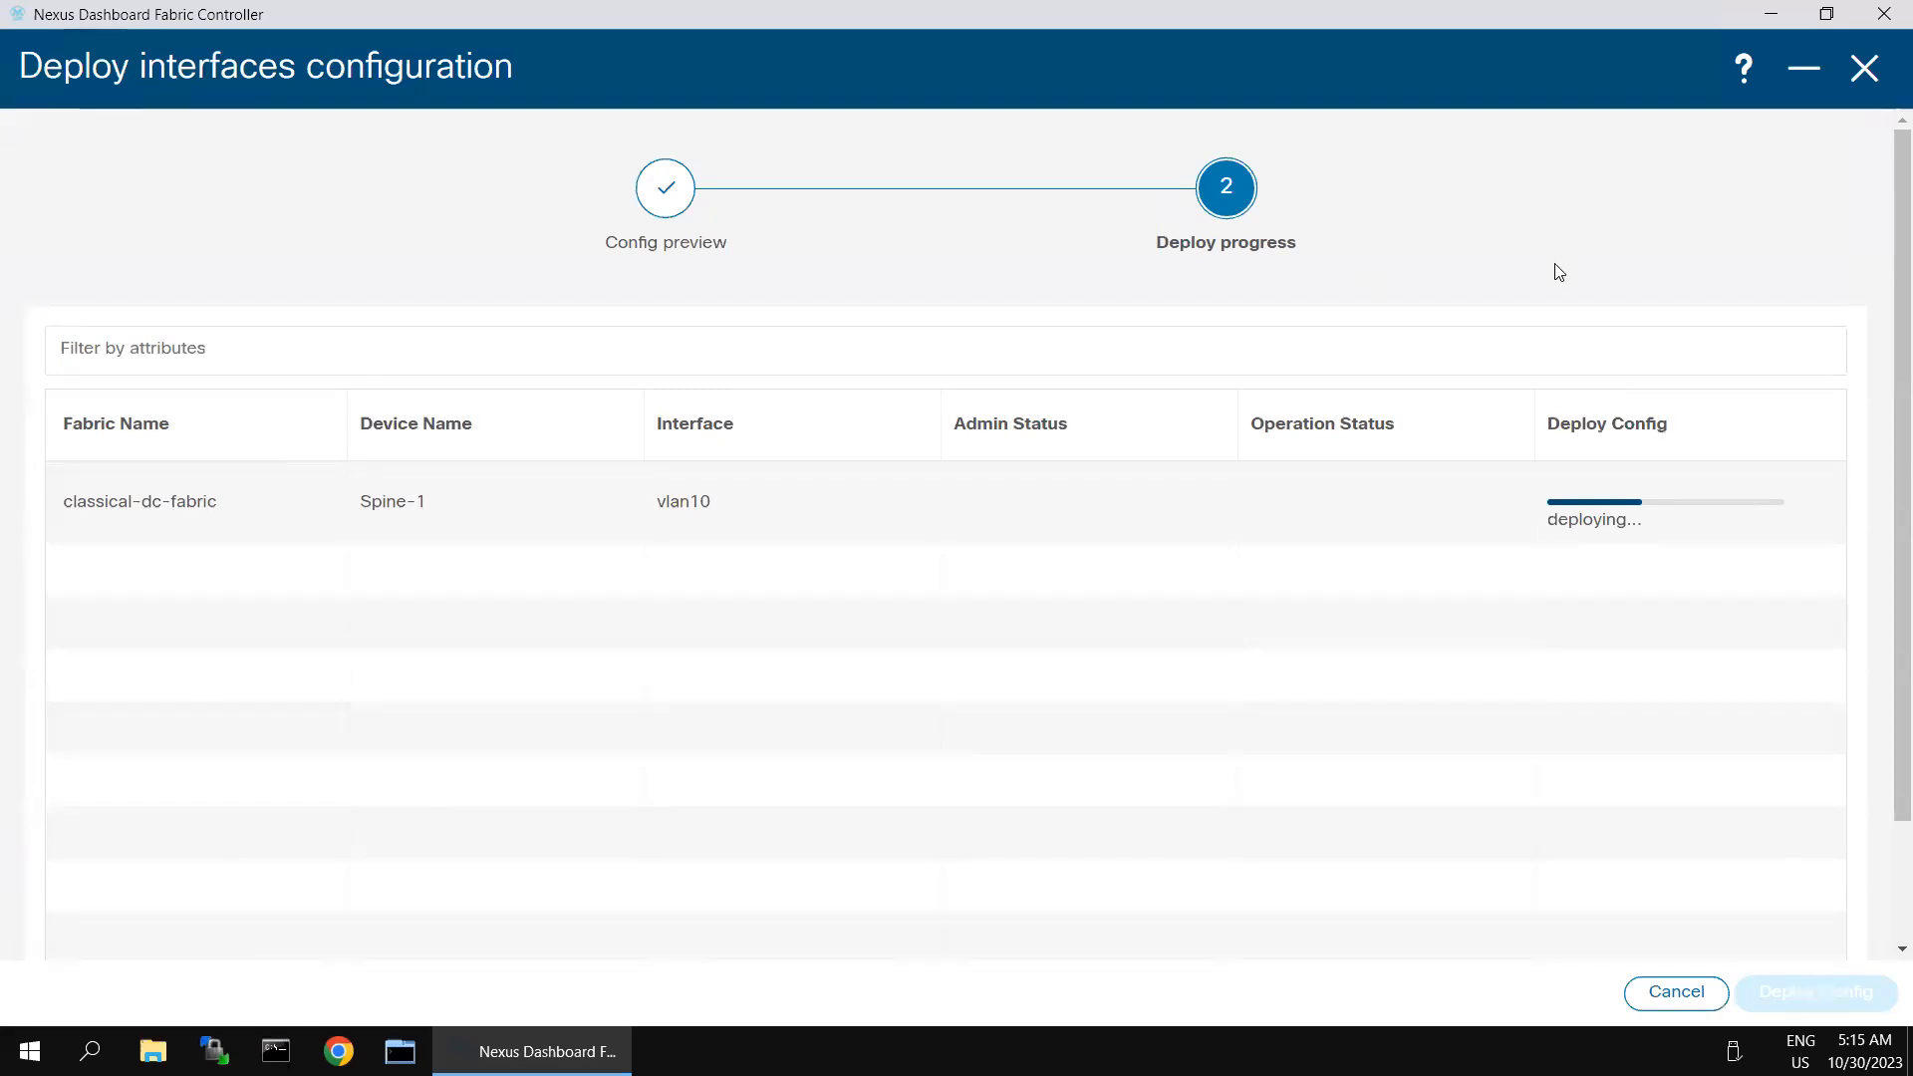
left_click(1801, 72)
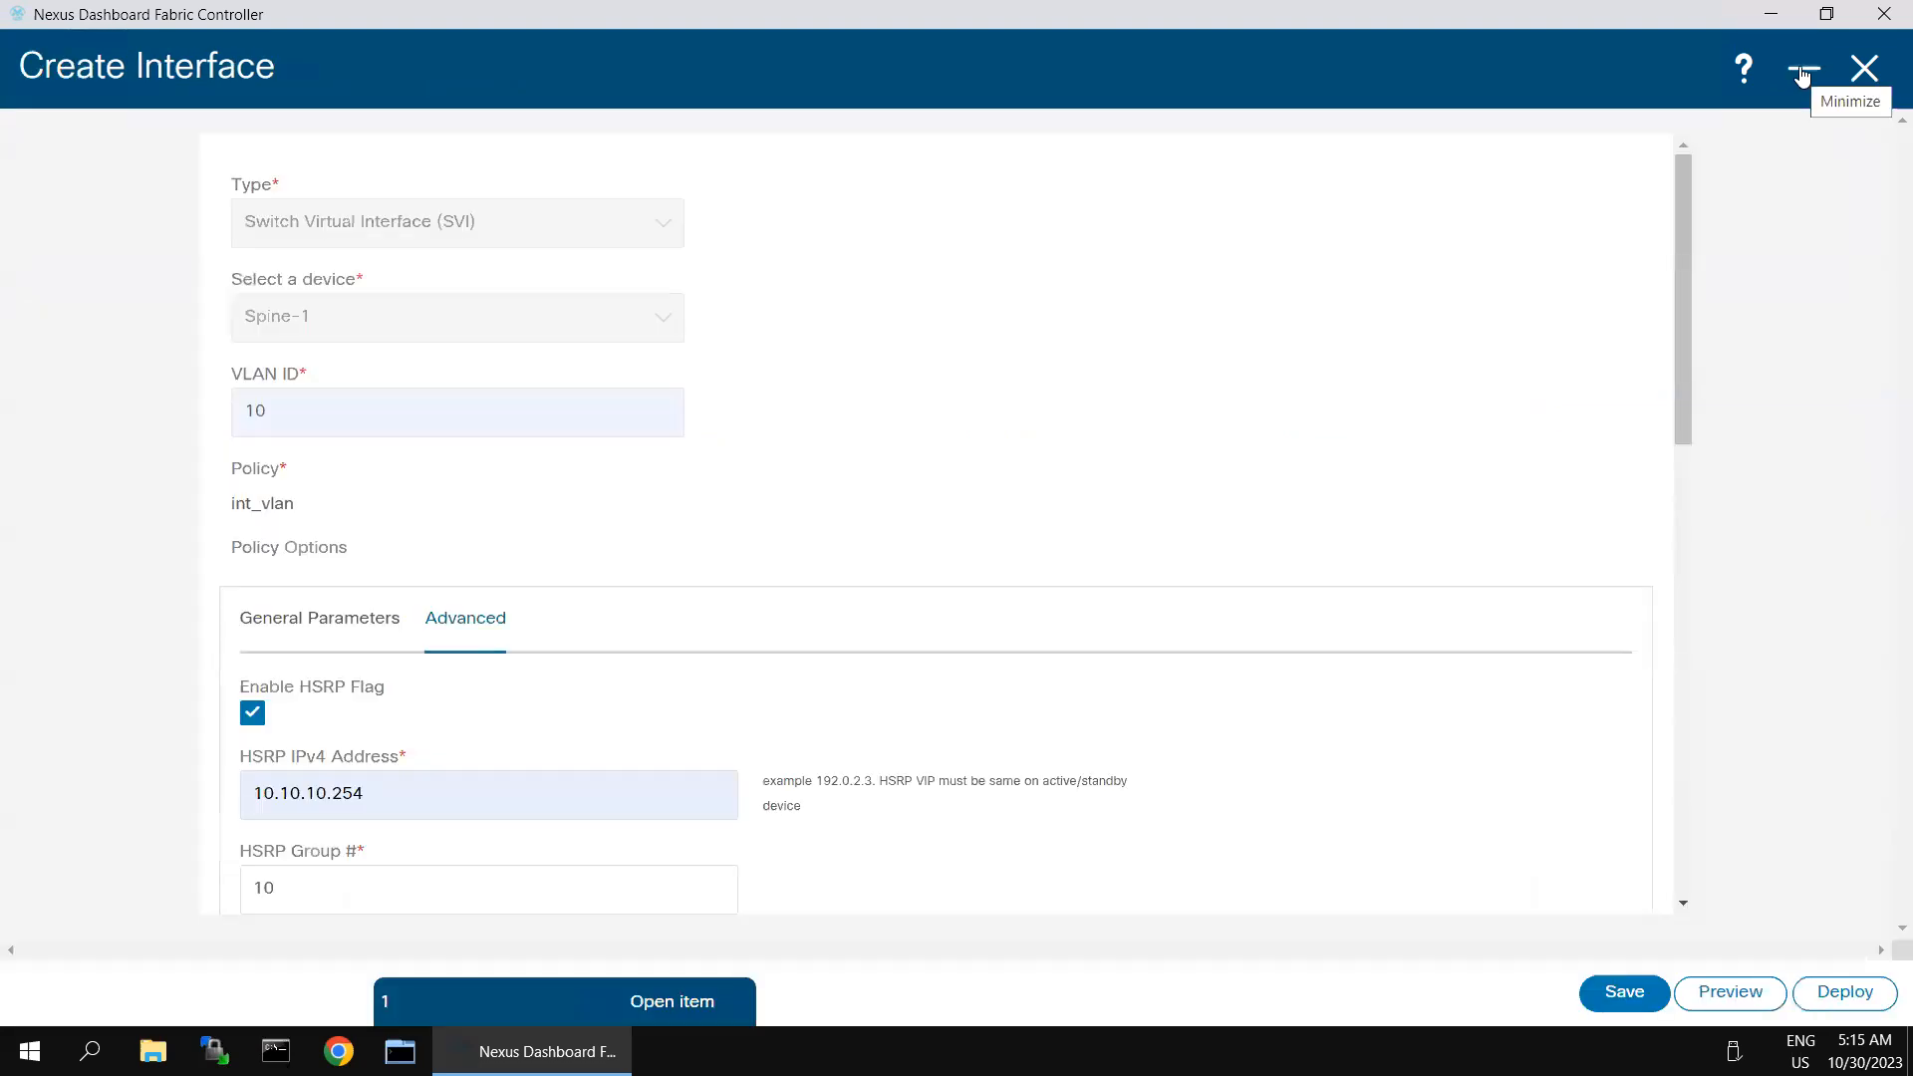
left_click(1801, 71)
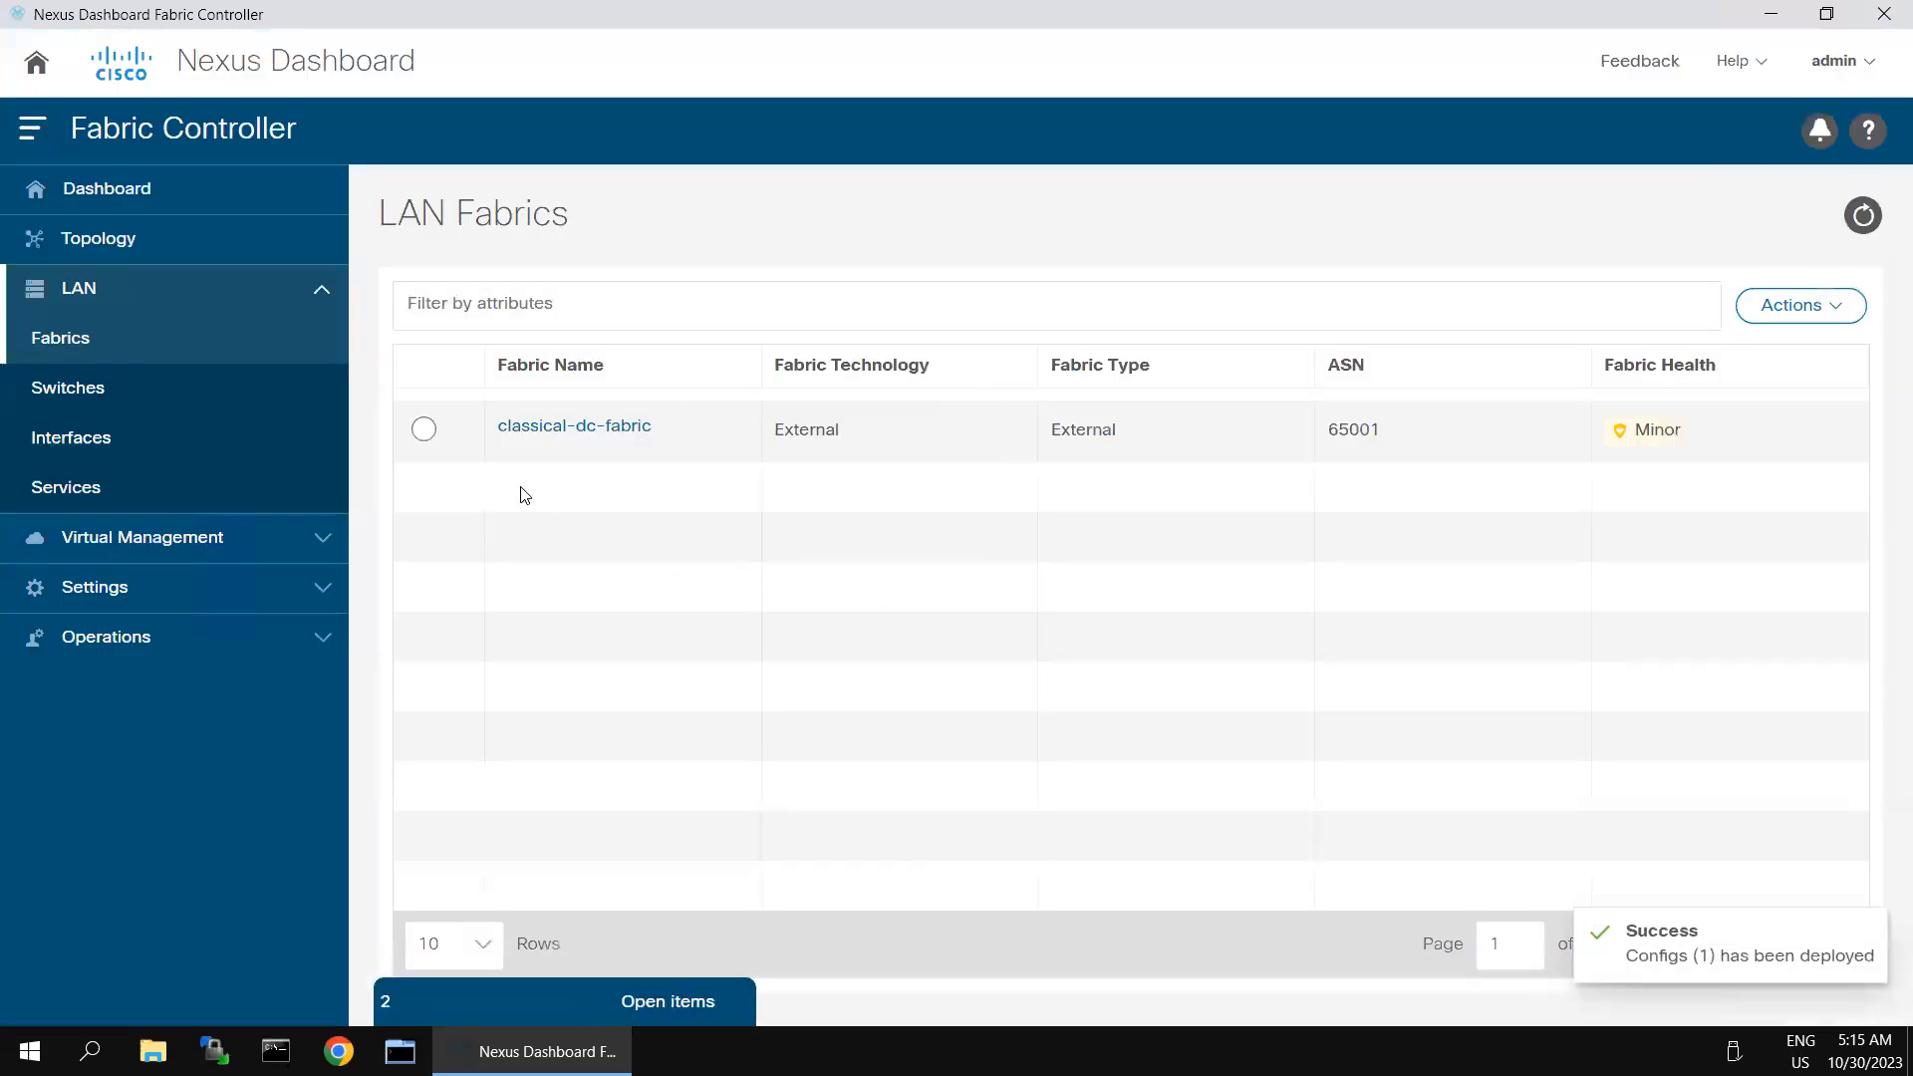
left_click(555, 1002)
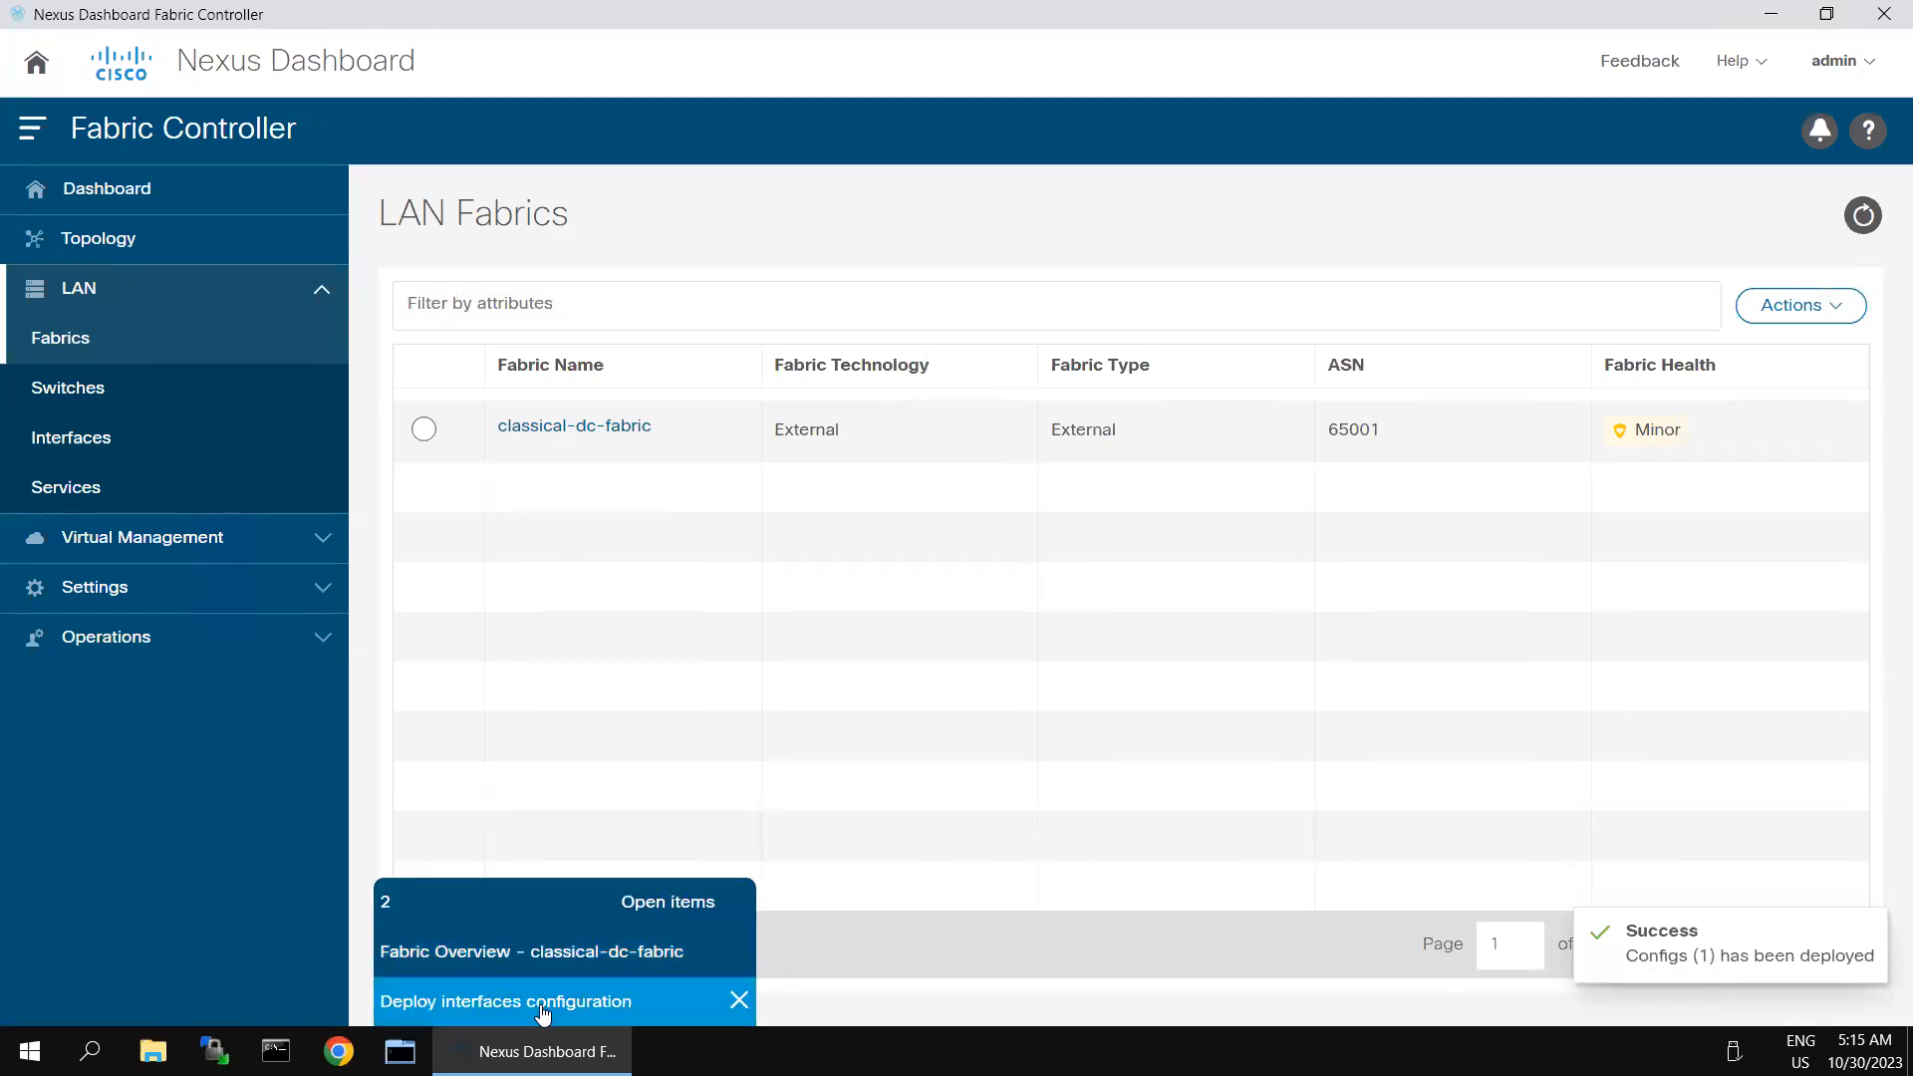
left_click(544, 1007)
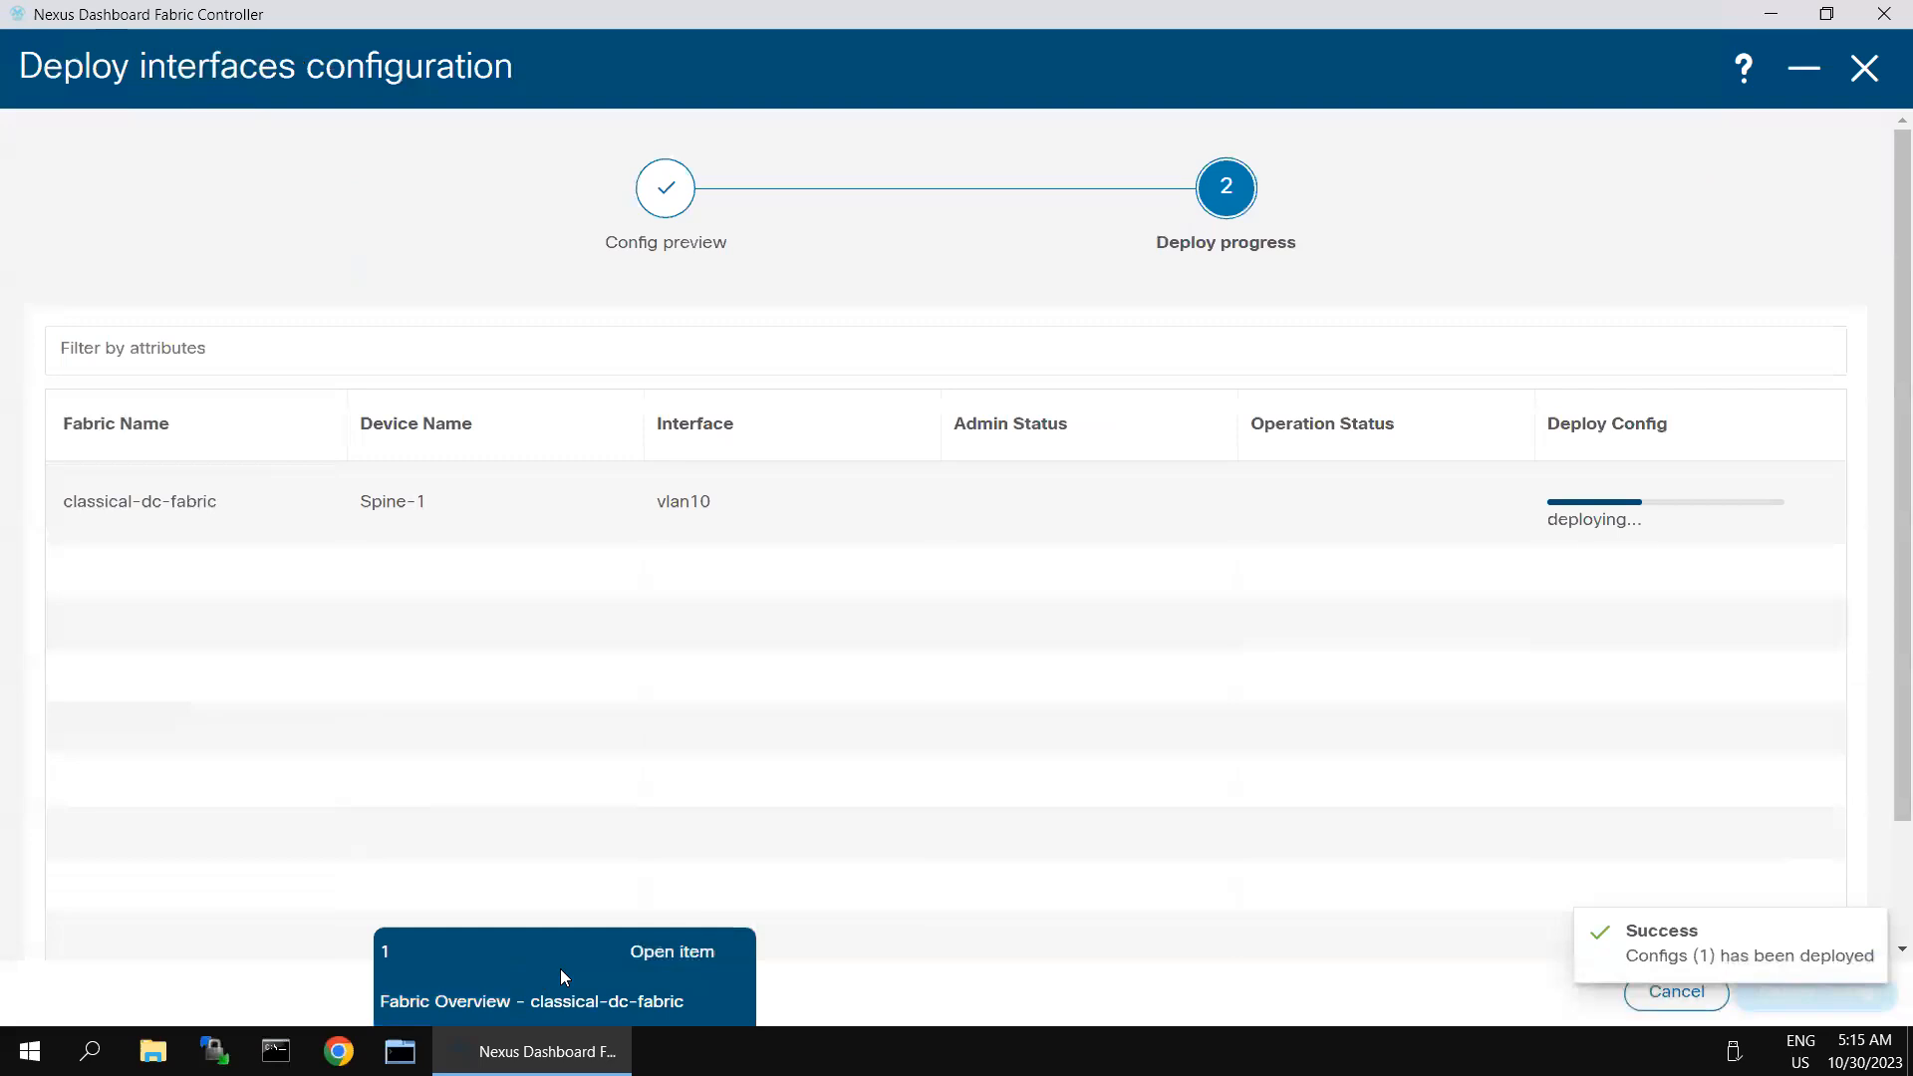
left_click(551, 1003)
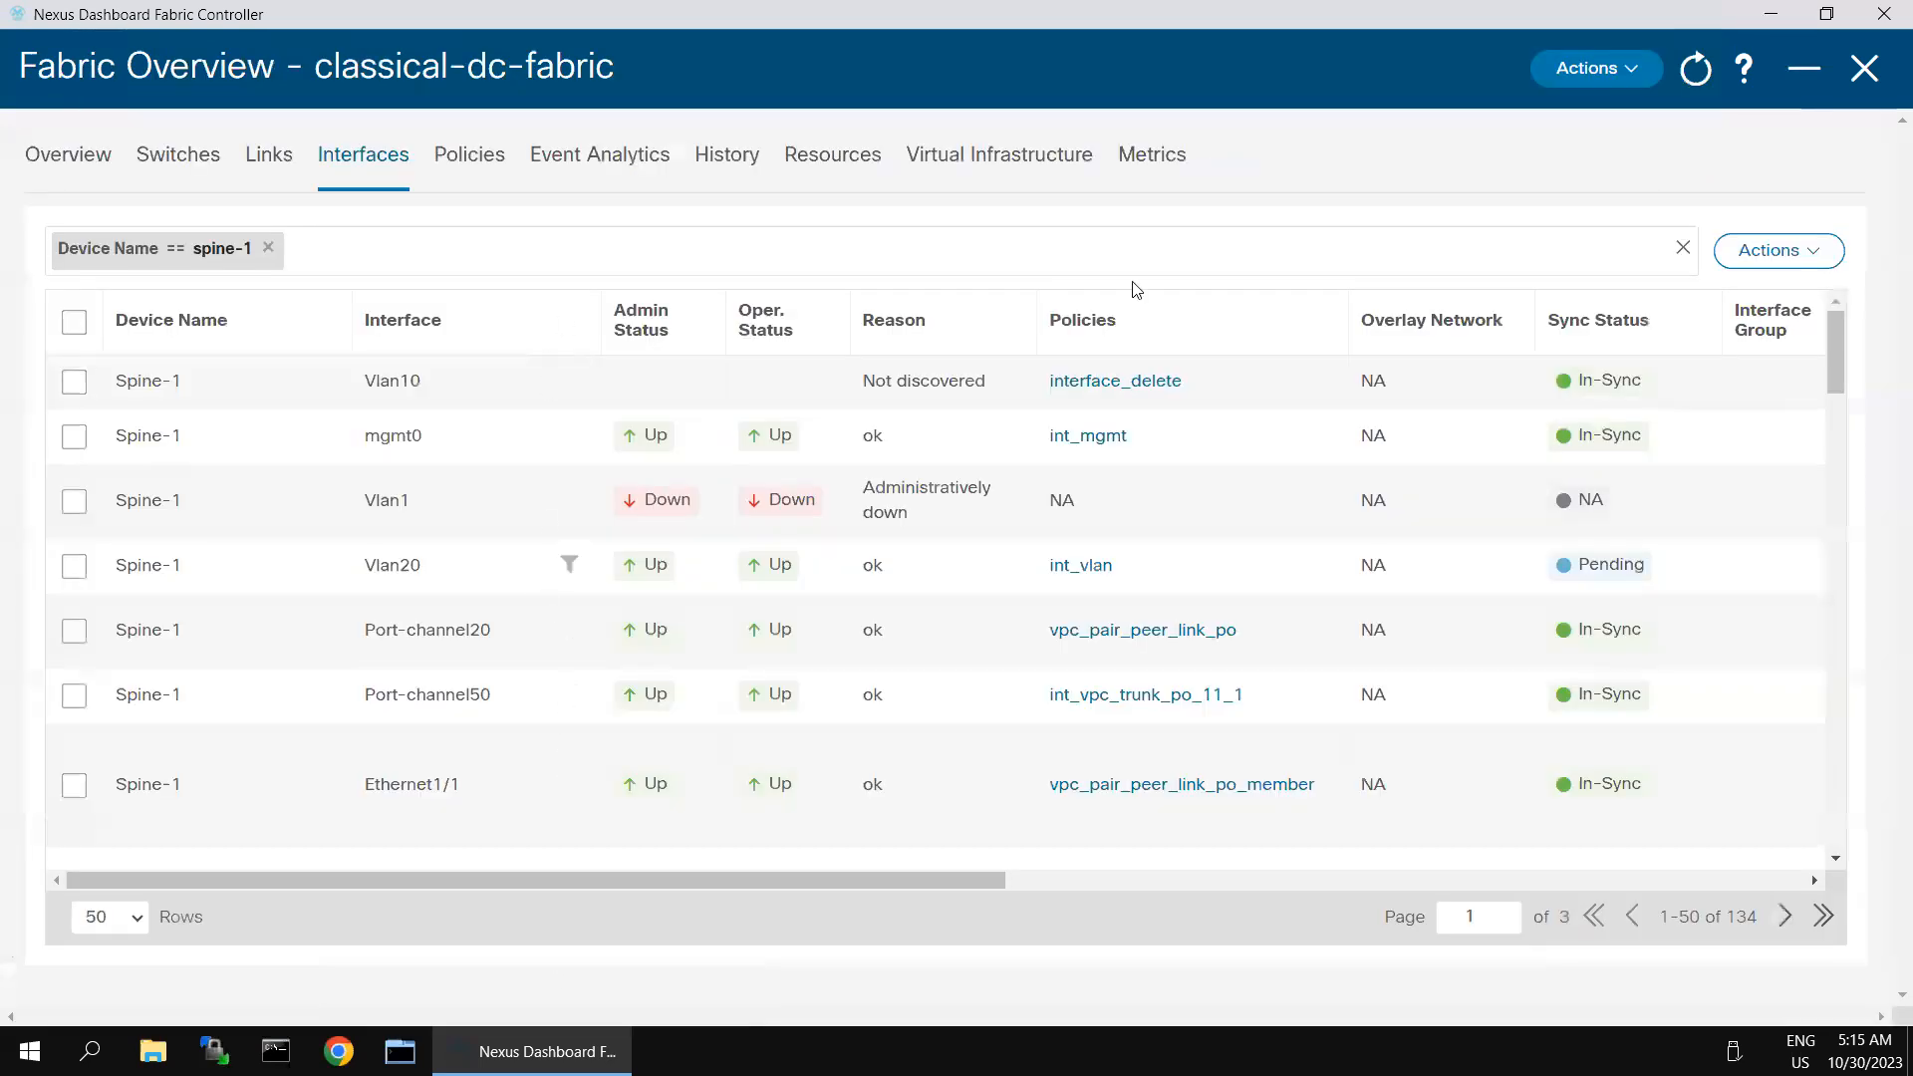
- Start creating a new interface of type Switch Virtual Interface (SVI) on device Spine-2
left_click(1779, 250)
left_click(1605, 304)
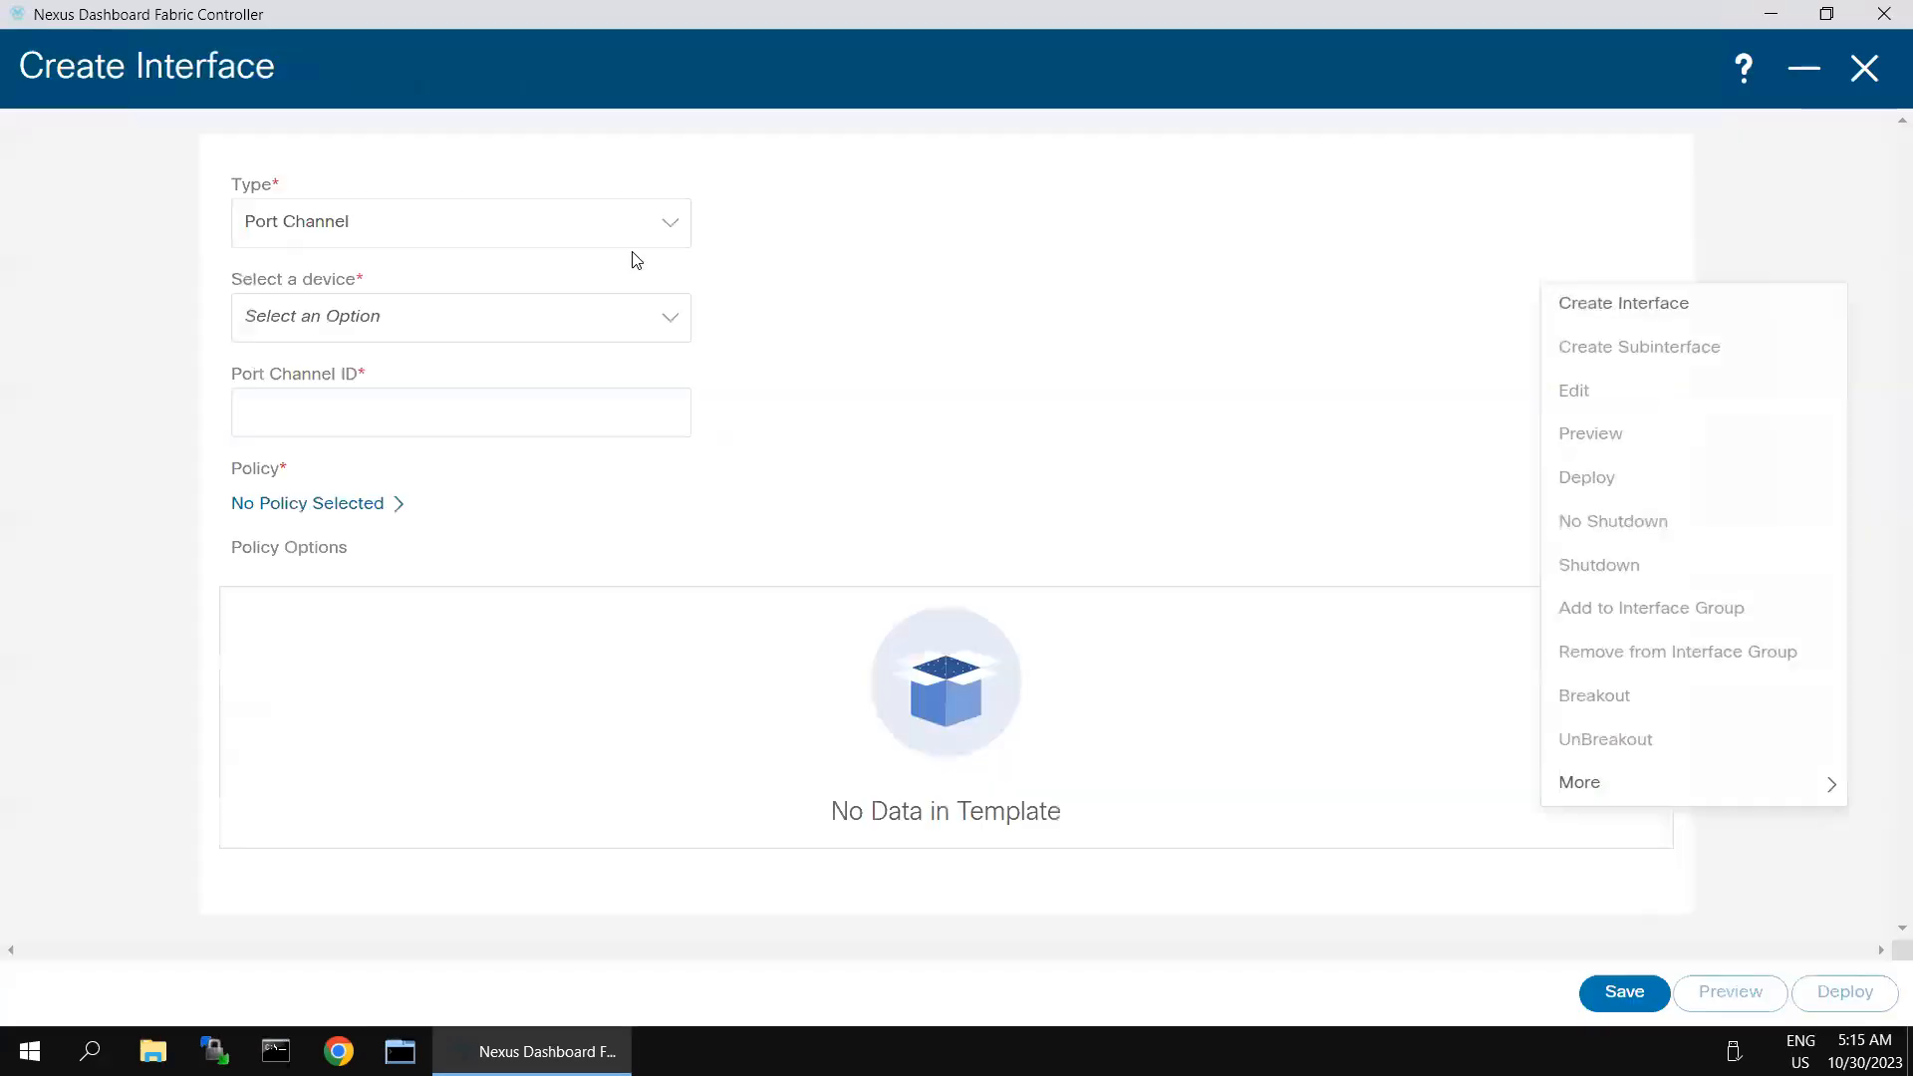
left_click(504, 241)
left_click(301, 586)
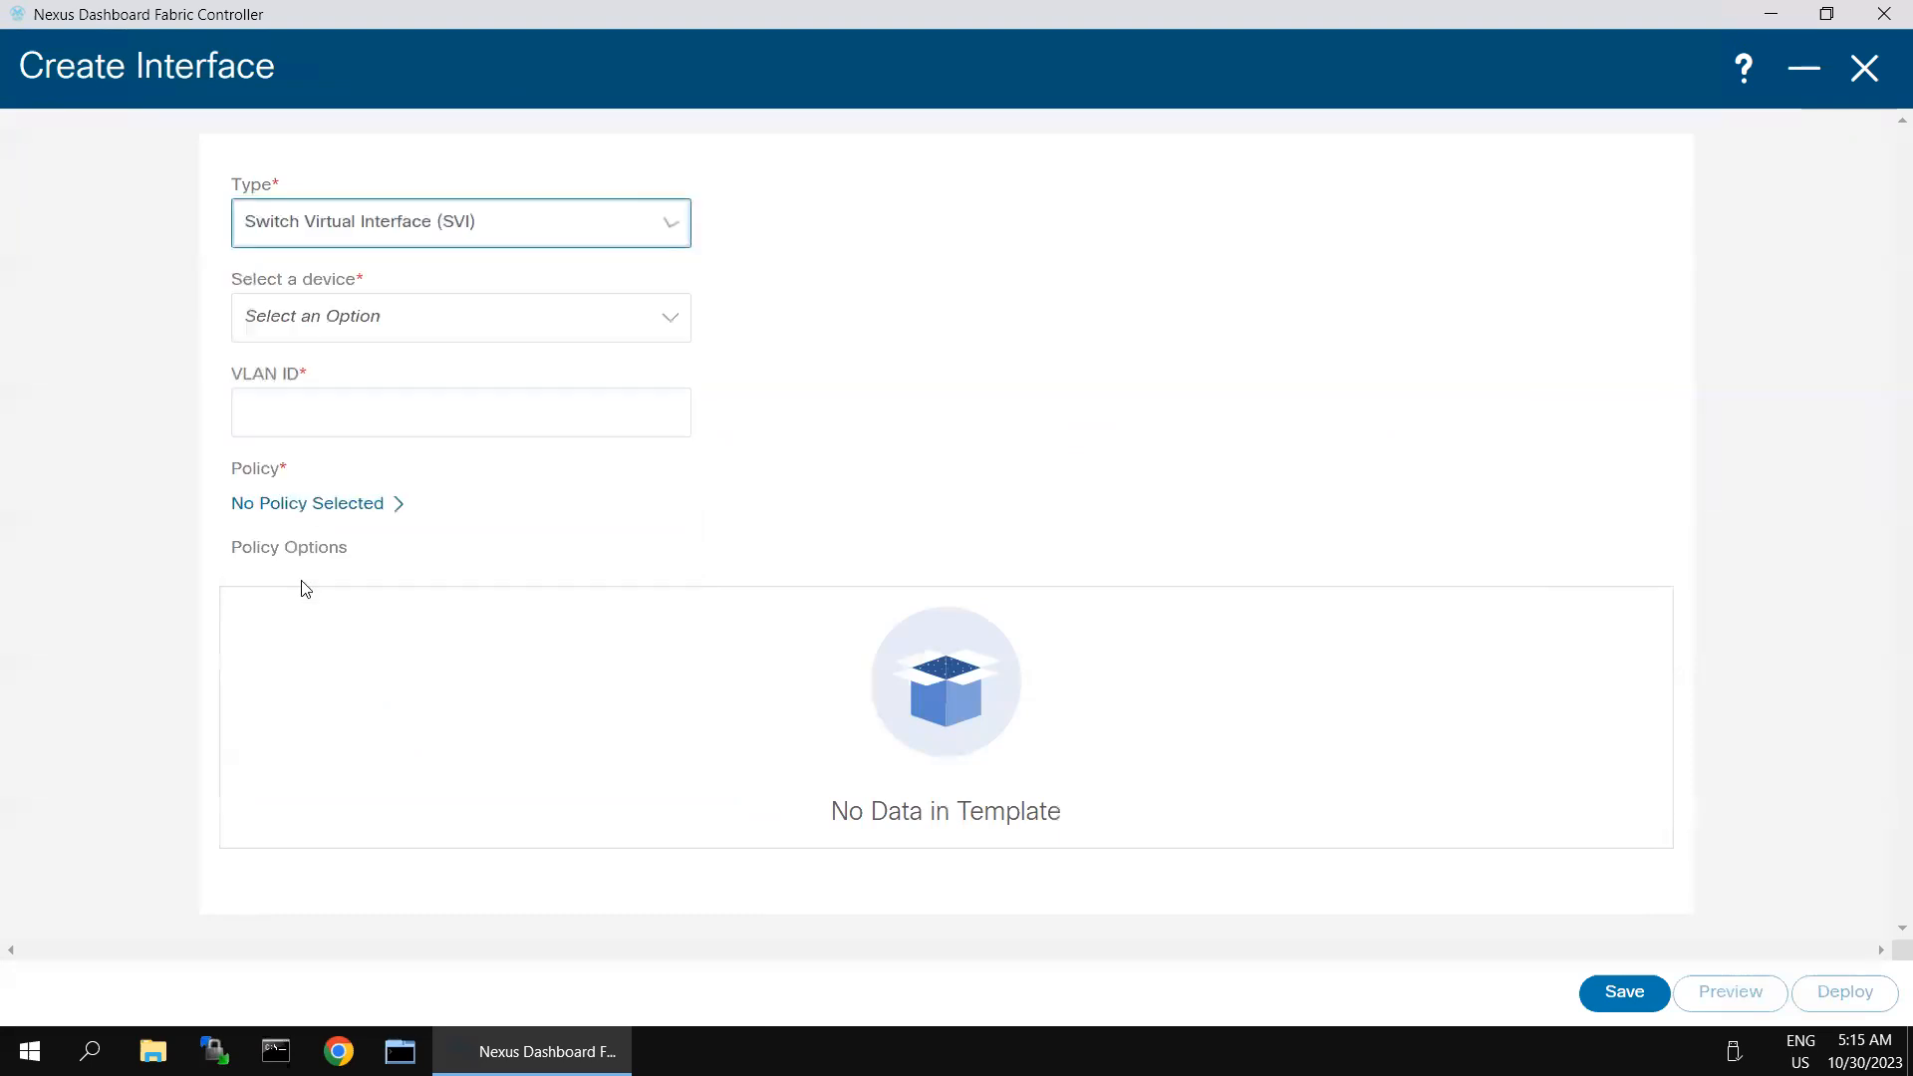
left_click(344, 339)
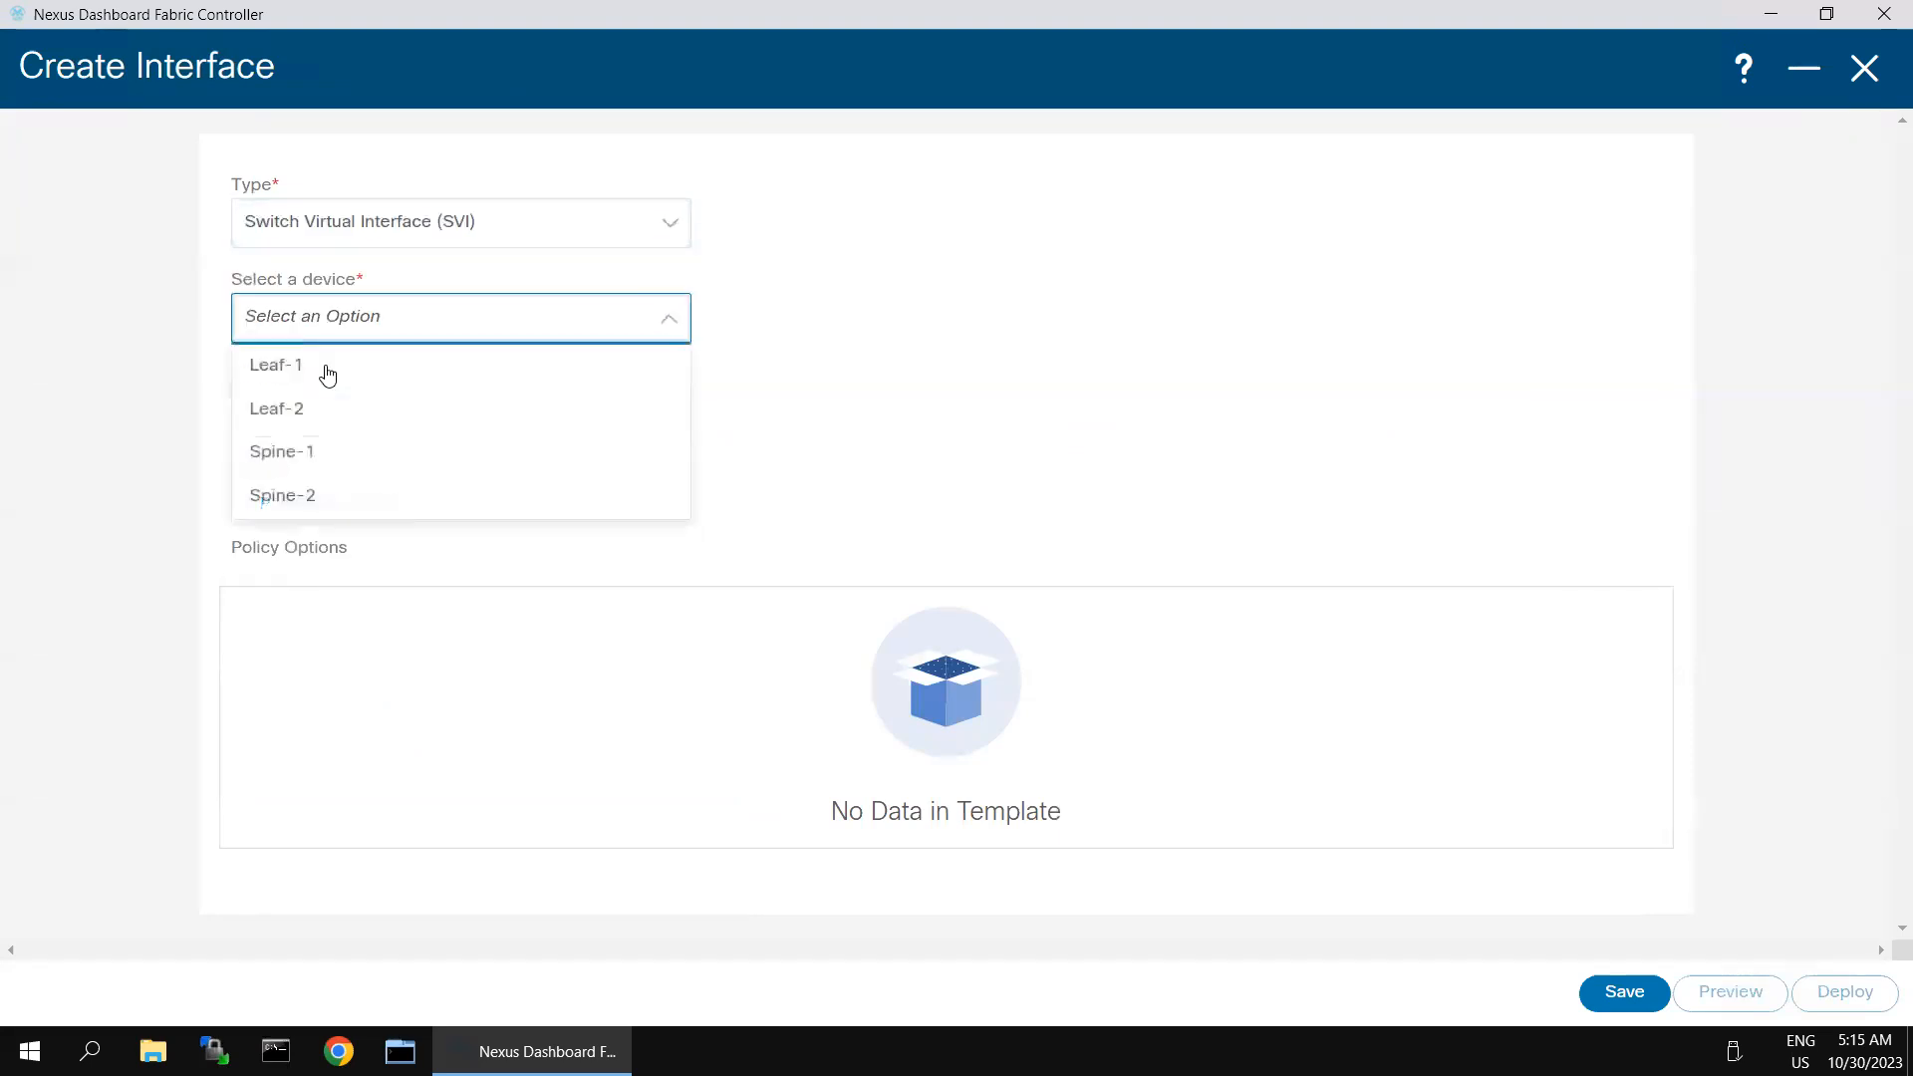
left_click(299, 504)
- Set the Spine-2 interface's VLAN ID to 10 and attach the int_vlan policy template
left_click(301, 417)
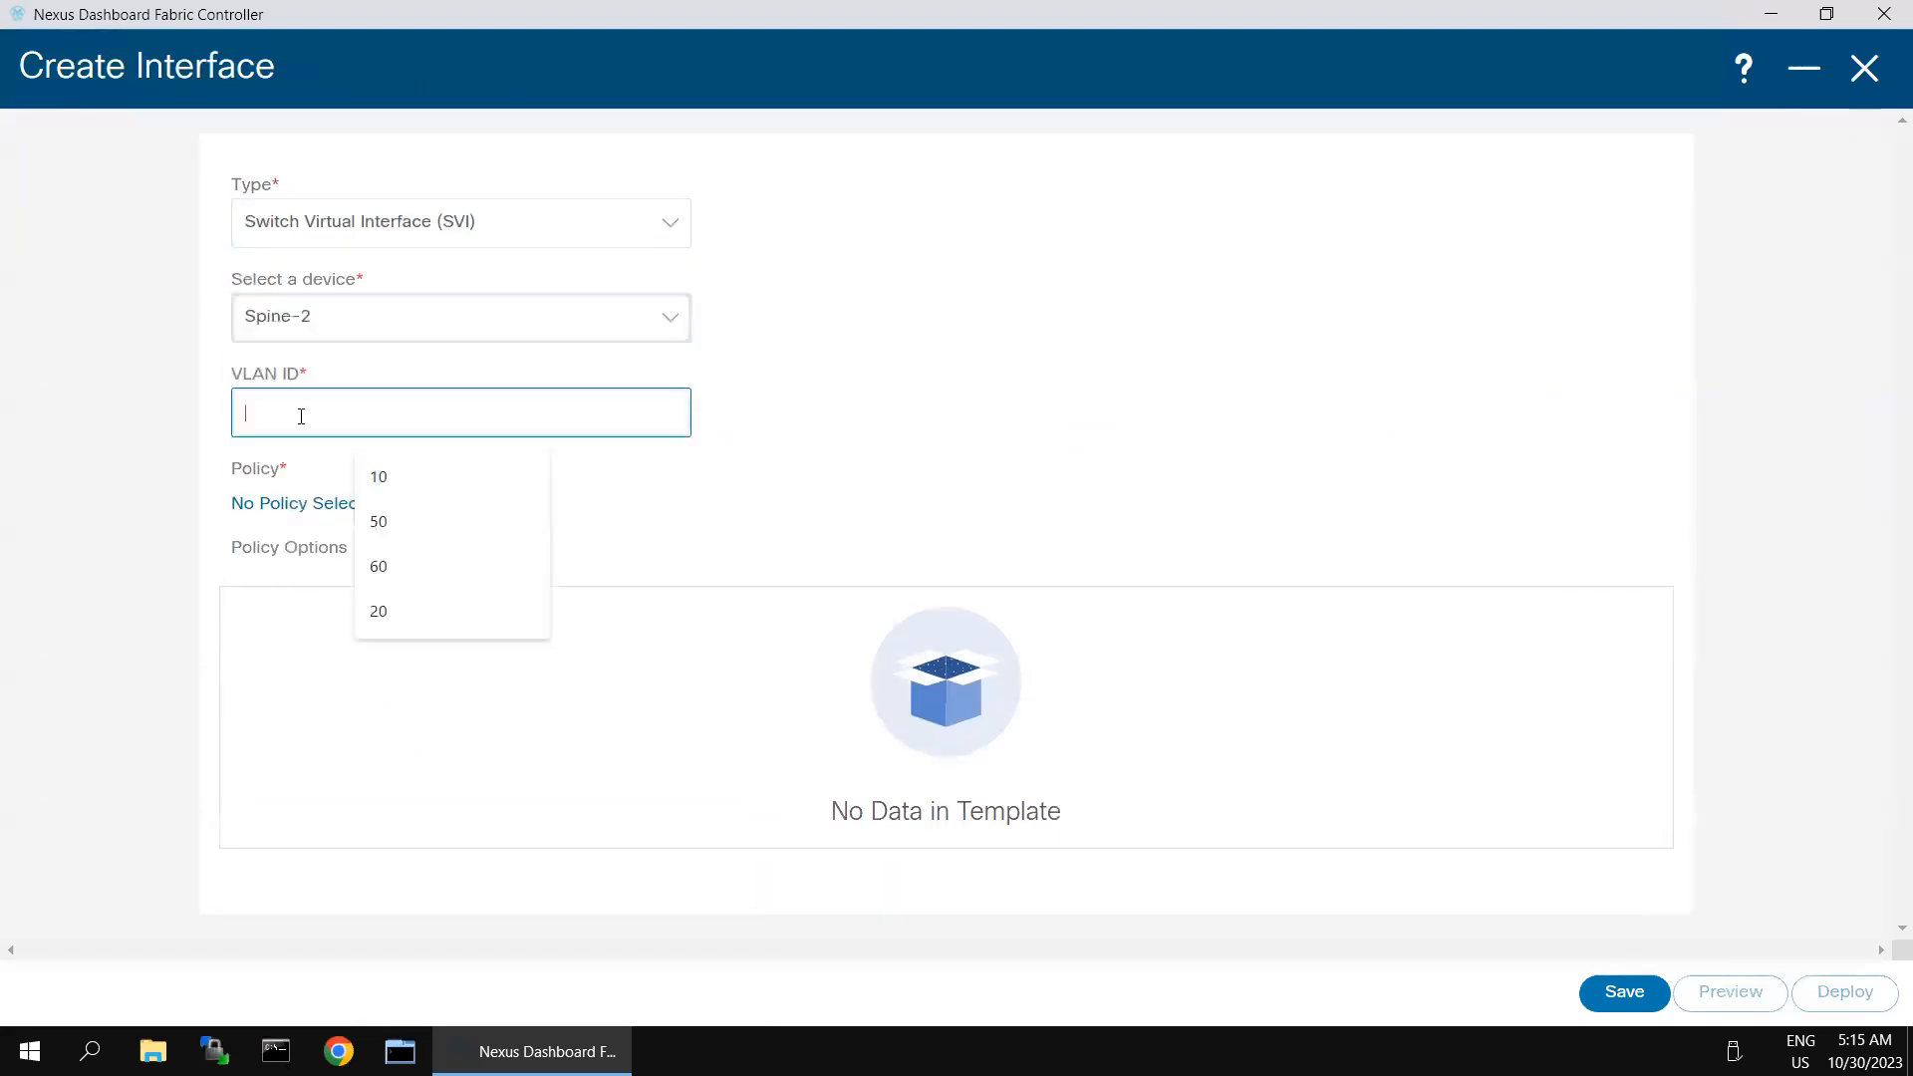
left_click(366, 476)
left_click(304, 507)
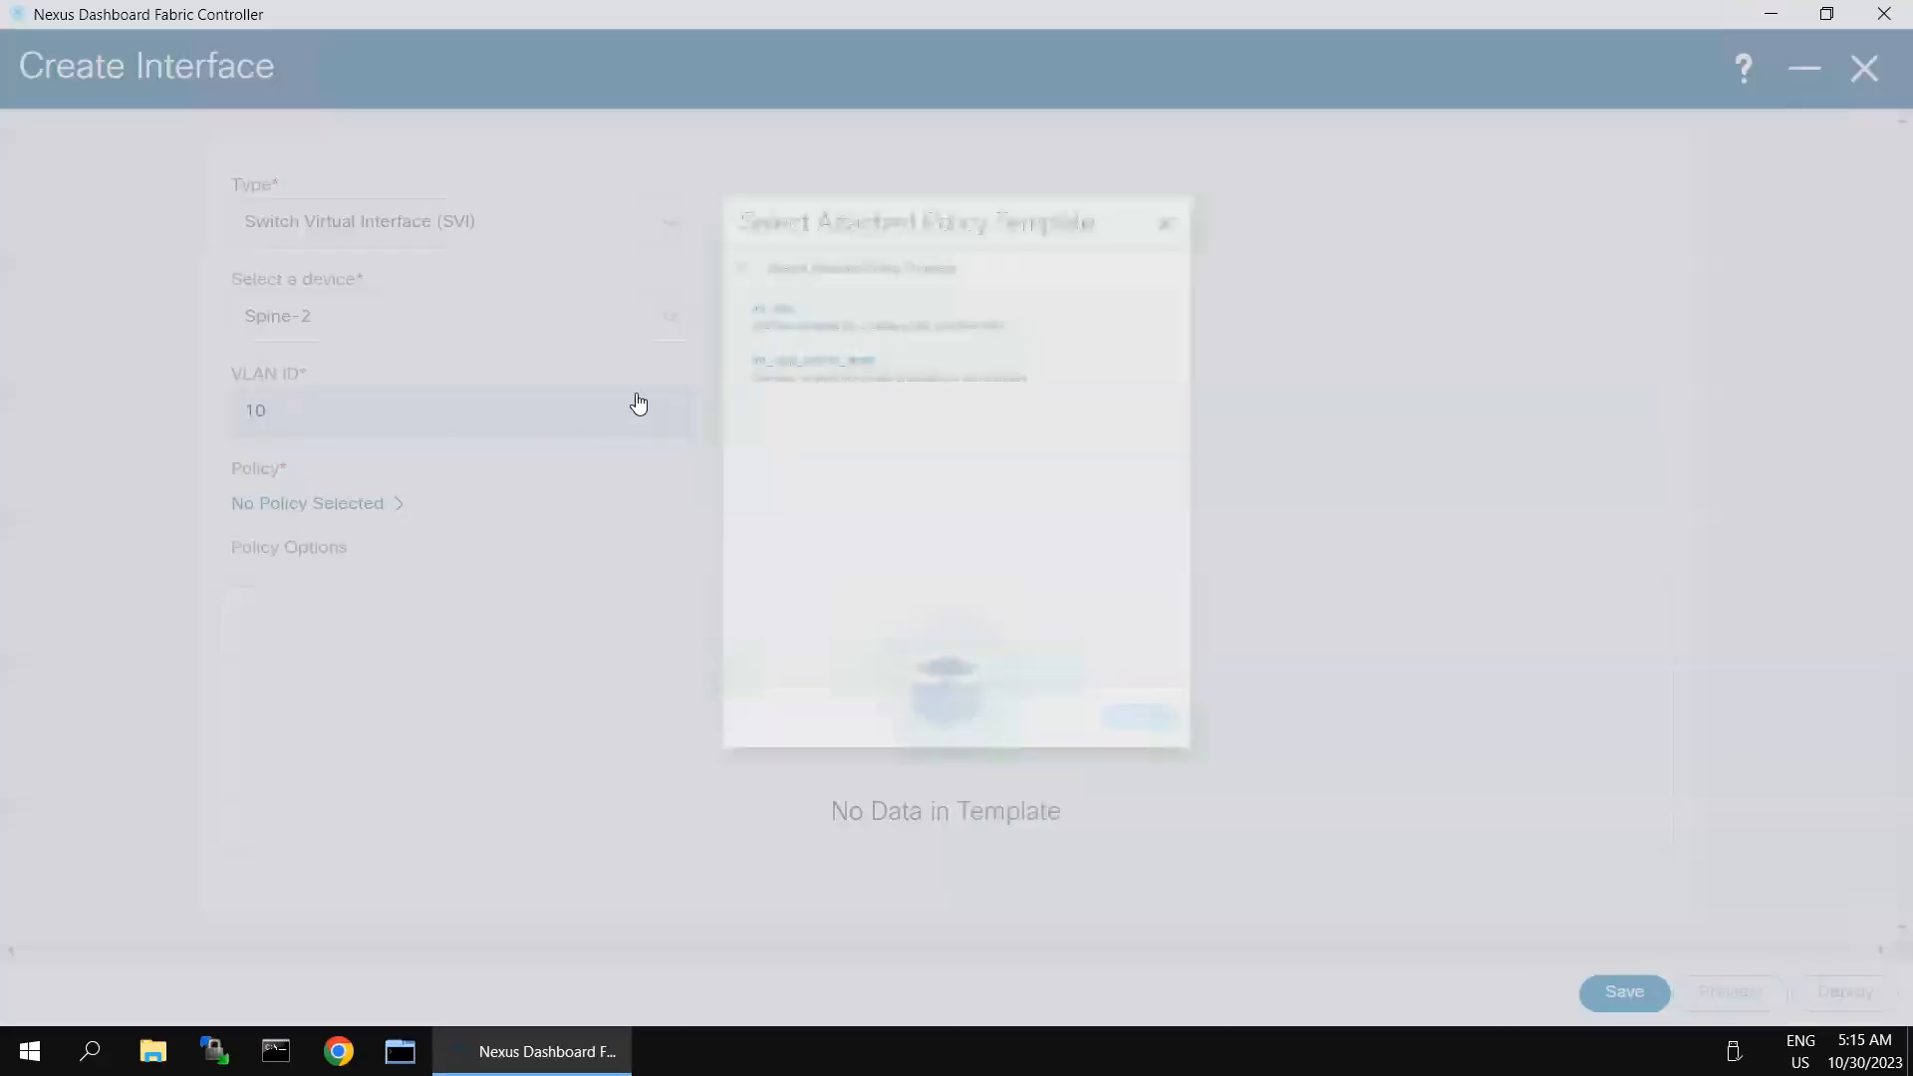
left_click(717, 218)
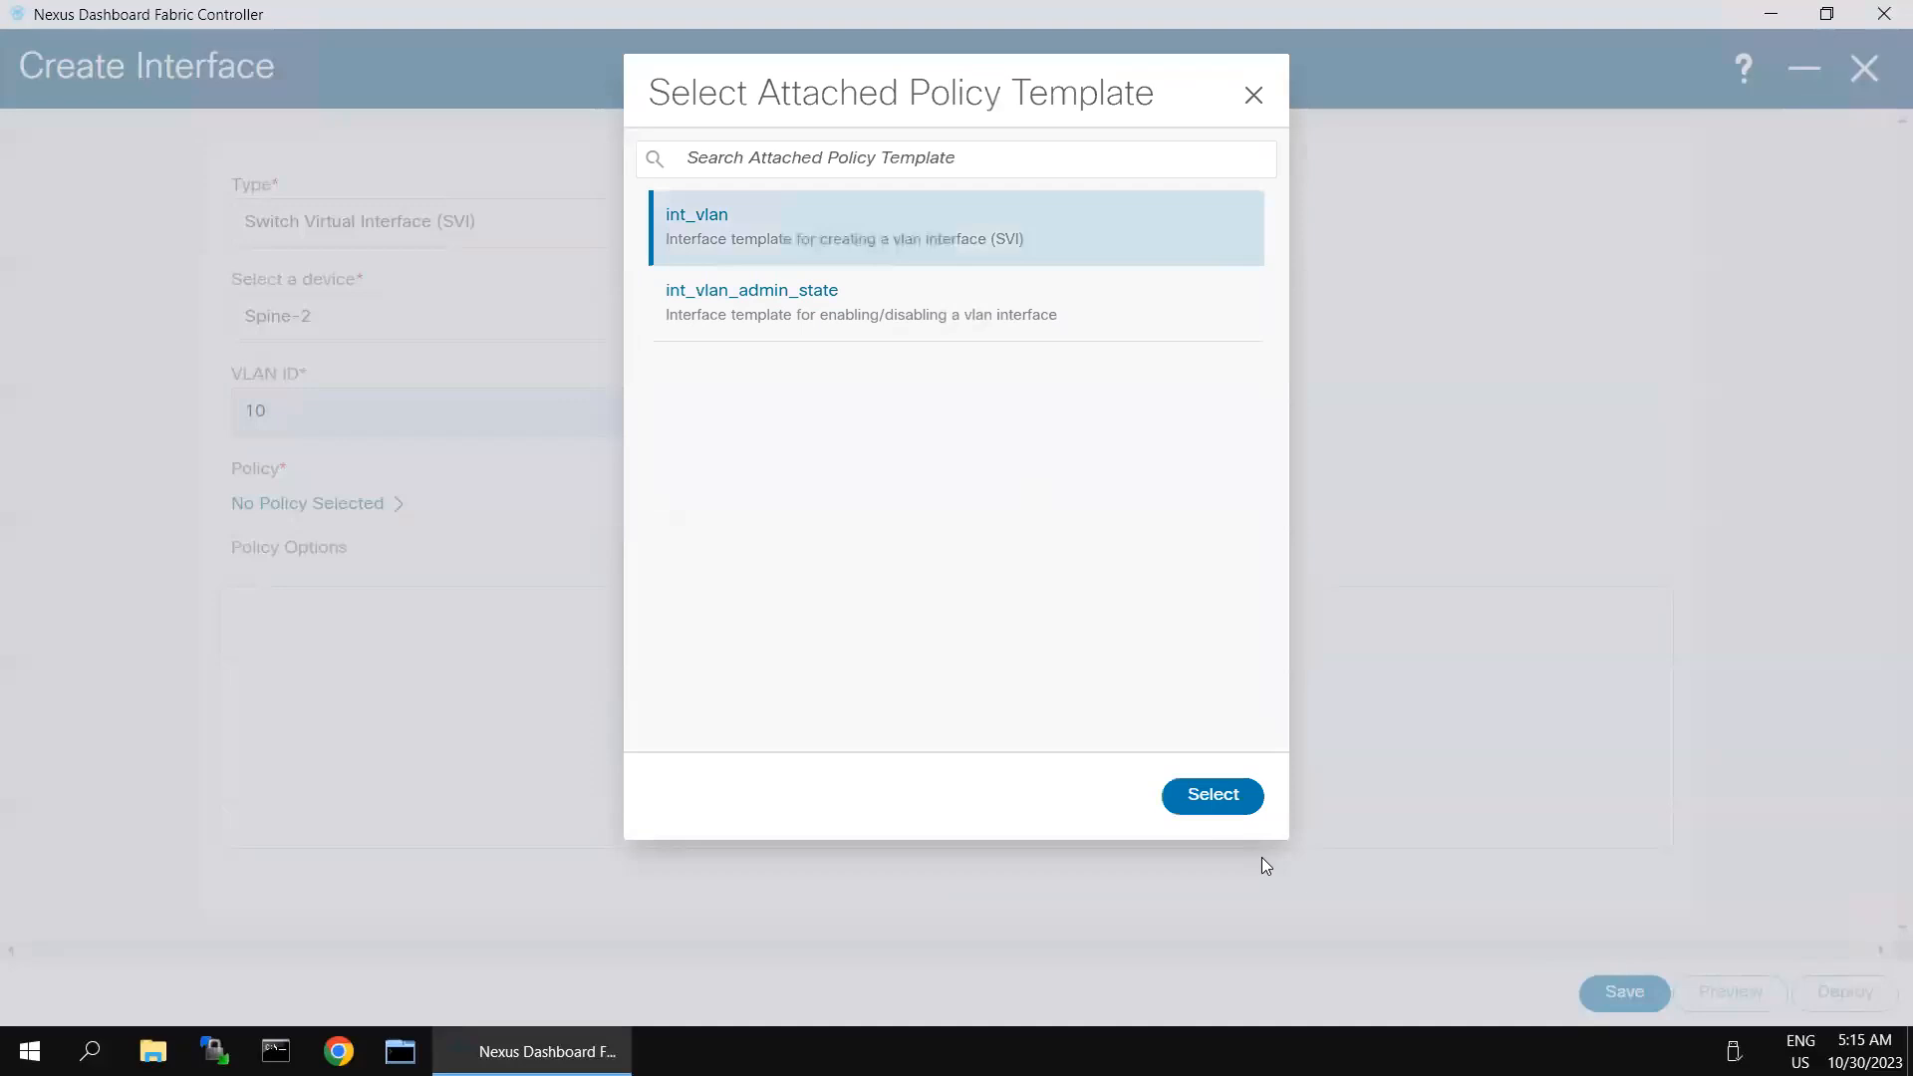
left_click(1230, 807)
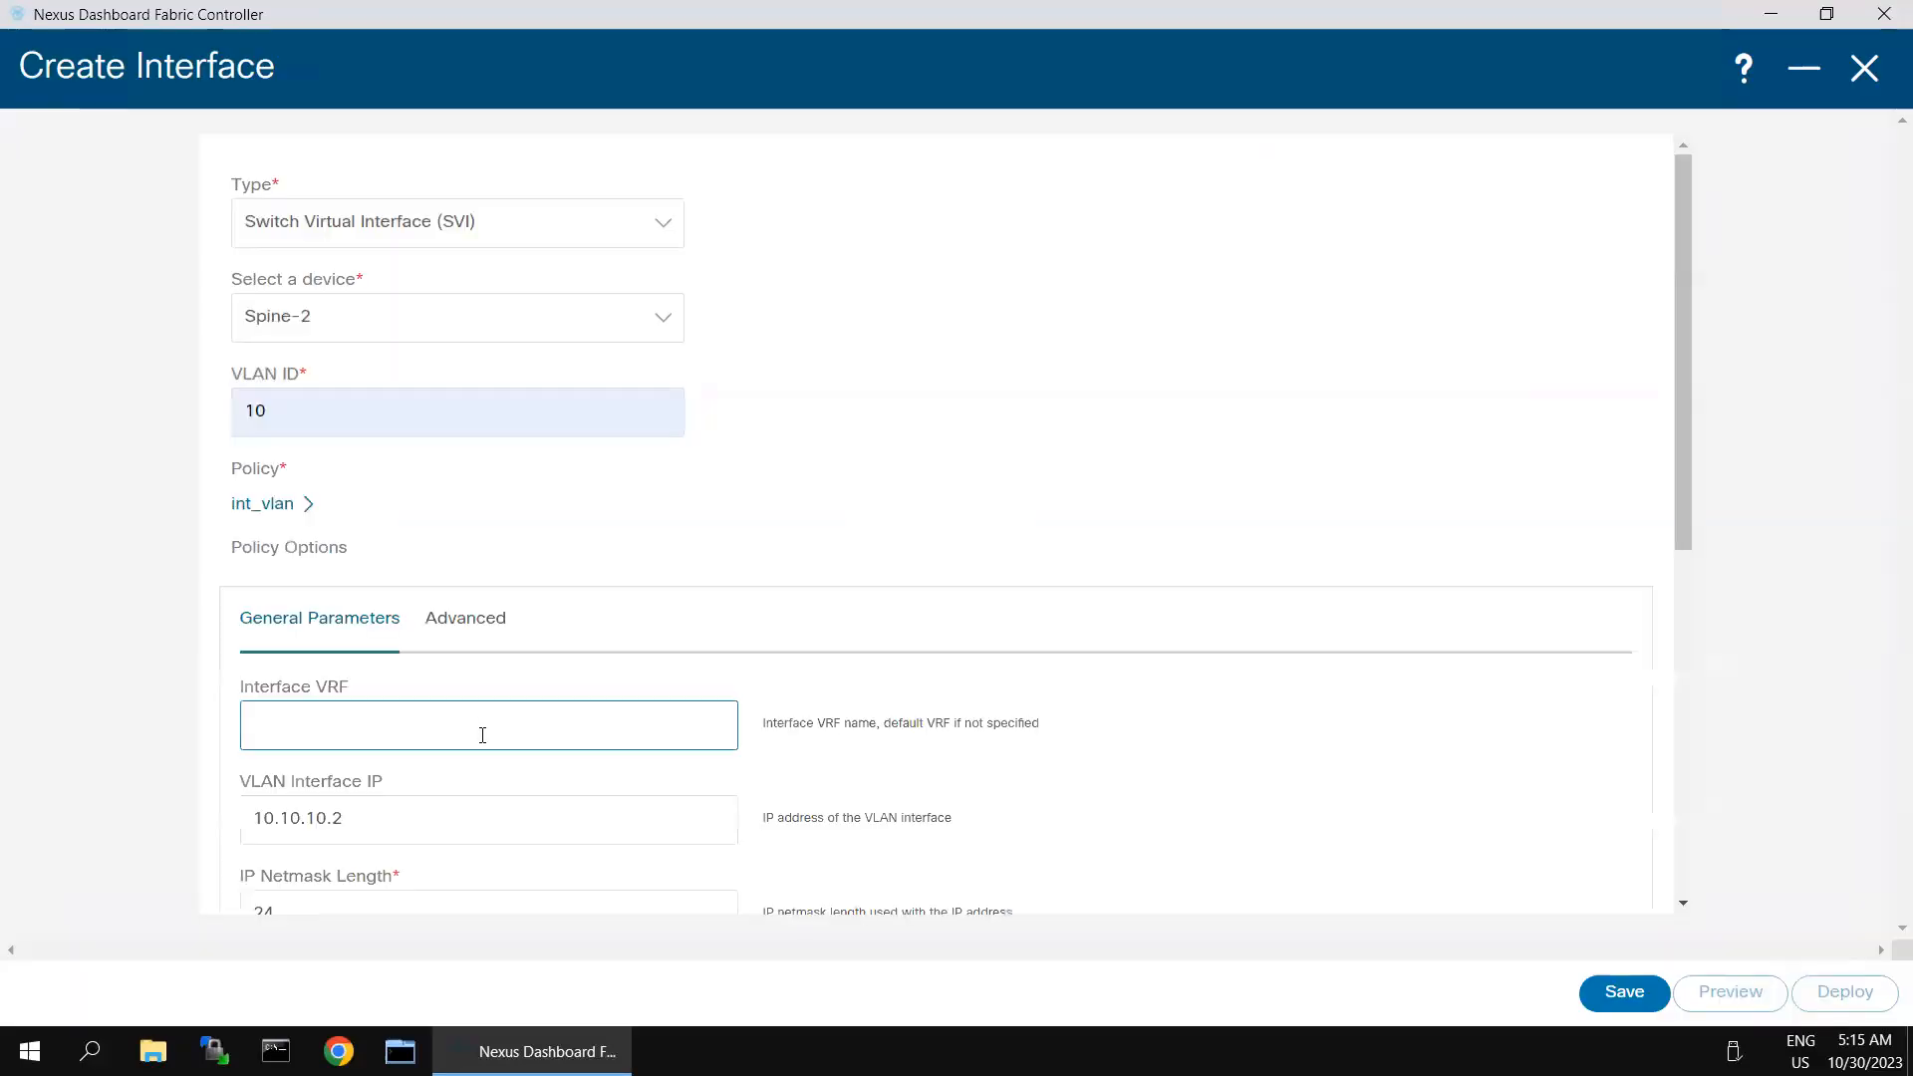
- Set the Spine-2 VLAN interface IP to 10.10.10.2 with an IP netmask length of 24
scroll(477, 734, "down", 1)
left_click(427, 709)
scroll(453, 692, "down", 2)
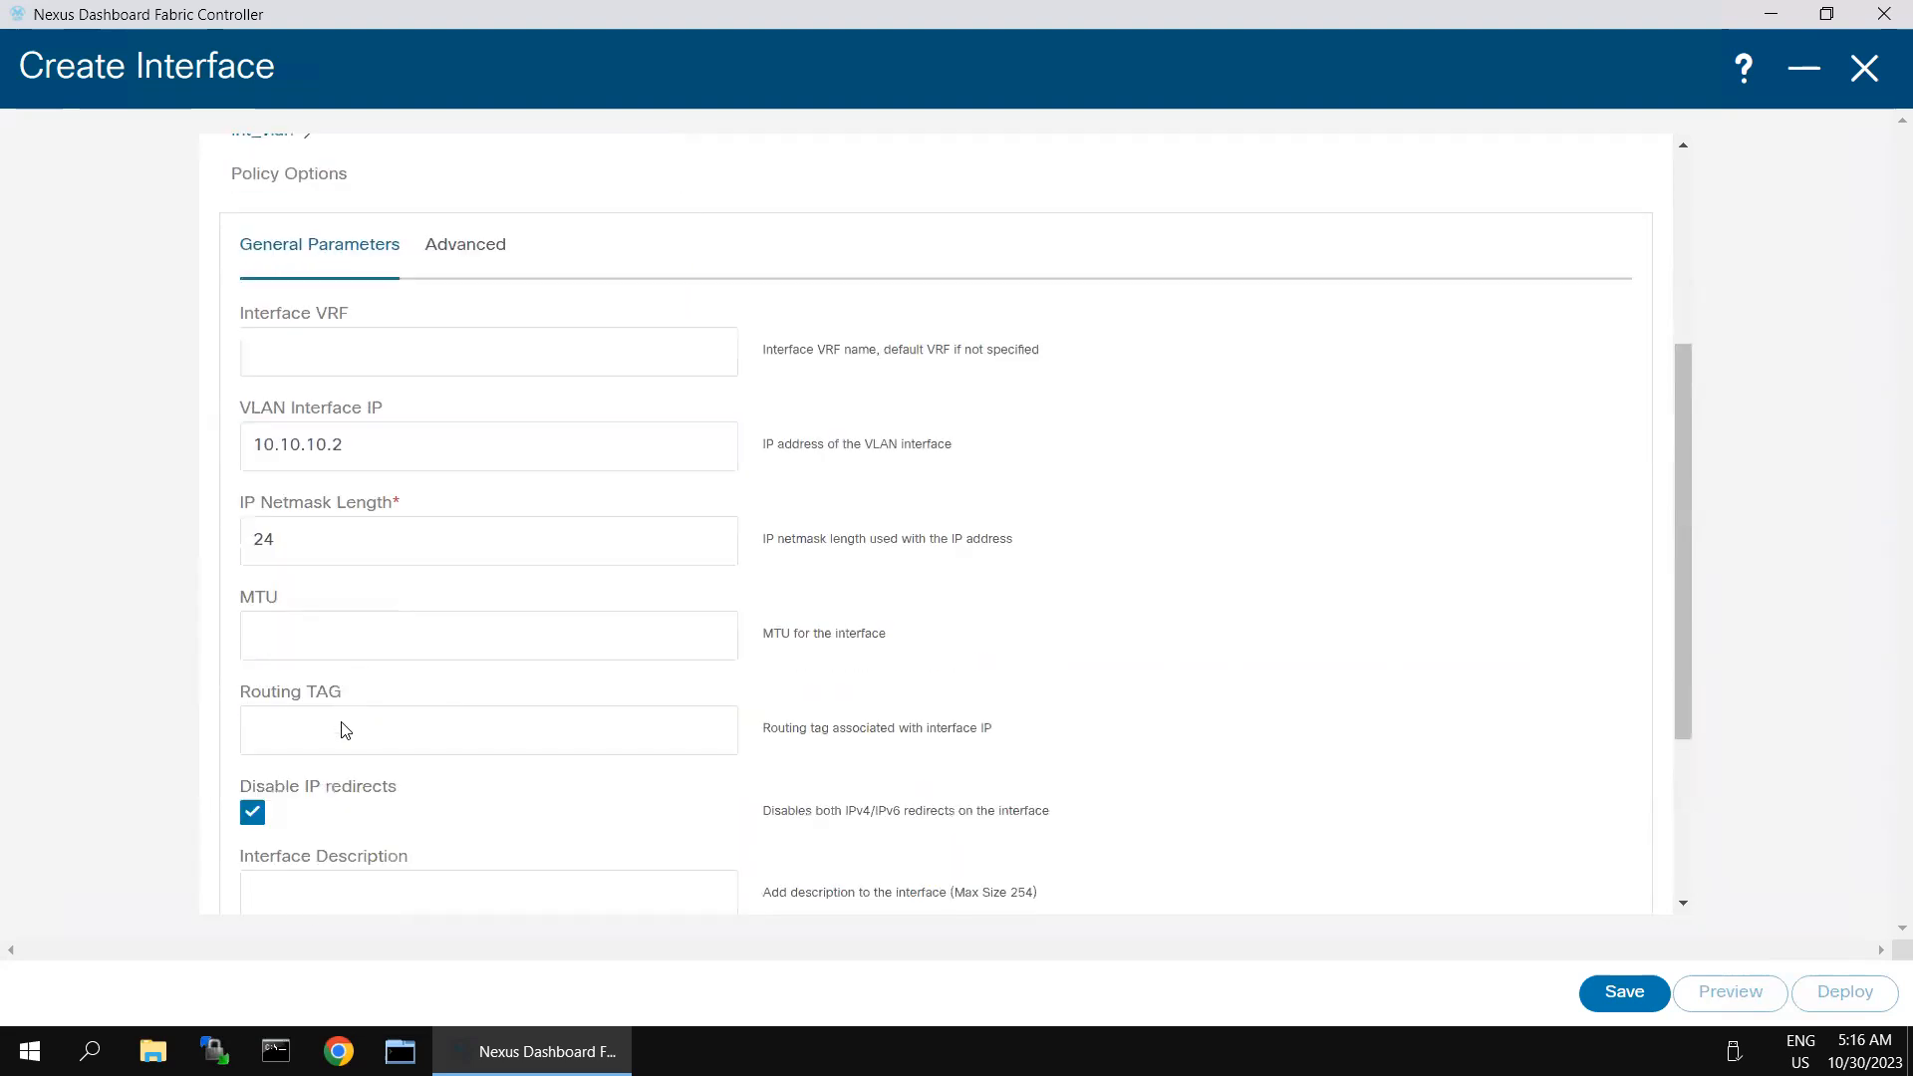
- Enable HSRP version 2 with address 10.10.10.254, group 10, priority 50 and preempt, and try to save Spine-2's VLAN 10 interface
left_click(461, 265)
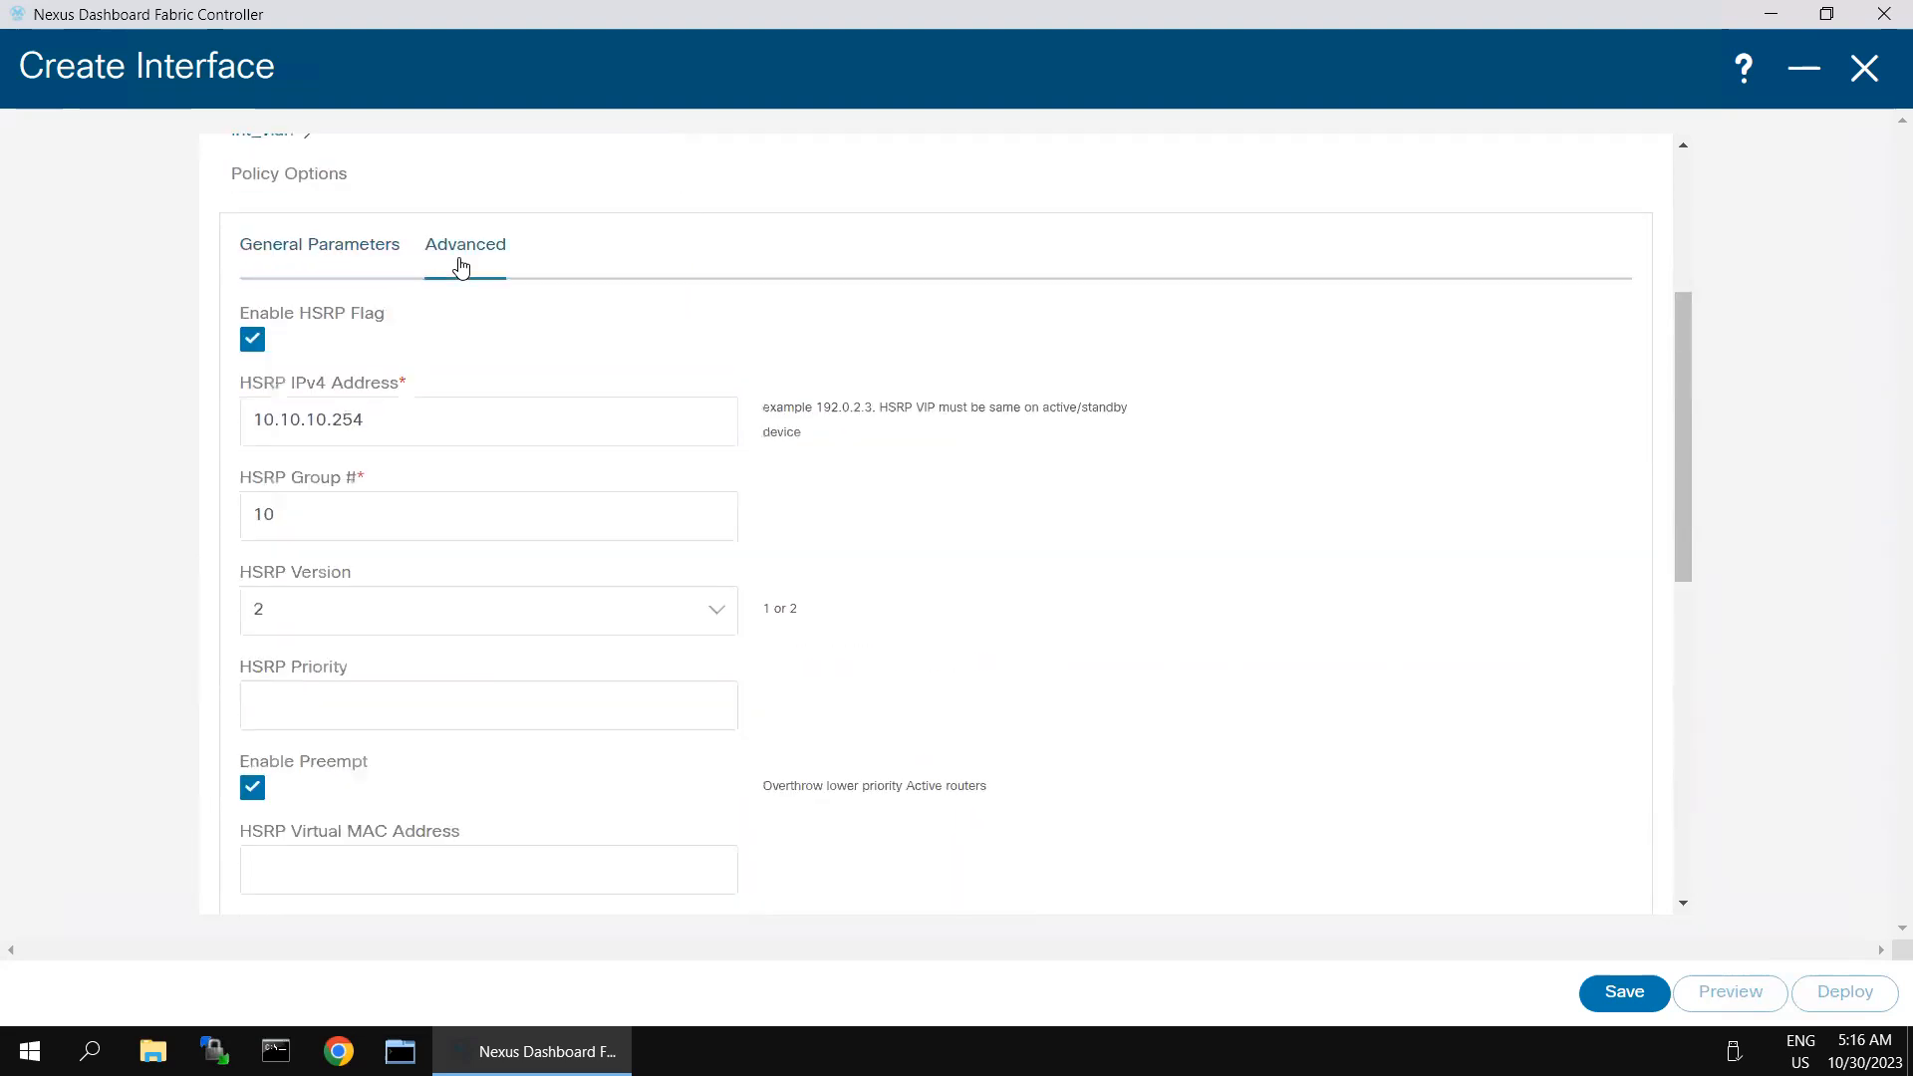
left_click(329, 524)
left_click(339, 714)
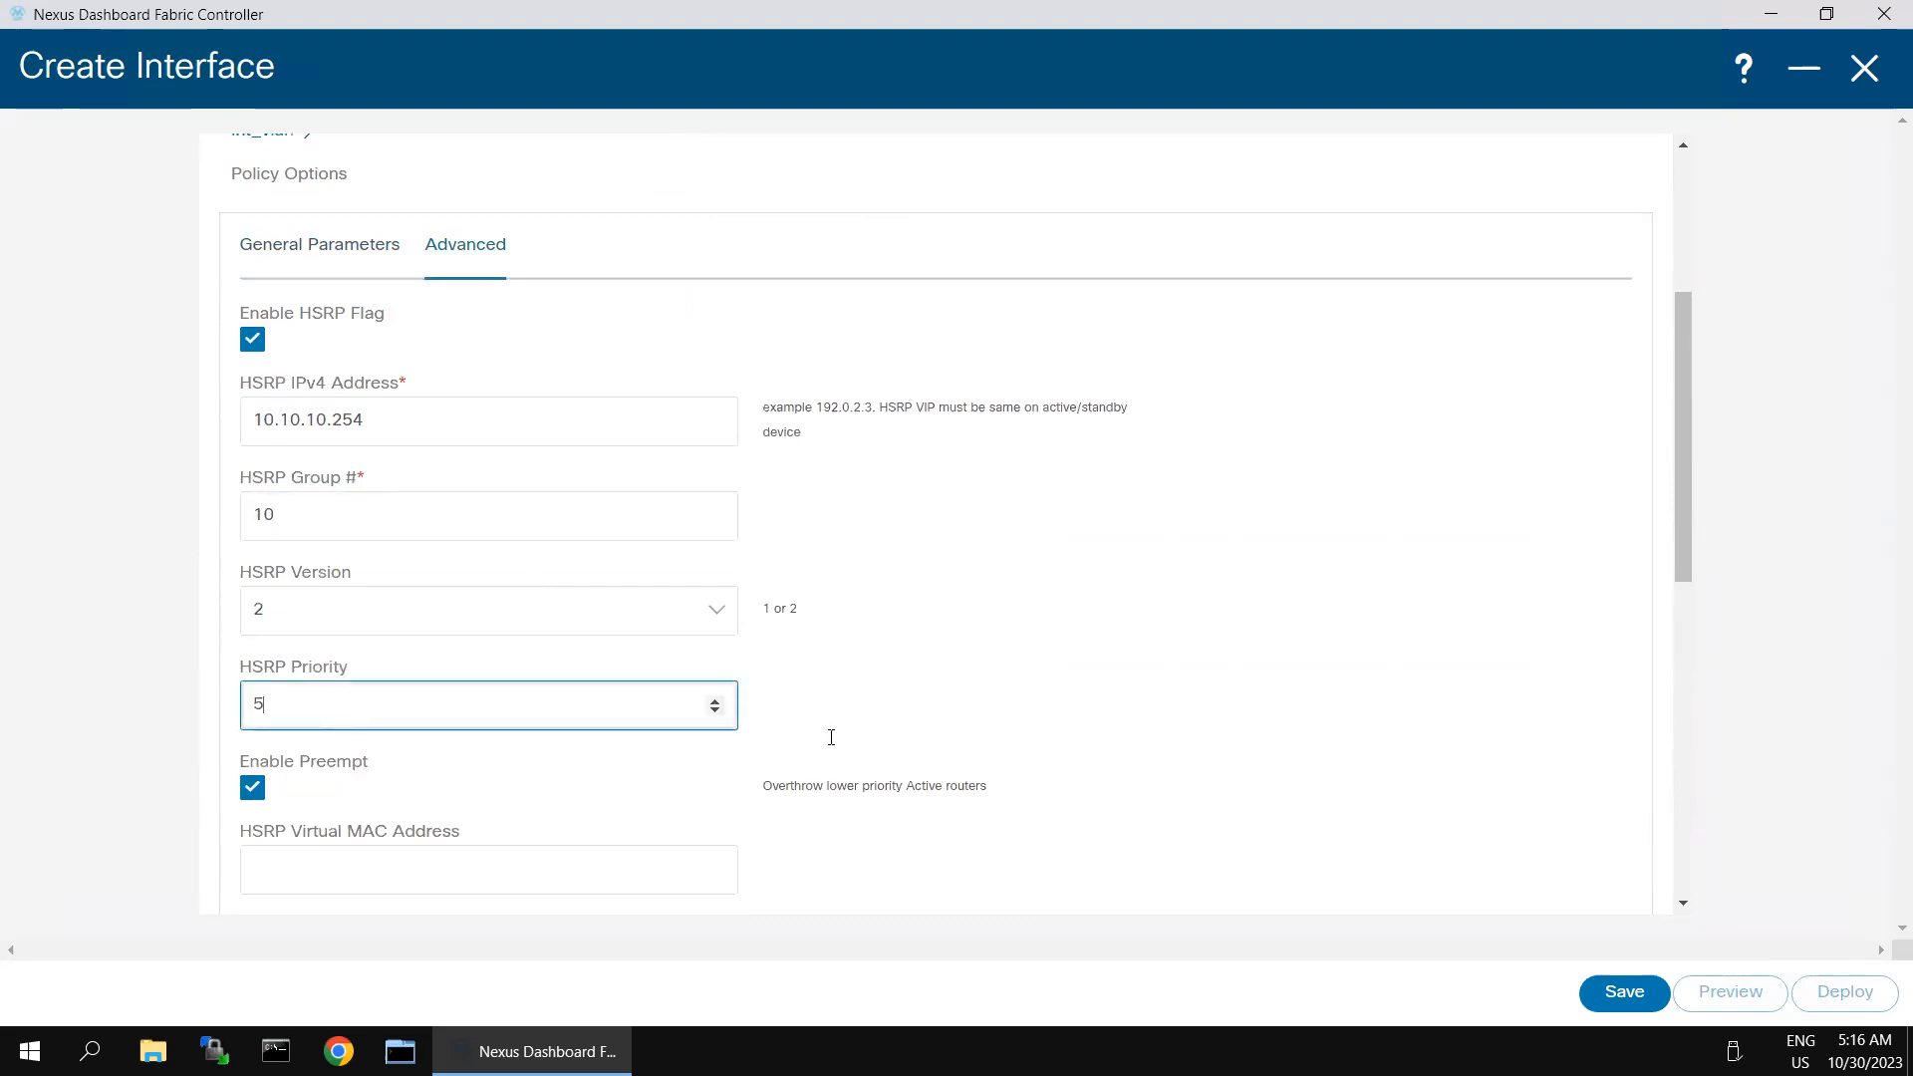
left_click(1108, 719)
scroll(1120, 728, "down", 3)
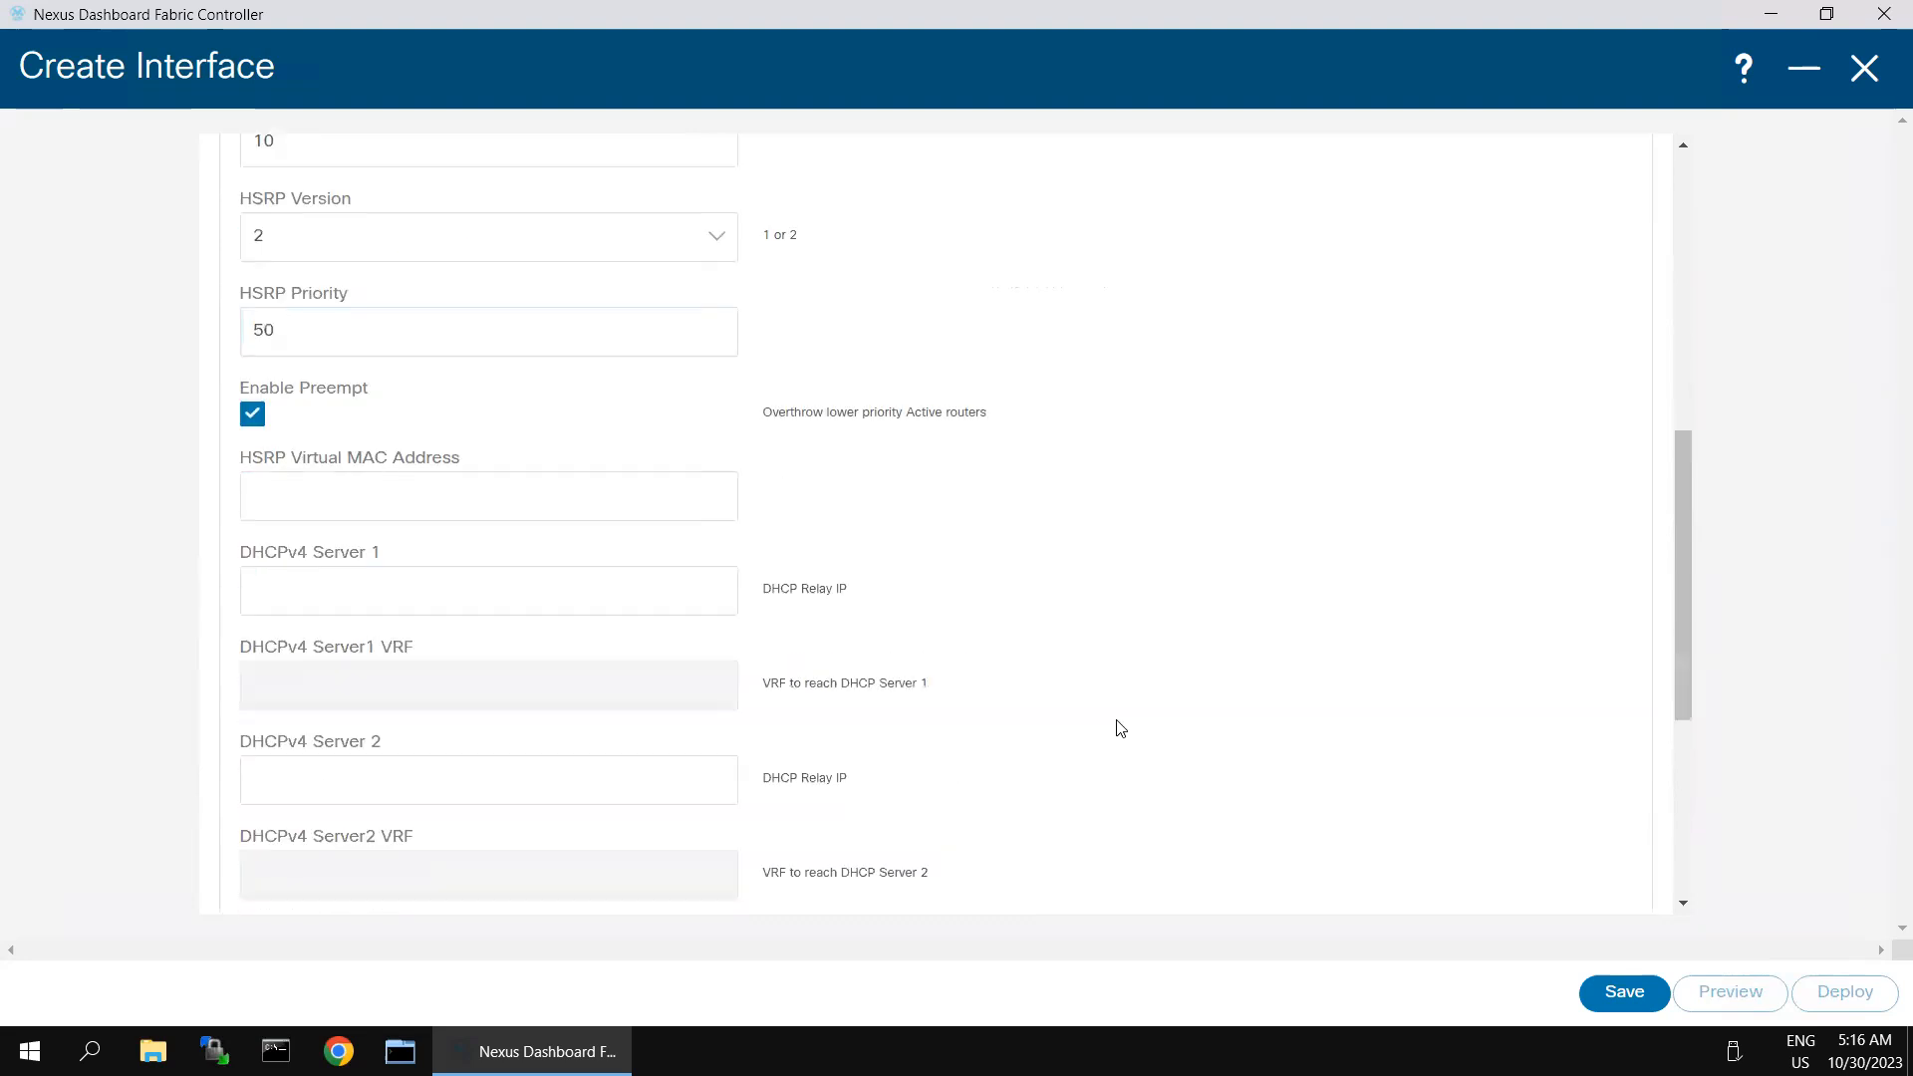
scroll(1083, 678, "up", 6)
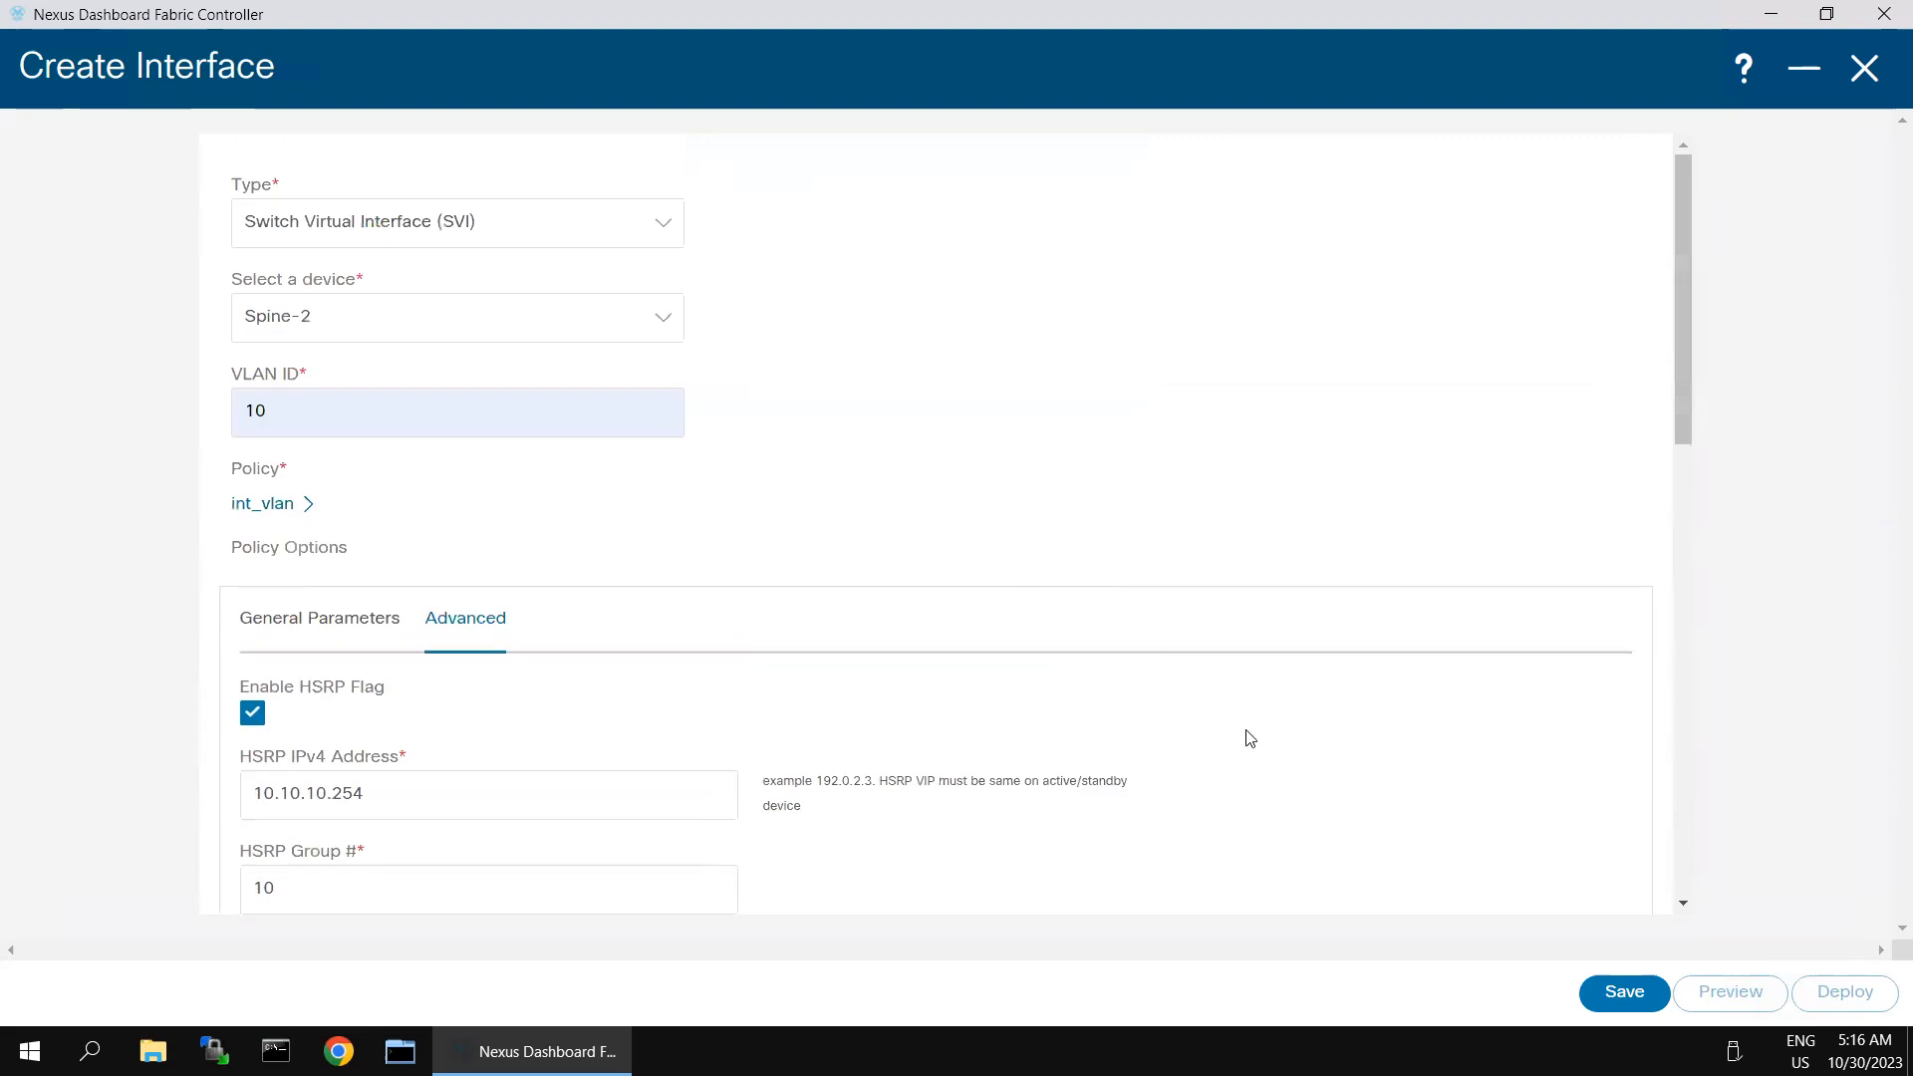
left_click(1627, 990)
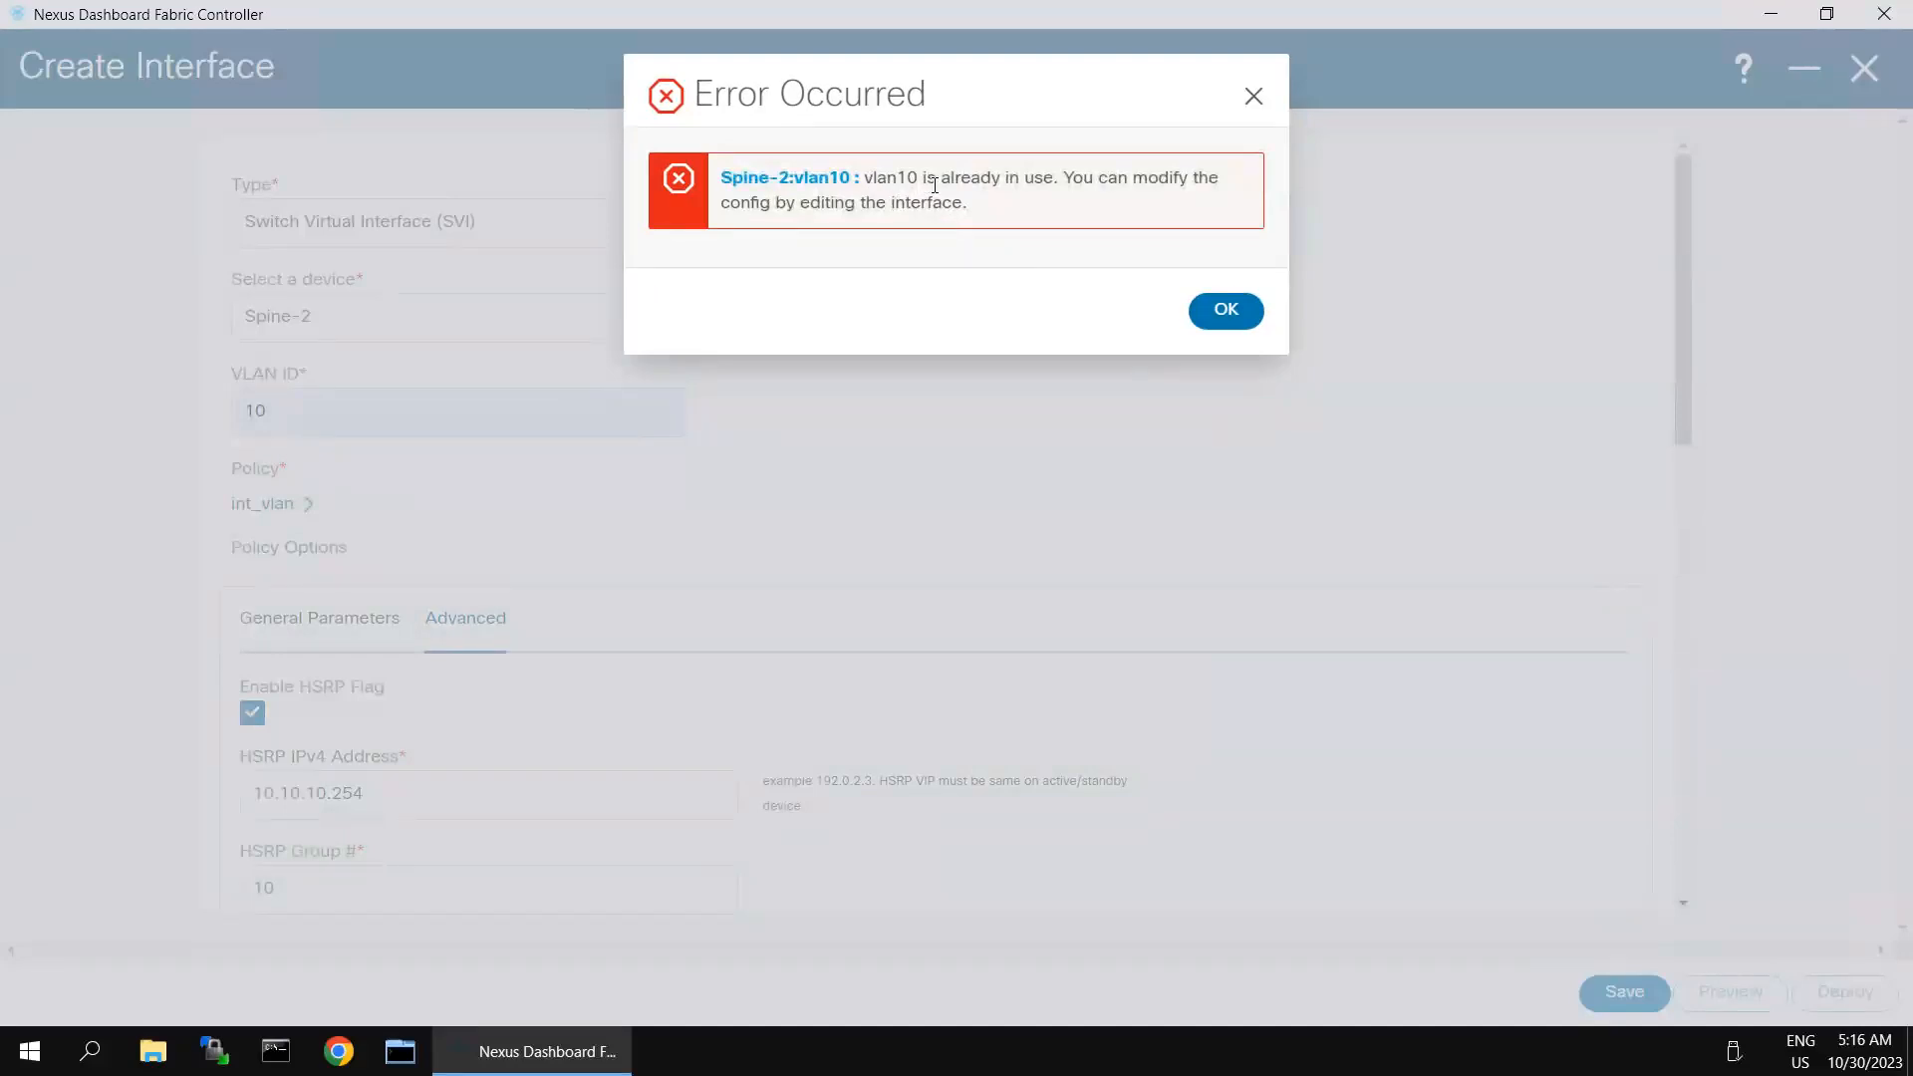
left_click(1227, 311)
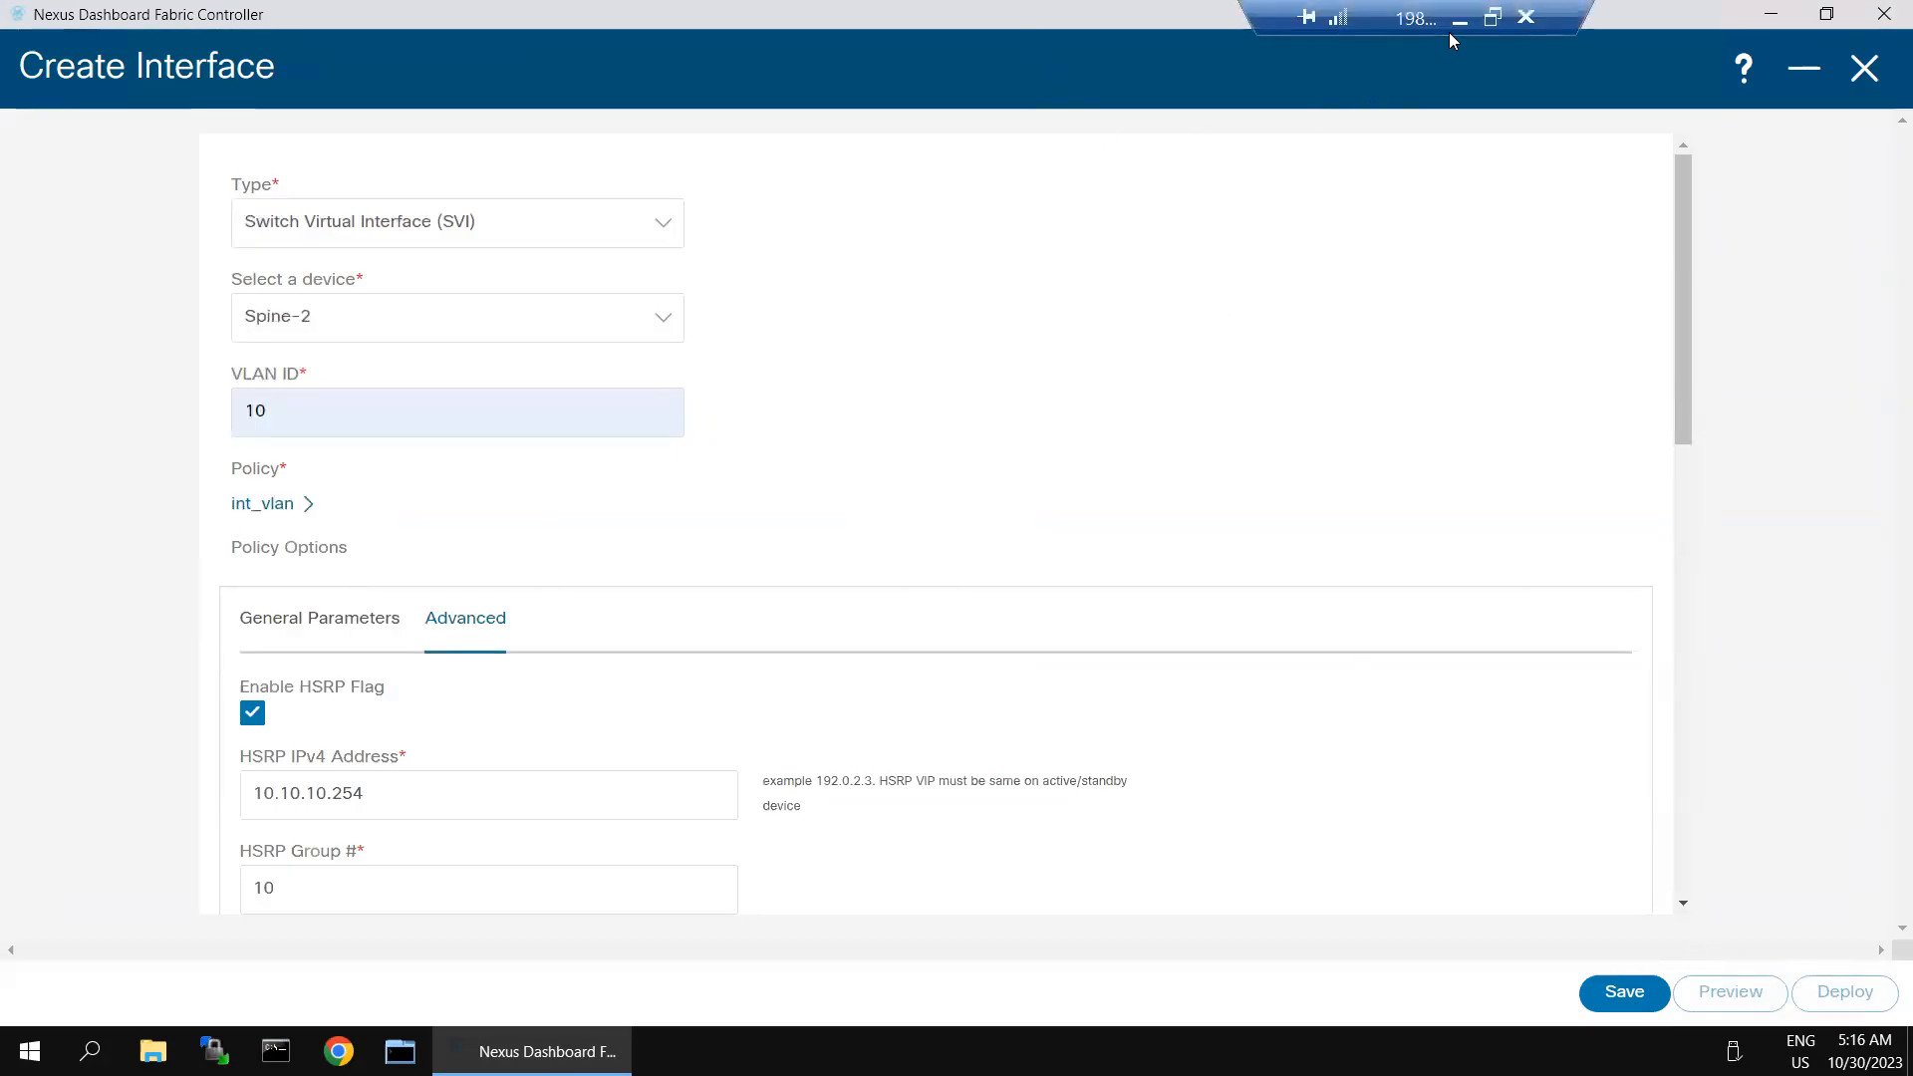
- Switch to SecureCRT and check the HSRP state on Spine-1 and Spine-2 with sh hsrp
left_click(1457, 21)
left_click(497, 231)
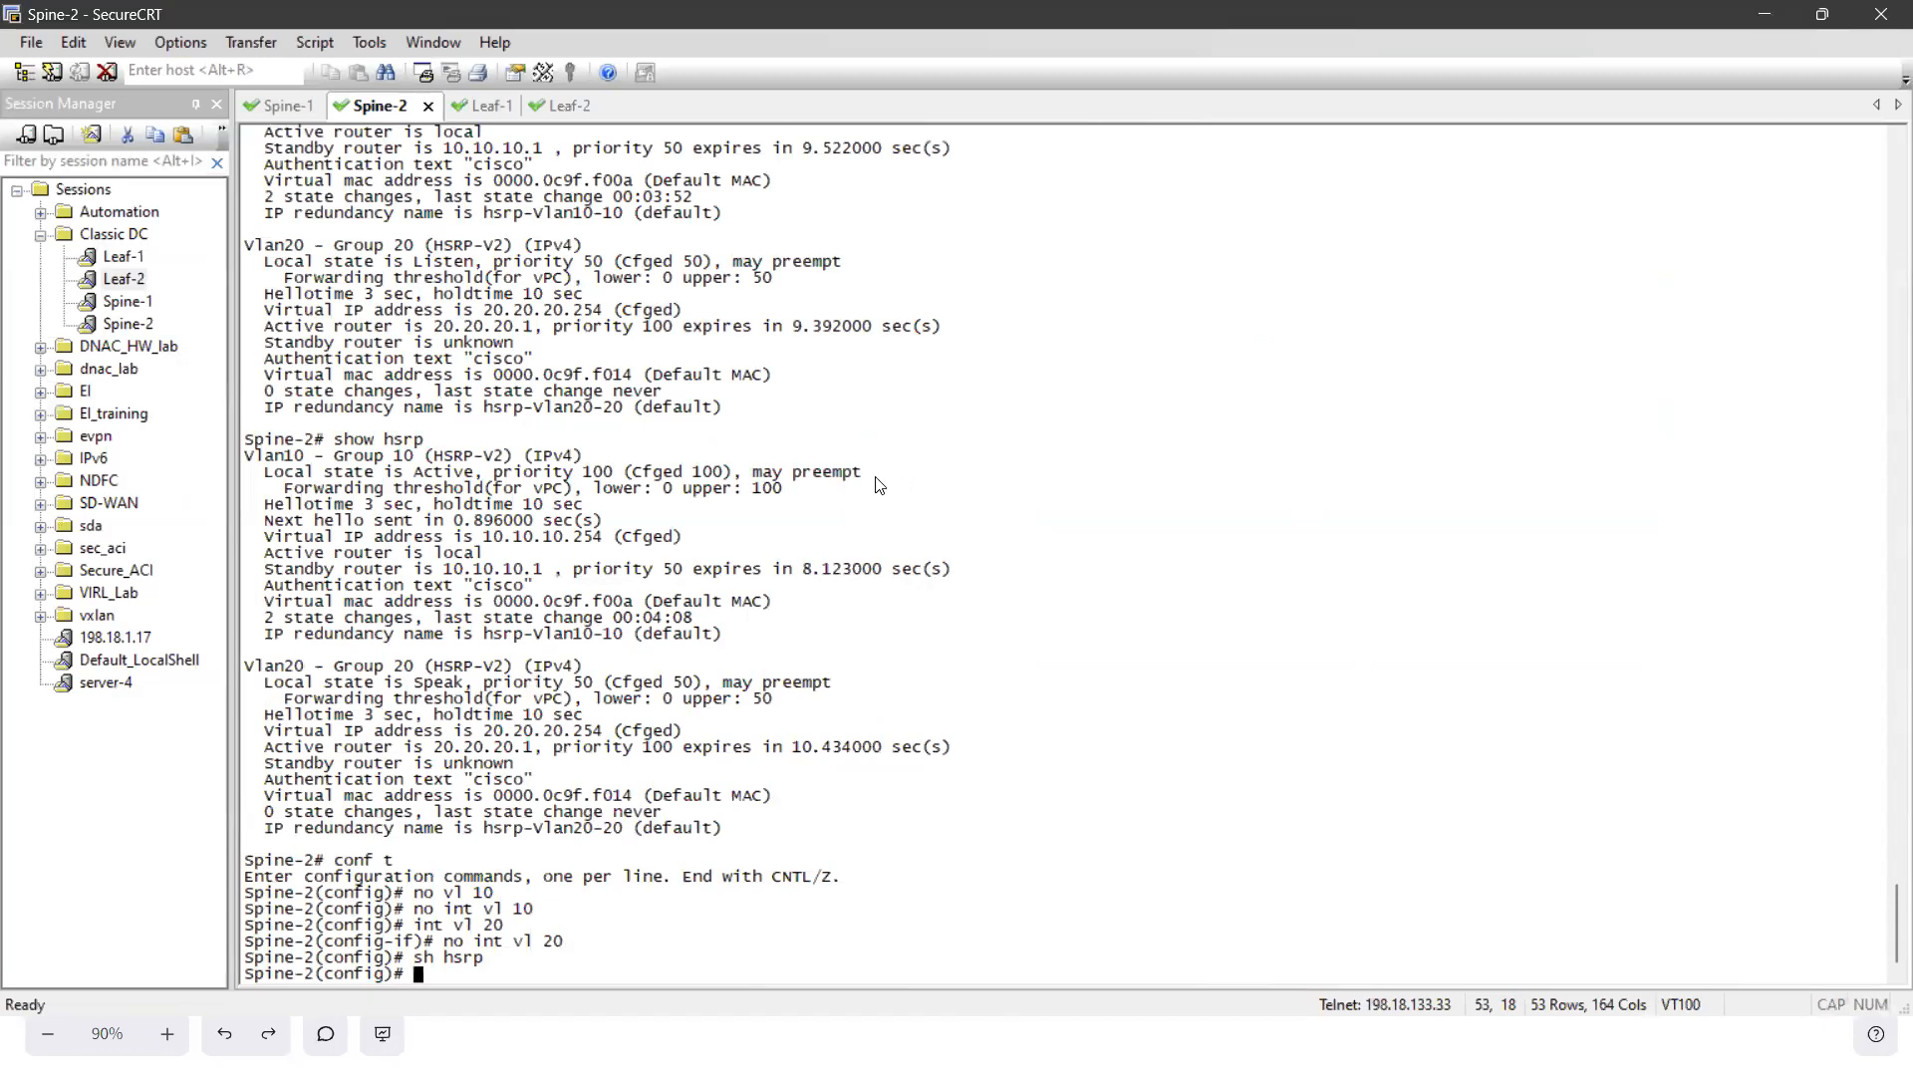
left_click(274, 105)
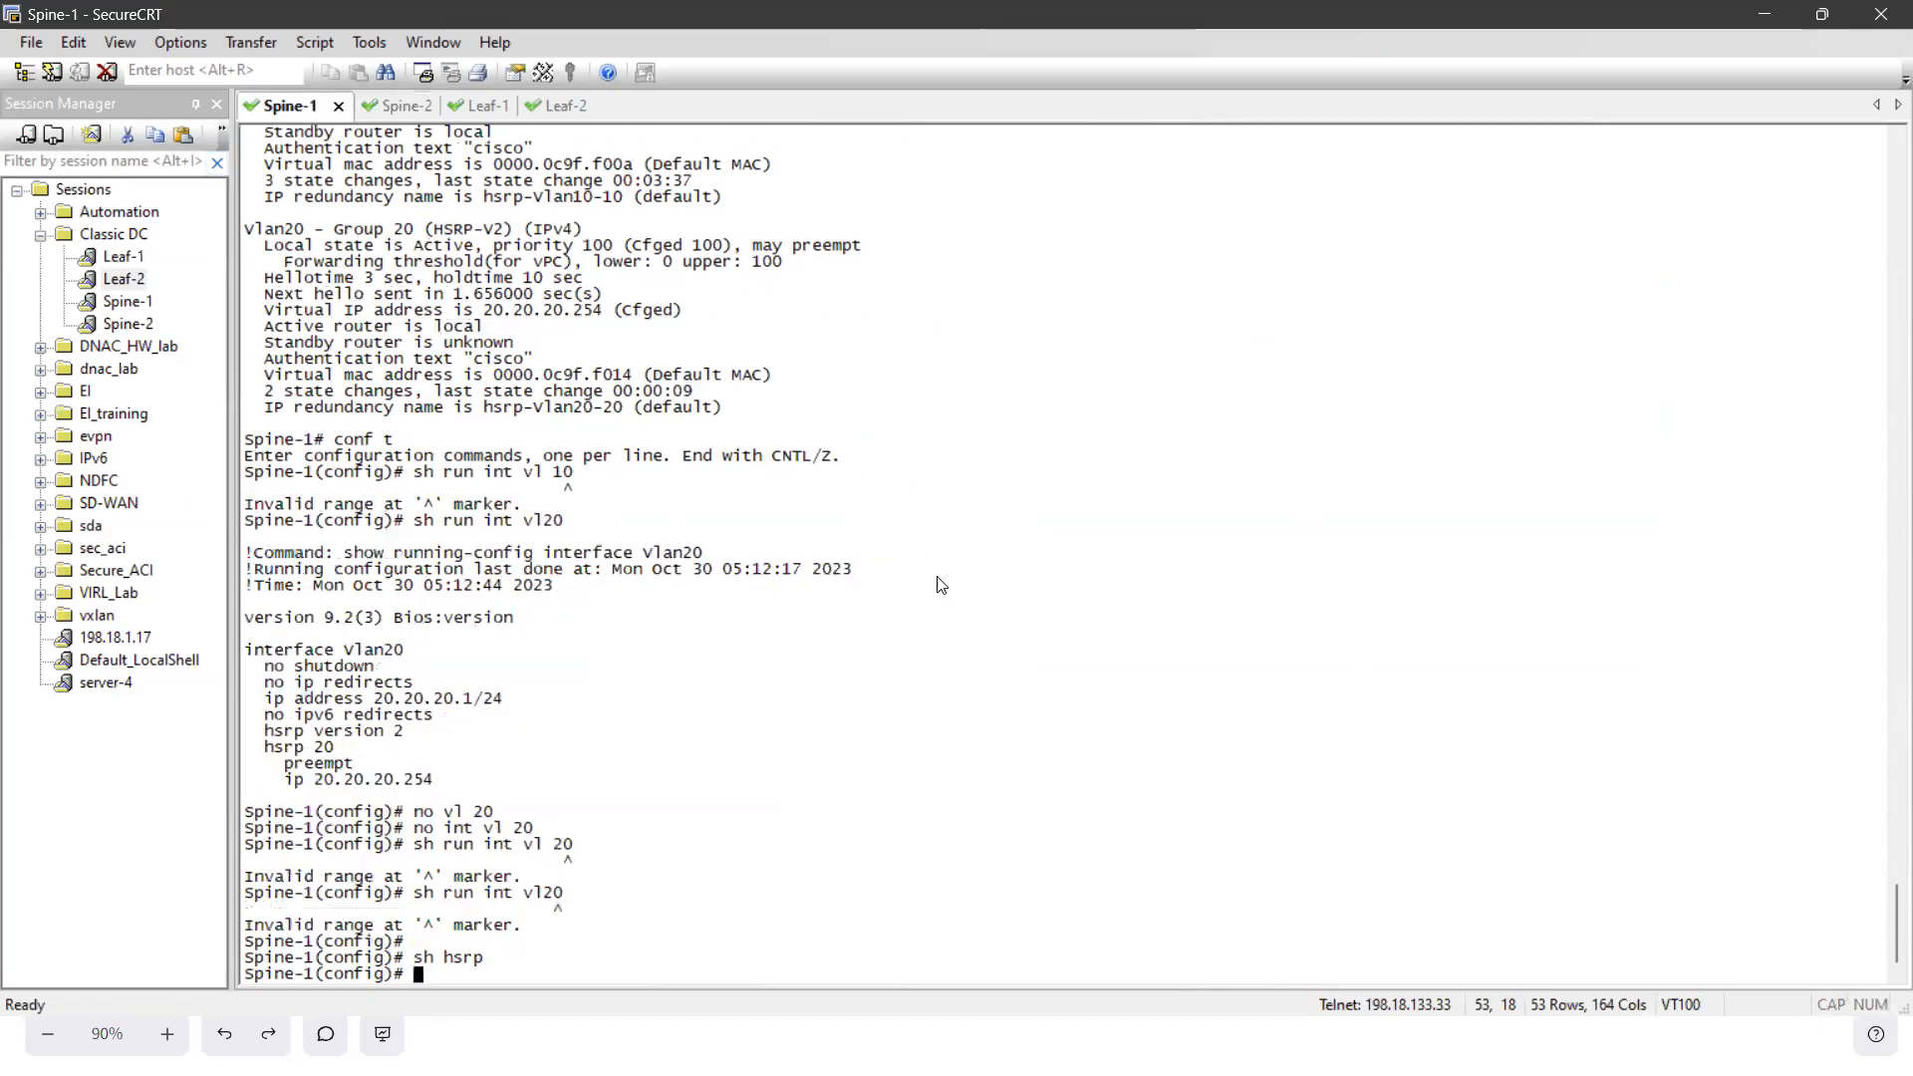
type("sh hsrp")
key("Return")
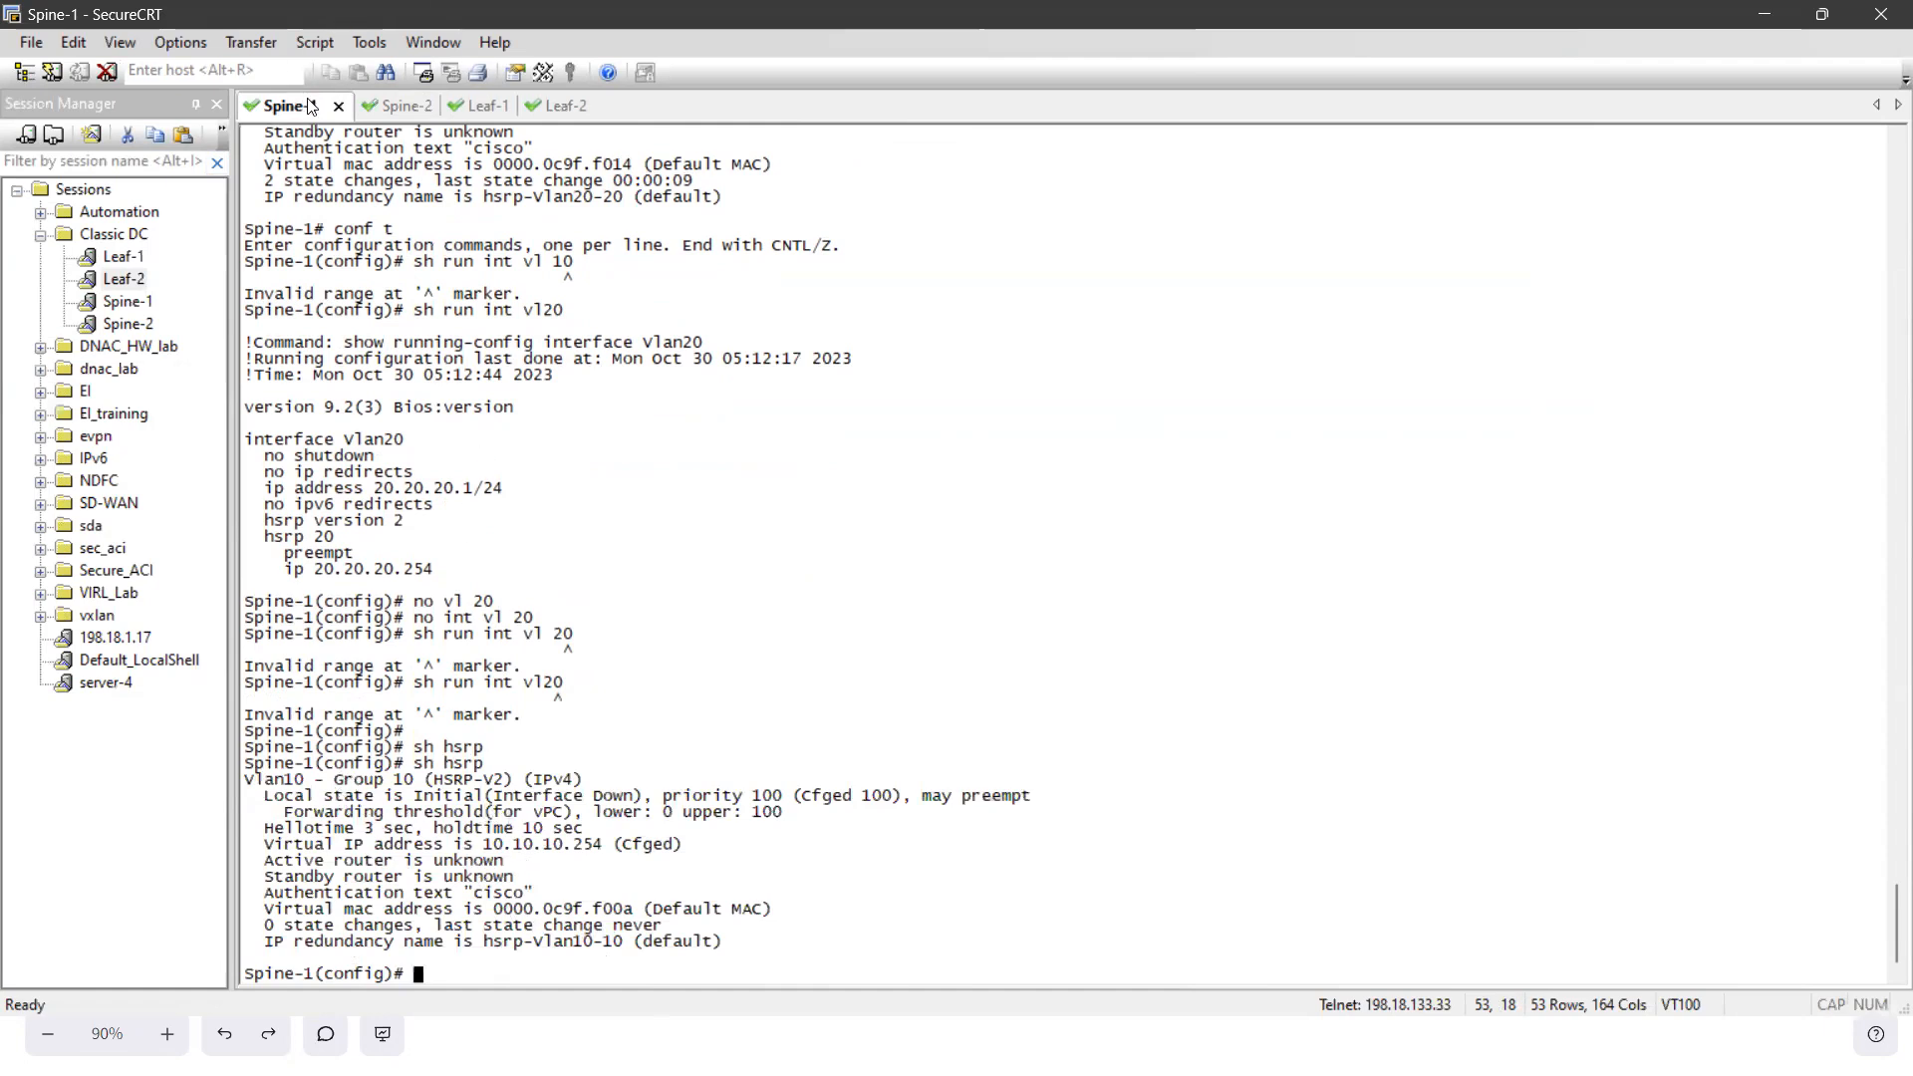
left_click(390, 109)
type("sh hsrp")
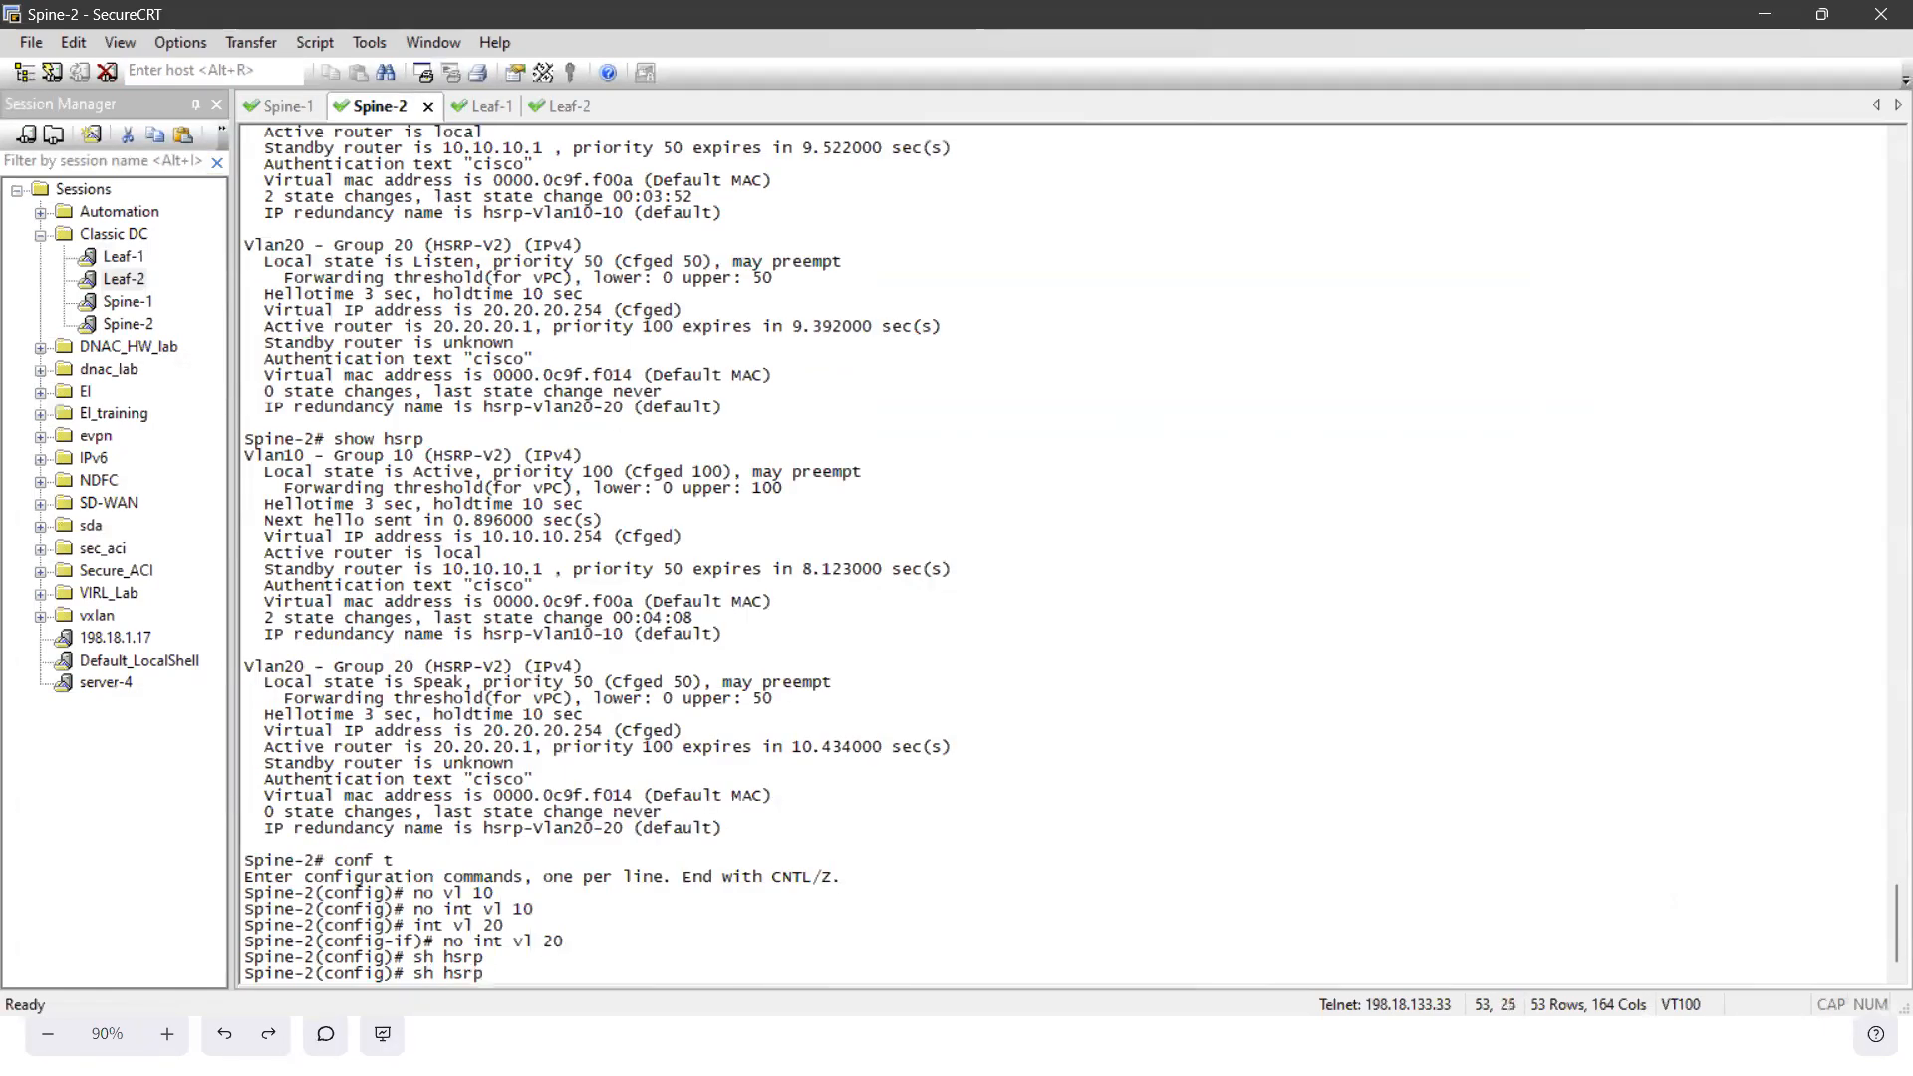
key("Return")
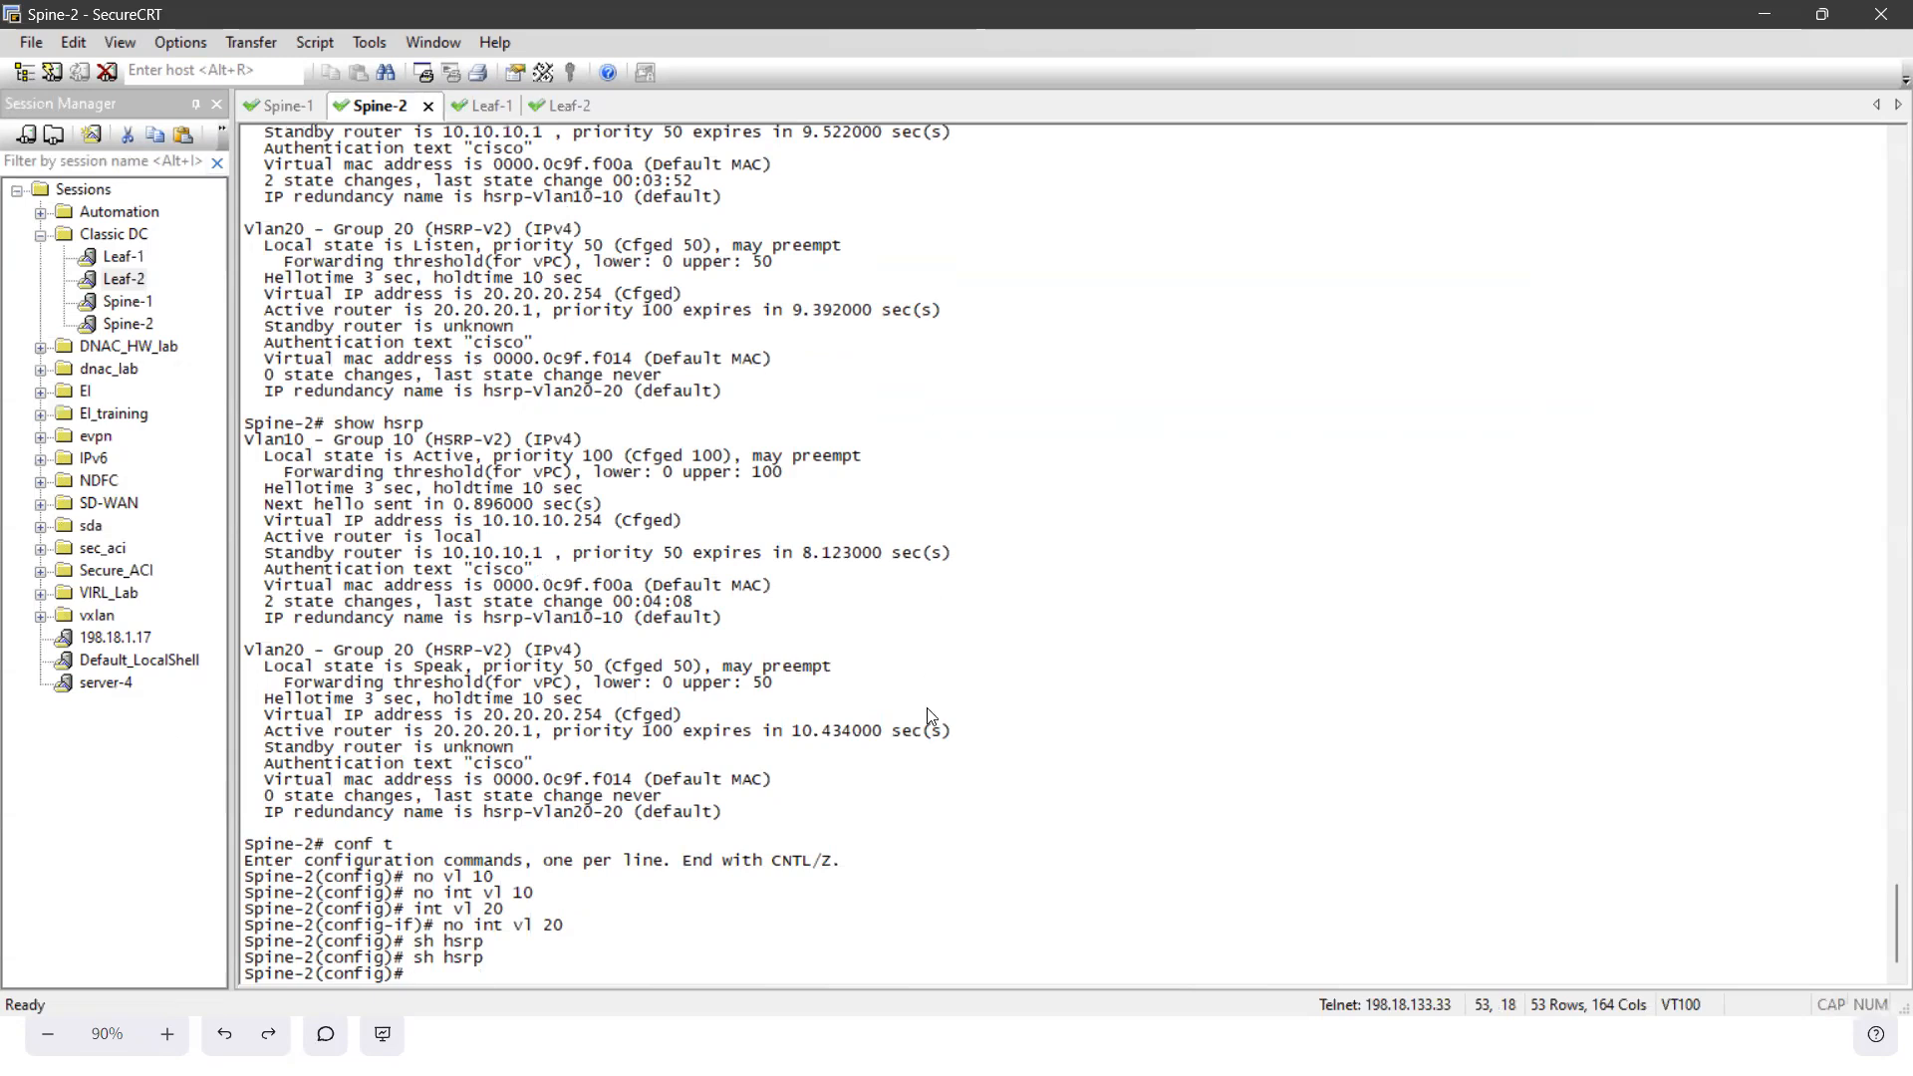
- Return to Nexus Dashboard Fabric Controller and close the unsaved Spine-2 interface form and the deployment progress window
key("super")
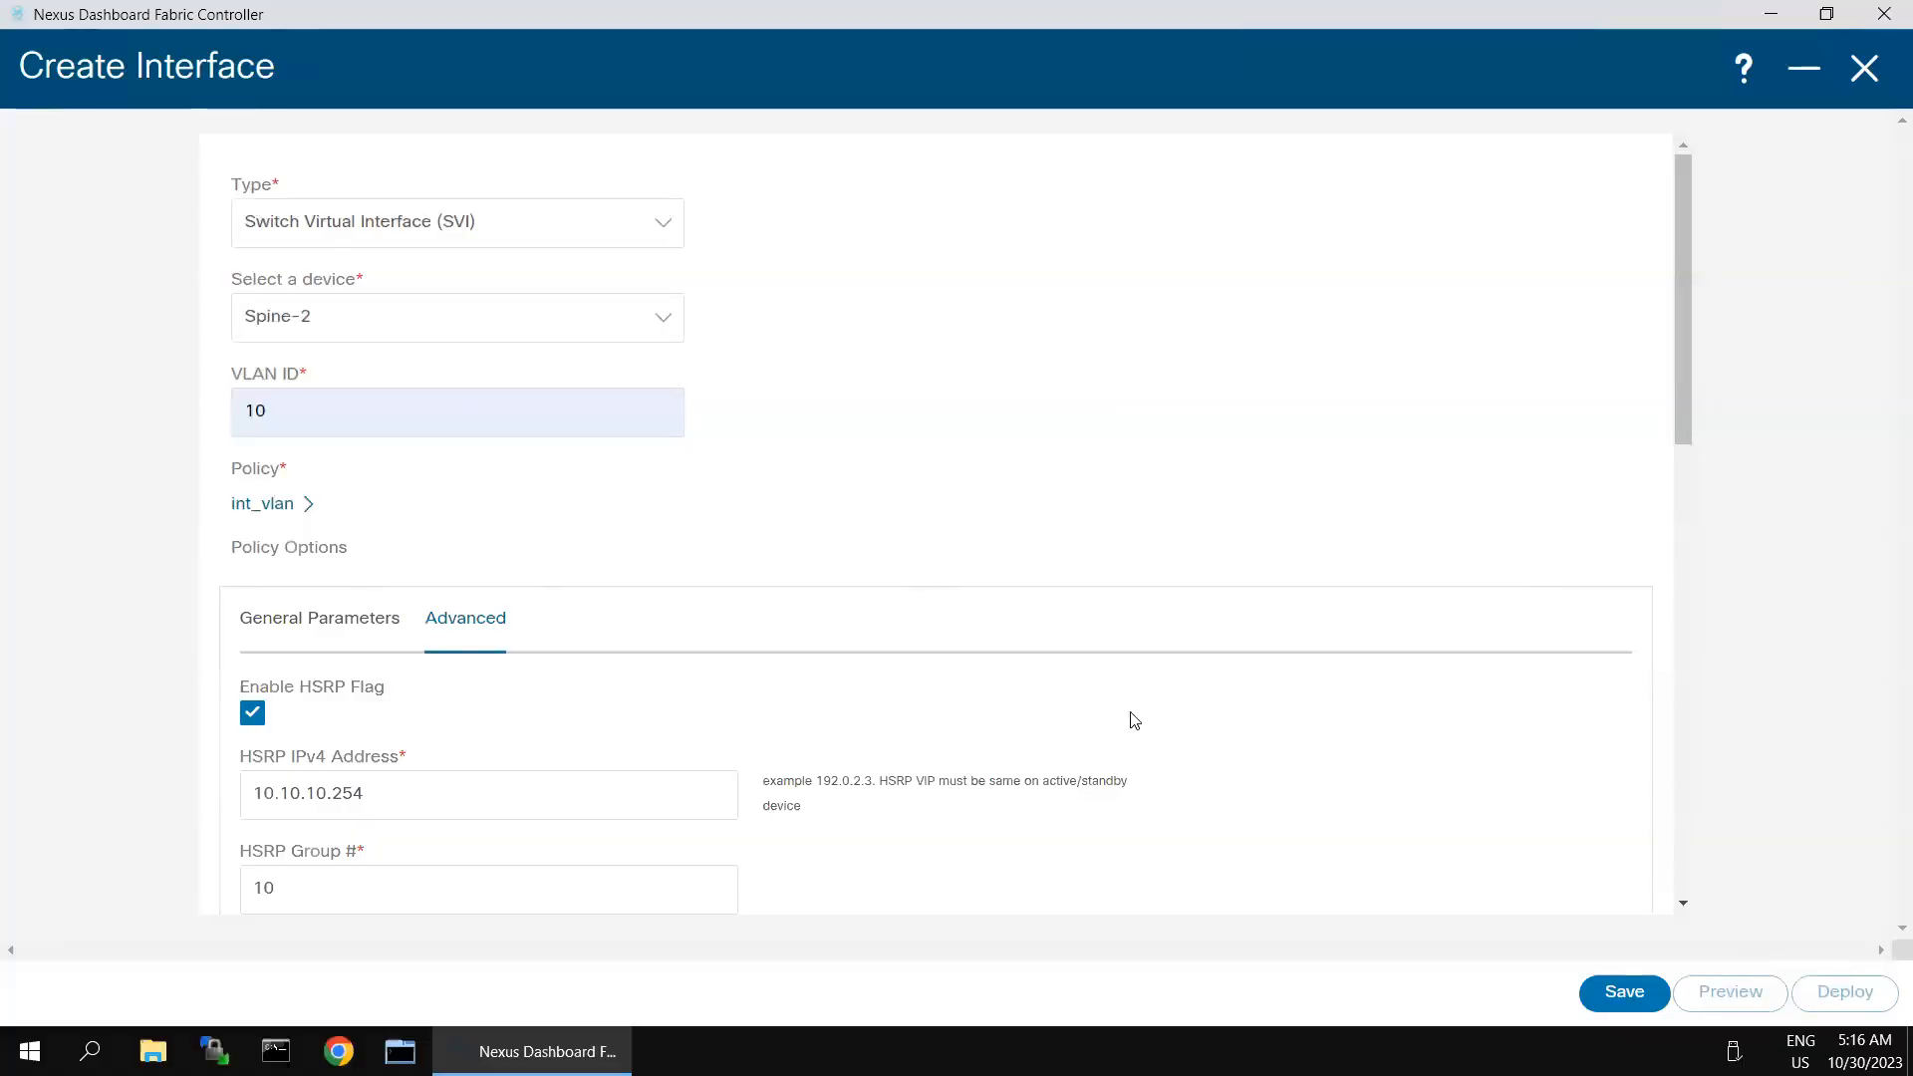
scroll(1178, 759, "down", 3)
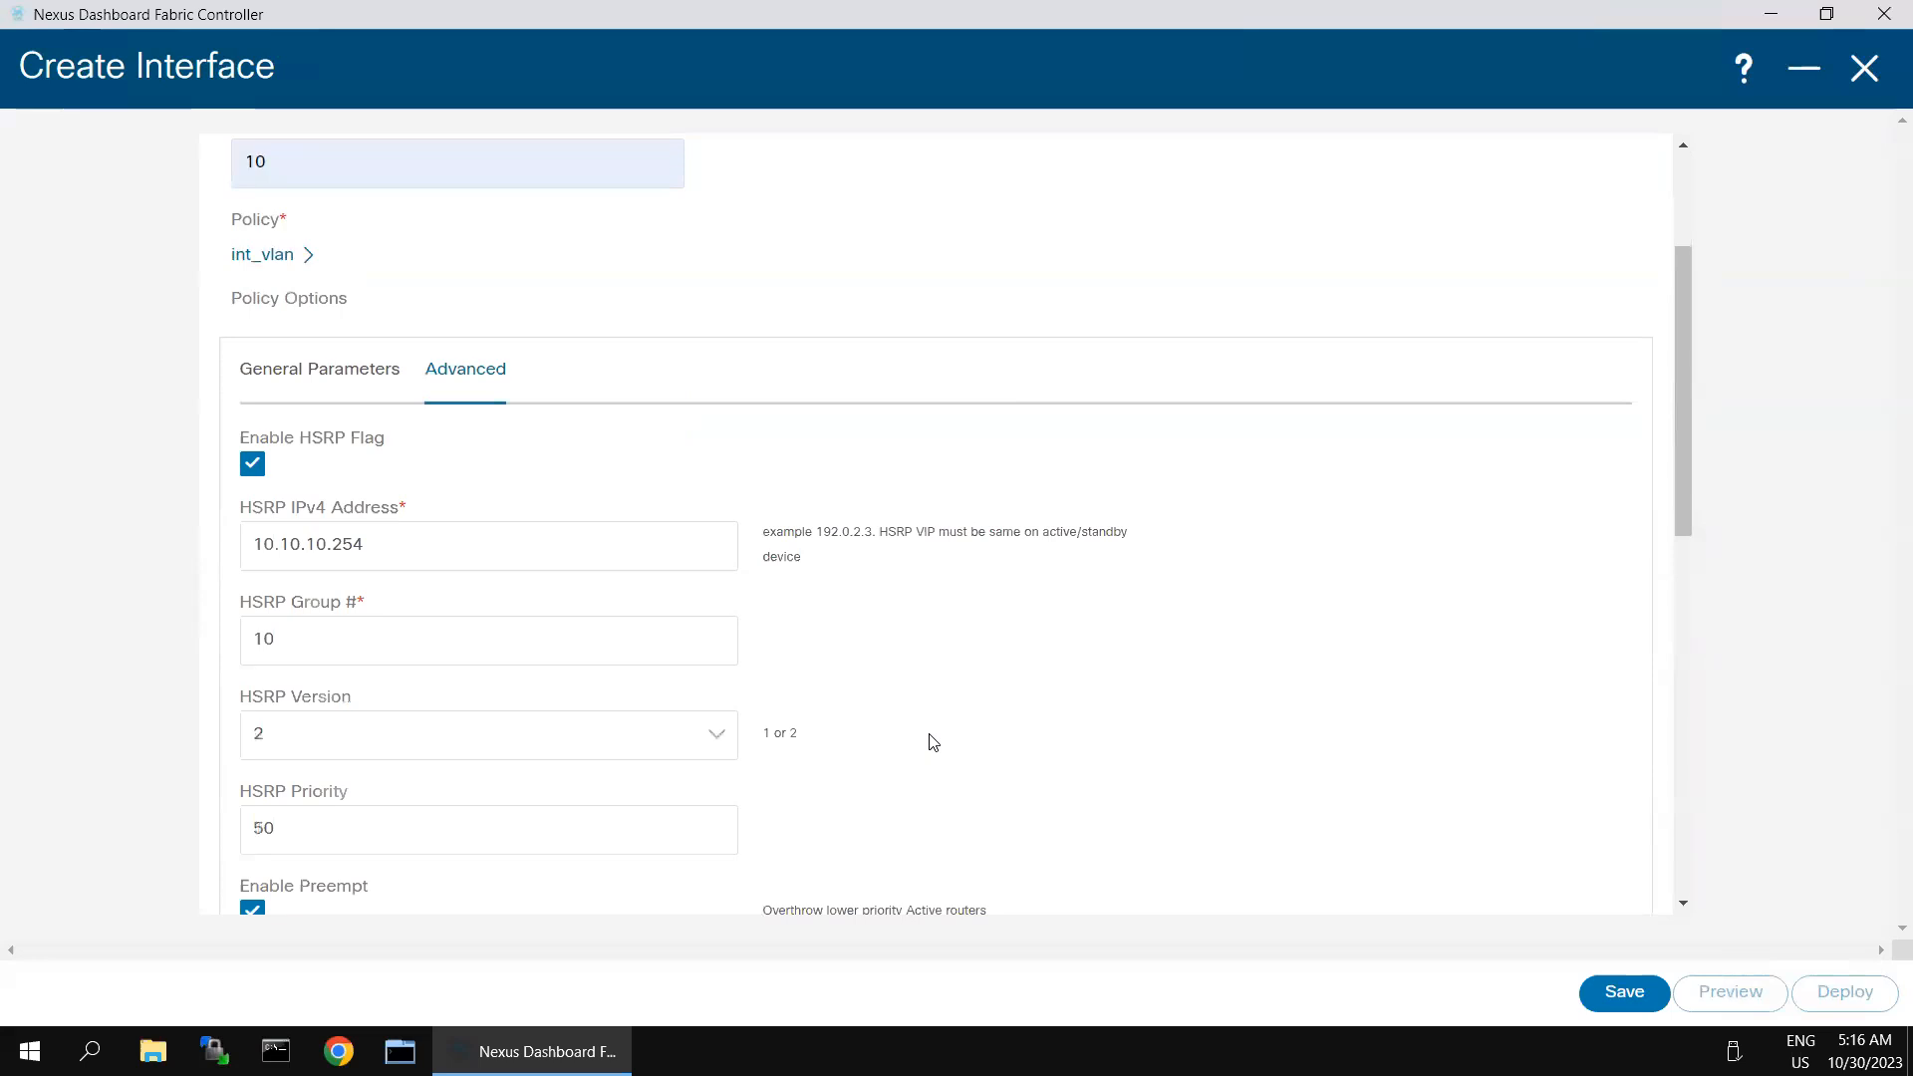
scroll(933, 742, "down", 3)
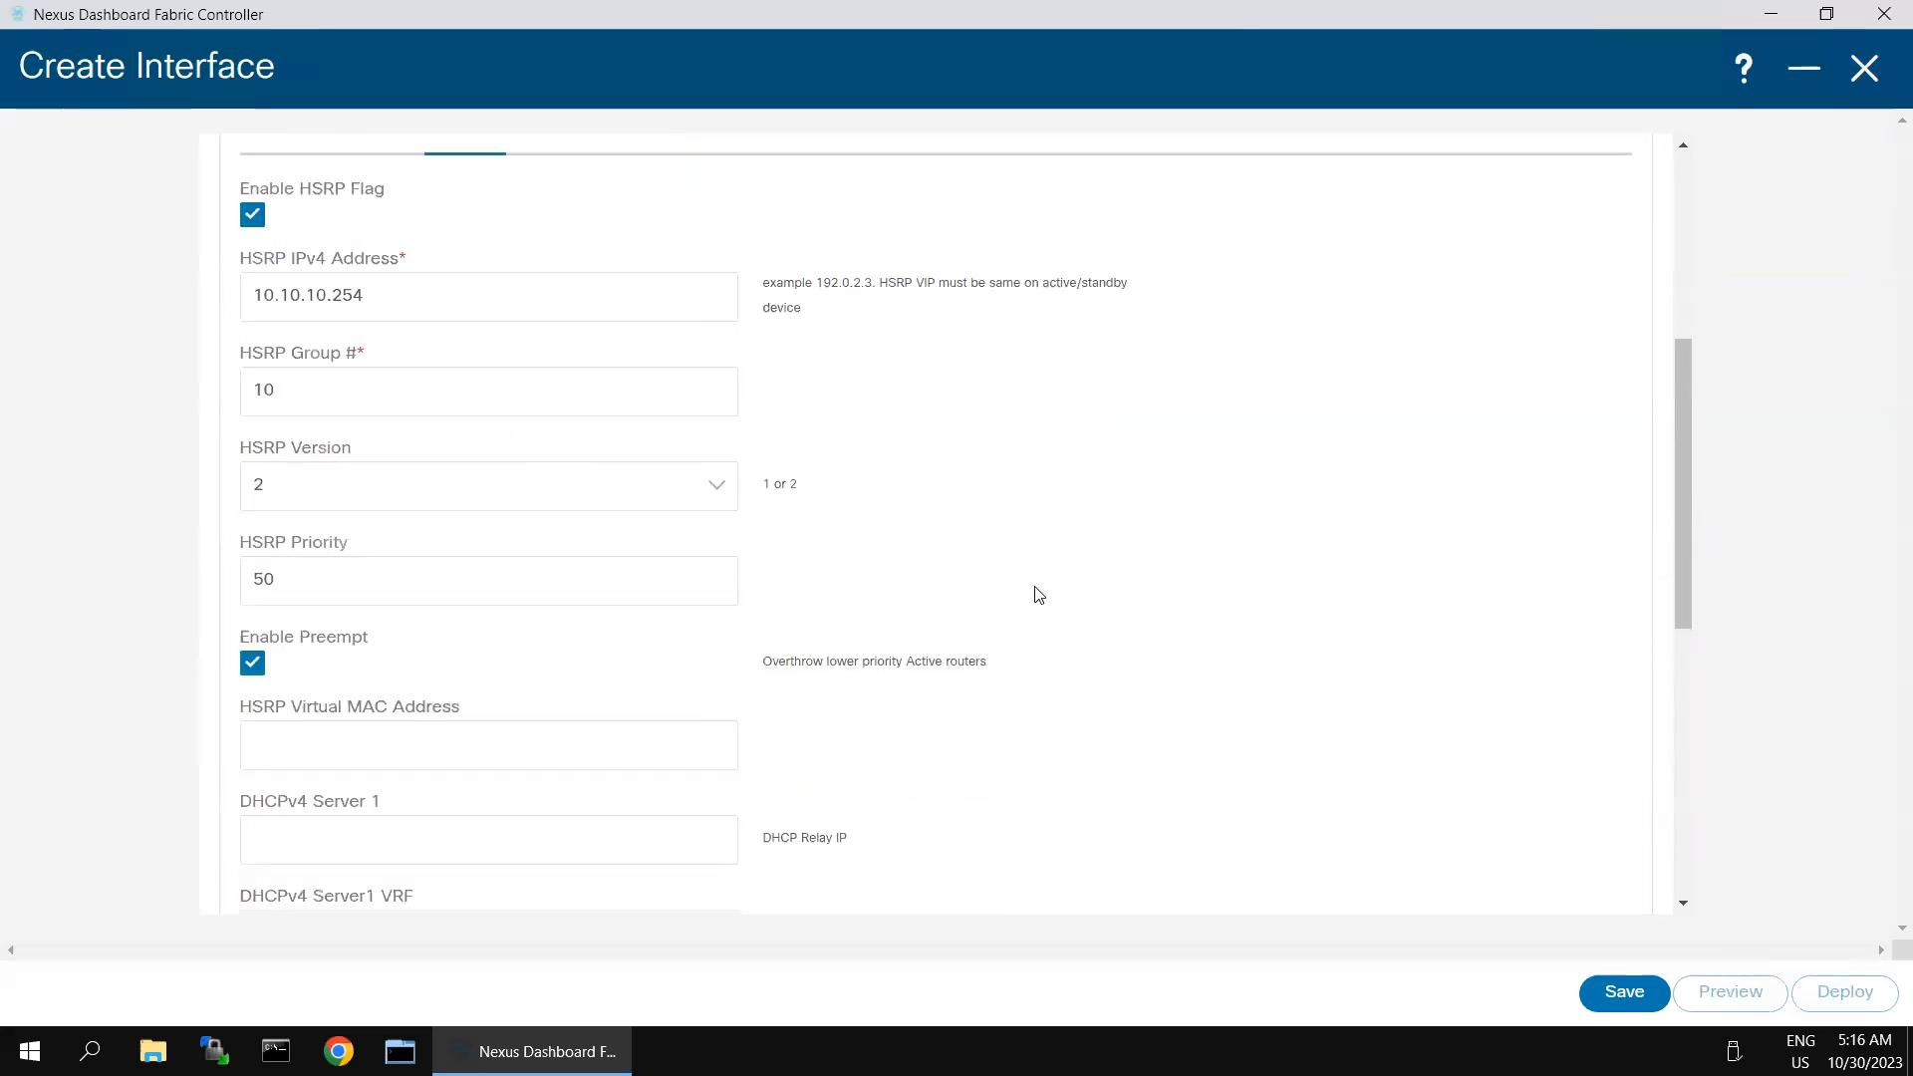
scroll(991, 505, "up", 6)
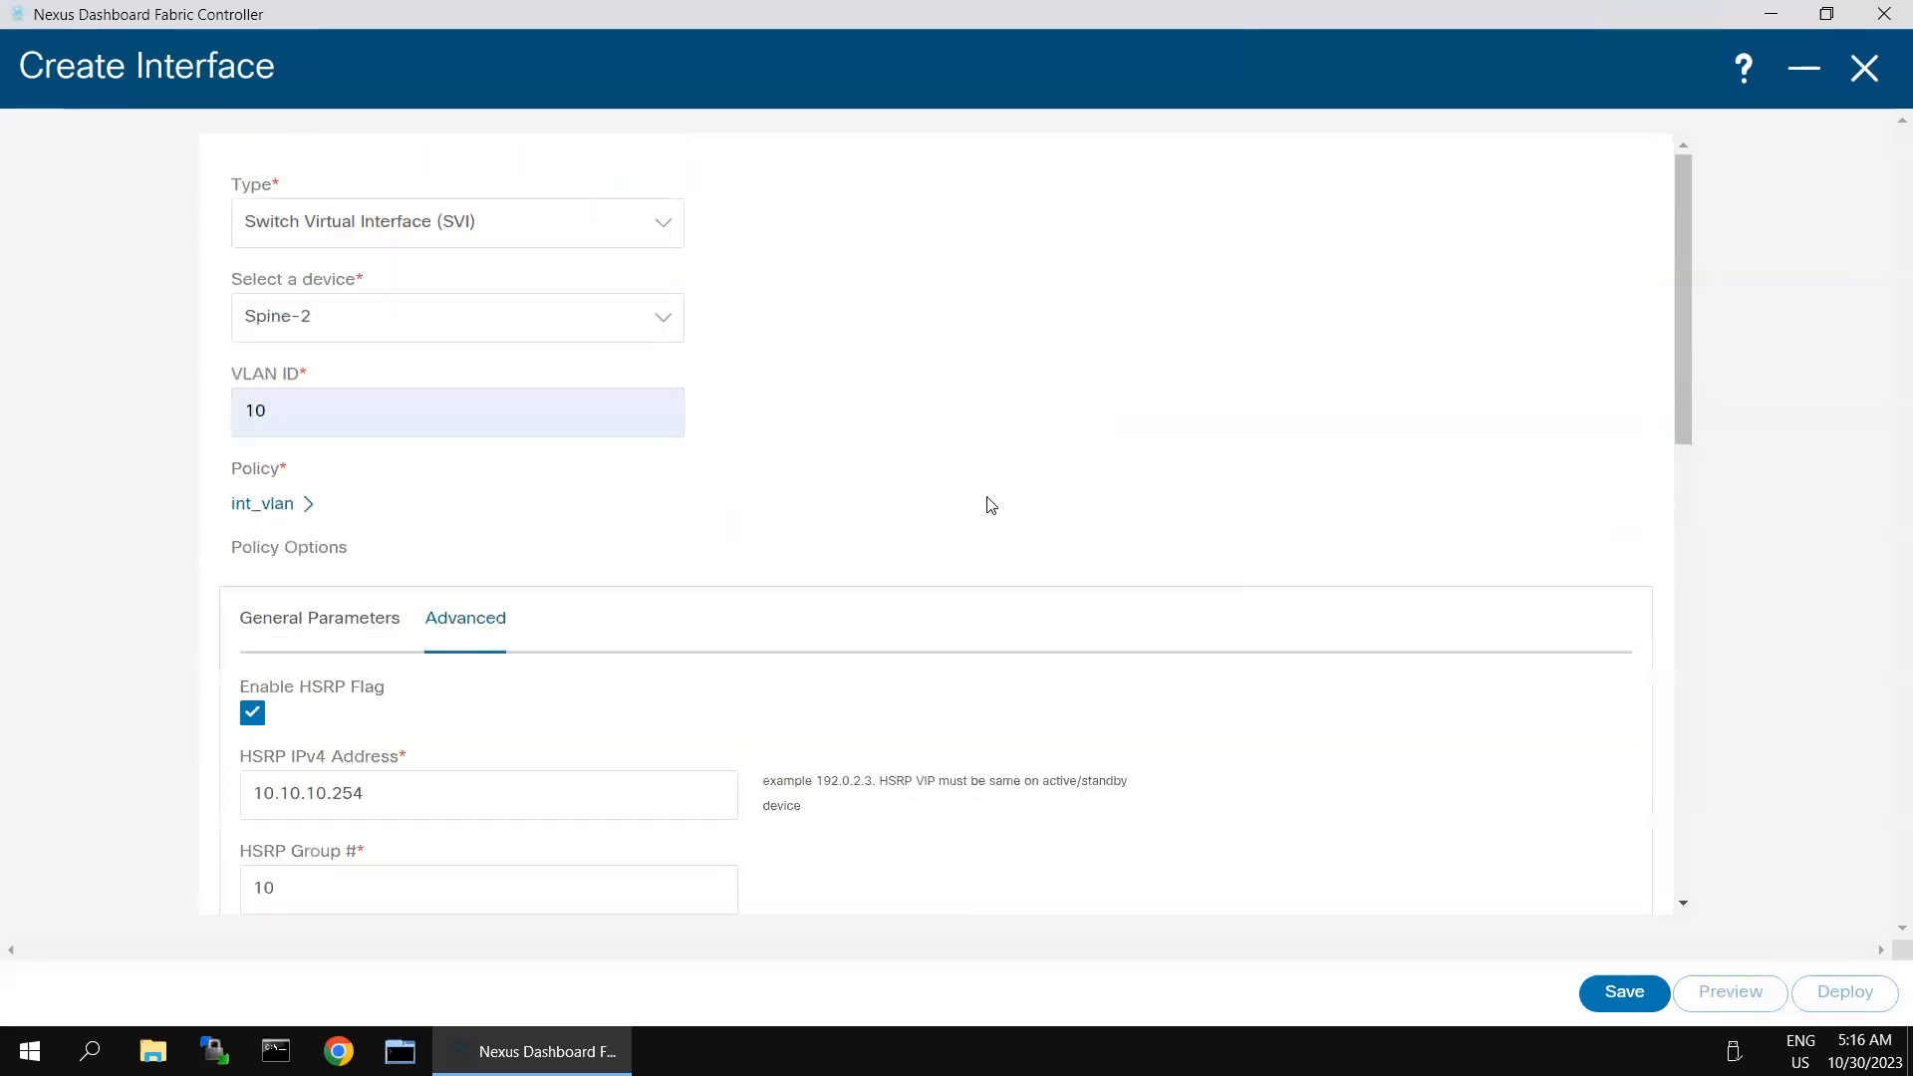
left_click(1865, 70)
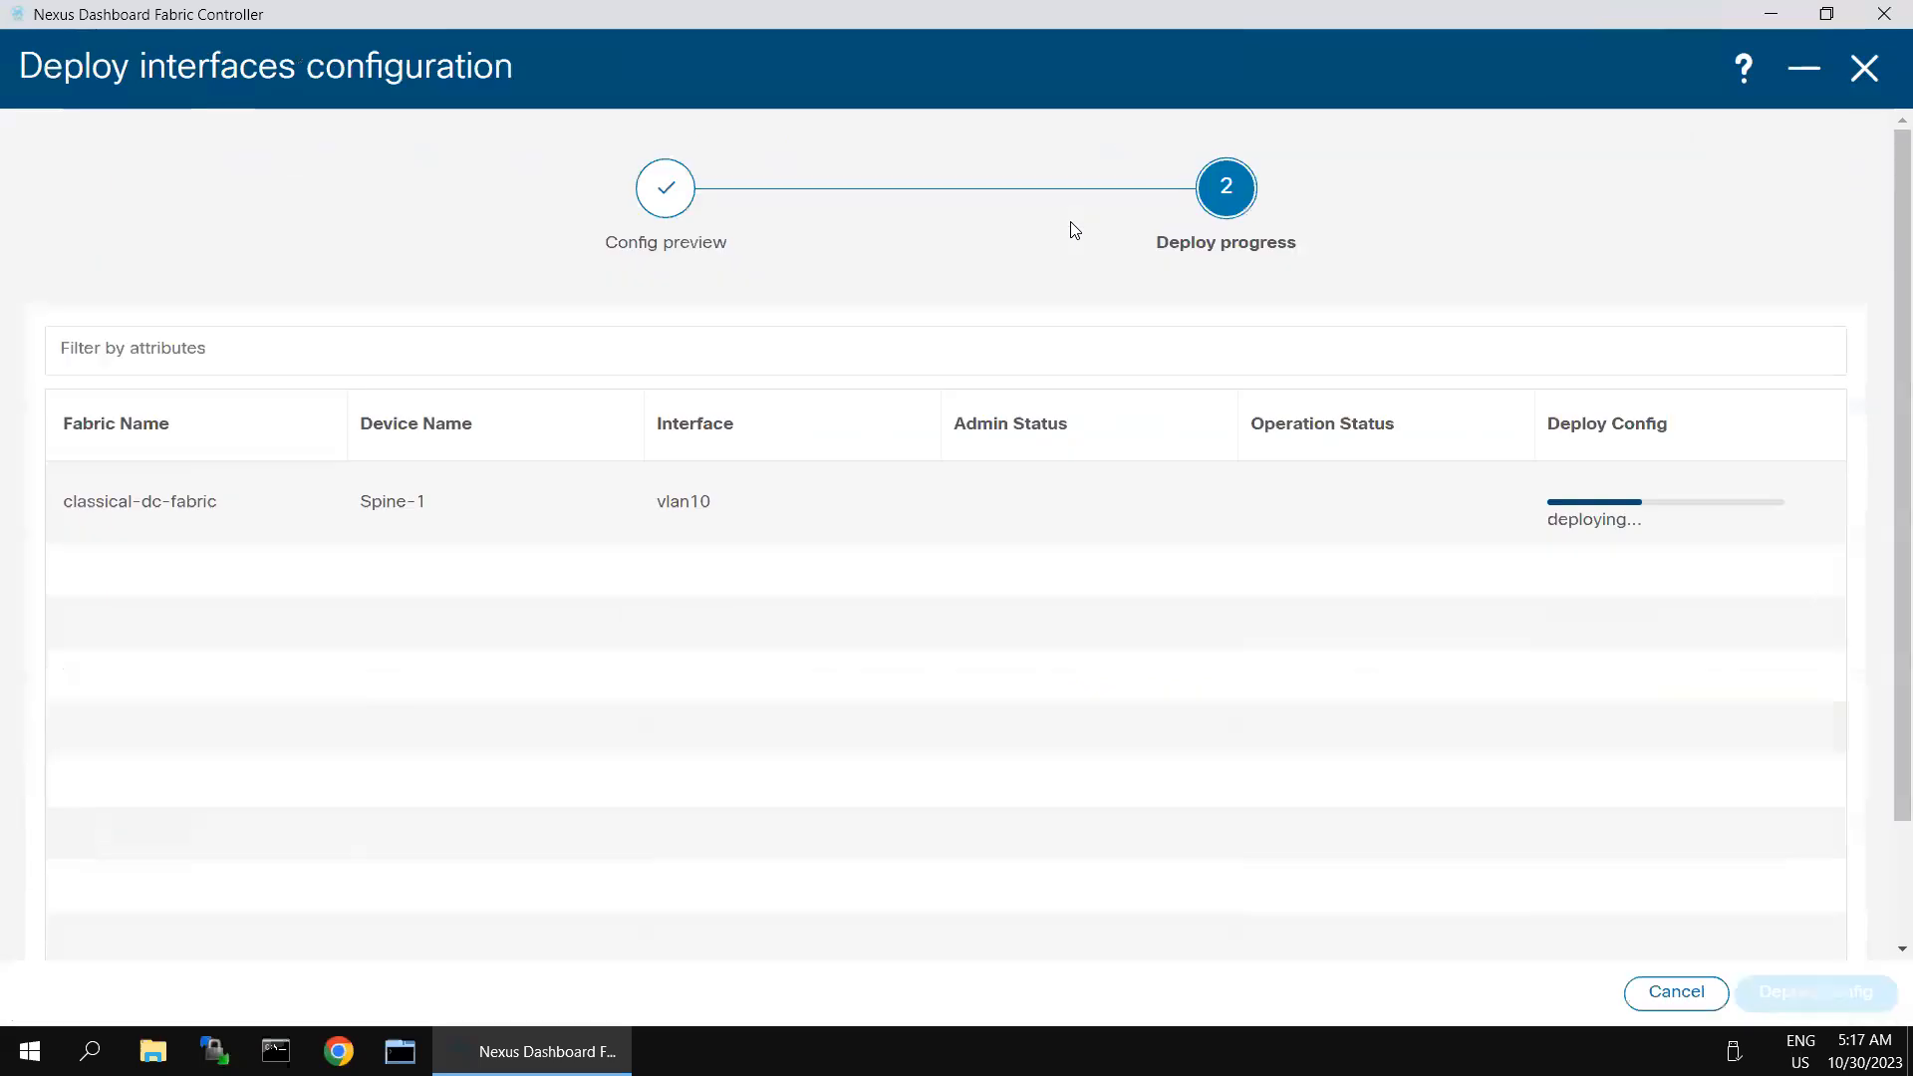
left_click(1864, 67)
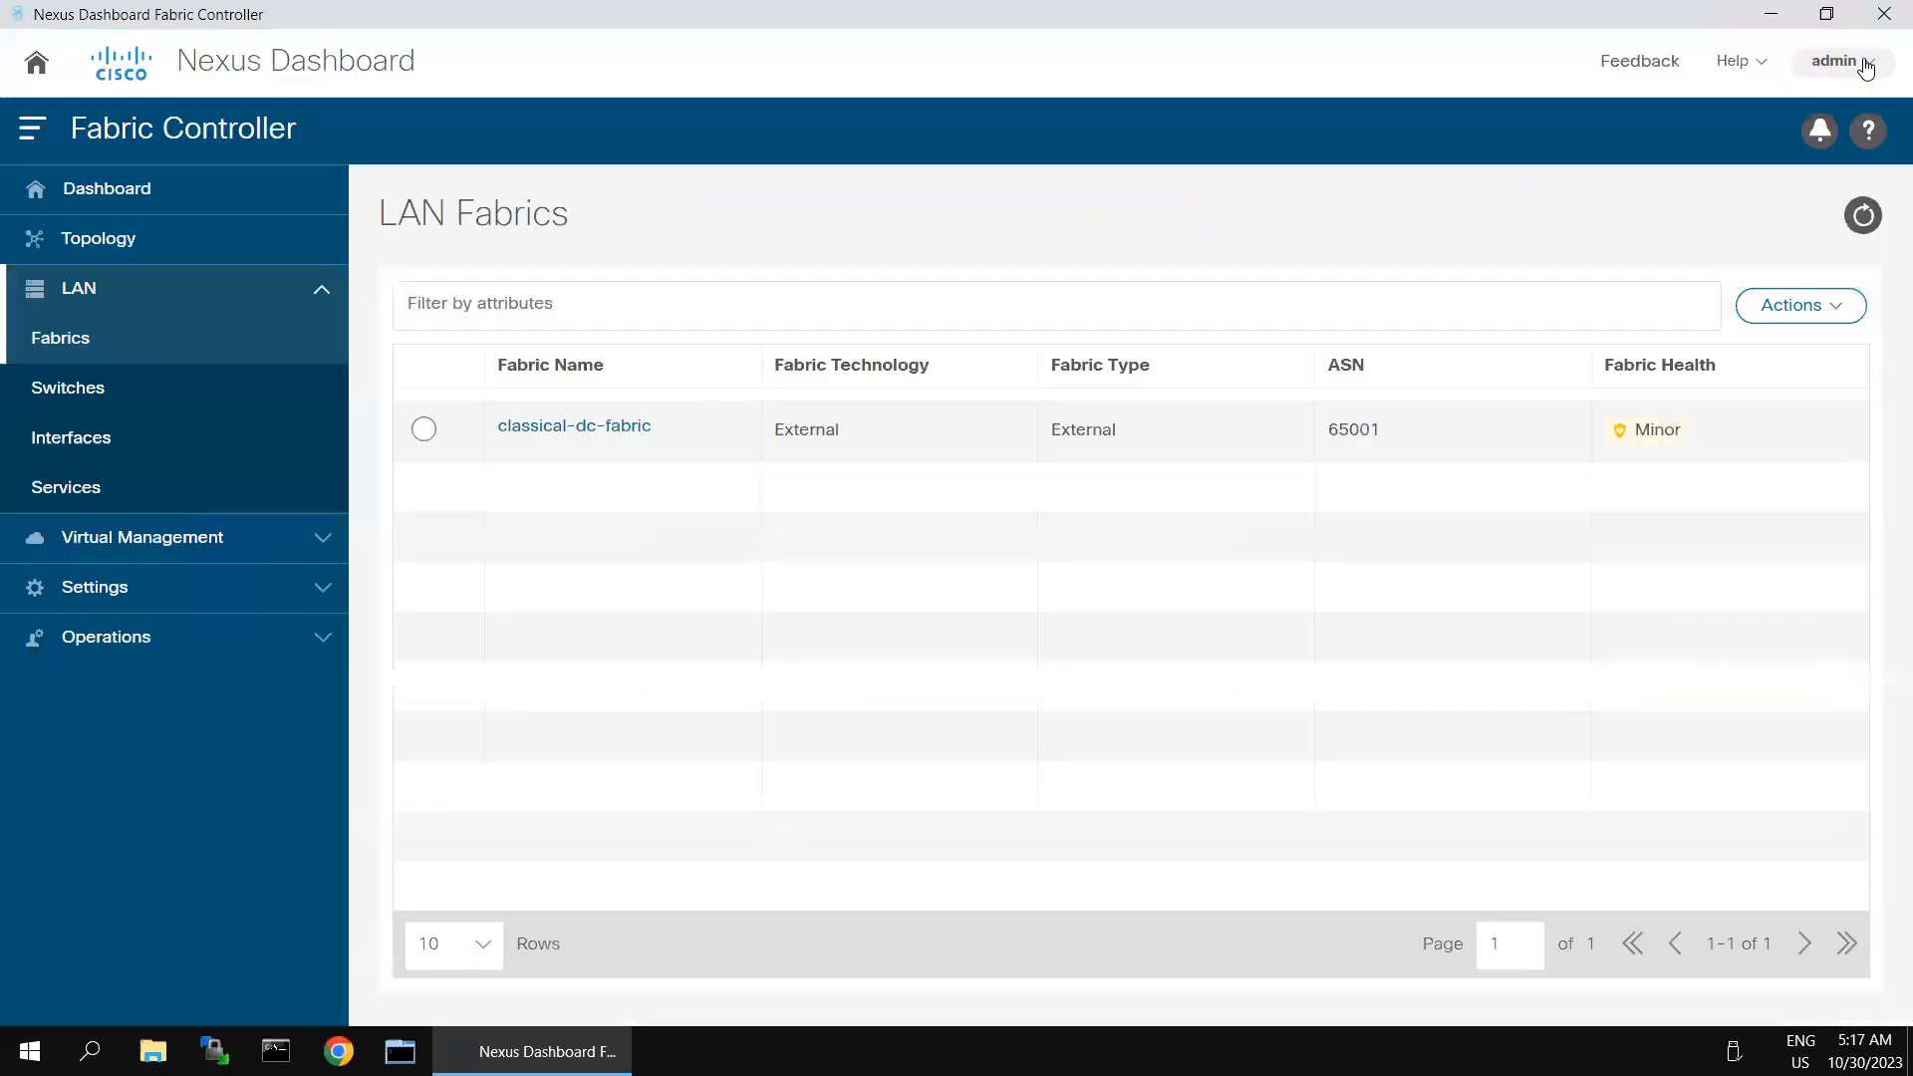
- Open the switch list of classical-dc-fabric and filter it by Switch == spine-2
left_click(561, 429)
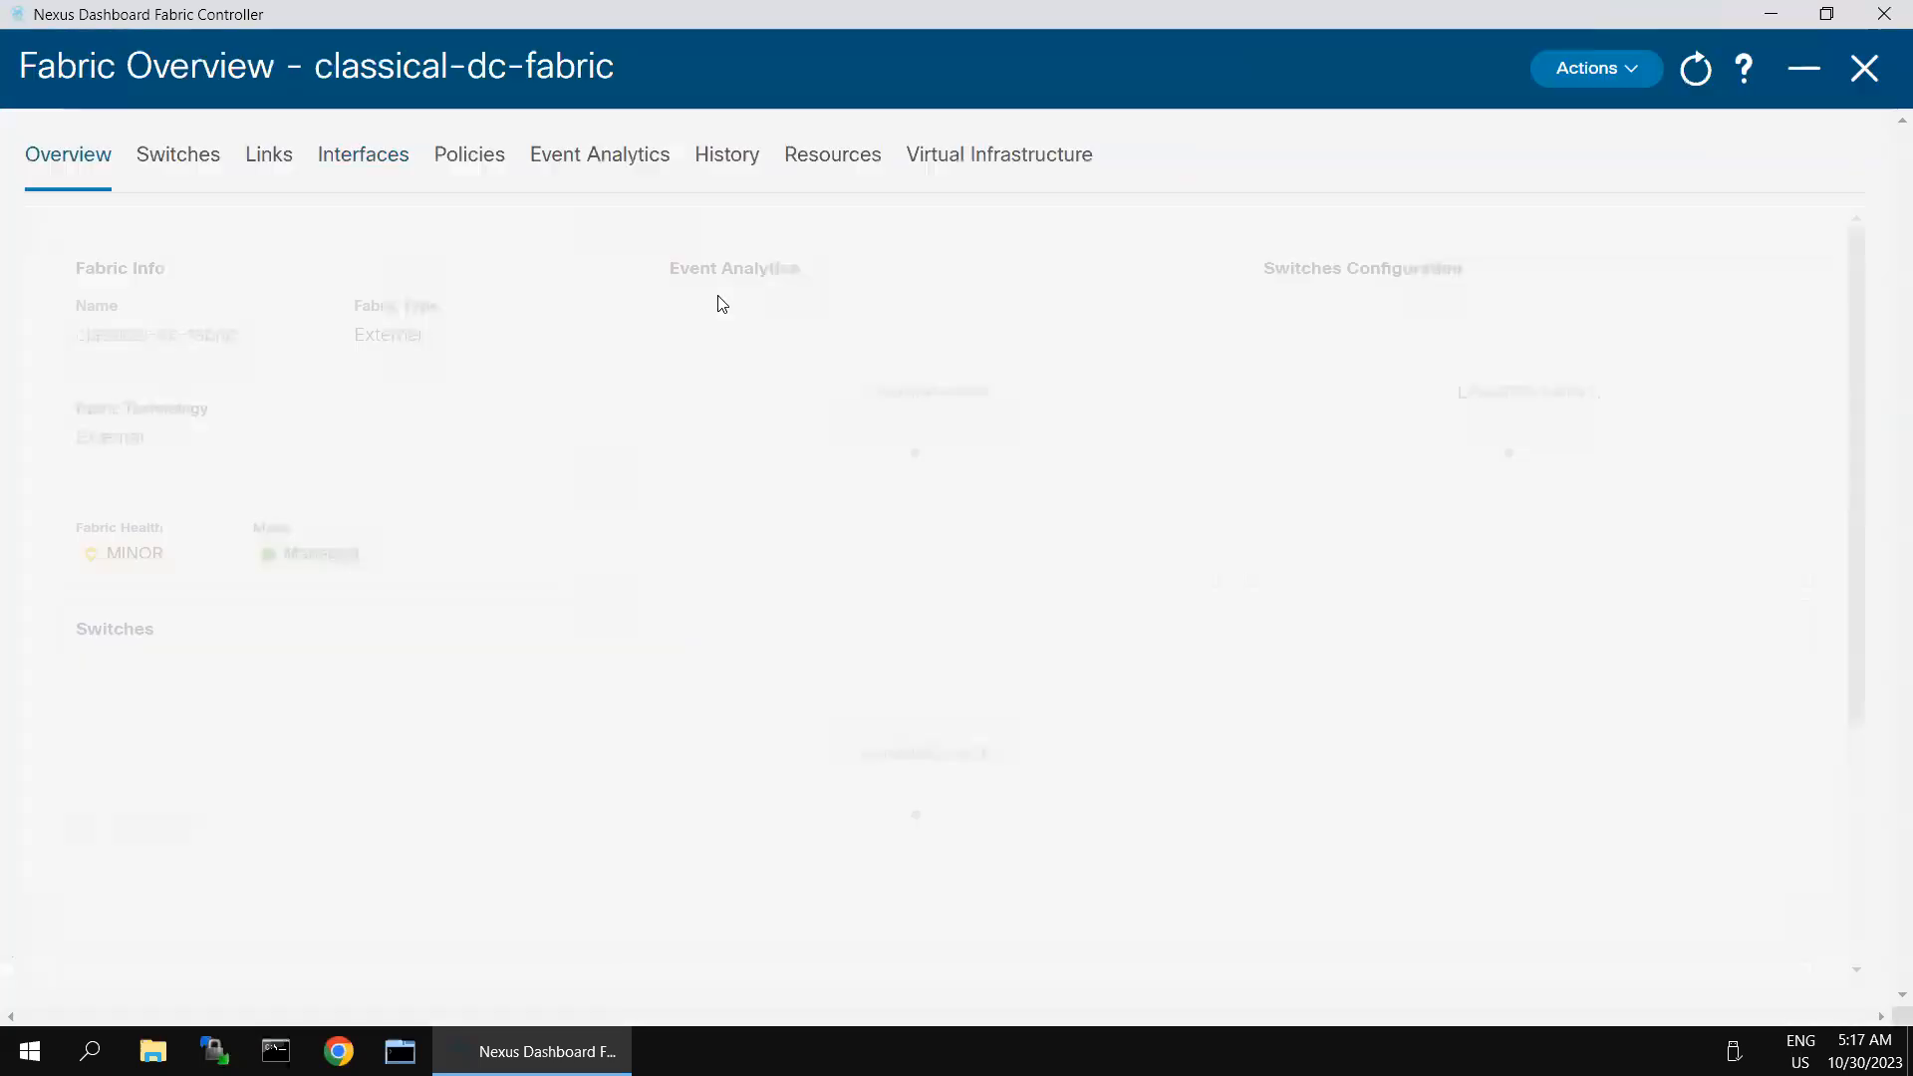
left_click(182, 175)
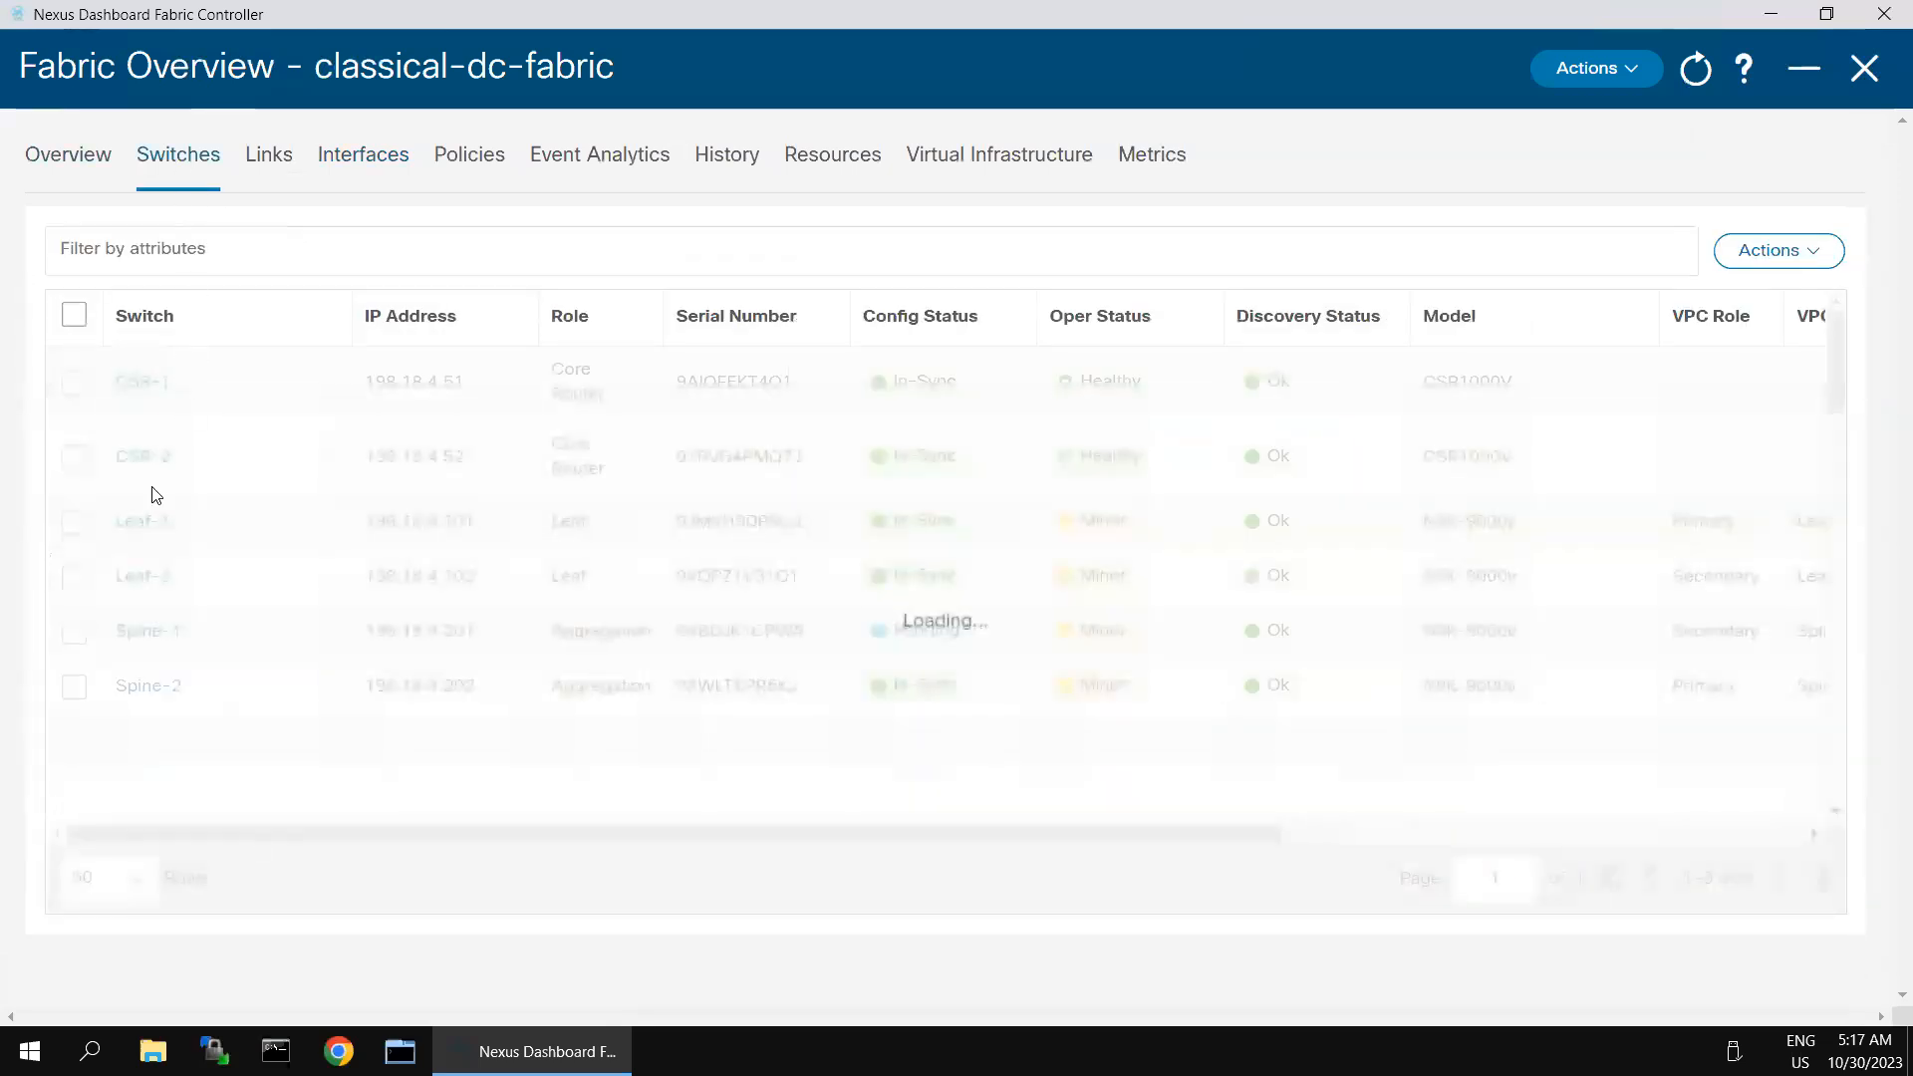
left_click(305, 252)
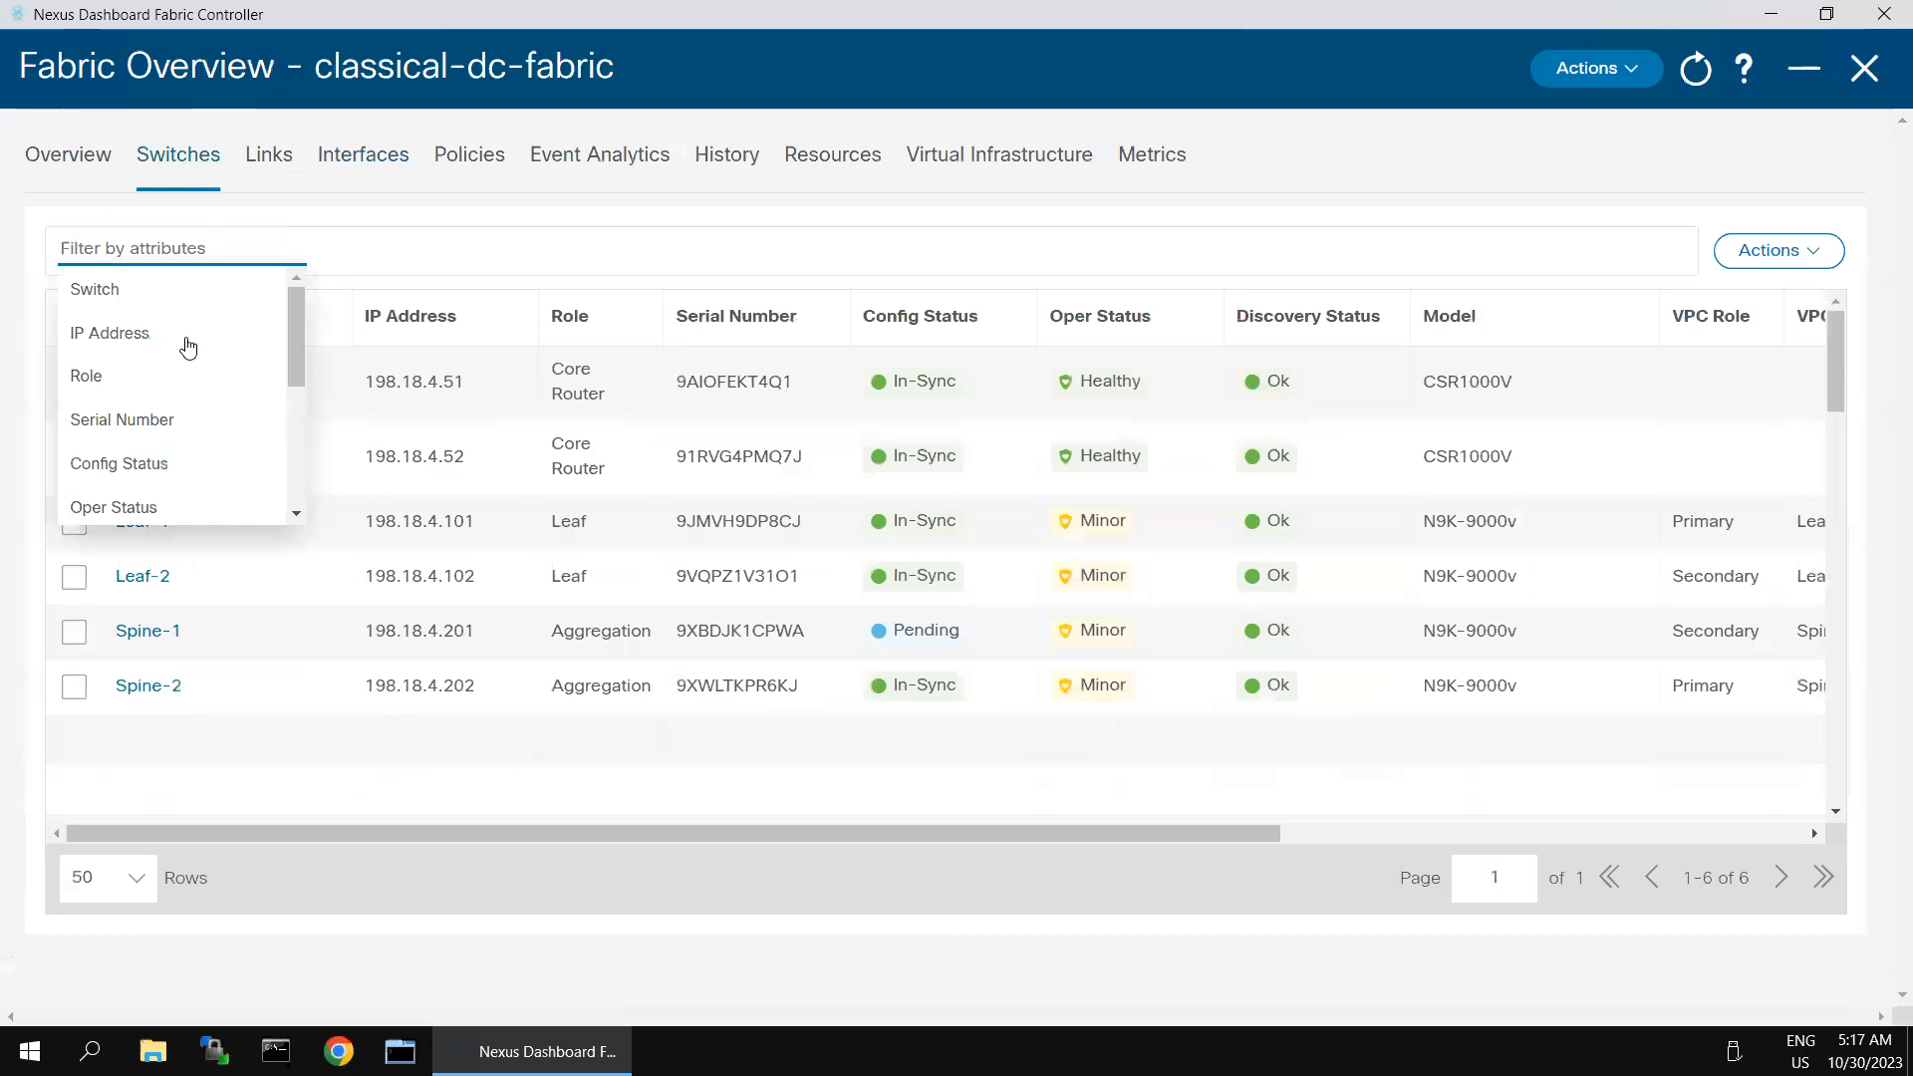
left_click(141, 302)
left_click(204, 301)
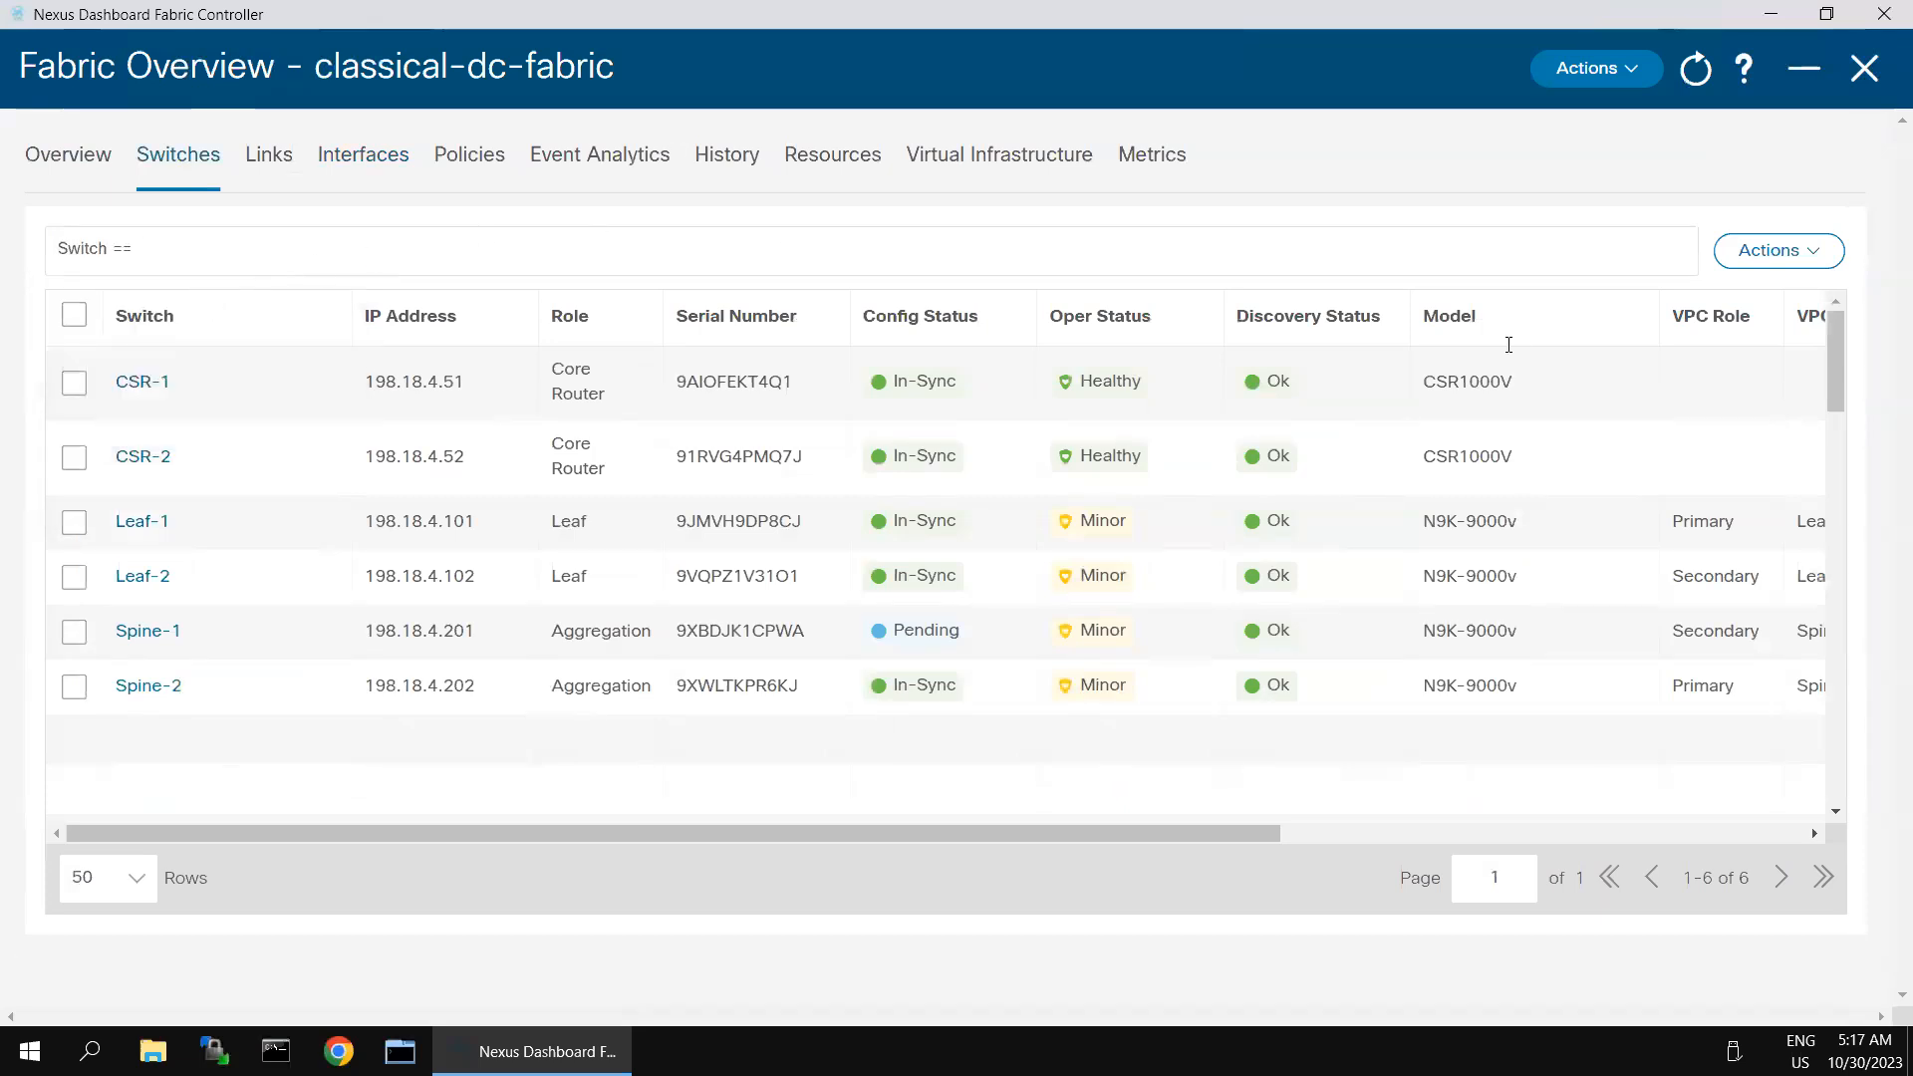
type("spine-2")
key("Return")
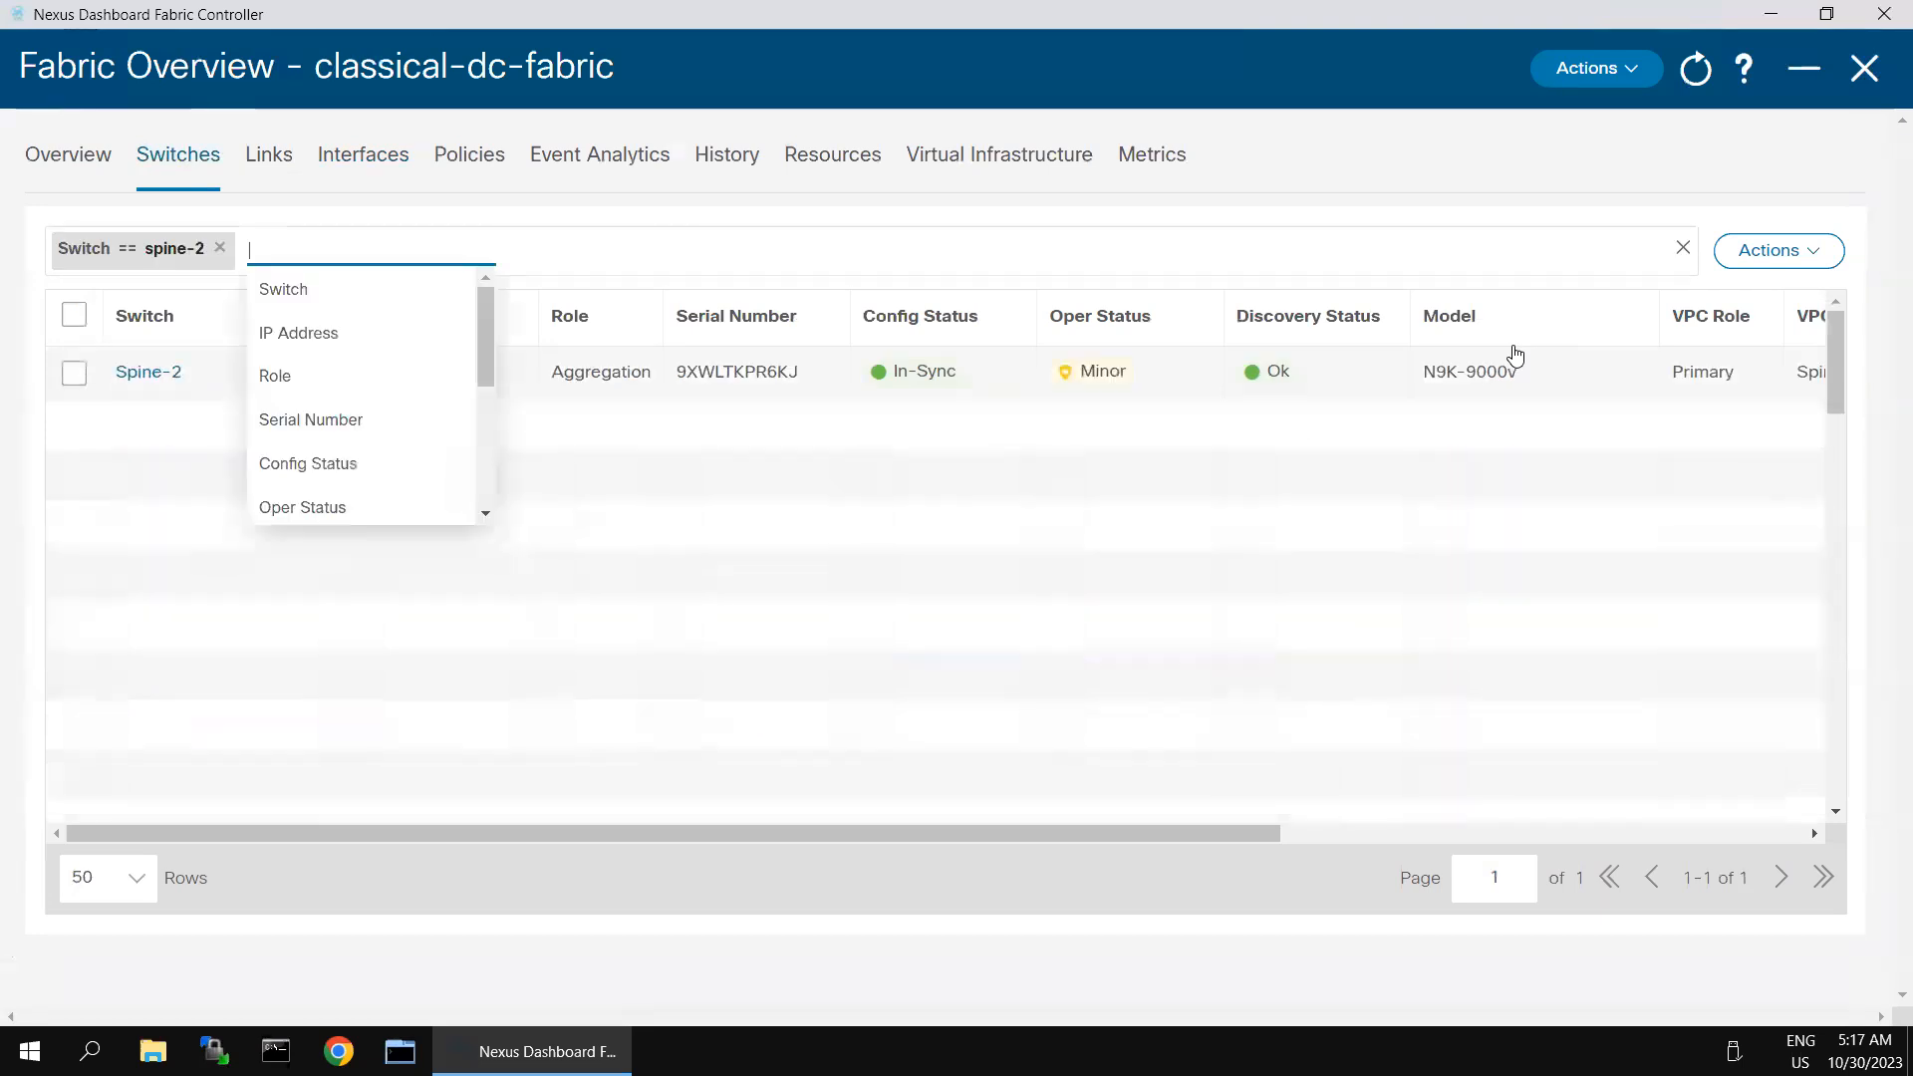
- Open Spine-2's interface list, delete its Vlan10 interface and save the deletion
left_click(146, 374)
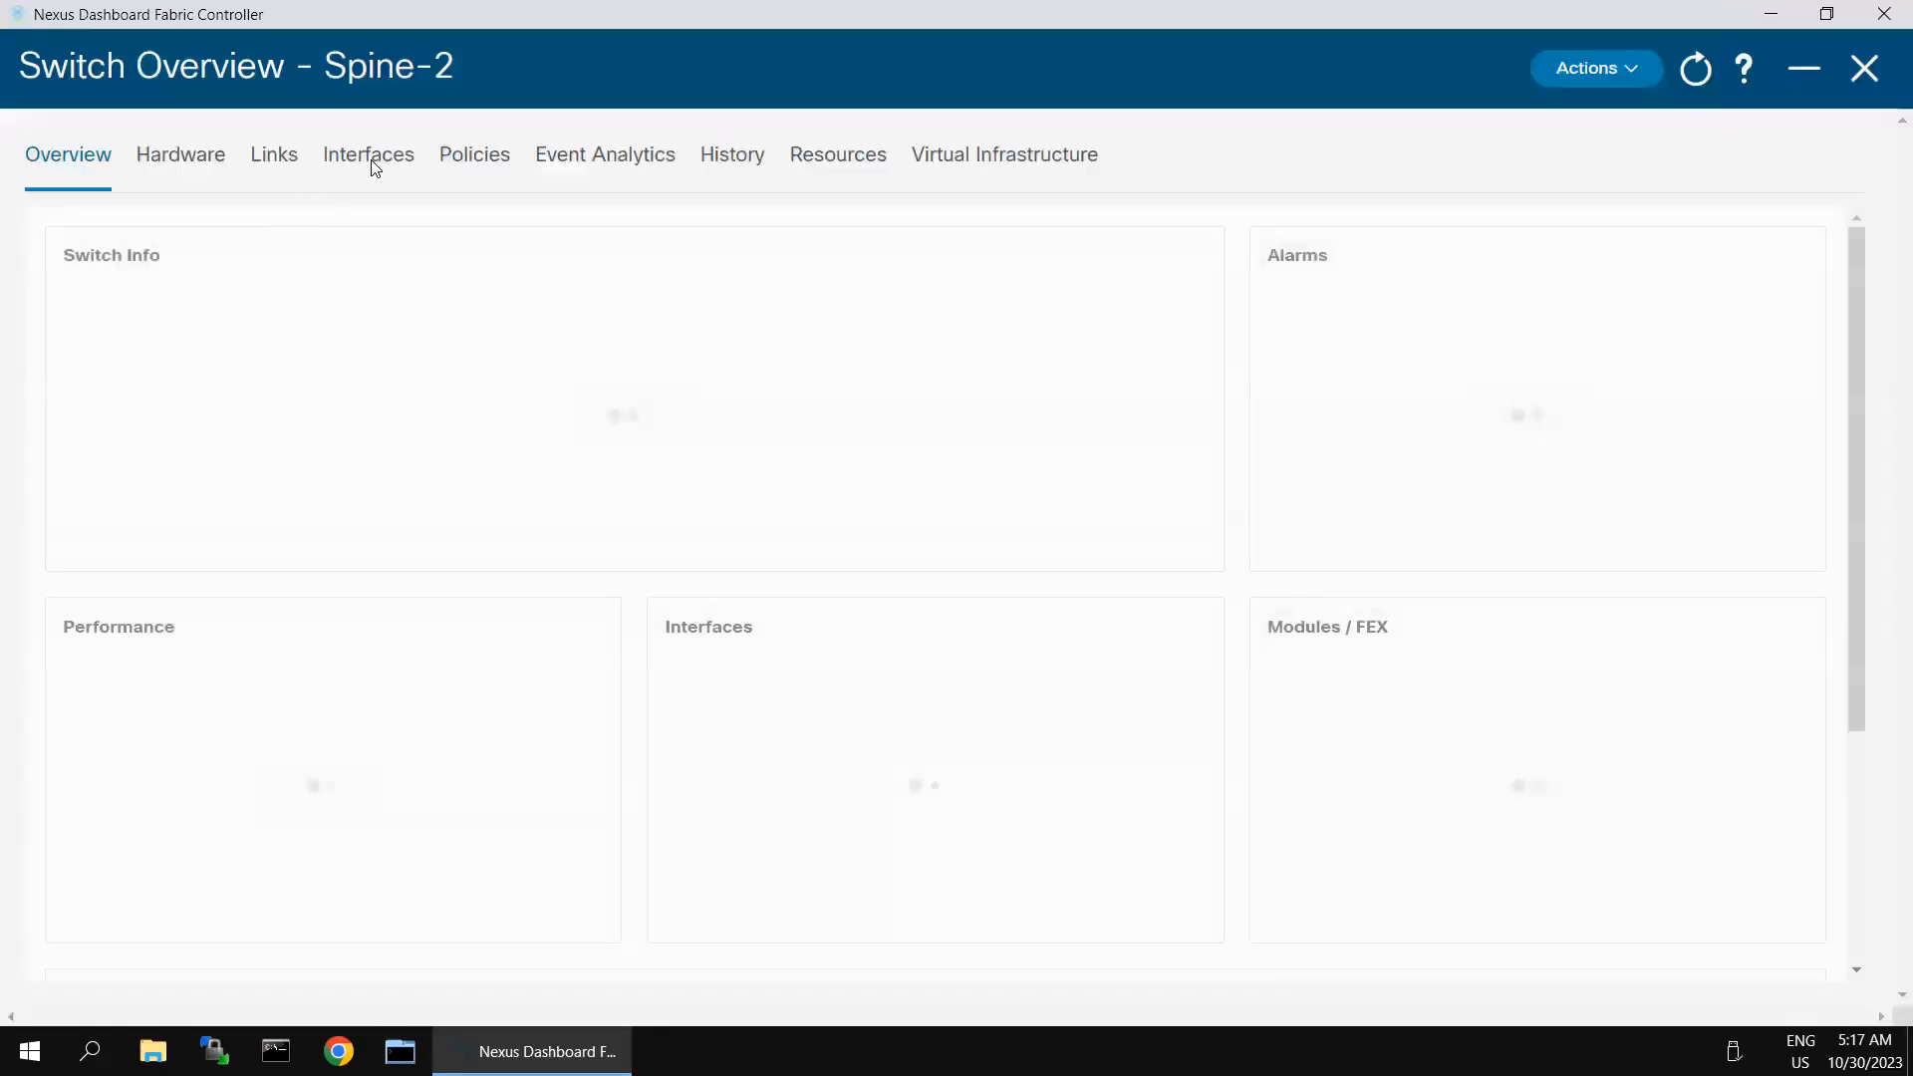
left_click(370, 160)
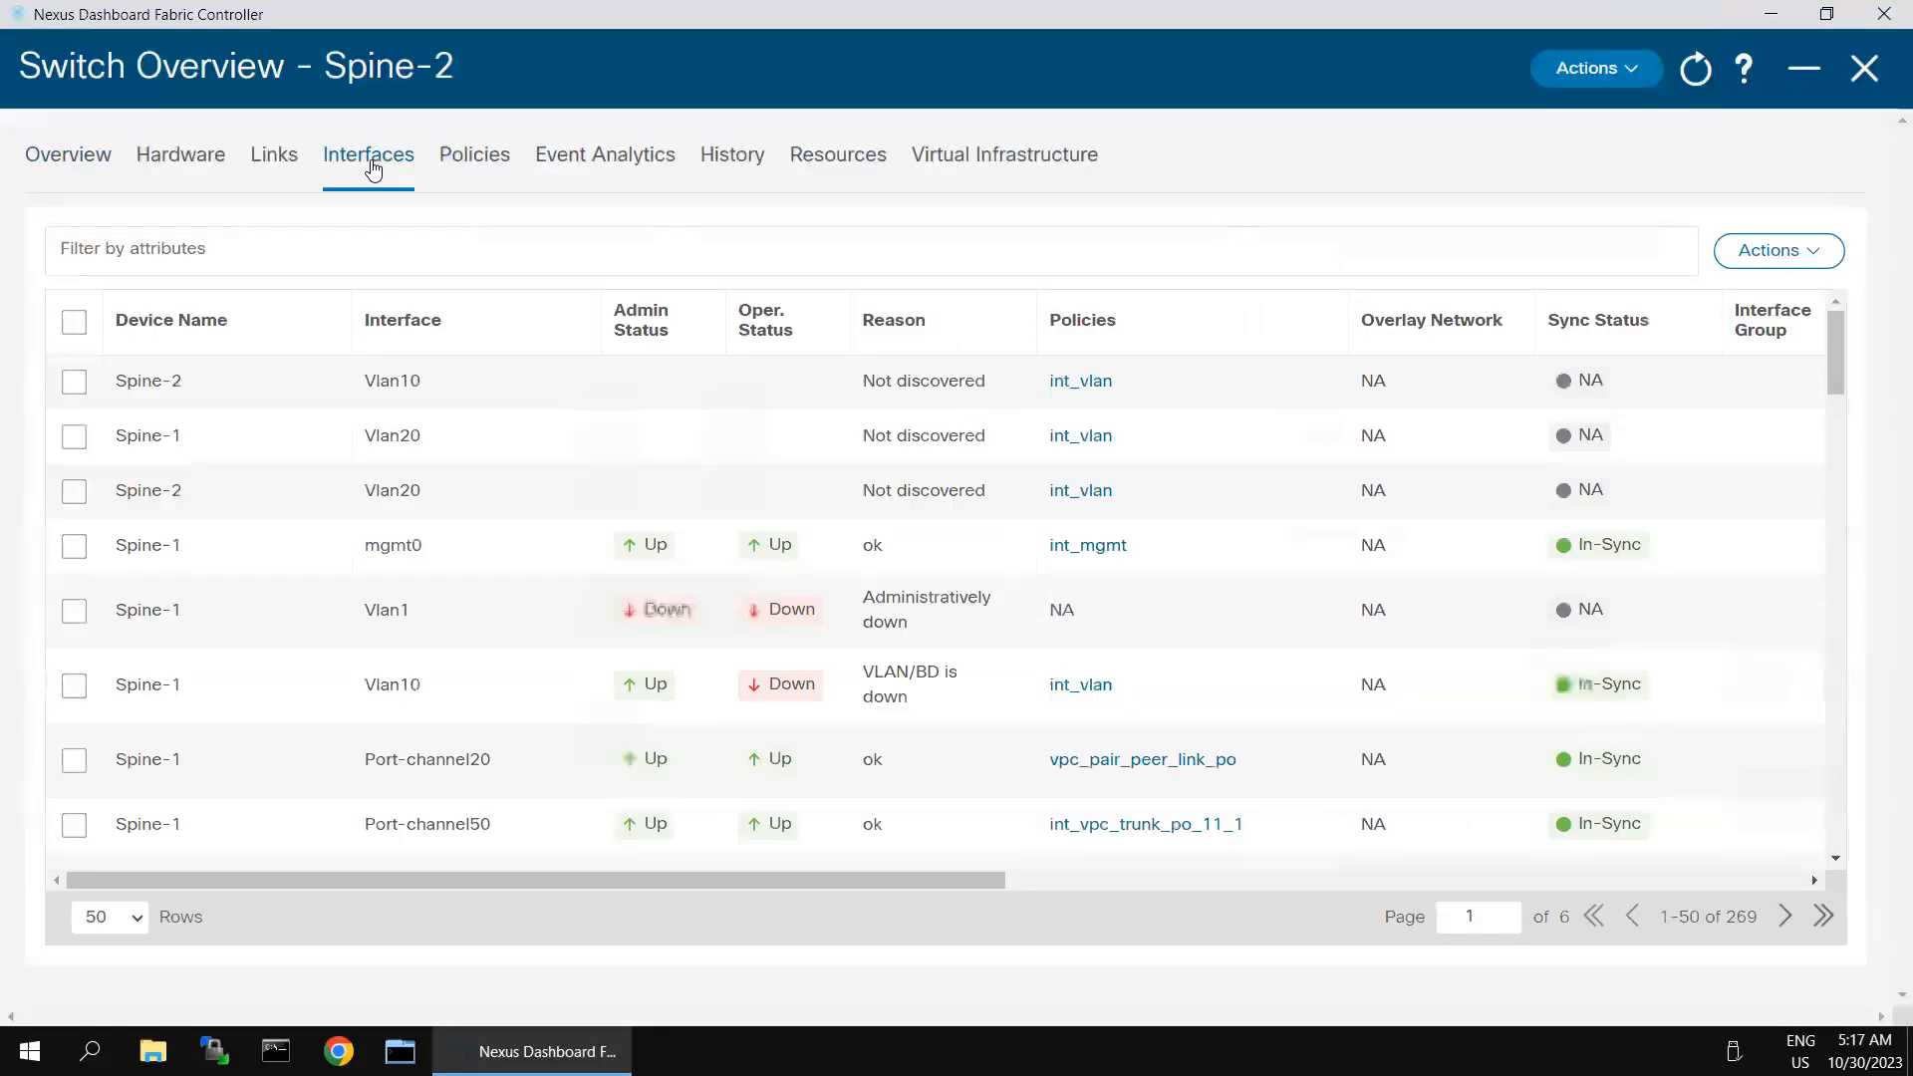
left_click(75, 383)
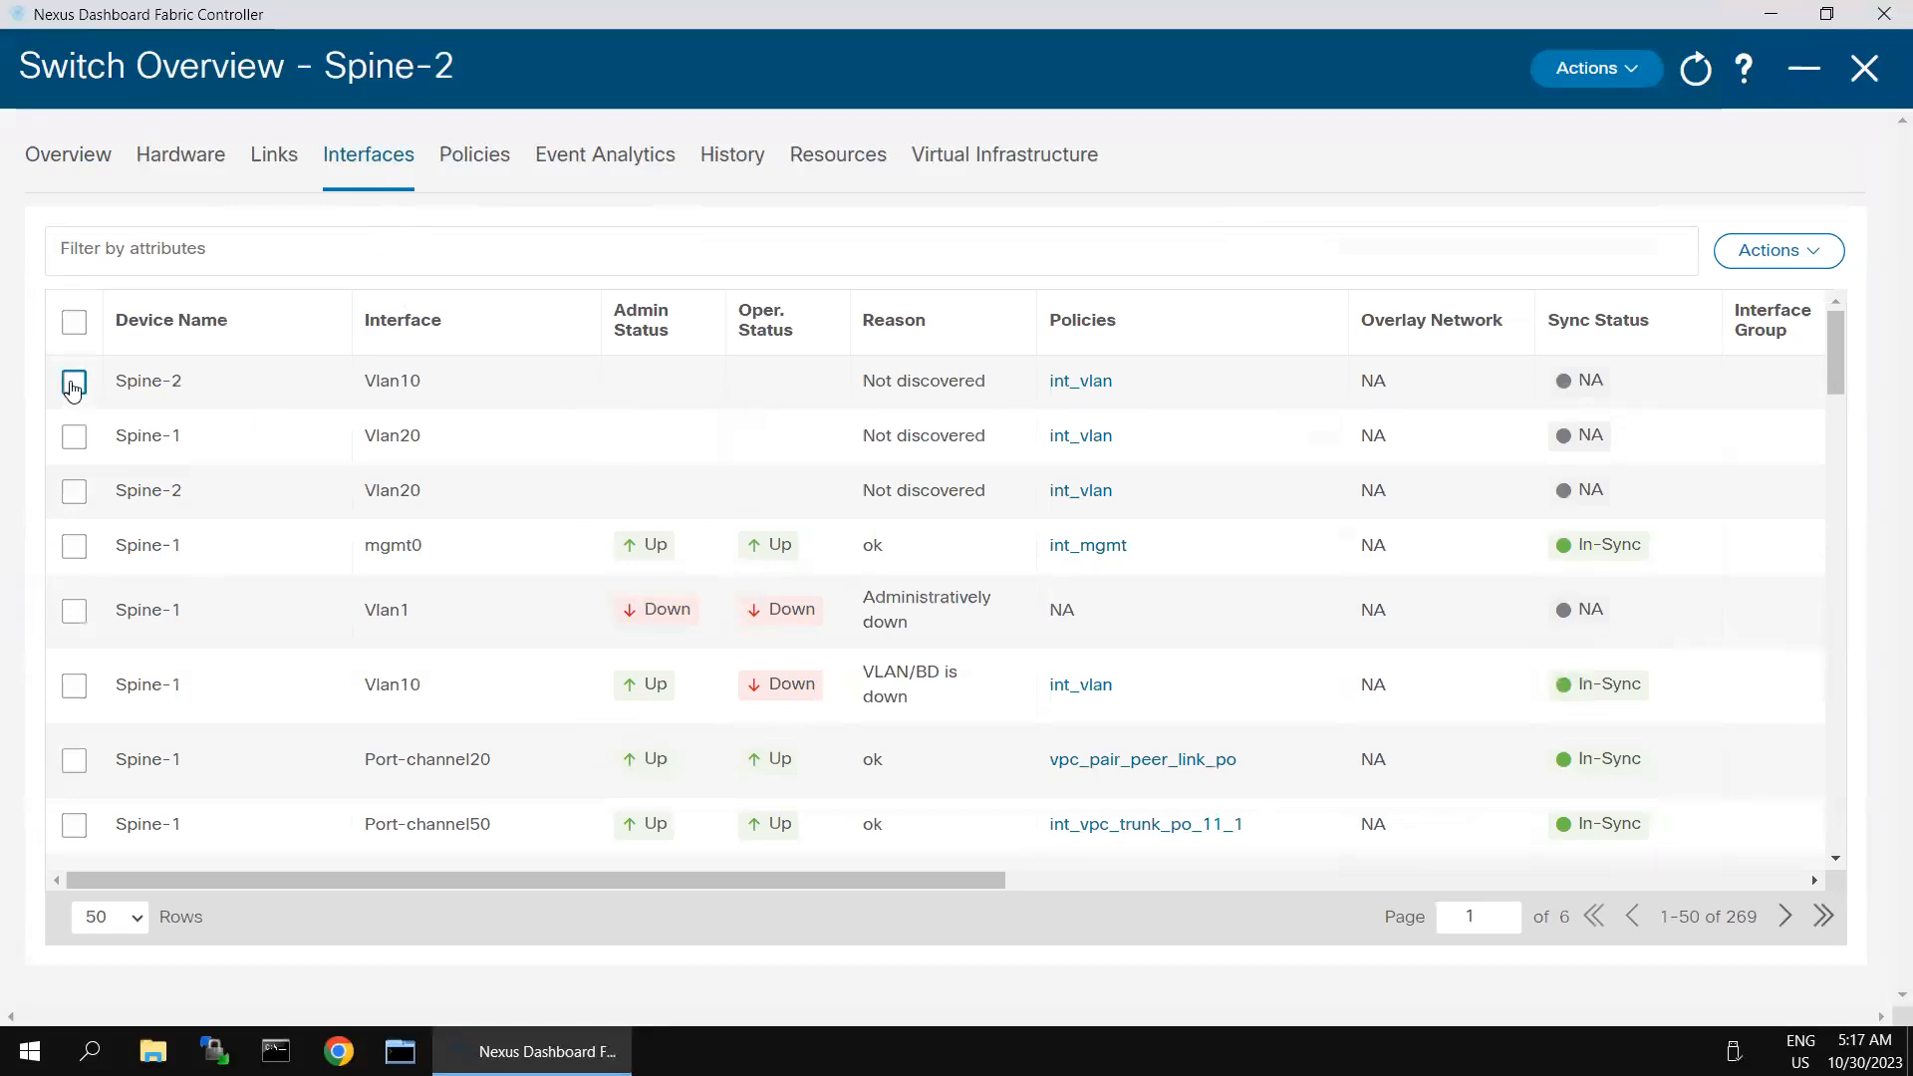
left_click(1827, 258)
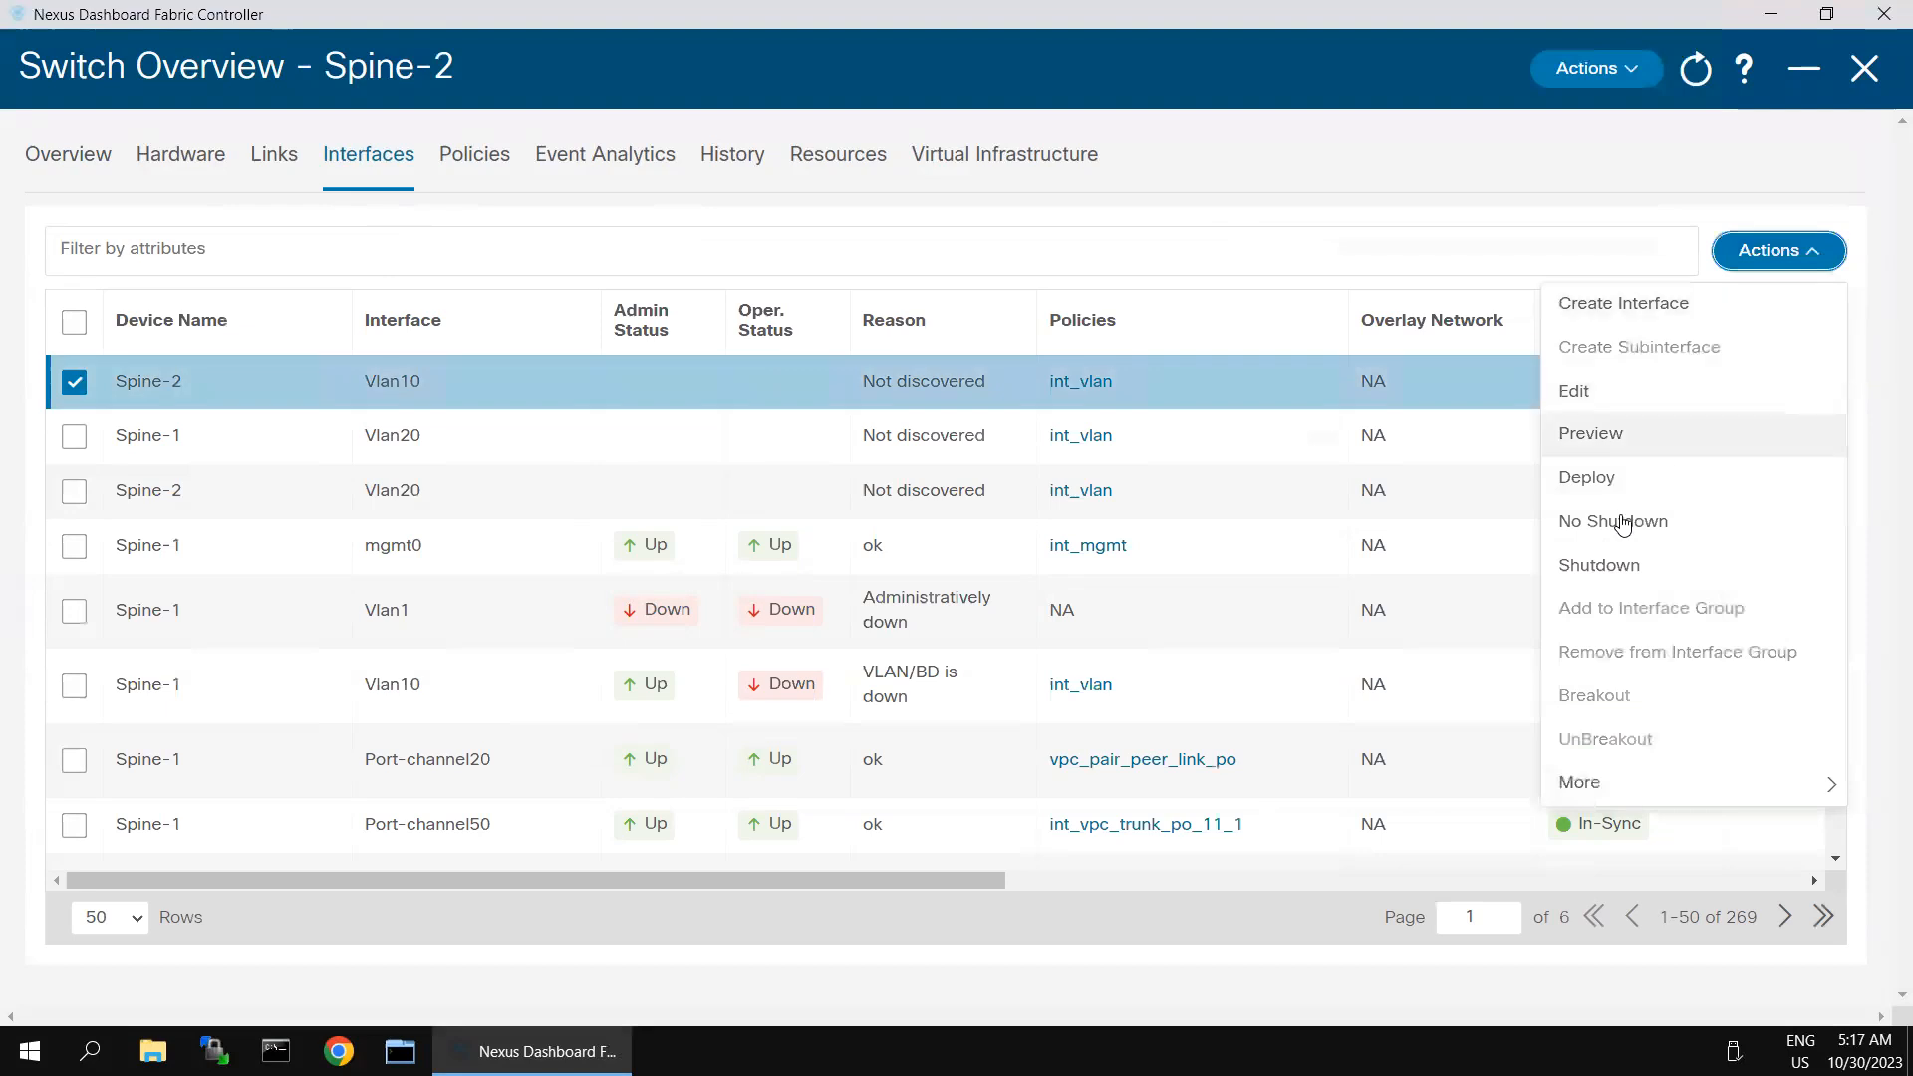
mouse_move(1598, 783)
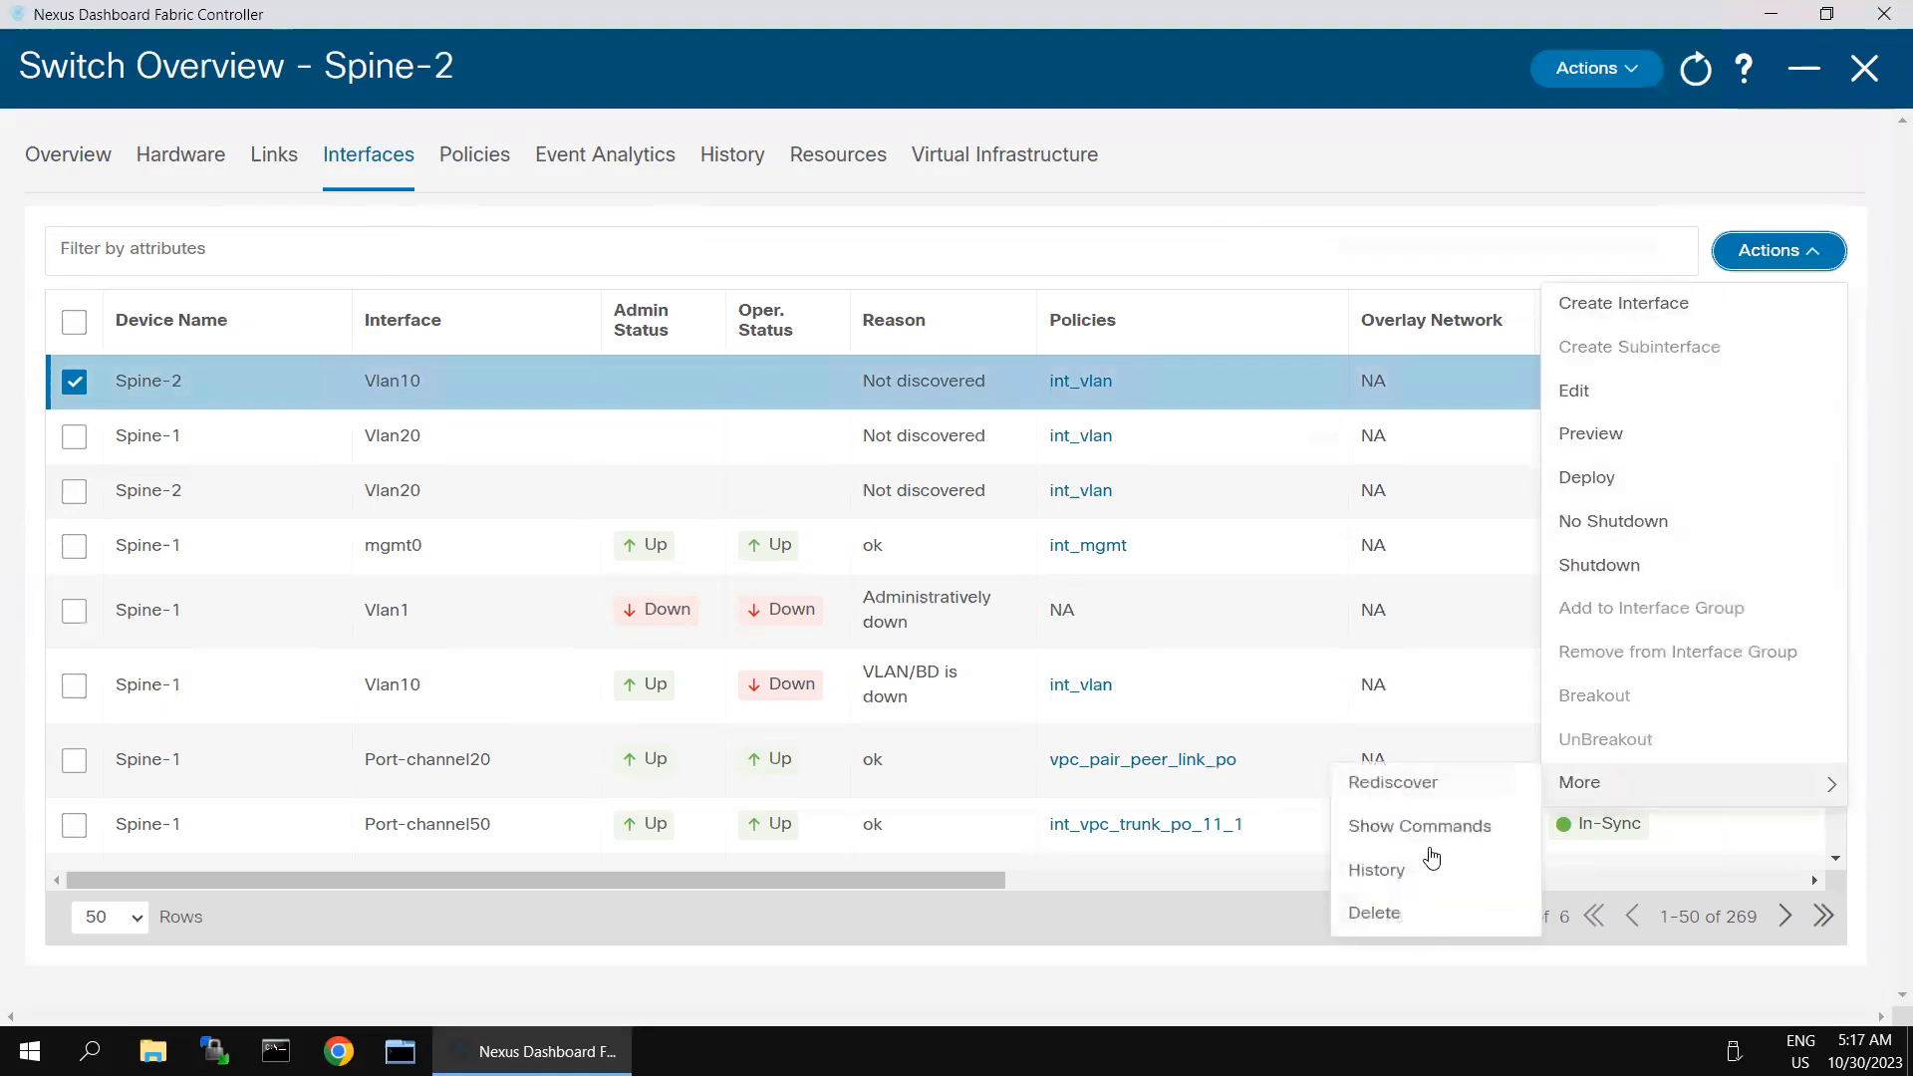
left_click(1380, 919)
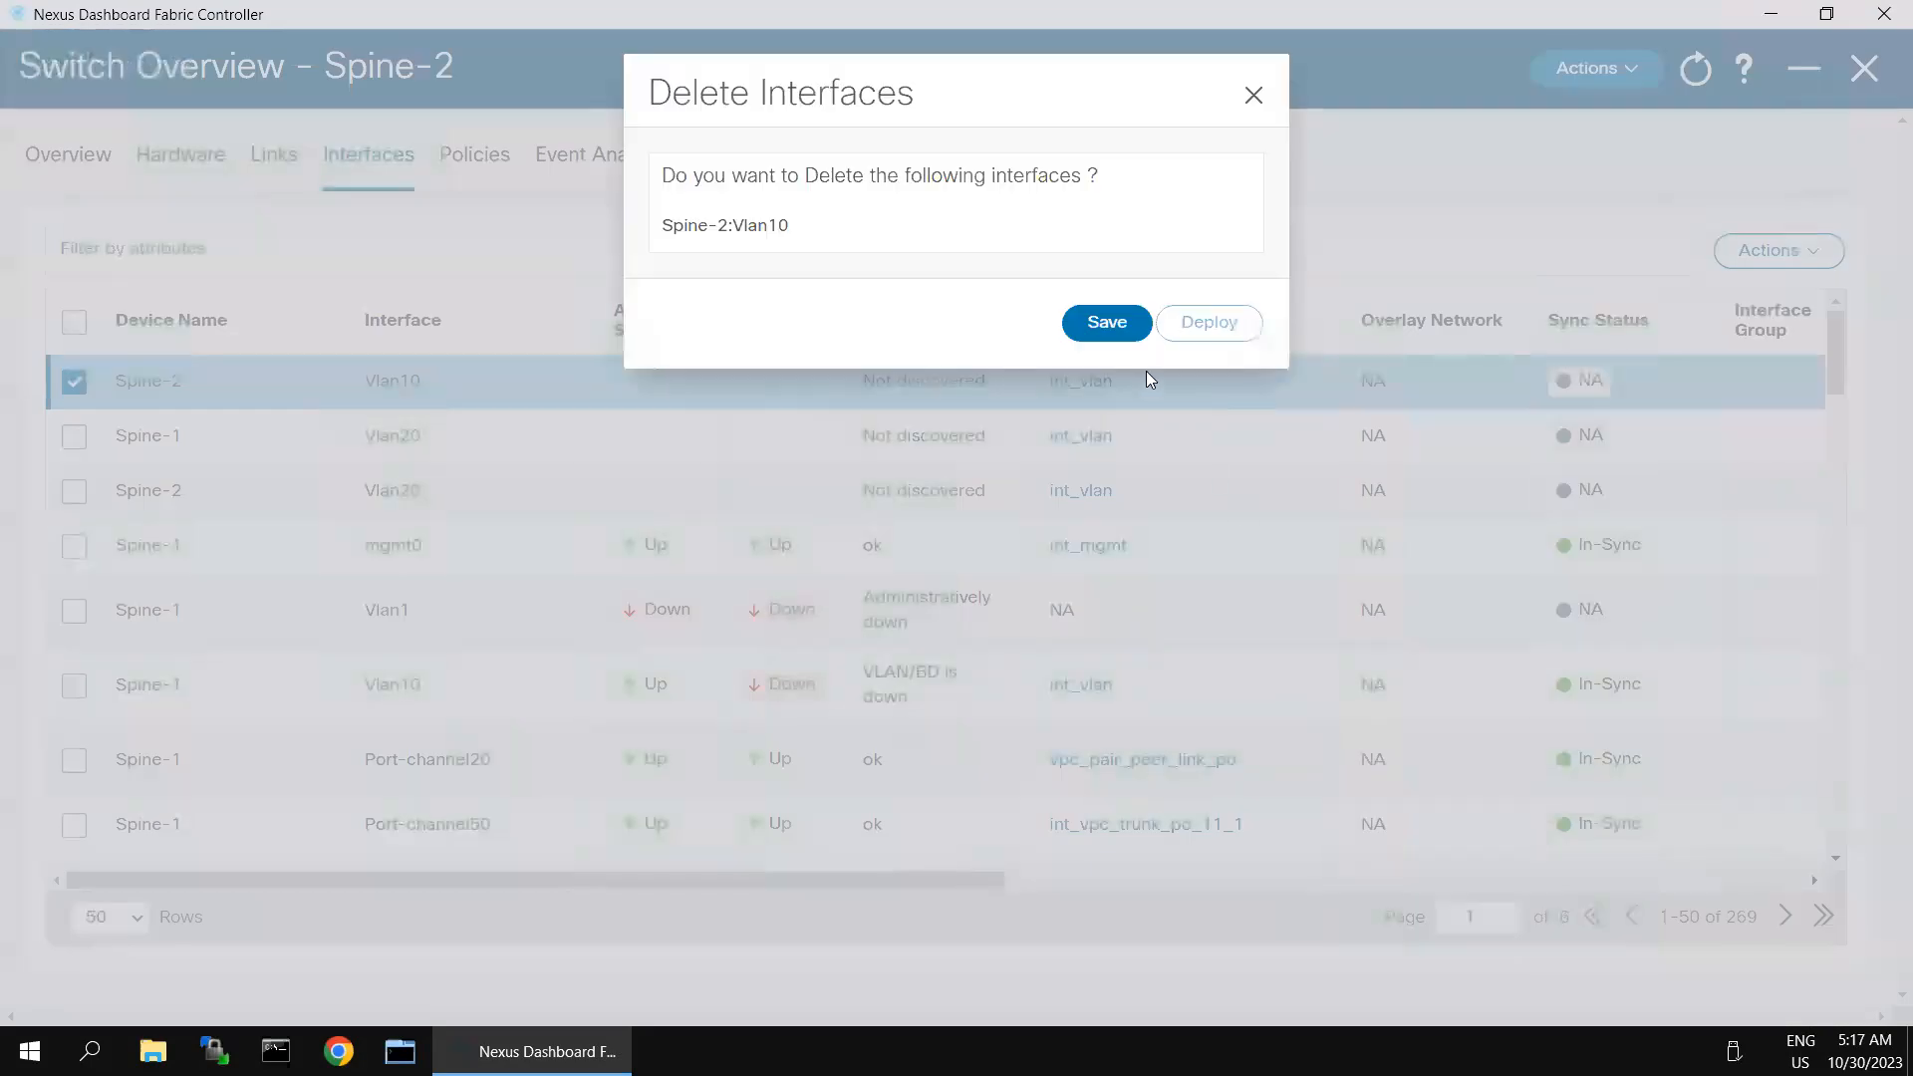
left_click(1122, 321)
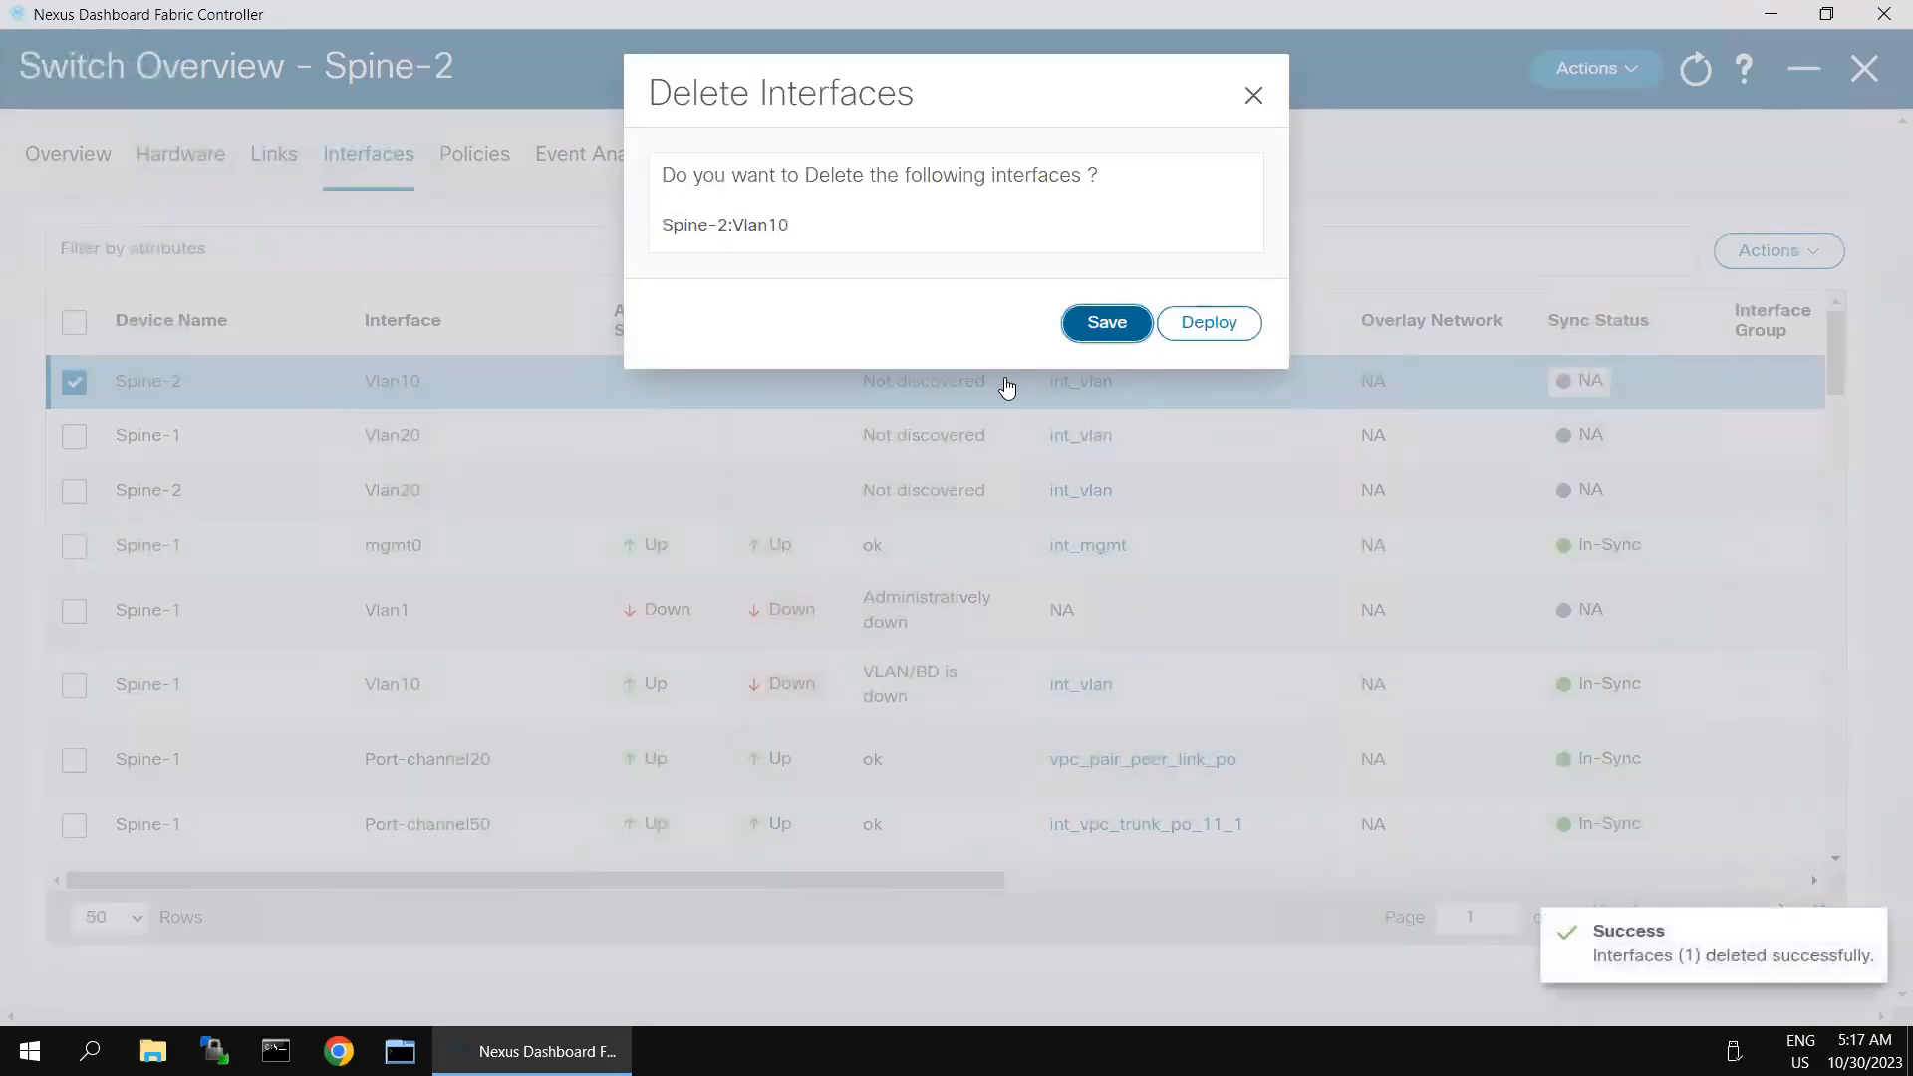
- Deploy the deletion of Spine-2's Vlan10 interface and minimize the deployment progress view
left_click(1235, 331)
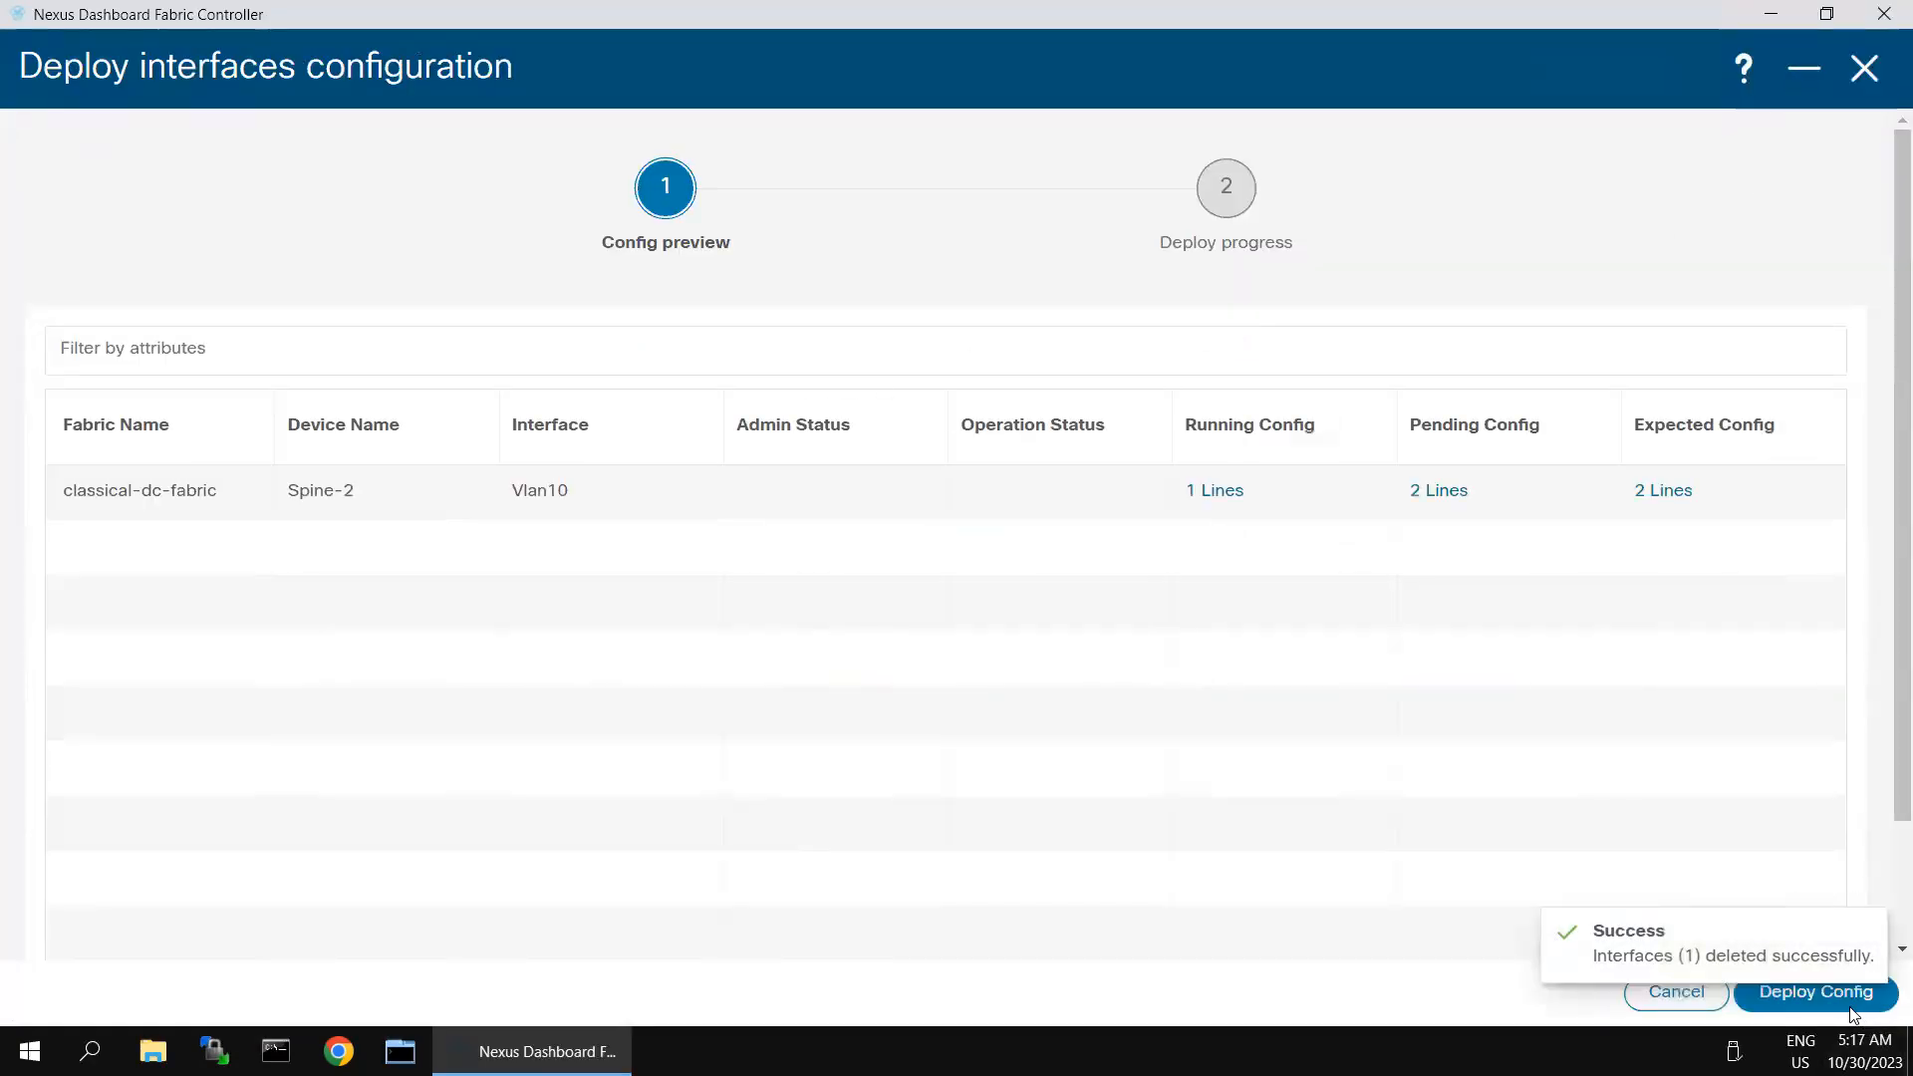
left_click(1852, 997)
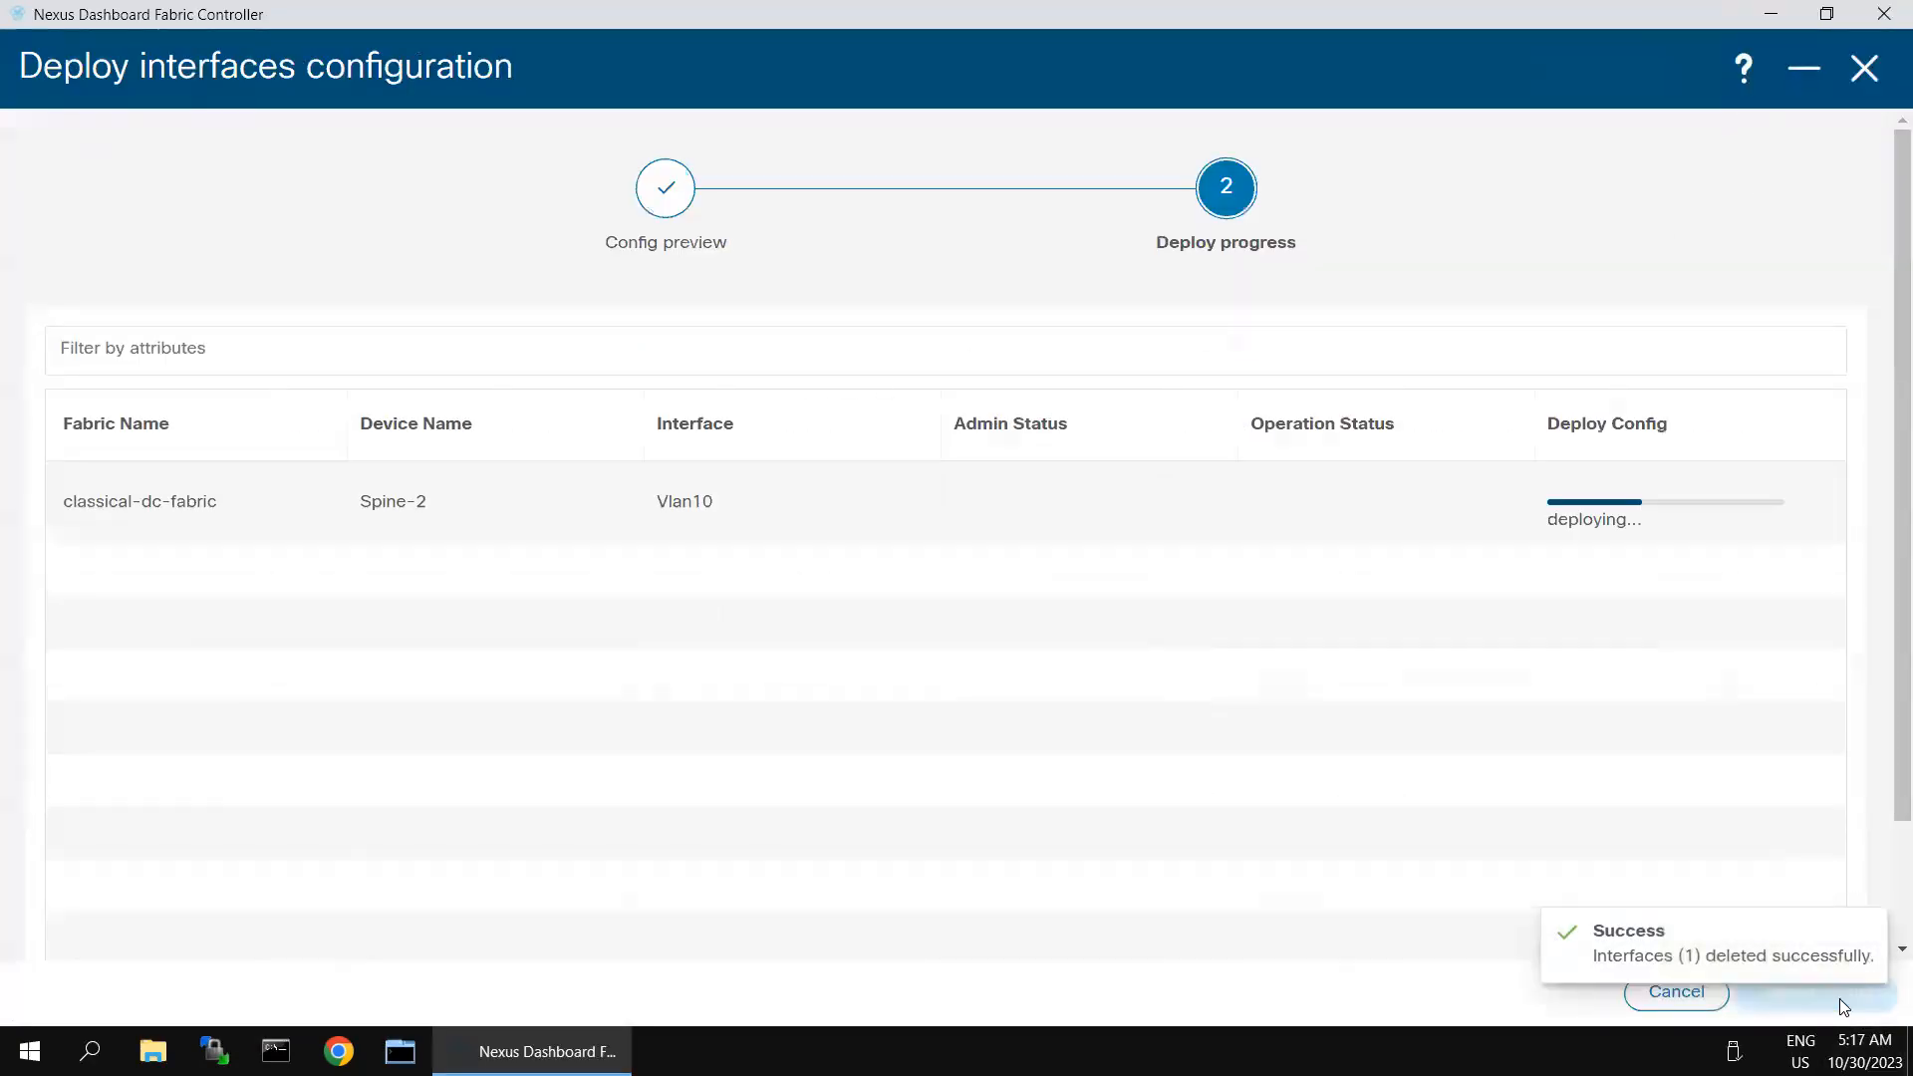
left_click(1800, 74)
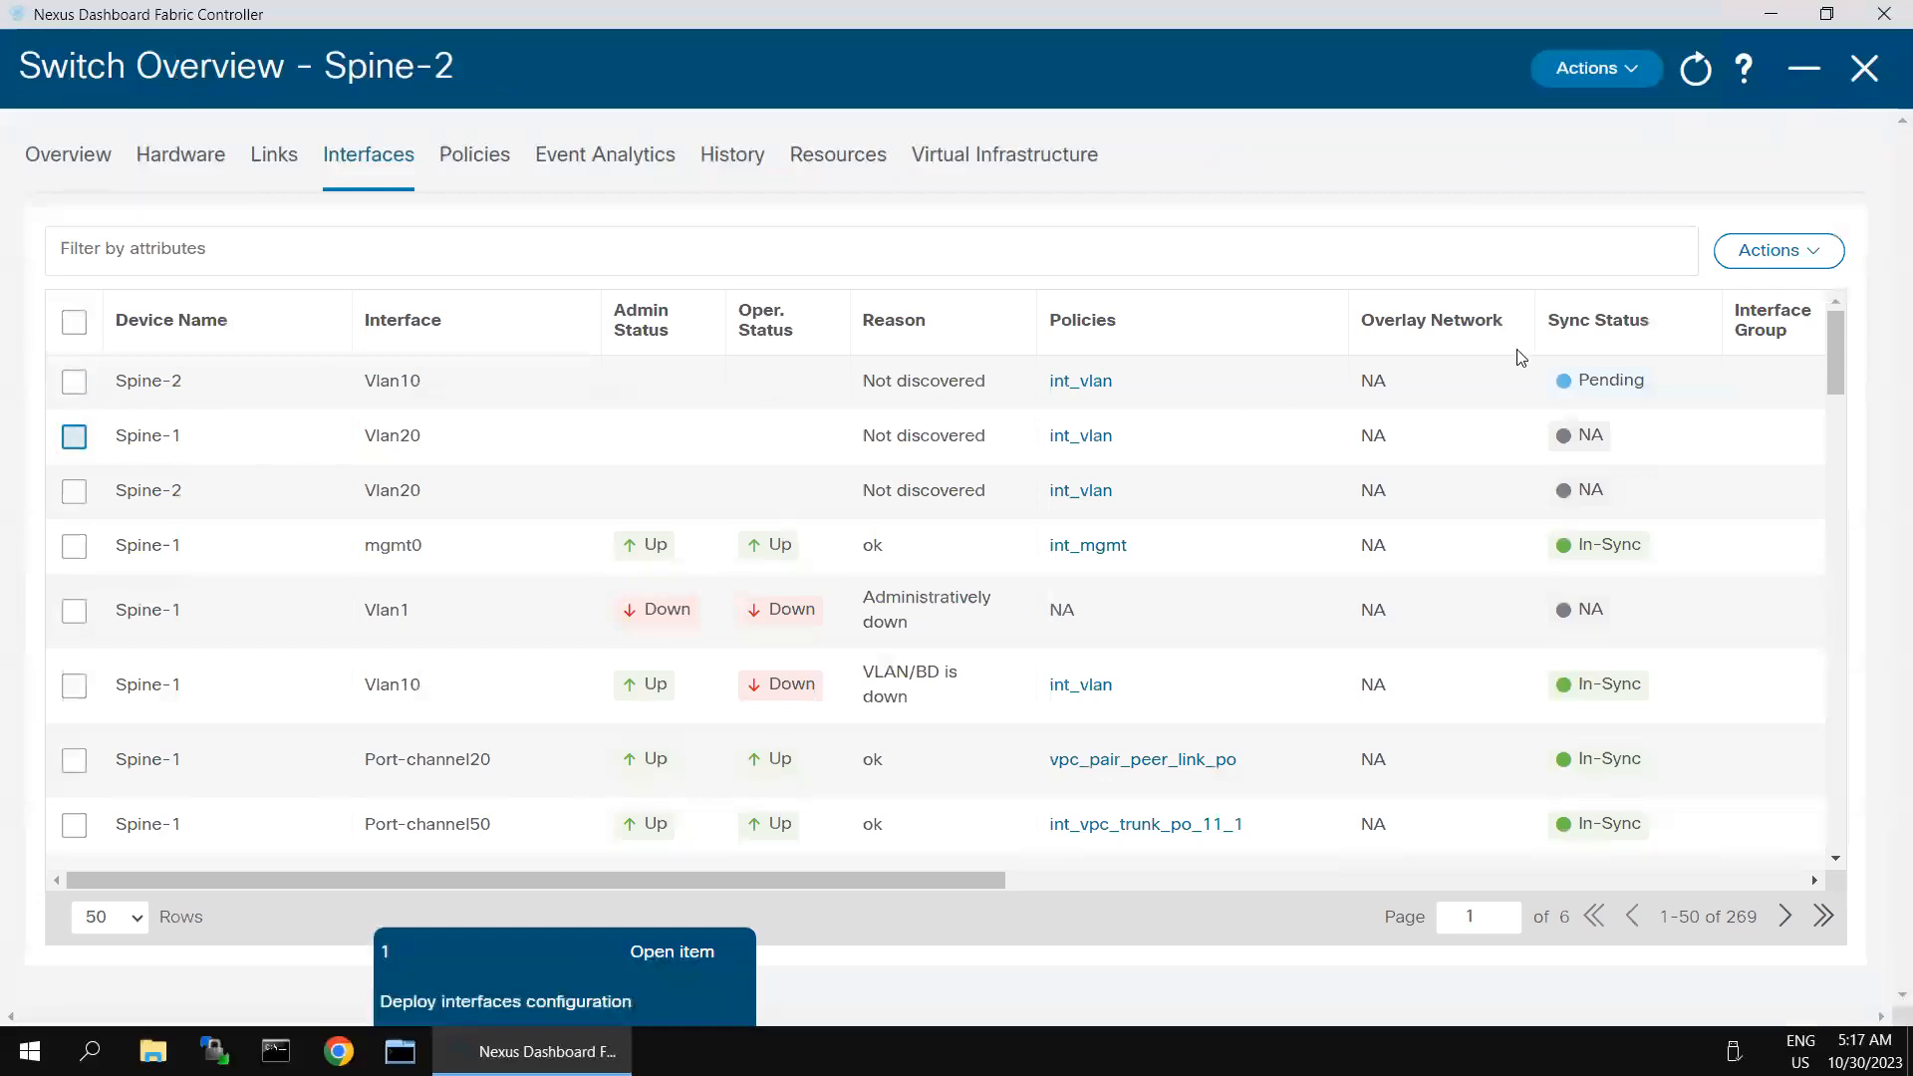
left_click(1821, 261)
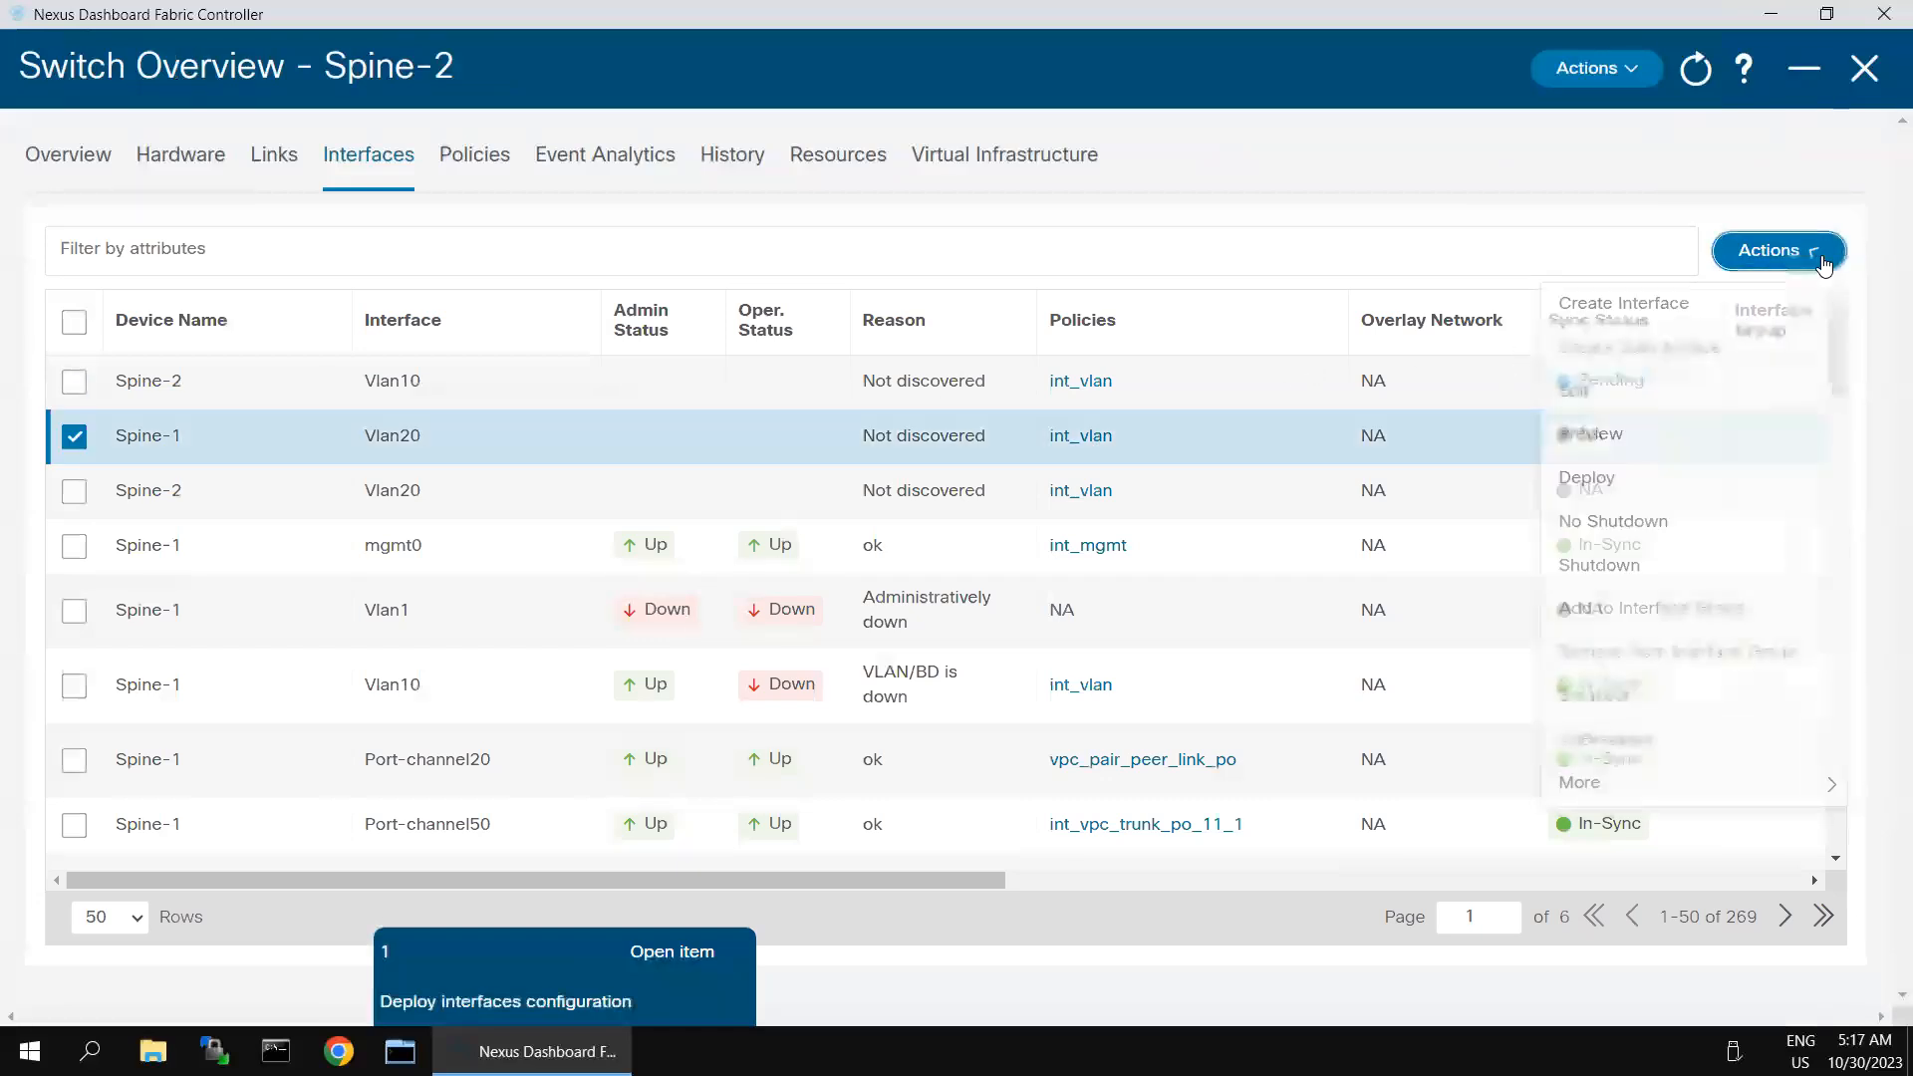
mouse_move(1624, 793)
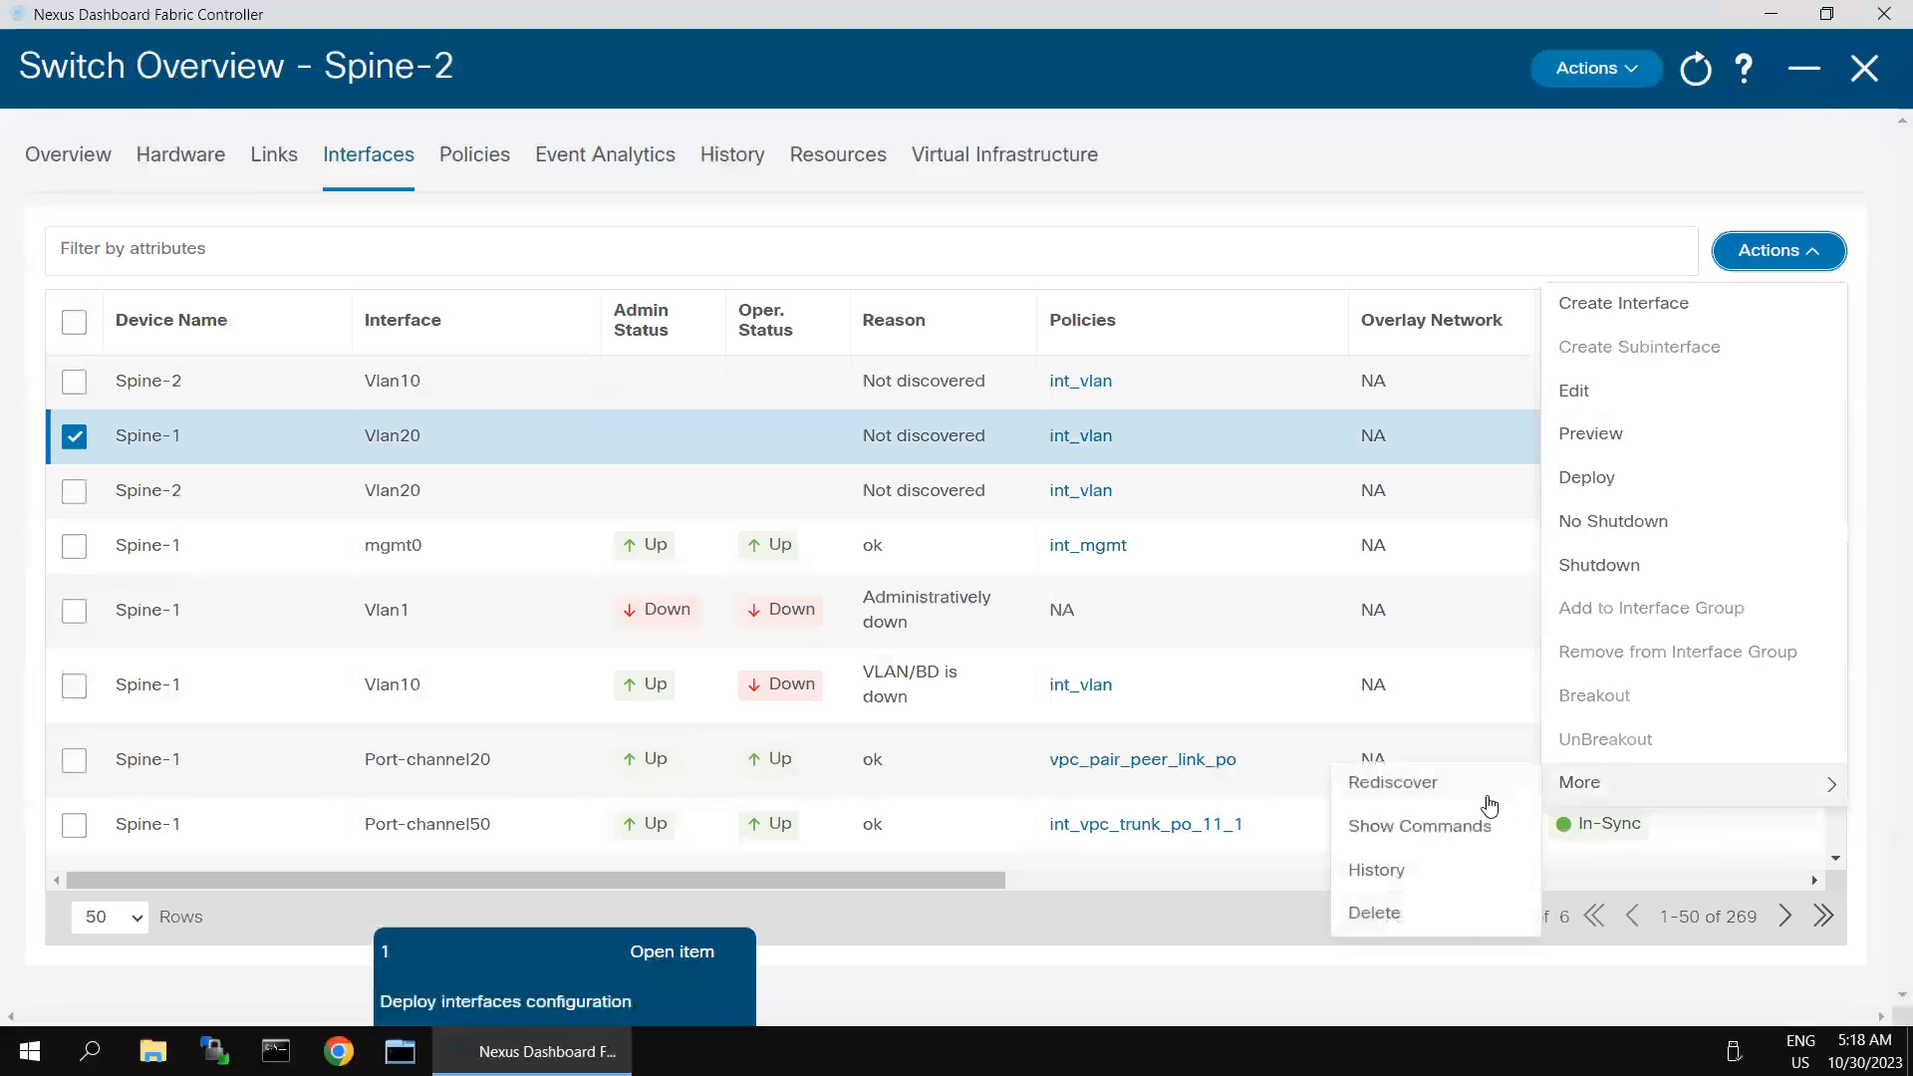
left_click(1374, 913)
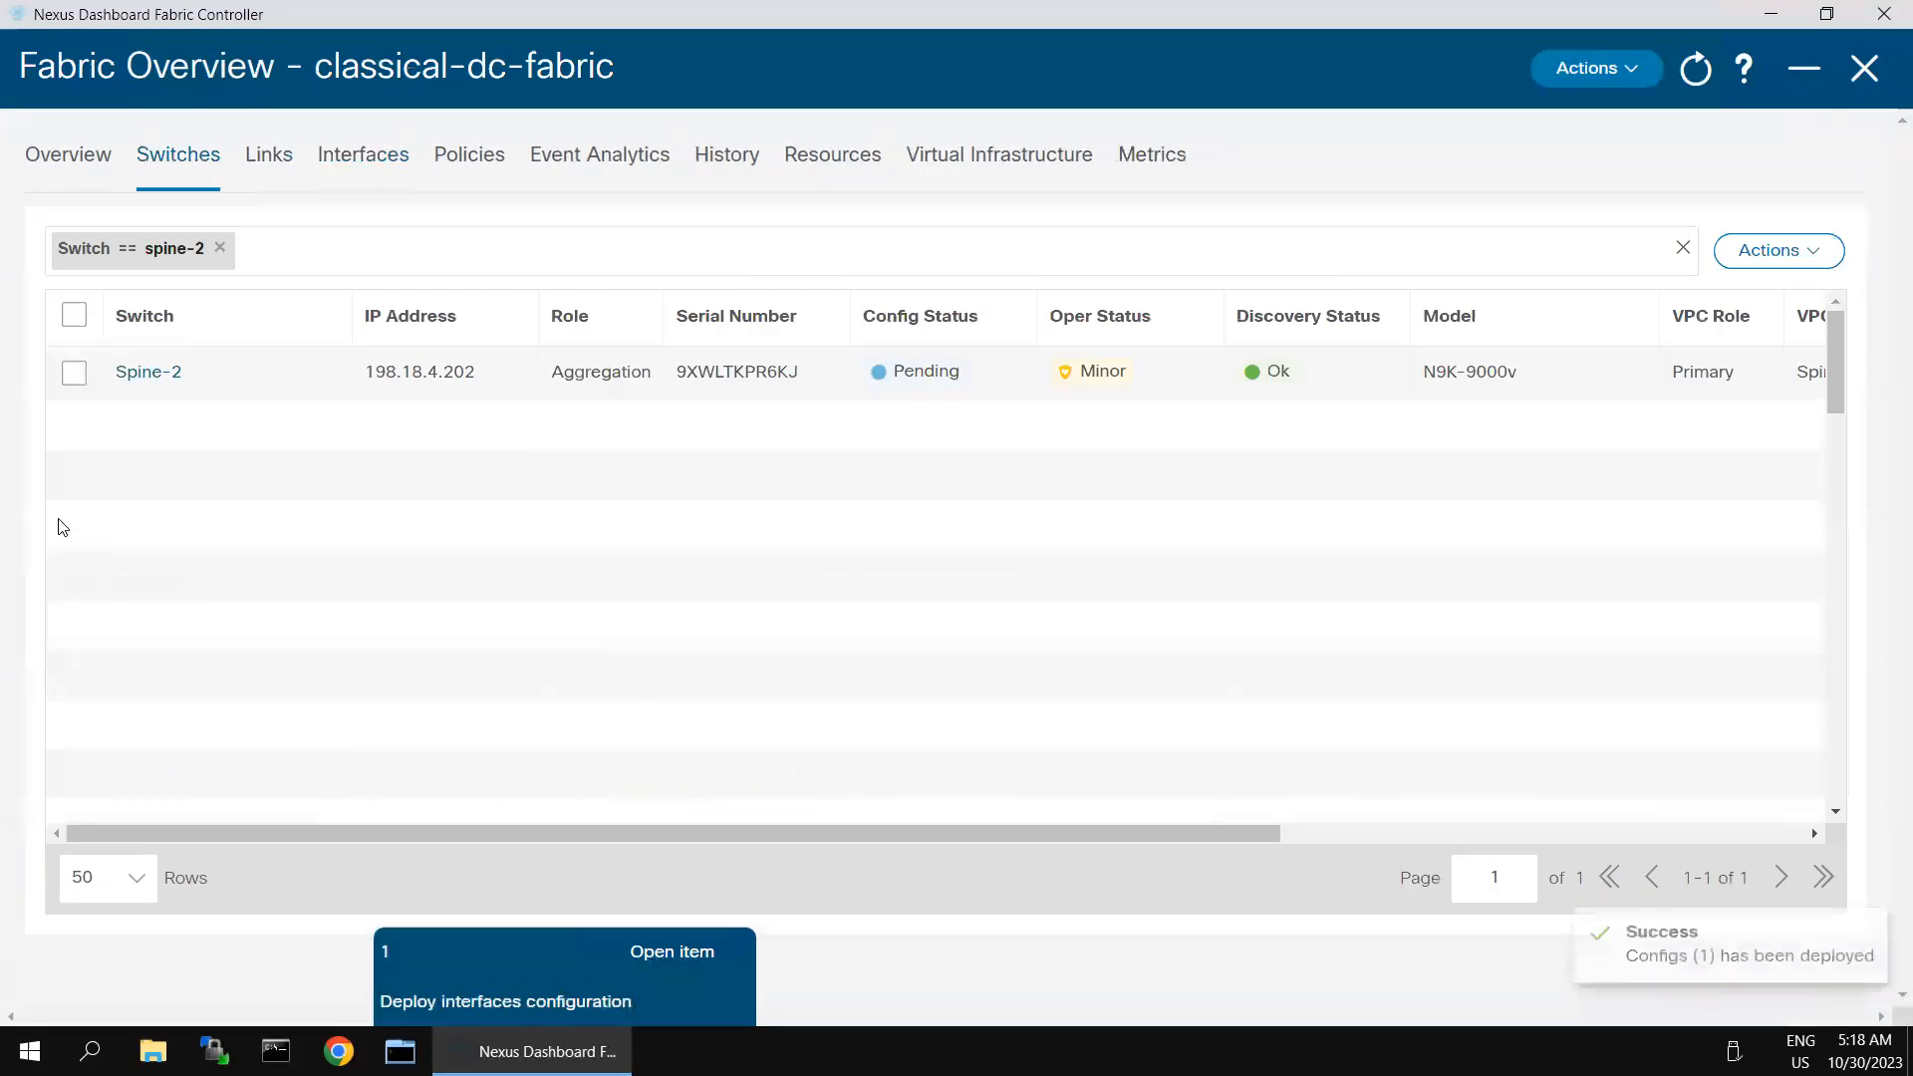
- Reopen Spine-2's interface list, delete and save Spine-1's Vlan20 interface, closing the configuration preview without deploying
left_click(74, 373)
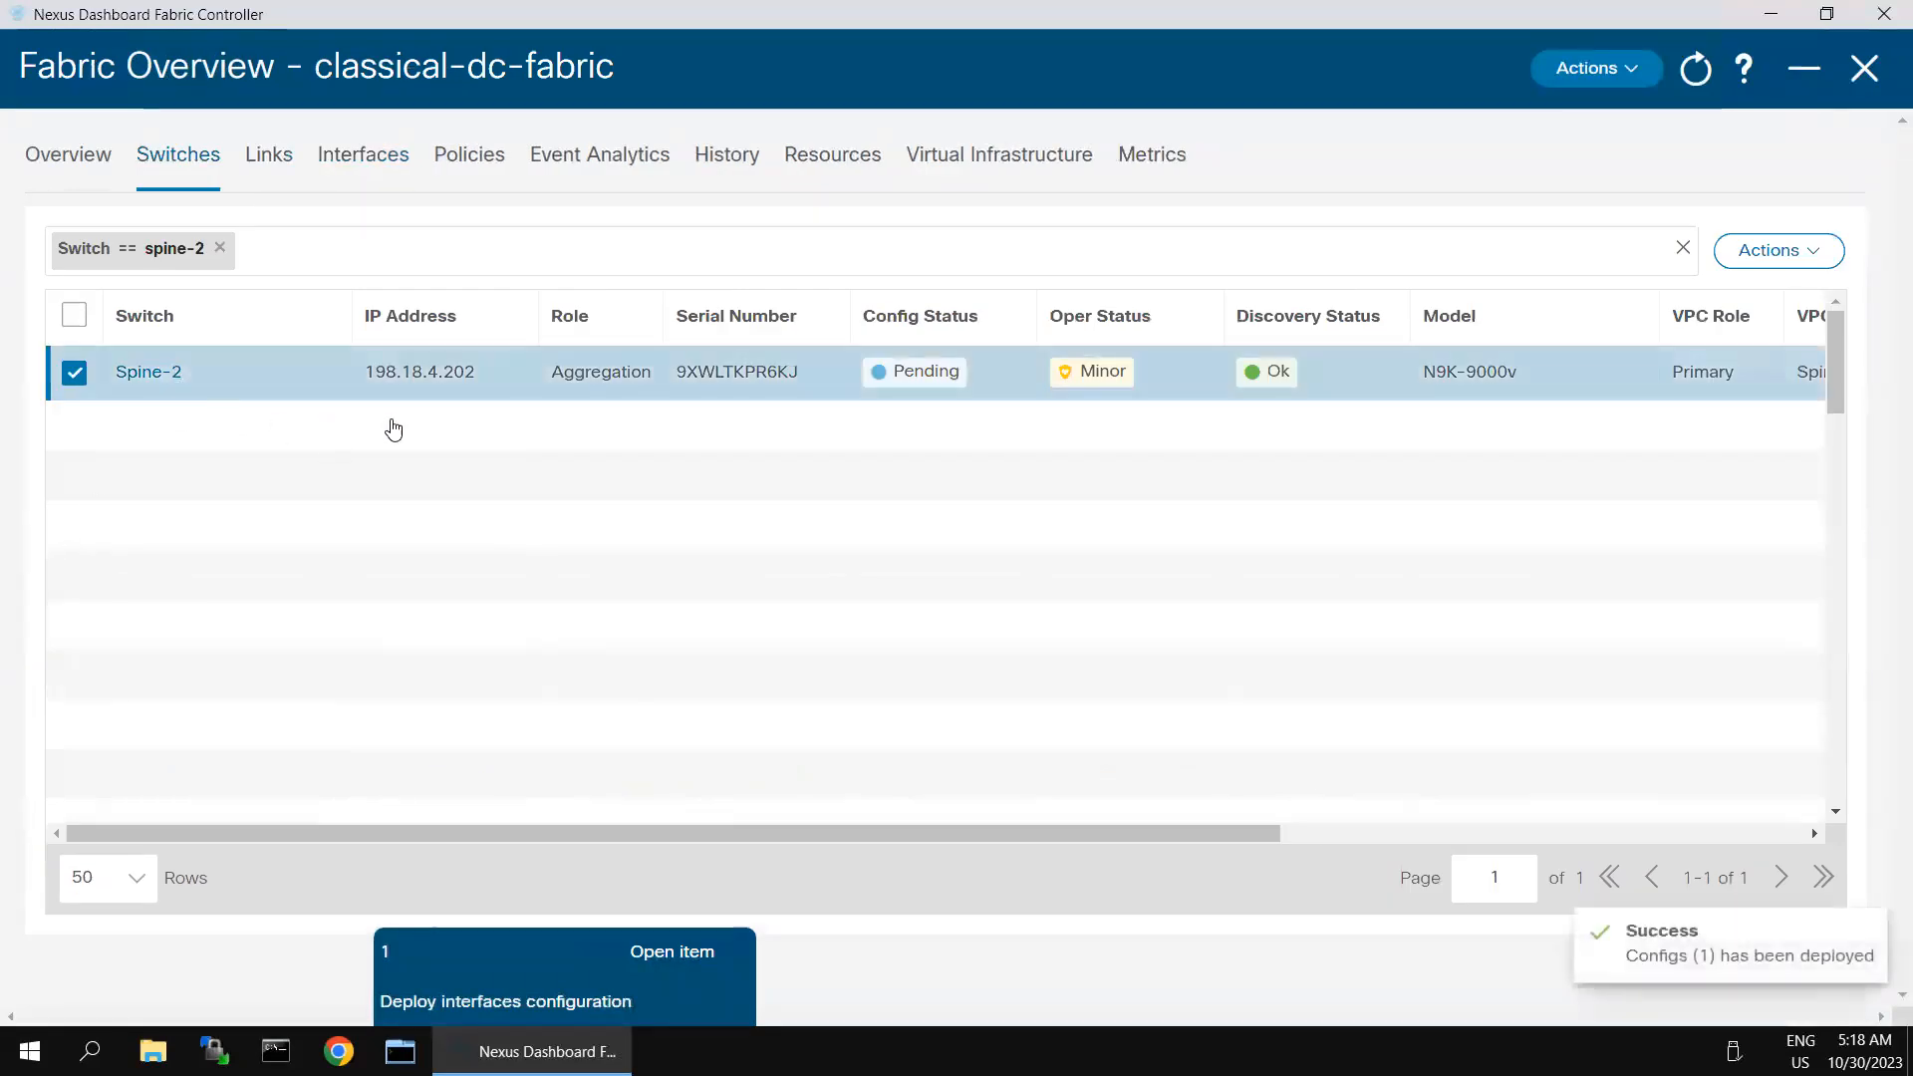
left_click(144, 377)
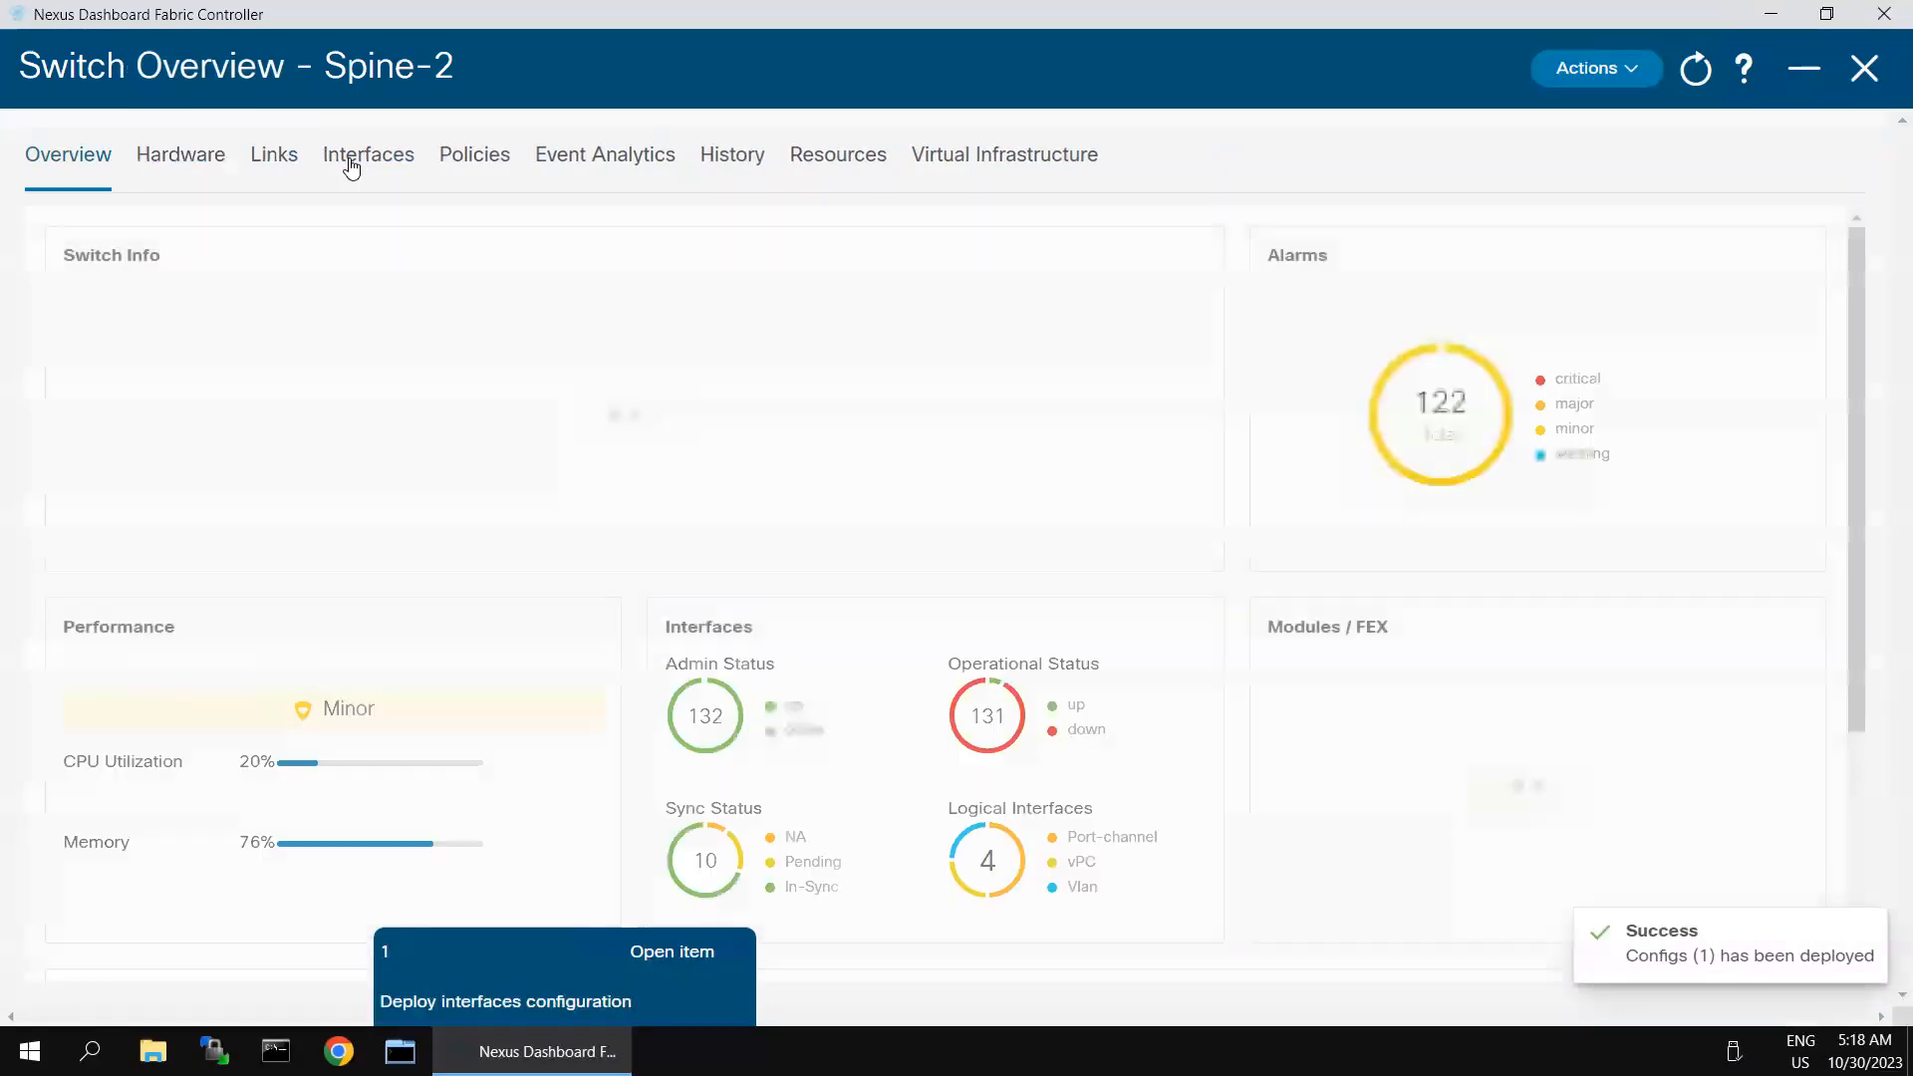
left_click(350, 164)
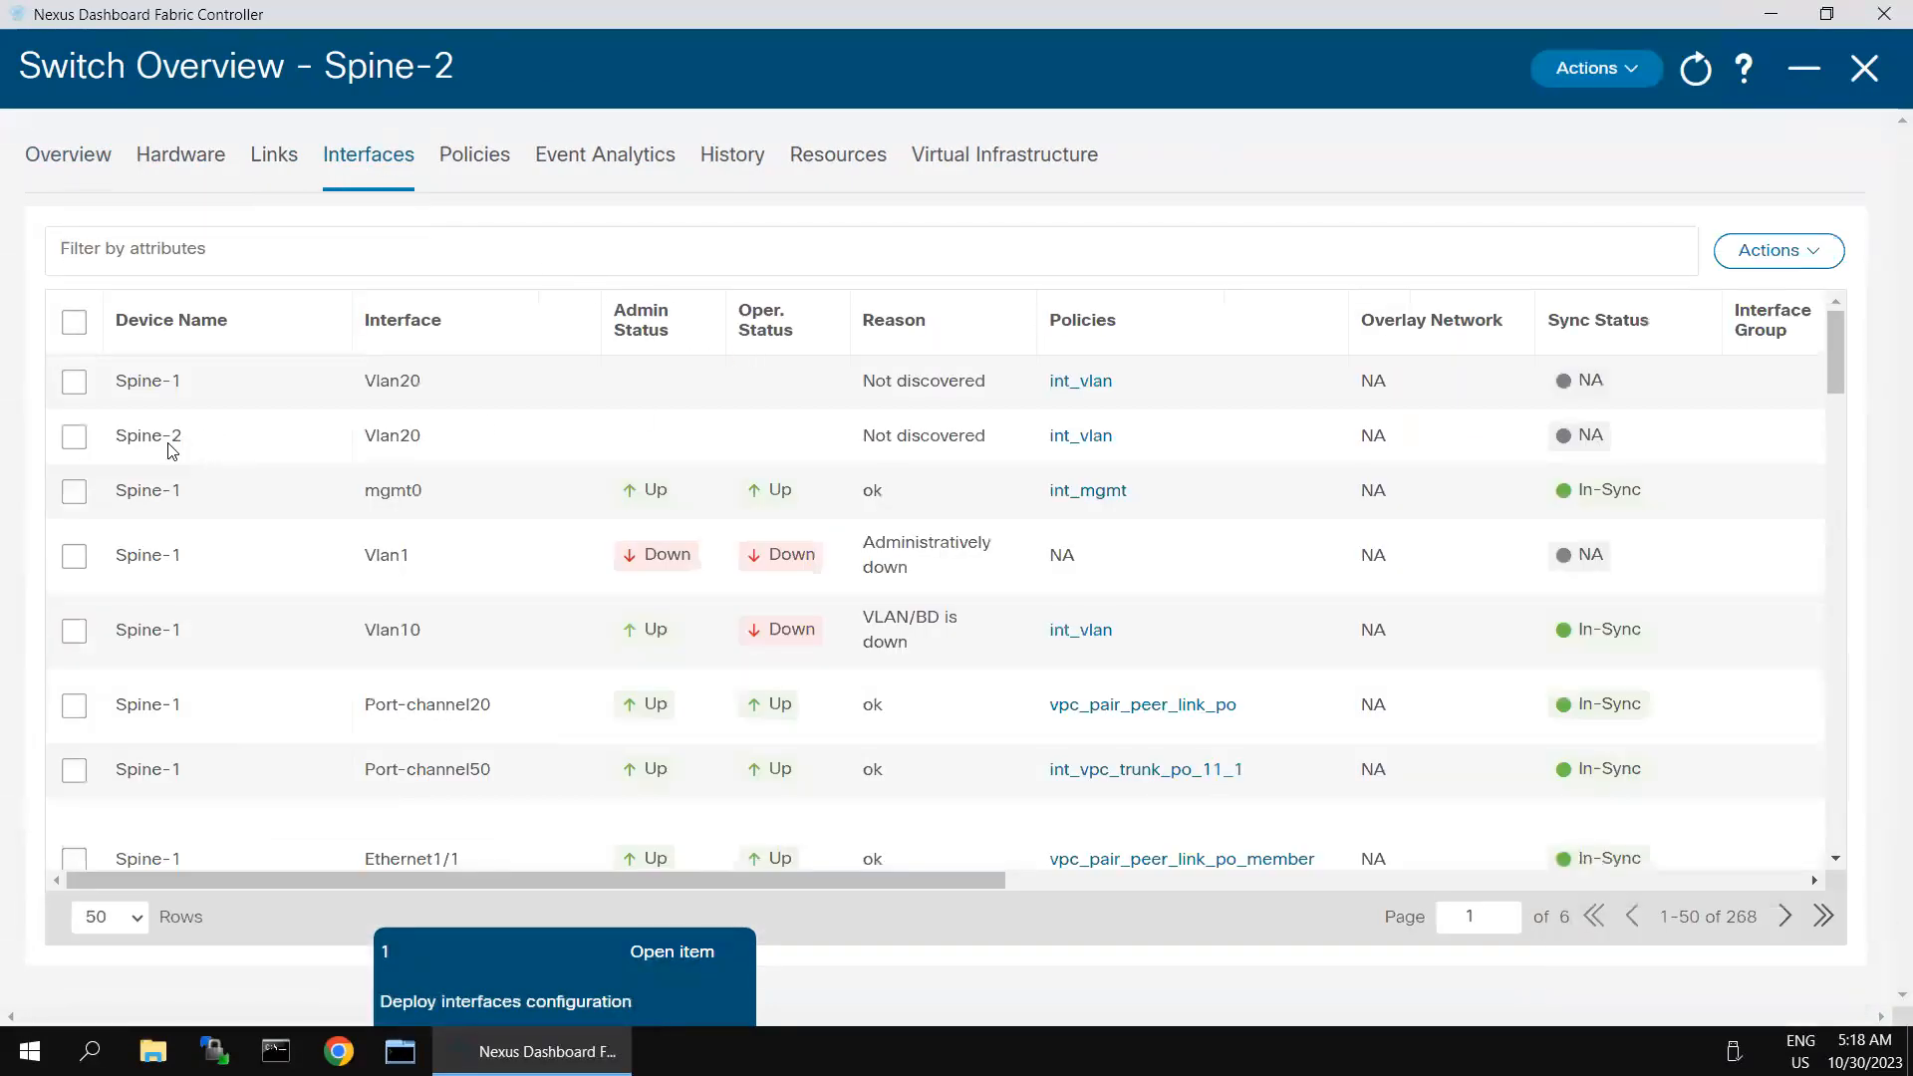
left_click(86, 389)
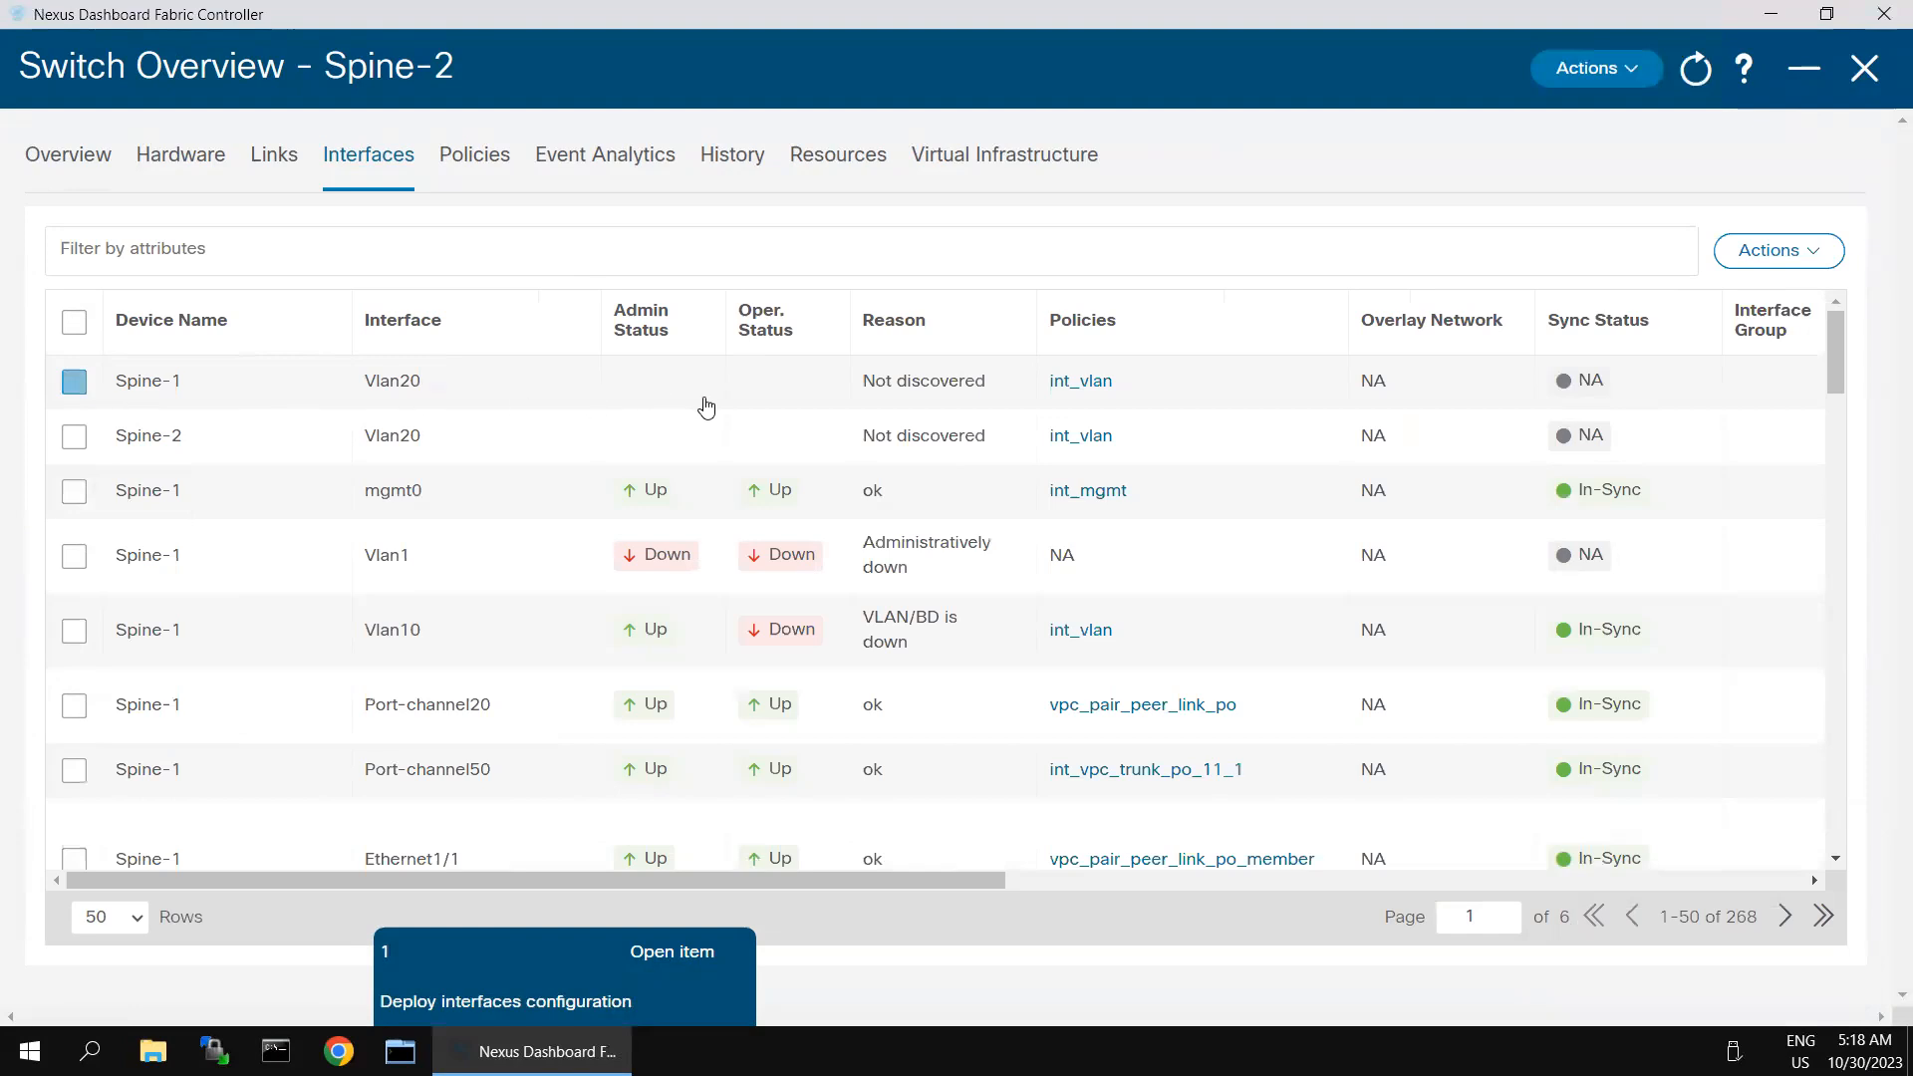
left_click(1808, 259)
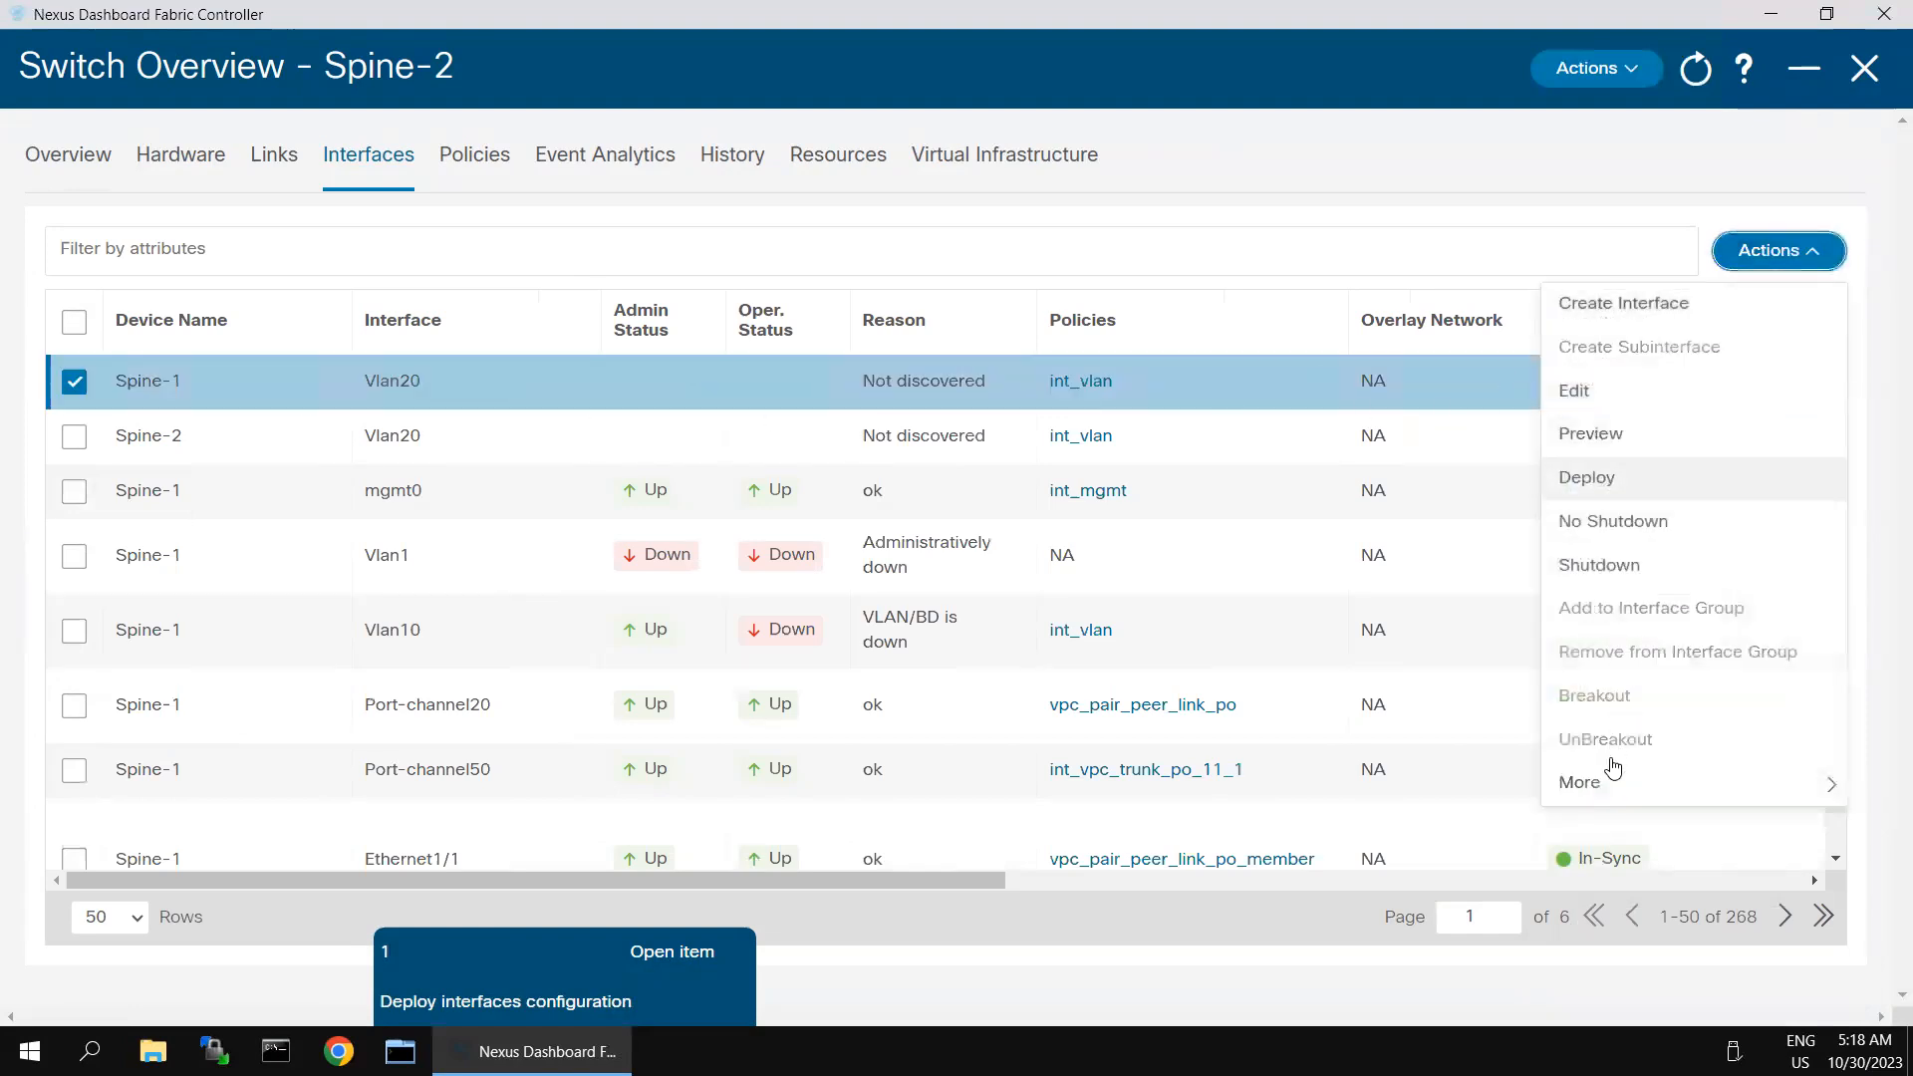
mouse_move(1613, 789)
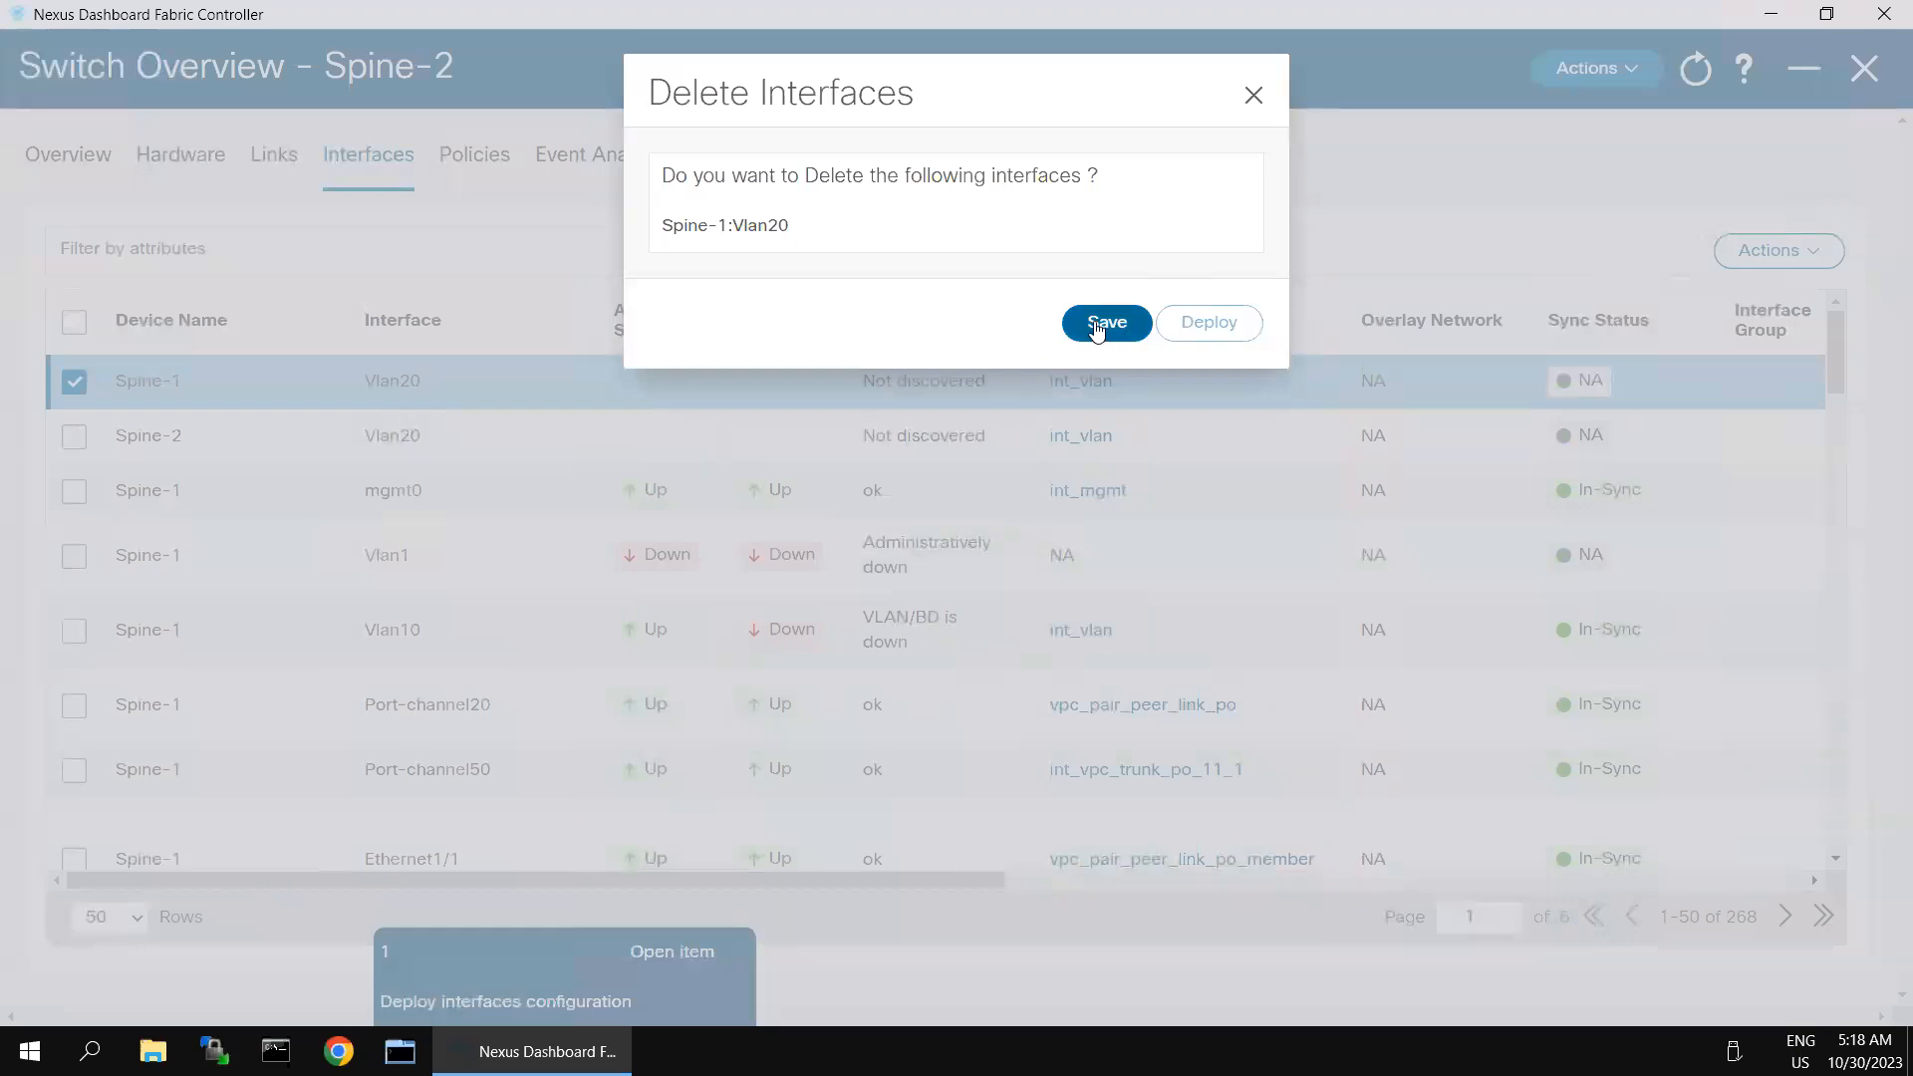
left_click(1151, 329)
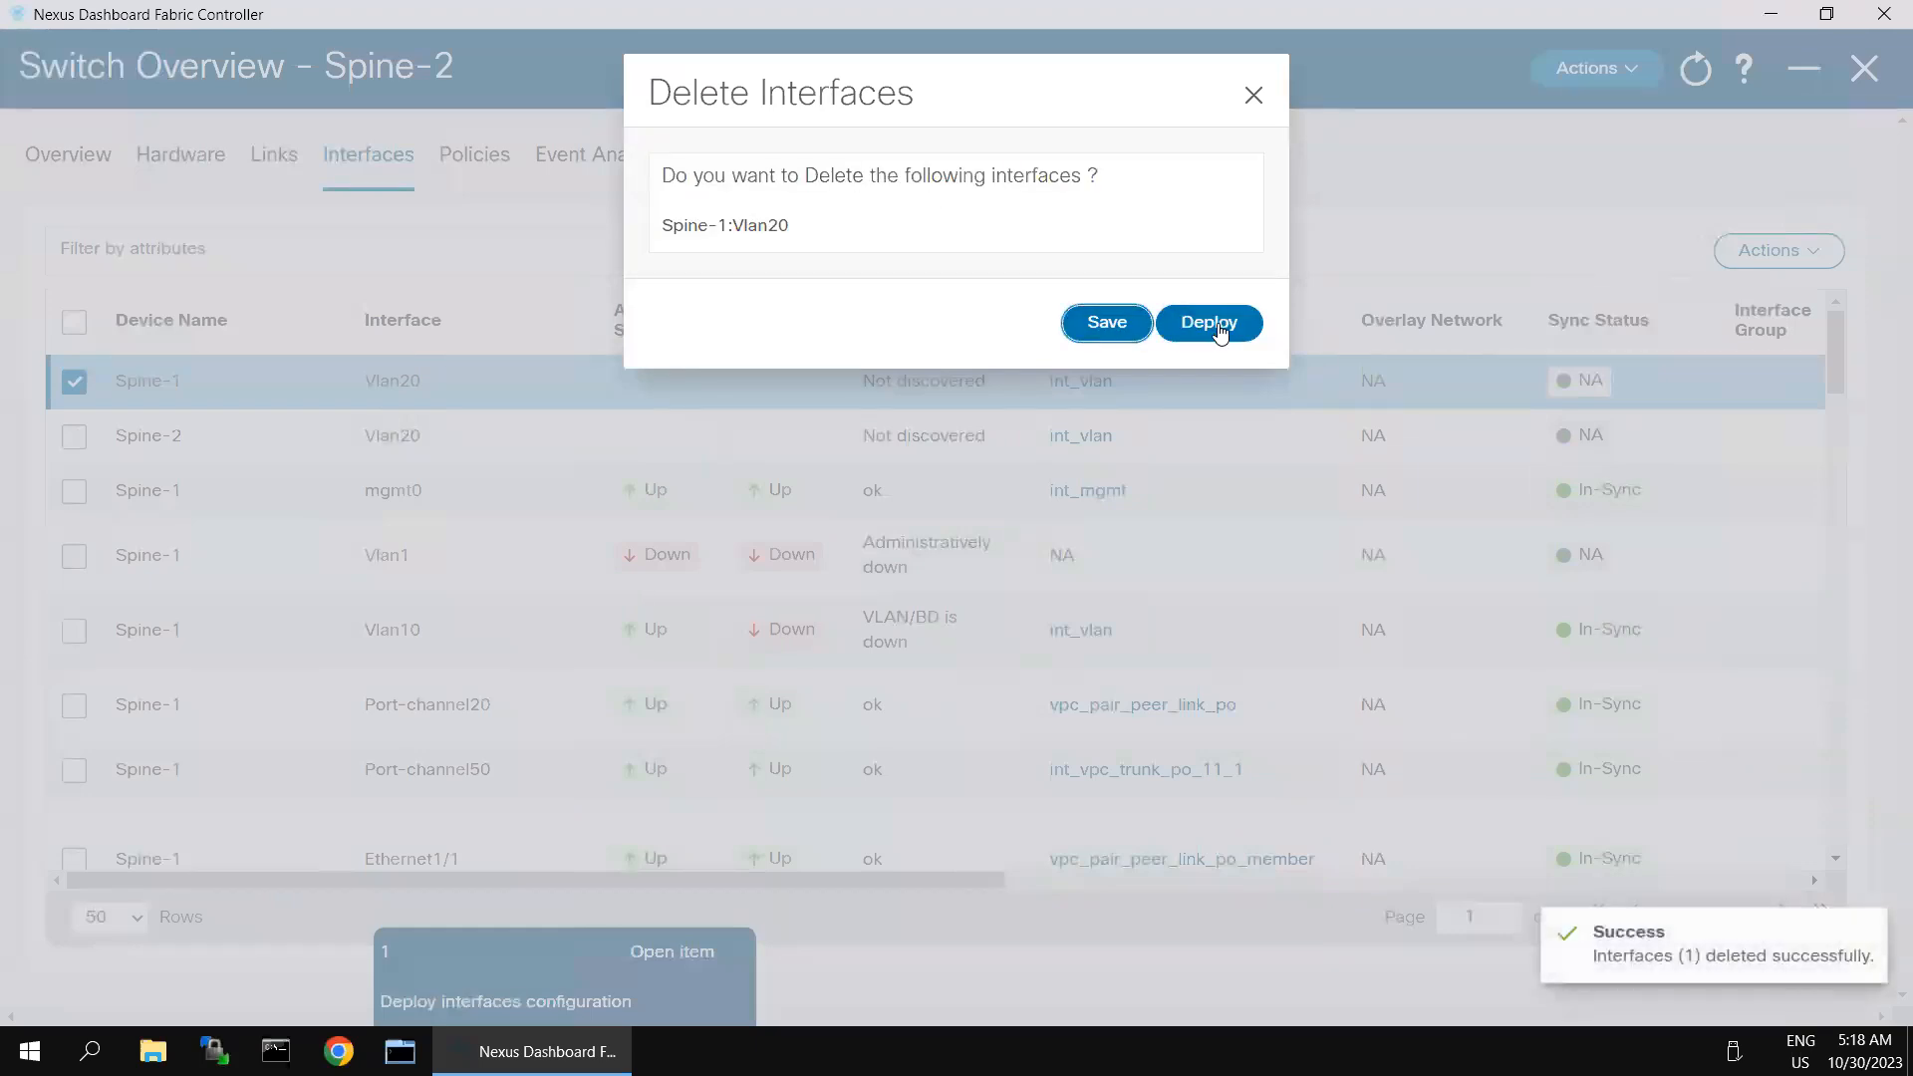
left_click(1219, 332)
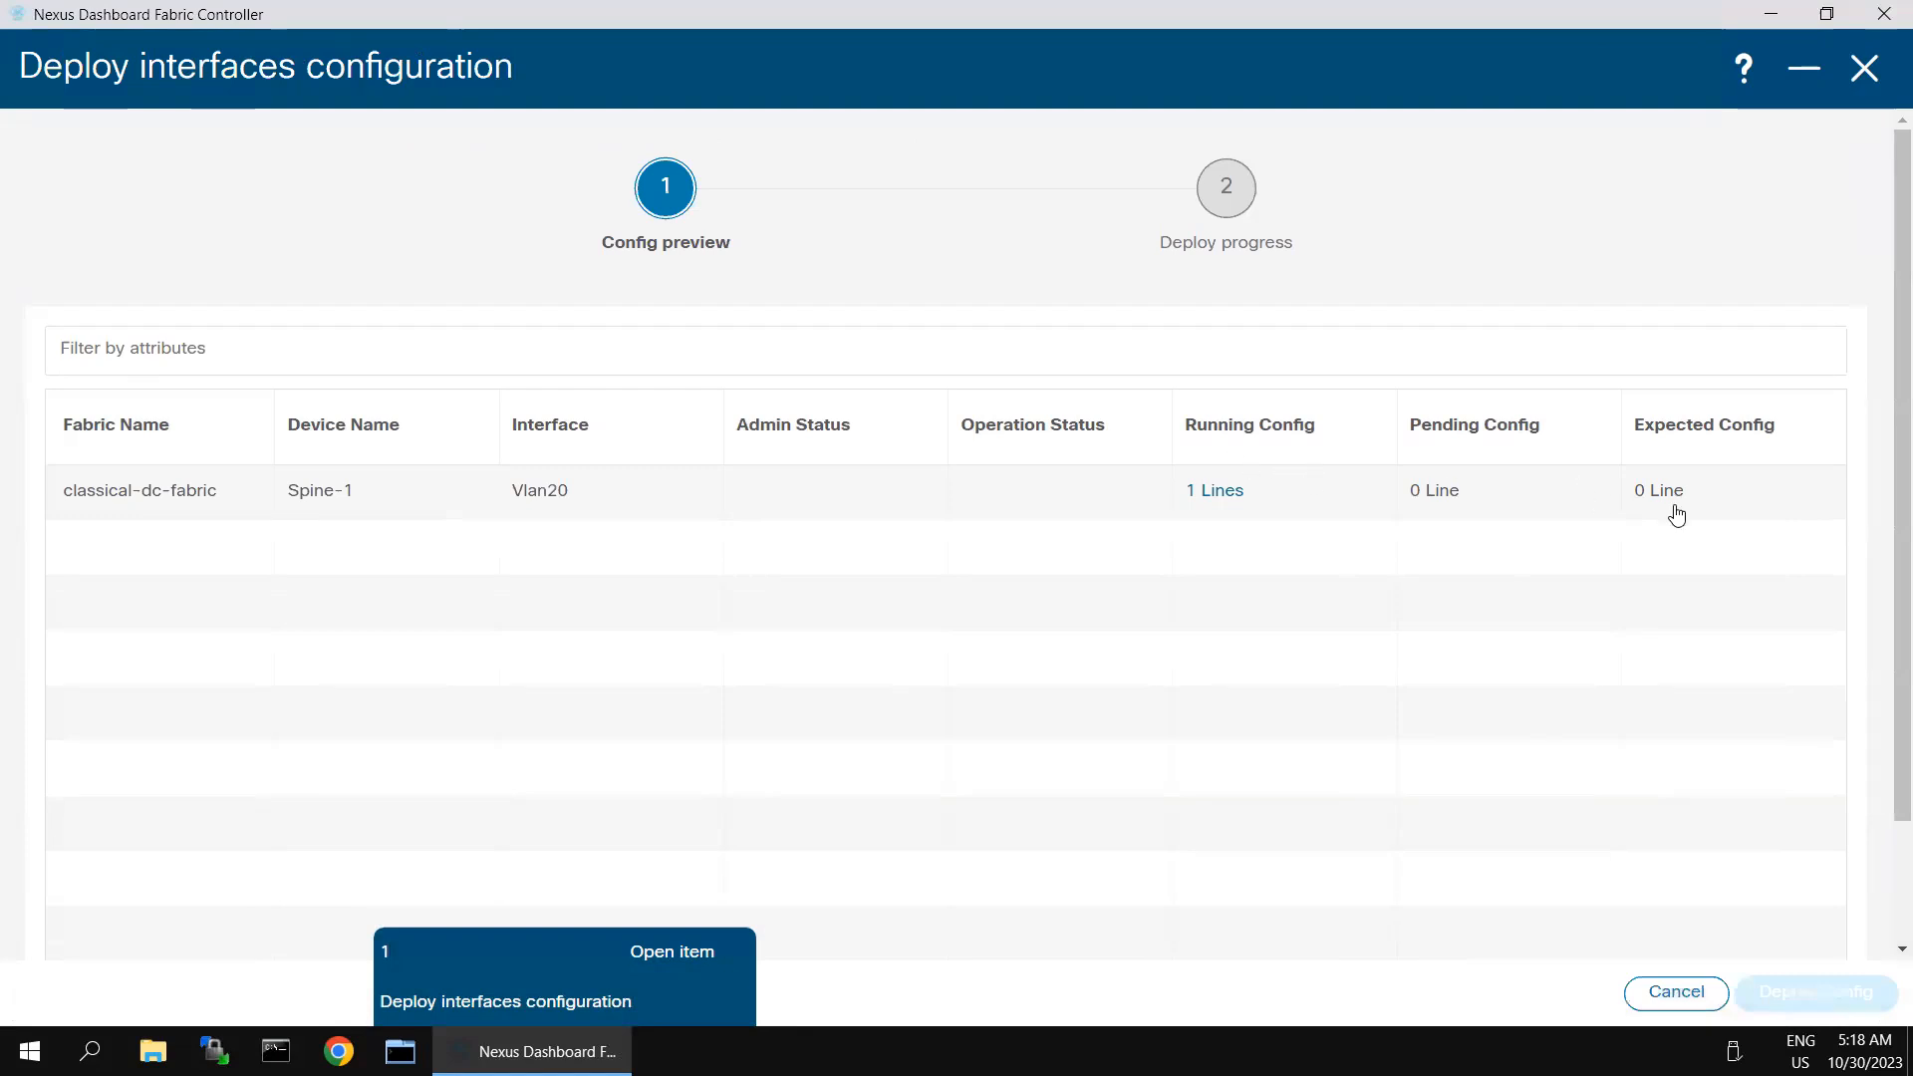
left_click(1860, 84)
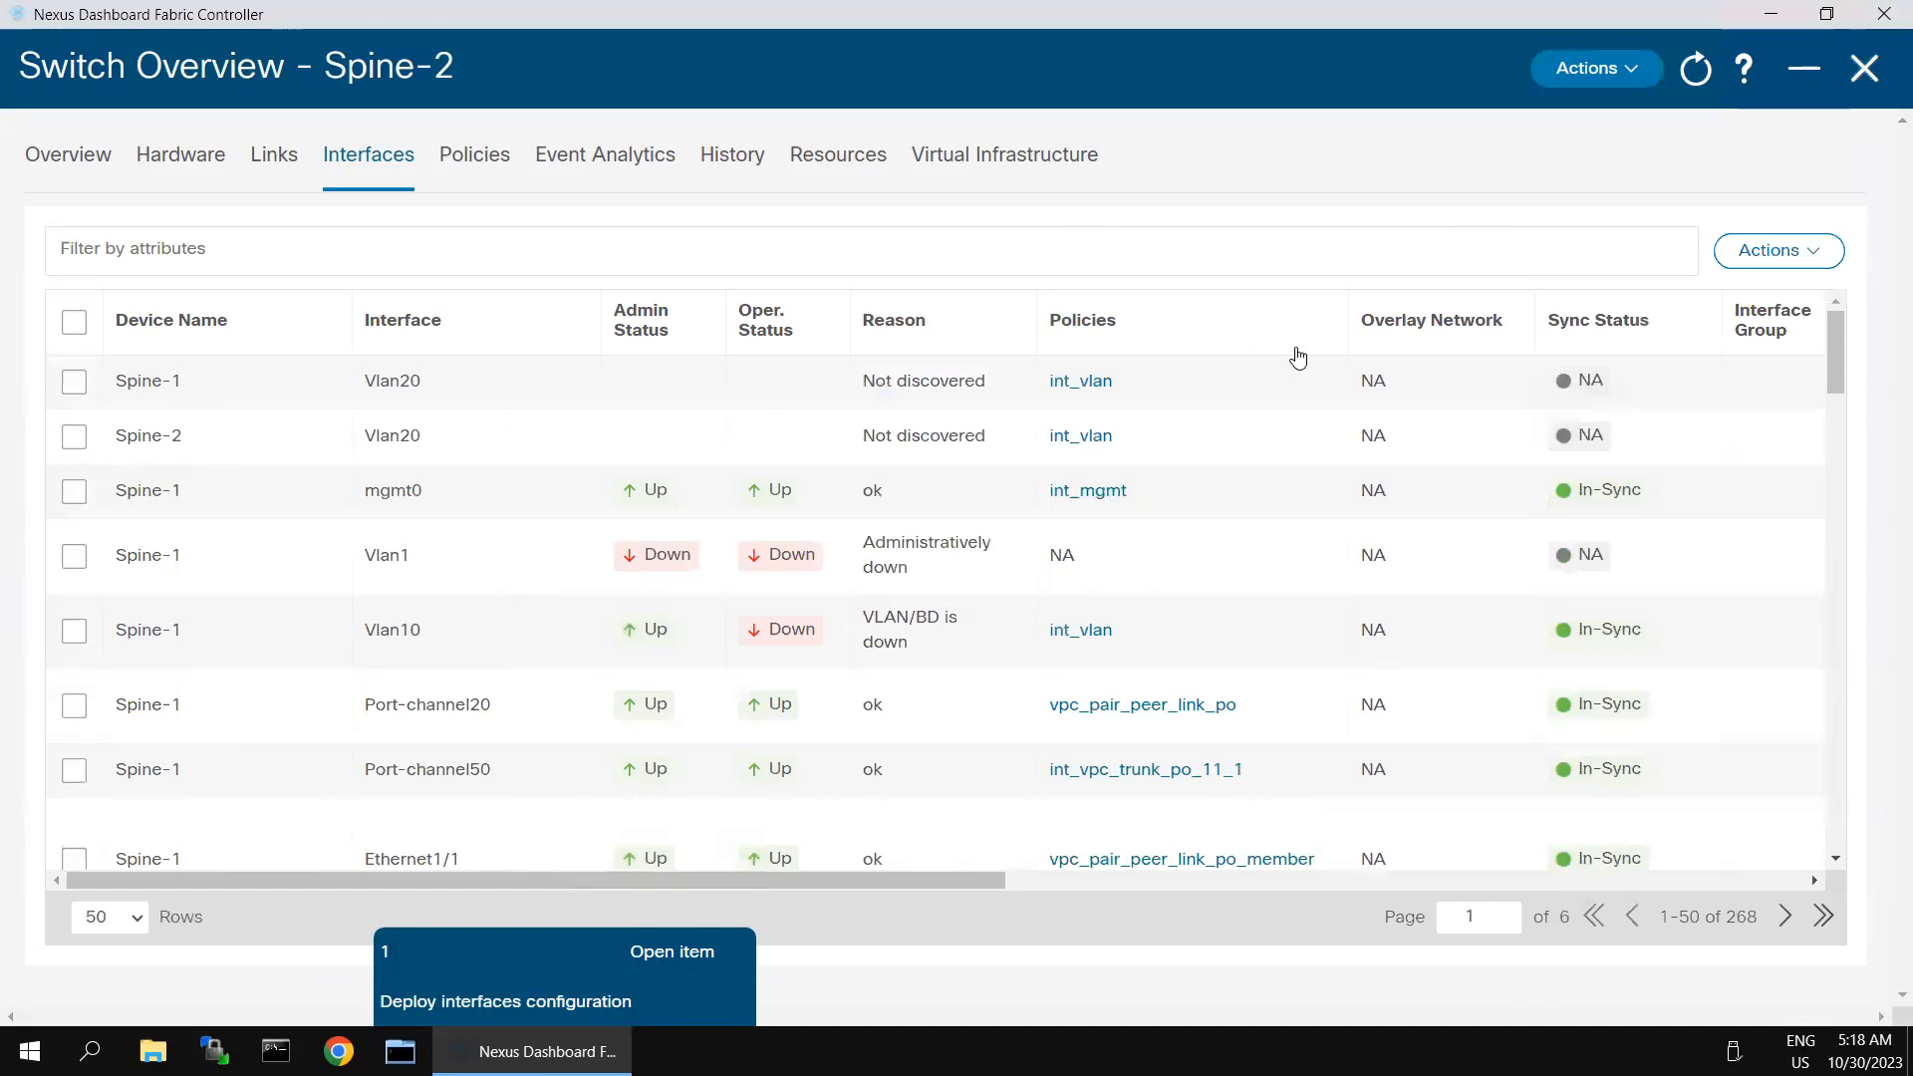
- Delete Spine-2's Vlan20 interface, leaving mgmt0 unselected, and save the deletion
left_click(74, 437)
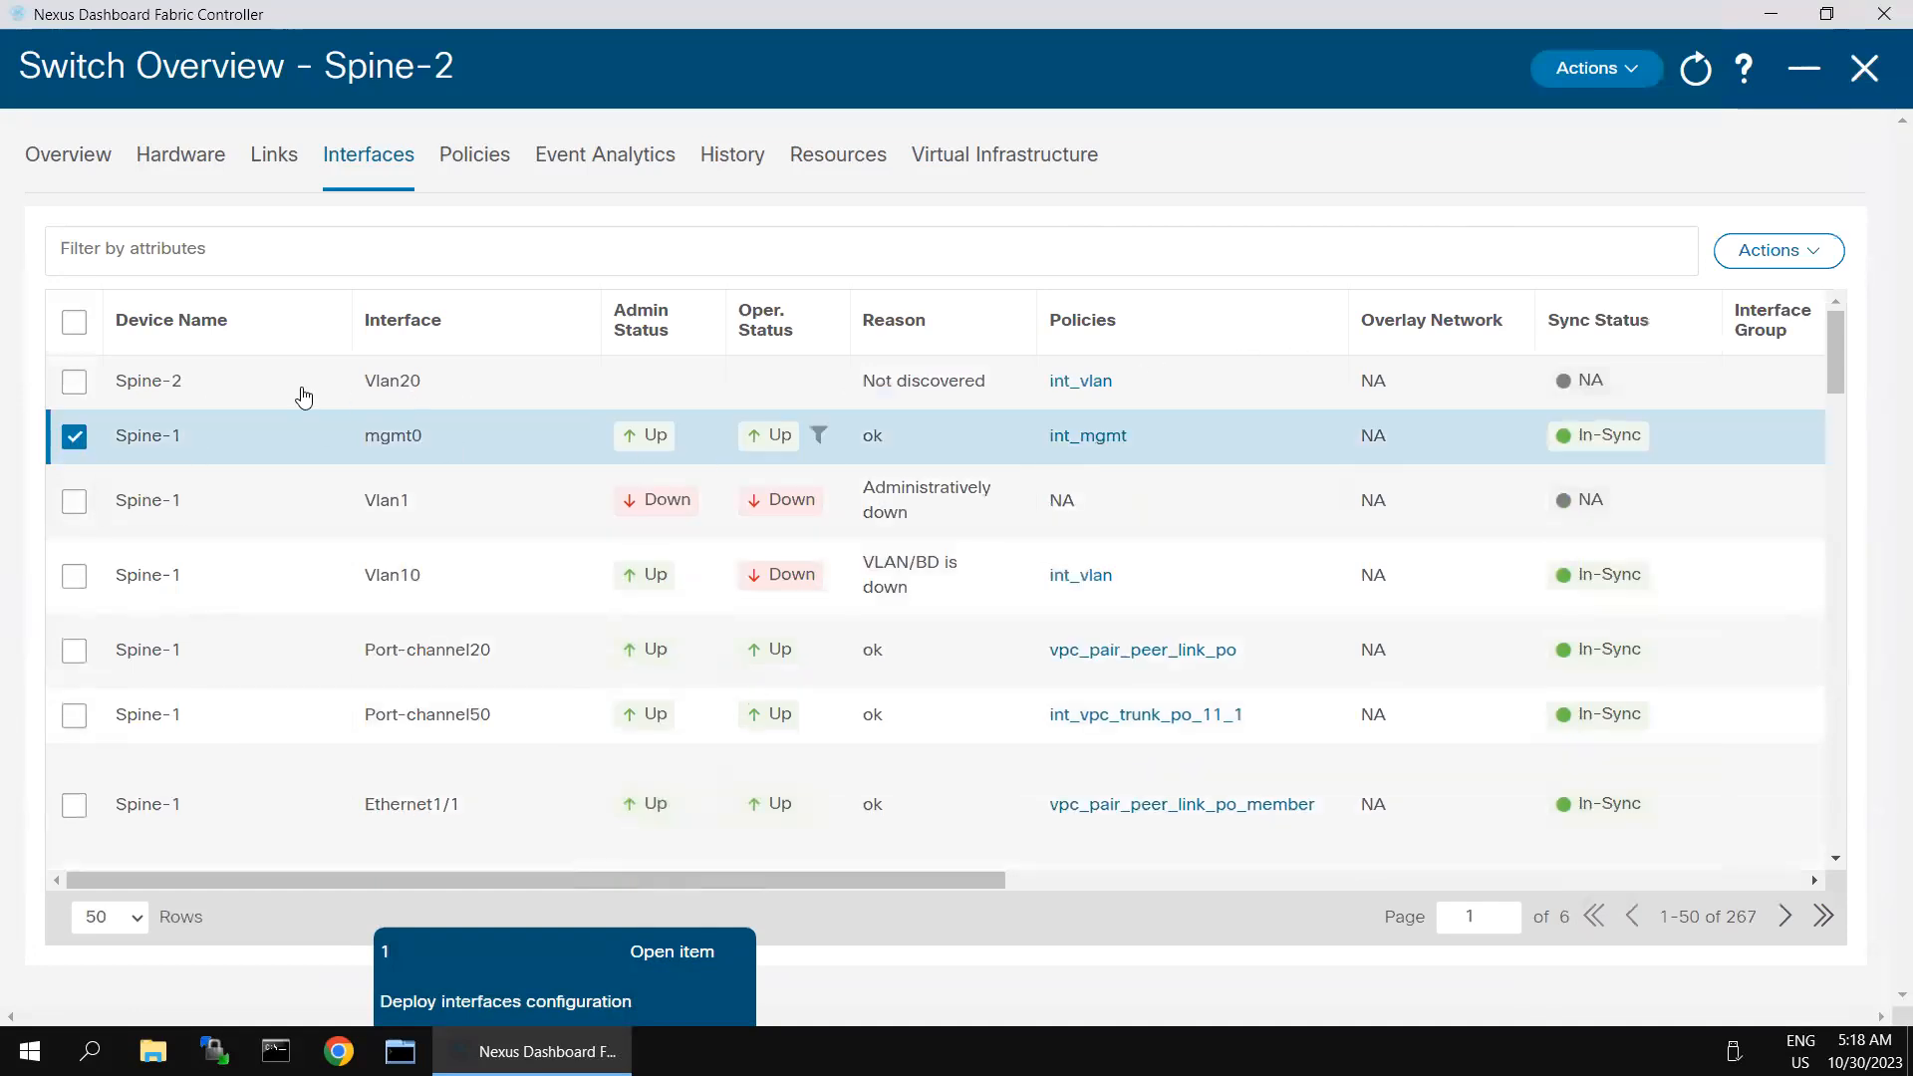
left_click(71, 440)
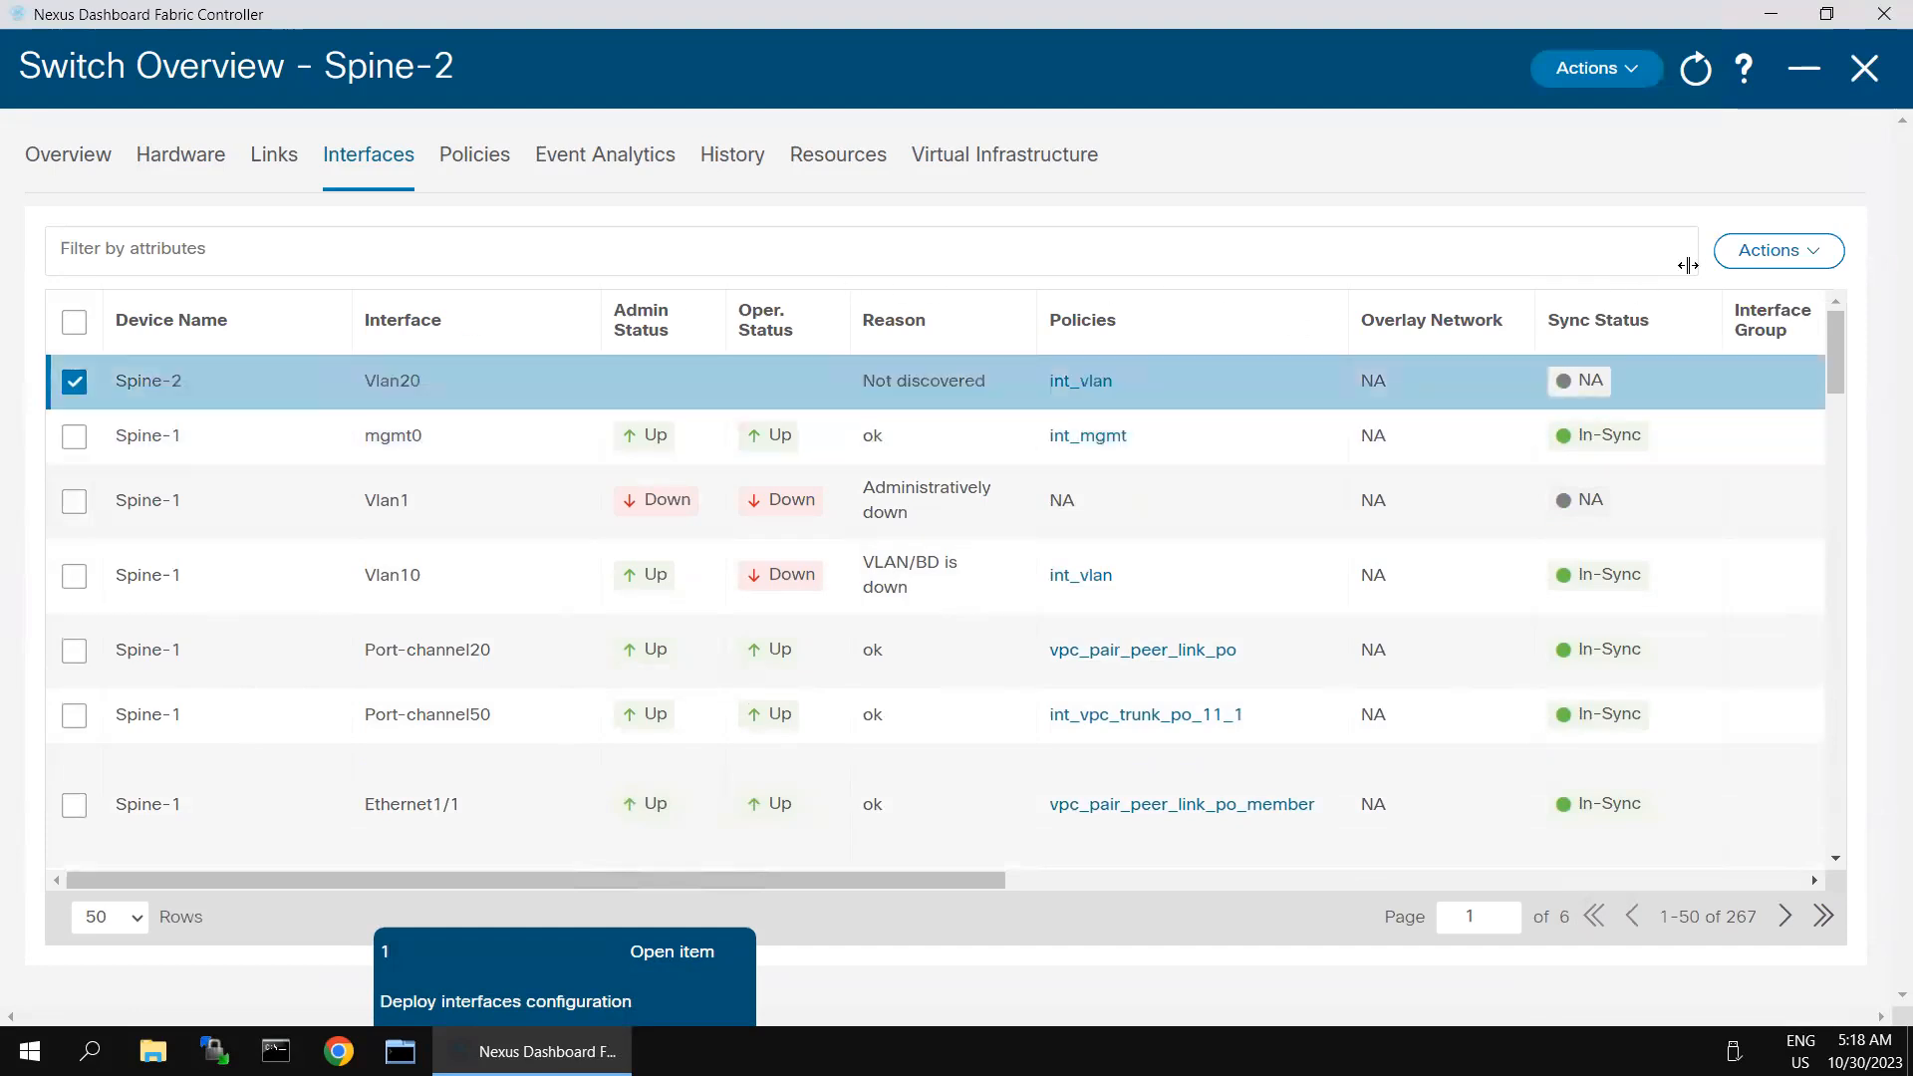
left_click(1779, 251)
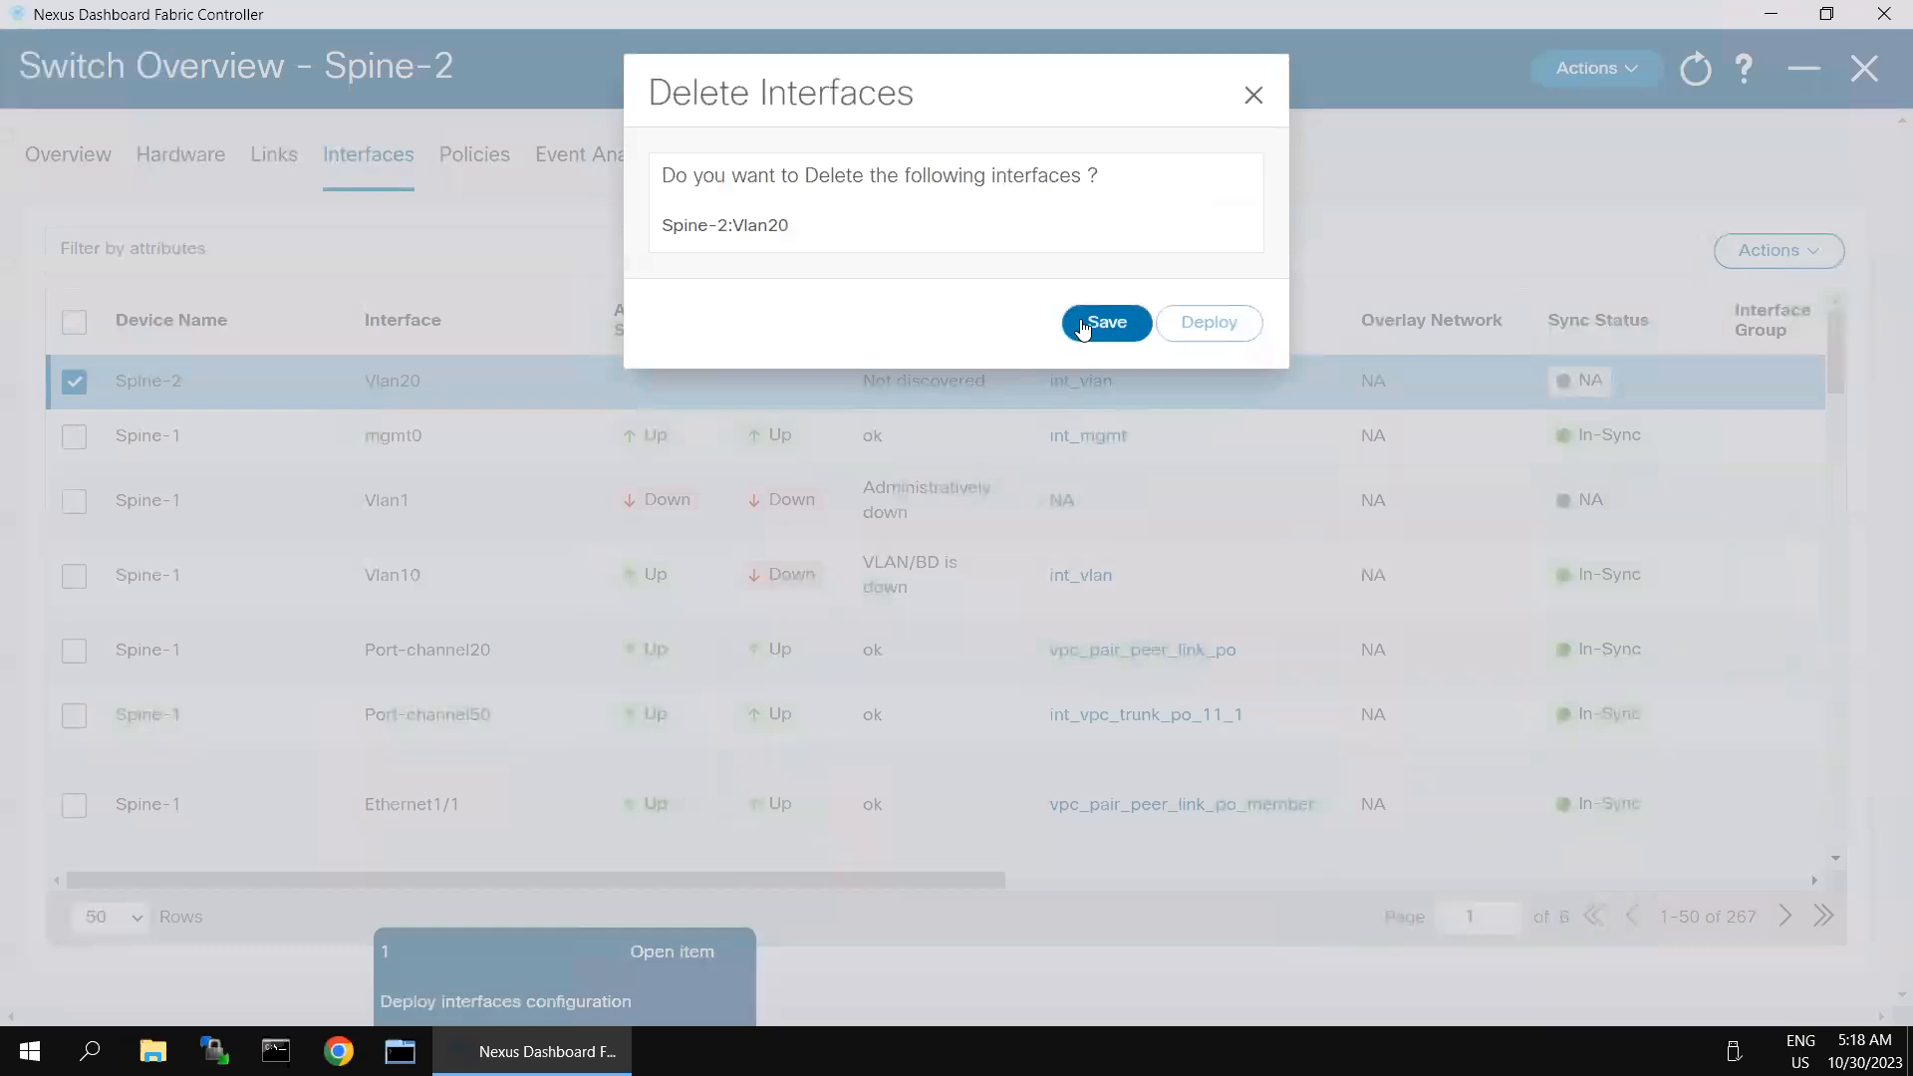
left_click(1083, 325)
- Deploy the deletion of Spine-2's Vlan20 interface, minimize its progress view and return to the LAN Fabrics list
left_click(1206, 326)
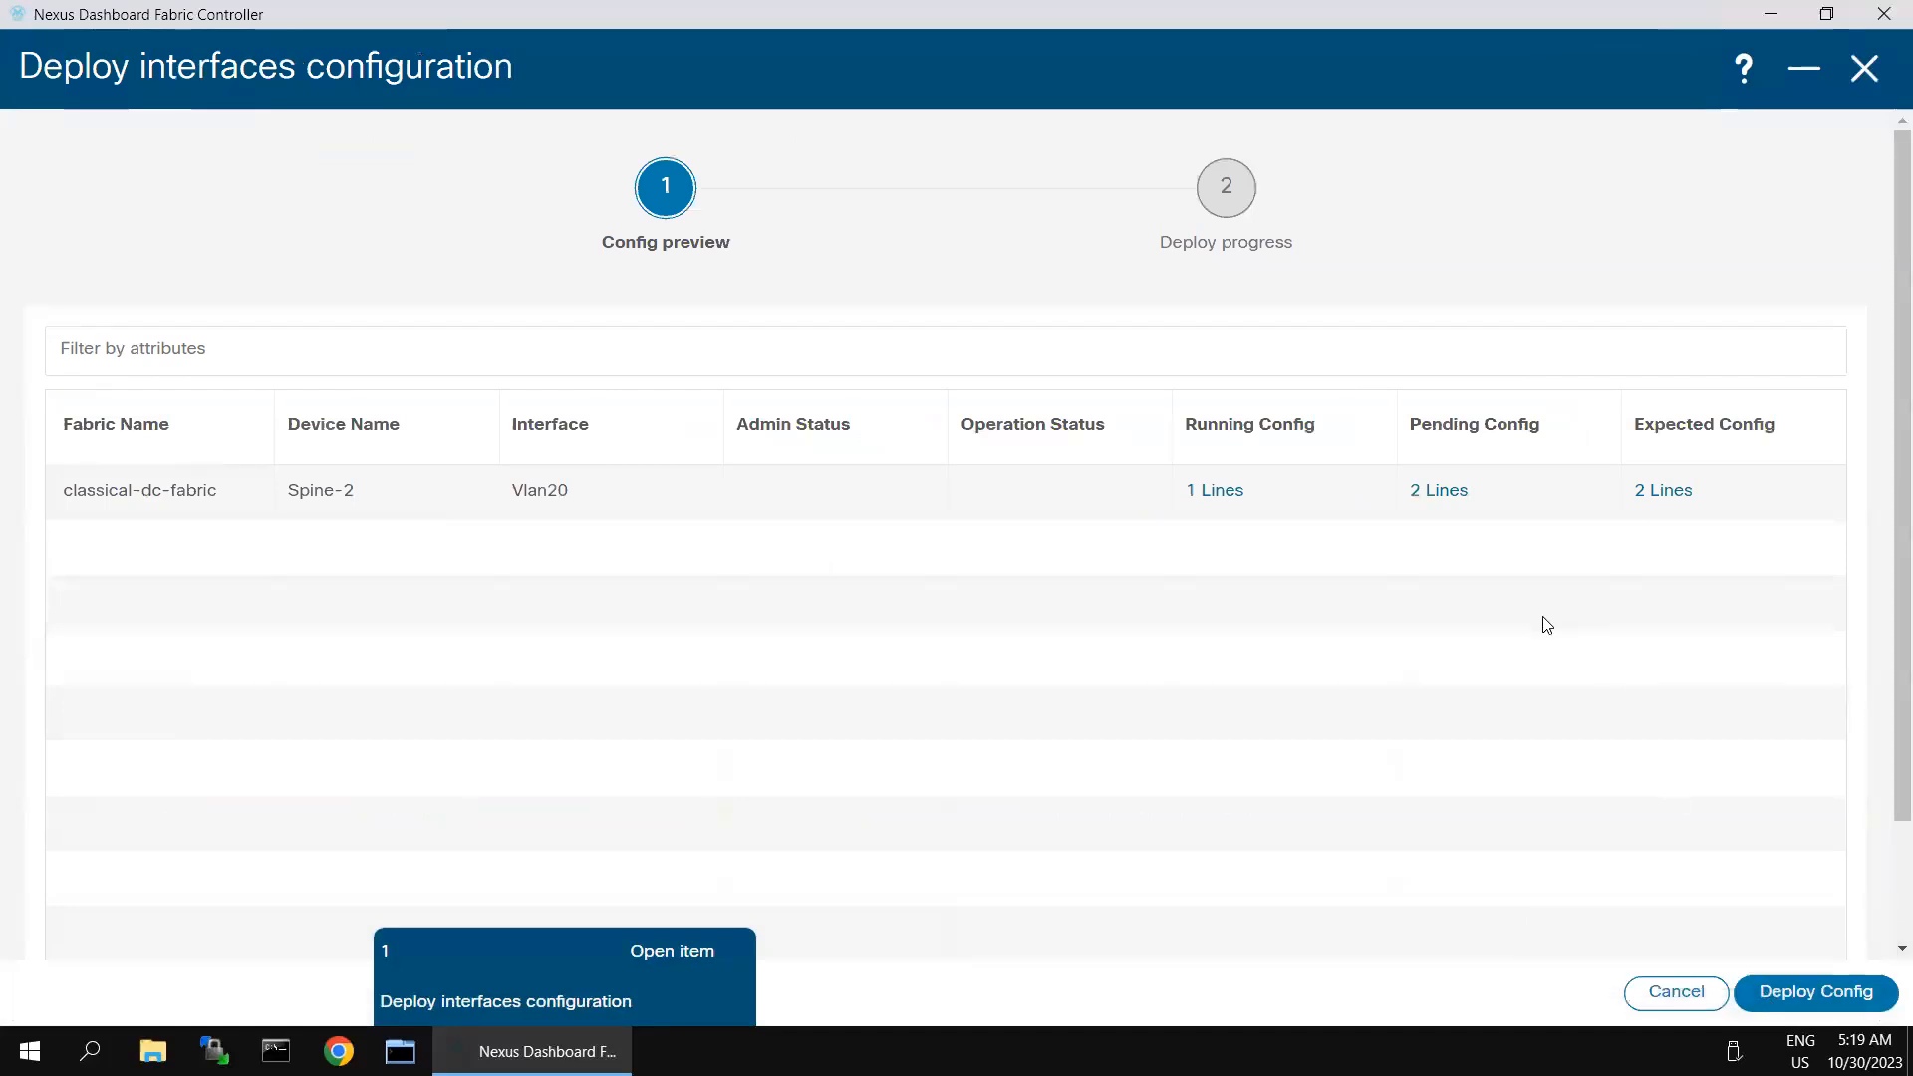
left_click(1789, 995)
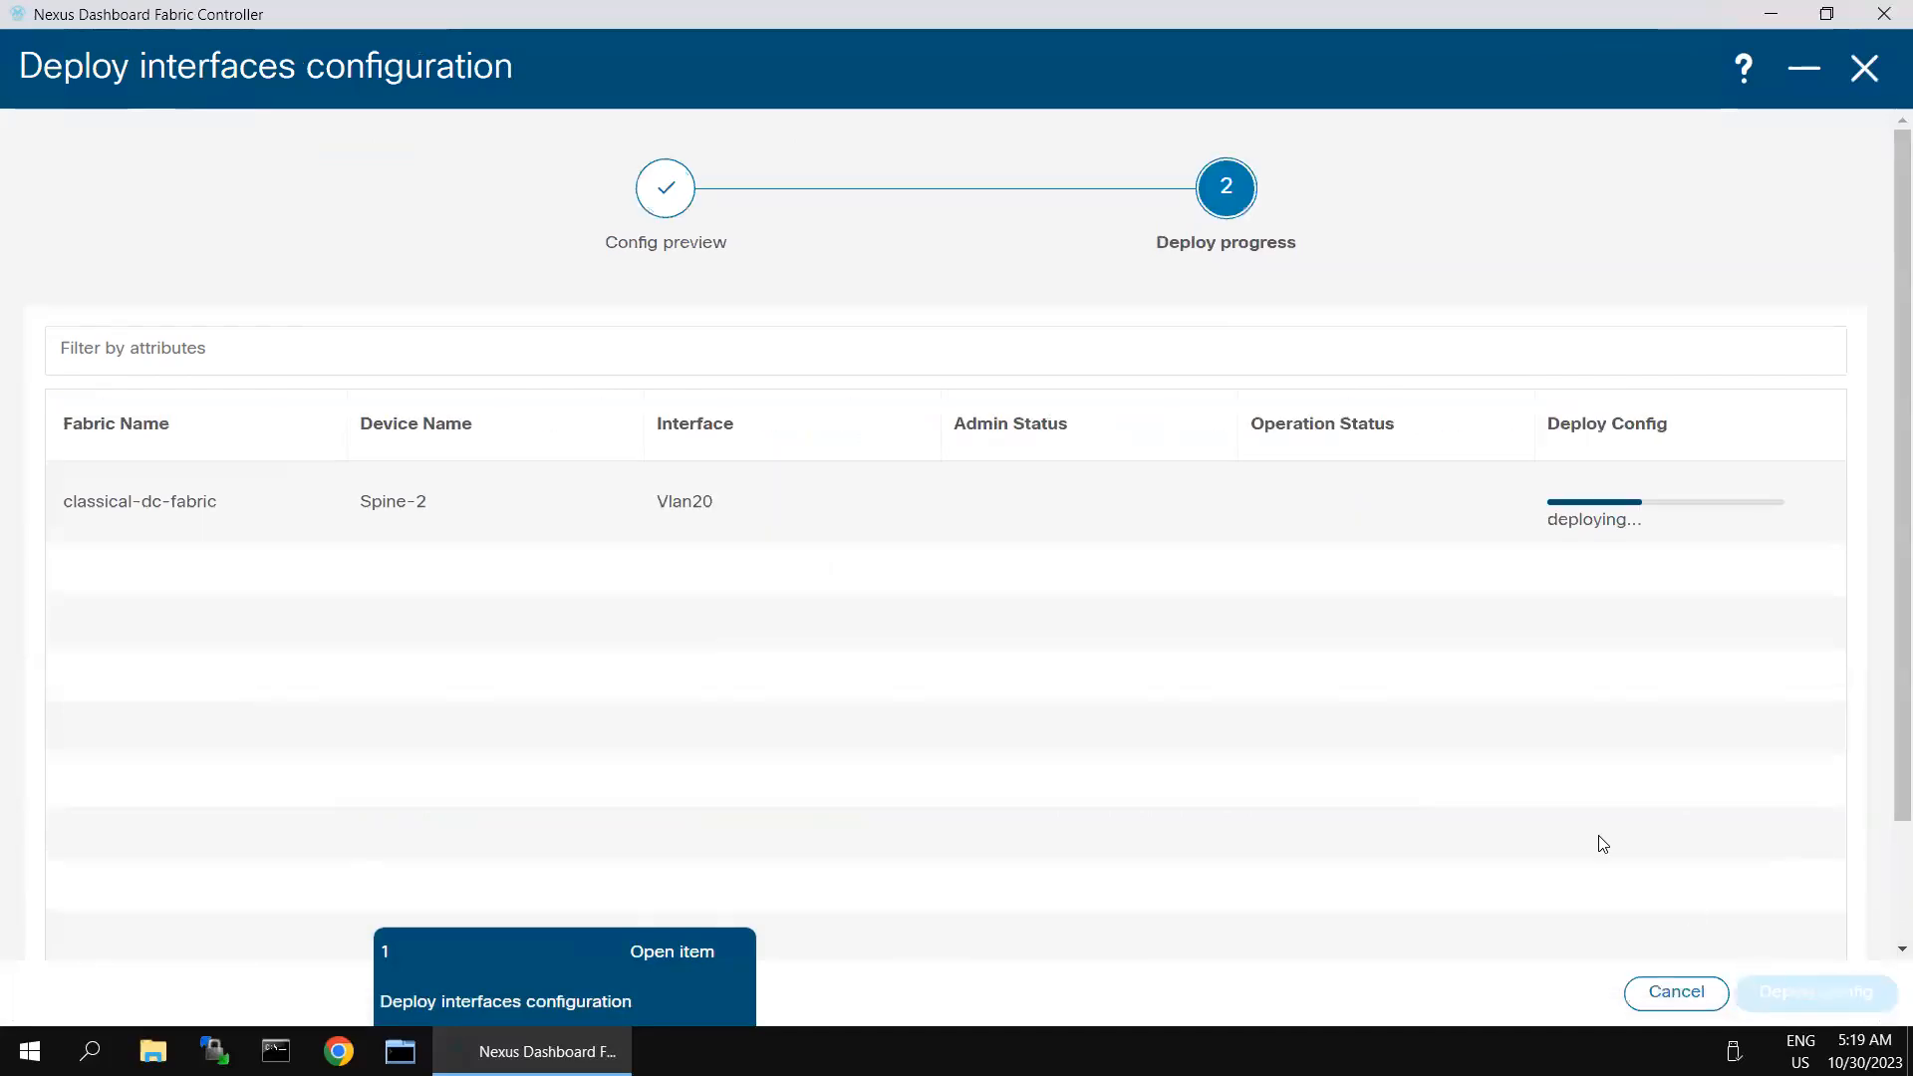
left_click(1807, 68)
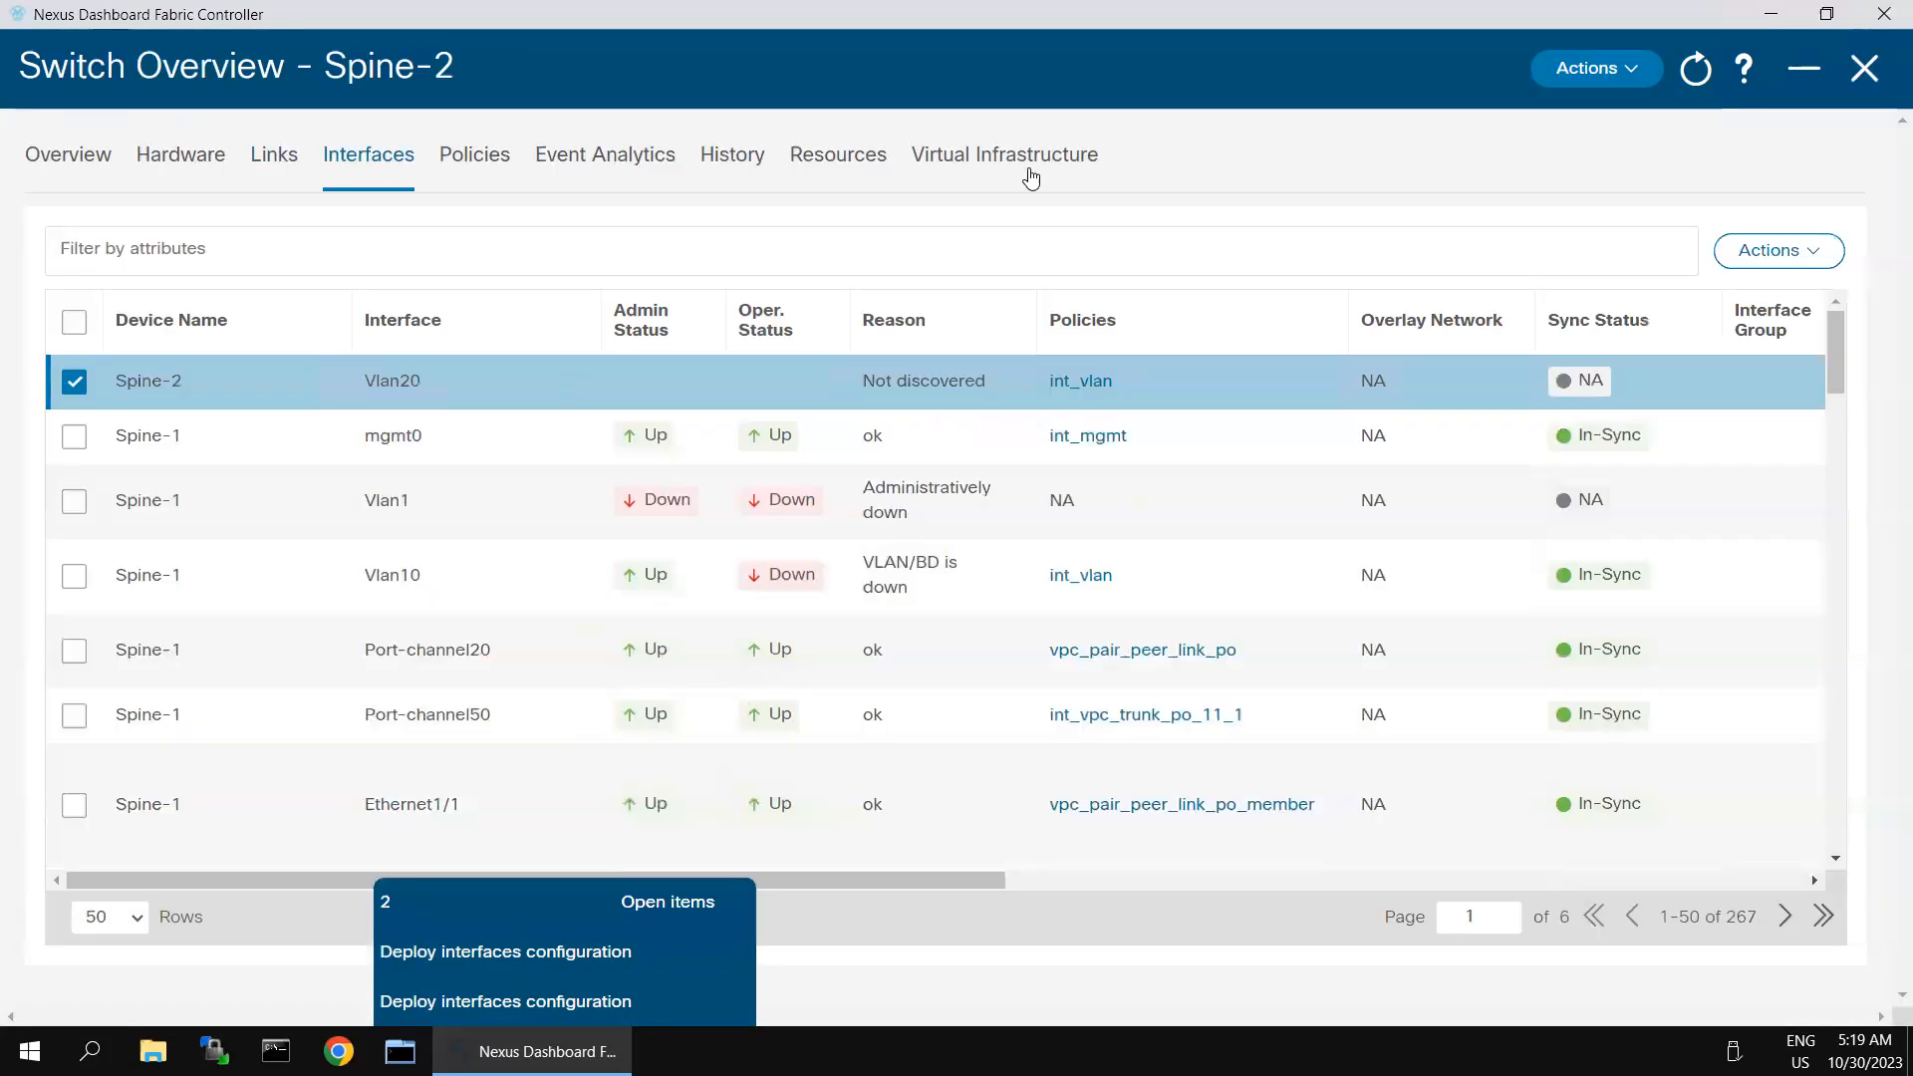
left_click(1863, 69)
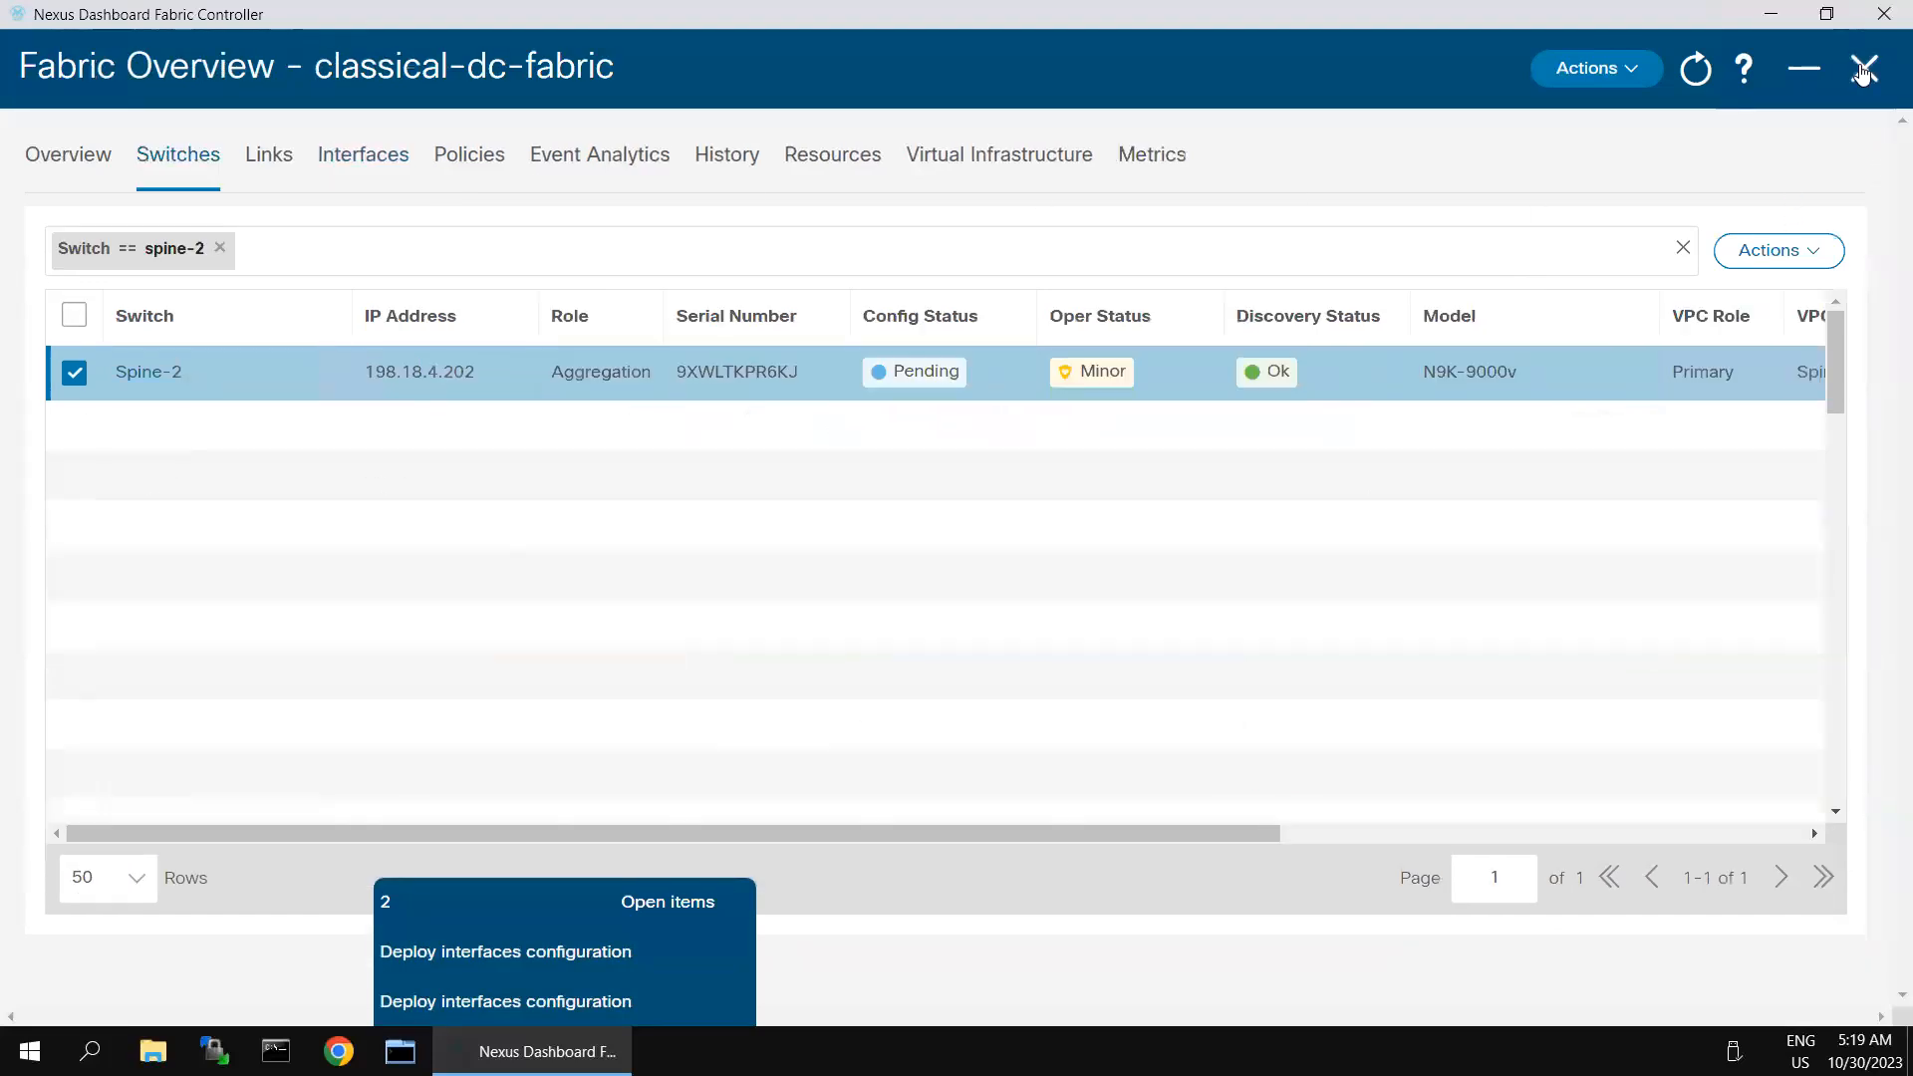
left_click(1863, 68)
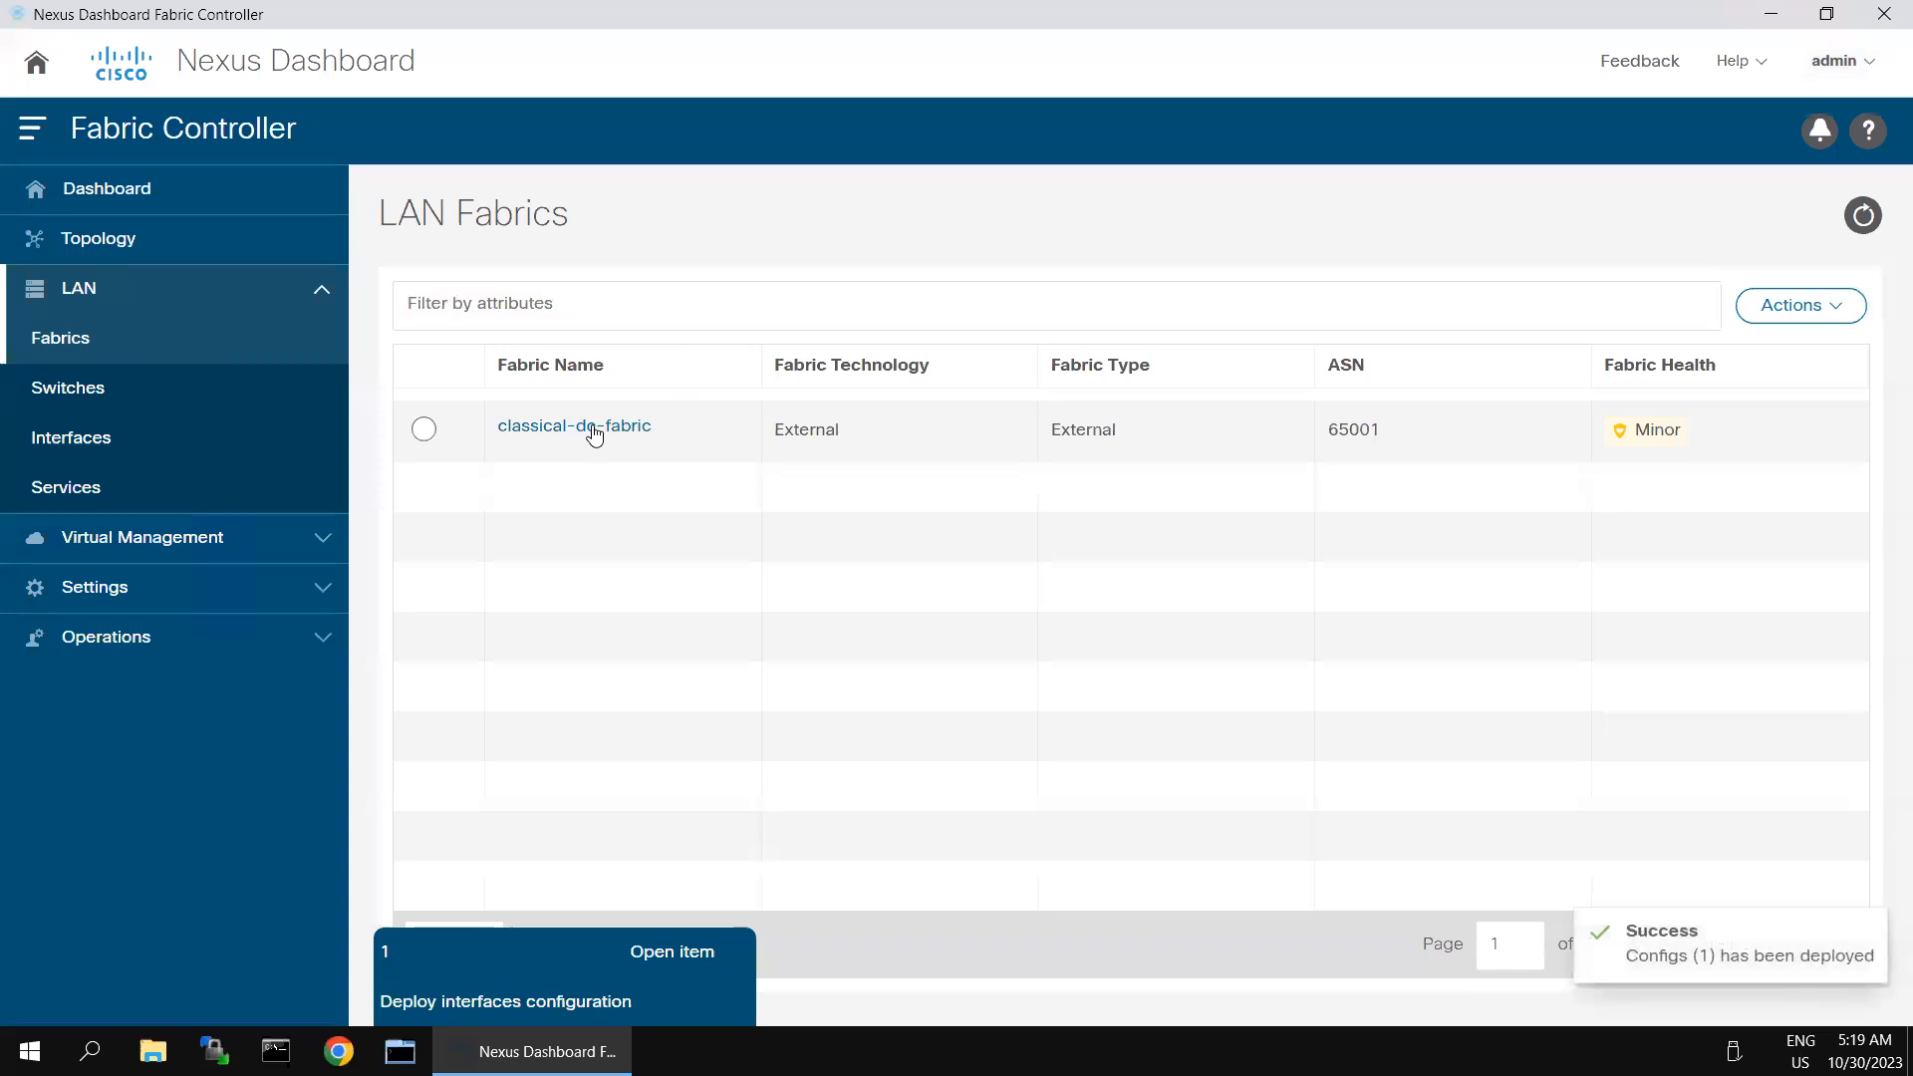
- In classical-dc-fabric's interfaces, start a new Switch Virtual Interface (SVI) on Spine-2 with VLAN ID 10
left_click(596, 428)
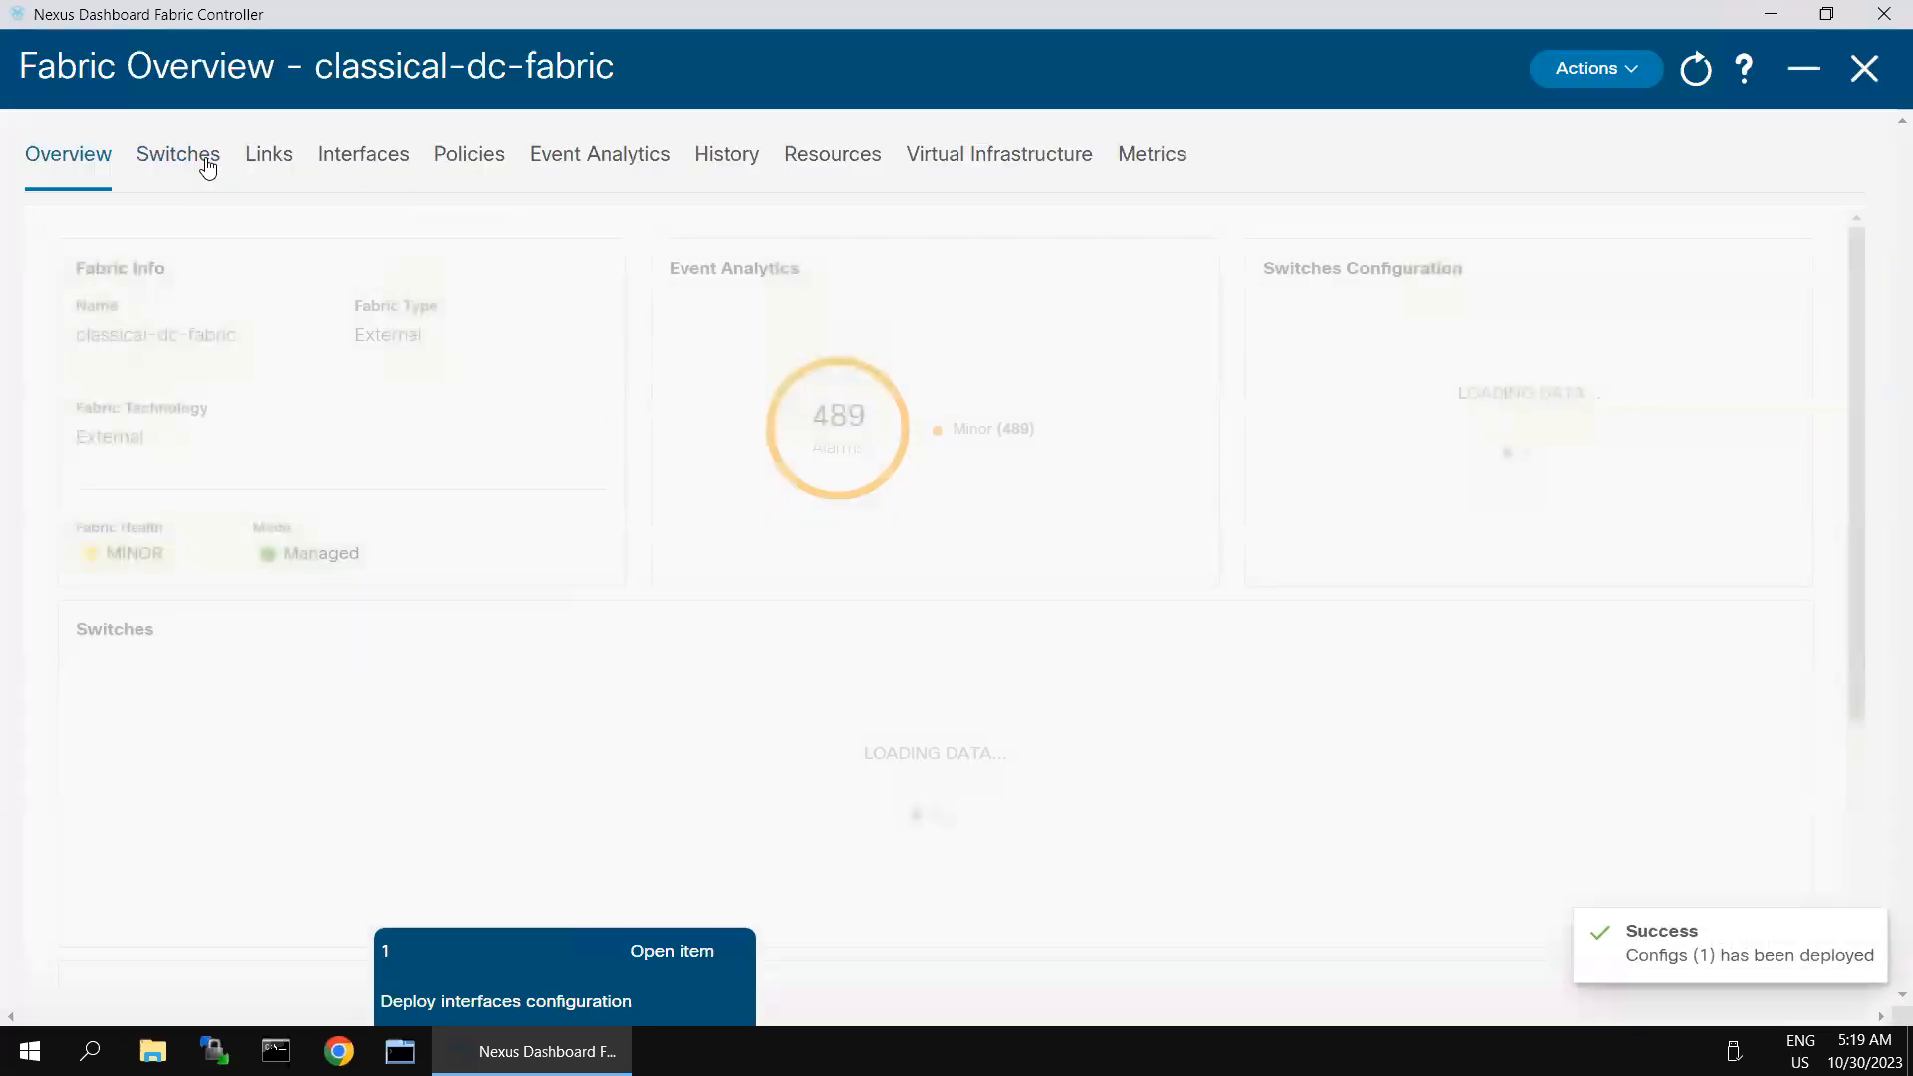
left_click(359, 159)
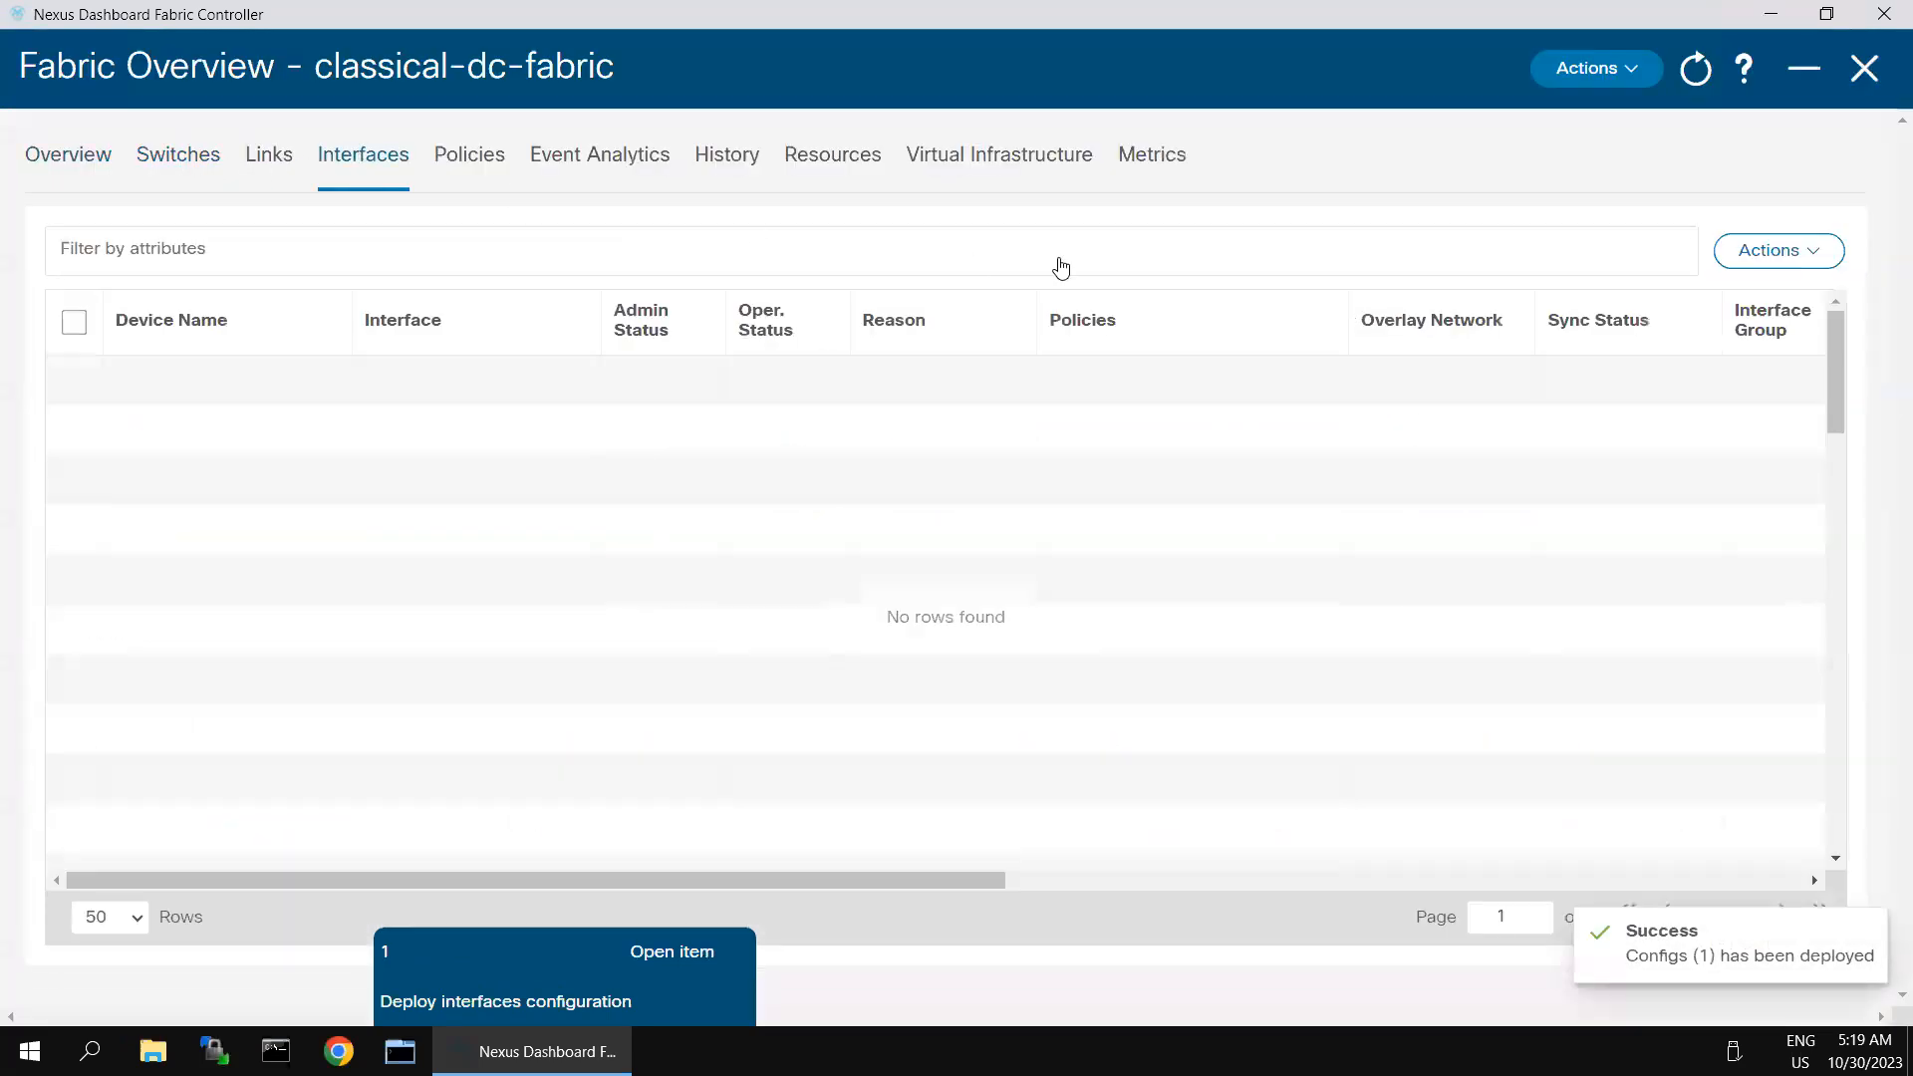
left_click(1780, 257)
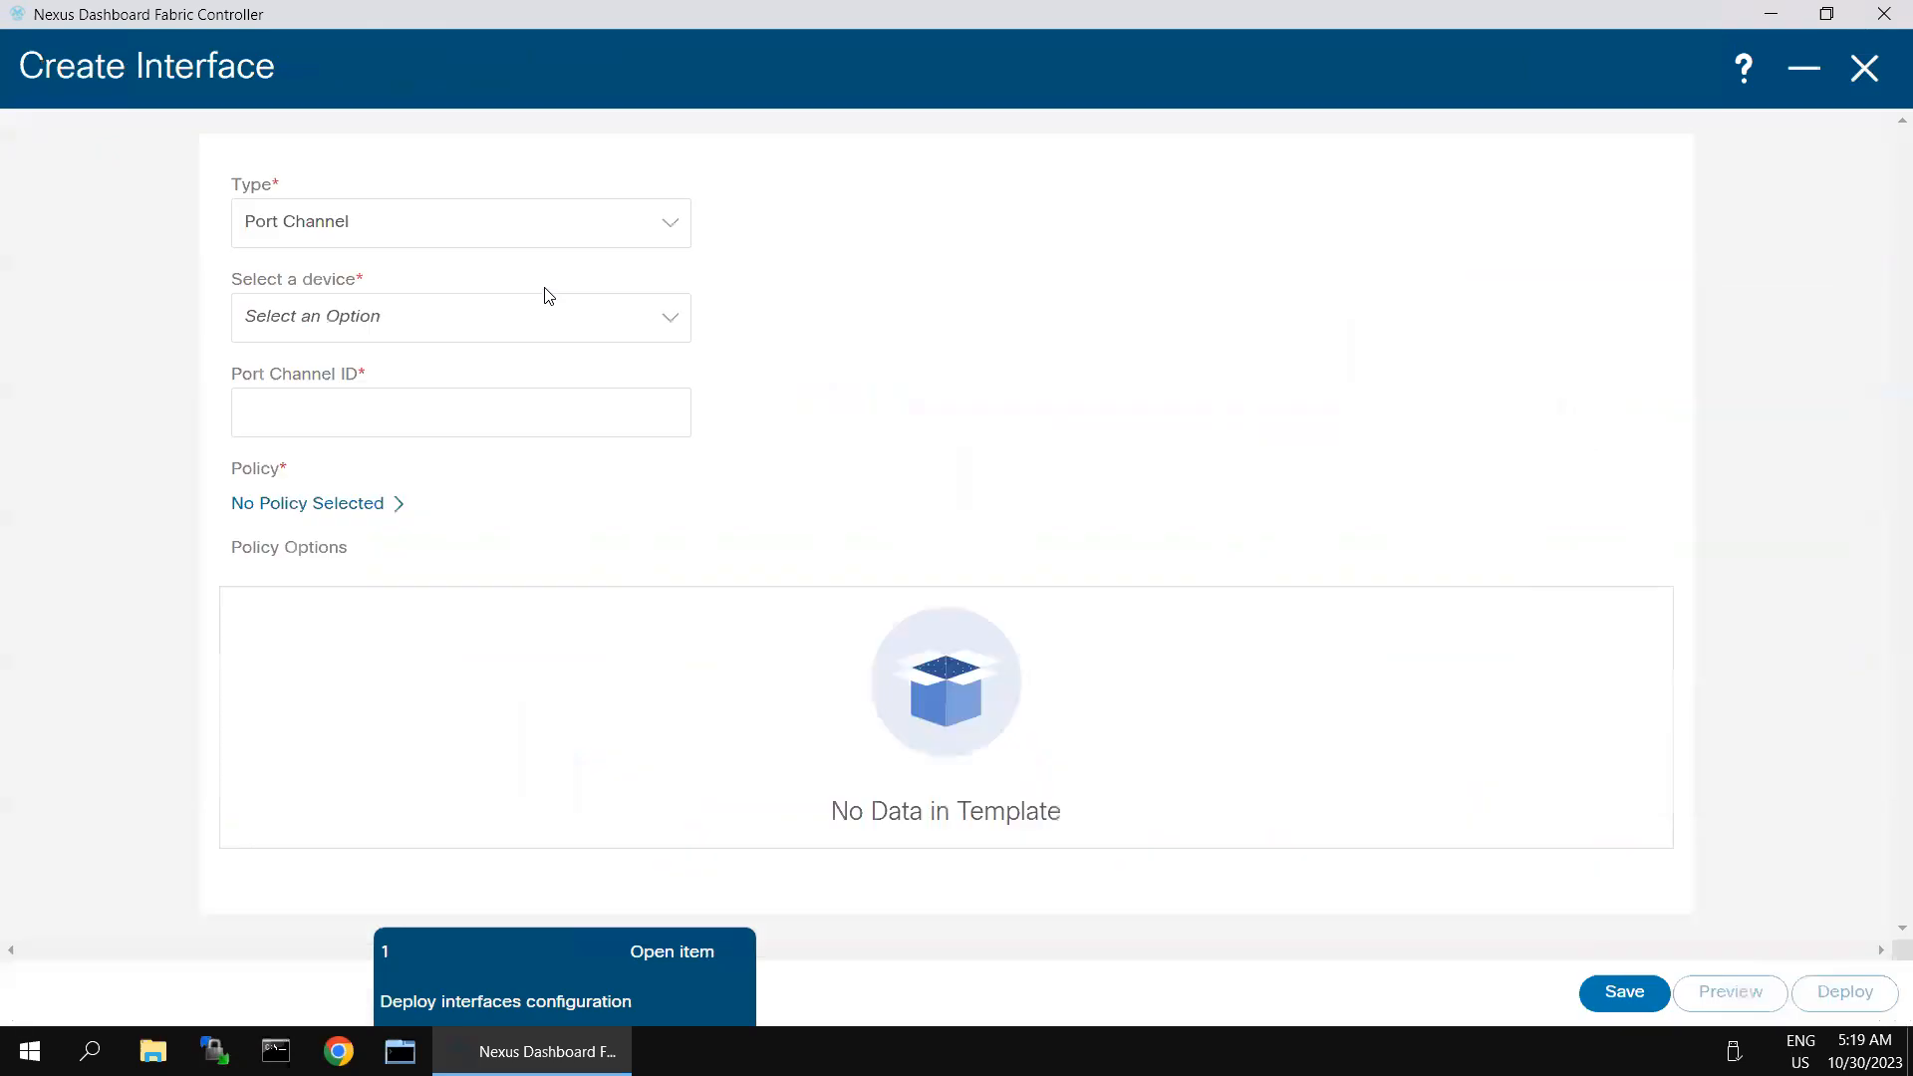
left_click(432, 235)
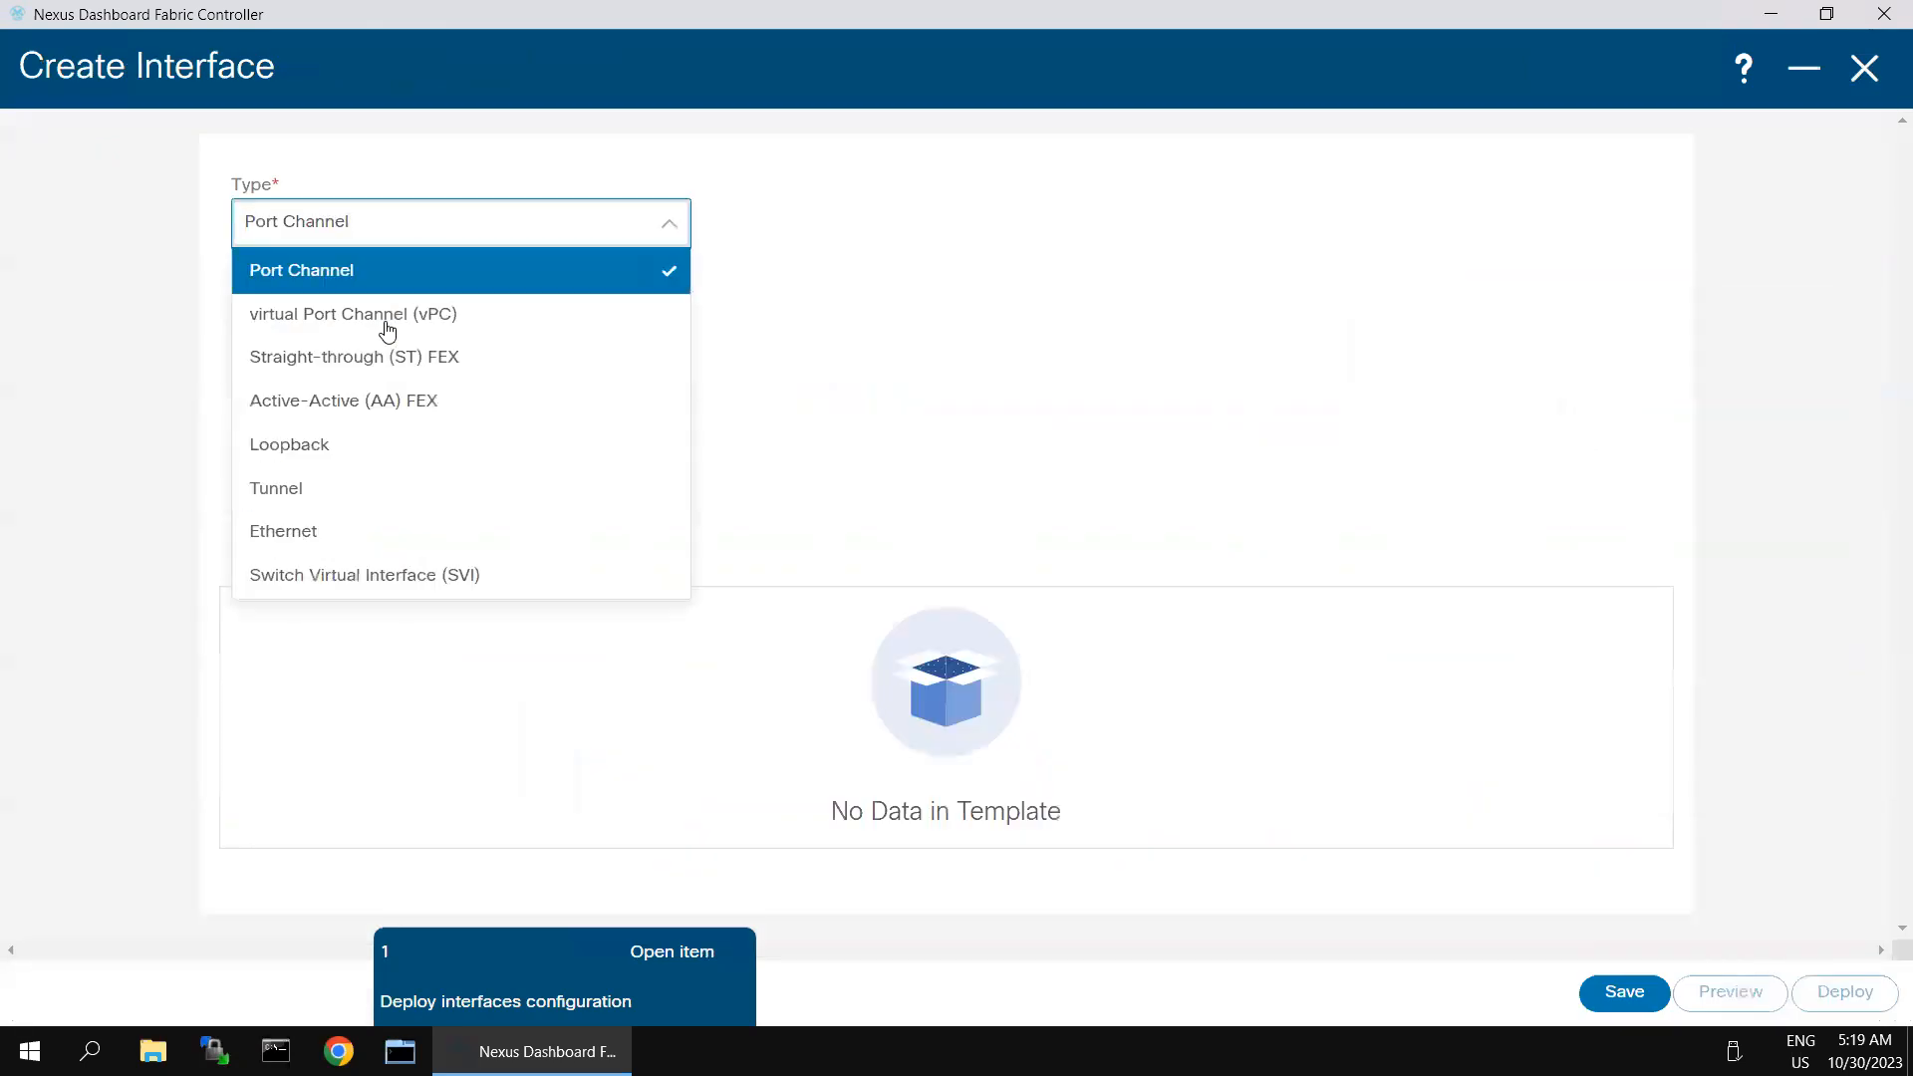
left_click(328, 578)
left_click(419, 340)
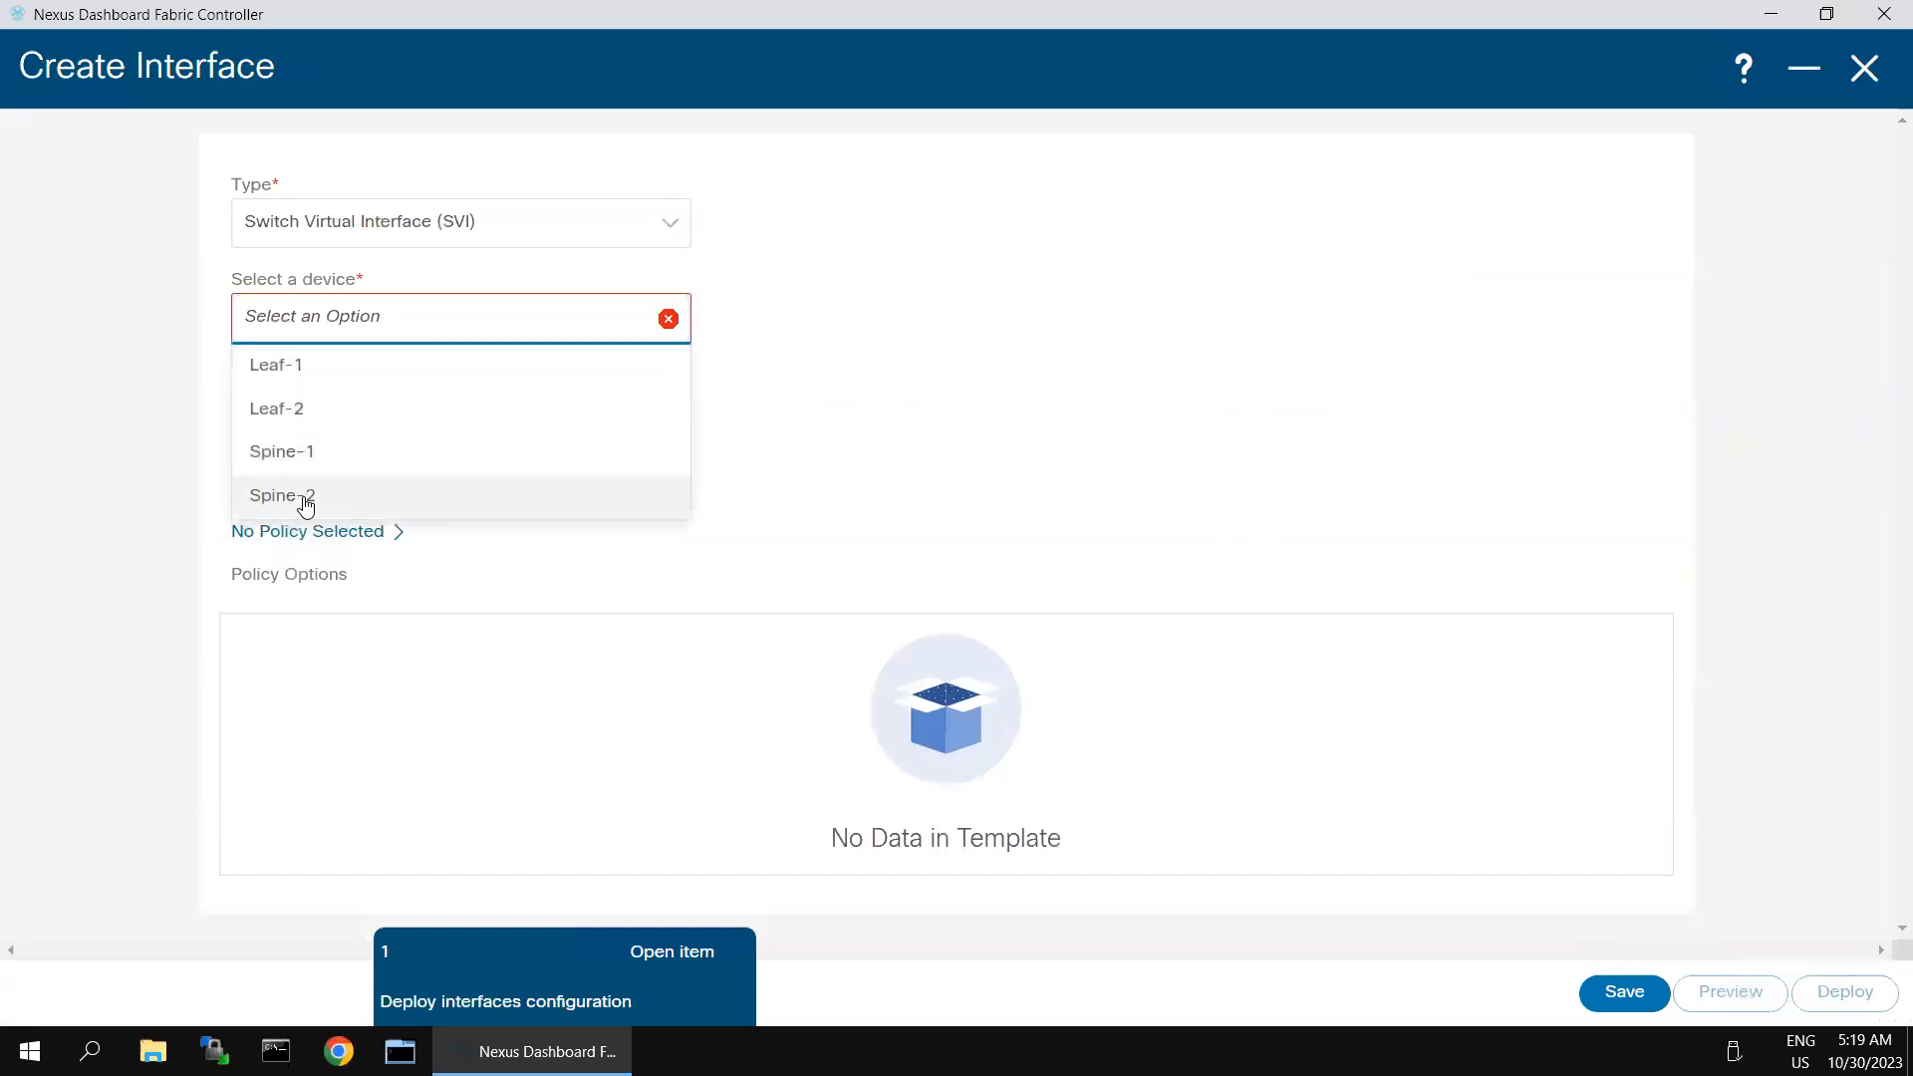
left_click(306, 505)
left_click(331, 400)
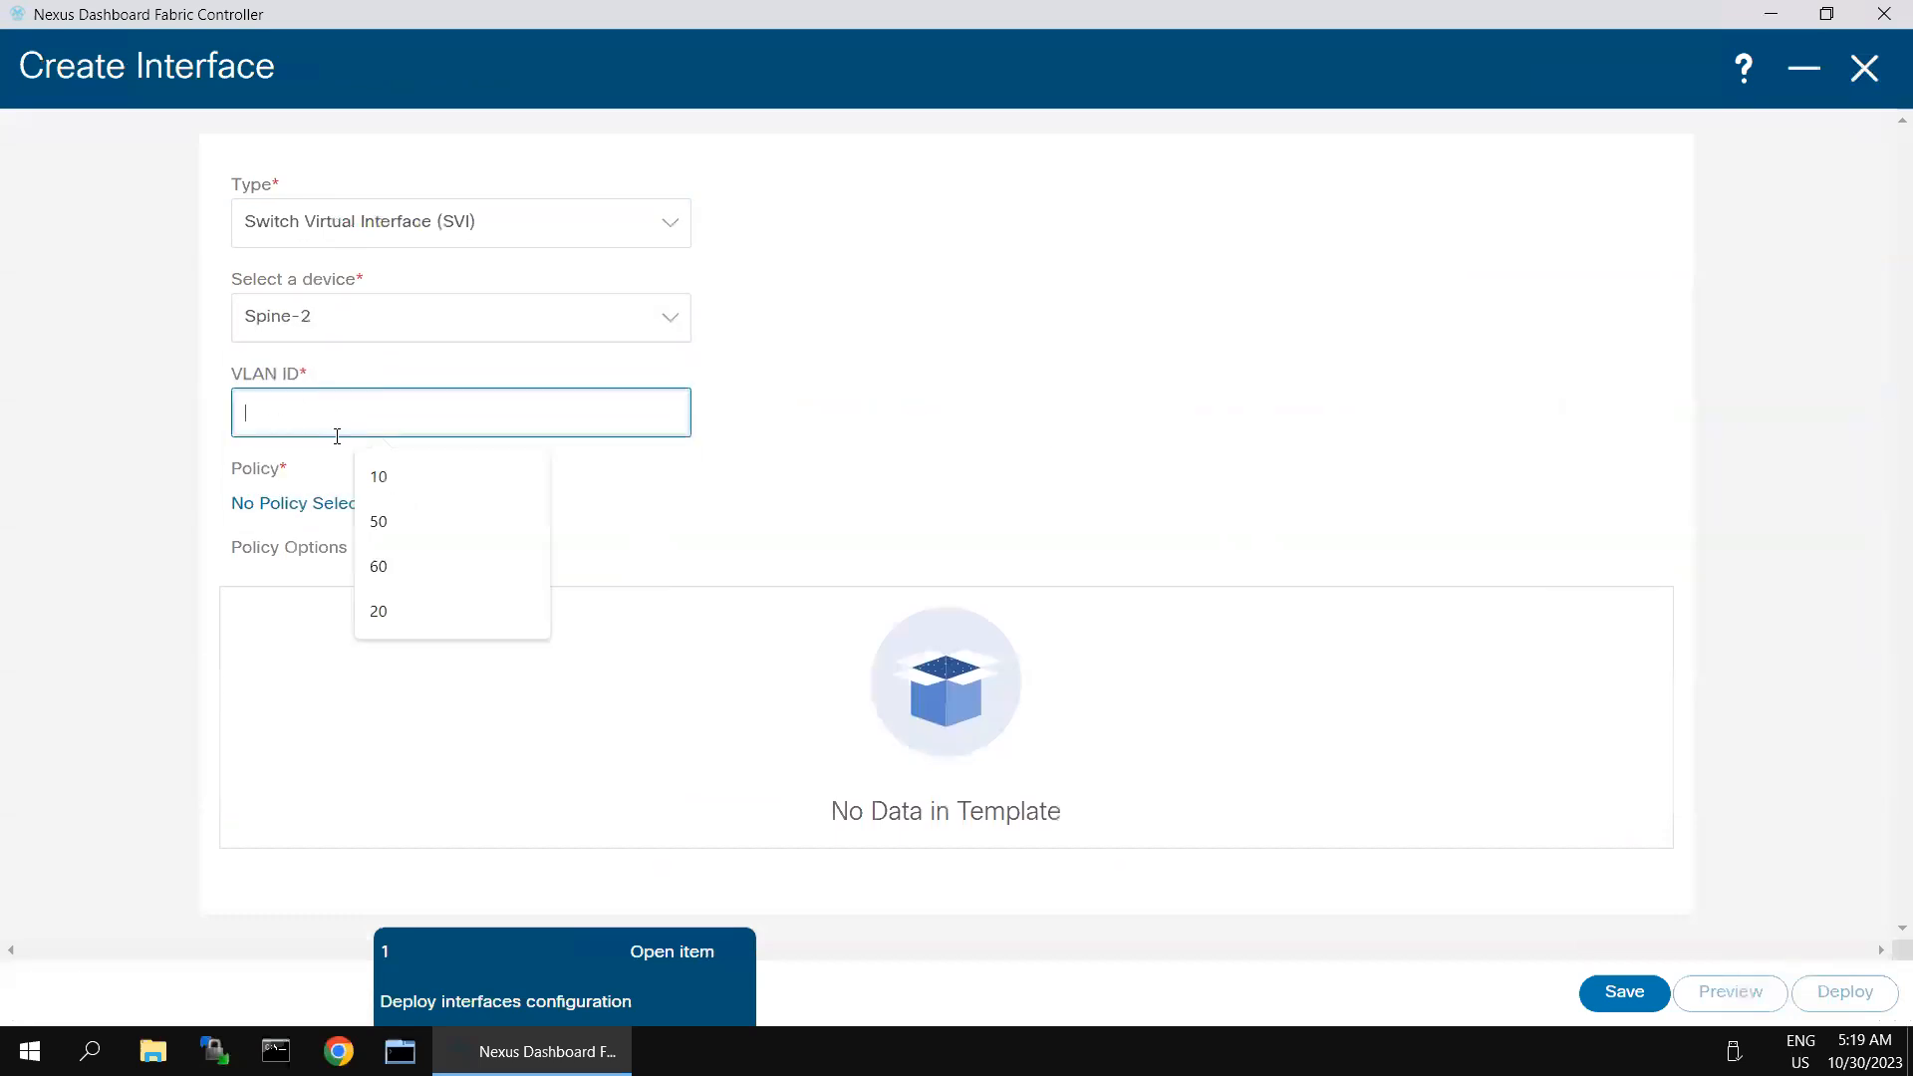
left_click(369, 477)
- Attach the int_vlan policy to the new interface and set its IP to 10.10.10.2 with netmask length 24
left_click(333, 510)
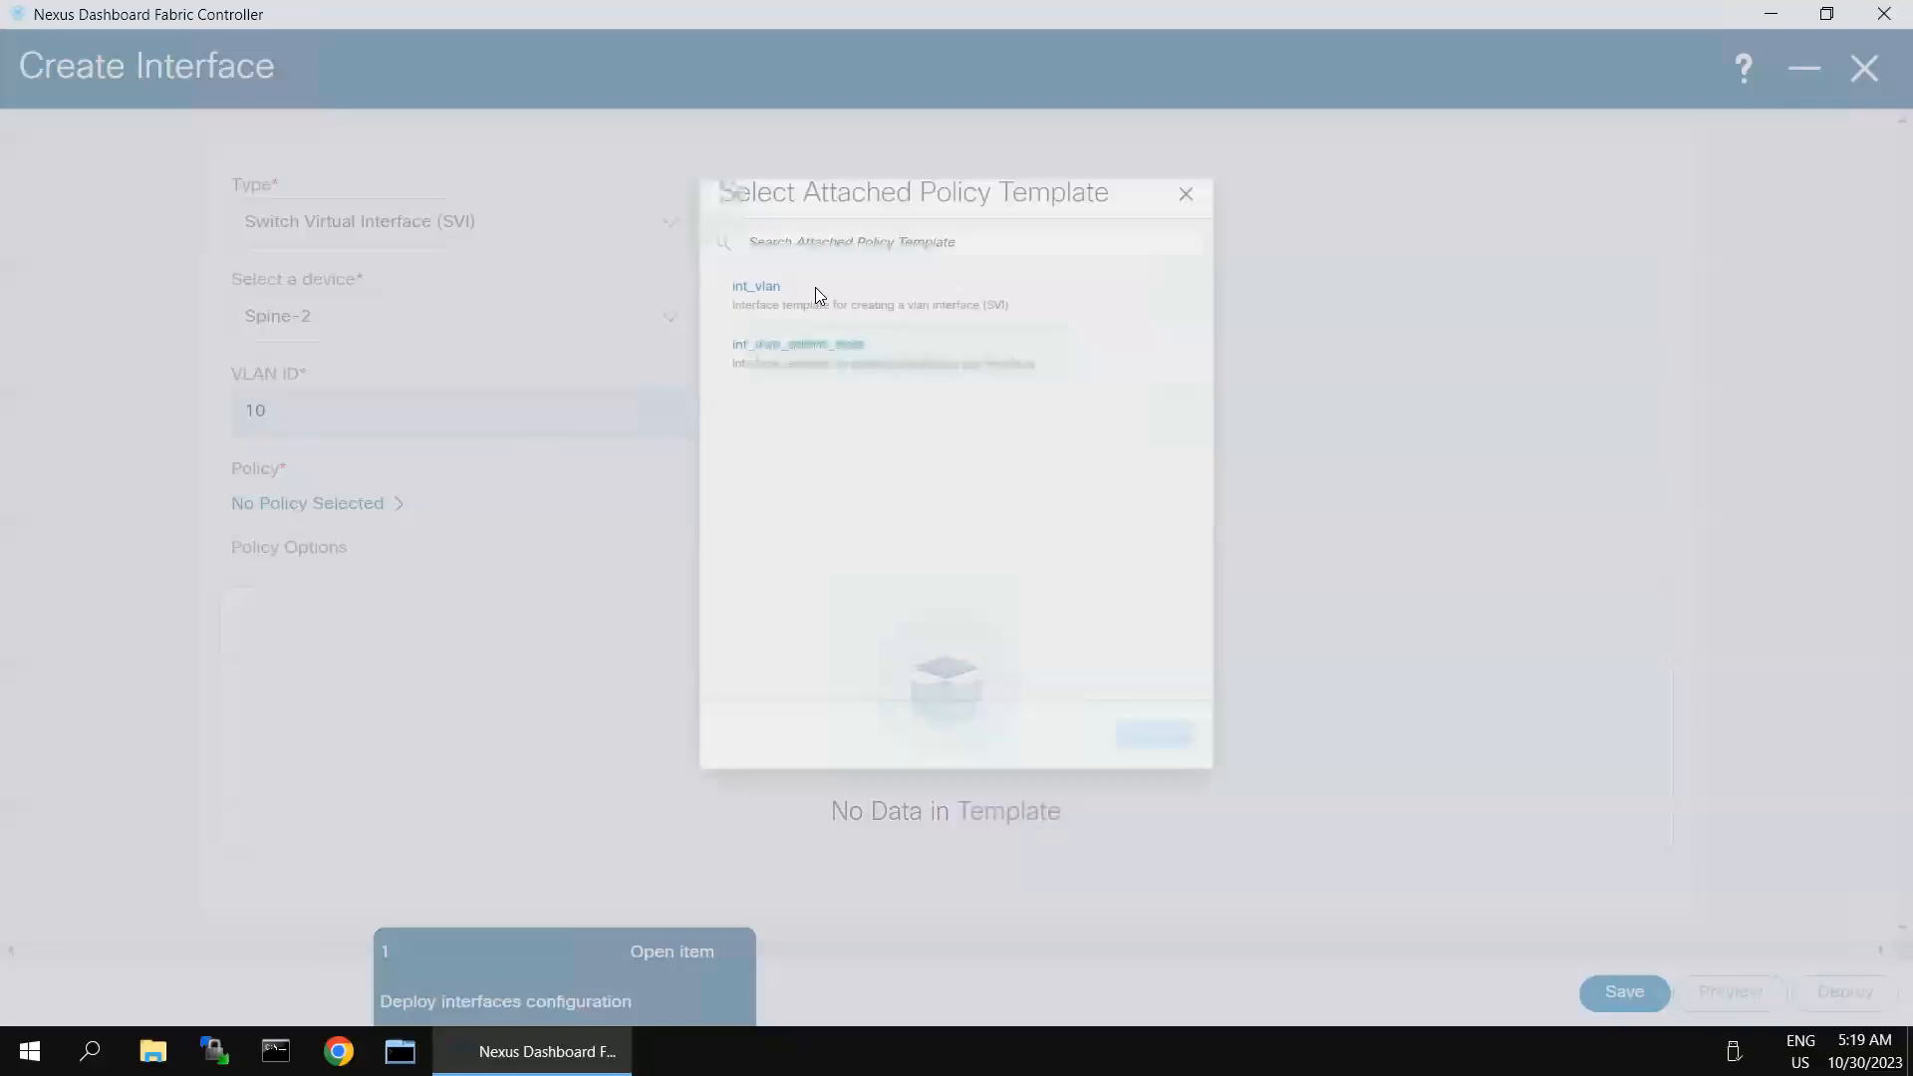
left_click(697, 225)
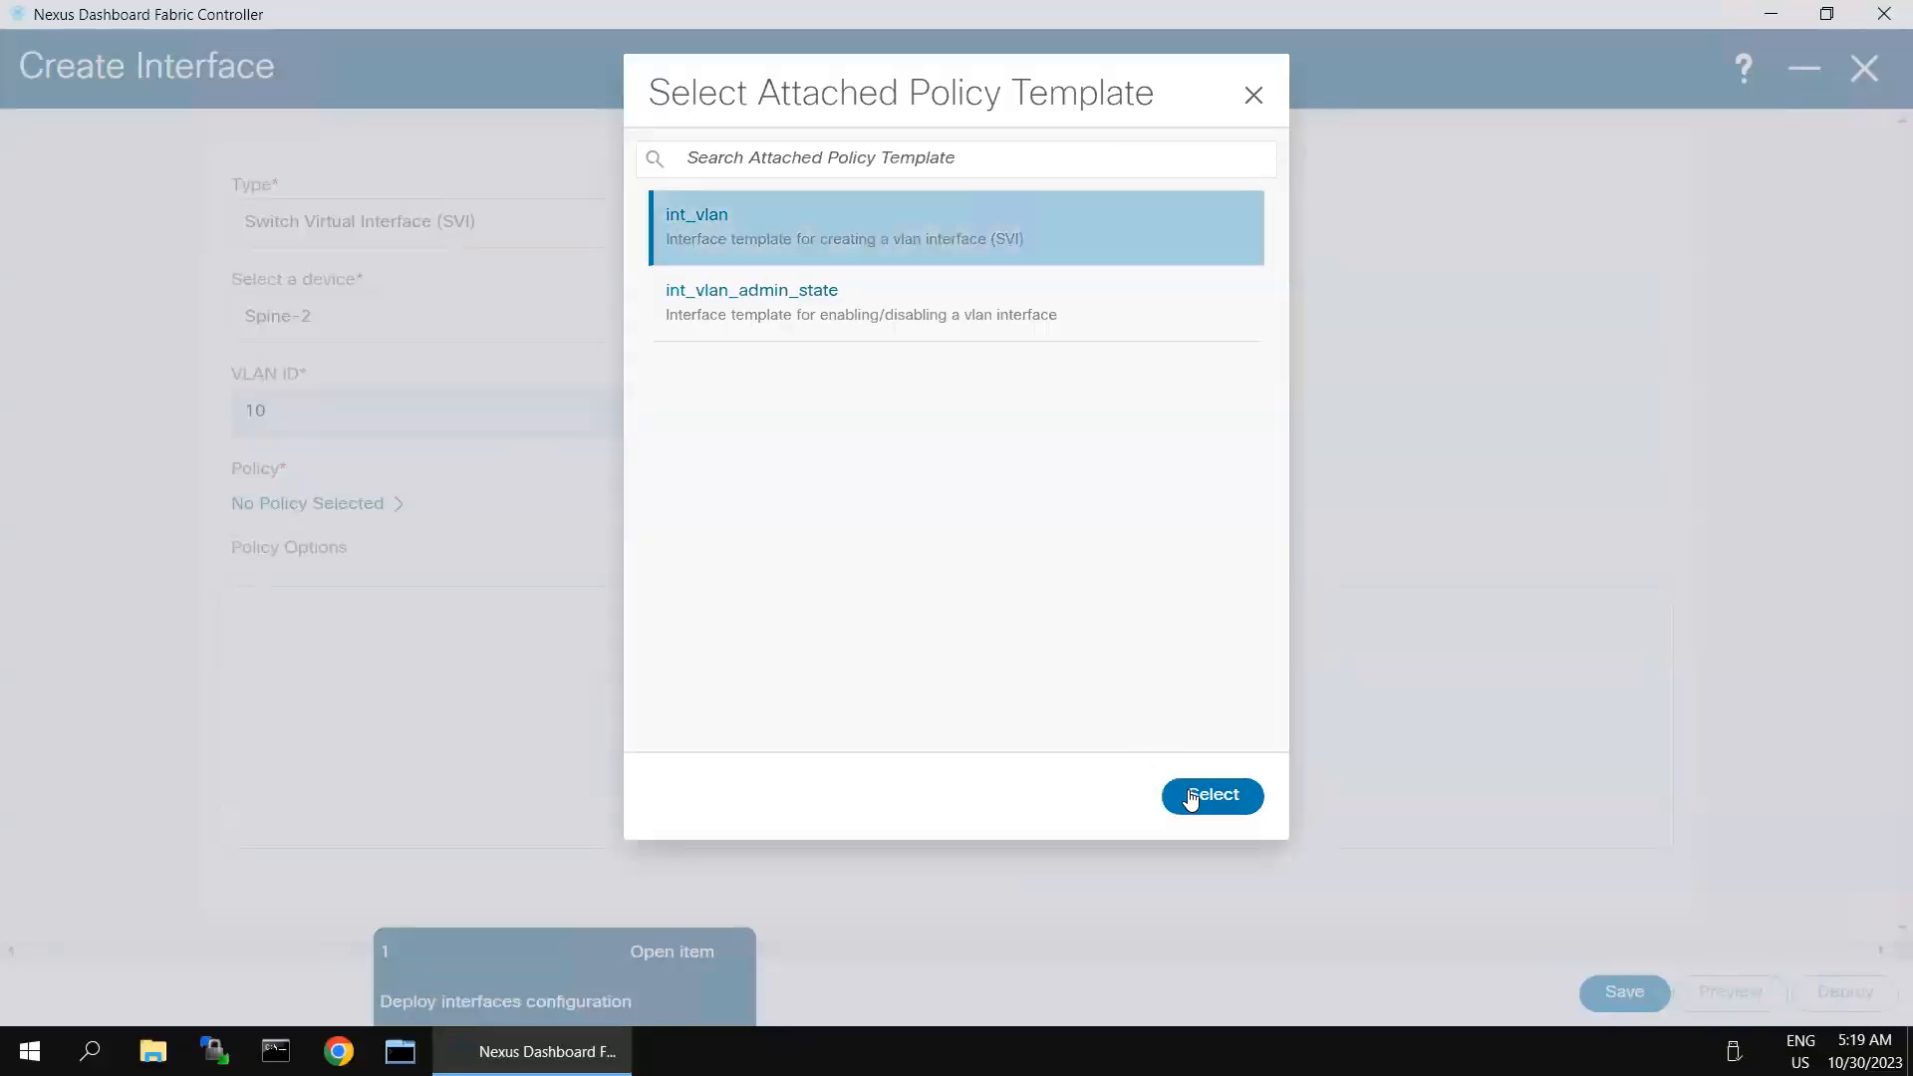
left_click(1191, 798)
scroll(389, 683, "down", 3)
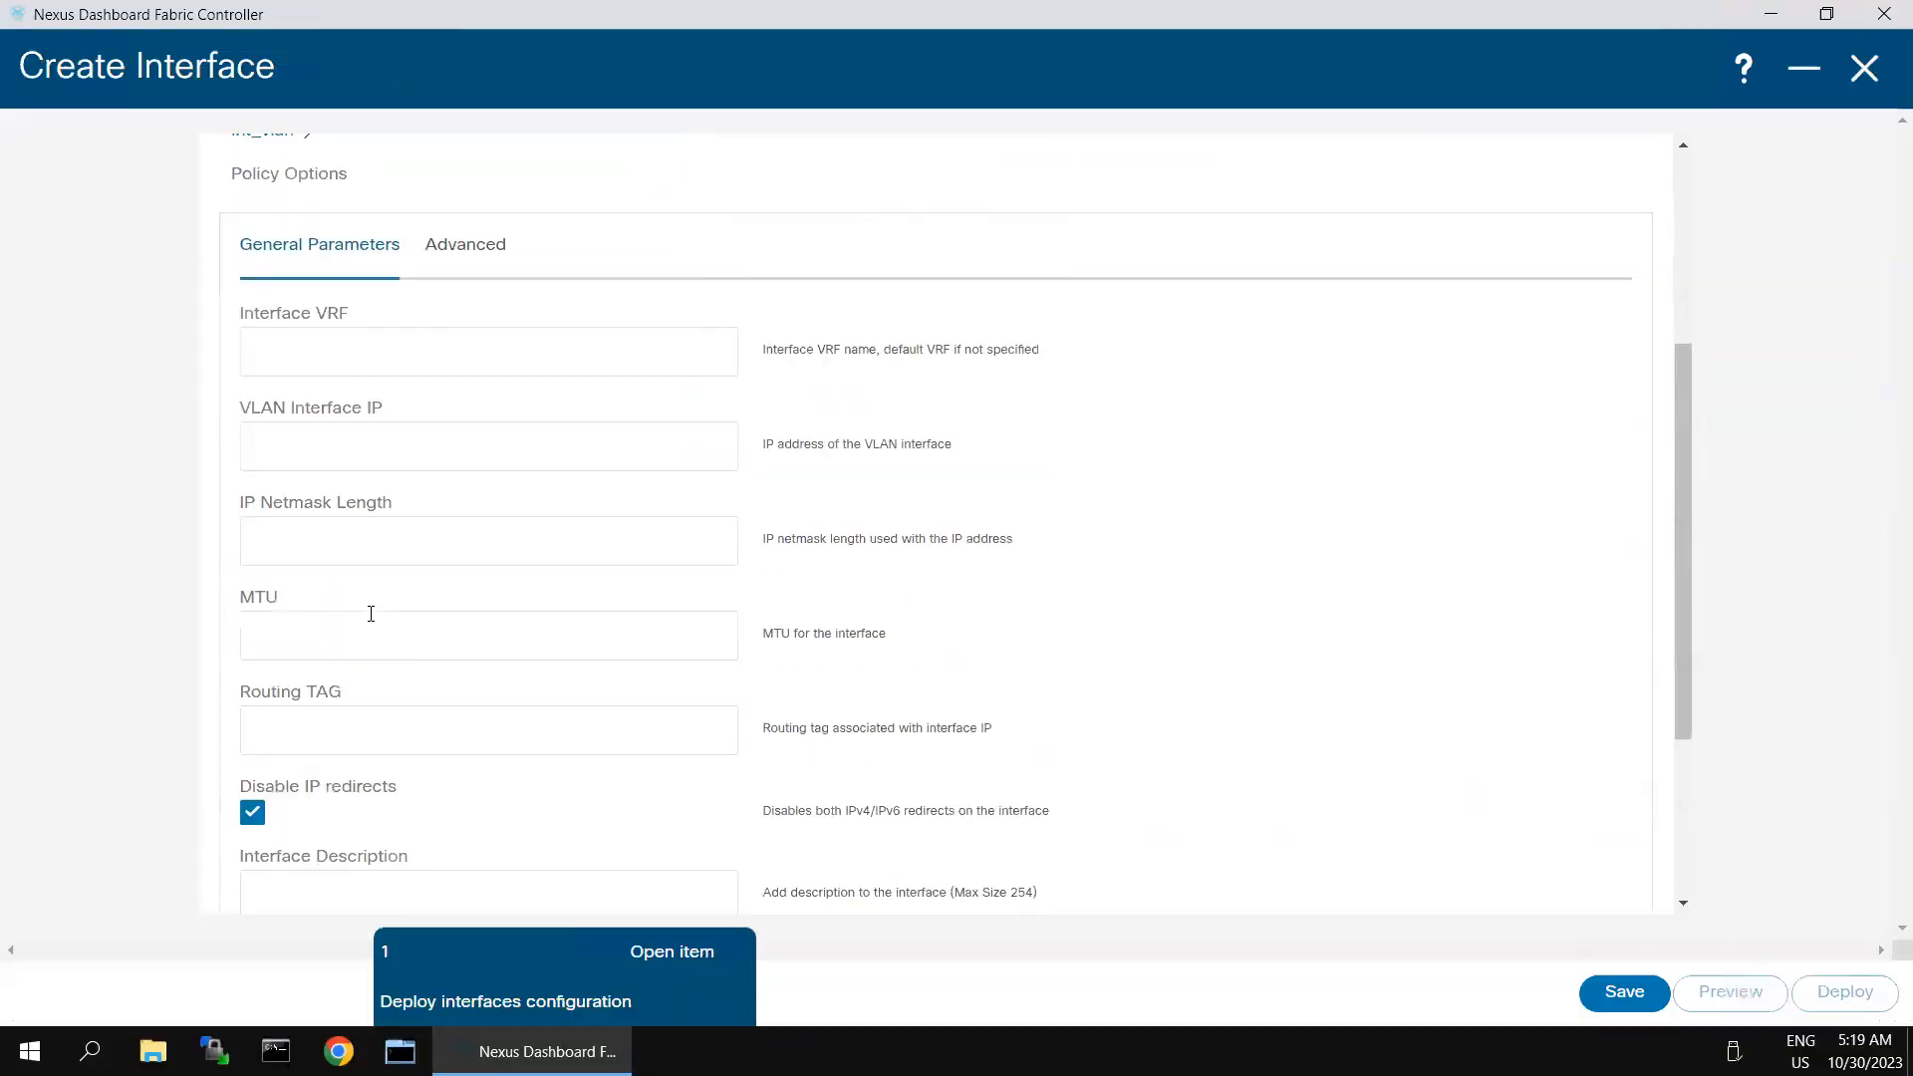
left_click(332, 439)
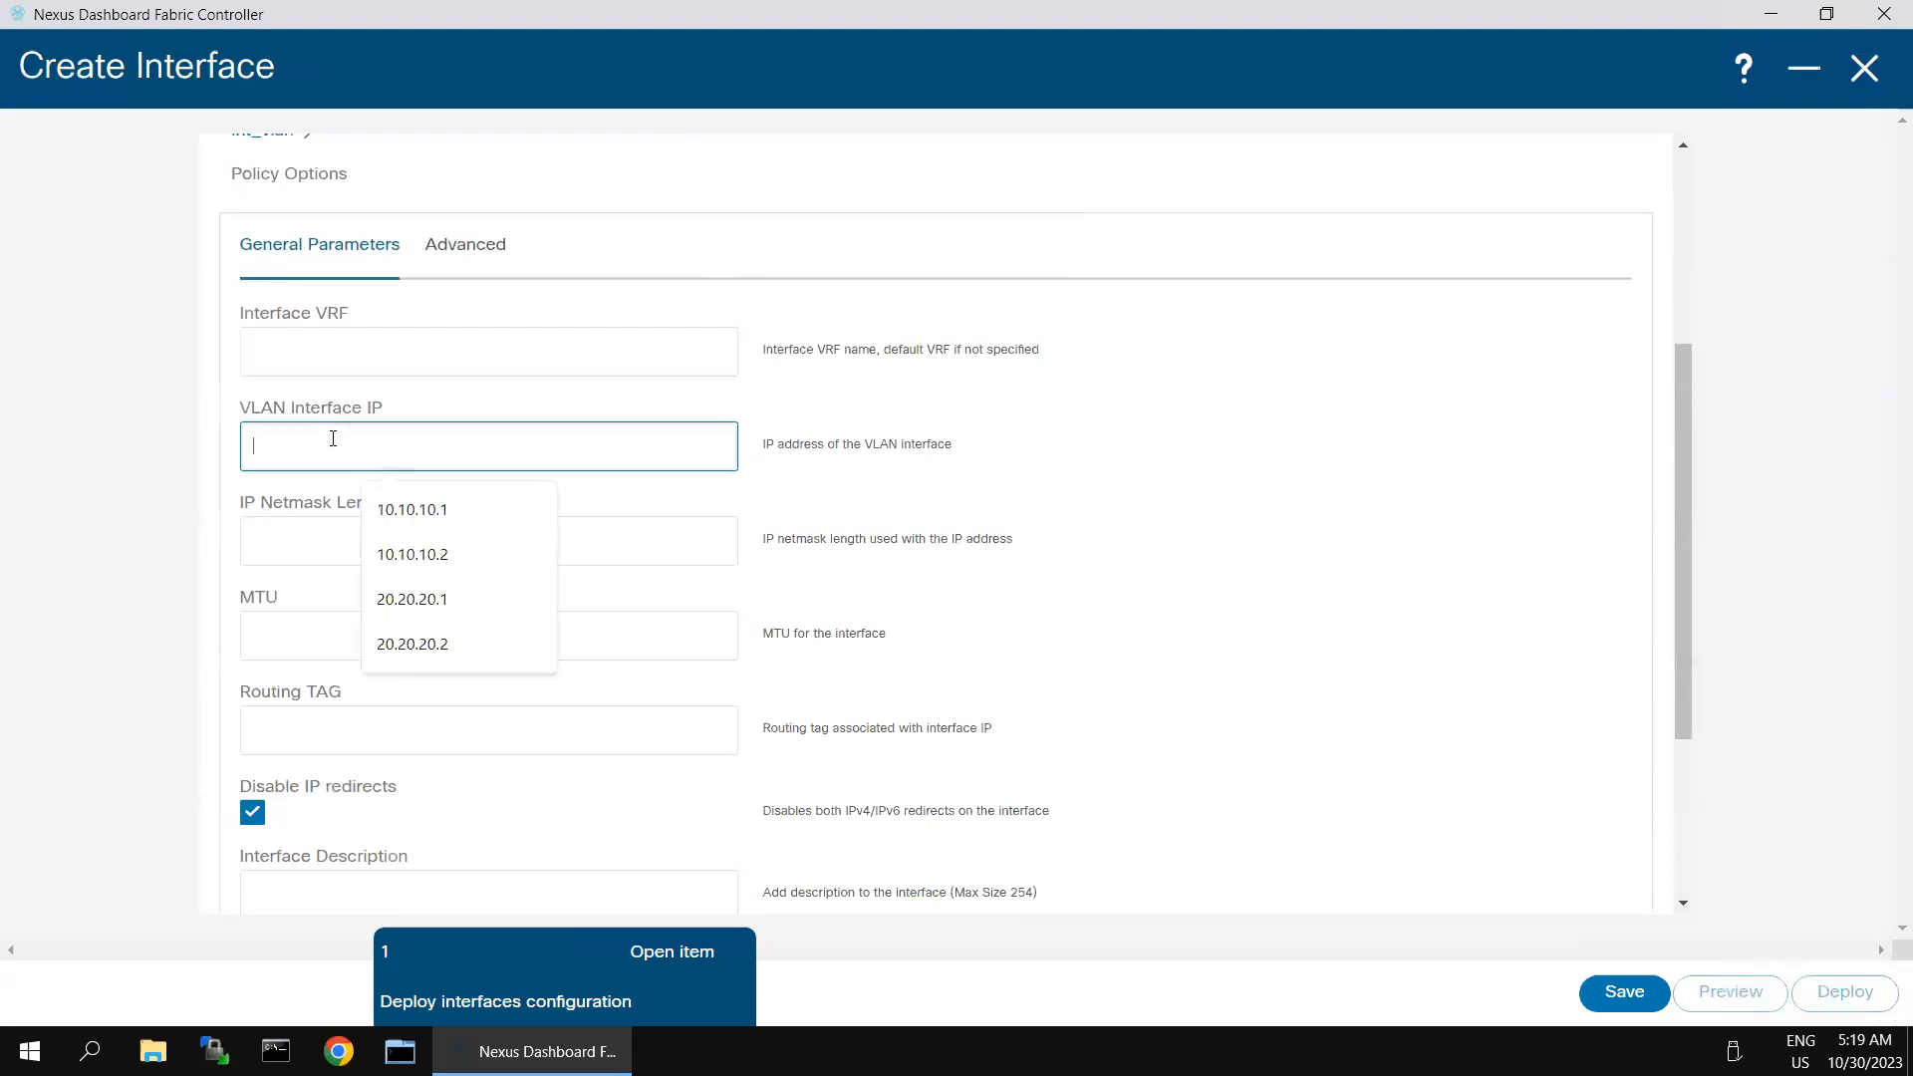
left_click(415, 558)
left_click(364, 547)
type("24")
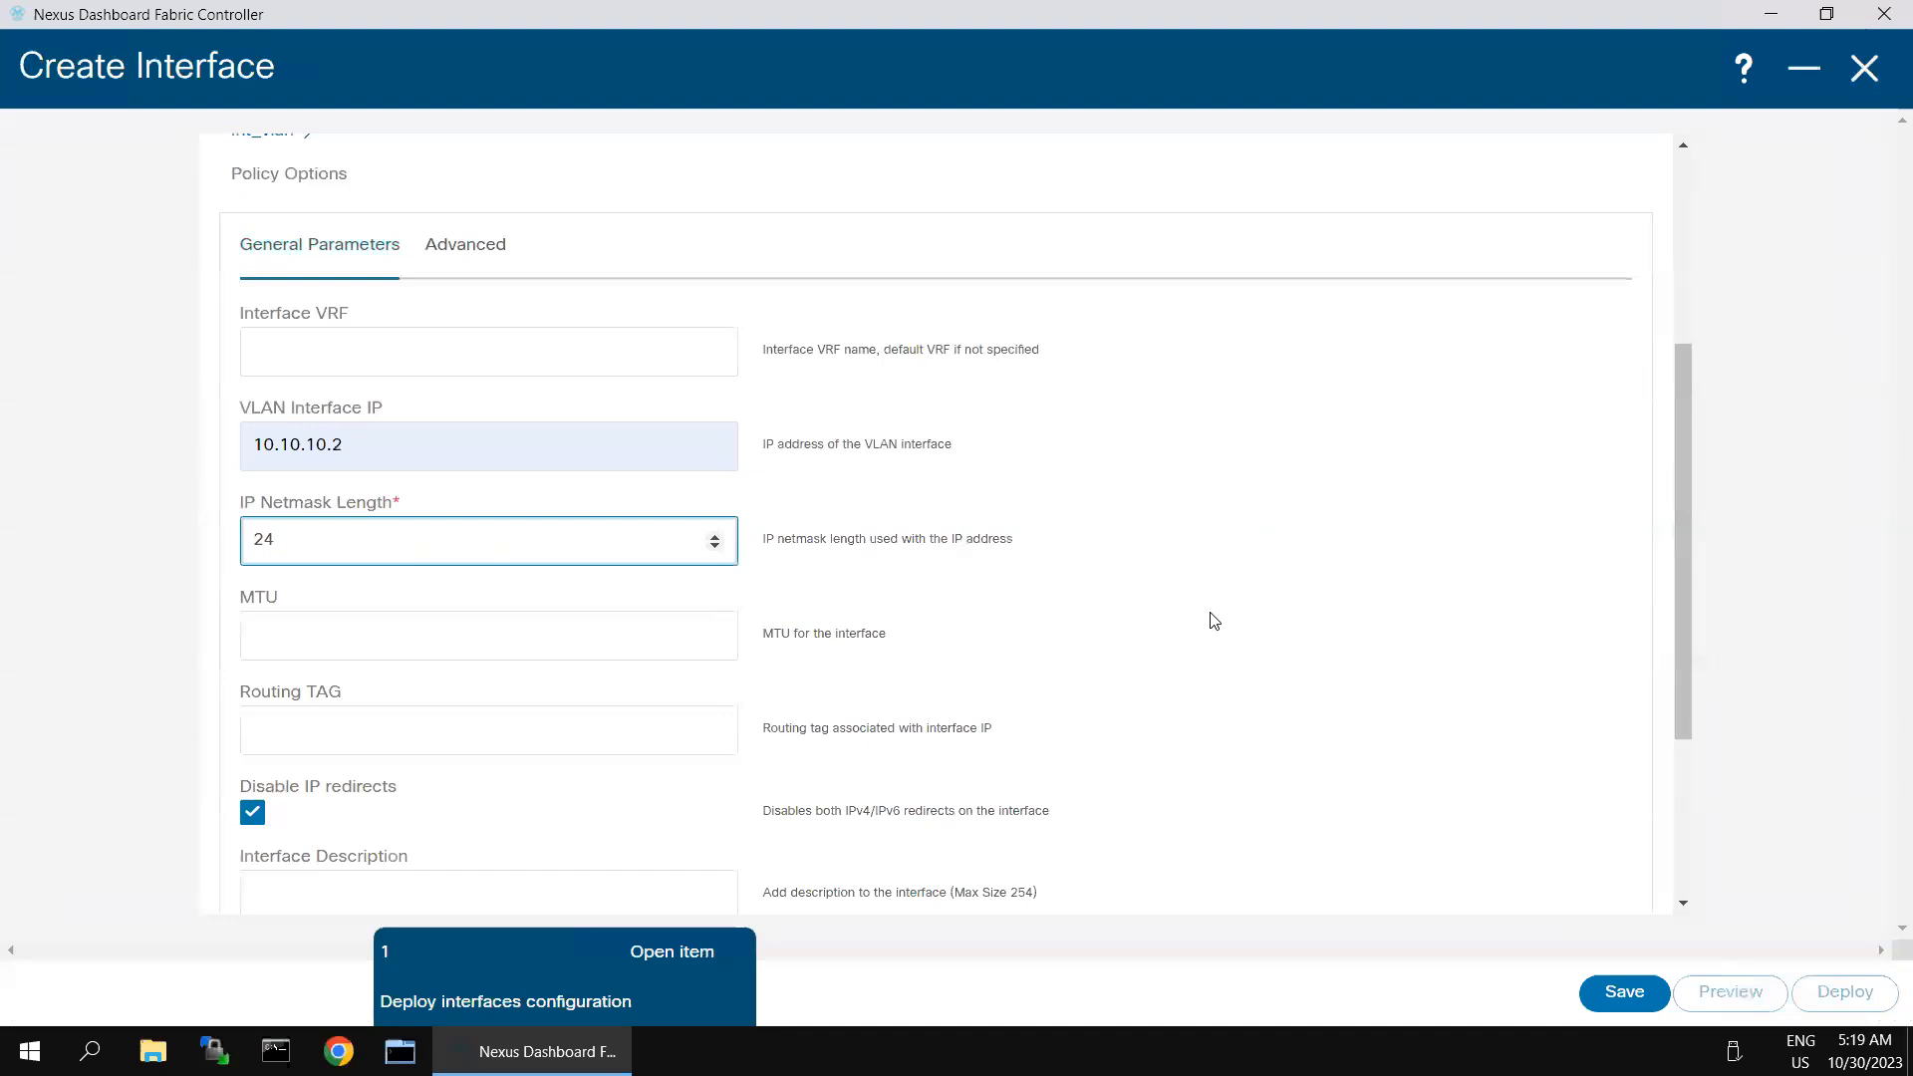
- Enable HSRP on Spine-2's VLAN 10 interface with virtual IPv4 address 10.10.10.254 and group 10
left_click(460, 257)
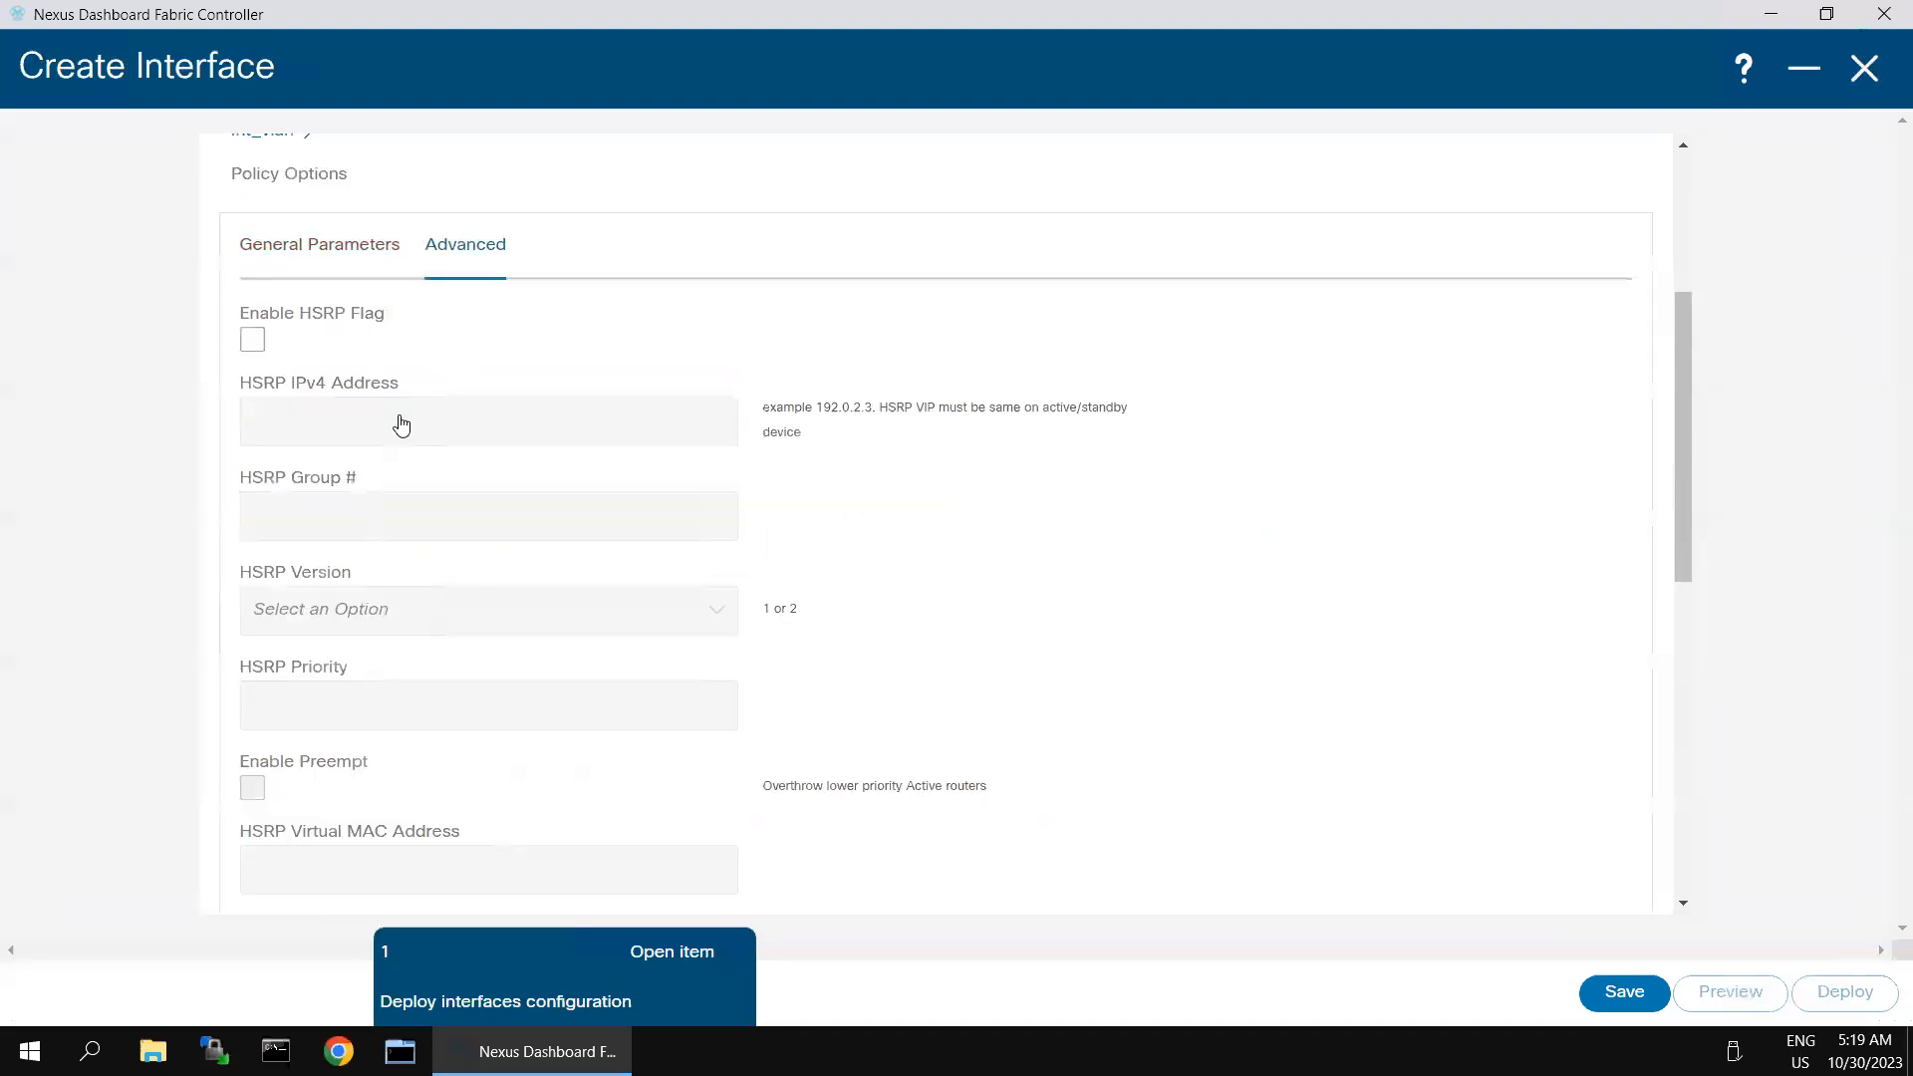
left_click(251, 342)
left_click(299, 416)
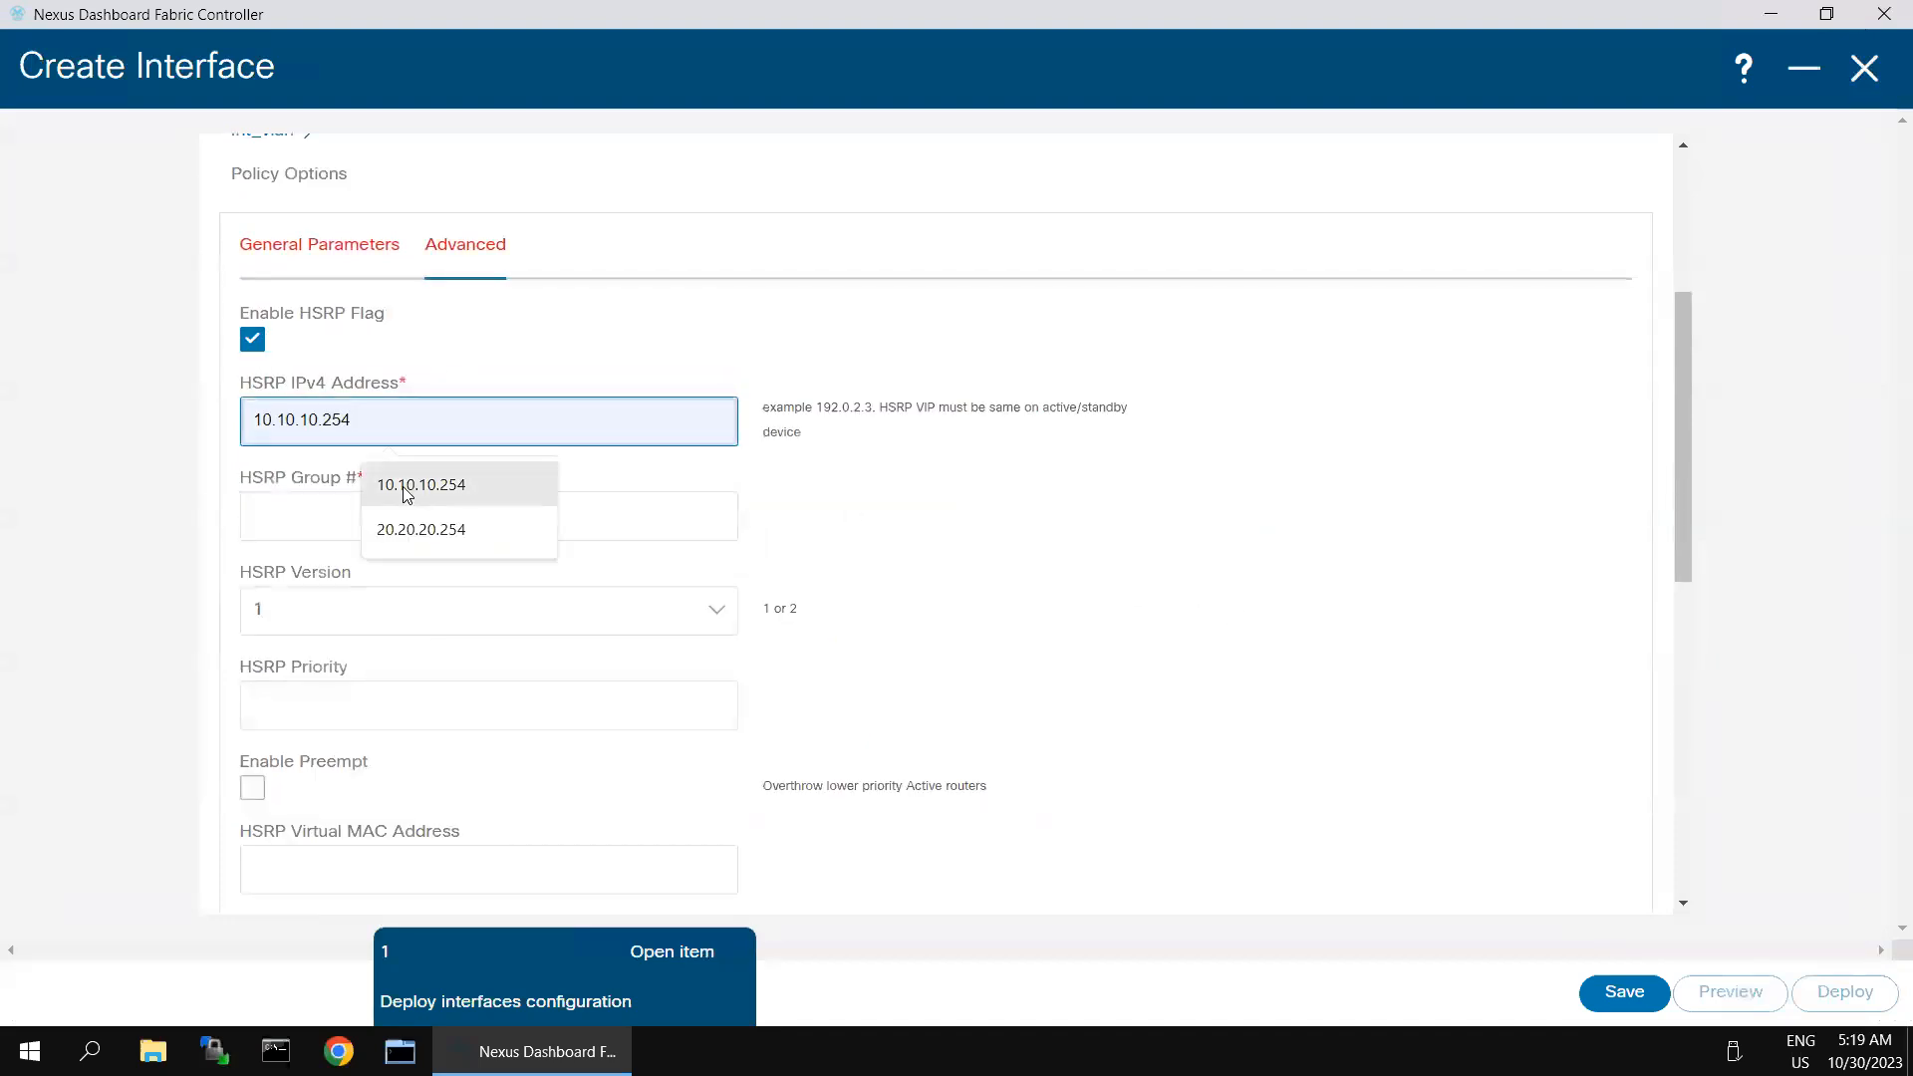
left_click(408, 486)
left_click(395, 510)
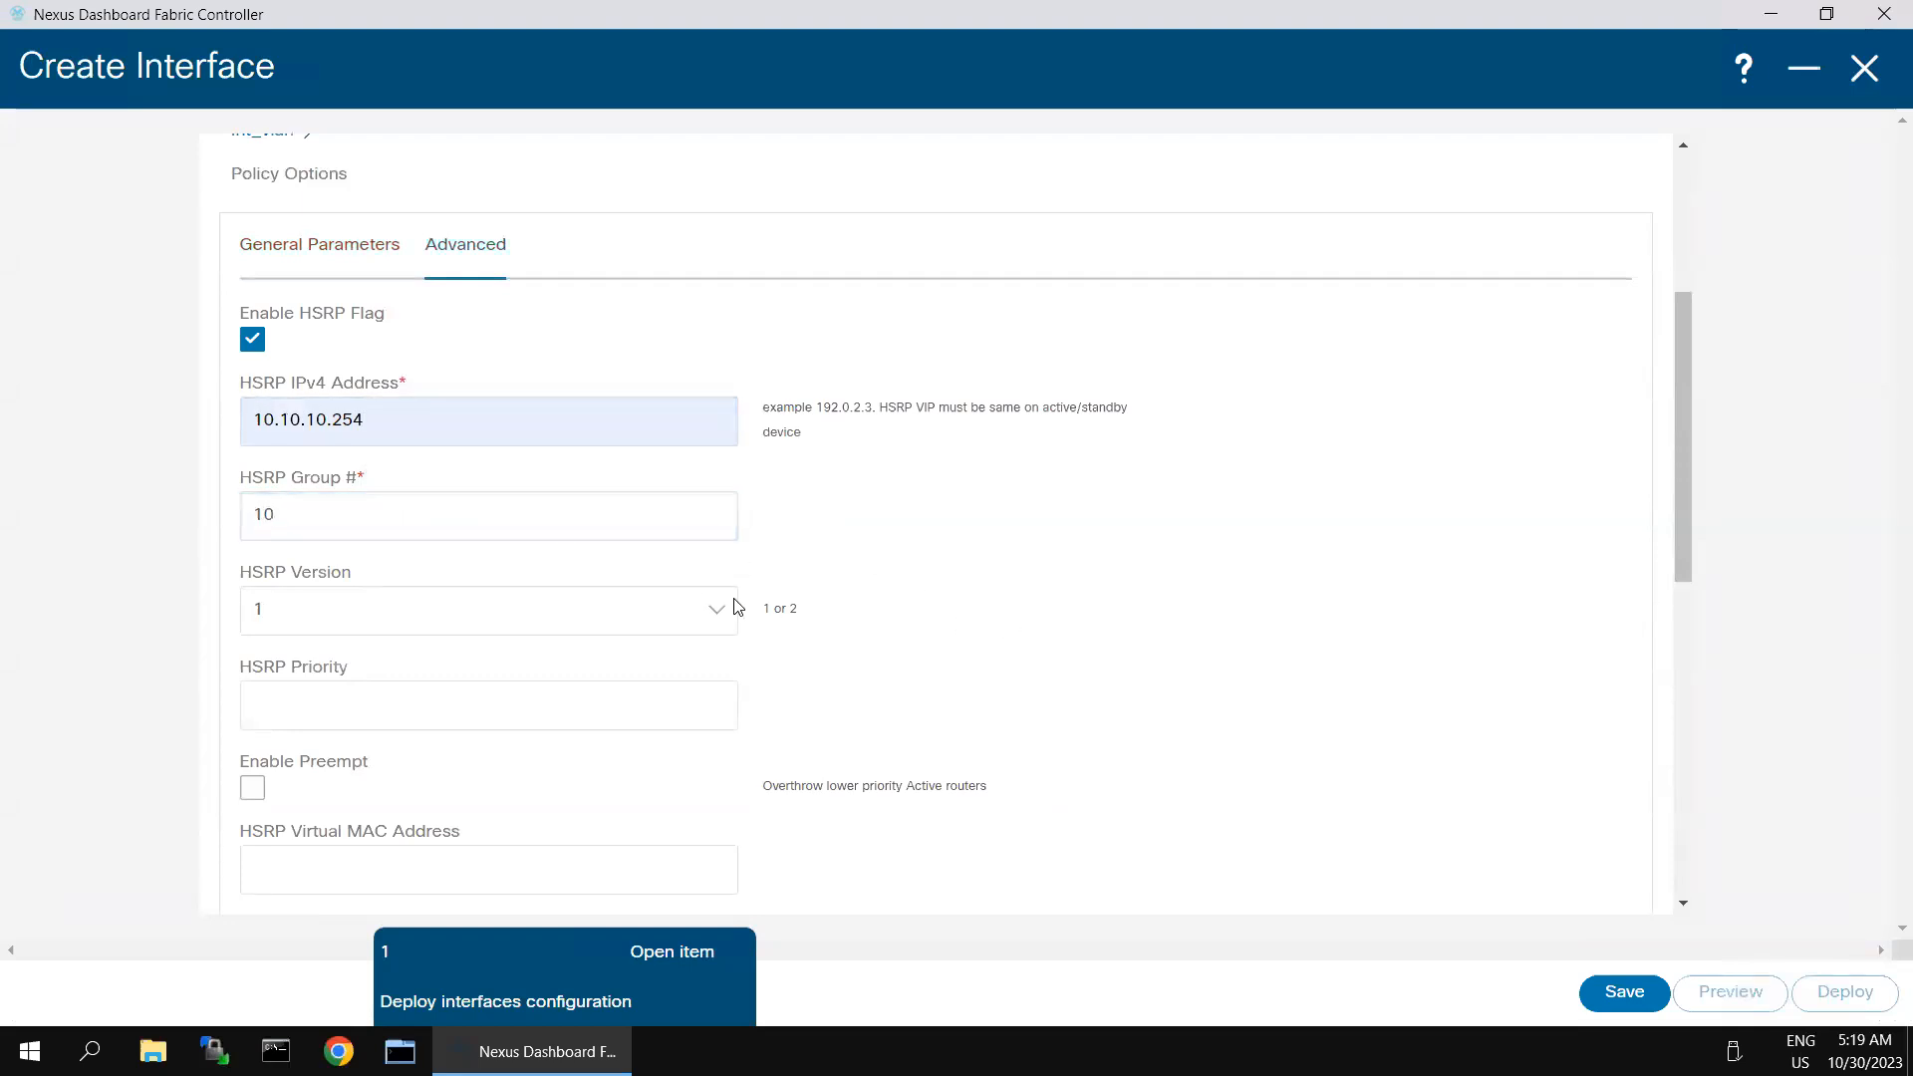
- Set the HSRP version to 2 and priority to 50, and enable preempt
left_click(708, 615)
left_click(299, 703)
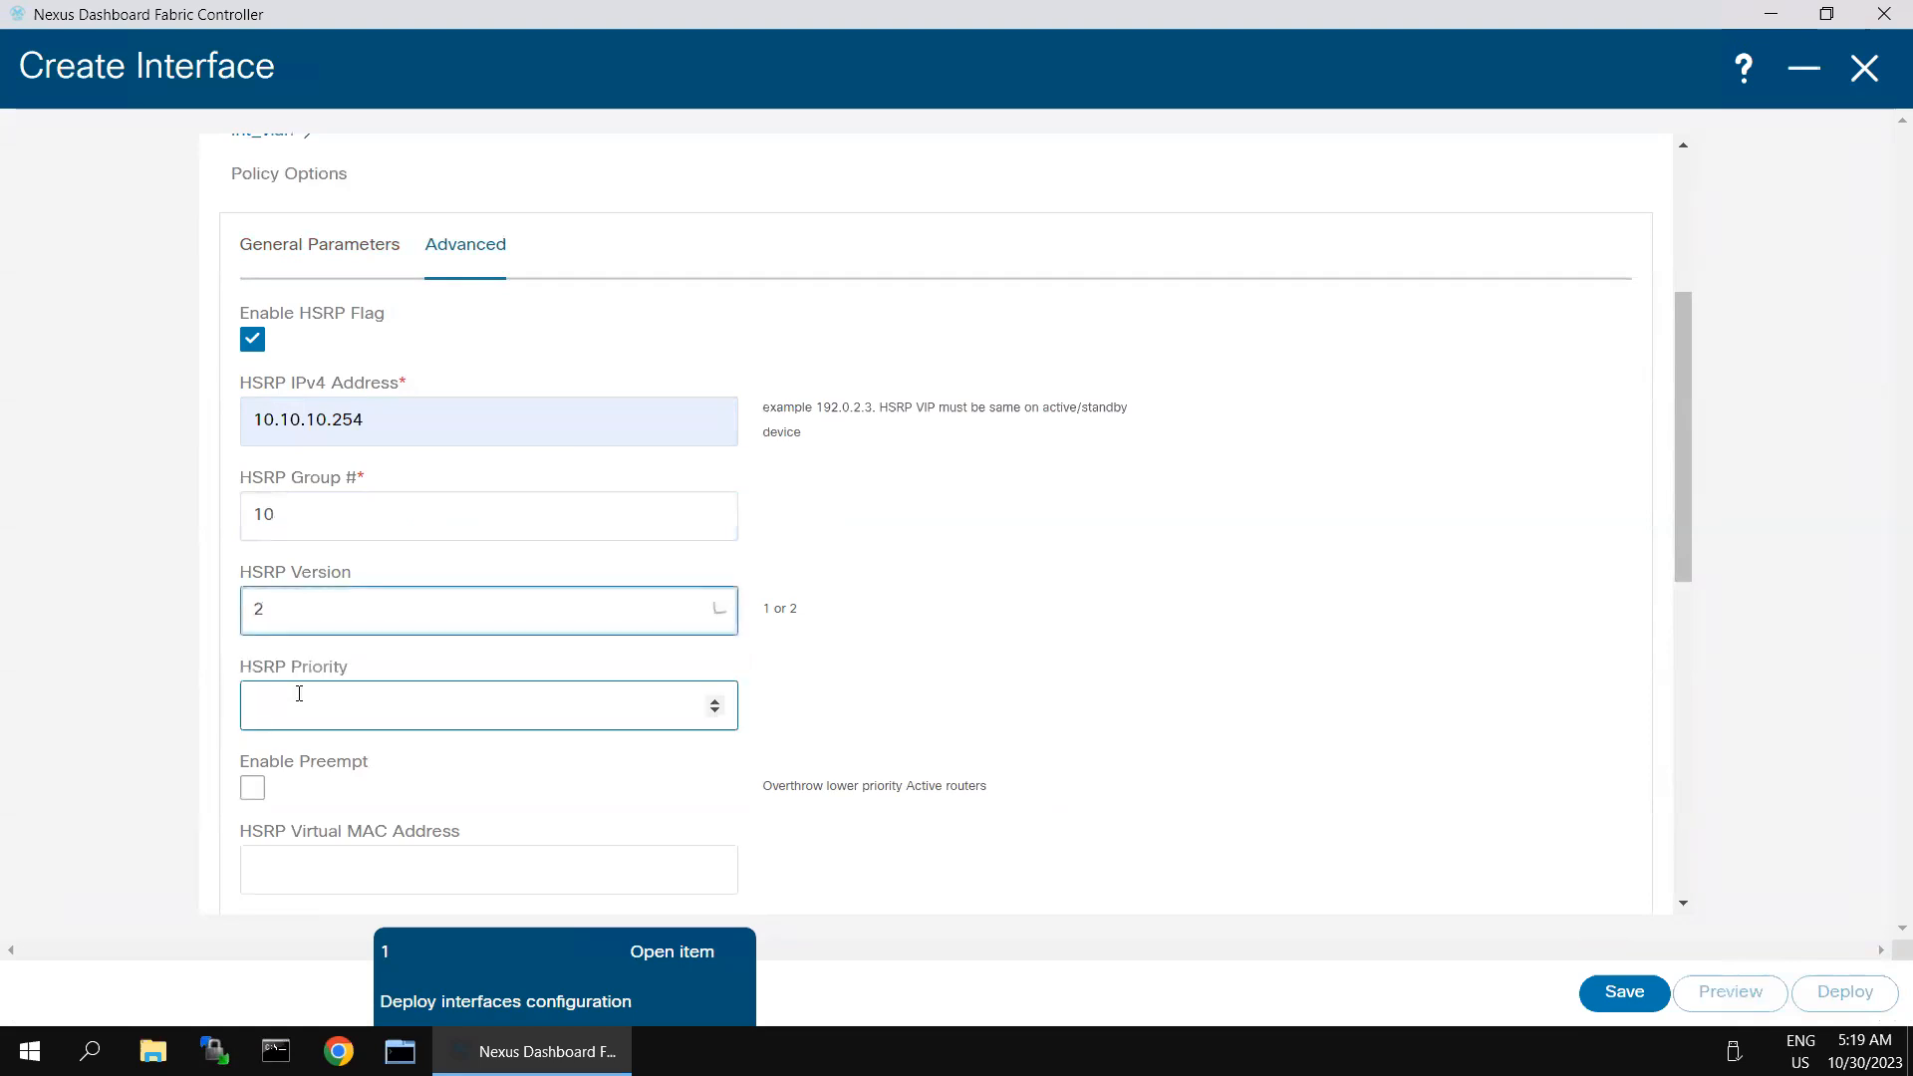
left_click(299, 693)
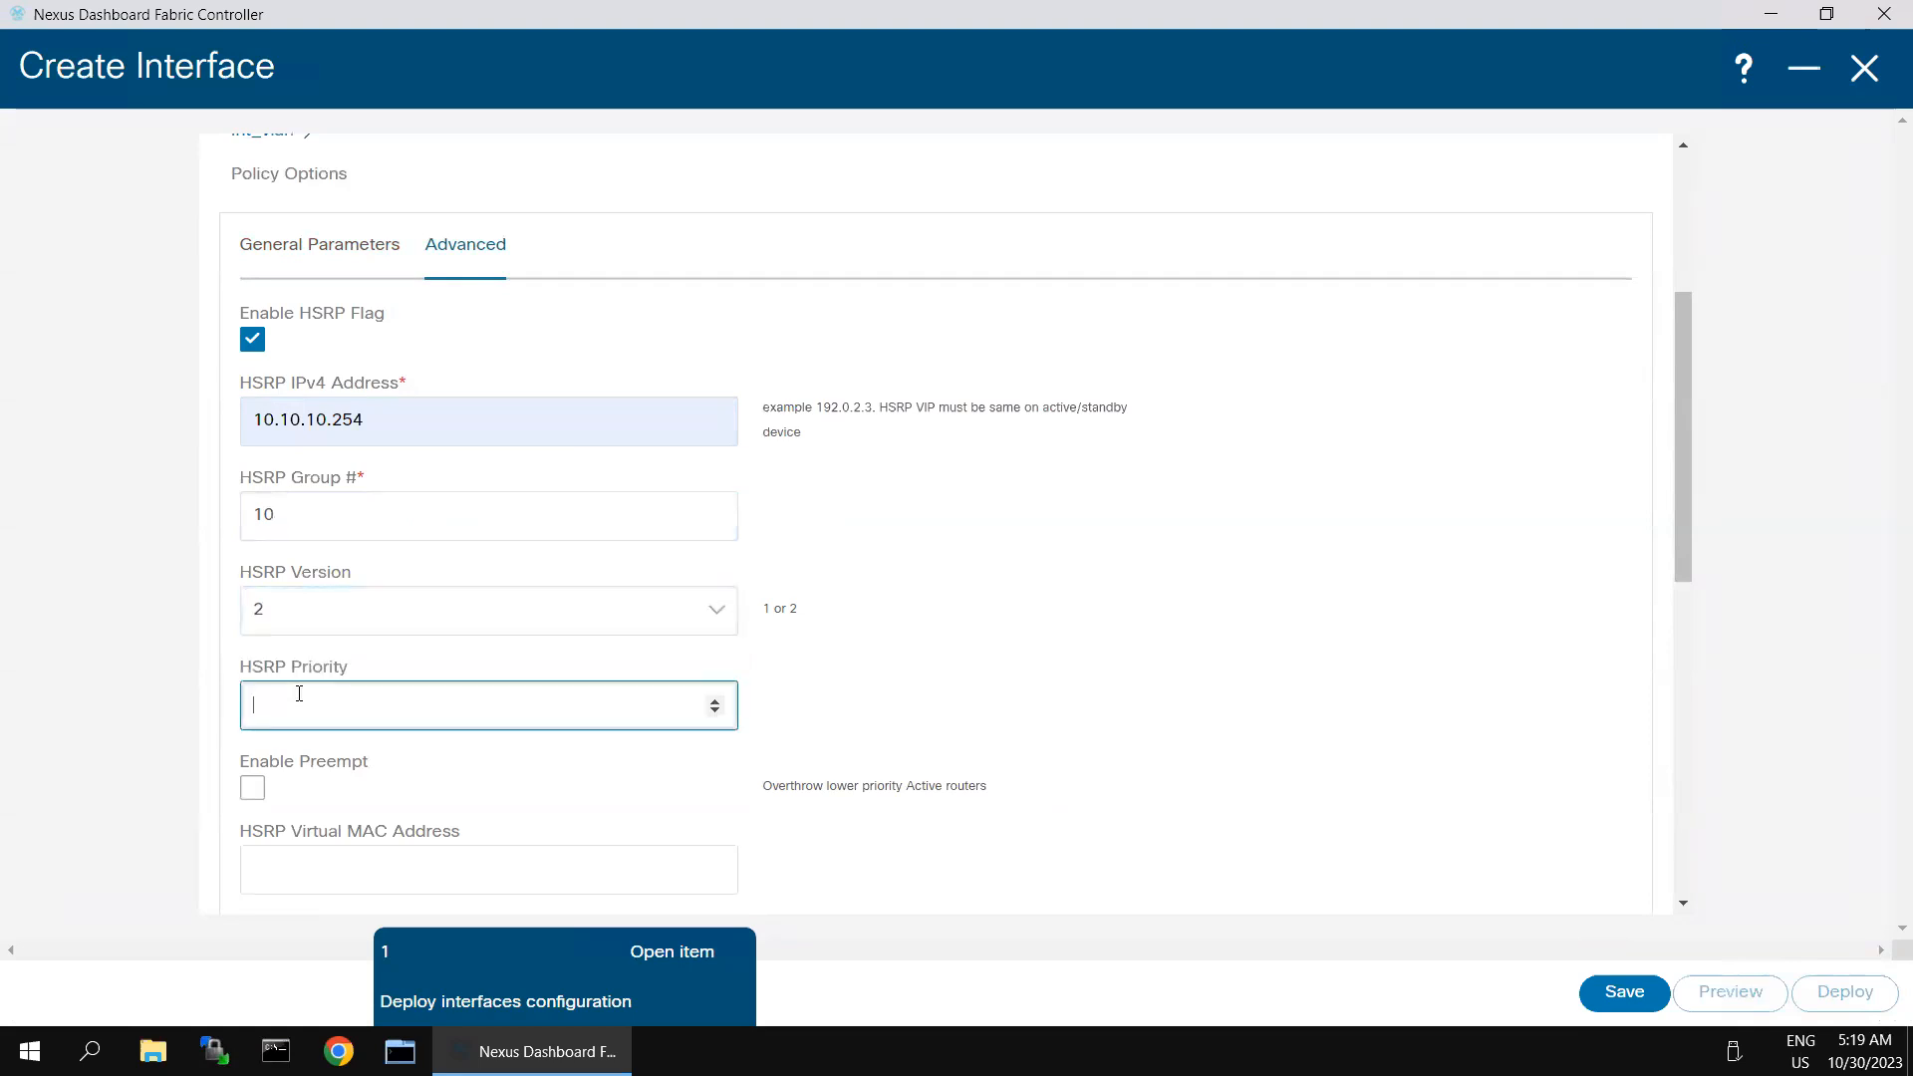
left_click(322, 751)
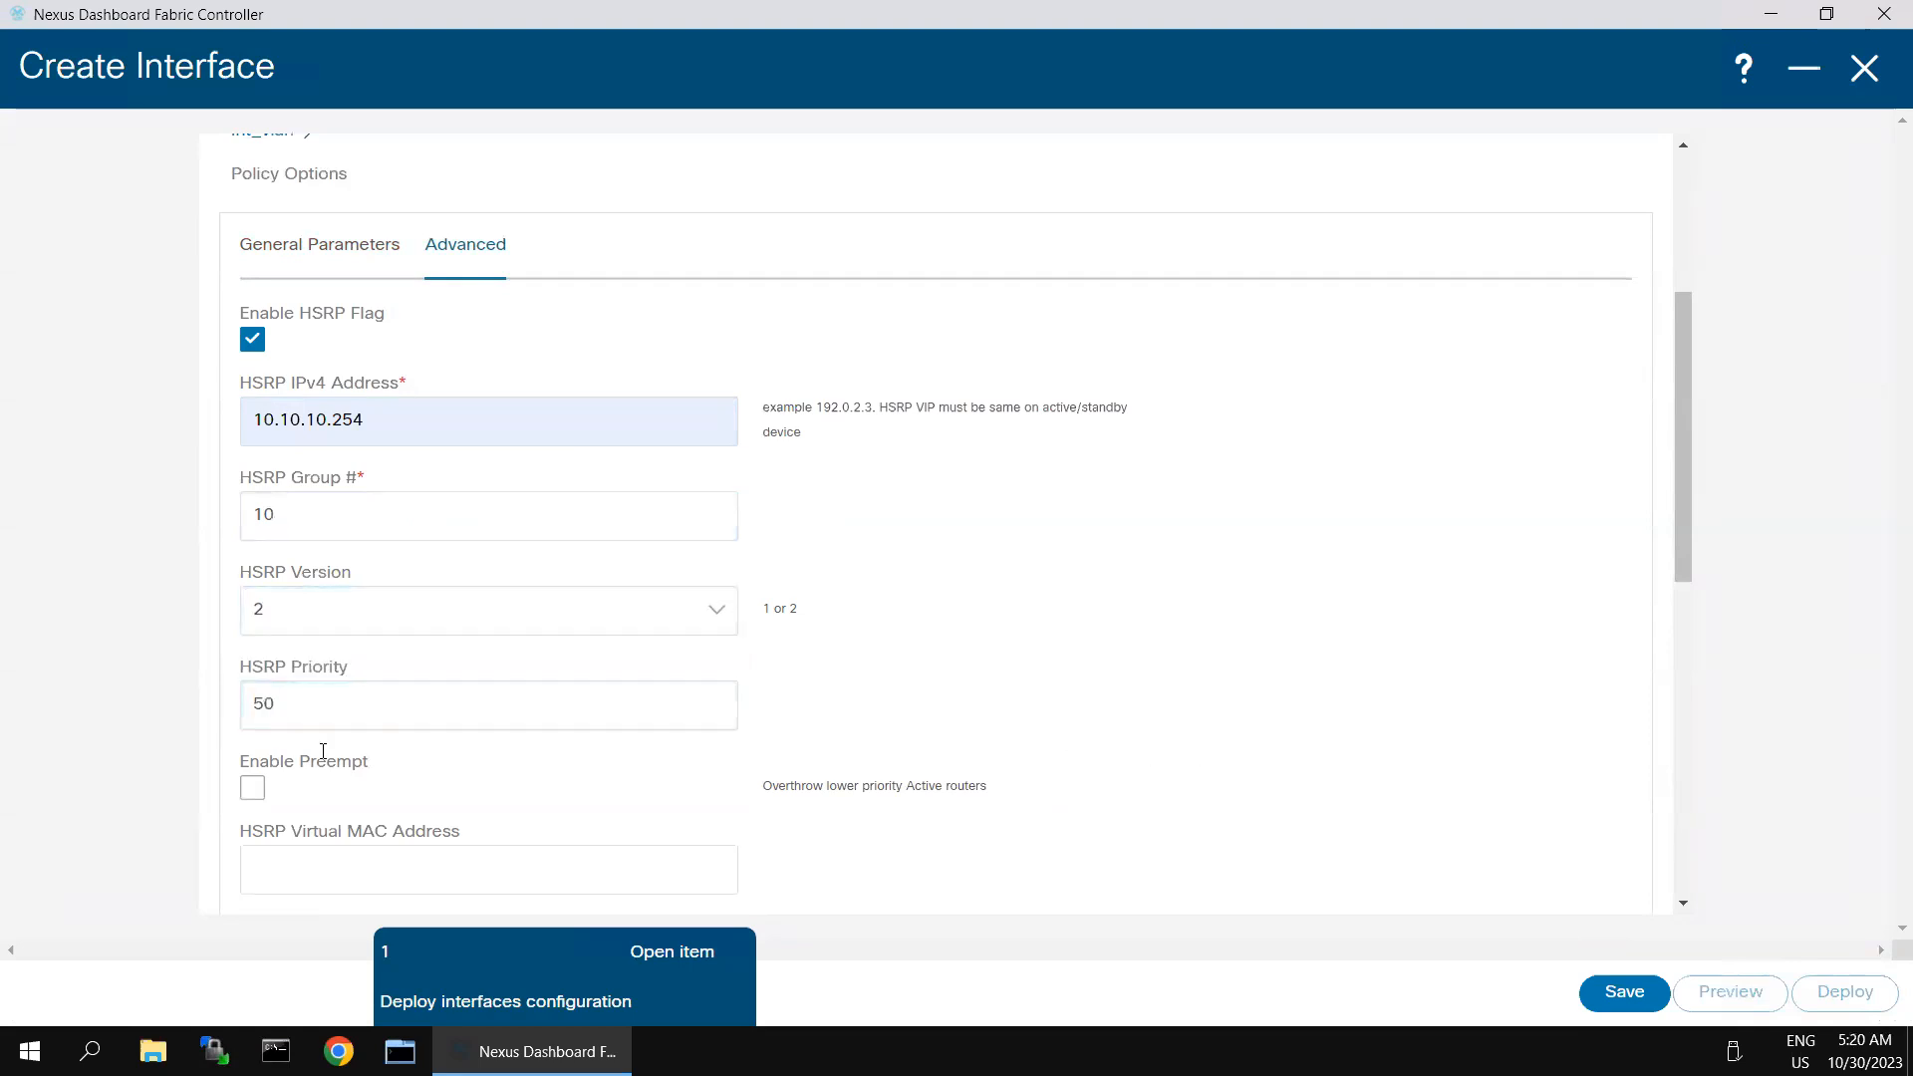
left_click(254, 788)
- Save Spine-2's VLAN 10 interface and deploy its configuration
left_click(1625, 993)
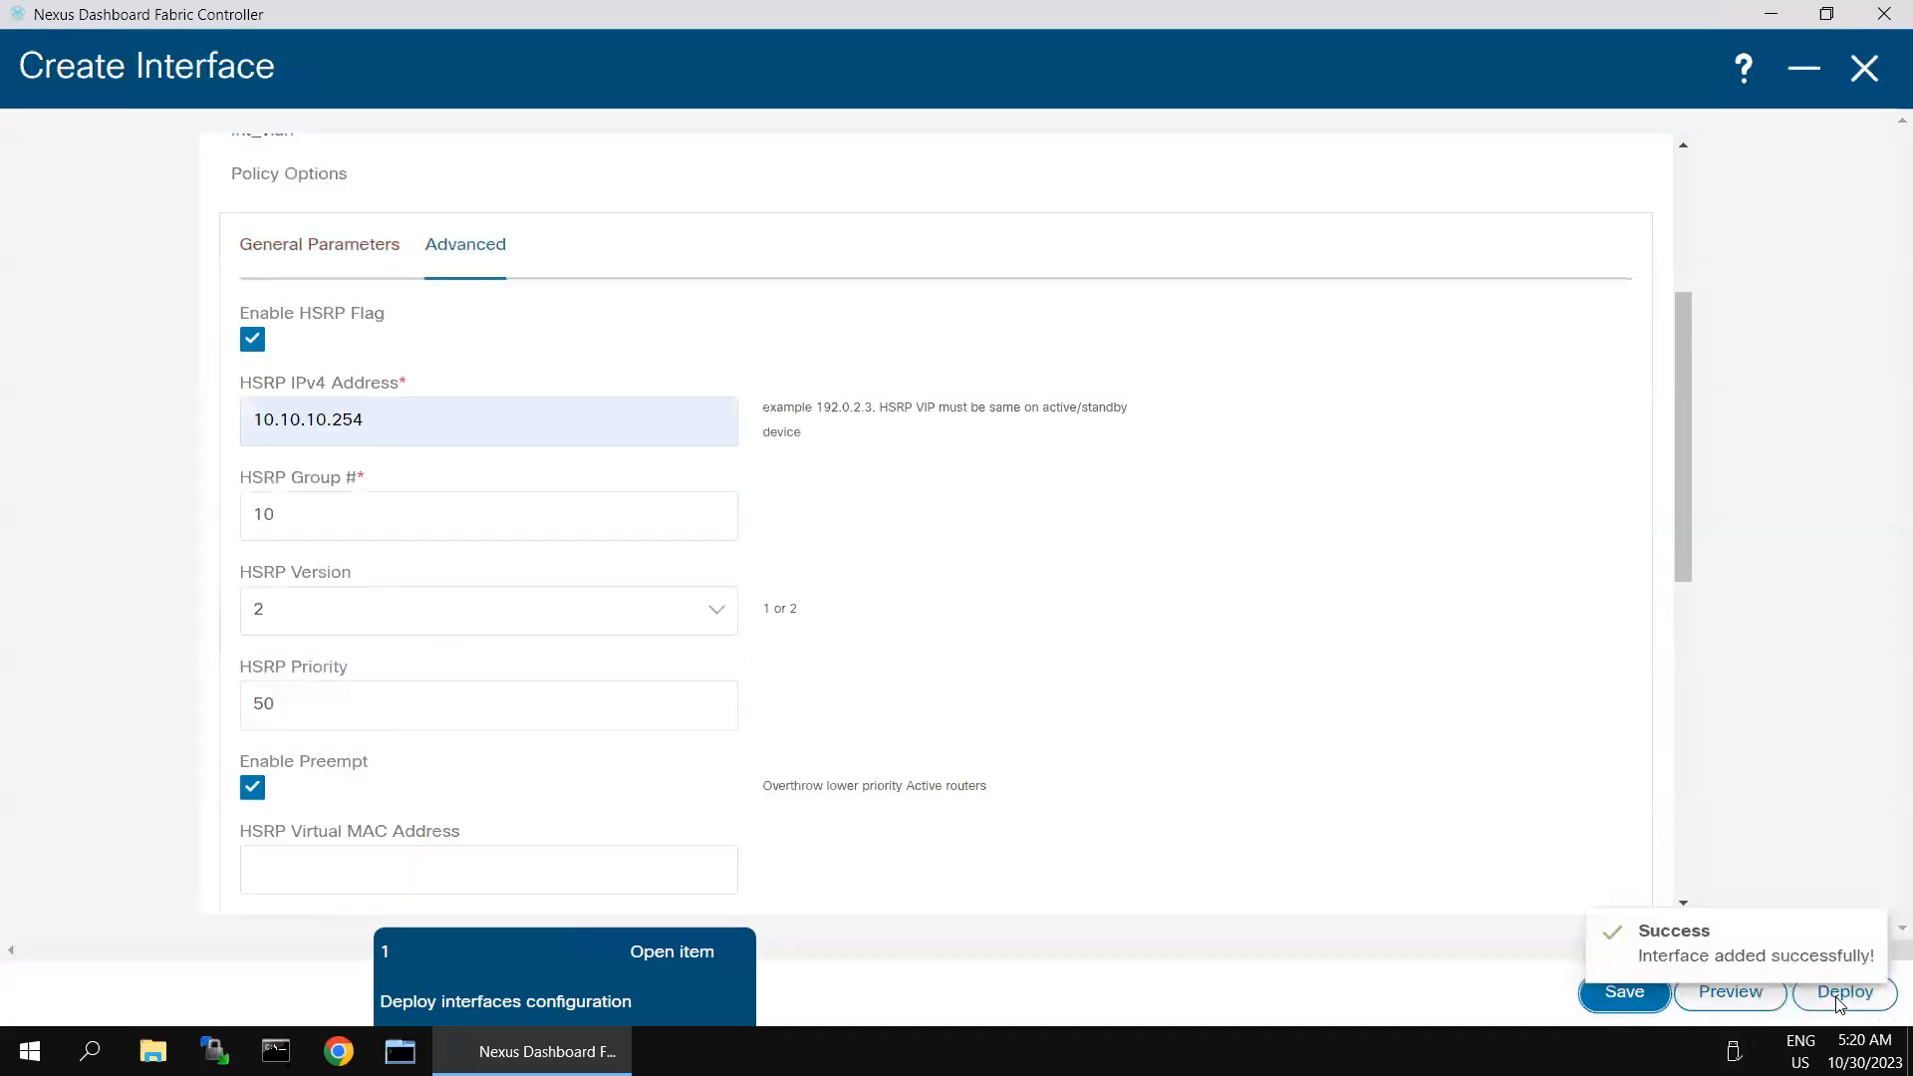
left_click(1839, 1004)
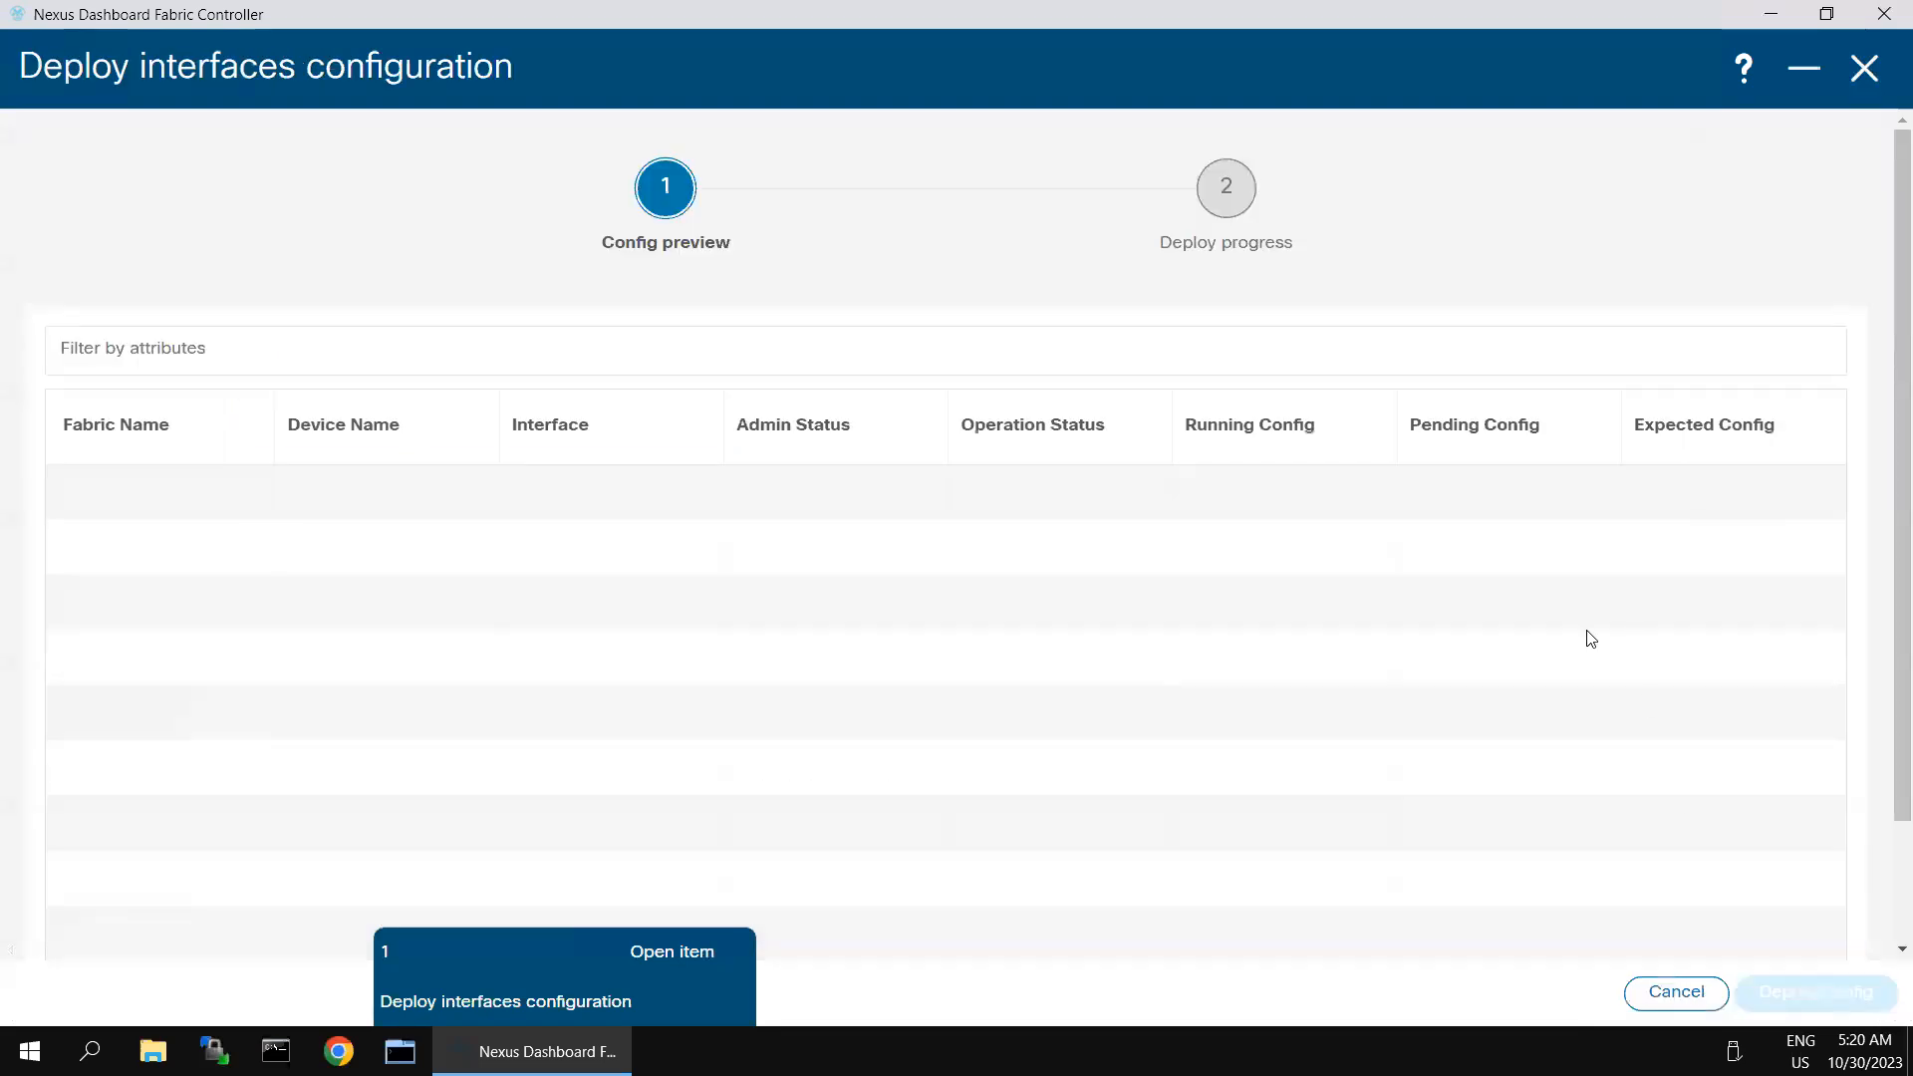
left_click(1783, 991)
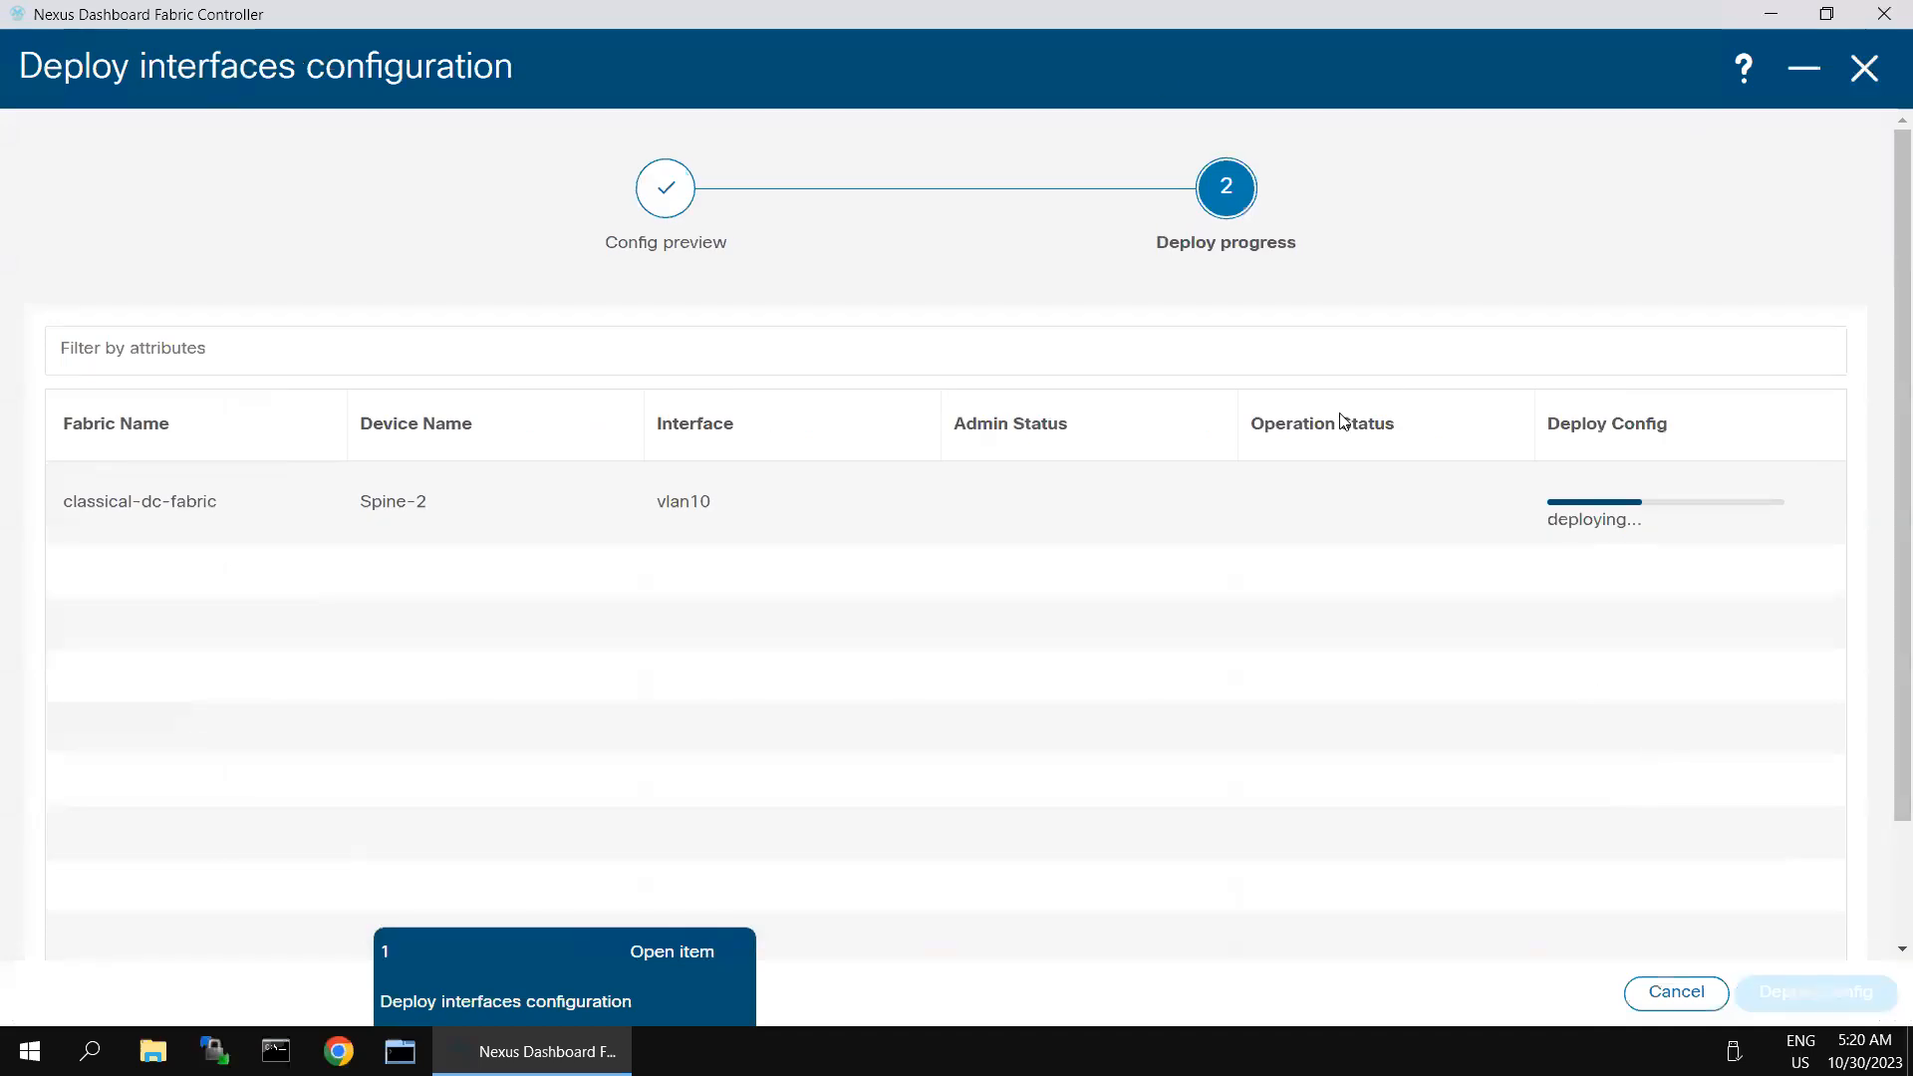
- Switch to SecureCRT and run sh hsrp twice on Spine-1 to examine the Vlan10 HSRP state and priority
left_click(1459, 18)
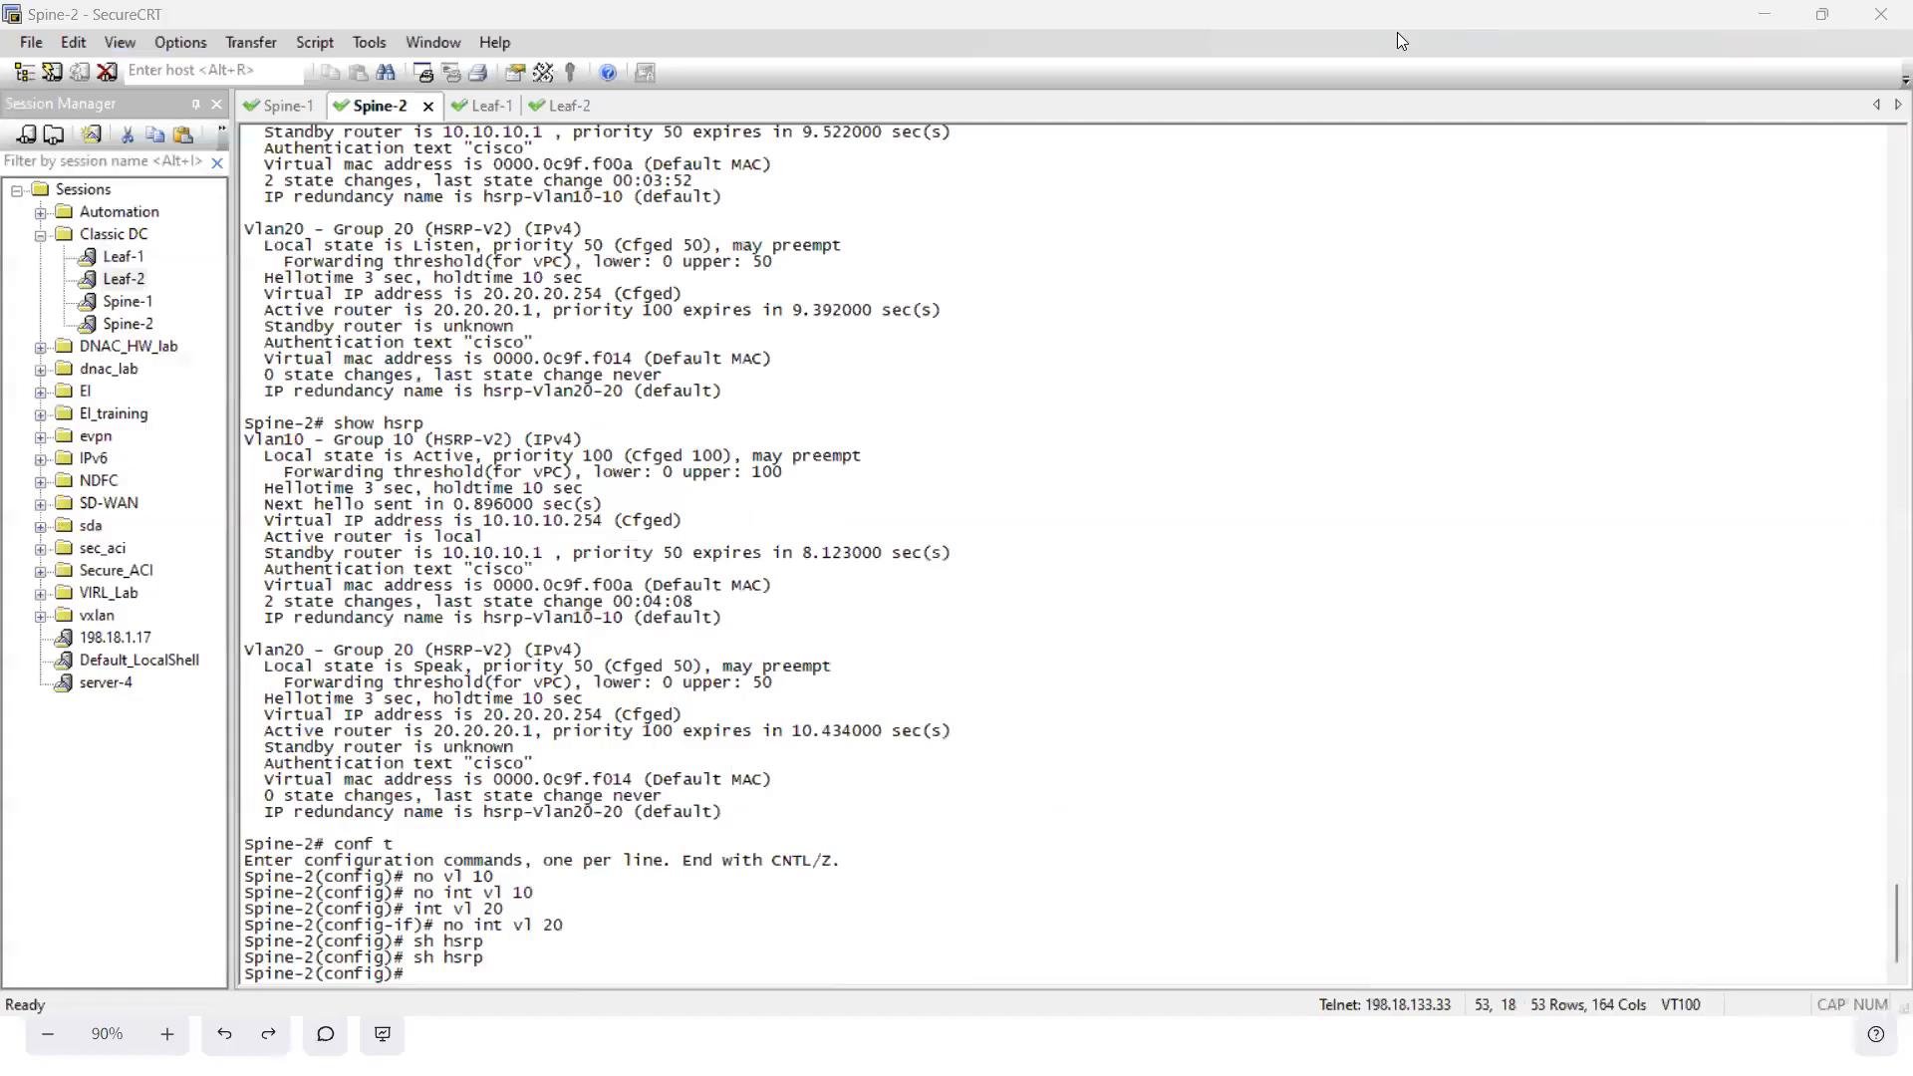
left_click(301, 103)
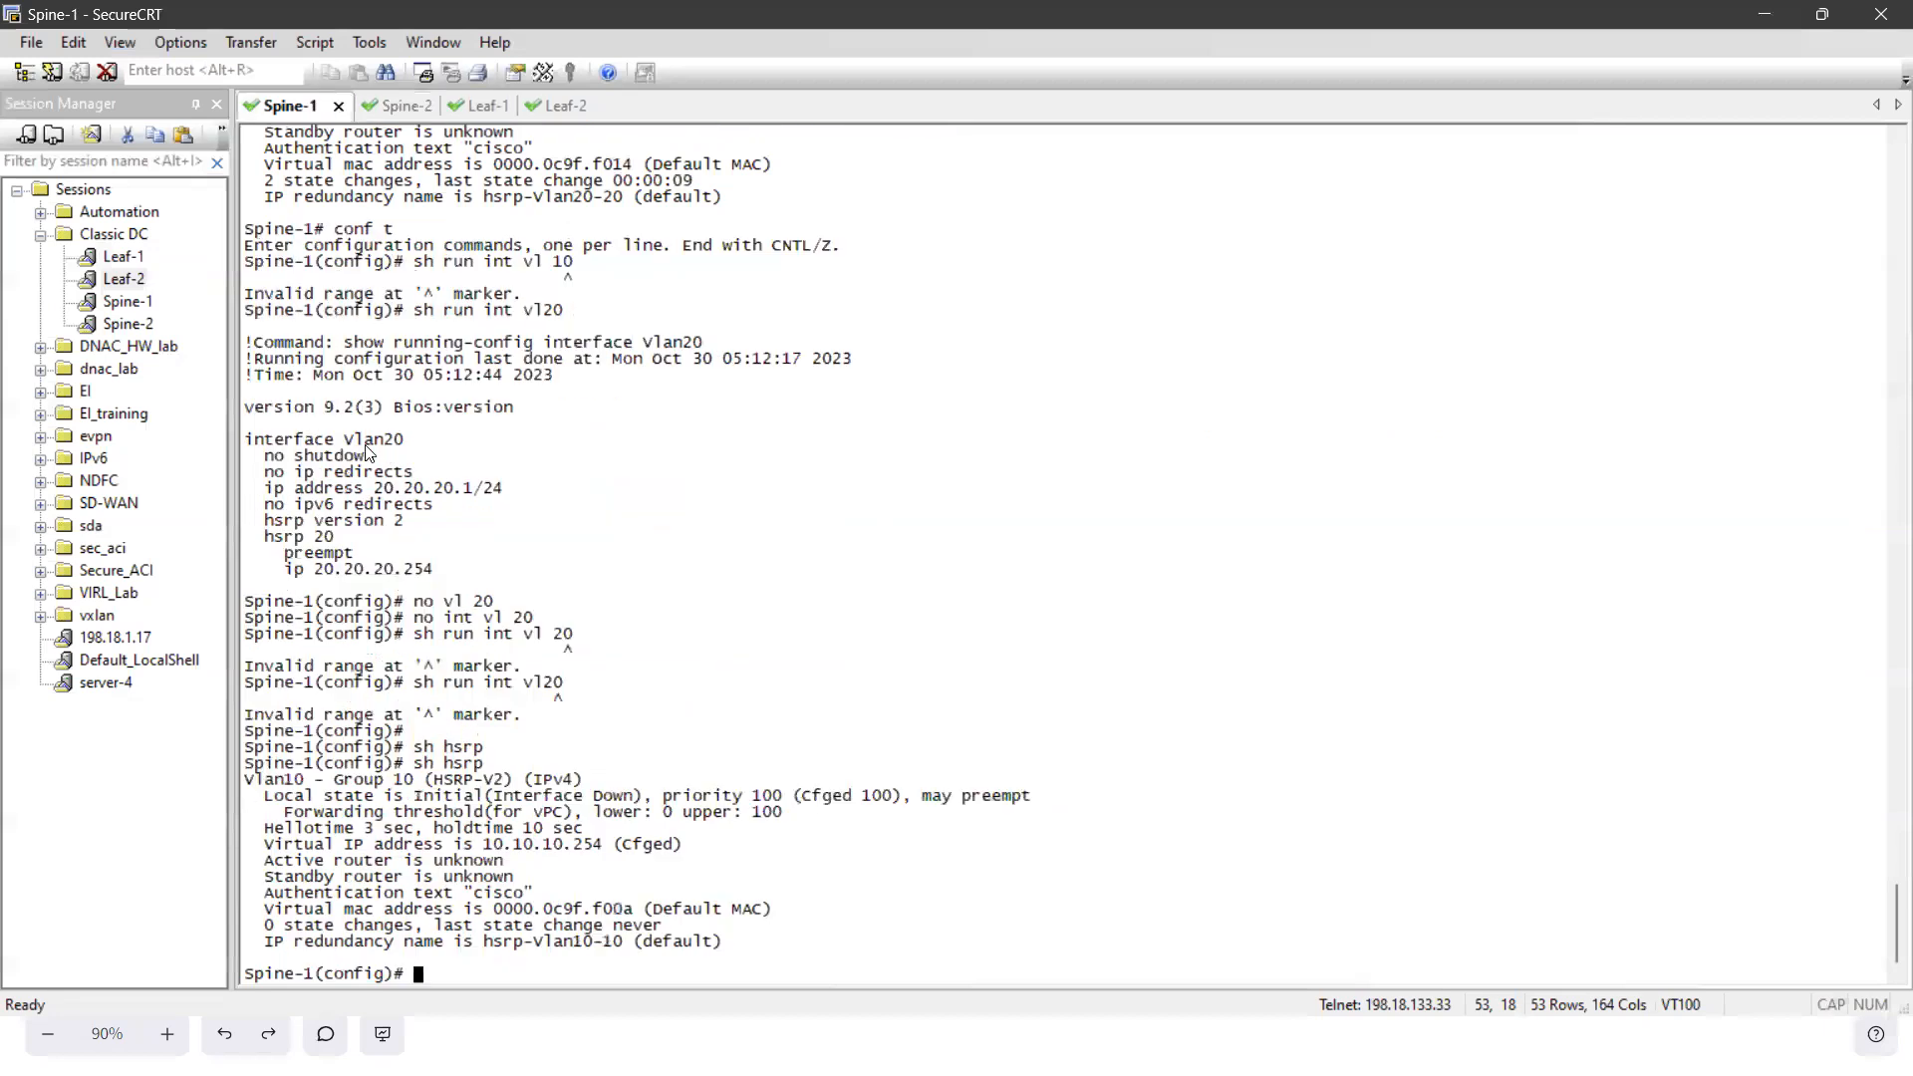
key("Up")
key("Return")
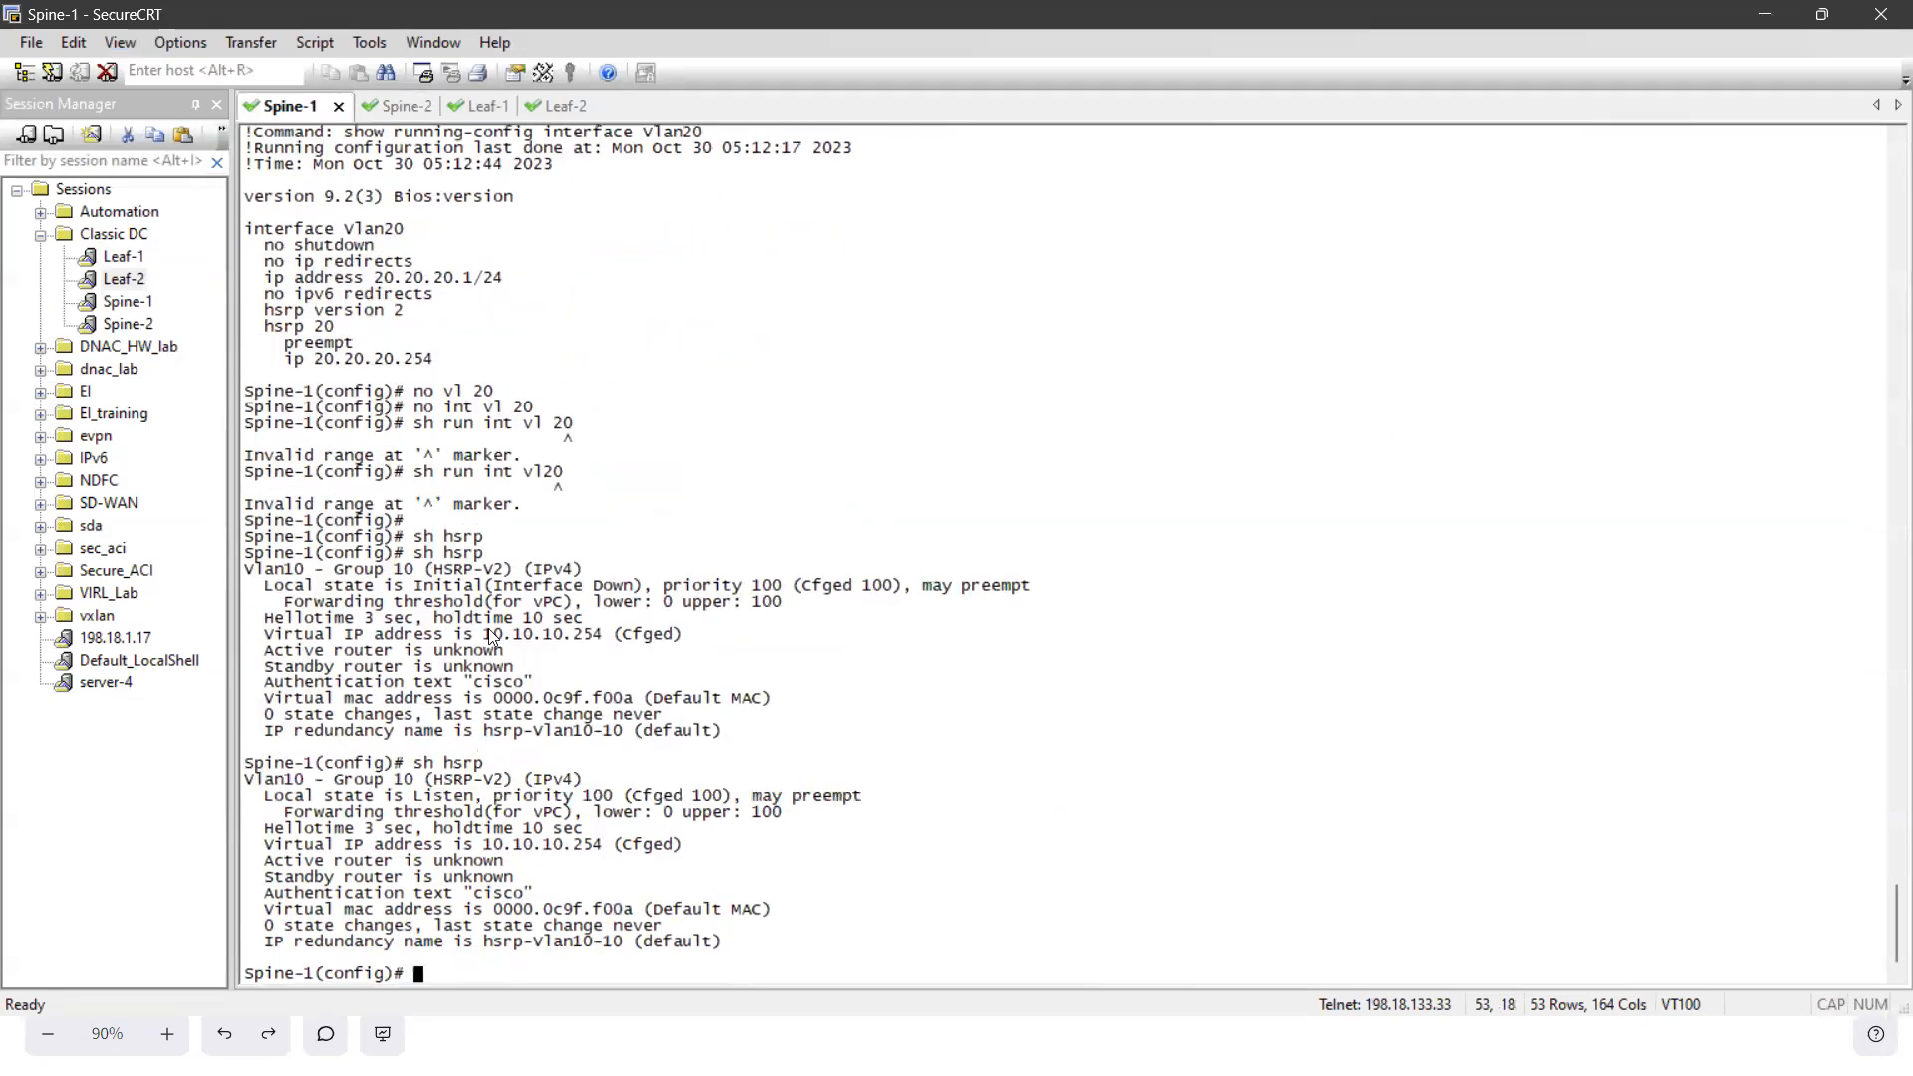
left_click_drag(273, 796, 688, 912)
left_click(630, 859)
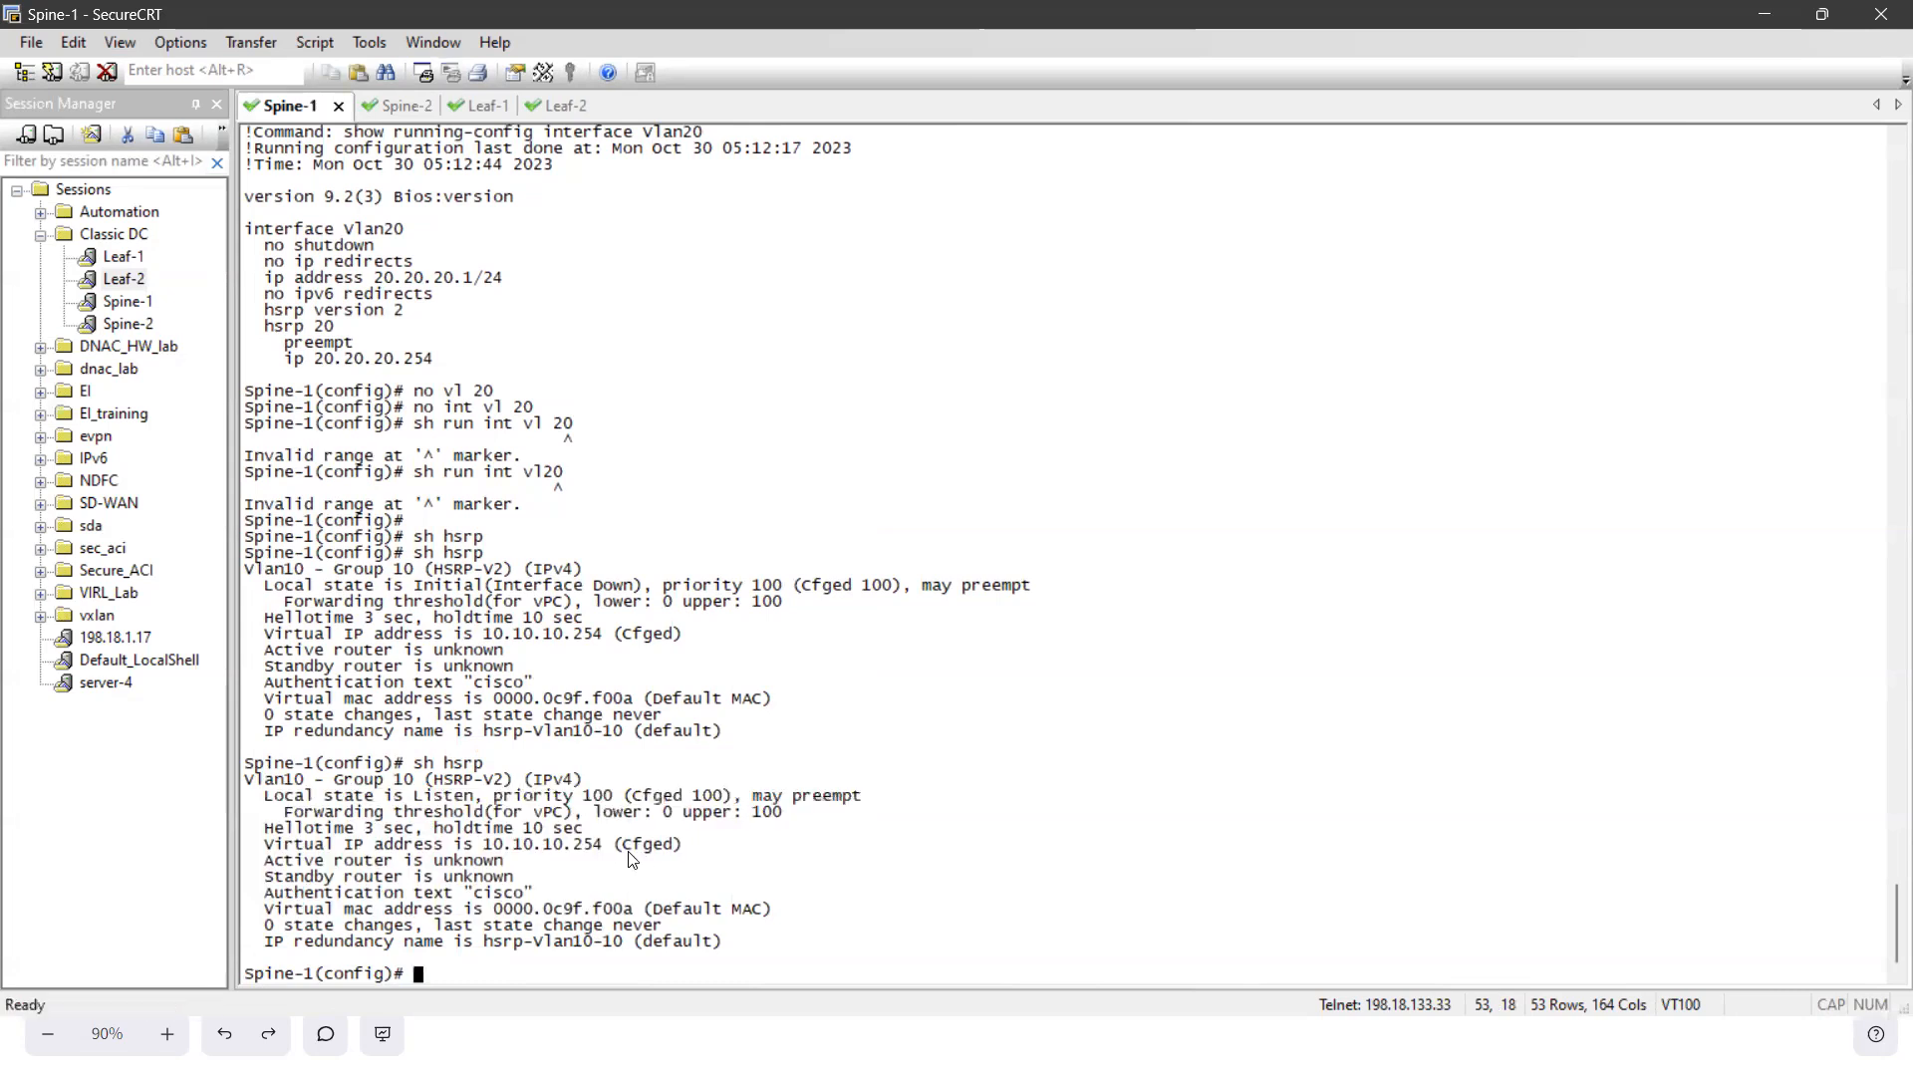
left_click_drag(393, 774, 759, 929)
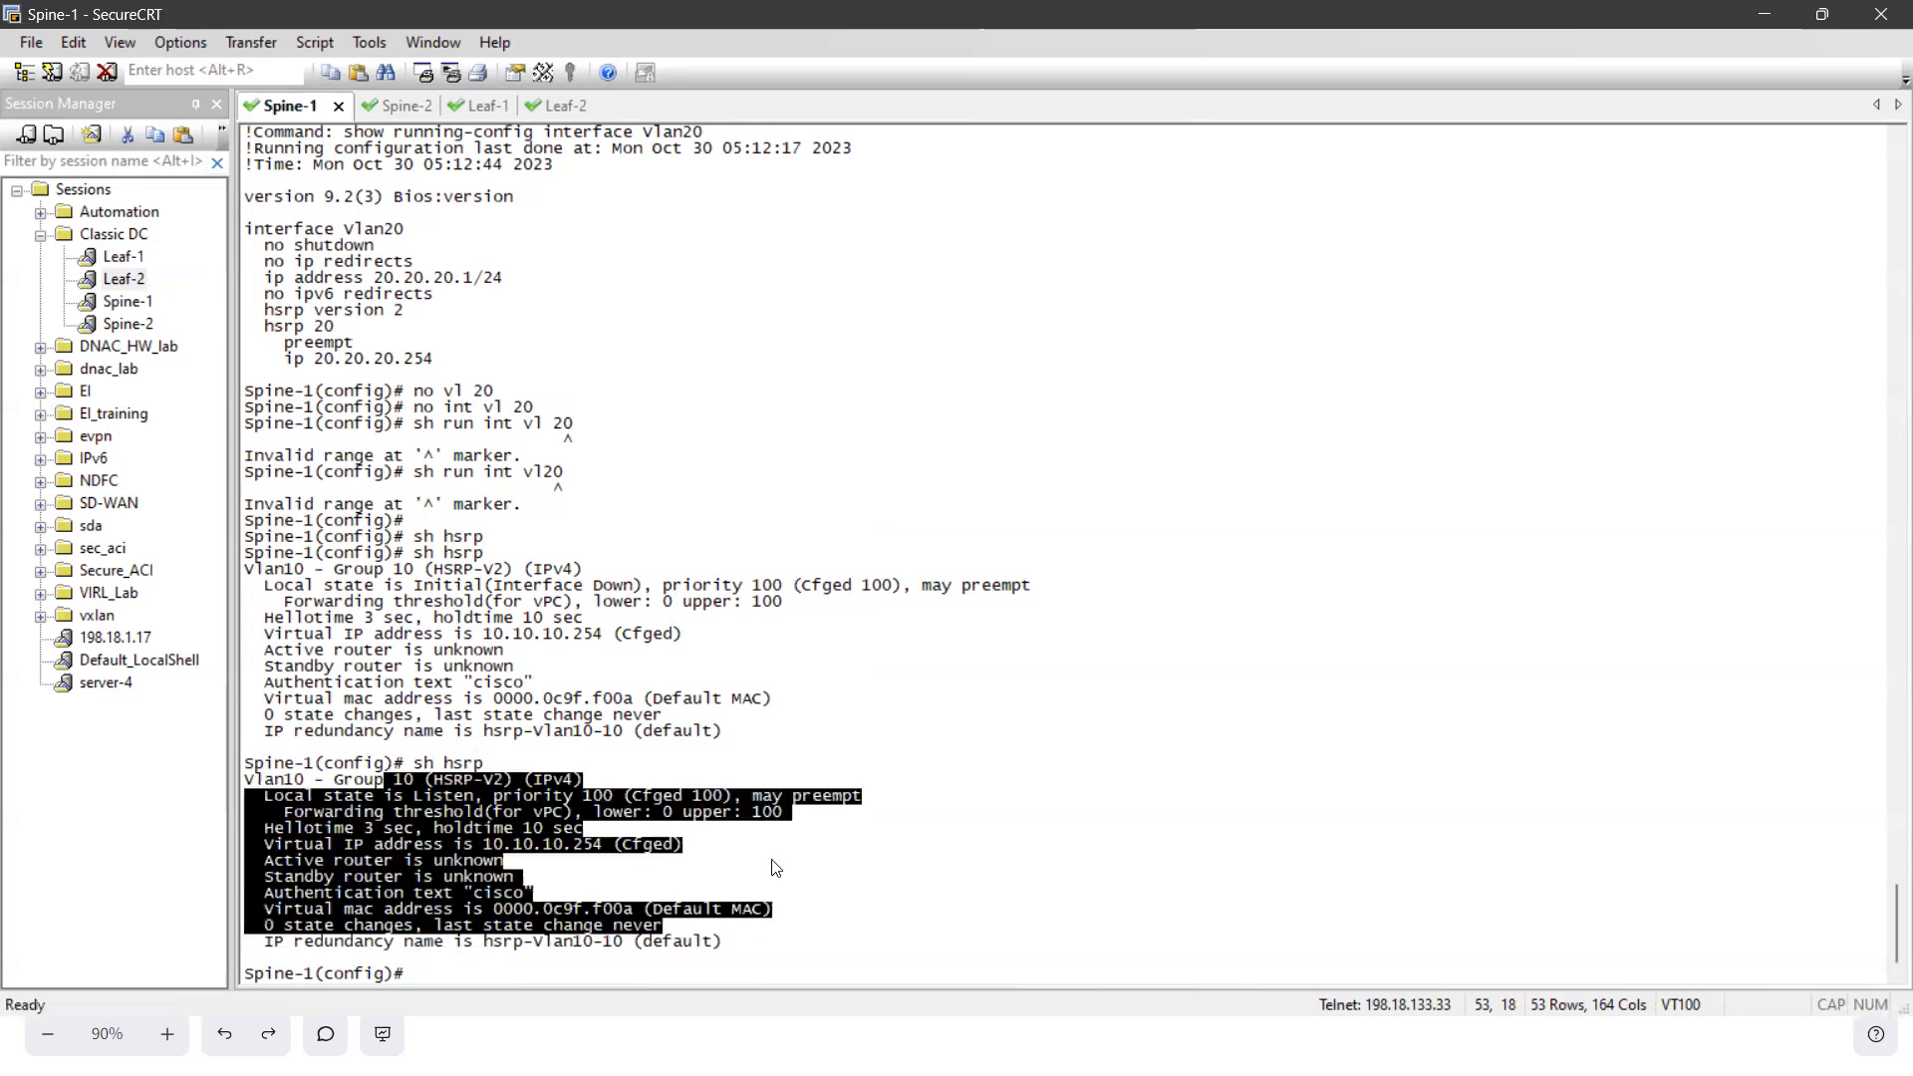
left_click(666, 863)
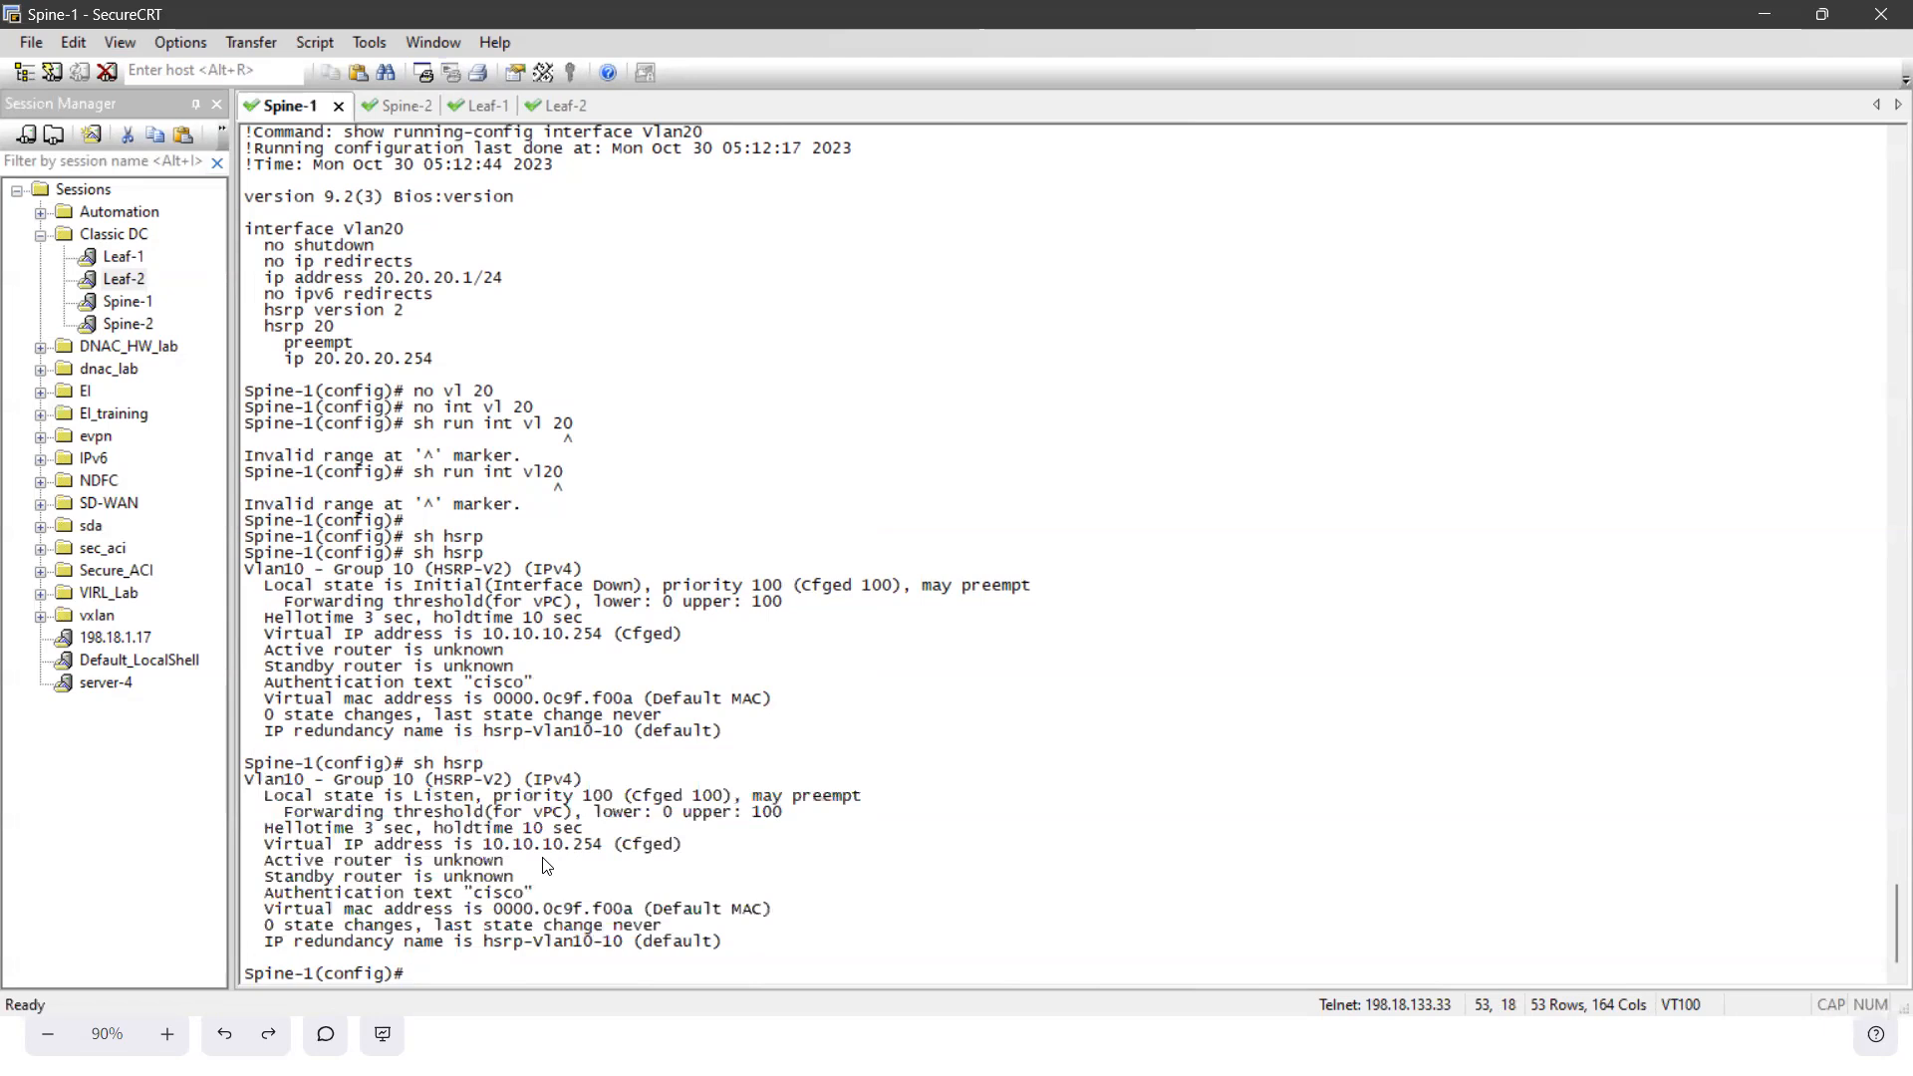
key("Up")
key("Return")
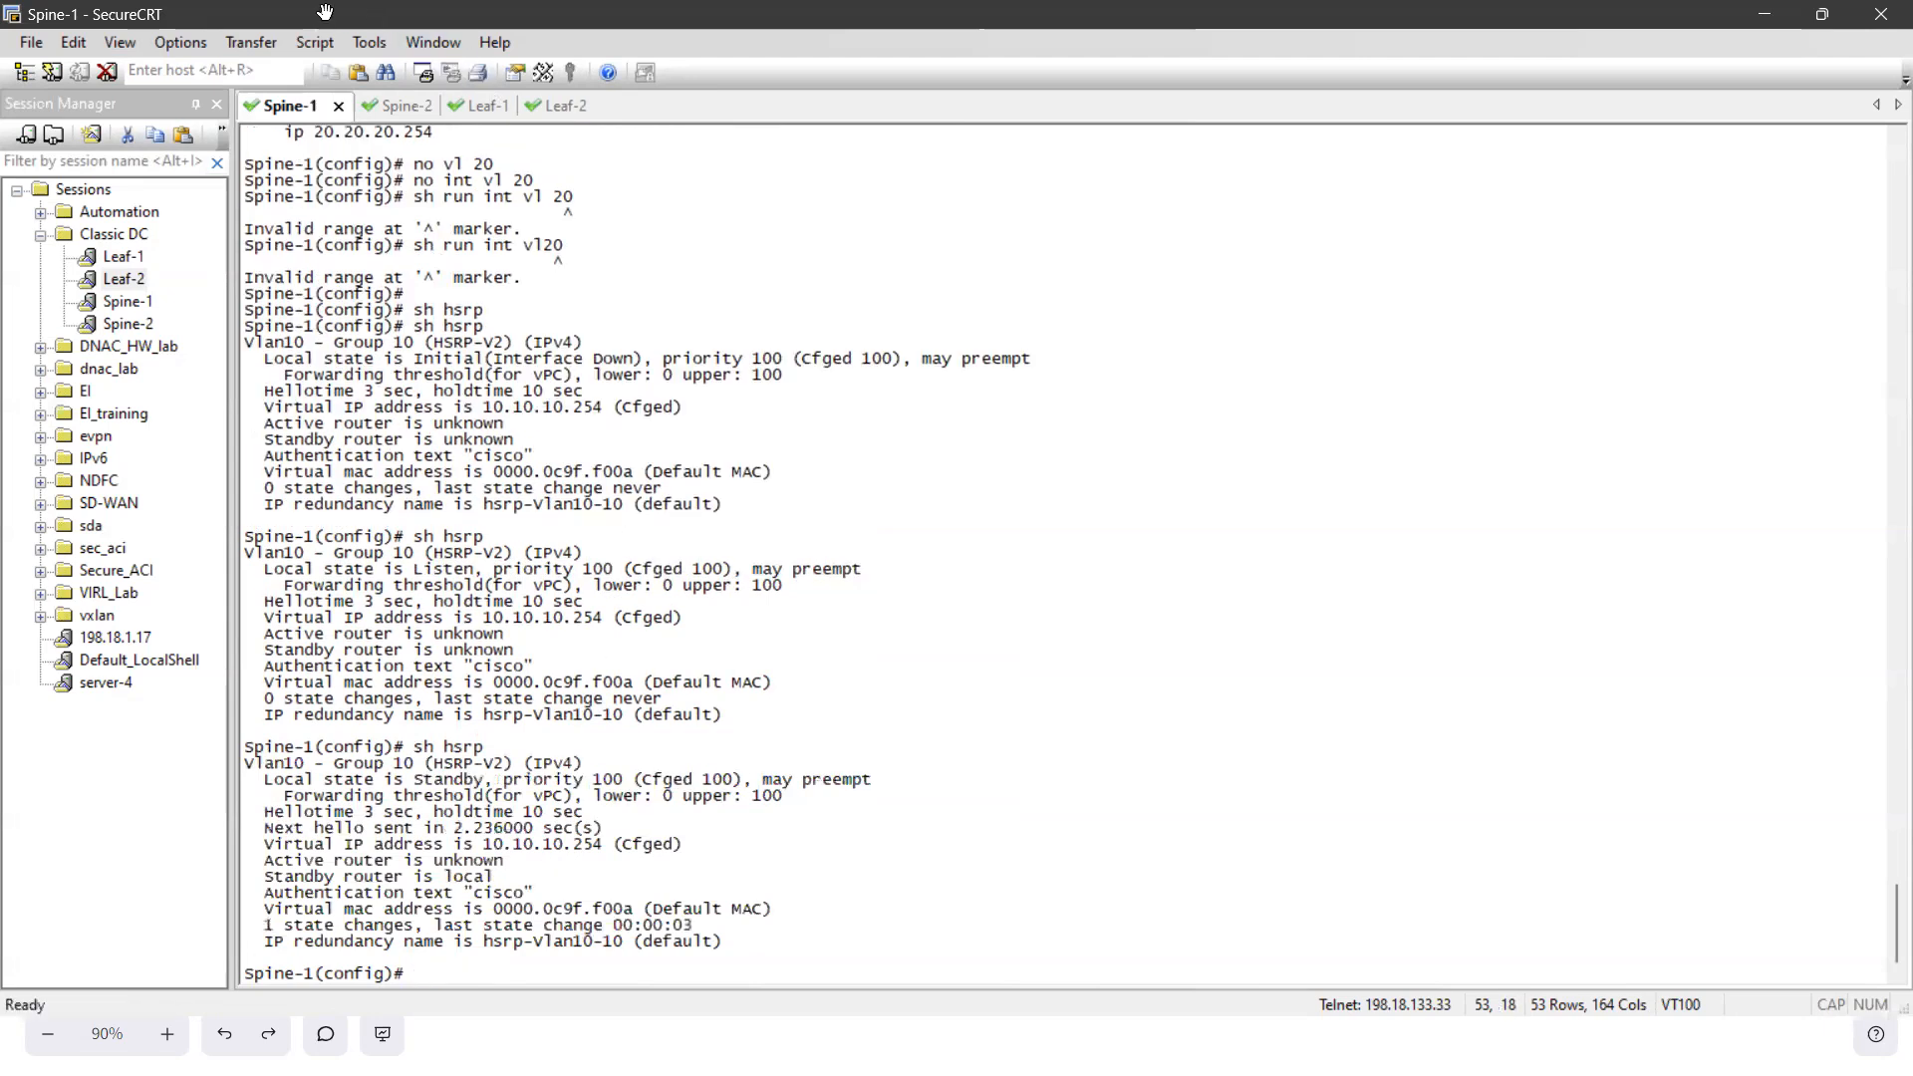
- Run sh hsrp on Spine-2 and examine the Vlan10 group's local state and configured priority
left_click(392, 108)
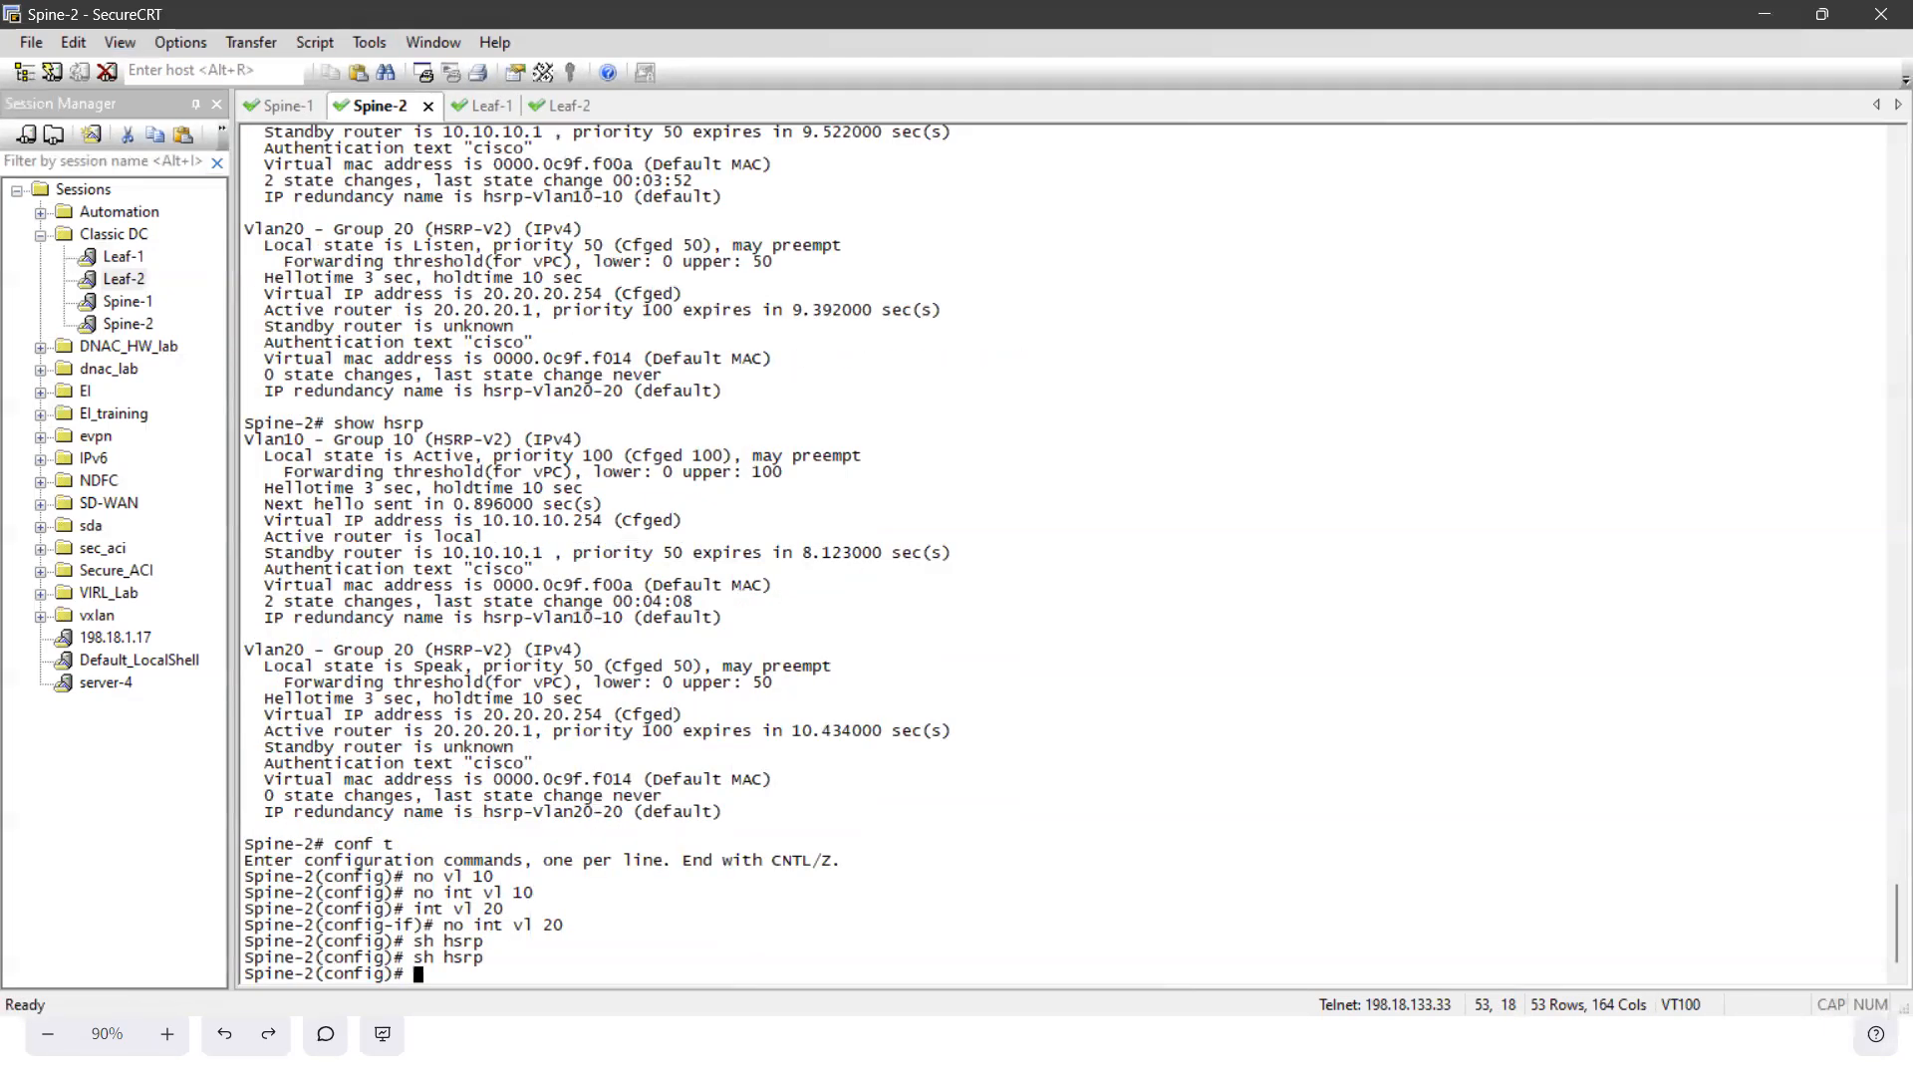
key("Up")
key("Return")
left_click_drag(364, 780, 533, 892)
left_click(697, 802)
left_click_drag(569, 780, 735, 808)
left_click(658, 809)
left_click_drag(555, 796, 694, 805)
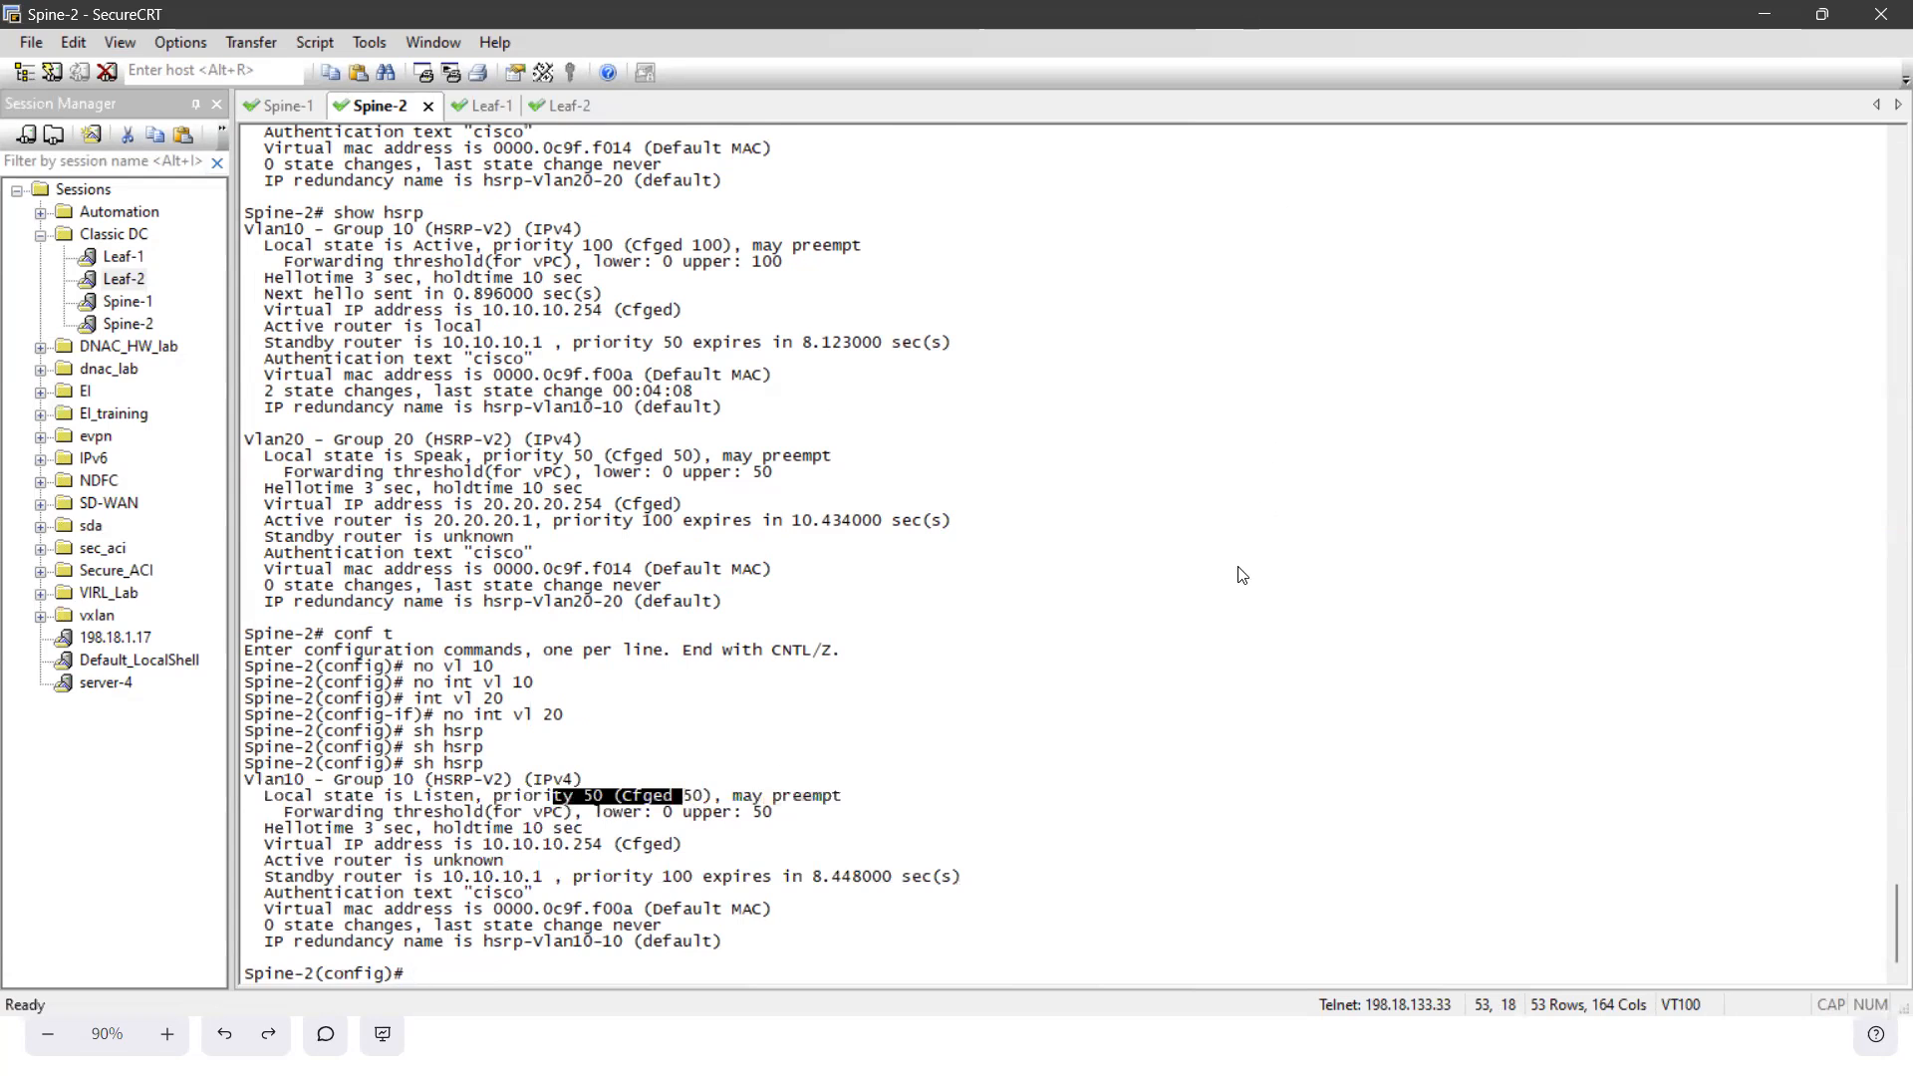
- Switch back to Nexus Dashboard Fabric Controller and start a new Switch Virtual Interface (SVI) on Spine-1 with VLAN ID 20
key("super")
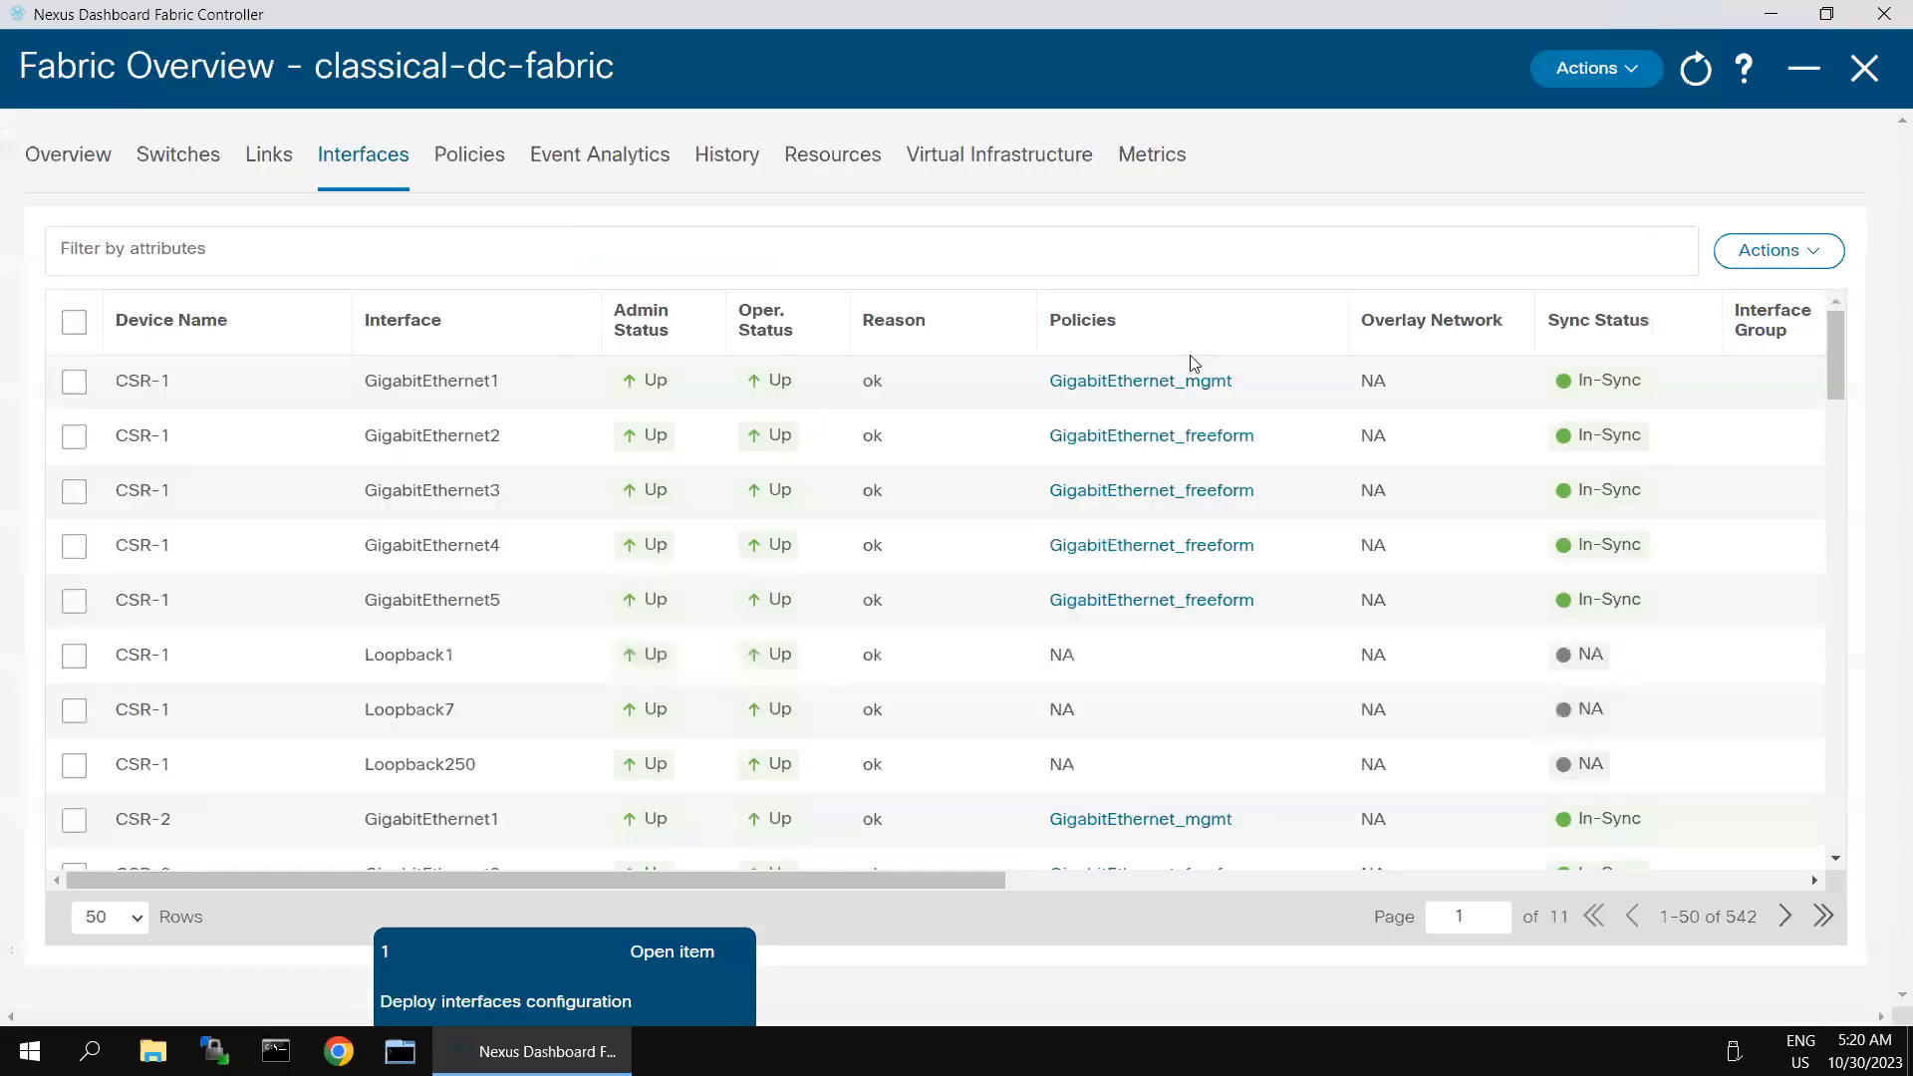
left_click(1767, 258)
left_click(1619, 305)
left_click(505, 221)
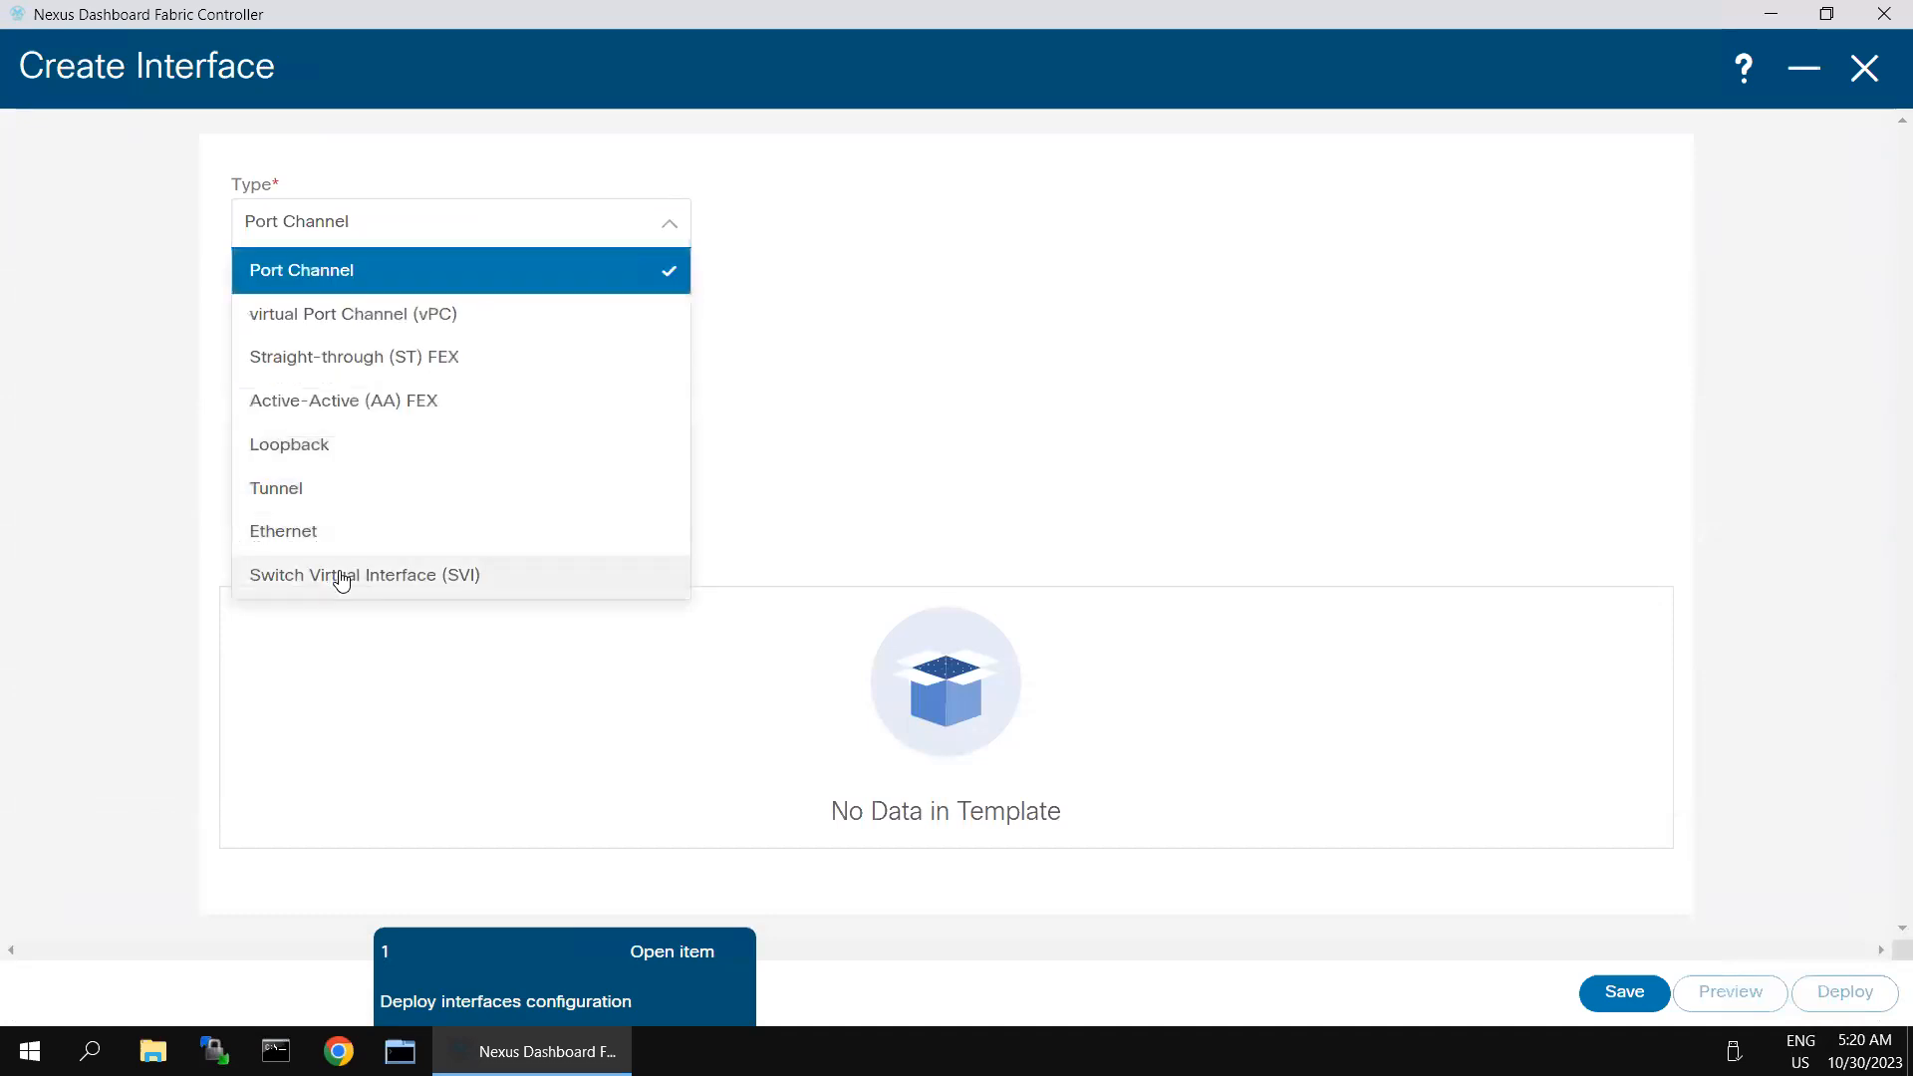
left_click(341, 578)
left_click(359, 316)
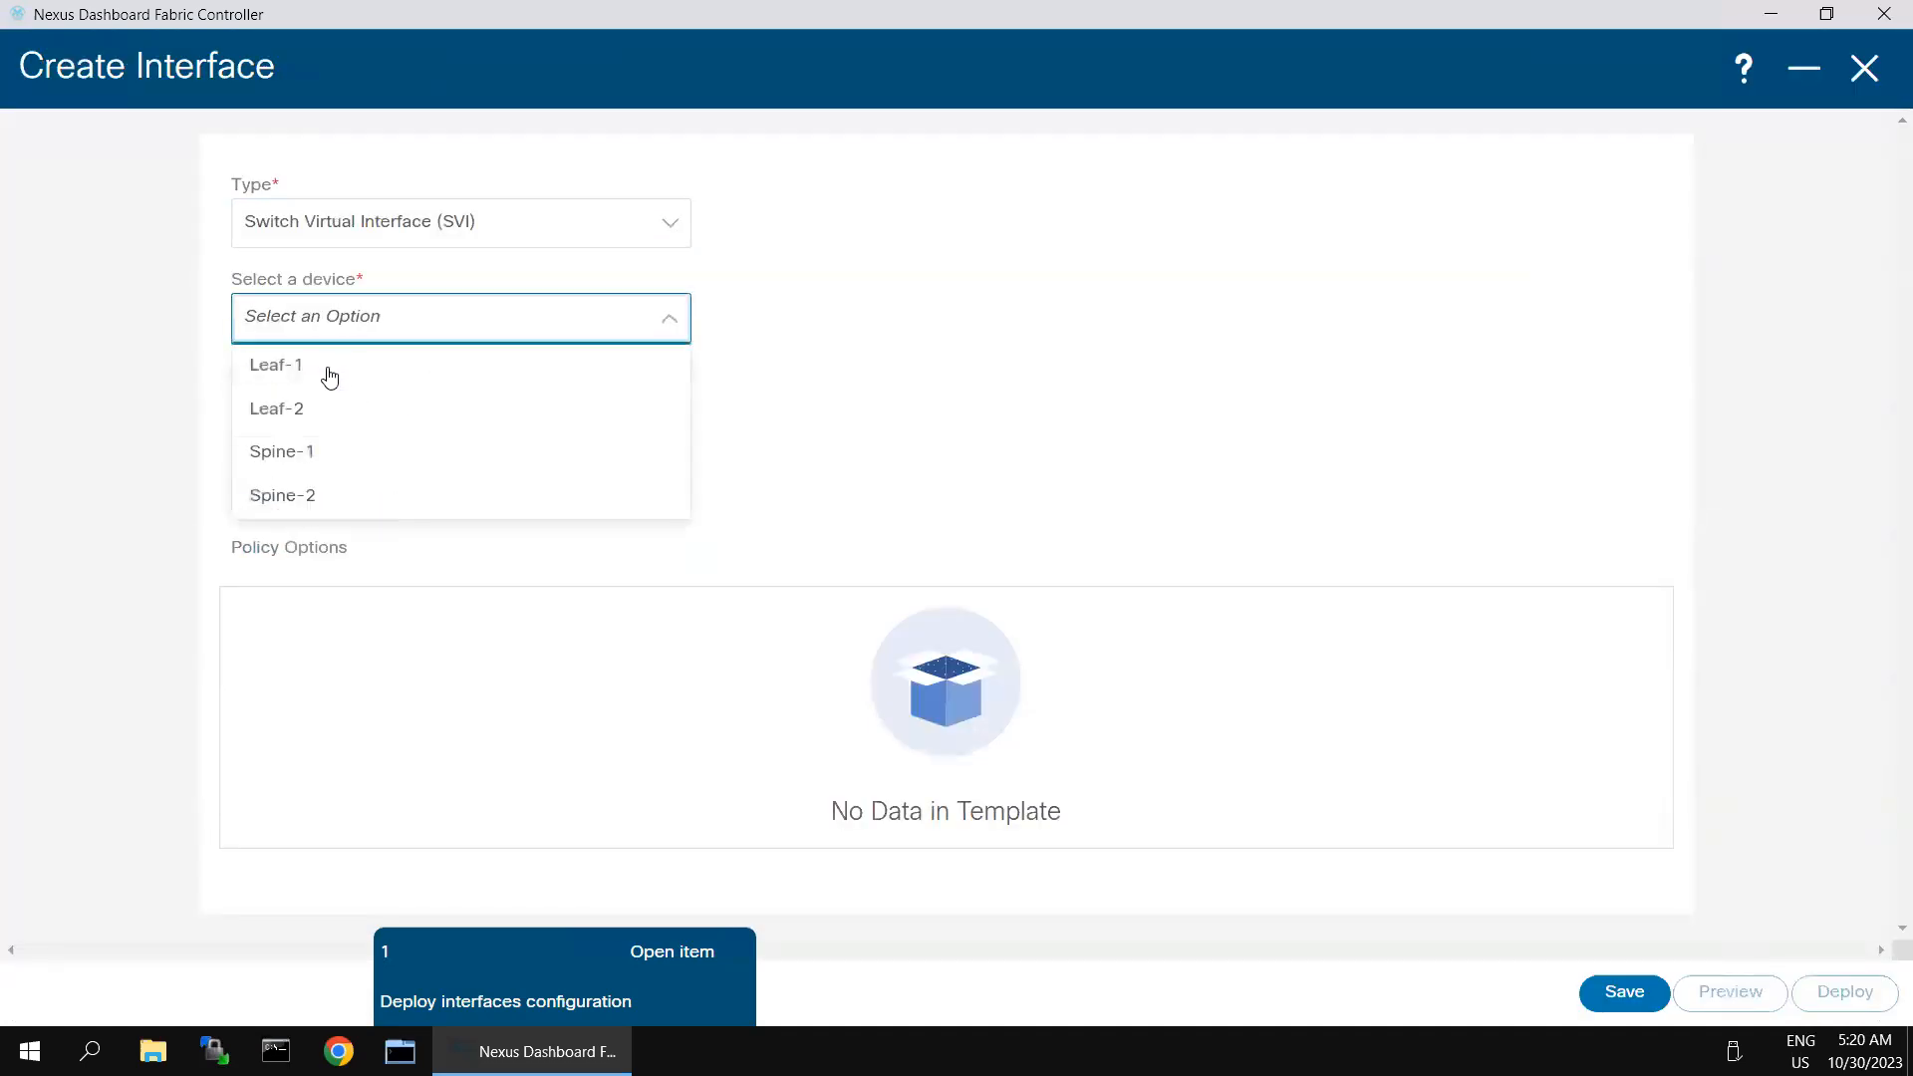
left_click(304, 463)
left_click(320, 416)
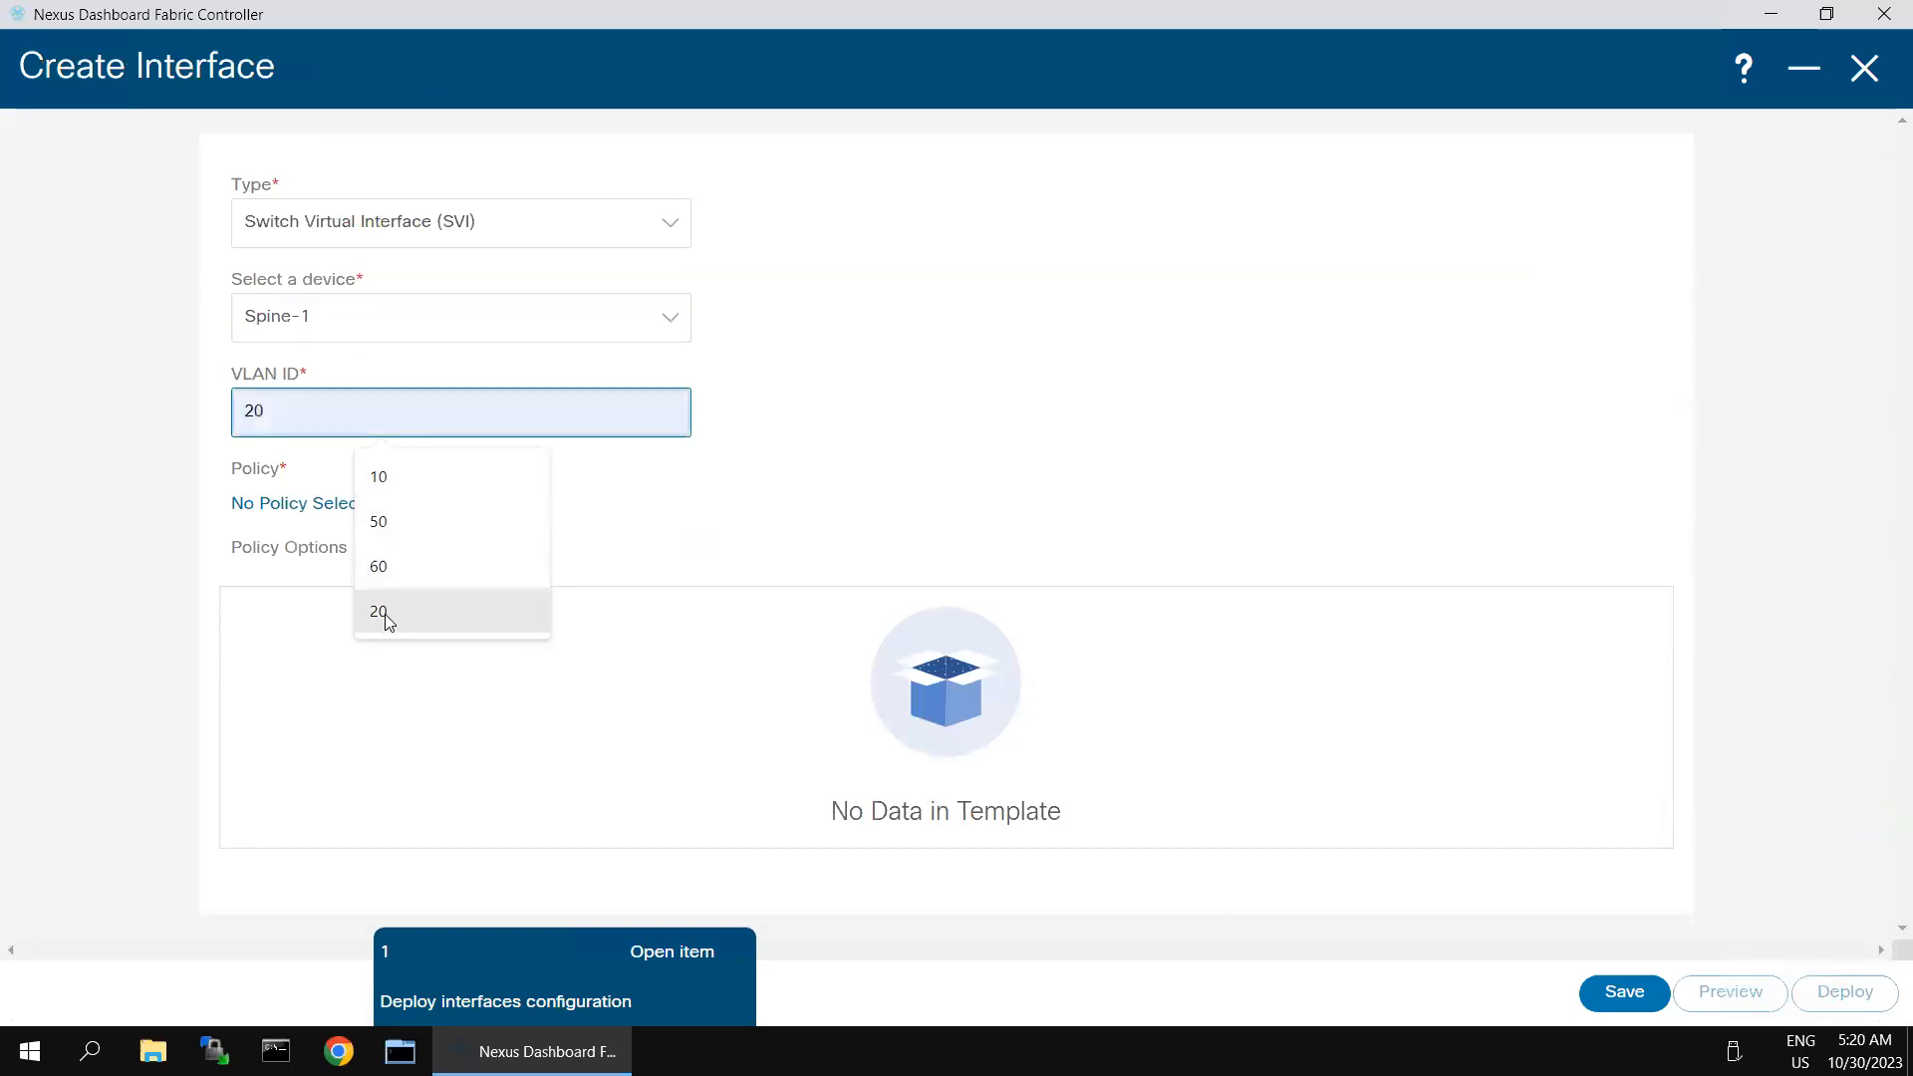
left_click(385, 614)
- Attach the int_vlan policy template to Spine-1's new VLAN 20 interface
left_click(323, 505)
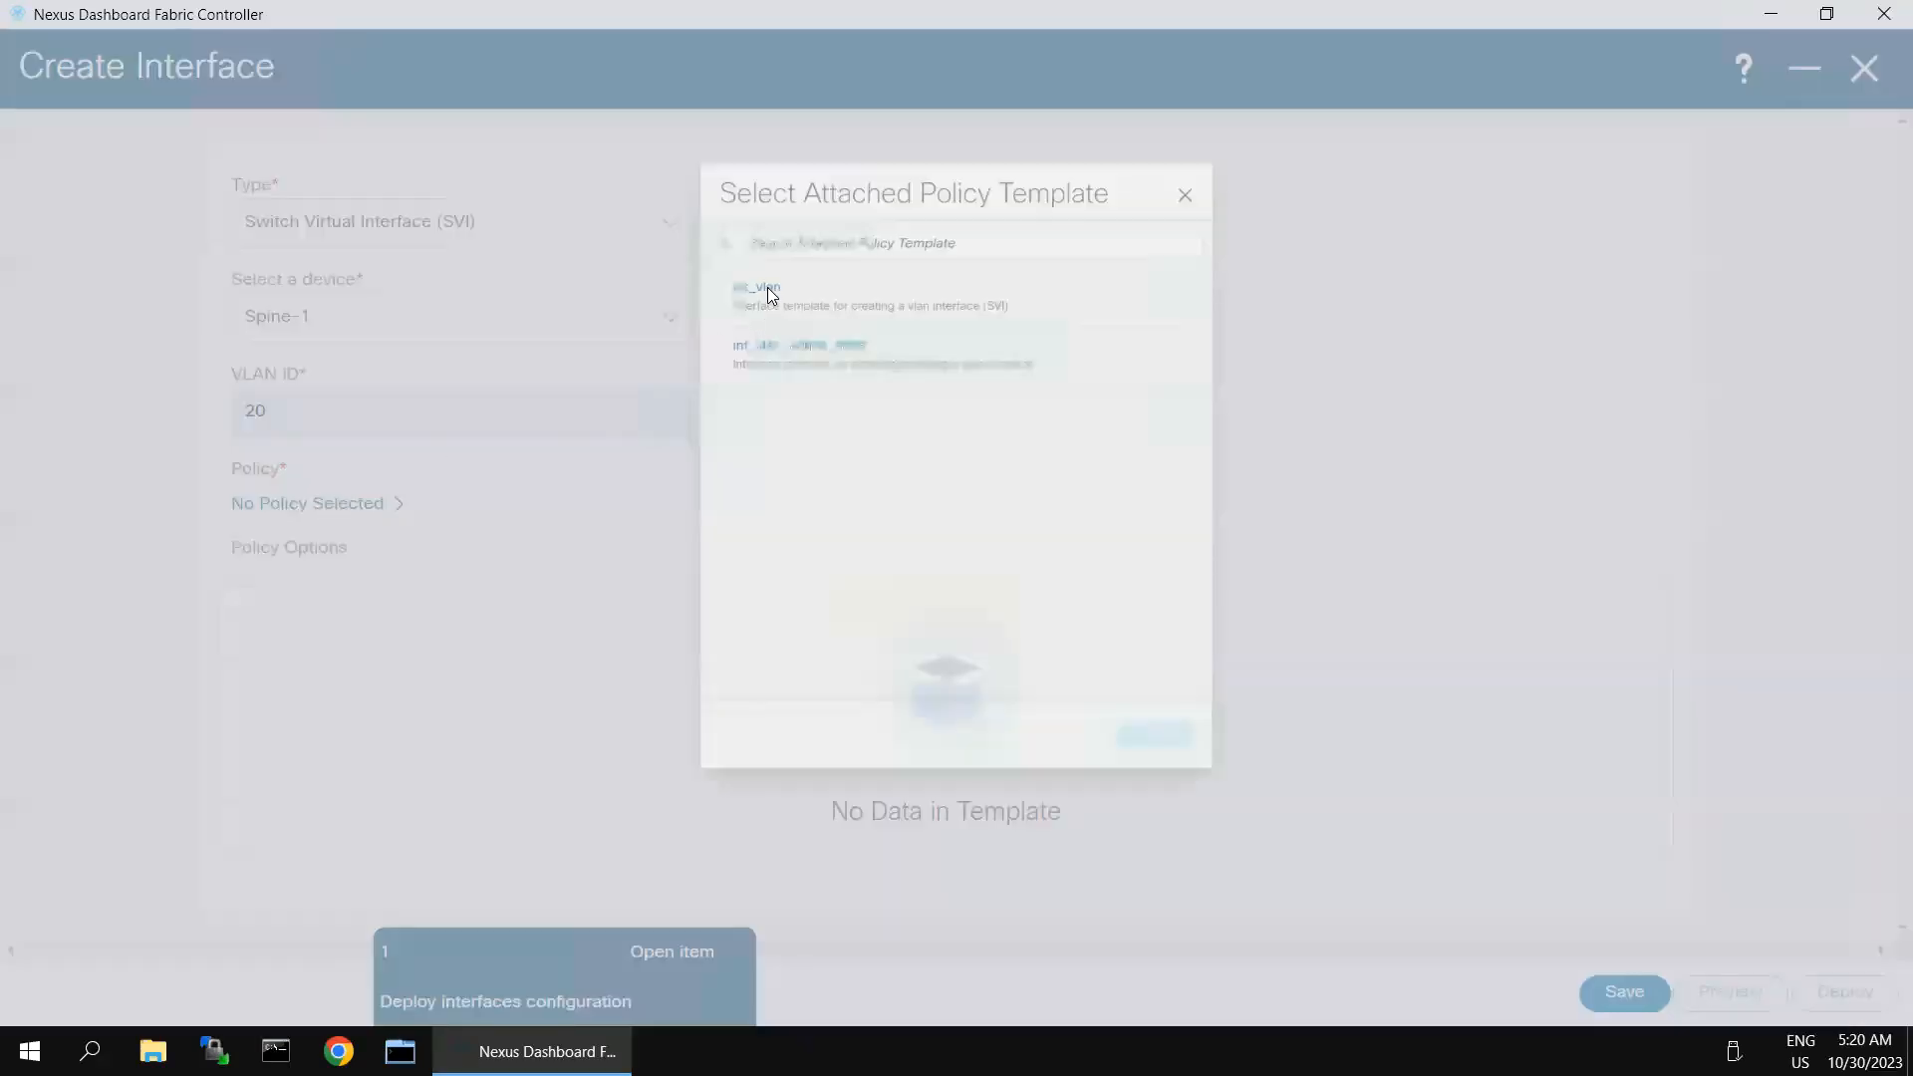
left_click(698, 221)
left_click(1212, 795)
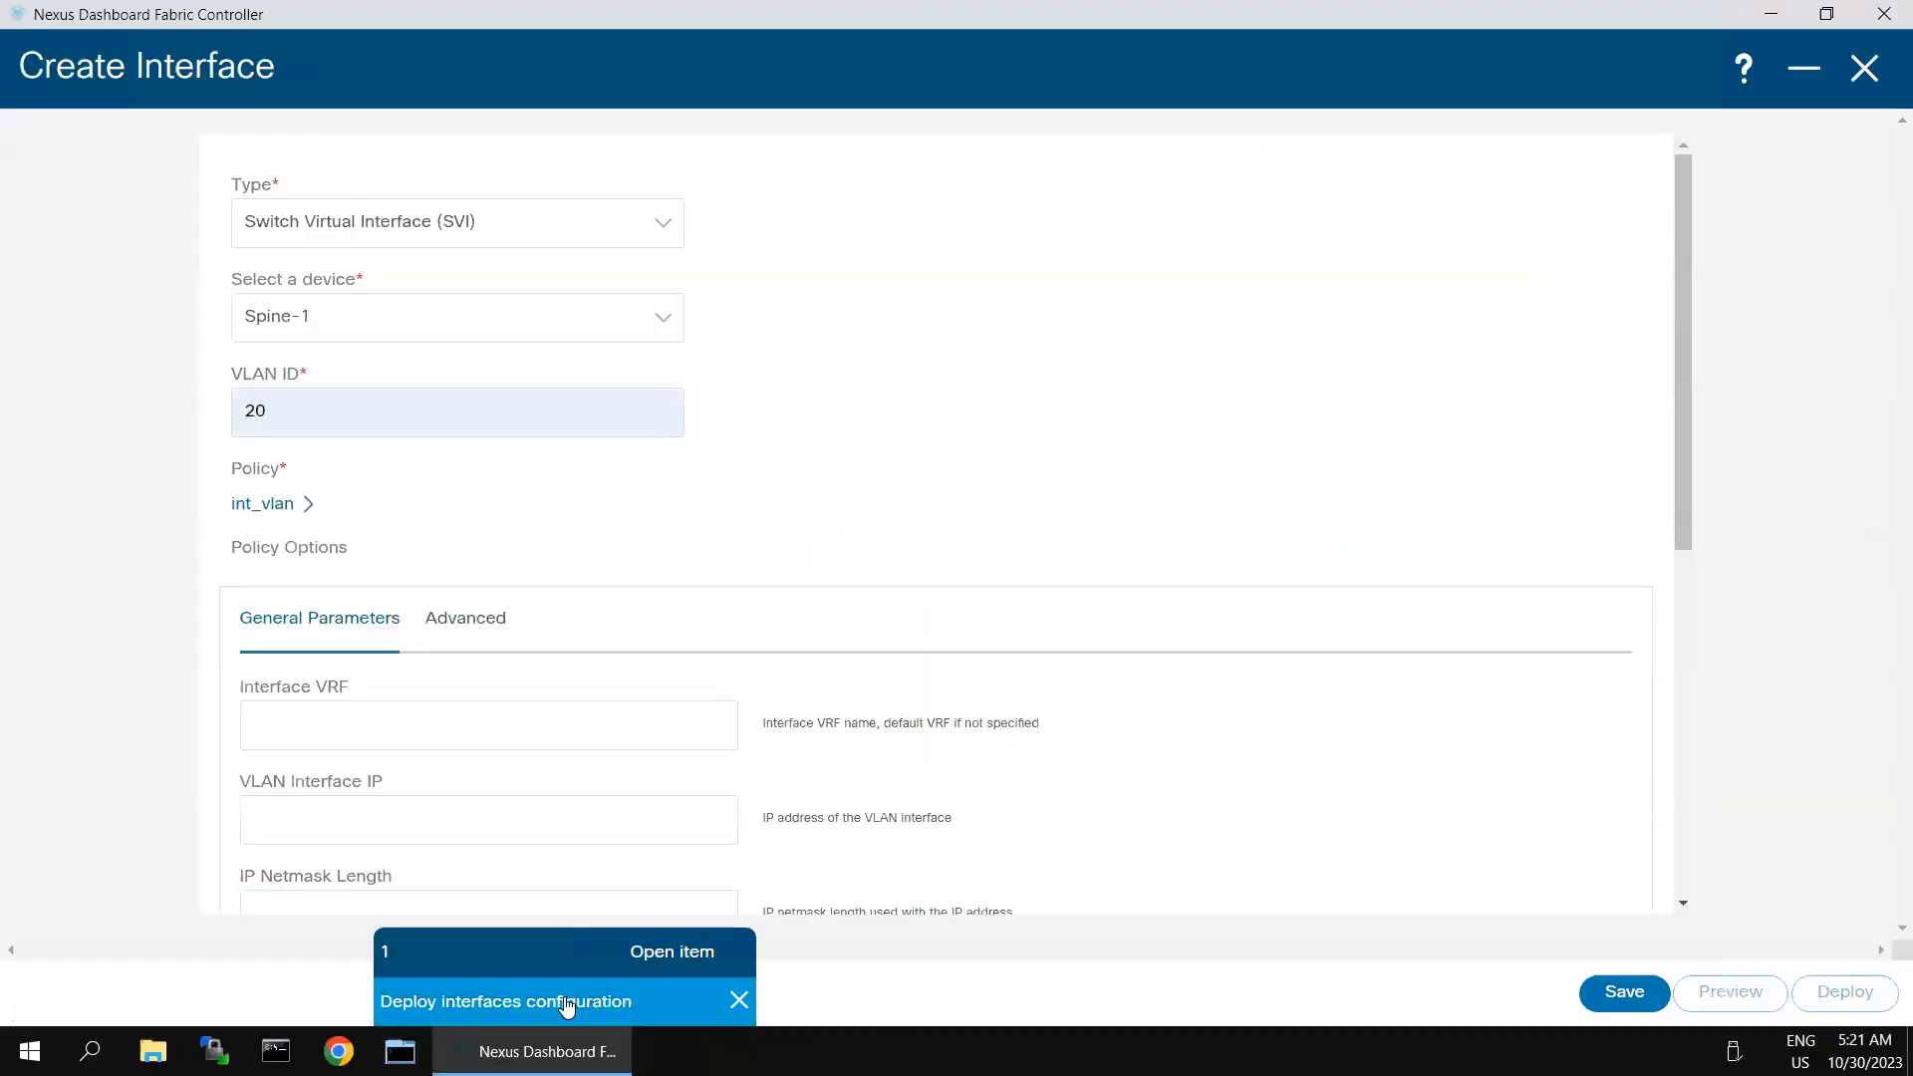
- Set the interface IP of Spine-1's VLAN 20 to 20.20.20.1 with netmask length 24
left_click(447, 739)
scroll(529, 677, "down", 3)
left_click(382, 462)
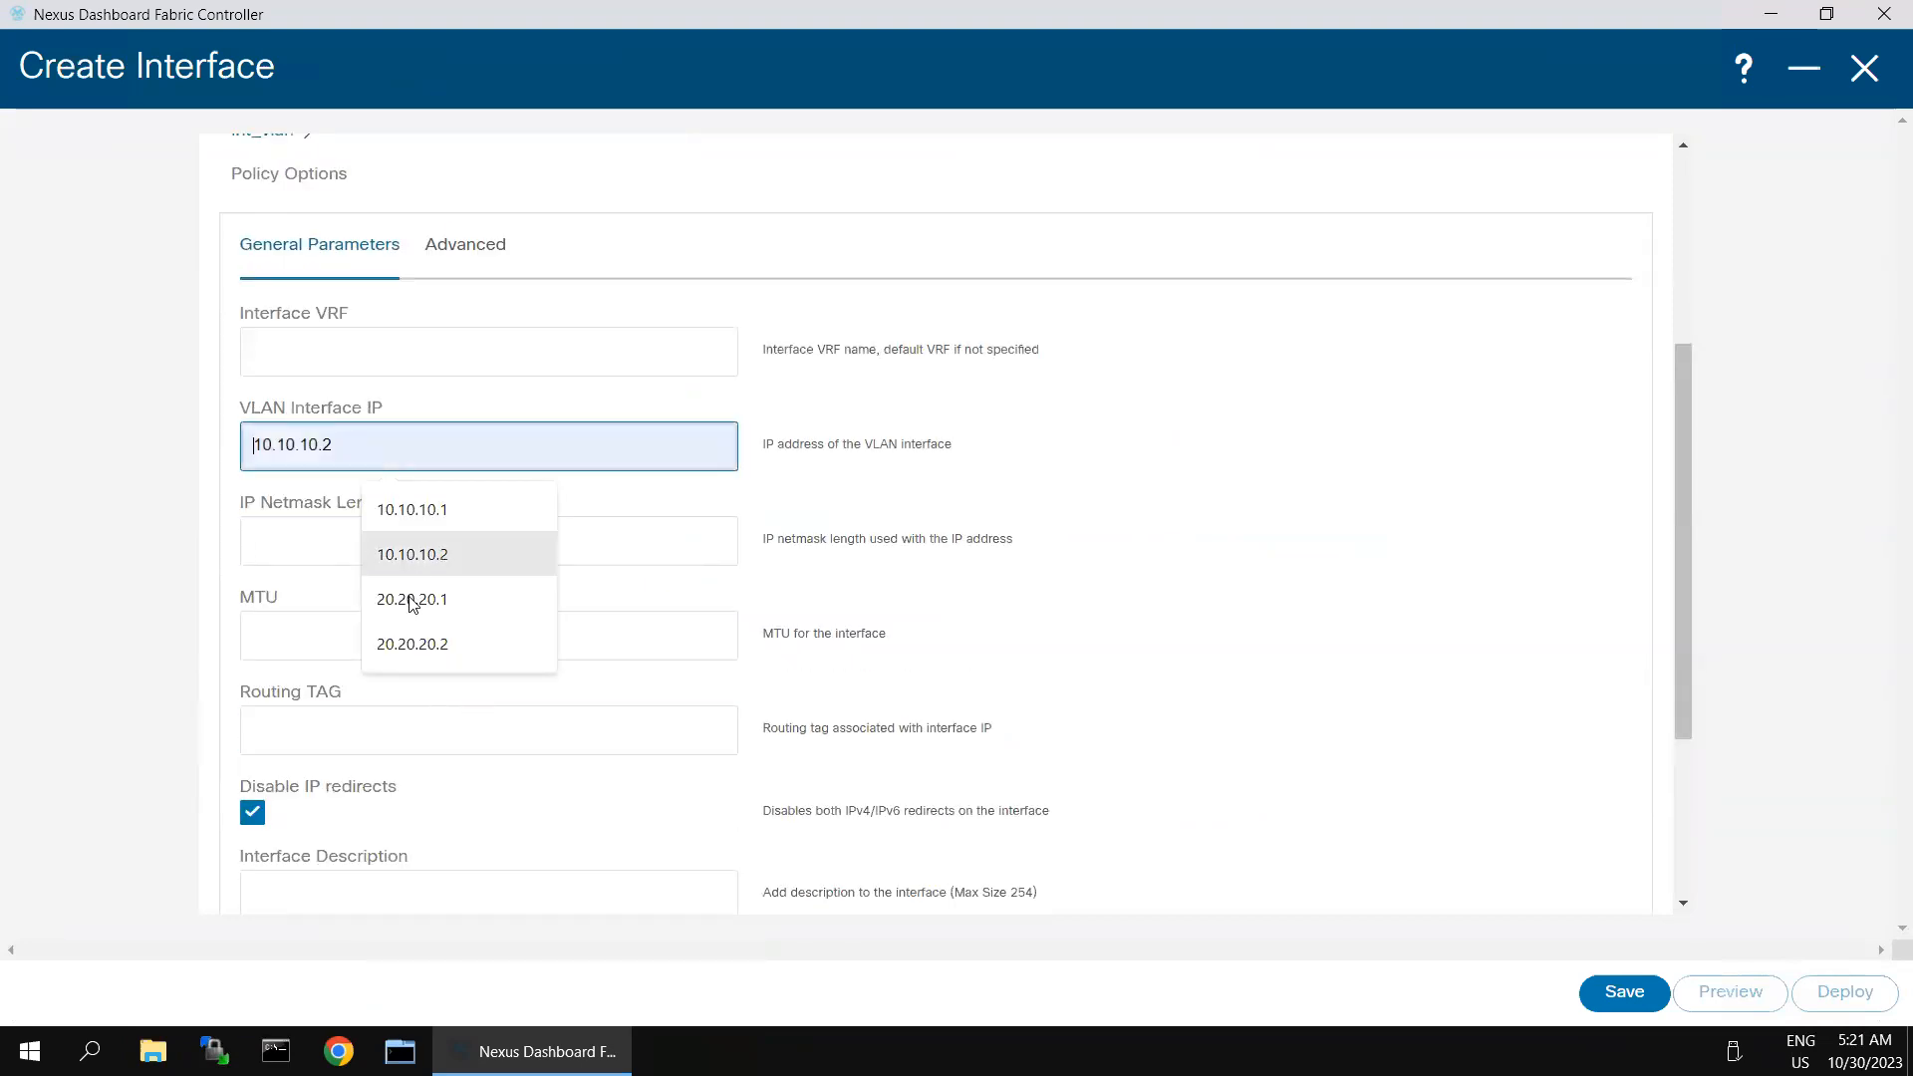
left_click(404, 600)
left_click(377, 541)
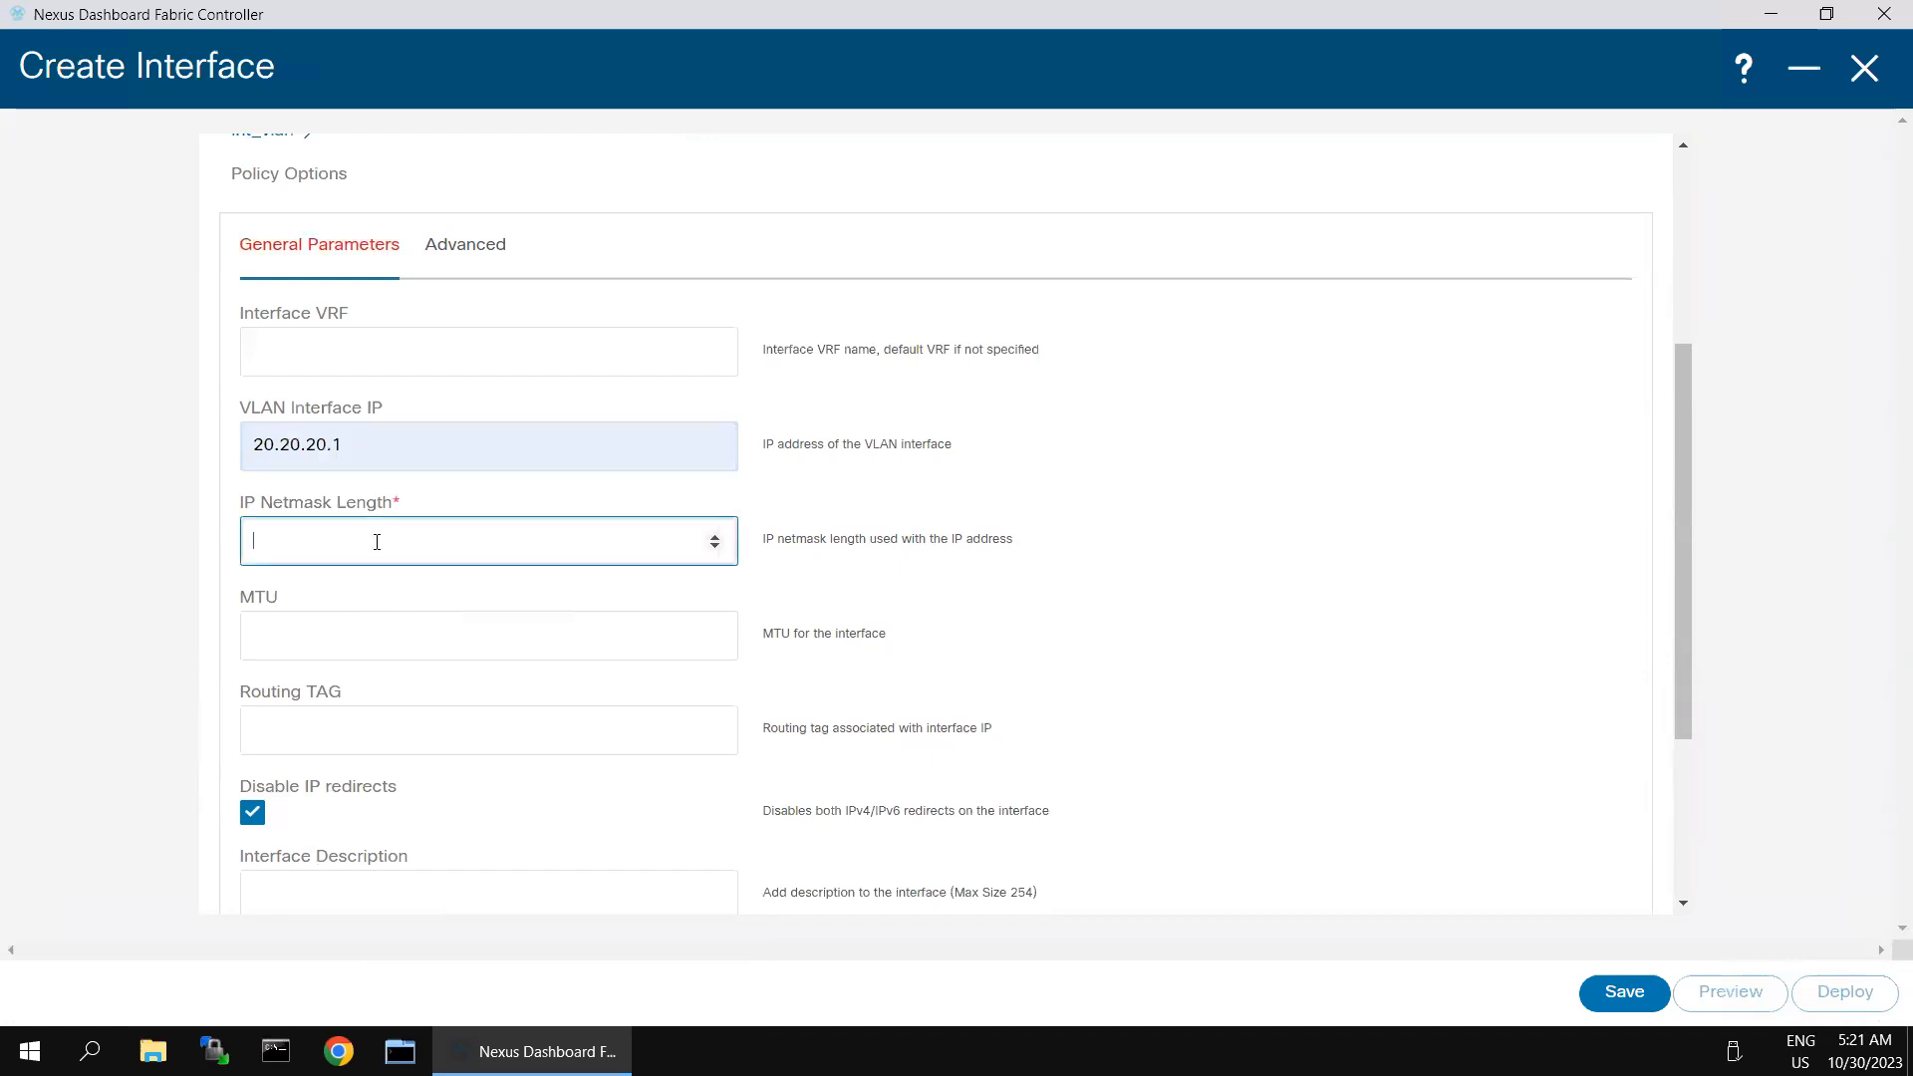
left_click(1341, 582)
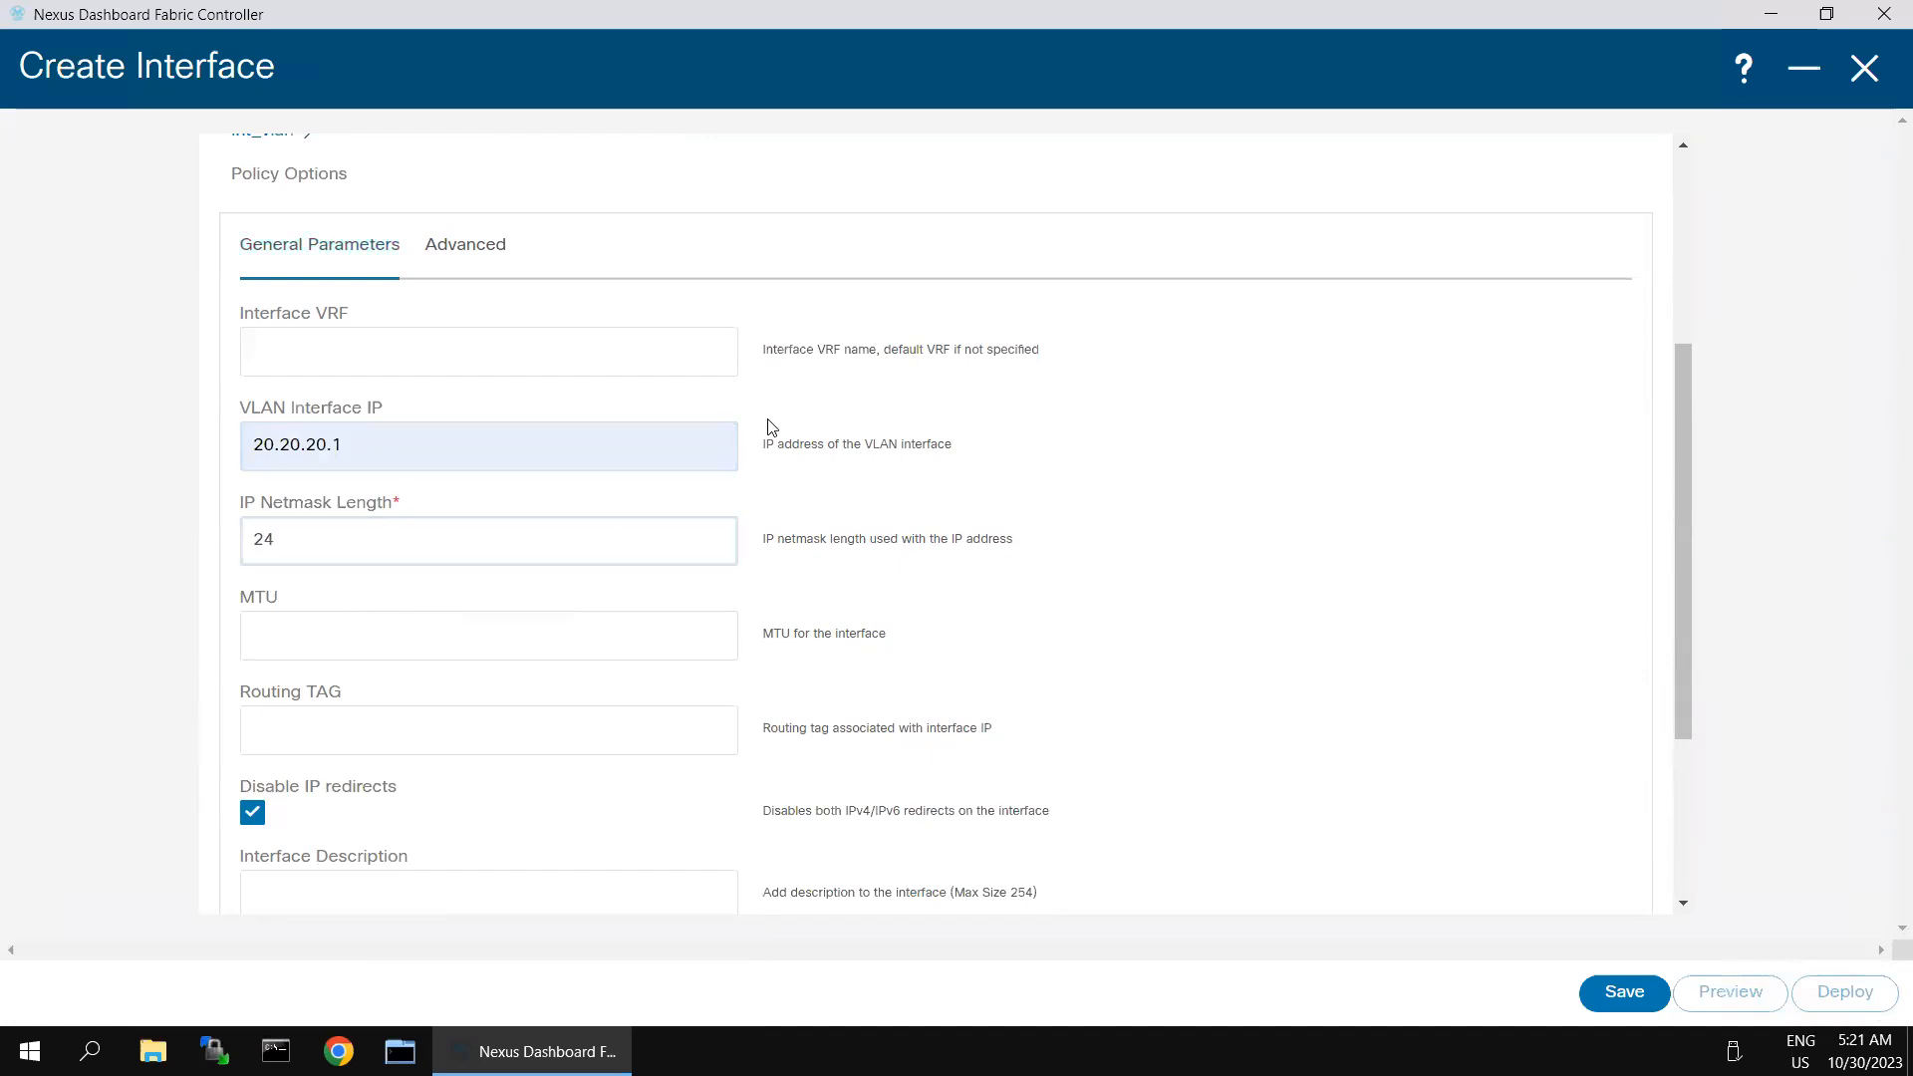
- Enable HSRP on Spine-1's VLAN 20 interface with virtual IP 20.20.20.254, group 20, version 2, priority 50 and preempt
left_click(493, 263)
left_click(252, 340)
left_click(313, 434)
left_click(430, 538)
left_click(364, 519)
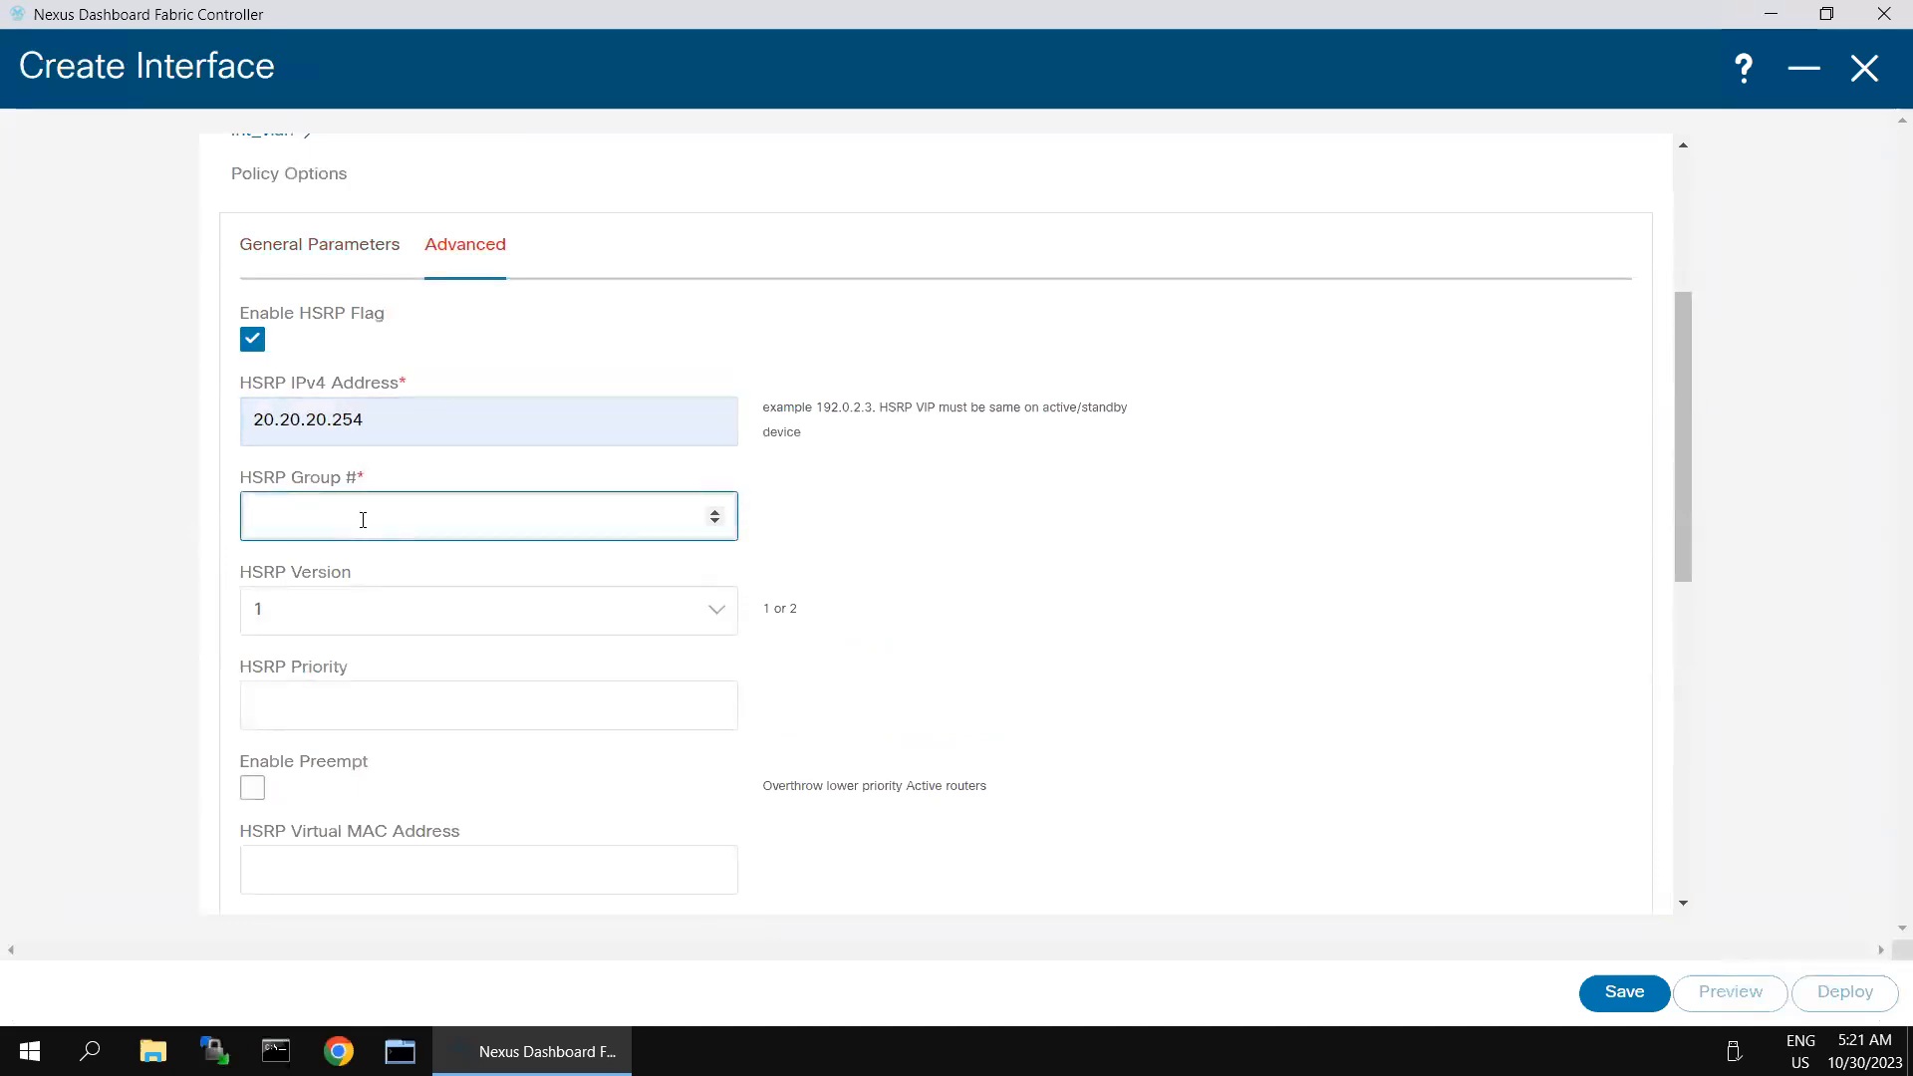
left_click(615, 697)
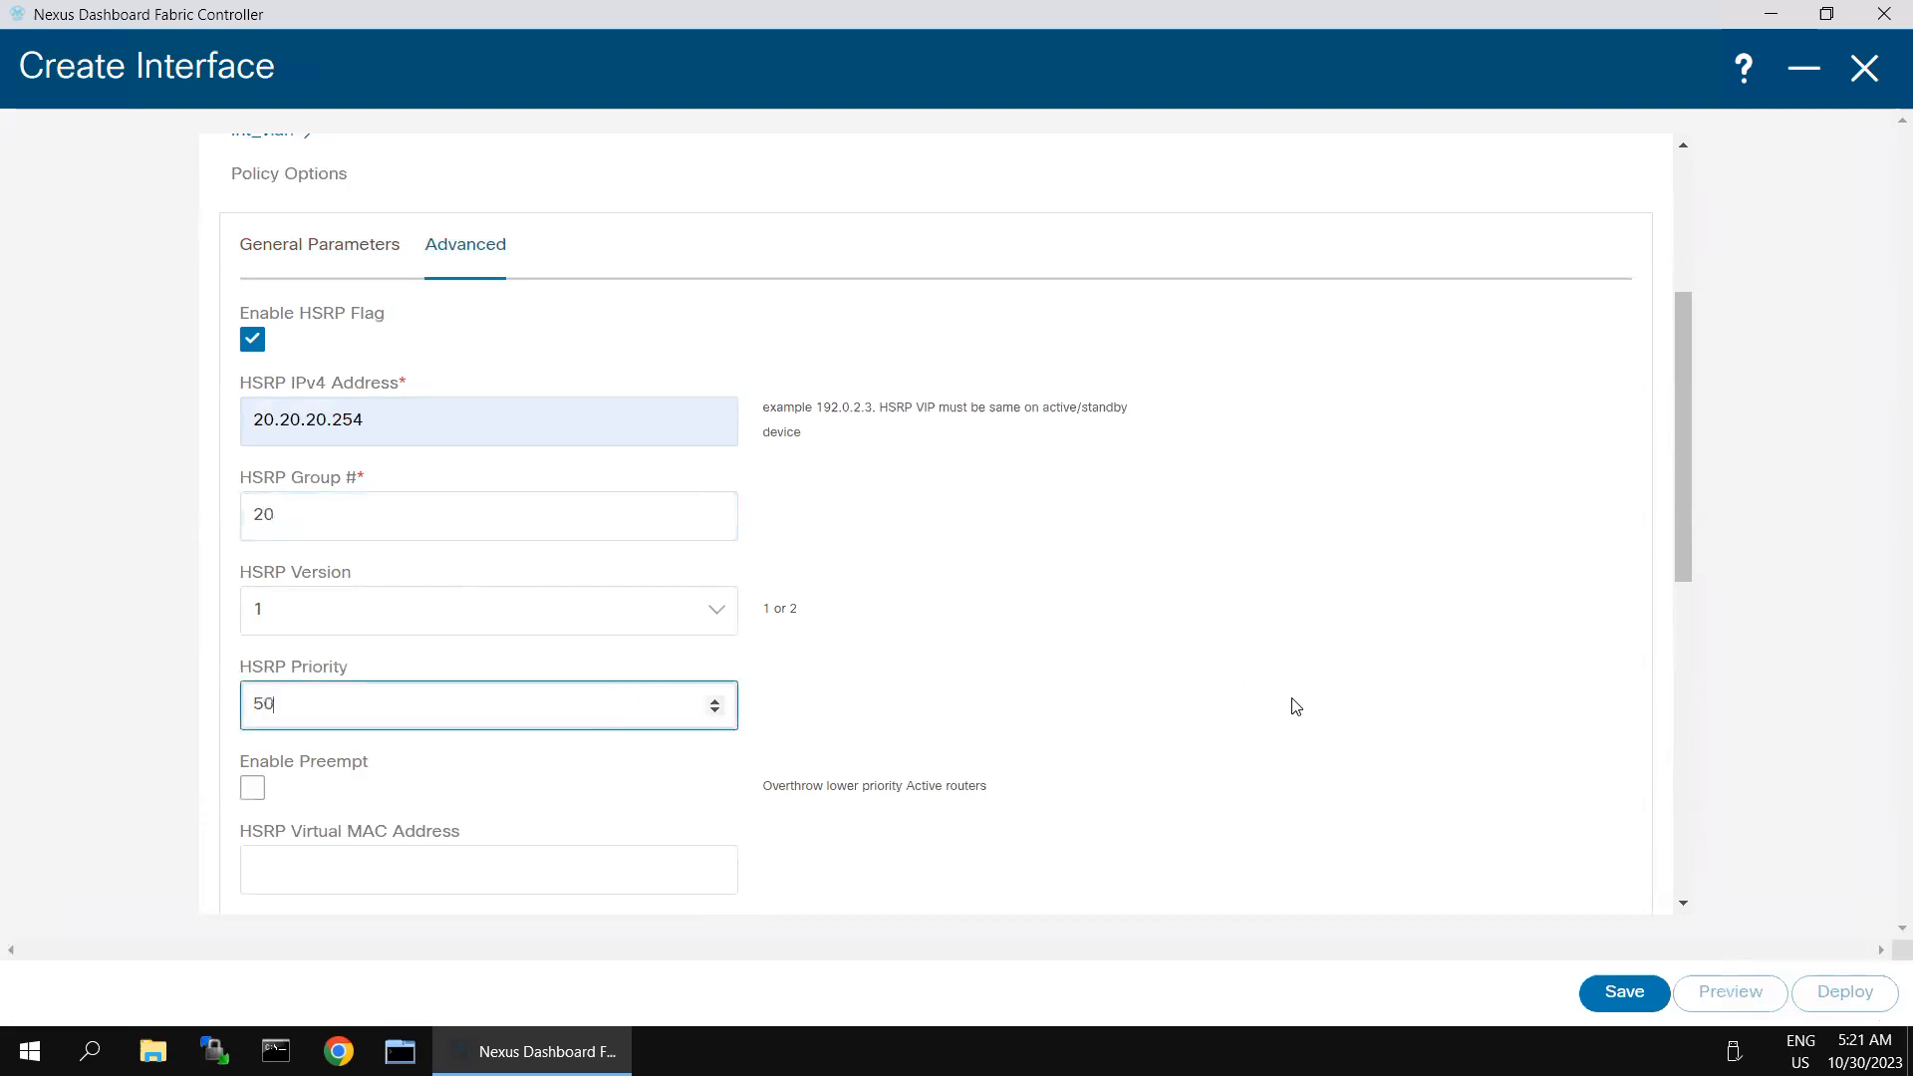
left_click(389, 610)
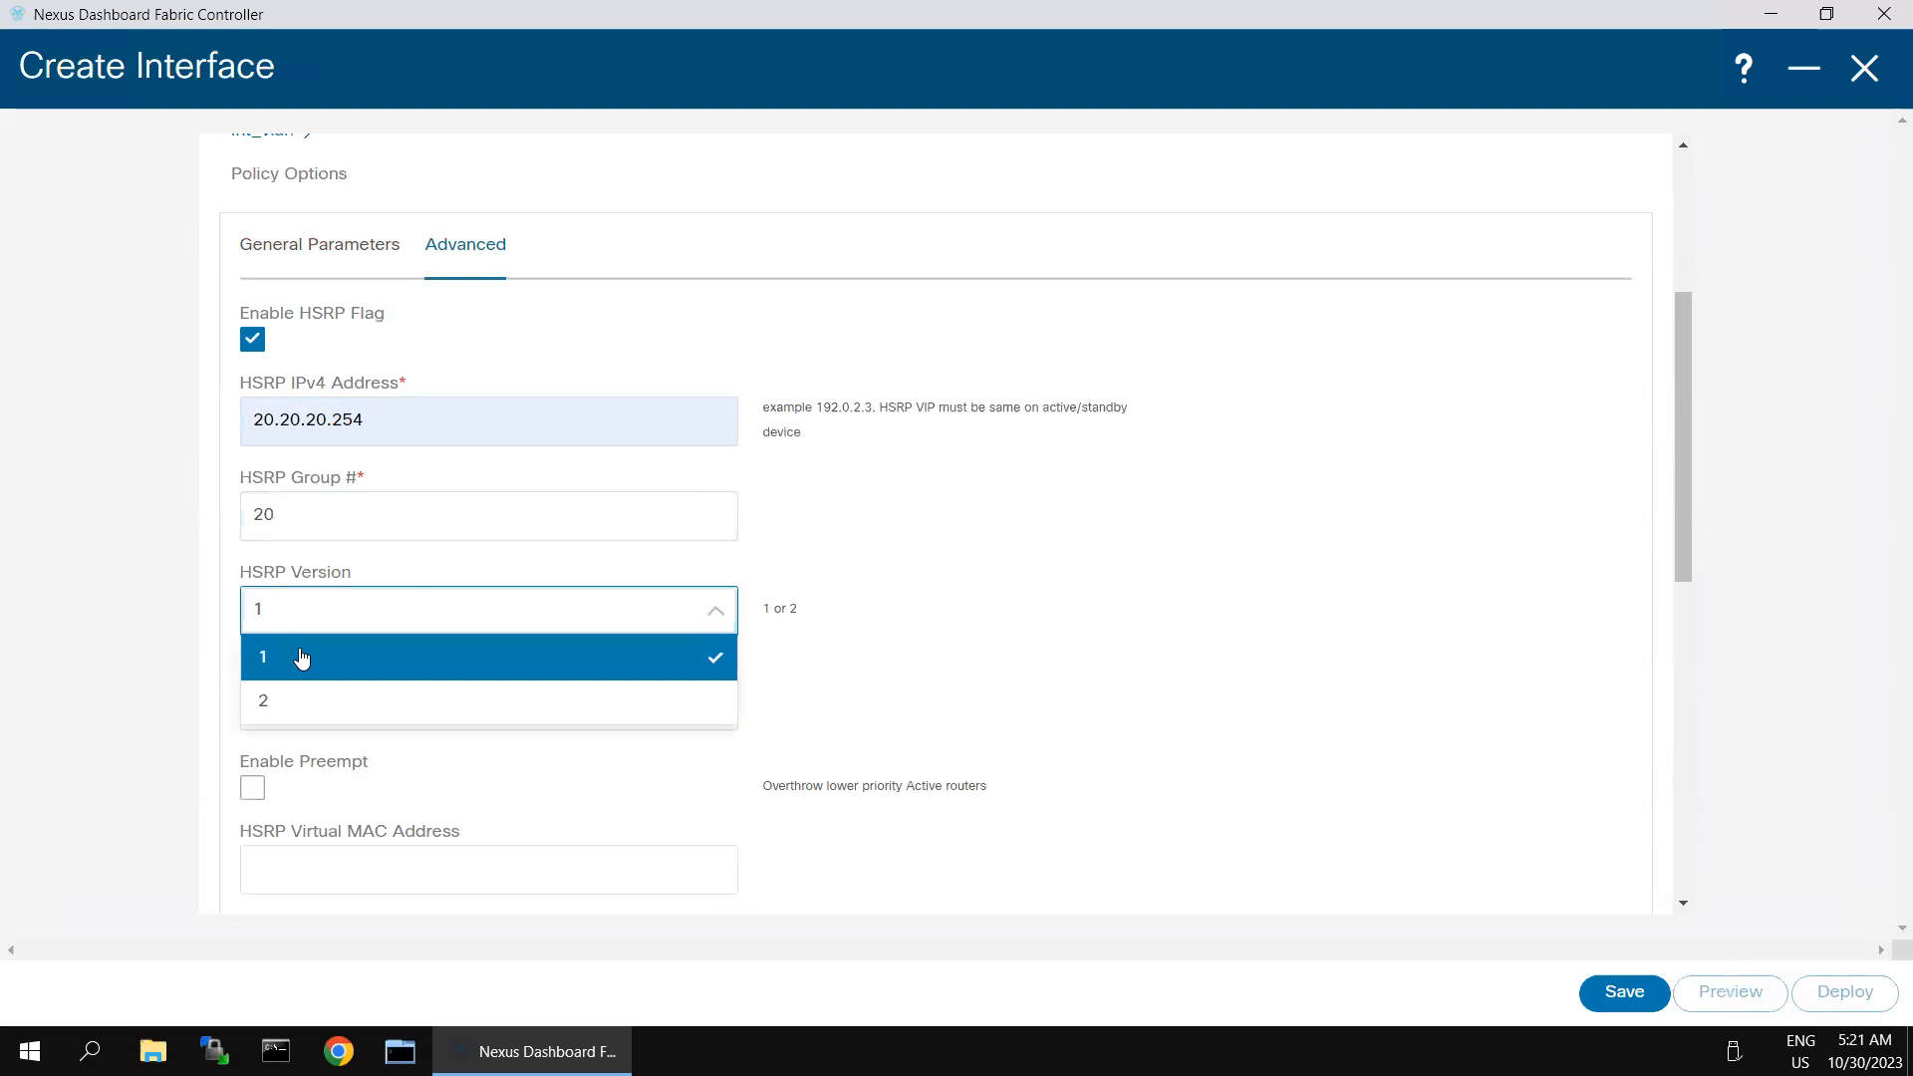
left_click(275, 702)
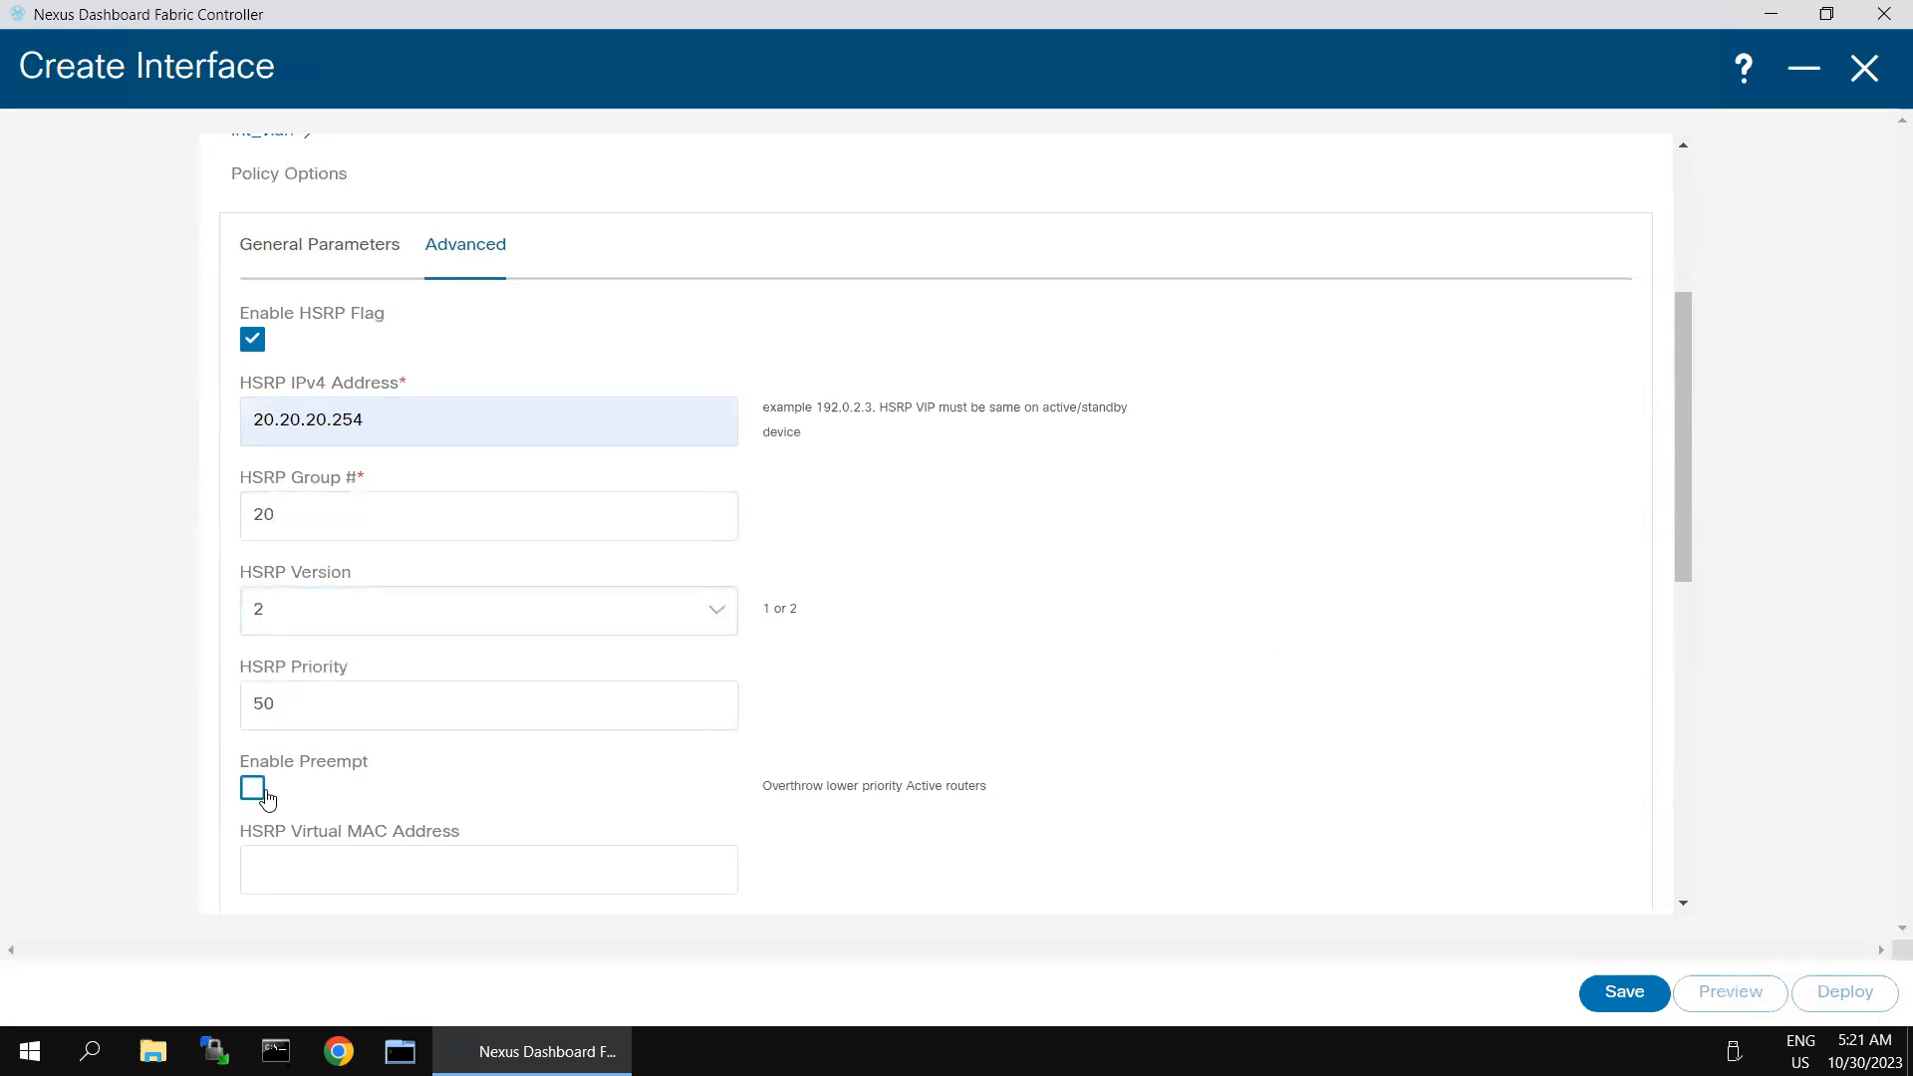
- Save and deploy Spine-1's vlan20 configuration, and return to the fabric's interface list
left_click(1623, 993)
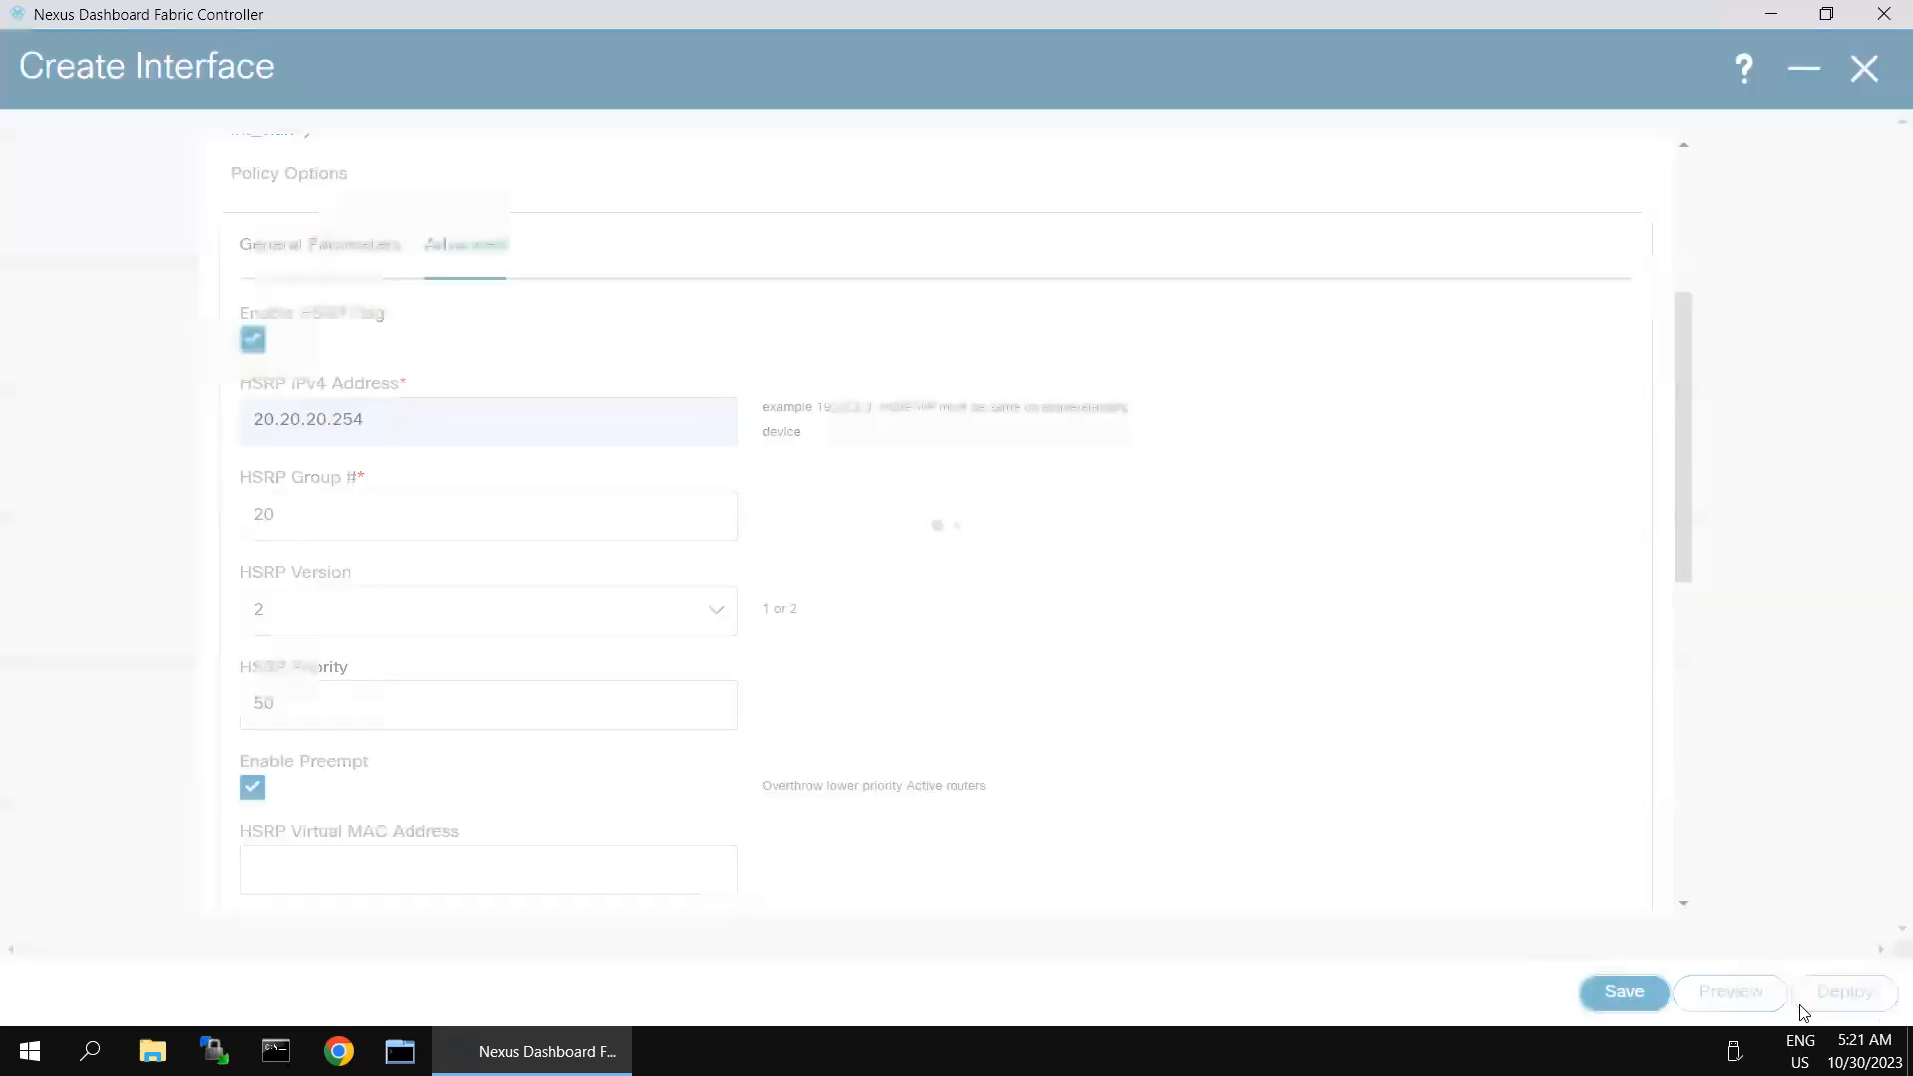
left_click(1838, 992)
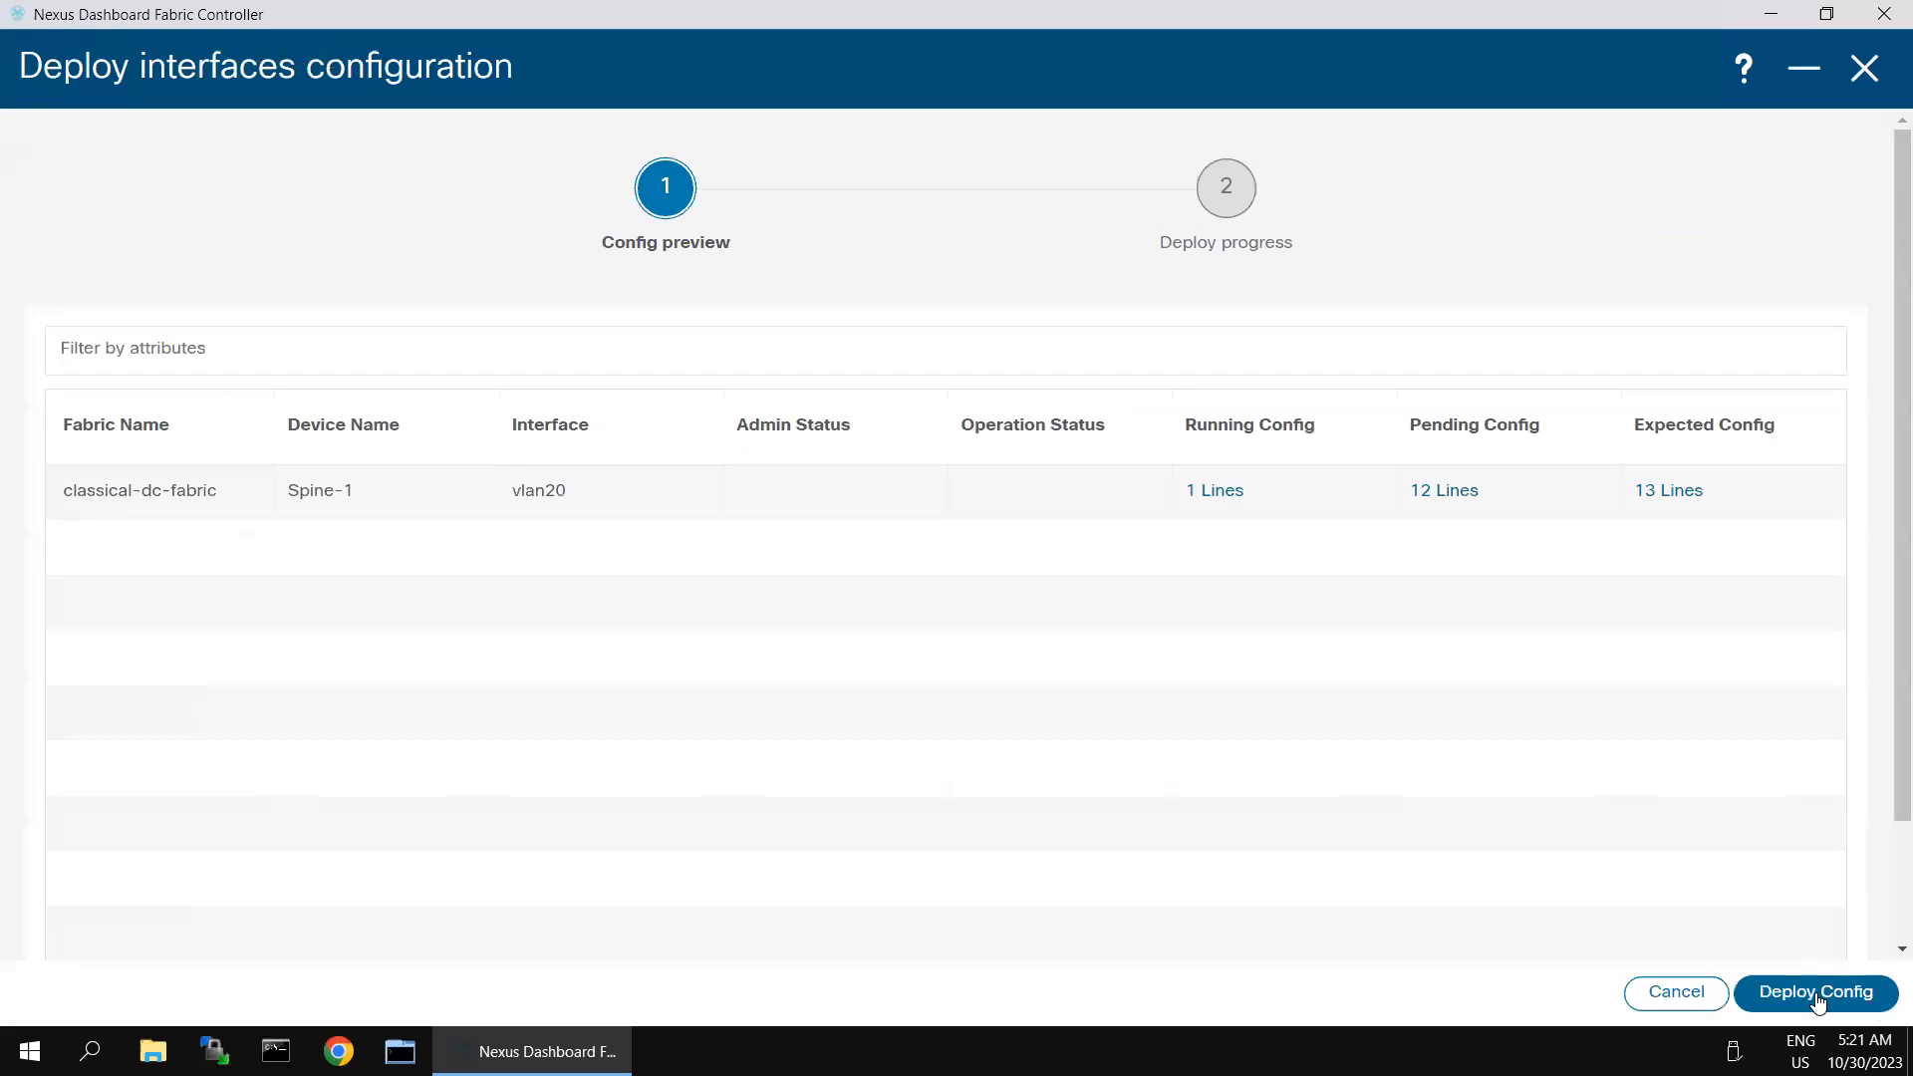
left_click(1814, 993)
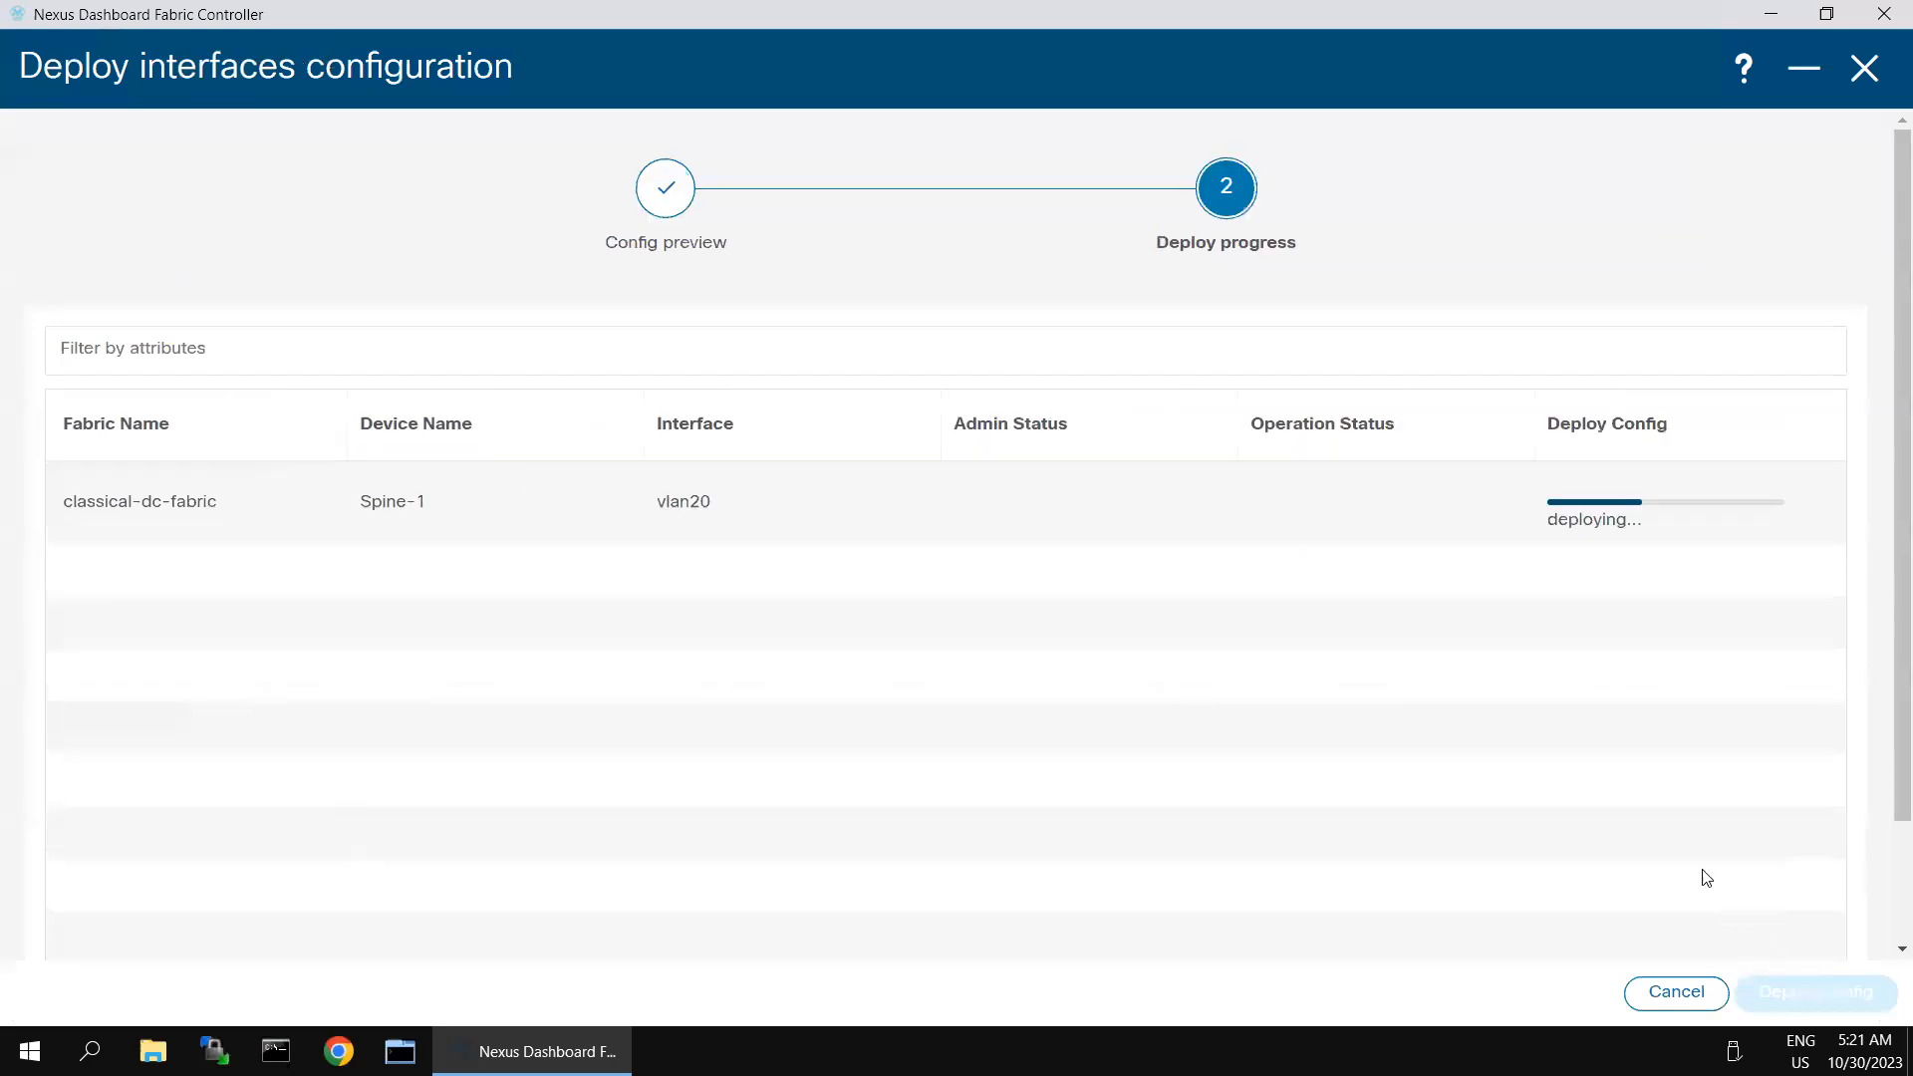
left_click(1800, 70)
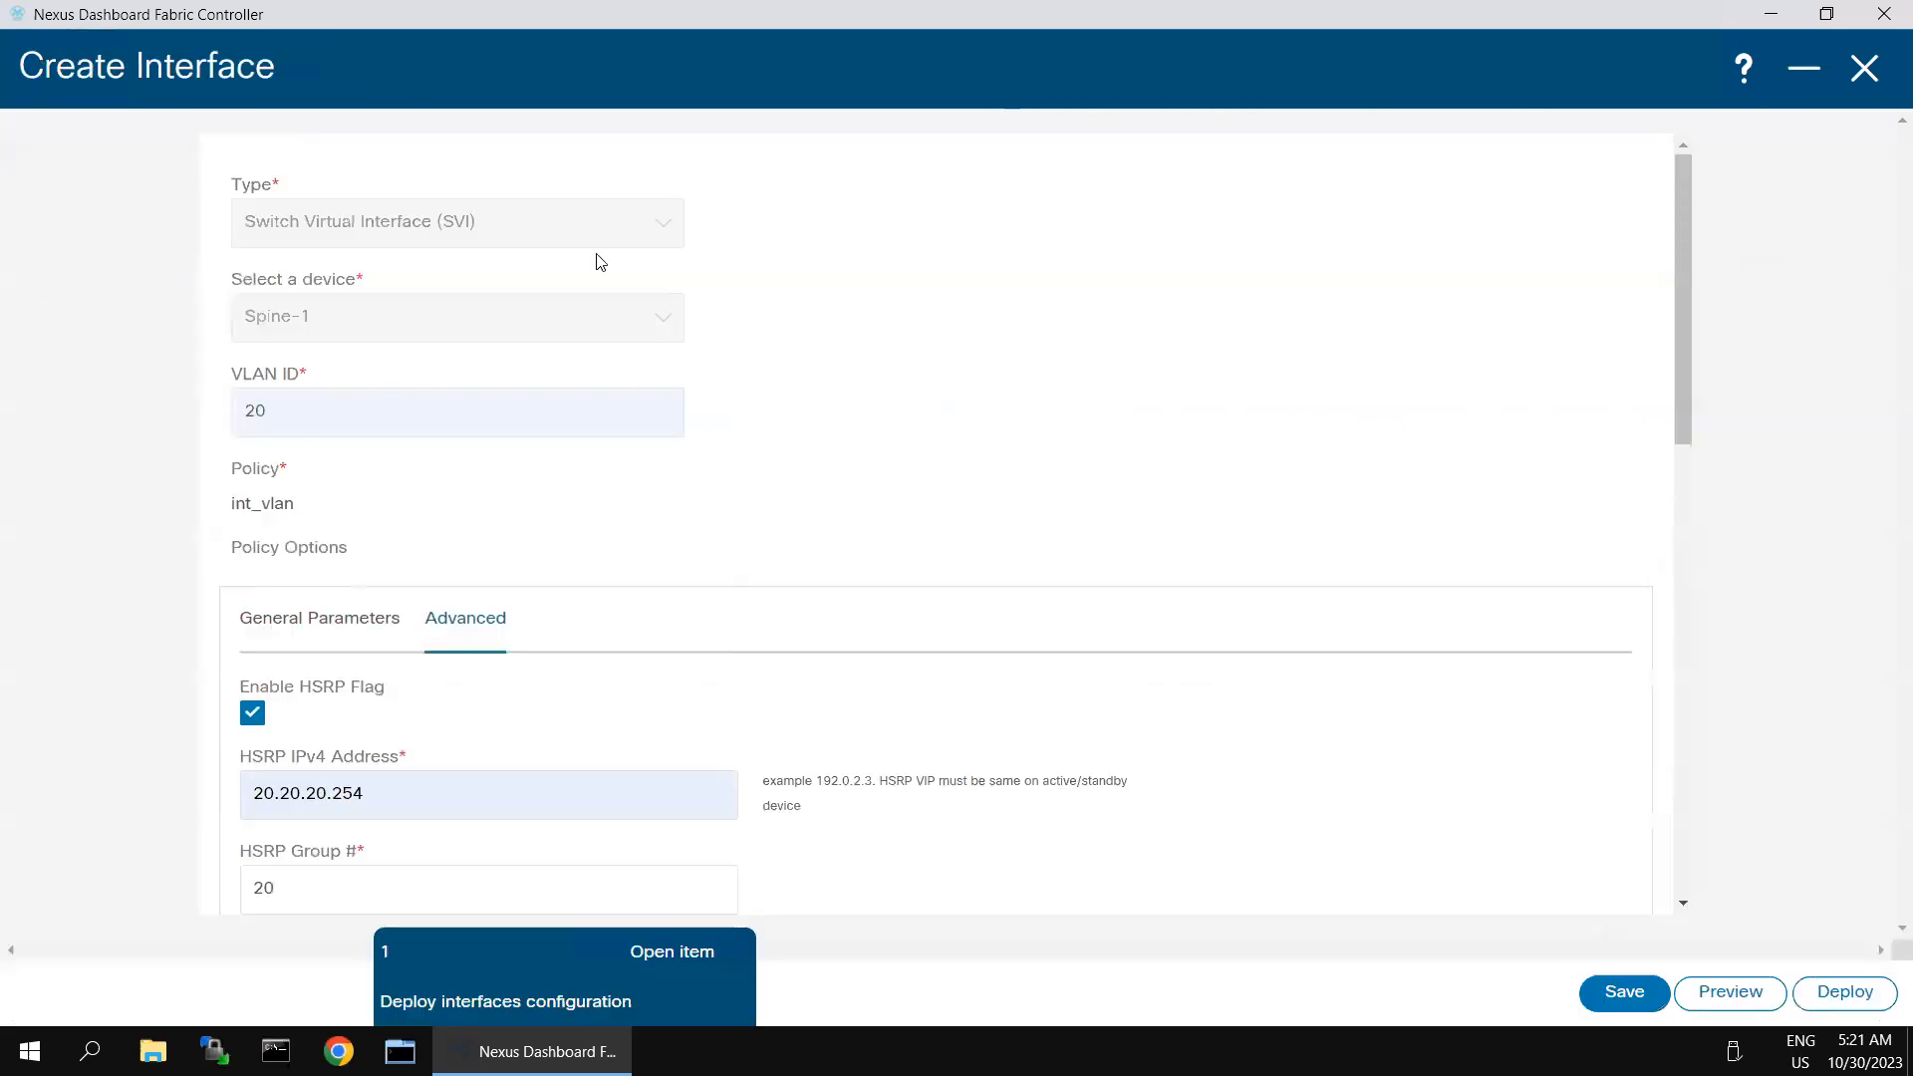
left_click(1802, 72)
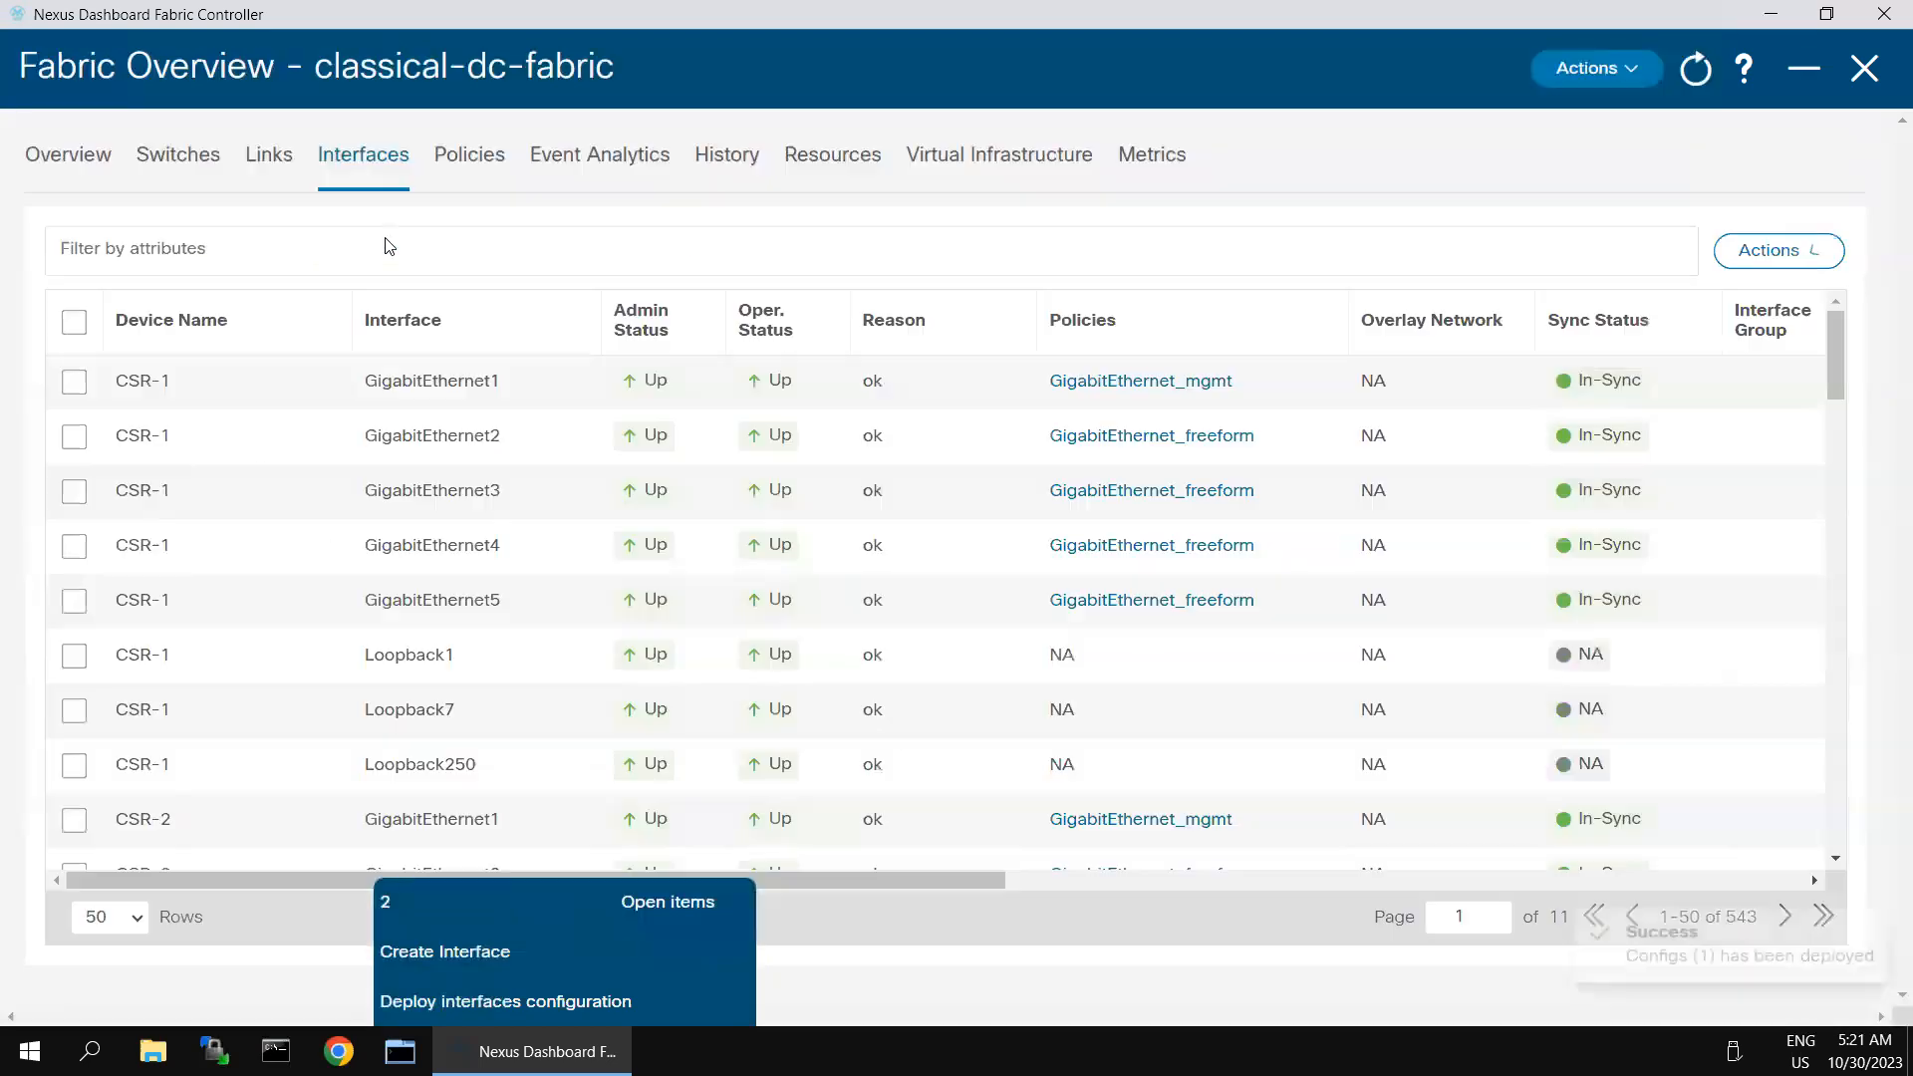
- Start a new Switch Virtual Interface (SVI) on Spine-2 with VLAN ID 20
left_click(1806, 255)
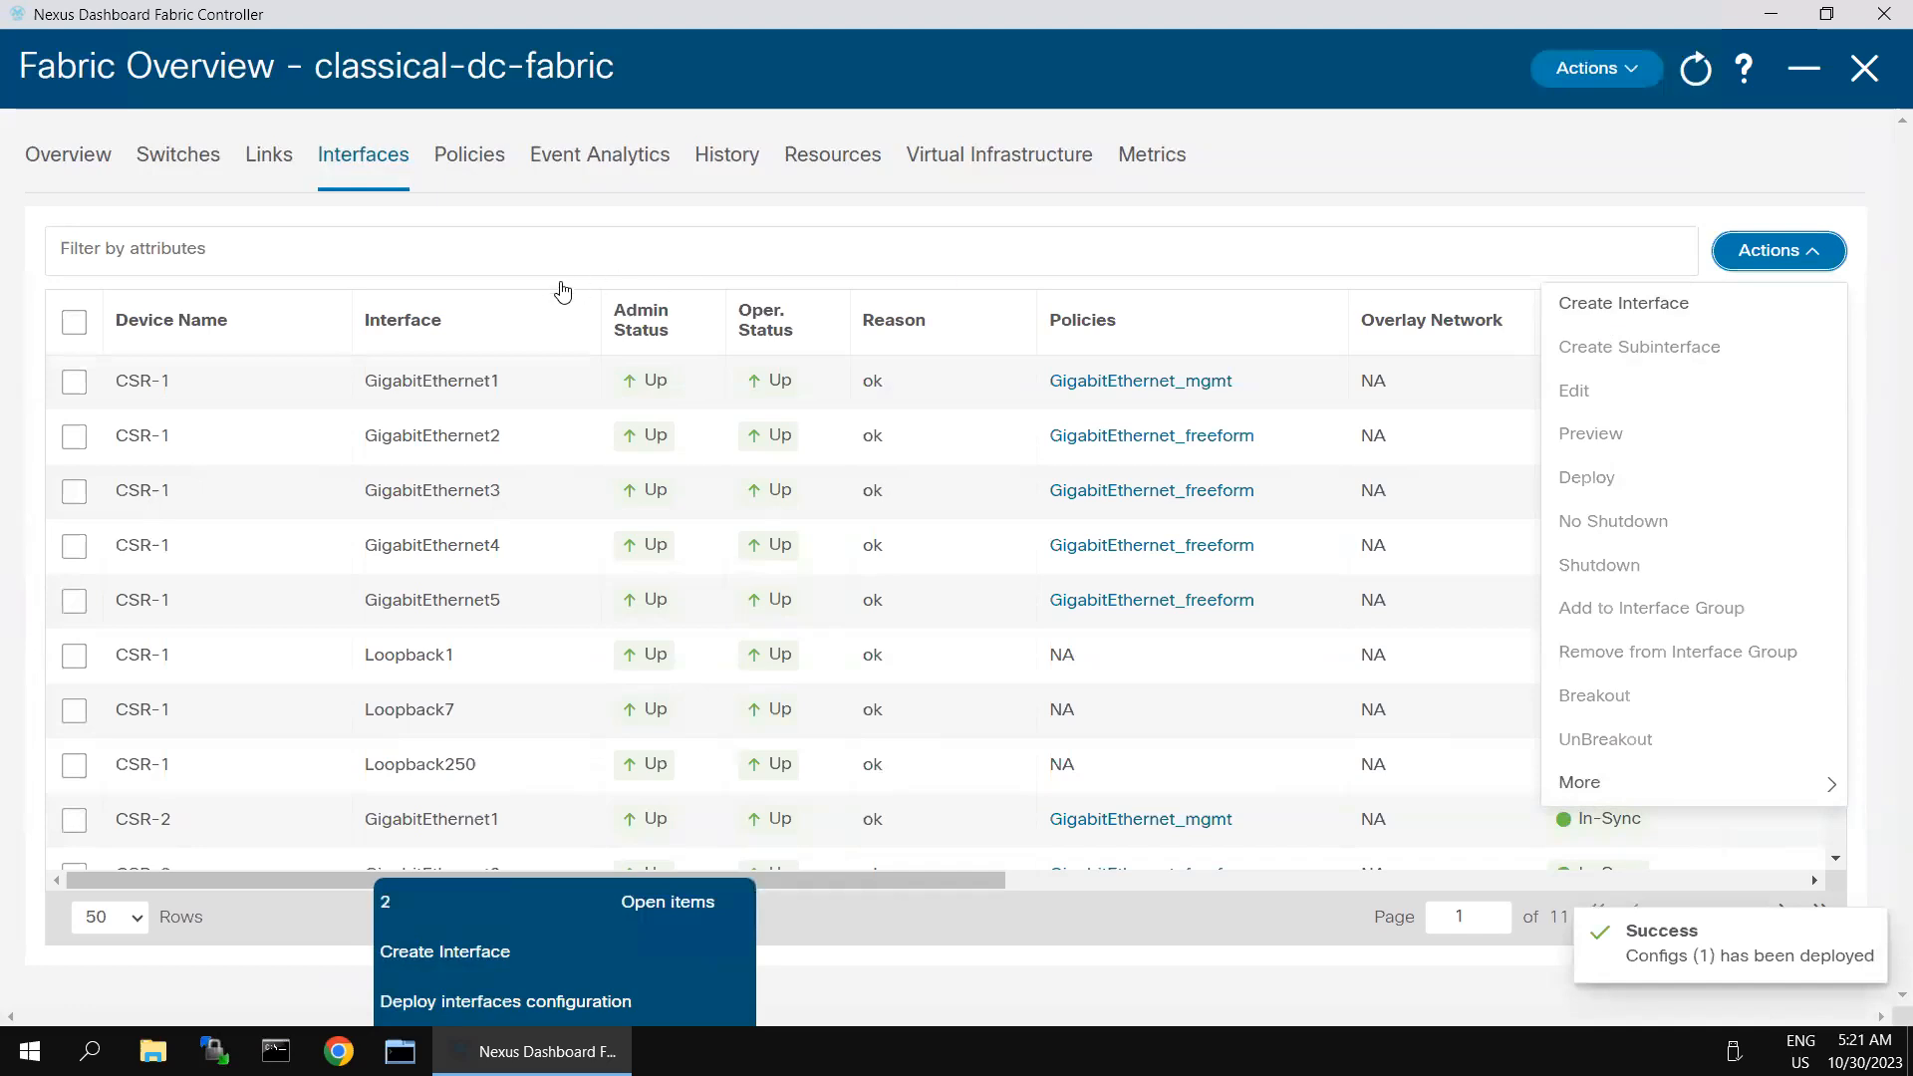
left_click(422, 237)
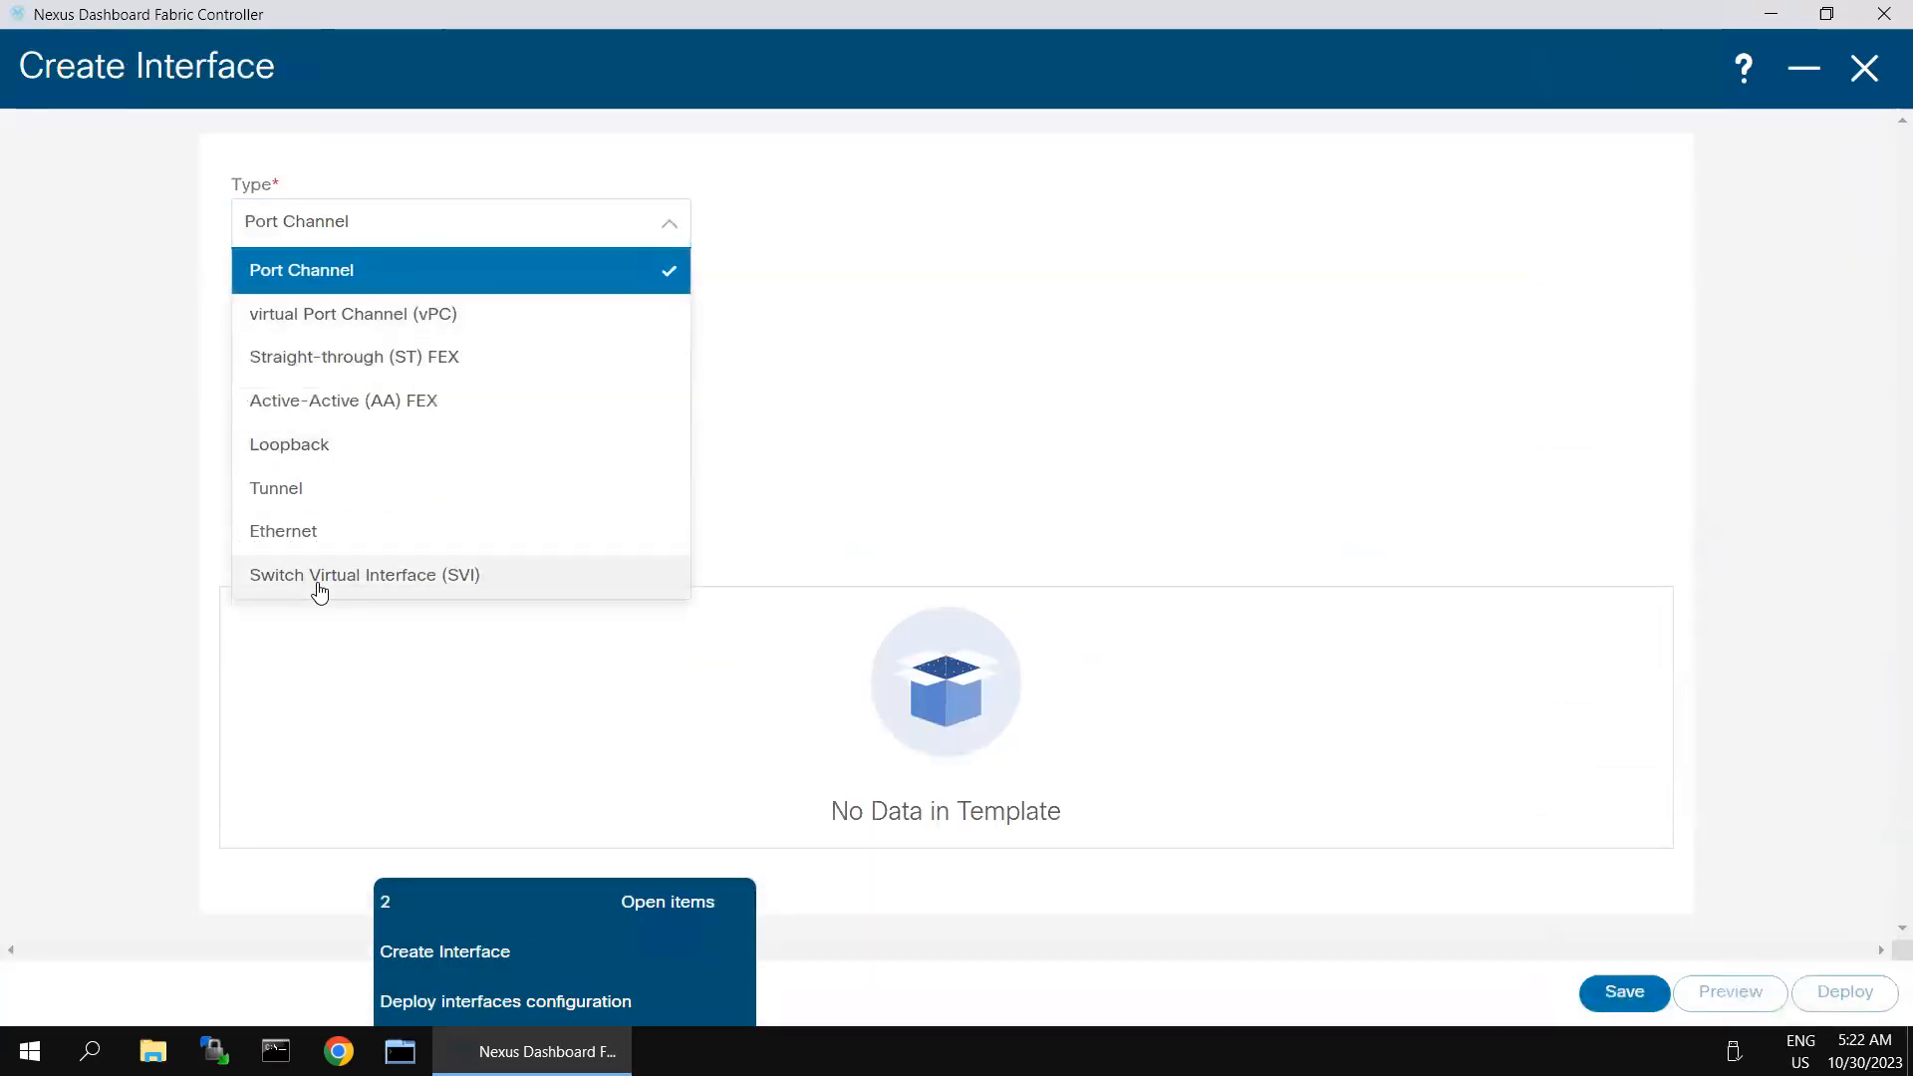
left_click(320, 589)
left_click(341, 319)
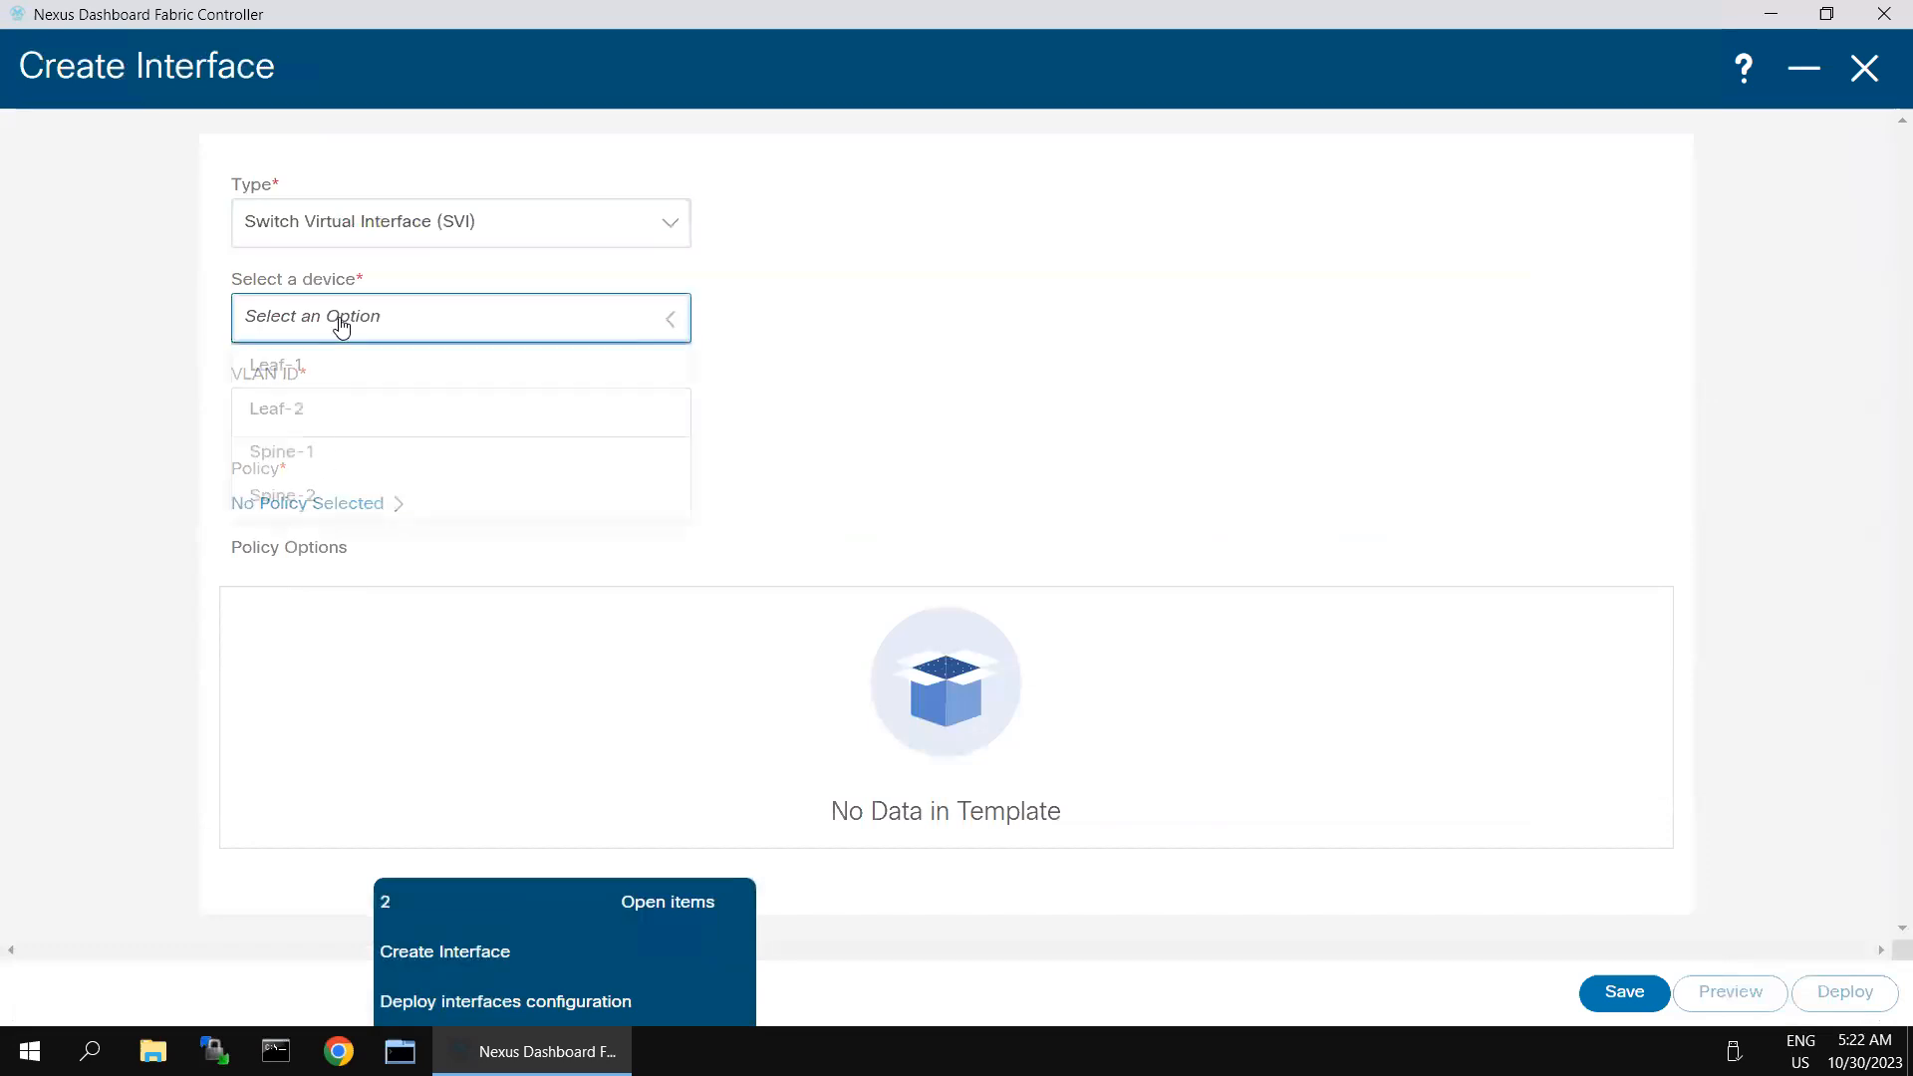
left_click(293, 498)
left_click(313, 413)
type("20")
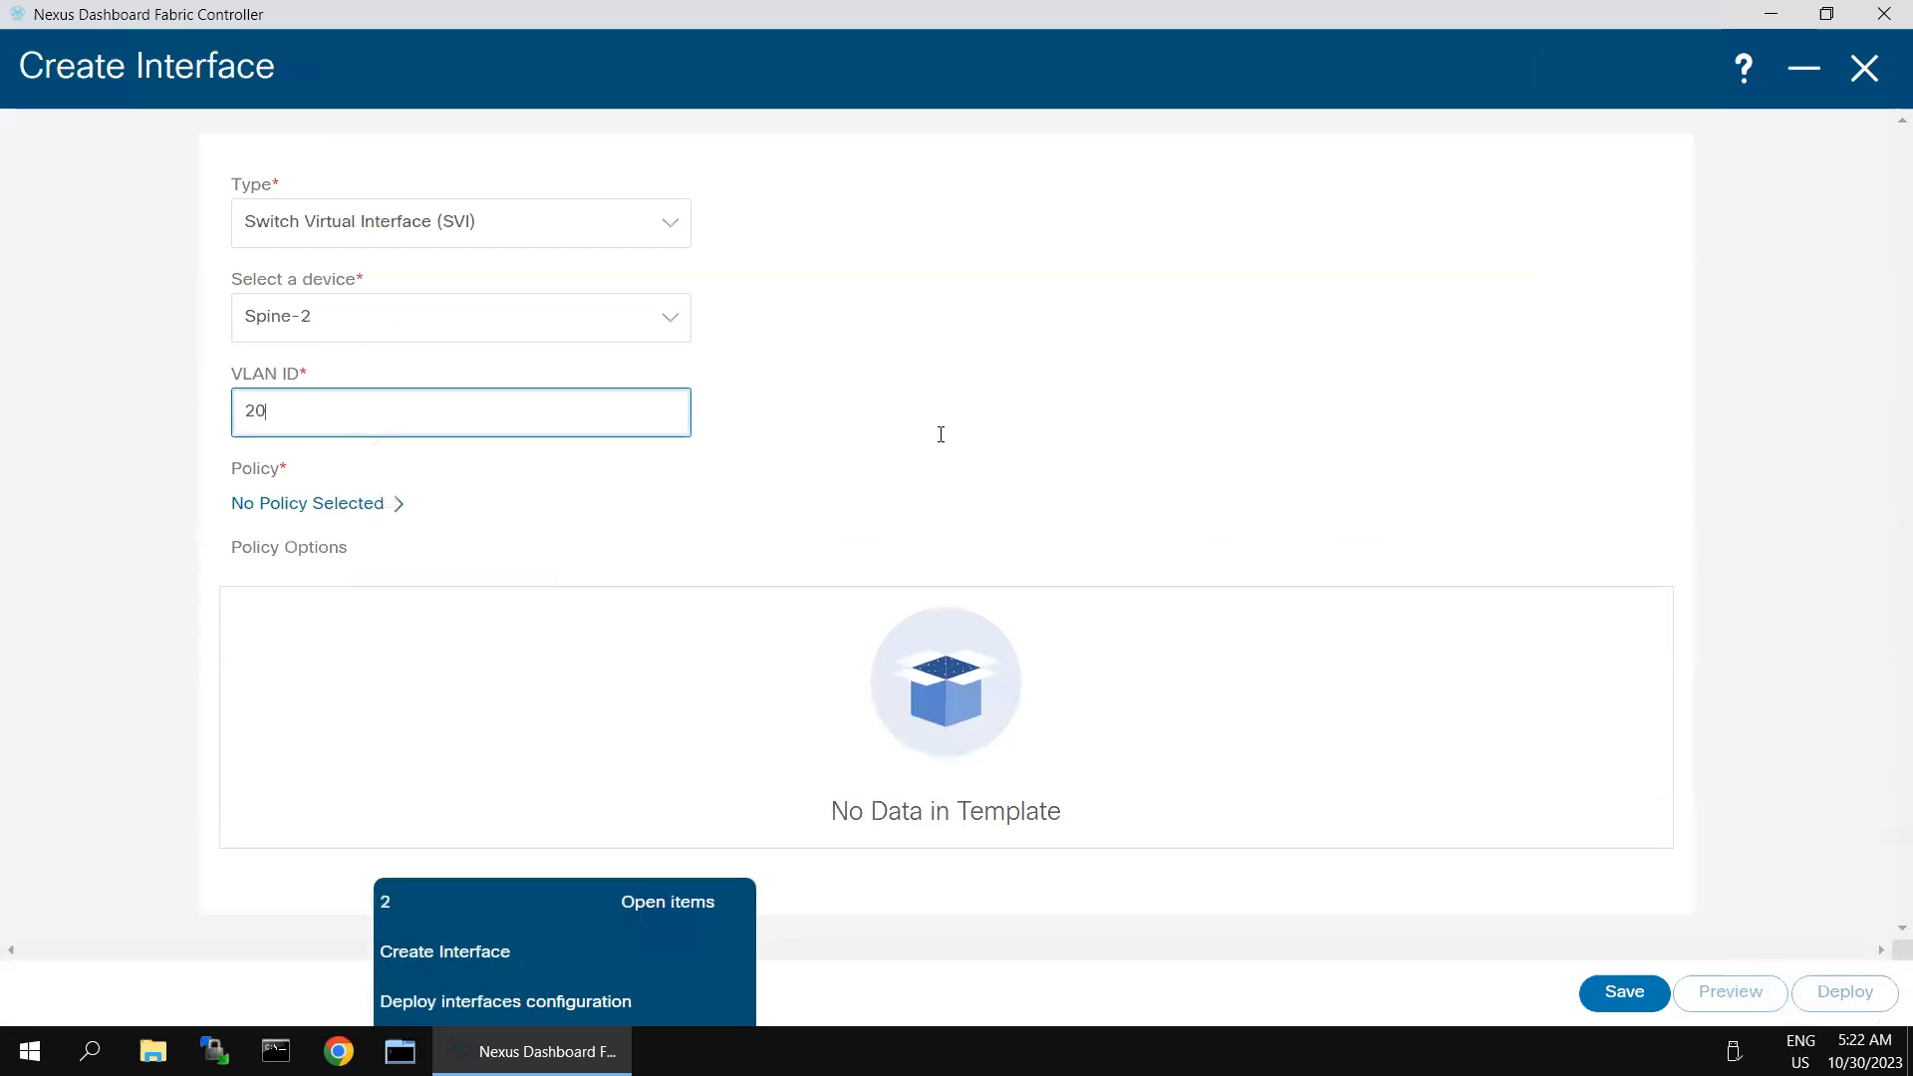
left_click(883, 476)
- Attach the int_vlan policy template to Spine-2's new VLAN 20 interface
left_click(358, 508)
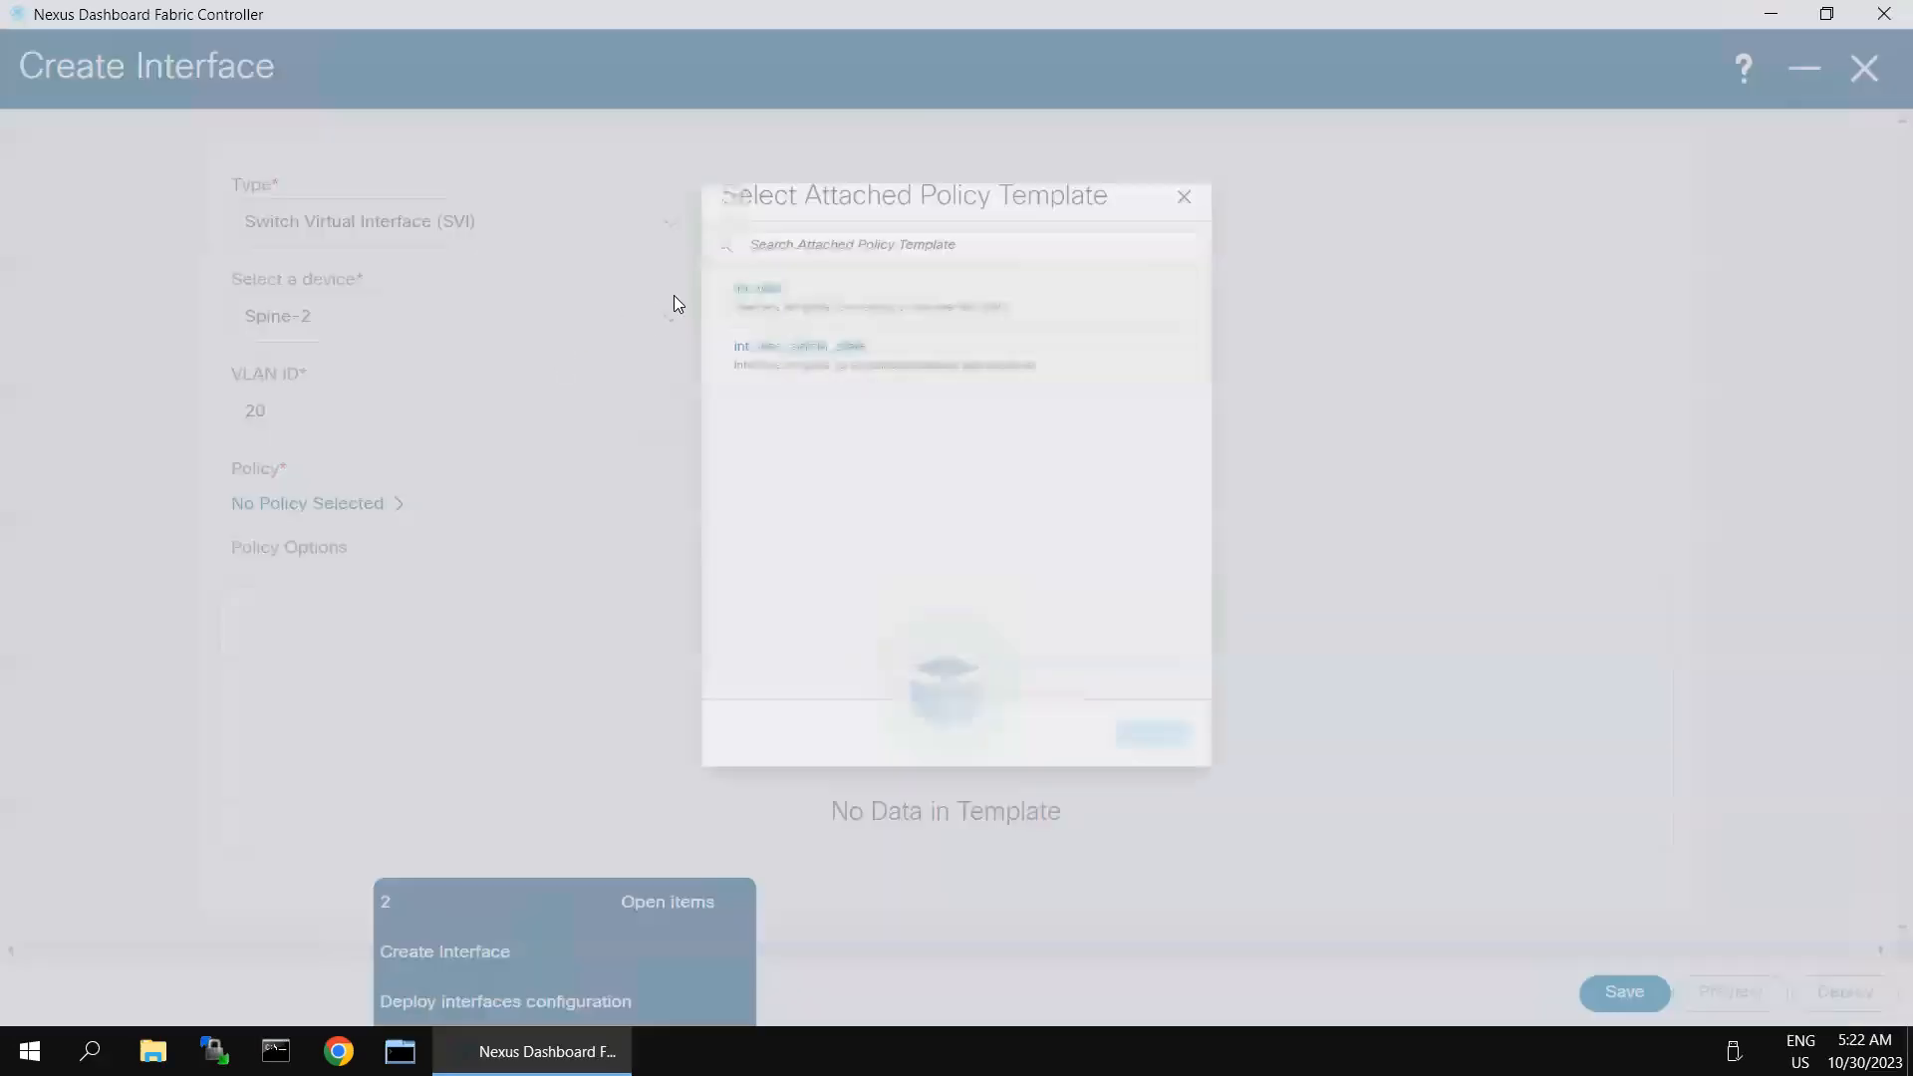
left_click(713, 220)
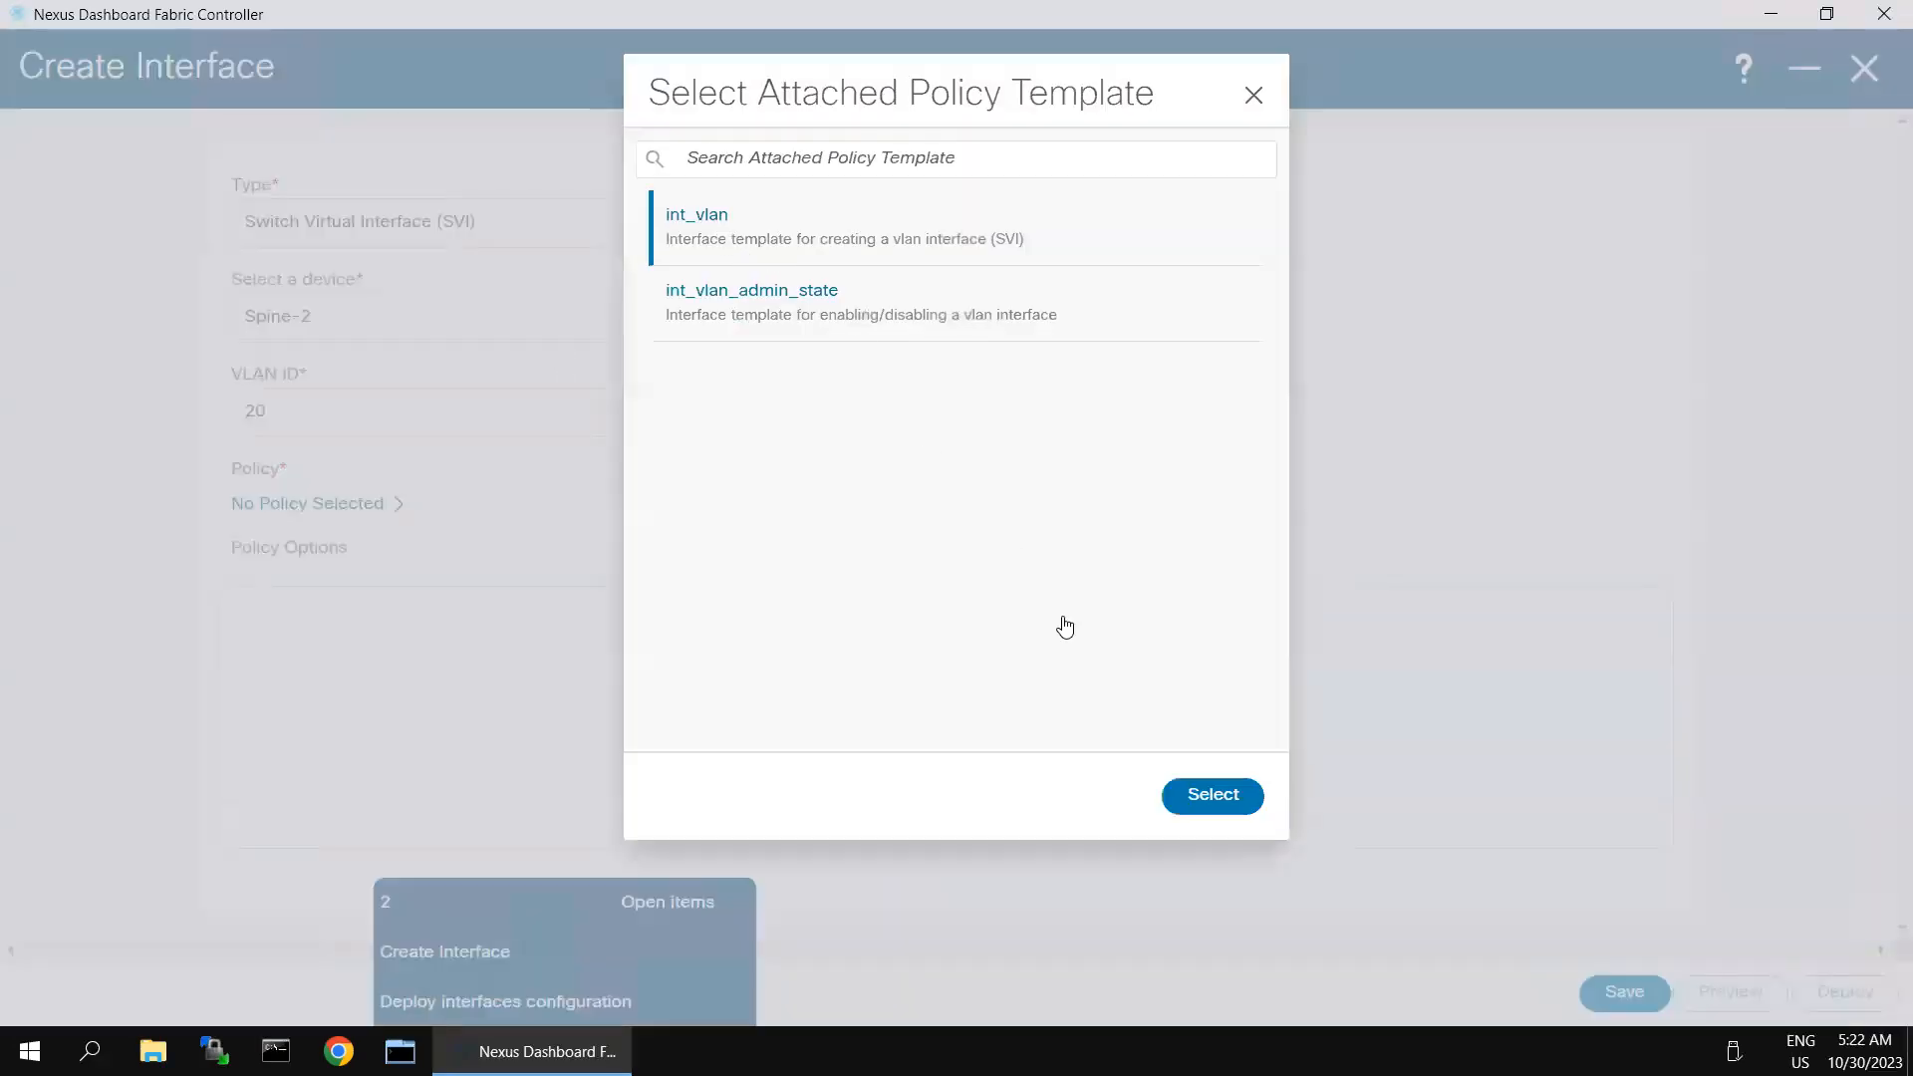
left_click(1216, 815)
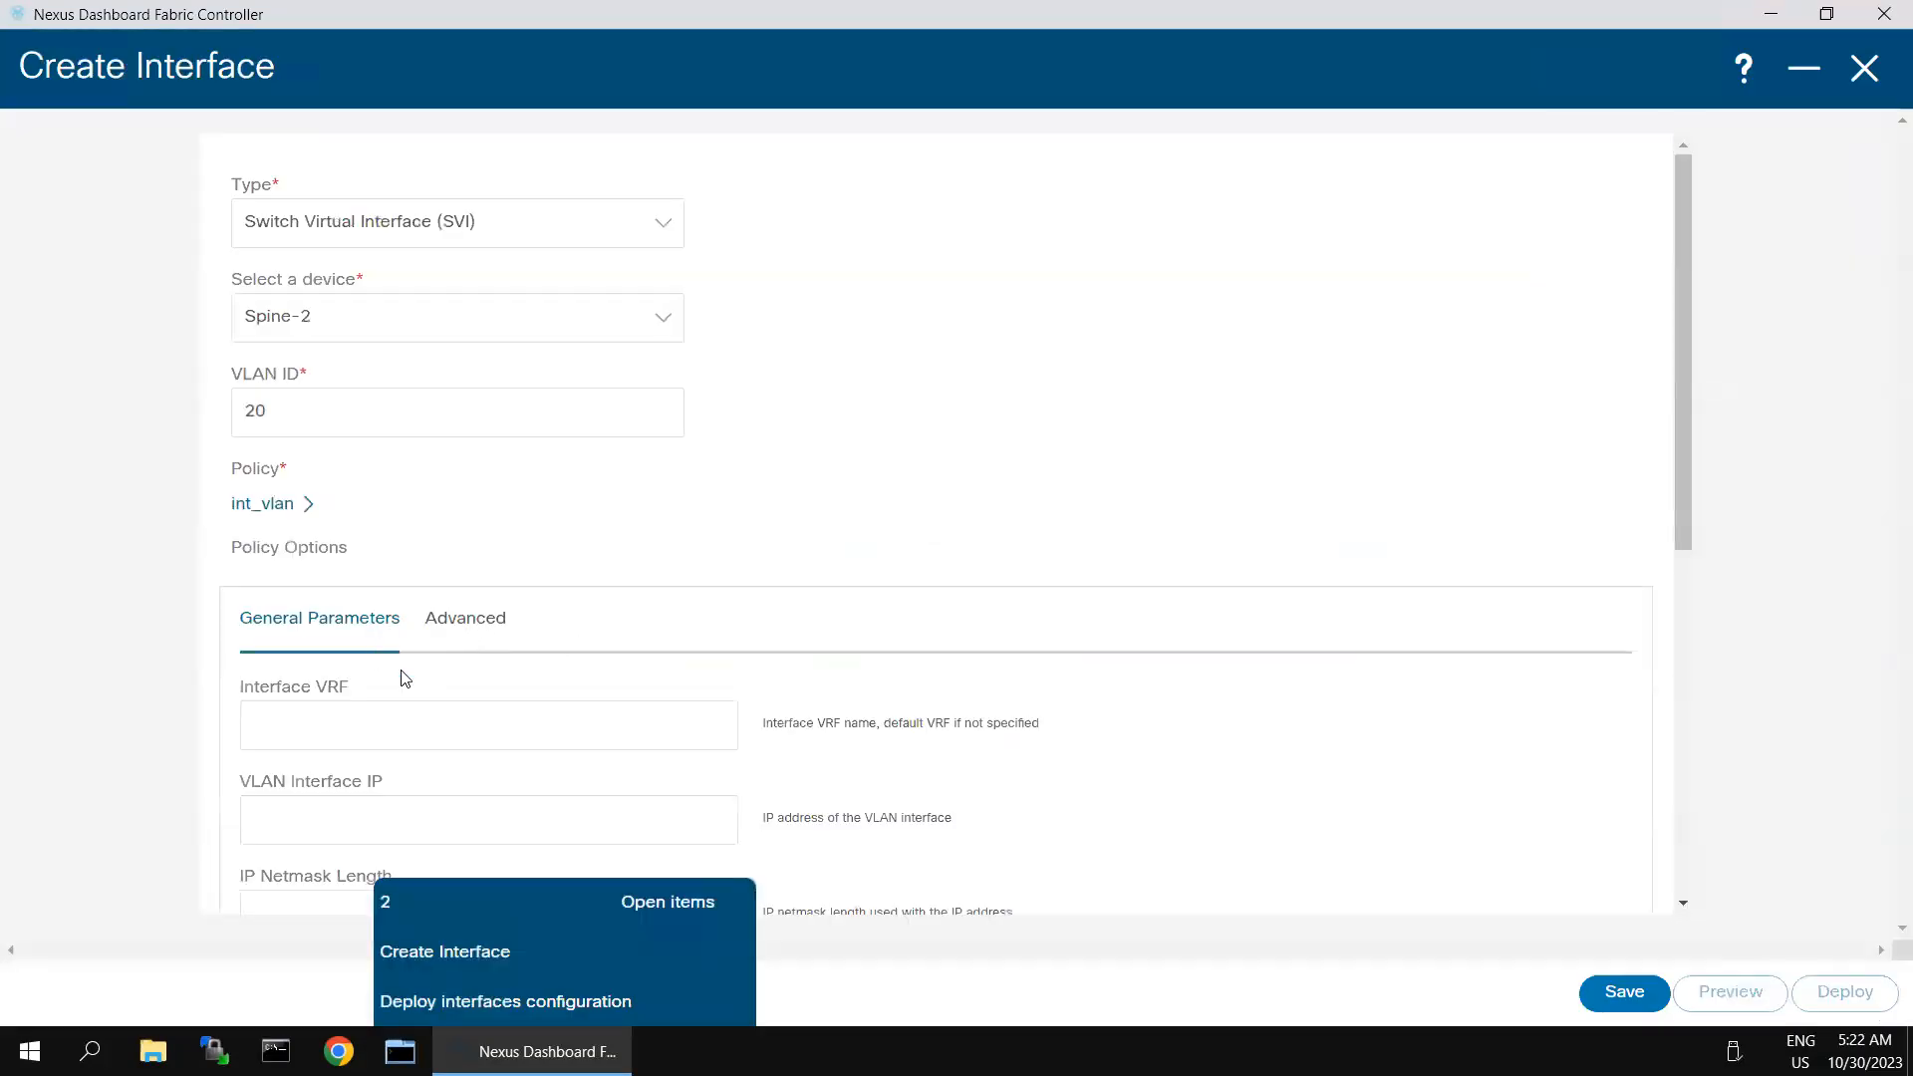
- Set the interface IP of Spine-2's VLAN 20 to 20.20.20.2 with netmask length 24
scroll(404, 678, "down", 3)
left_click(380, 564)
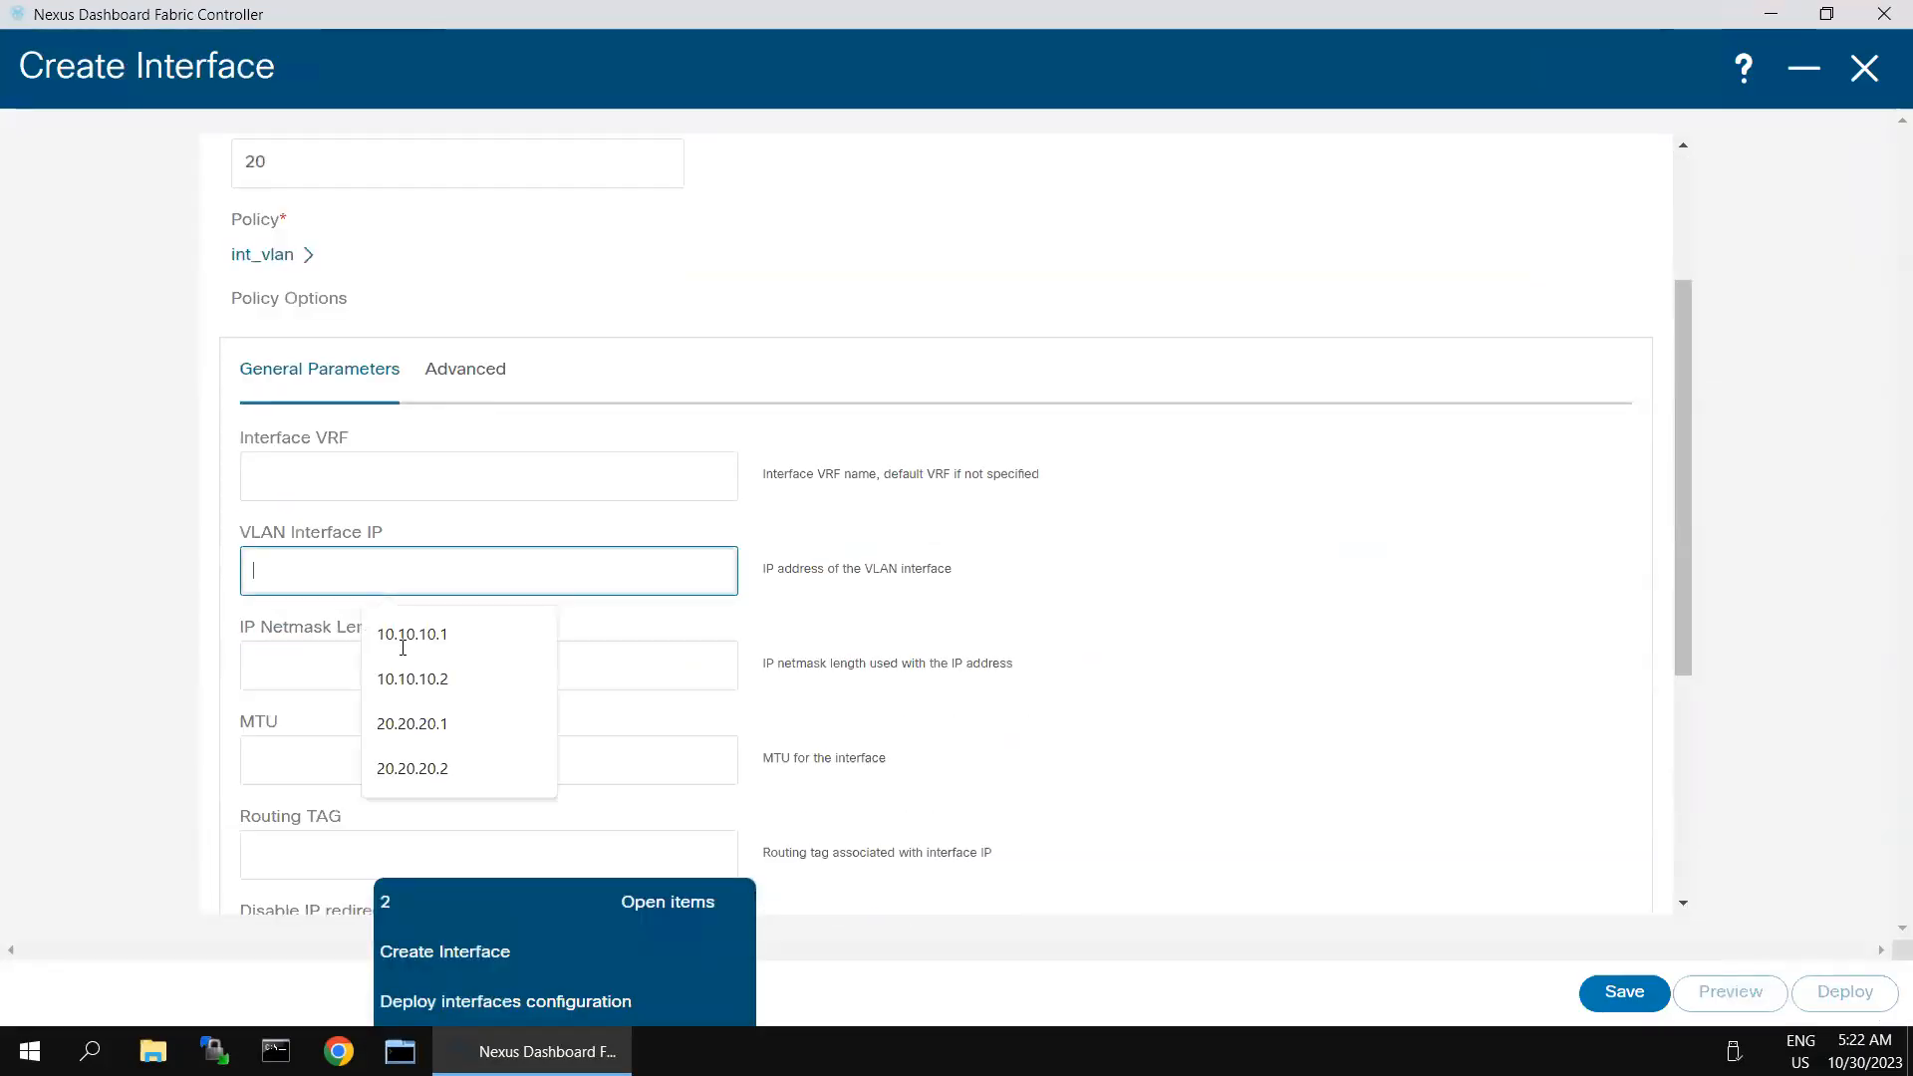
left_click(423, 779)
left_click(371, 669)
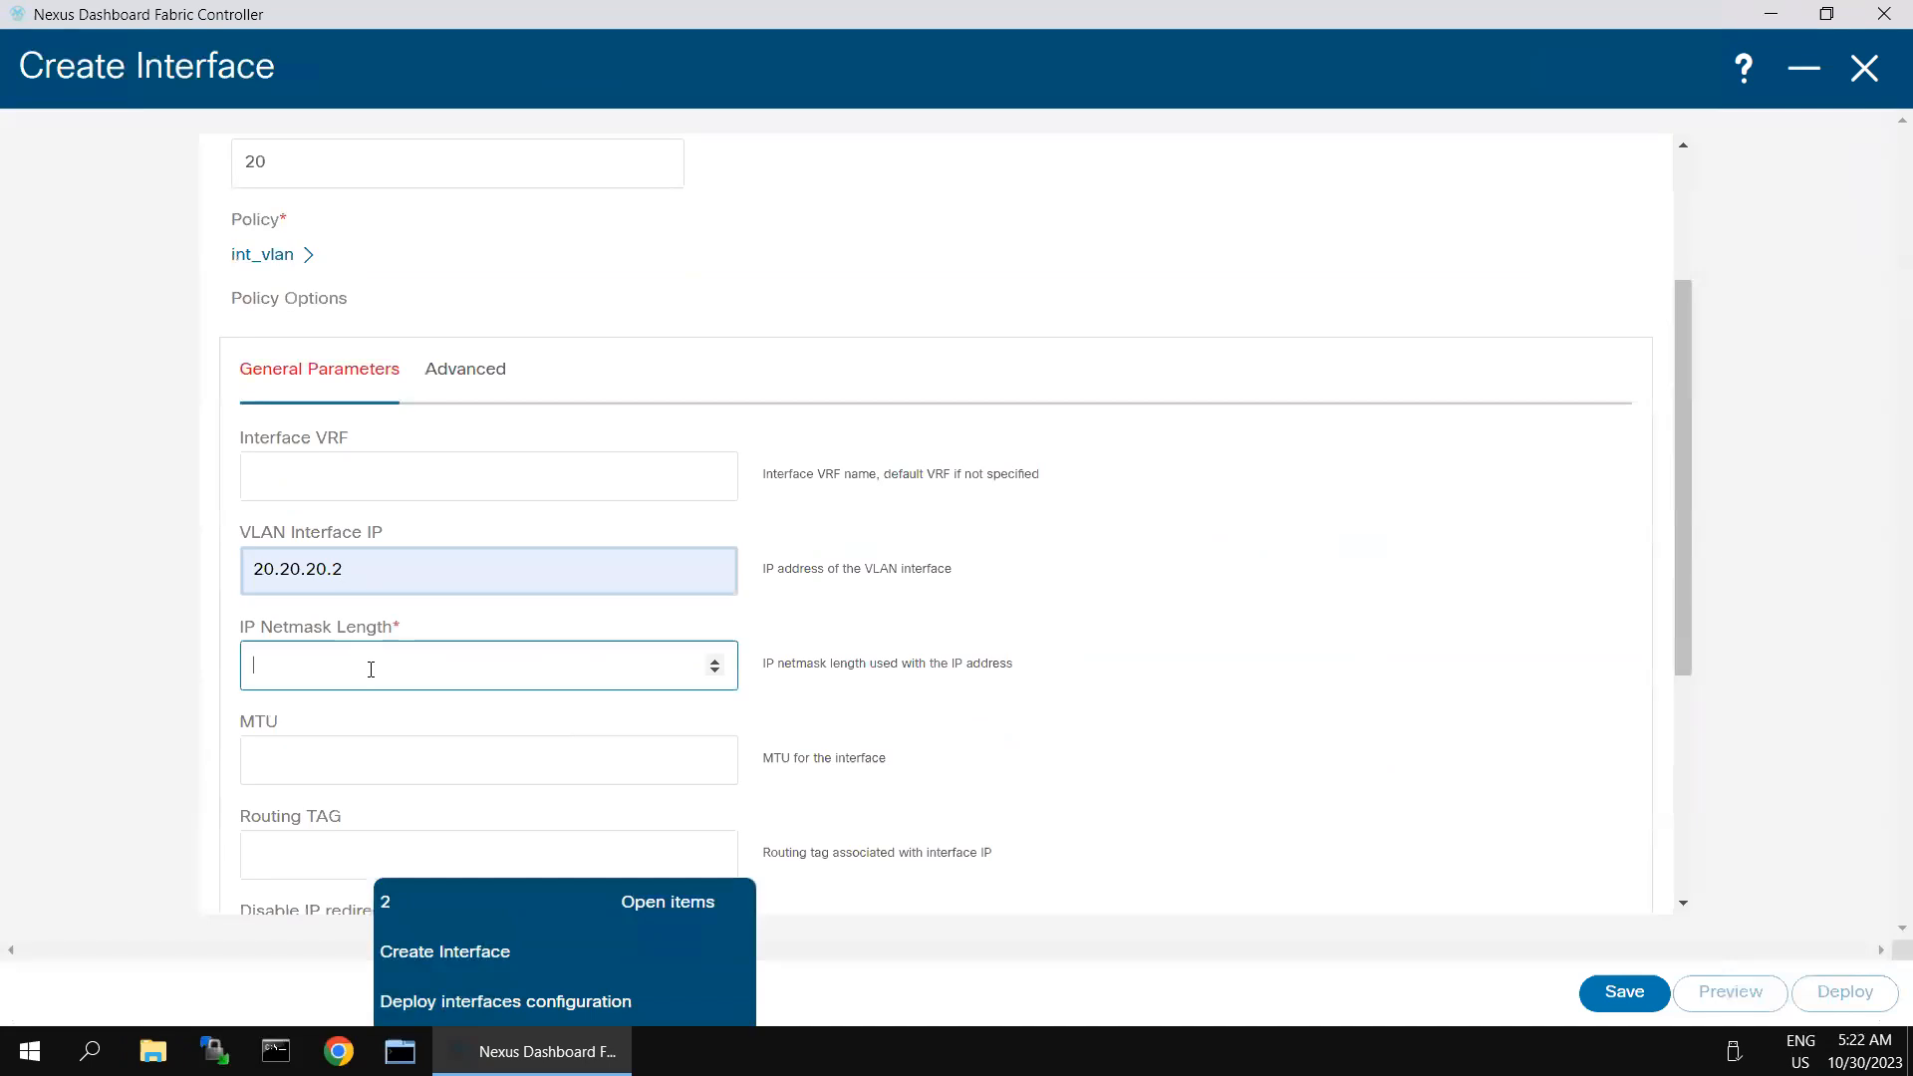
type("24")
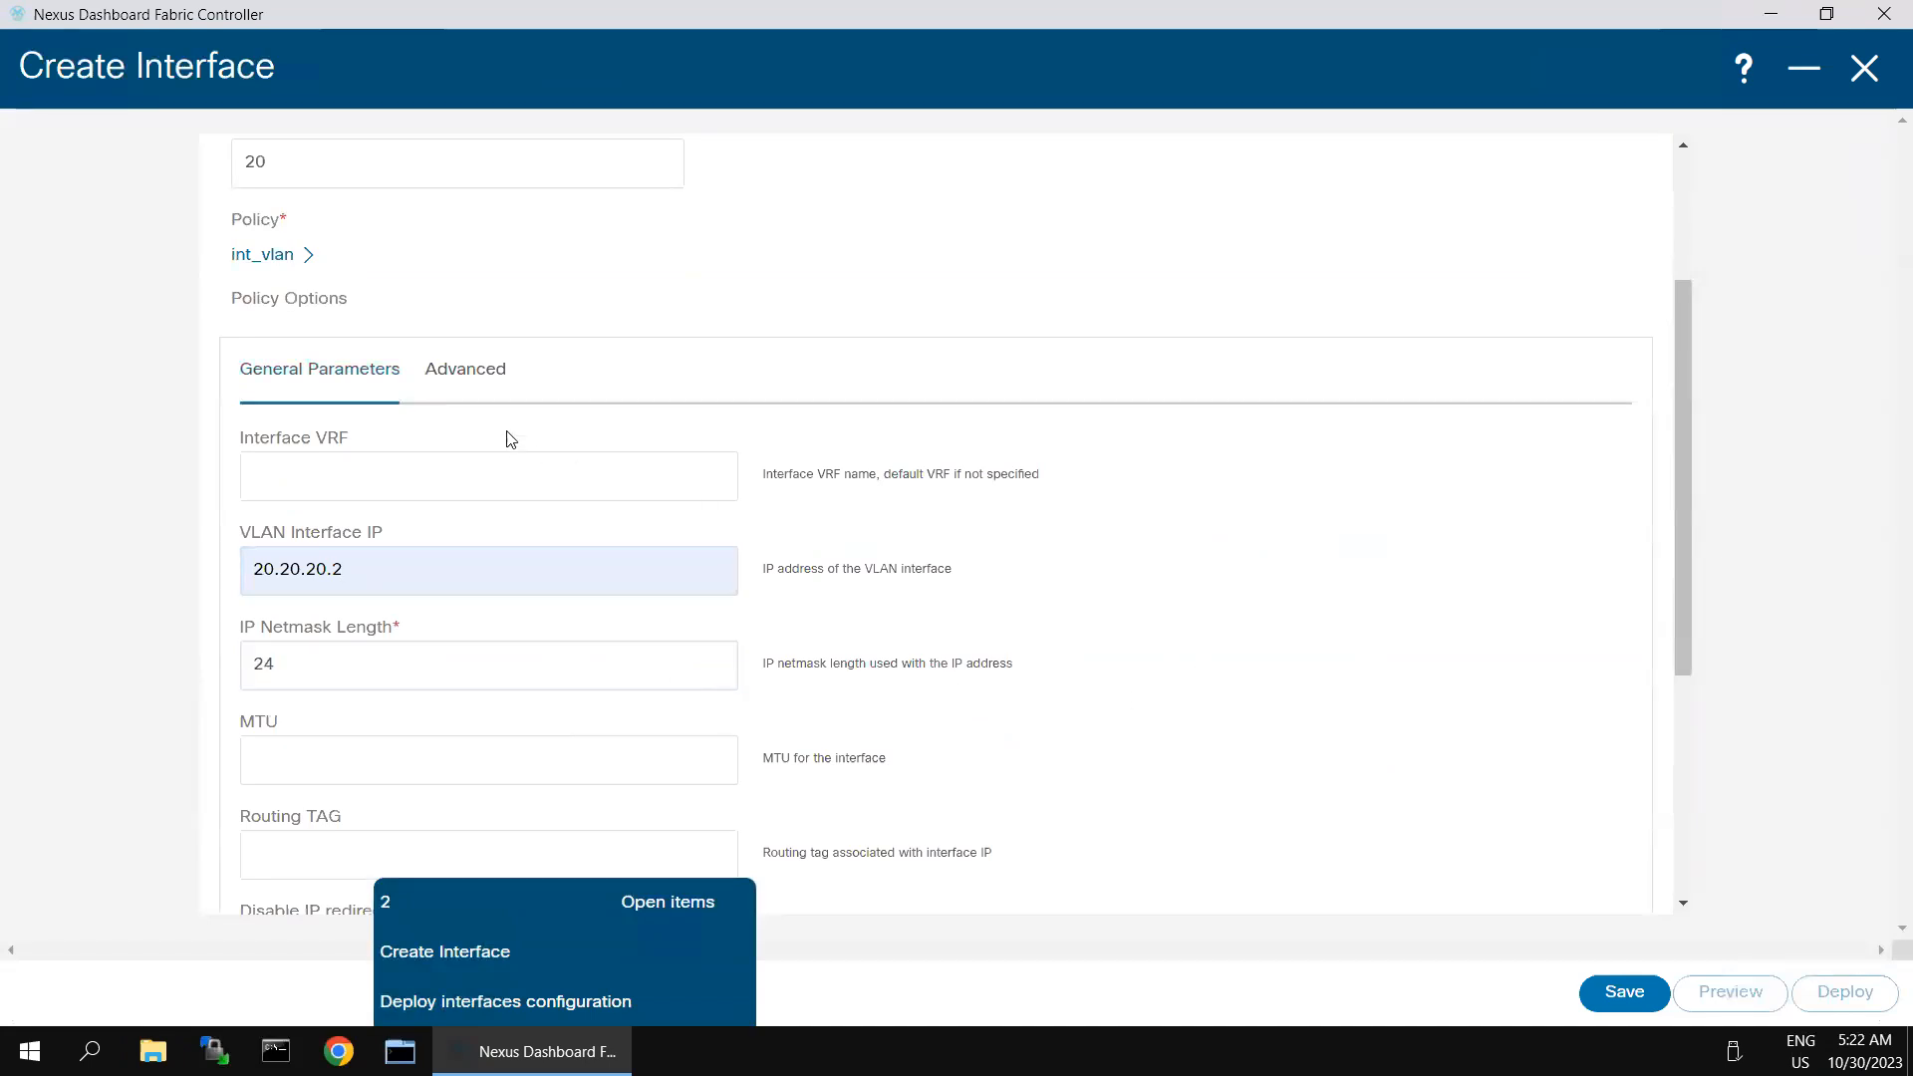
- Enable HSRP on Spine-2's VLAN 20 interface with virtual IP 20.20.20.254, group 20, version 2 and preempt, leaving the priority blank
left_click(472, 383)
left_click(252, 464)
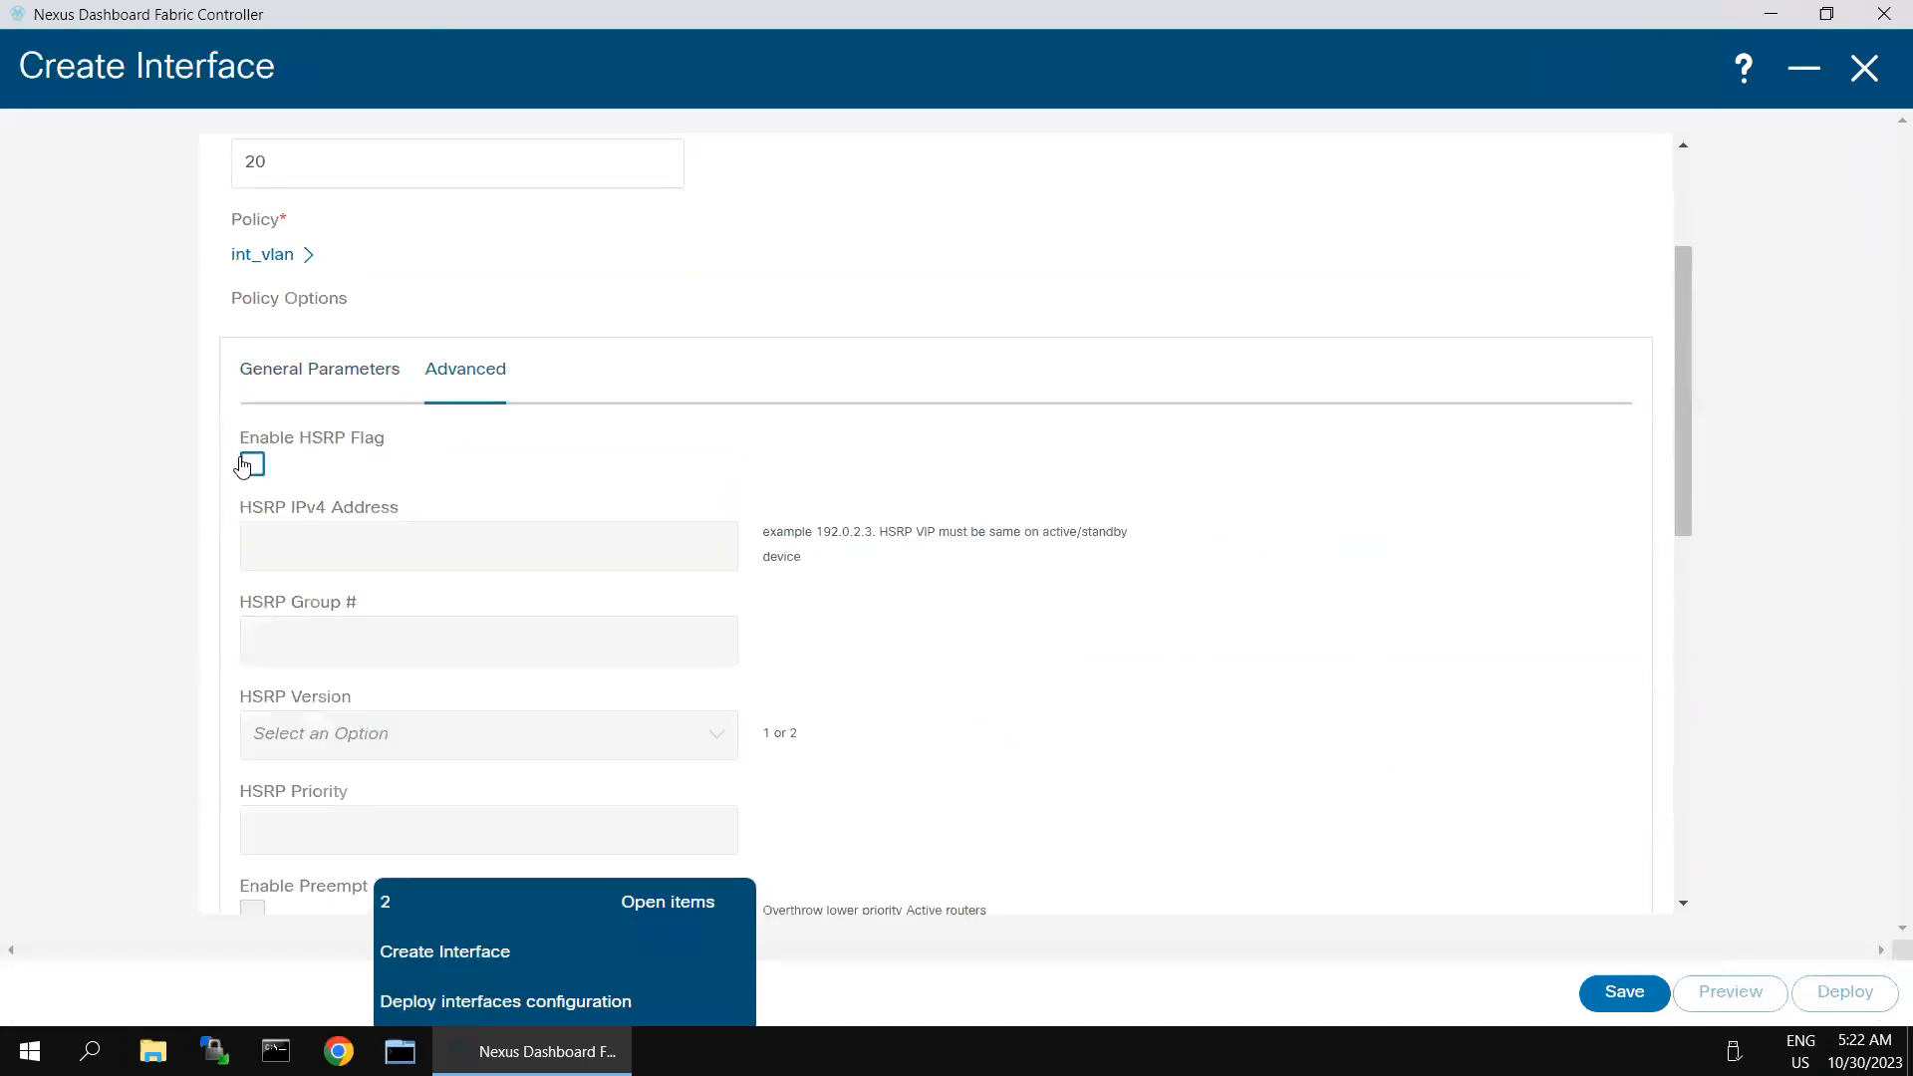
left_click(346, 551)
left_click(407, 643)
left_click(407, 639)
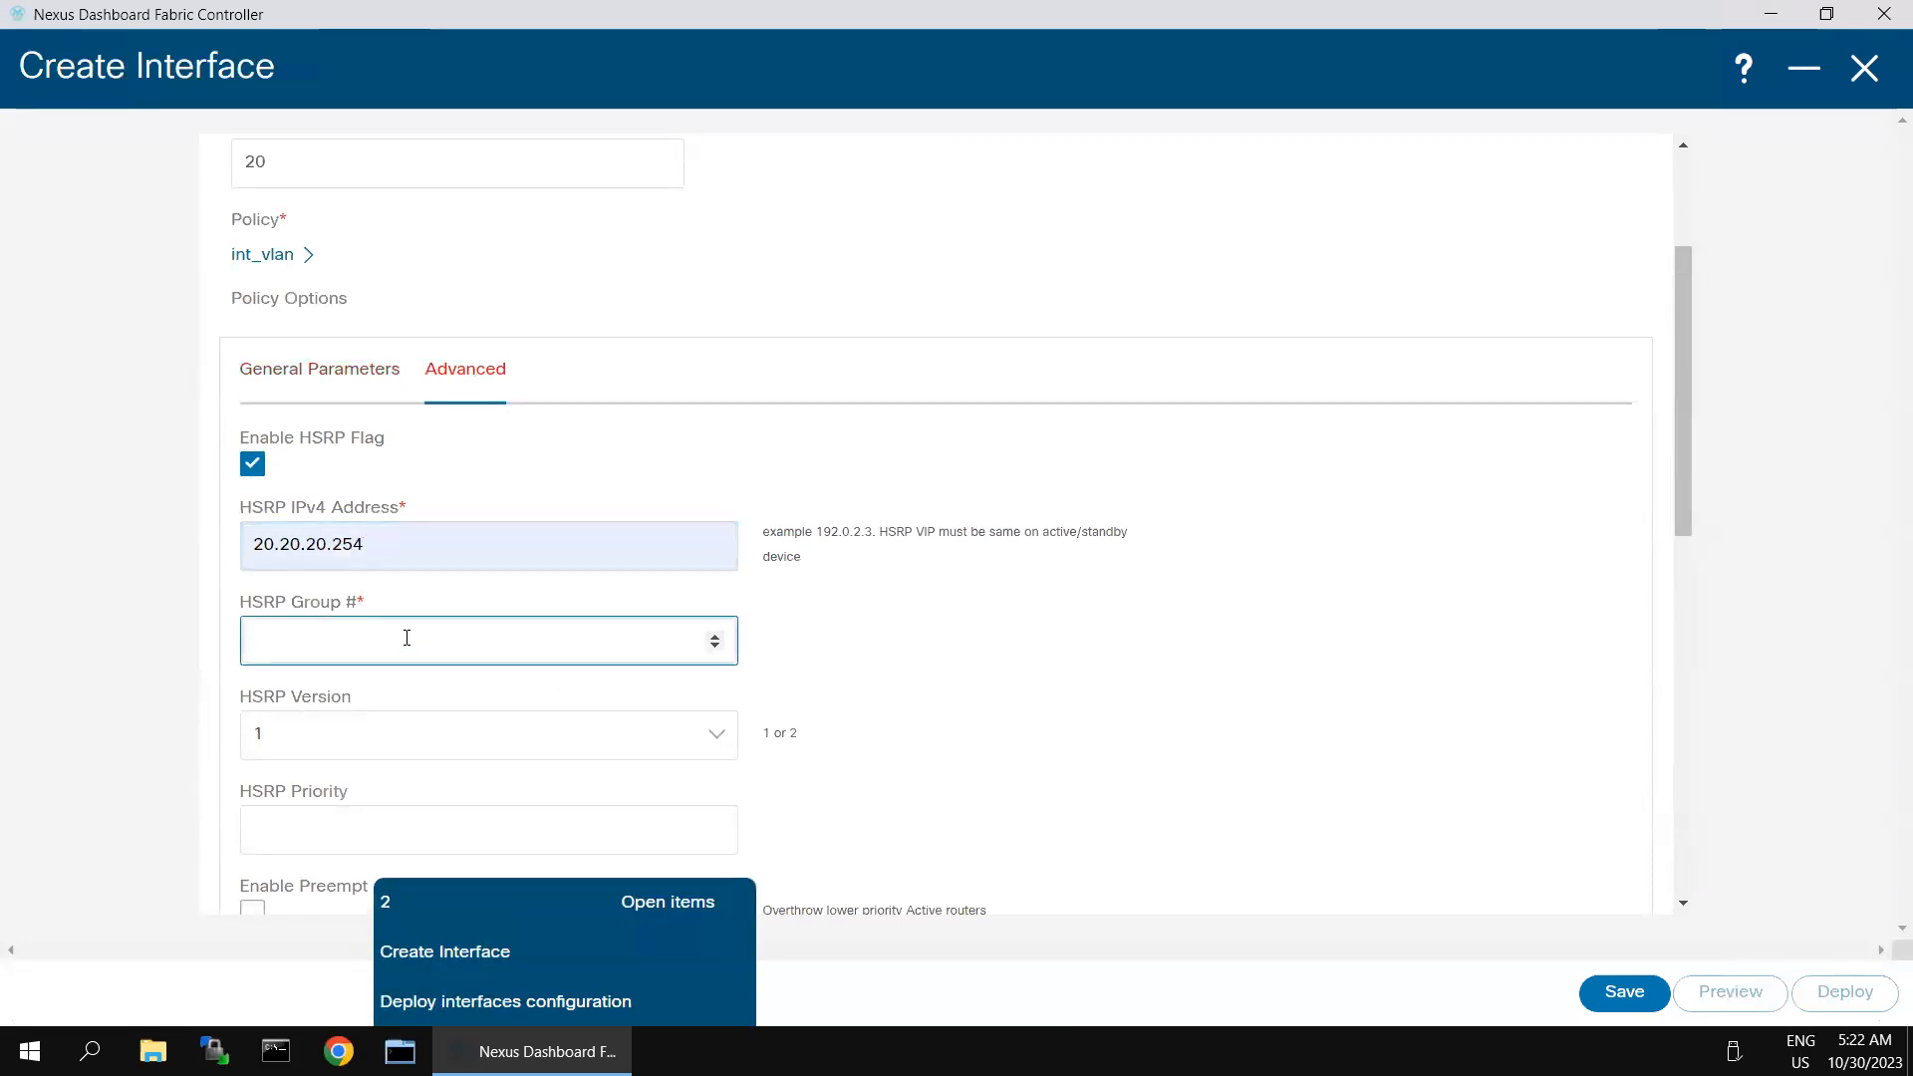
left_click(730, 732)
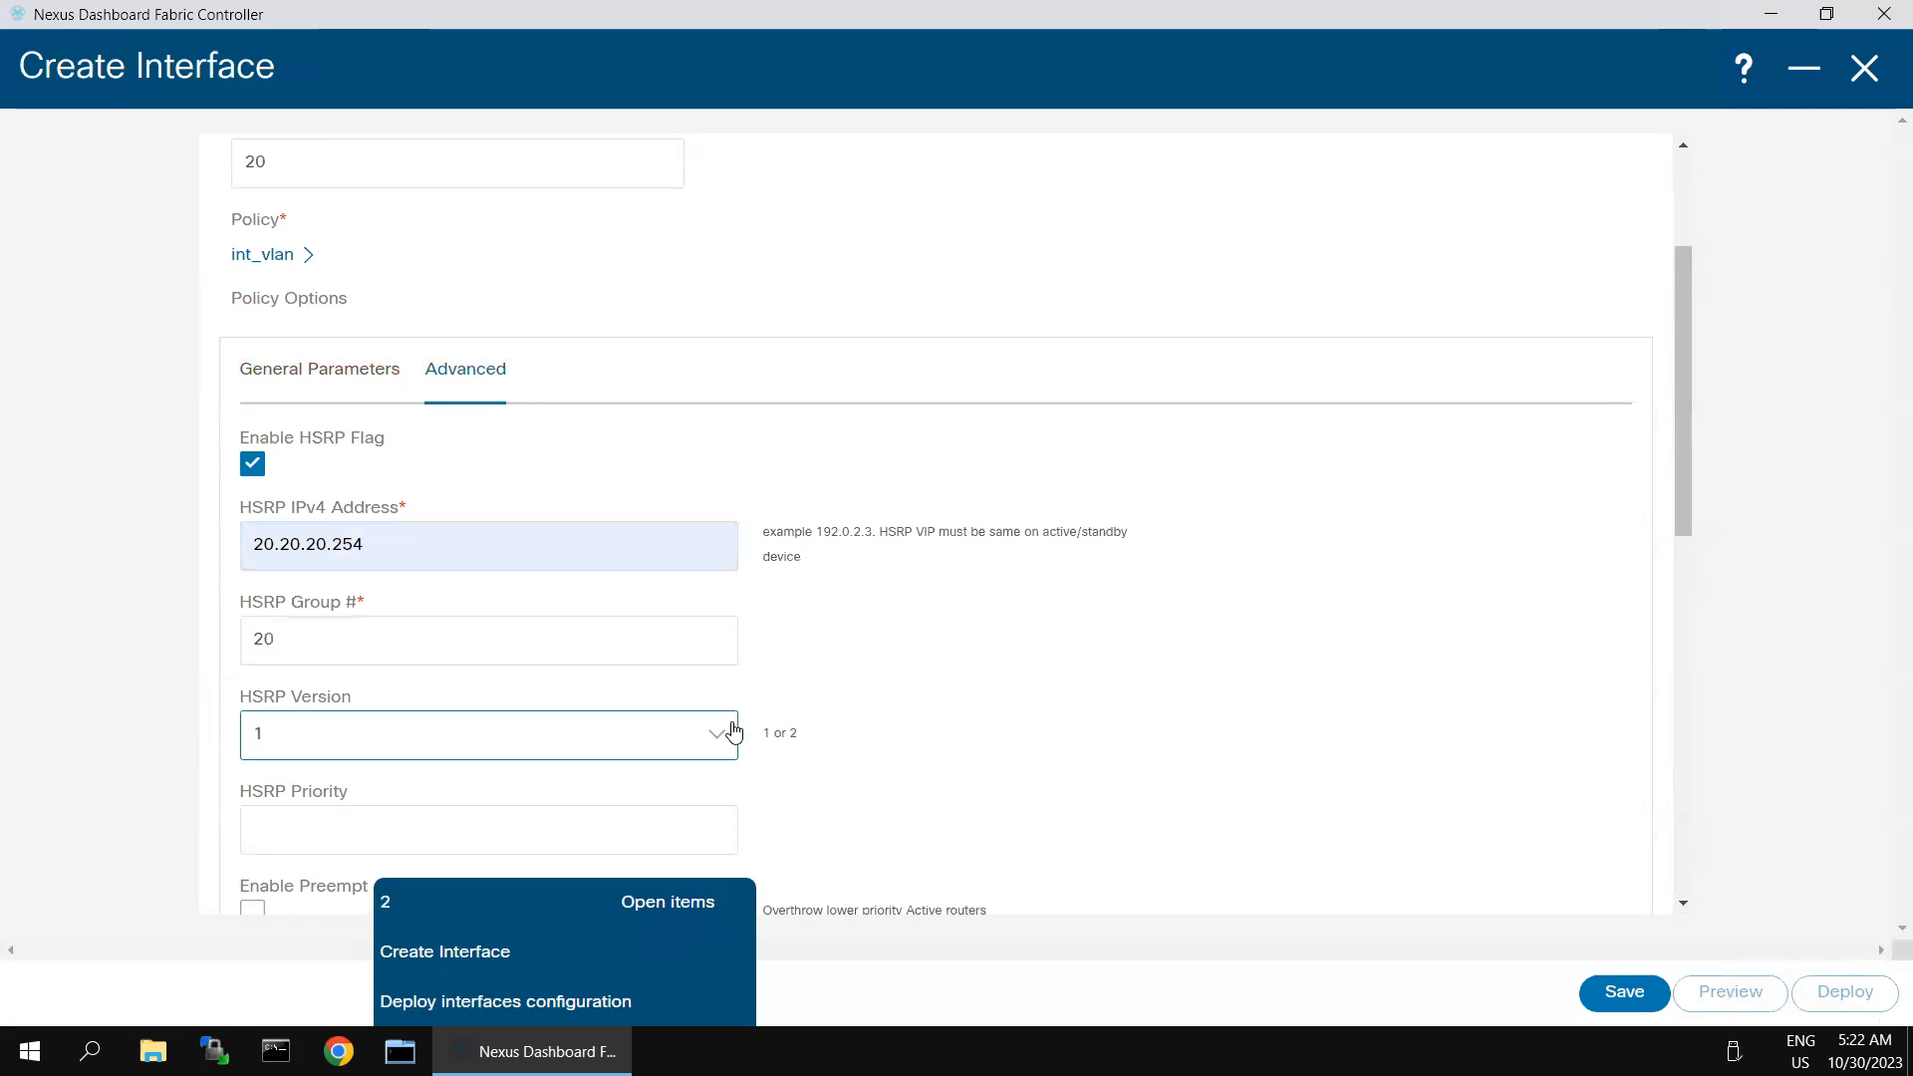
left_click(355, 827)
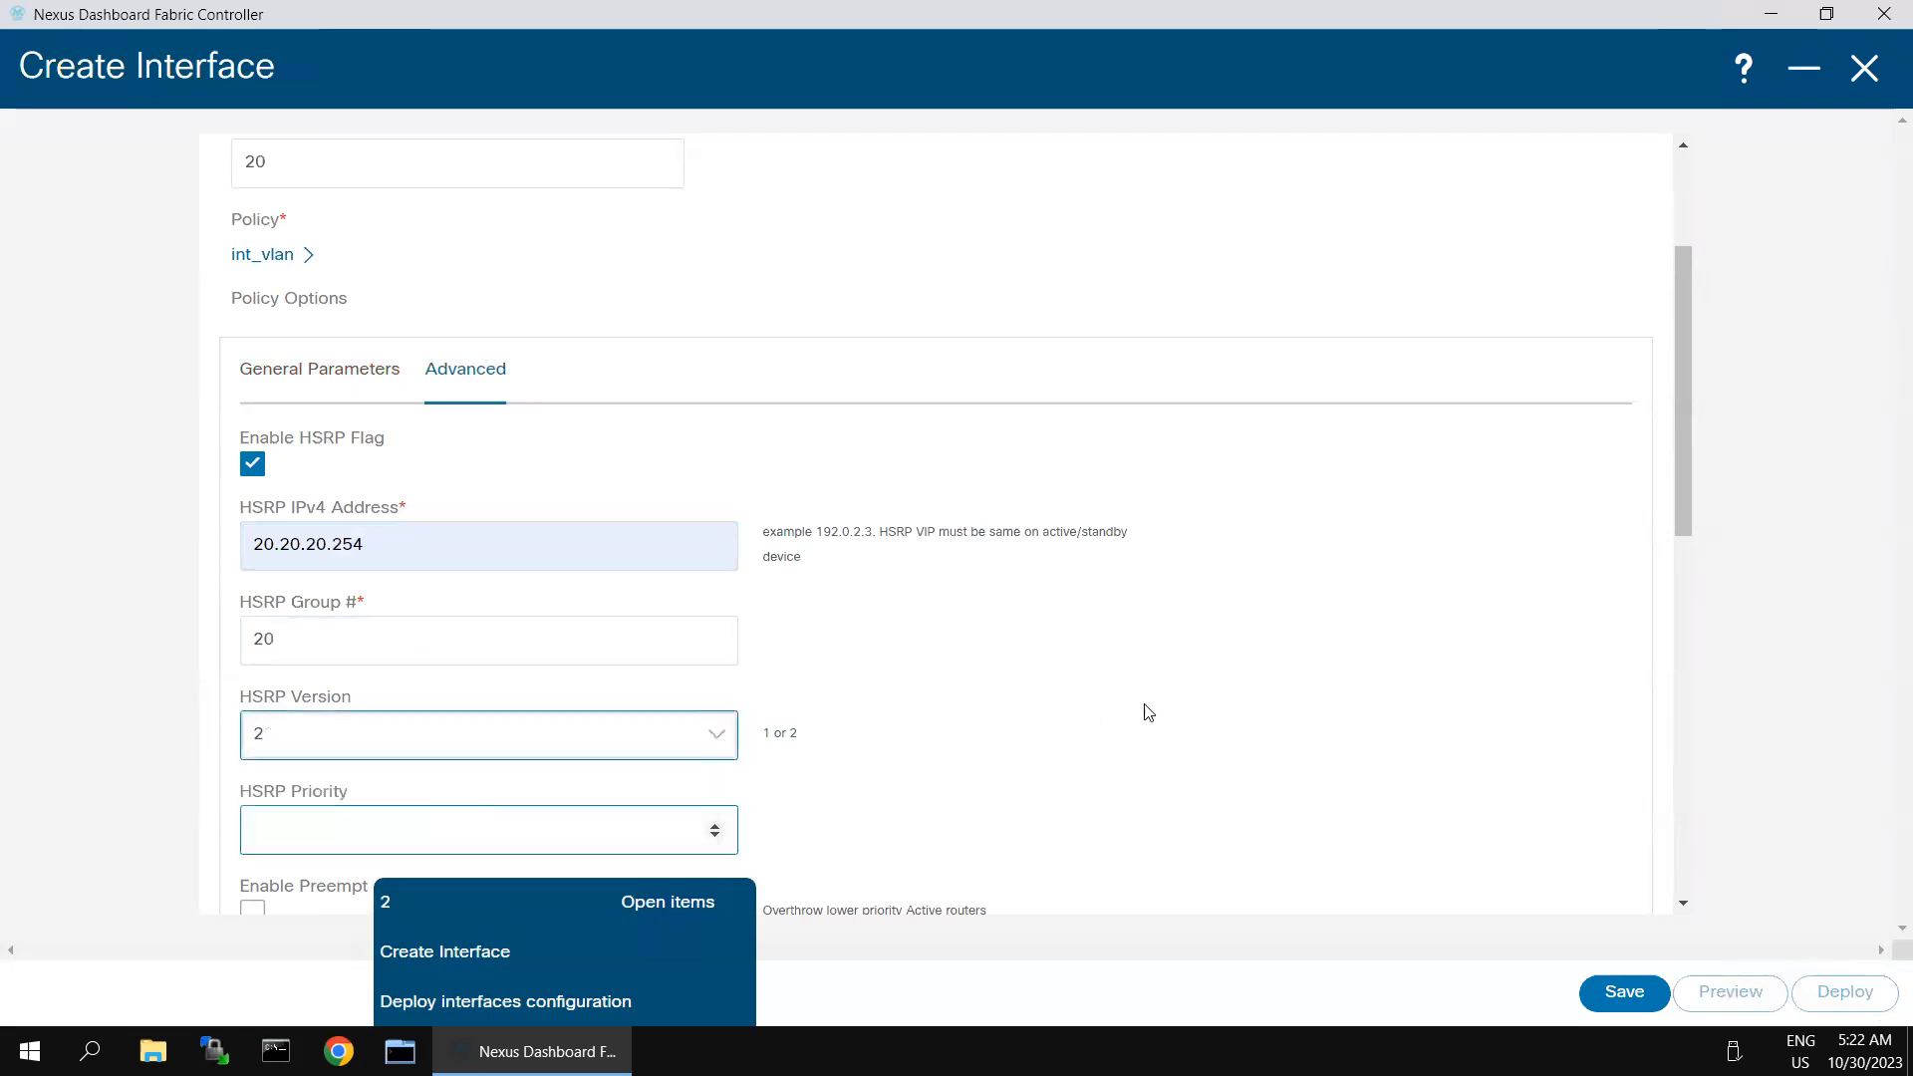
scroll(1151, 714, "down", 5)
left_click(385, 329)
left_click(250, 418)
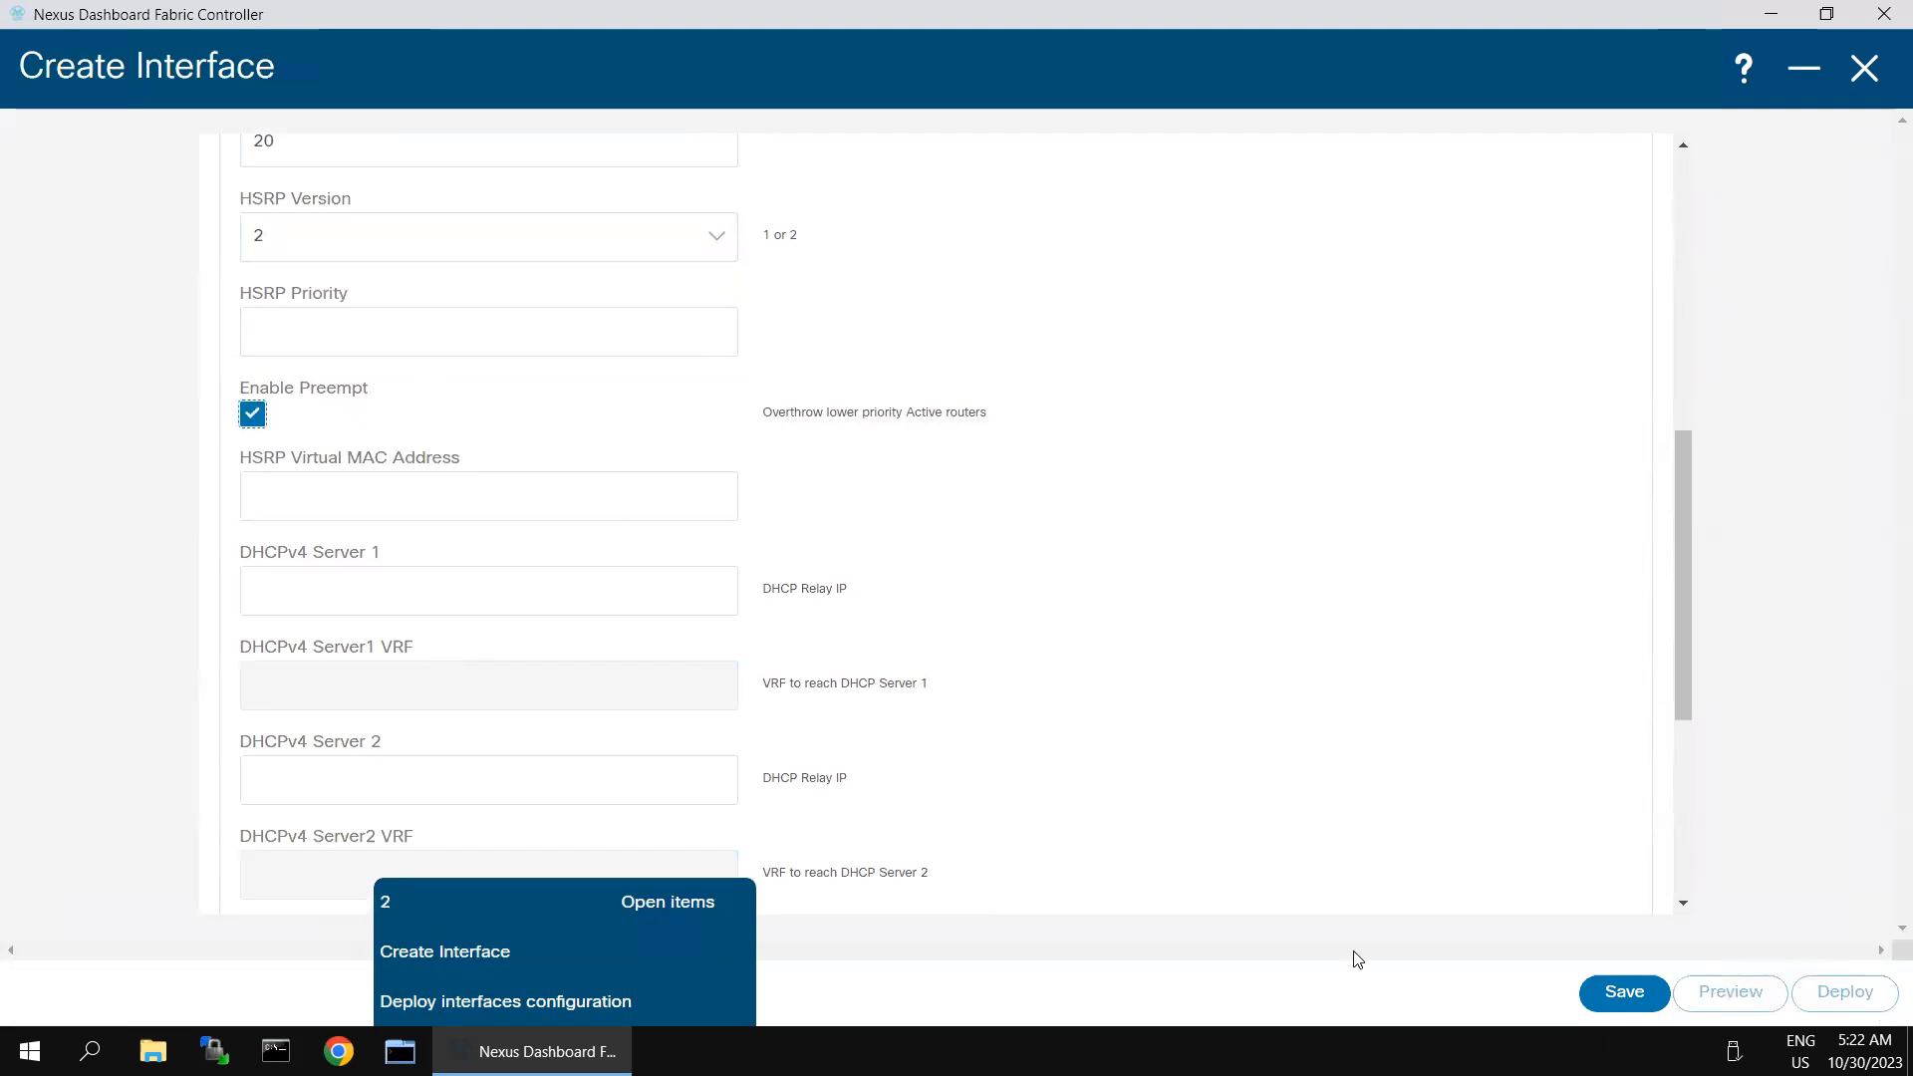
- Save Spine-2's VLAN 20 interface and deploy its configuration to the switch
left_click(1611, 993)
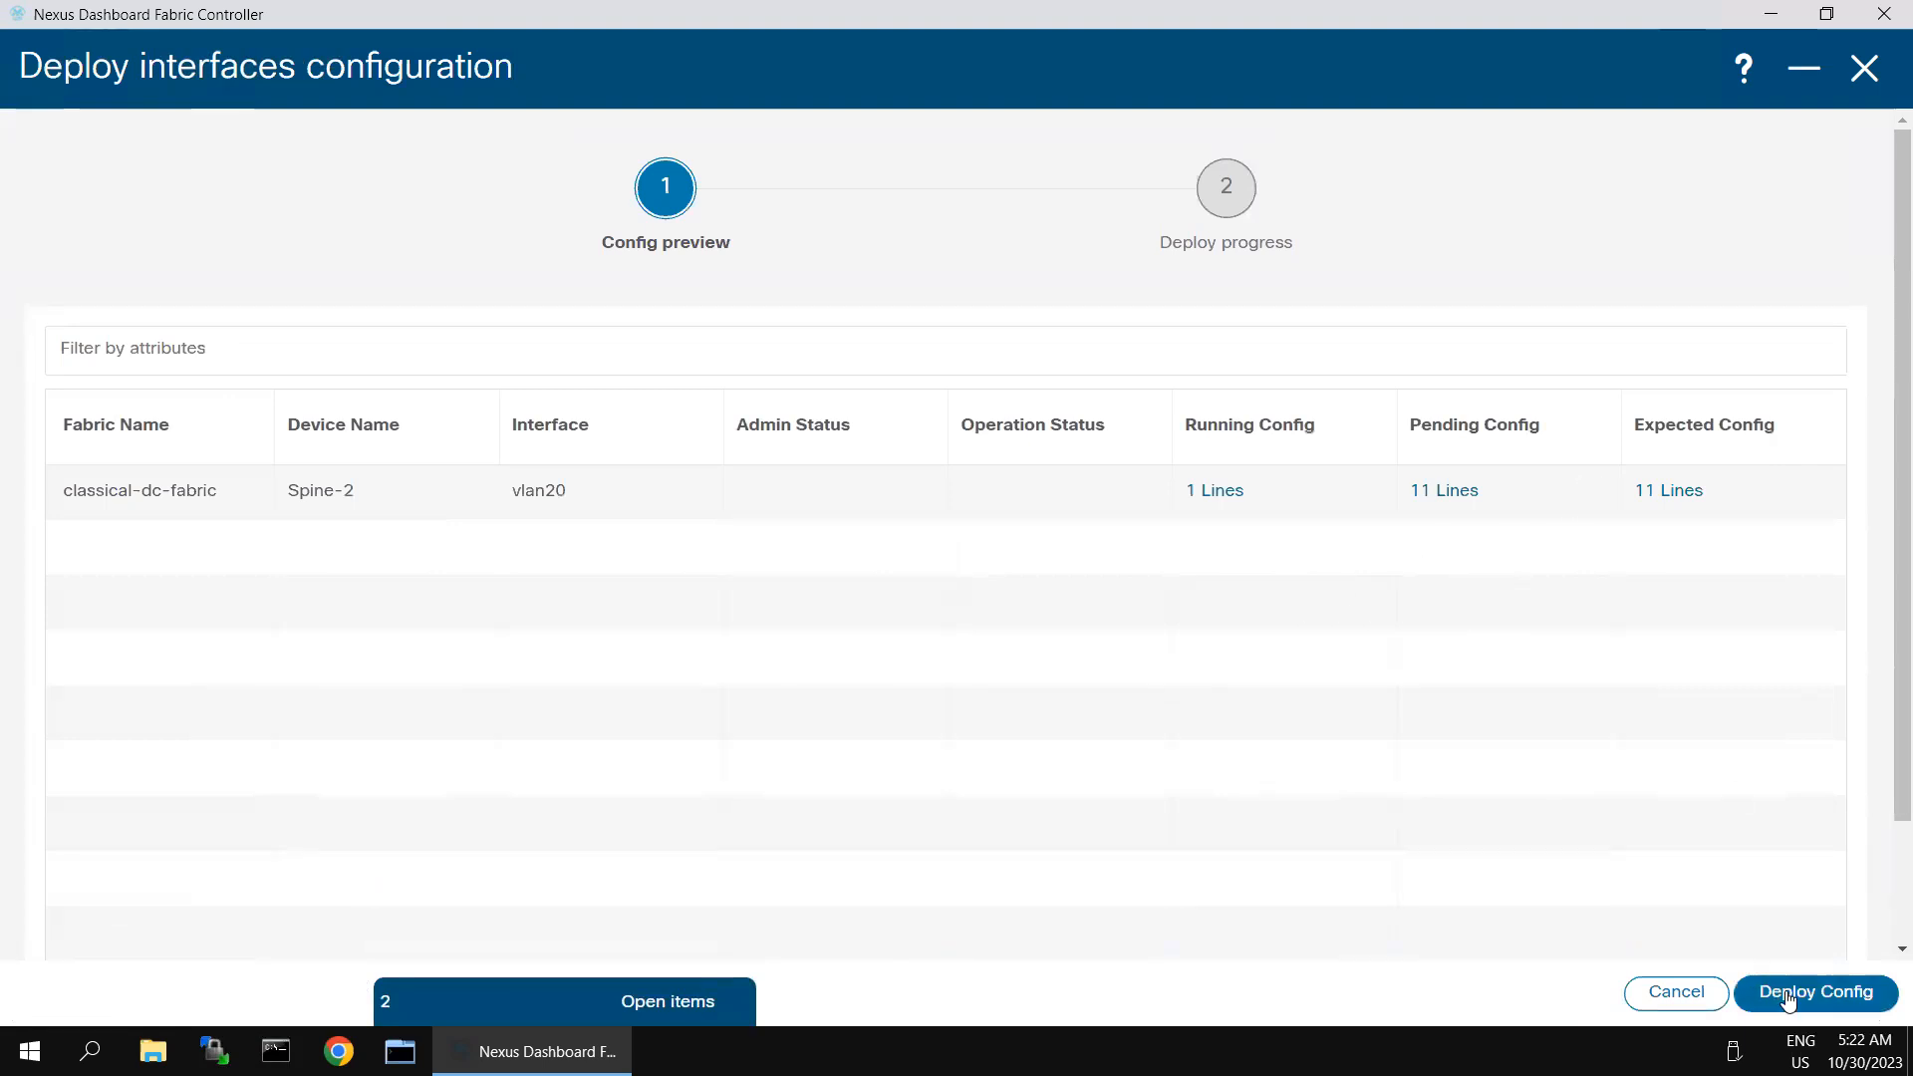
left_click(1786, 992)
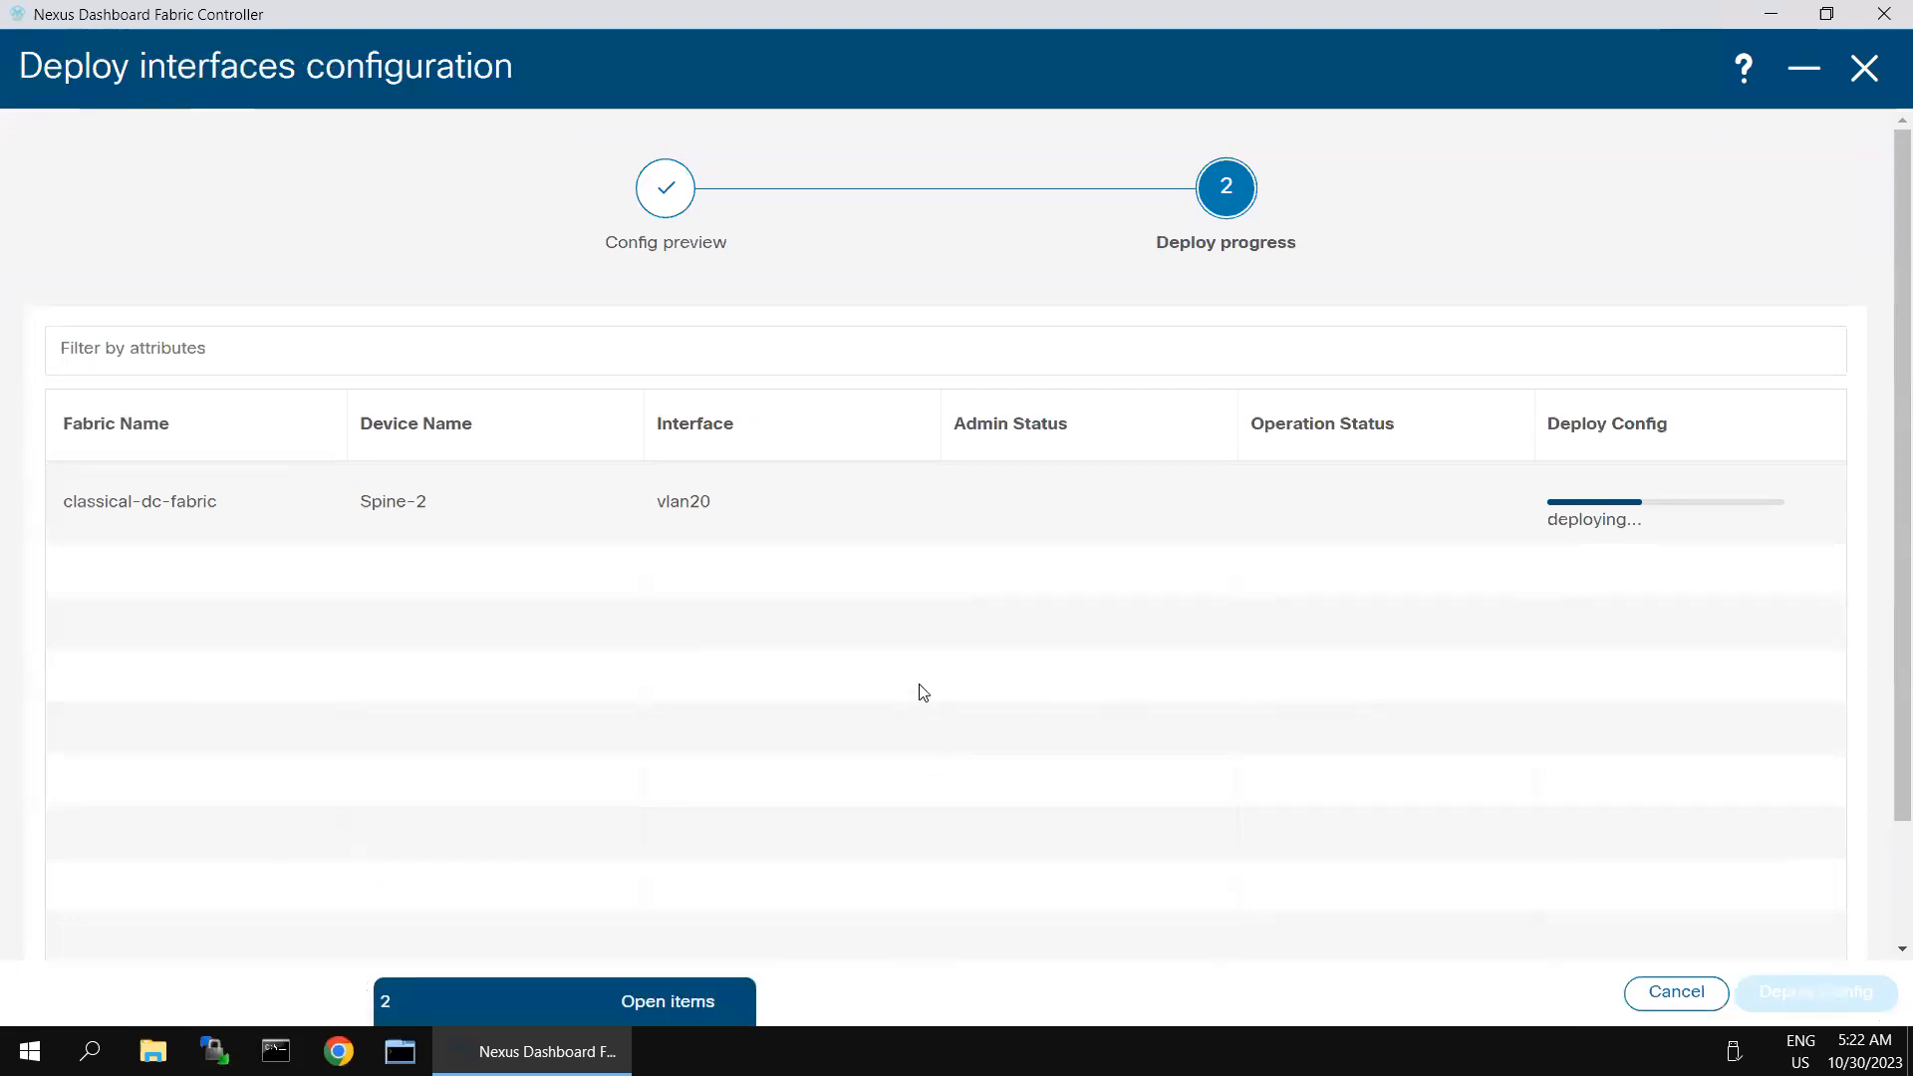
- Switch to SecureCRT, run sh hsrp on Spine-1, and examine the Vlan10 and Vlan20 groups in the output
mouse_move(1013, 8)
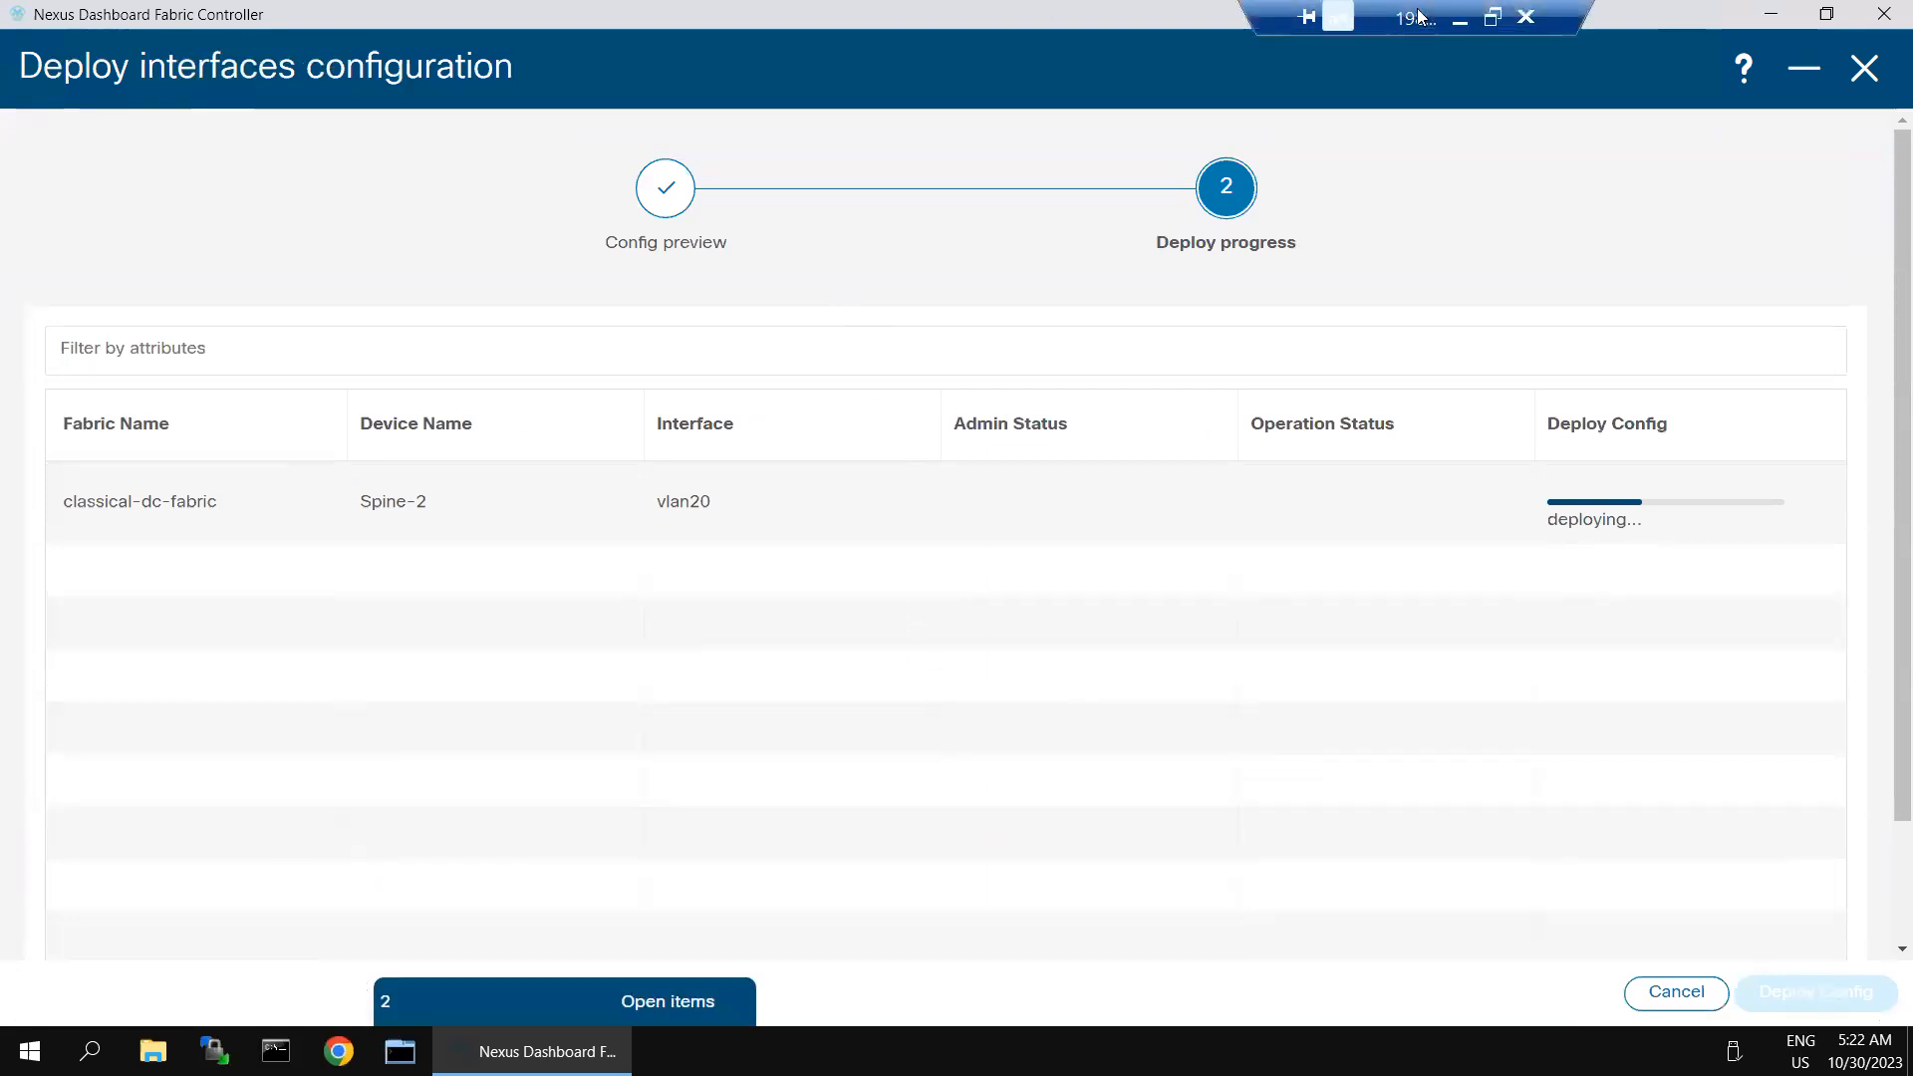
left_click(1461, 19)
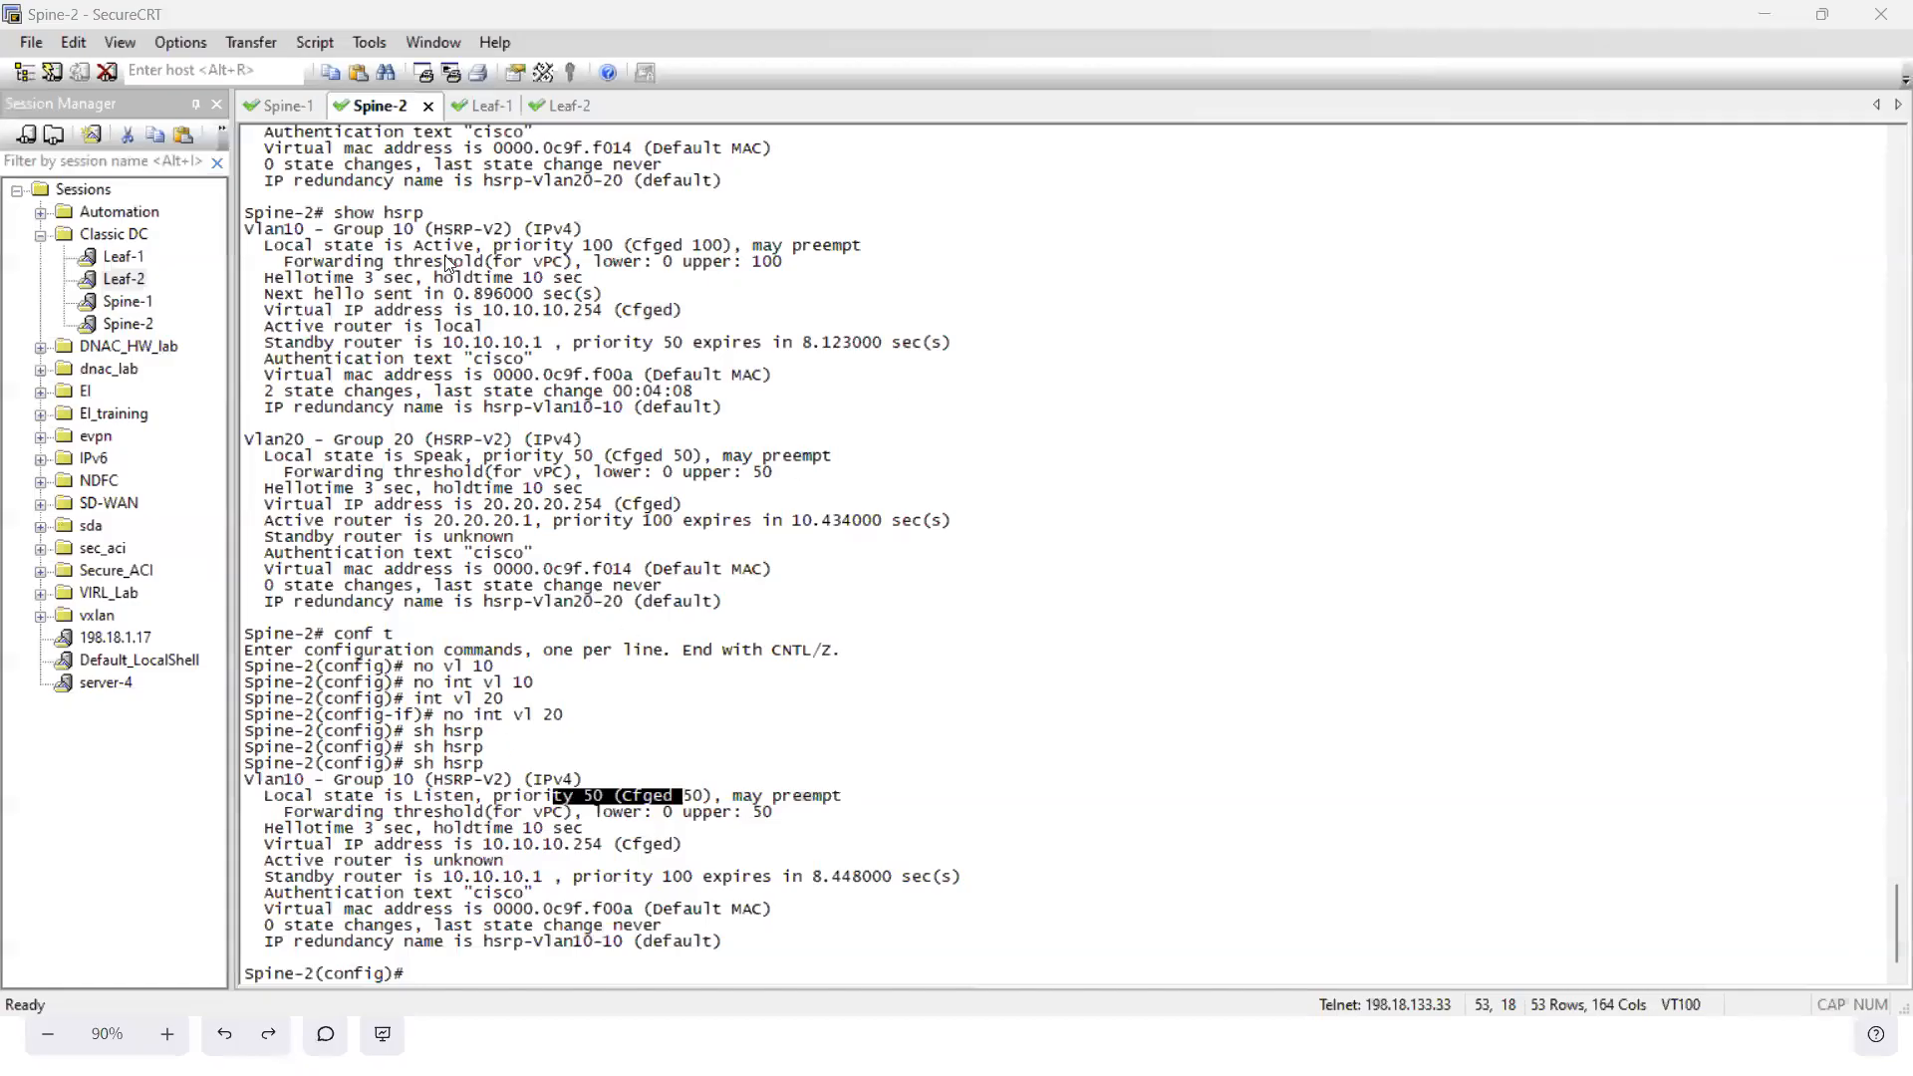
left_click(287, 103)
type("sh hsr")
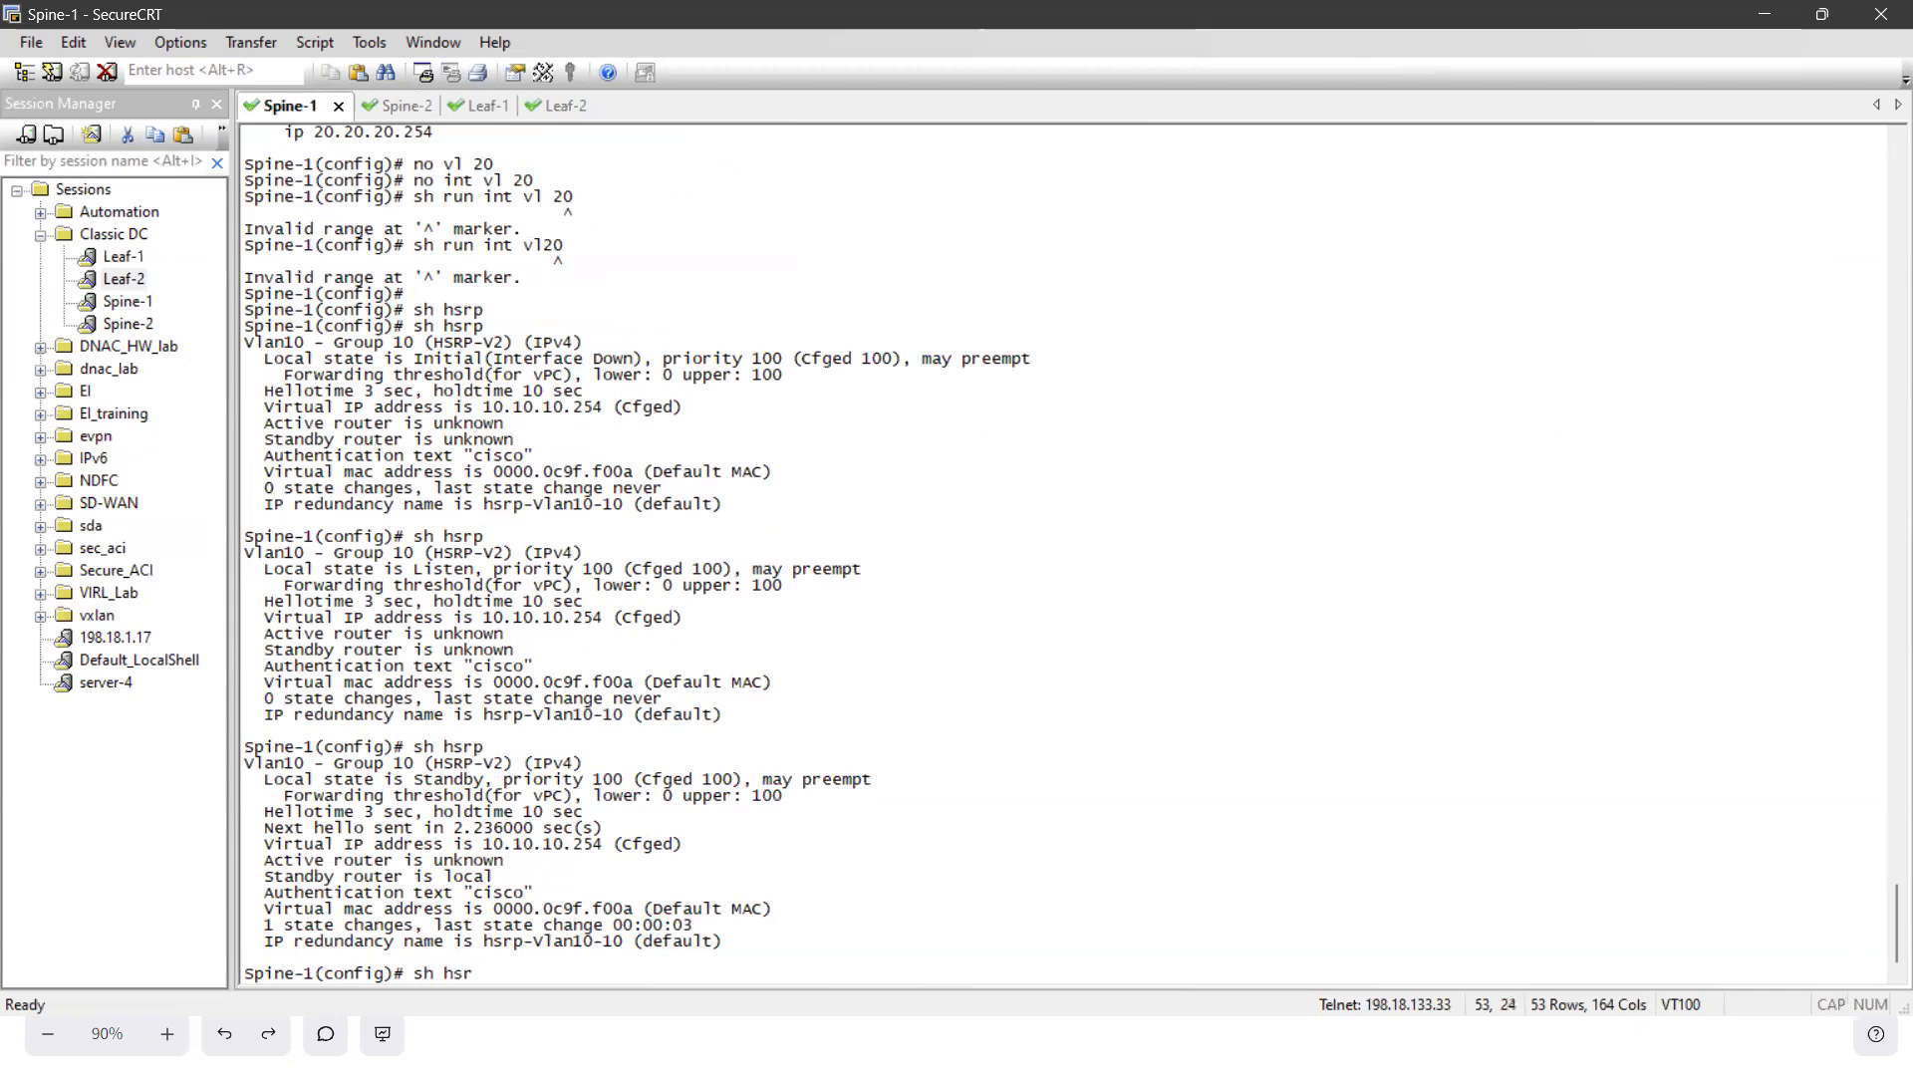
type("rp")
key("Return")
key("space")
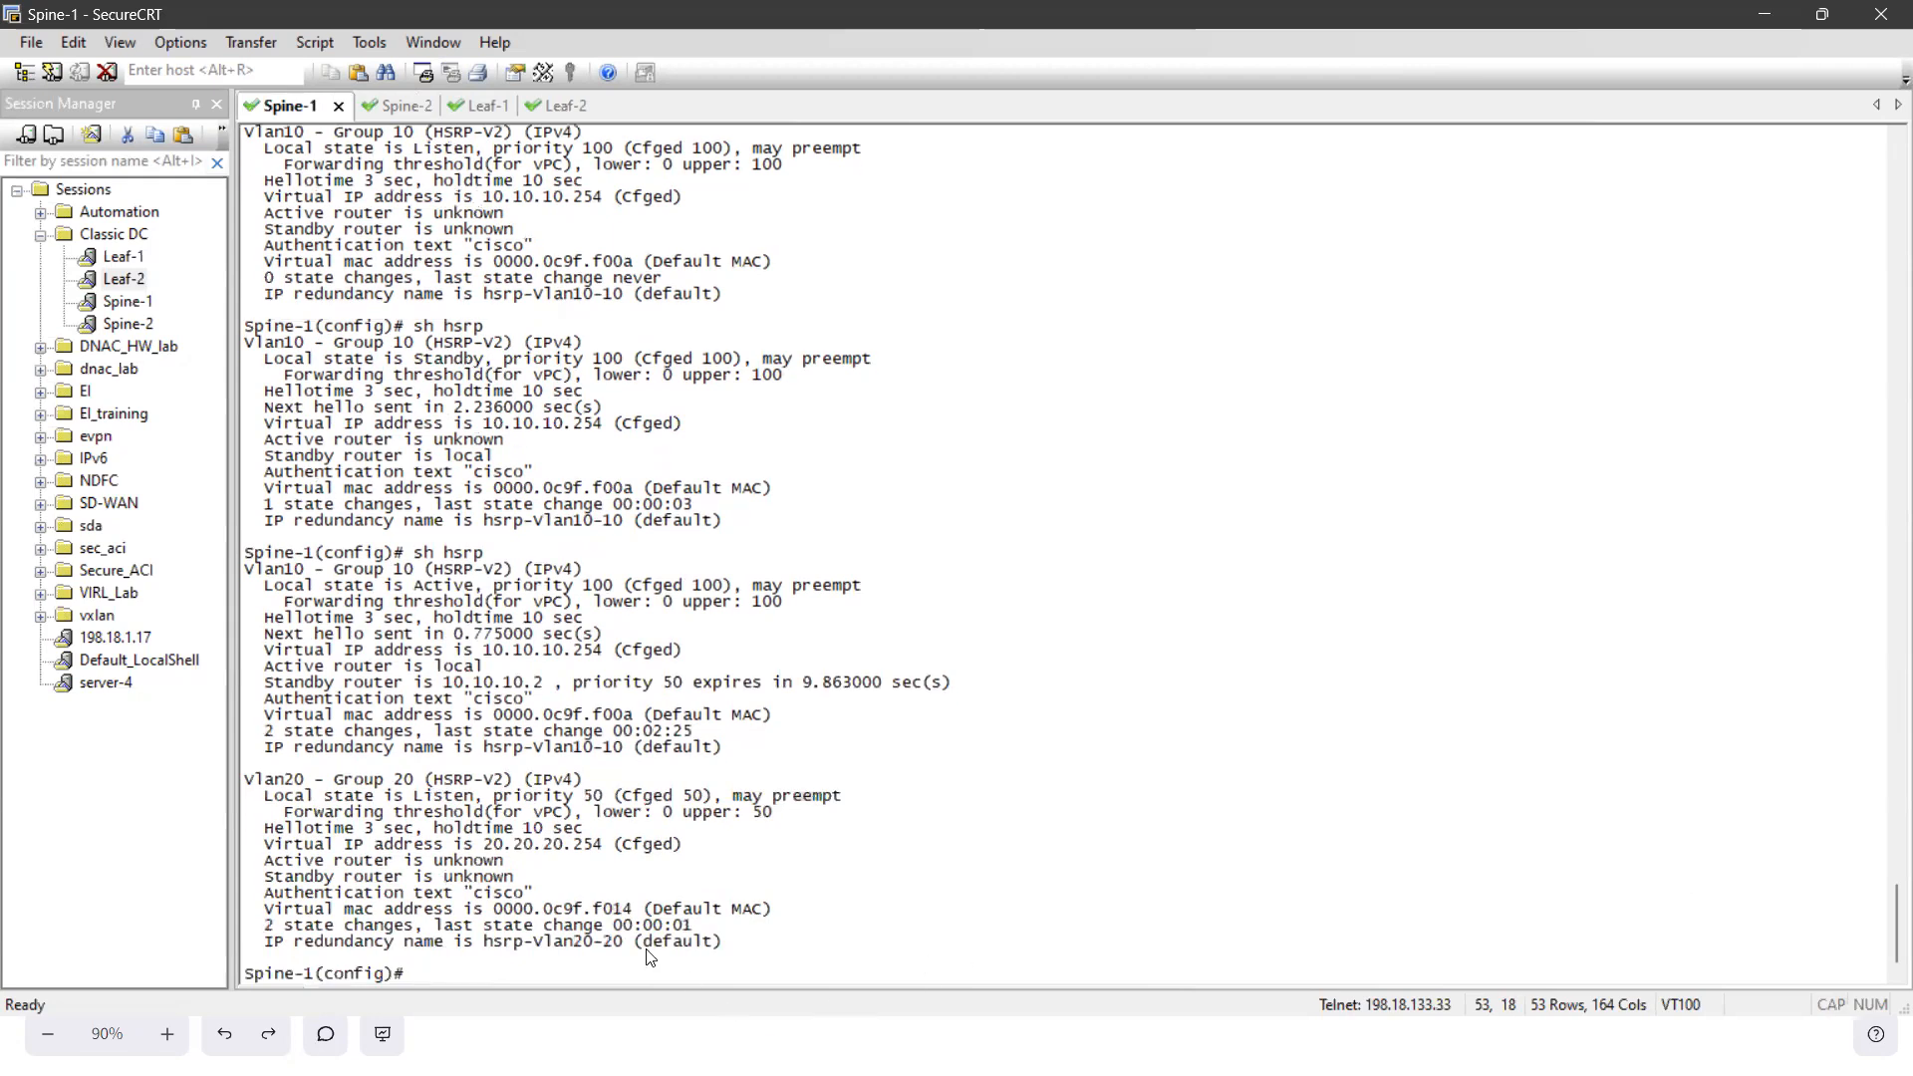
left_click_drag(397, 555, 485, 716)
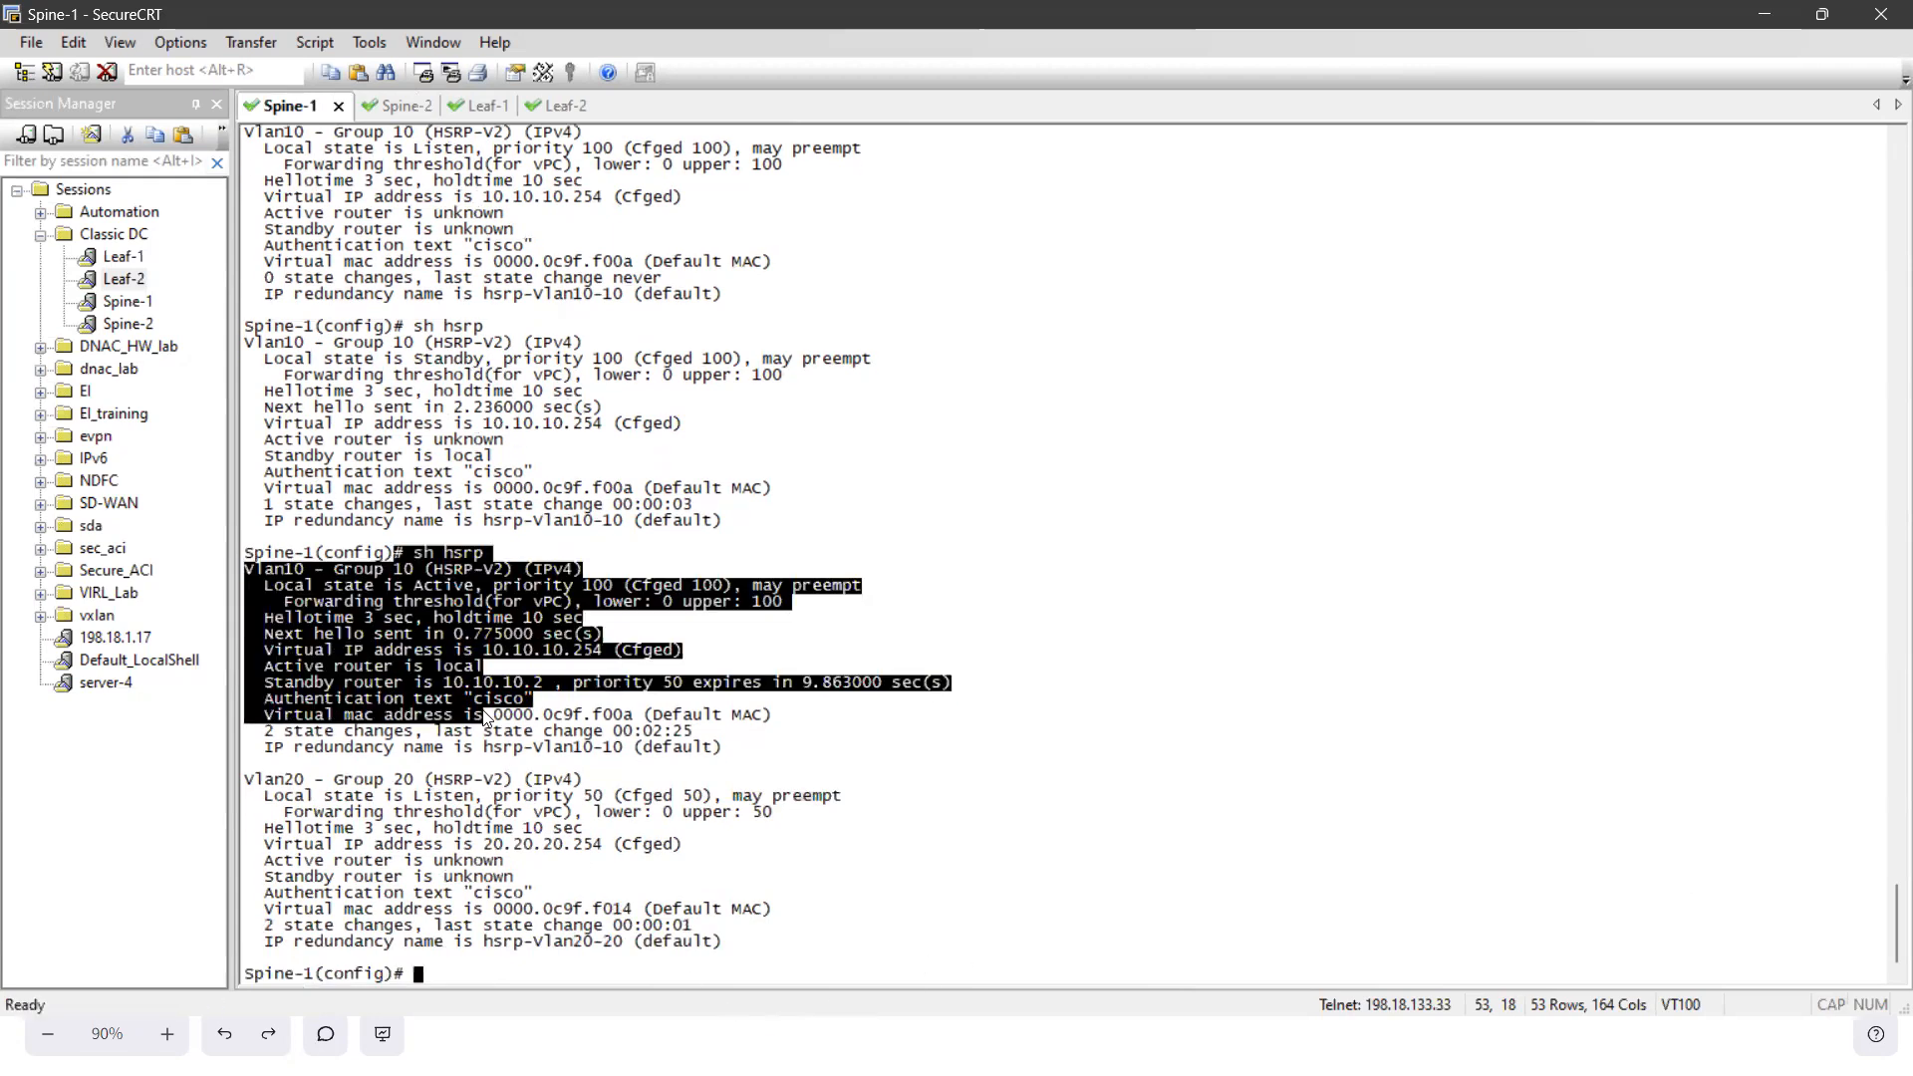
left_click(703, 745)
left_click_drag(309, 555, 499, 694)
left_click_drag(354, 779, 616, 943)
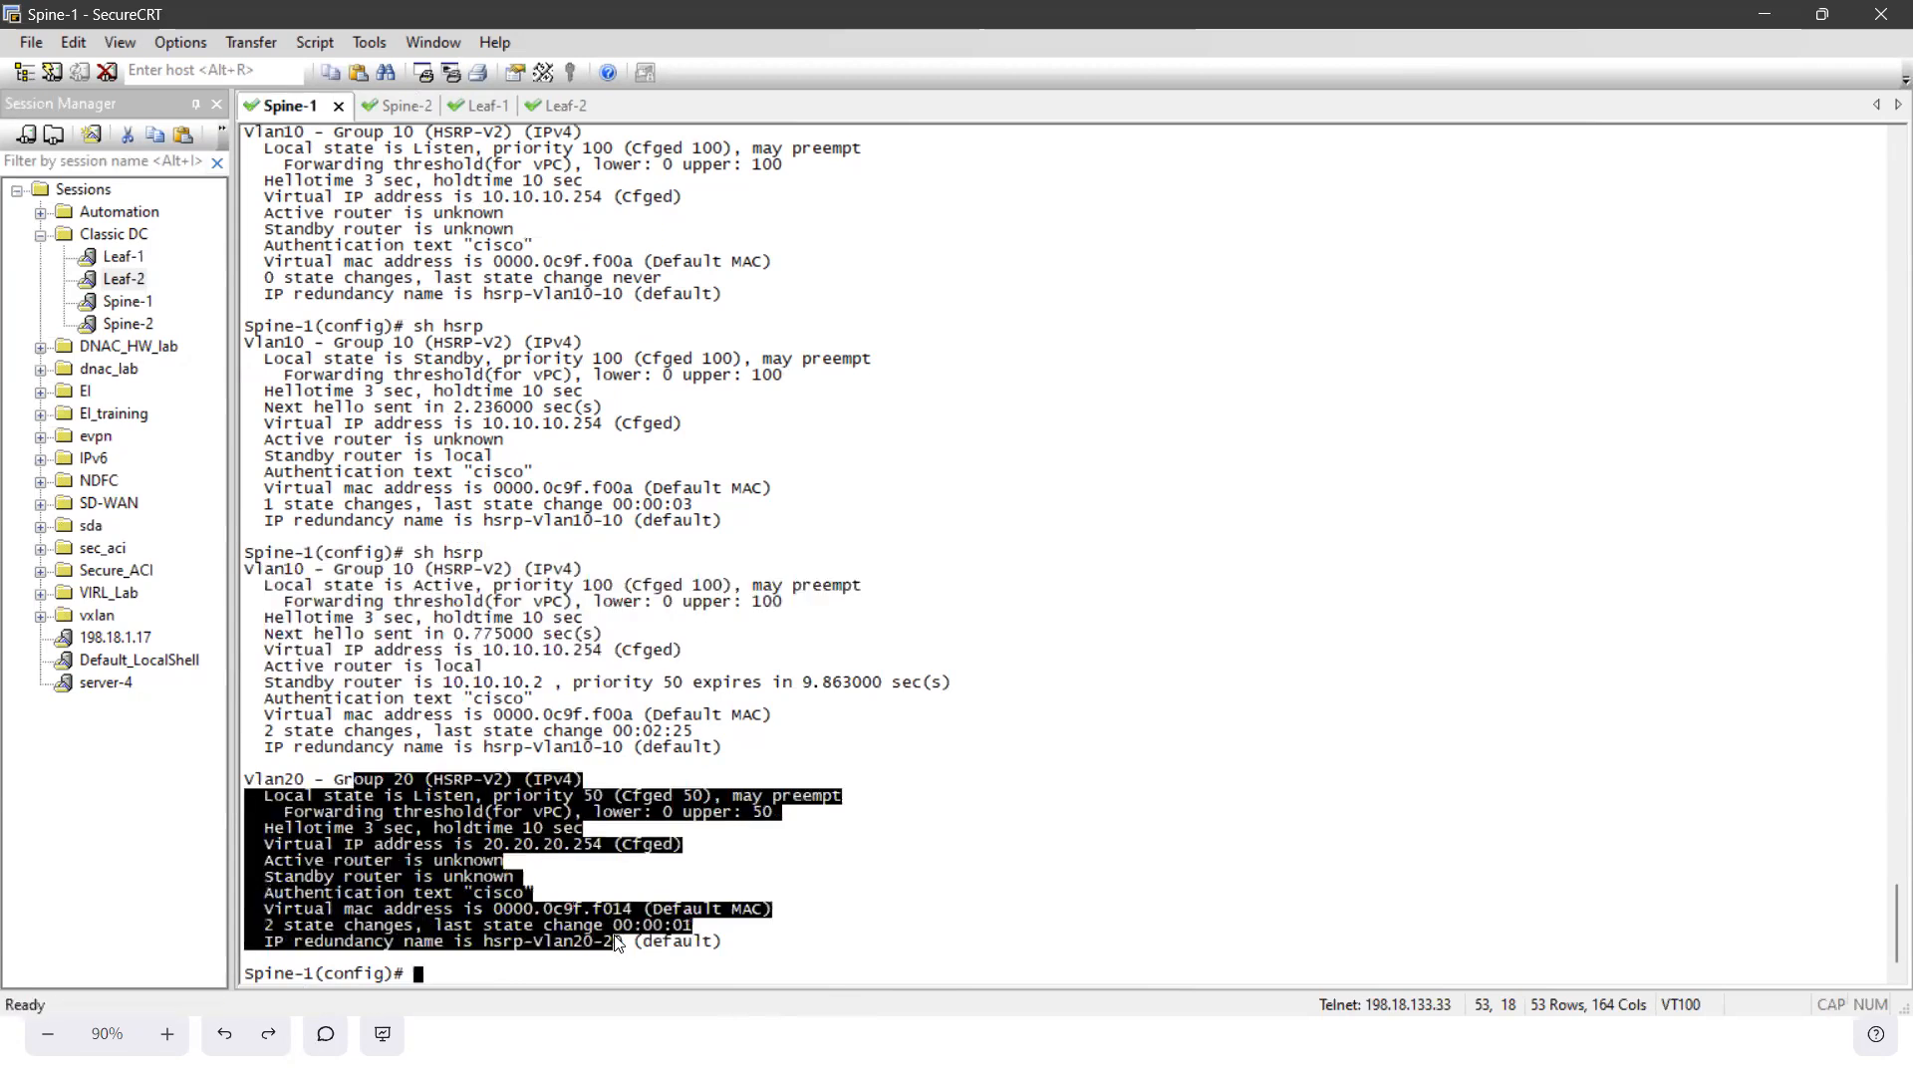
- Display the startup configuration in Spine-2's session with sh startup-config and quit the paged output
left_click(606, 854)
left_click(434, 100)
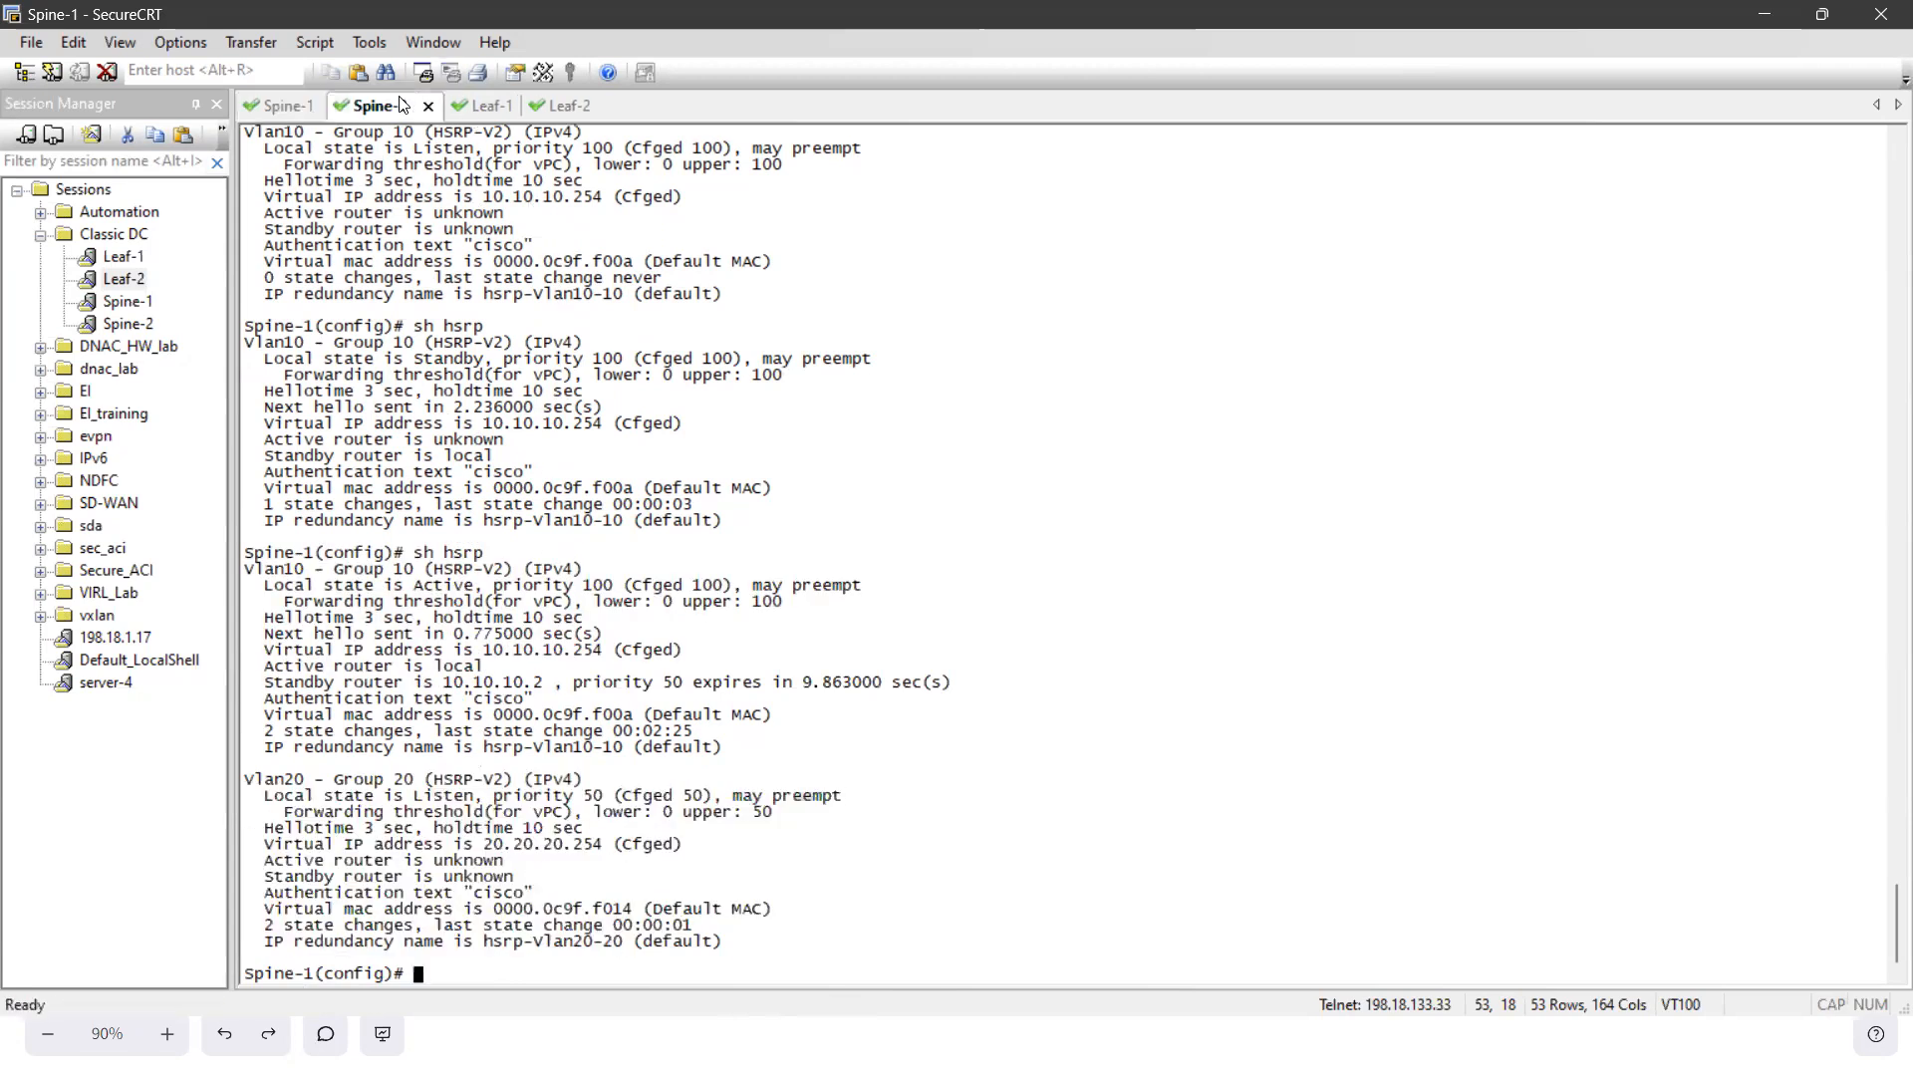
left_click(646, 590)
type("sh startup-config")
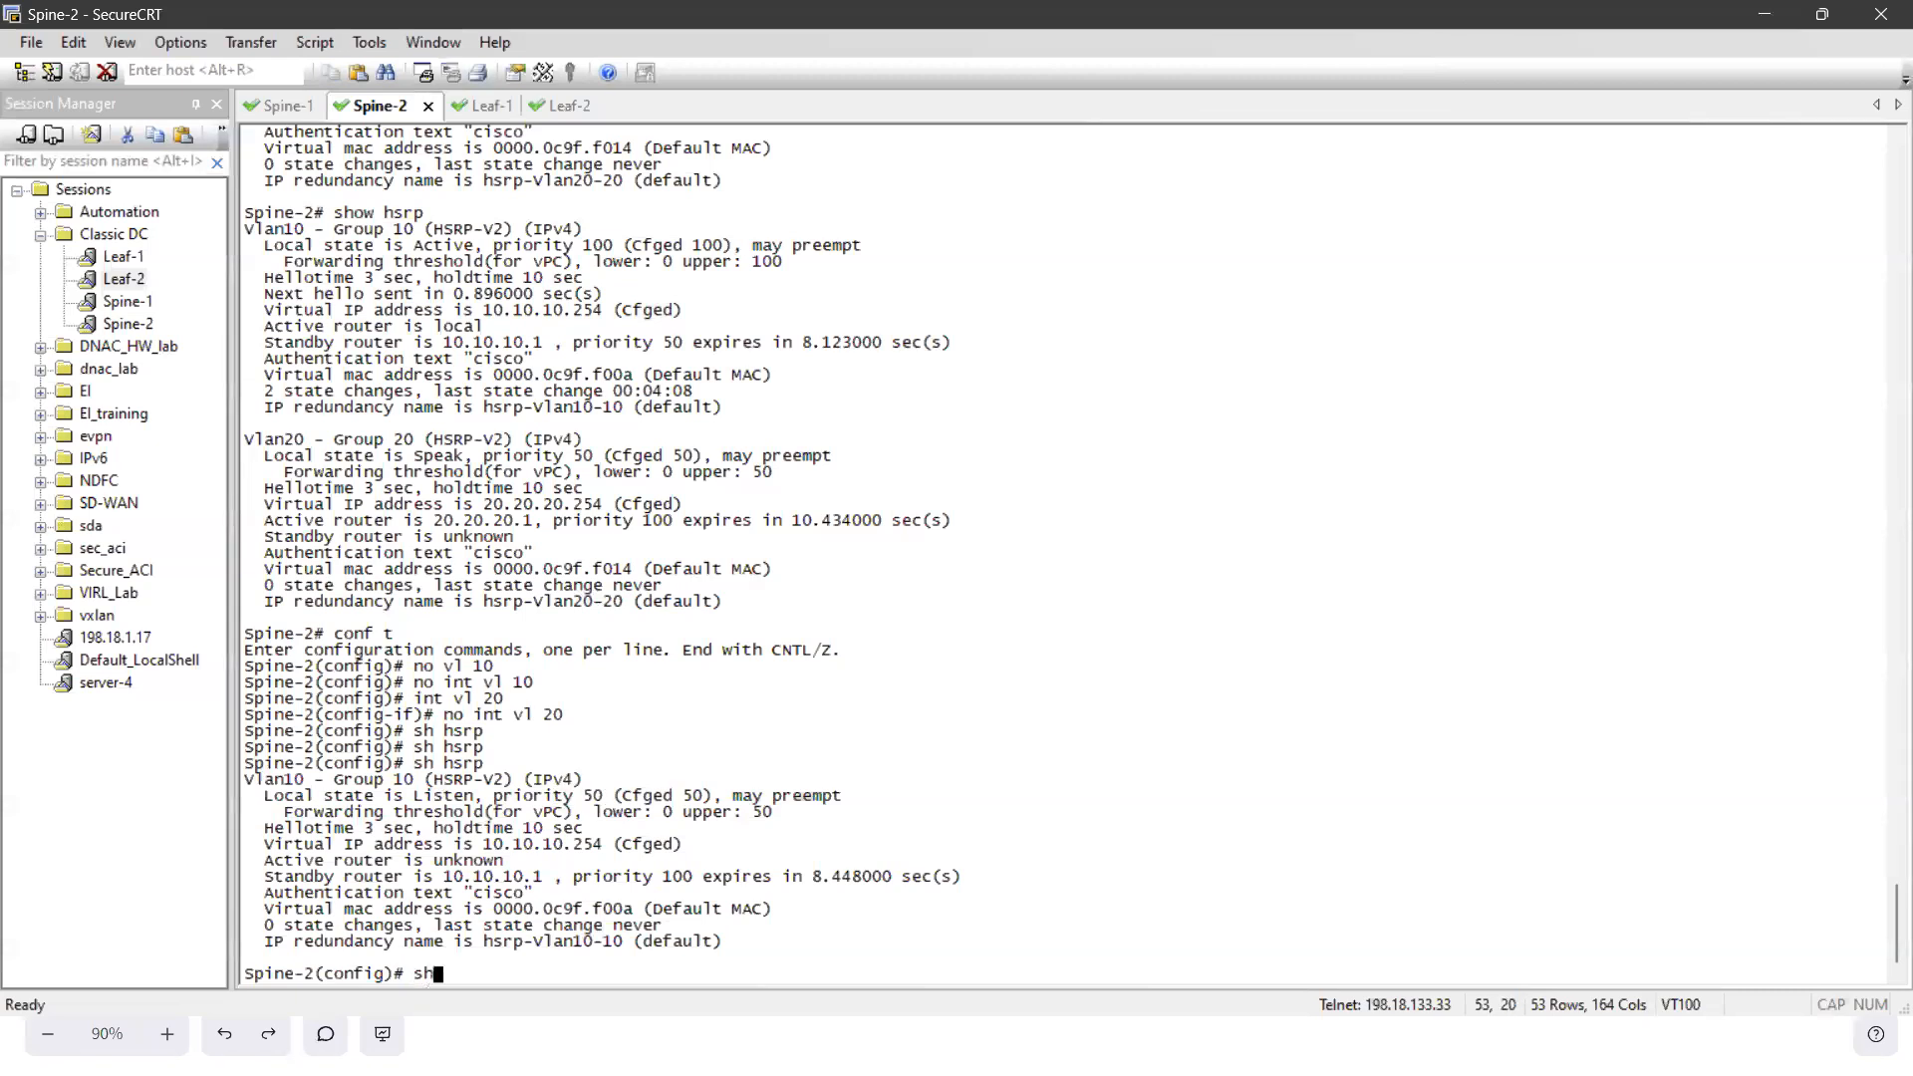
key("Return")
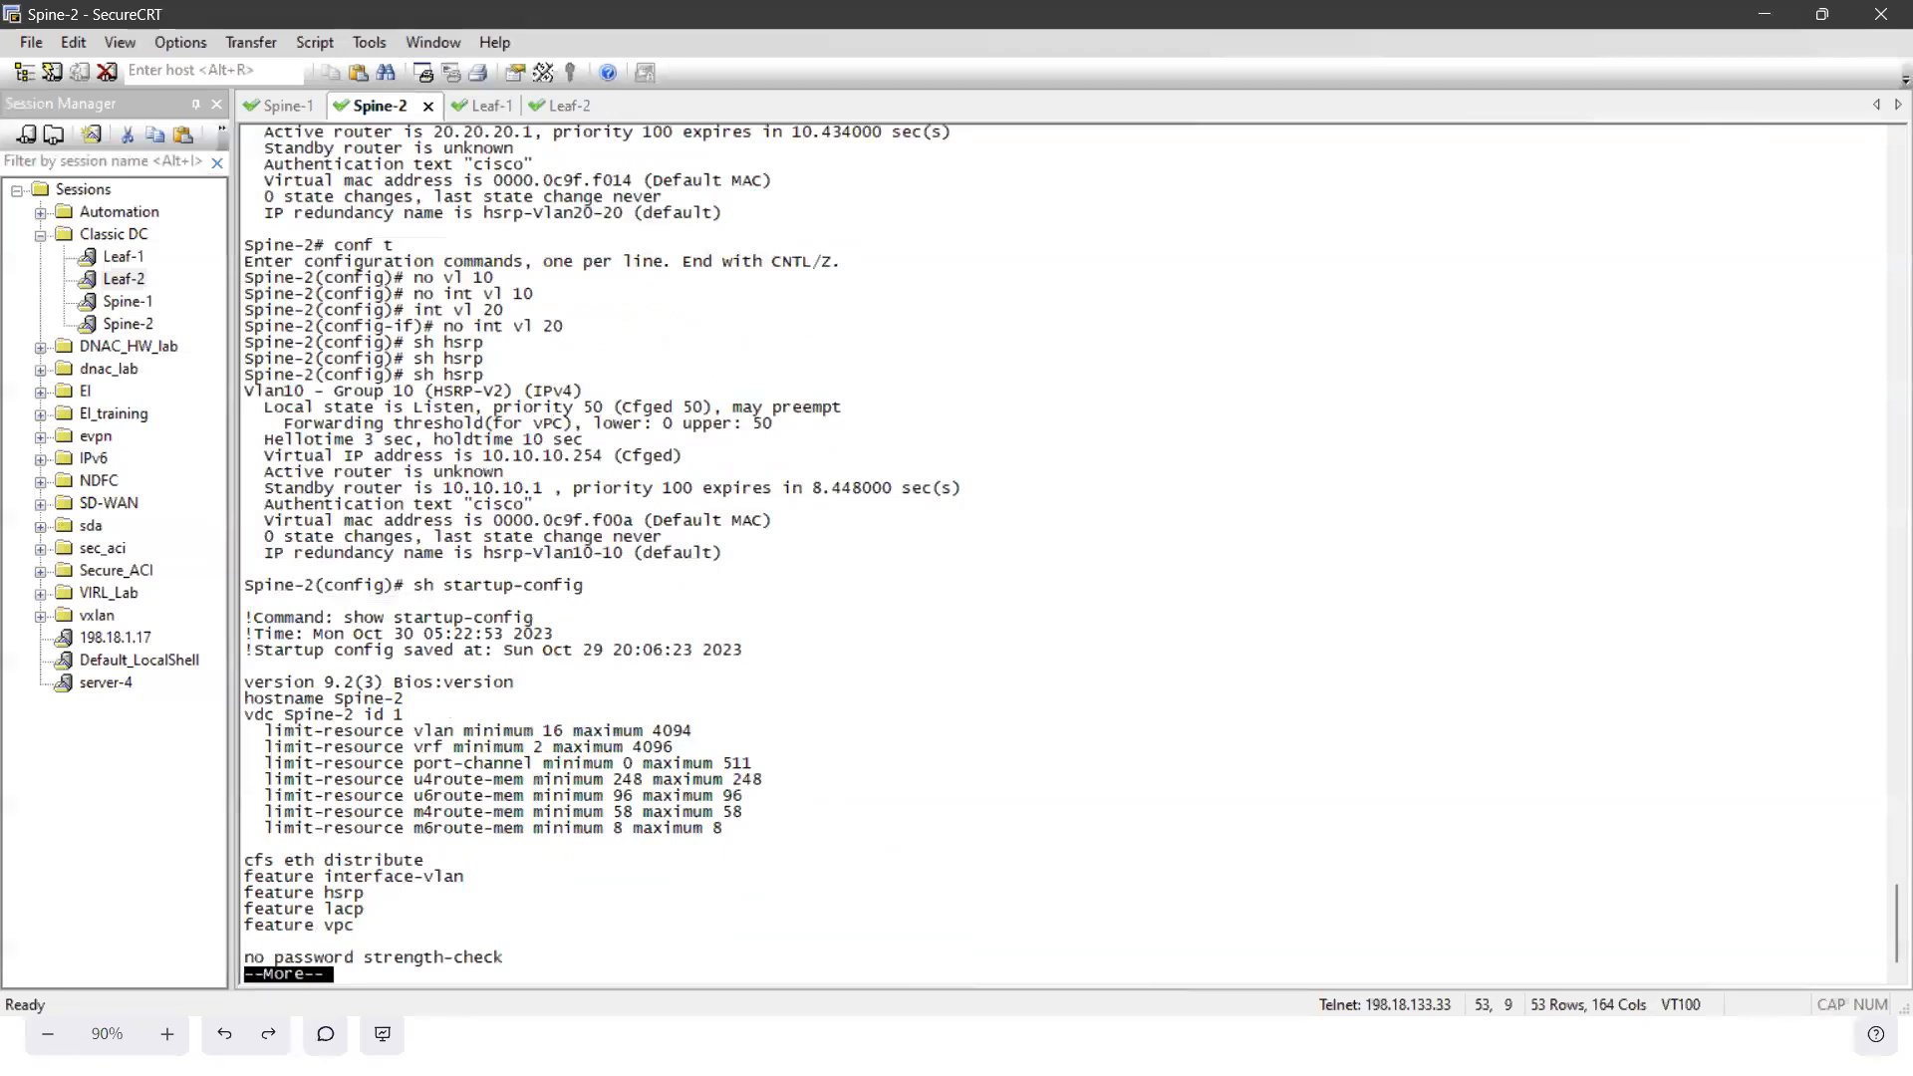
key("q")
- Run sh hsrp on Spine-2 and examine the Vlan10 and Vlan20 groups in the output
type("sh hsrp")
key("Return")
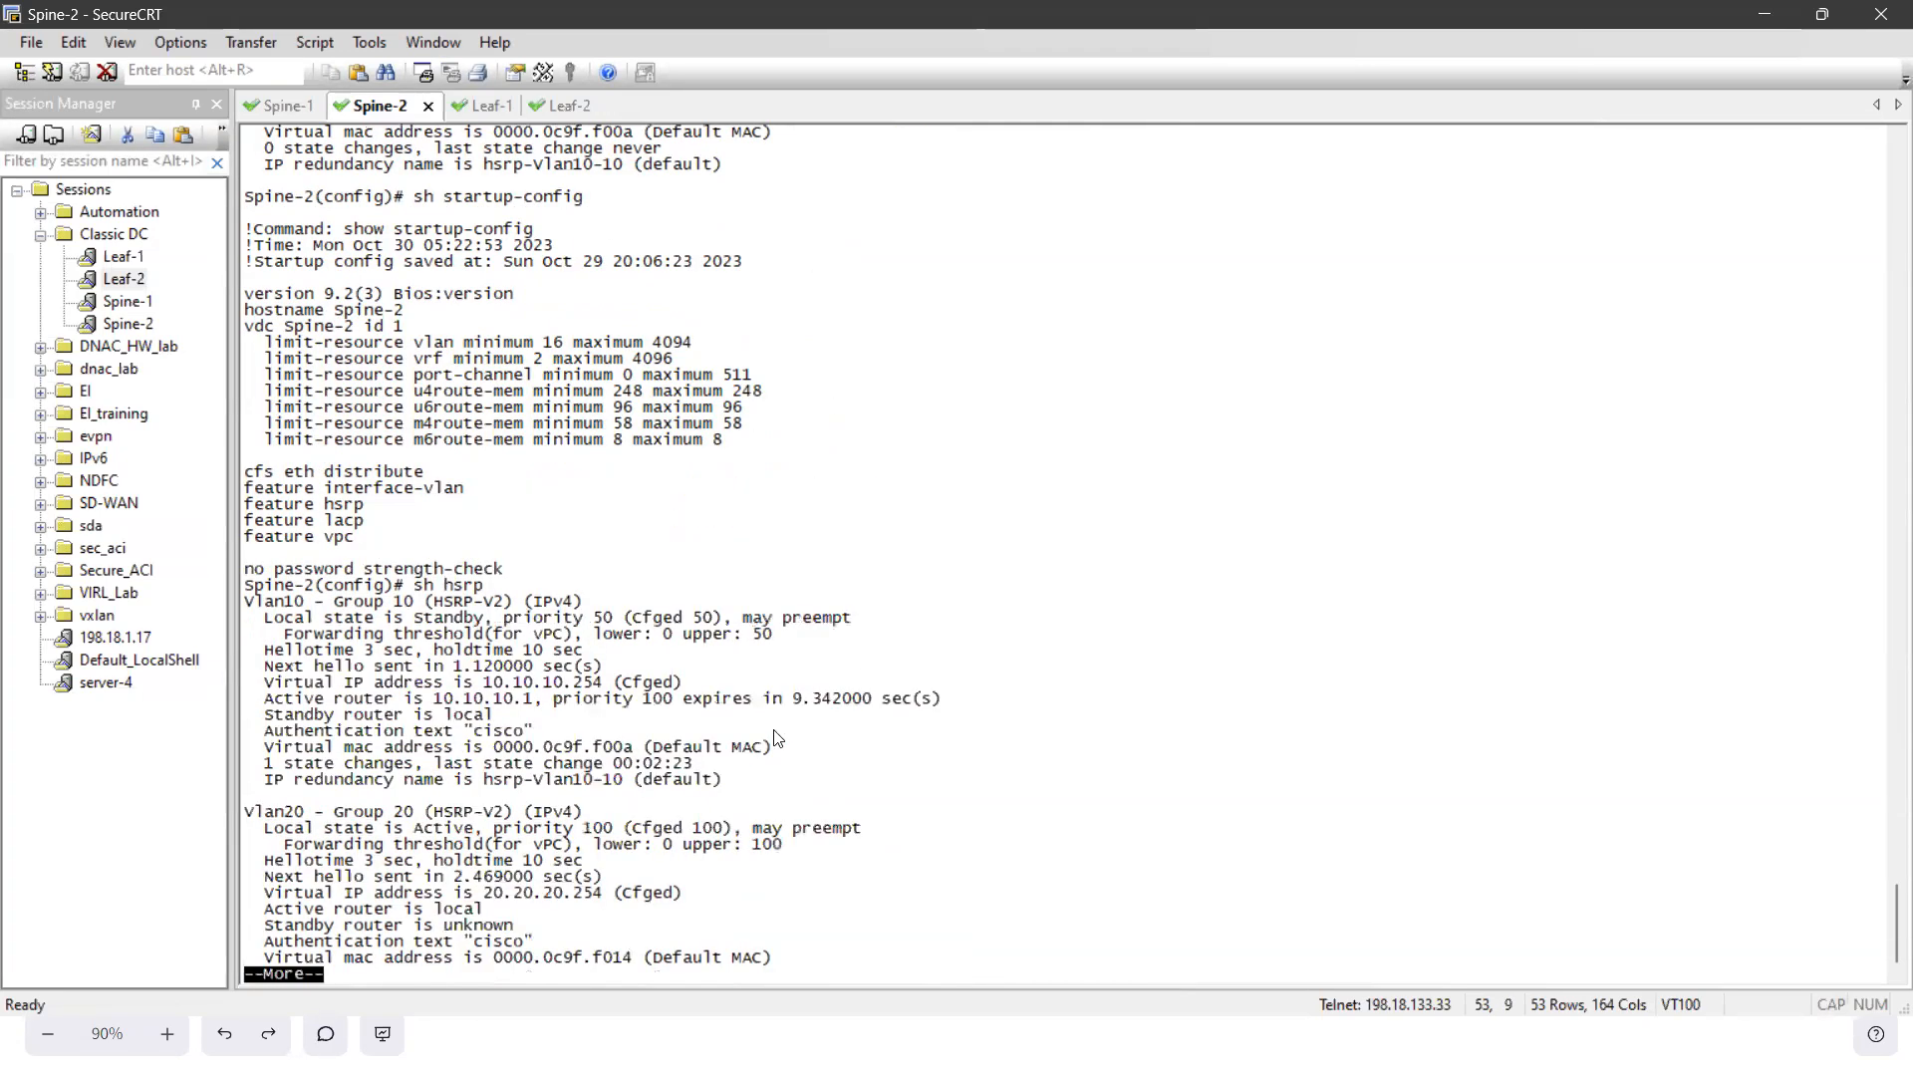
left_click_drag(415, 600, 482, 698)
left_click_drag(419, 797, 464, 893)
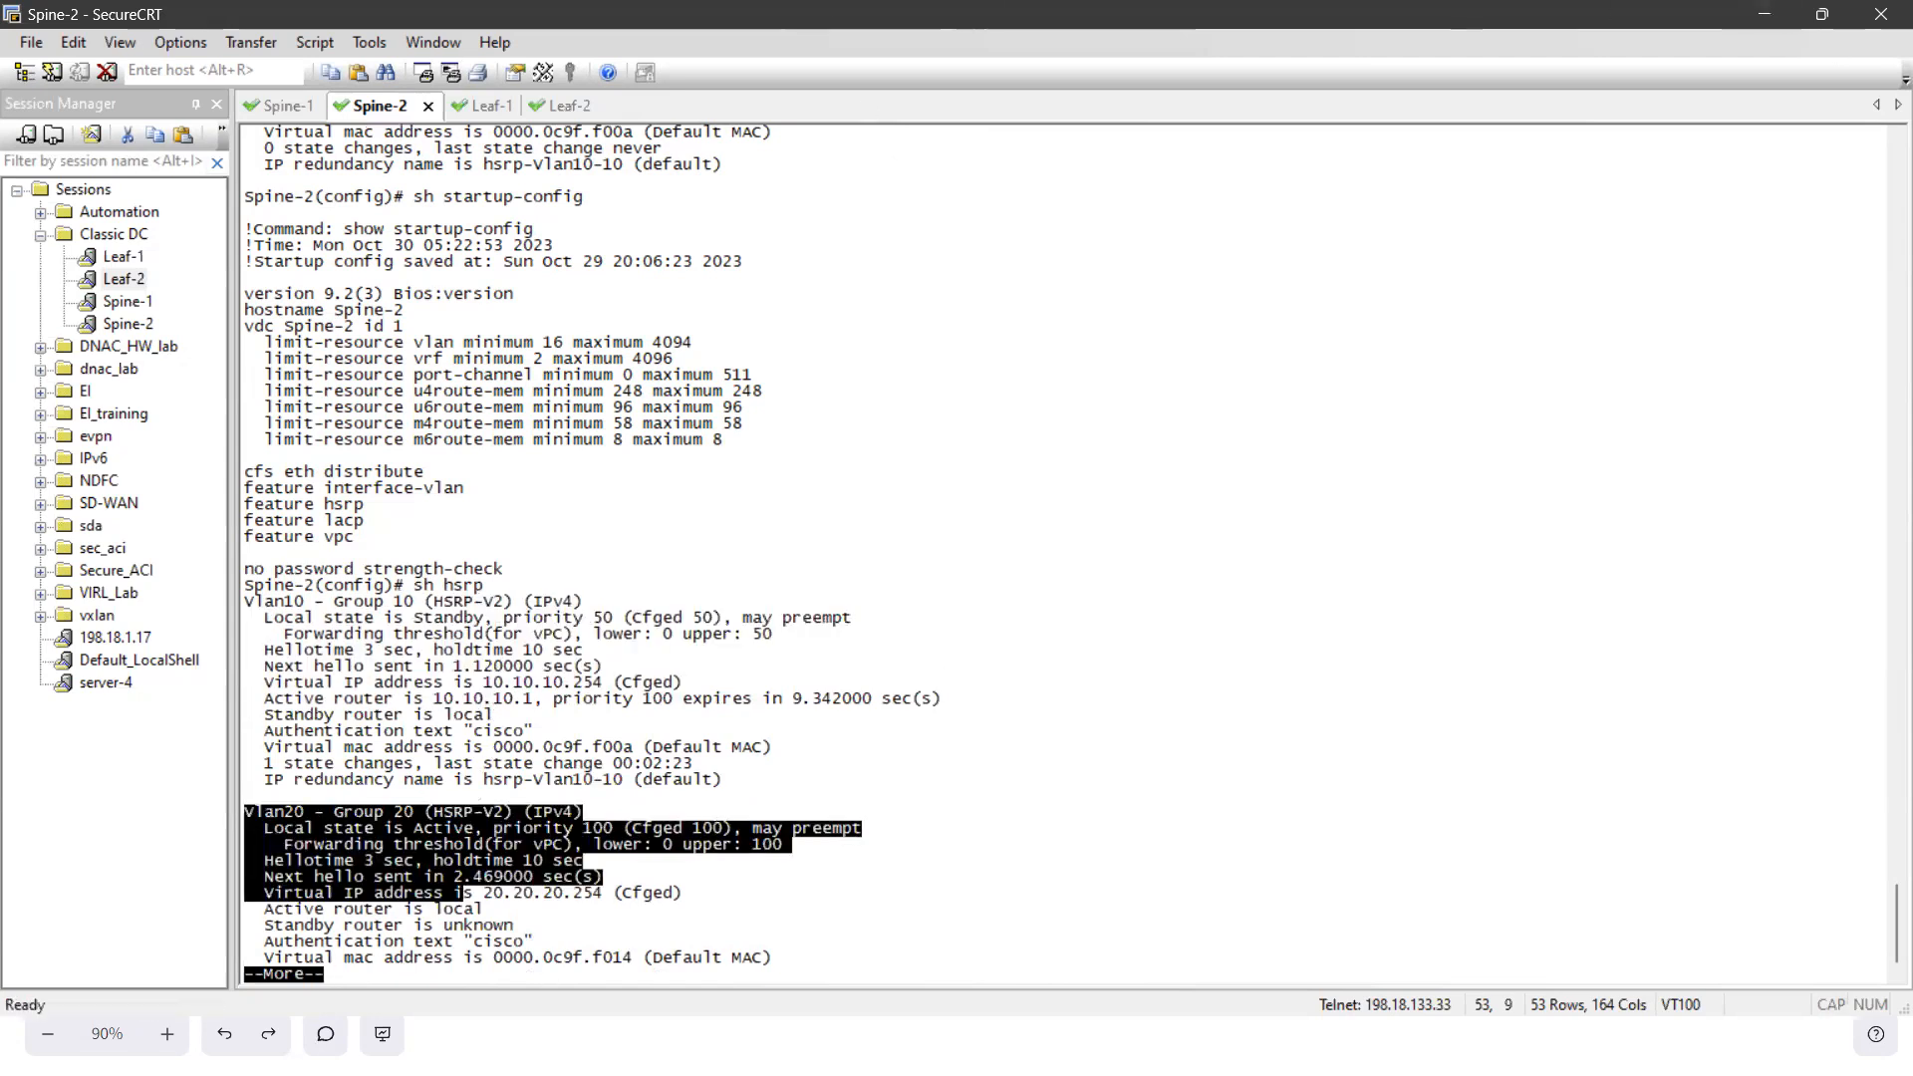
- Switch to the Classical DC - NDFC diagram in Excalidraw and recolor the link between CSR-2 and Spine-2 red
key("alt+Tab")
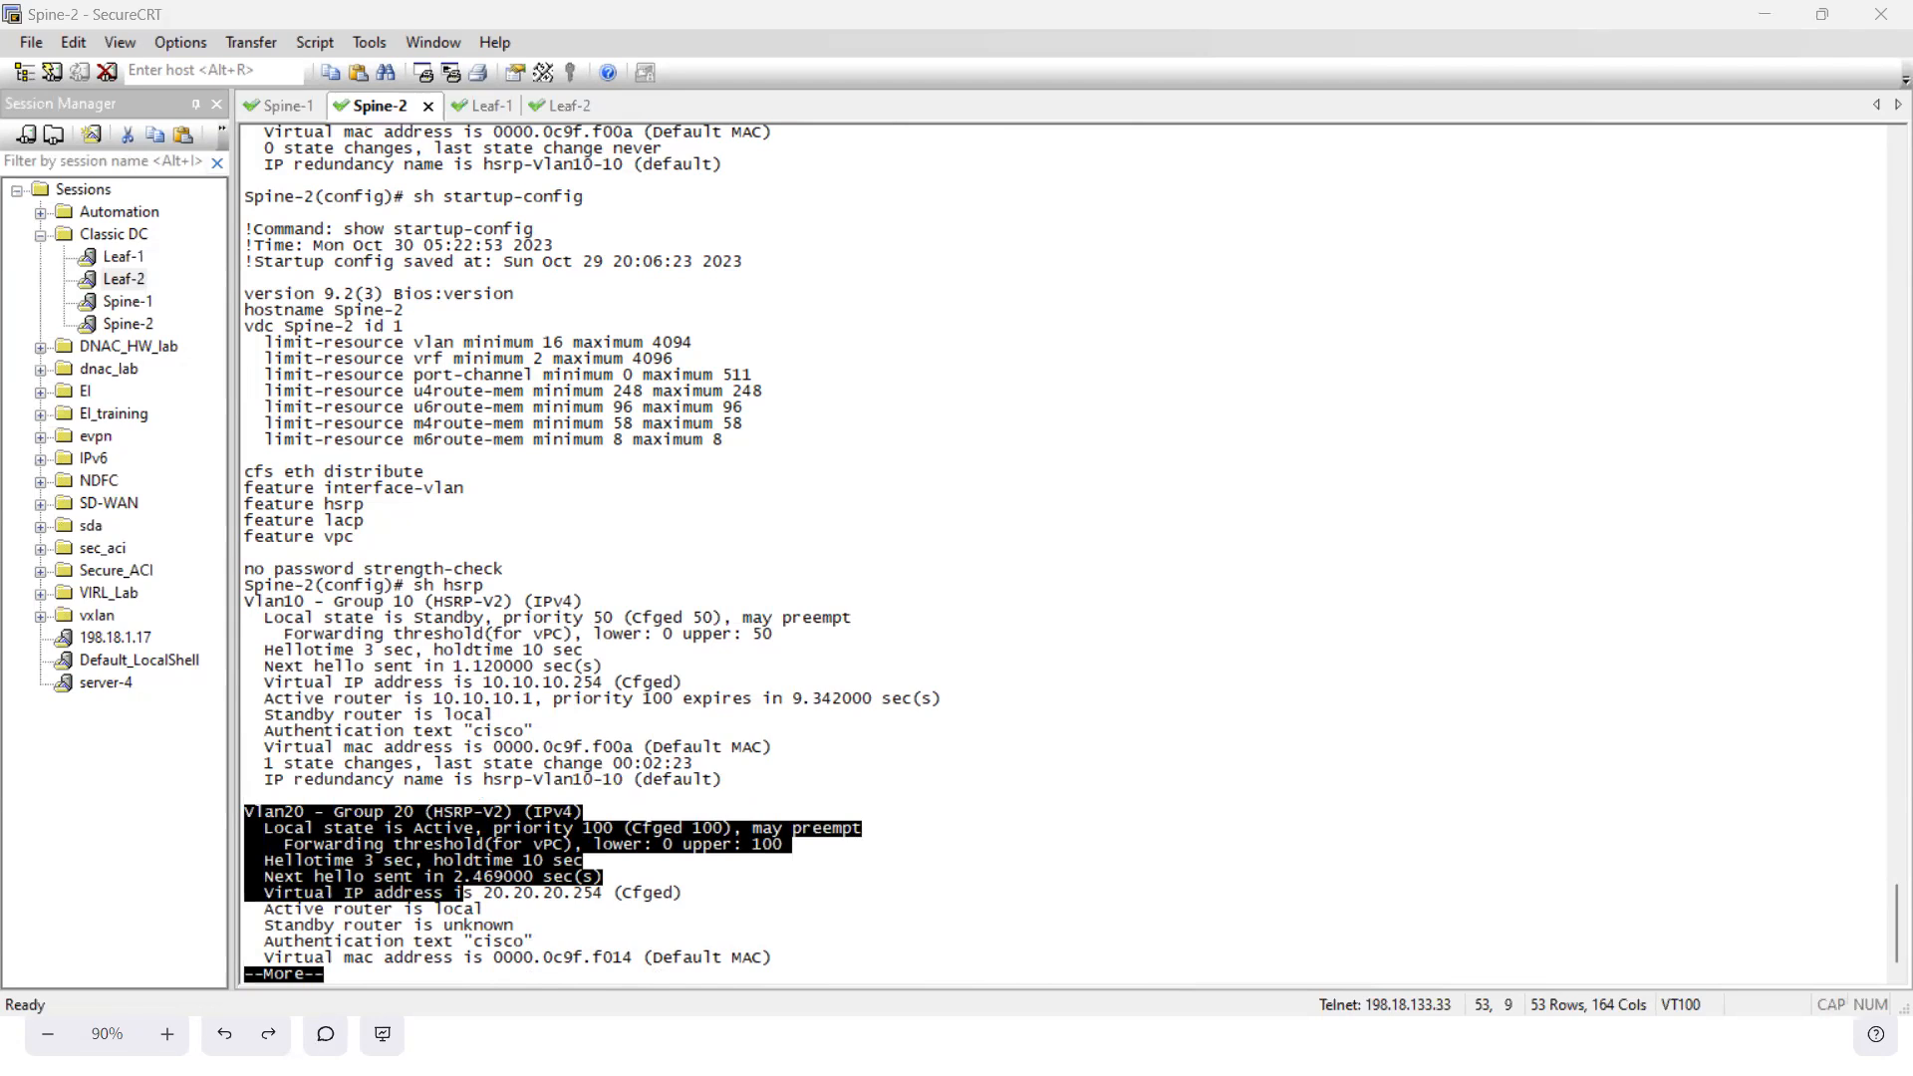
key("alt+Tab")
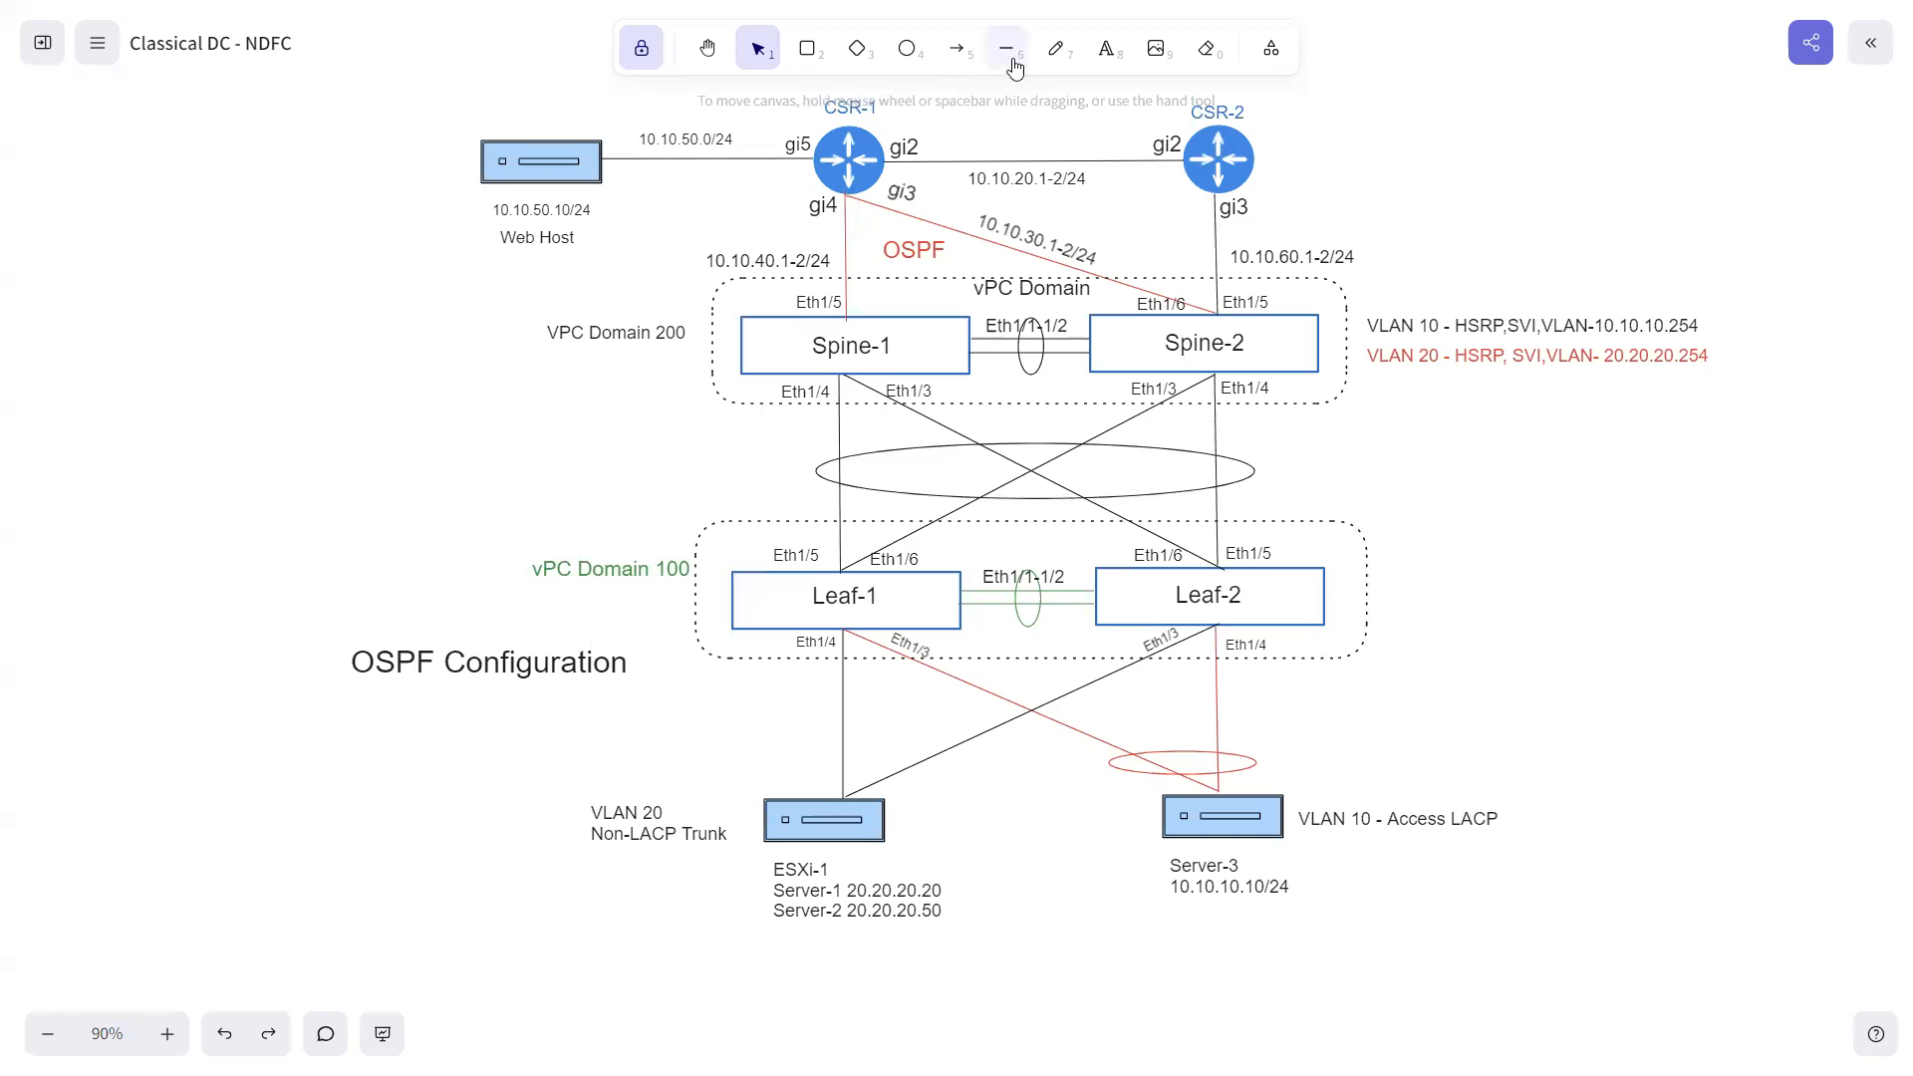
left_click(1217, 238)
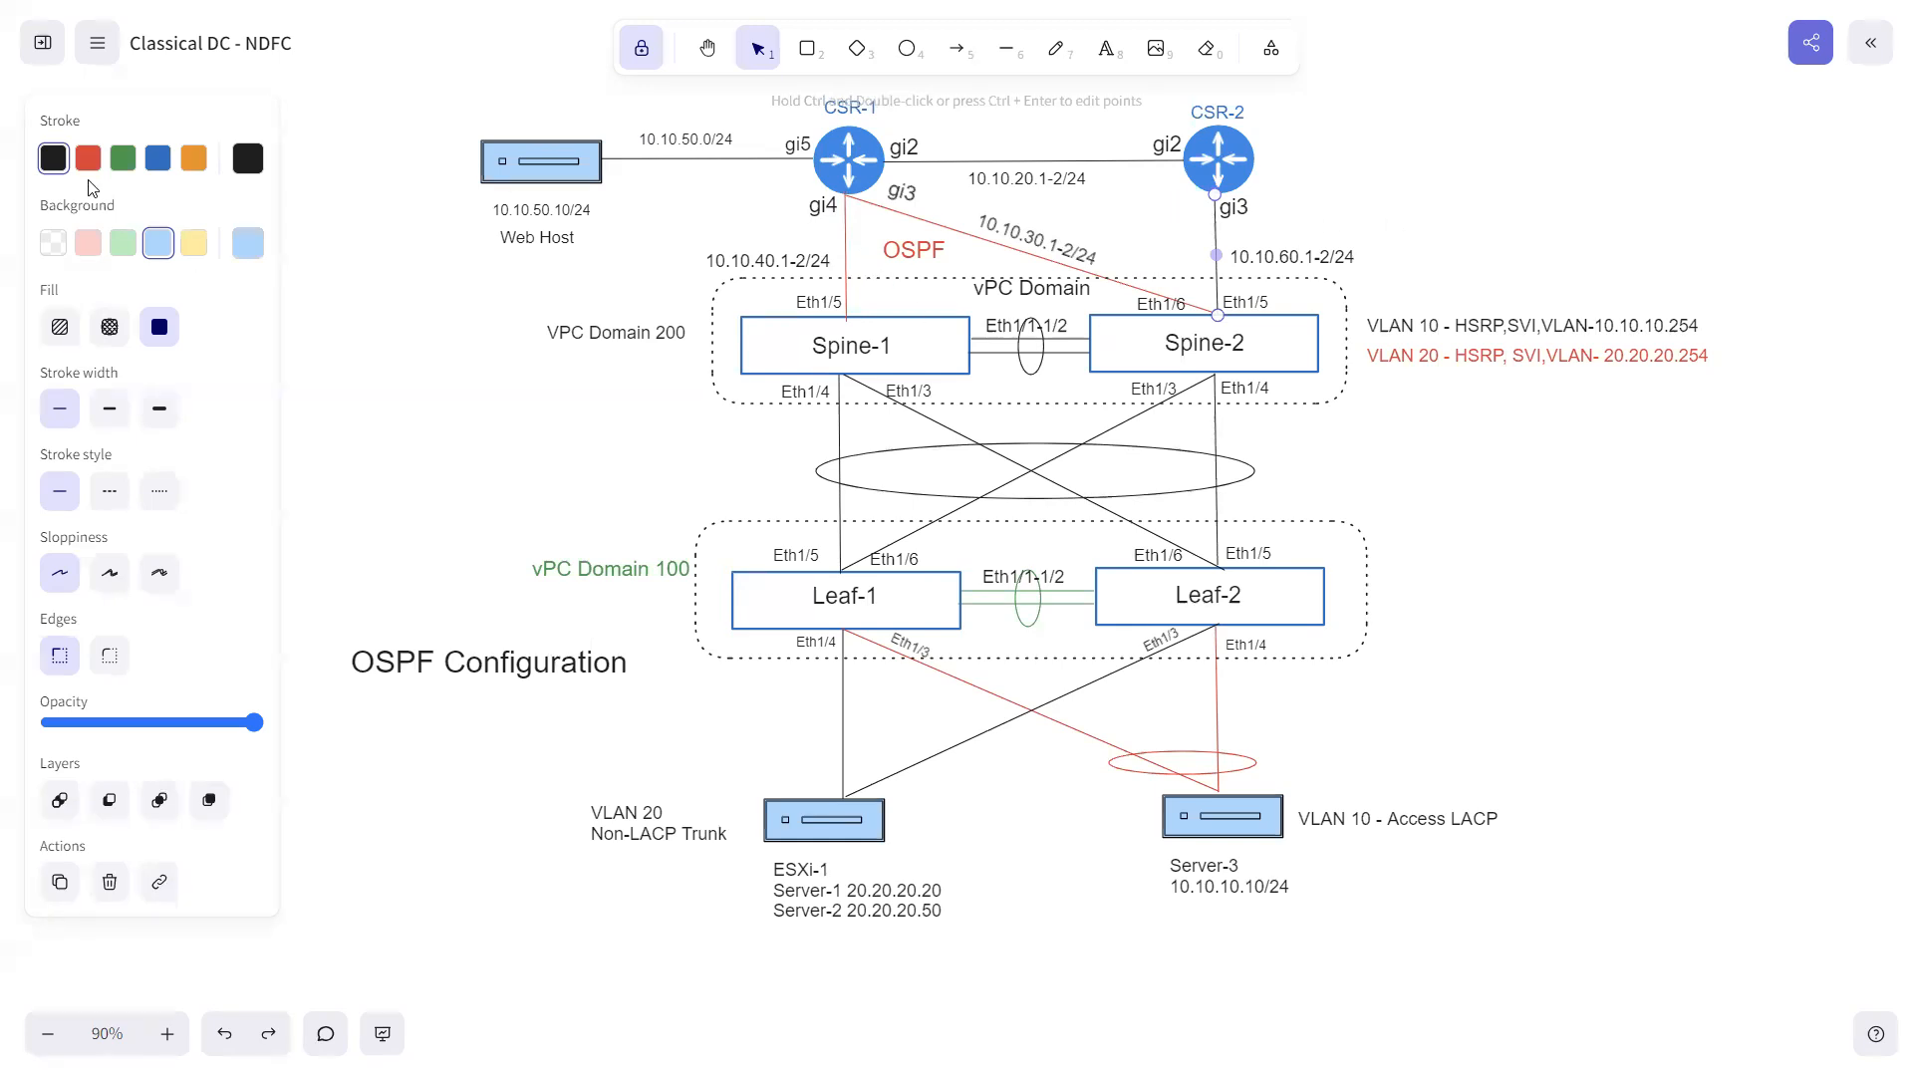
left_click(506, 349)
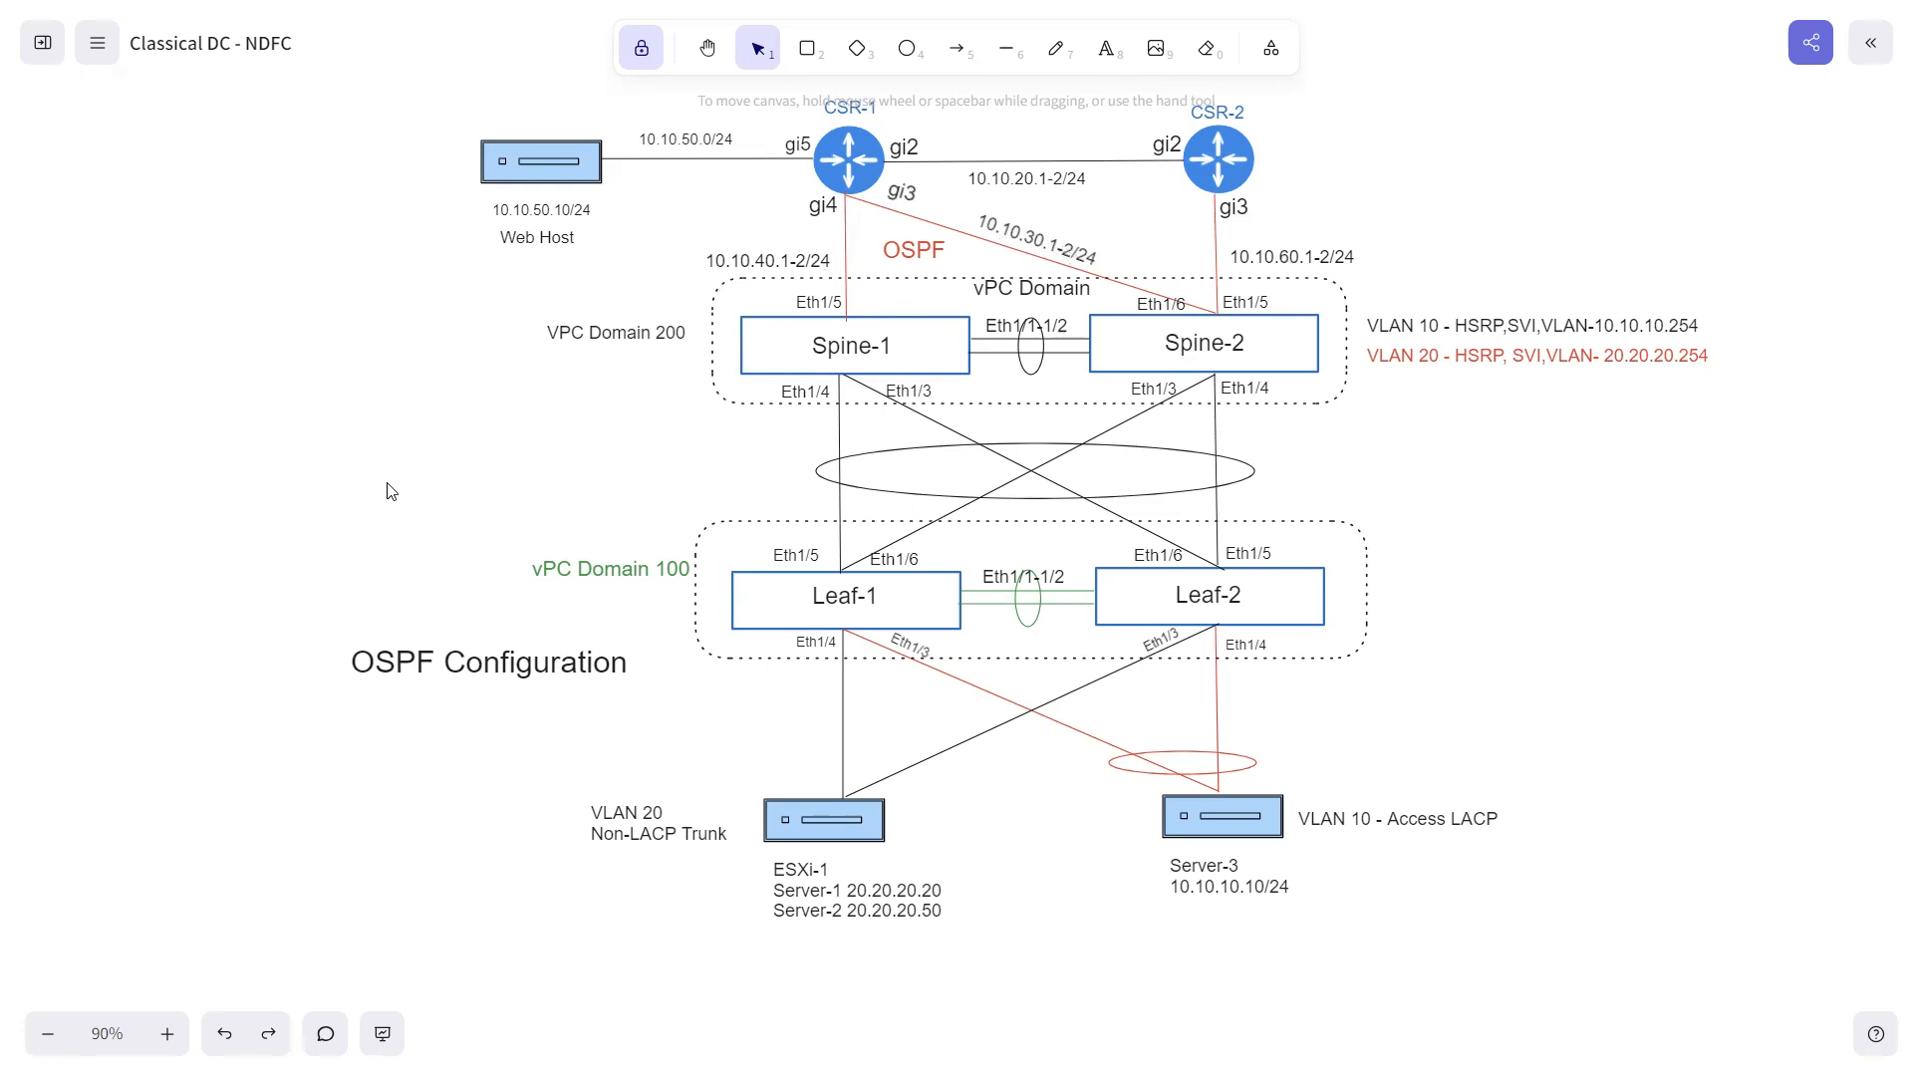
- Switch to Nexus Dashboard Fabric Controller and close the leftover Create Interface and Deploy interfaces configuration windows
key("super")
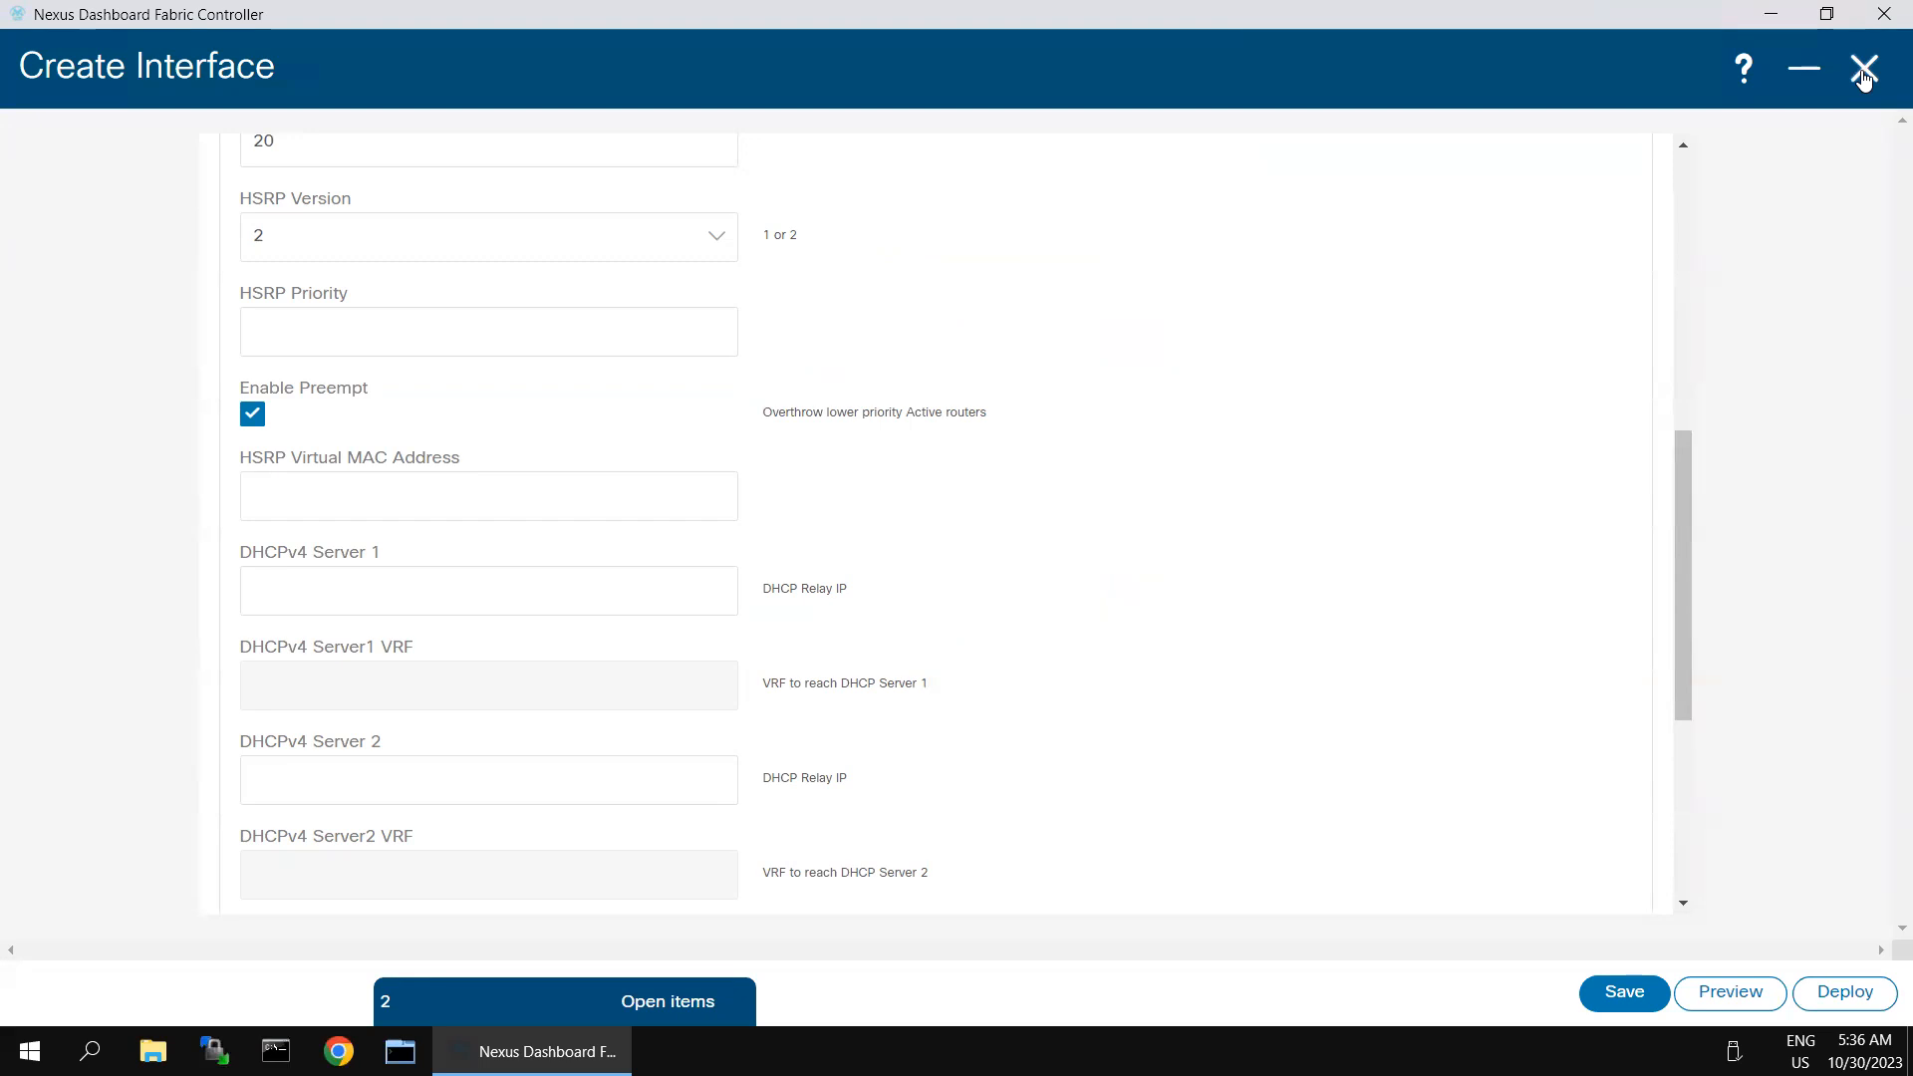
left_click(1863, 72)
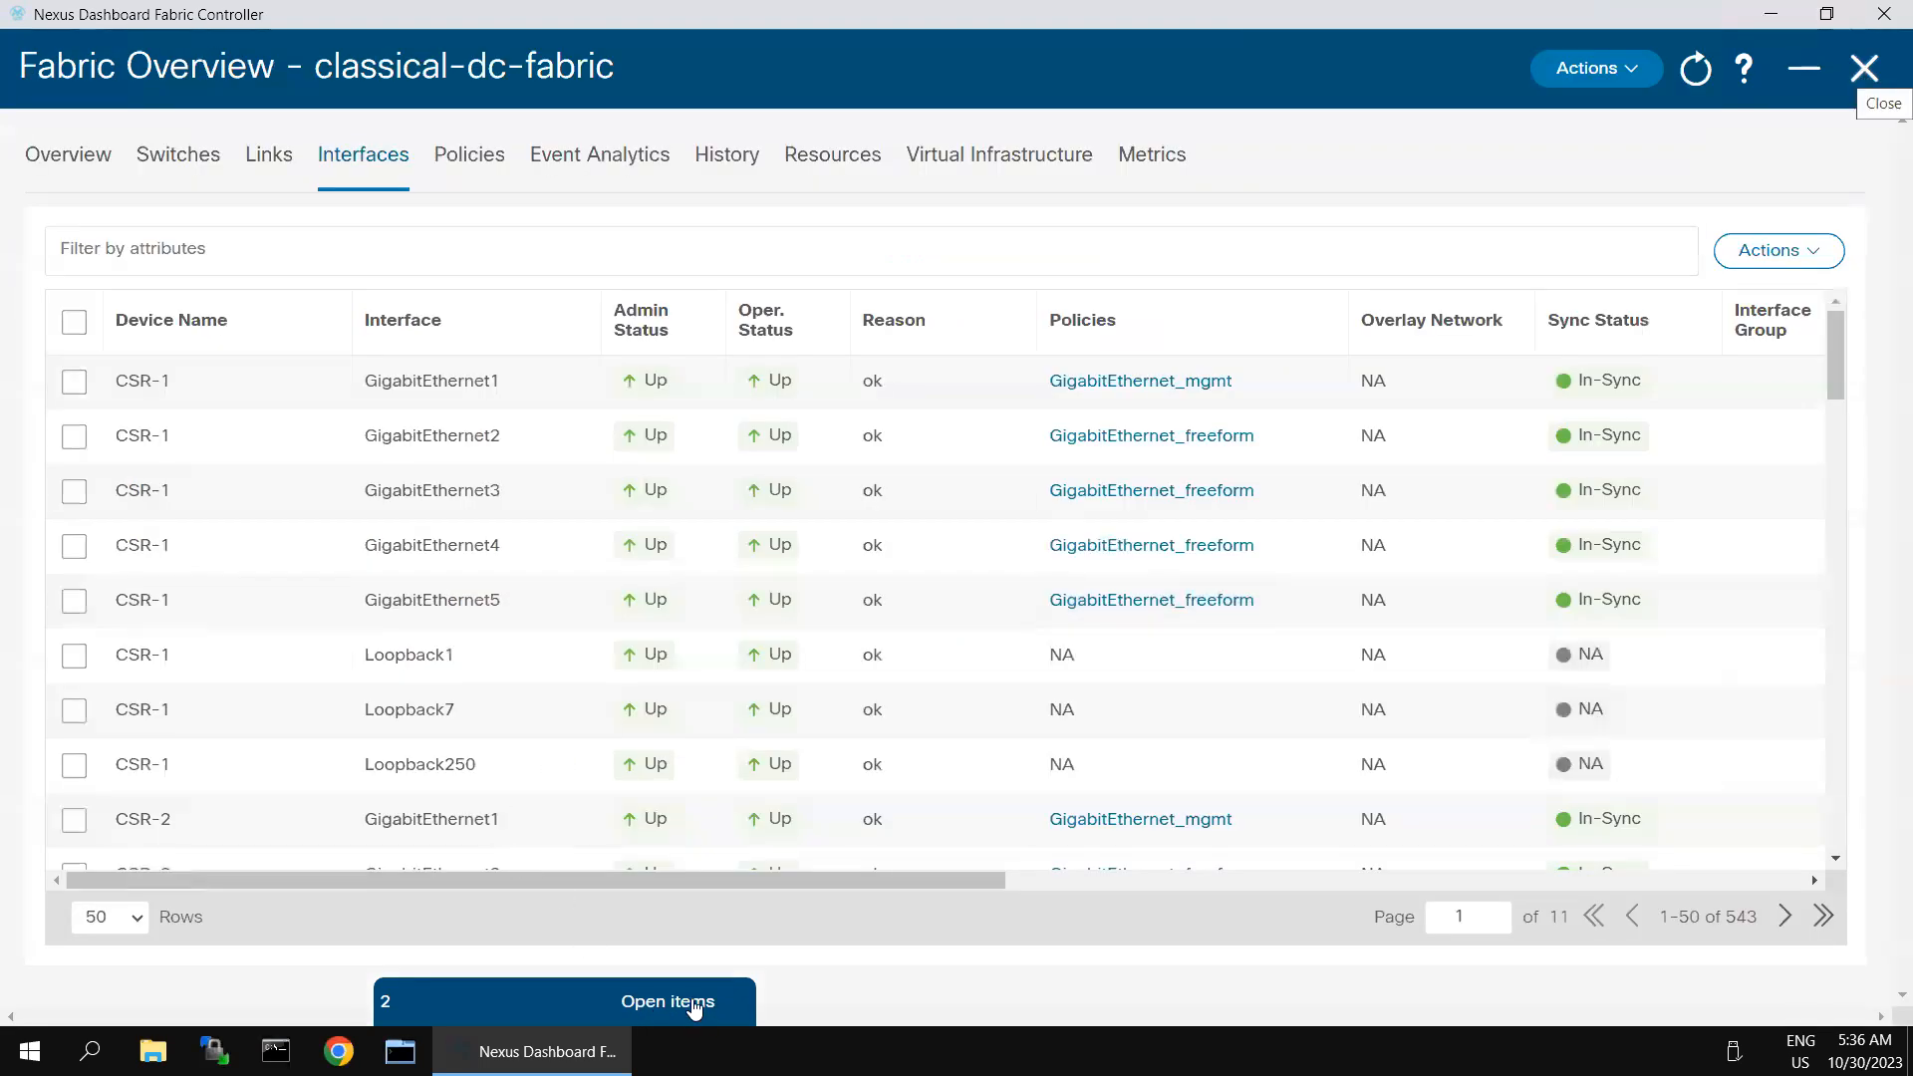
left_click(518, 997)
left_click(738, 1001)
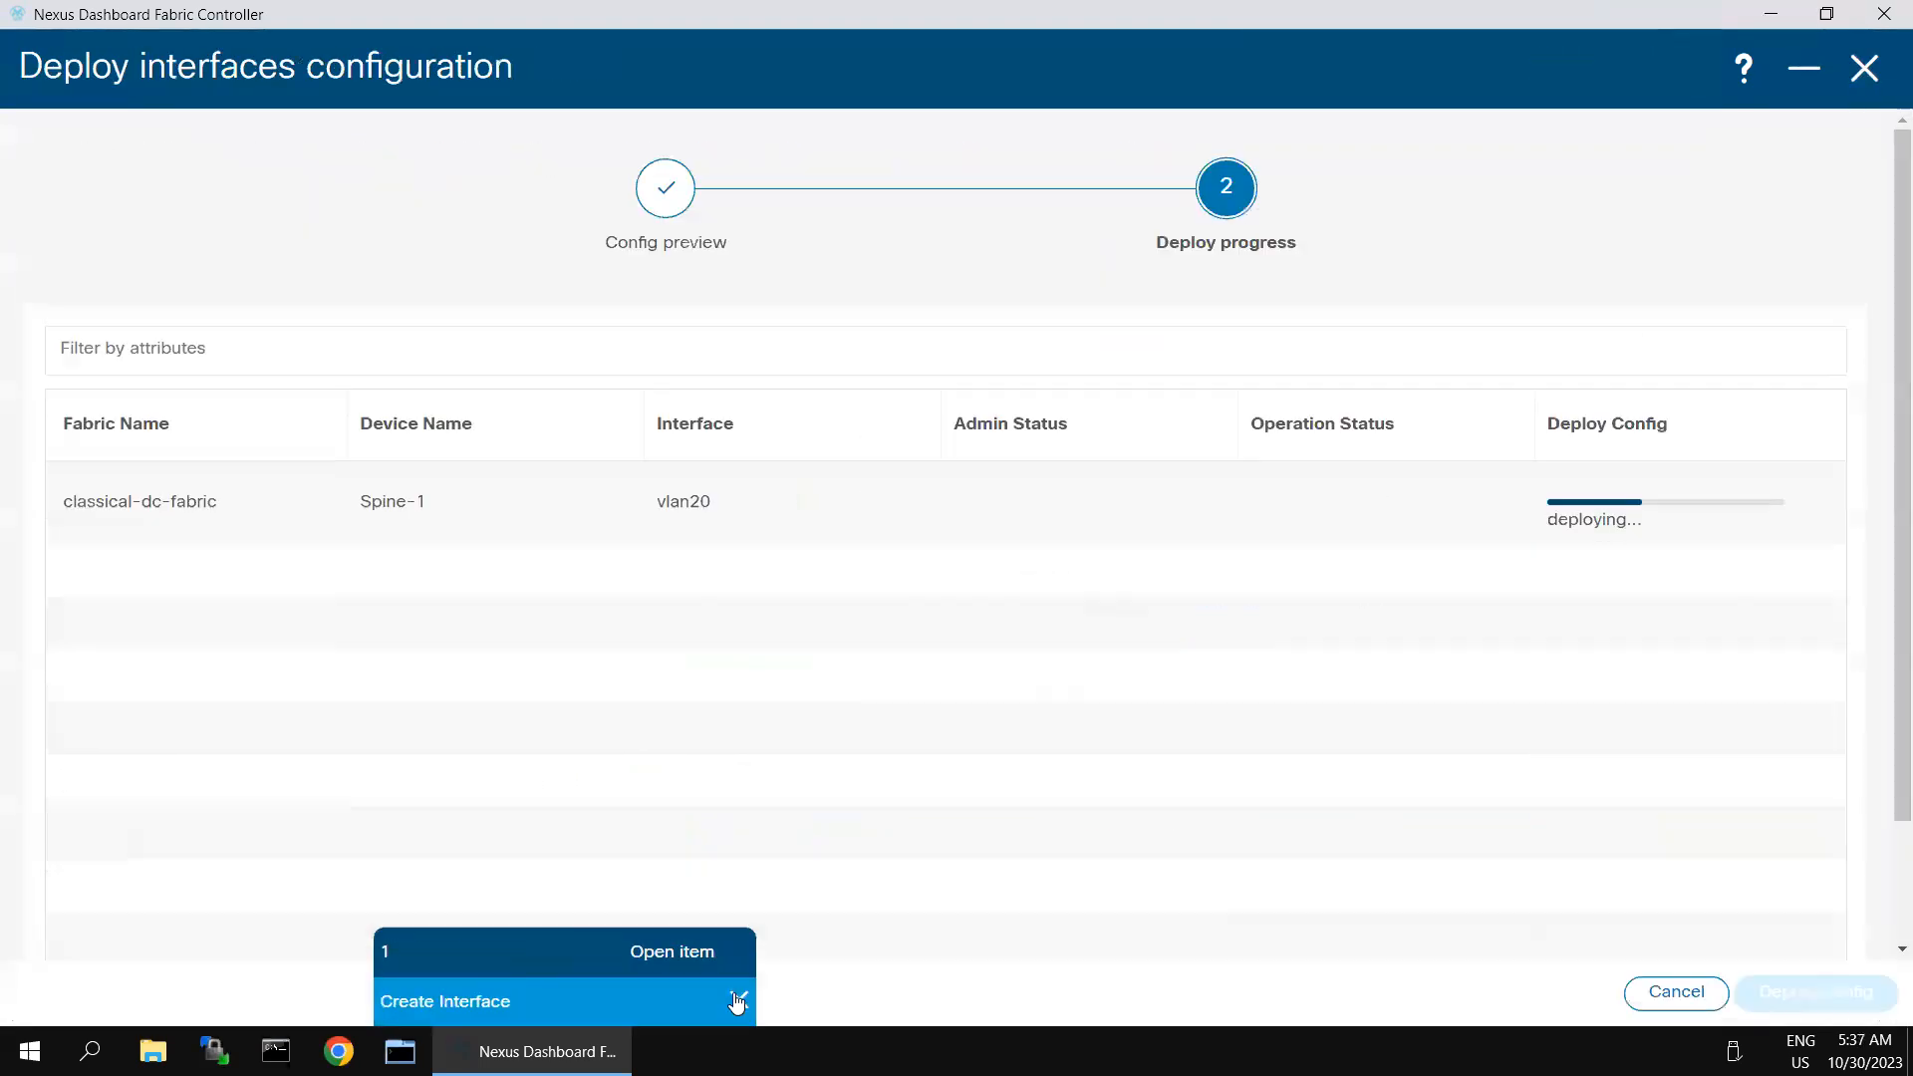
left_click(737, 1000)
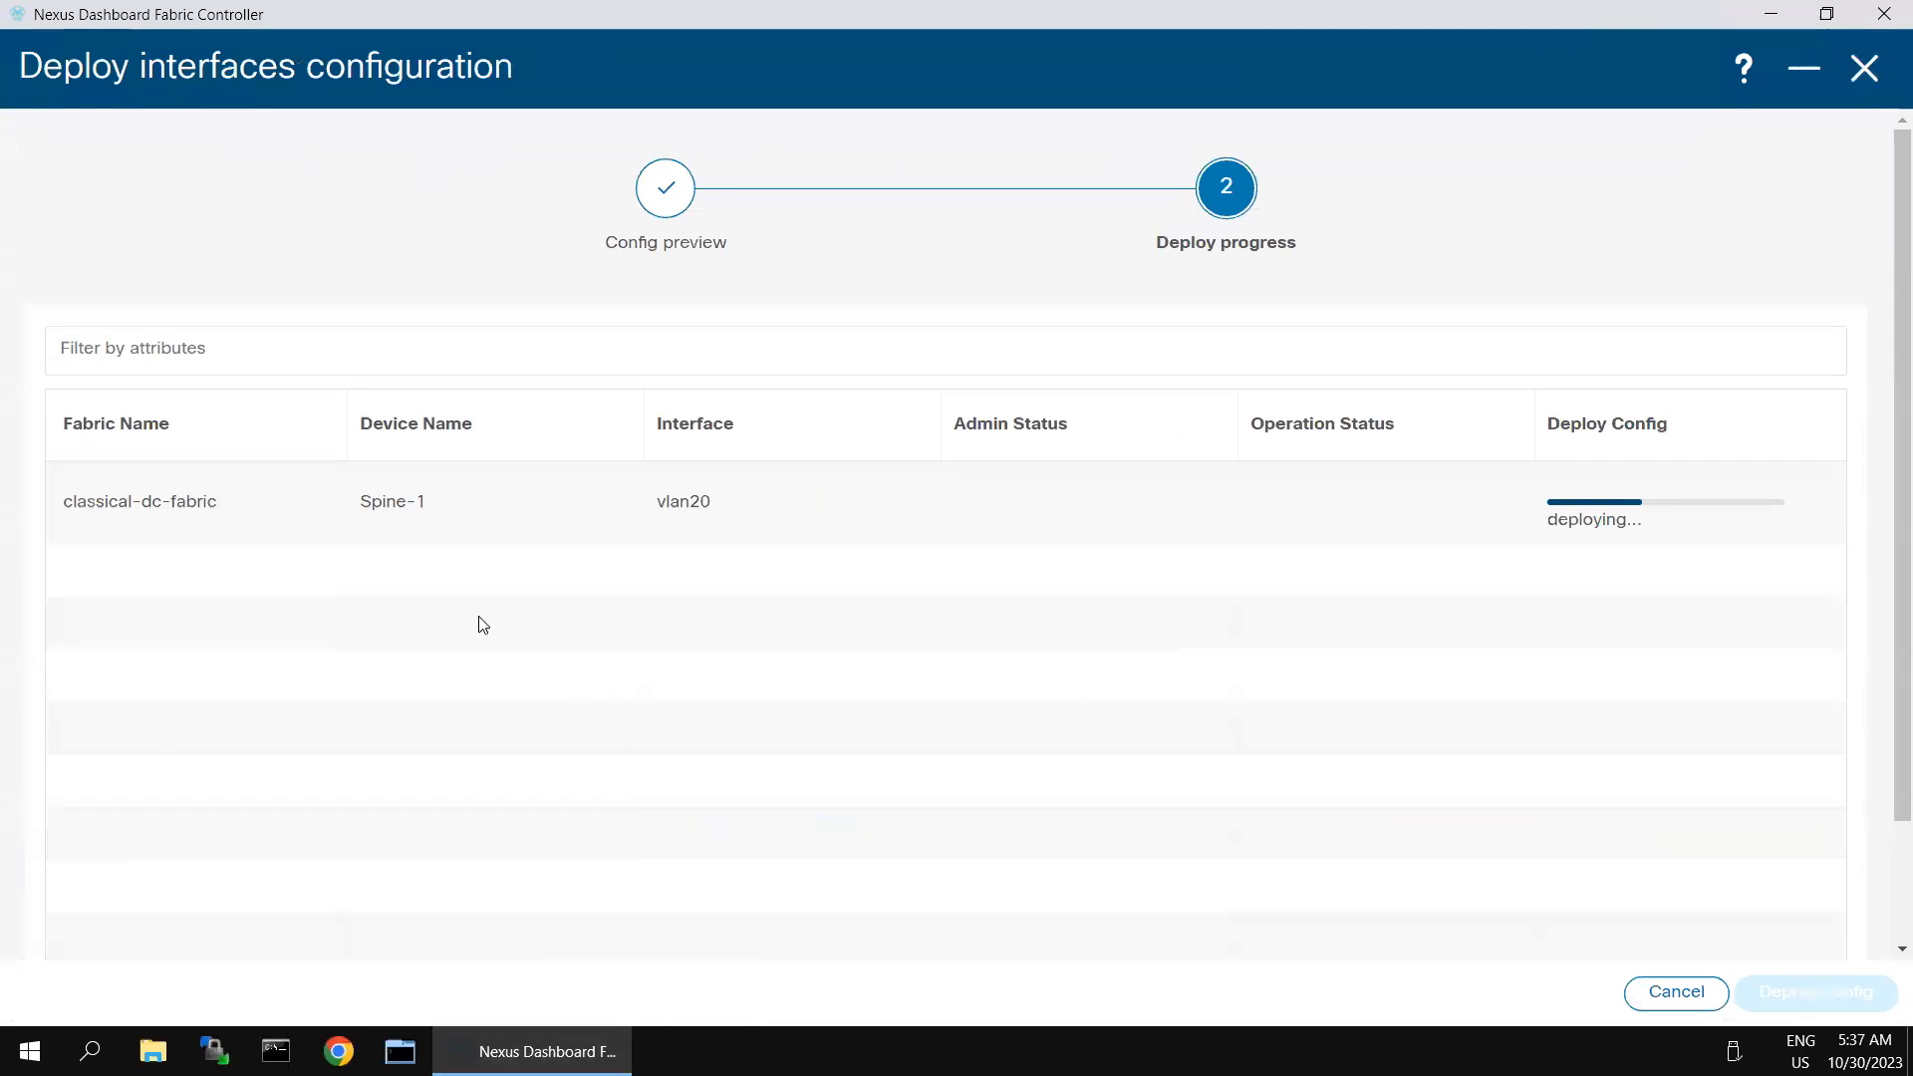
left_click(1862, 71)
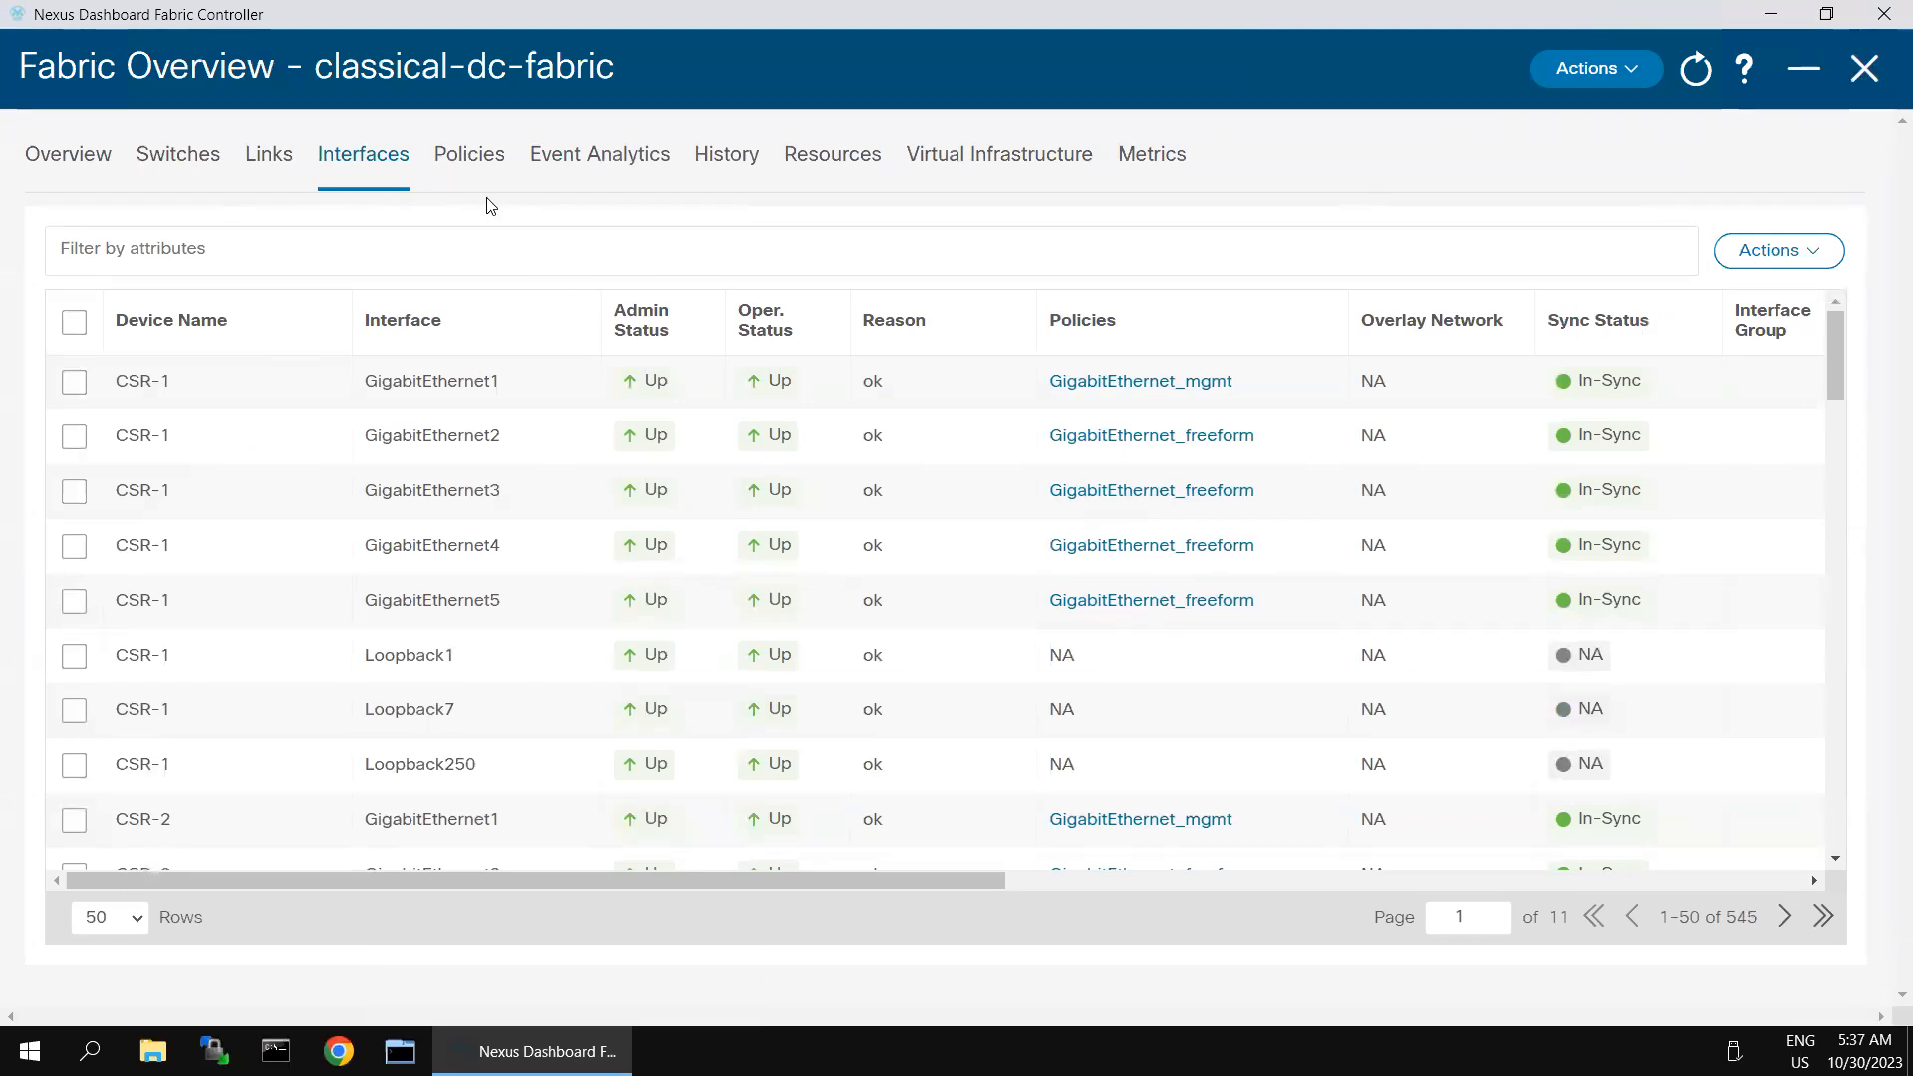
- Show the policies of classical-dc-fabric and try to filter them by ospf
left_click(470, 163)
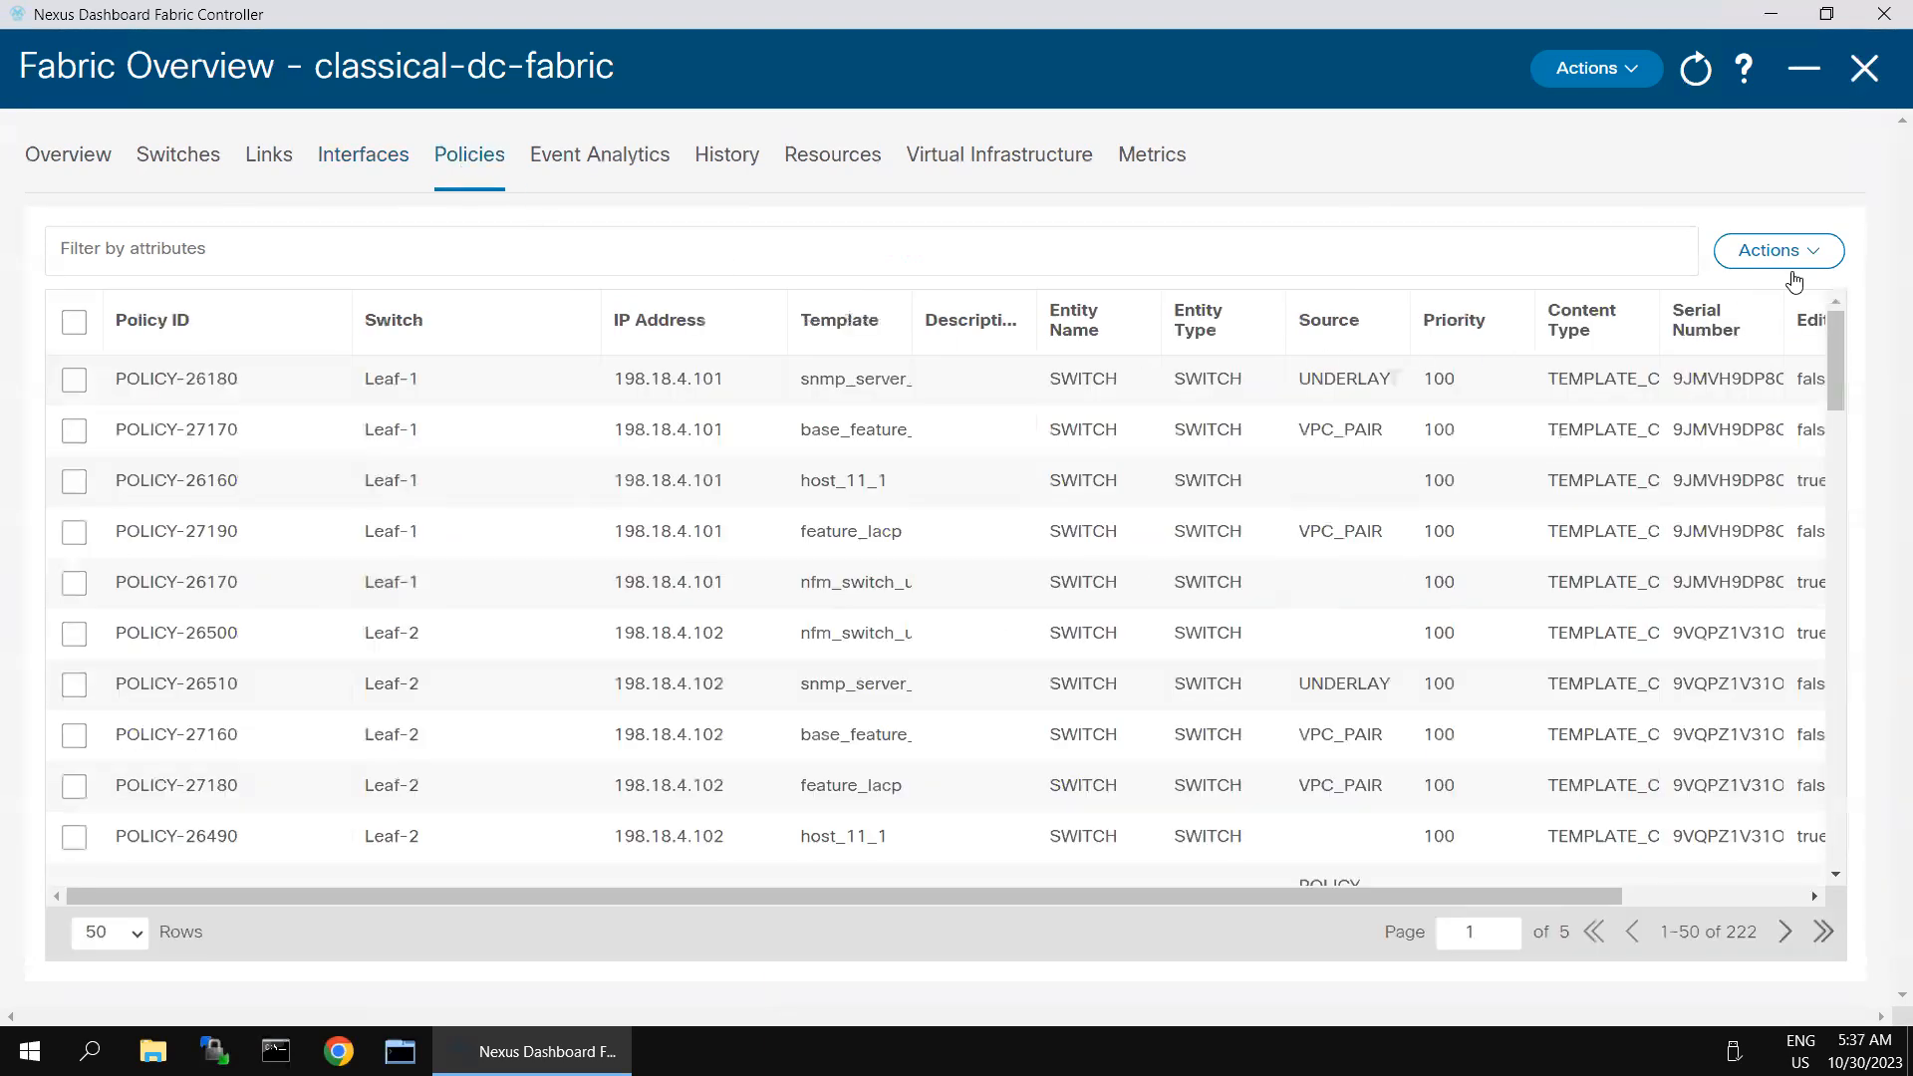
left_click(673, 261)
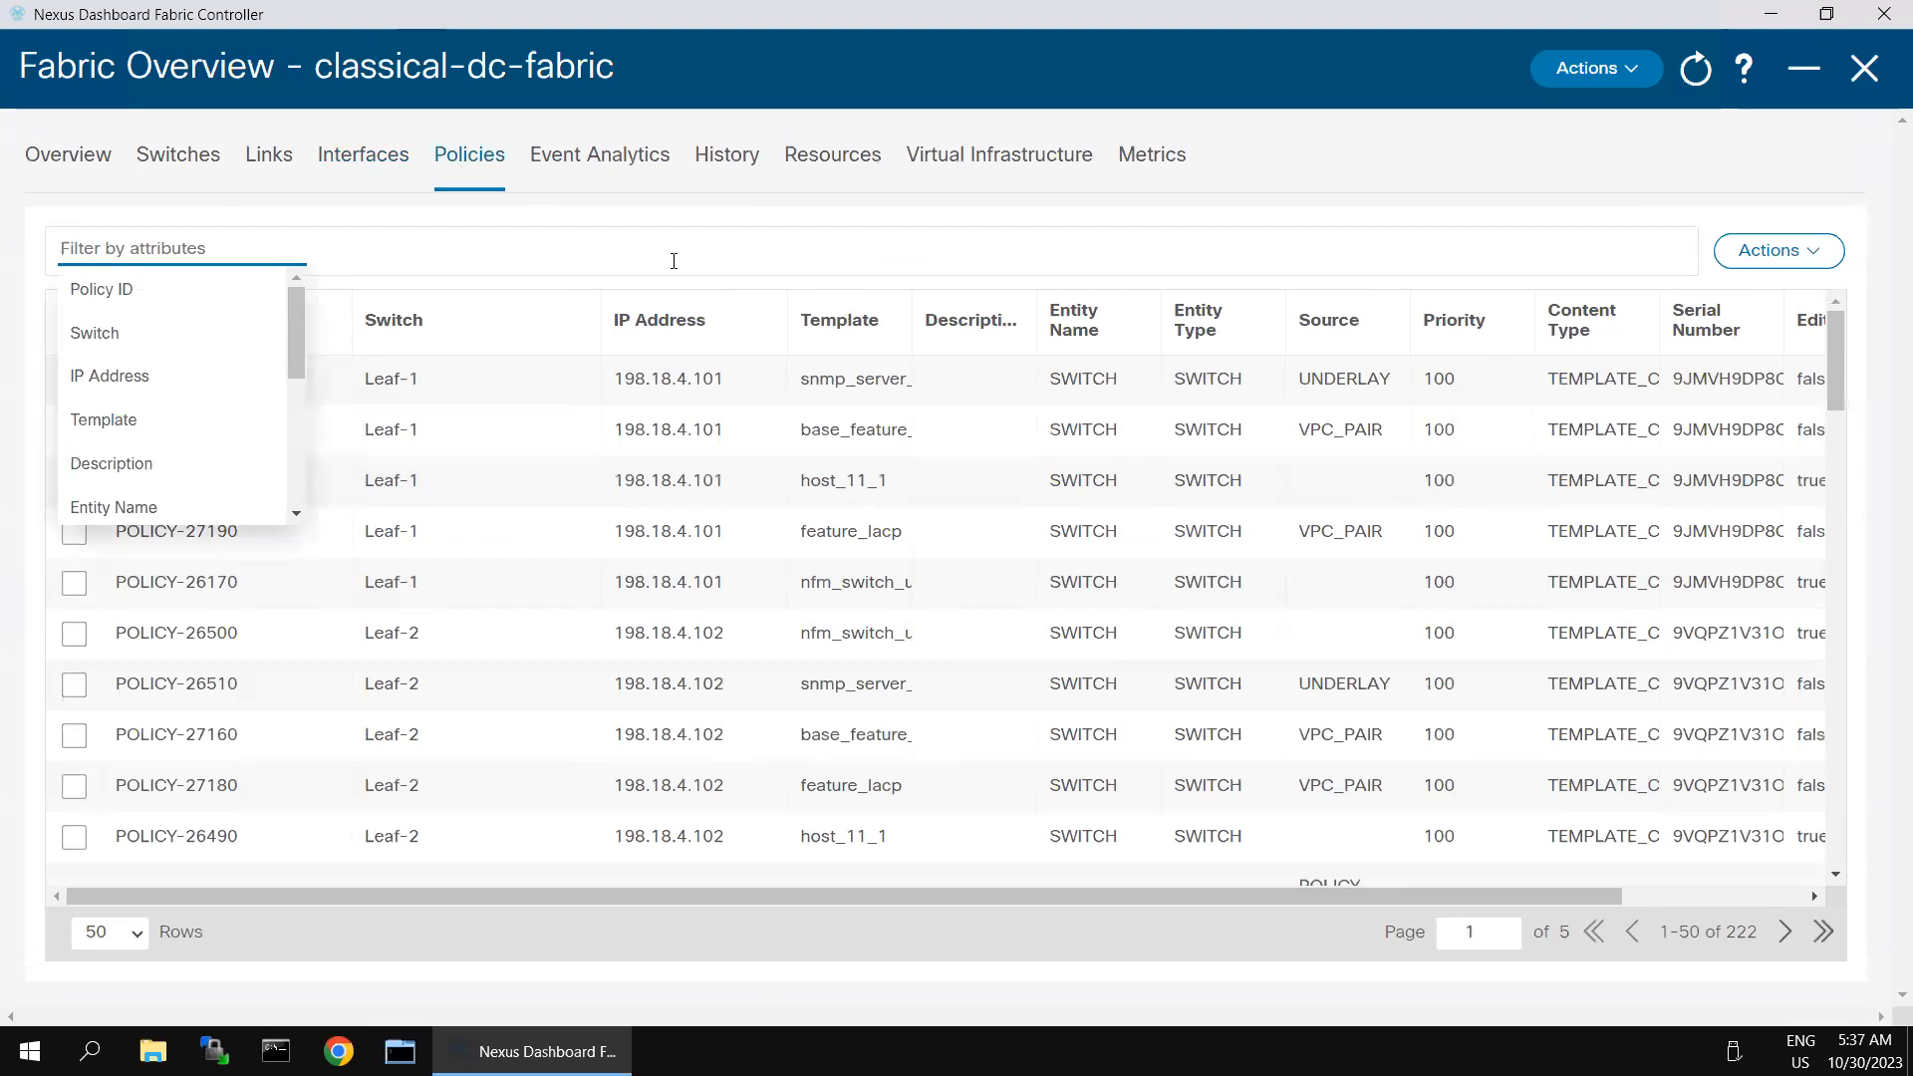
type("ospf")
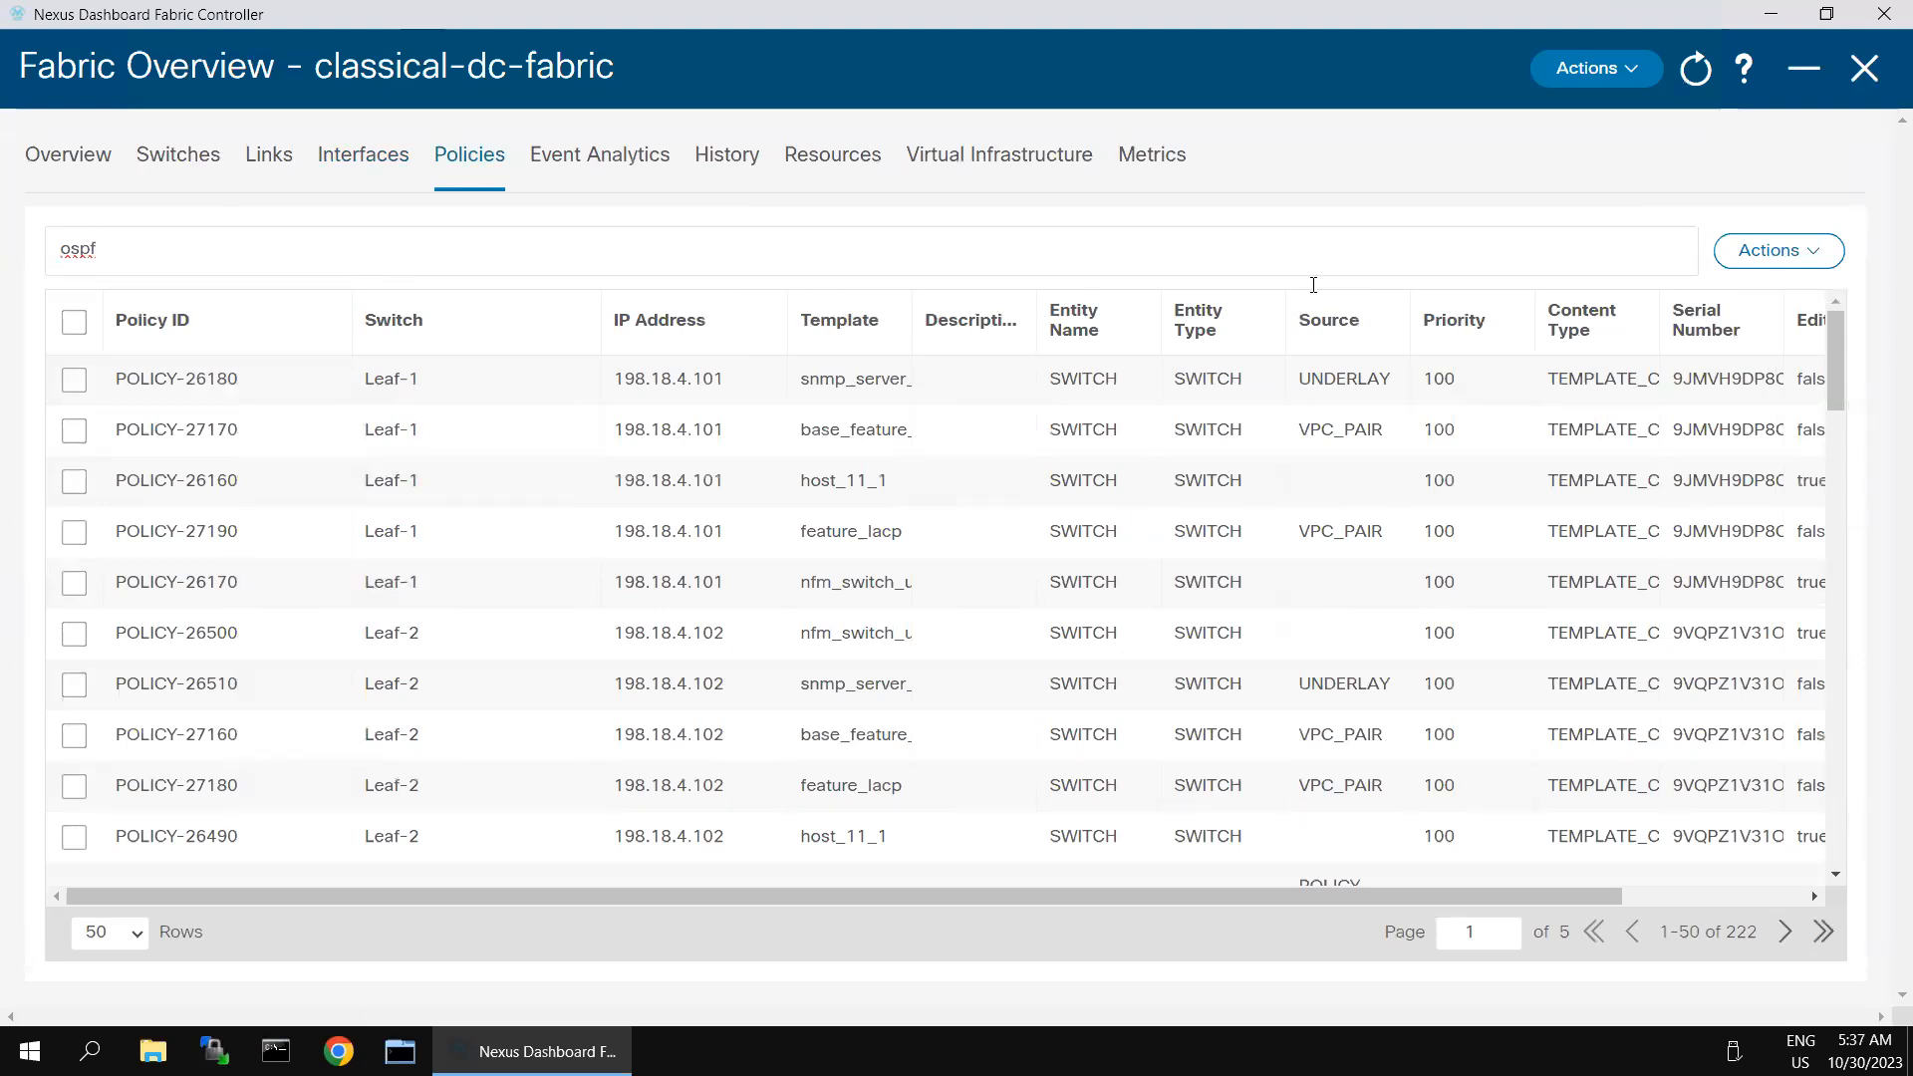
left_click(1380, 187)
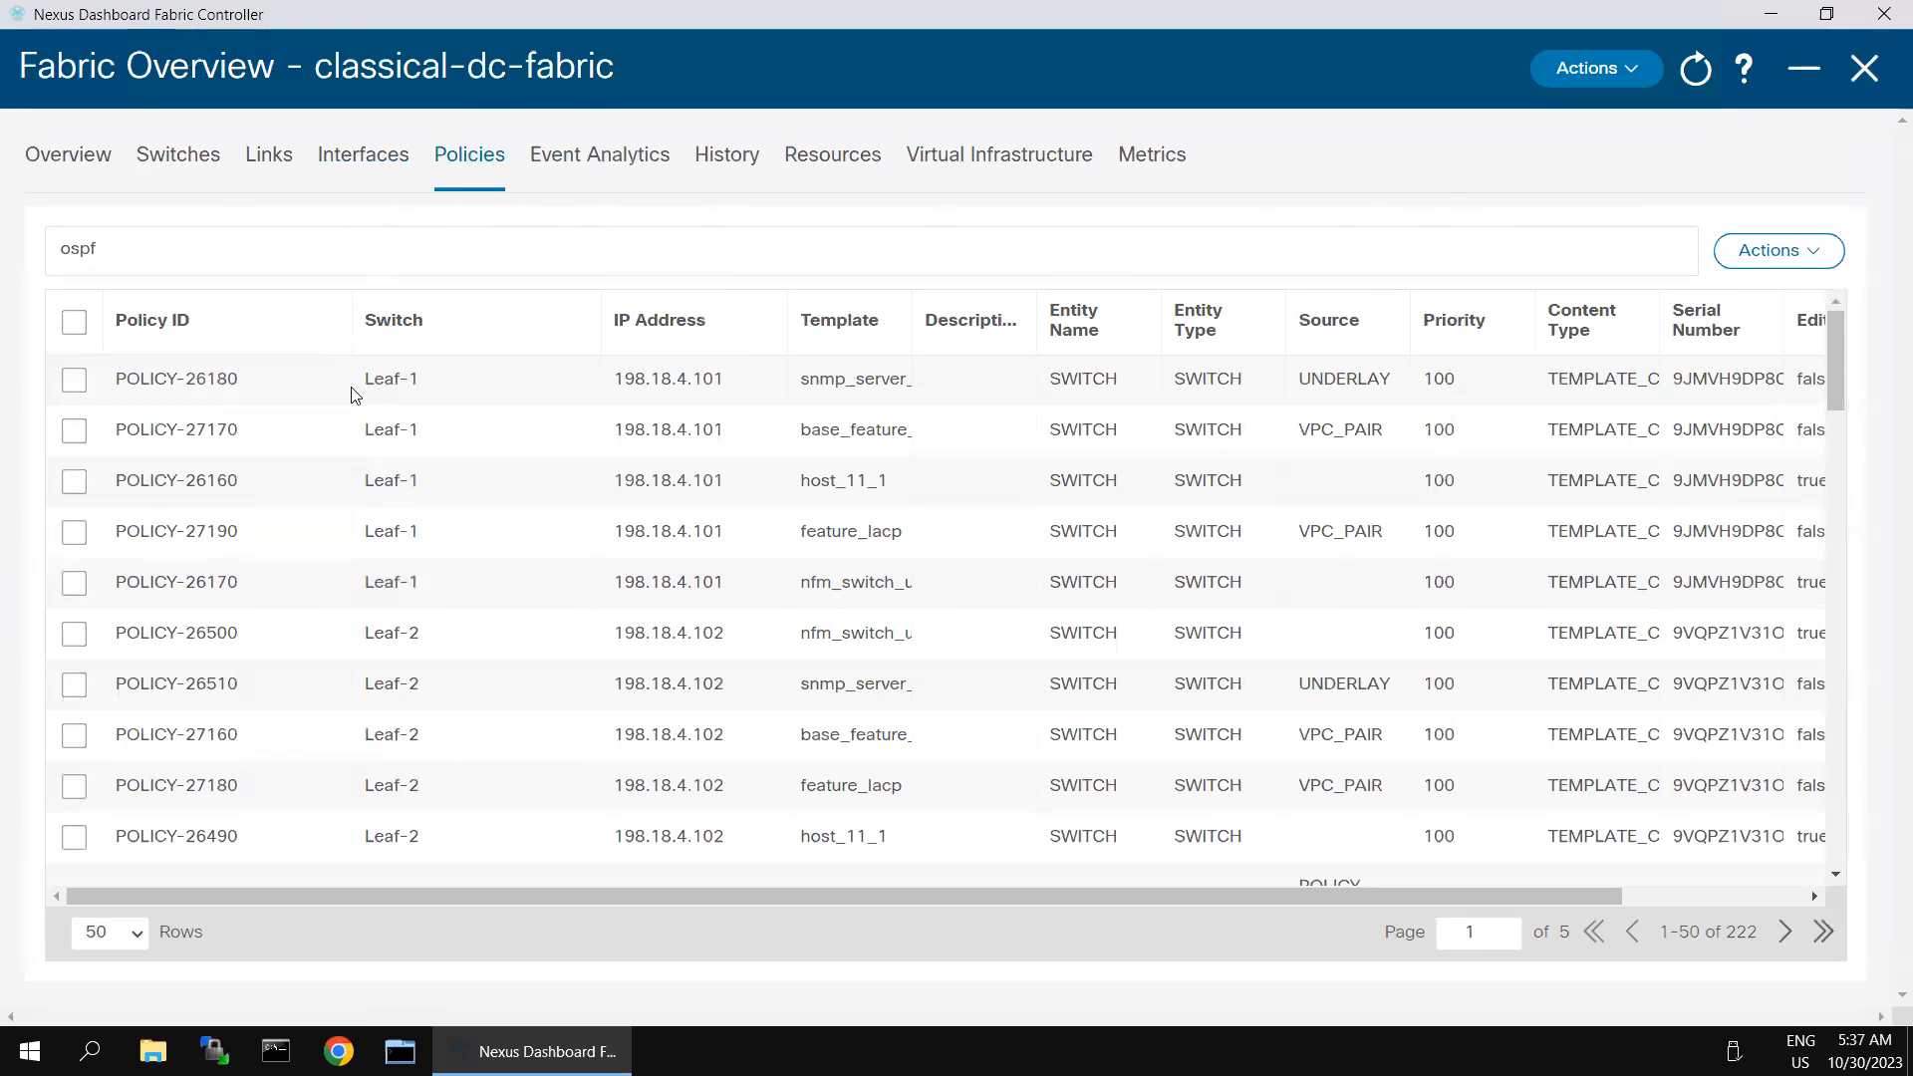
- Add a policy for Spine-1 based on the feature_ospf template and save it
left_click(1812, 262)
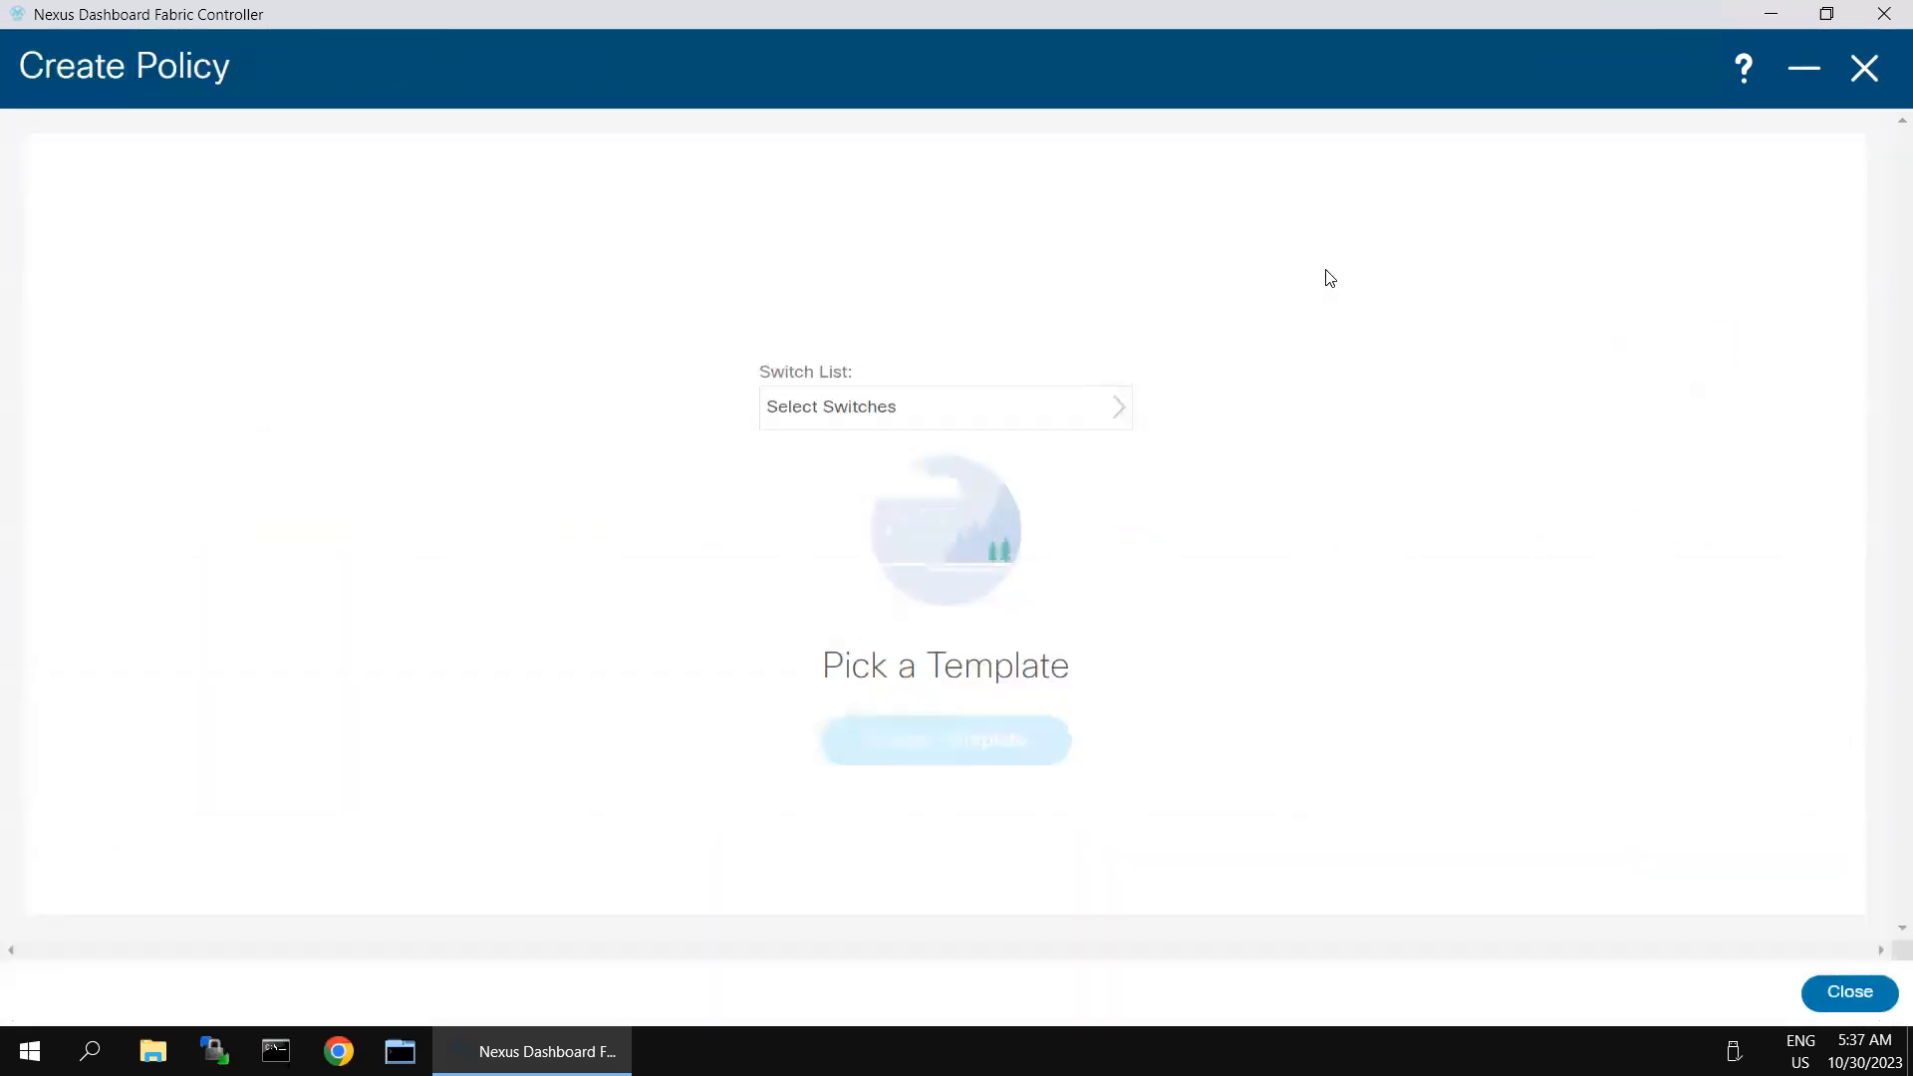
left_click(1019, 401)
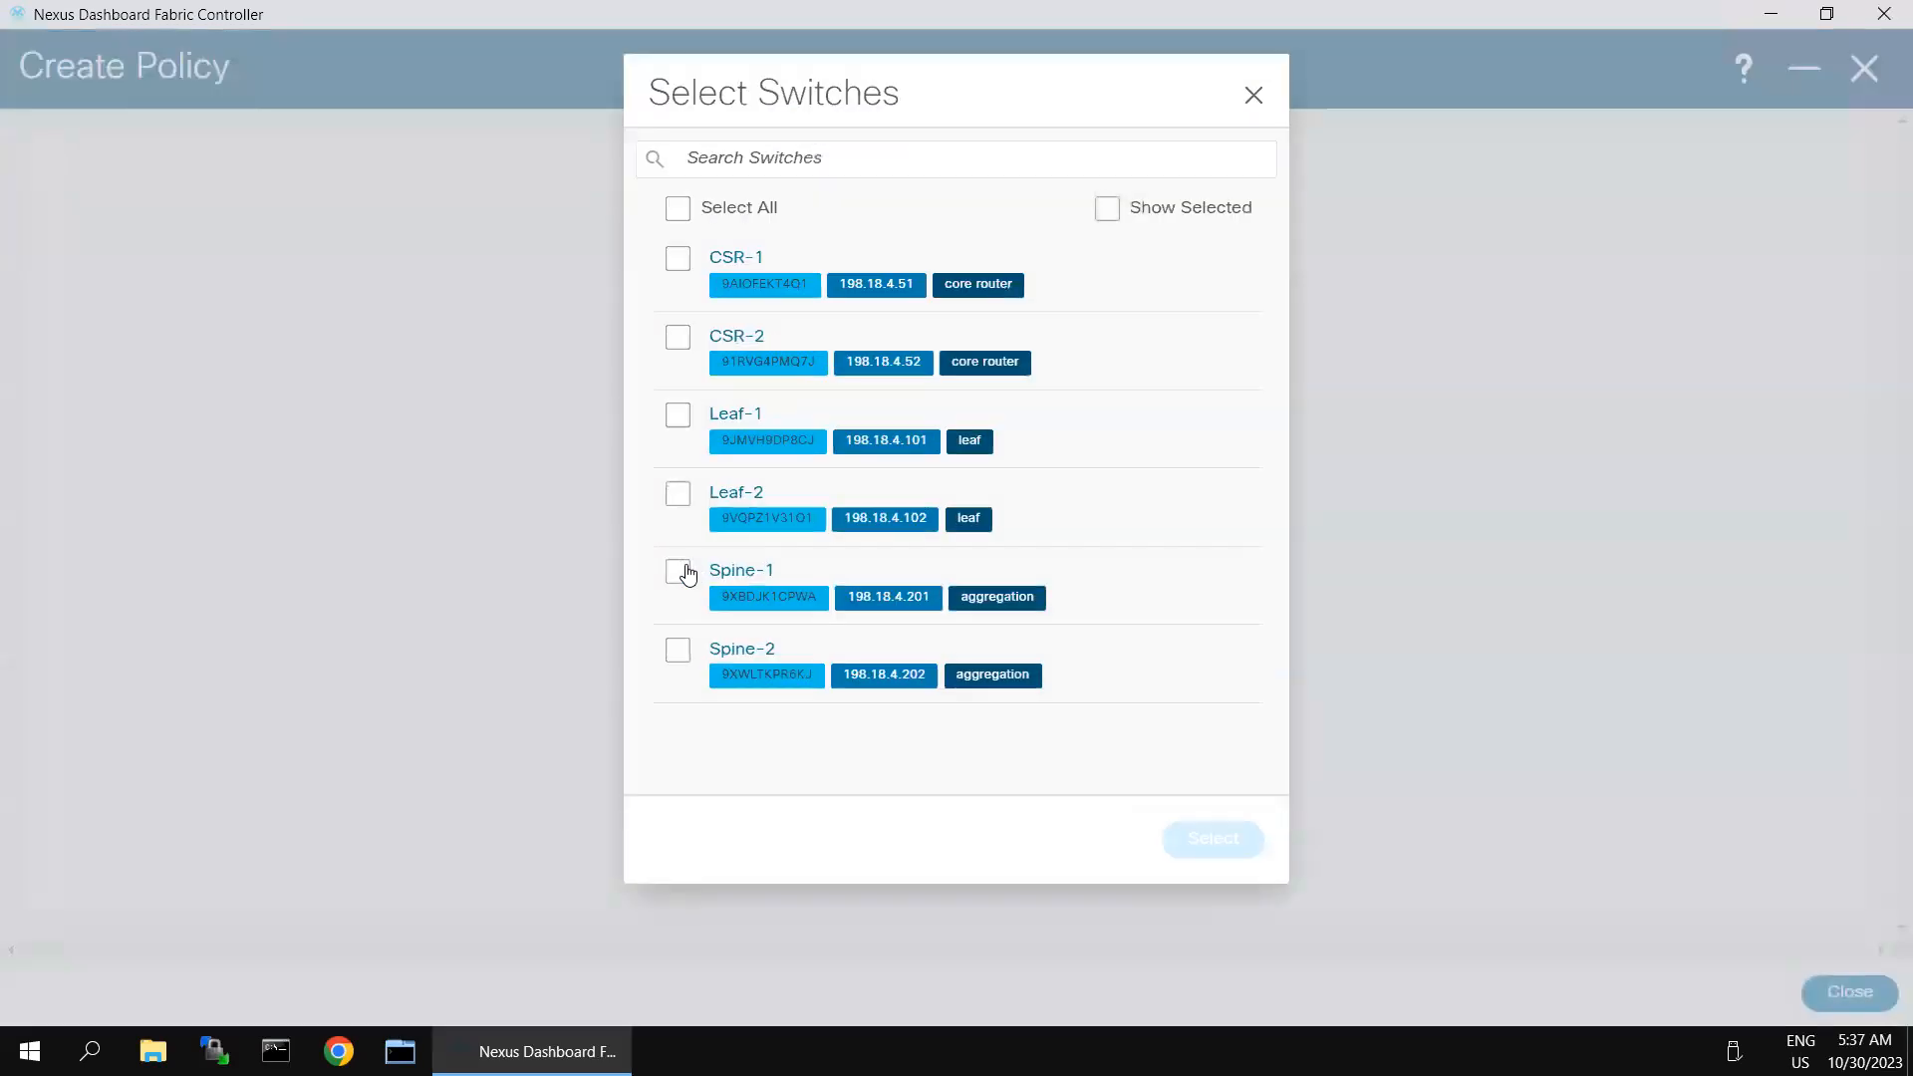
left_click(677, 571)
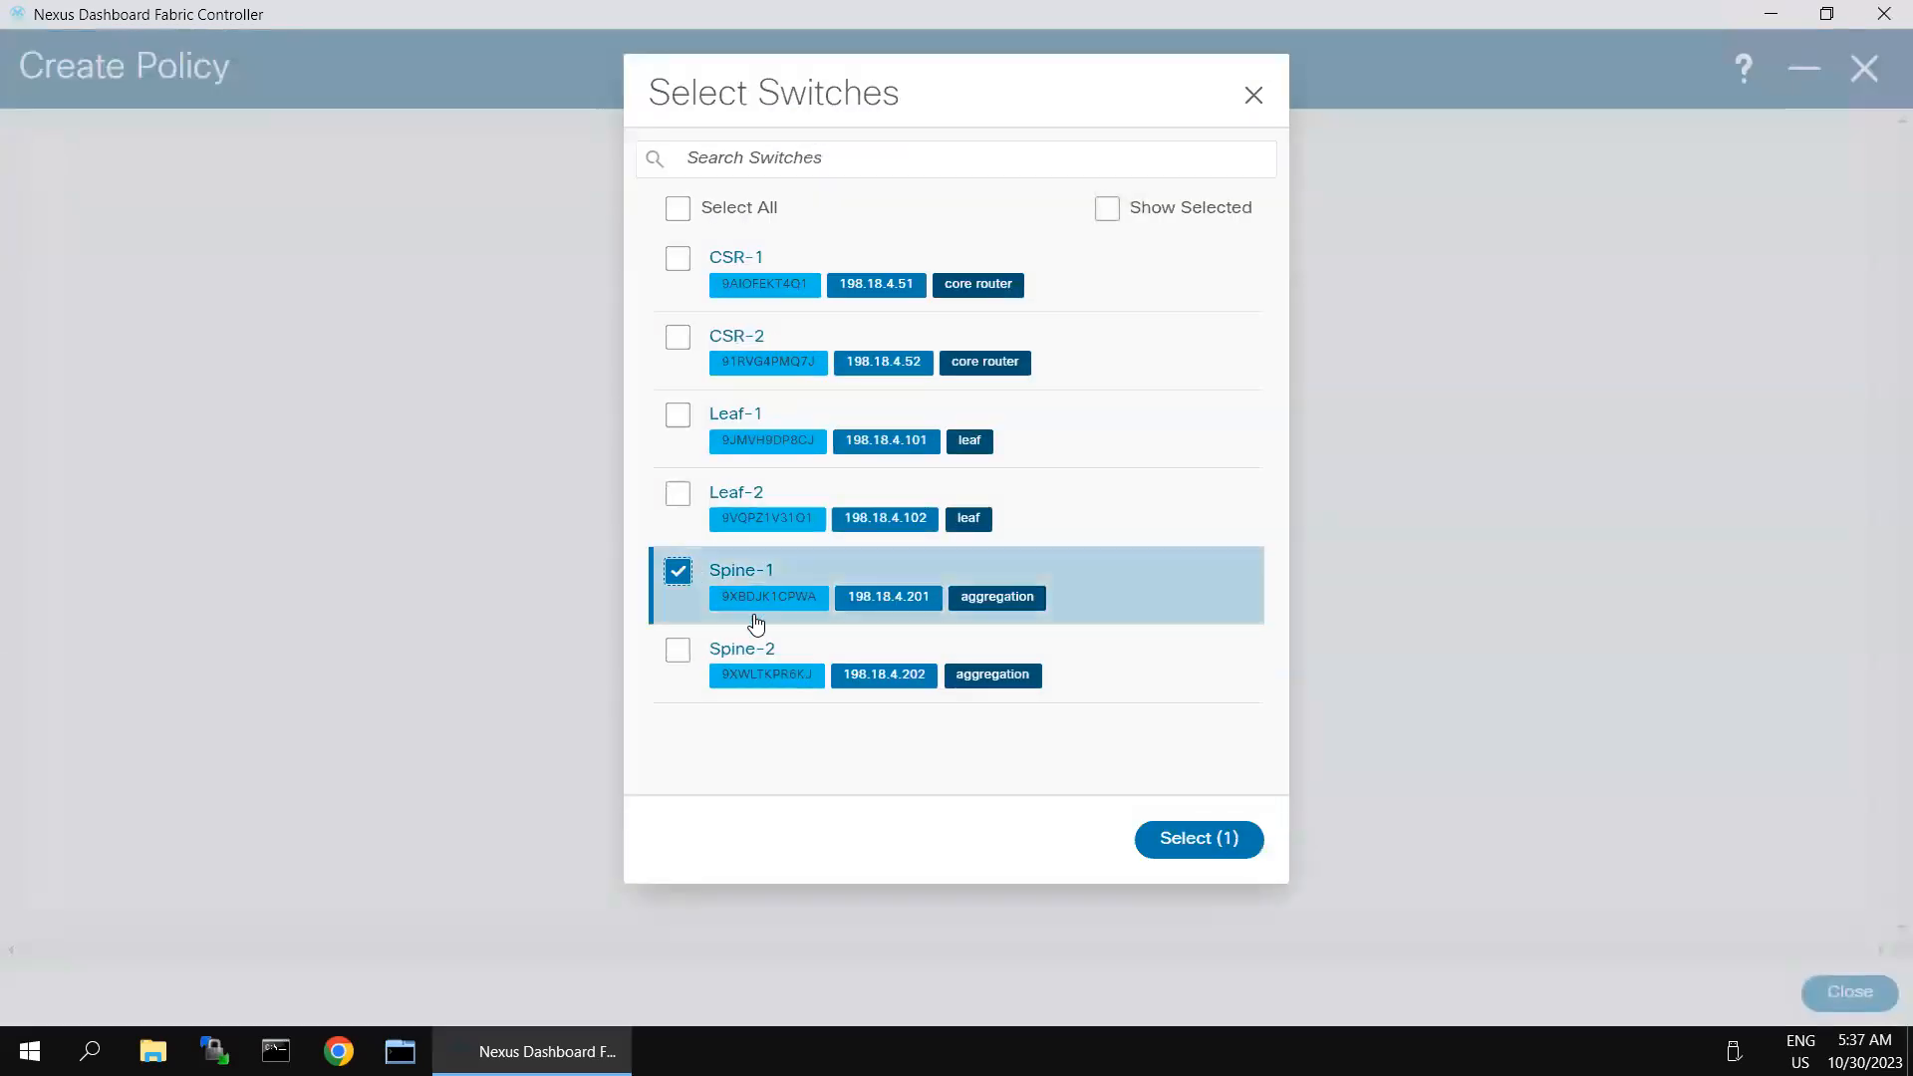
left_click(1203, 843)
left_click(972, 745)
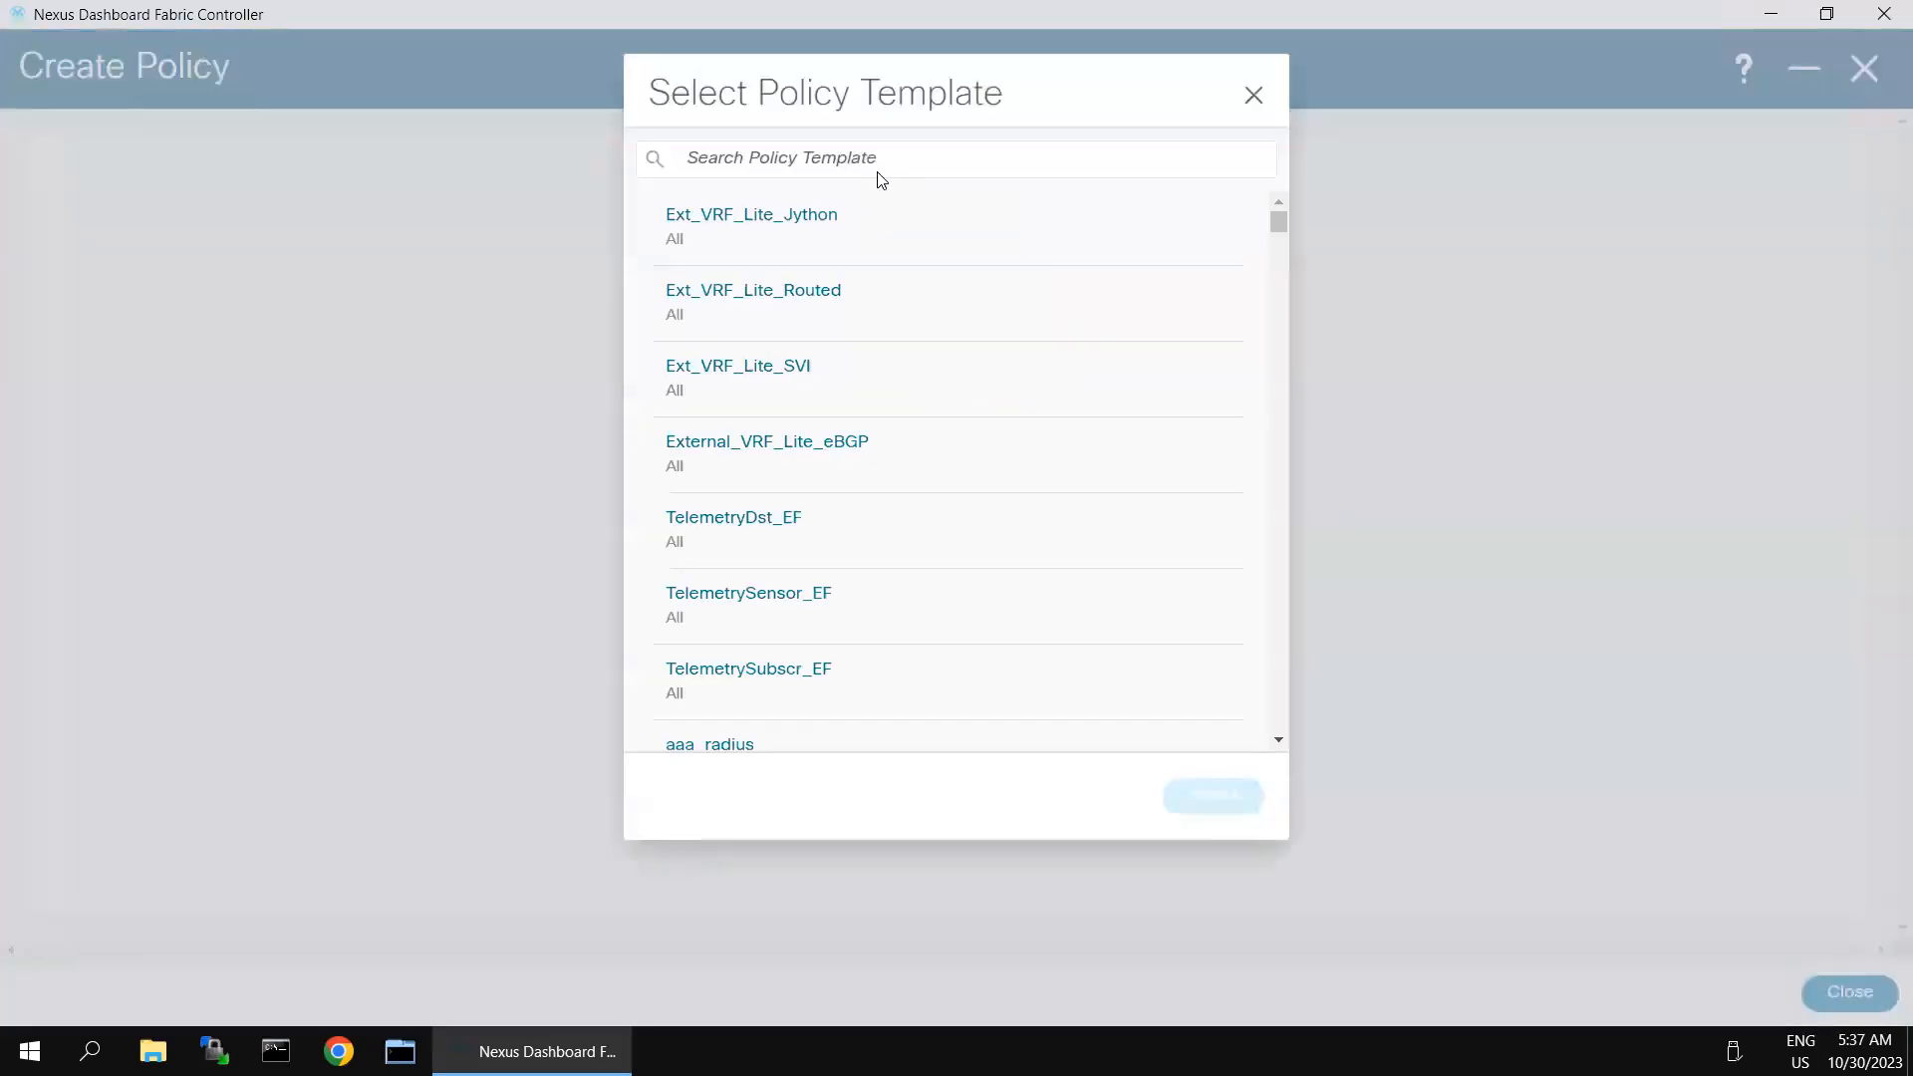
left_click(879, 164)
type("ospf")
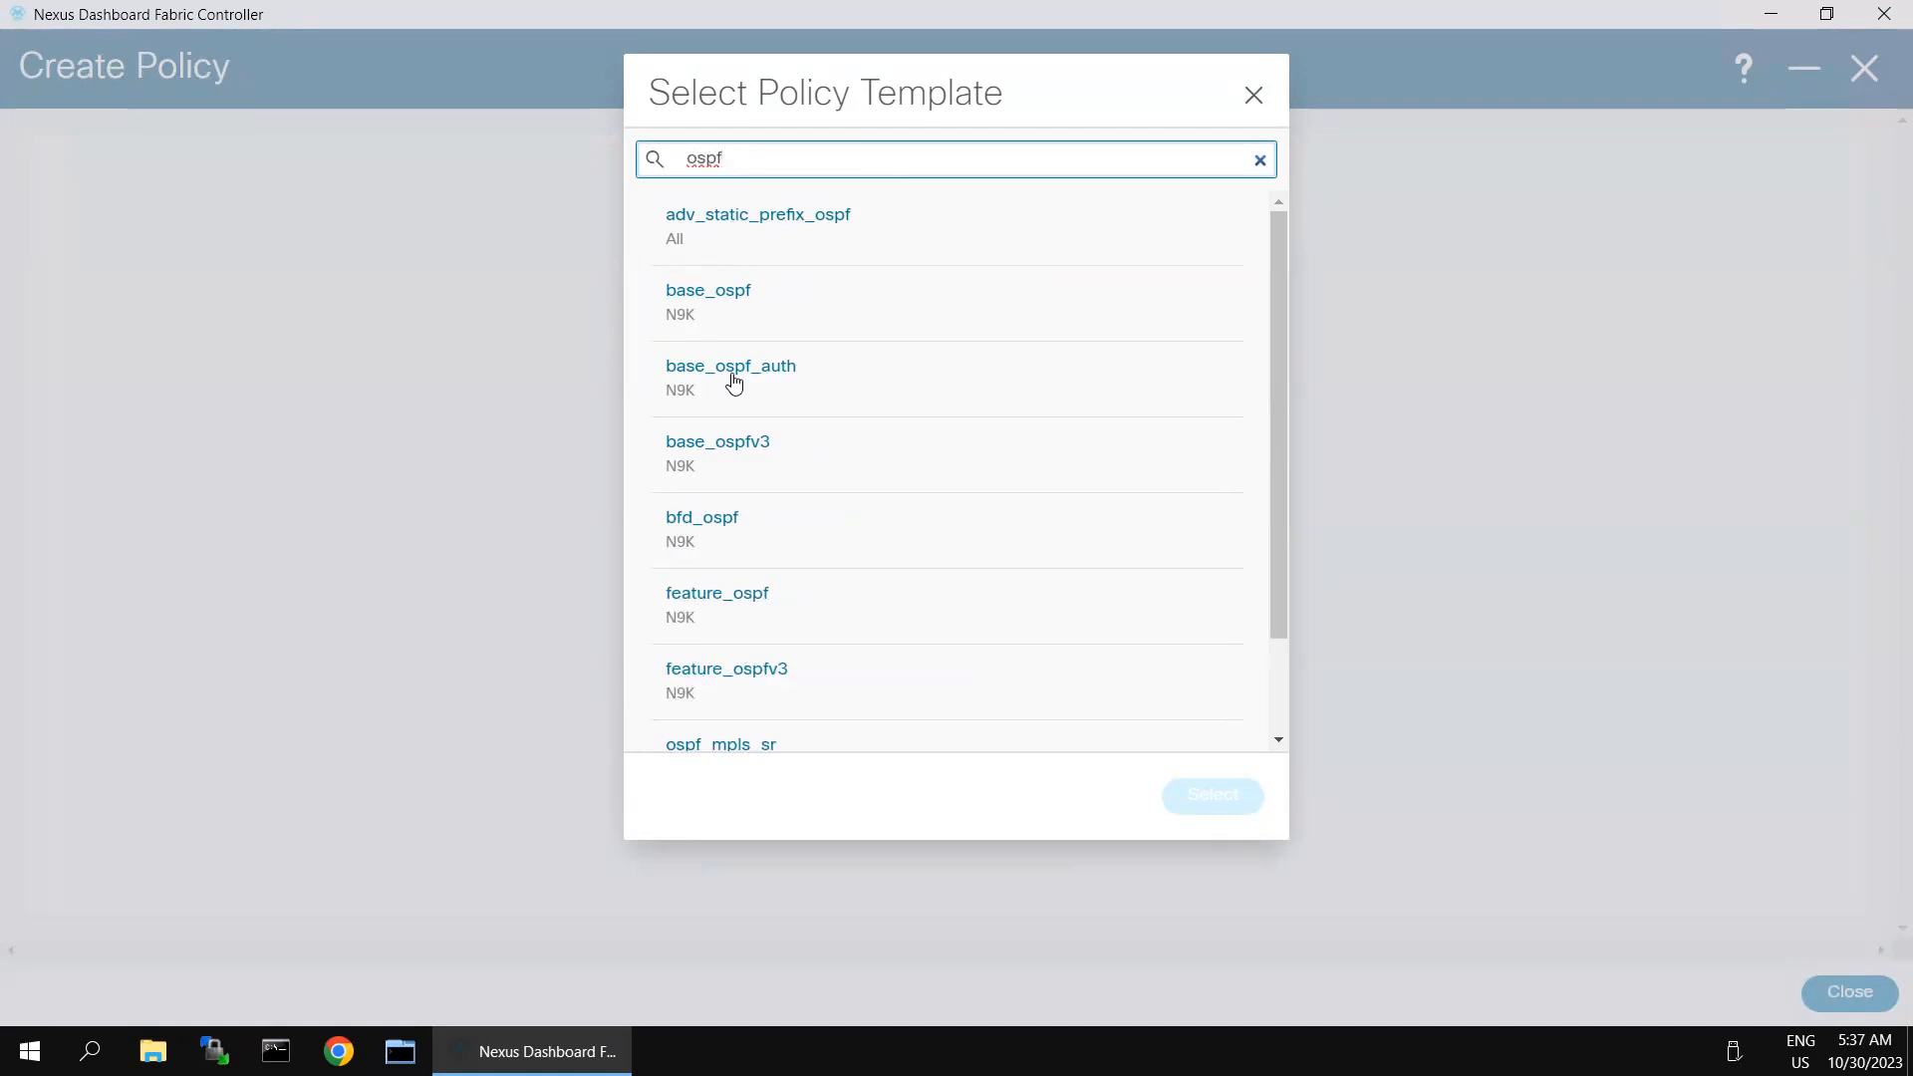
left_click(714, 611)
left_click(1213, 796)
left_click(427, 437)
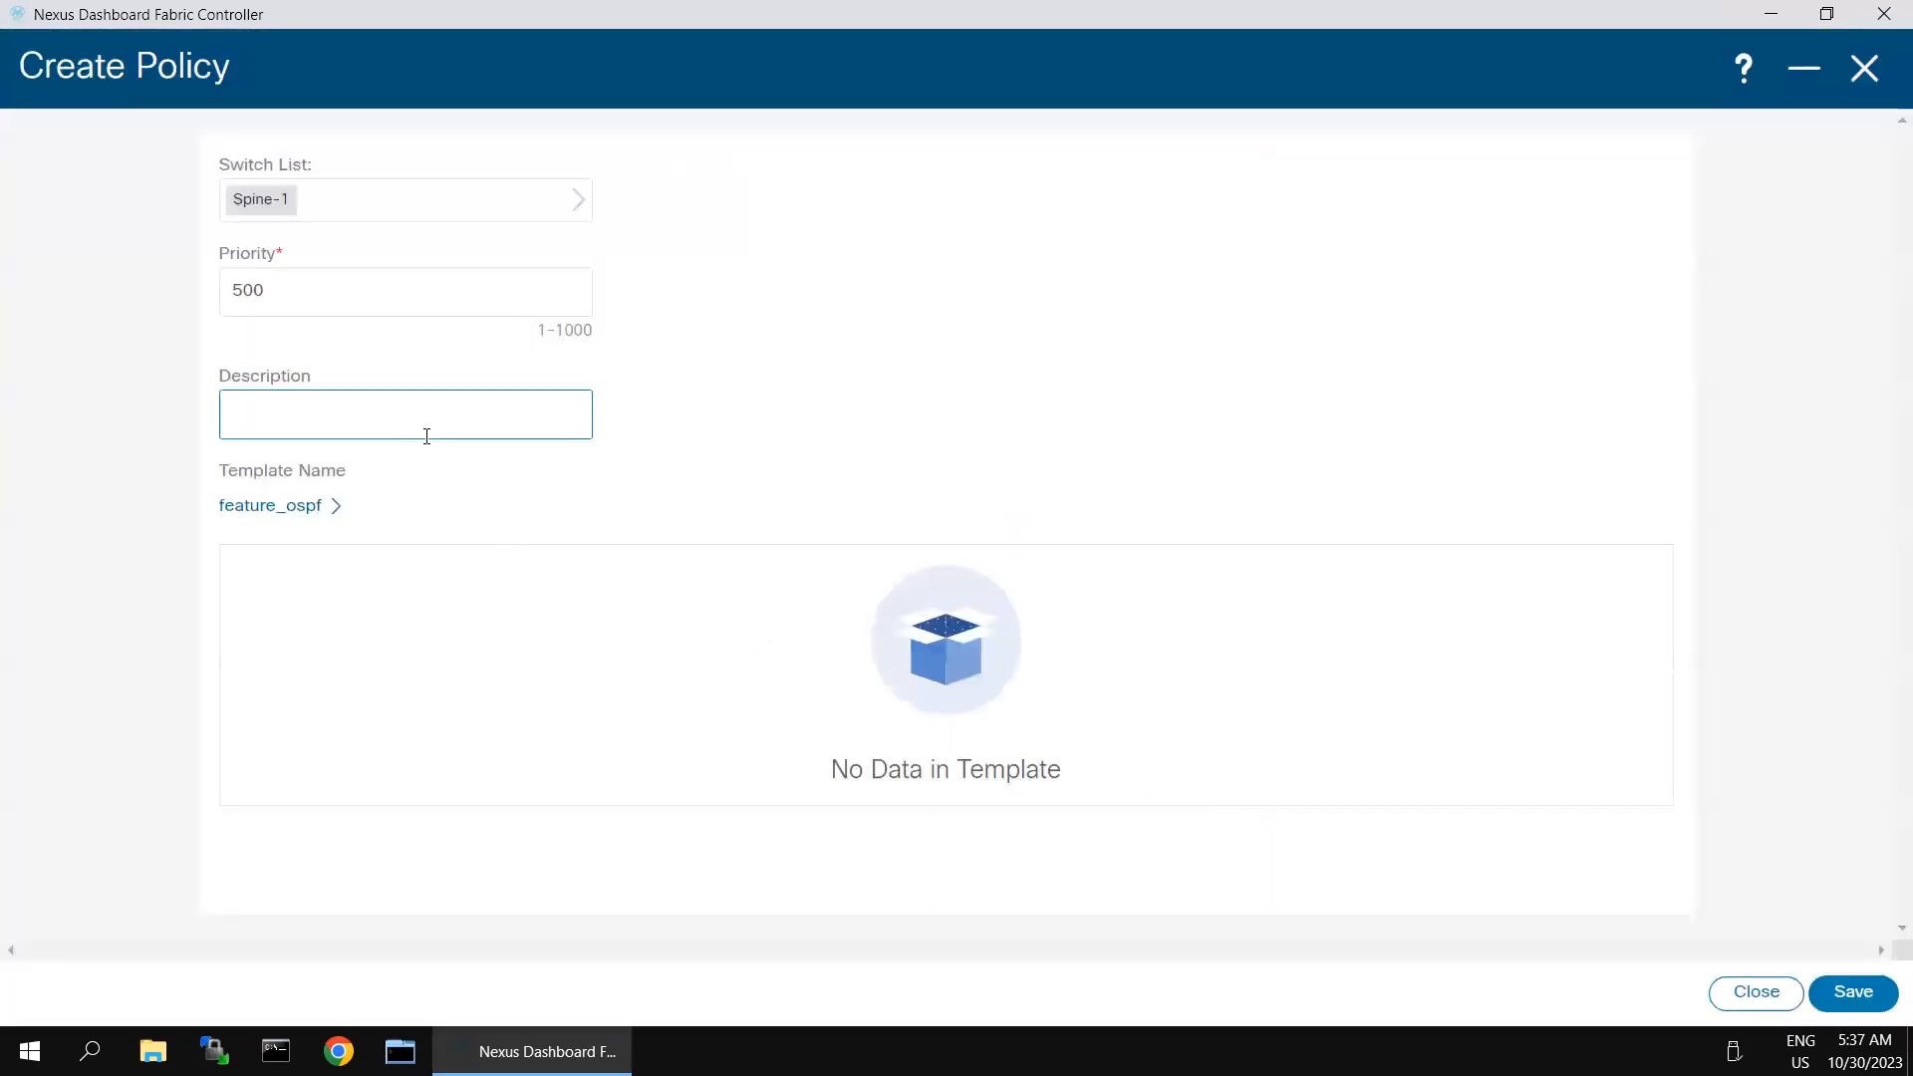
left_click(1852, 991)
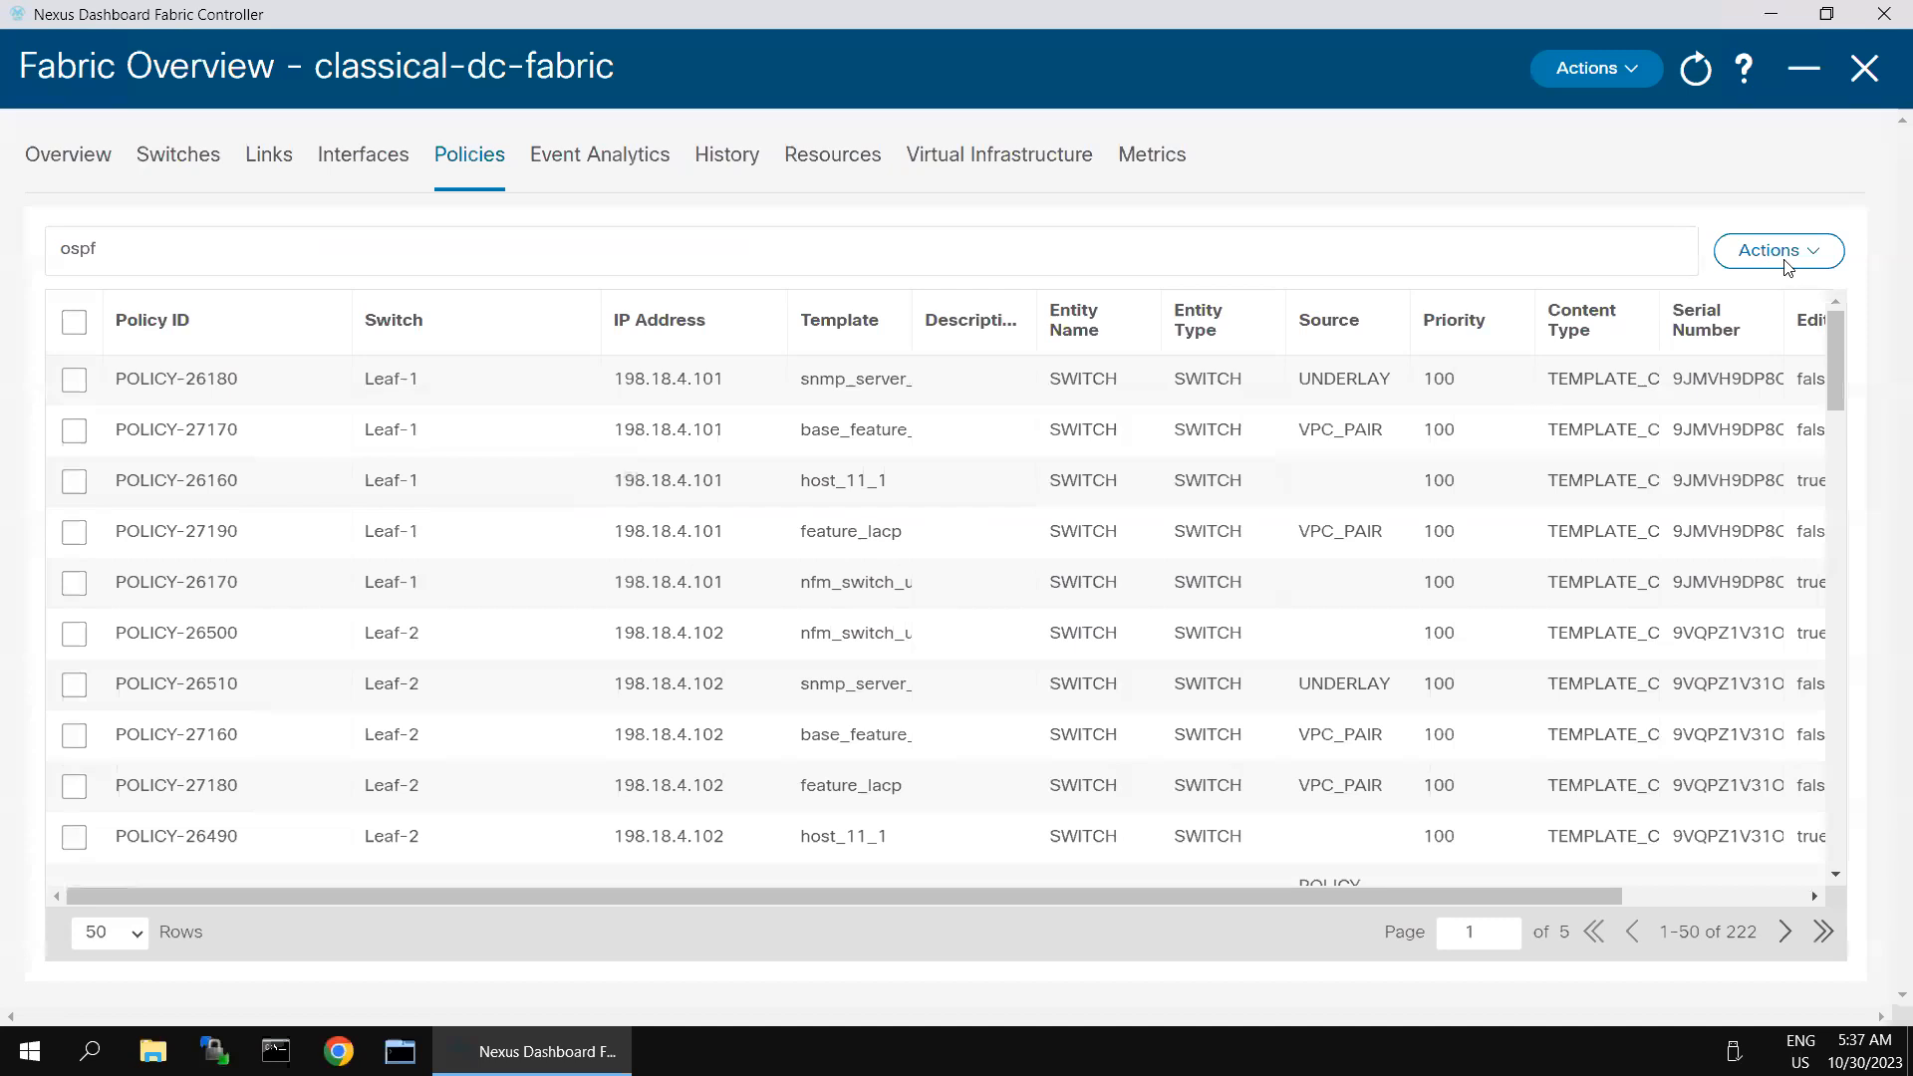
- Start another new policy for Spine-1 and choose the base_ospf template for it
left_click(1784, 265)
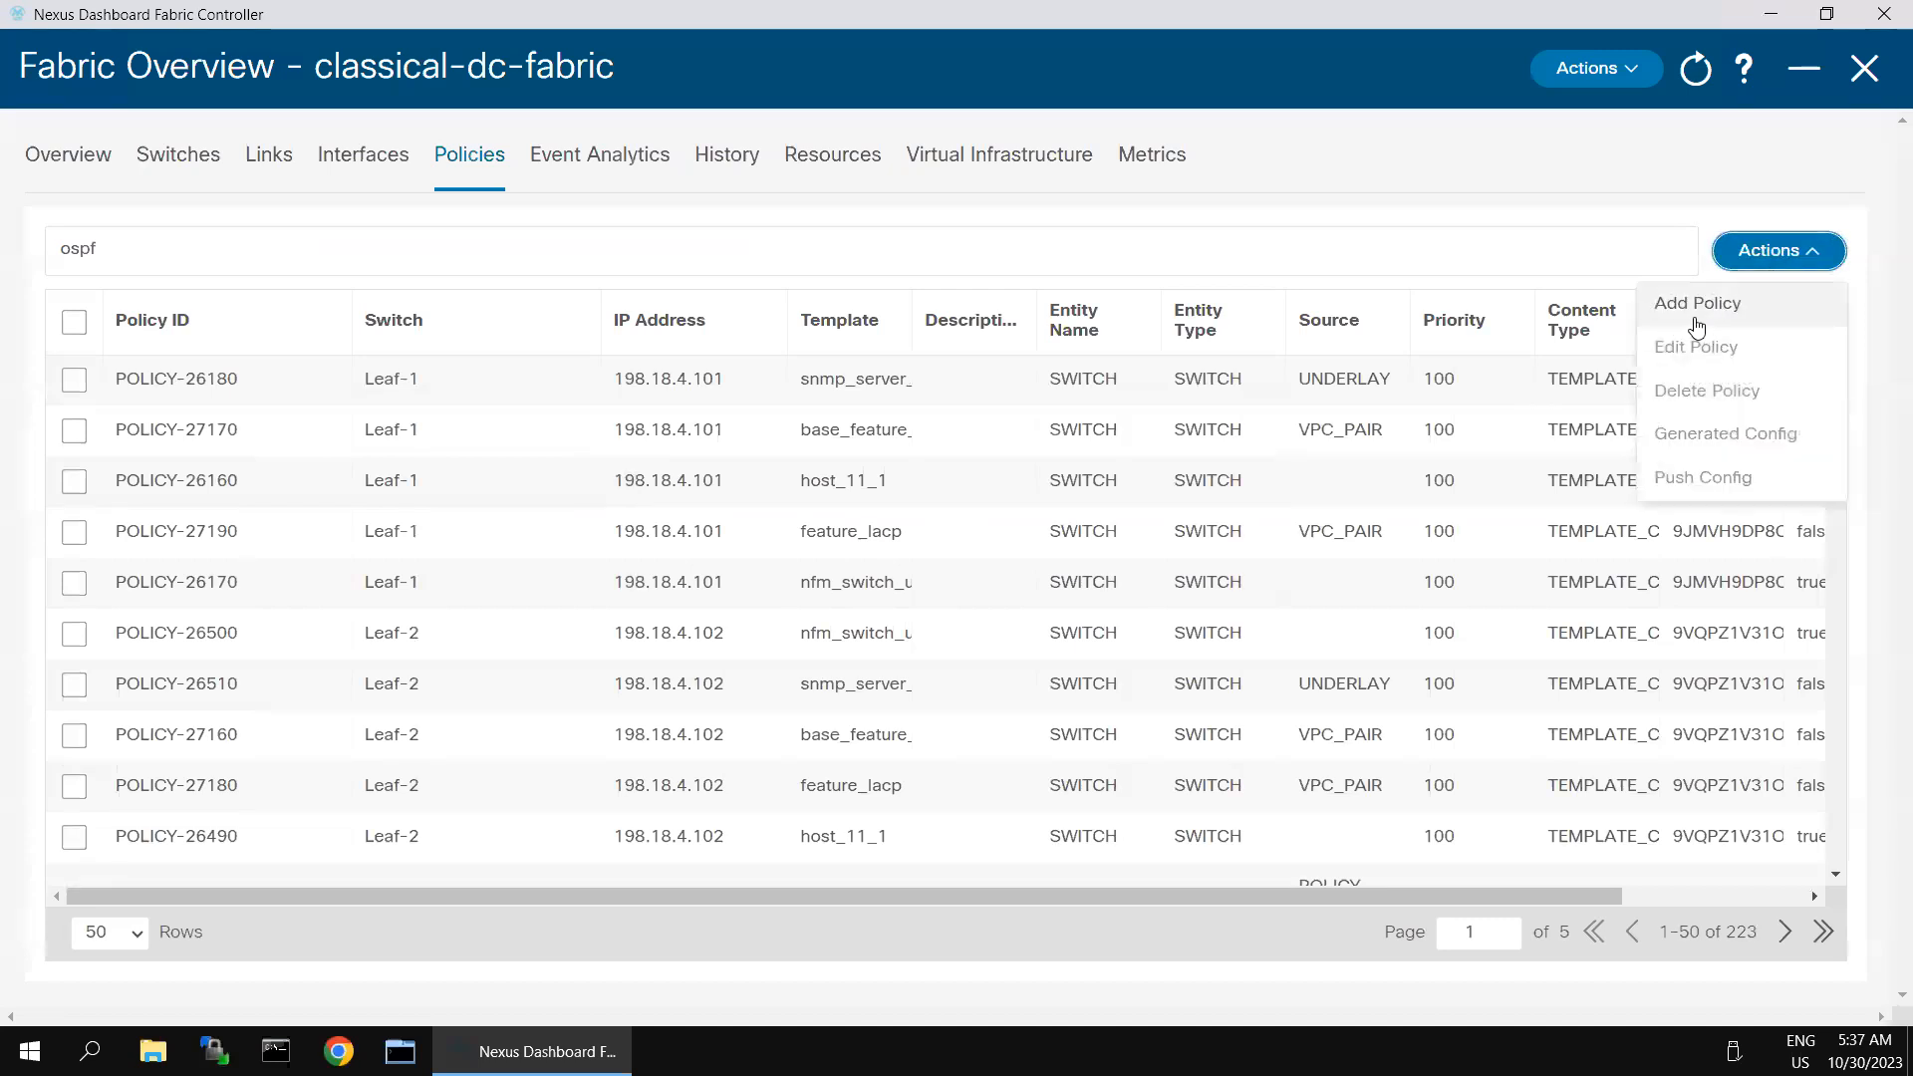
left_click(1696, 317)
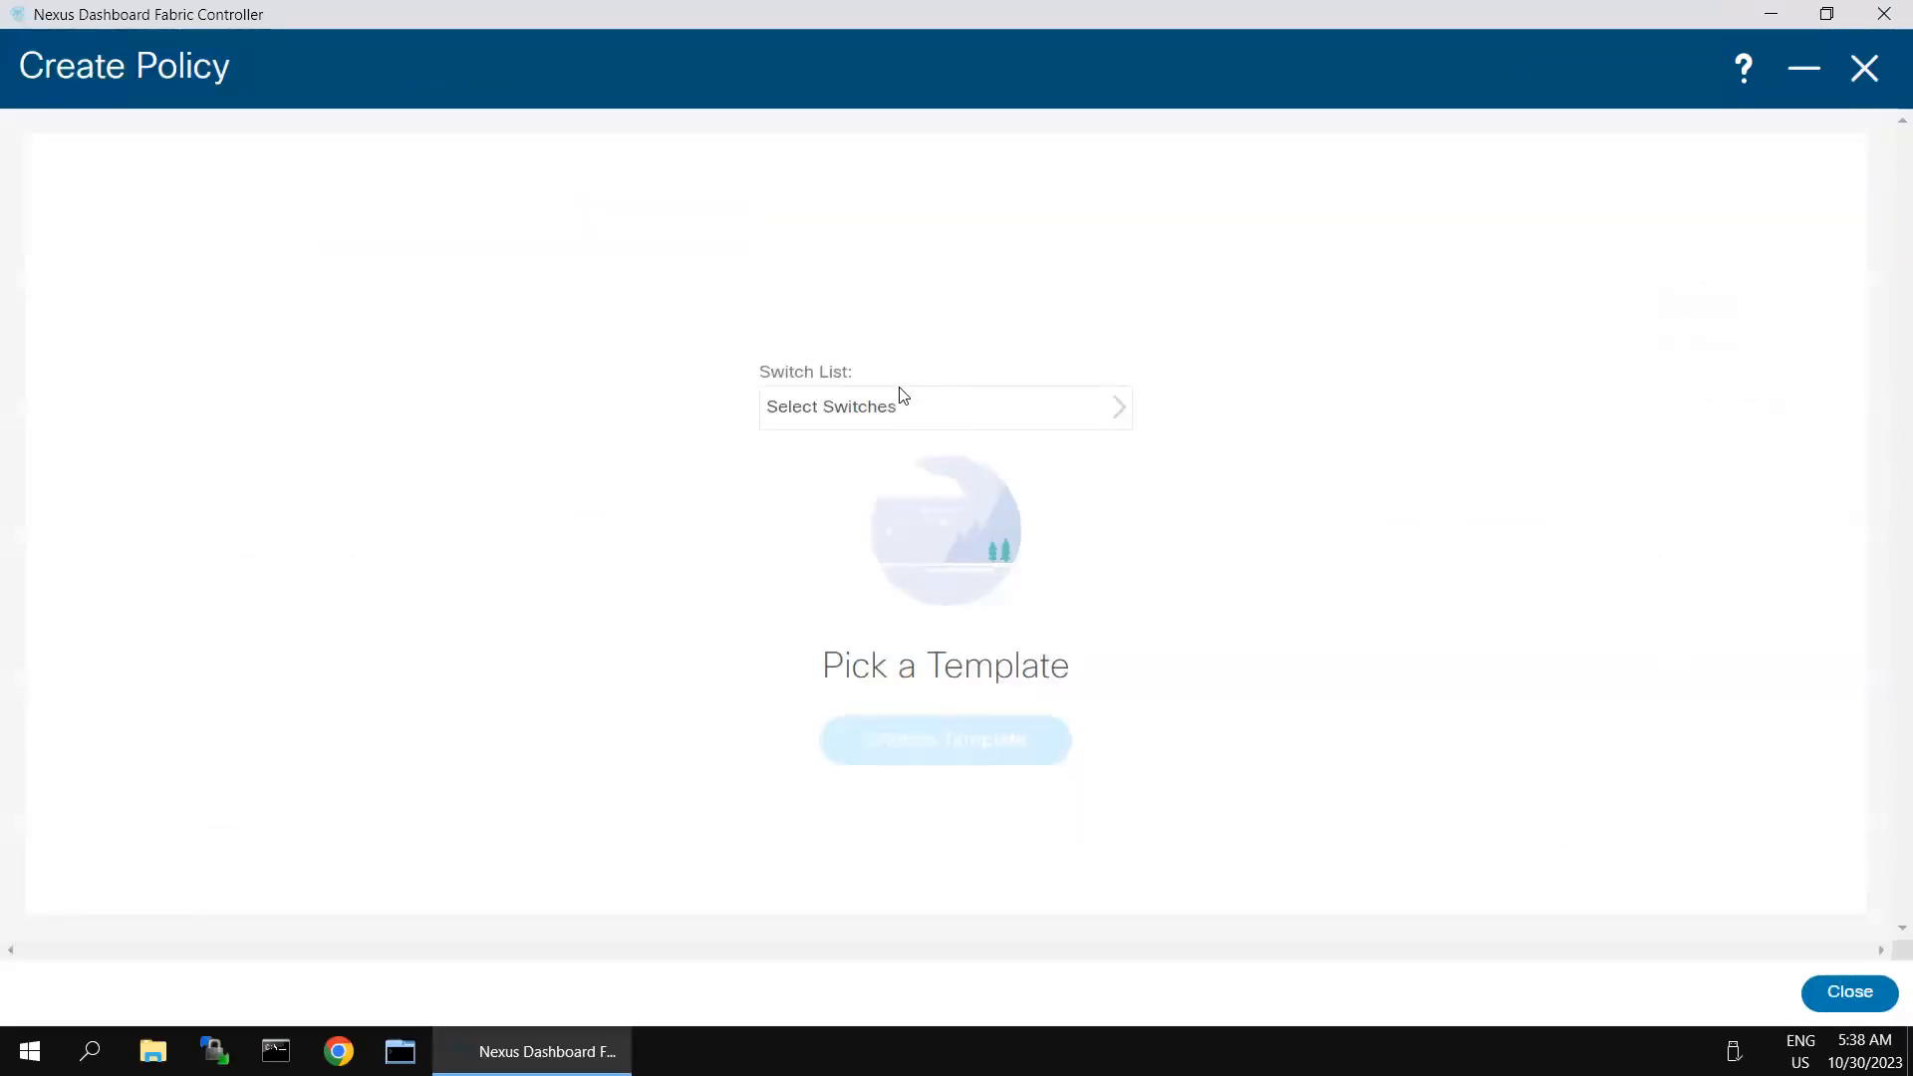
left_click(883, 423)
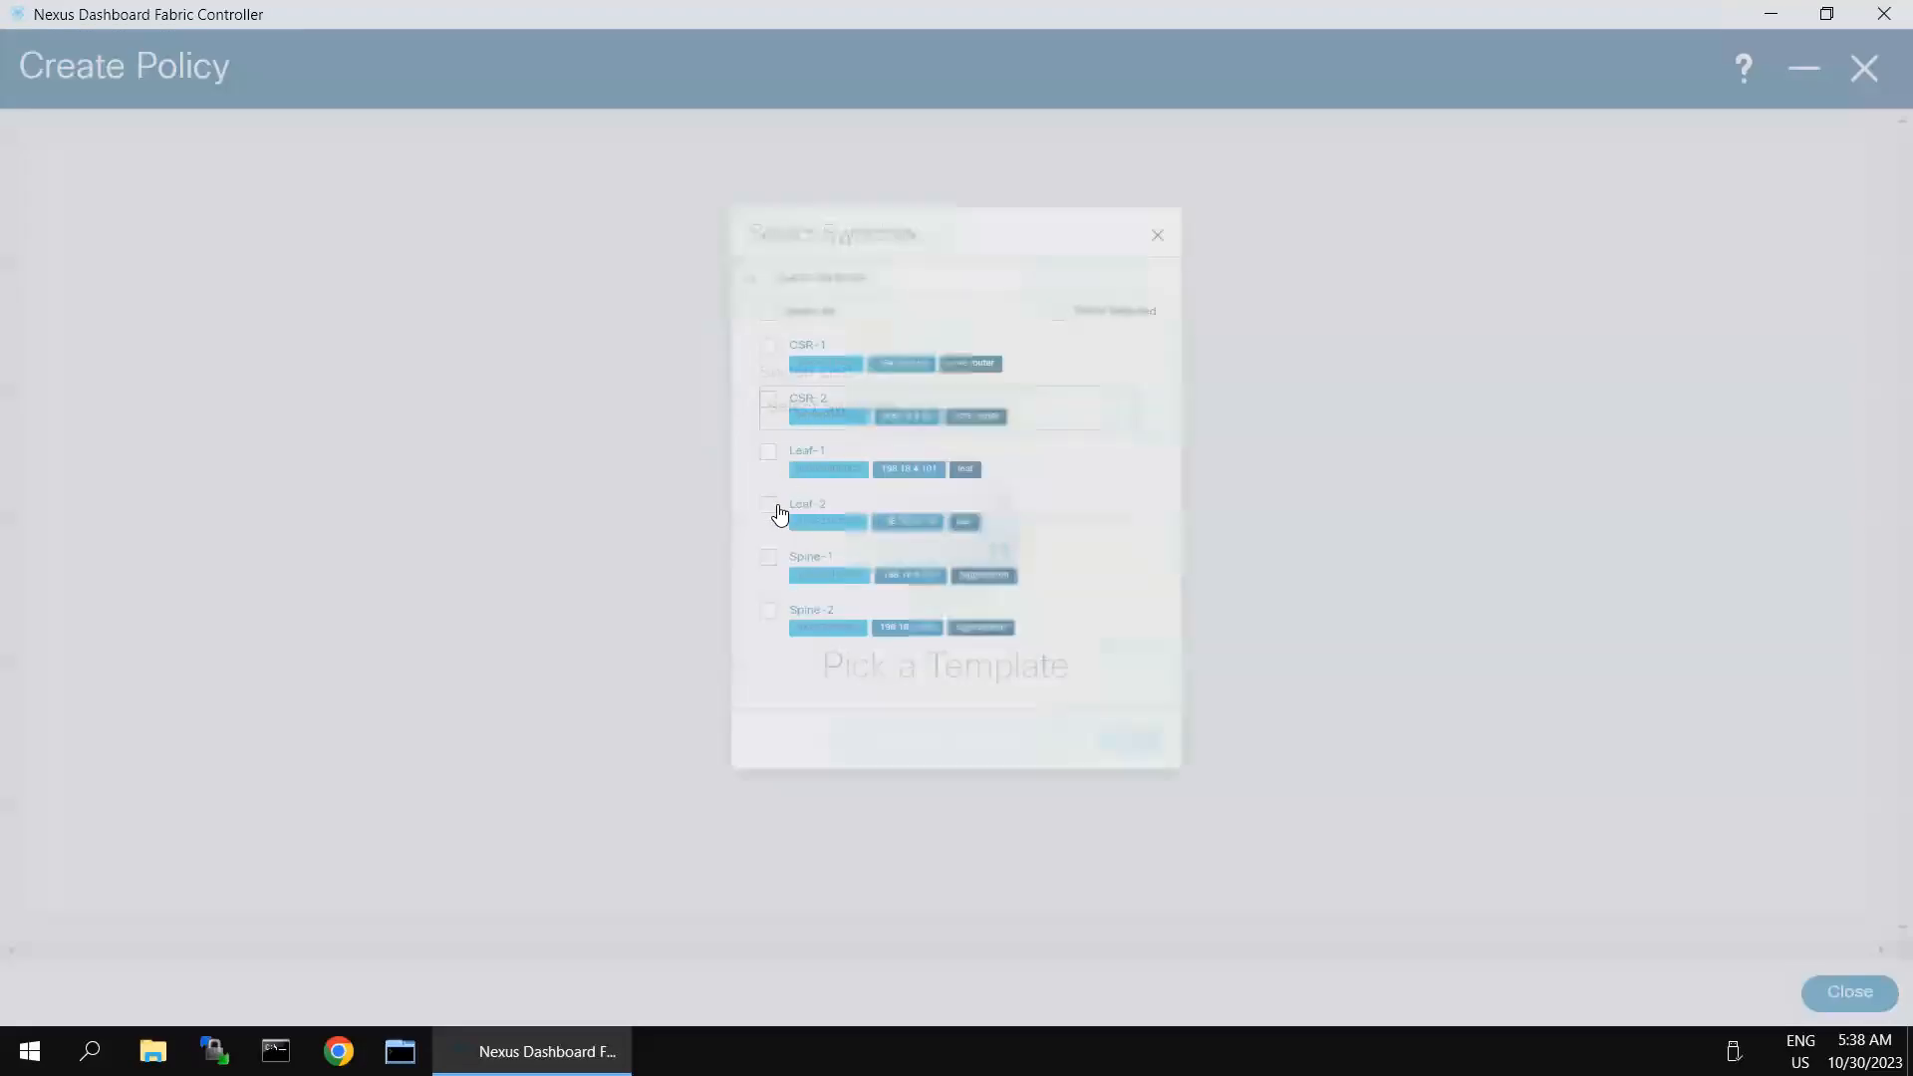
left_click(677, 571)
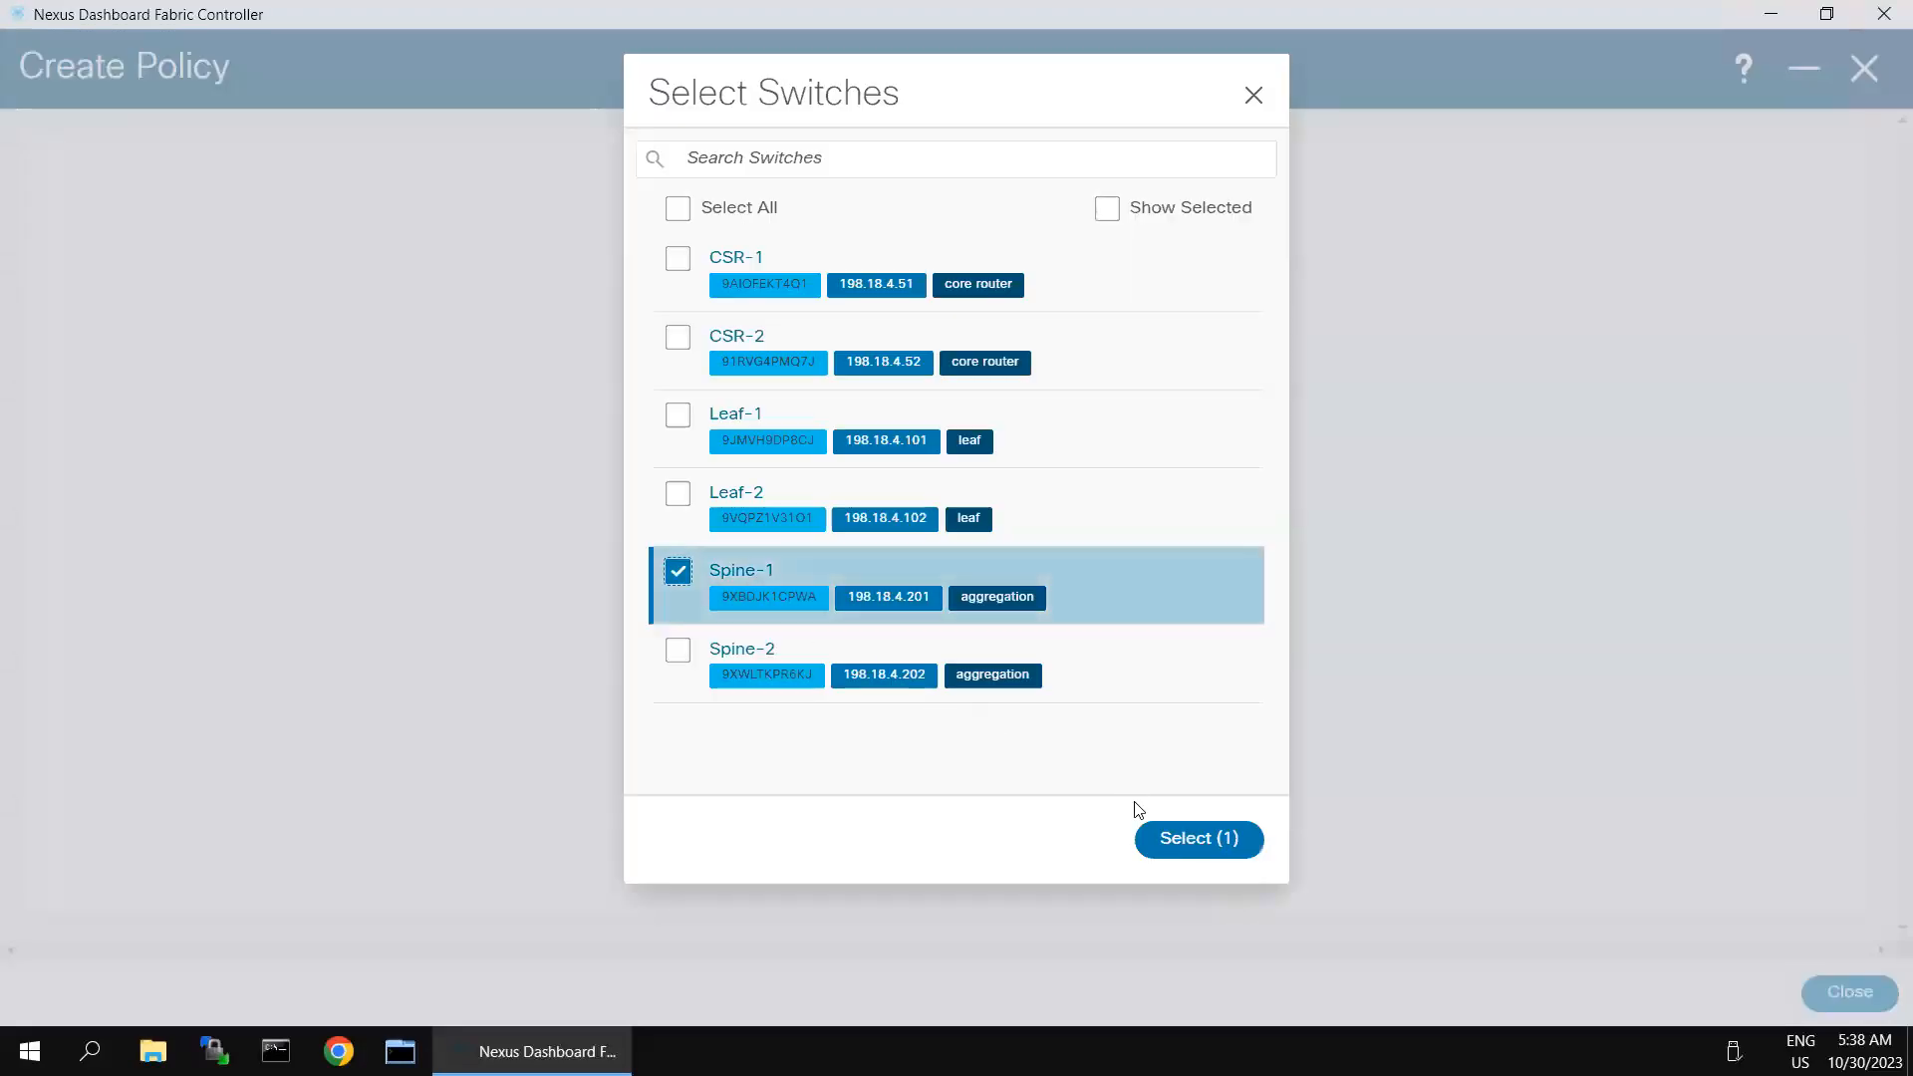
left_click(1172, 847)
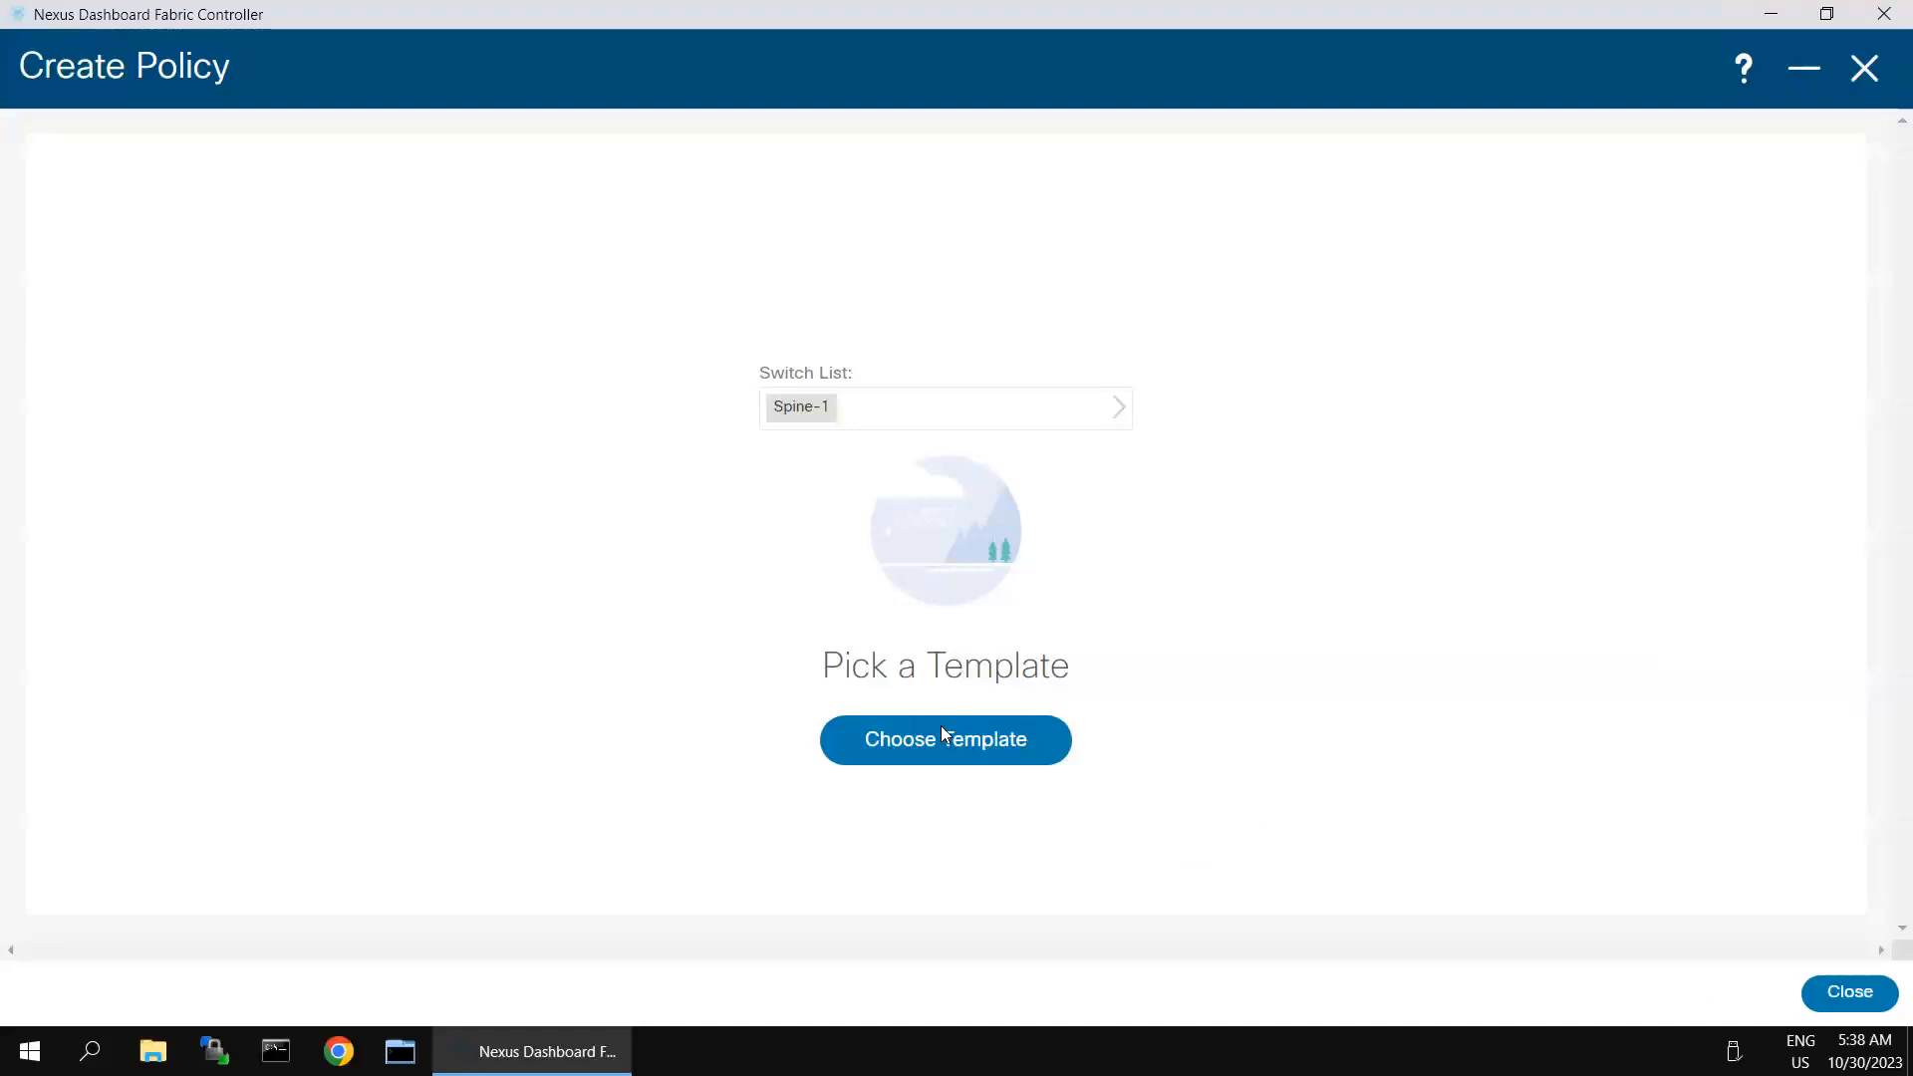
left_click(940, 735)
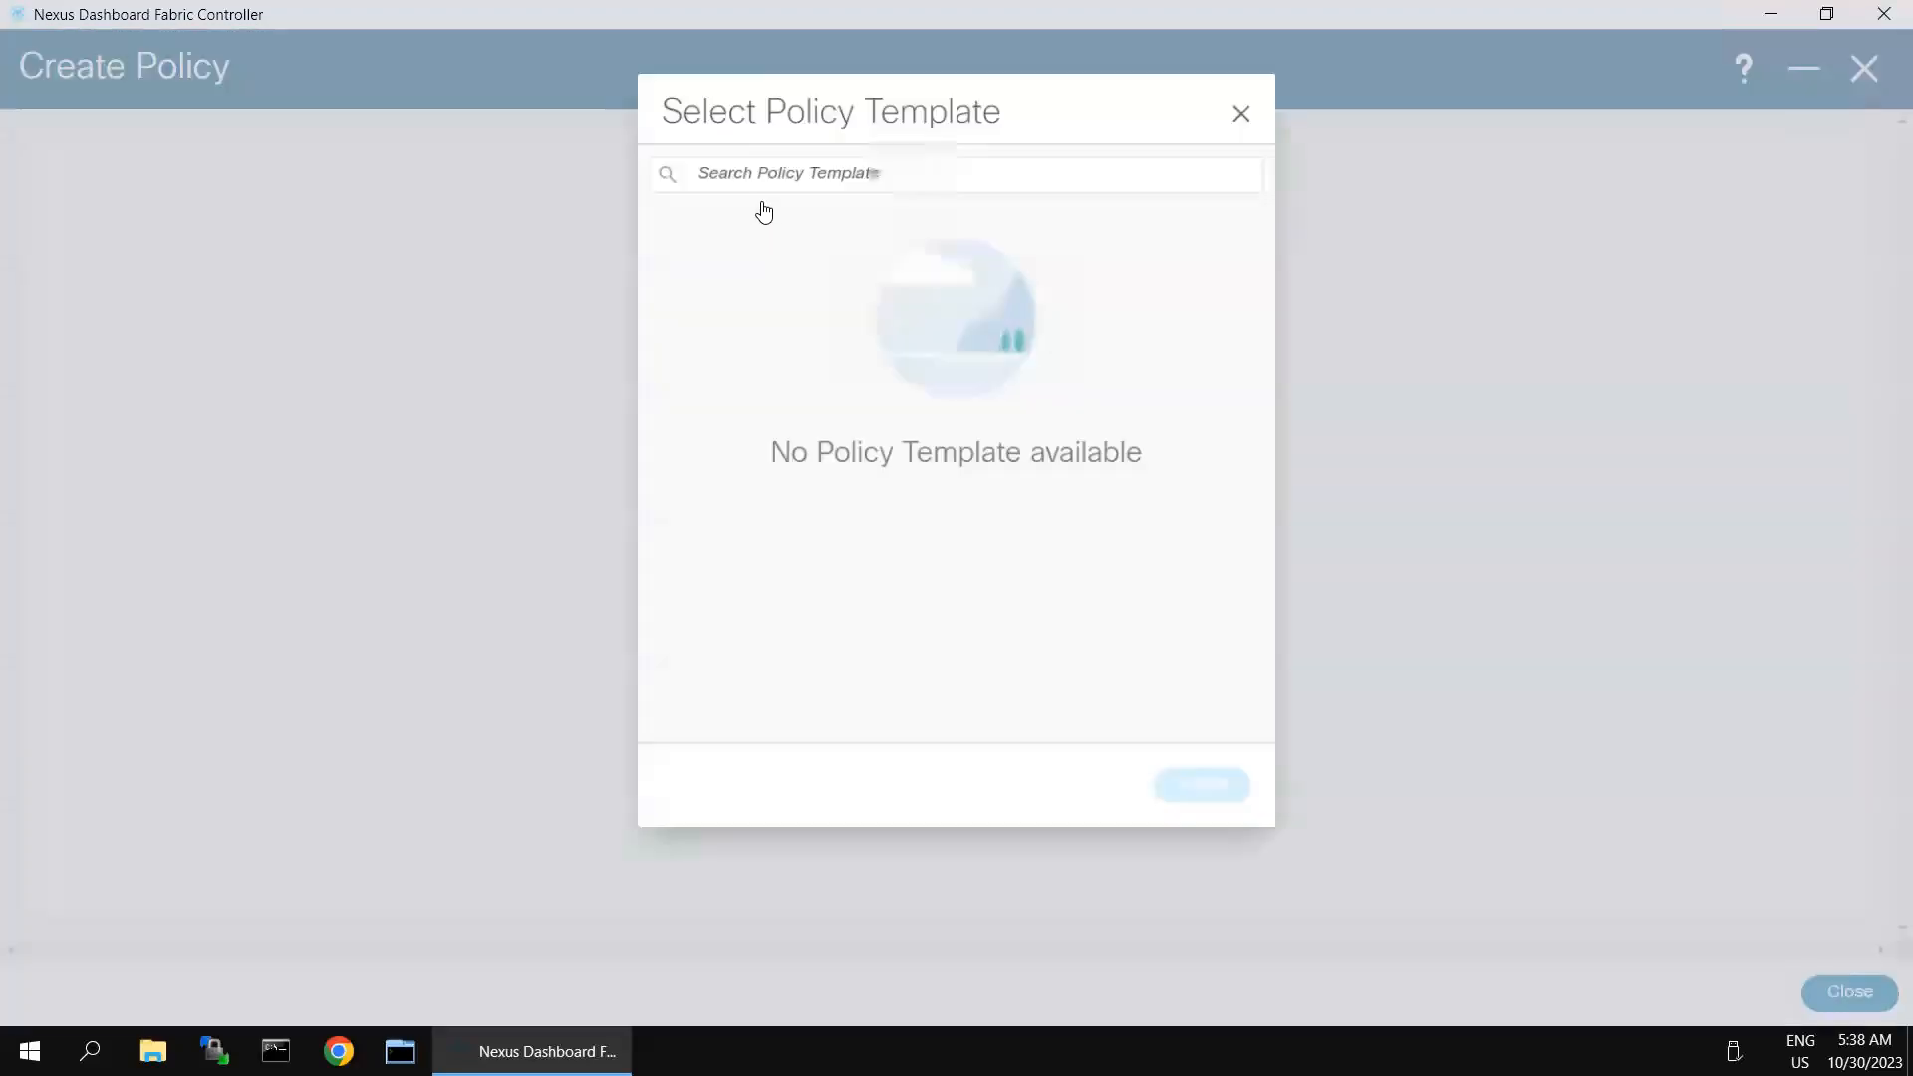
left_click(764, 163)
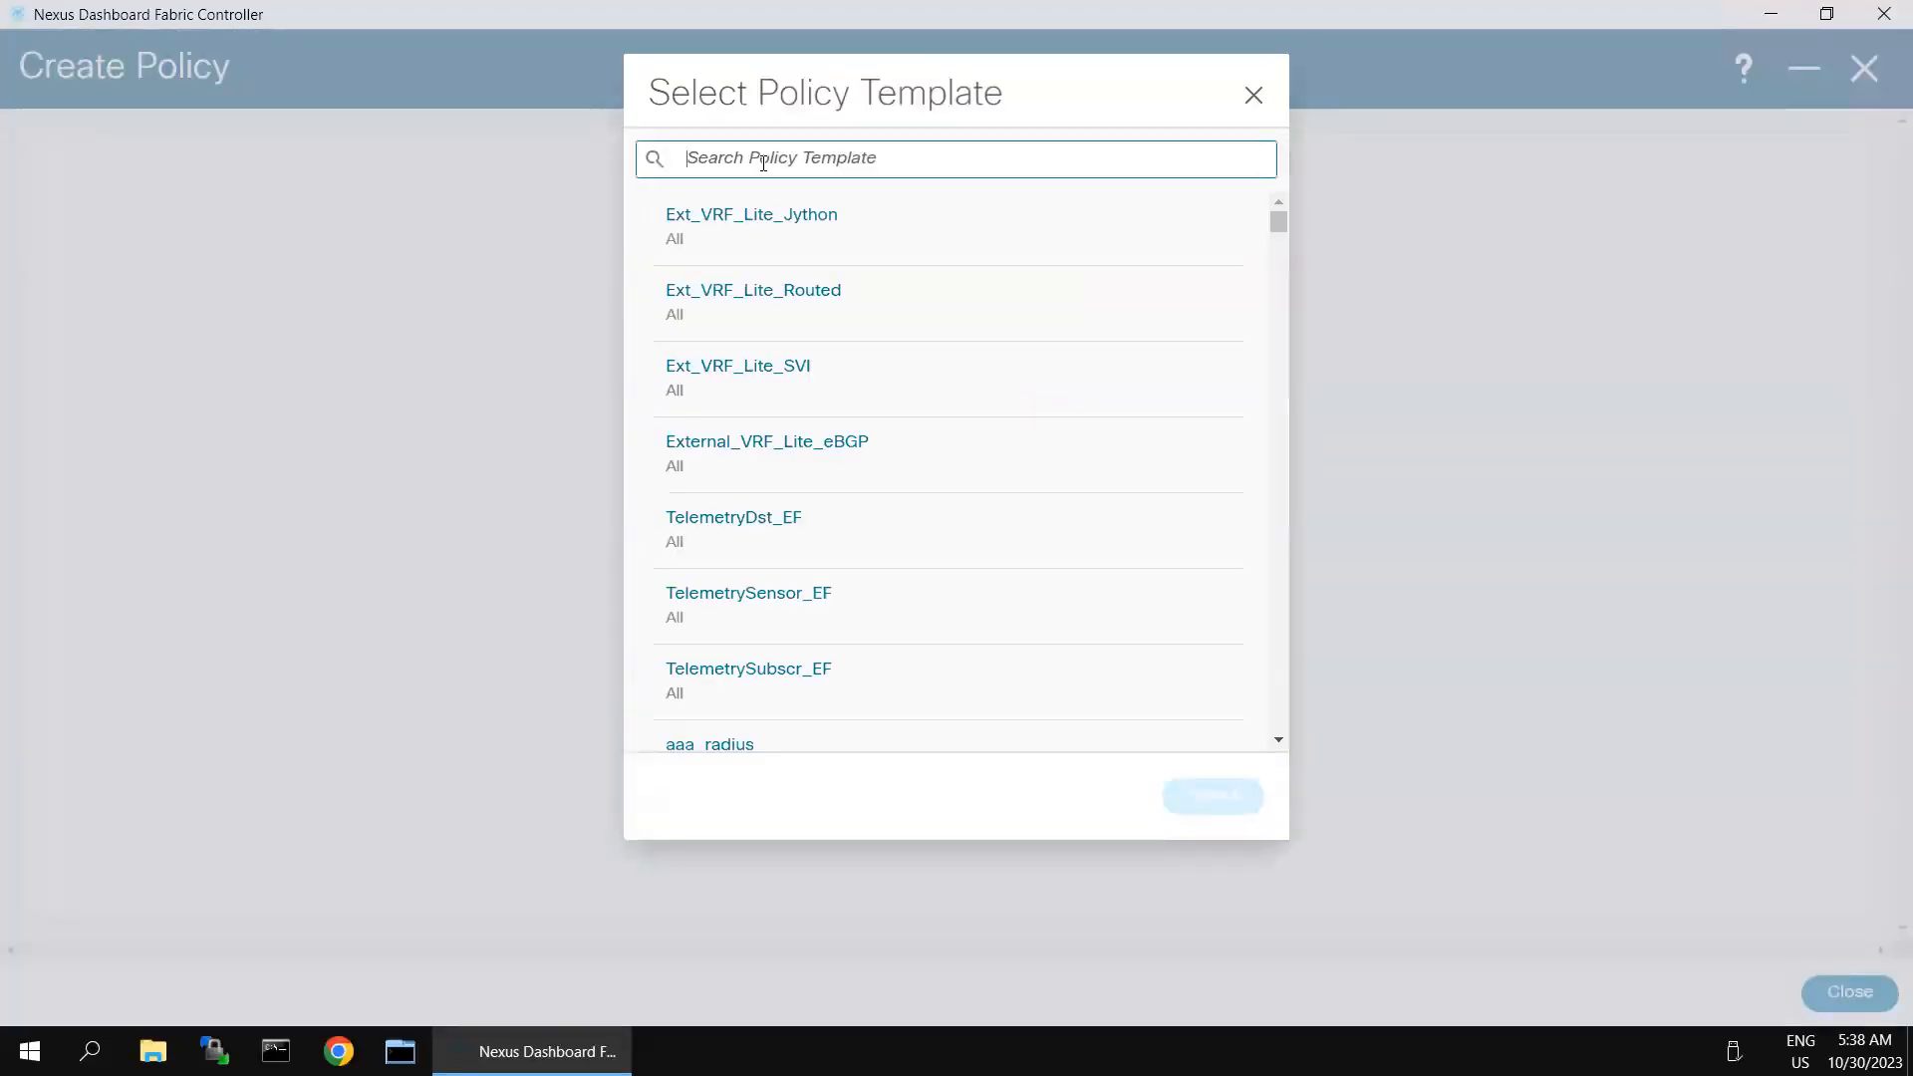
type("ospf")
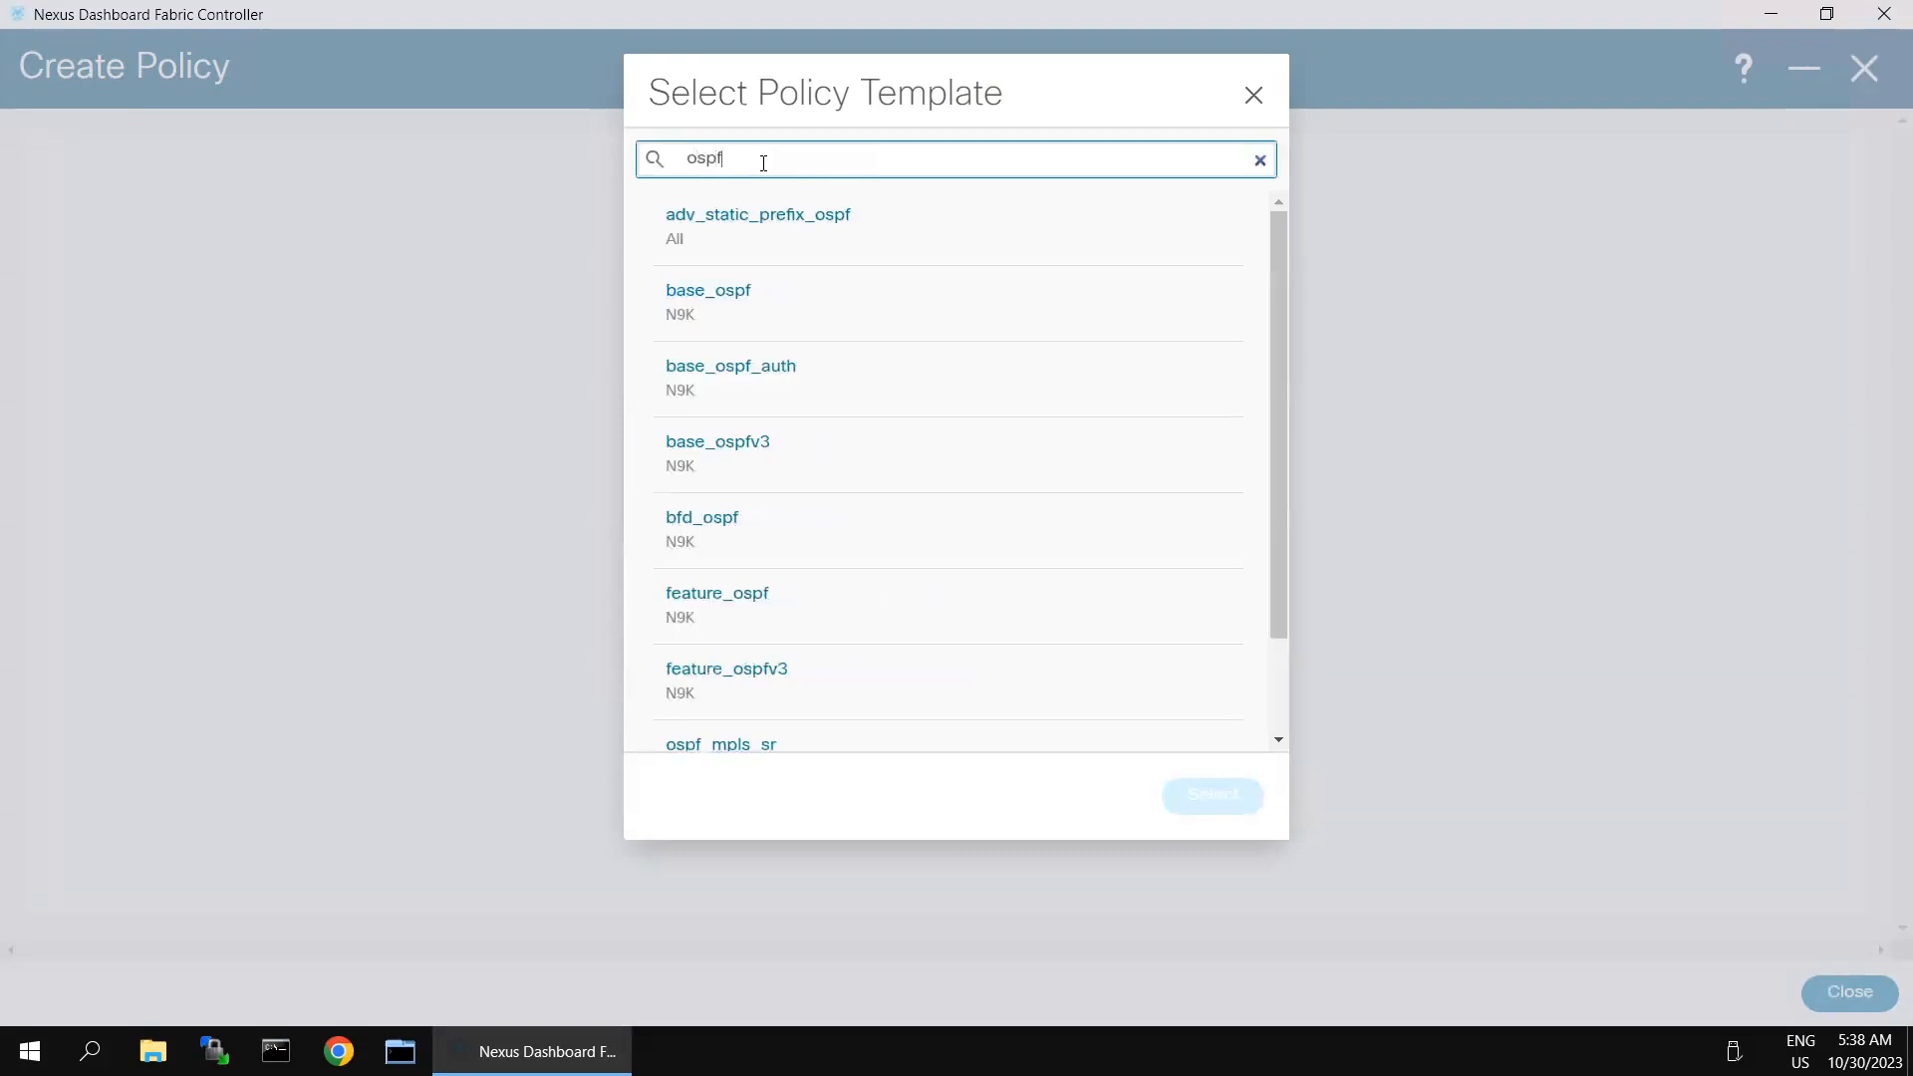
left_click(727, 295)
left_click(1230, 807)
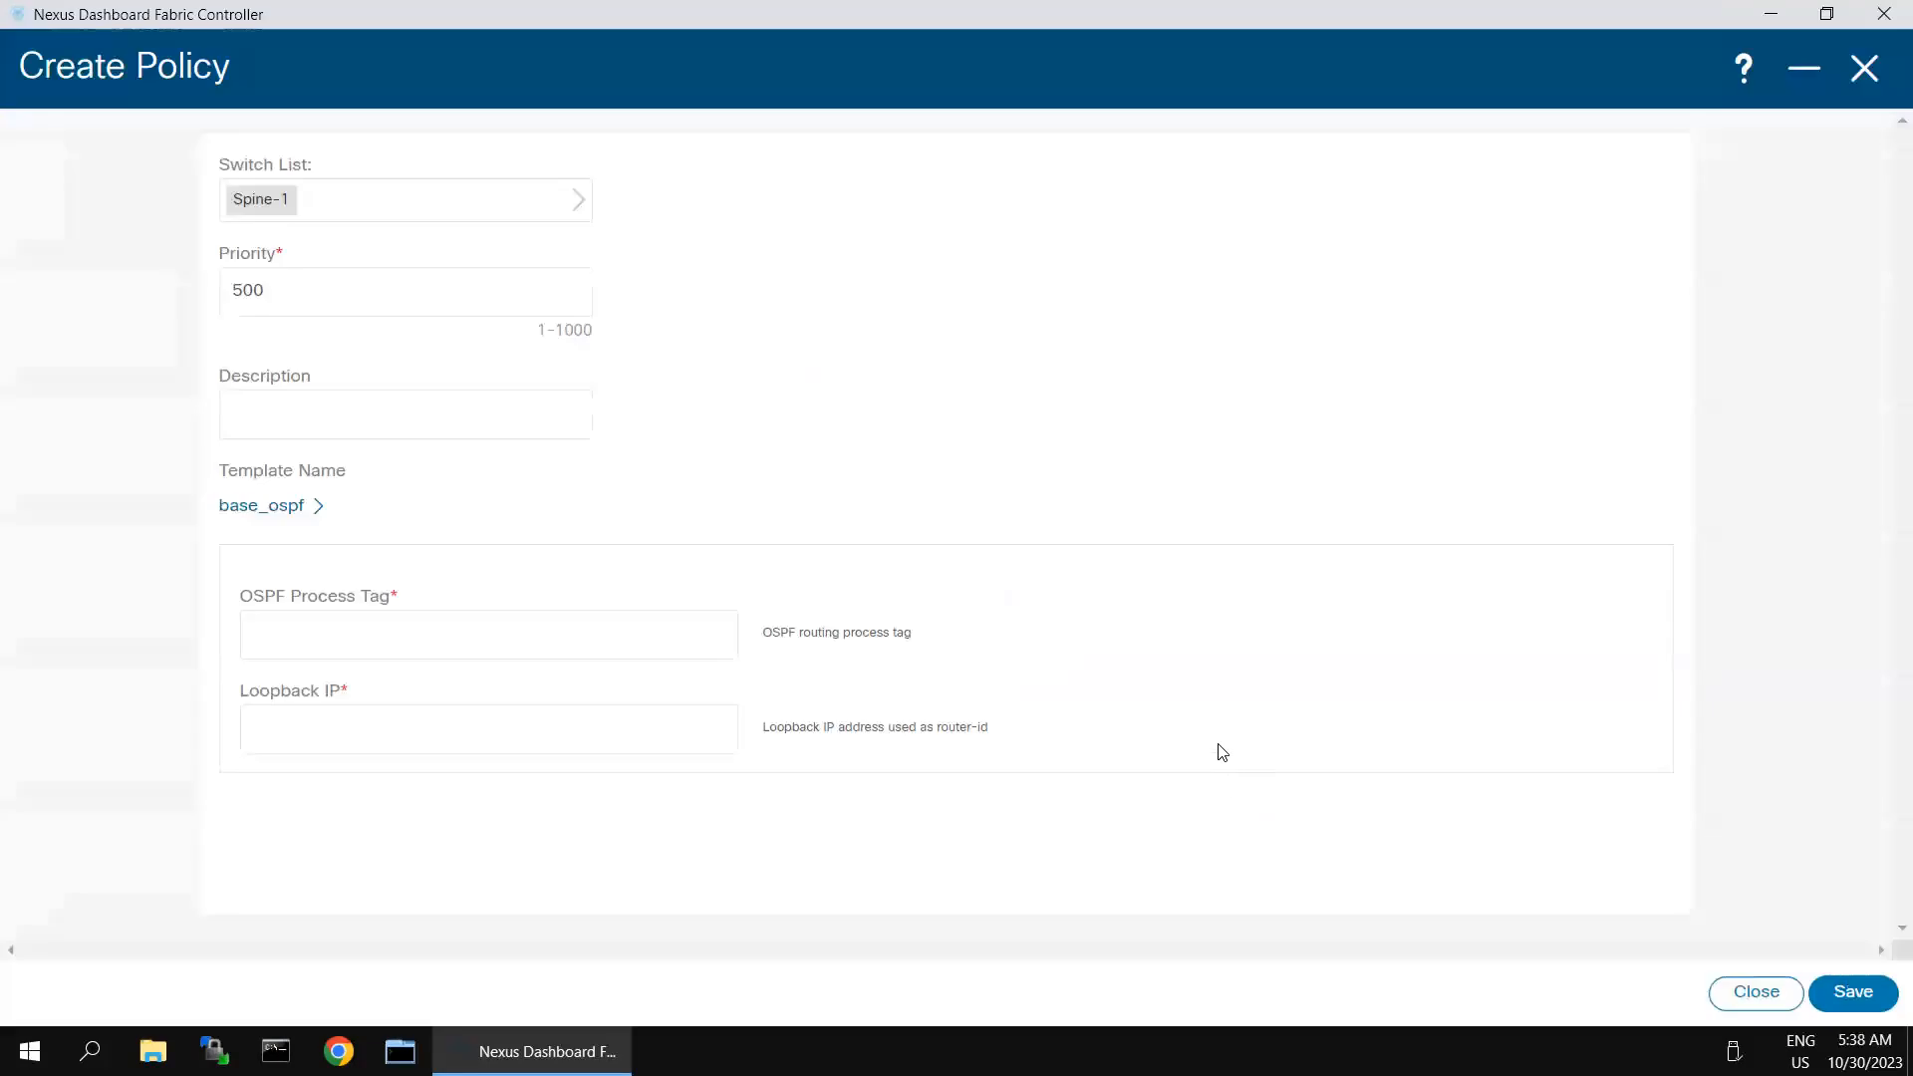
- Set the OSPF process tag to 100 and the loopback IP to 1.1.1.1, and save the base_ospf policy
left_click(516, 635)
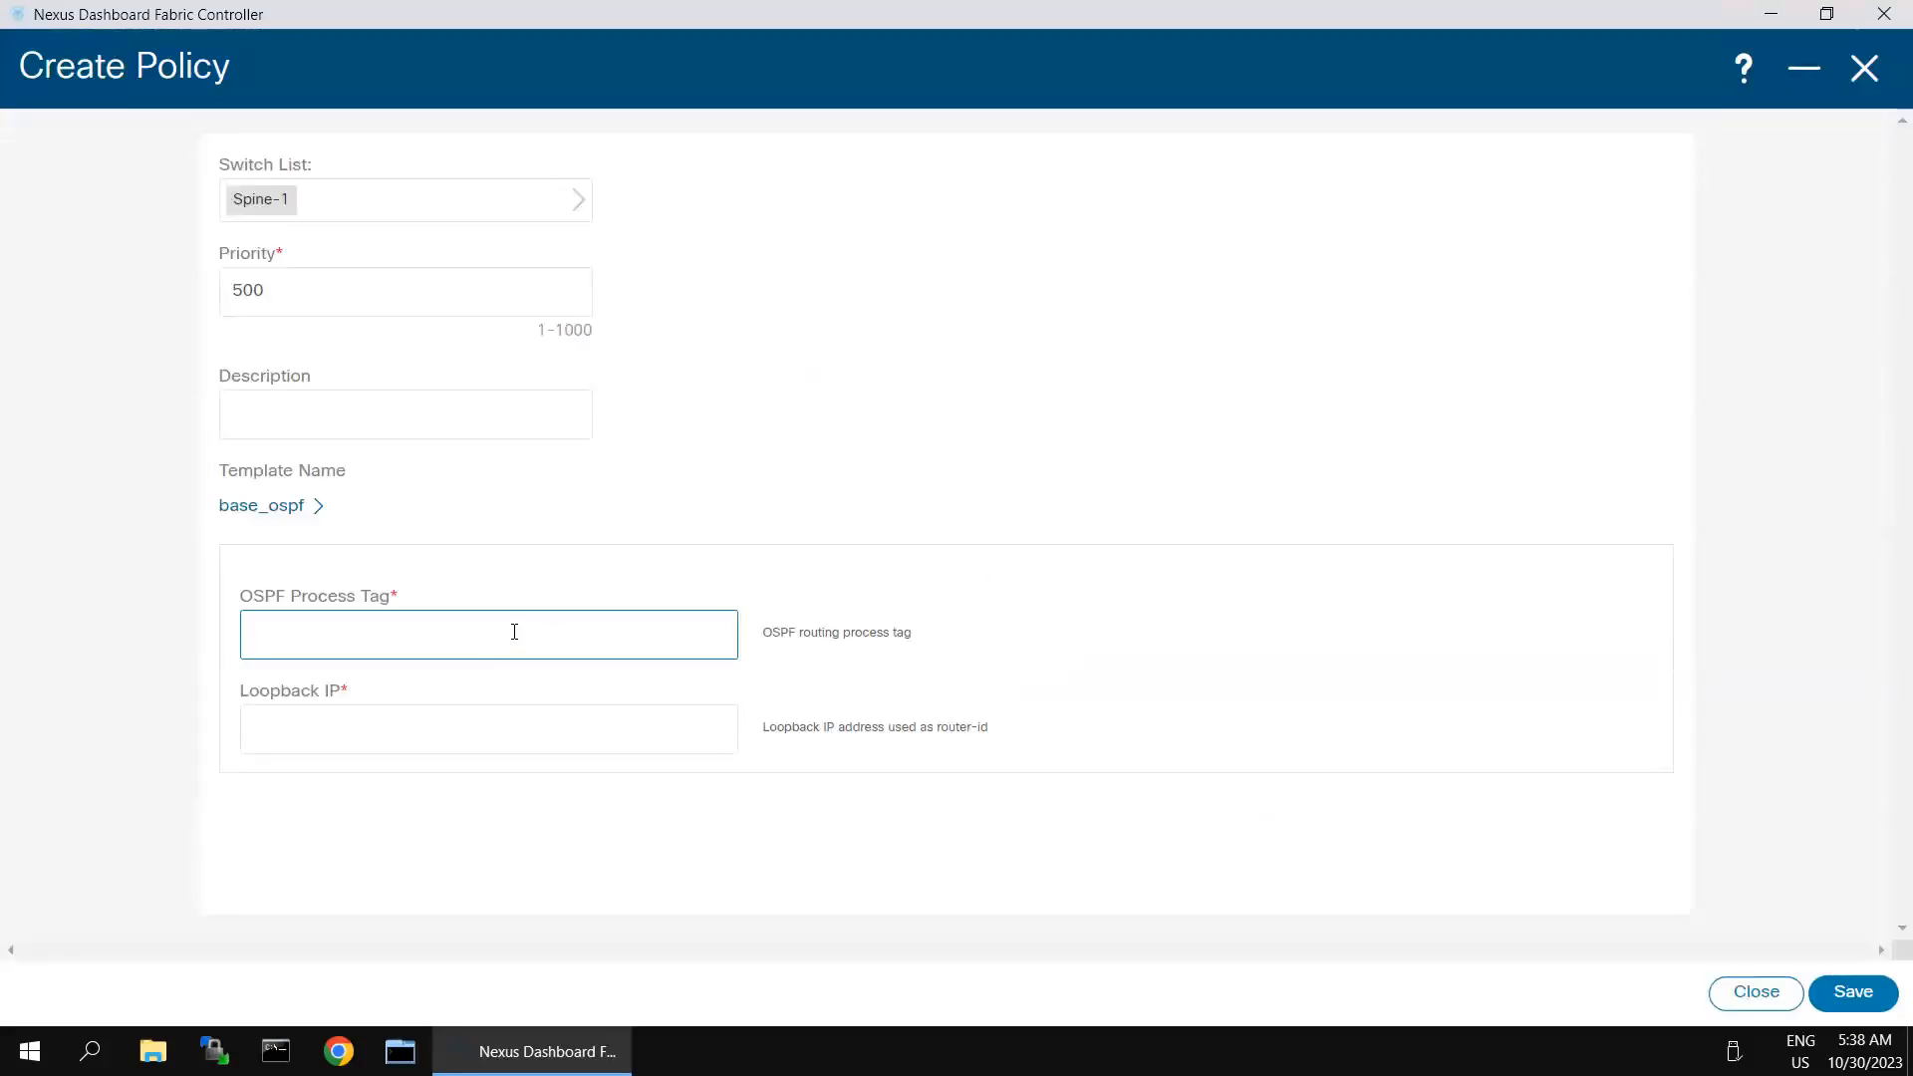
left_click(482, 417)
left_click(424, 632)
type("100")
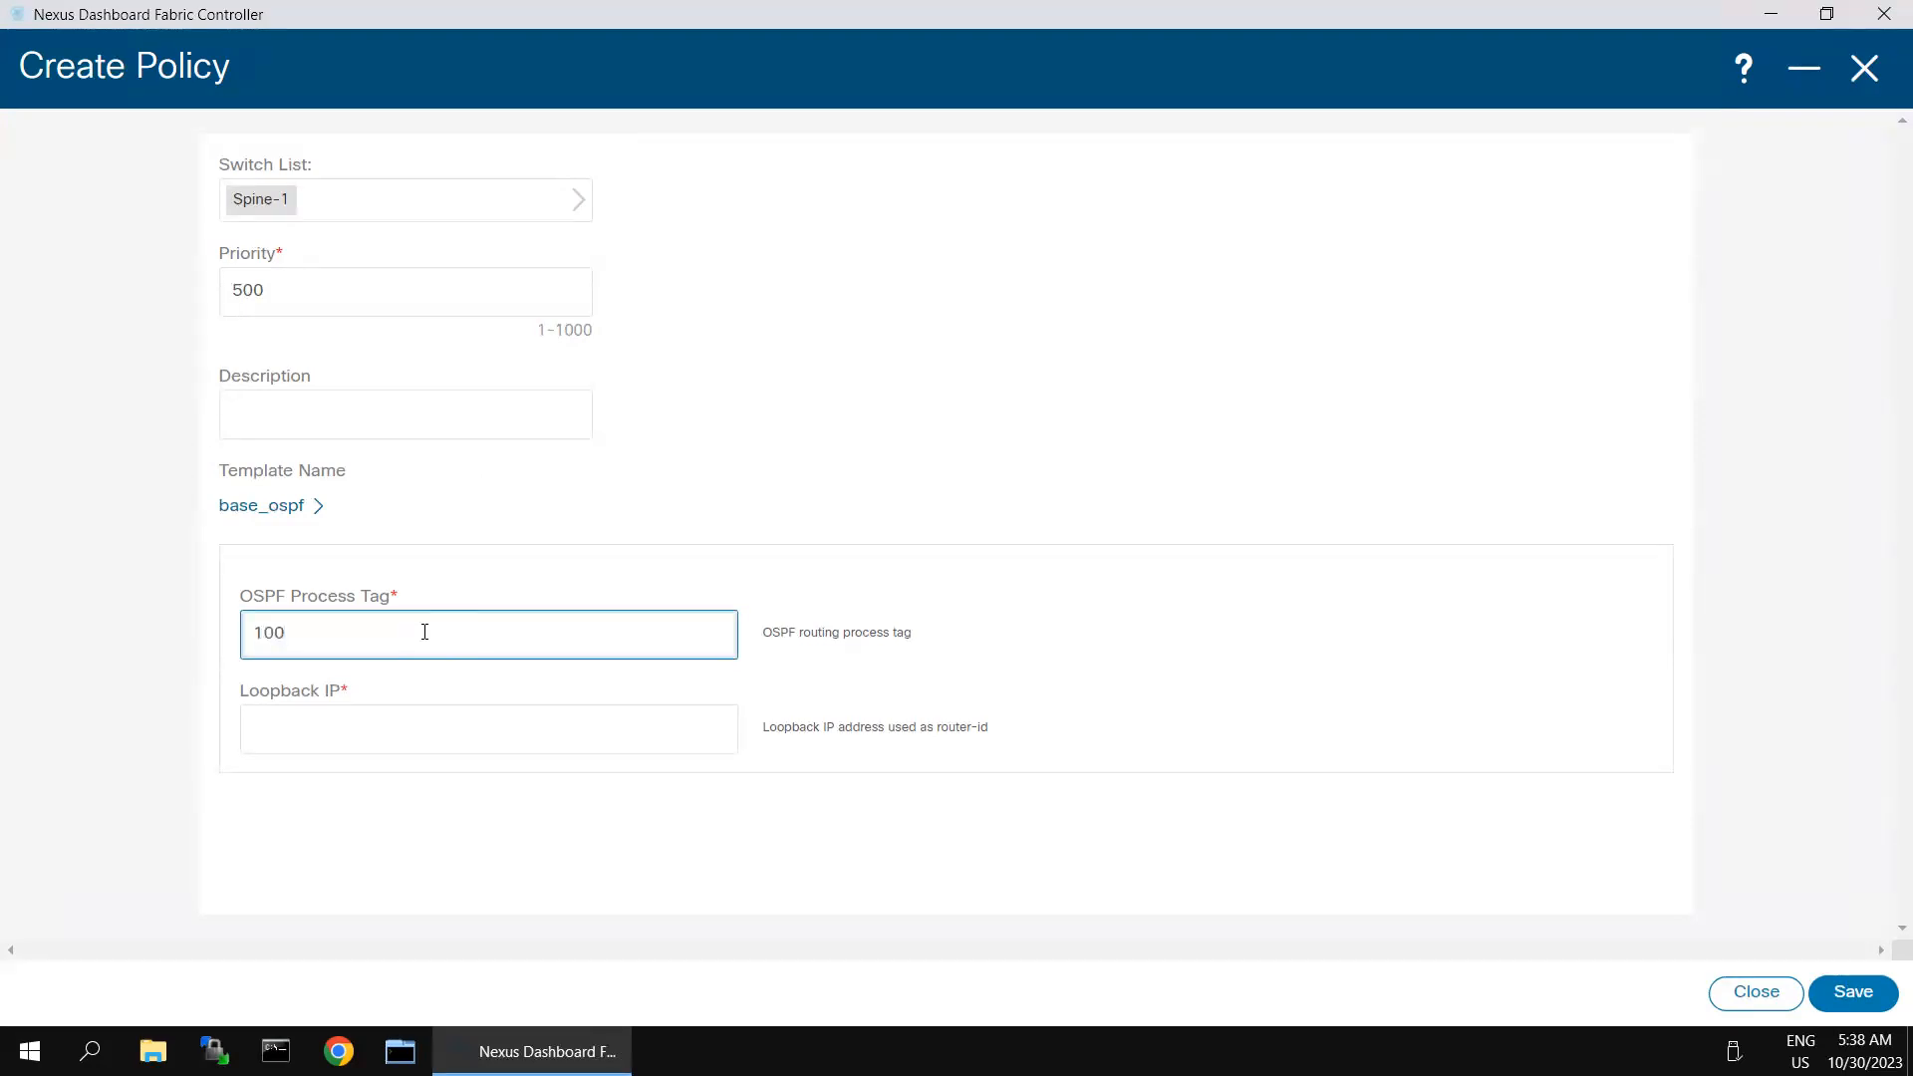
left_click(423, 739)
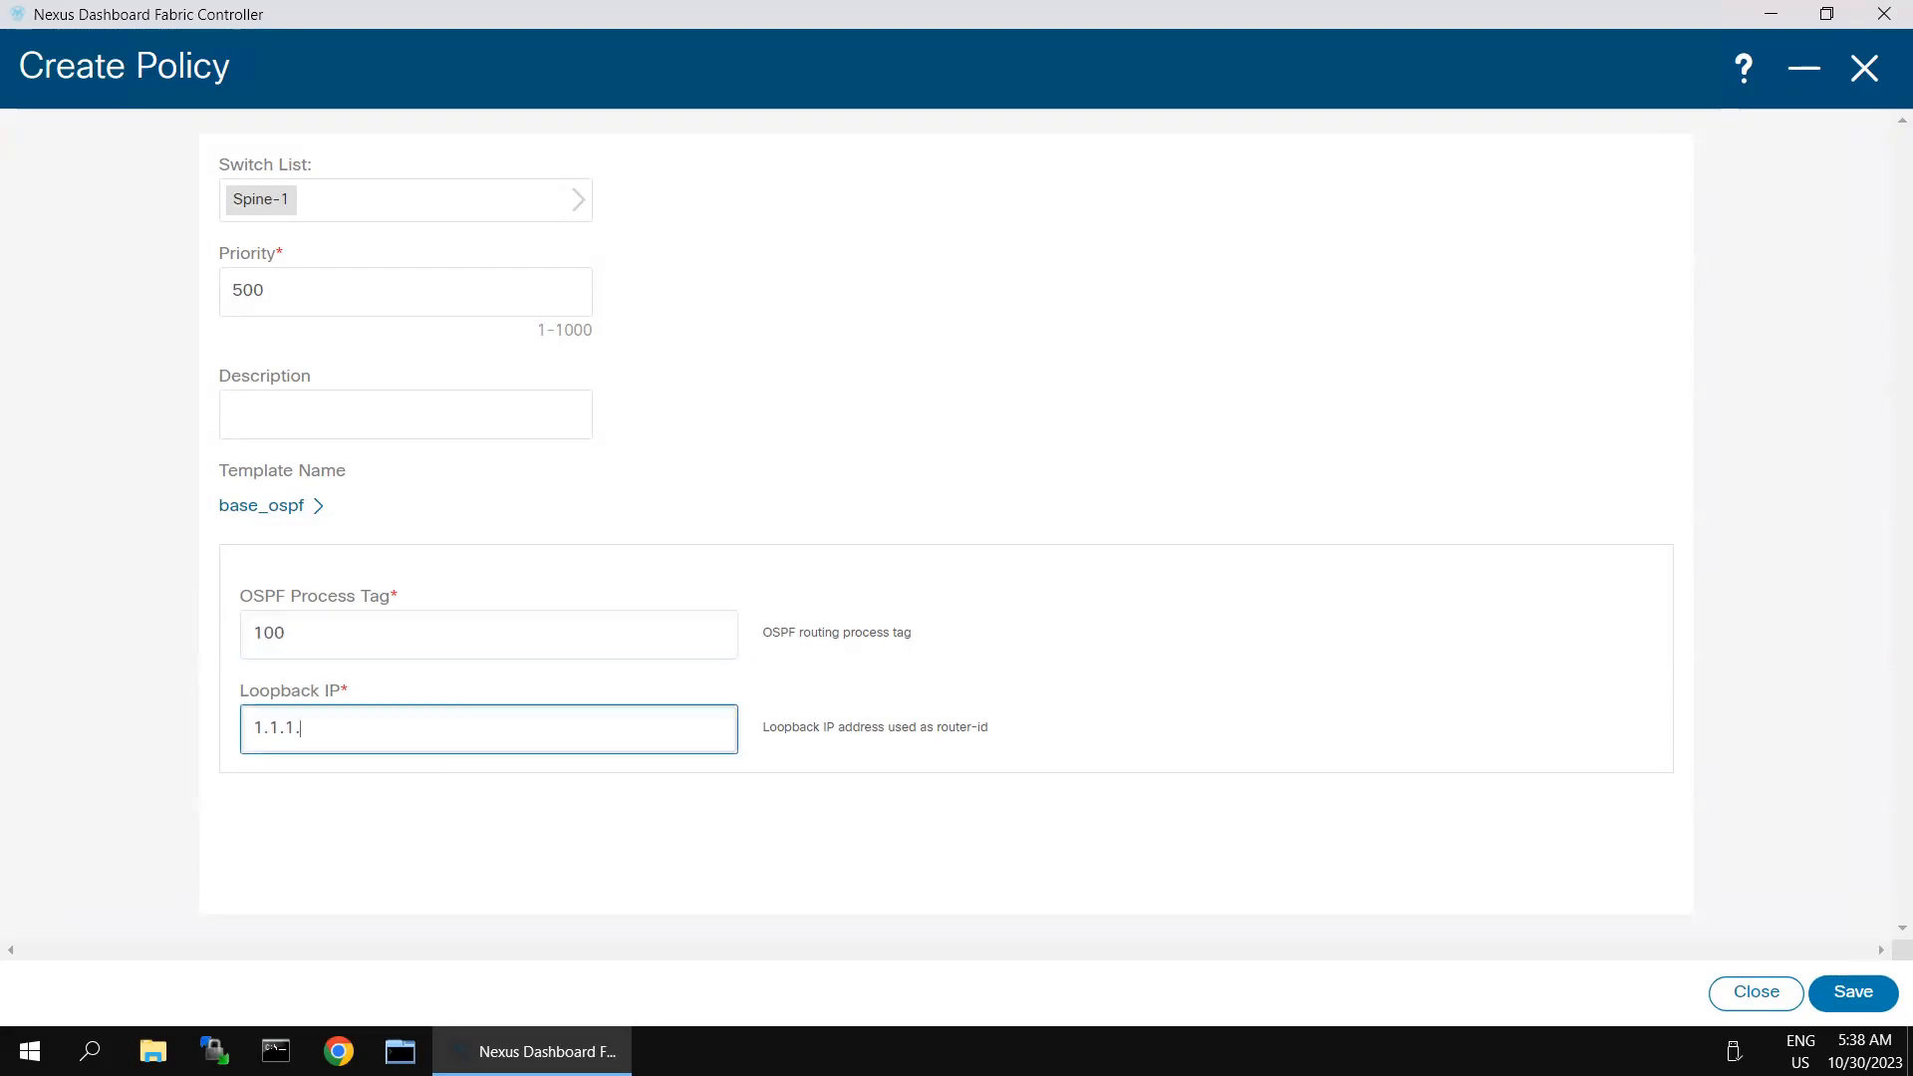
left_click(1248, 618)
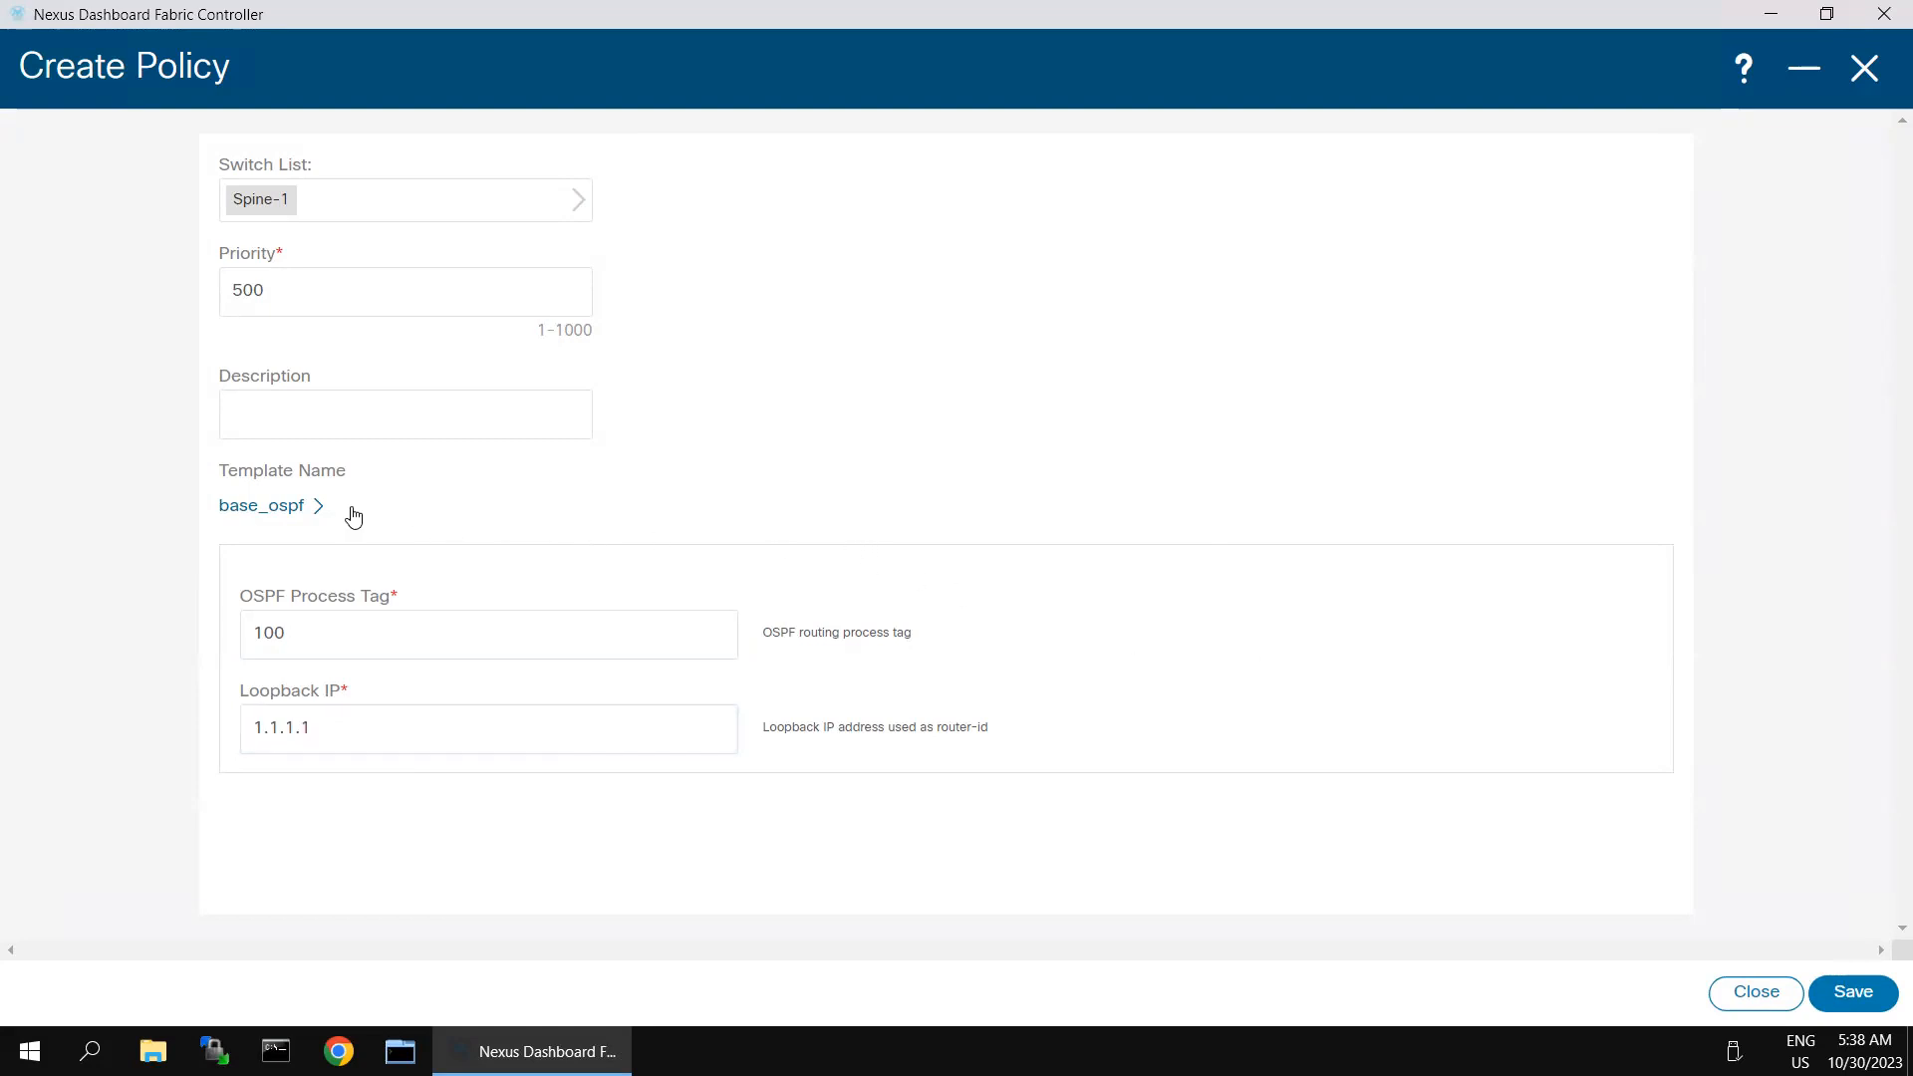
left_click(1839, 993)
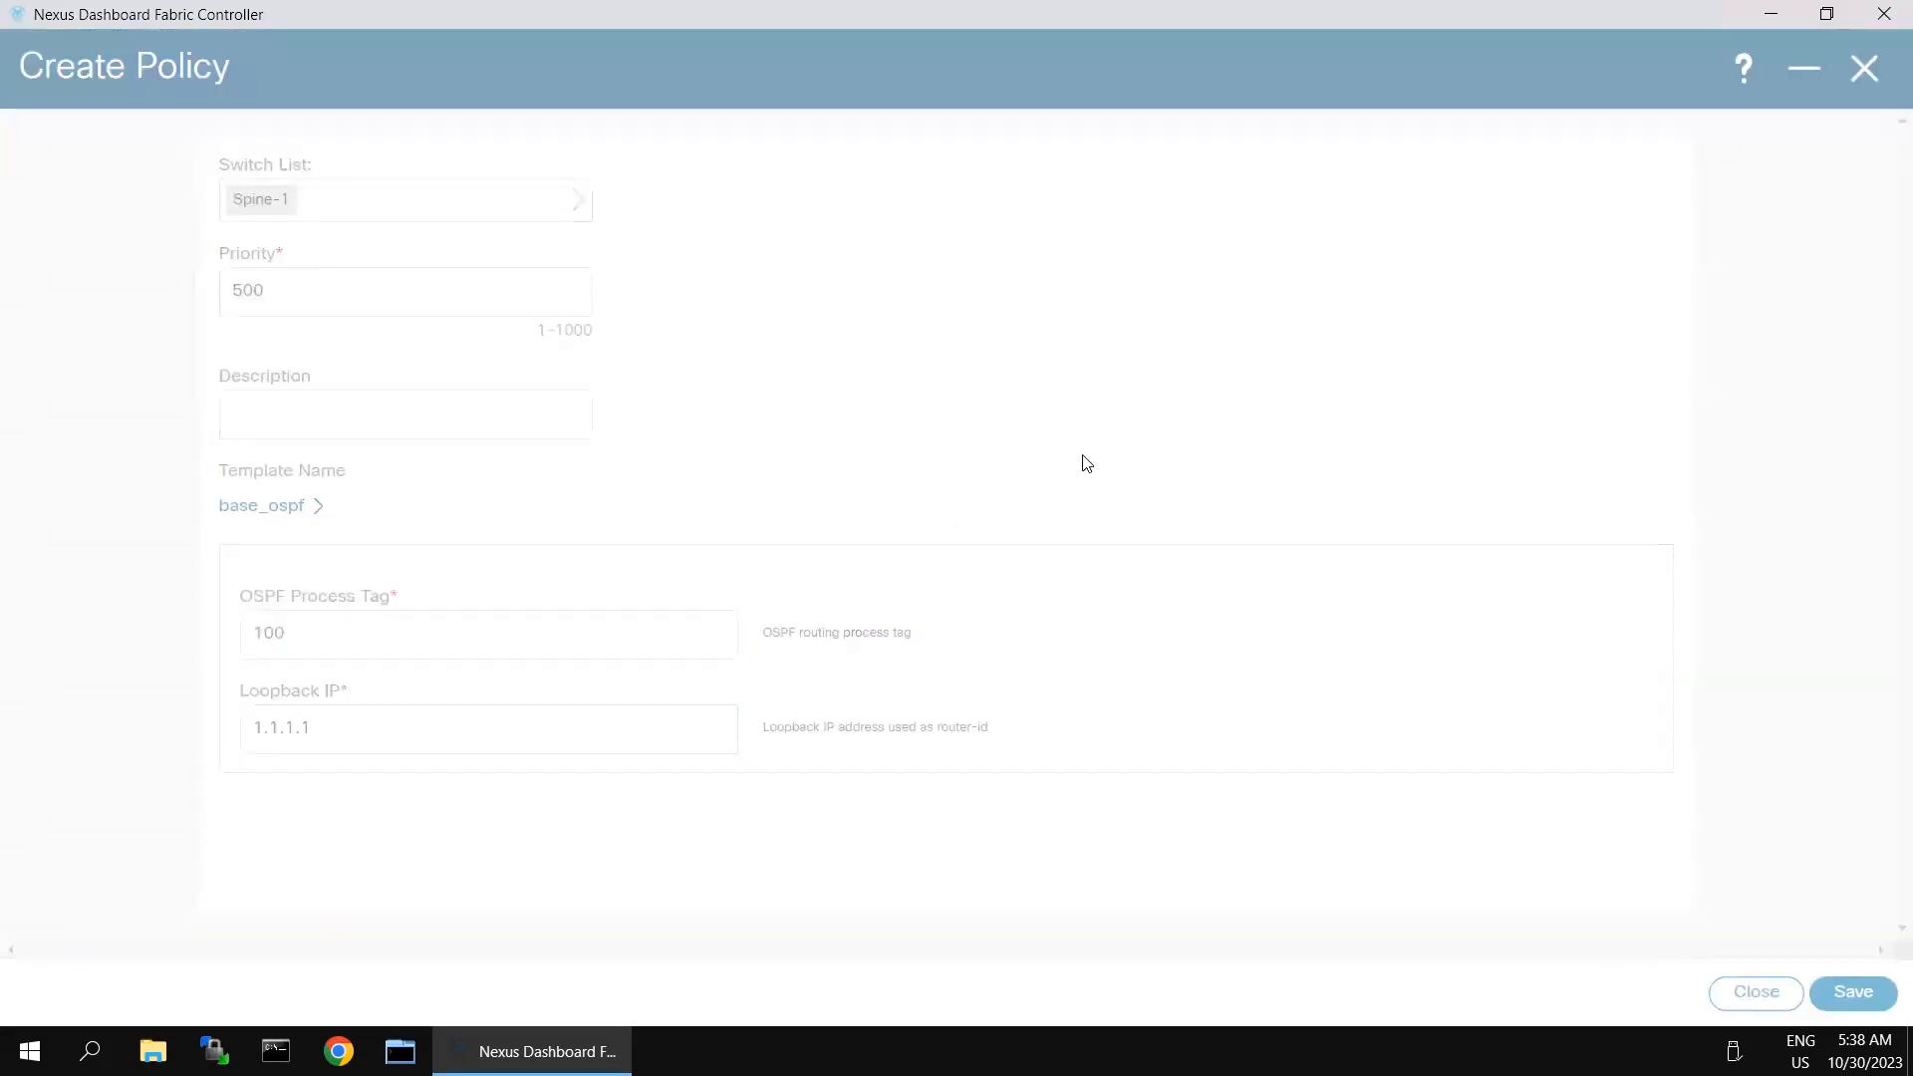
- Run Recalculate and Deploy on classical-dc-fabric and review the pending OSPF configuration lines for Spine-1
left_click(1603, 83)
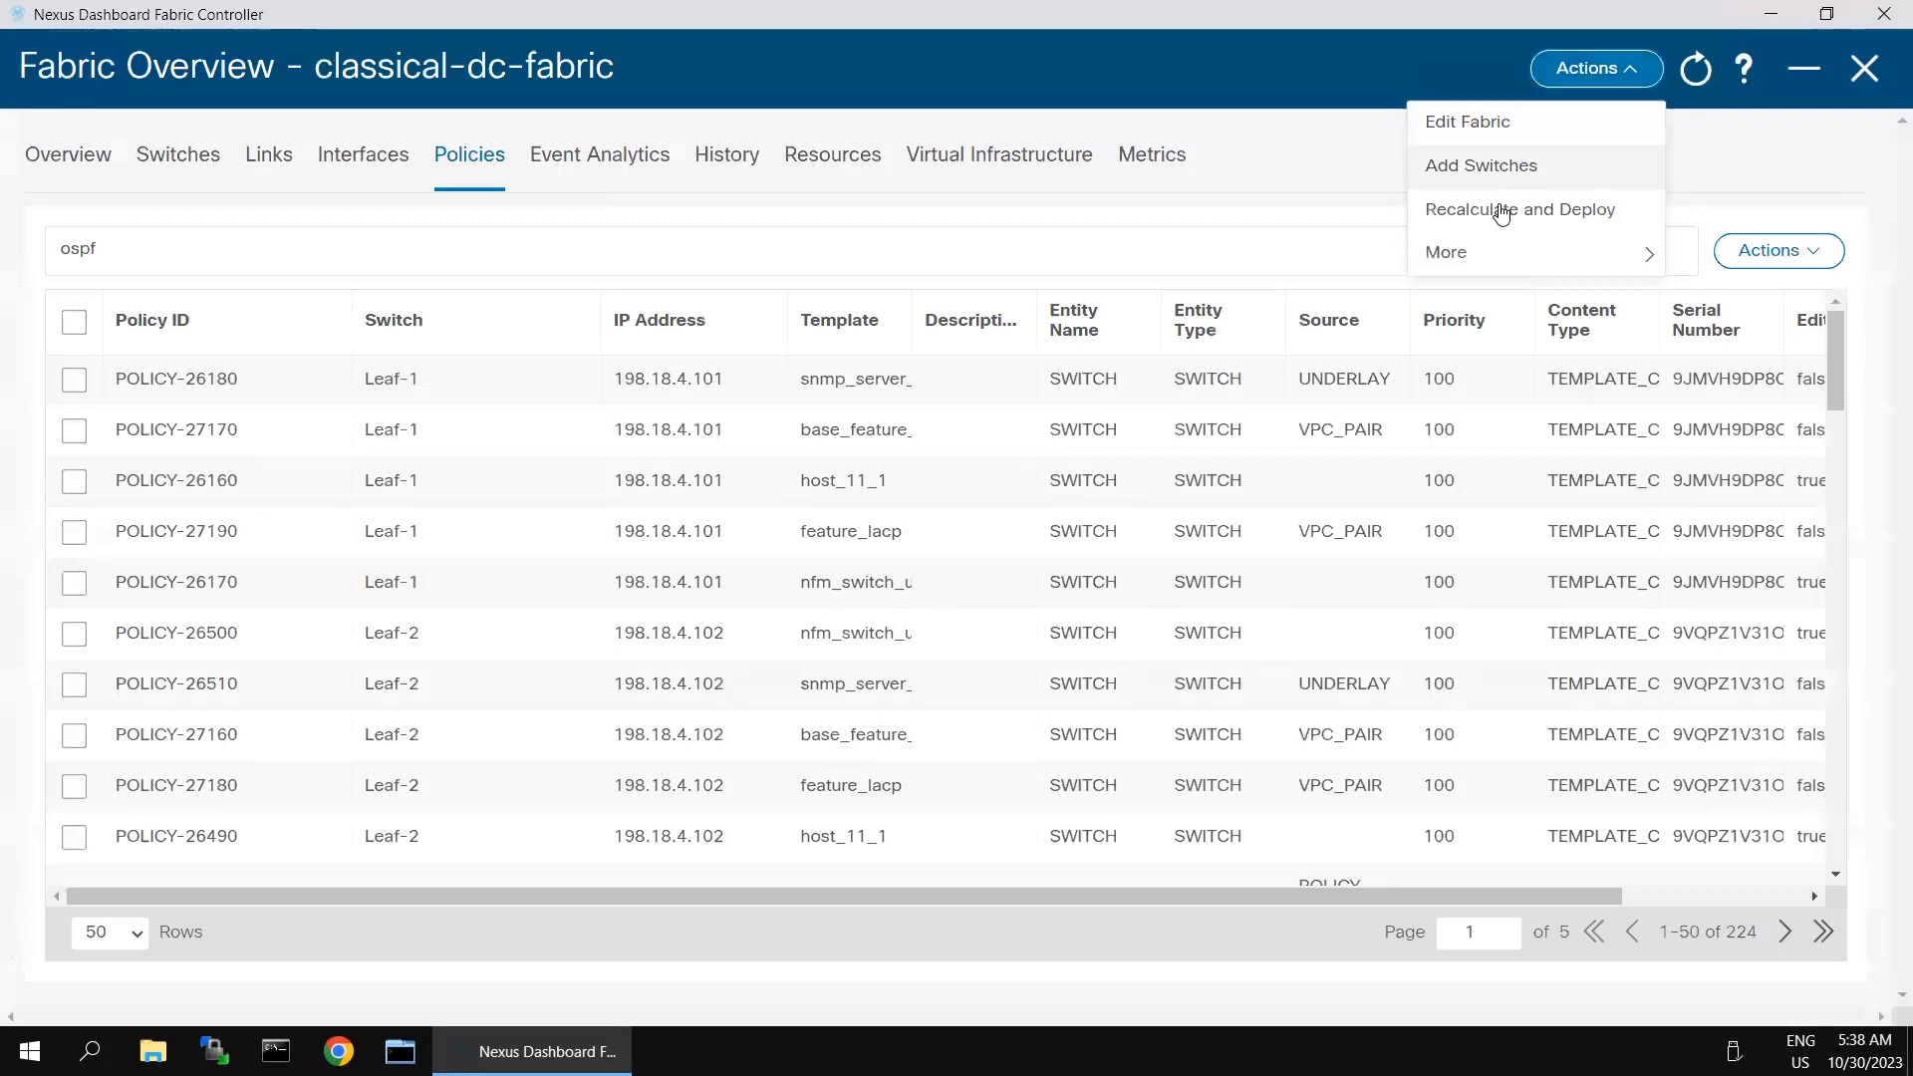
left_click(1502, 212)
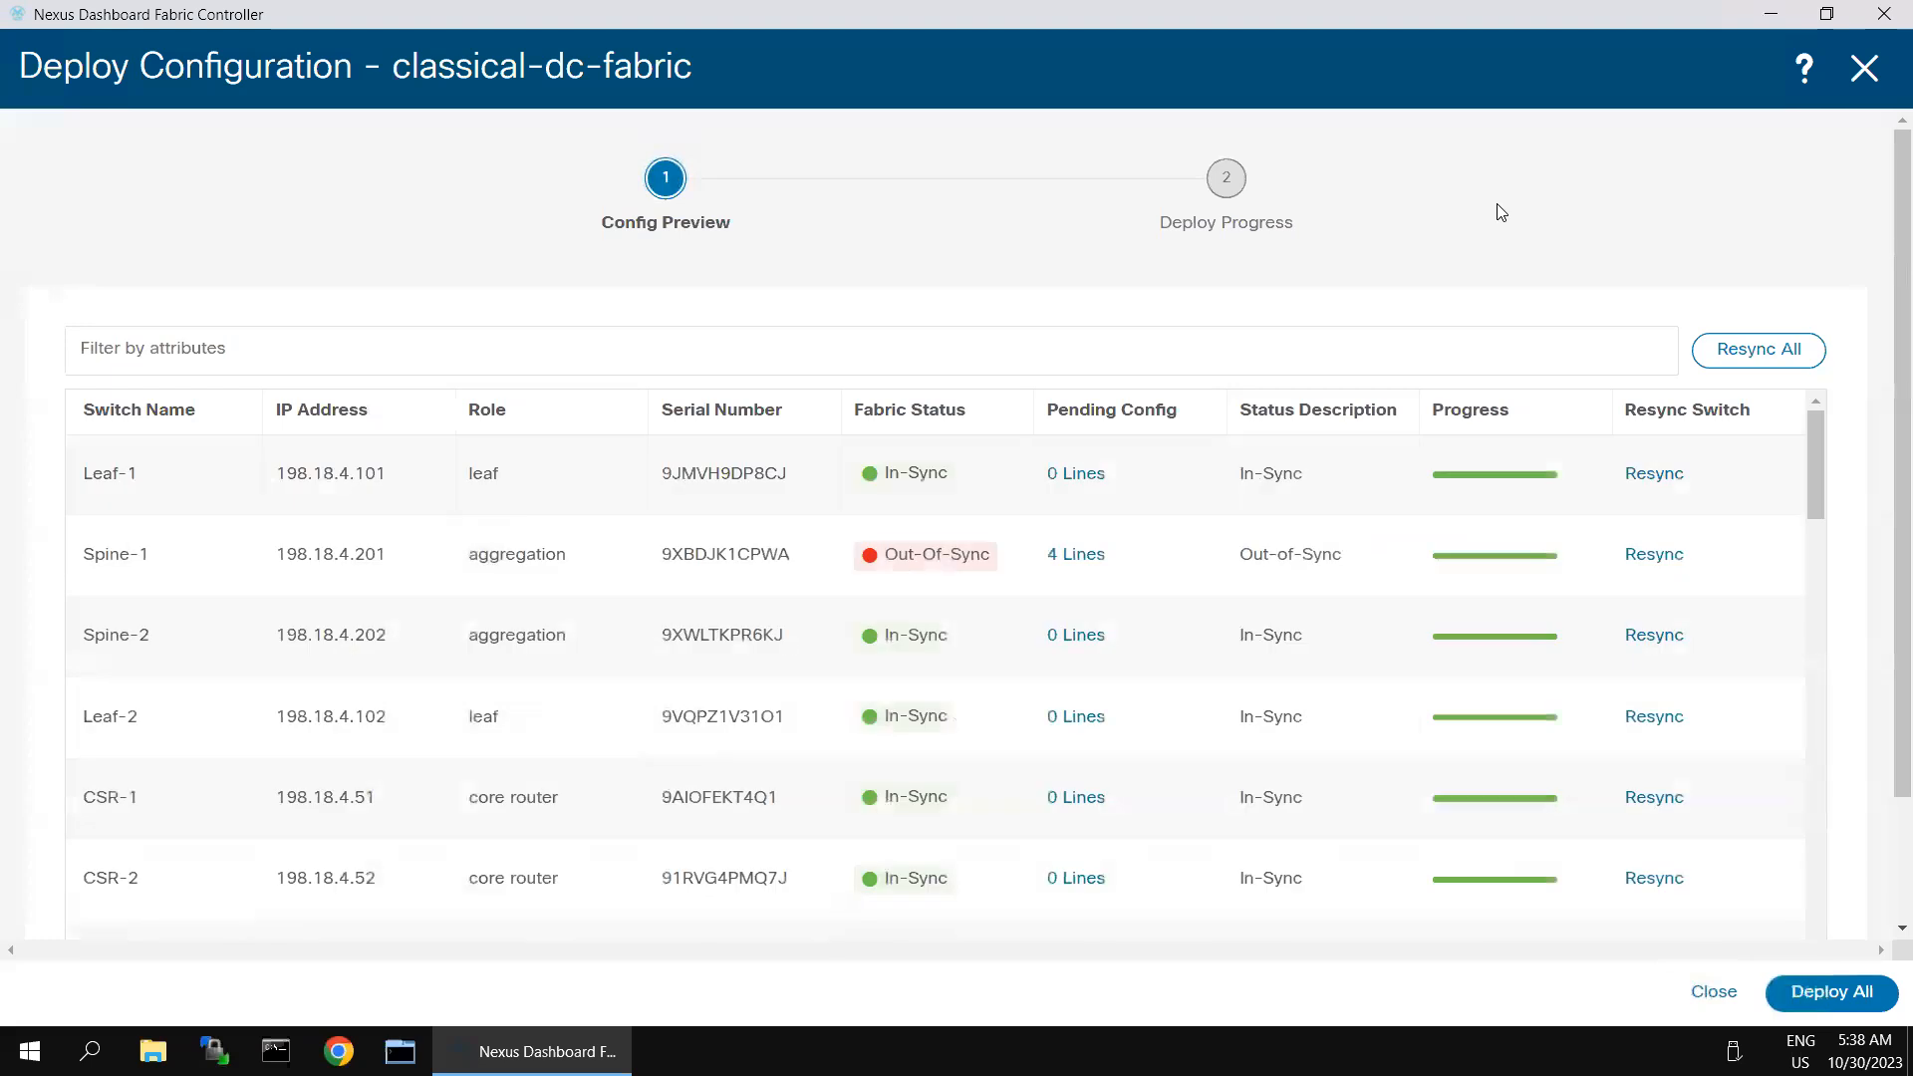
left_click(1091, 561)
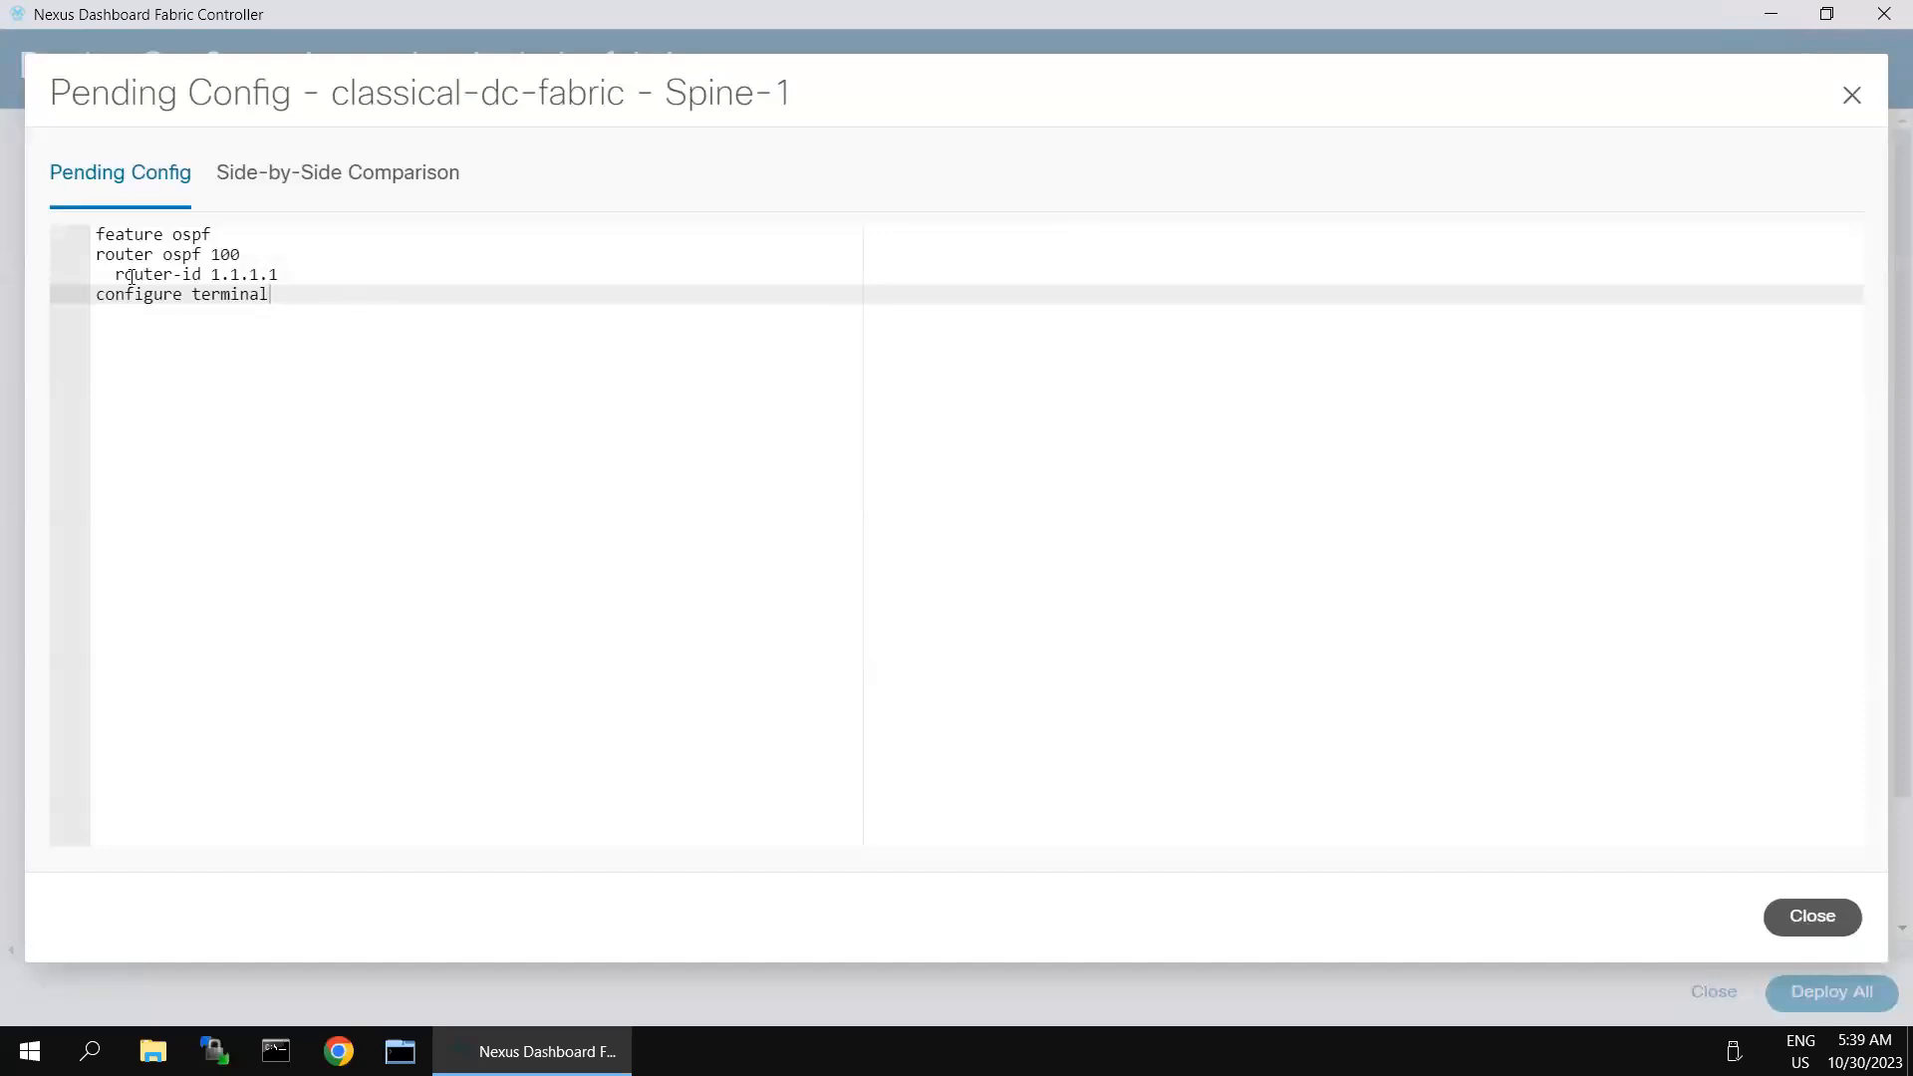
left_click_drag(106, 256, 249, 308)
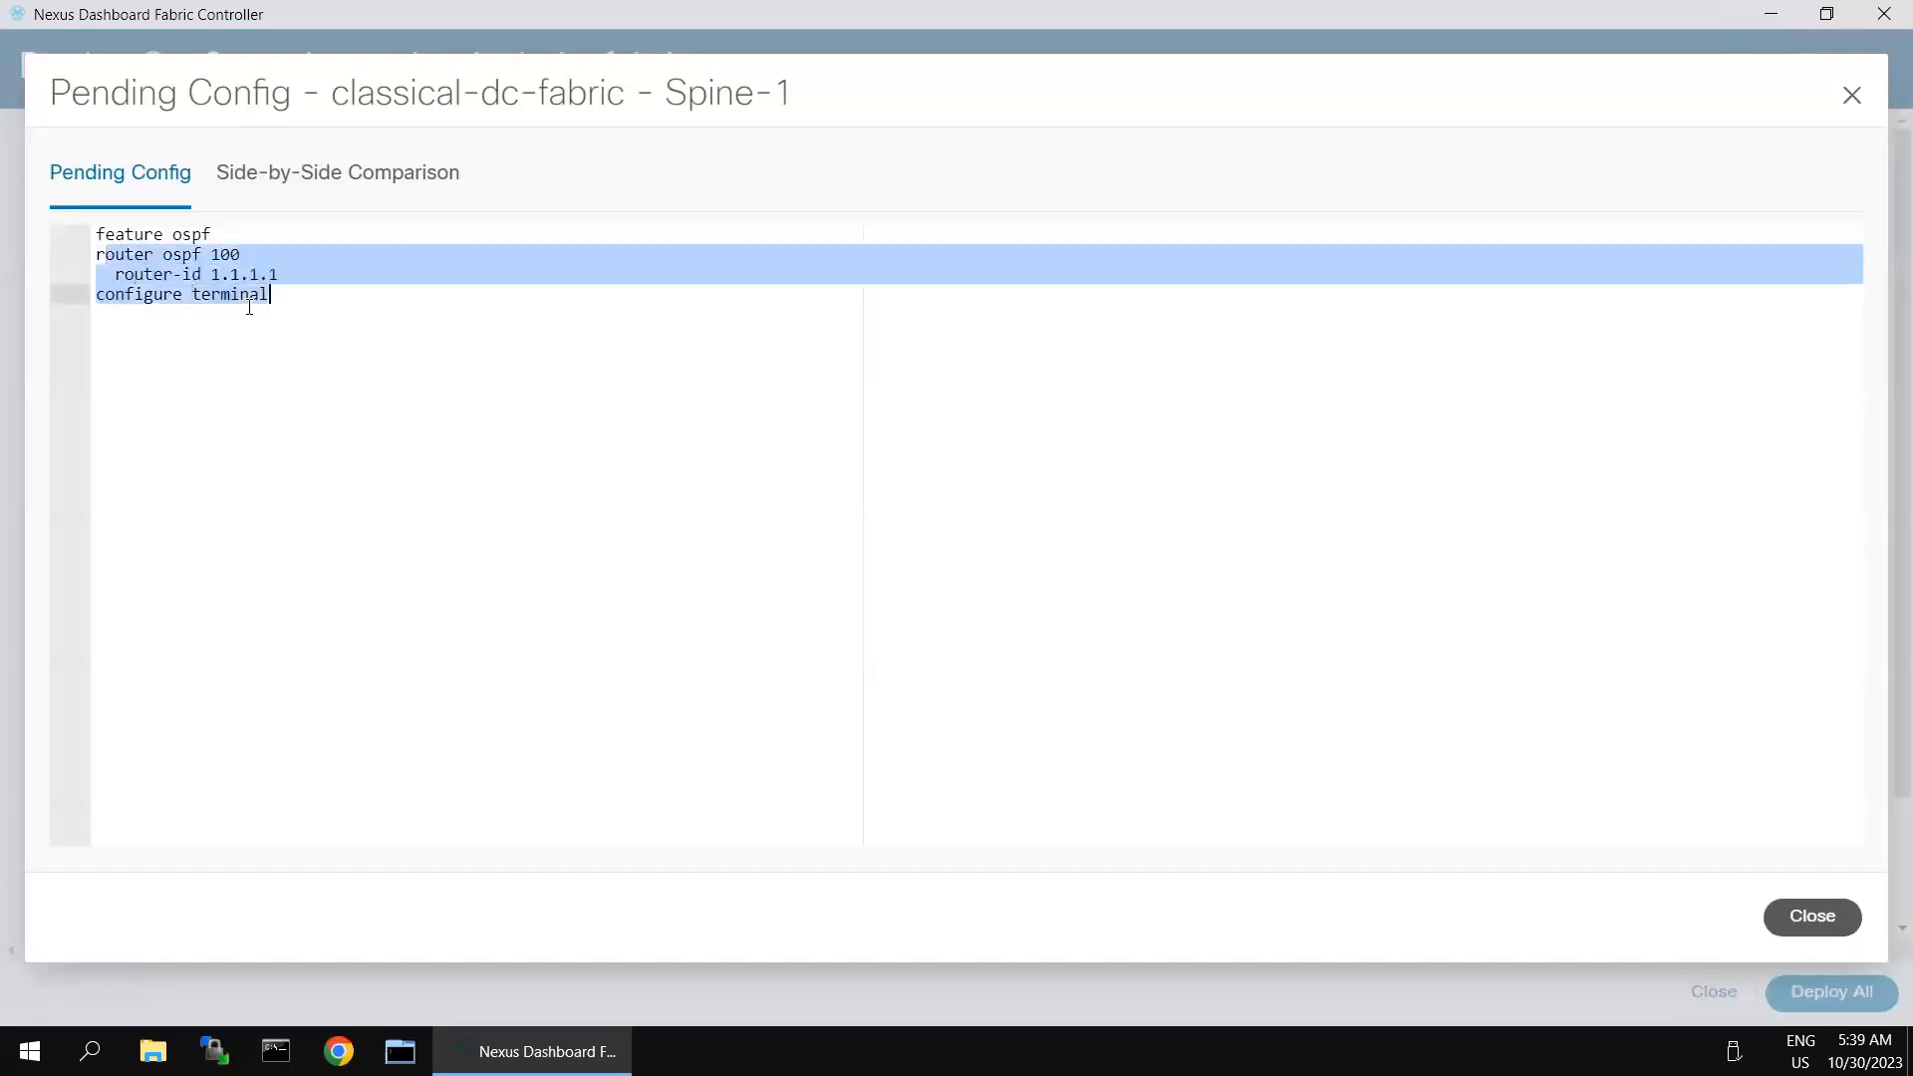
left_click(323, 303)
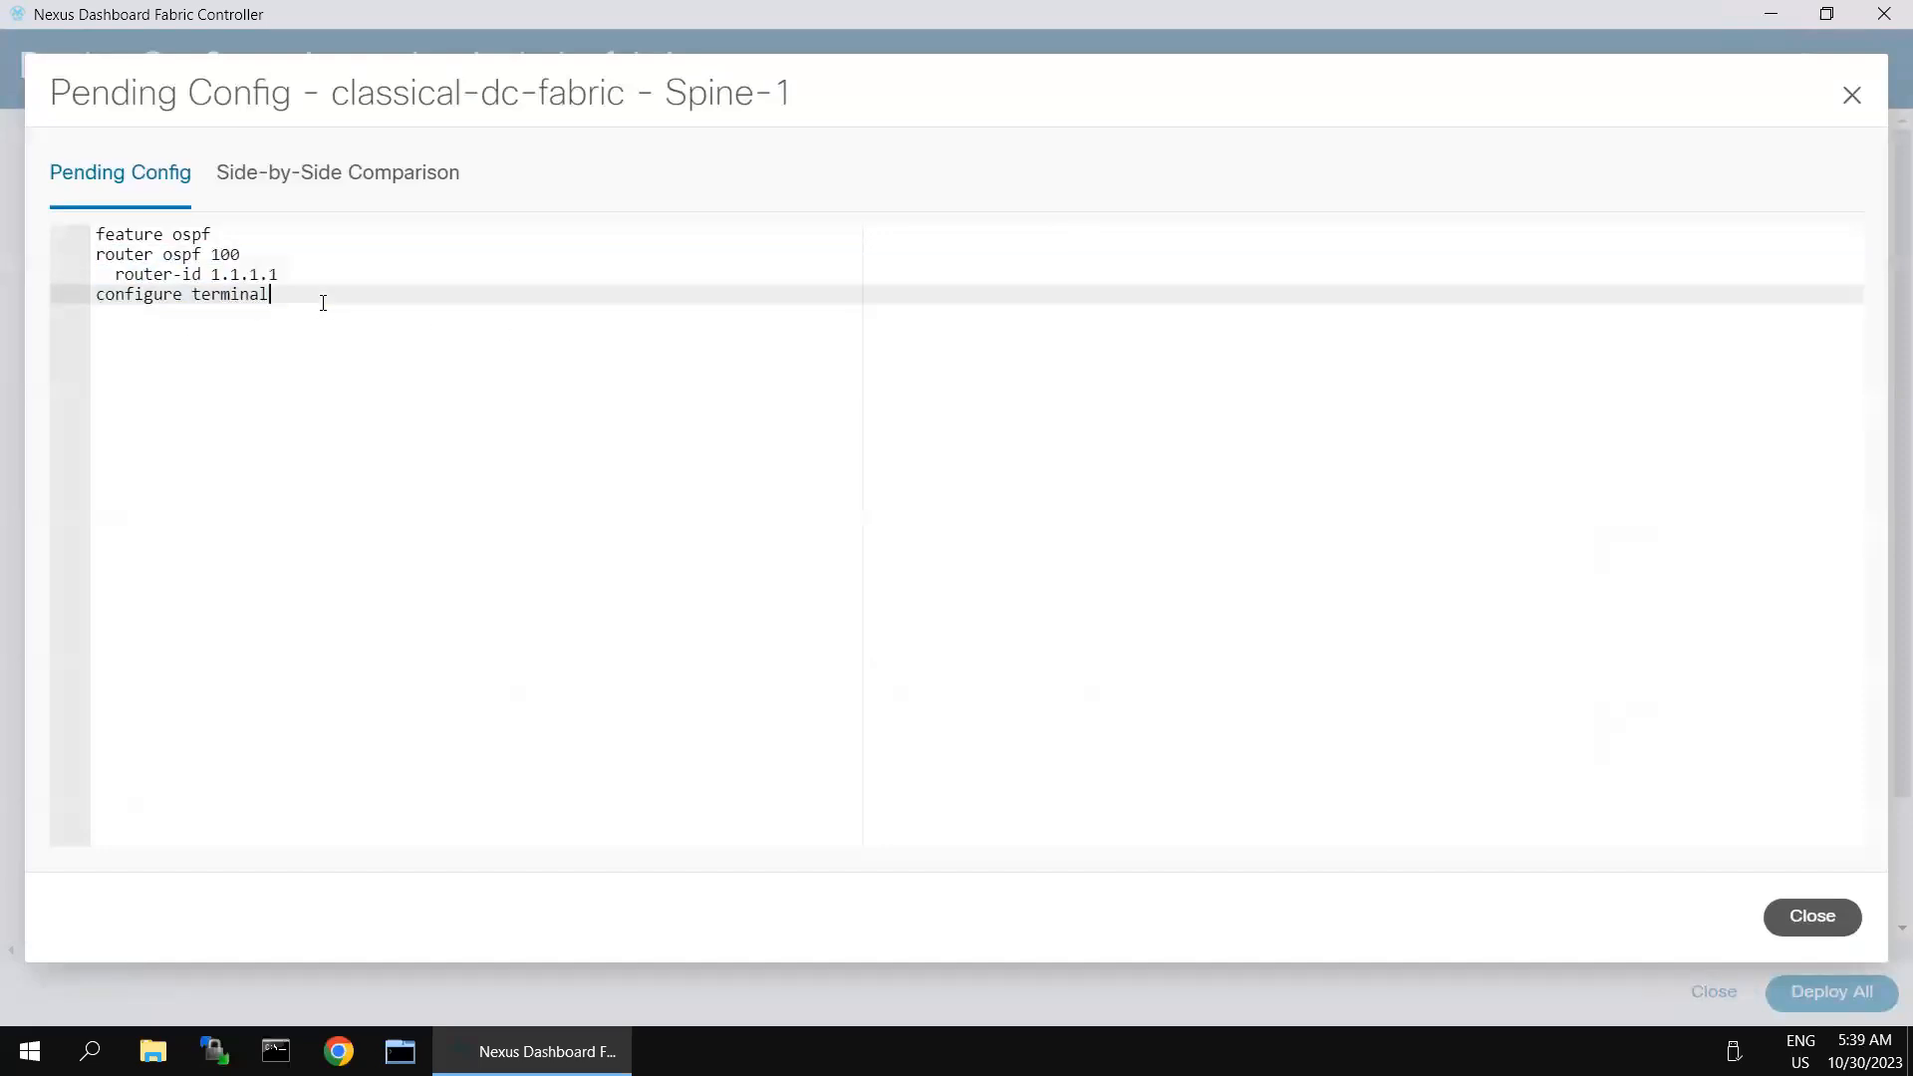
- Close the Spine-1 pending configuration preview and deploy the configuration to all switches in classical-dc-fabric
left_click(1810, 917)
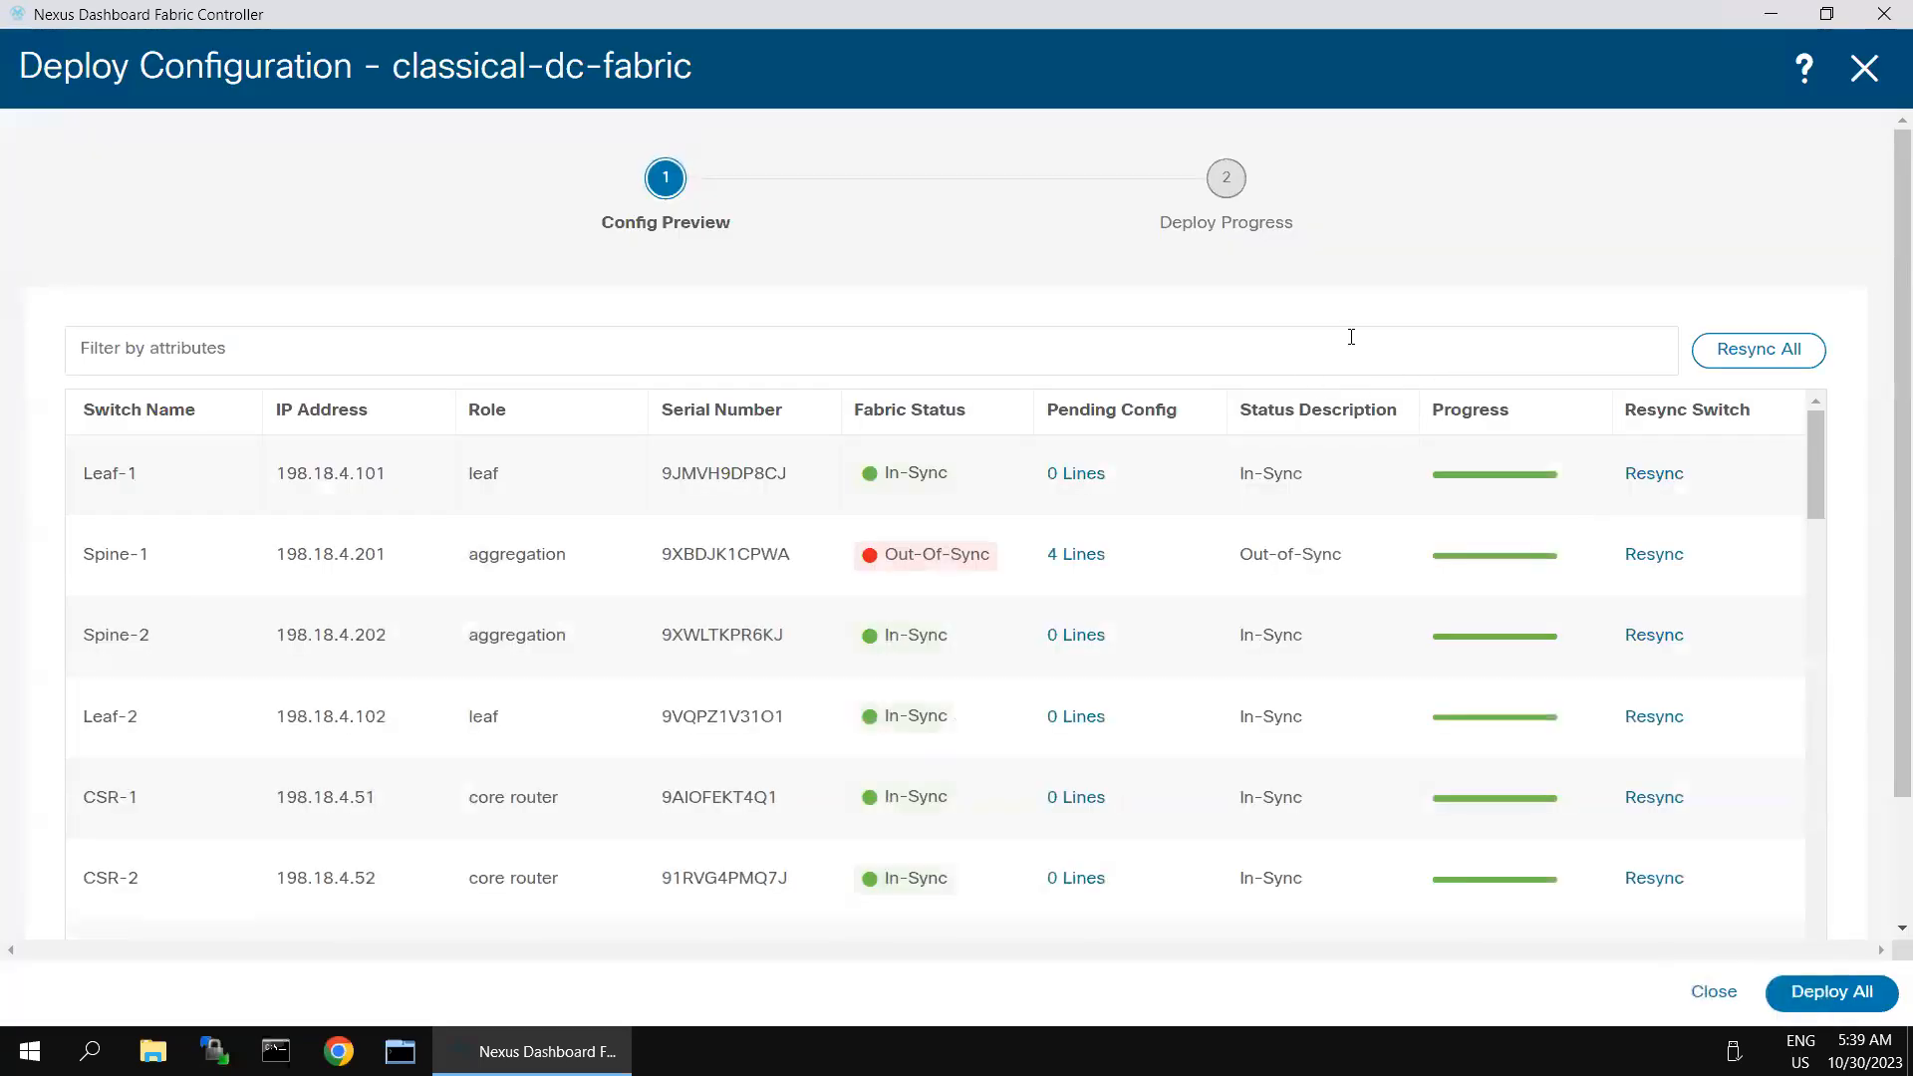
left_click(1816, 996)
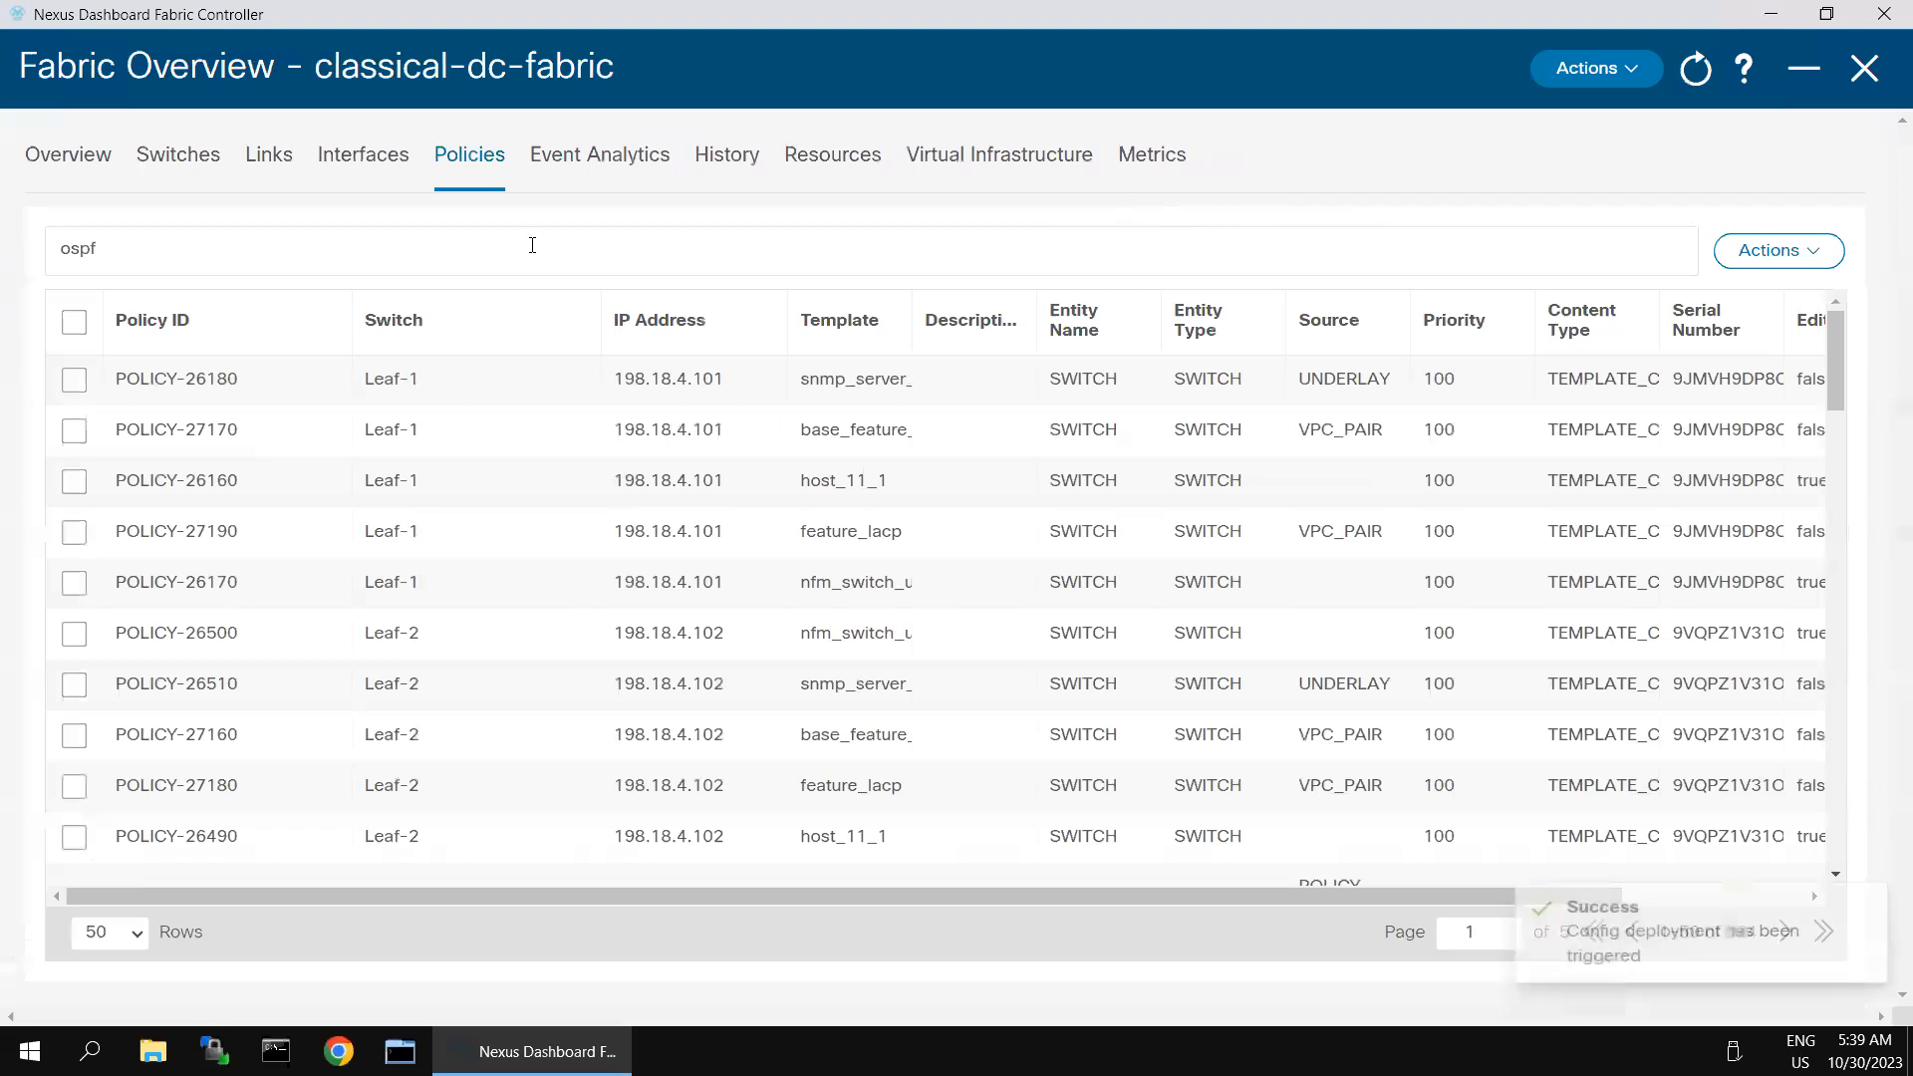
- Search the fabric's policies for a Policy ID equal to ospf, and remove the filter
left_click(532, 245)
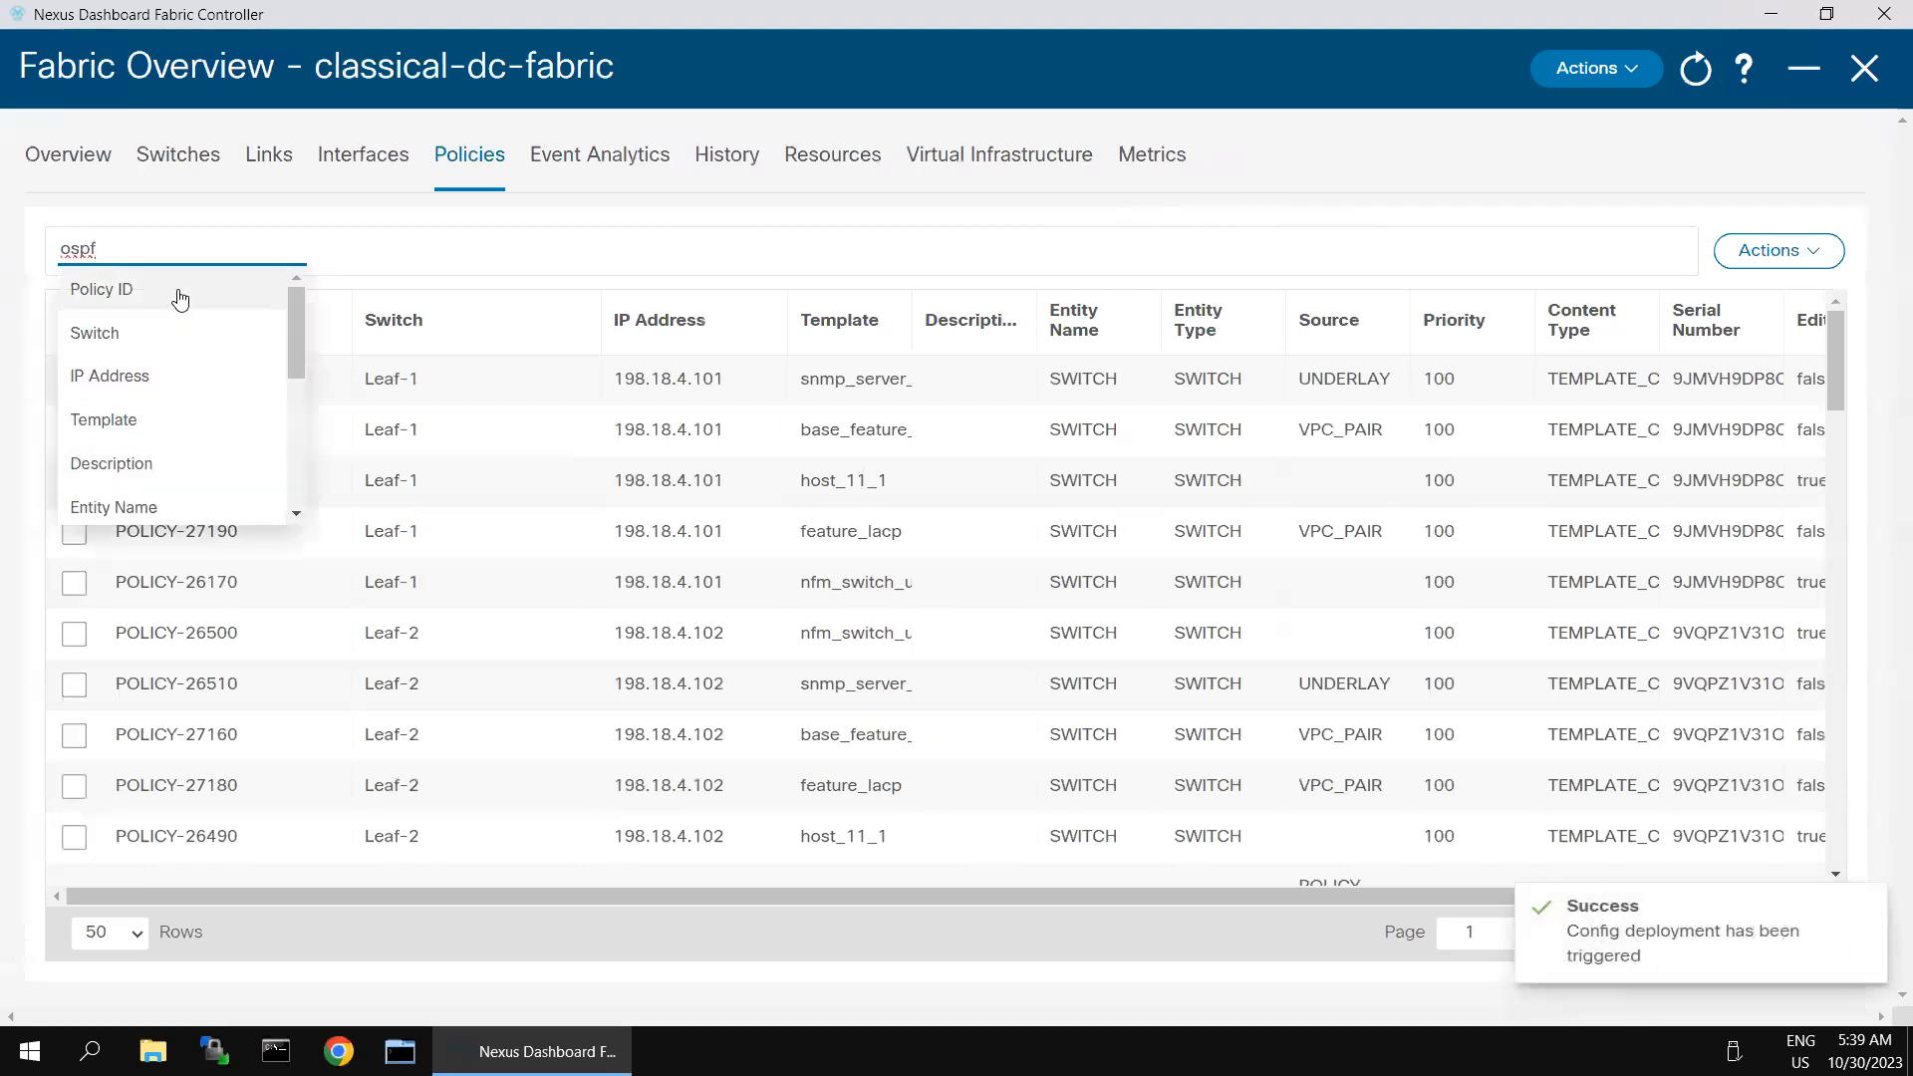
left_click(1006, 237)
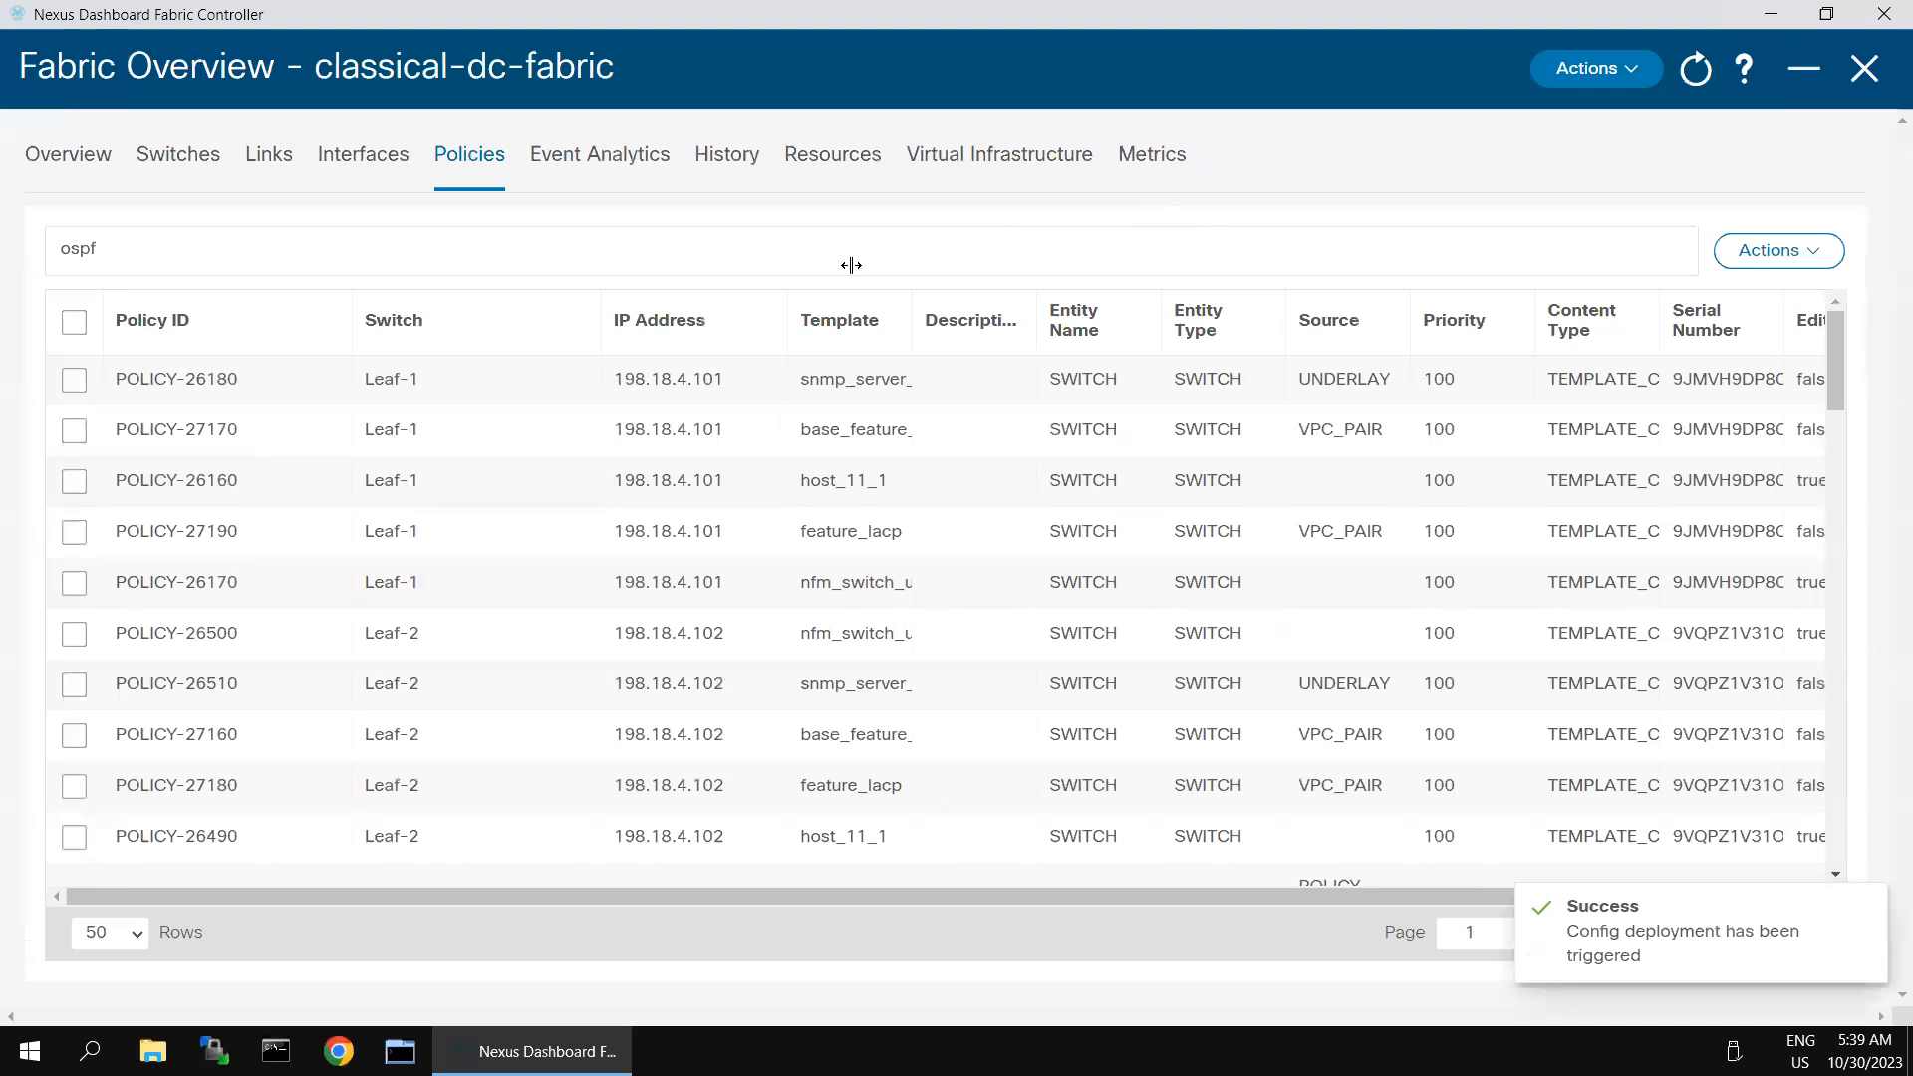
left_click(155, 249)
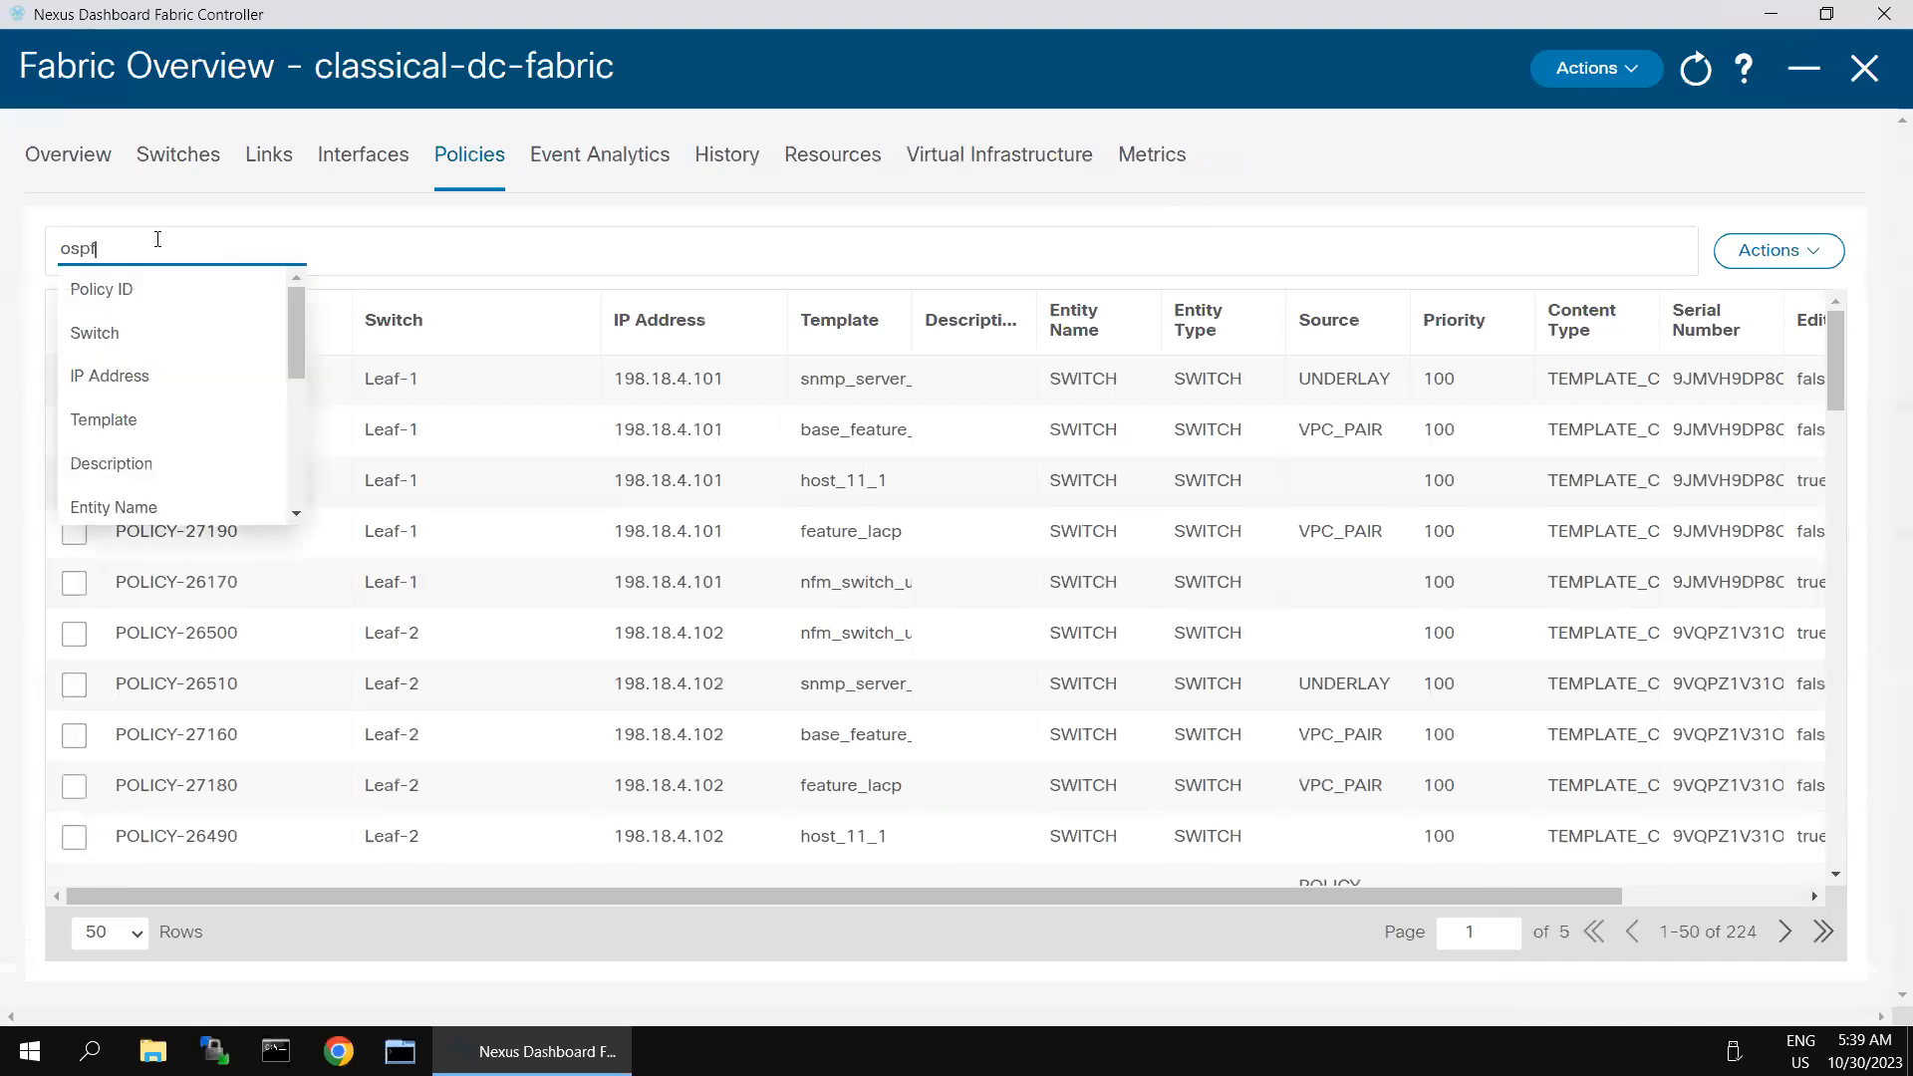
key("BackSpace")
key("BackSpace")
key("BackSpace")
key("BackSpace")
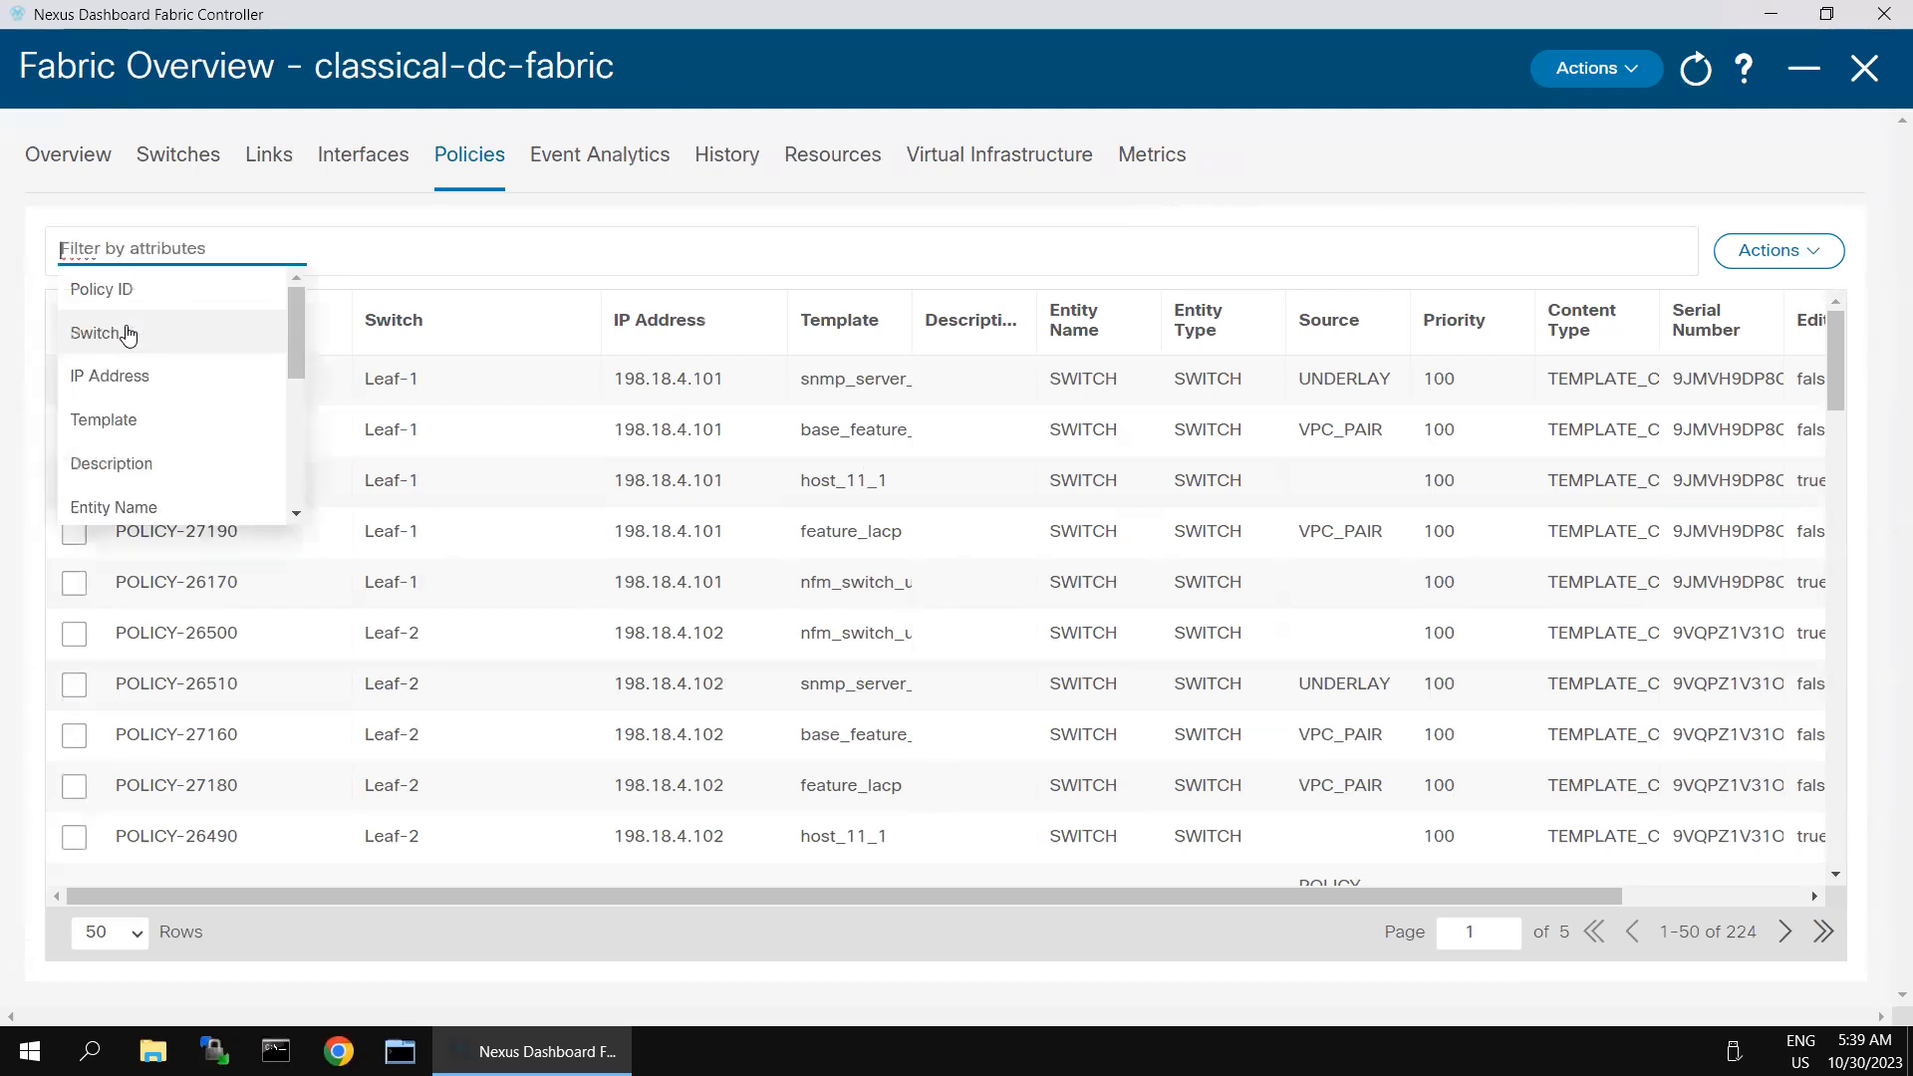
left_click(122, 291)
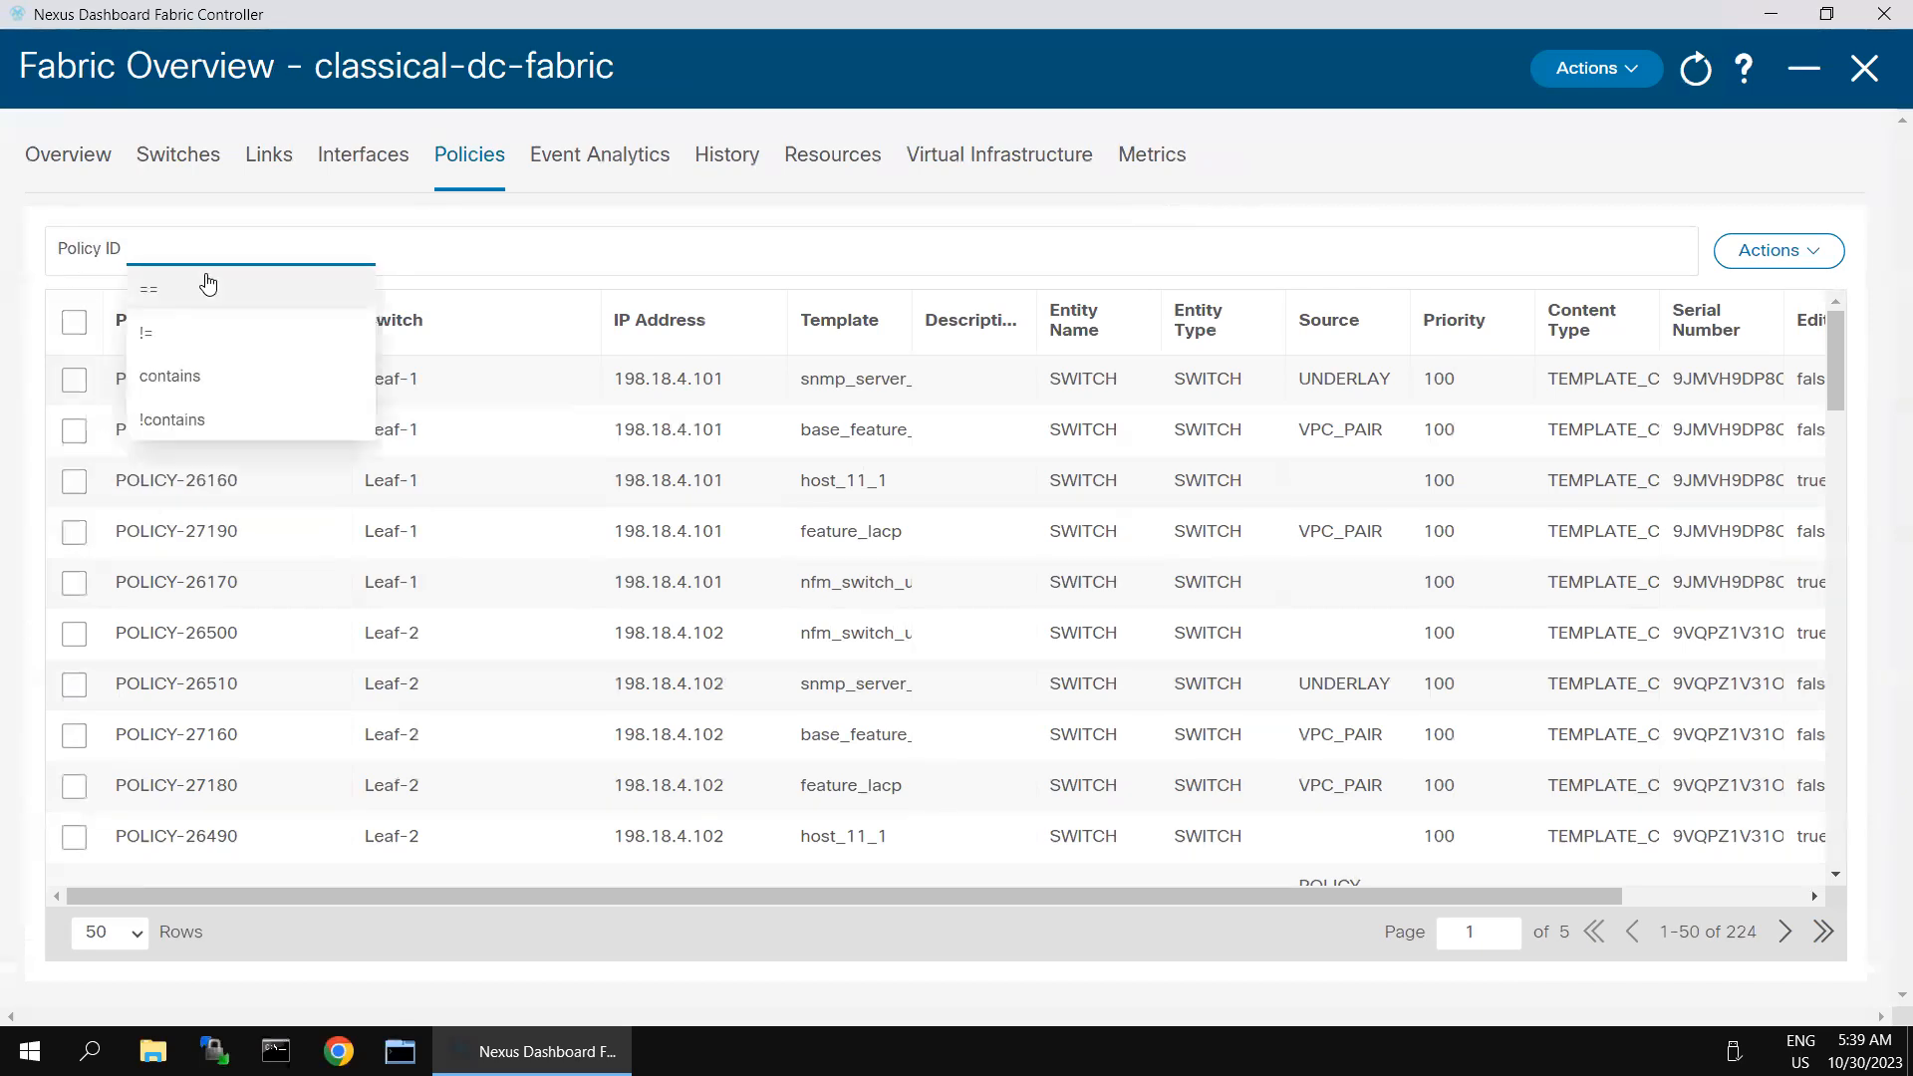
left_click(200, 284)
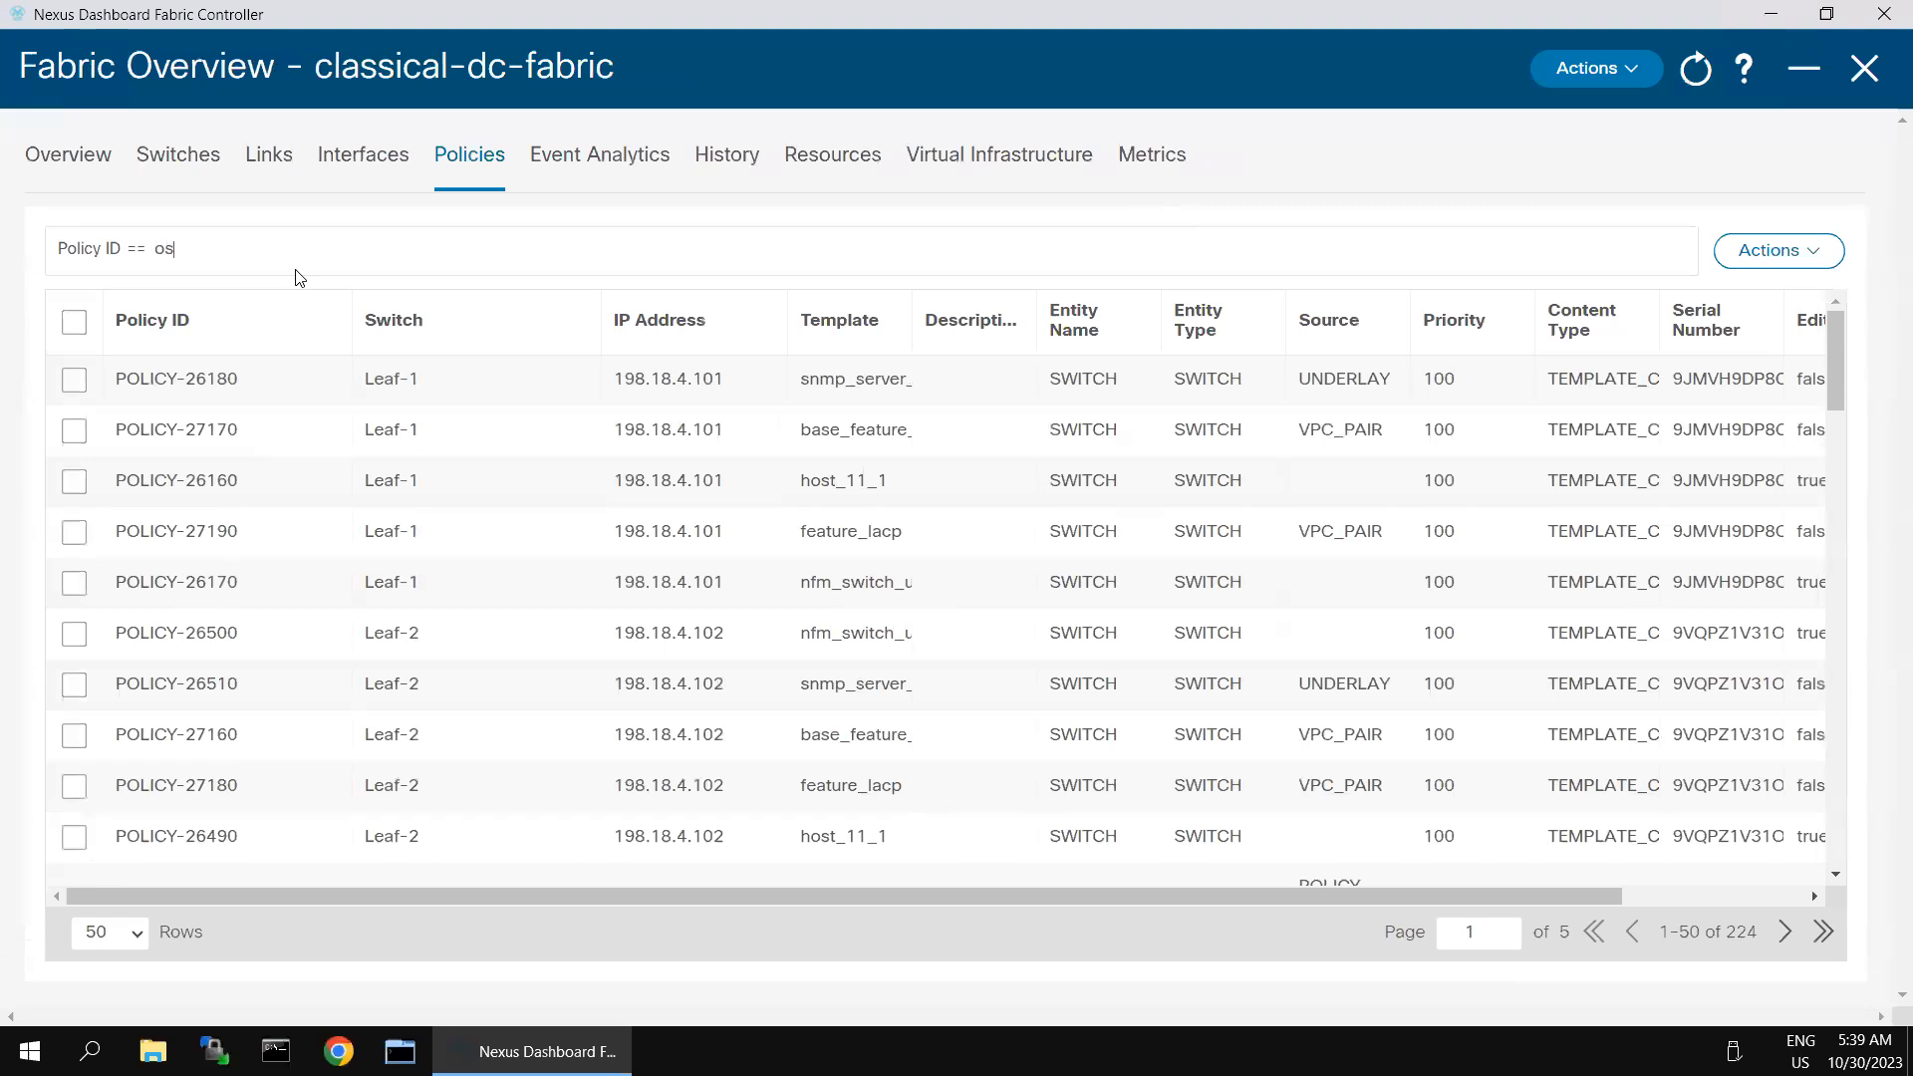
type("ospf")
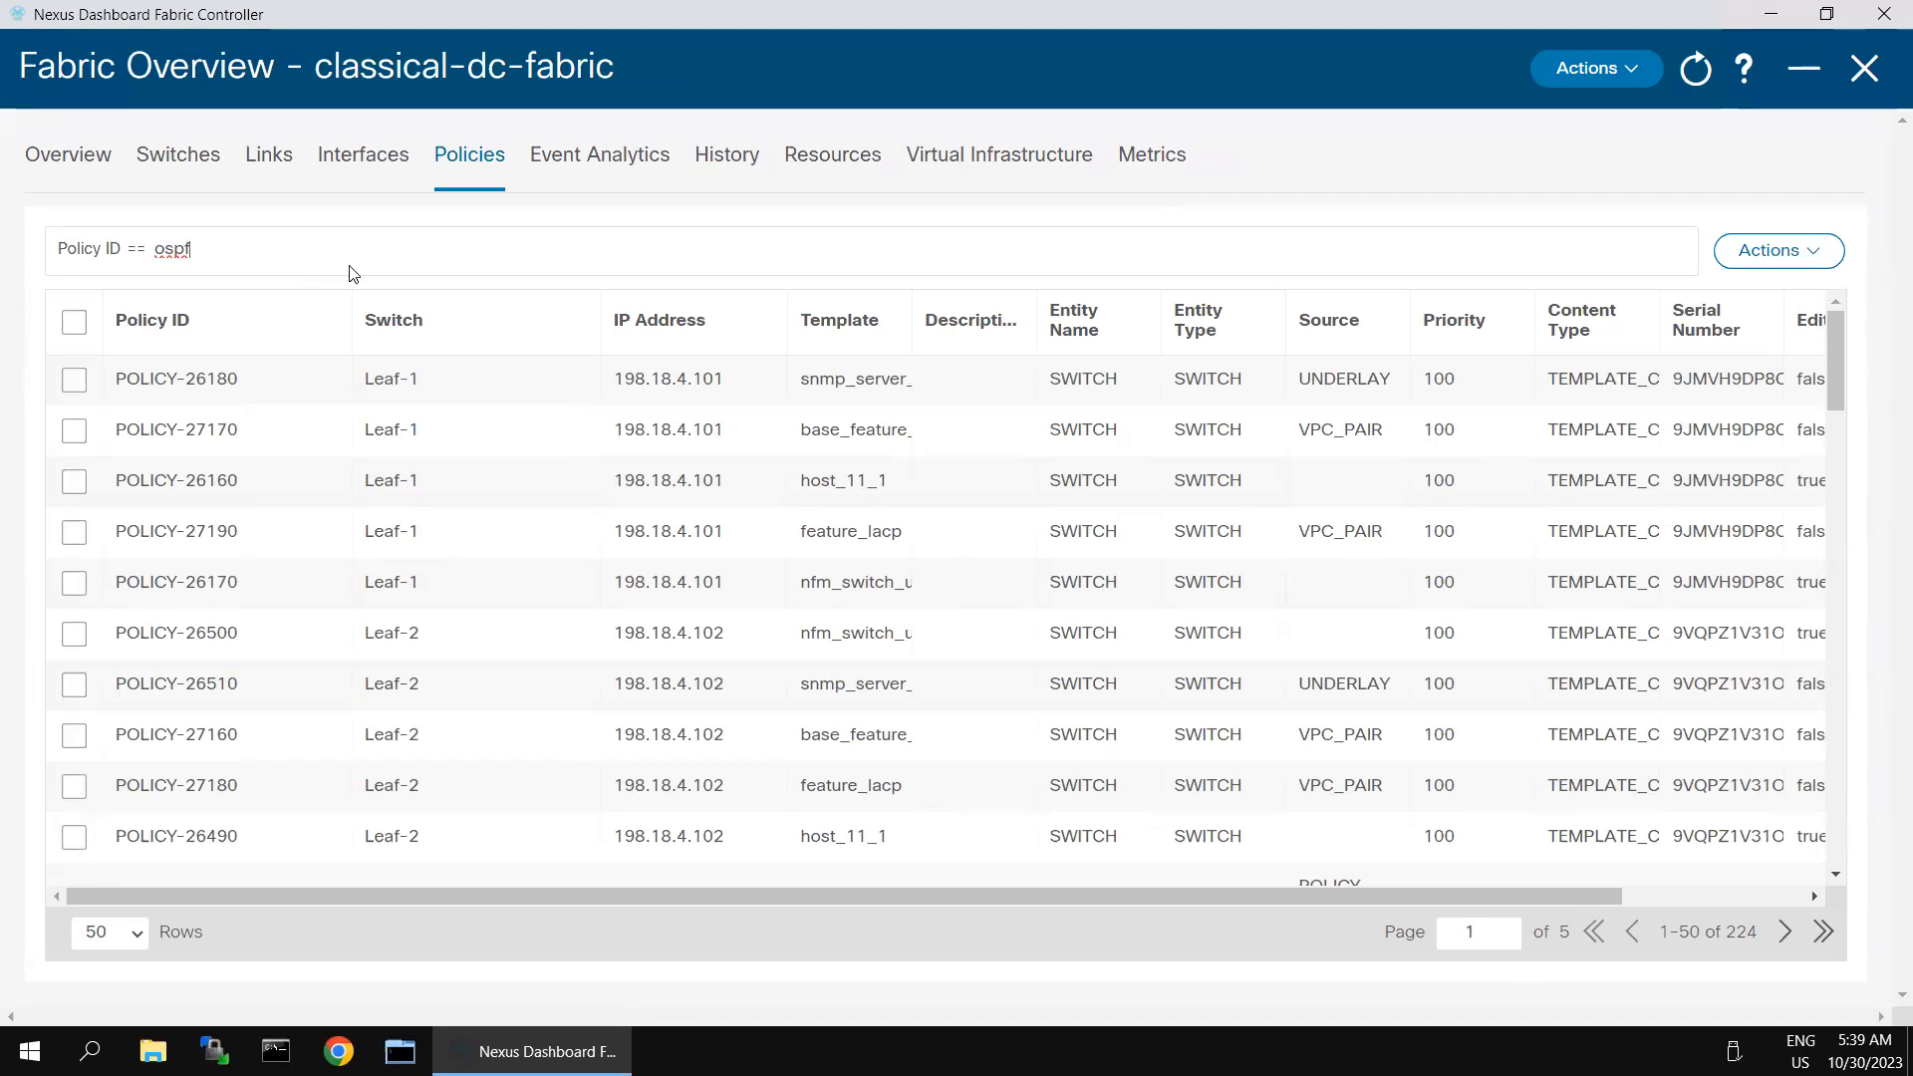
key("Return")
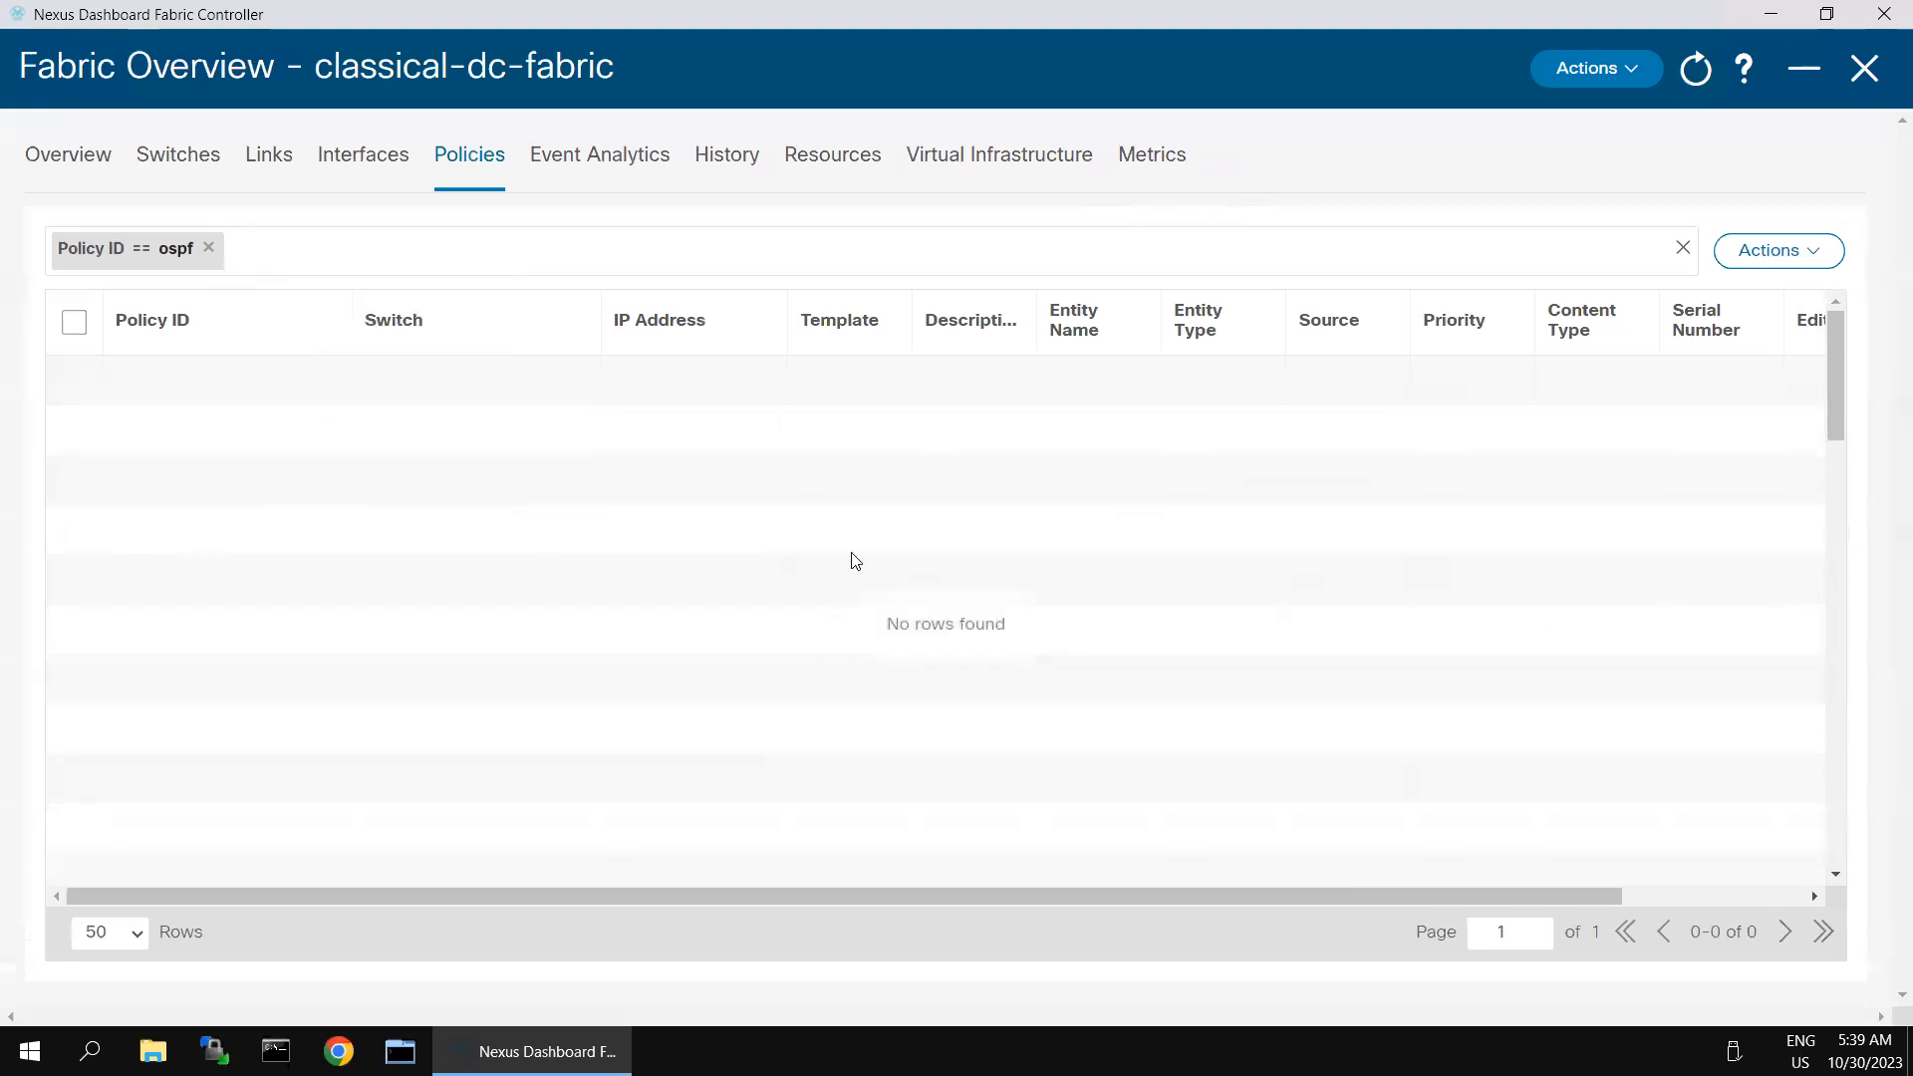
left_click(209, 252)
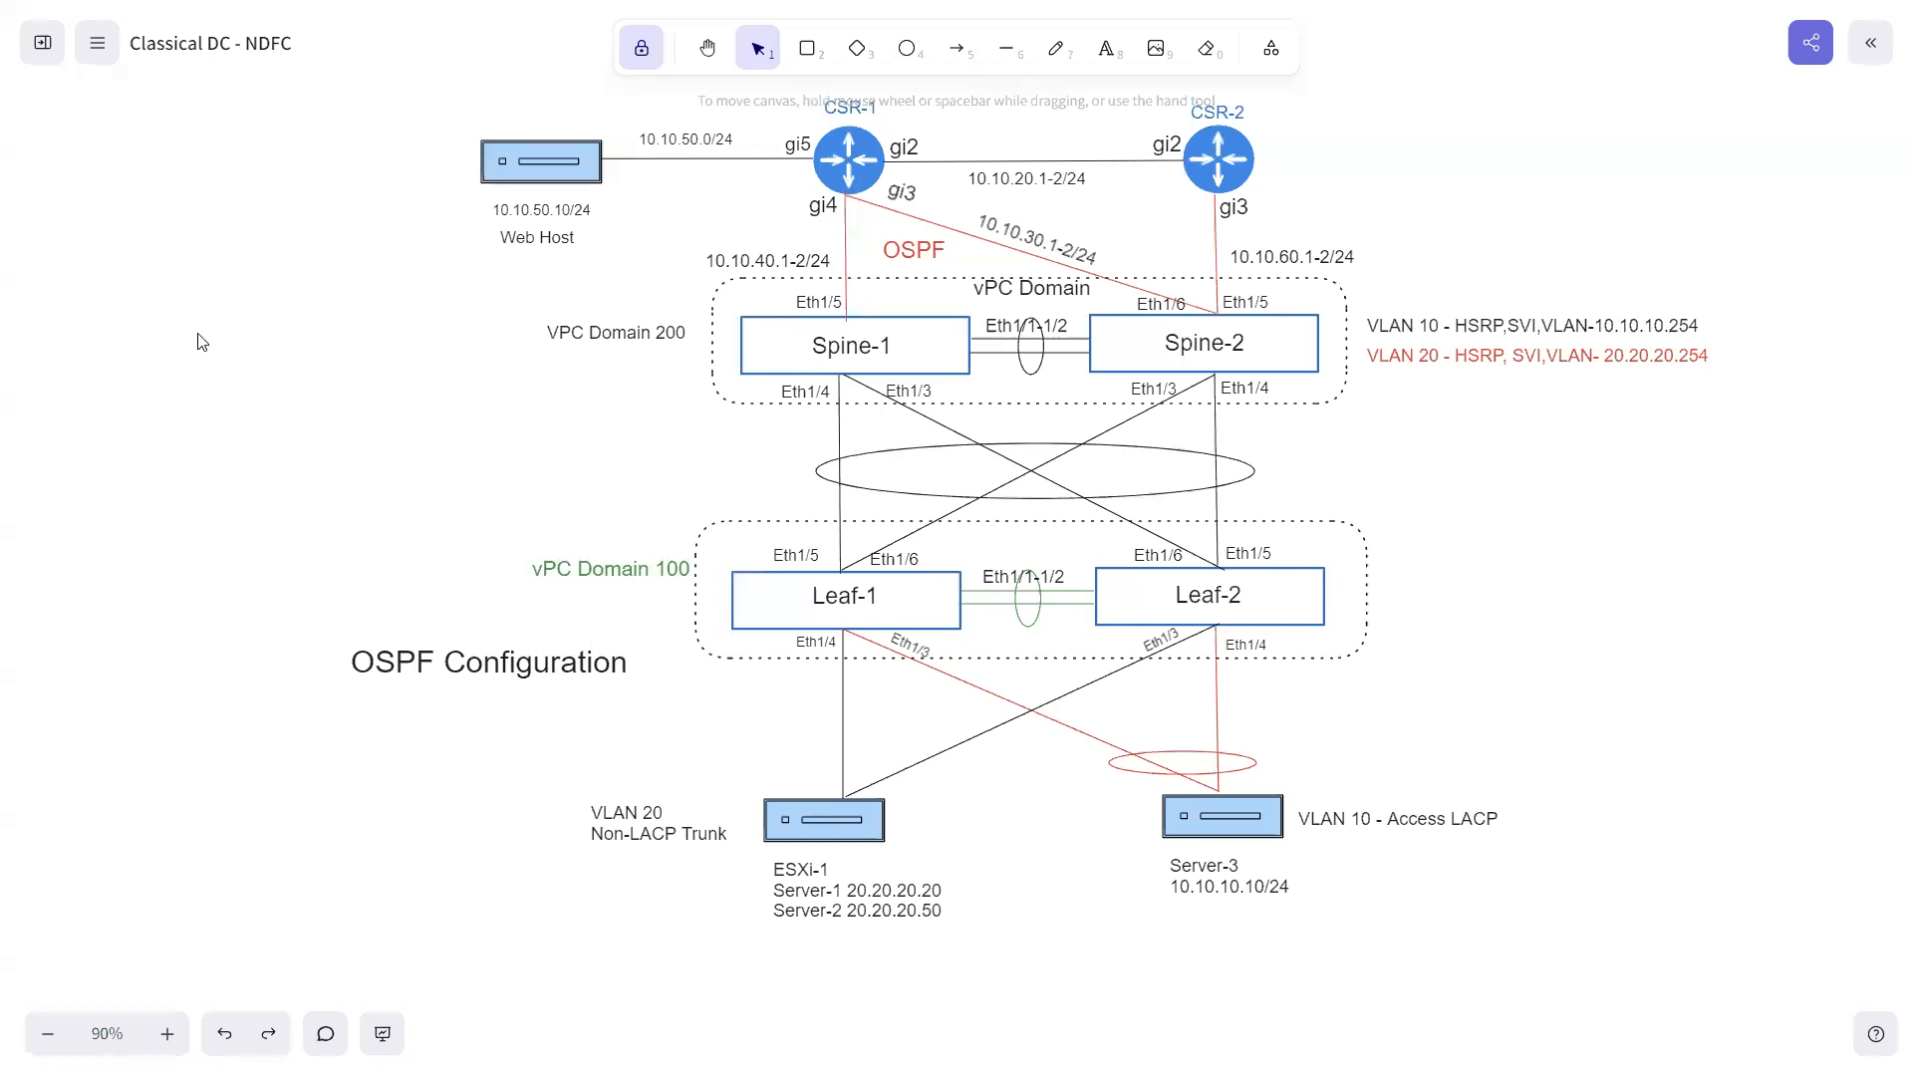
- Return to Nexus Dashboard Fabric Controller and filter the fabric's interfaces to the device name spine-1
key("super")
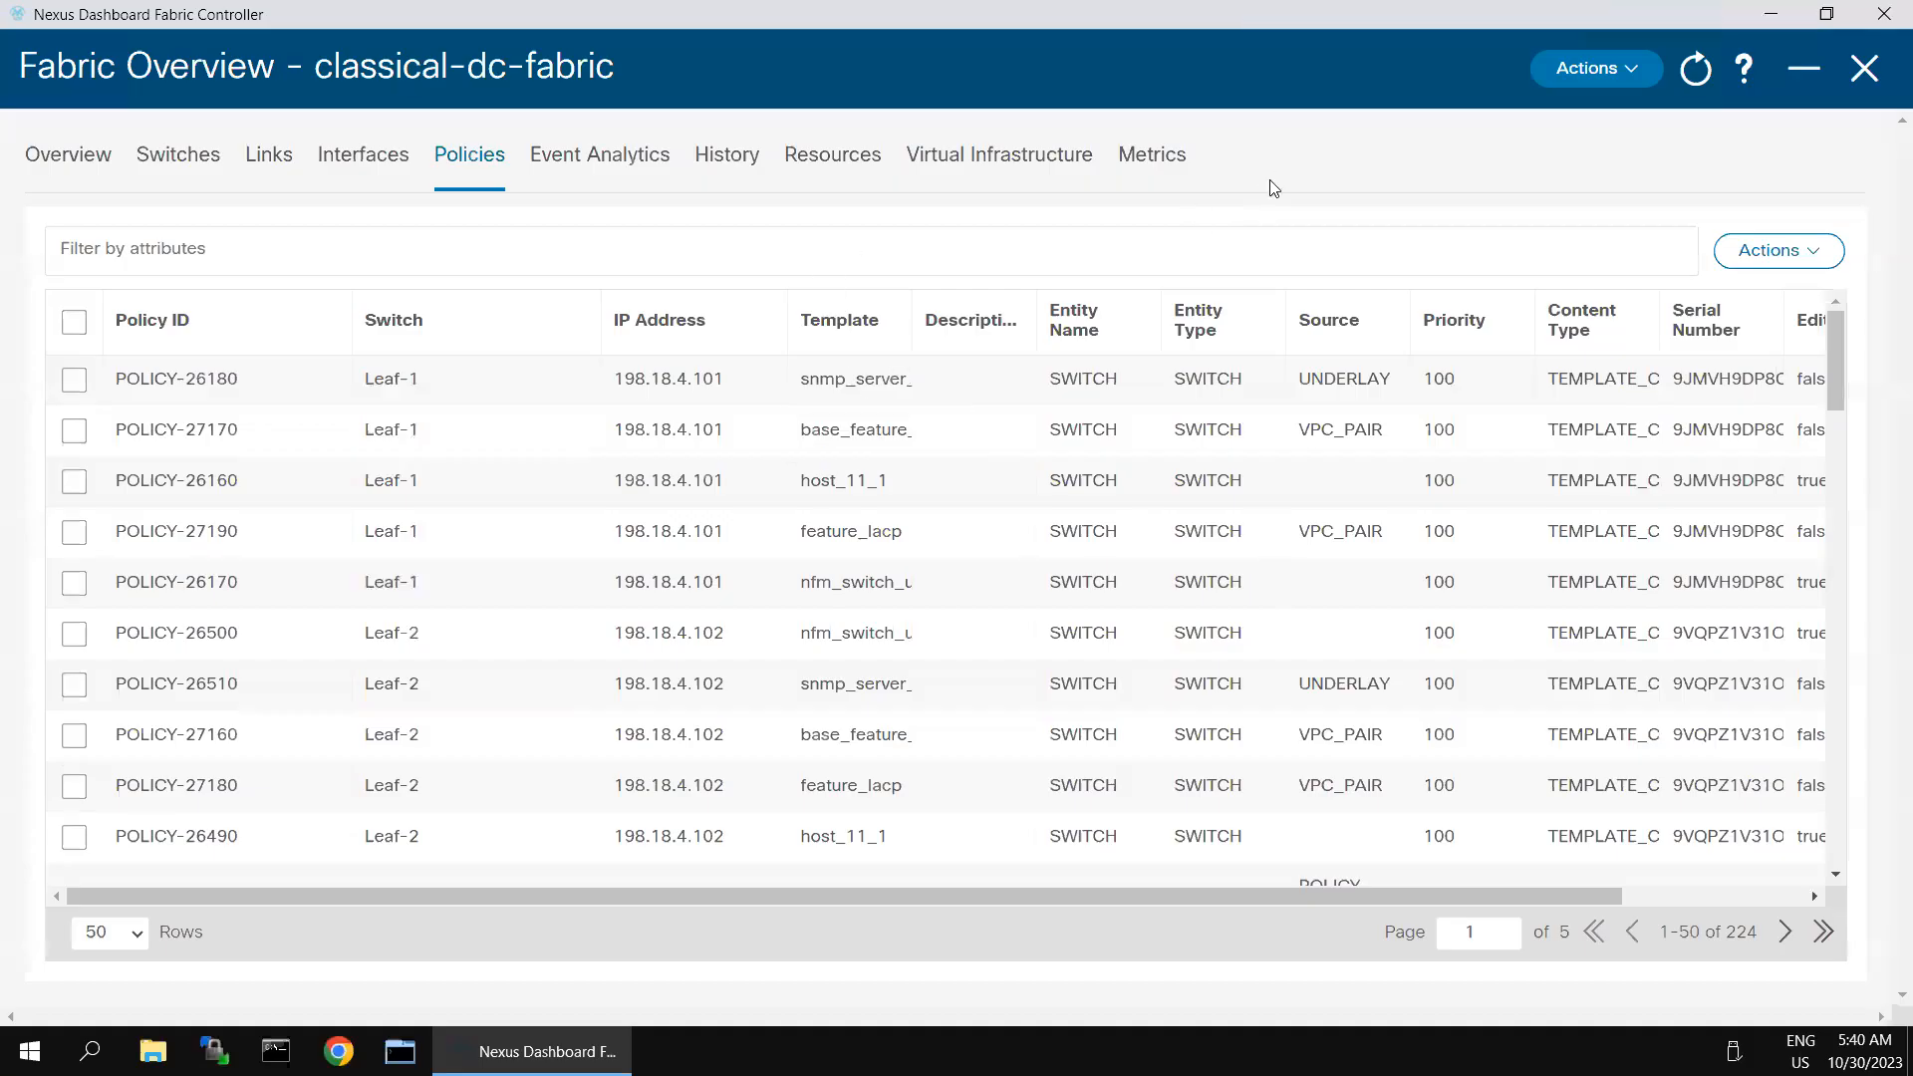
left_click(335, 160)
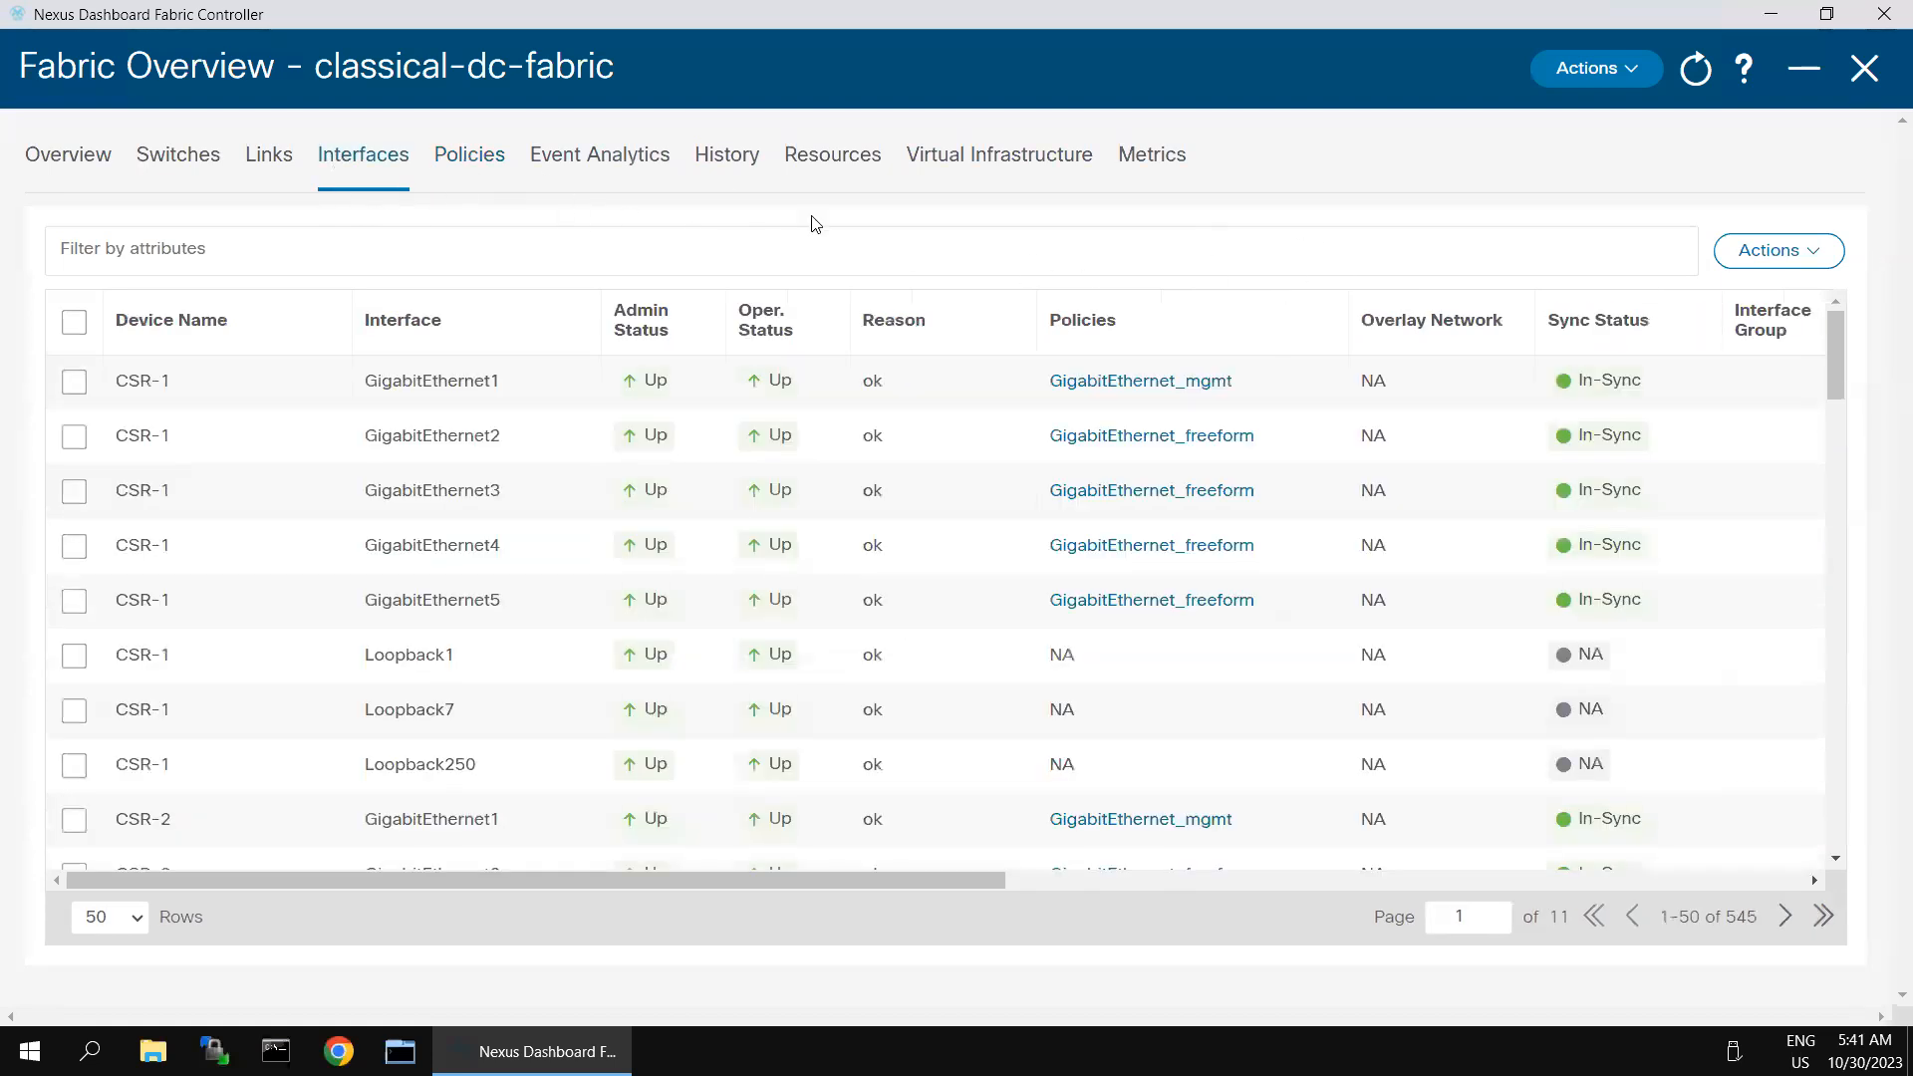
left_click(373, 245)
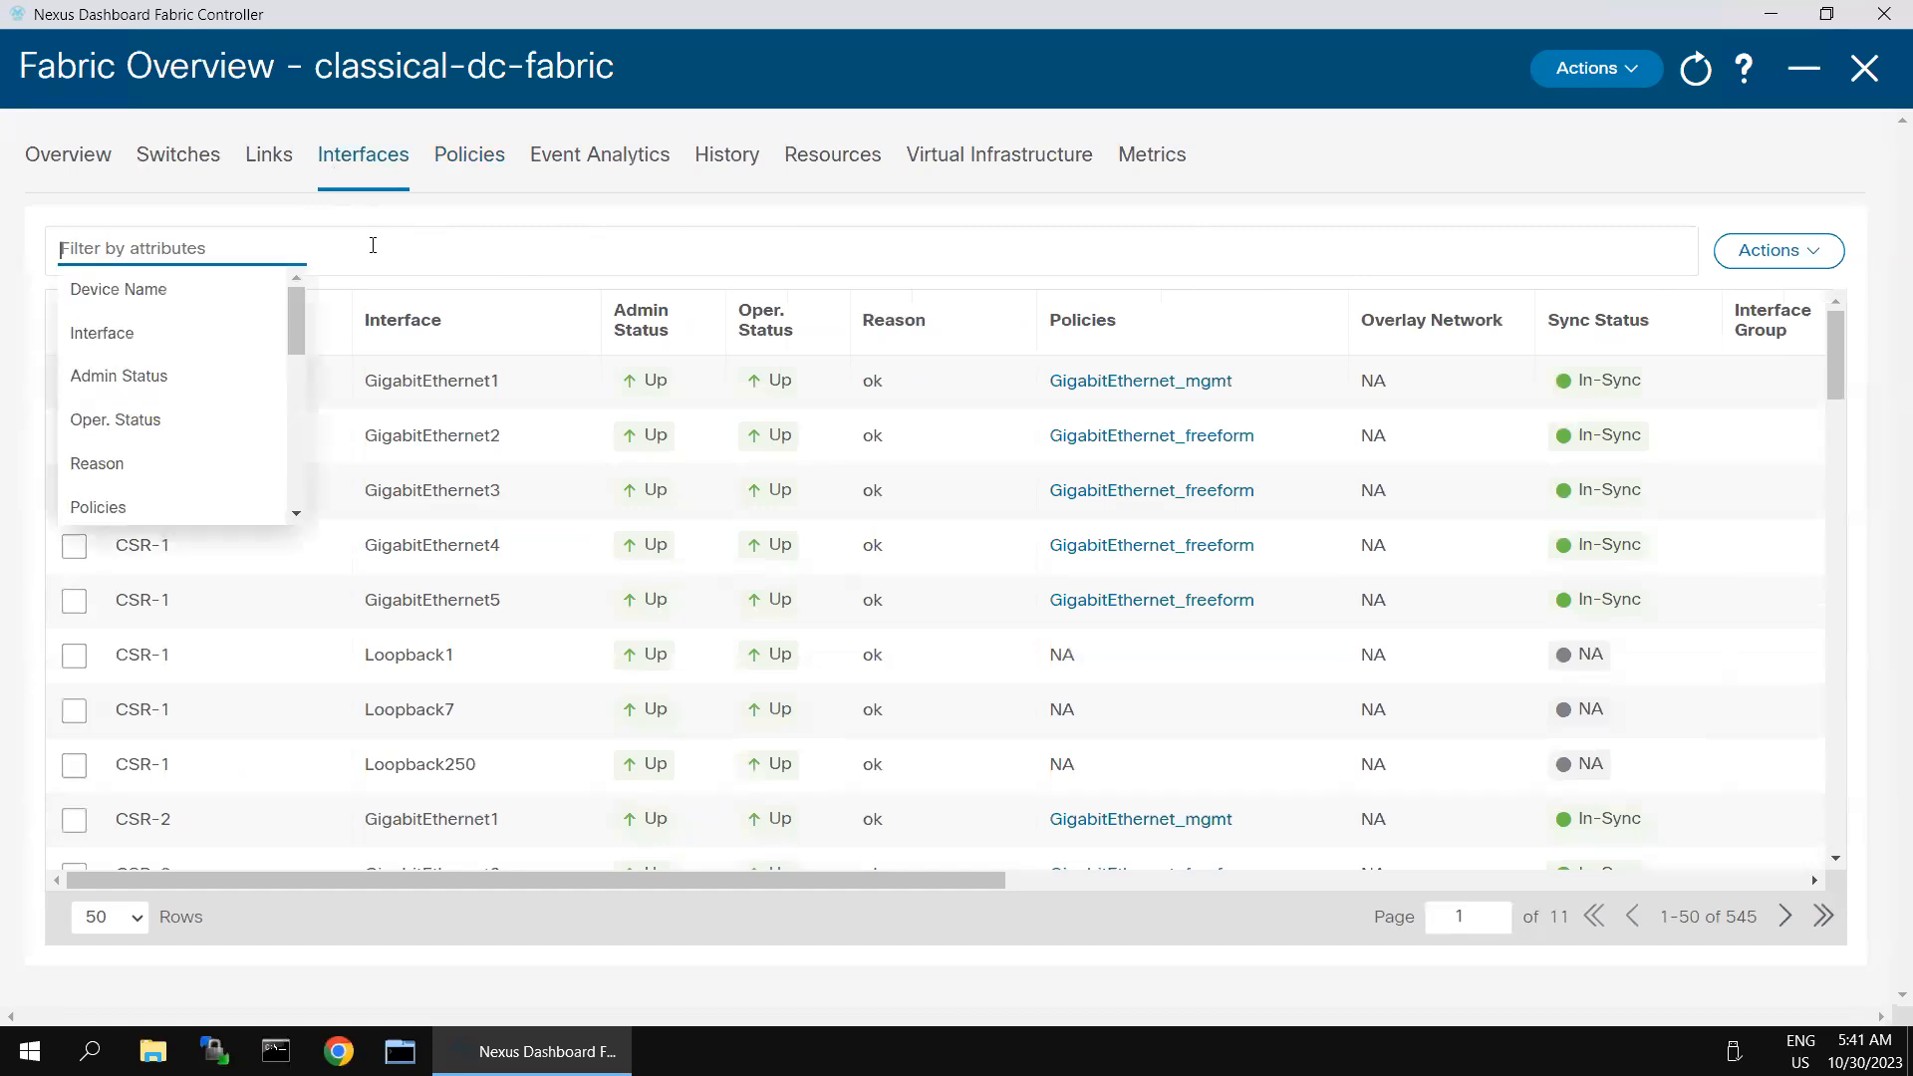
left_click(213, 291)
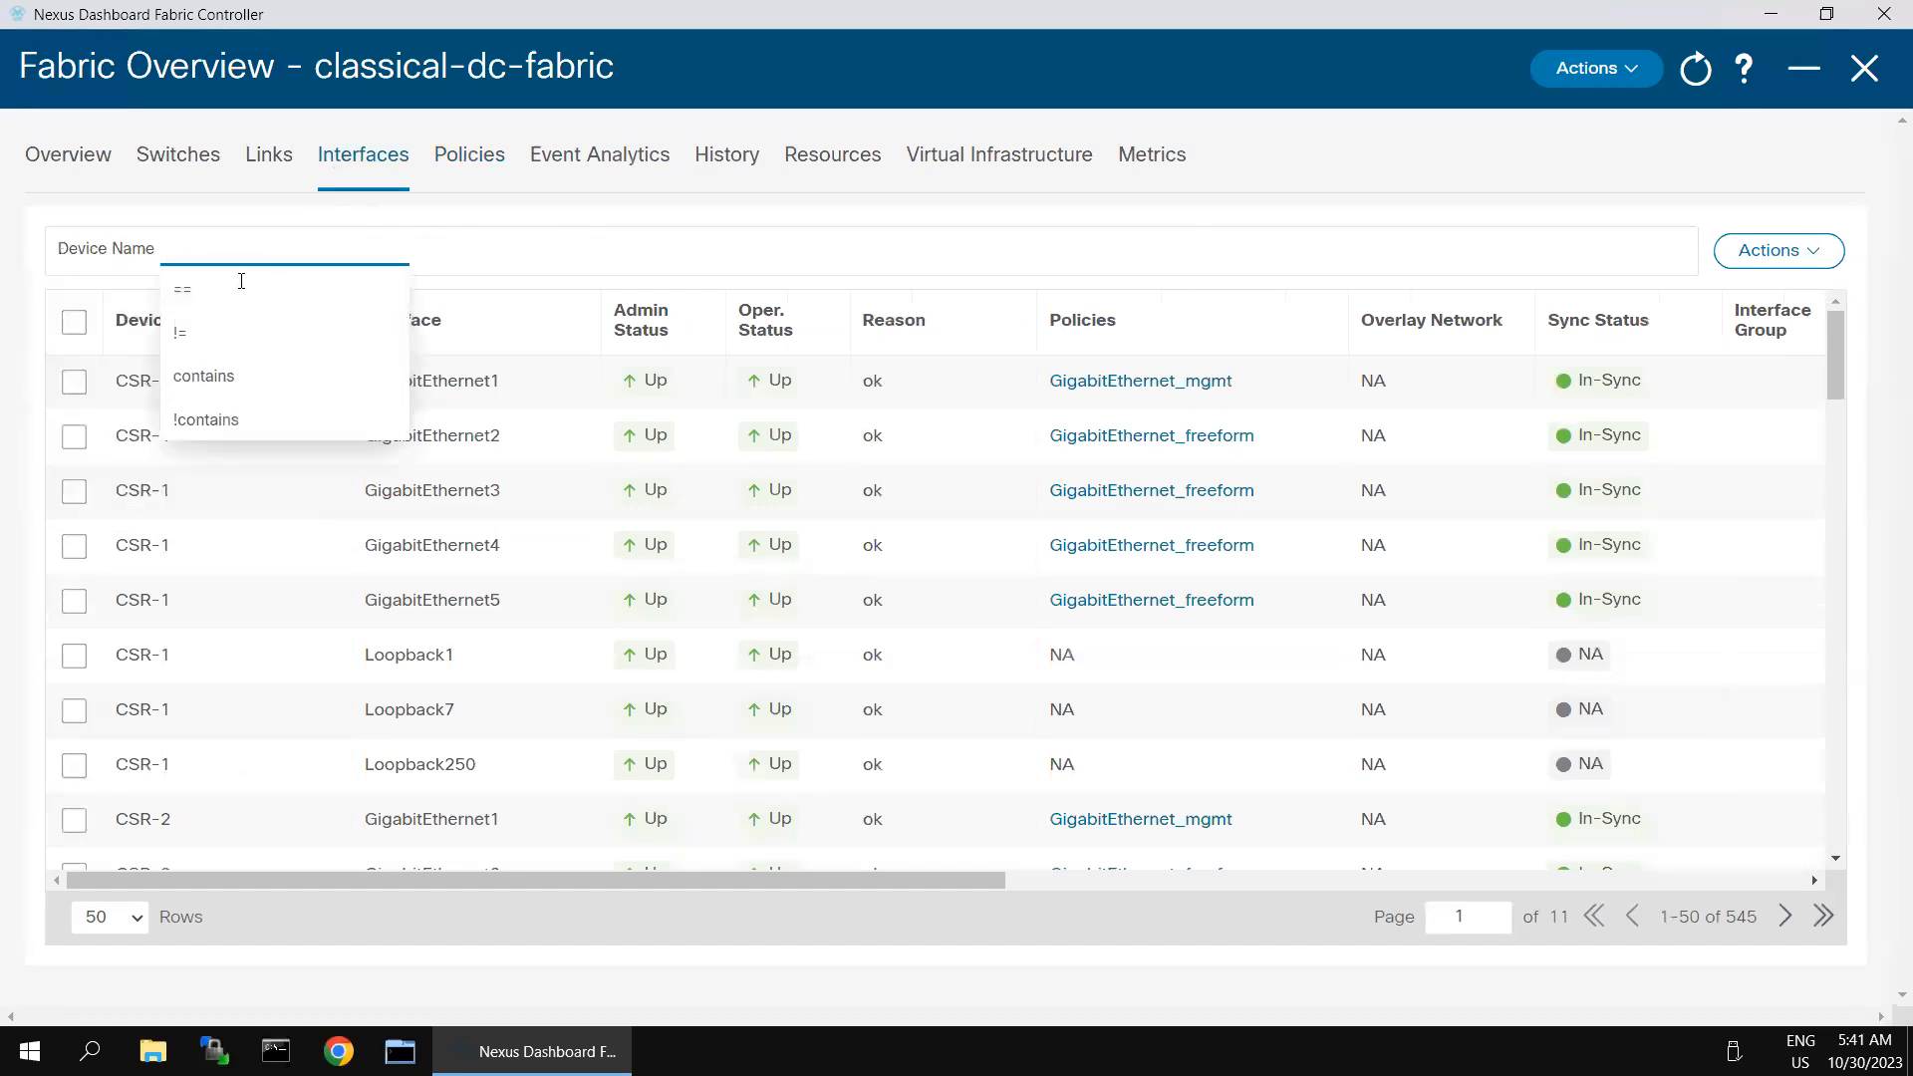
left_click(246, 291)
type("s")
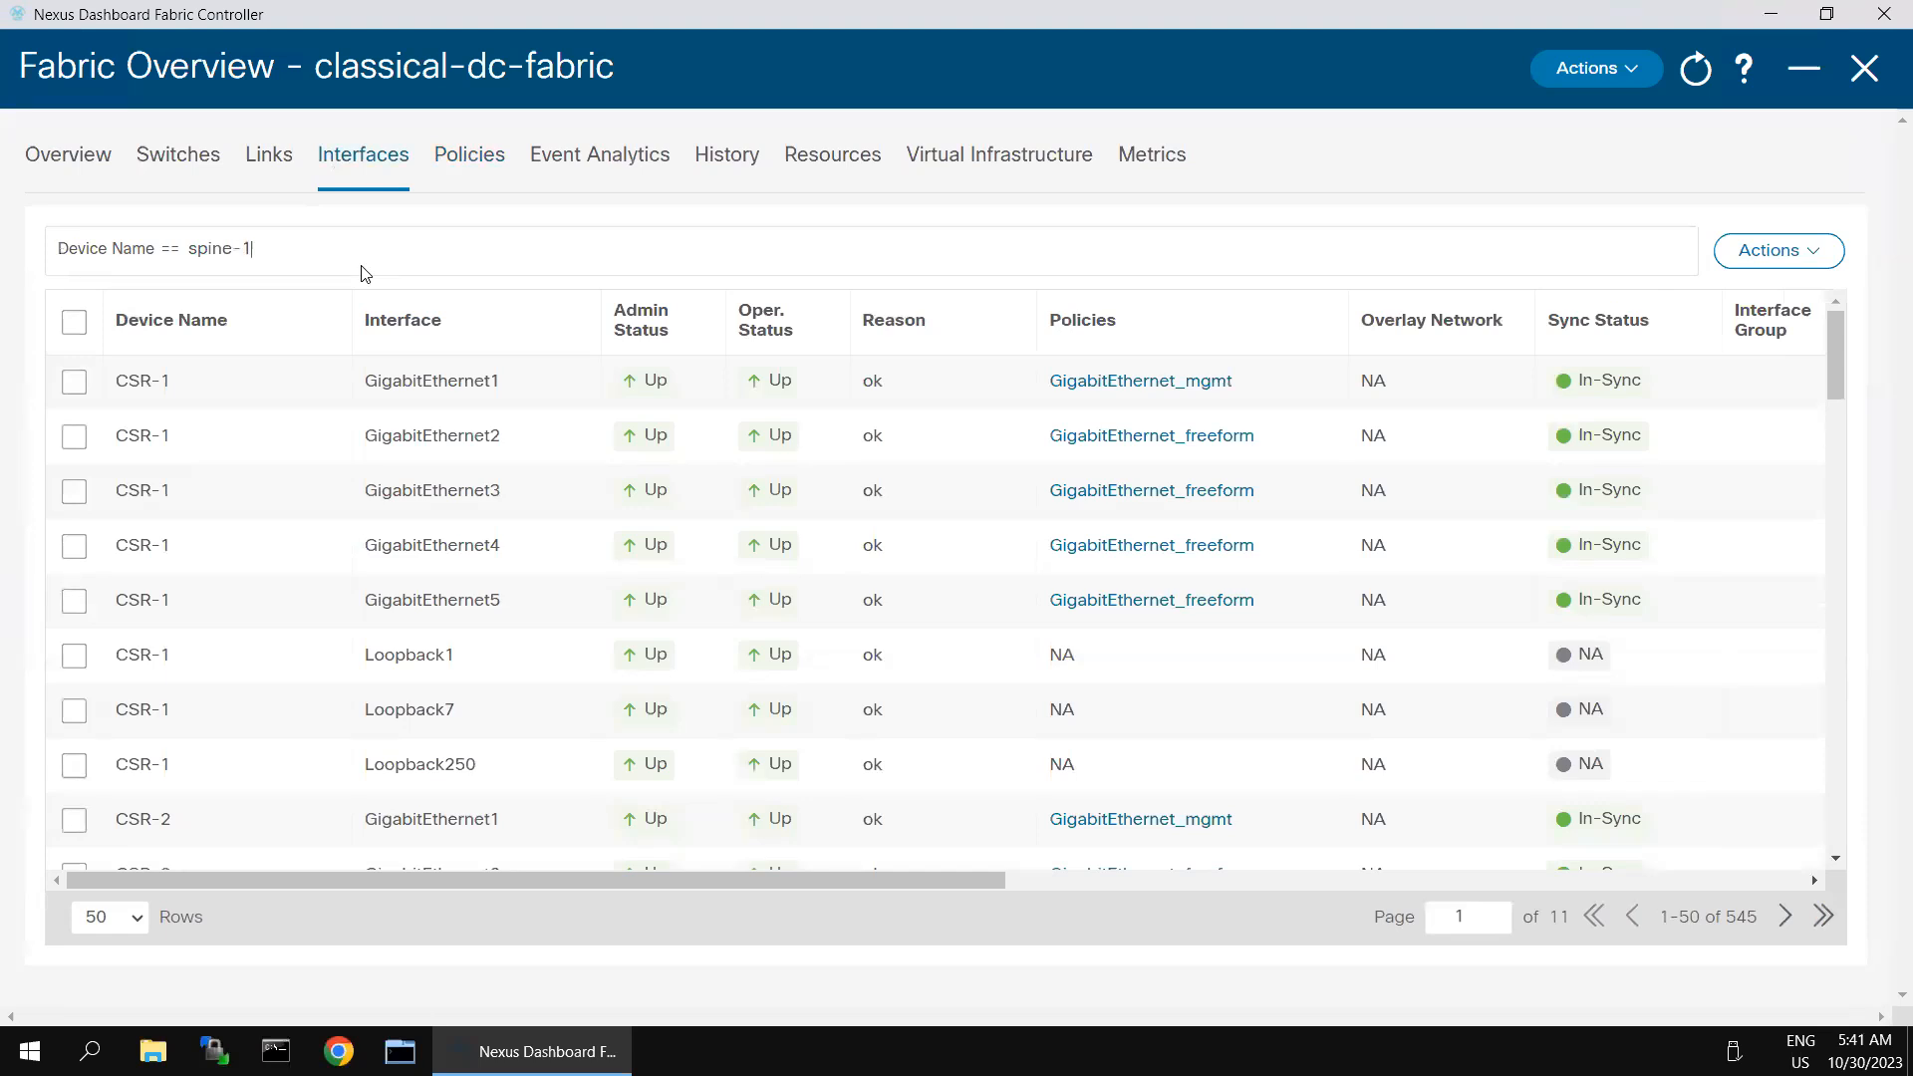
type("pine-1")
key("Return")
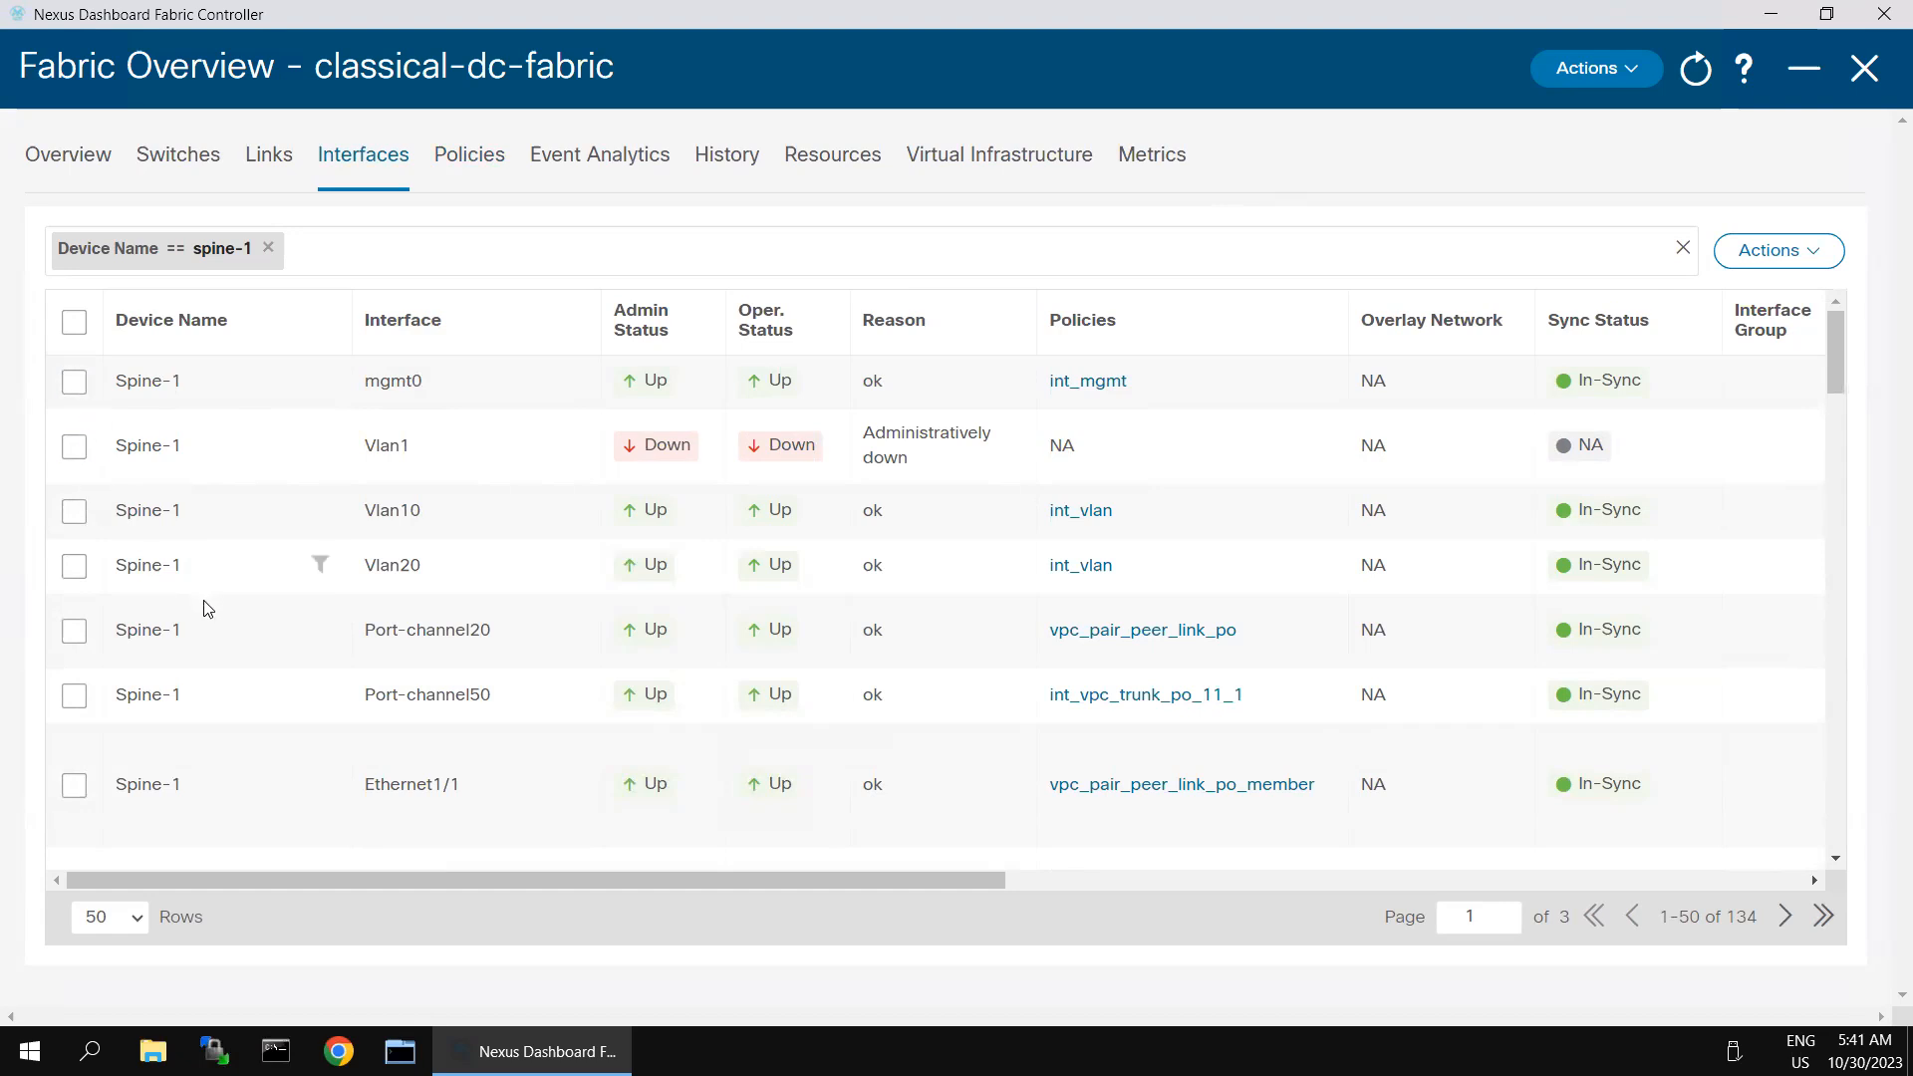
- Edit interface Ethernet1/5 on Spine-1 and assign it the int_routed_host policy template
scroll(189, 638, "down", 2)
scroll(150, 728, "down", 1)
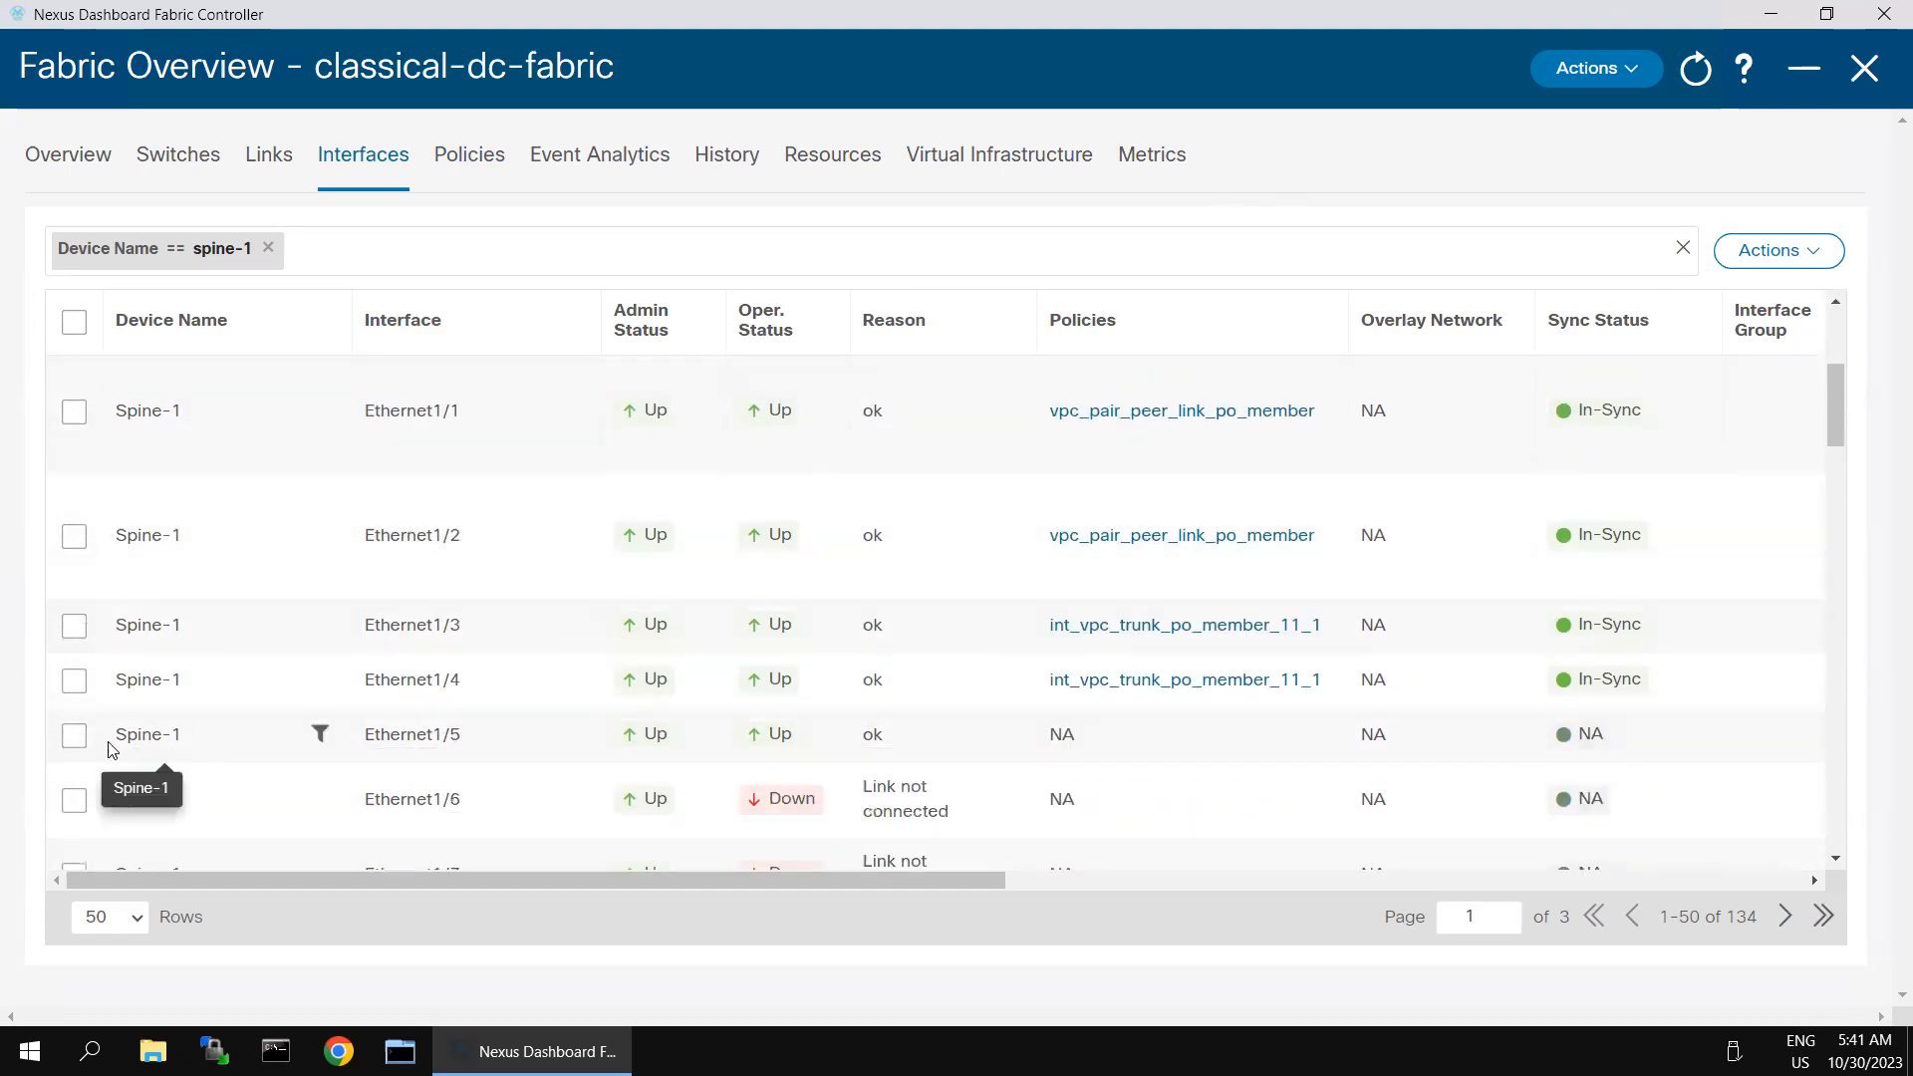
left_click(74, 738)
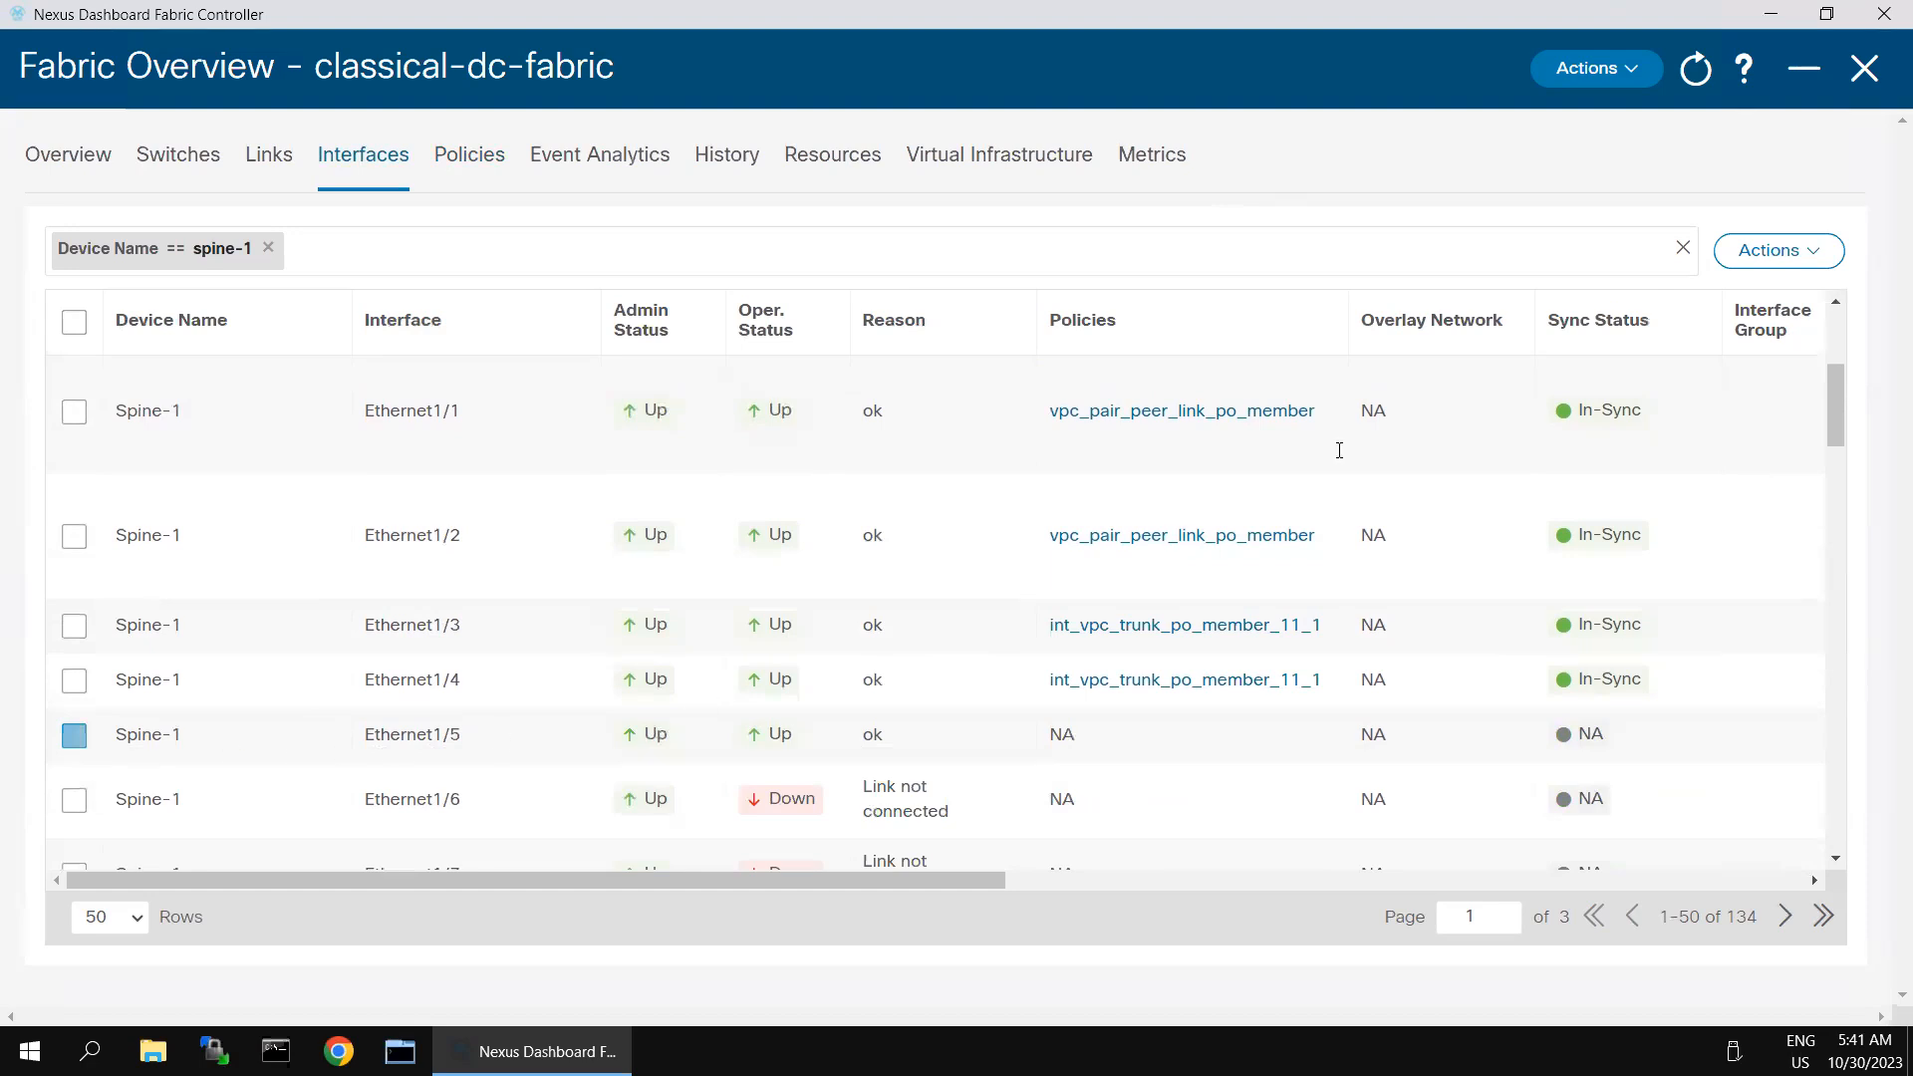
left_click(1824, 261)
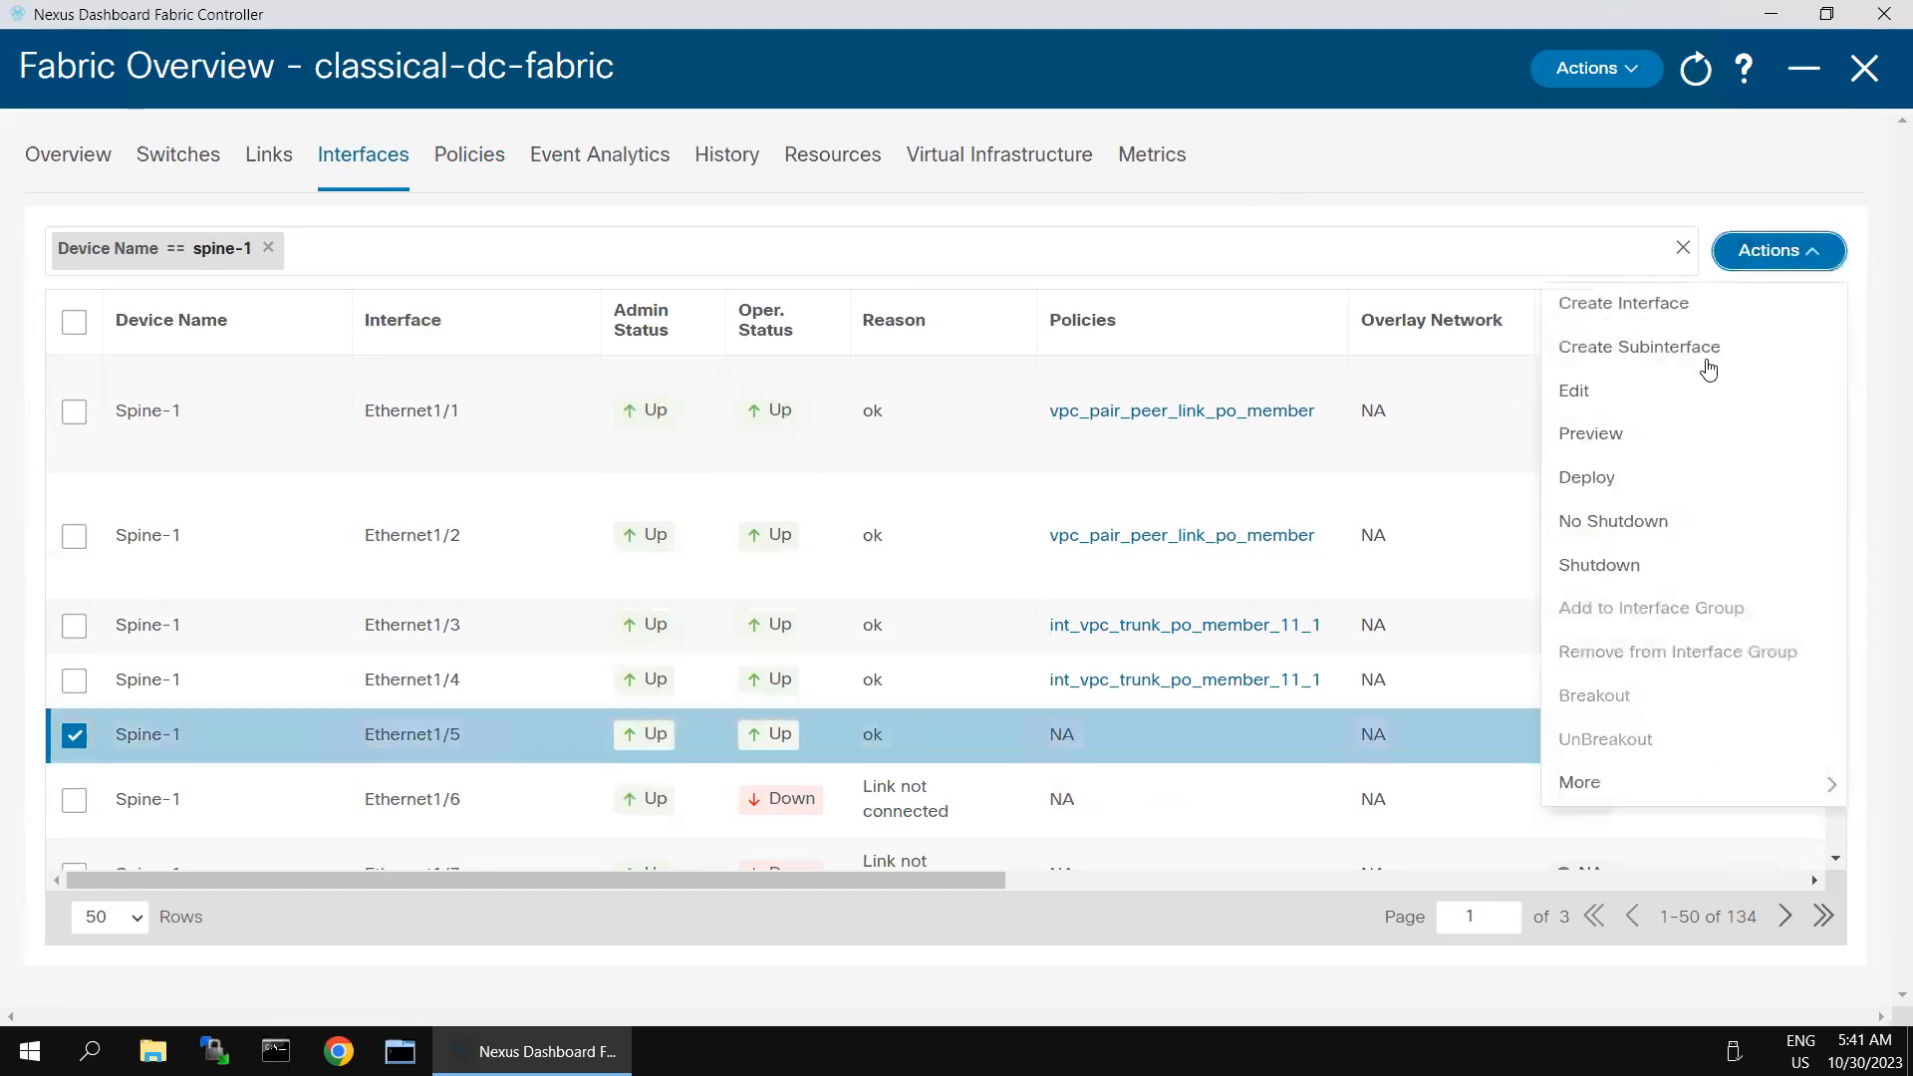
left_click(1584, 399)
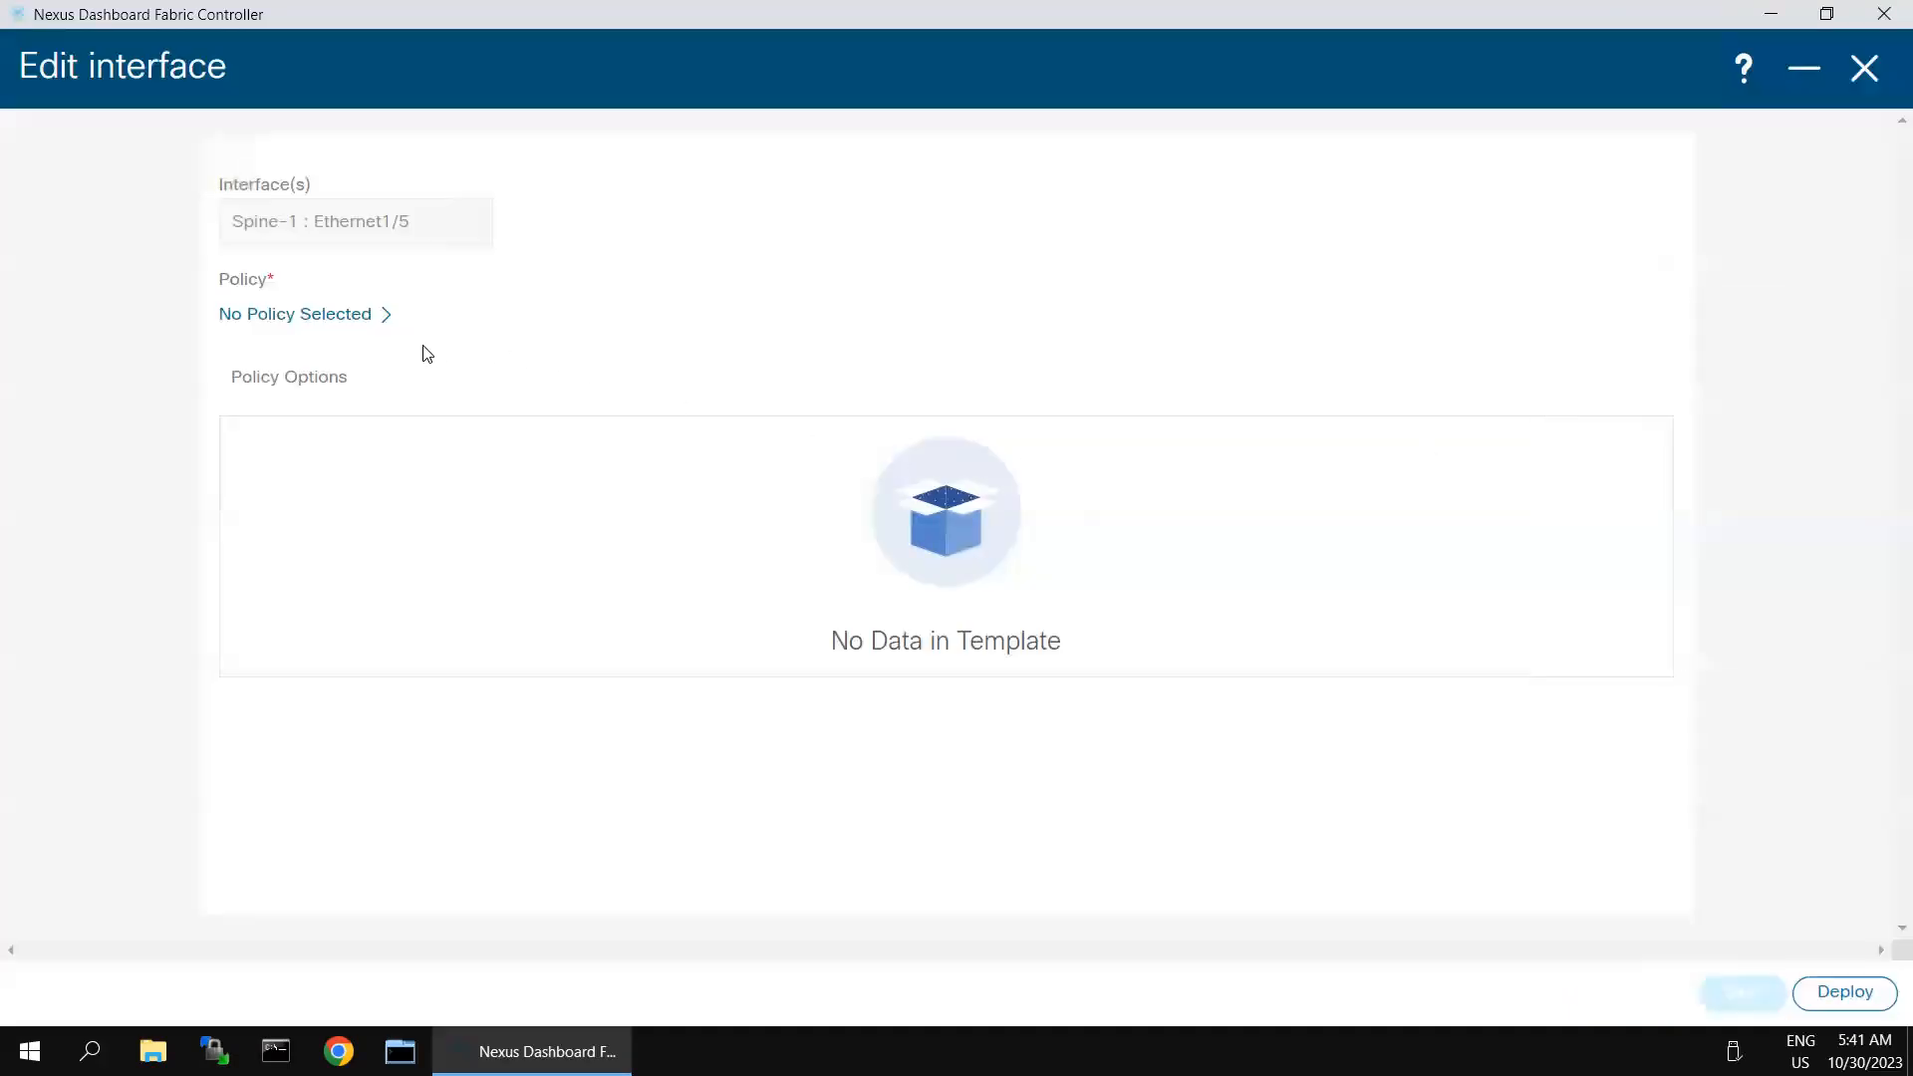
left_click(380, 322)
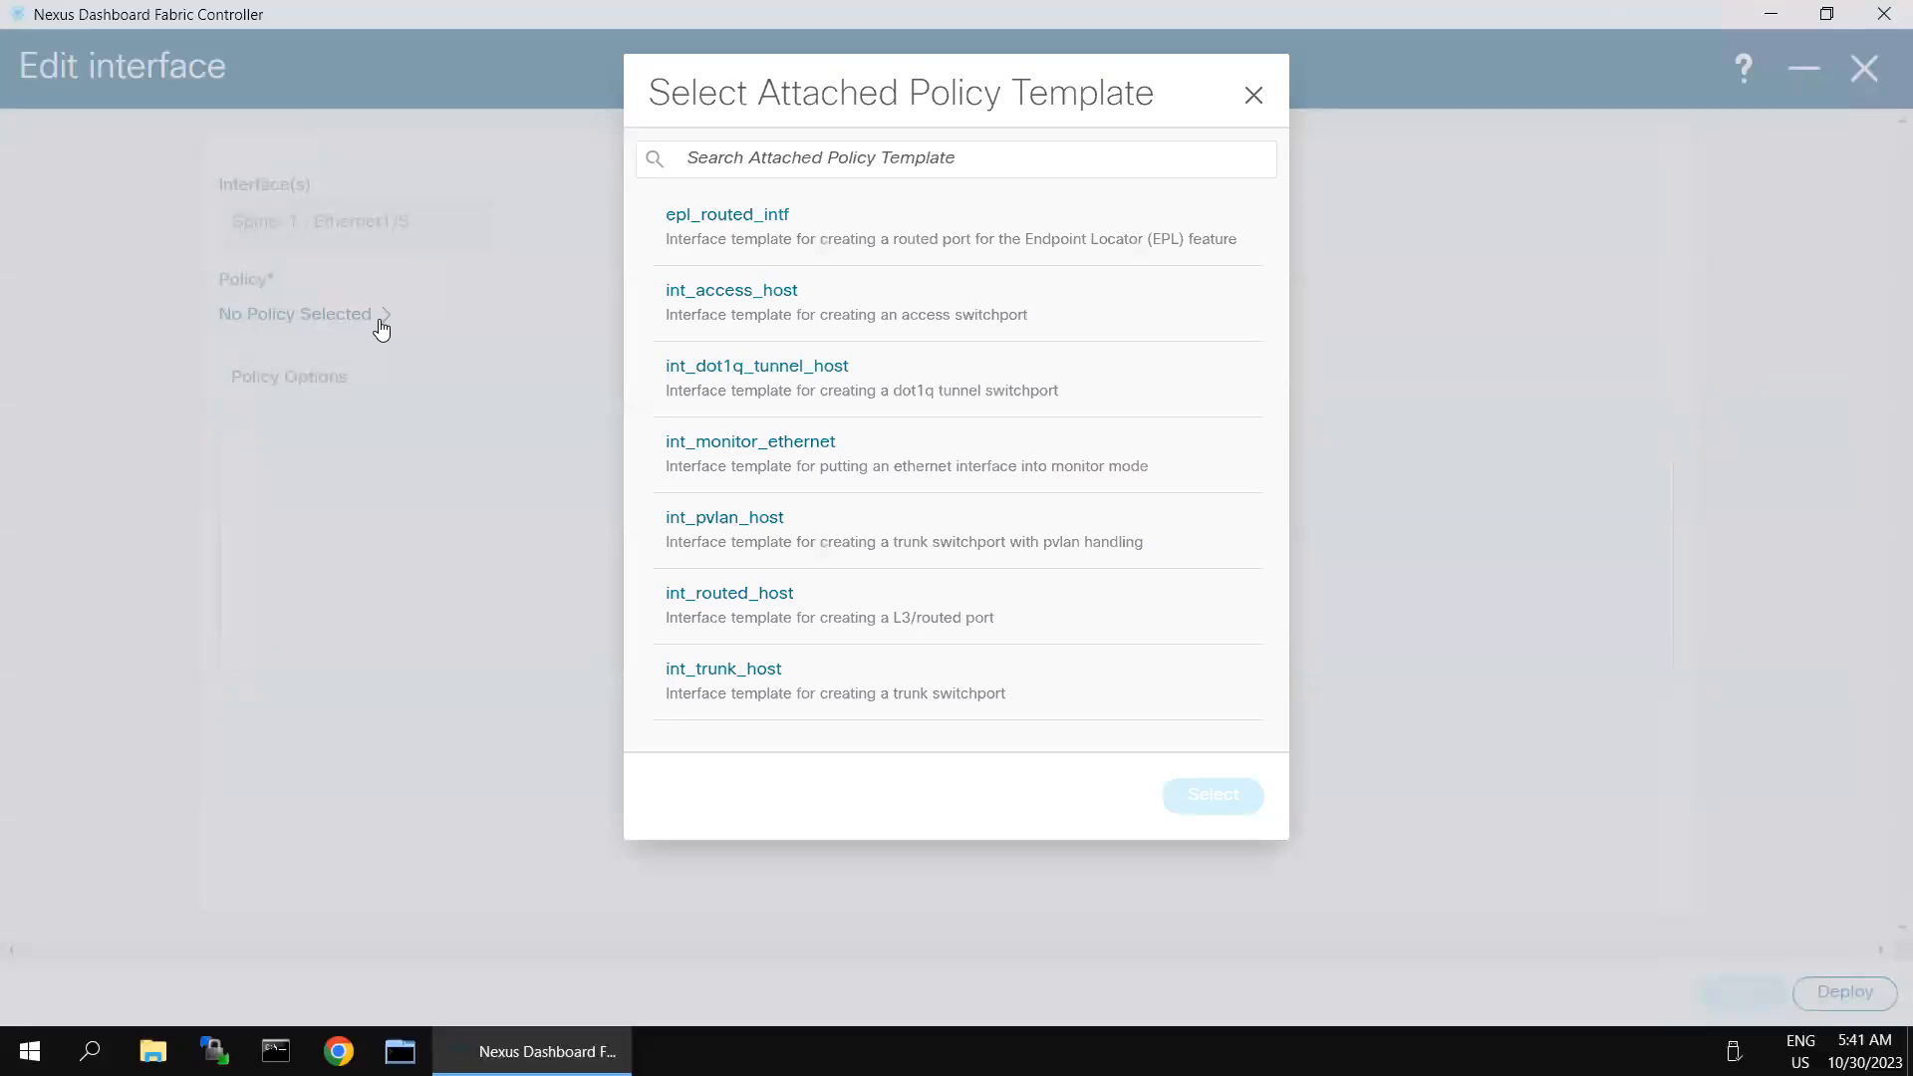
left_click(753, 596)
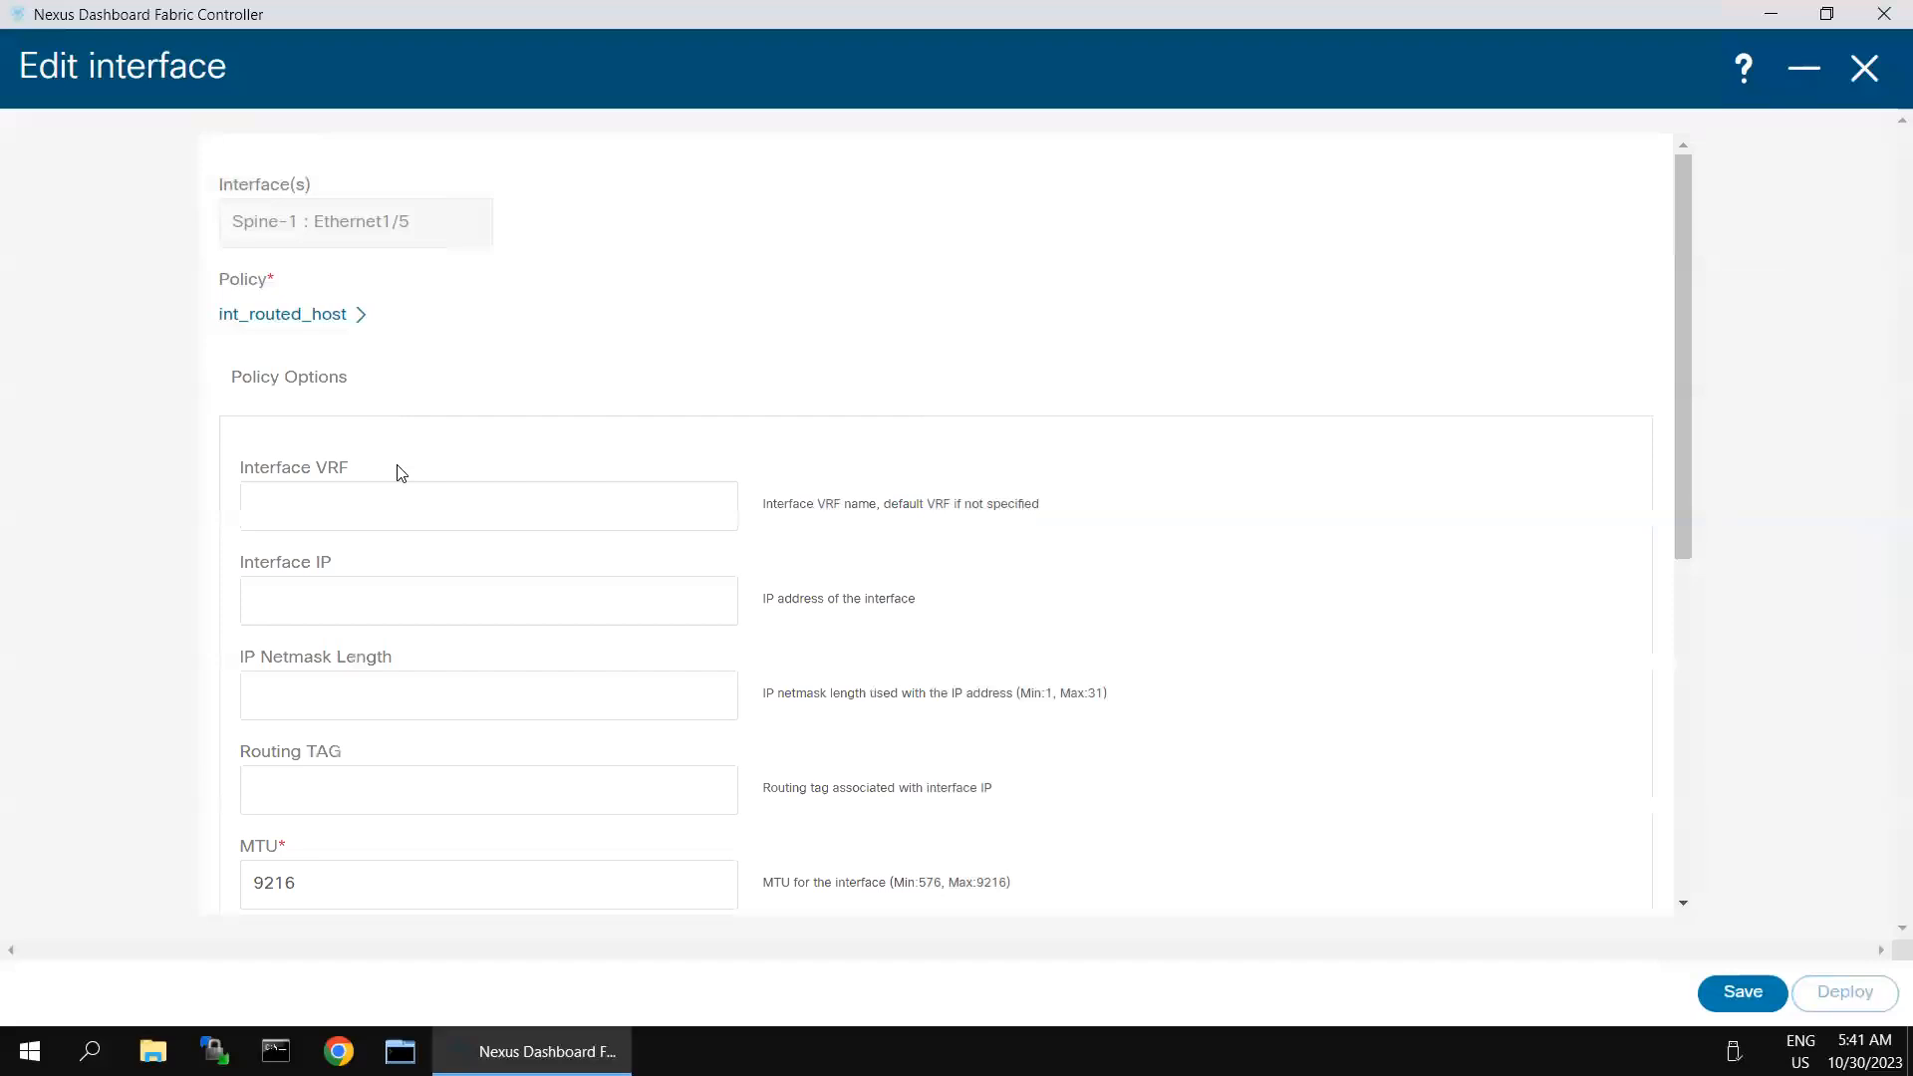
left_click(409, 503)
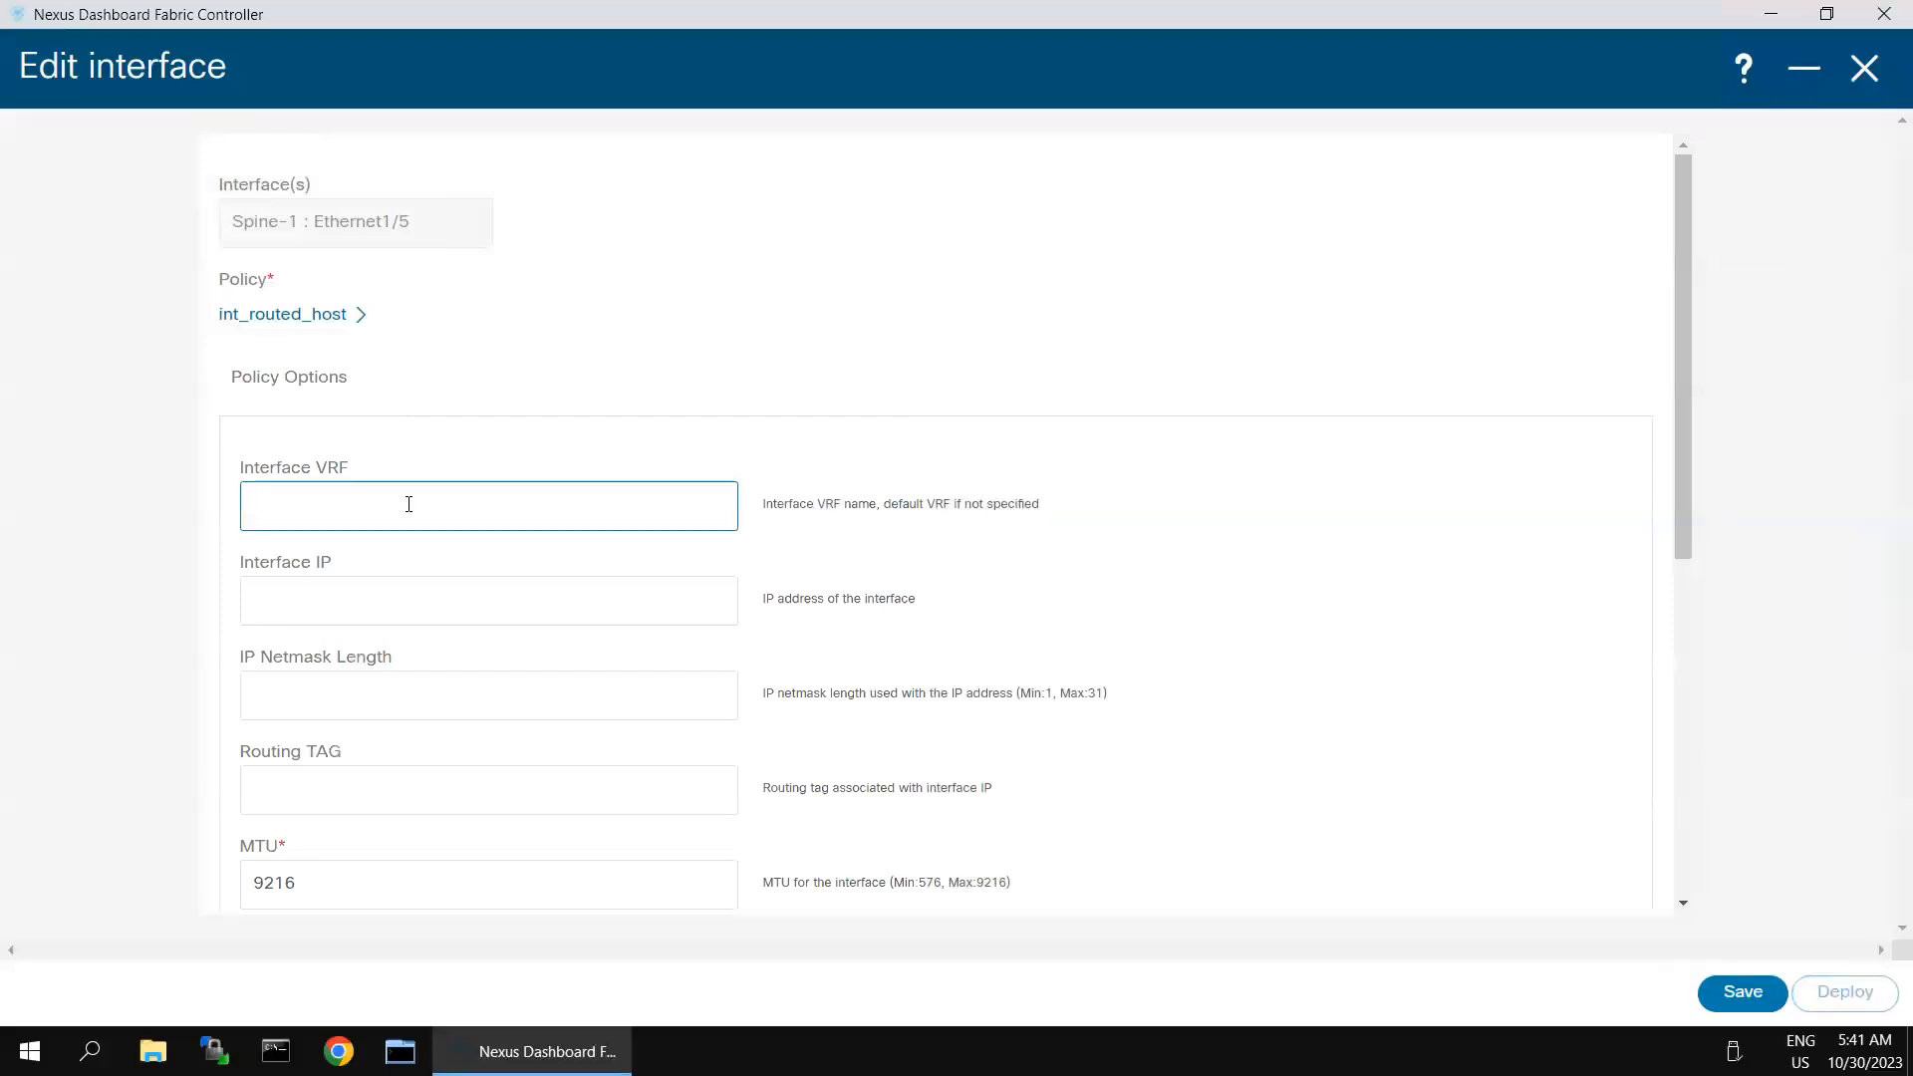
- Set the Ethernet1/5 interface IP to 10.10.40.2, the netmask length to 24 and the MTU to 1500
left_click(453, 607)
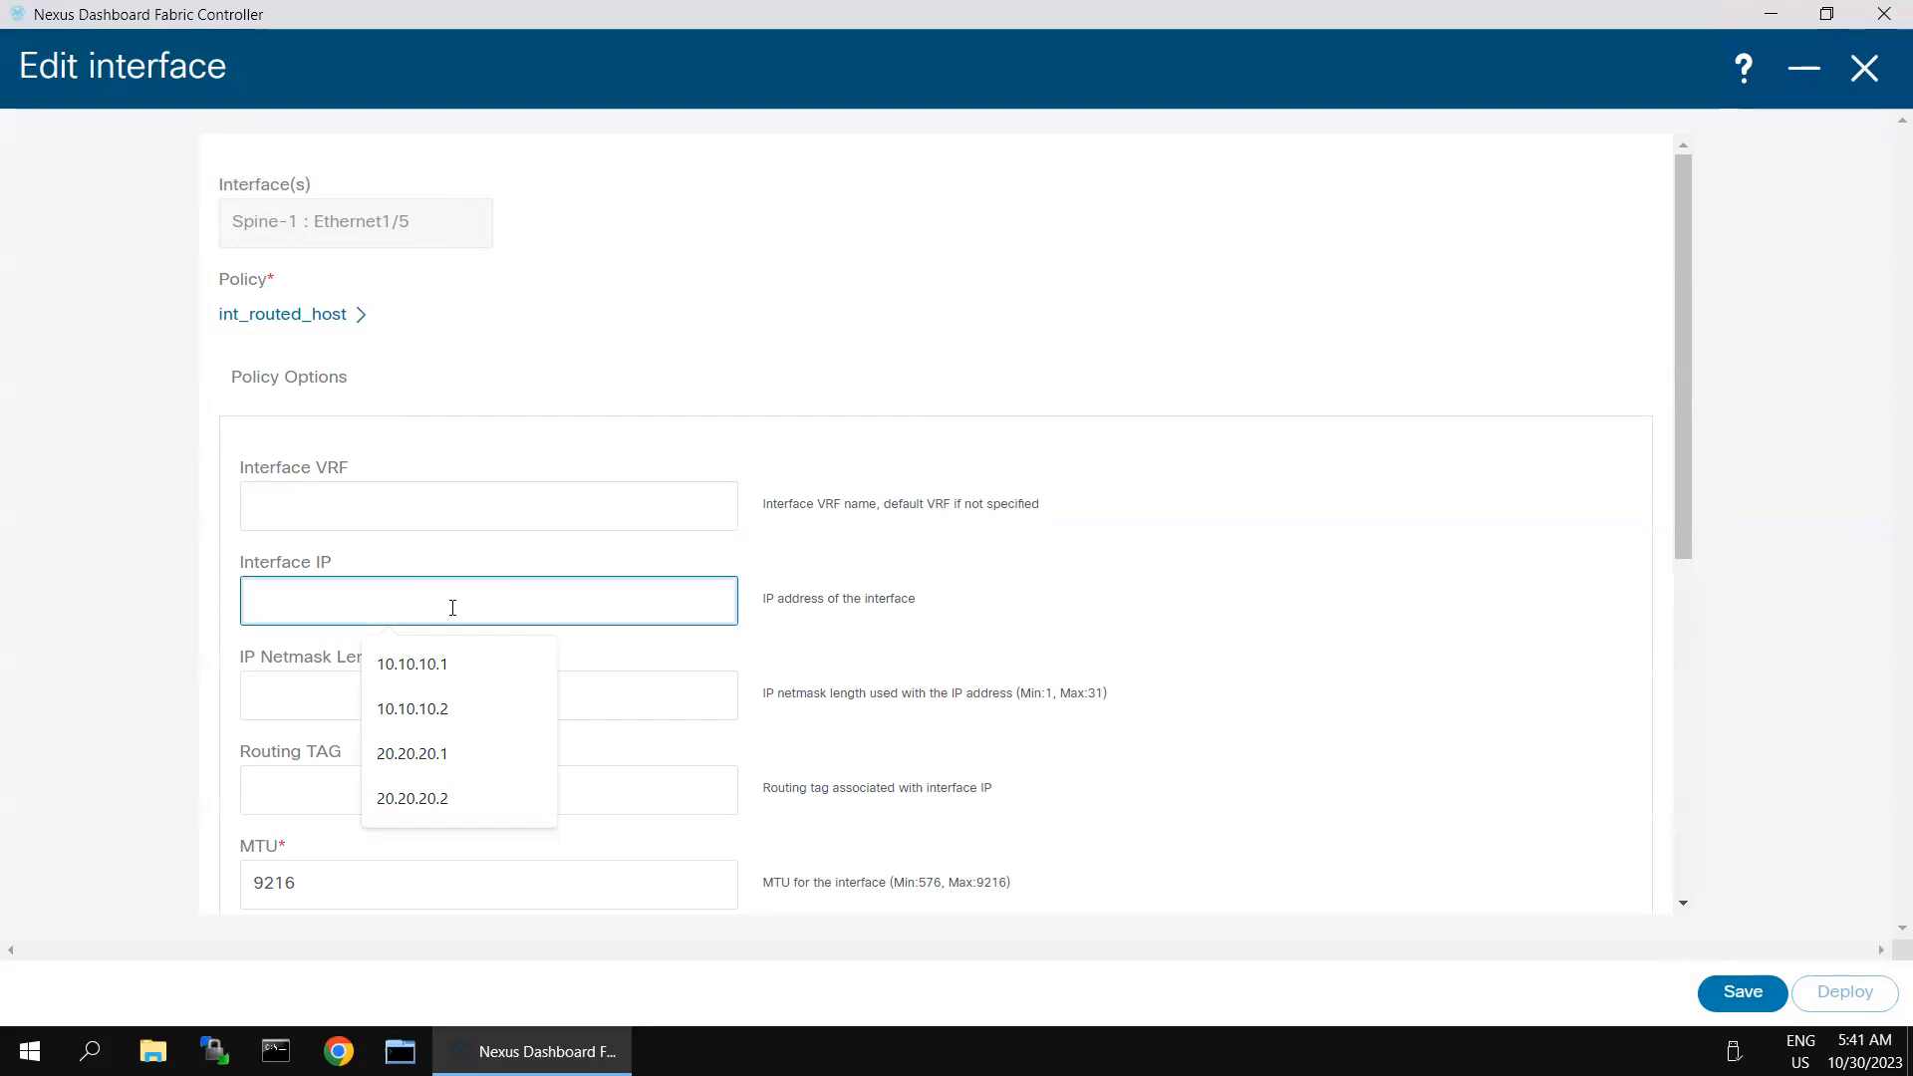
type("10.10.40.2")
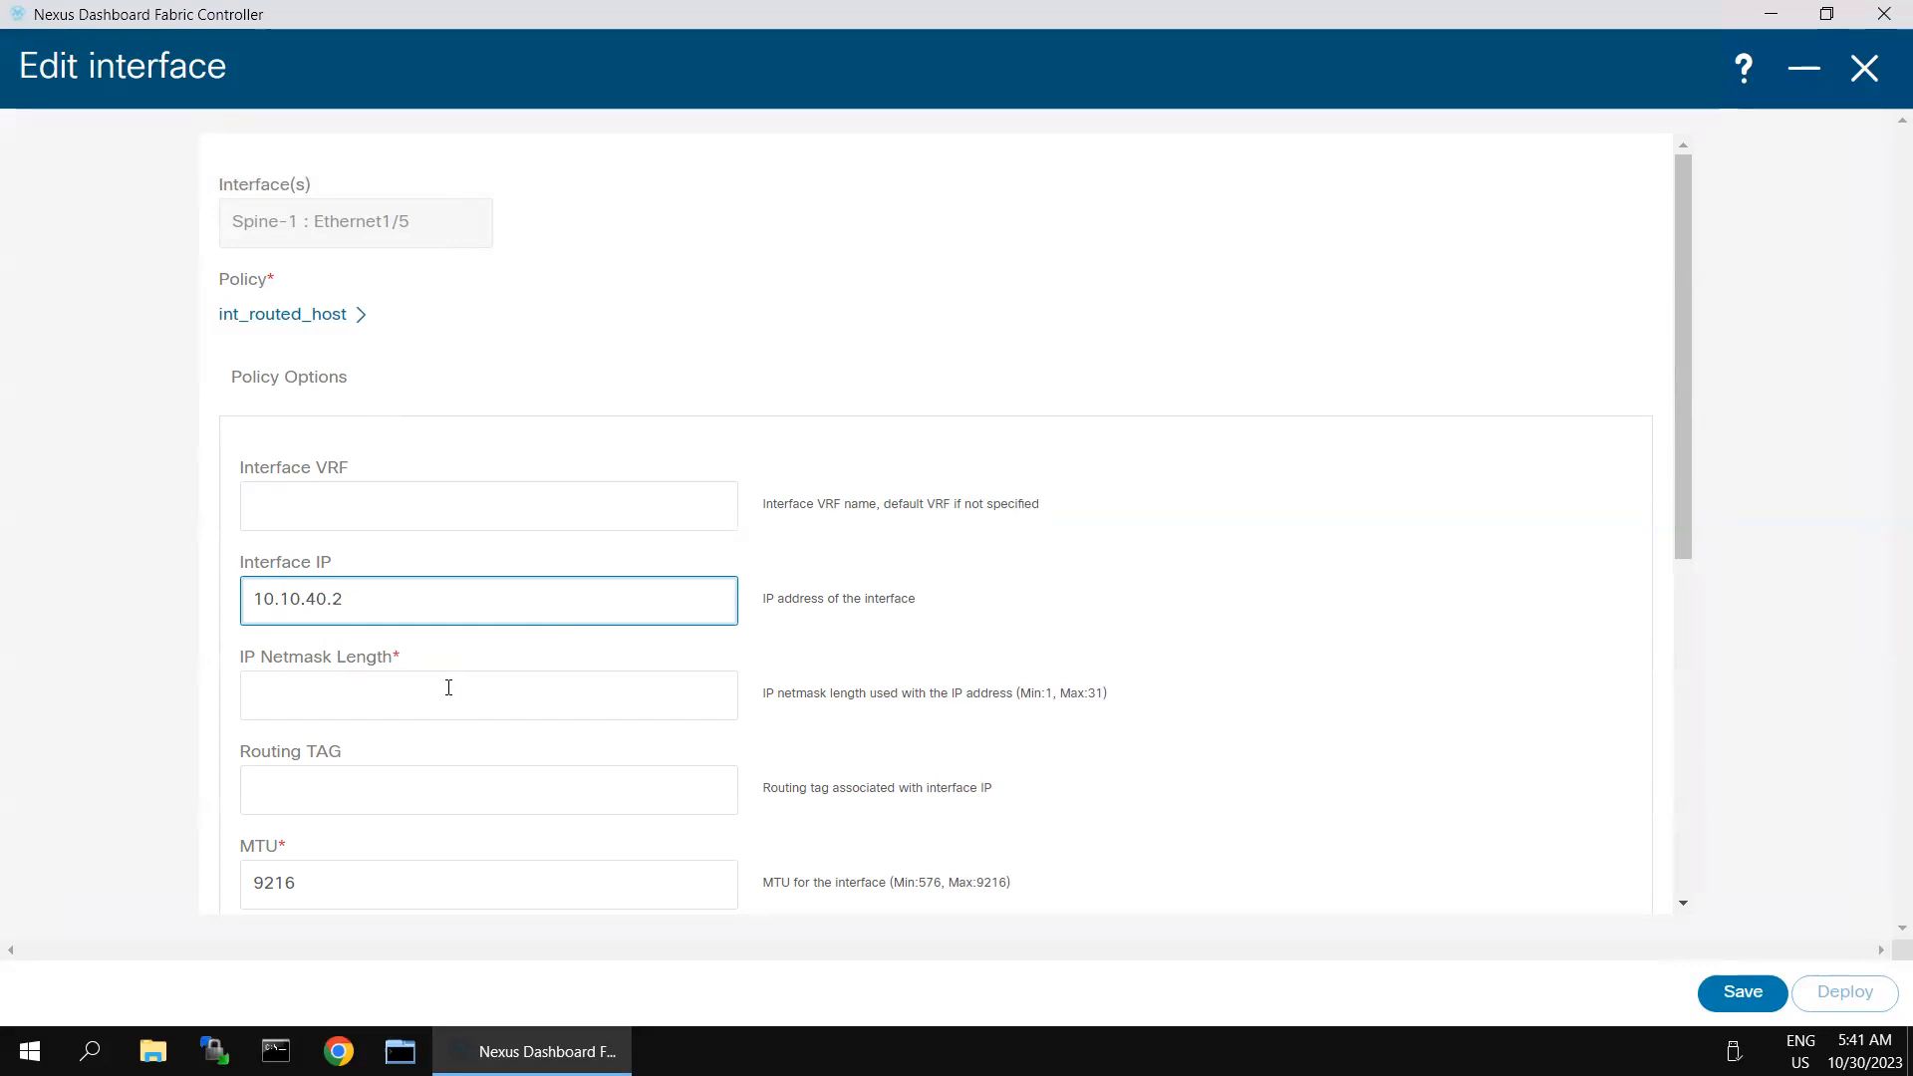
left_click(449, 687)
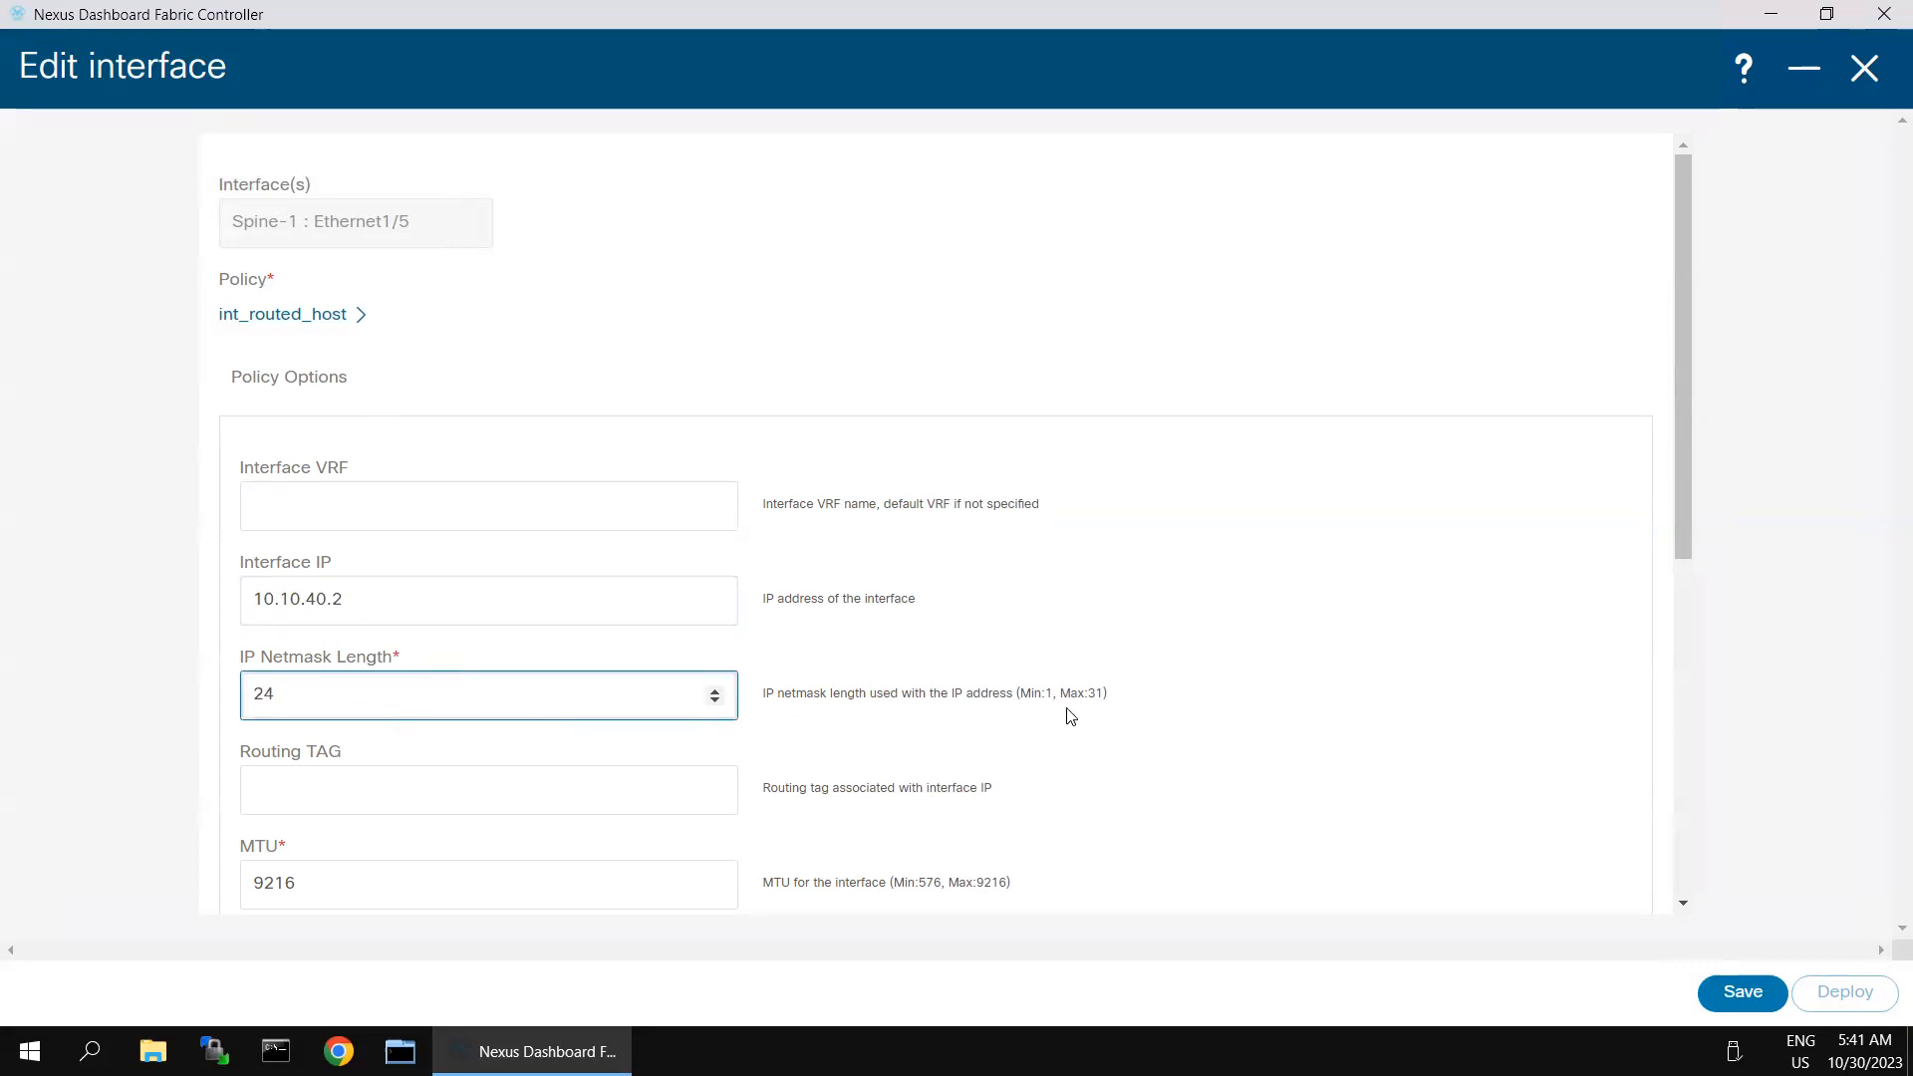
left_click(1102, 706)
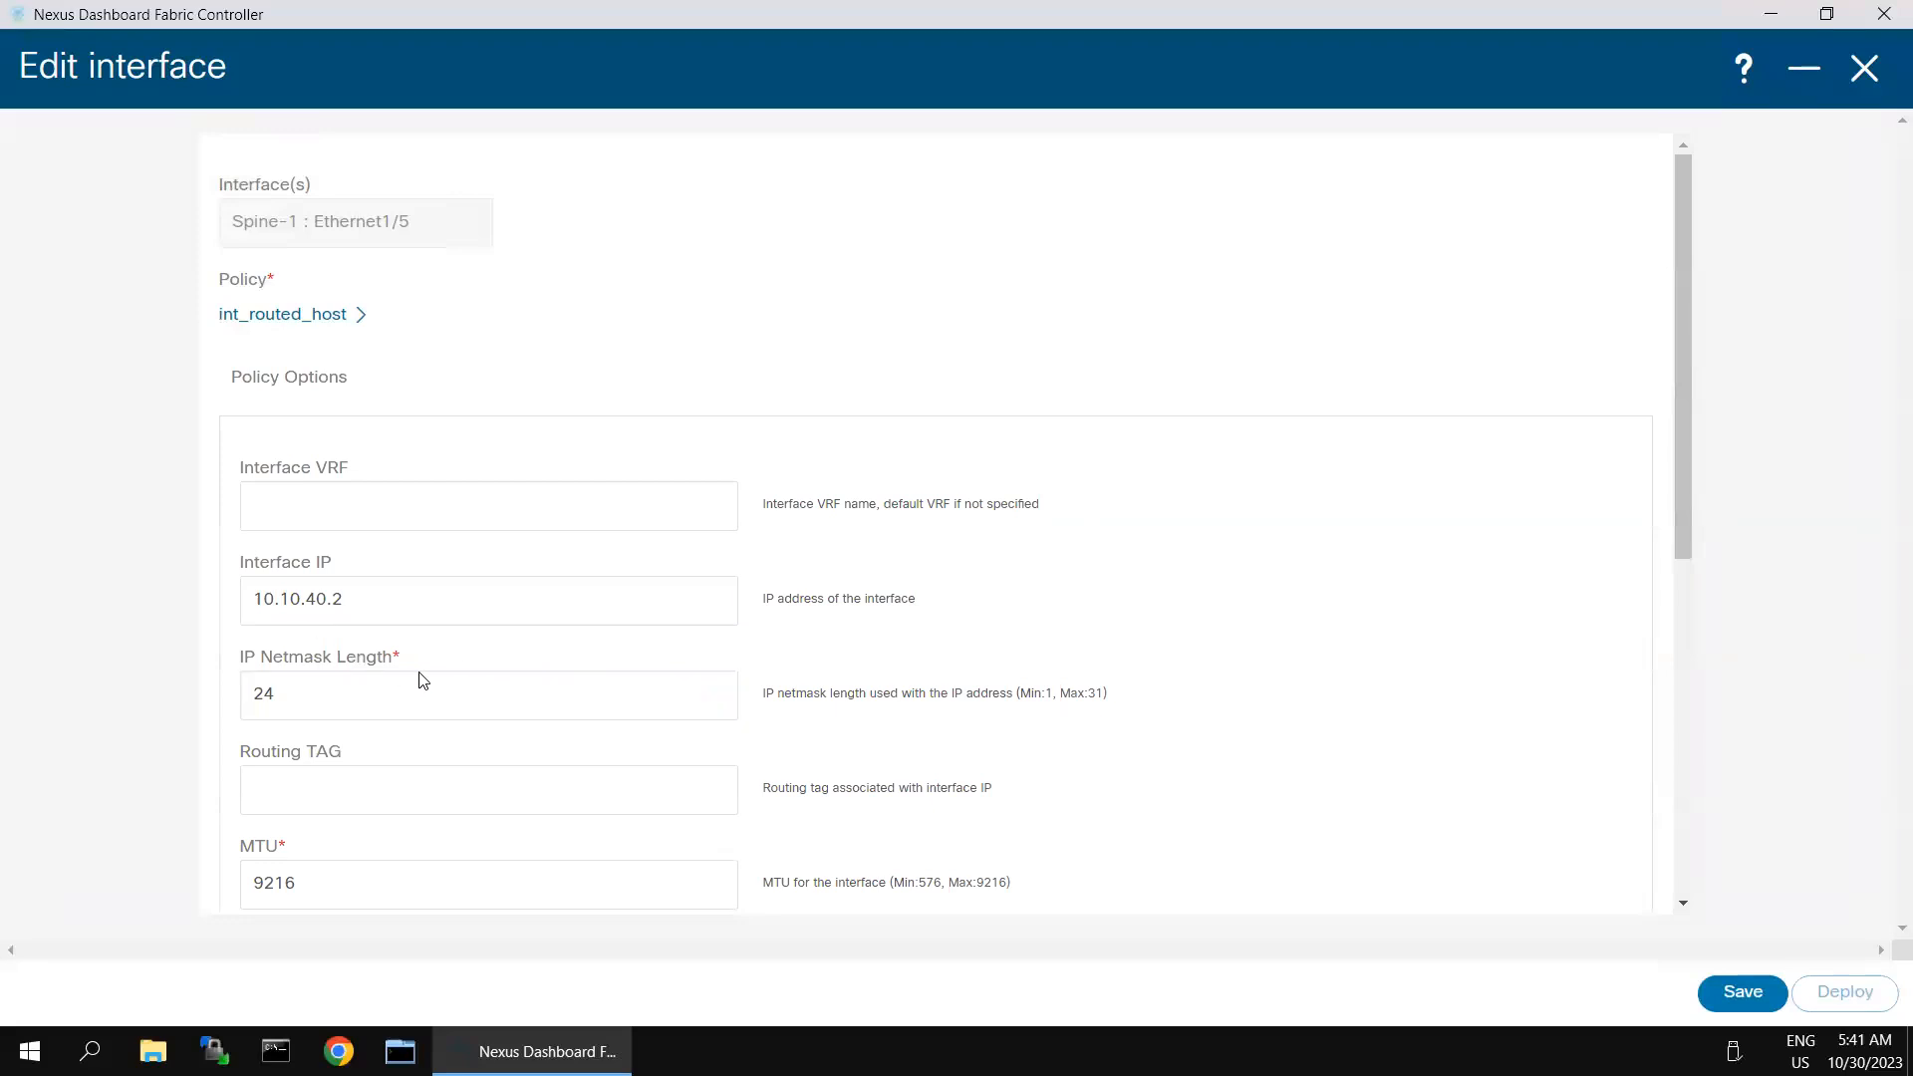
scroll(1118, 677, "down", 1)
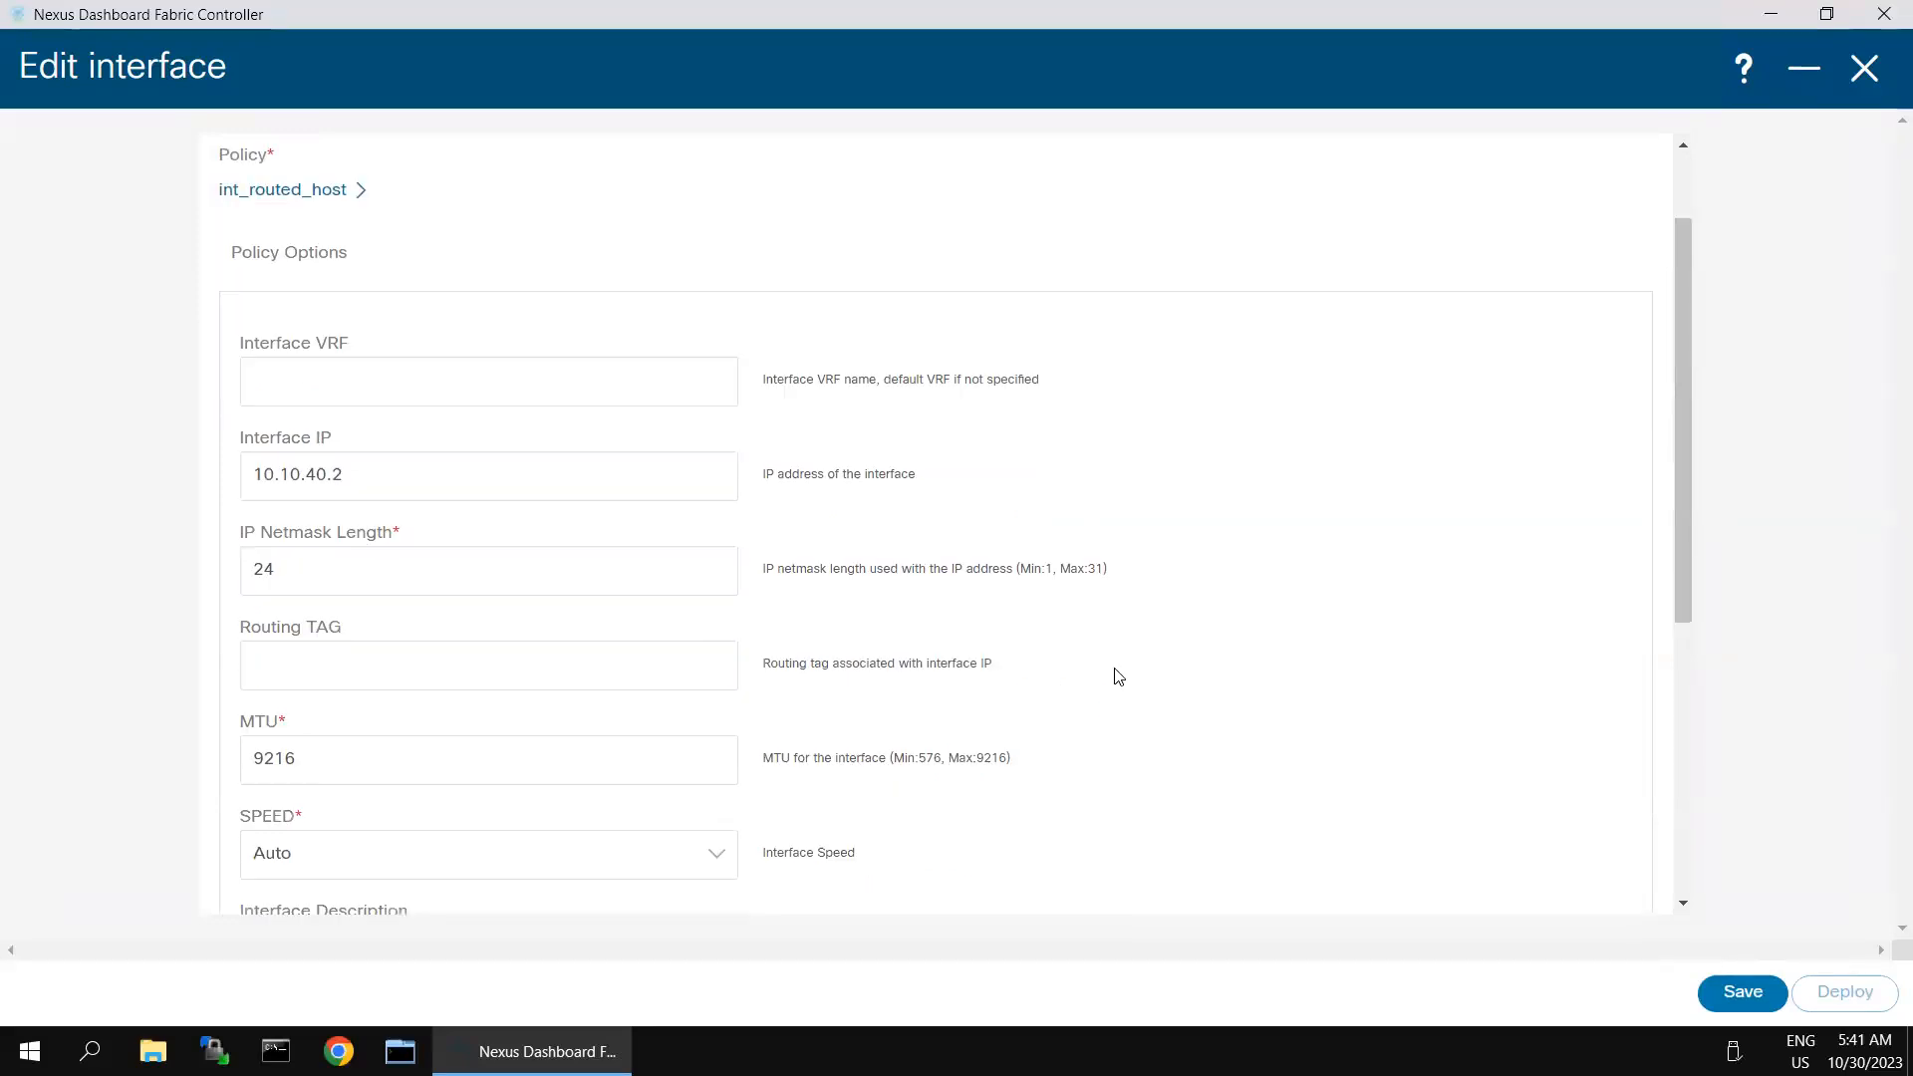
left_click(384, 760)
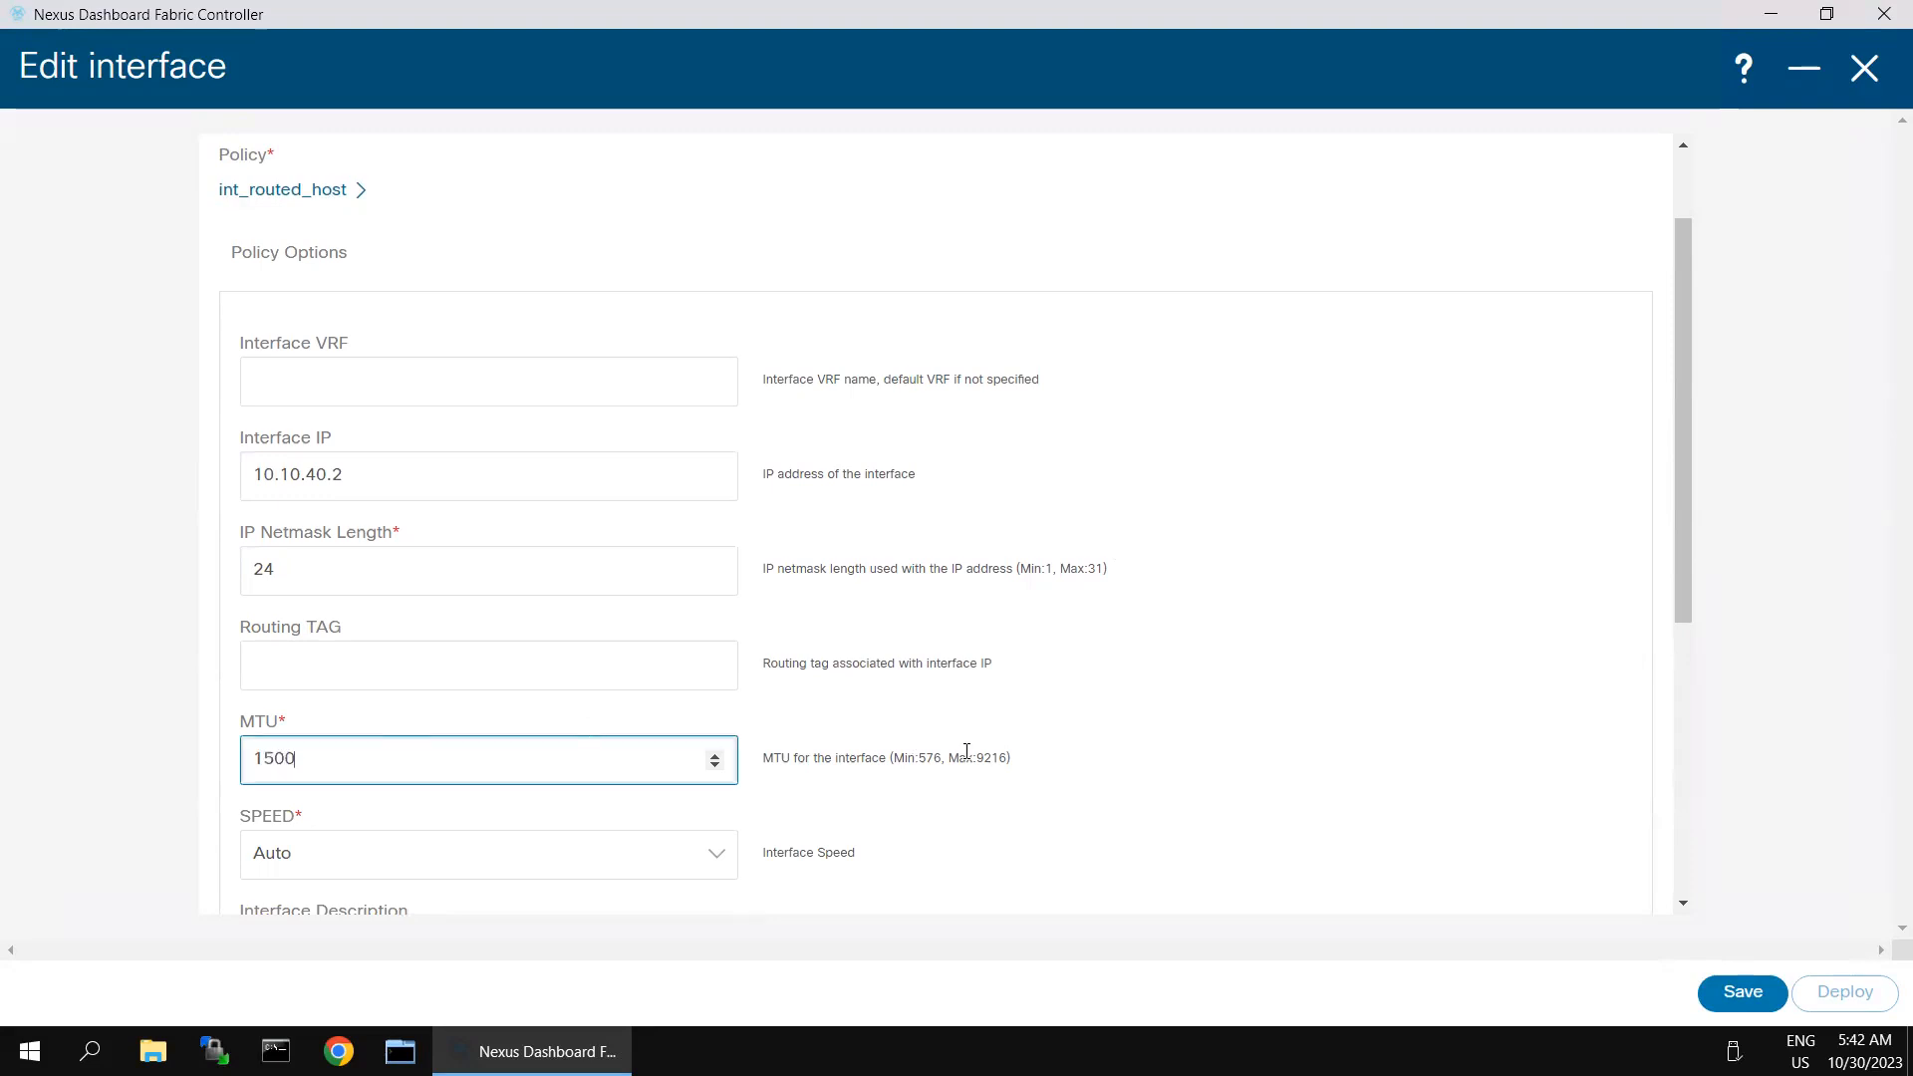
left_click(1234, 763)
- Add the freeform config lines "ip router ospf 100 area 0" and "no shut" to Ethernet1/5, and save and deploy the interface
scroll(1097, 727, "down", 1)
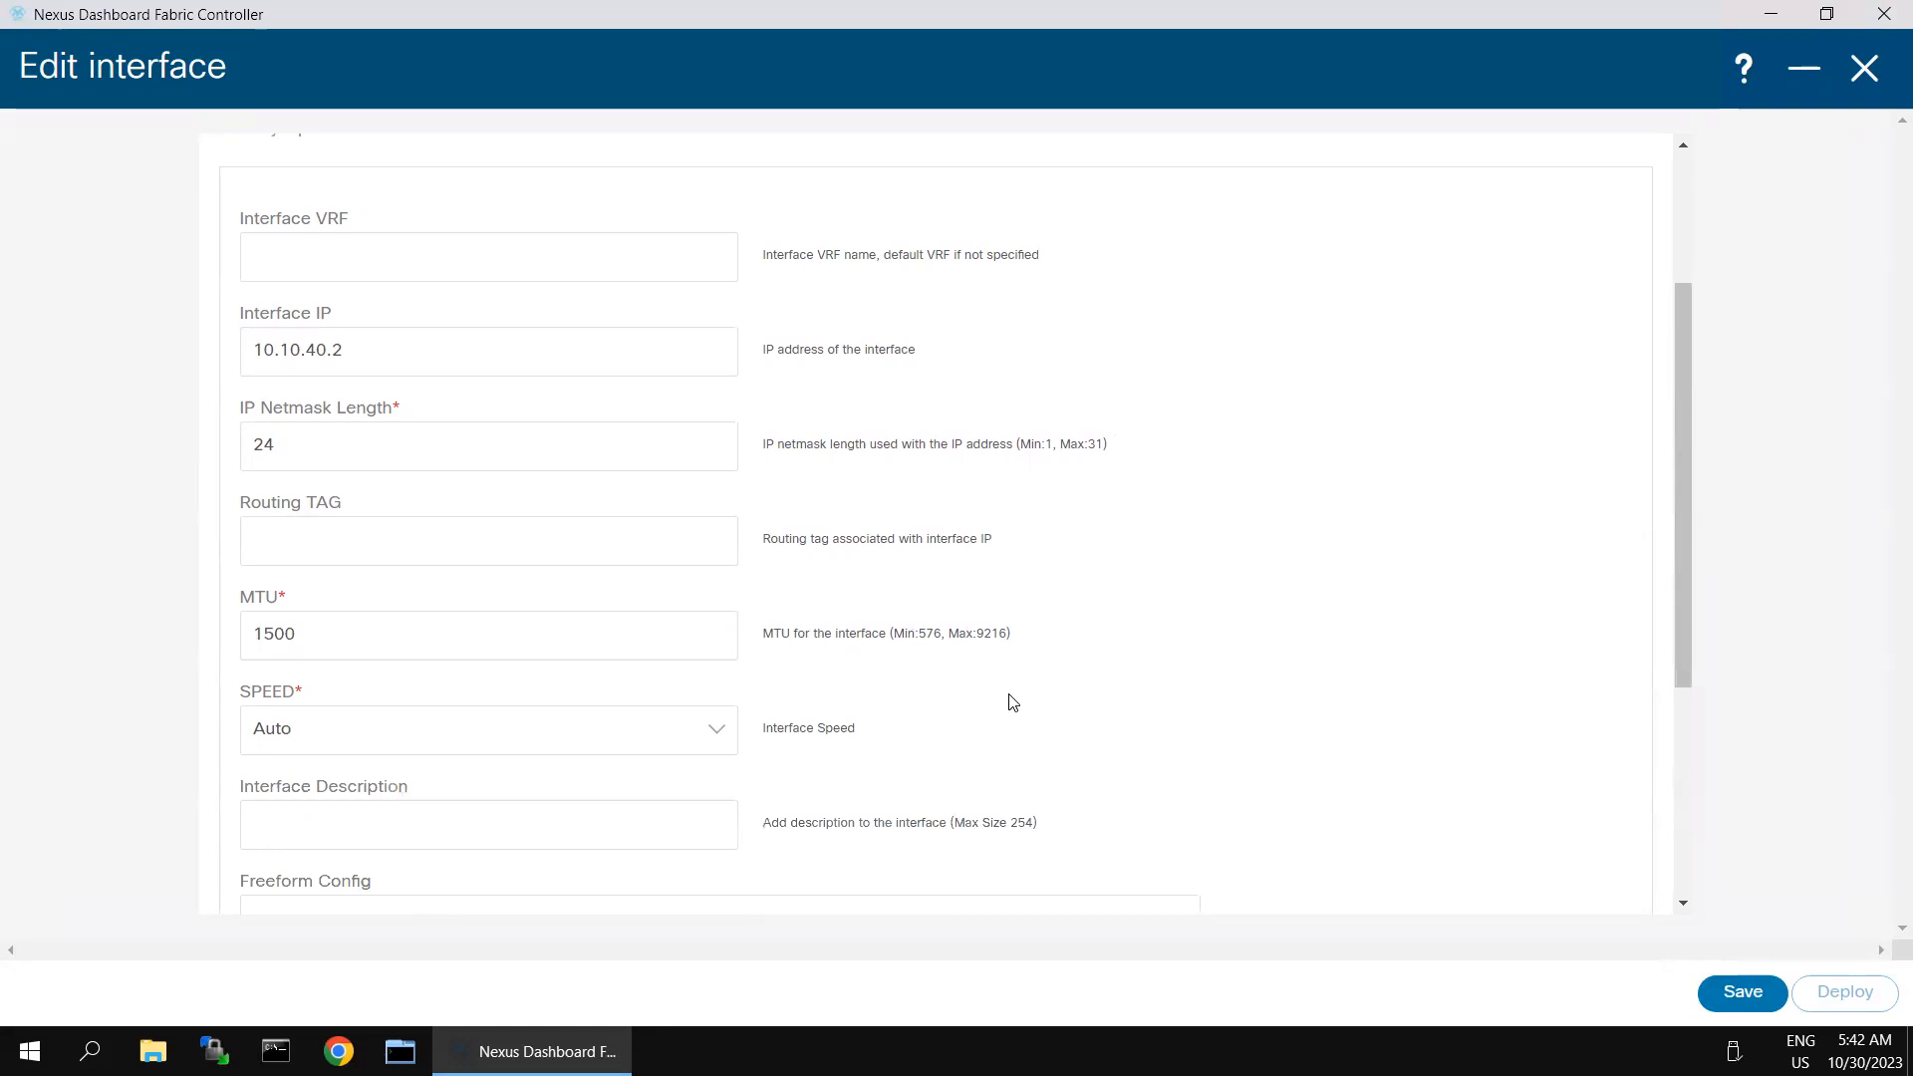
scroll(1012, 702, "down", 2)
left_click(335, 693)
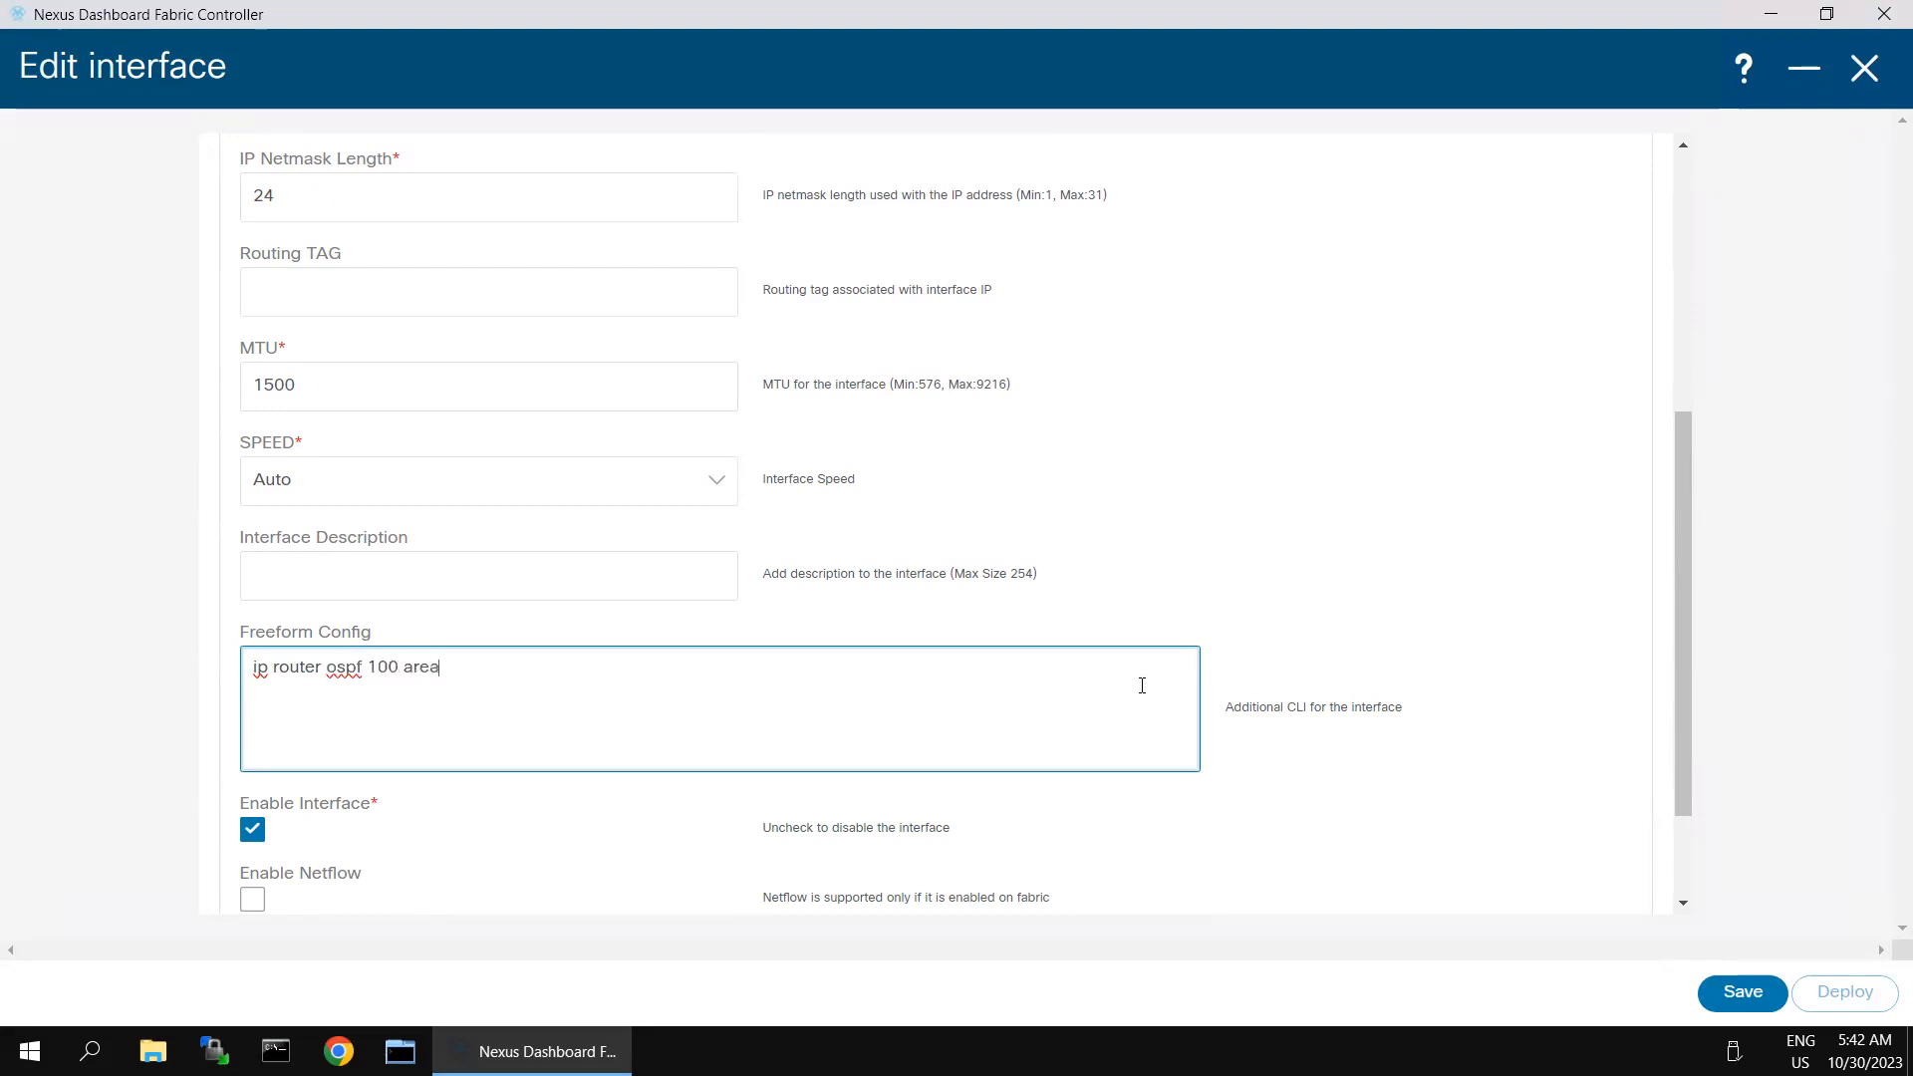
type("nos")
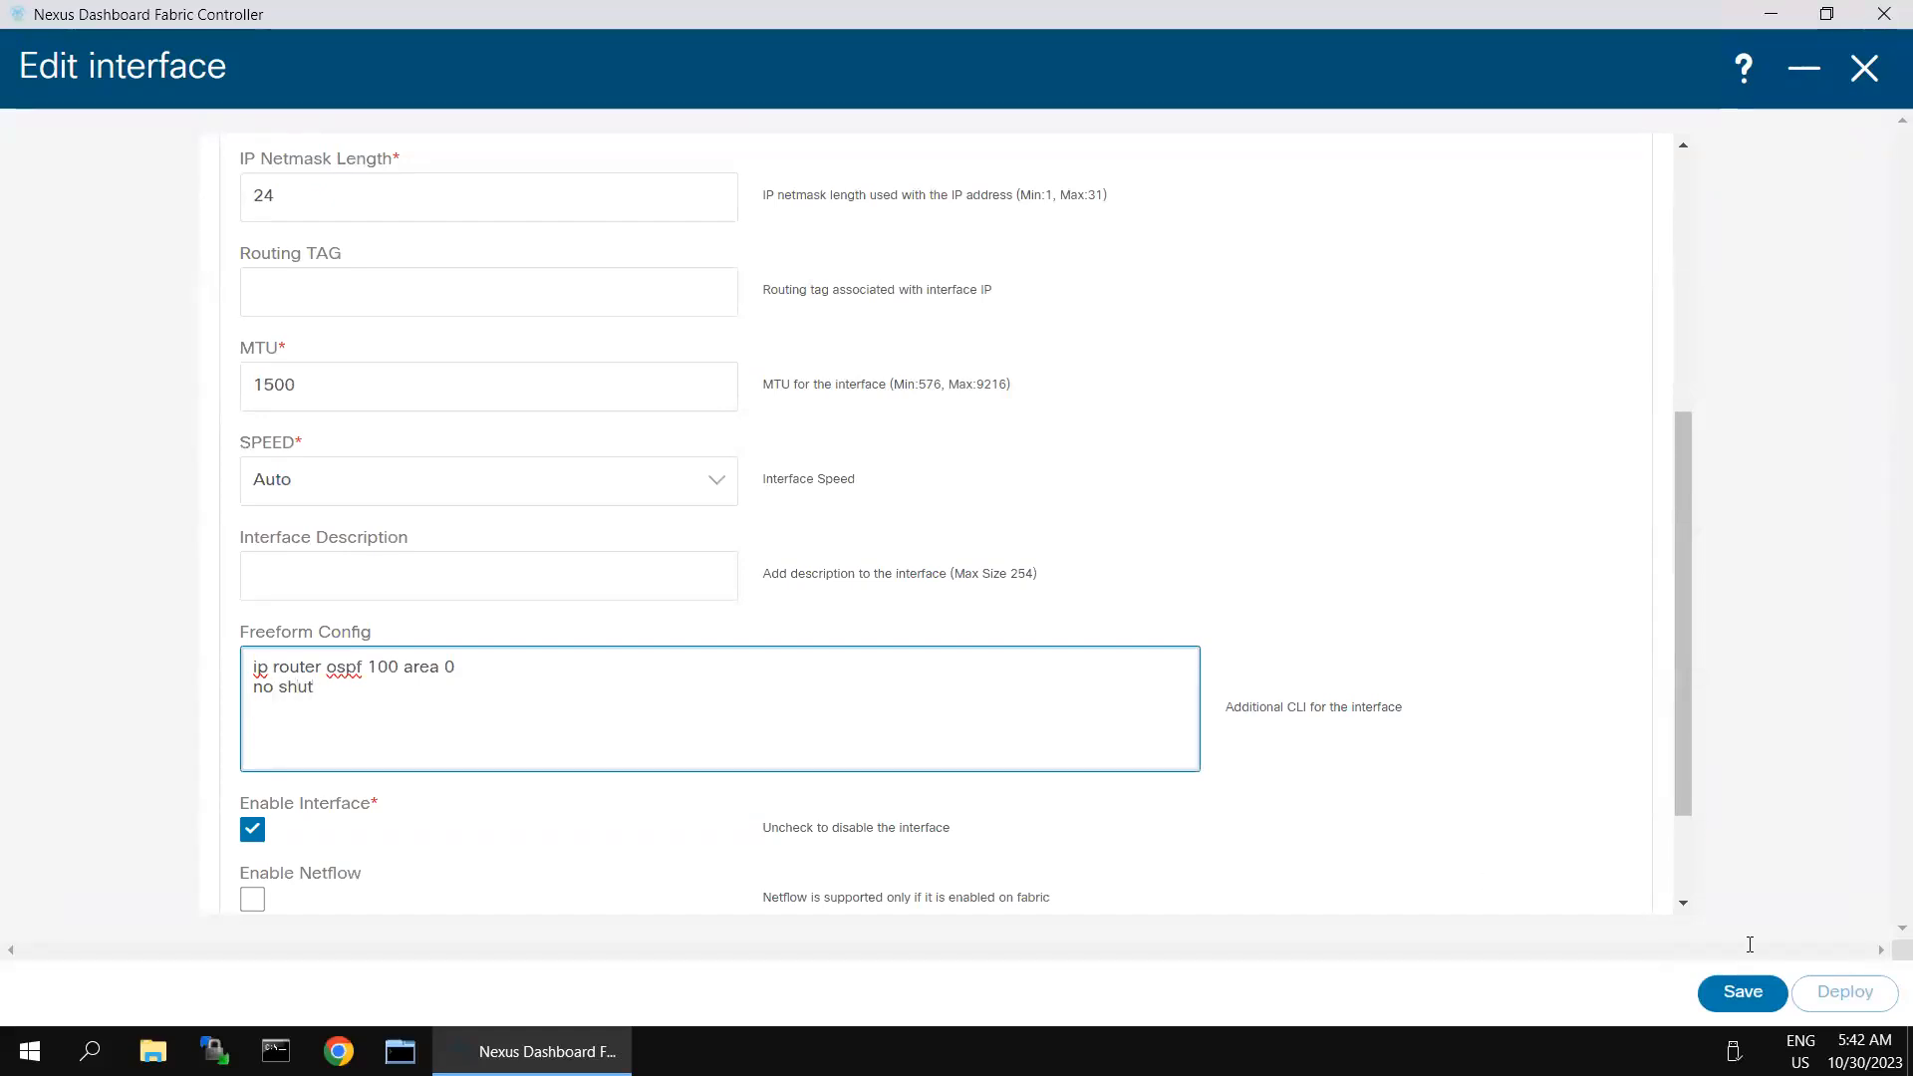
left_click(1781, 994)
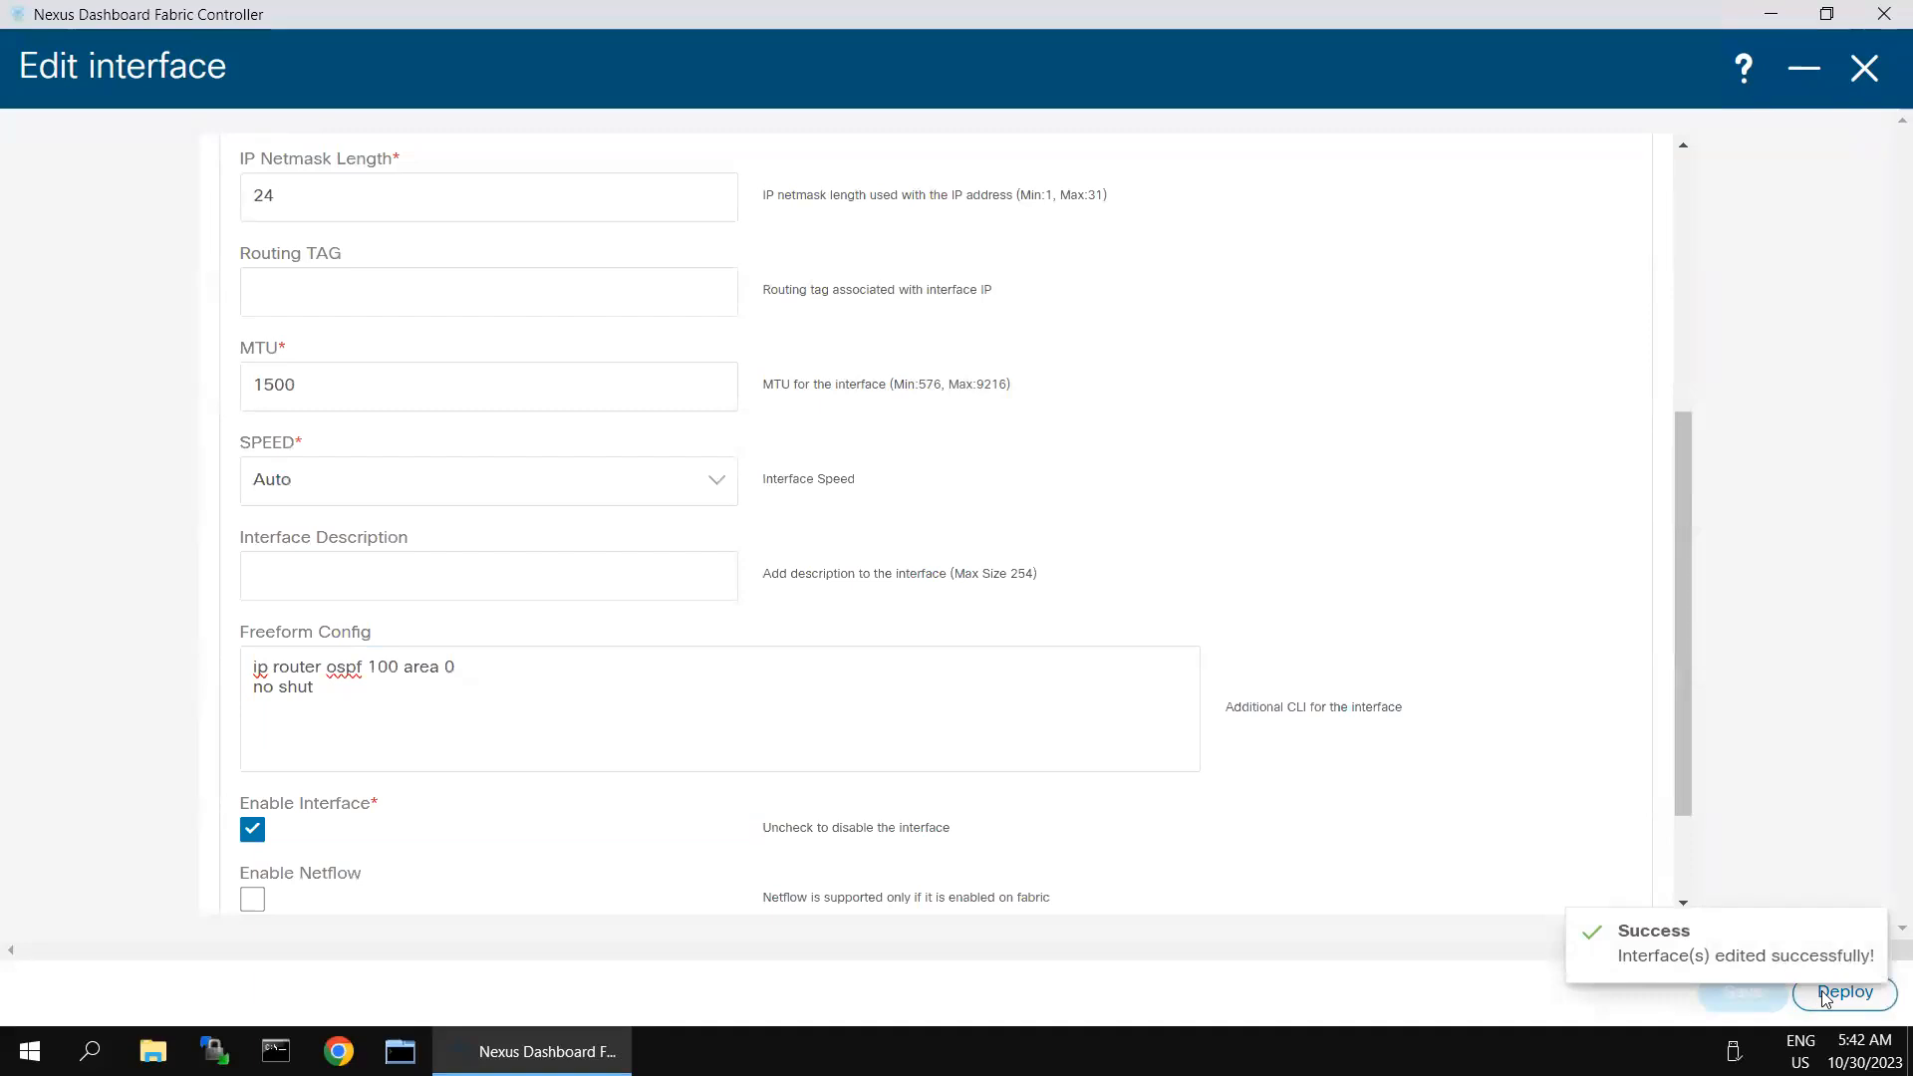
left_click(1826, 995)
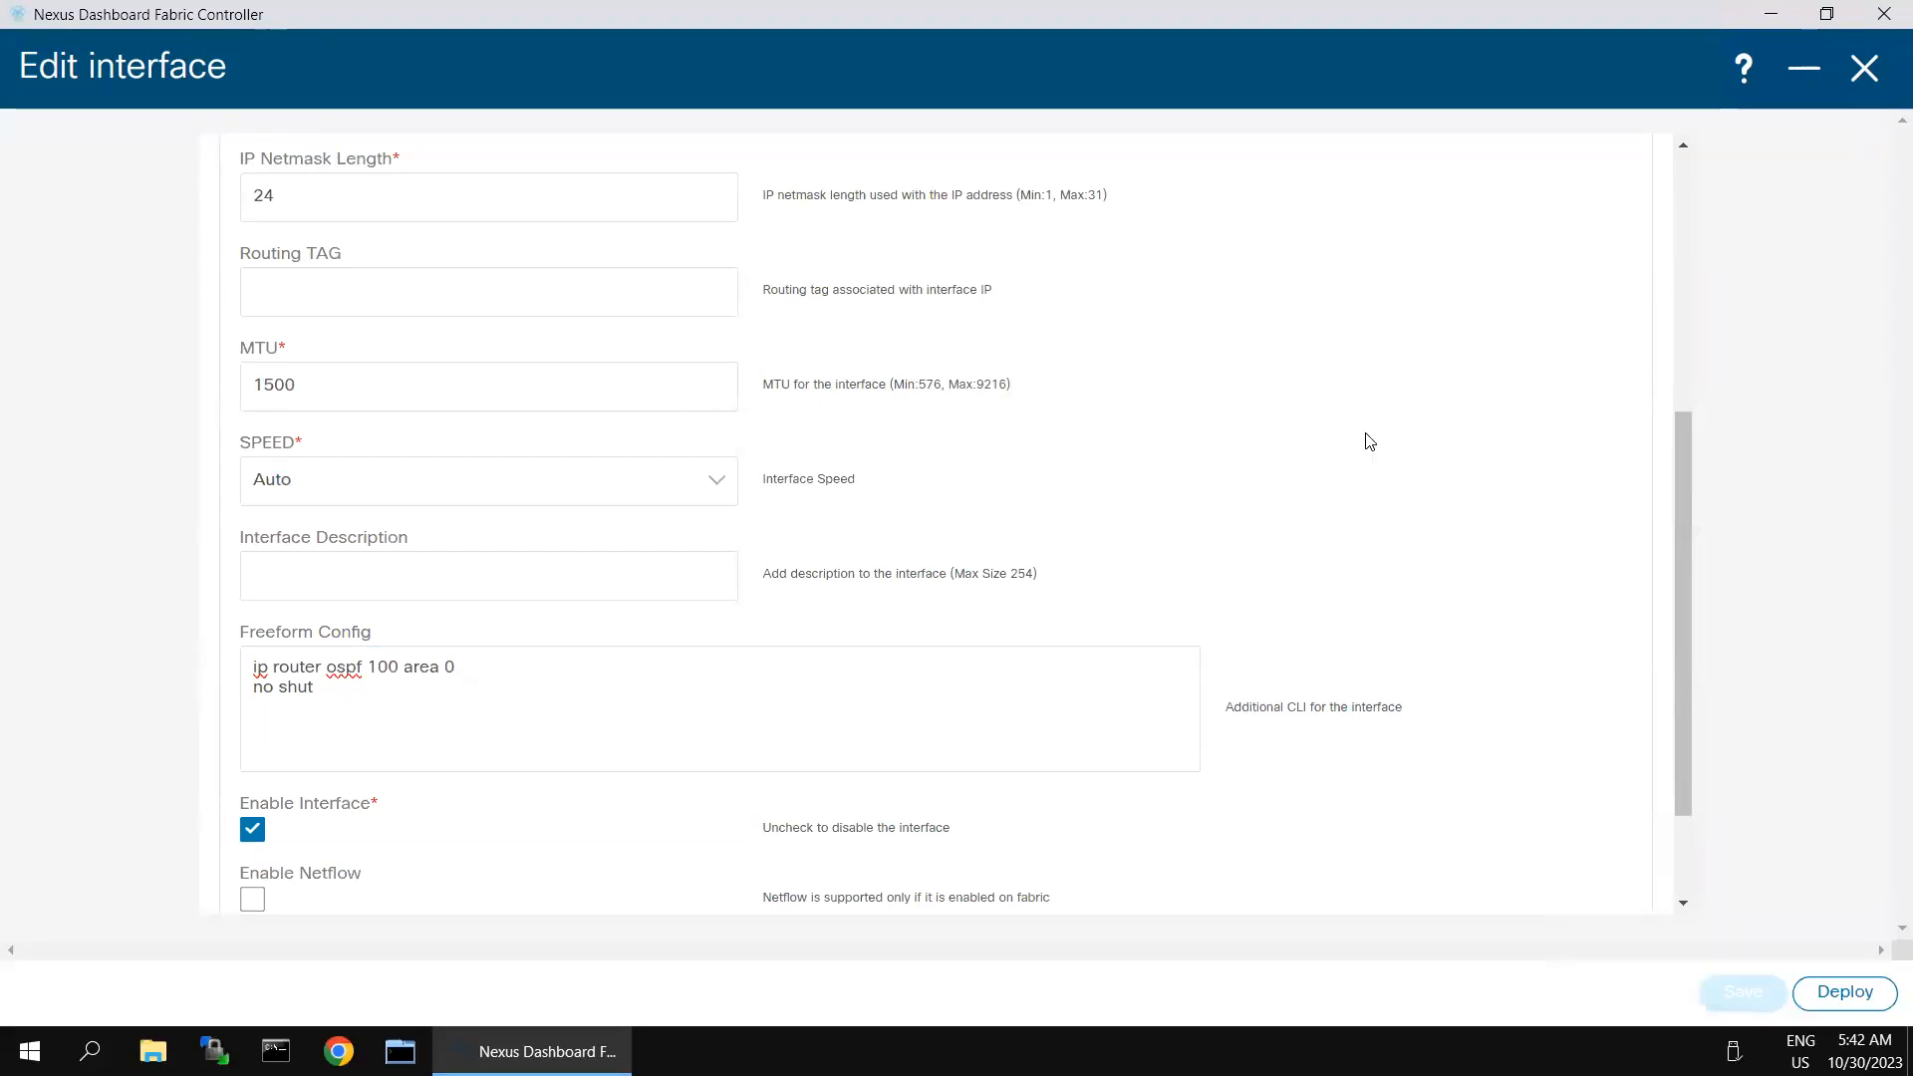
- Deploy the pending Ethernet1/5 configuration to Spine-1, and switch to the Spine-1 session in SecureCRT
left_click(1825, 995)
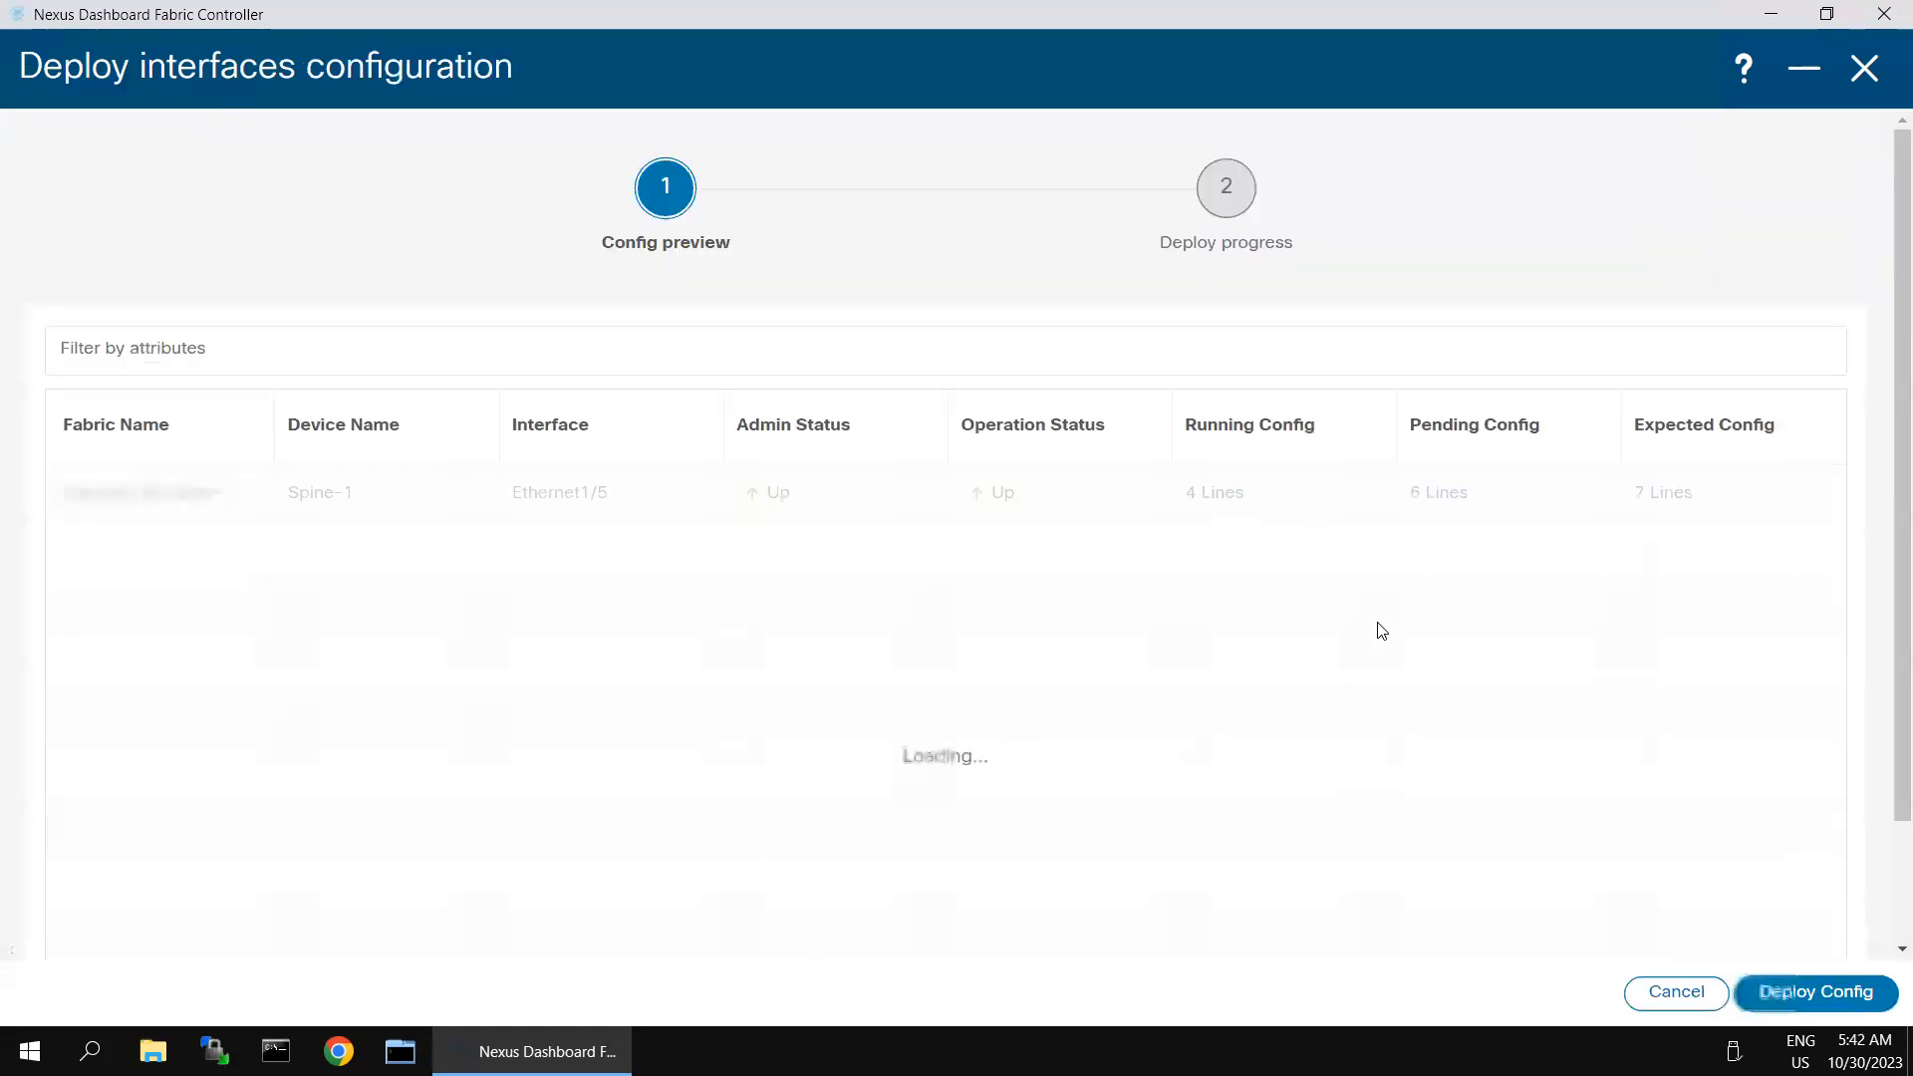
left_click(1788, 991)
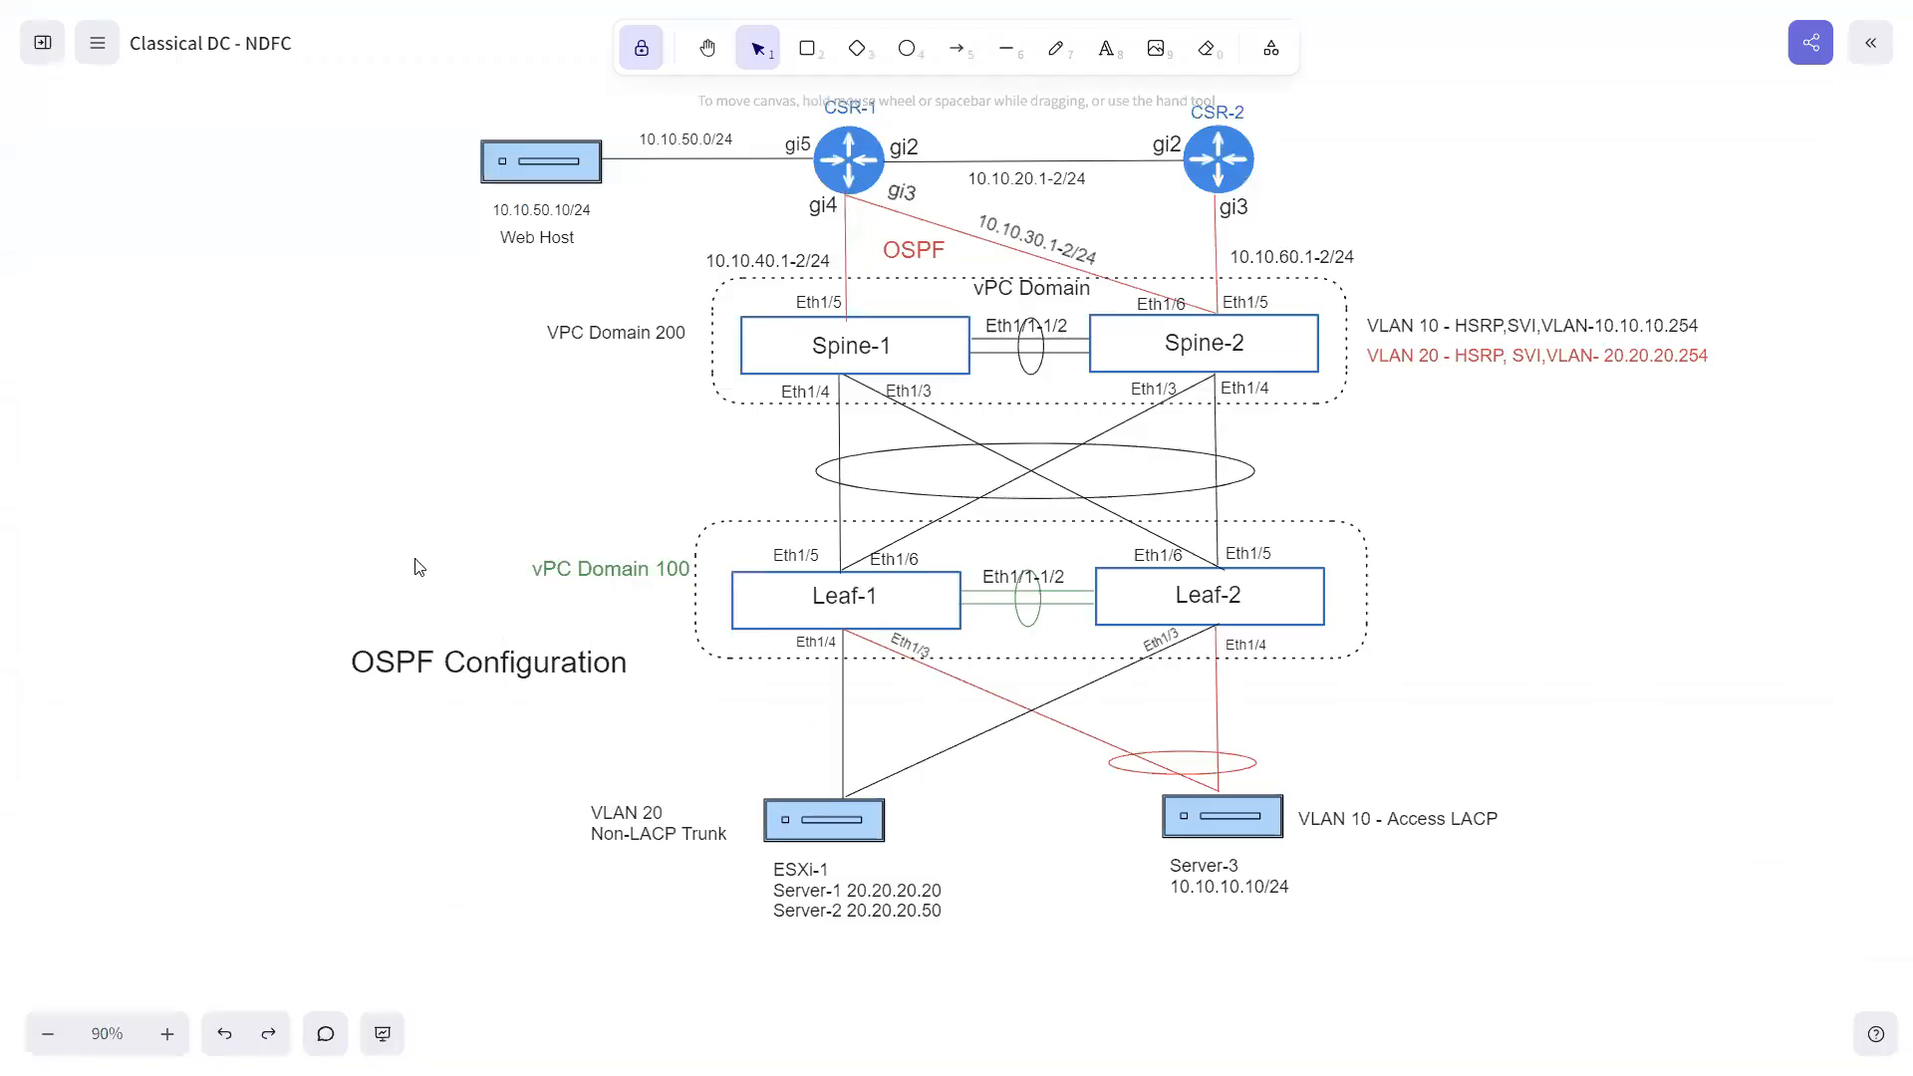
key("super")
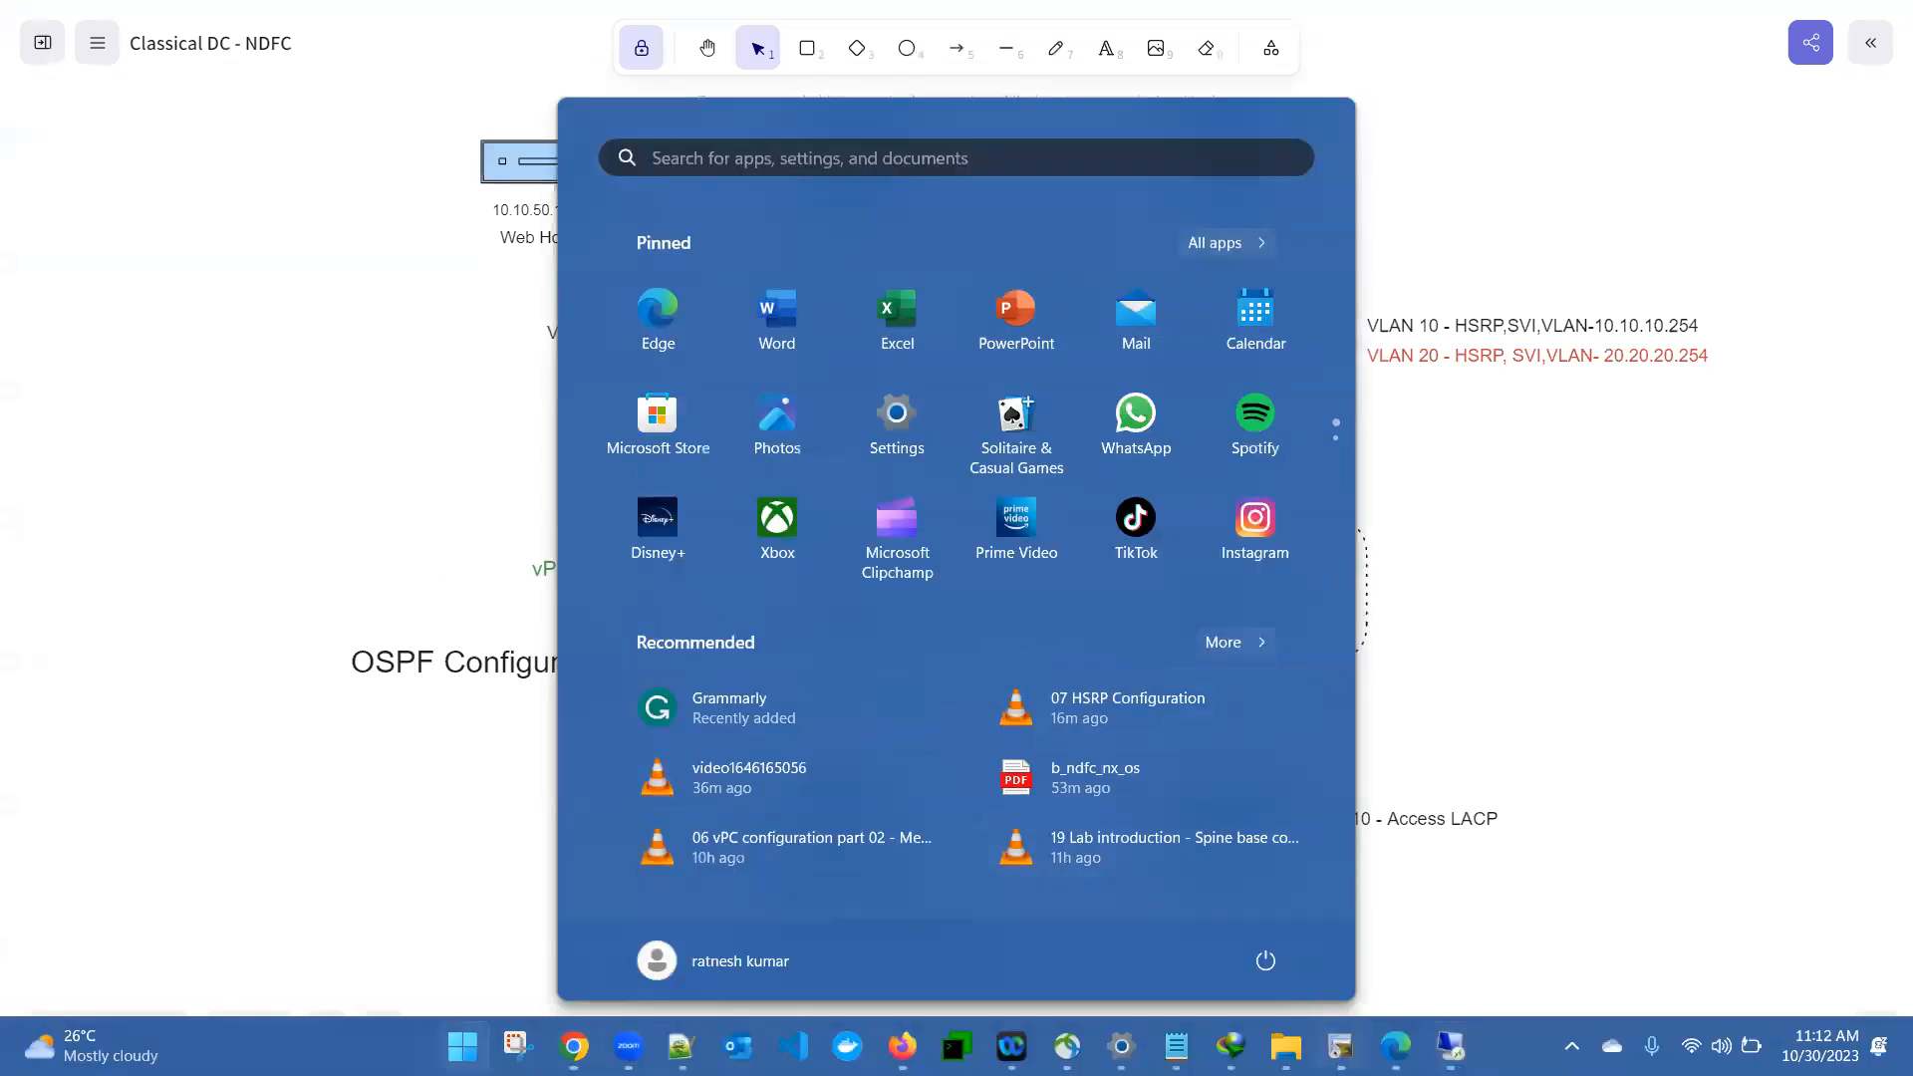
left_click(1340, 1046)
left_click(289, 106)
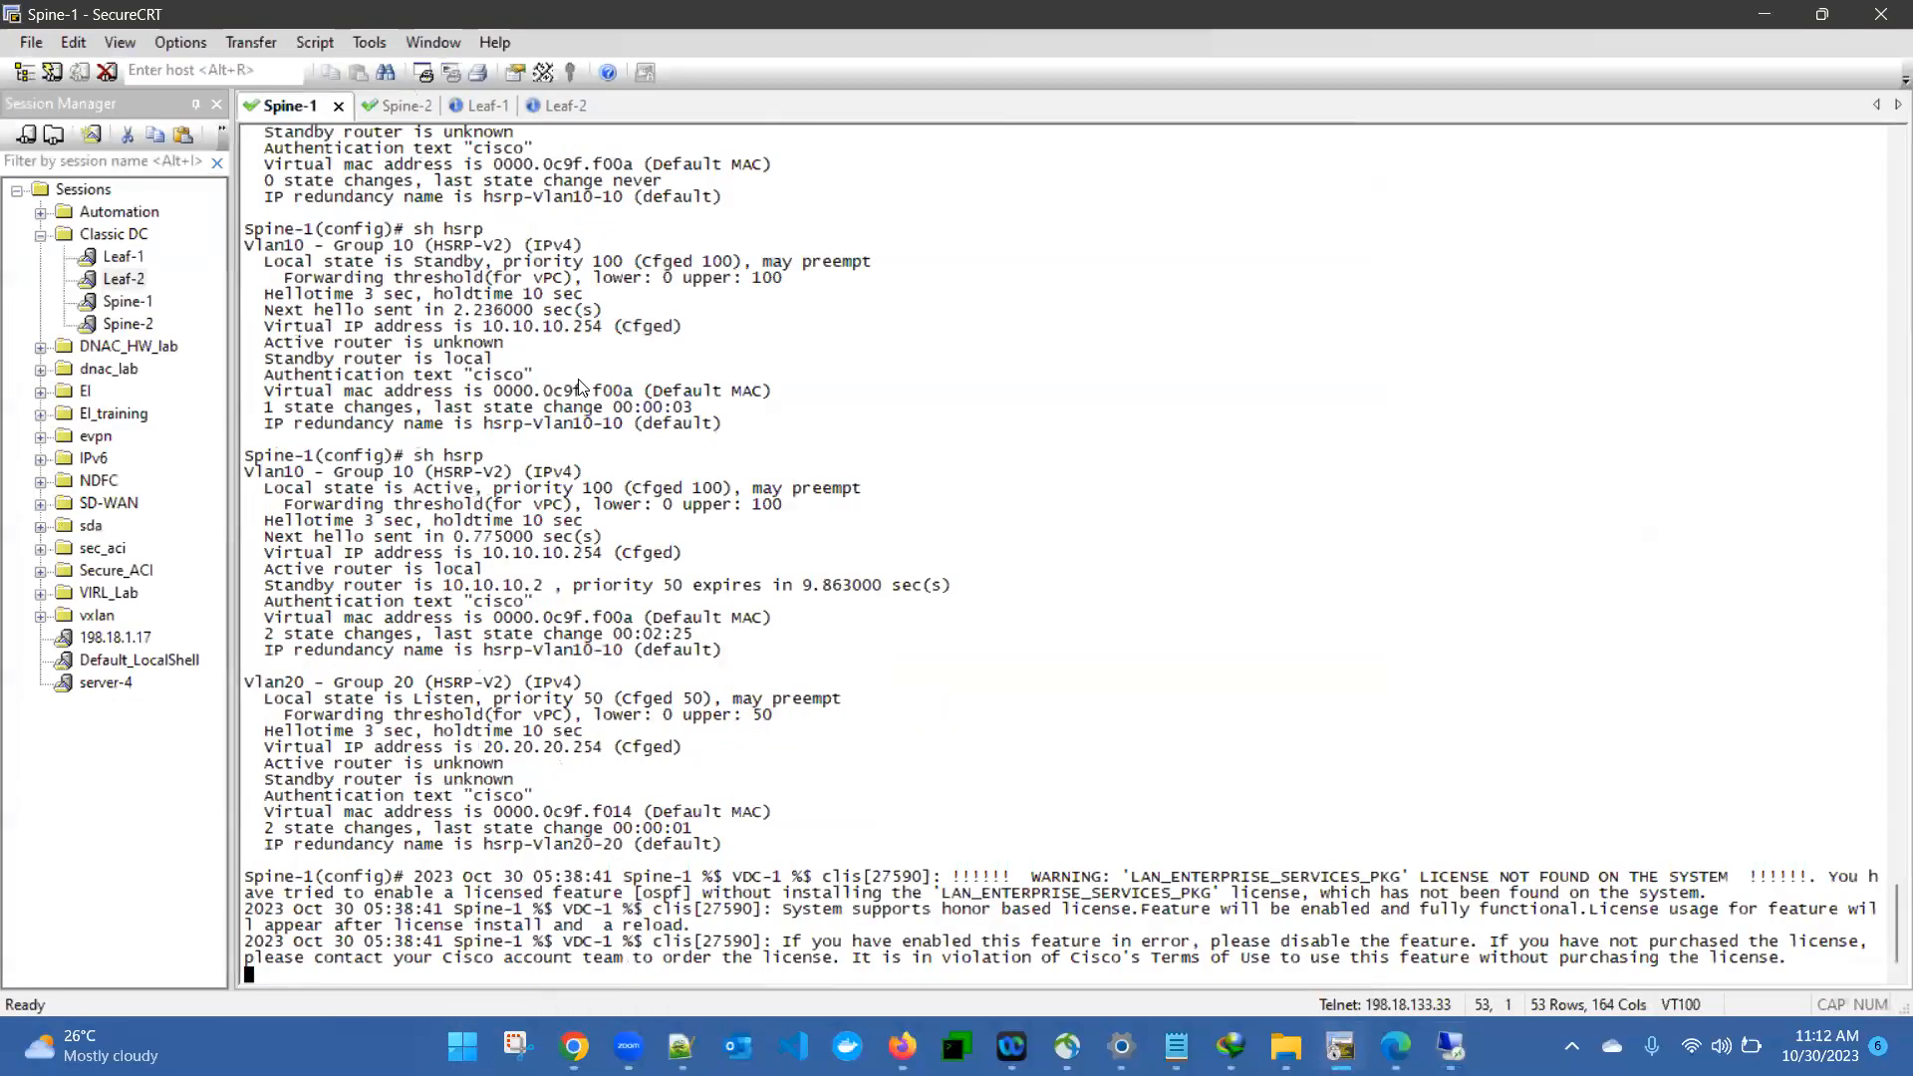
- Check Spine-1's OSPF neighbors by running "sh ip os neighbors" twice
key("Return")
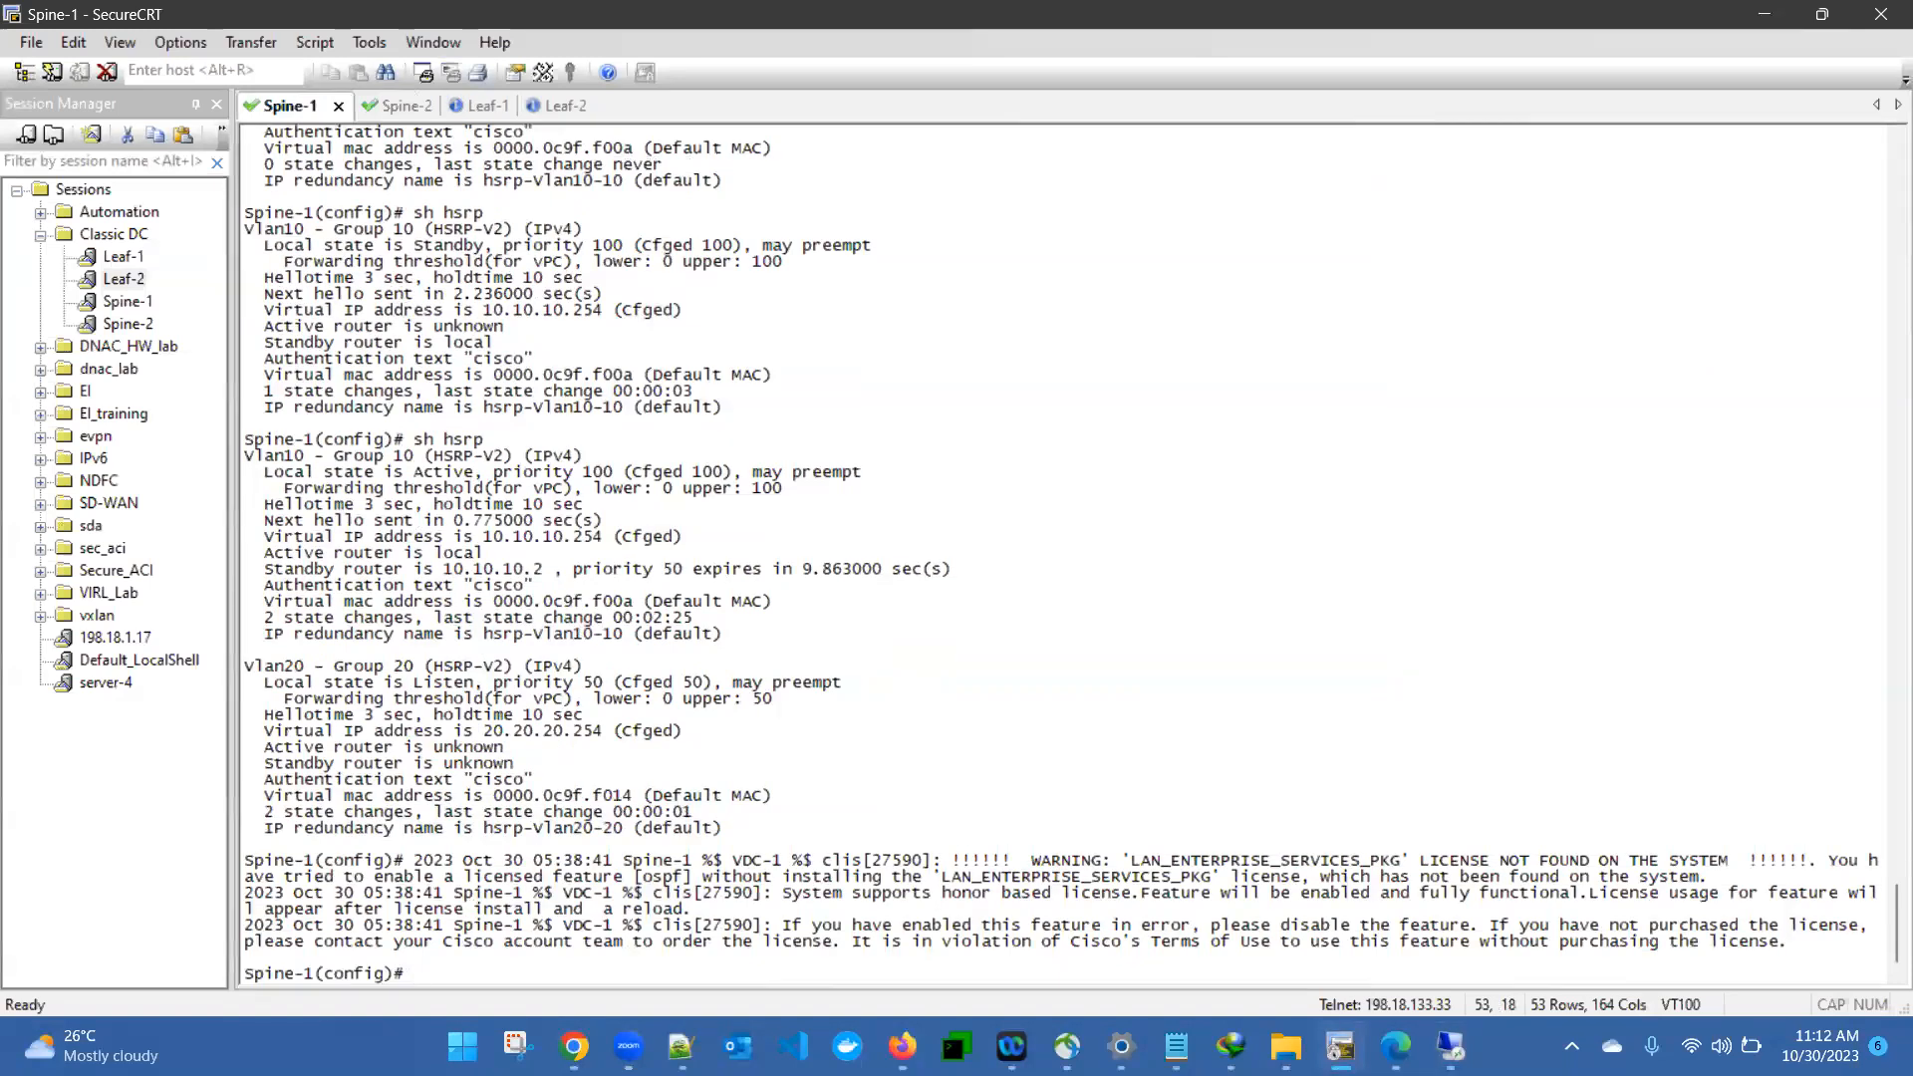
type("sh ip os neighbors")
key("Return")
key("Return")
key("Return")
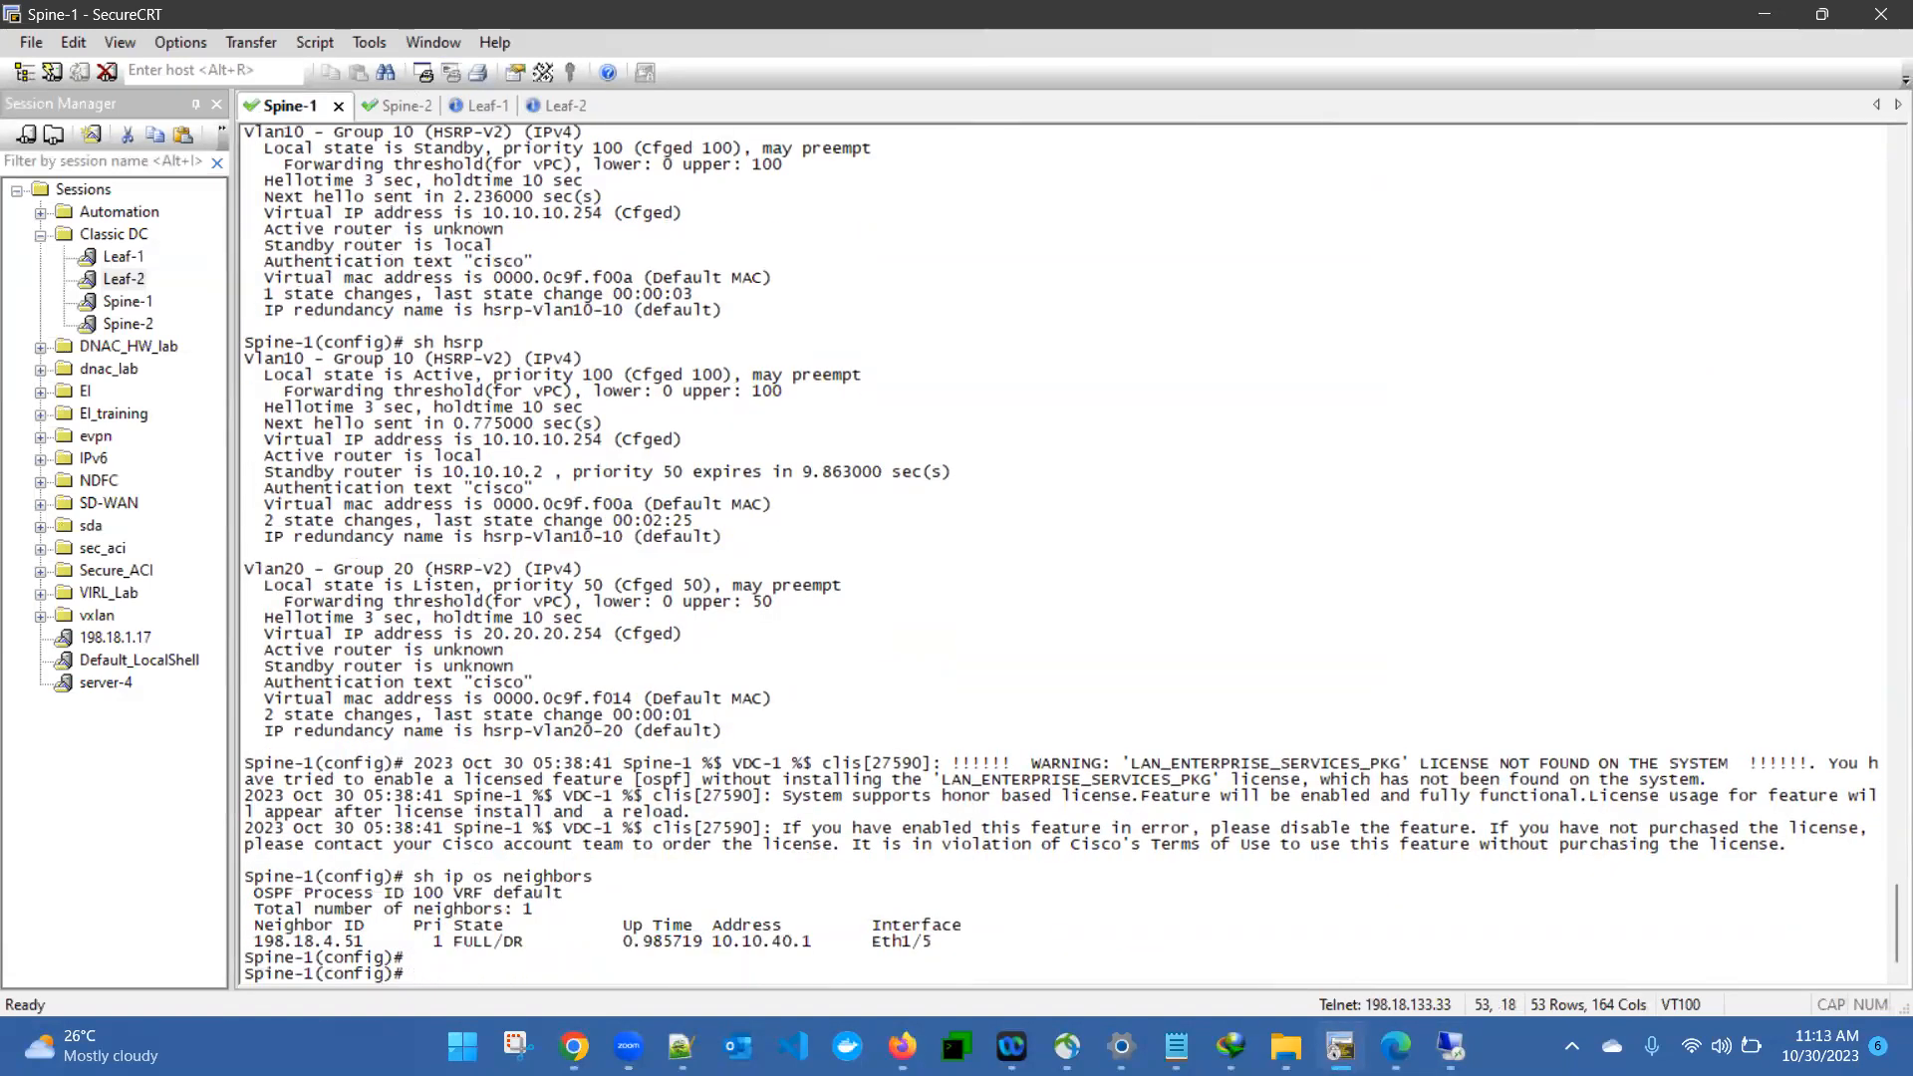
key("Up")
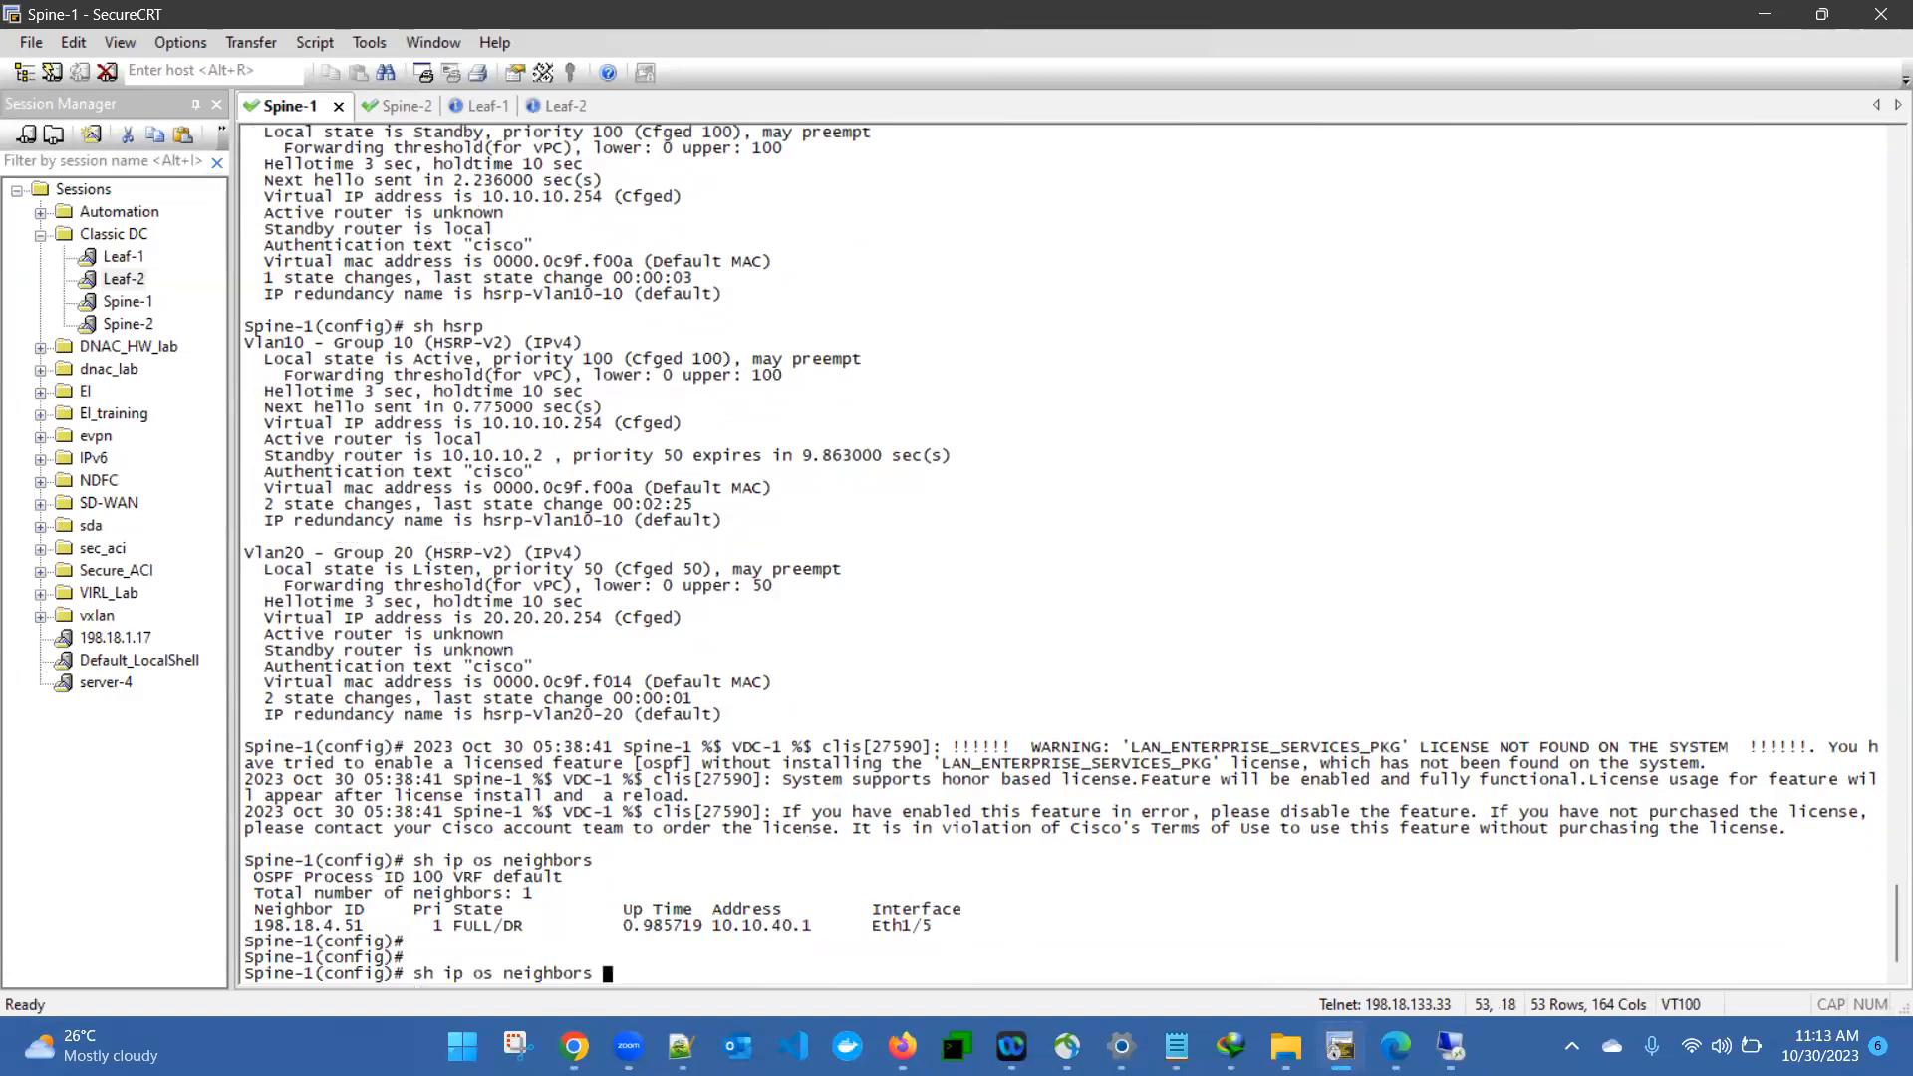
key("Return")
- Show Spine-1's full routing table with "sh ip route" and examine the next hop of the 10.10.60.0/24 route
type("sh ip route")
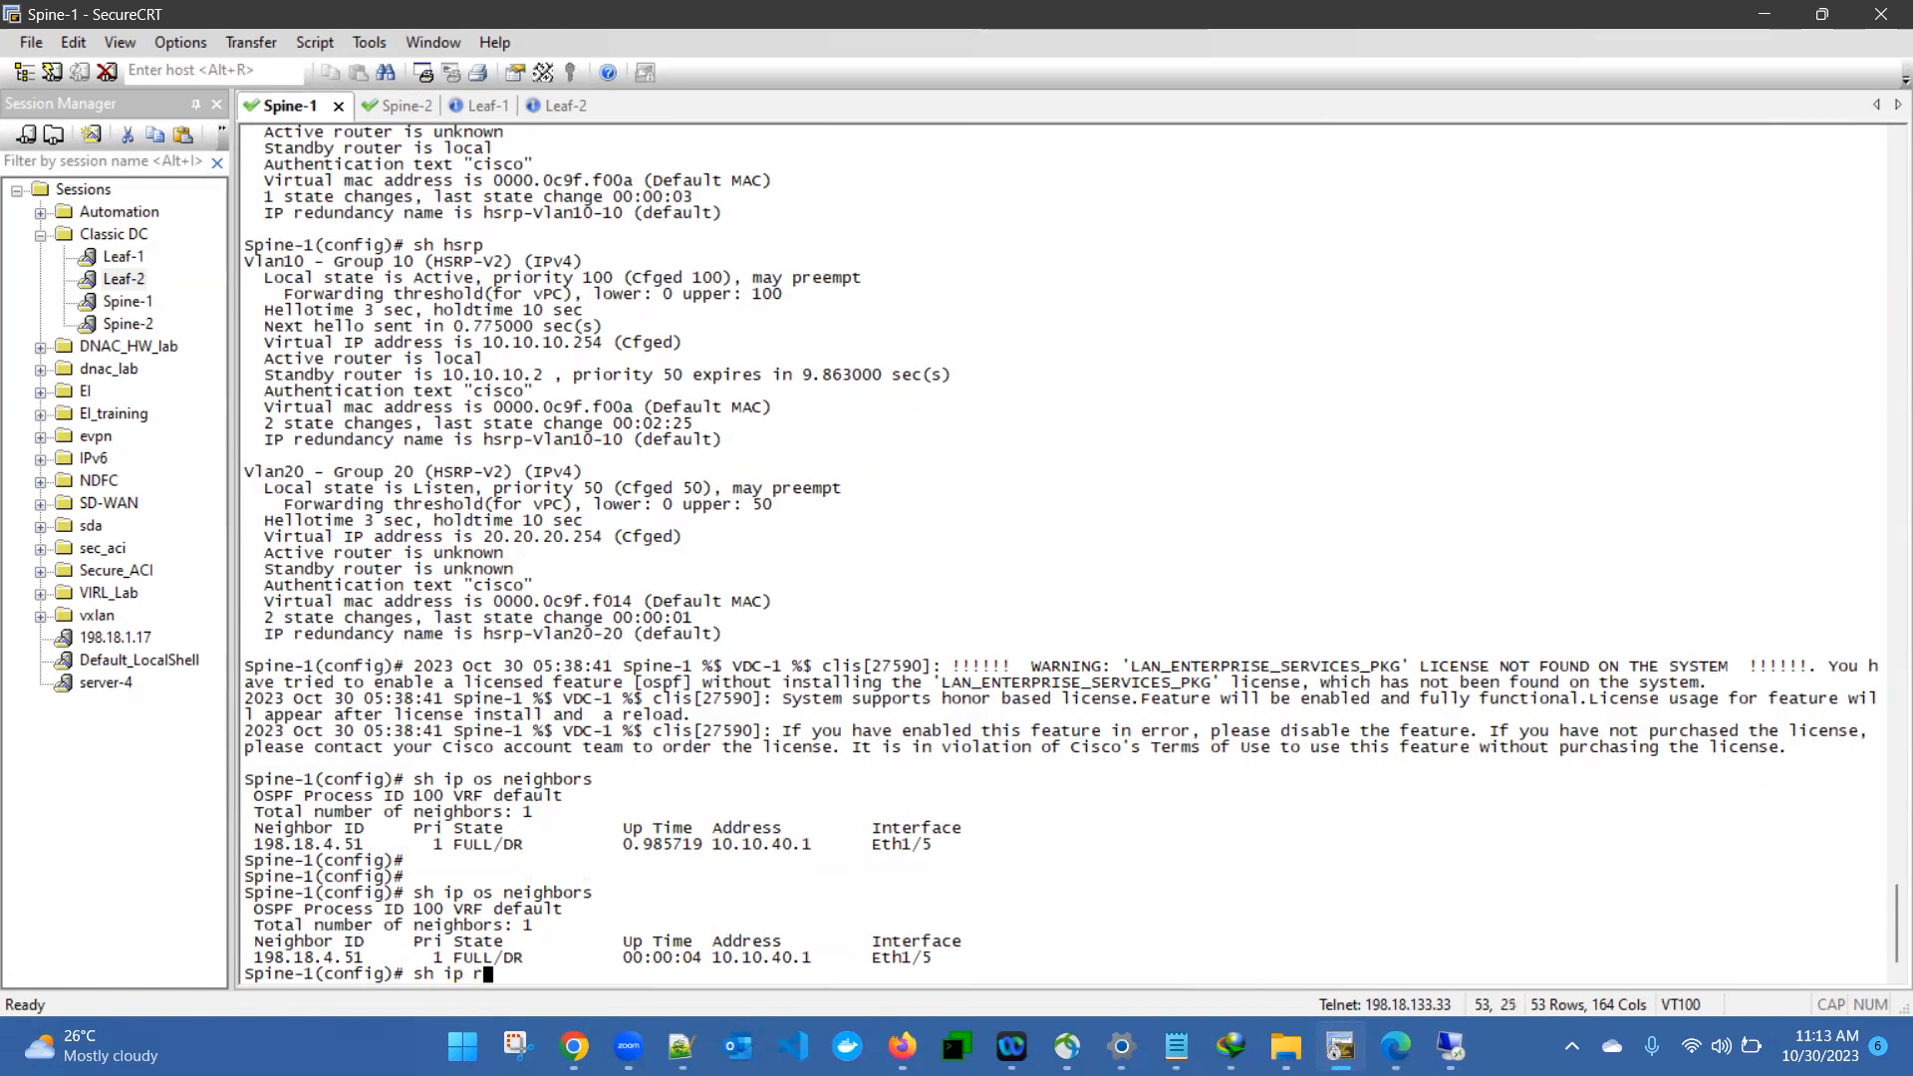
key("Return")
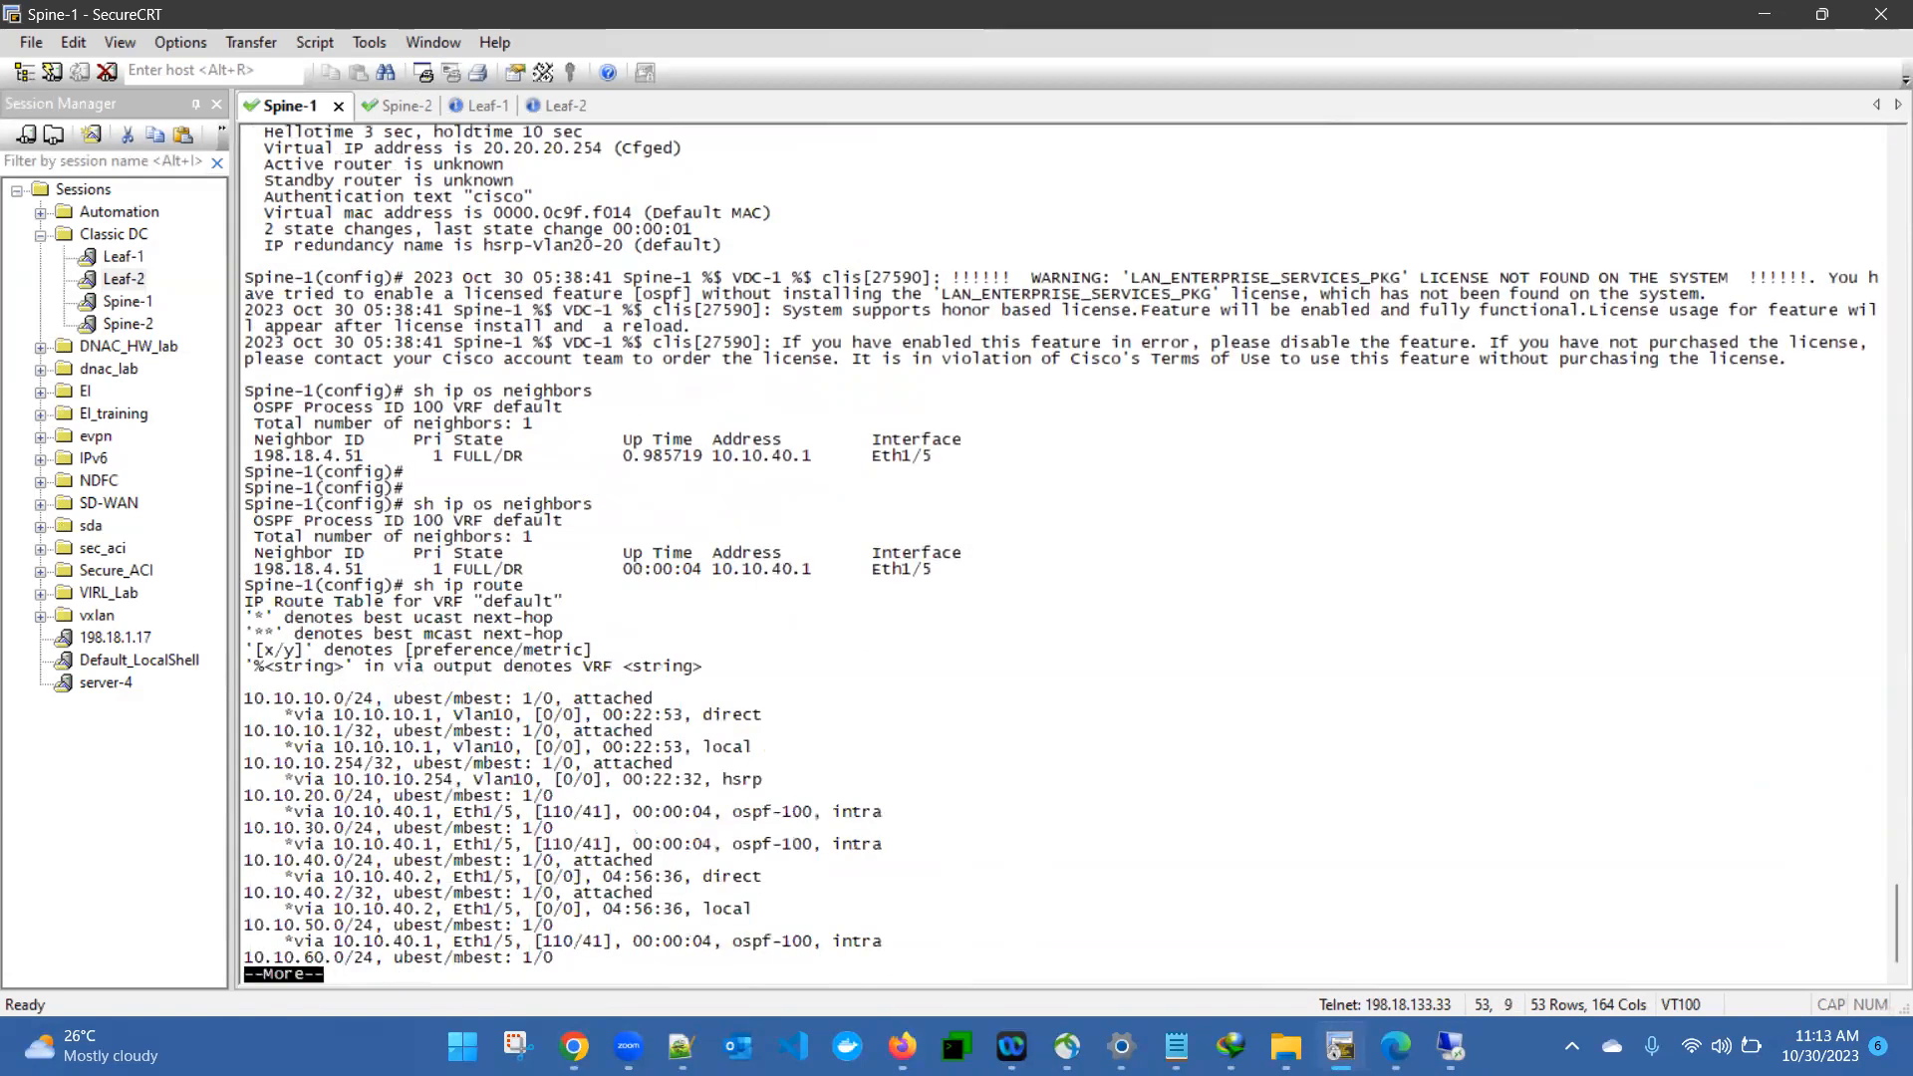
key("space")
left_click_drag(304, 848, 443, 847)
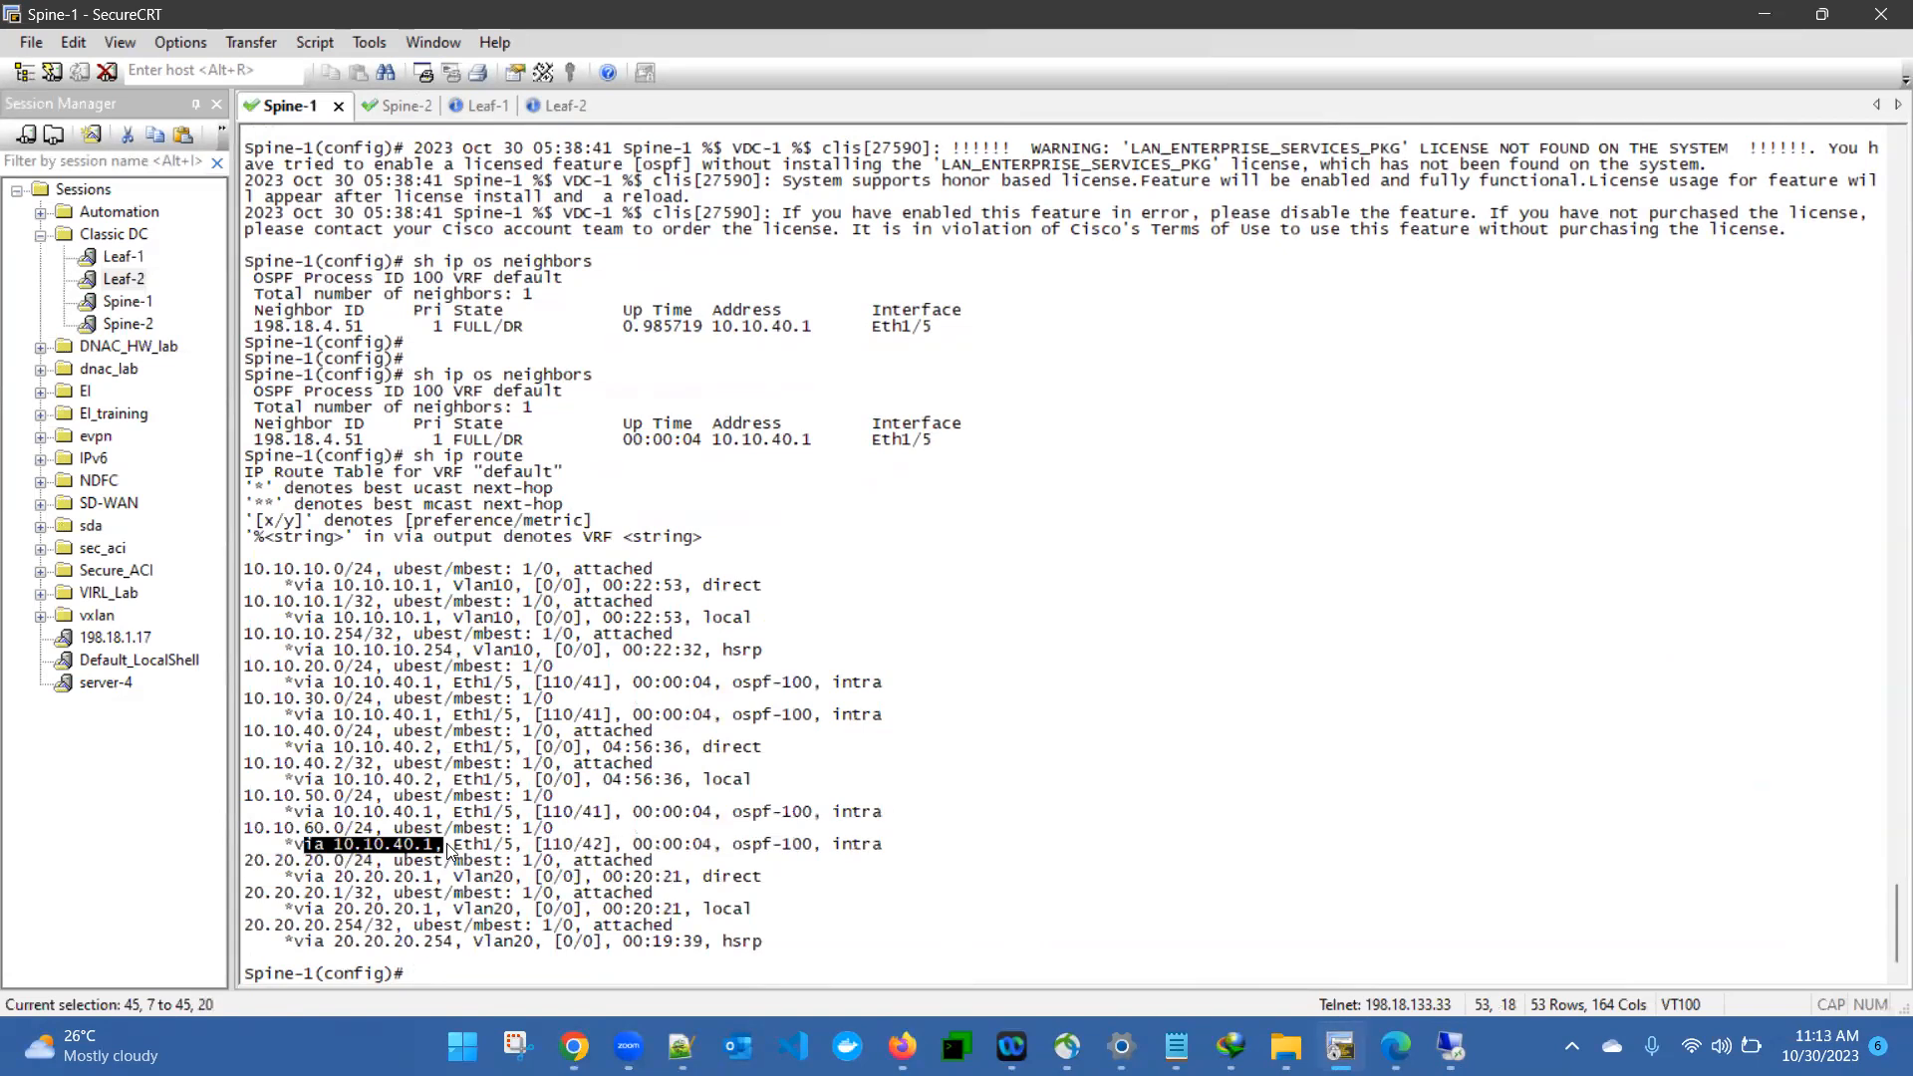
left_click(359, 724)
- Run "sh run int e1/5" on Spine-1 and examine the interface's IP address and OSPF lines
type("sh run int e1/5")
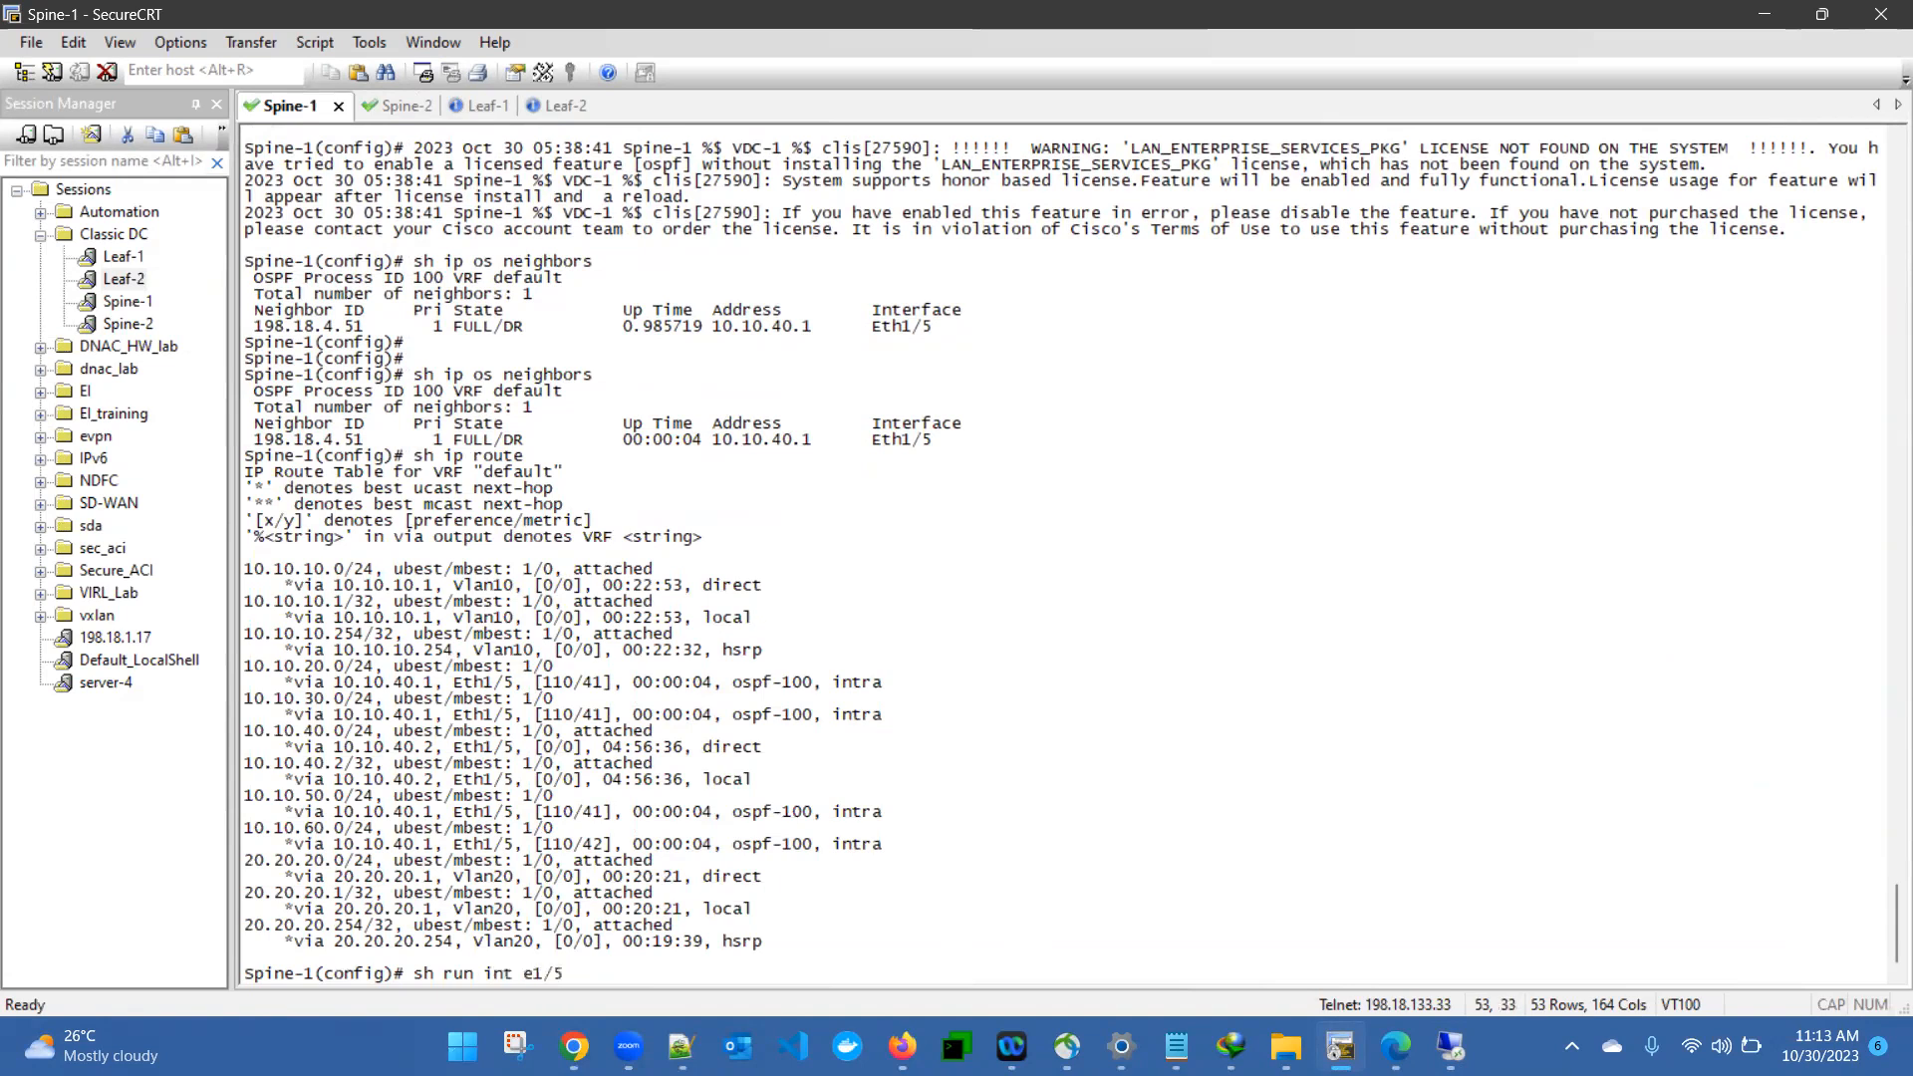
key("Return")
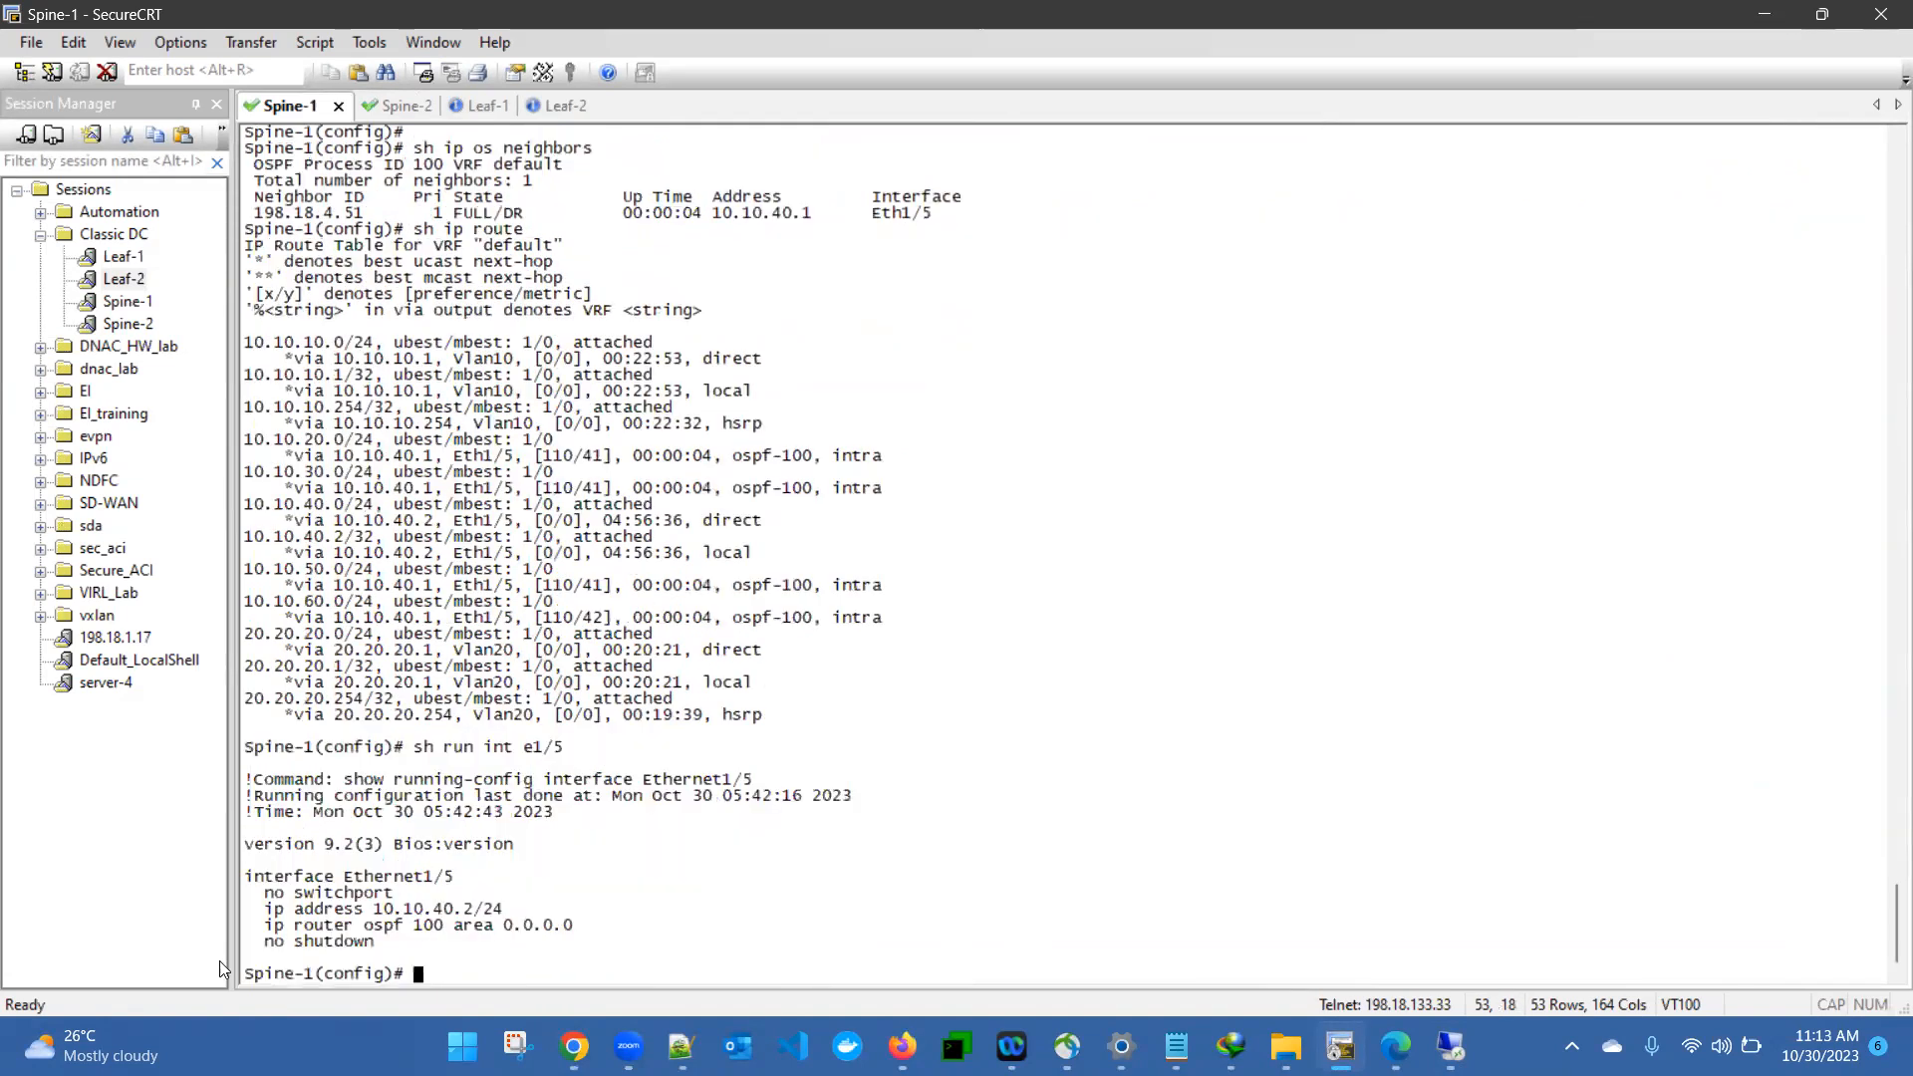
left_click_drag(373, 910, 477, 921)
left_click_drag(307, 845, 505, 925)
left_click(568, 908)
- Return to Nexus Dashboard Fabric Controller, close the interface editor and start a new fabric policy for switch Spine-2
left_click(1451, 1047)
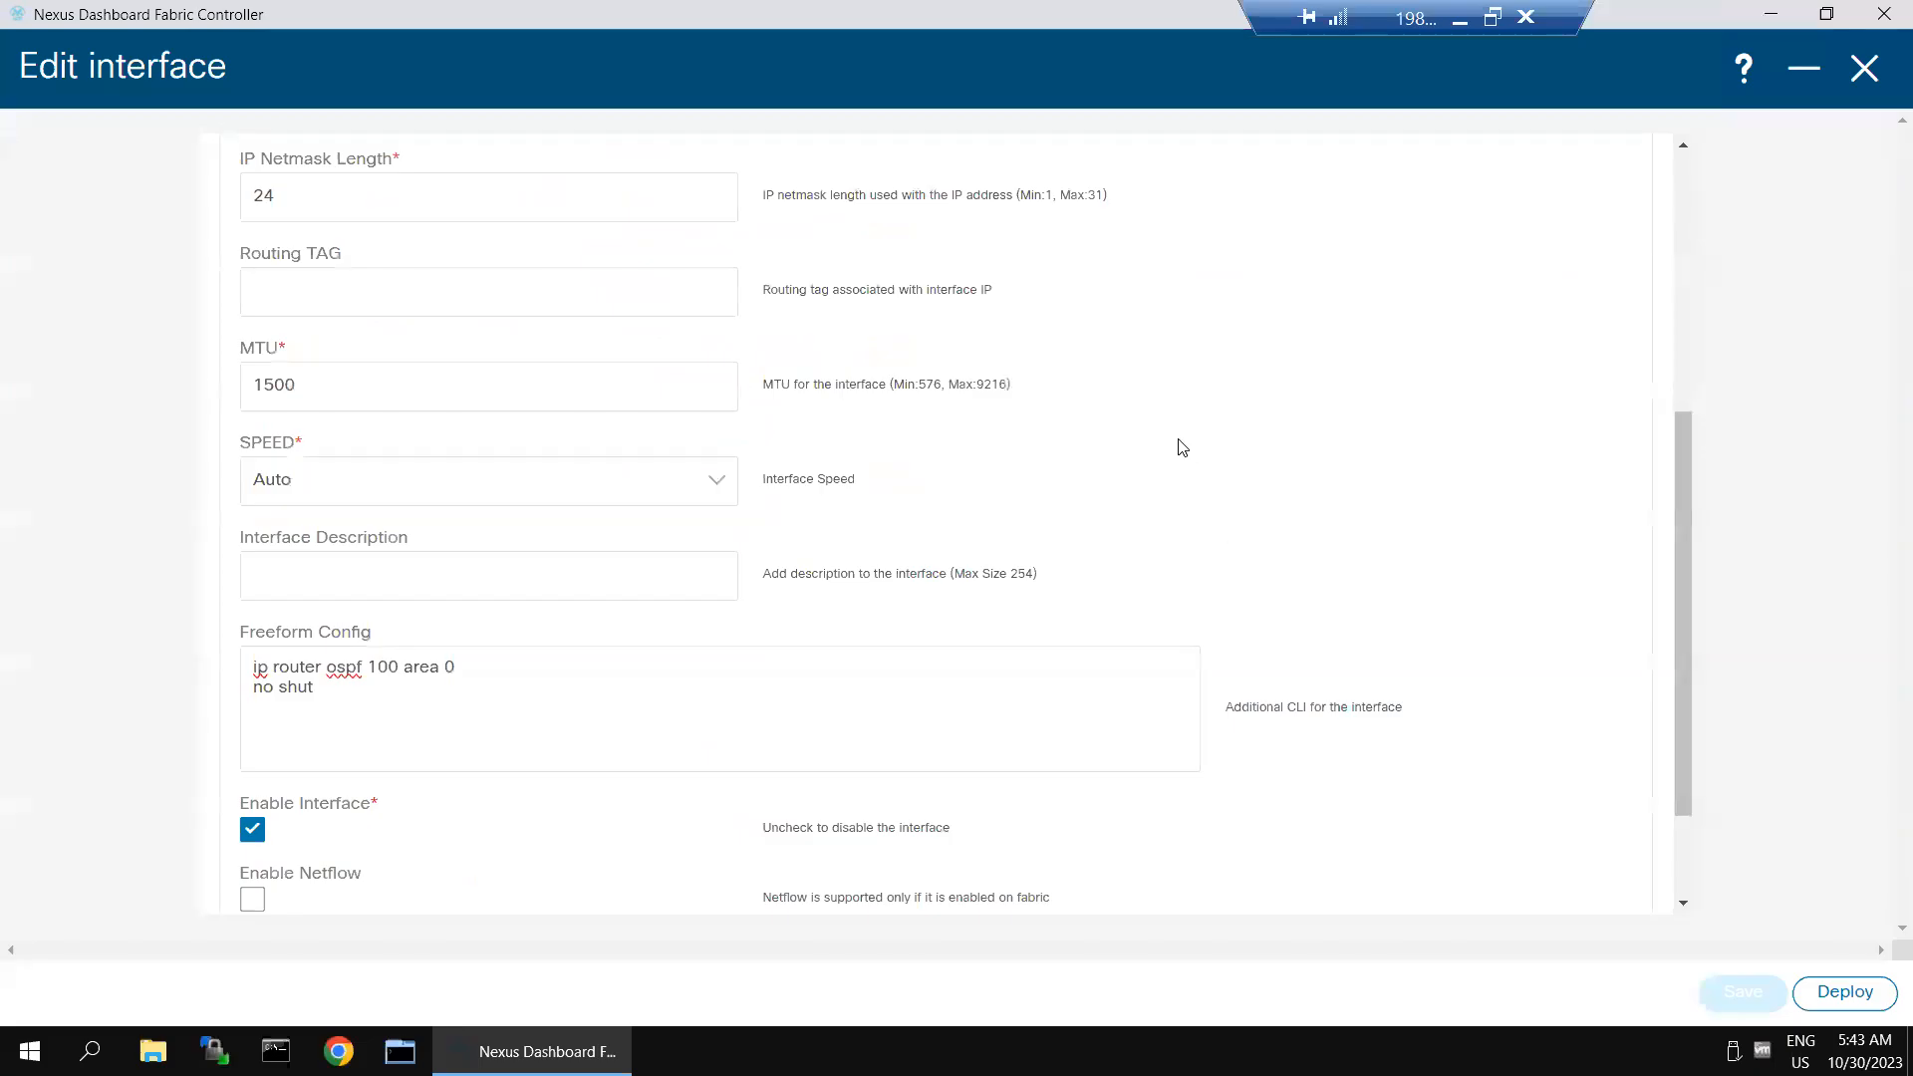
left_click(1862, 70)
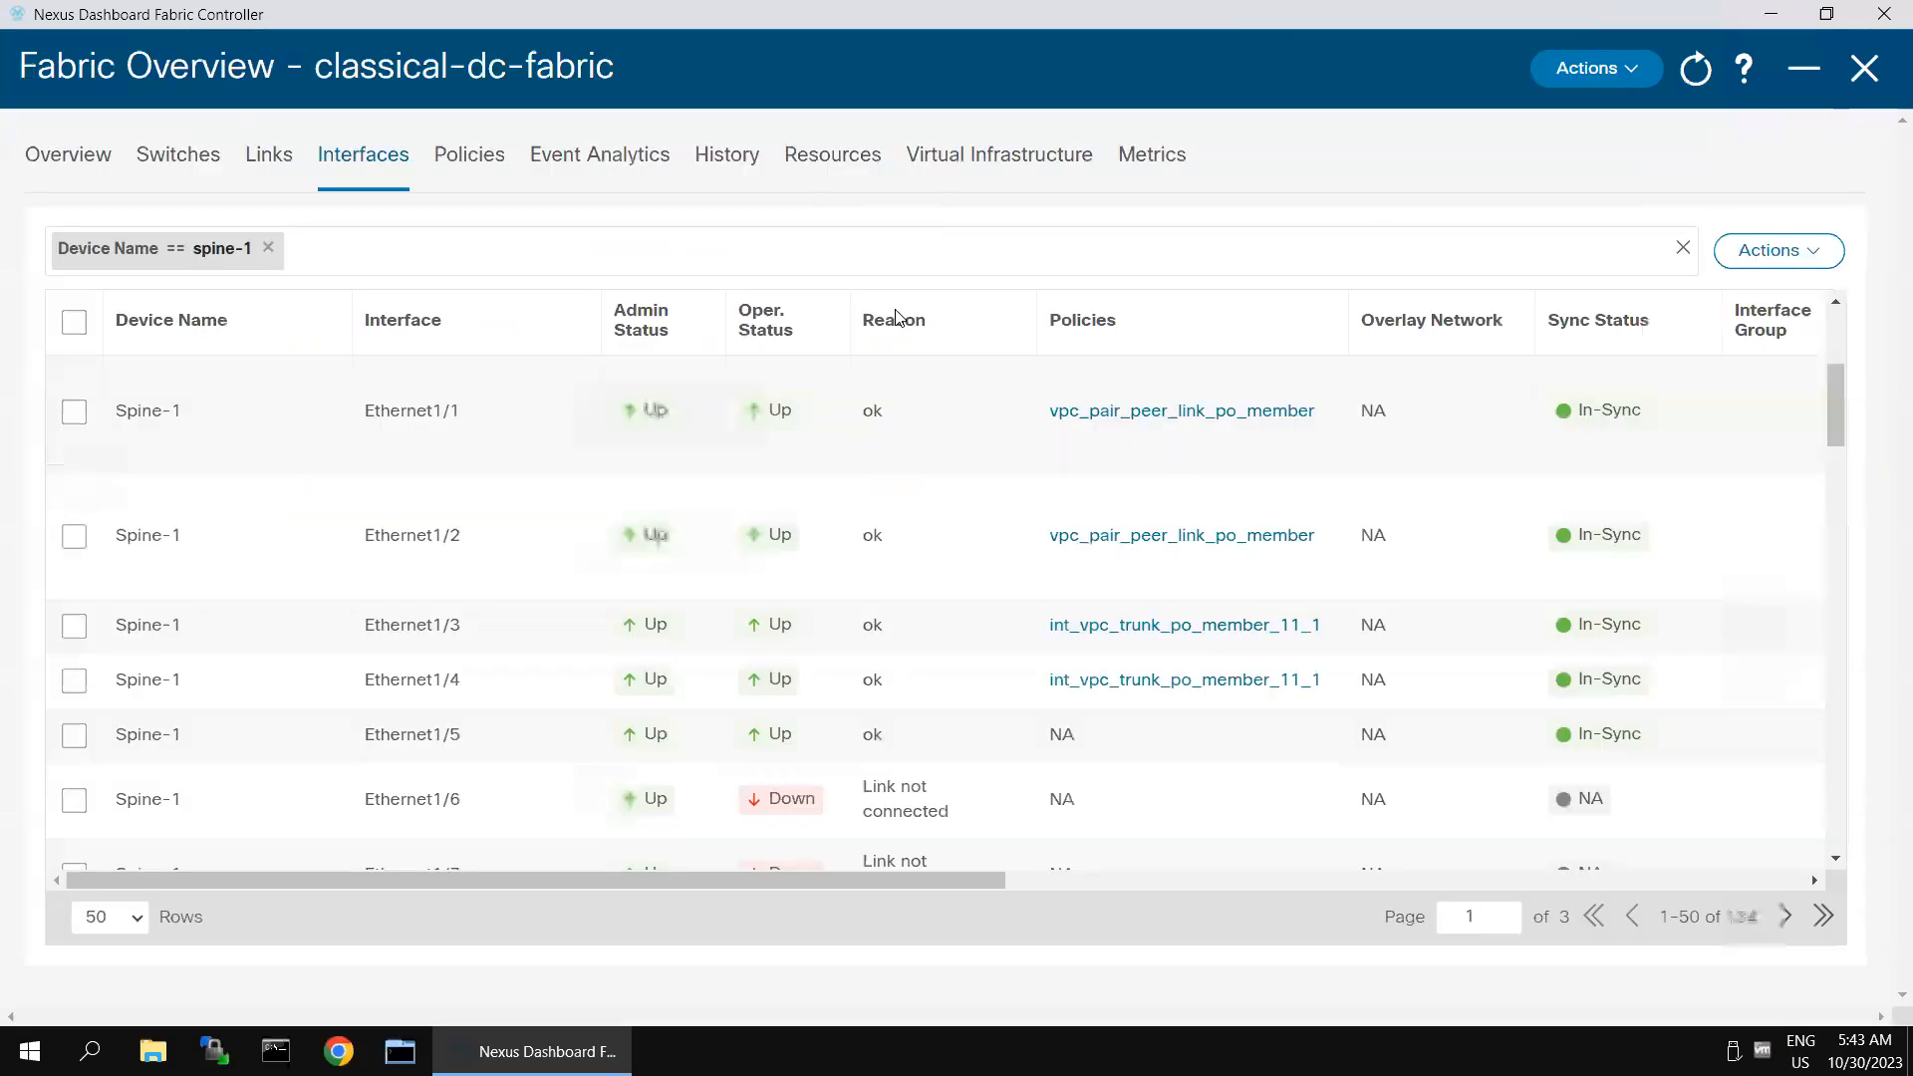
left_click(468, 156)
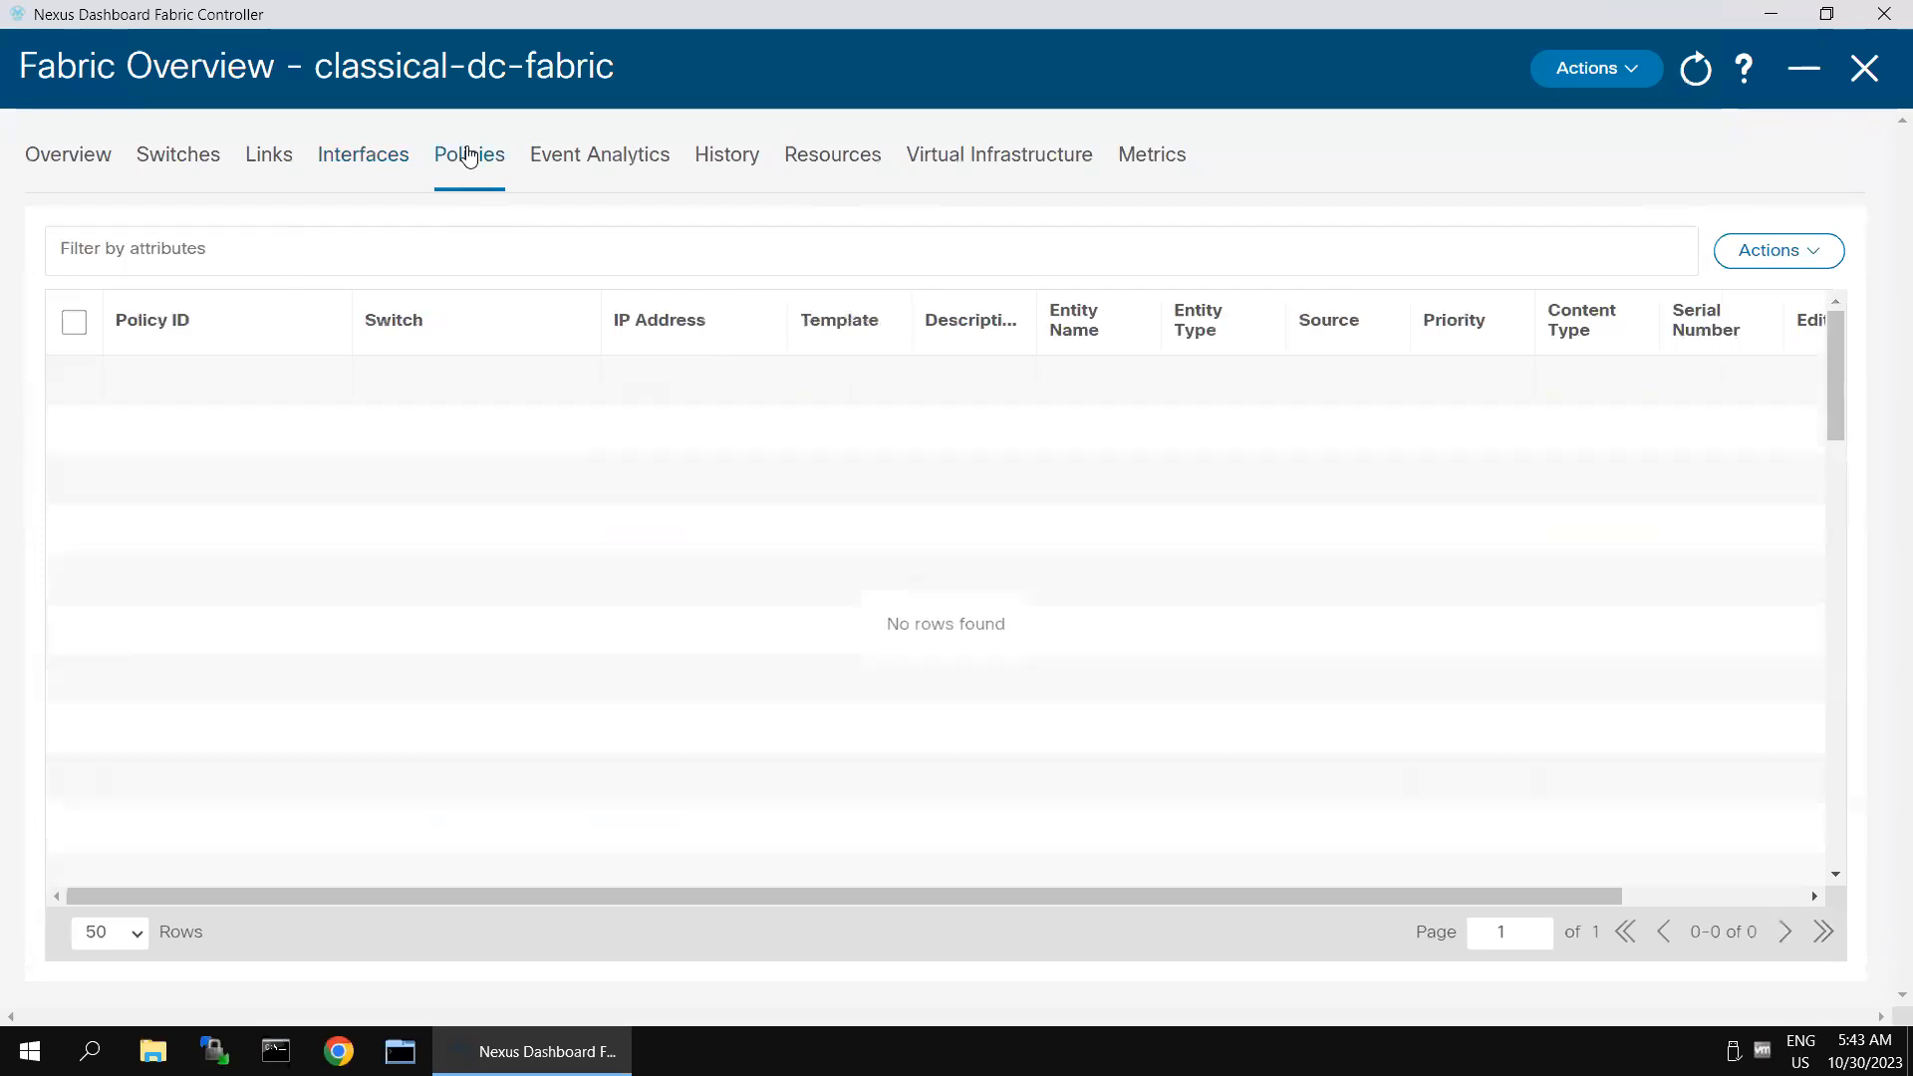
left_click(1813, 257)
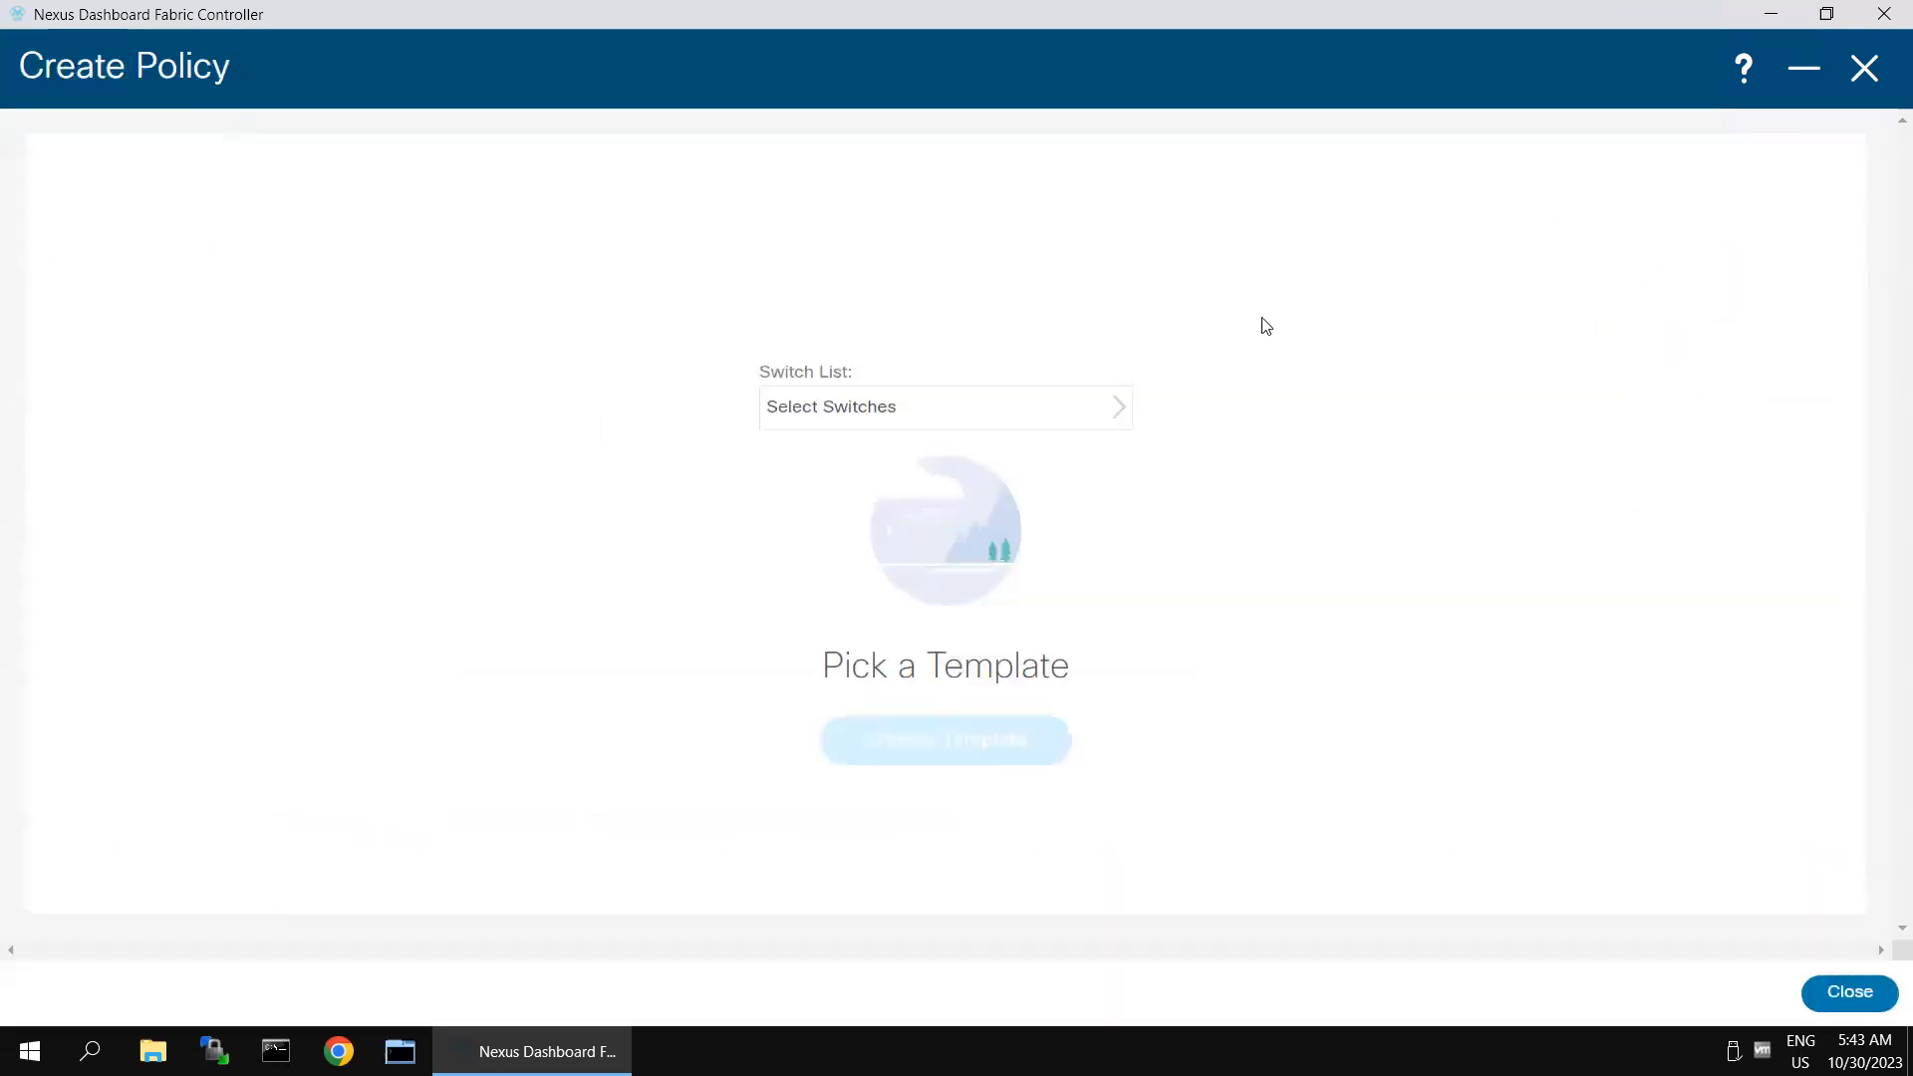
left_click(1105, 413)
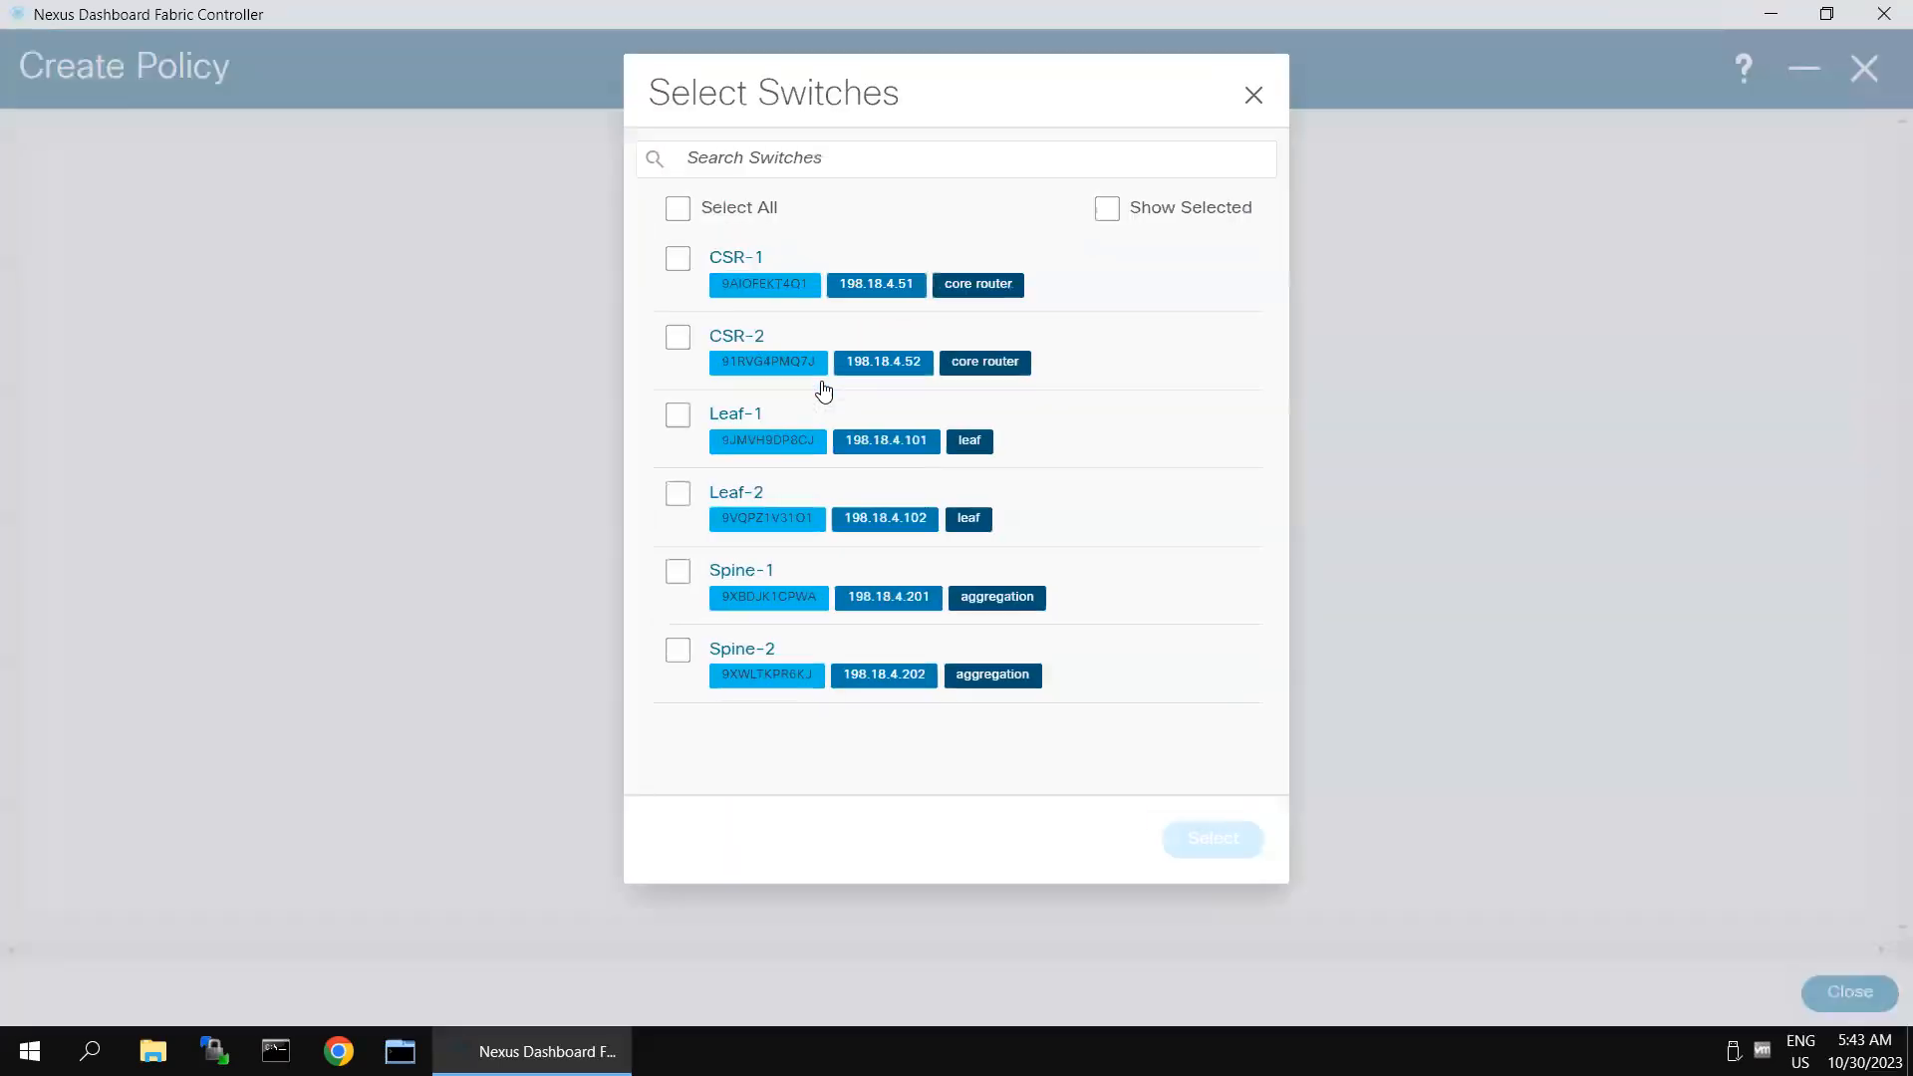
left_click(678, 651)
left_click(1180, 842)
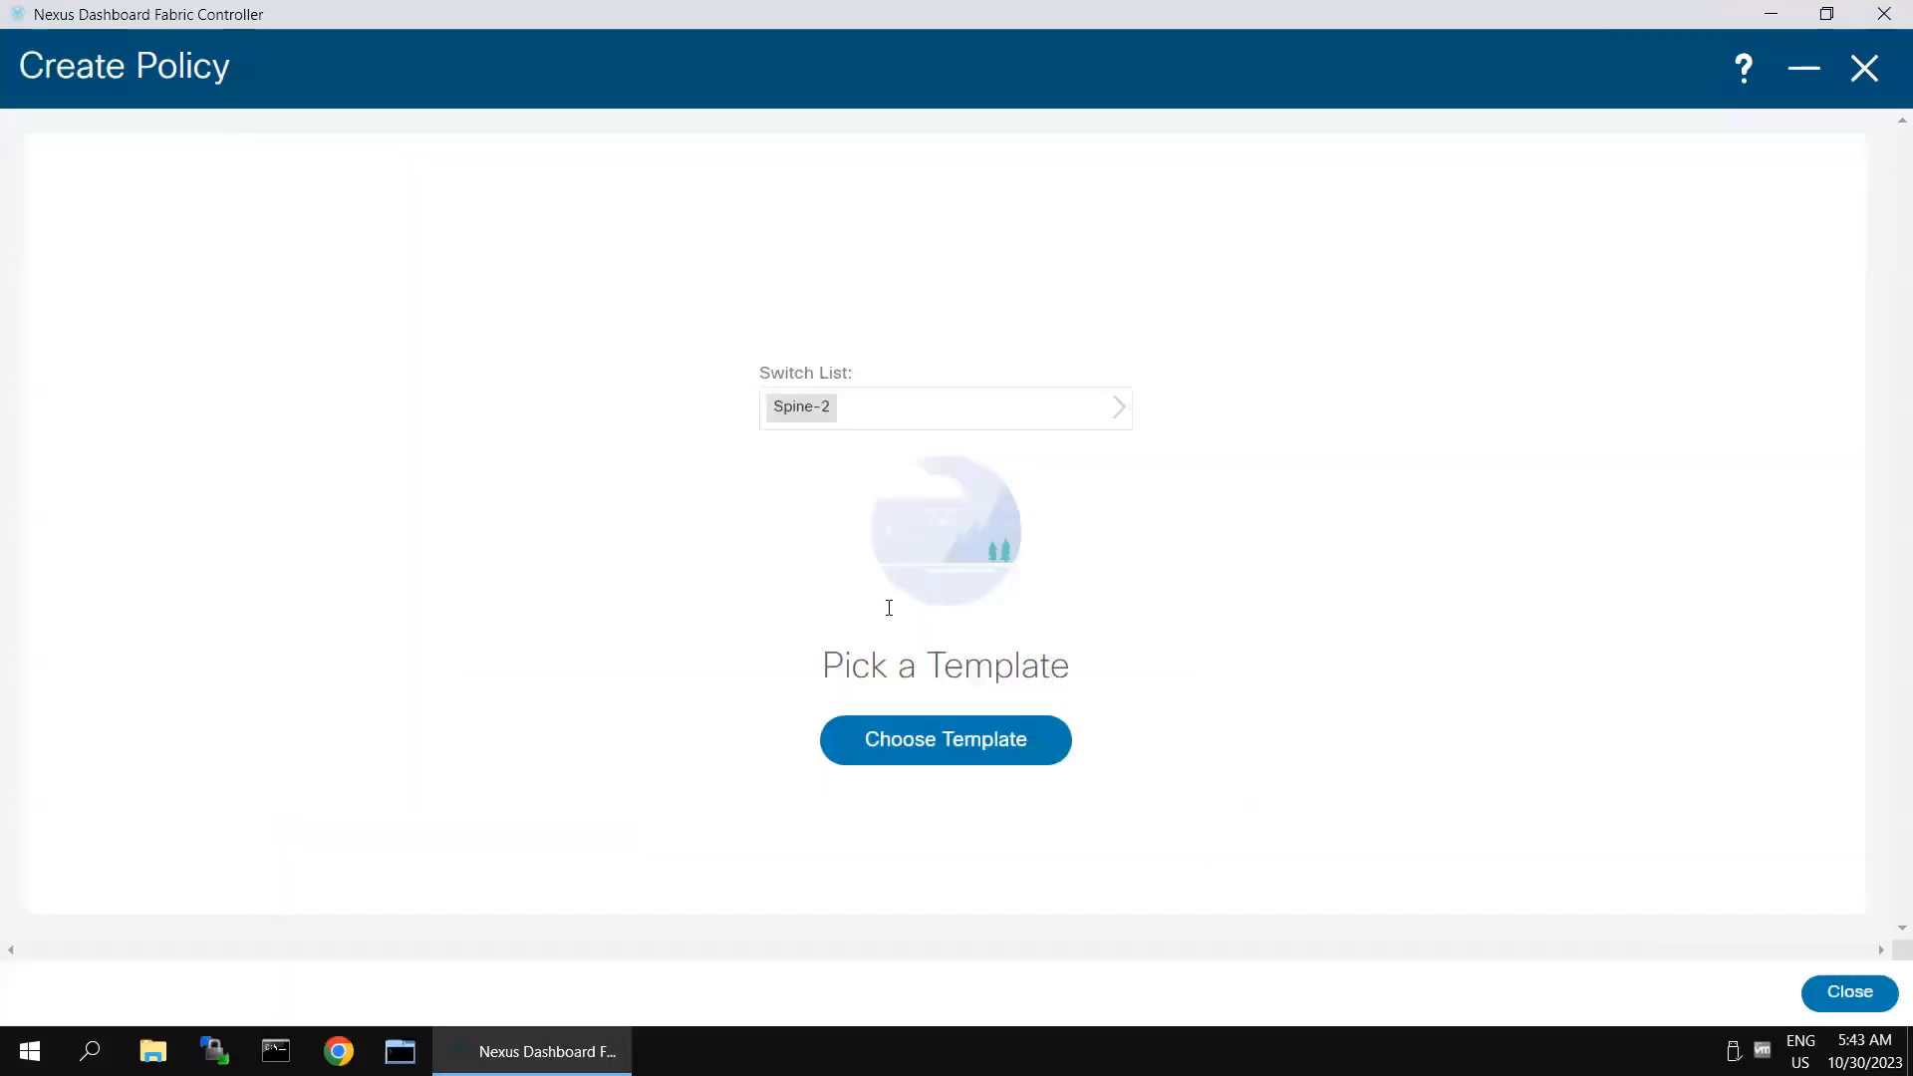
- Assign the feature_ospf template to the Spine-2 policy and save it
left_click(897, 750)
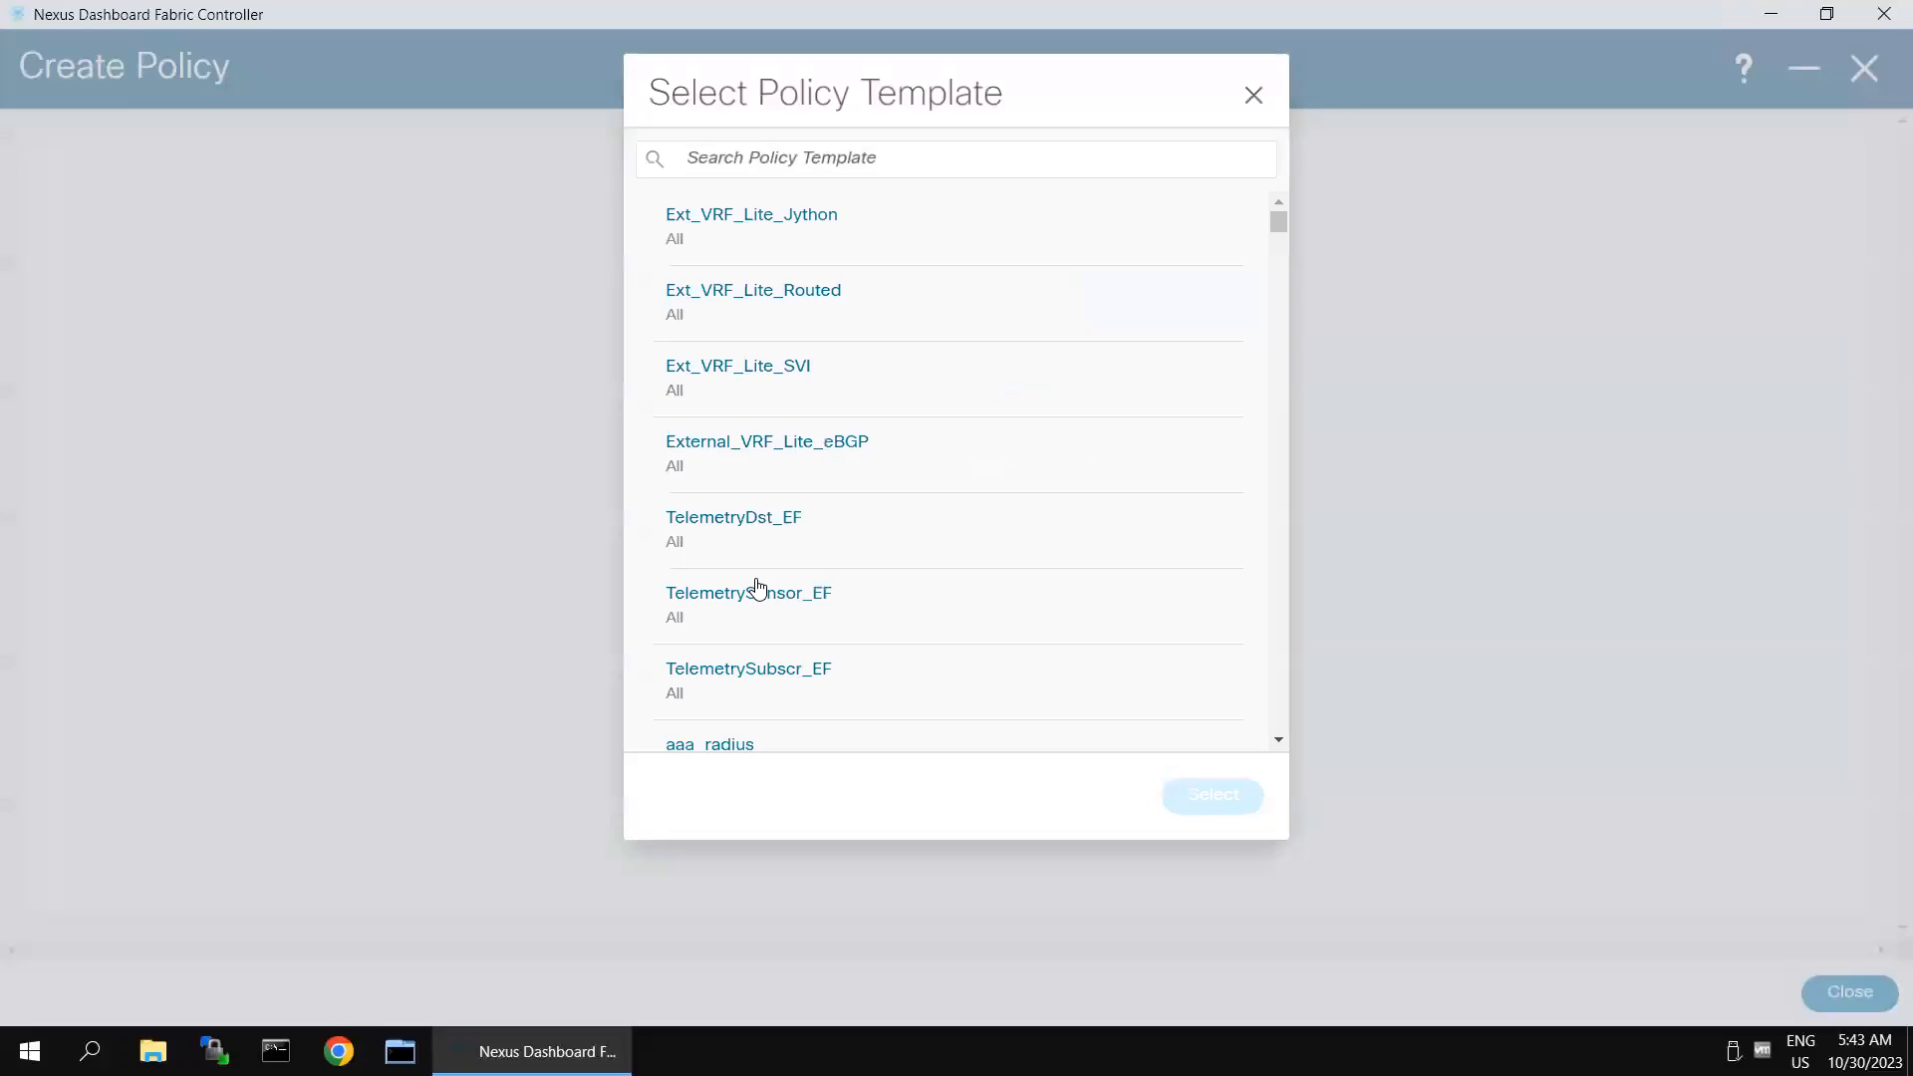
left_click(842, 160)
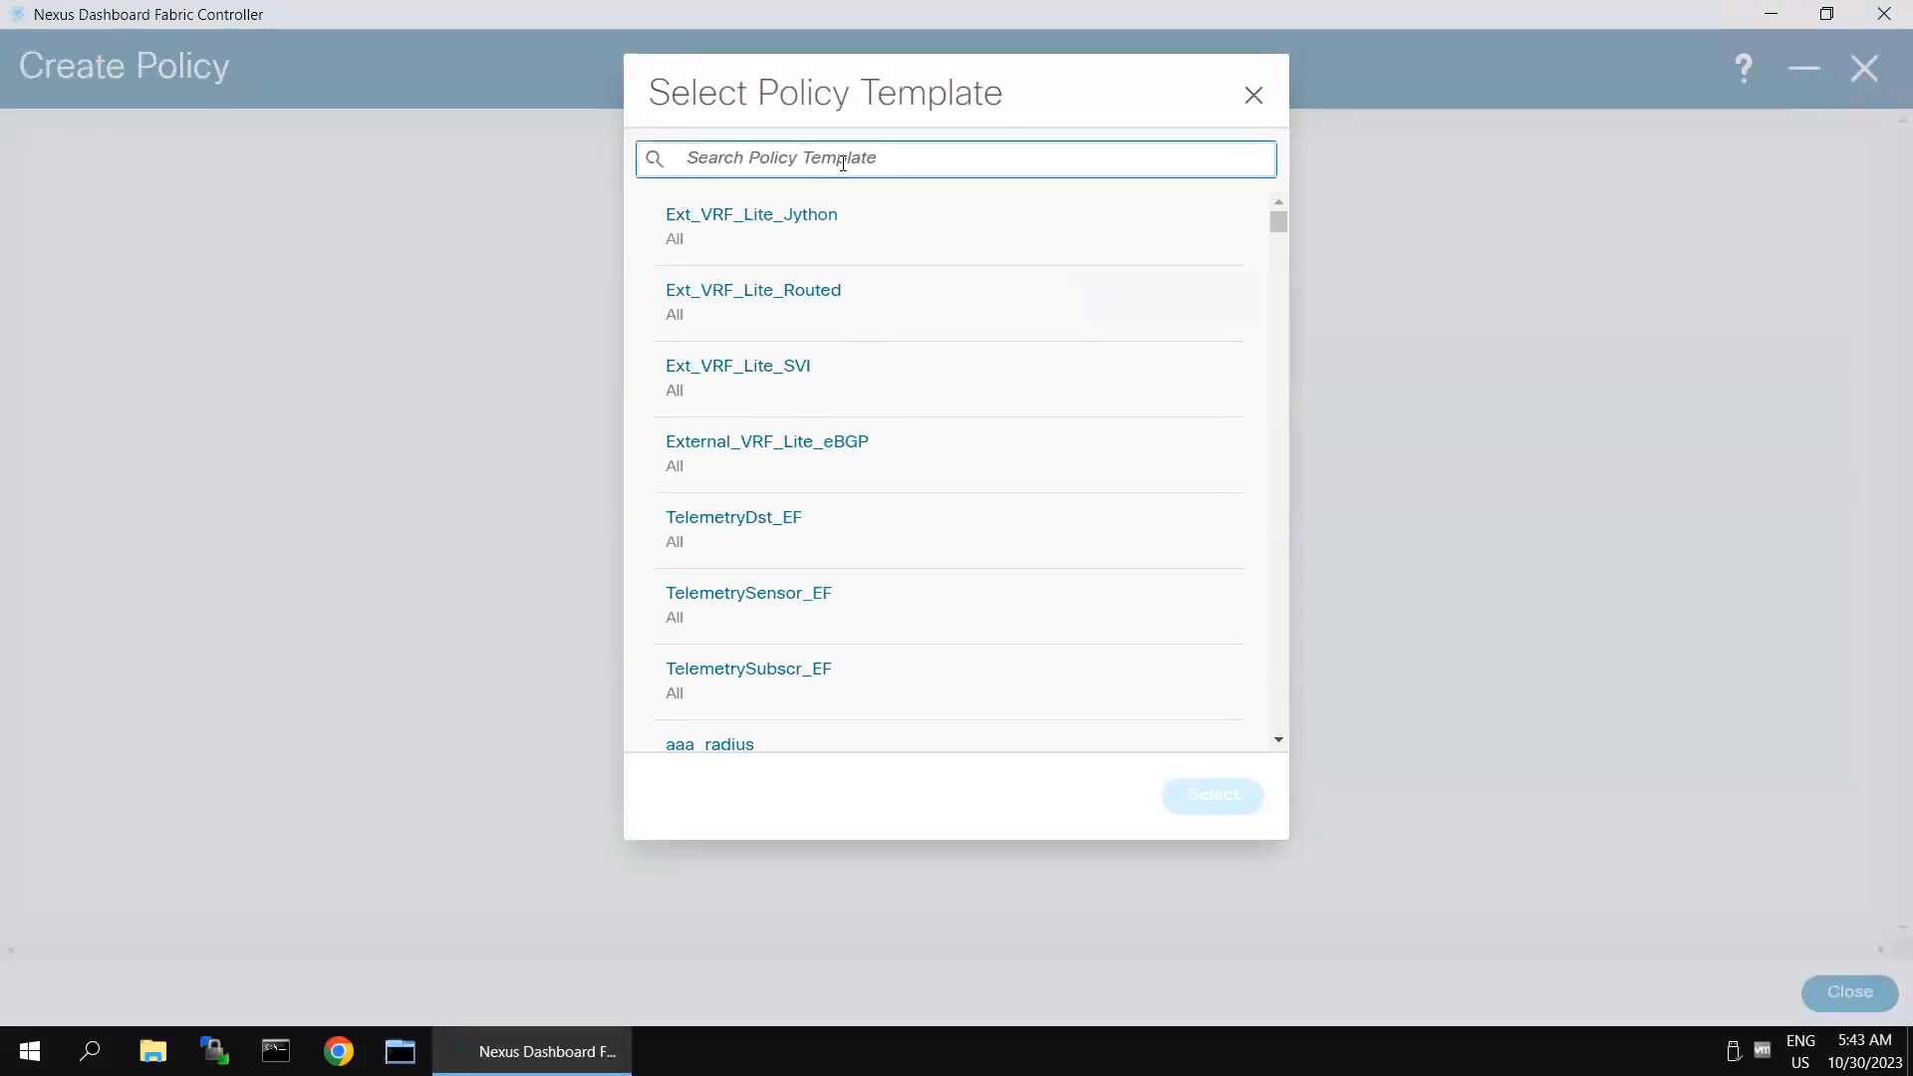
type("ospf")
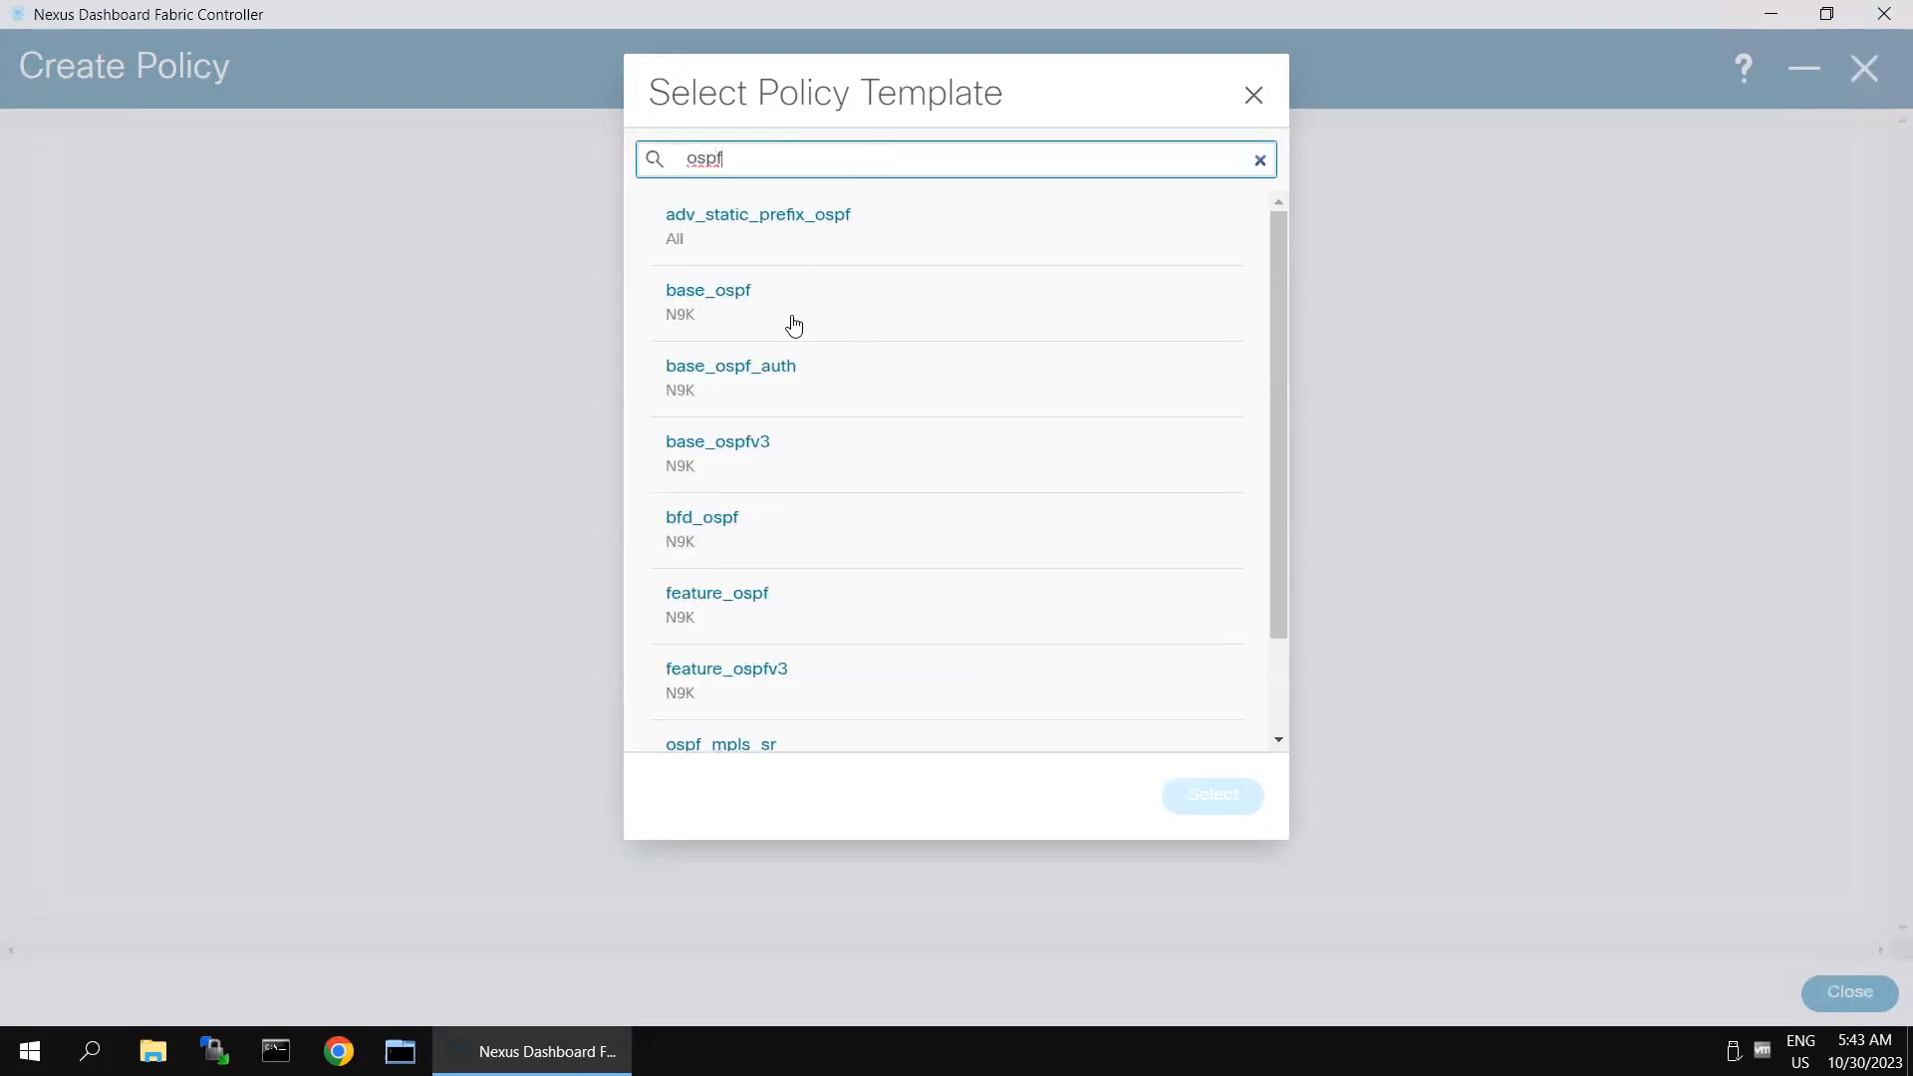
left_click(812, 625)
left_click(1243, 797)
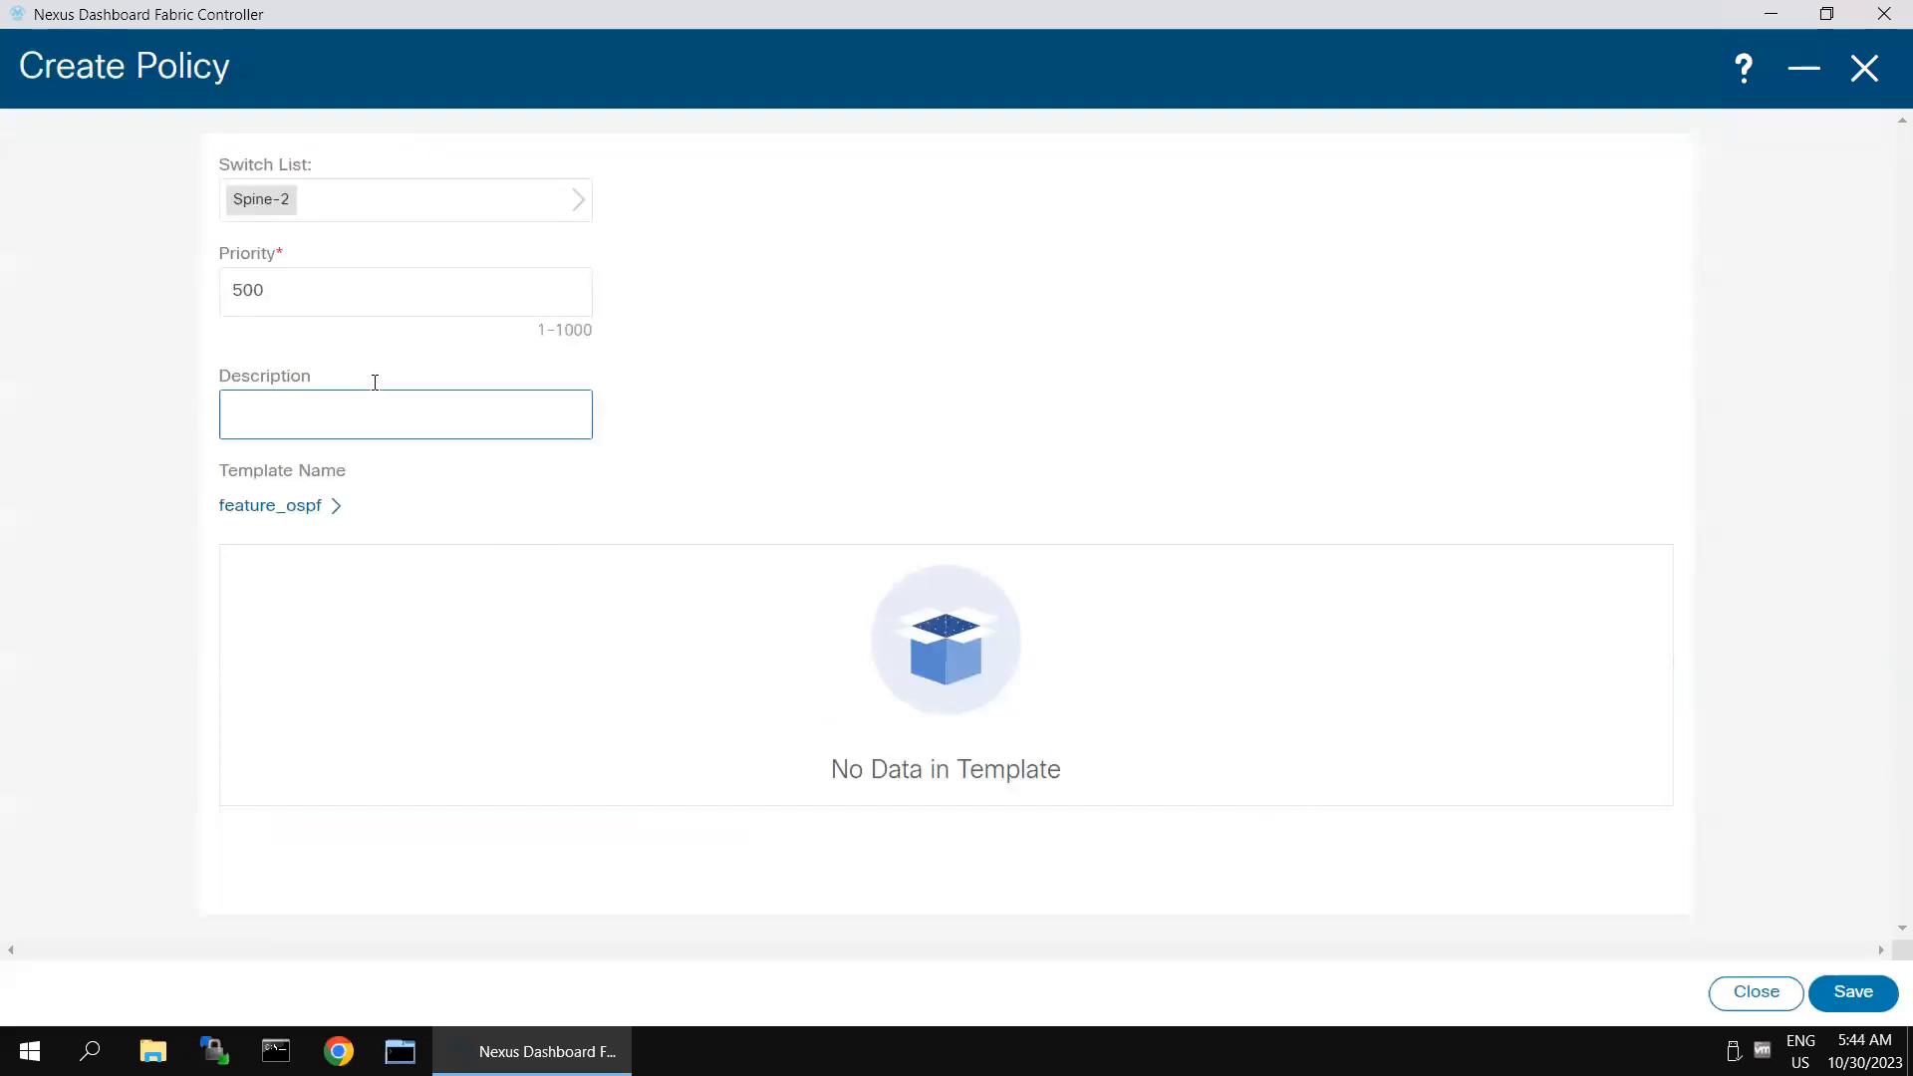
left_click(1845, 994)
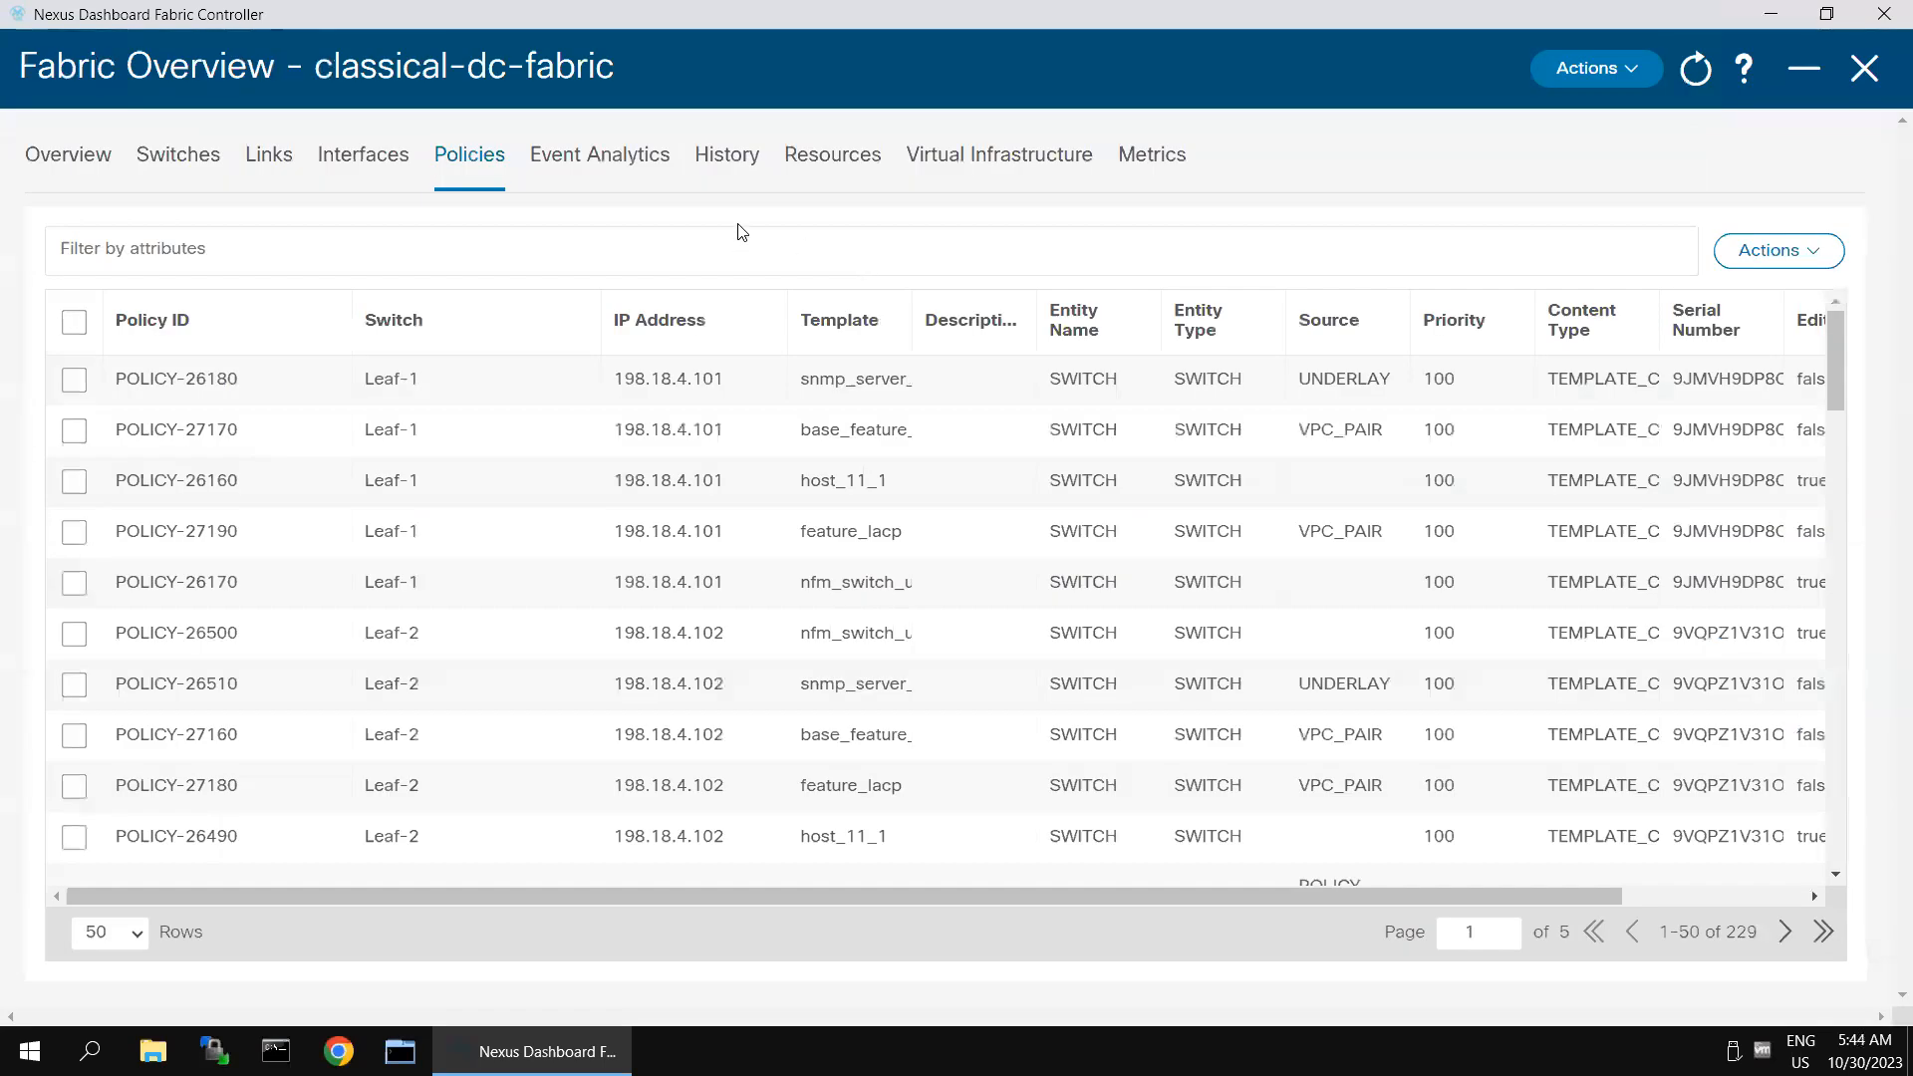
- Add another policy to the fabric and choose Spine-2 as its switch
left_click(1760, 258)
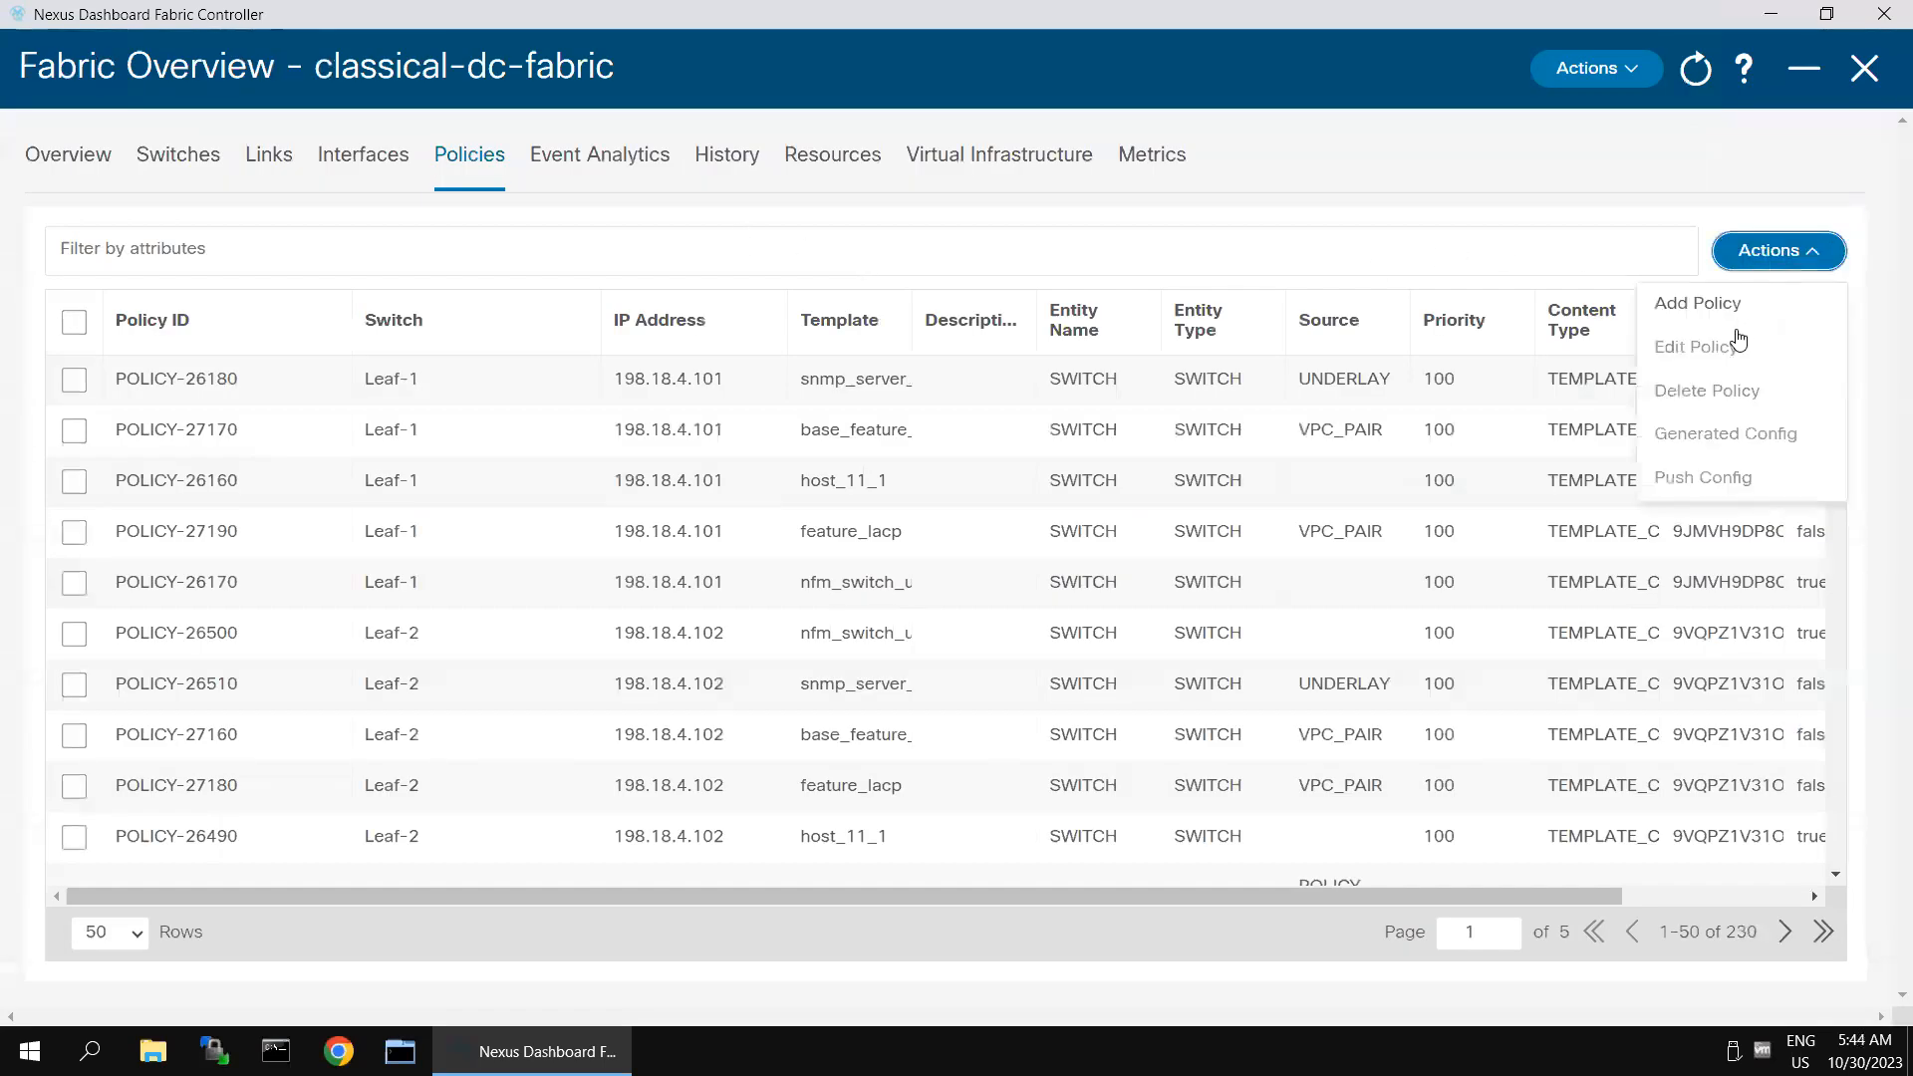
left_click(1709, 310)
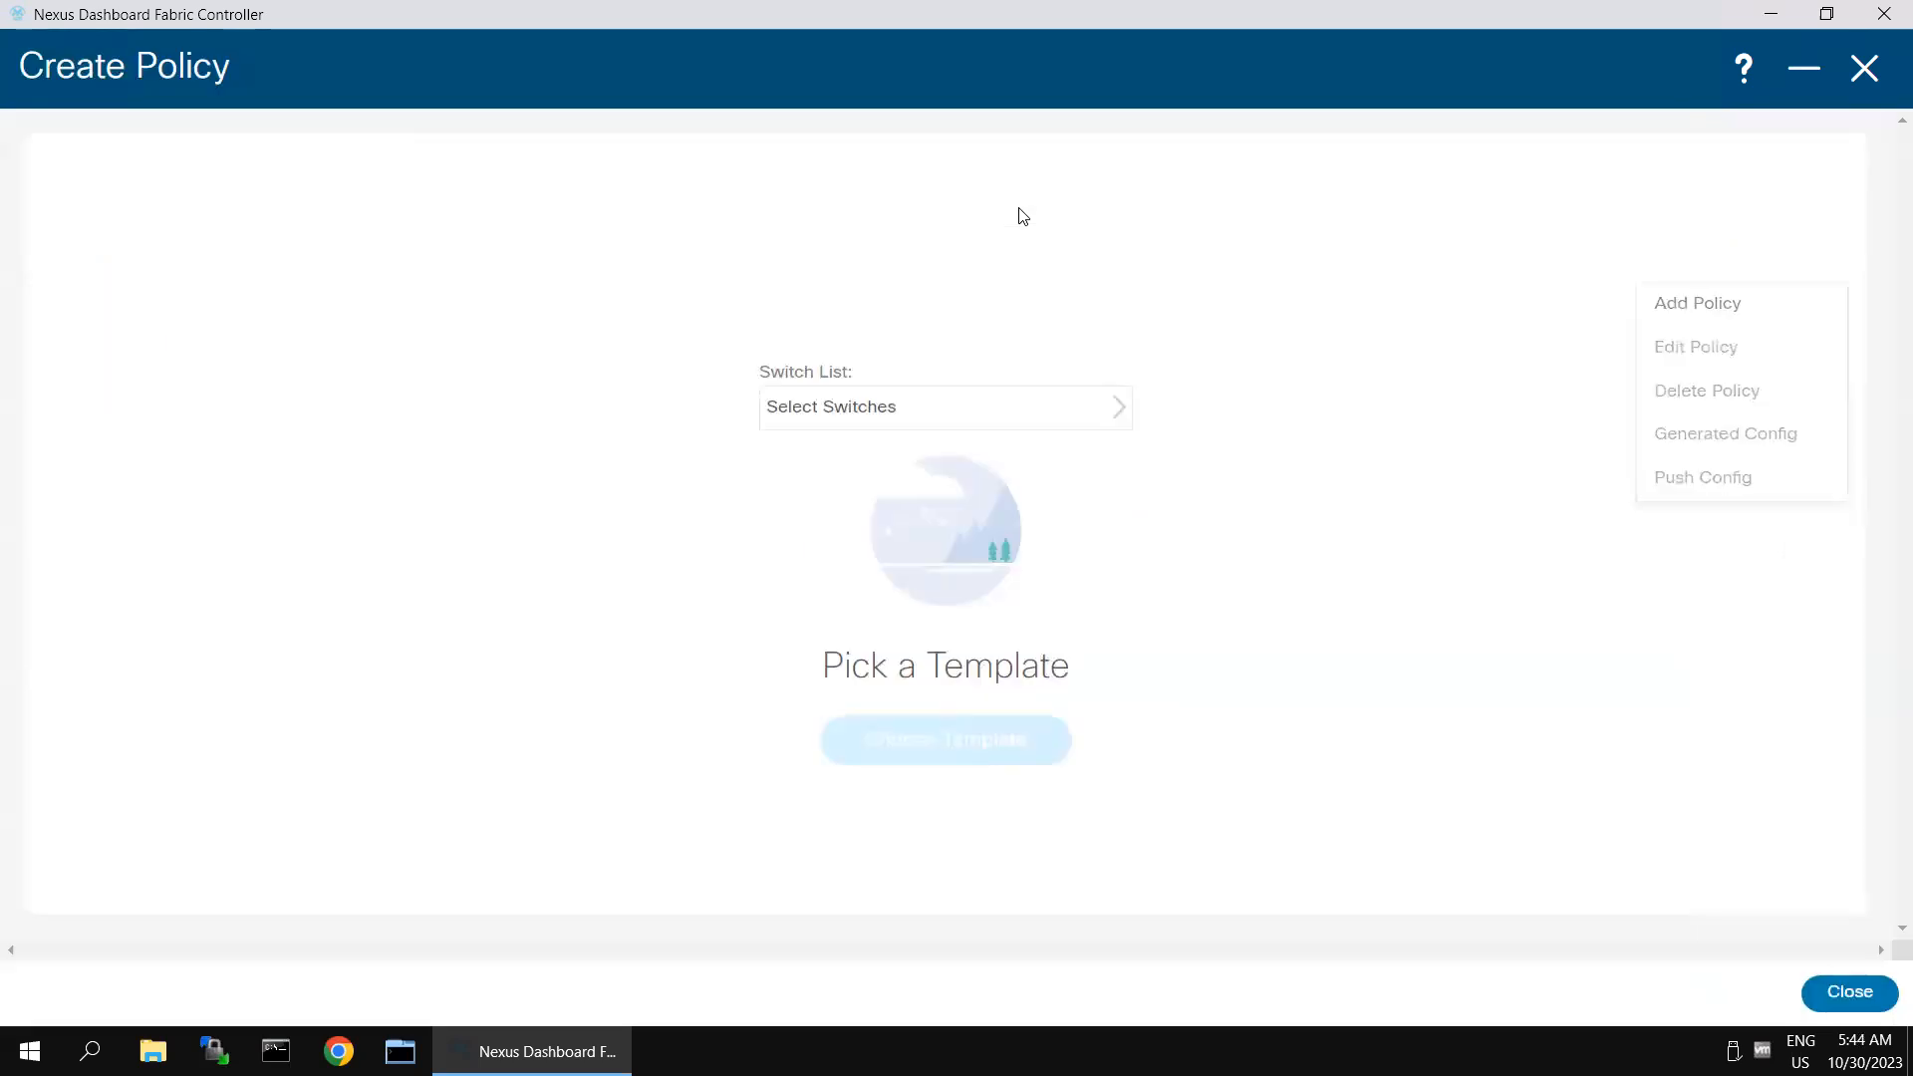
left_click(947, 418)
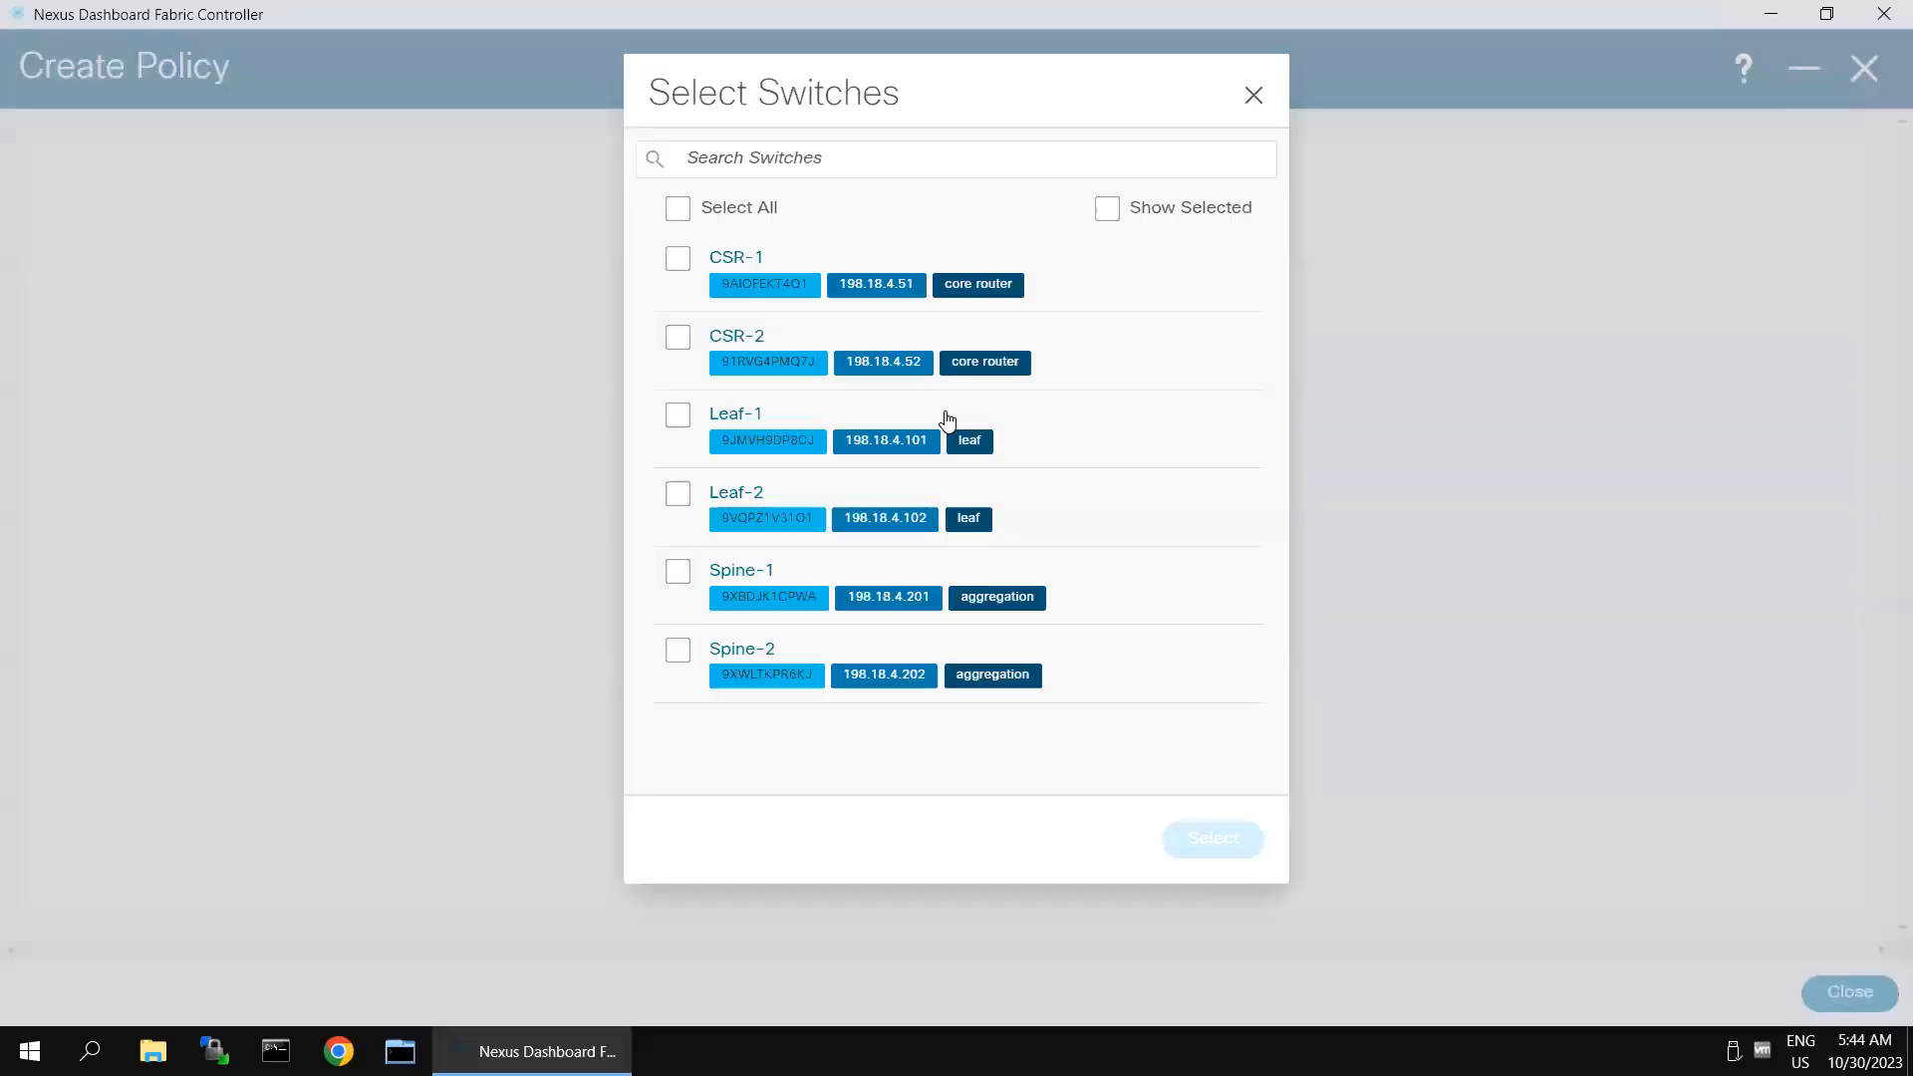
left_click(677, 652)
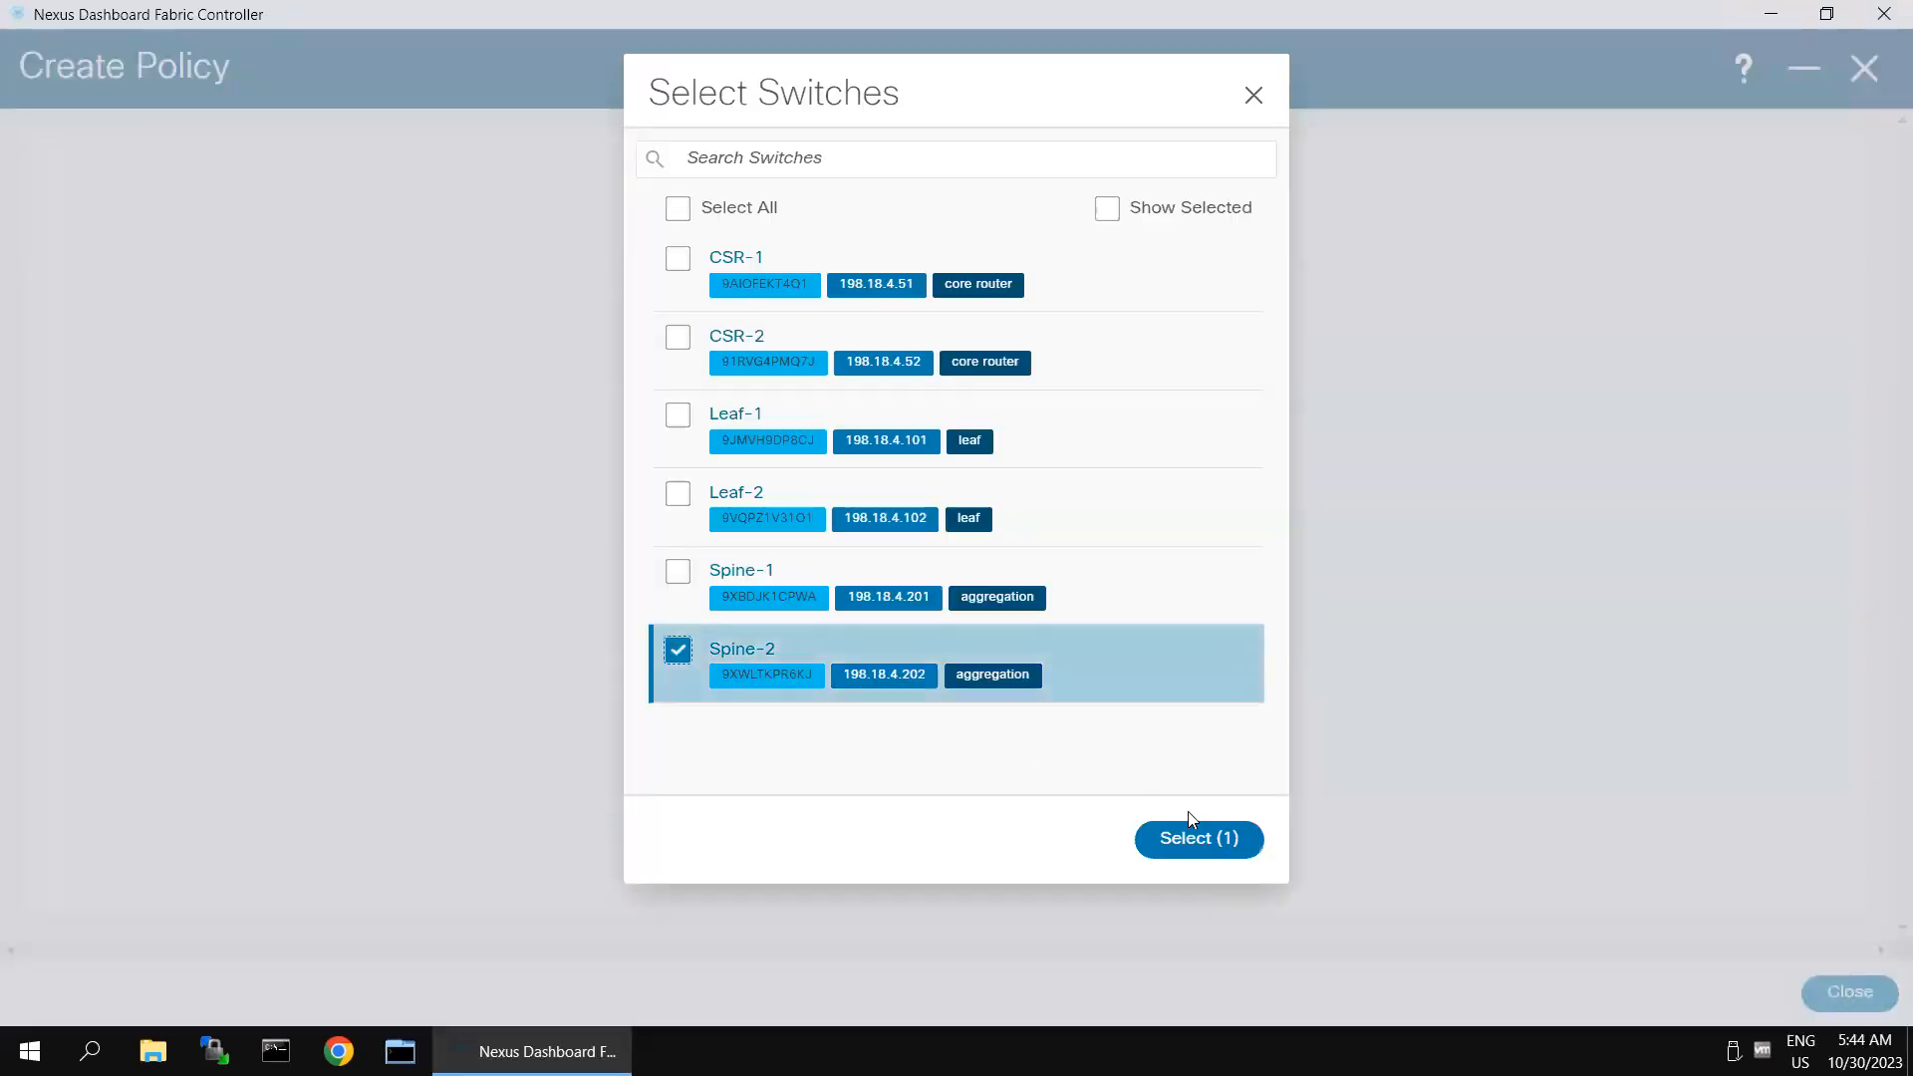
left_click(1201, 840)
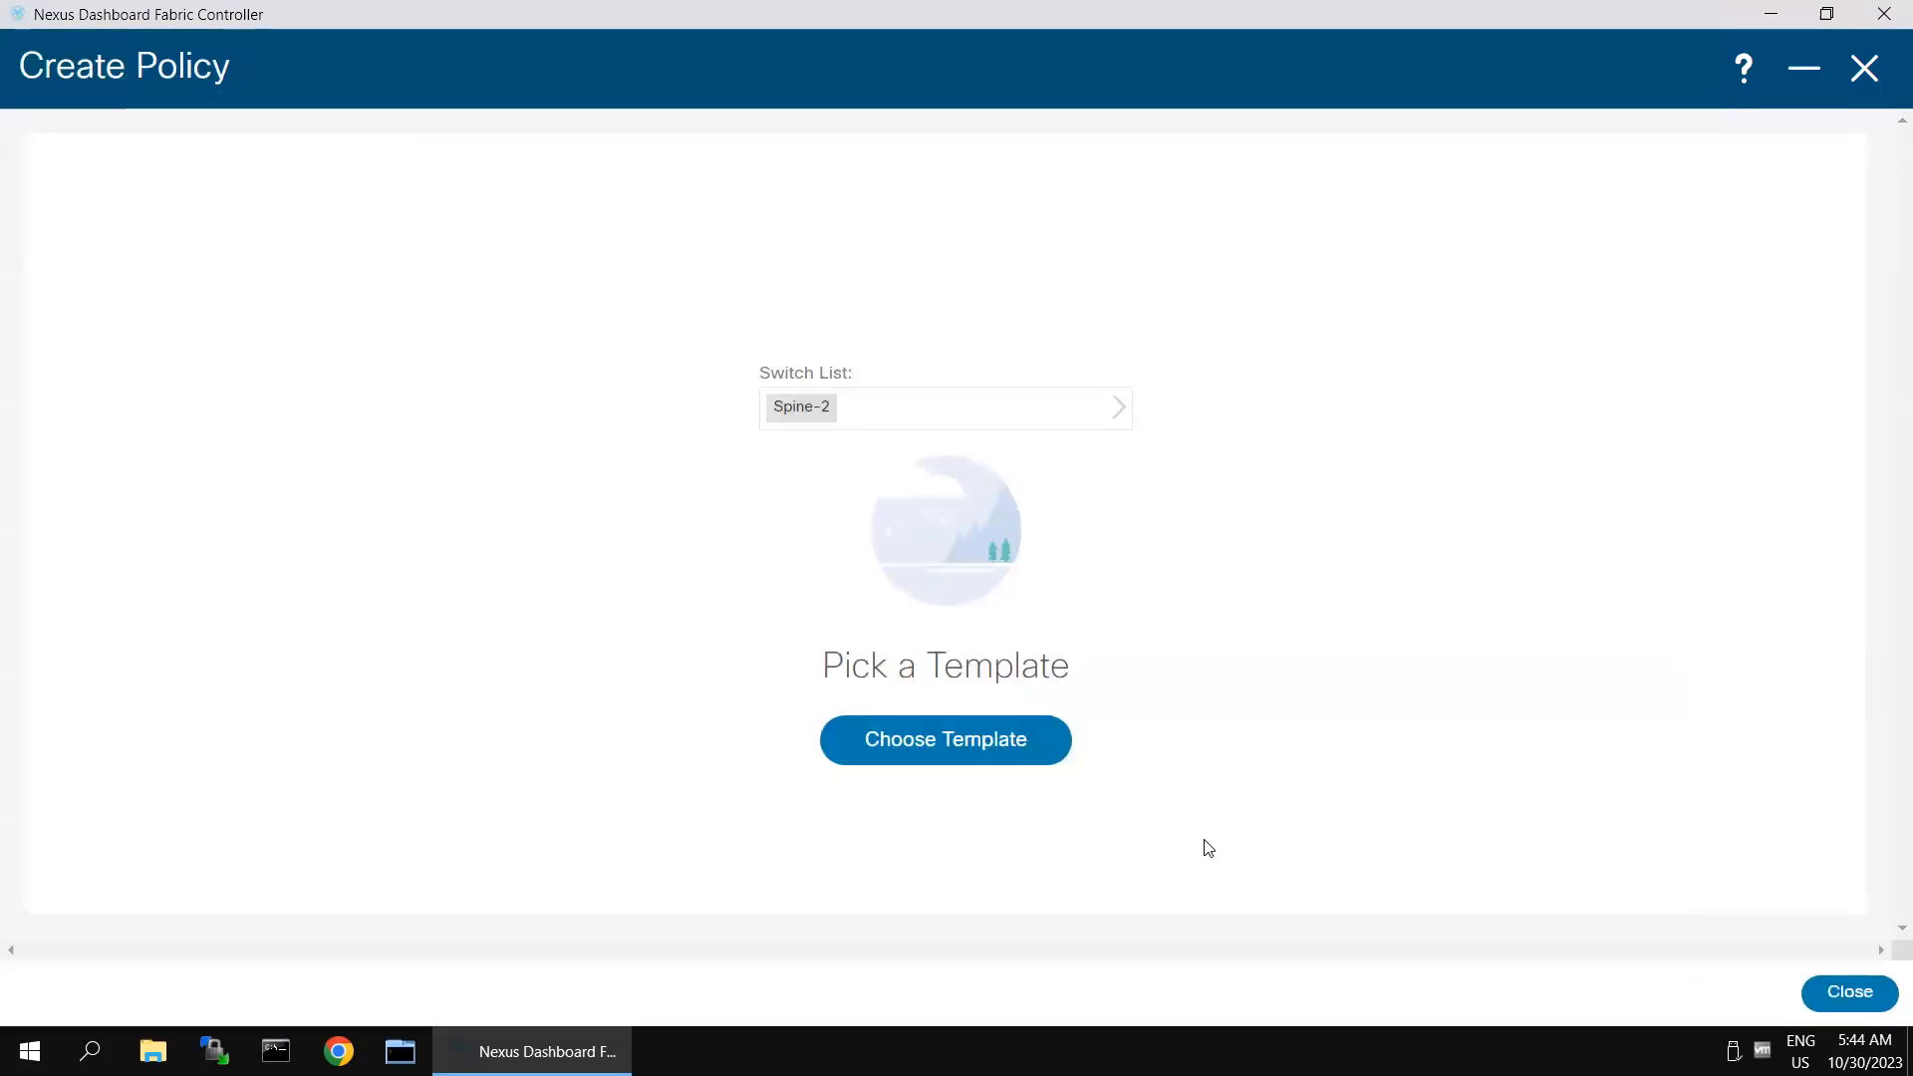
- Search the policy templates for ospf and apply base_ospf to the second Spine-2 policy
left_click(983, 710)
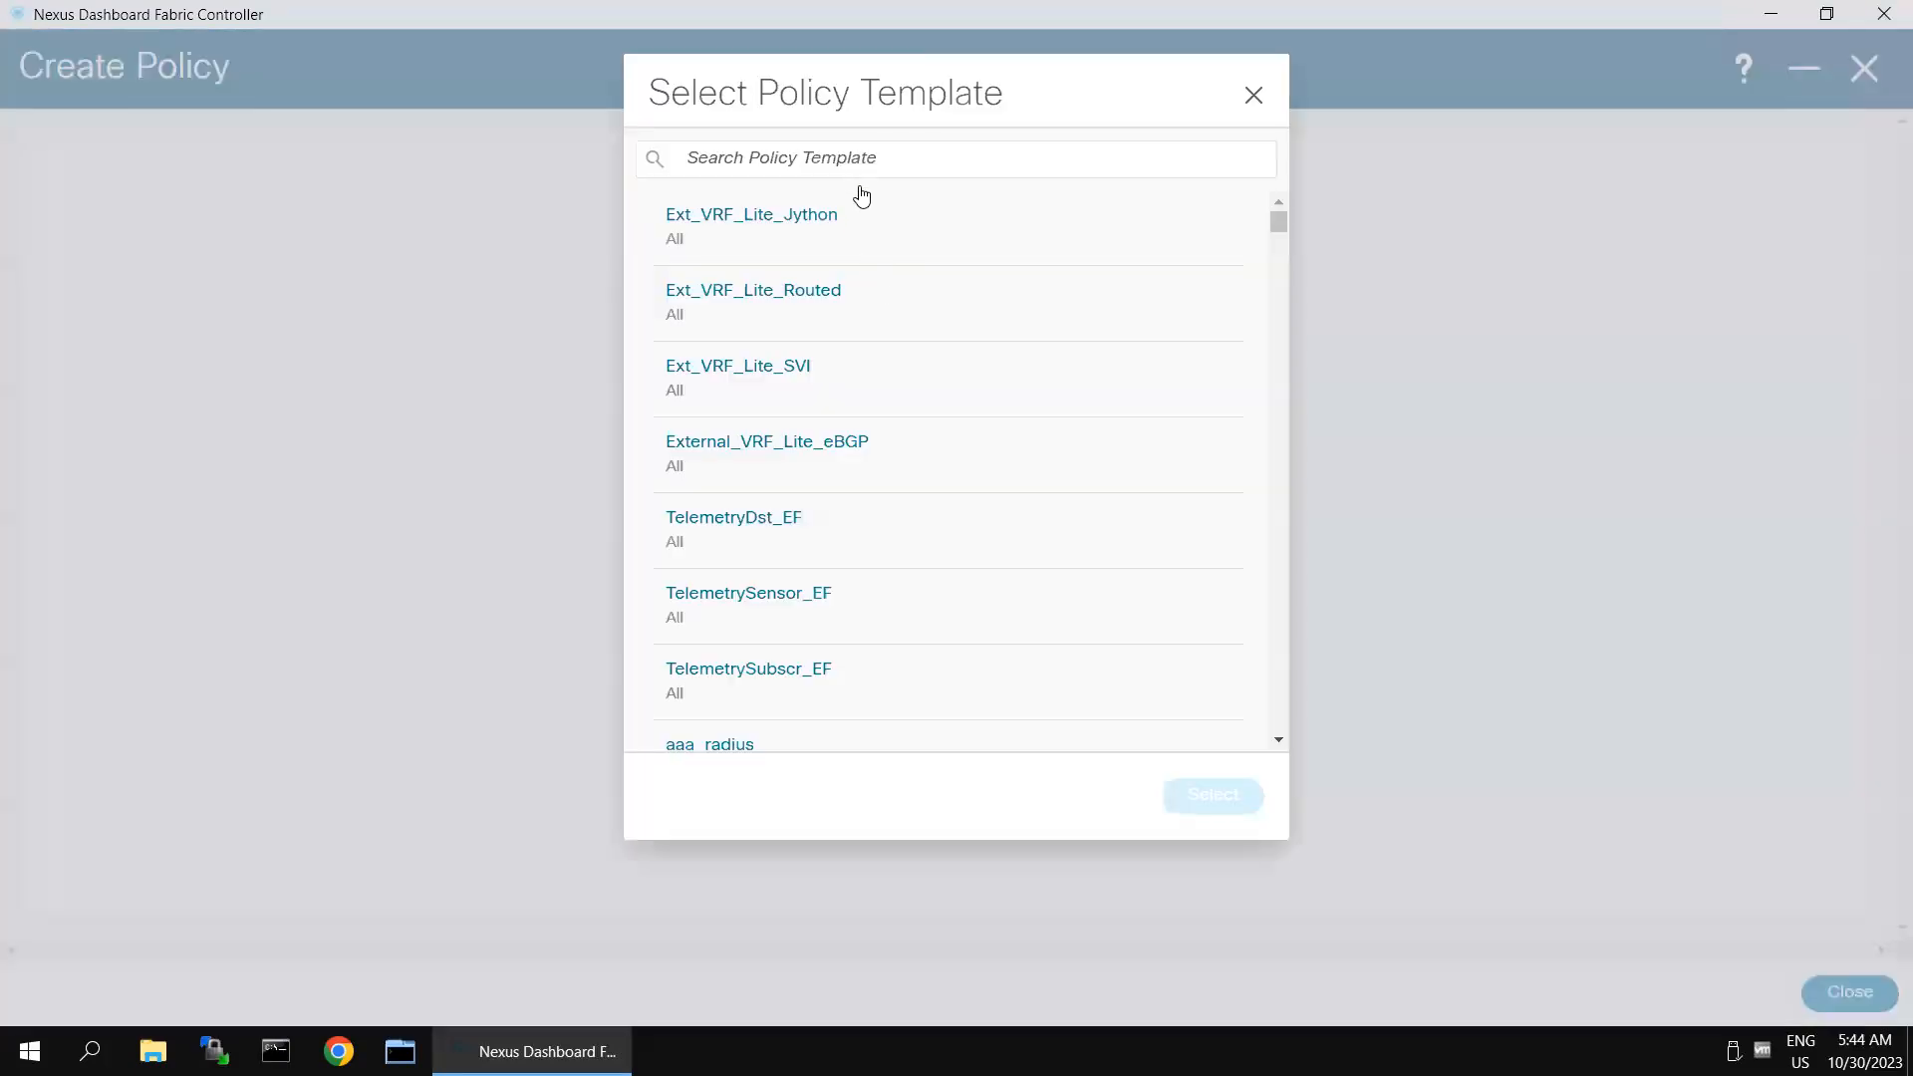
left_click(856, 154)
type("ospf")
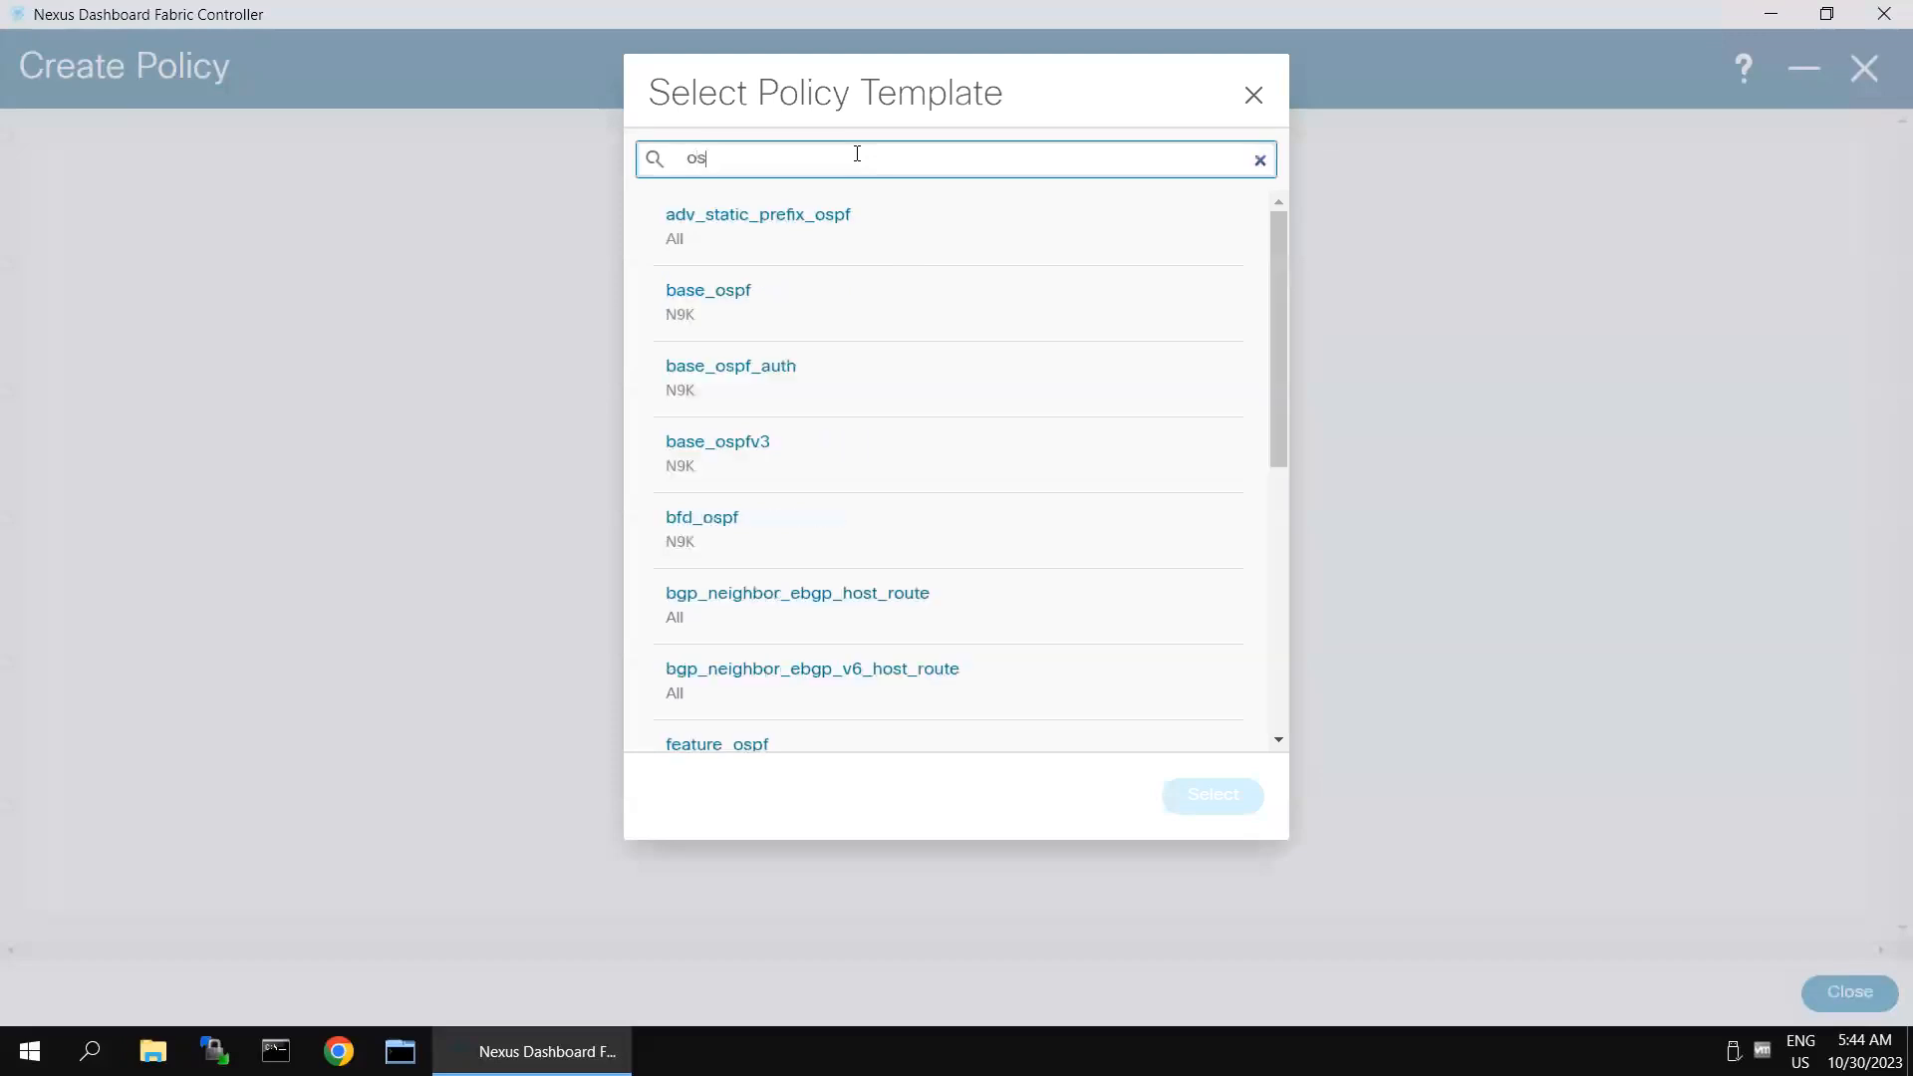
left_click(727, 304)
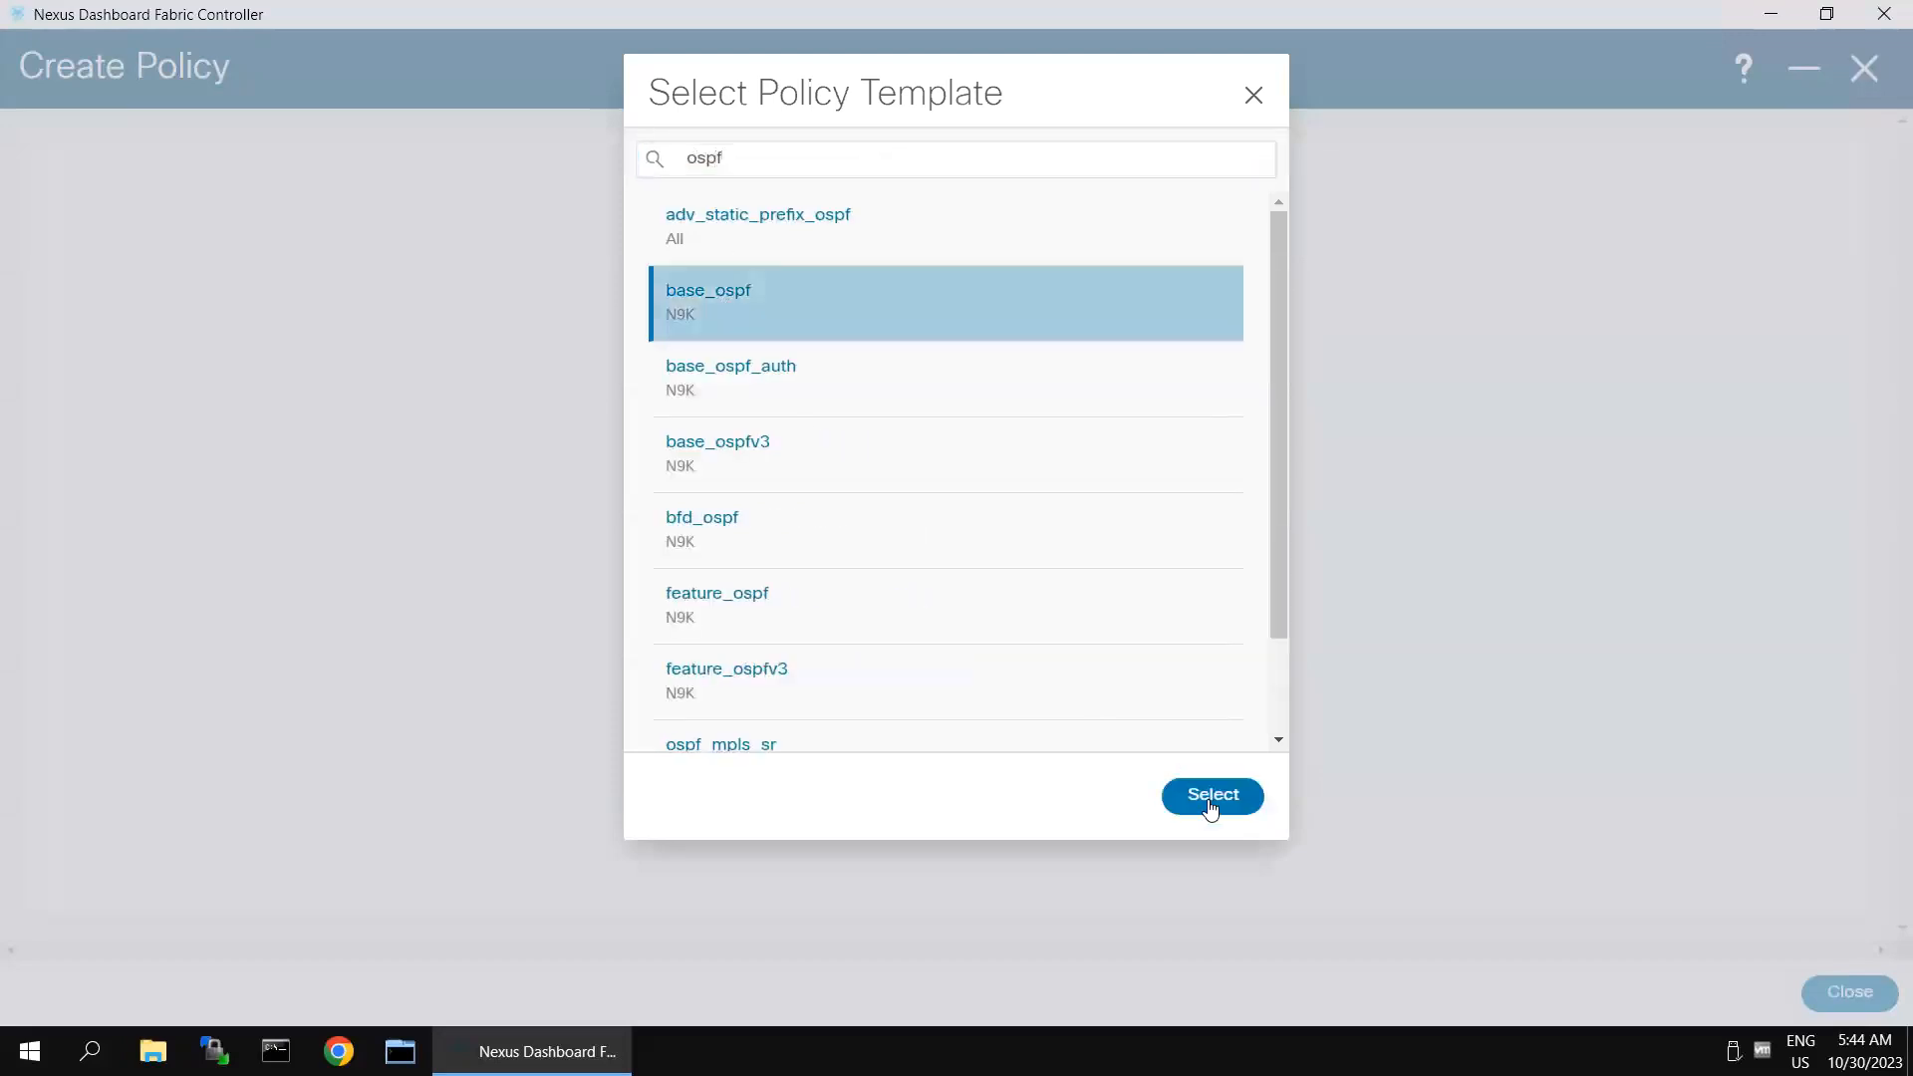
left_click(1235, 795)
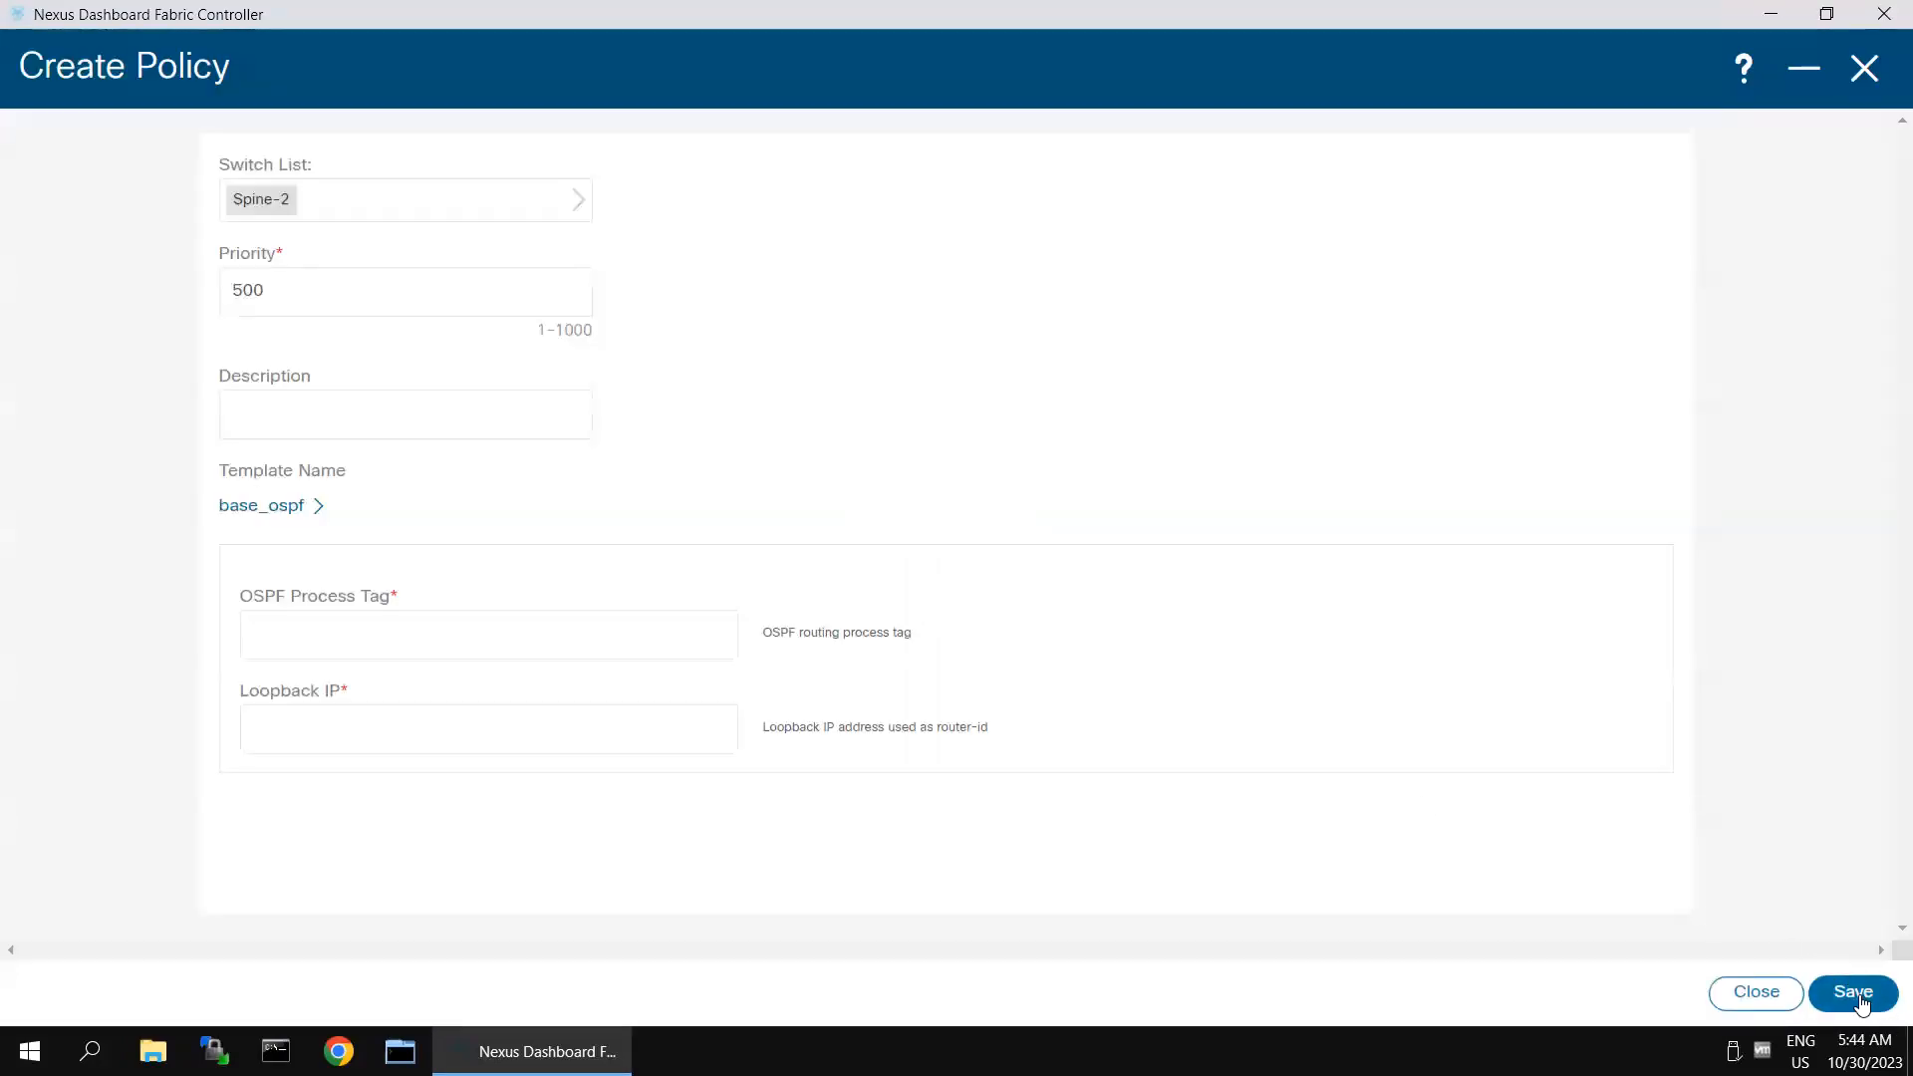
- Set the base_ospf policy's OSPF process tag to 100 and its loopback IP to 2.2.2.2
left_click(595, 623)
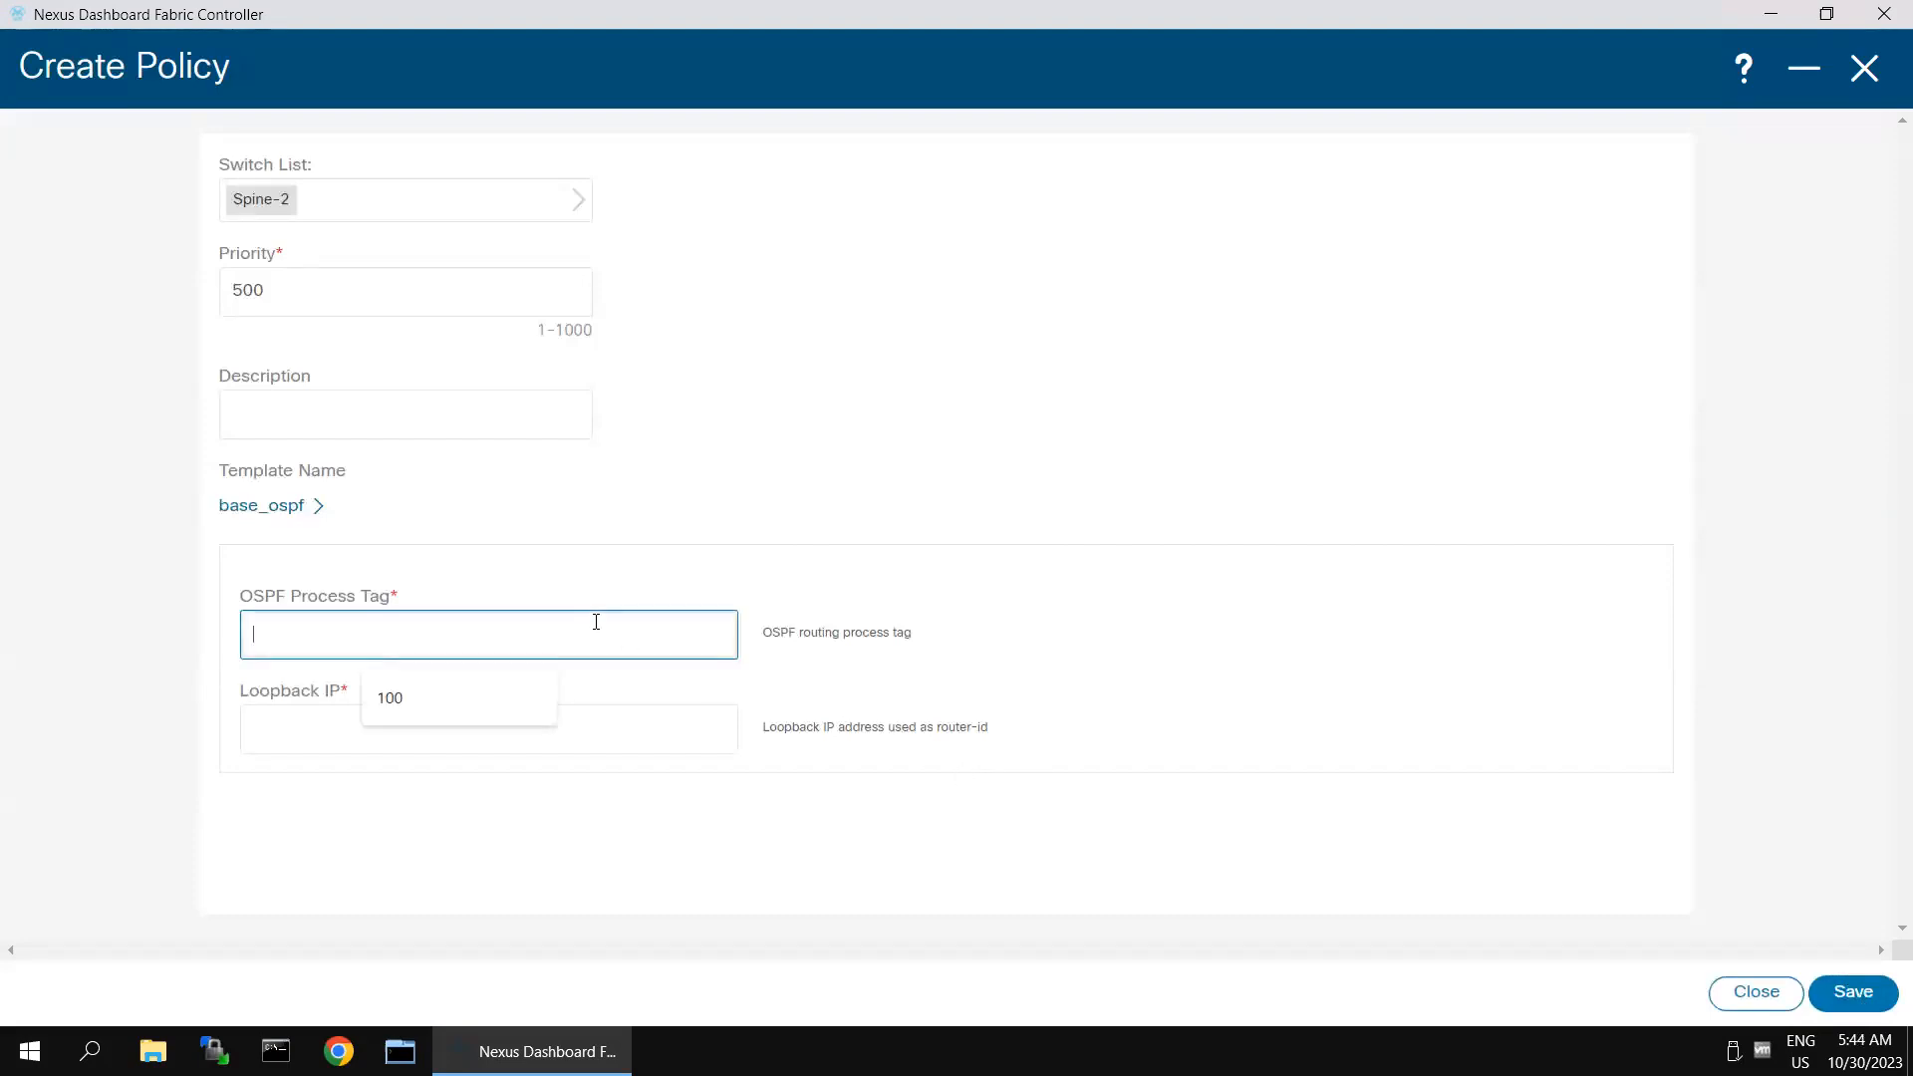
left_click(398, 703)
left_click(399, 721)
type("2.2.2.2")
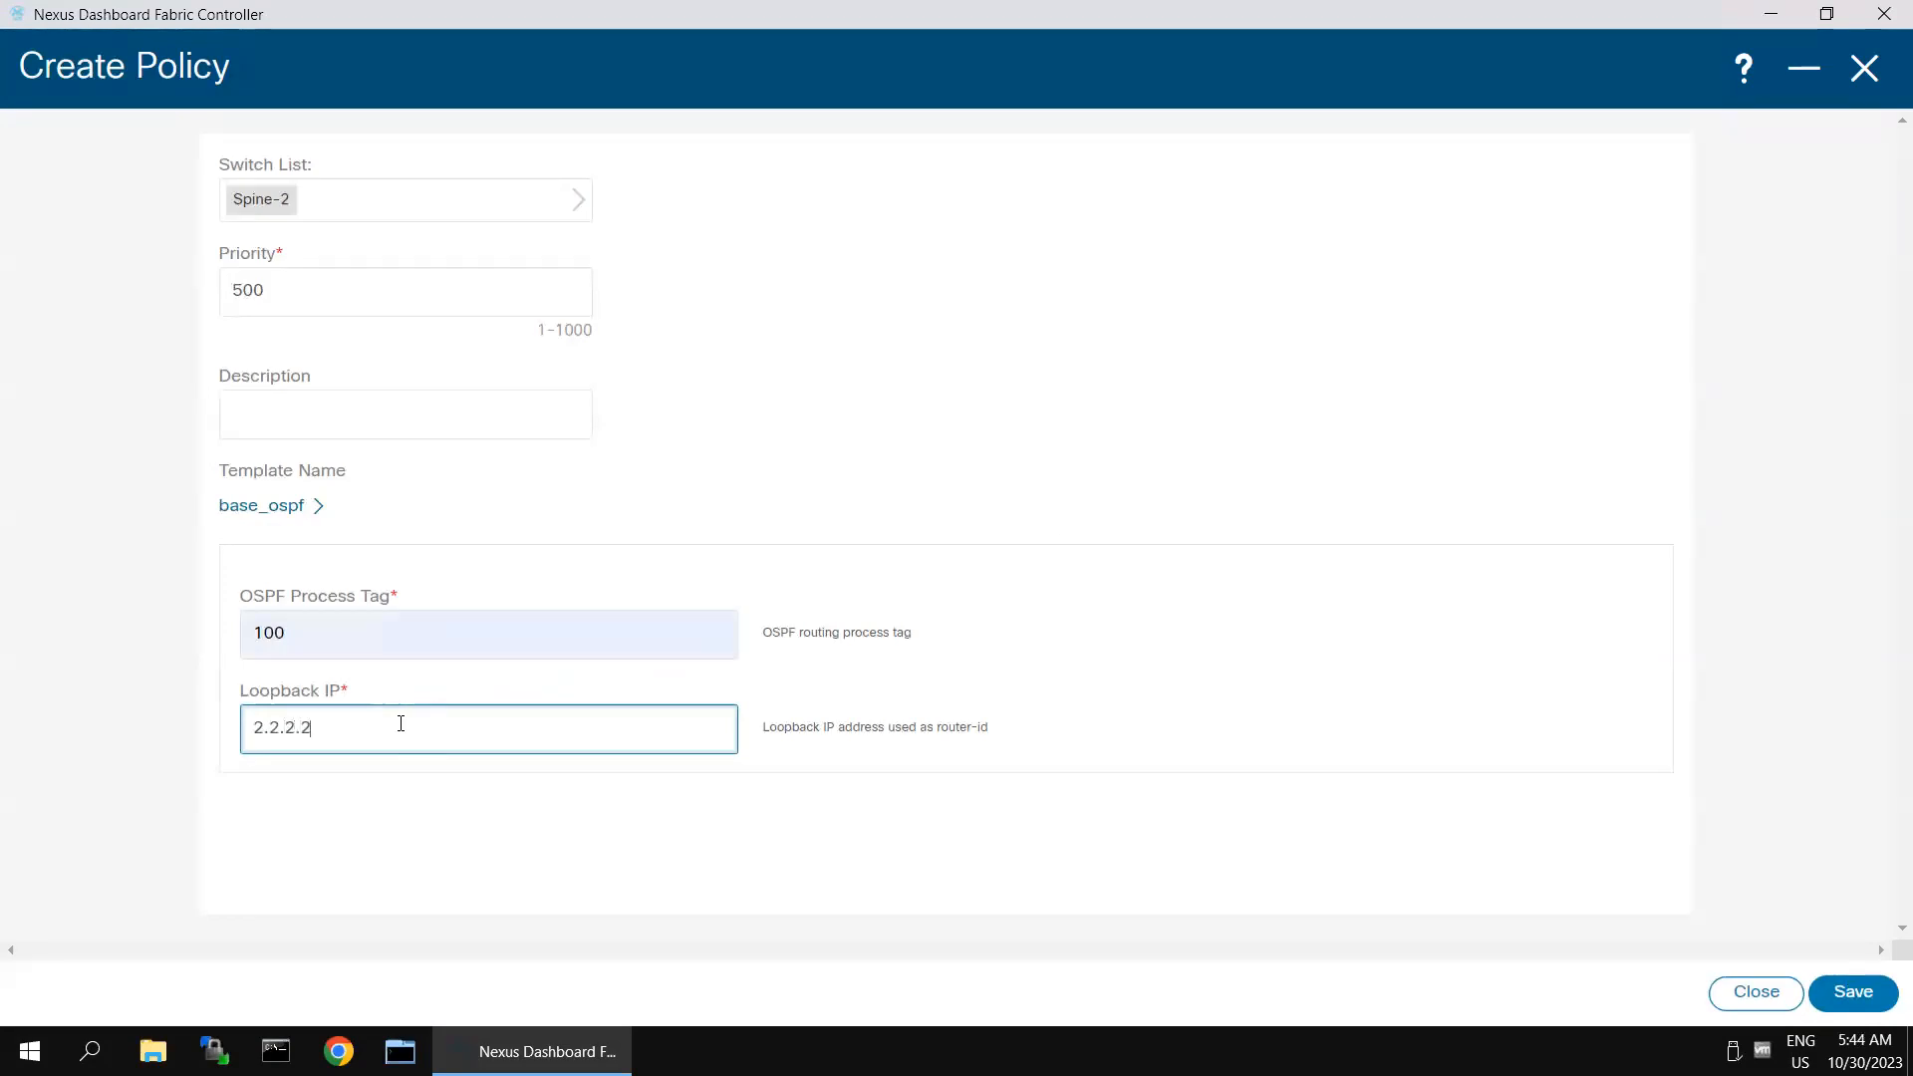
left_click(1071, 741)
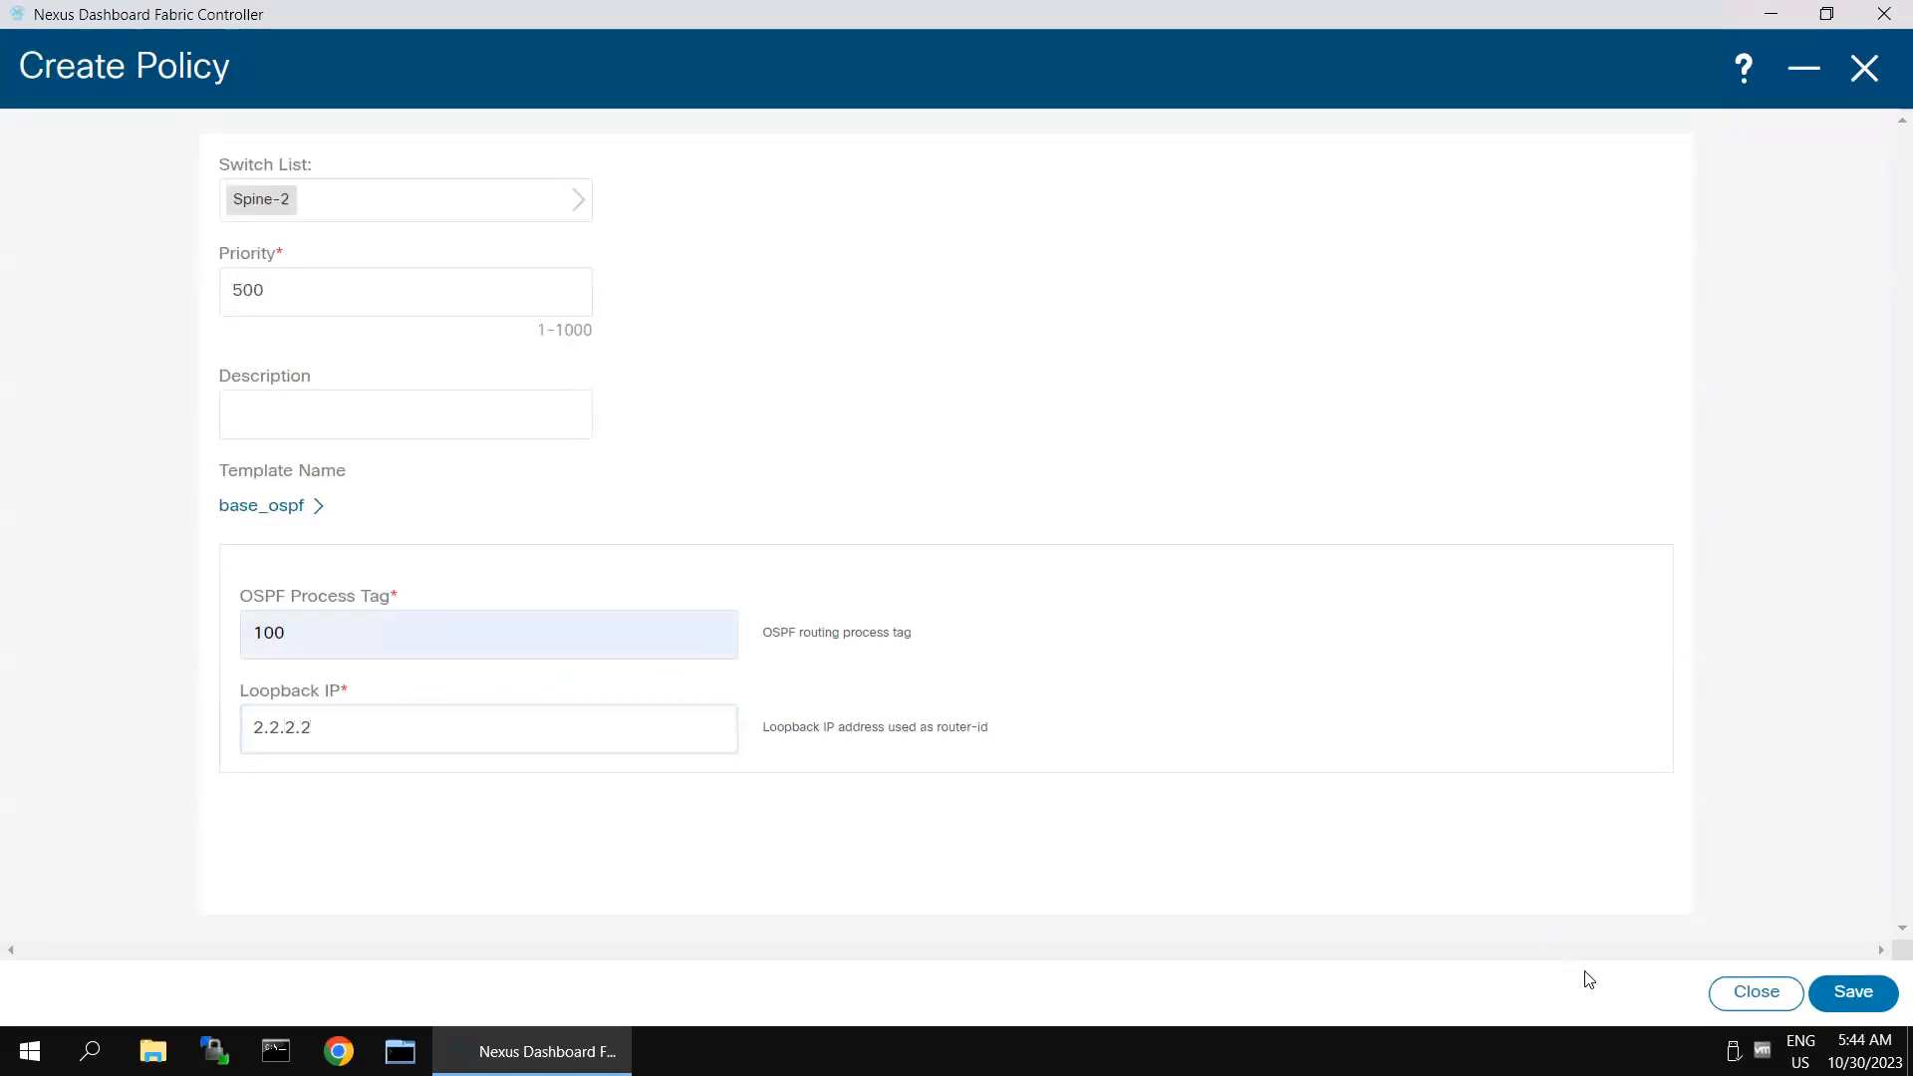
- Save the Spine-2 base_ospf policy, and recalculate and deploy the configuration to all switches in classical-dc-fabric
left_click(1834, 994)
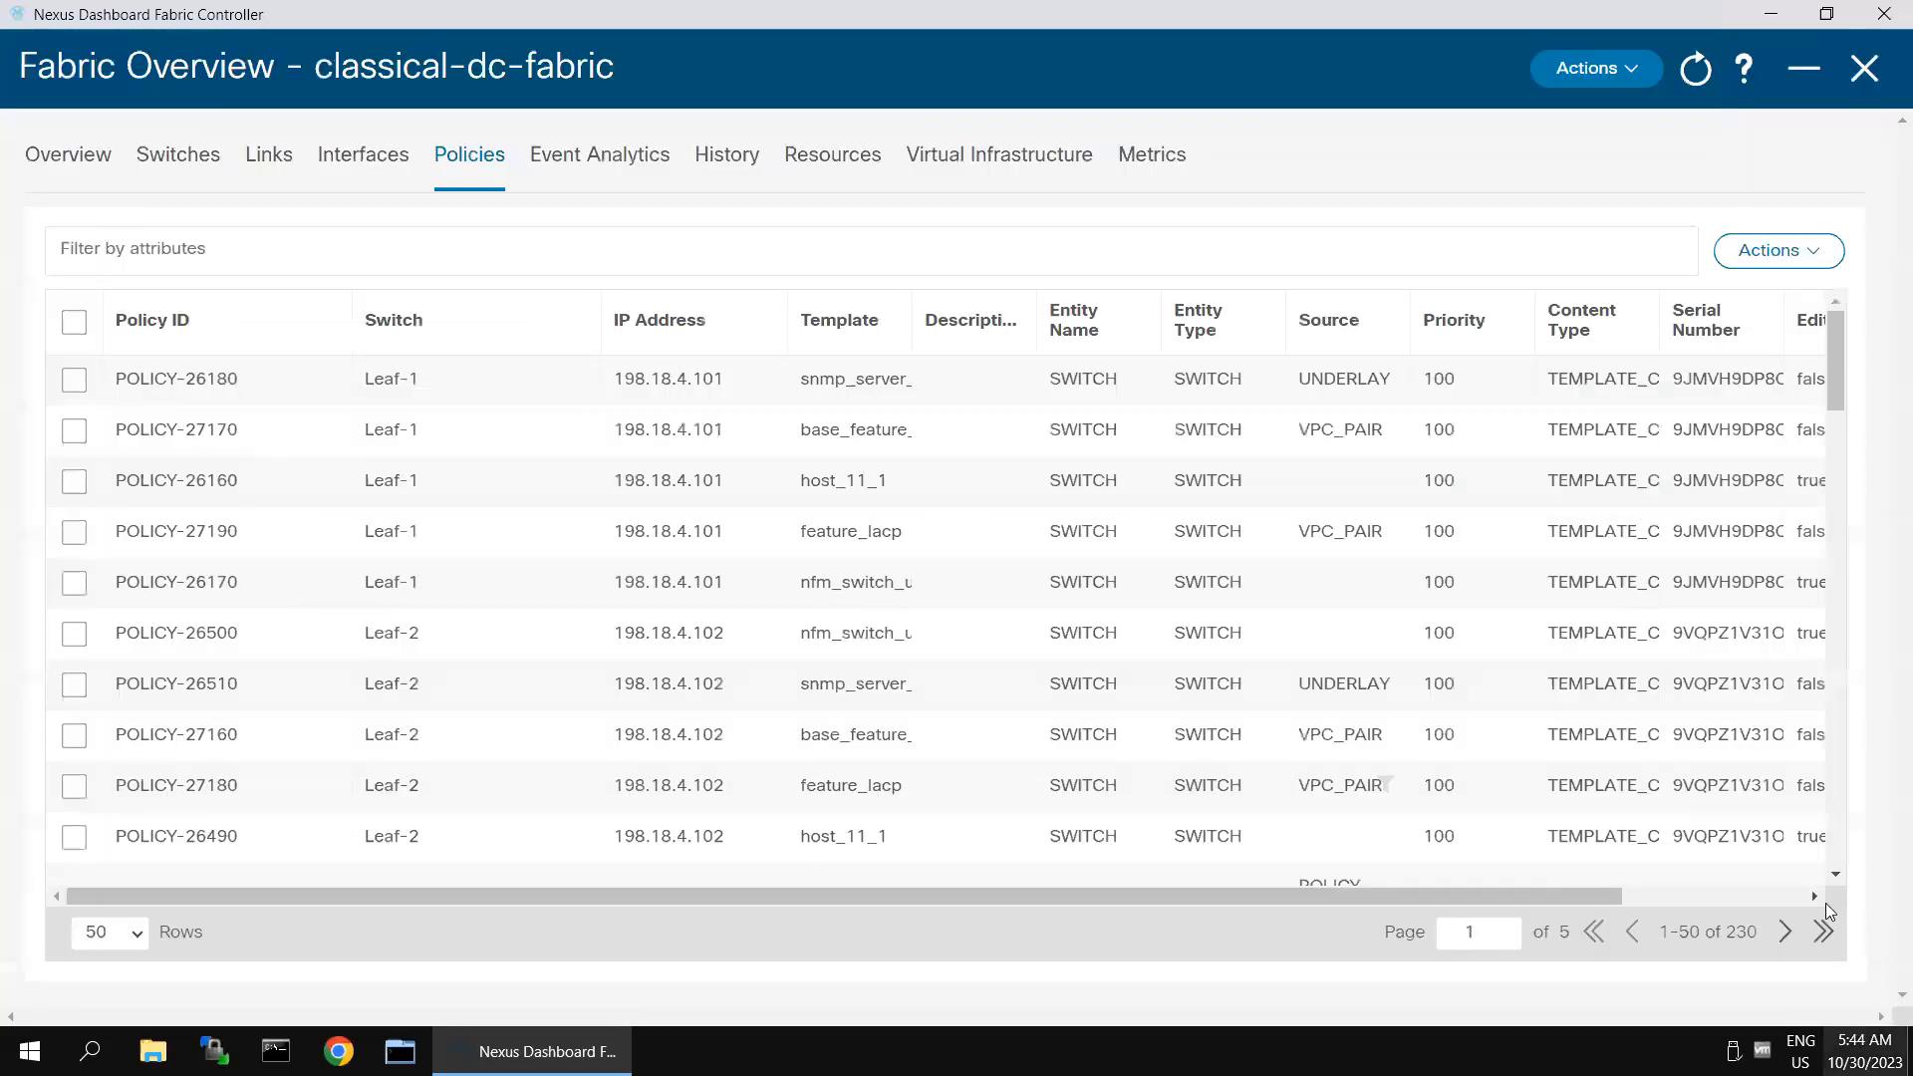
left_click(1610, 69)
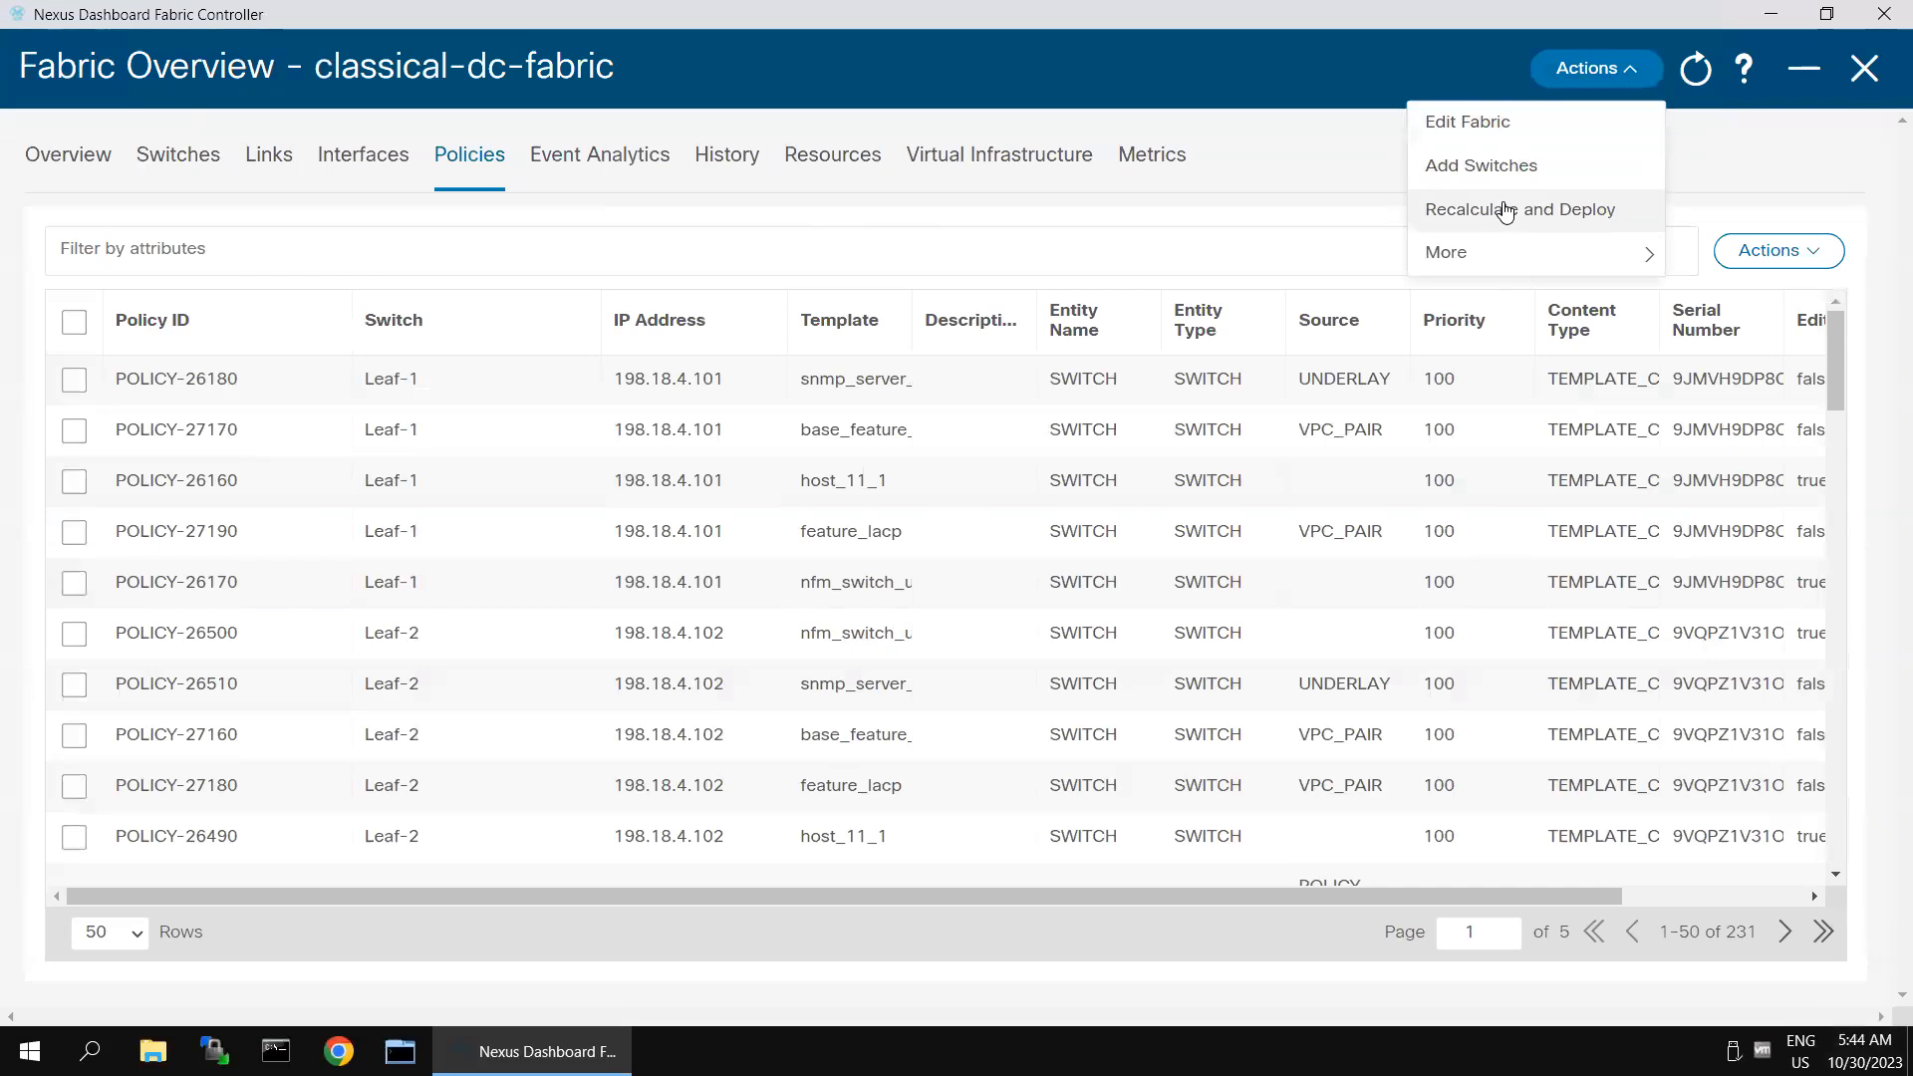
left_click(1506, 210)
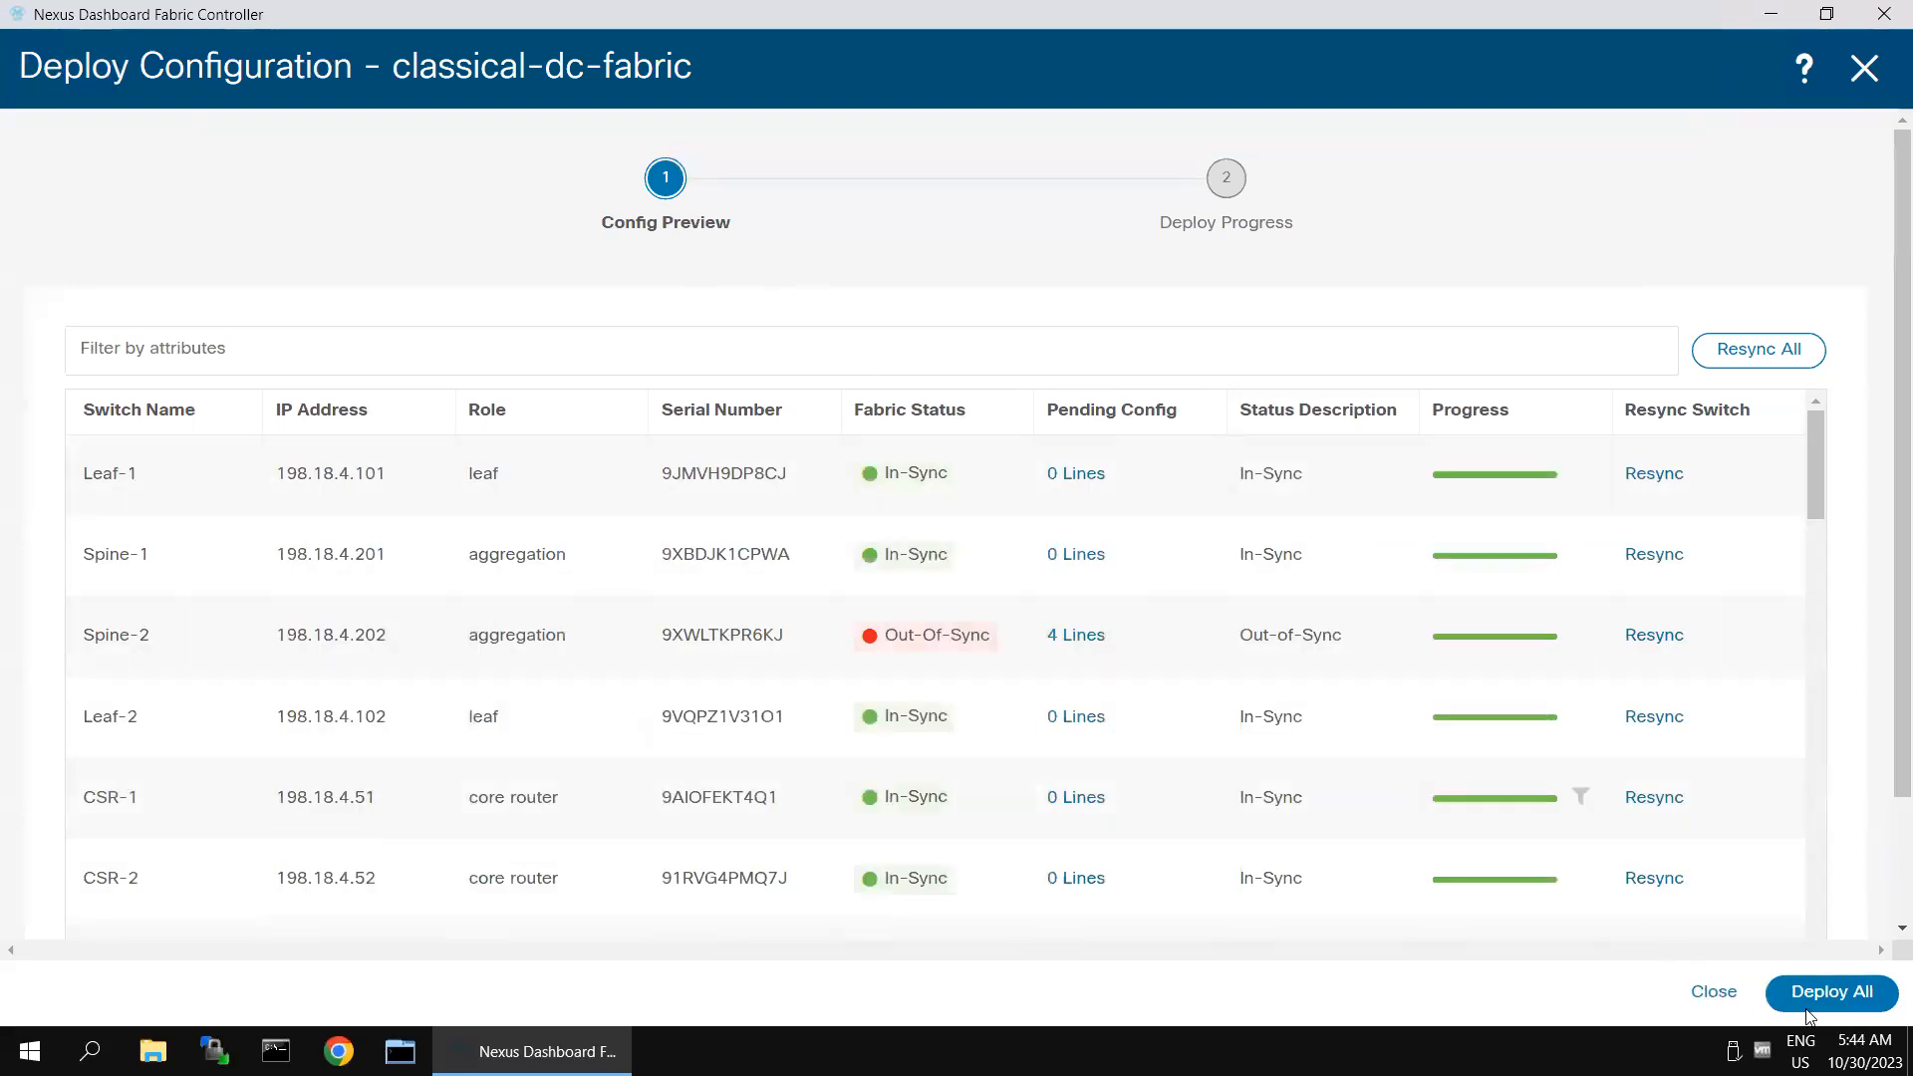
left_click(1838, 991)
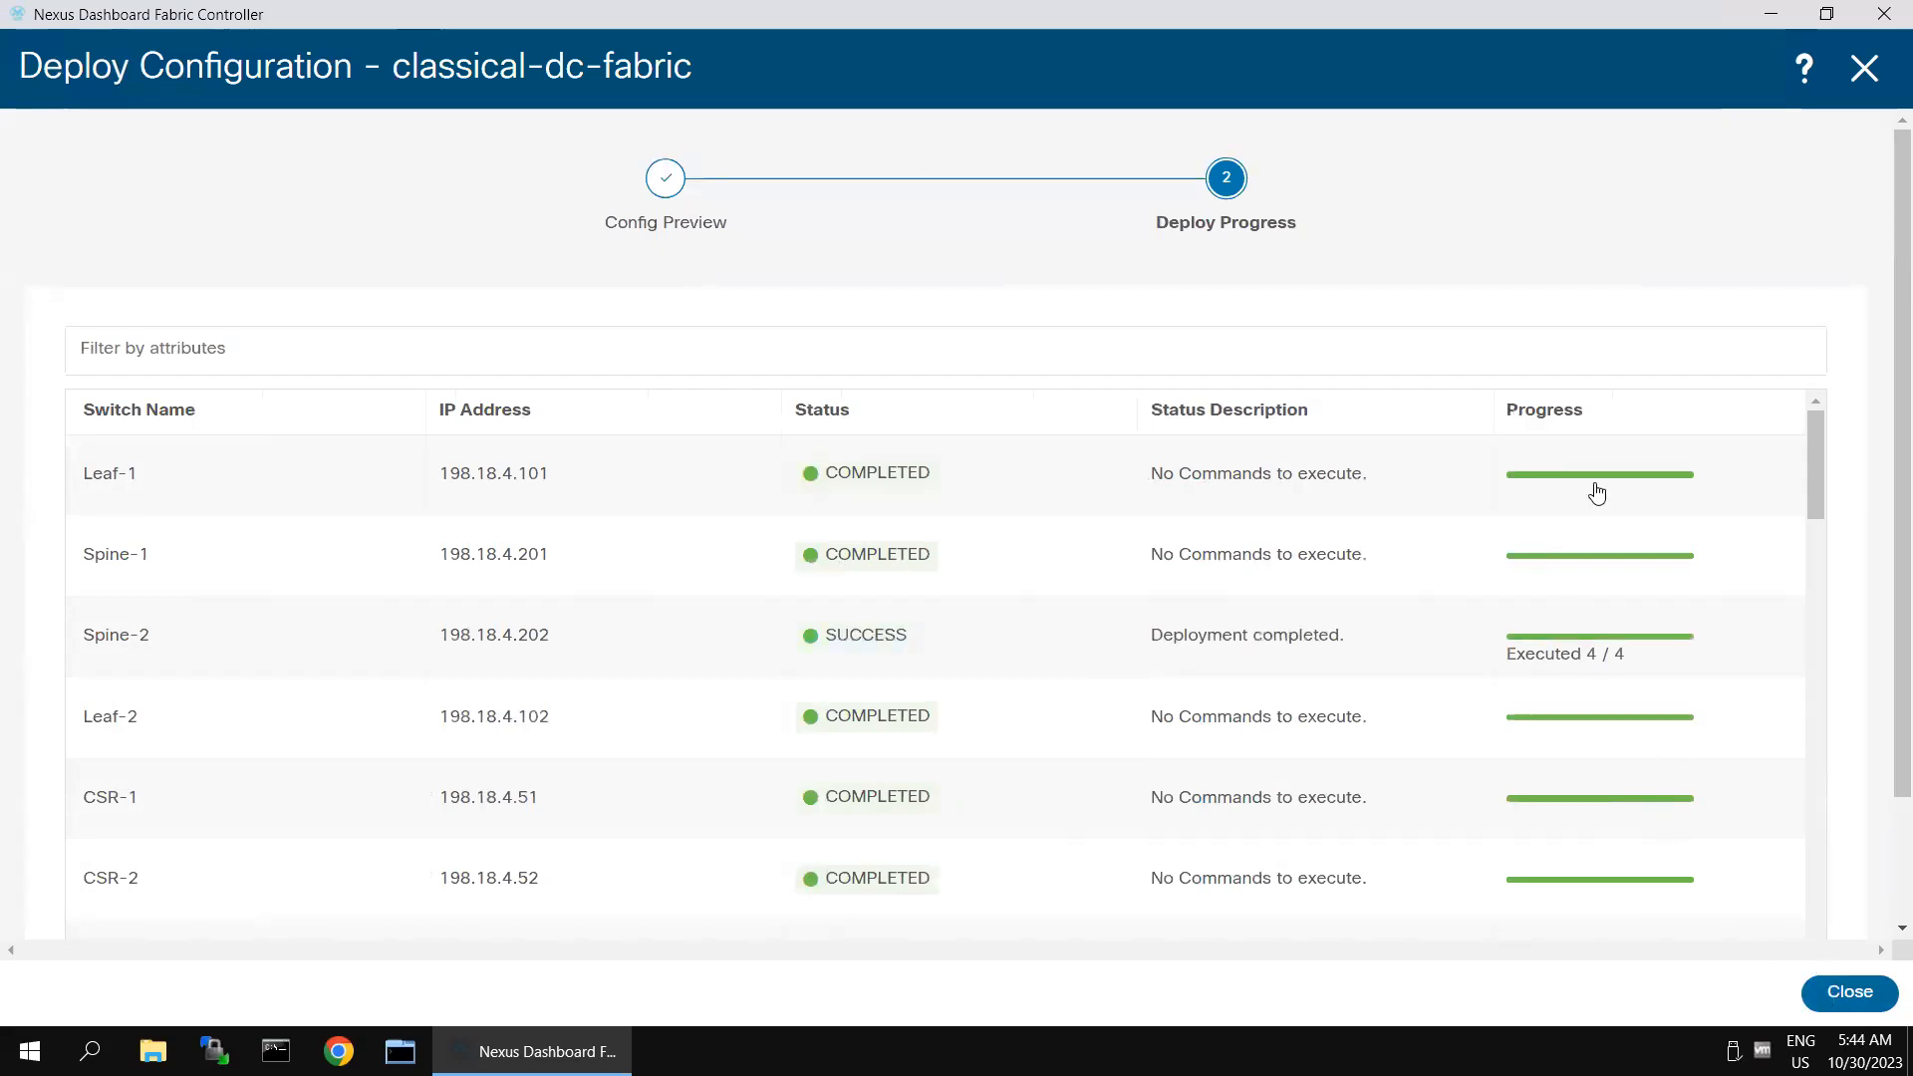
left_click(1863, 76)
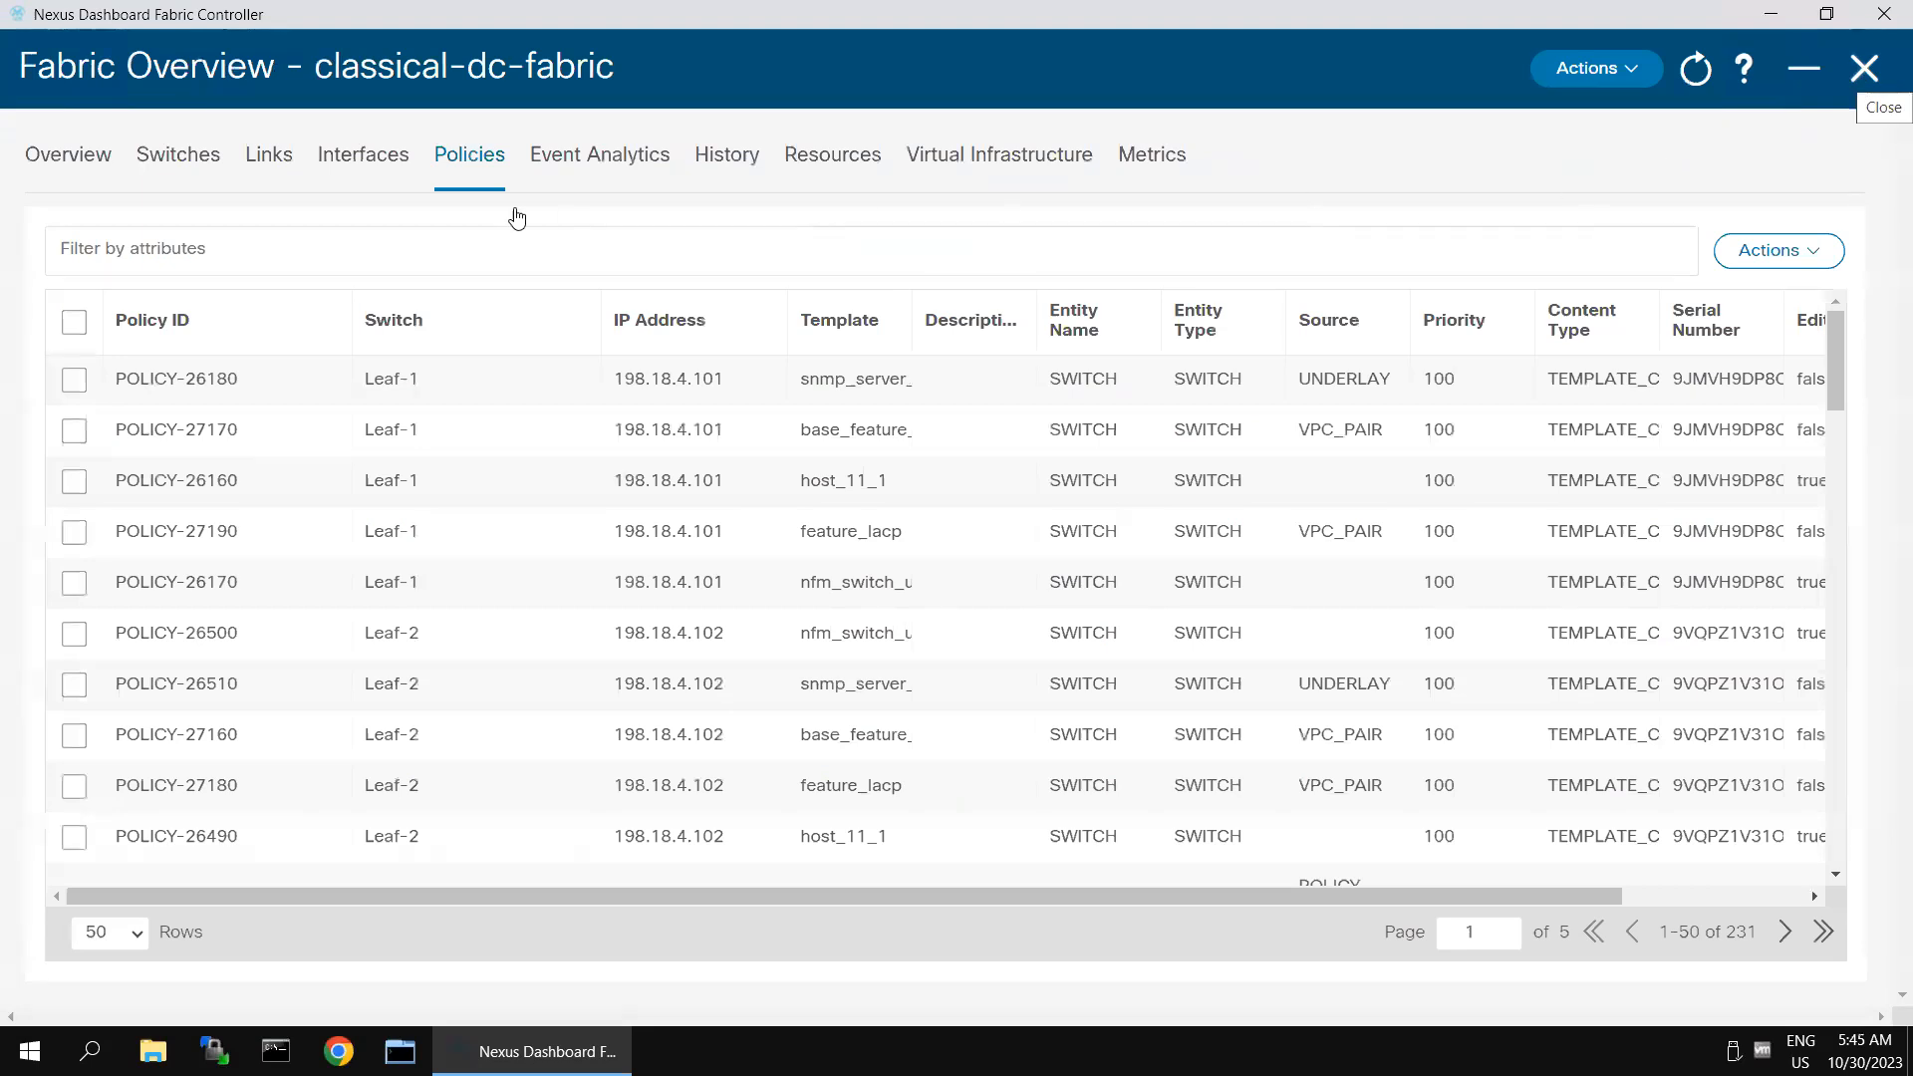
- Filter the fabric's interfaces to those whose interface name equals Ethernet1/5
left_click(339, 159)
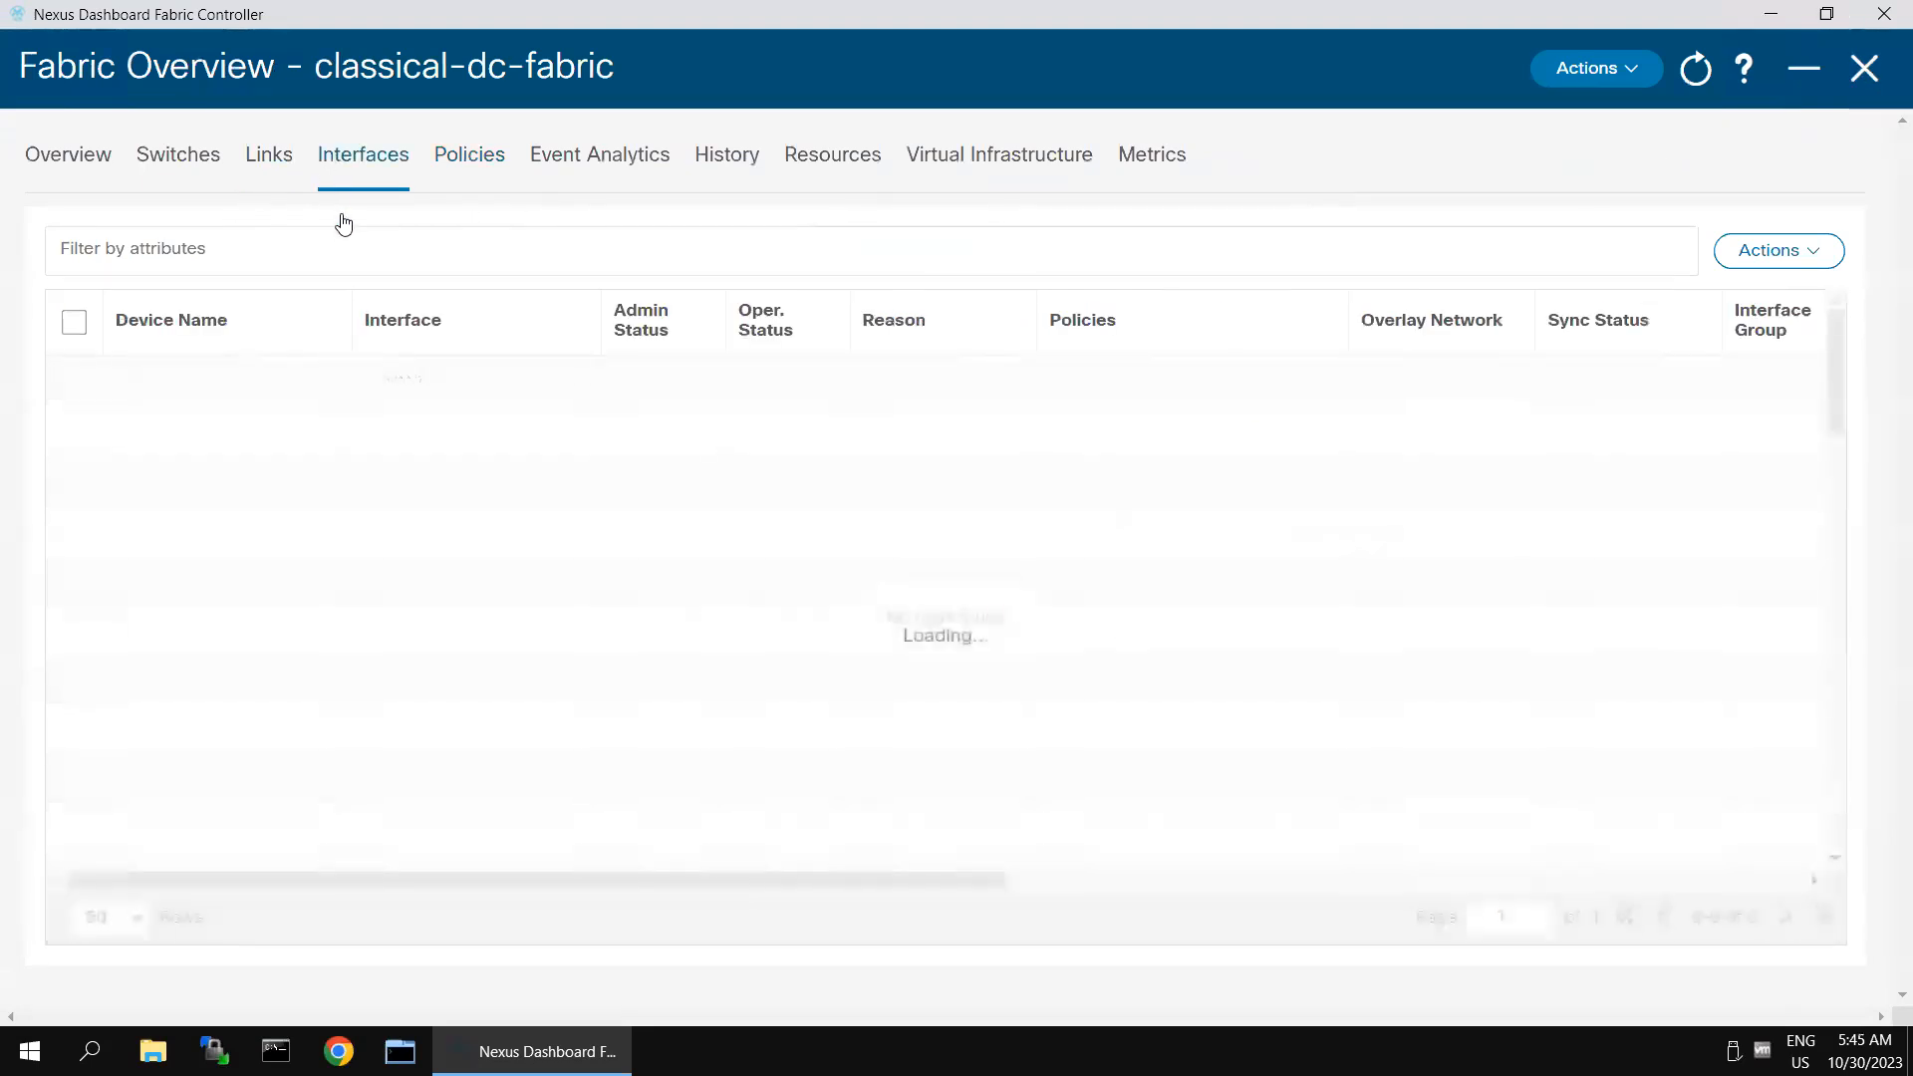
left_click(334, 249)
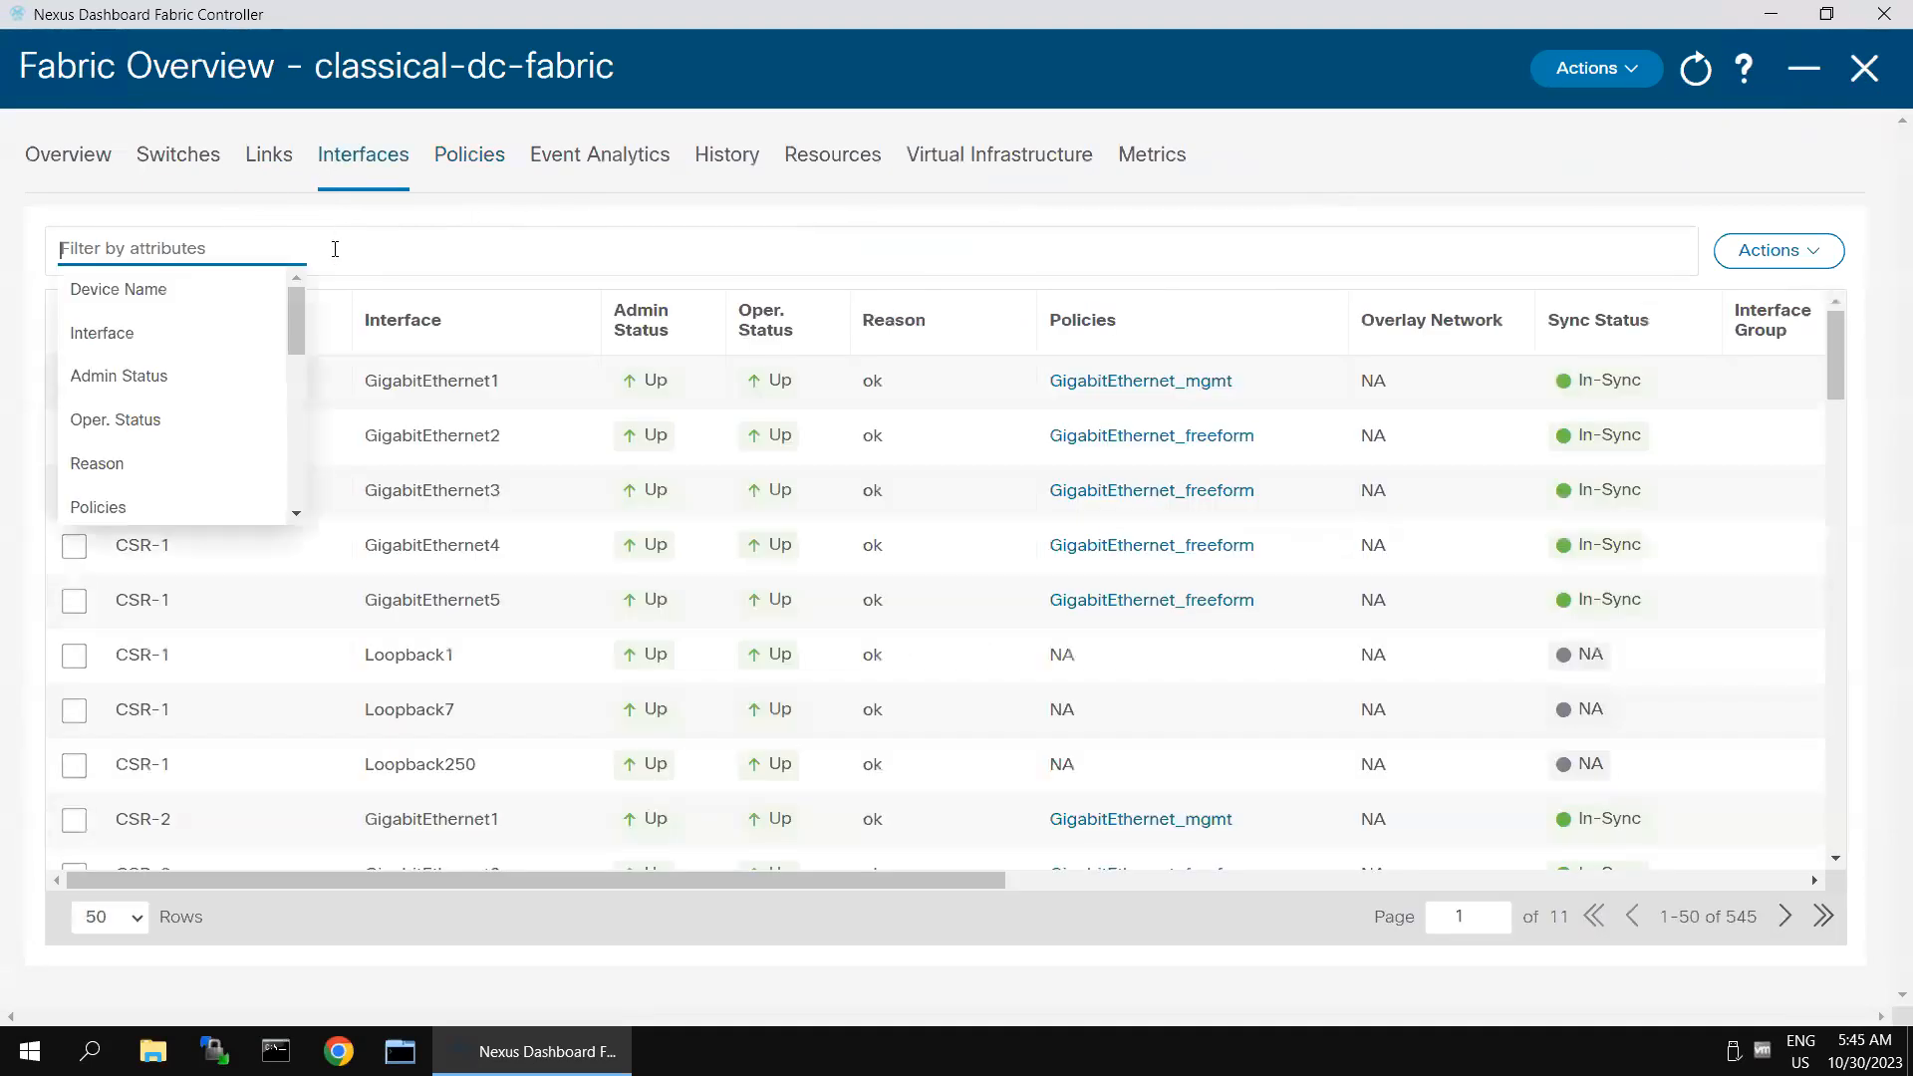
left_click(118, 332)
left_click(205, 289)
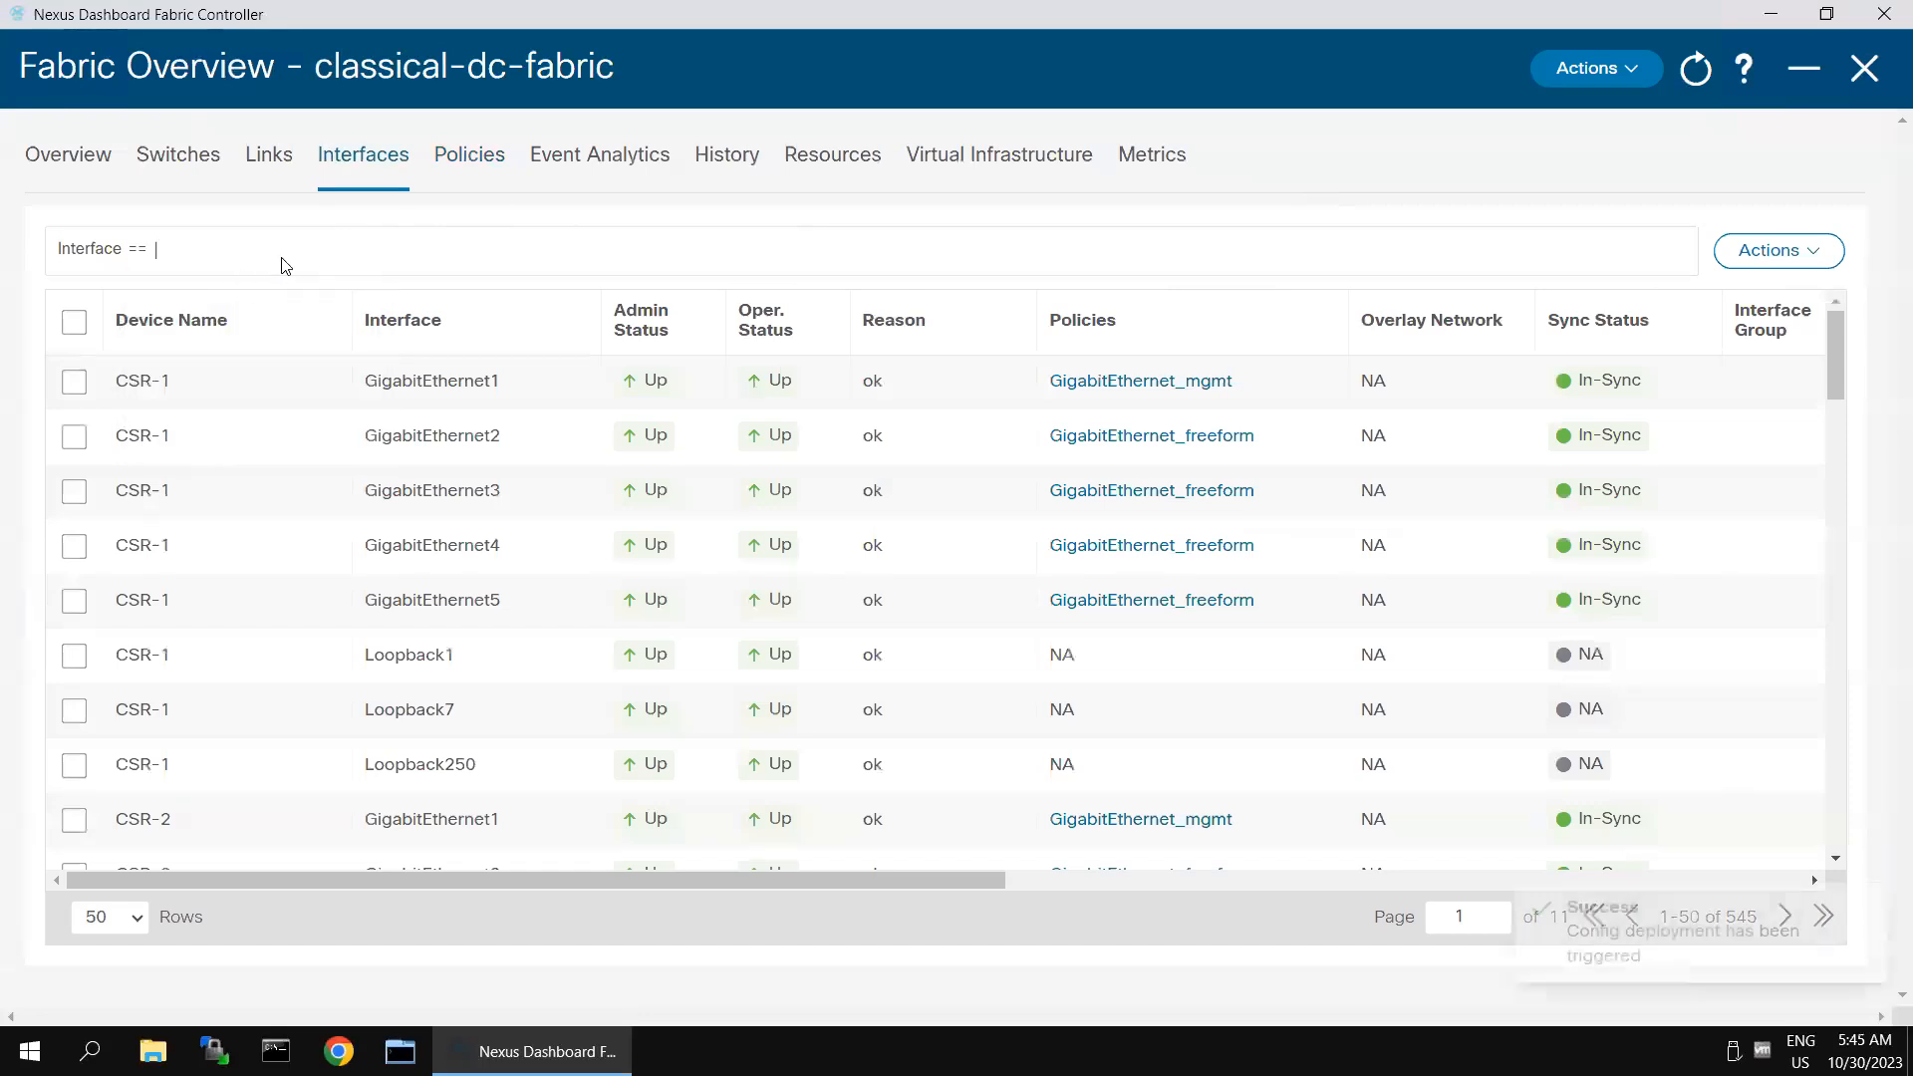
type("Ethernet1/")
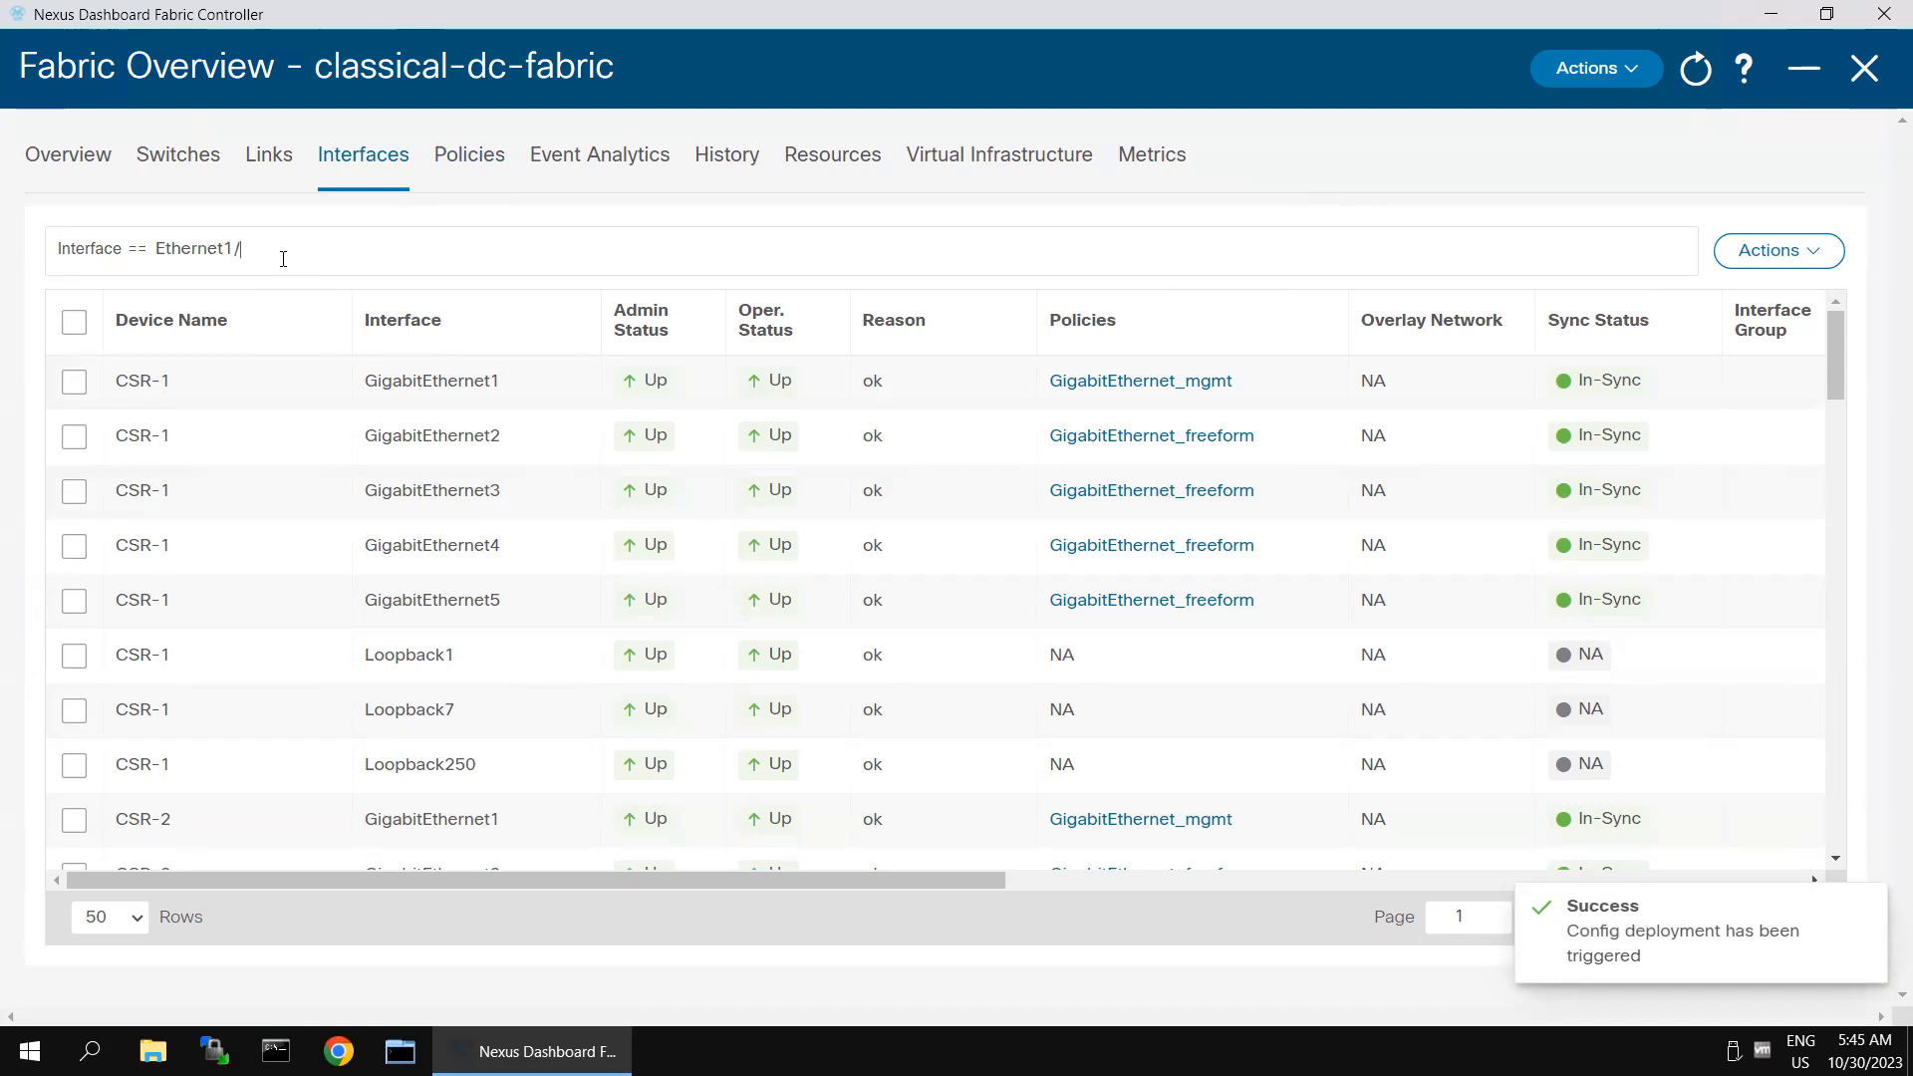
key("Return")
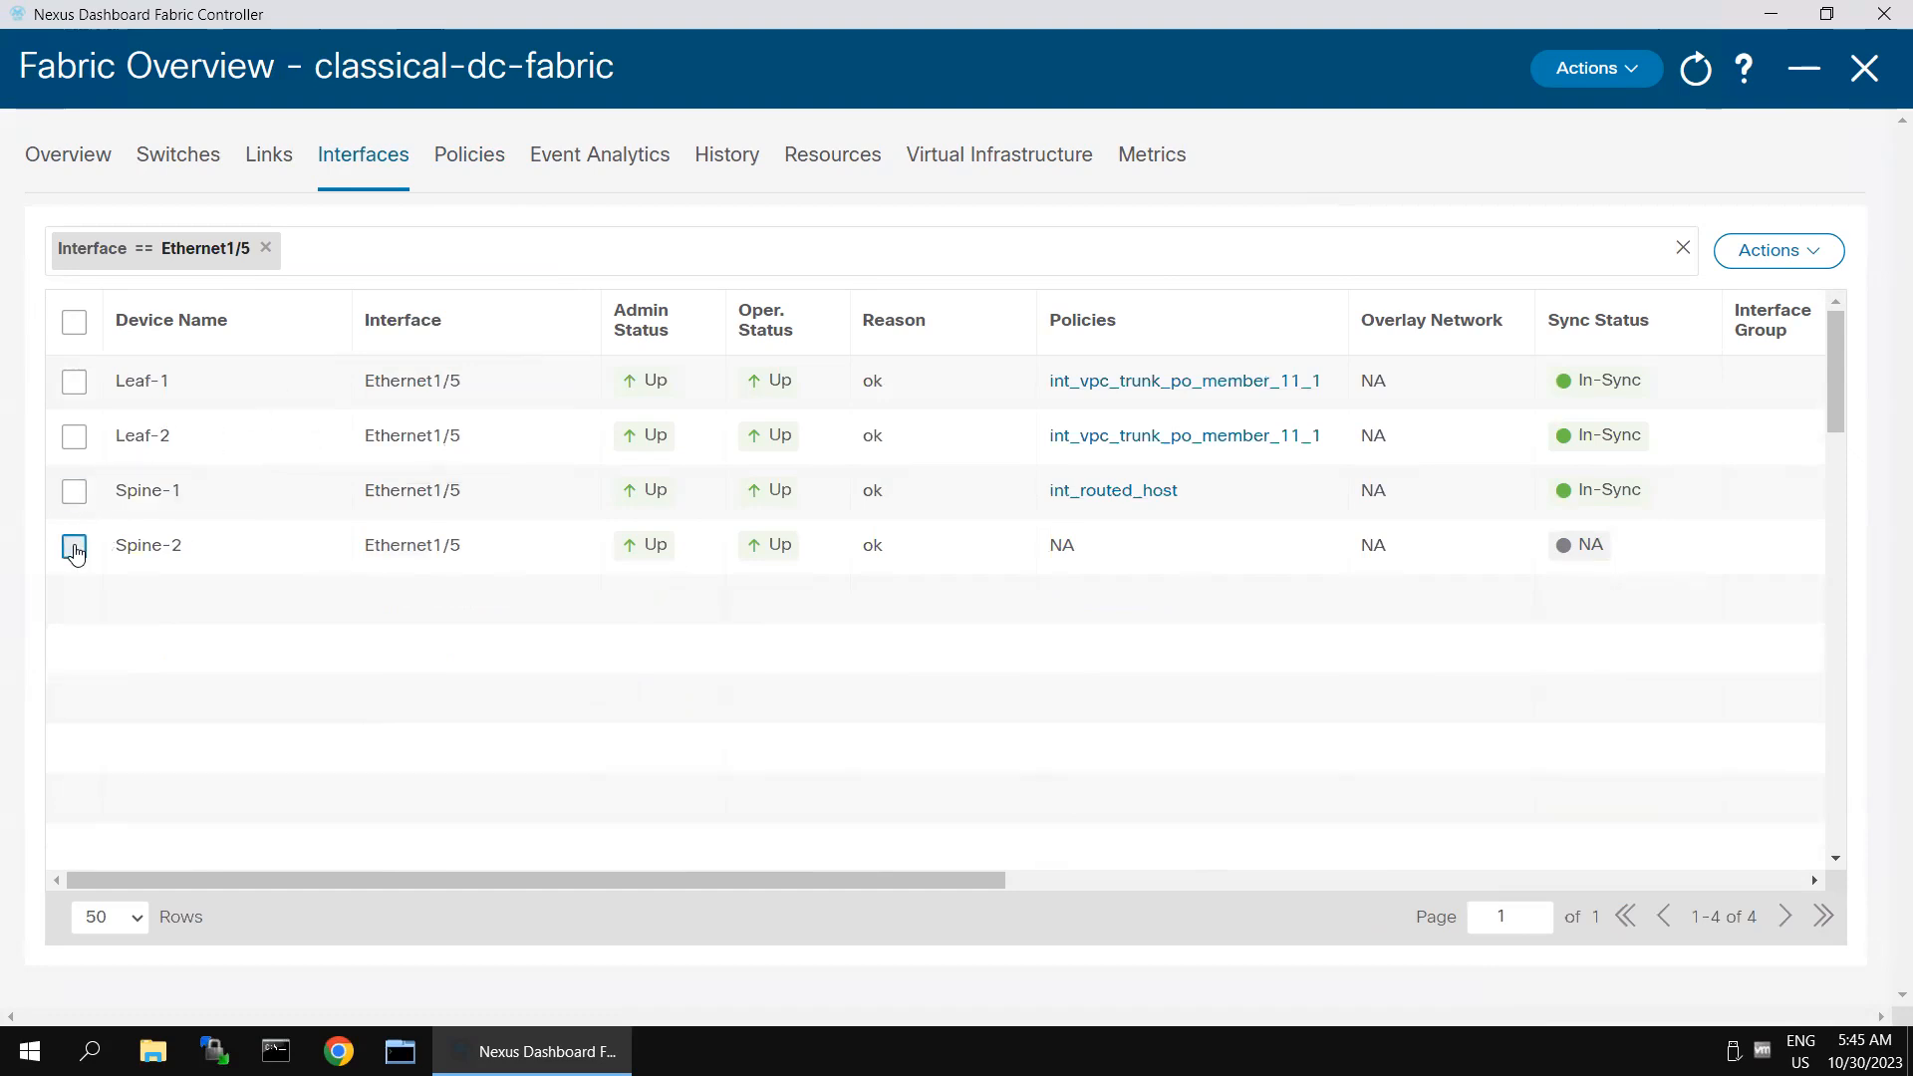
- Edit Spine-2's Ethernet1/5 interface and assign it the int_routed_host policy template
left_click(75, 547)
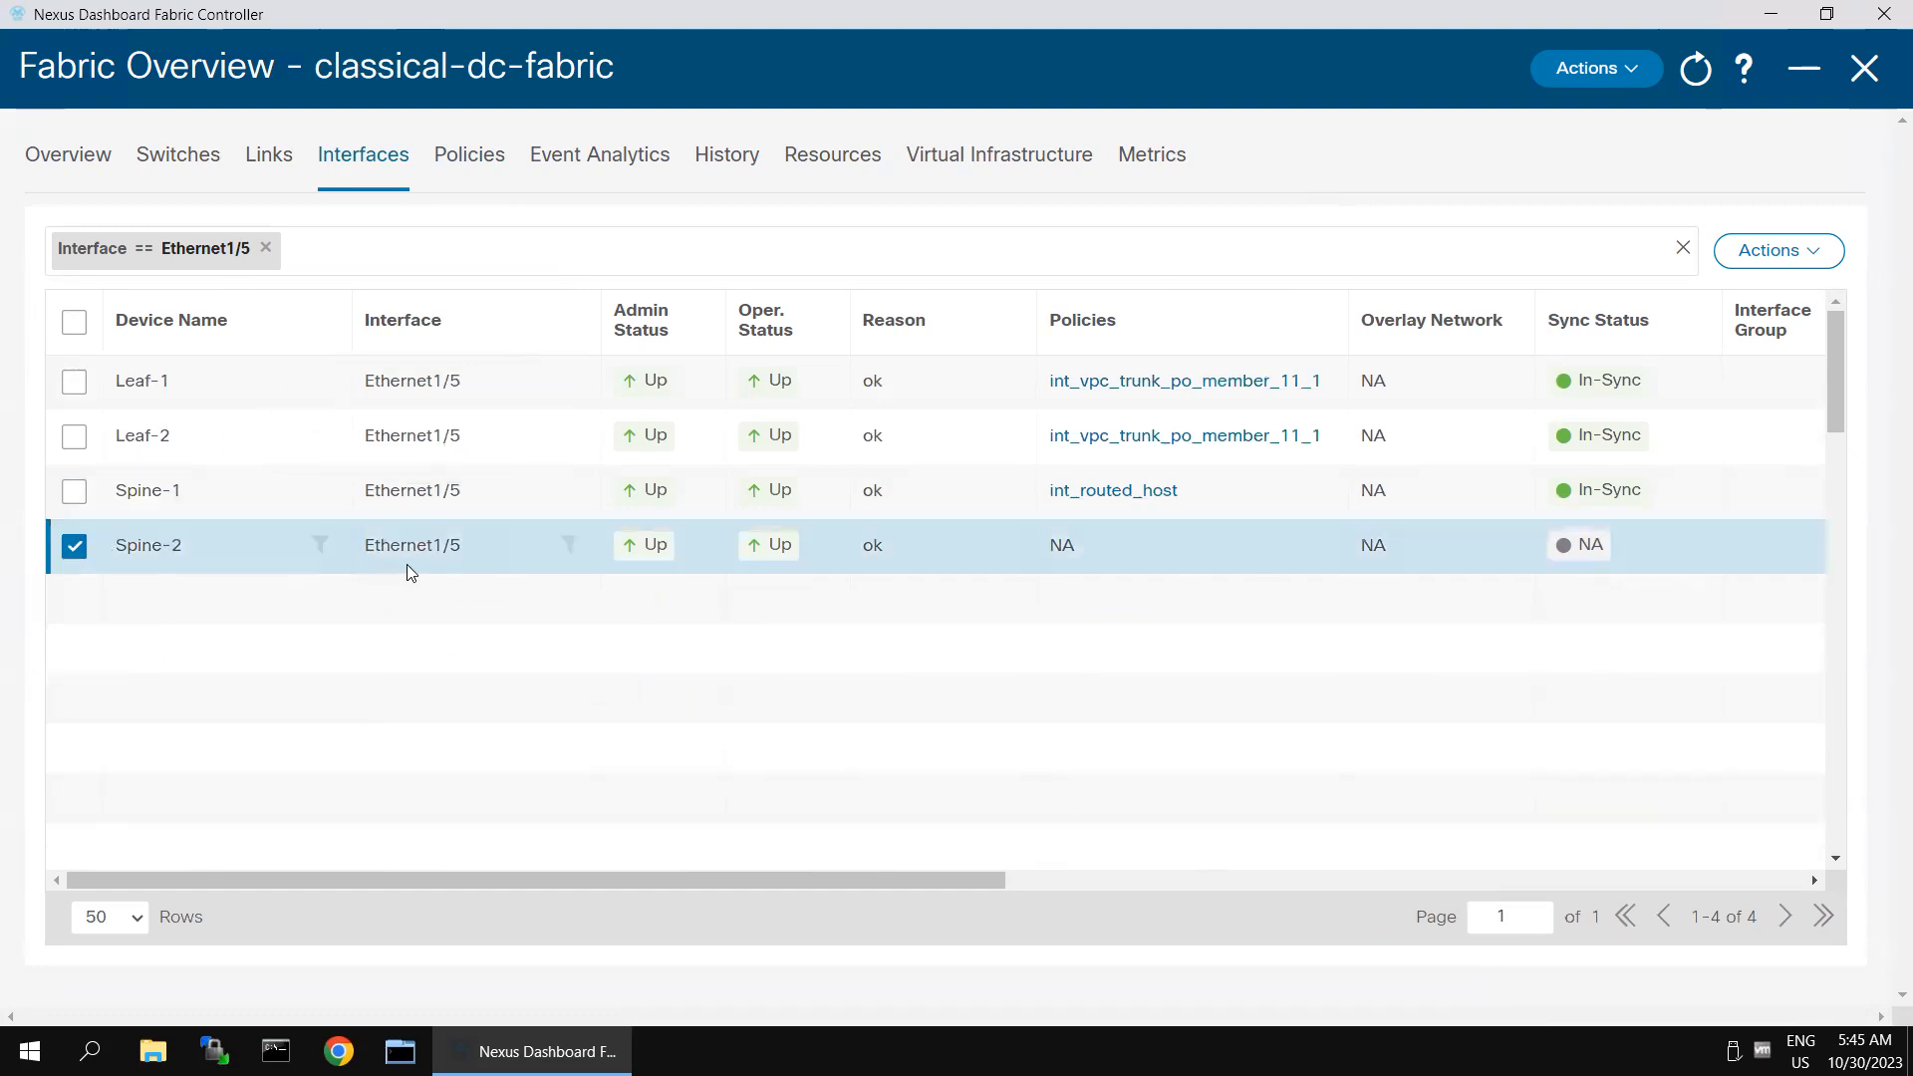
left_click(1829, 264)
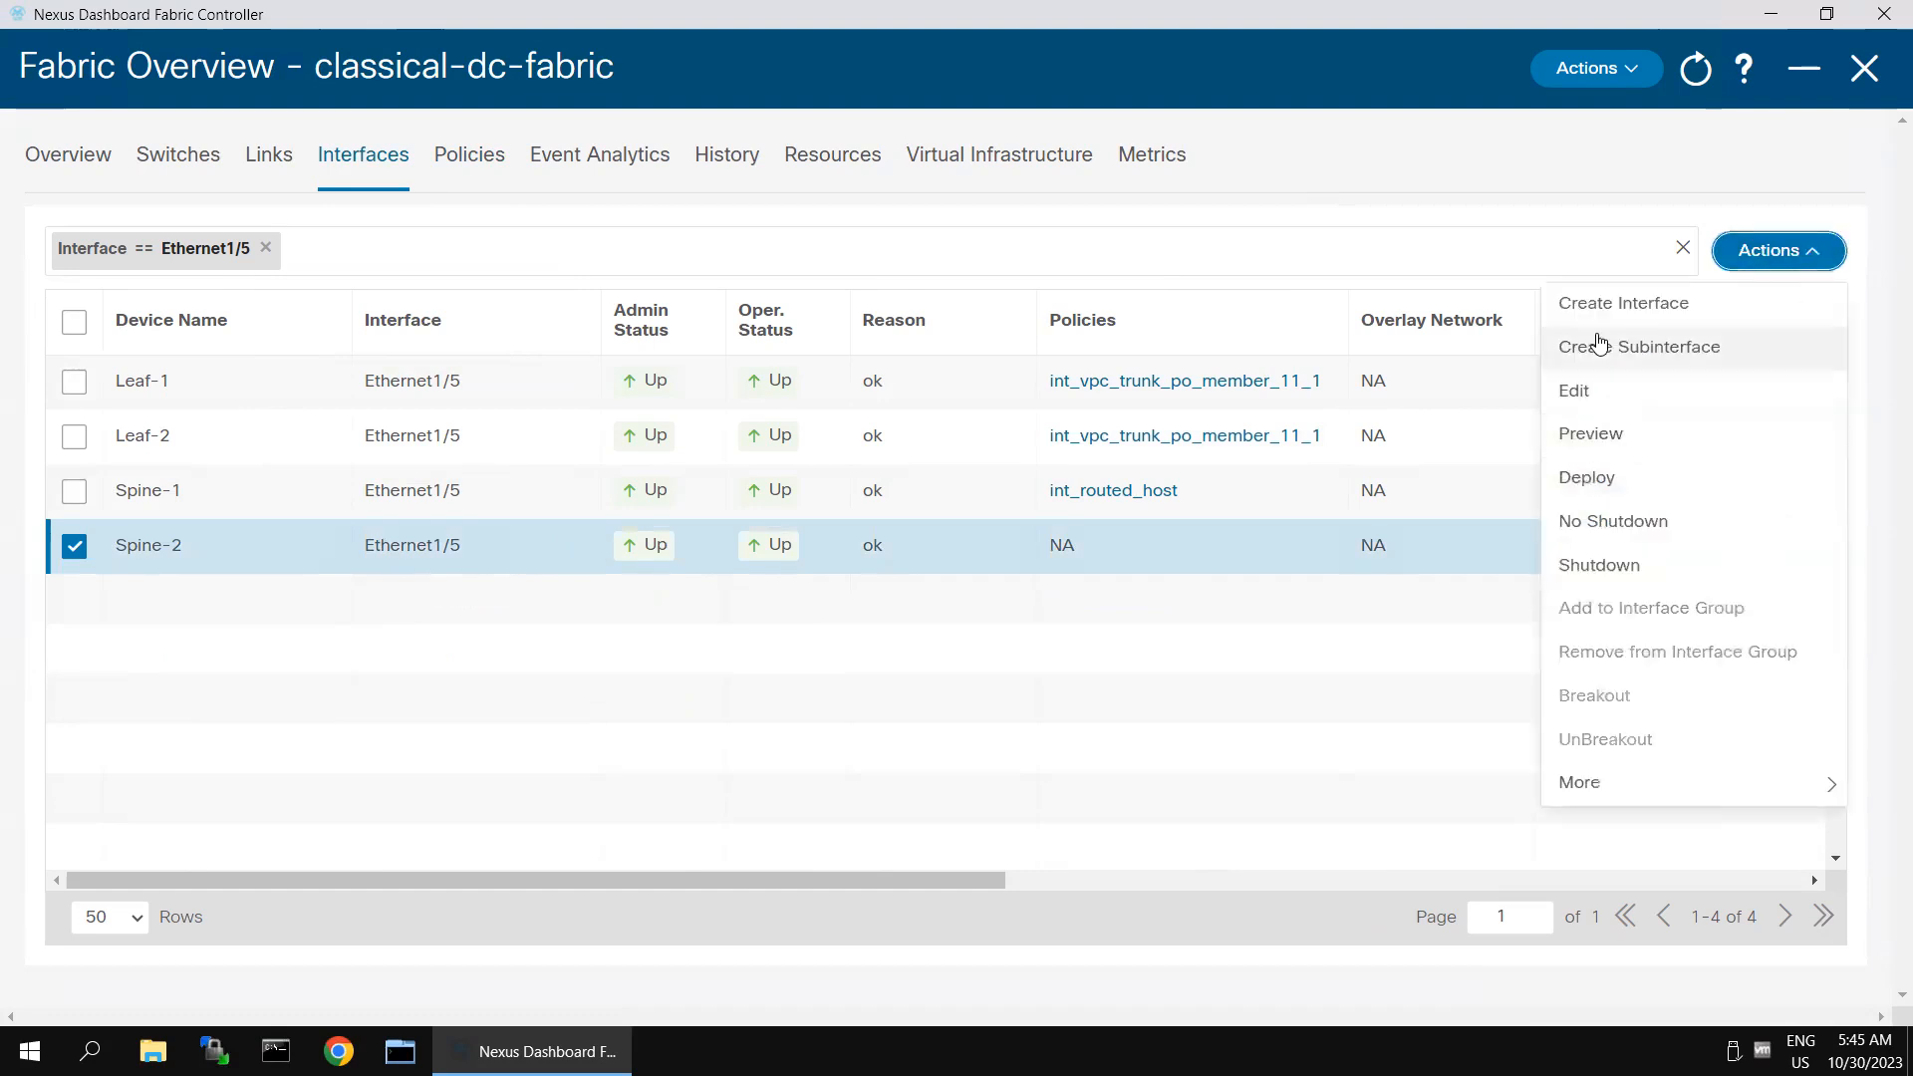
left_click(1588, 400)
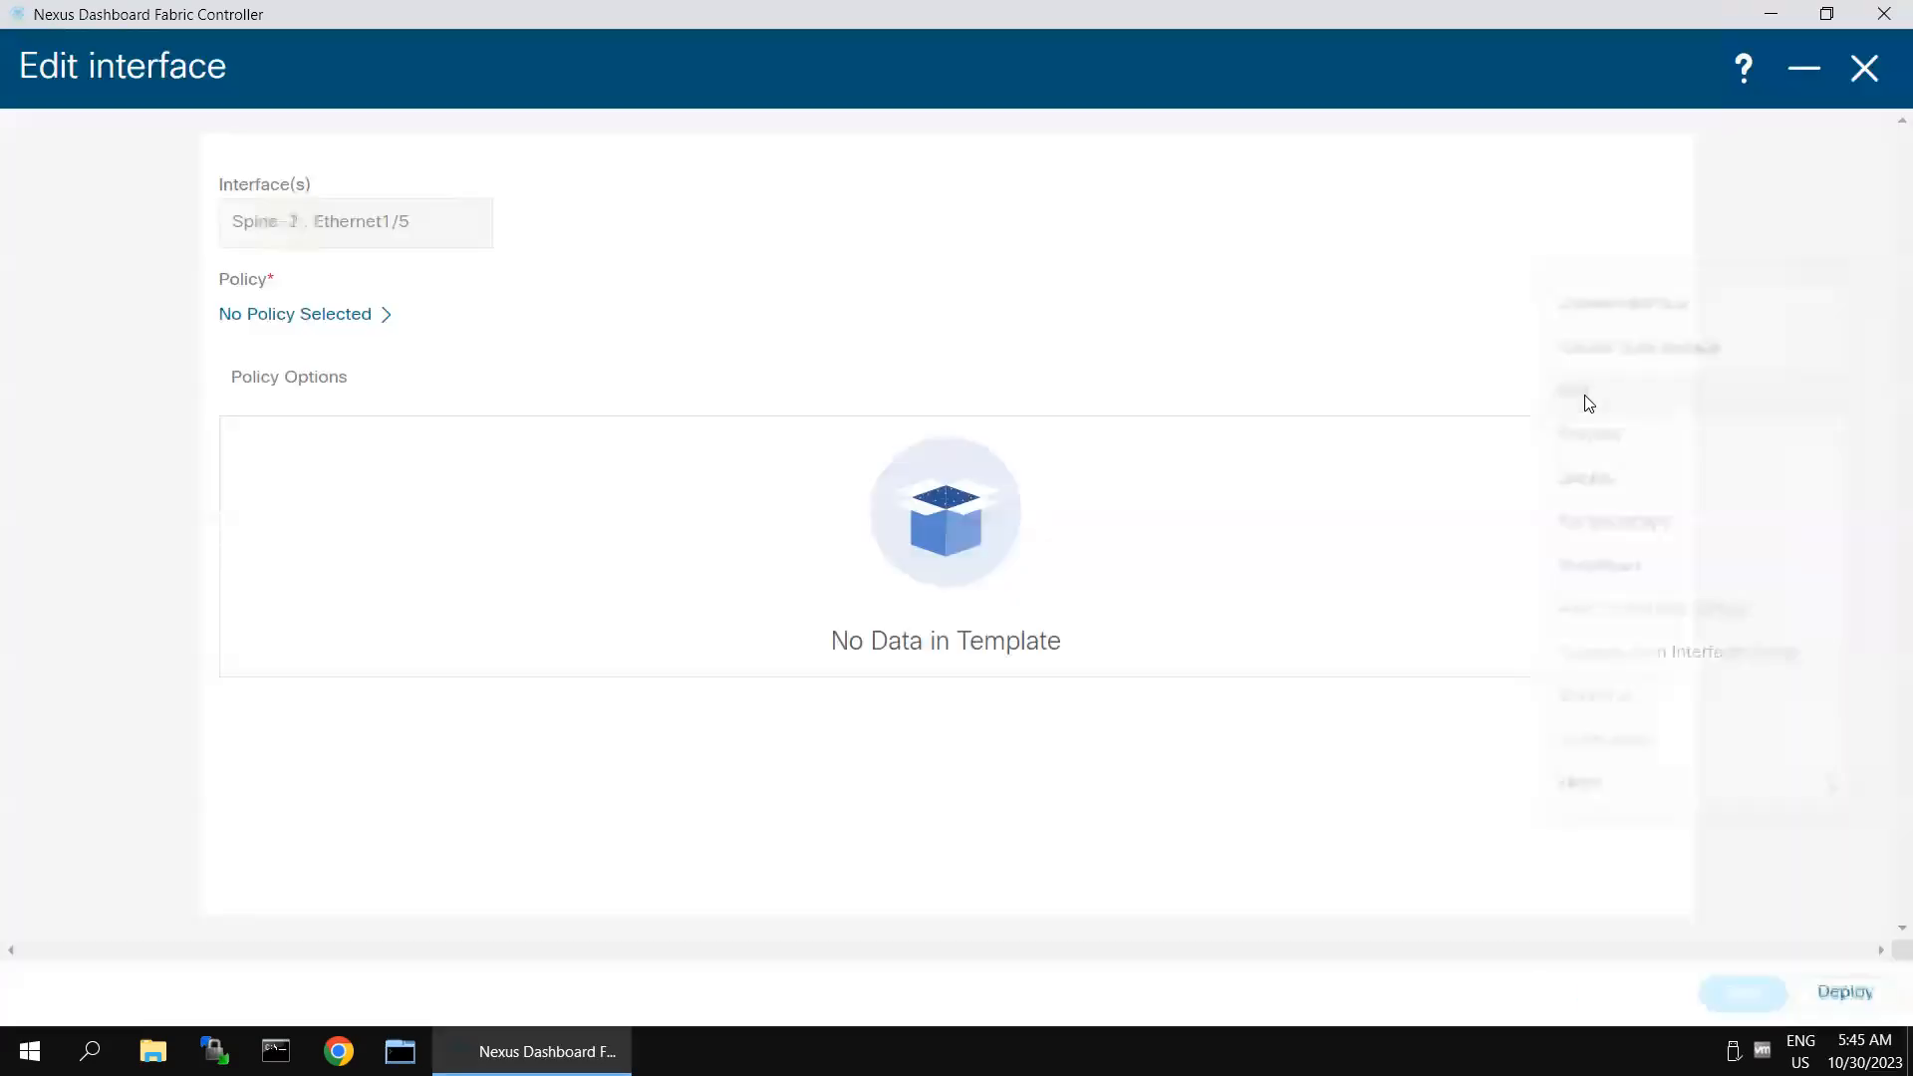
left_click(324, 325)
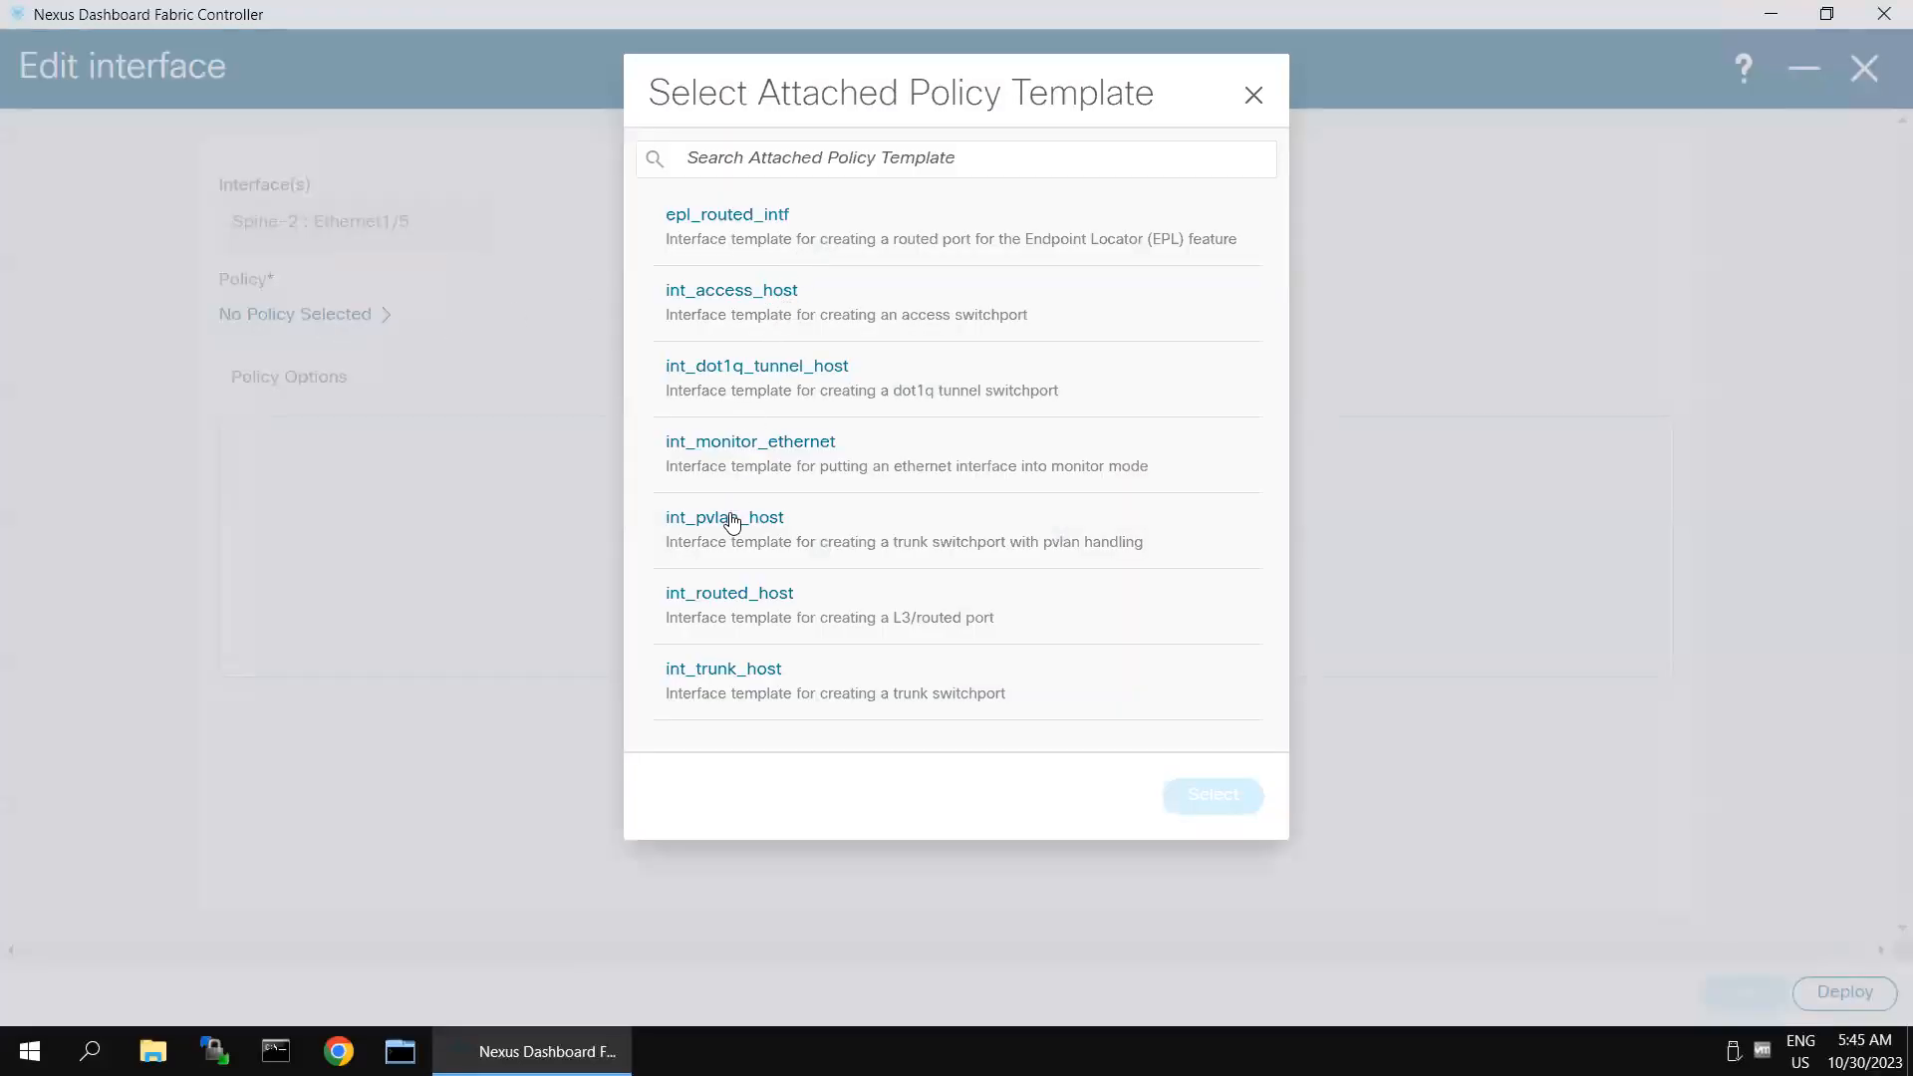
left_click(734, 602)
left_click(1193, 812)
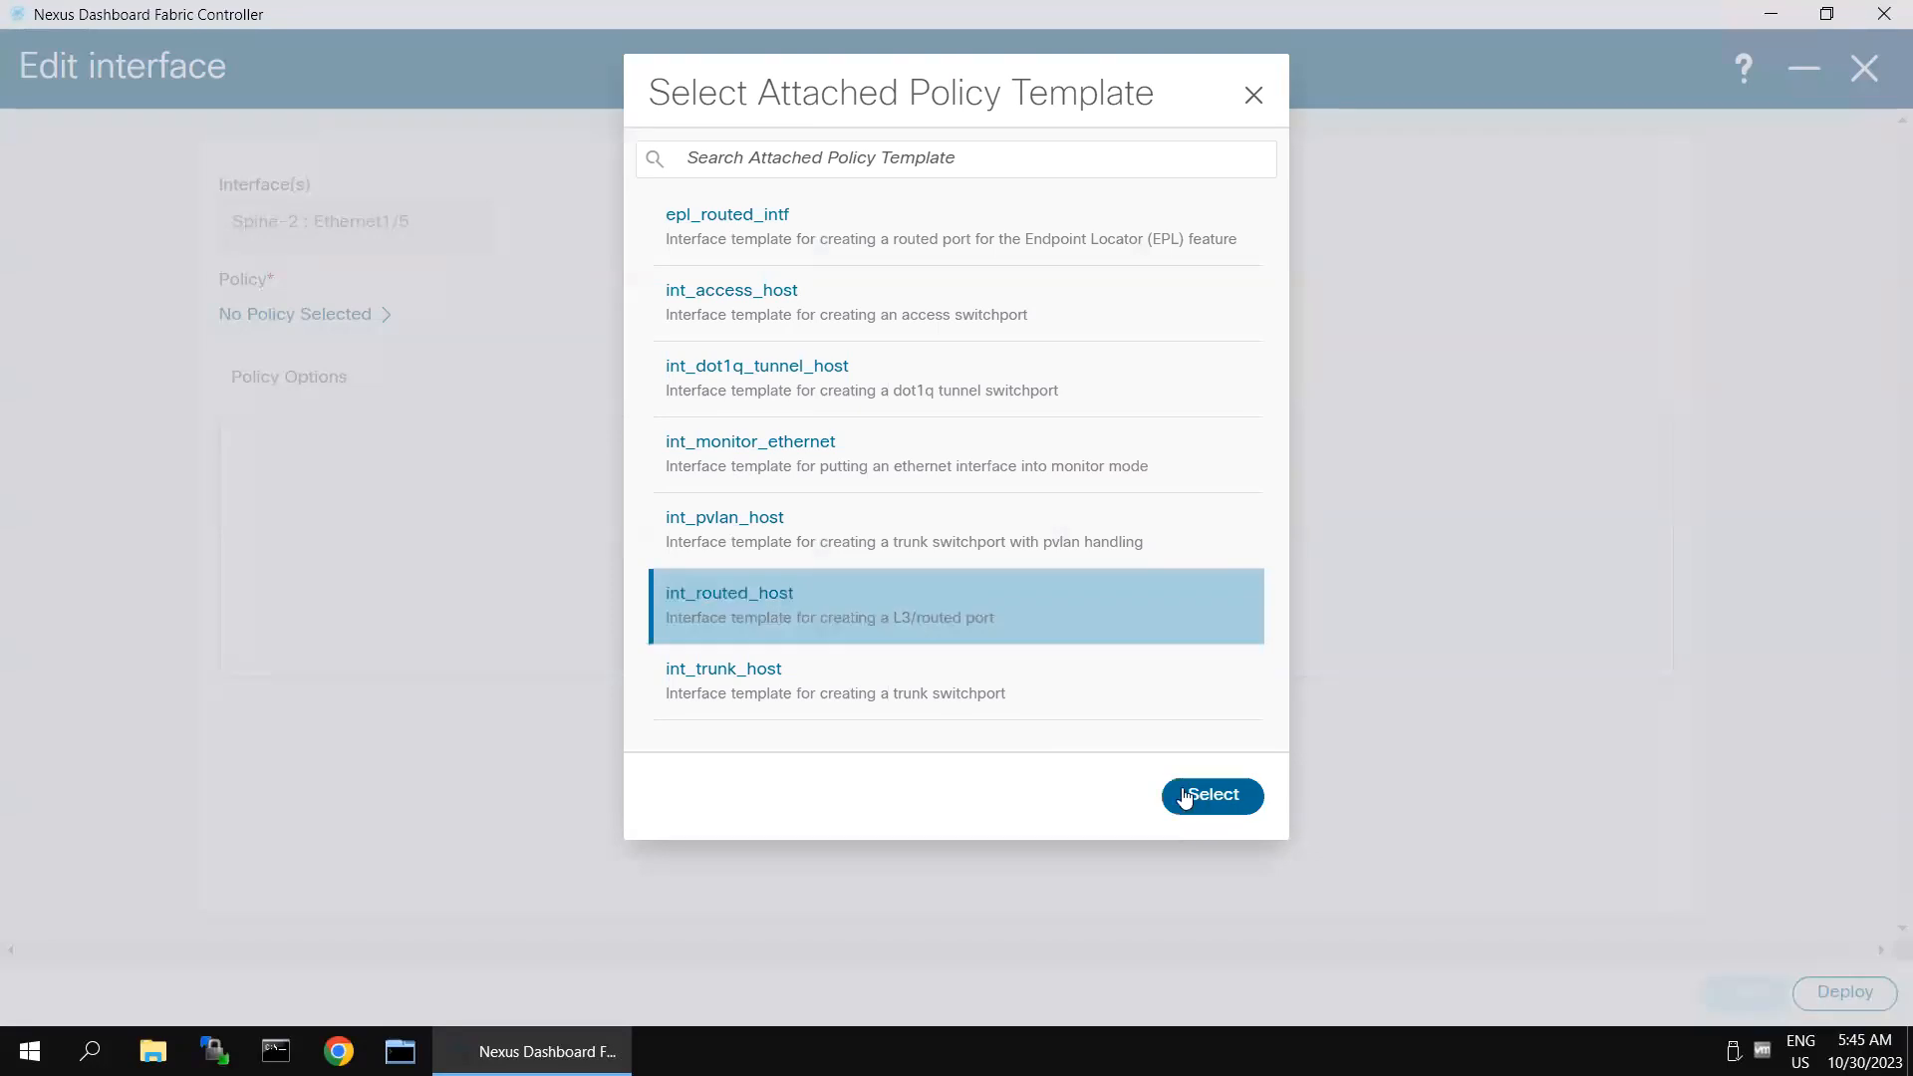
- Set Spine-2 Ethernet1/5's interface IP to 10.10.60.2, its netmask length to 24 and its MTU to 1500
left_click(390, 594)
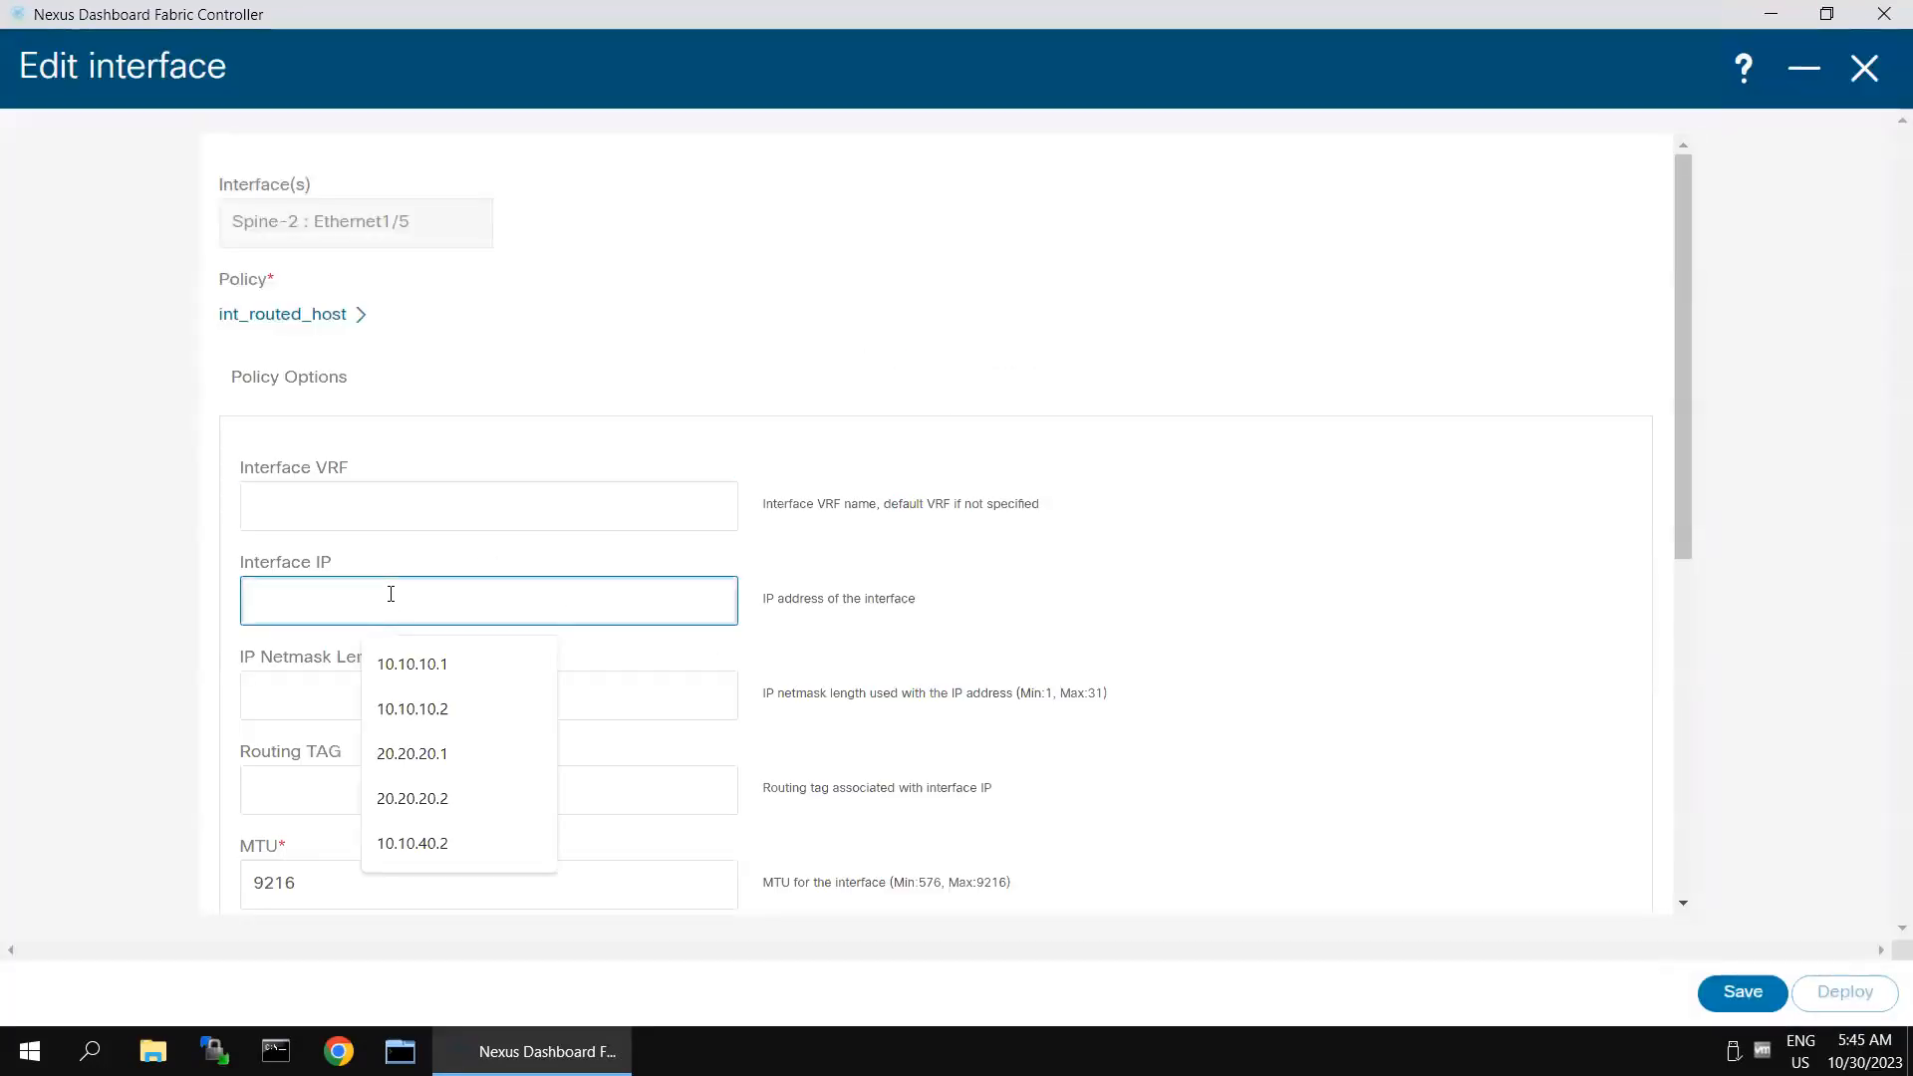
type("10.10.60.2")
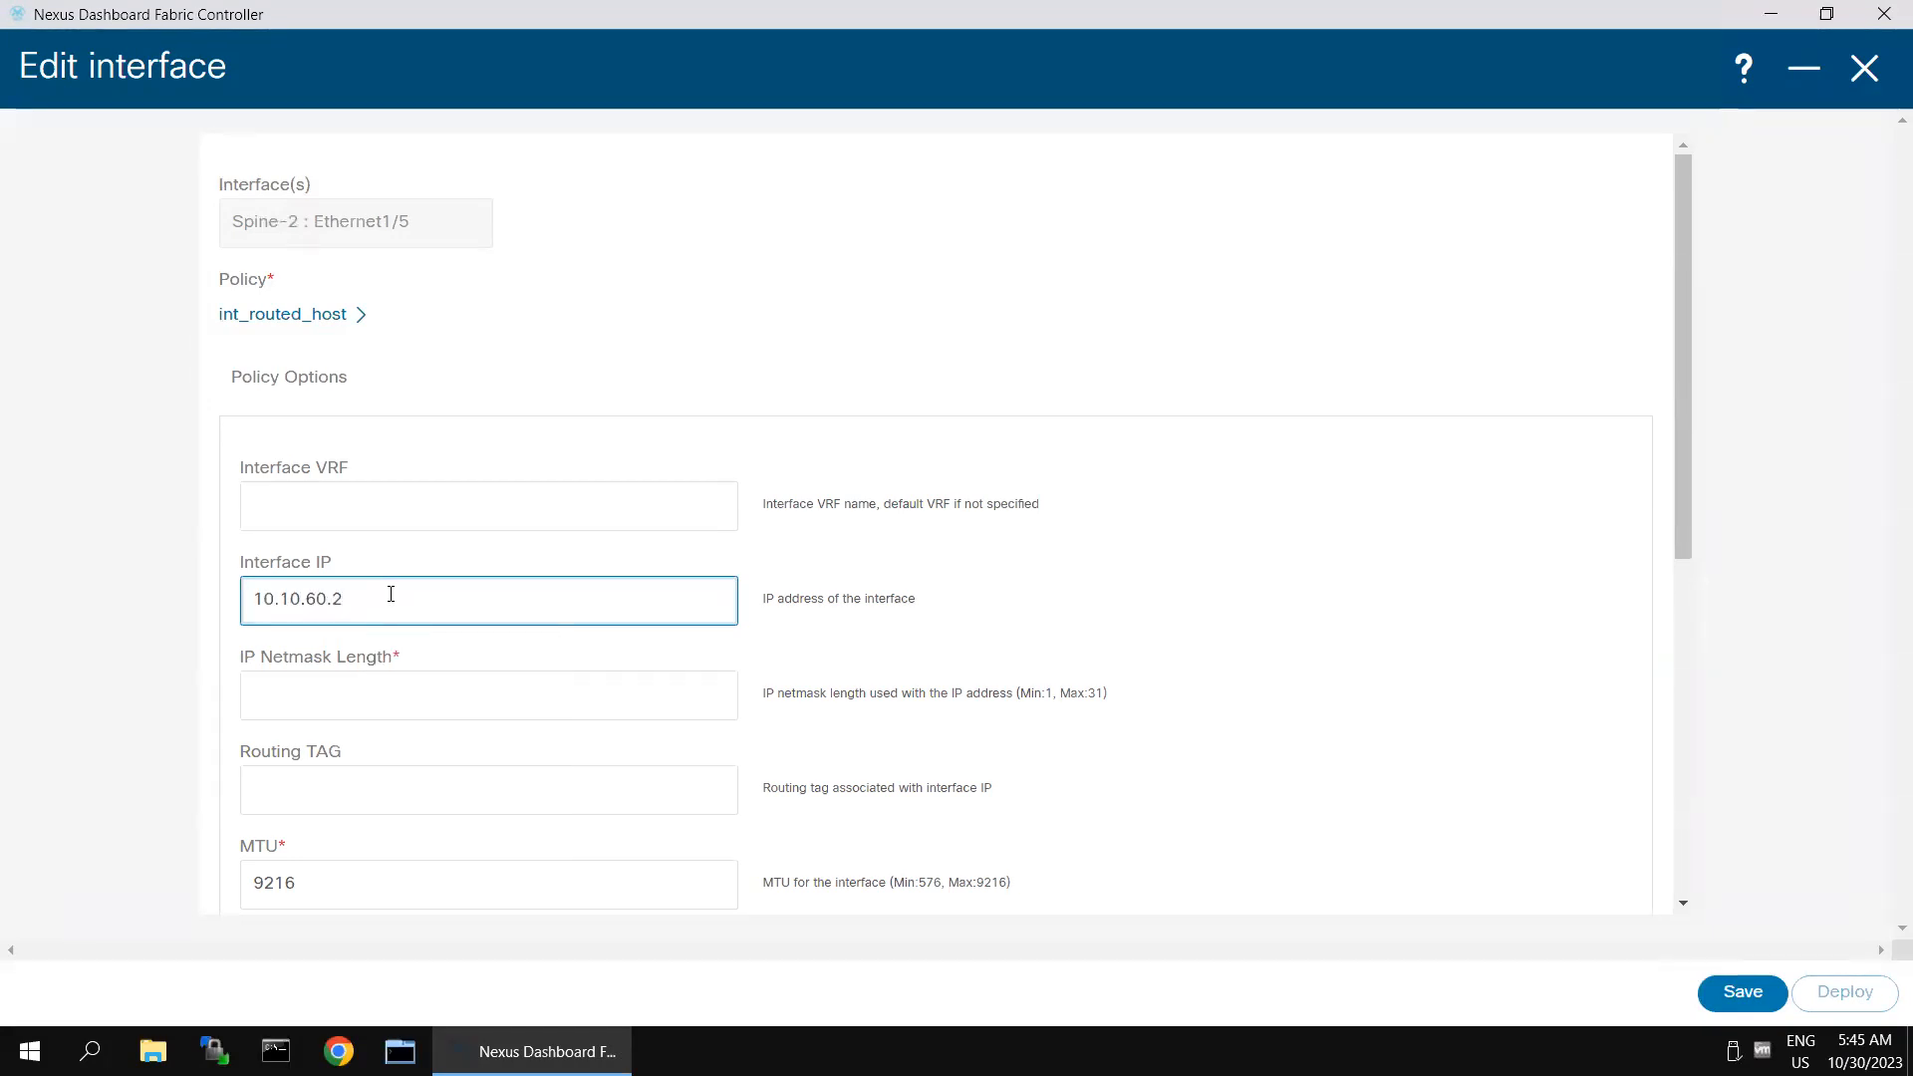
left_click(376, 714)
type("24")
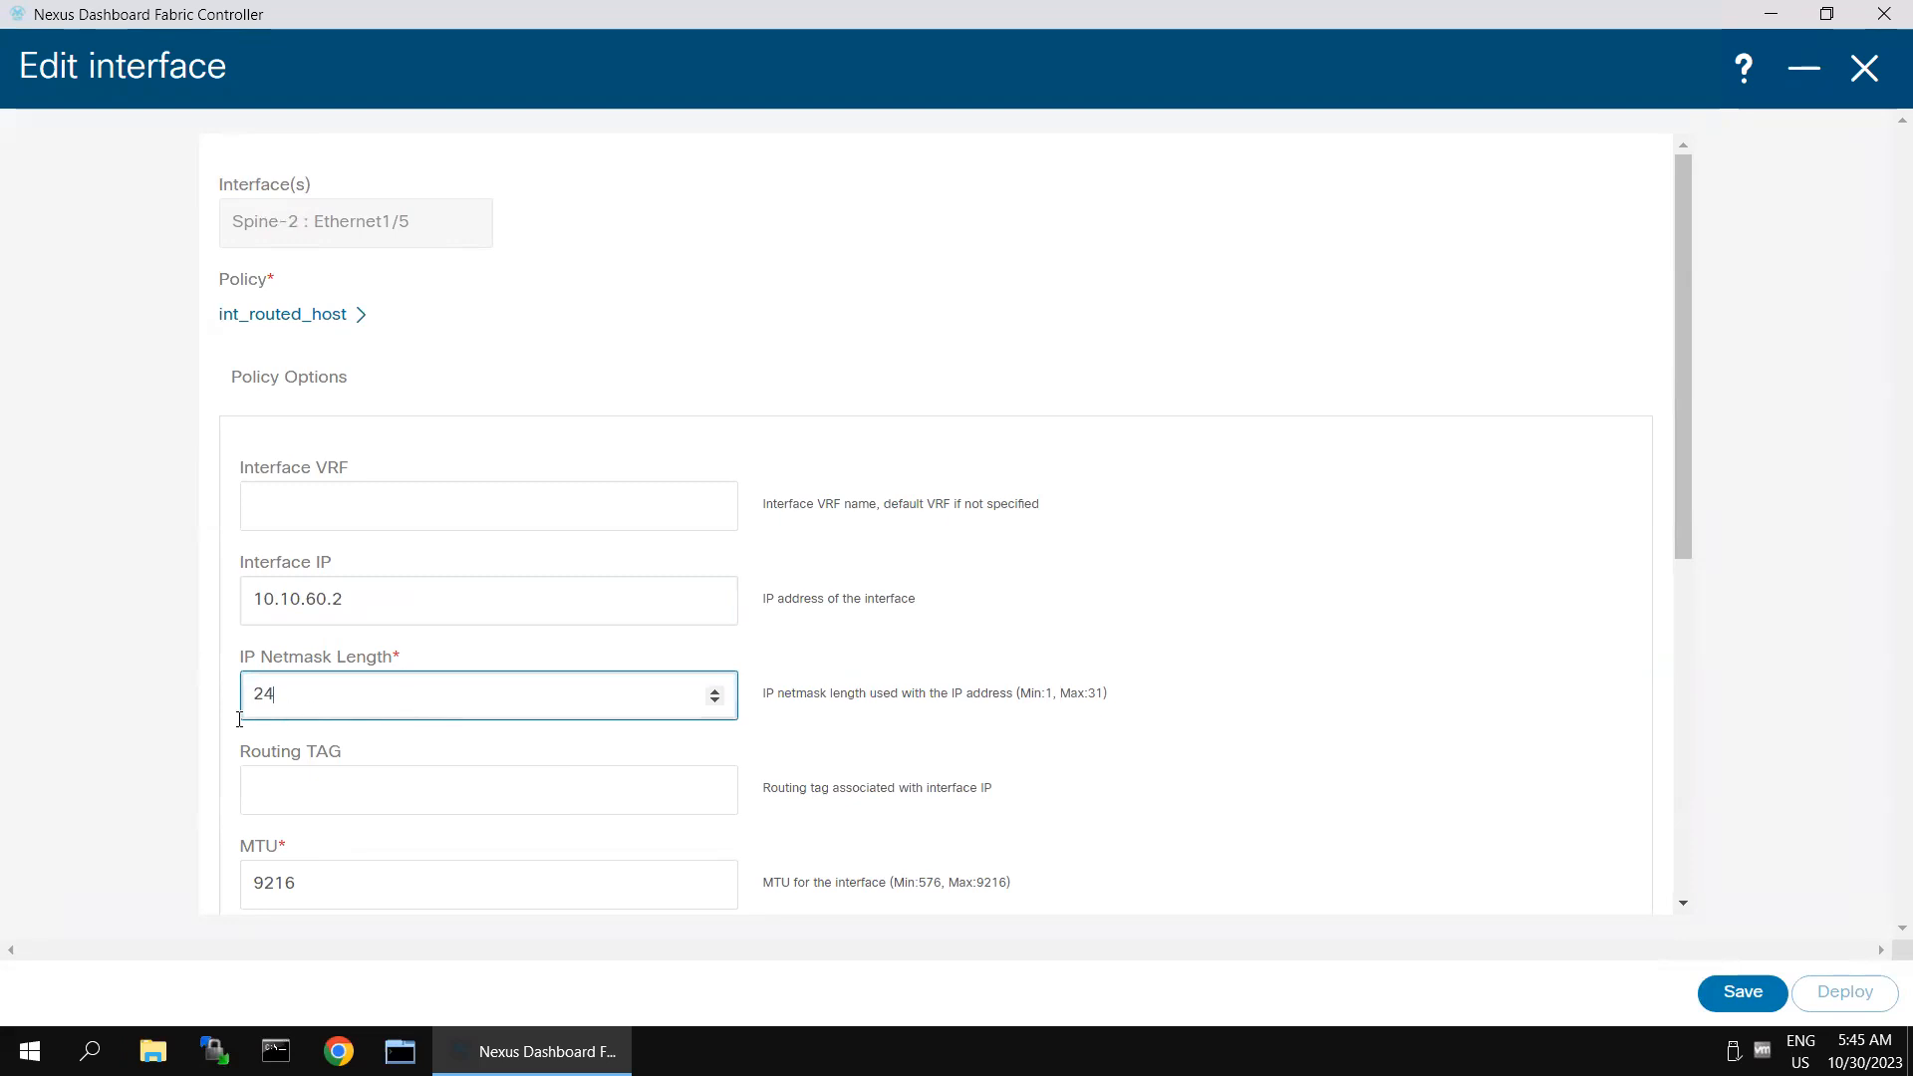
left_click(1262, 800)
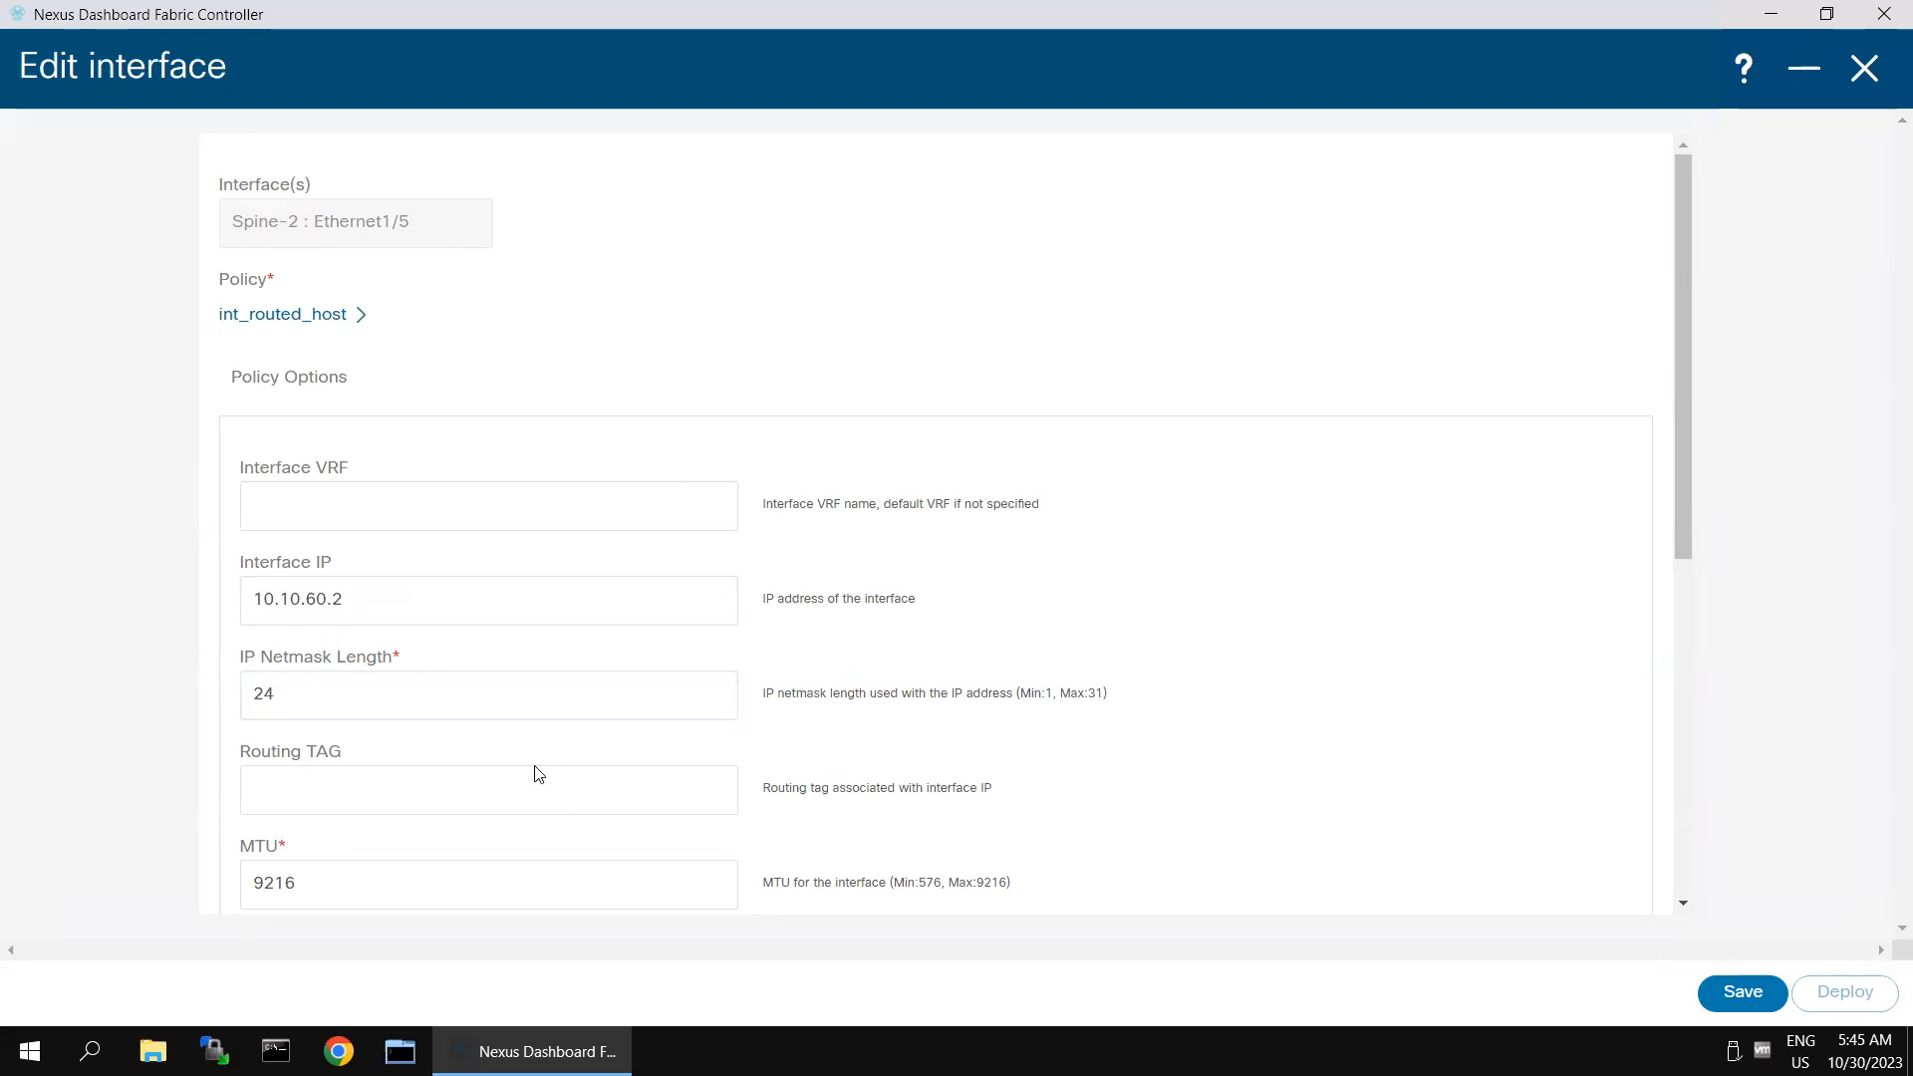
scroll(538, 775, "down", 3)
left_click(336, 639)
key("ctrl+a")
type("1")
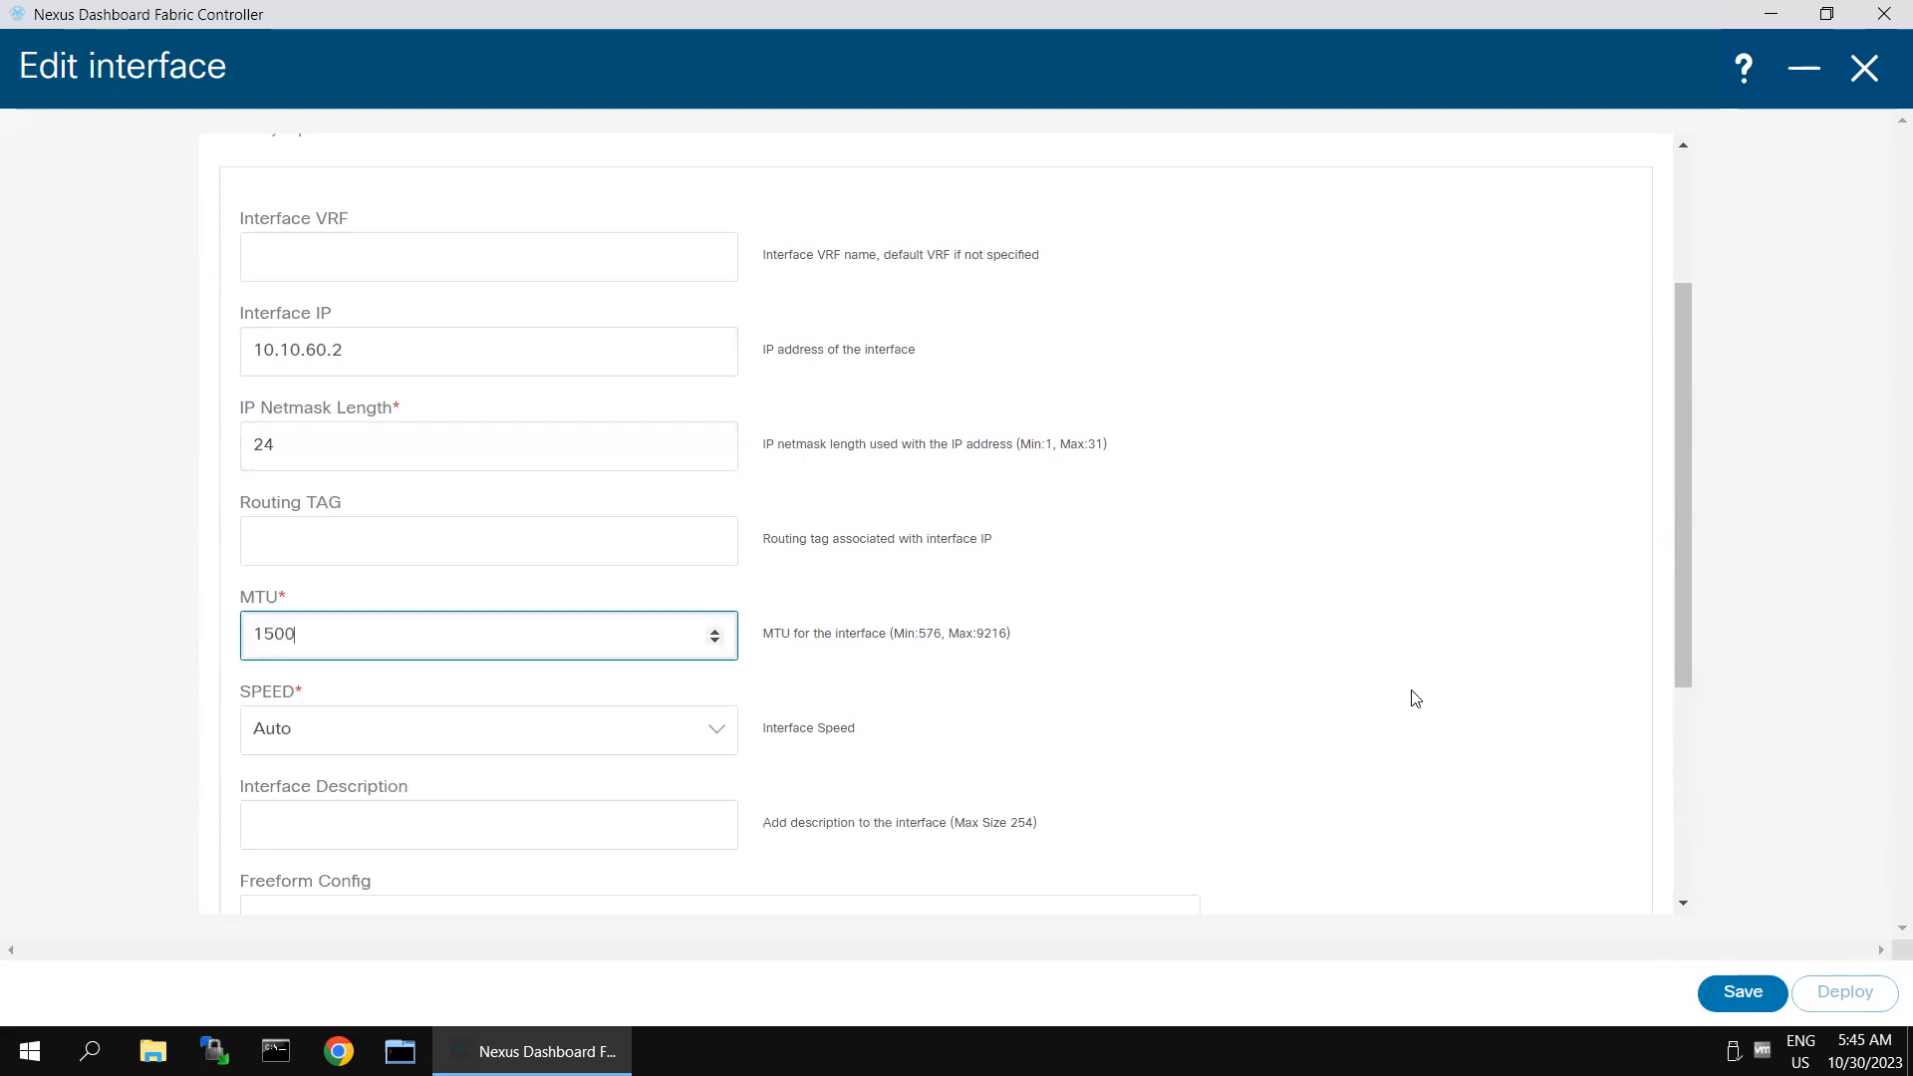
- Add the freeform config lines "ip router ospf 100 area 0" and "no shut" to Spine-2's Ethernet1/5 and save the interface
scroll(1440, 723, "down", 5)
left_click(638, 543)
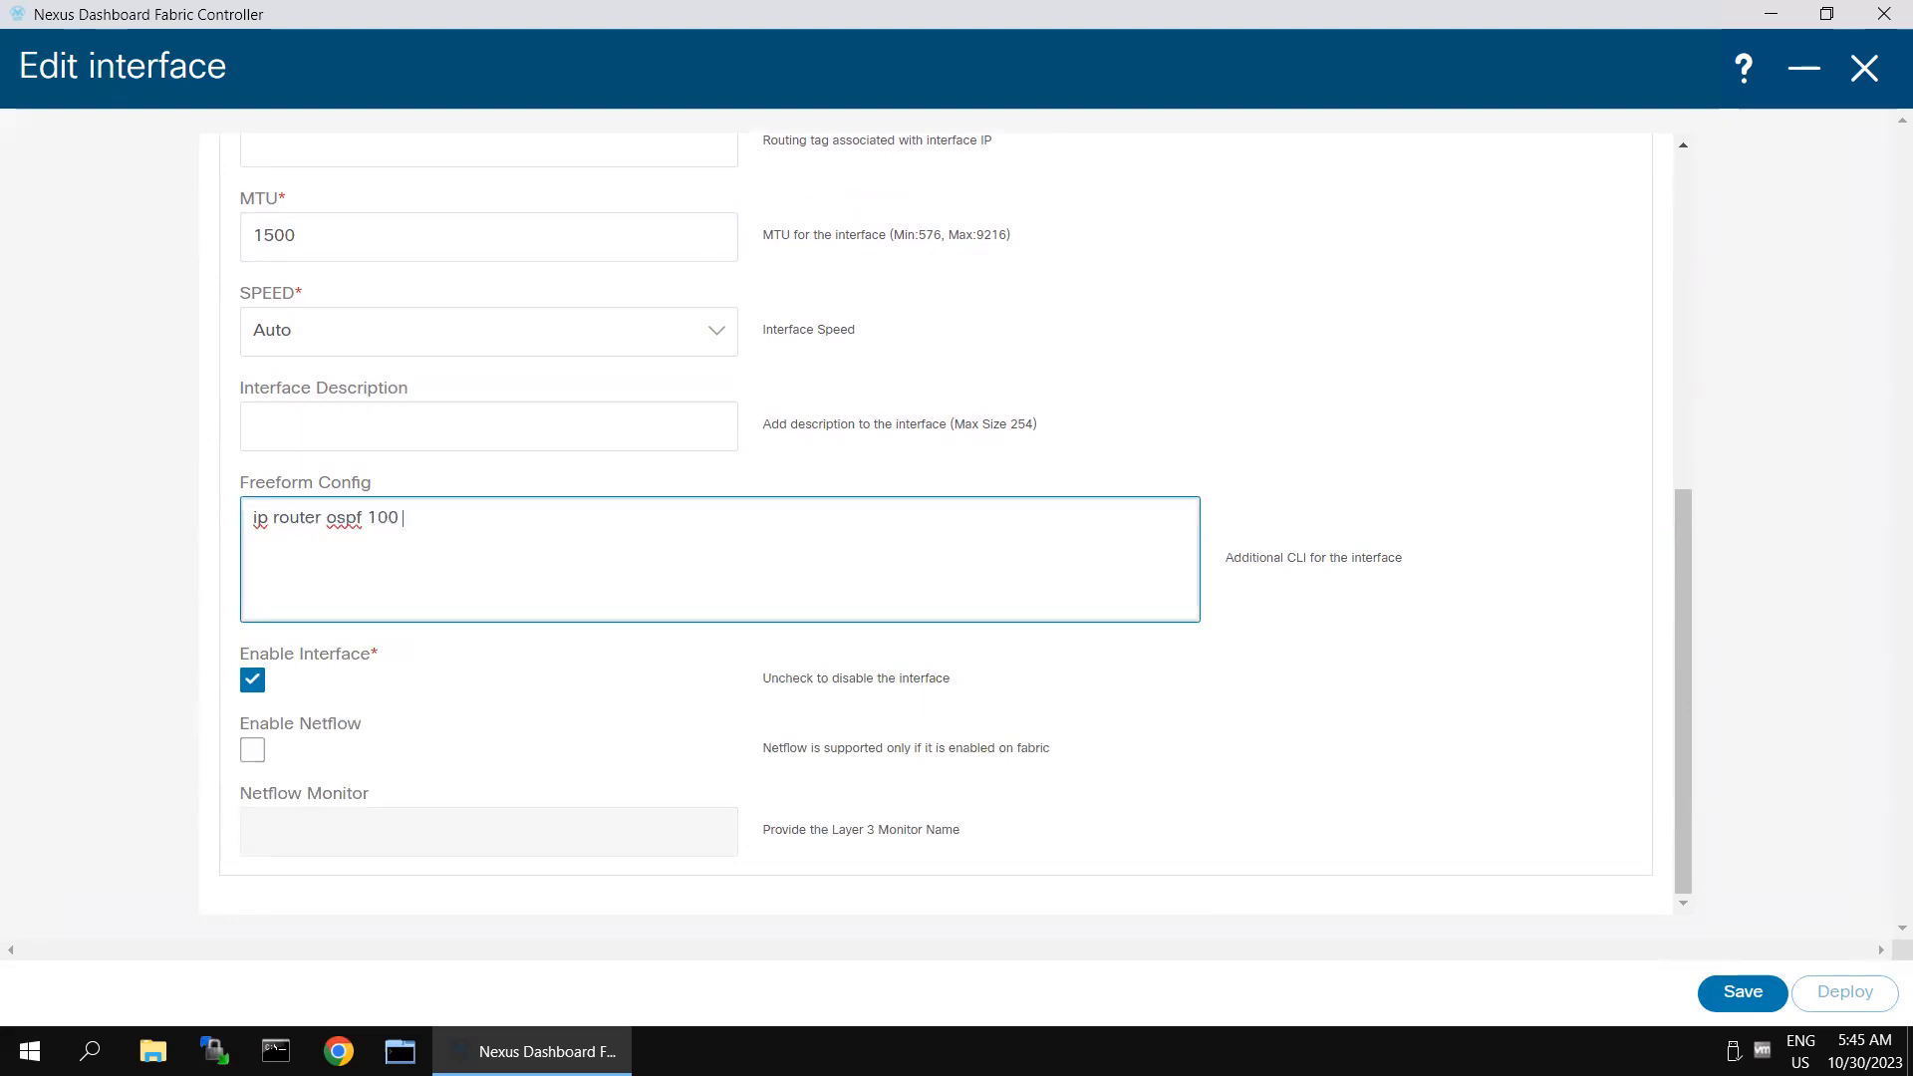
type("no shut")
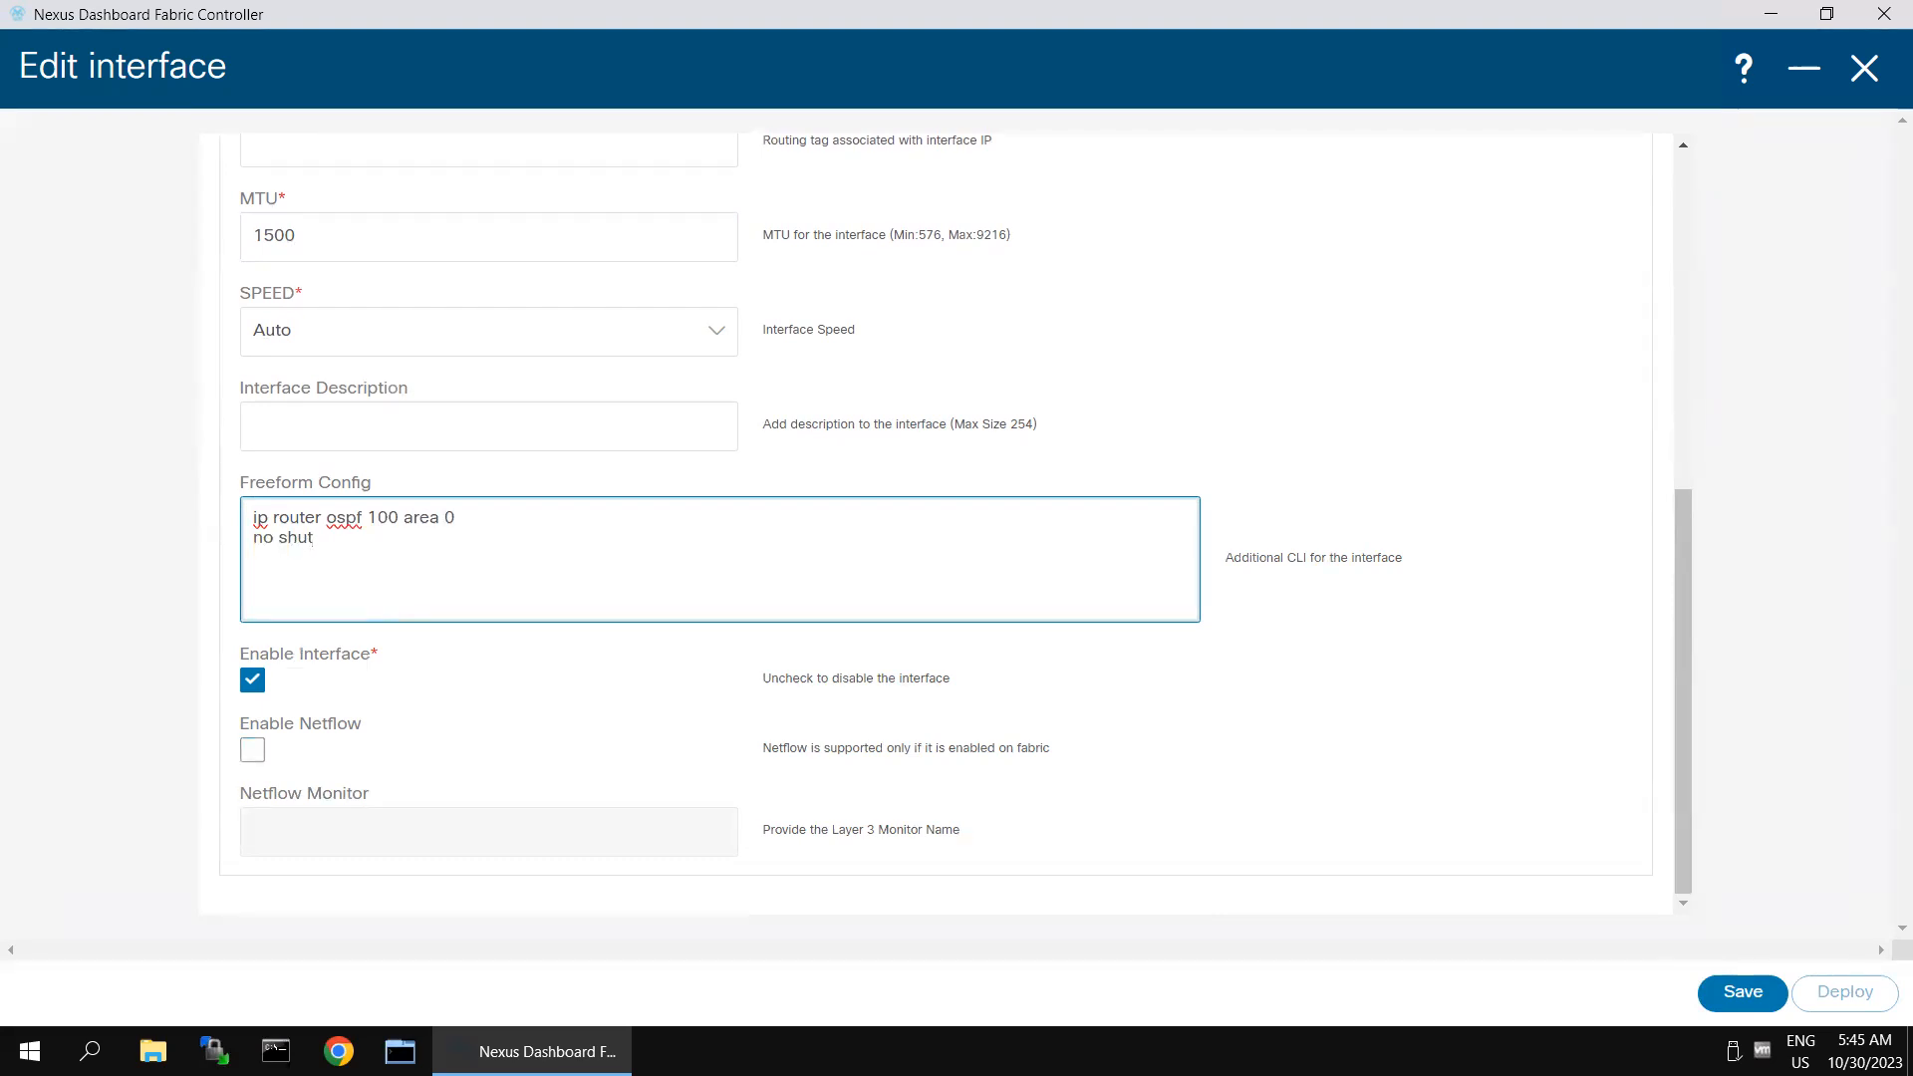
key("ctrl+a")
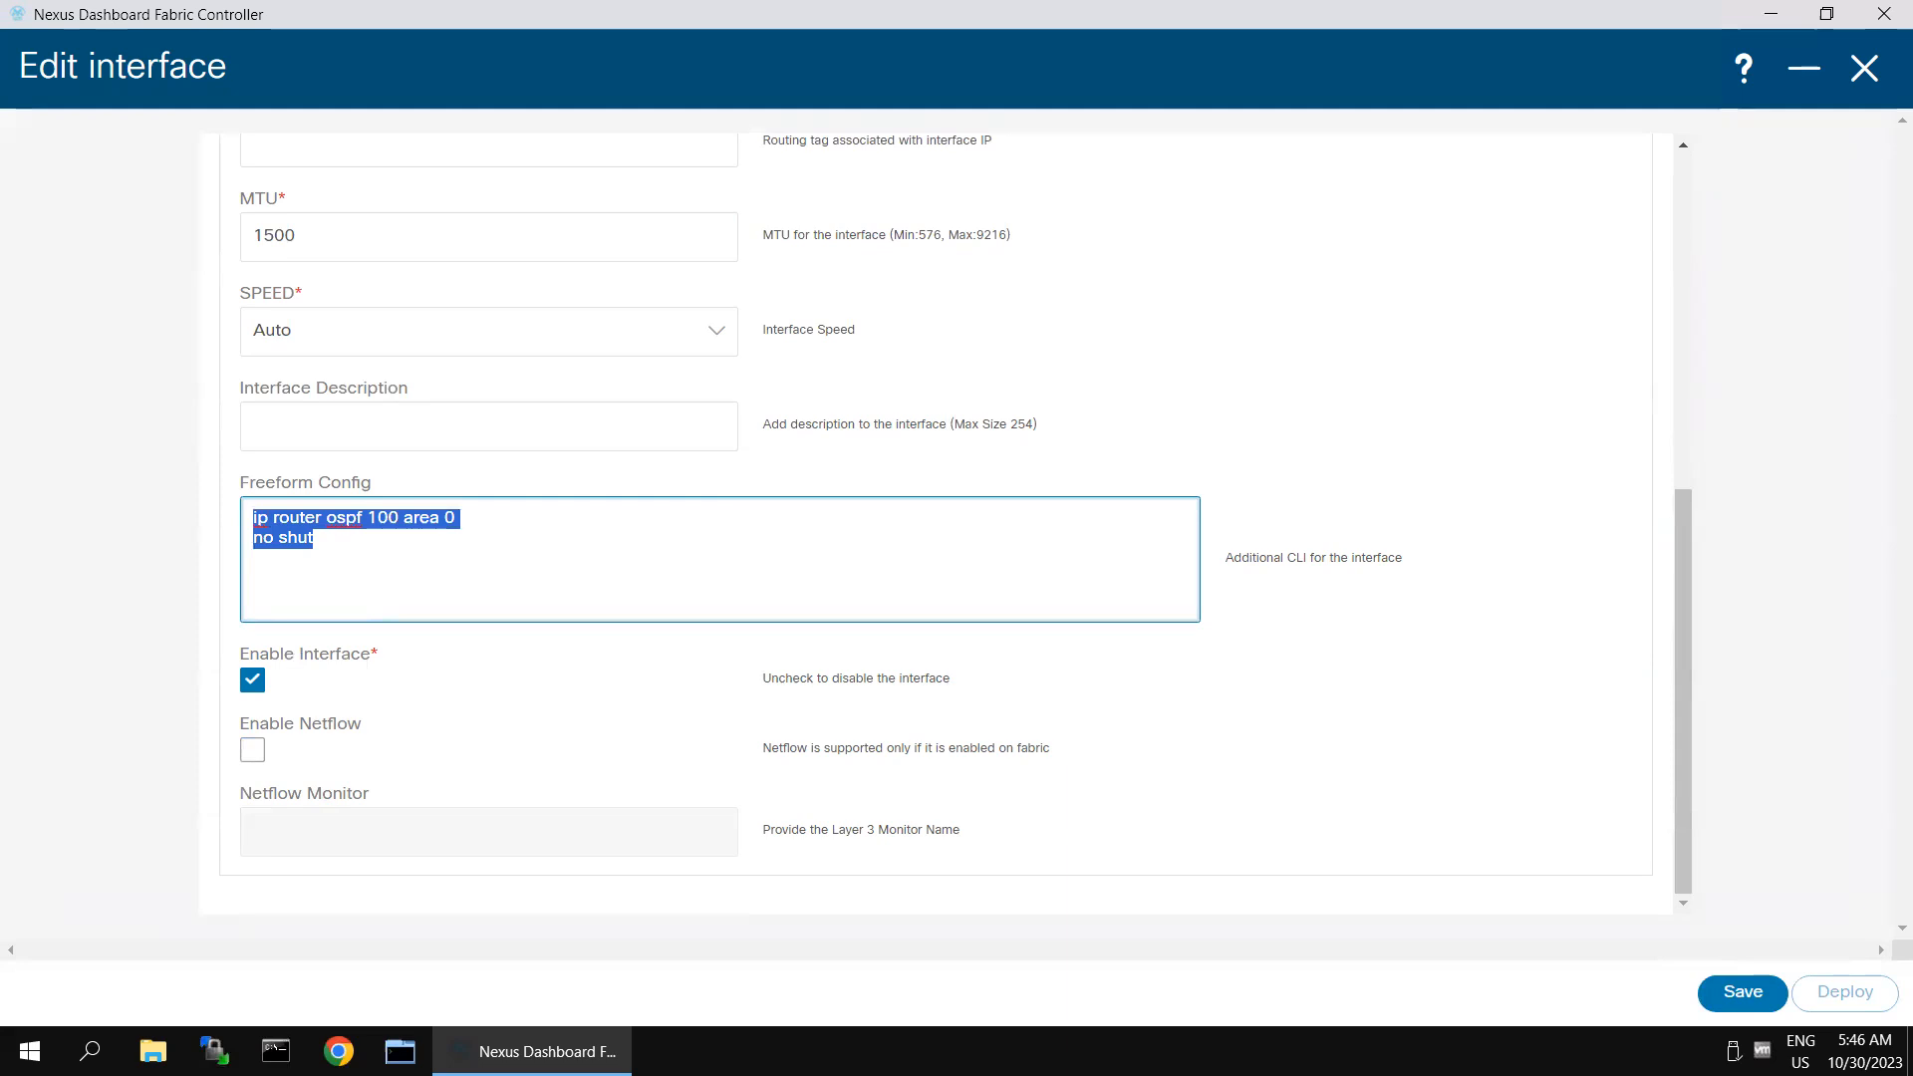
left_click(393, 566)
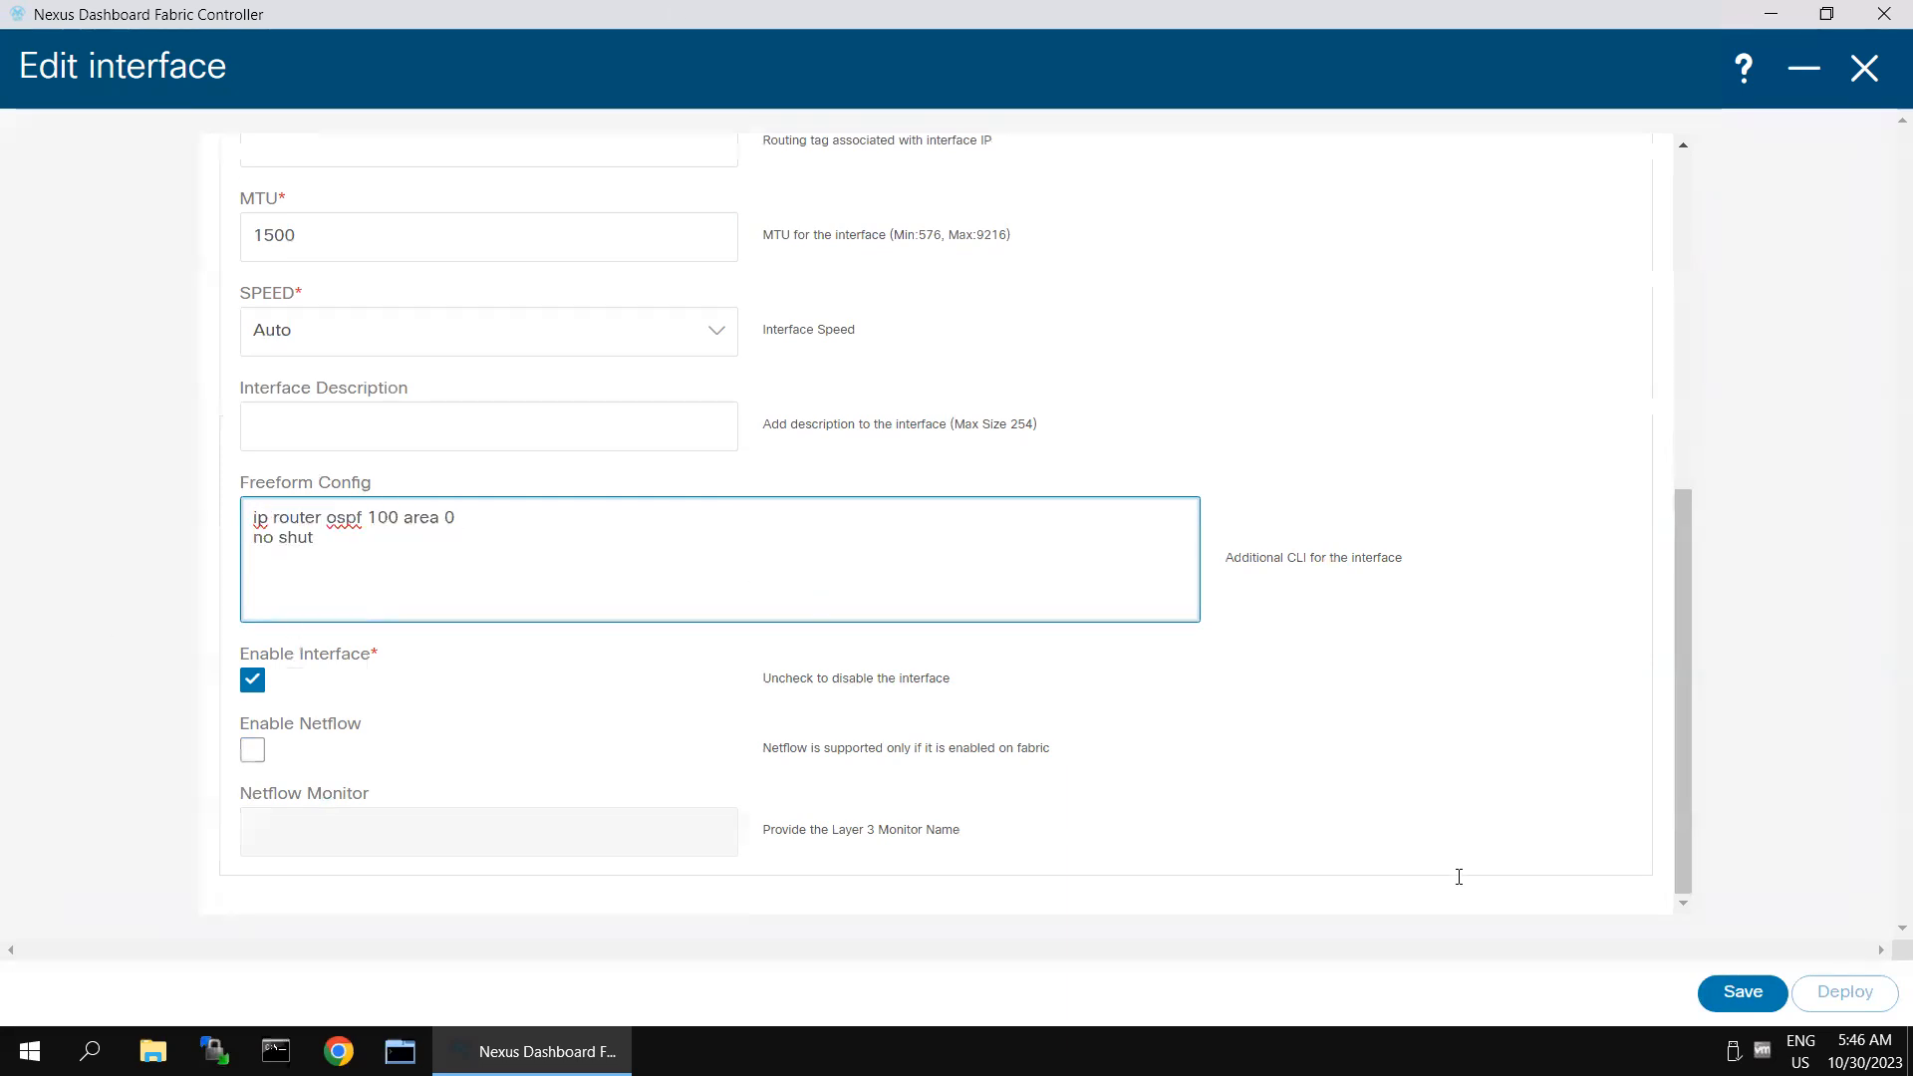
left_click(1732, 993)
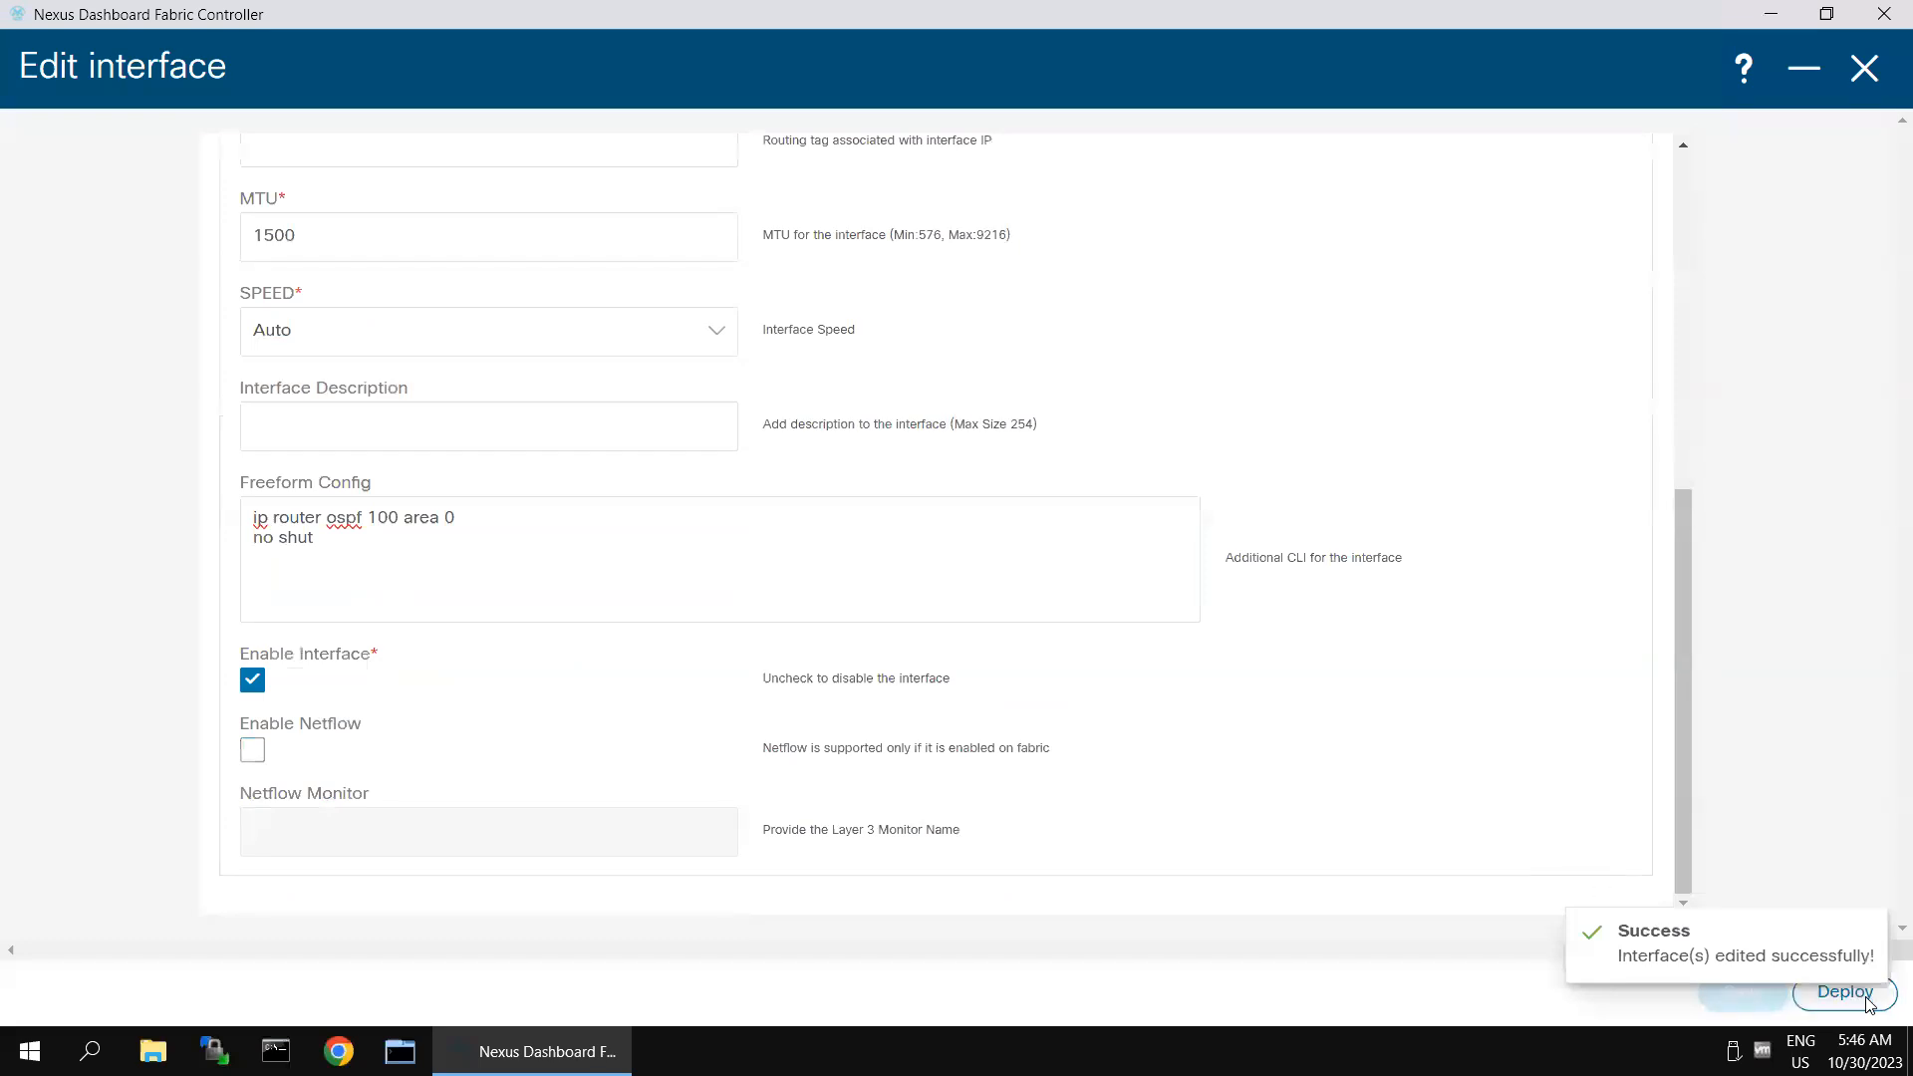
- Review the expected configuration for Spine-2's Ethernet1/5, deploy it, and minimize the deployment and interface editing windows
left_click(1868, 996)
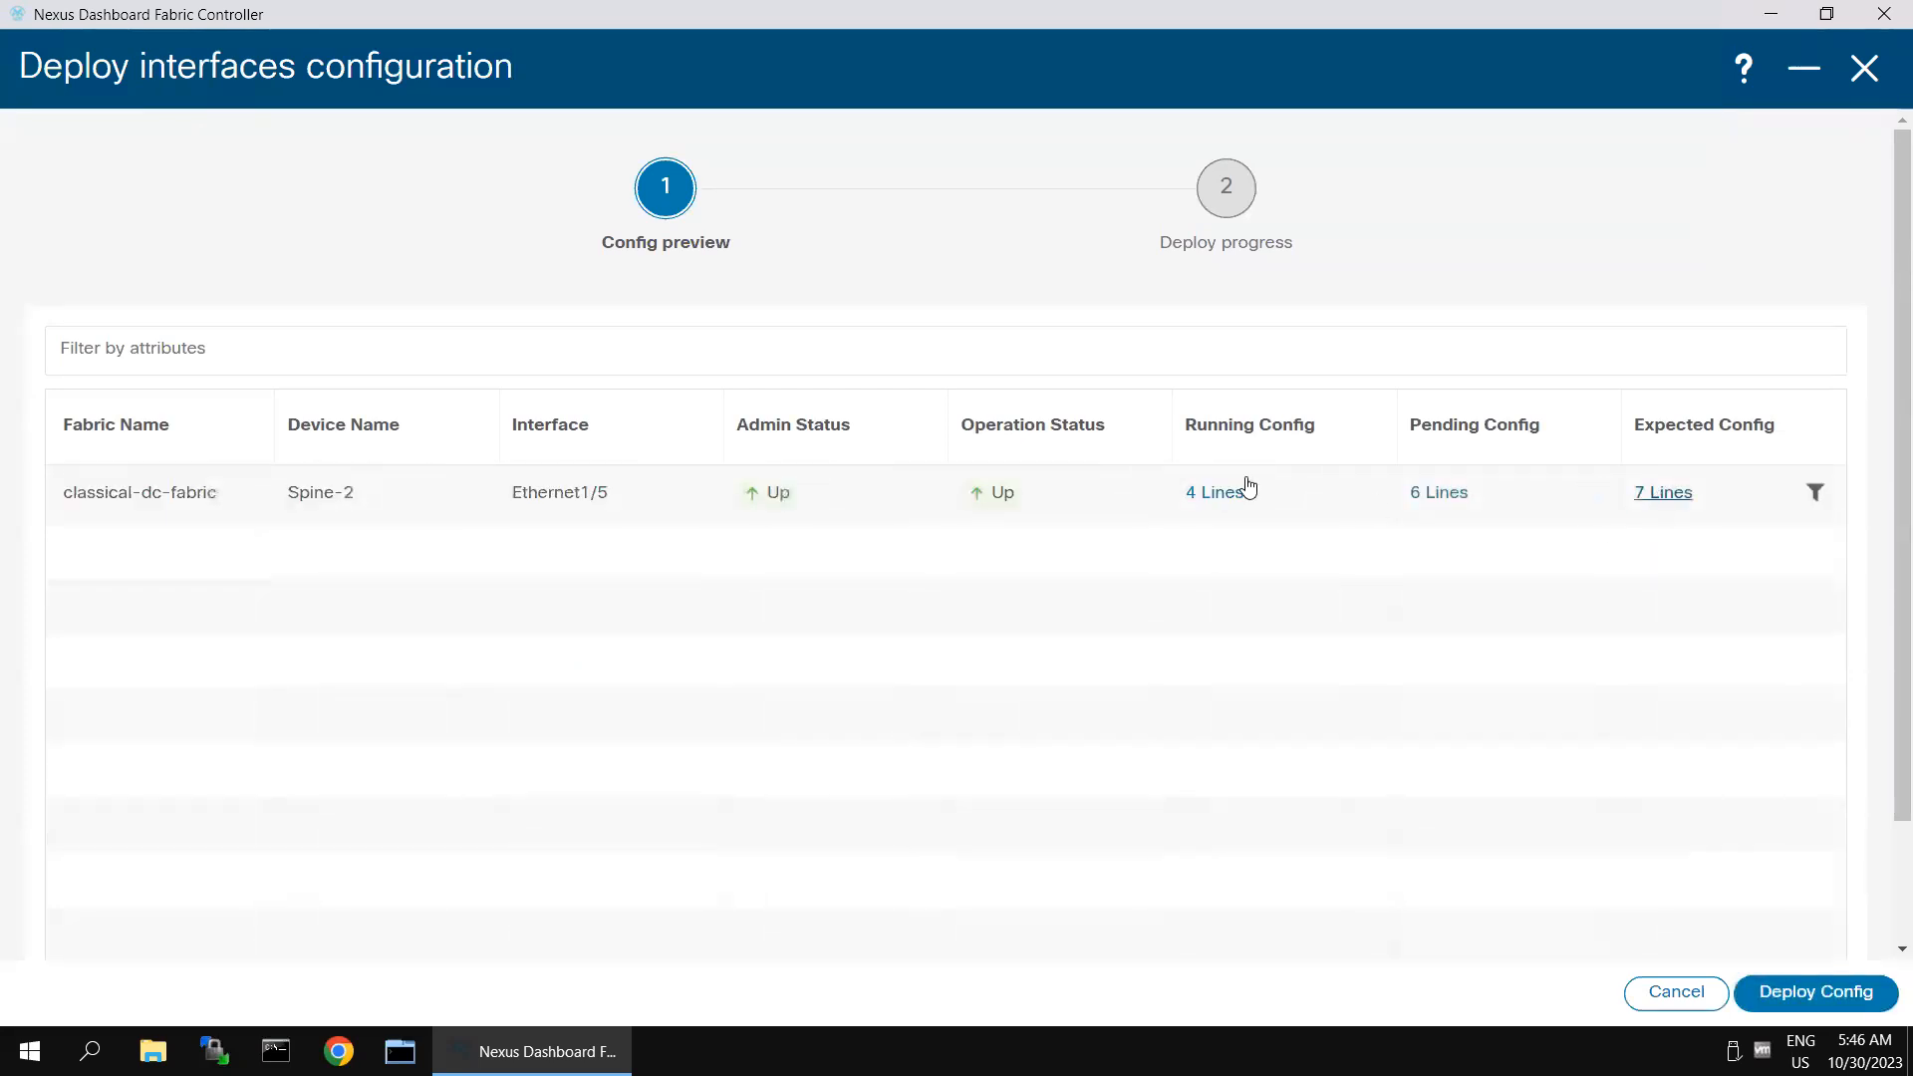
left_click(1246, 490)
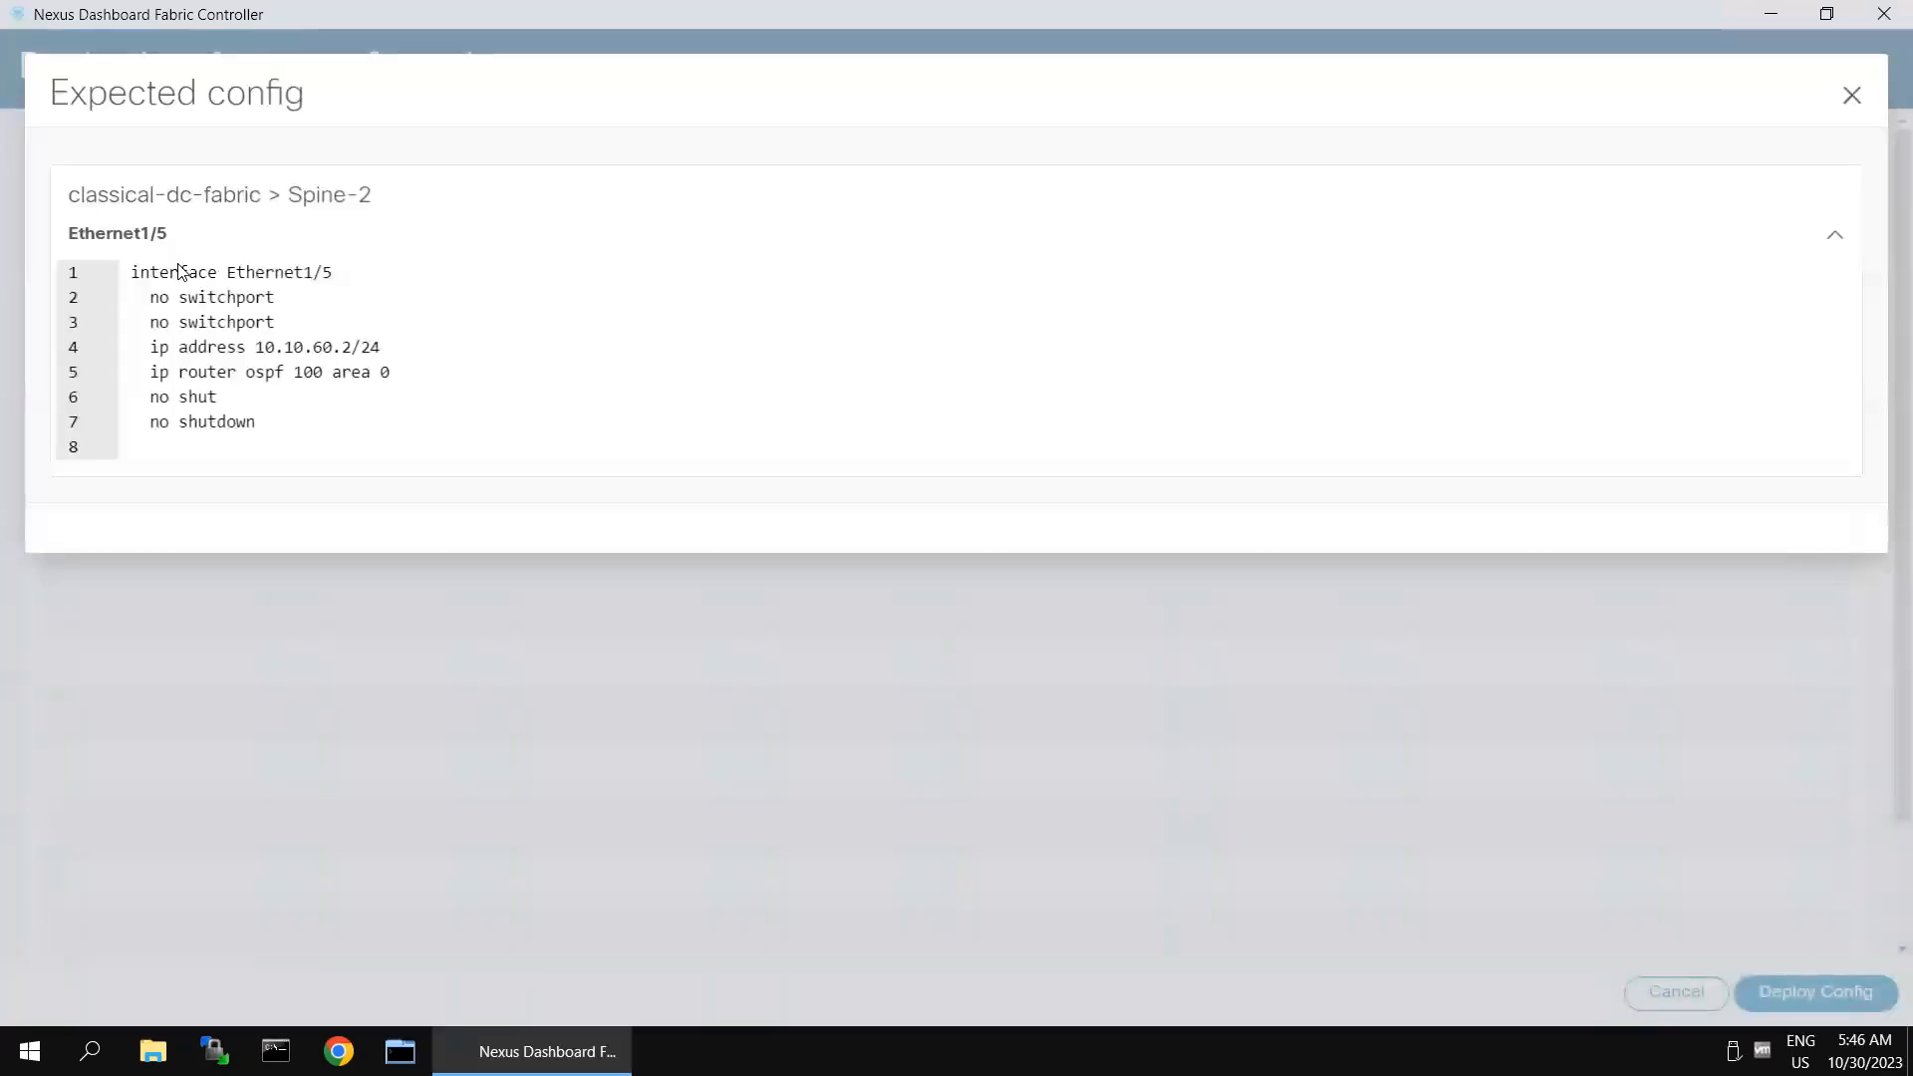
left_click(1850, 100)
left_click(1845, 990)
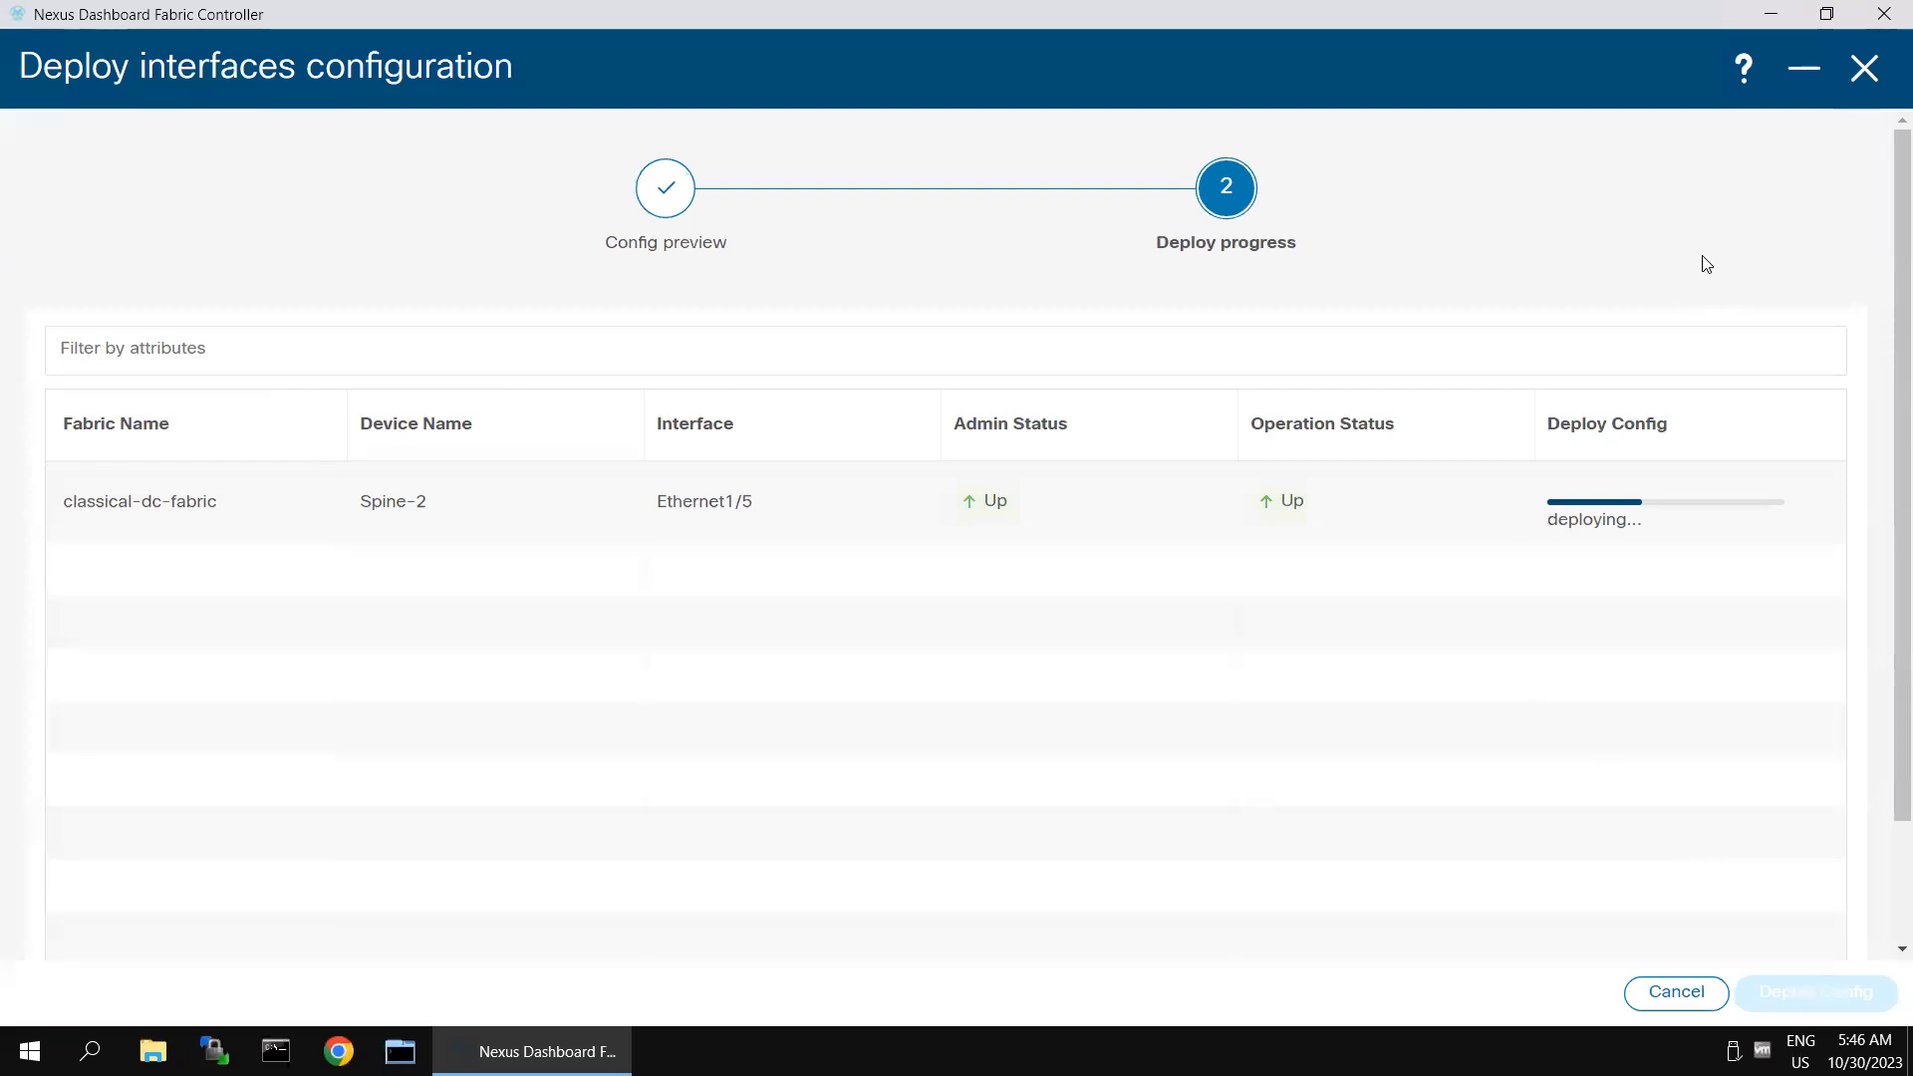
left_click(1802, 74)
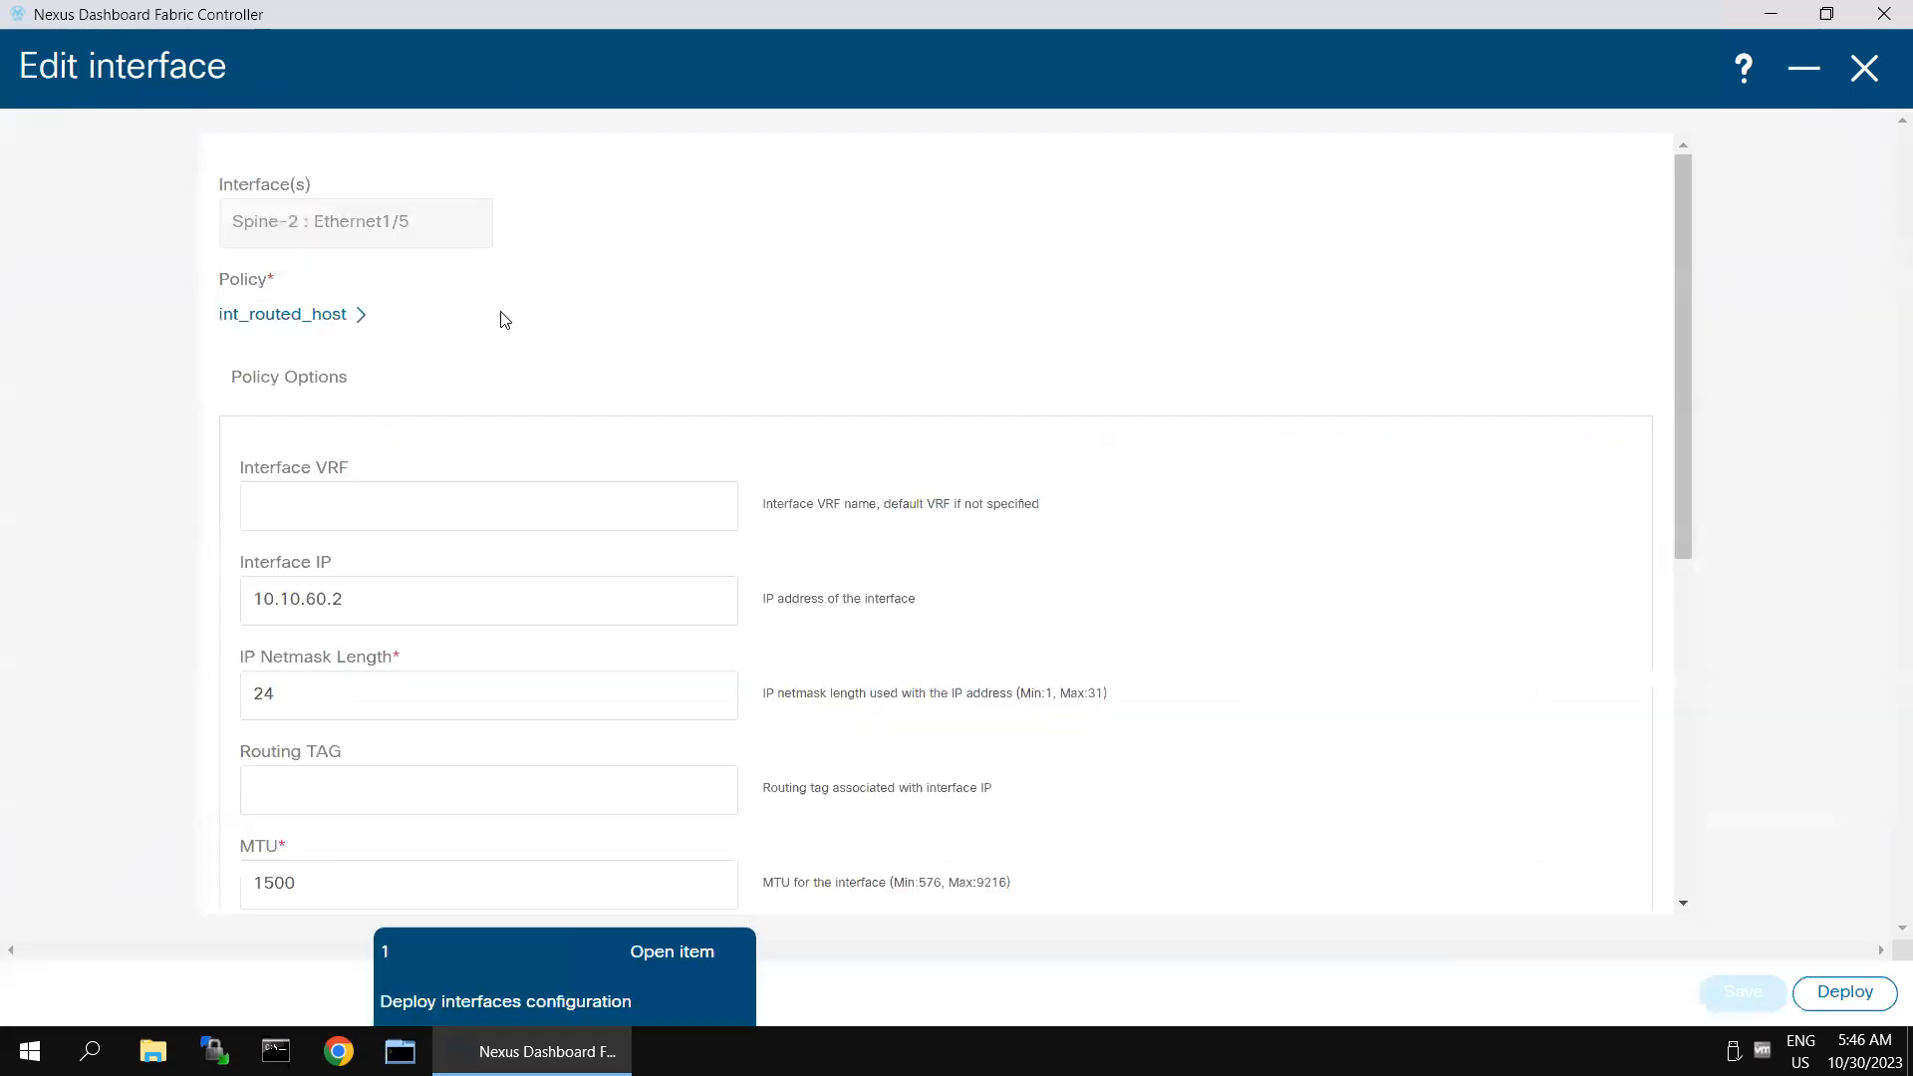
left_click(1794, 75)
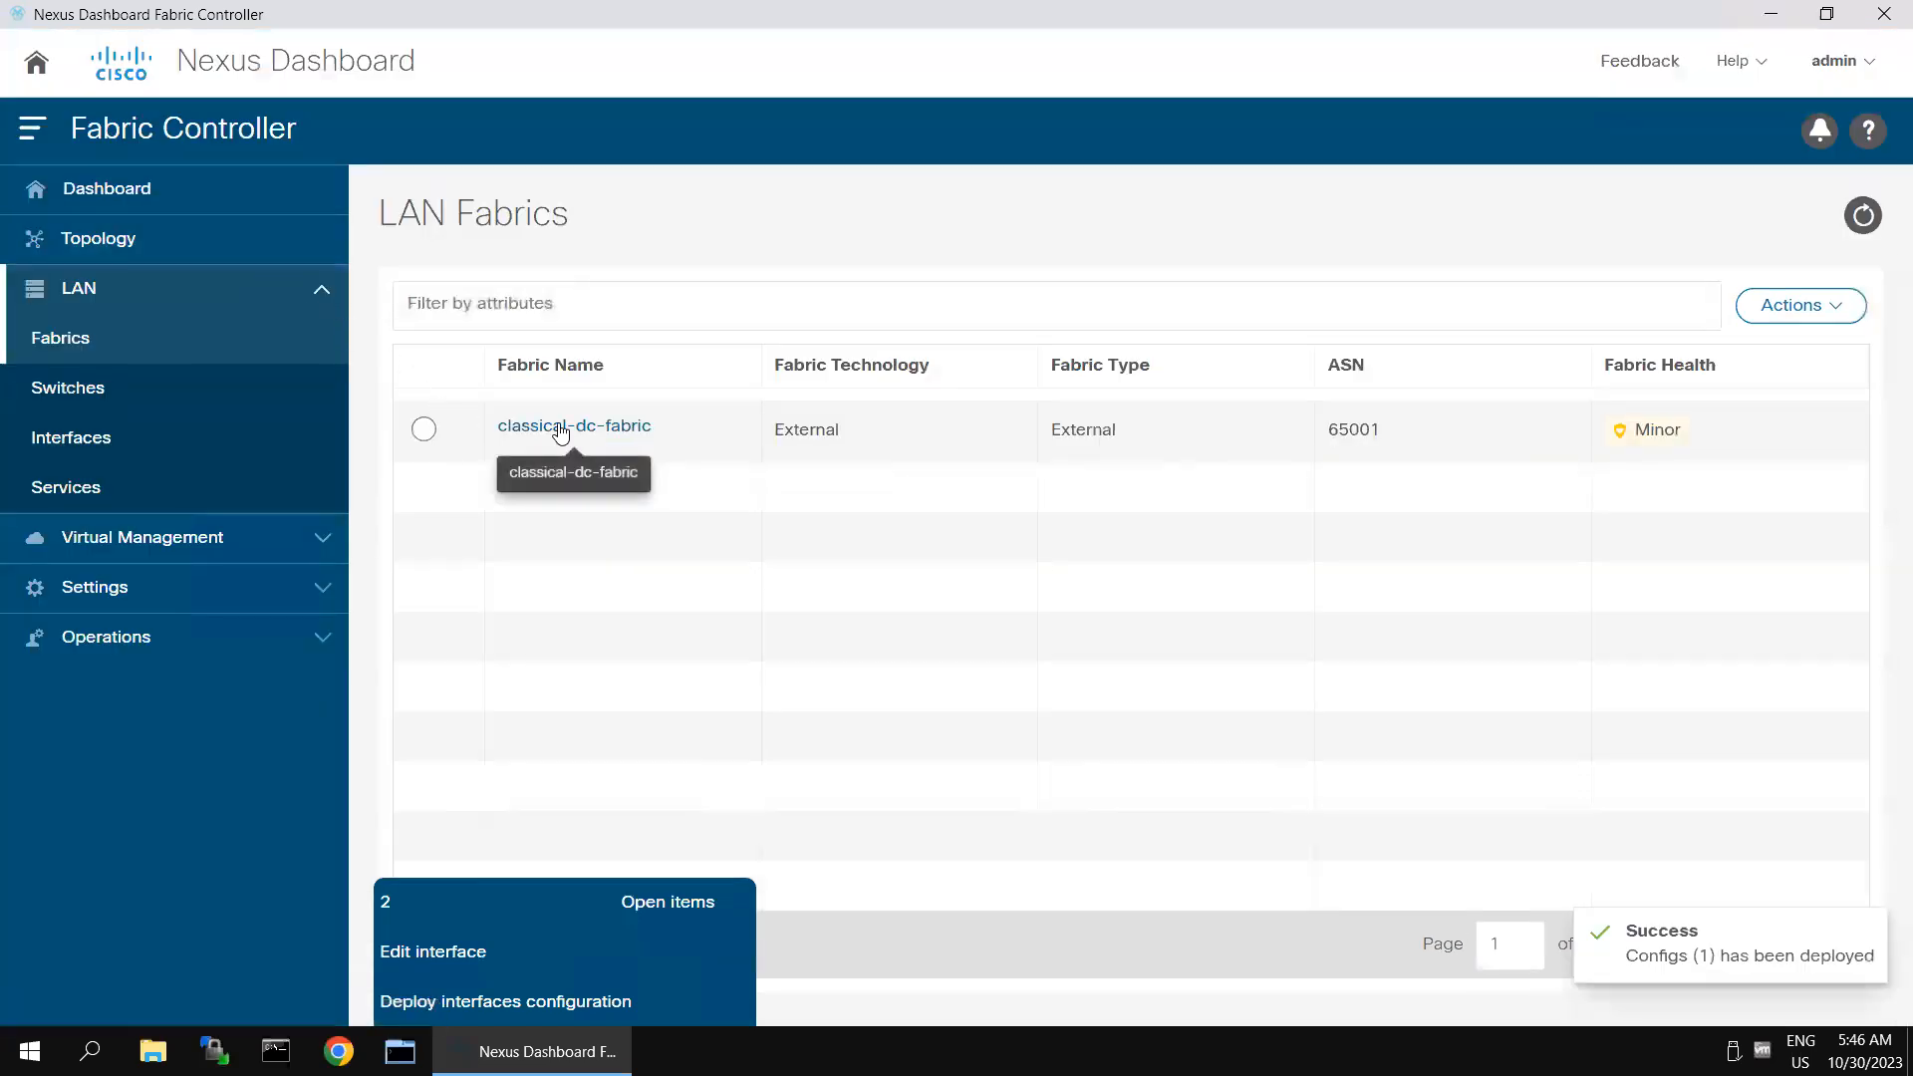
- Open the interfaces of classical-dc-fabric and filter them by Interface == Ethernet1/6
left_click(560, 428)
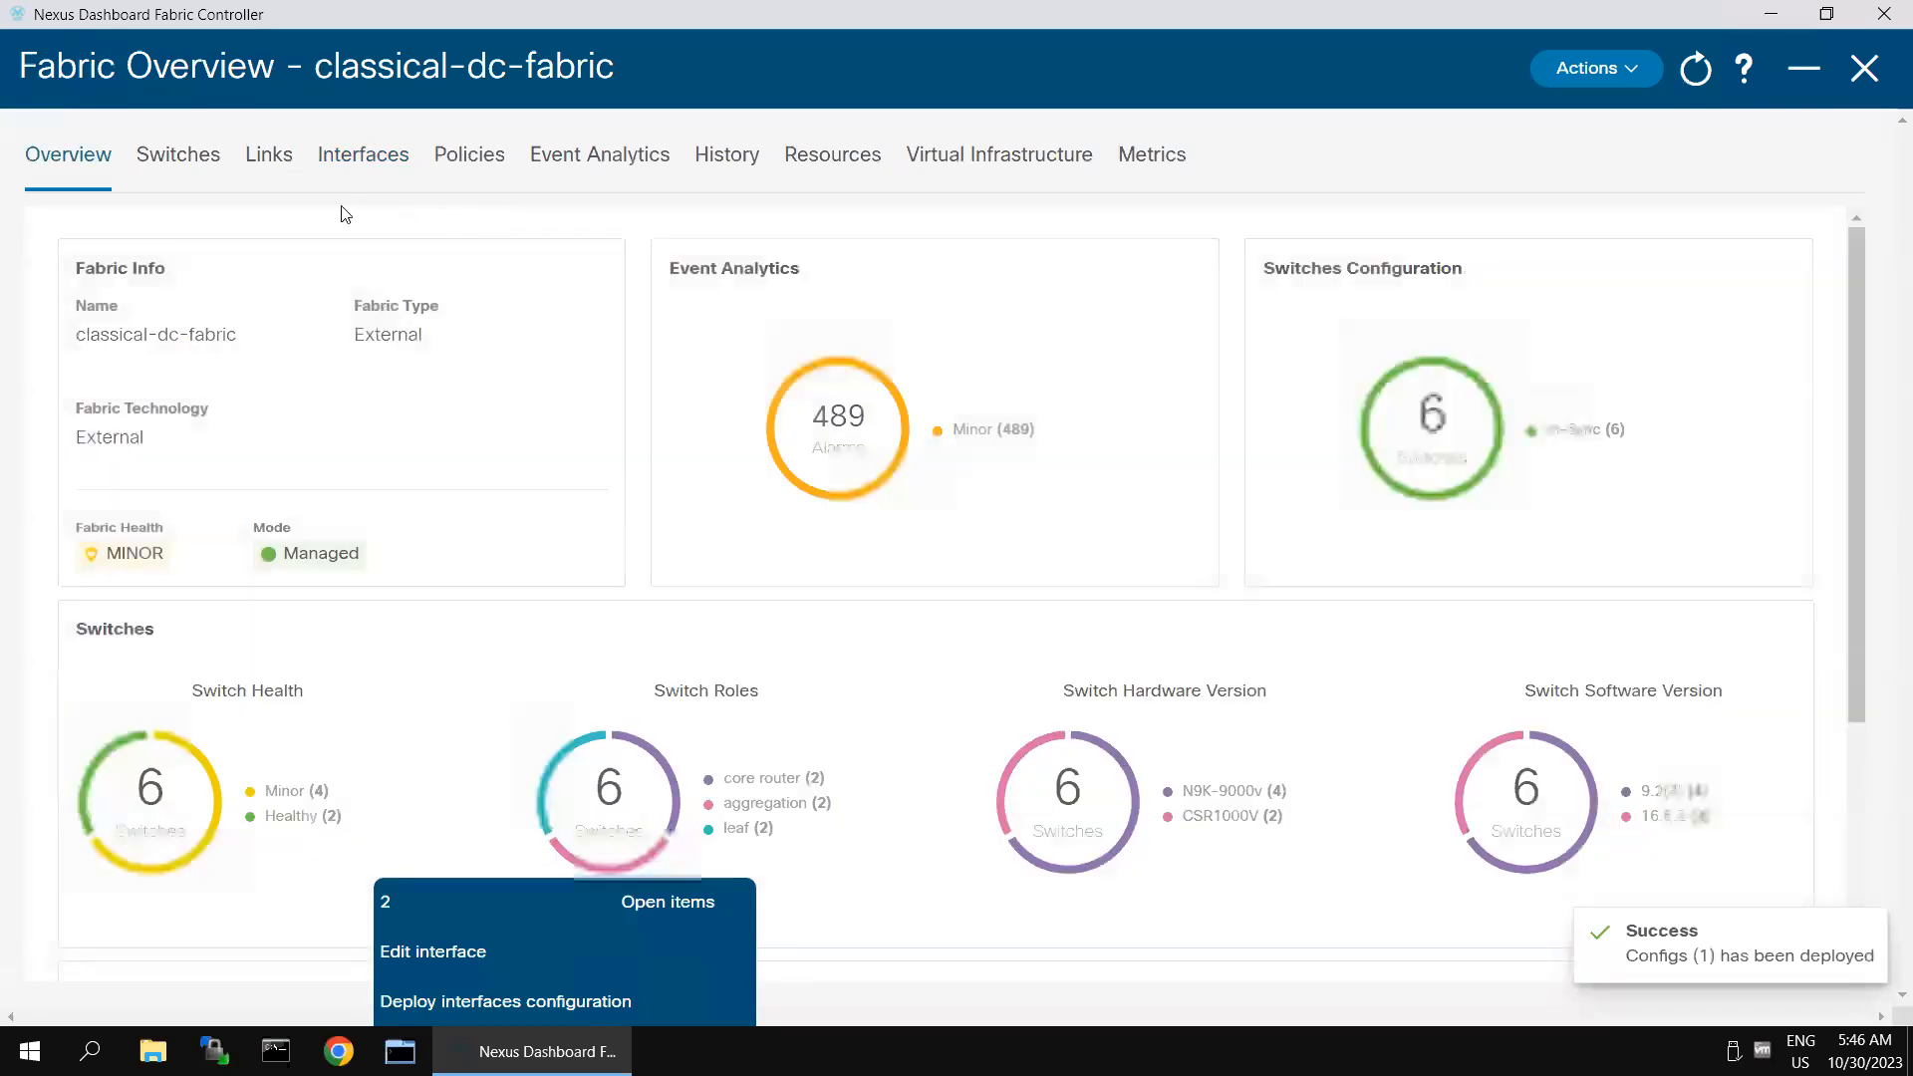
left_click(346, 155)
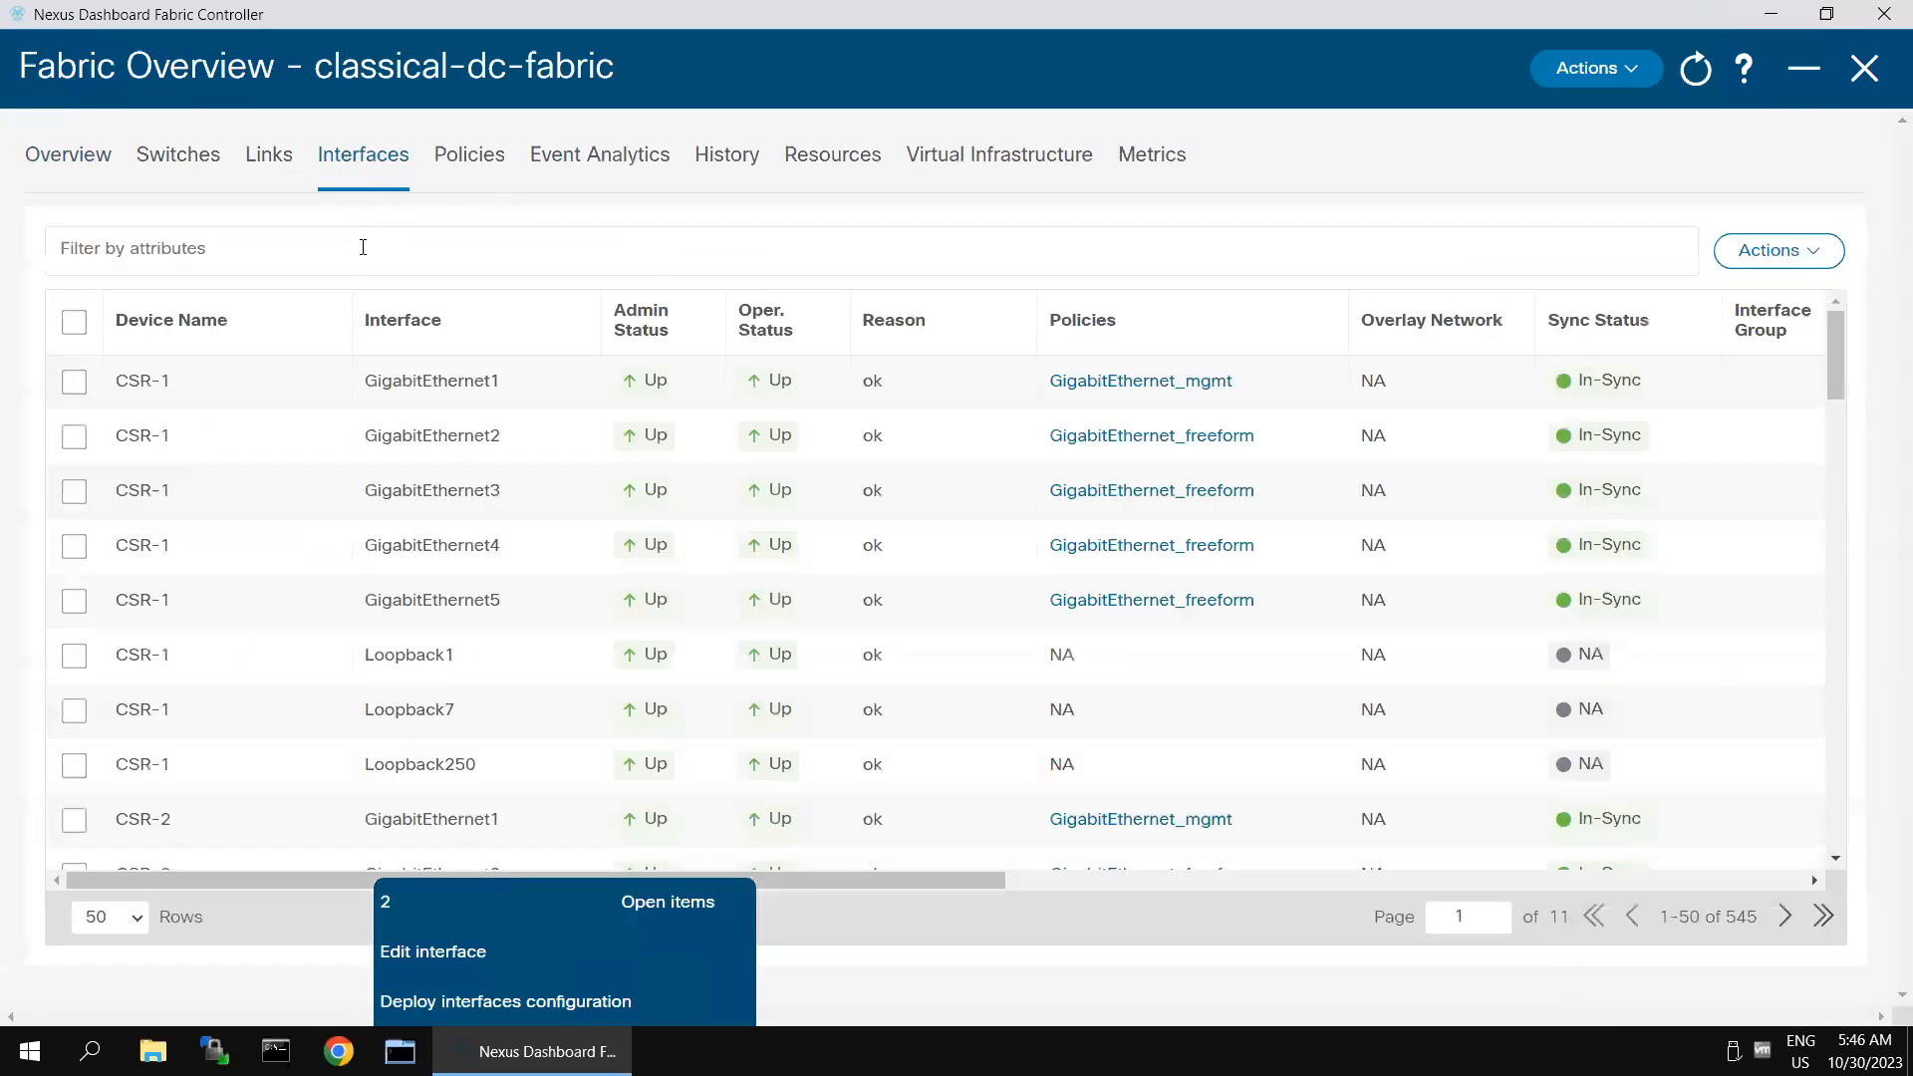
left_click(361, 249)
left_click(140, 335)
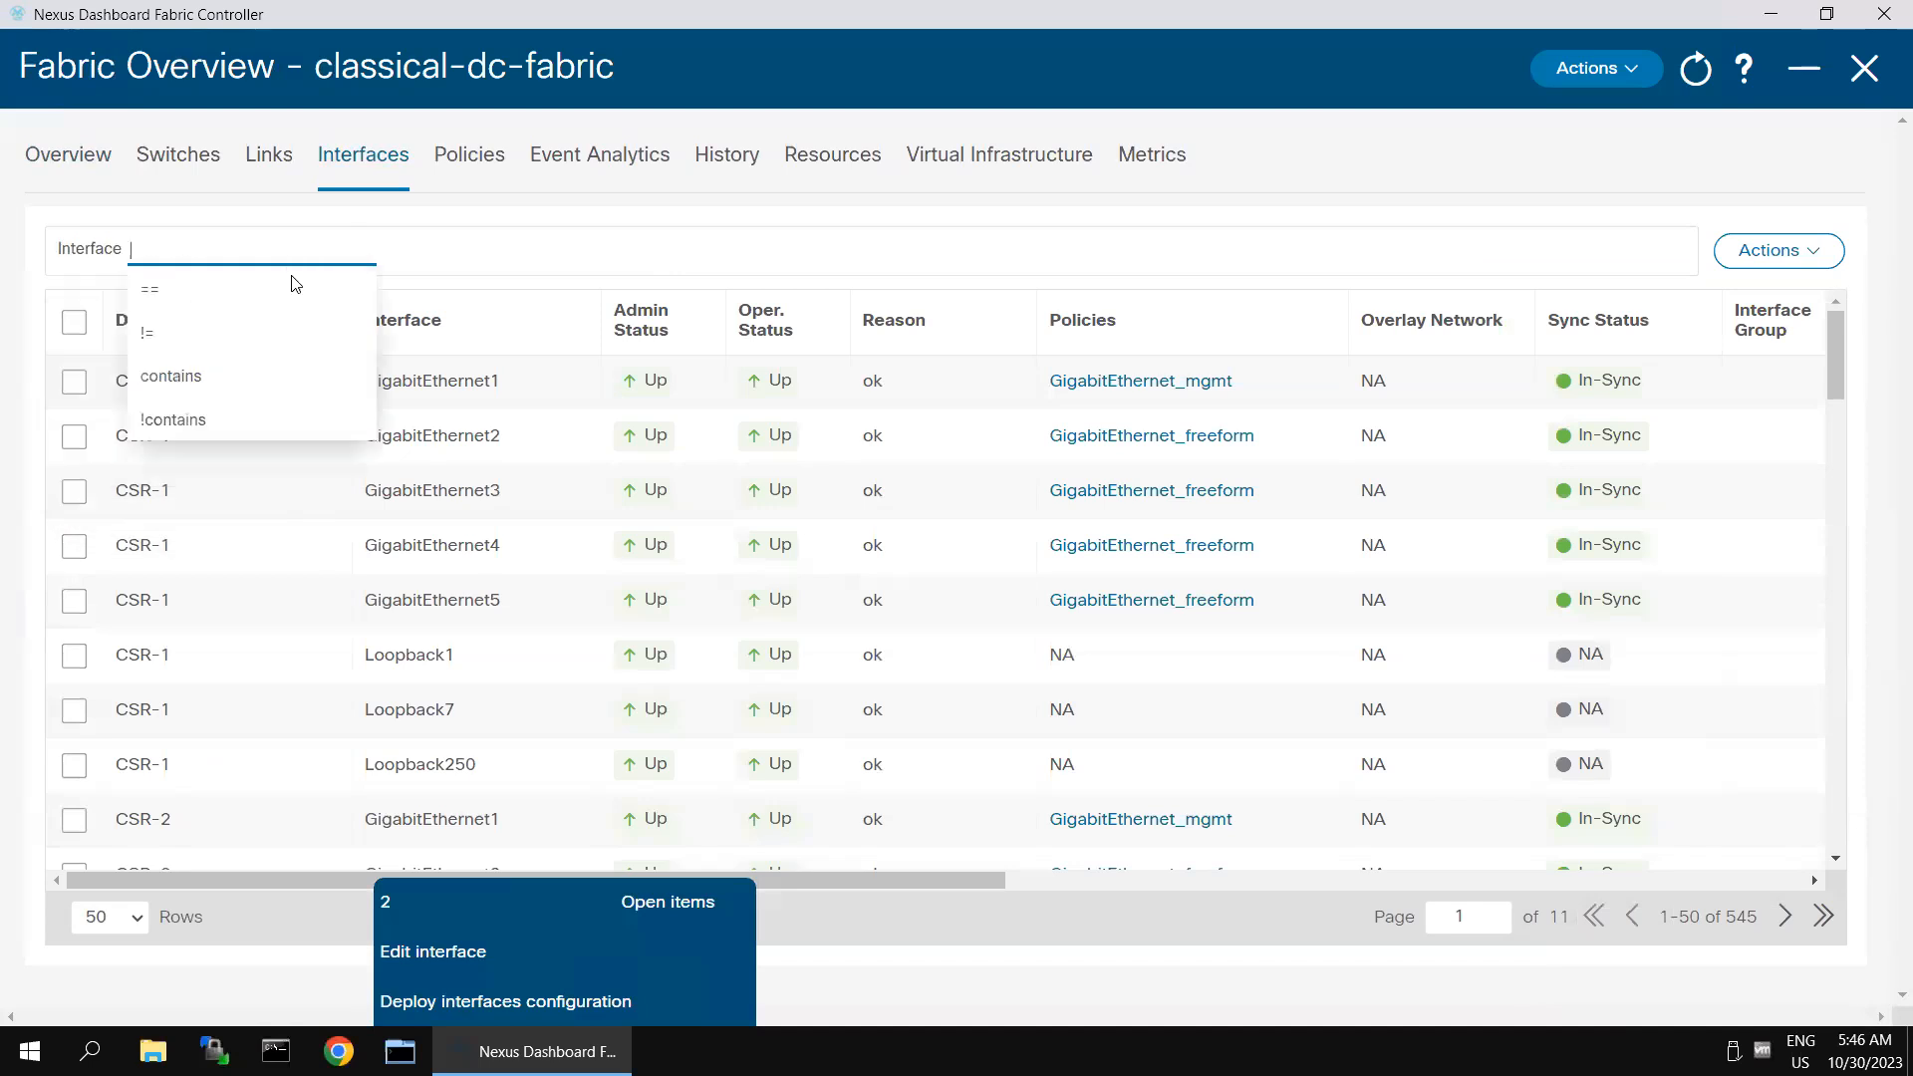
left_click(206, 303)
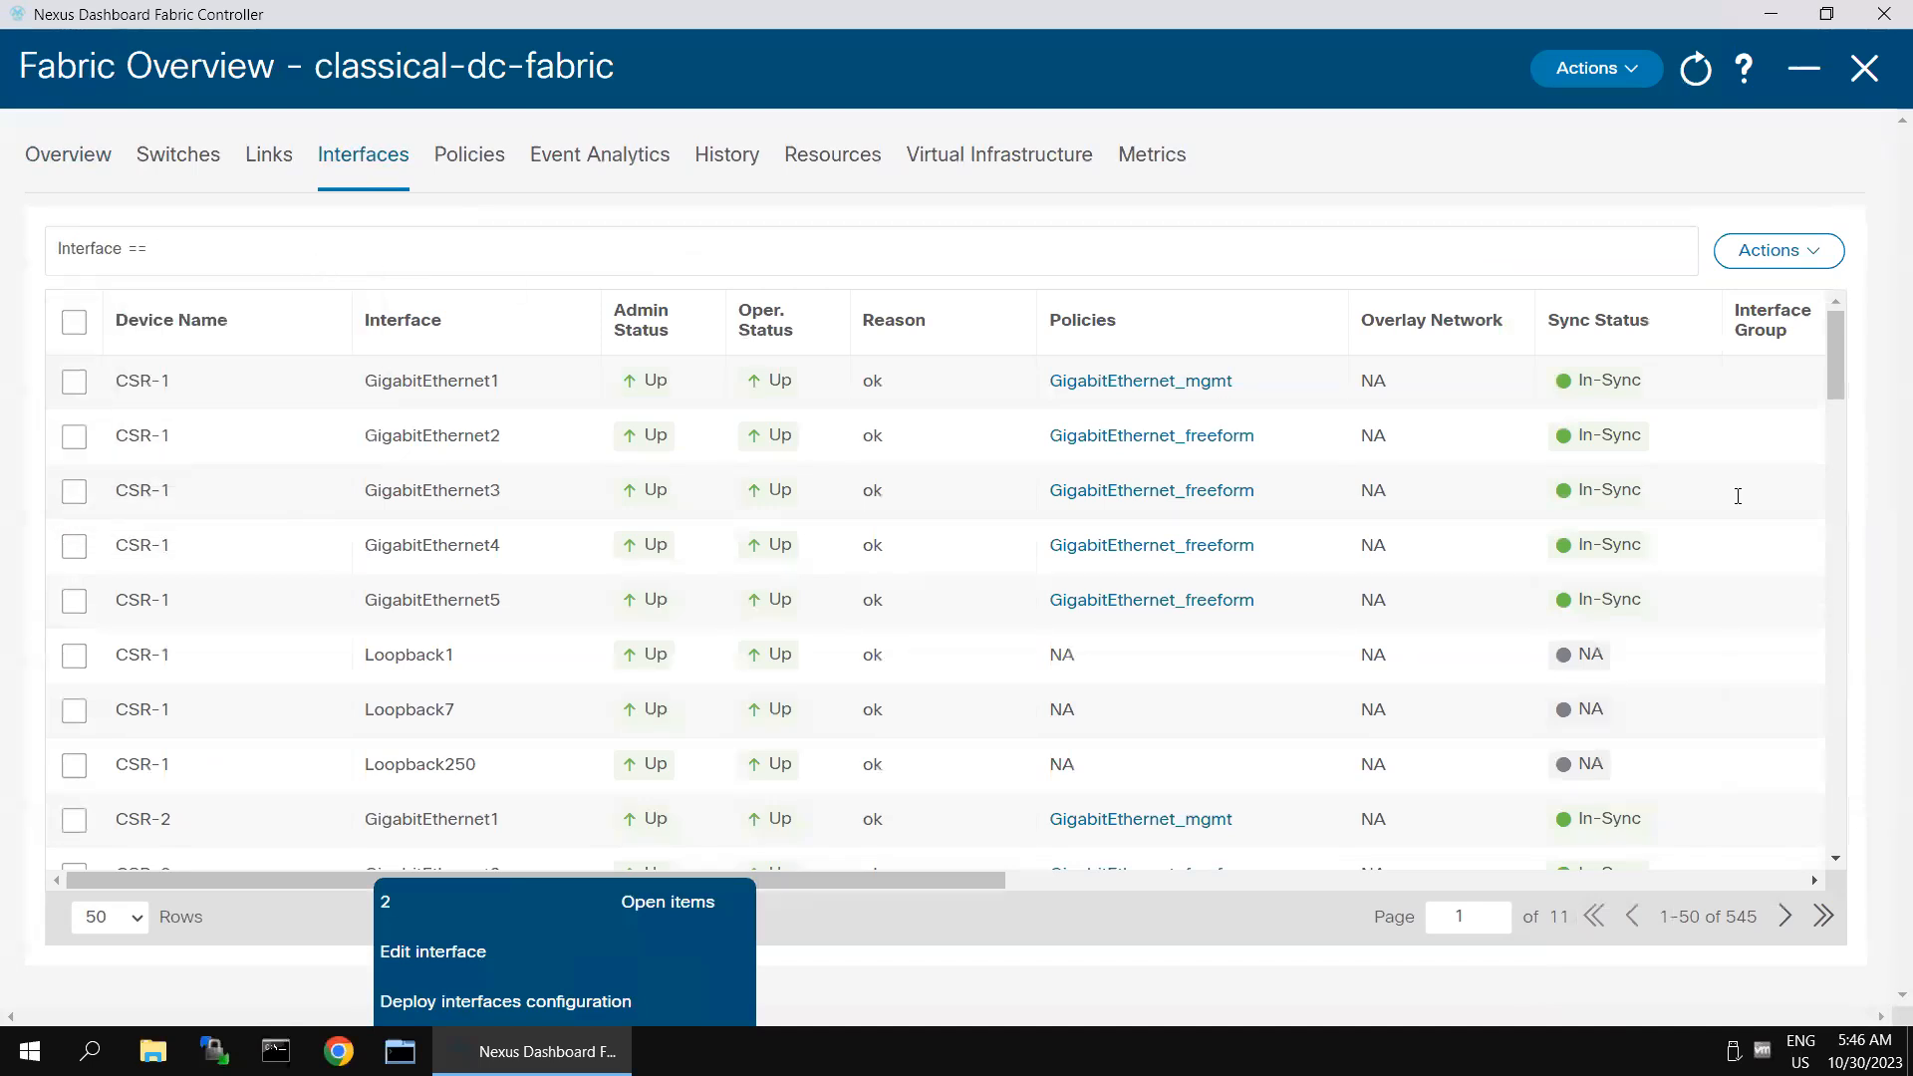
type("Ethernet1/6")
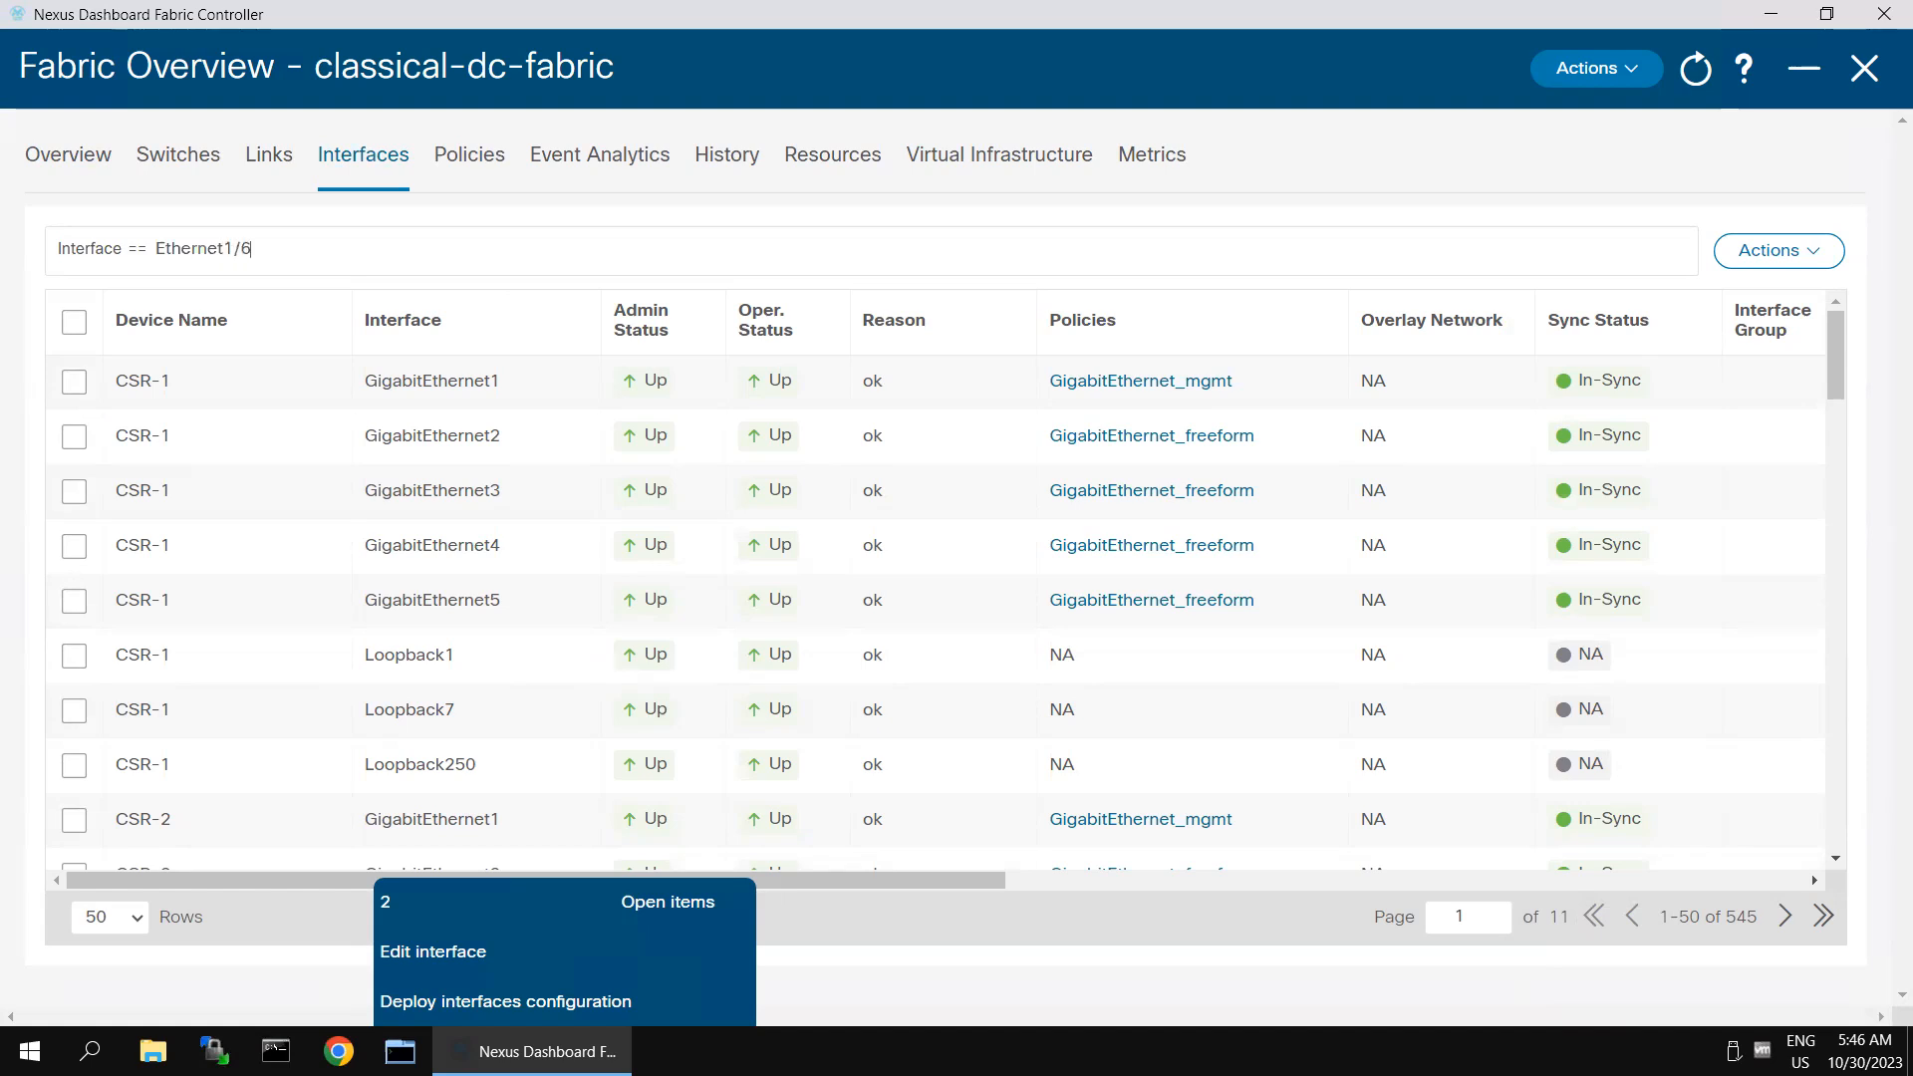
key("Return")
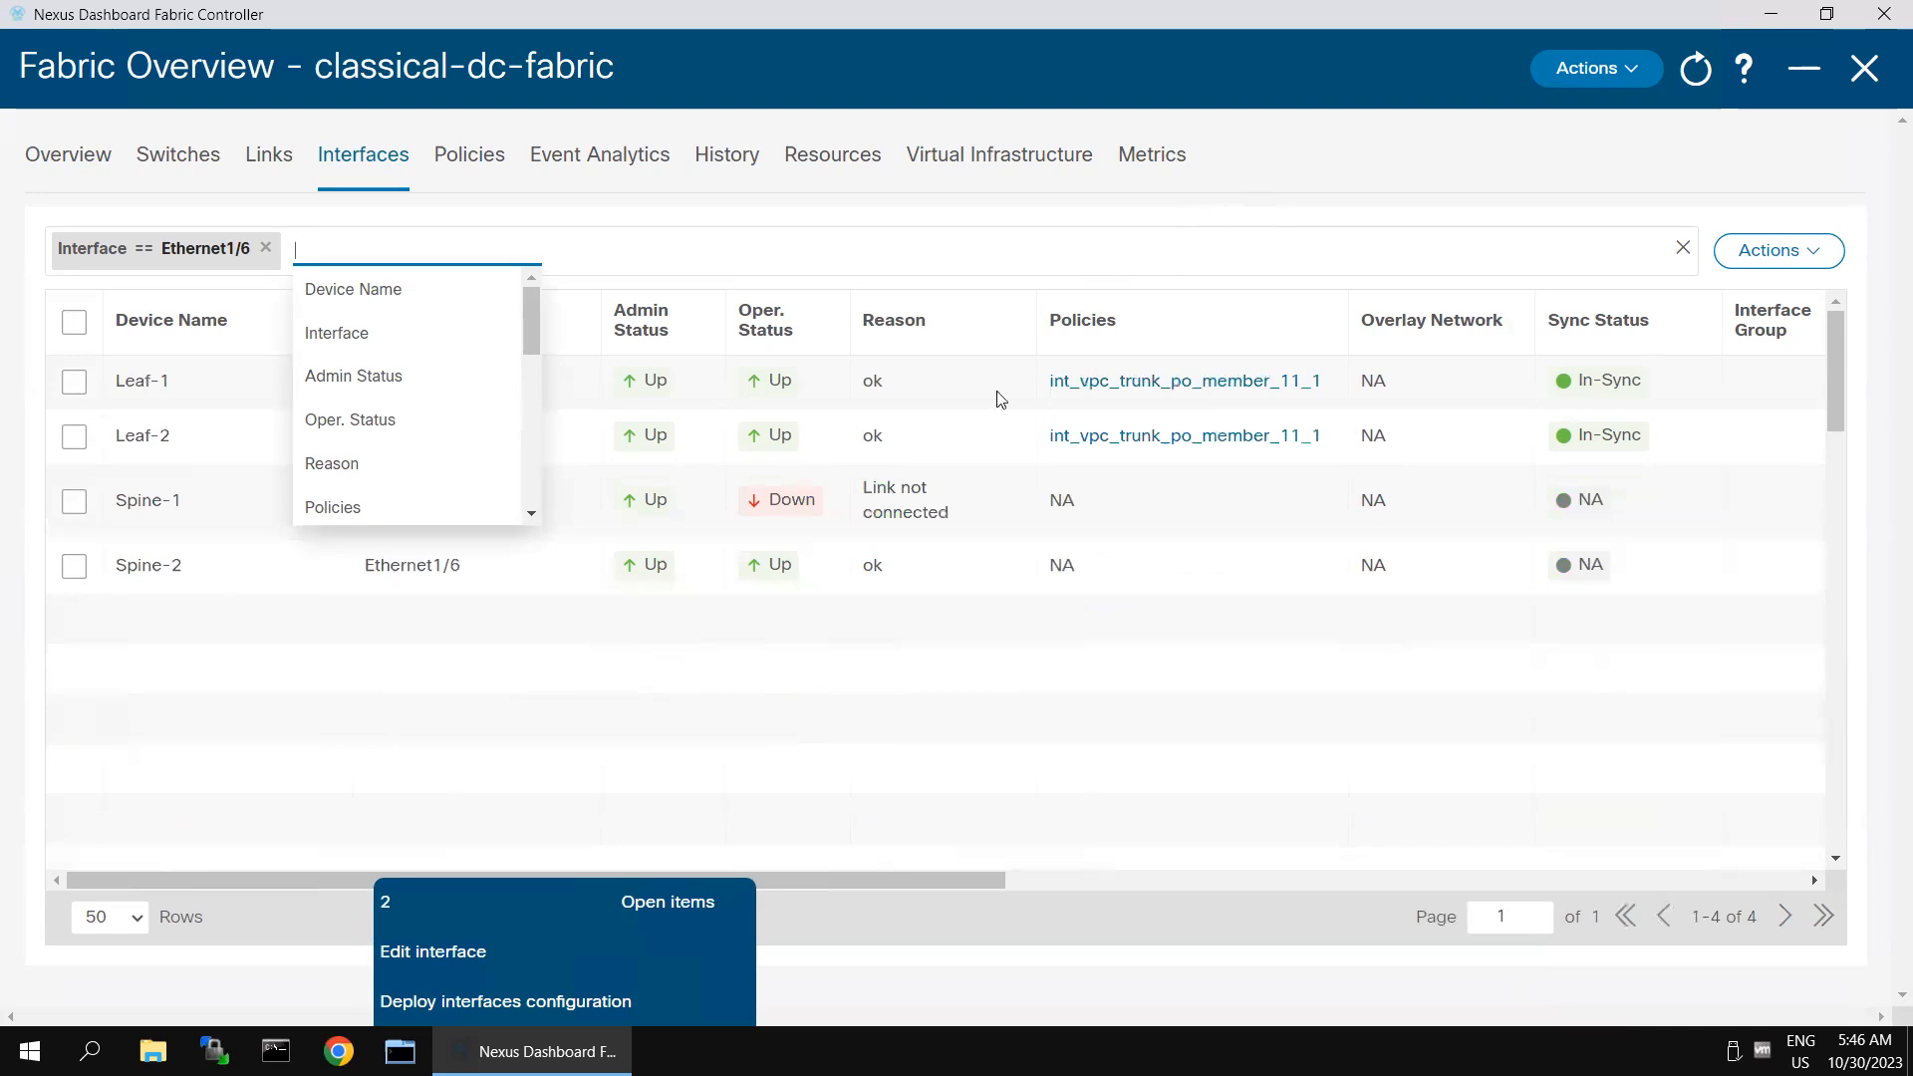
- Edit Spine-2's Ethernet1/6 interface and assign it the int_routed_host policy template
left_click(73, 566)
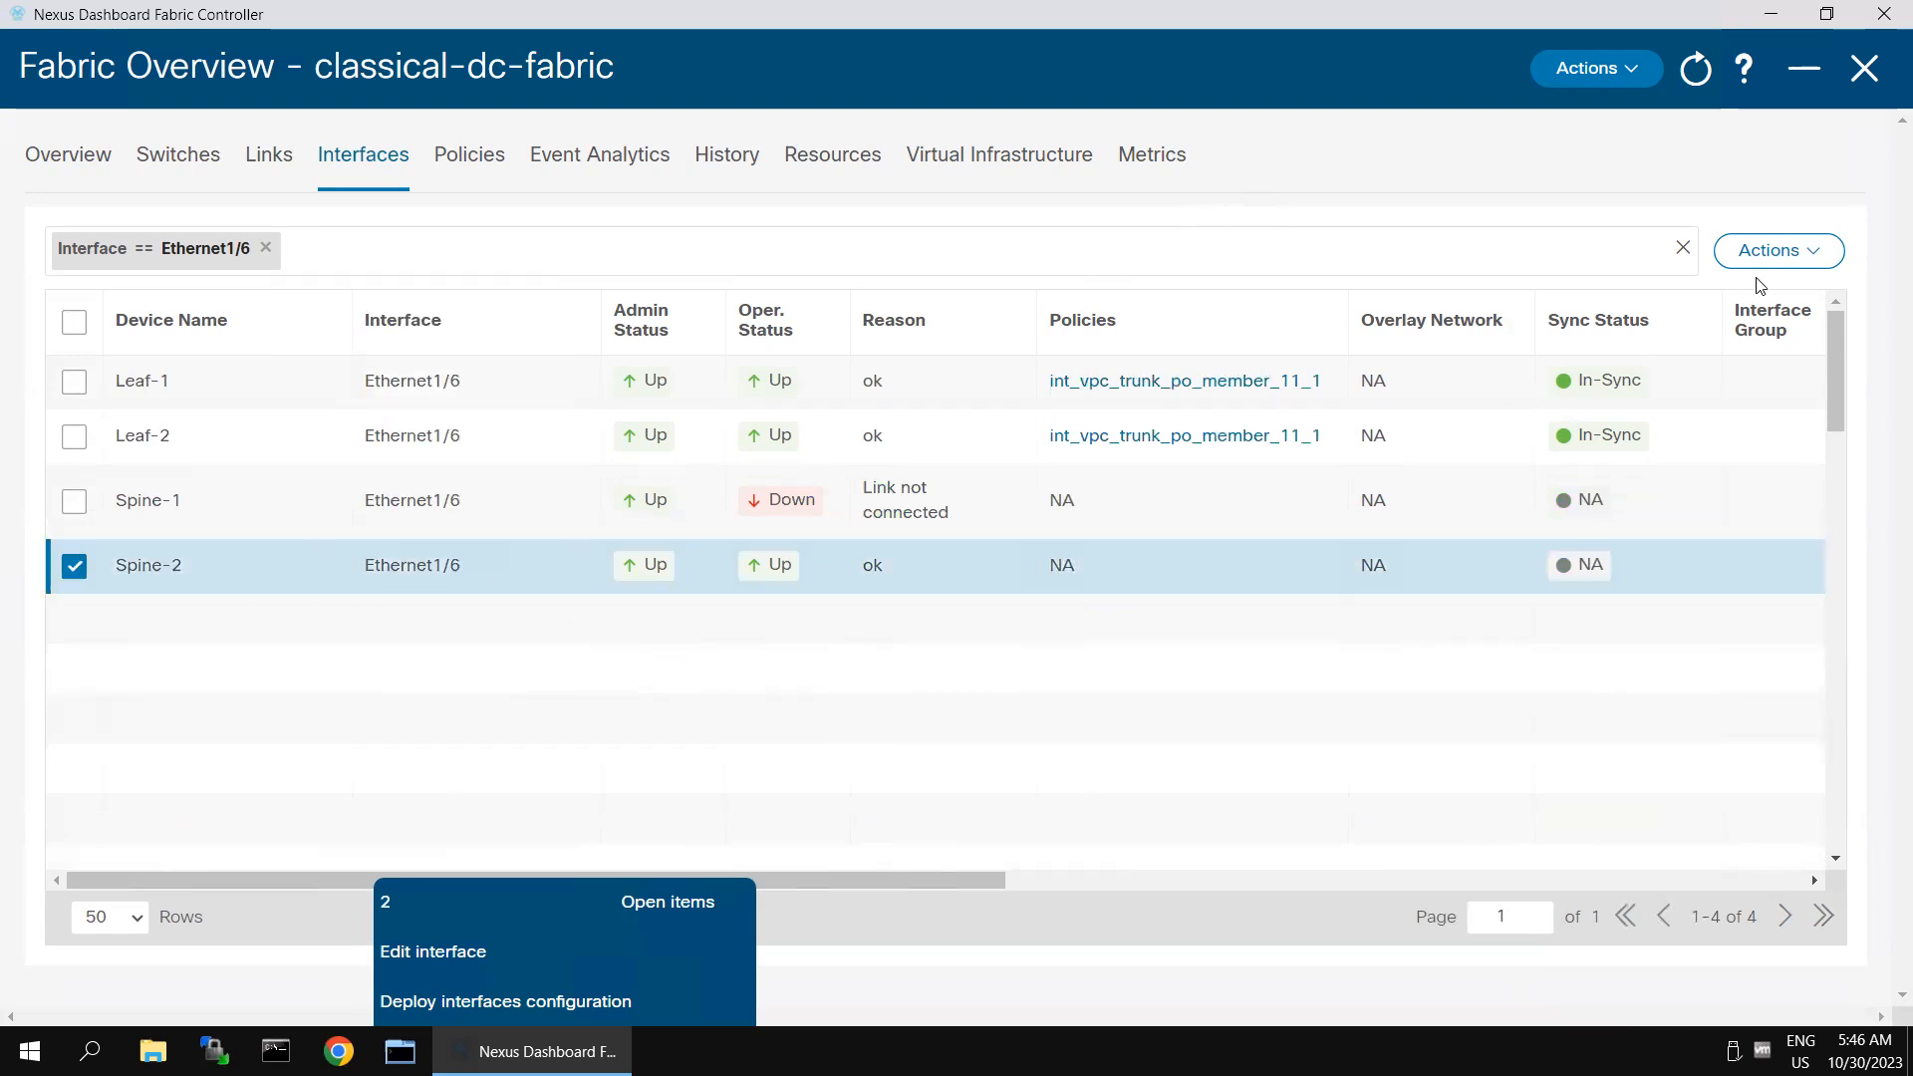
left_click(1781, 257)
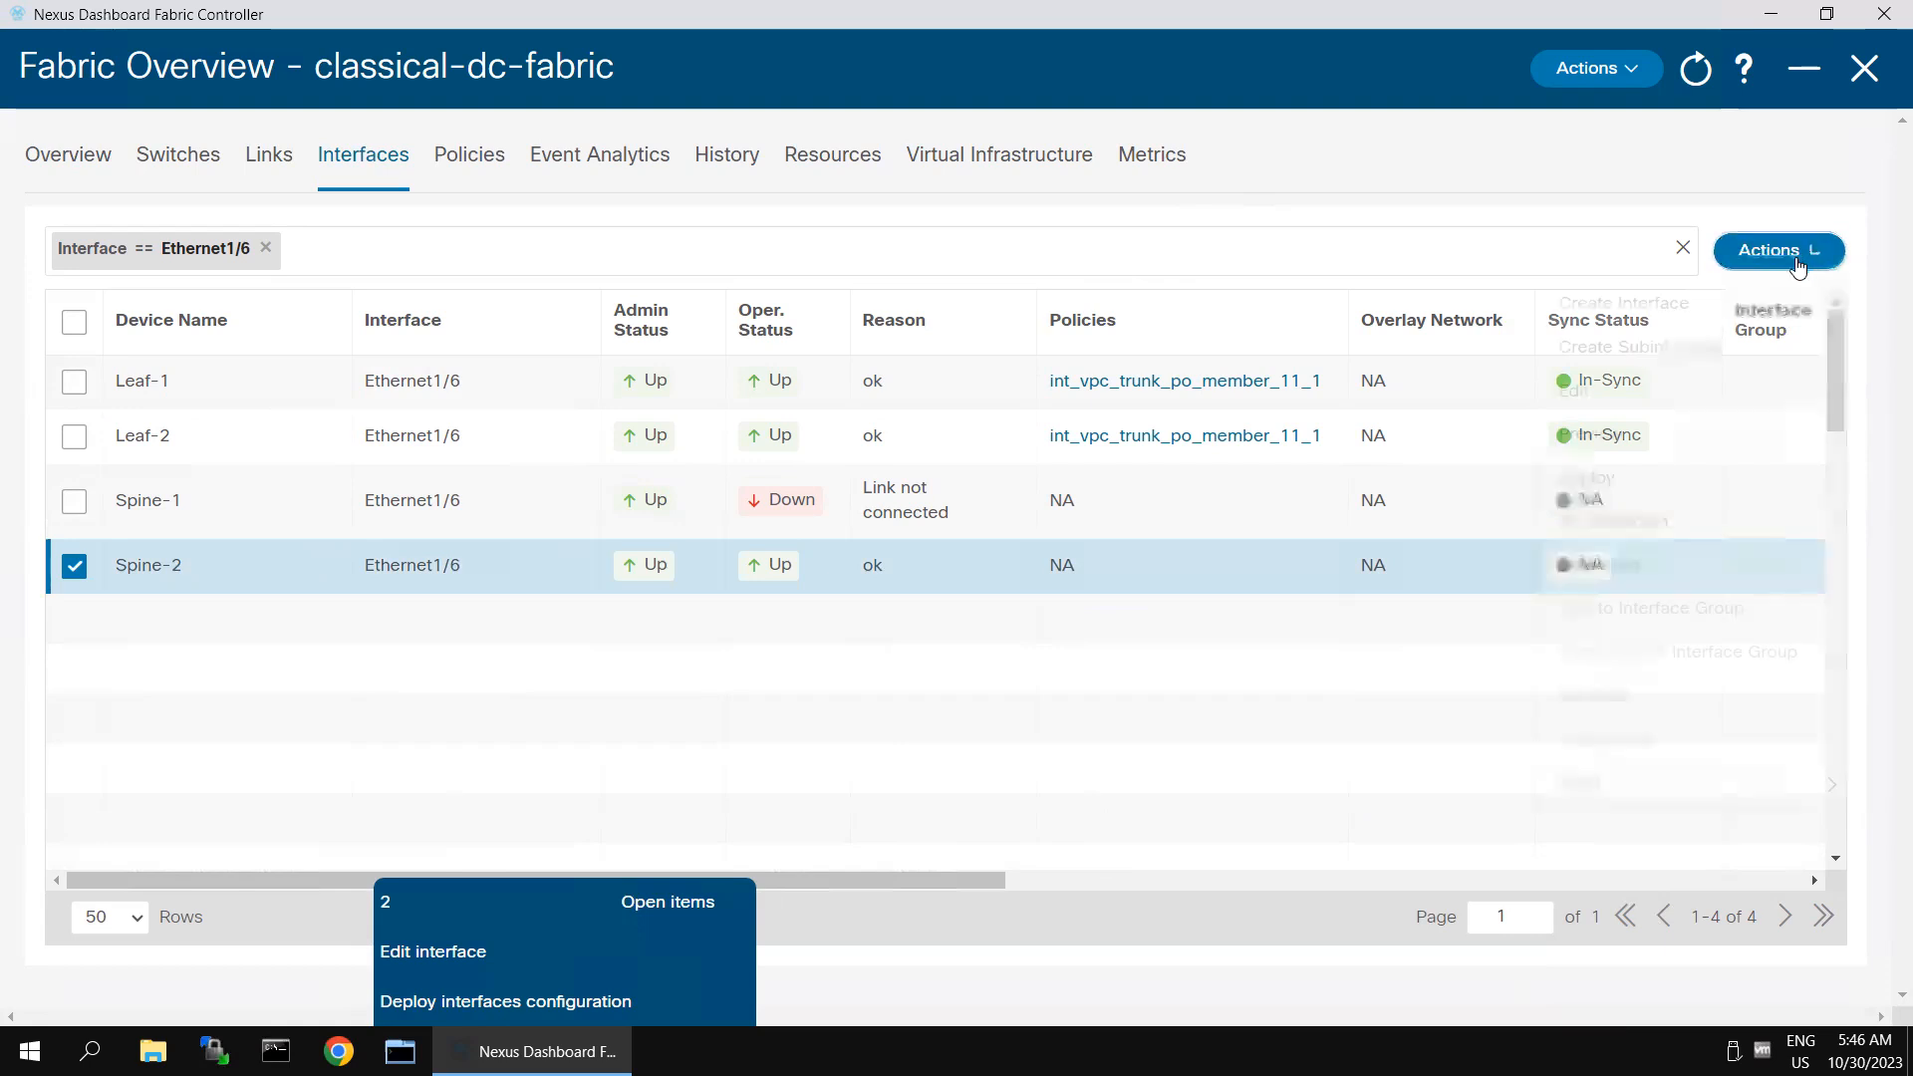
left_click(1612, 401)
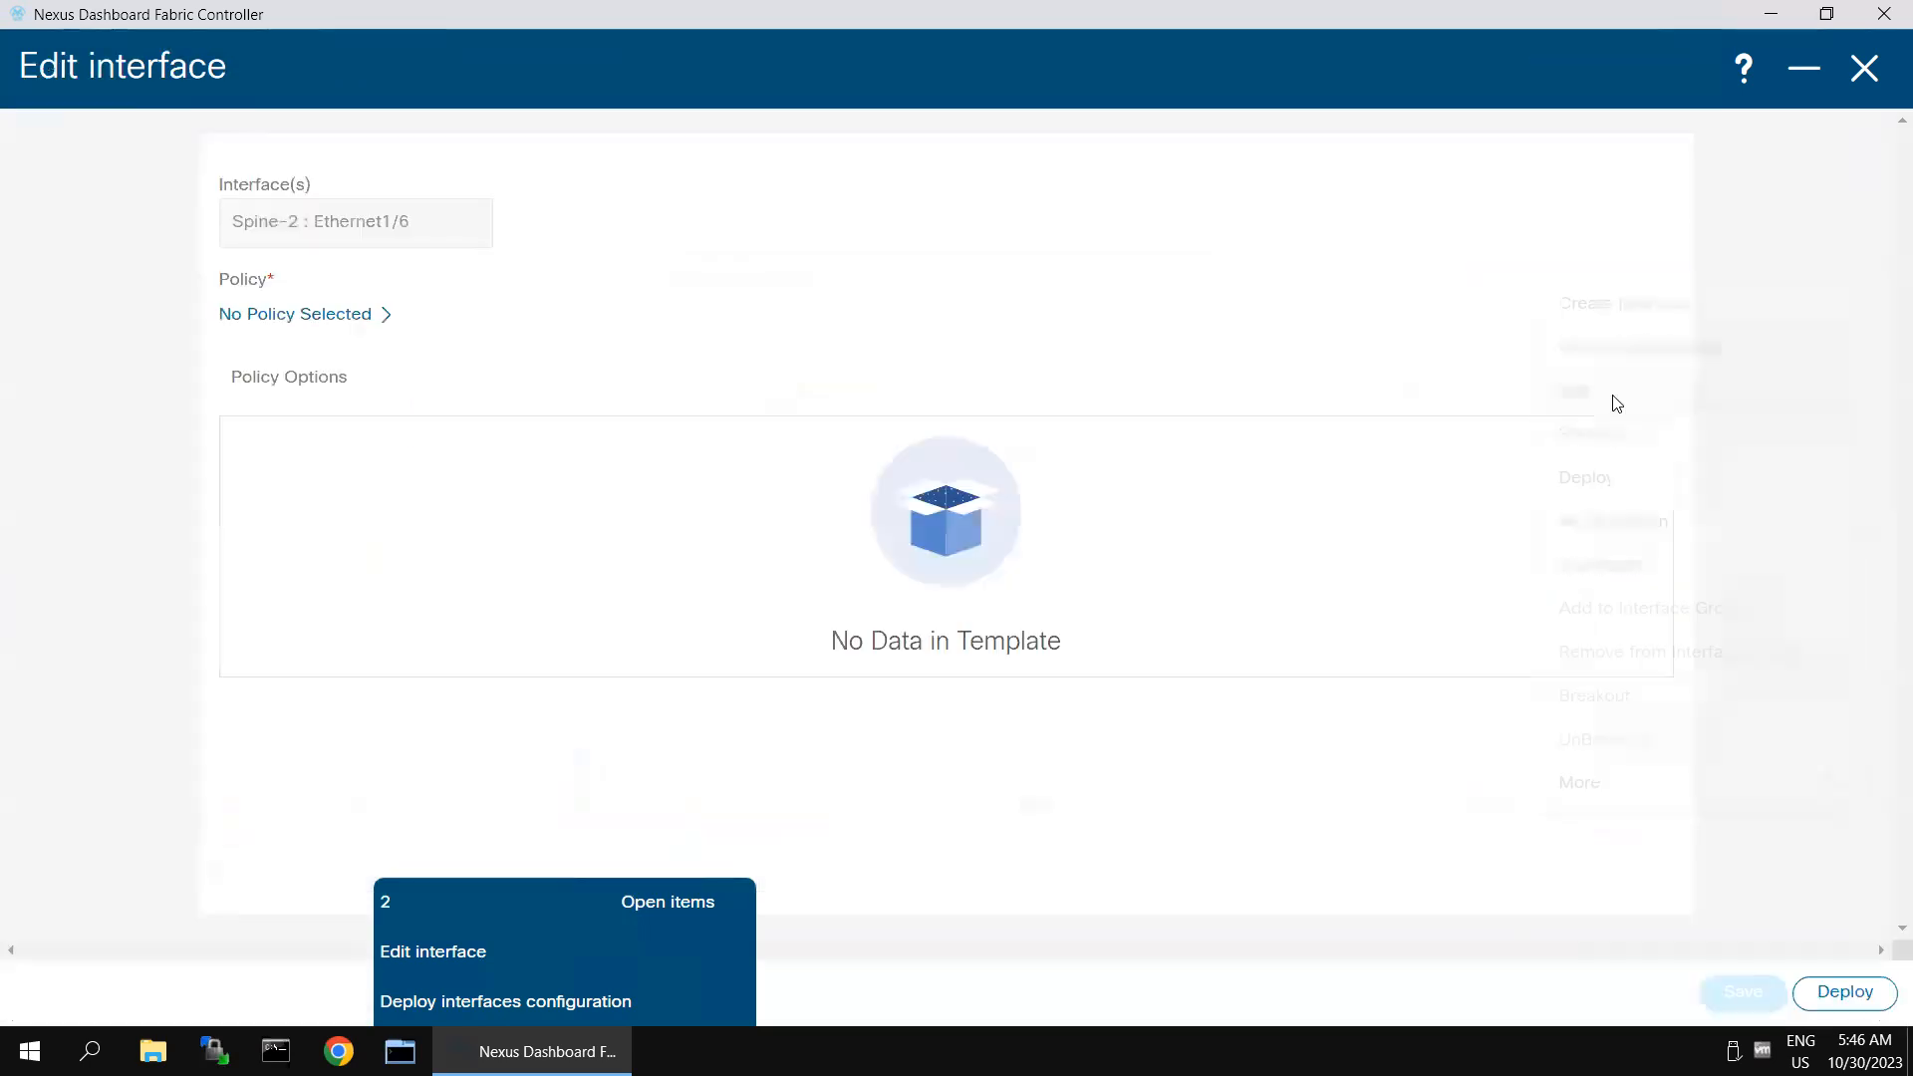
left_click(322, 316)
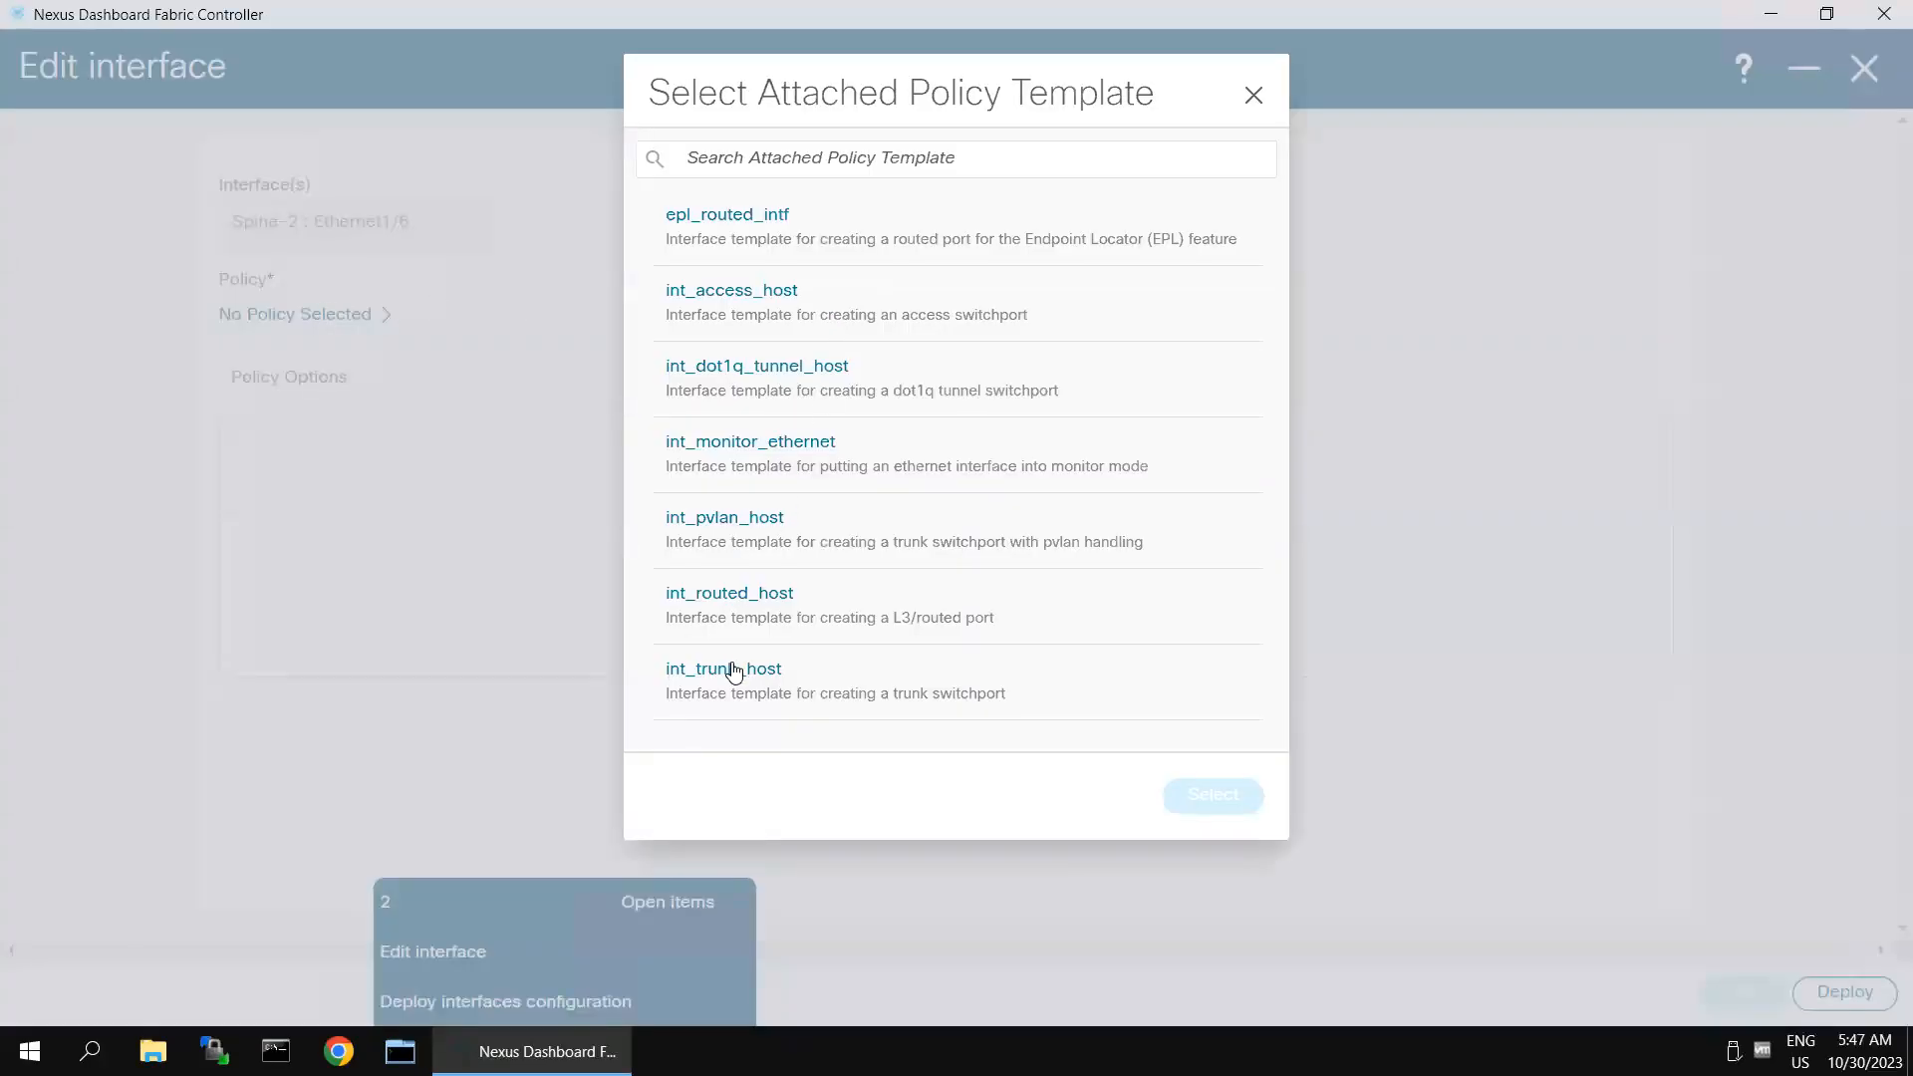
left_click(929, 635)
left_click(1203, 787)
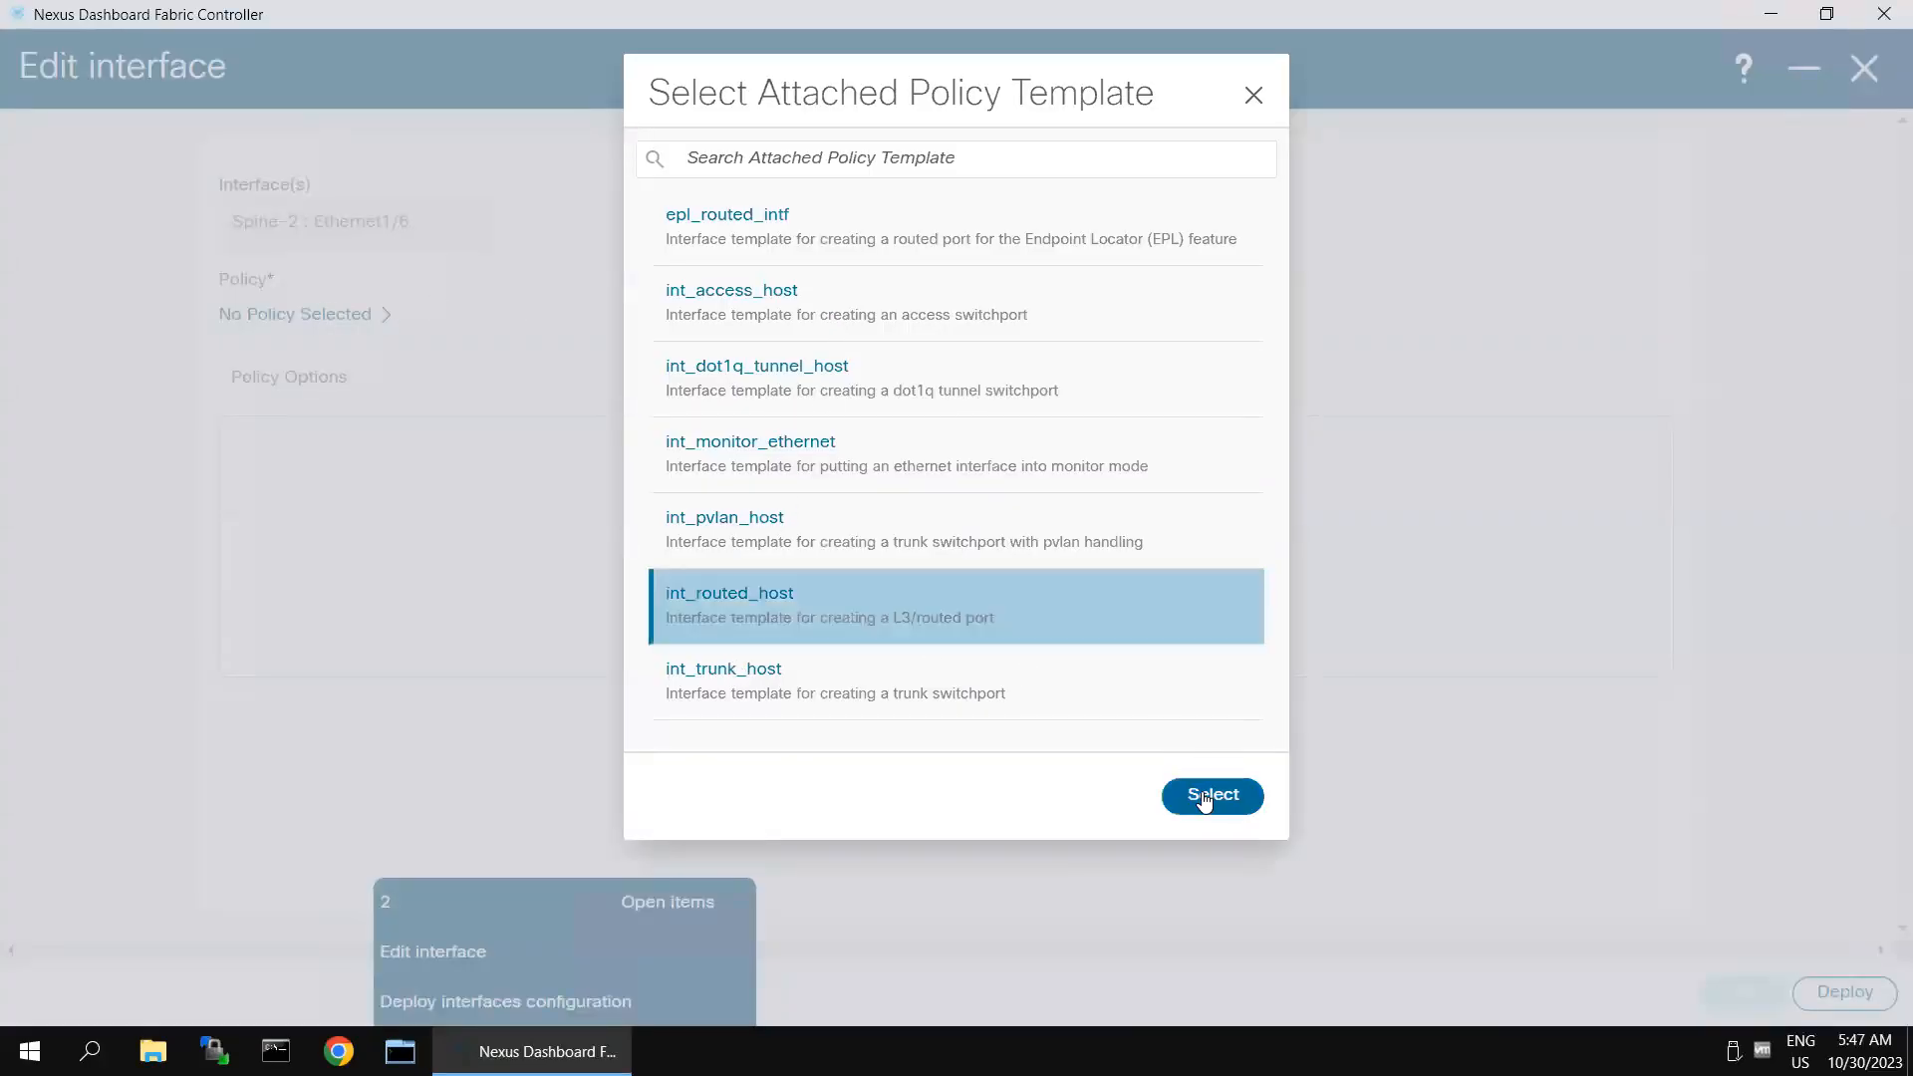
- Set Spine-2 Ethernet1/6's interface IP to 10.10.30.2, its netmask length to 24 and its MTU to 1500
left_click(510, 501)
left_click(458, 620)
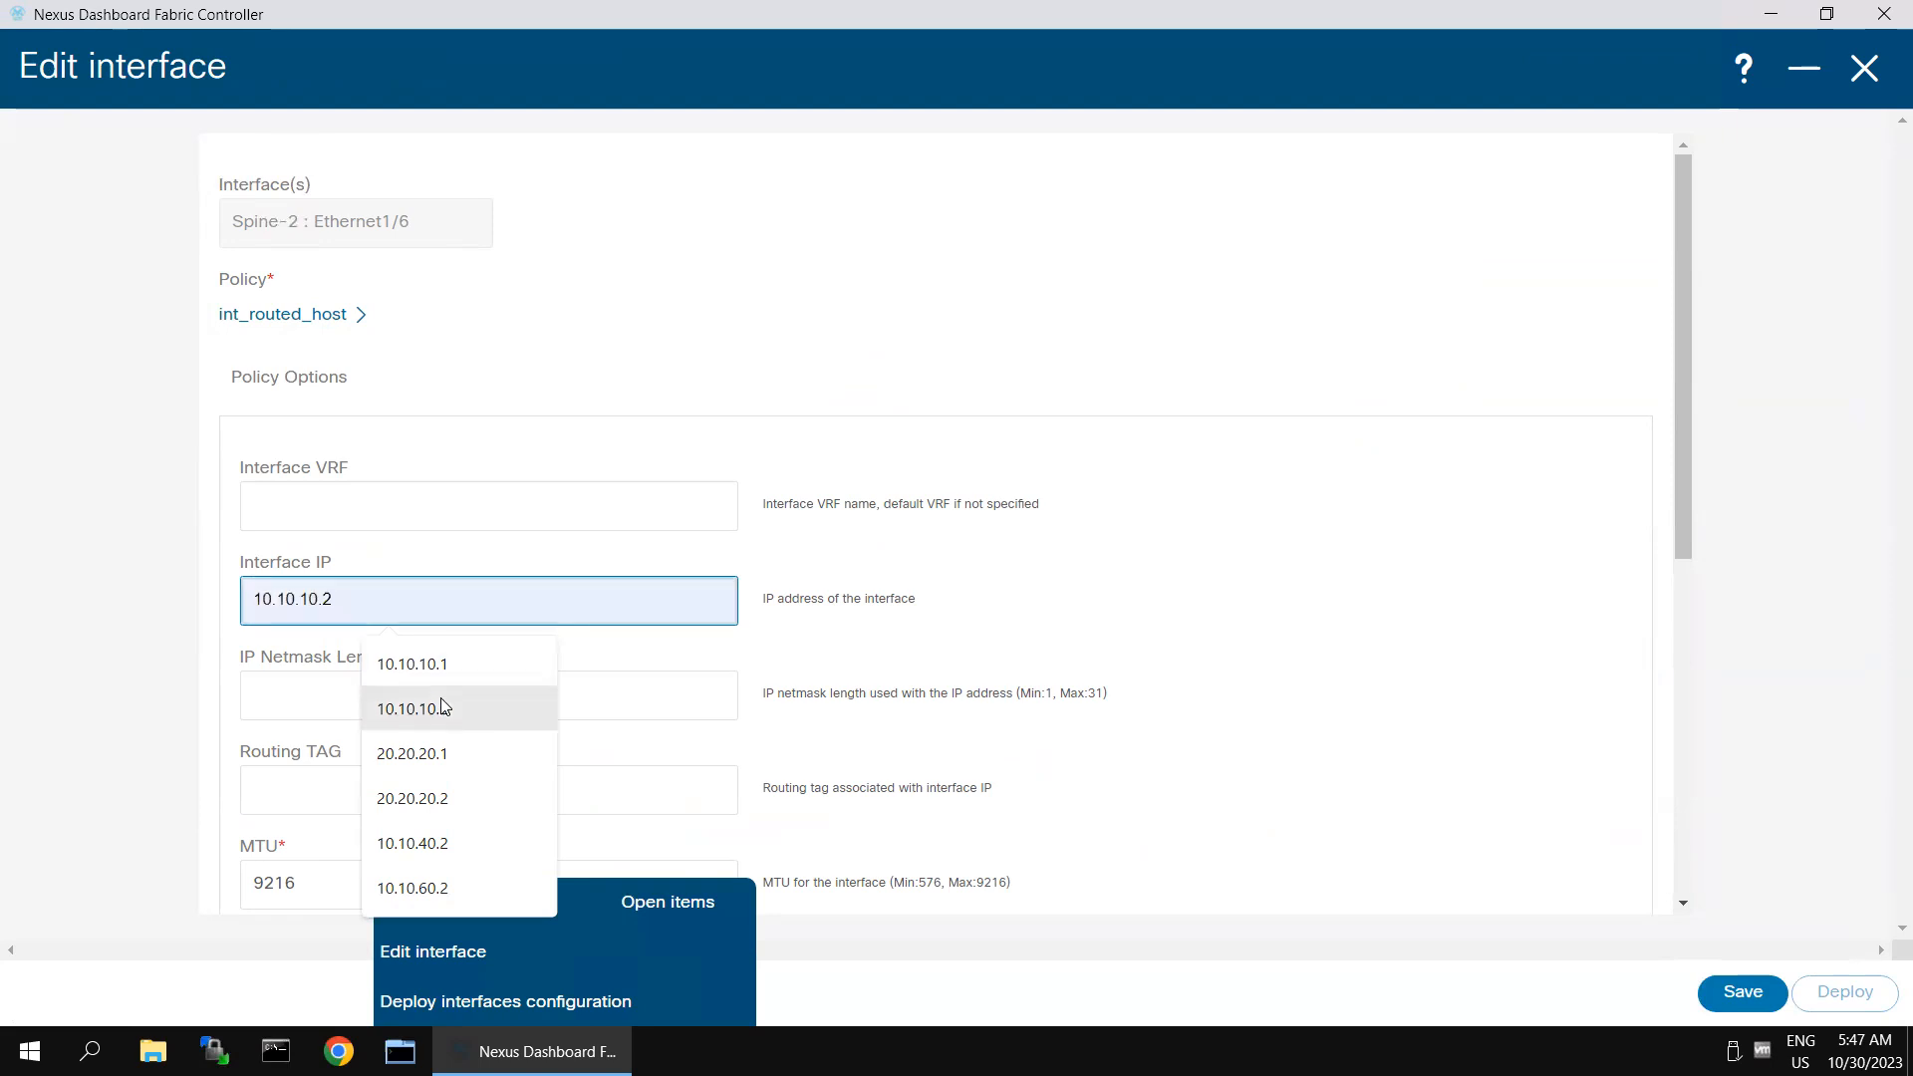
left_click(436, 845)
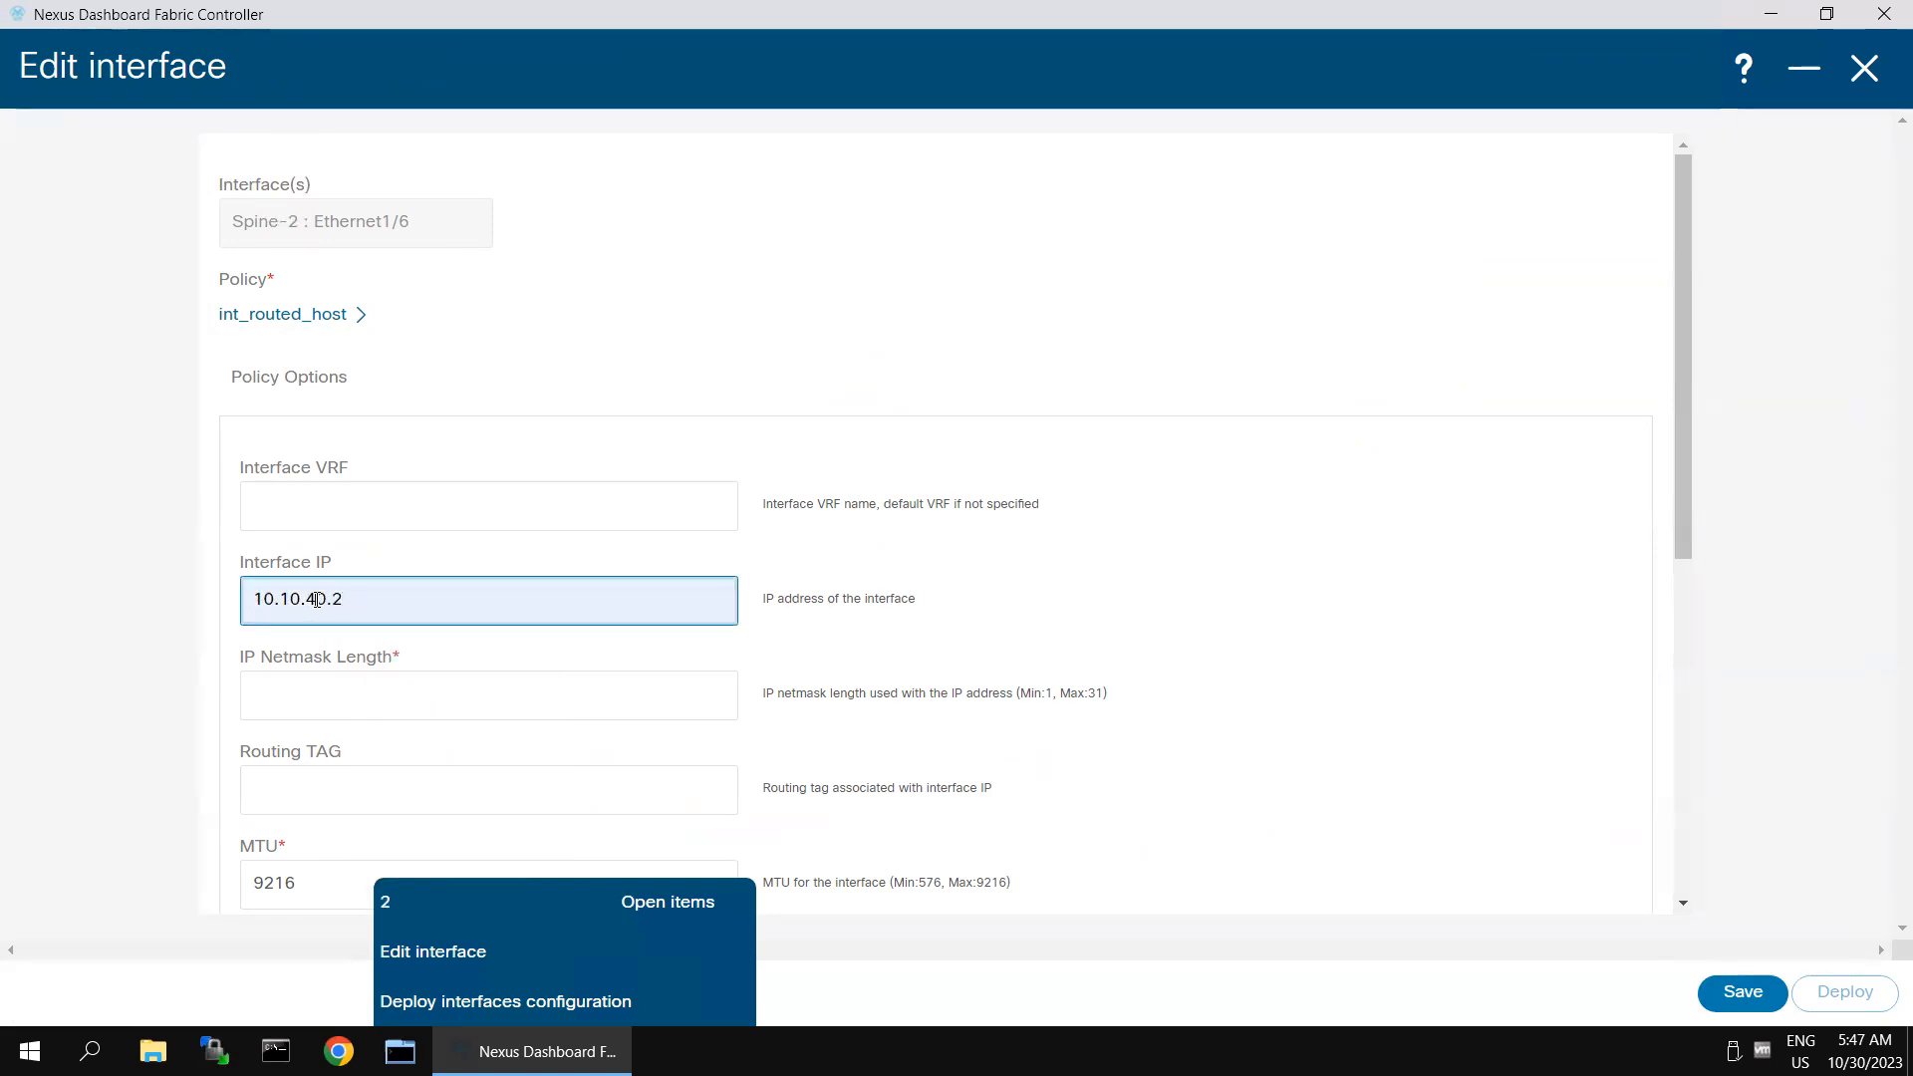
key("BackSpace")
type("3")
left_click(395, 695)
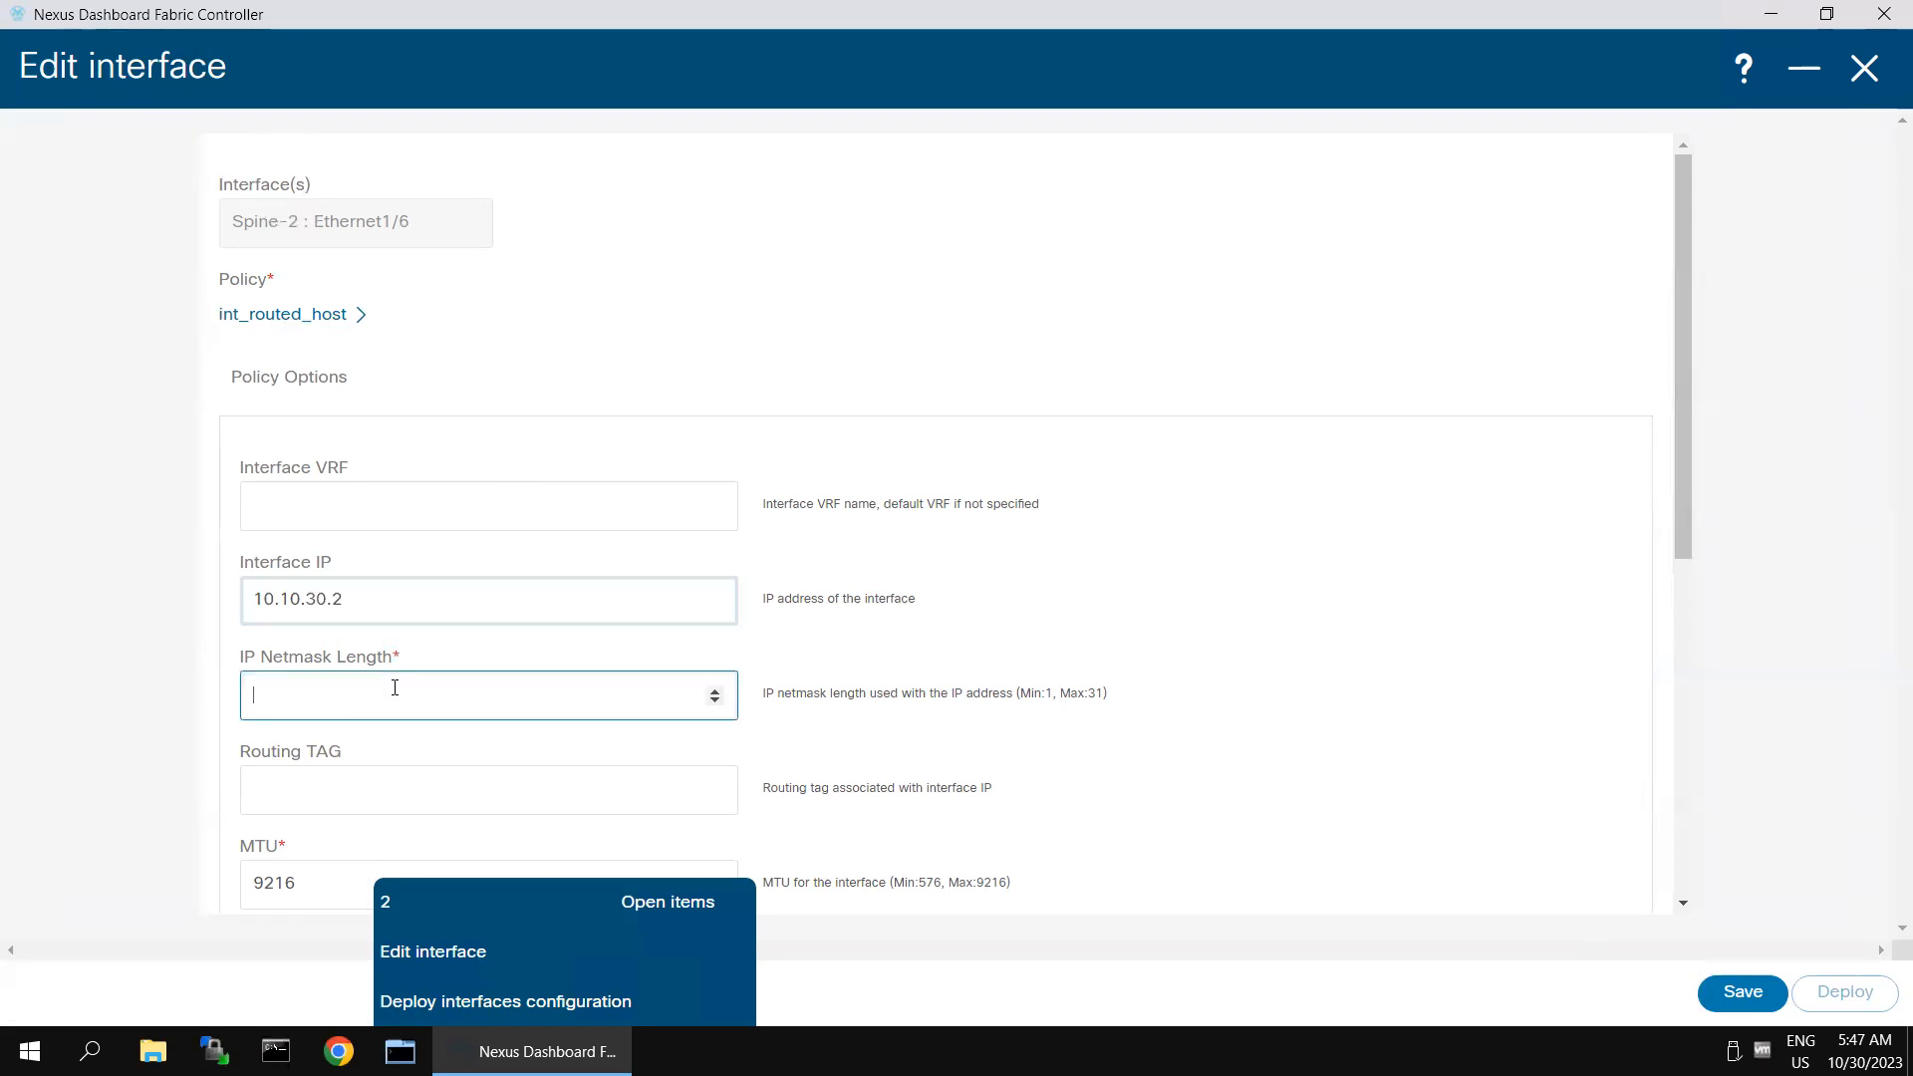
type("24")
left_click(284, 902)
key("ctrl+a")
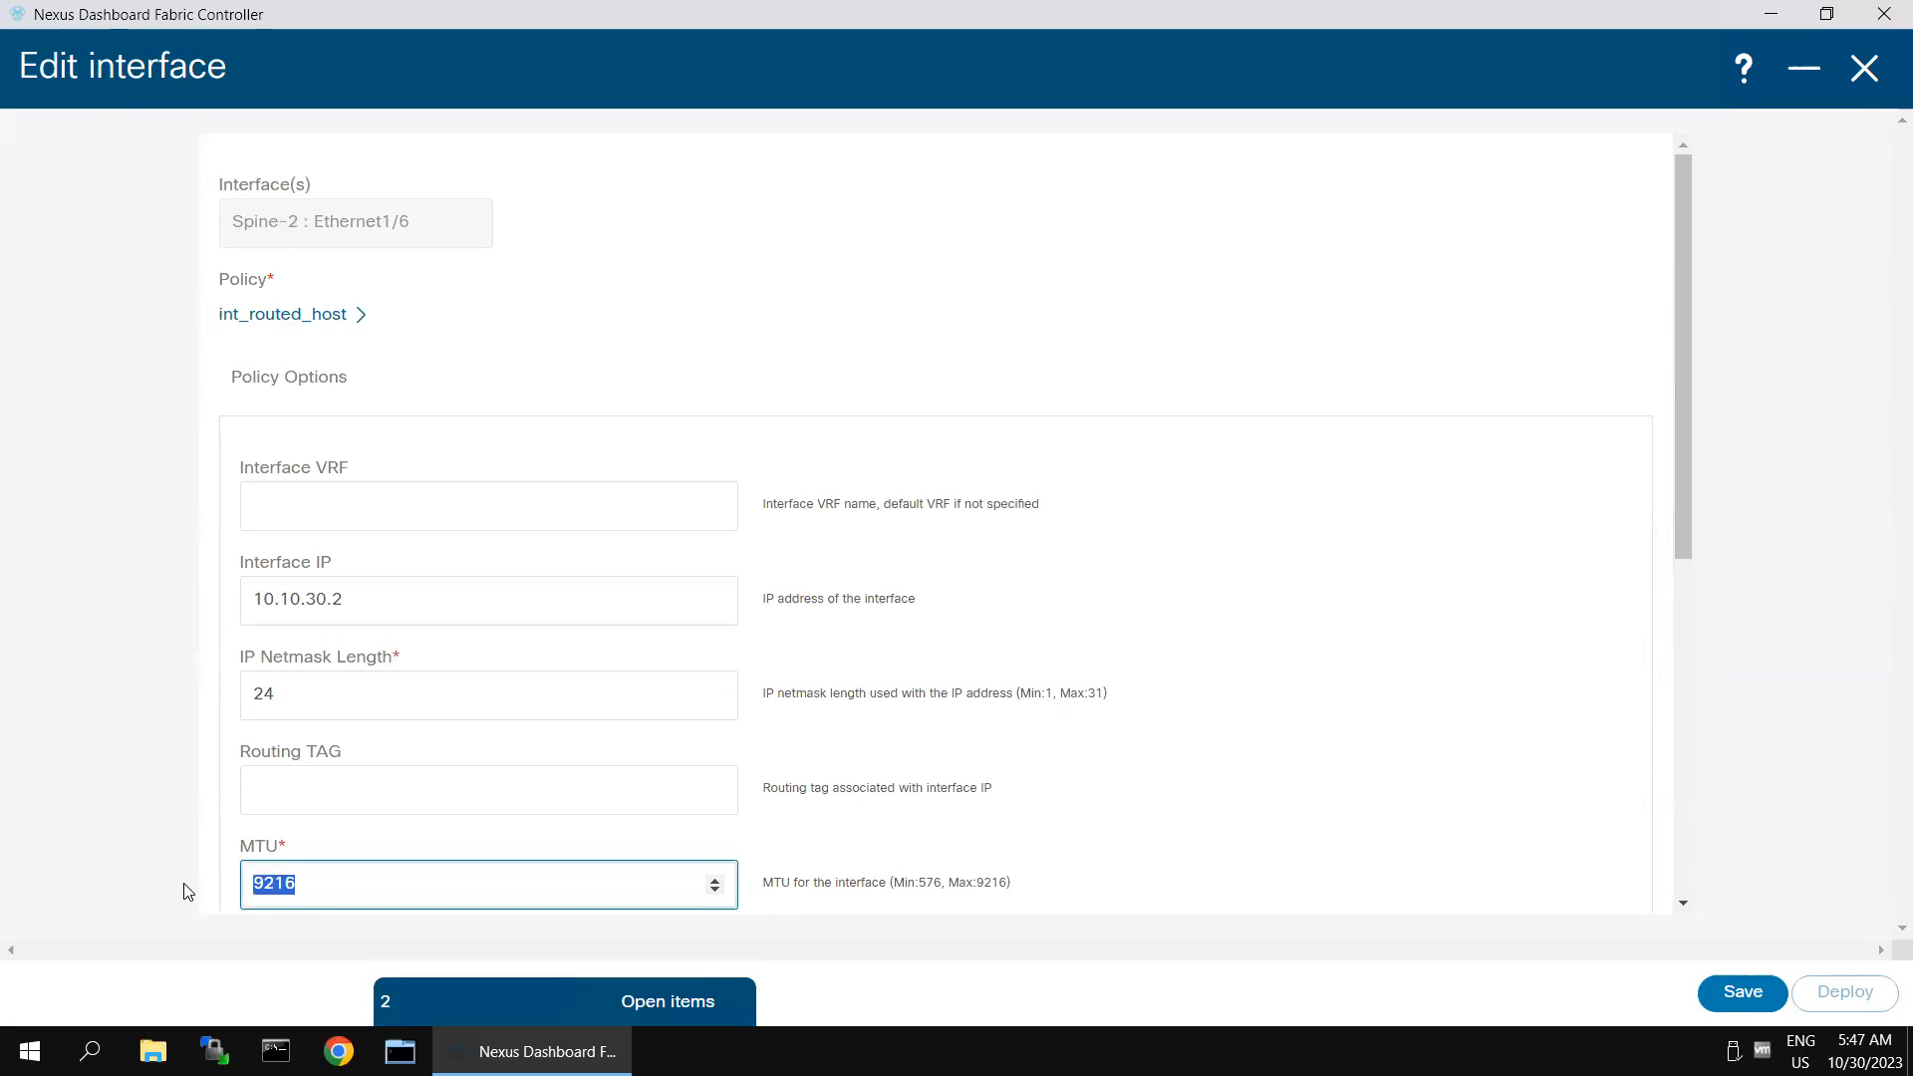
type("1500")
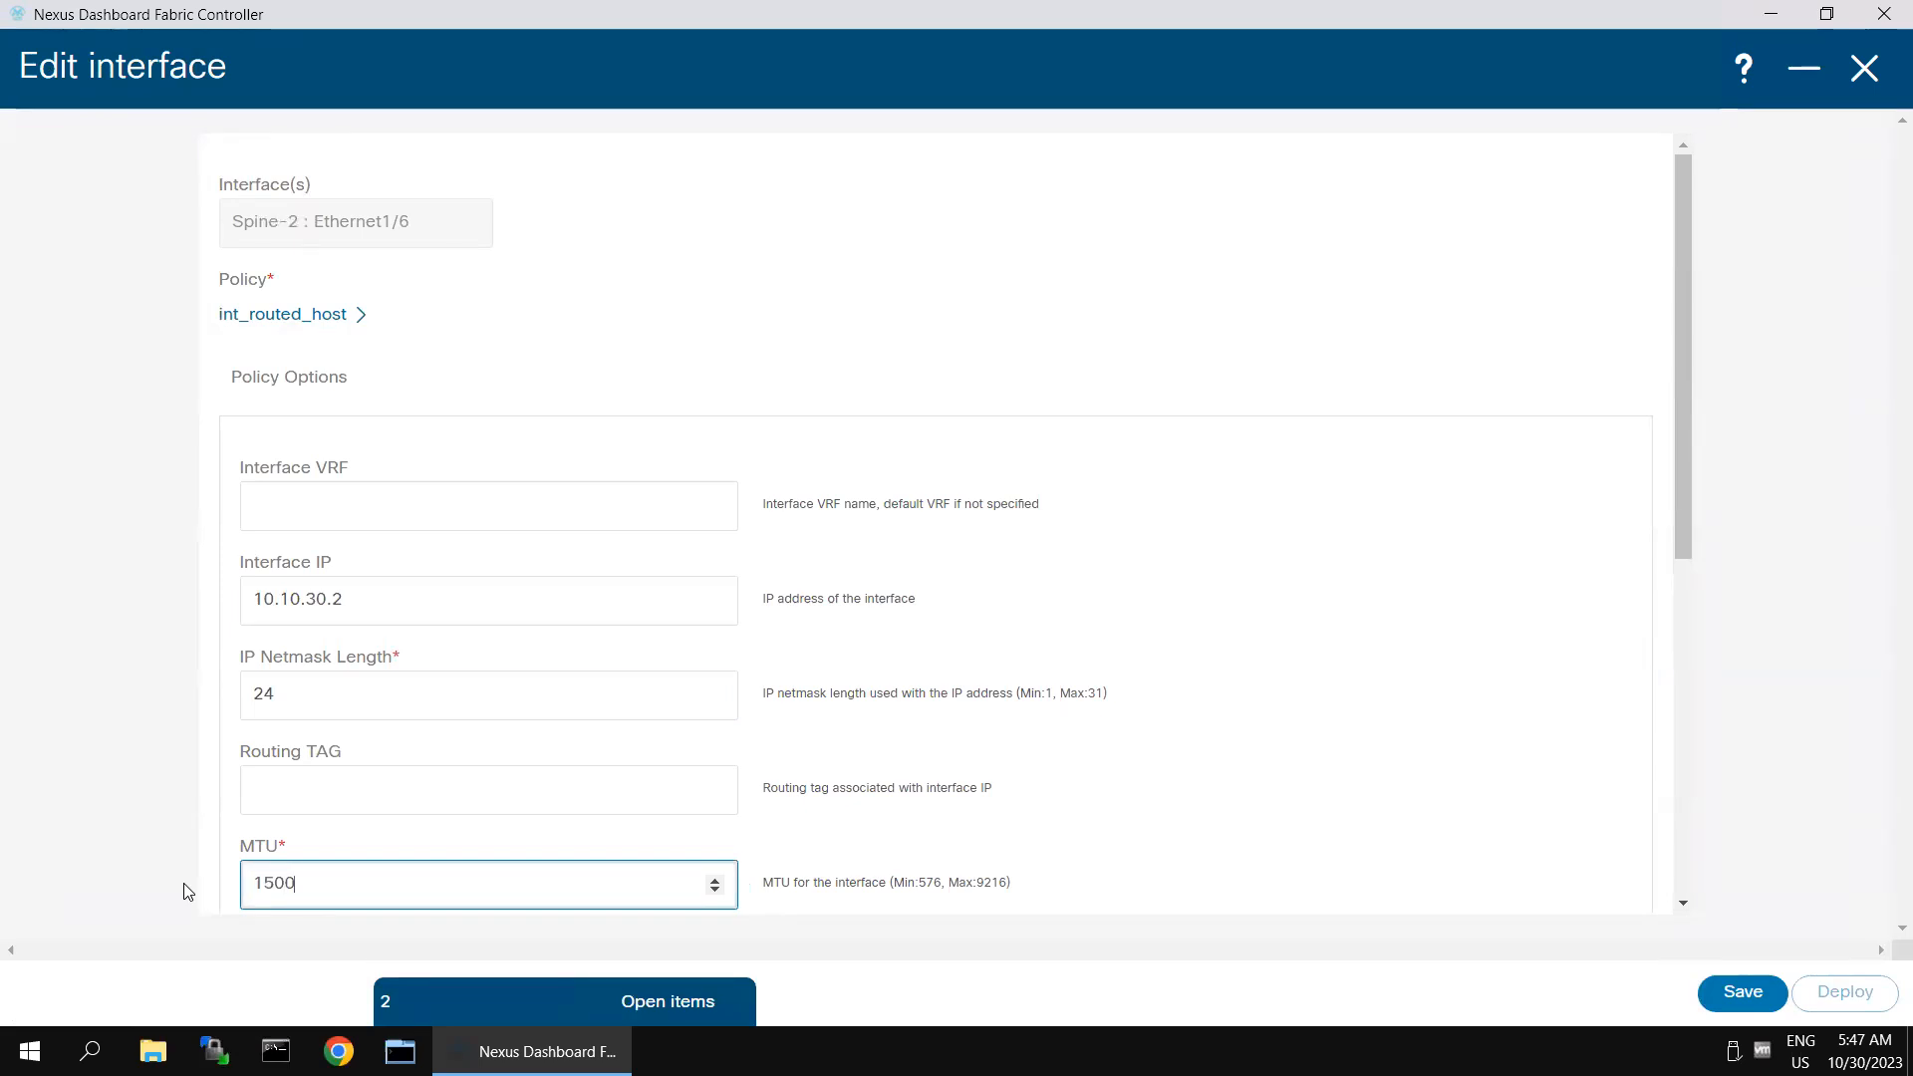
left_click(1516, 757)
- Add the freeform config lines "ip router ospf 100 area 0" and "no shut" to Spine-2's Ethernet1/6, save the interface and deploy its configuration
scroll(1183, 773, "down", 5)
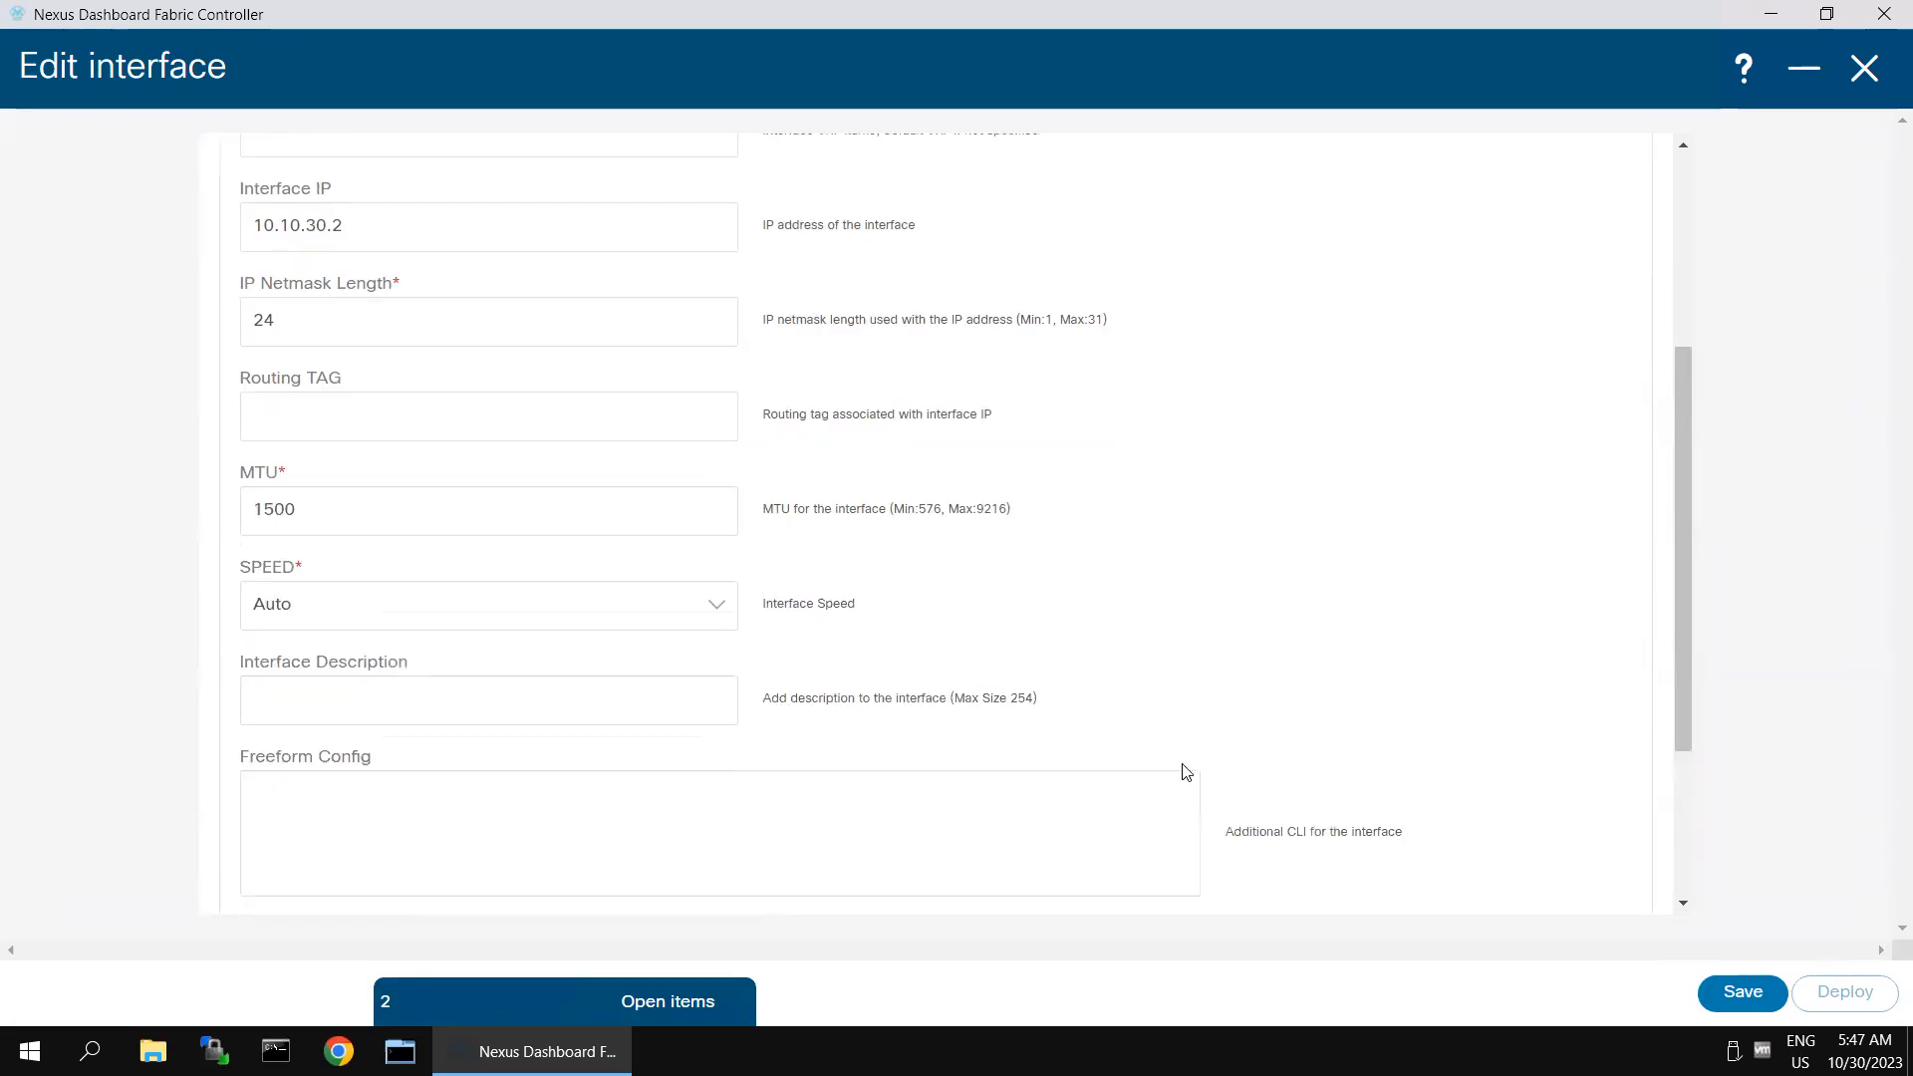
left_click(502, 582)
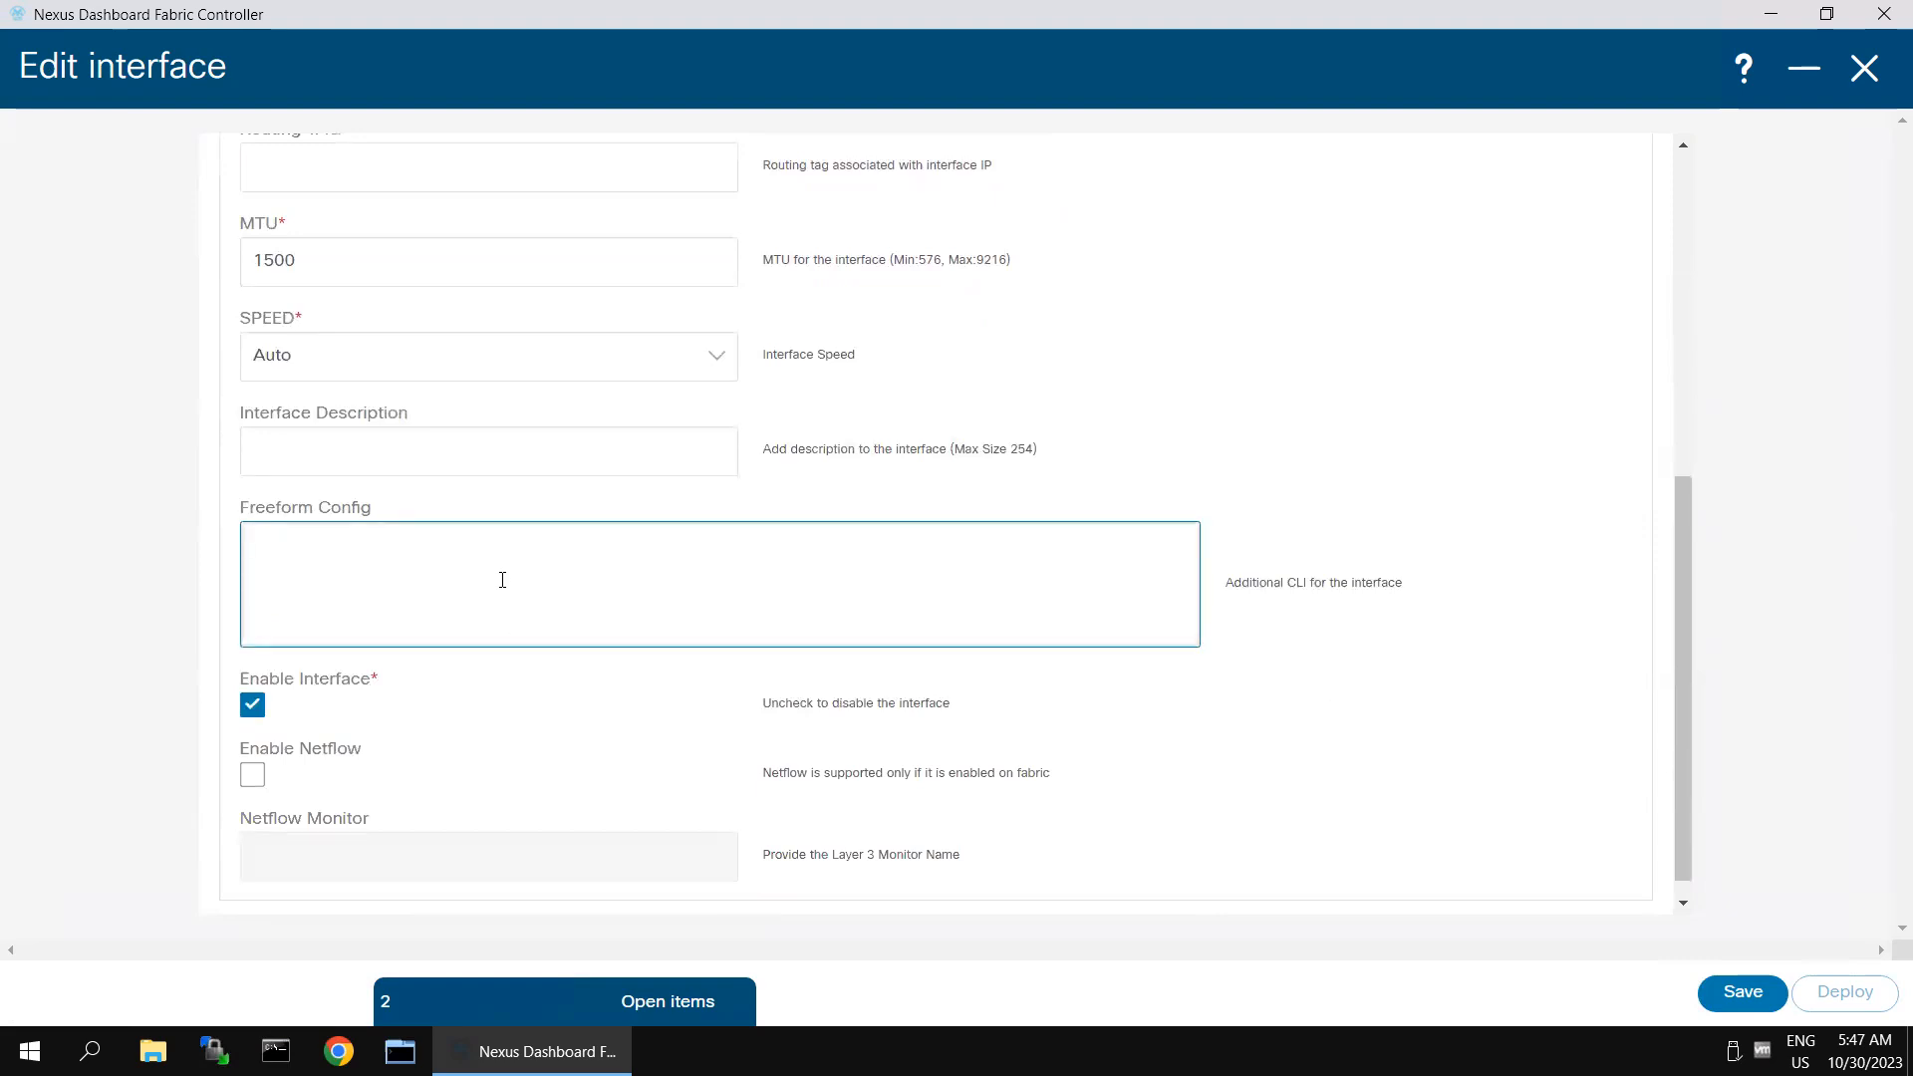
type("ip router ospf 100 area 0 no shut")
left_click(1315, 717)
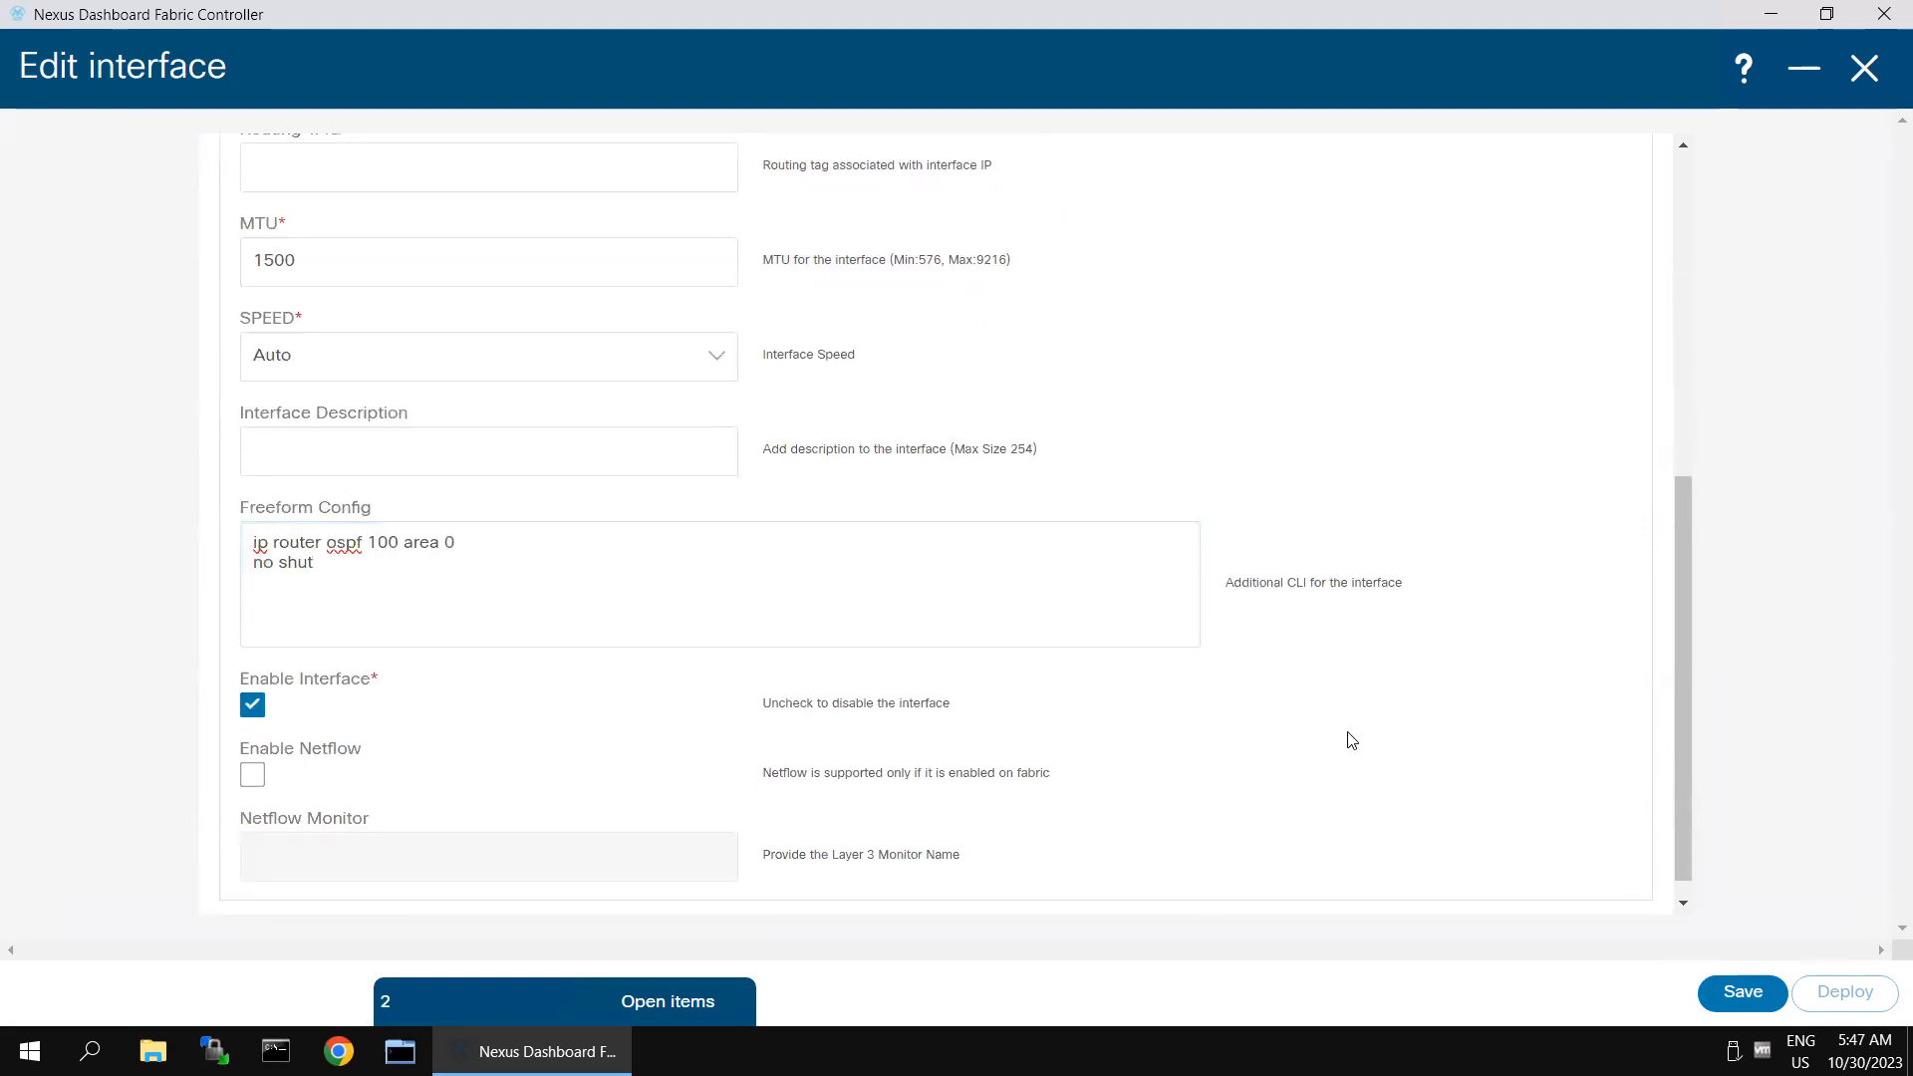
left_click(1744, 989)
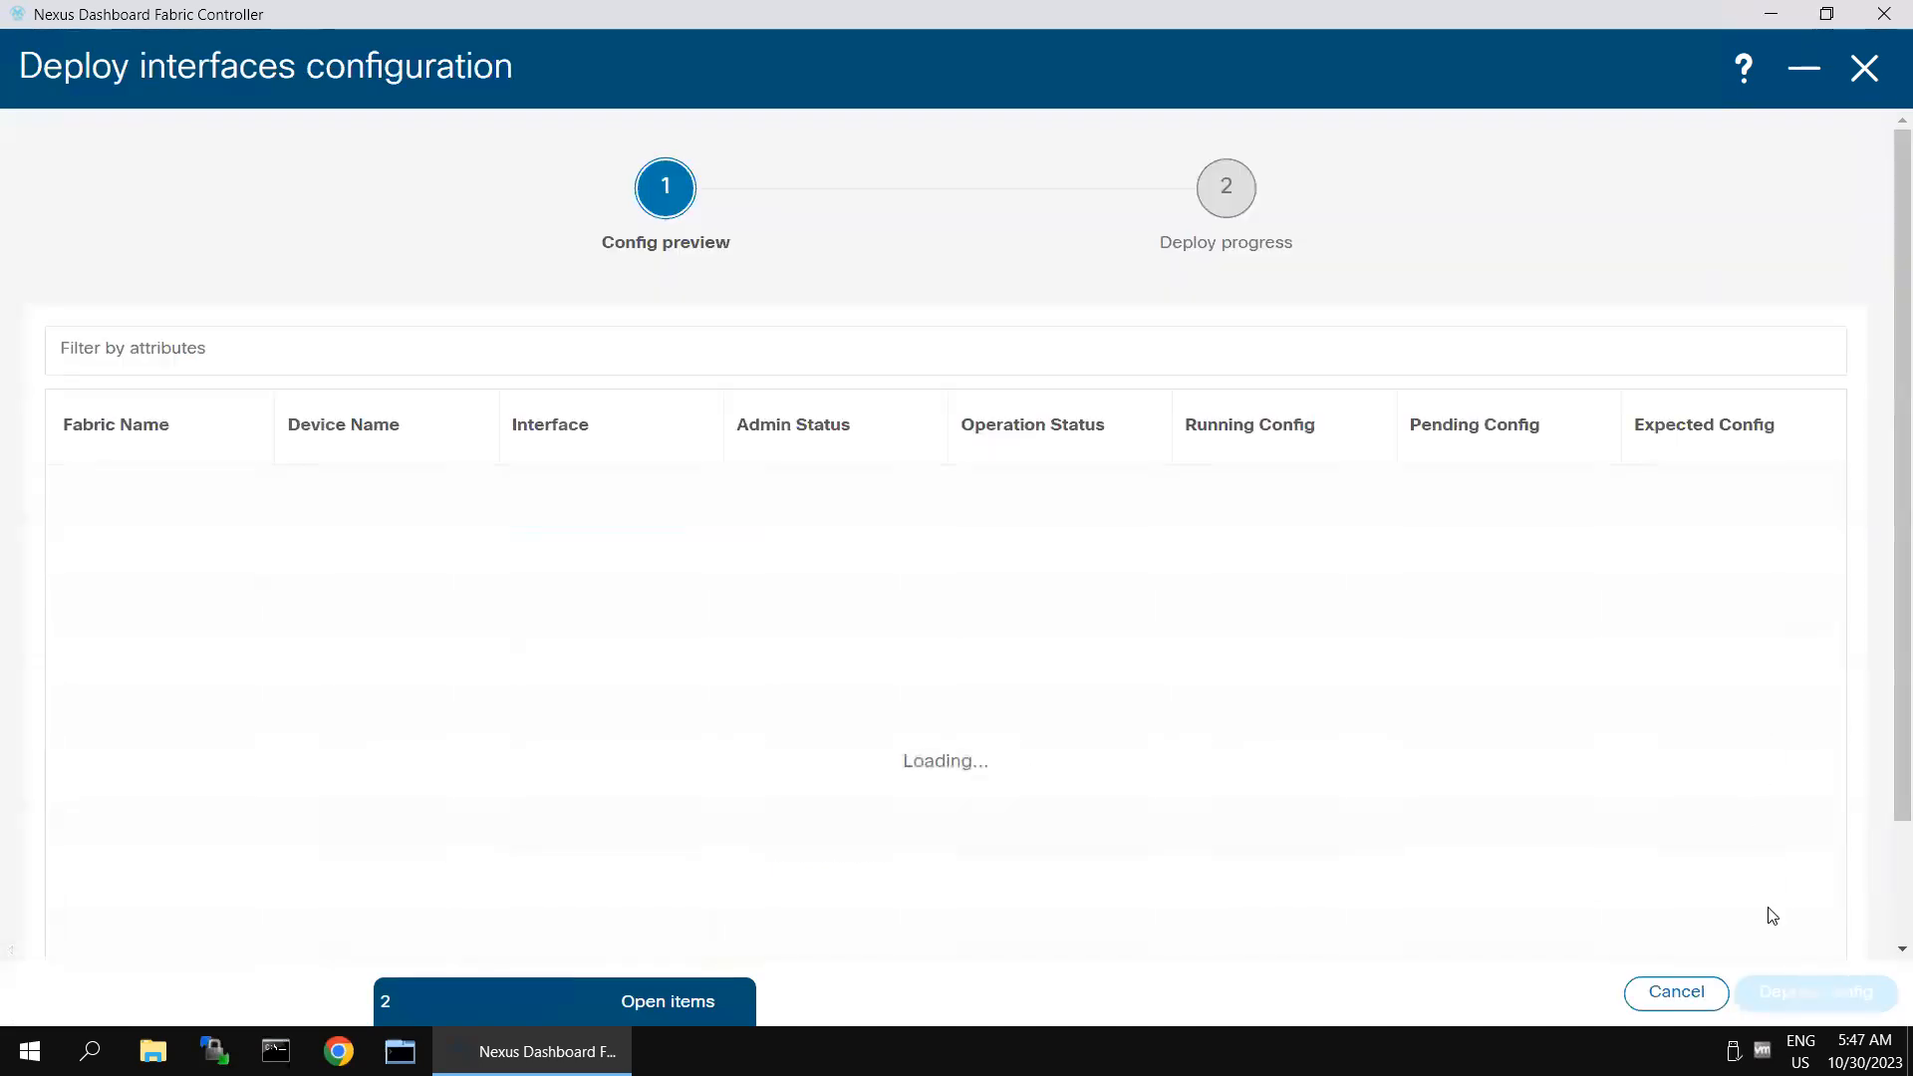
left_click(1779, 991)
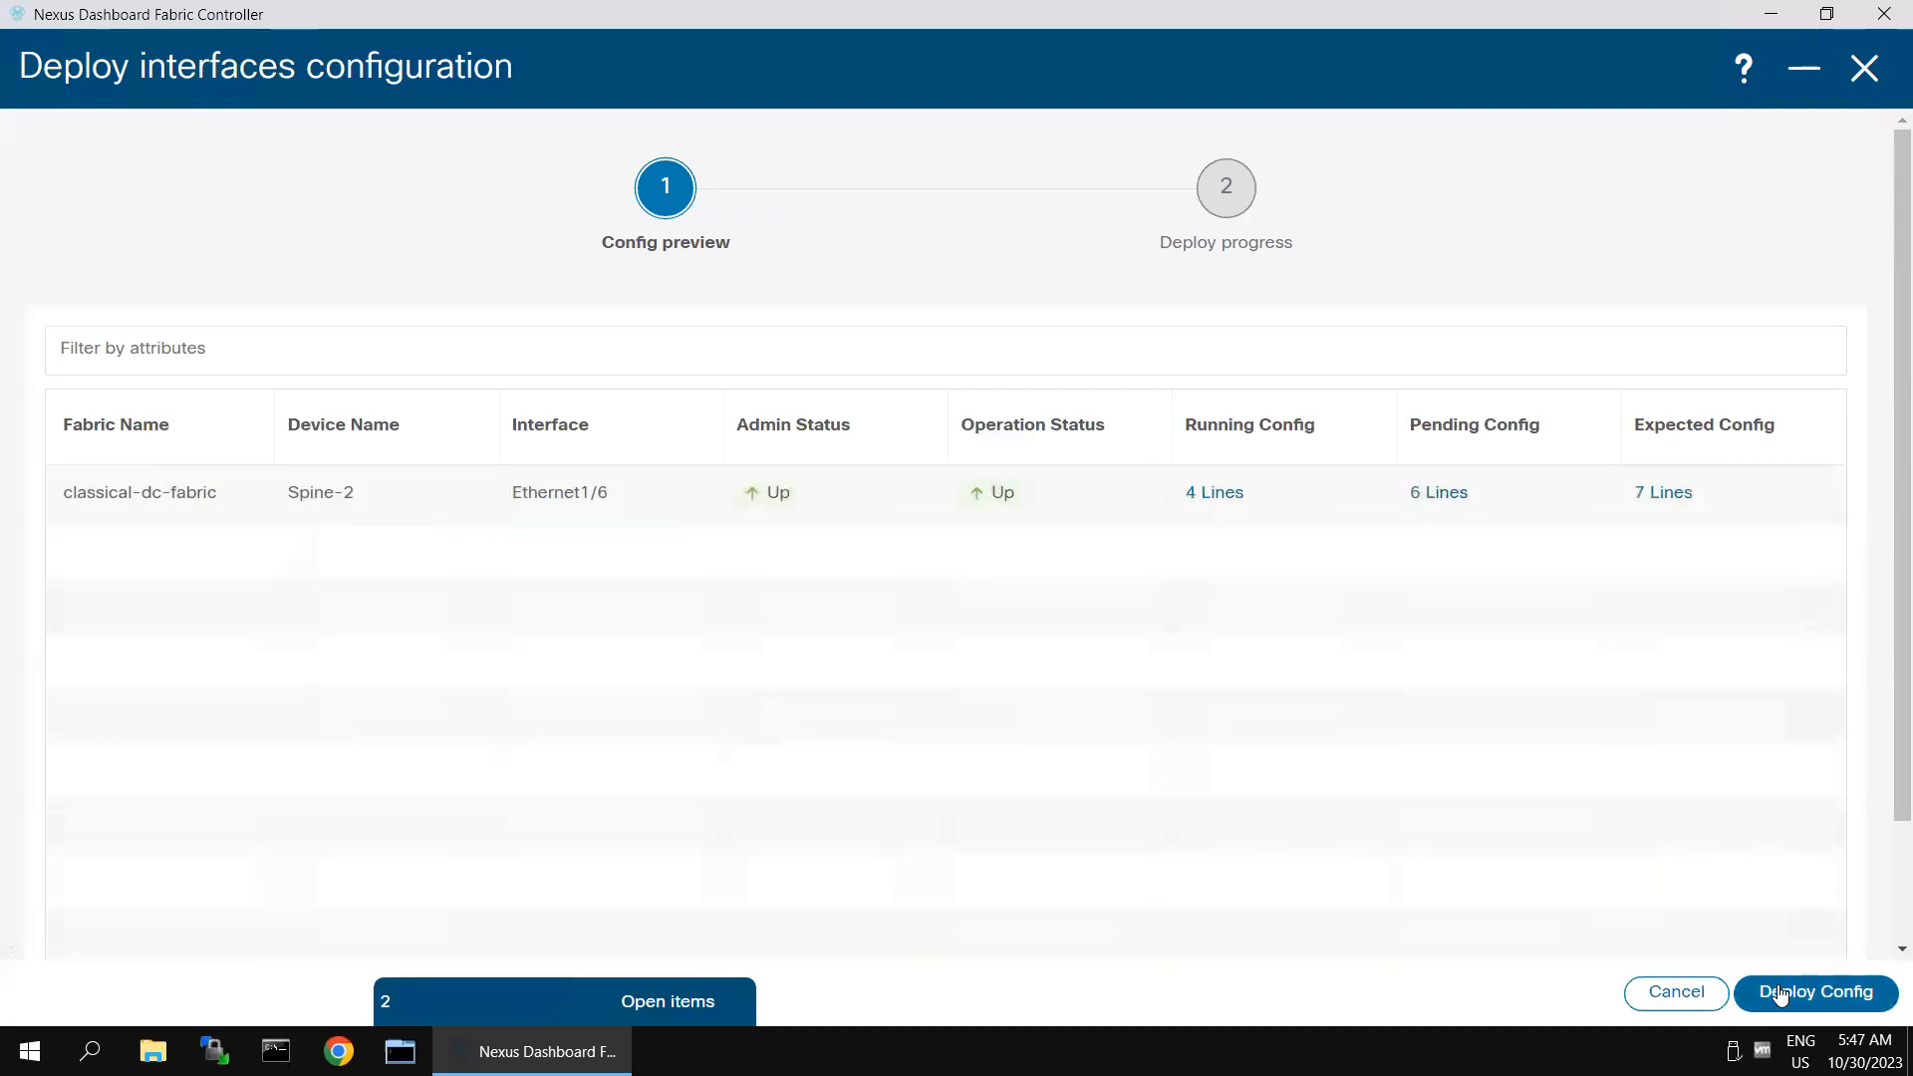
- Switch to the Spine-2 session in SecureCRT and check its OSPF neighbors with "sh ip os neighbors"
mouse_move(1126, 9)
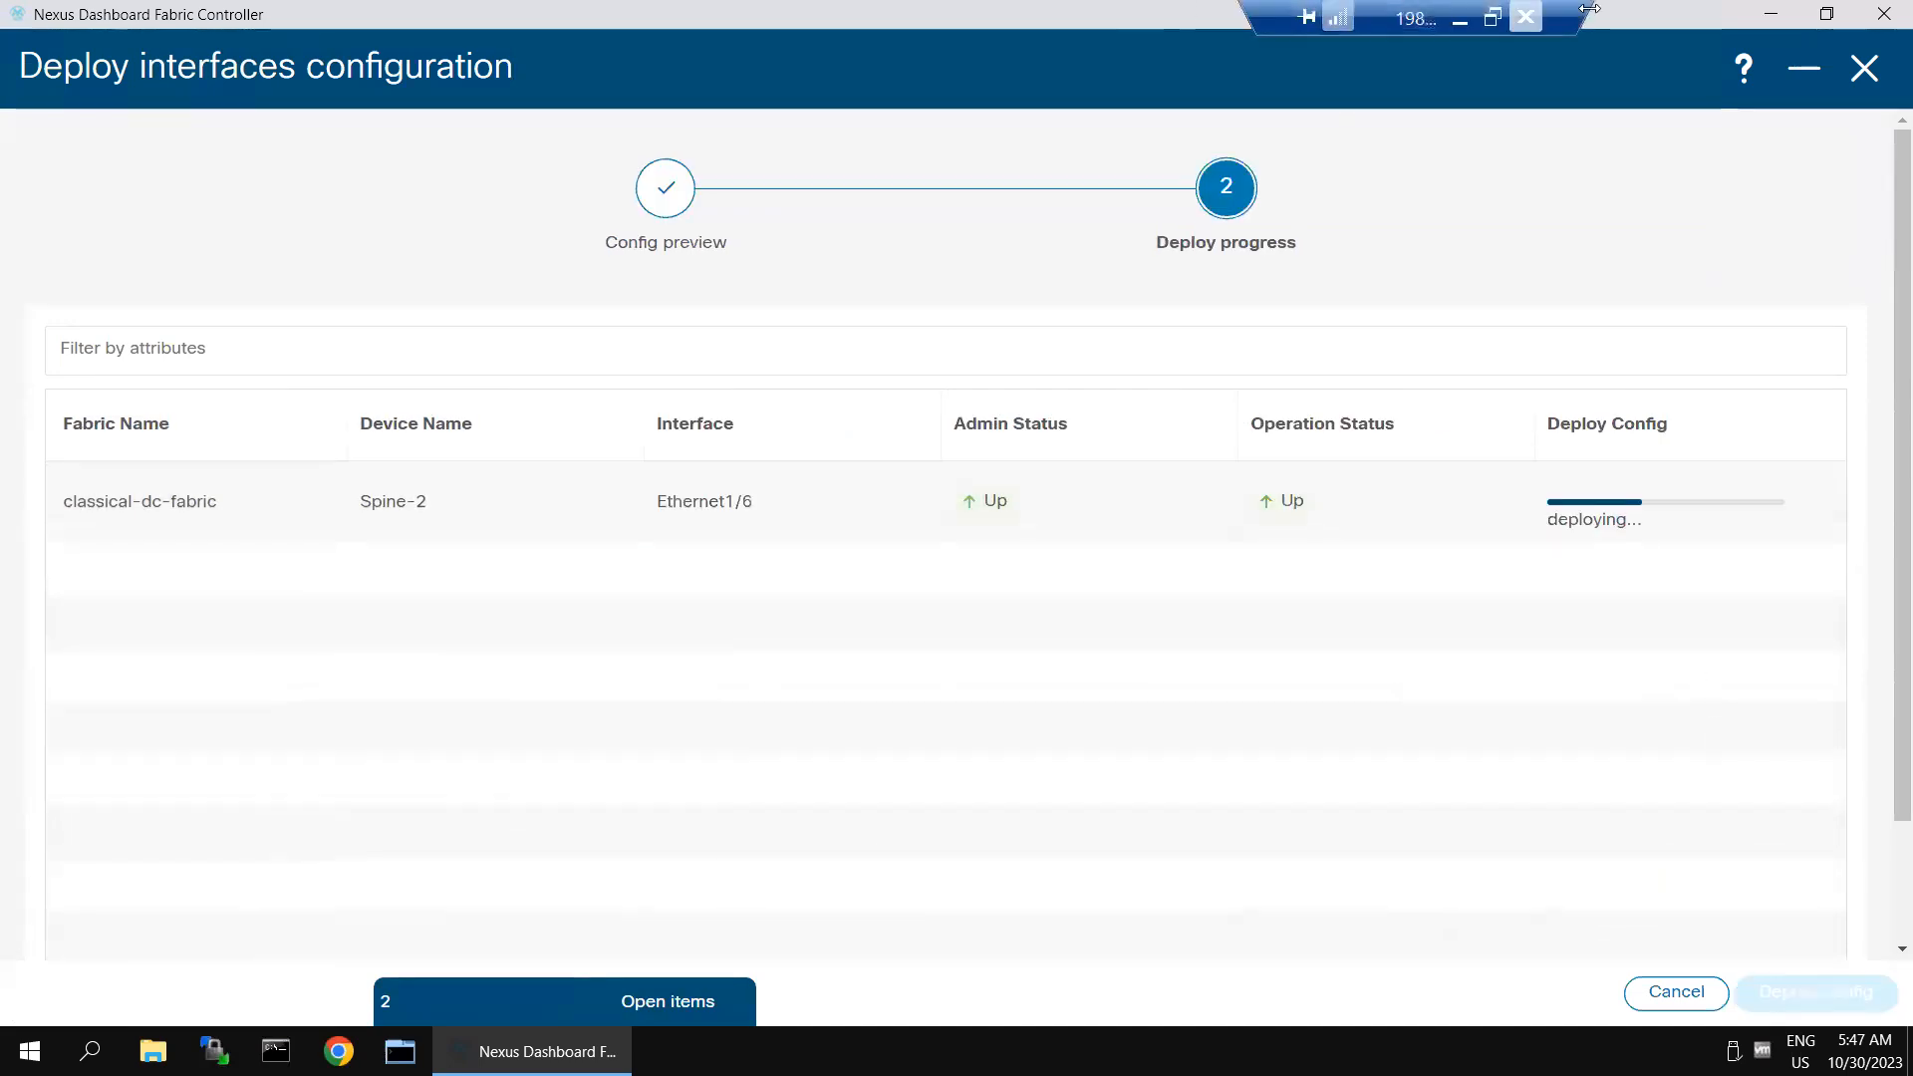
left_click(1469, 26)
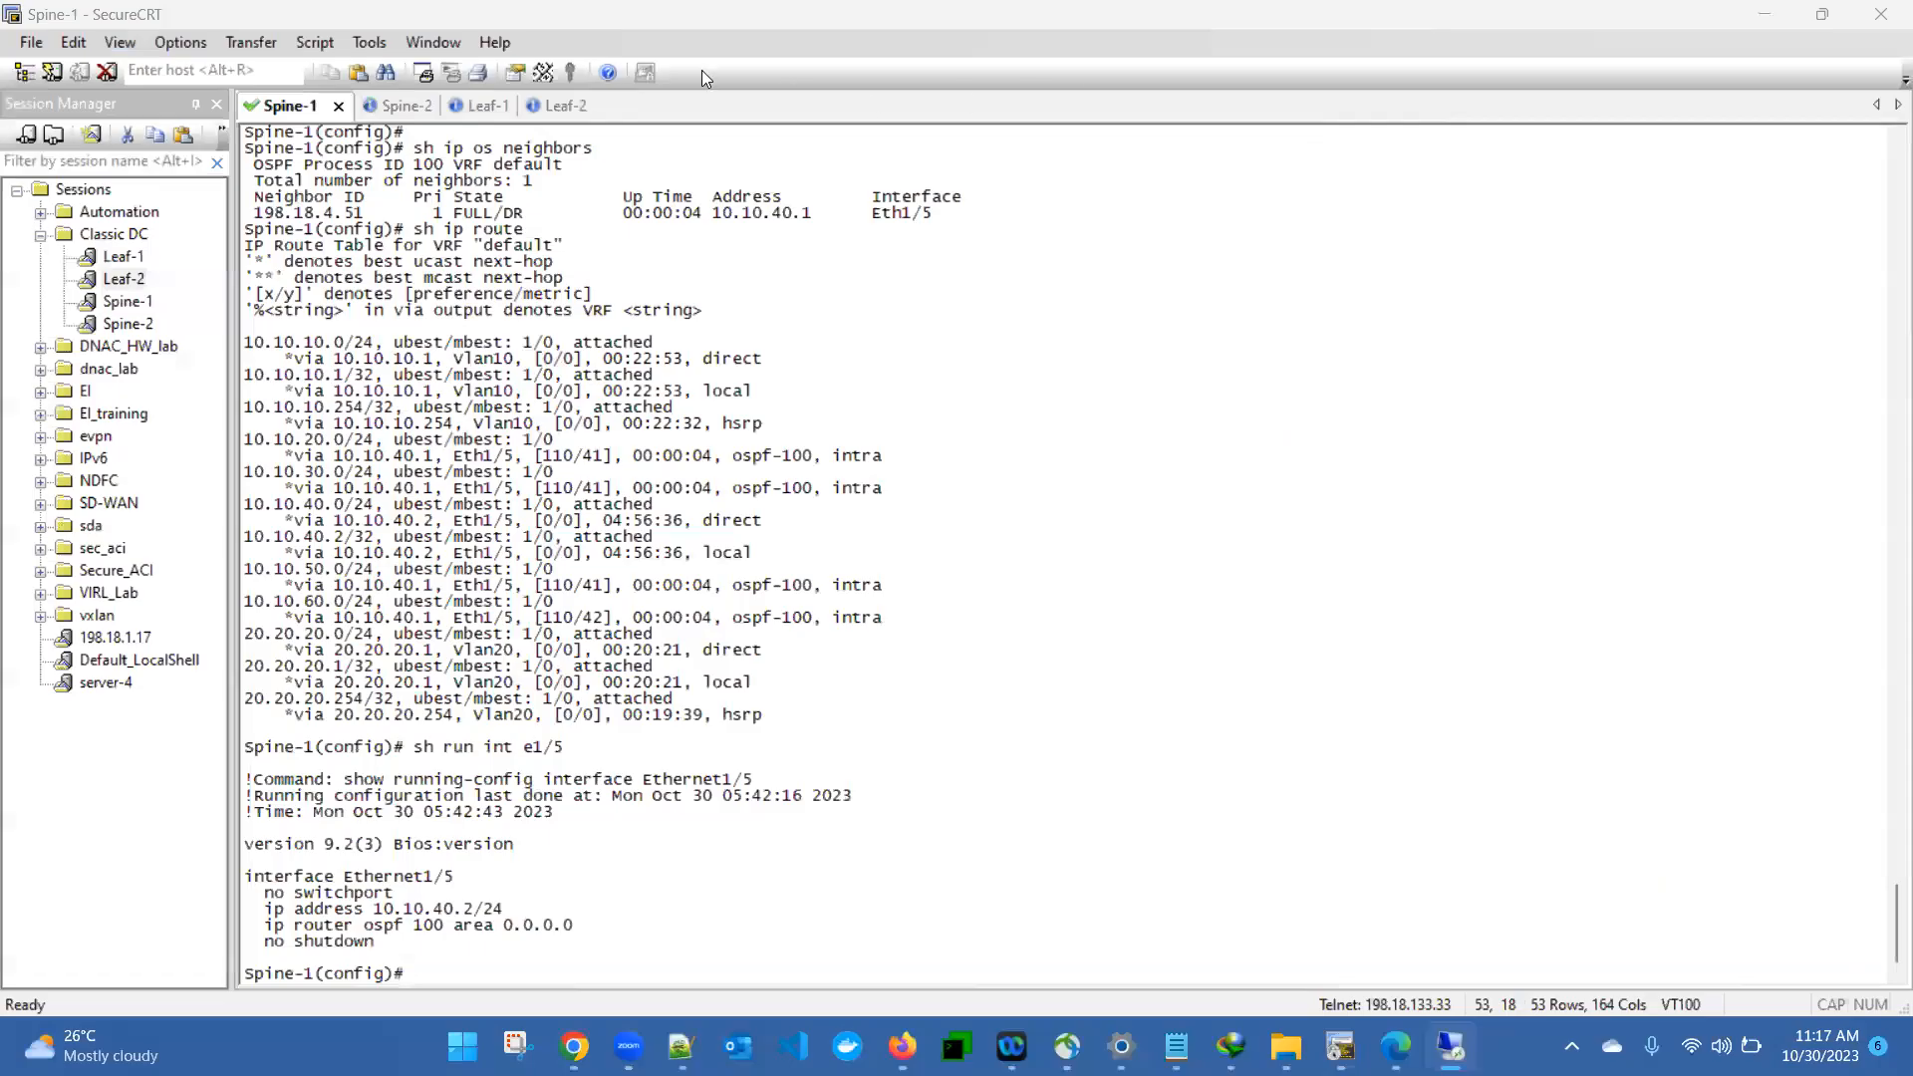
left_click(404, 104)
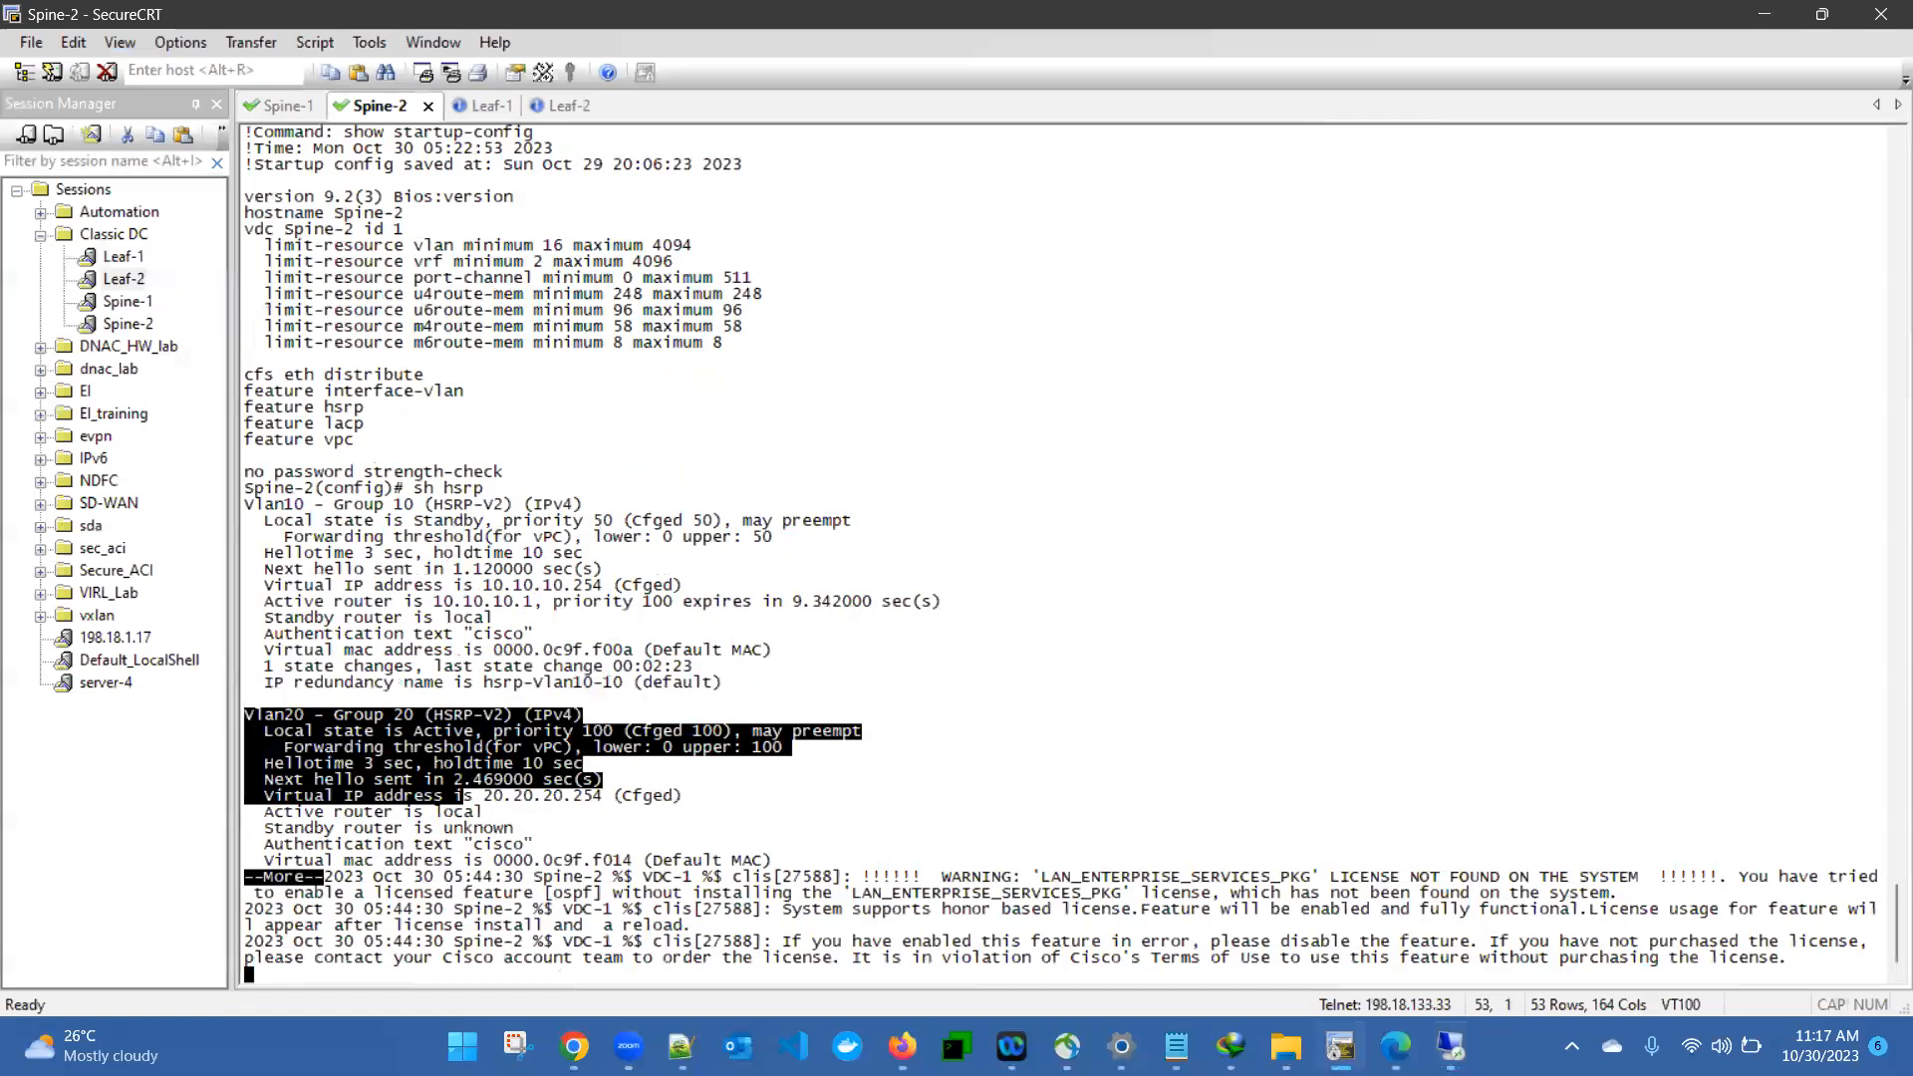
key("Return")
key("Return")
type("sh ip os neighbors")
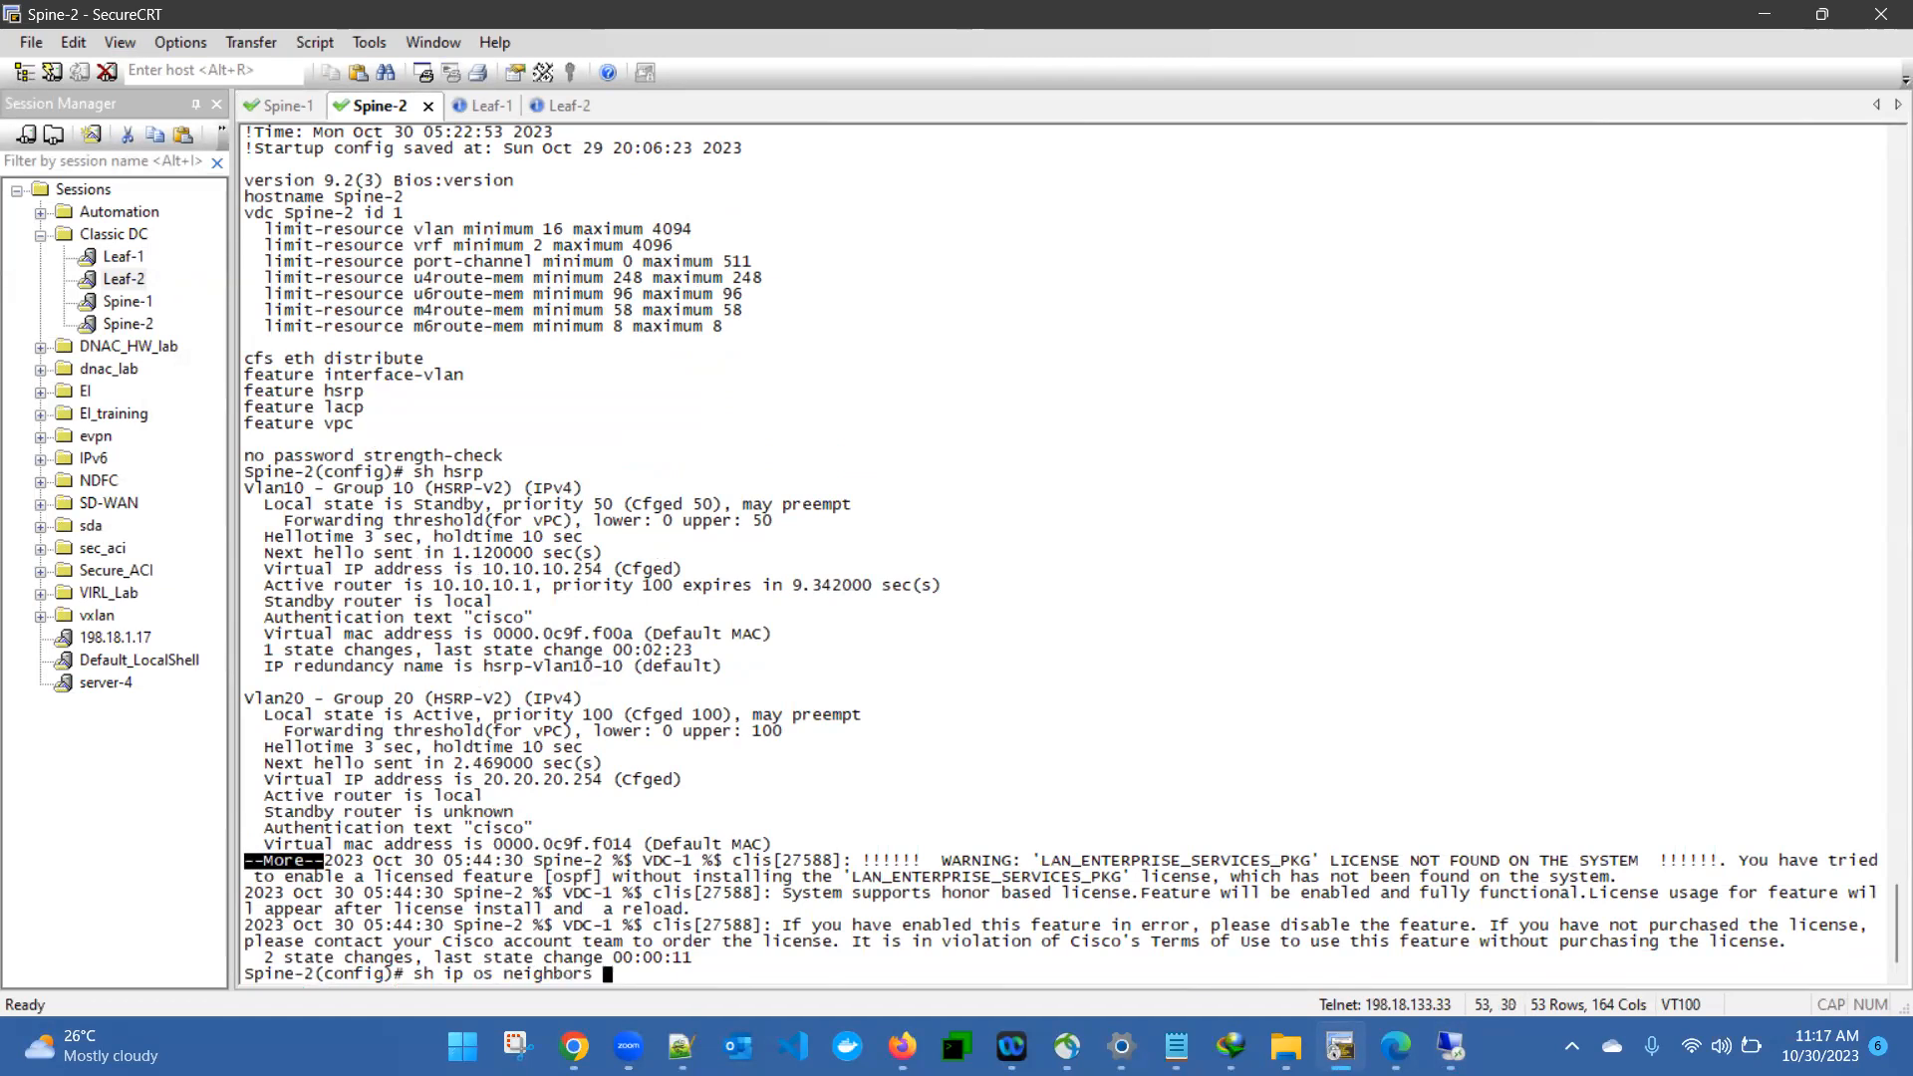
key("Return")
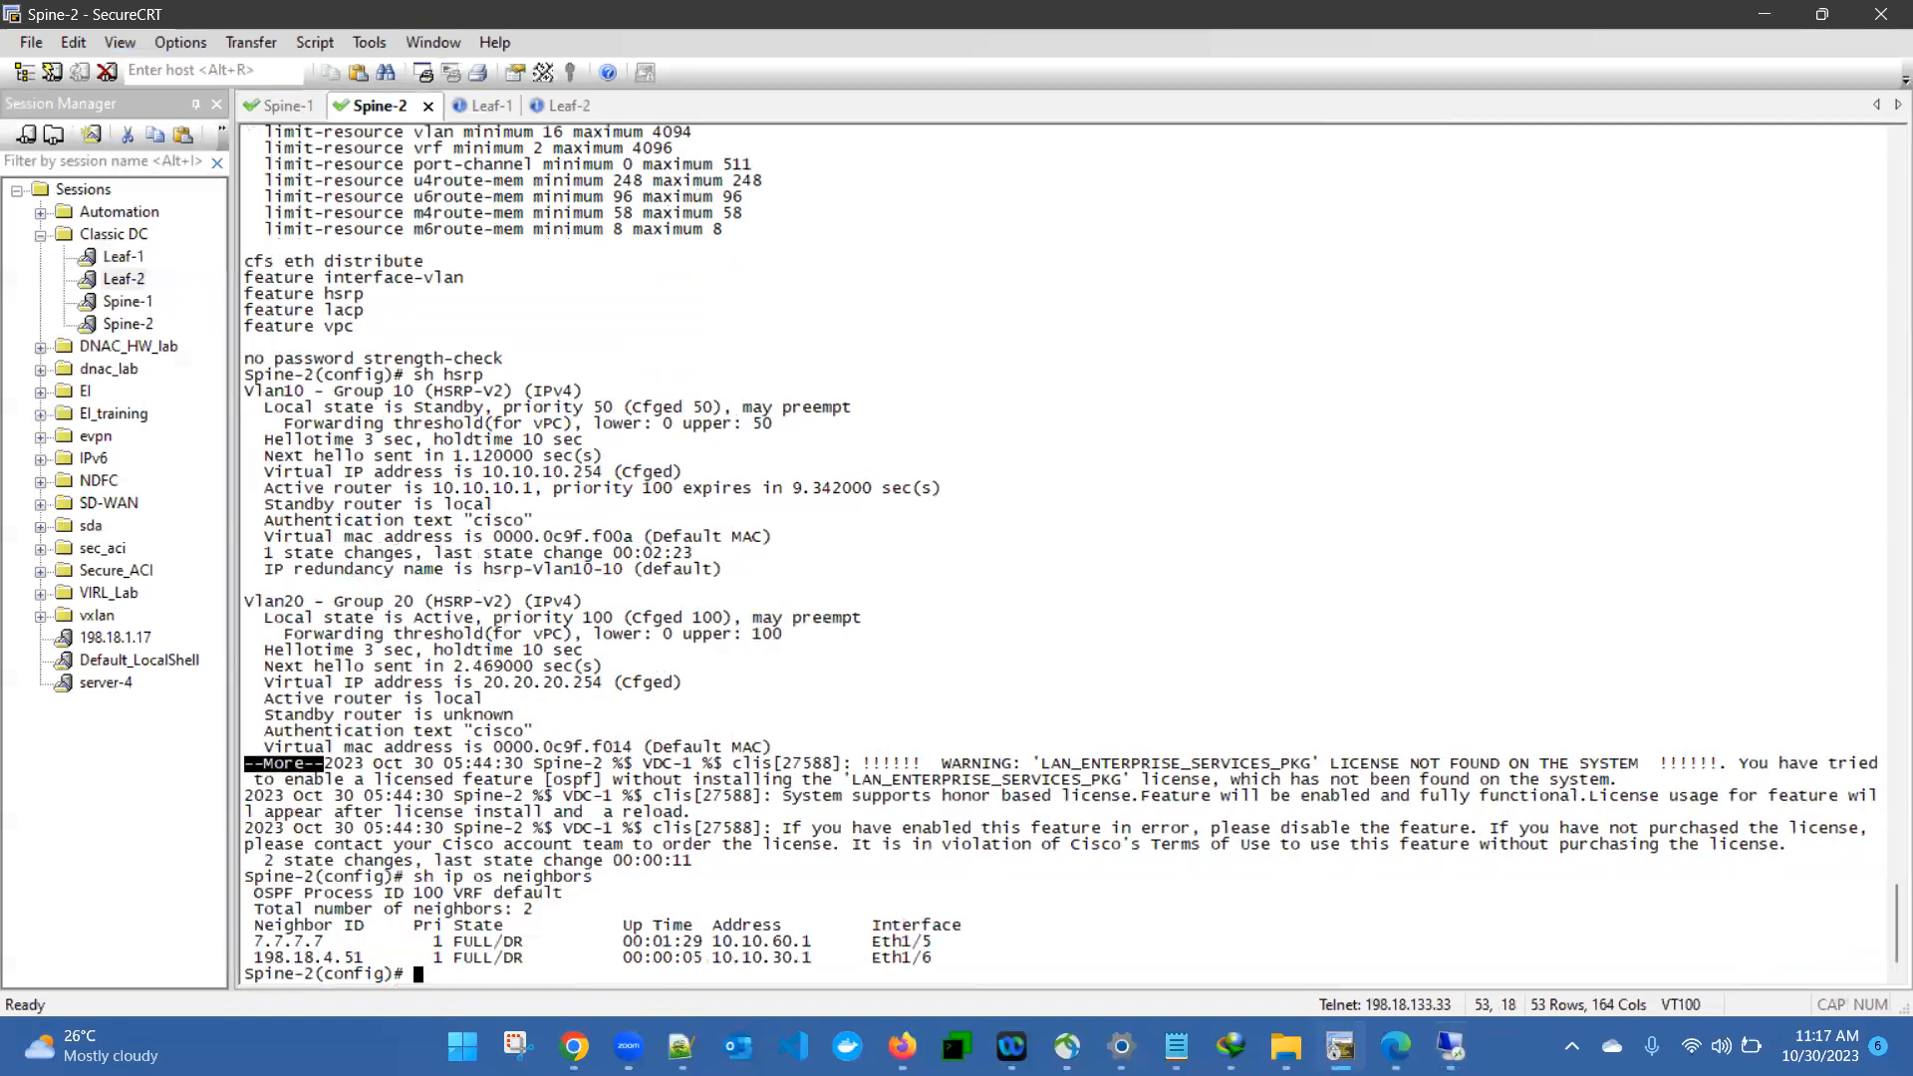
key("Return")
key("Return")
key("Return")
key("Return")
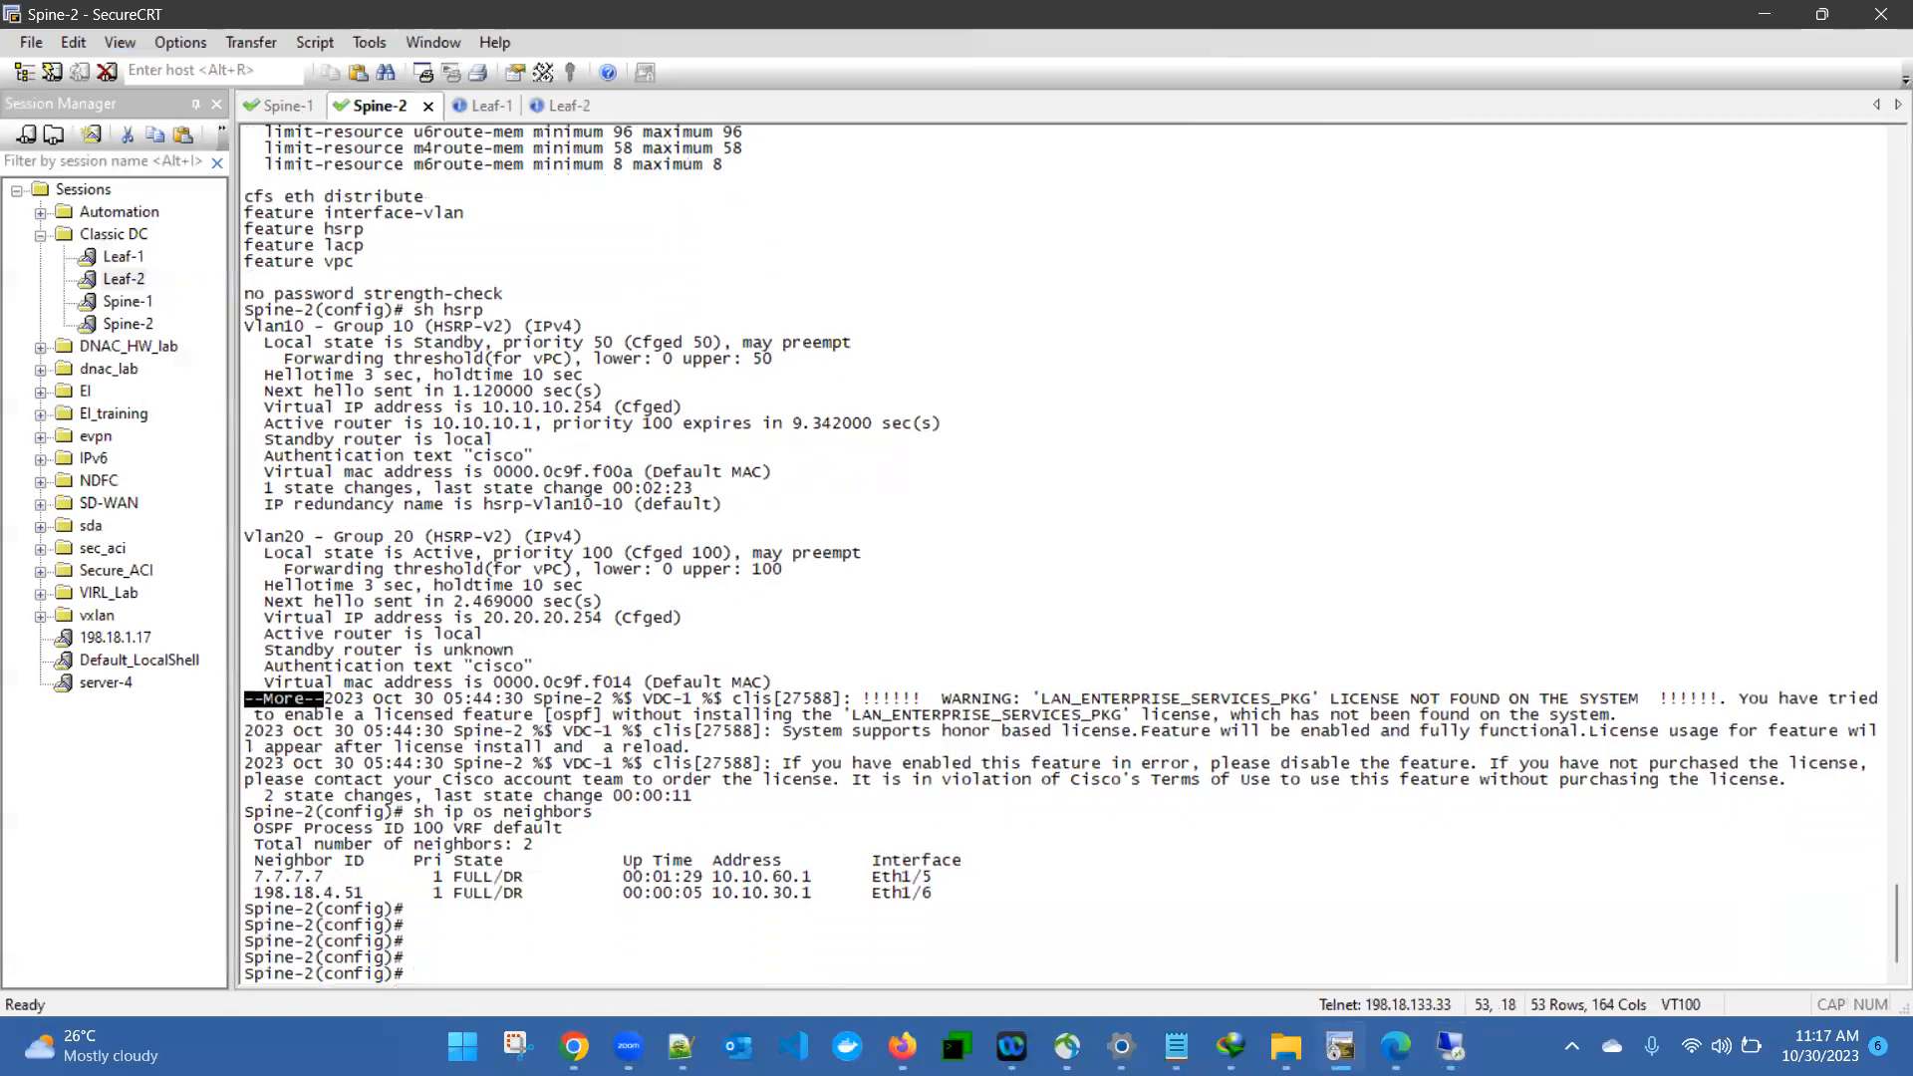
key("Up")
key("Return")
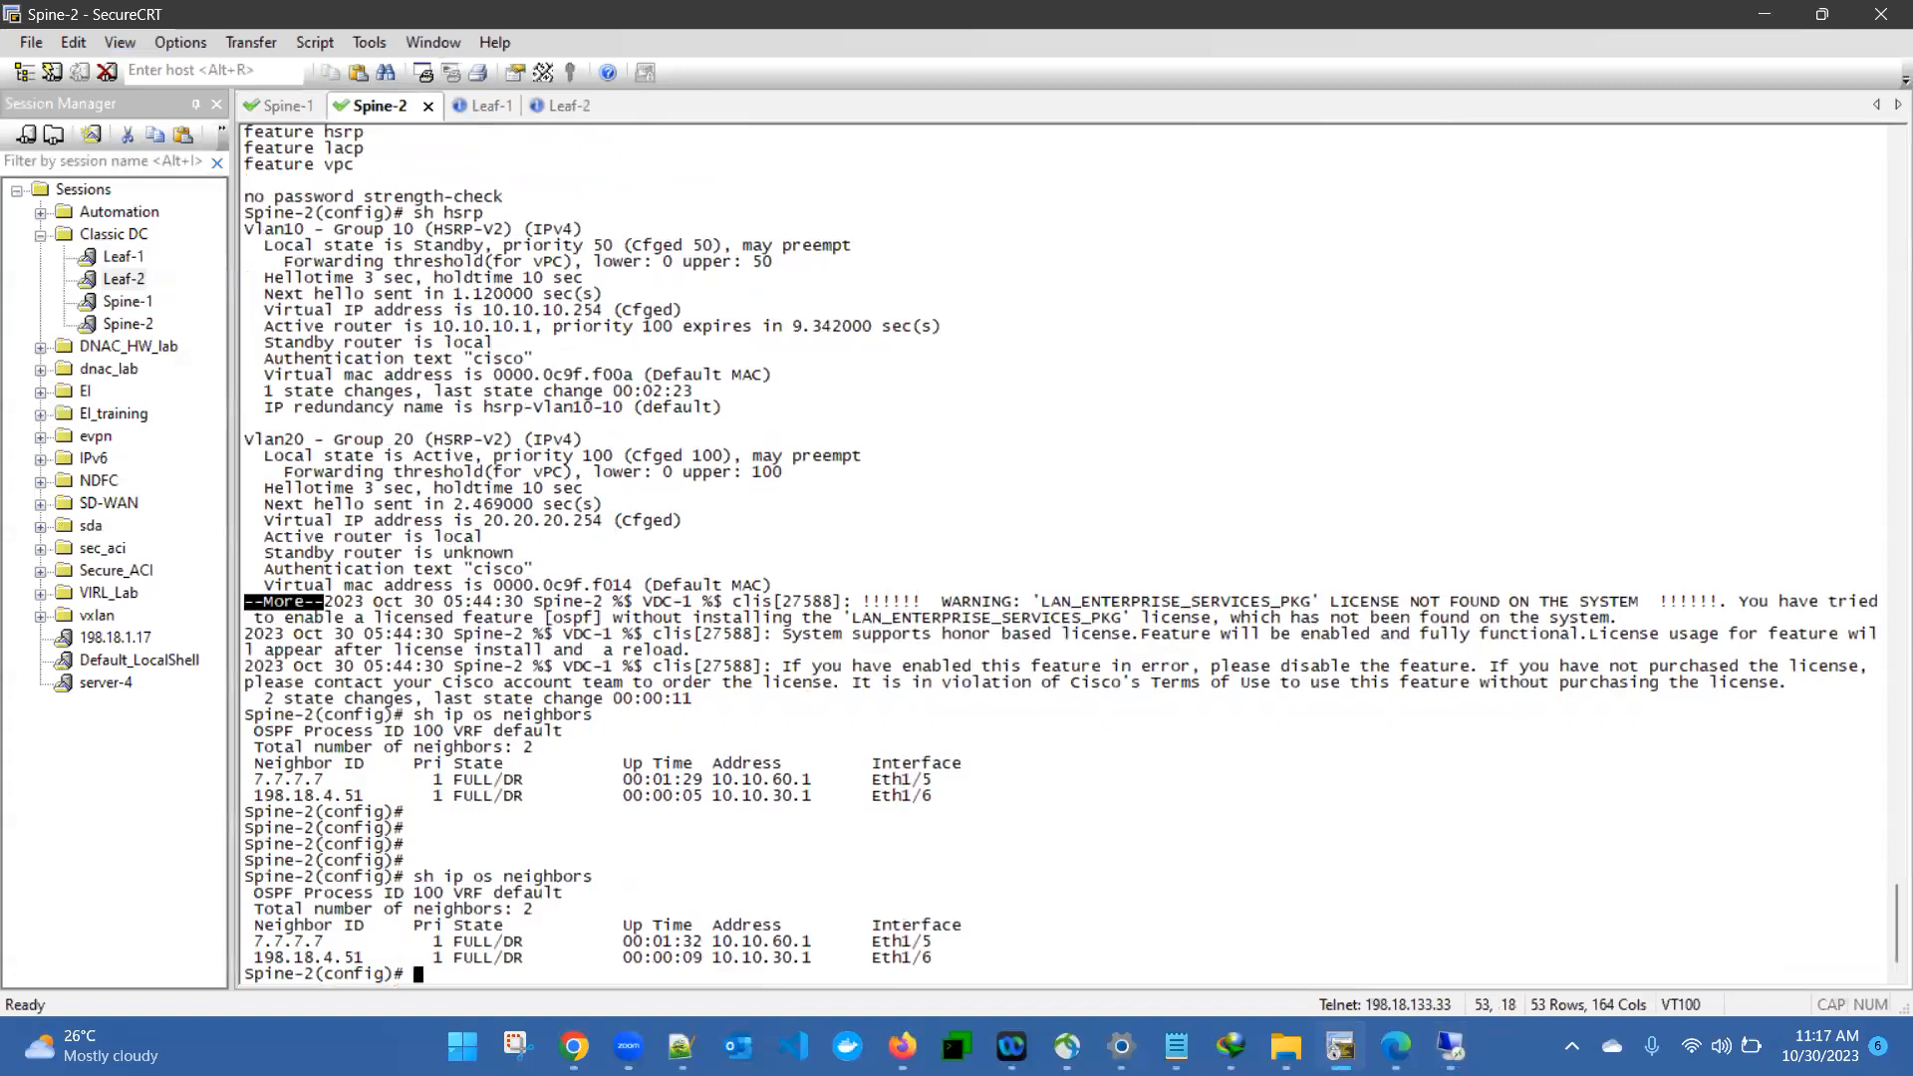
- Show Spine-2's OSPF-learned routes with "sh ip route ospf-100"
type("sh ip route ospf-100")
key("Return")
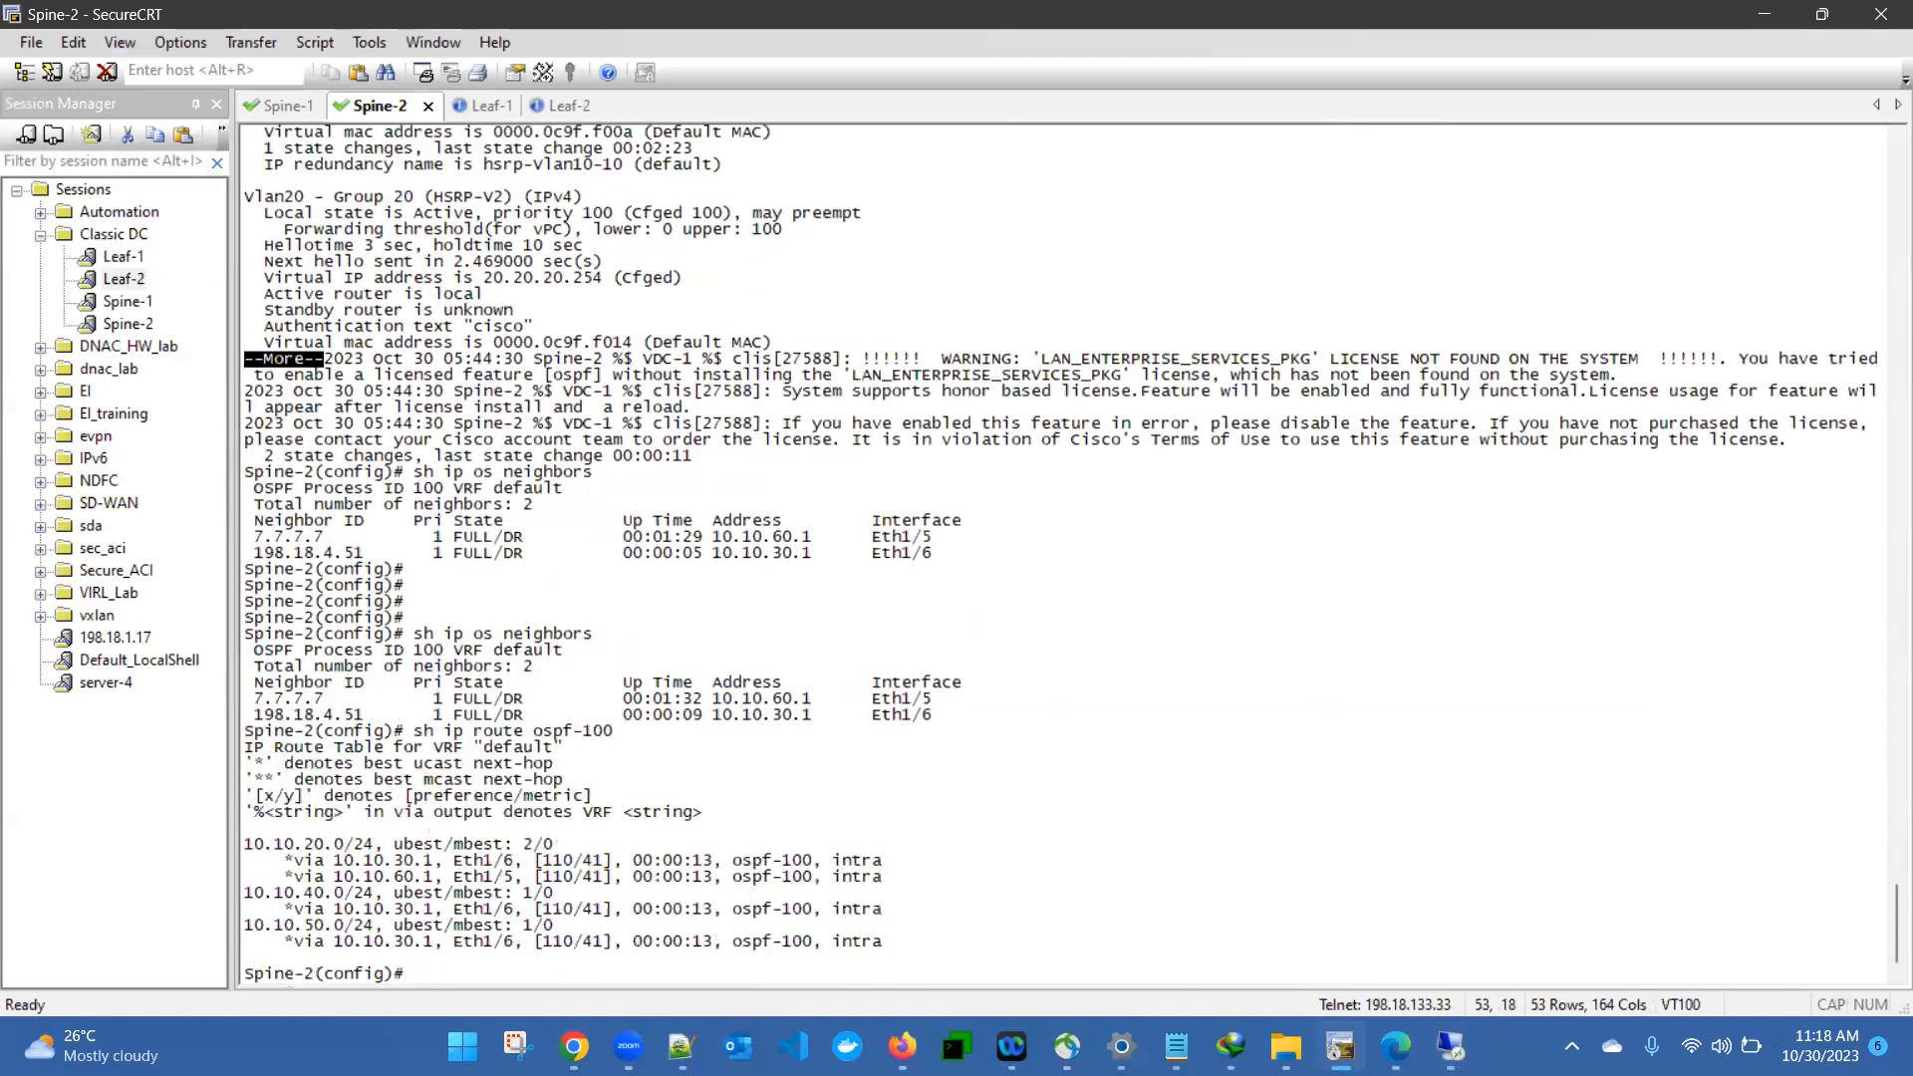
key("Return")
key("Return")
key("Return")
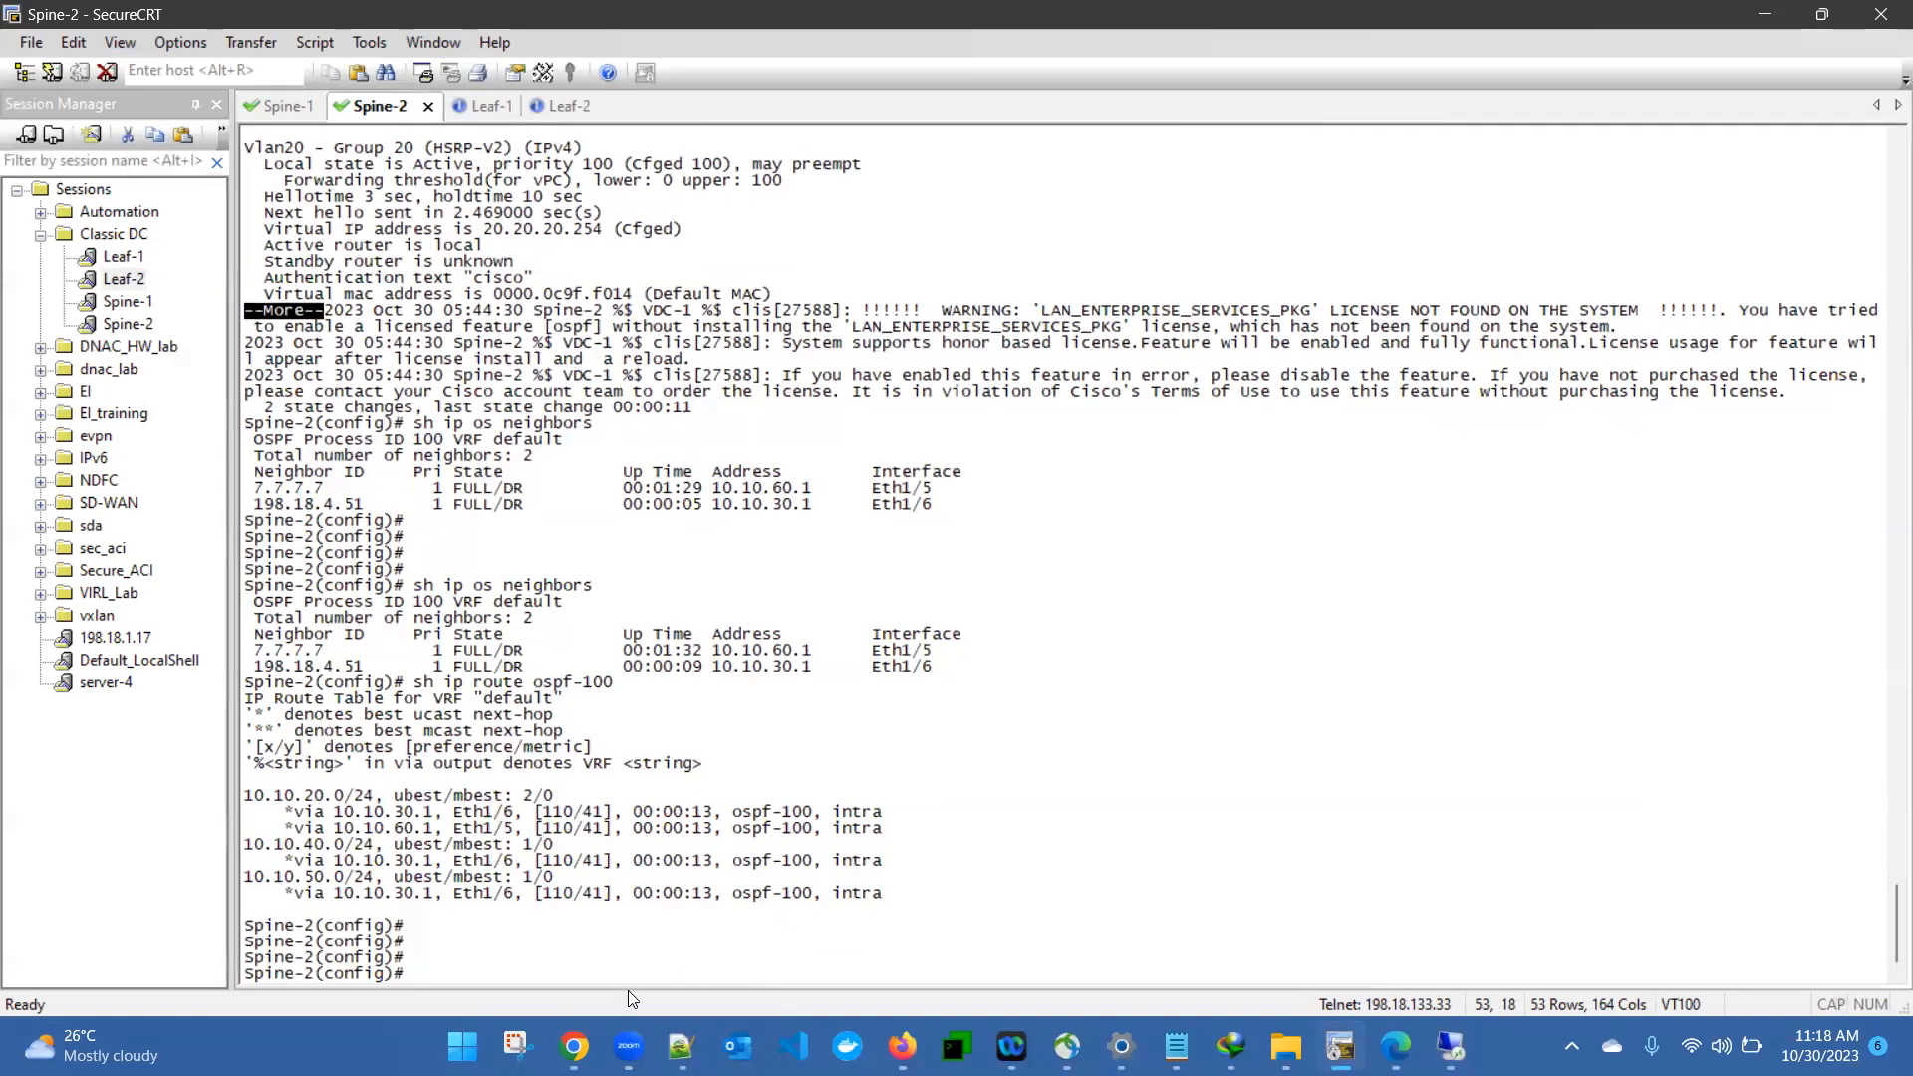
- Review the Classical DC - NDFC topology diagram in the browser, including the VMM Integration part, and return to Nexus Dashboard Fabric Controller
mouse_move(574, 1046)
left_click(174, 927)
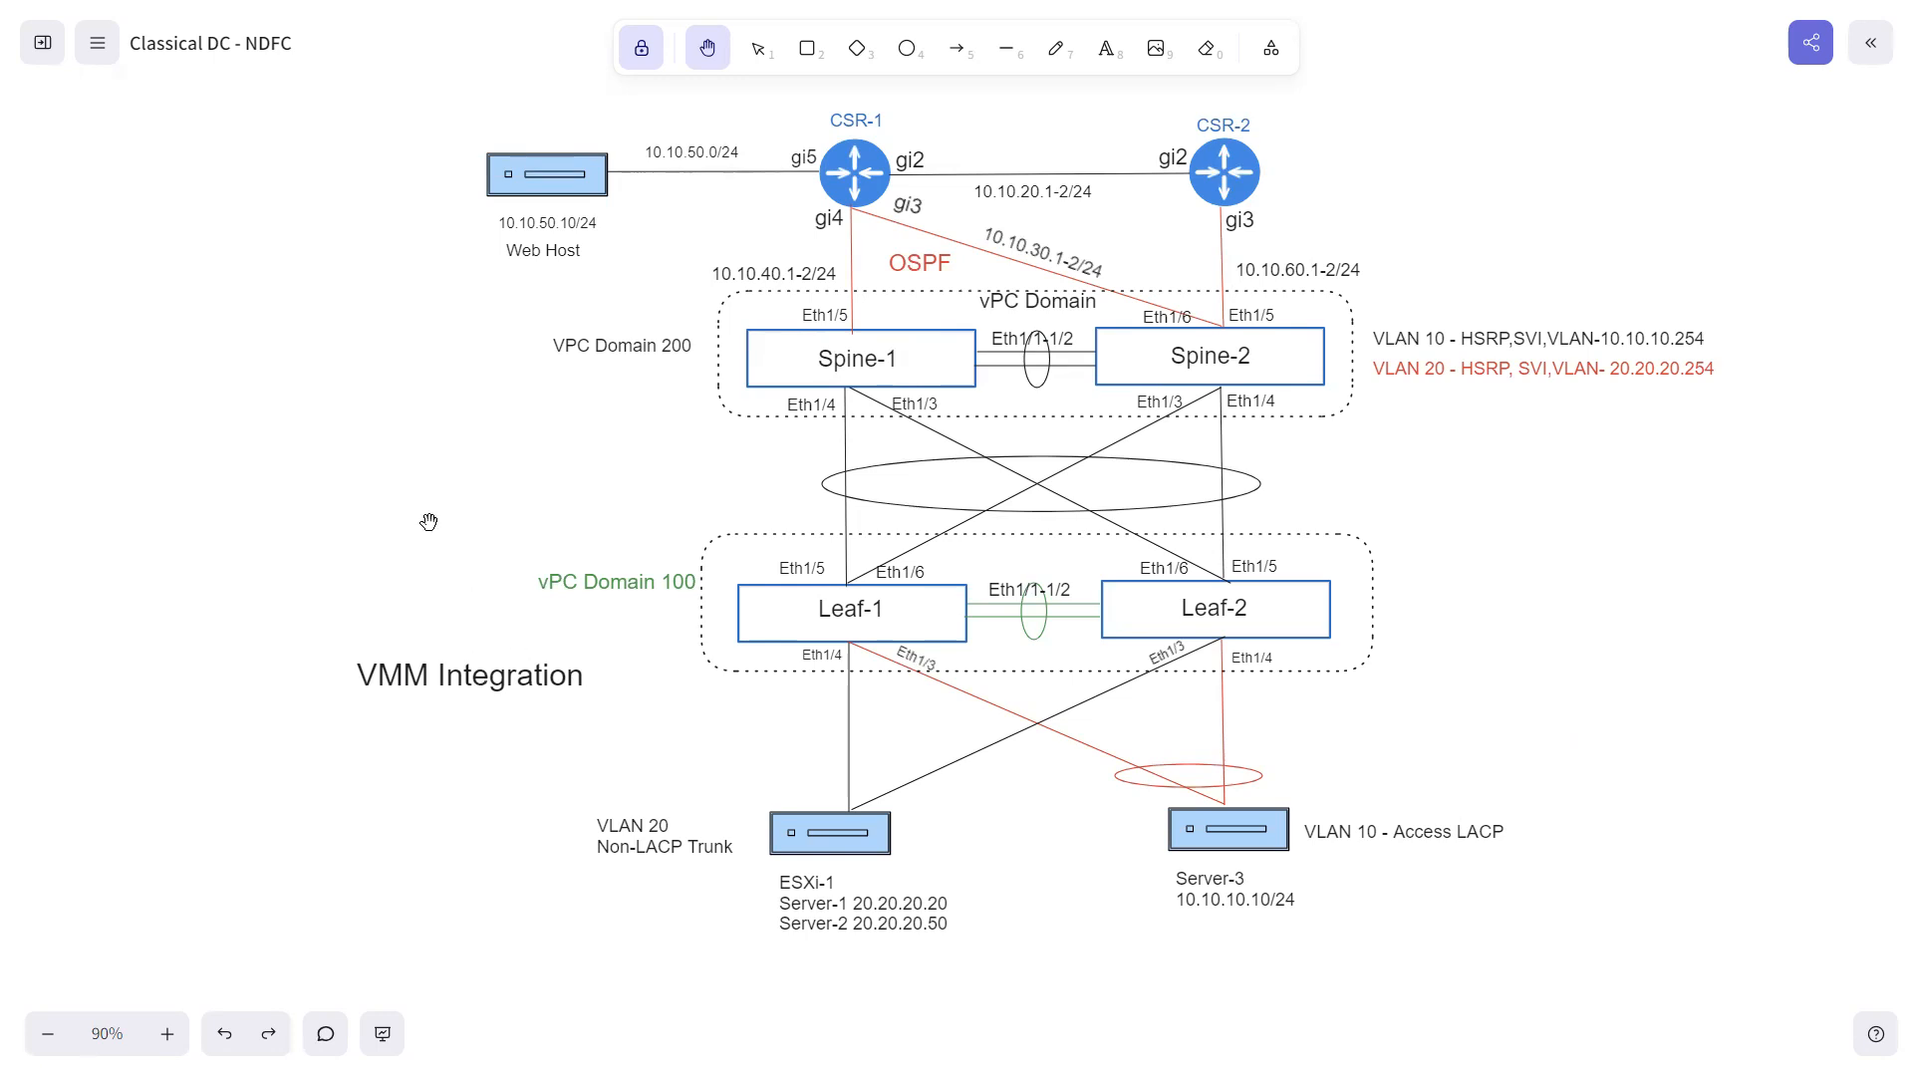
key("super")
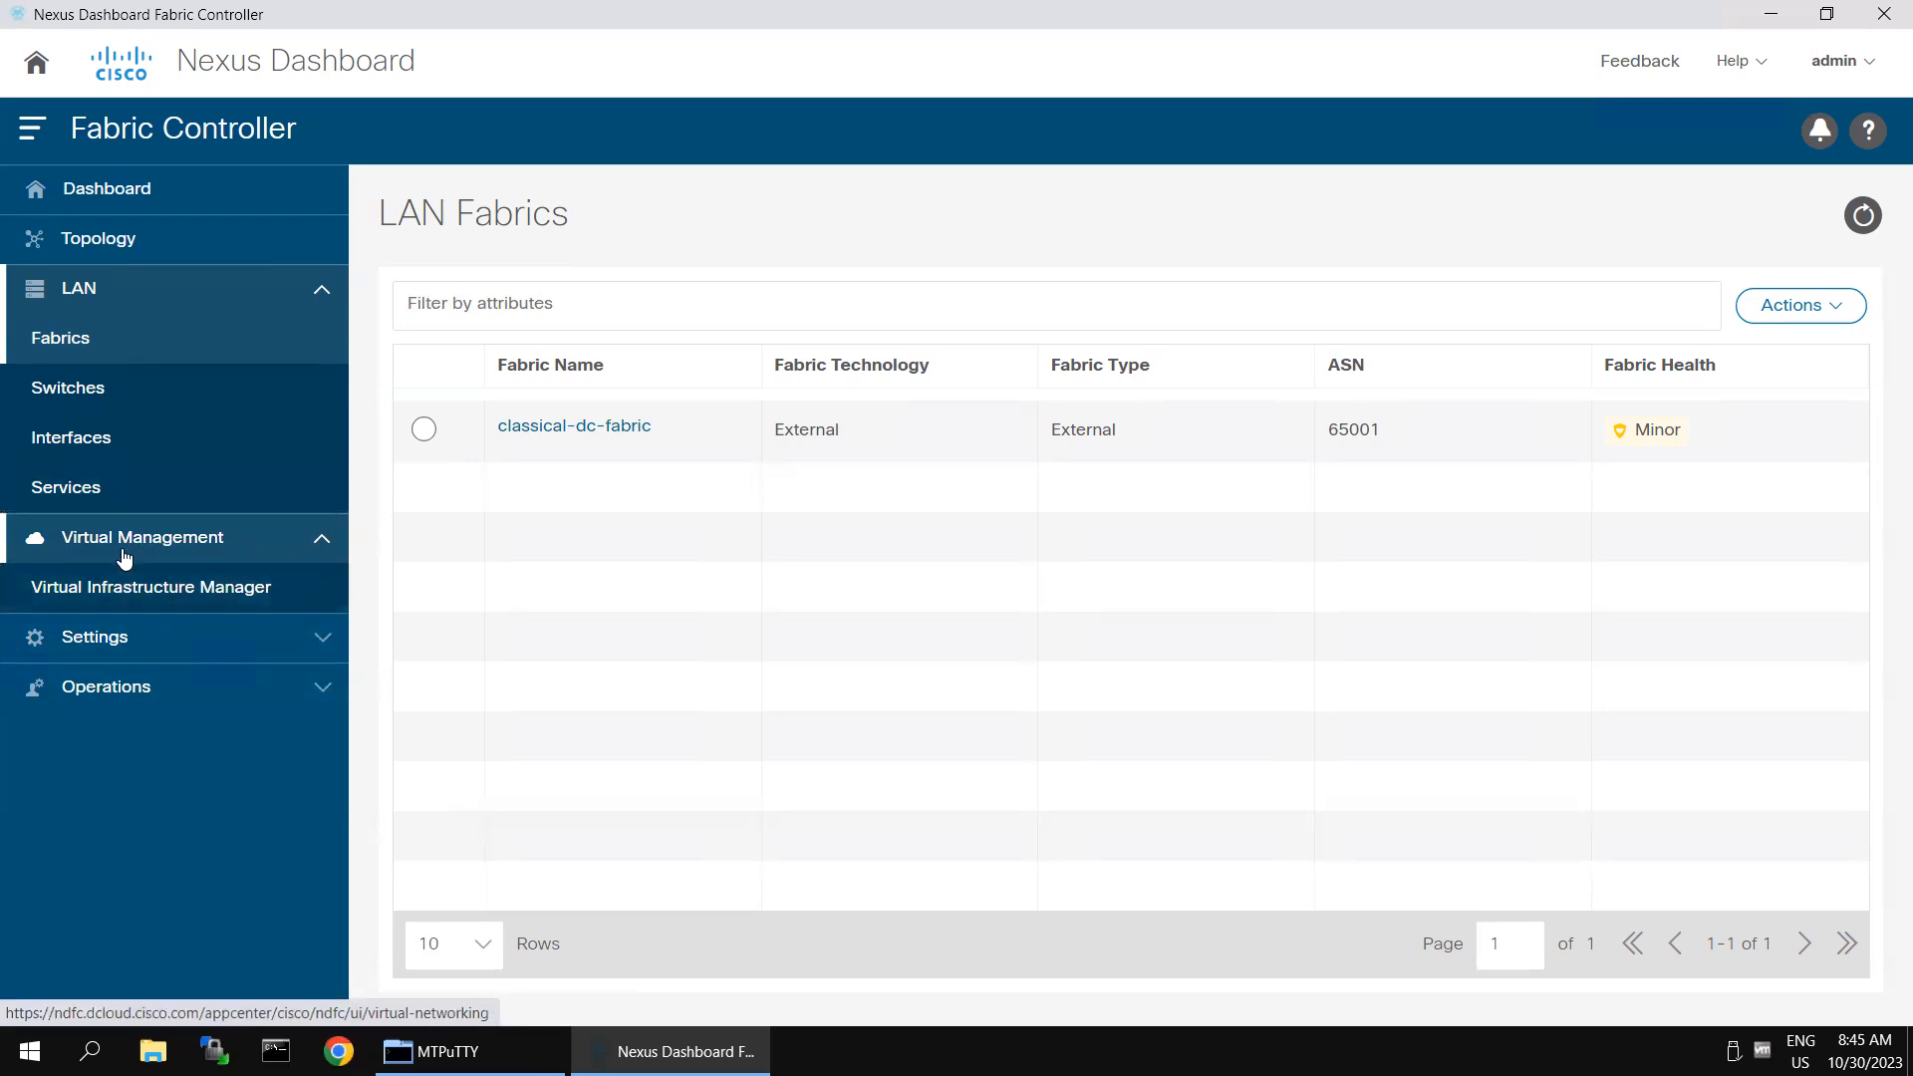
- Add a vCenter instance to the Virtual Infrastructure Manager with server IP 198.18.133.30, entering the account password
left_click(164, 601)
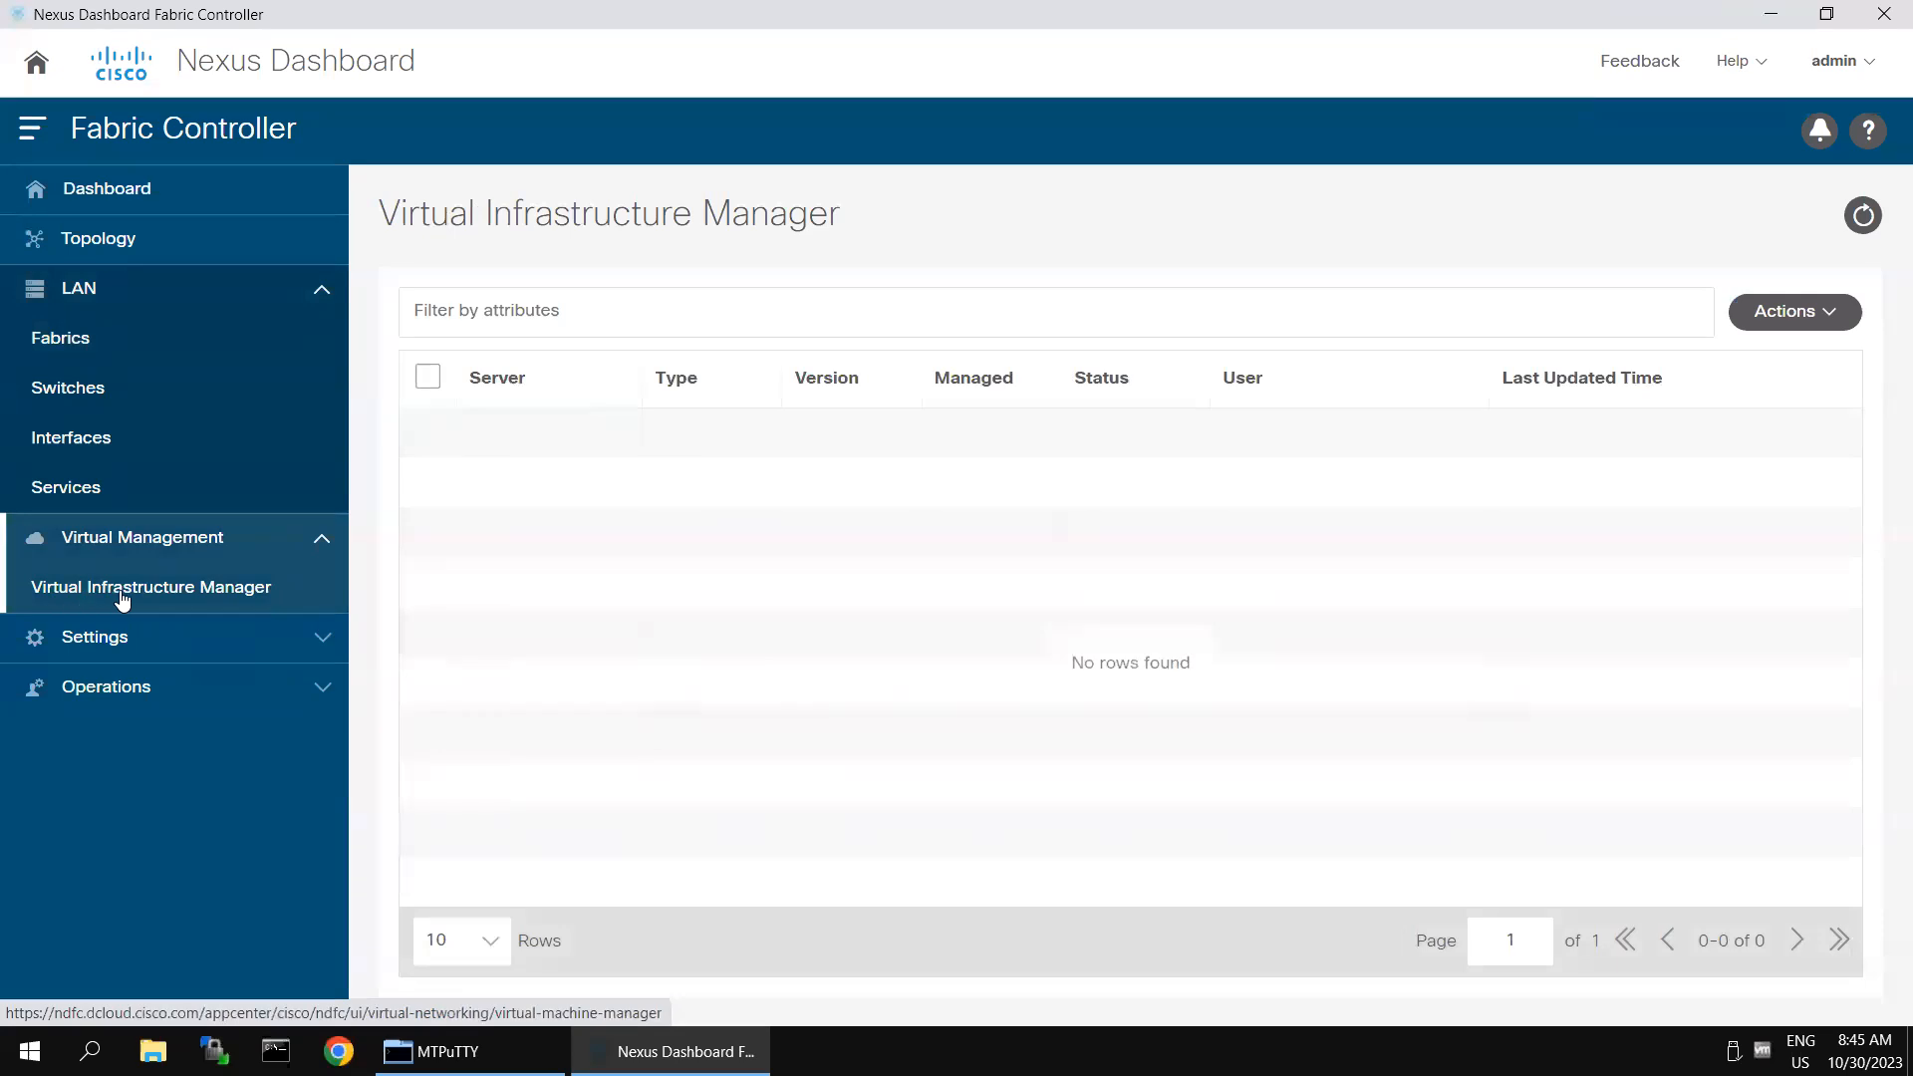
left_click(1795, 333)
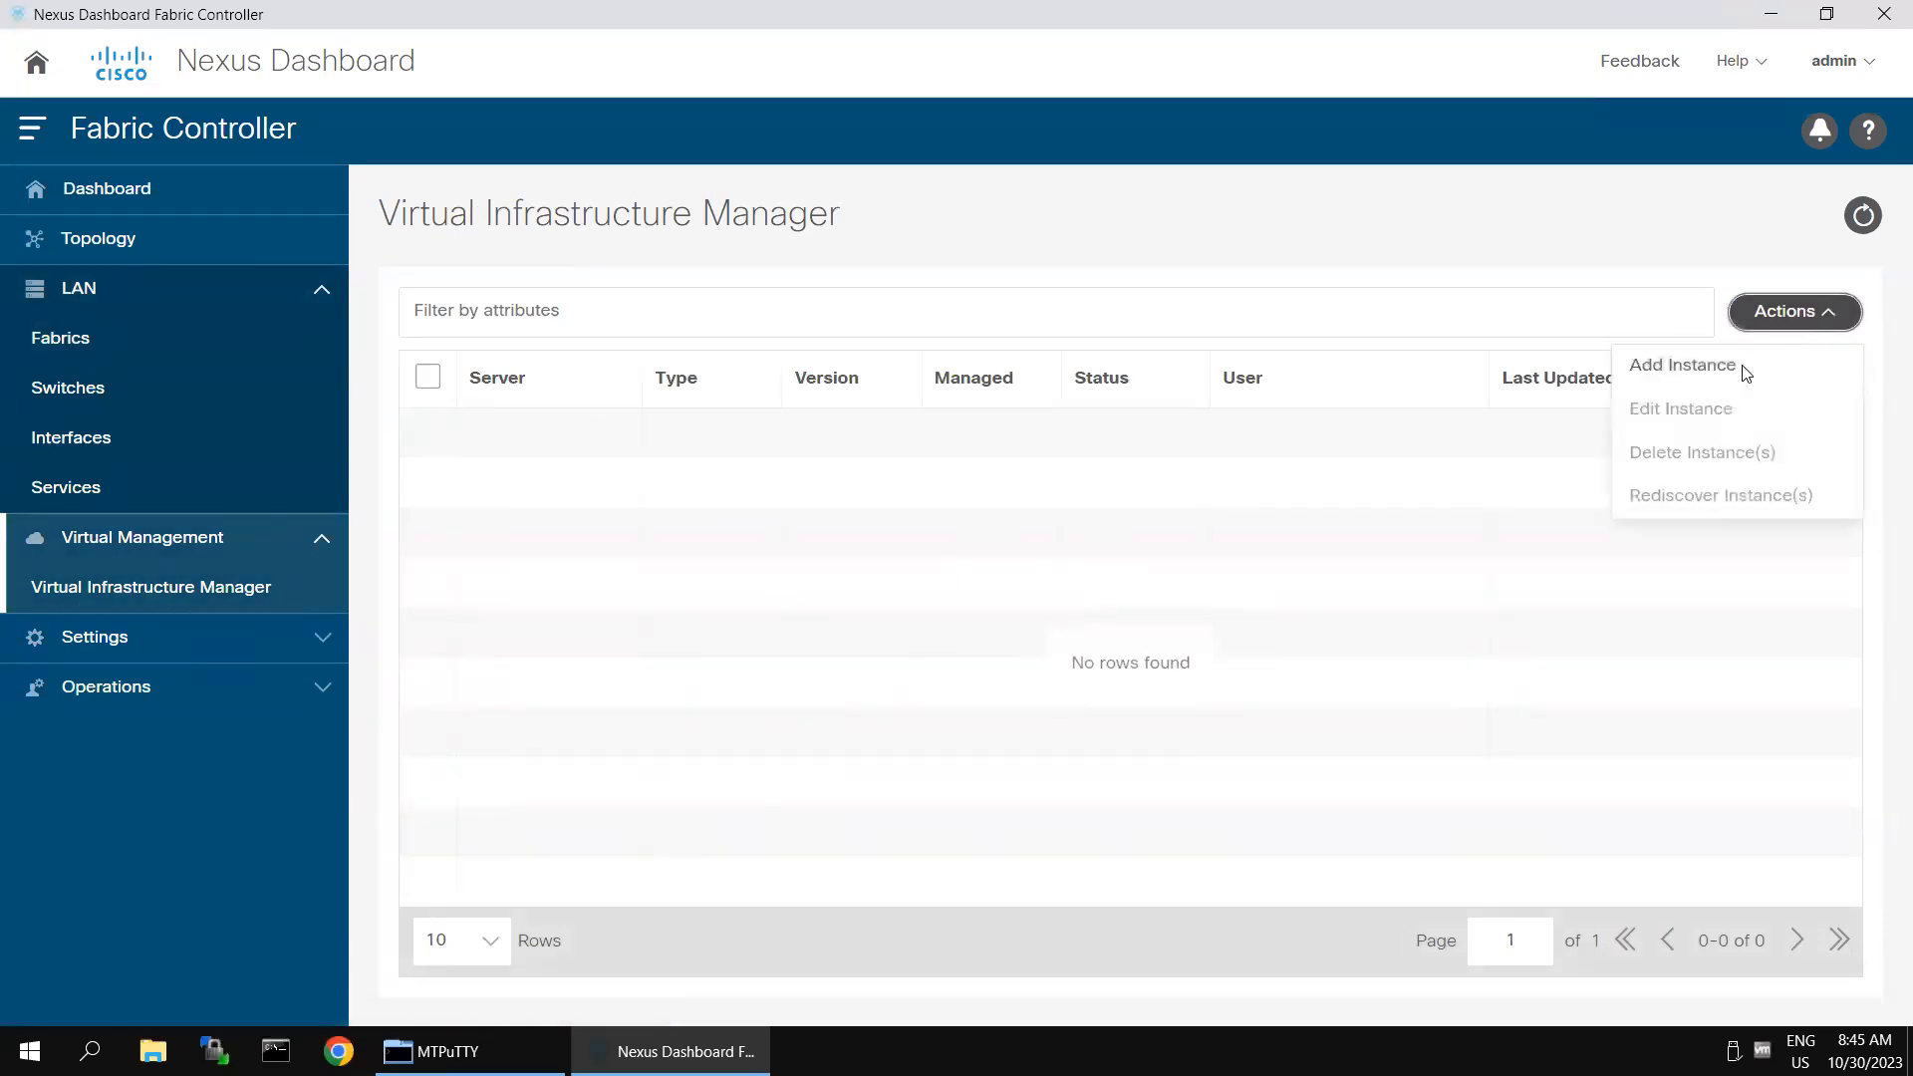
left_click(1714, 367)
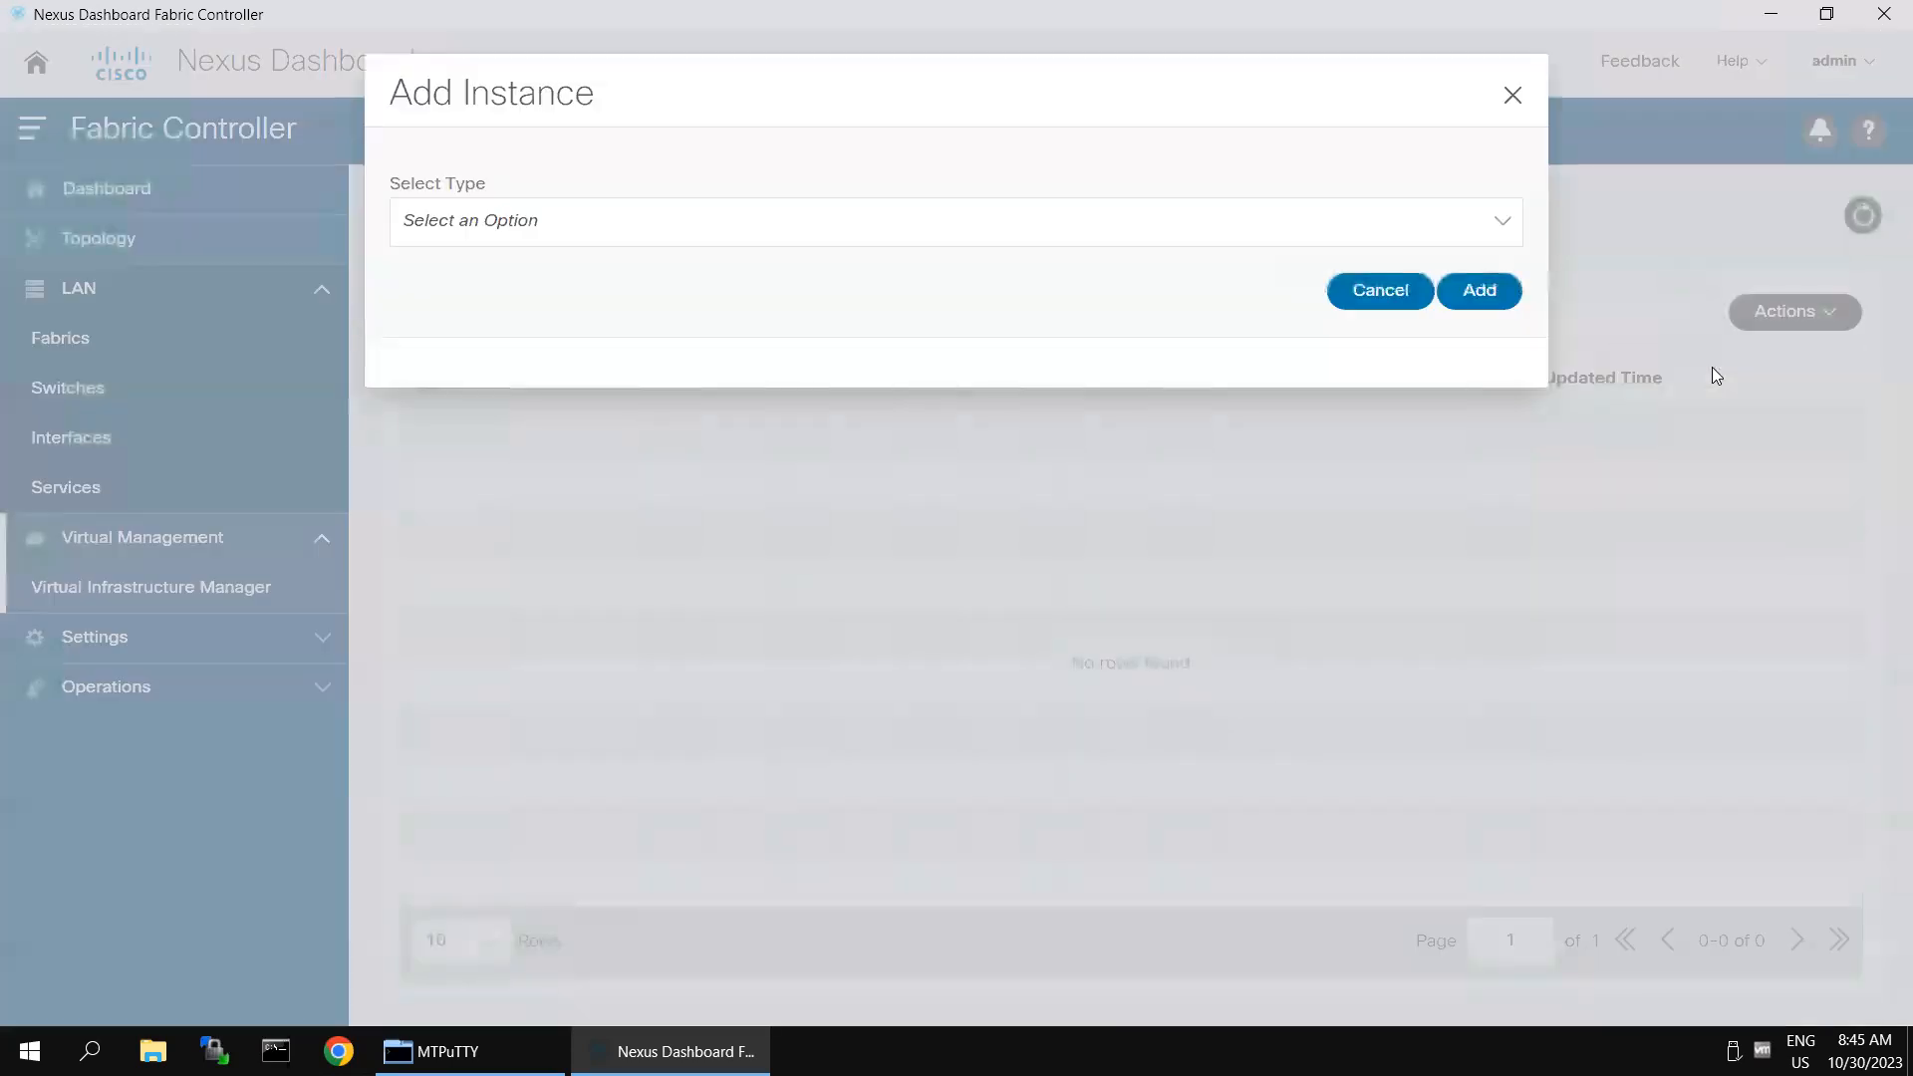
left_click(1174, 241)
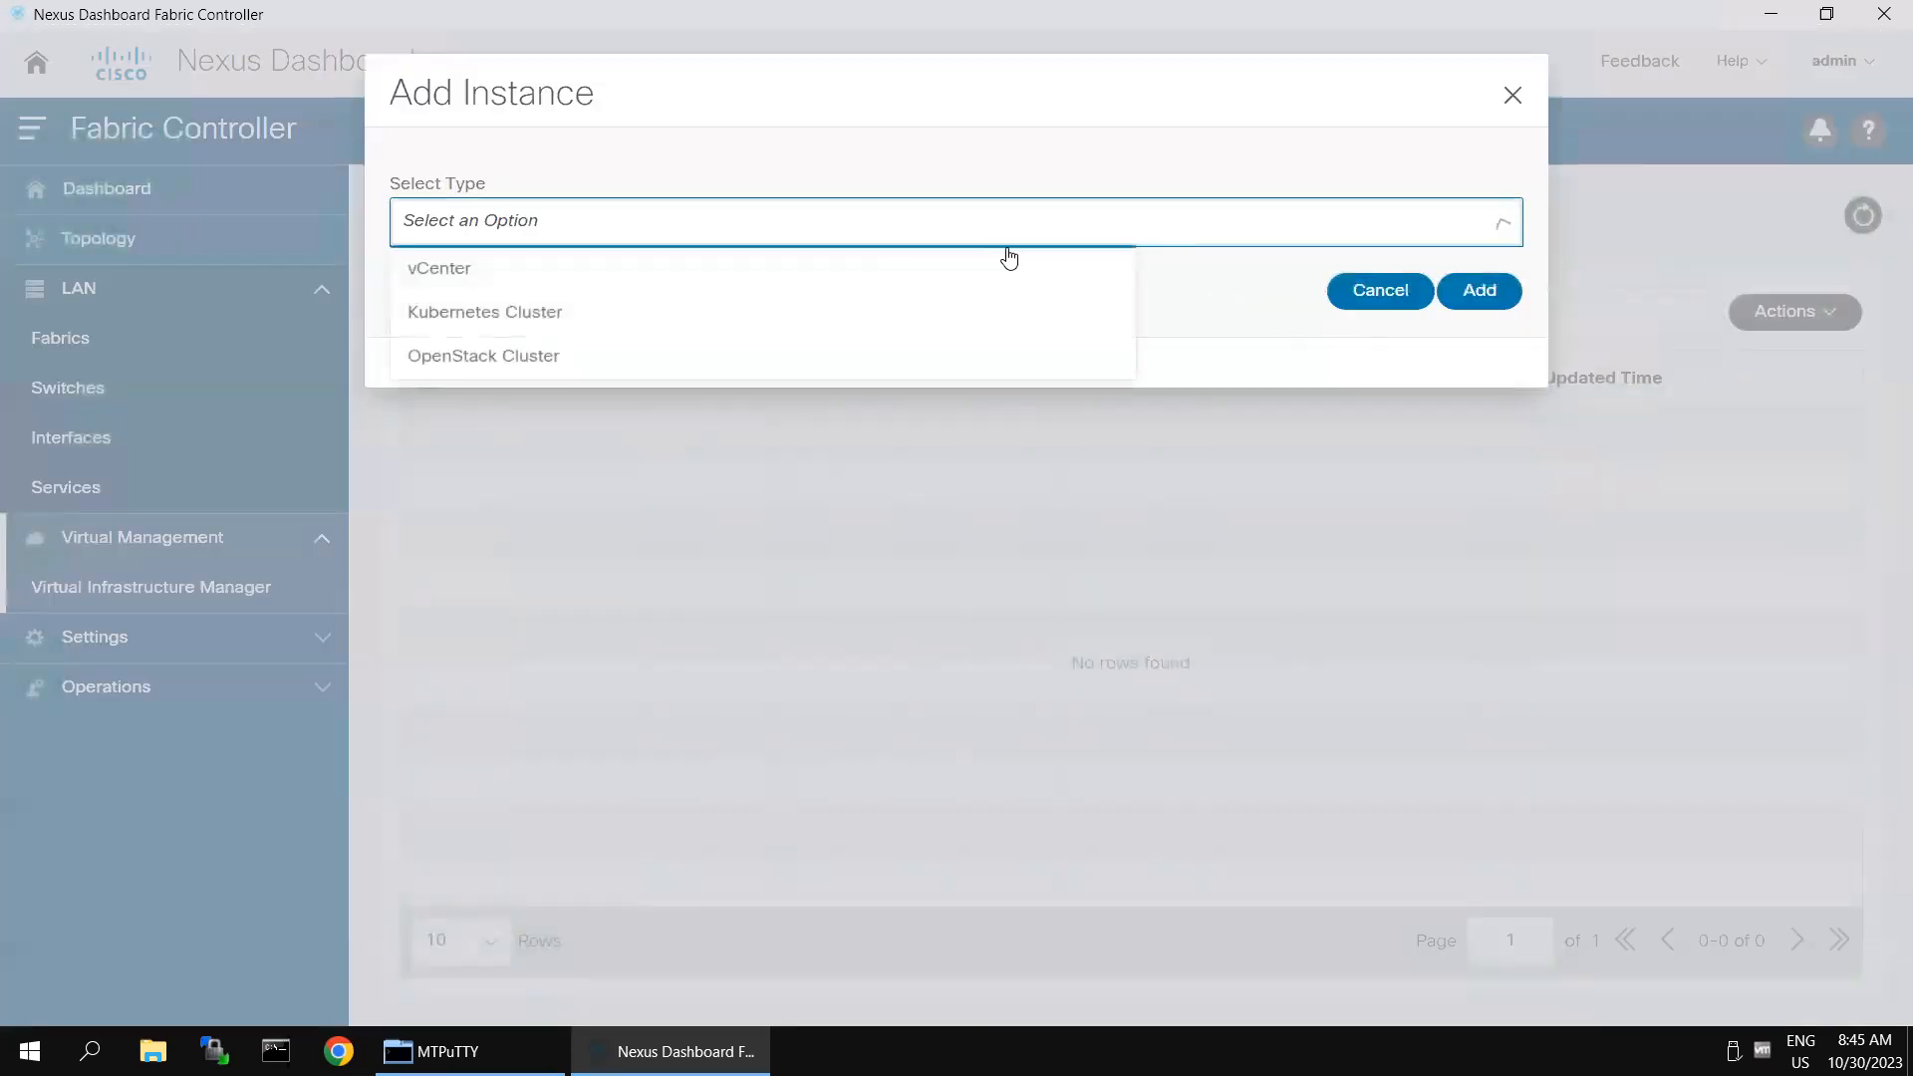
left_click(499, 284)
left_click(616, 321)
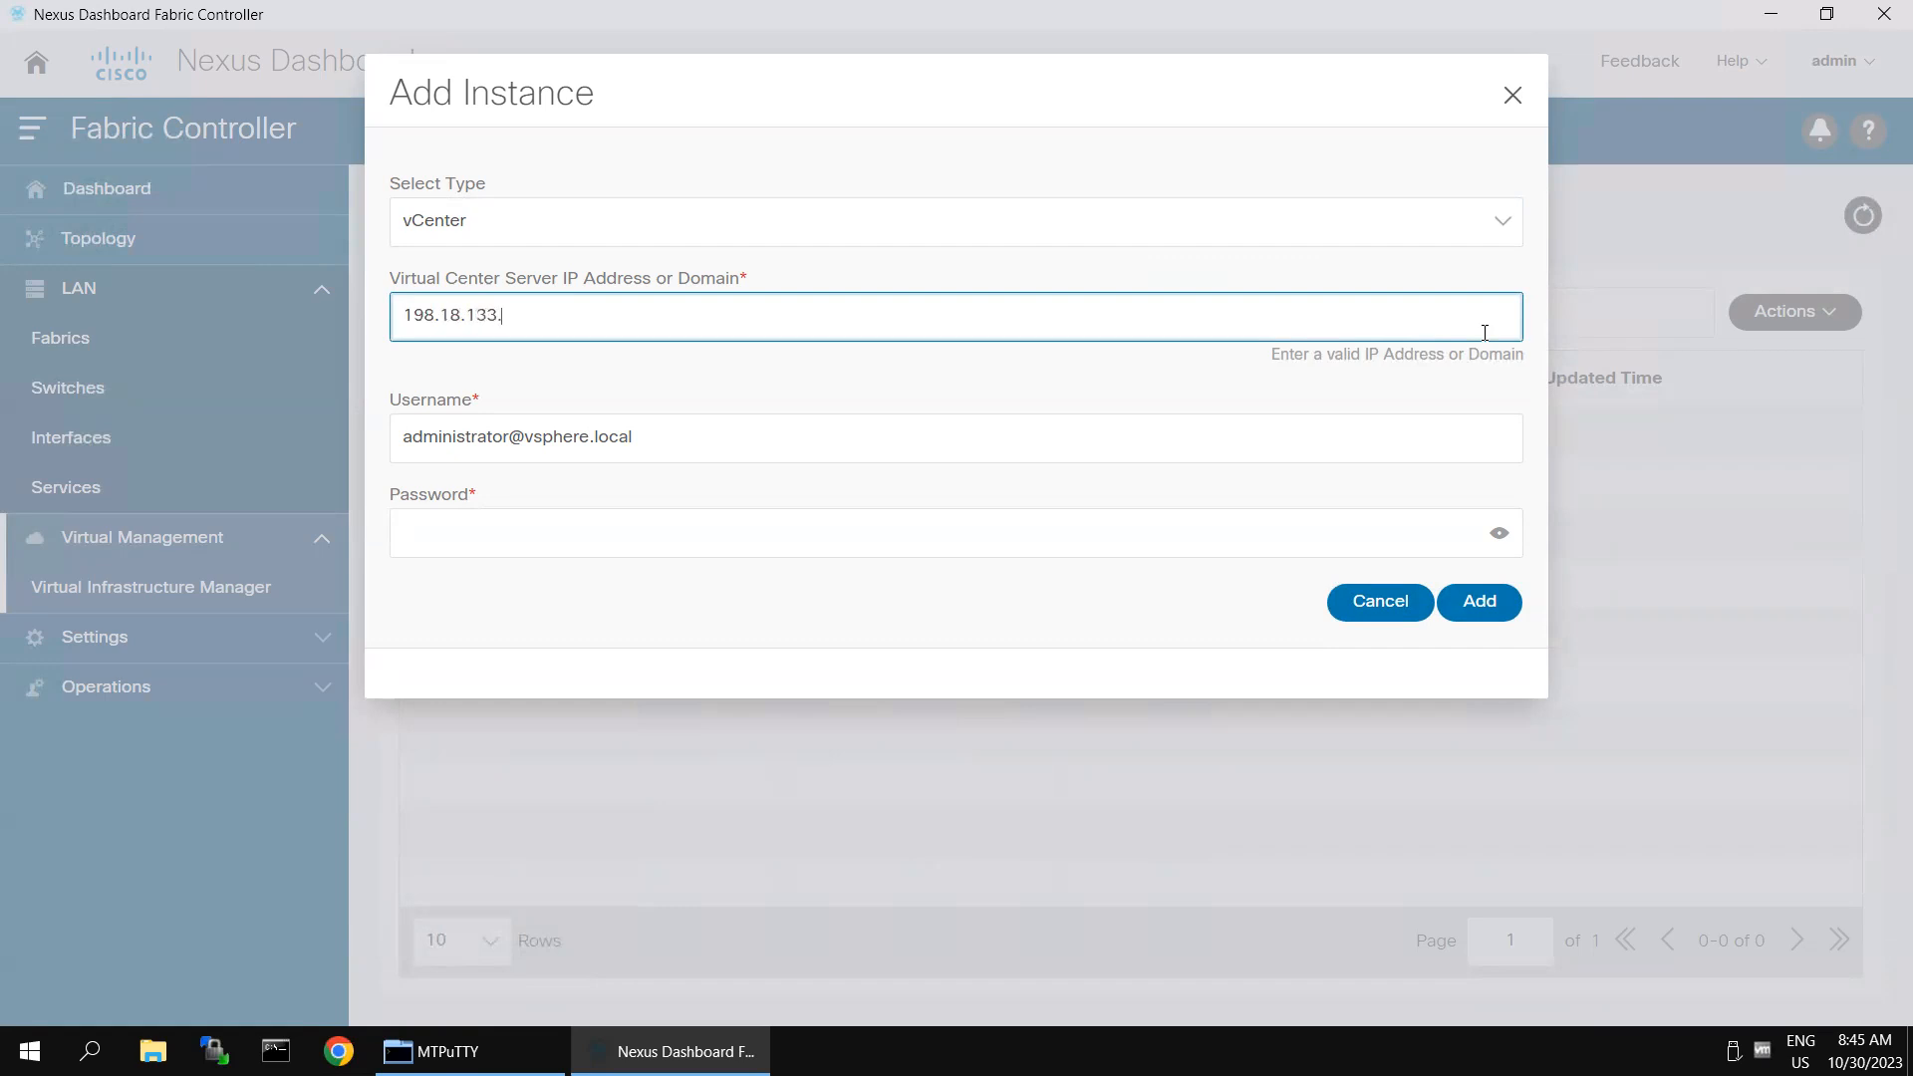
left_click(643, 536)
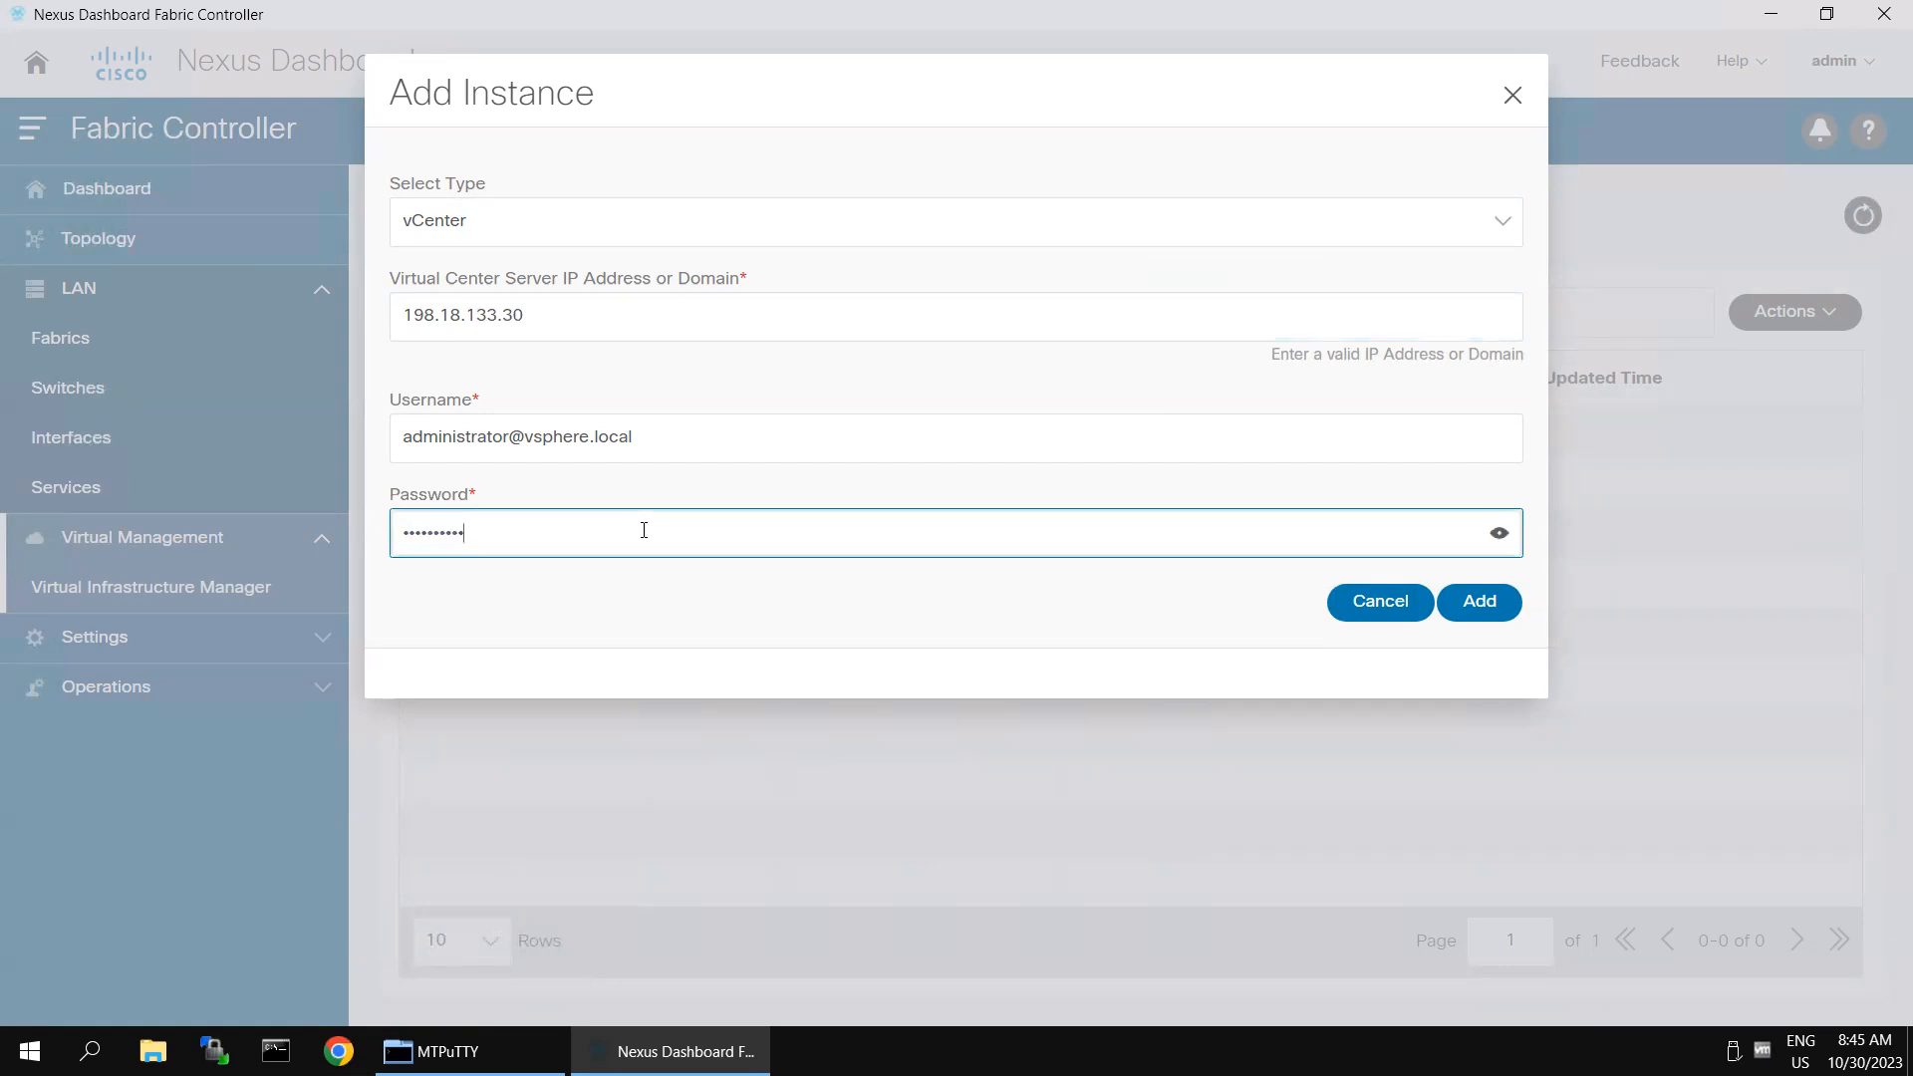
left_click(1503, 603)
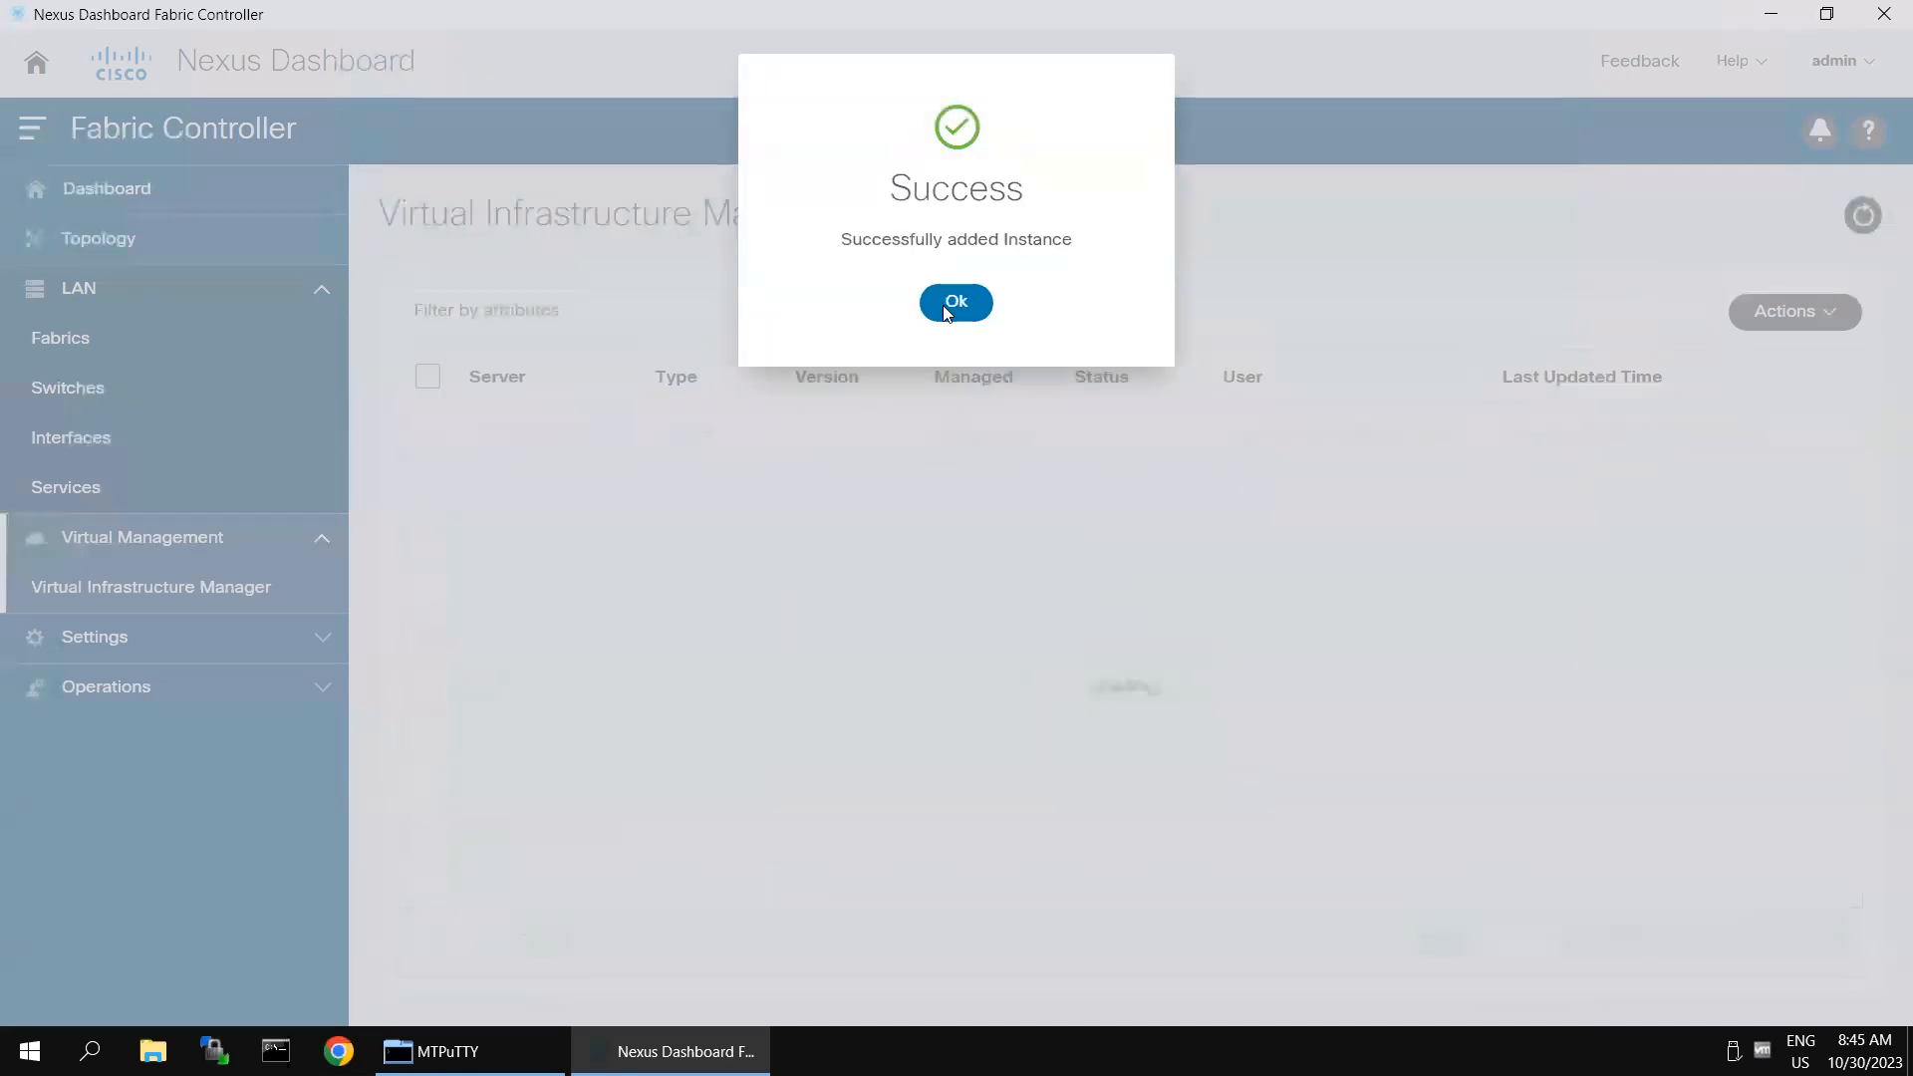
left_click(944, 305)
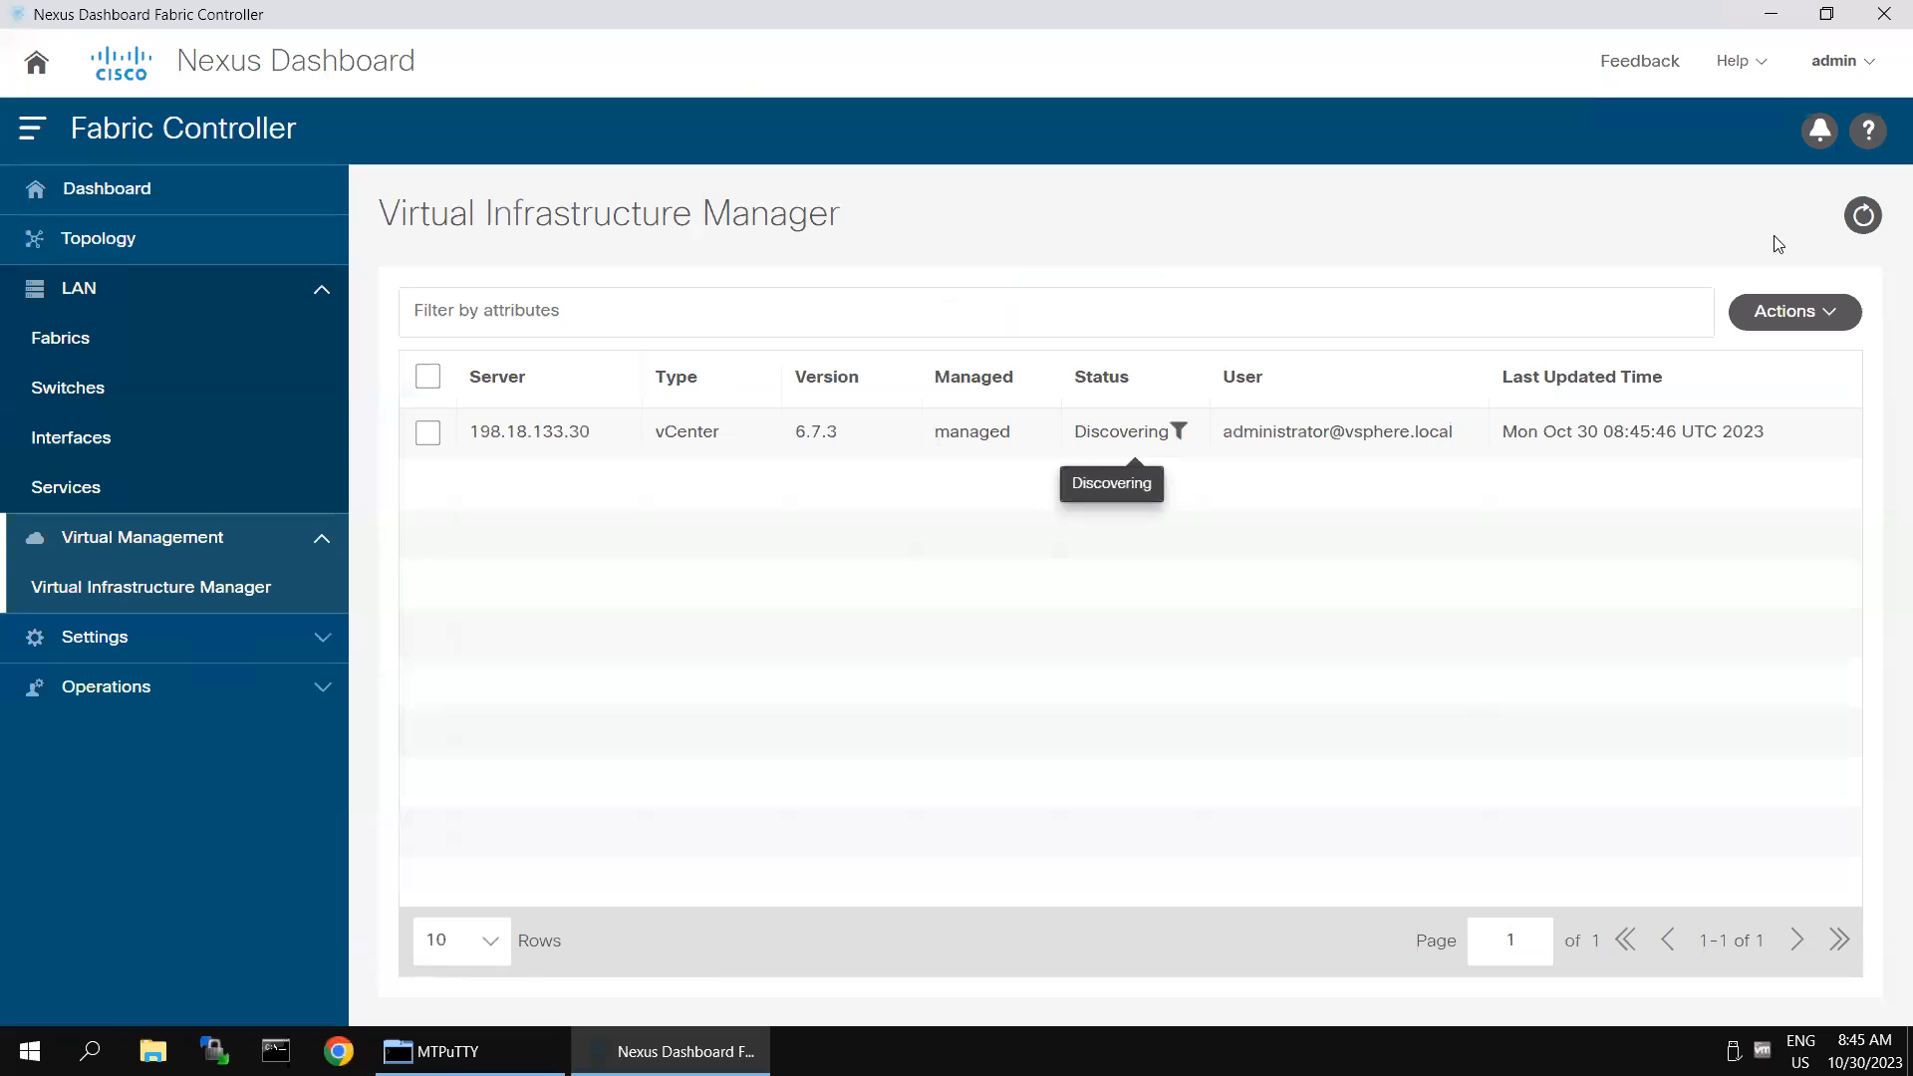
- Refresh the Virtual Infrastructure Manager list to check the vCenter instance's discovery status
left_click(1863, 216)
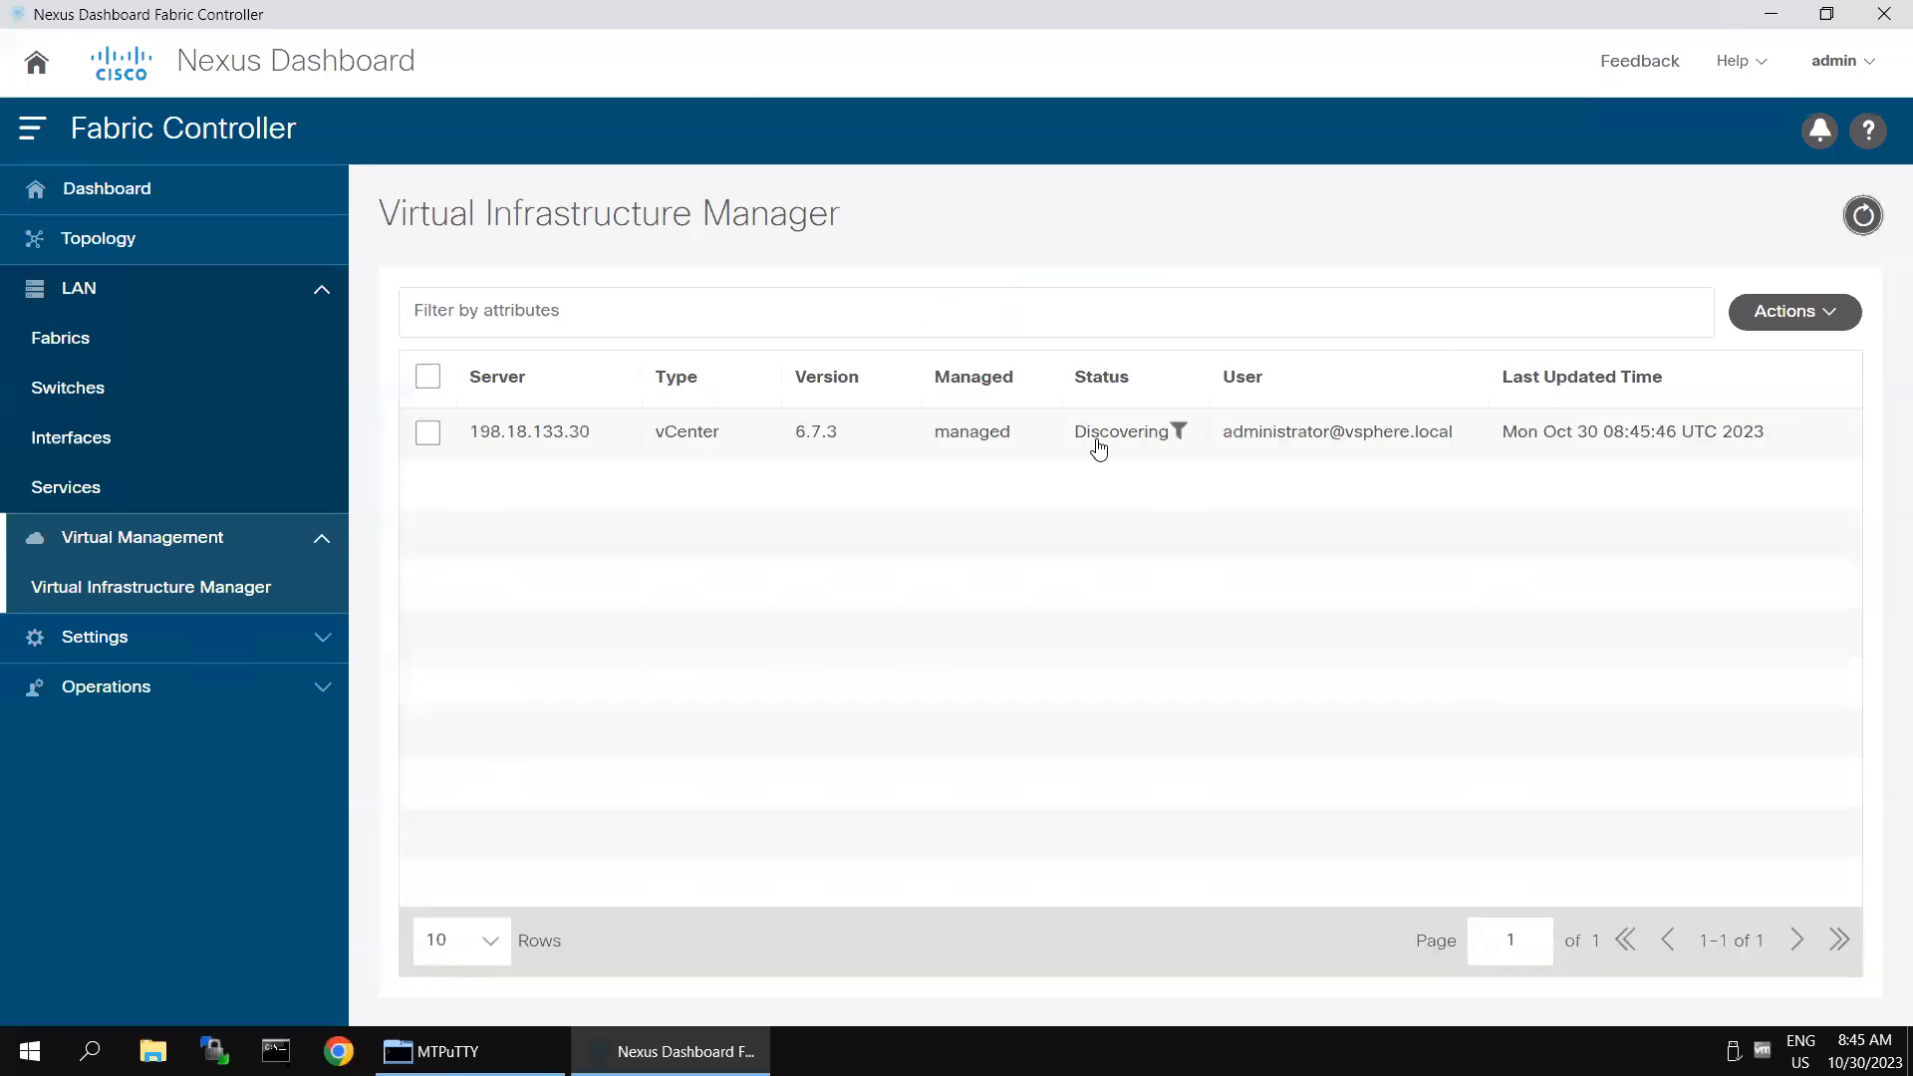
left_click(1864, 219)
left_click(1864, 220)
- Open the classical-dc-fabric topology and inspect its devices in both the Configuration and Operation views
left_click(107, 255)
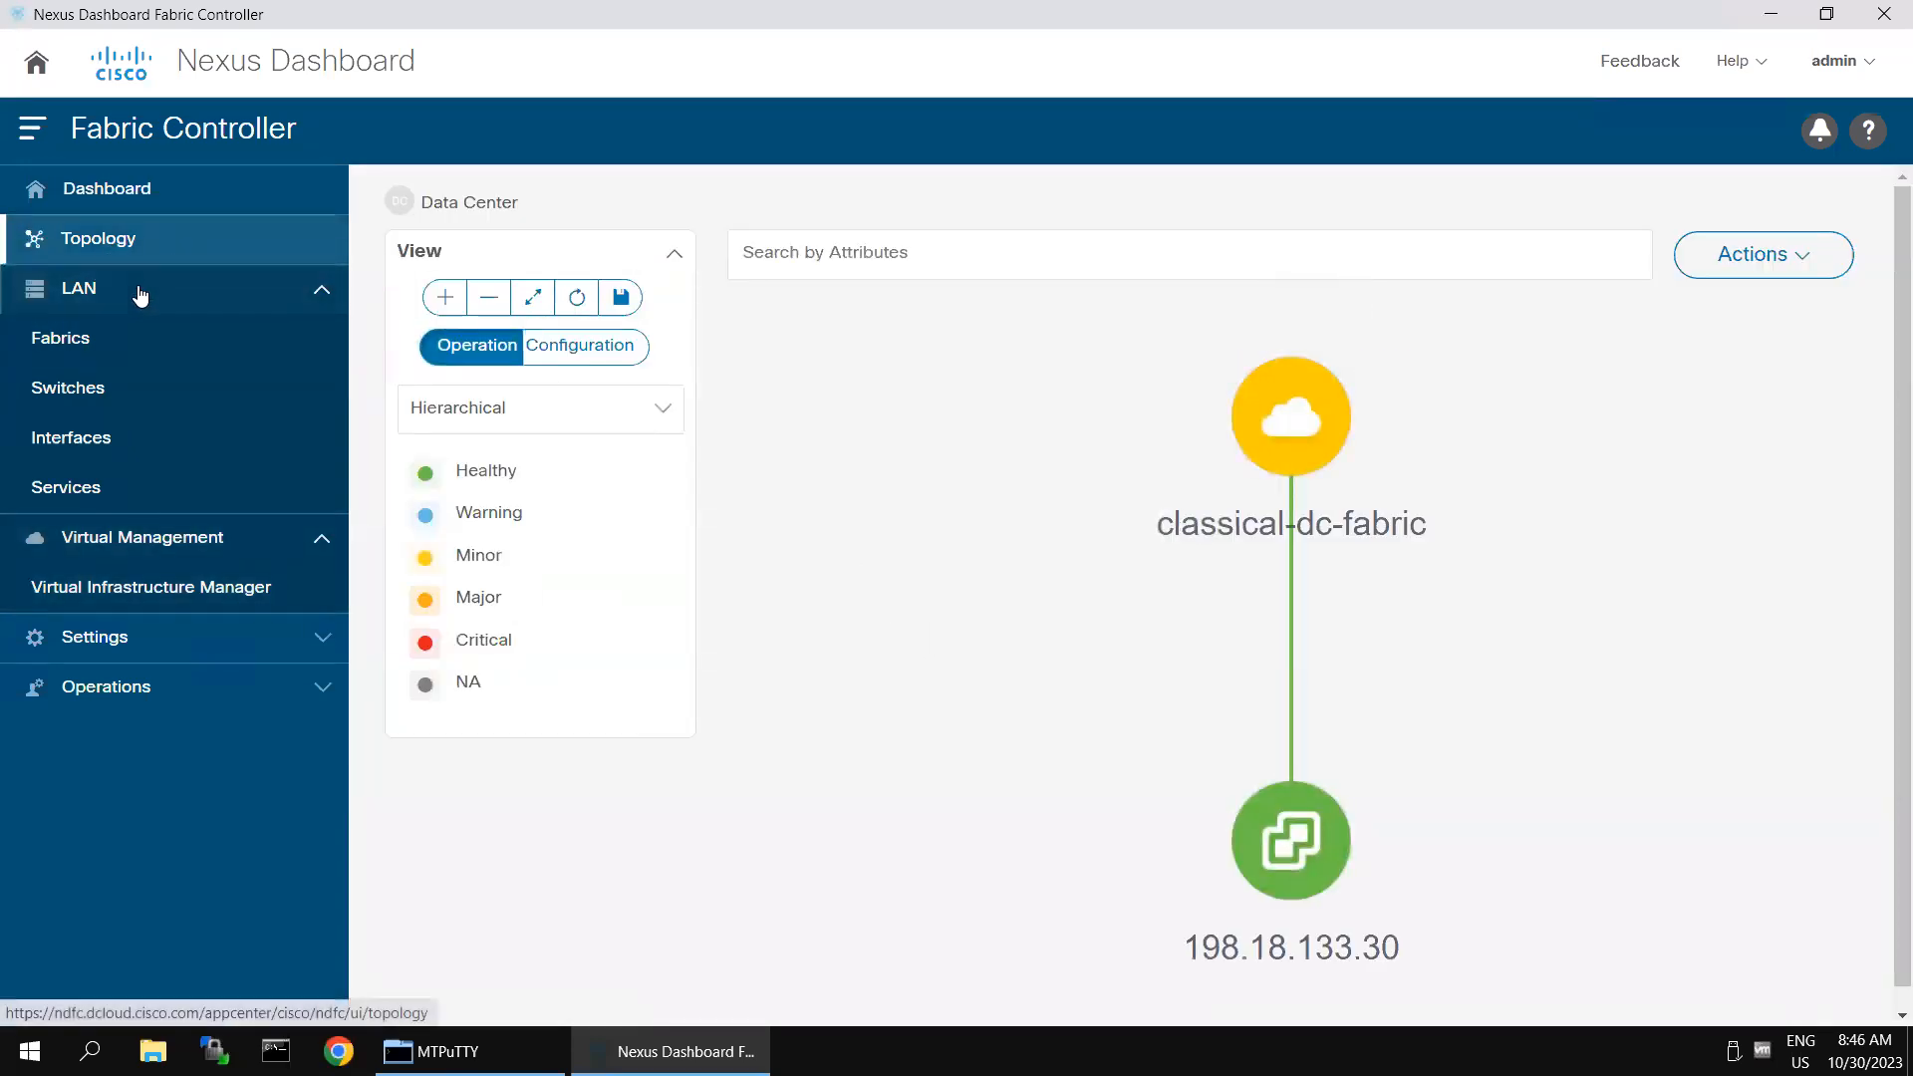
left_click(139, 292)
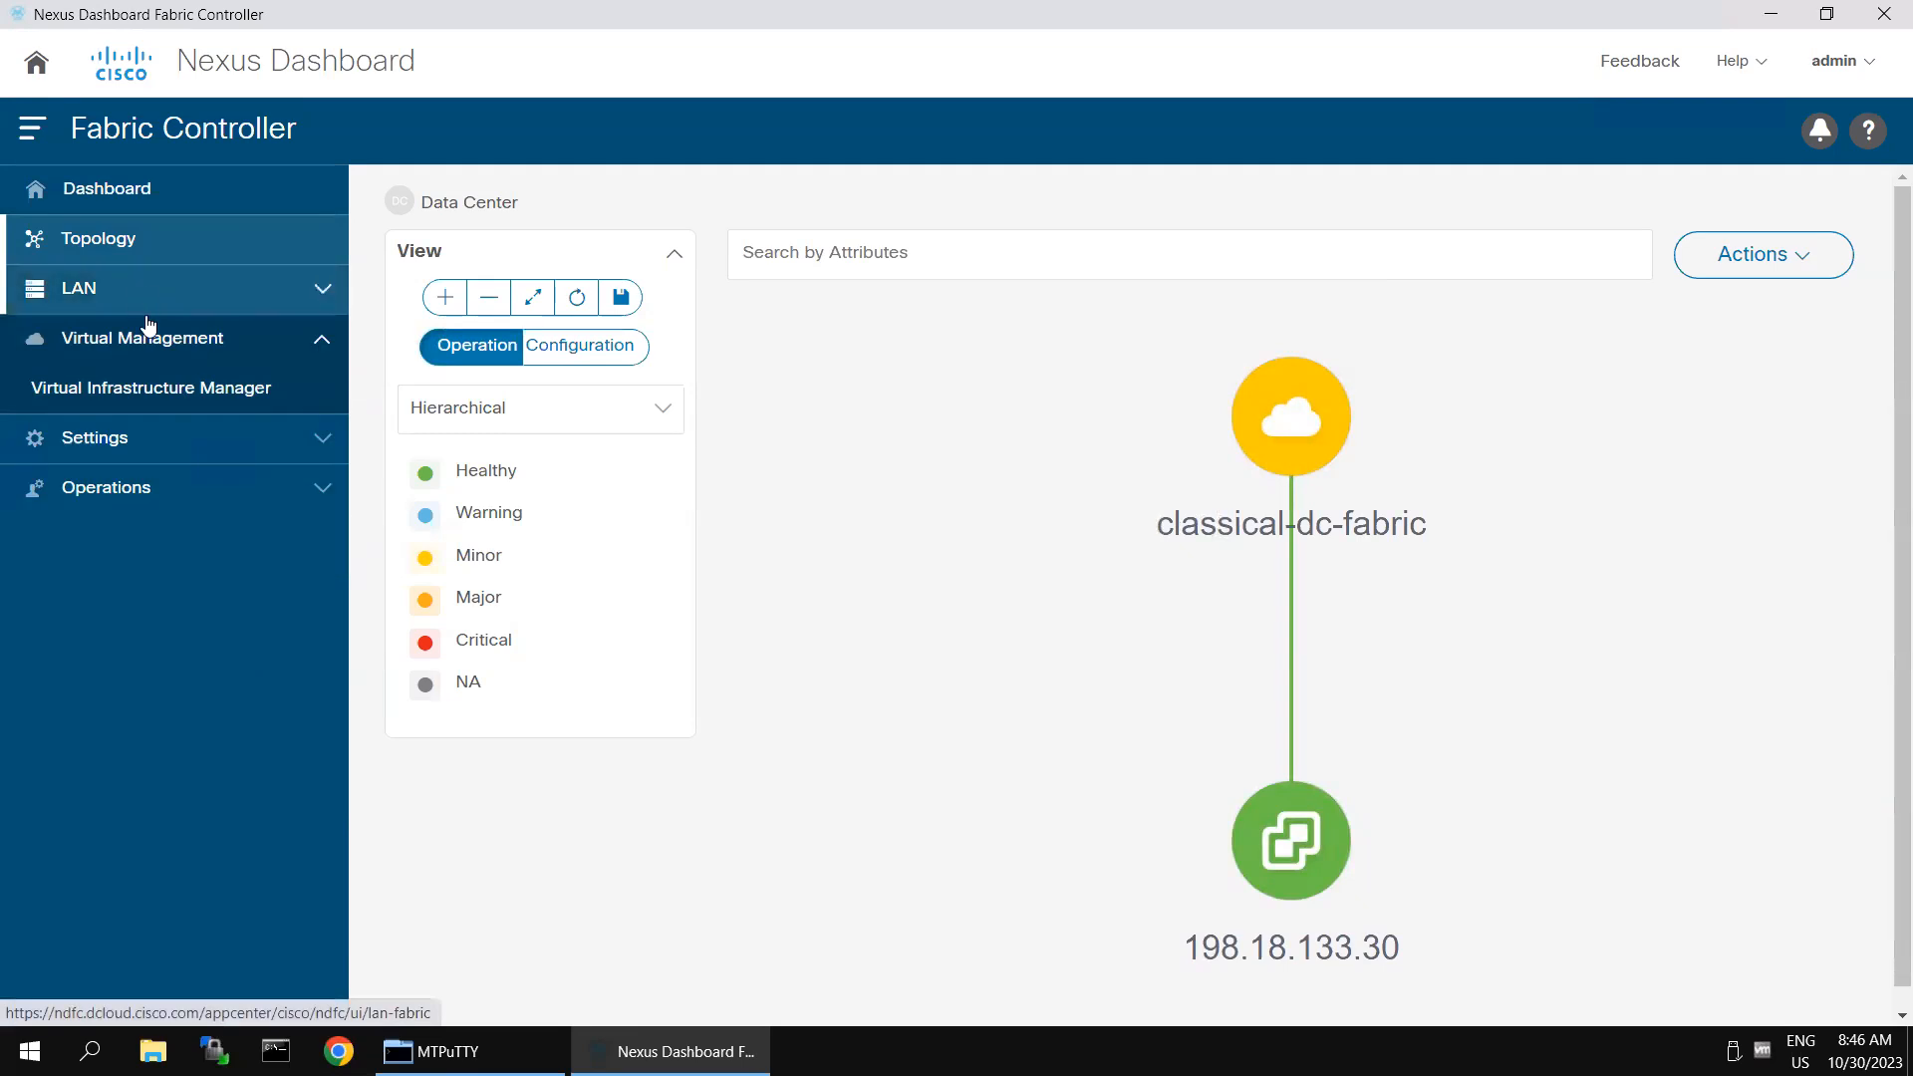
left_click(124, 286)
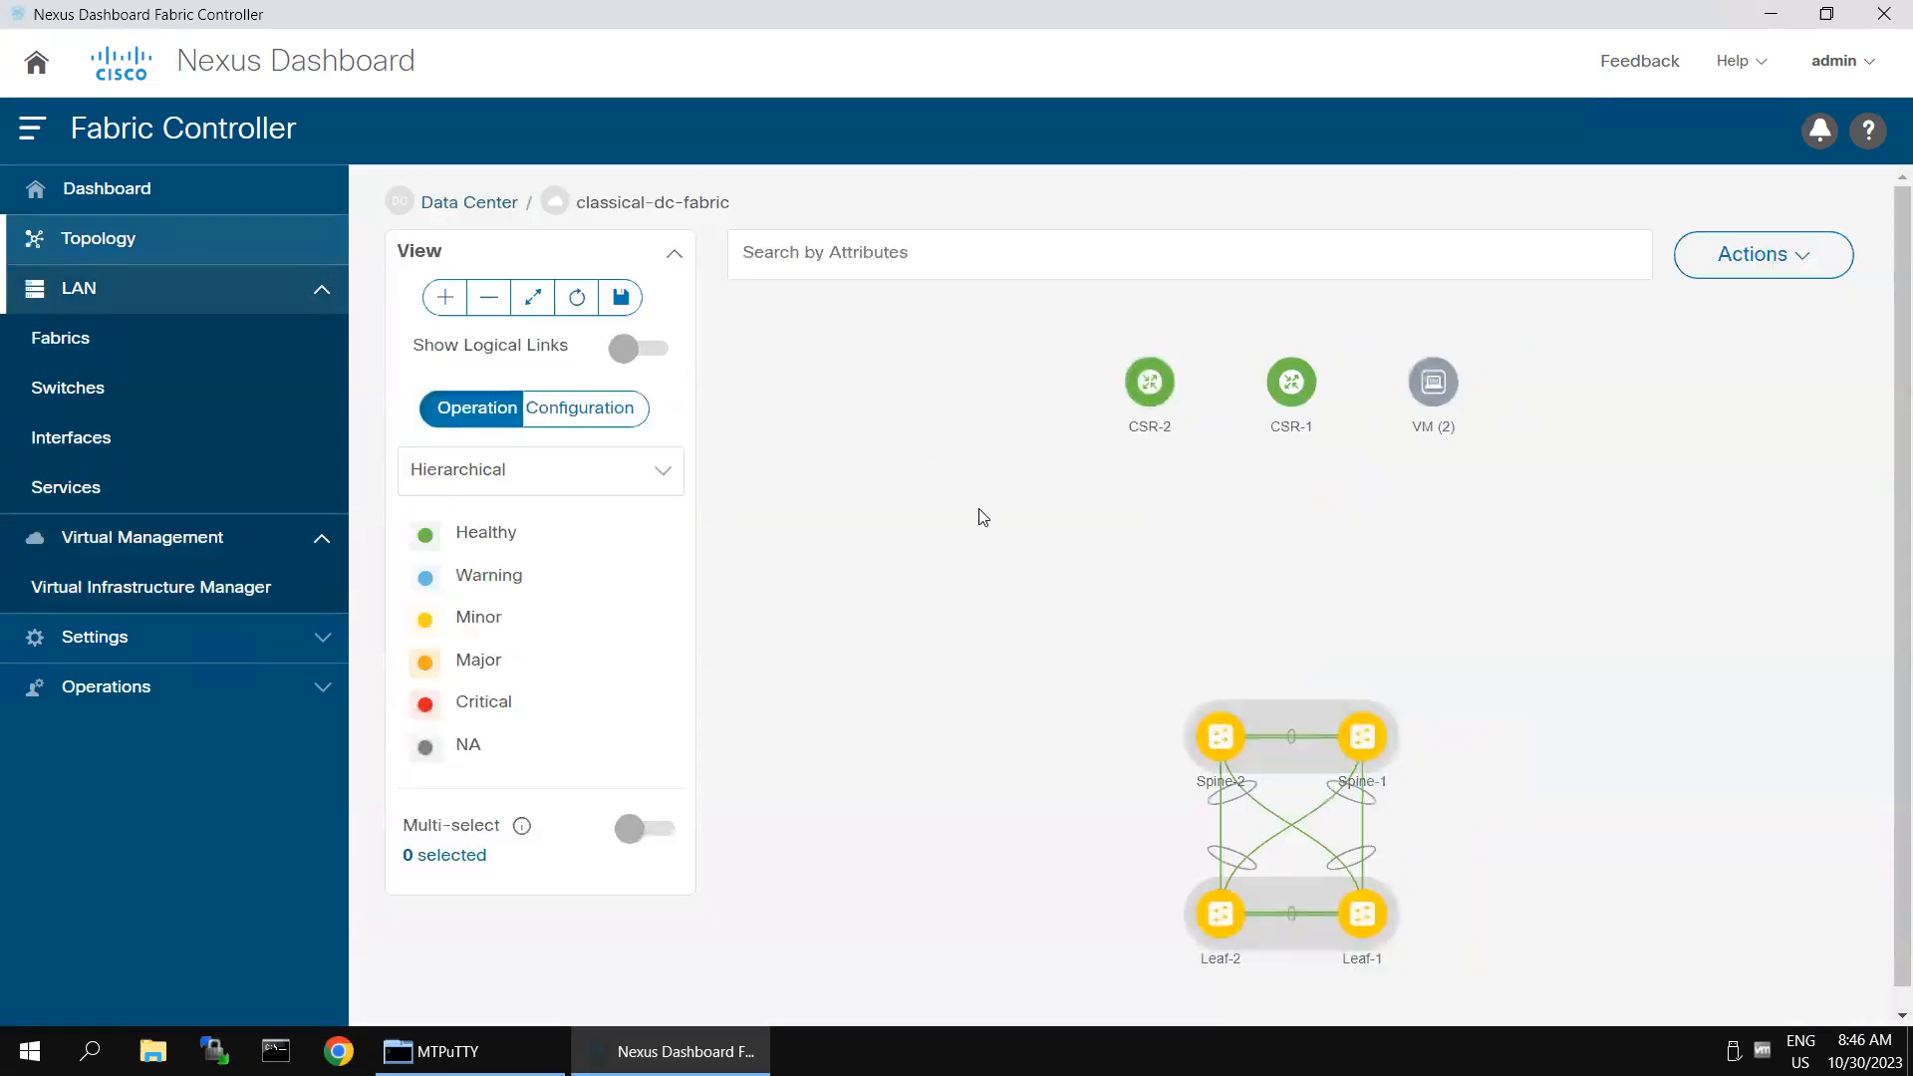
left_click(570, 407)
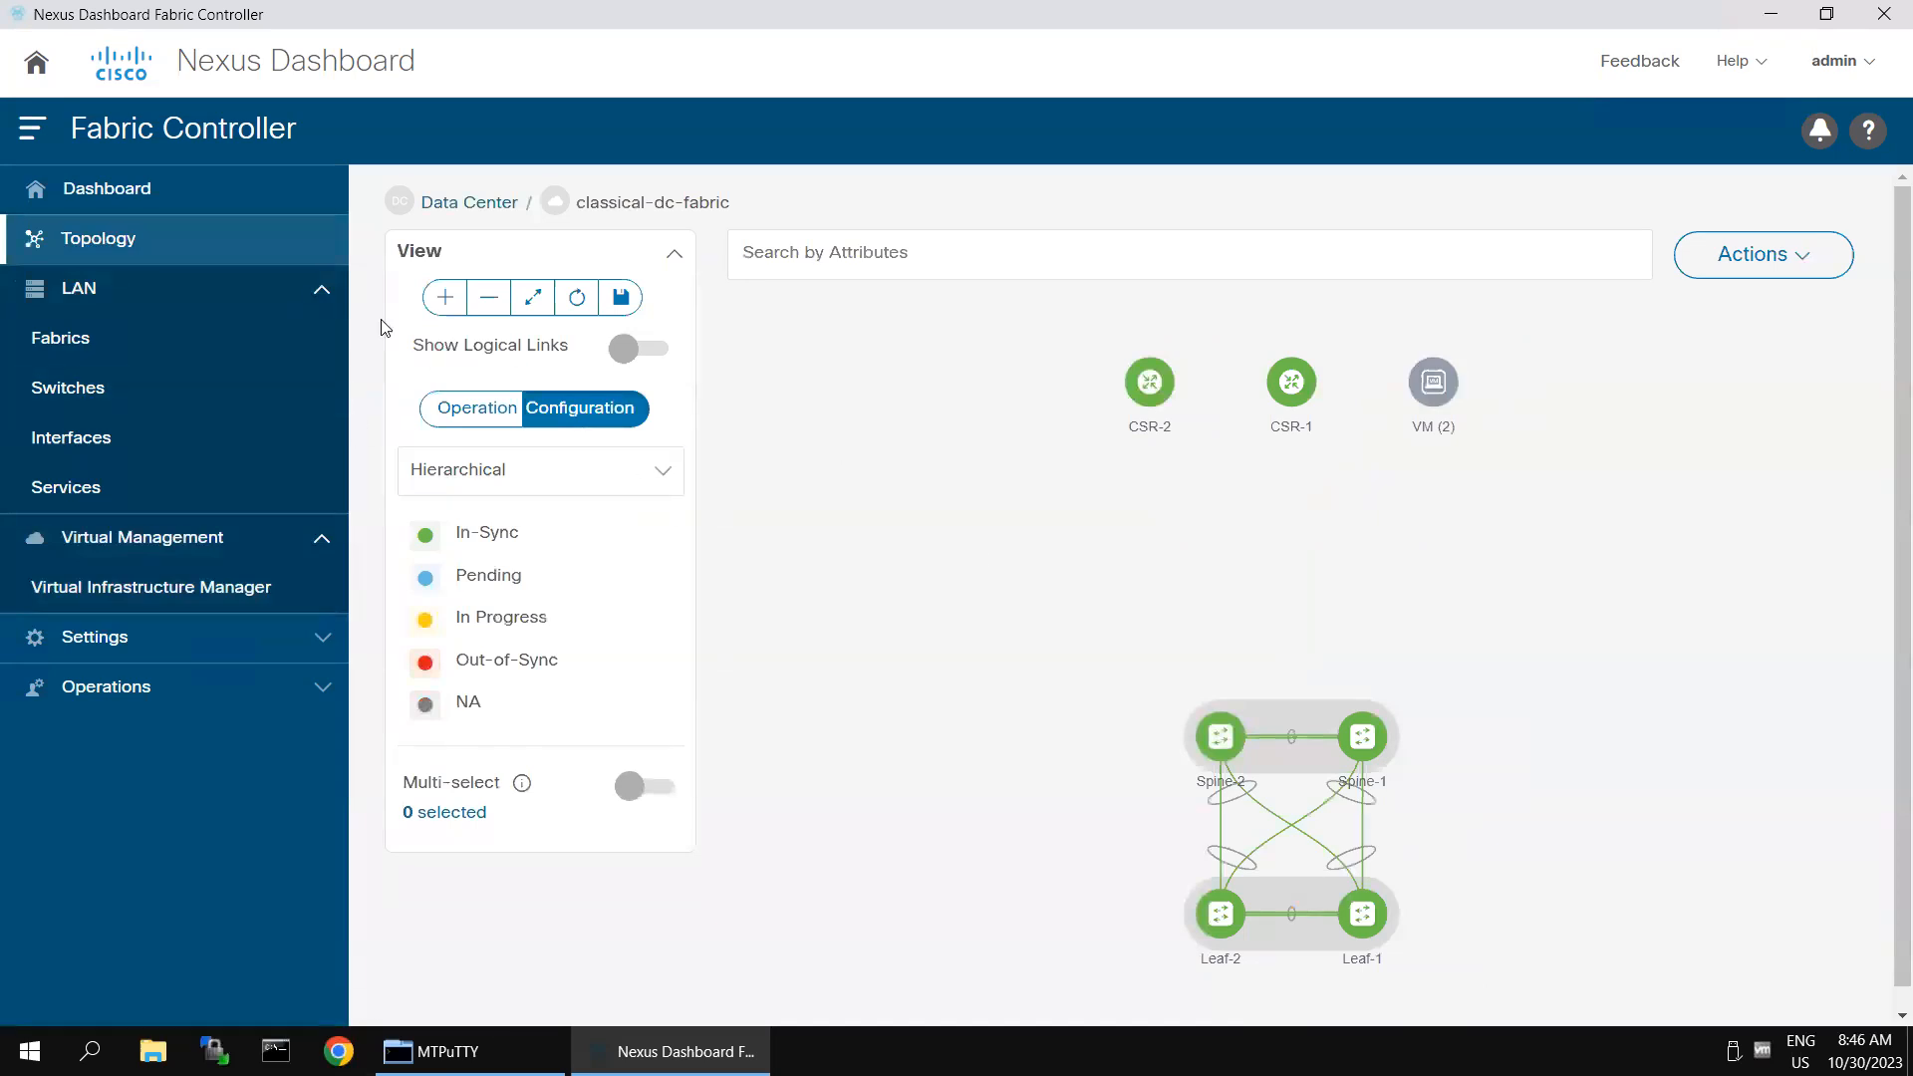
left_click(135, 307)
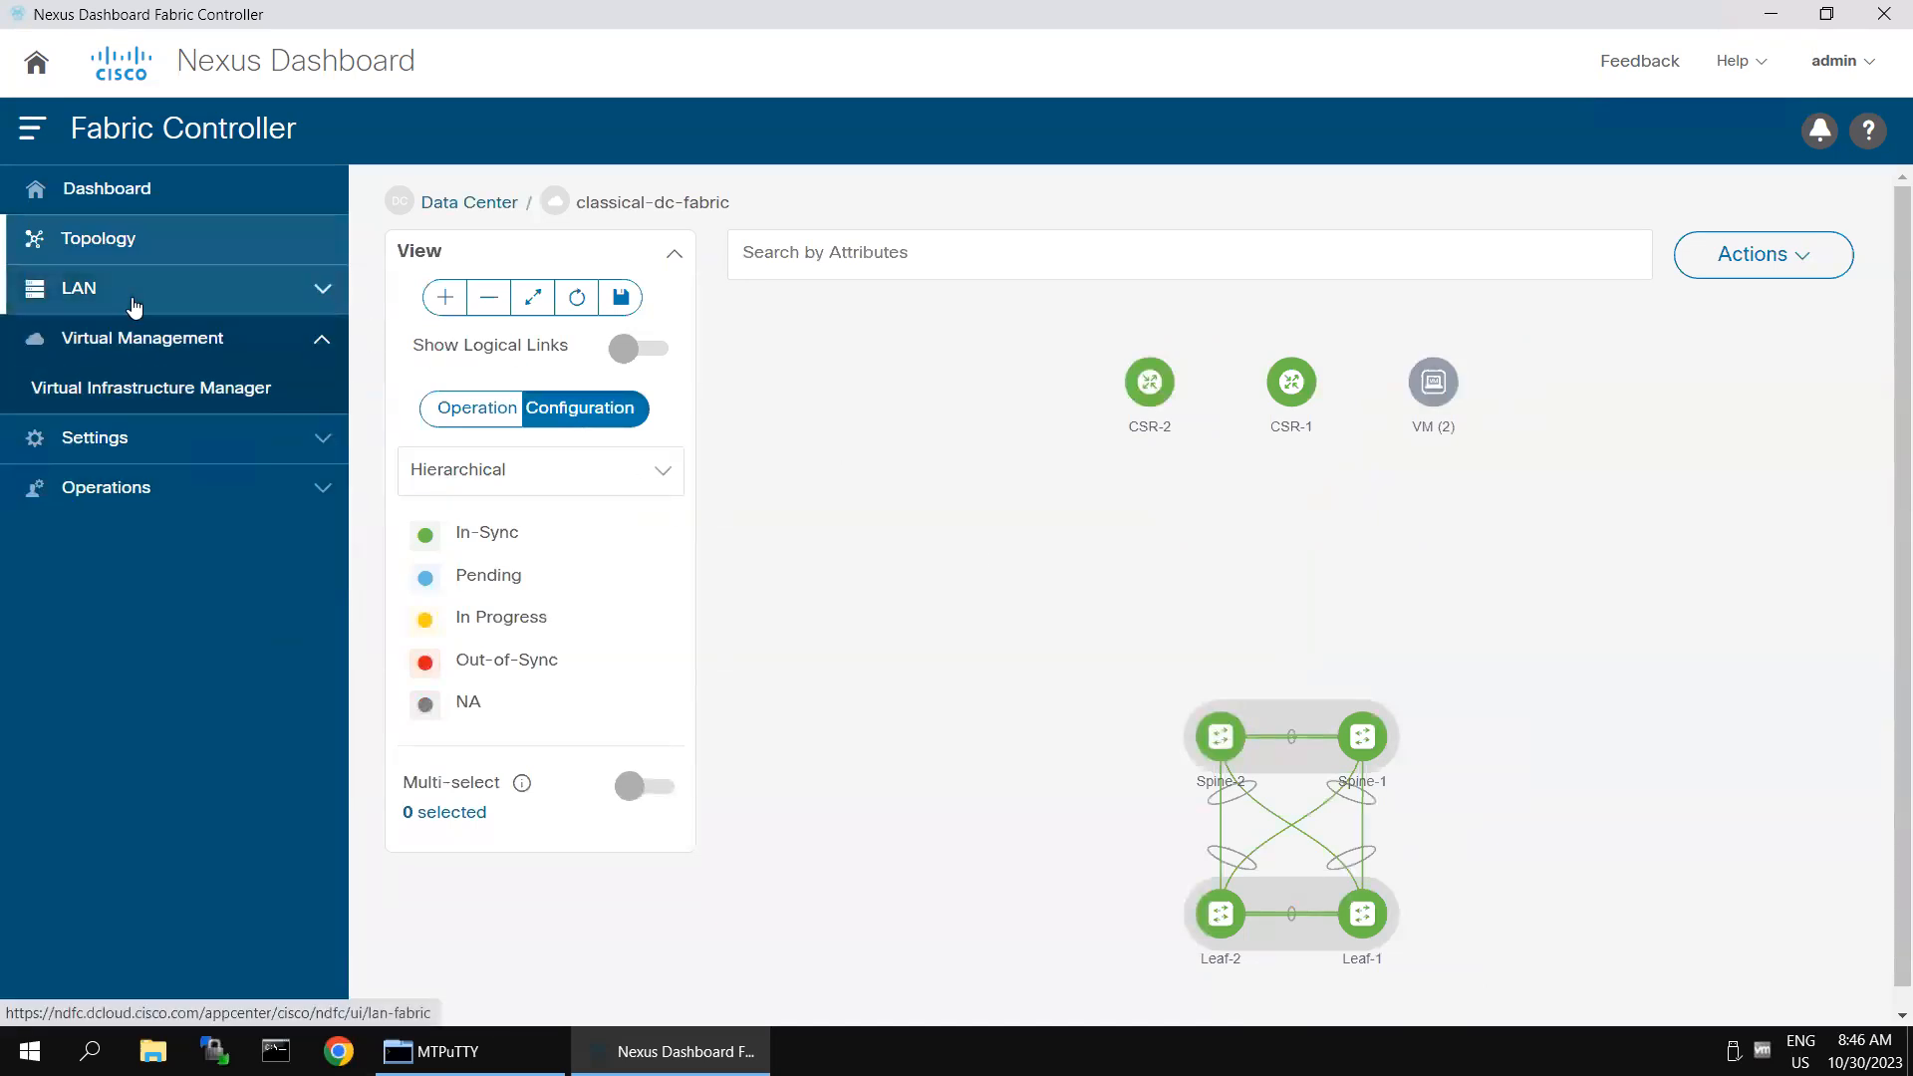
left_click(135, 305)
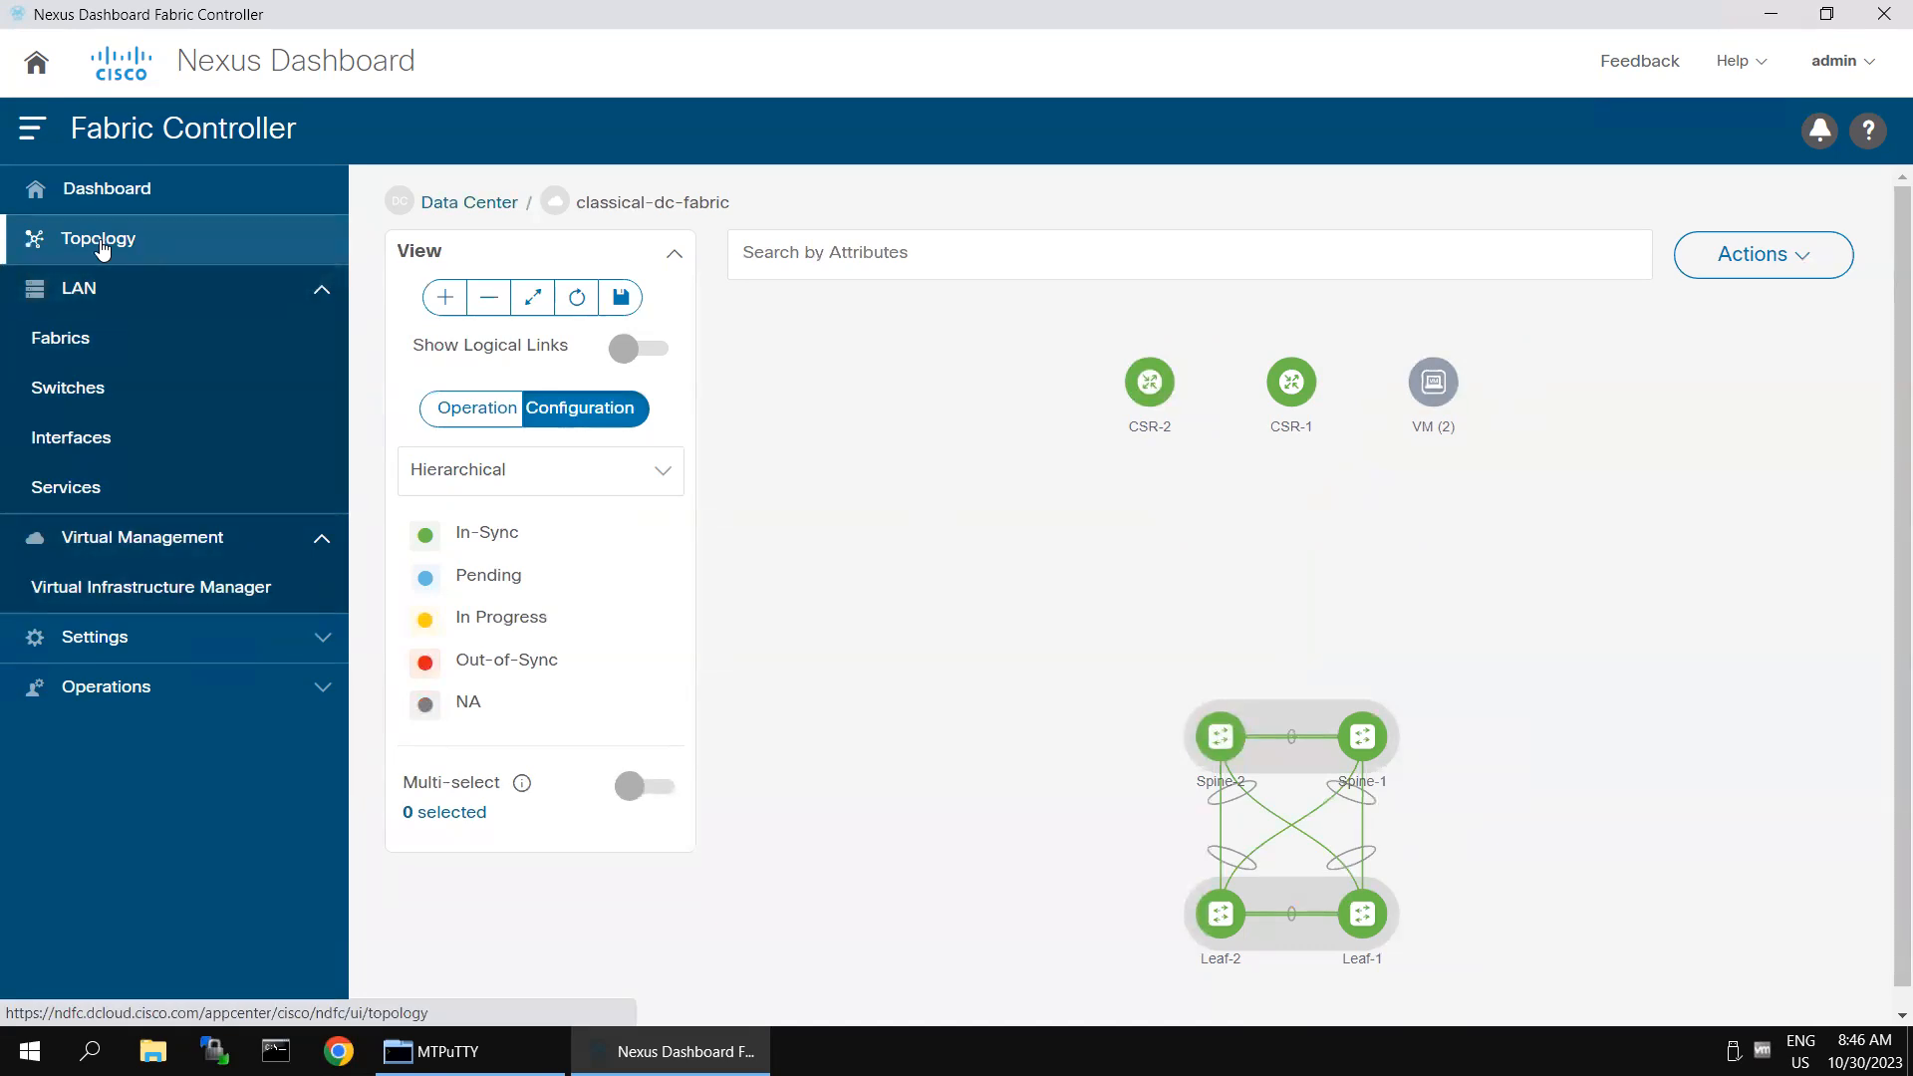
left_click(479, 429)
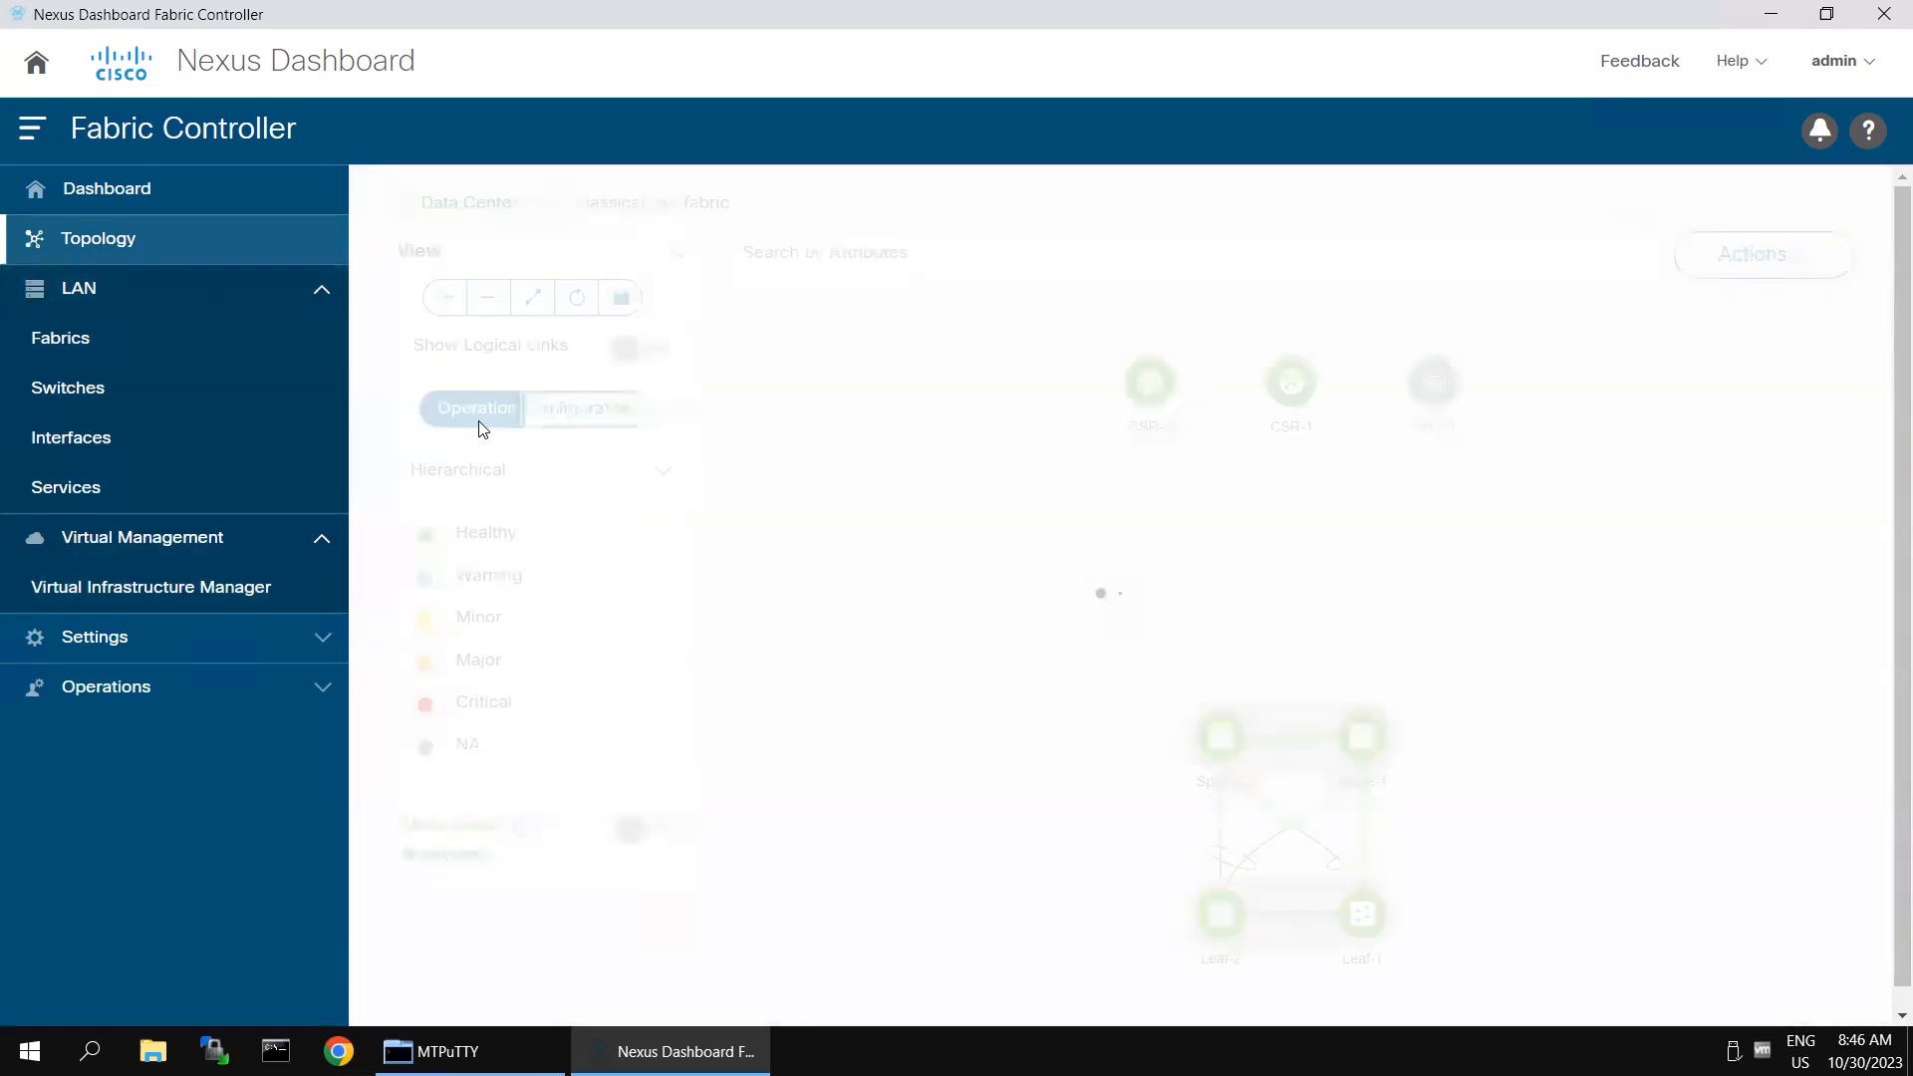
scroll(815, 542, "down", 2)
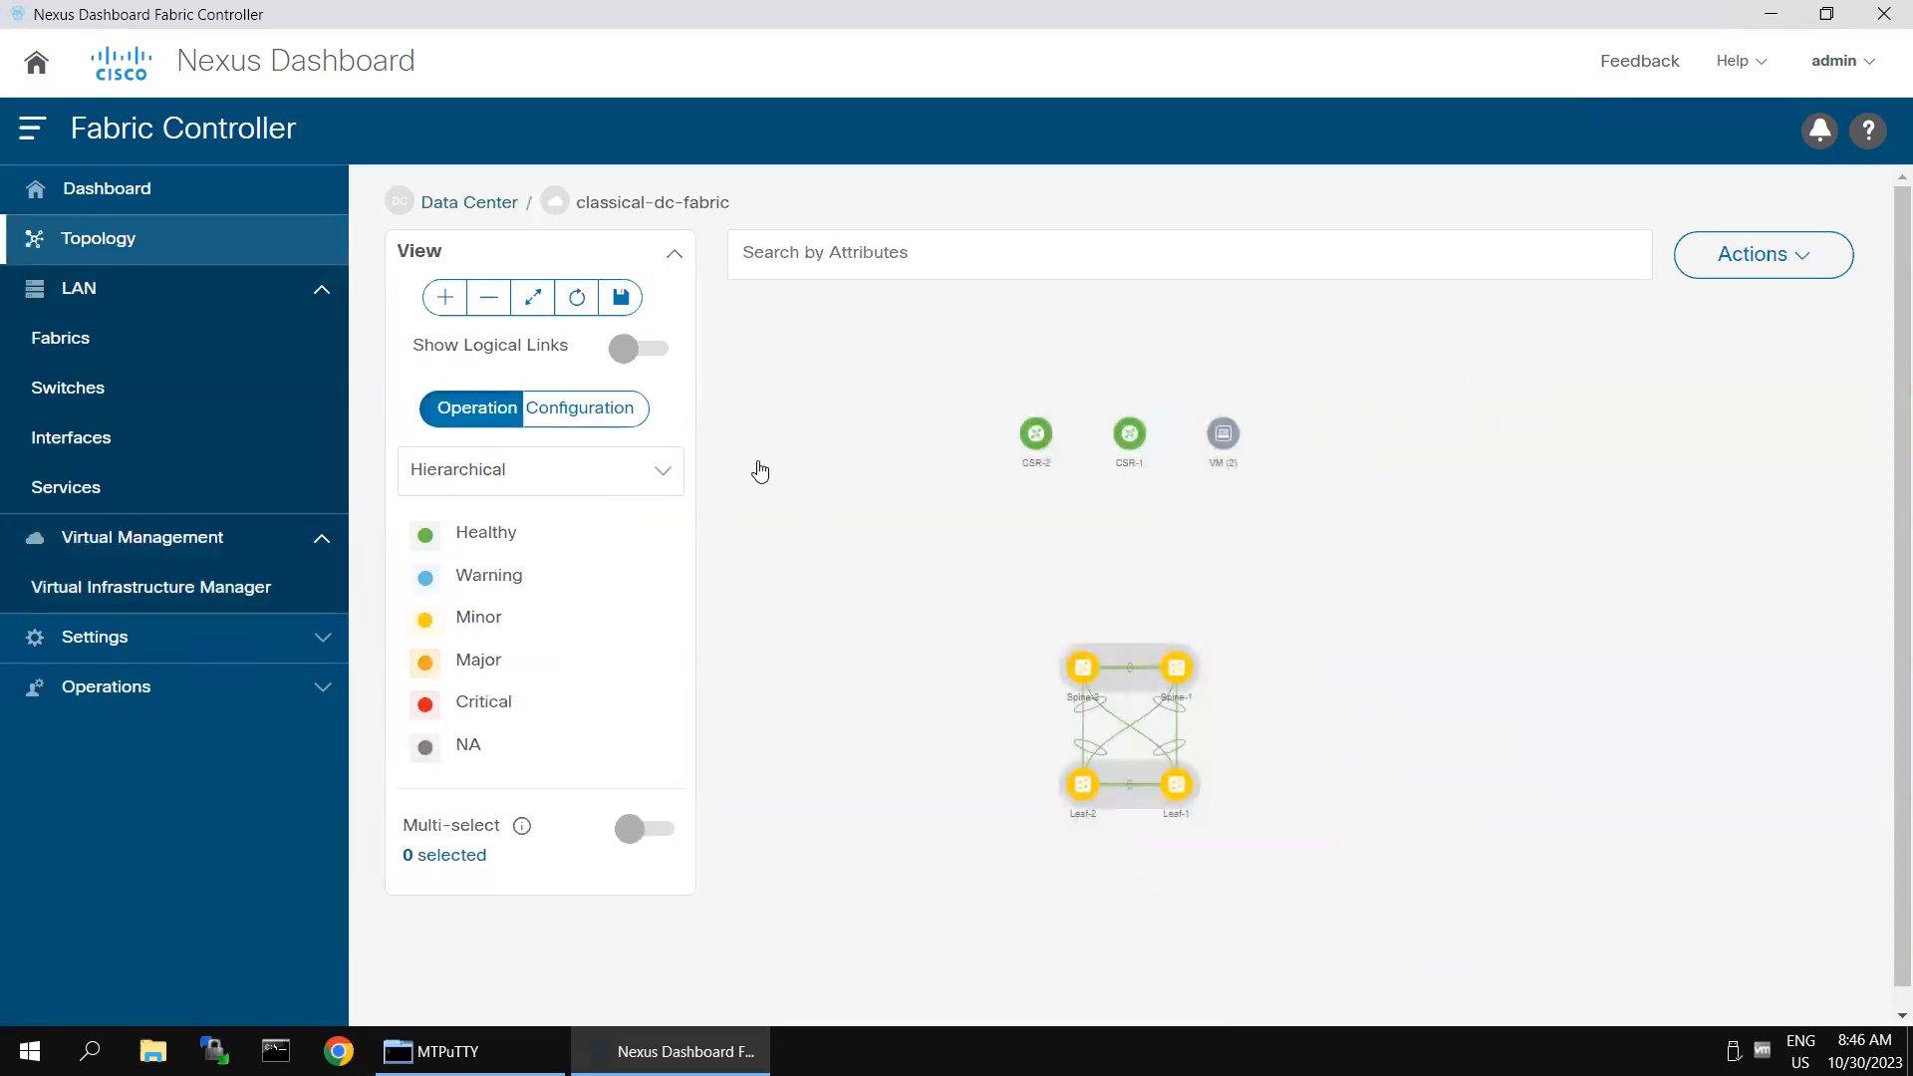
- Drill down from the Data Center topology through vCenter 198.18.133.30 and its compute group to host vesx1.dcloud.cisco.com, comparing it with the Classical DC diagram
left_click(444, 202)
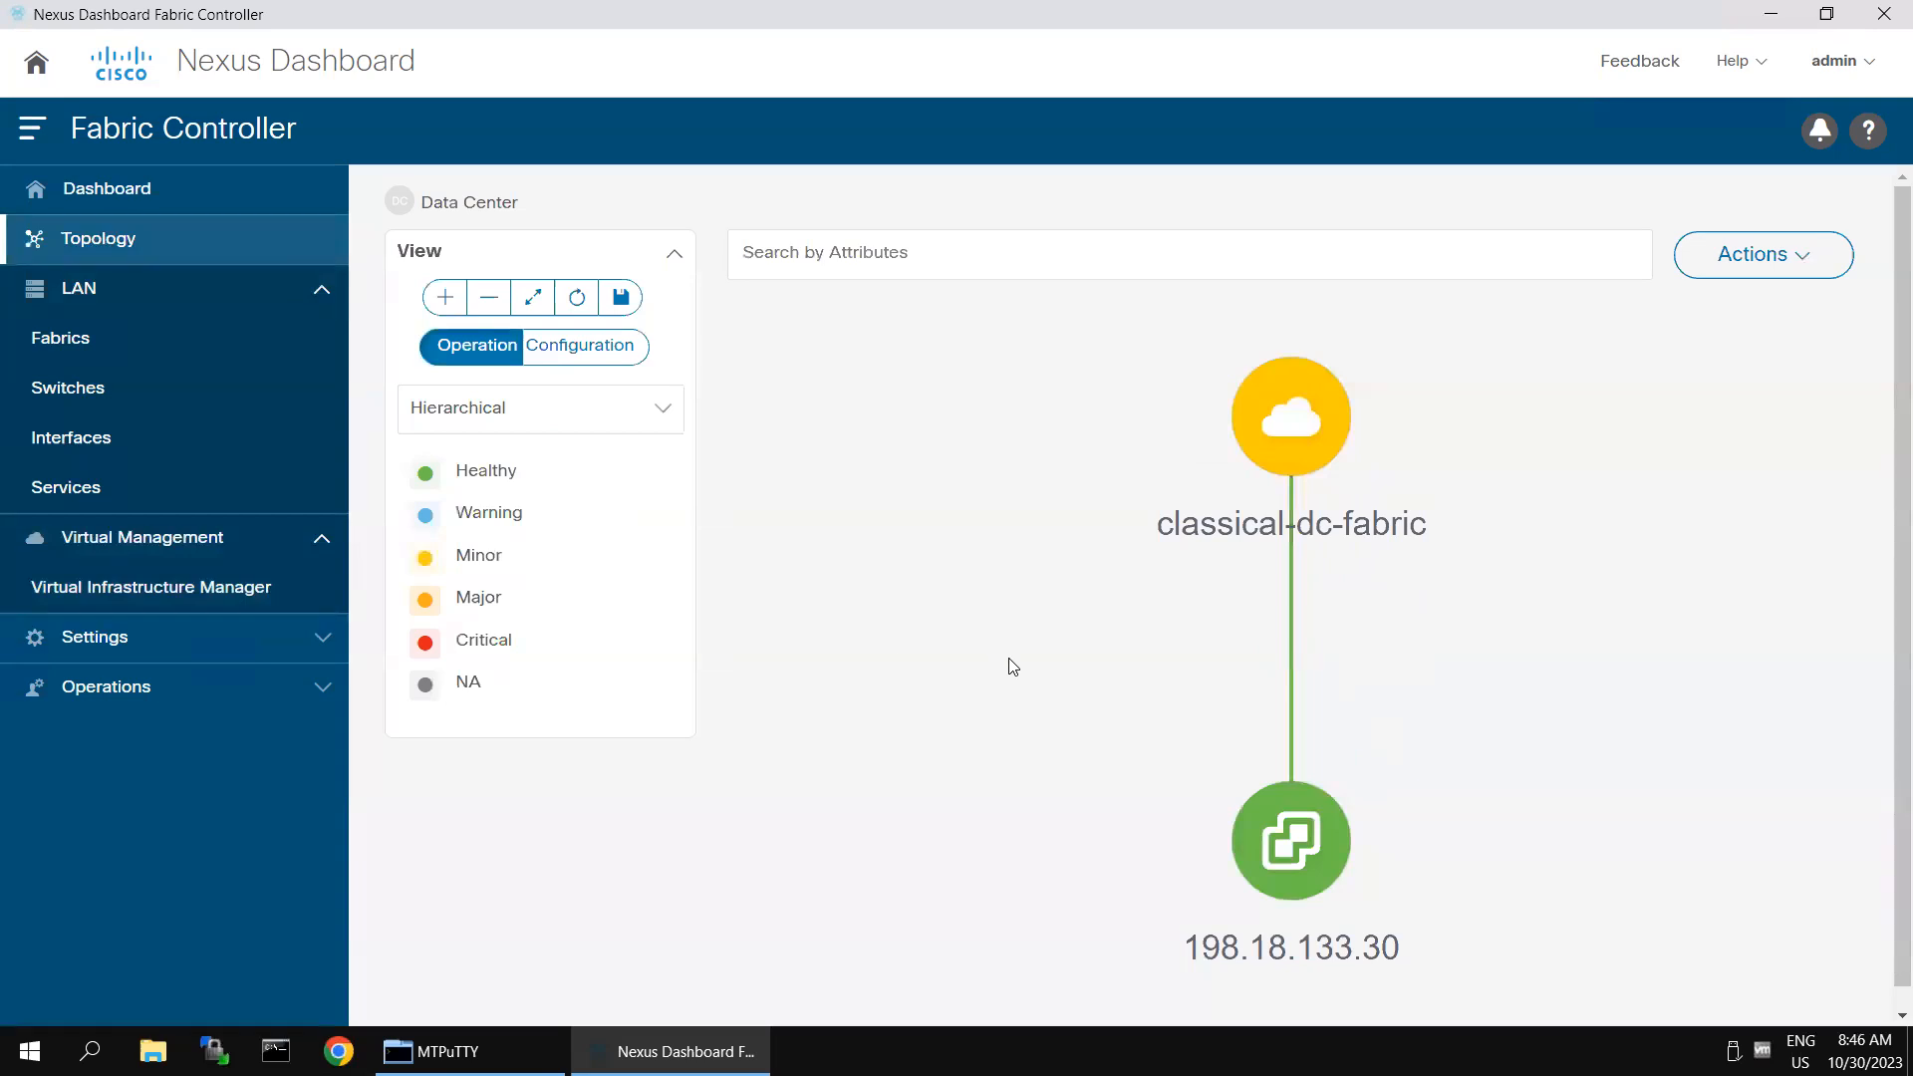
scroll(1012, 666, "down", 1)
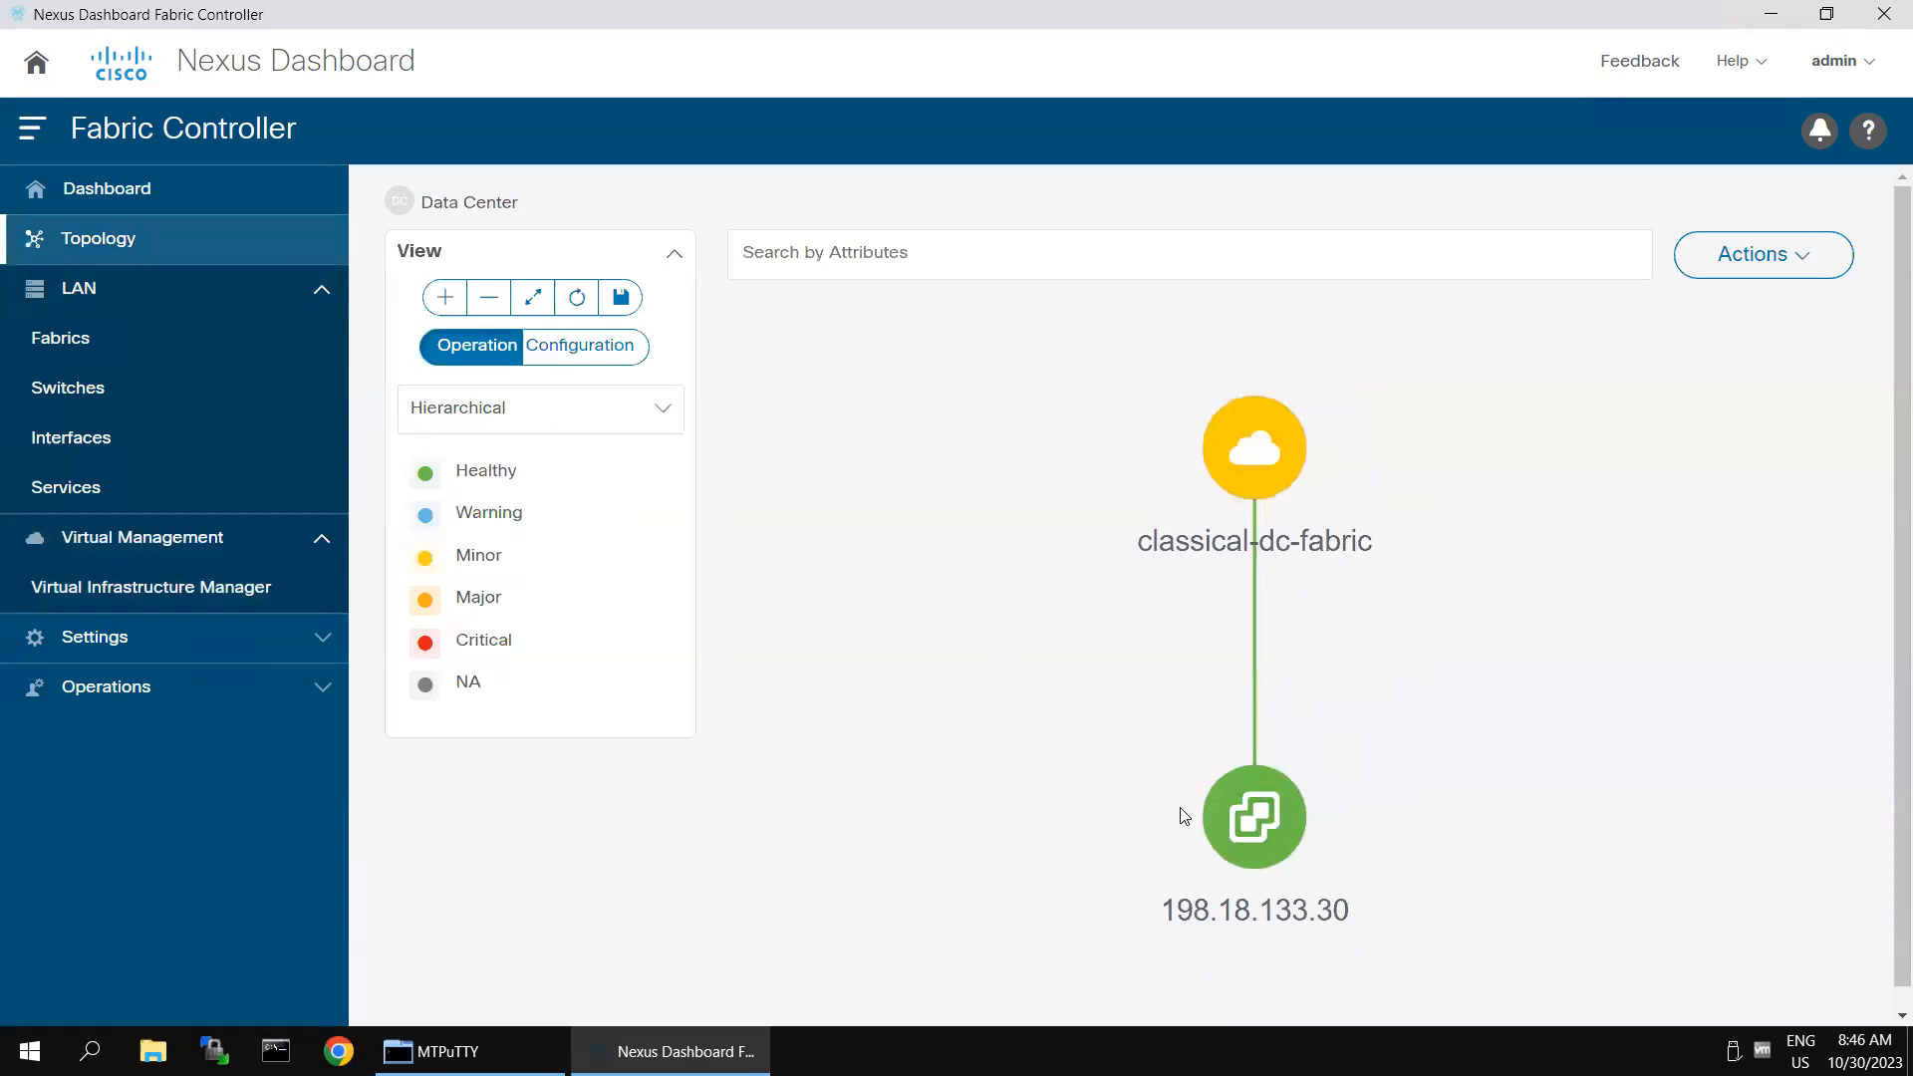
double_click(1258, 829)
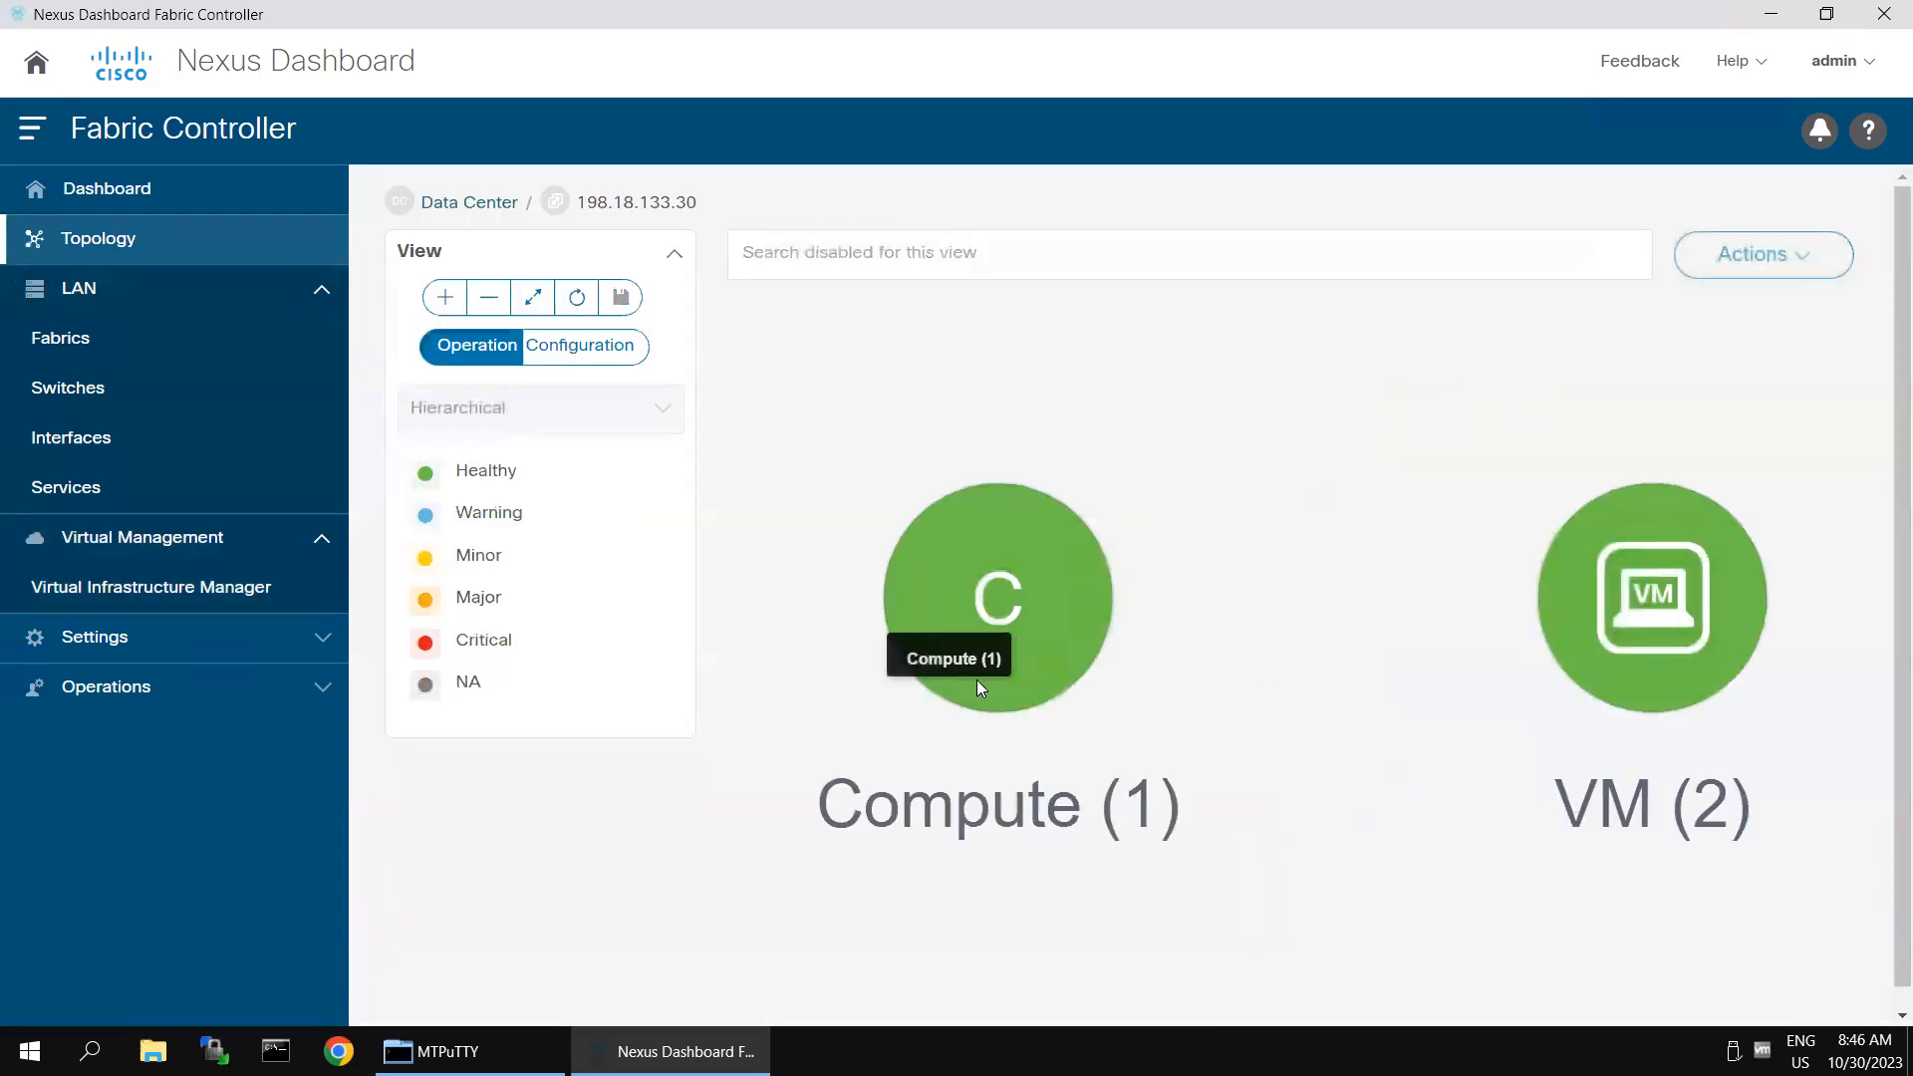
double_click(982, 594)
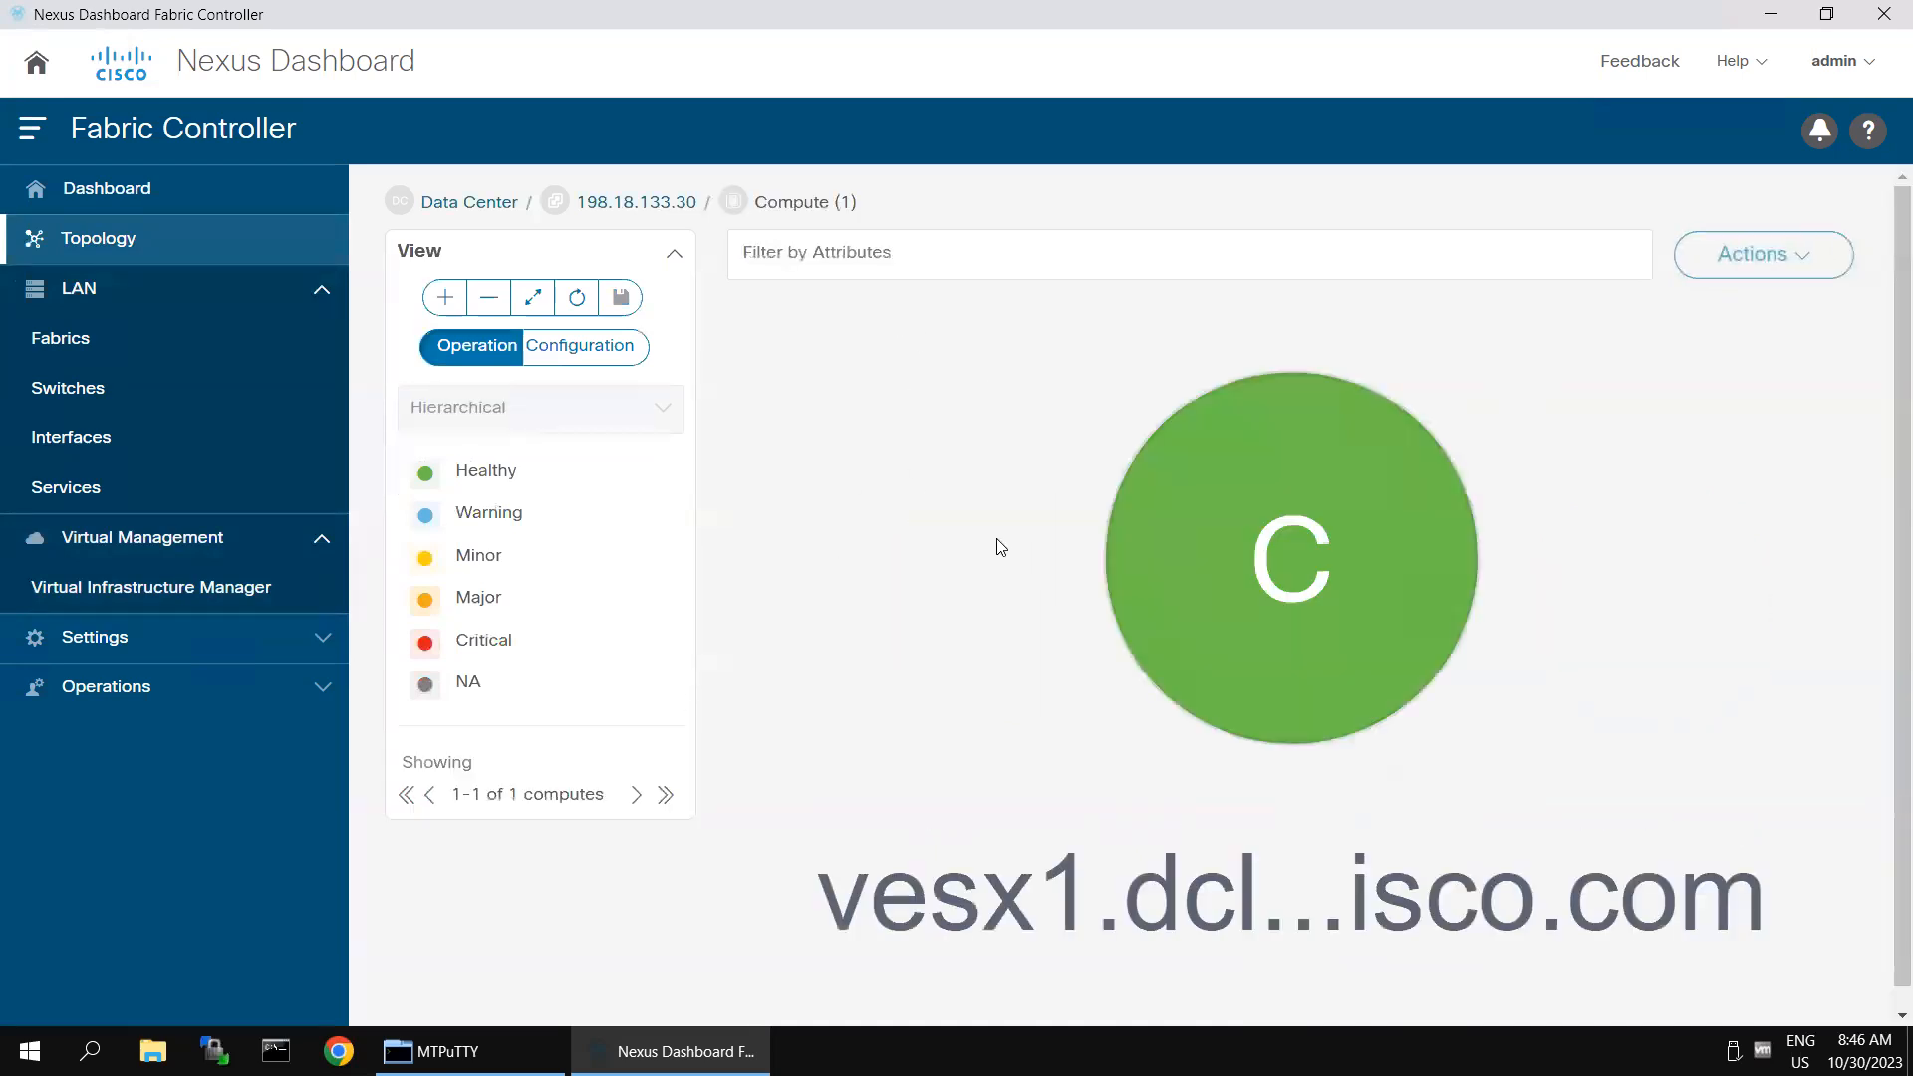
double_click(1281, 576)
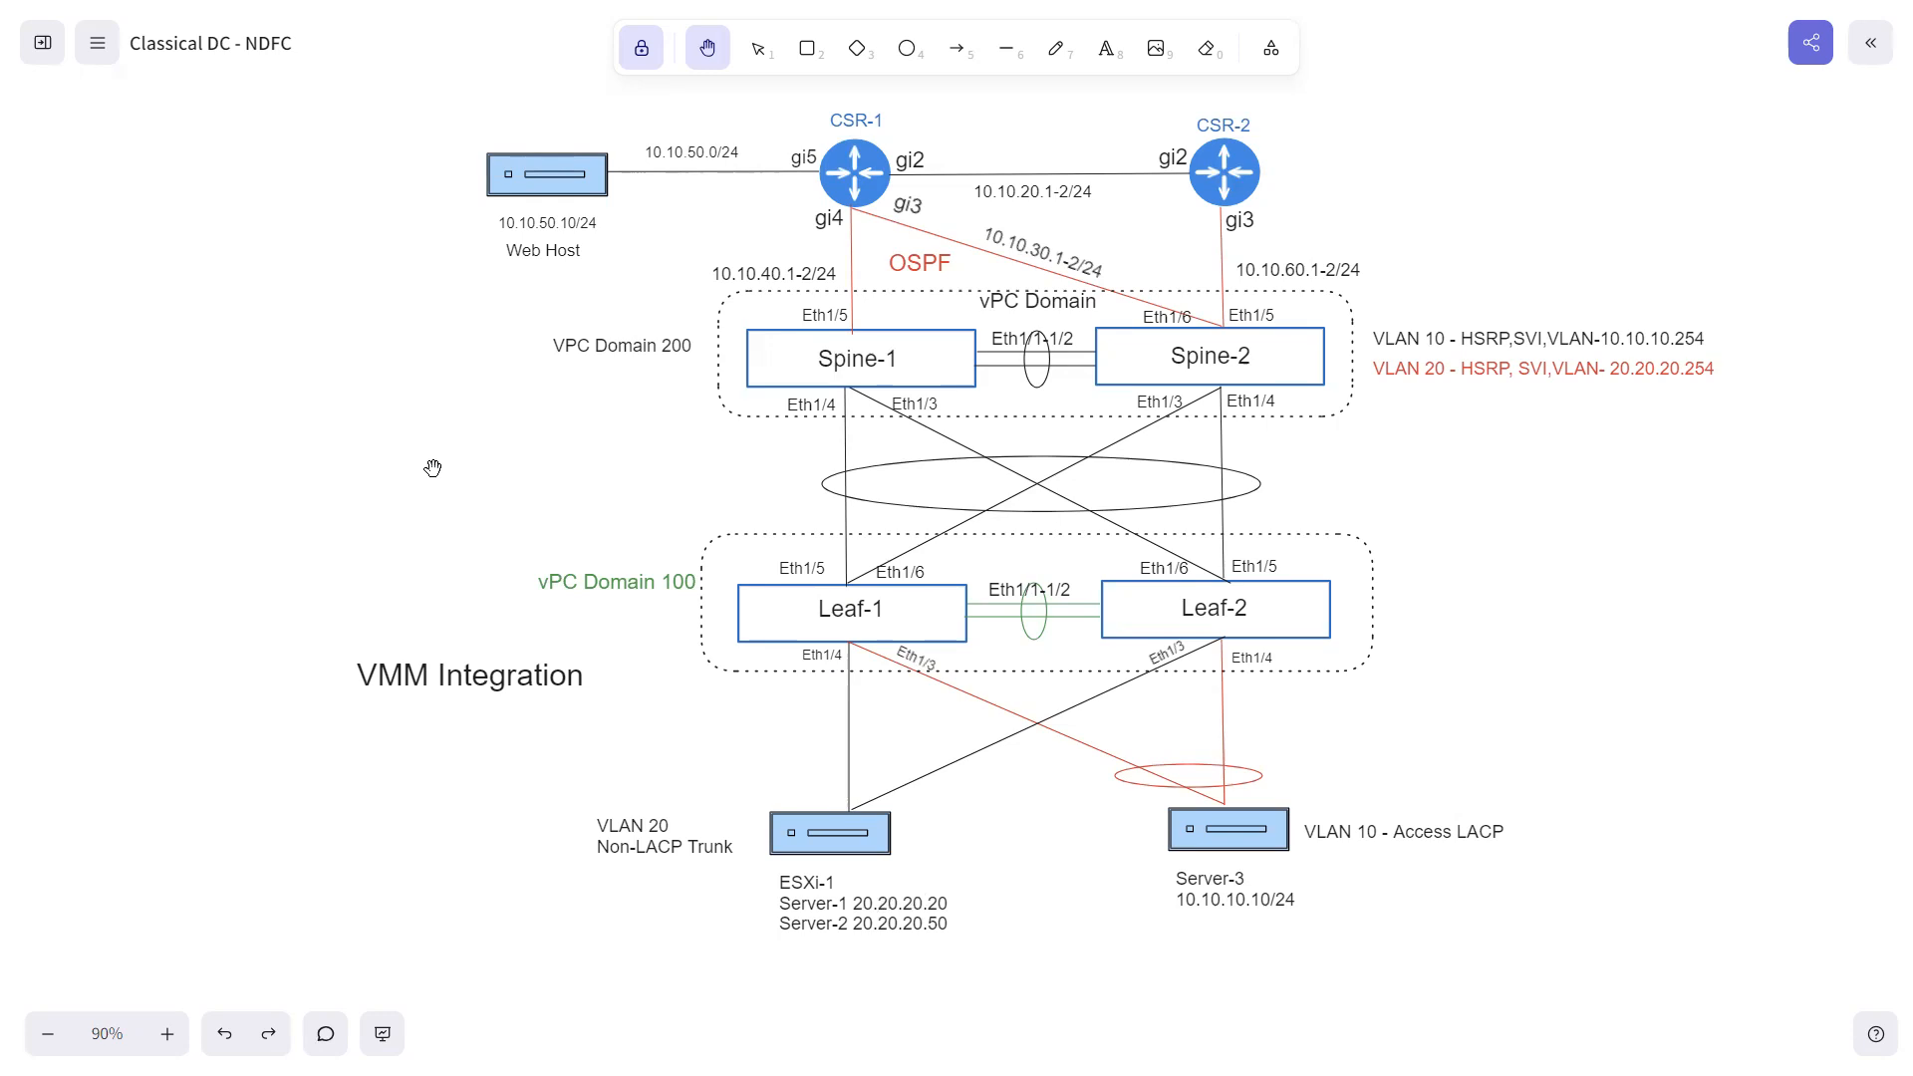
key("super")
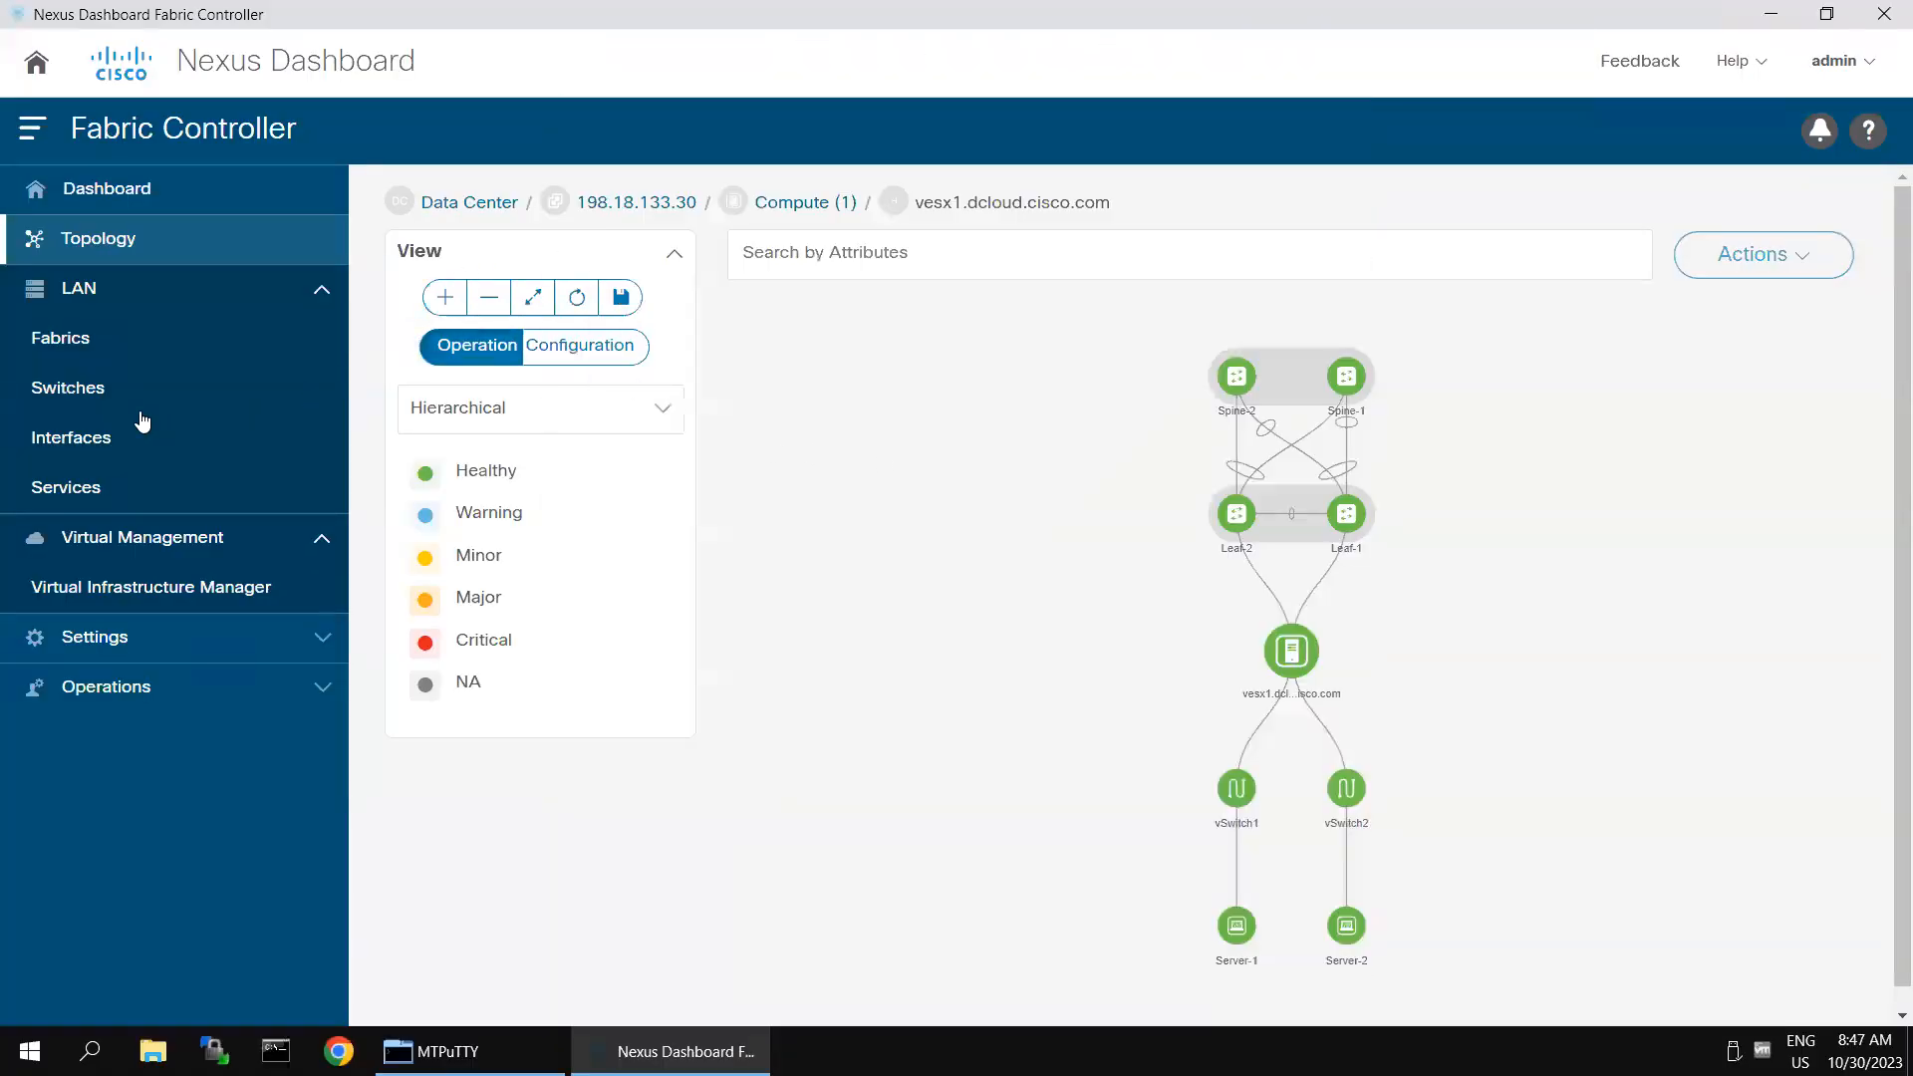
- Filter the LAN interfaces to those where Interface == Ethernet1/4
left_click(103, 434)
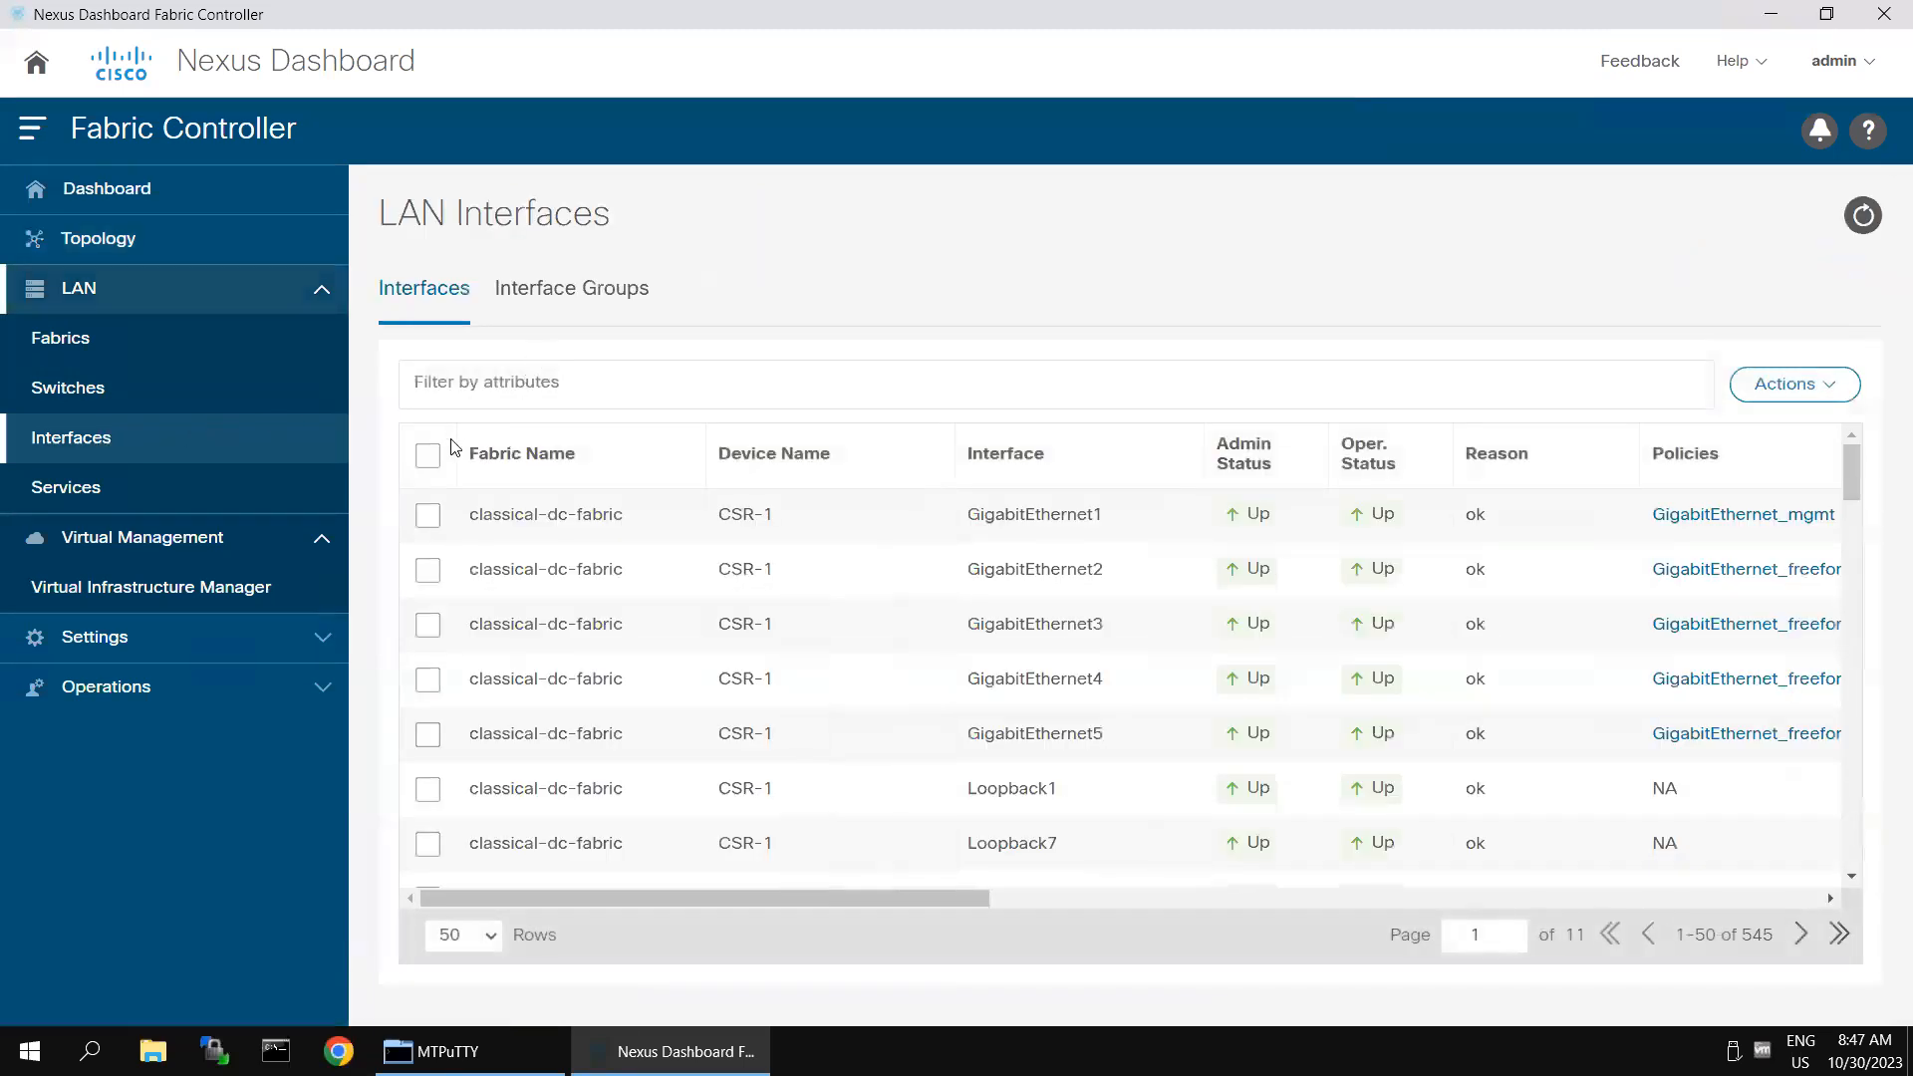
left_click(485, 382)
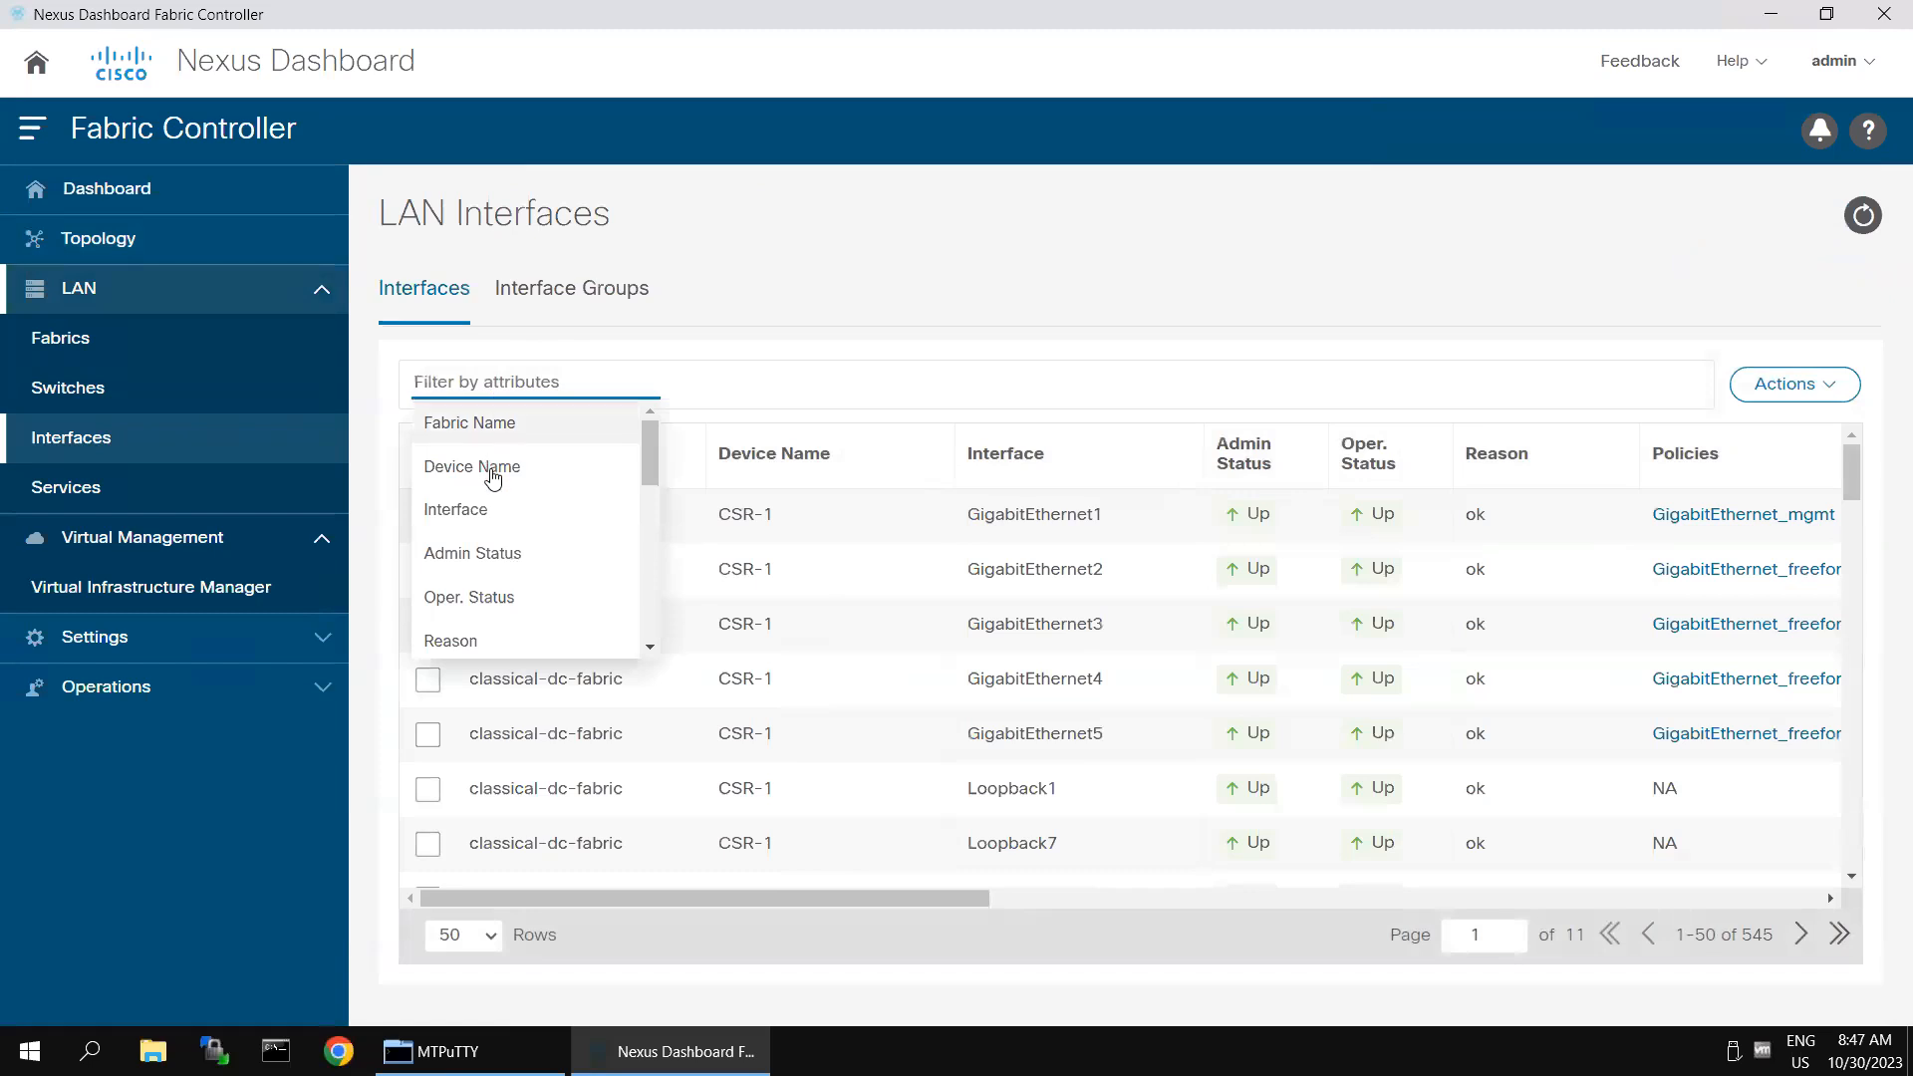
left_click(495, 519)
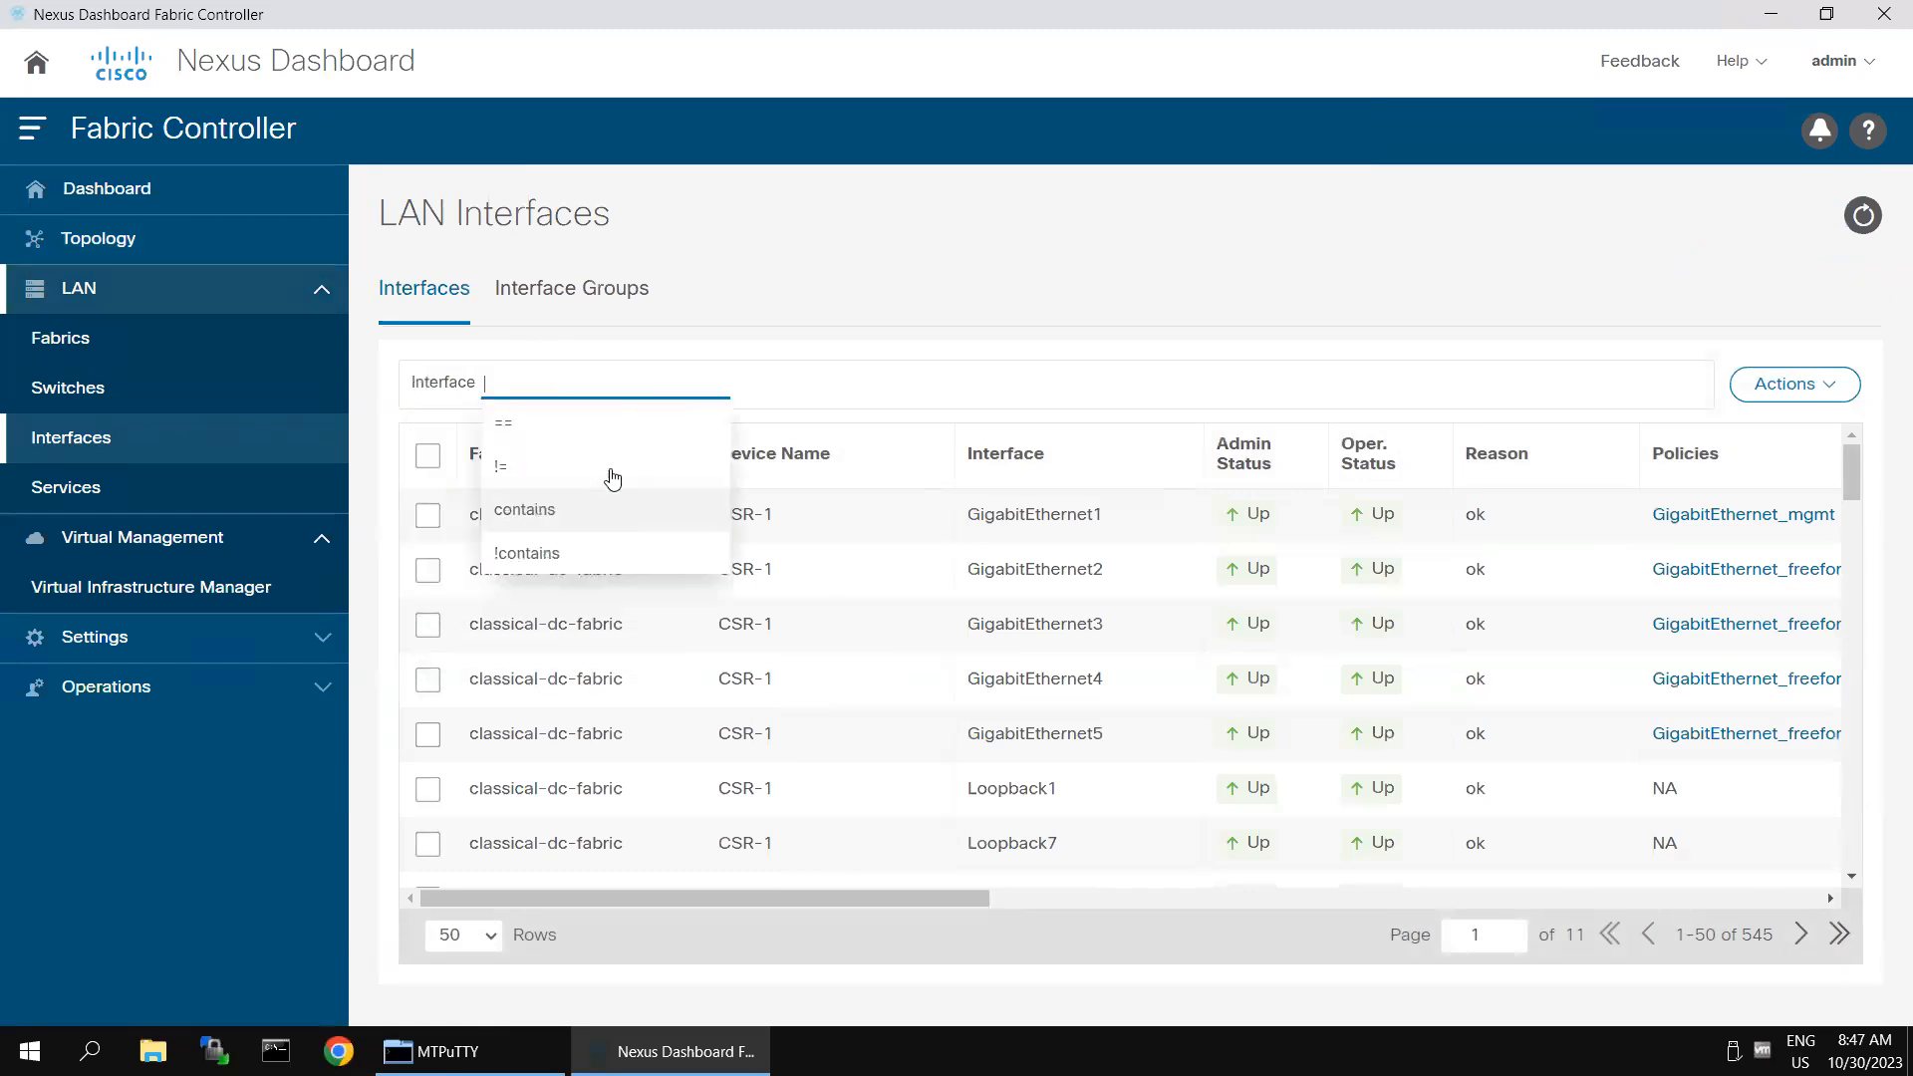
left_click(568, 424)
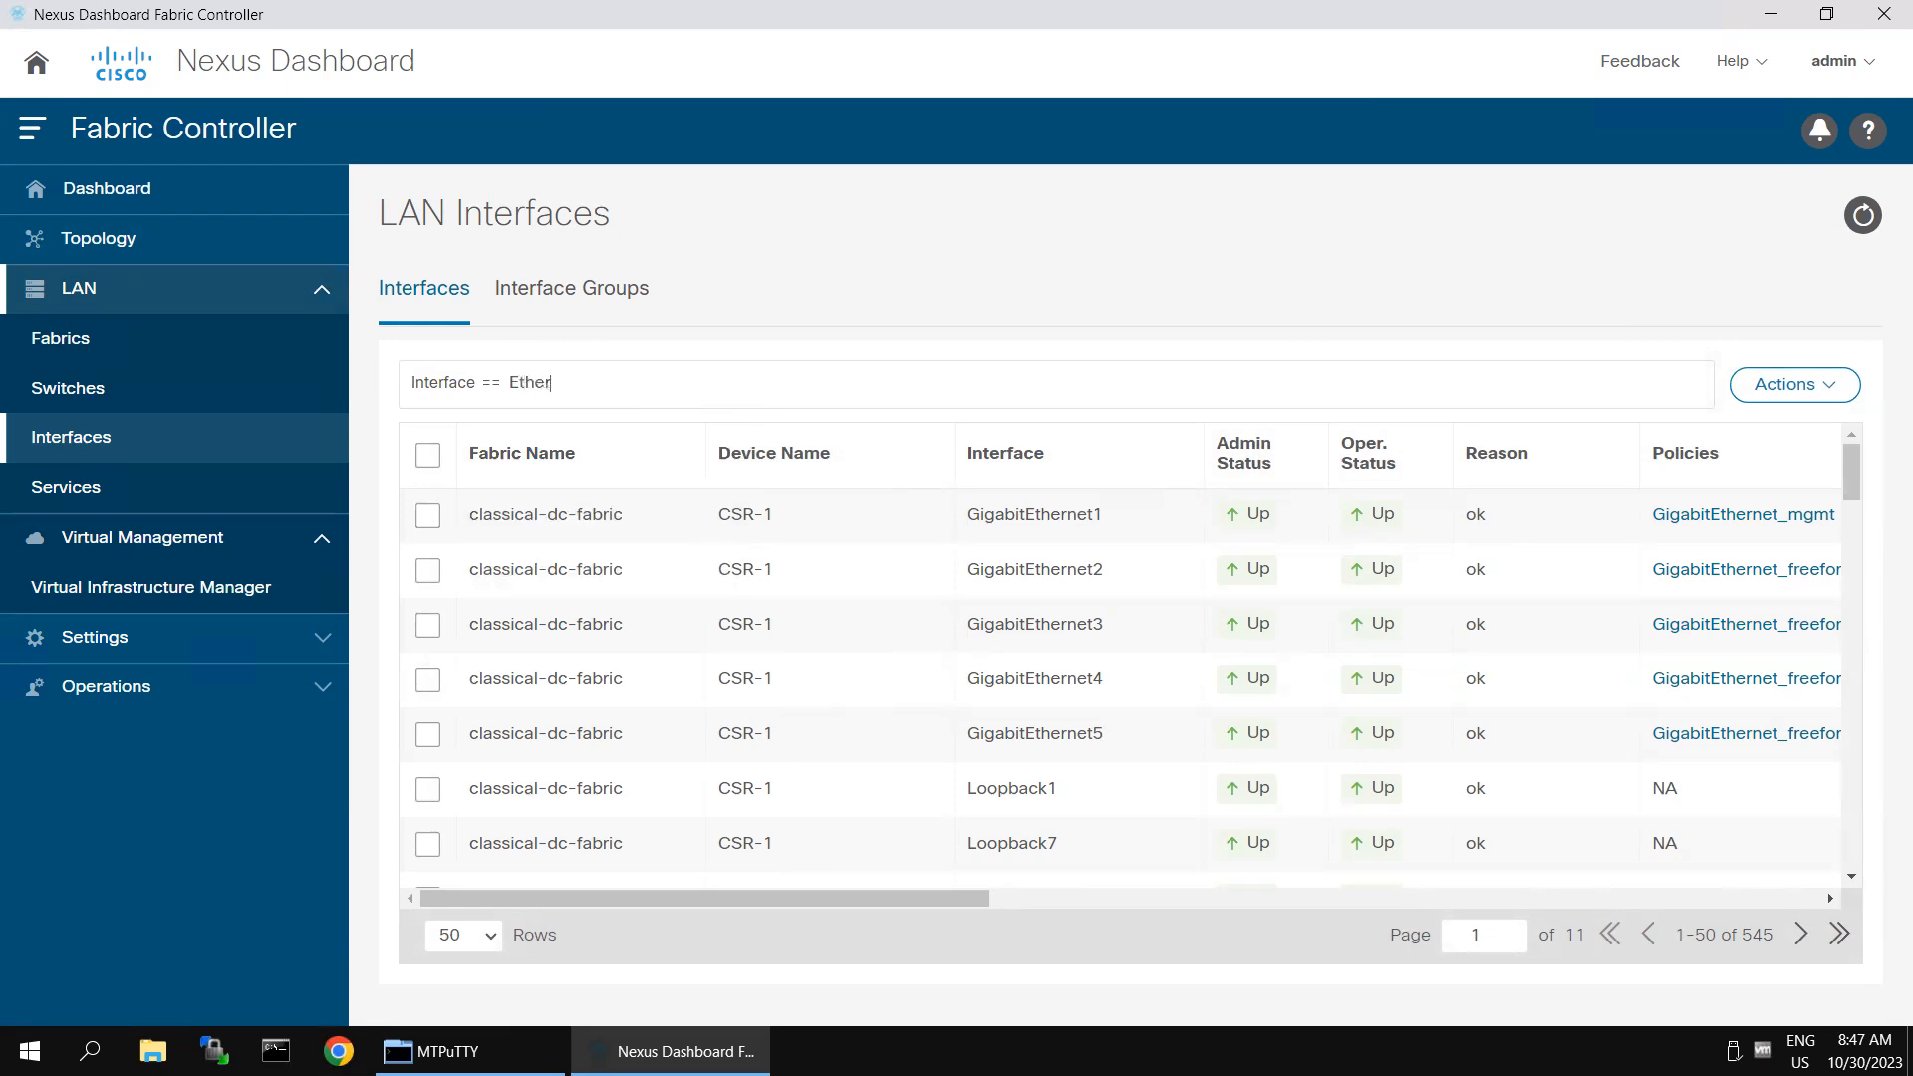
type("Ethernet1/4")
key("Return")
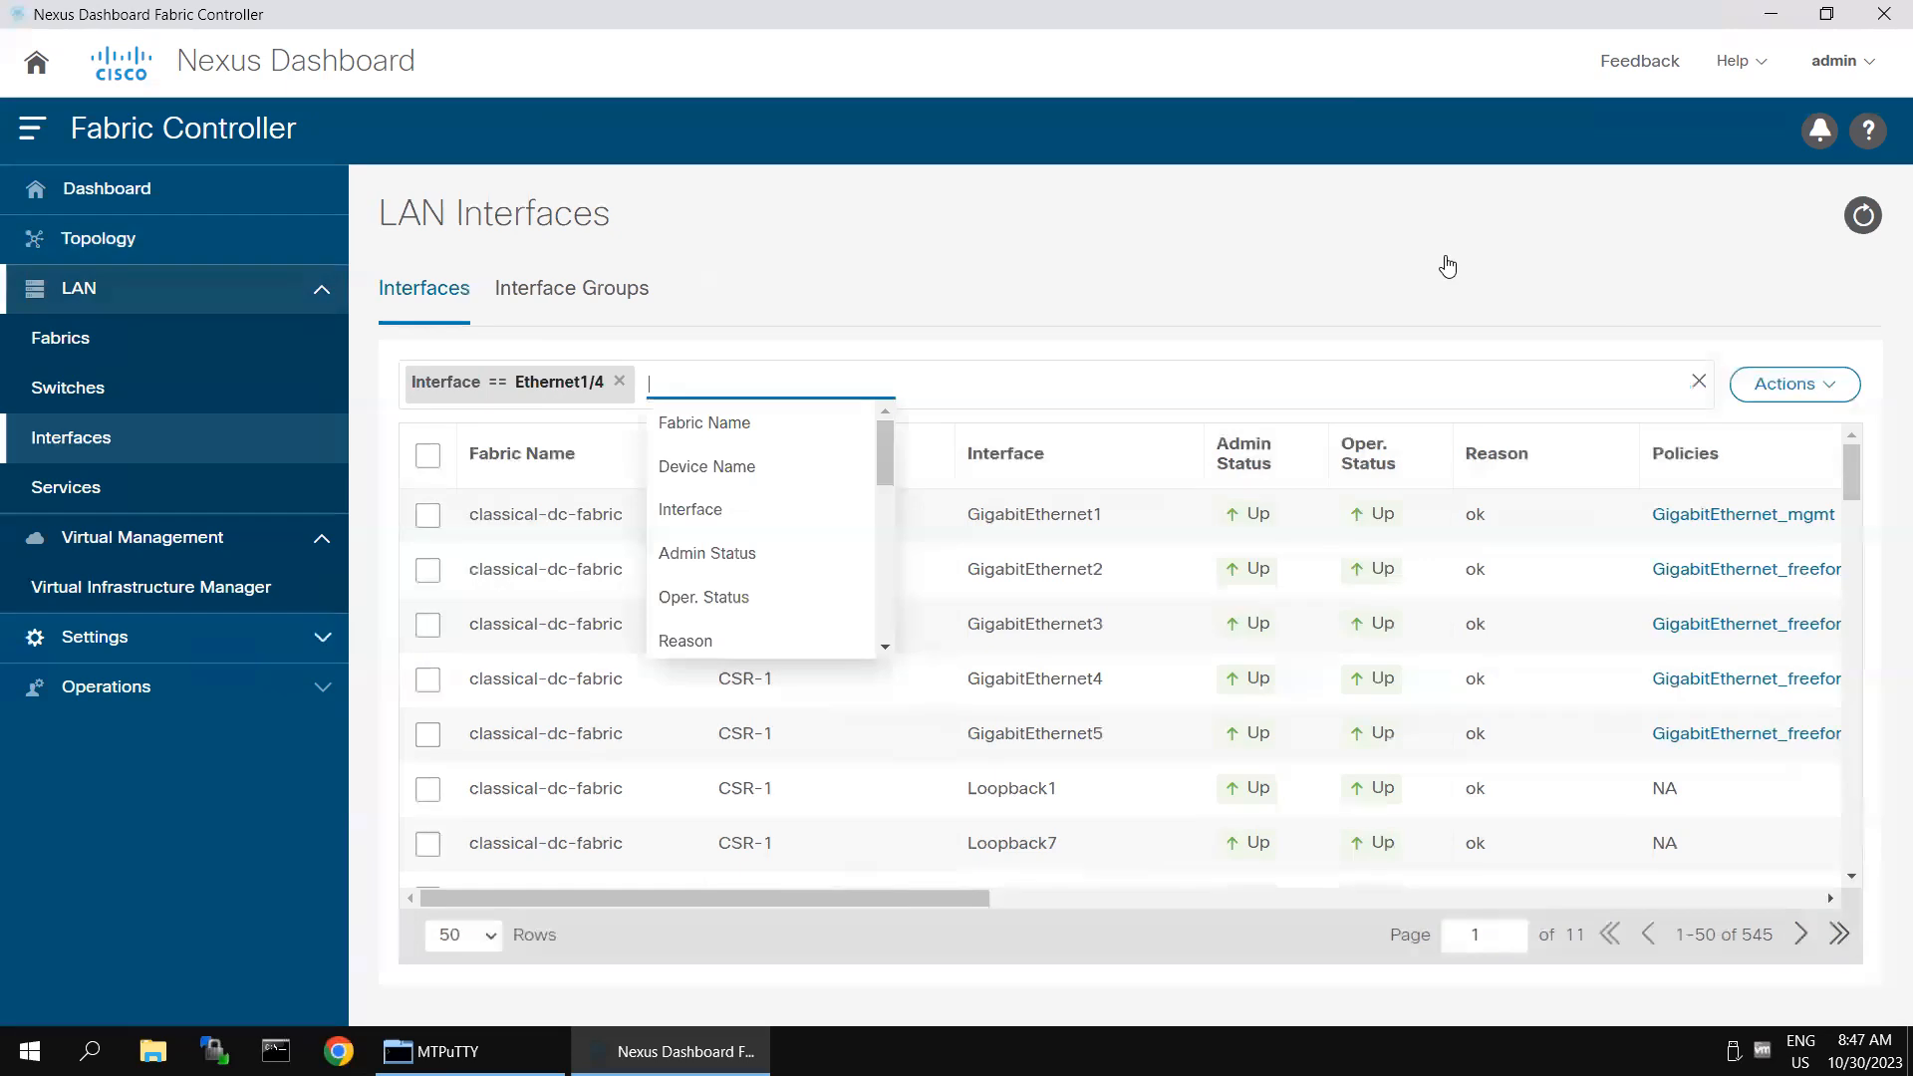
left_click(487, 555)
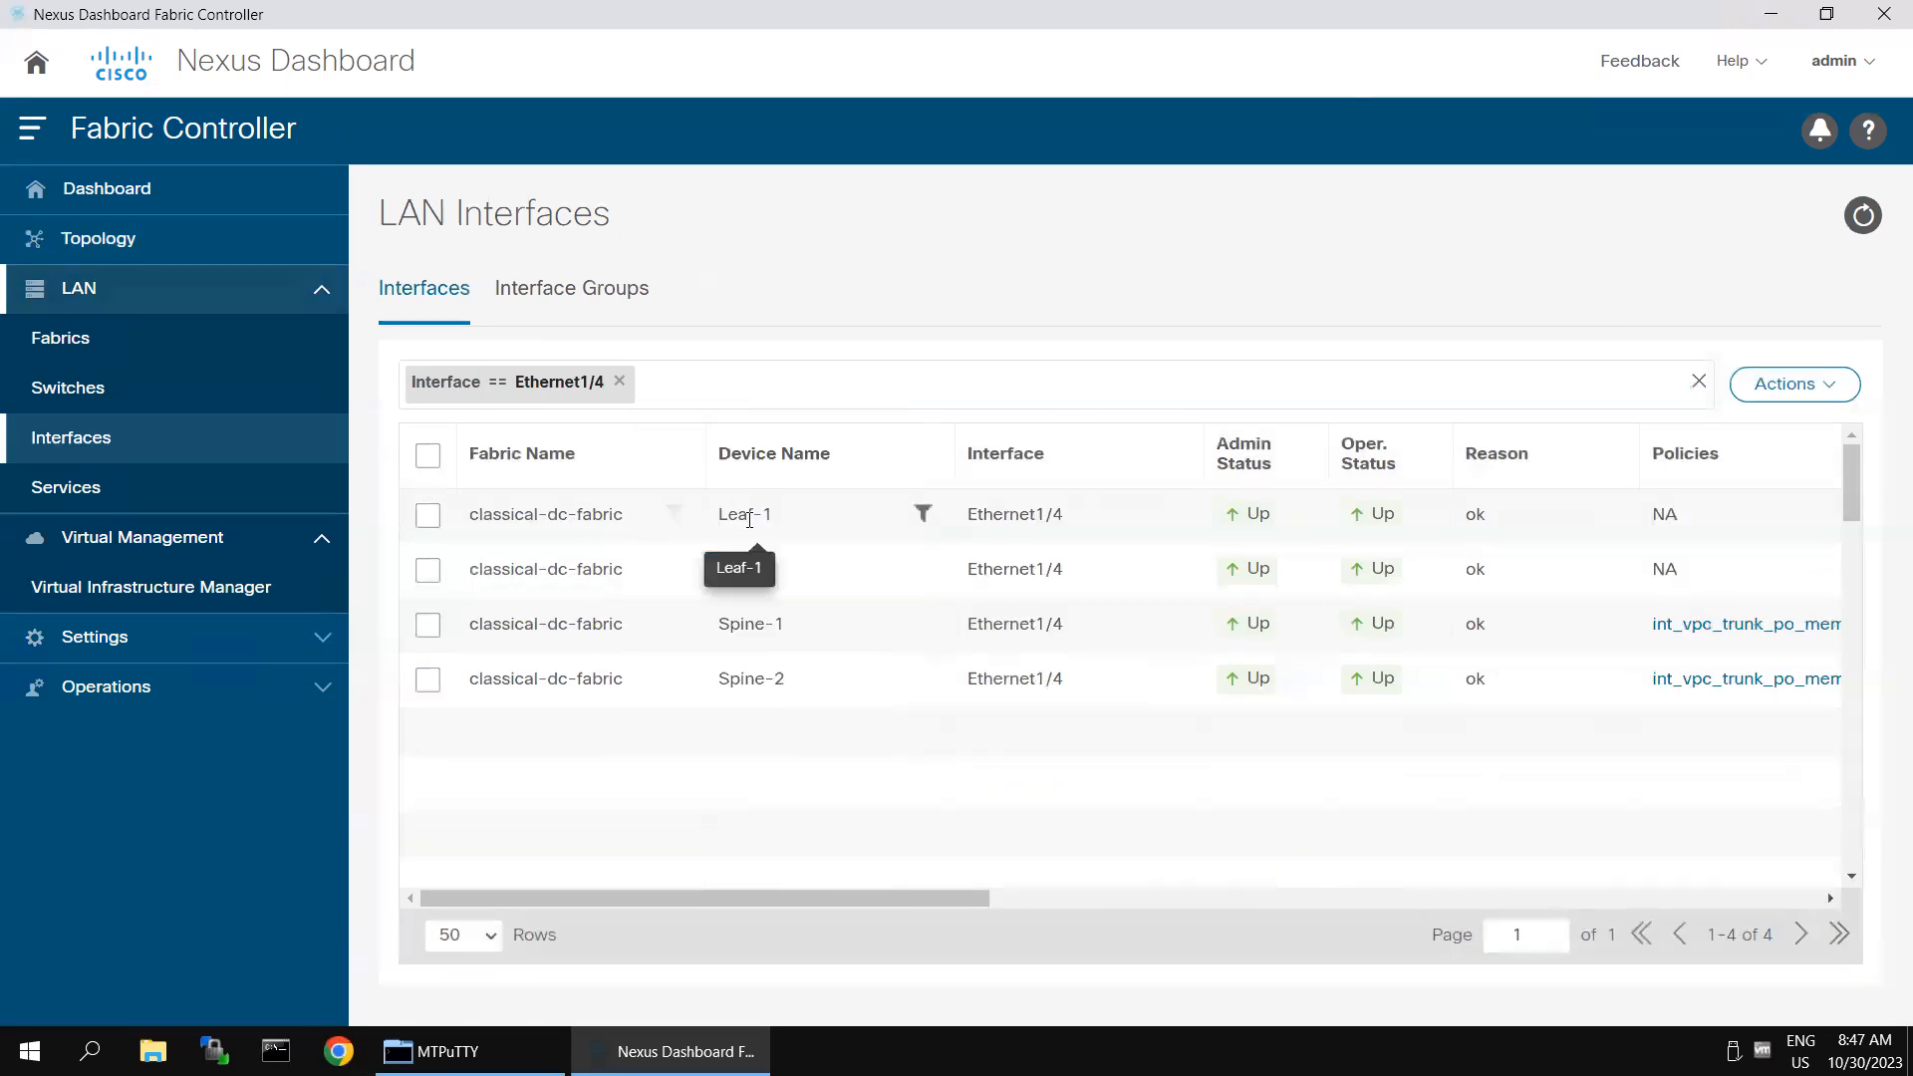
- Open Leaf-1's Ethernet1/4 for editing and select the int_trunk_host policy template for it
left_click(428, 515)
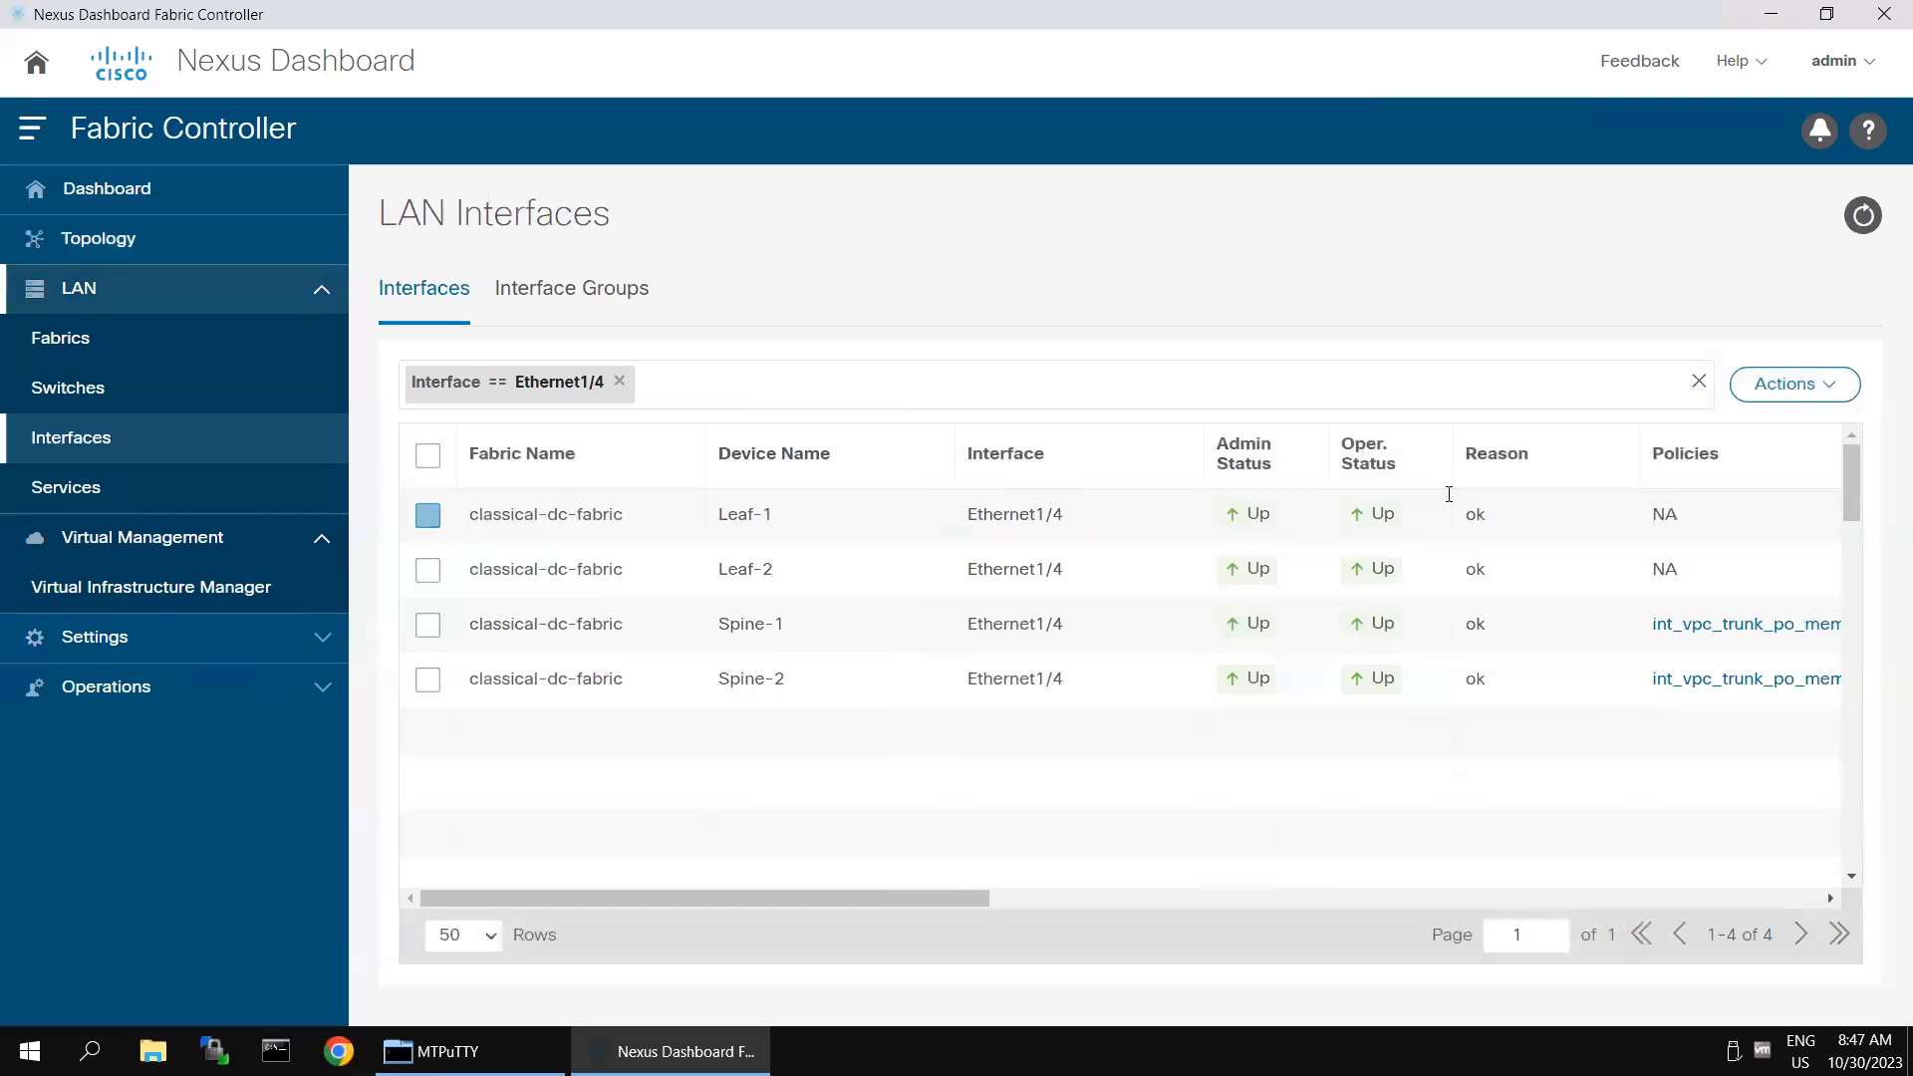
left_click(1833, 394)
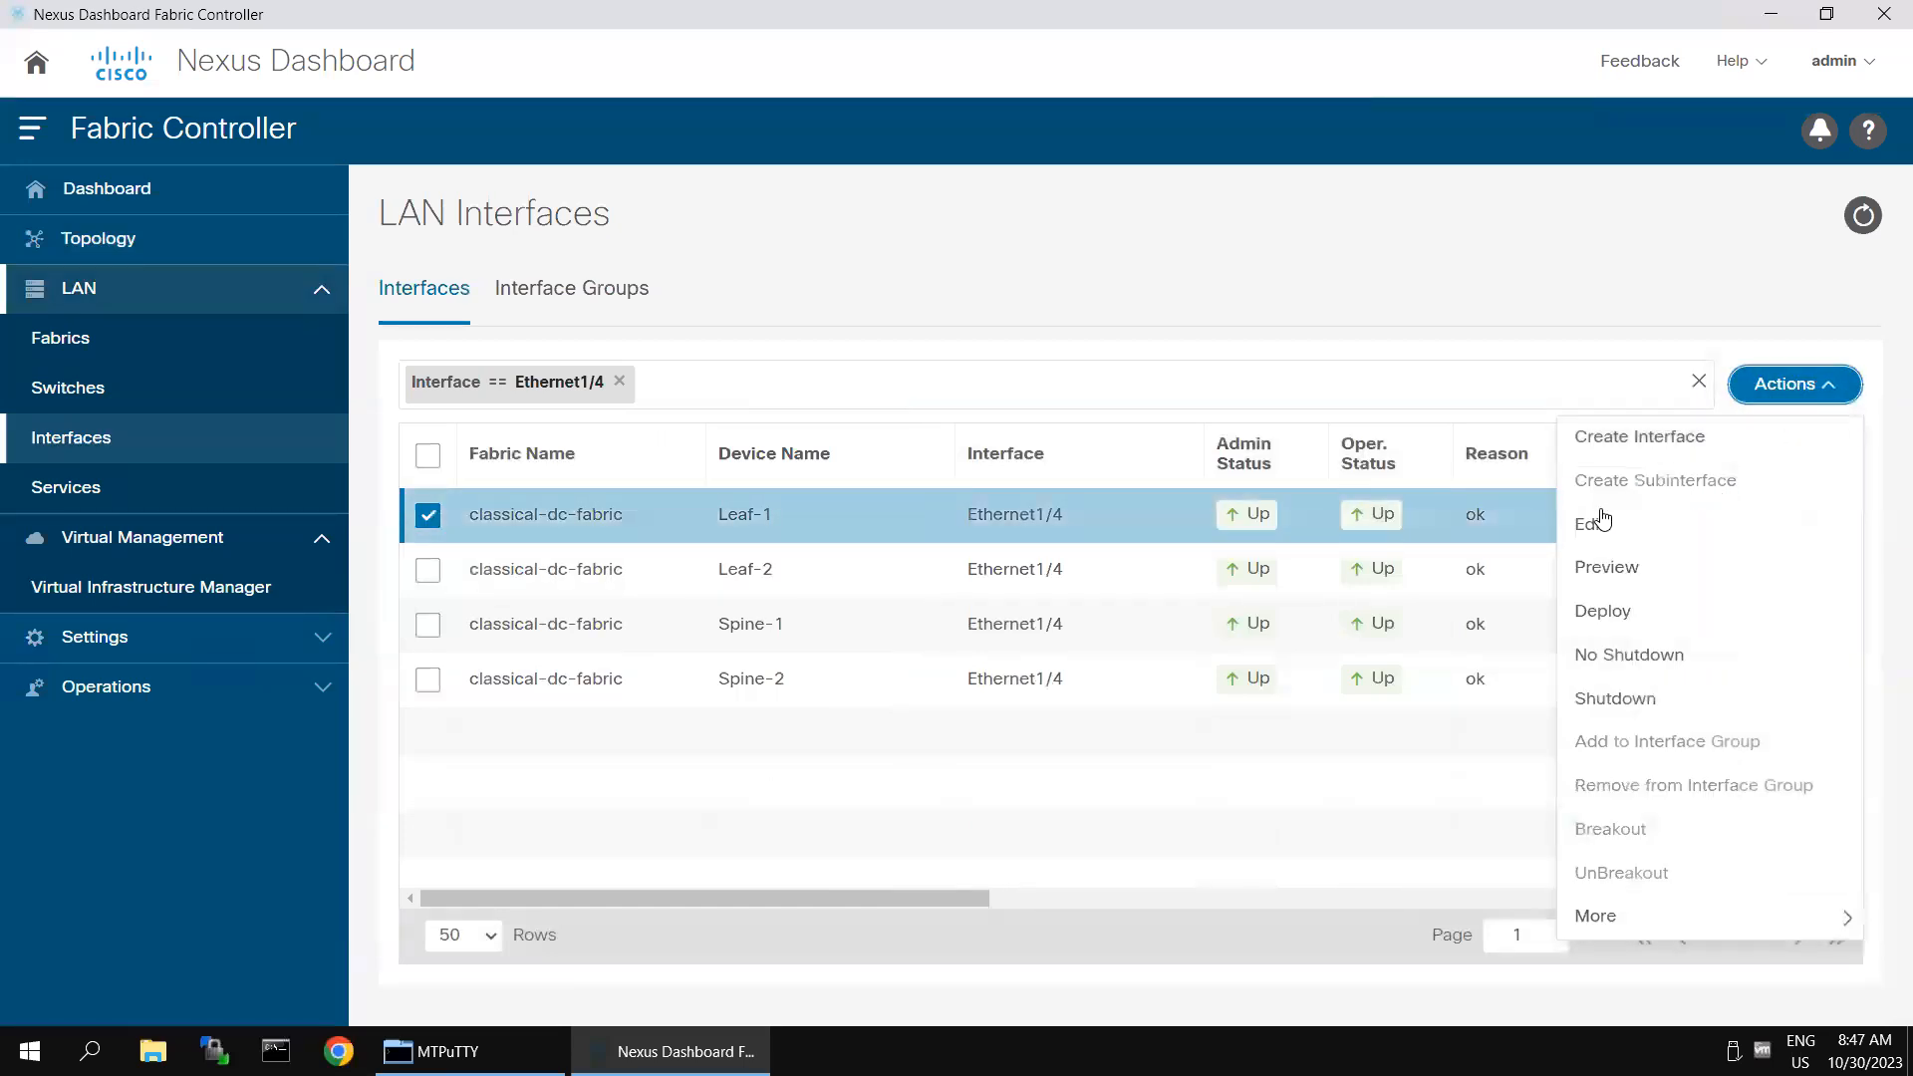
left_click(1598, 525)
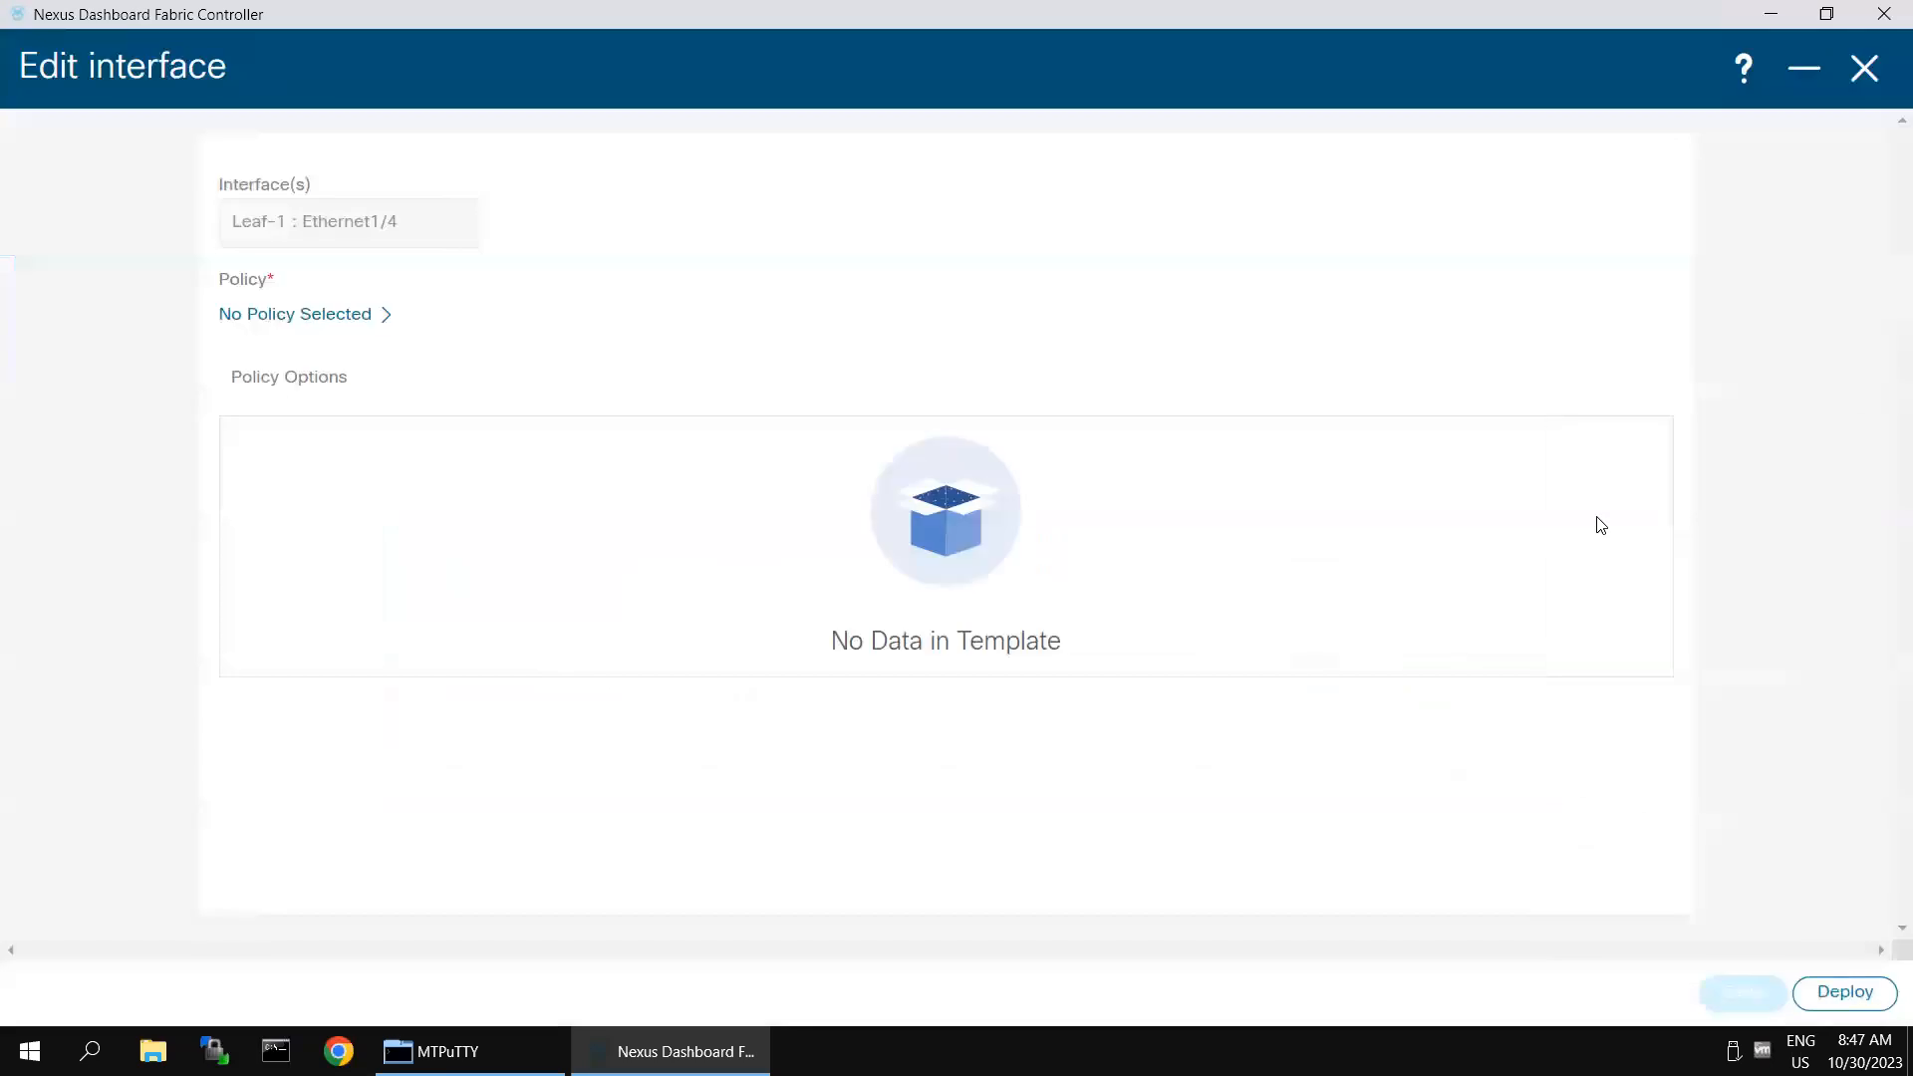
left_click(387, 317)
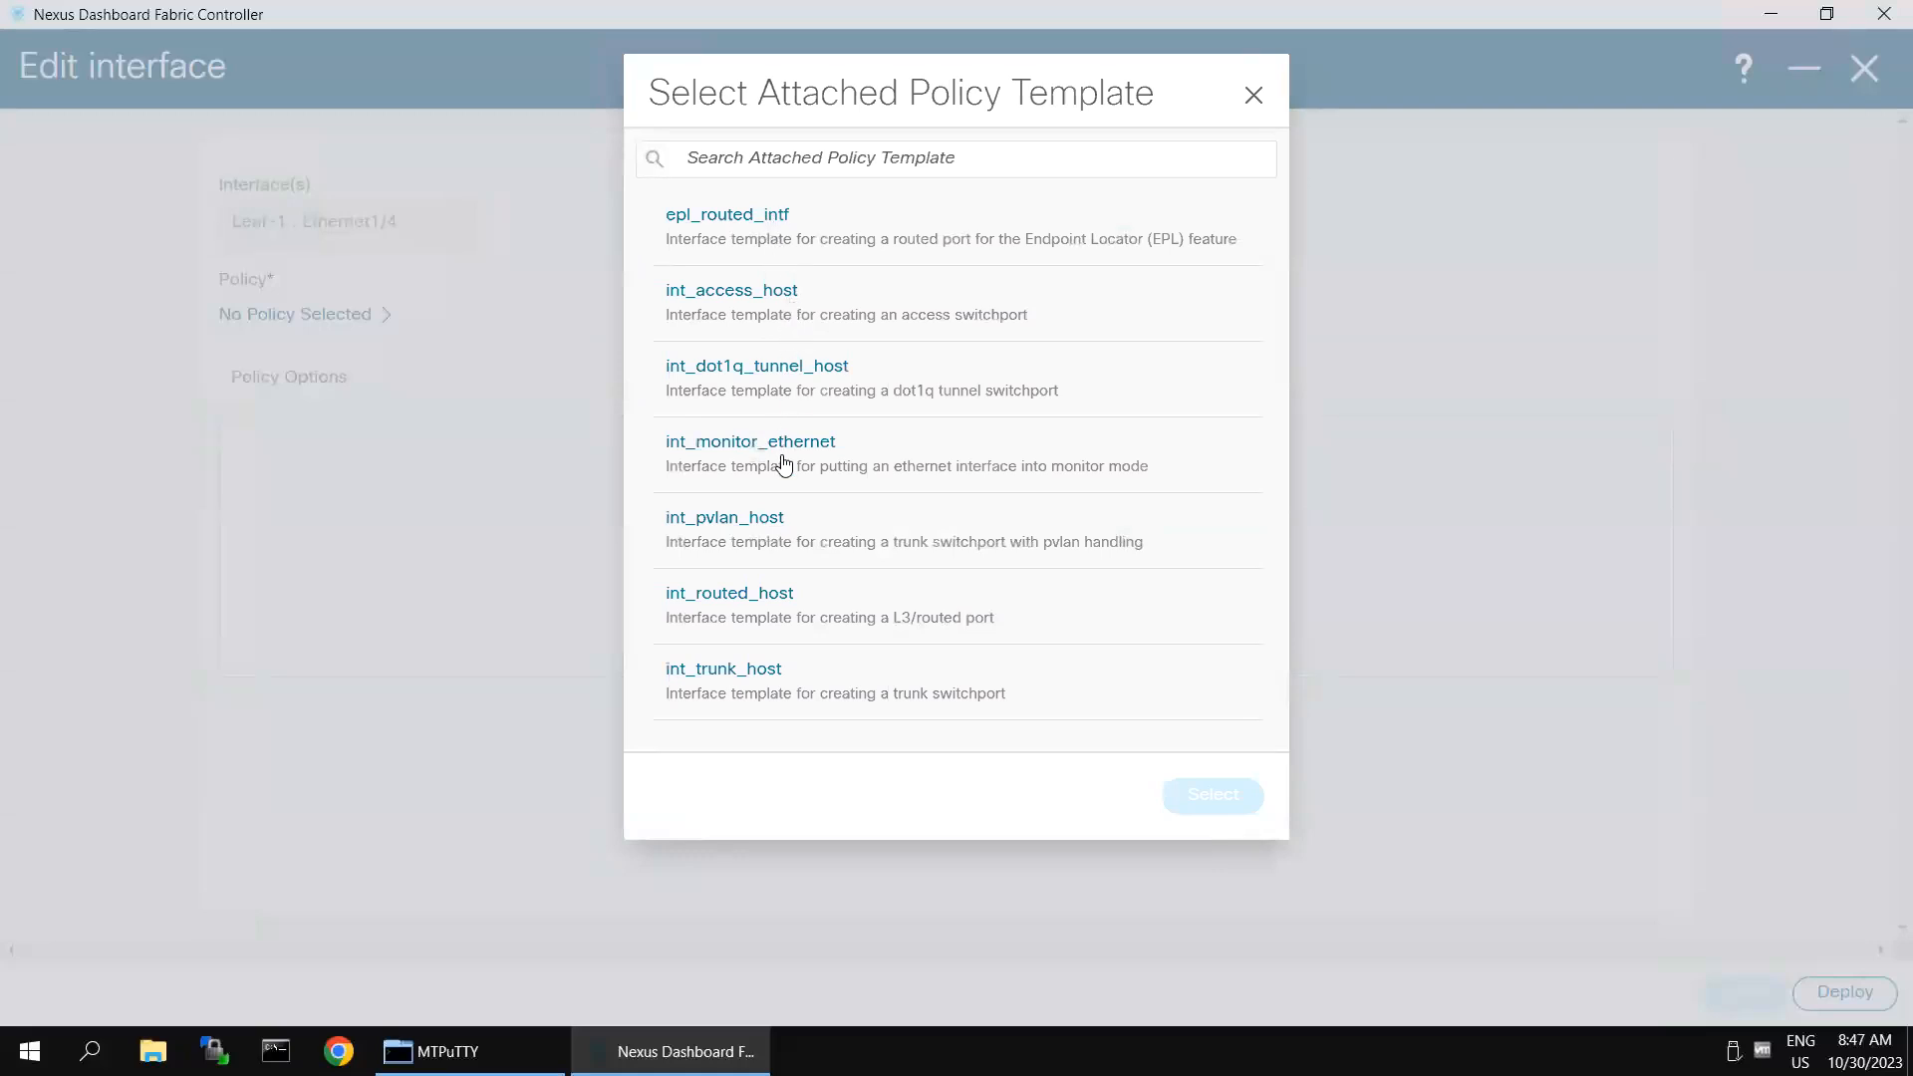
left_click(771, 683)
left_click(1246, 795)
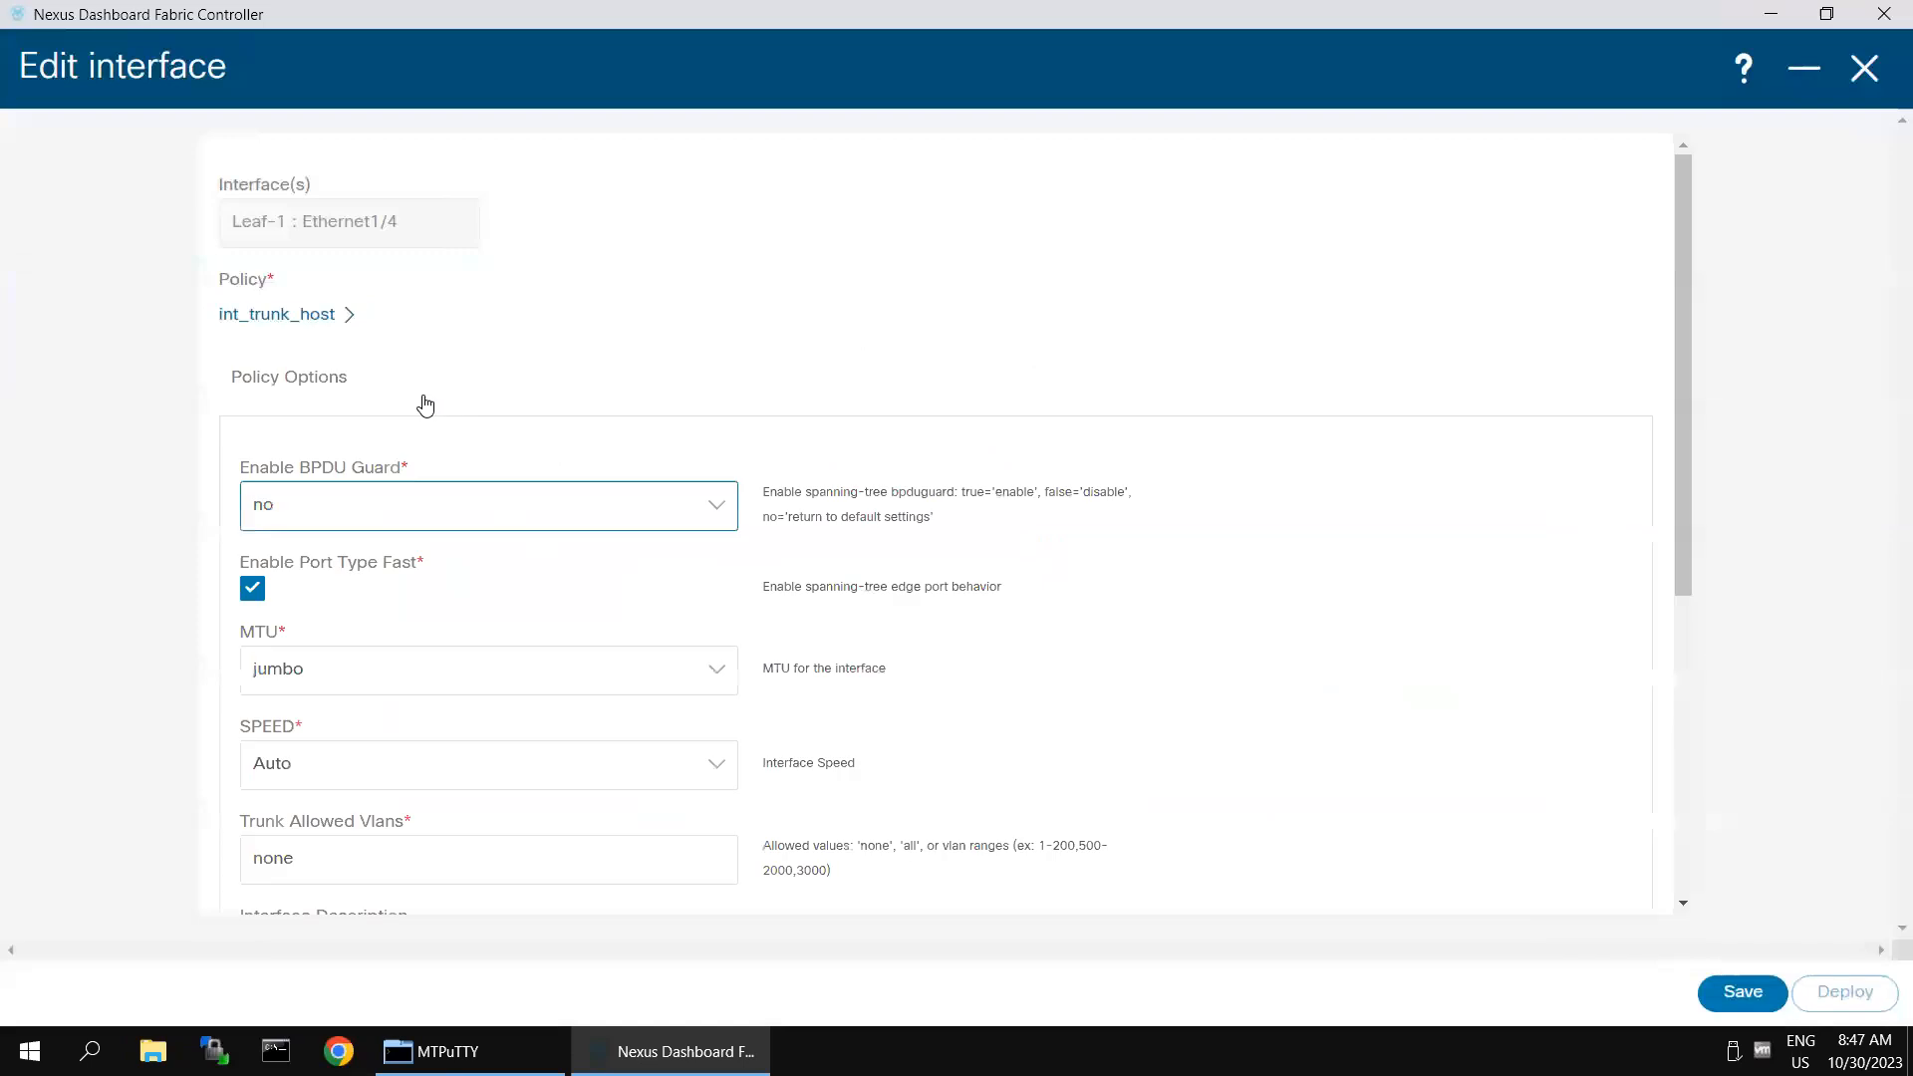
scroll(568, 398, "down", 3)
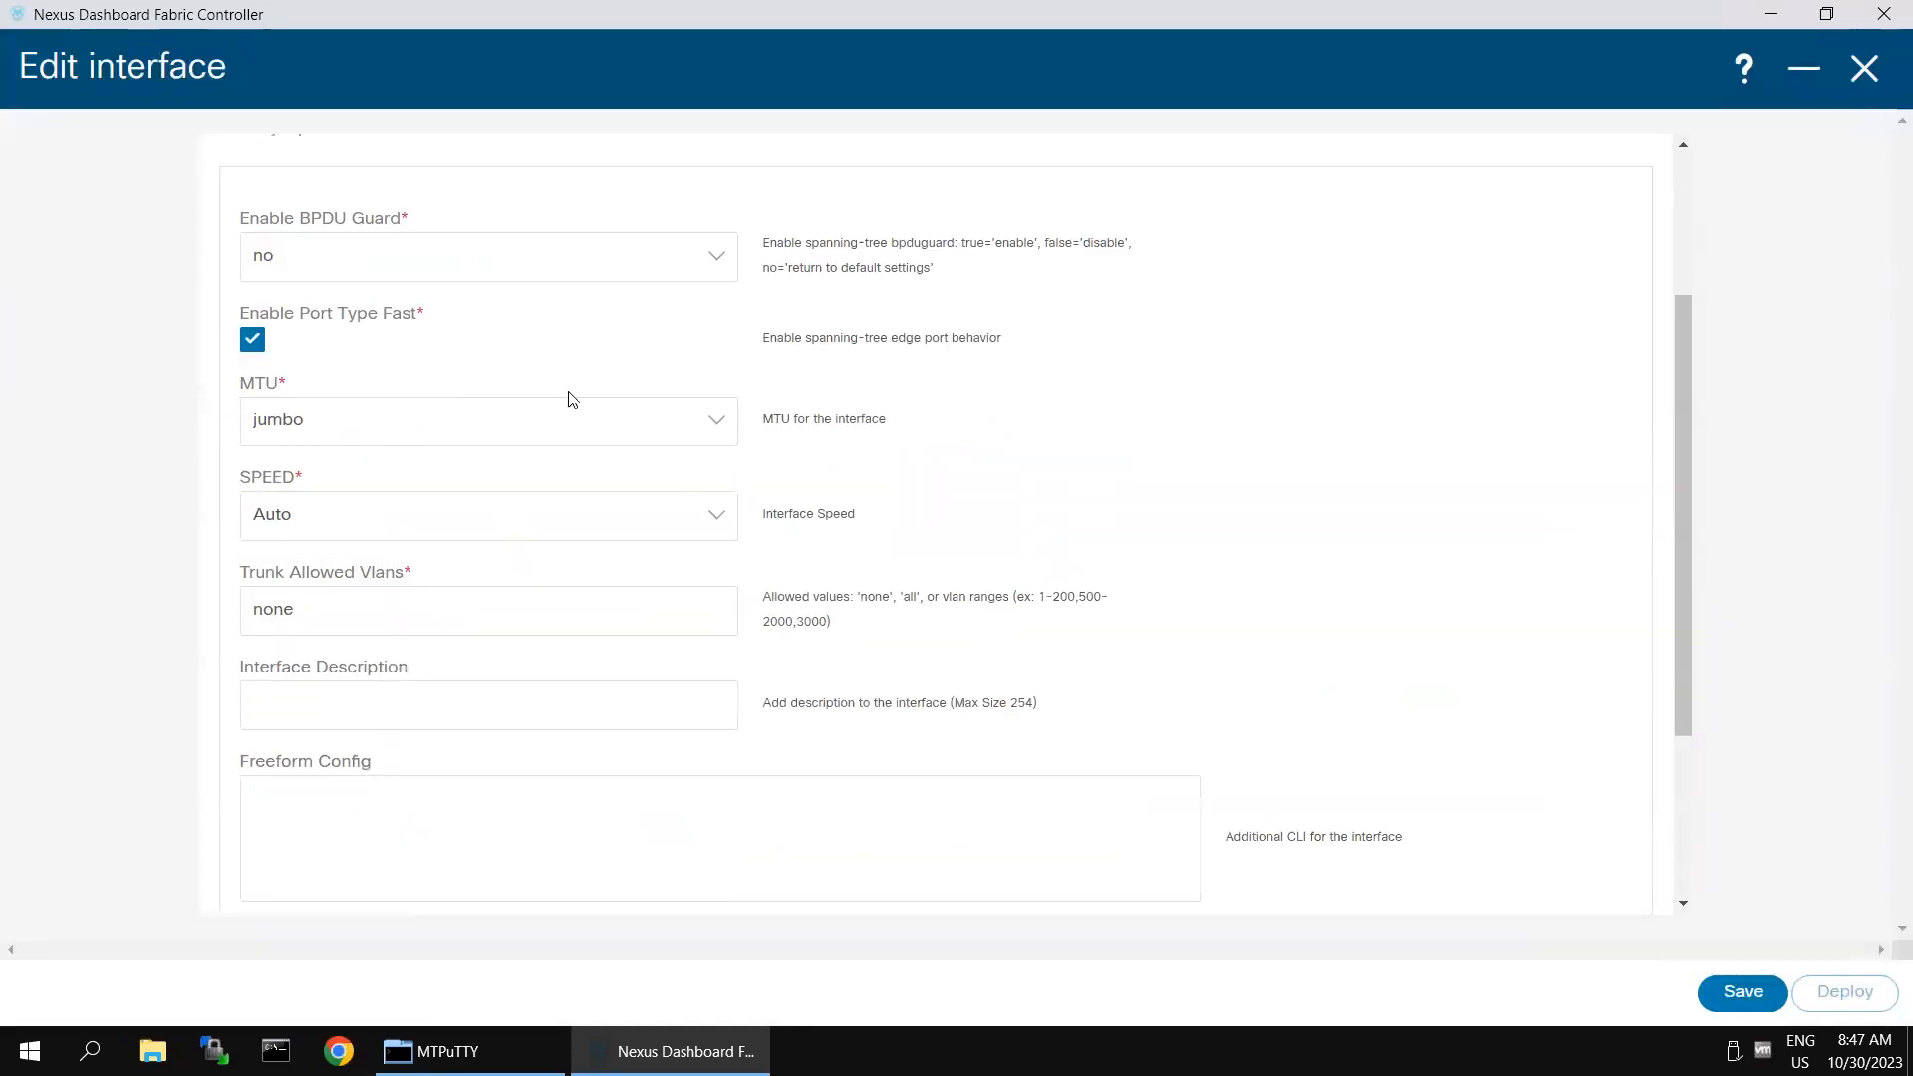
- Set the MTU to default and the trunk allowed VLANs to all for Leaf-1's Ethernet1/4
left_click(714, 428)
left_click(388, 465)
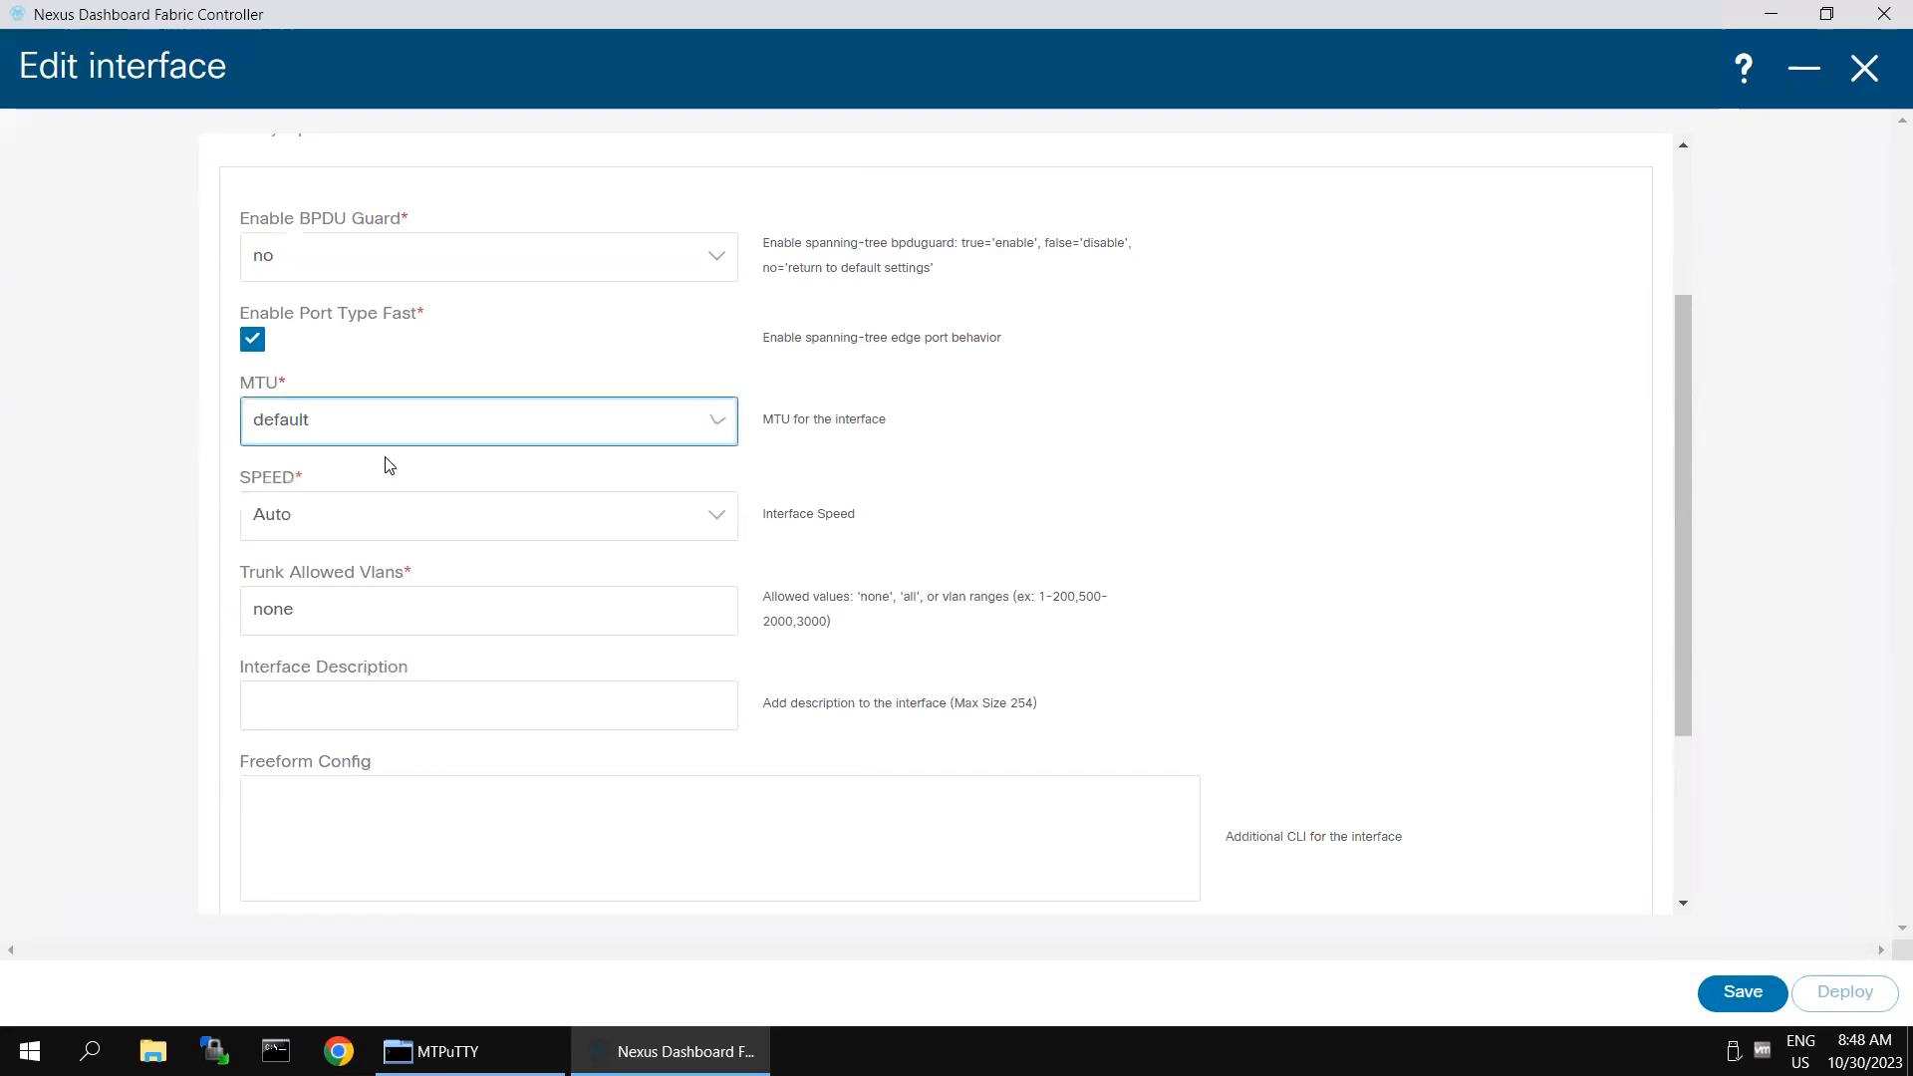
left_click(723, 612)
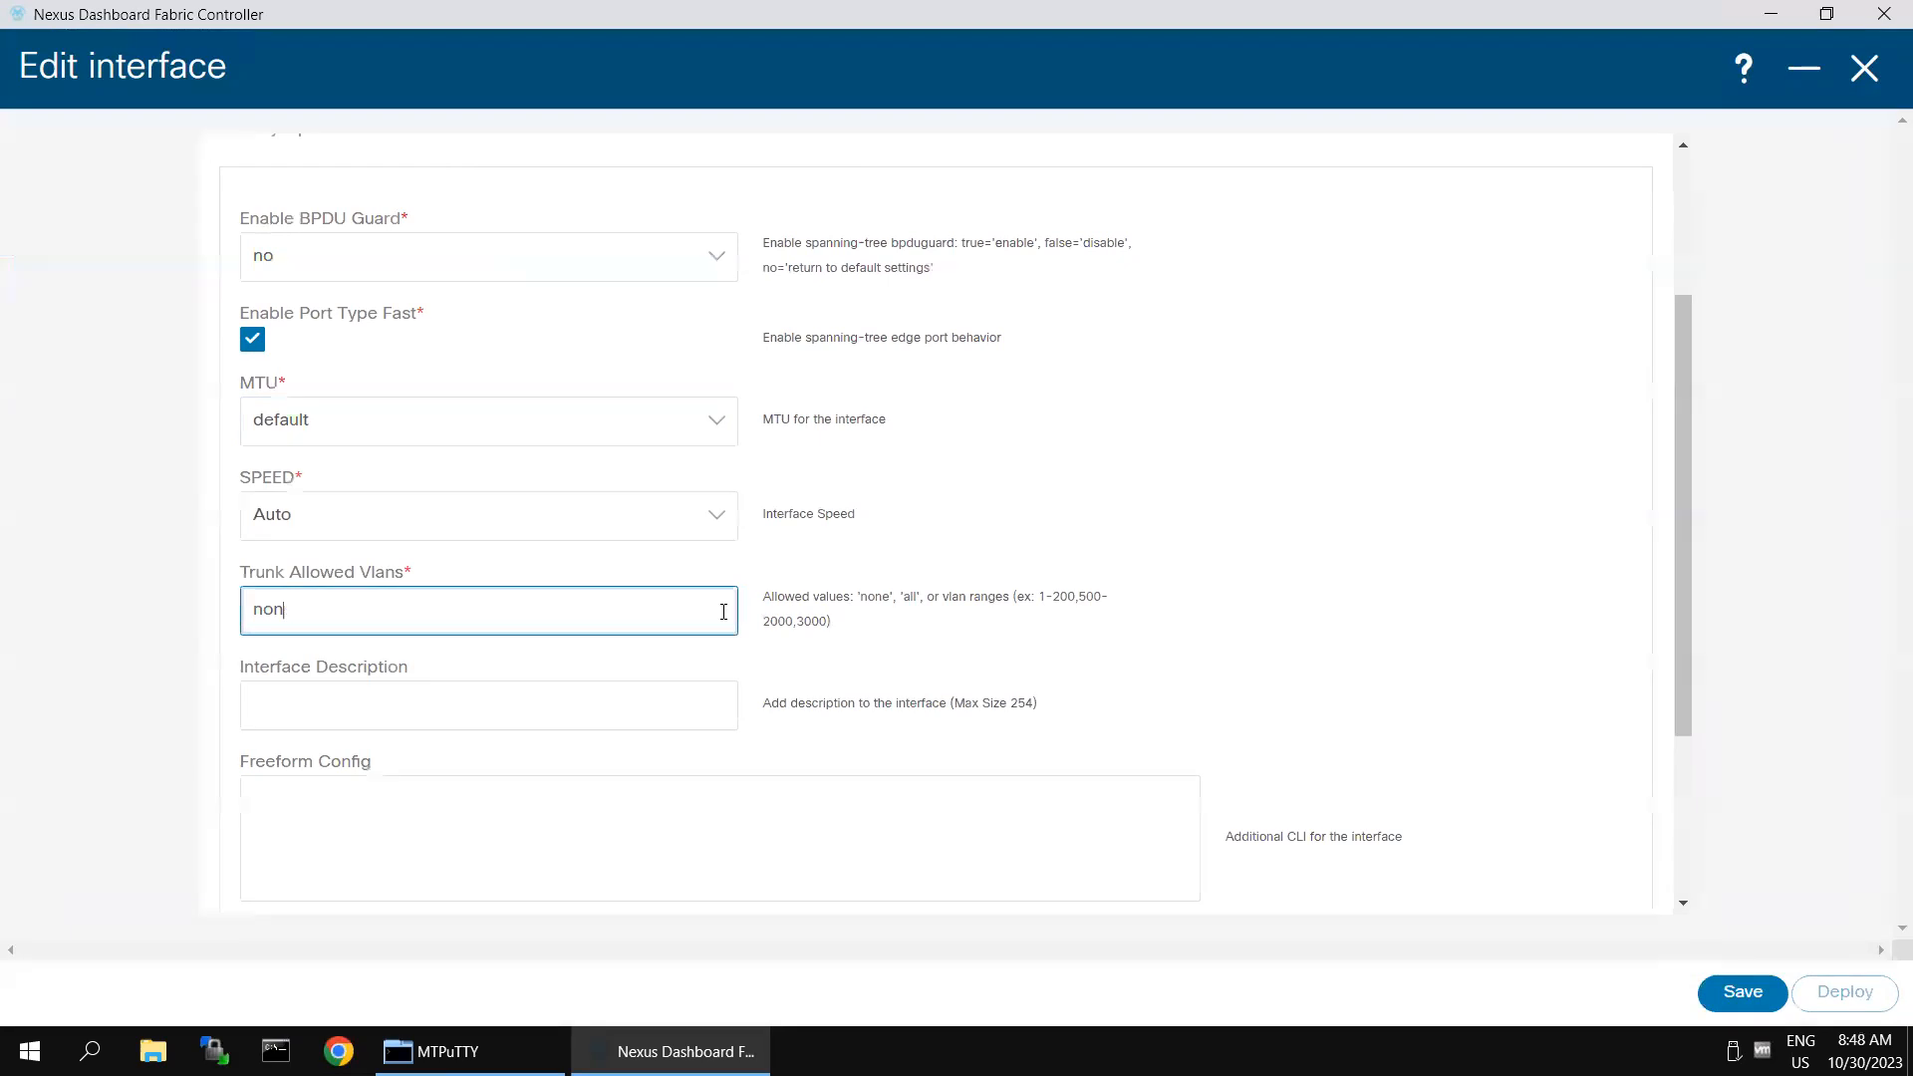
key("BackSpace")
key("BackSpace")
key("BackSpace")
type("ak")
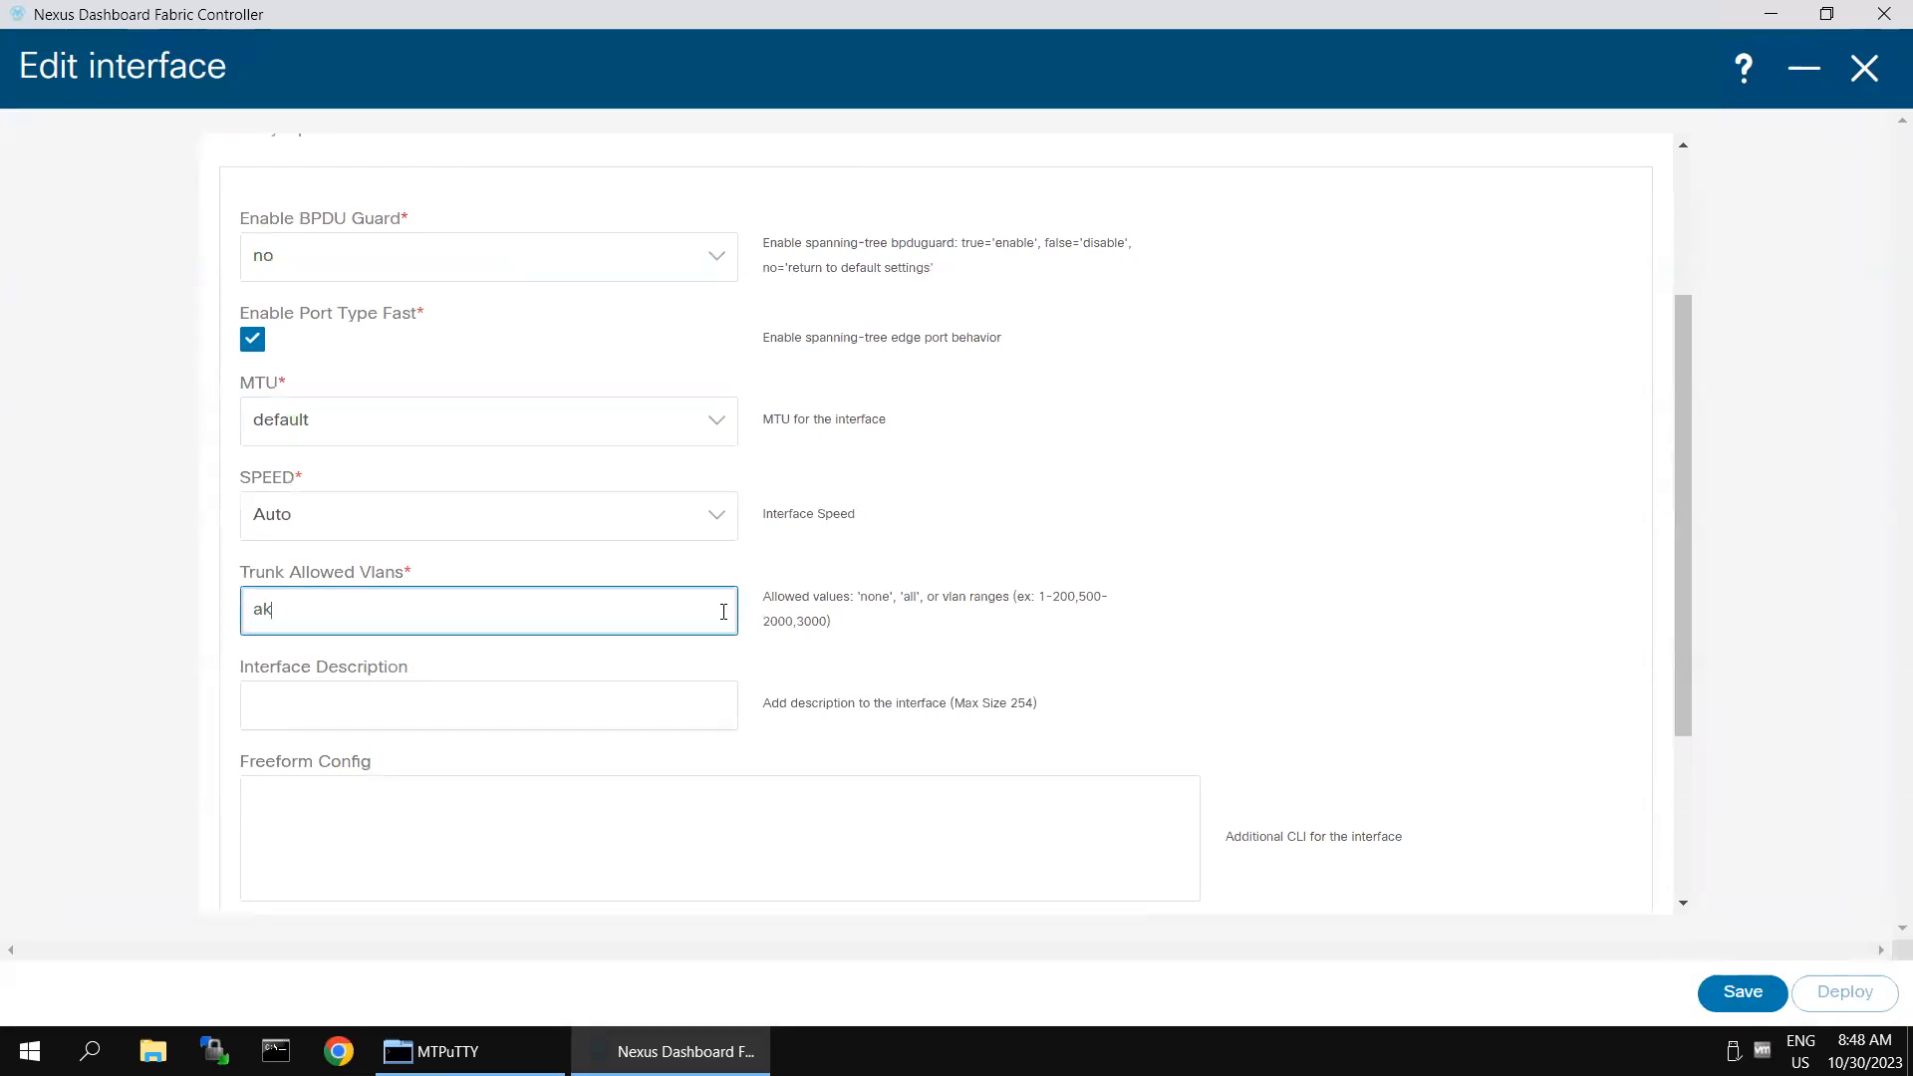
type("l")
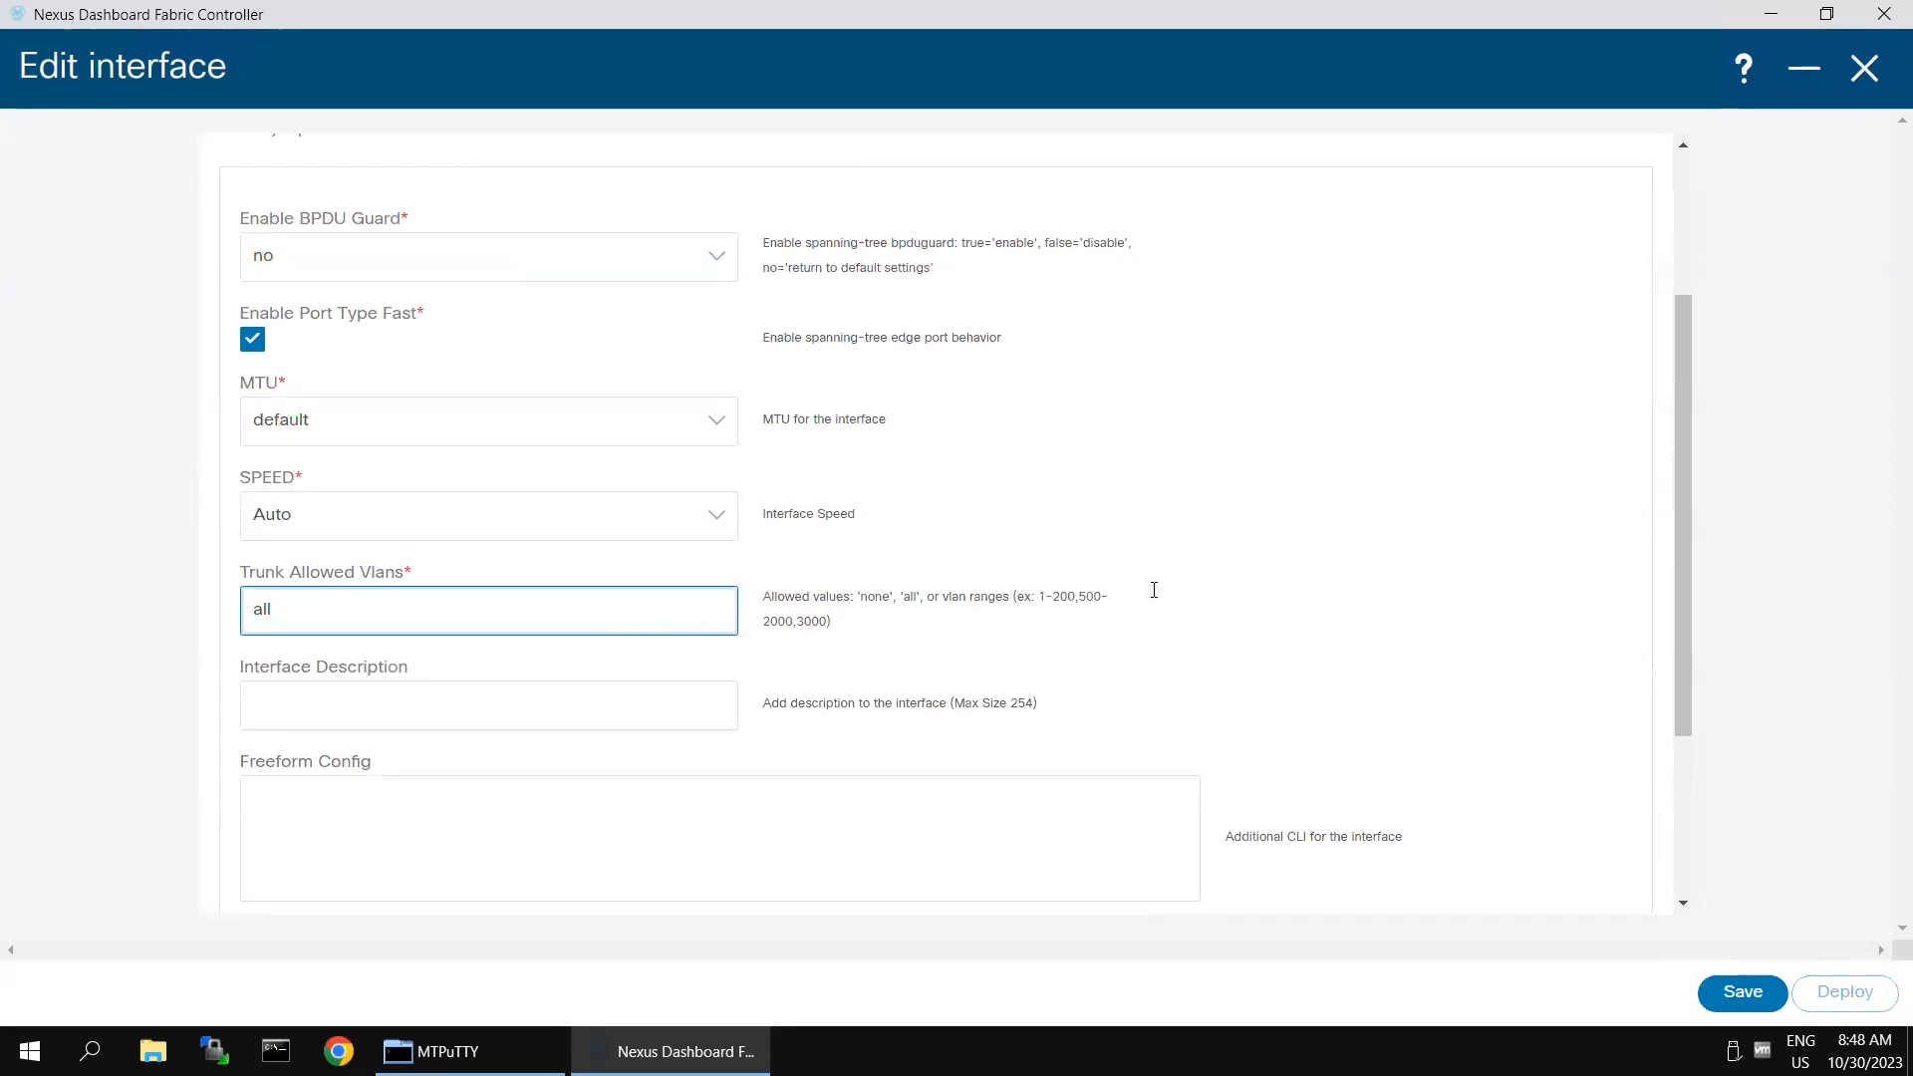
- Review the remaining policy options, then save and deploy the Ethernet1/4 configuration to Leaf-1
left_click(416, 829)
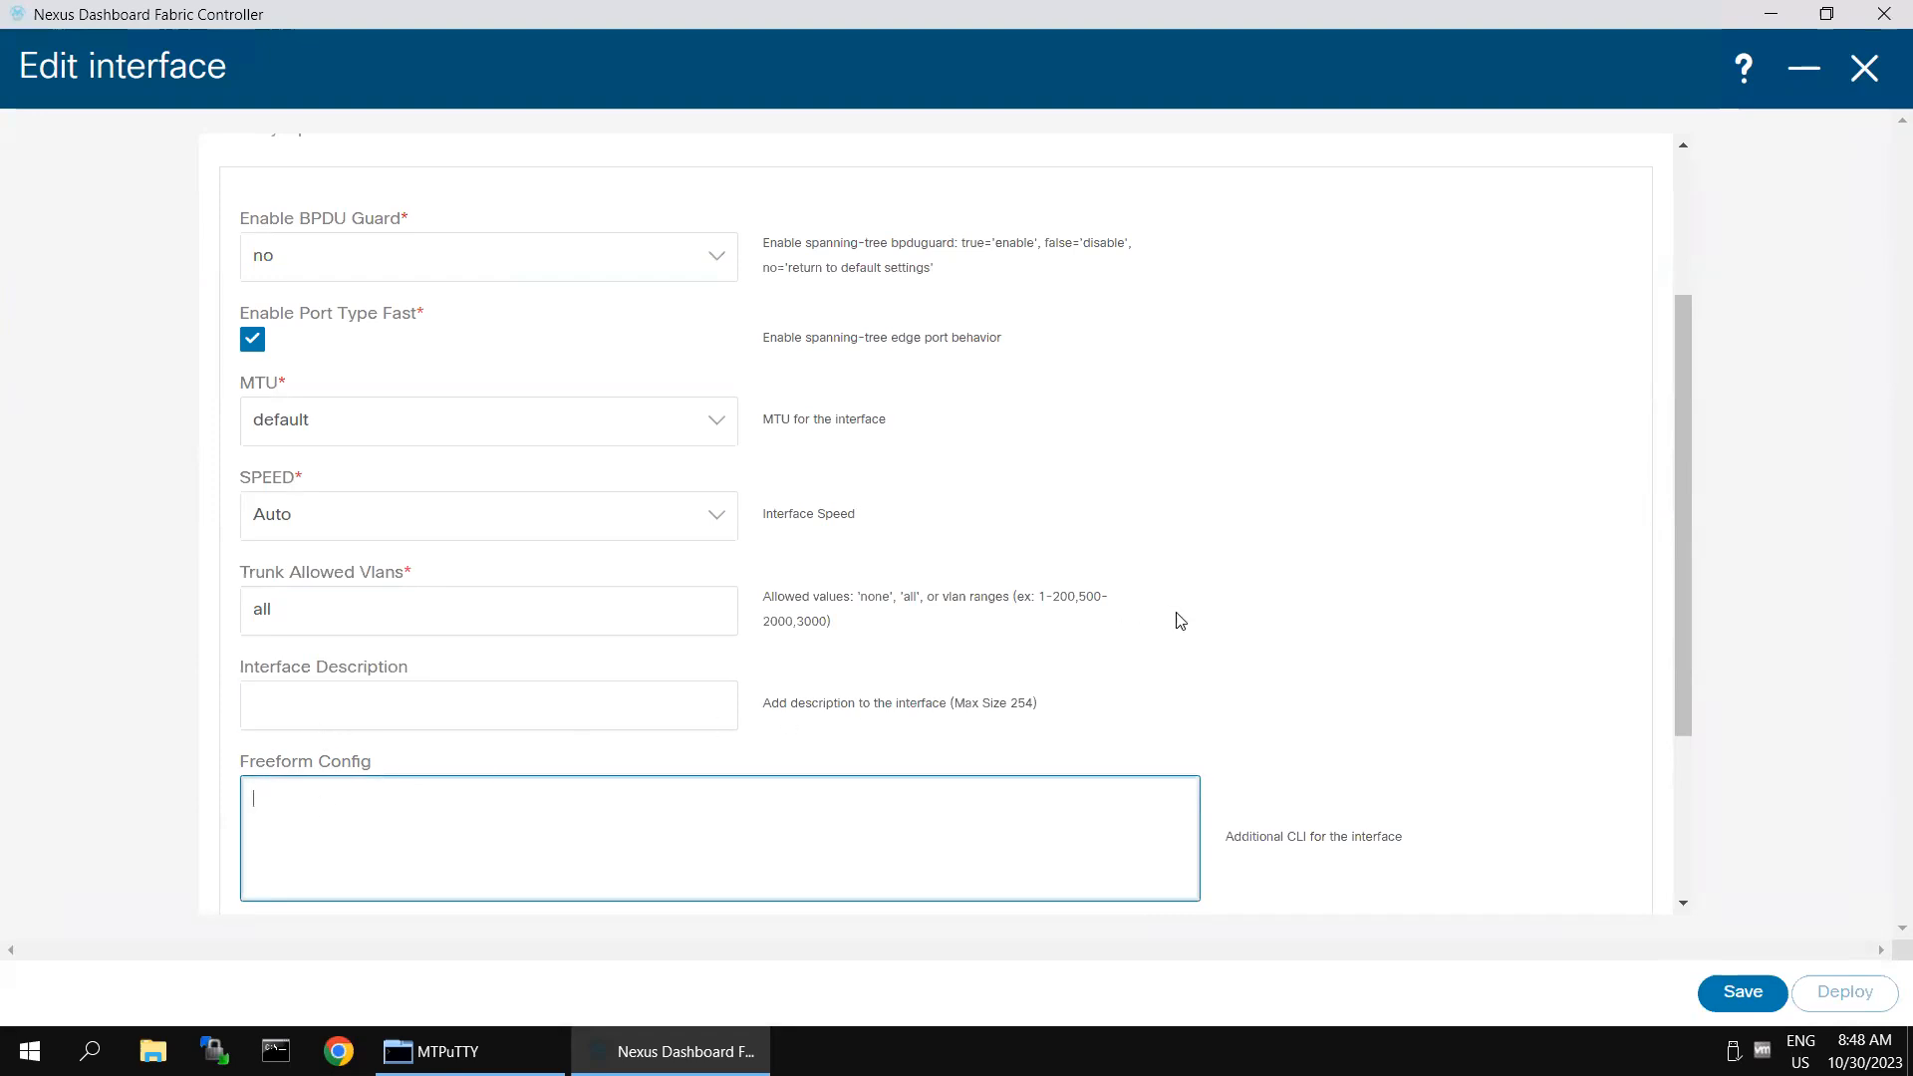
scroll(1180, 621, "up", 3)
scroll(1209, 649, "down", 1)
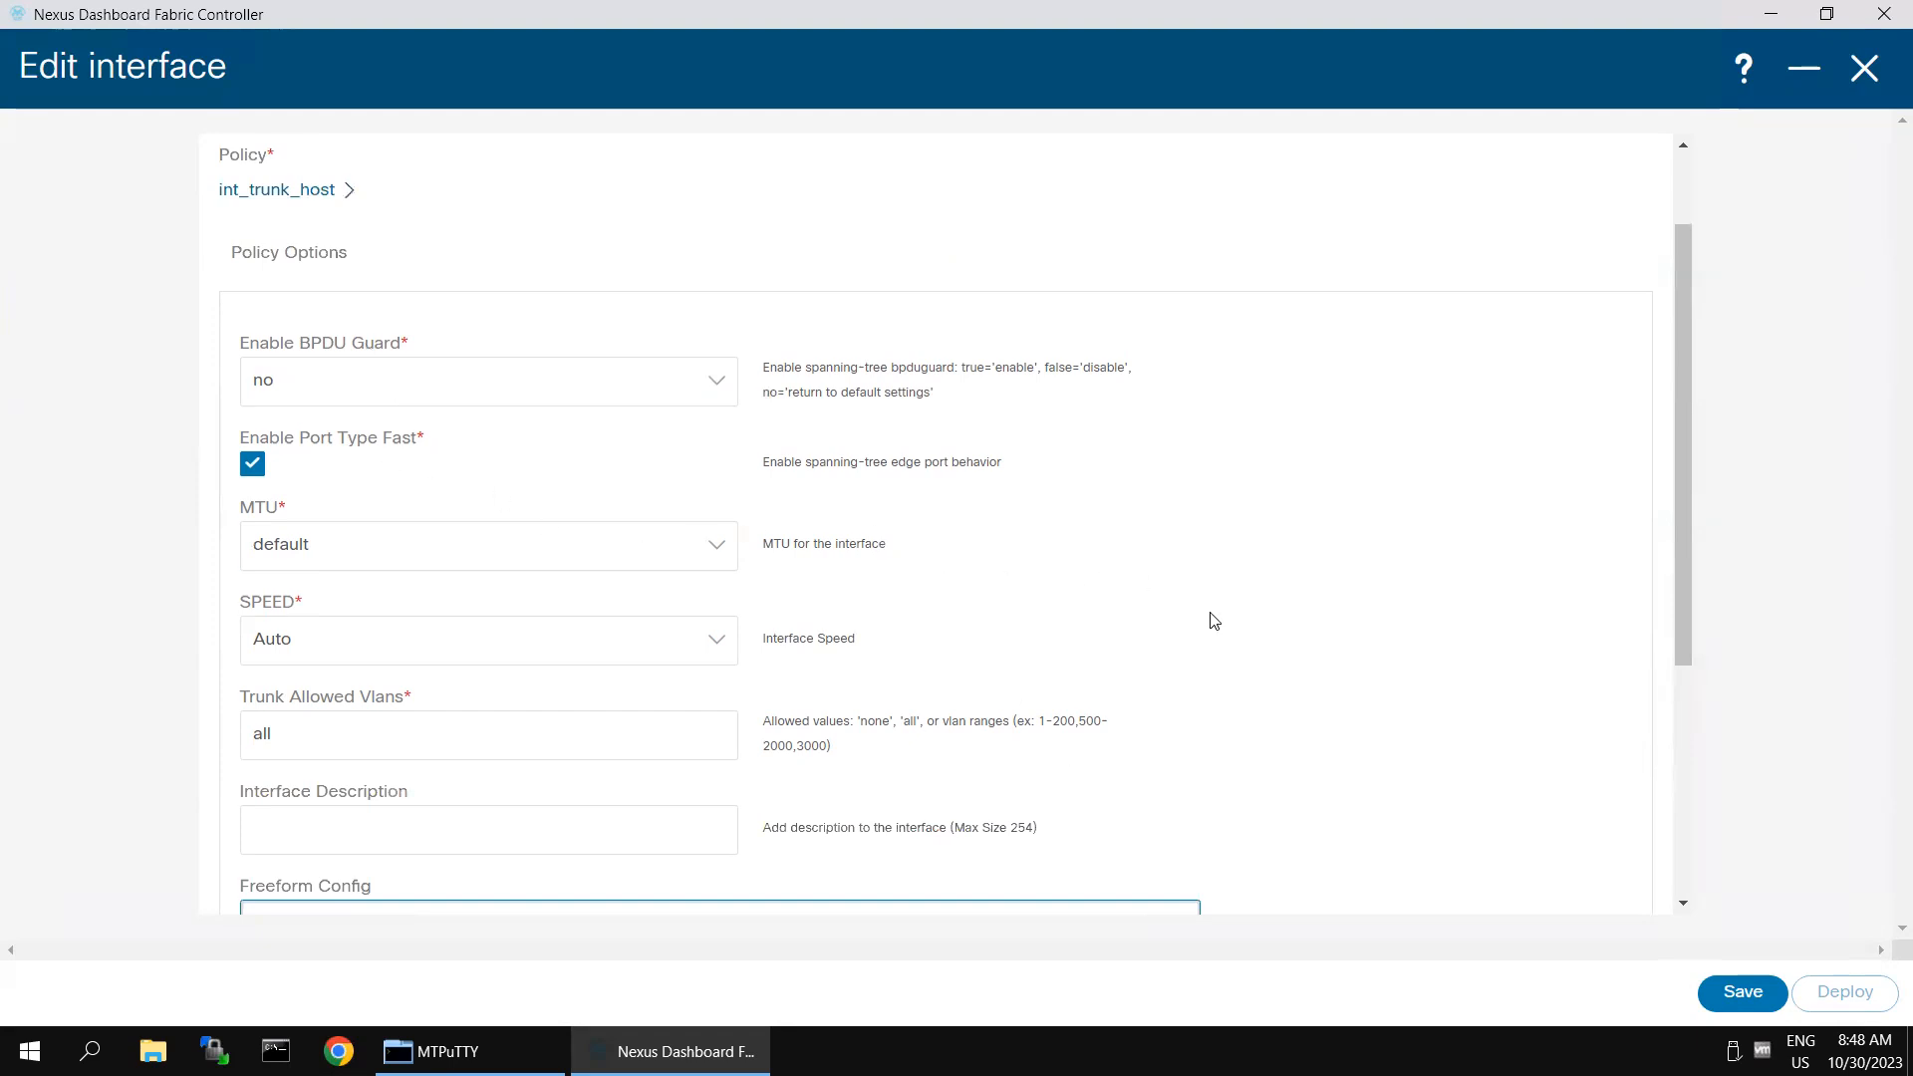
scroll(1214, 621, "down", 3)
left_click(658, 666)
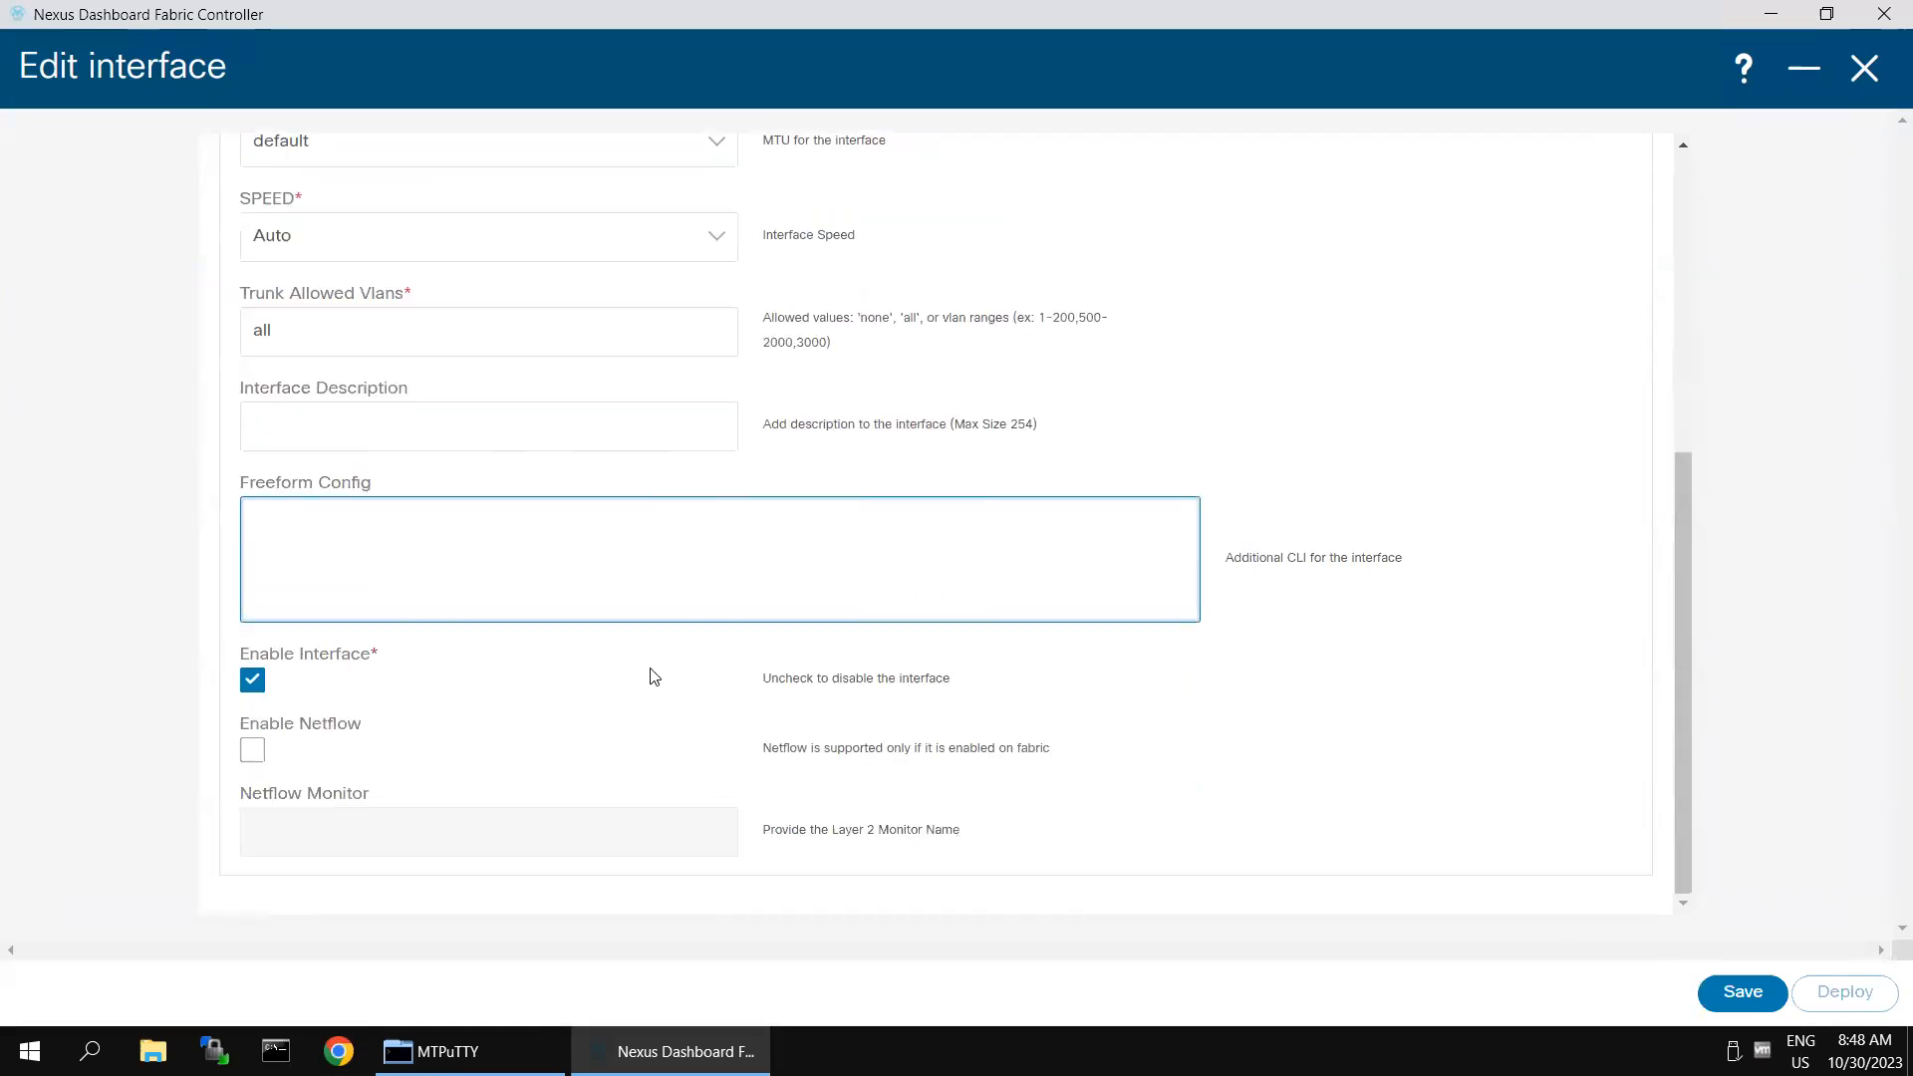
scroll(1290, 525, "up", 4)
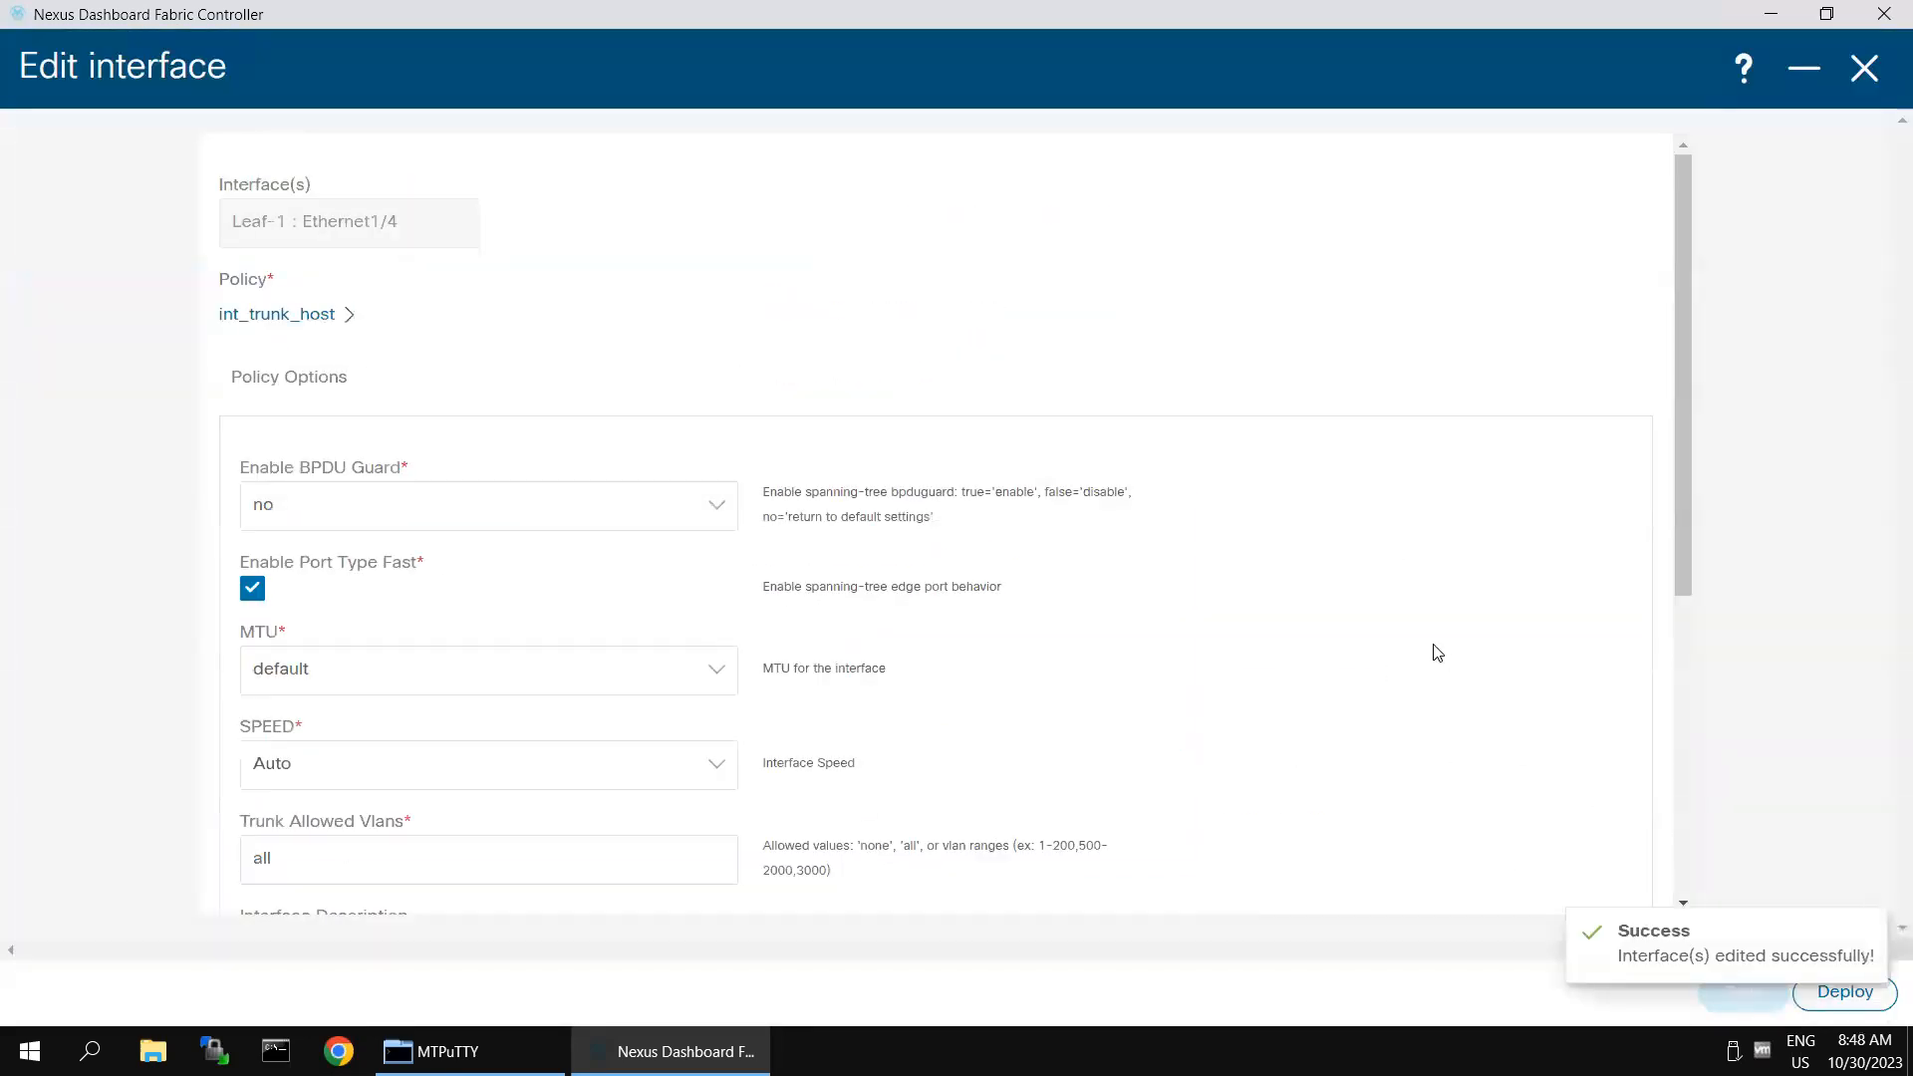
left_click(1843, 992)
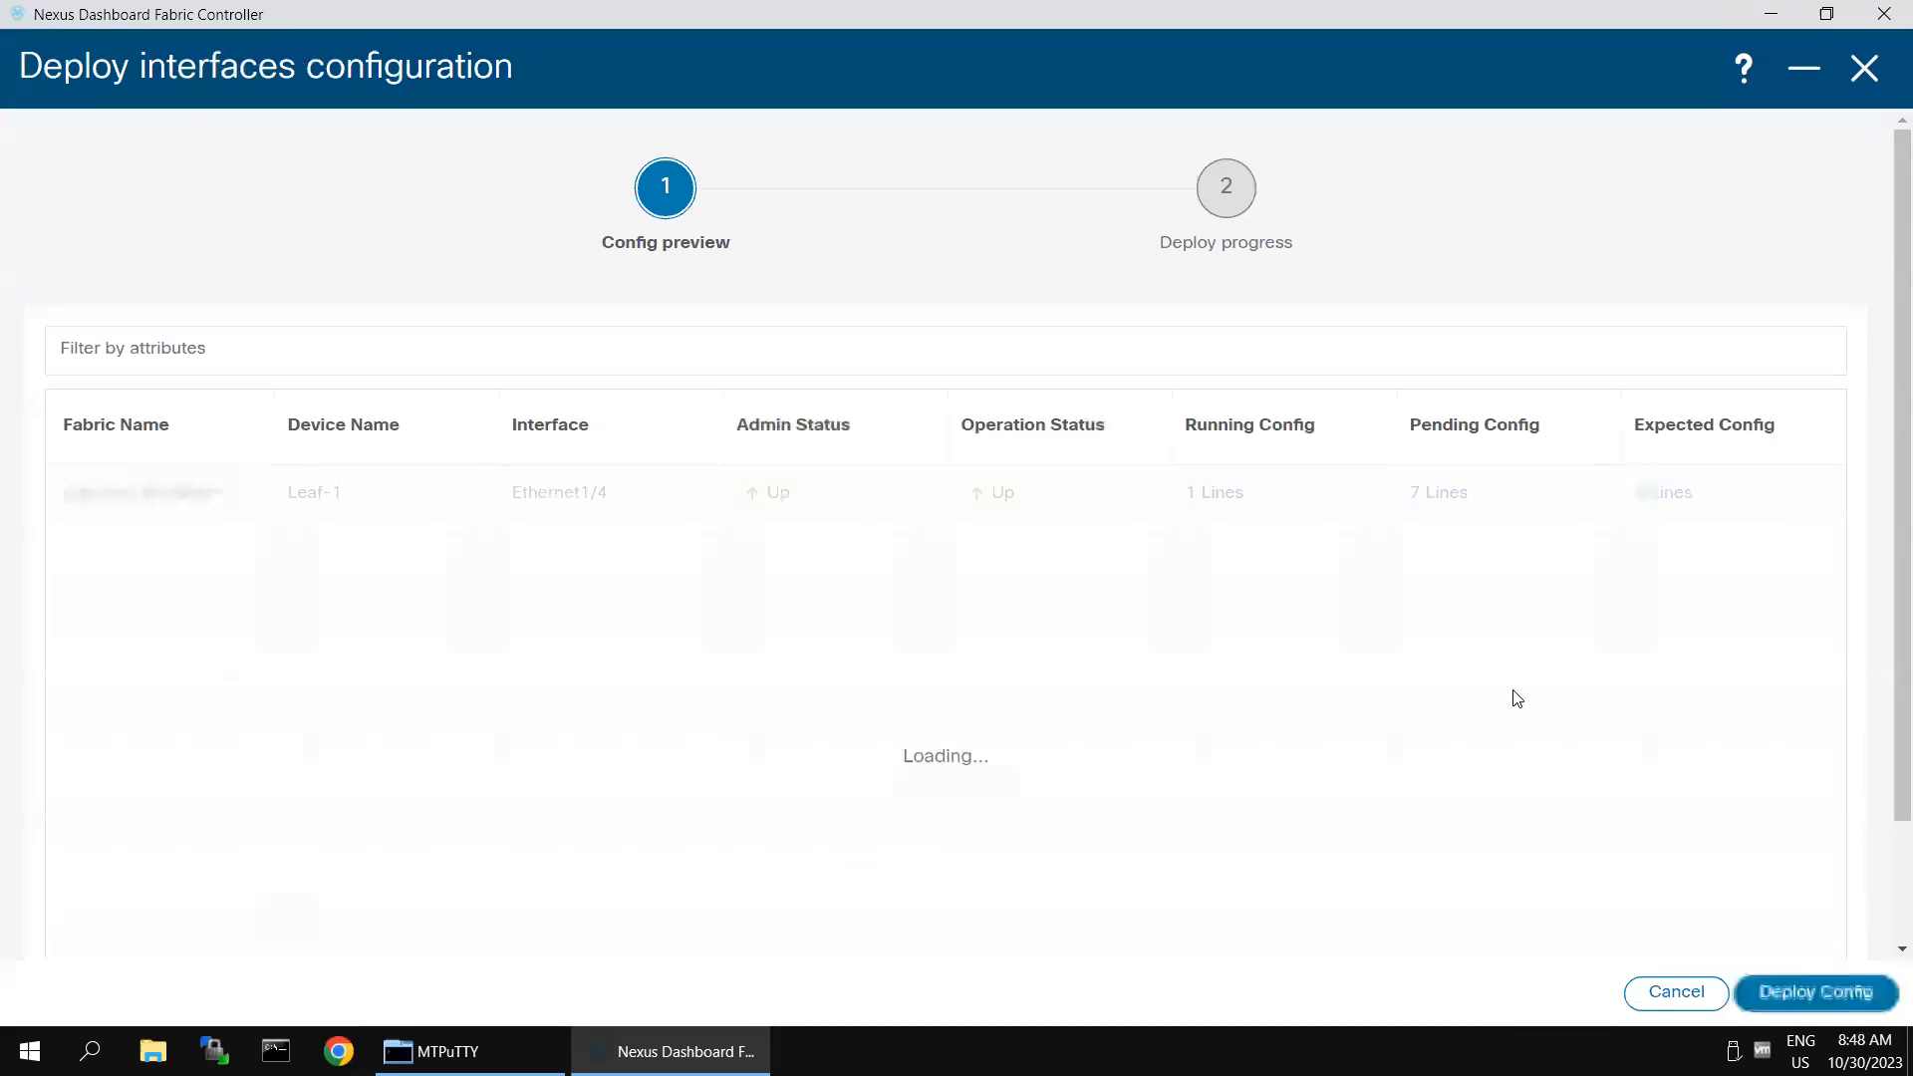
left_click(1827, 994)
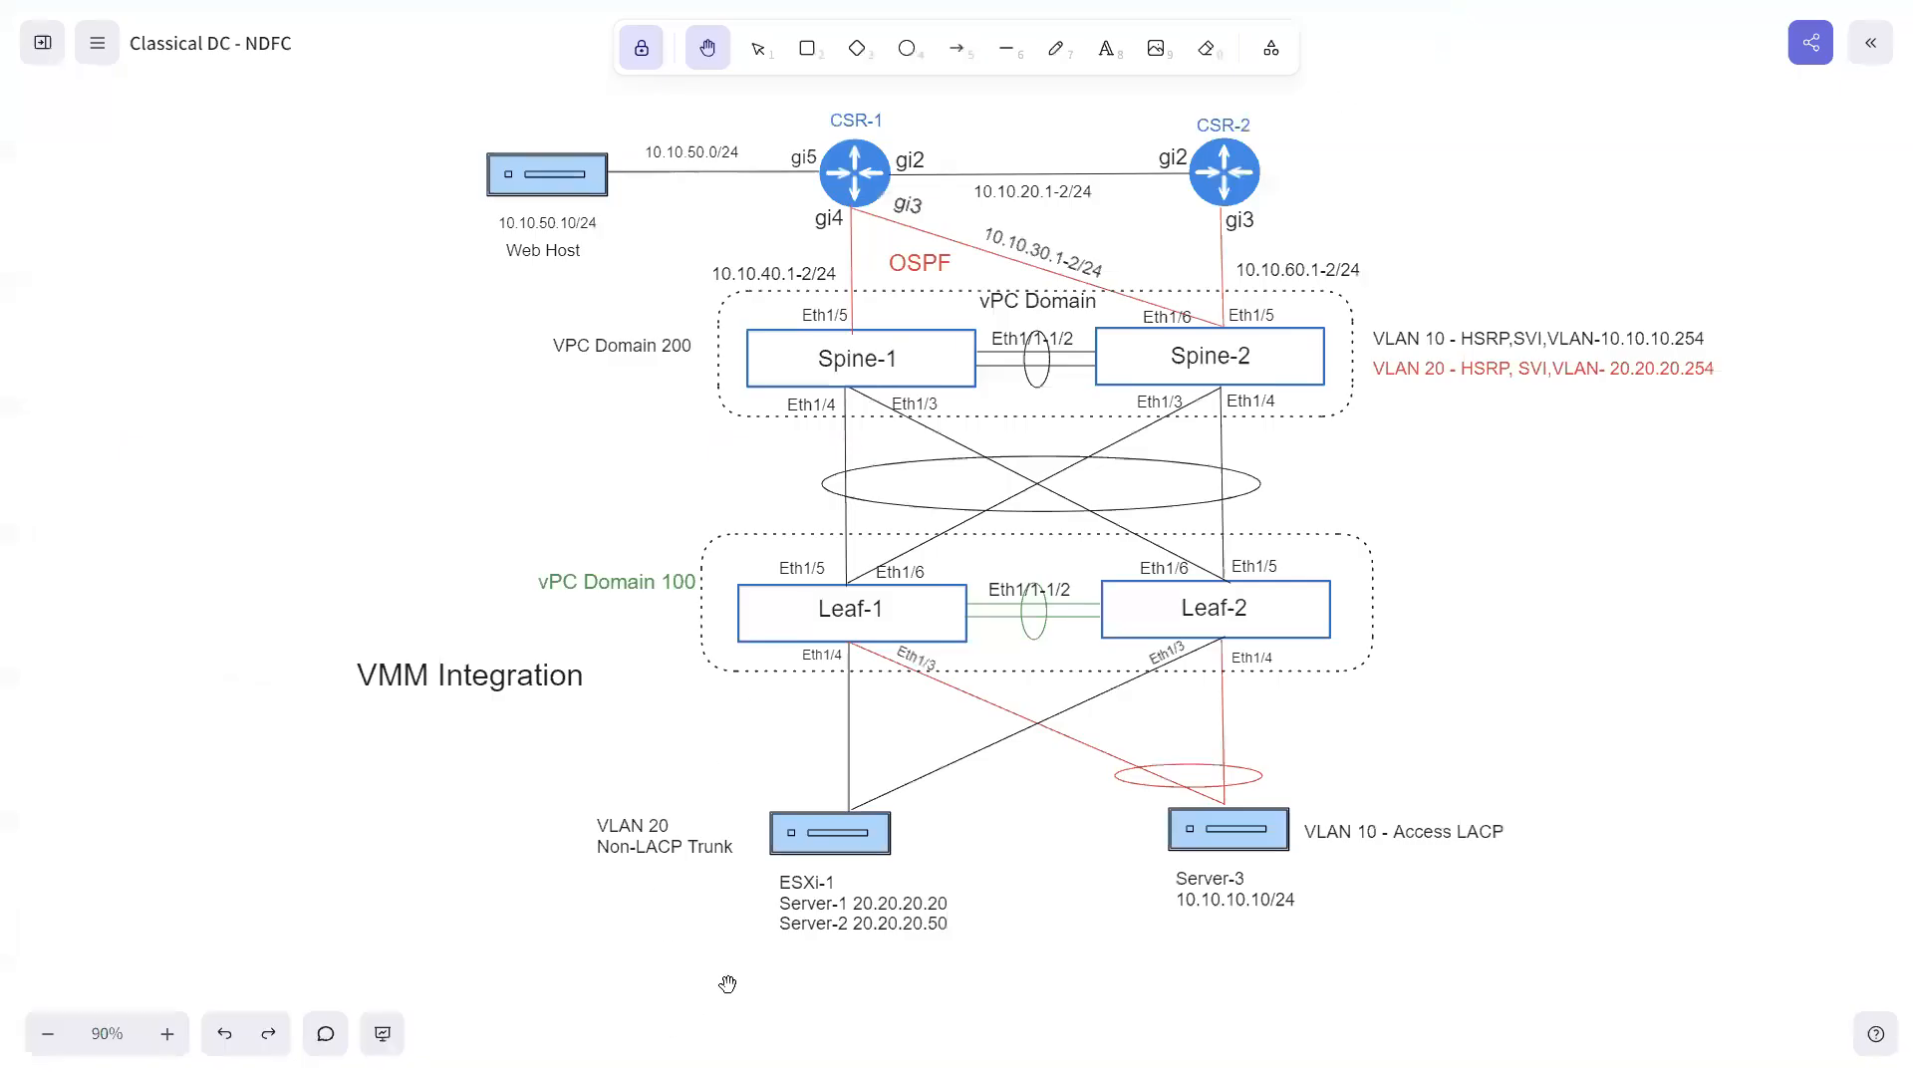
- Switch to SecureCRT and log in to the Leaf-1 session as admin with the account password
key("super")
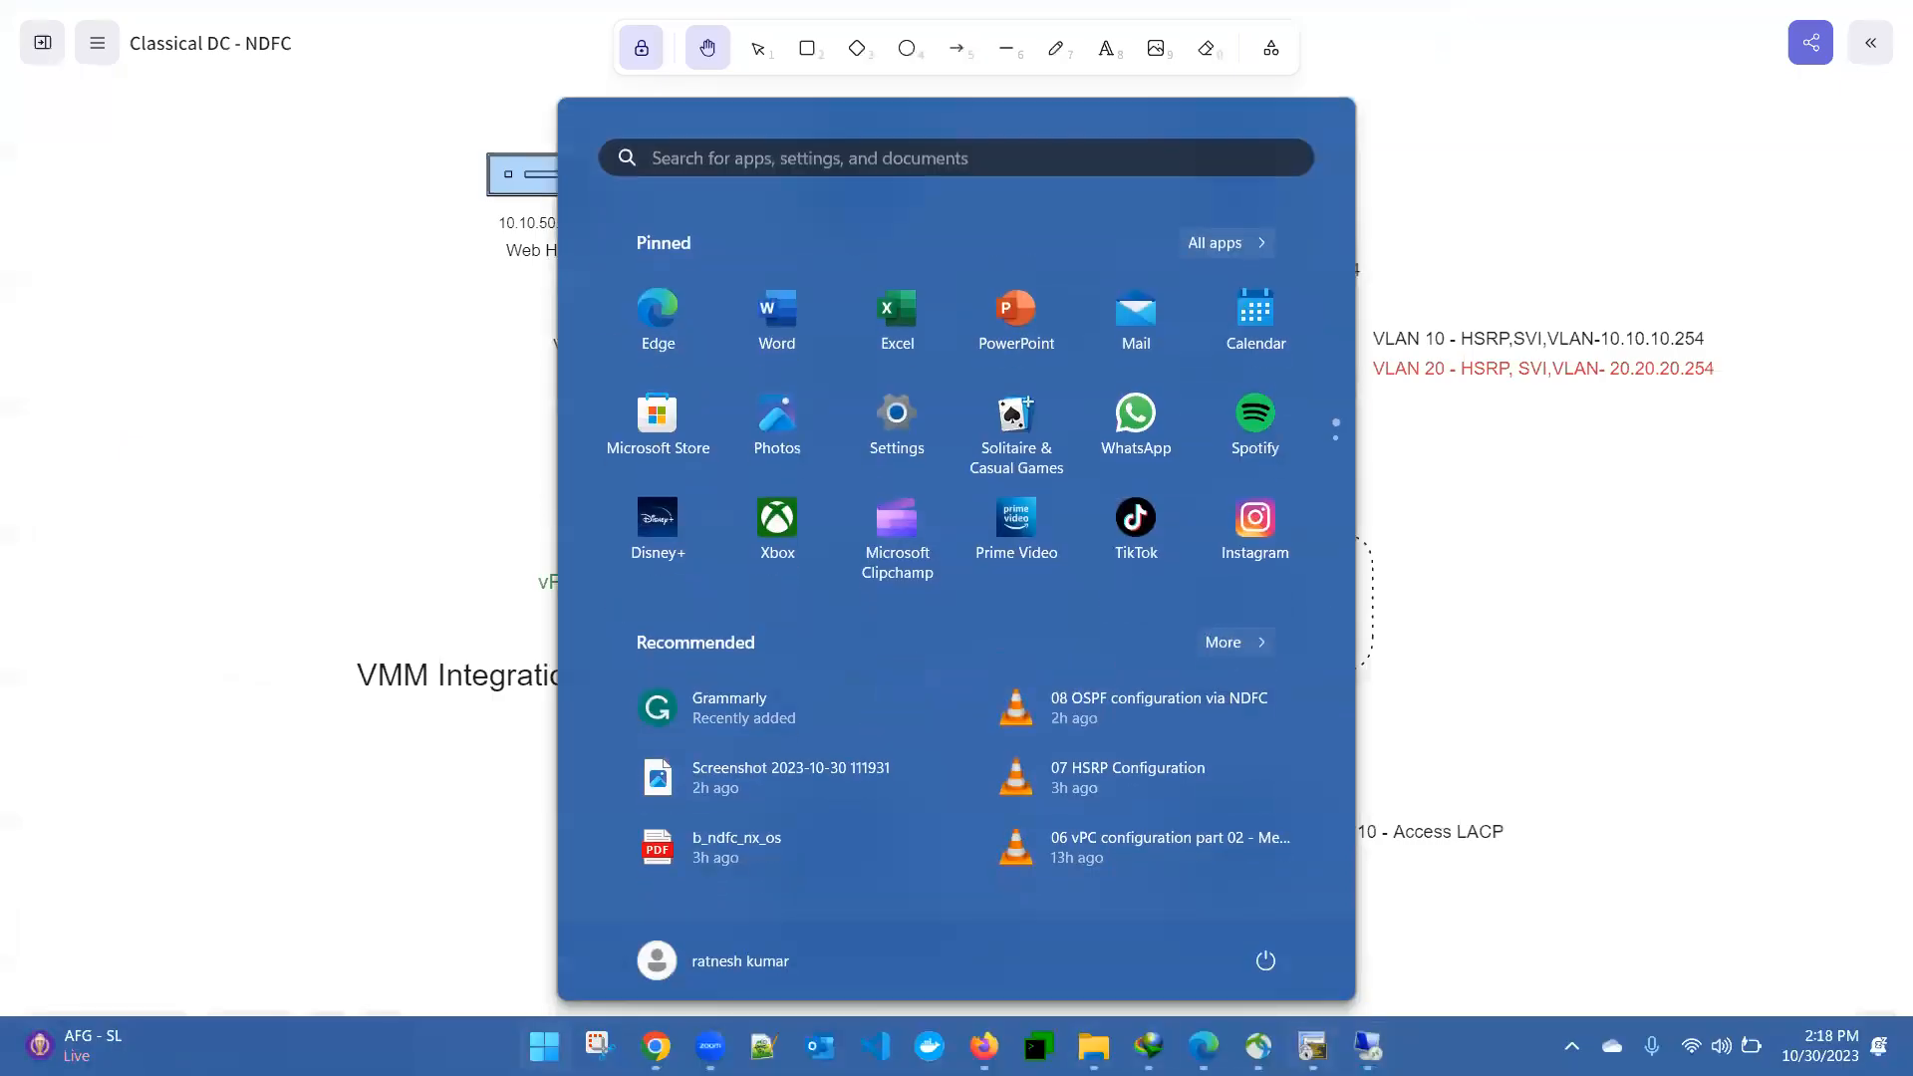
left_click(1312, 1047)
left_click(256, 109)
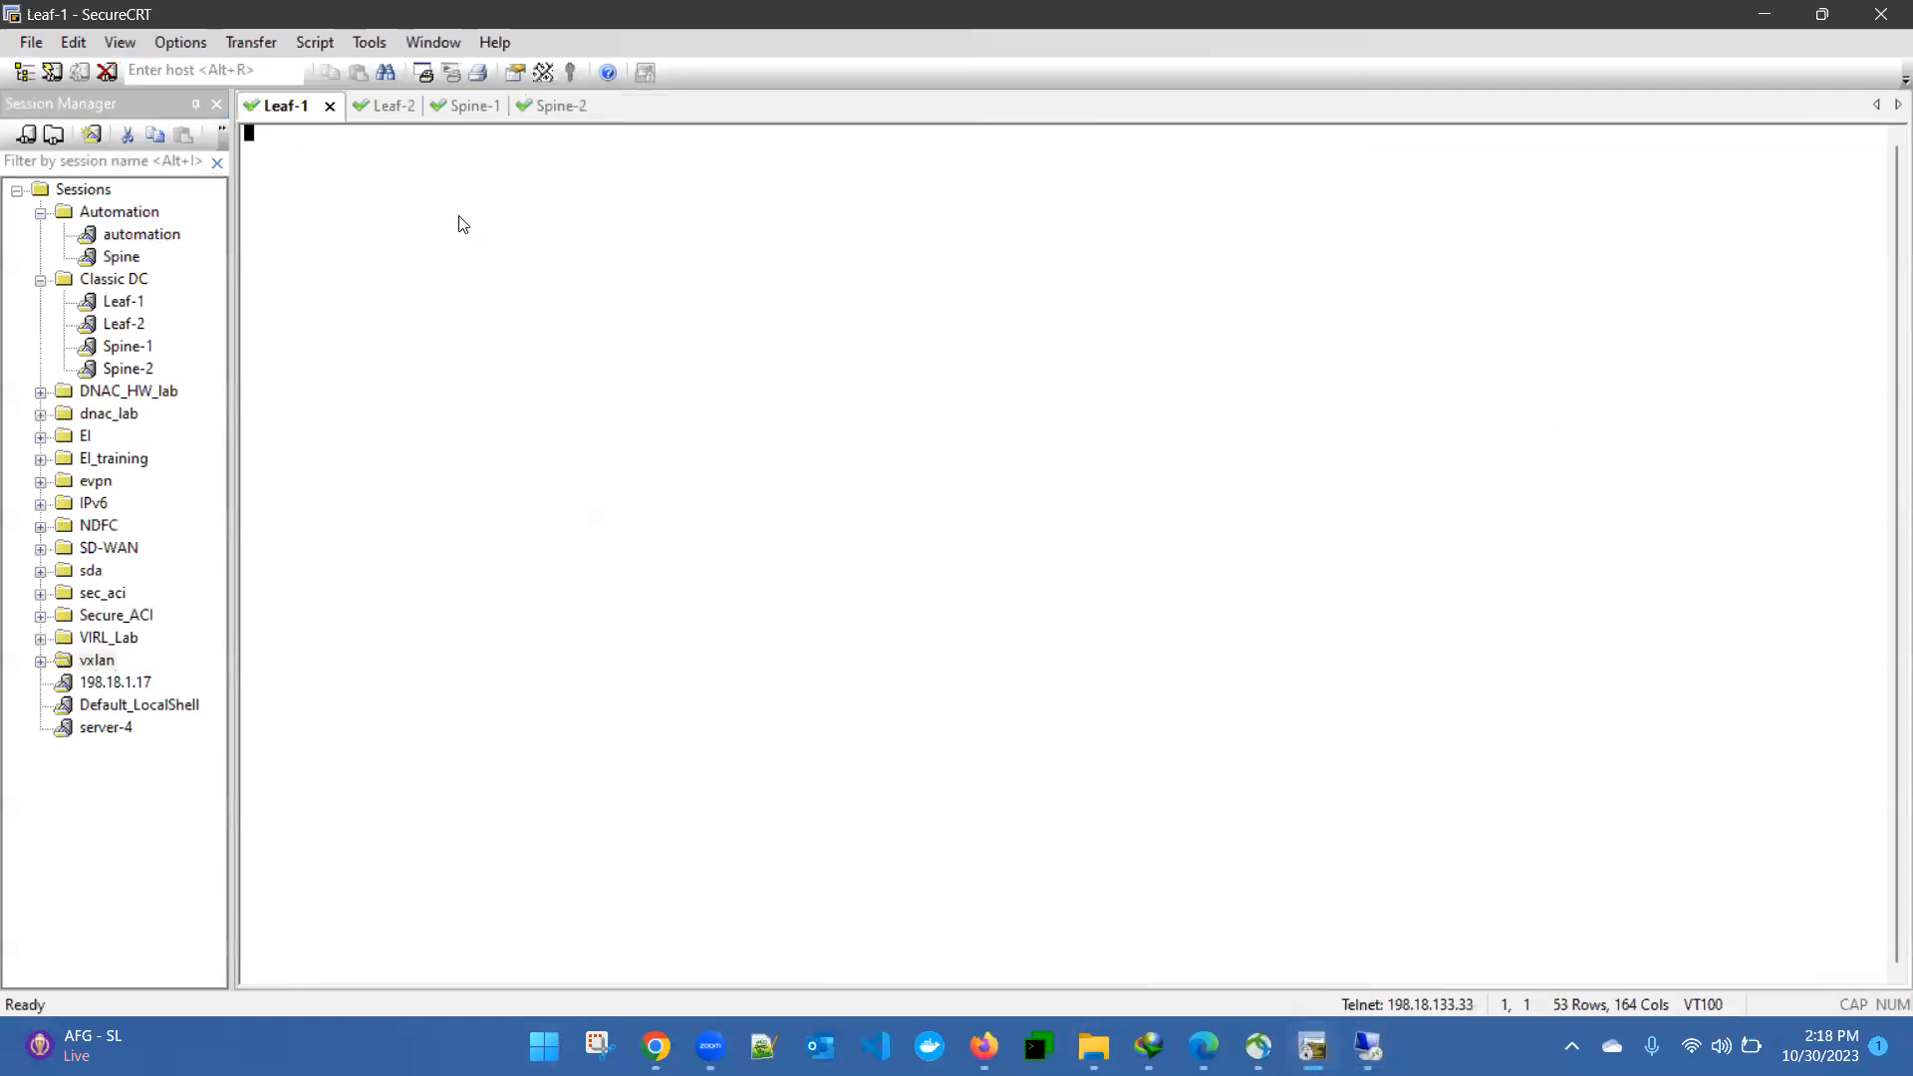
key("Return")
type("admin")
key("Return")
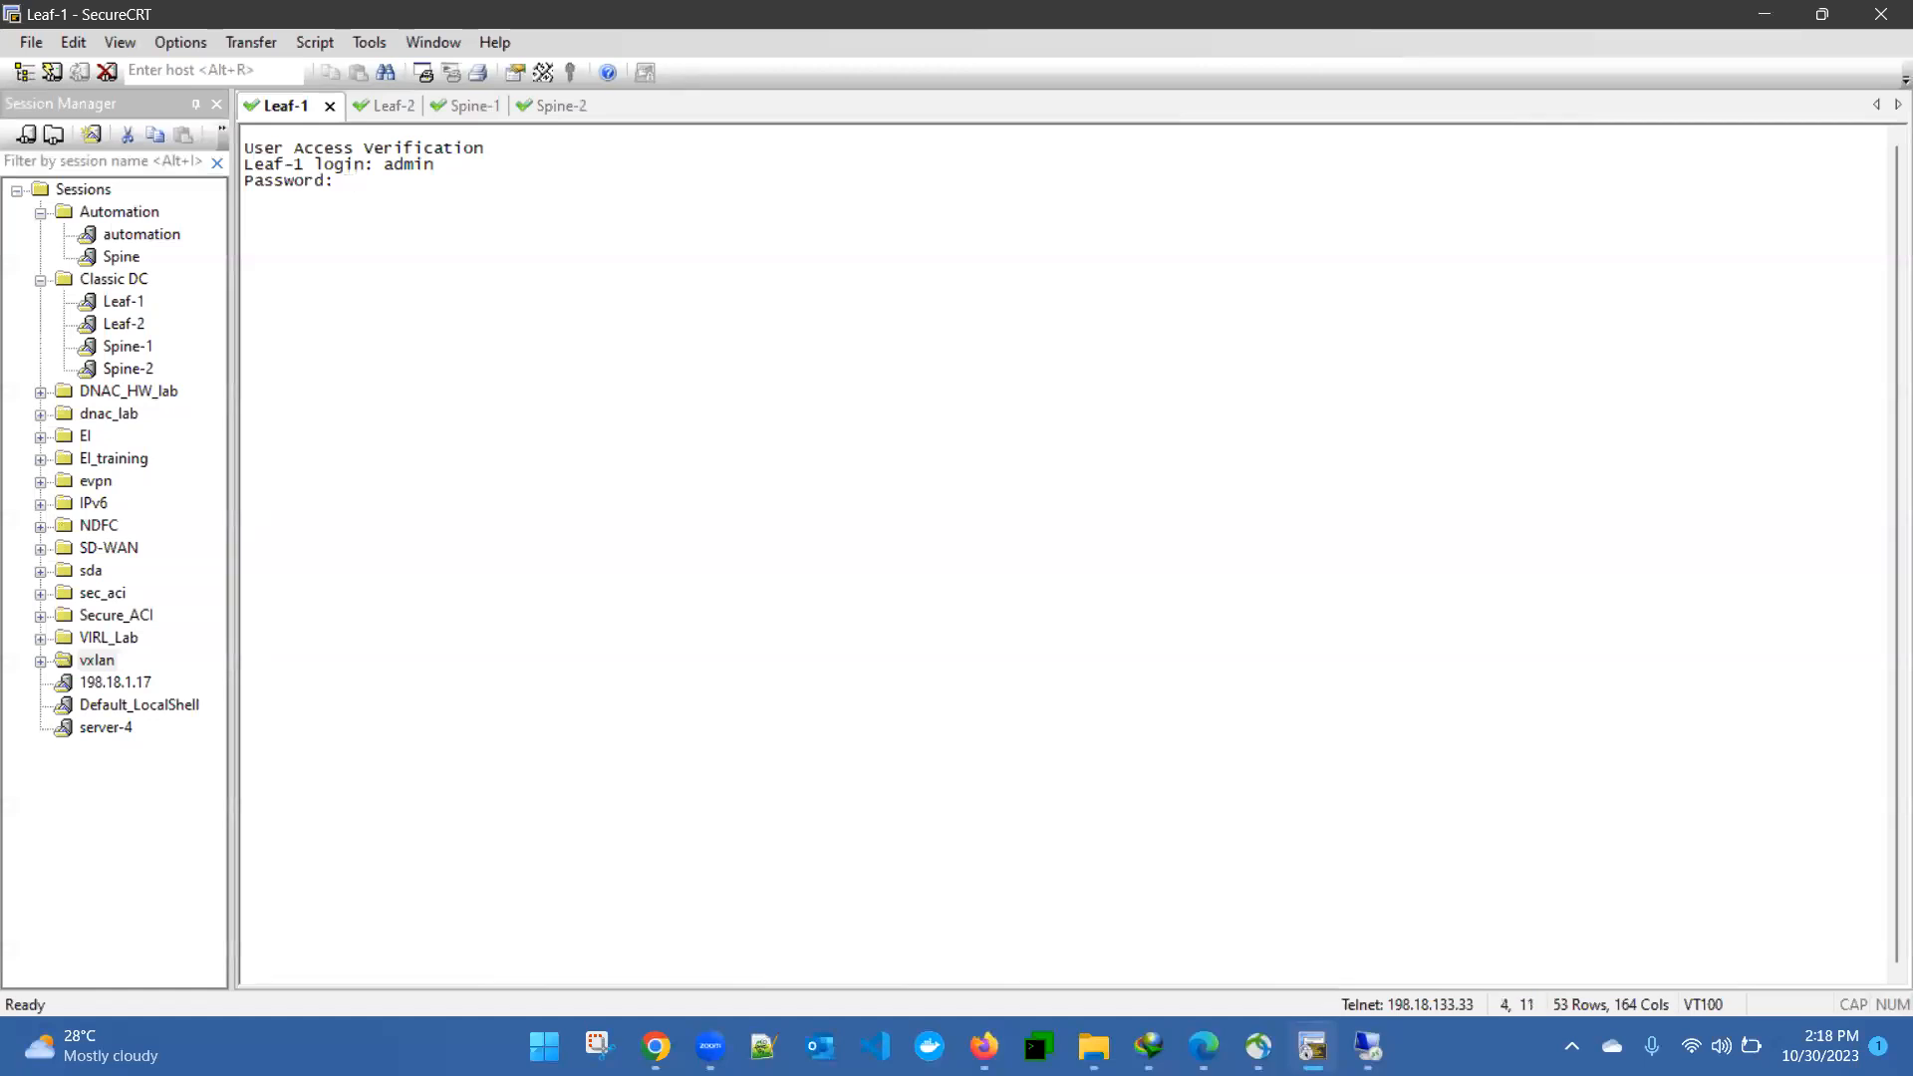
key("Return")
- Show the running configuration of interface e1/4 on Leaf-1
type("sh run int ee/14")
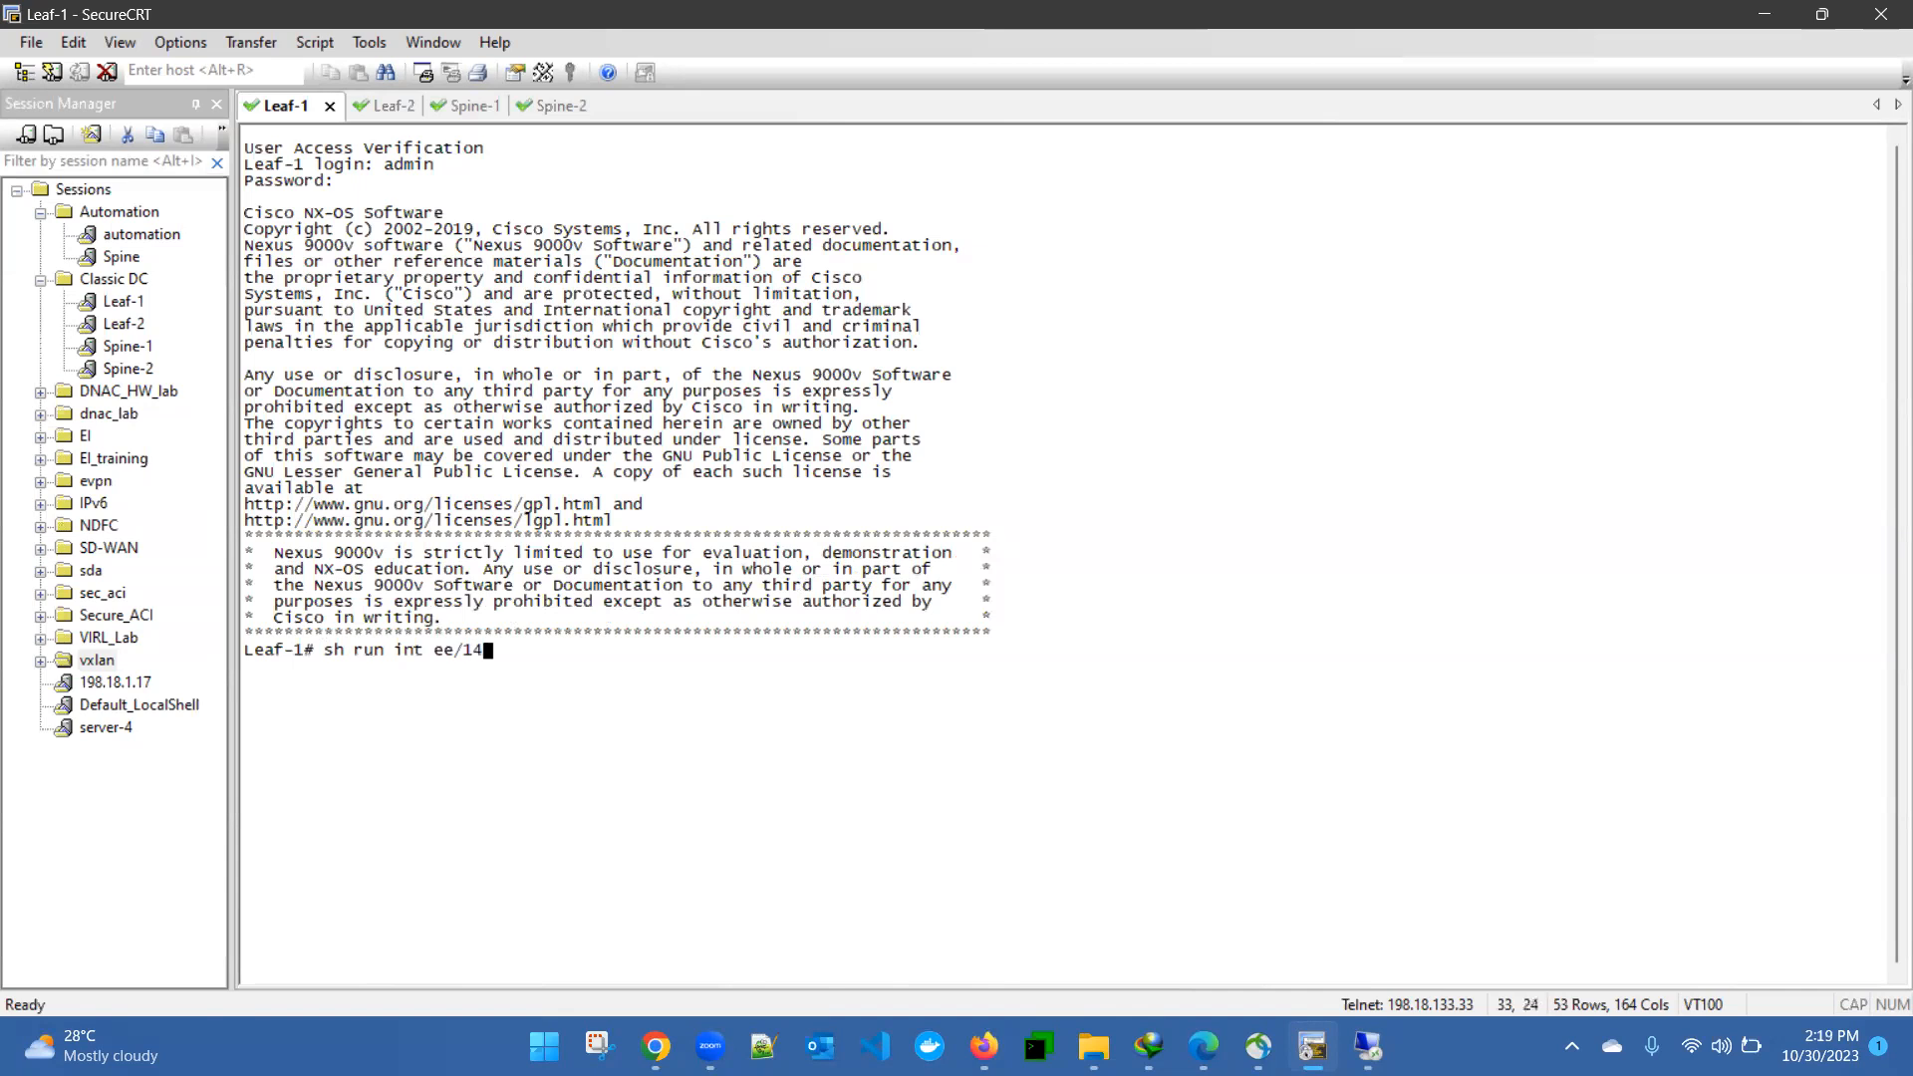
key("Return")
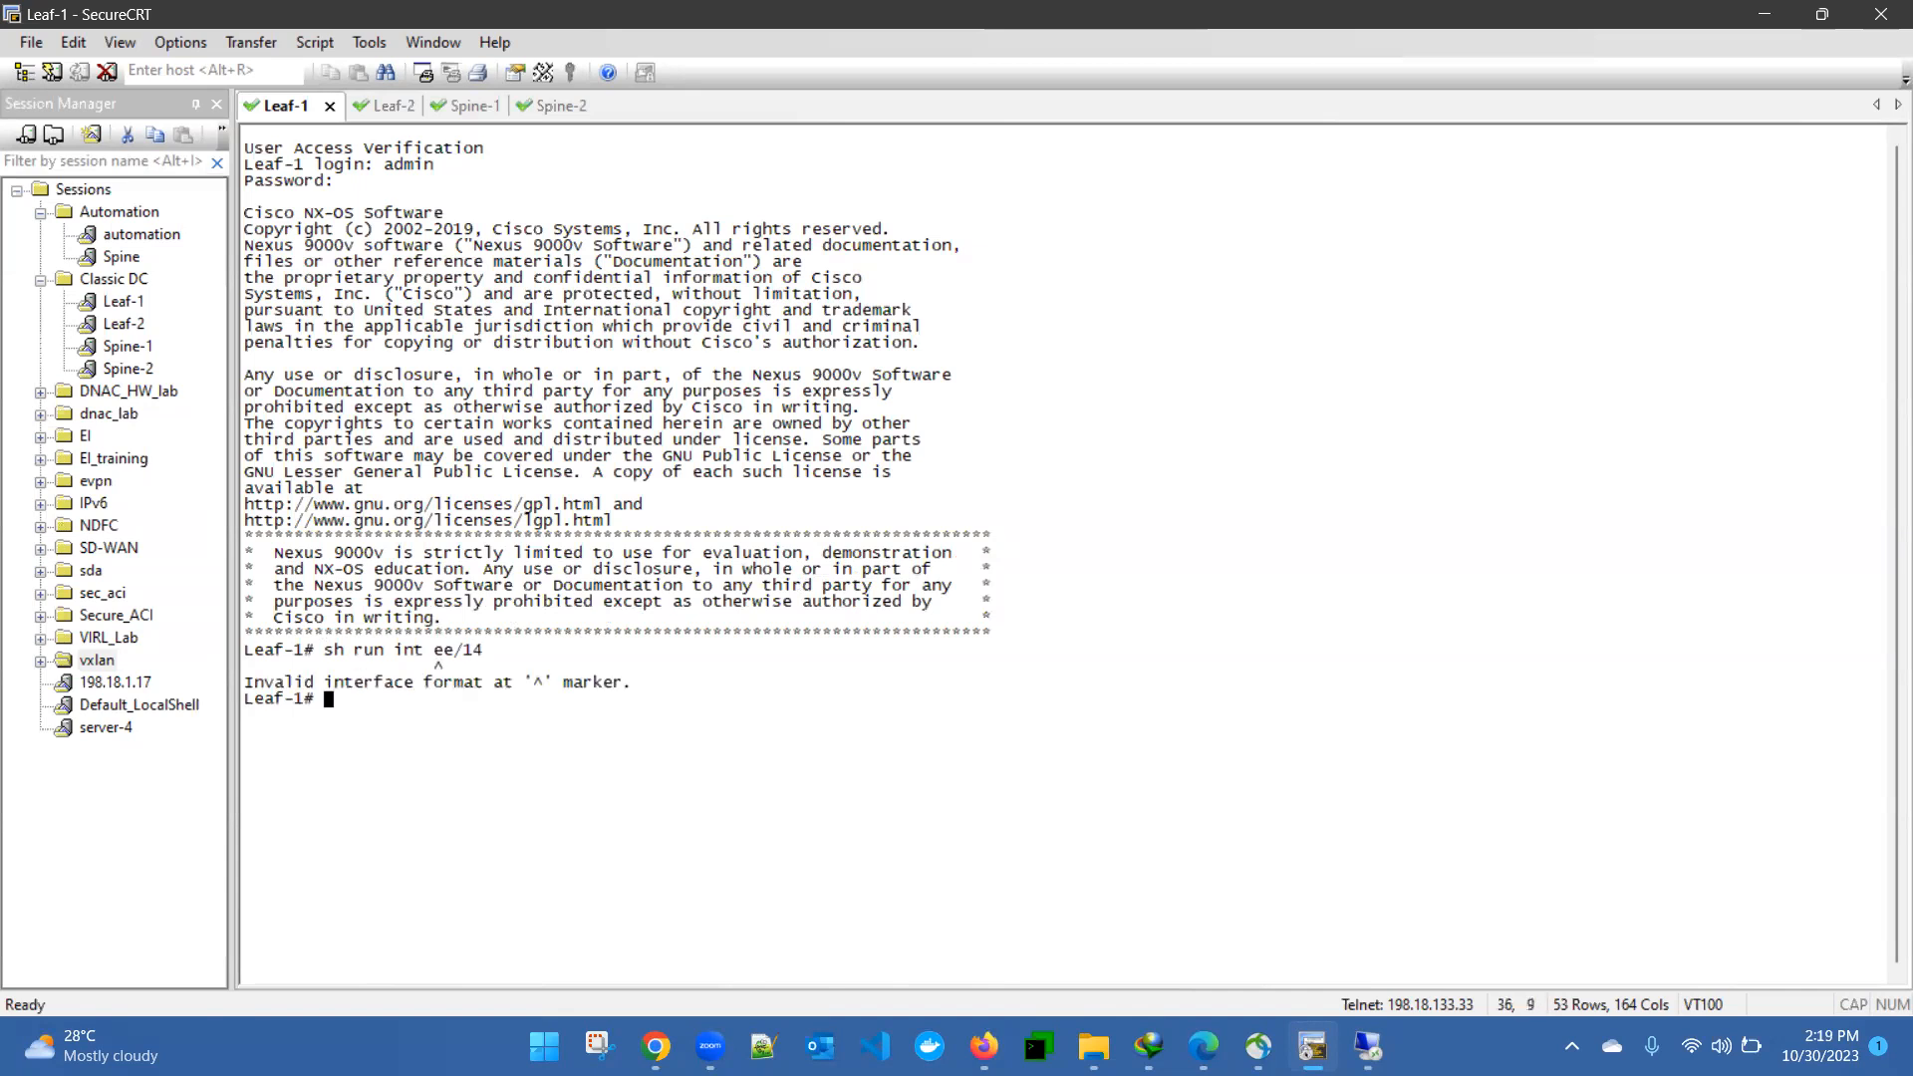
key("Up")
key("BackSpace")
key("BackSpace")
key("BackSpace")
type("1/4")
key("Return")
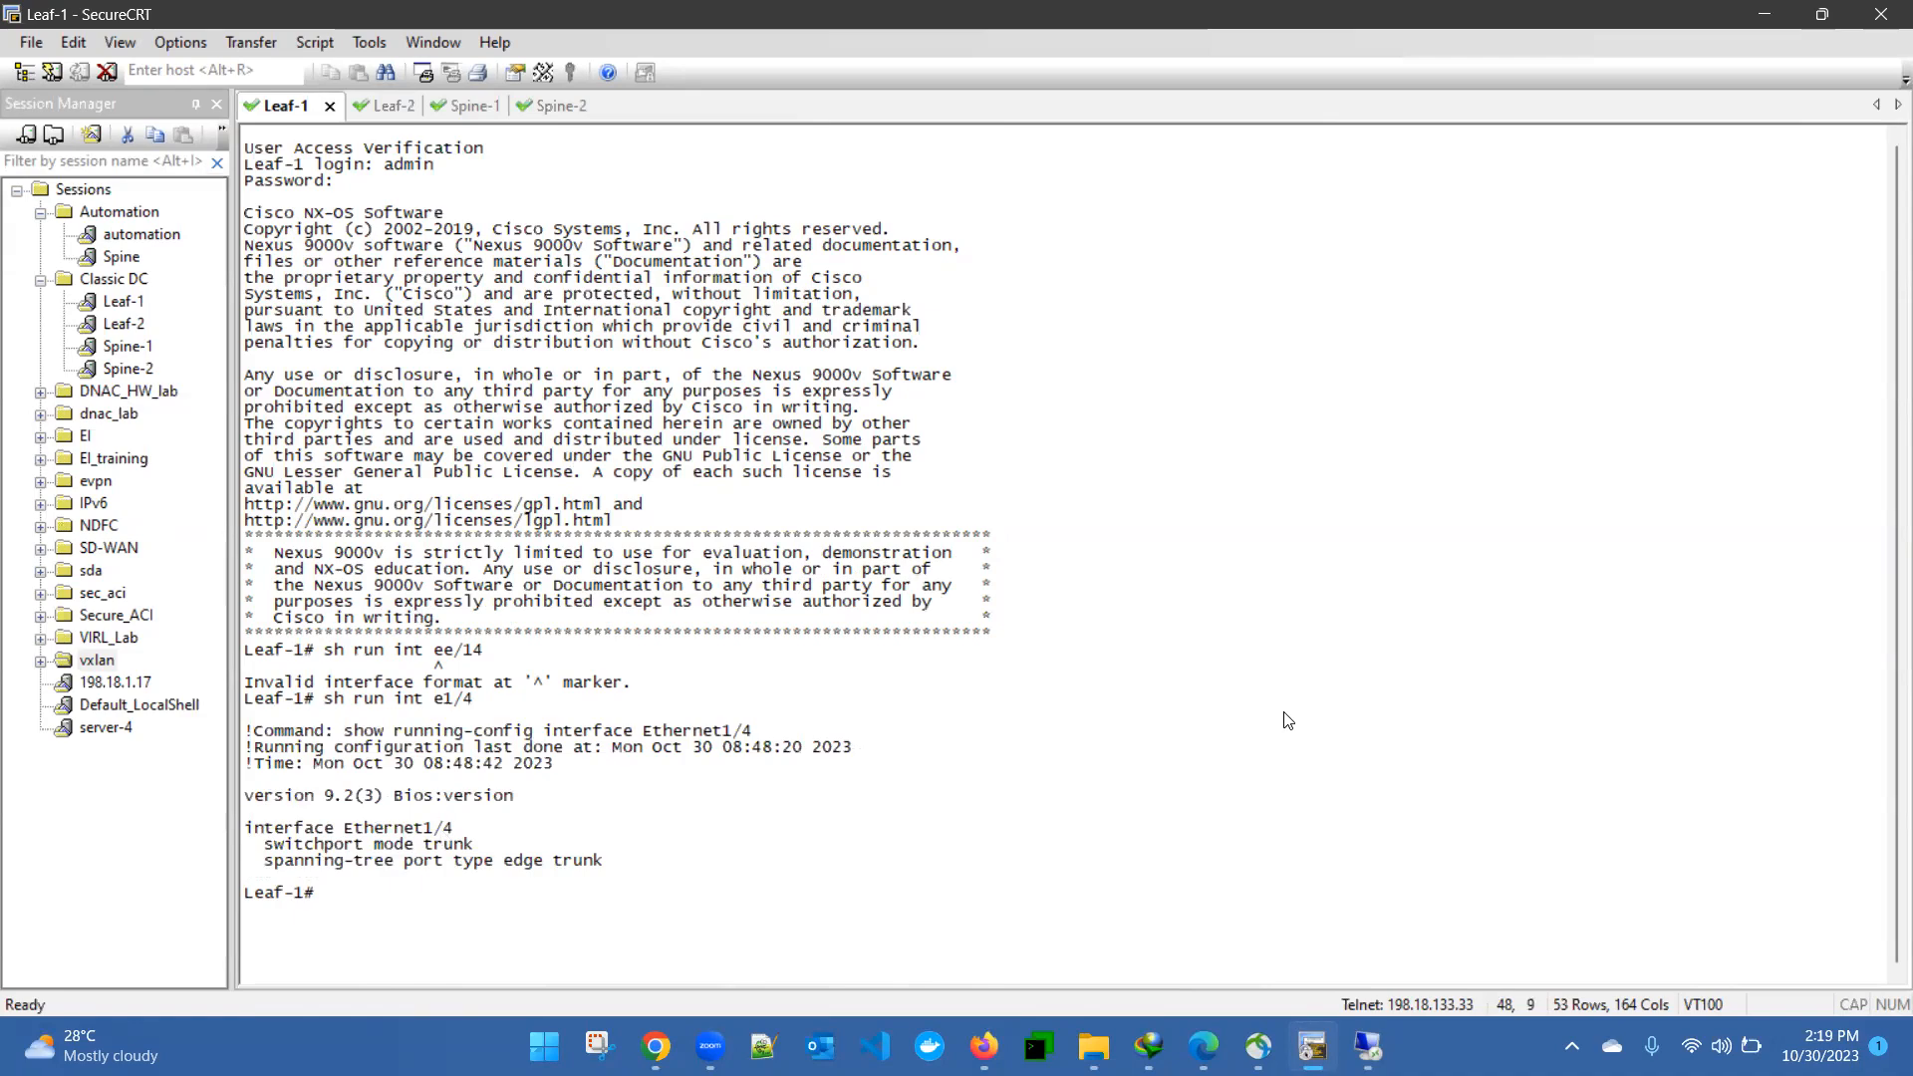
- Close the interface editor in Nexus Dashboard, switch to MTPuTTY and show Server-1's network interfaces with ifconfig
left_click(1372, 1045)
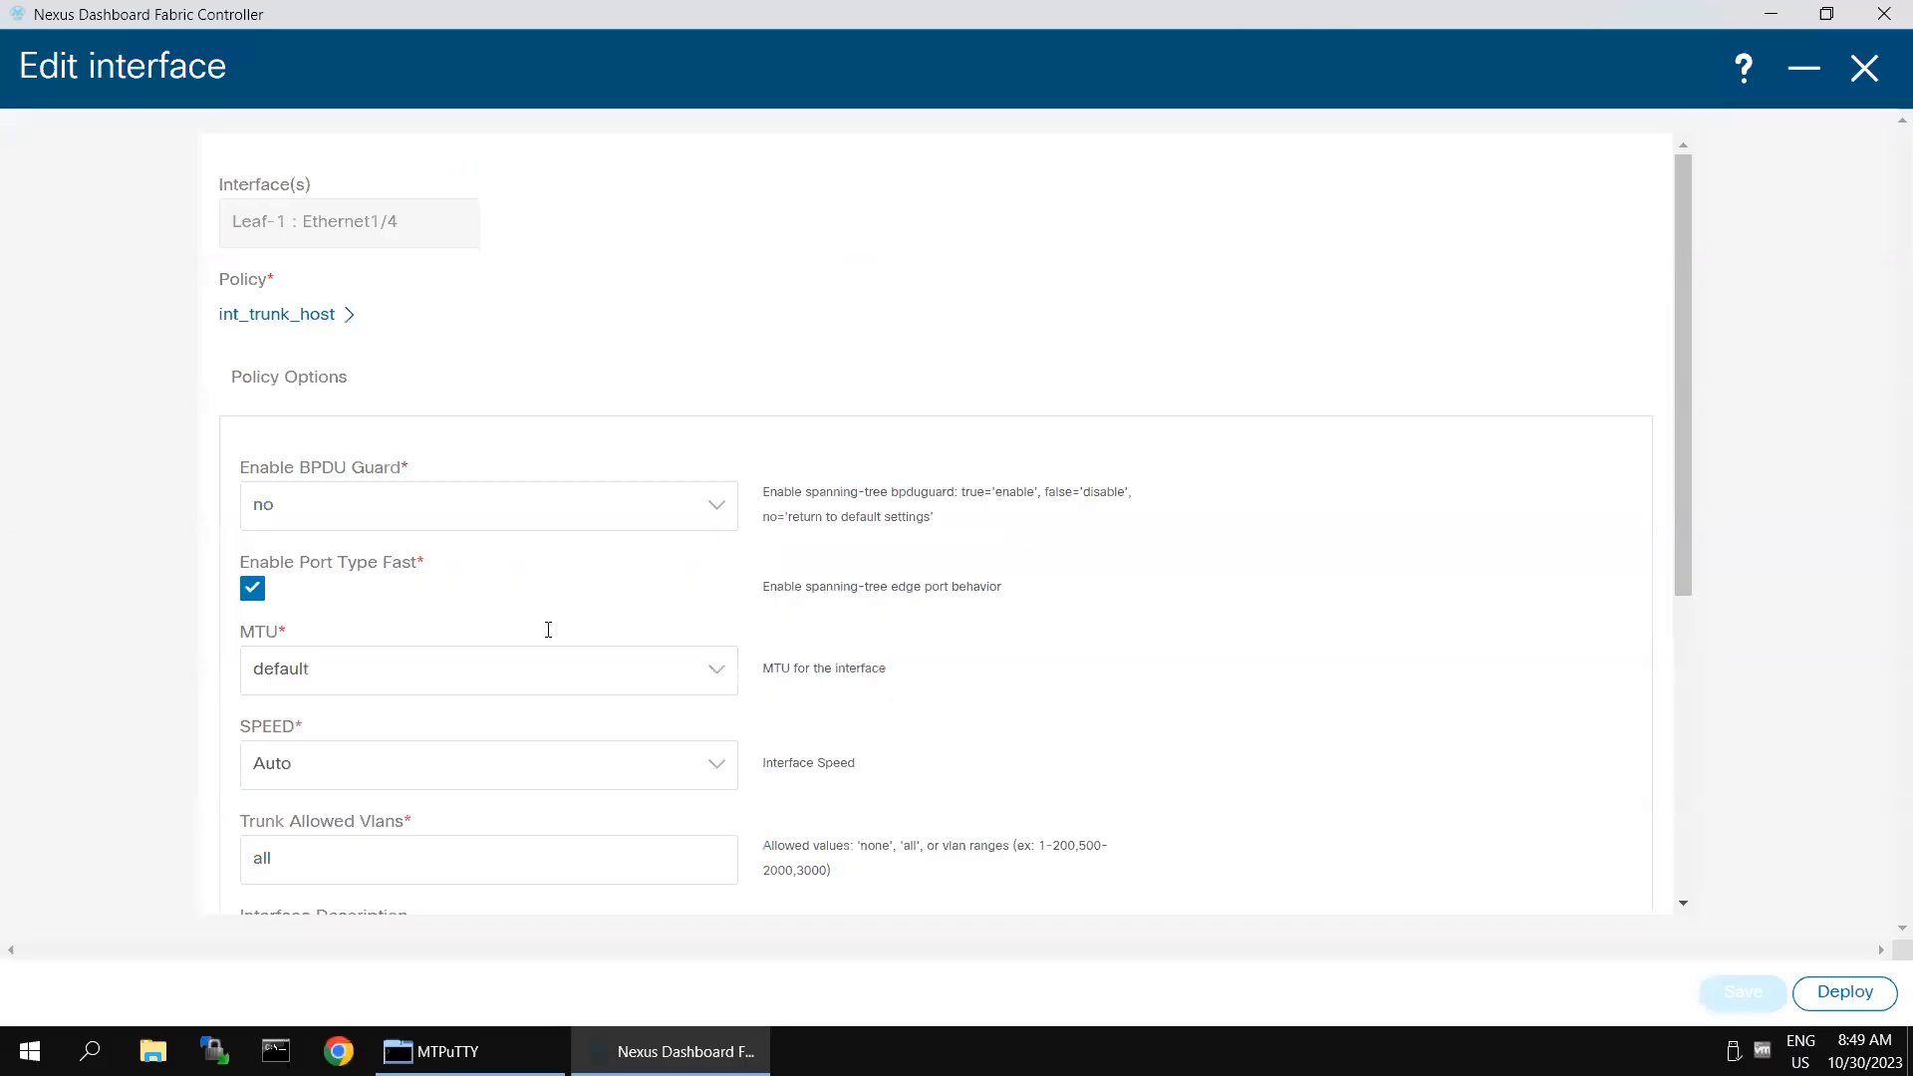
left_click(1870, 73)
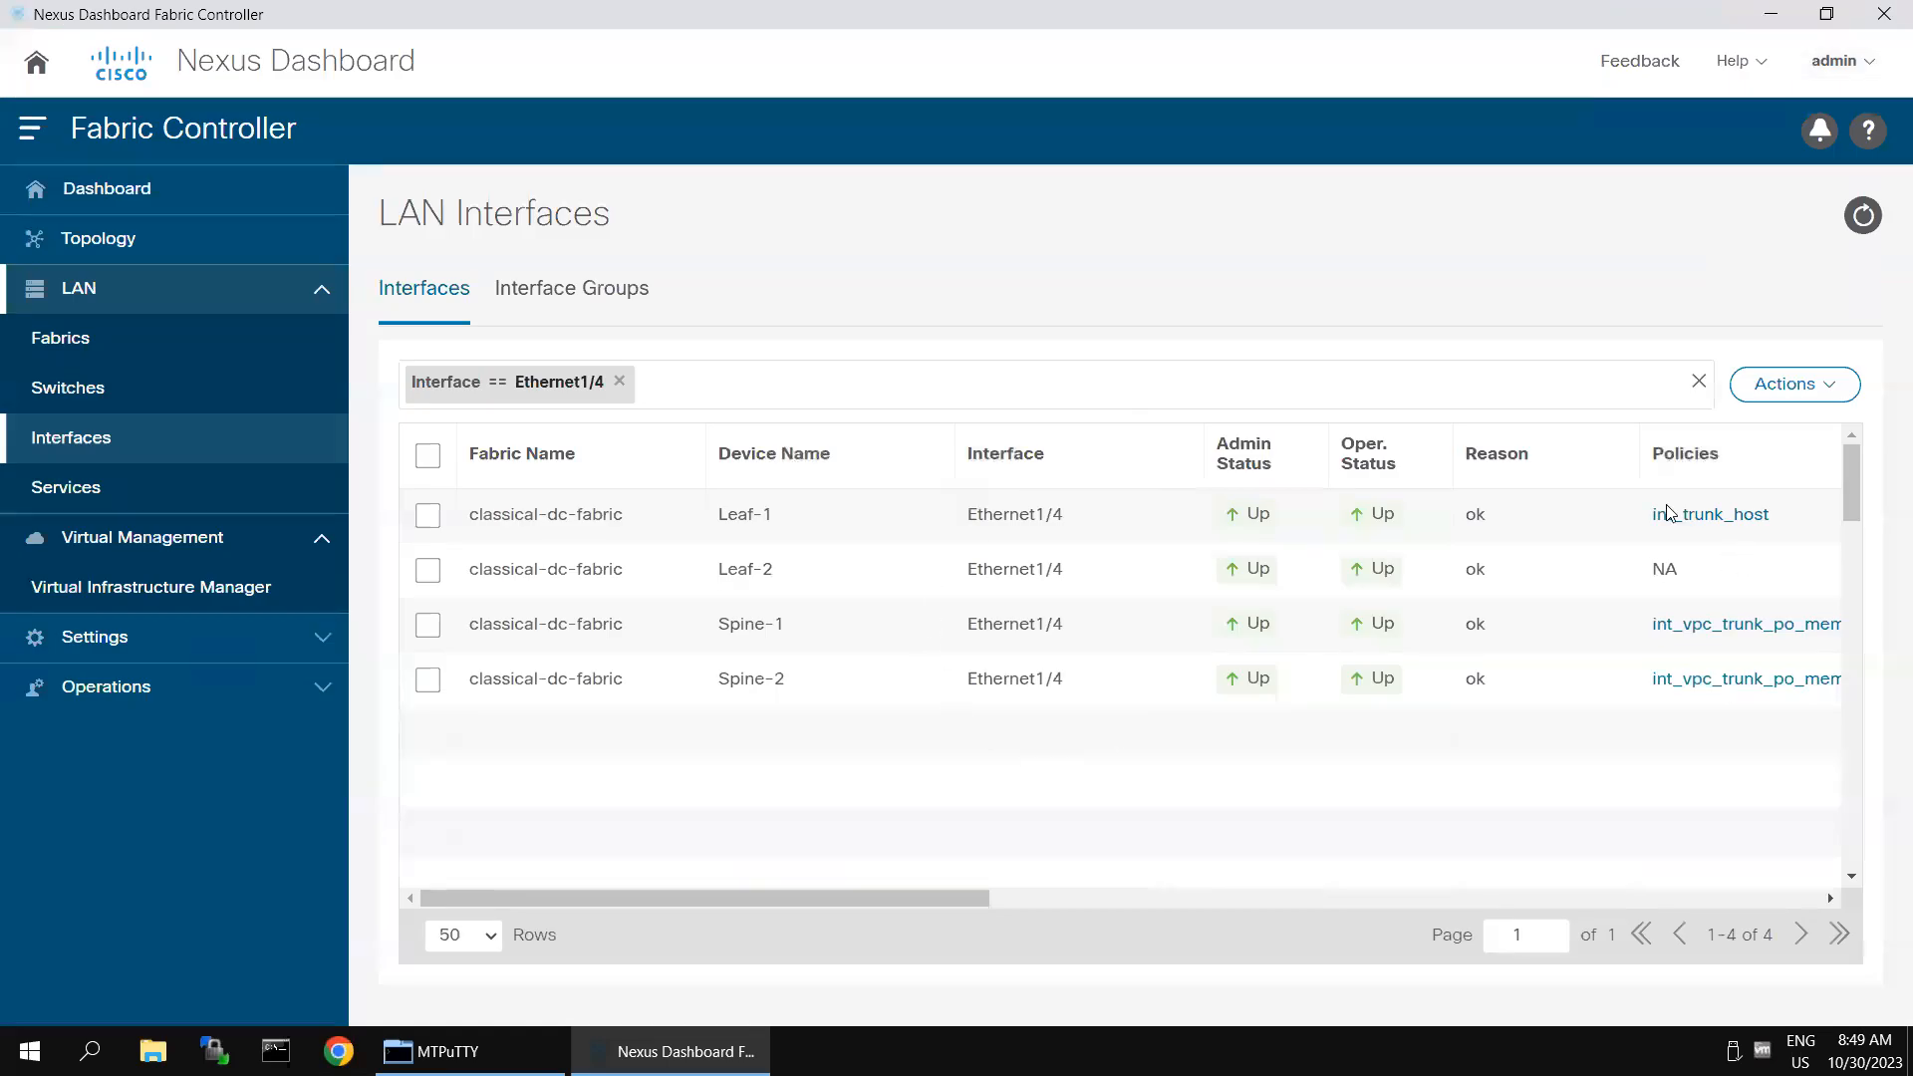
left_click(496, 1047)
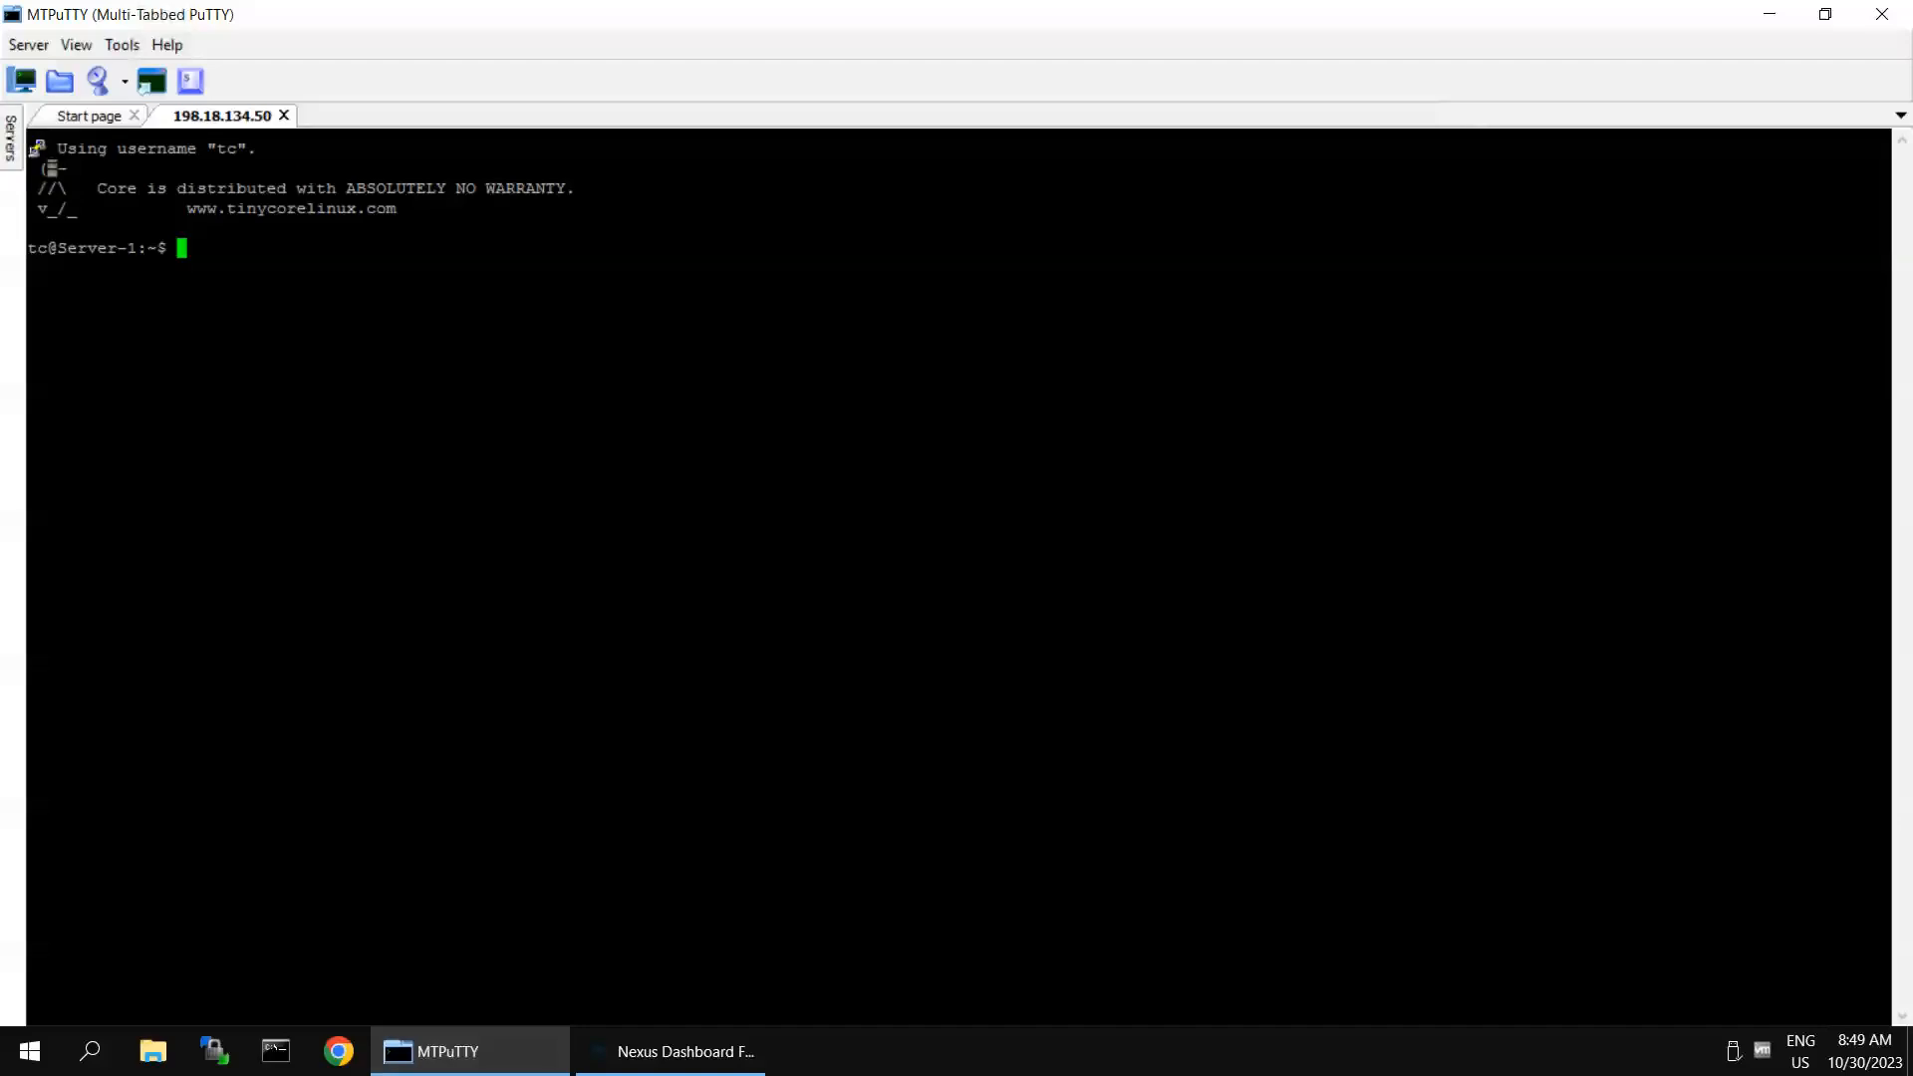
type("ifconfig")
key("Return")
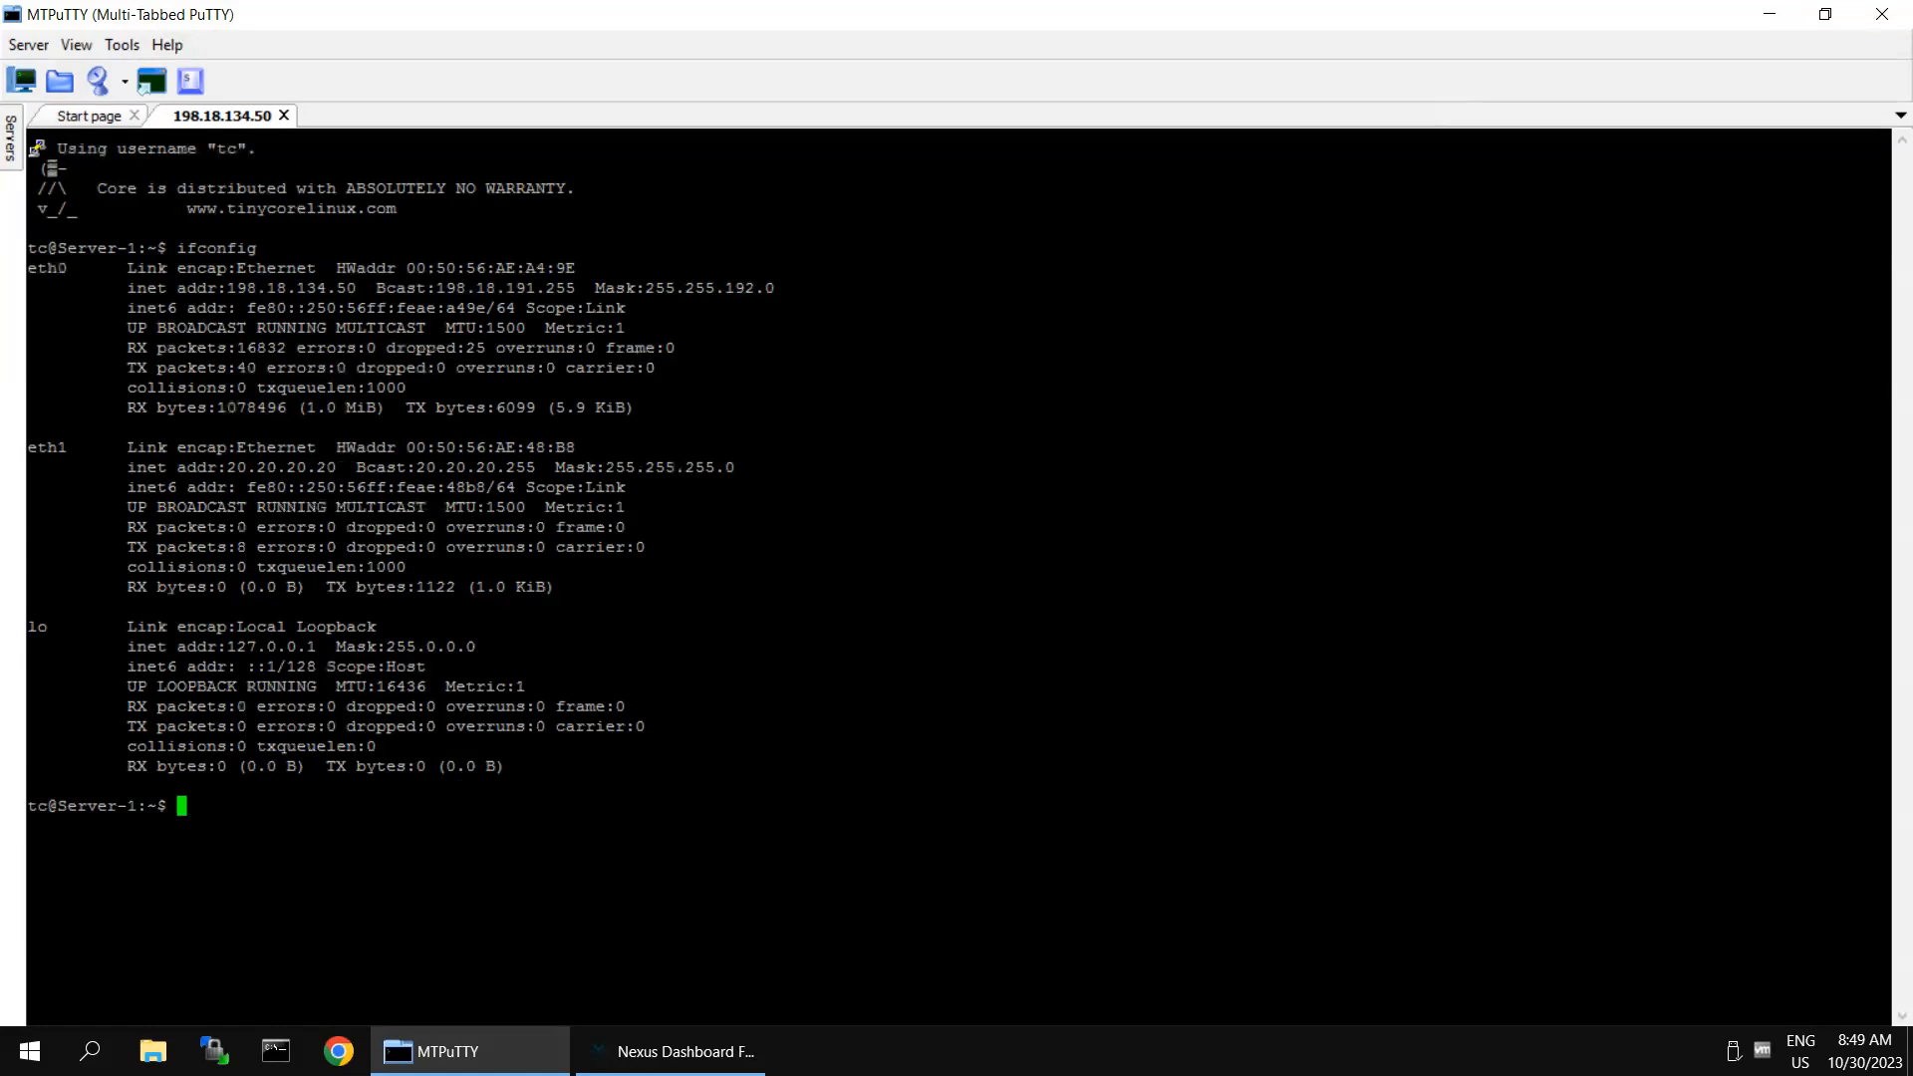
- Ping the VLAN 20 gateway 20.20.20.254 from Server-1 and stop the ping after several replies
type("ping 20.20.20.254")
key("Return")
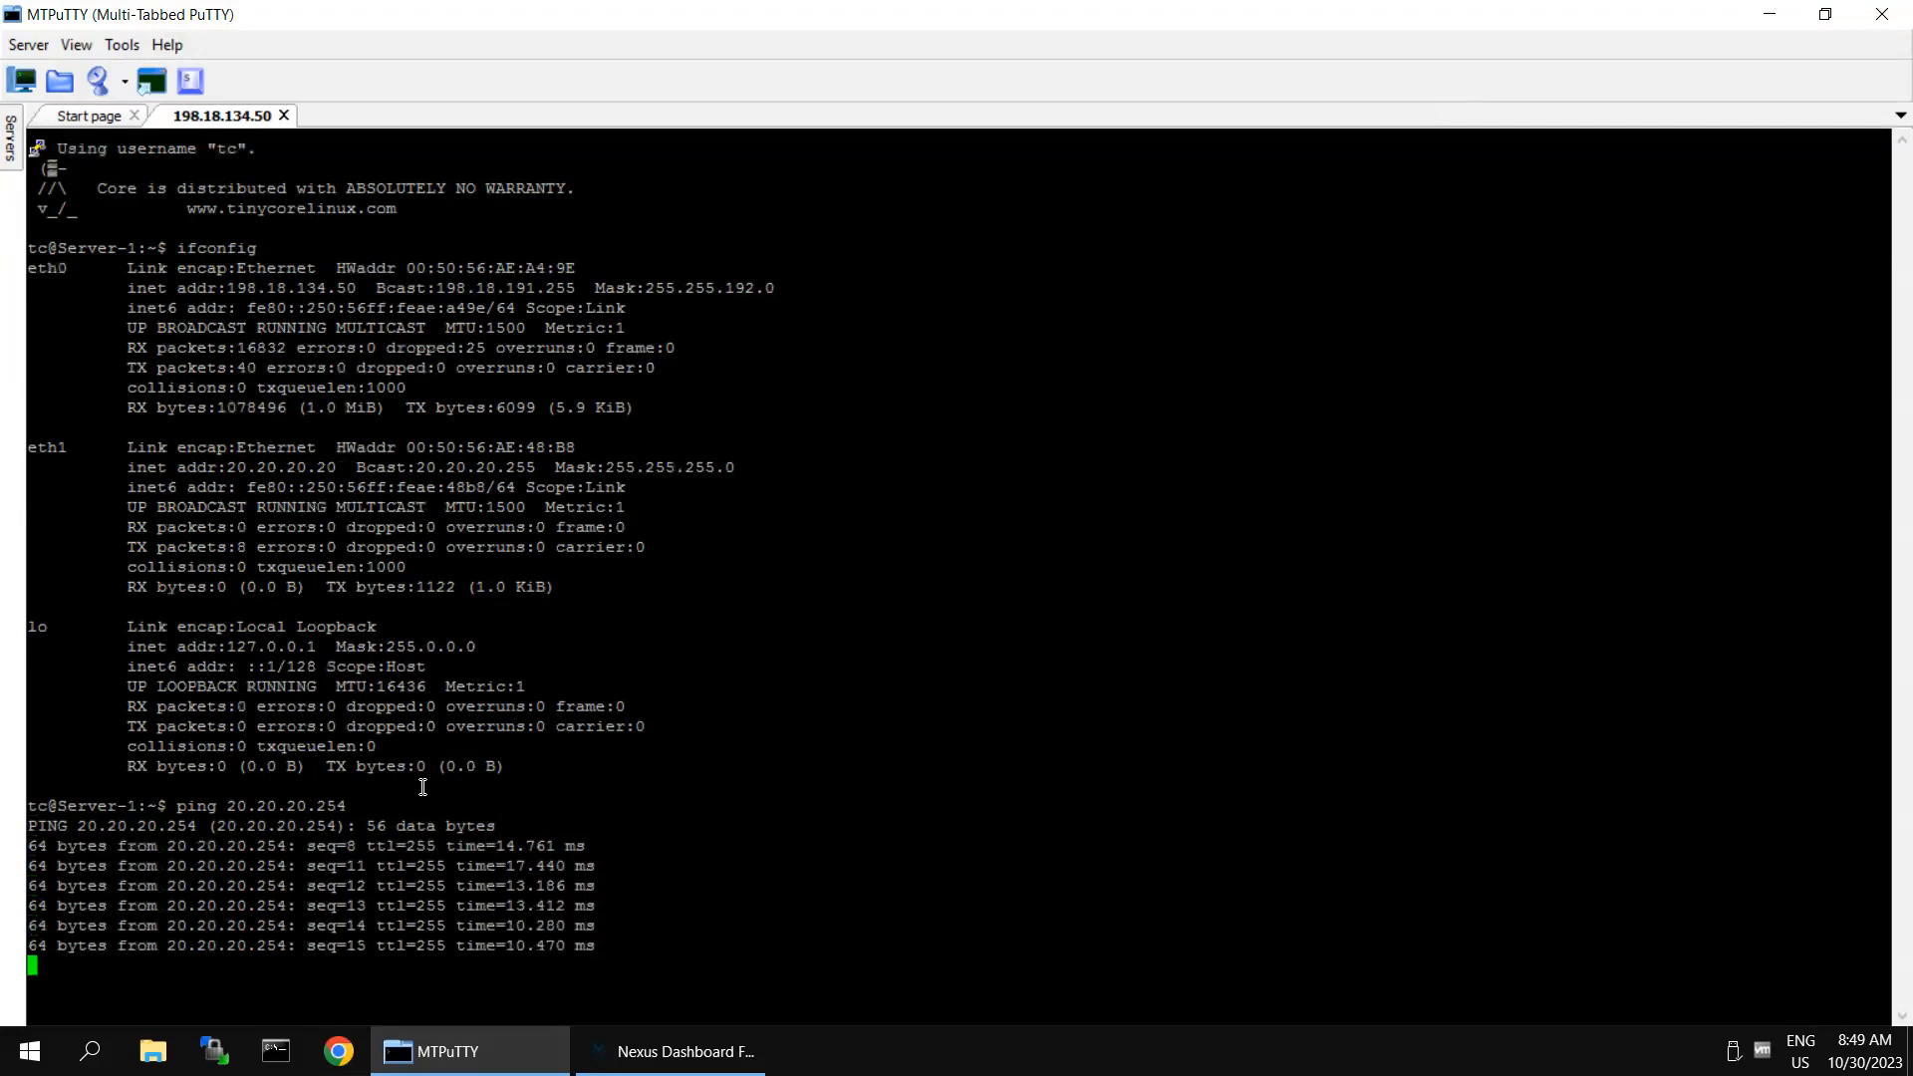
key("ctrl+c")
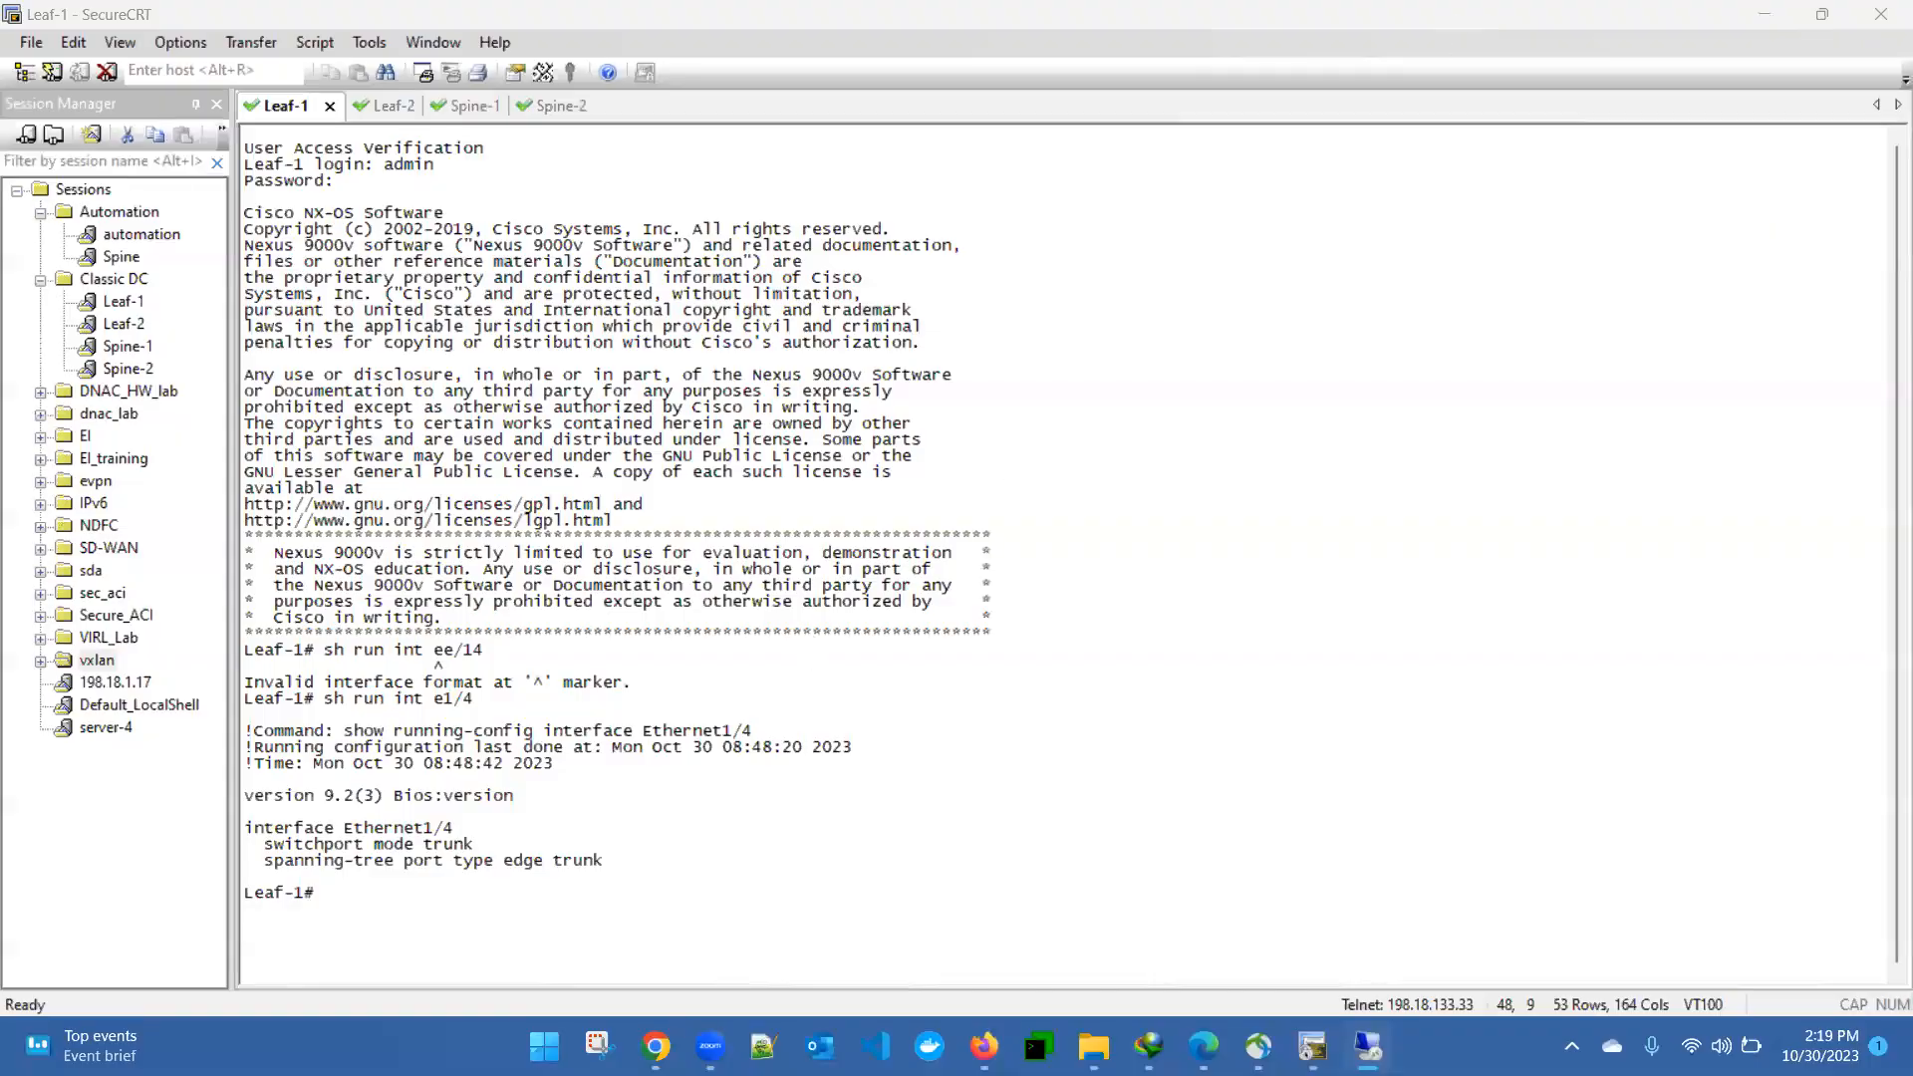
- Check the Classical DC diagram, then log in to the Spine-2 session in SecureCRT as admin with the account password
mouse_move(655, 1047)
left_click(454, 902)
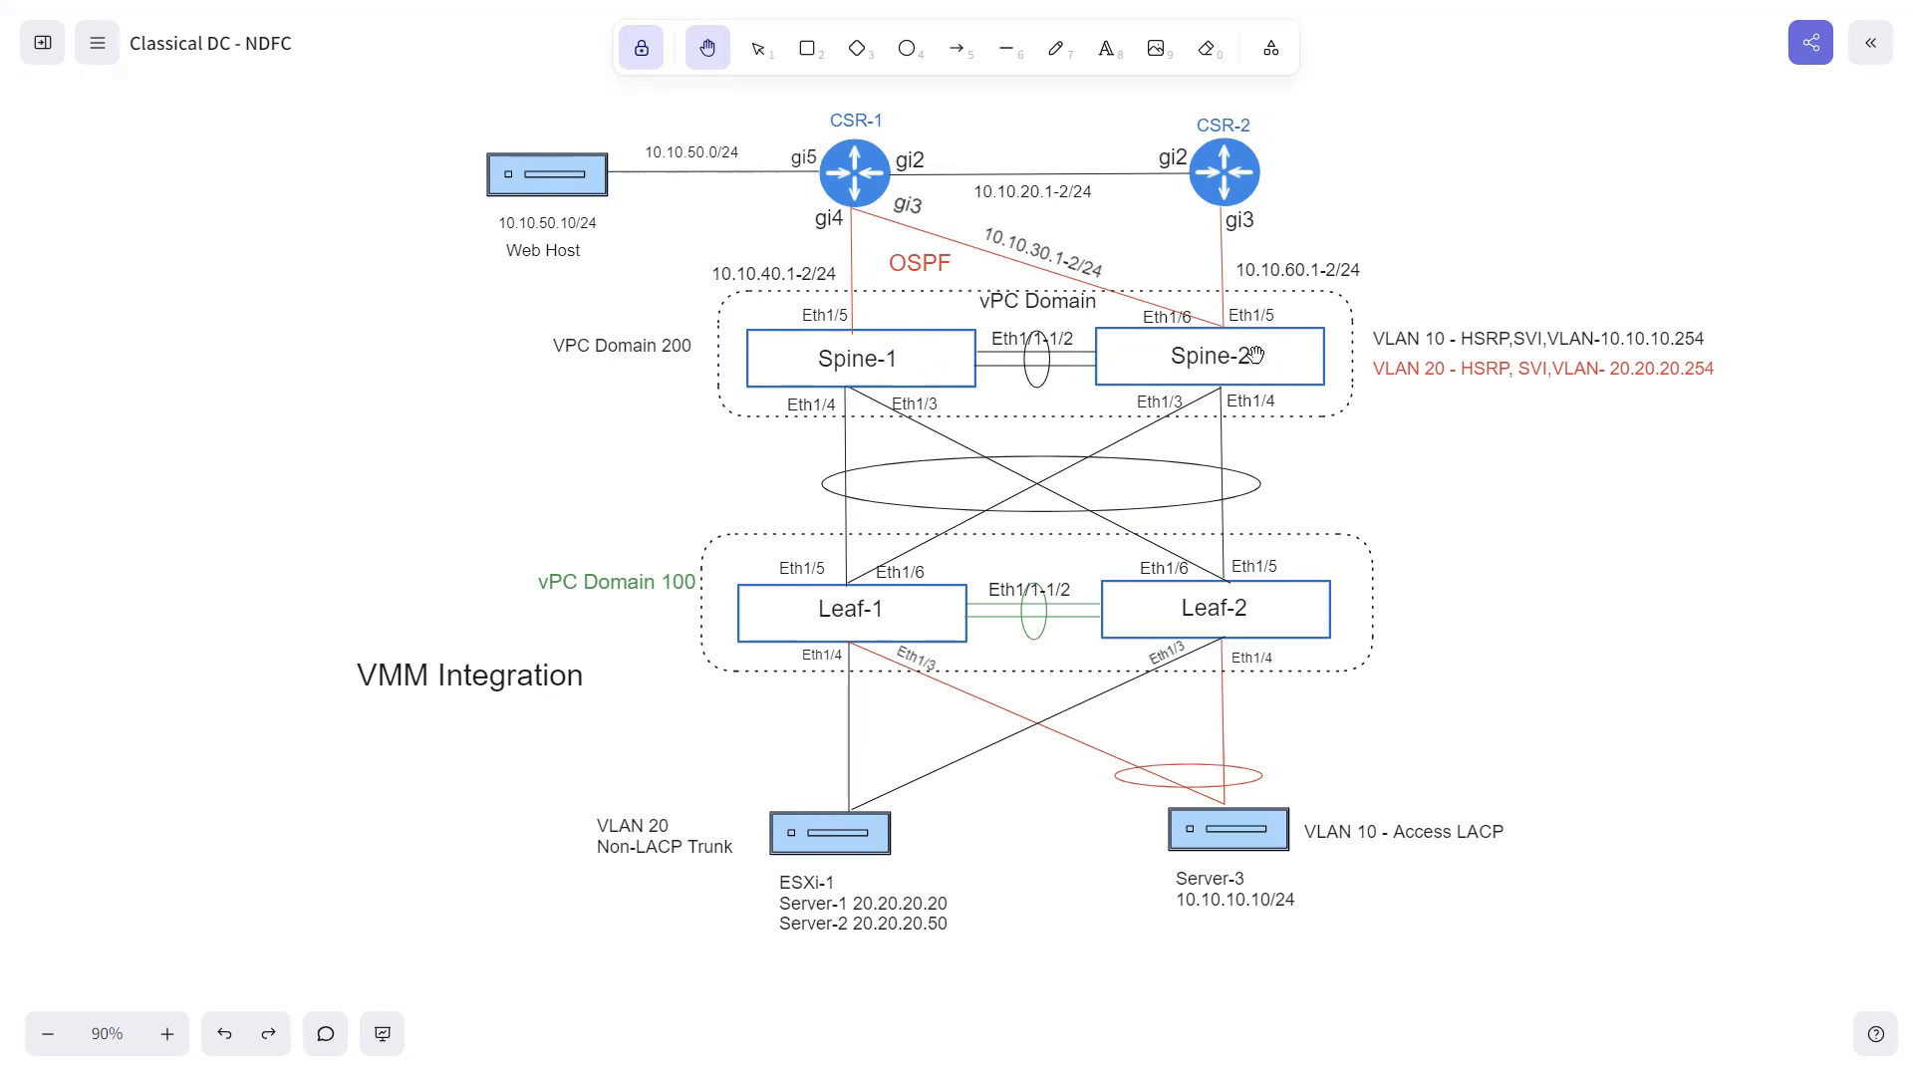
key("super")
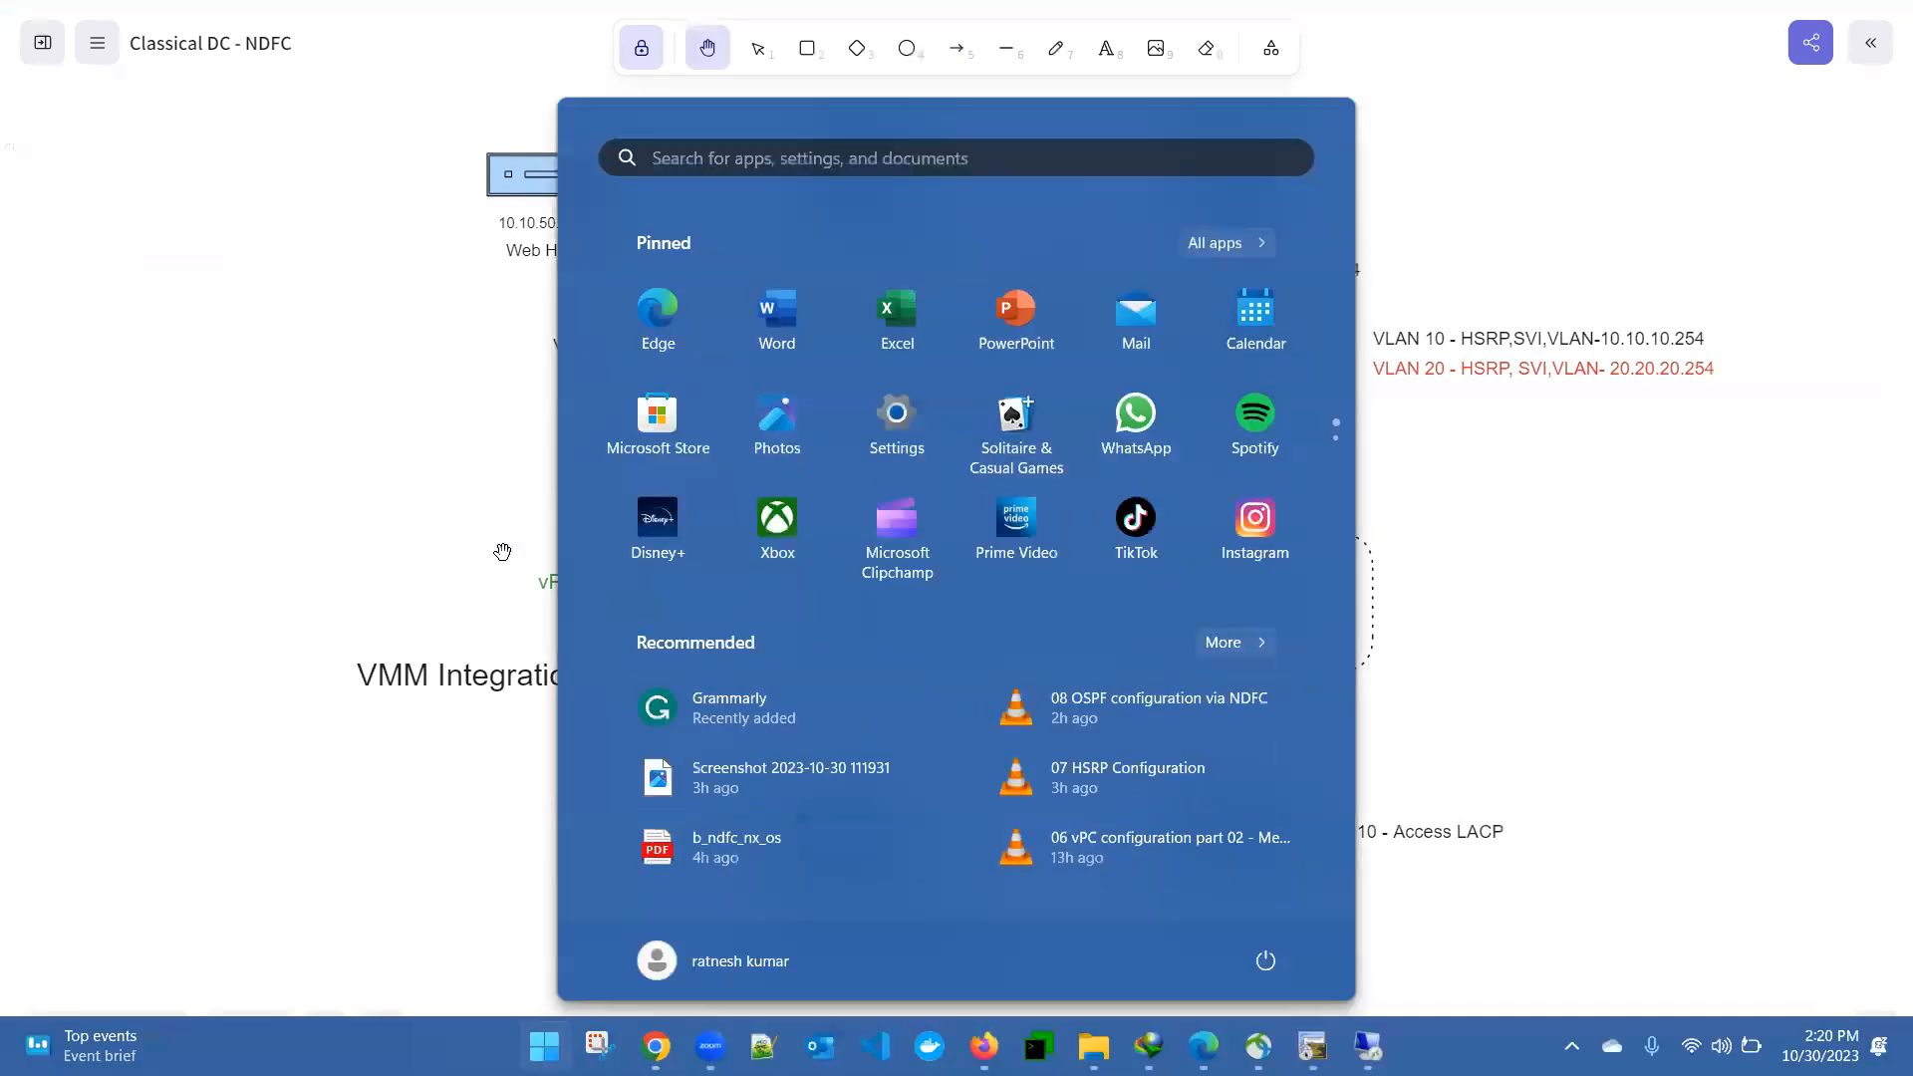
left_click(1312, 1047)
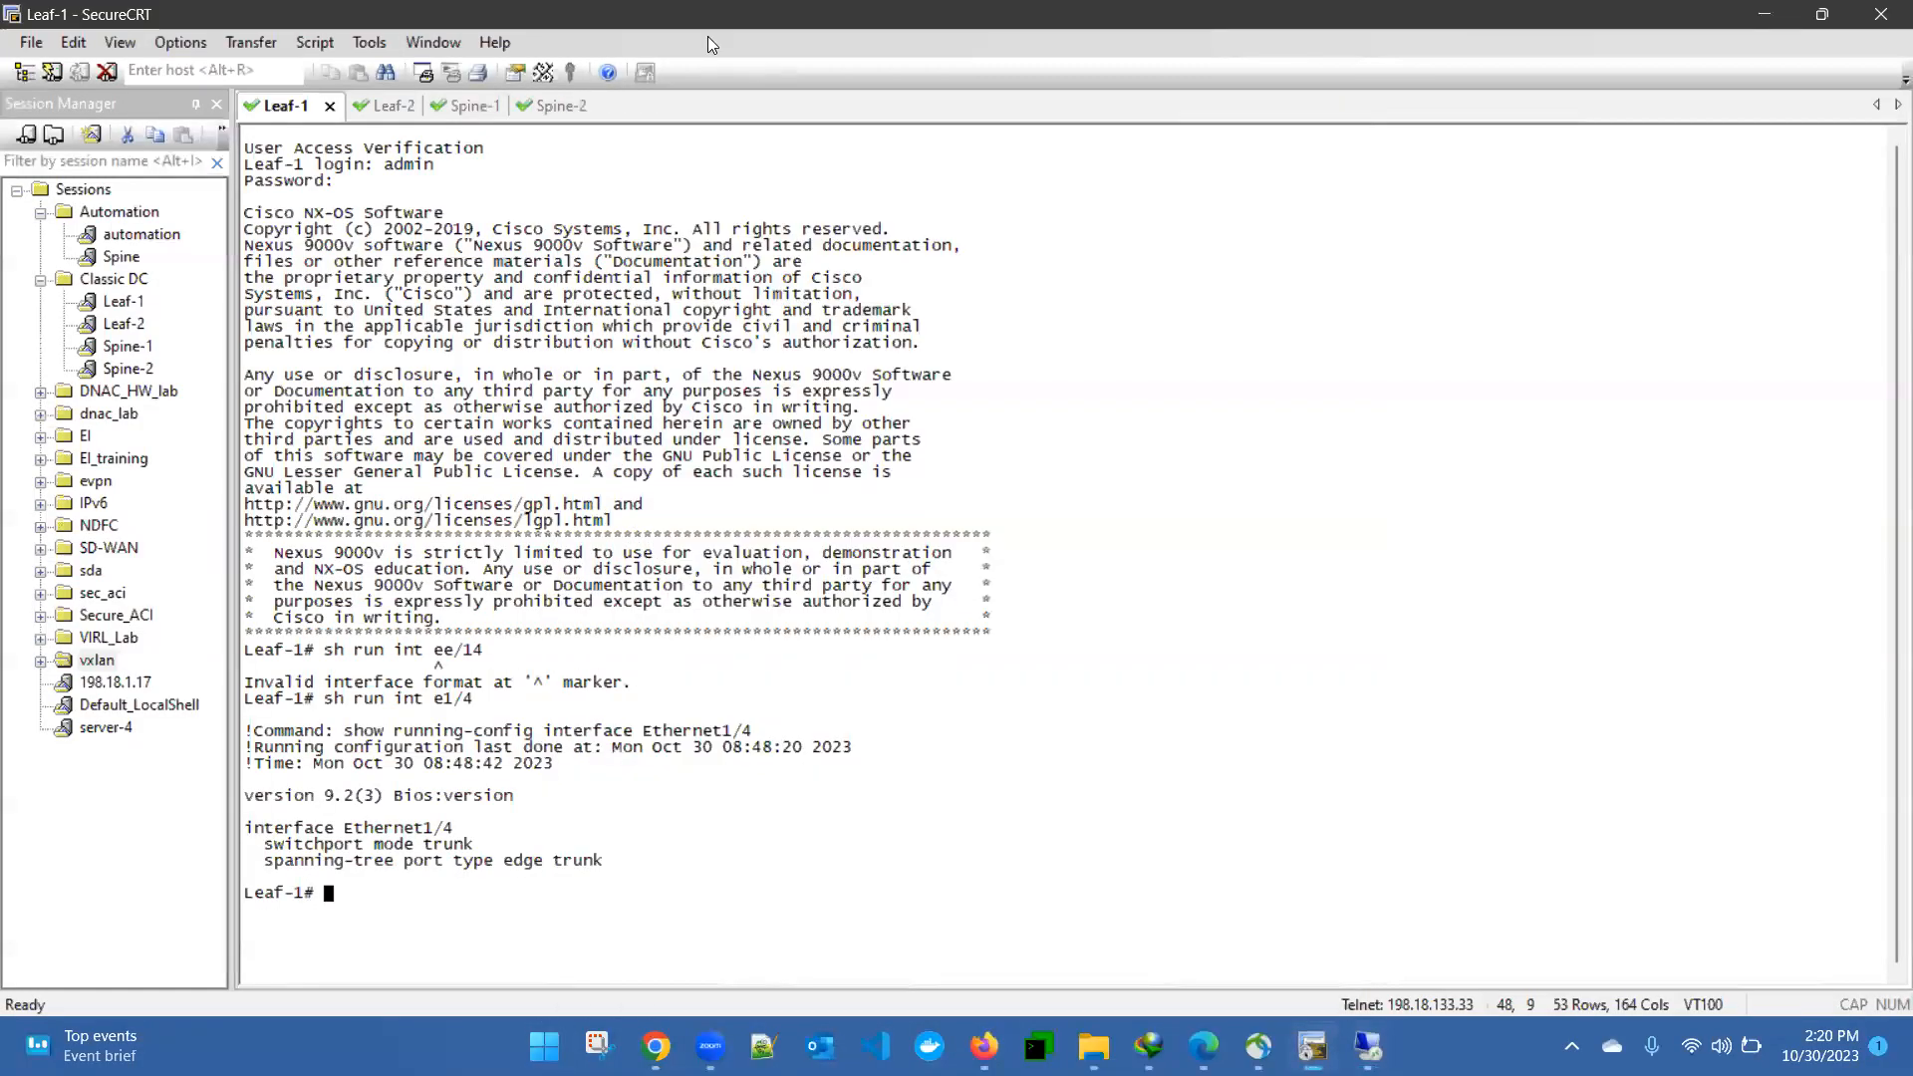
left_click(532, 107)
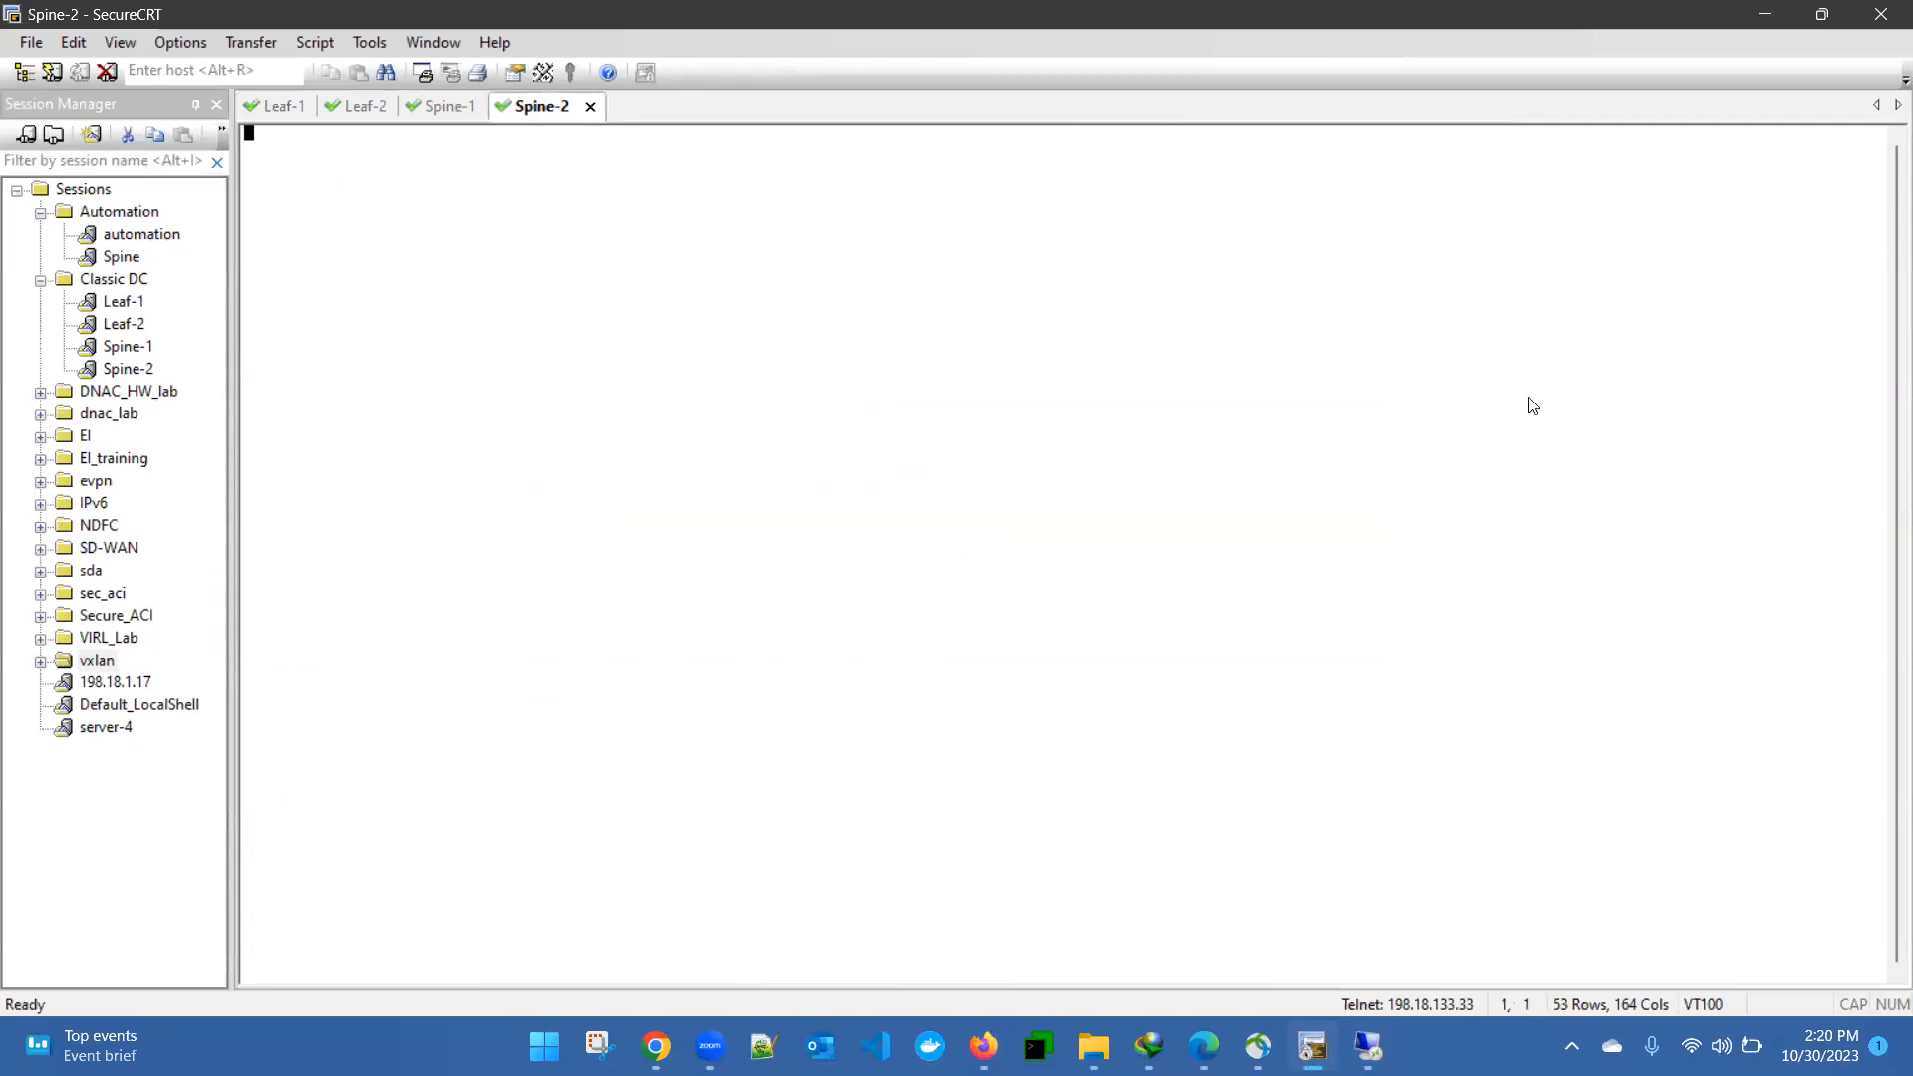
key("Return")
type("admin")
key("Return")
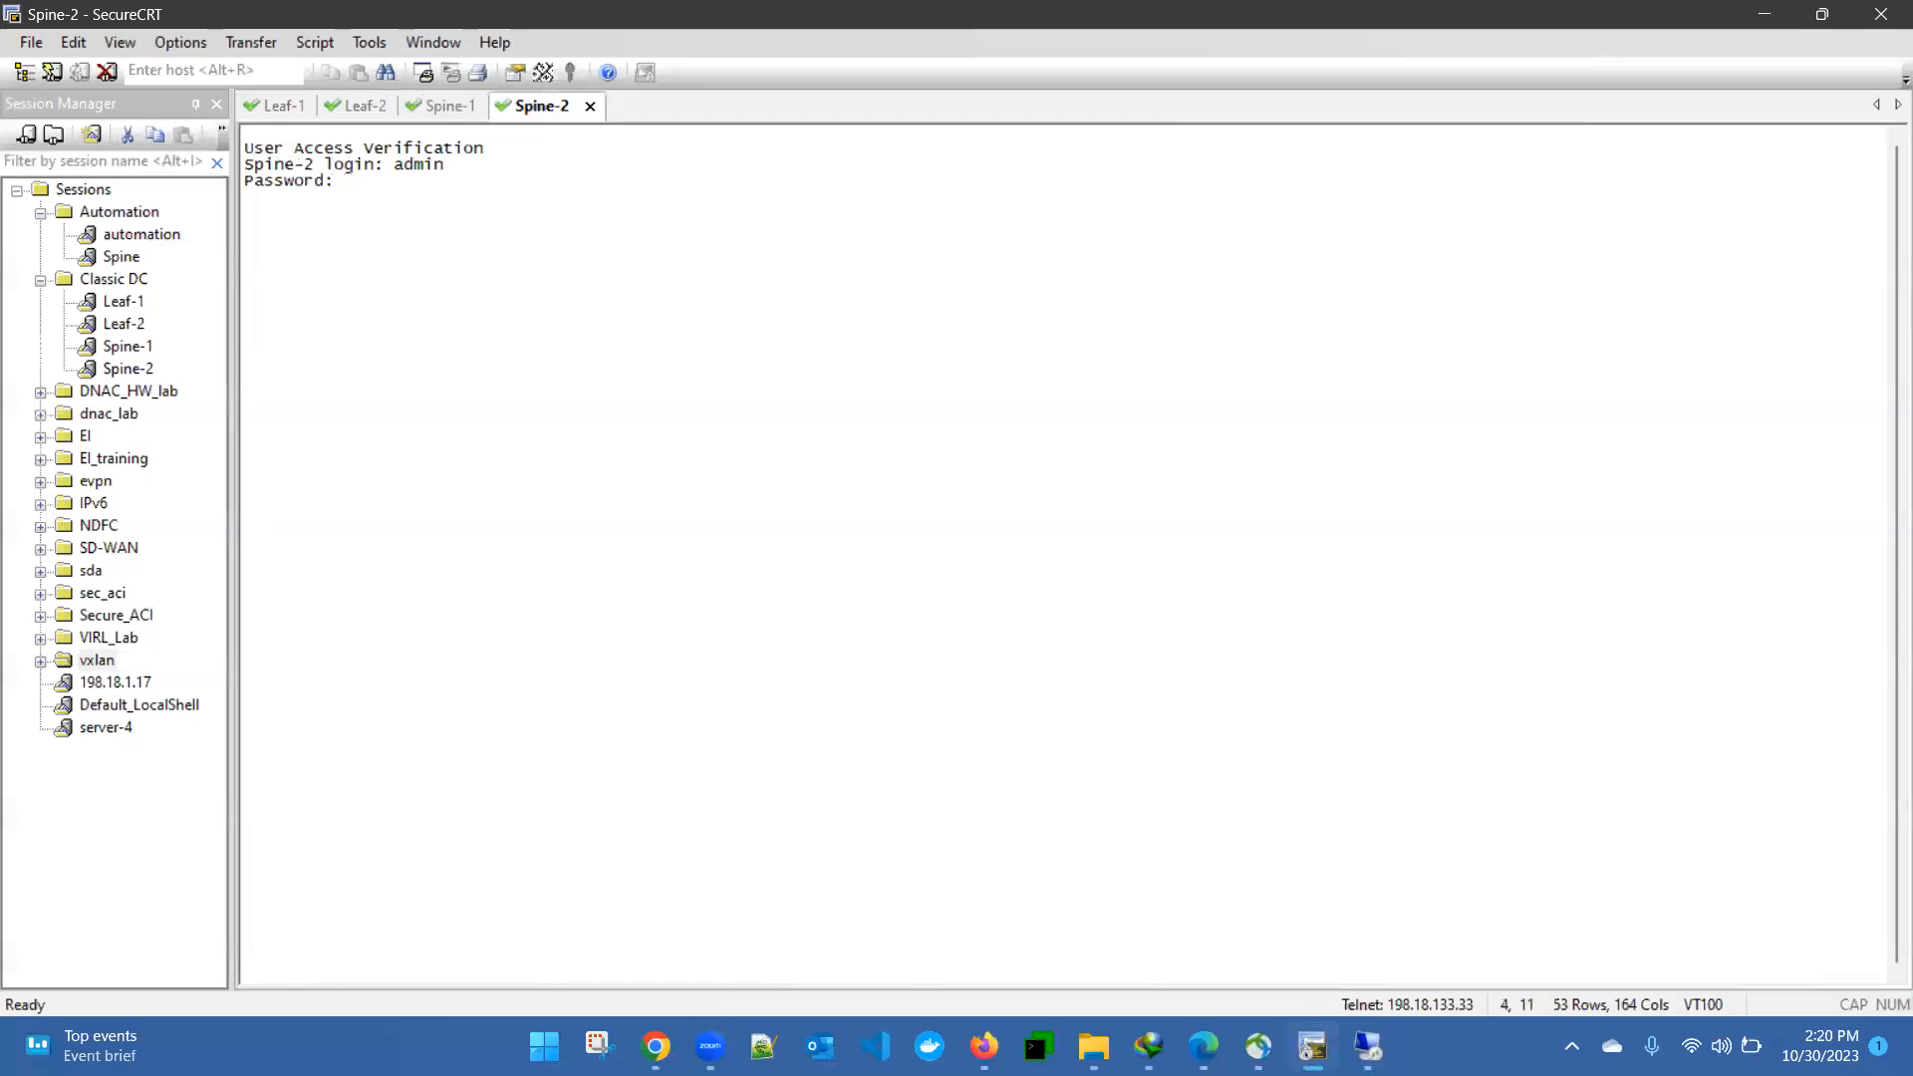
key("Return")
- List the available show hsrp options on Spine-2 and display the details of HSRP group 20
type("sh hs")
type("rp ")
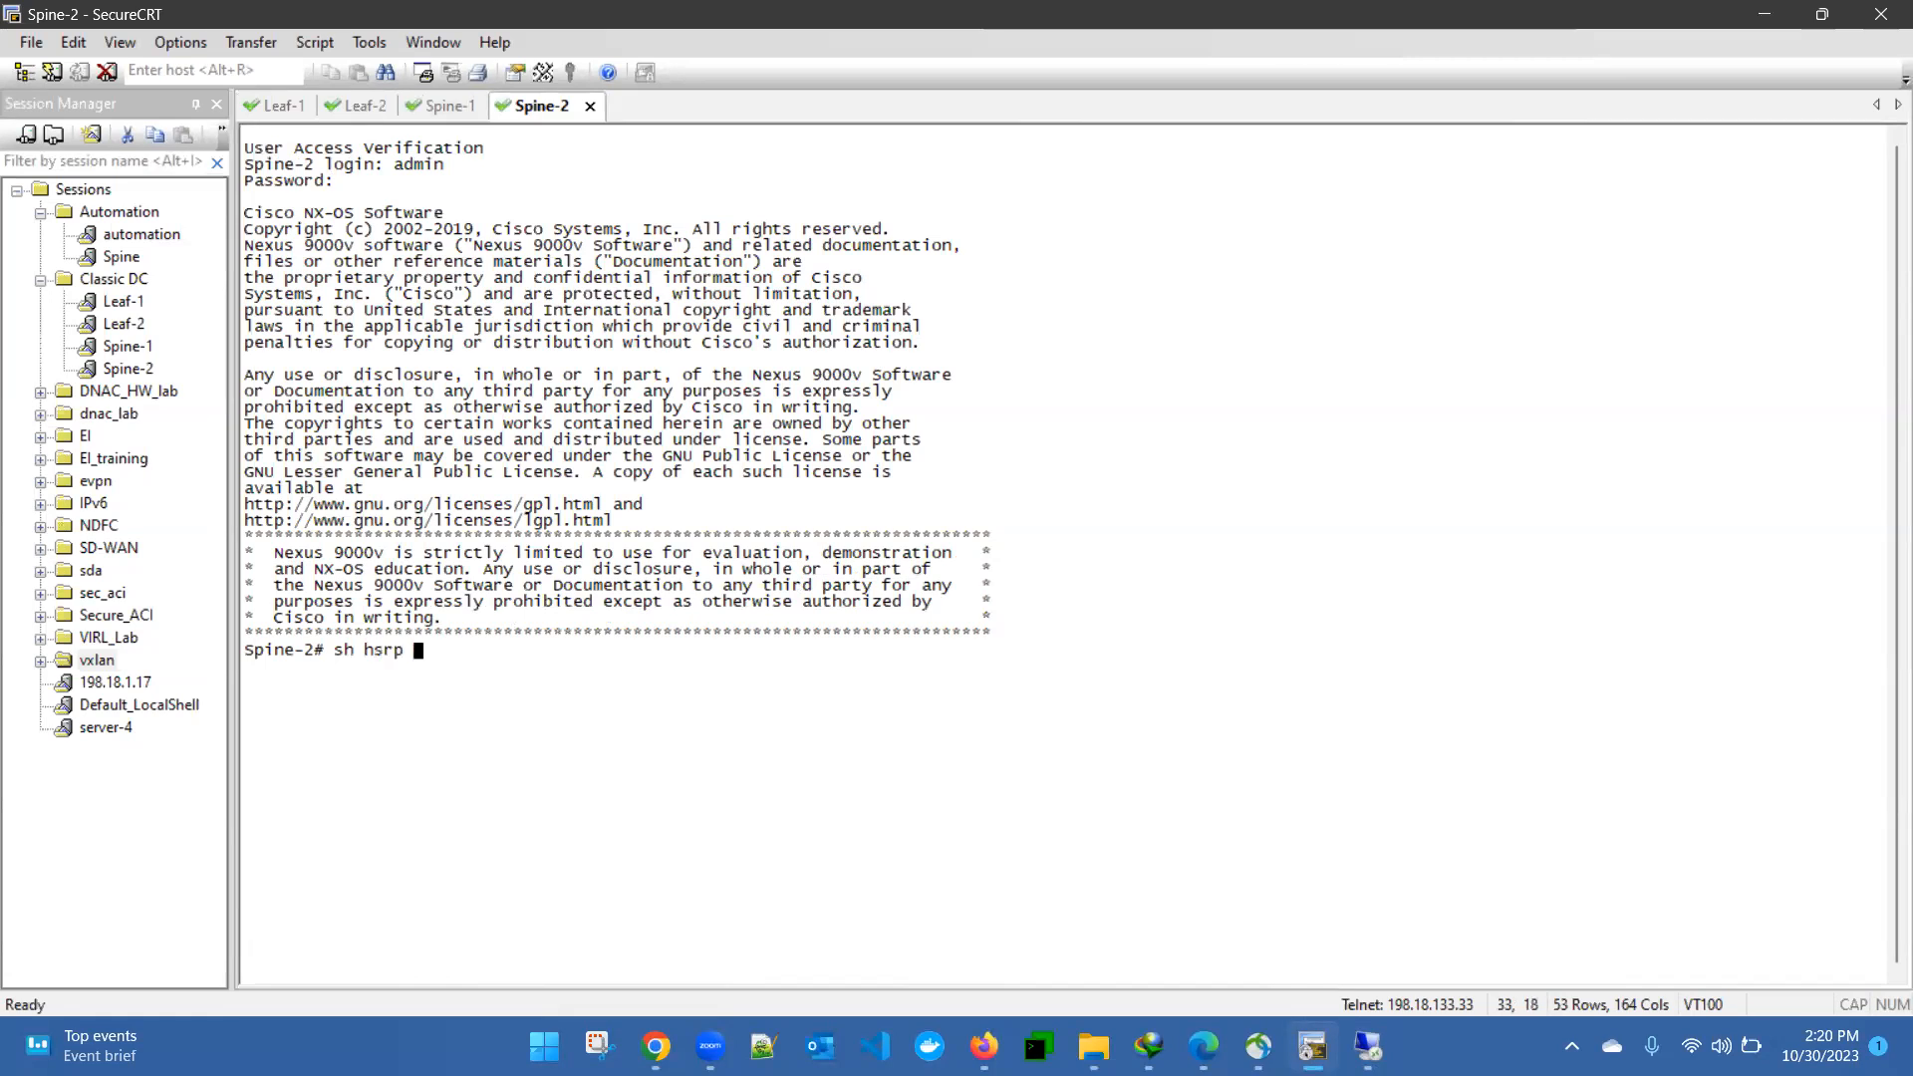
type("?")
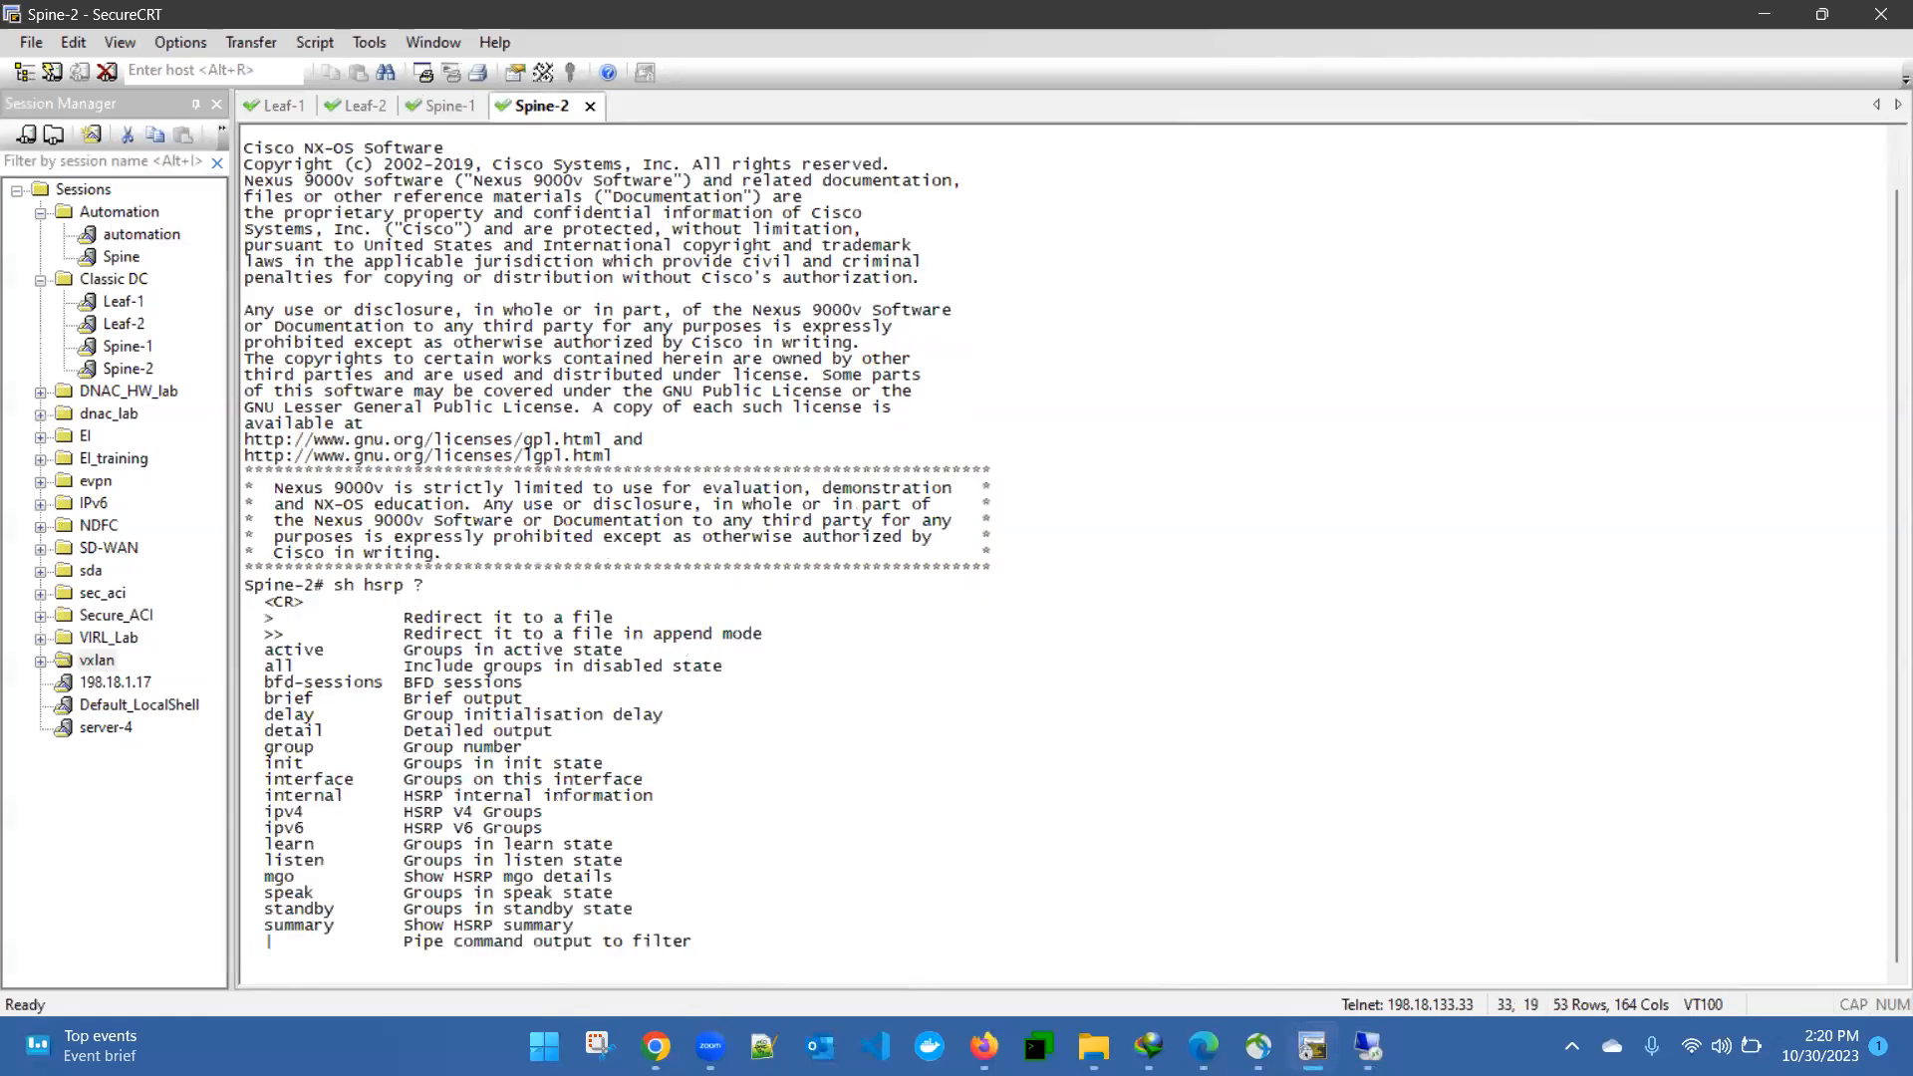
type("group 20")
key("Return")
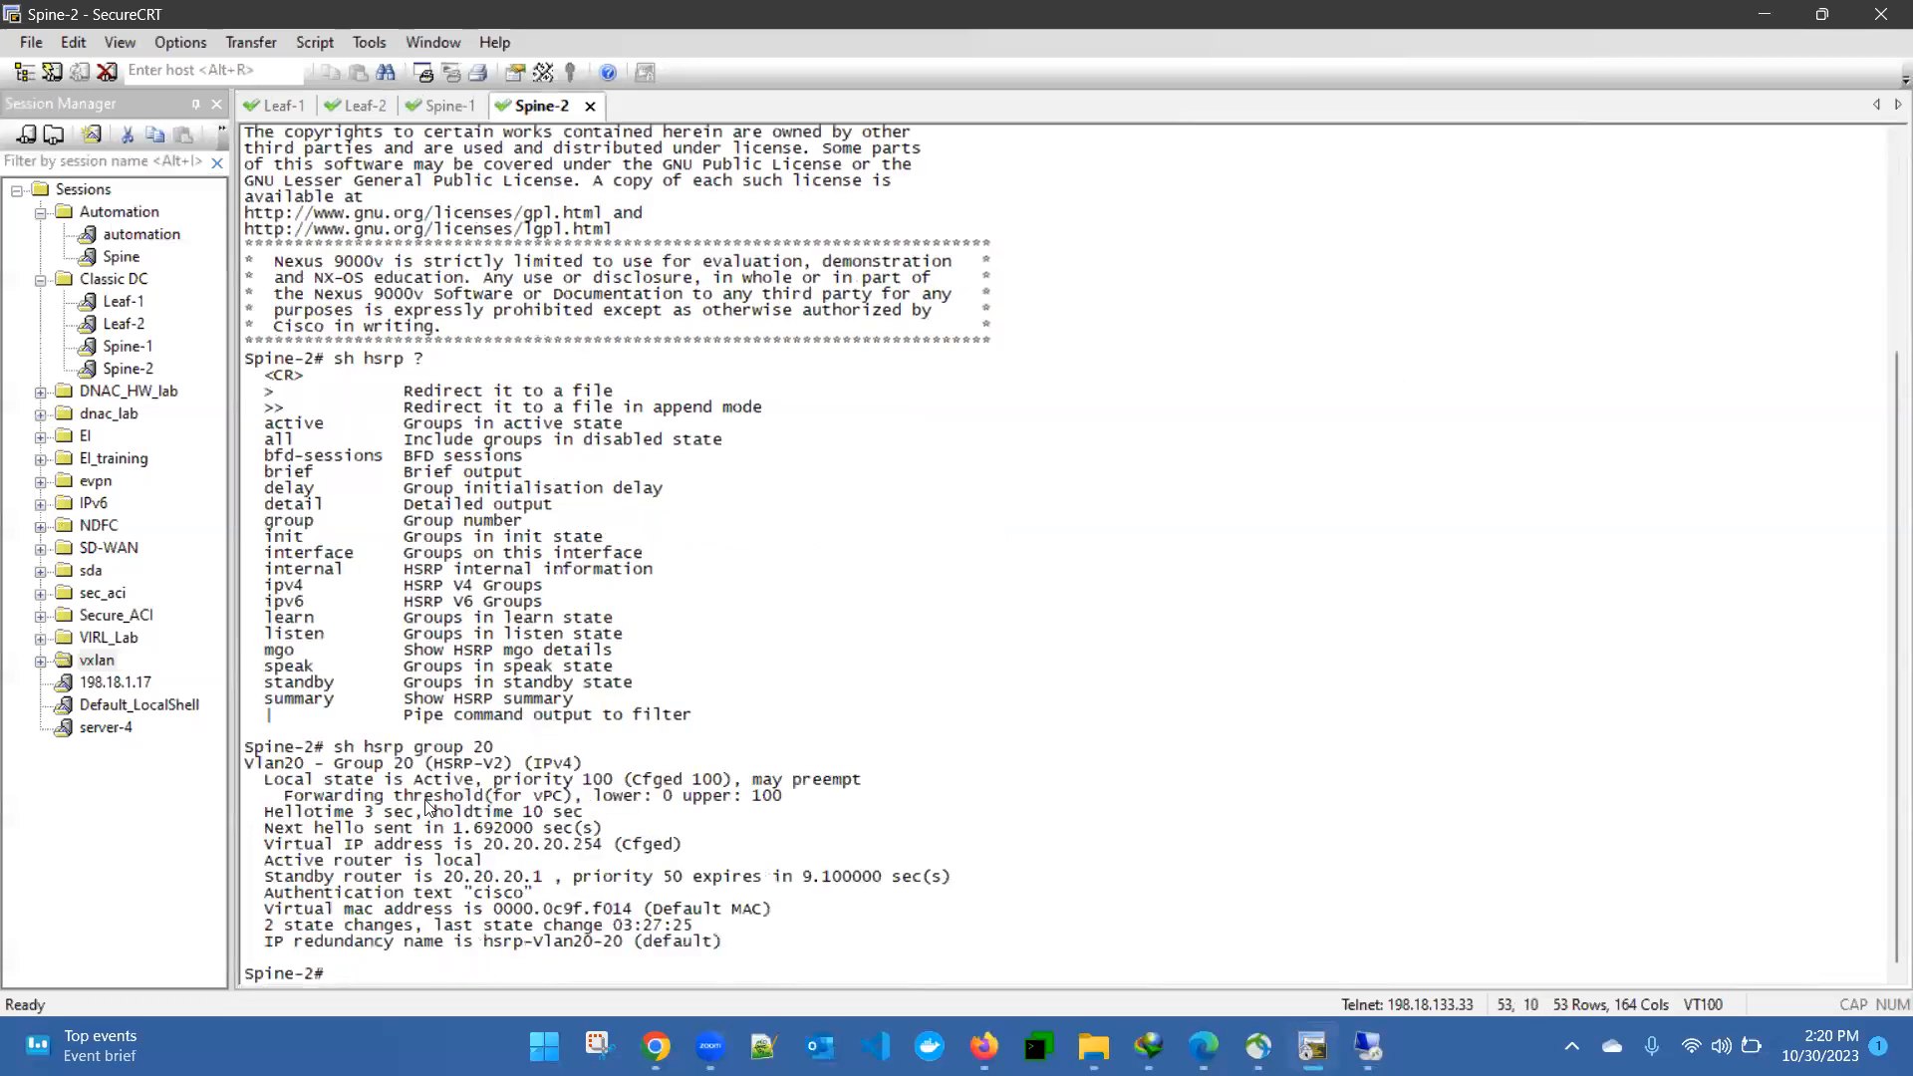
- Examine the local state, priority and virtual IP address in Spine-2's HSRP group 20 output
left_click_drag(401, 782, 323, 780)
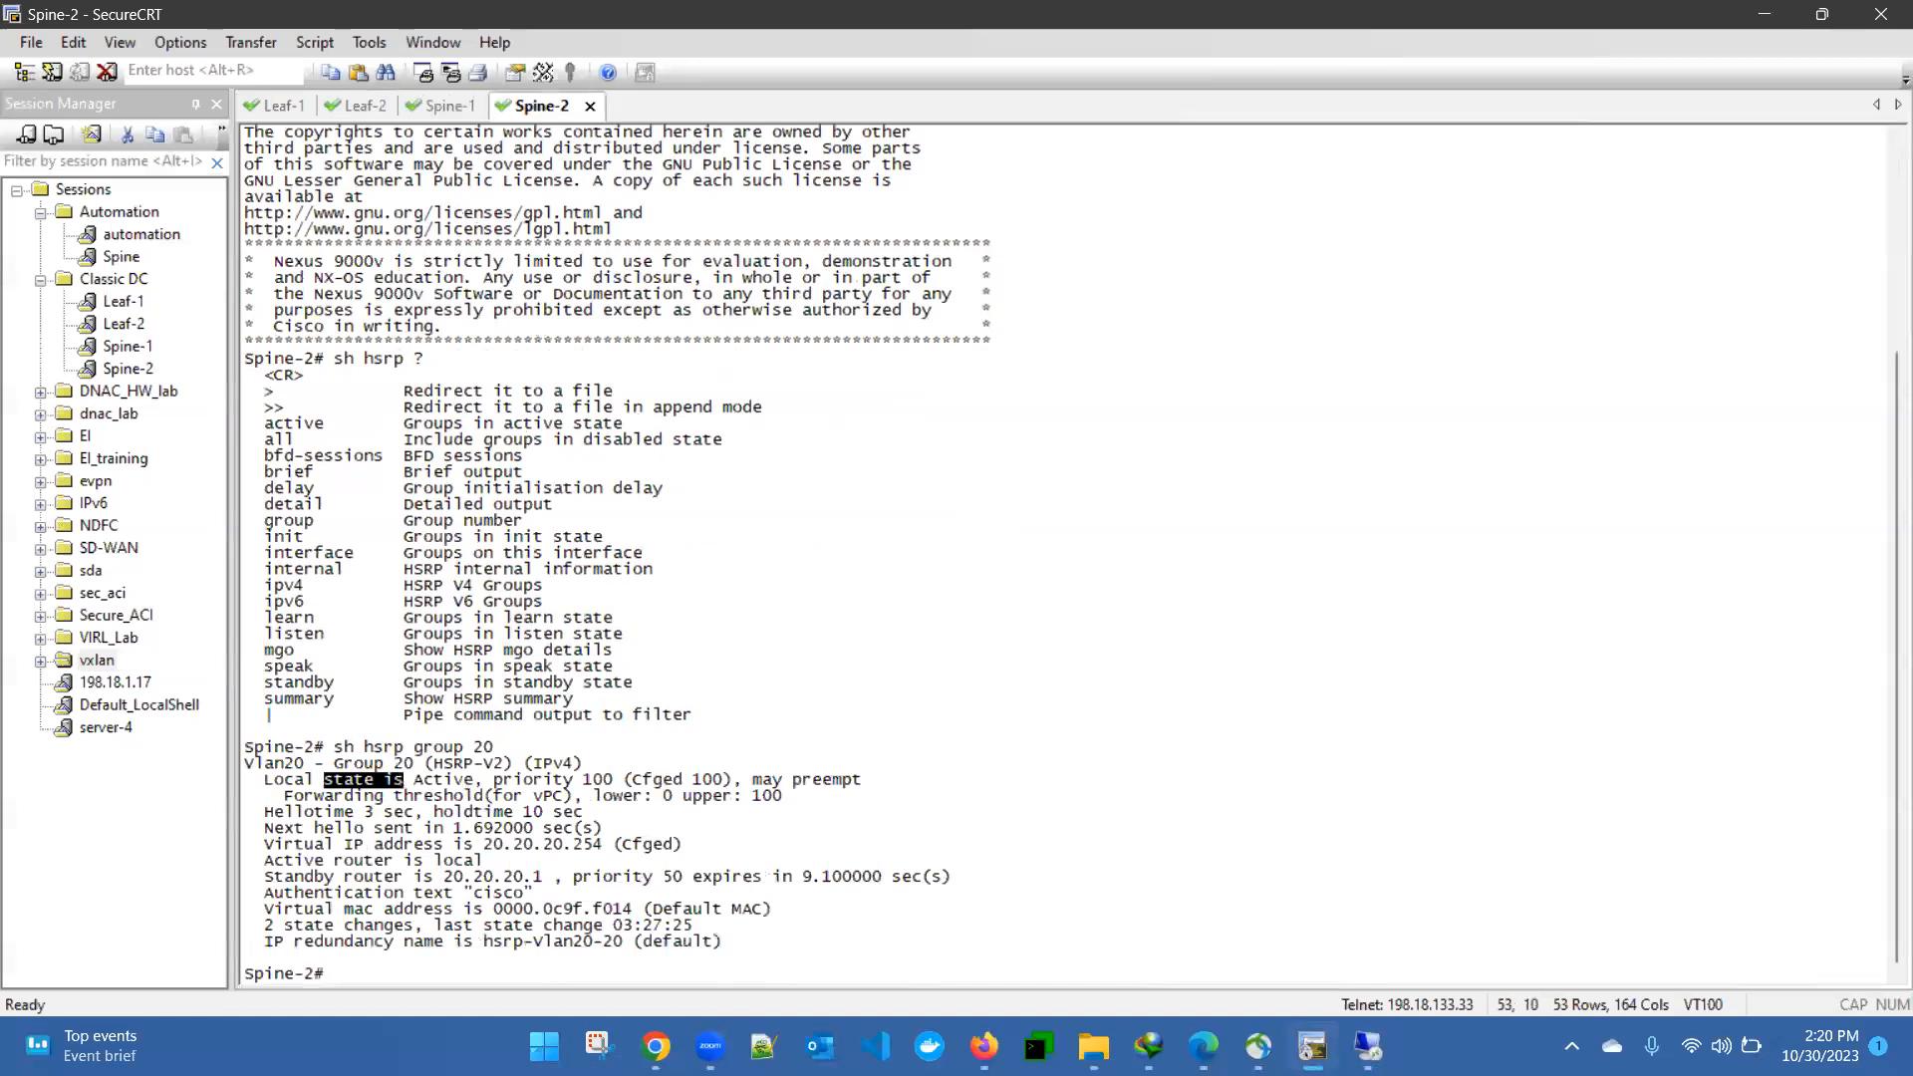
key("alt+Tab")
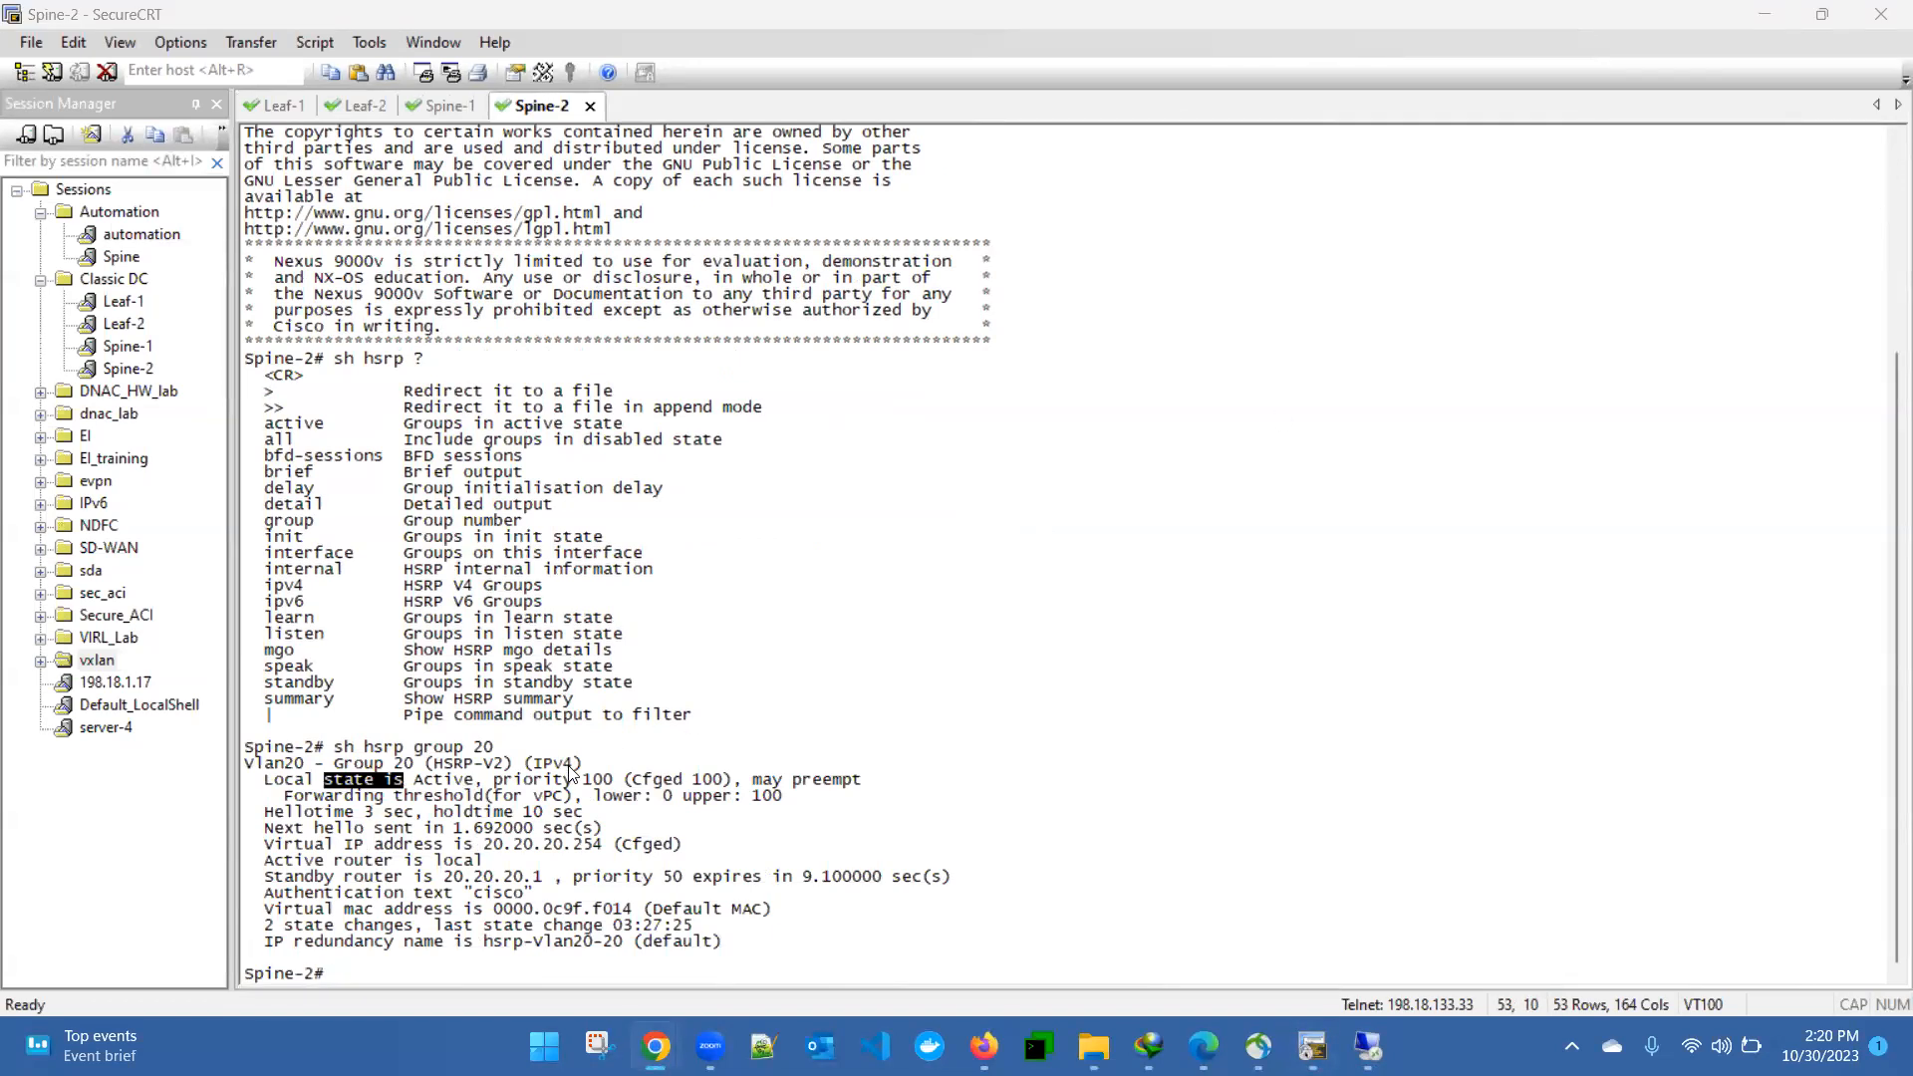
left_click(418, 782)
left_click_drag(285, 784, 491, 809)
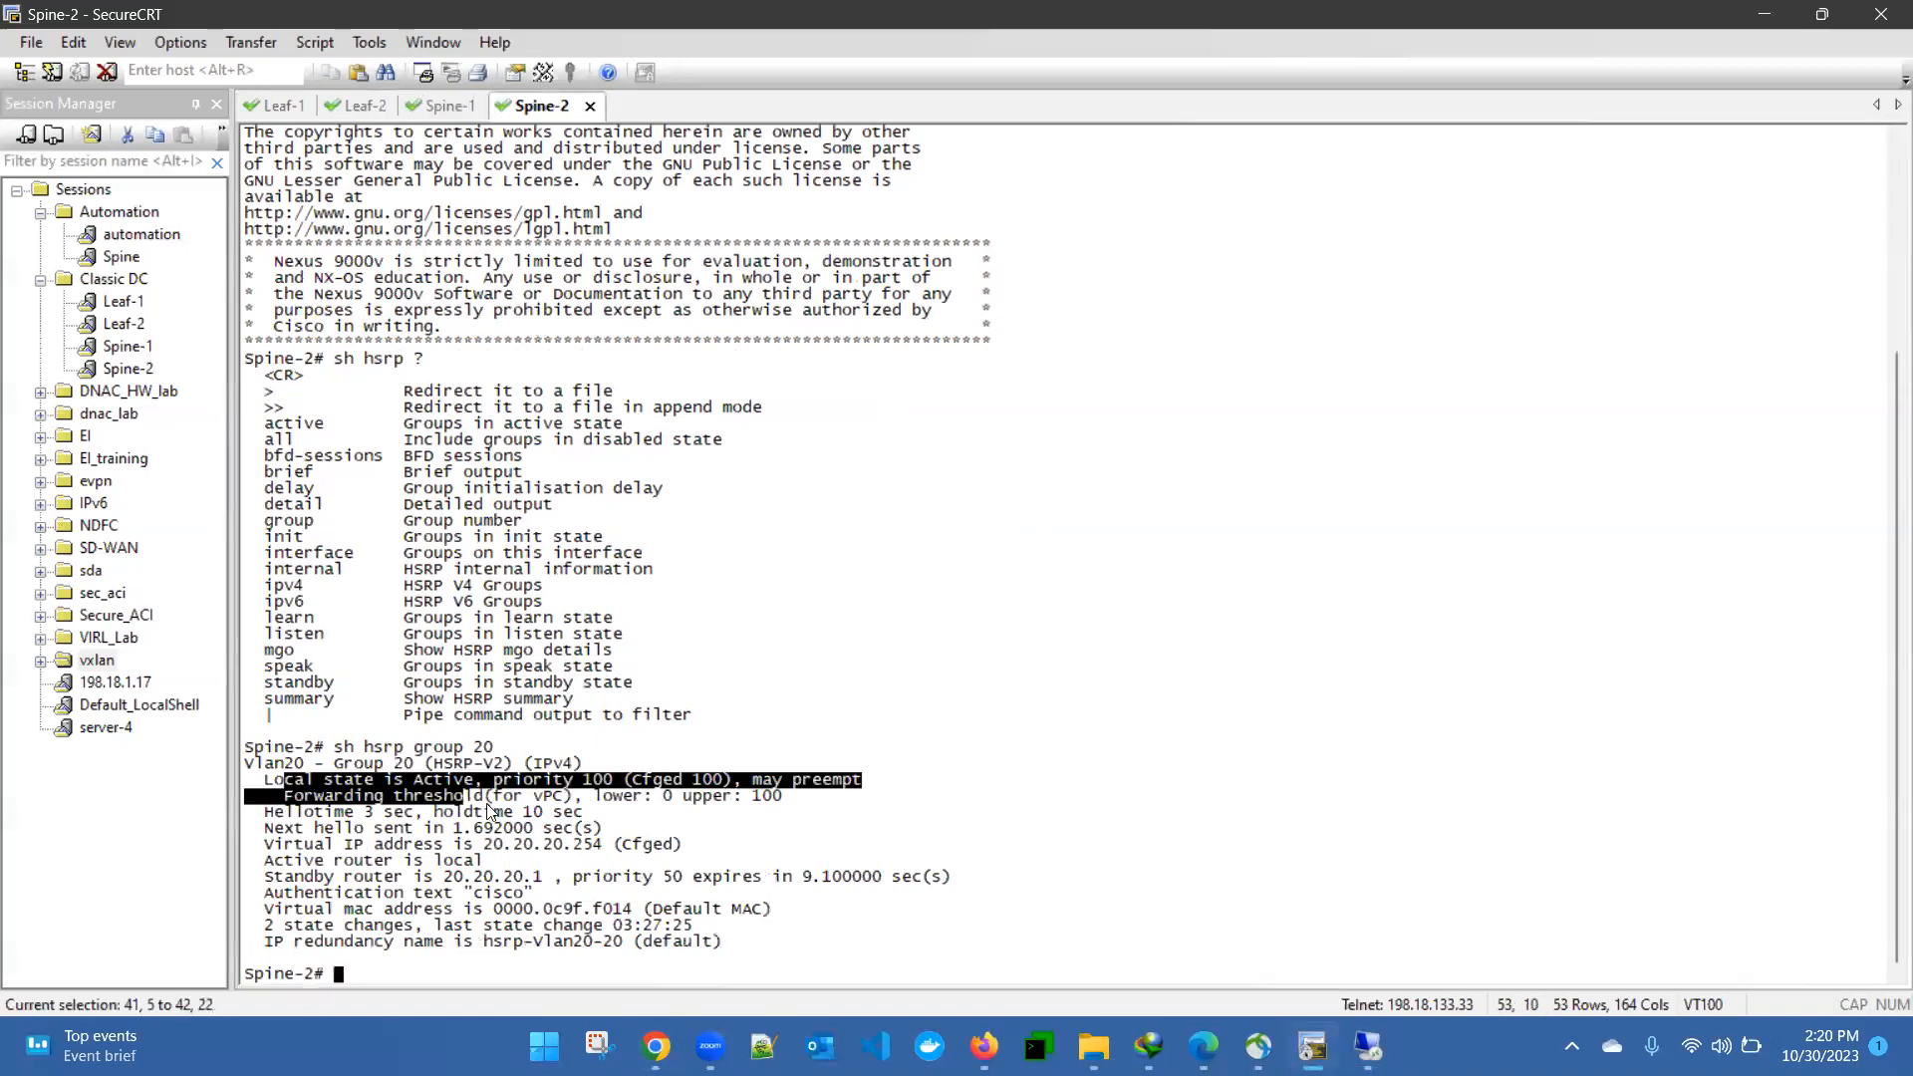
left_click(756, 734)
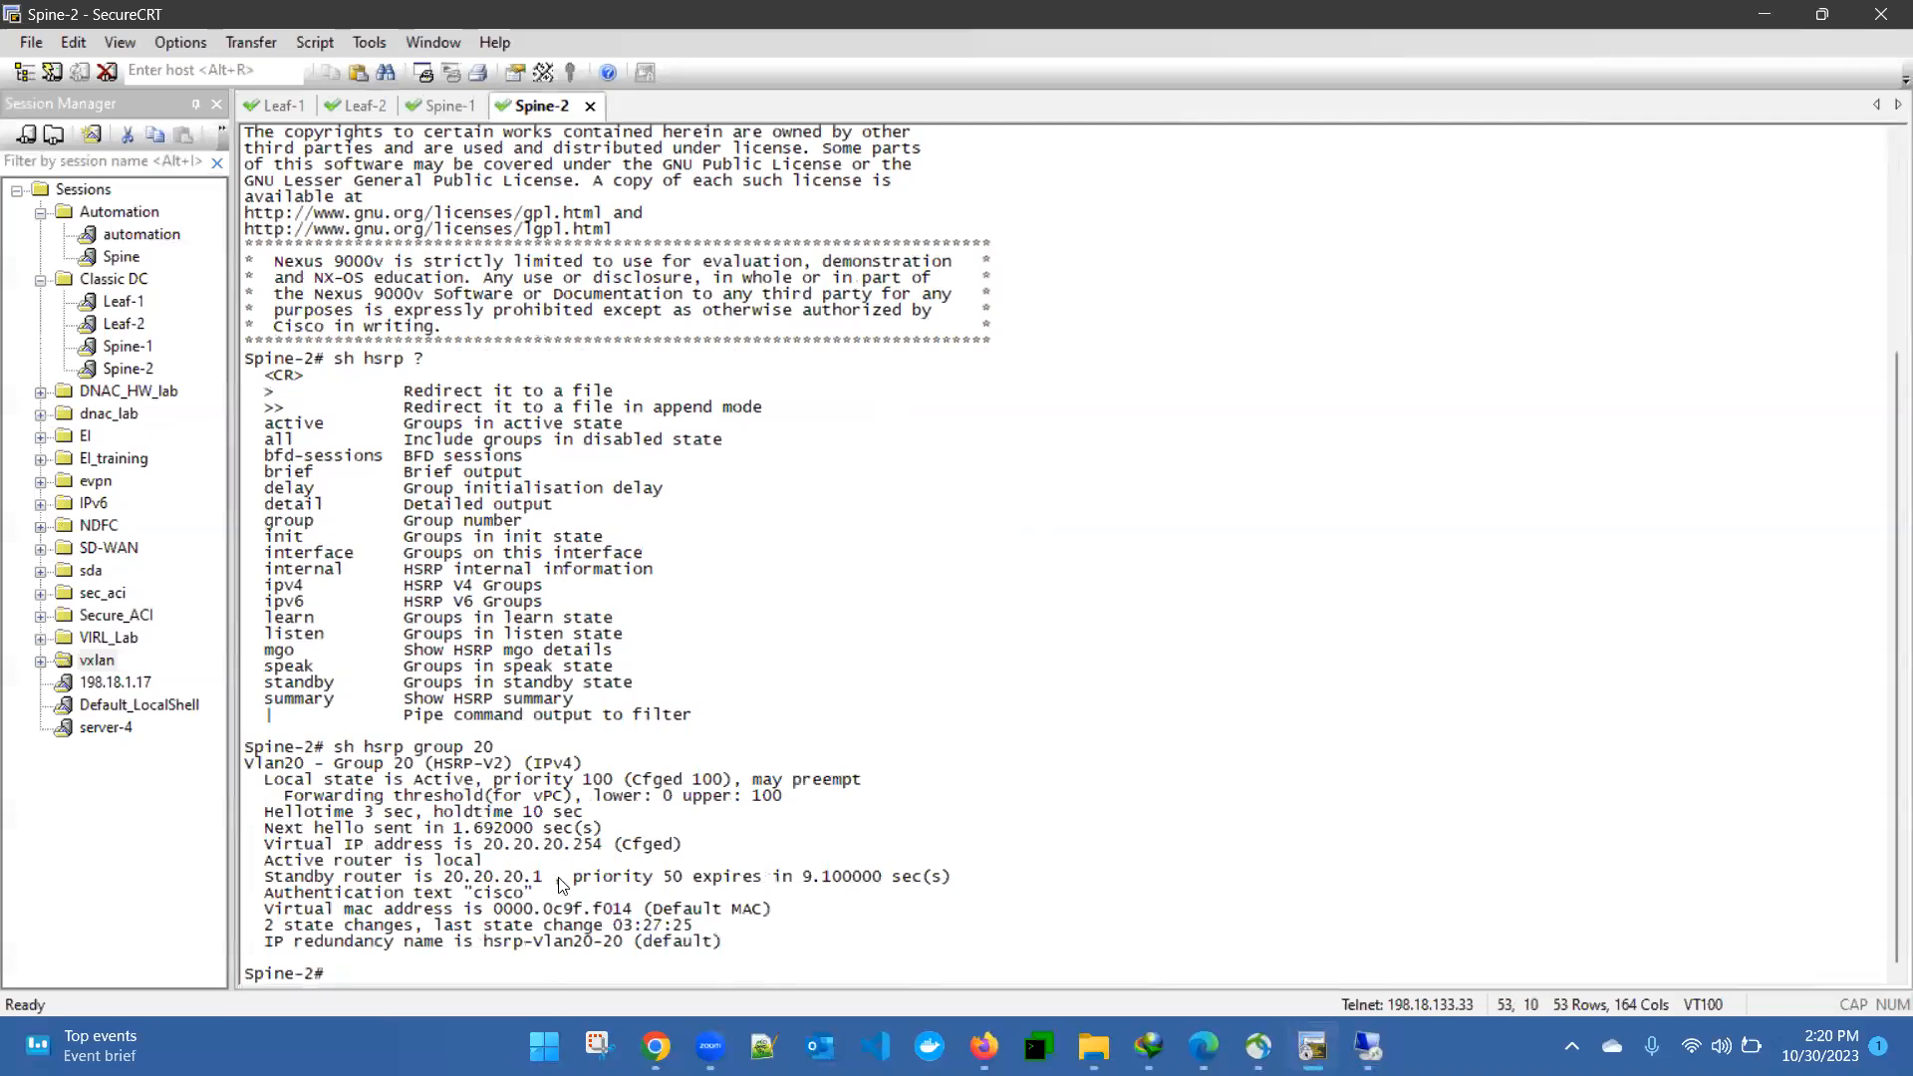
left_click_drag(484, 845, 595, 846)
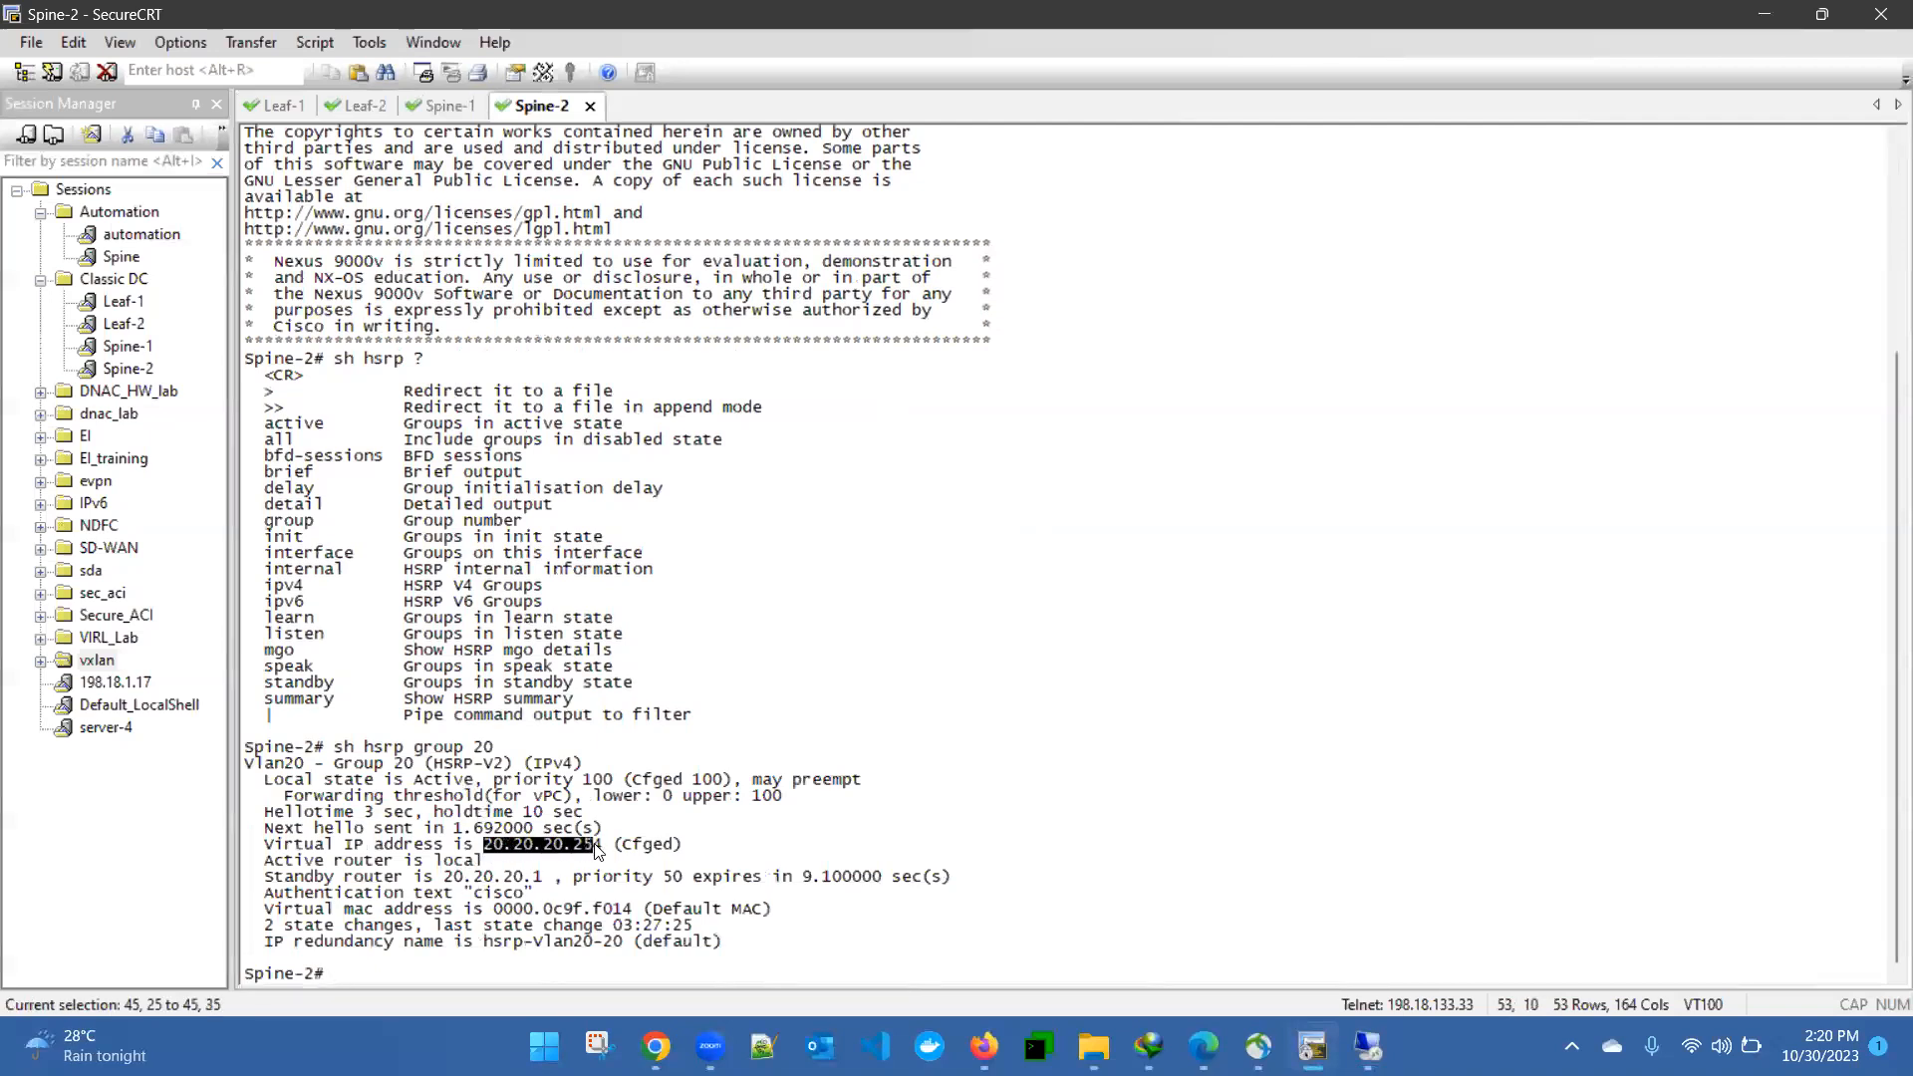
- Bring up the Classical DC diagram in Chrome and check the Web Host's address and its path from VLAN 20
left_click(1368, 1046)
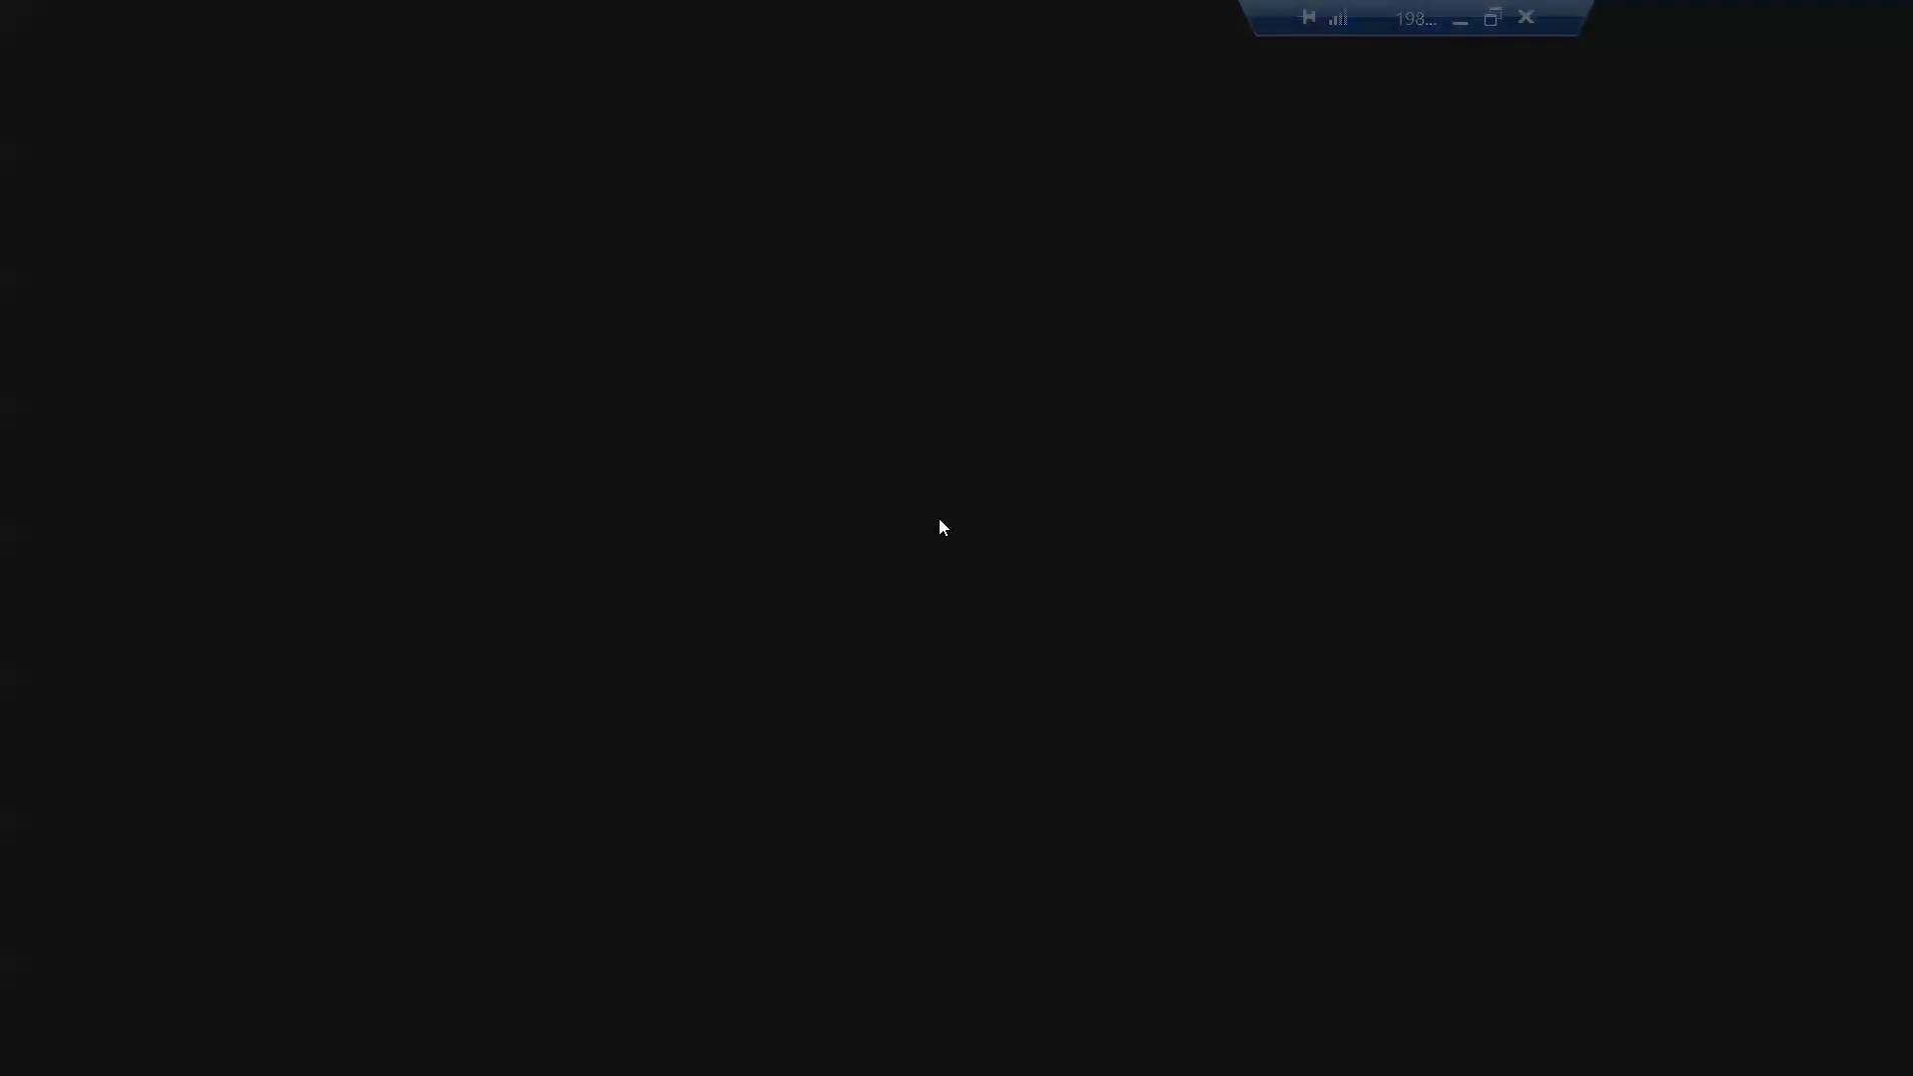
mouse_move(1541, 2)
left_click(1461, 20)
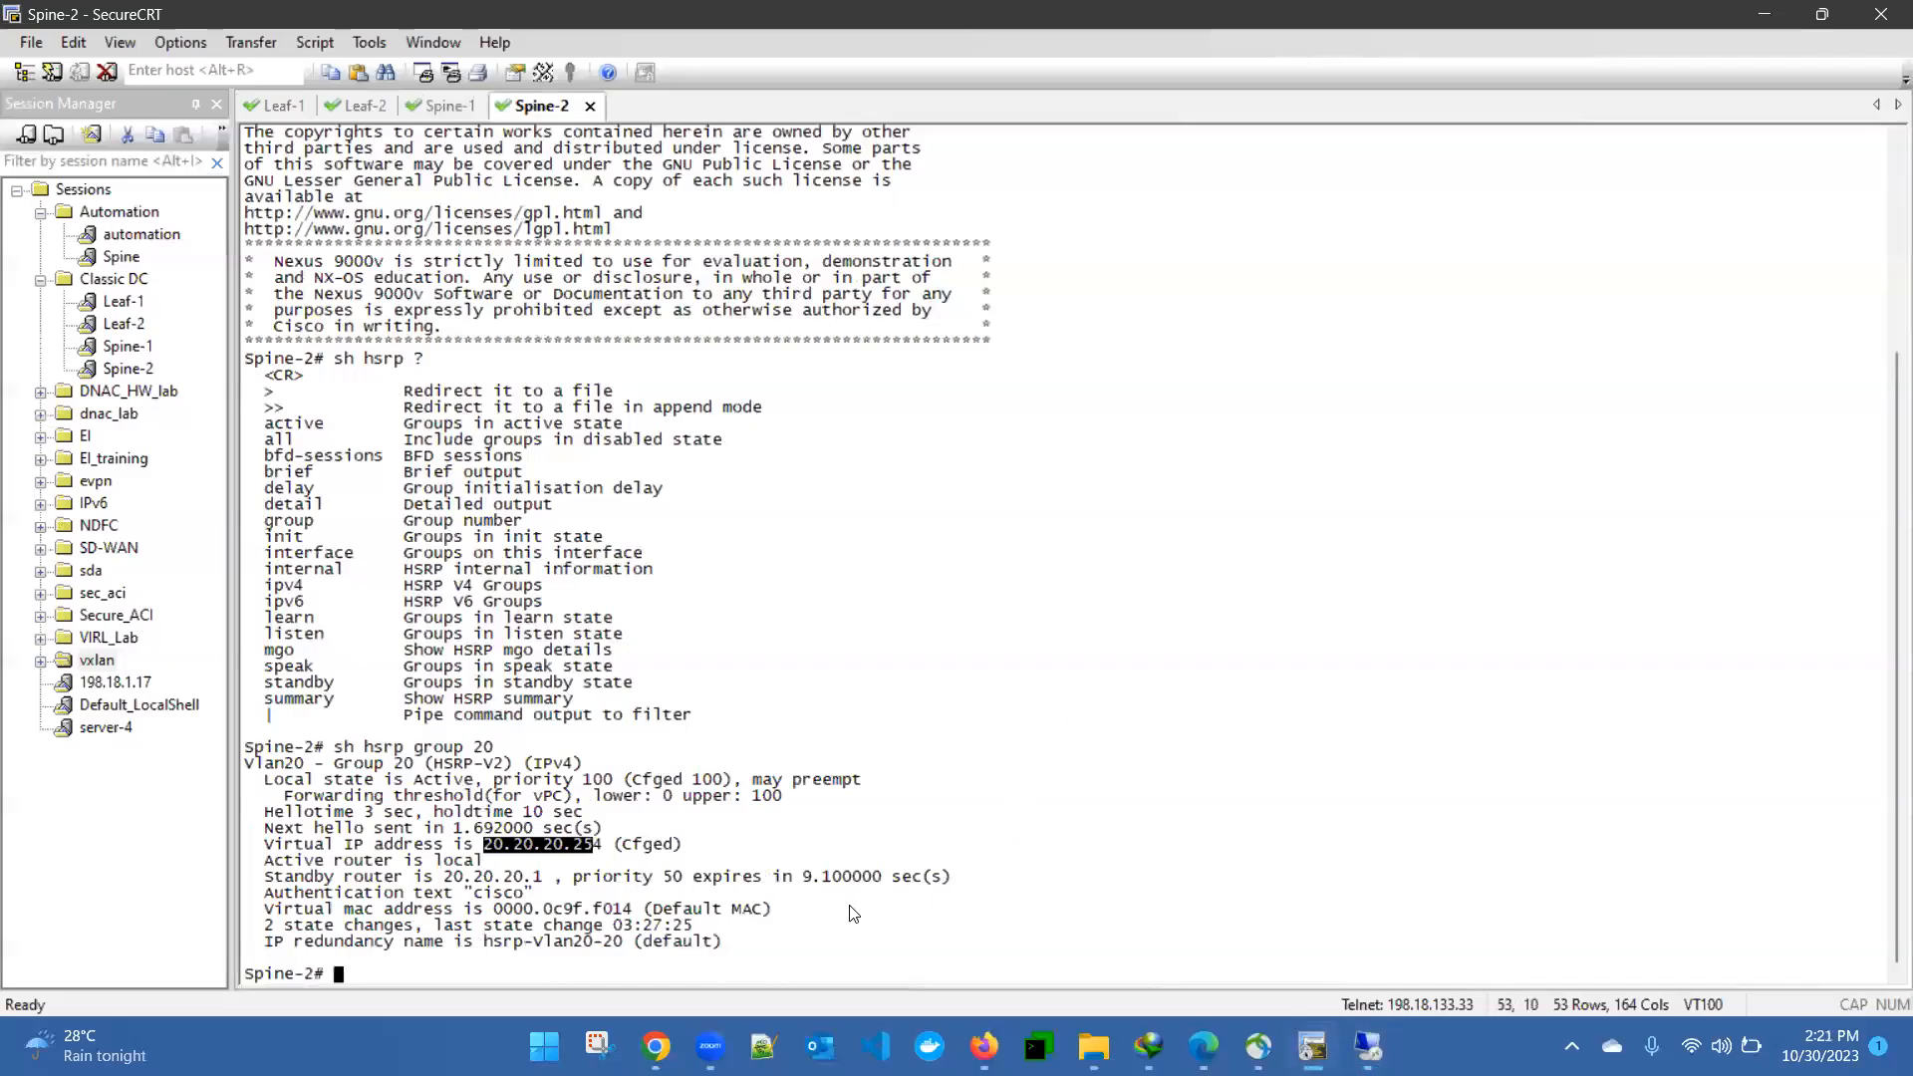
mouse_move(655, 1047)
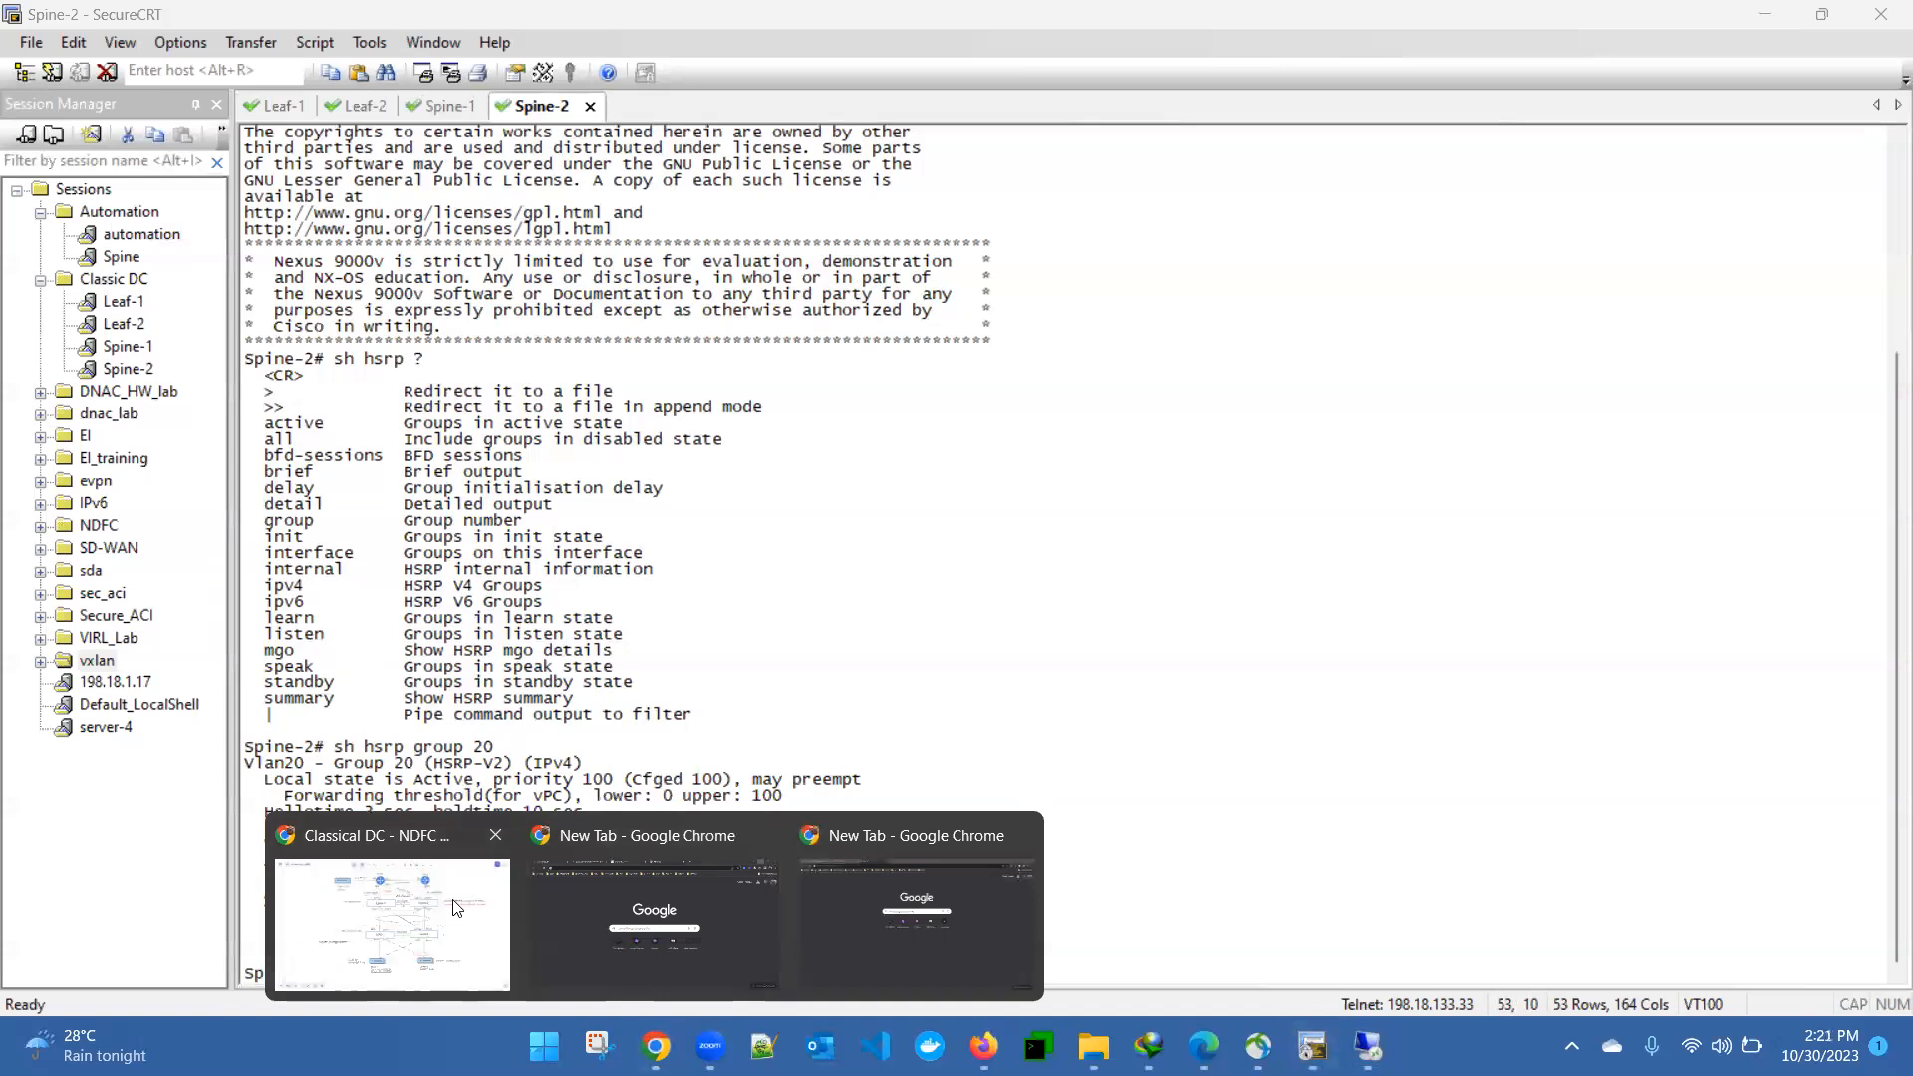
left_click(423, 911)
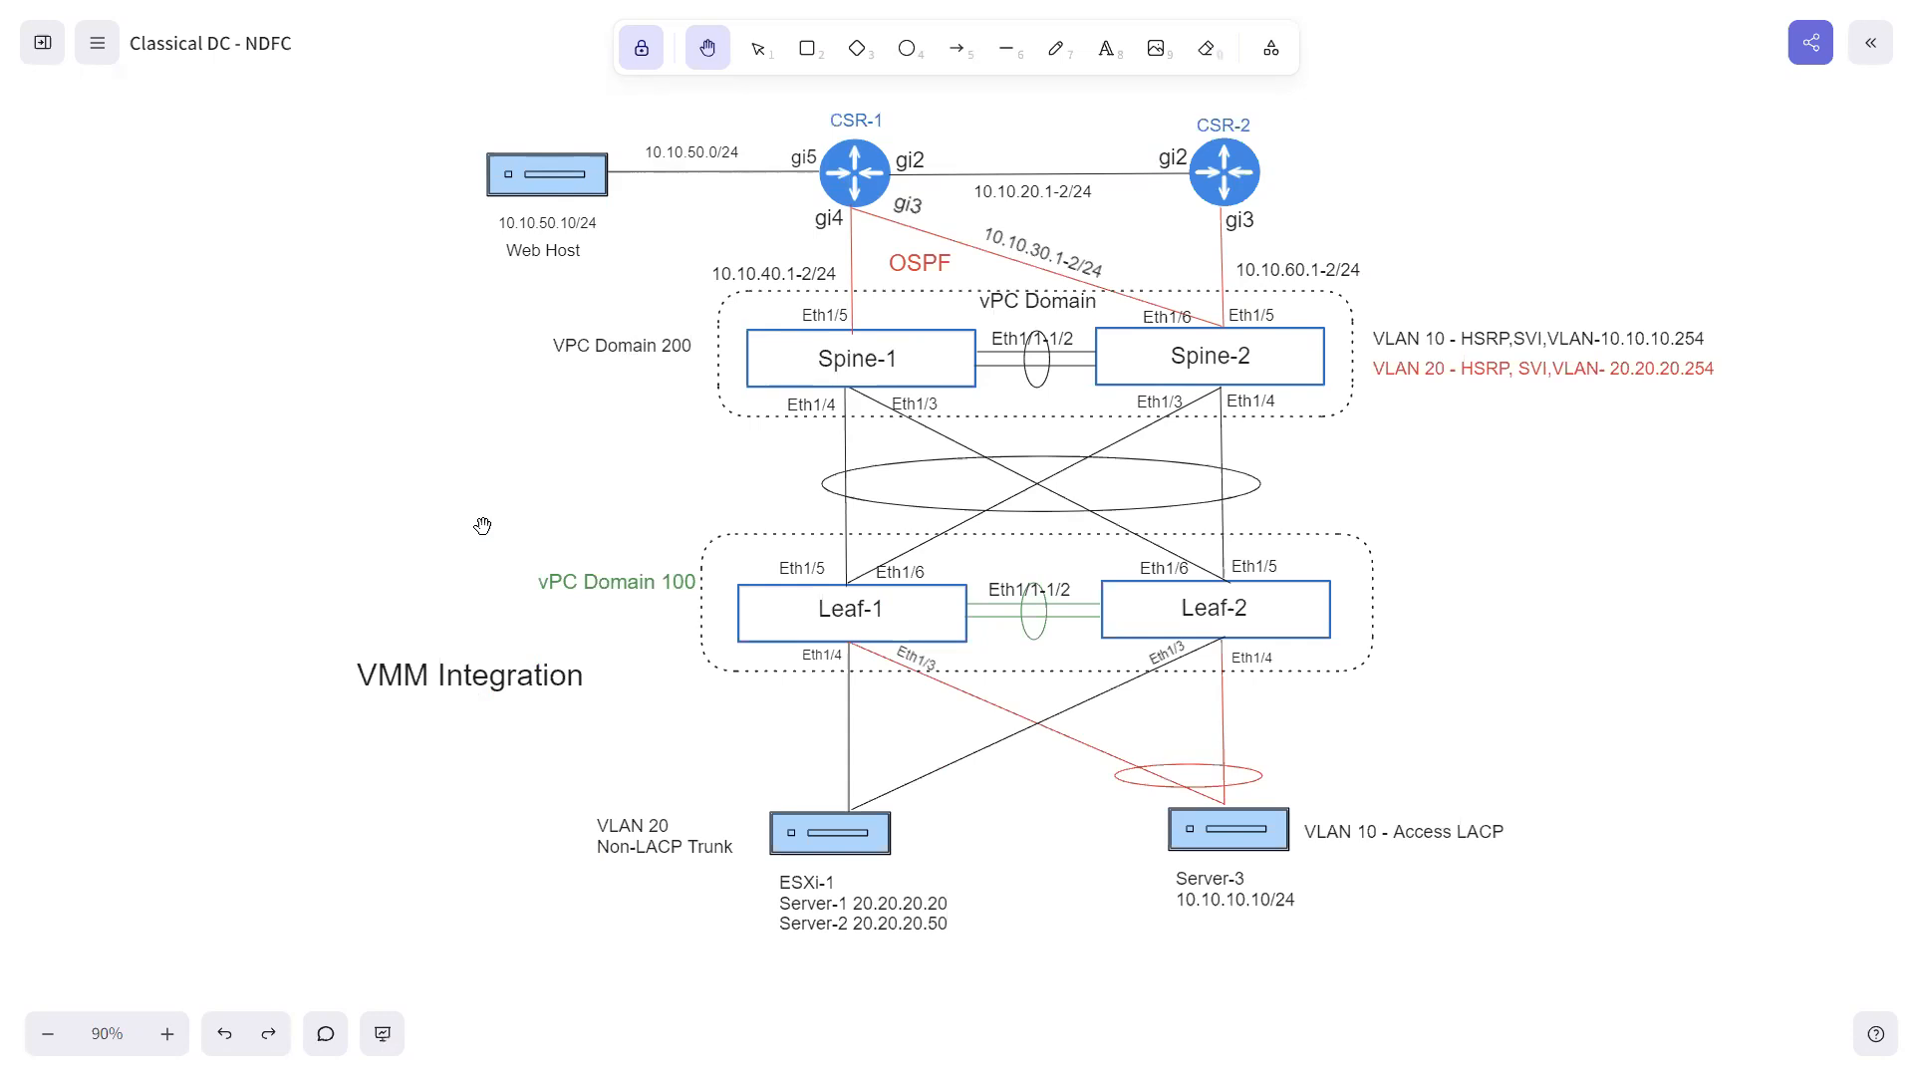
- Return to the Server-1 terminal in the remote desktop and ping the Web Host at 10.10.50.10
key("super")
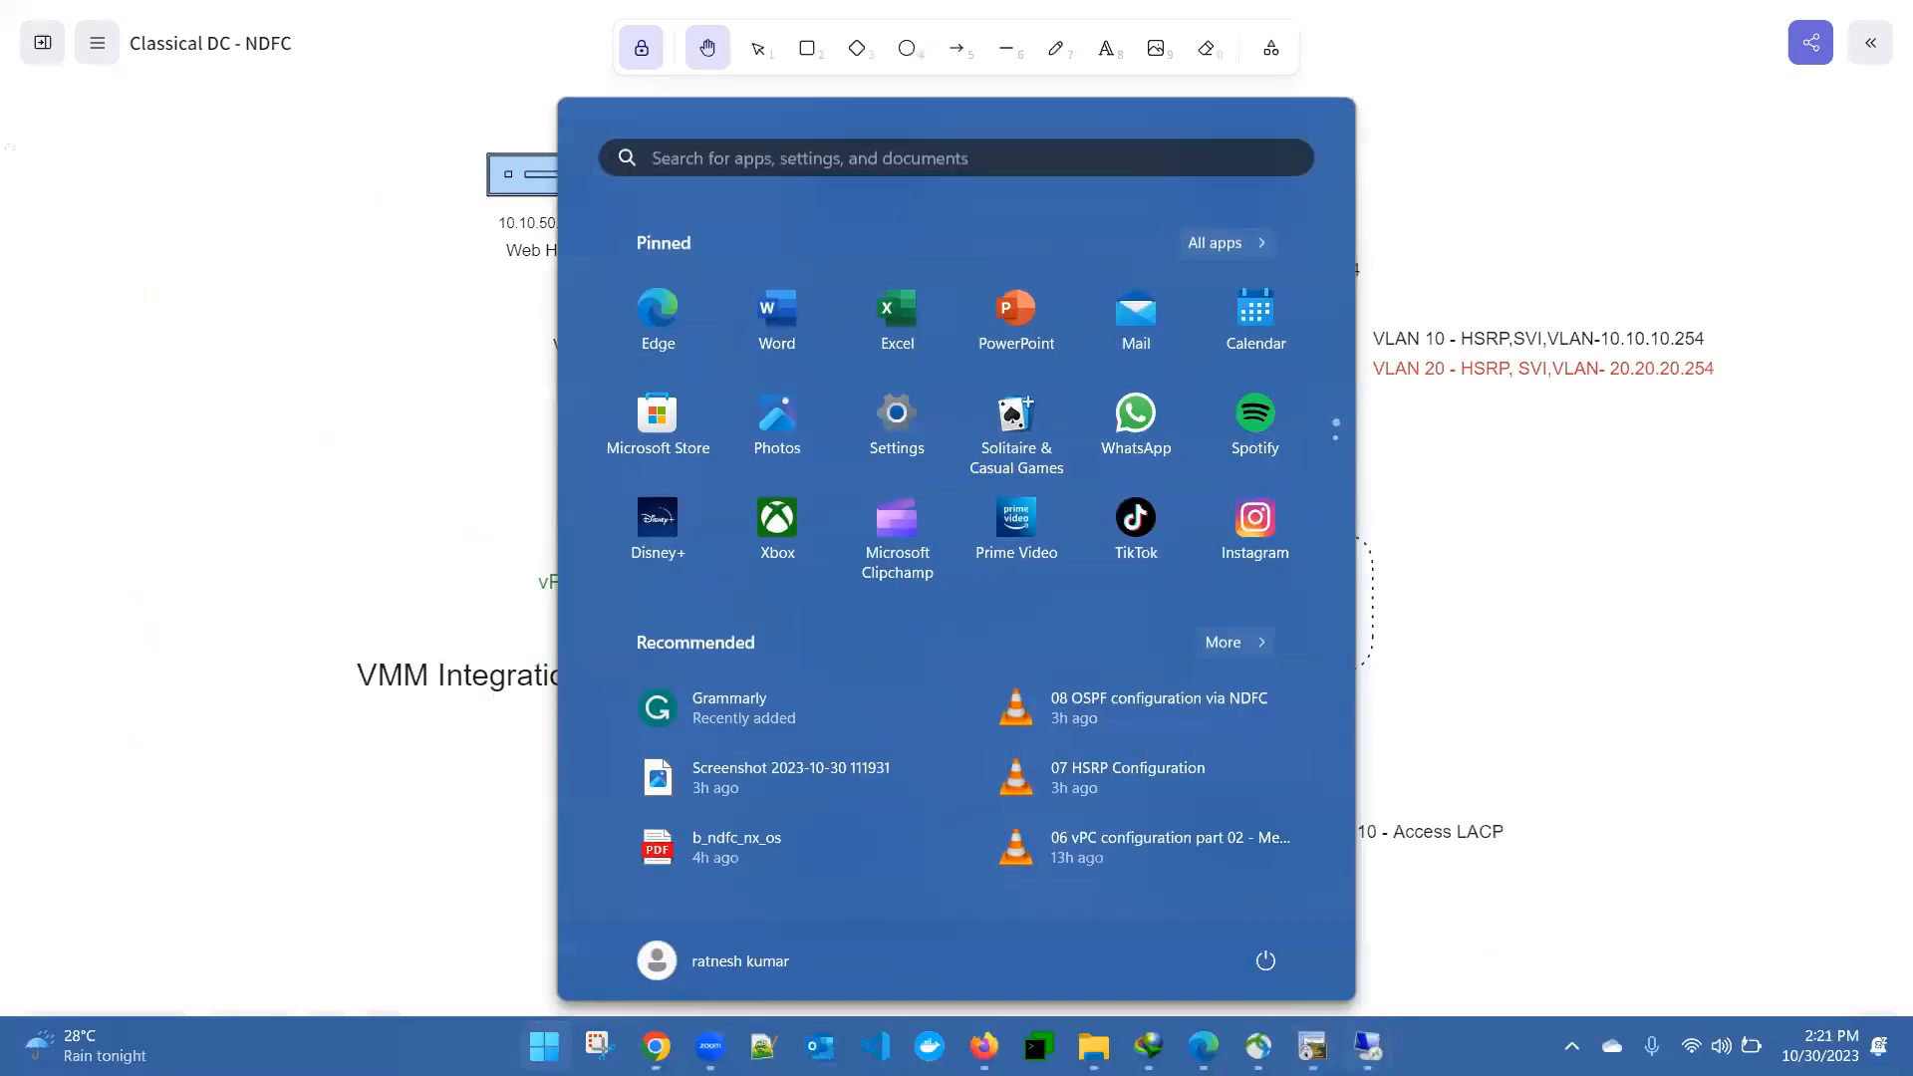
left_click(1368, 1046)
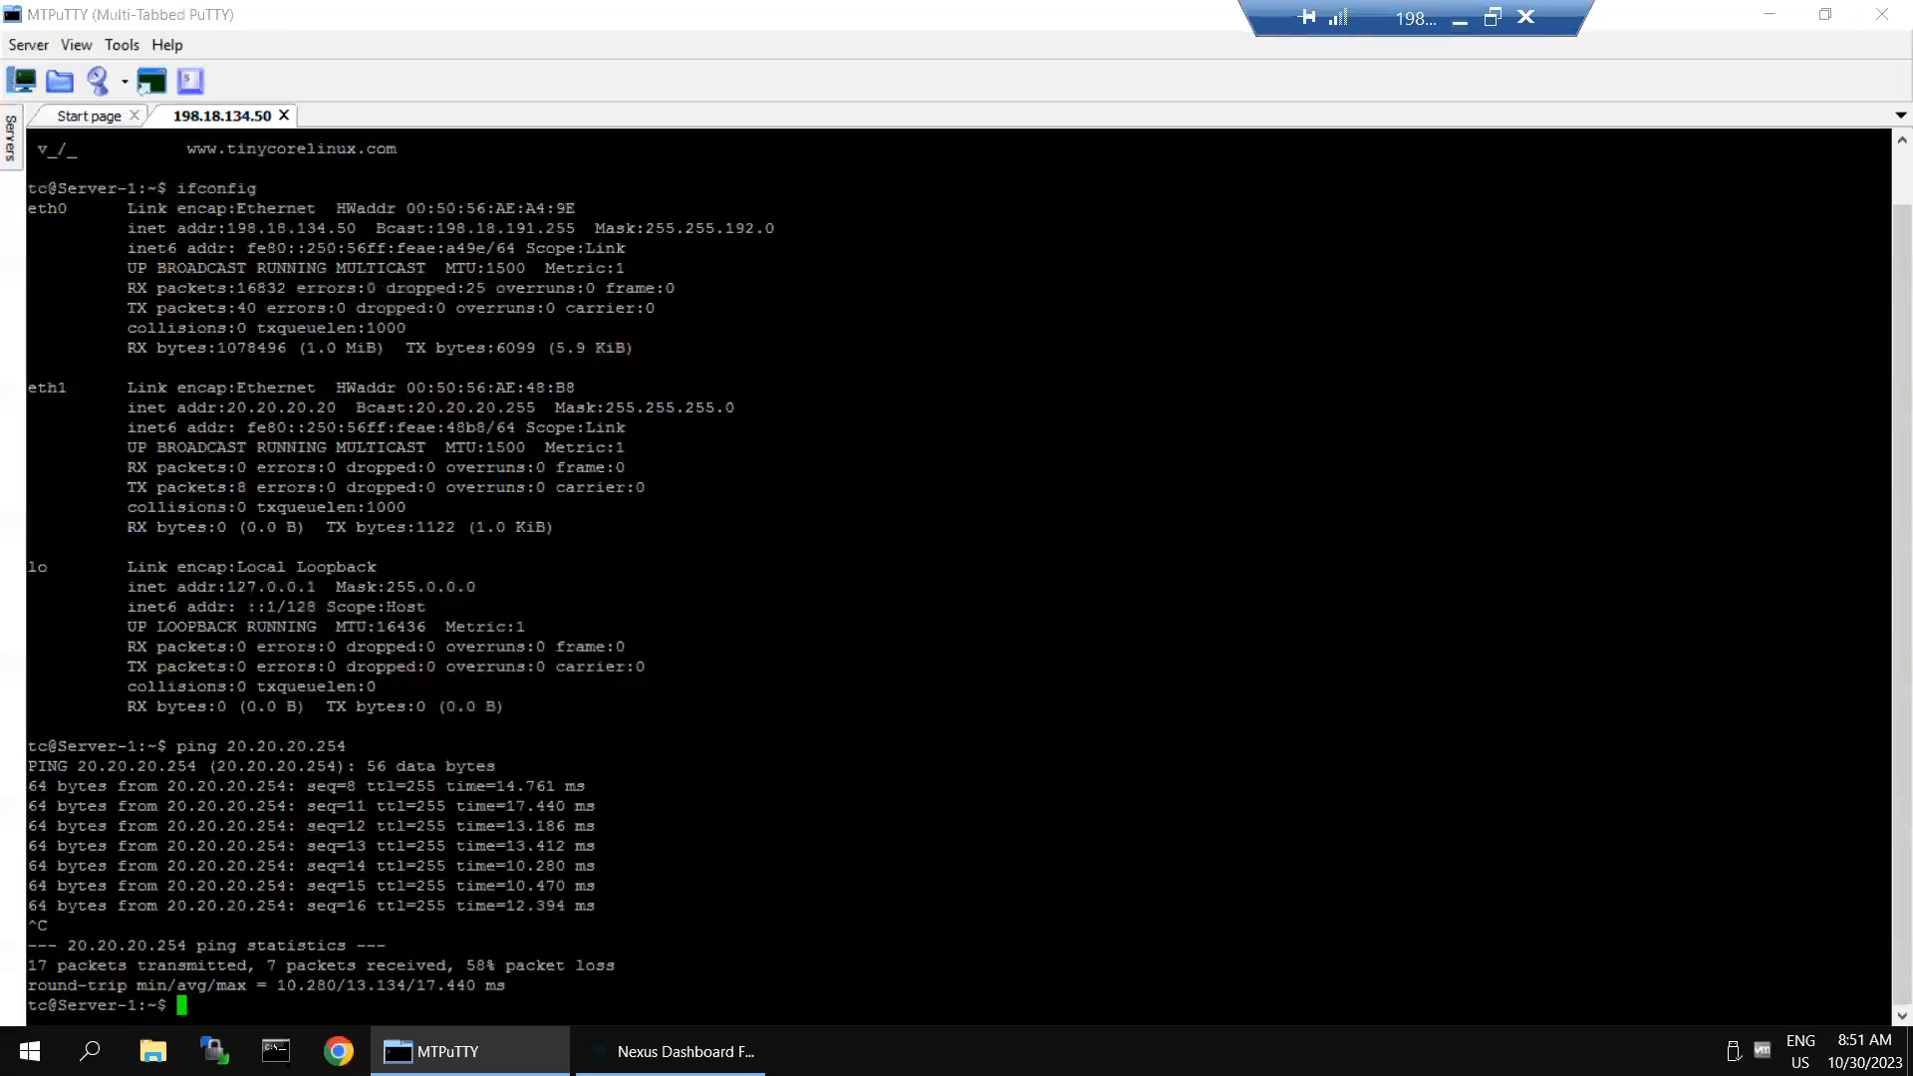
type("ping 10.10.50.10")
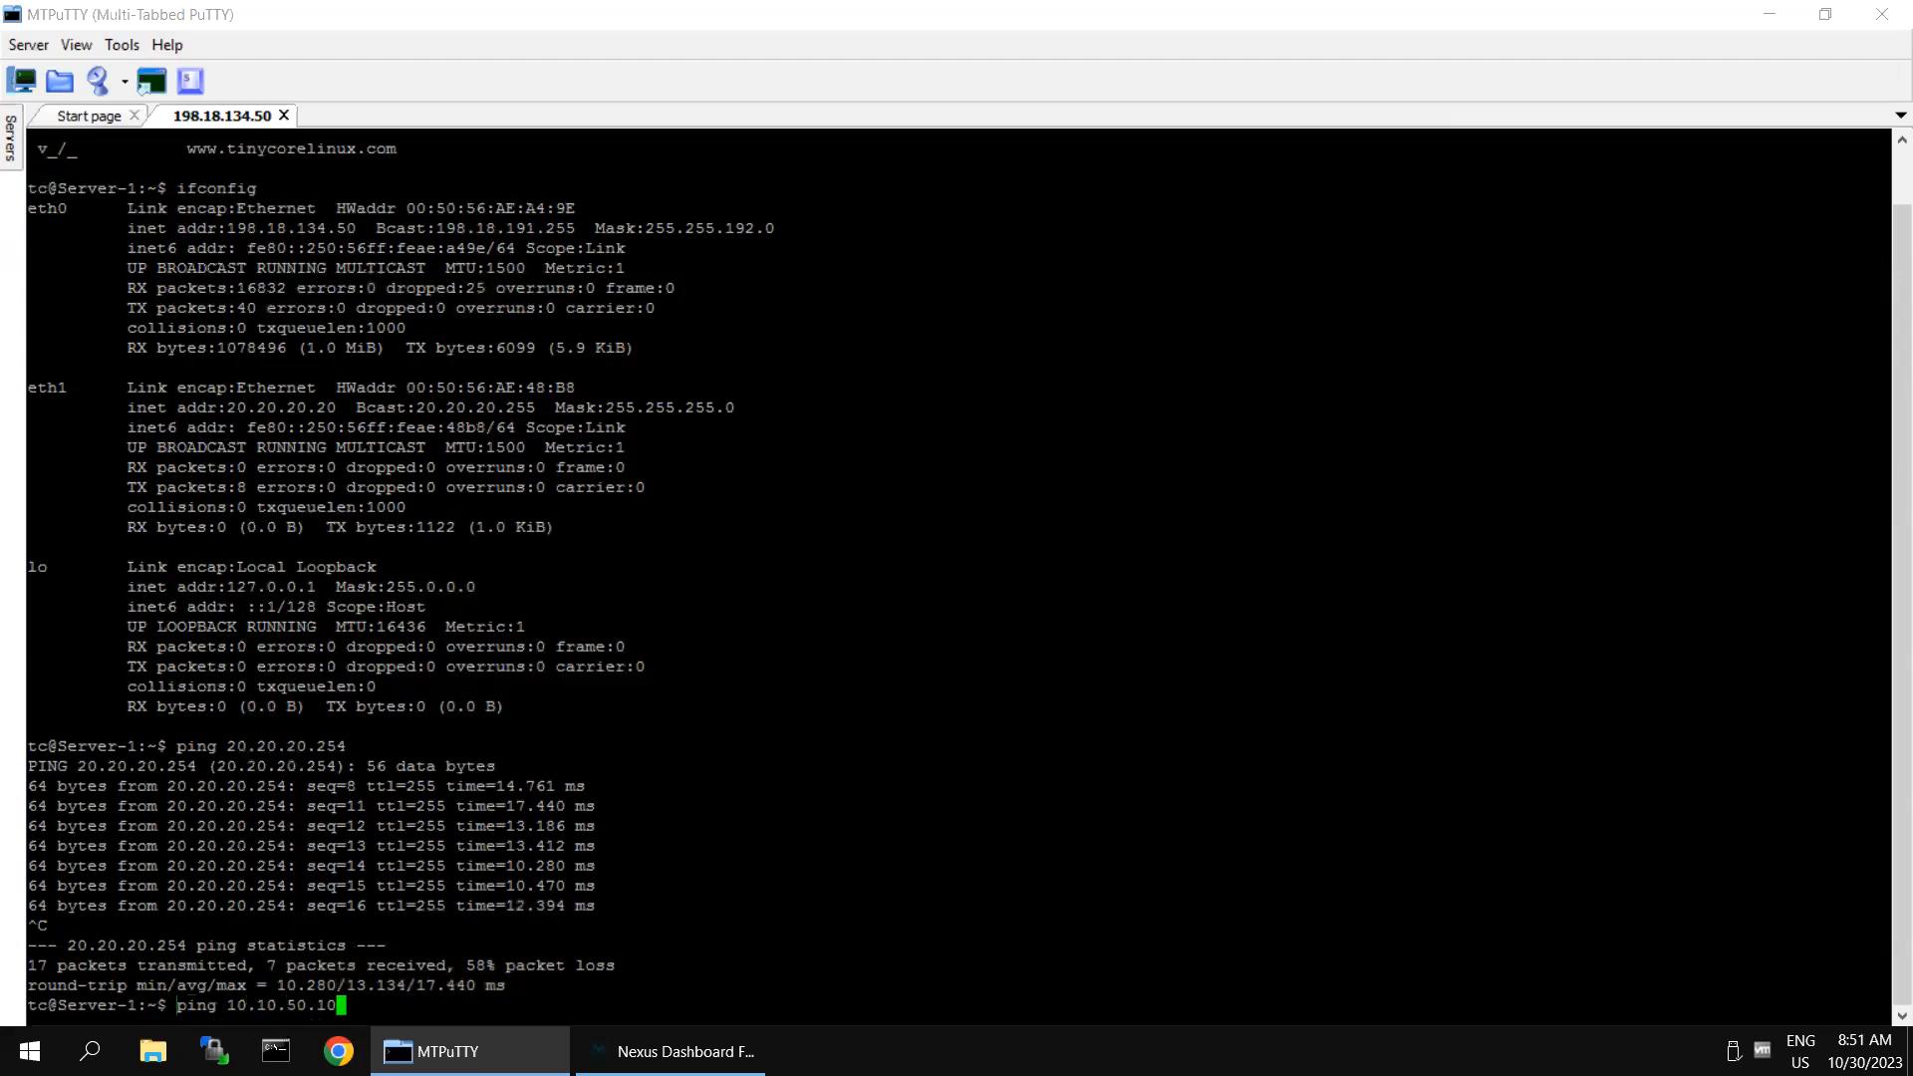
key("Return")
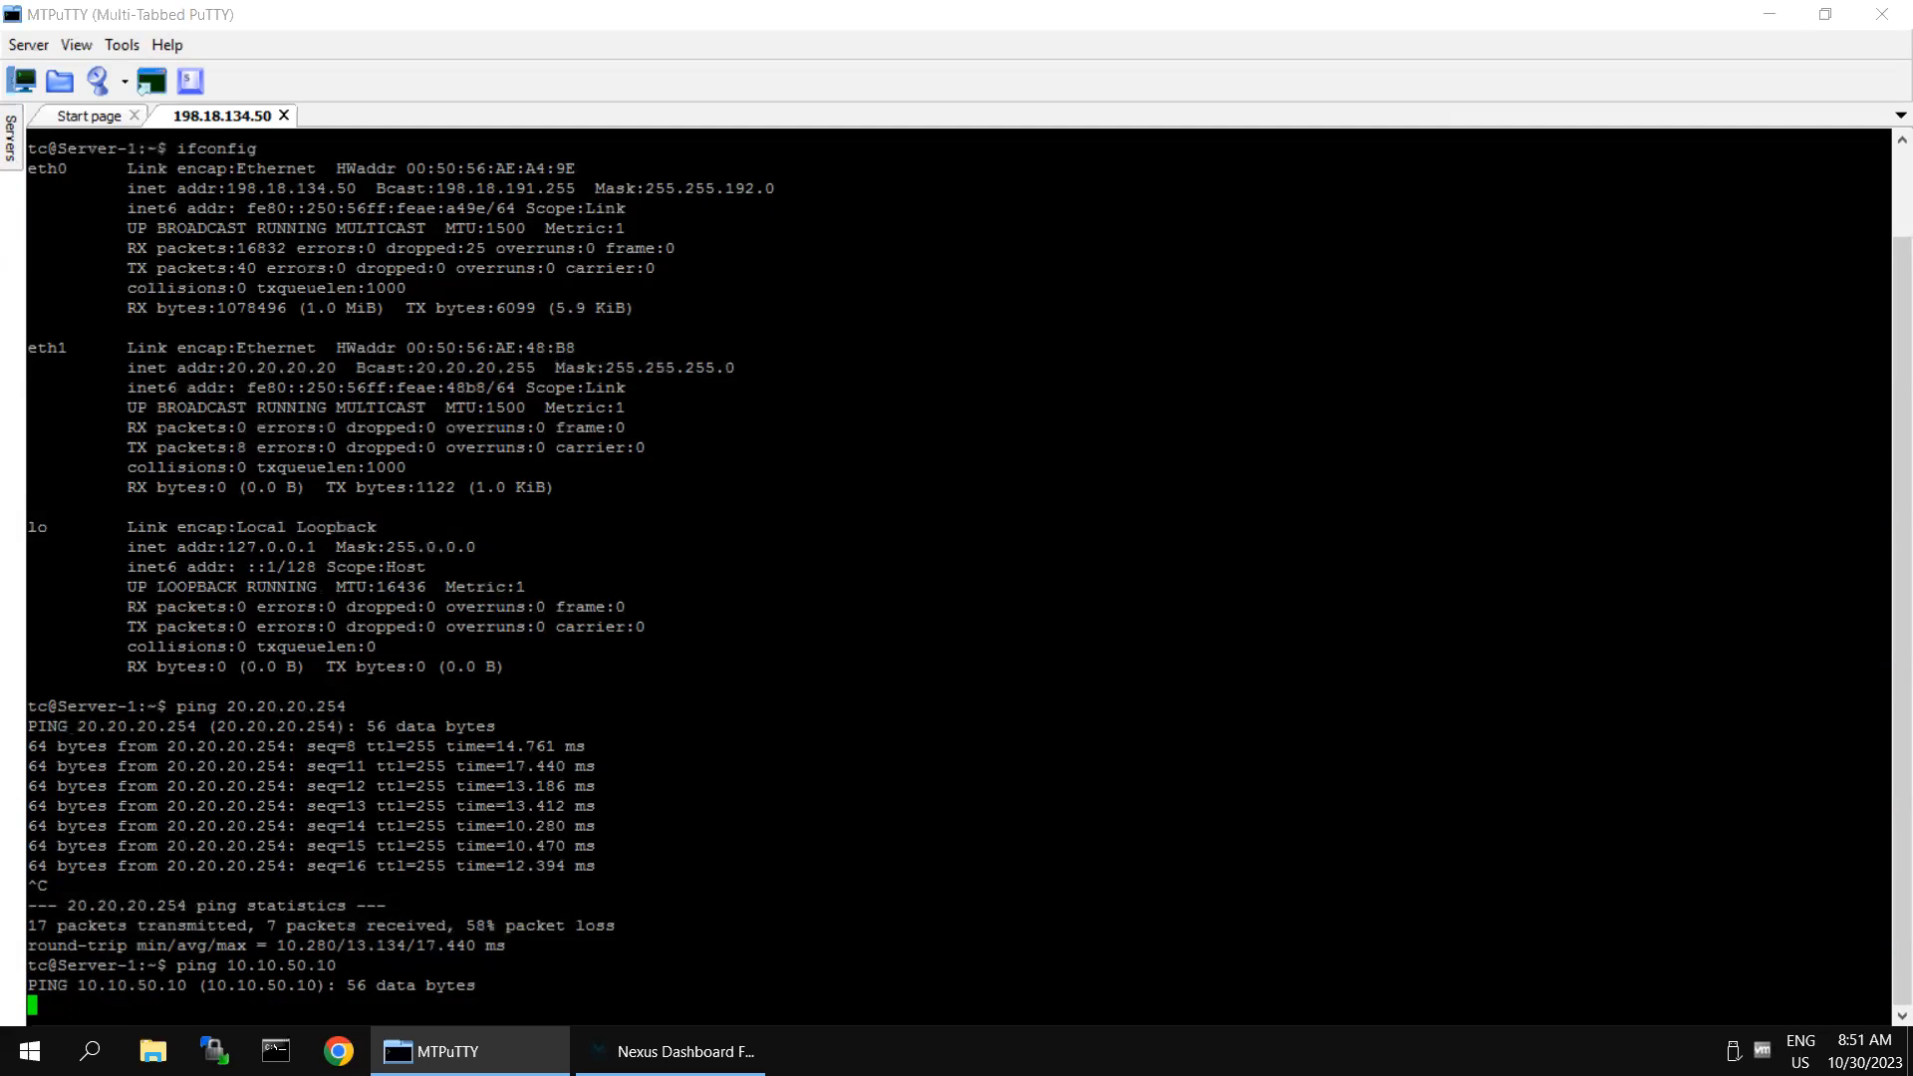
- Switch to Nexus Dashboard Fabric Controller and replace the Ethernet1/4 filter on the LAN interfaces with Interface == vlan20
left_click(688, 1051)
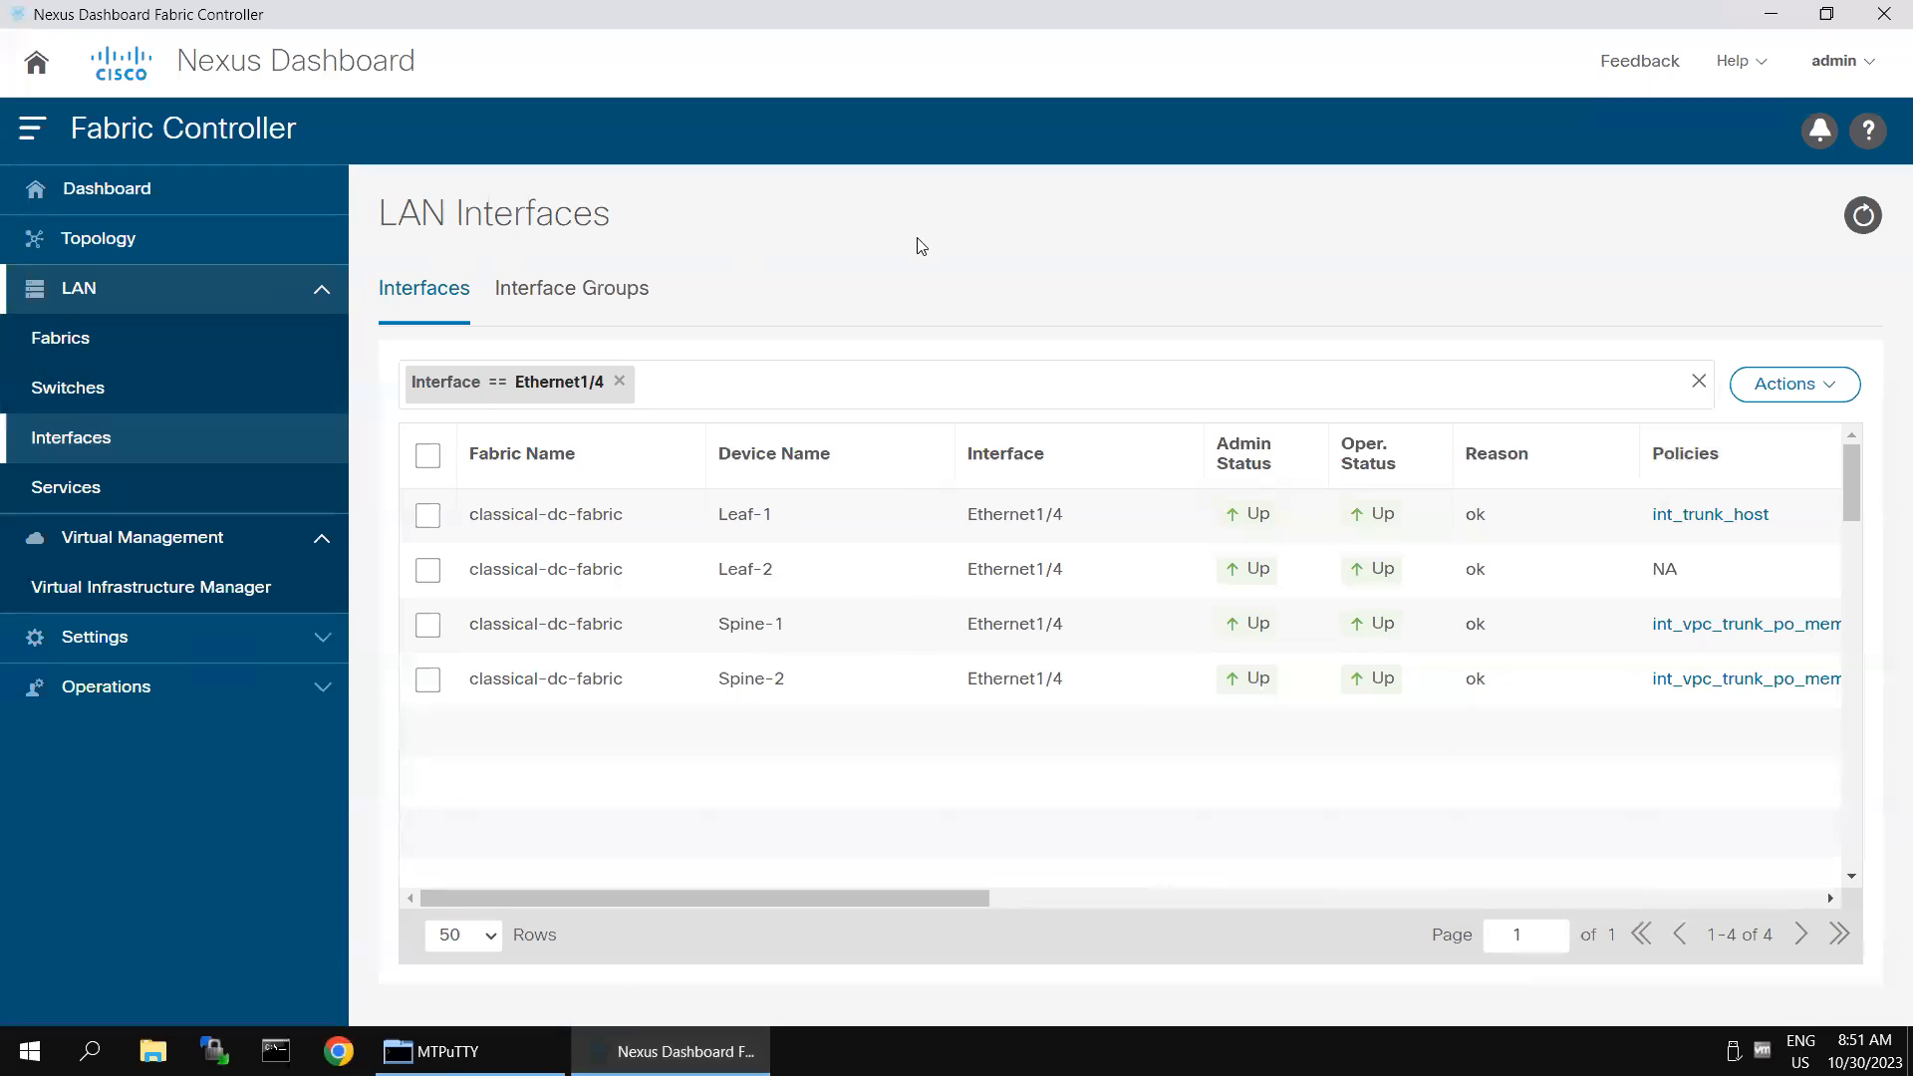
left_click(621, 384)
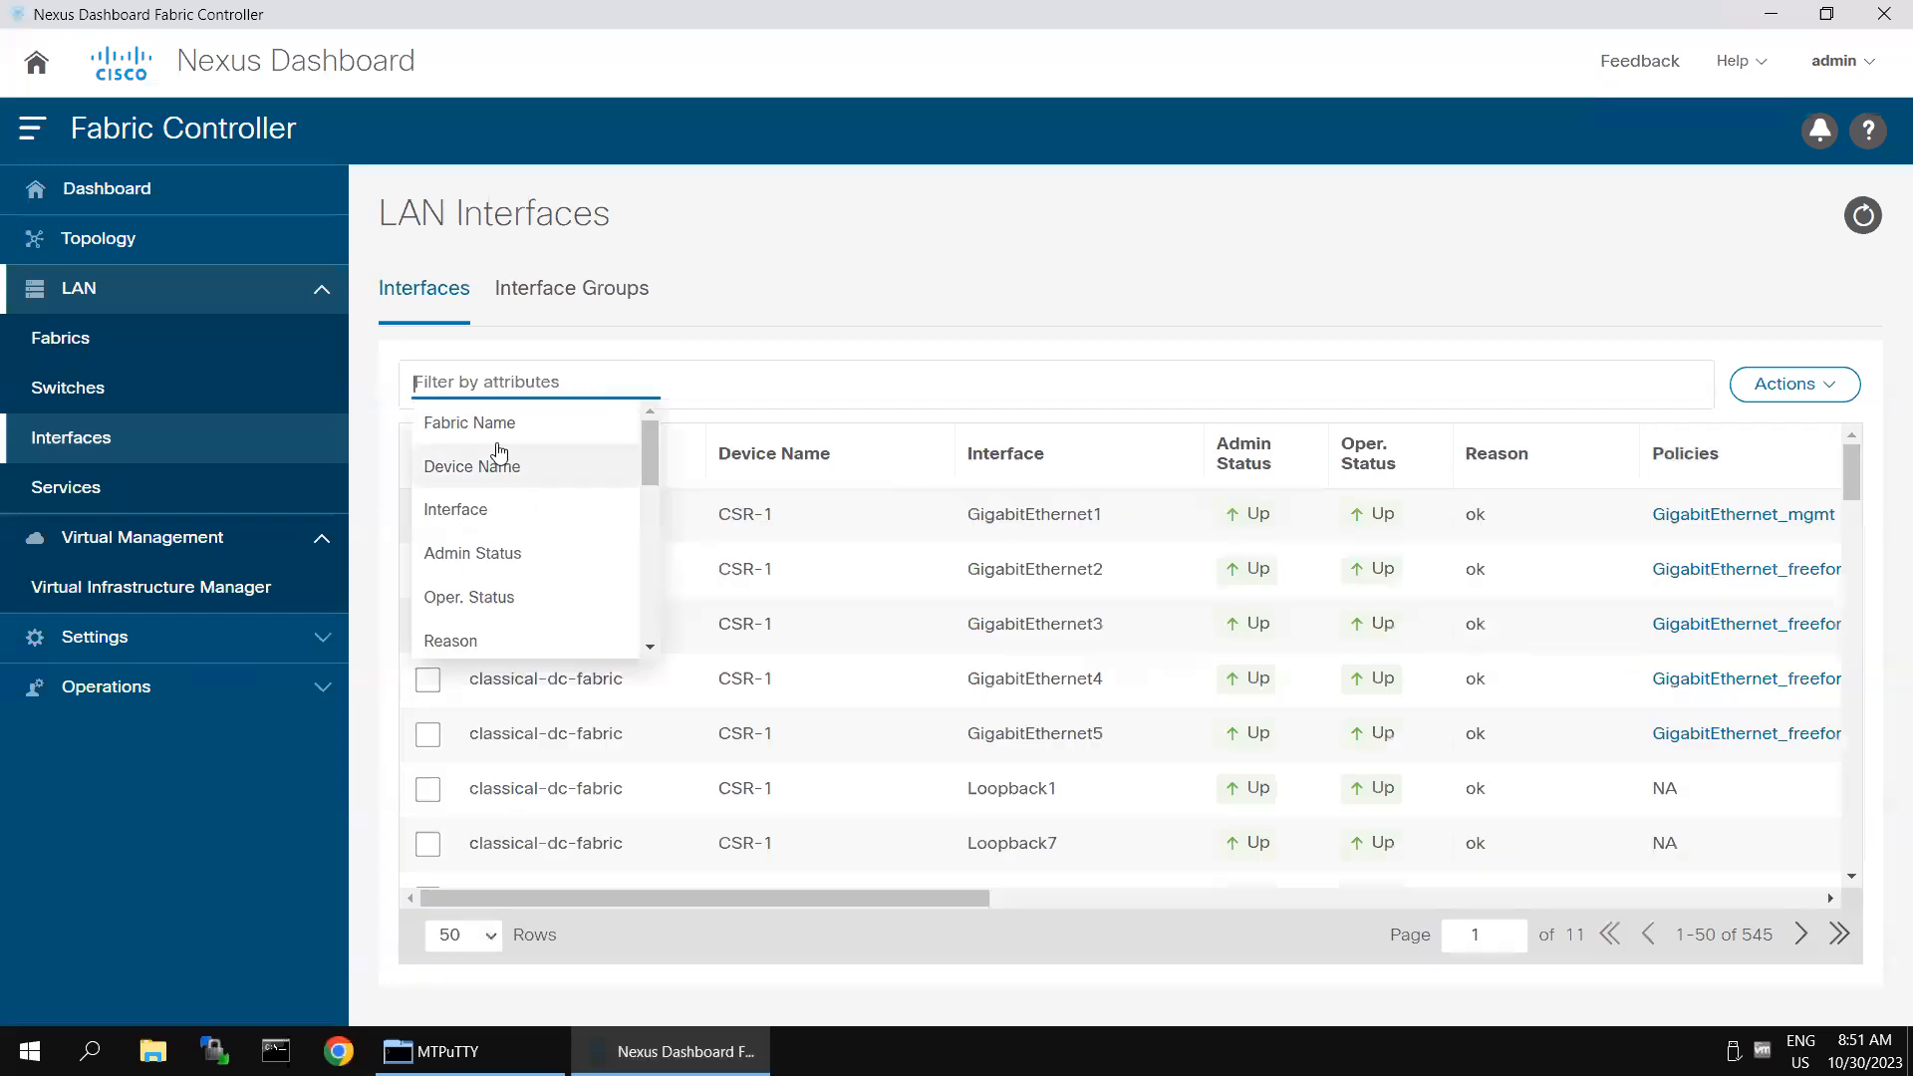
left_click(478, 512)
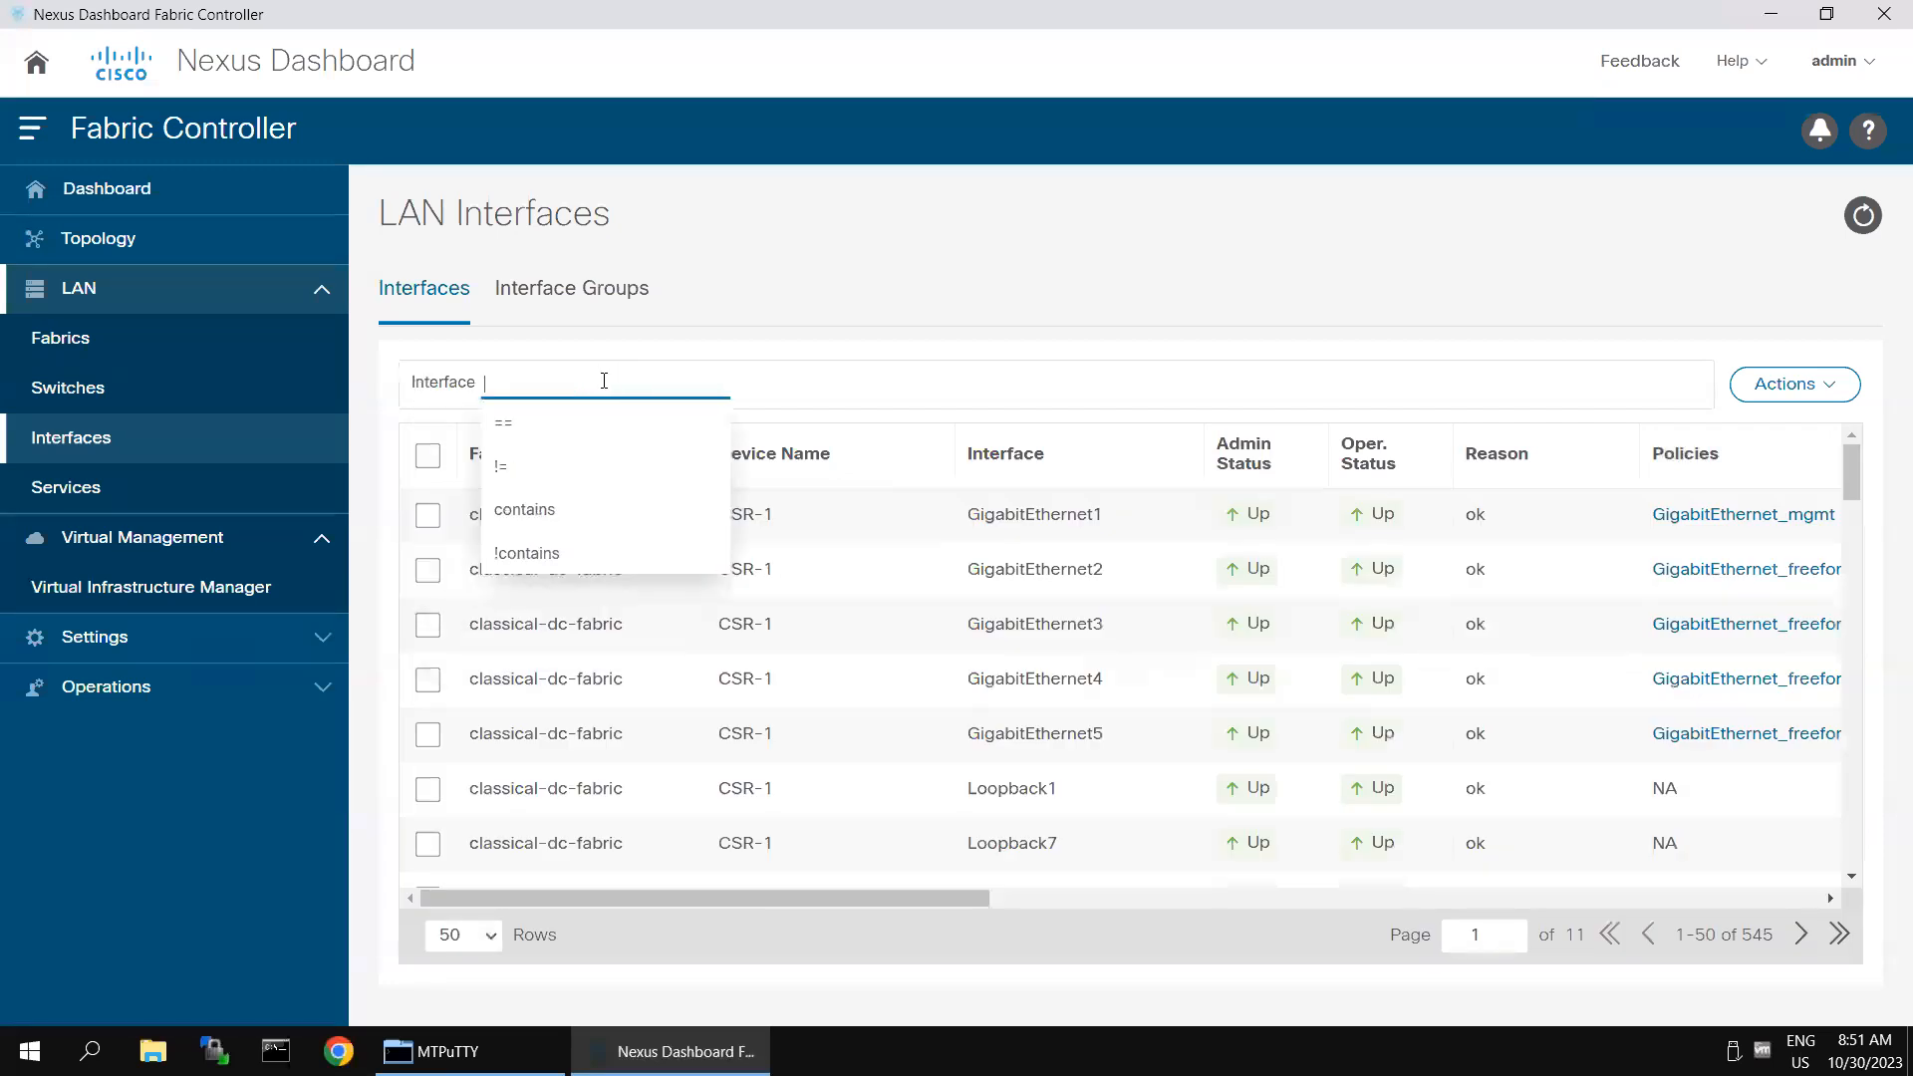
left_click(518, 421)
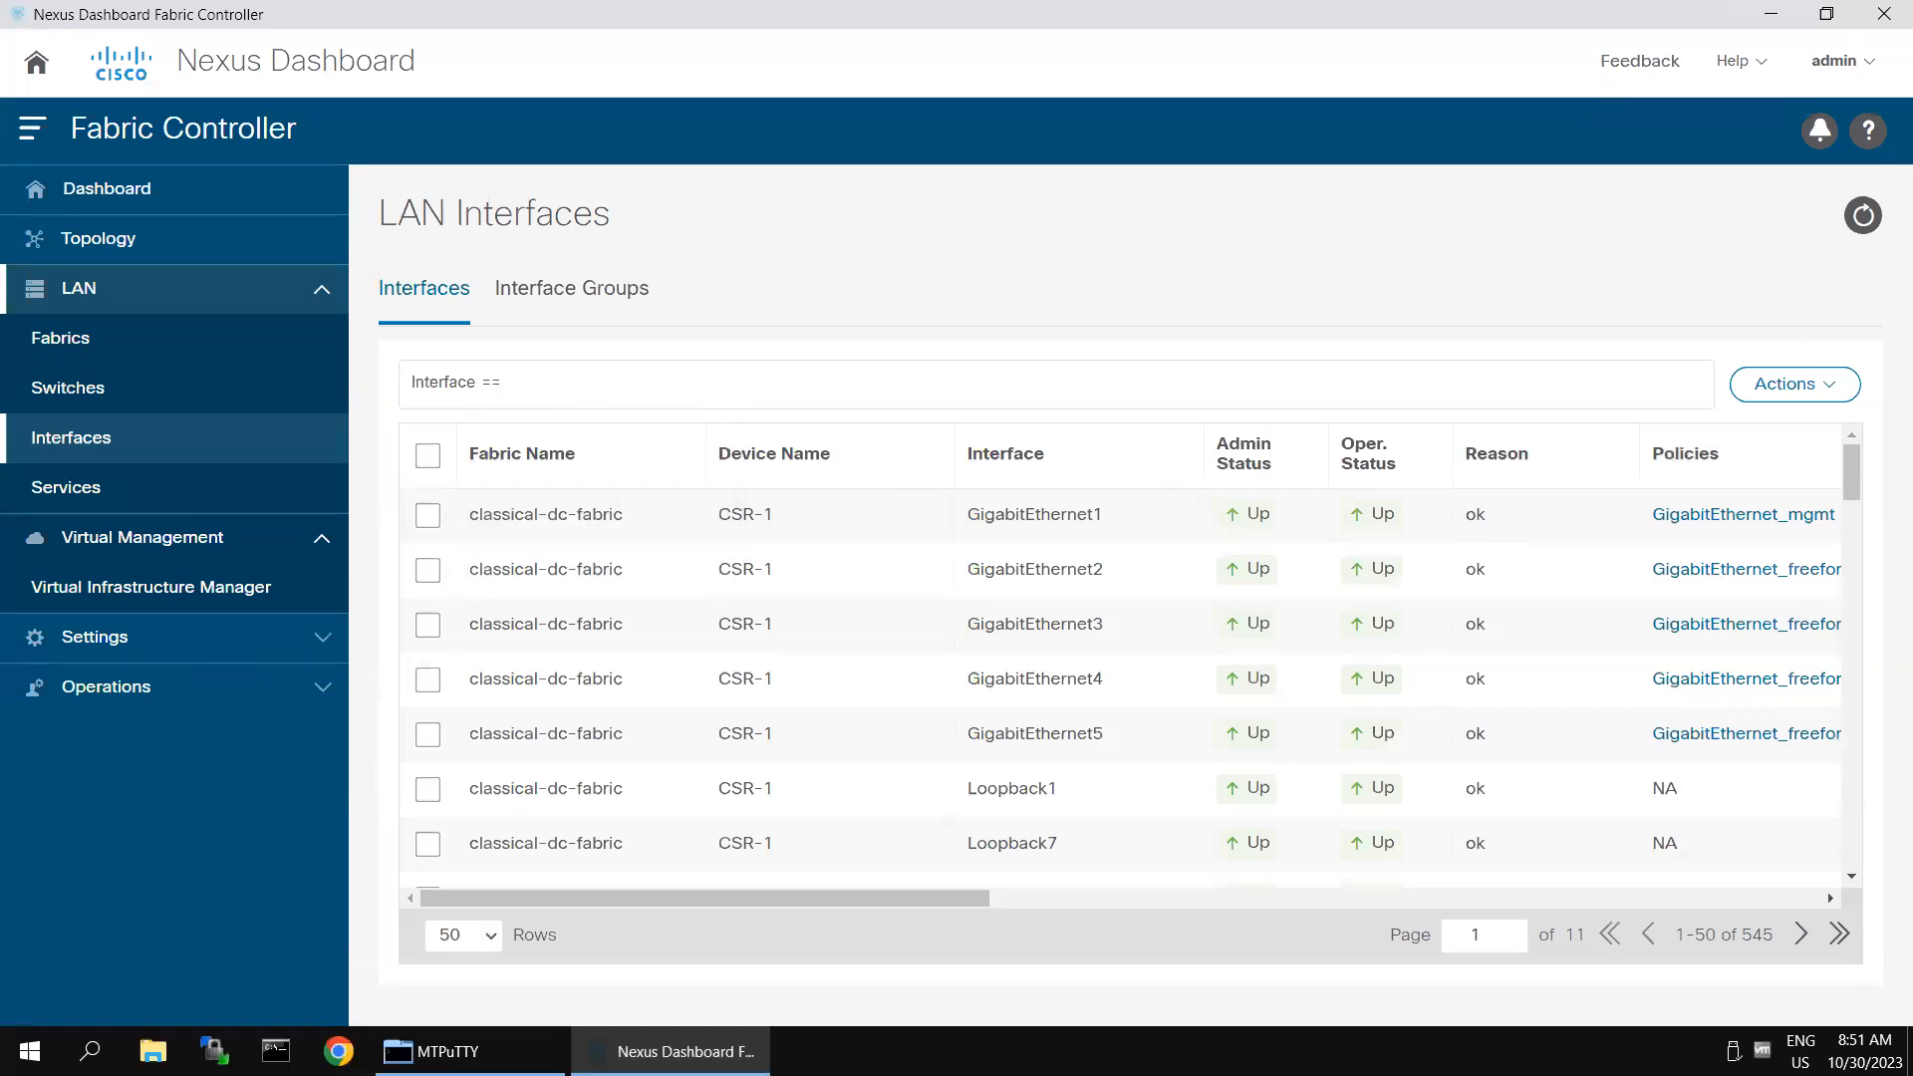
type("vlan20")
key("Return")
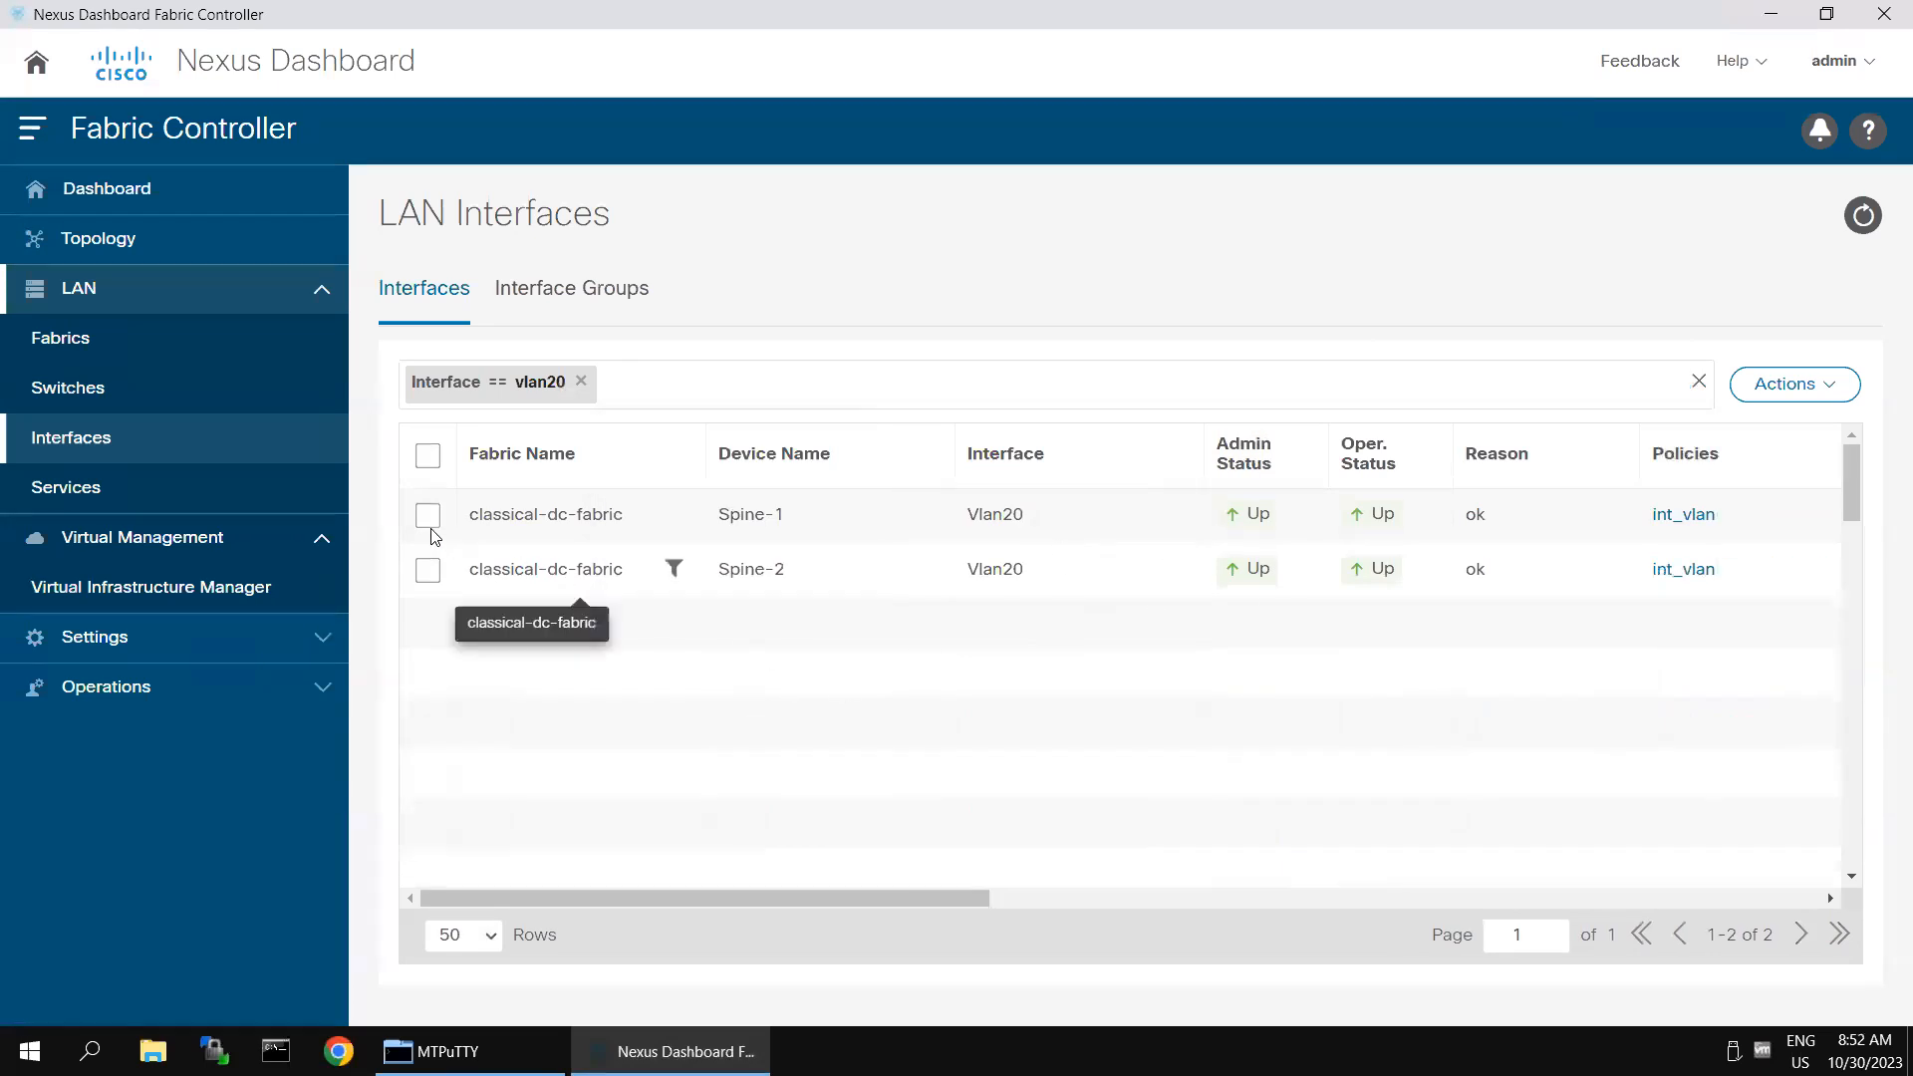
- Edit Spine-2's Vlan20 interface to add the freeform config "ip router ospf 100 area 0" and save it
left_click(428, 570)
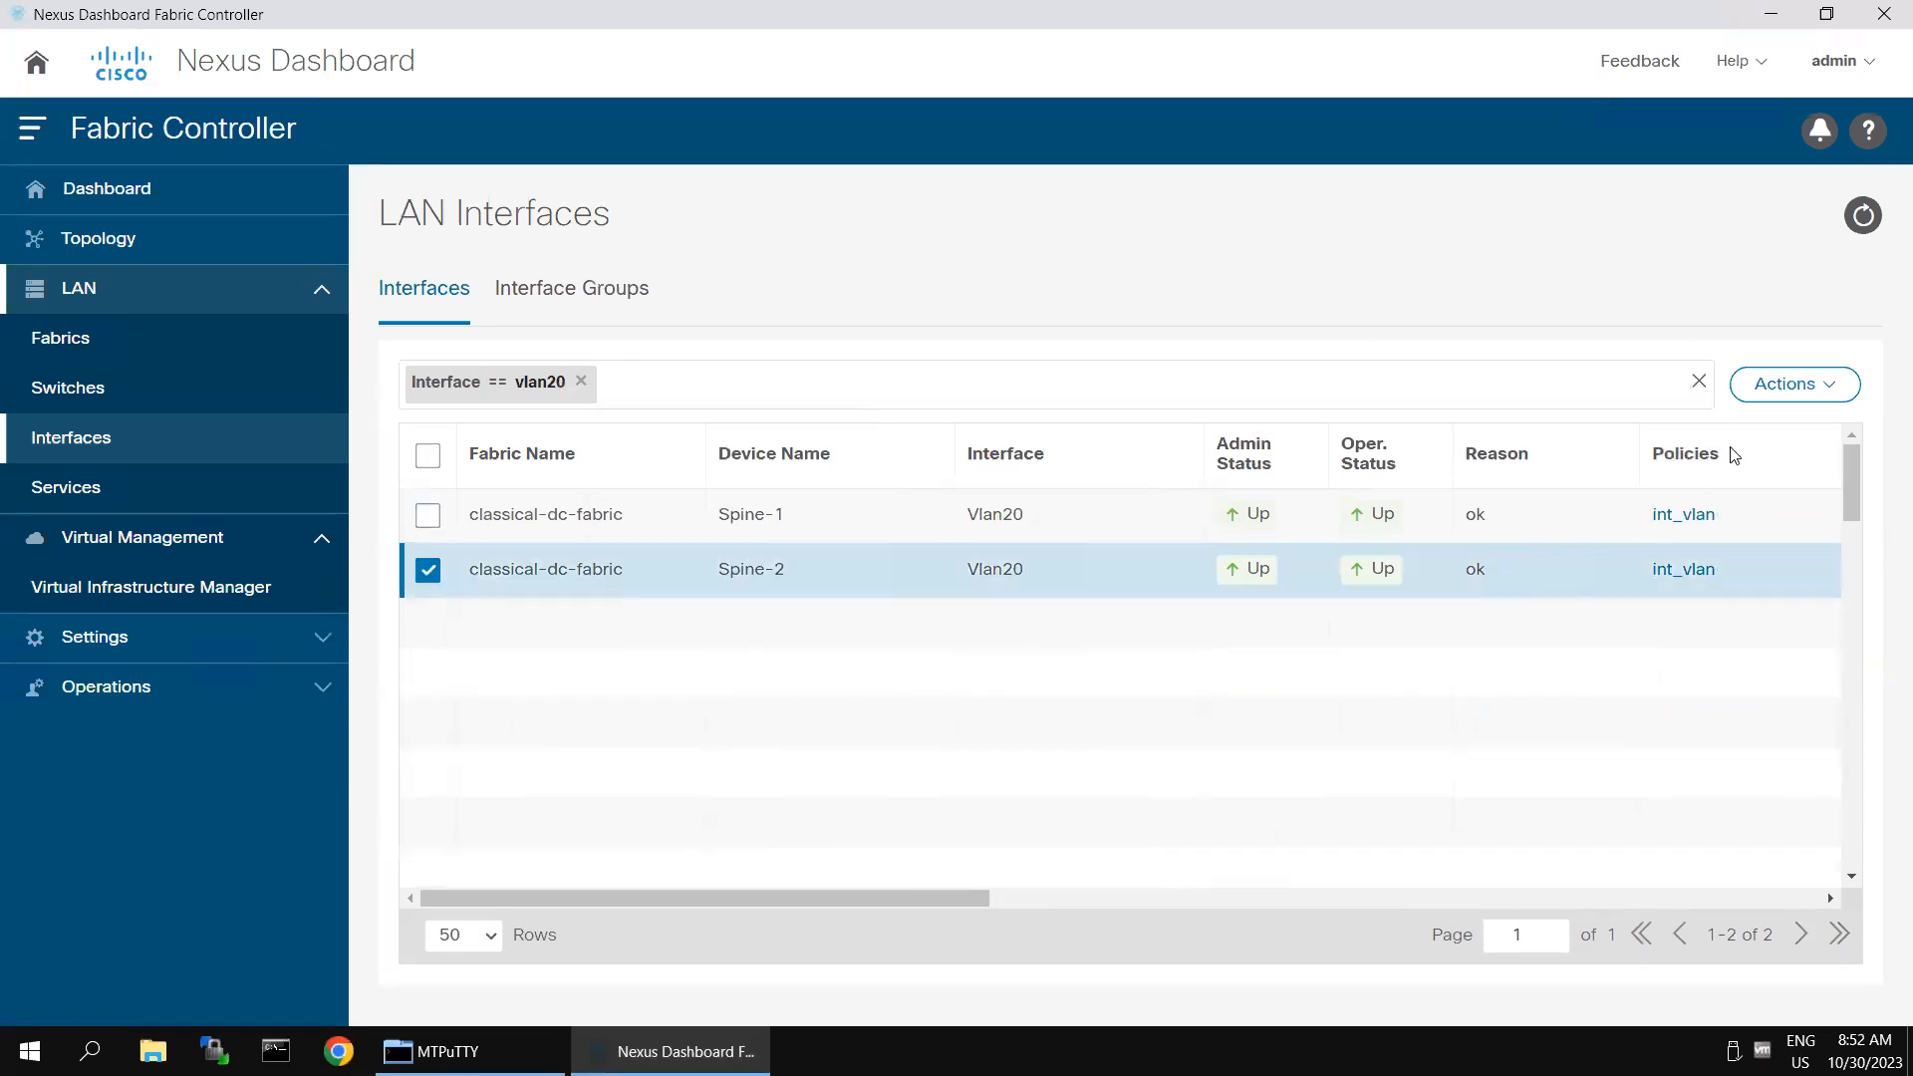
left_click(1780, 385)
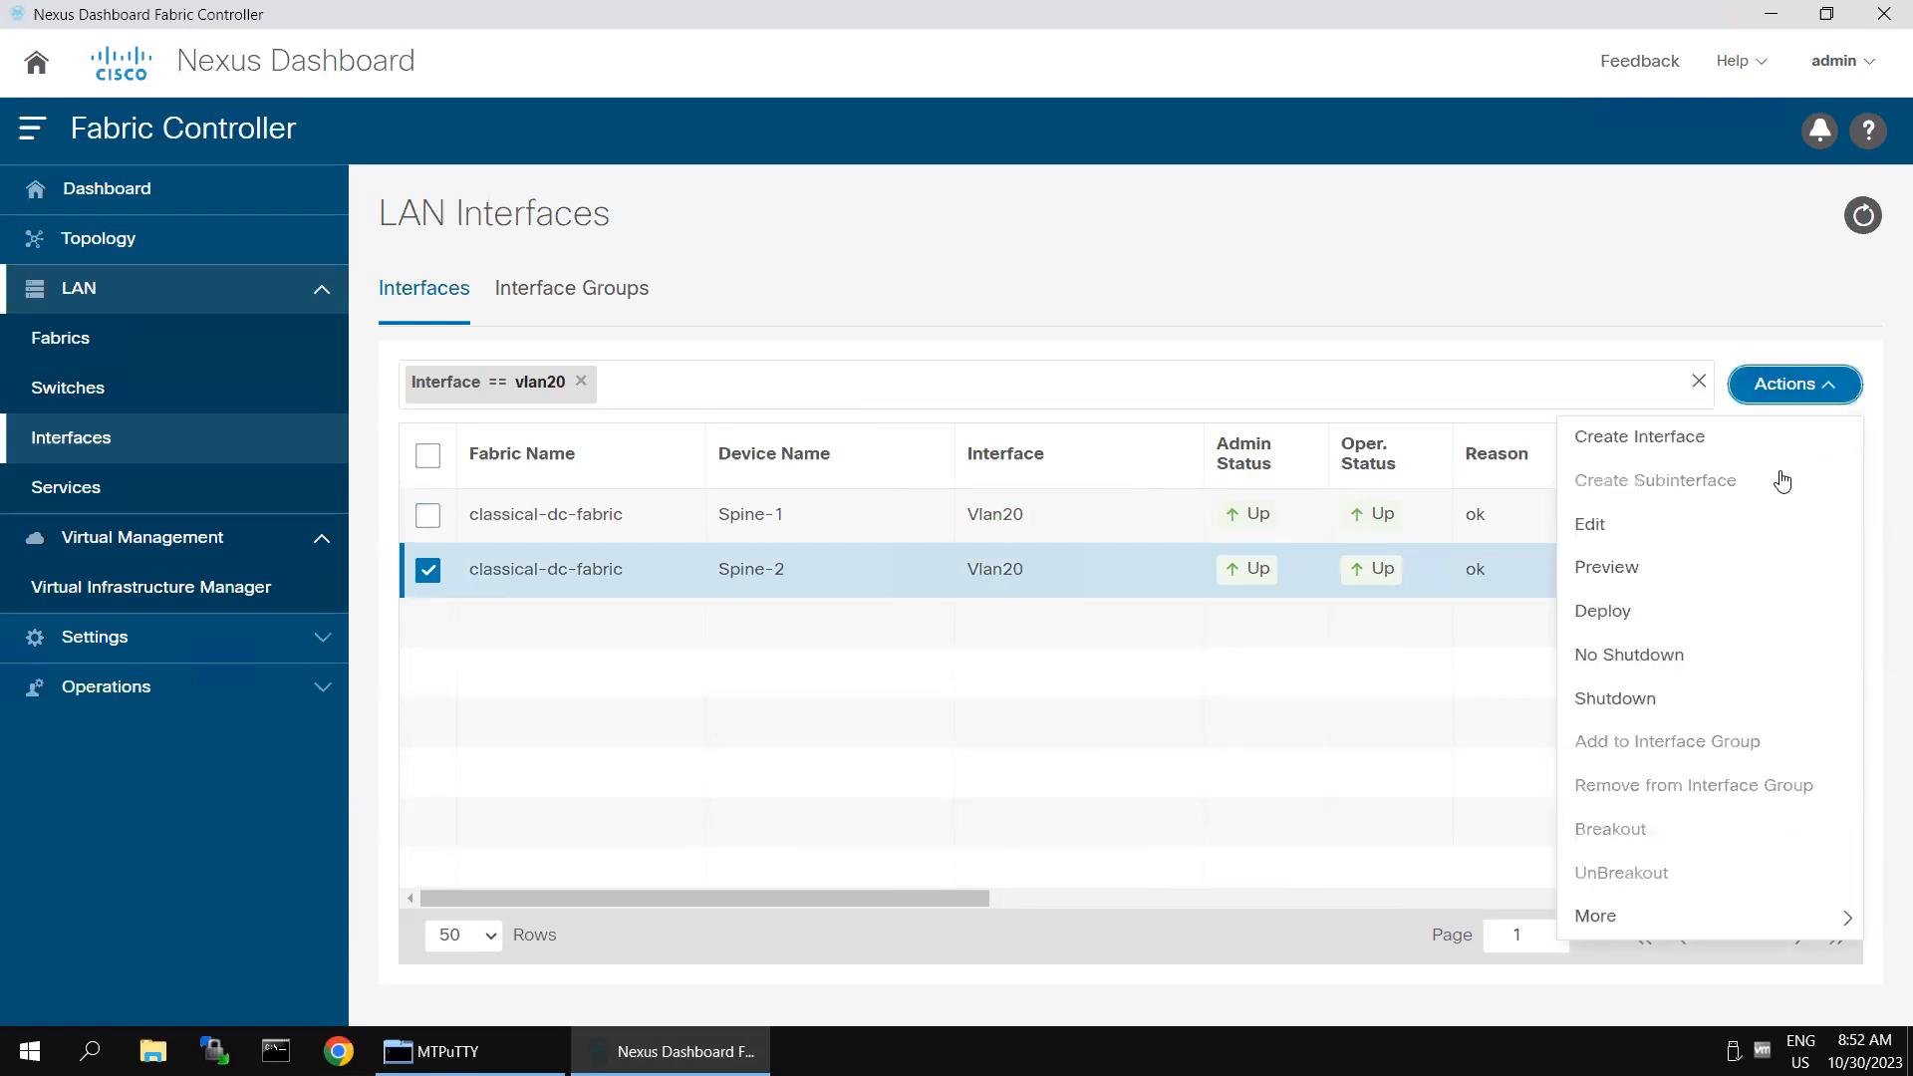
left_click(1597, 528)
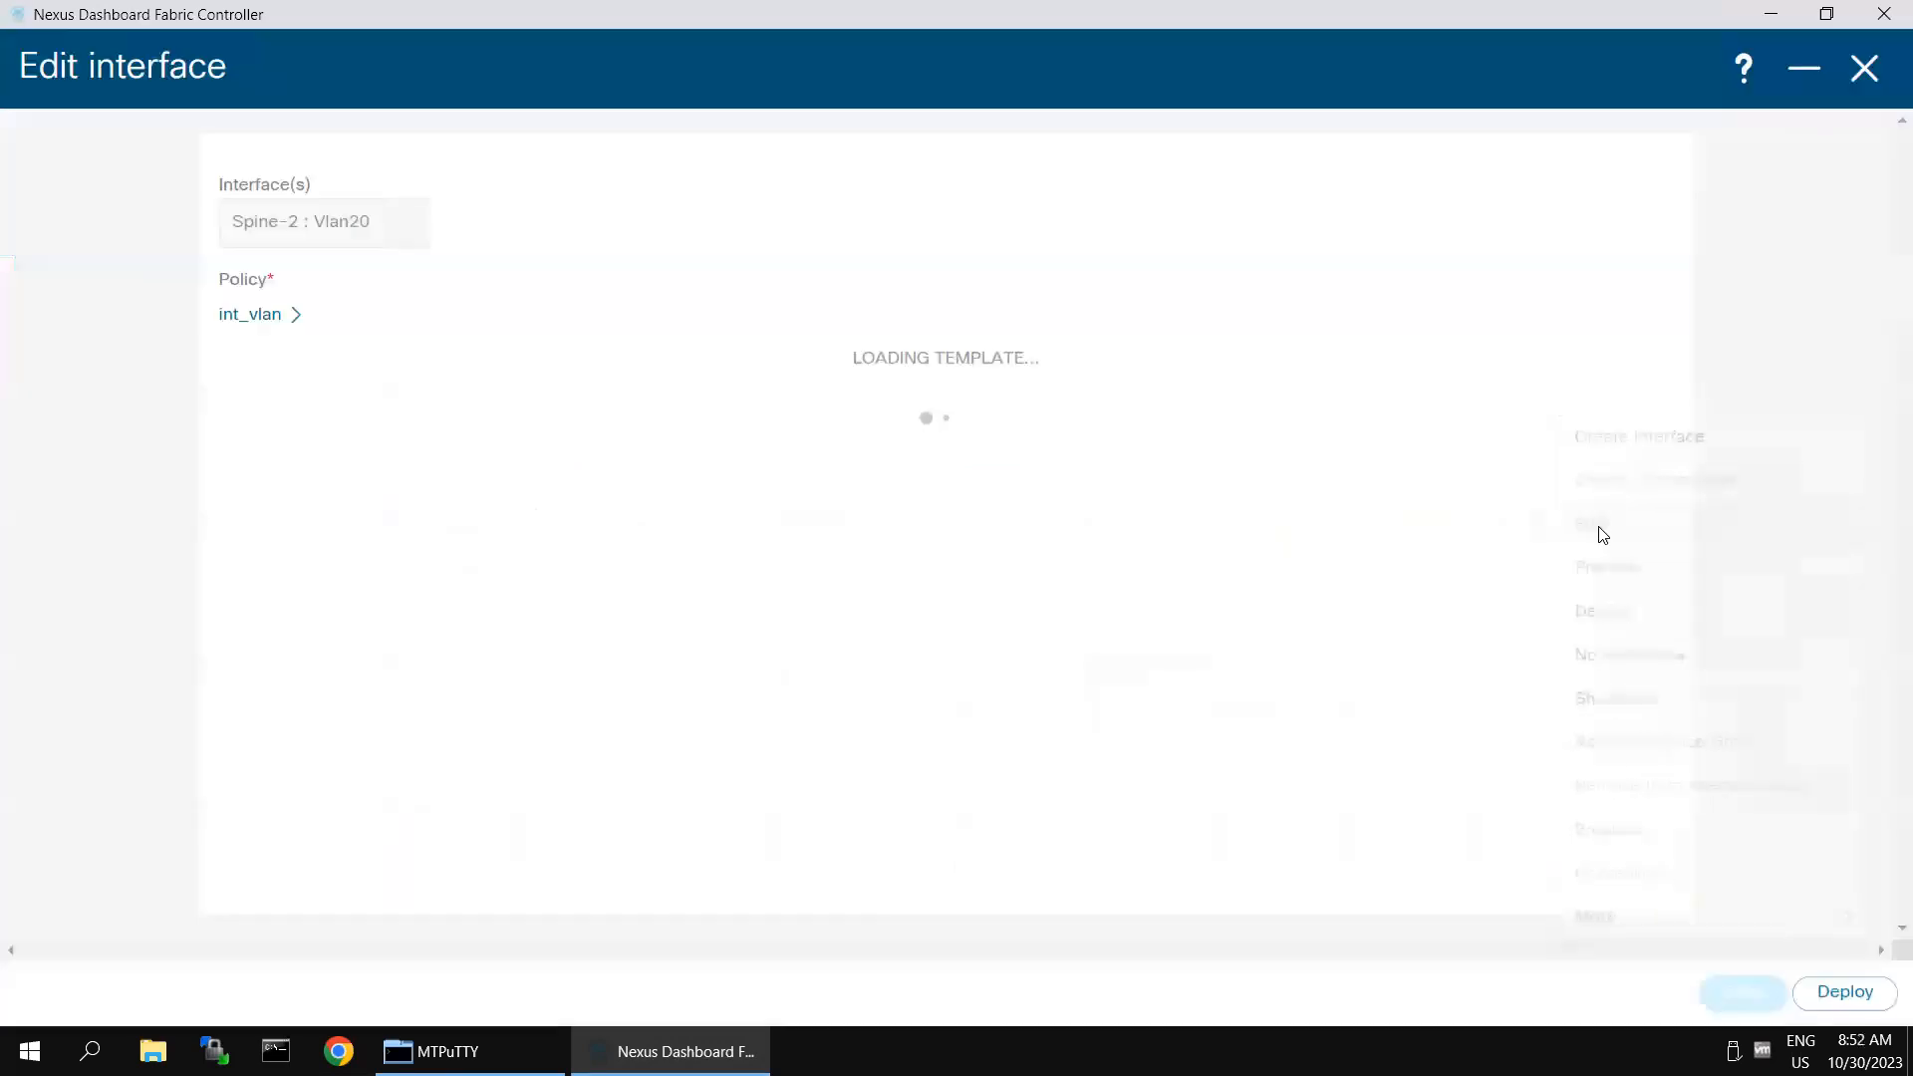
scroll(1337, 649, "down", 3)
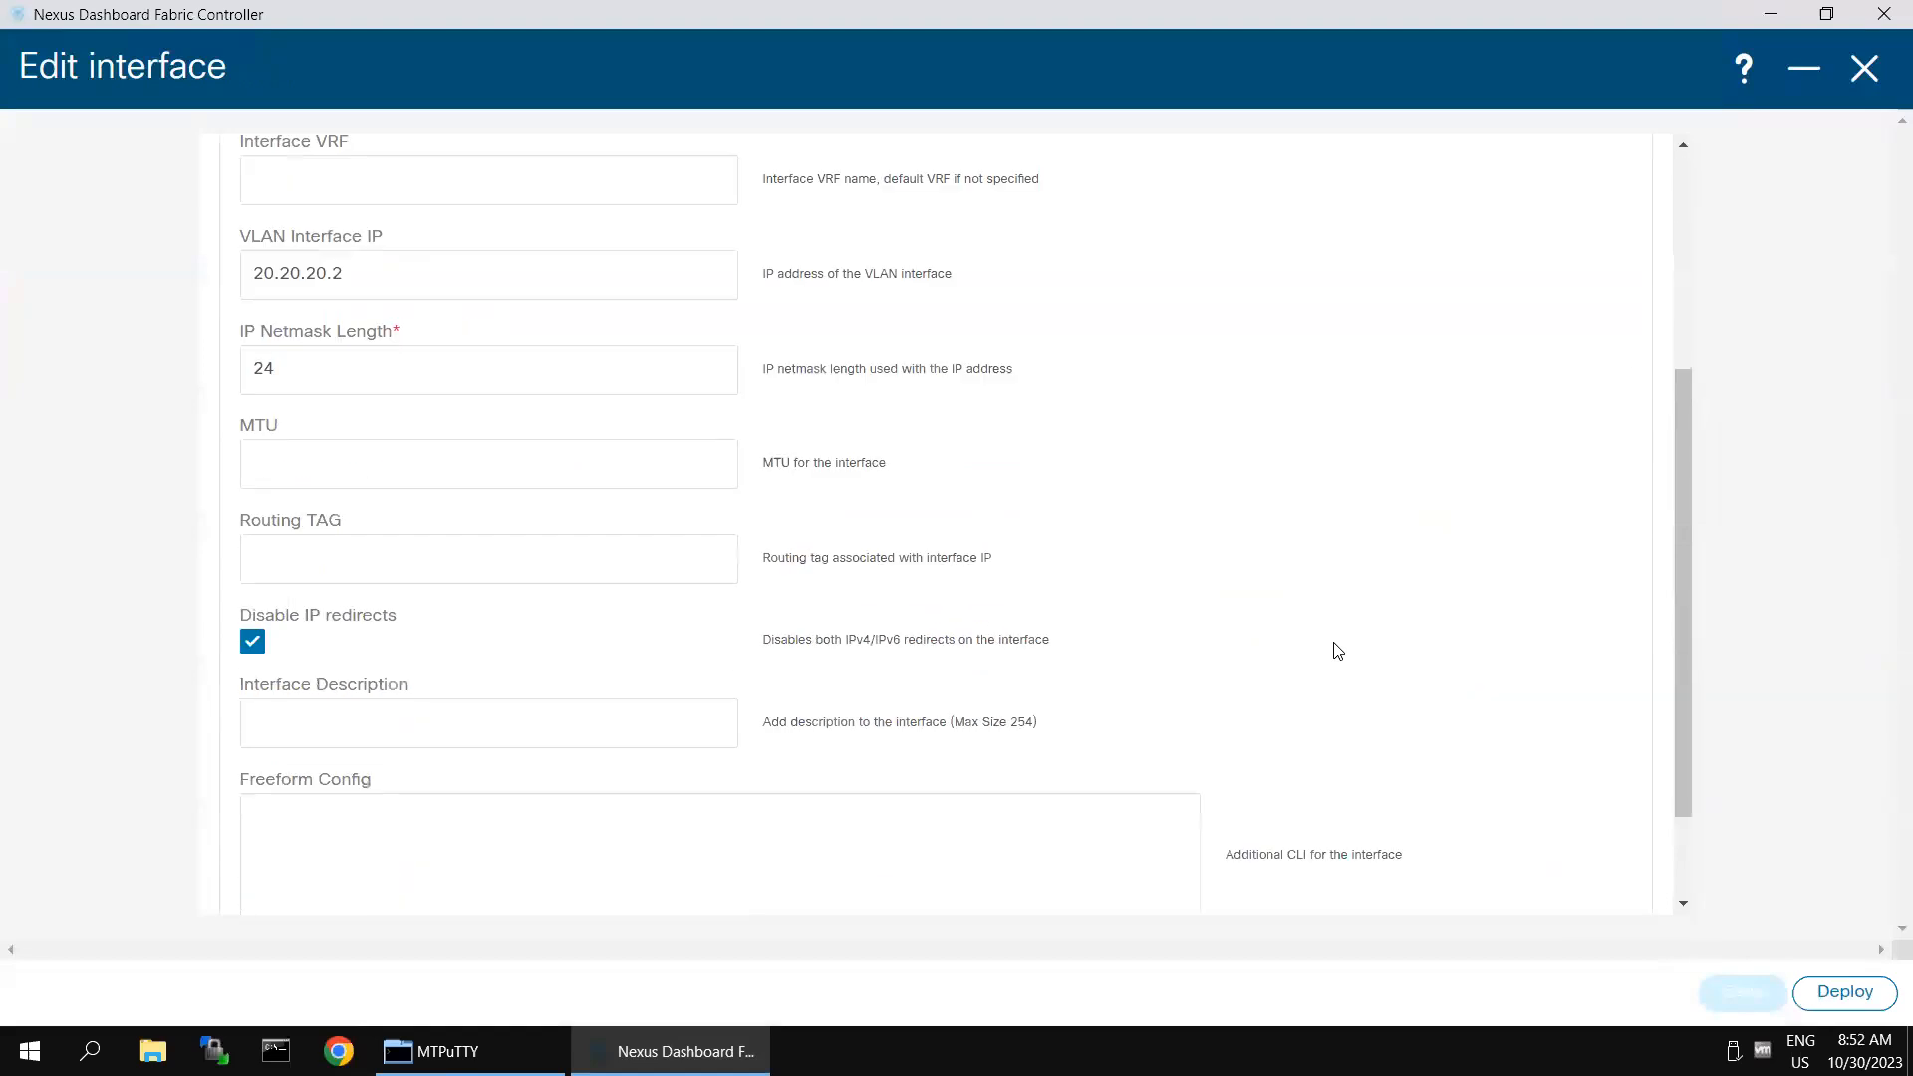
scroll(1337, 650, "down", 3)
left_click(524, 698)
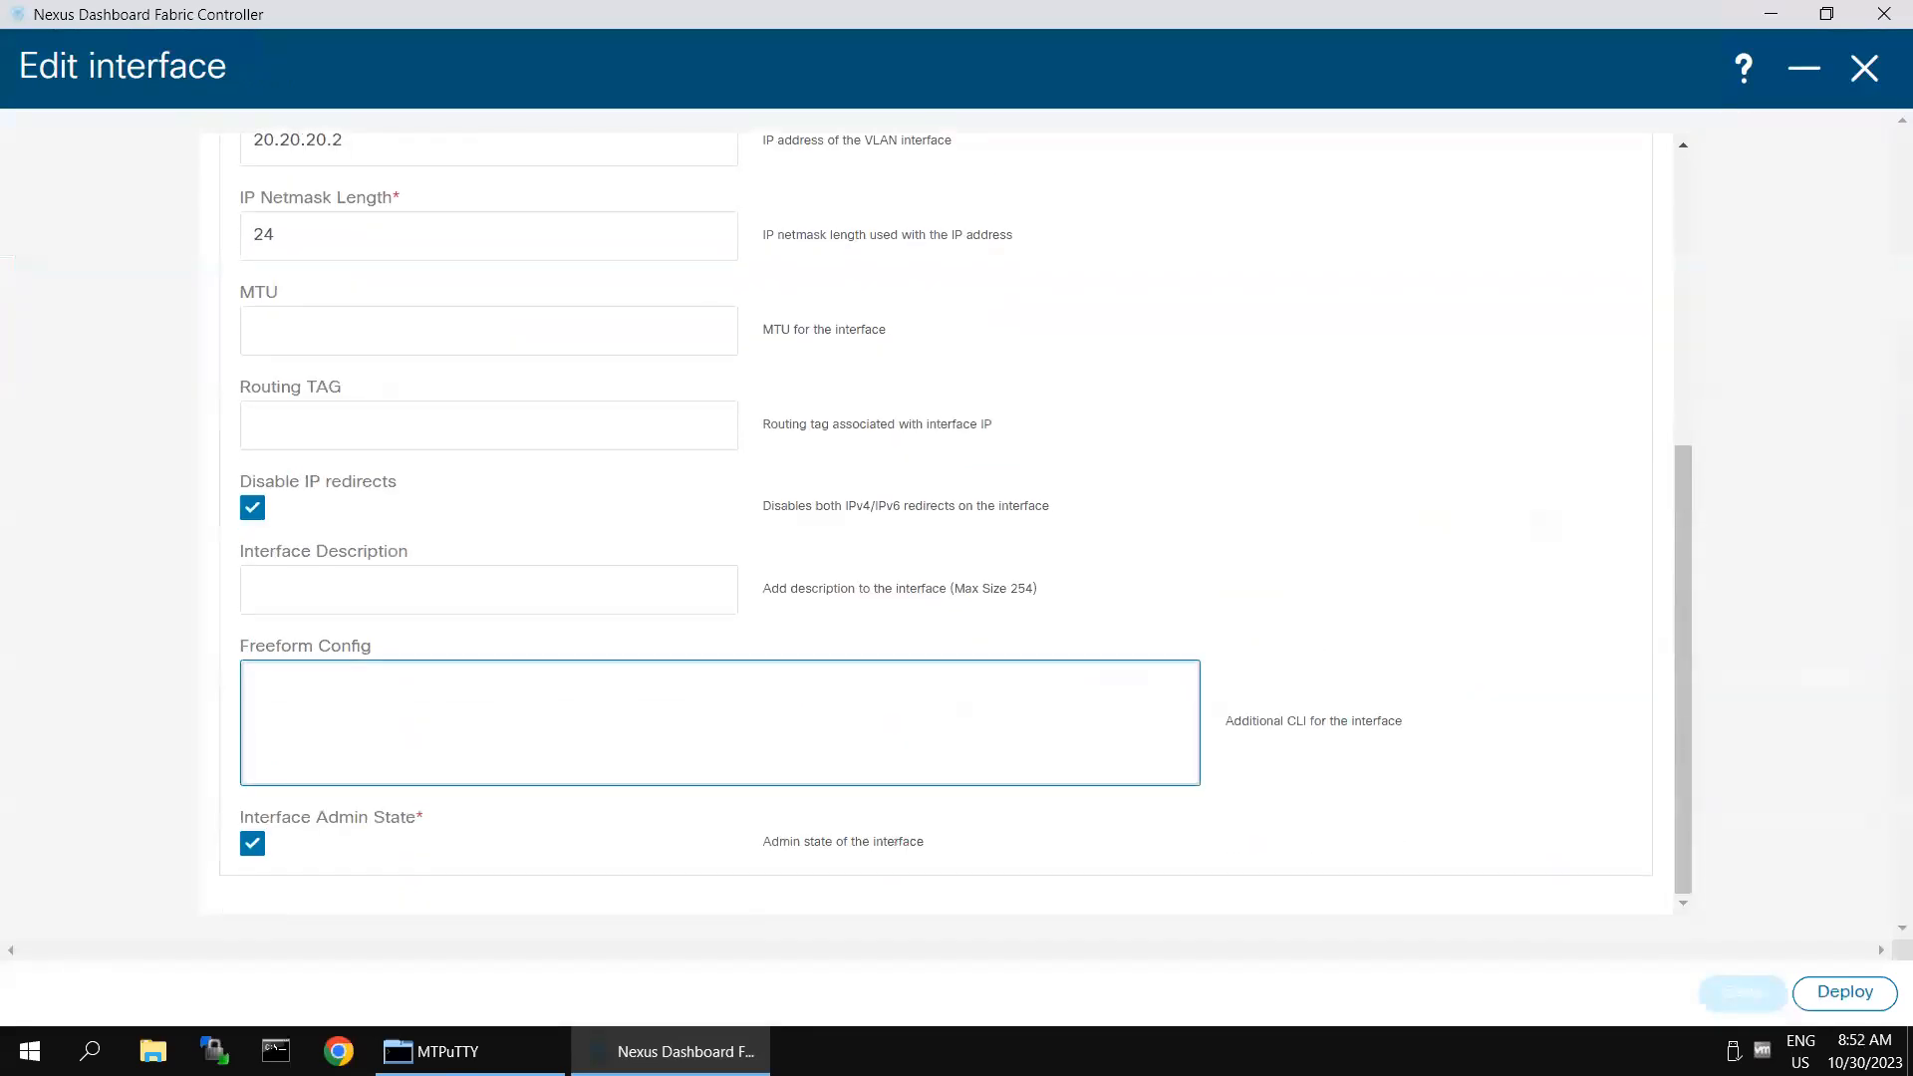
type("ip rout")
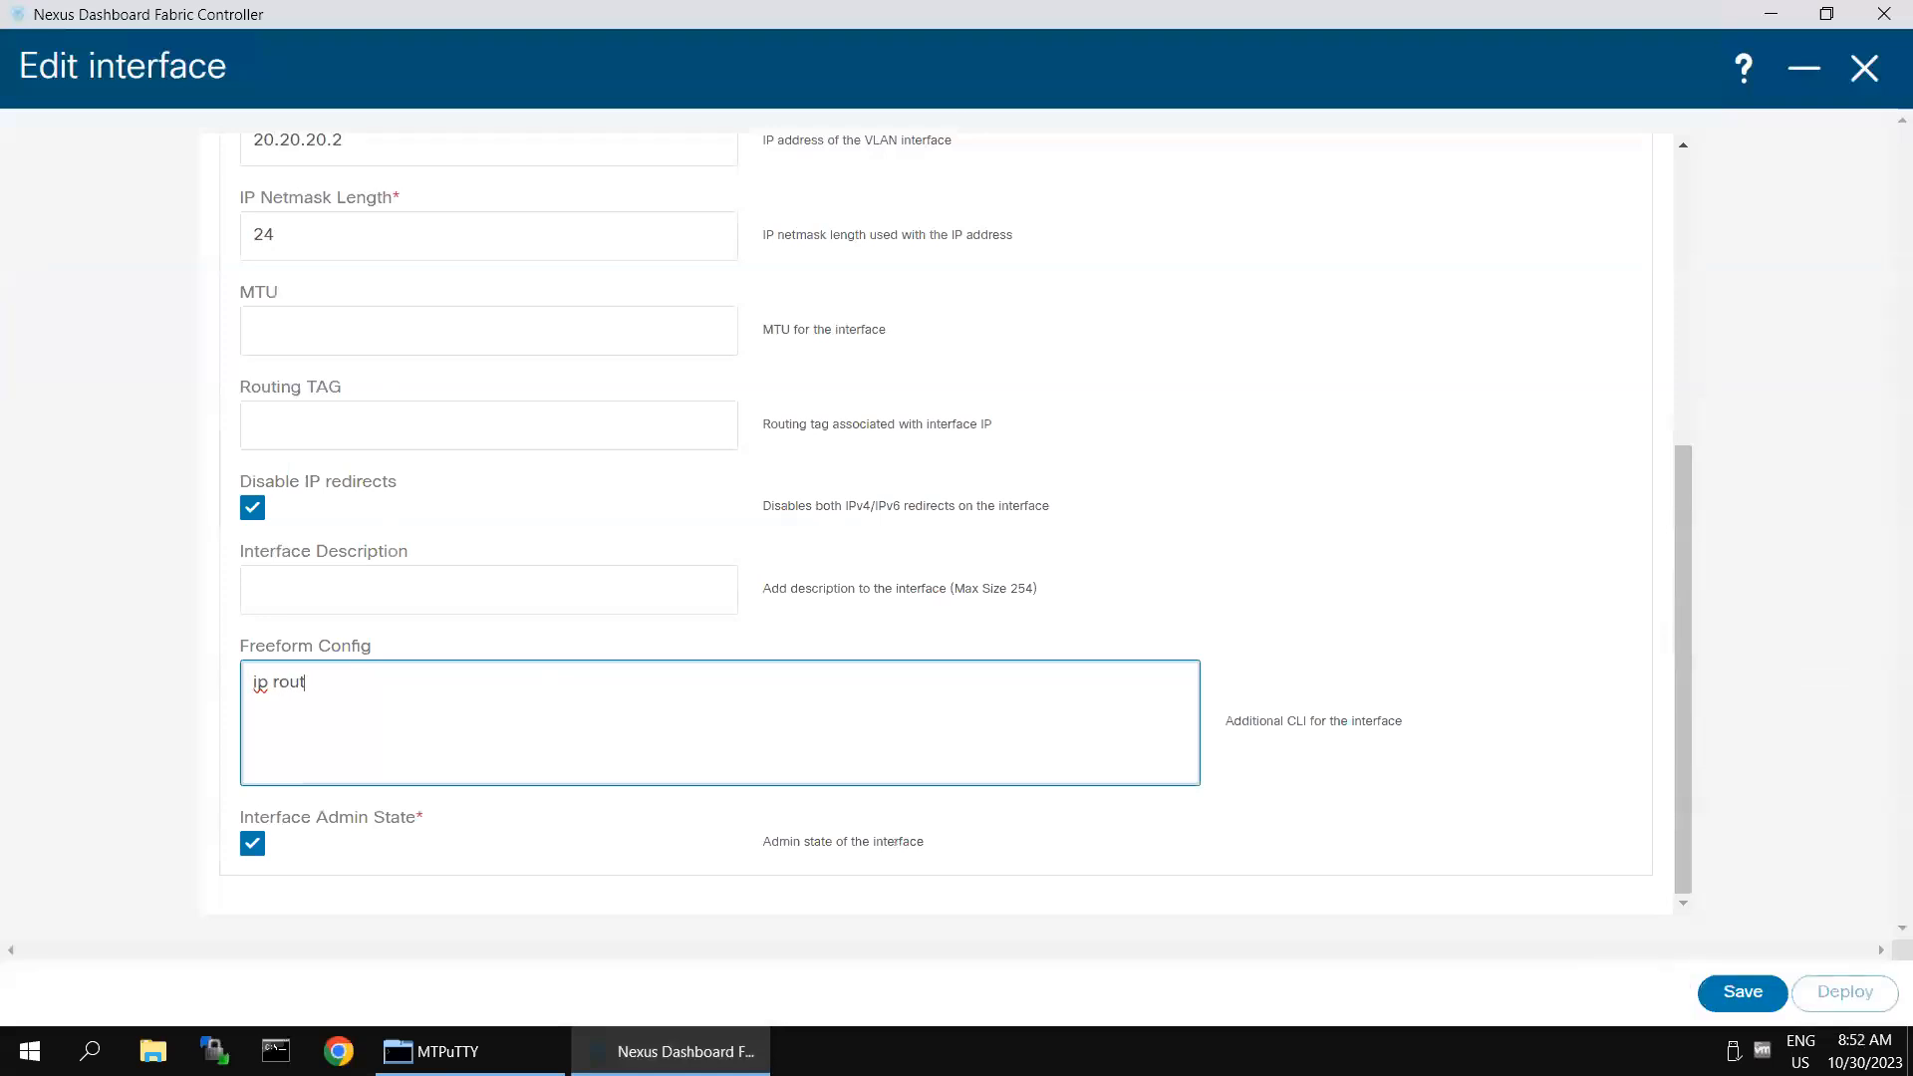
type("er osfp")
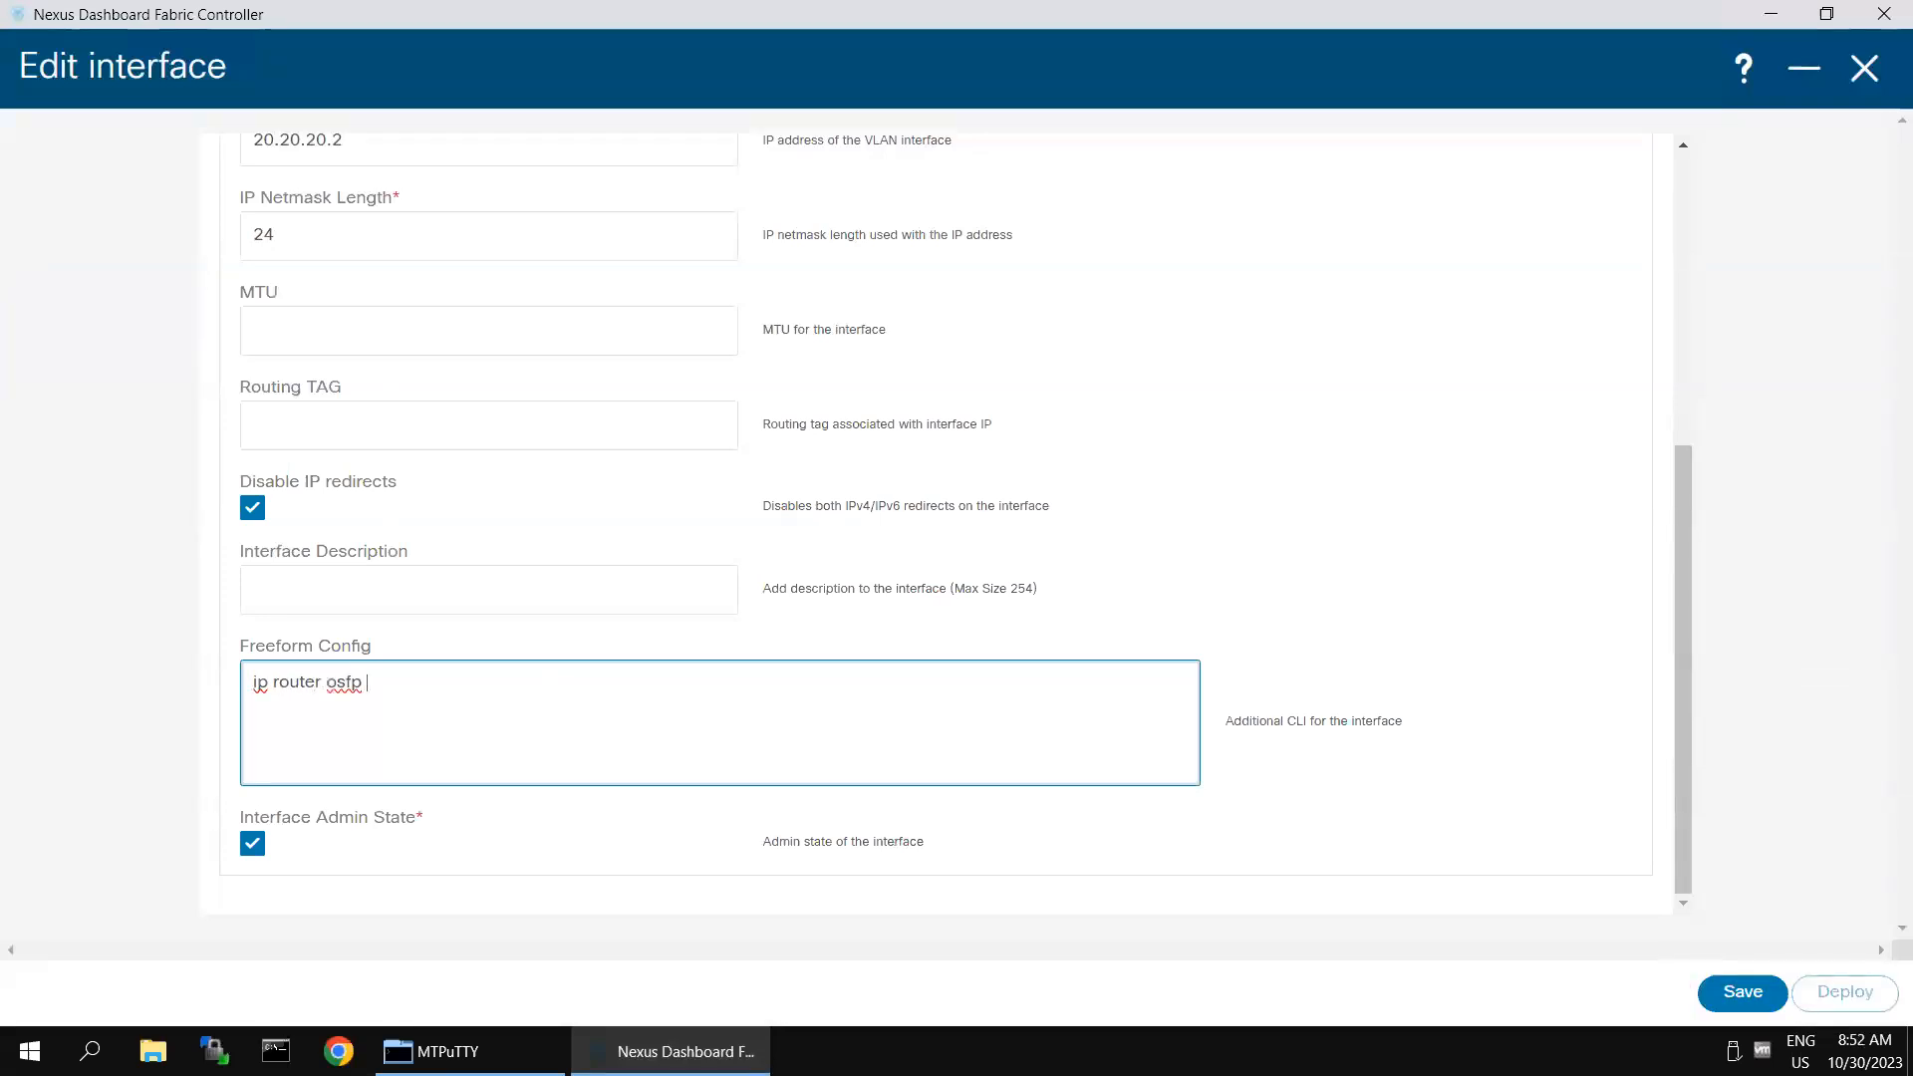
key("BackSpace")
key("BackSpace")
key("BackSpace")
type("pf 100 area 0")
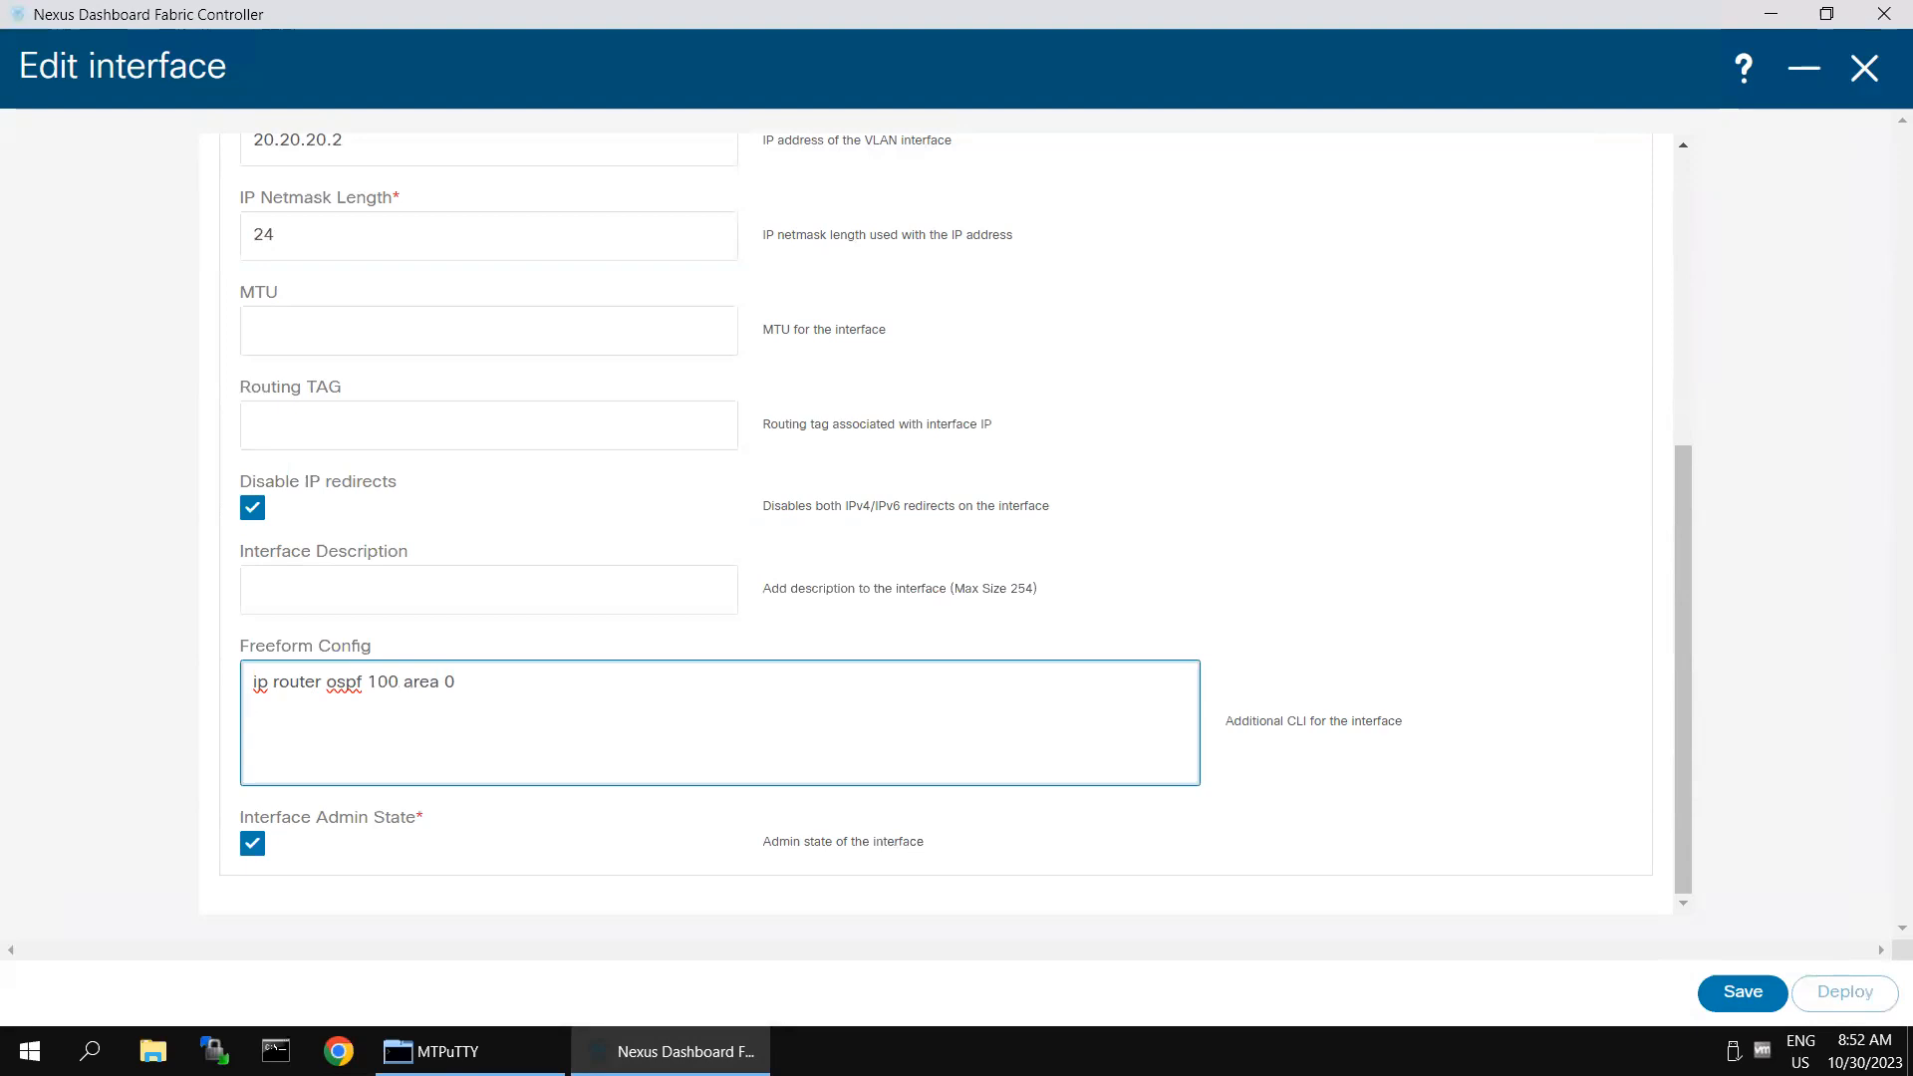
left_click(1742, 992)
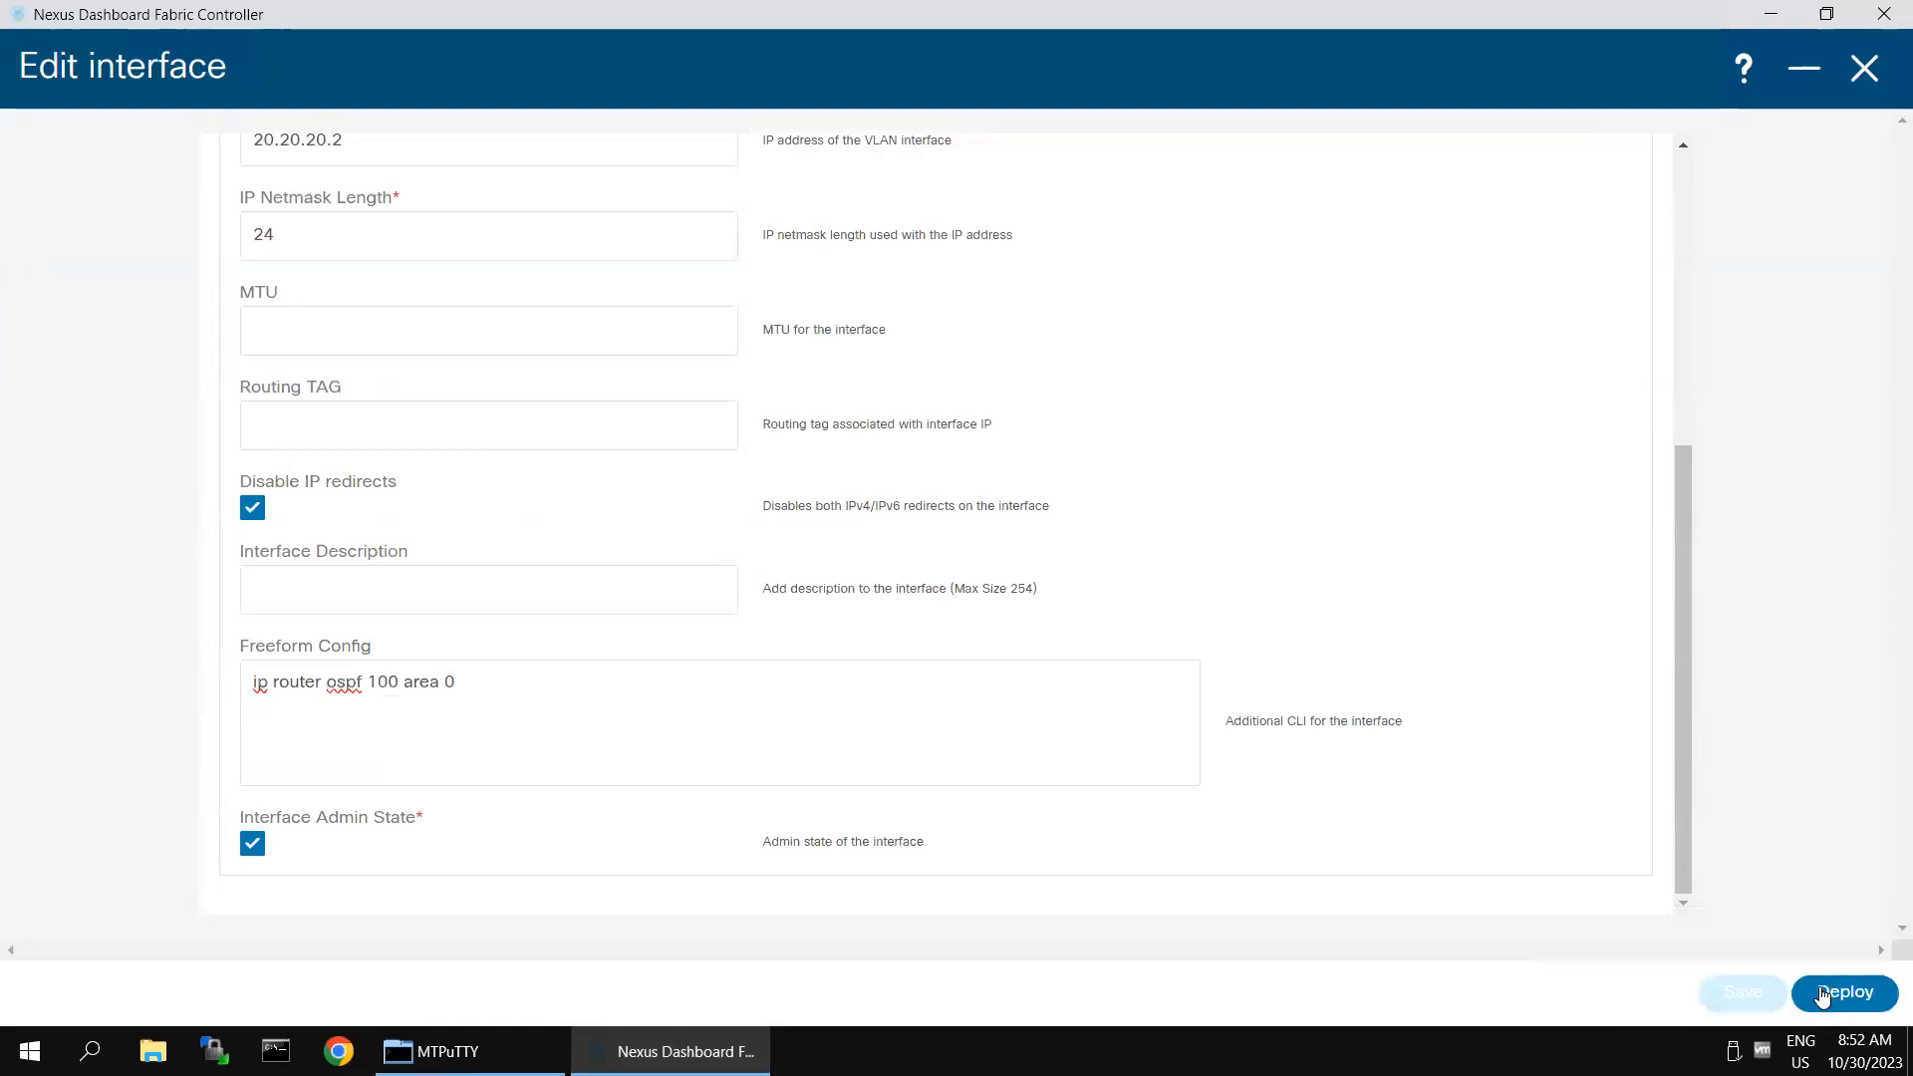
- Preview the deployment for Spine-2's Vlan20 and check the OSPF line in its expected config
left_click(1822, 994)
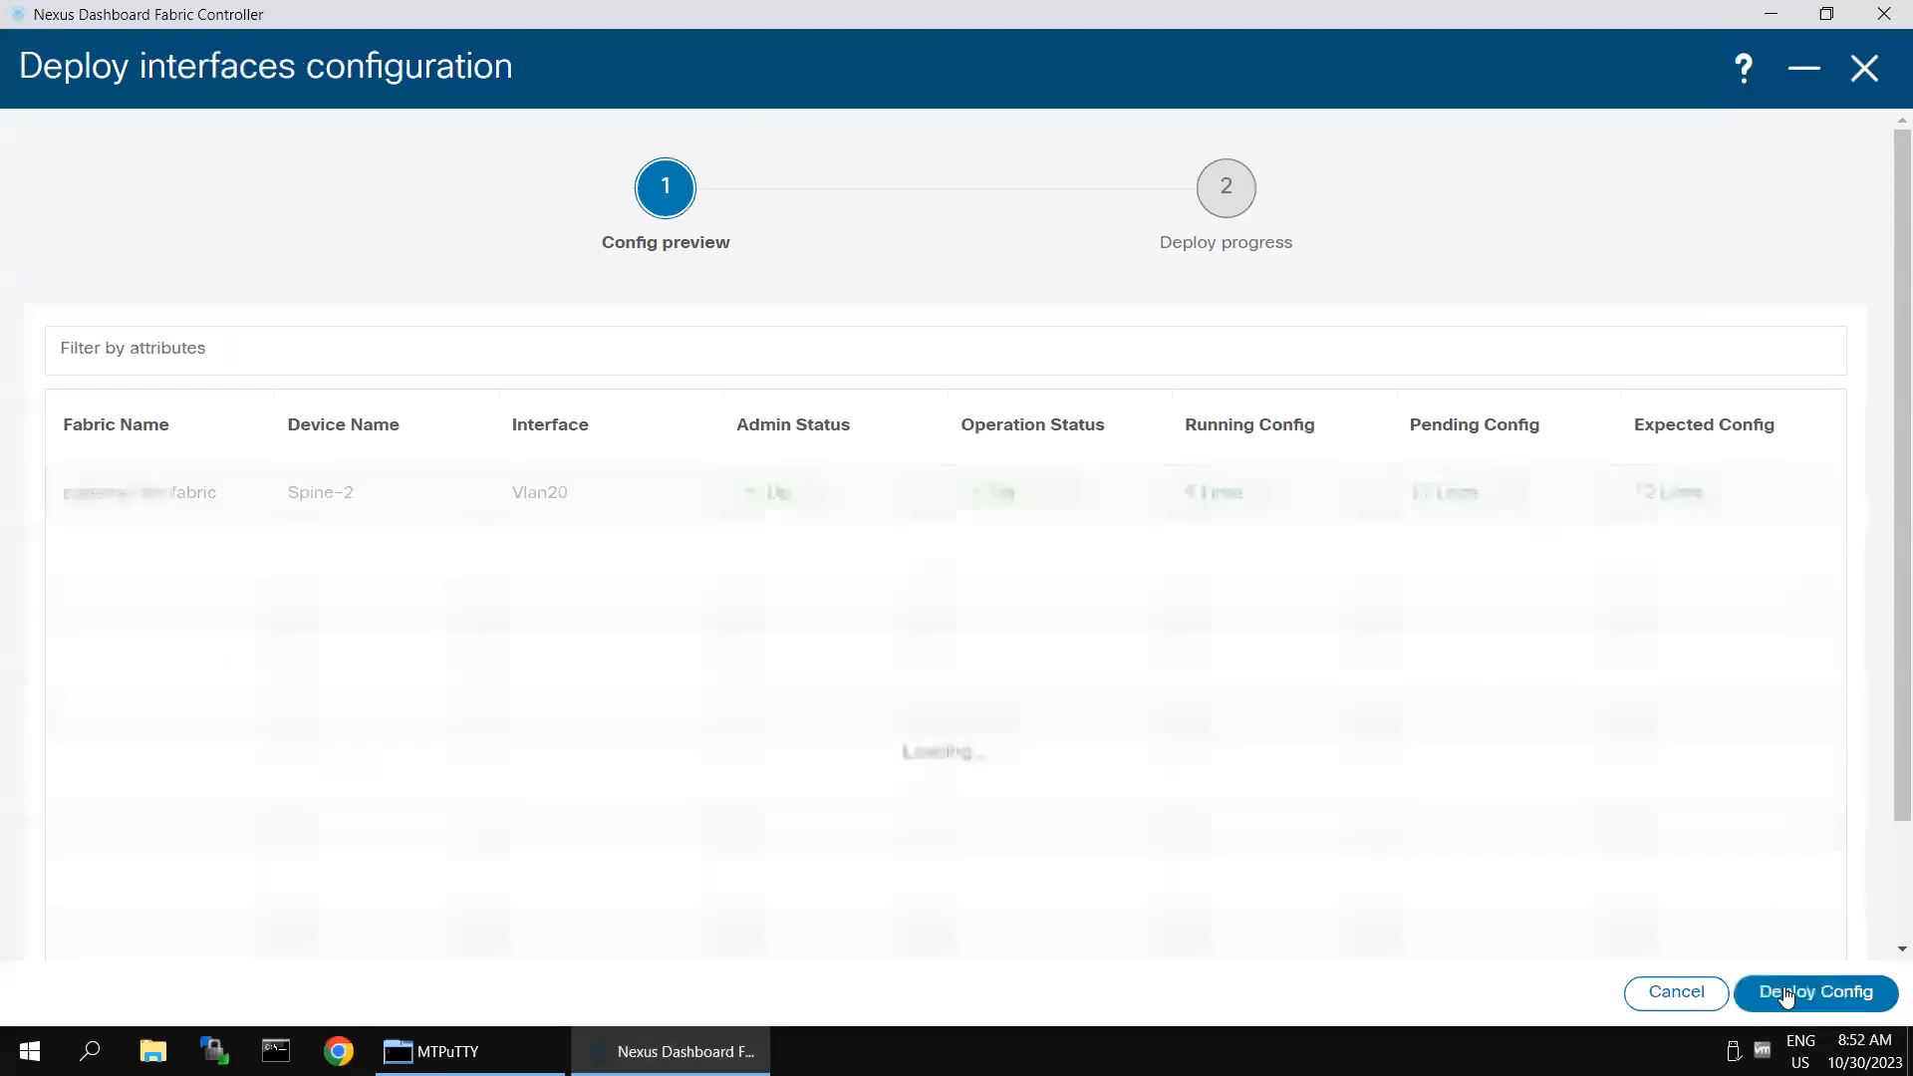
left_click(1679, 496)
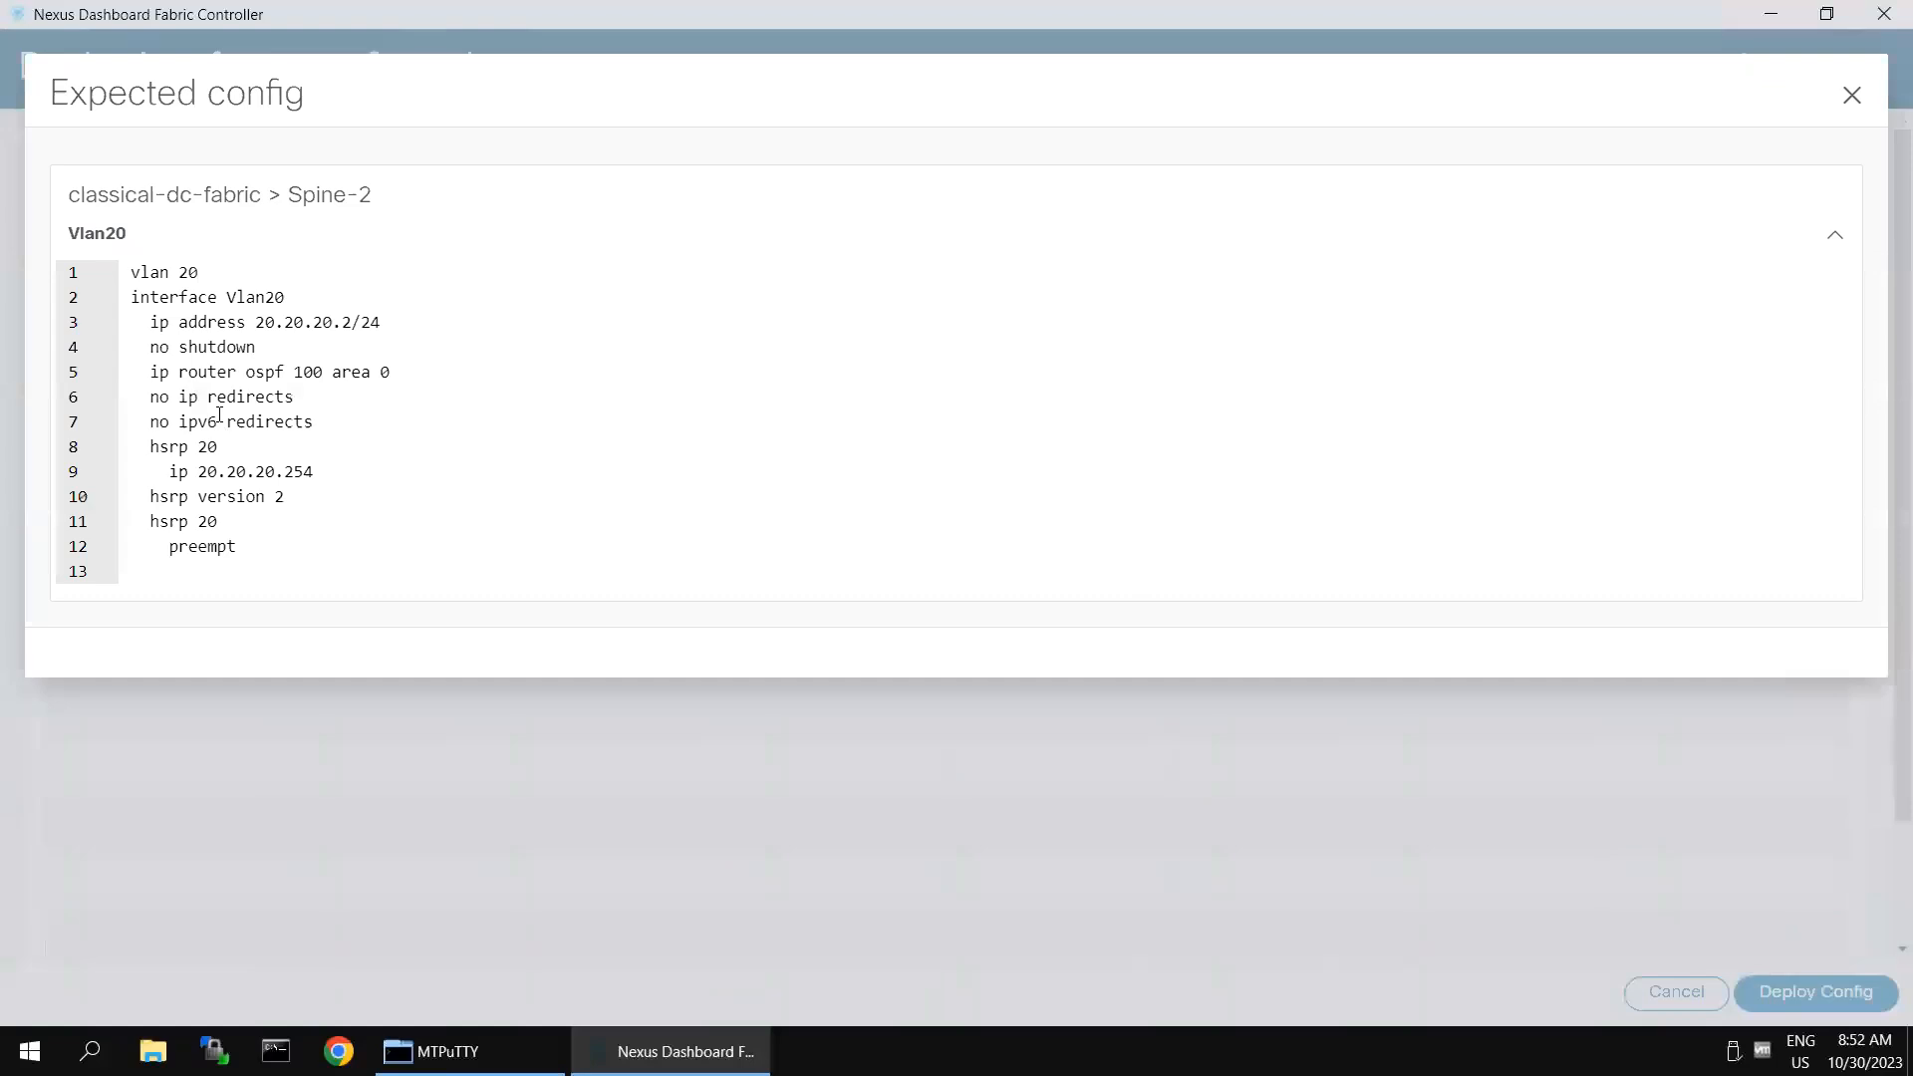
left_click_drag(151, 371, 397, 387)
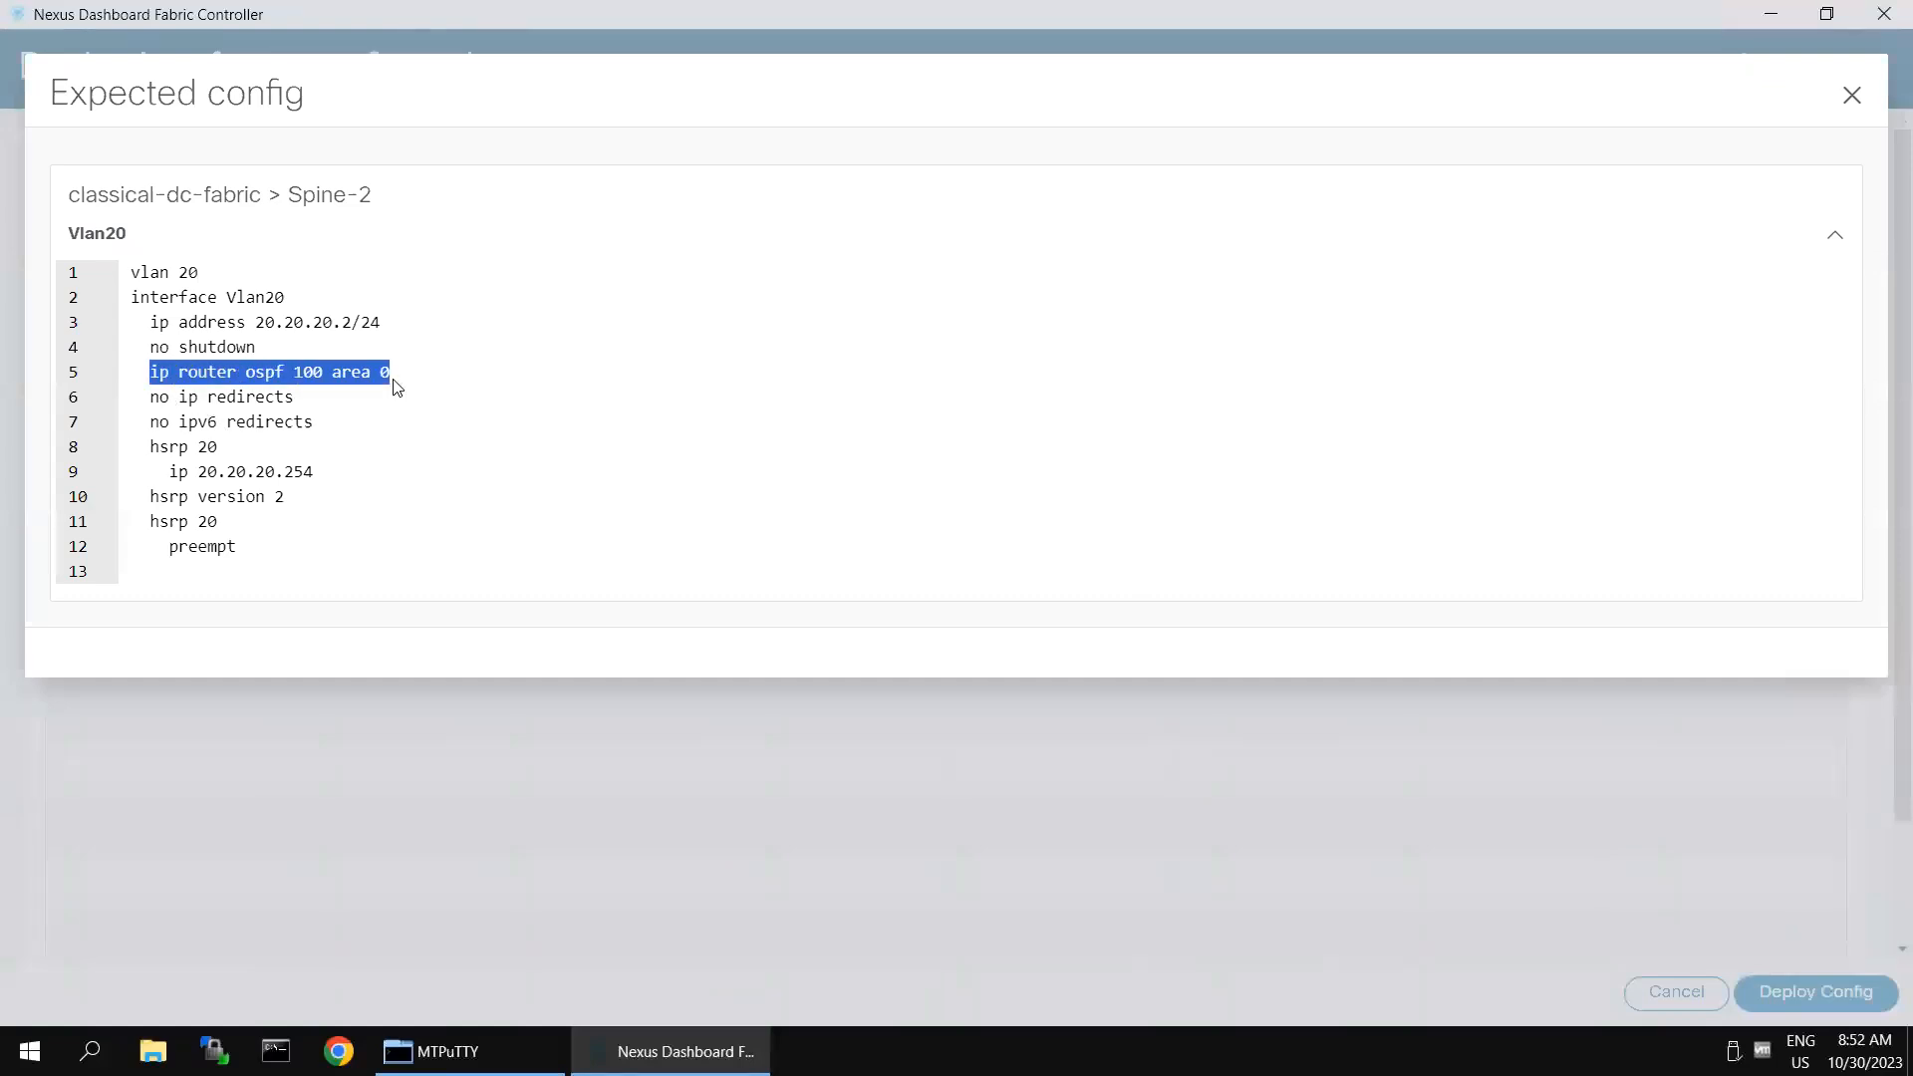
left_click(1847, 99)
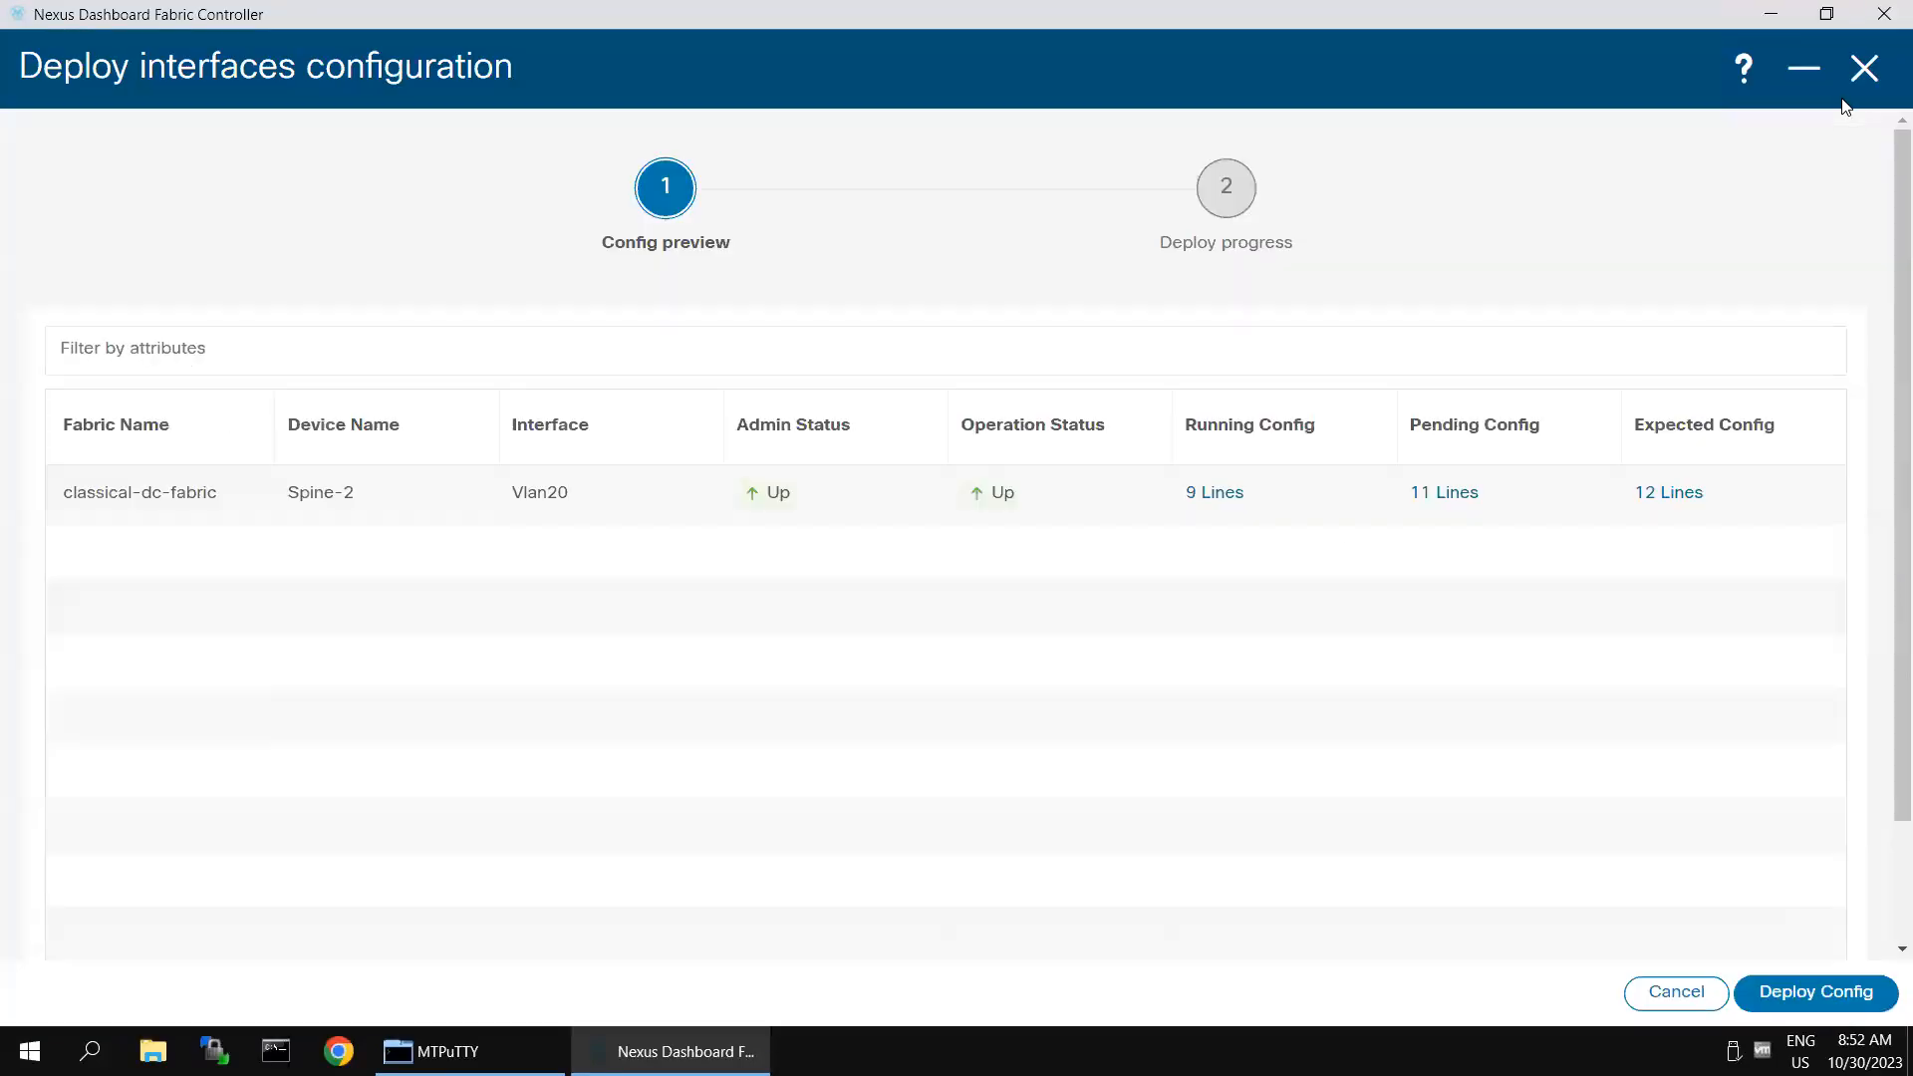
- Deploy the configuration to Spine-2's Vlan20 and close the interface editor once deployment completes
left_click(1812, 1005)
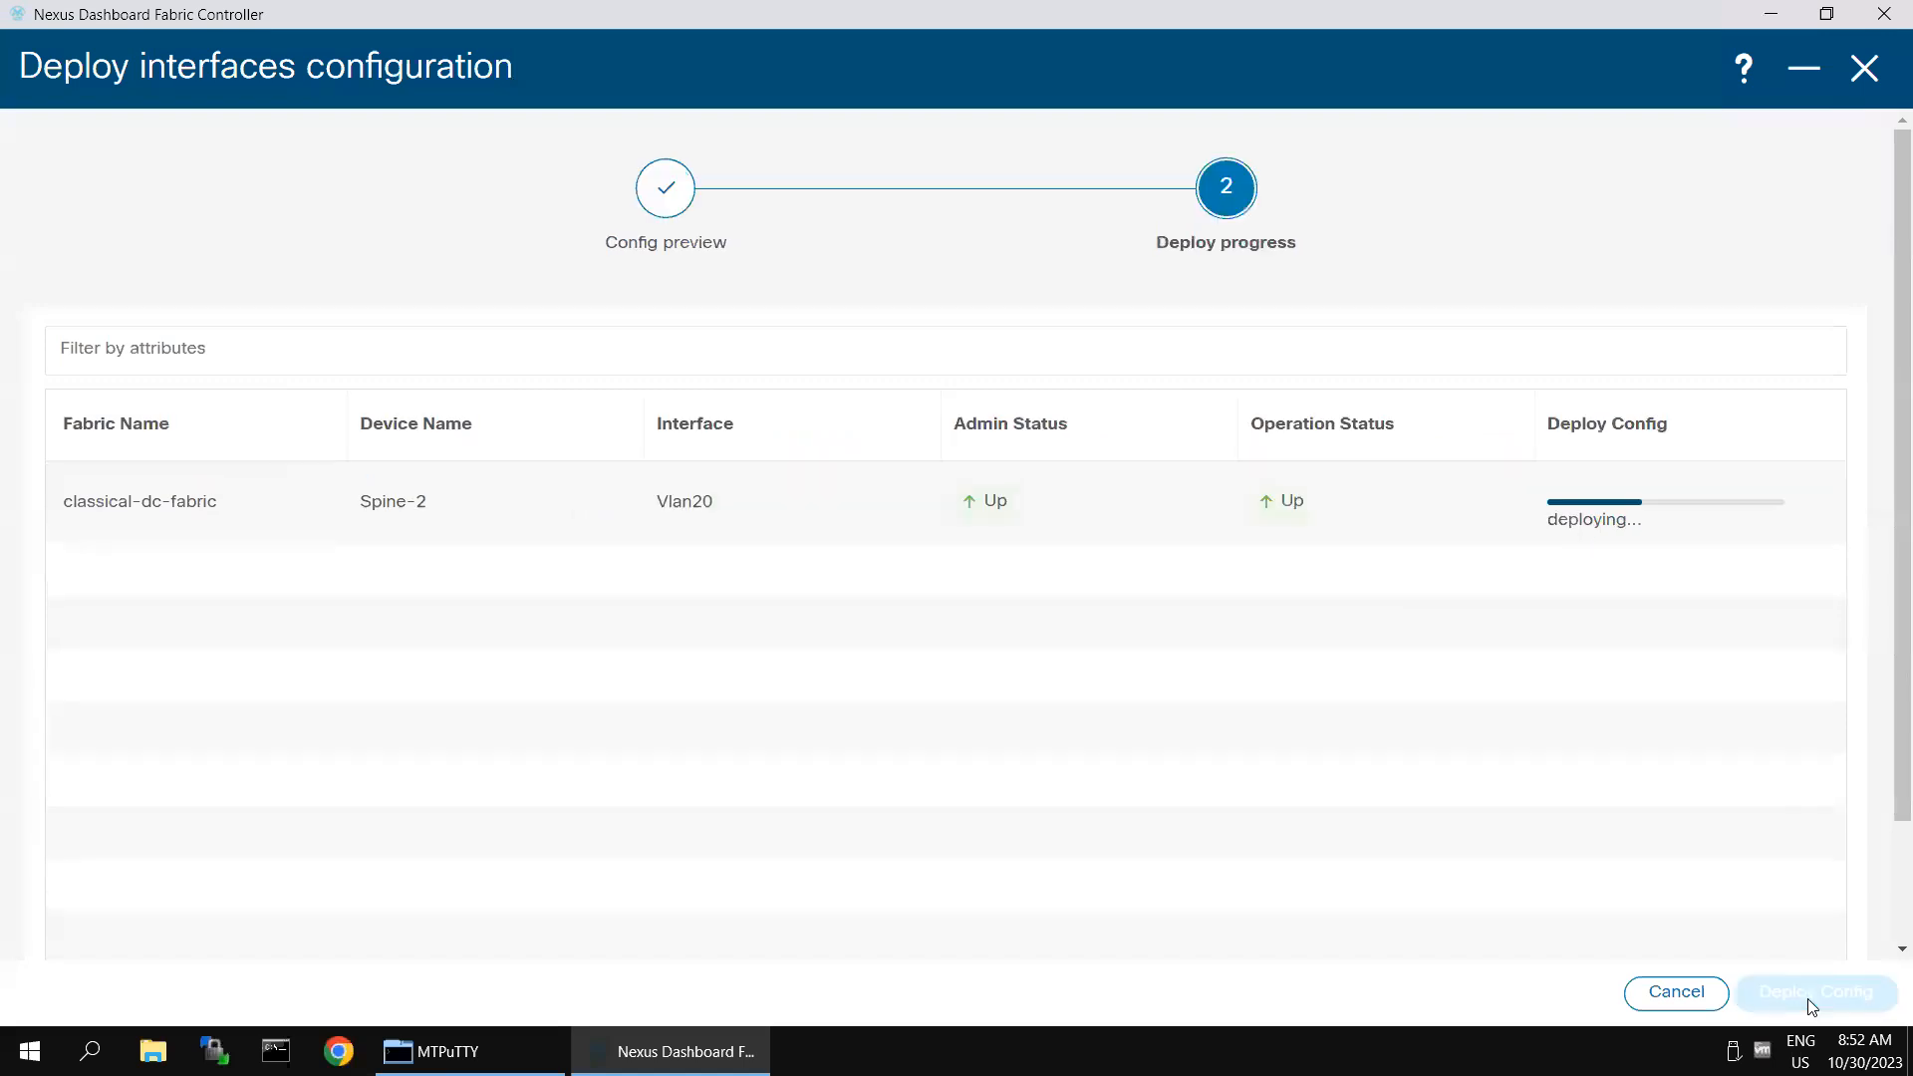
left_click(1811, 76)
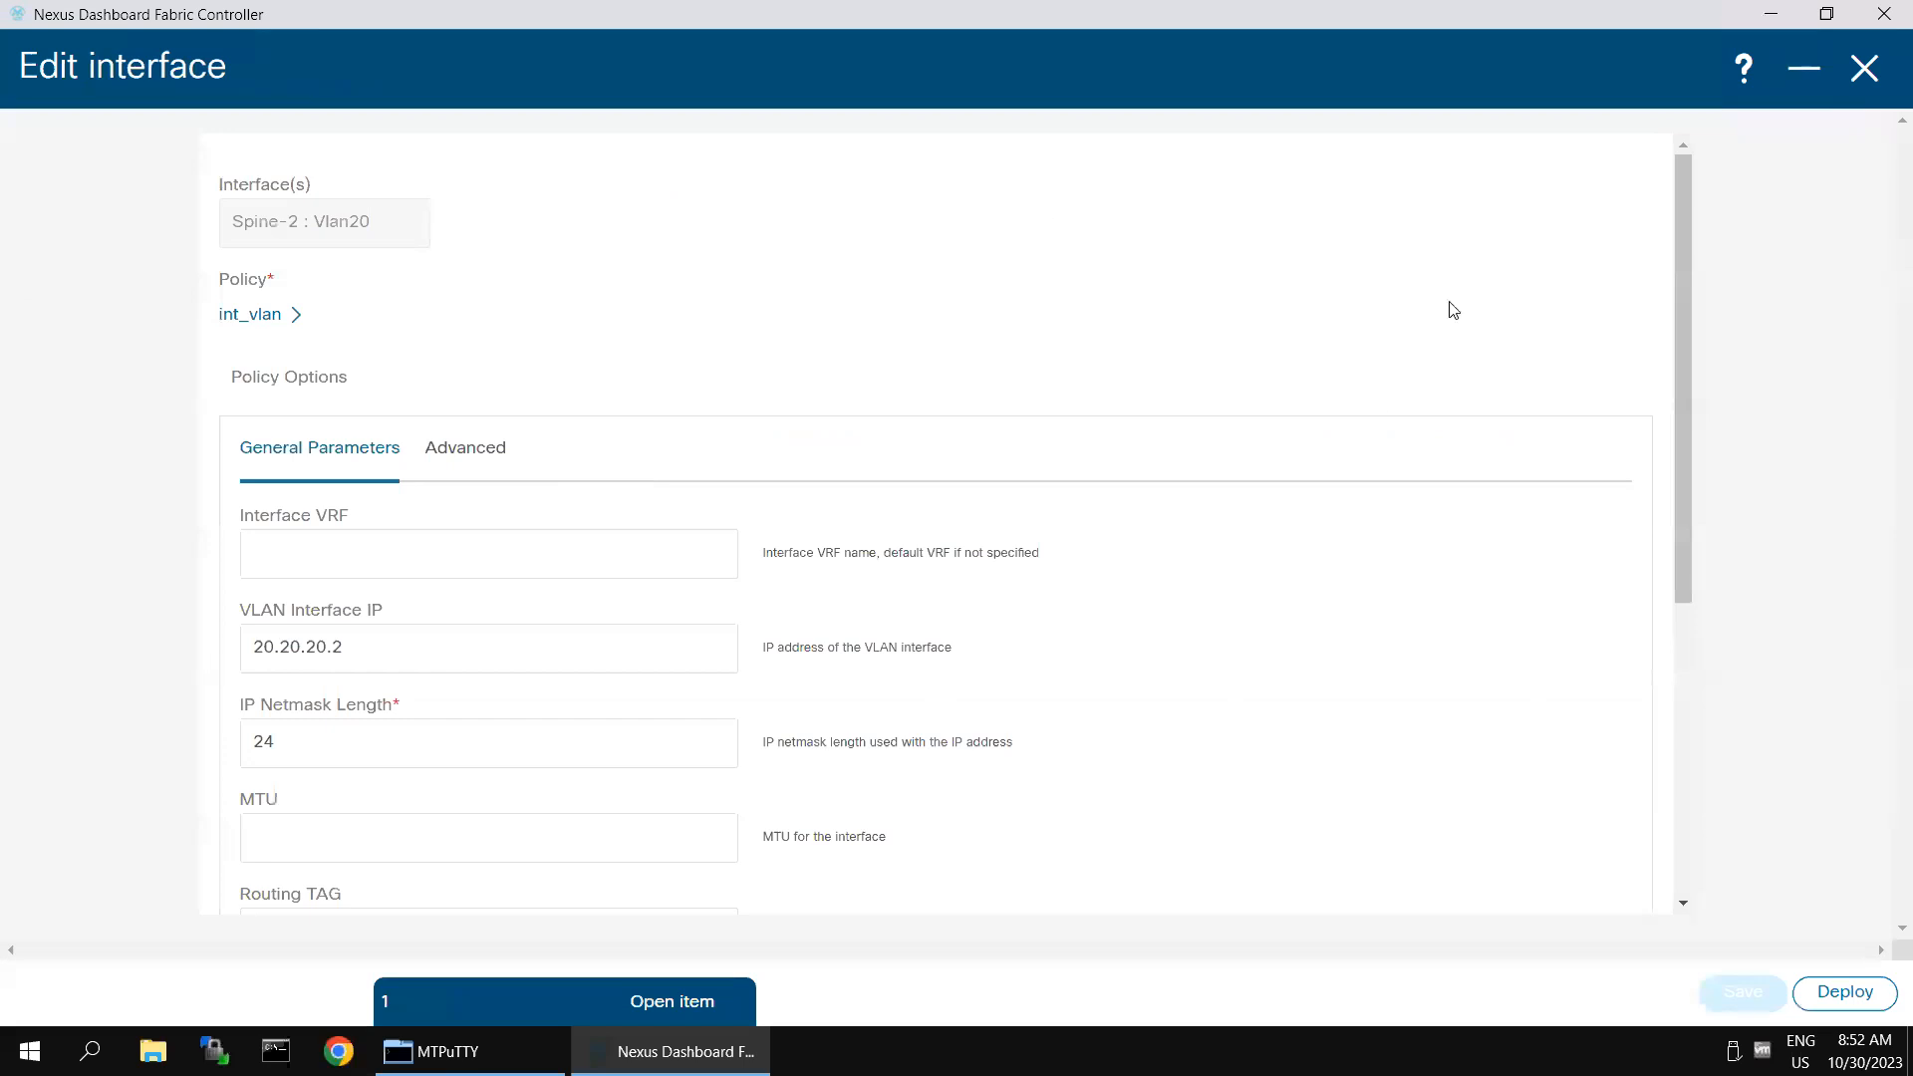
left_click(412, 992)
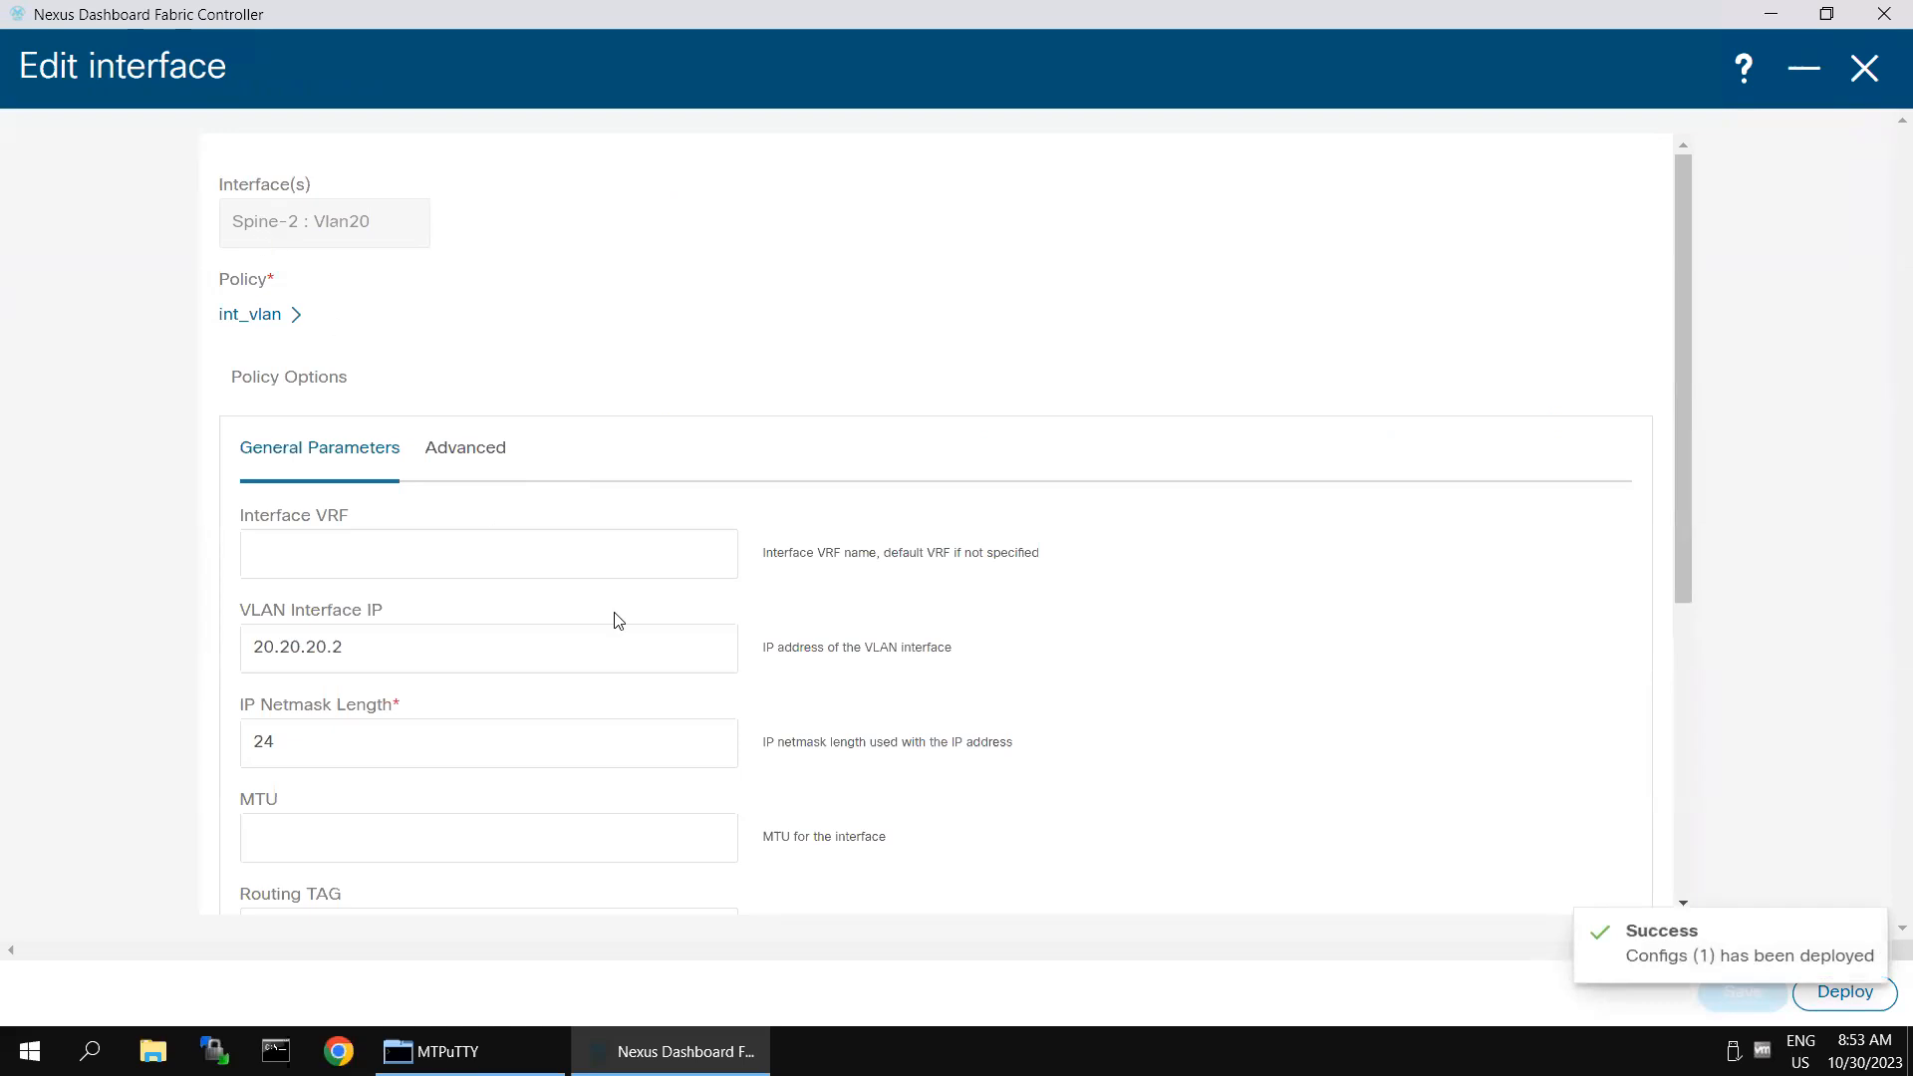
left_click(1860, 72)
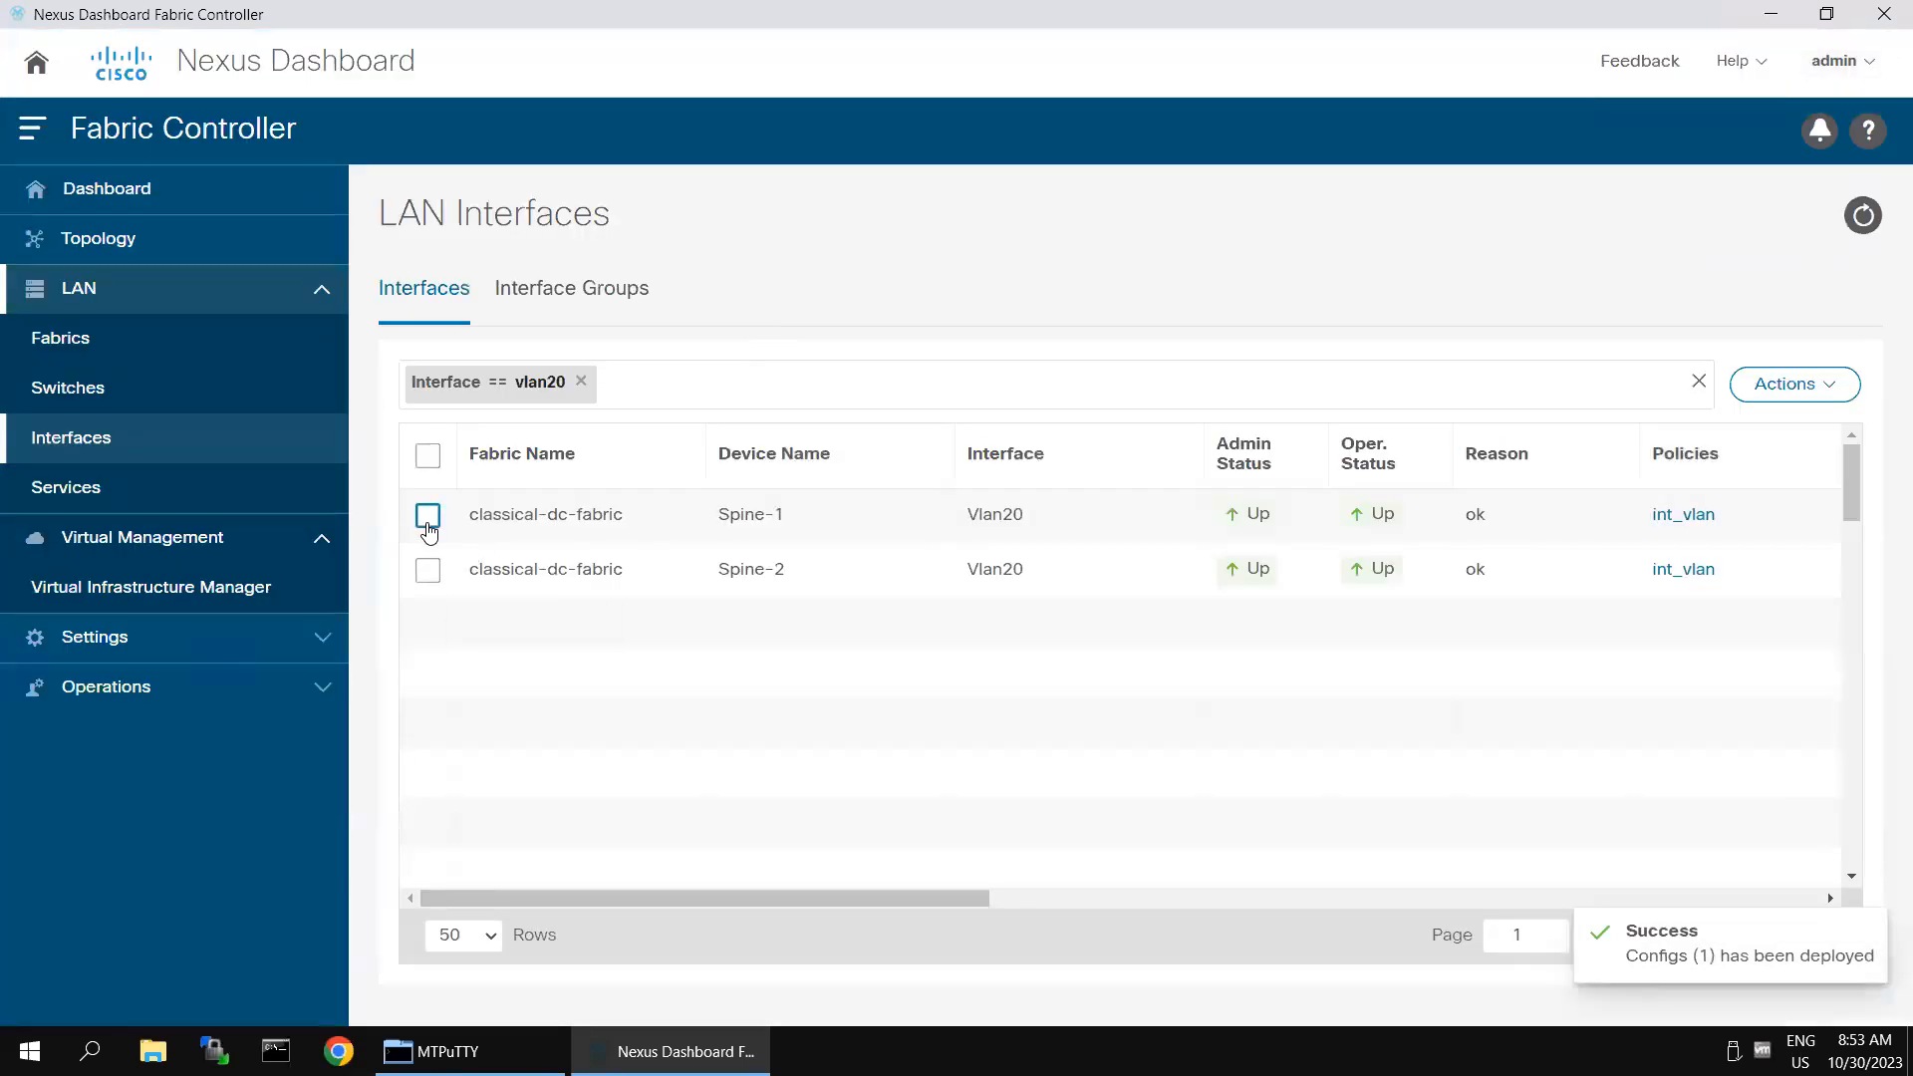
- Edit Spine-1's Vlan20 interface to add the freeform config "ip router ospf 100 area 0" and save it
left_click(428, 514)
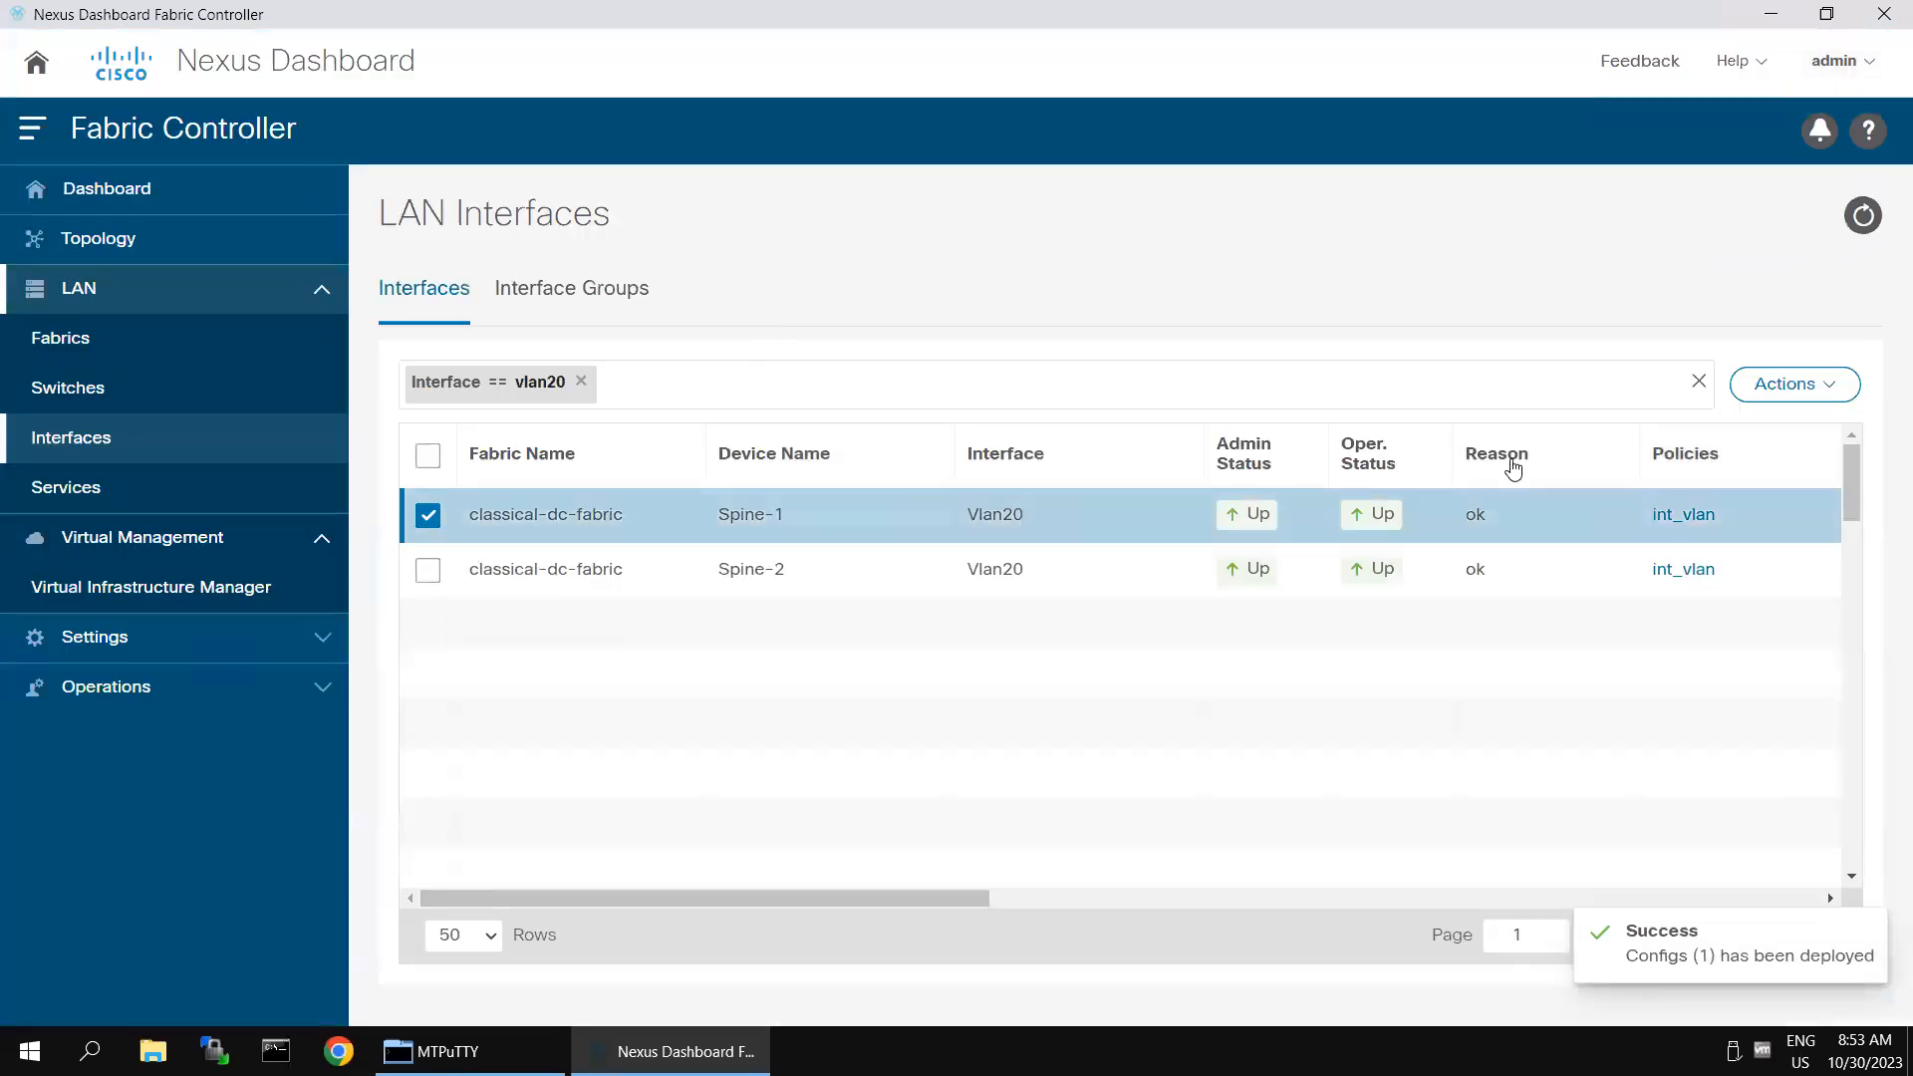
left_click(1824, 395)
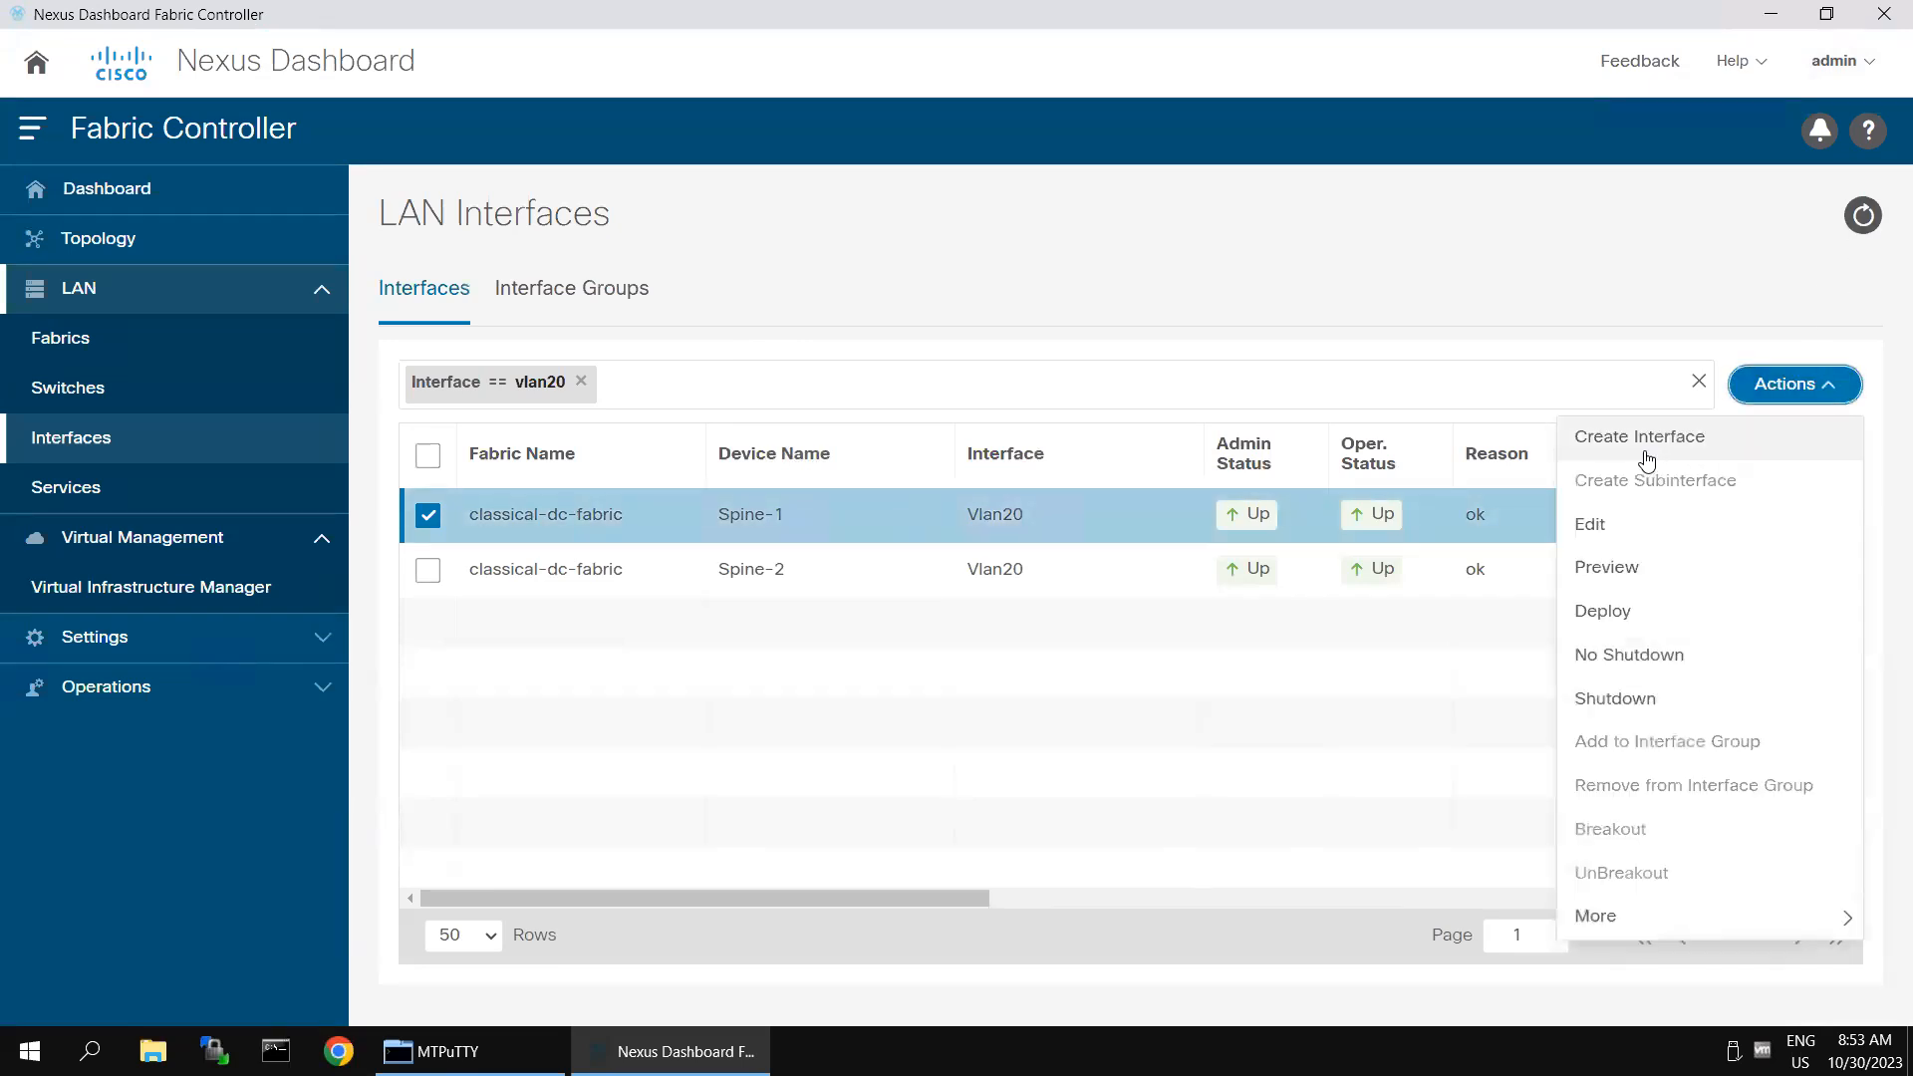
left_click(1598, 530)
left_click(544, 663)
scroll(584, 688, "down", 5)
left_click(492, 699)
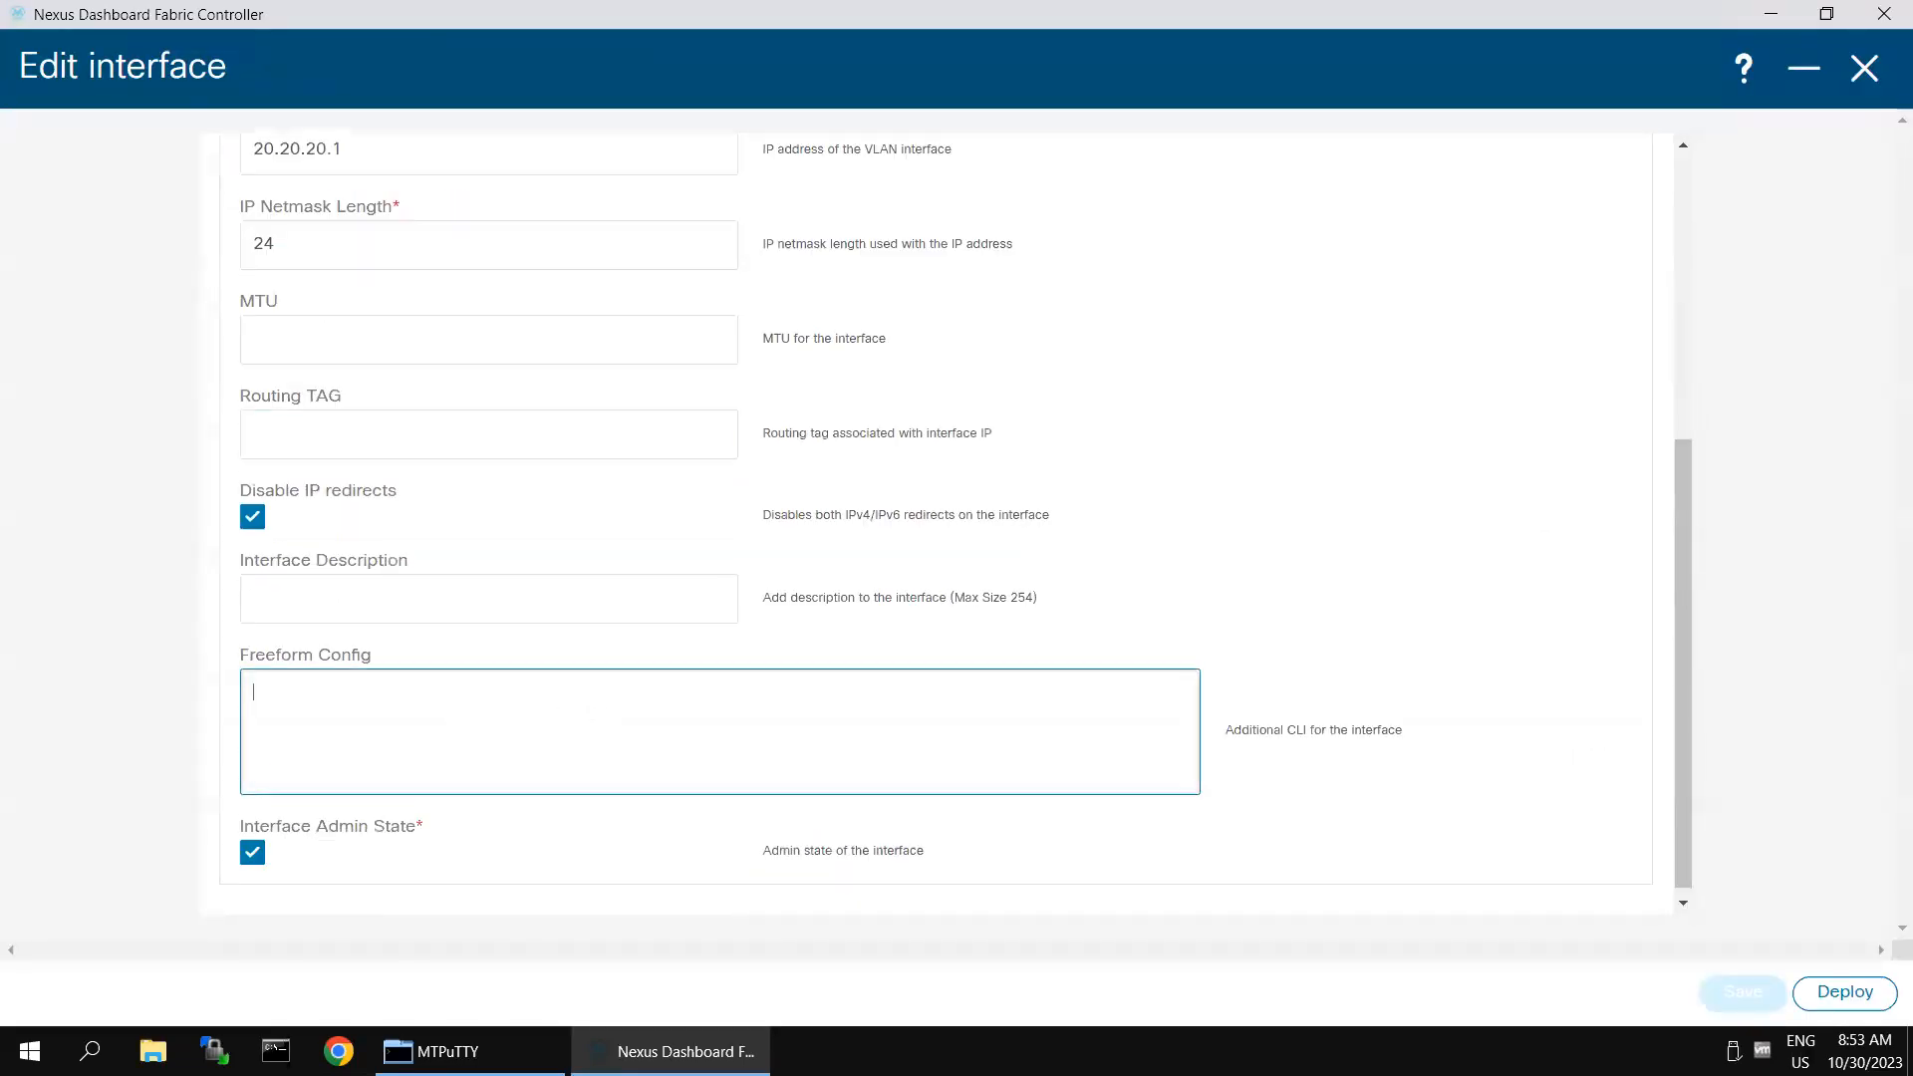
type("ip")
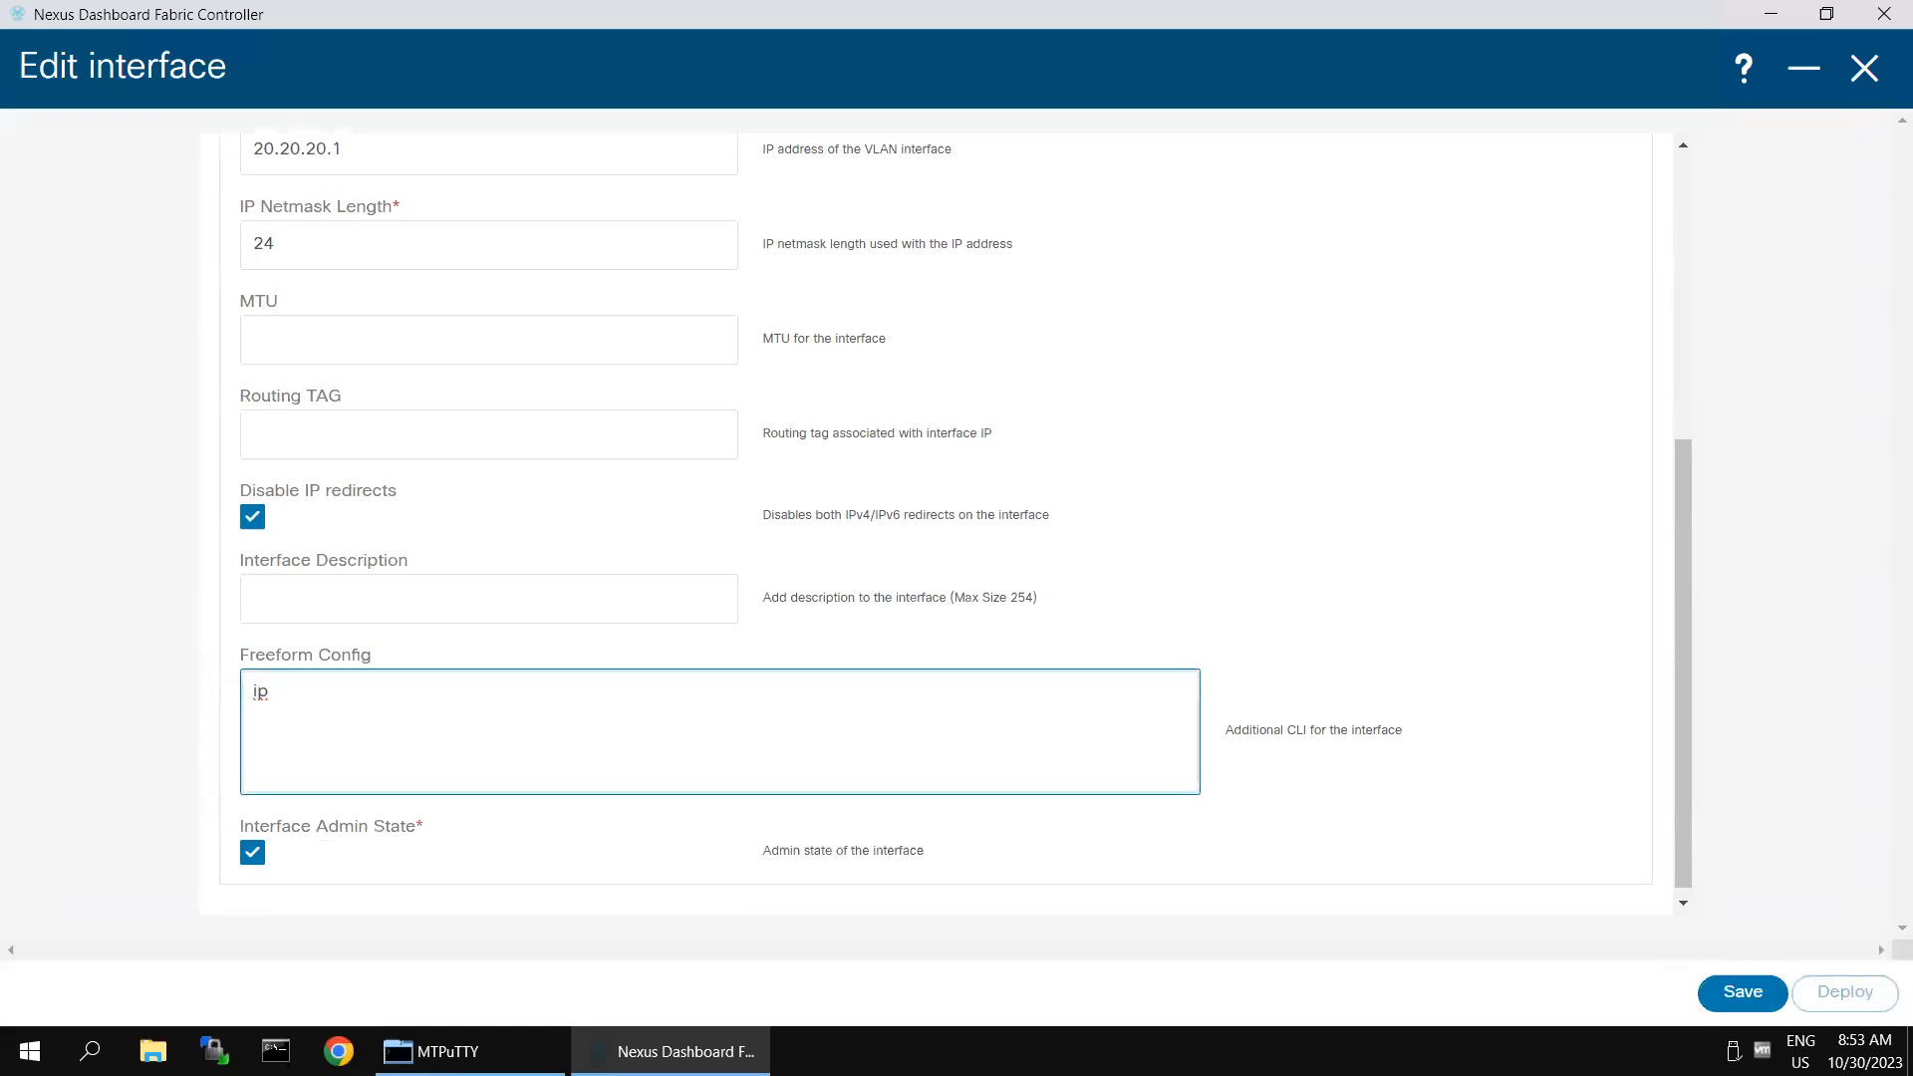
type(" router osfp")
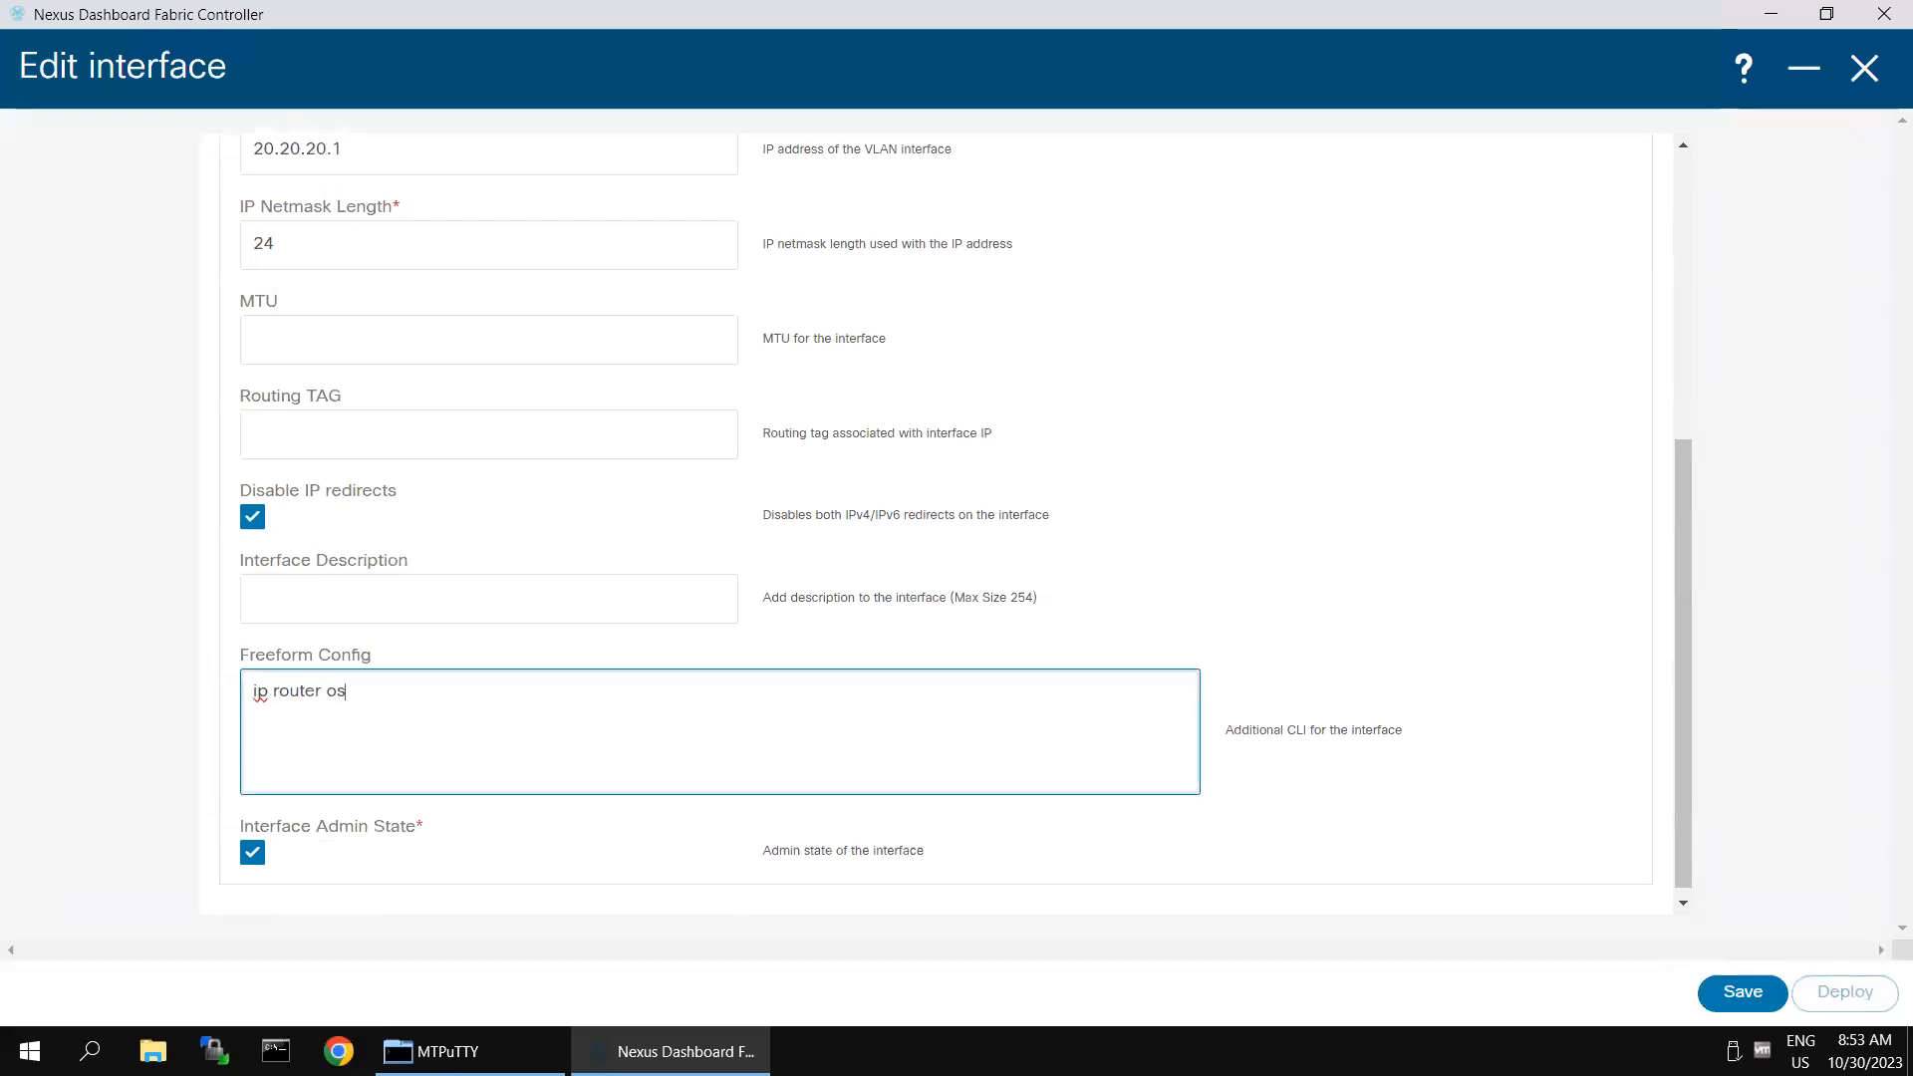
key("BackSpace")
key("BackSpace")
type("pf 100 area 0")
key("Return")
left_click(1734, 995)
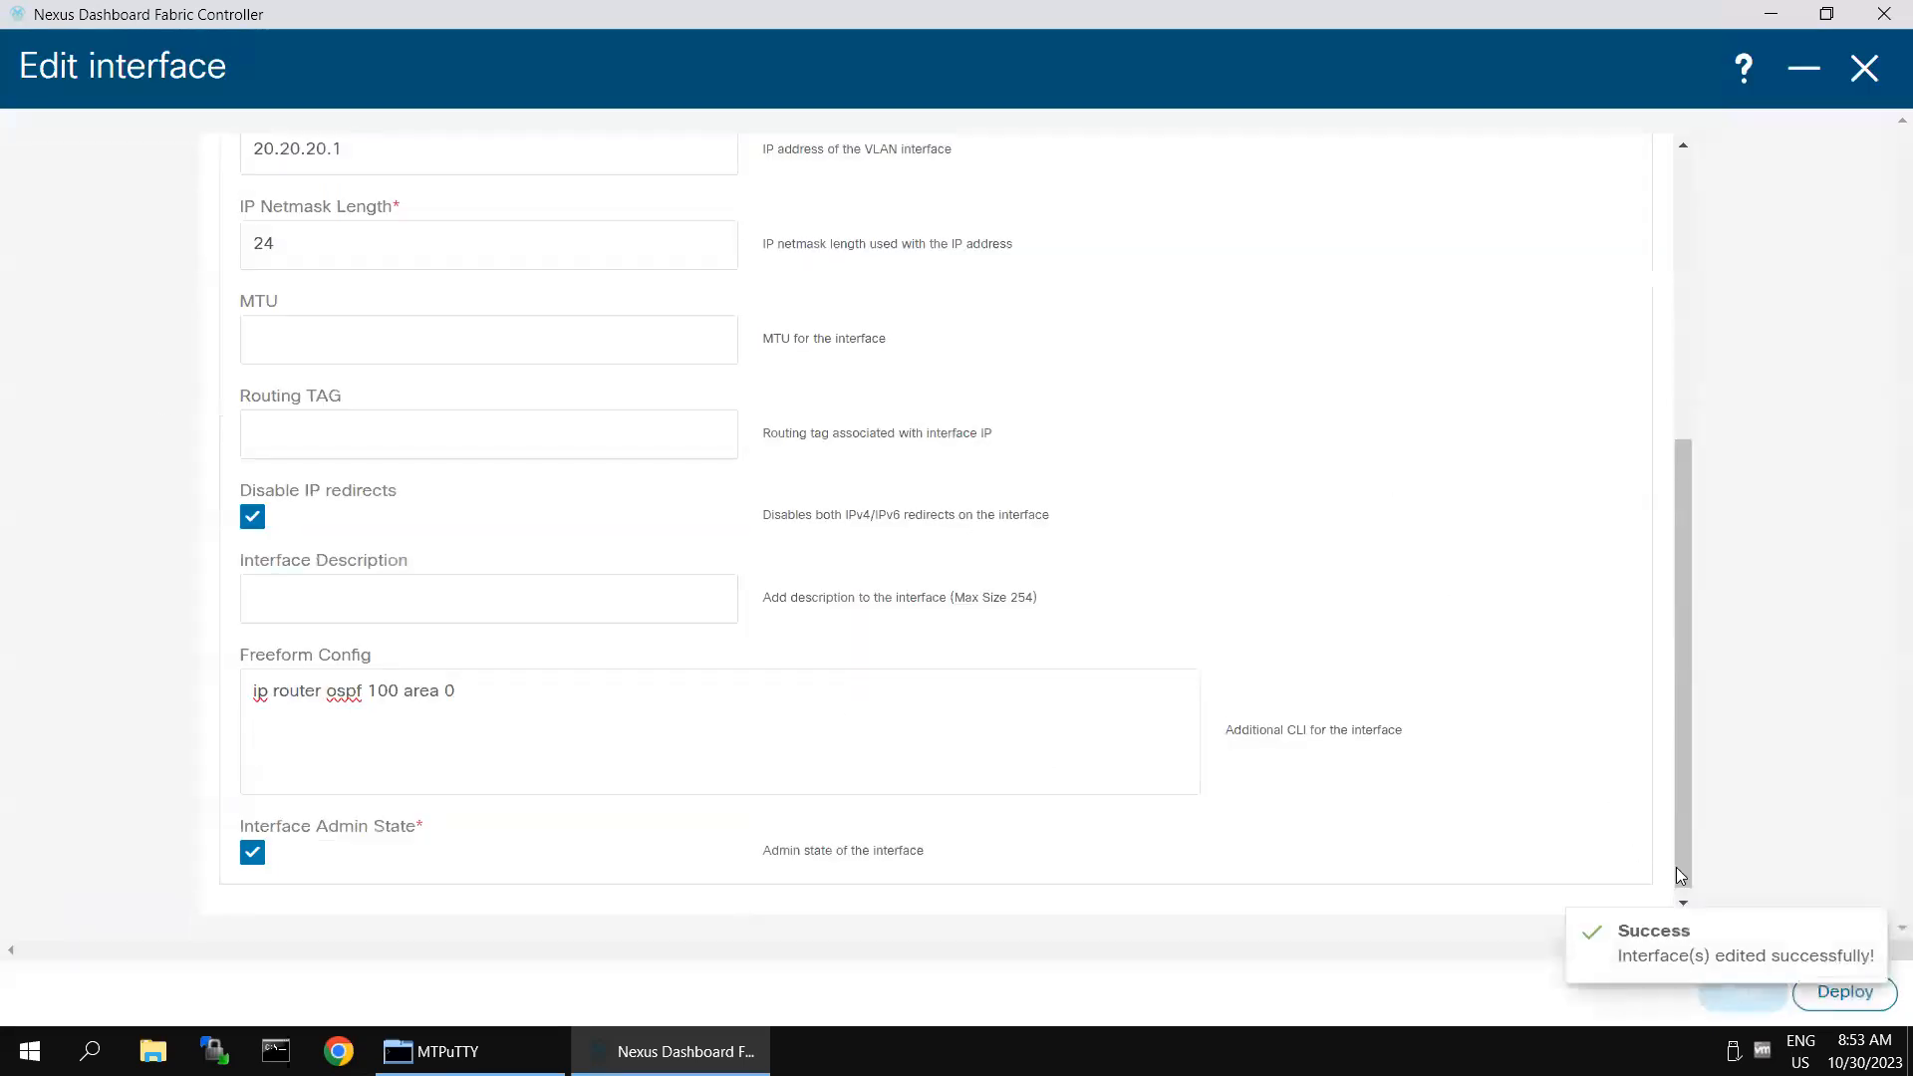
- Deploy the saved OSPF configuration to Spine-1's Vlan20 interface
left_click(1829, 1000)
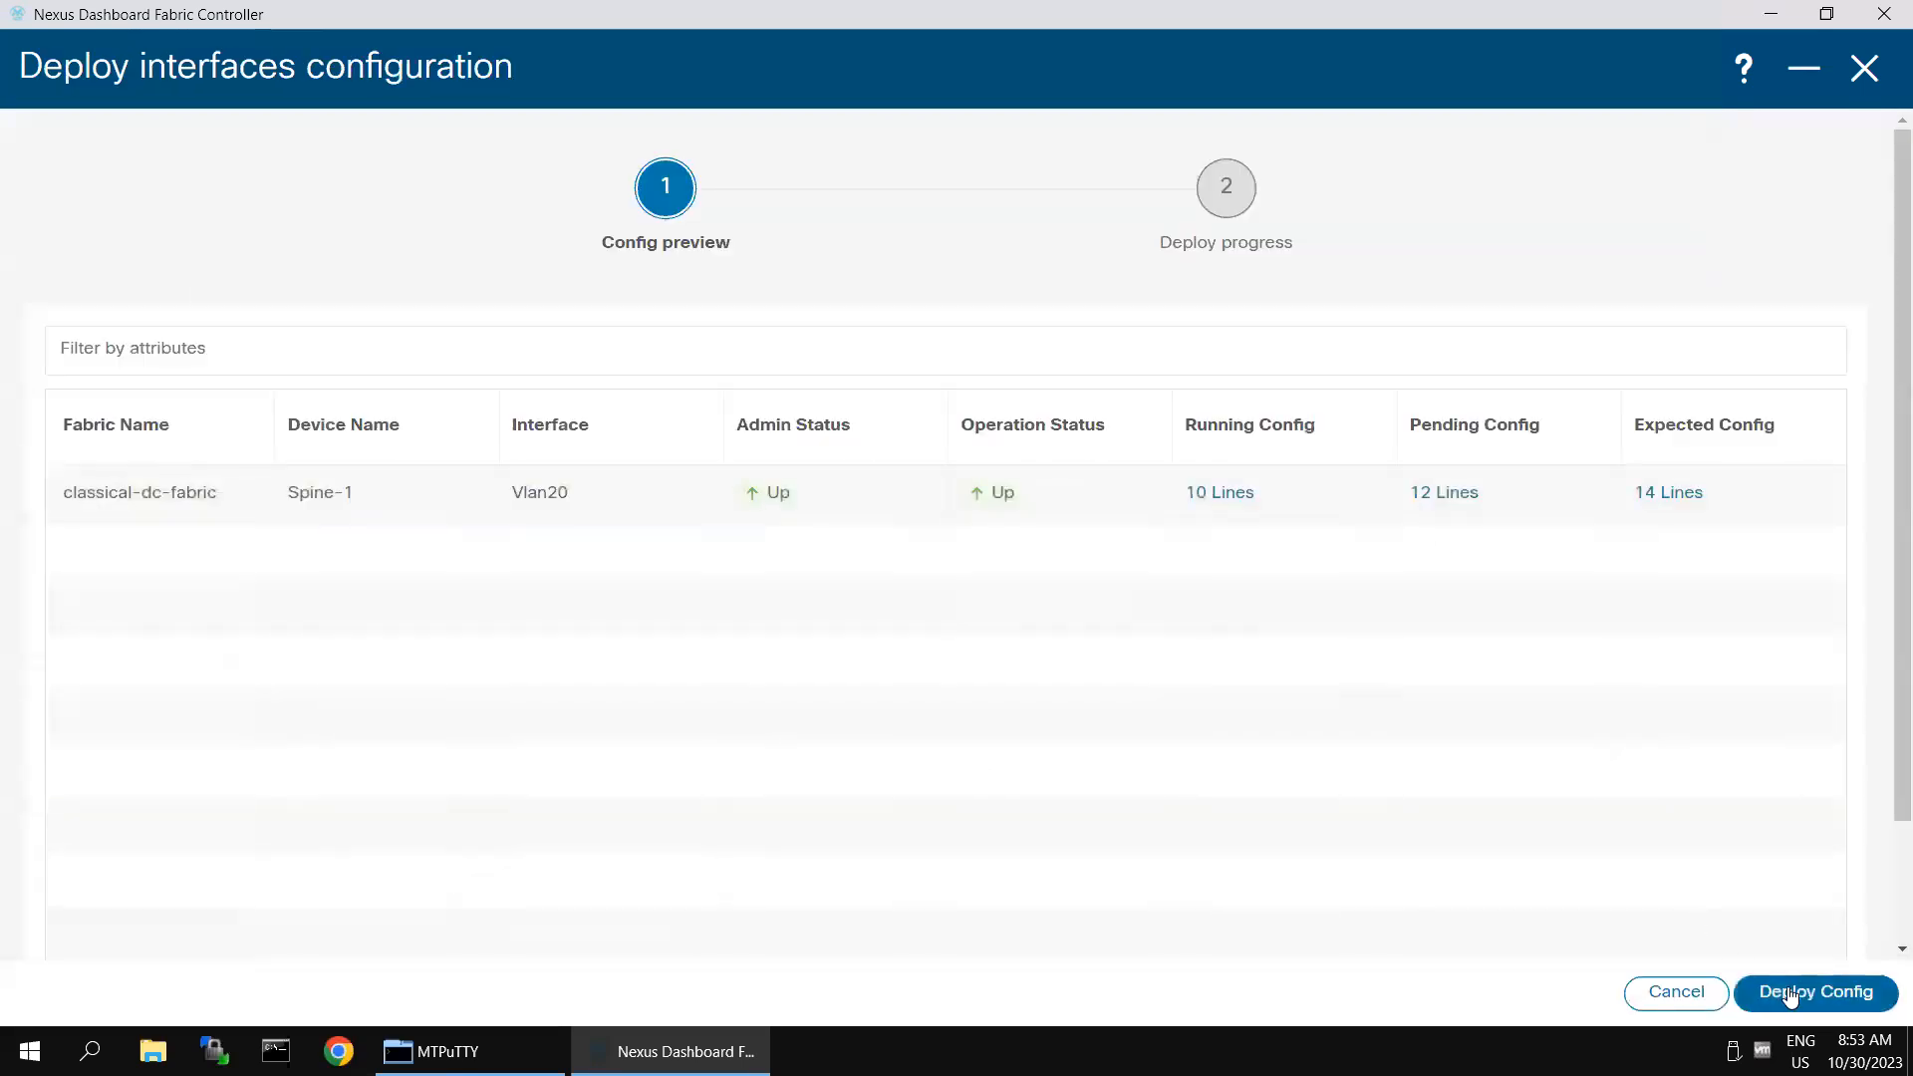
left_click(1789, 996)
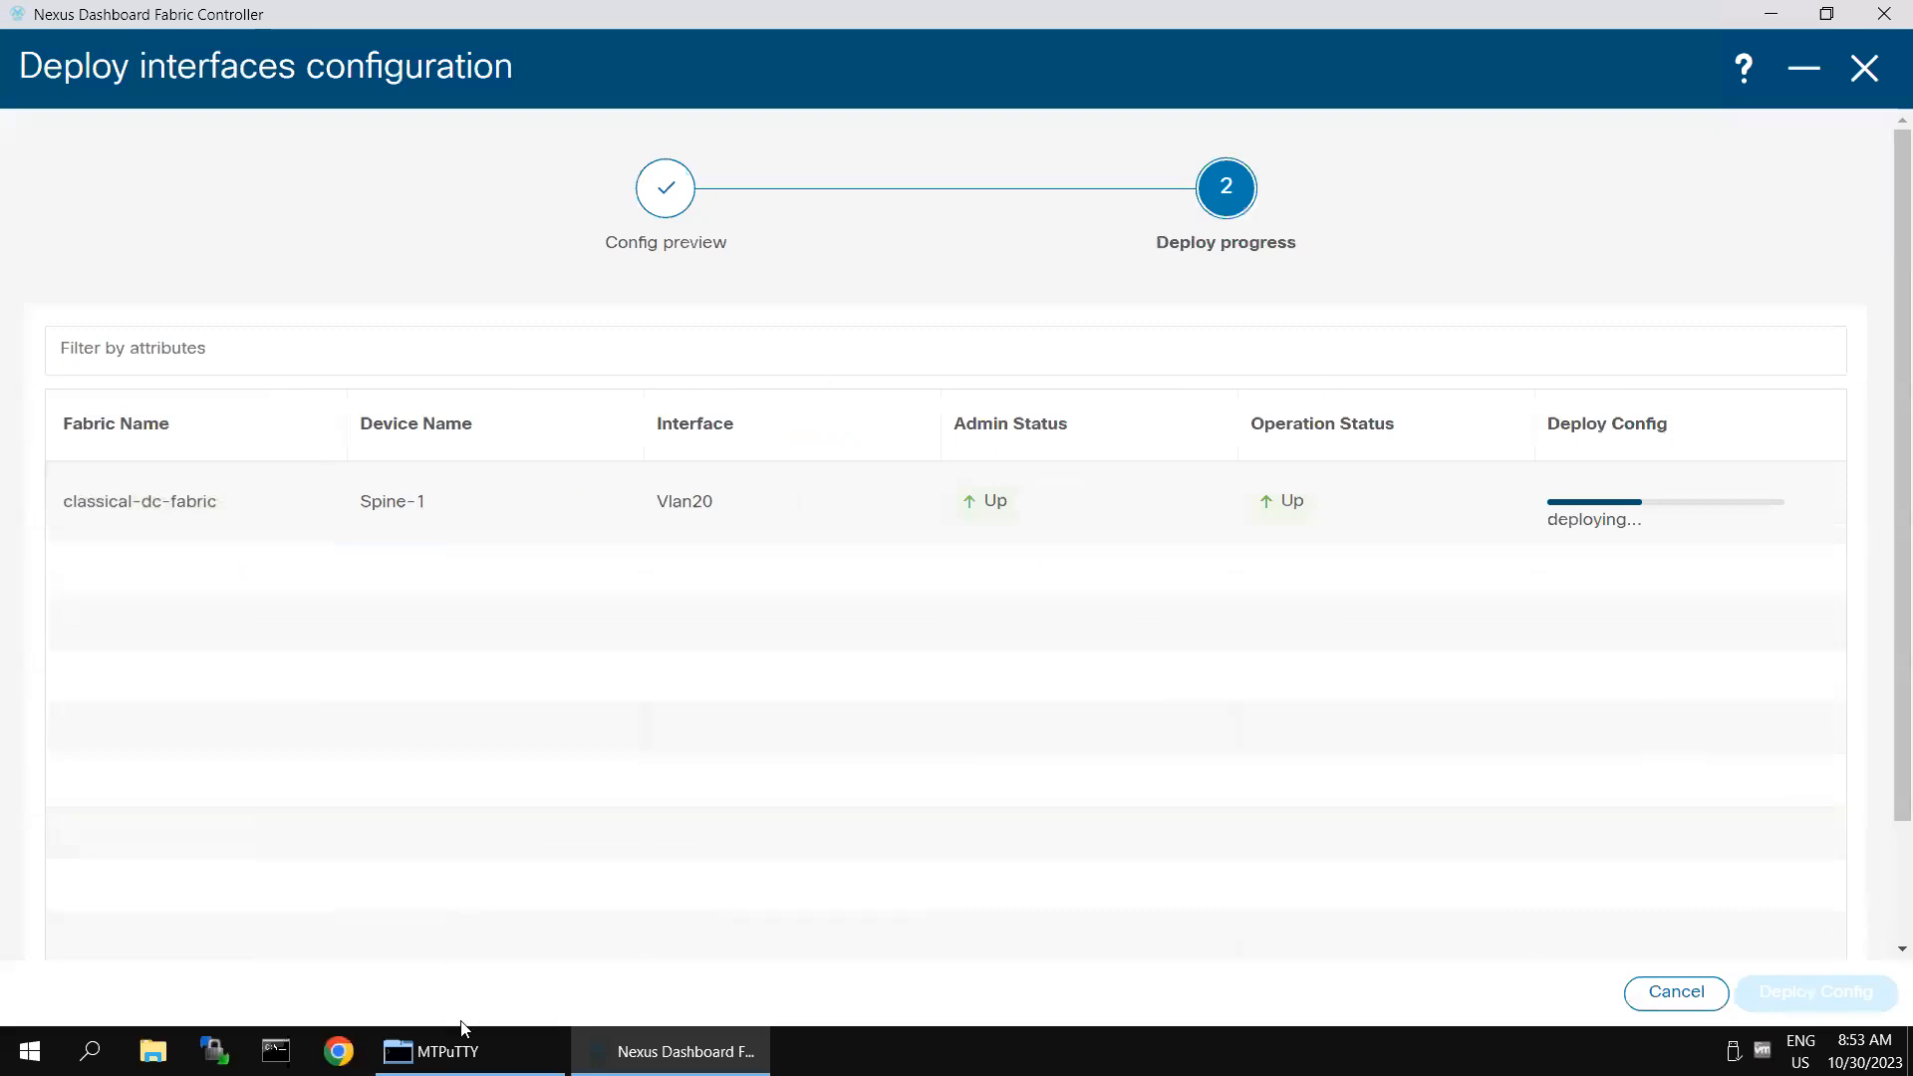
- Switch to MTPuTTY, stop Server-1's running ping to 10.10.50.10 and review the ping output in the session history
left_click(465, 1049)
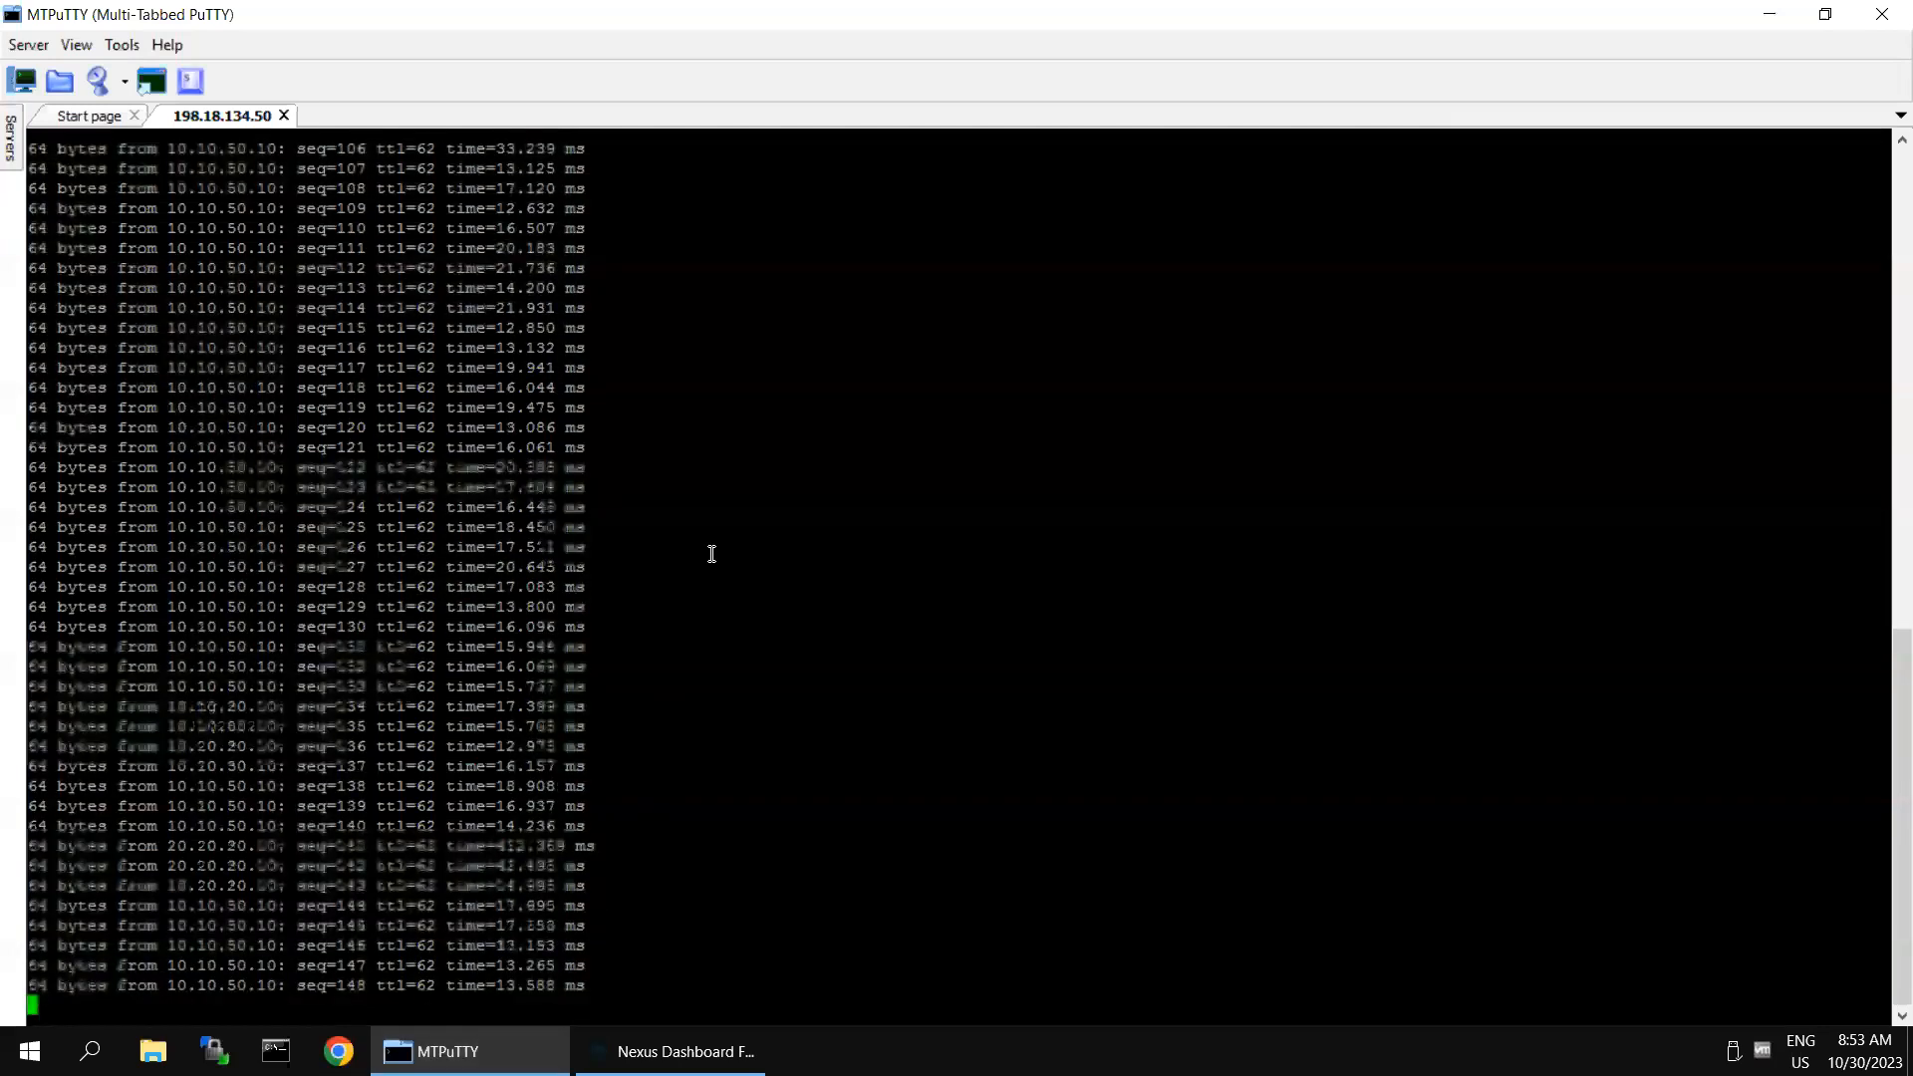
scroll(715, 550, "up", 20)
scroll(721, 588, "down", 20)
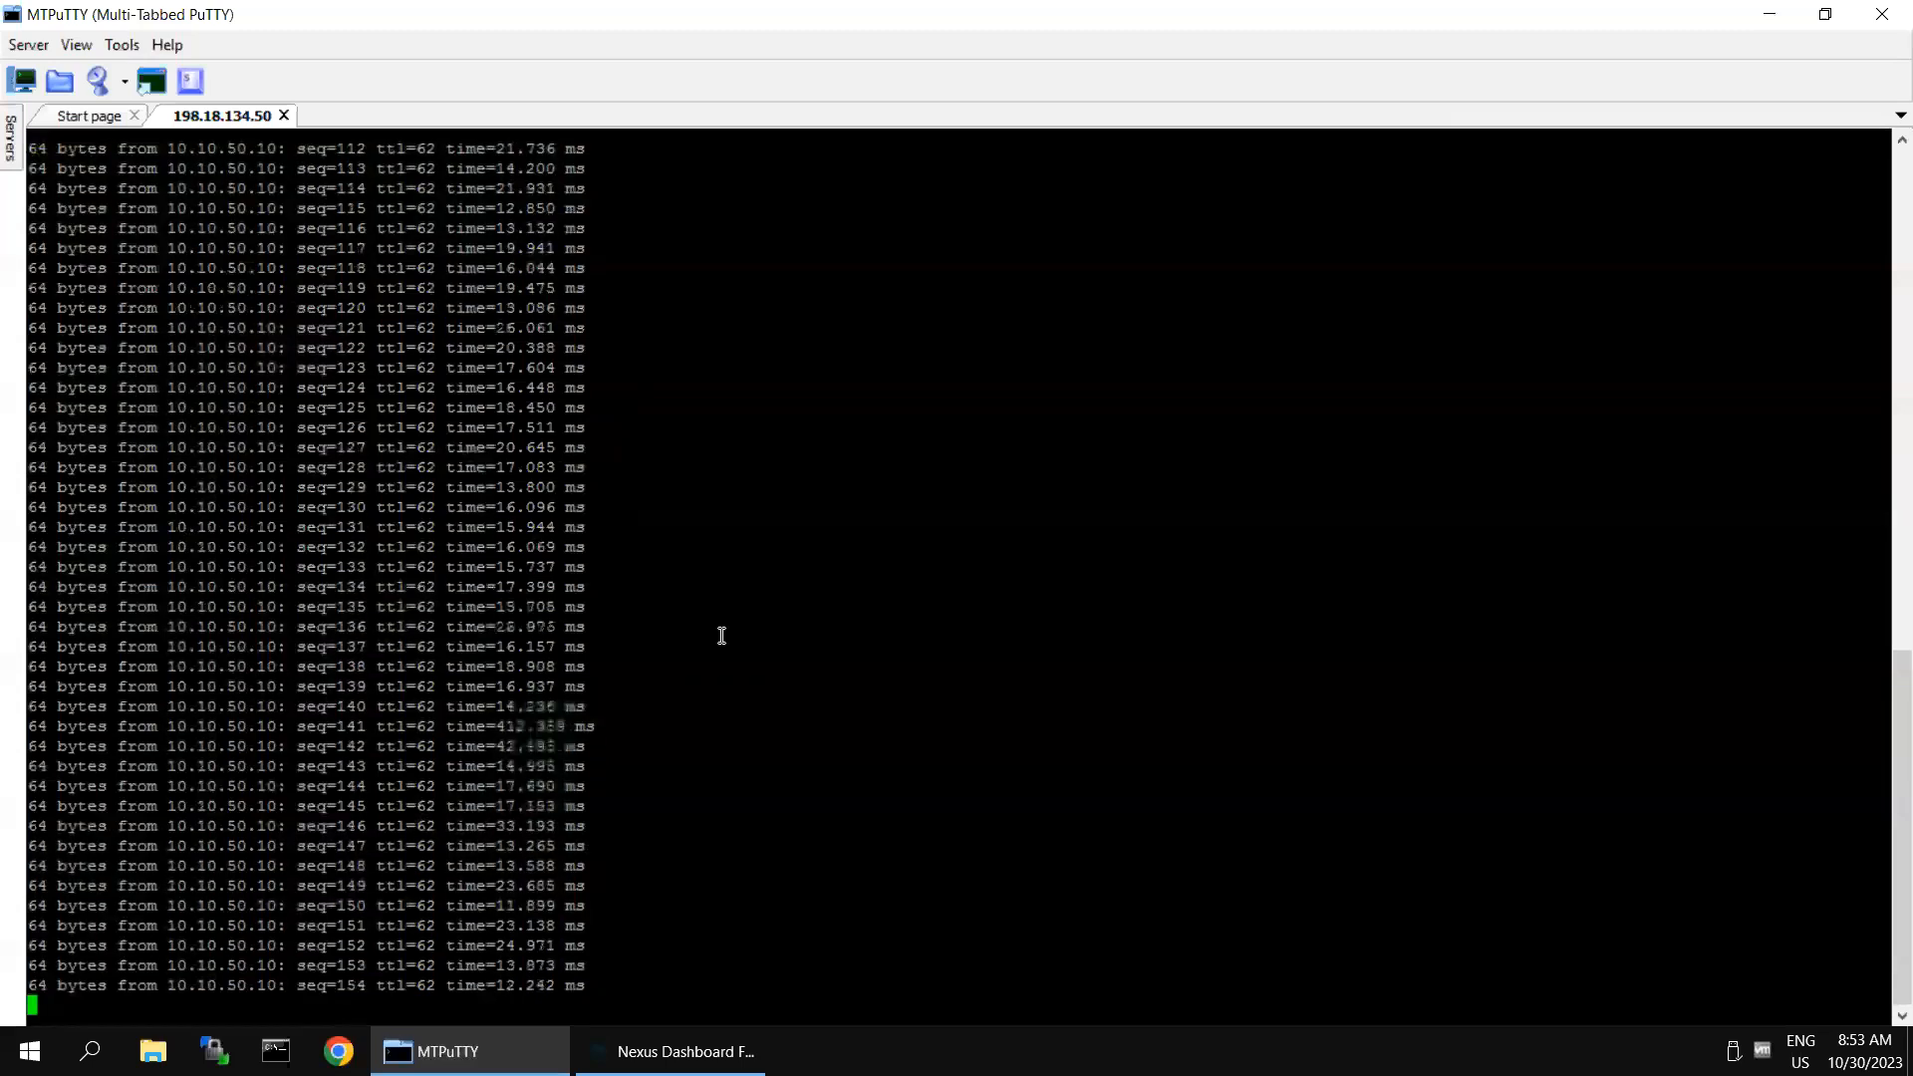
key("ctrl+c")
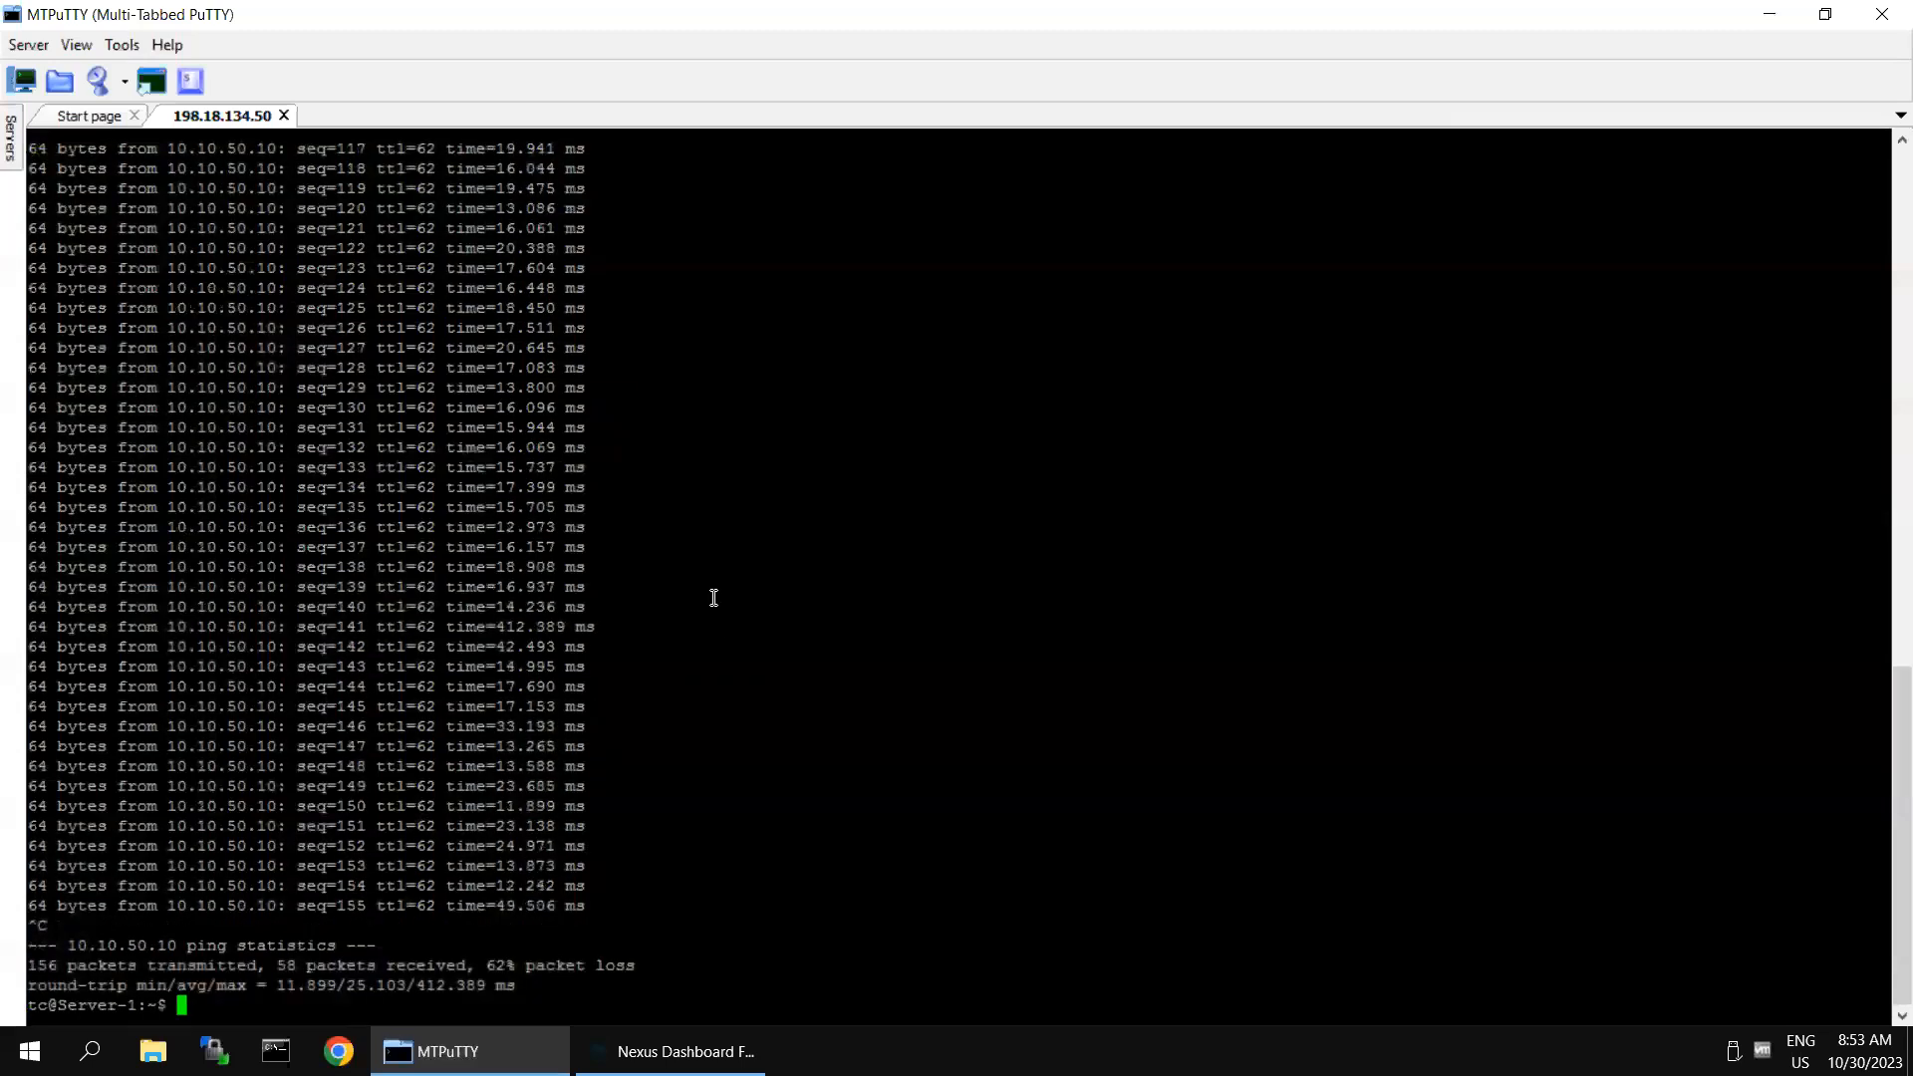
scroll(710, 590, "up", 20)
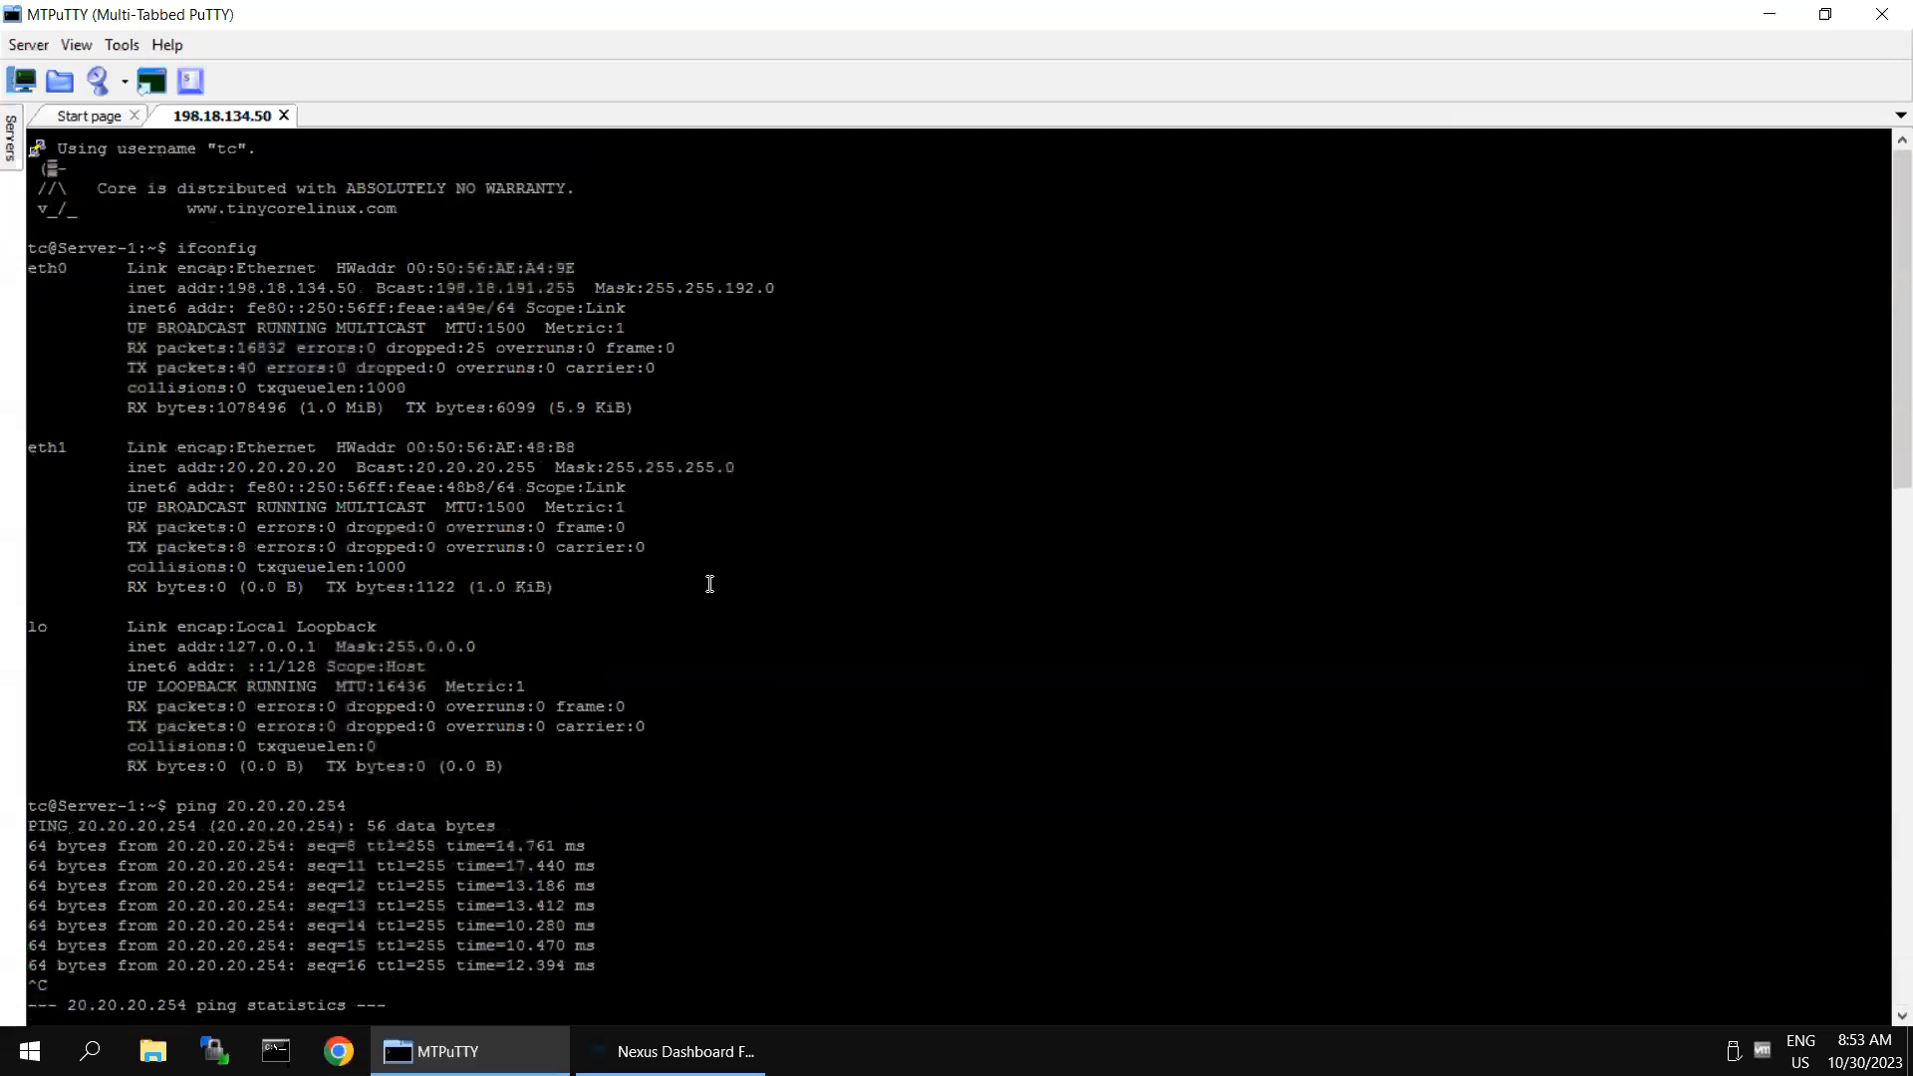
scroll(708, 613, "down", 7)
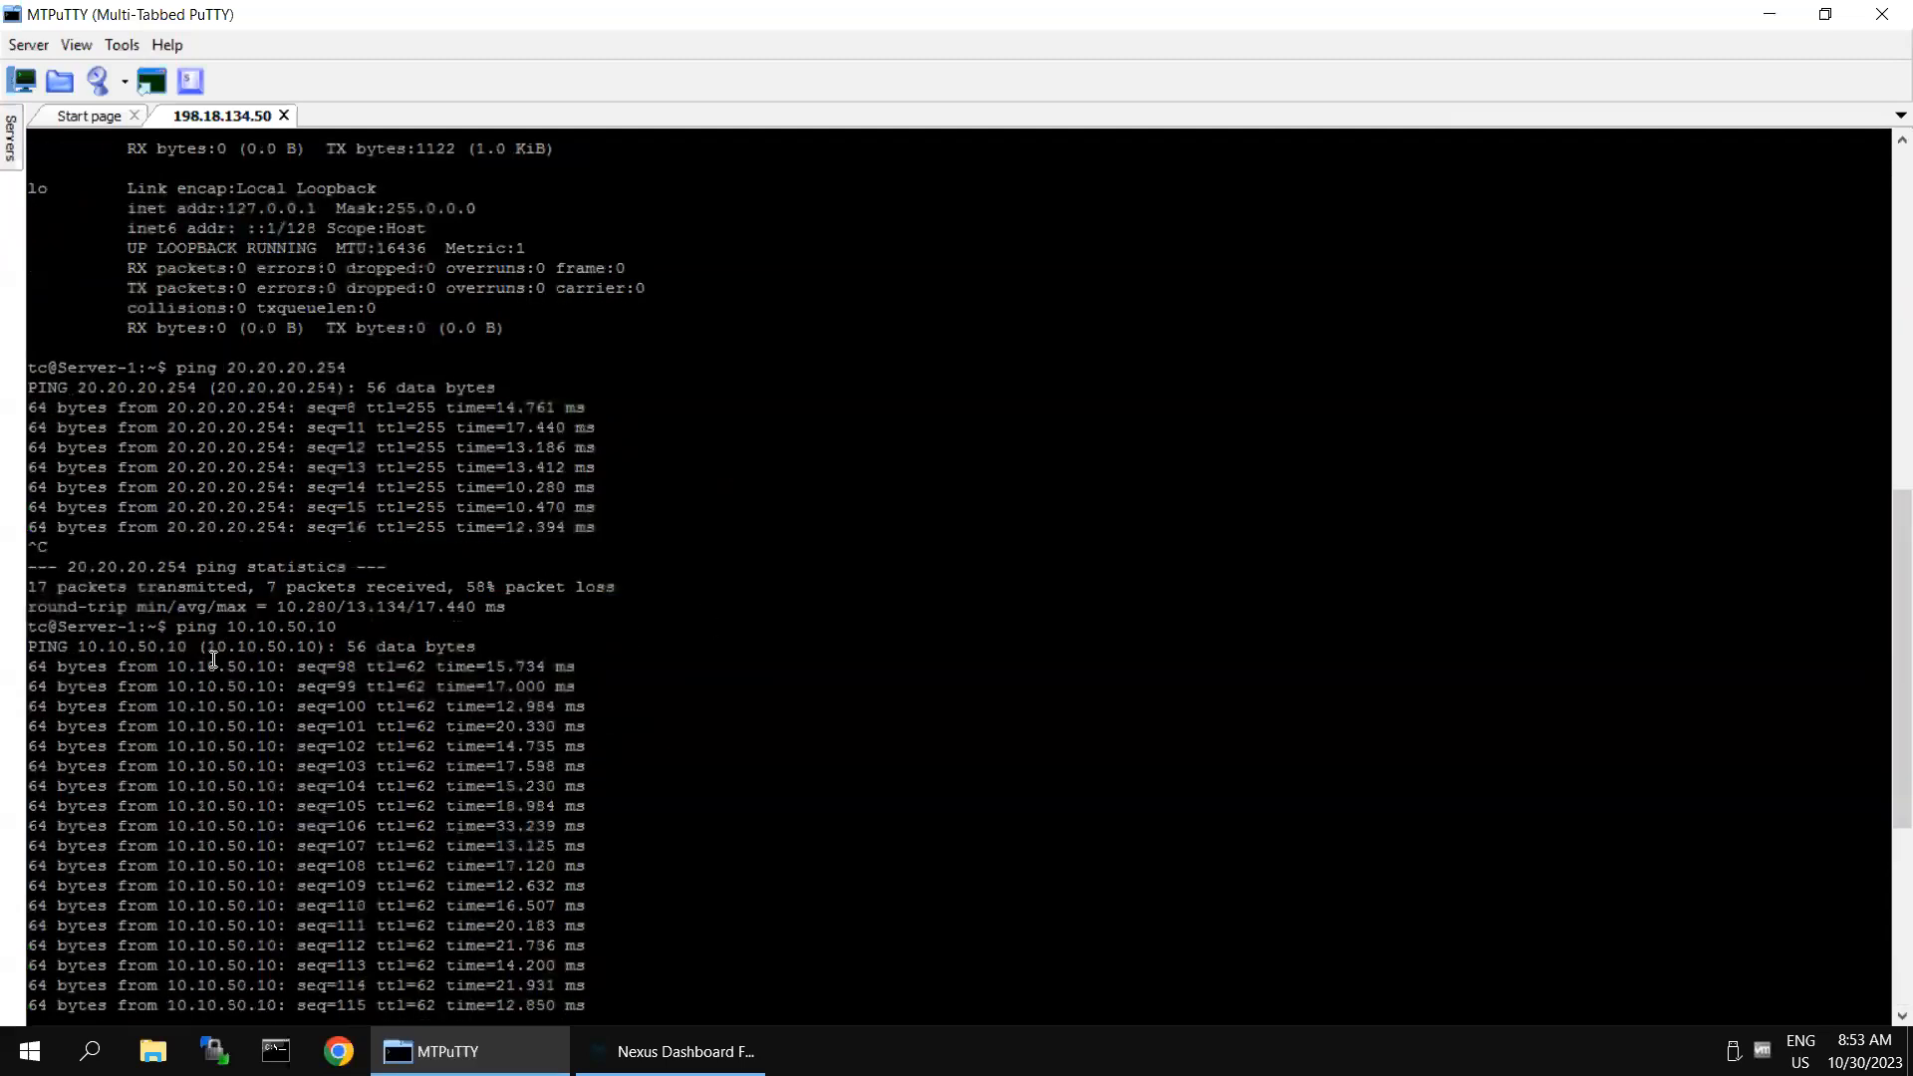
scroll(1375, 339, "down", 7)
- Return to Nexus Dashboard Fabric Controller, close the Spine-1 deployment window and minimise the remote desktop session to reveal the Classical DC topology diagram
mouse_move(1353, 8)
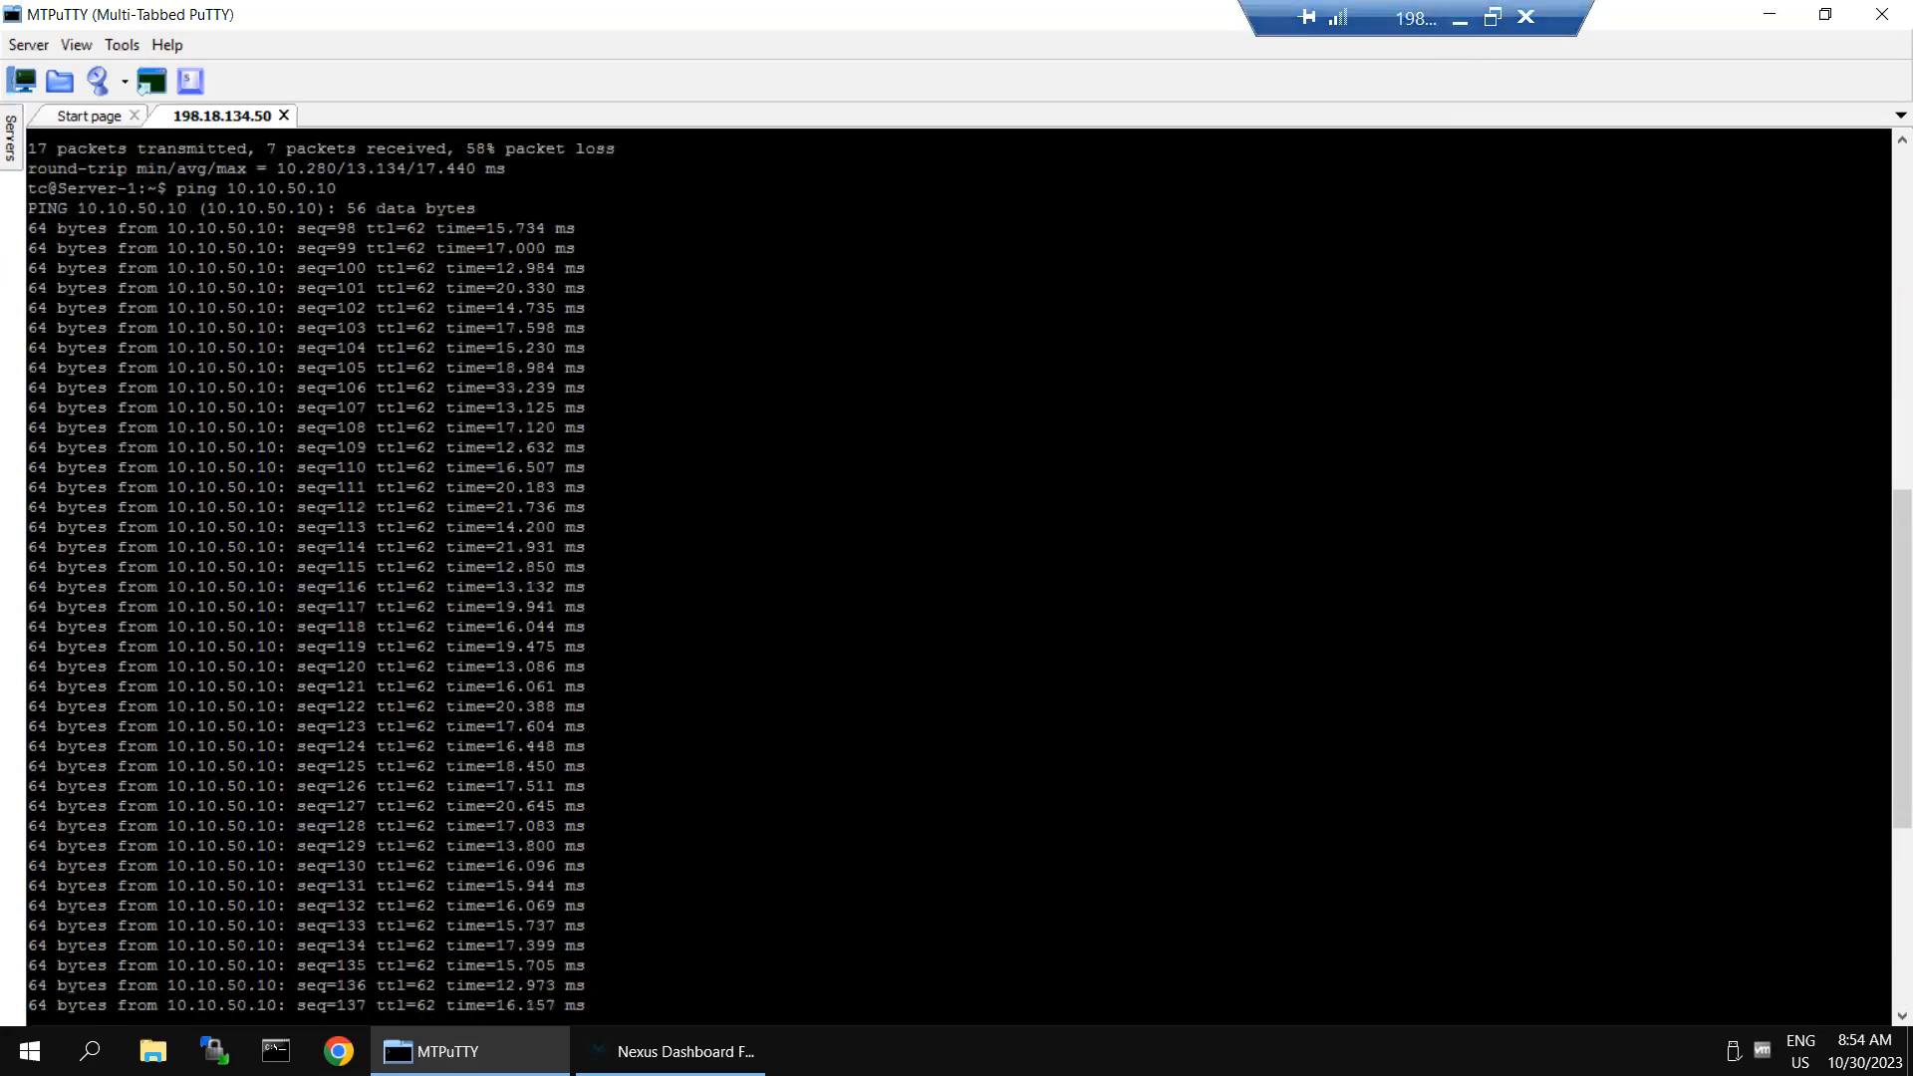
left_click(673, 1051)
left_click(1864, 70)
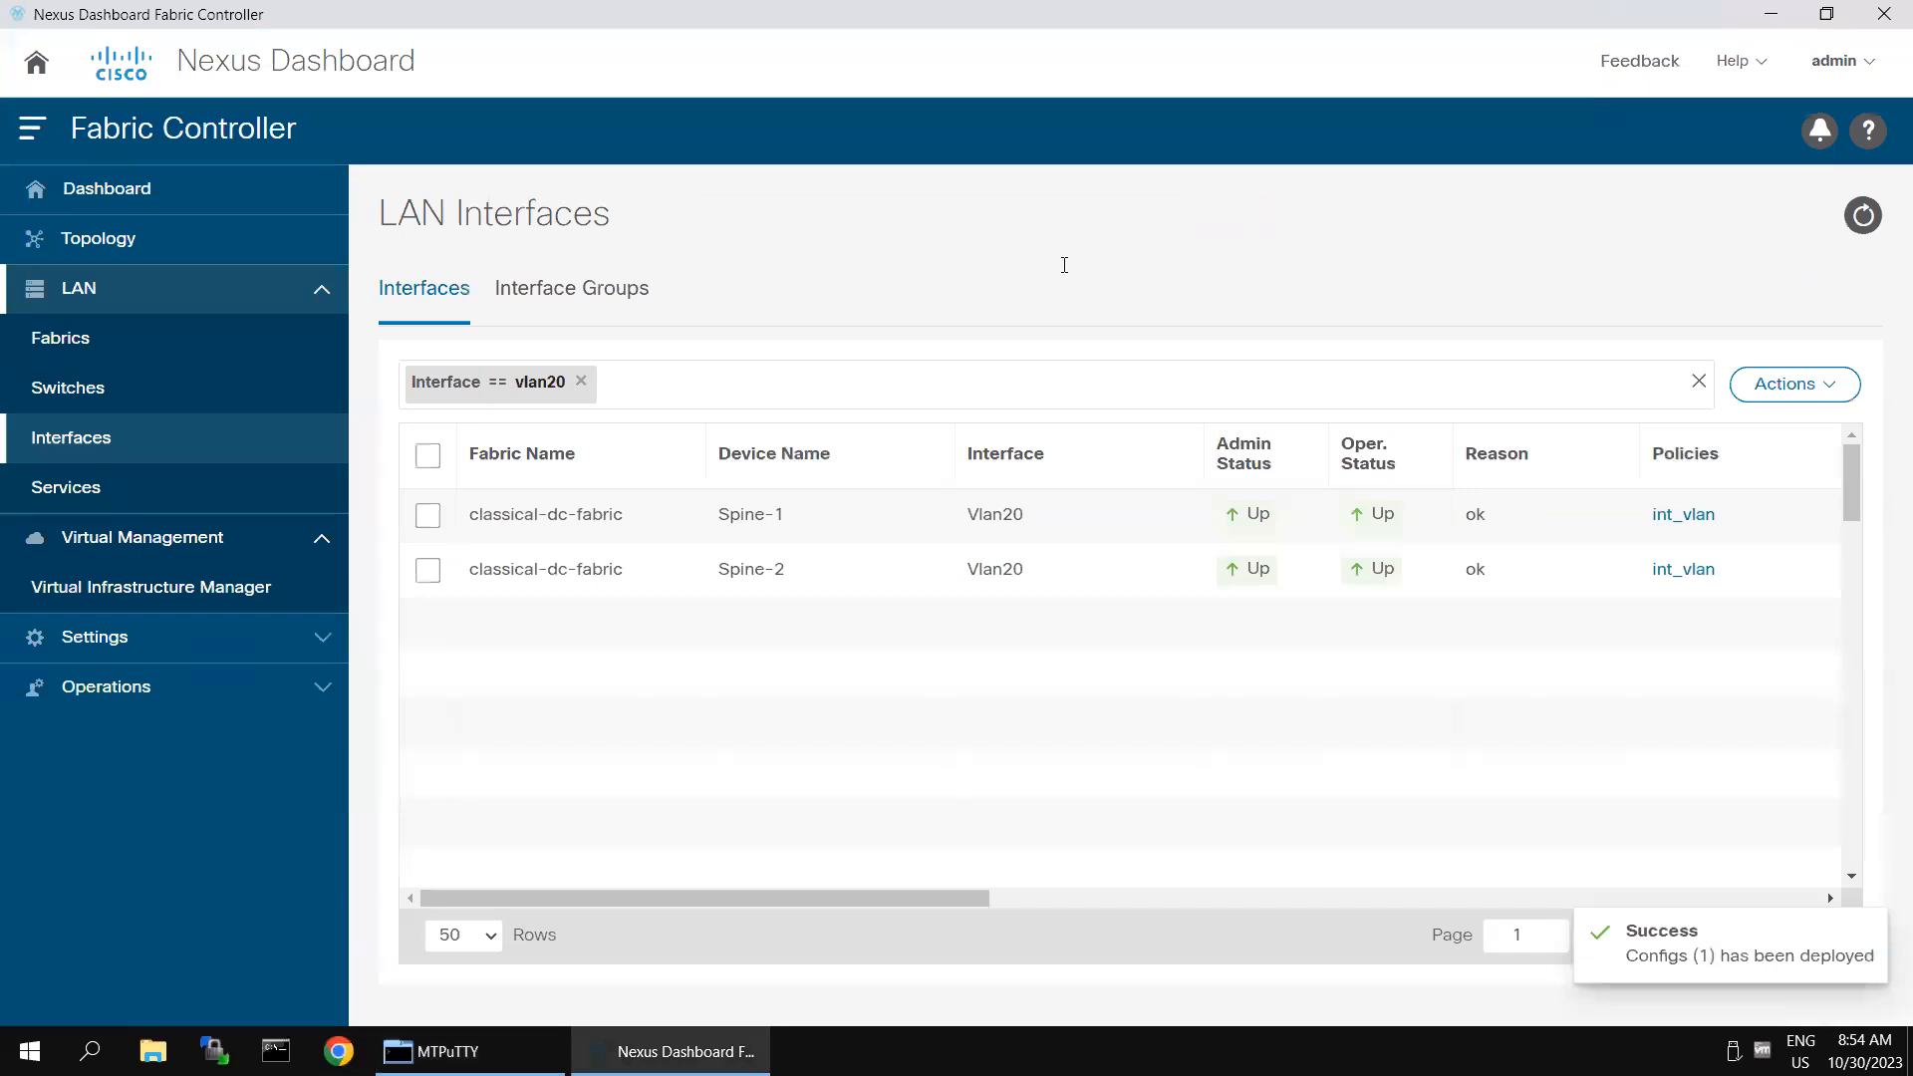
left_click(1451, 18)
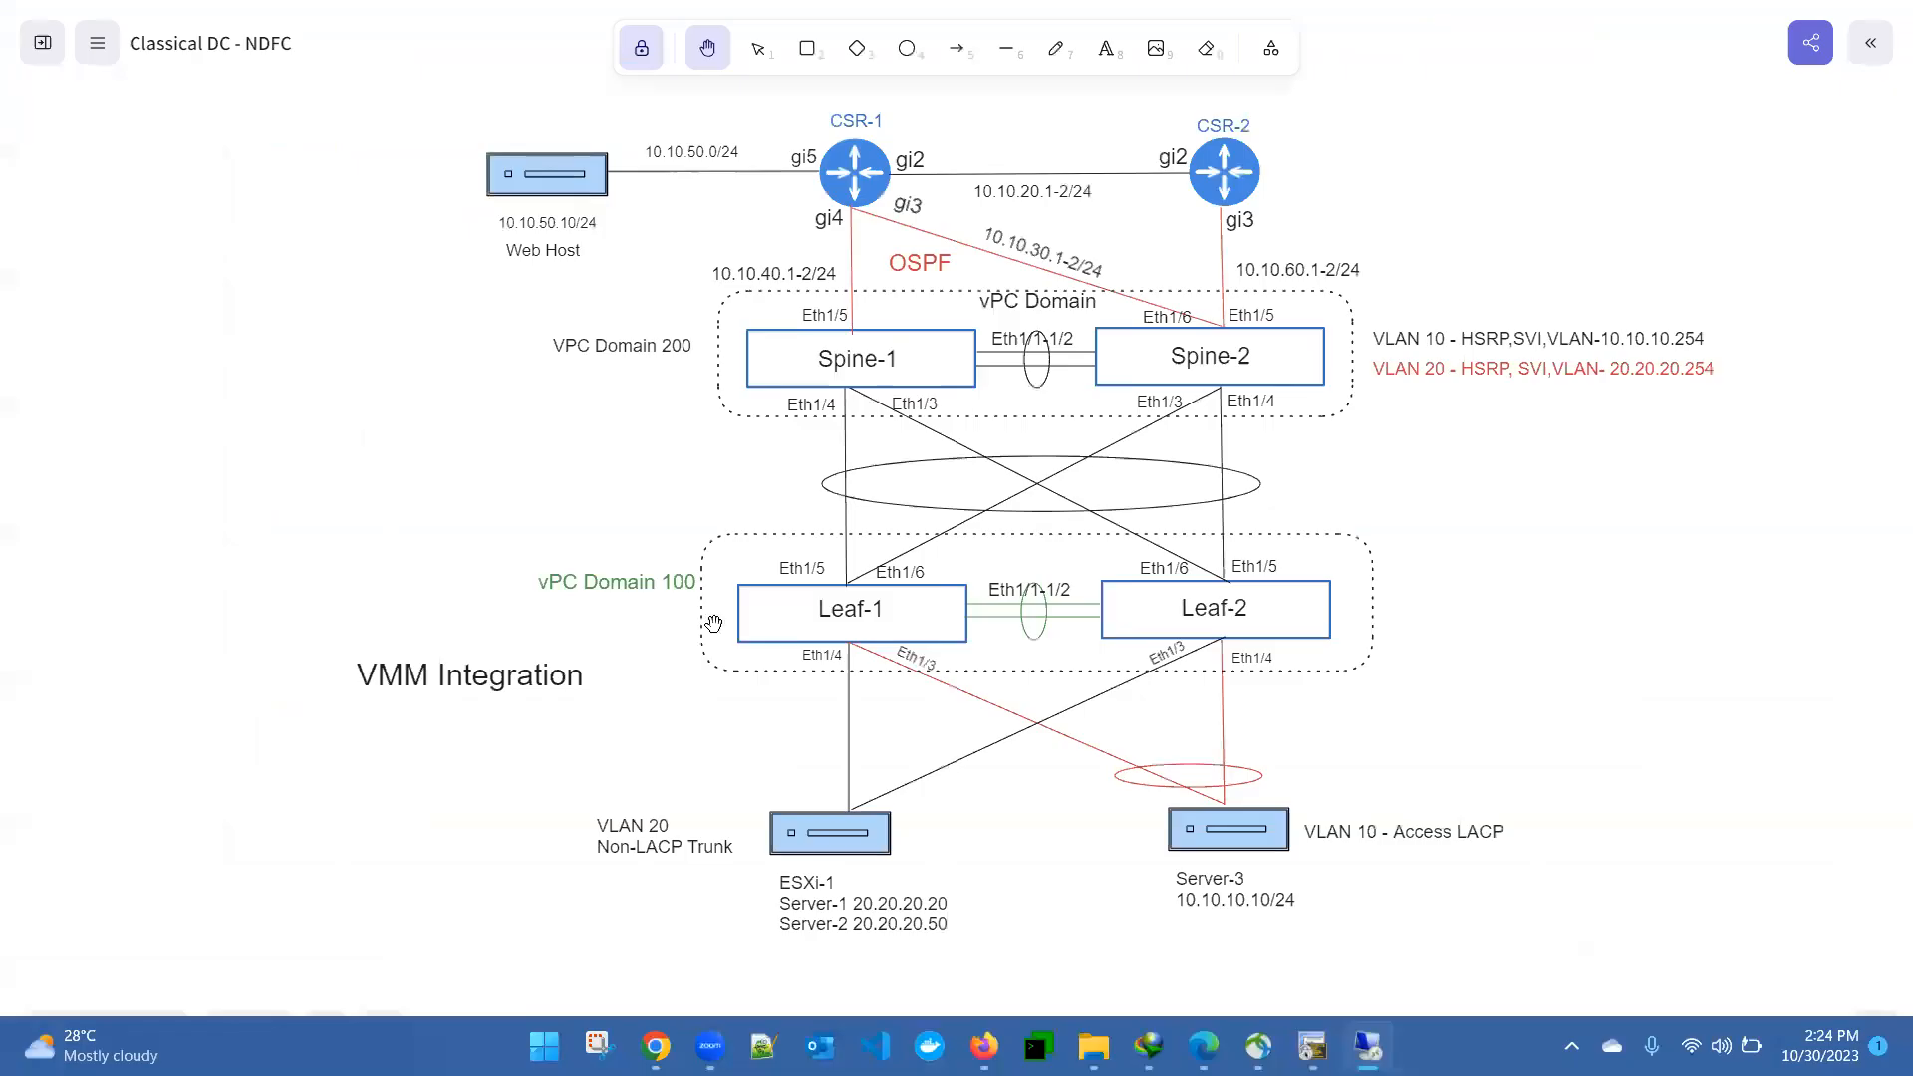
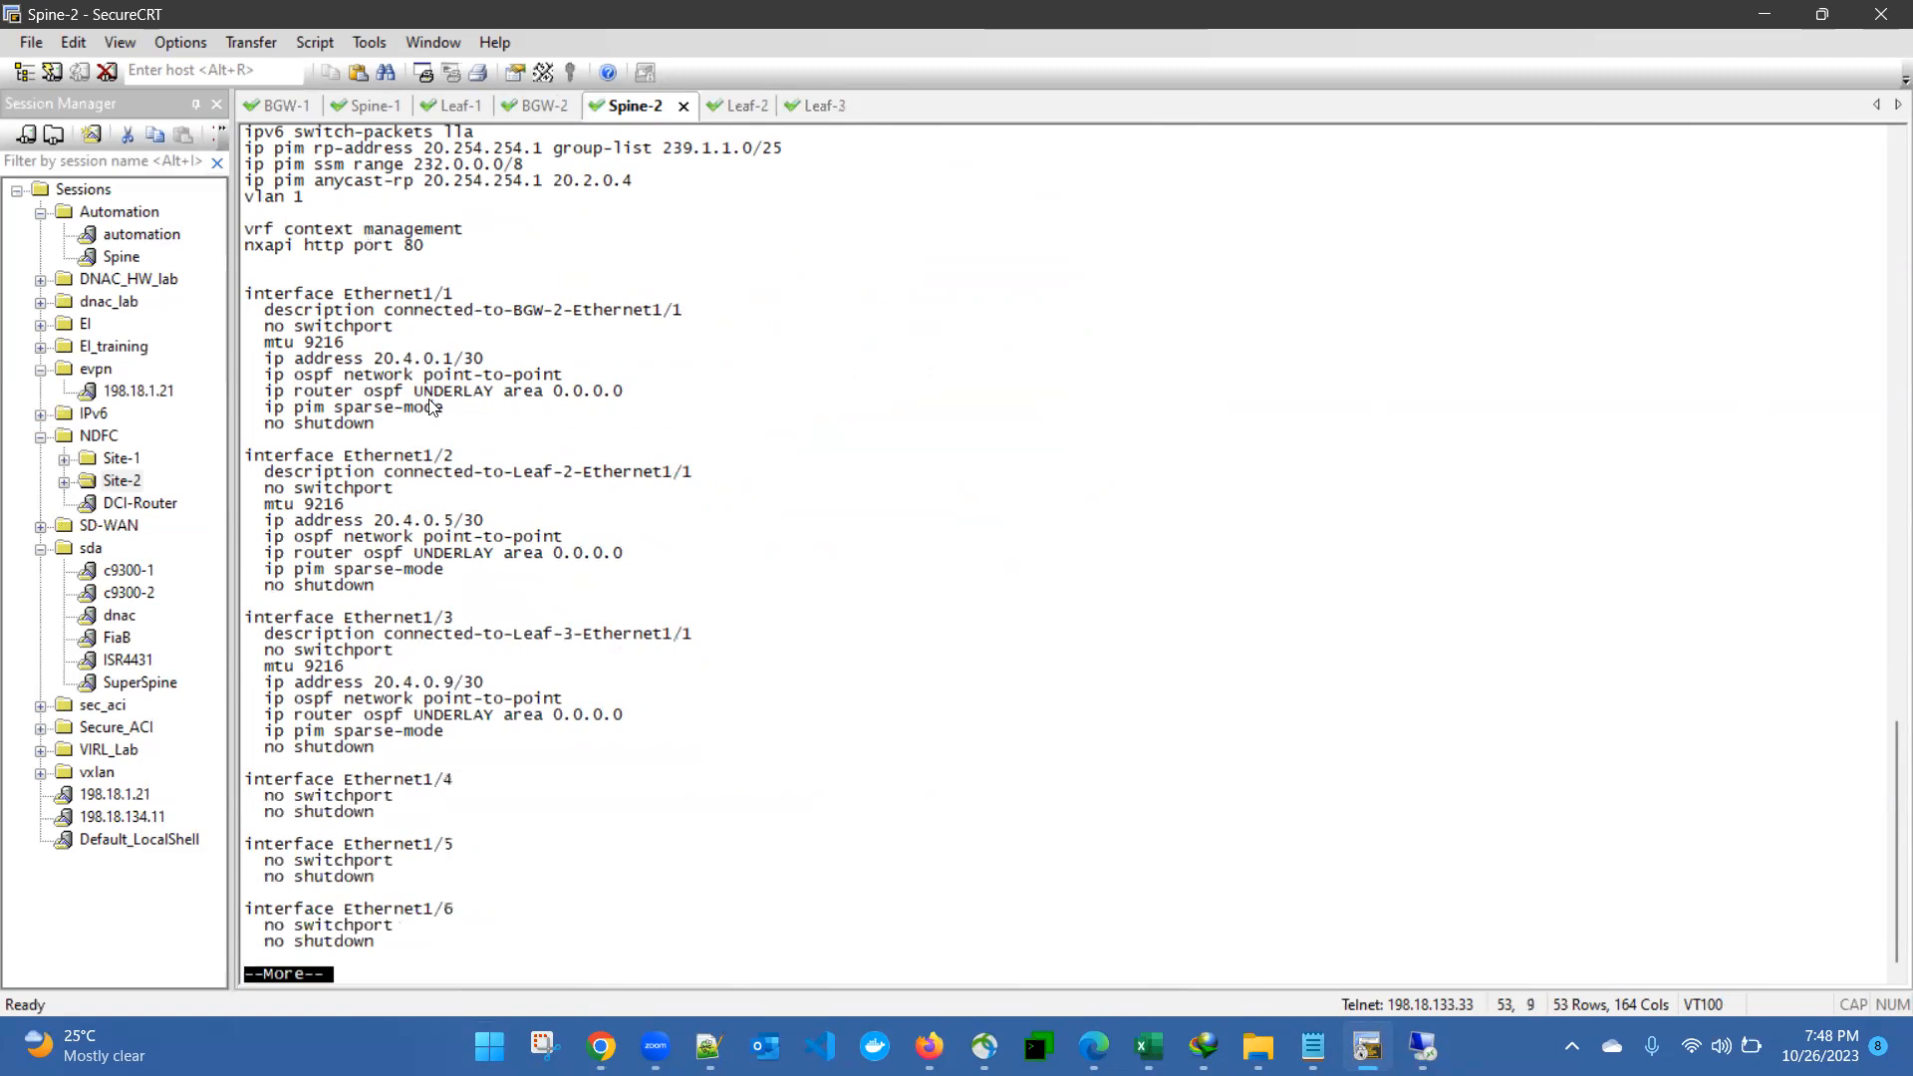
- Examine the descriptions, IP addressing, OSPF and PIM settings of Ethernet1/1, Ethernet1/2 and Ethernet1/3 in Spine-2's running configuration
left_click_drag(266, 295, 464, 408)
left_click(464, 409)
left_click_drag(375, 310, 685, 314)
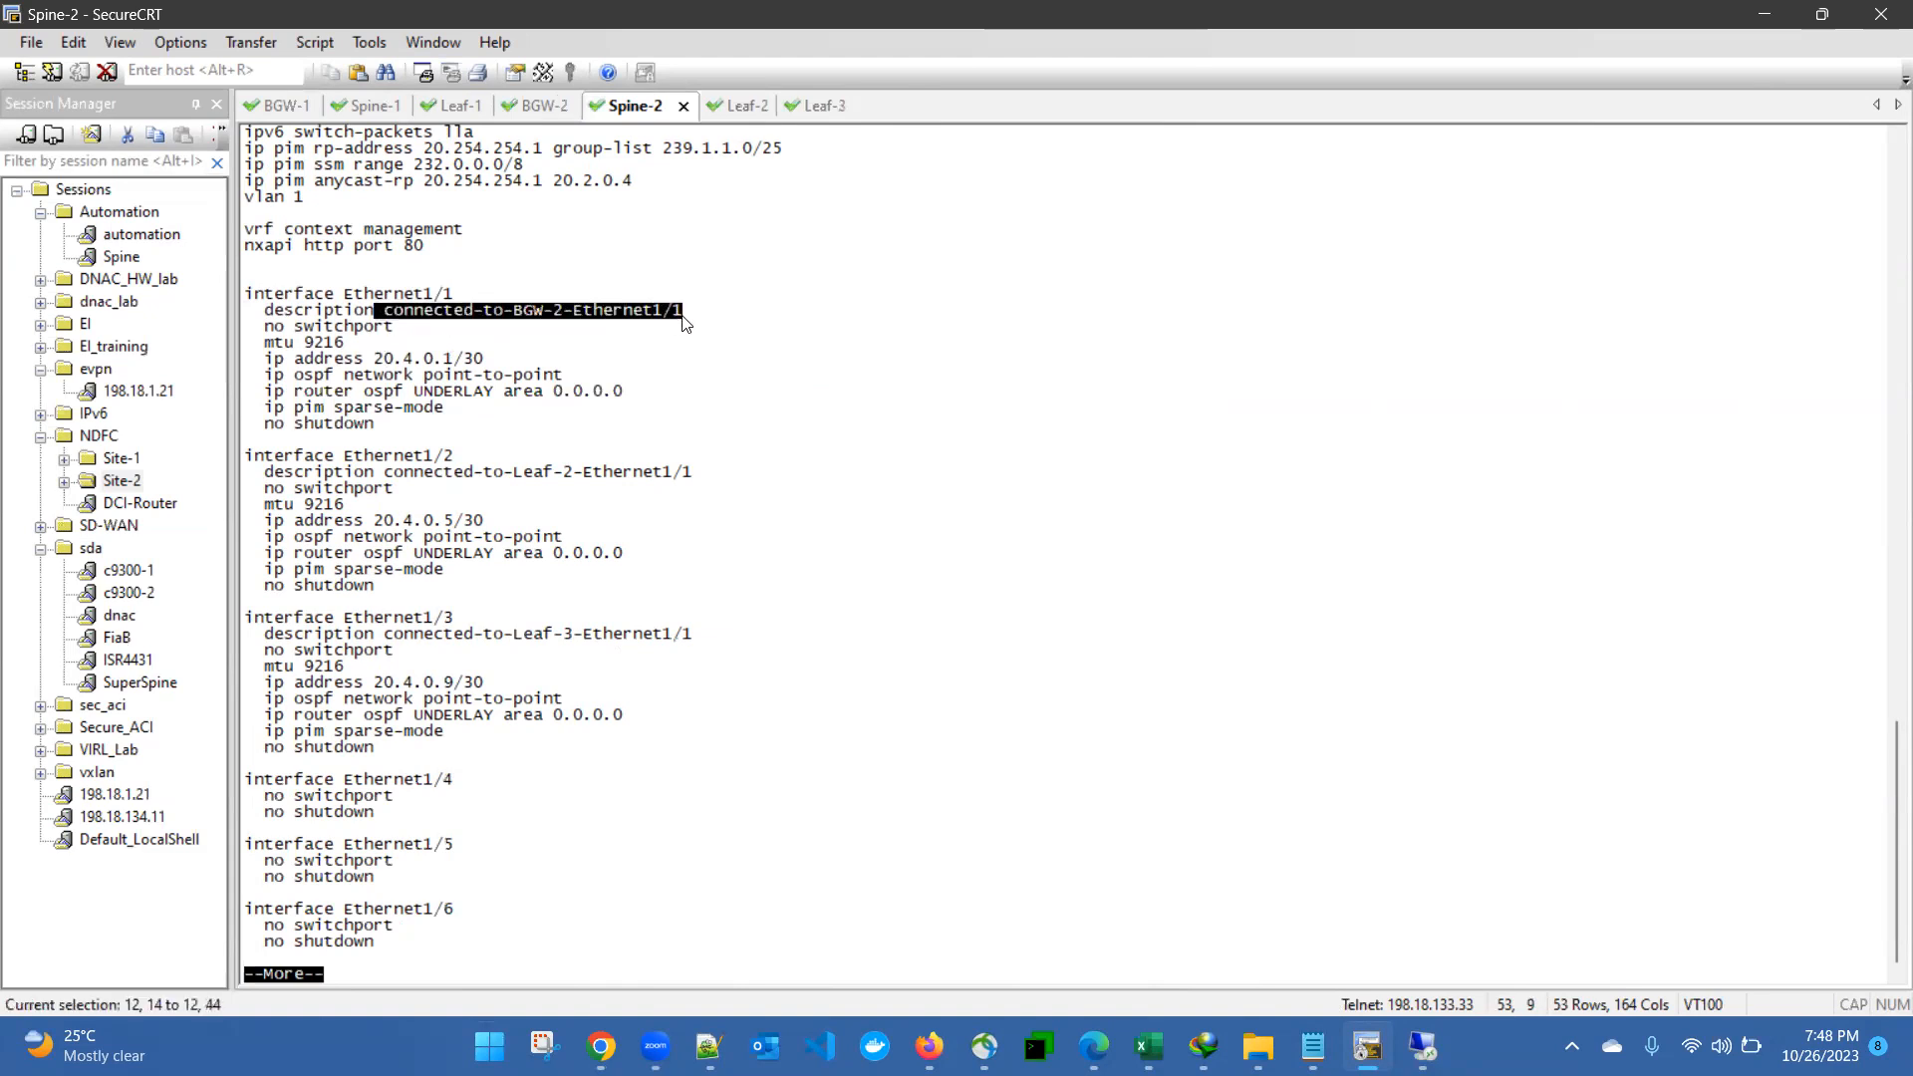
left_click_drag(395, 475, 633, 485)
left_click_drag(385, 635, 698, 640)
left_click_drag(317, 472, 374, 588)
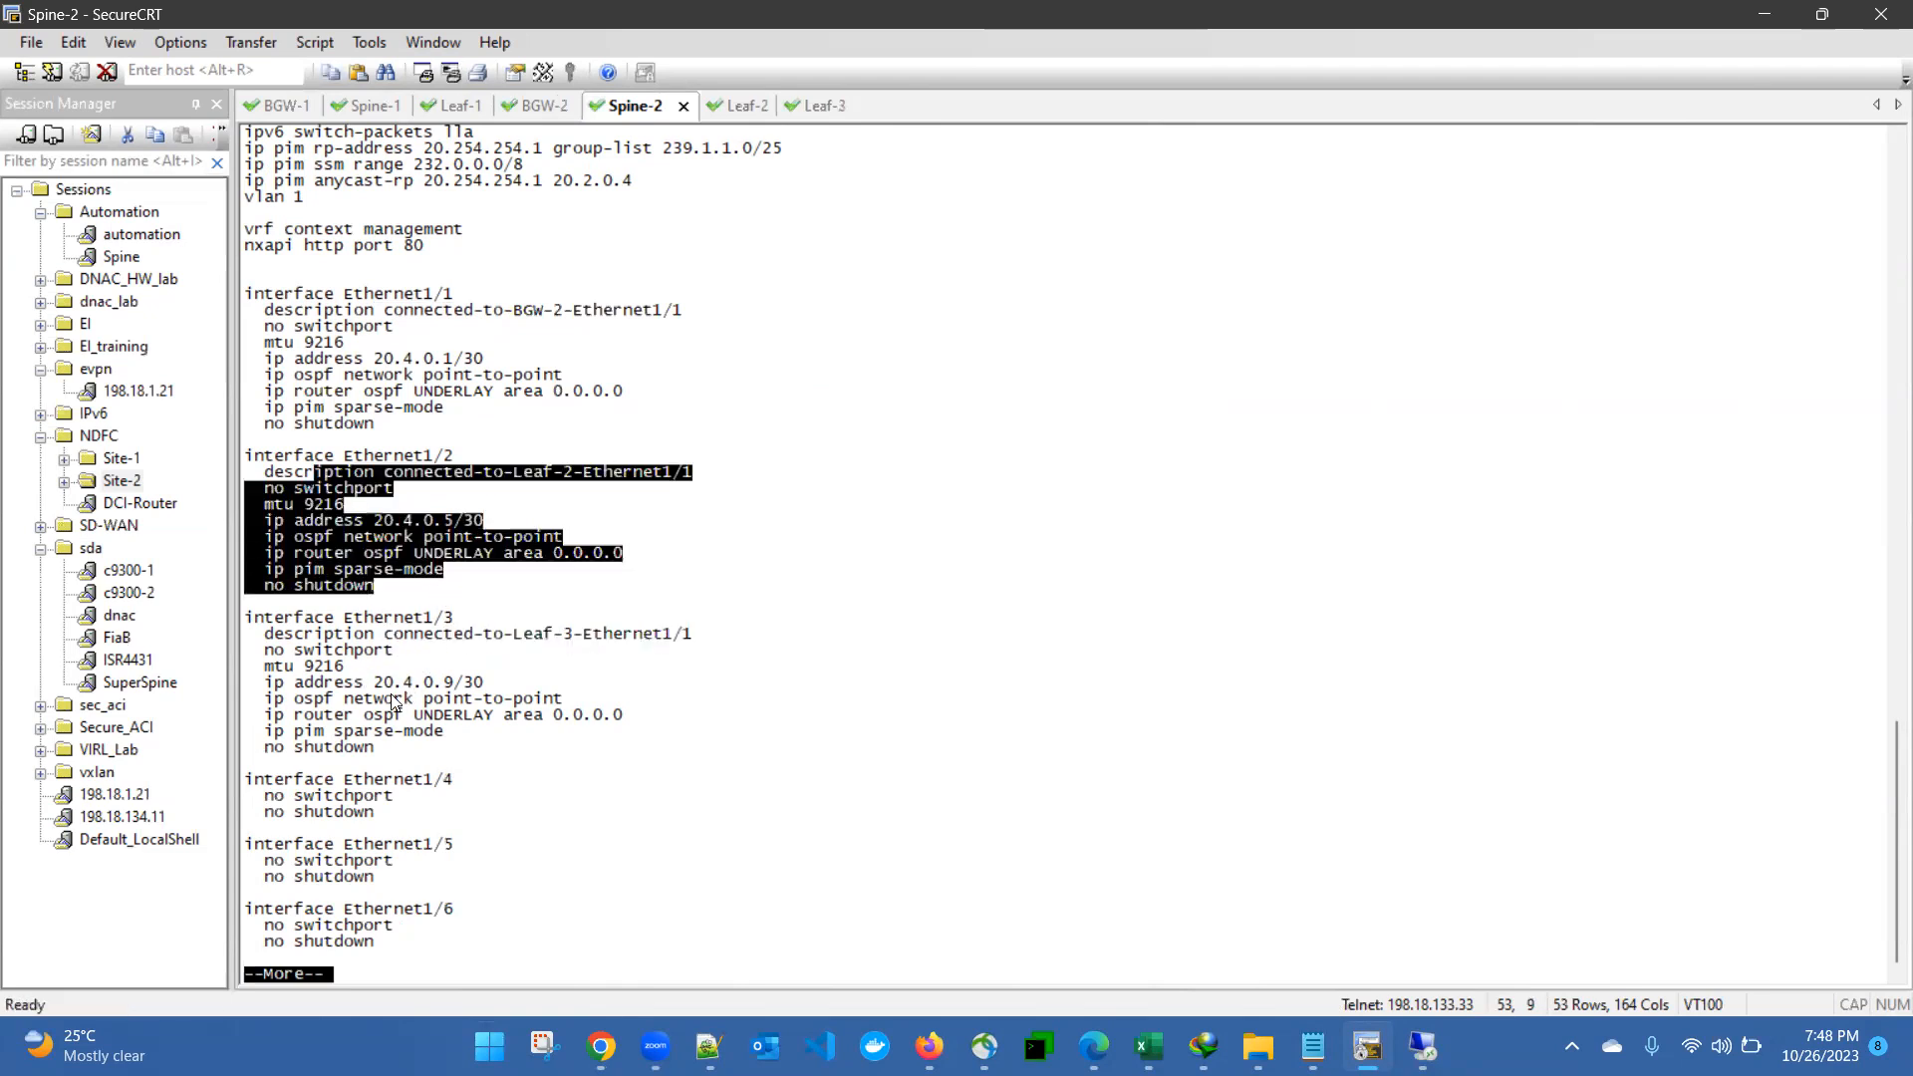
left_click_drag(251, 681, 438, 755)
left_click_drag(308, 326, 437, 410)
left_click(449, 419)
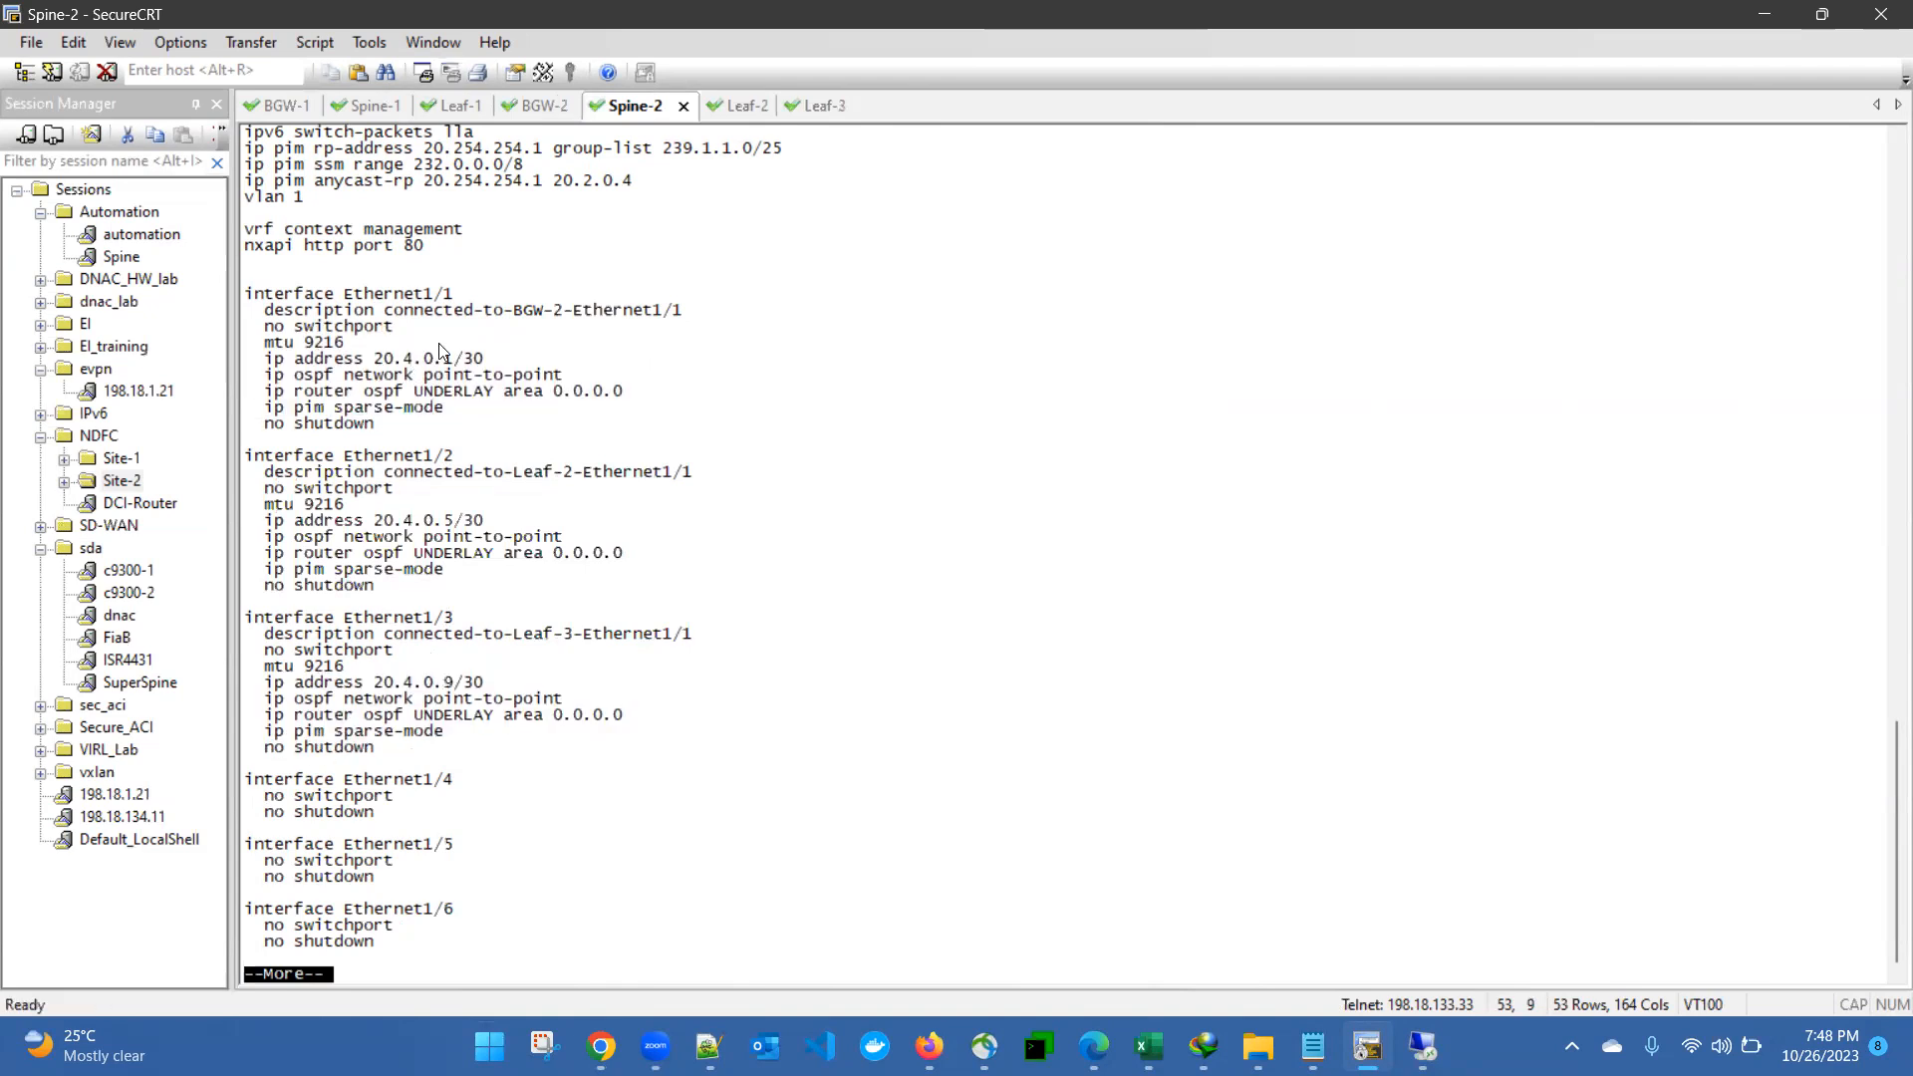
left_click_drag(503, 311, 674, 333)
left_click(678, 346)
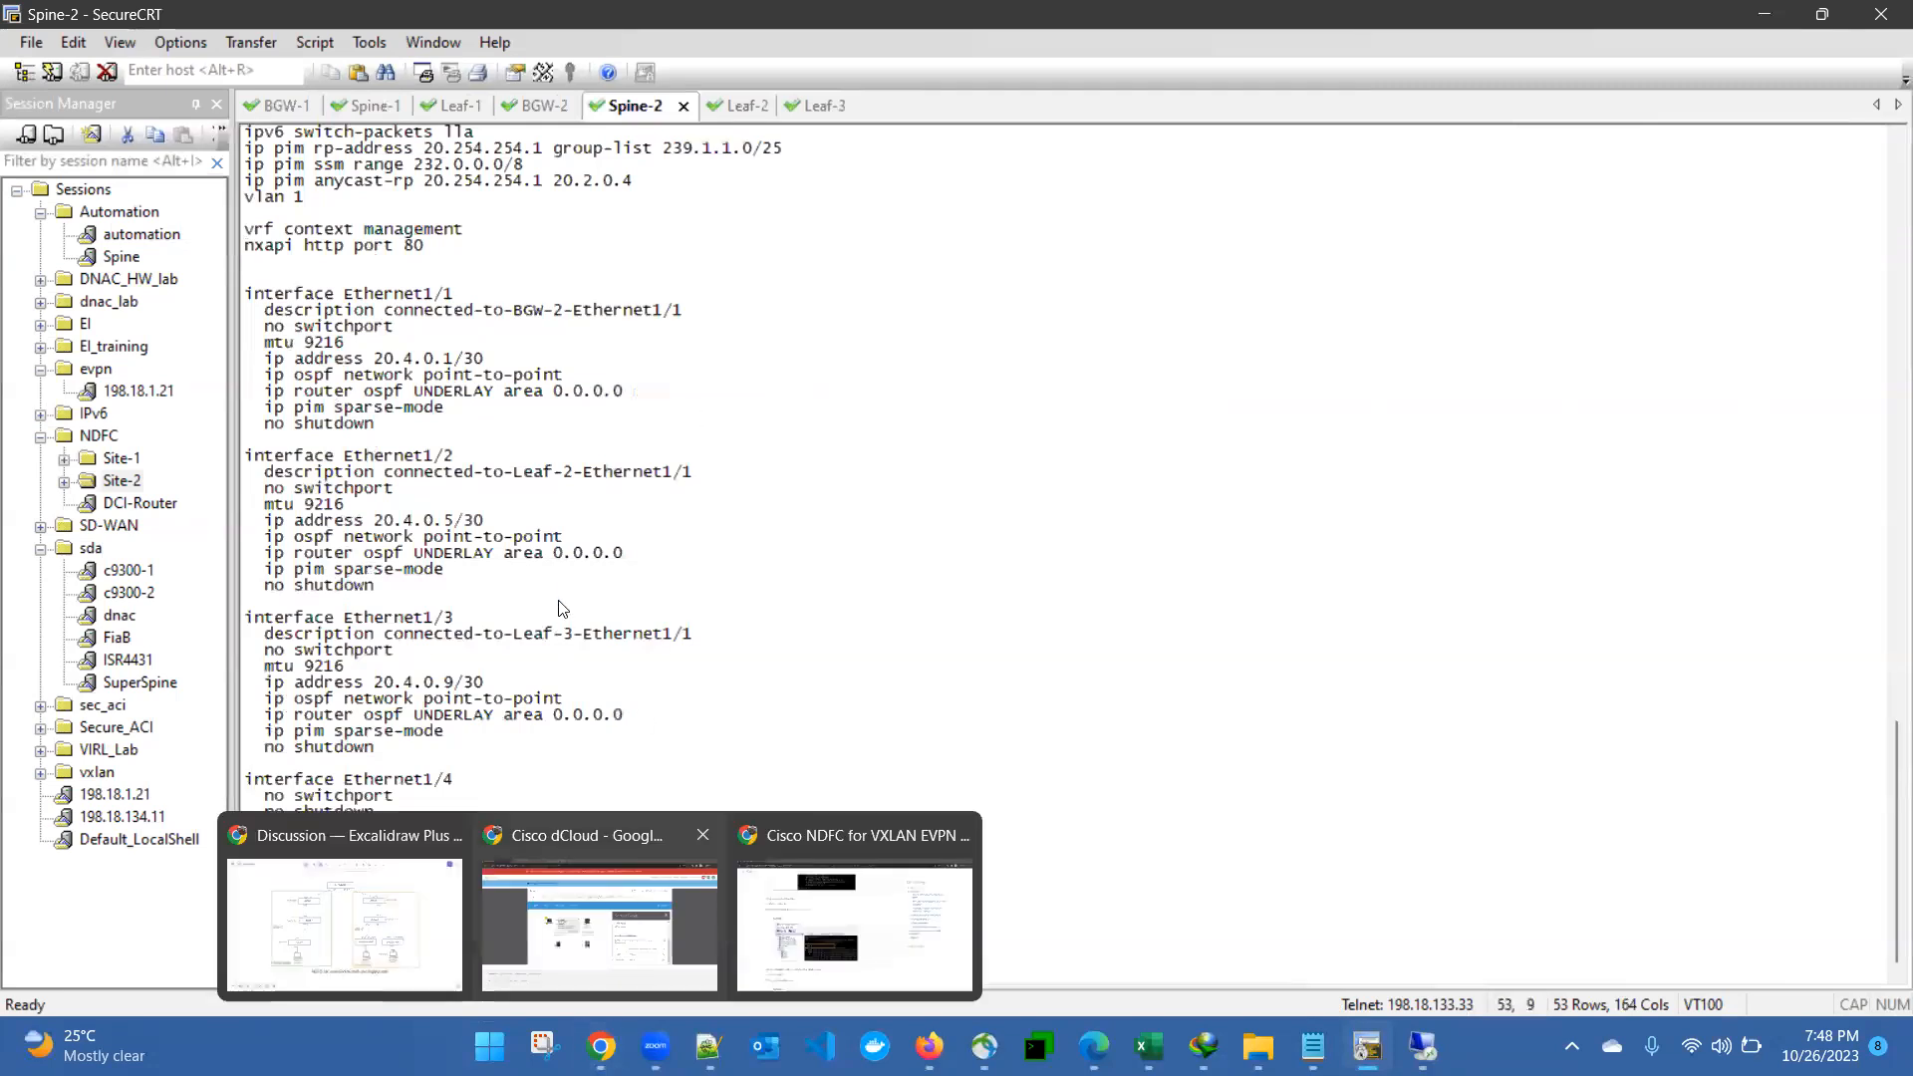
- Switch to the Excalidraw Discussion diagram to check the Site-2 links, and return to the Spine-2 session in SecureCRT
mouse_move(601, 1046)
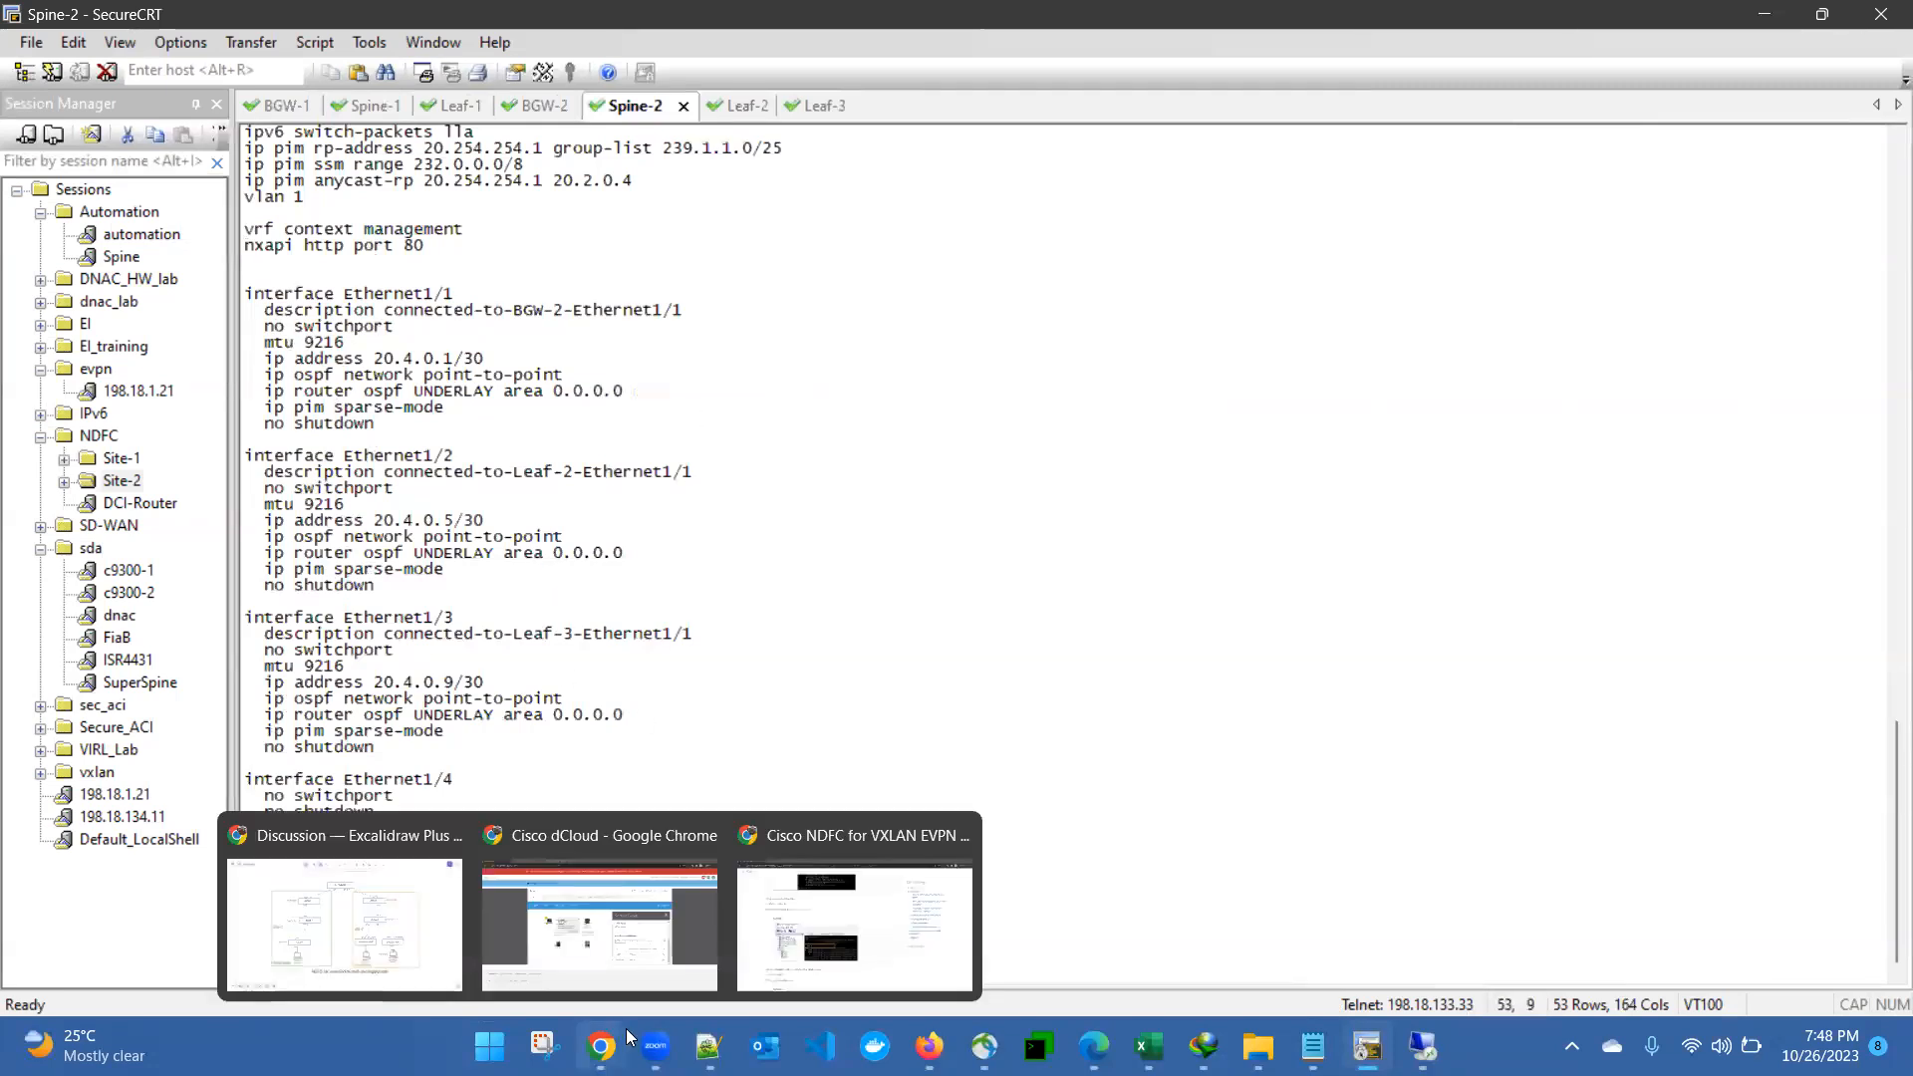
left_click(478, 896)
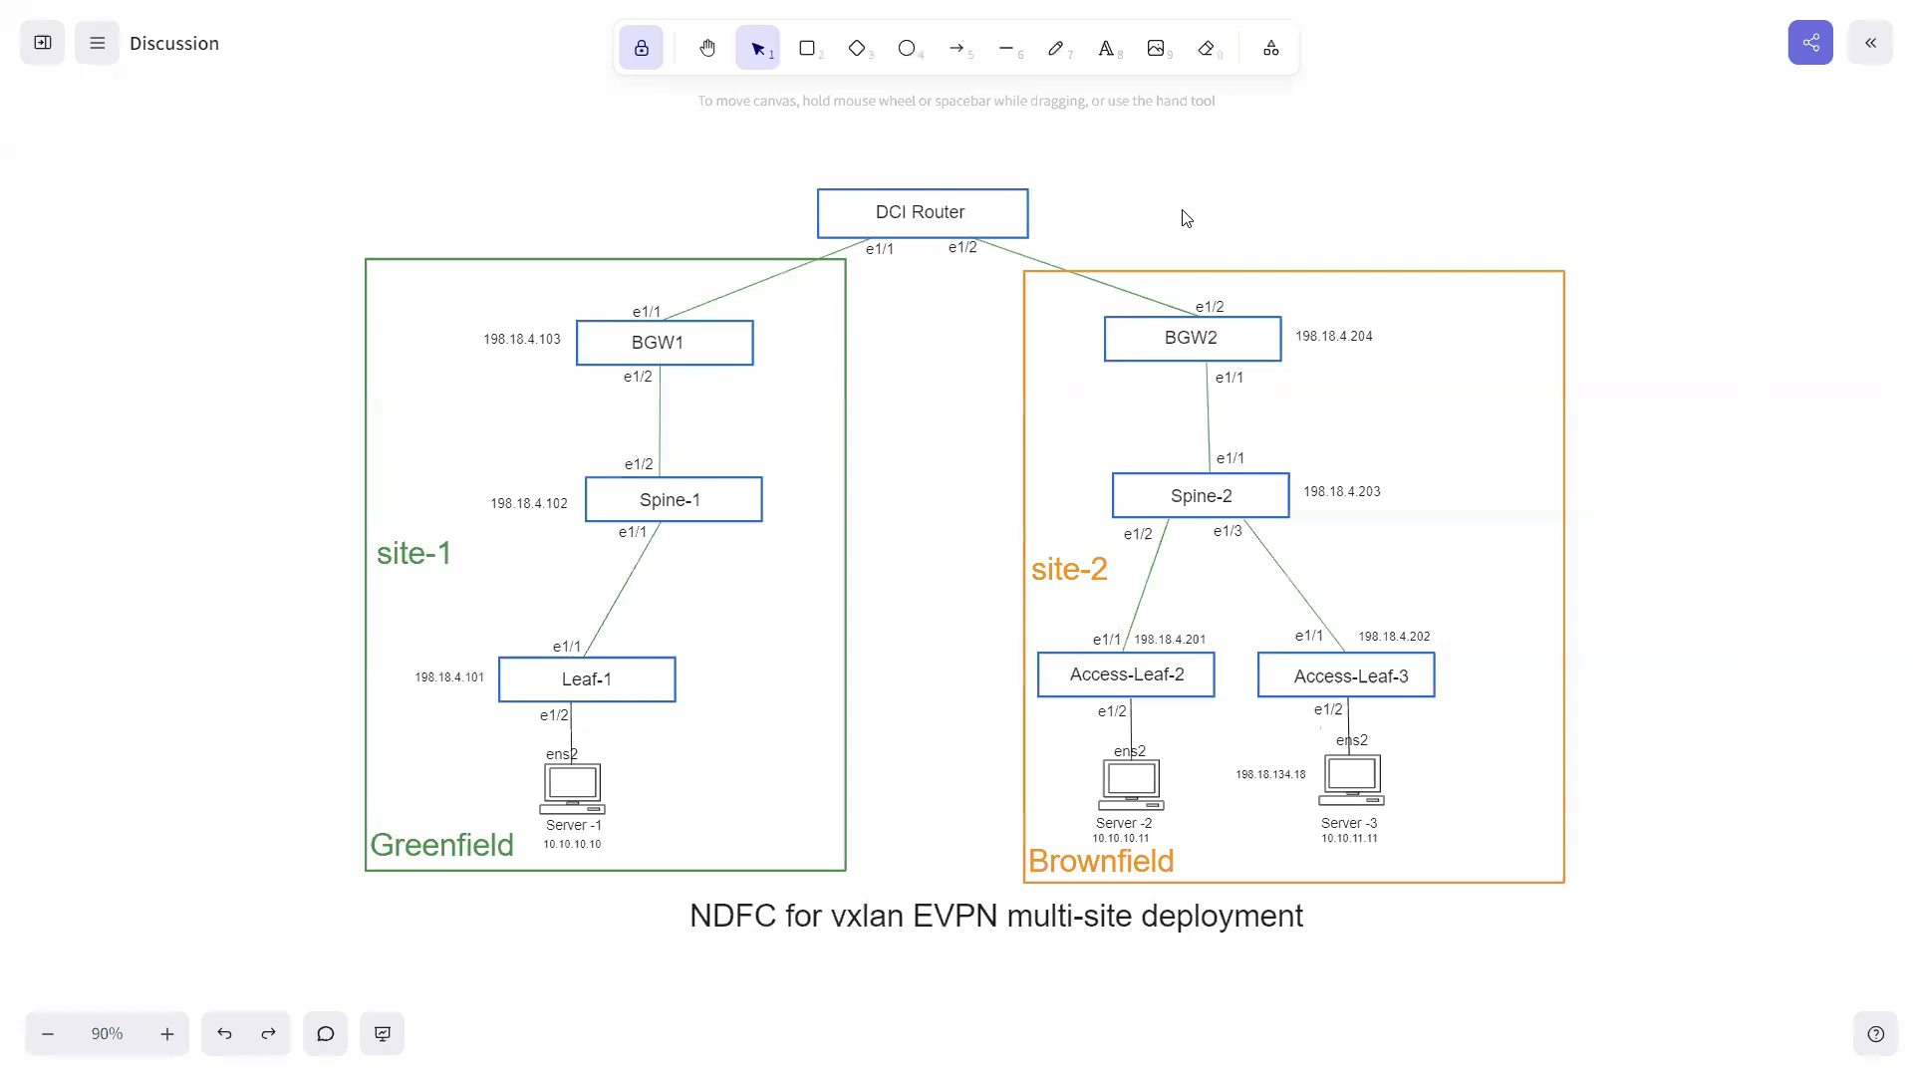
key("super")
left_click(1366, 1039)
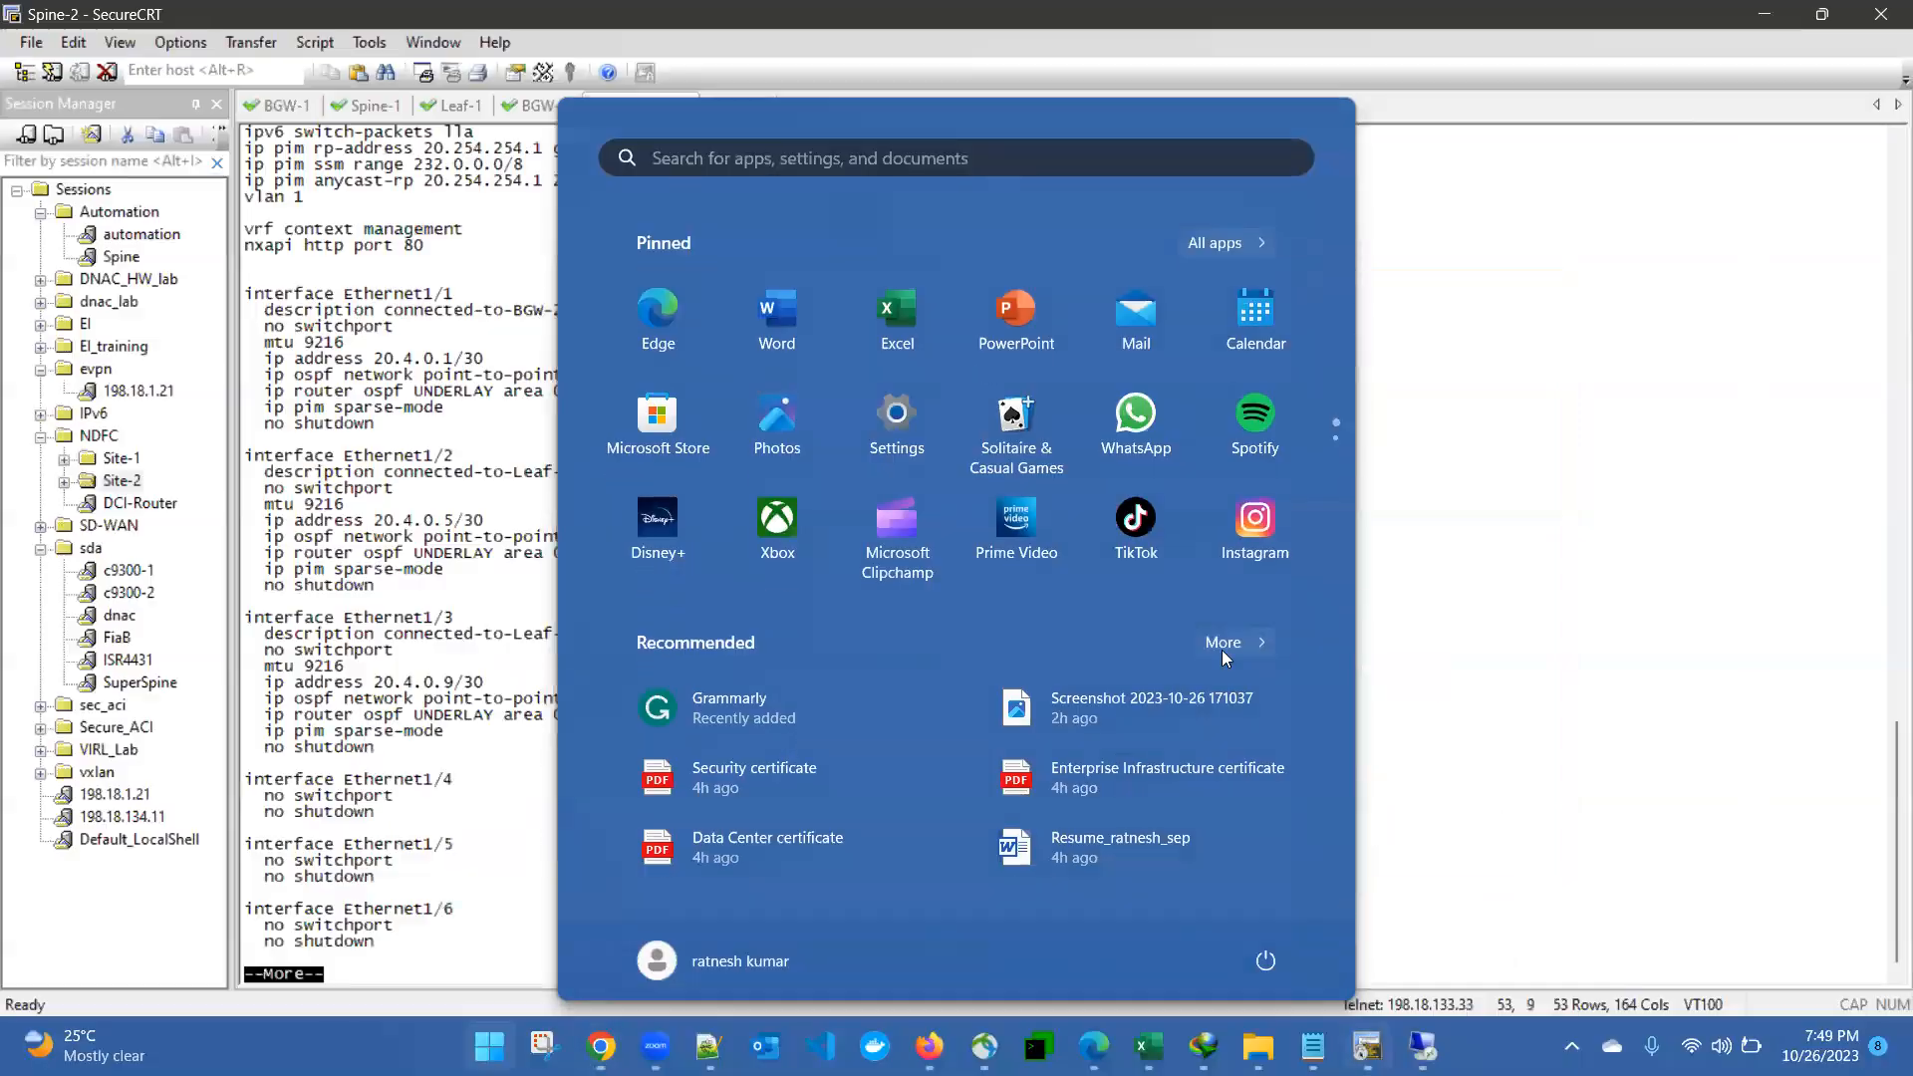
key("super")
- Page through the rest of Spine-2's running configuration to its end
key("space")
key("space")
key("space")
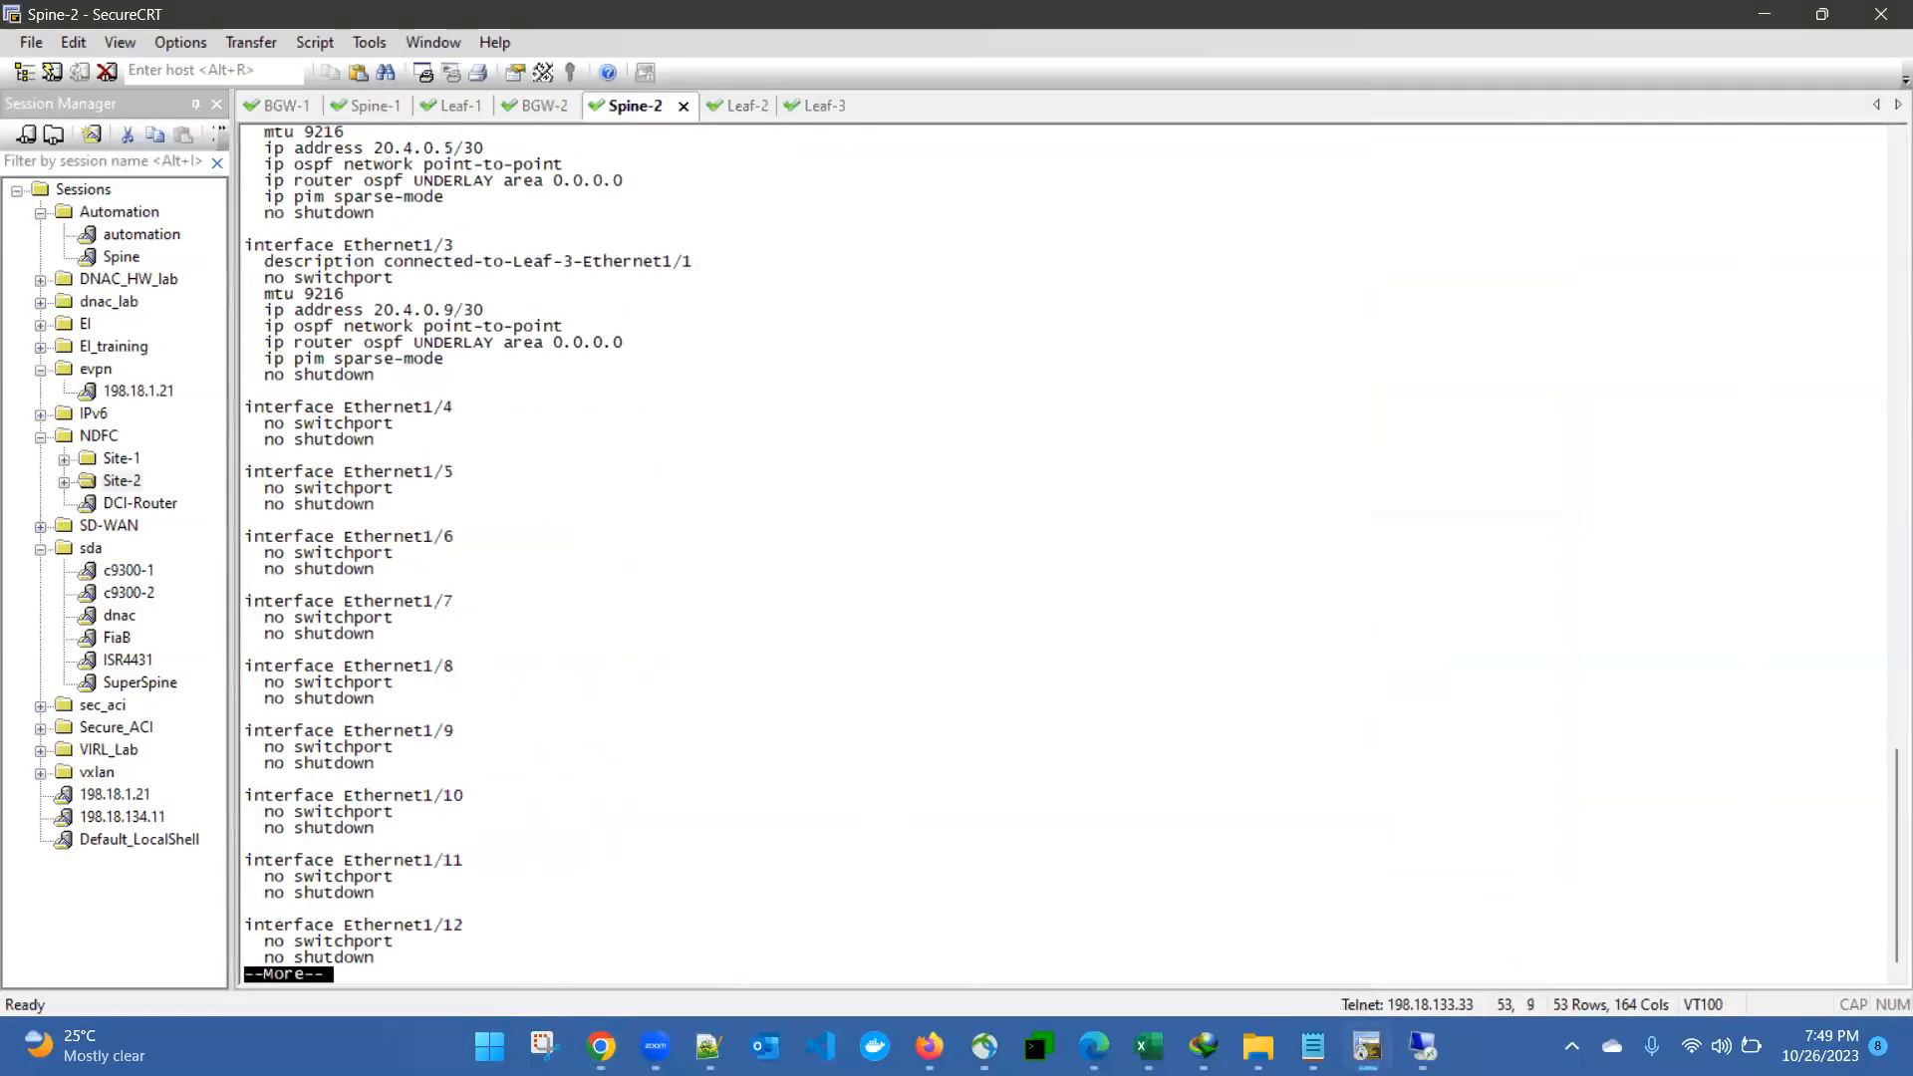
key("space")
key("space")
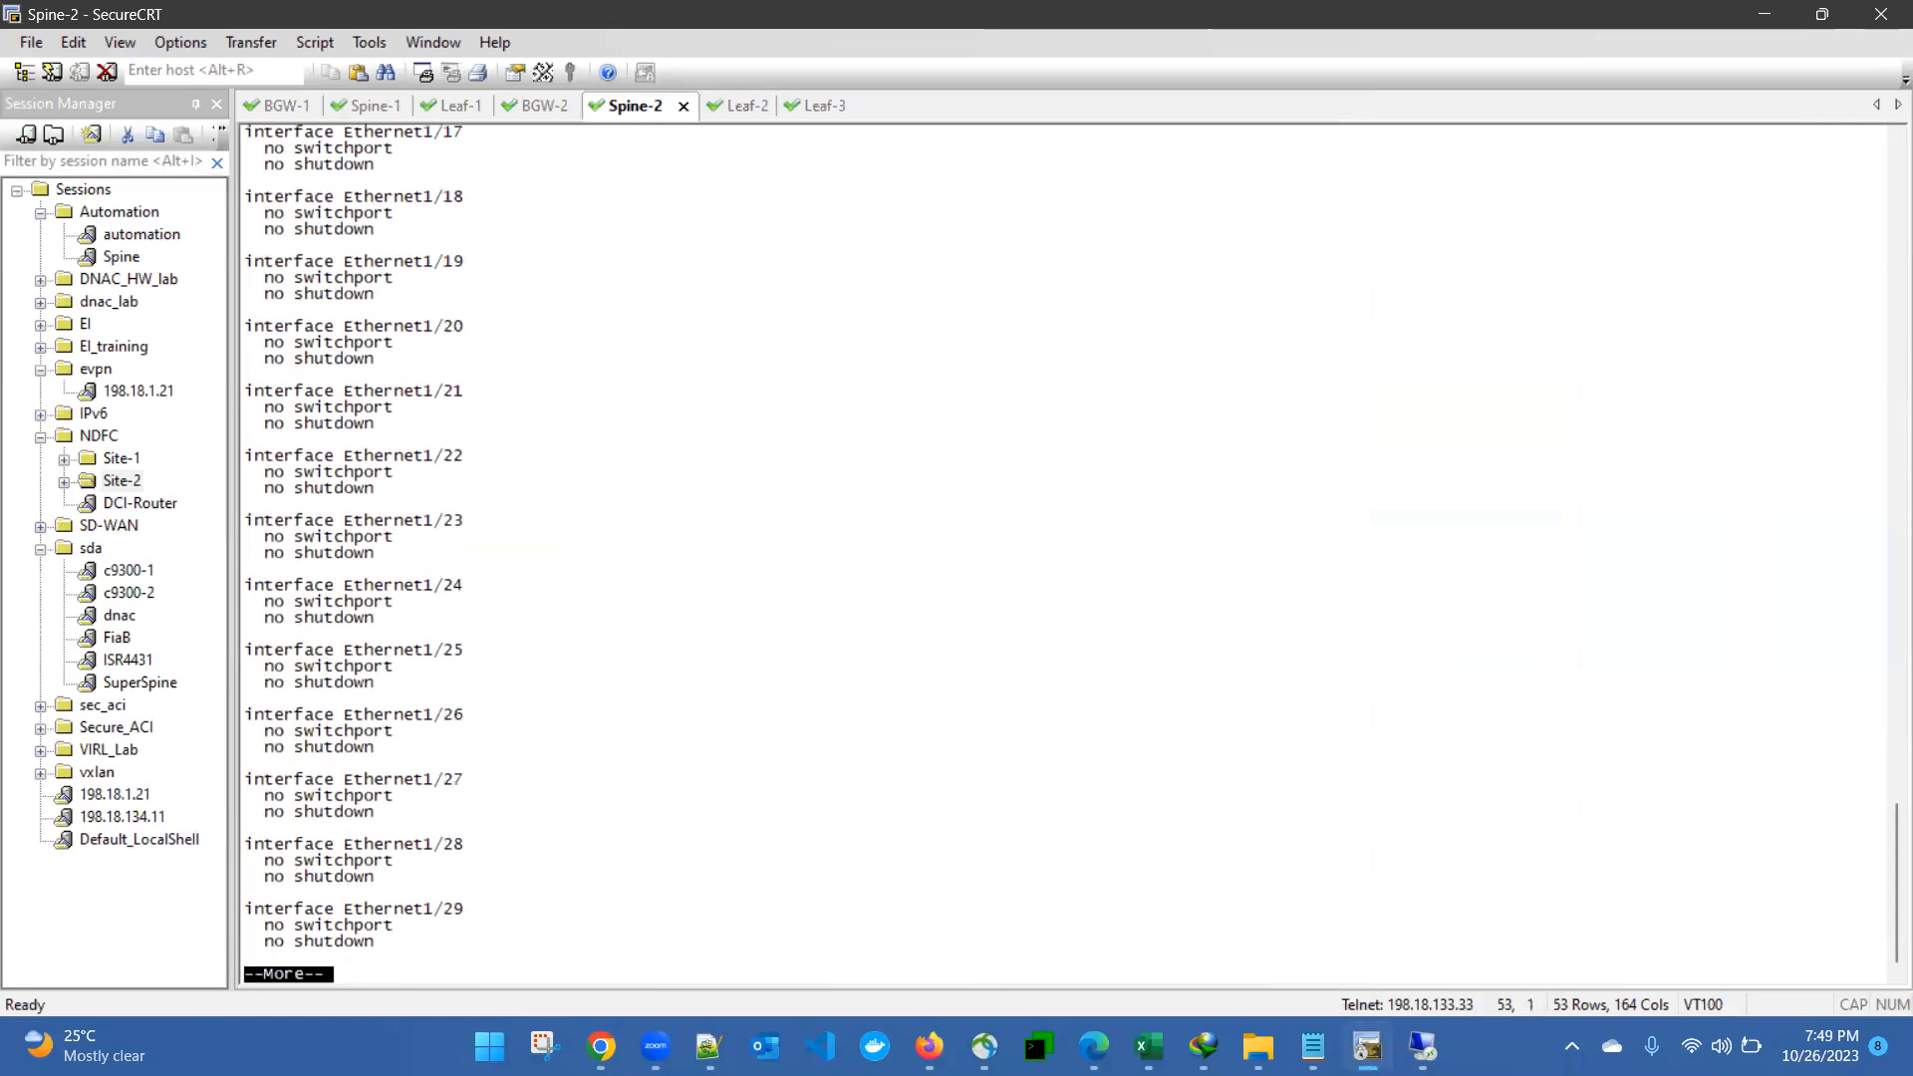
key("space")
key("space")
key("space")
key("space")
key("space")
key("space")
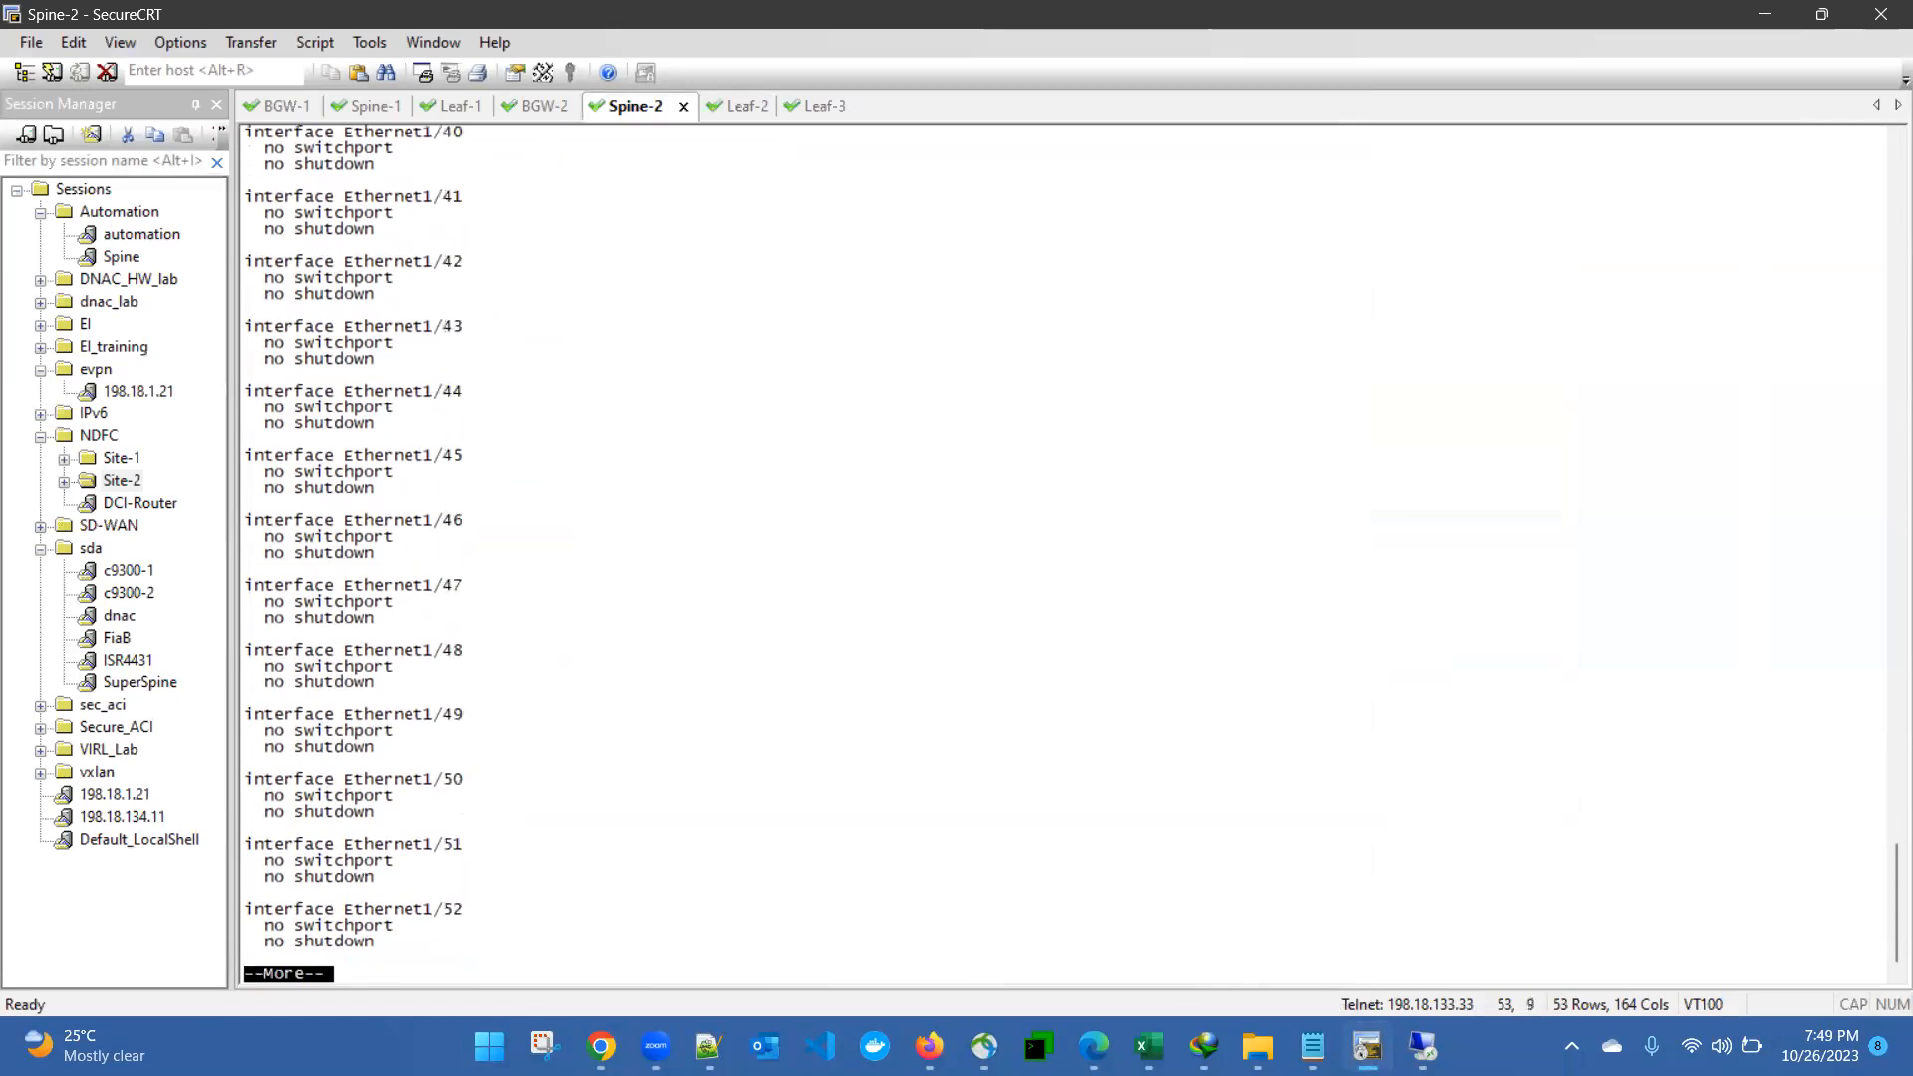
key("space")
key("space")
key("space")
key("space")
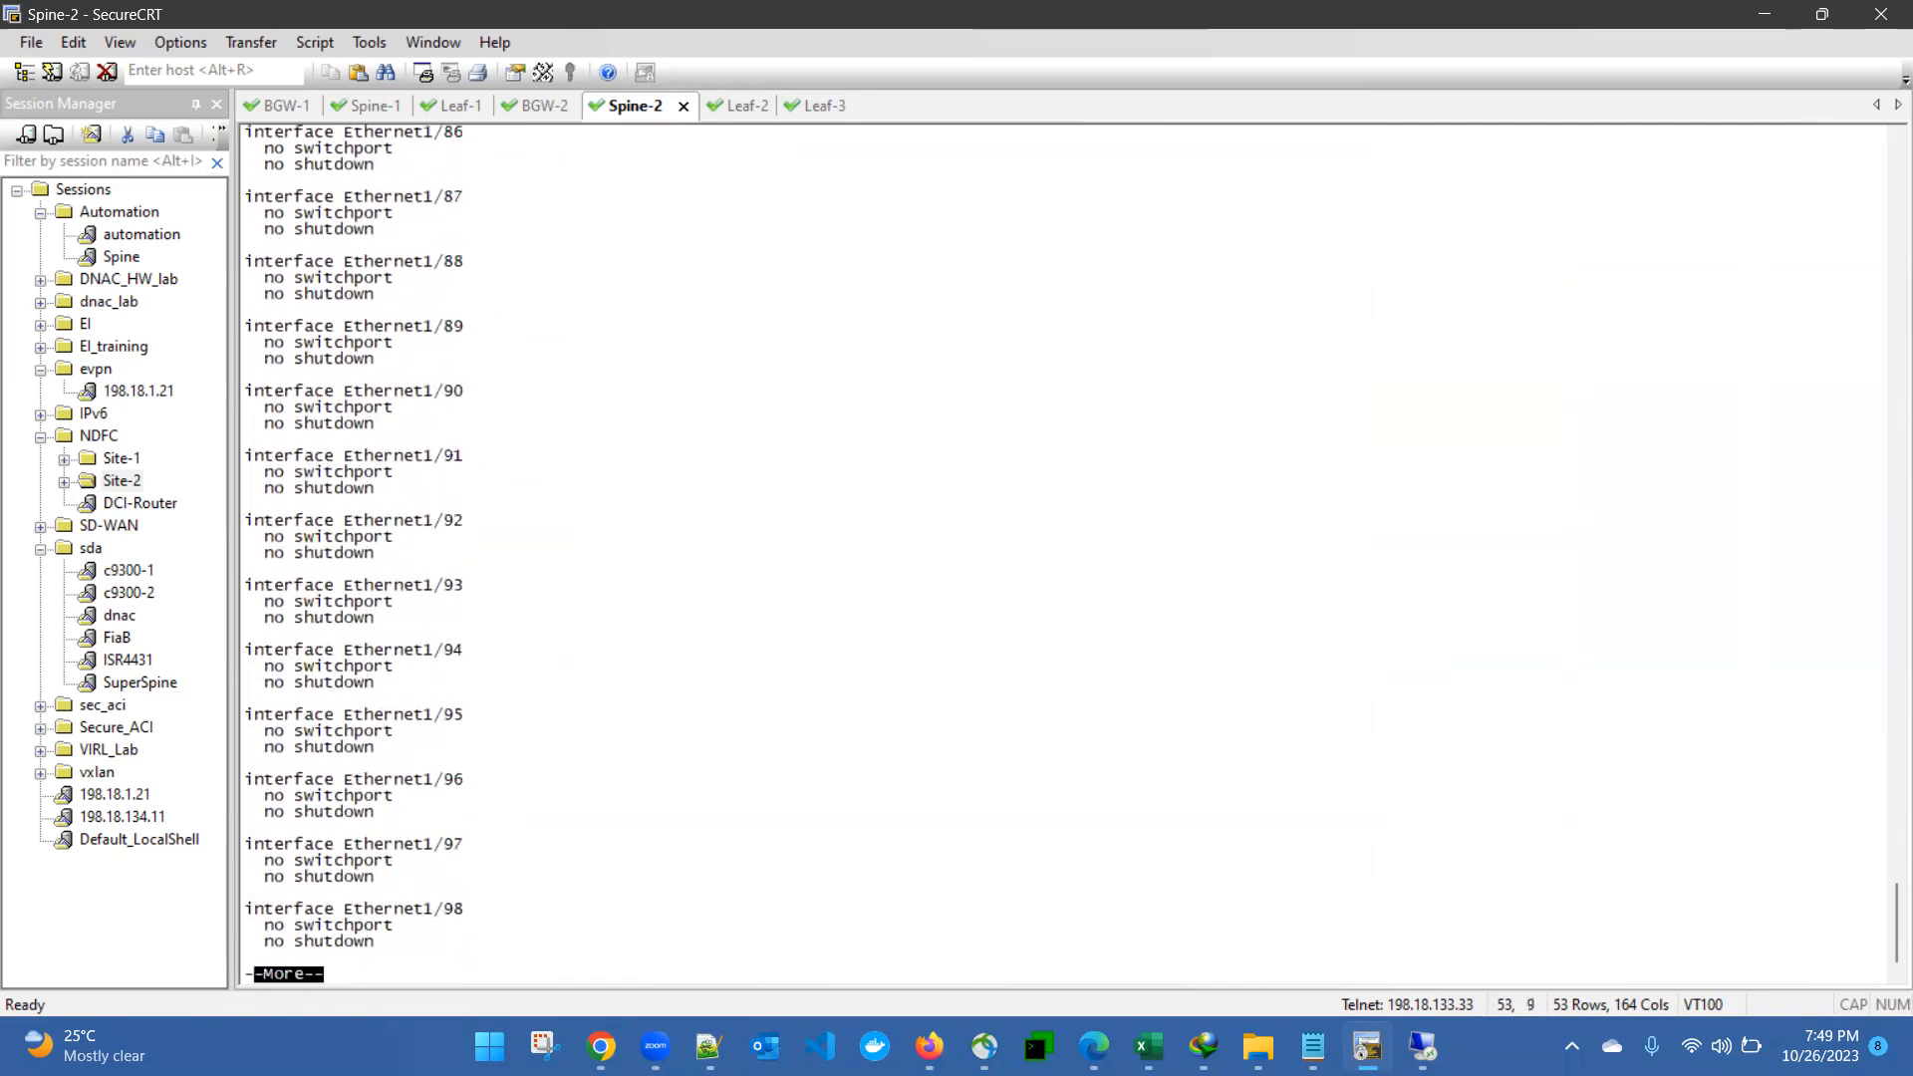
key("space")
key("space")
key("space")
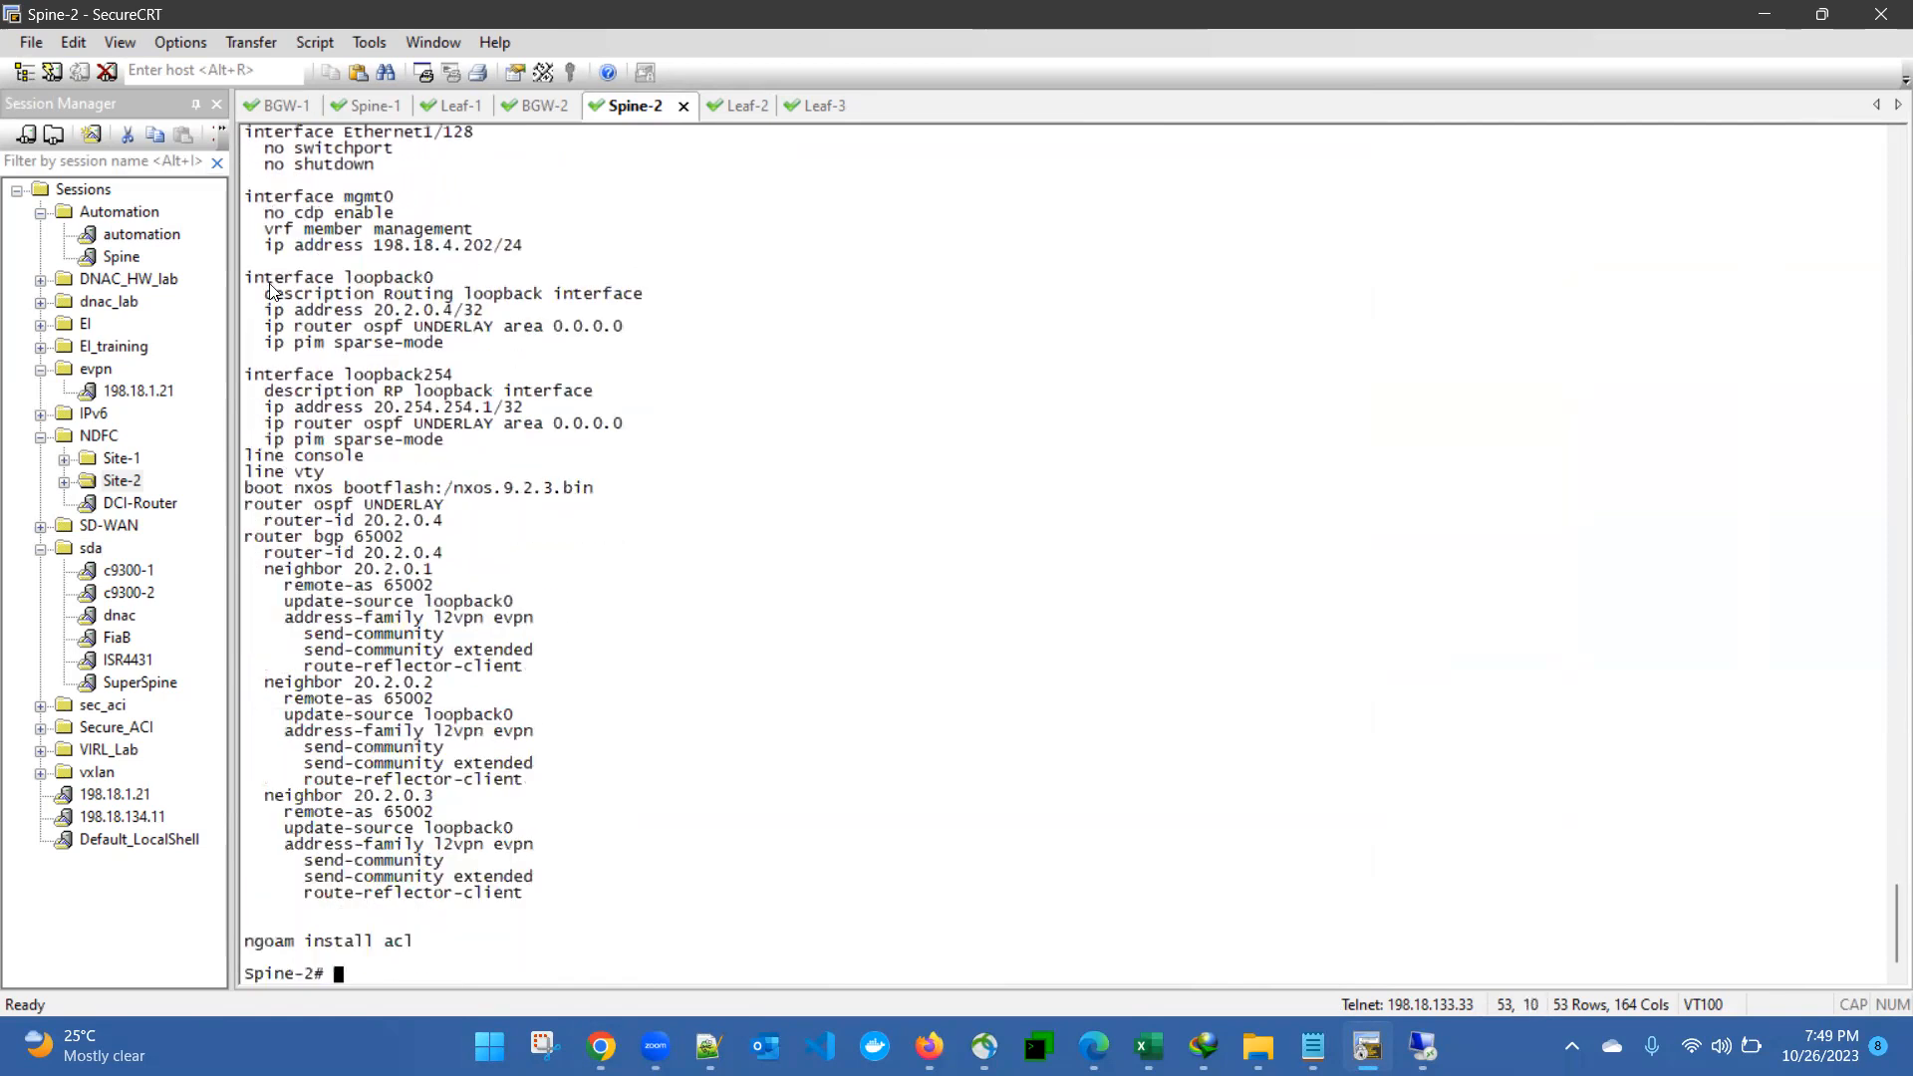
- Examine the routing loopback0 and RP loopback254 interface settings in Spine-2's running configuration
left_click_drag(245, 277, 484, 311)
left_click(423, 329)
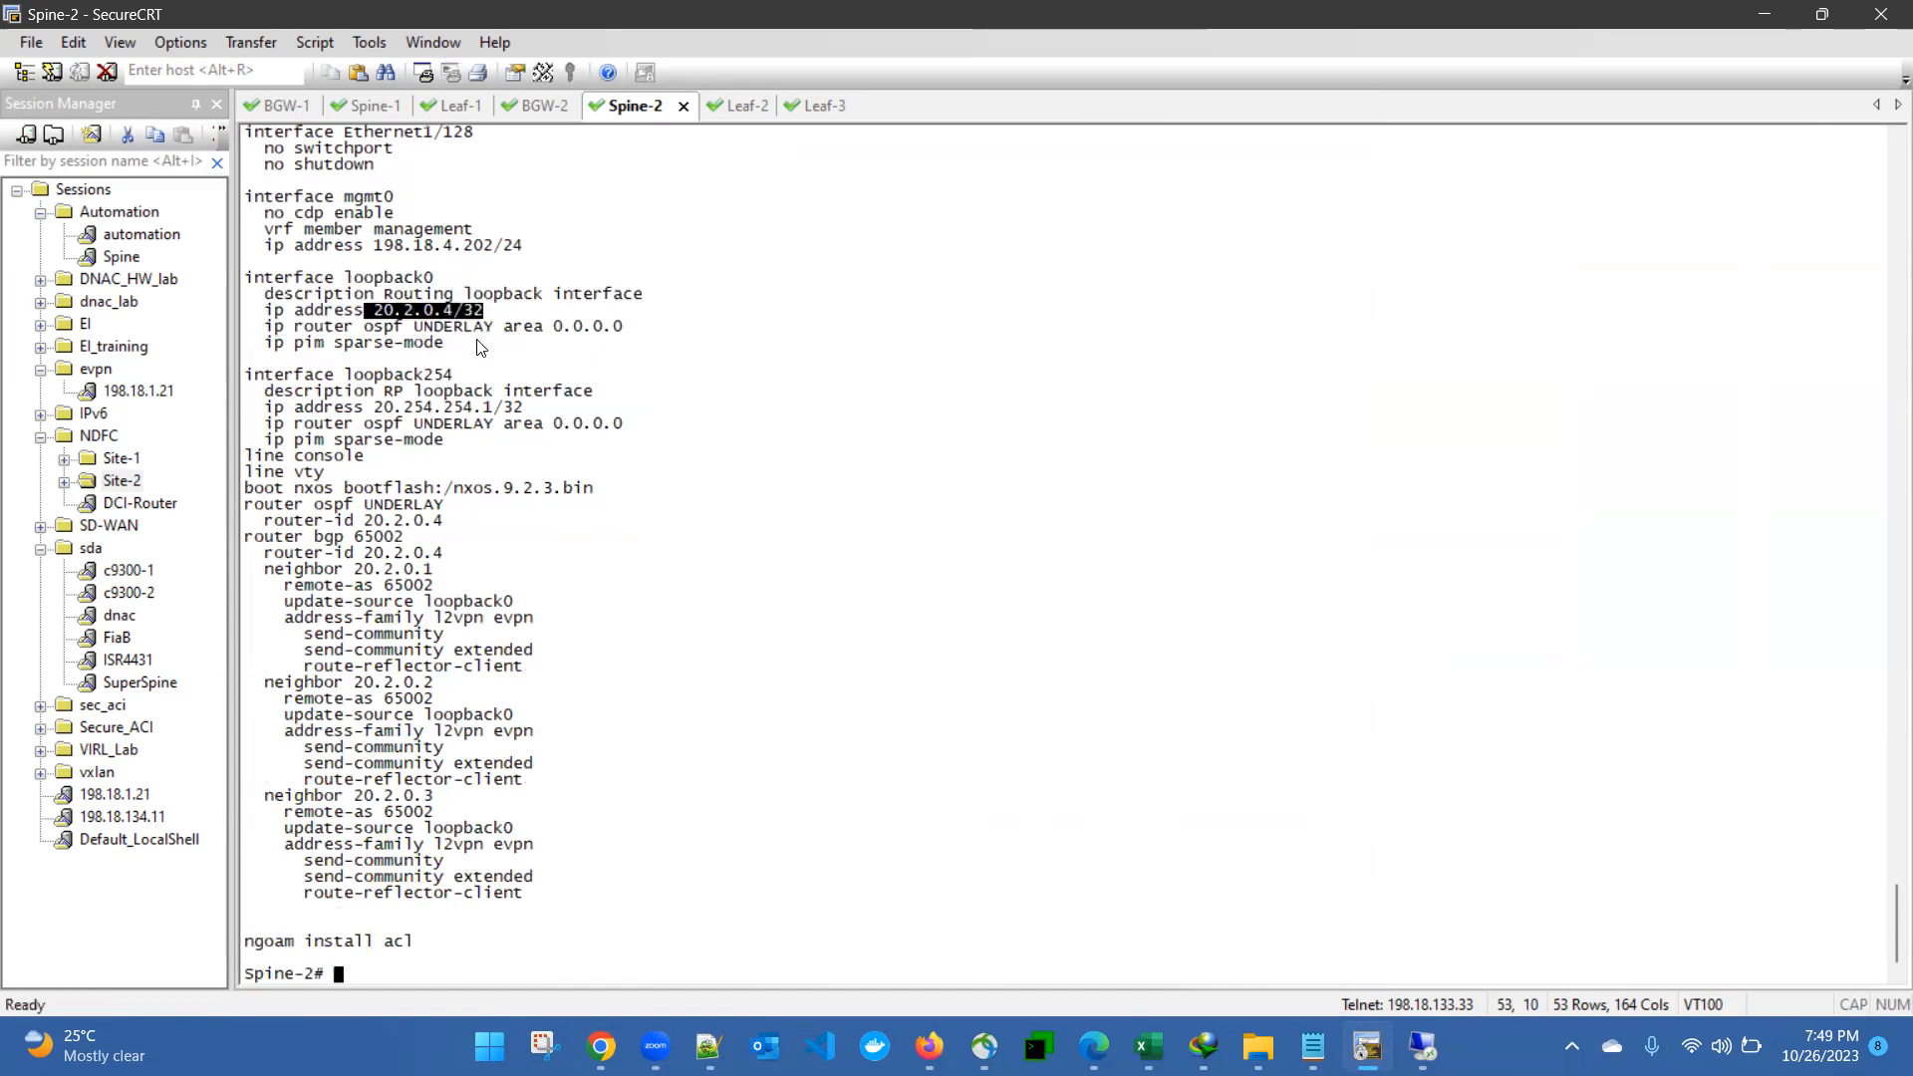
left_click_drag(375, 377, 504, 390)
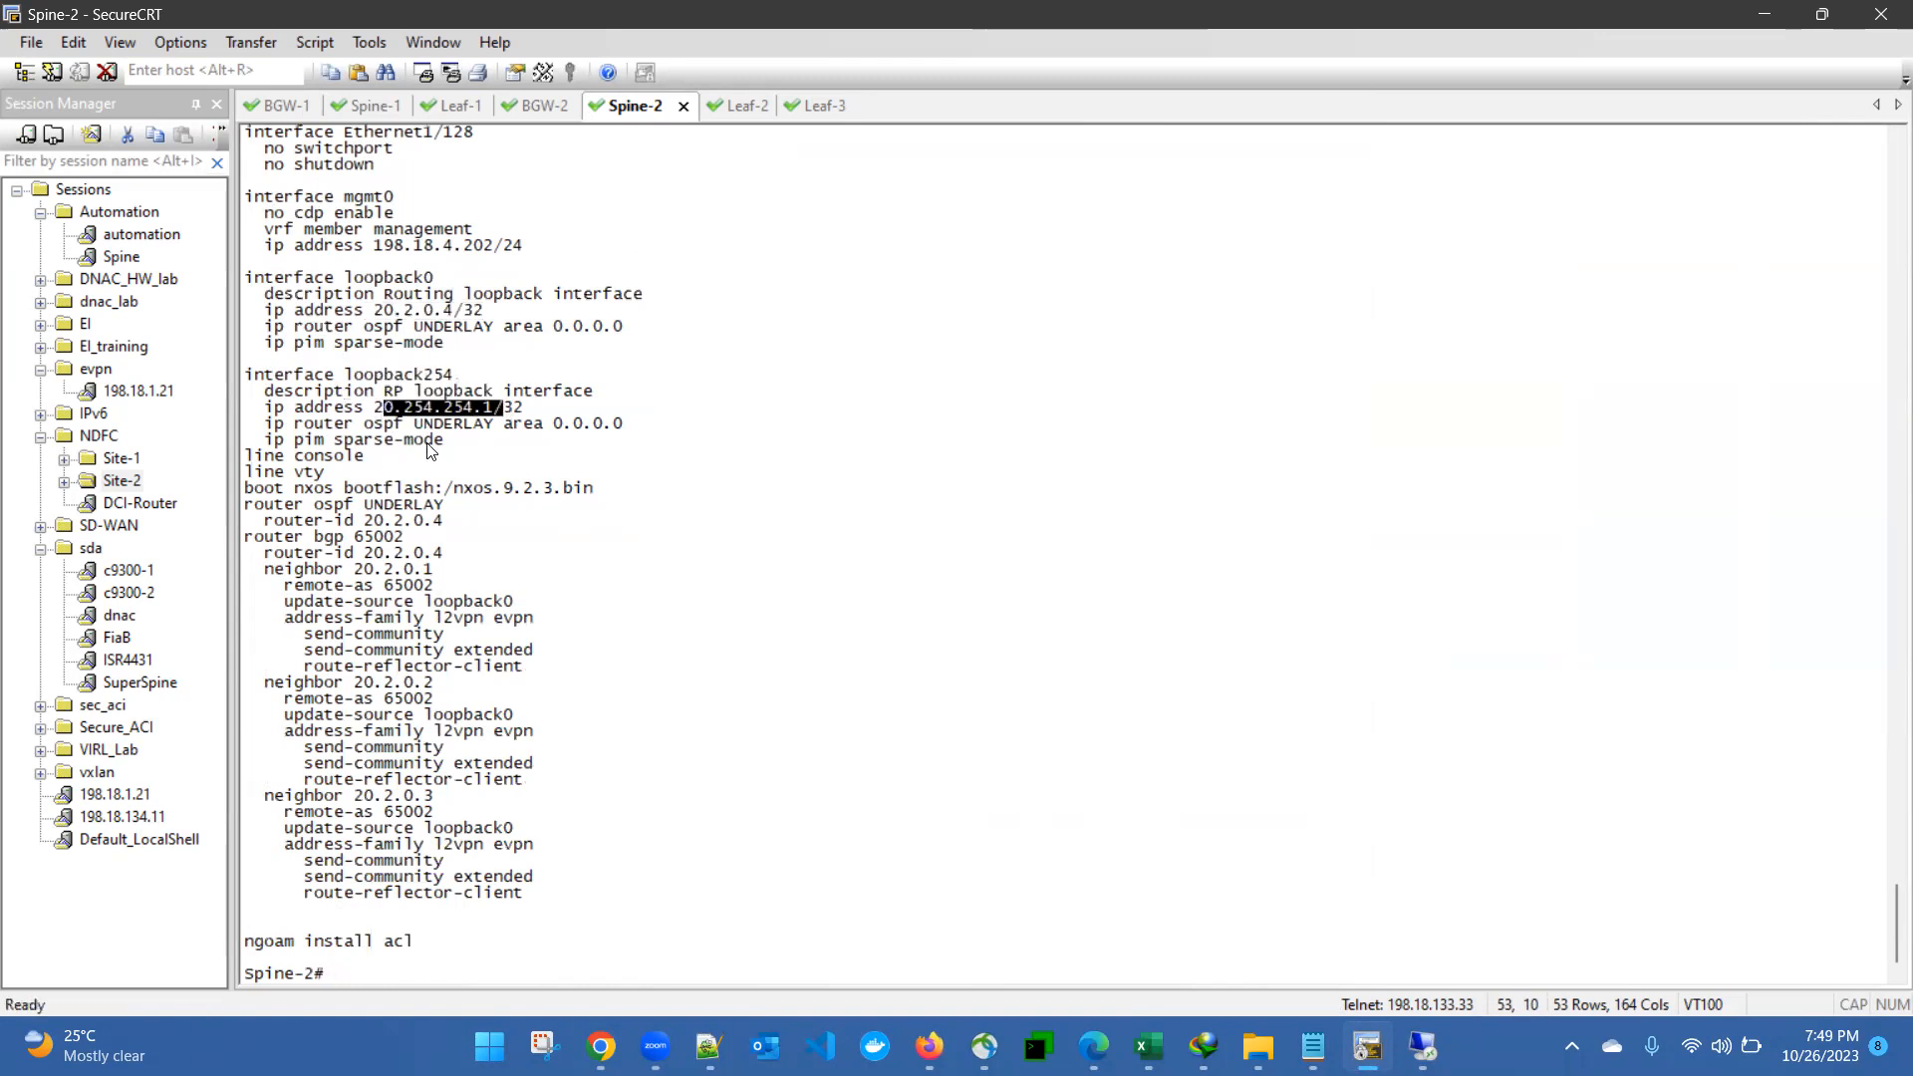
left_click(423, 396)
left_click_drag(353, 277, 444, 442)
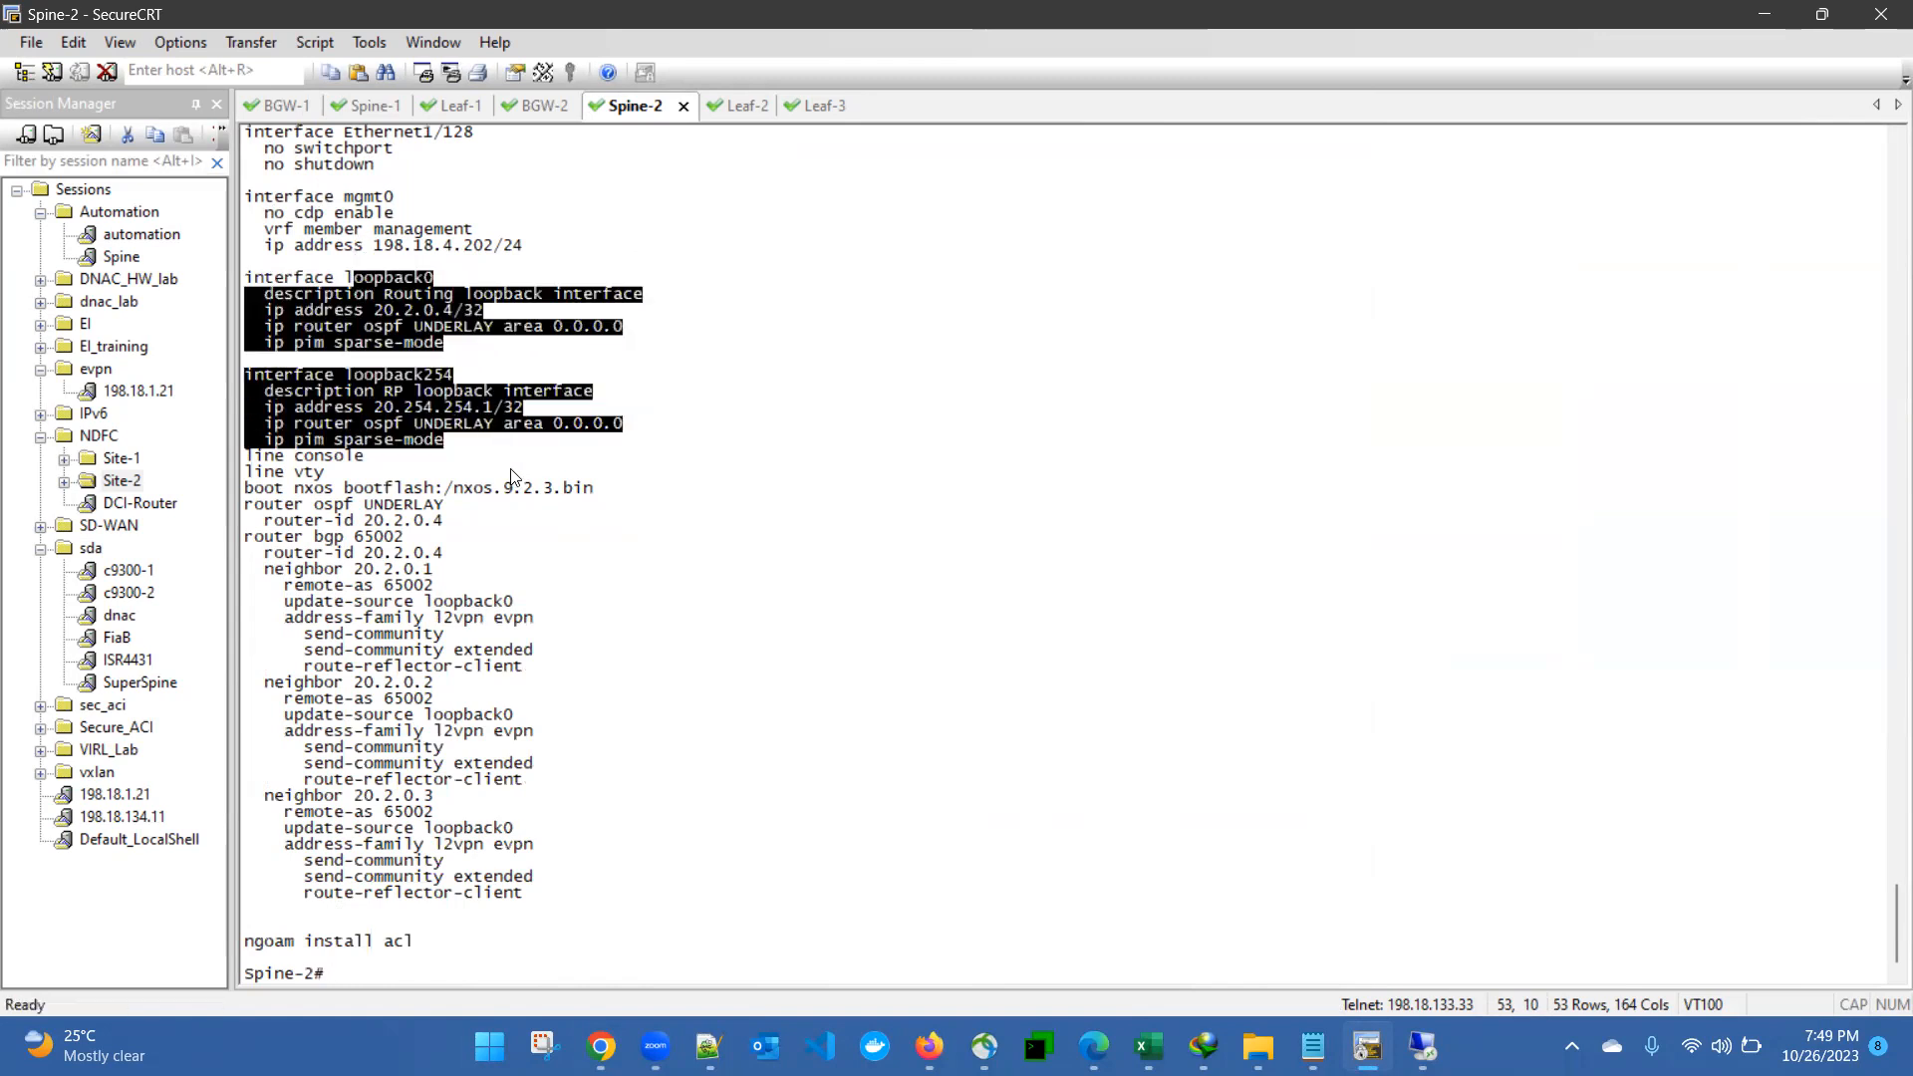
left_click(342, 524)
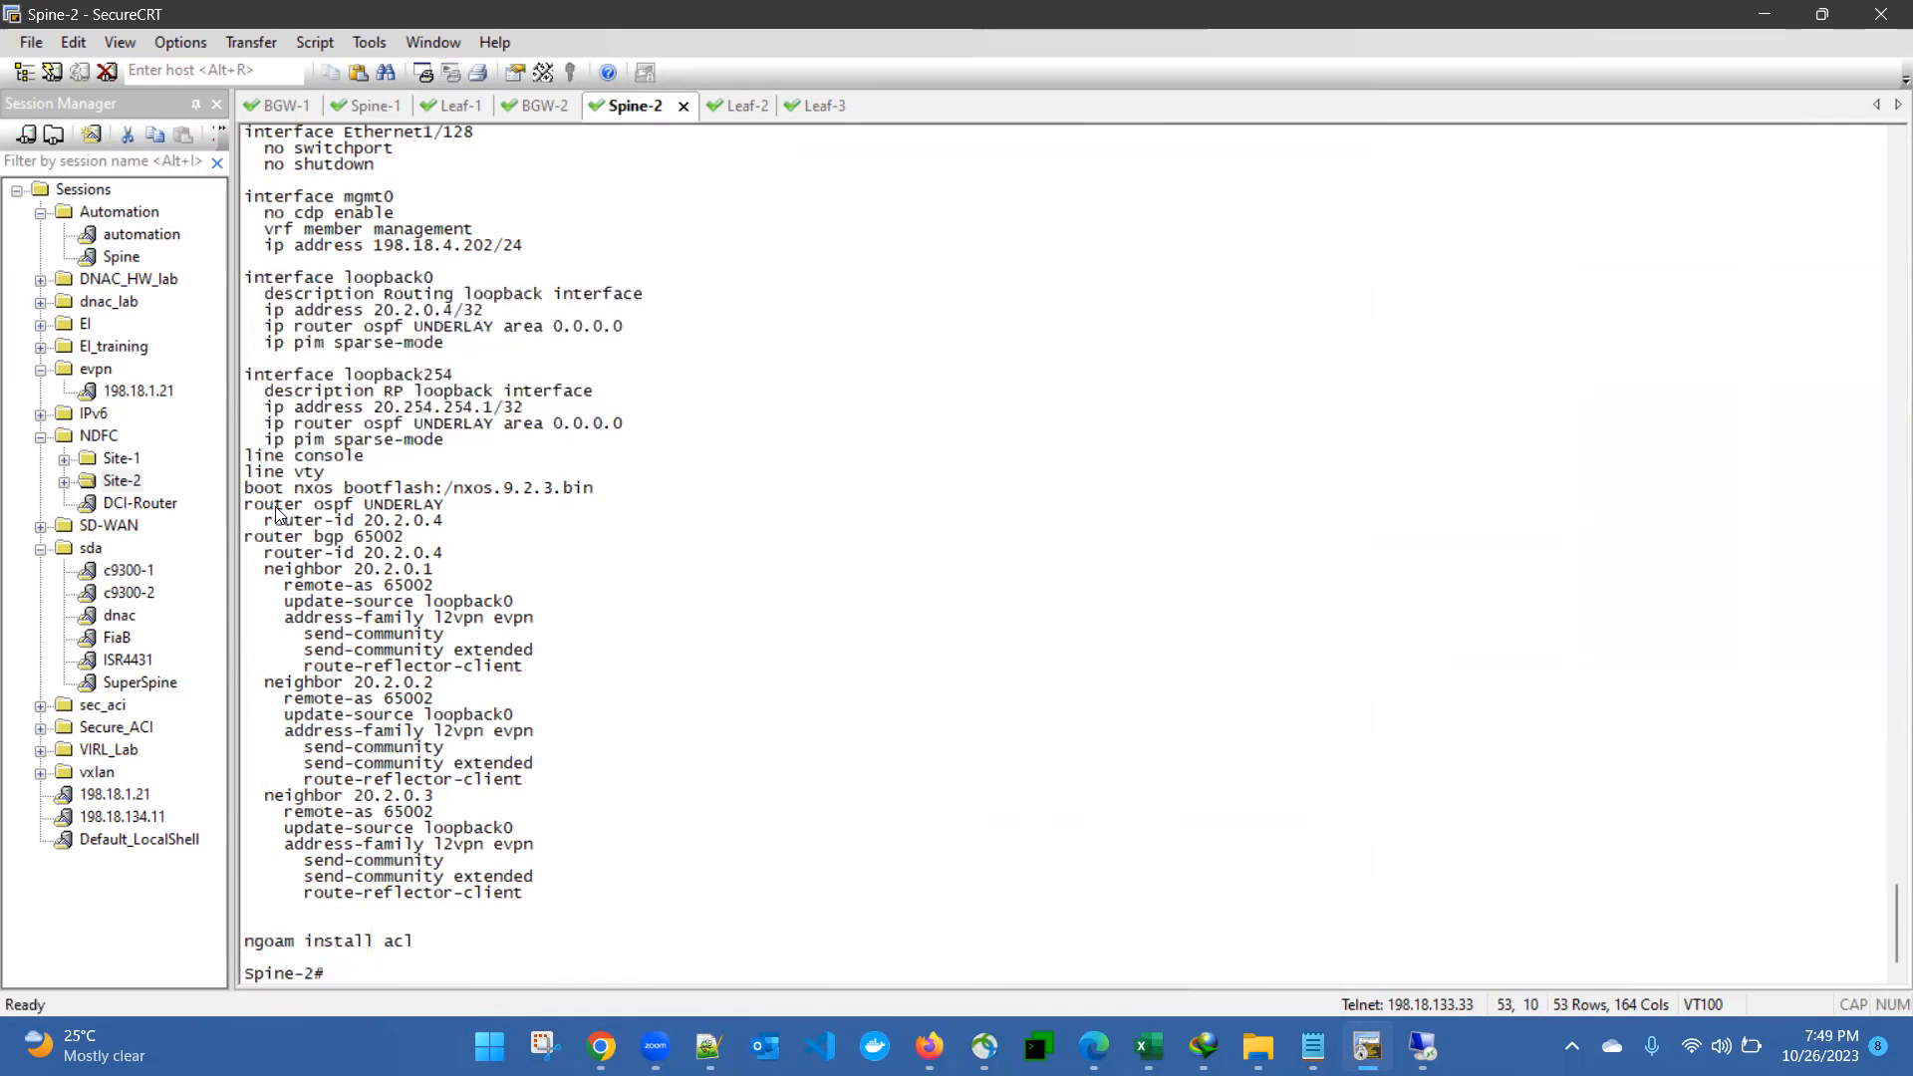
- Examine Spine-2's OSPF UNDERLAY process and the L2VPN EVPN neighbor settings under router bgp 65002
left_click_drag(246, 505, 444, 528)
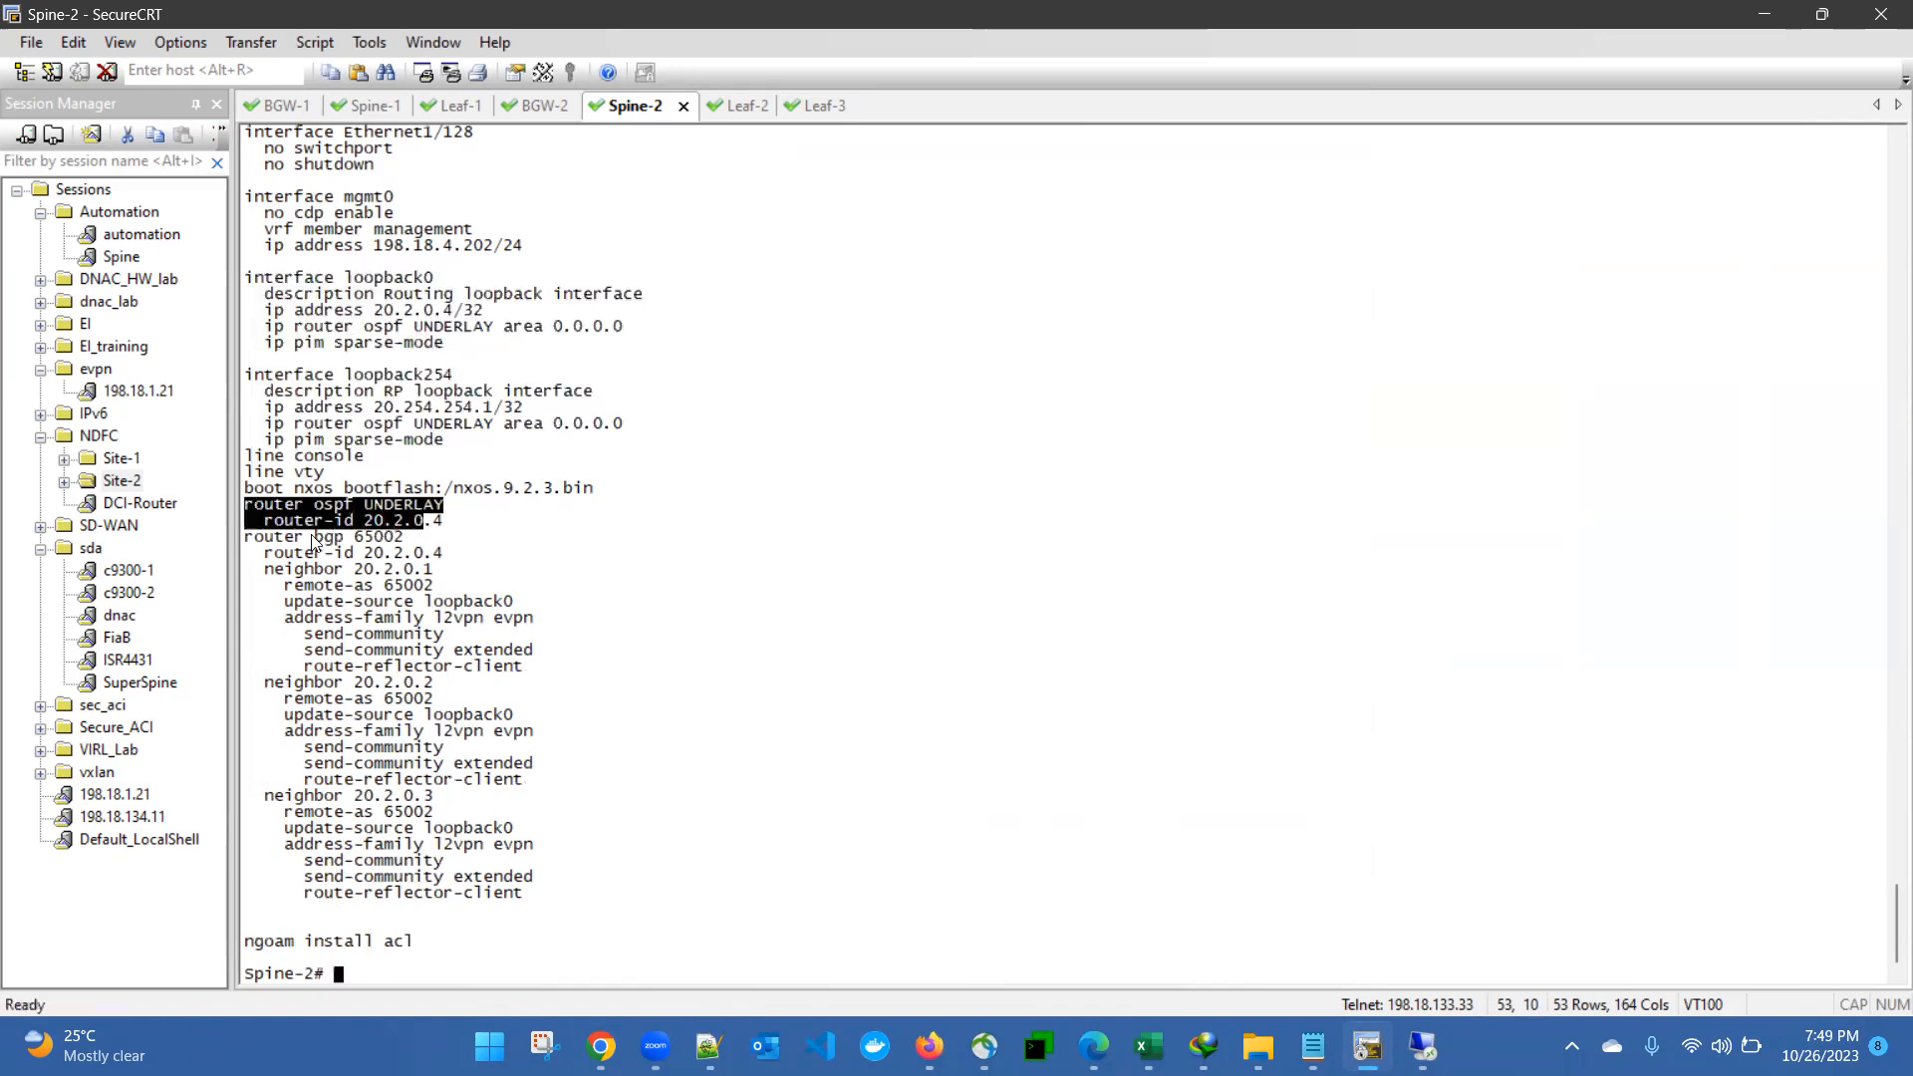
left_click(259, 538)
left_click_drag(259, 538, 624, 768)
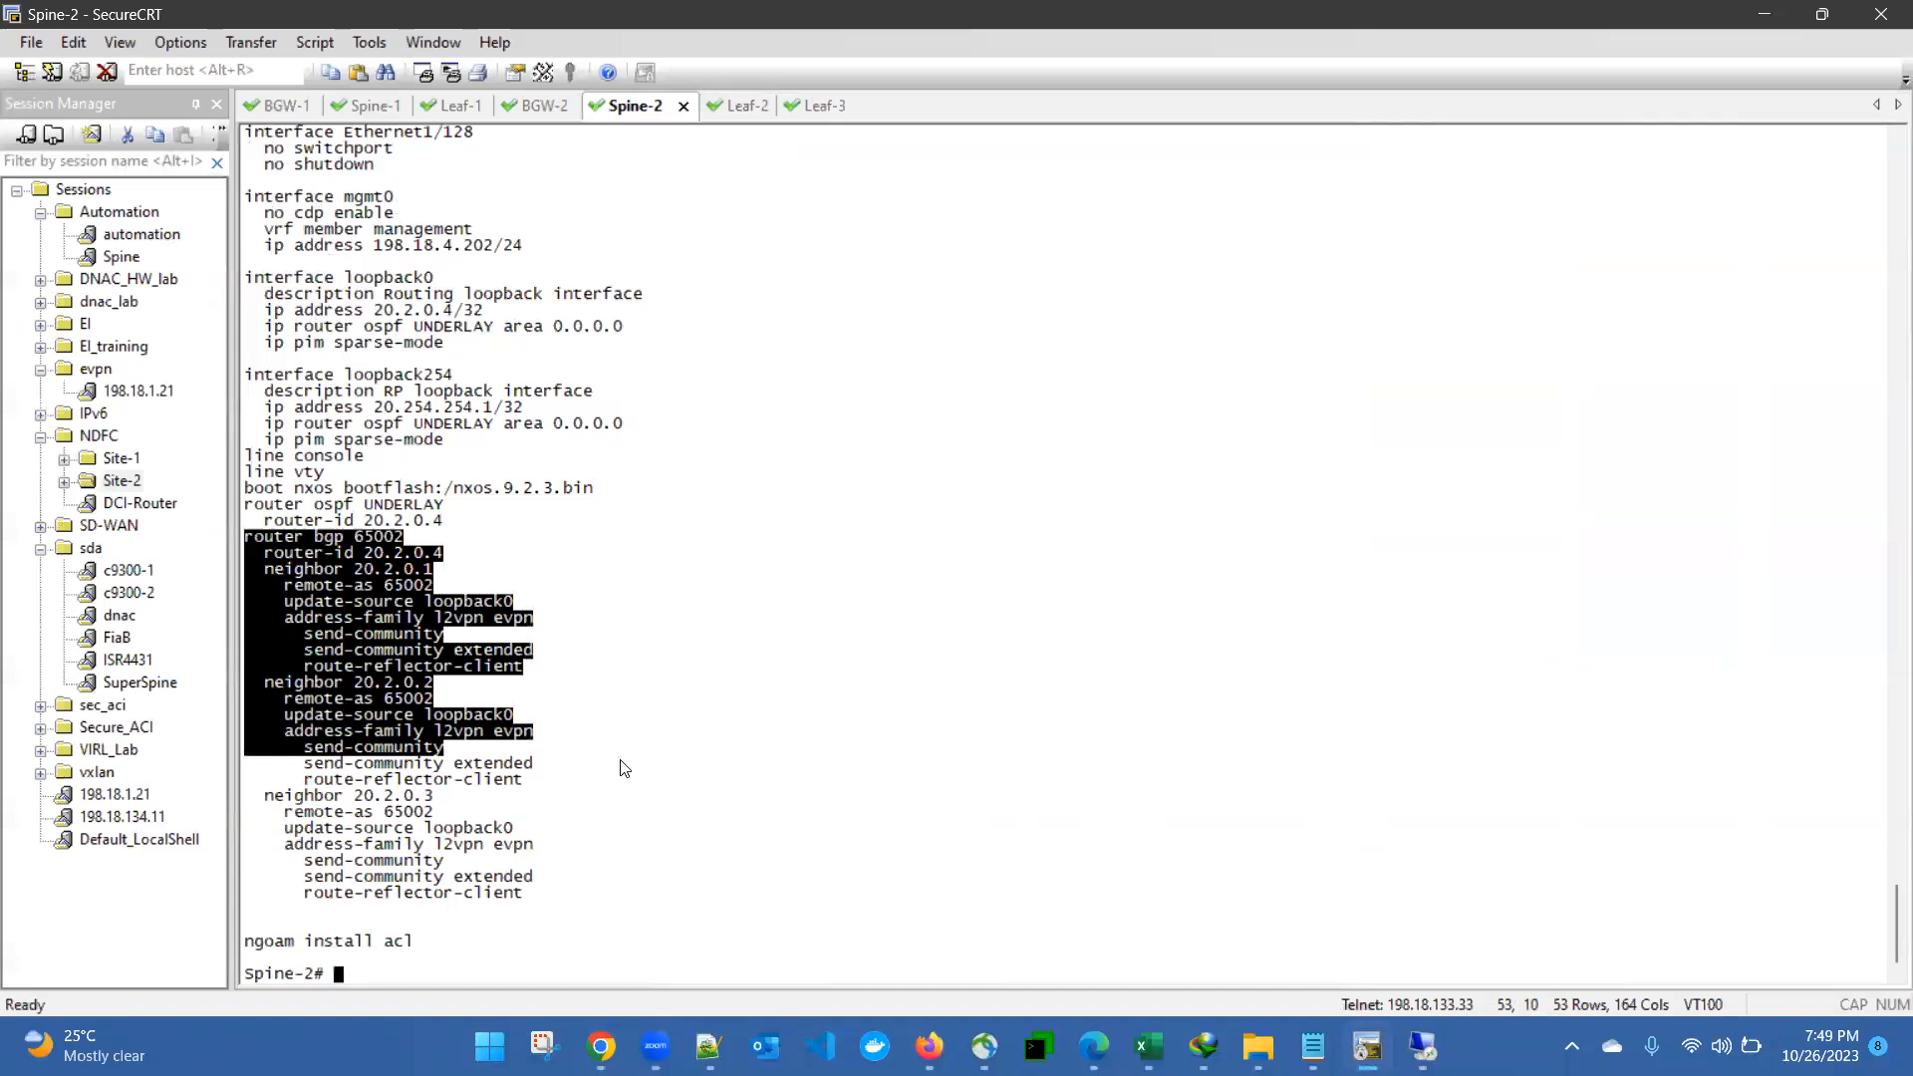
left_click(630, 769)
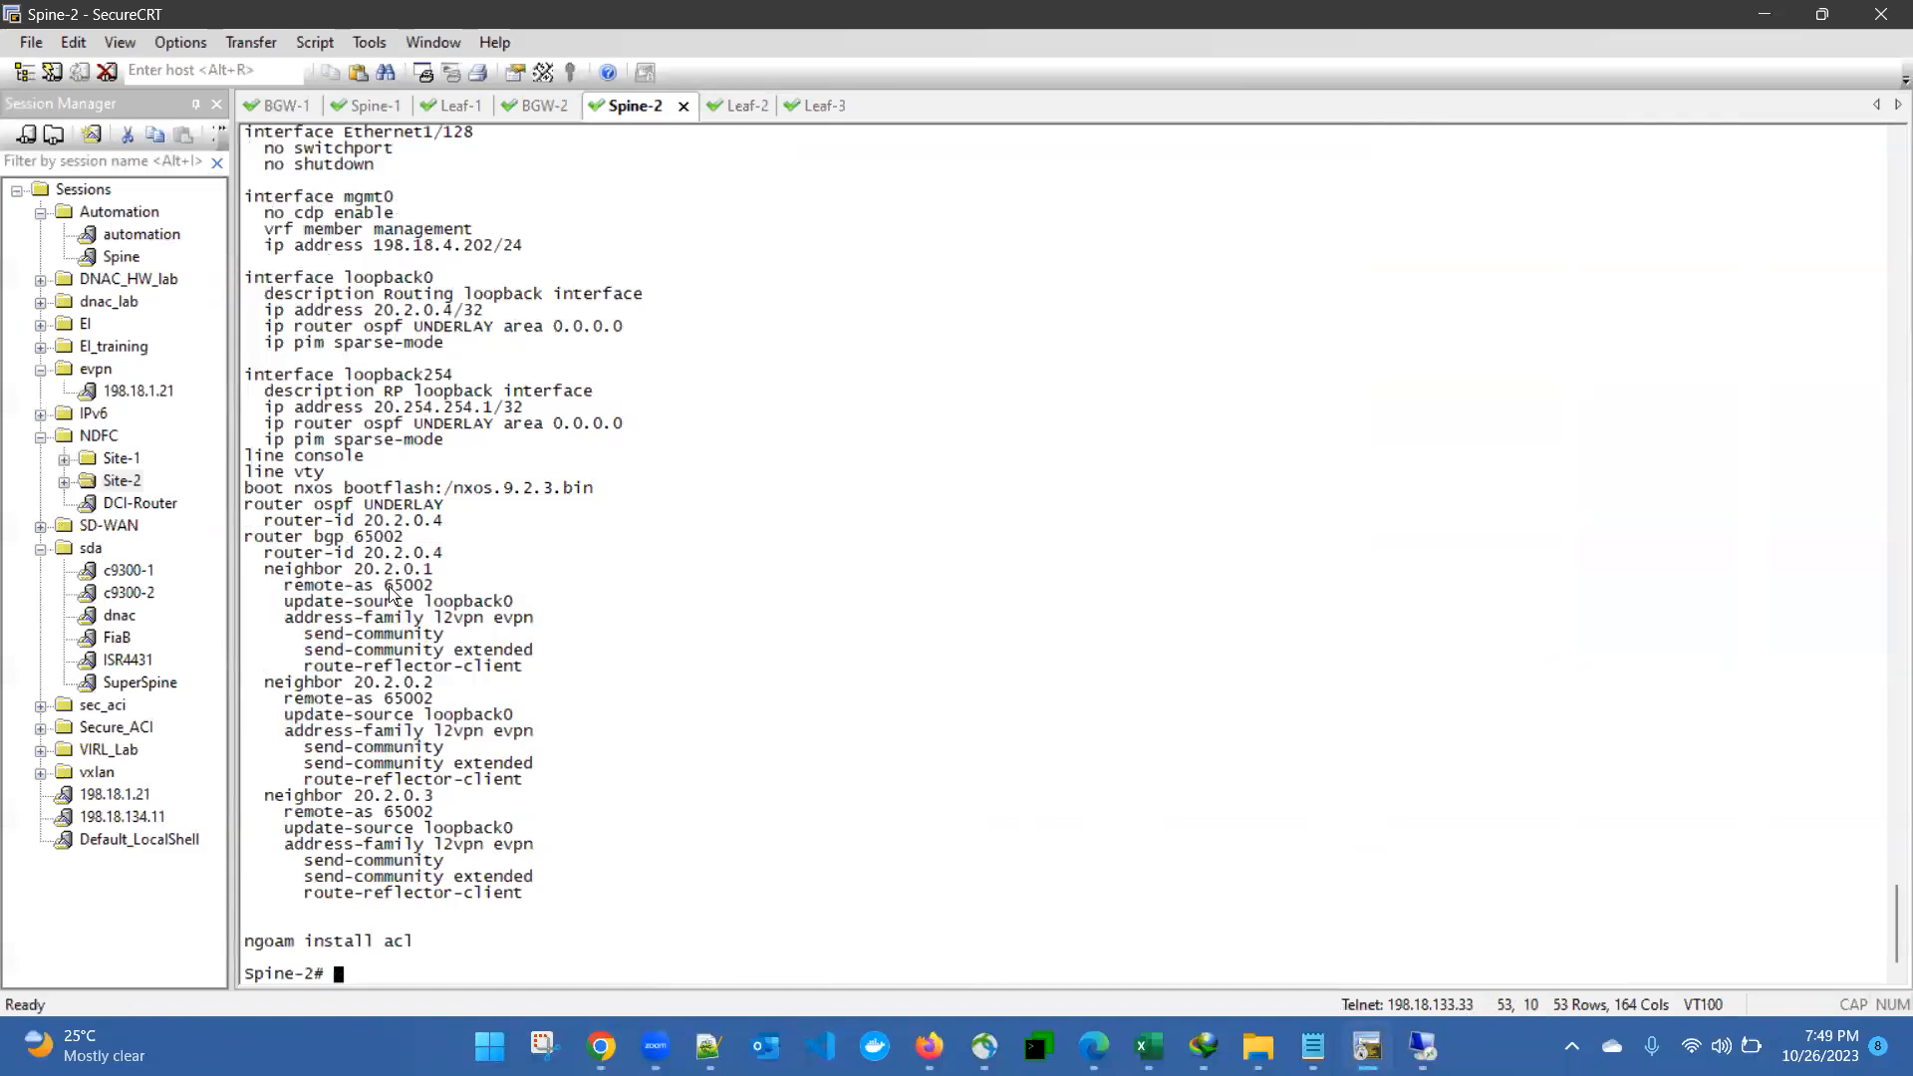
left_click_drag(377, 585, 513, 618)
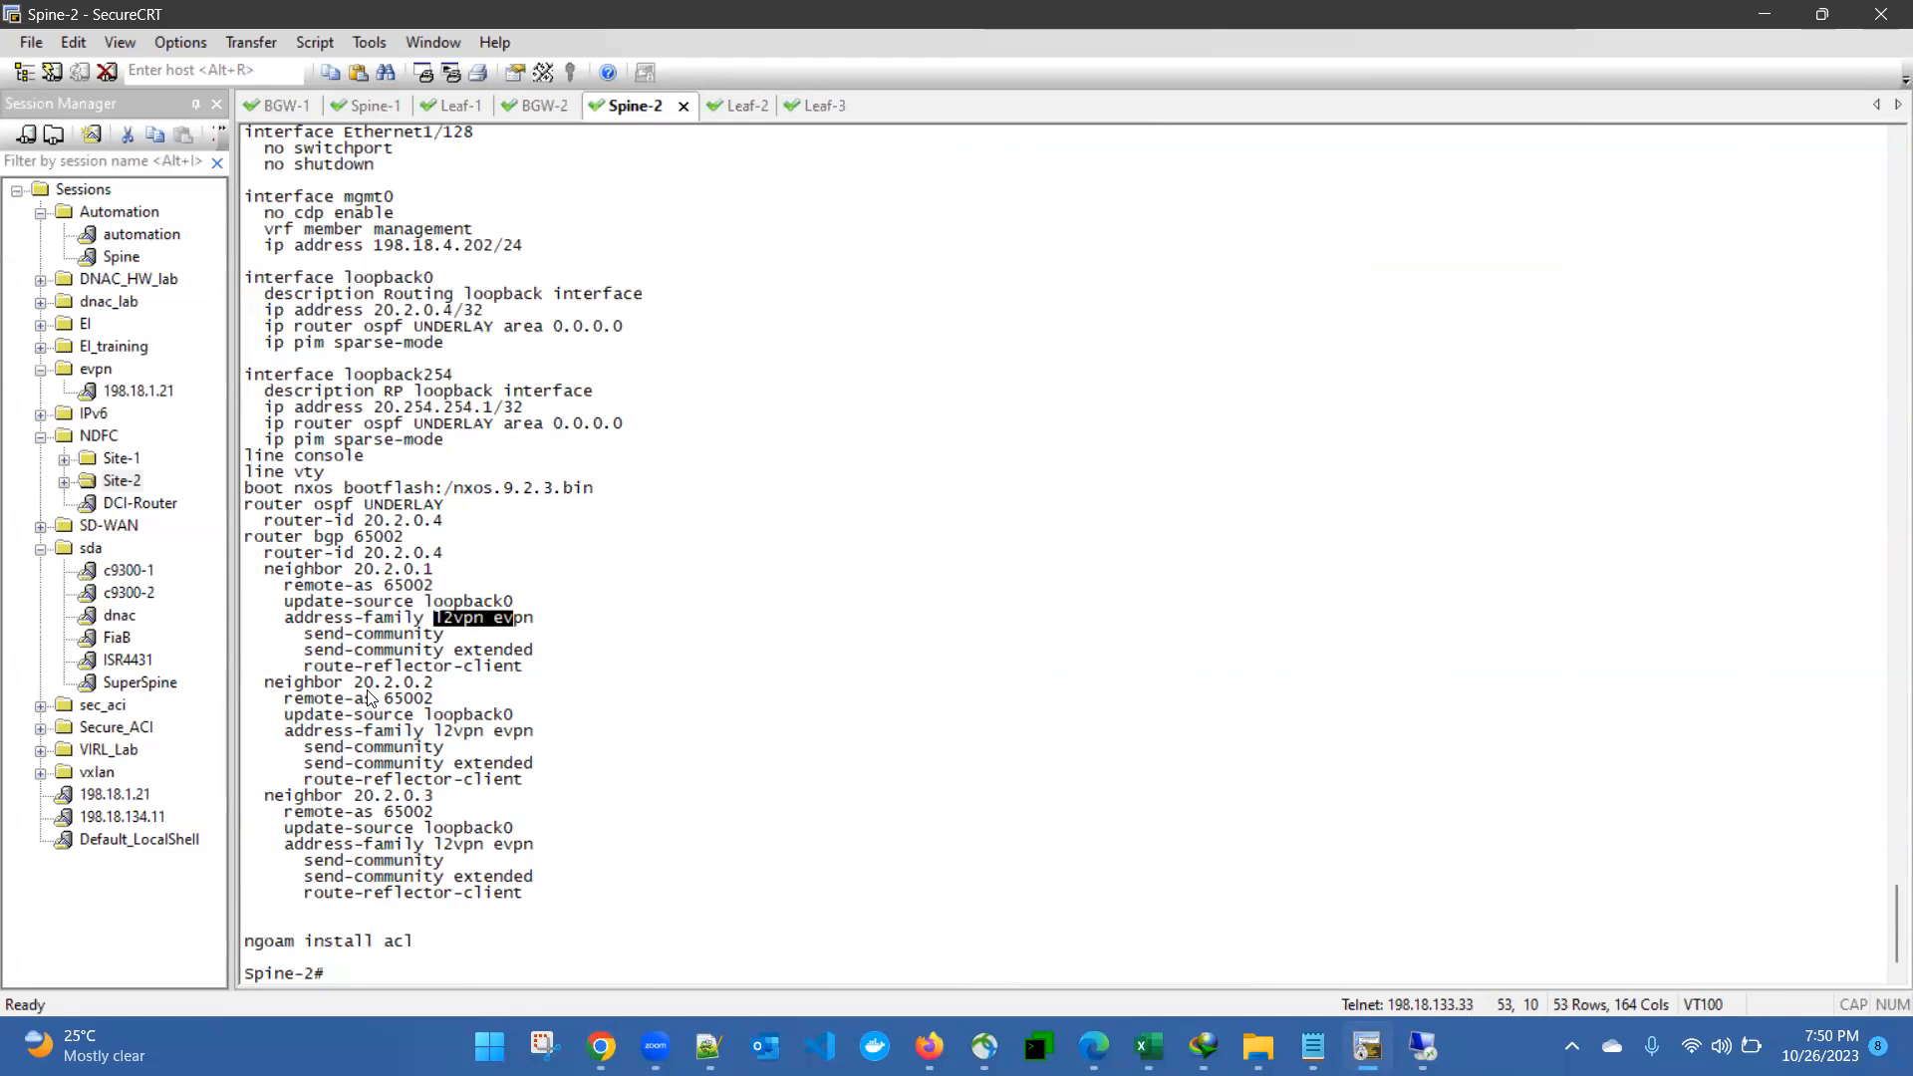
left_click_drag(345, 688, 436, 695)
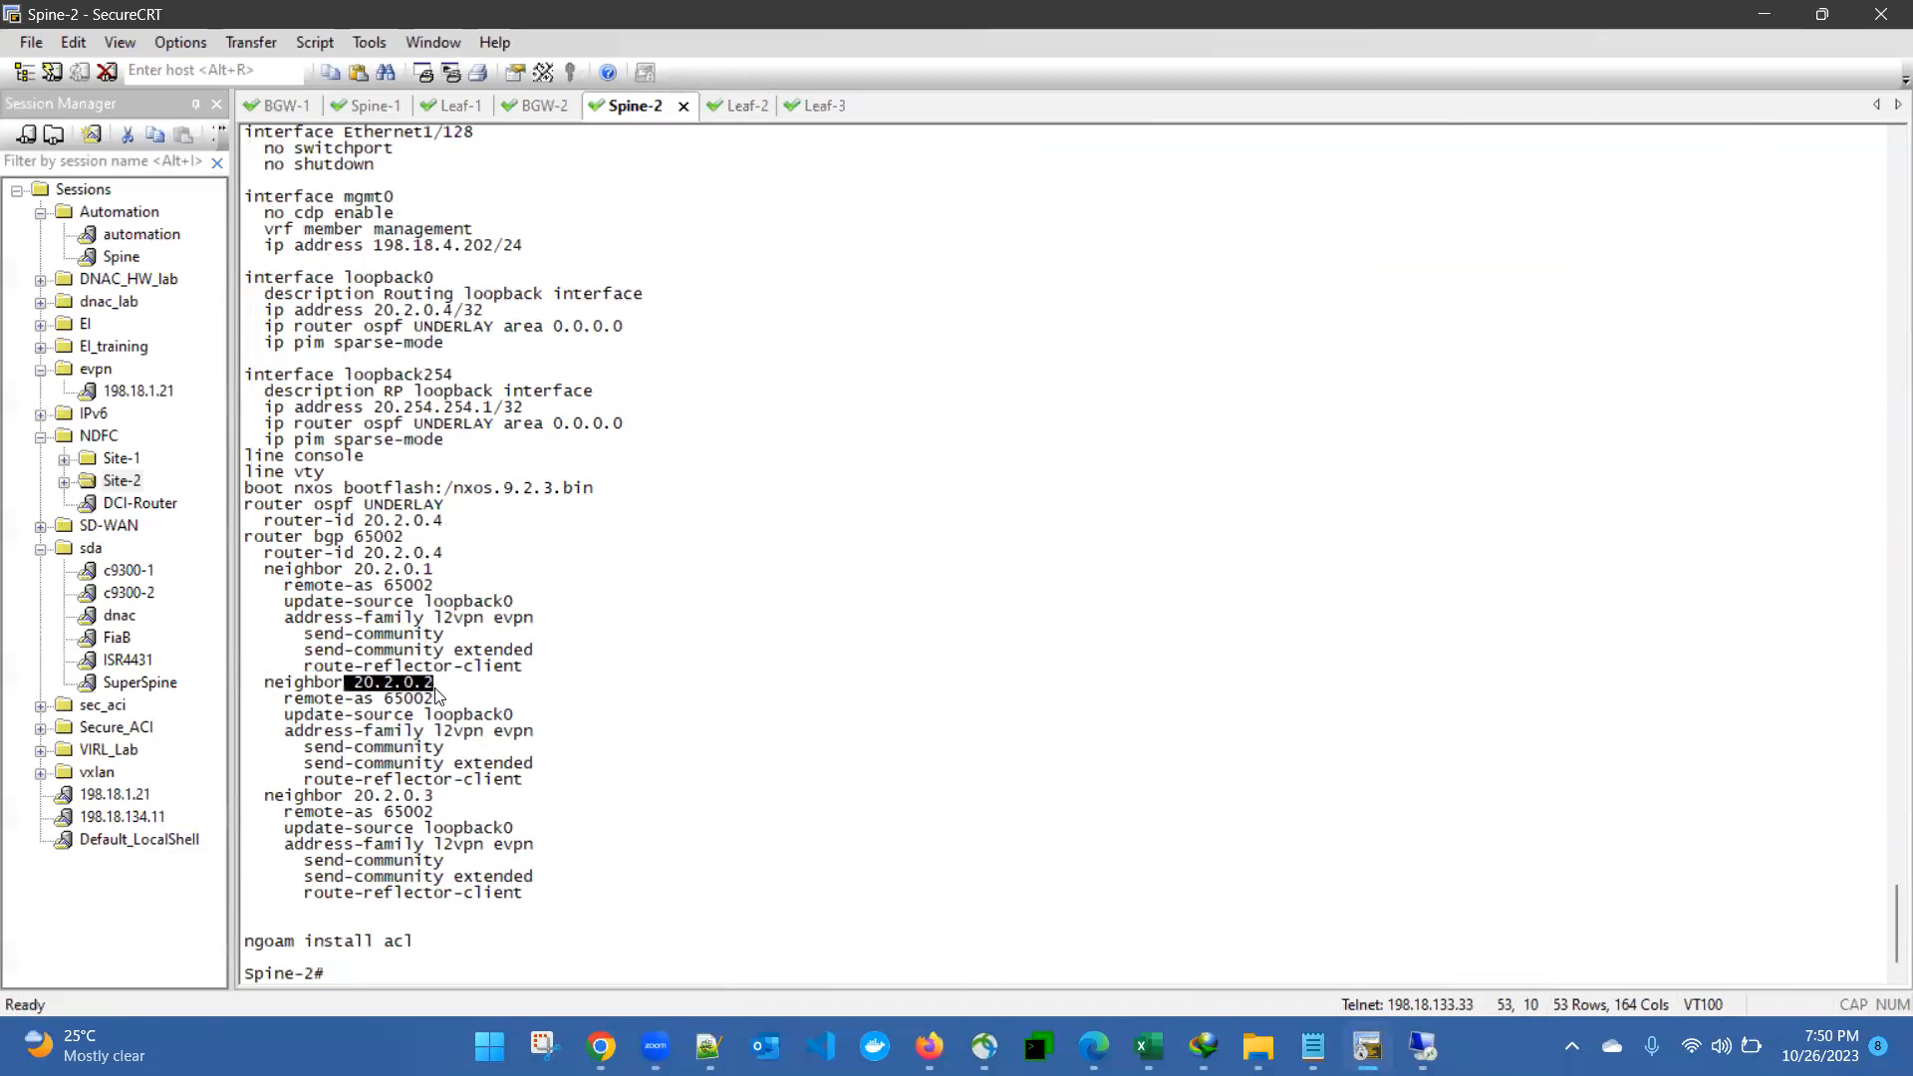
left_click(426, 695)
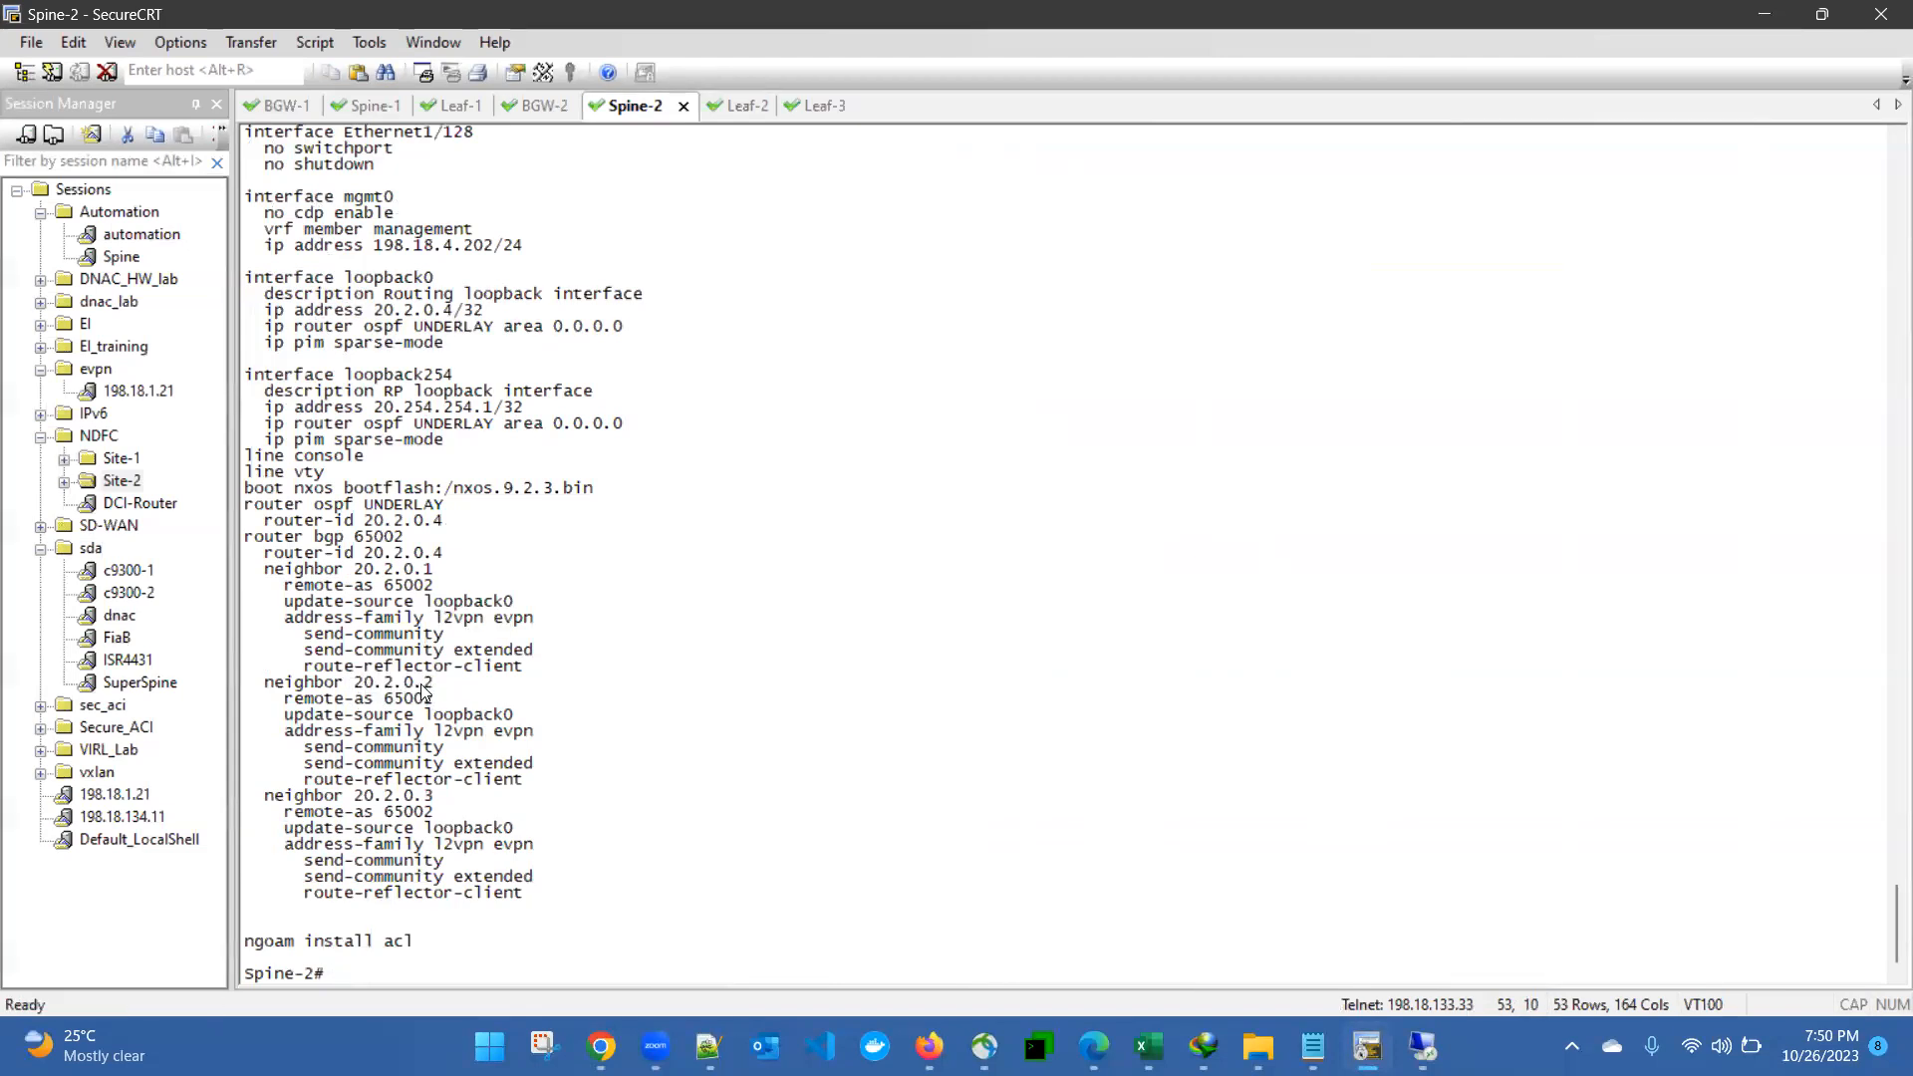
left_click_drag(354, 795, 450, 799)
left_click_drag(315, 435, 560, 857)
left_click(620, 809)
- Switch to the Leaf-2 session and display its full BGP configuration with "sh run bgp"
left_click(729, 104)
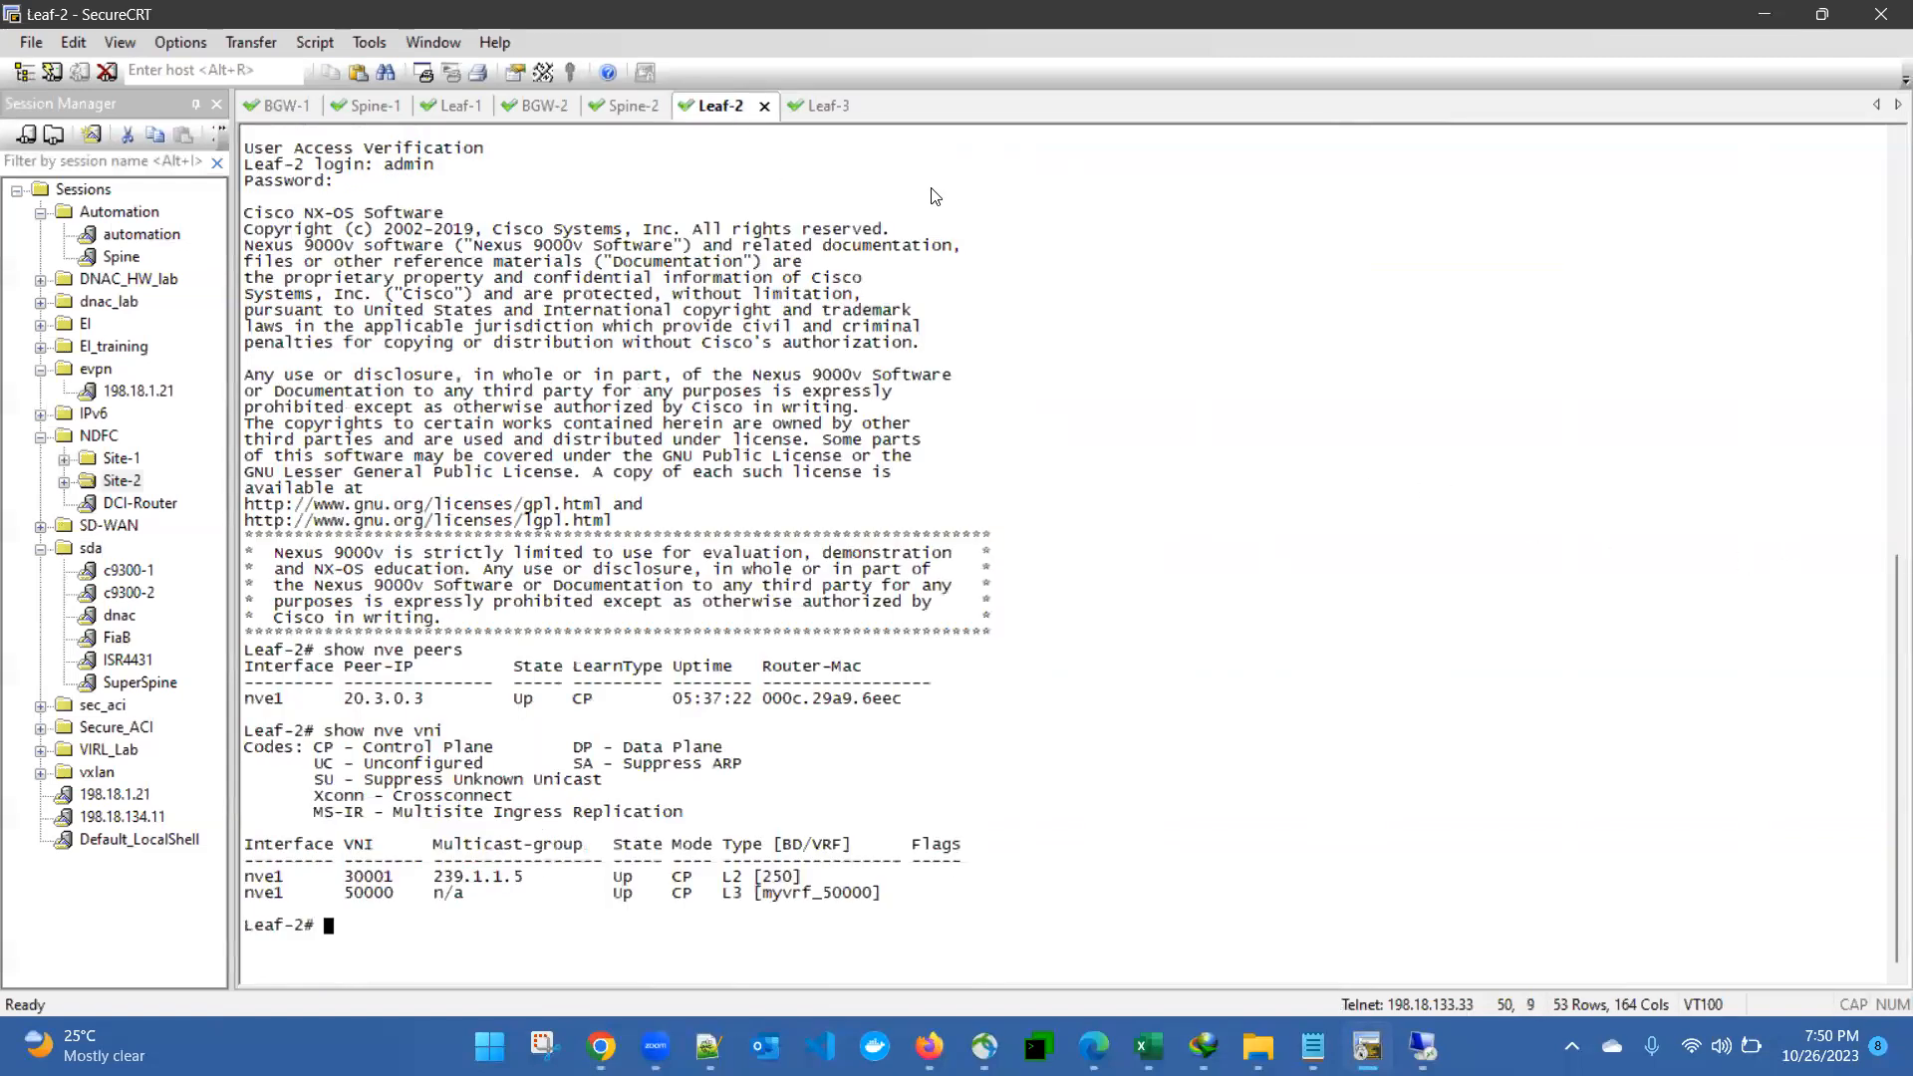
type("sh run | se")
key("BackSpace")
key("BackSpace")
key("BackSpace")
key("BackSpace")
type("bgp")
key("ctrl+a")
key("Return")
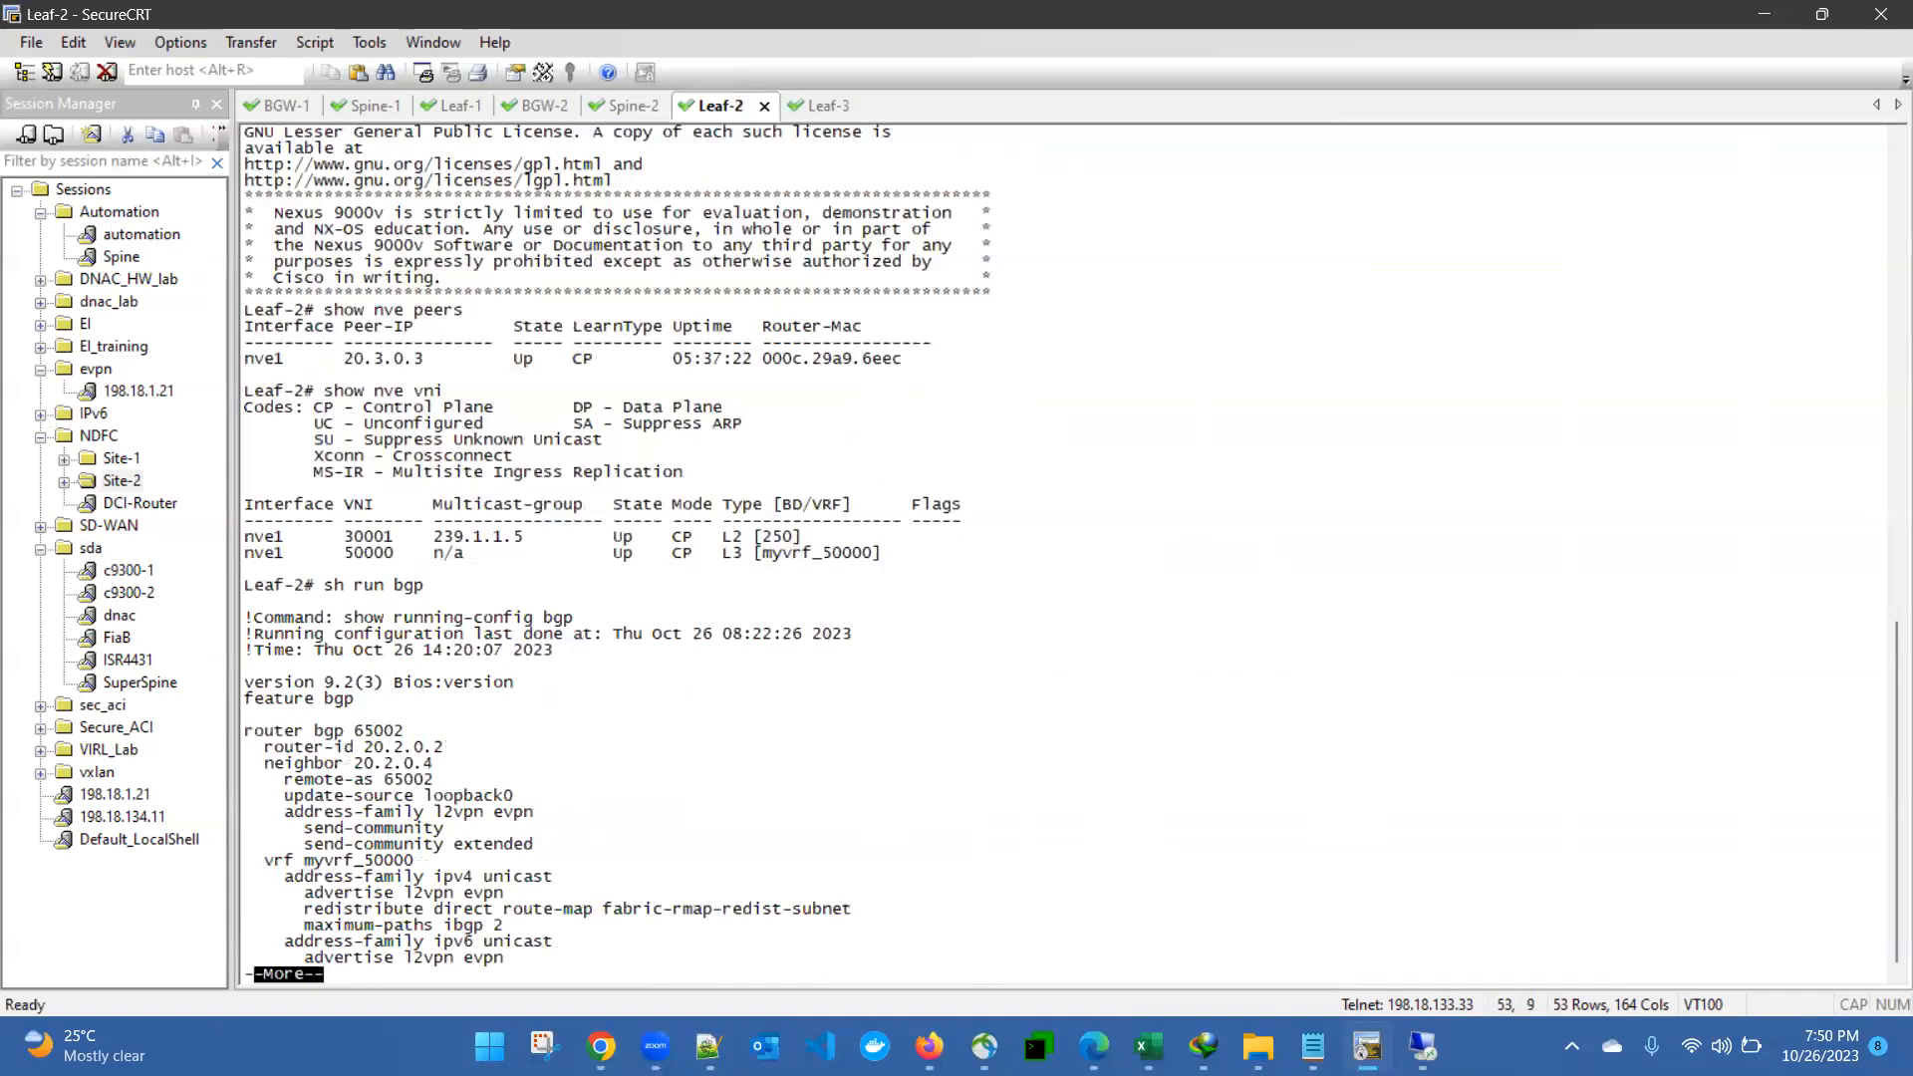
key("space")
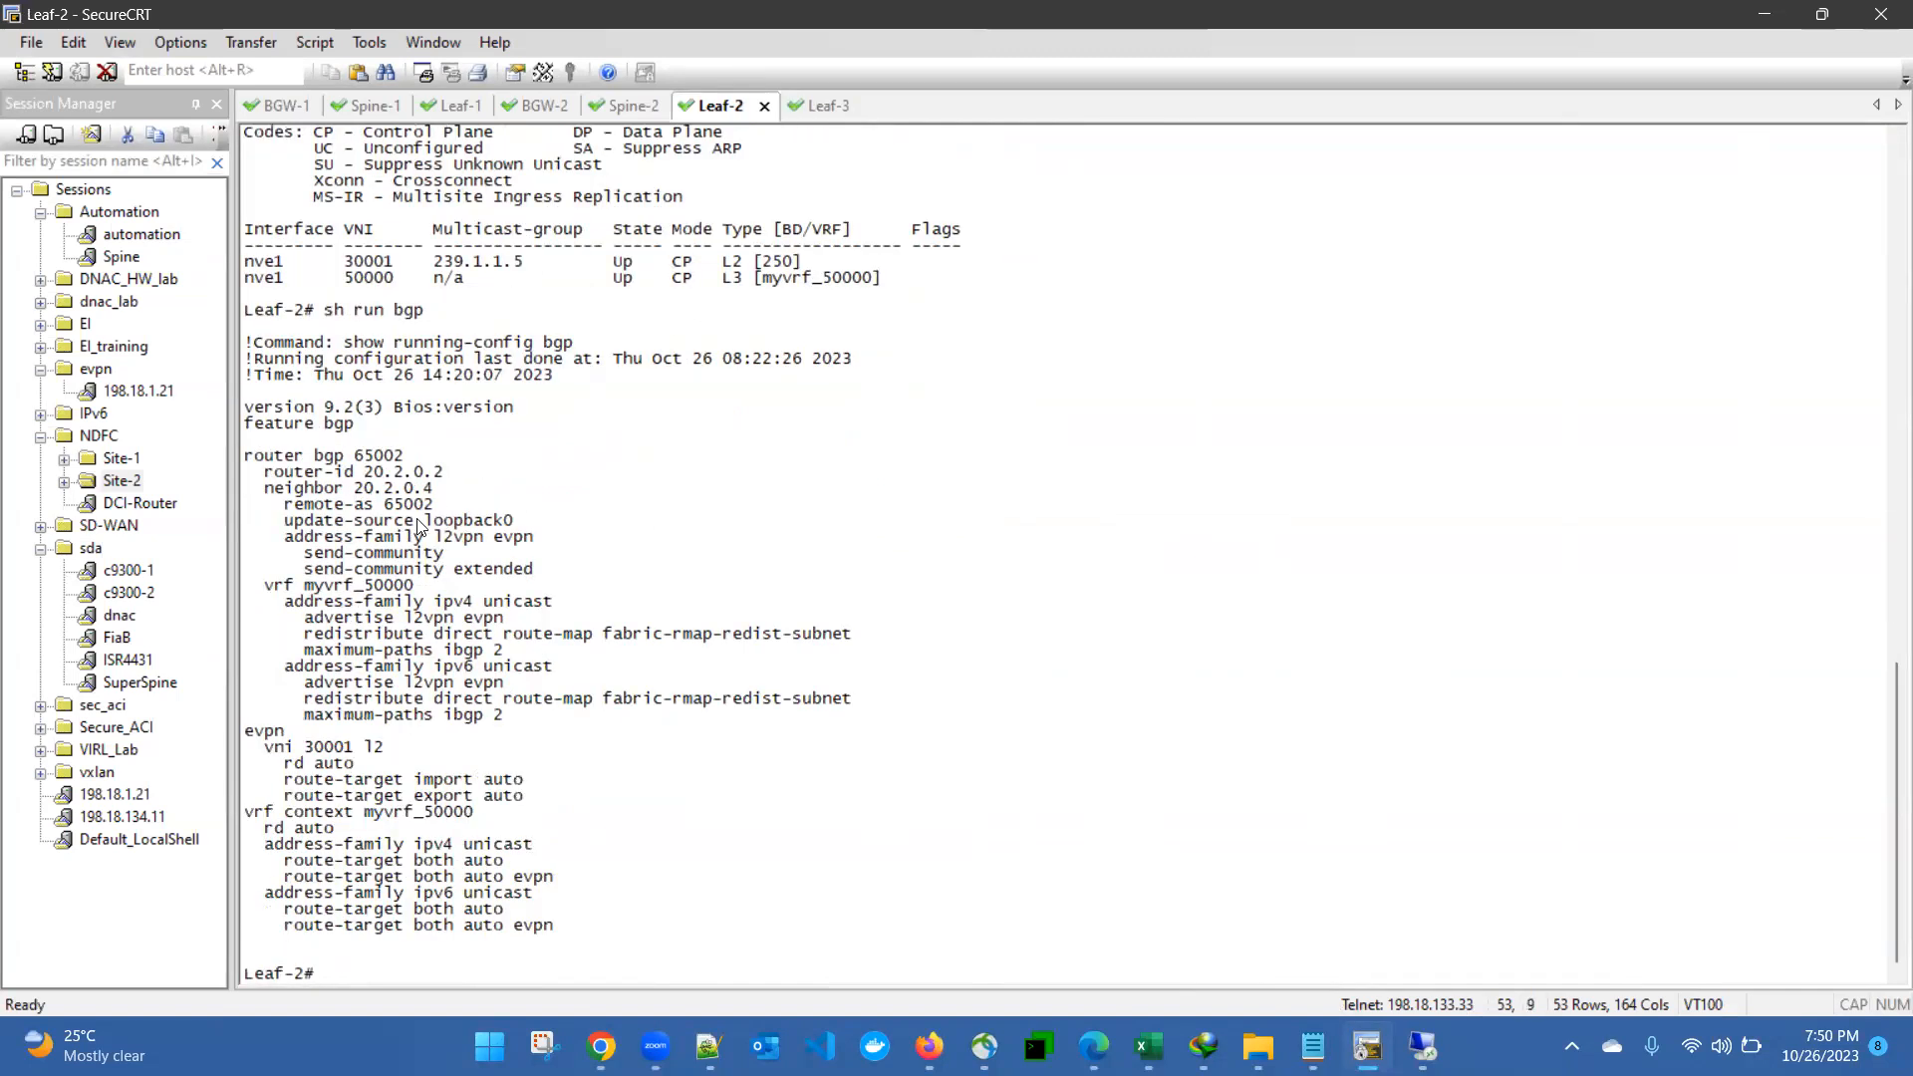
- Review Leaf-2's BGP neighbor, the myvrf_50000 address families and the EVPN and VRF route-target settings
left_click_drag(266, 488, 550, 564)
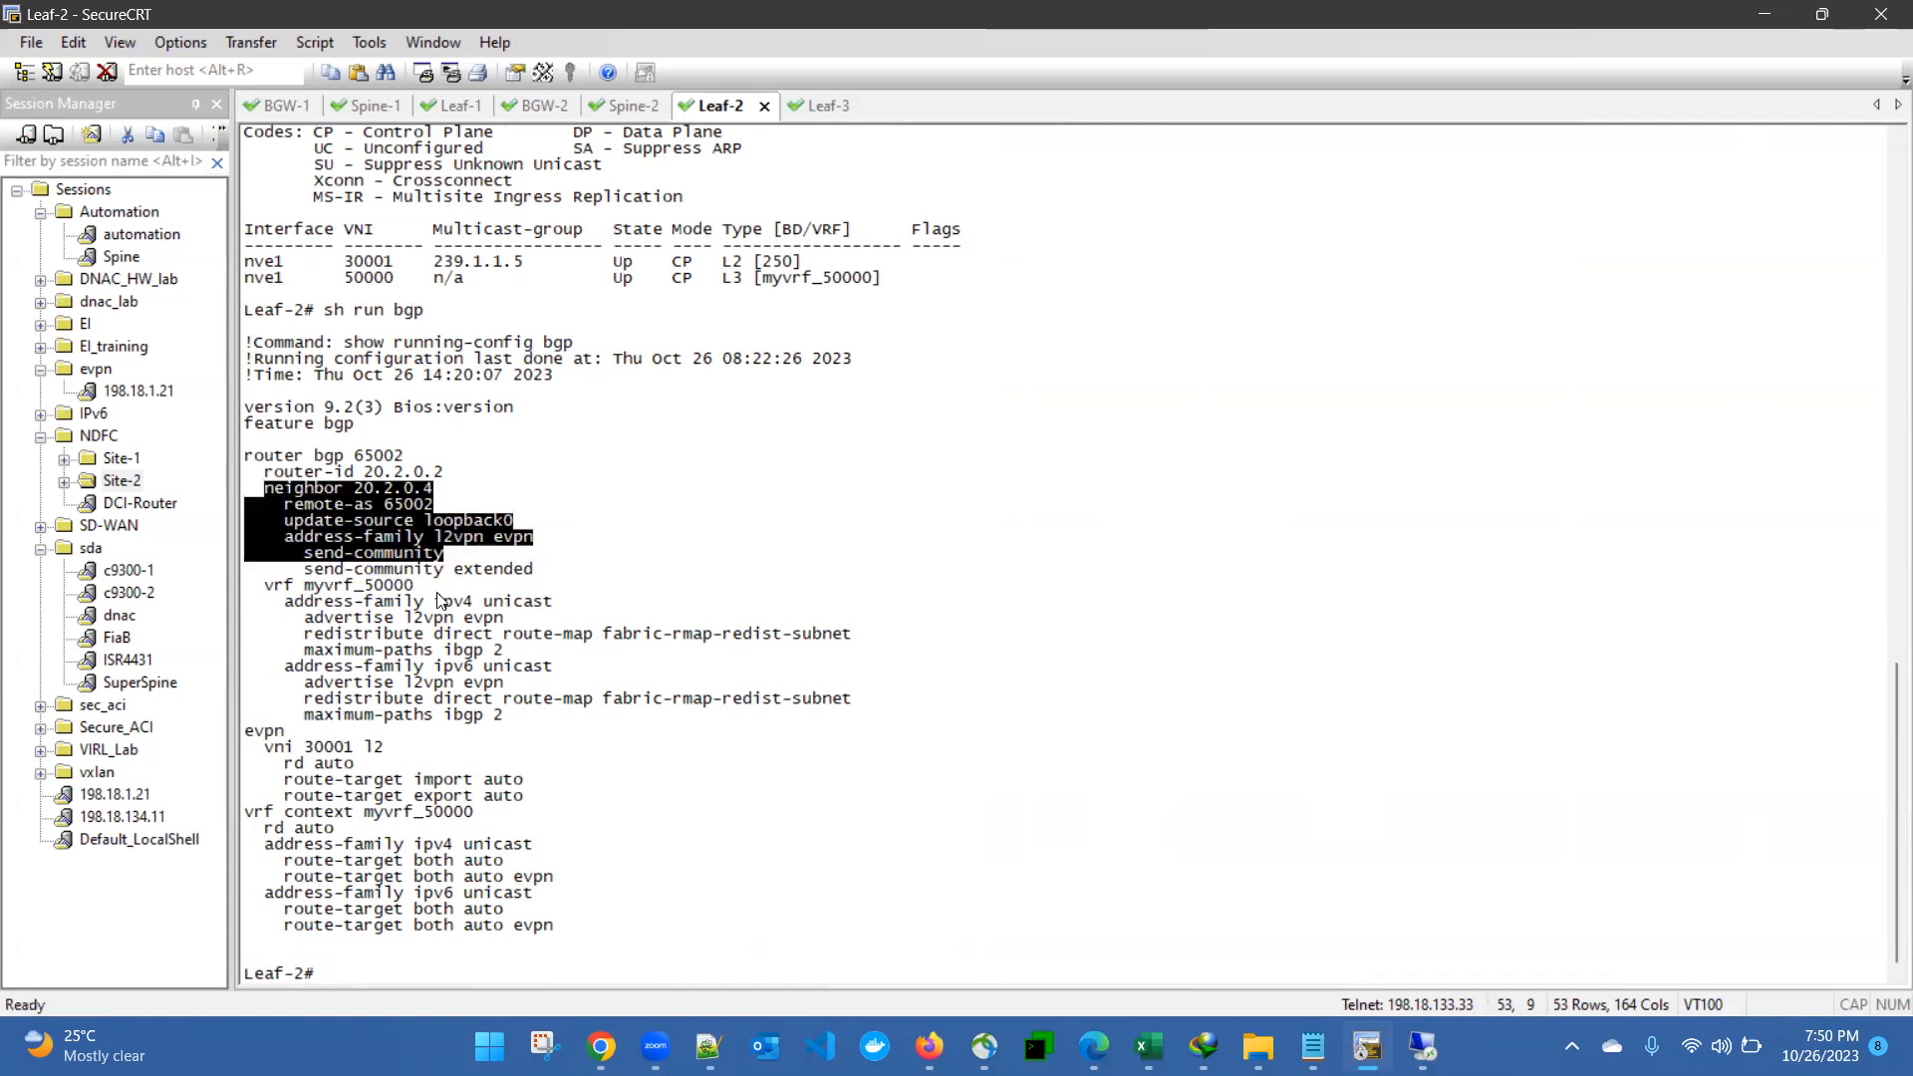
left_click_drag(267, 572, 543, 670)
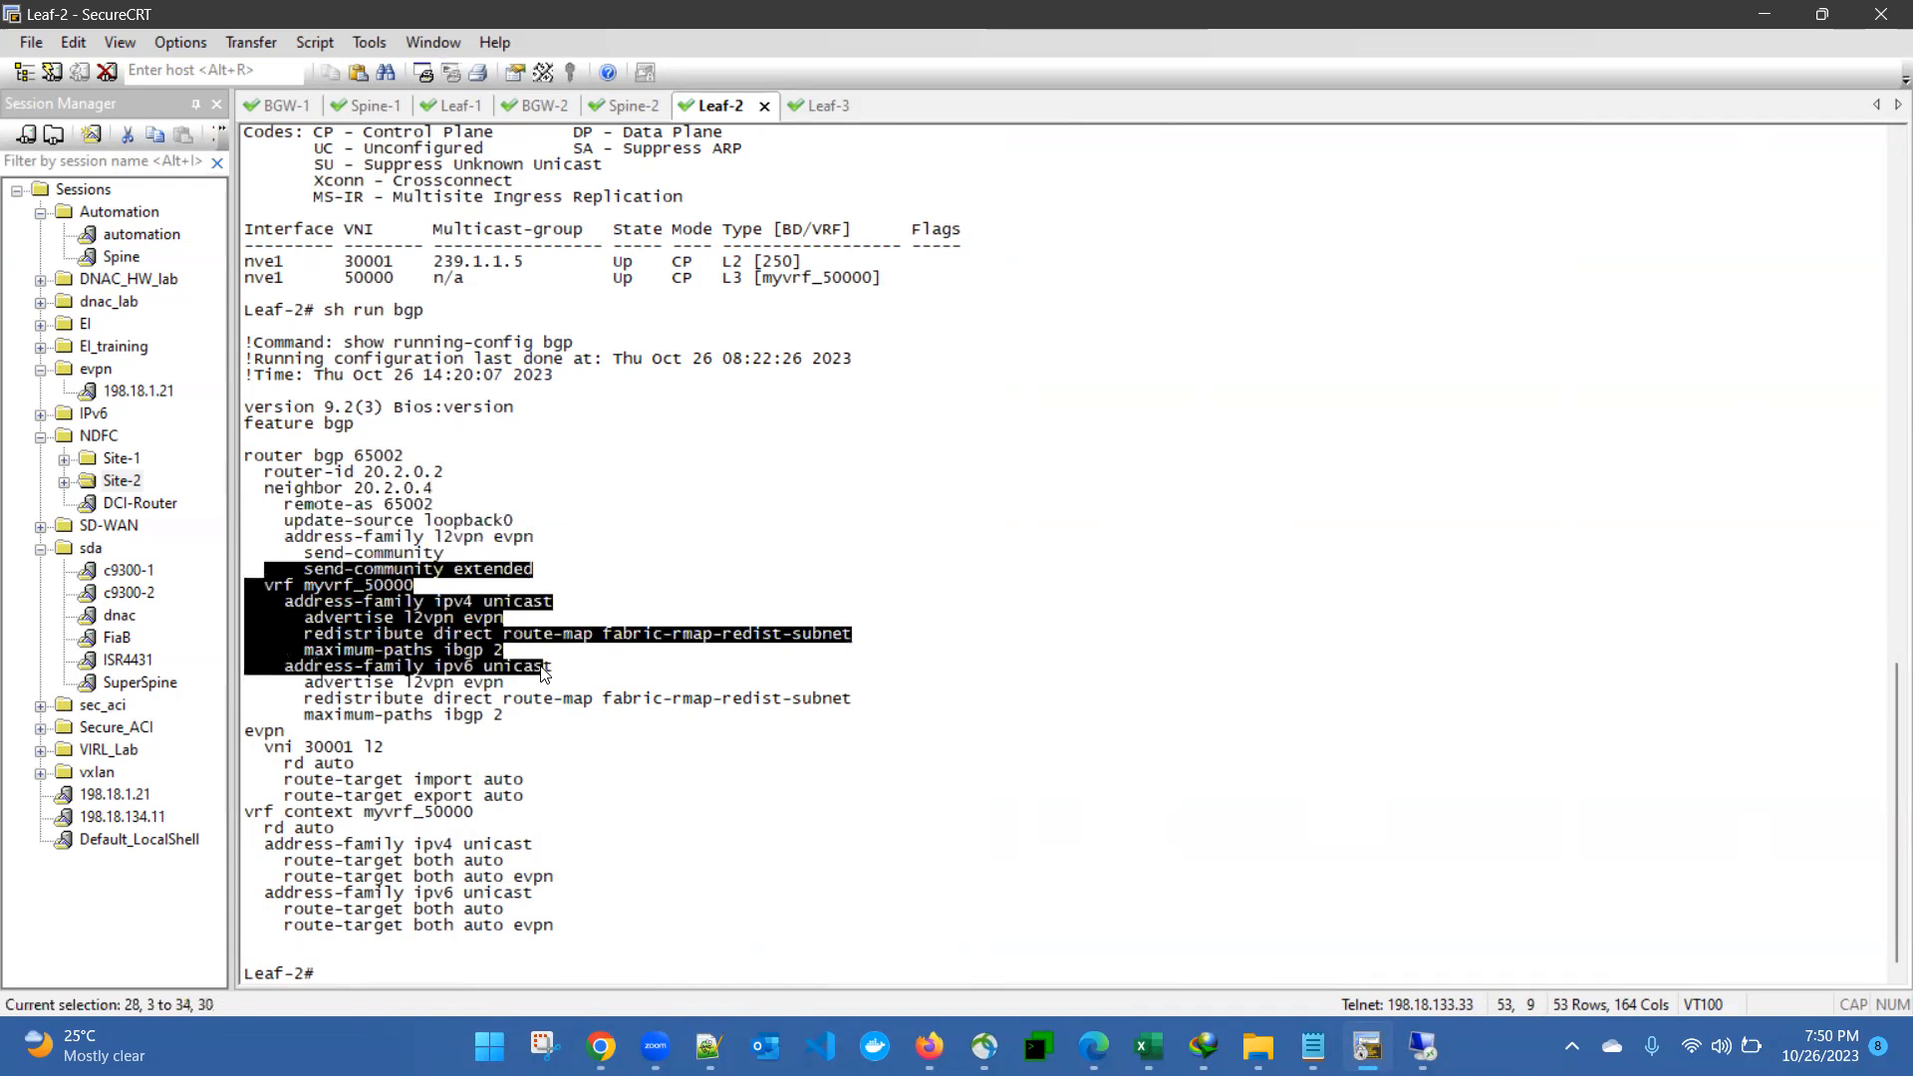
left_click(541, 668)
left_click_drag(294, 605, 418, 677)
left_click_drag(276, 714, 597, 904)
left_click(598, 904)
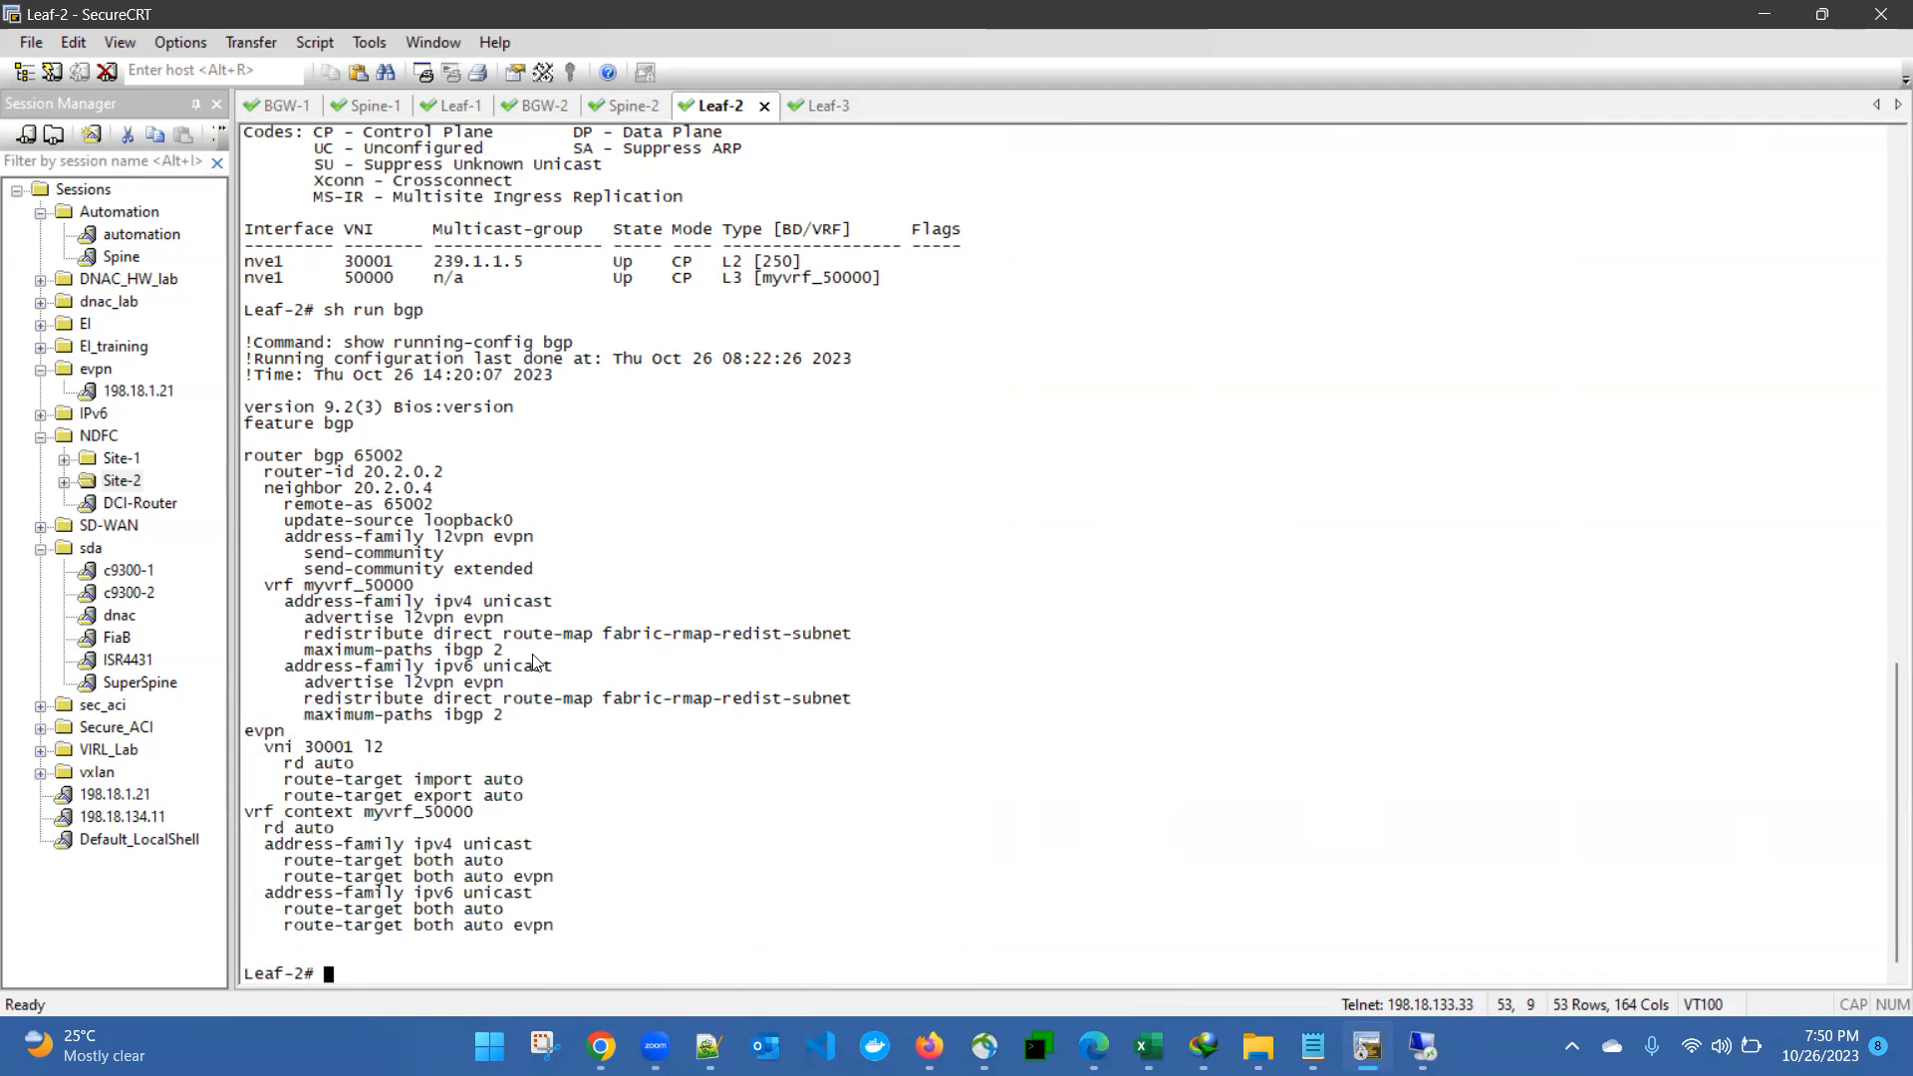
- Return to the Spine-2 session and try the command "show ip bgp su all"
left_click(629, 105)
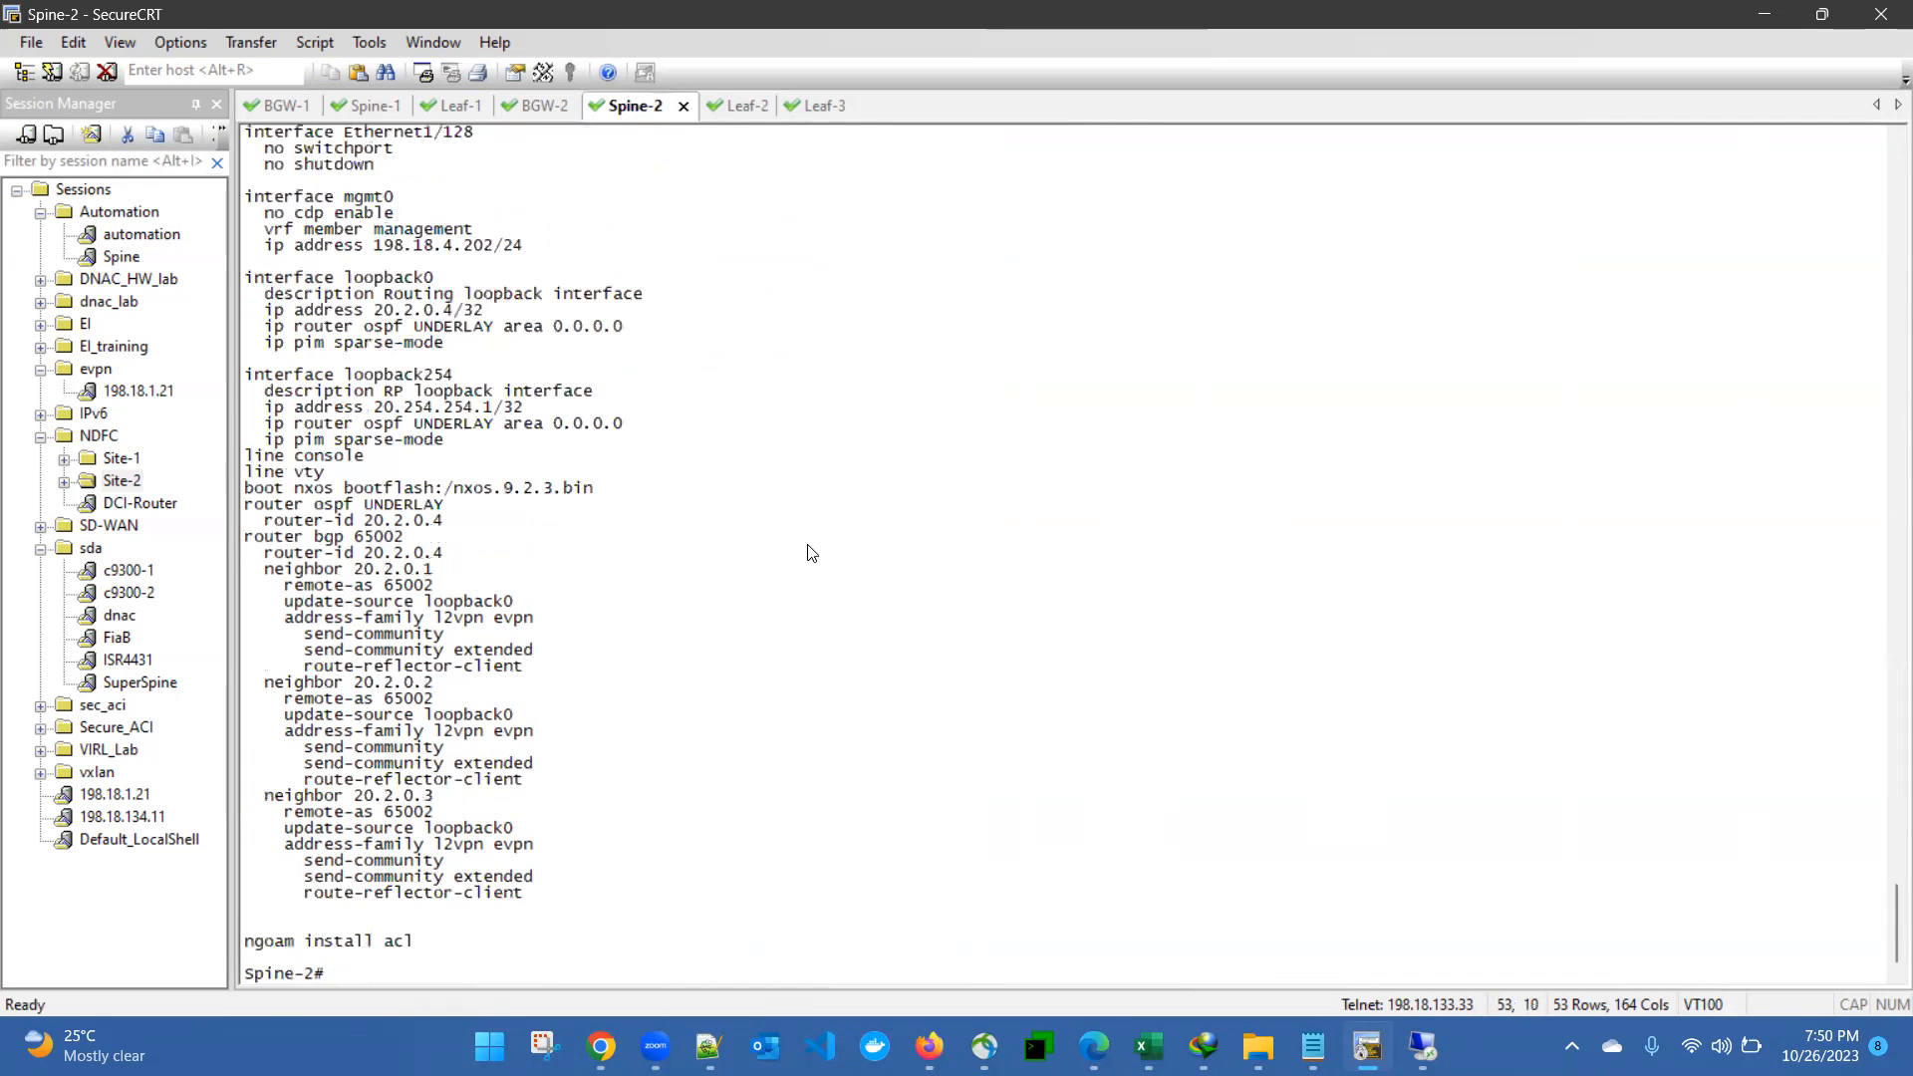
type("show ip bgp ")
type("all")
key("BackSpace")
key("BackSpace")
type("su all")
key("Return")
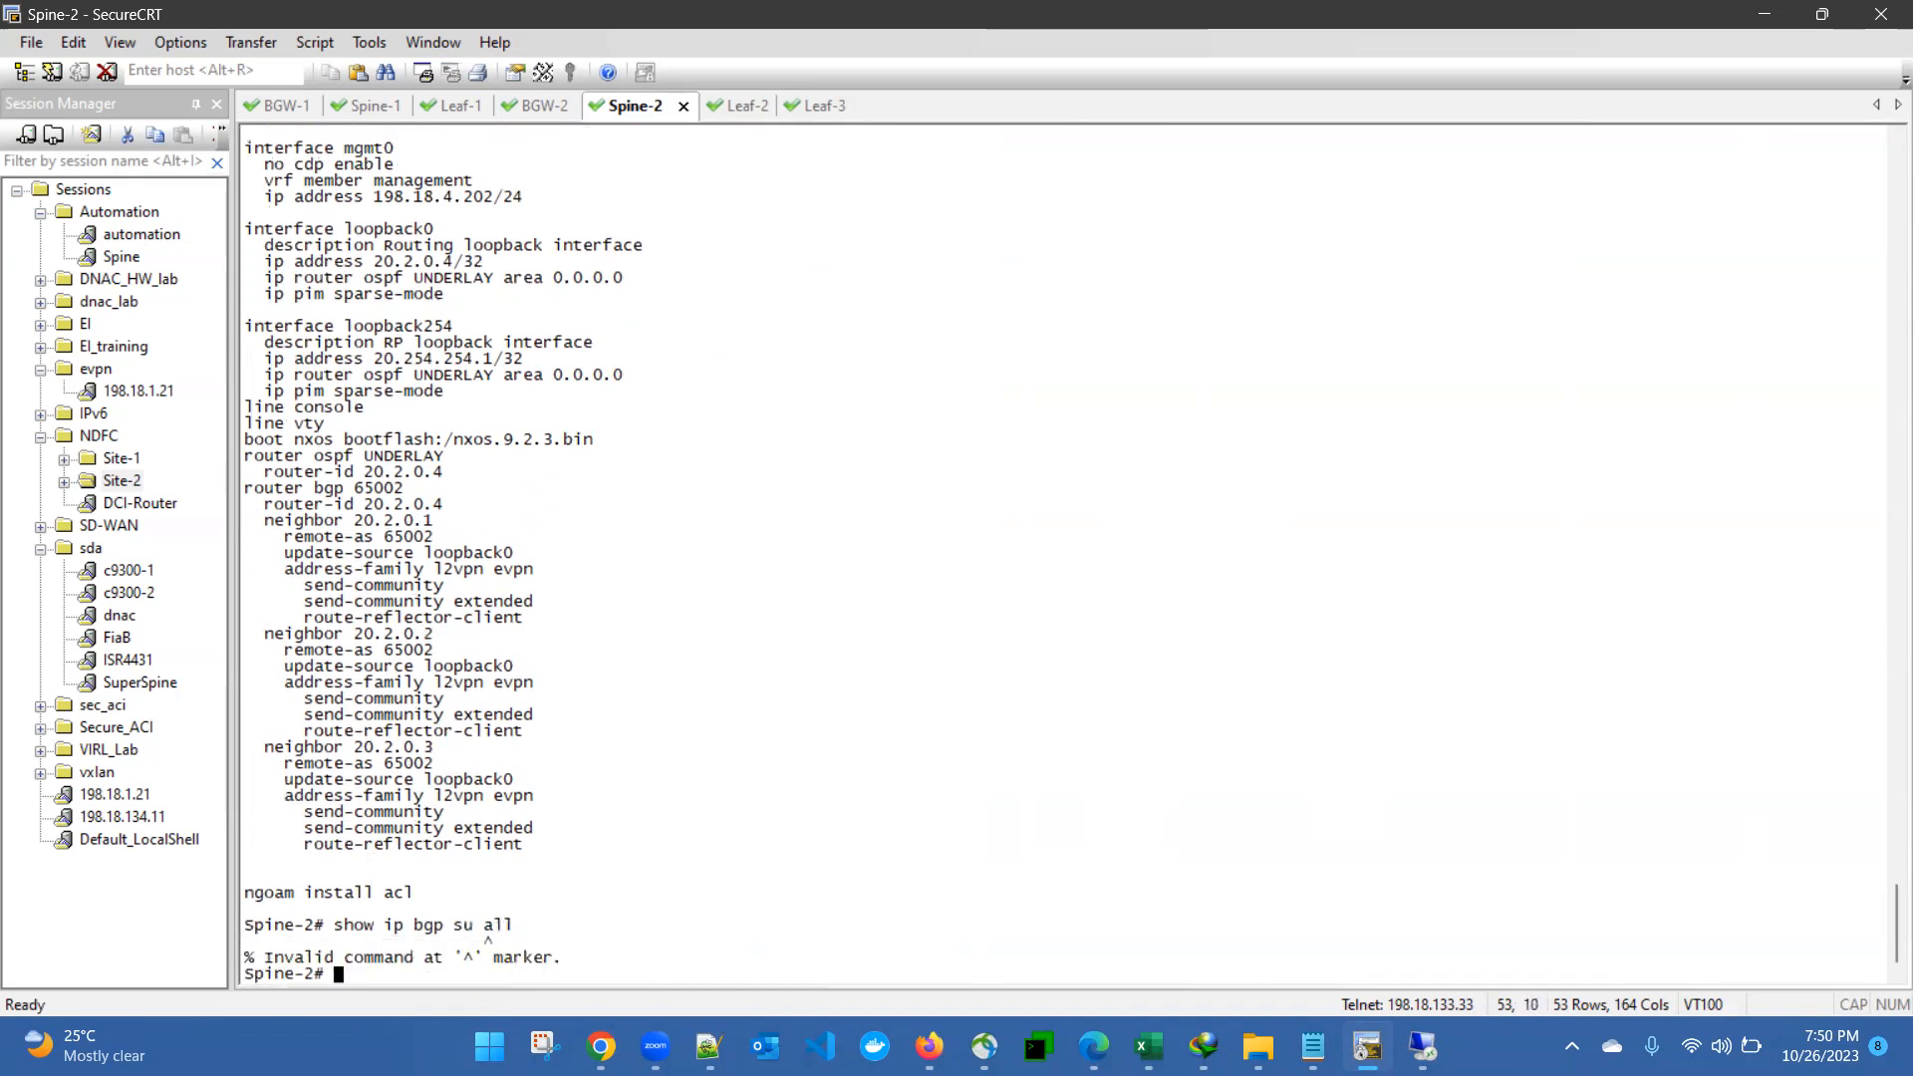
- Run "show ip bgp all su" on Spine-2 and examine the L2VPN EVPN neighbor rows
type("show ip bgp all su")
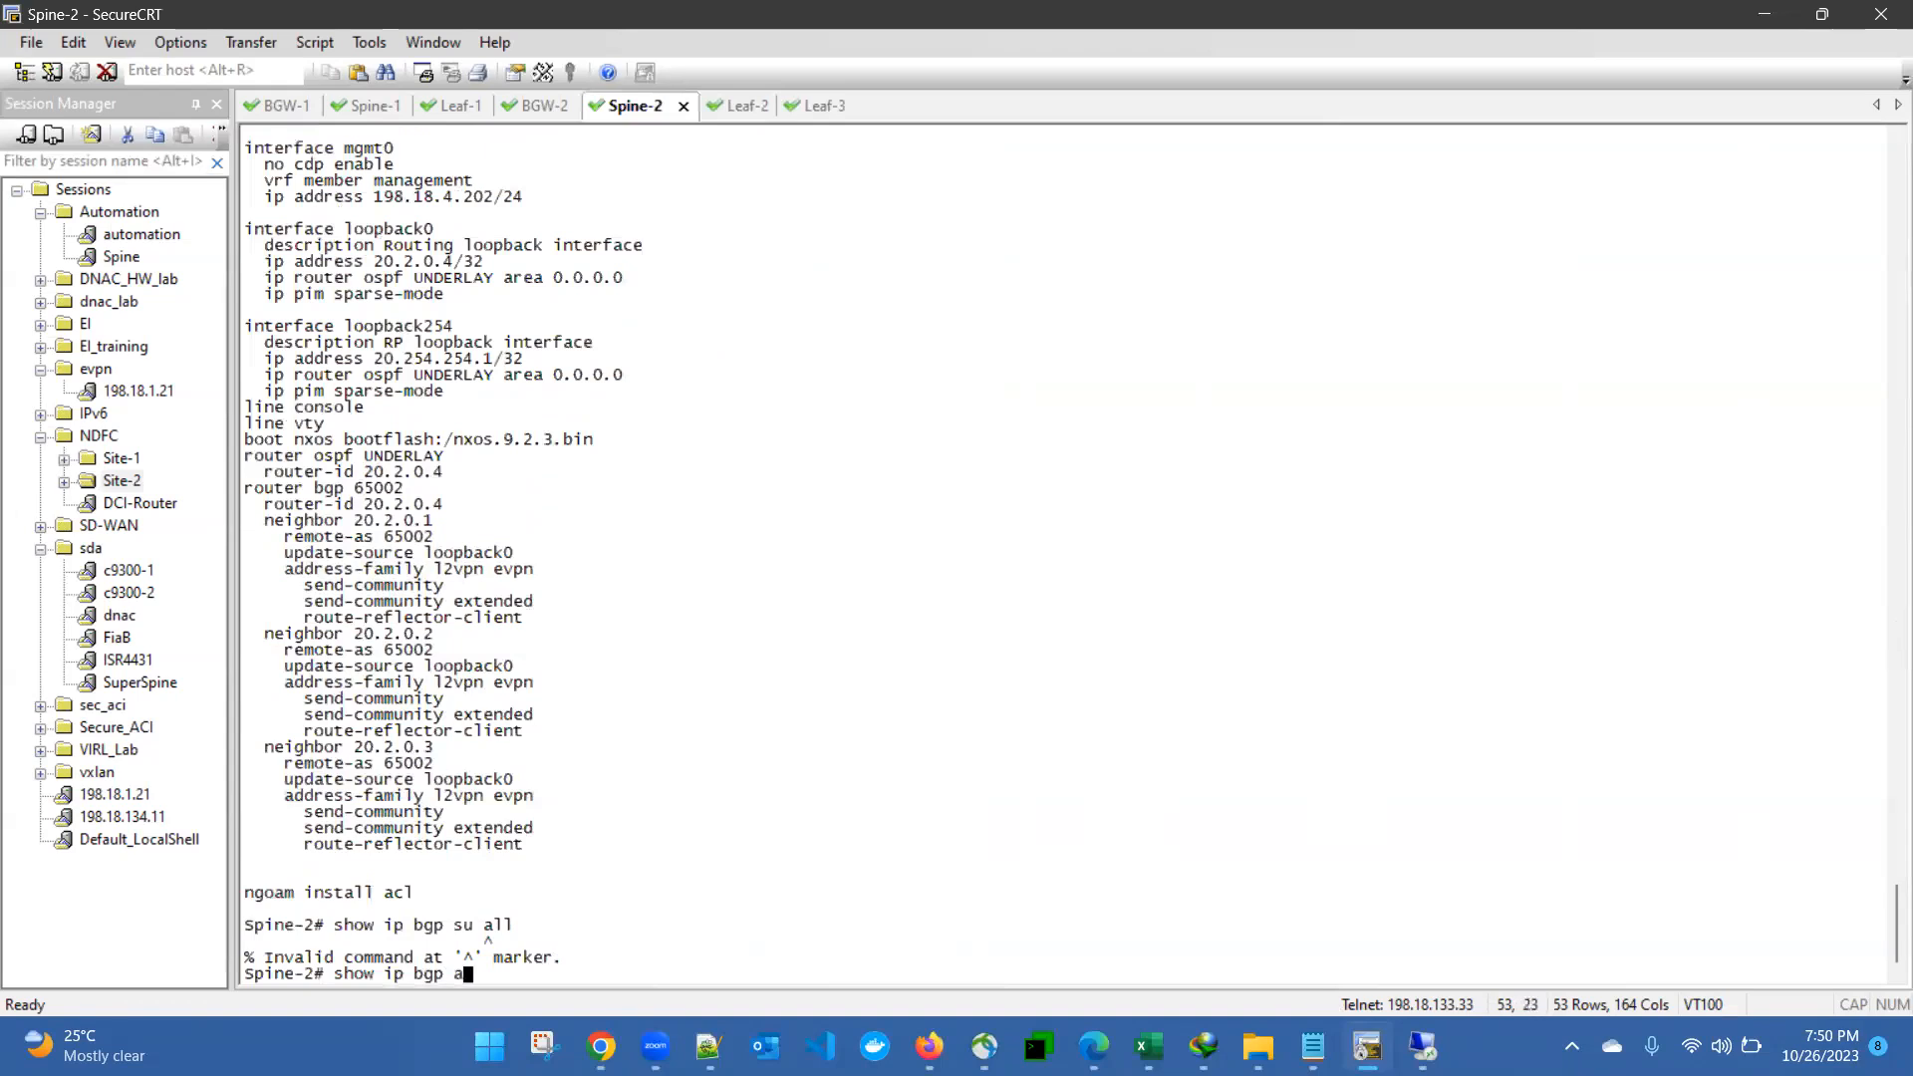
key("Return")
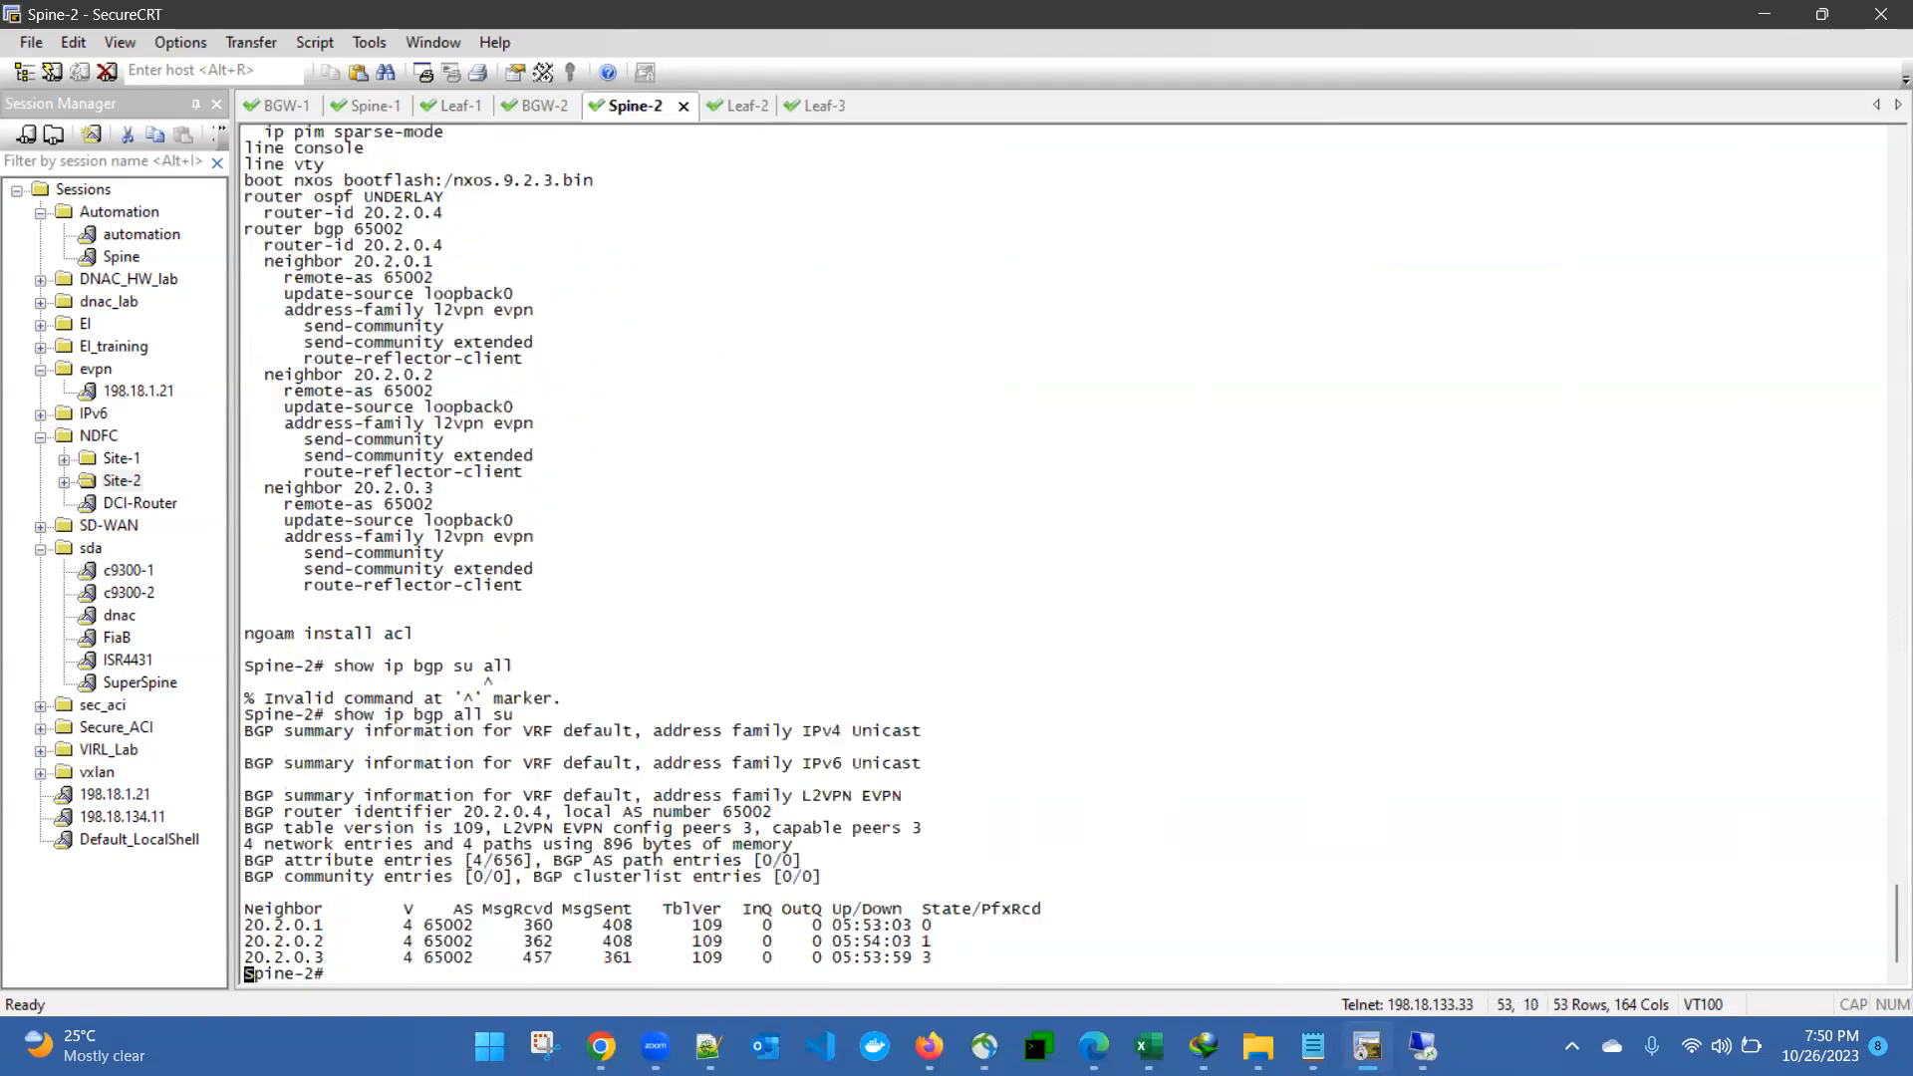
key("Return")
key("Return")
key("Return")
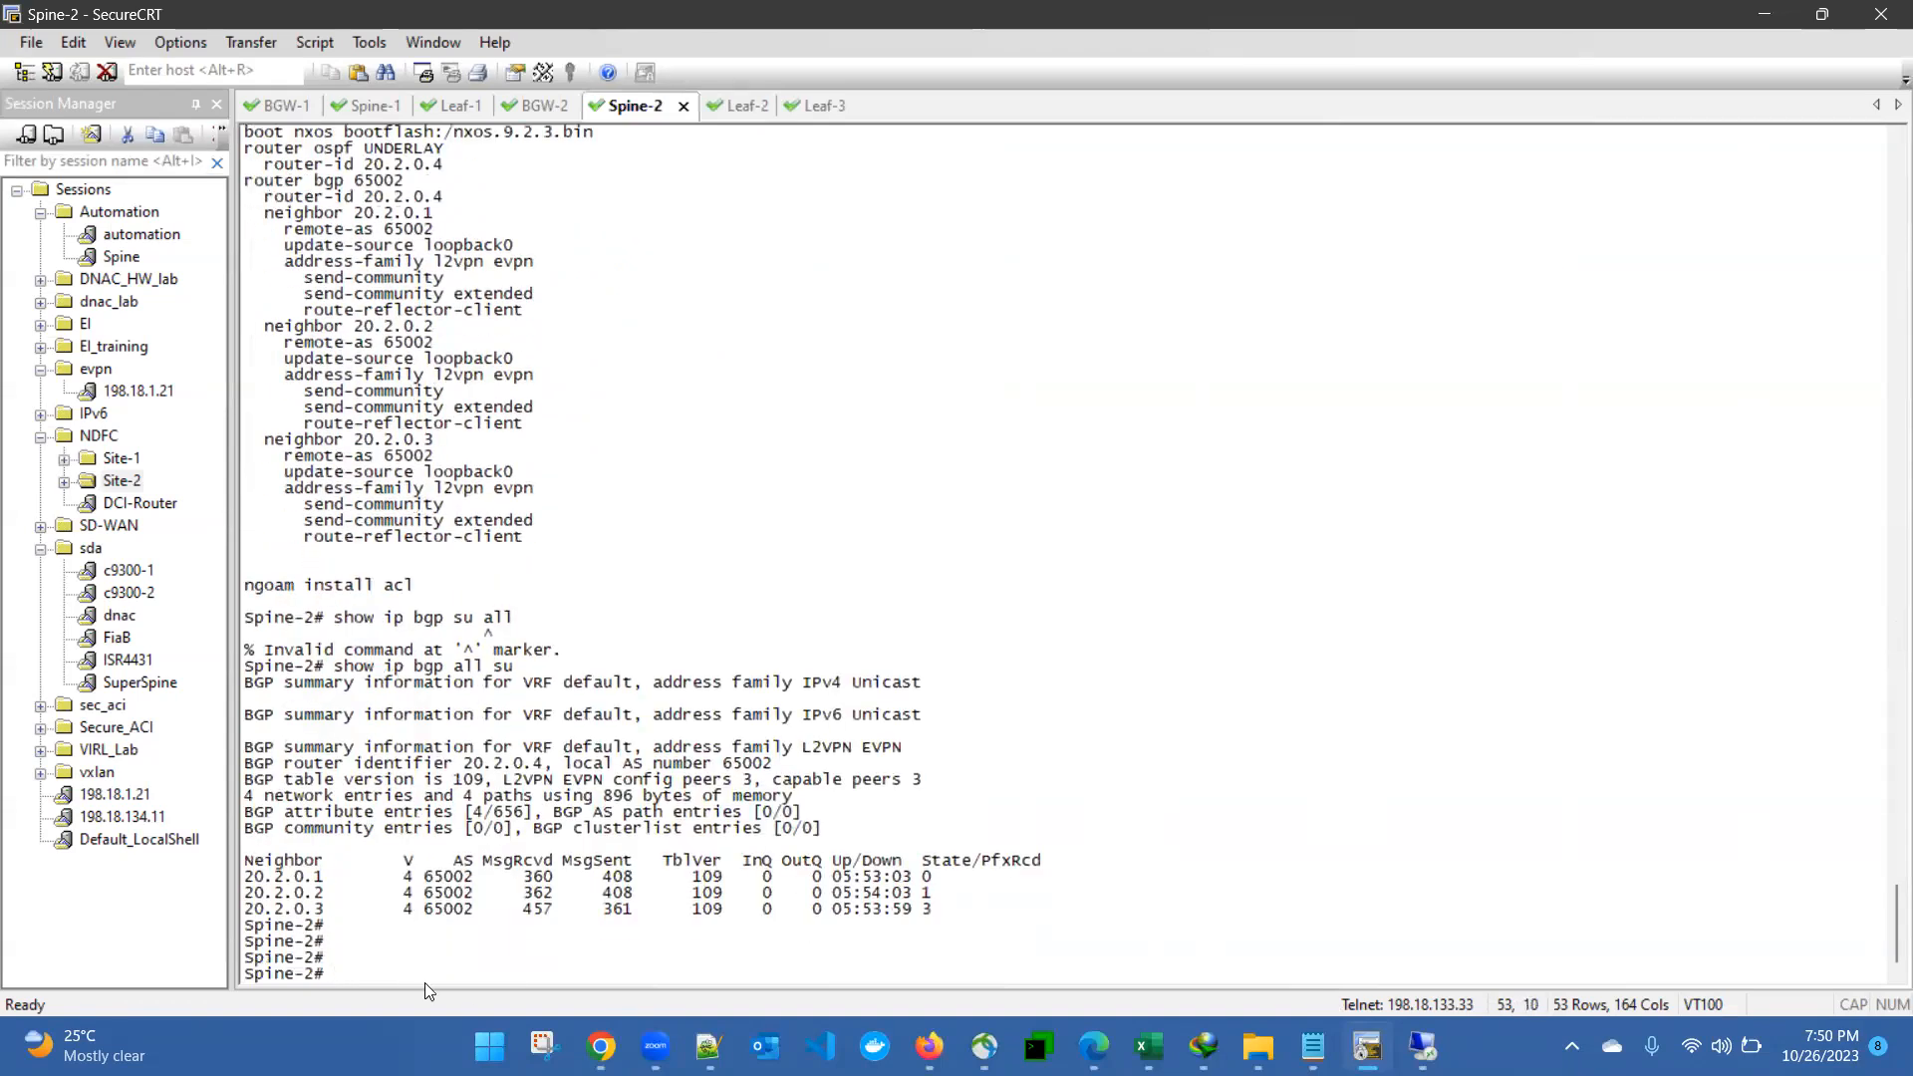
left_click_drag(257, 893, 297, 906)
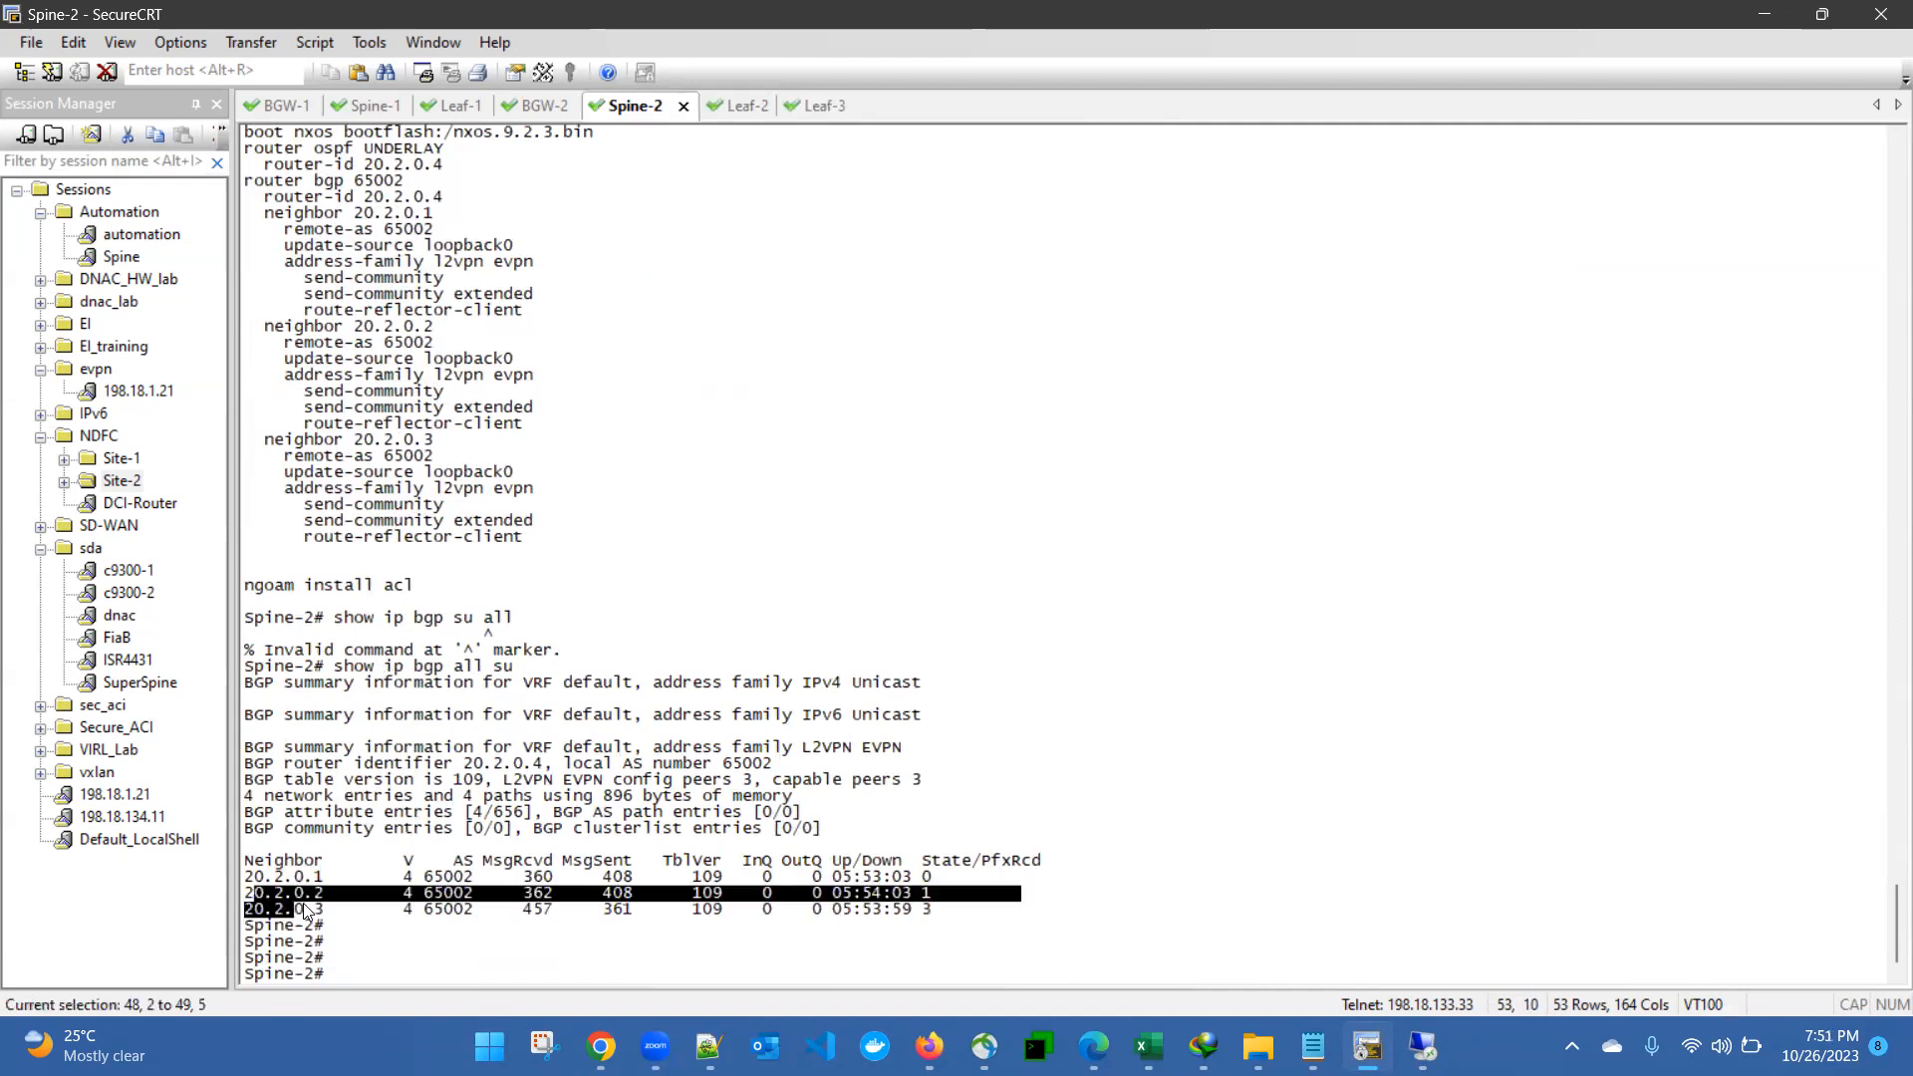
left_click(269, 886)
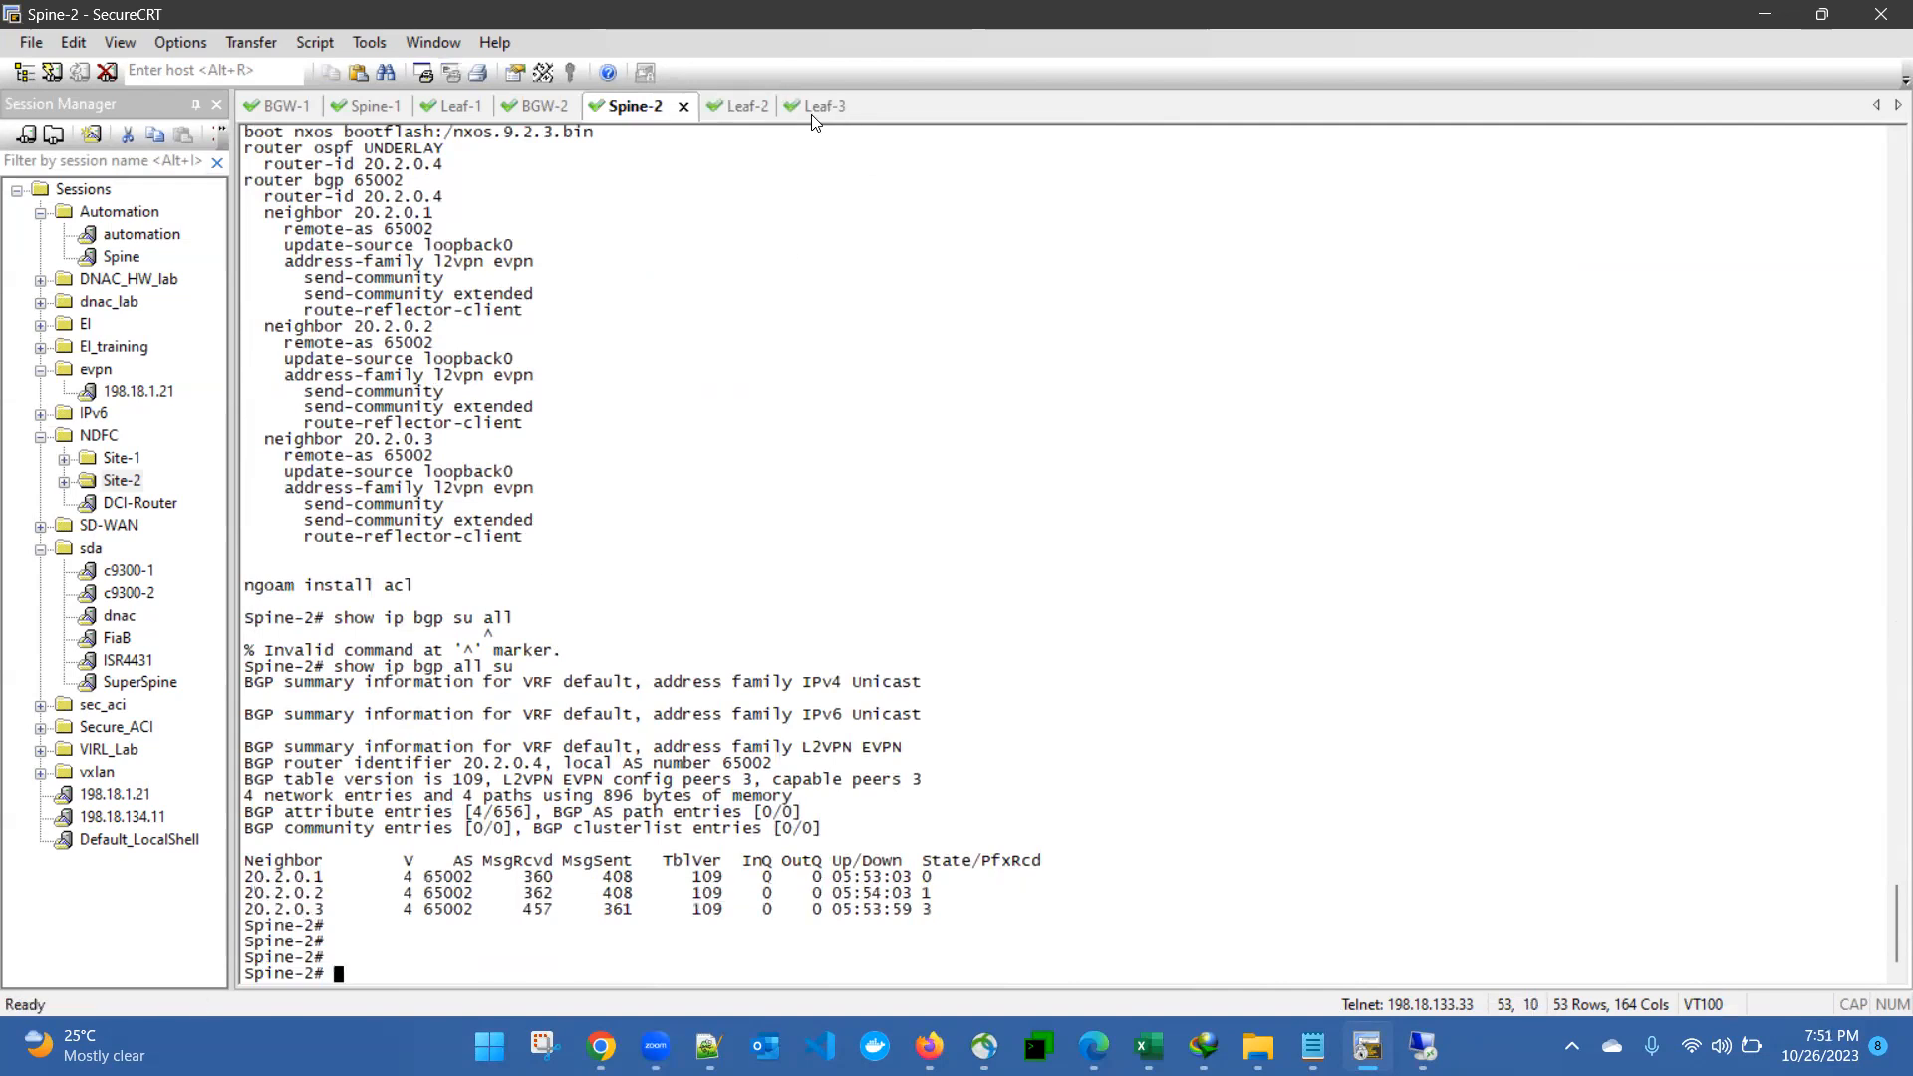
- Switch to the BGW-2 session and log in as "admin" with the account password
left_click(536, 104)
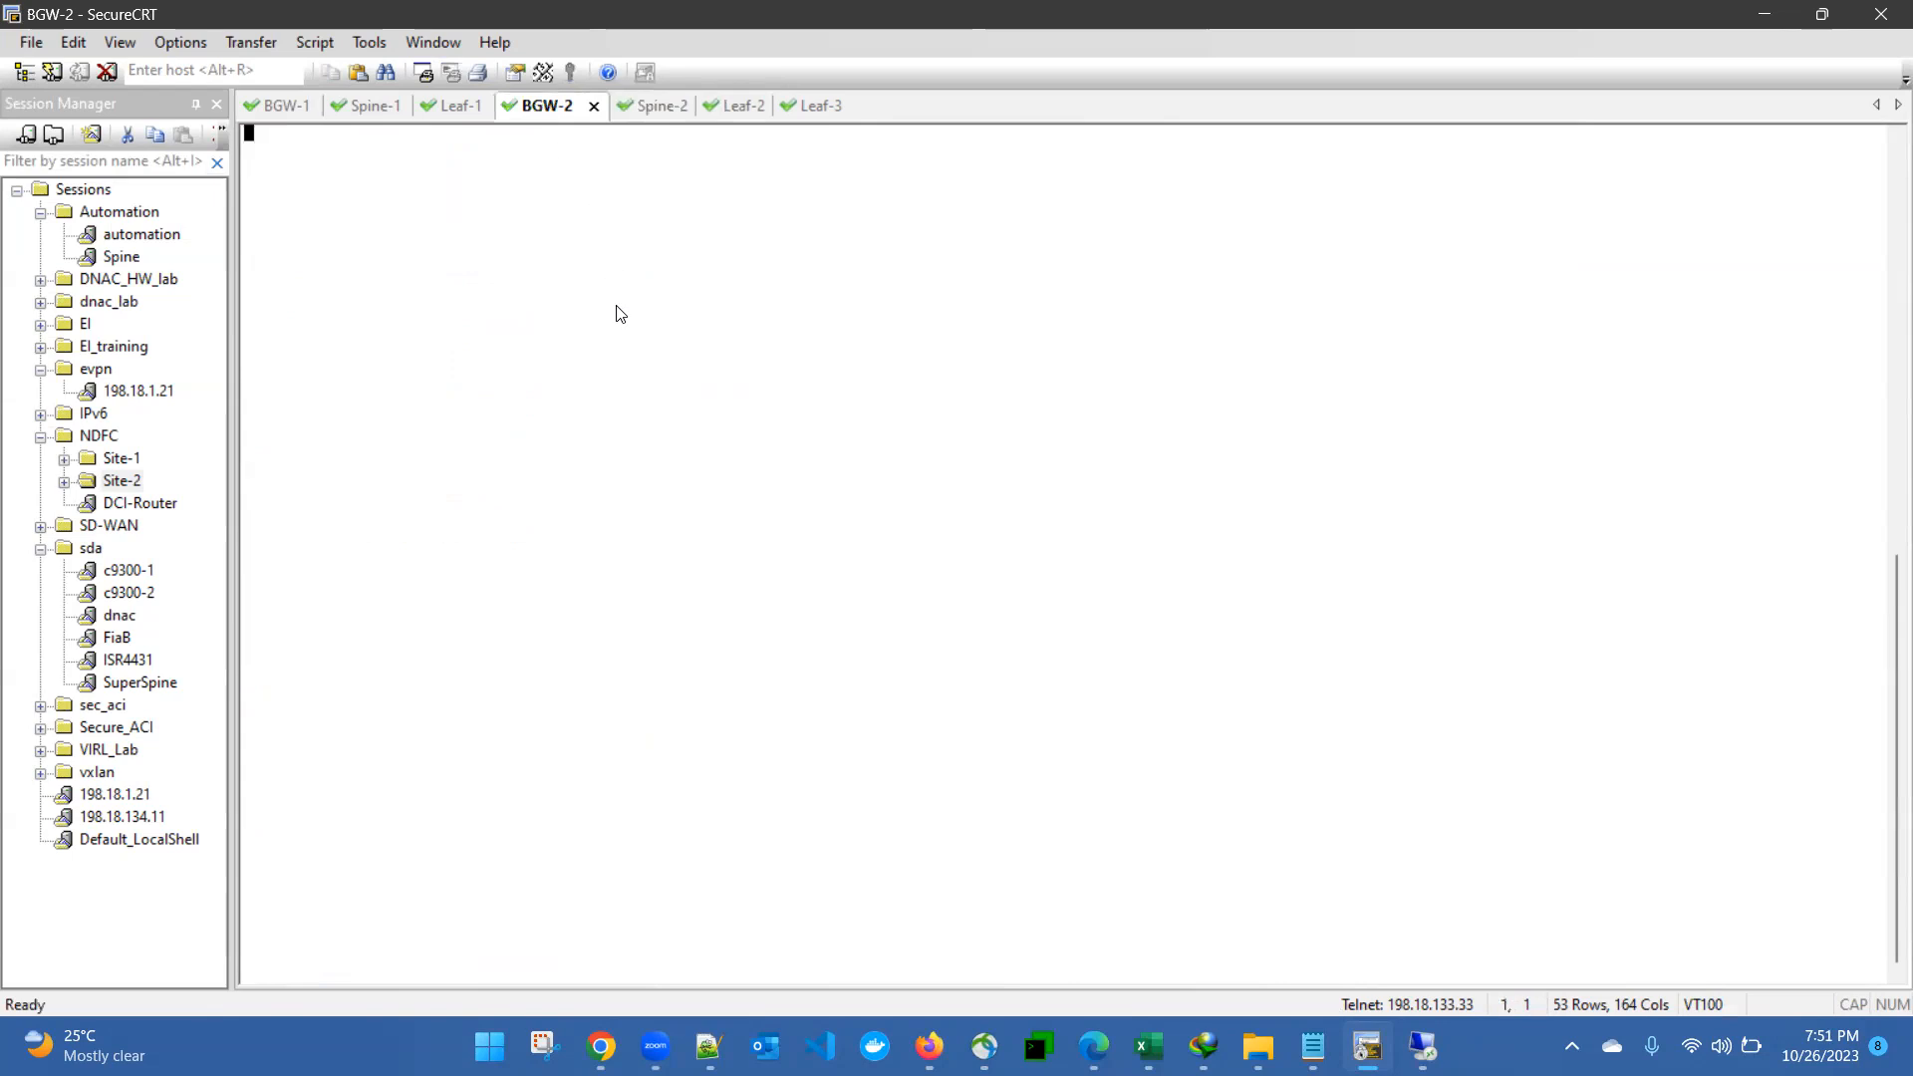
key("Return")
type("admin")
key("Return")
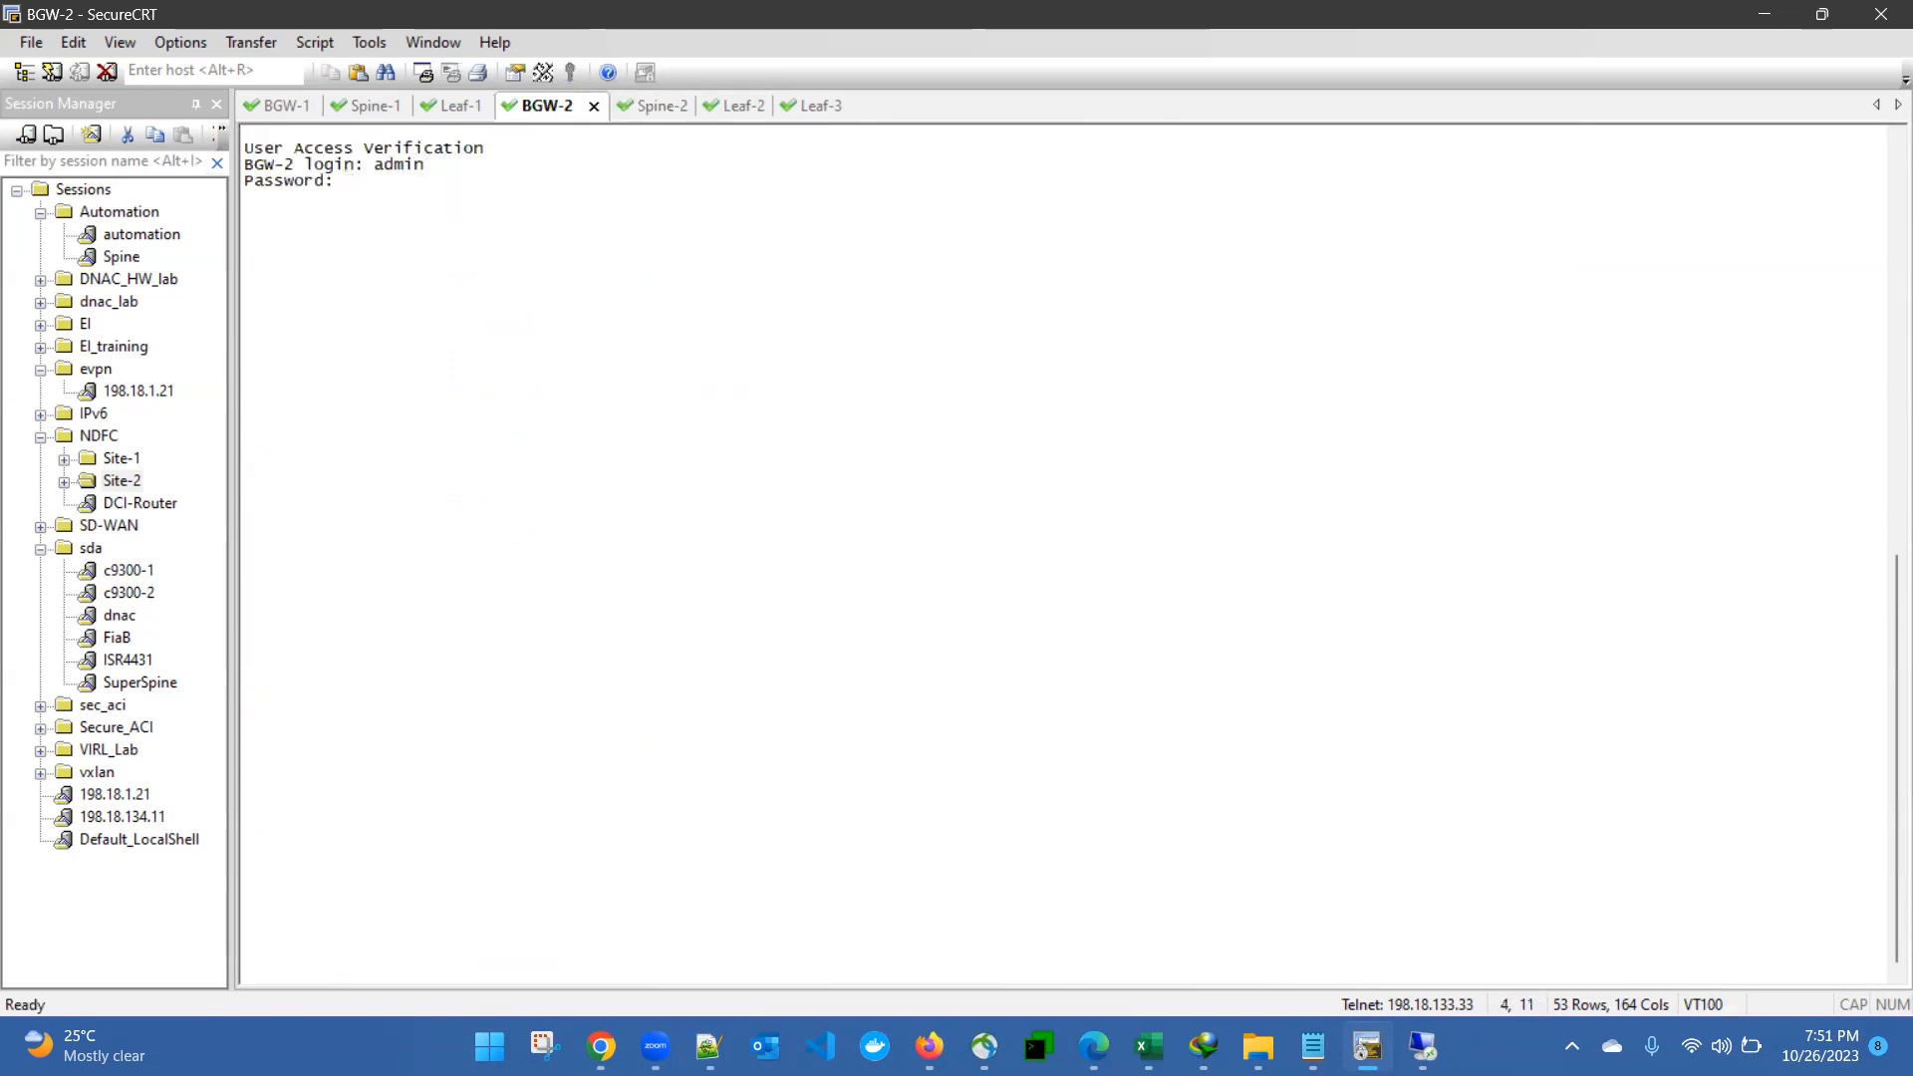
key("Return")
- Display BGW-2's BGP configuration with "show run bgp" and compare its neighbor block with the BGP neighbor rows on Spine-2
type("show run bgp")
key("Return")
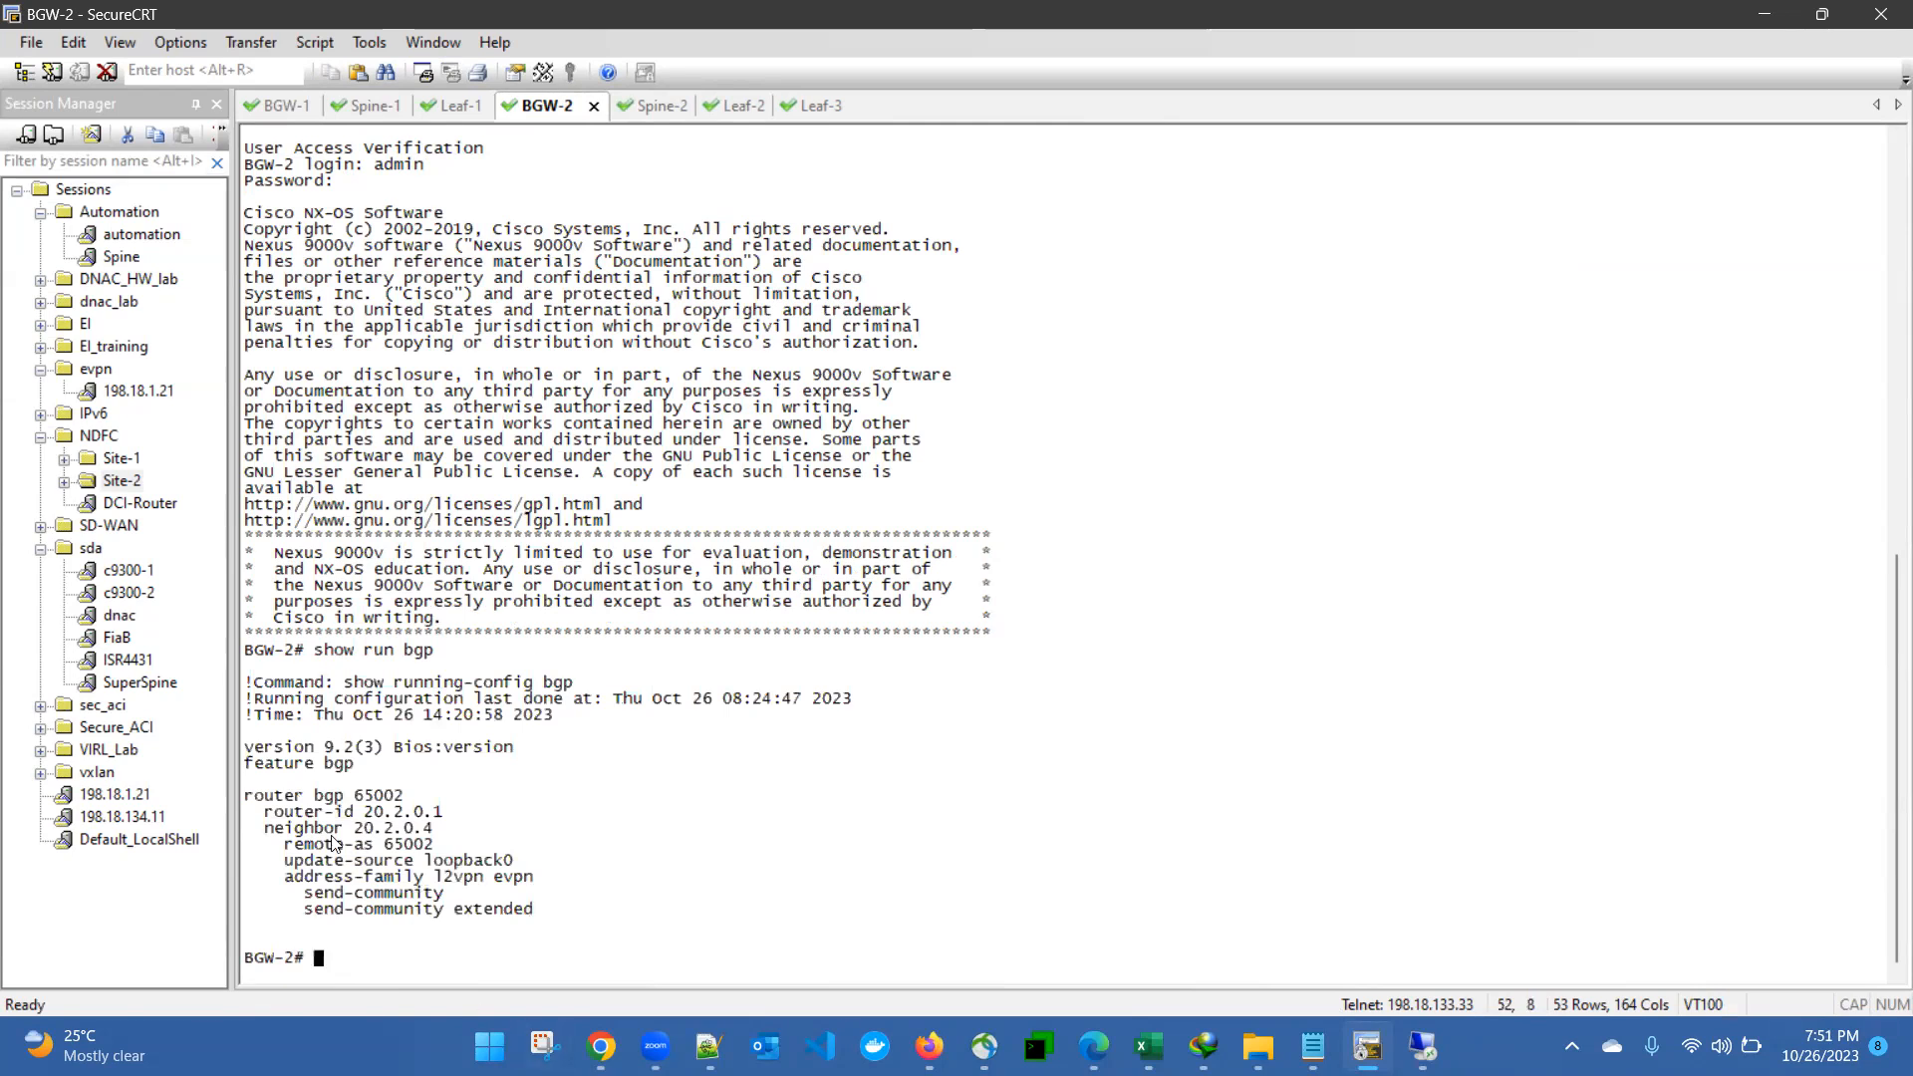
left_click_drag(264, 795, 531, 914)
left_click(538, 839)
left_click(648, 106)
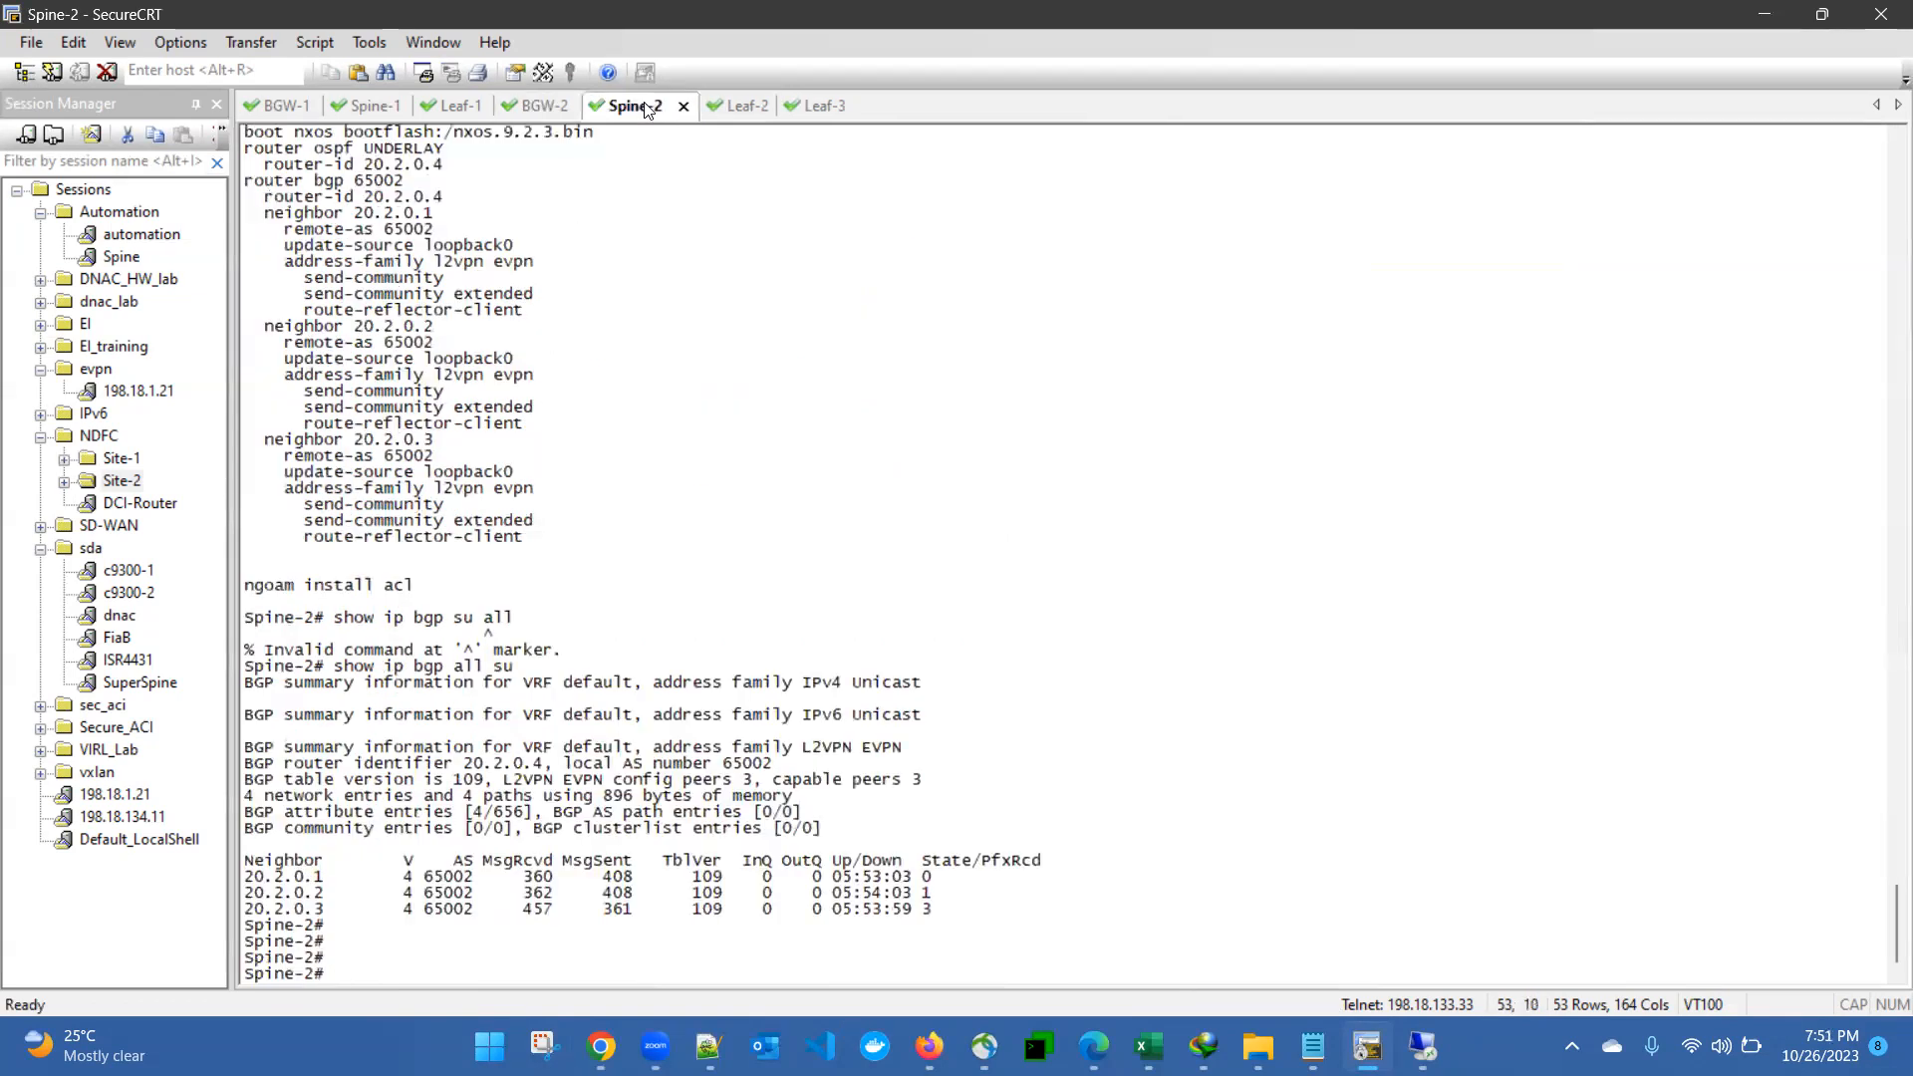
left_click_drag(245, 859, 853, 909)
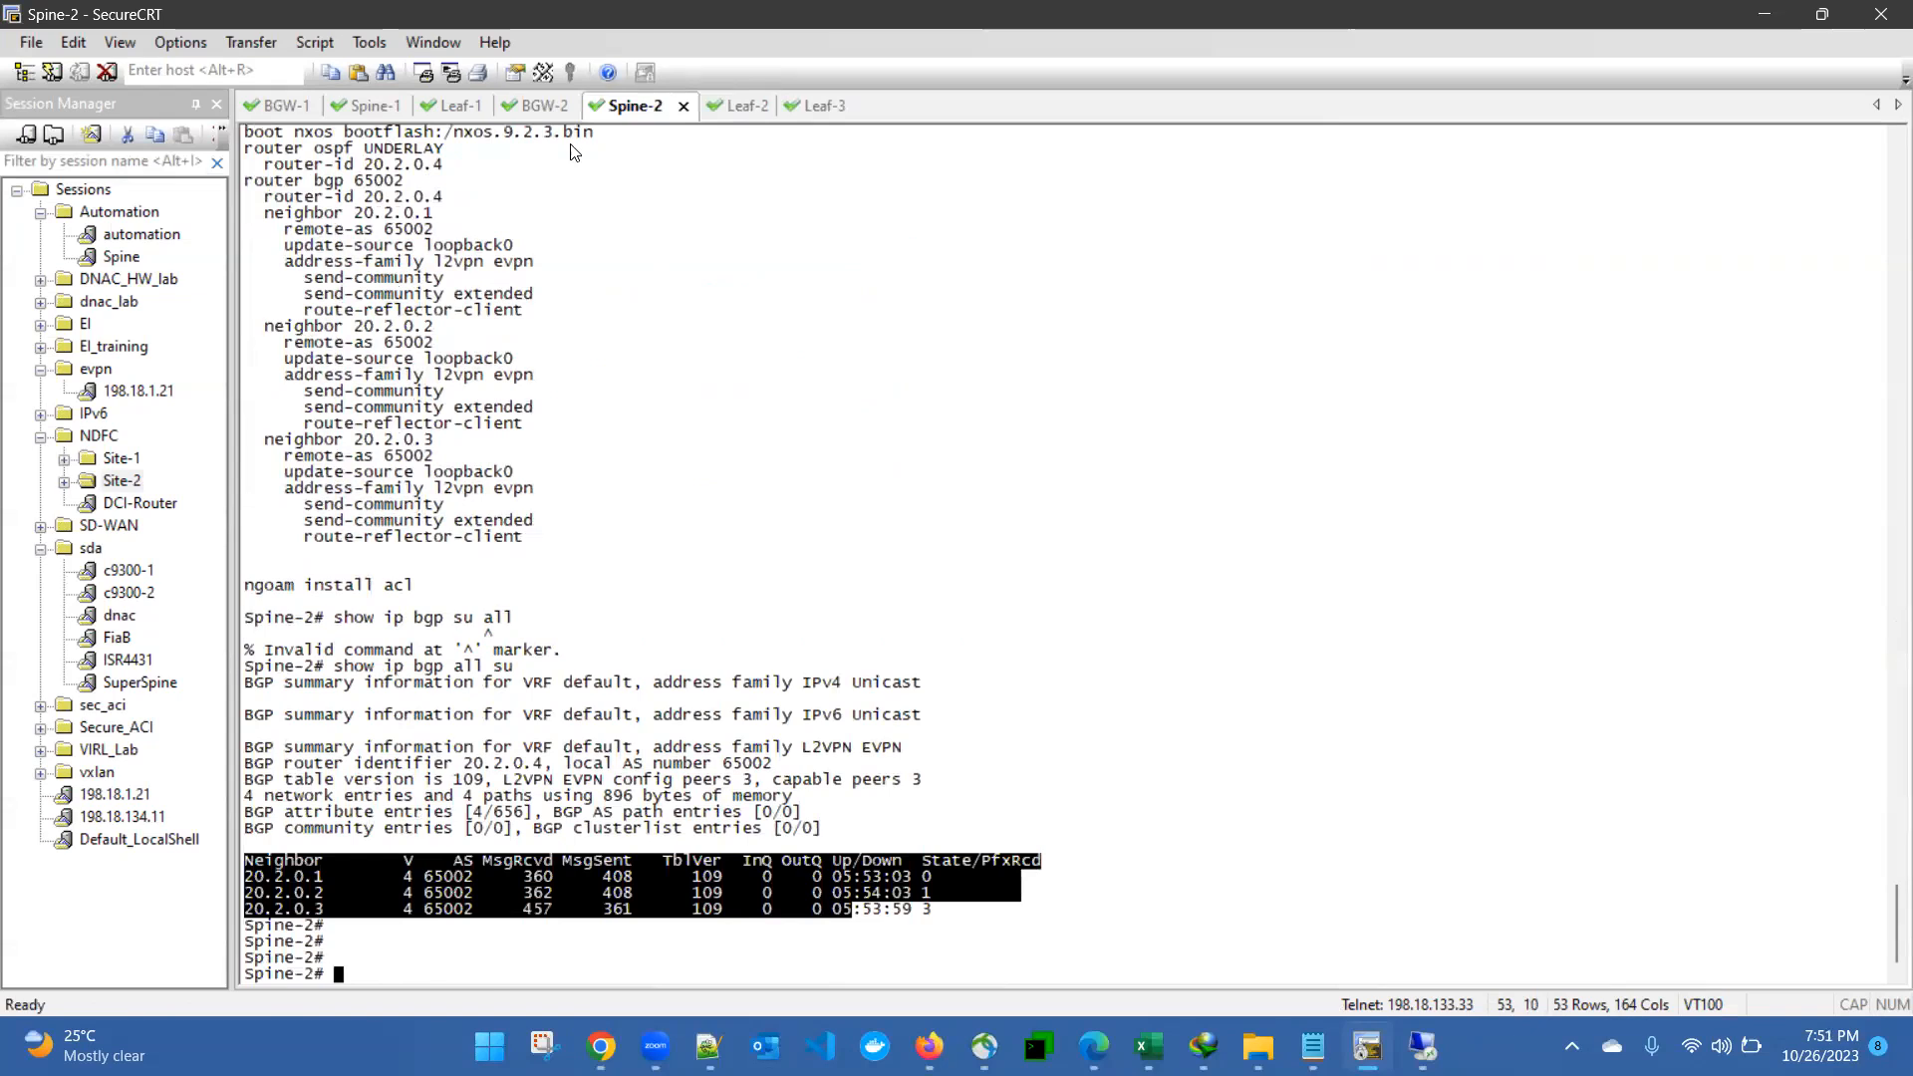
- Switch to the Leaf-2 session and list its OSPF neighbors with "show ip os neighbors"
left_click(743, 105)
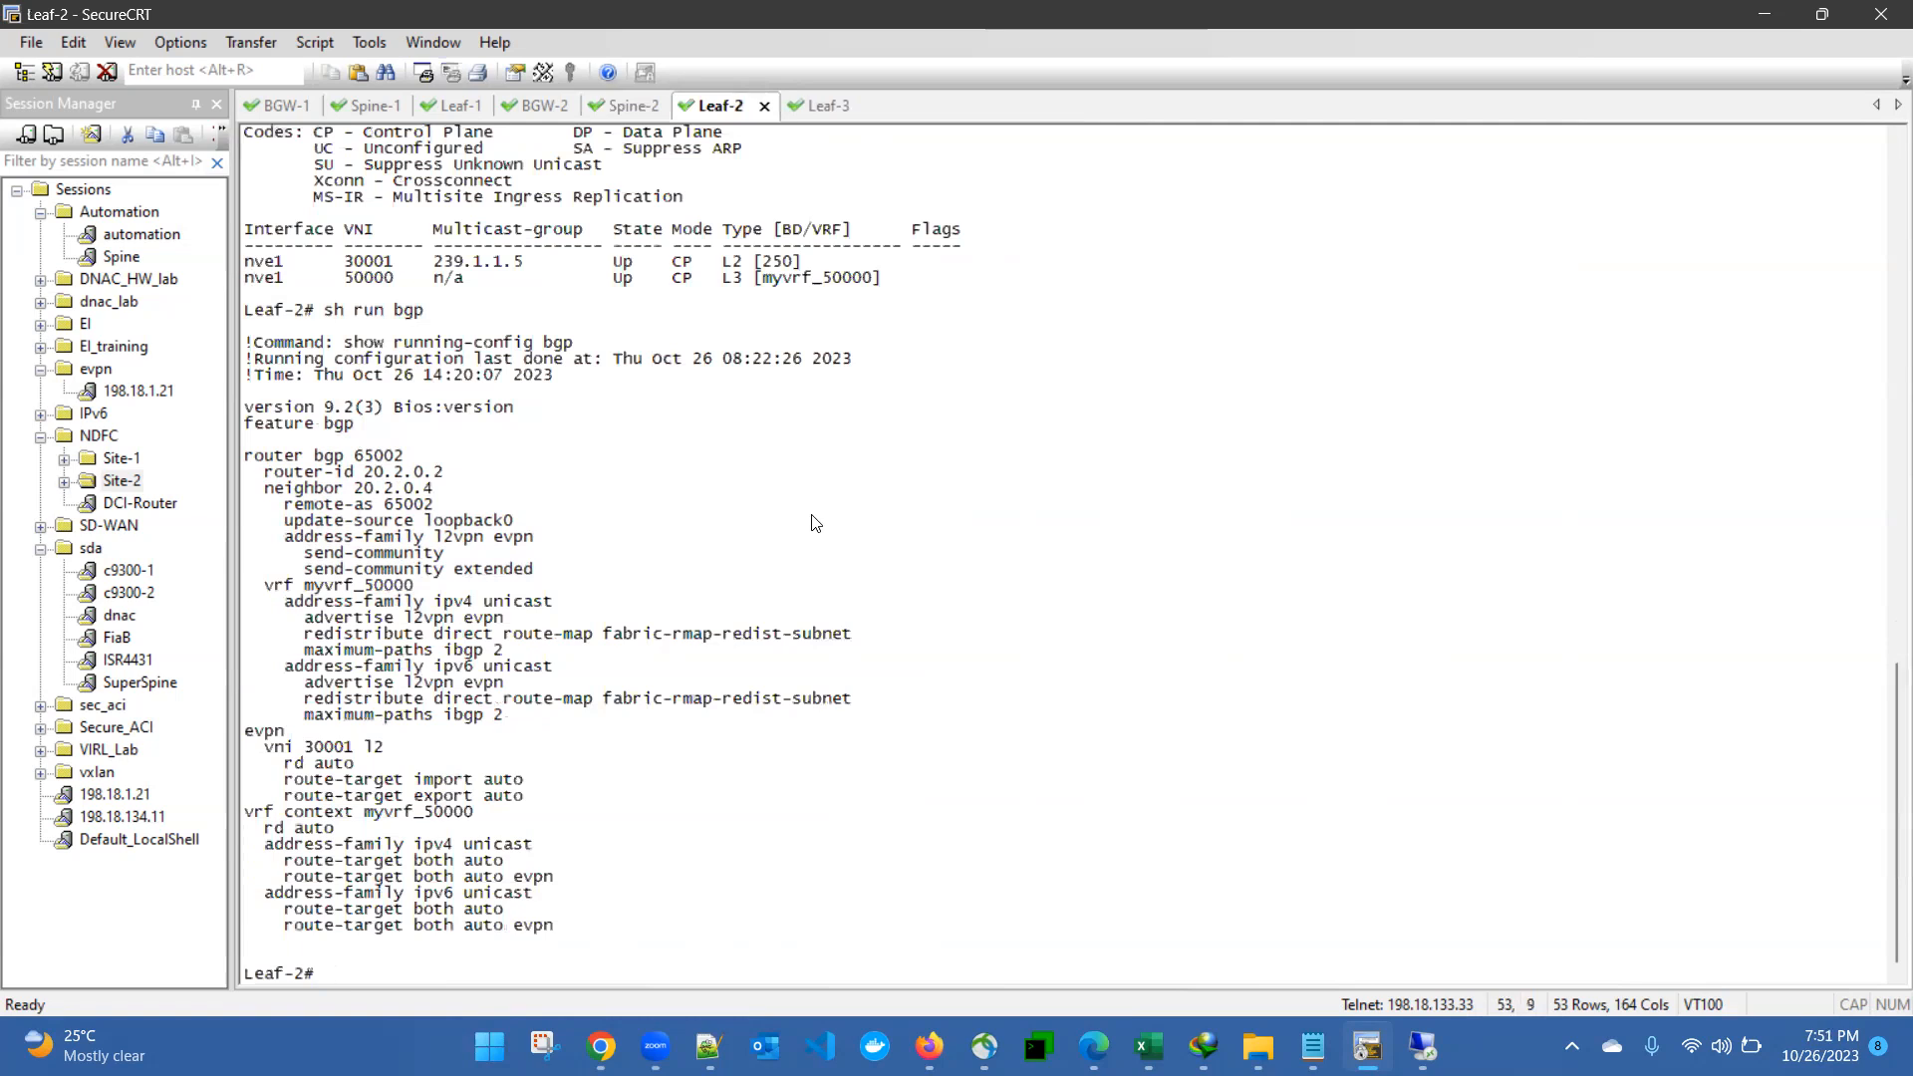
type("show ip os neighbors")
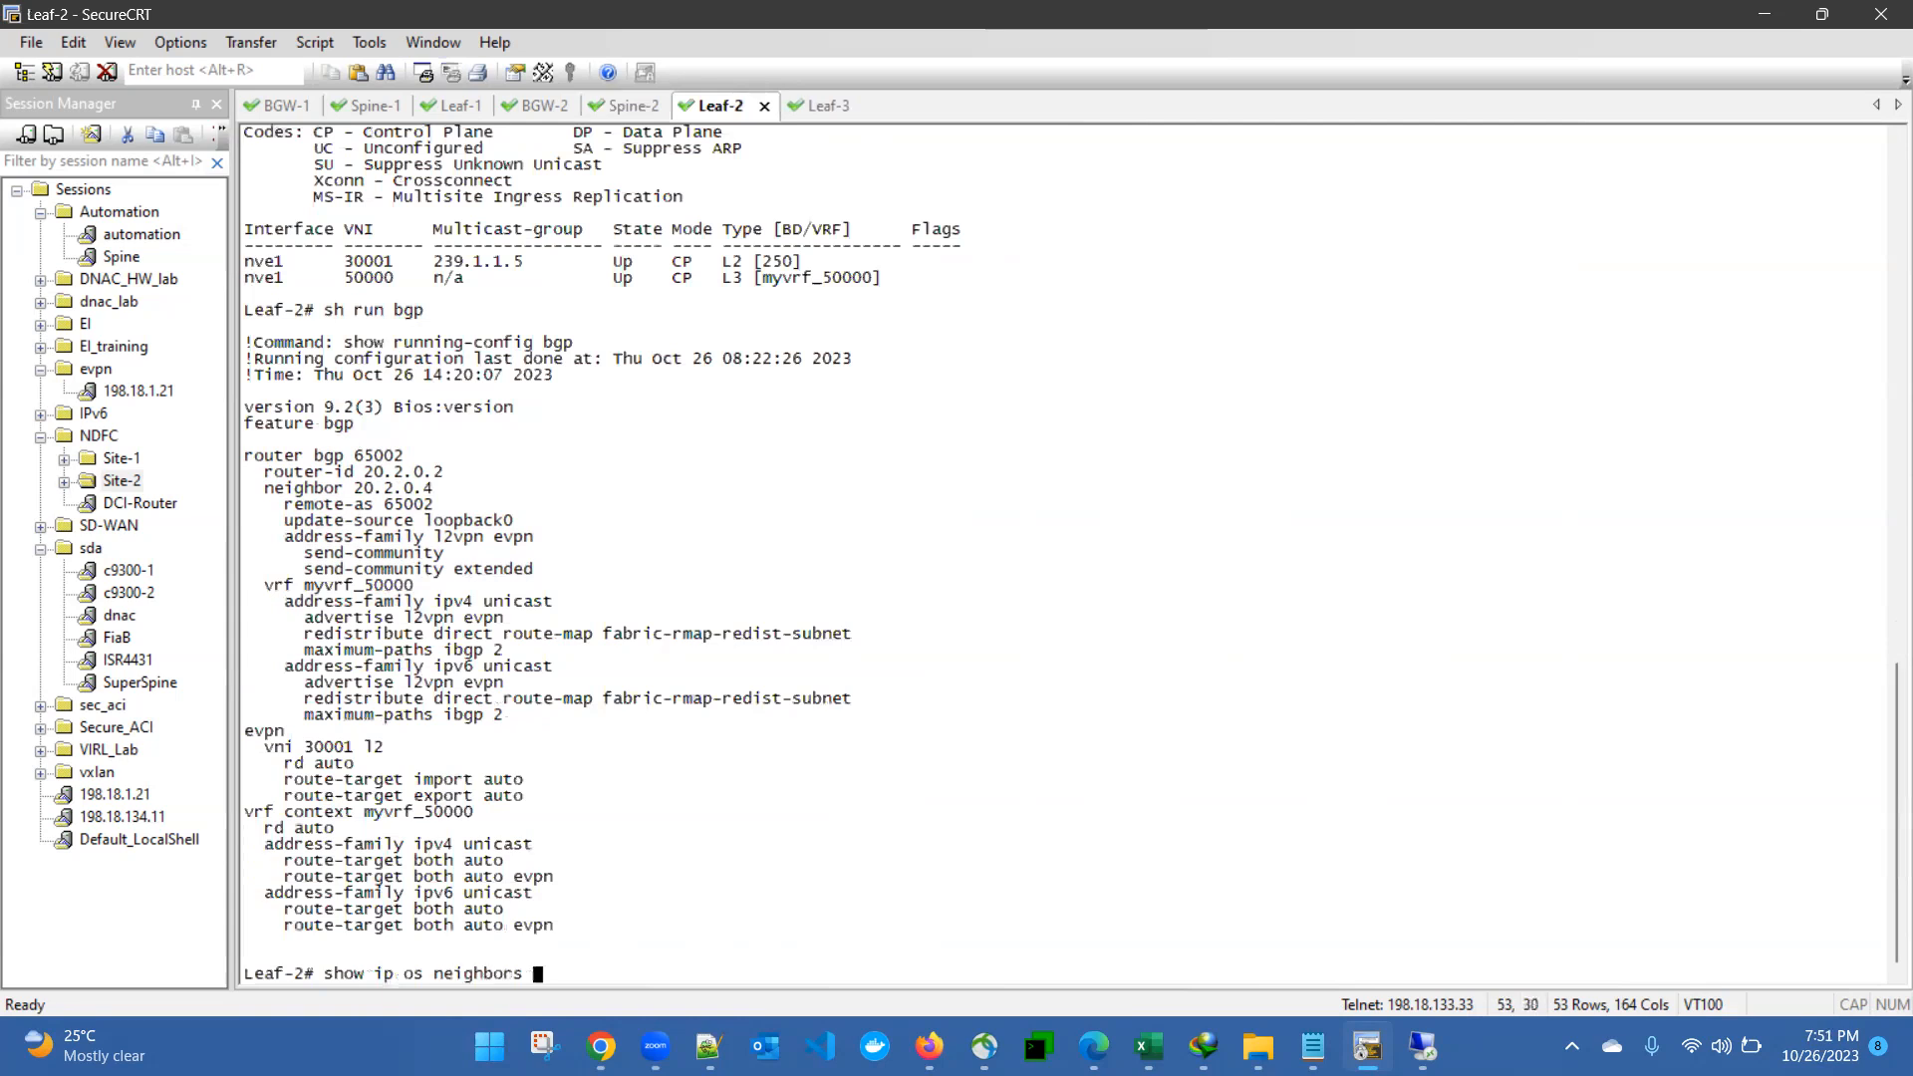
key("Return")
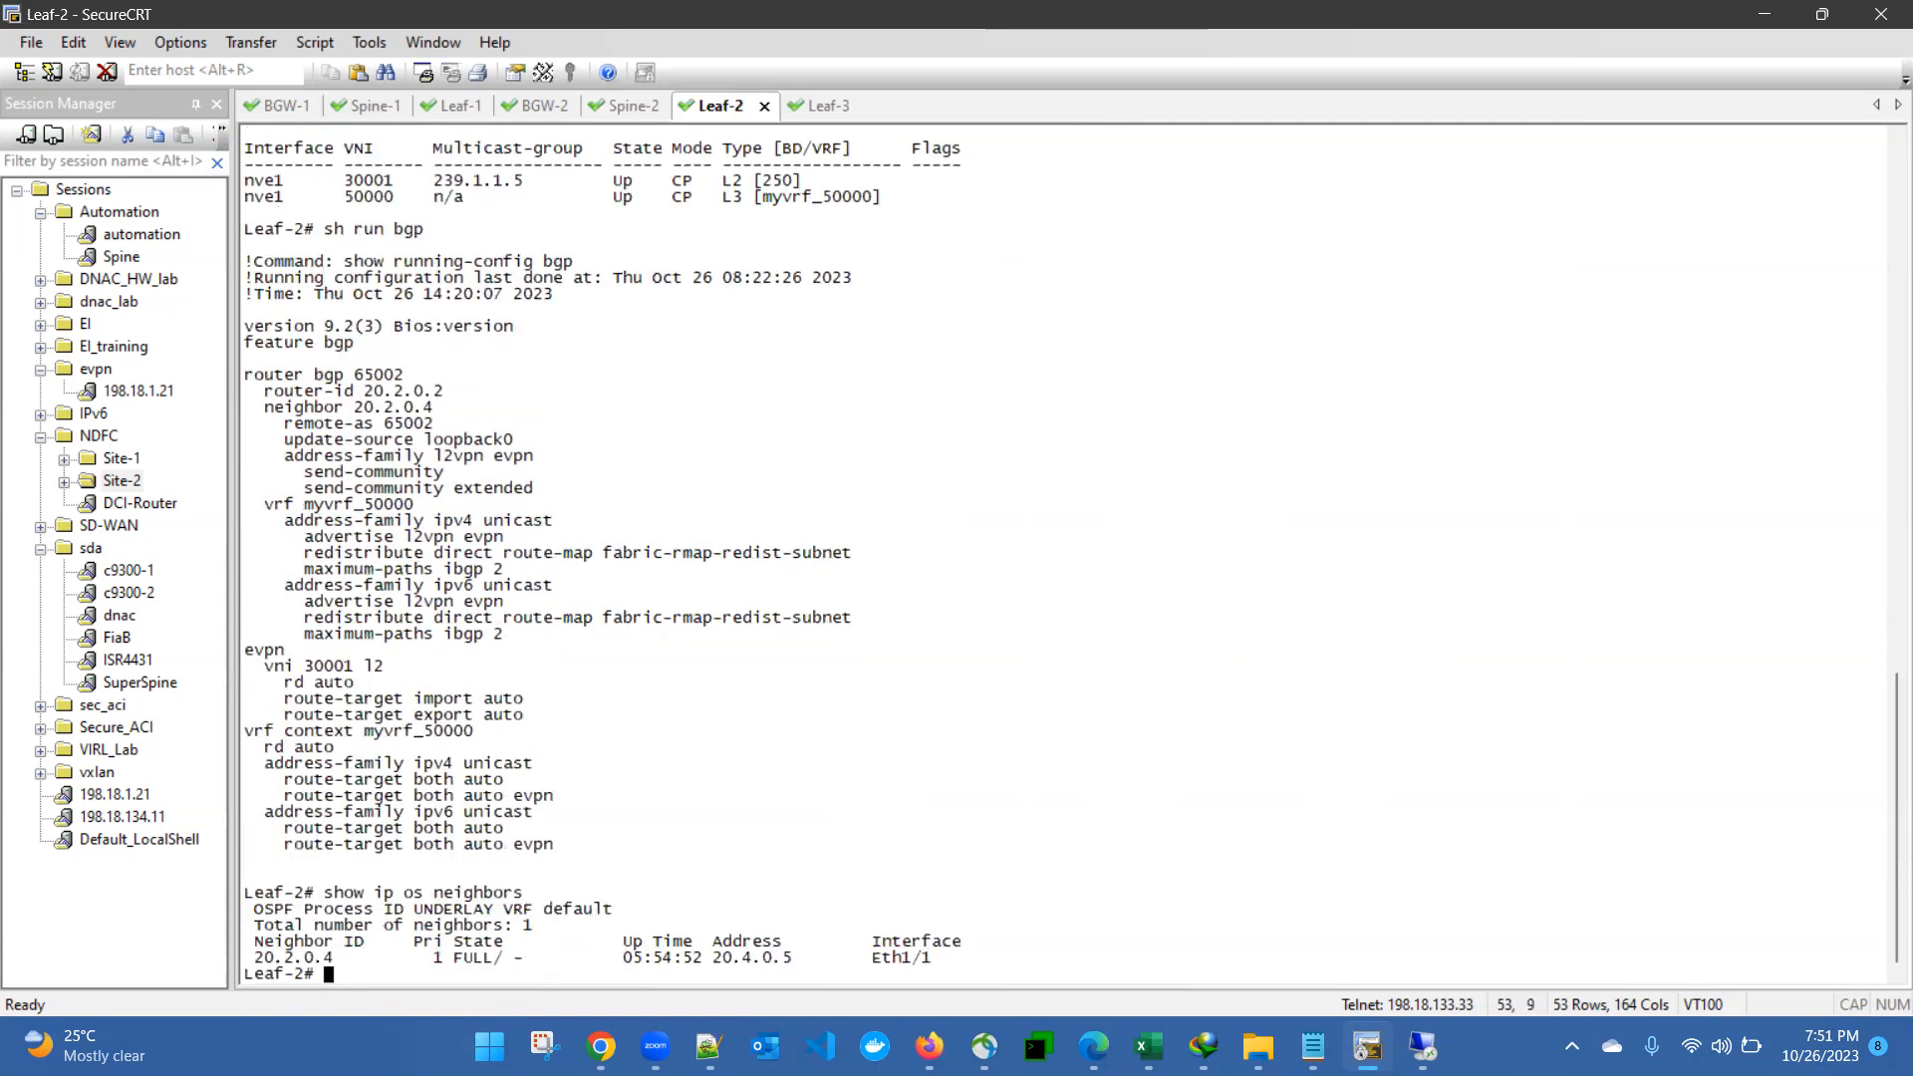
key("Return")
key("Return")
key("Return")
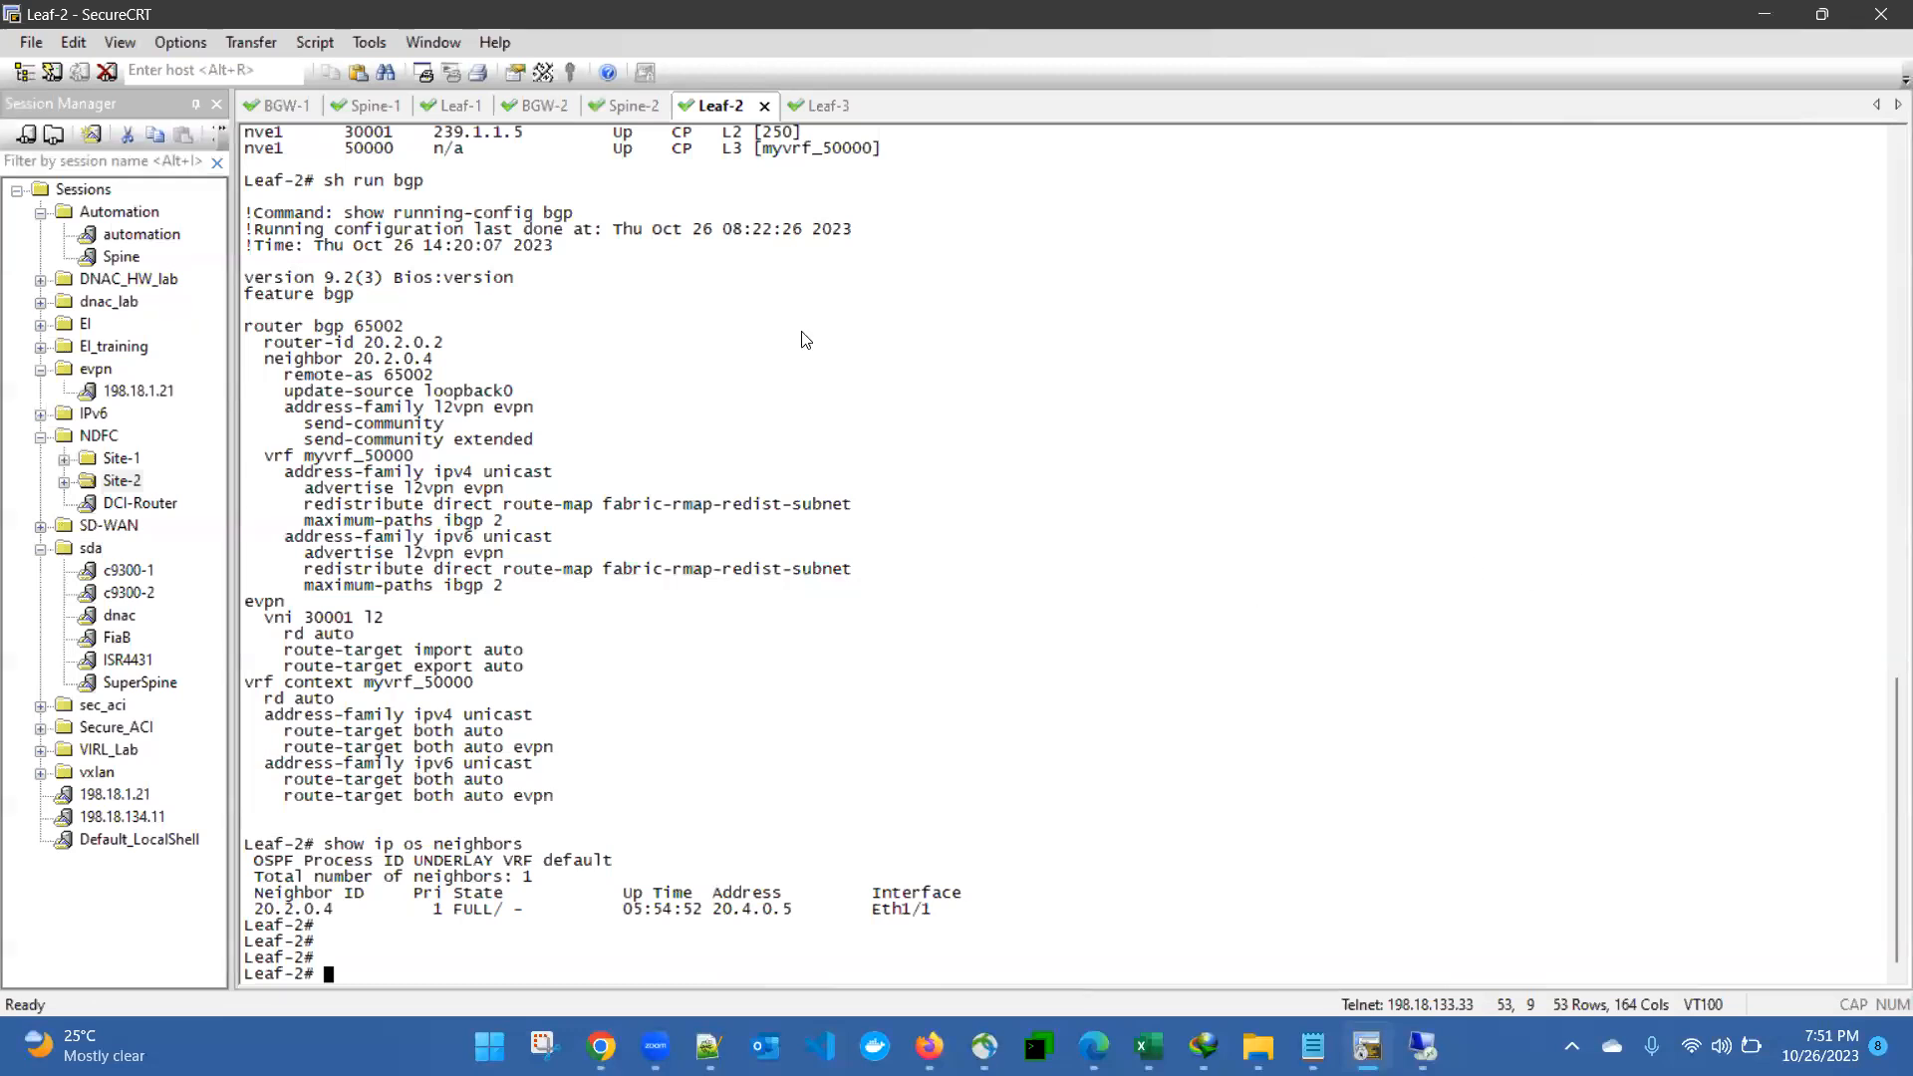
- Switch to the Leaf-3 session and log in as "admin" with the account password
left_click(823, 107)
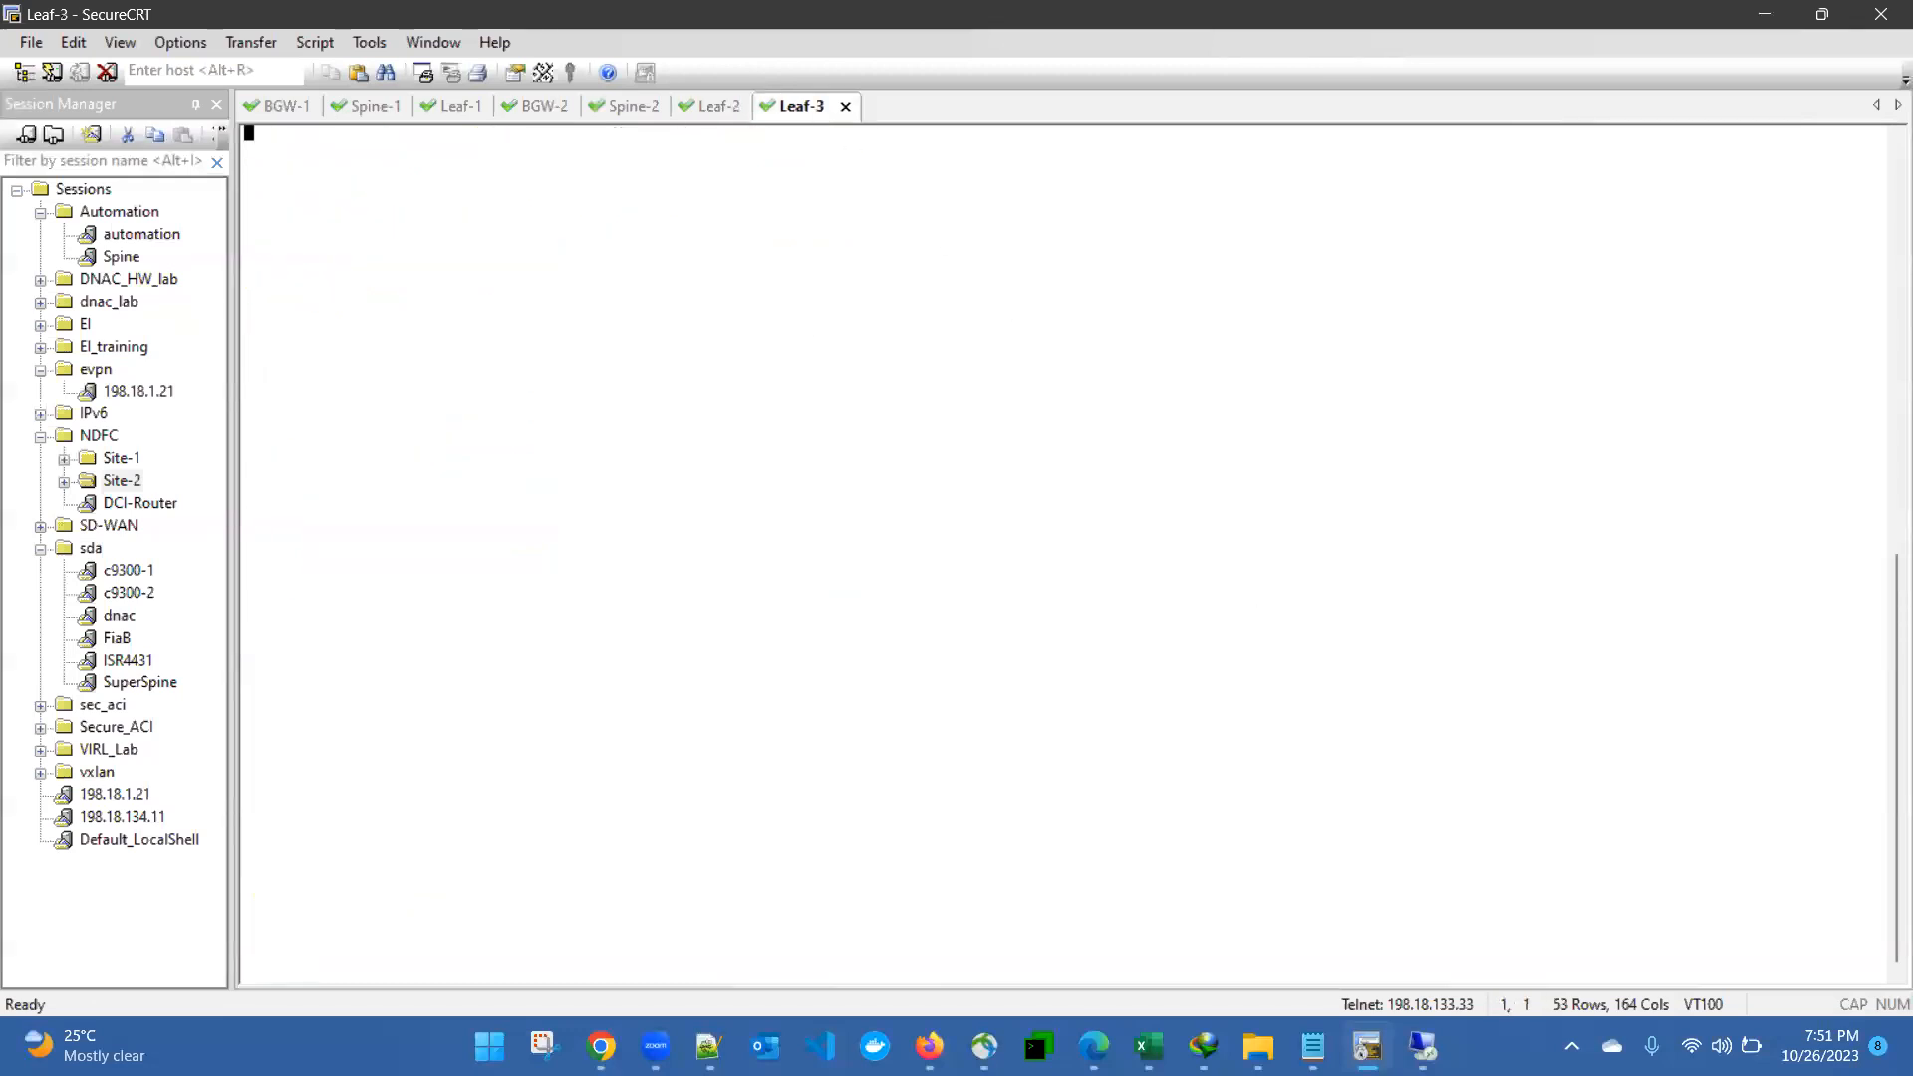
key("Return")
type("admin")
key("Return")
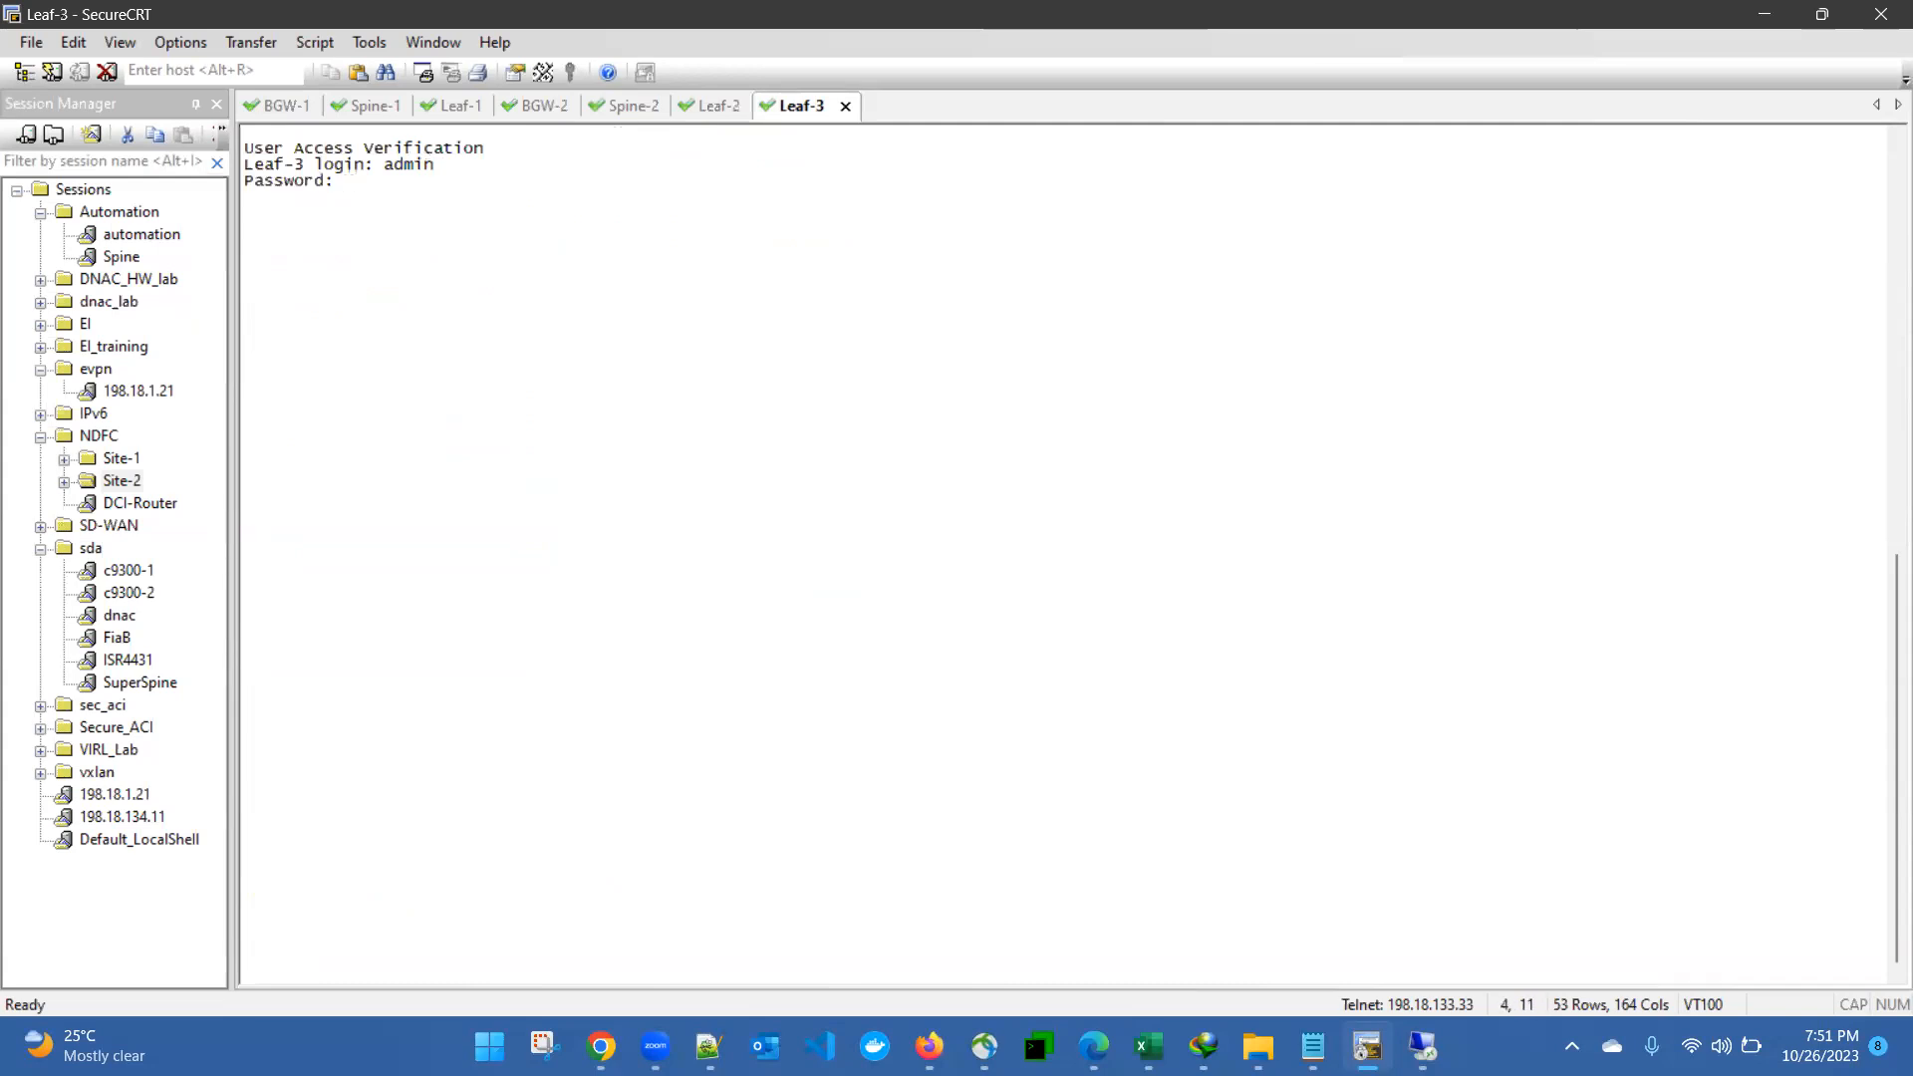
key("Return")
- Display Leaf-3's OSPF configuration with "sh run ospf"
type("sh run ospf")
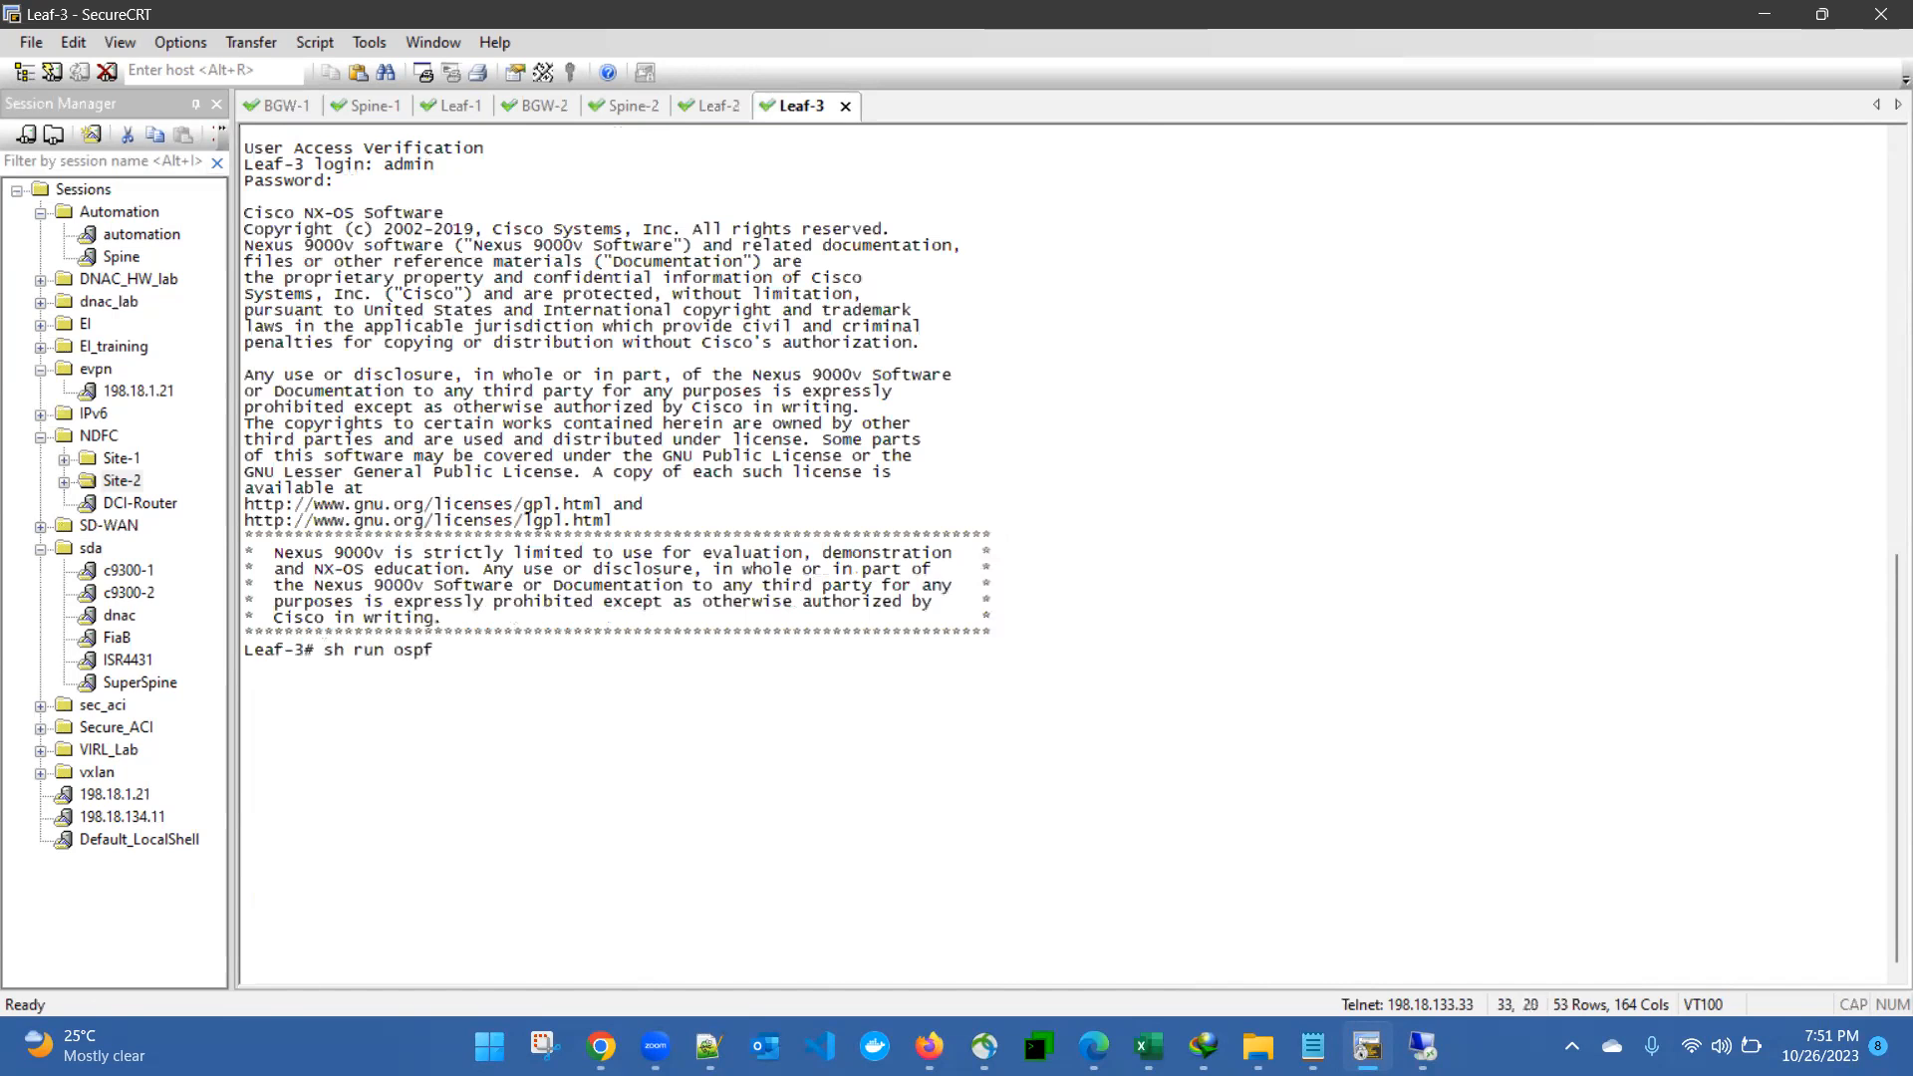
key("Return")
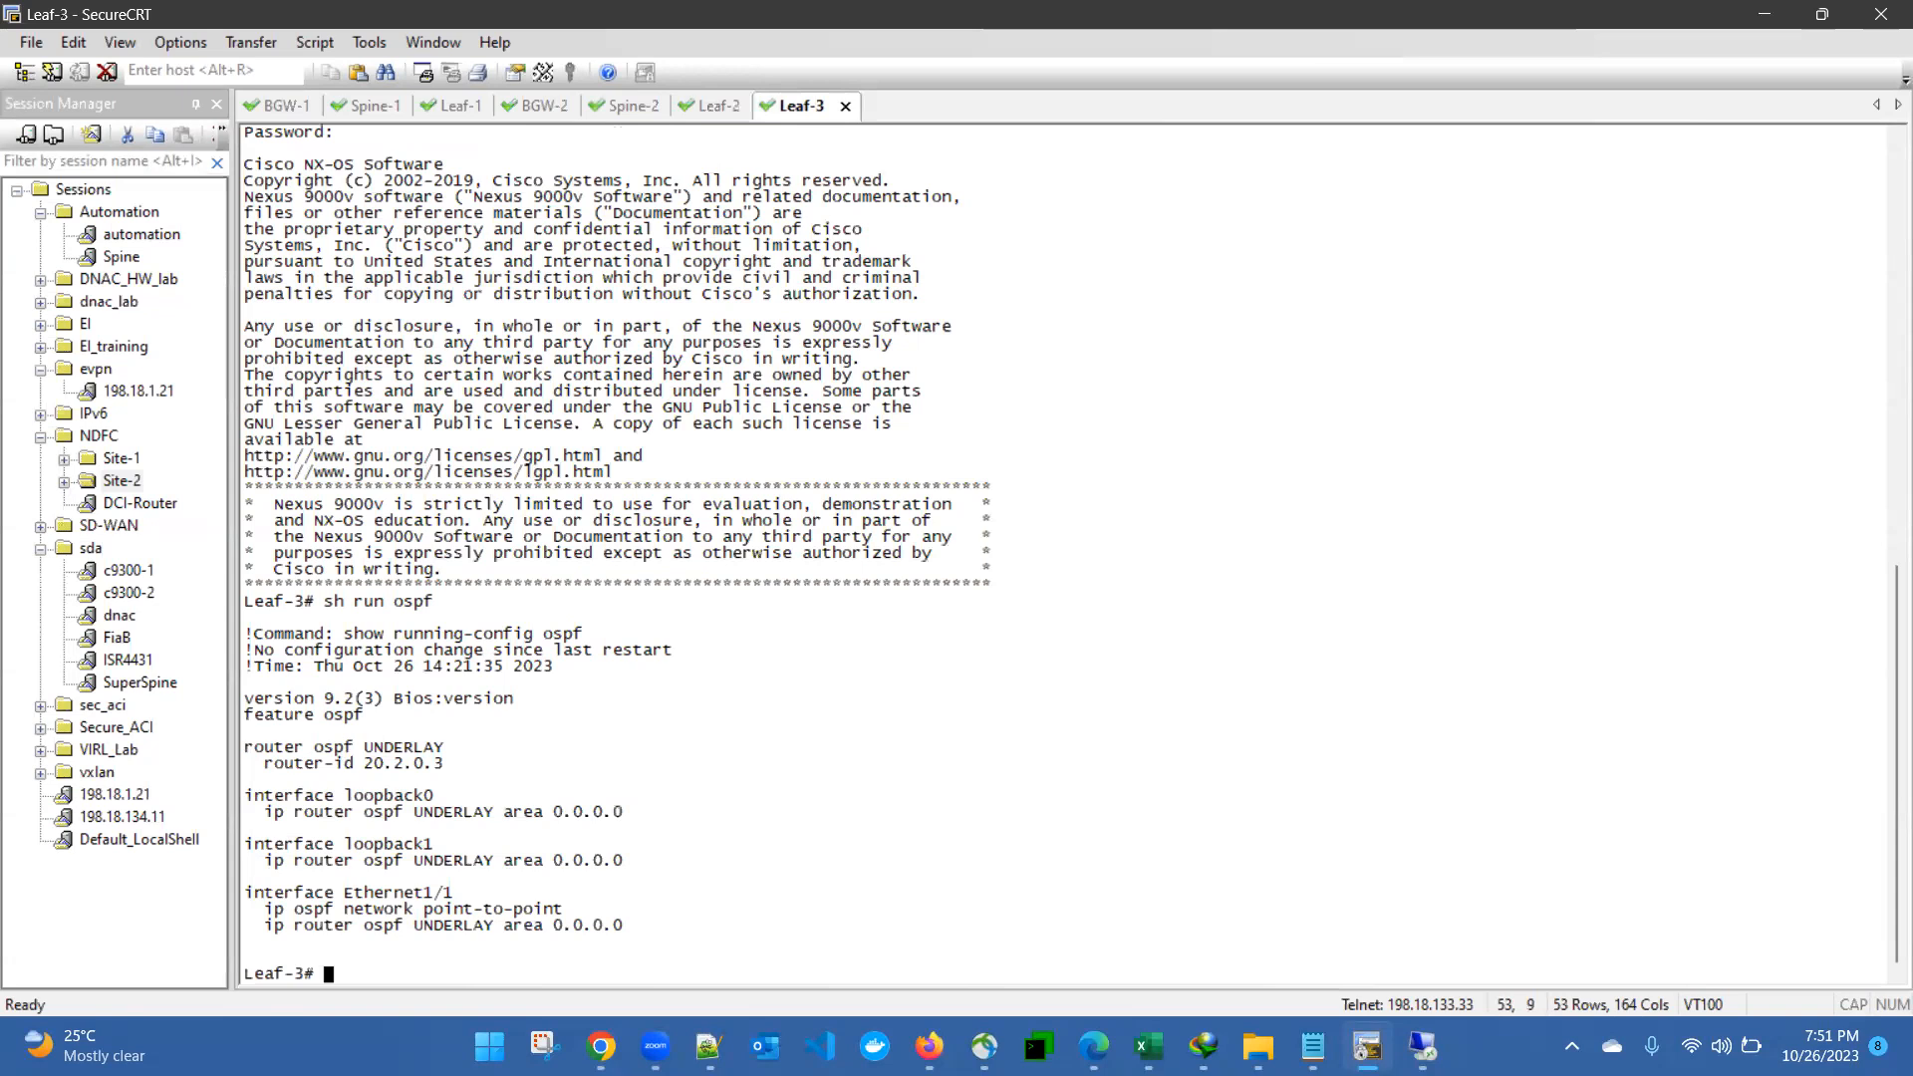
- List Leaf-3's OSPF neighbors with "sh ip ospf neighbors"
type("sh ")
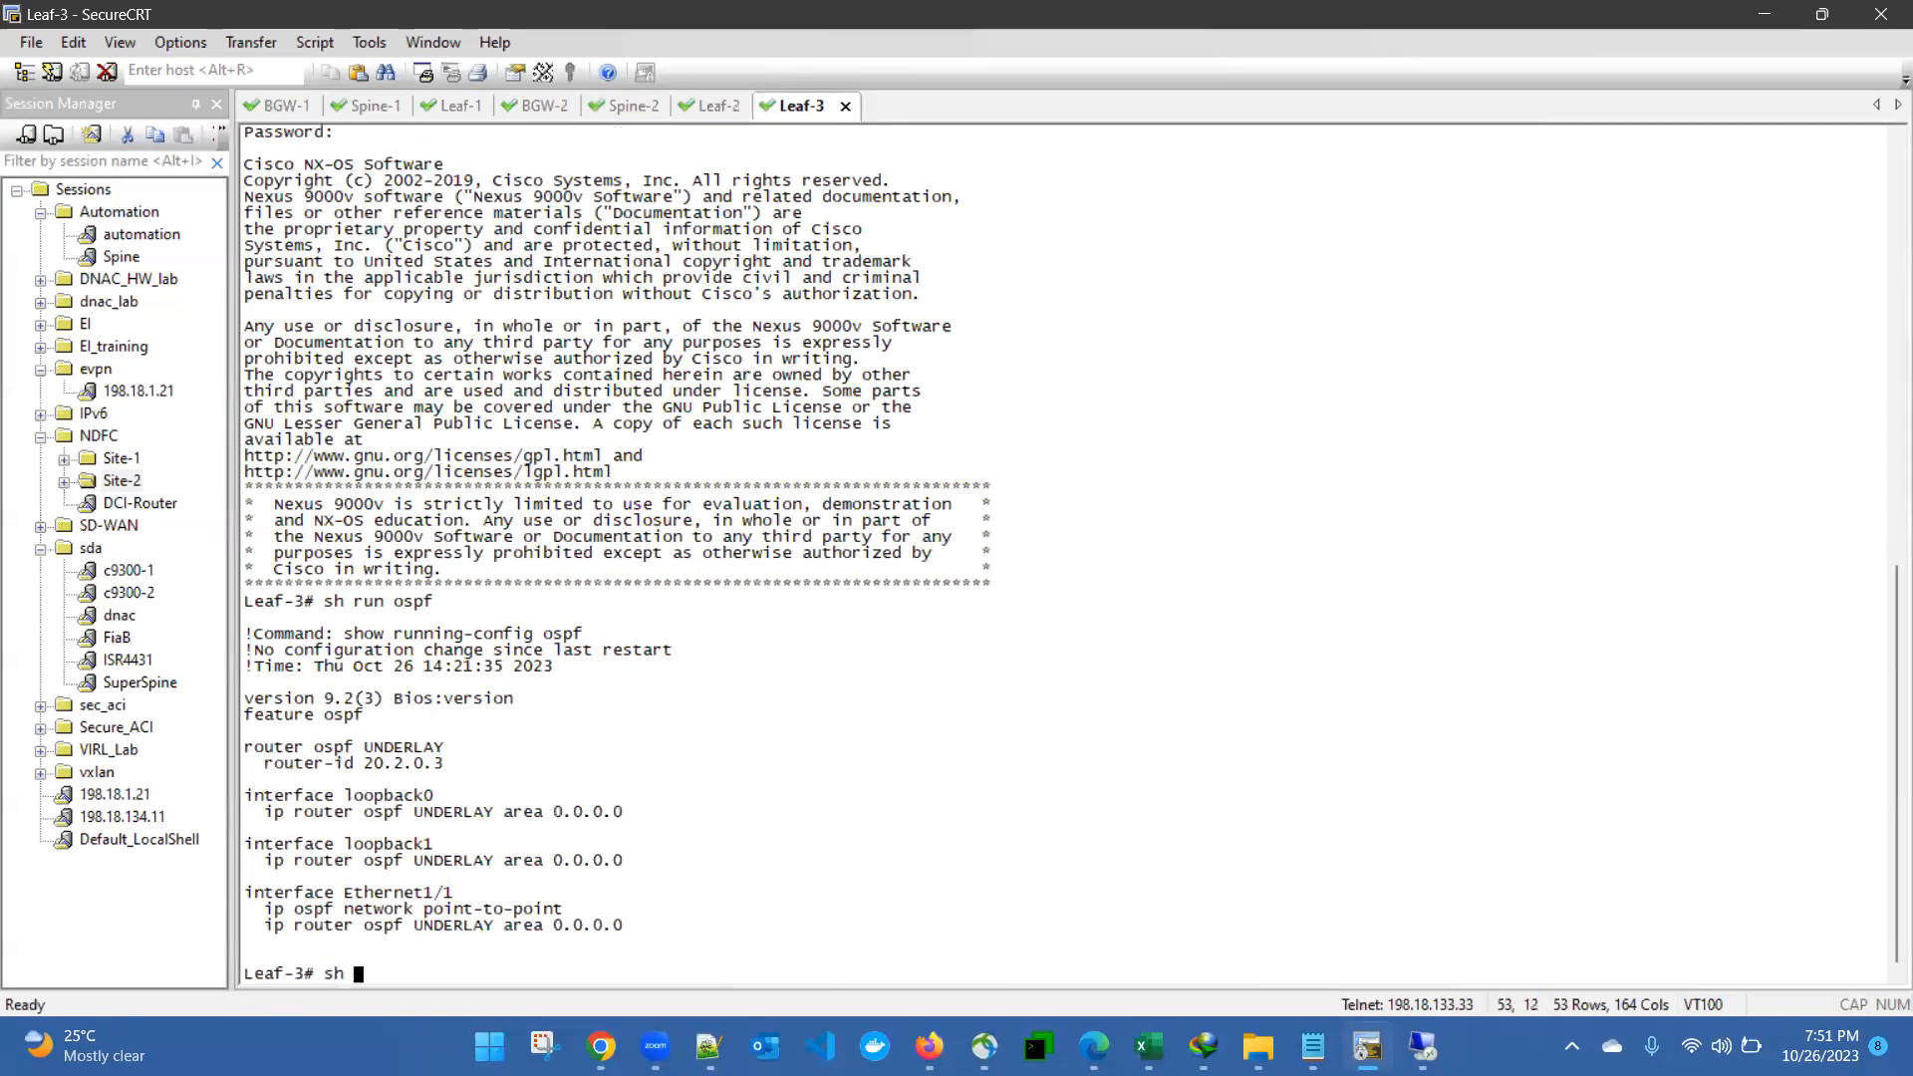
type("ip ospf neighbors")
key("Return")
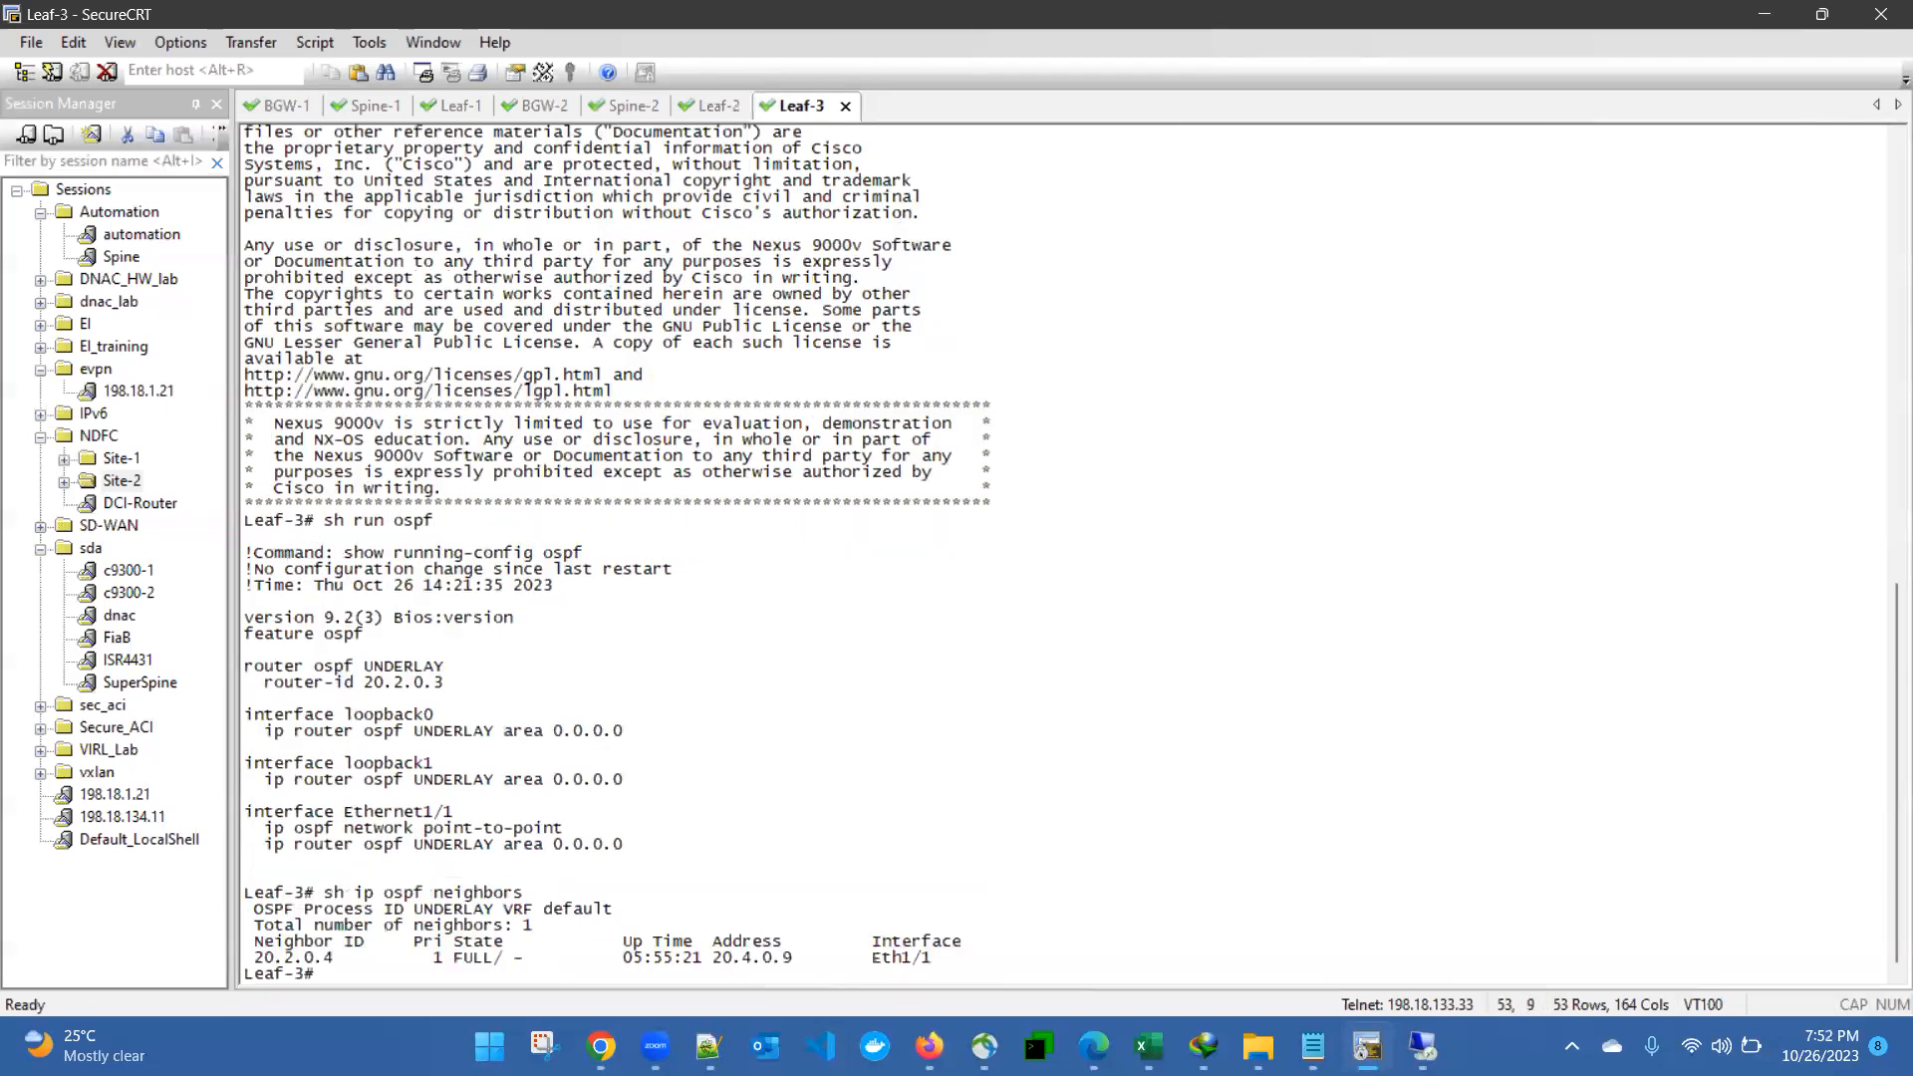
key("Return")
key("Return")
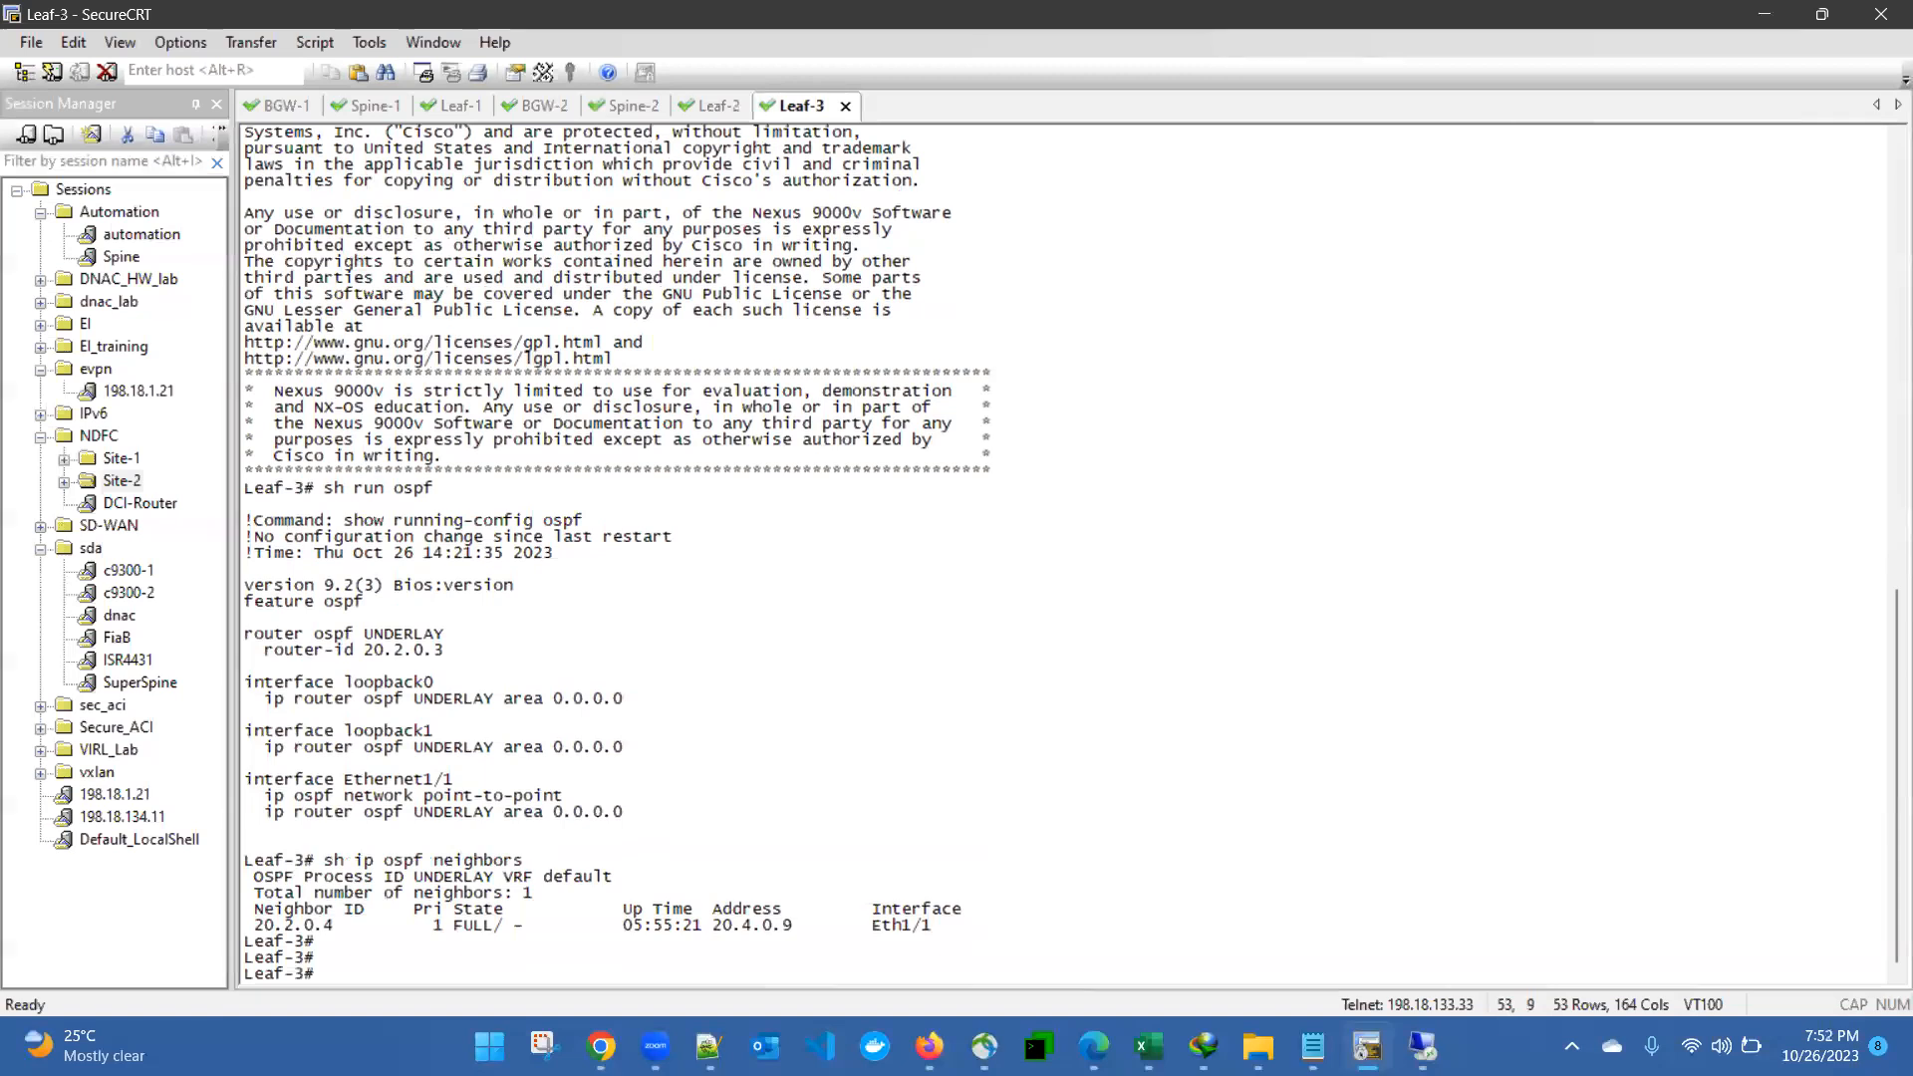
key("Return")
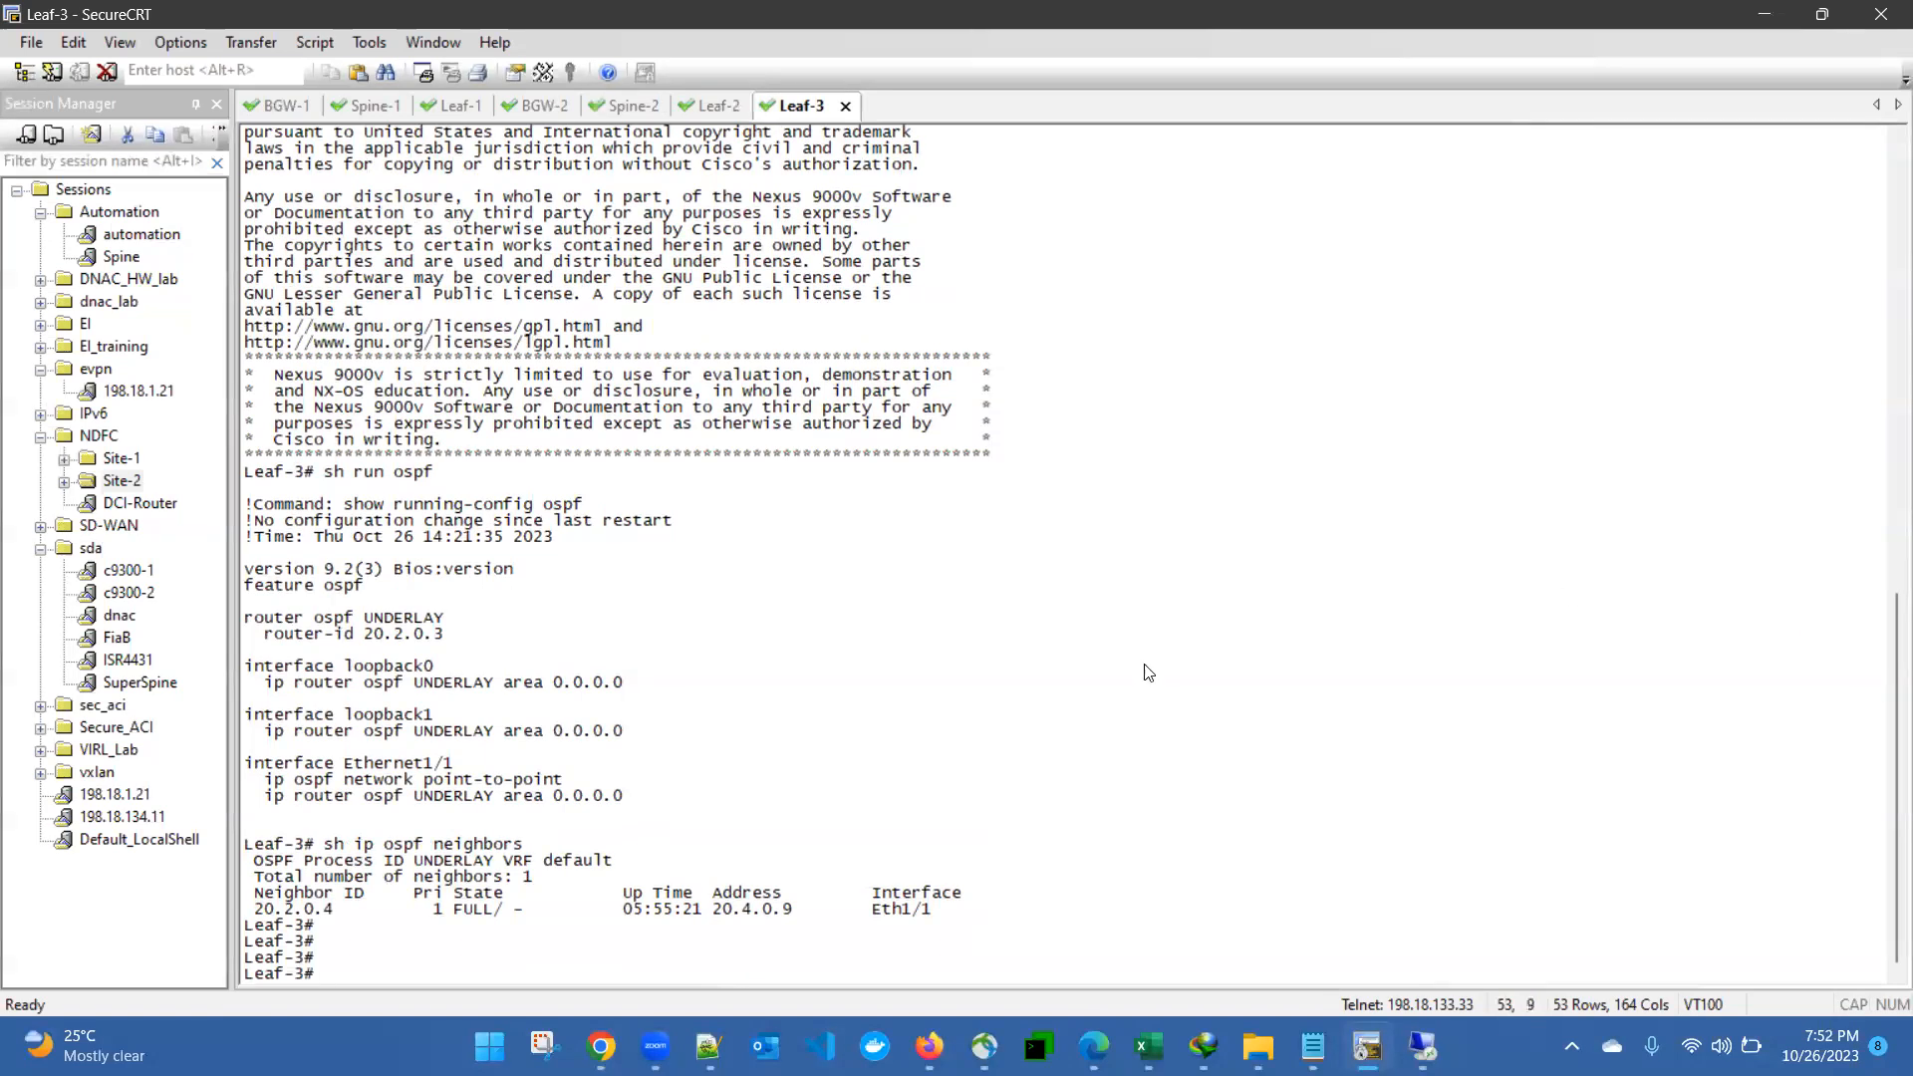
left_click(710, 106)
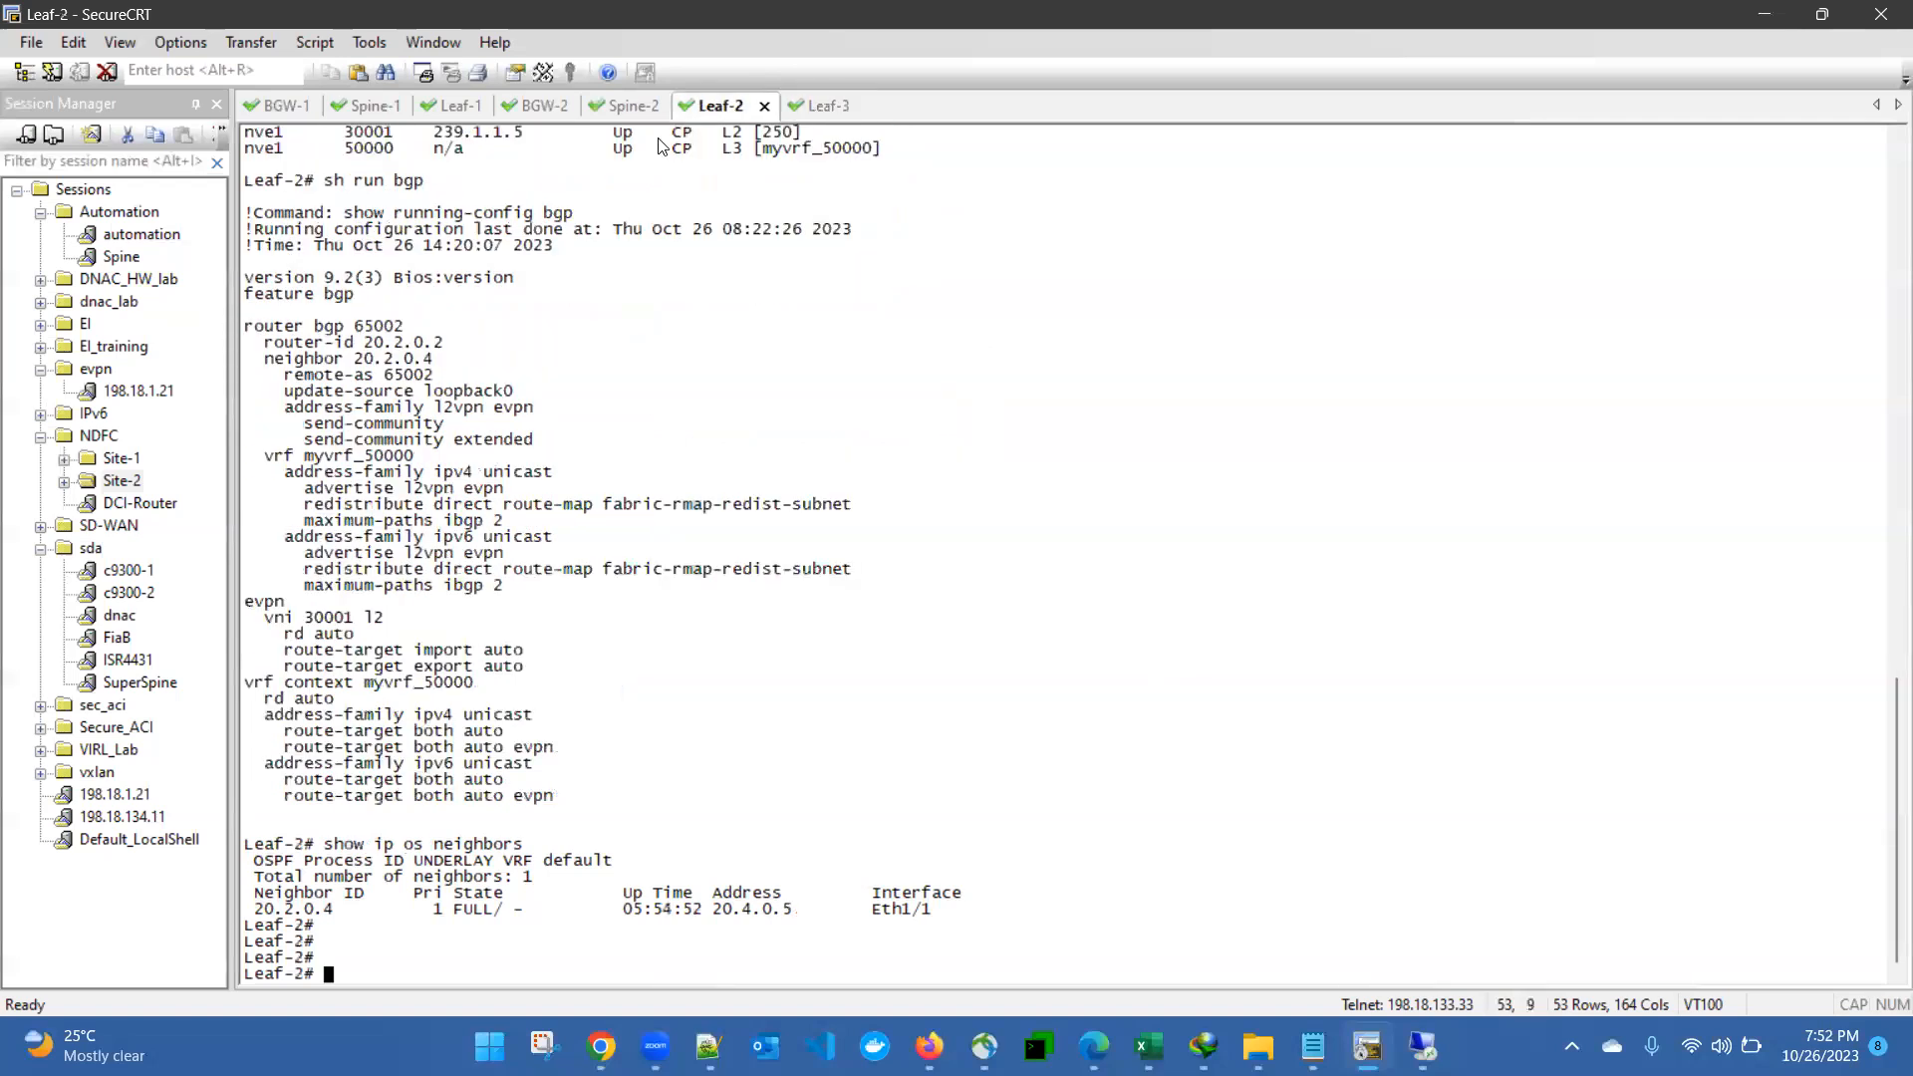
left_click(618, 106)
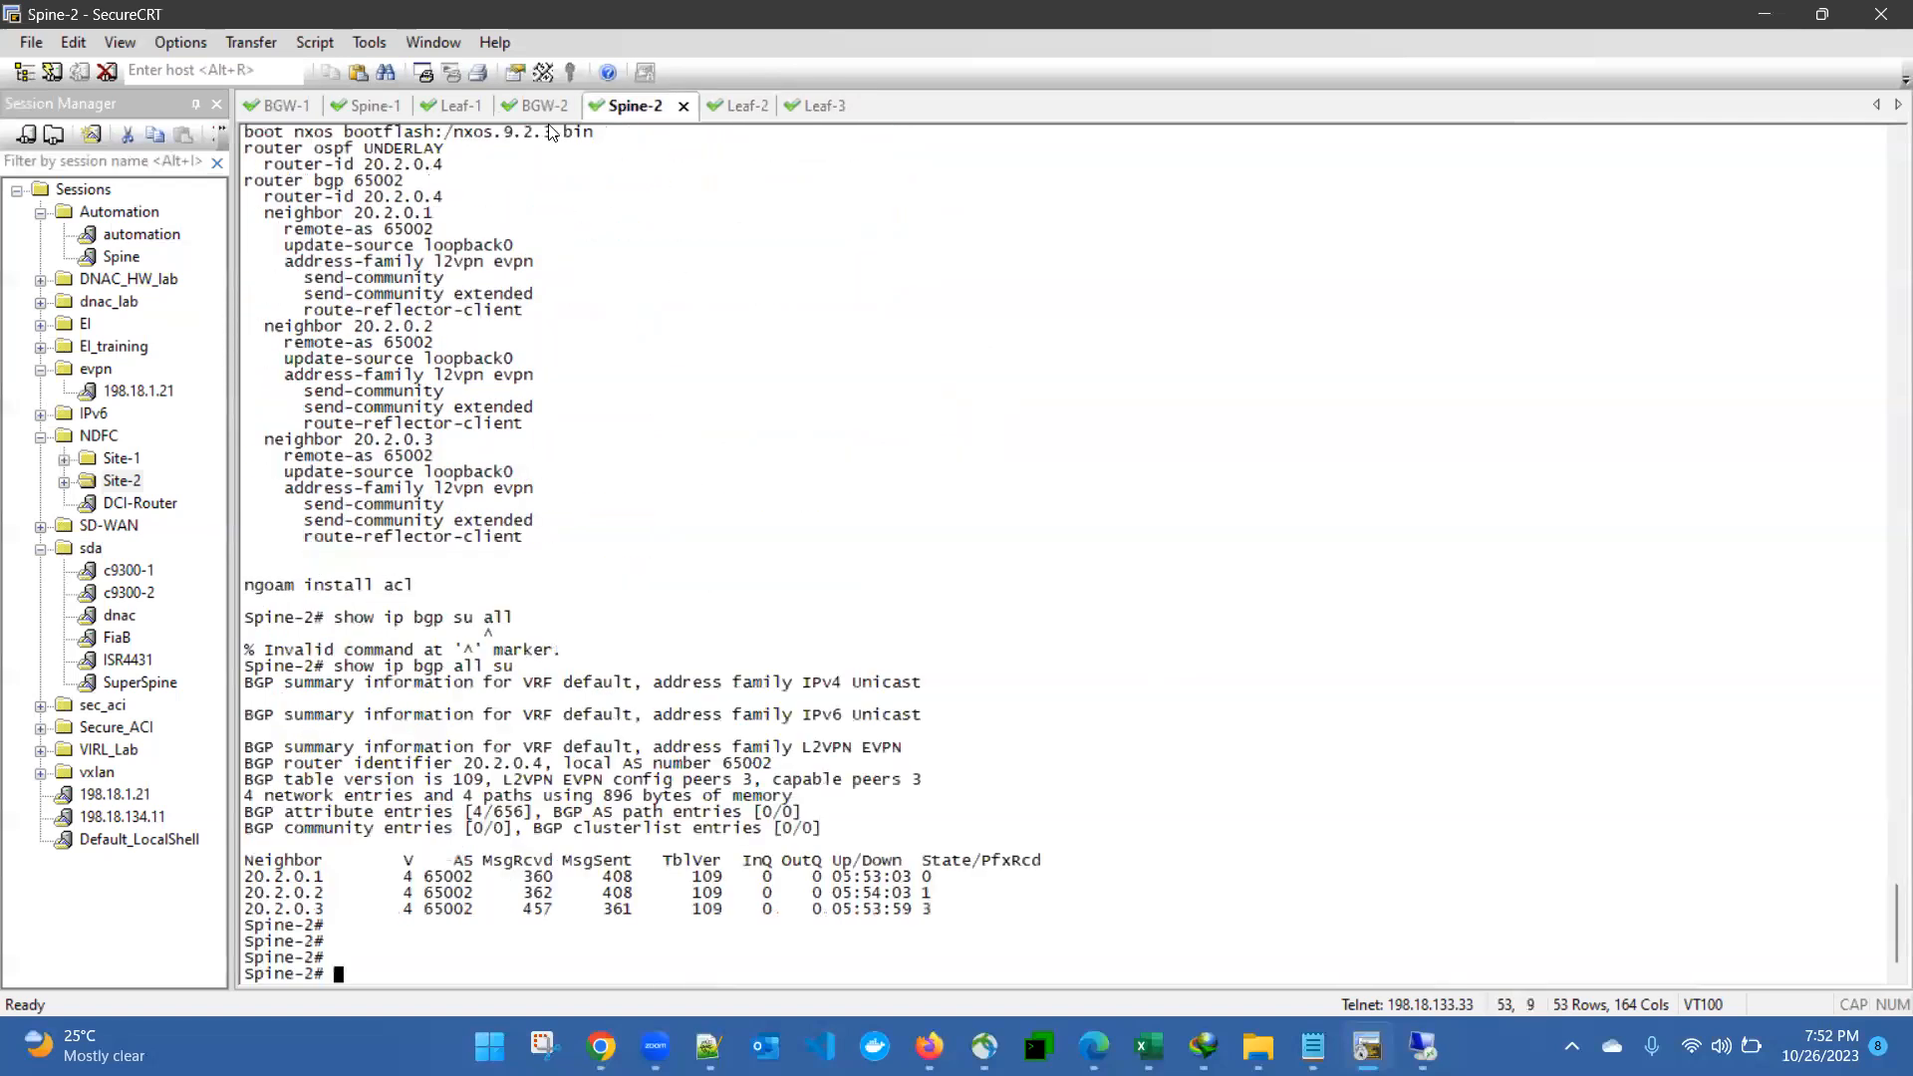
left_click(548, 108)
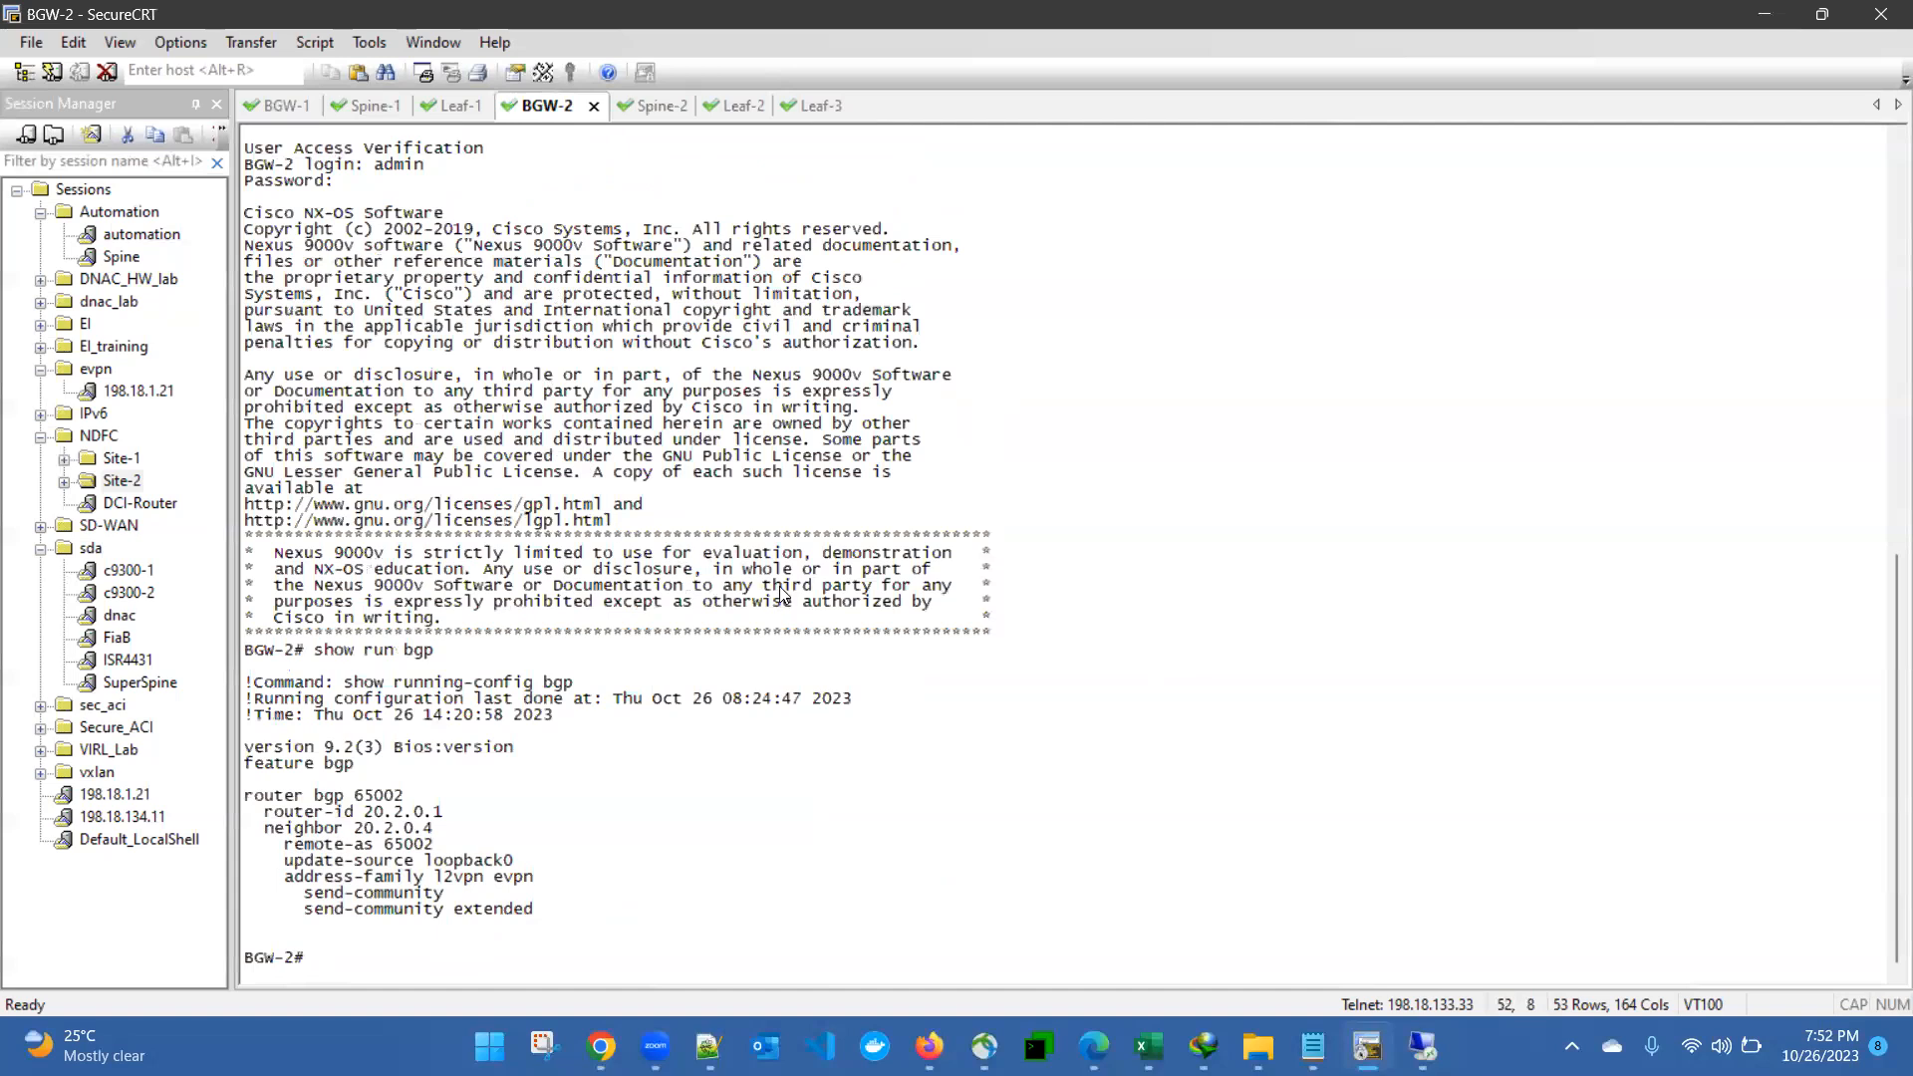
key("ctrl+Tab")
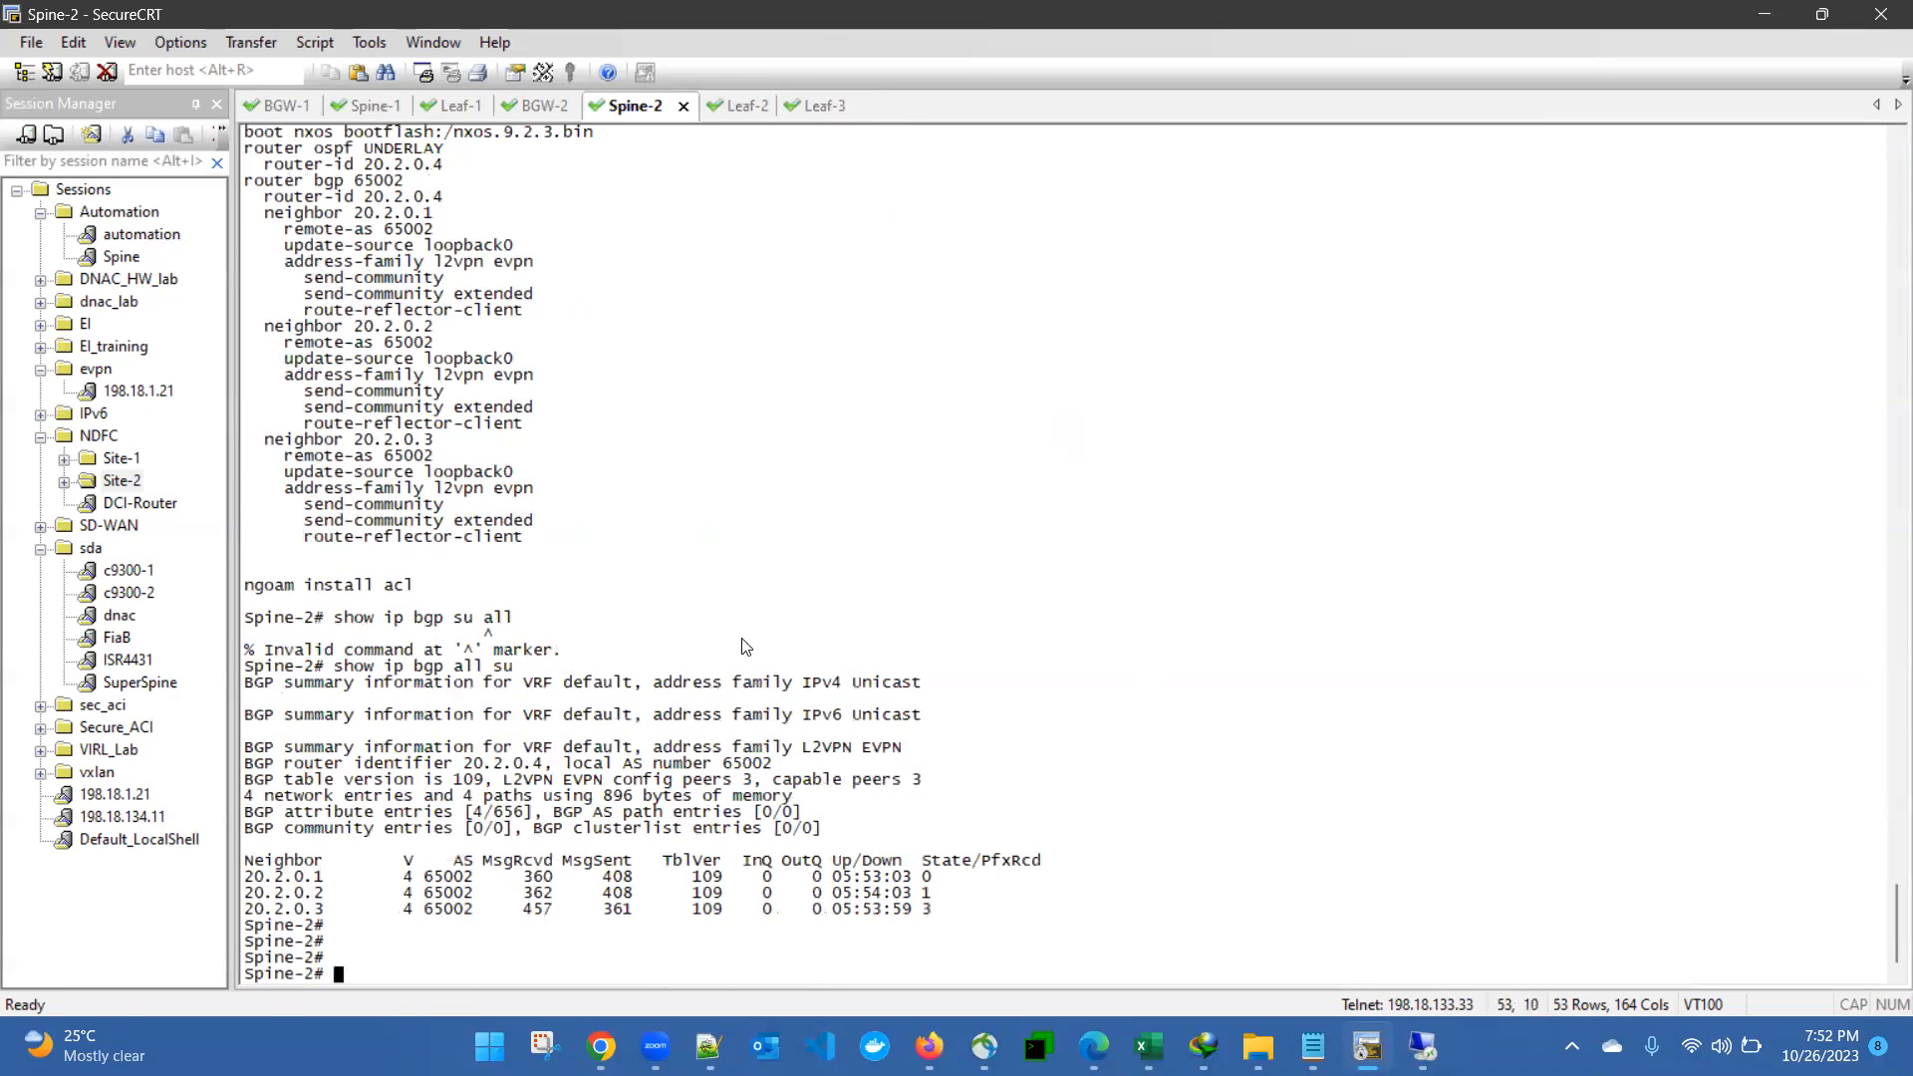
- Return to the Leaf-2 session and list its VXLAN tunnel peers with "show nve peers"
left_click(735, 107)
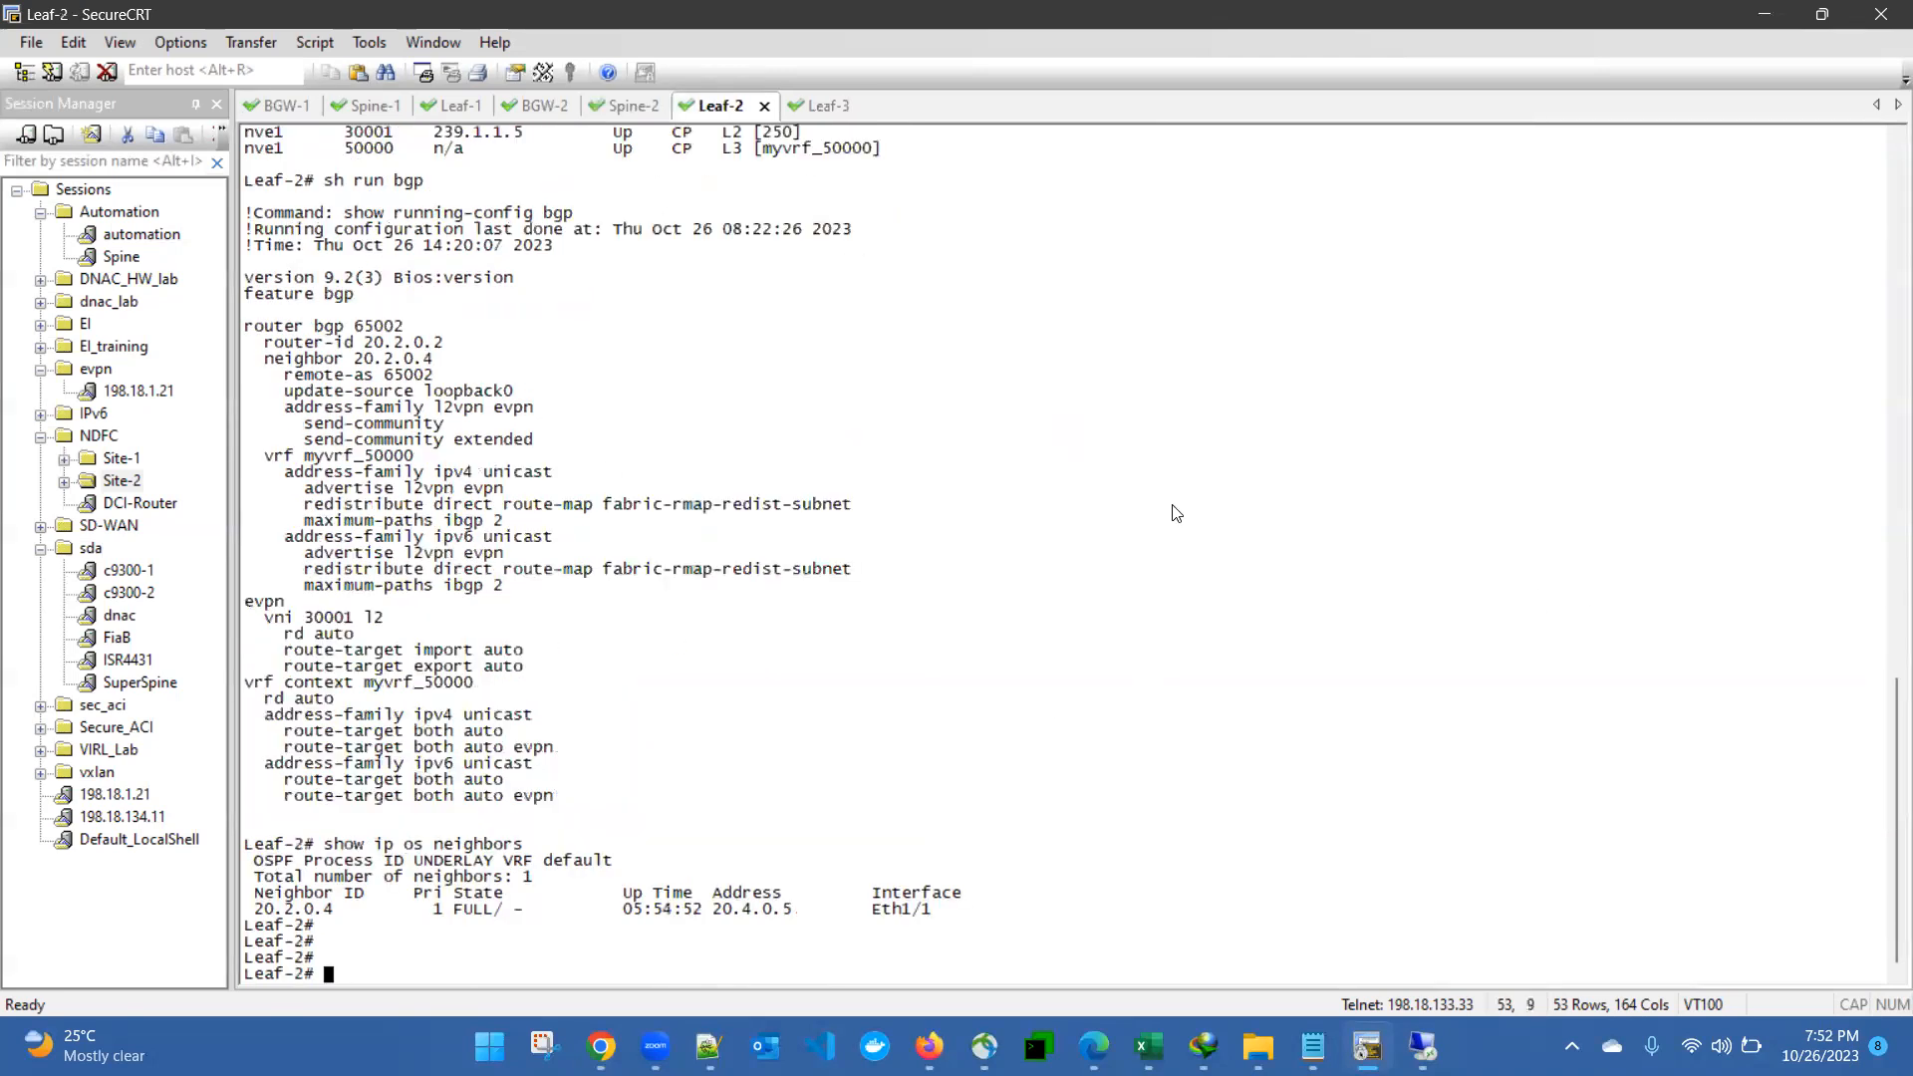
type("show nve peers")
key("Return")
- Check the available "show nve" options on Leaf-2 and display its VNIs with "show nve vni"
type("show ")
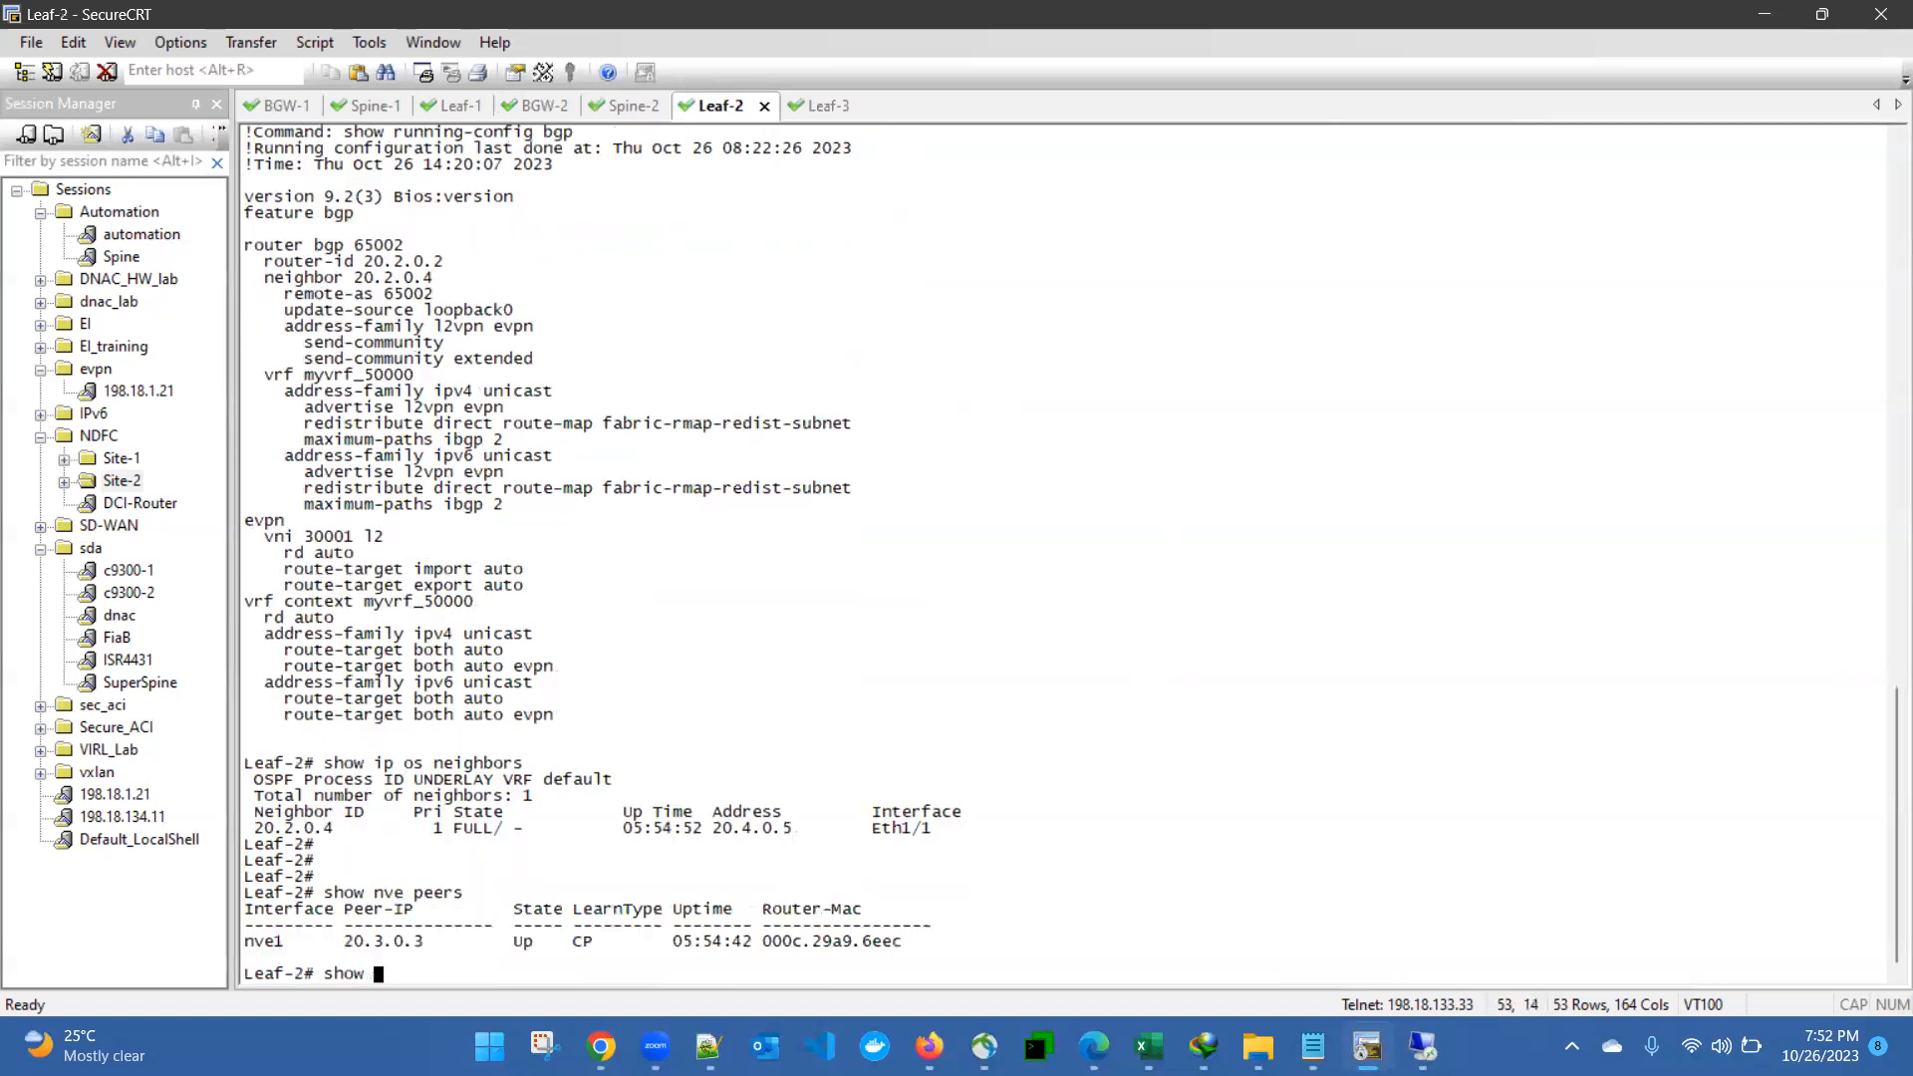
type("nve ")
type("?")
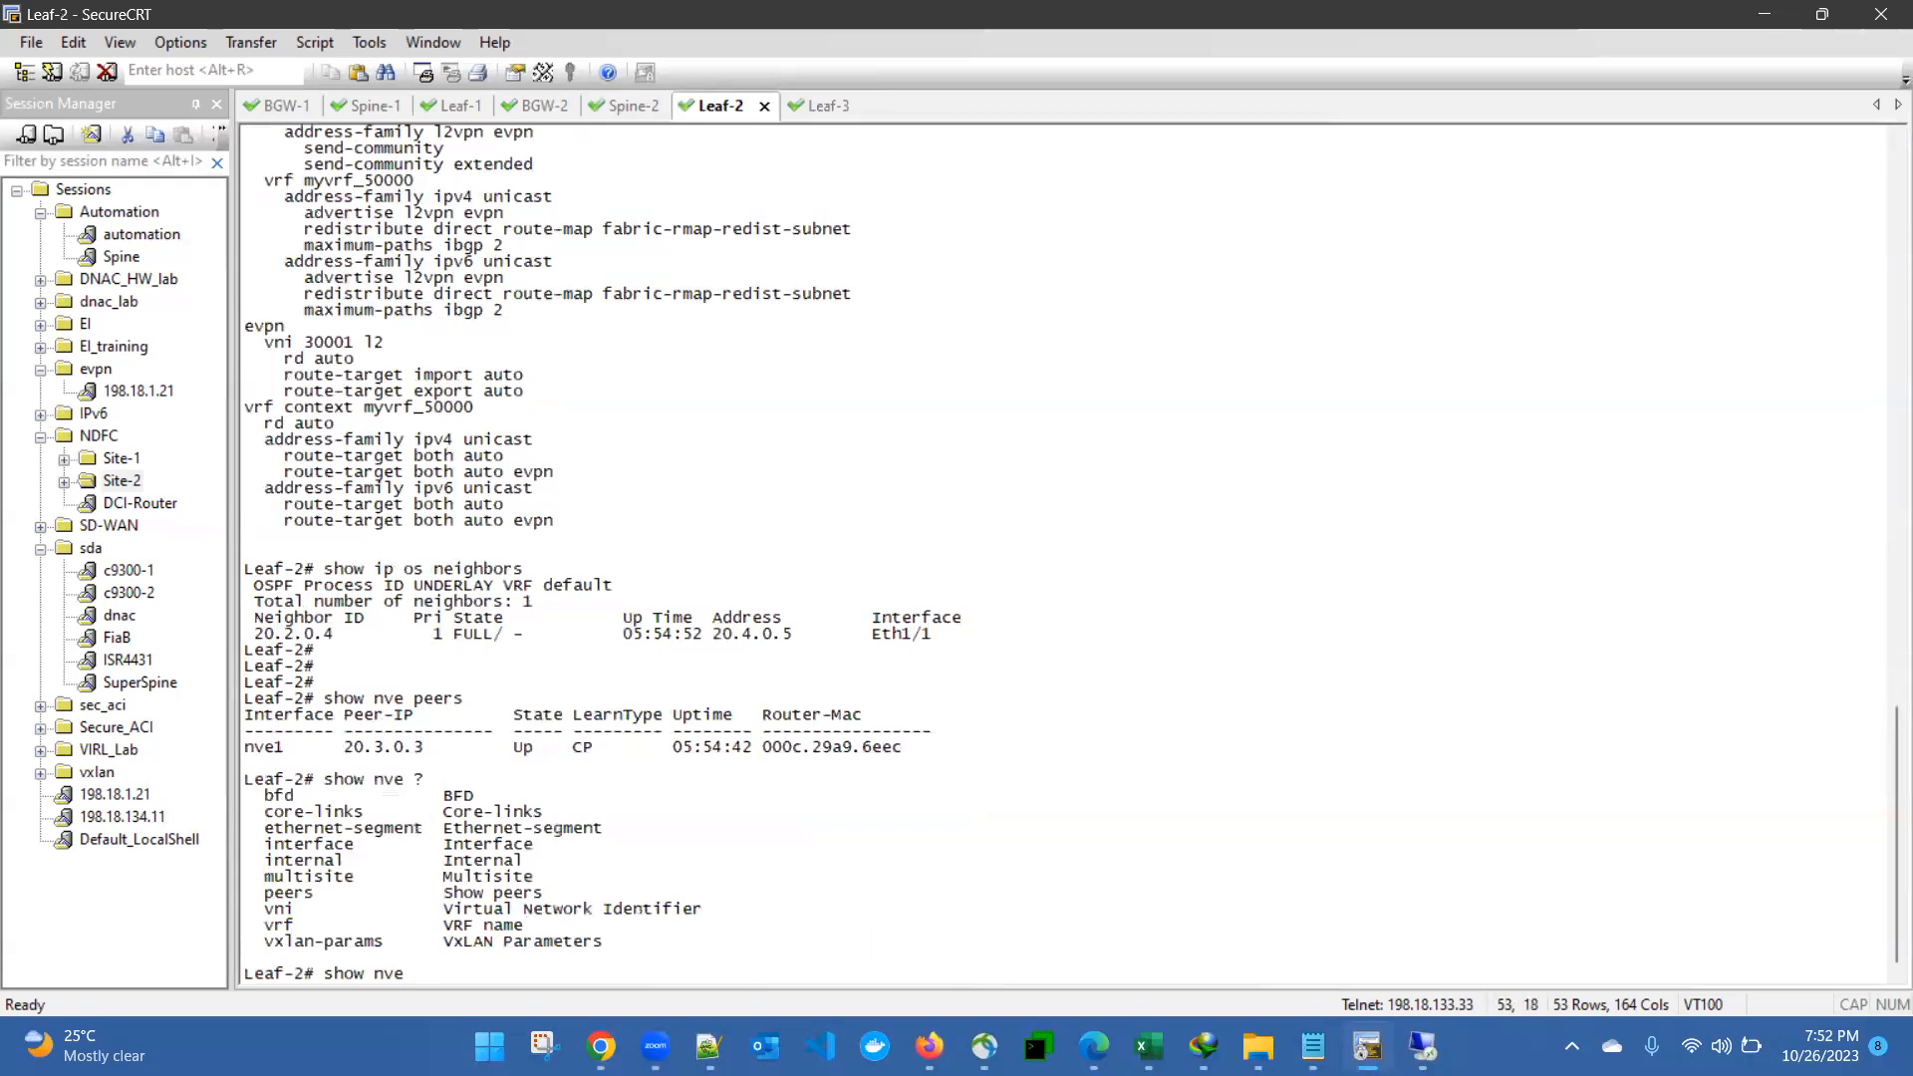
type("vni")
key("Return")
- Check the "show bgp l2vpn evpn" options on Leaf-2 and run "show bgp l2vpn evpn summary"
type("show ")
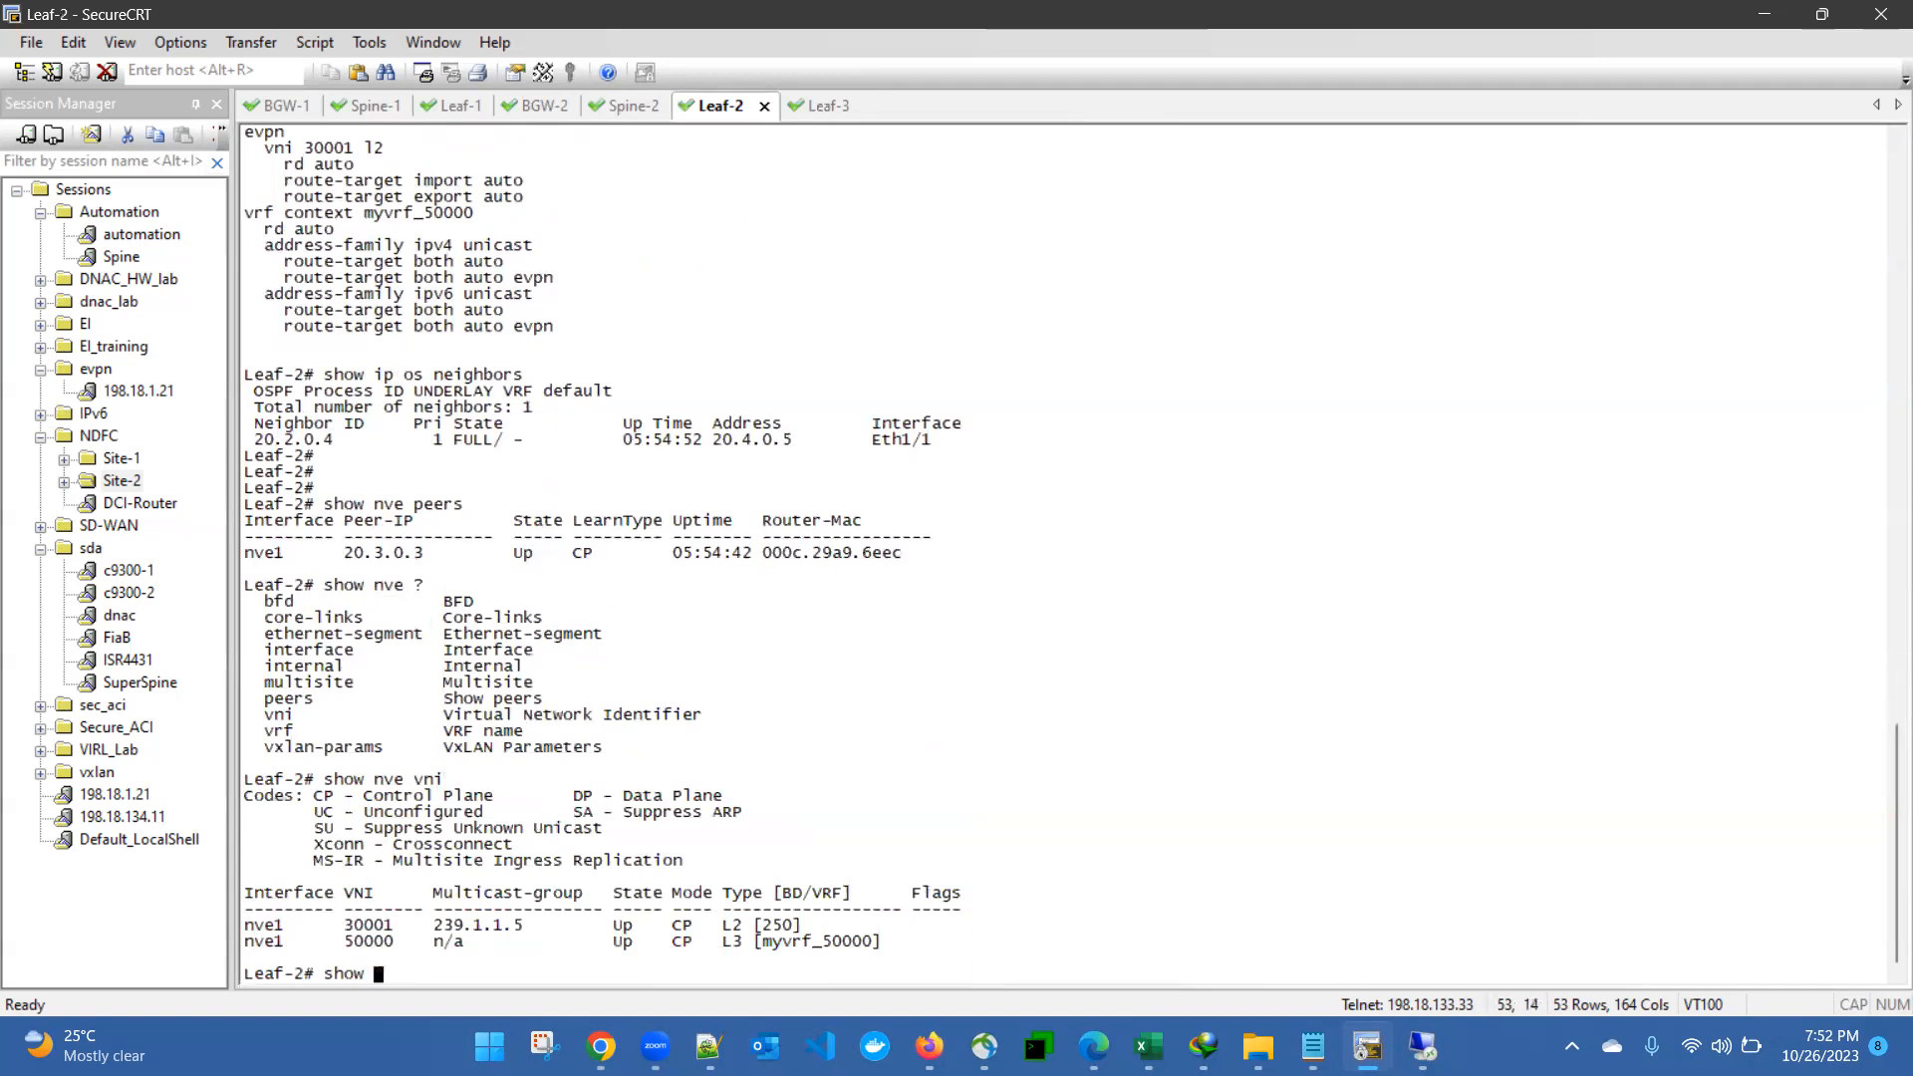
type("bgp l2vpn evpn ?qsummary")
key("Return")
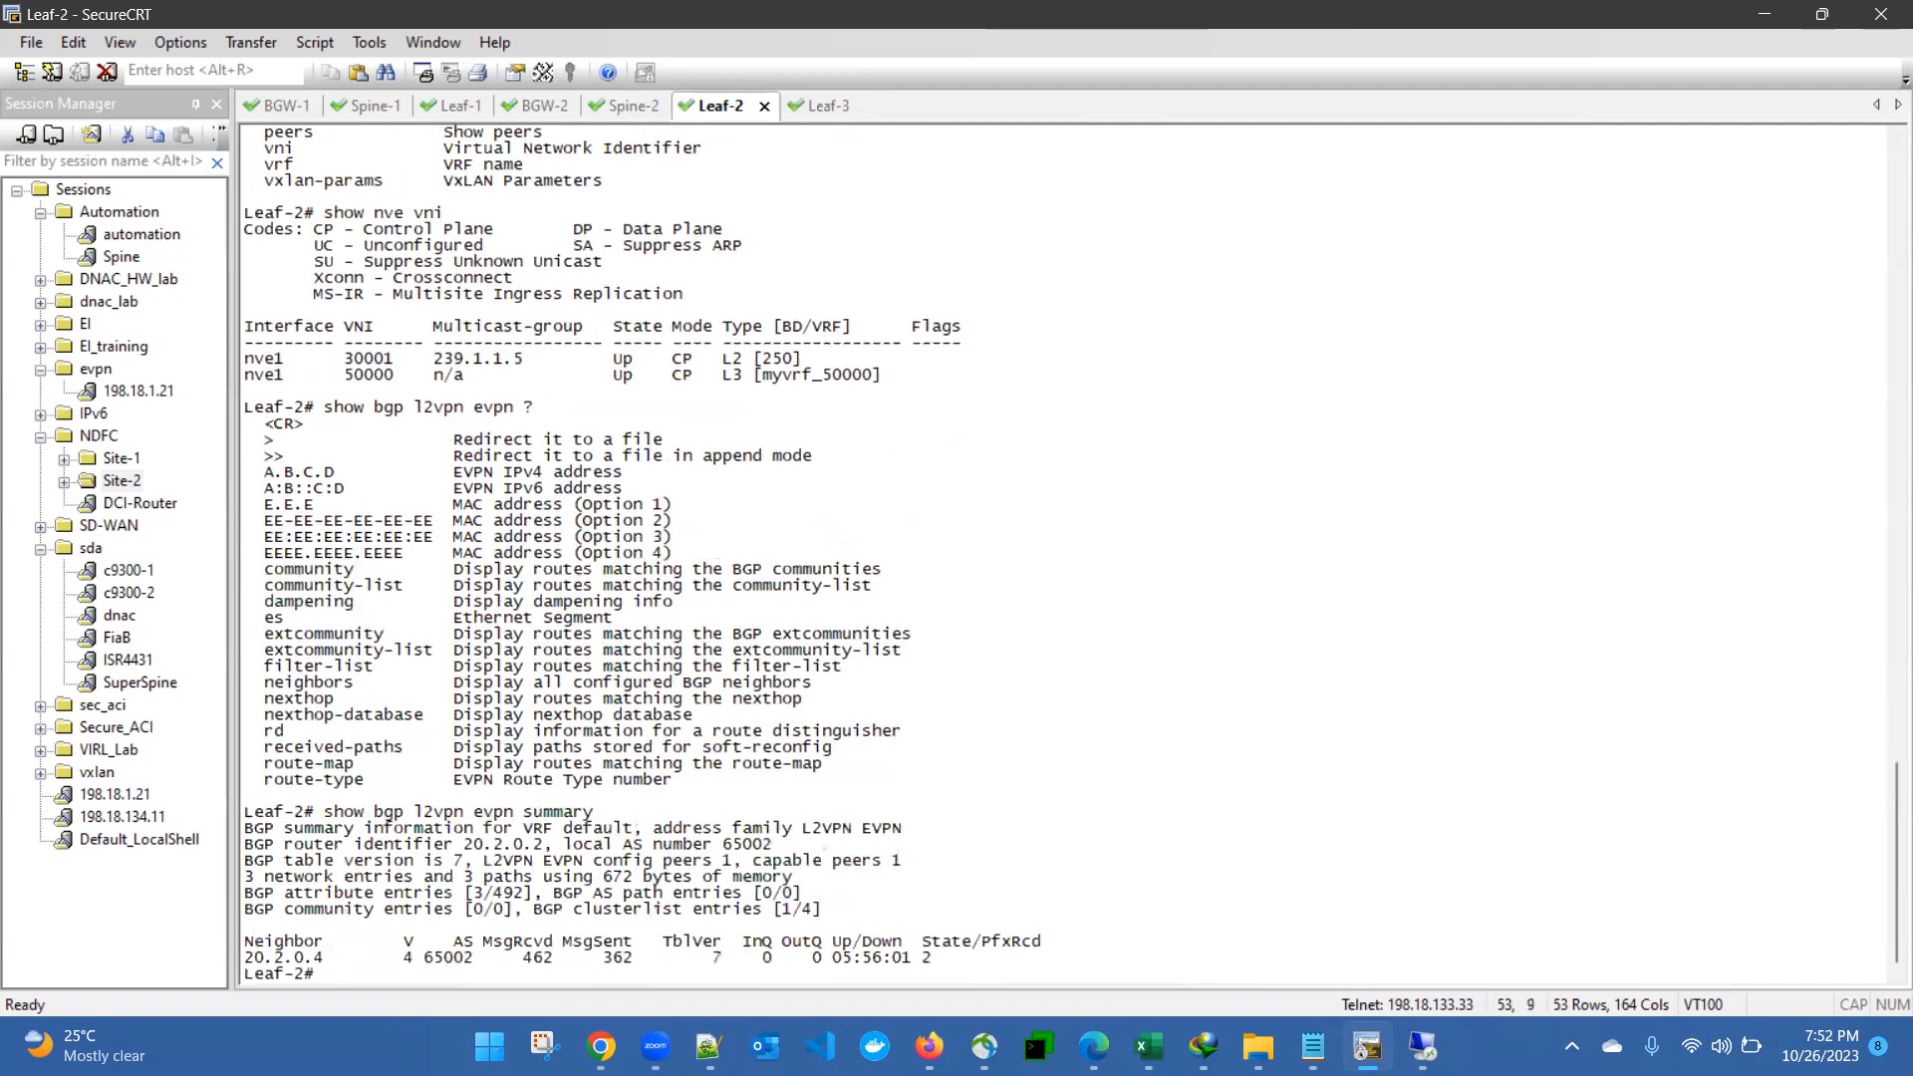
- Run "show bgp l2vpn evpn" on Leaf-2 and examine the type-5 and type-2 route entries
key("Up")
key("BackSpace")
key("BackSpace")
key("BackSpace")
key("BackSpace")
key("BackSpace")
key("BackSpace")
key("BackSpace")
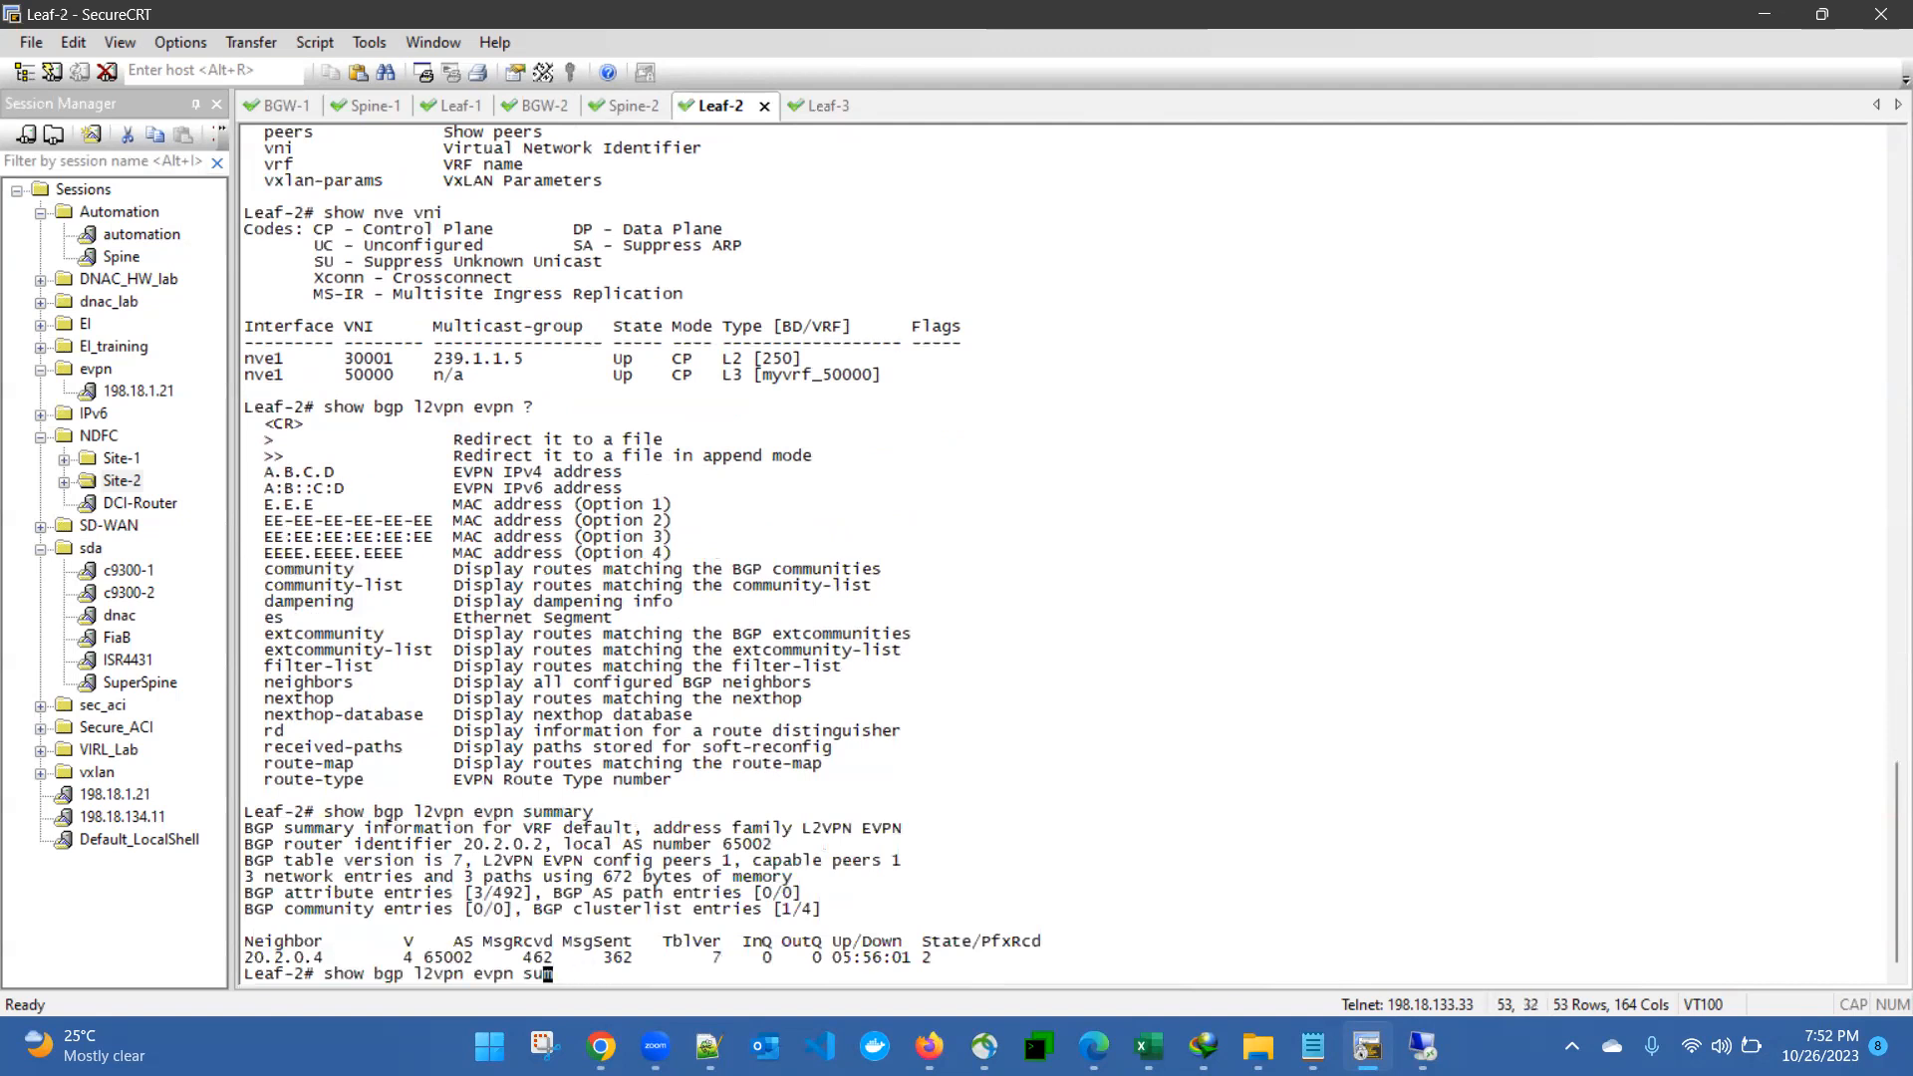
key("Return")
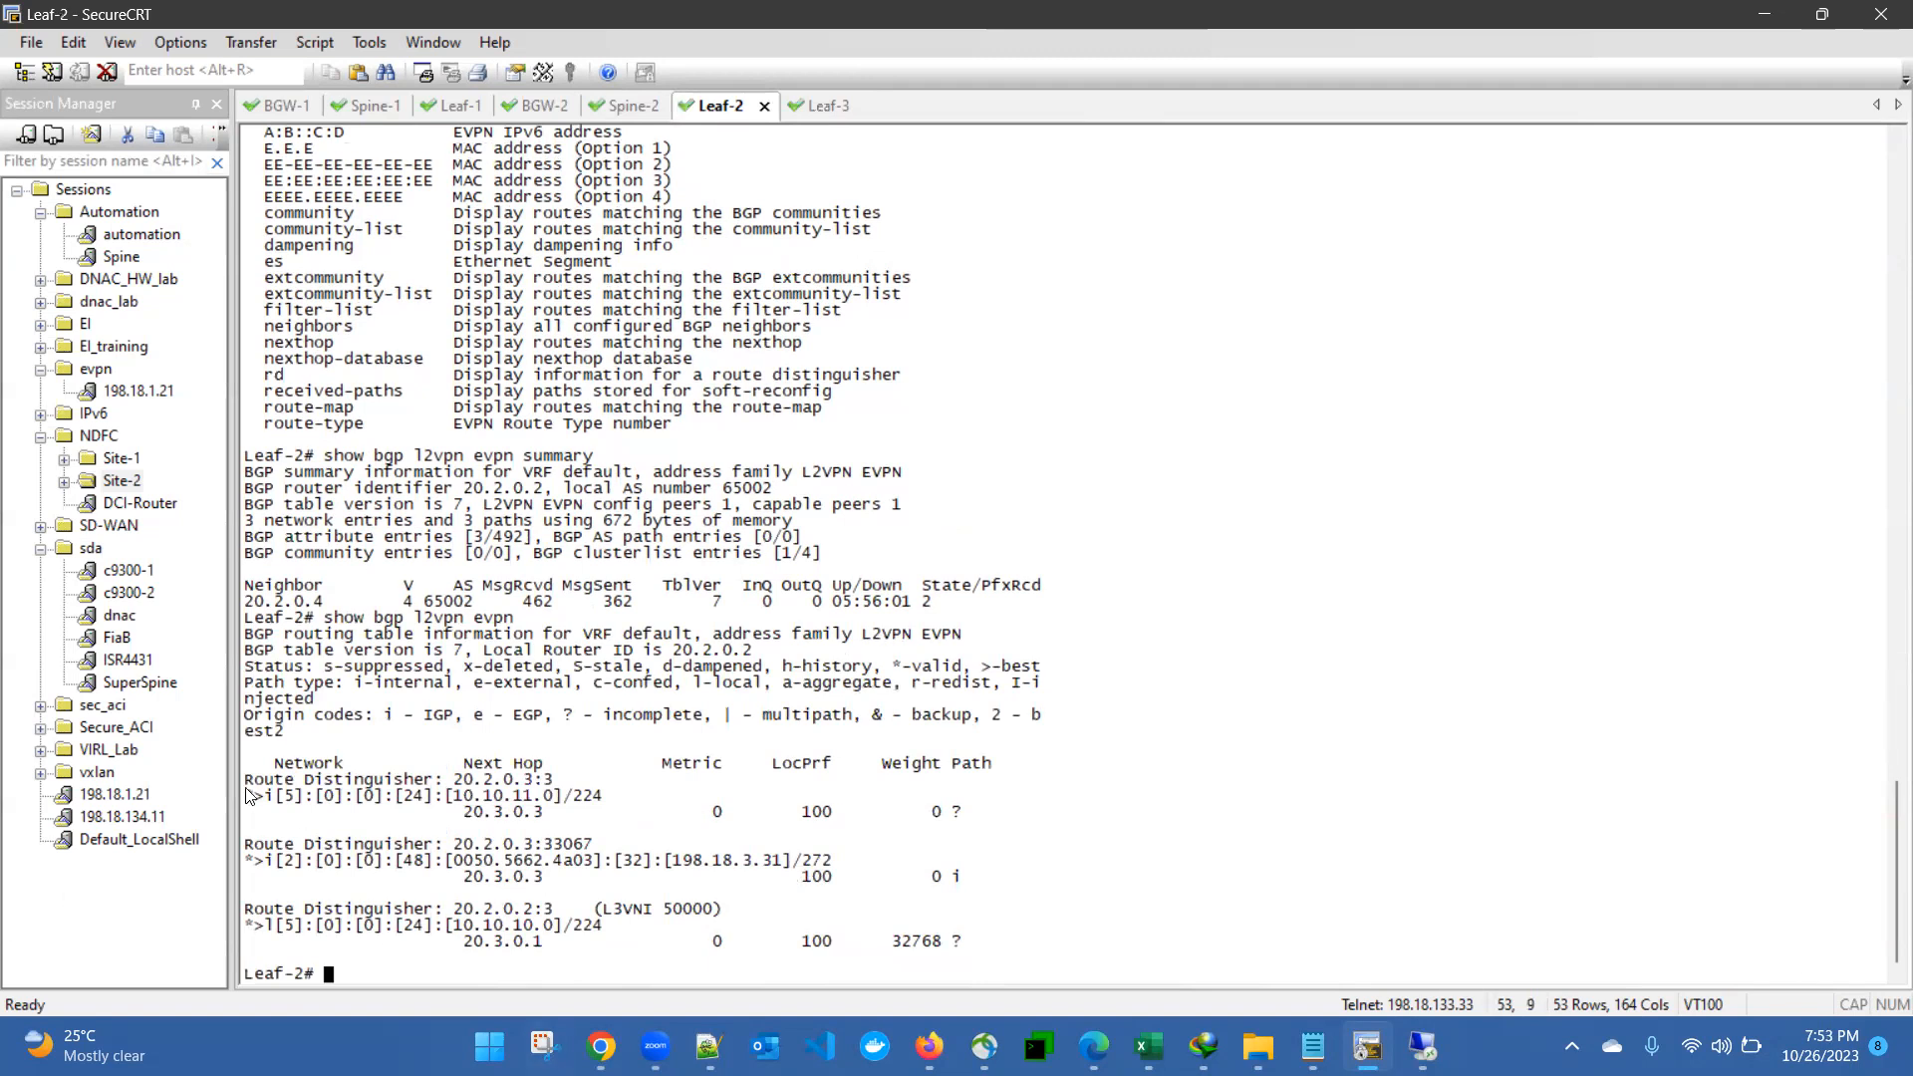
left_click_drag(279, 796, 578, 944)
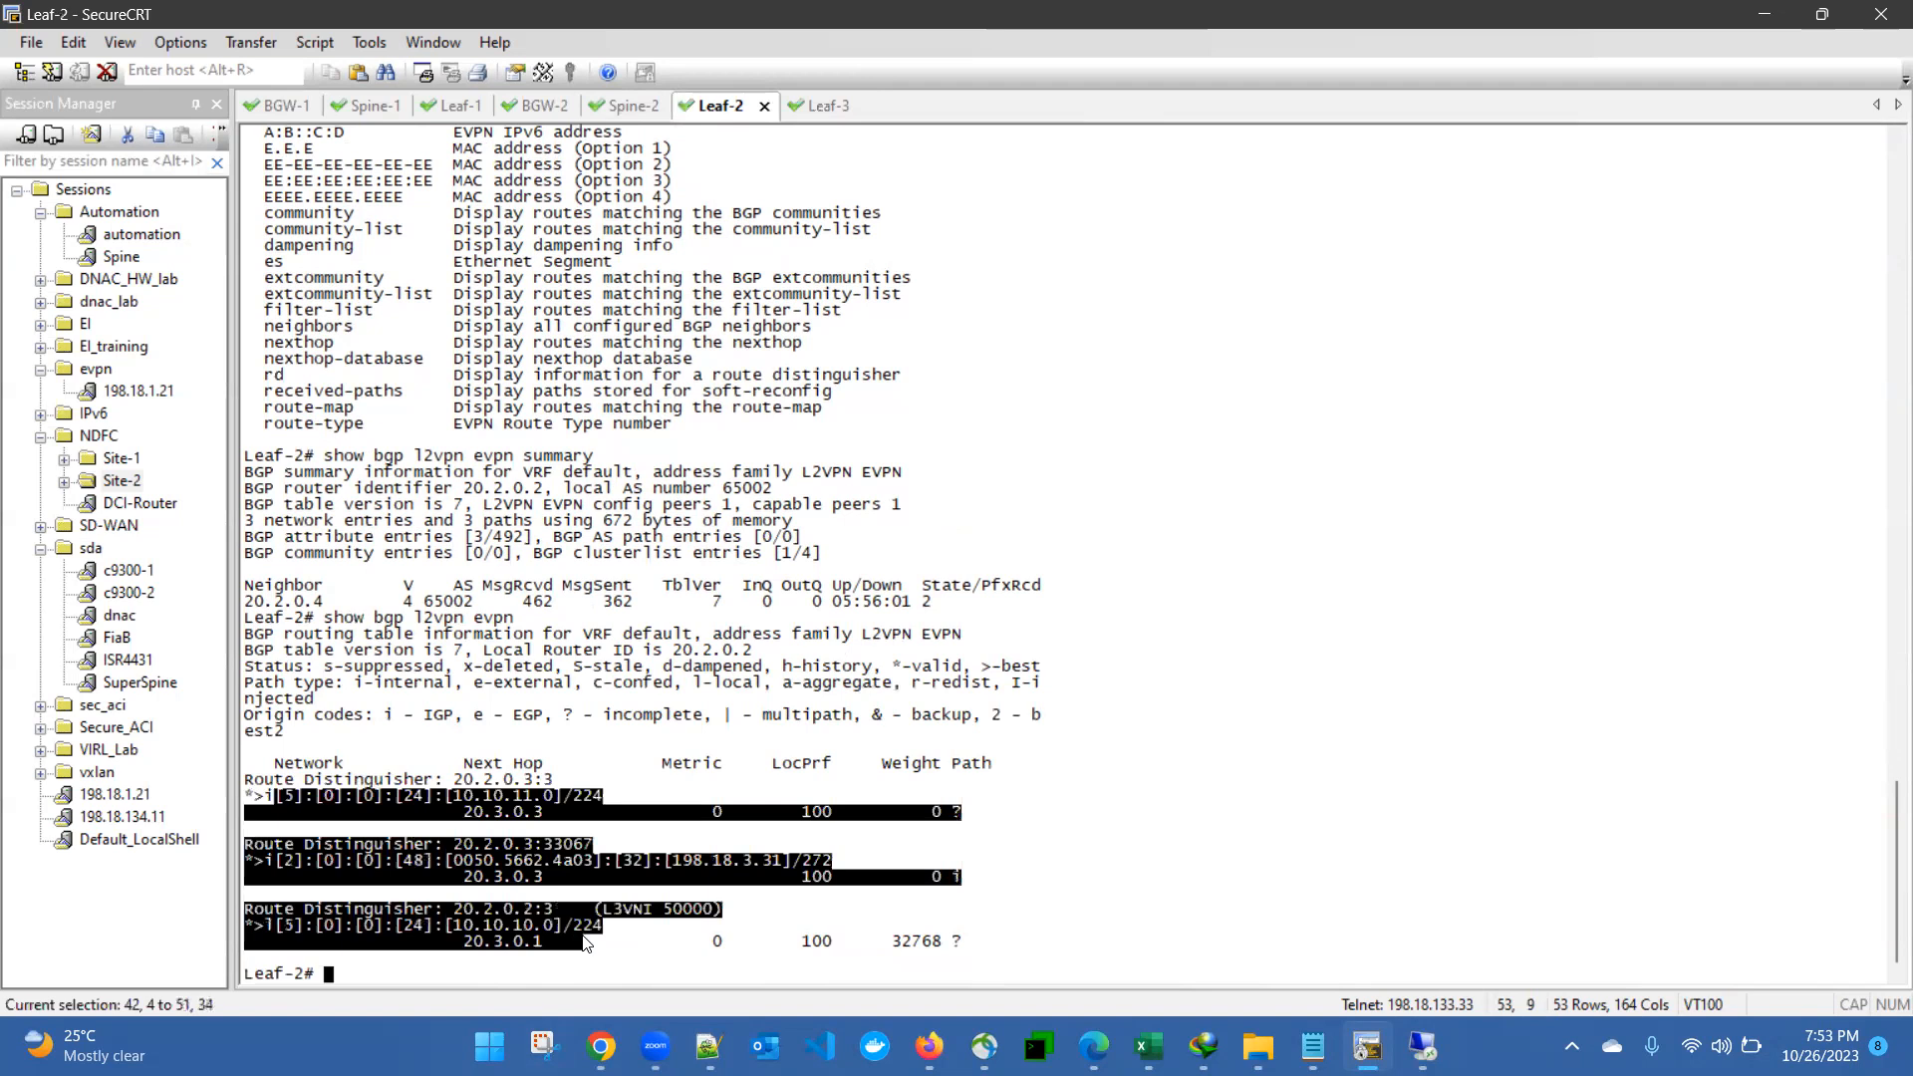
left_click(578, 943)
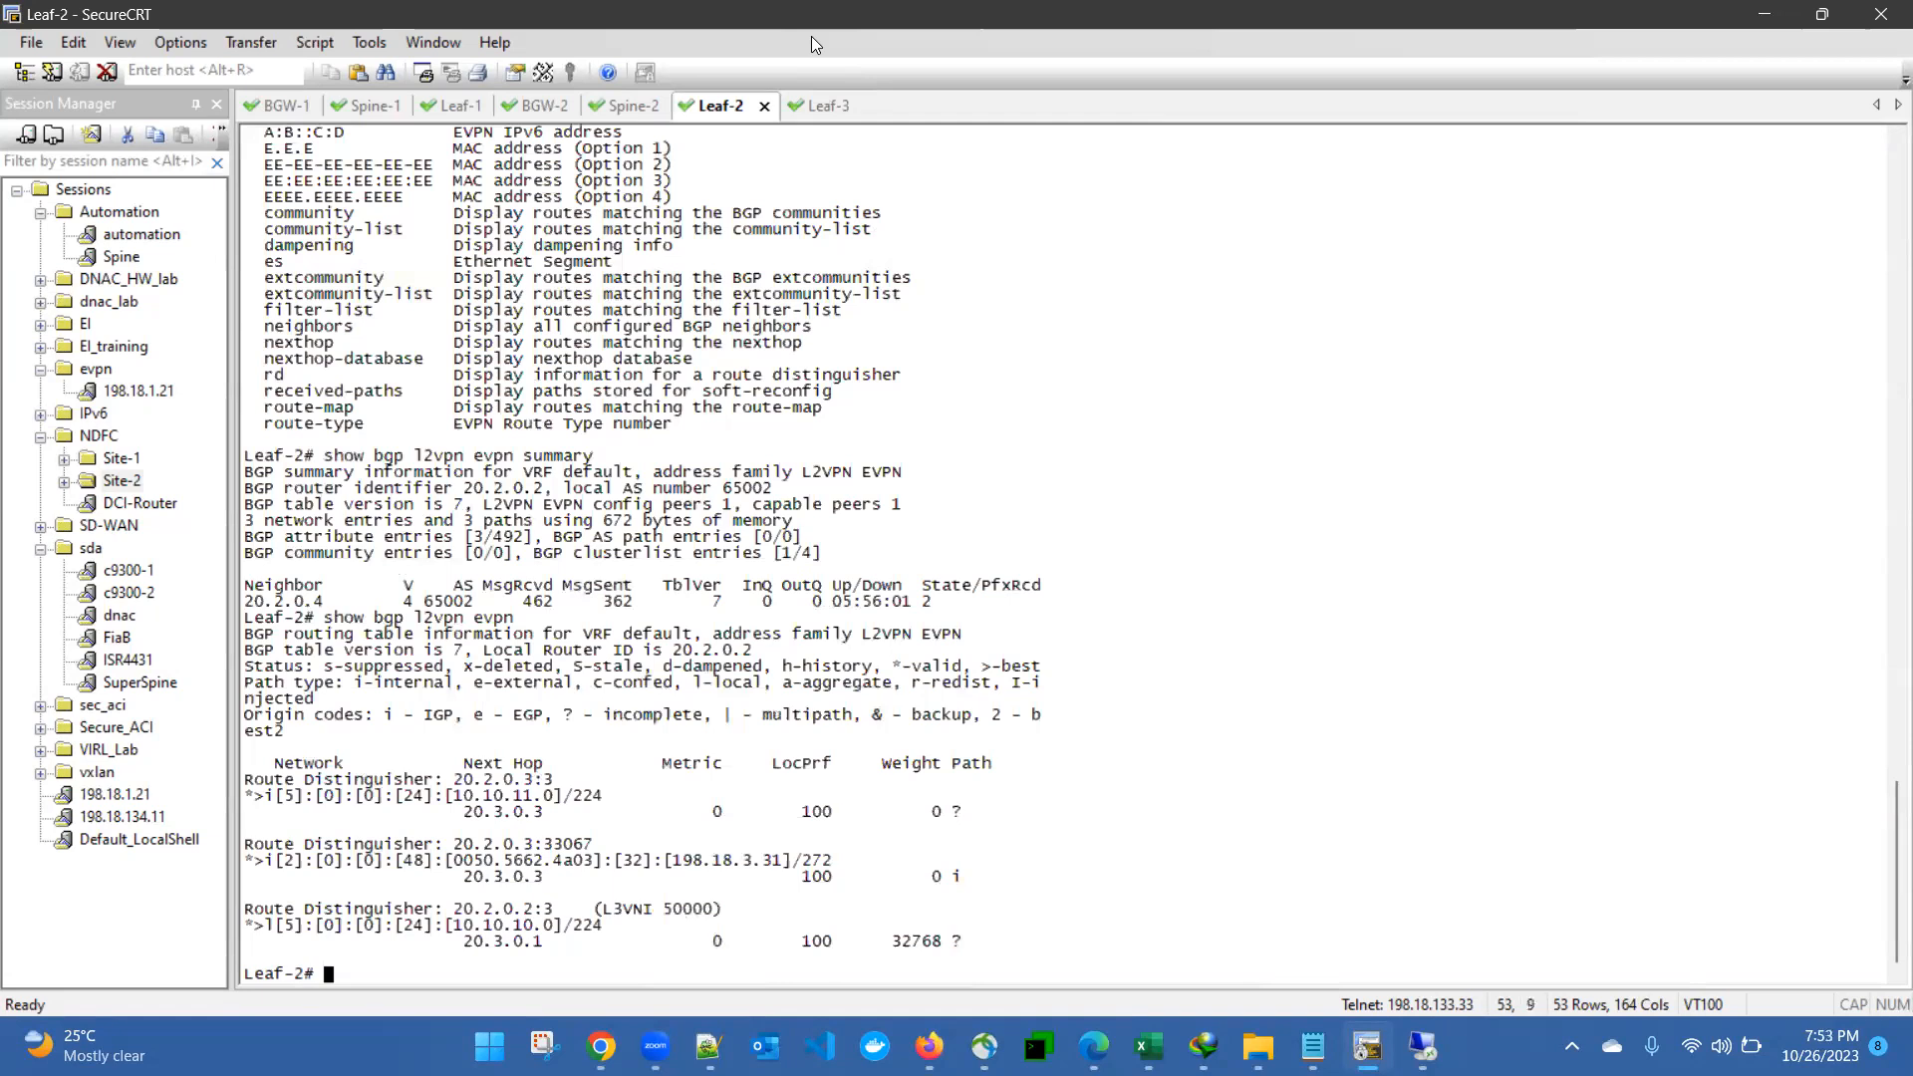
- Switch to Nexus Dashboard on the remote desktop, dismiss the setup overview and open the Admin Console
key("alt+Tab")
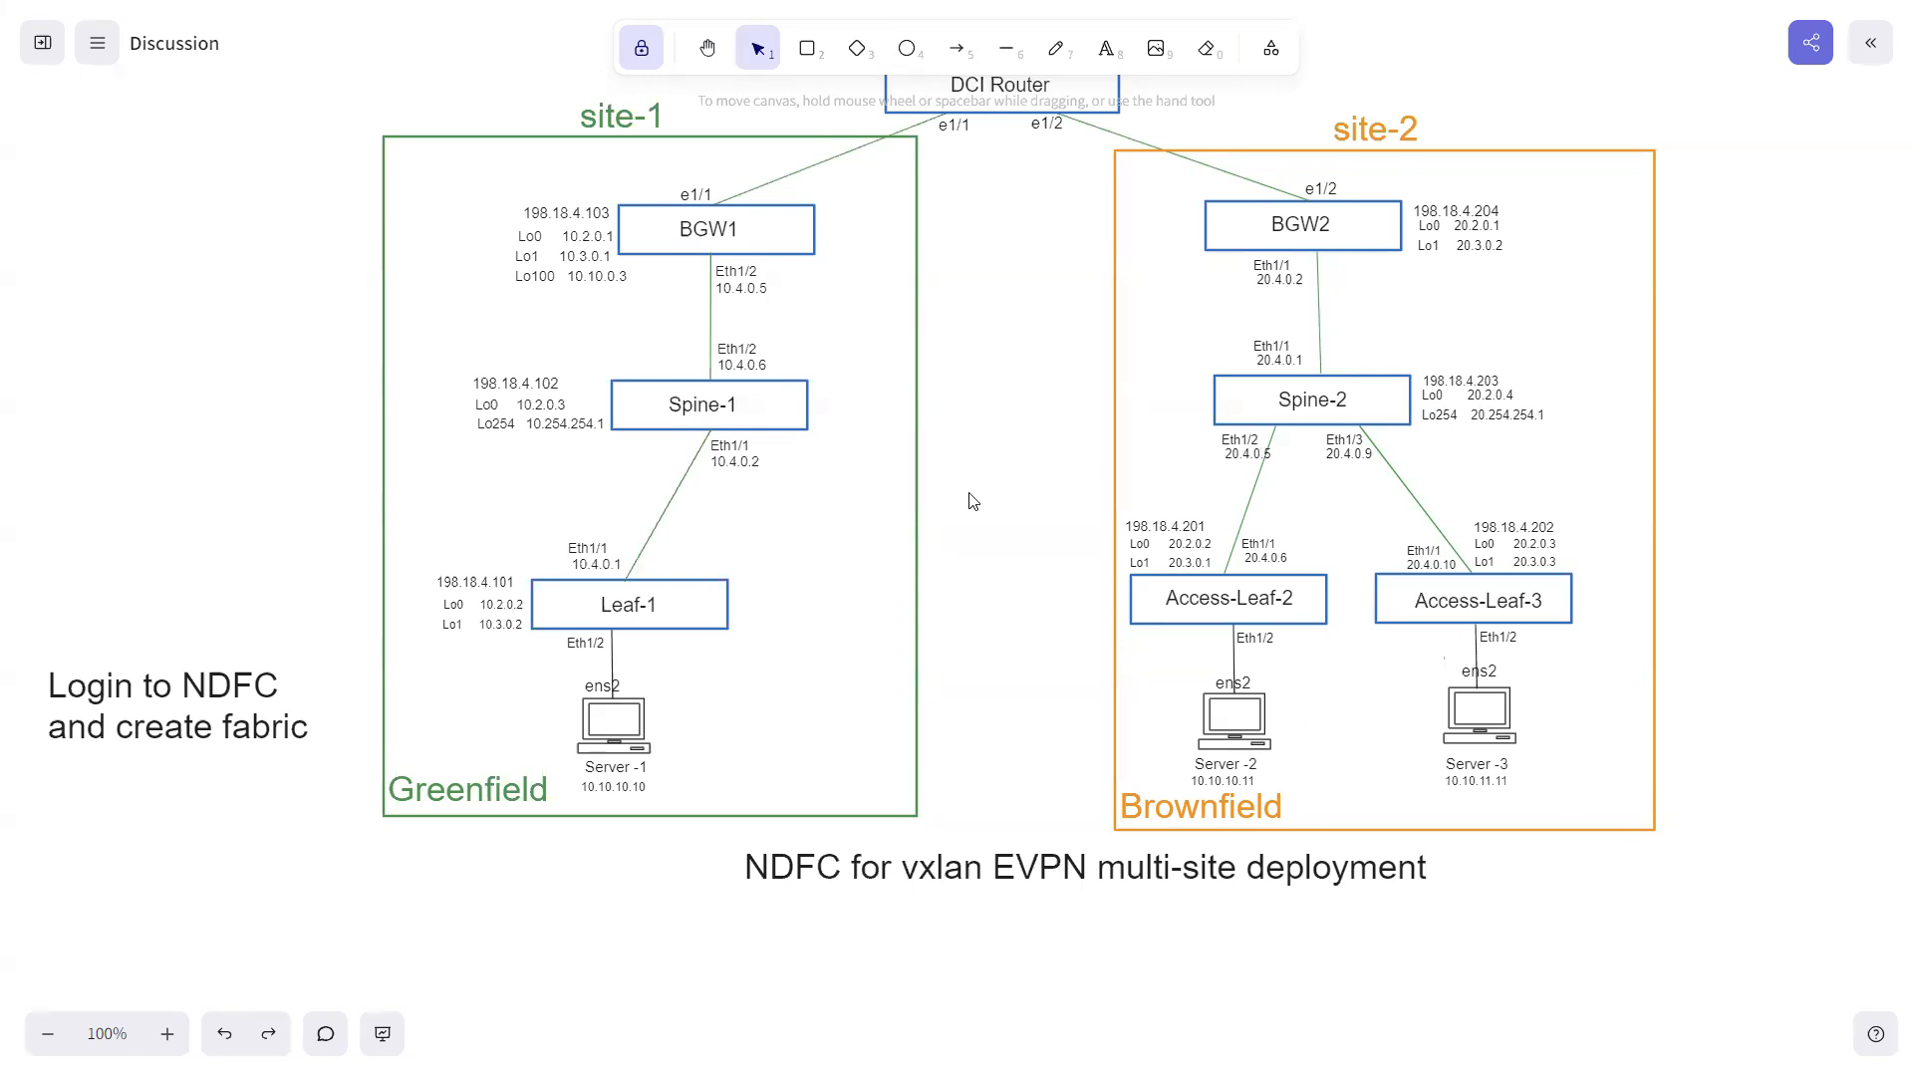
key("super")
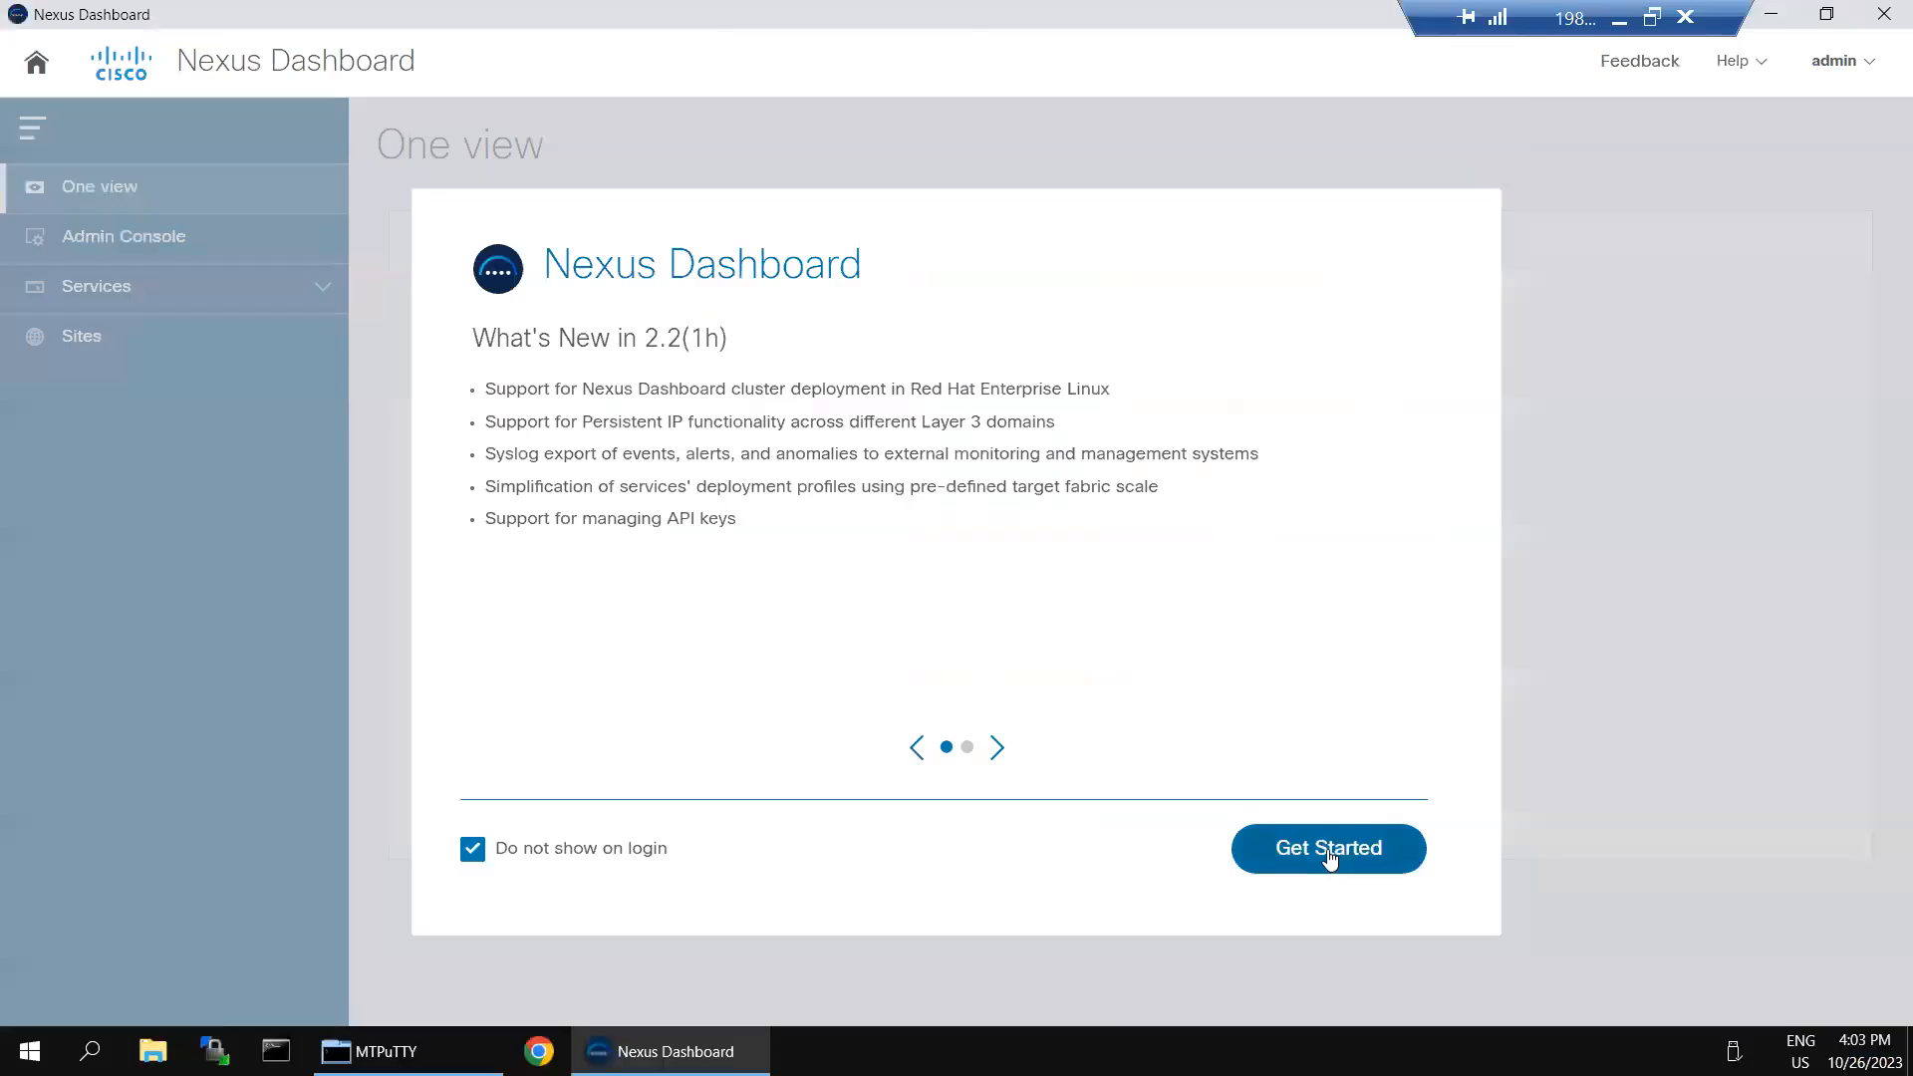
left_click(1329, 852)
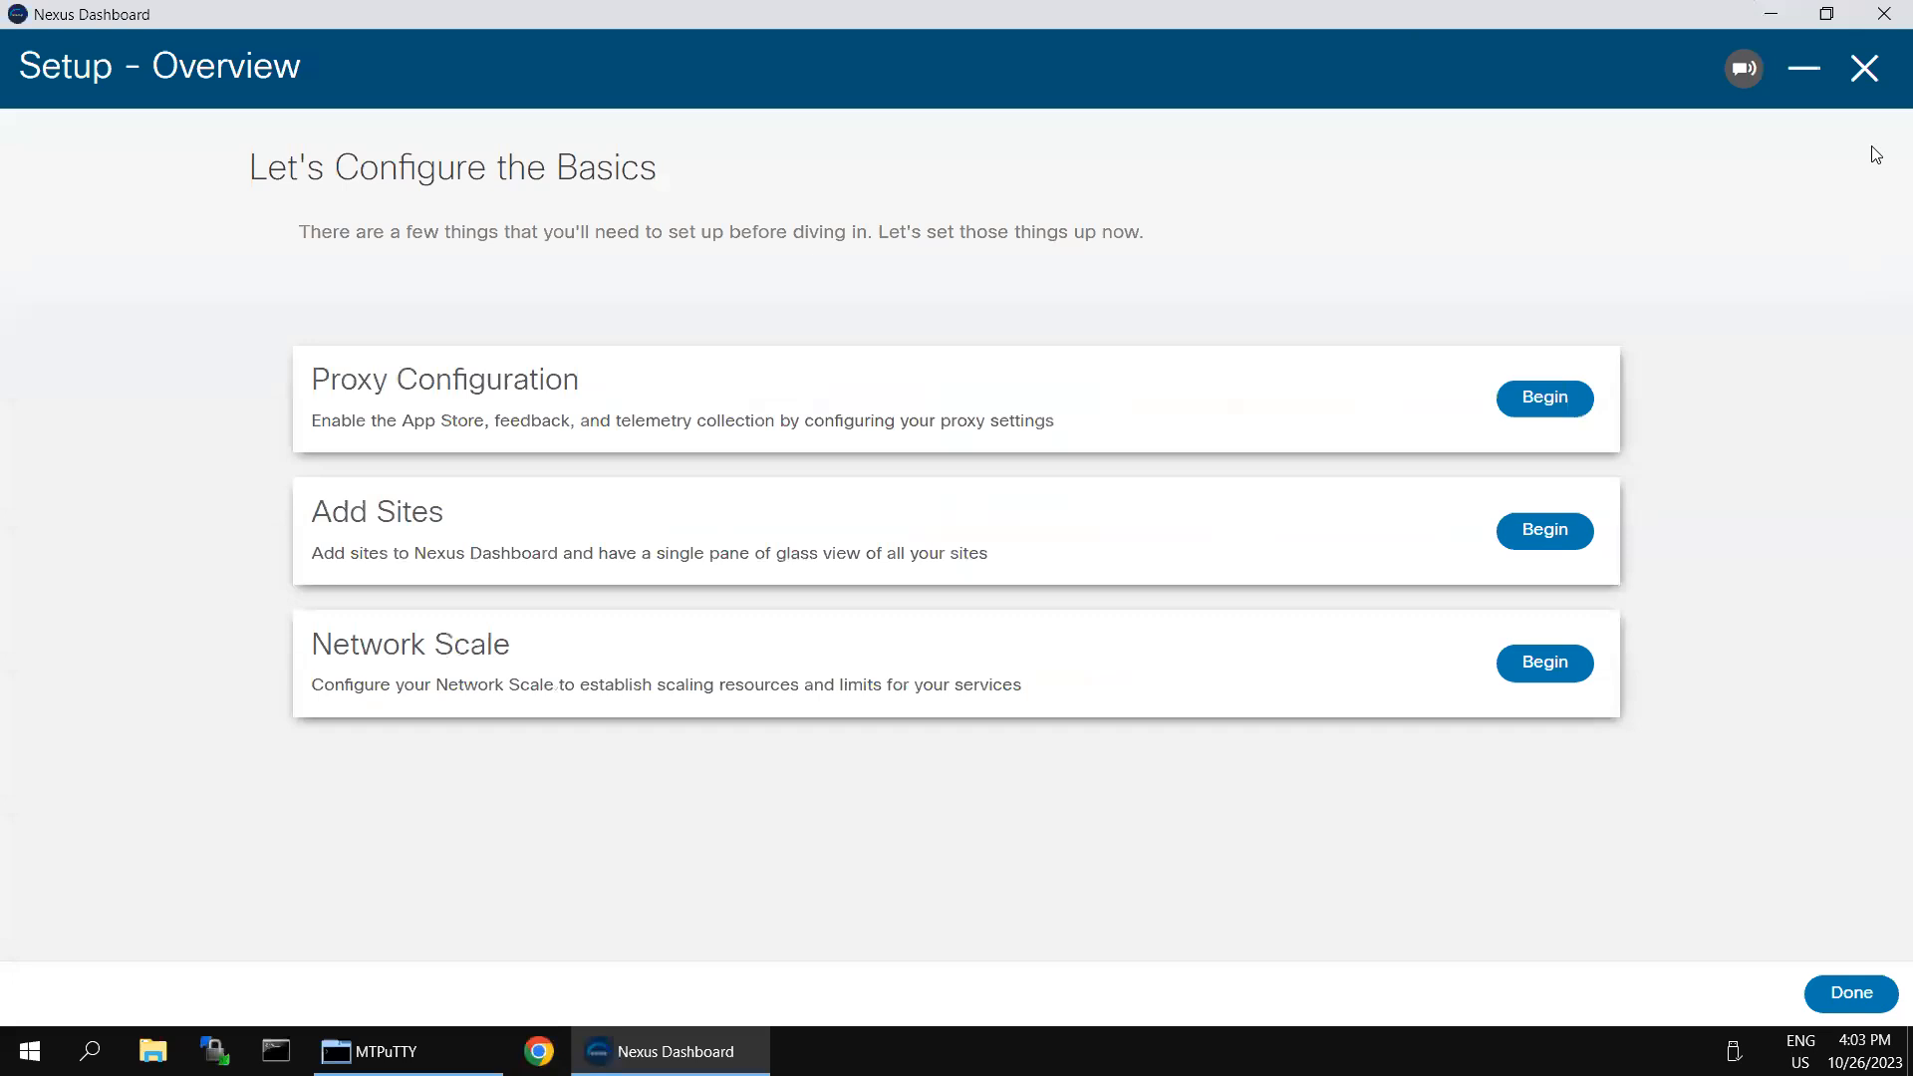
left_click(1865, 68)
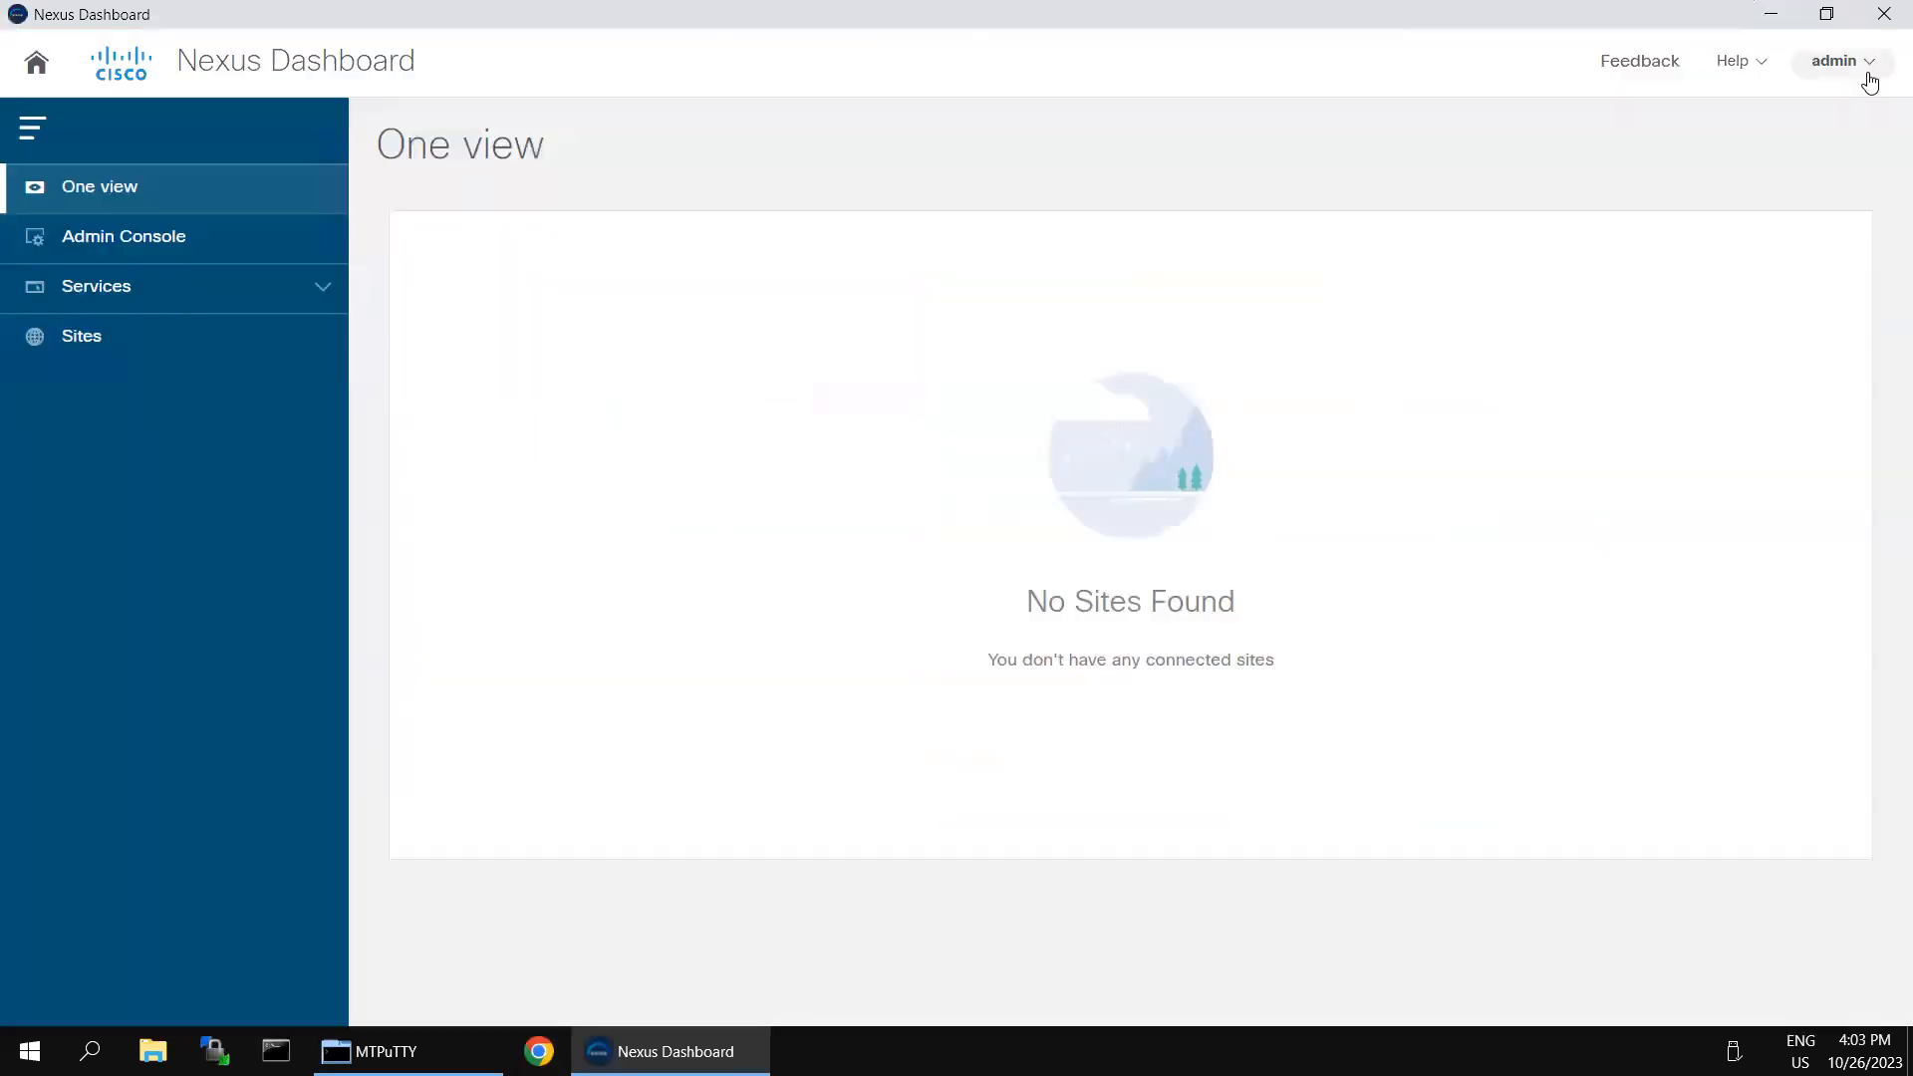
left_click(135, 239)
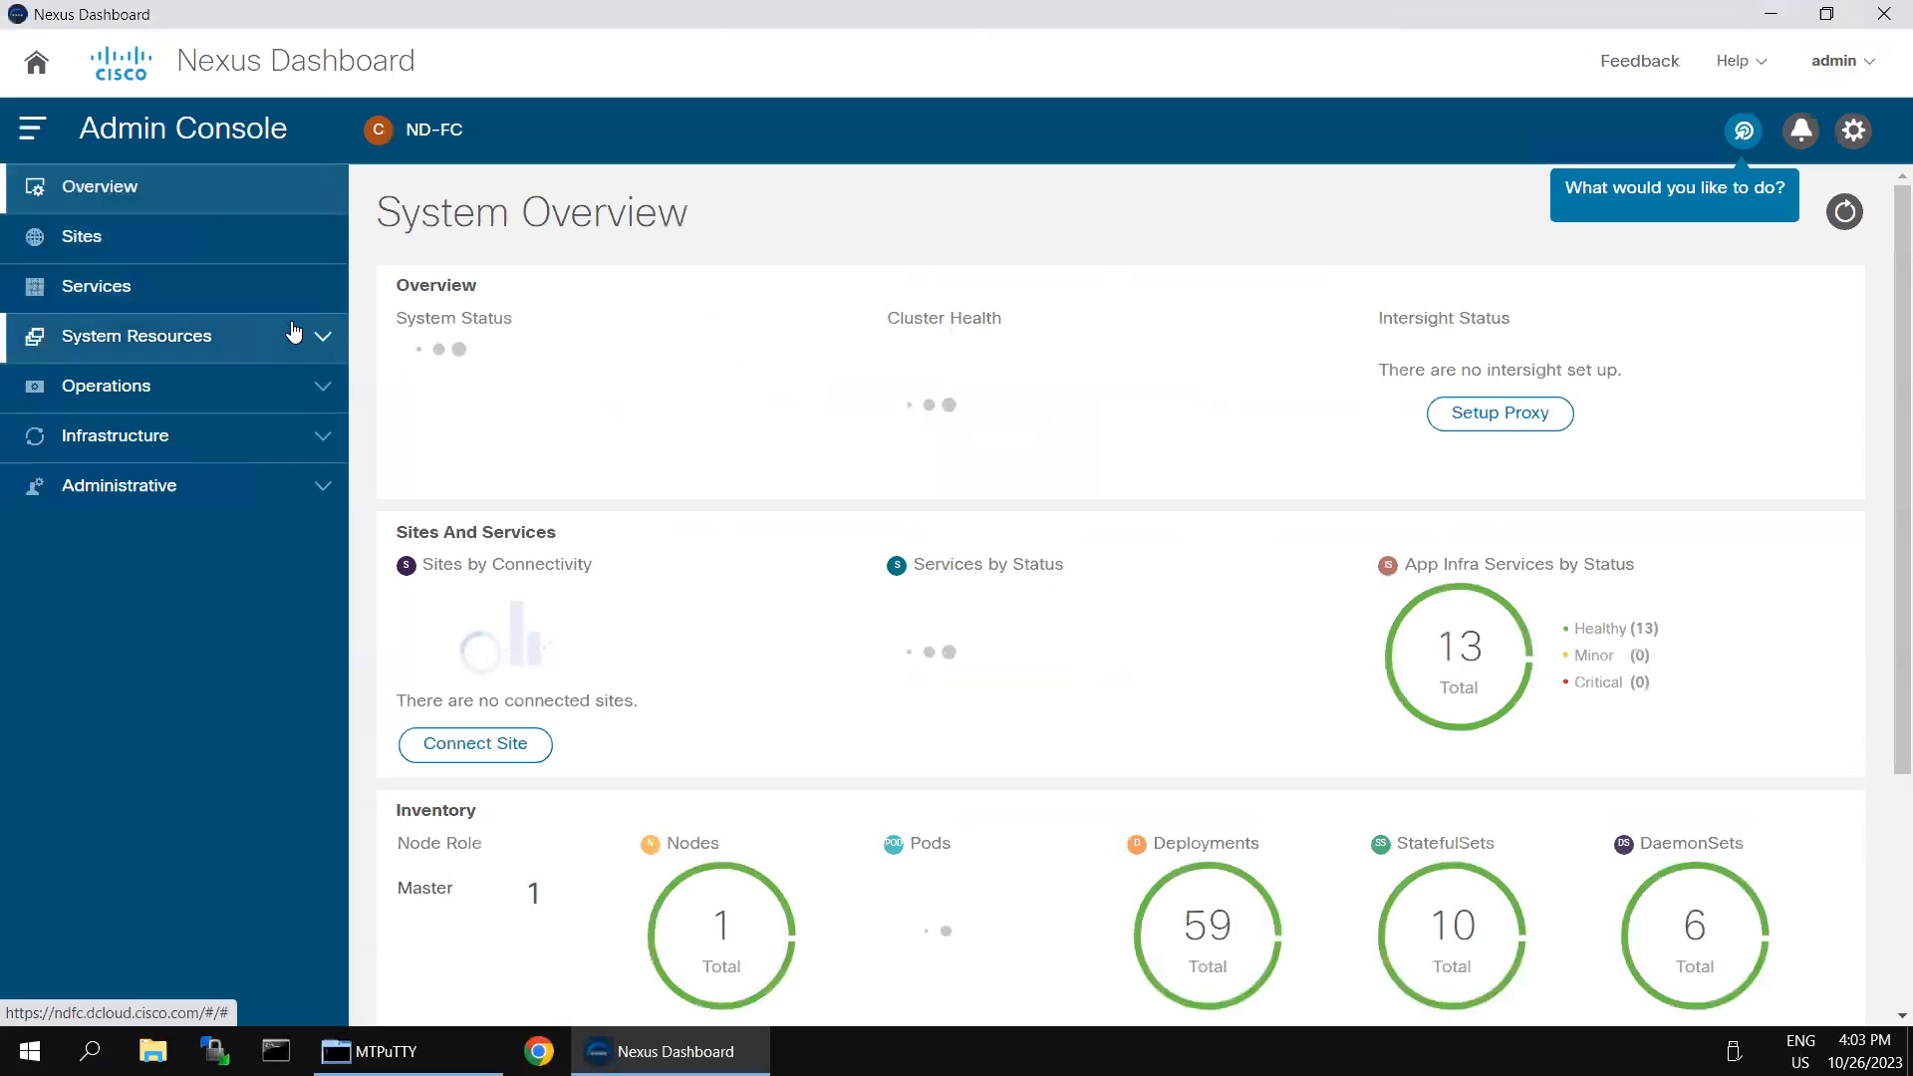
- Open the Nexus Dashboard Fabric Controller service and start creating a new fabric under LAN fabrics
left_click(106, 290)
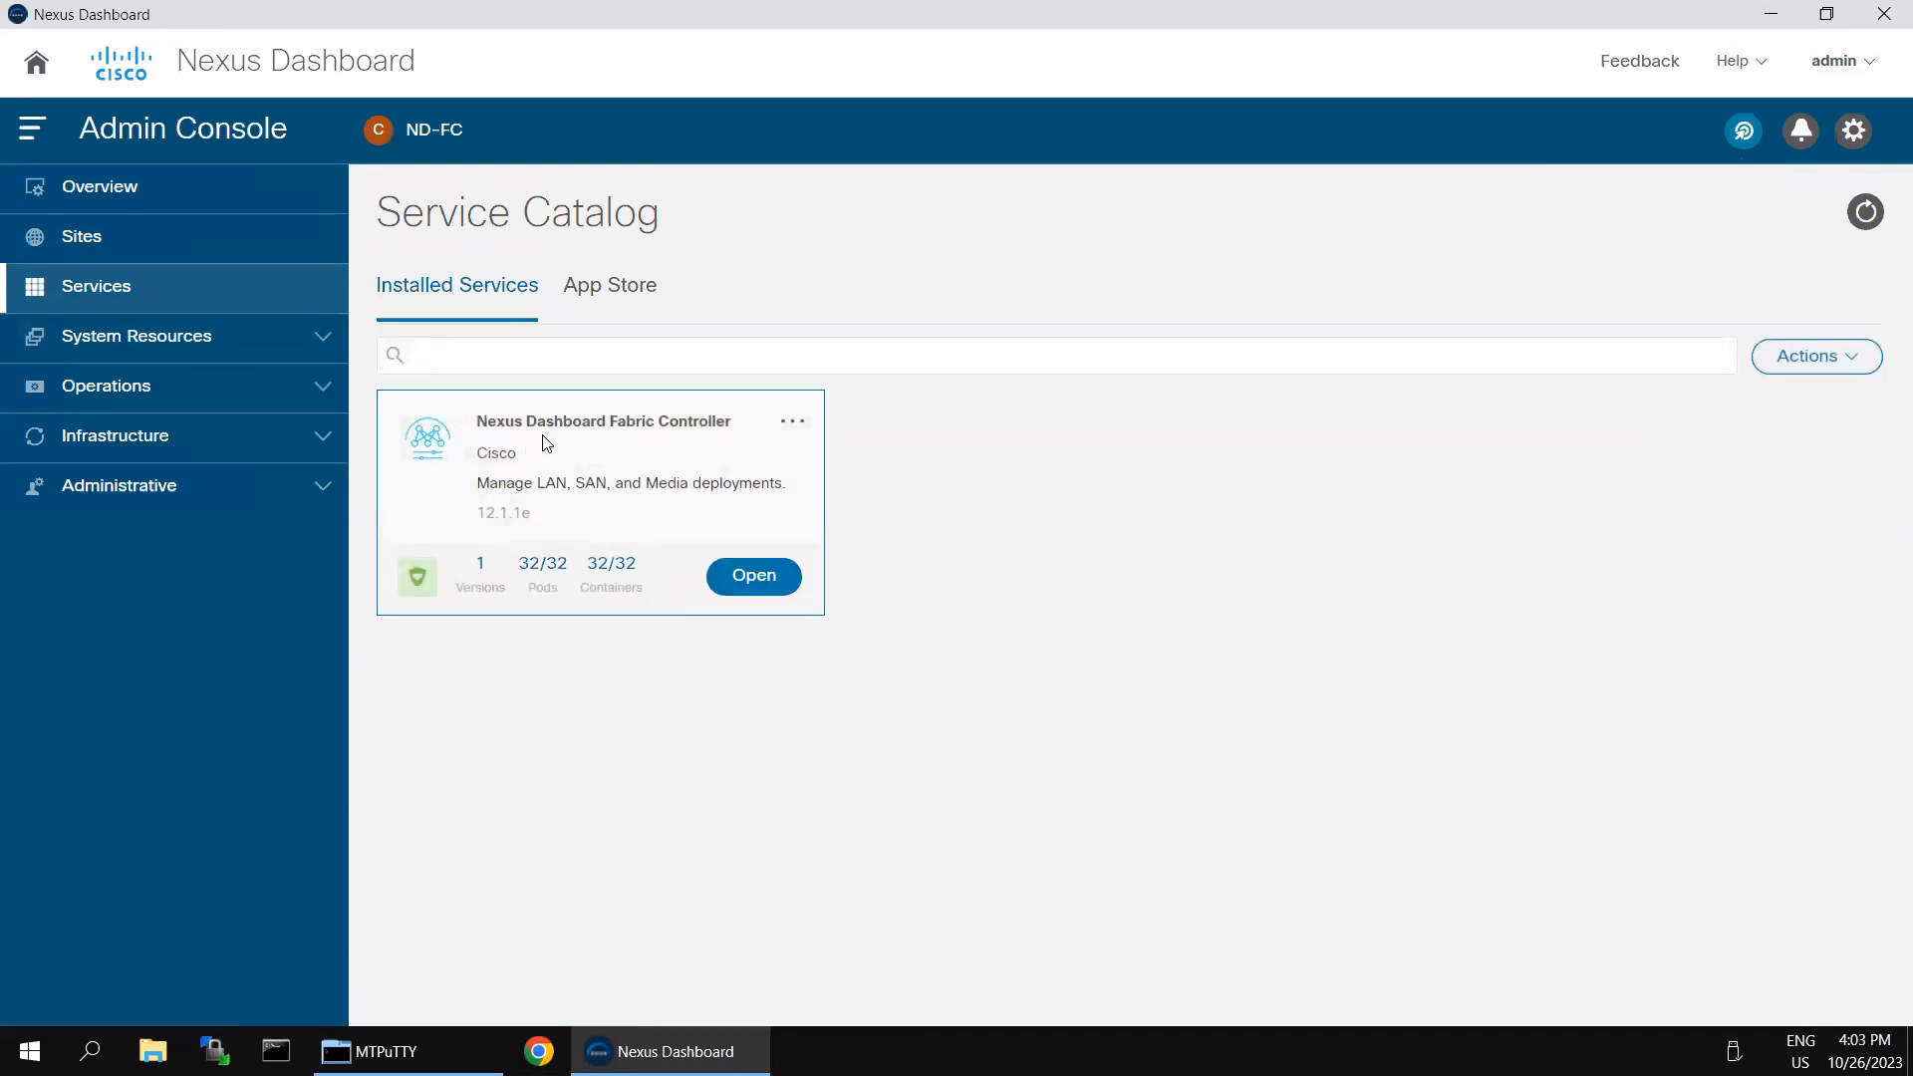
left_click(773, 580)
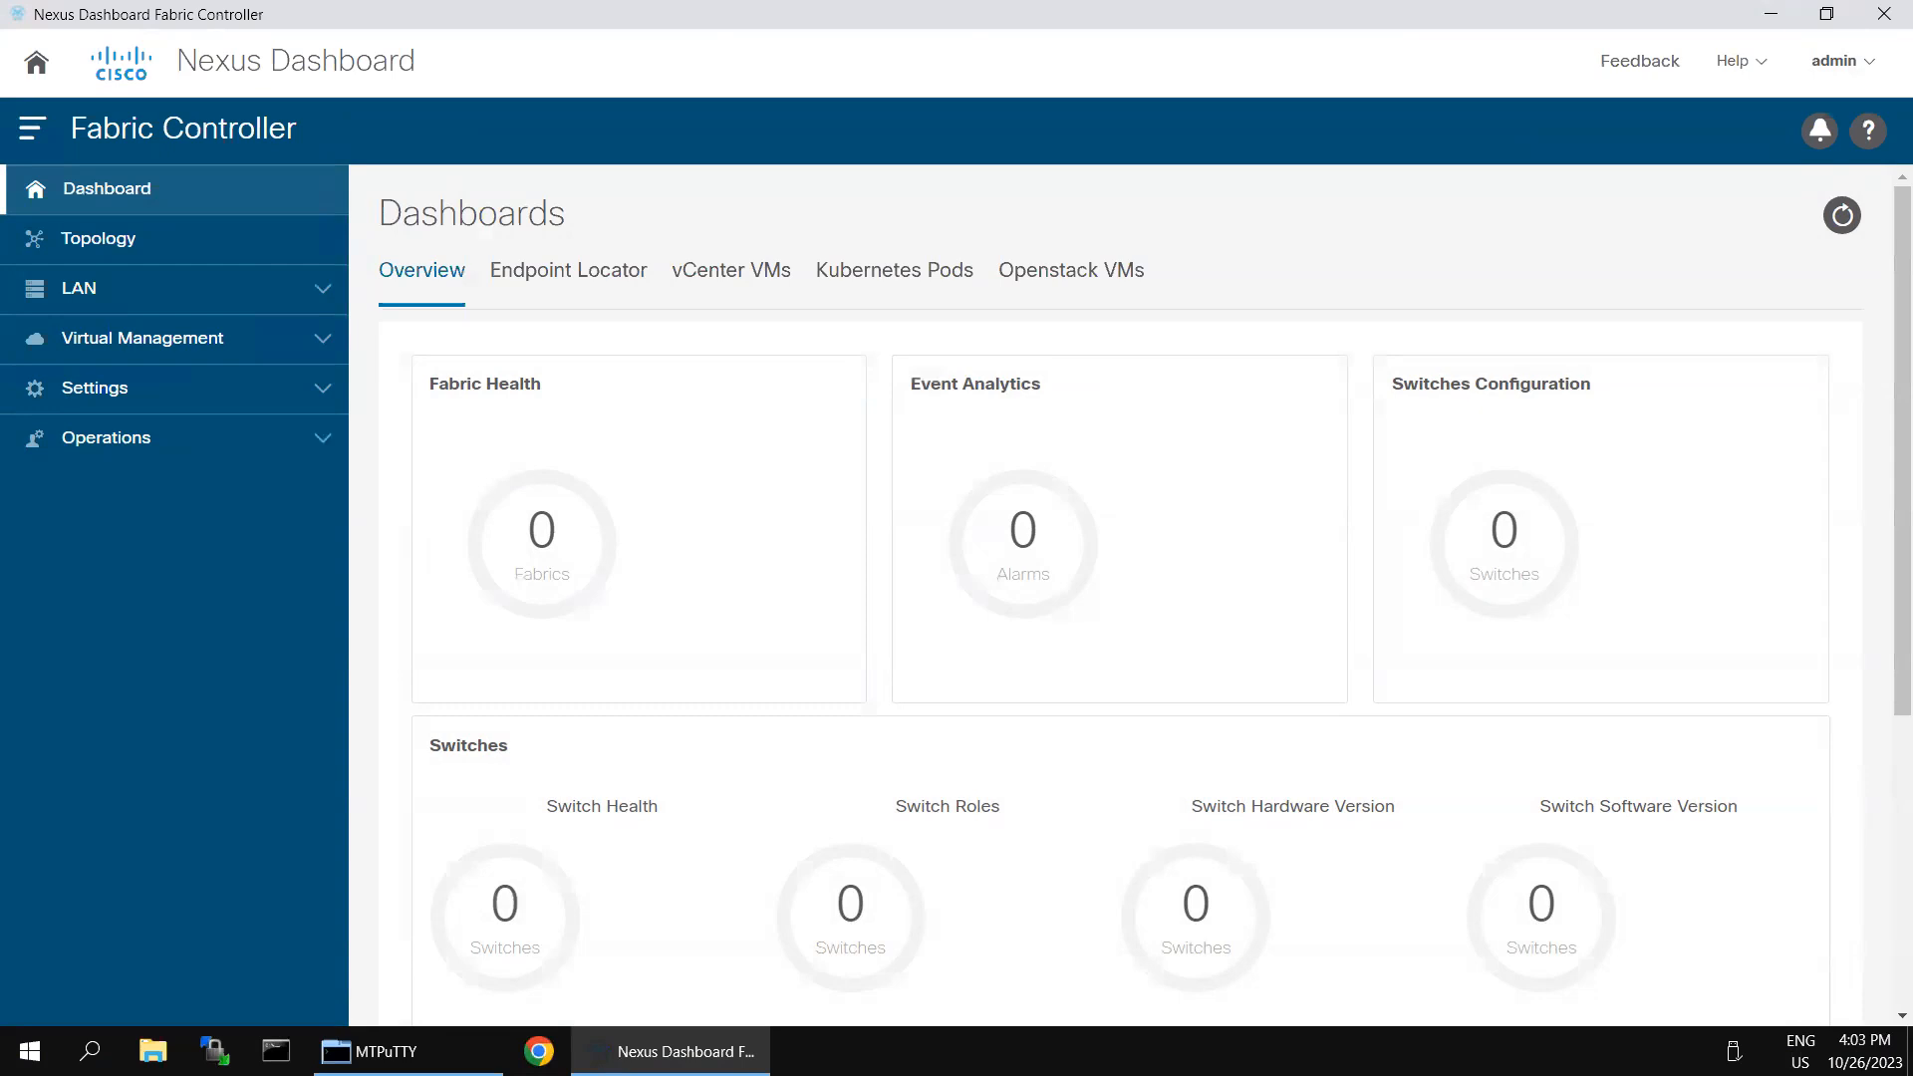
left_click(329, 290)
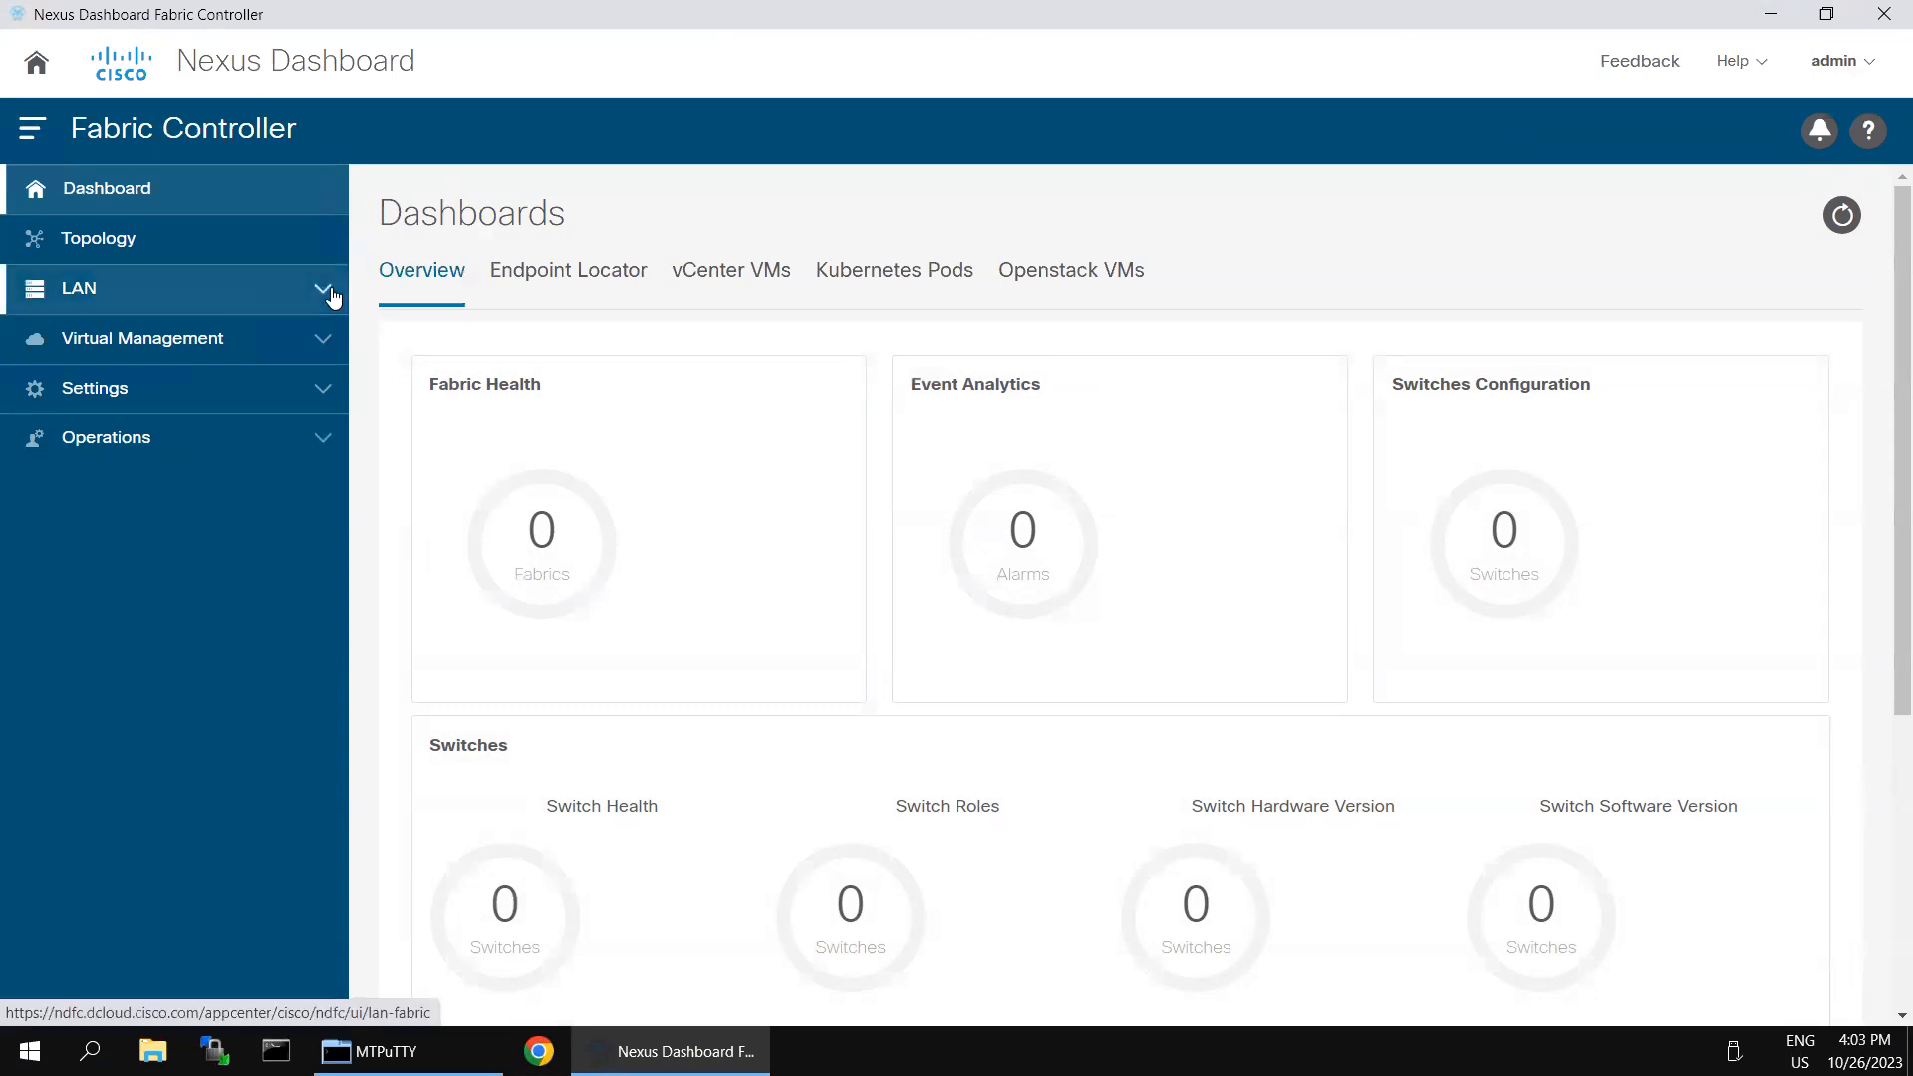
left_click(99, 343)
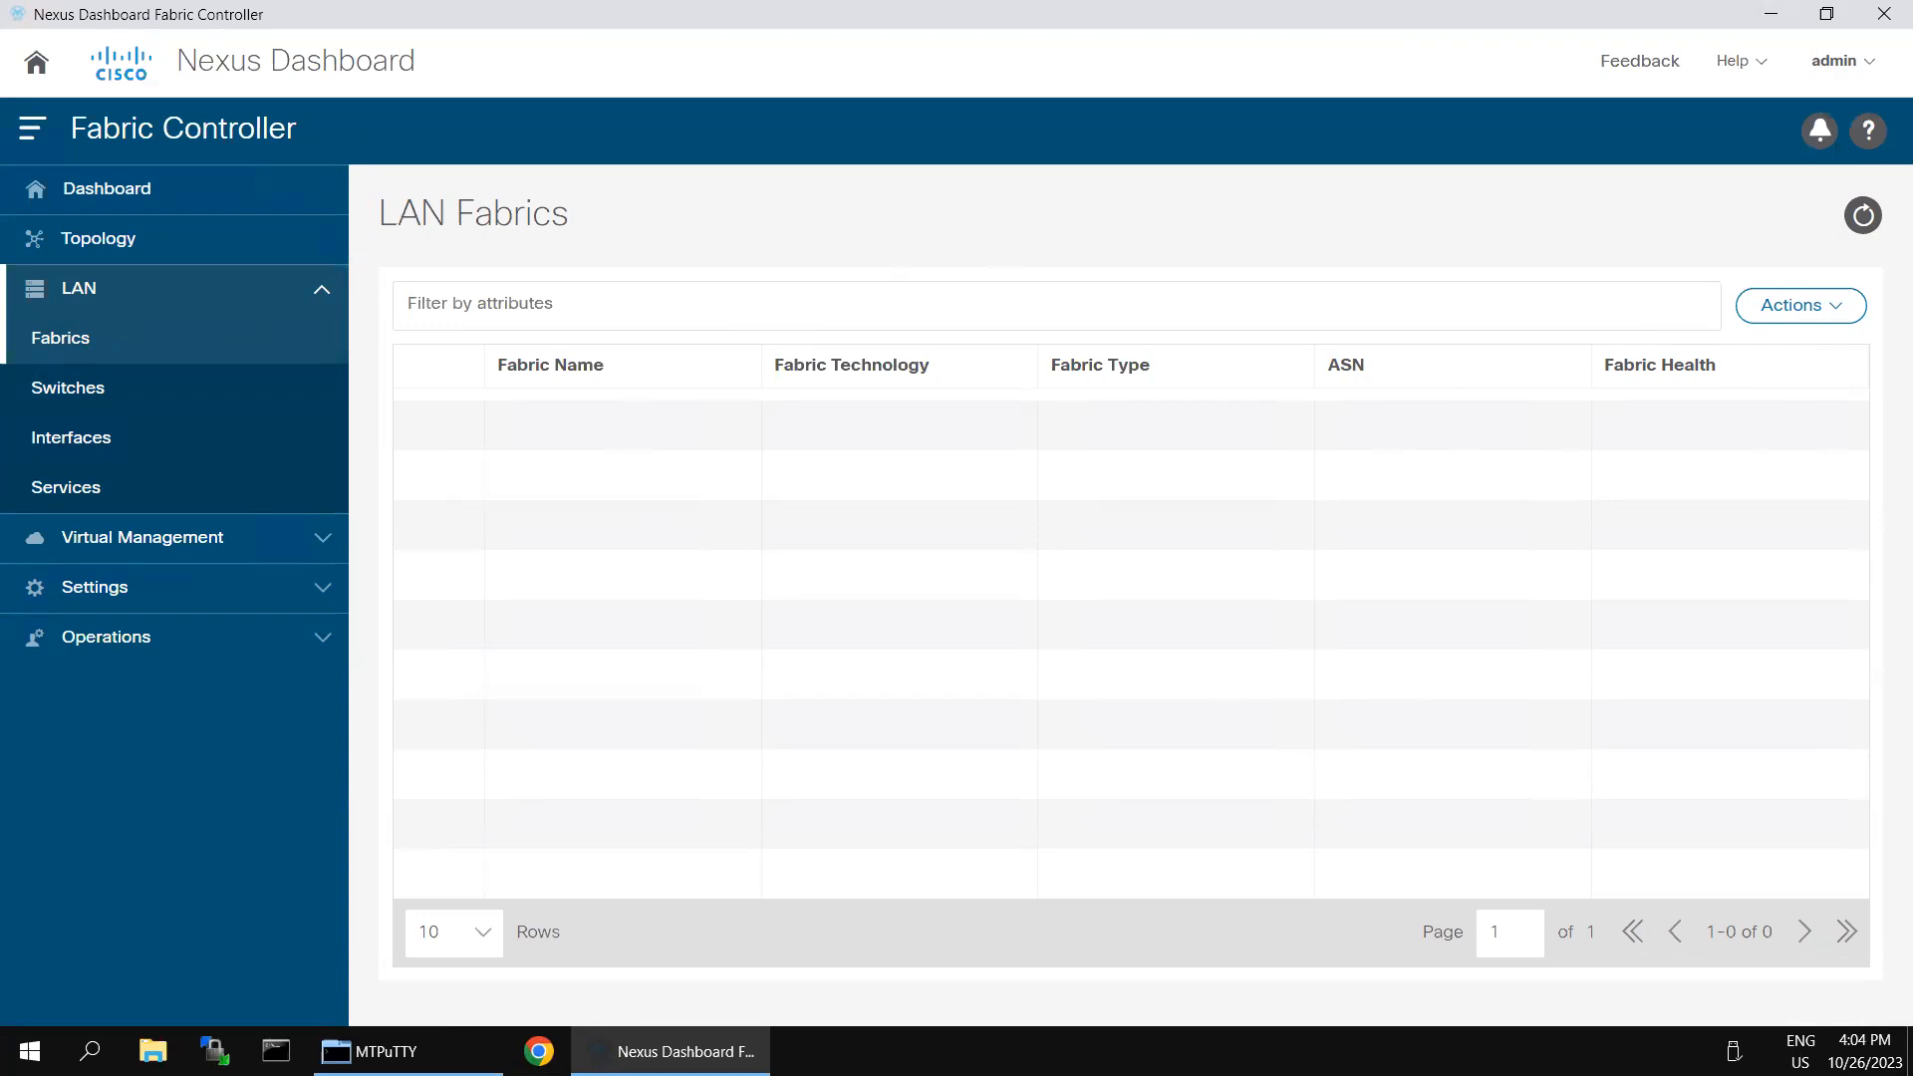
left_click(1833, 306)
left_click(1784, 361)
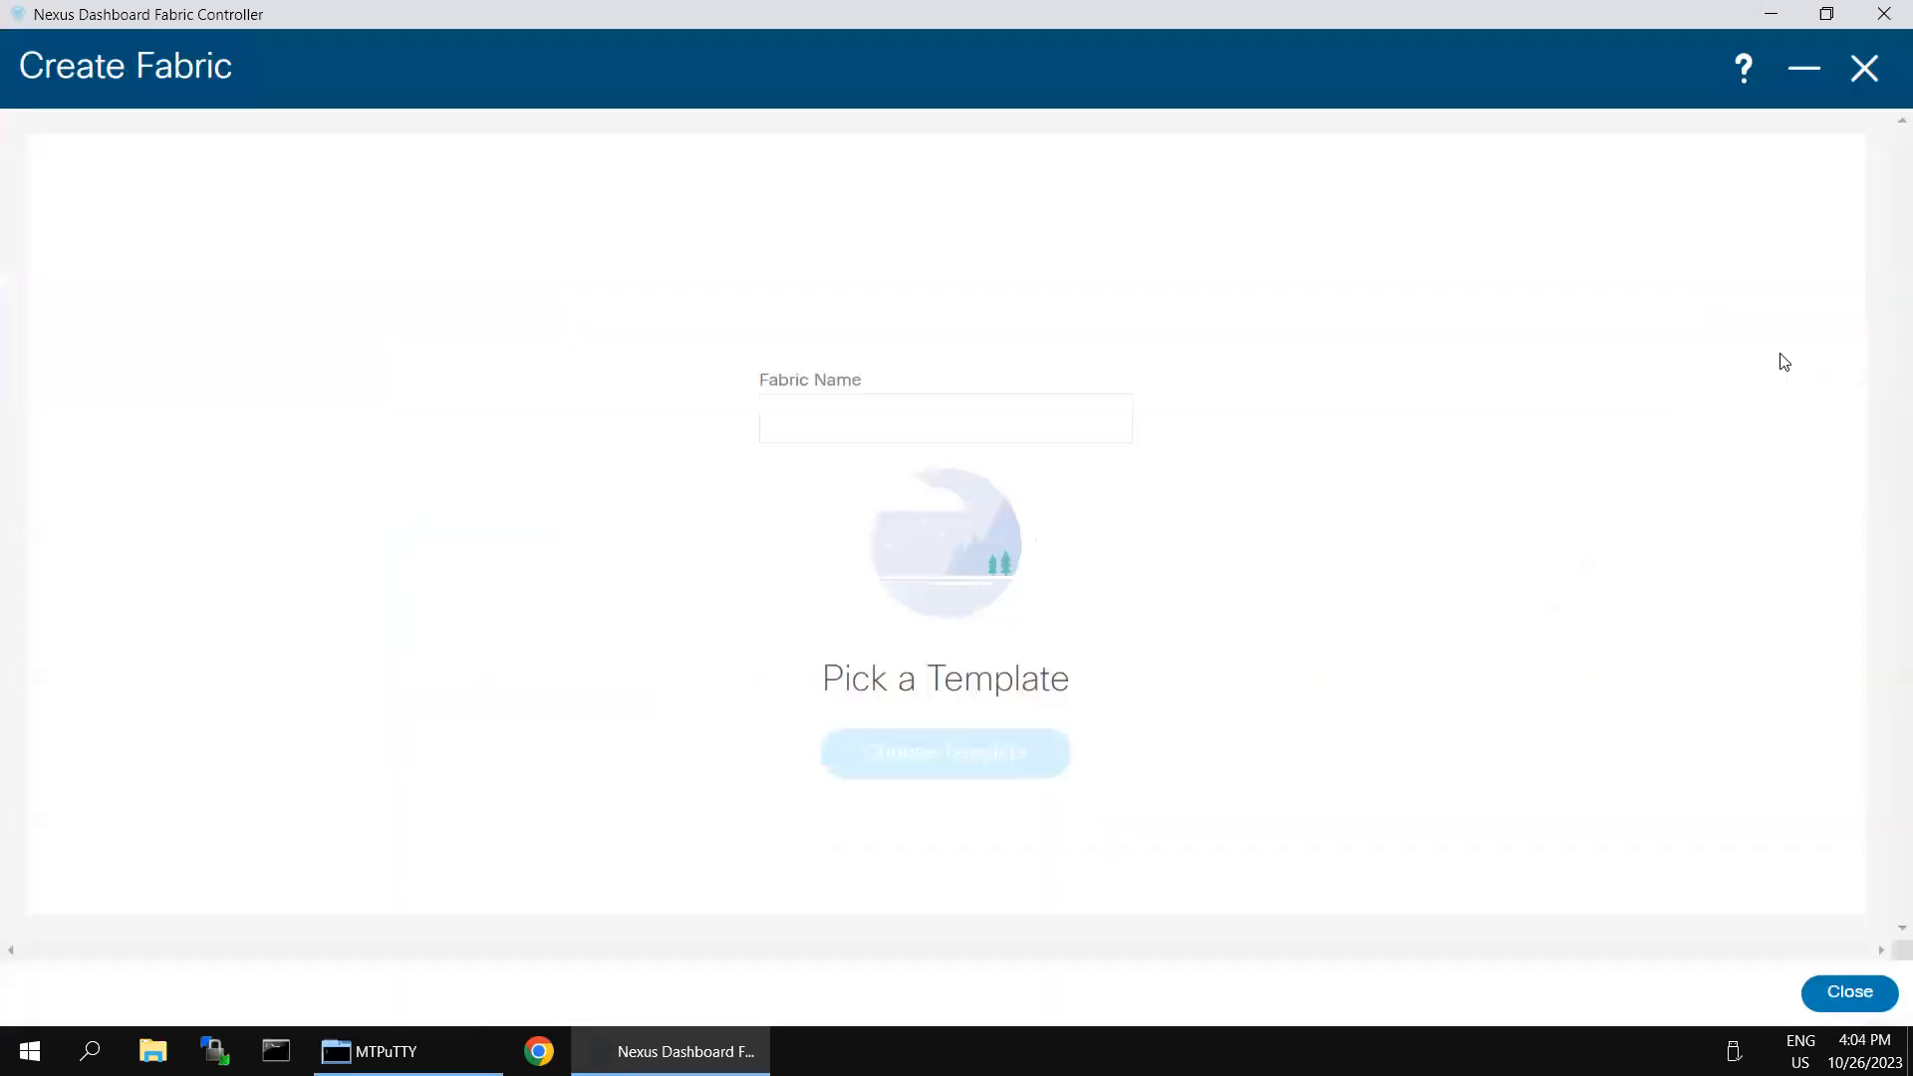
- Name the fabric VXLAN-EVPN-Brownfield-Site-2 and assign it the Easy_Fabric template
left_click(955, 416)
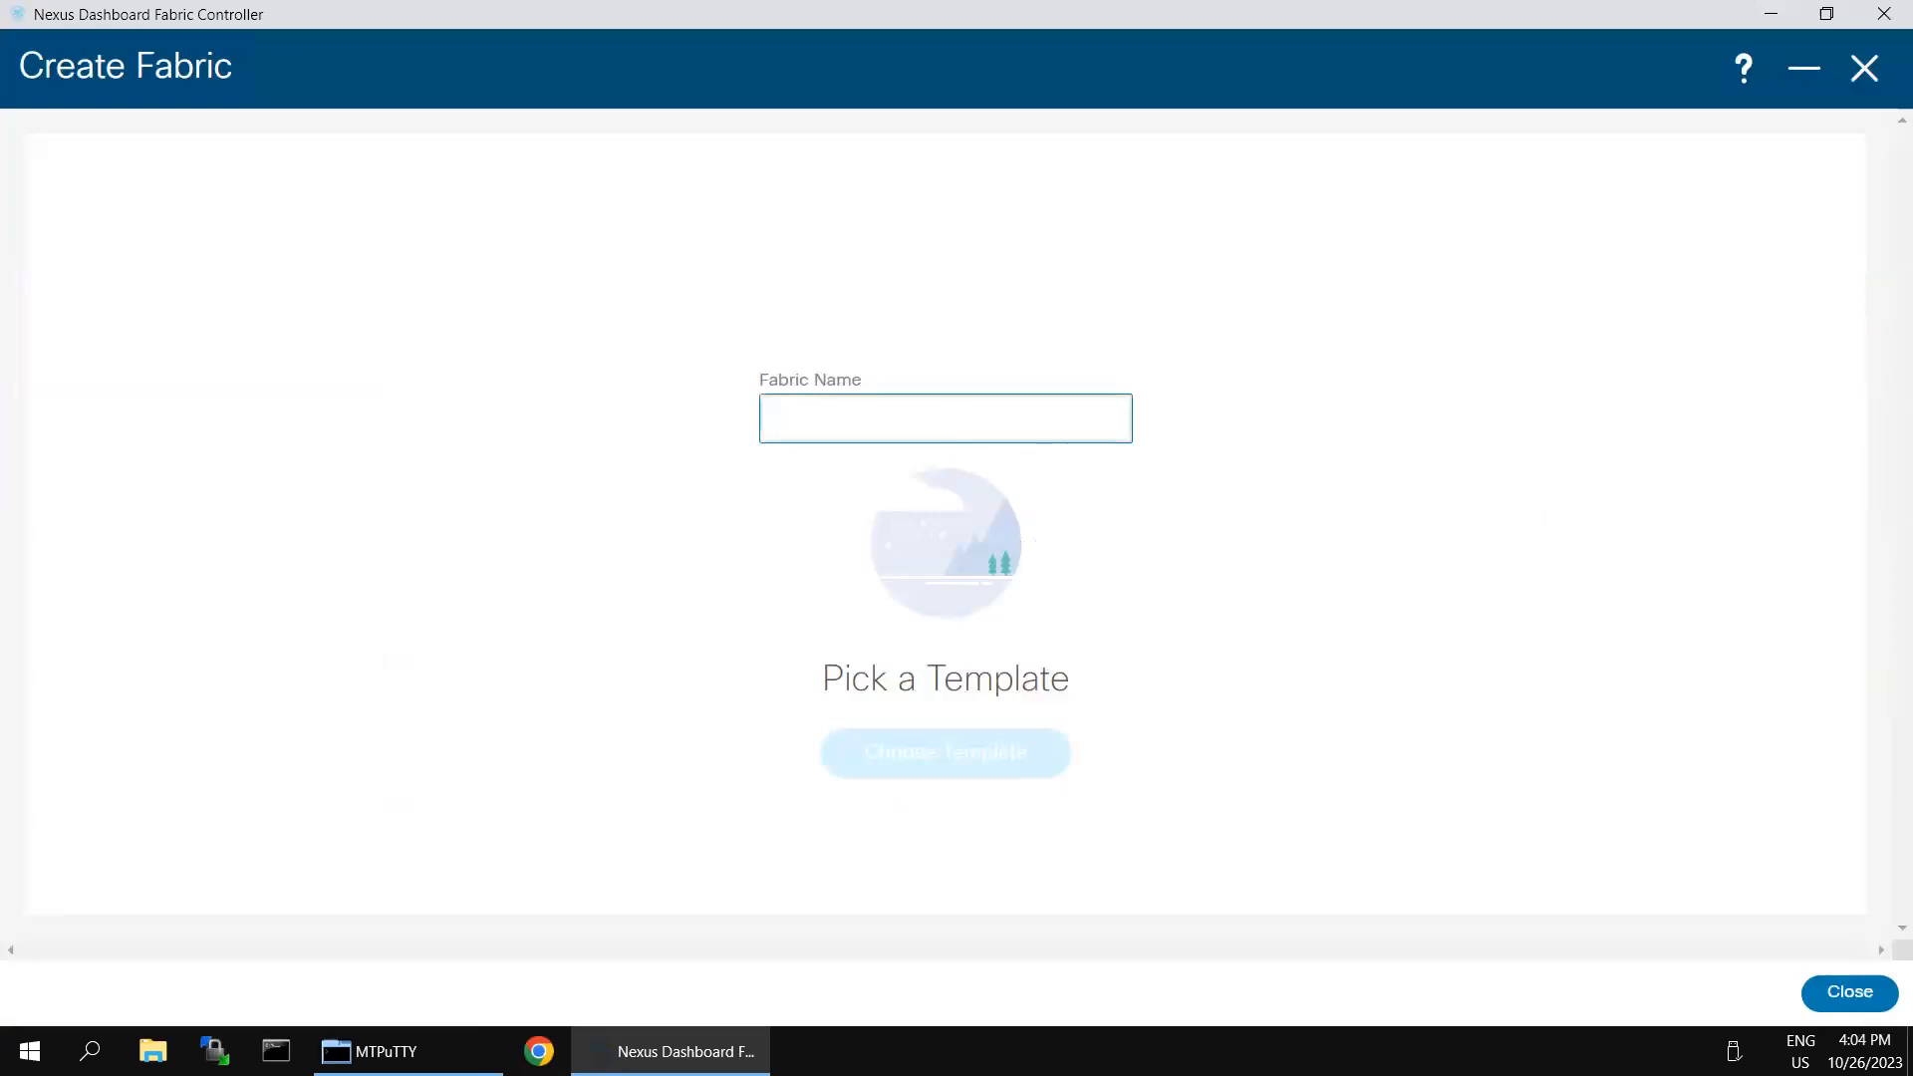
type("VXLAN-EVPN-Brownfield-Site-2")
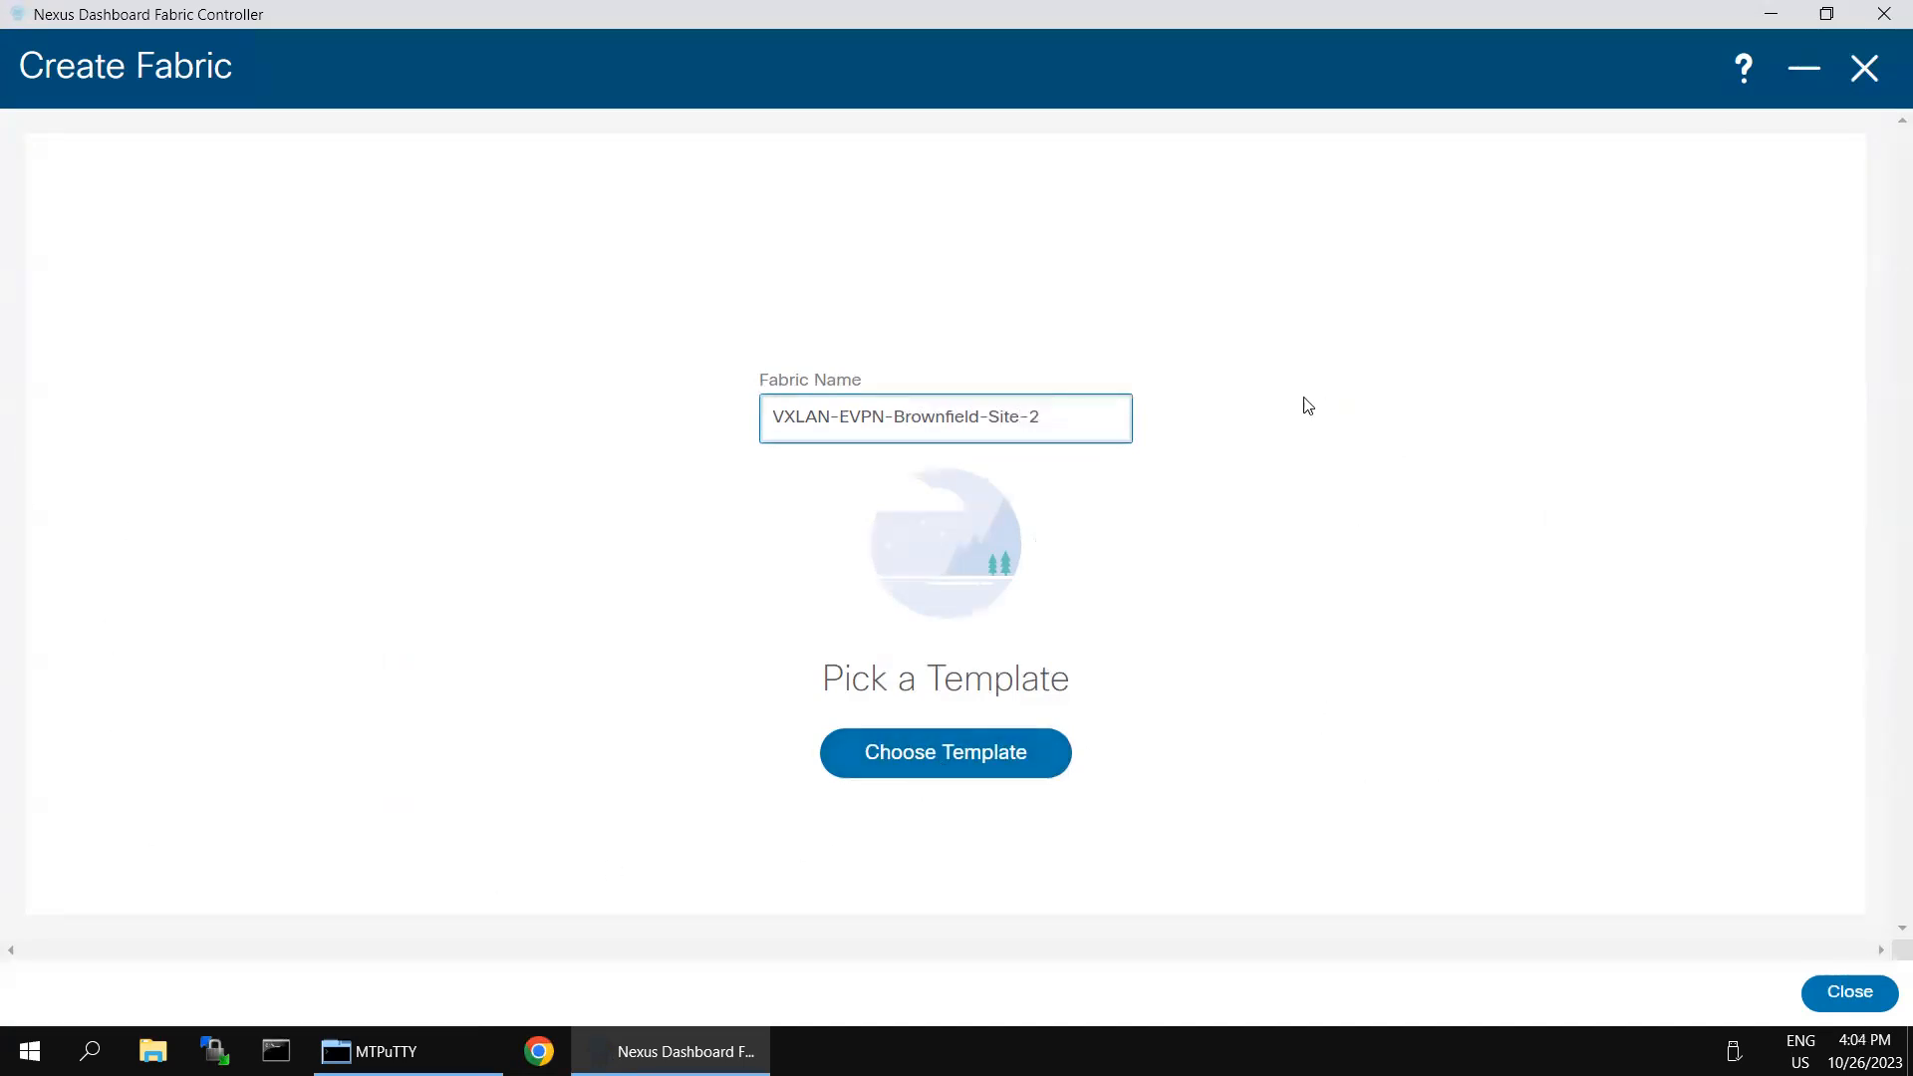
left_click(869, 761)
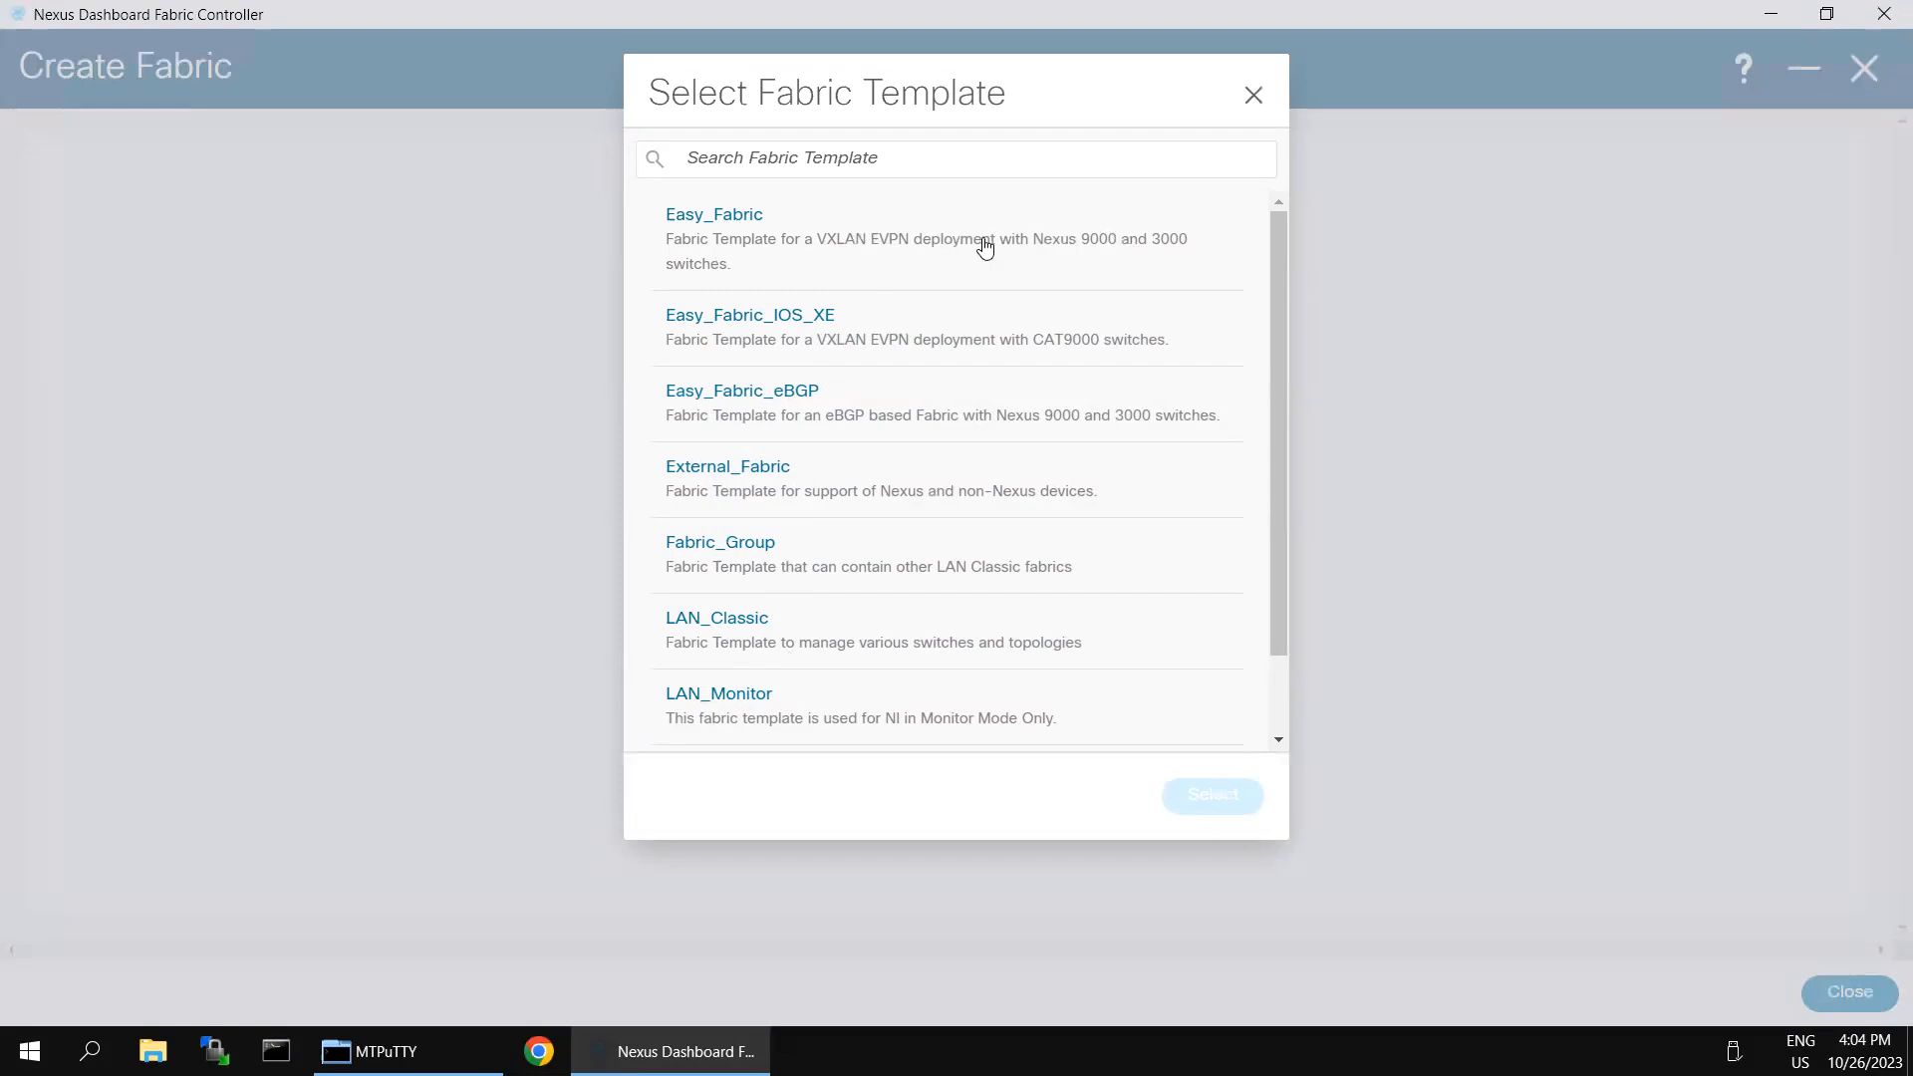
left_click(742, 216)
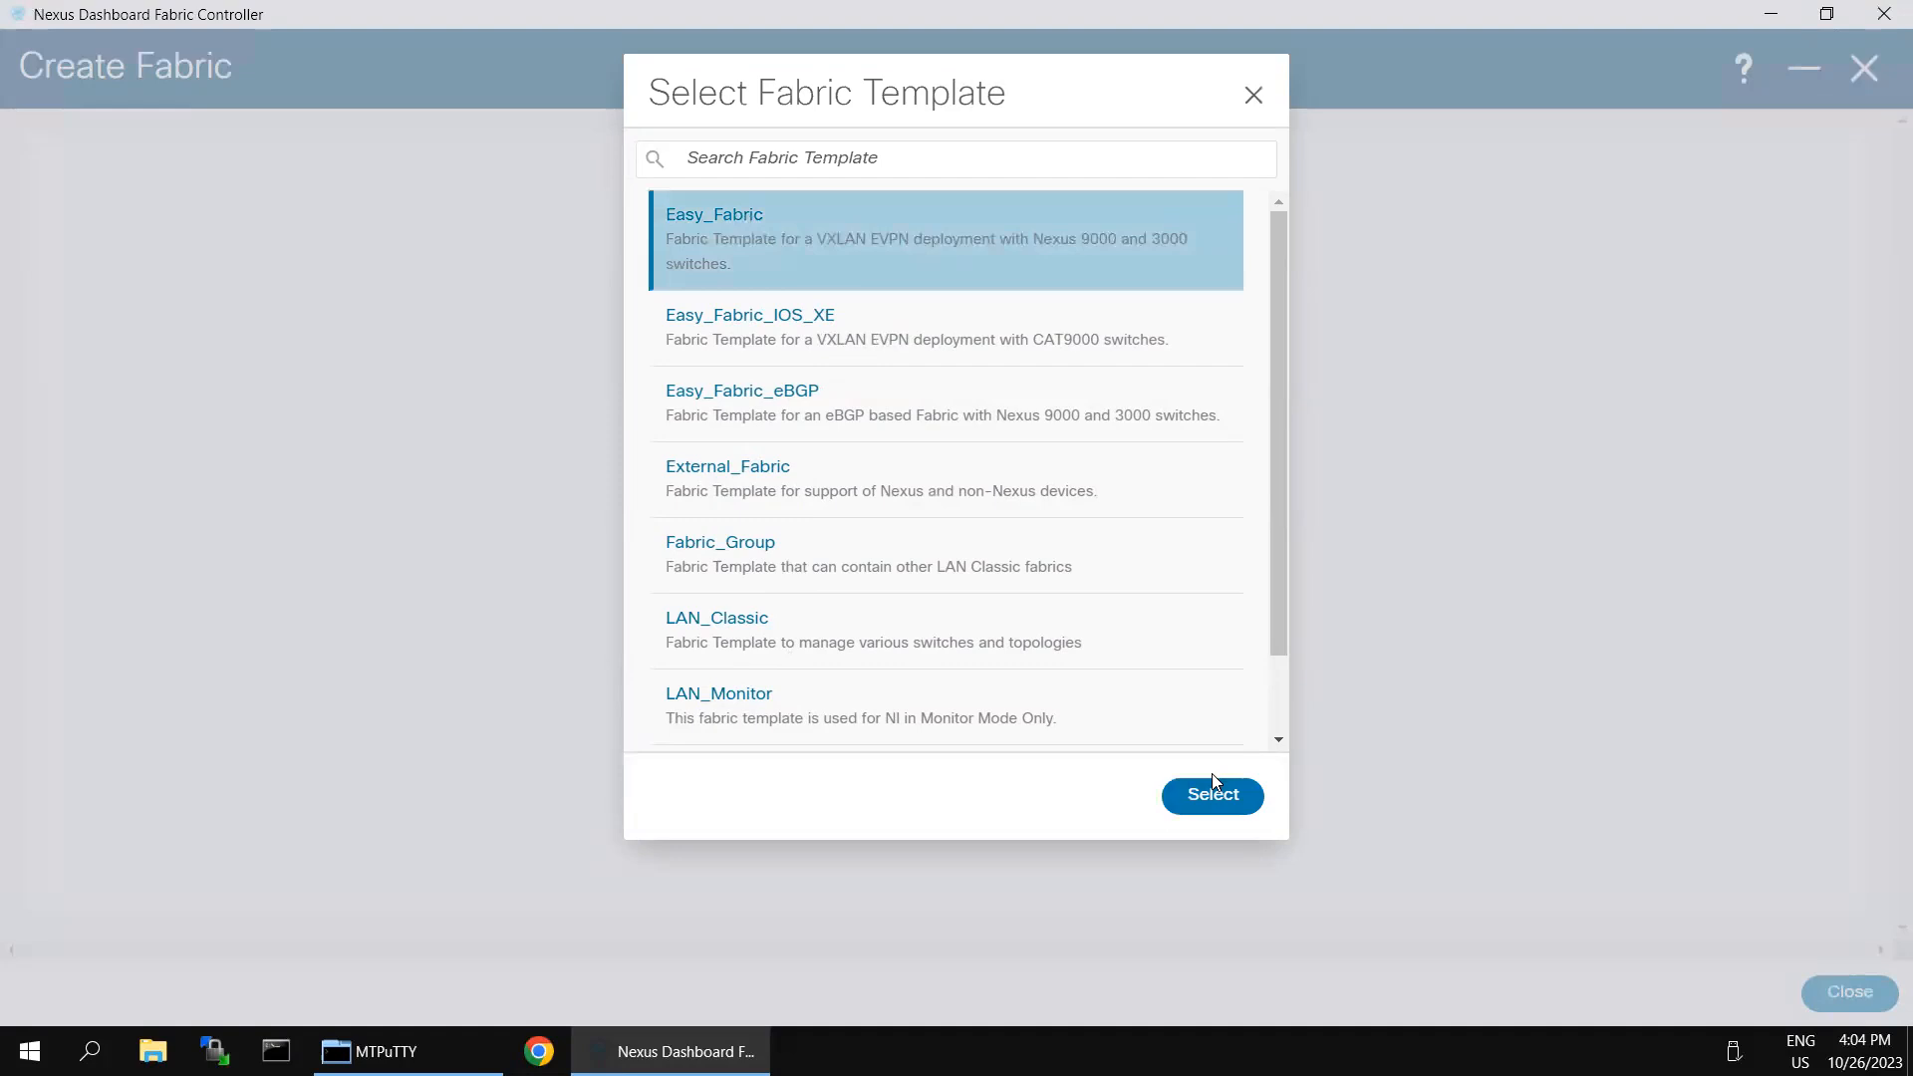
left_click(1214, 799)
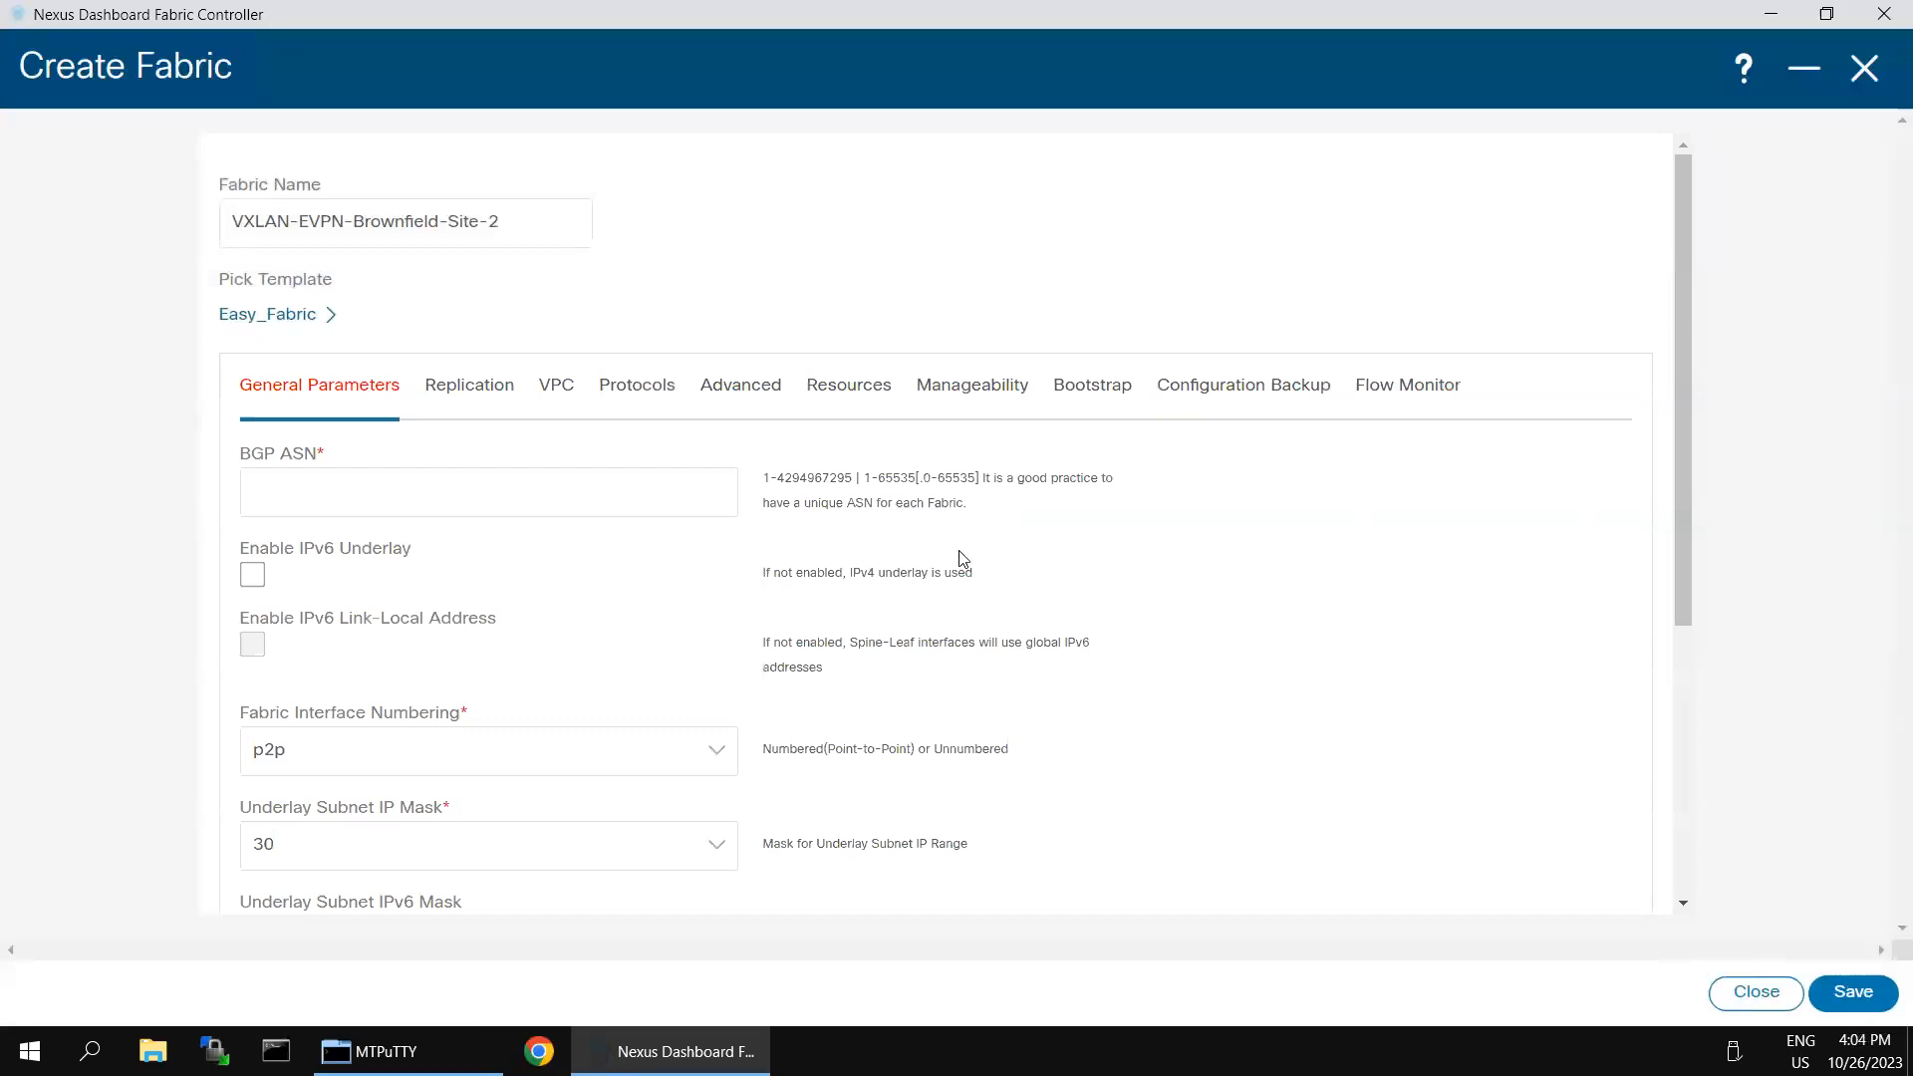
- Set the fabric's BGP ASN to 65002 and review the remaining general parameters
left_click(634, 501)
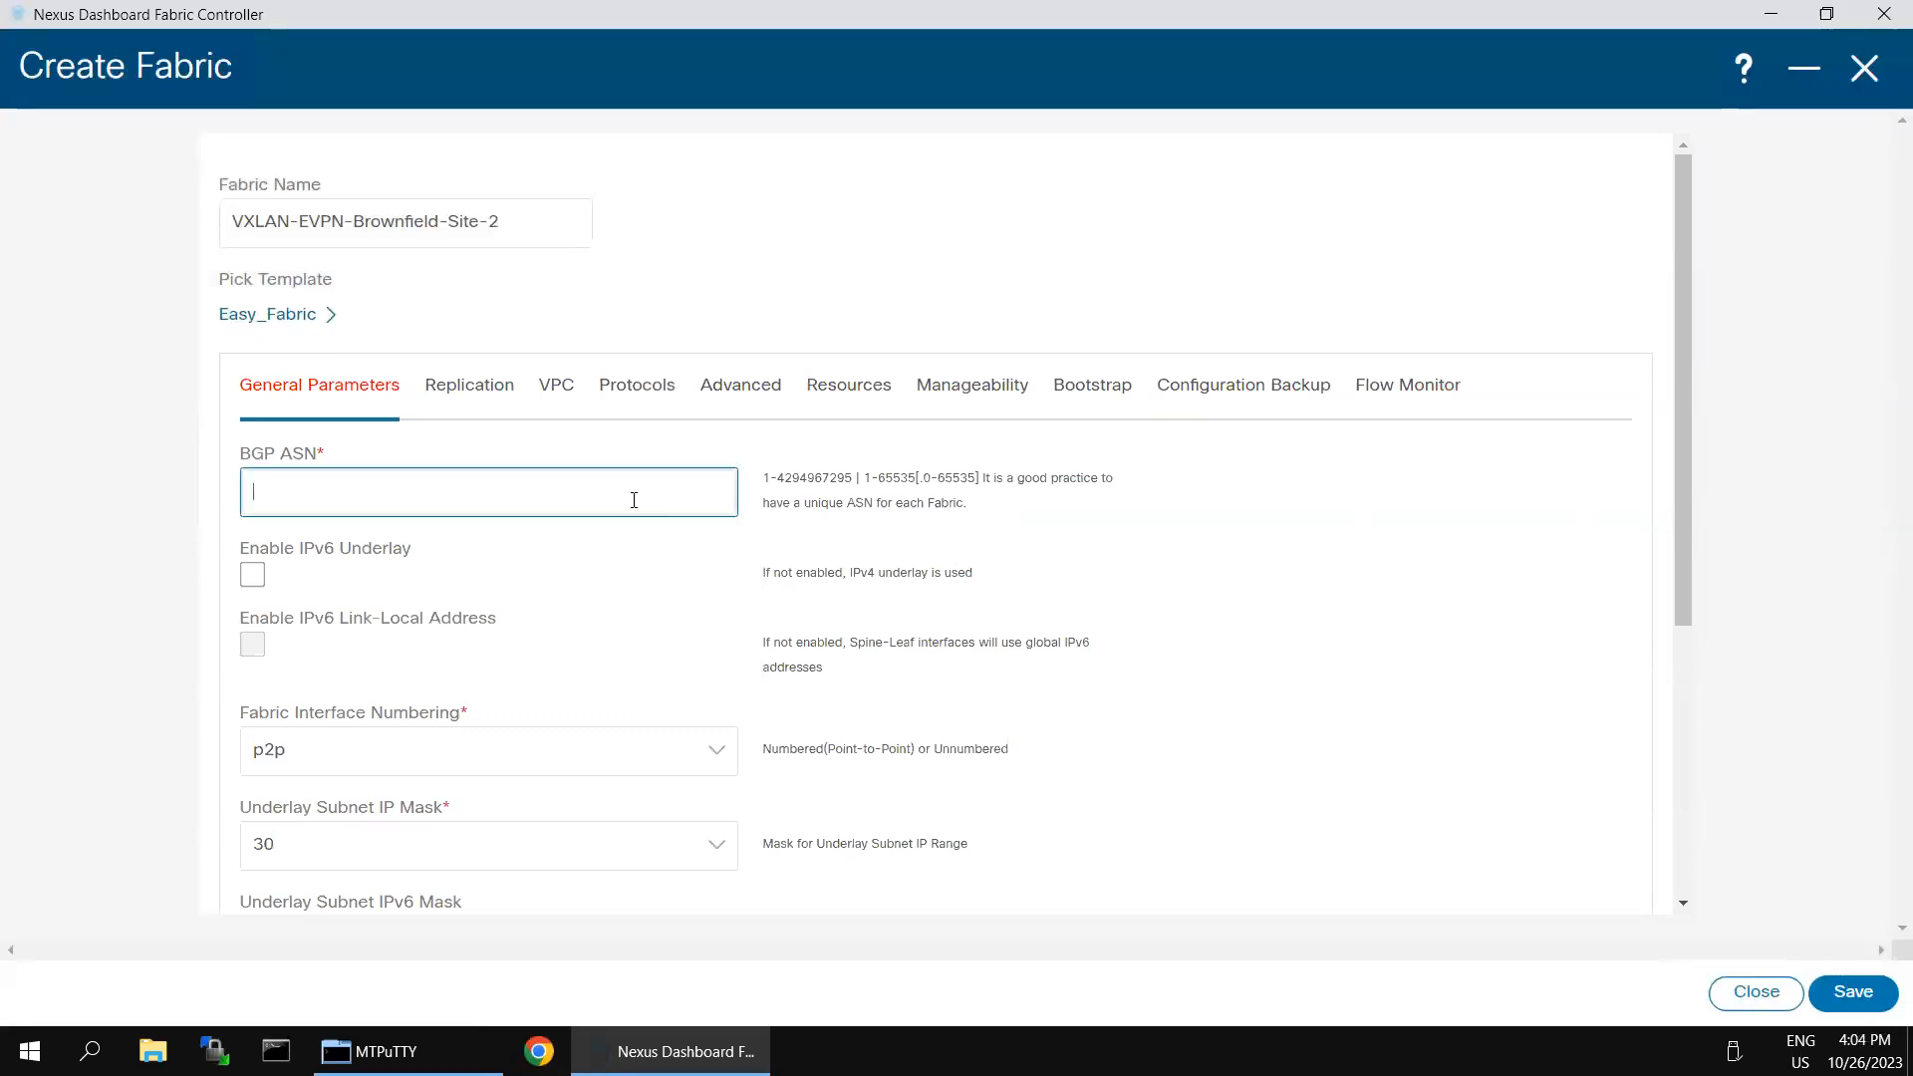
type("65002")
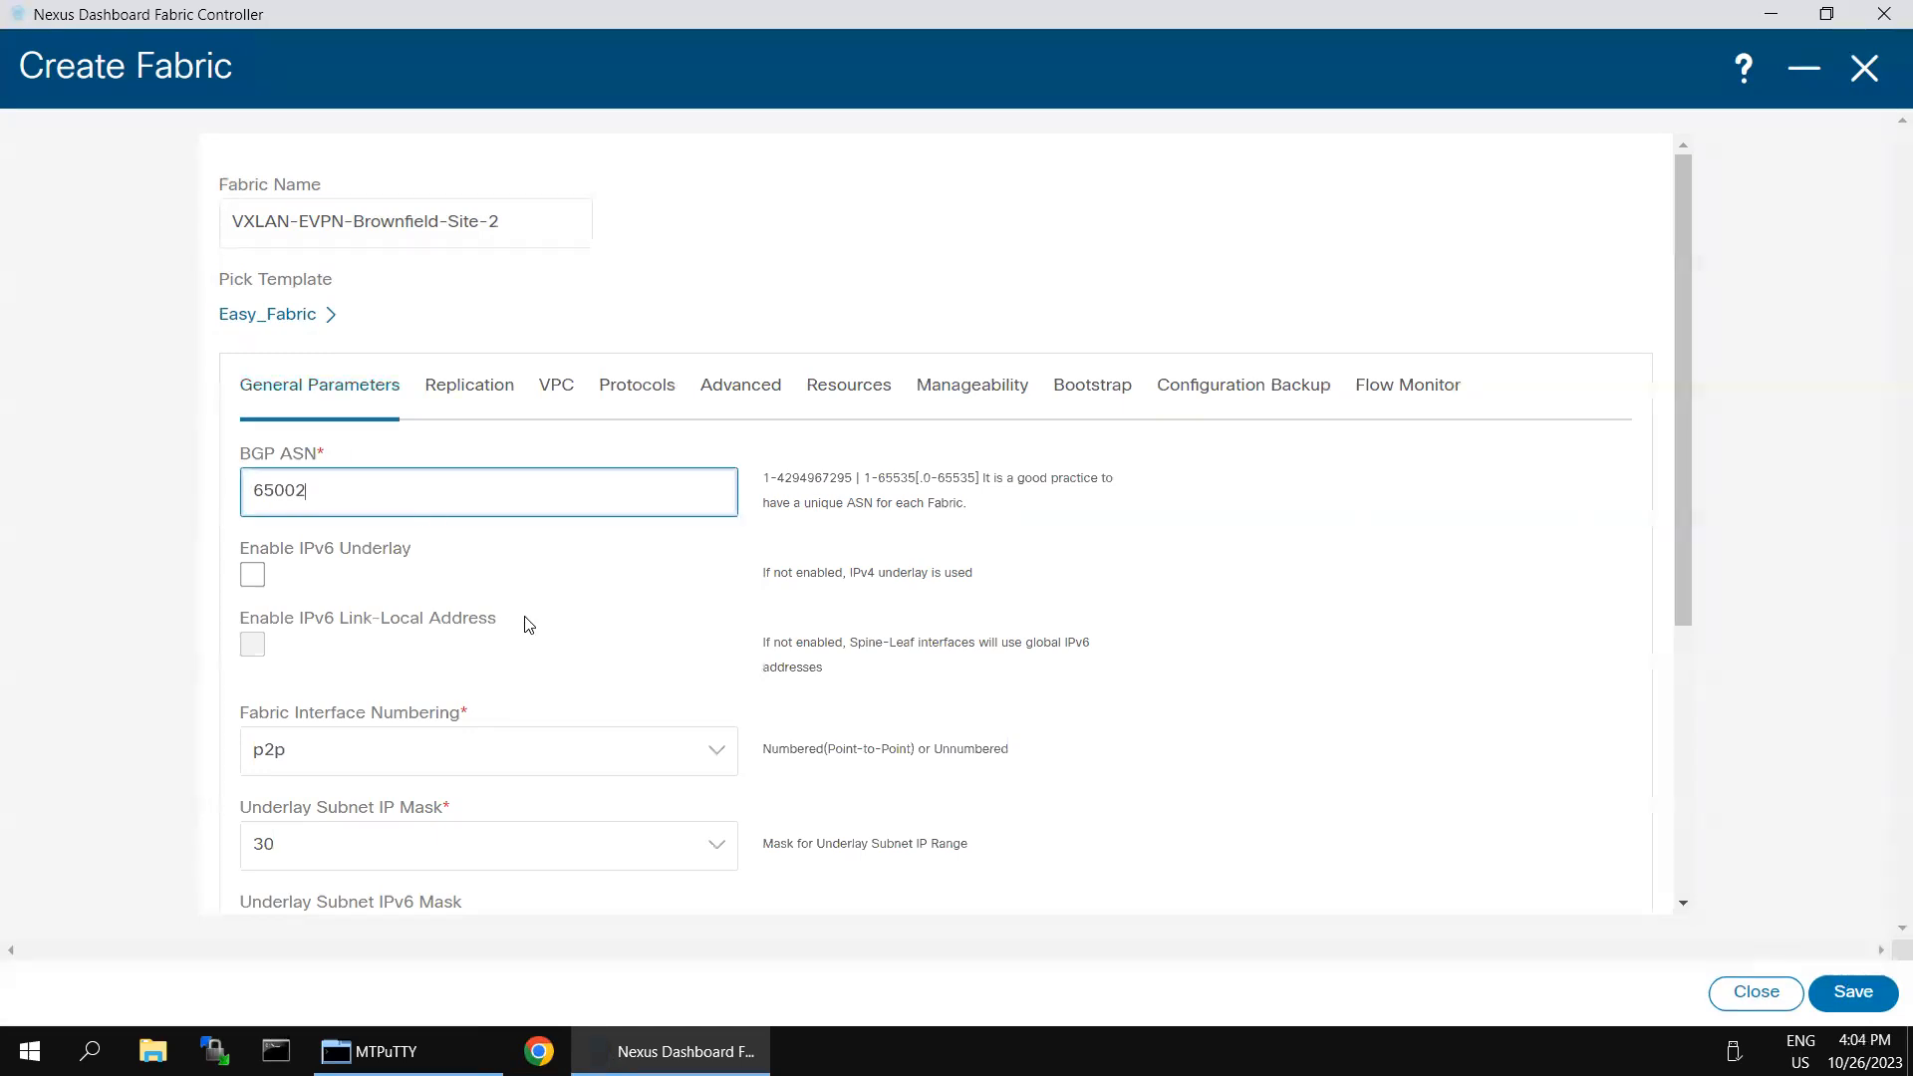
scroll(525, 623, "down", 1)
scroll(1256, 683, "down", 2)
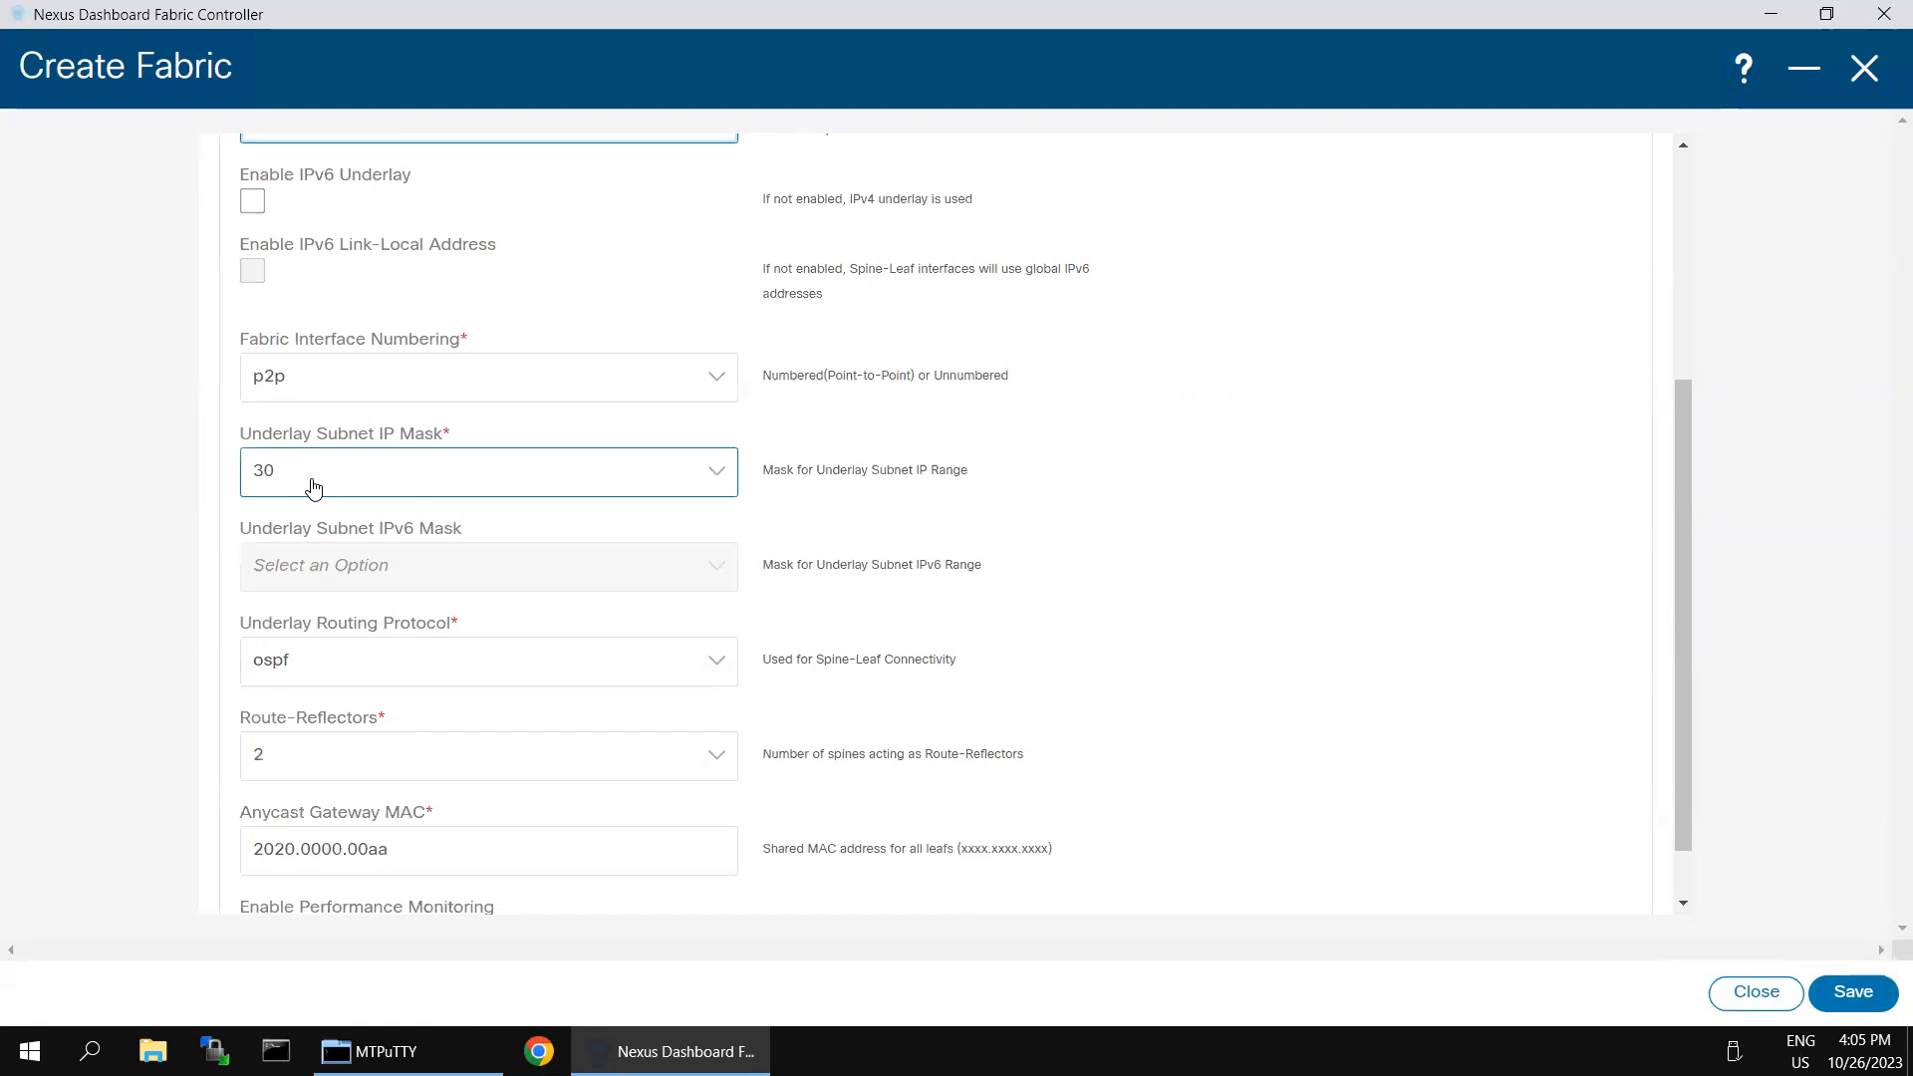
scroll(538, 628, "down", 1)
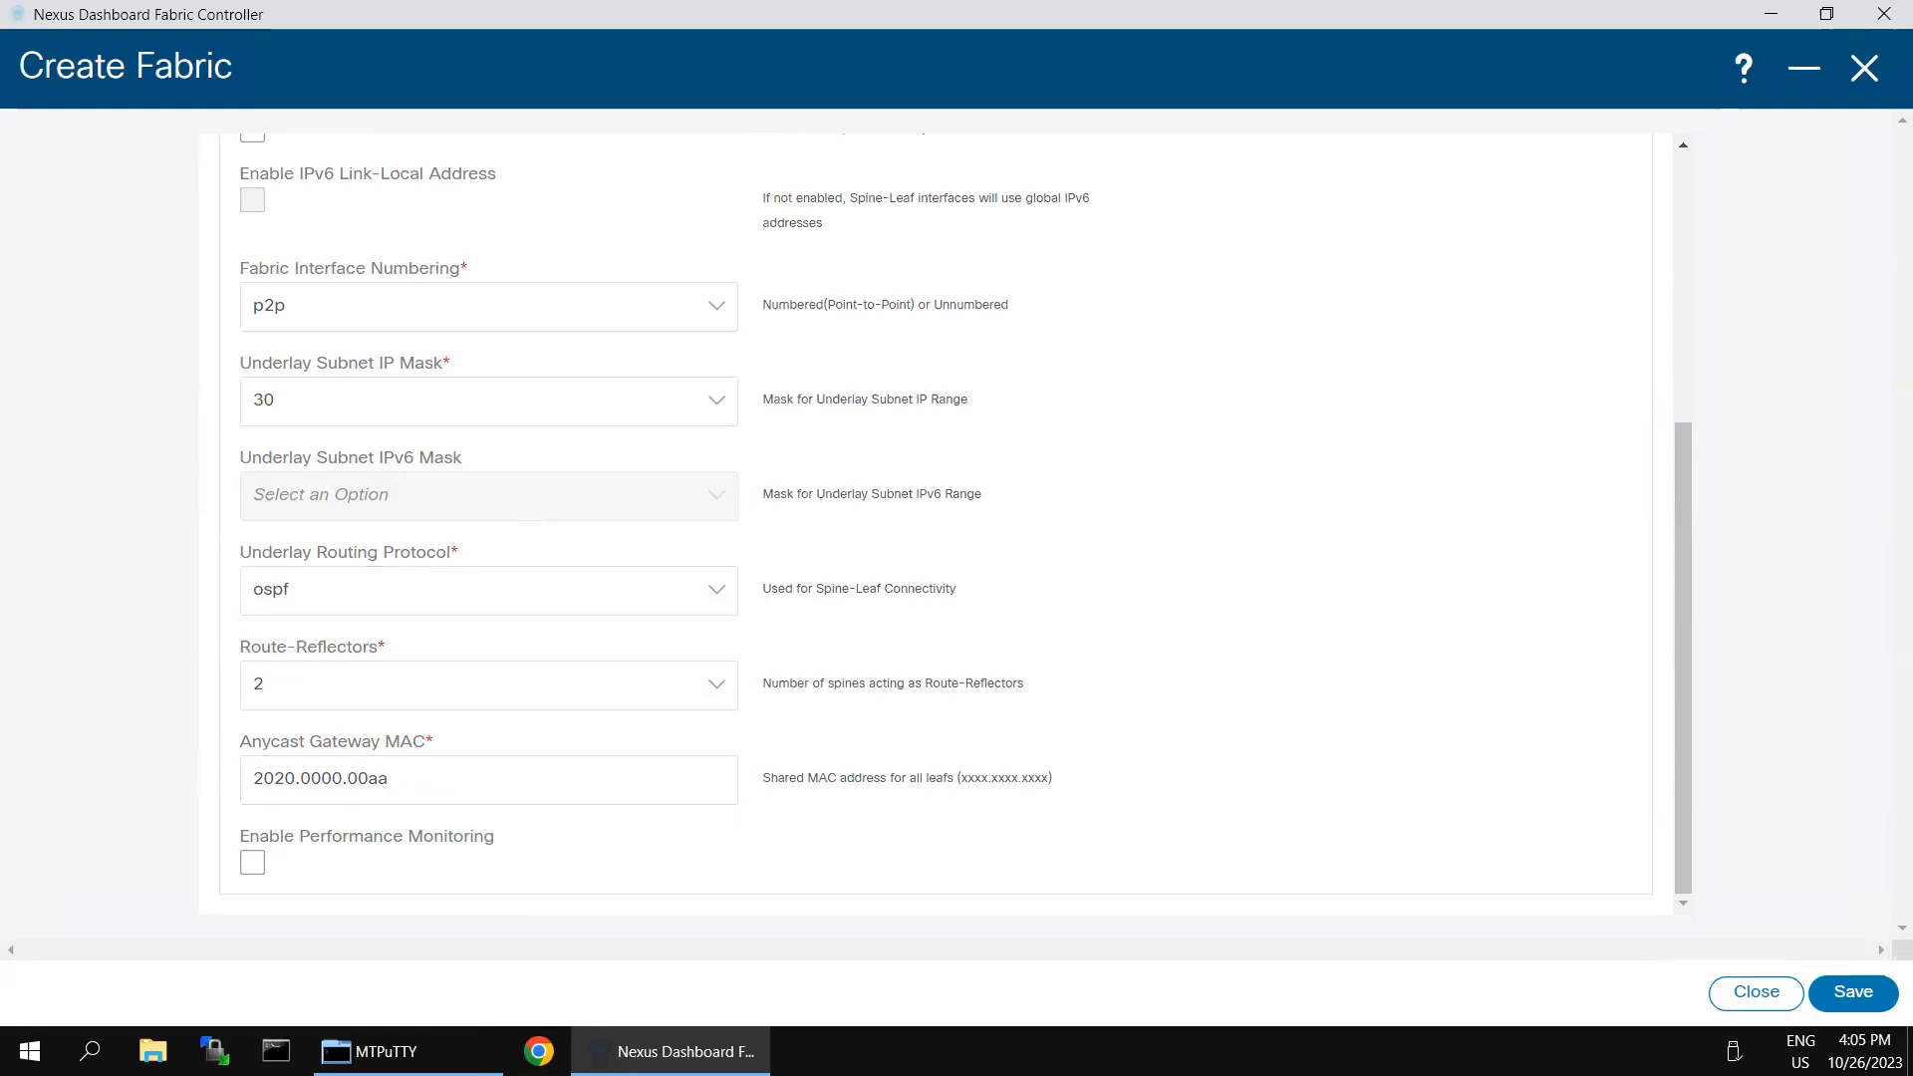
scroll(903, 668, "up", 3)
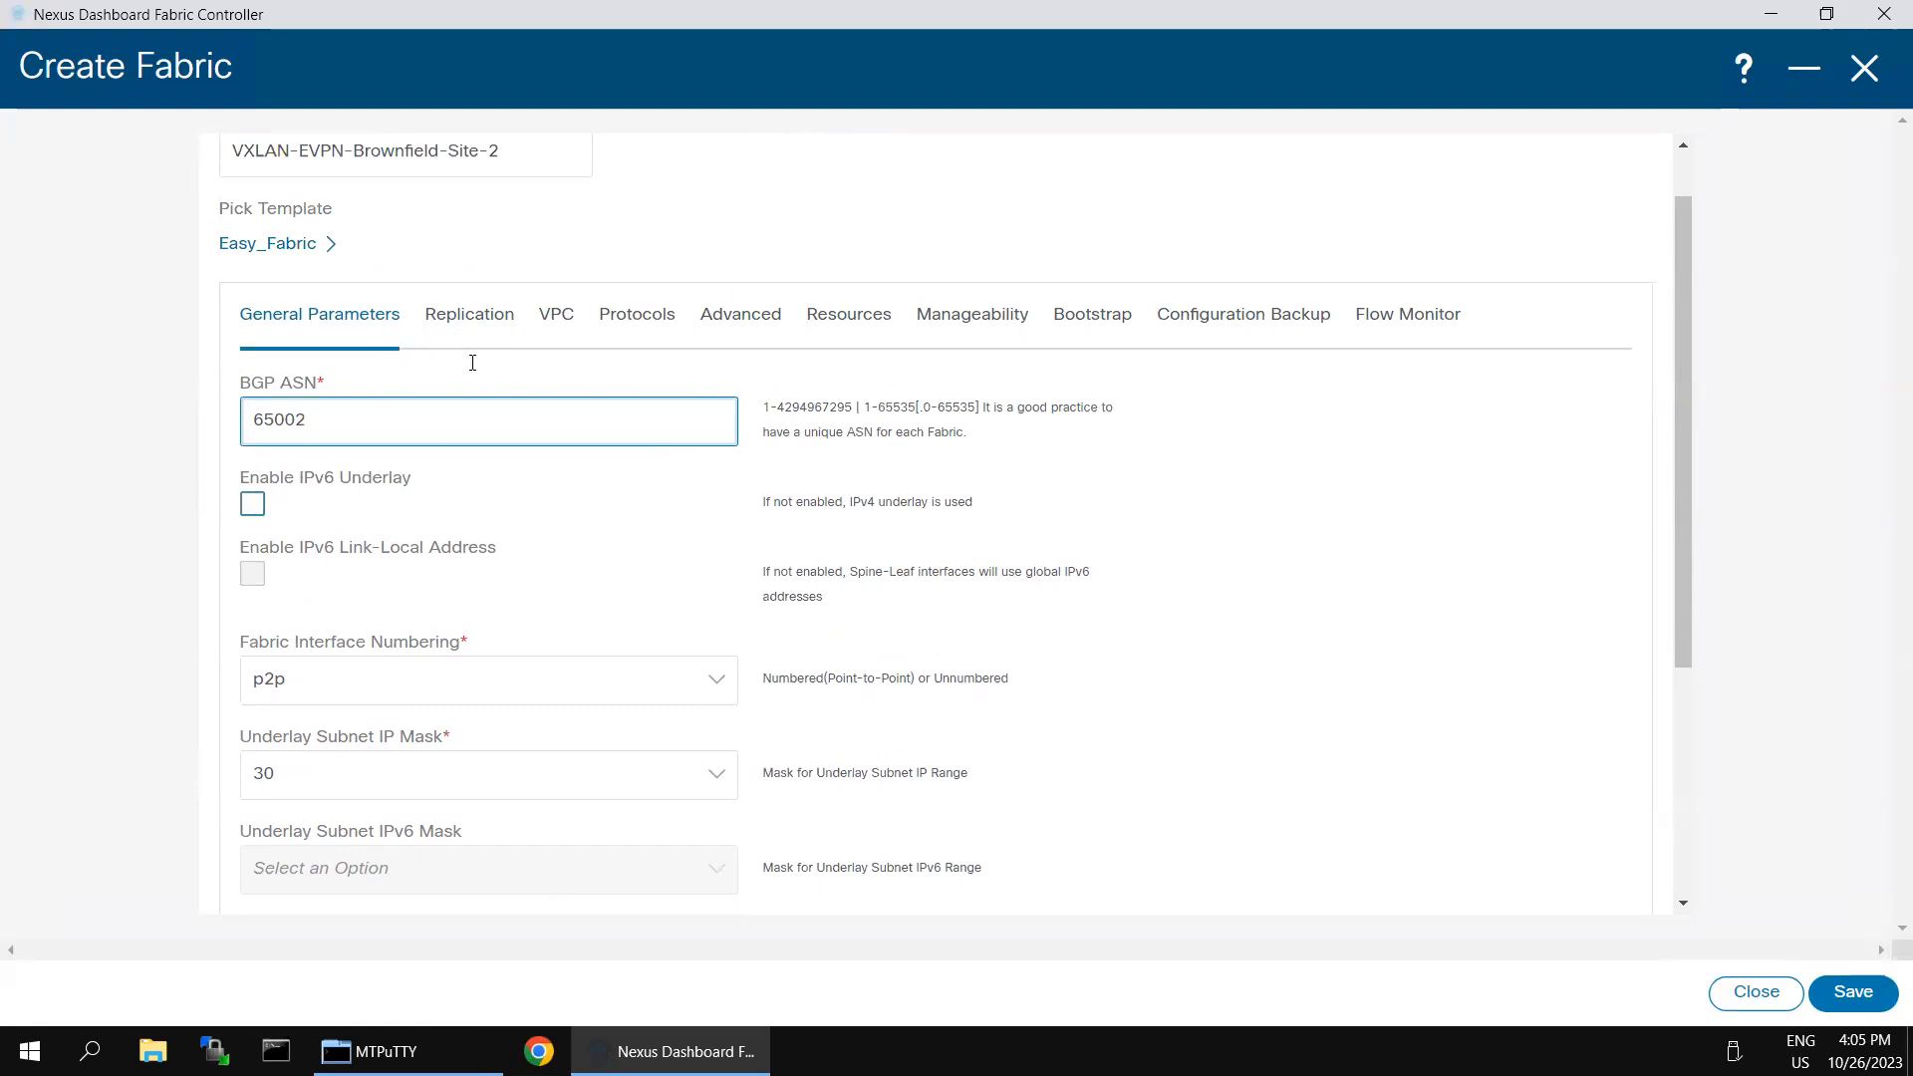
- Review the fabric's replication and vPC settings and glance through its protocol and advanced settings
left_click(472, 320)
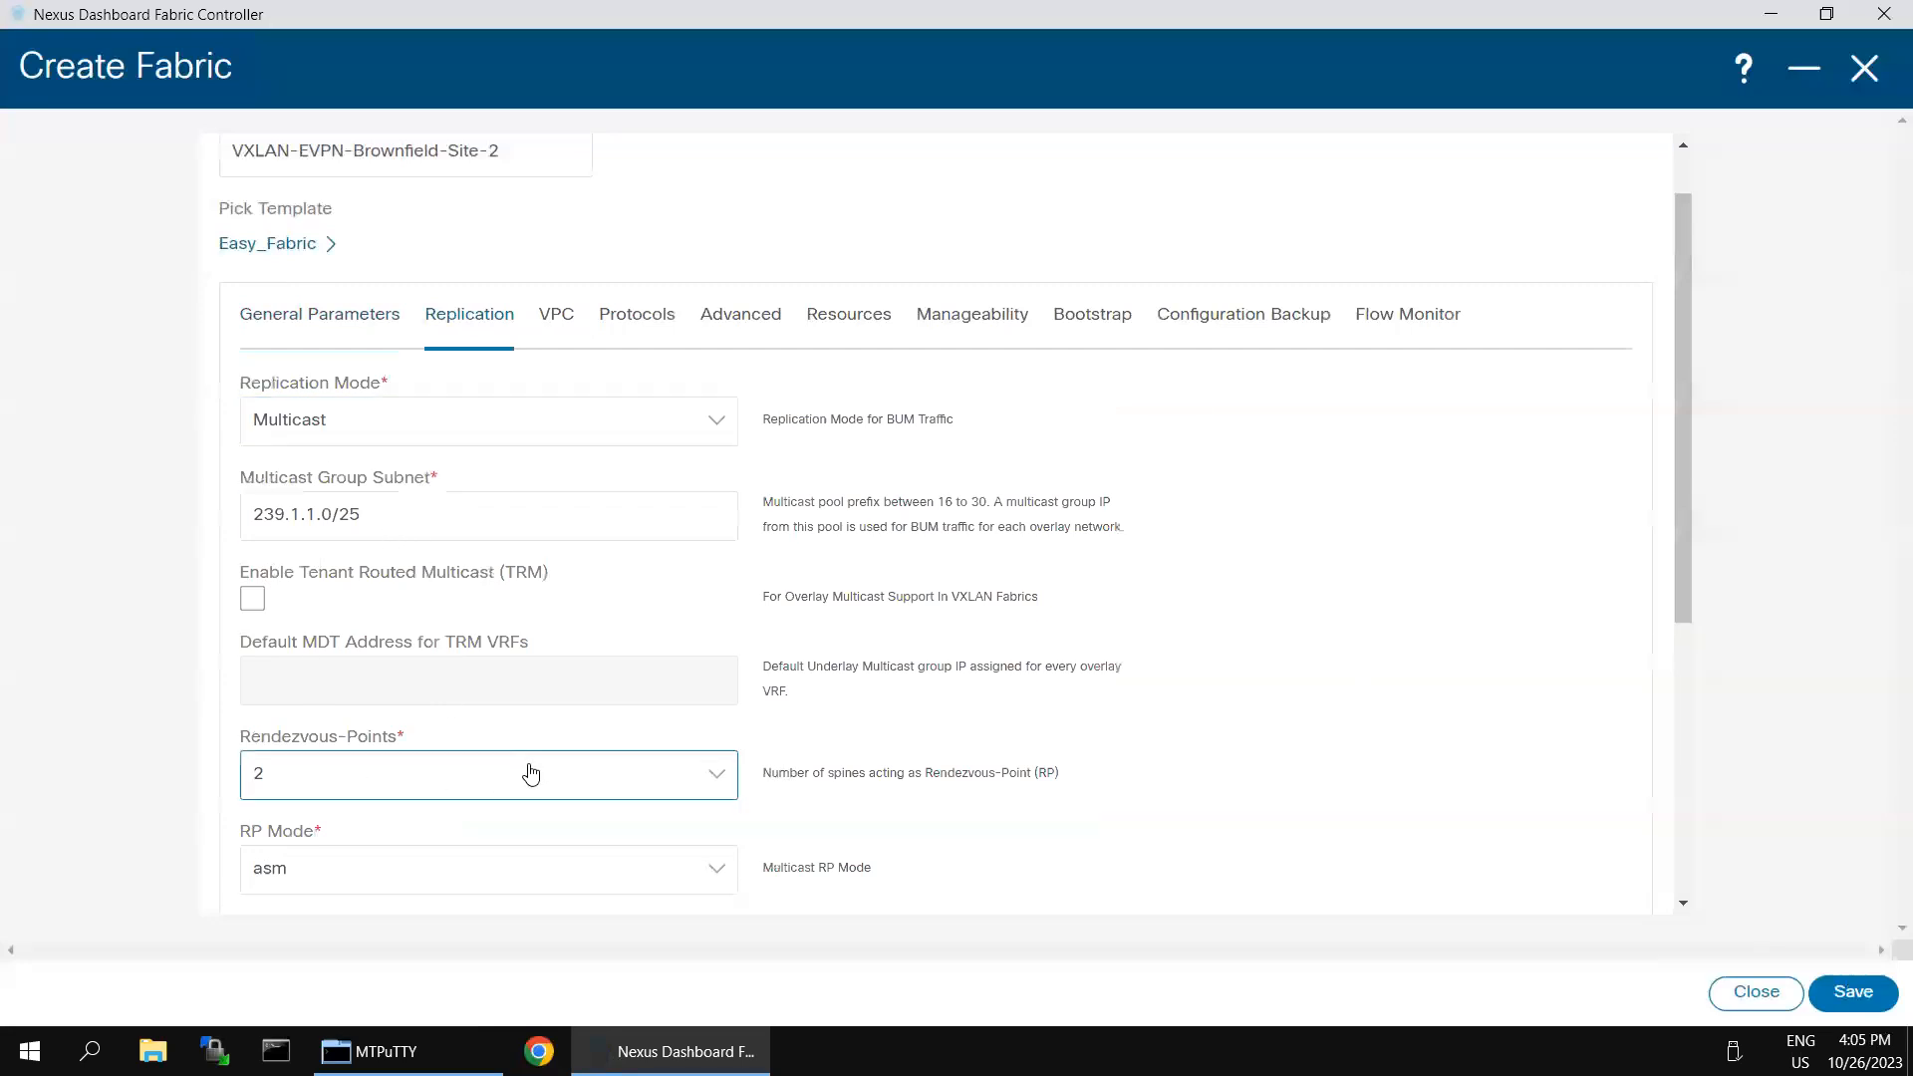
scroll(530, 772, "down", 5)
scroll(513, 698, "up", 6)
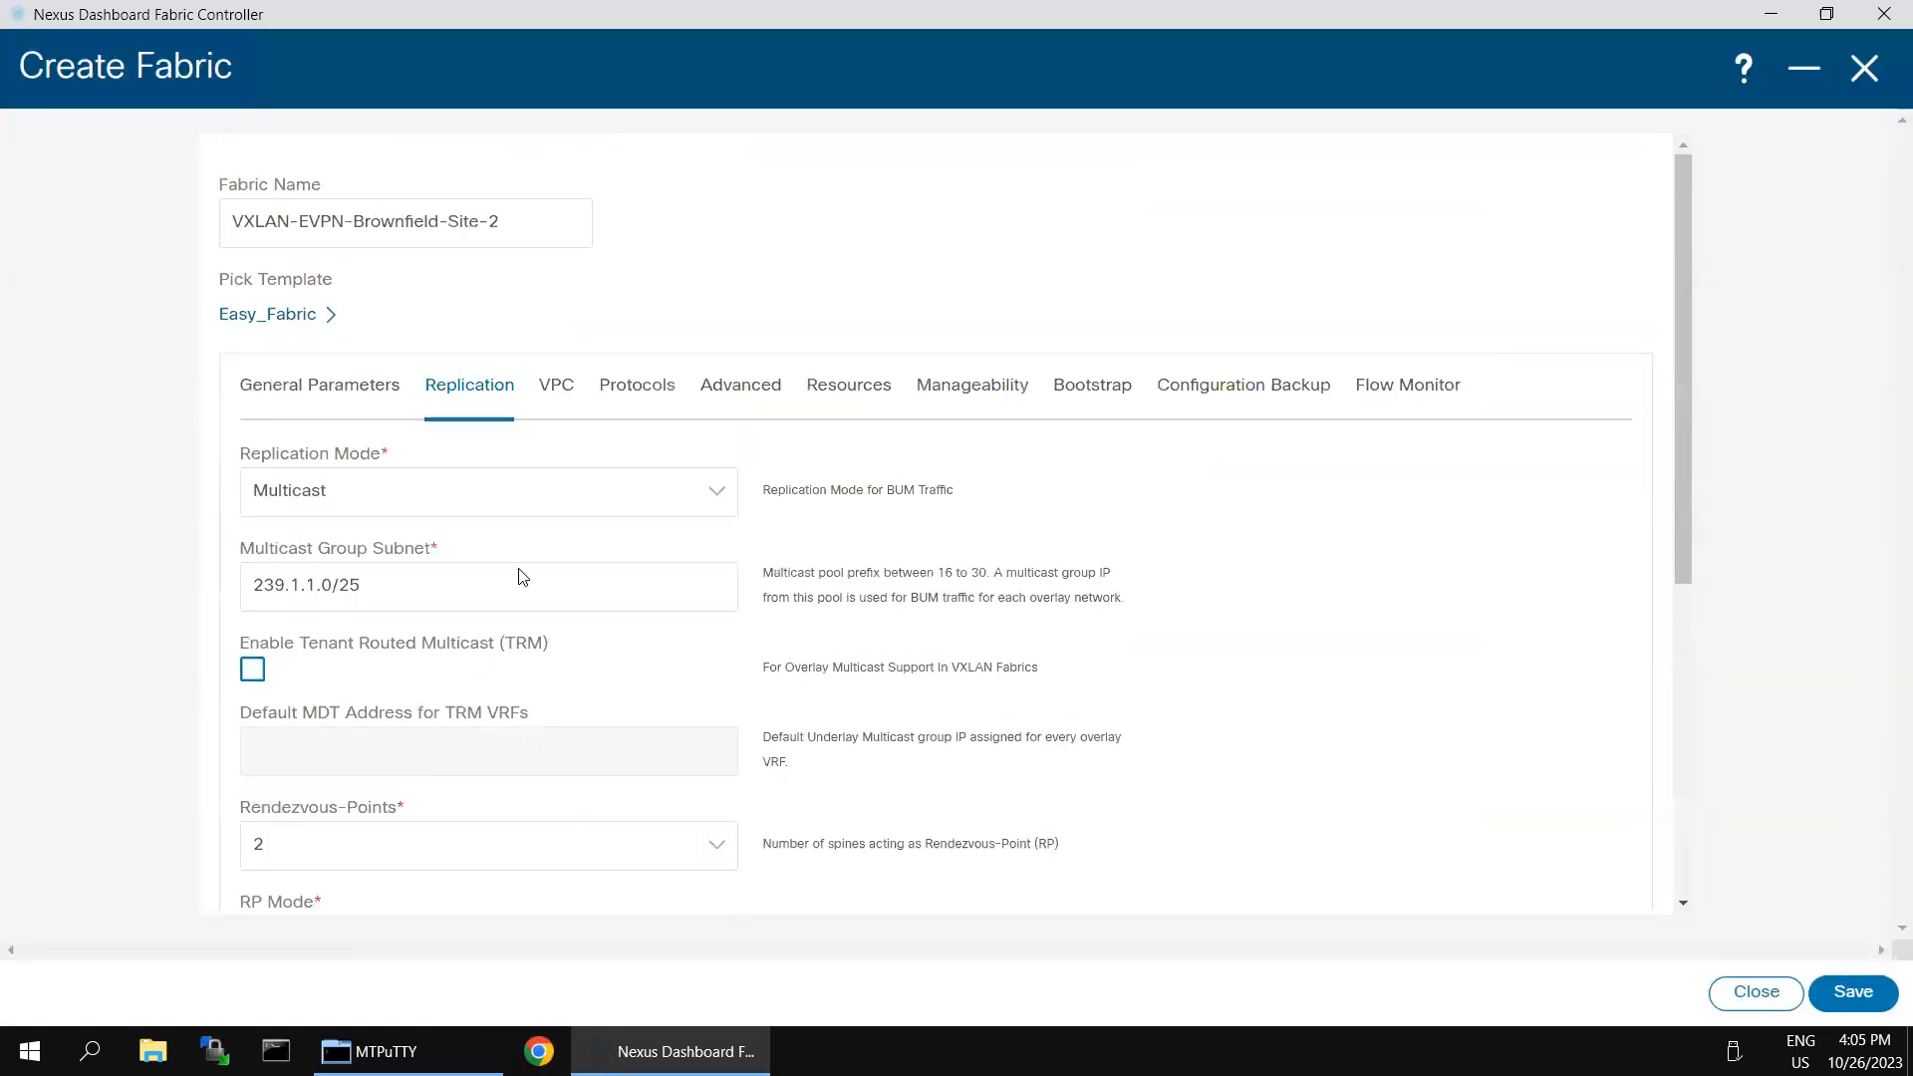
left_click(543, 389)
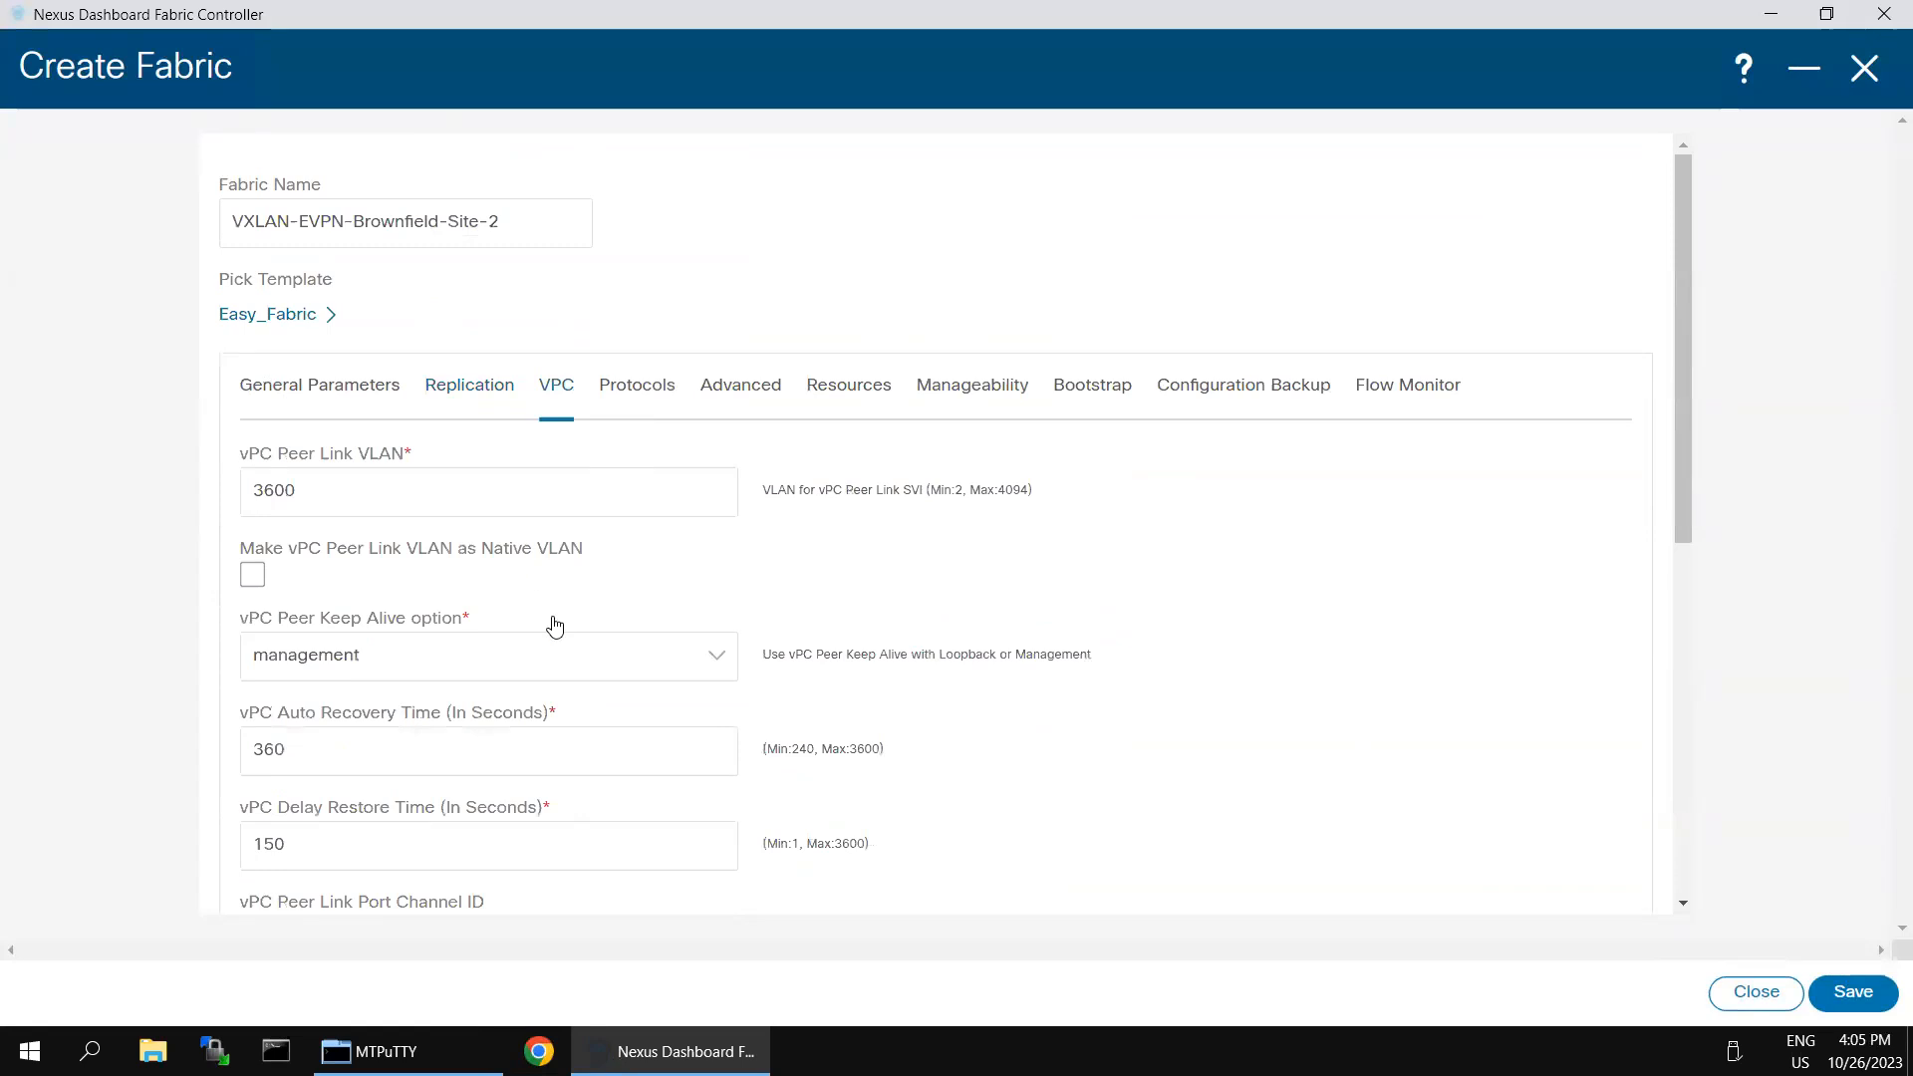
left_click(643, 390)
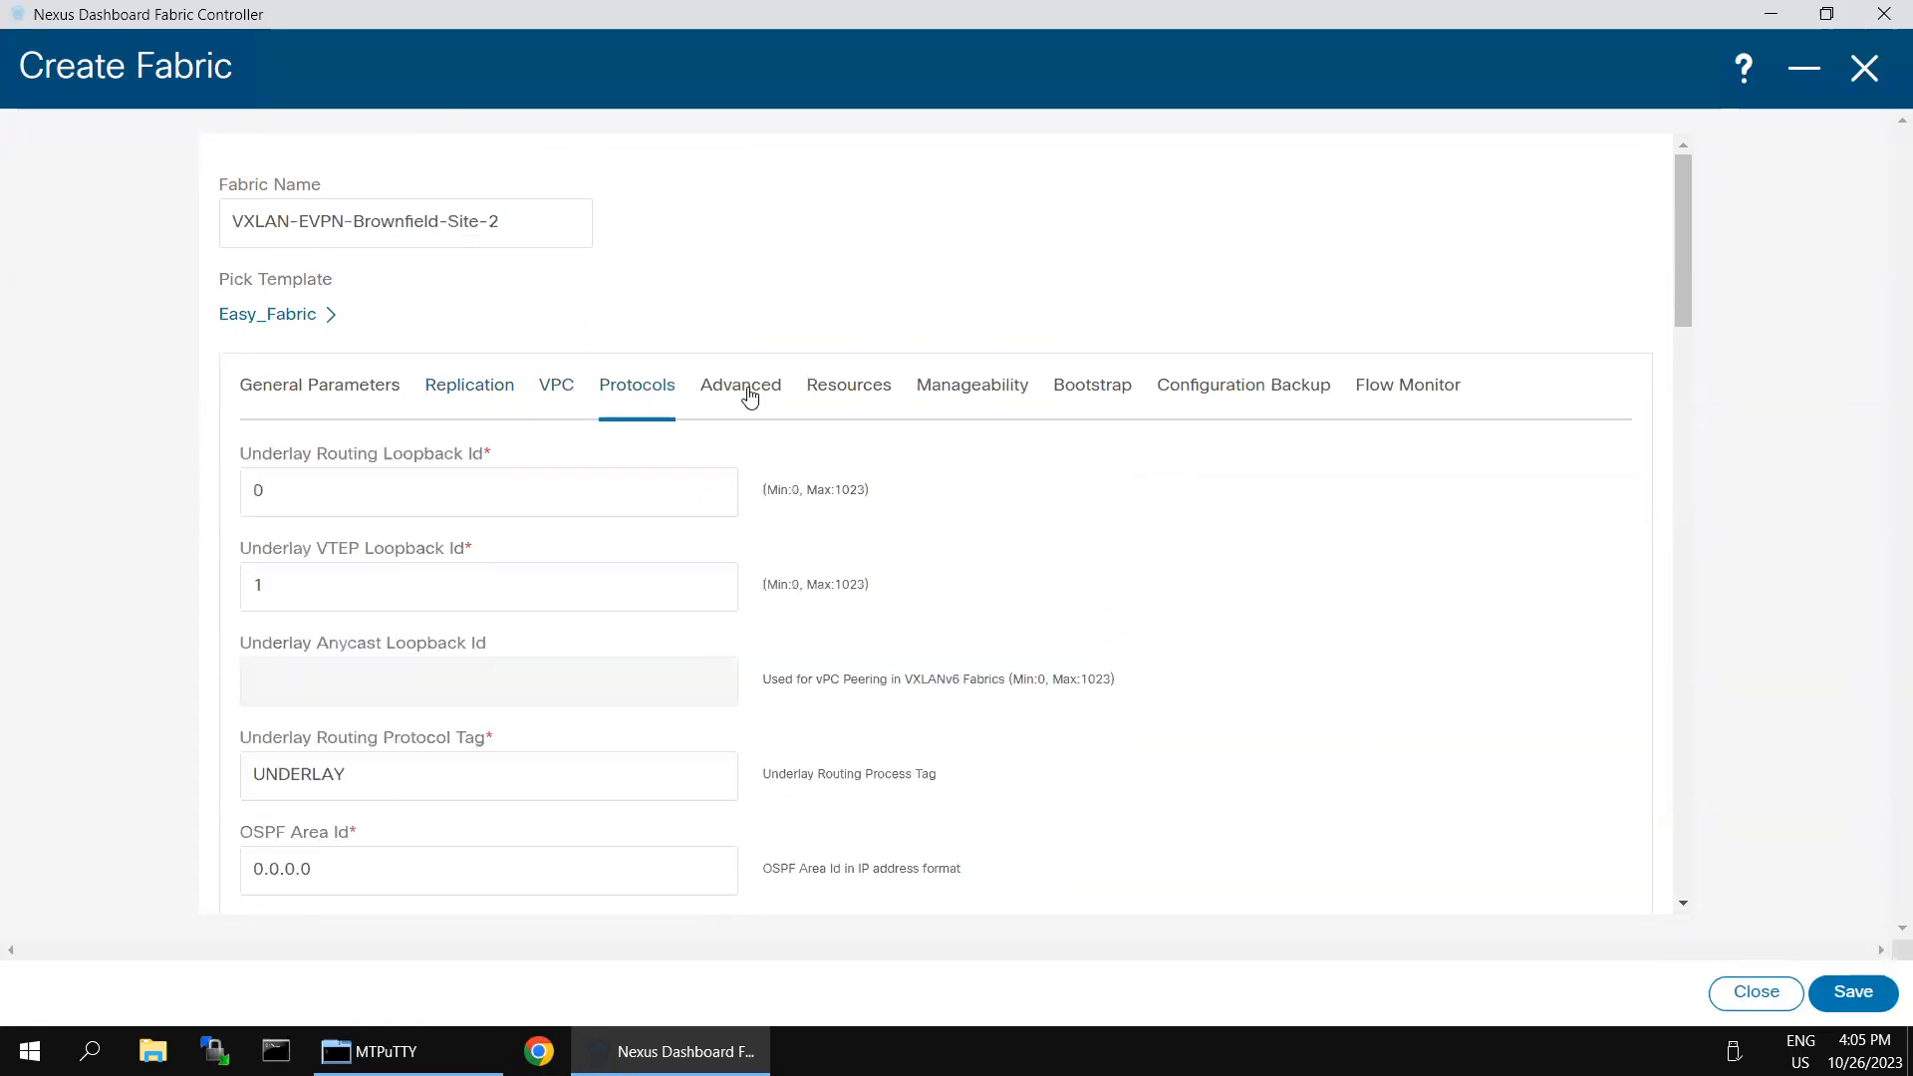
left_click(749, 396)
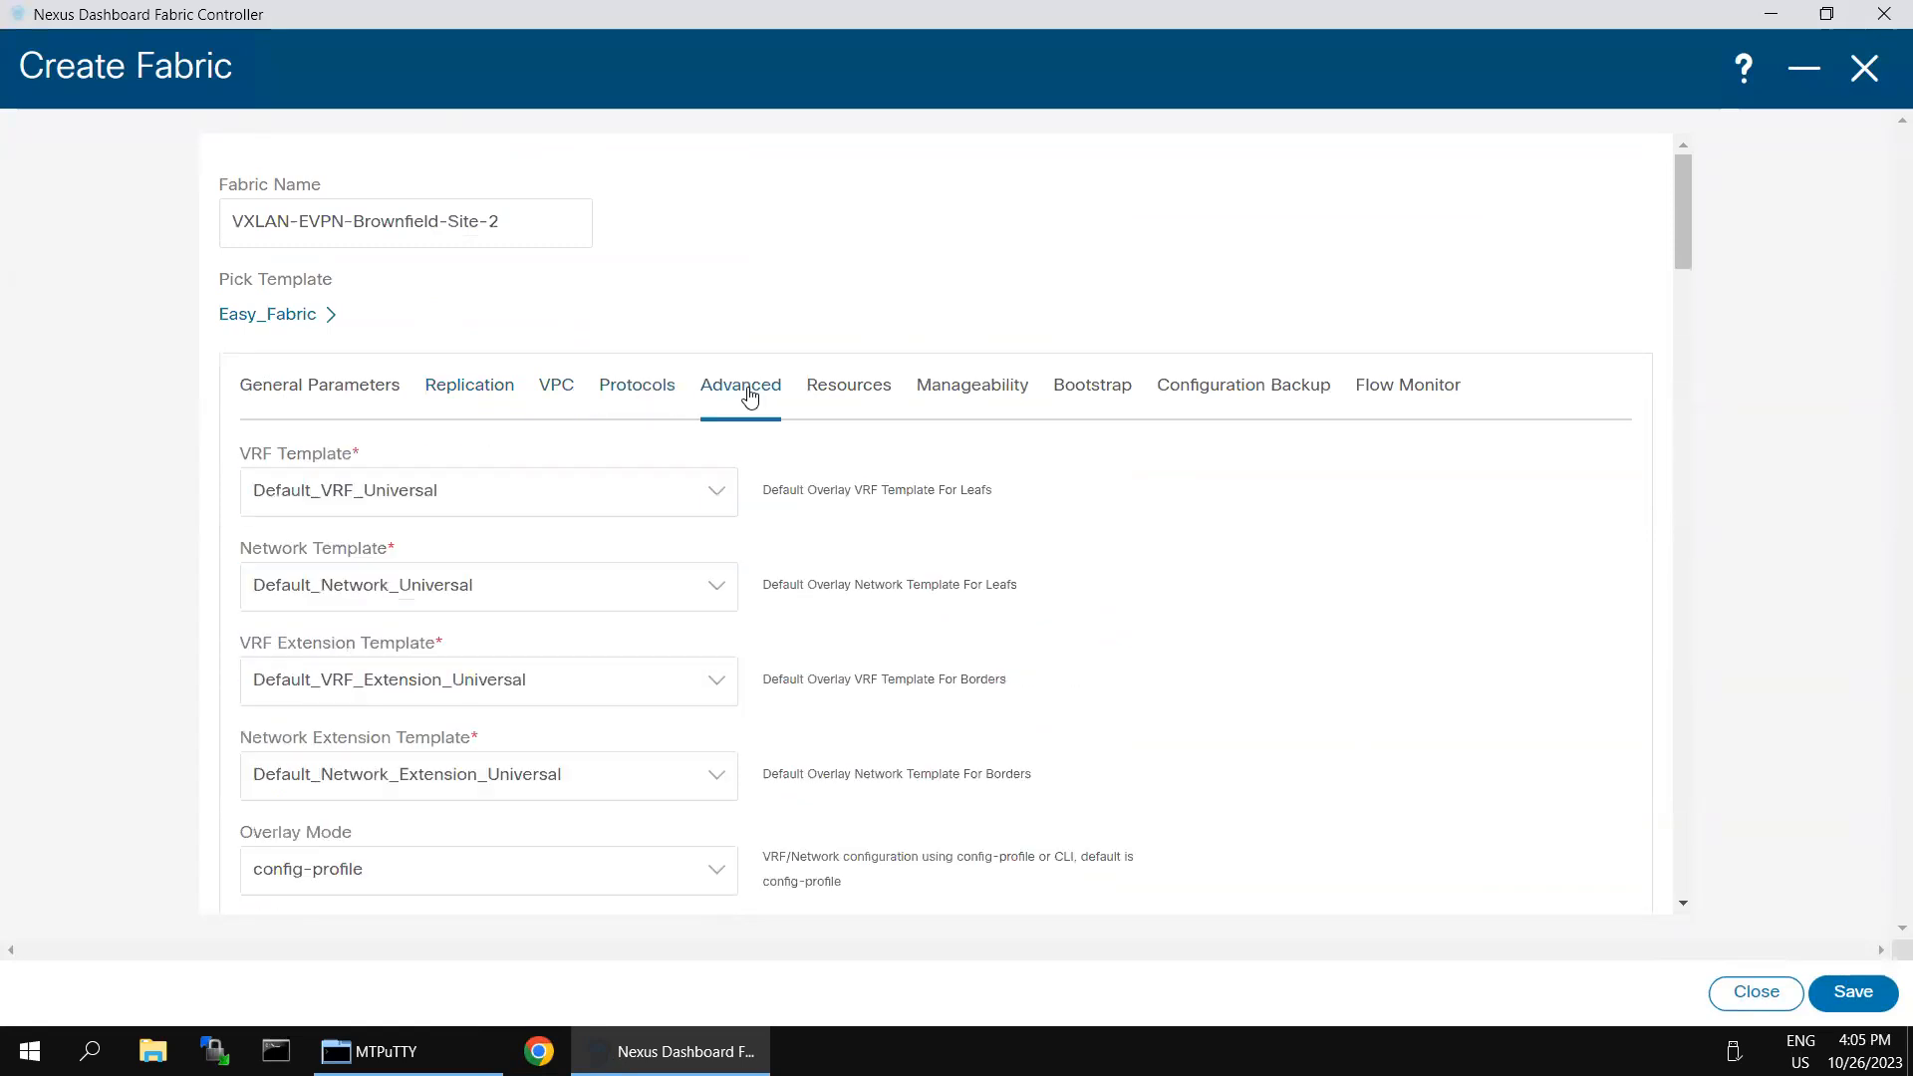
- Examine the underlay loopback IDs, routing protocol tag and OSPF area, plus the Site Id among the advanced settings
left_click(641, 394)
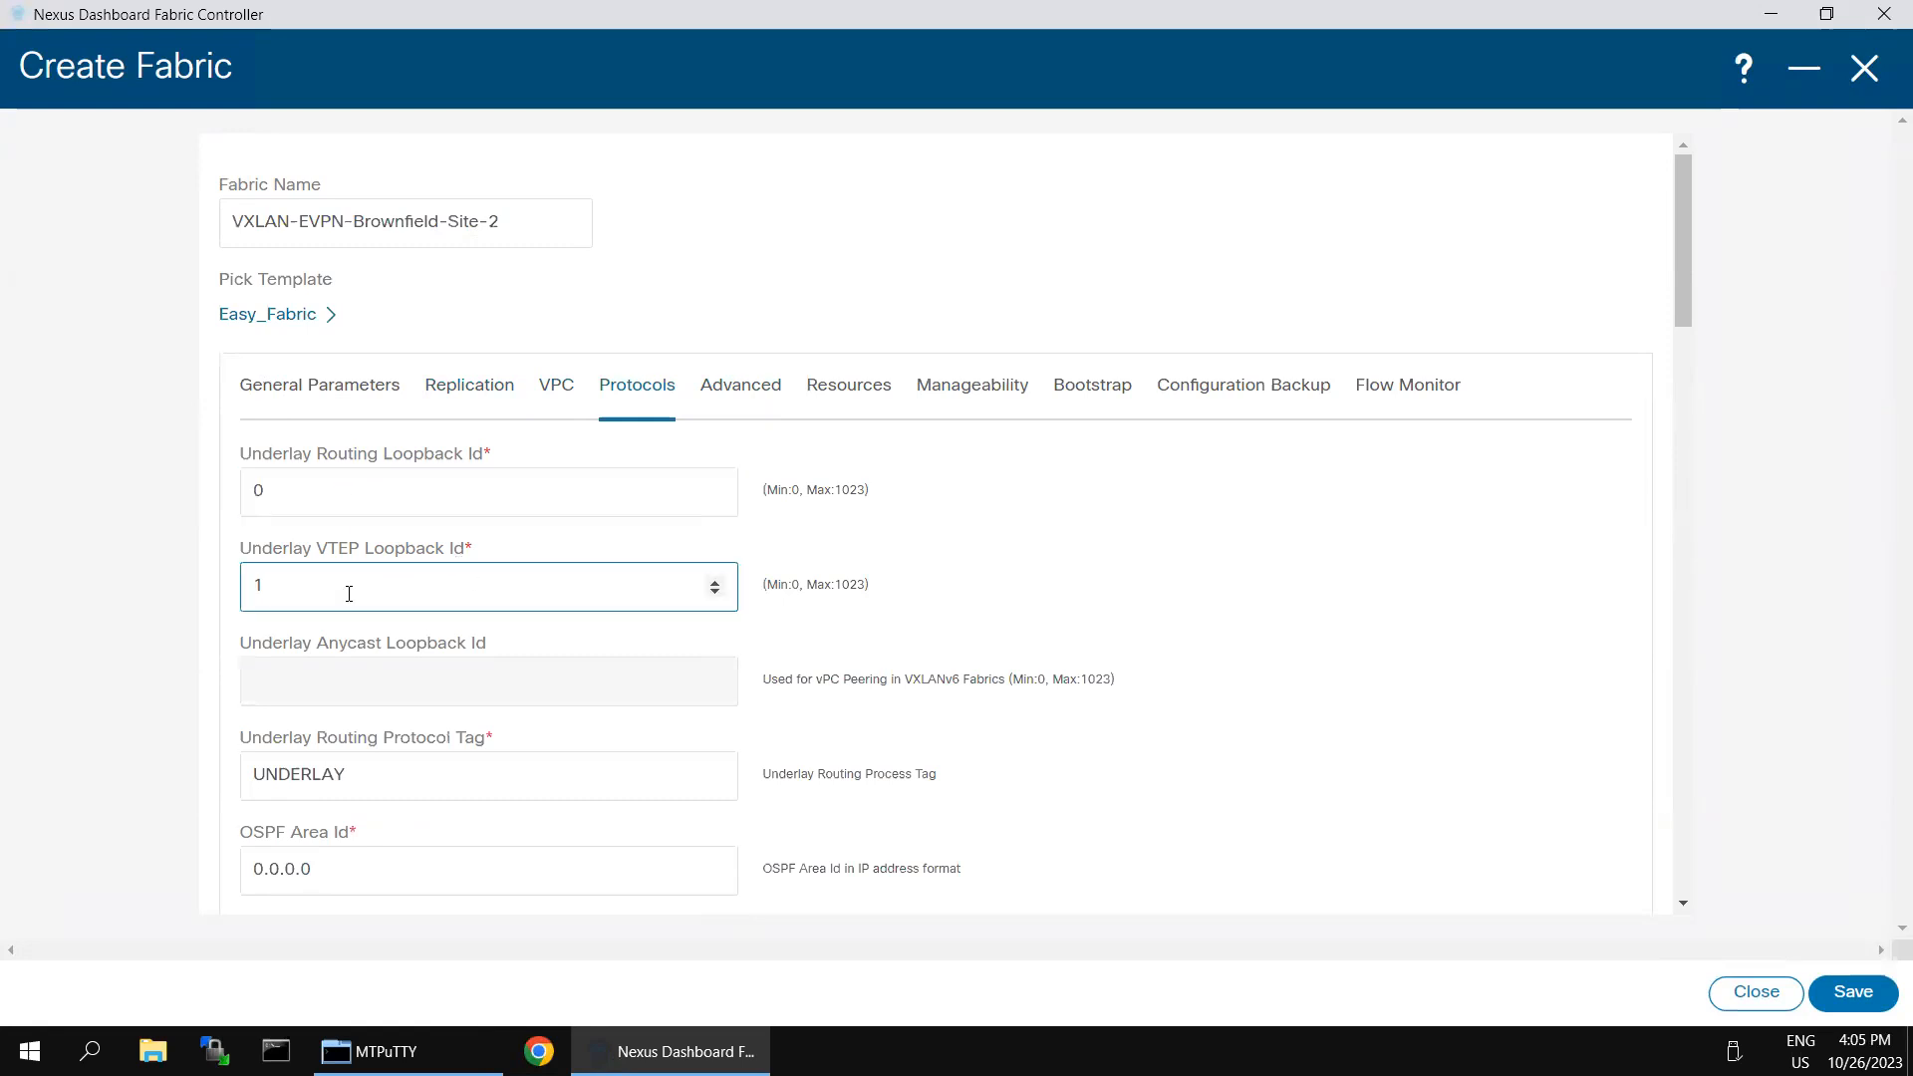
scroll(742, 689, "down", 1)
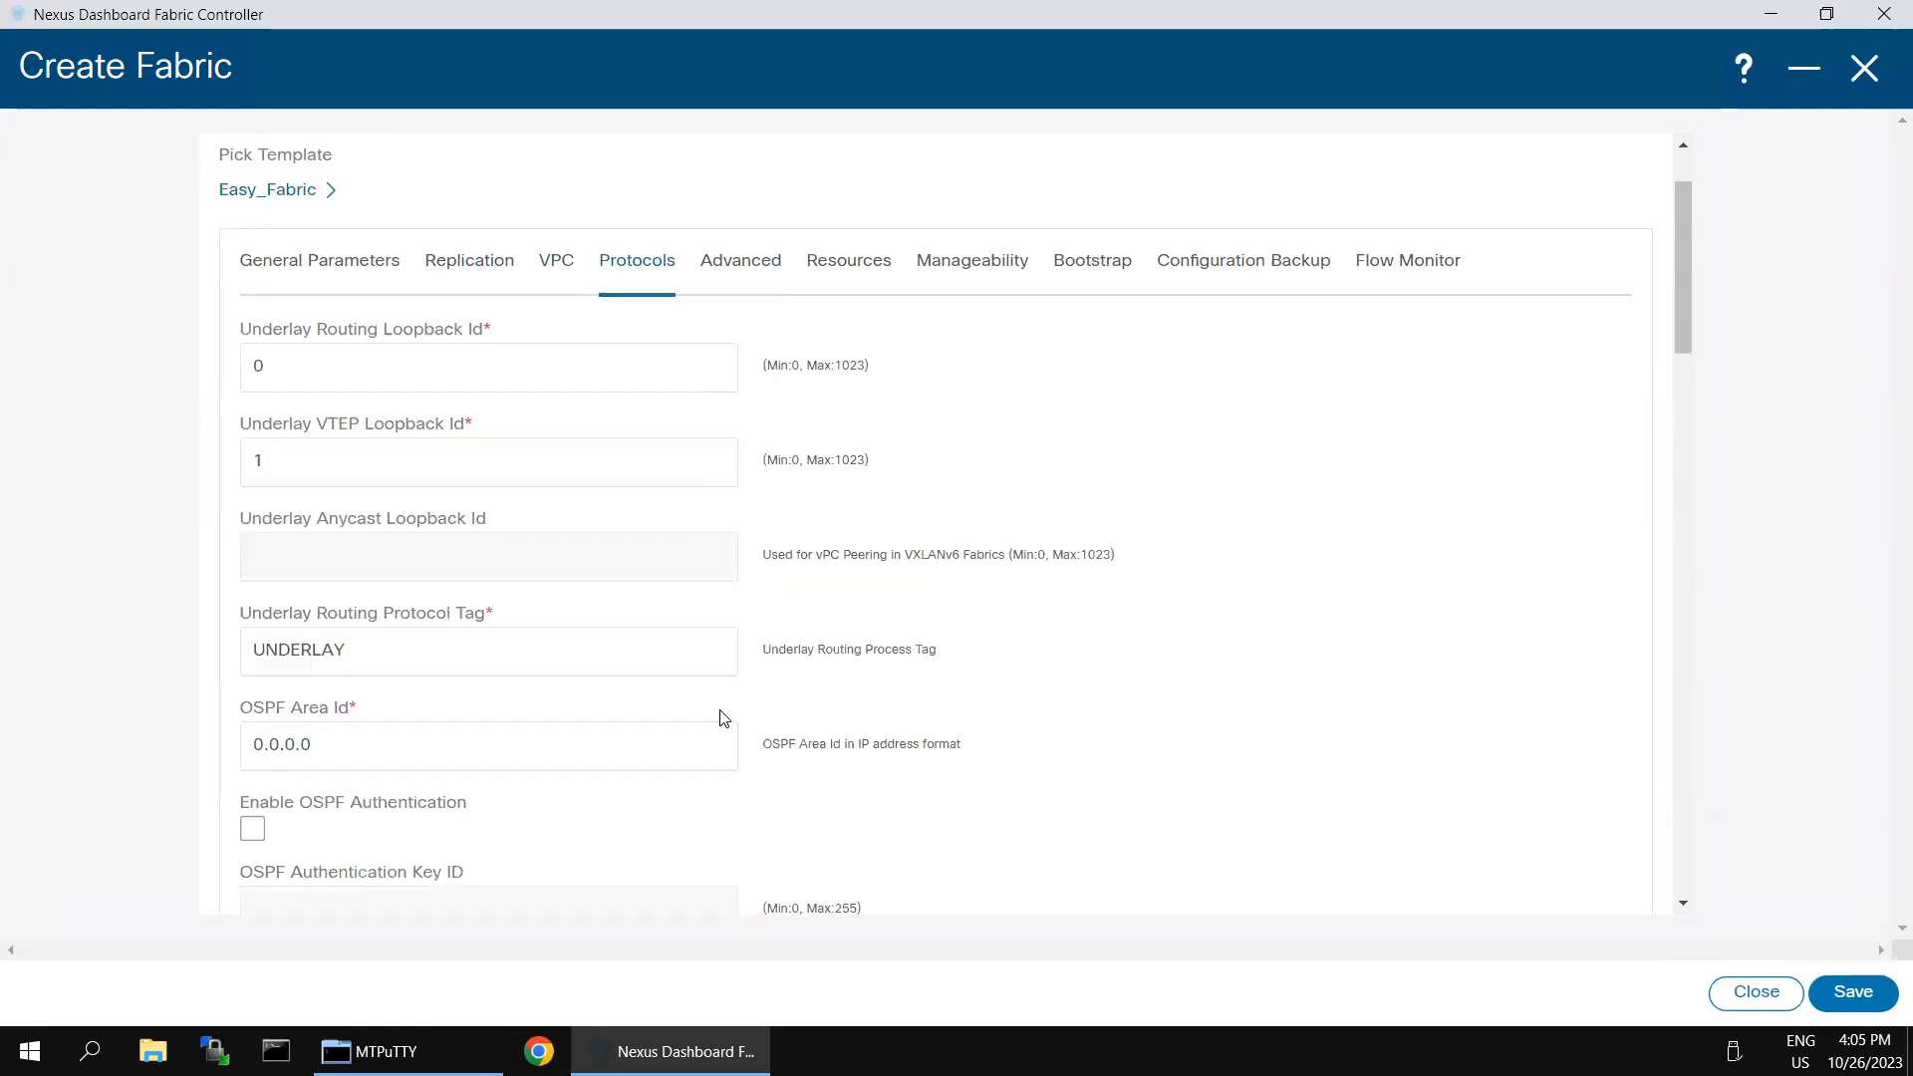
left_click(393, 656)
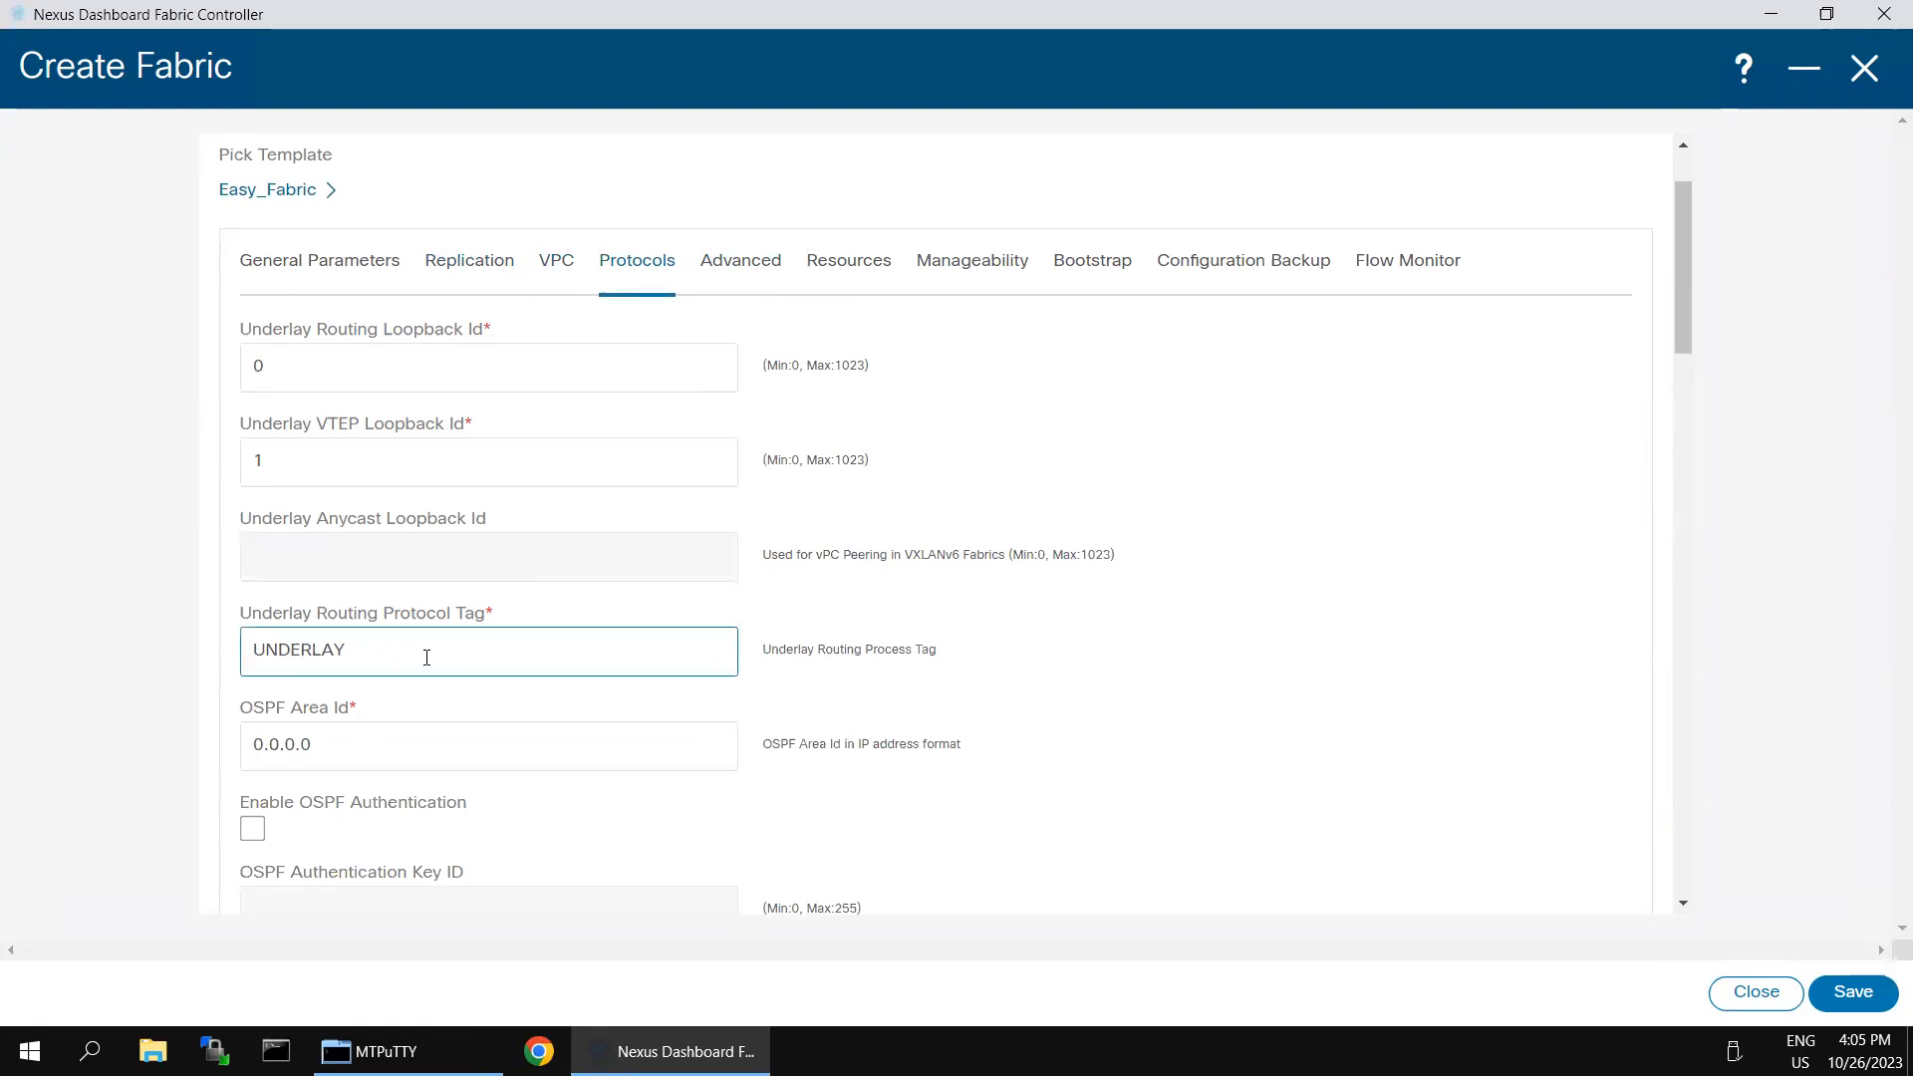
left_click(460, 505)
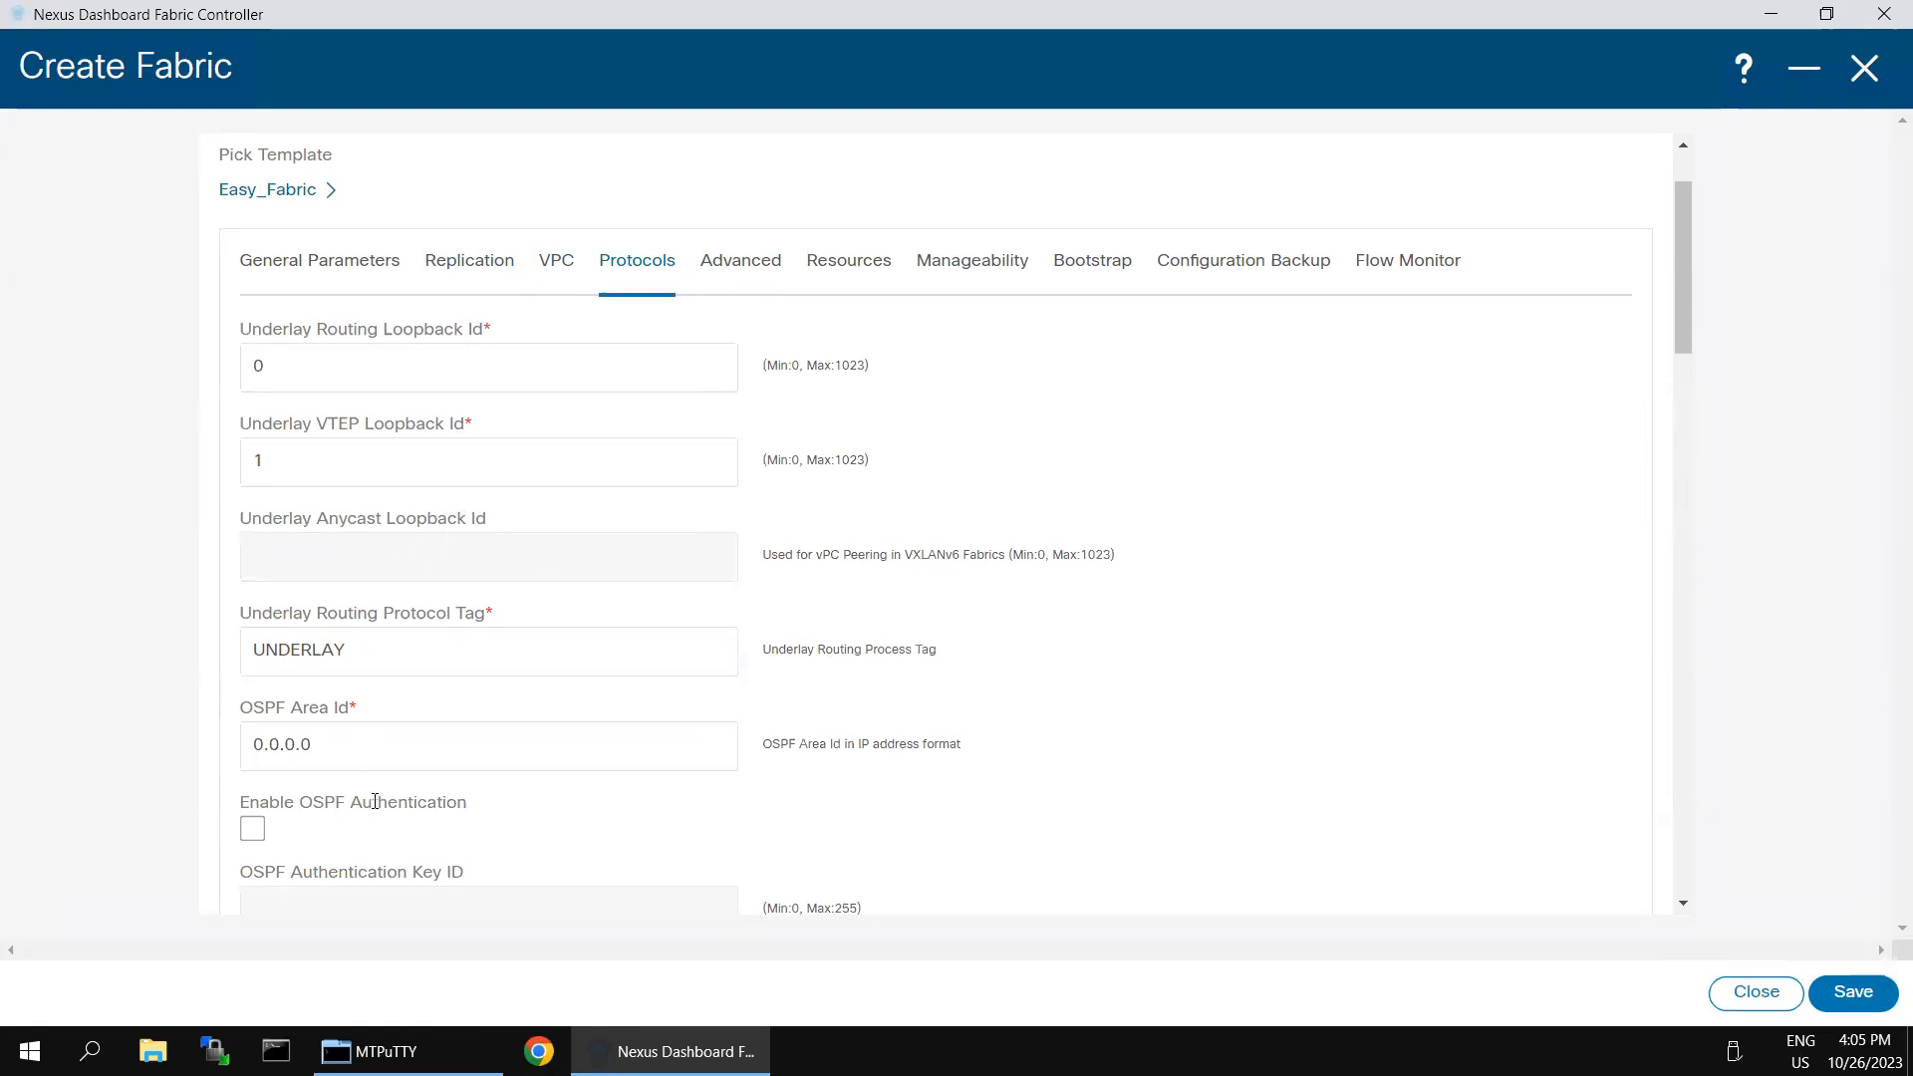
left_click(740, 264)
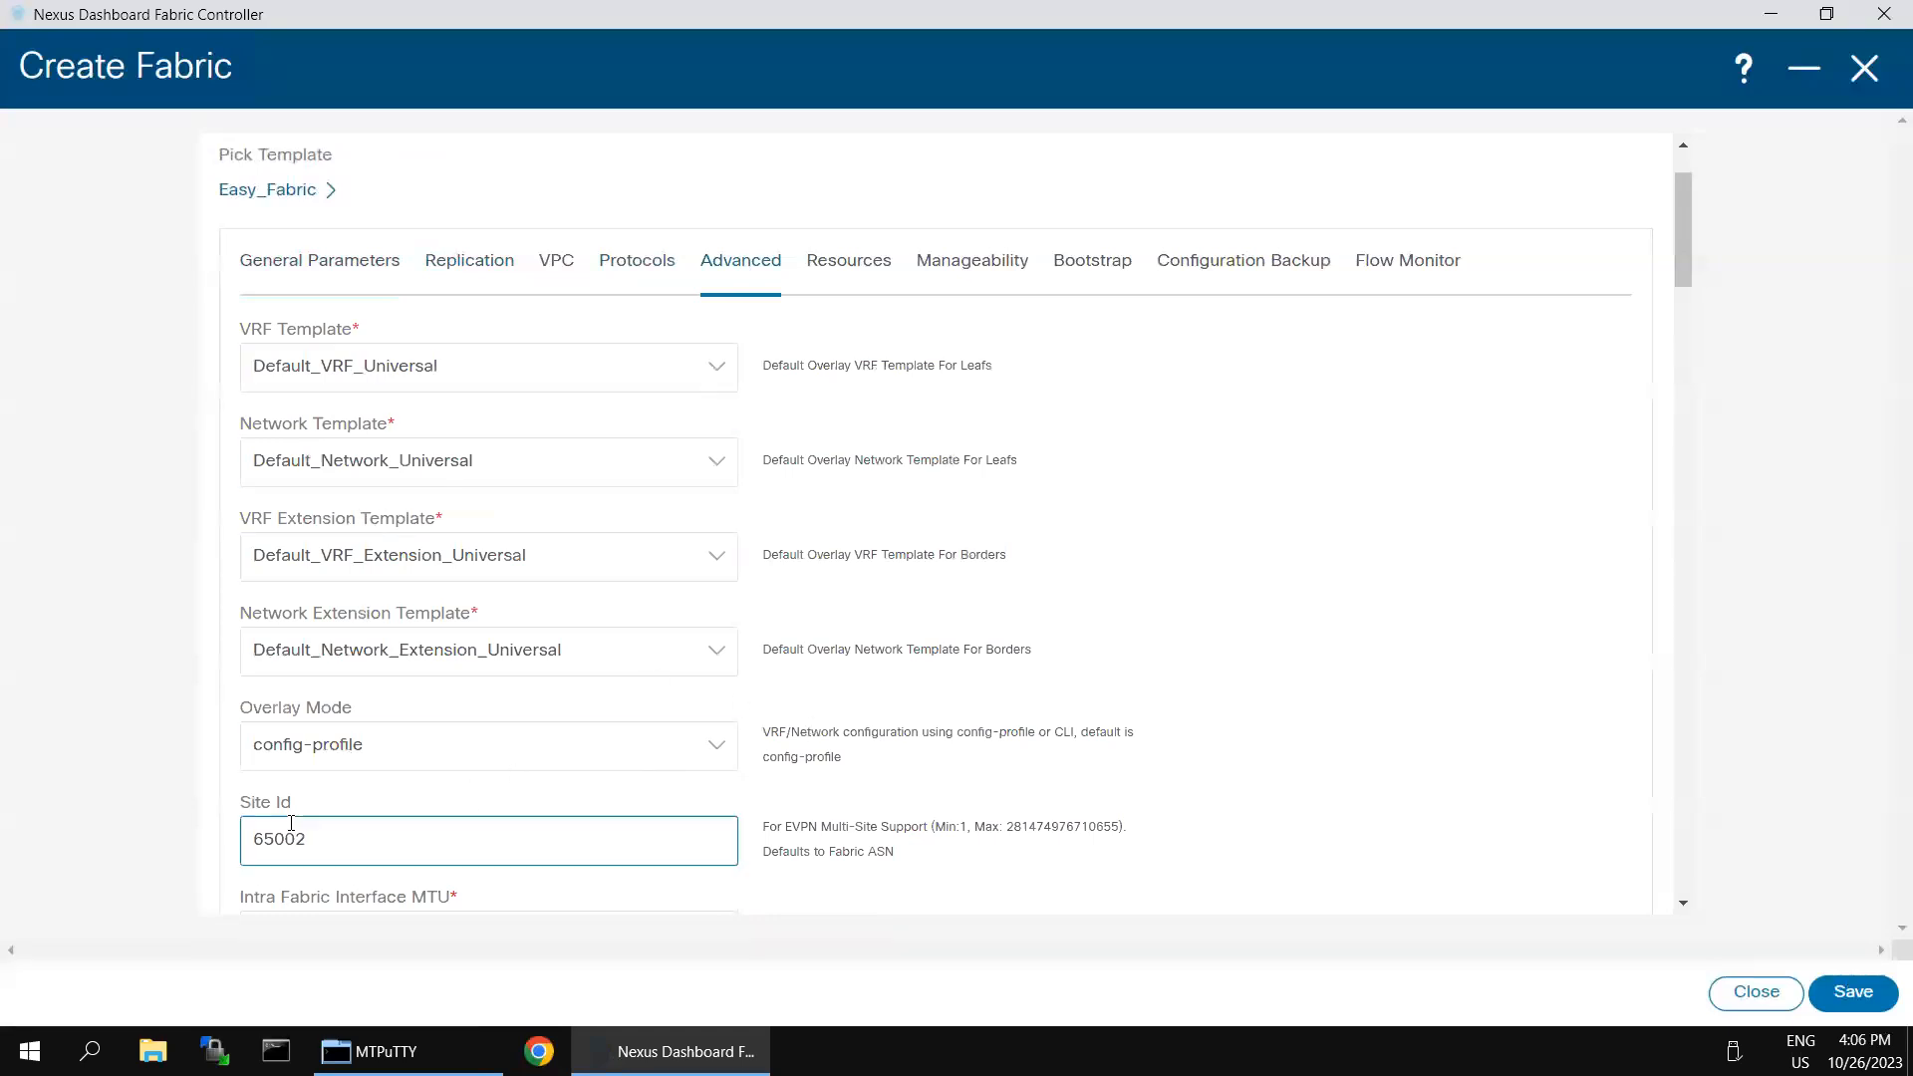
scroll(876, 708, "down", 1)
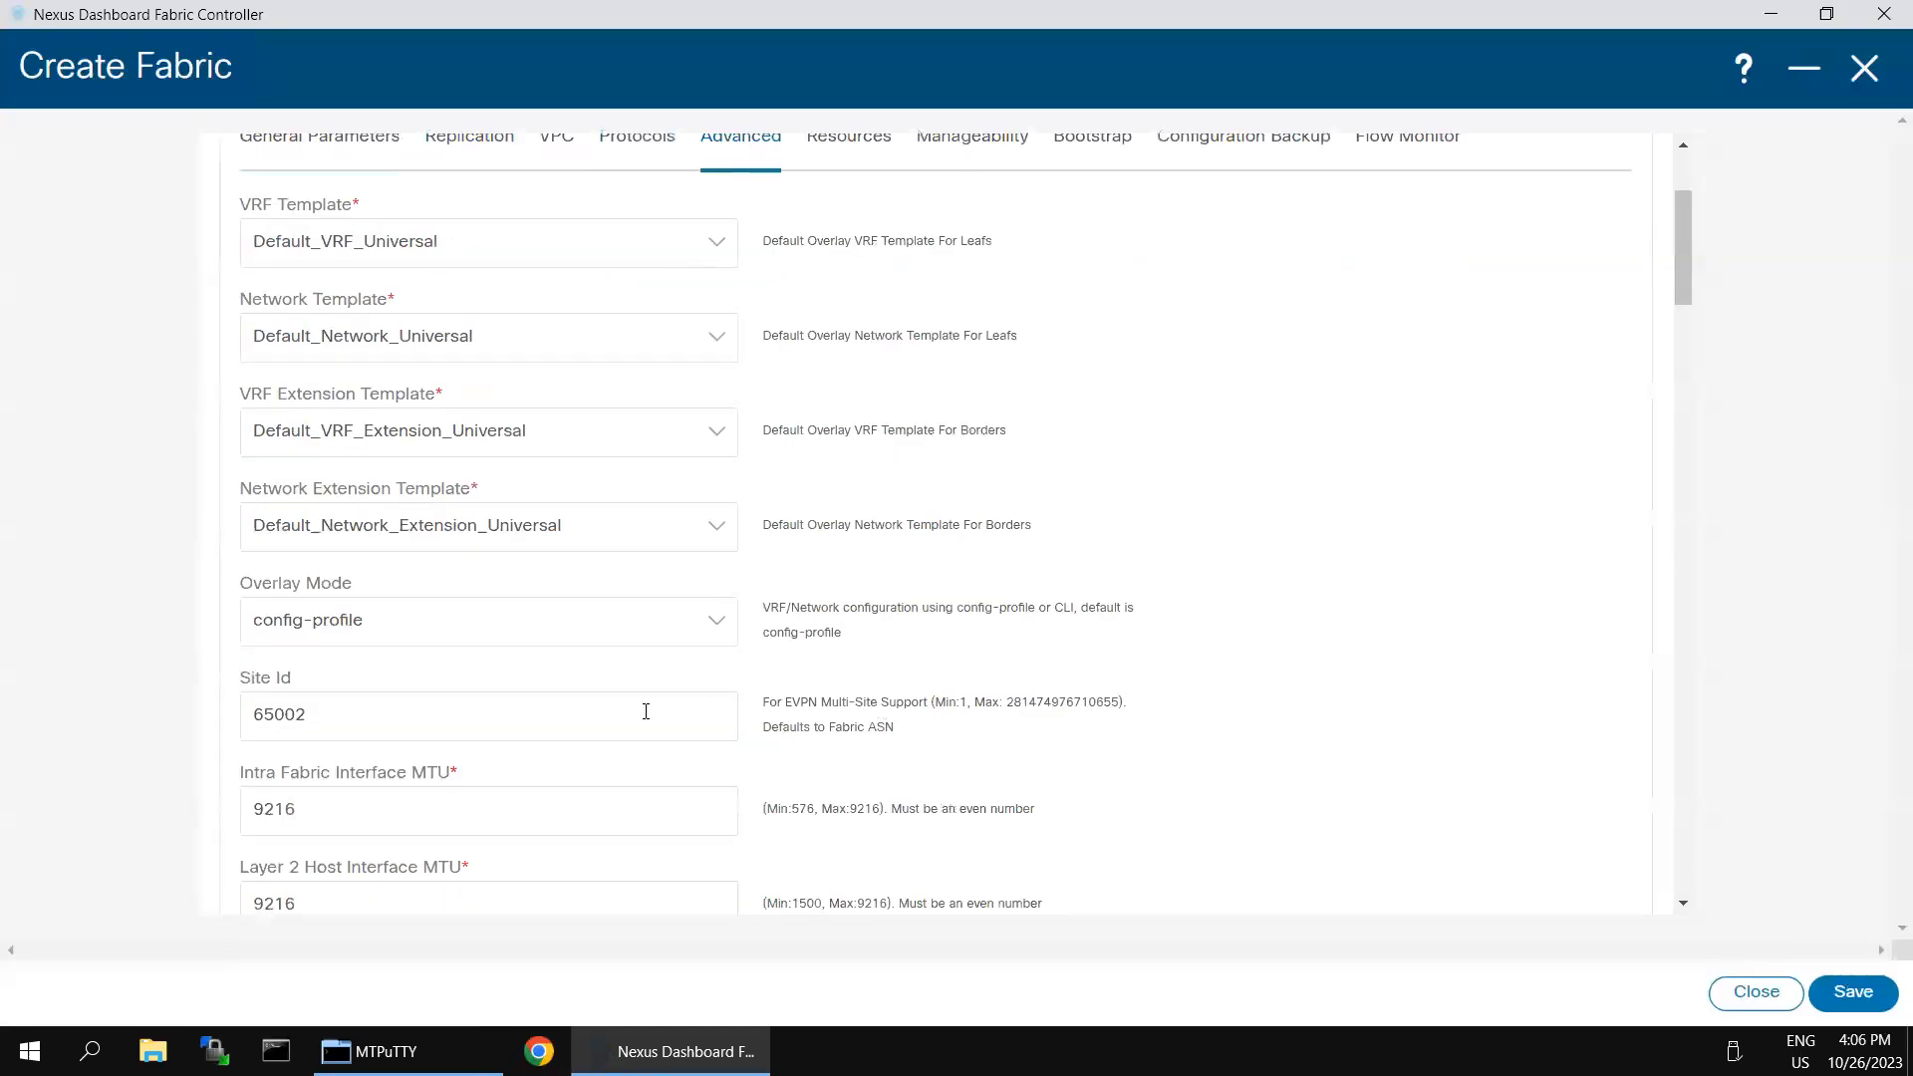
scroll(645, 711, "down", 2)
scroll(594, 708, "up", 5)
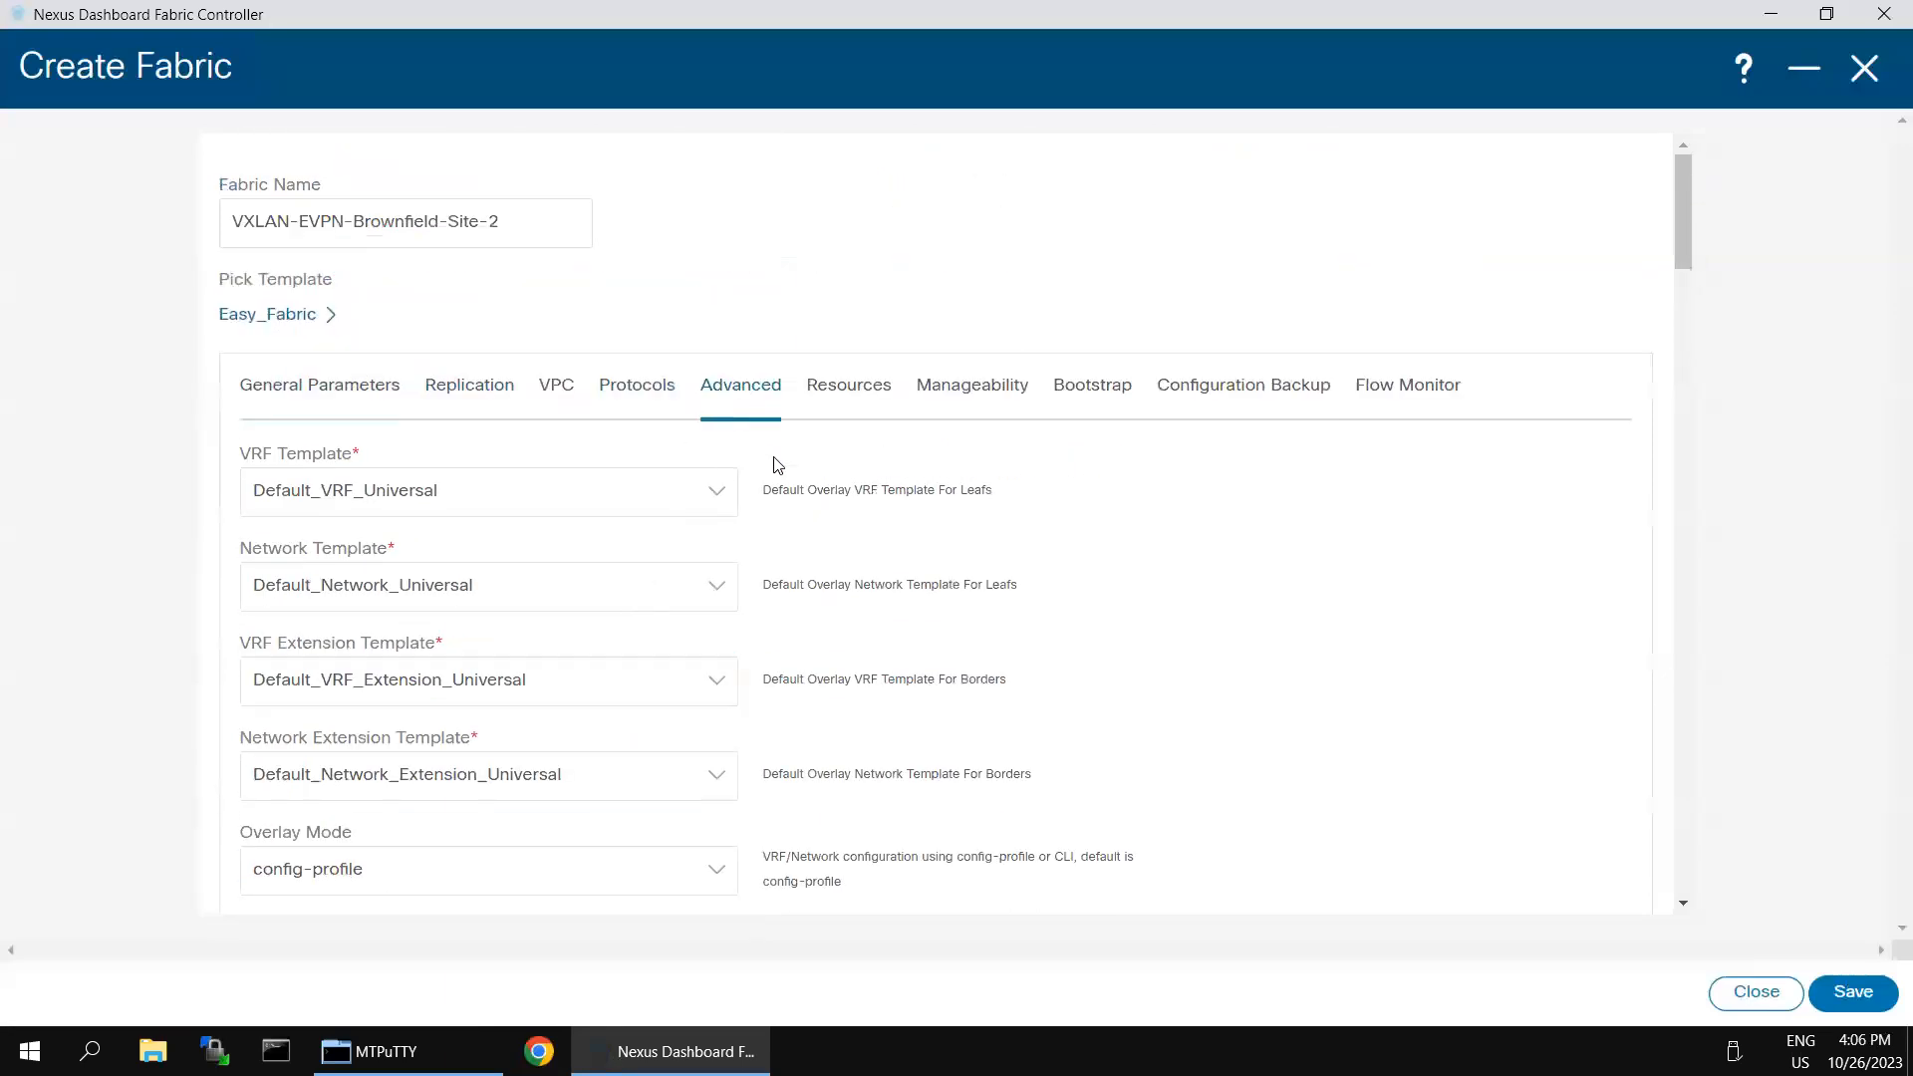
- Set the fabric's Underlay Routing Loopback IP Range to 20.2.0.0/22 in the resource settings
left_click(843, 400)
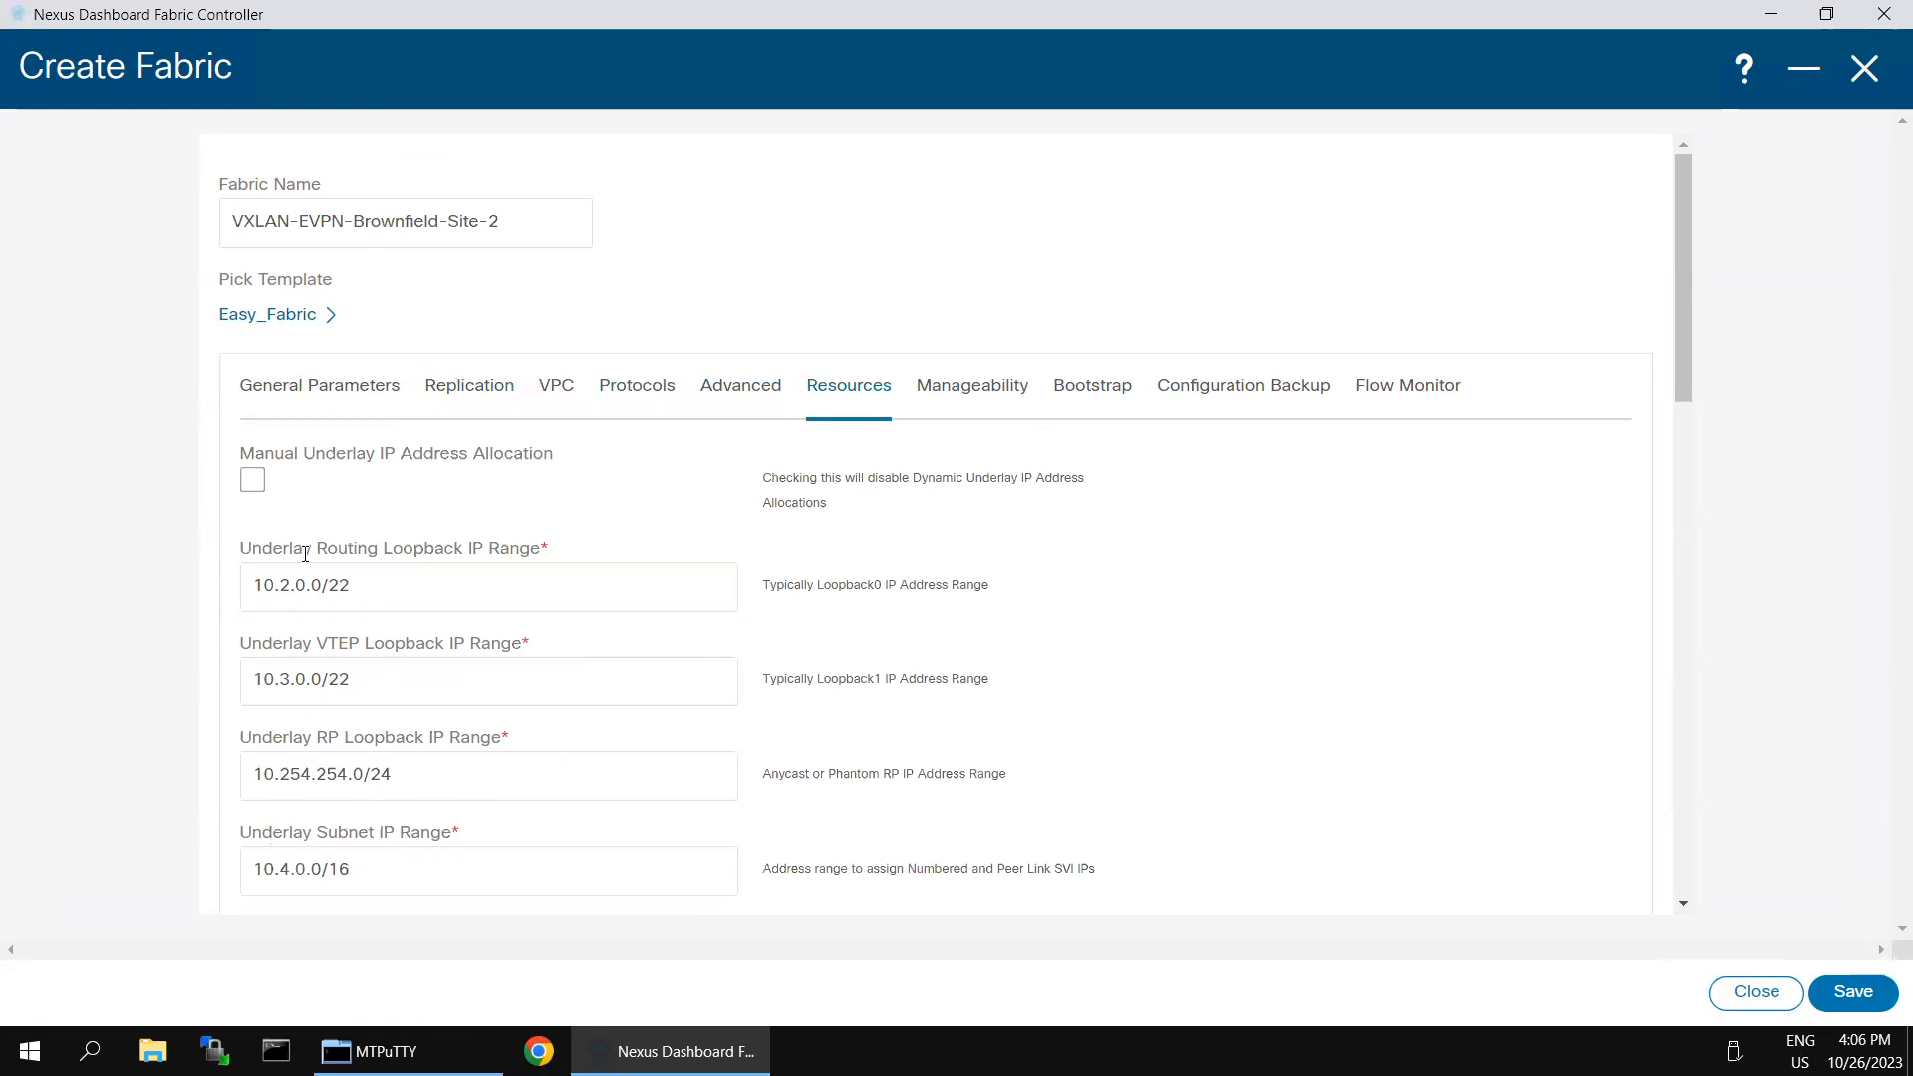
scroll(239, 598, "down", 1)
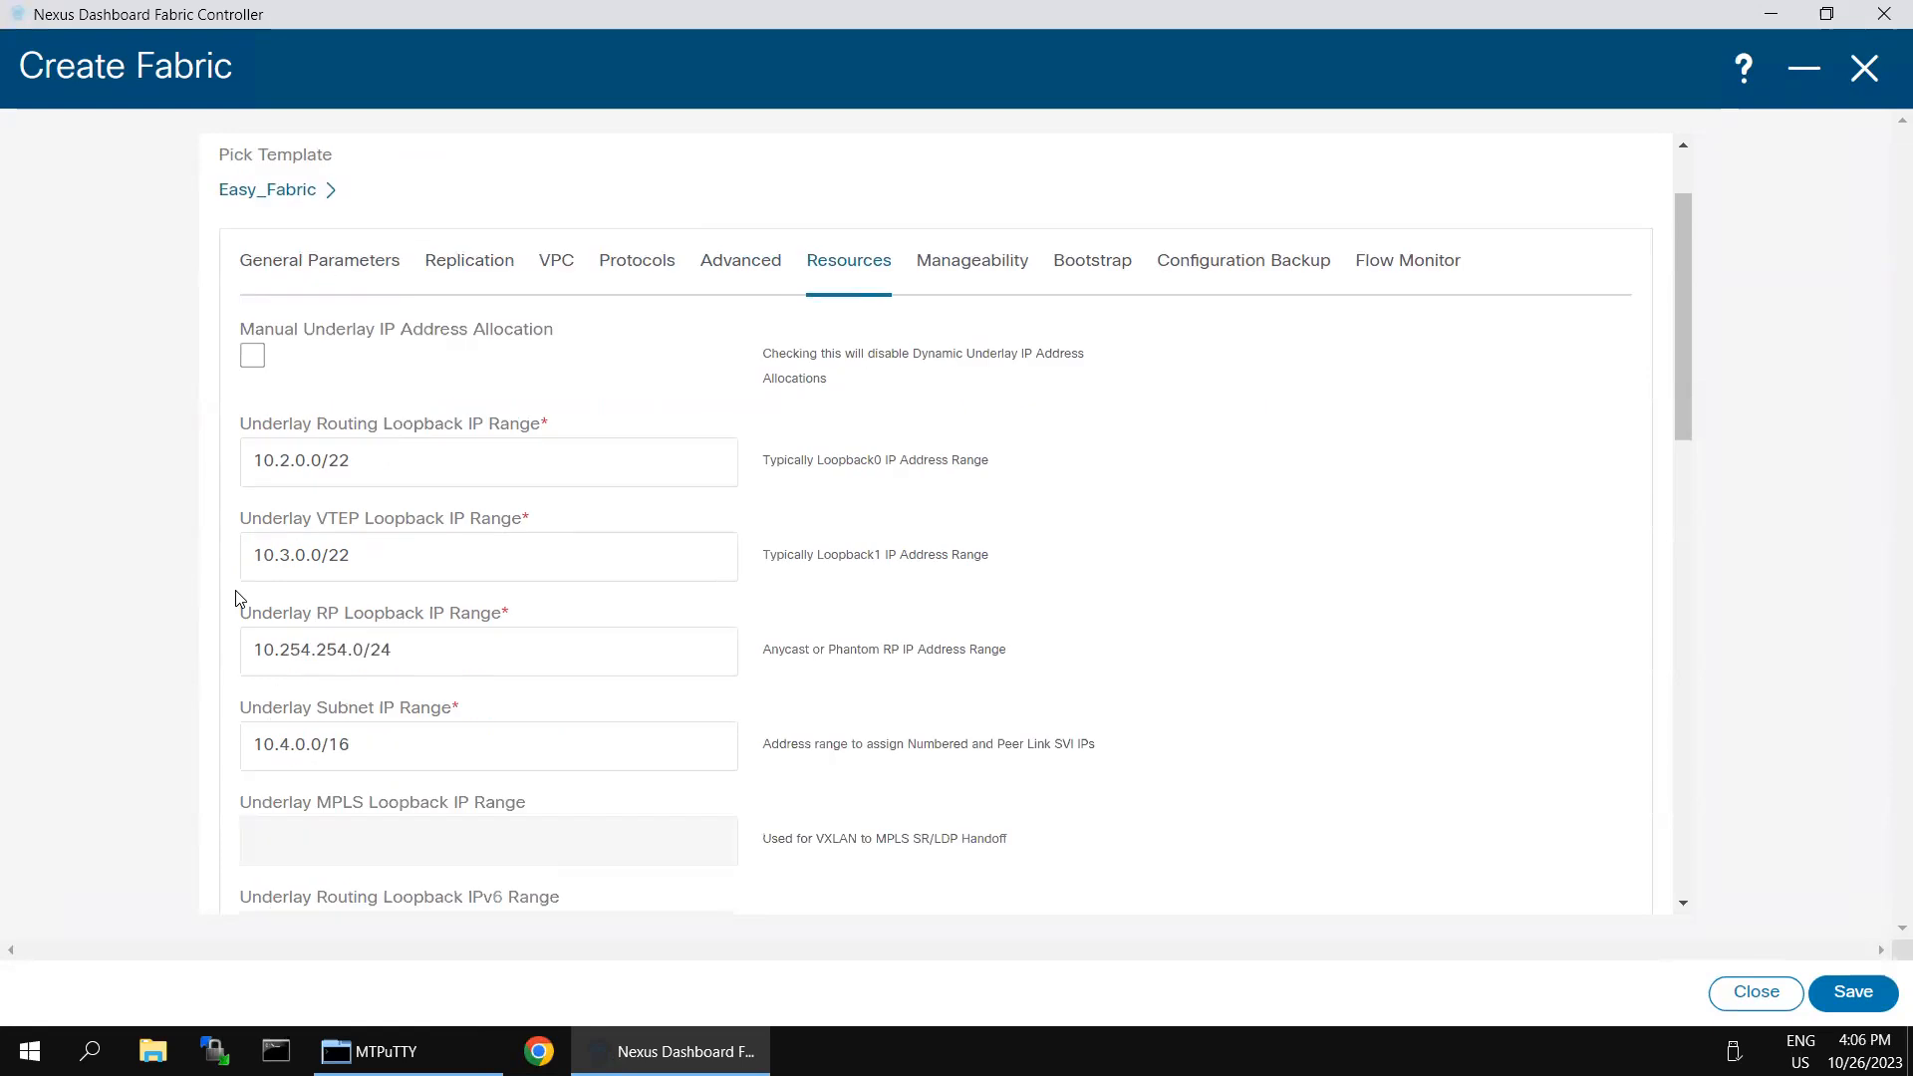
left_click(257, 461)
key("BackSpace")
type("2")
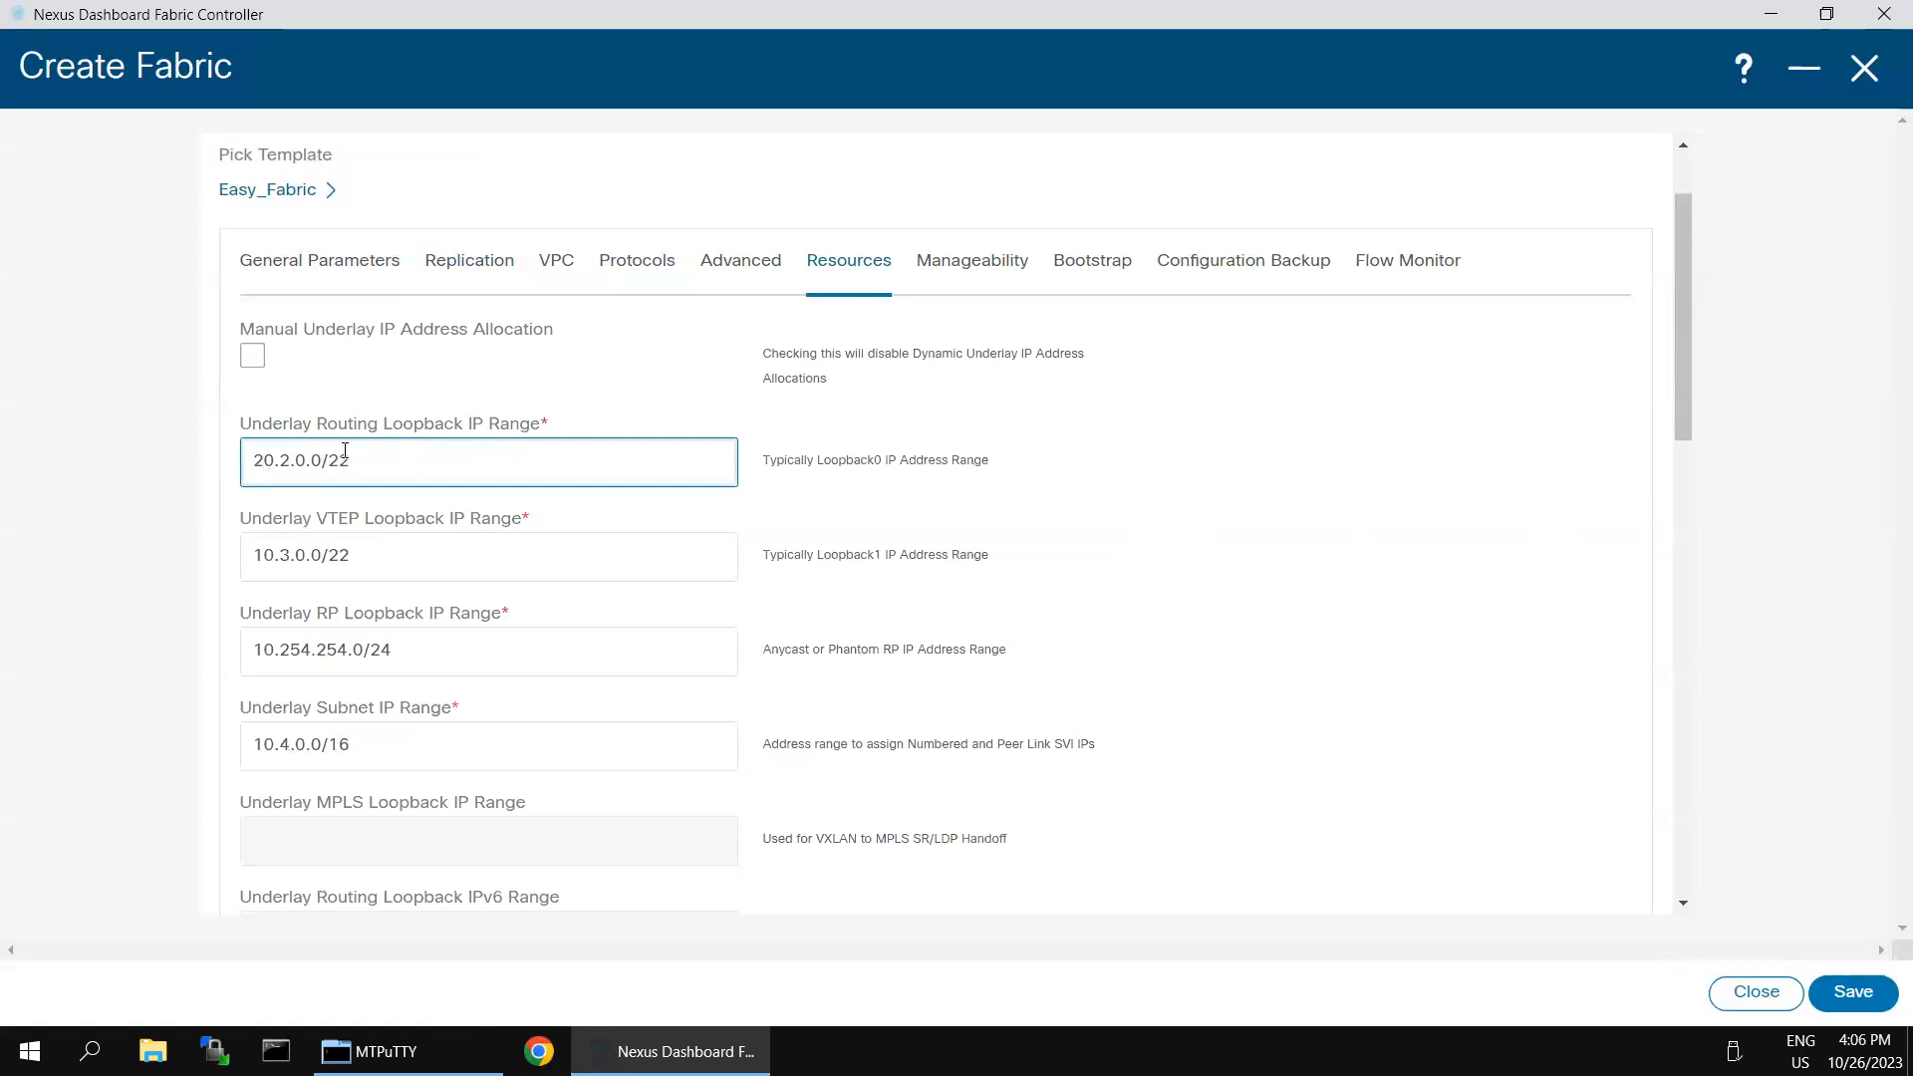
left_click(172, 500)
left_click(268, 476)
- Check the Site-2 addressing in the topology diagram outside the remote desktop and set the Underlay VTEP Loopback IP Range to 20.3.0.0/22
left_click(941, 4)
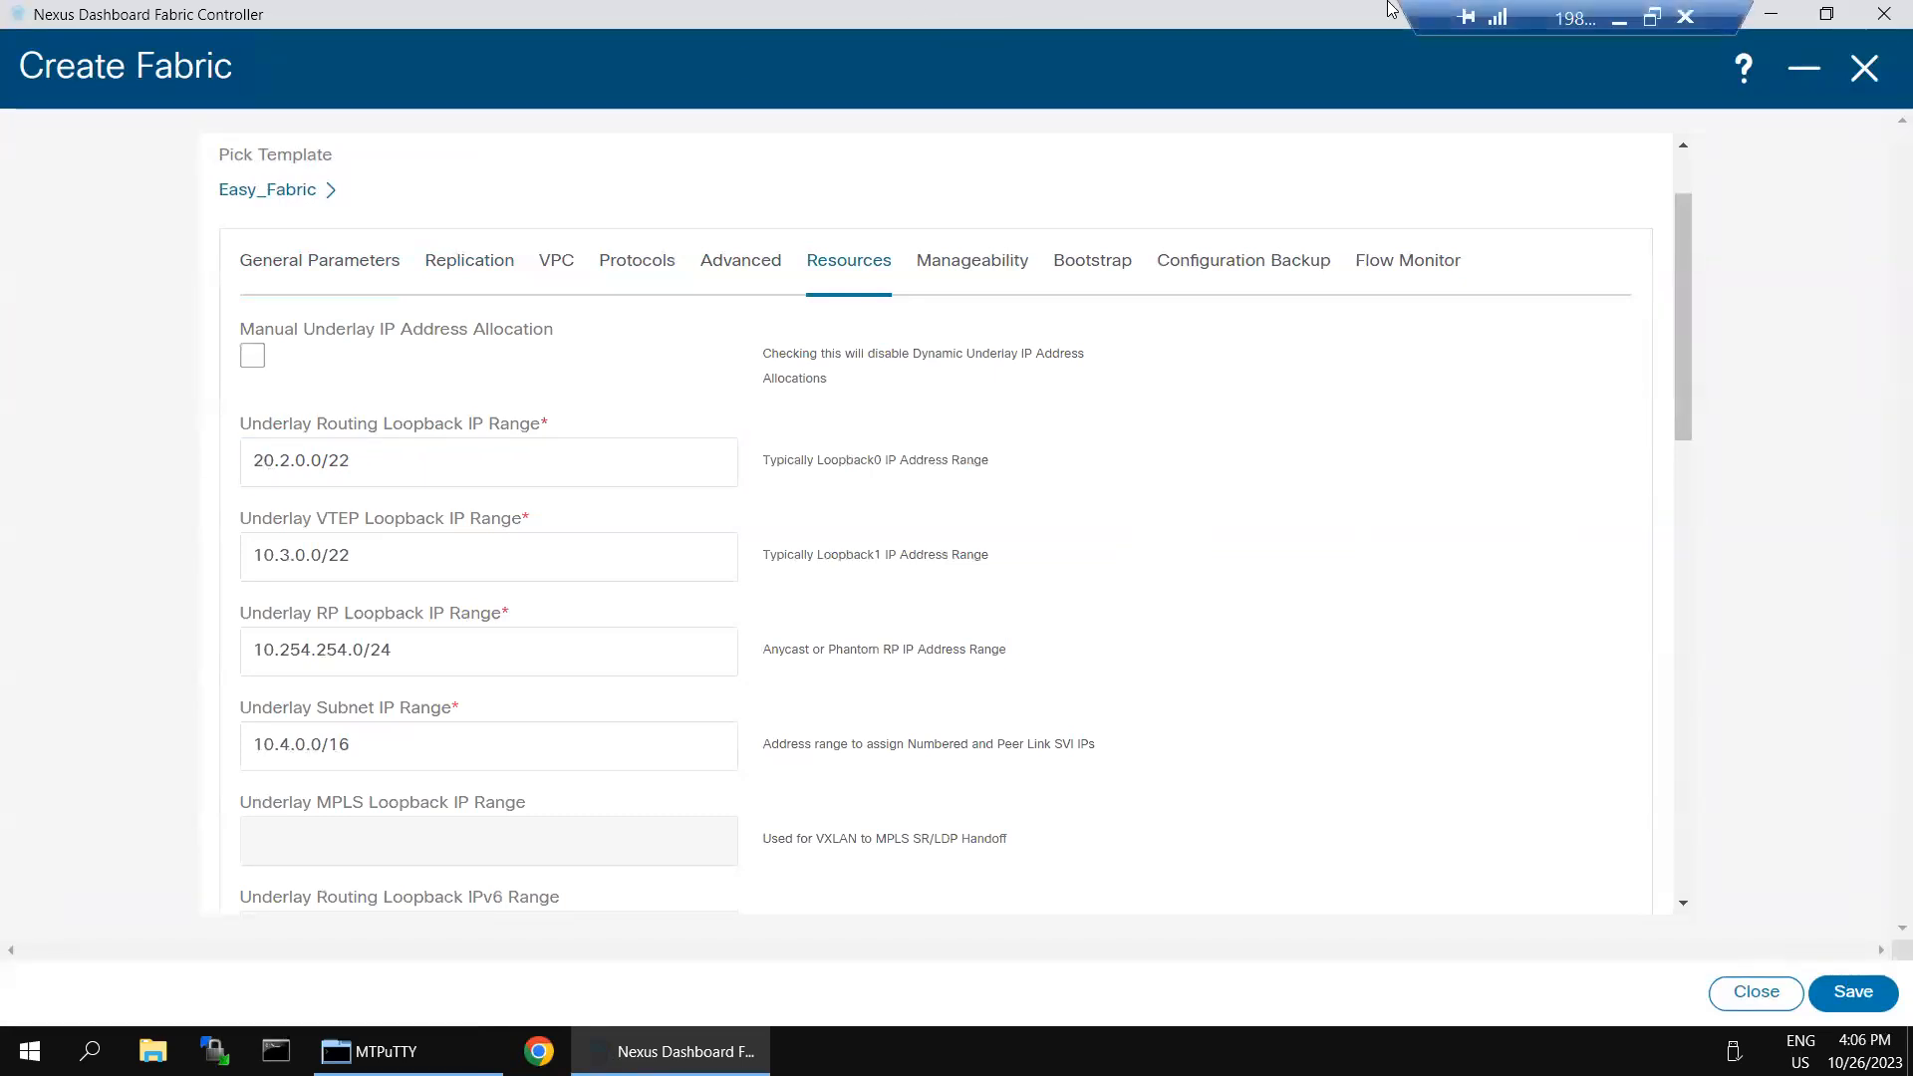
left_click(1621, 20)
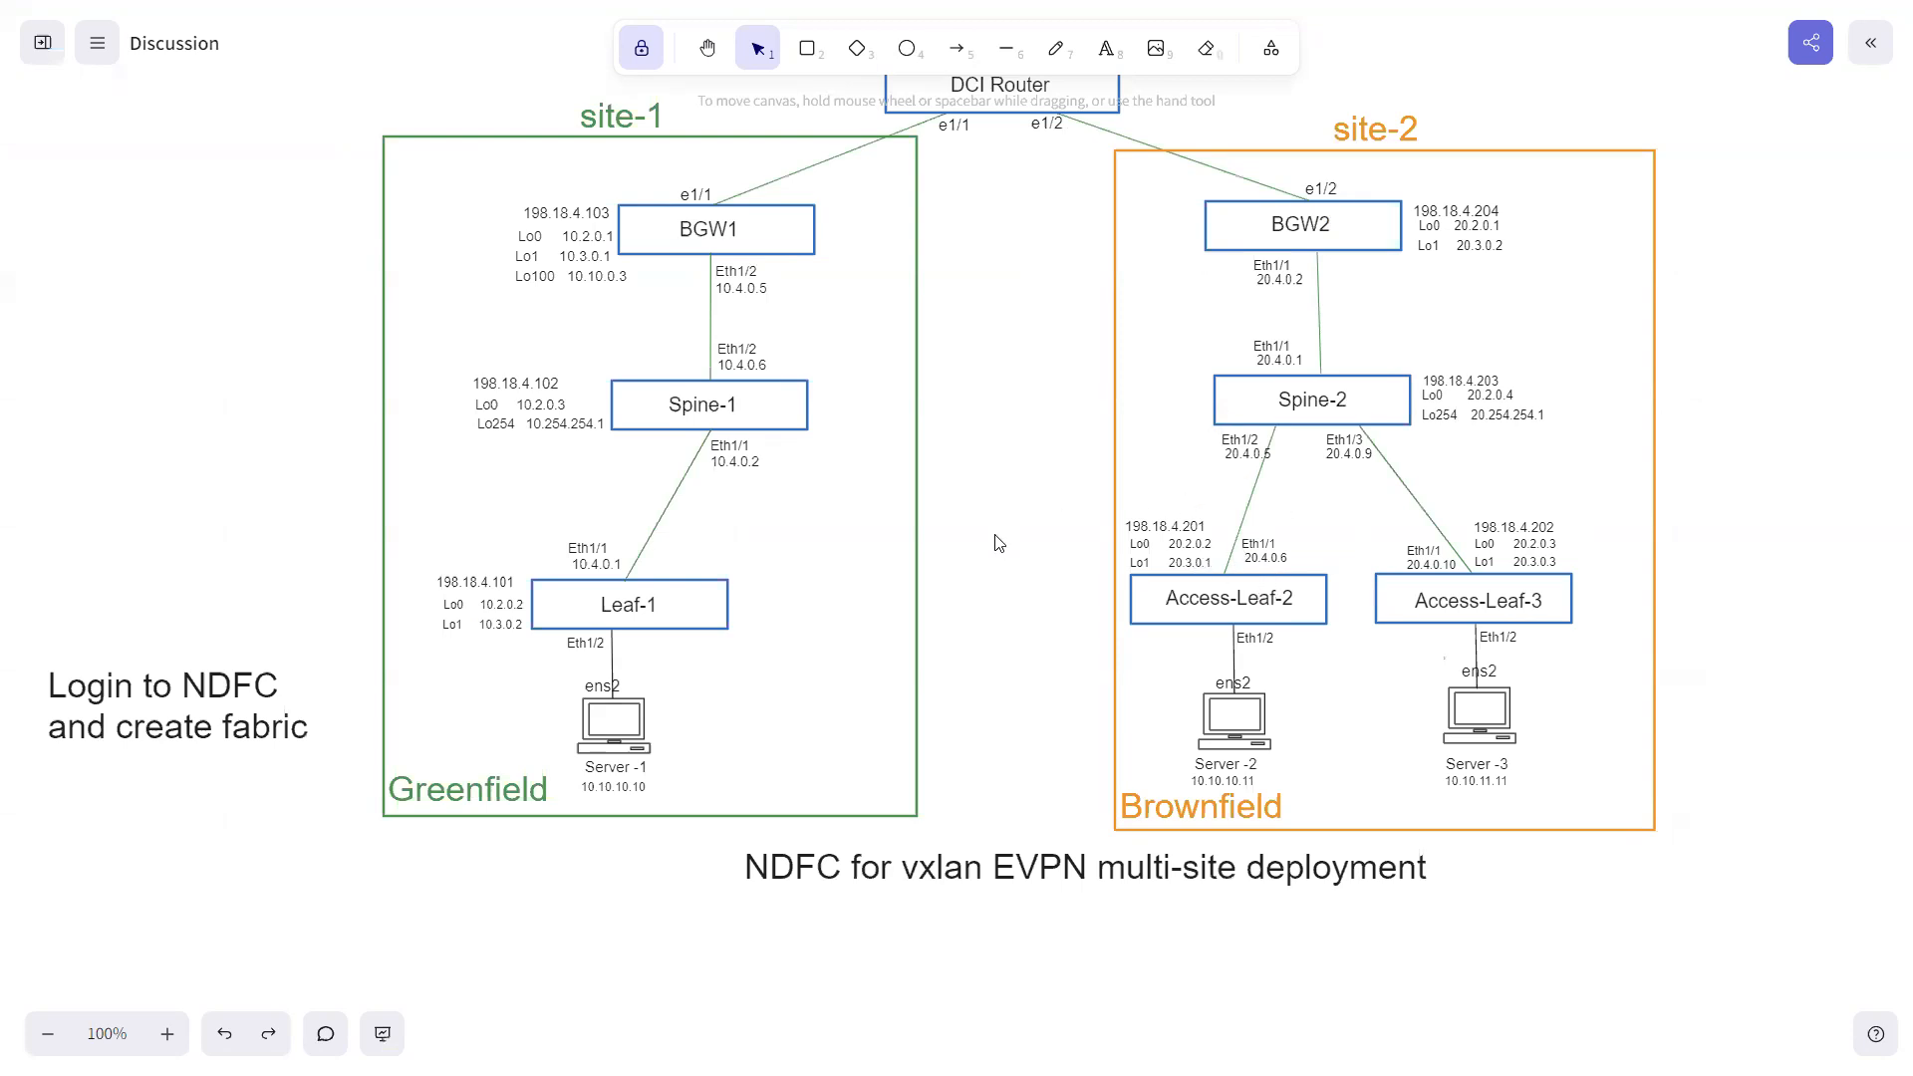
key("alt+Tab")
left_click(256, 556)
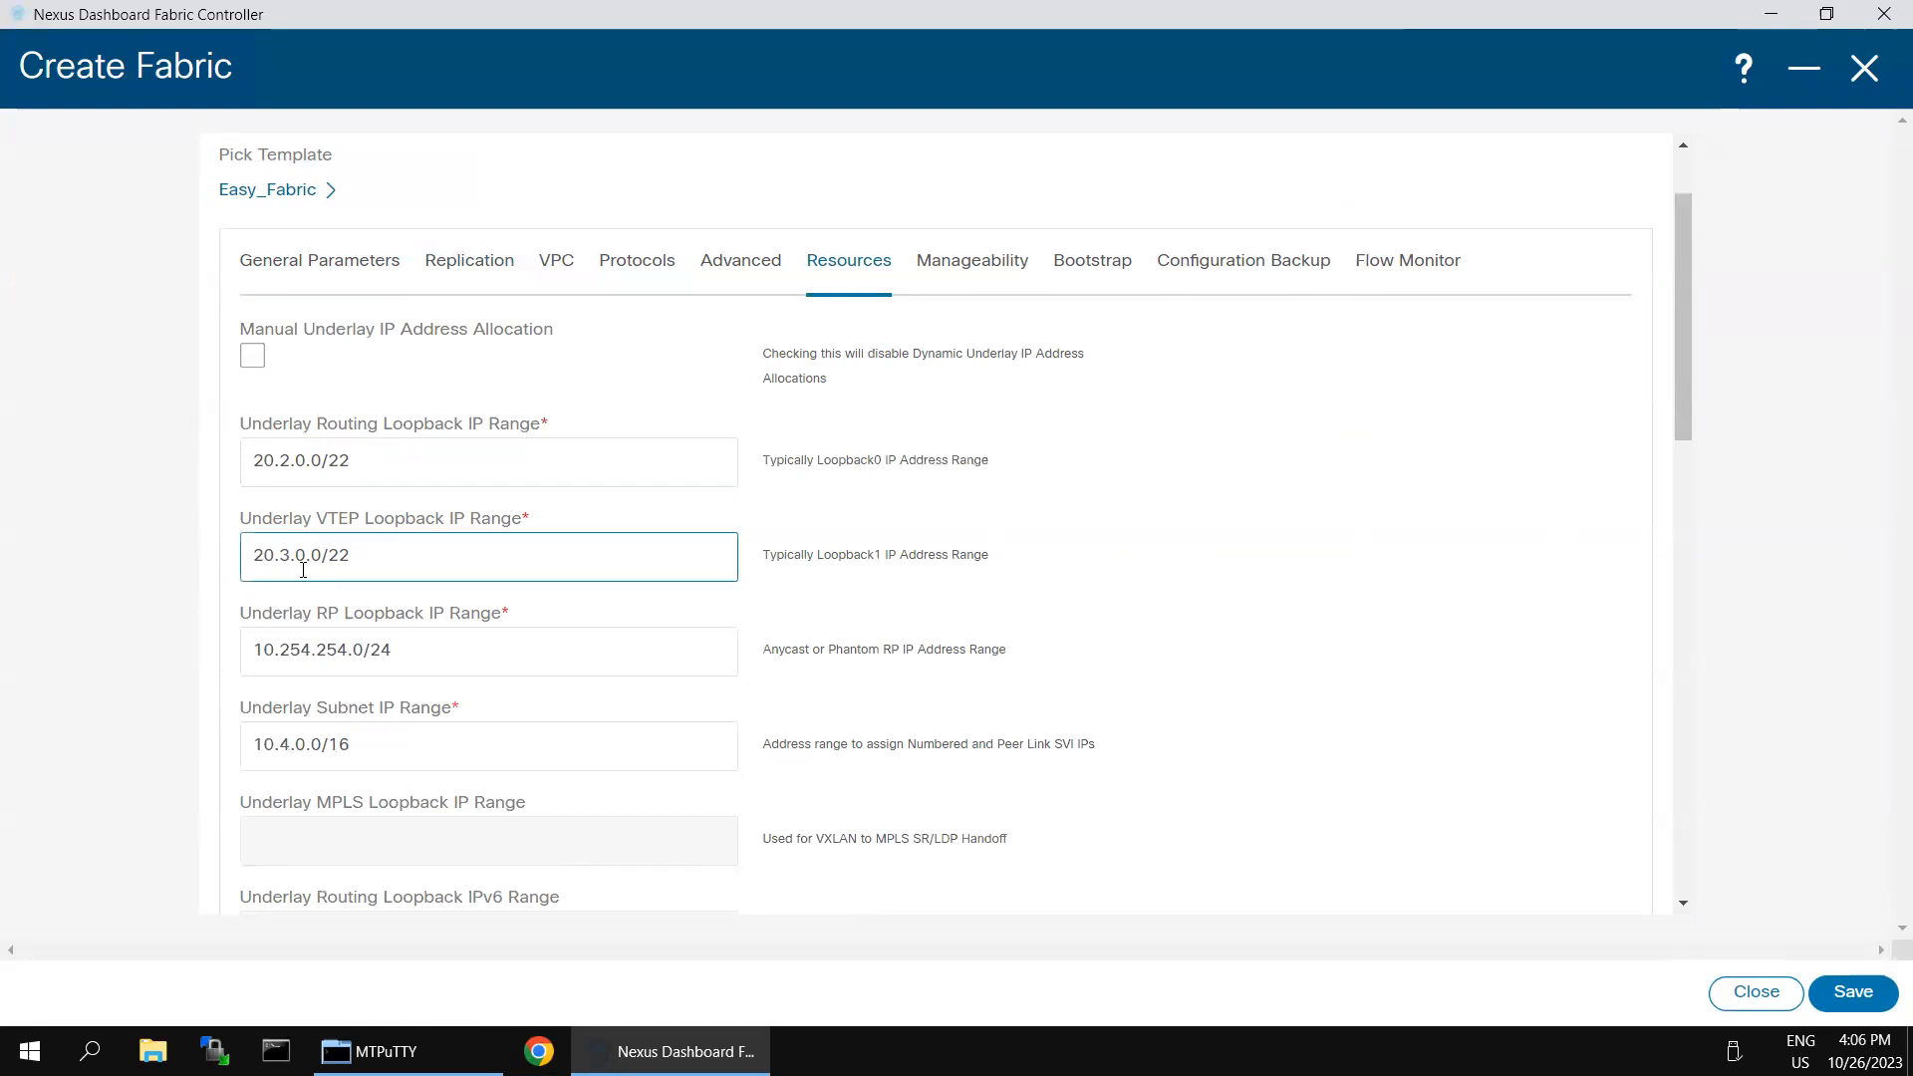
- Set the Underlay RP Loopback IP Range to 20.254.254.0/24 and the Underlay Subnet IP Range to 20.4.0.0/16
left_click(299, 653)
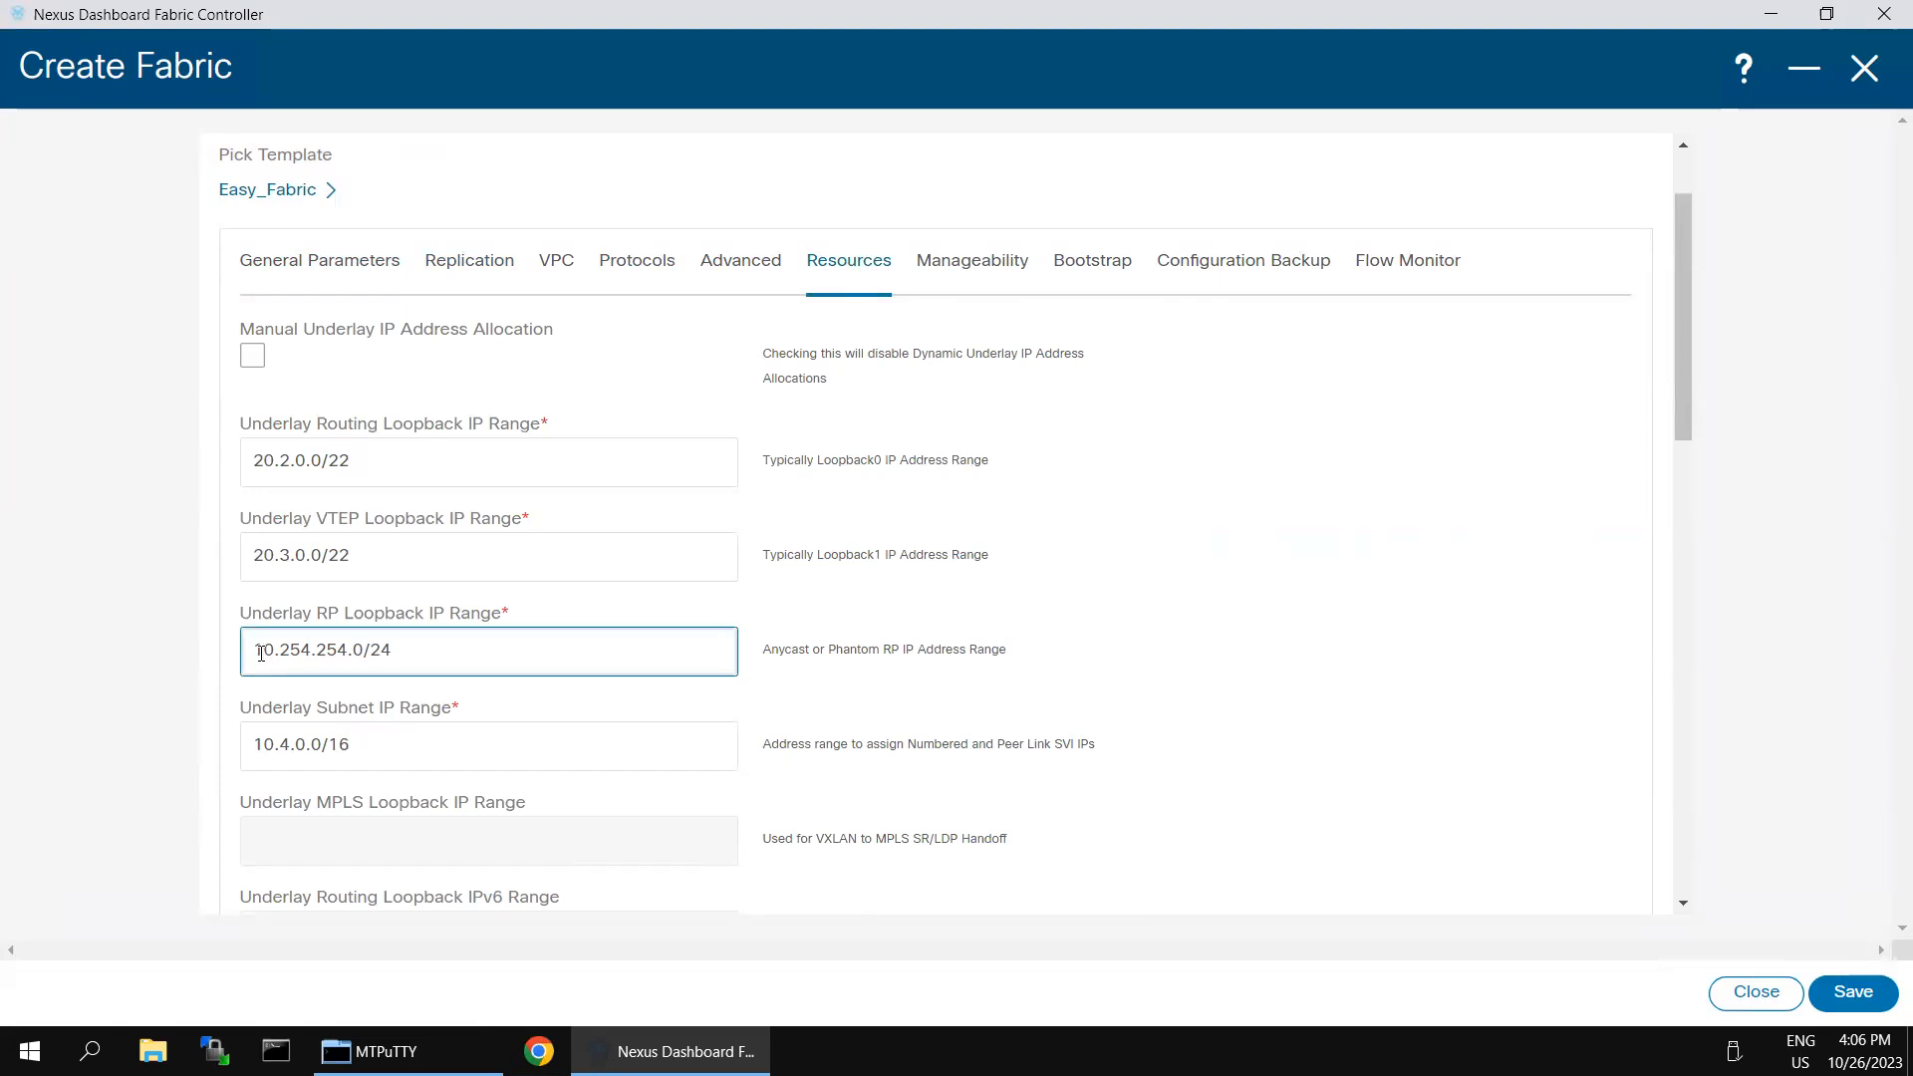
key("BackSpace")
type("2")
left_click(269, 752)
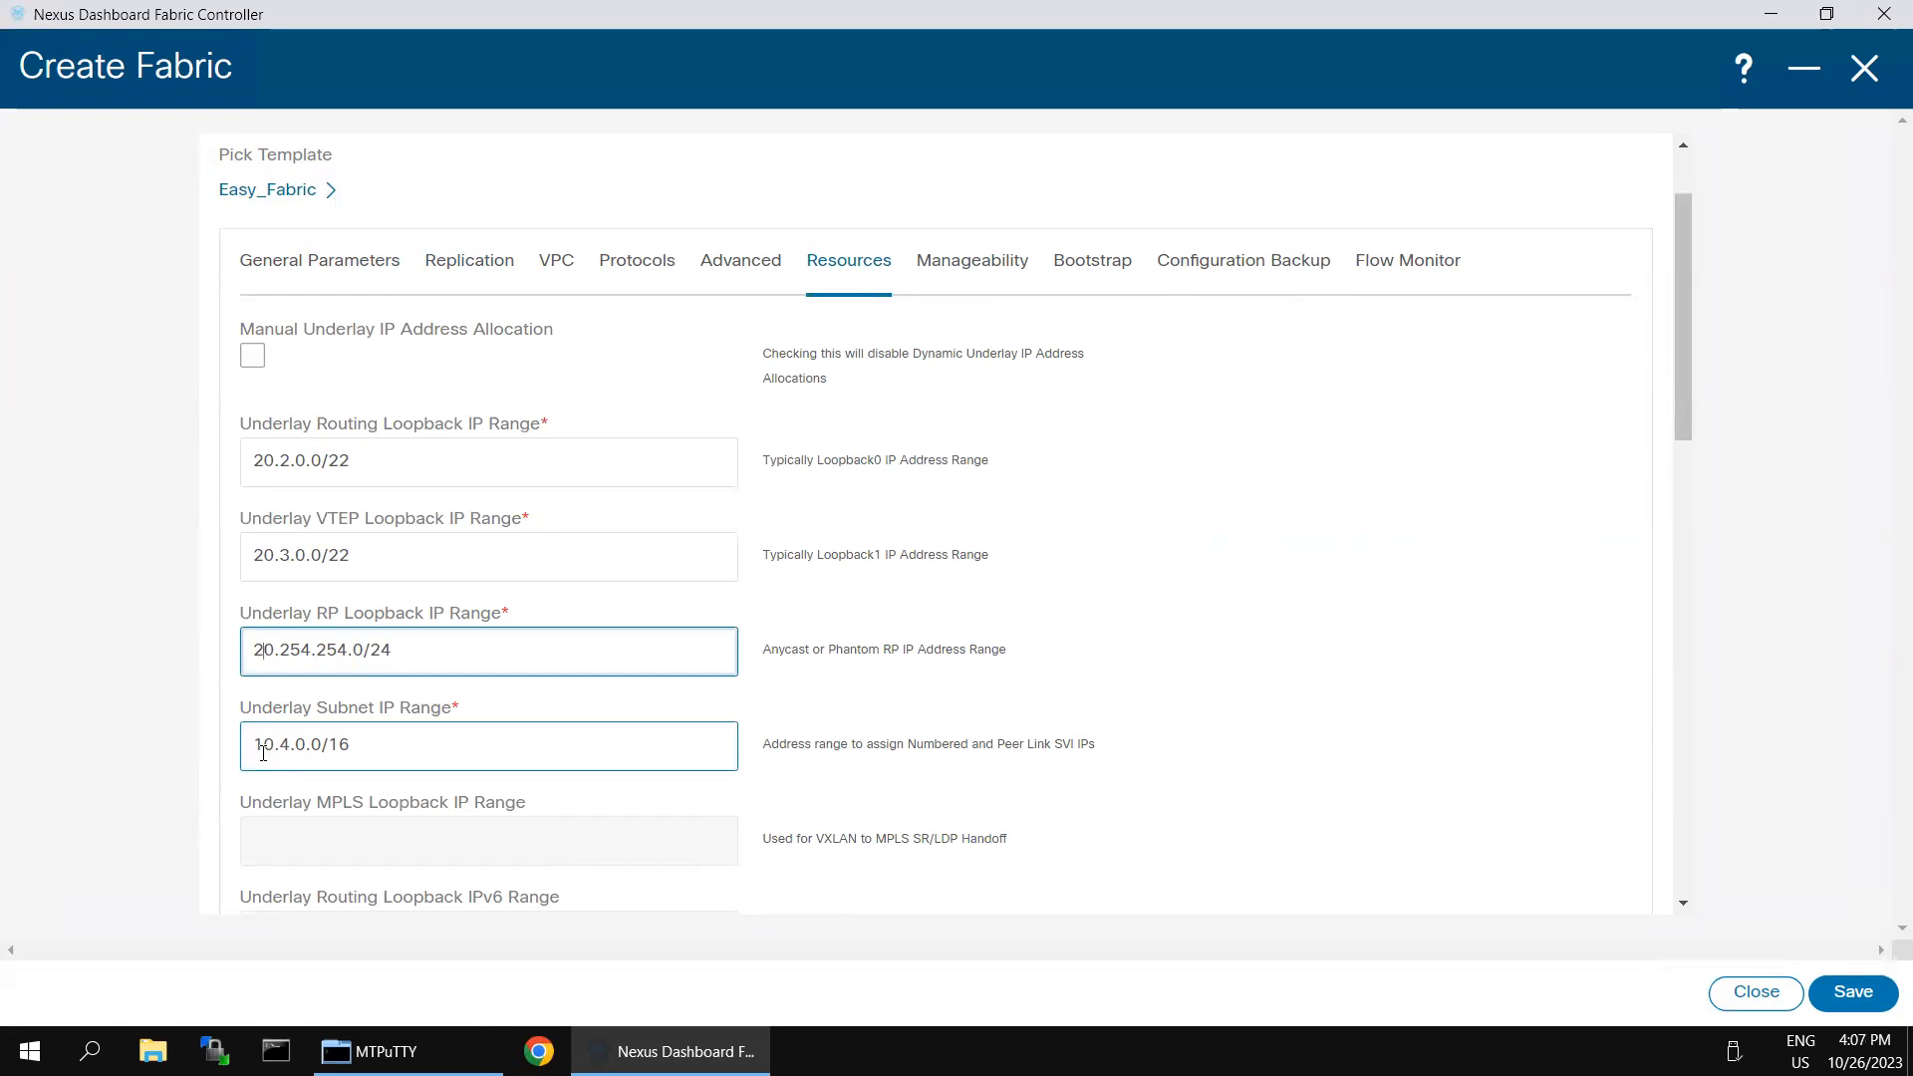
key("BackSpace")
type("2")
left_click(42, 855)
left_click(323, 754)
left_click(1229, 723)
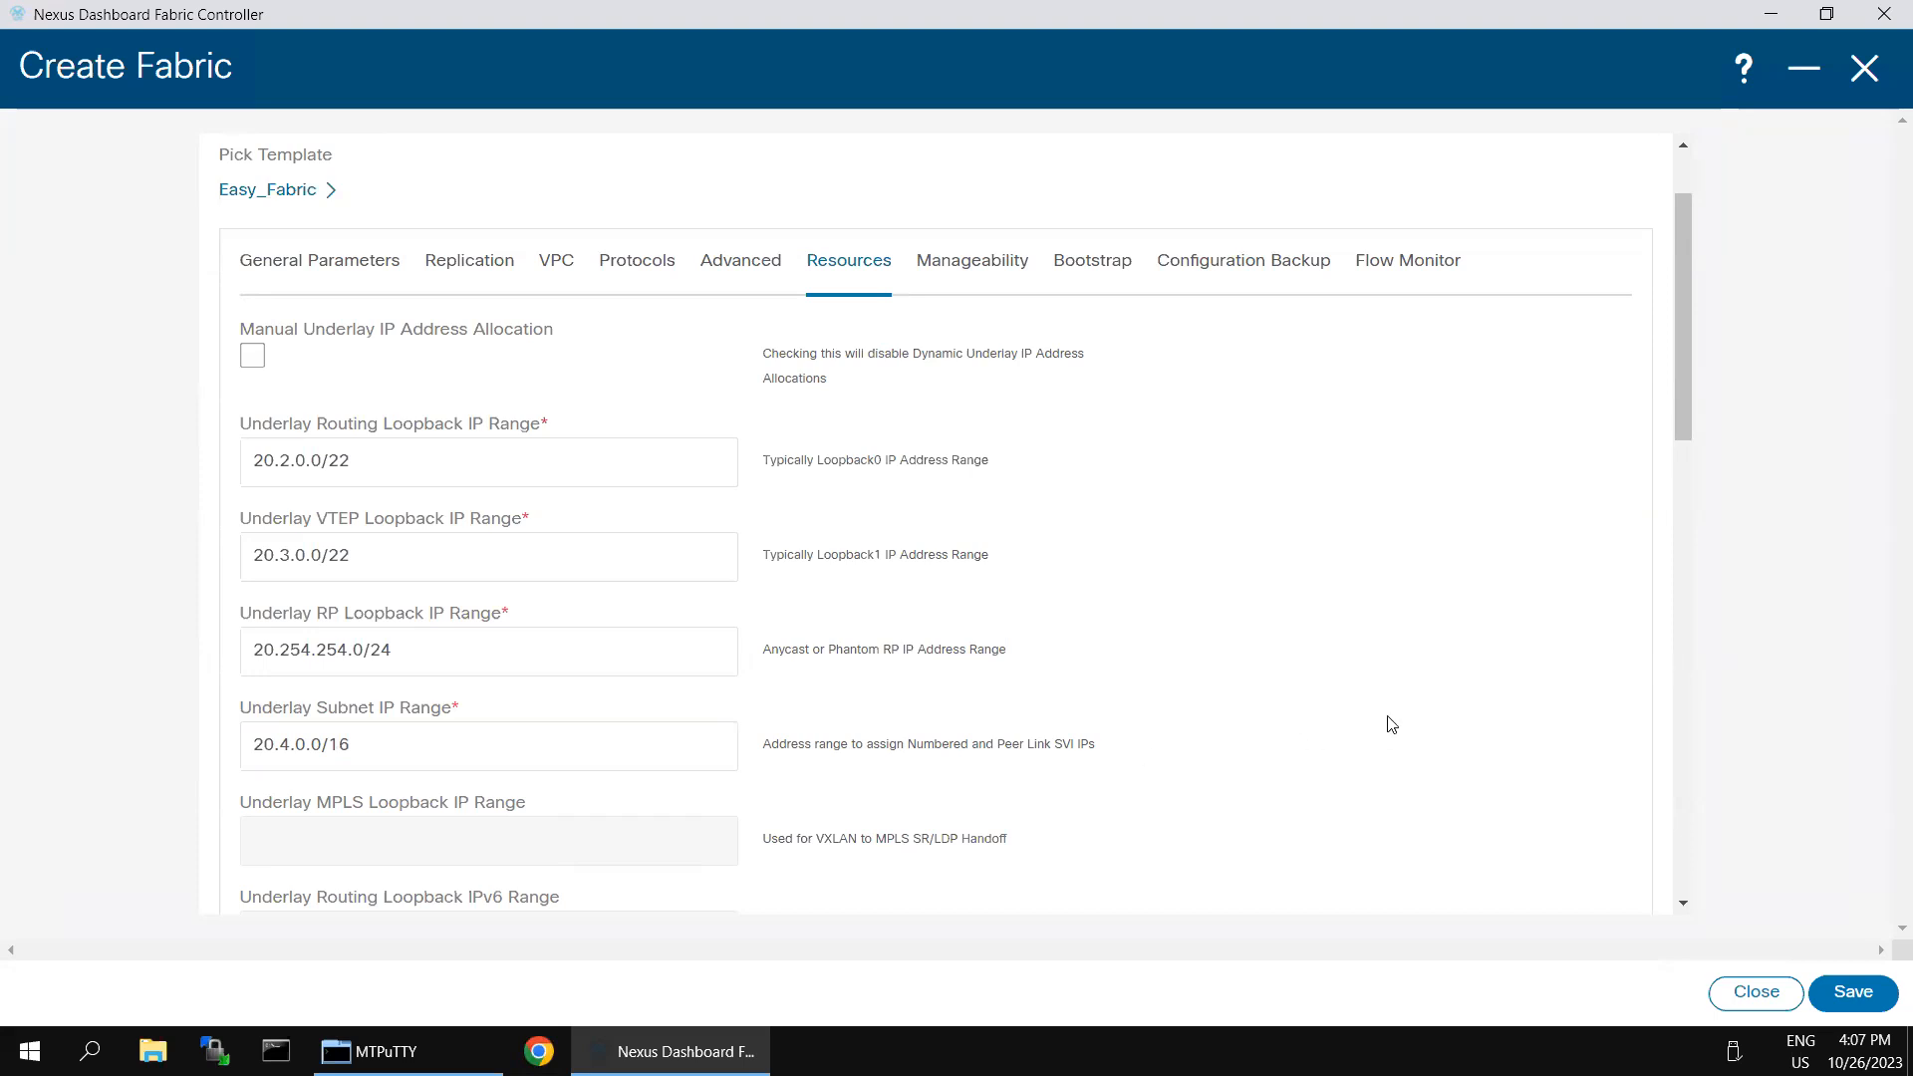
- Set the fabric's VRF Lite Subnet IP Range to 20.33.0.0/16 in the resource settings
scroll(1392, 725, "down", 6)
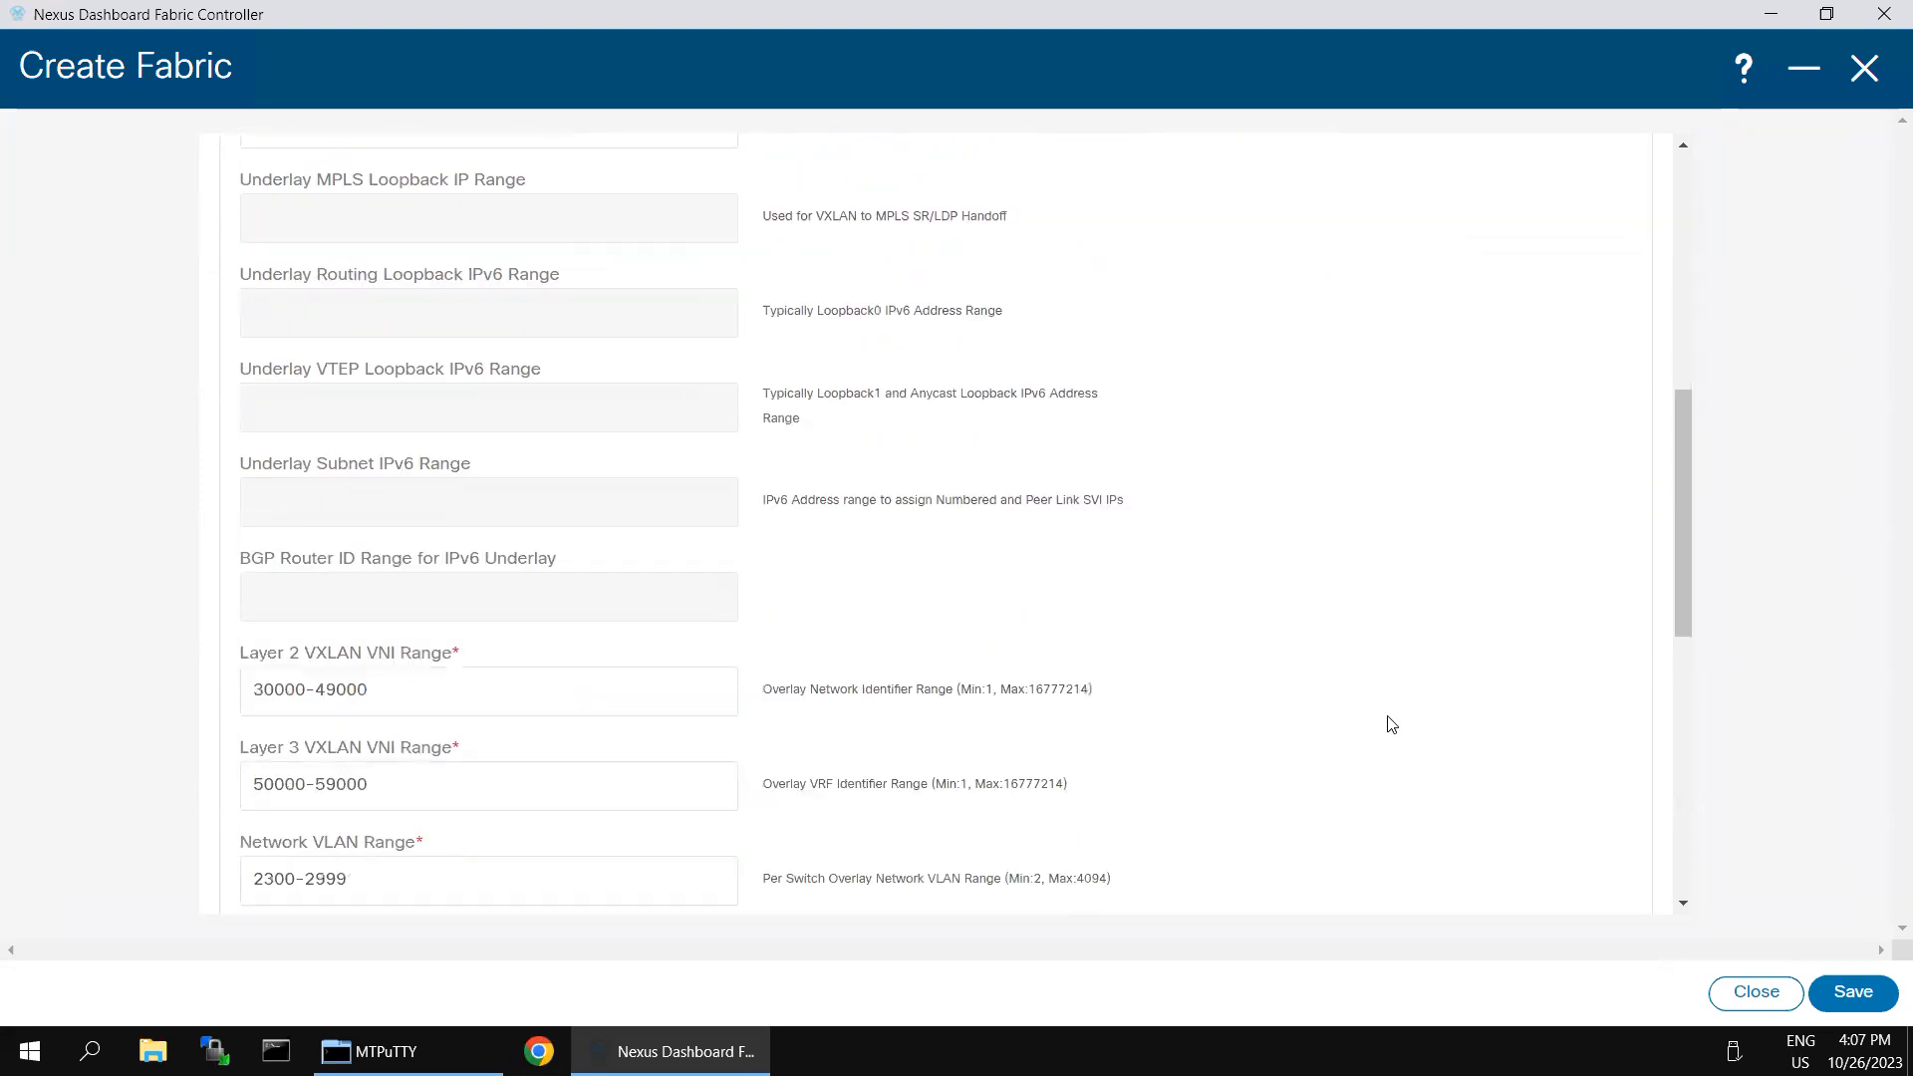
scroll(1392, 722, "down", 2)
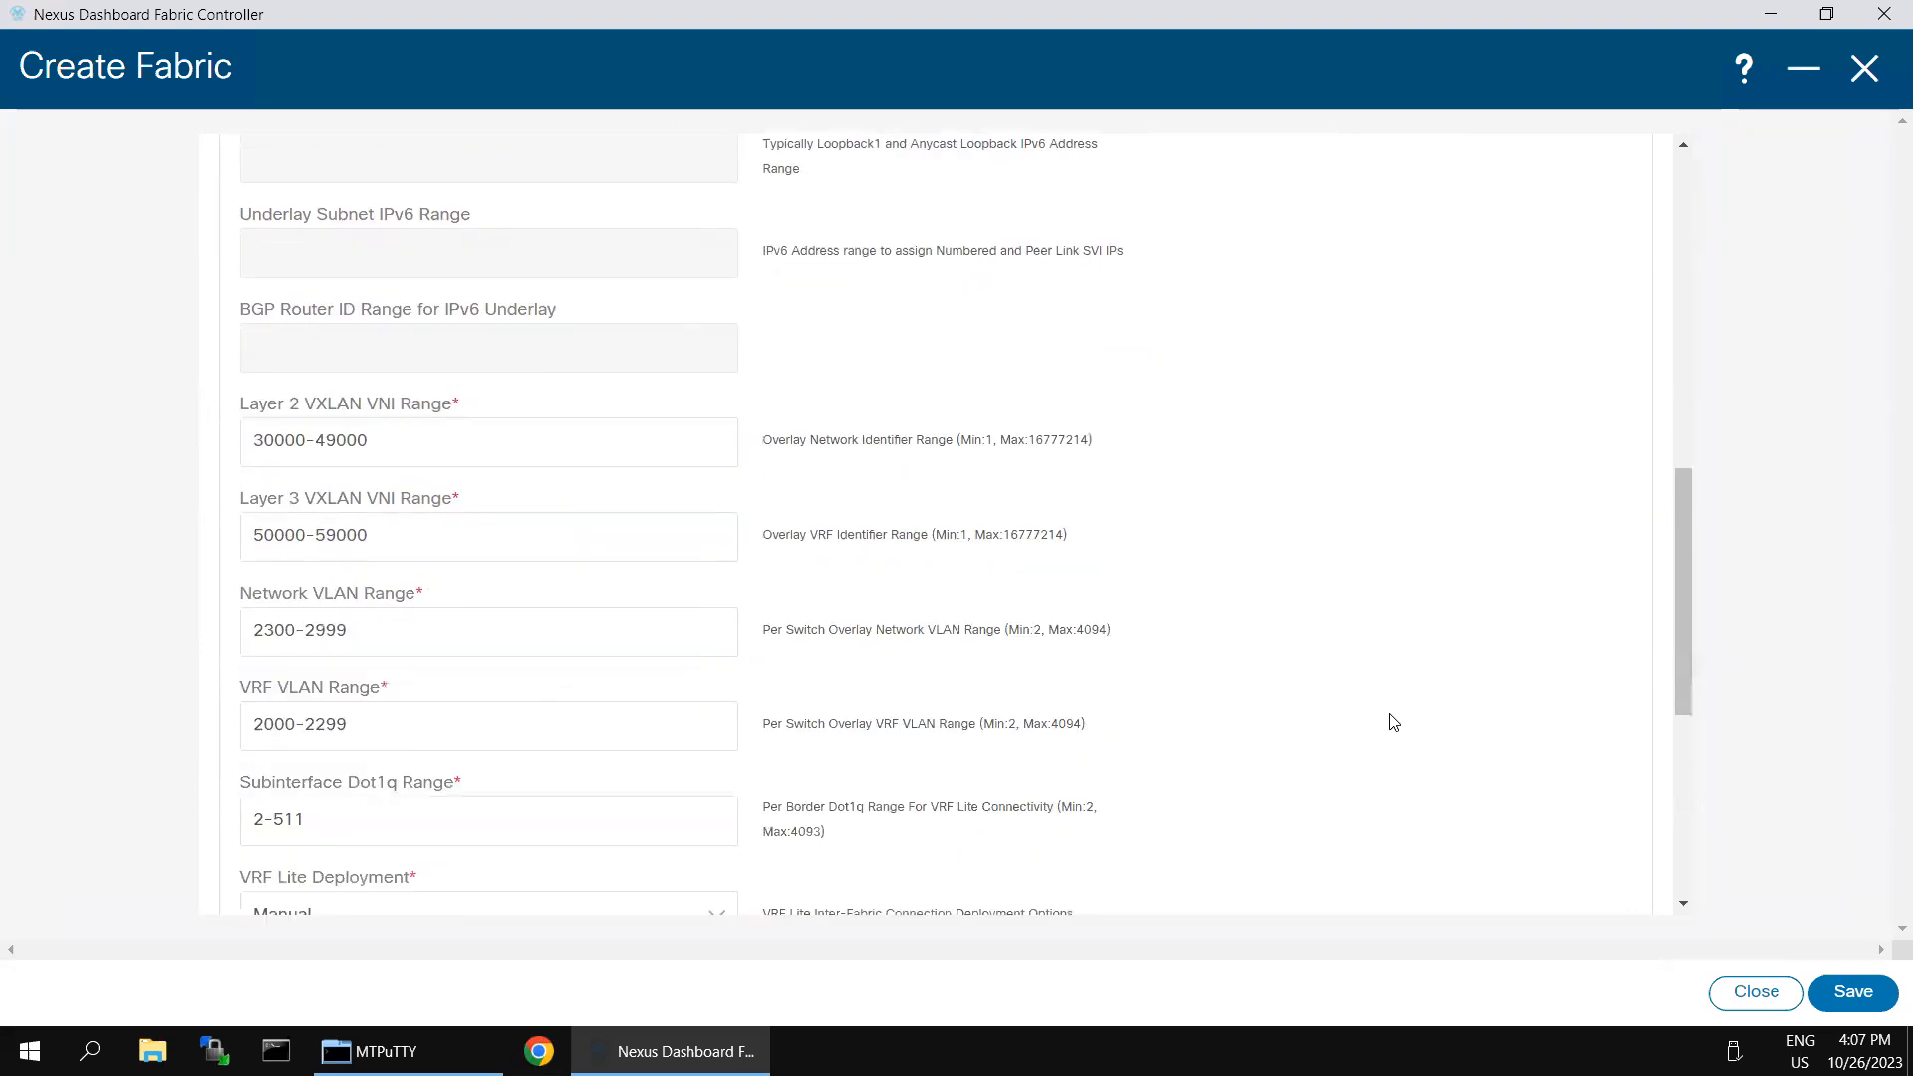
scroll(1392, 722, "down", 2)
scroll(1393, 722, "down", 2)
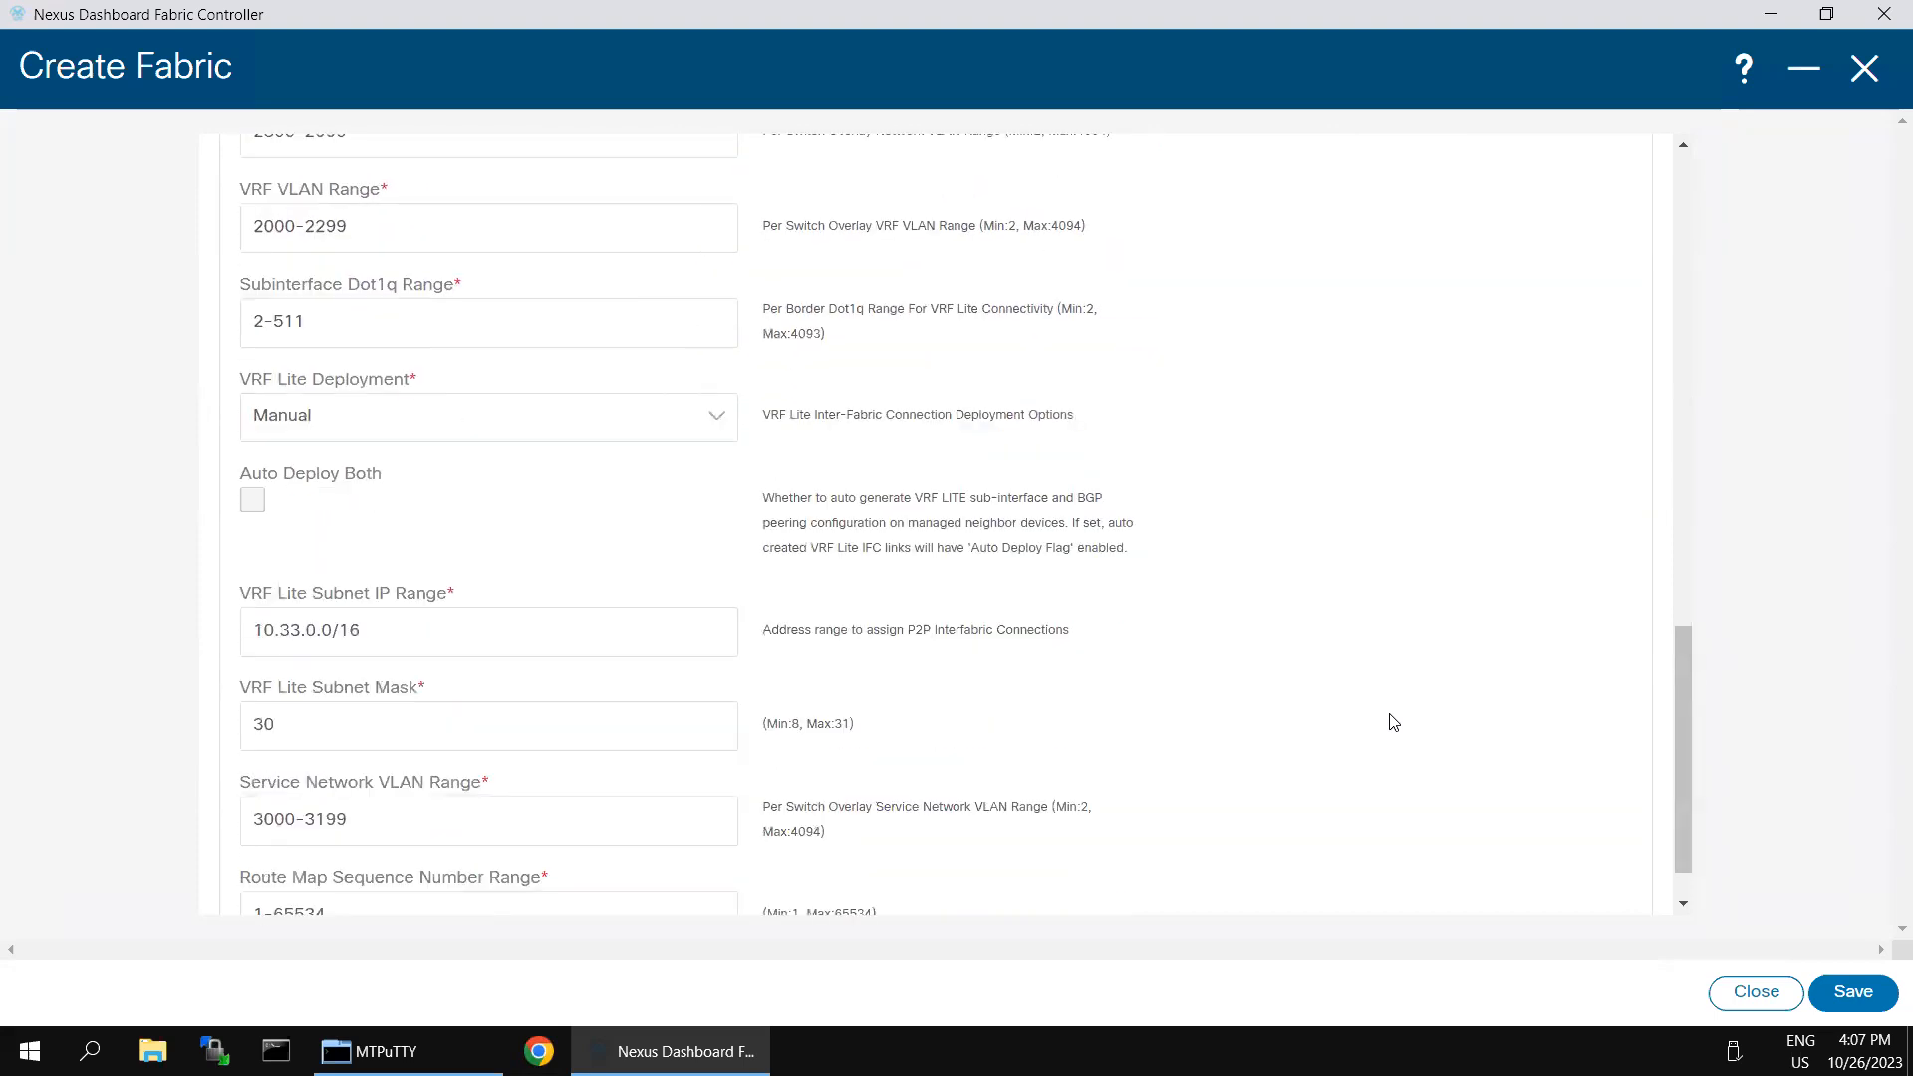
left_click(295, 616)
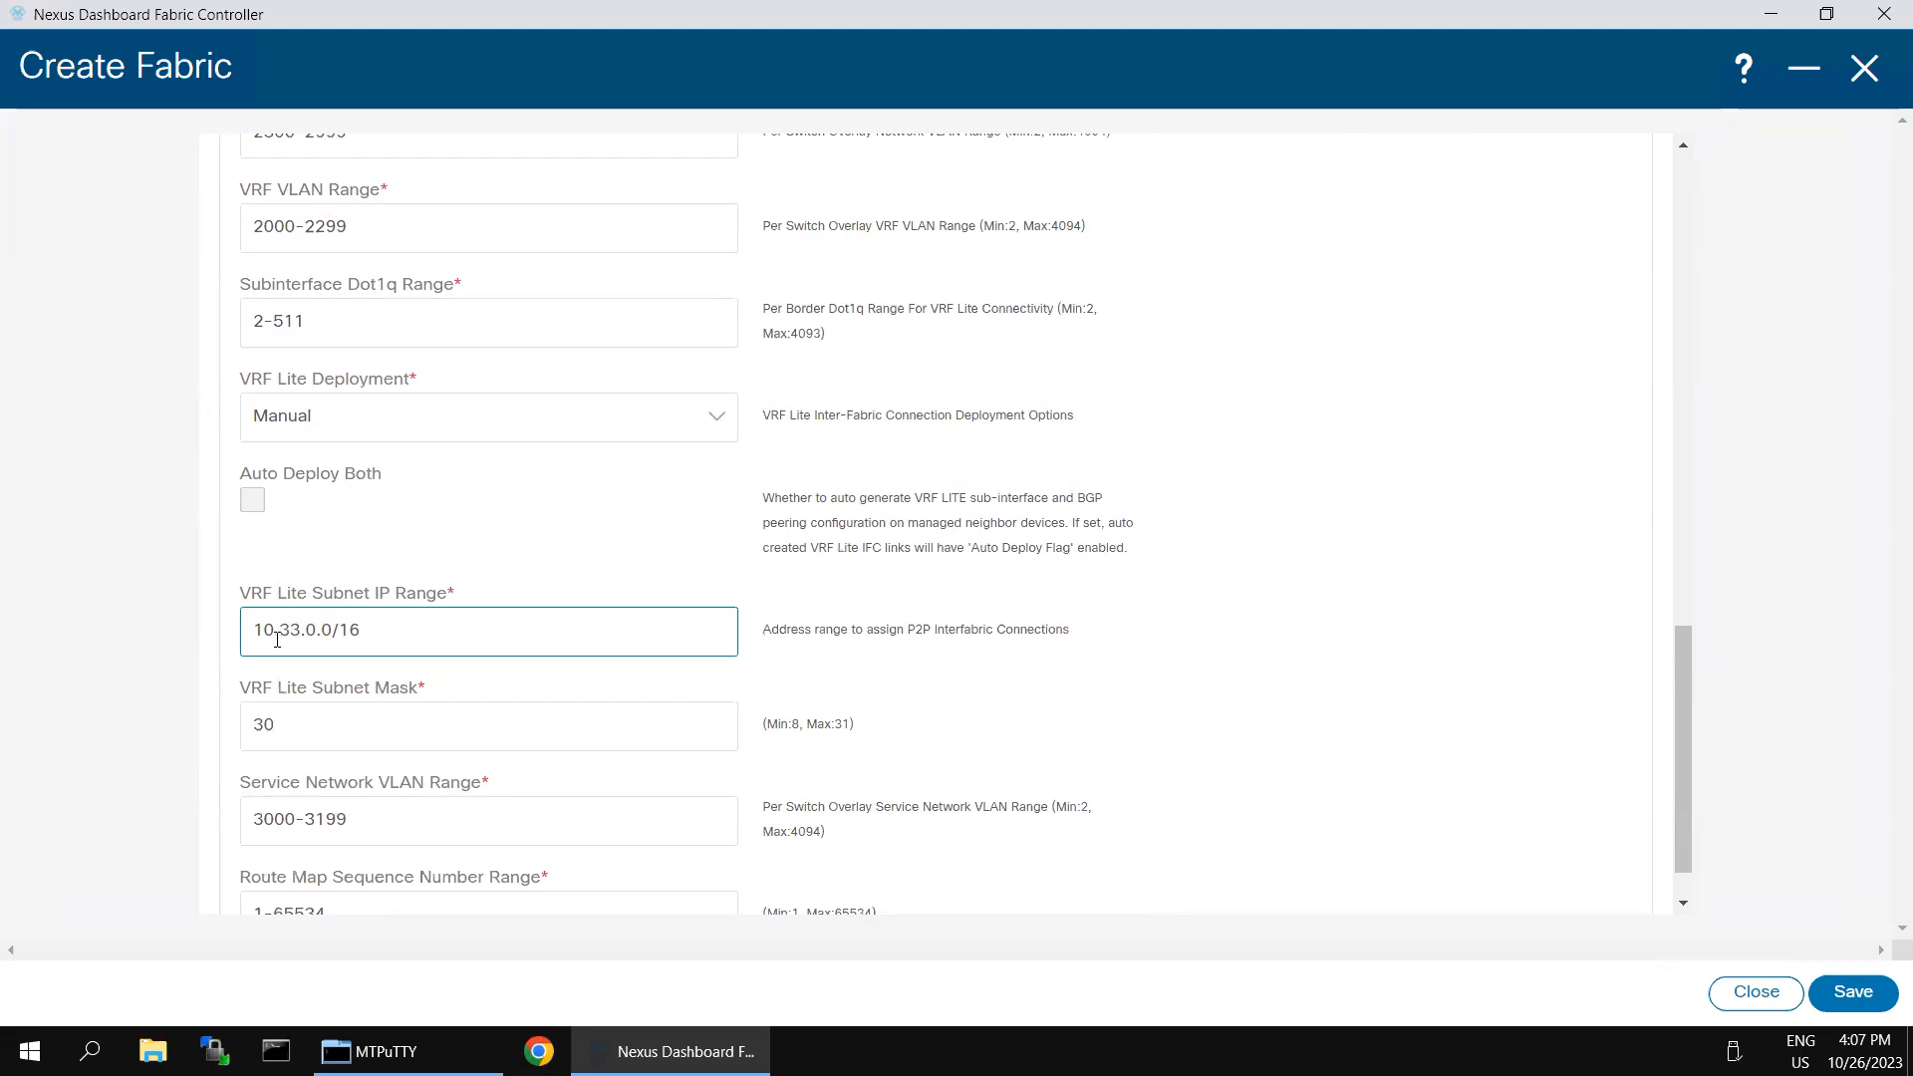
left_click(267, 630)
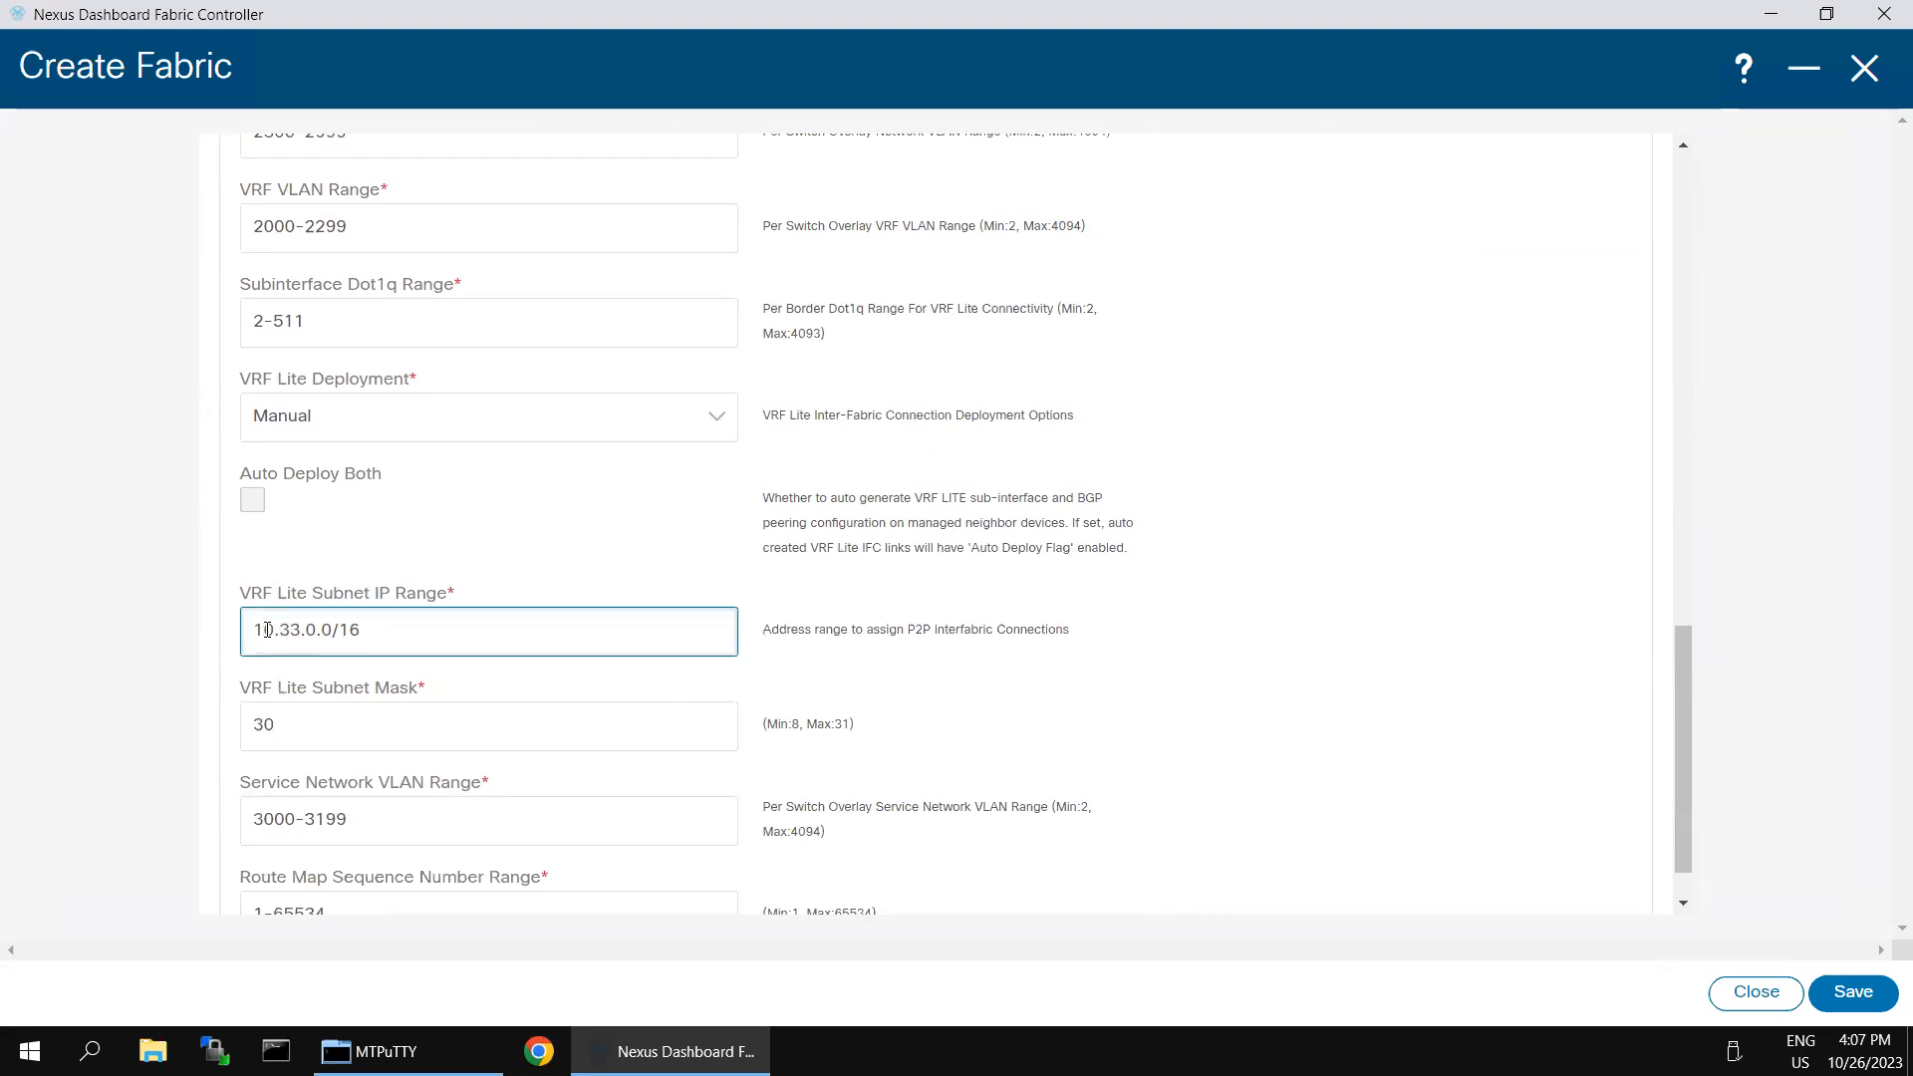
key("BackSpace")
type("2")
left_click(78, 660)
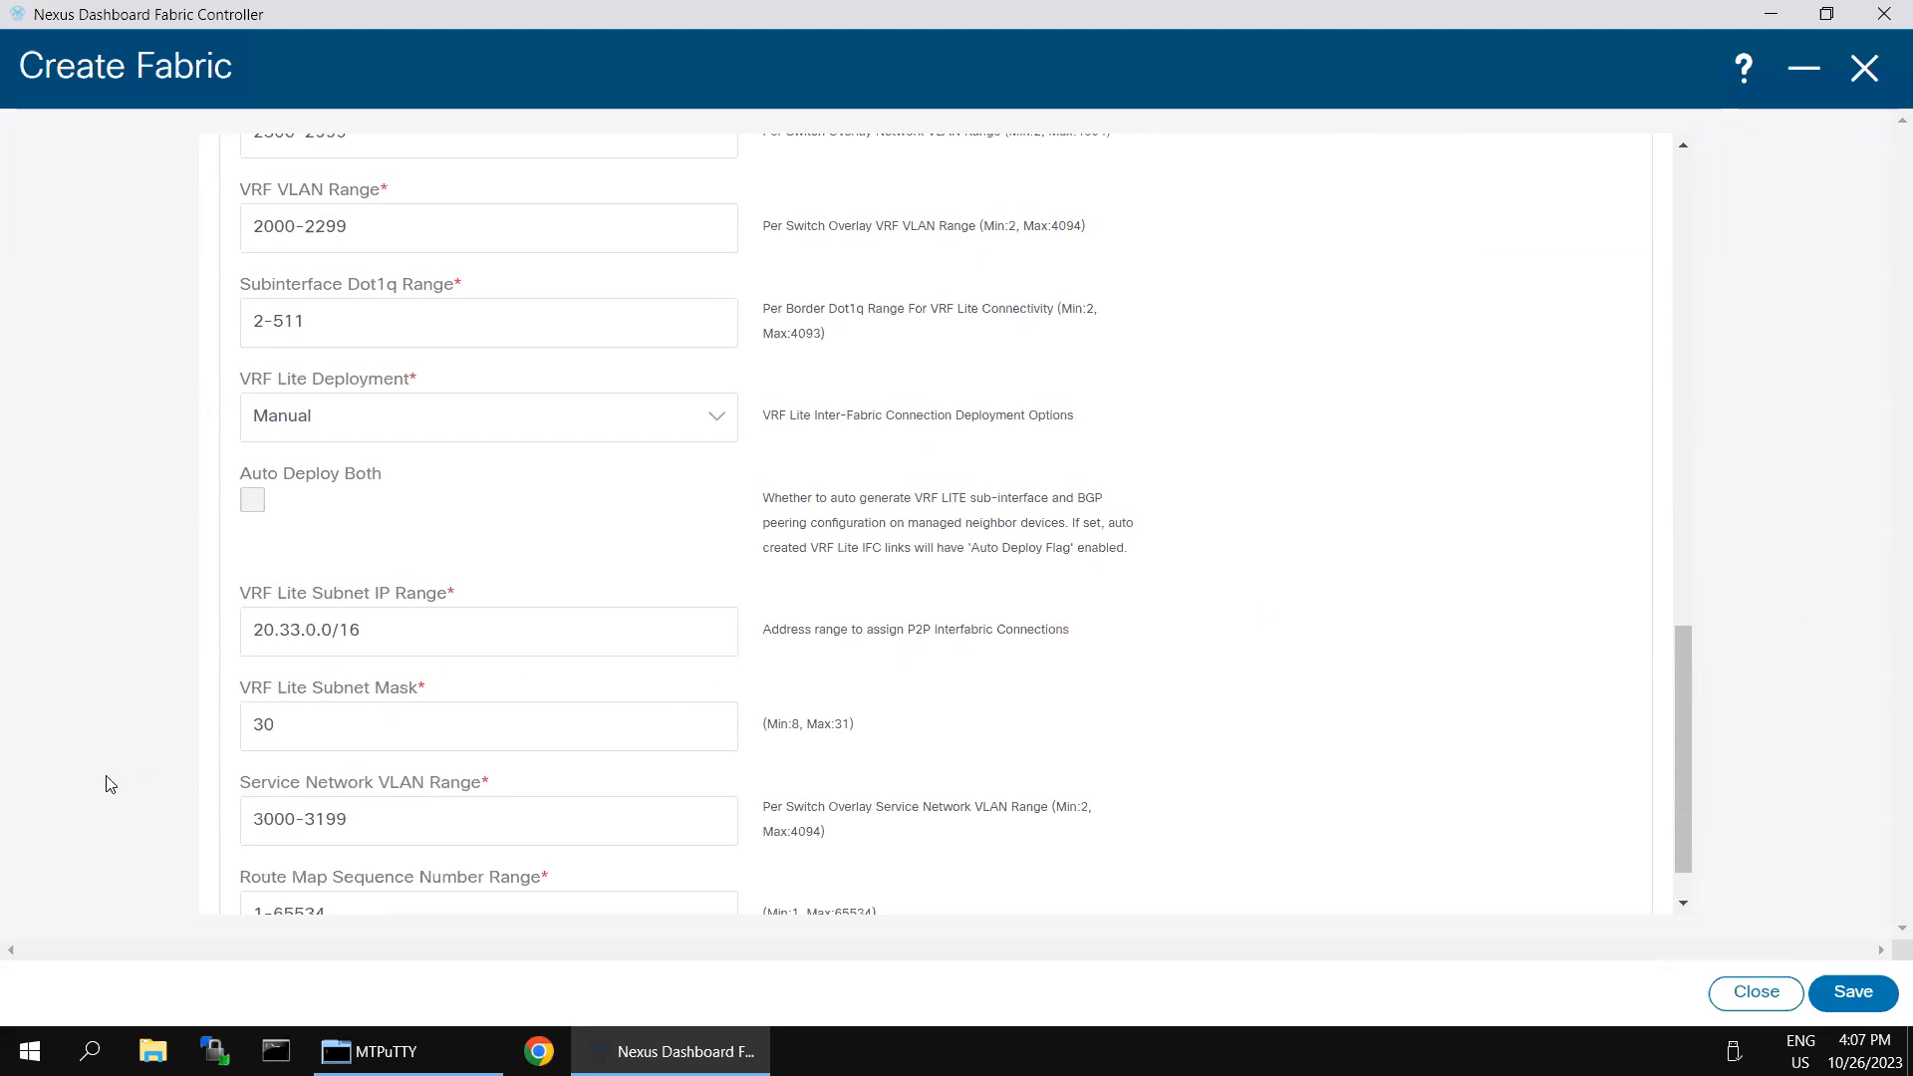
- Enable Hourly Fabric Backup in the configuration backup settings and save the new fabric
scroll(709, 726, "down", 1)
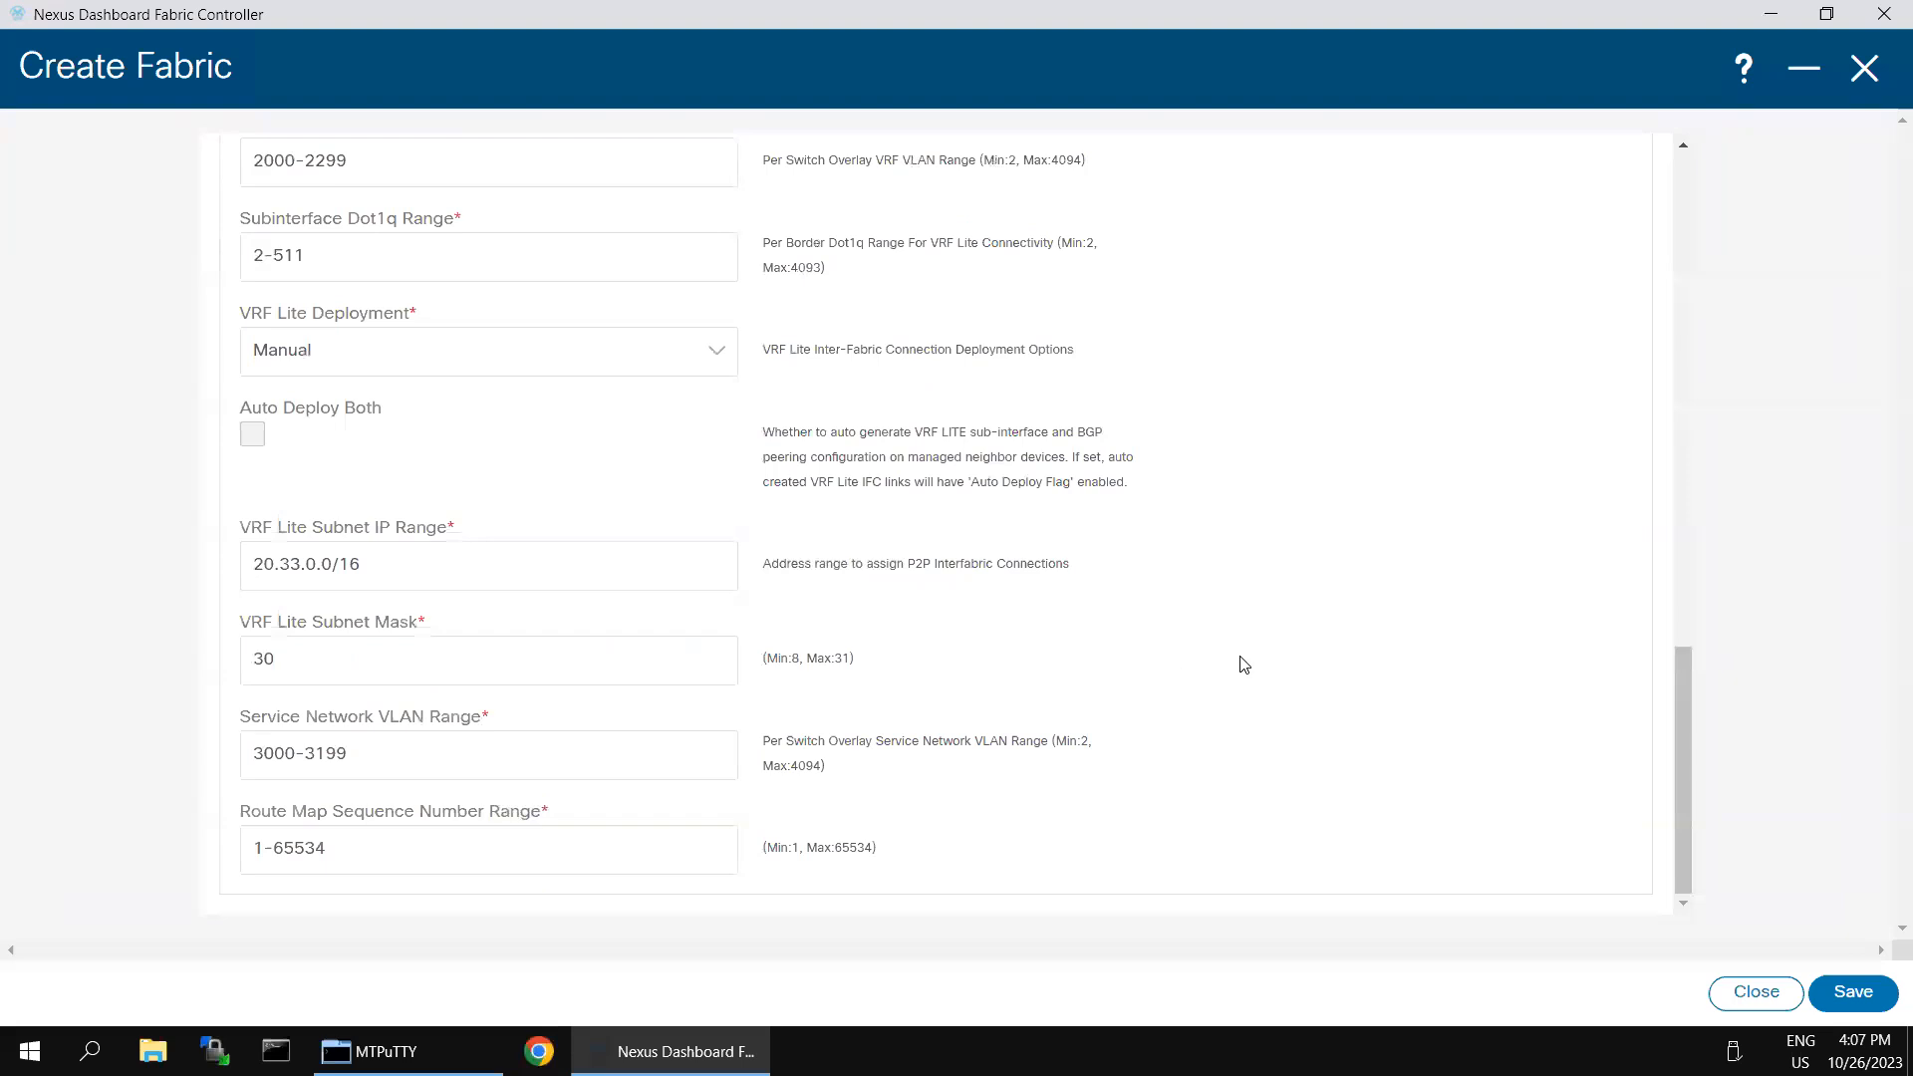
scroll(1220, 649, "up", 15)
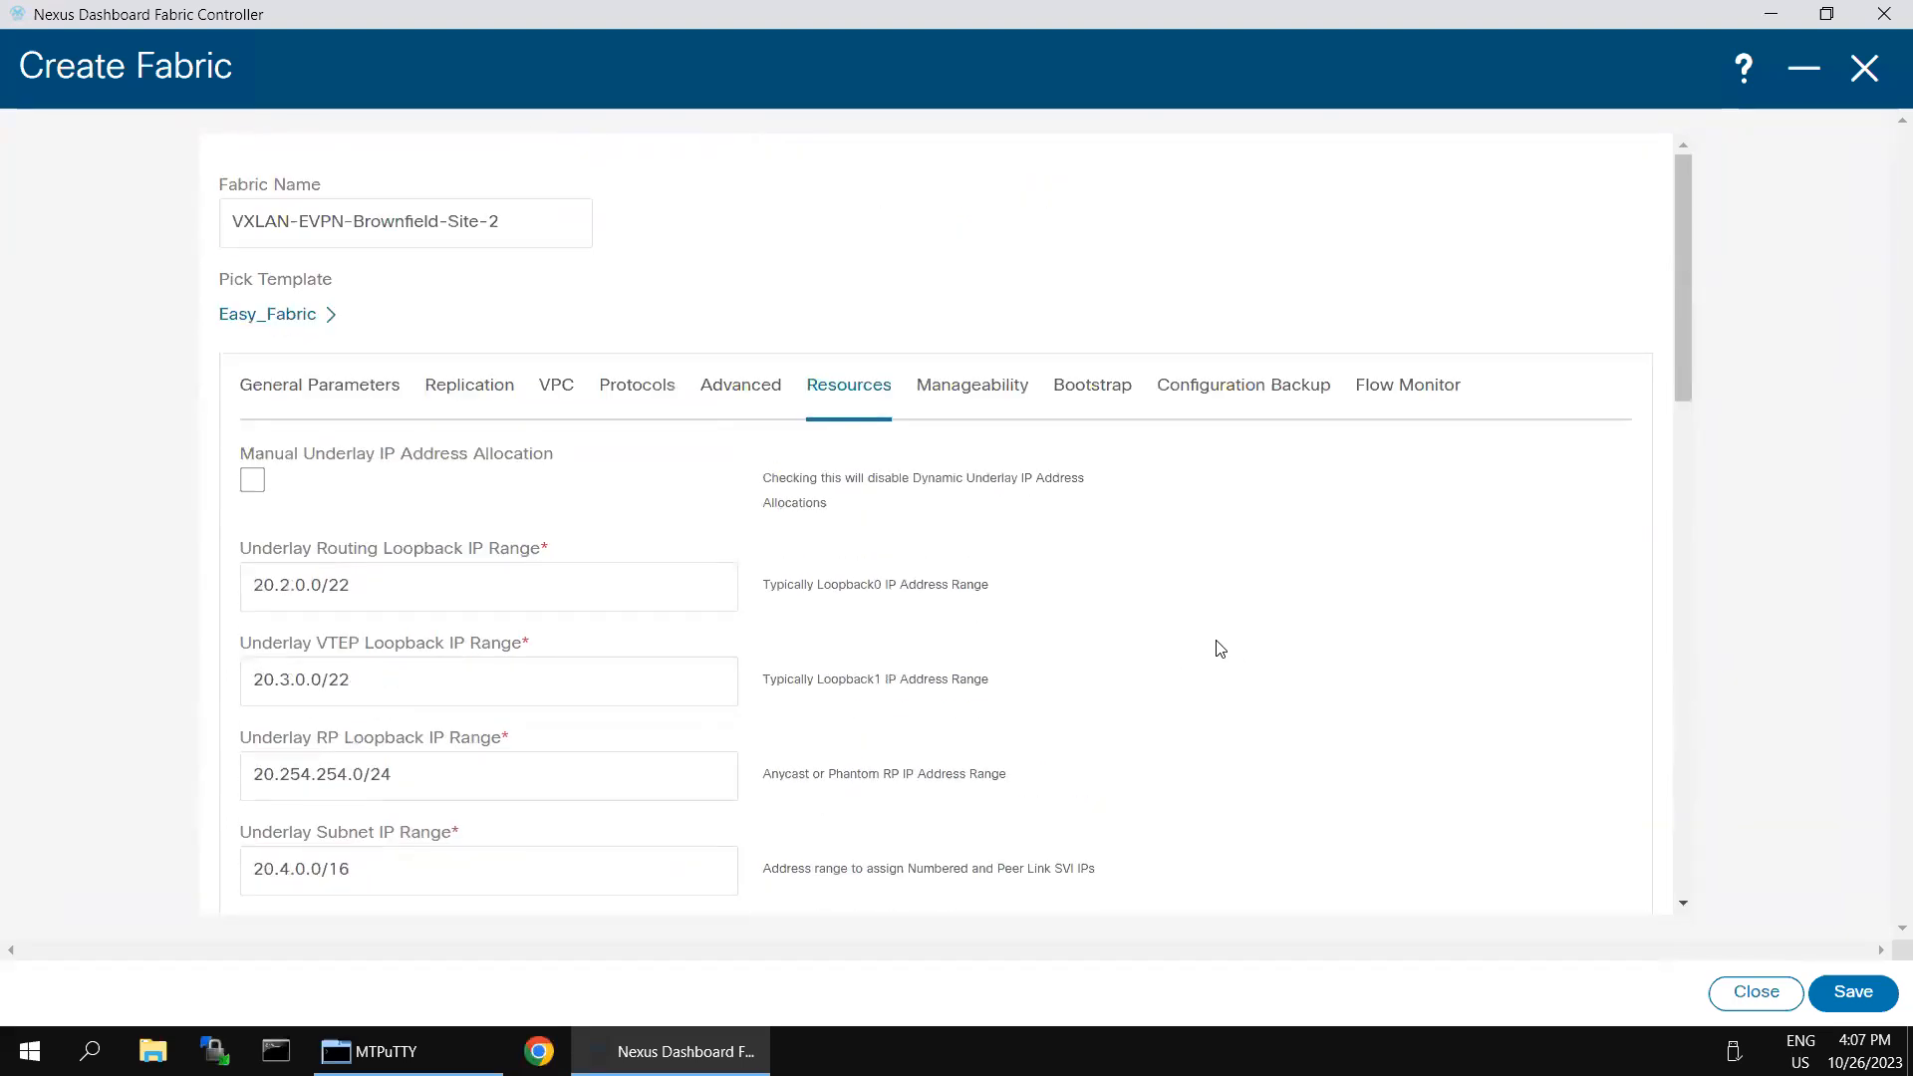
left_click(1243, 386)
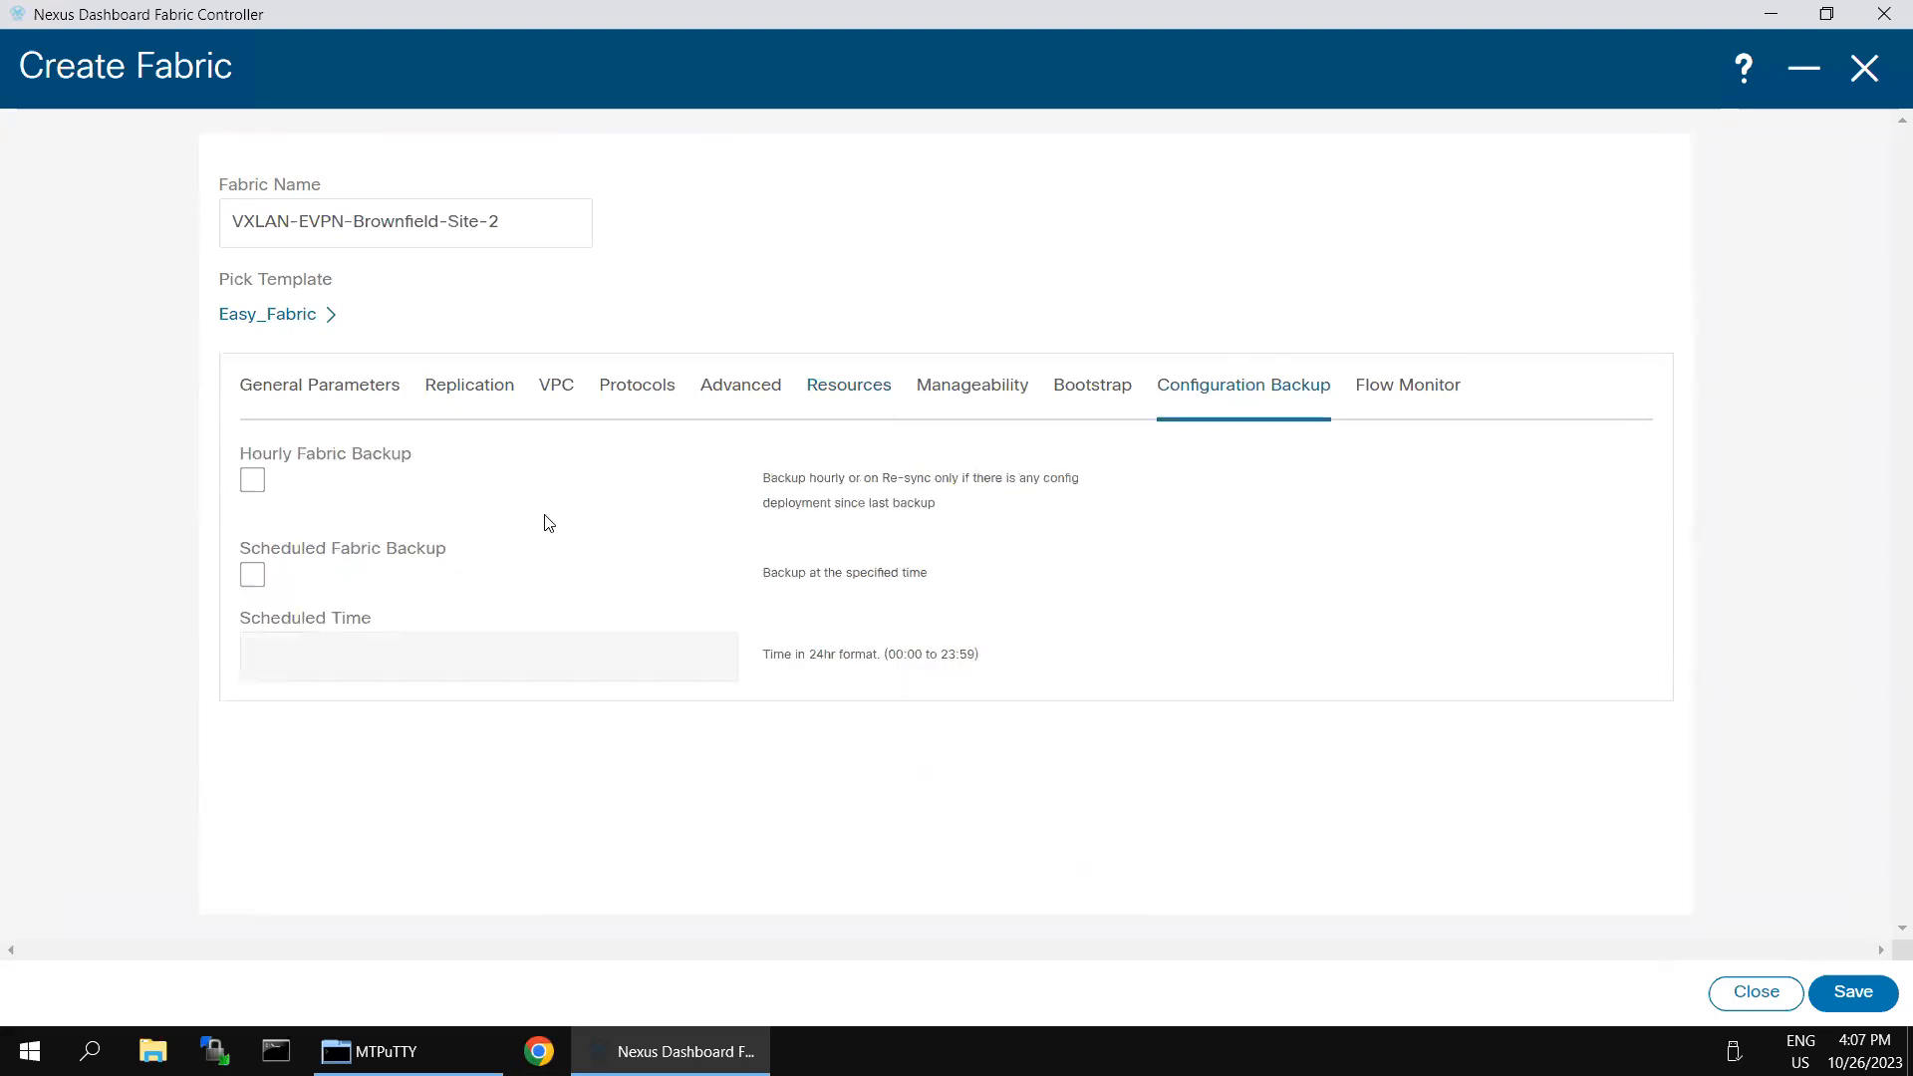
left_click(250, 484)
left_click(1845, 991)
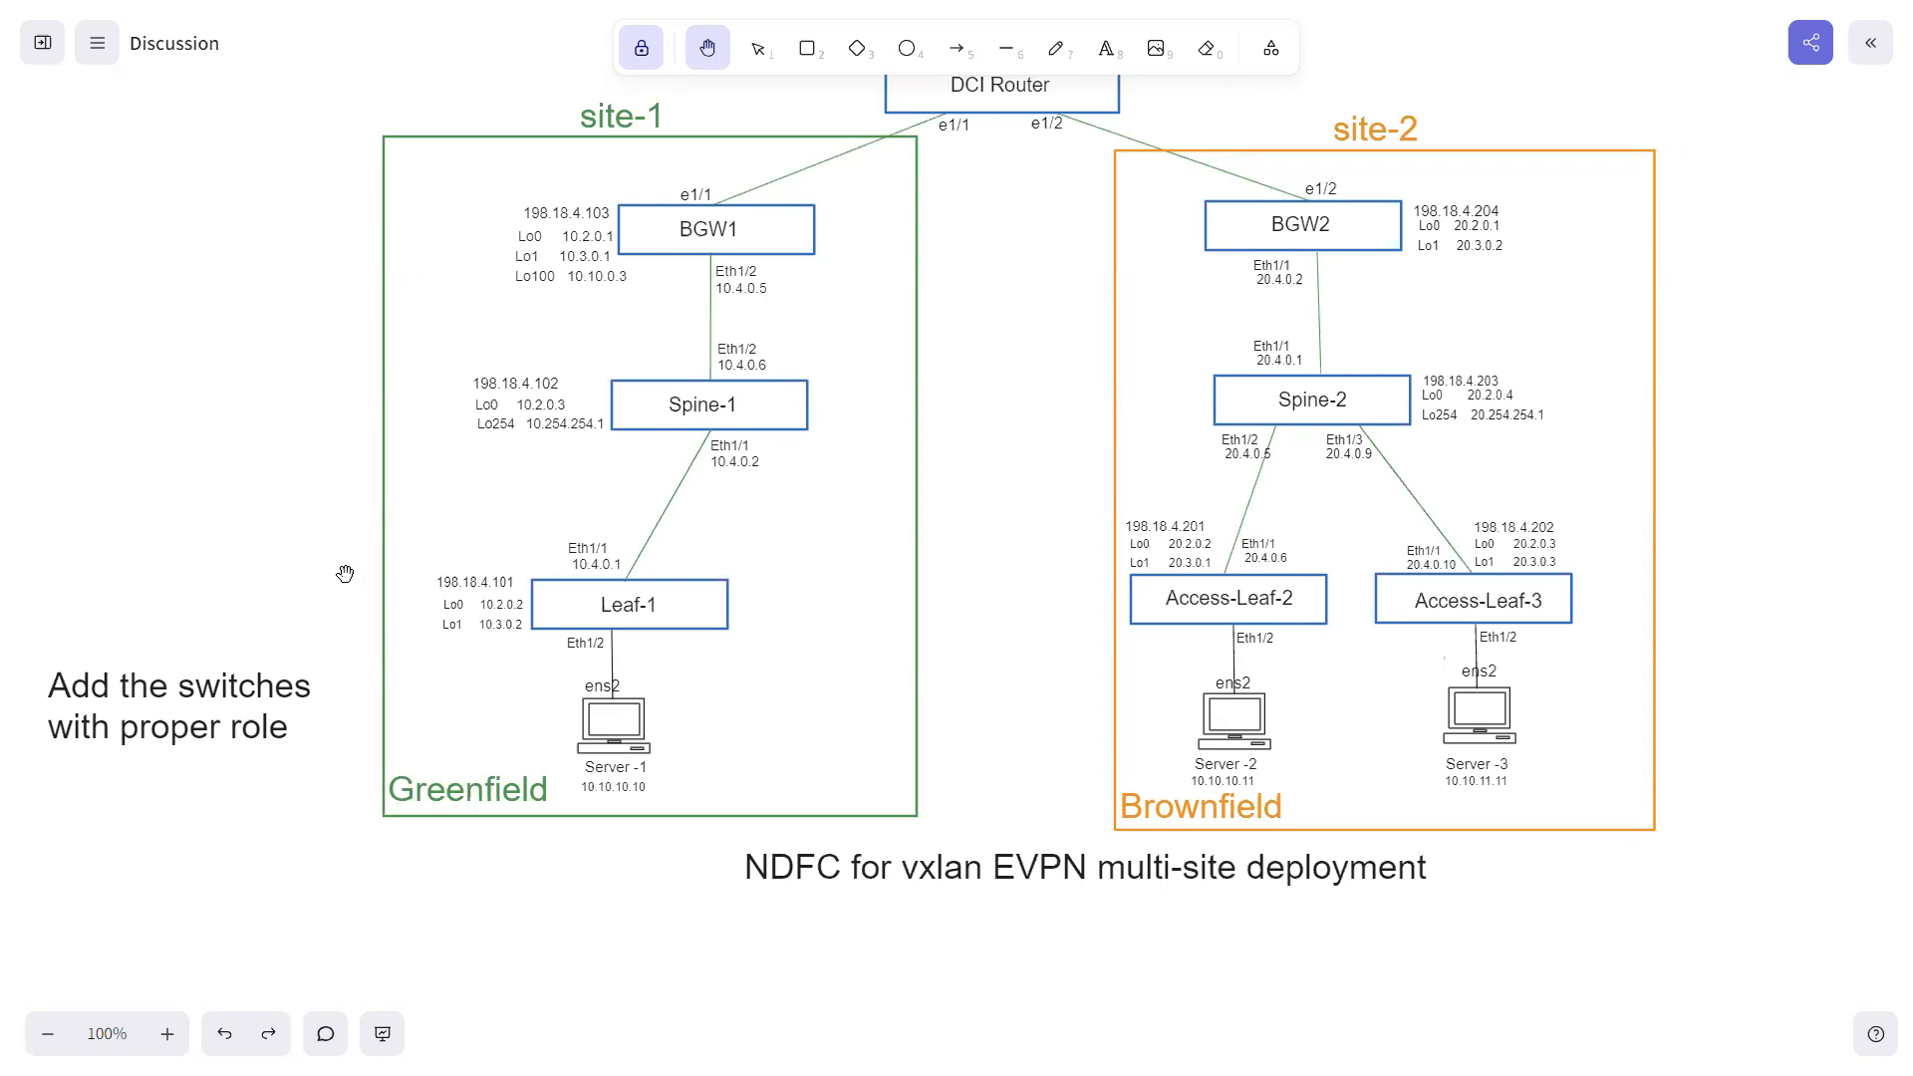
- Switch from the topology diagram to the remote desktop session and open the full overview of the VXLAN-EVPN-Brownfield-Site-2 fabric
left_click_drag(331, 485, 336, 551)
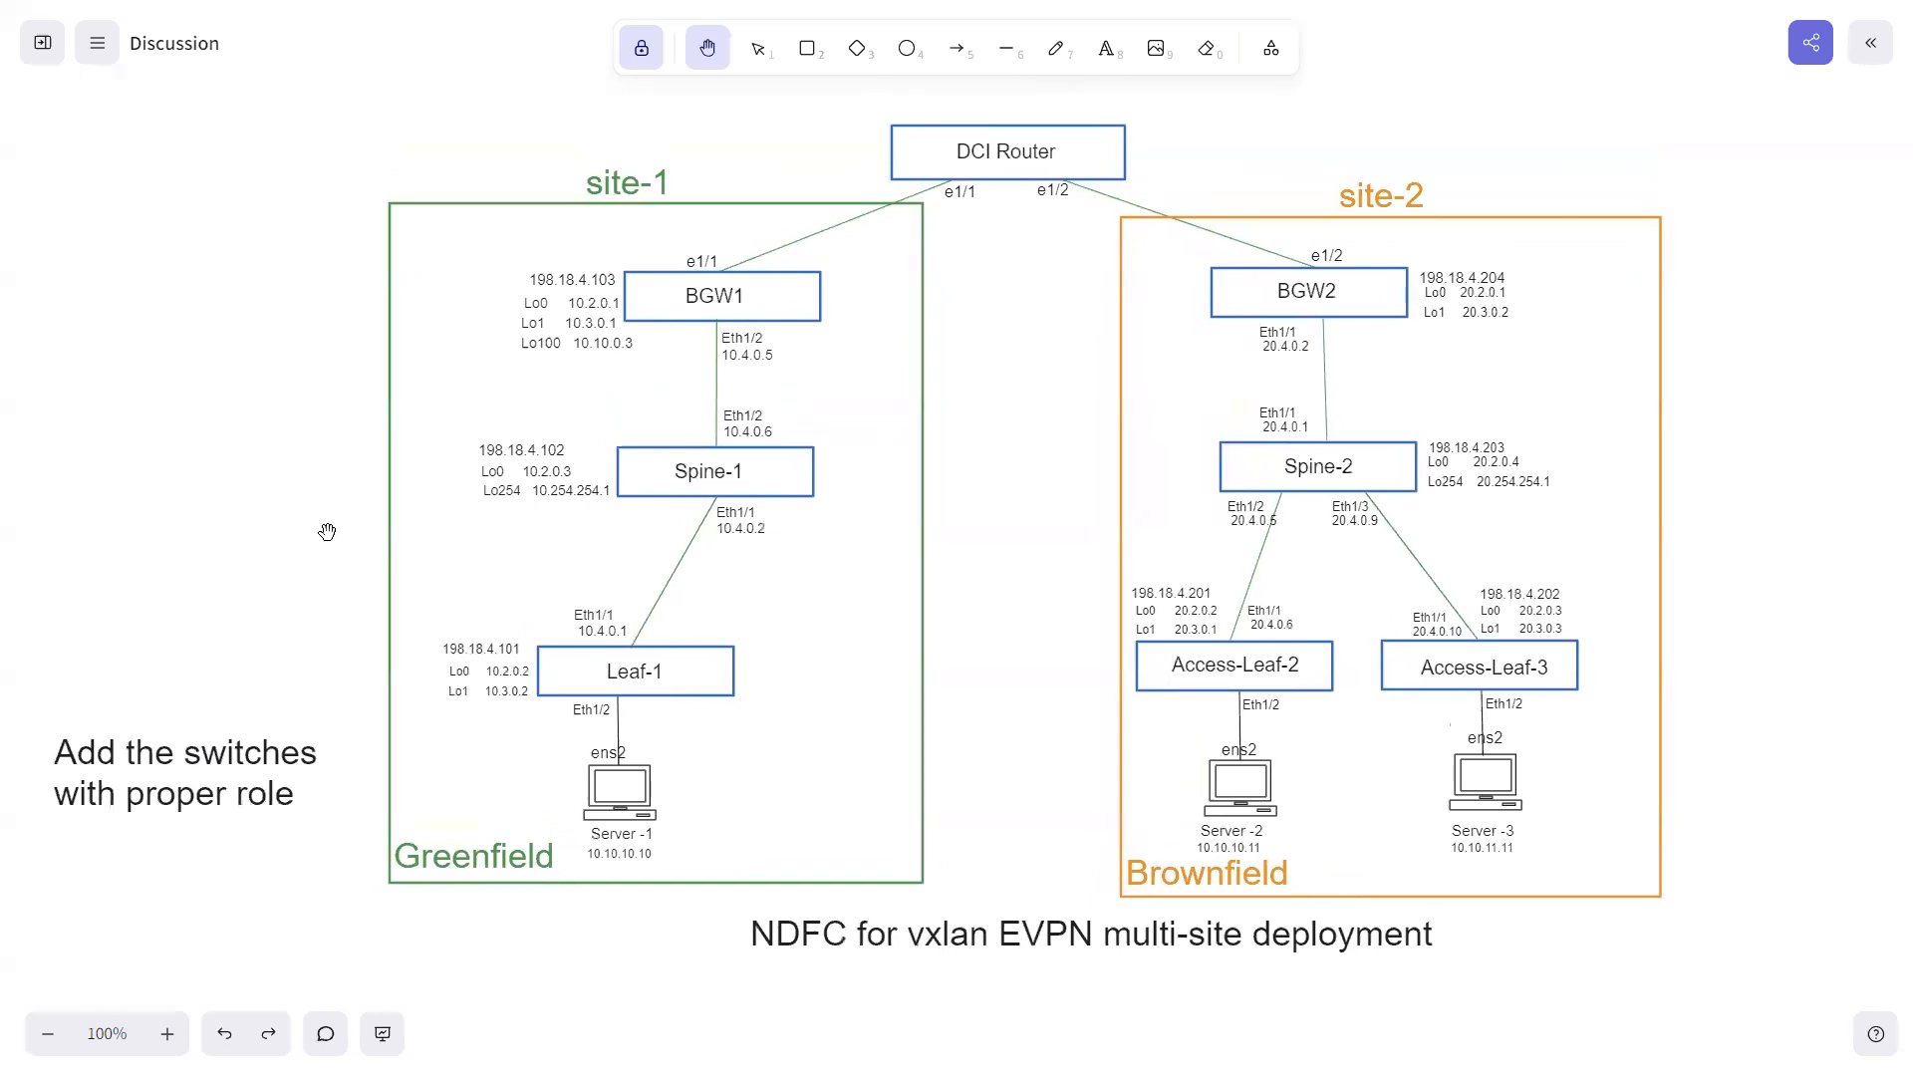
key("super")
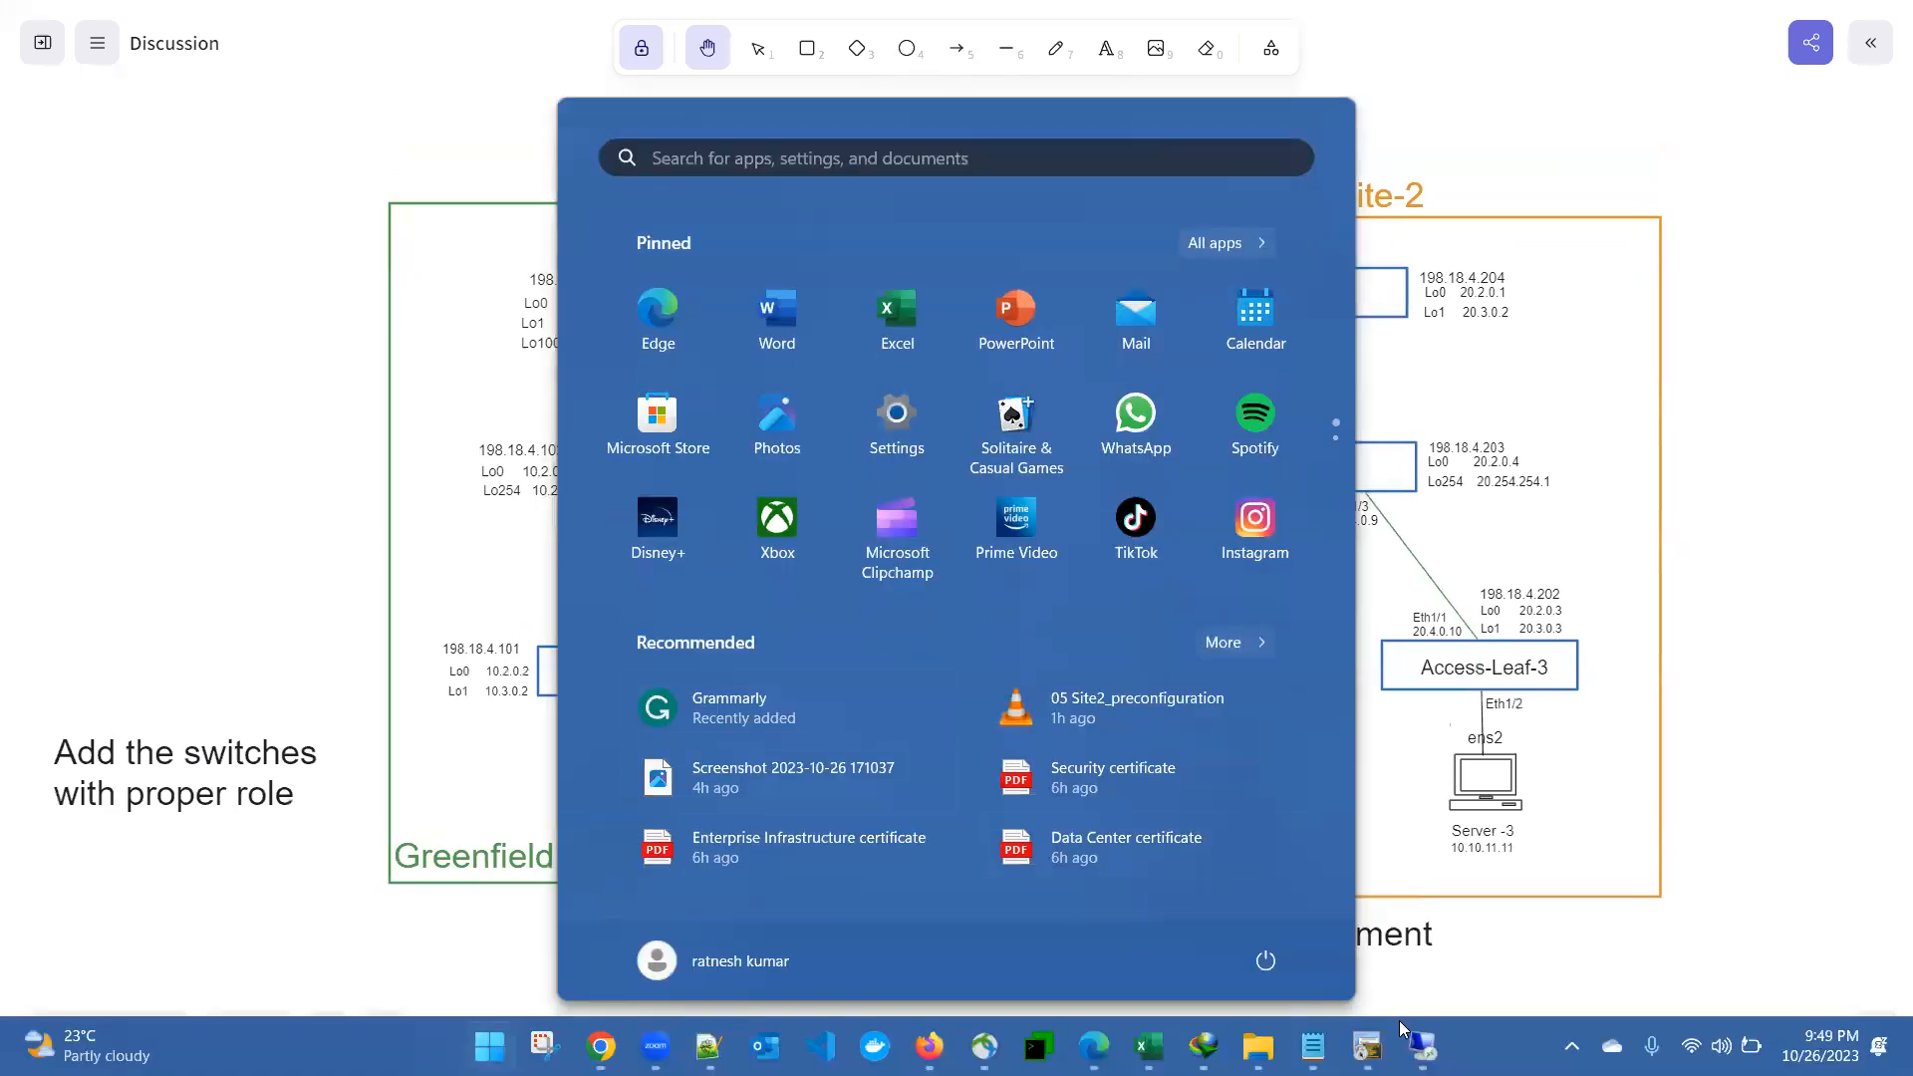
left_click(1425, 1044)
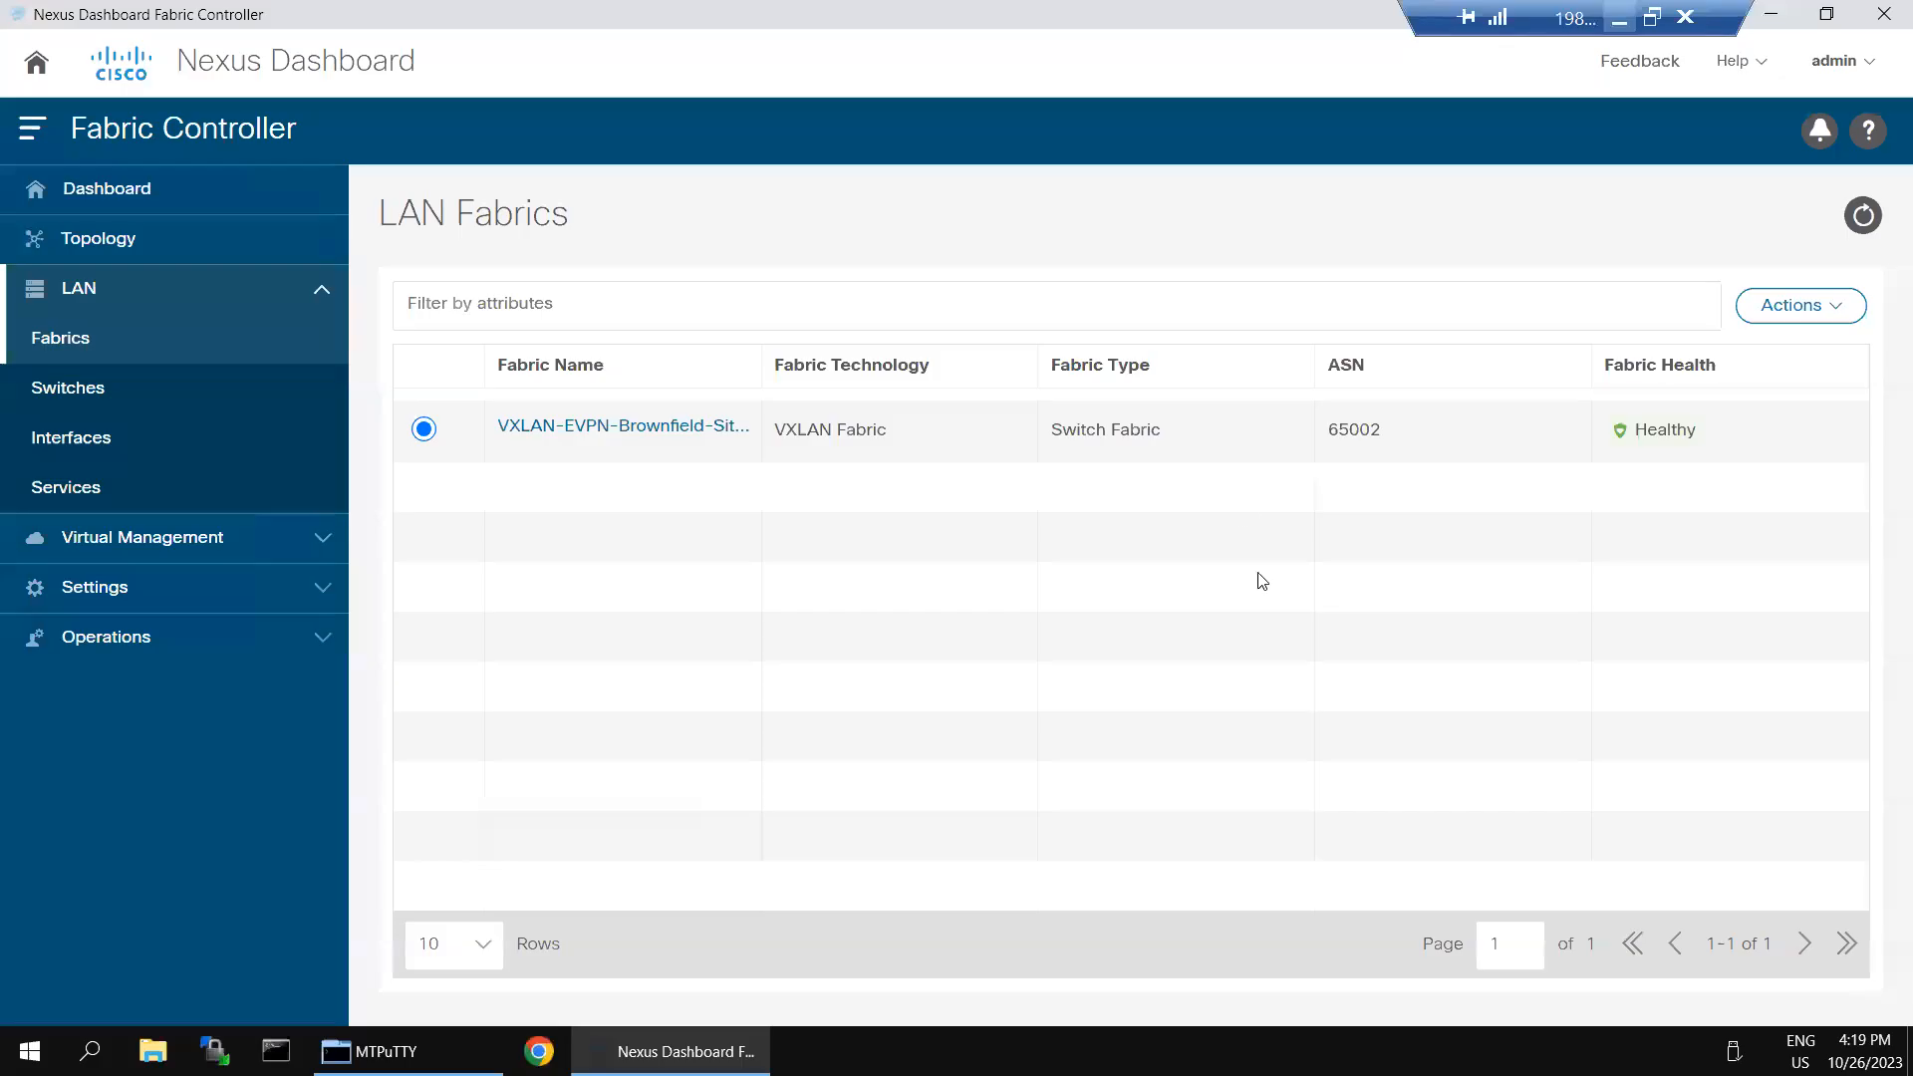
left_click(572, 433)
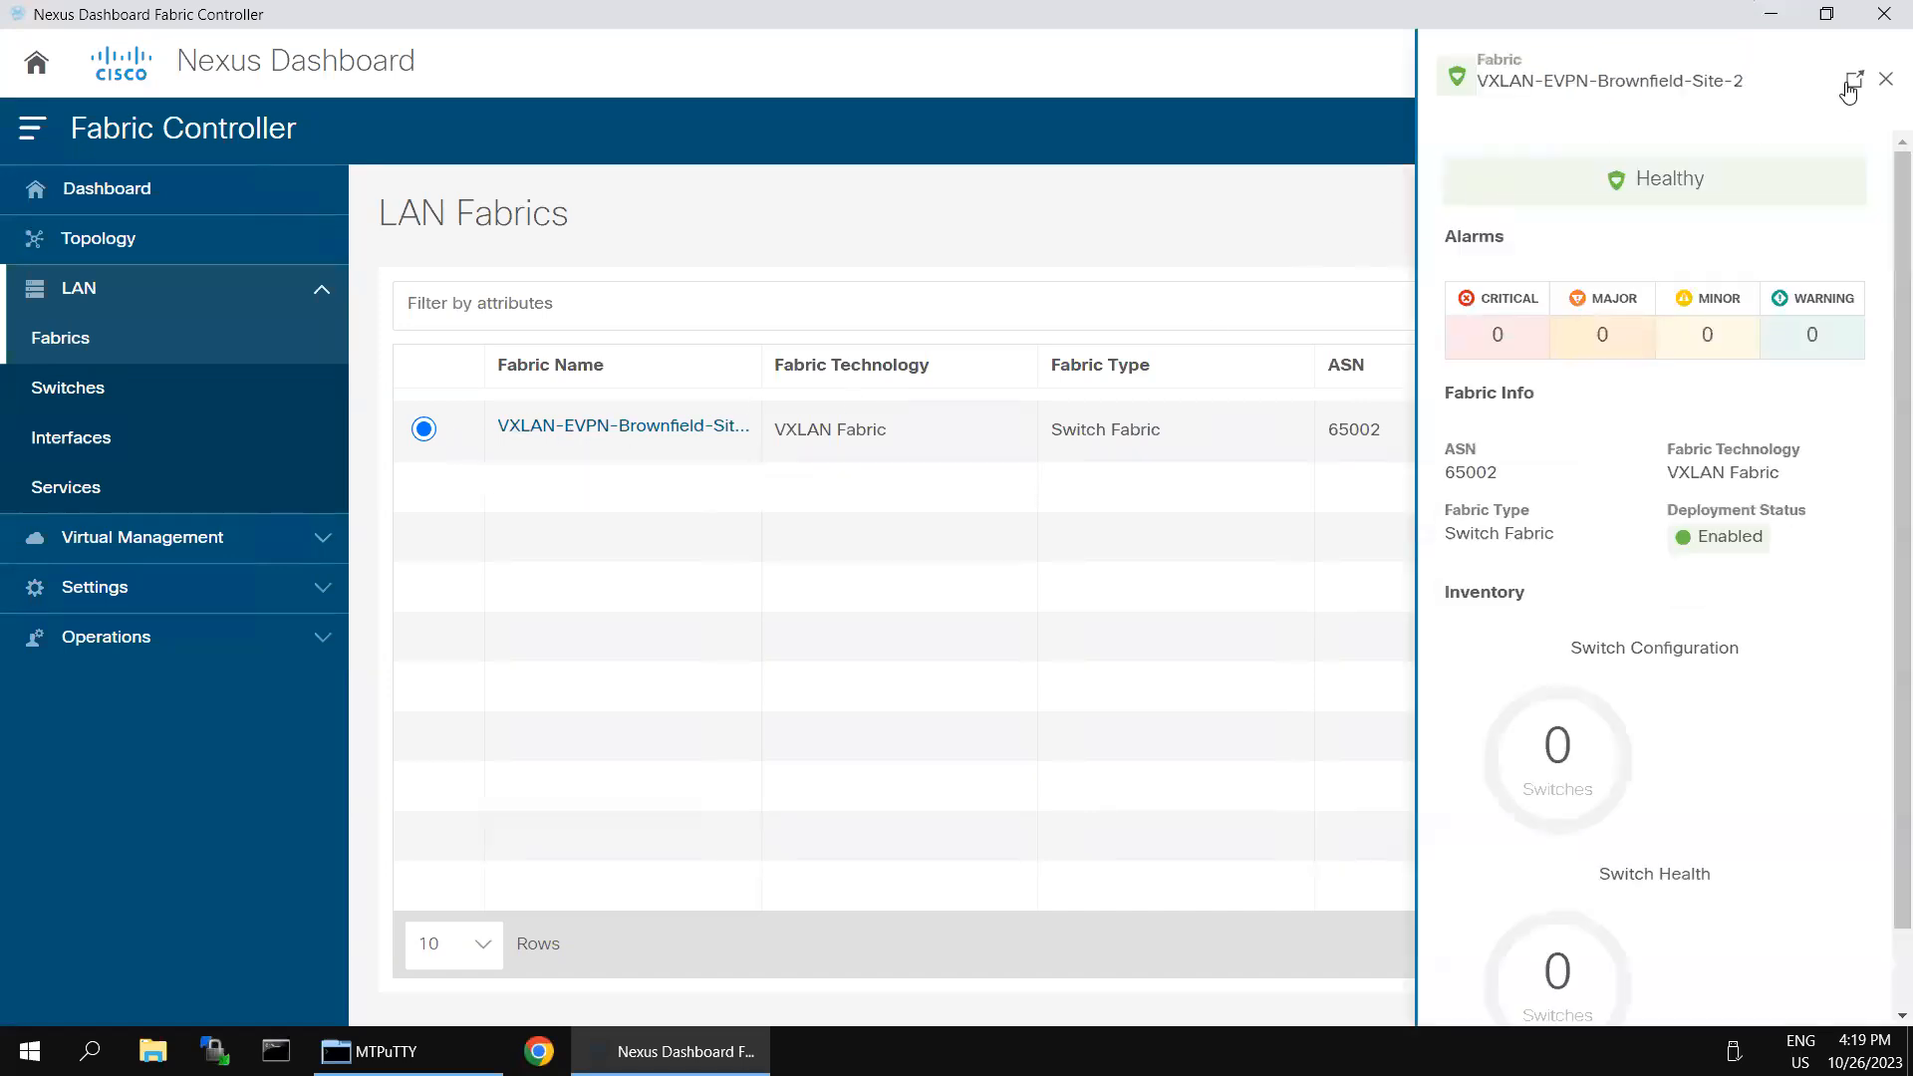
left_click(1848, 92)
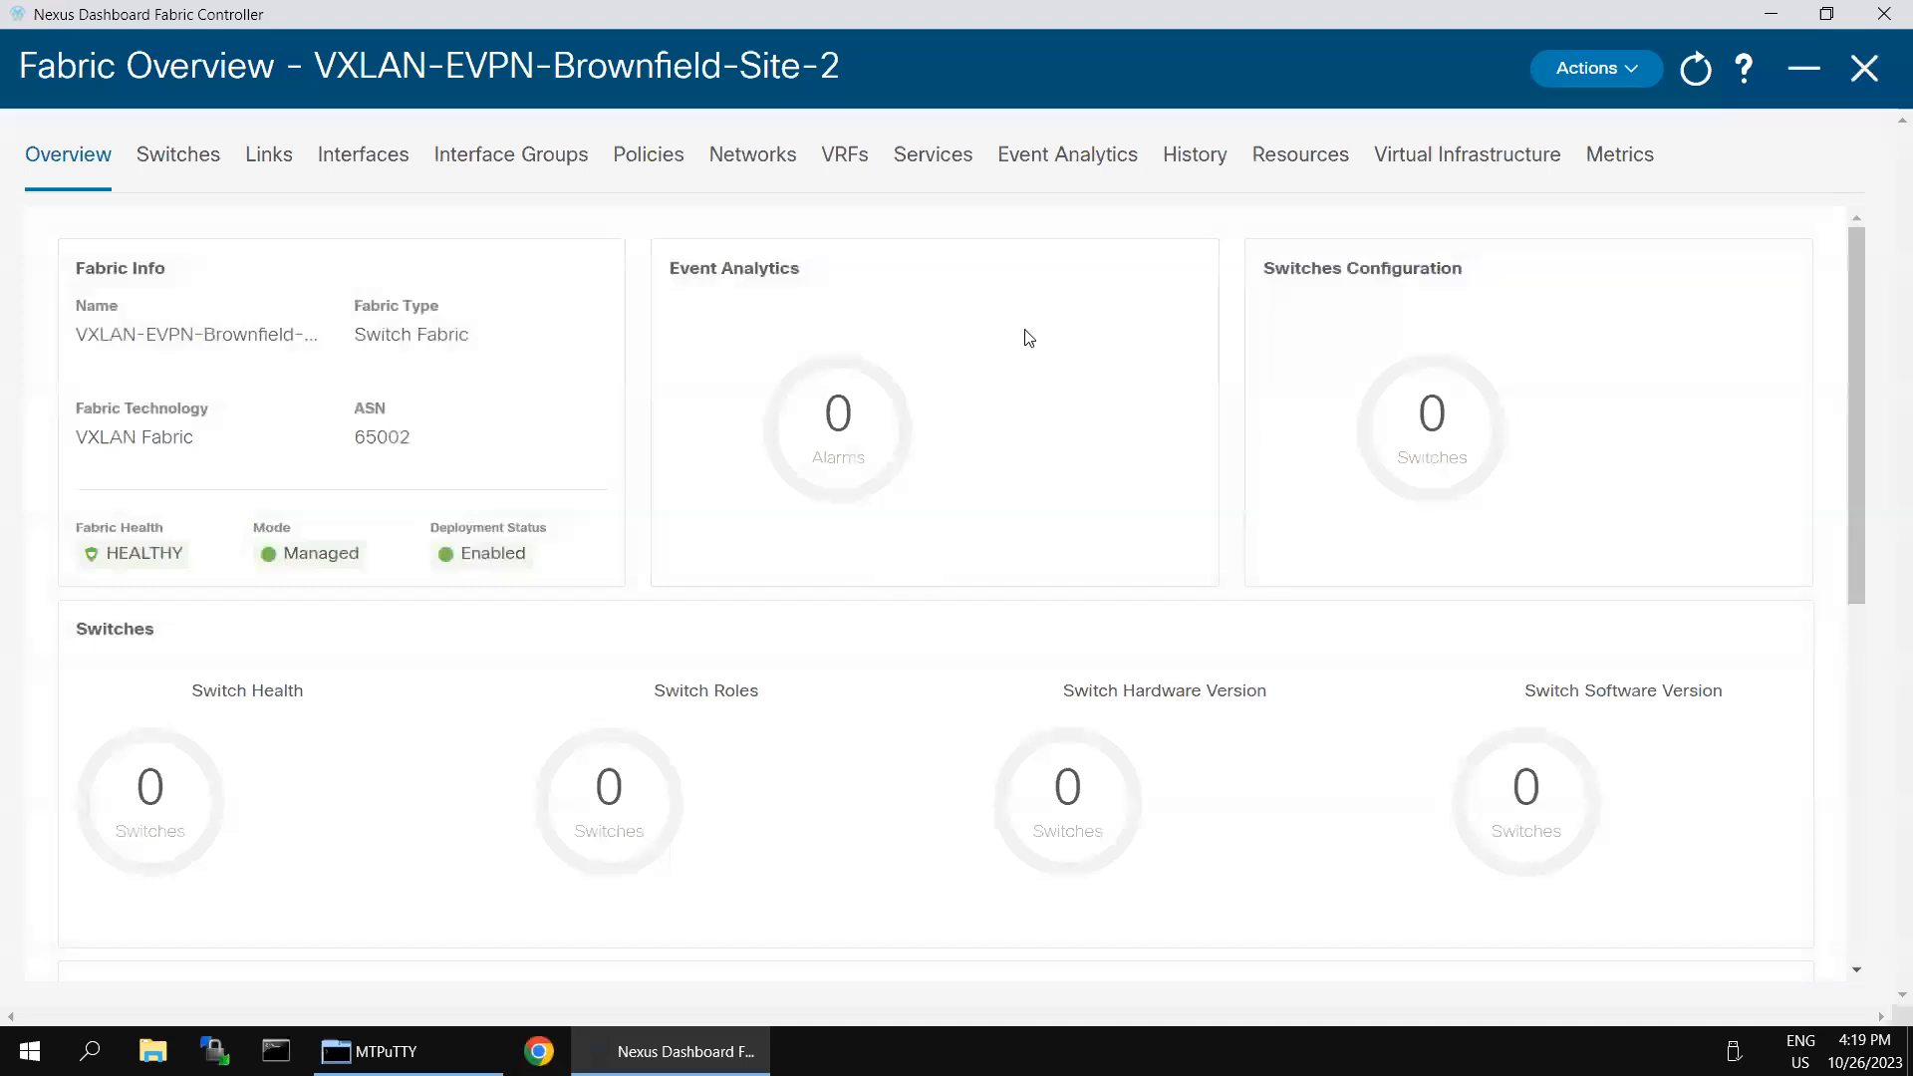
- Start adding switches to the Site-2 fabric and enter 198.18.4.201 as the seed IP
left_click(194, 162)
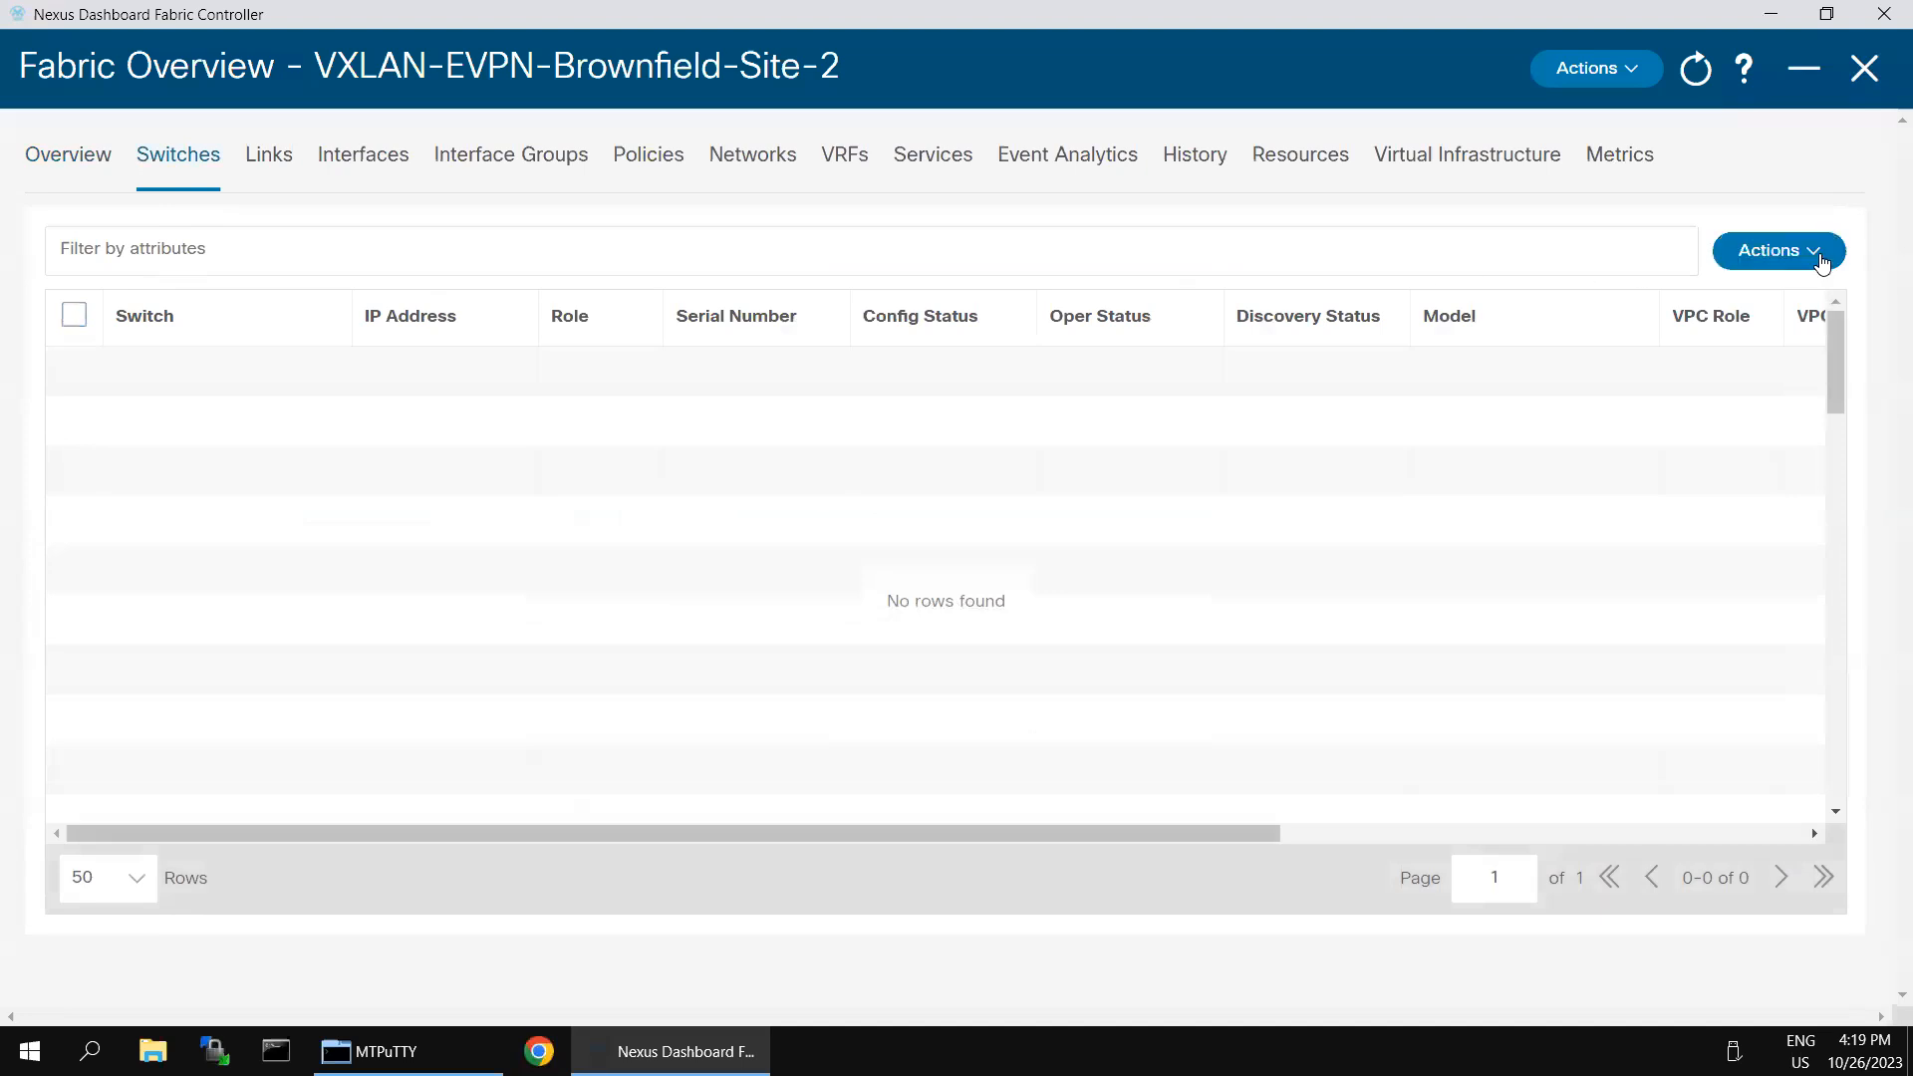
left_click(1819, 257)
left_click(1743, 307)
left_click(626, 337)
left_click(590, 361)
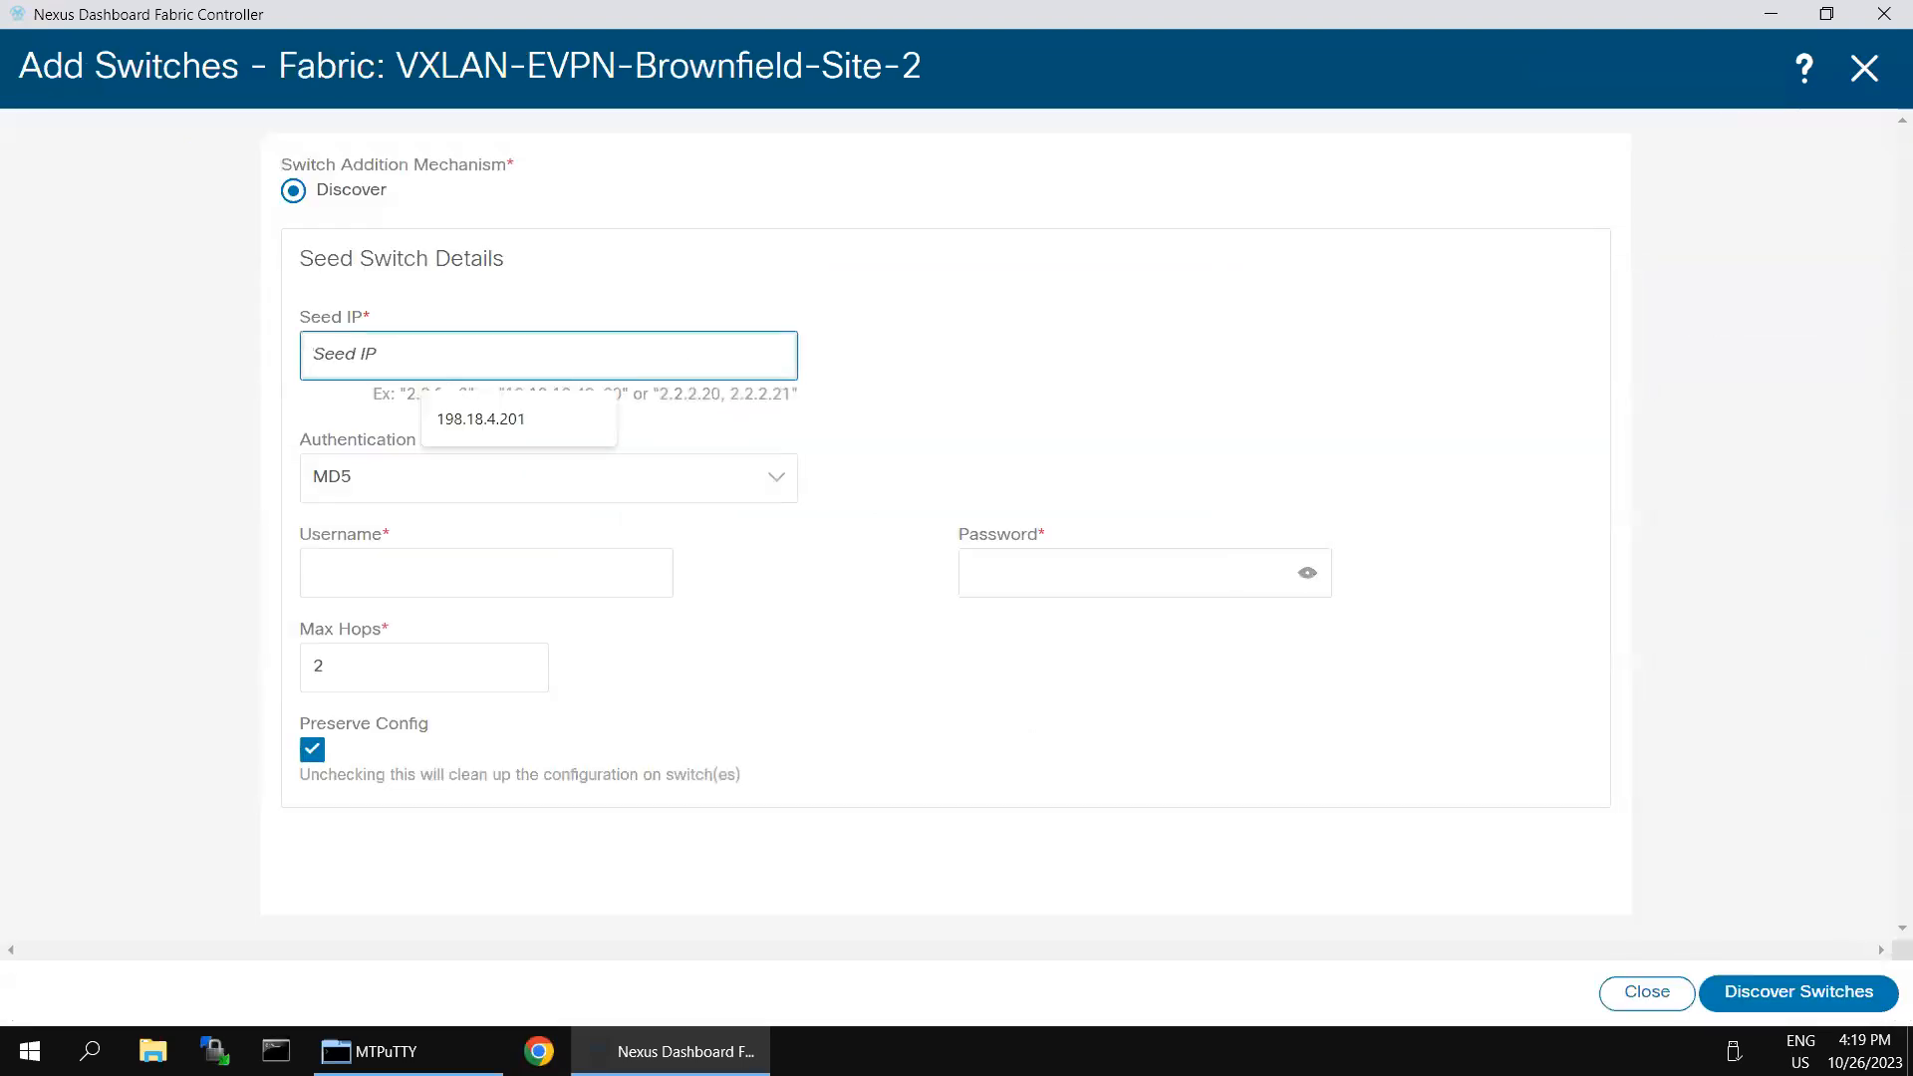
left_click(480, 420)
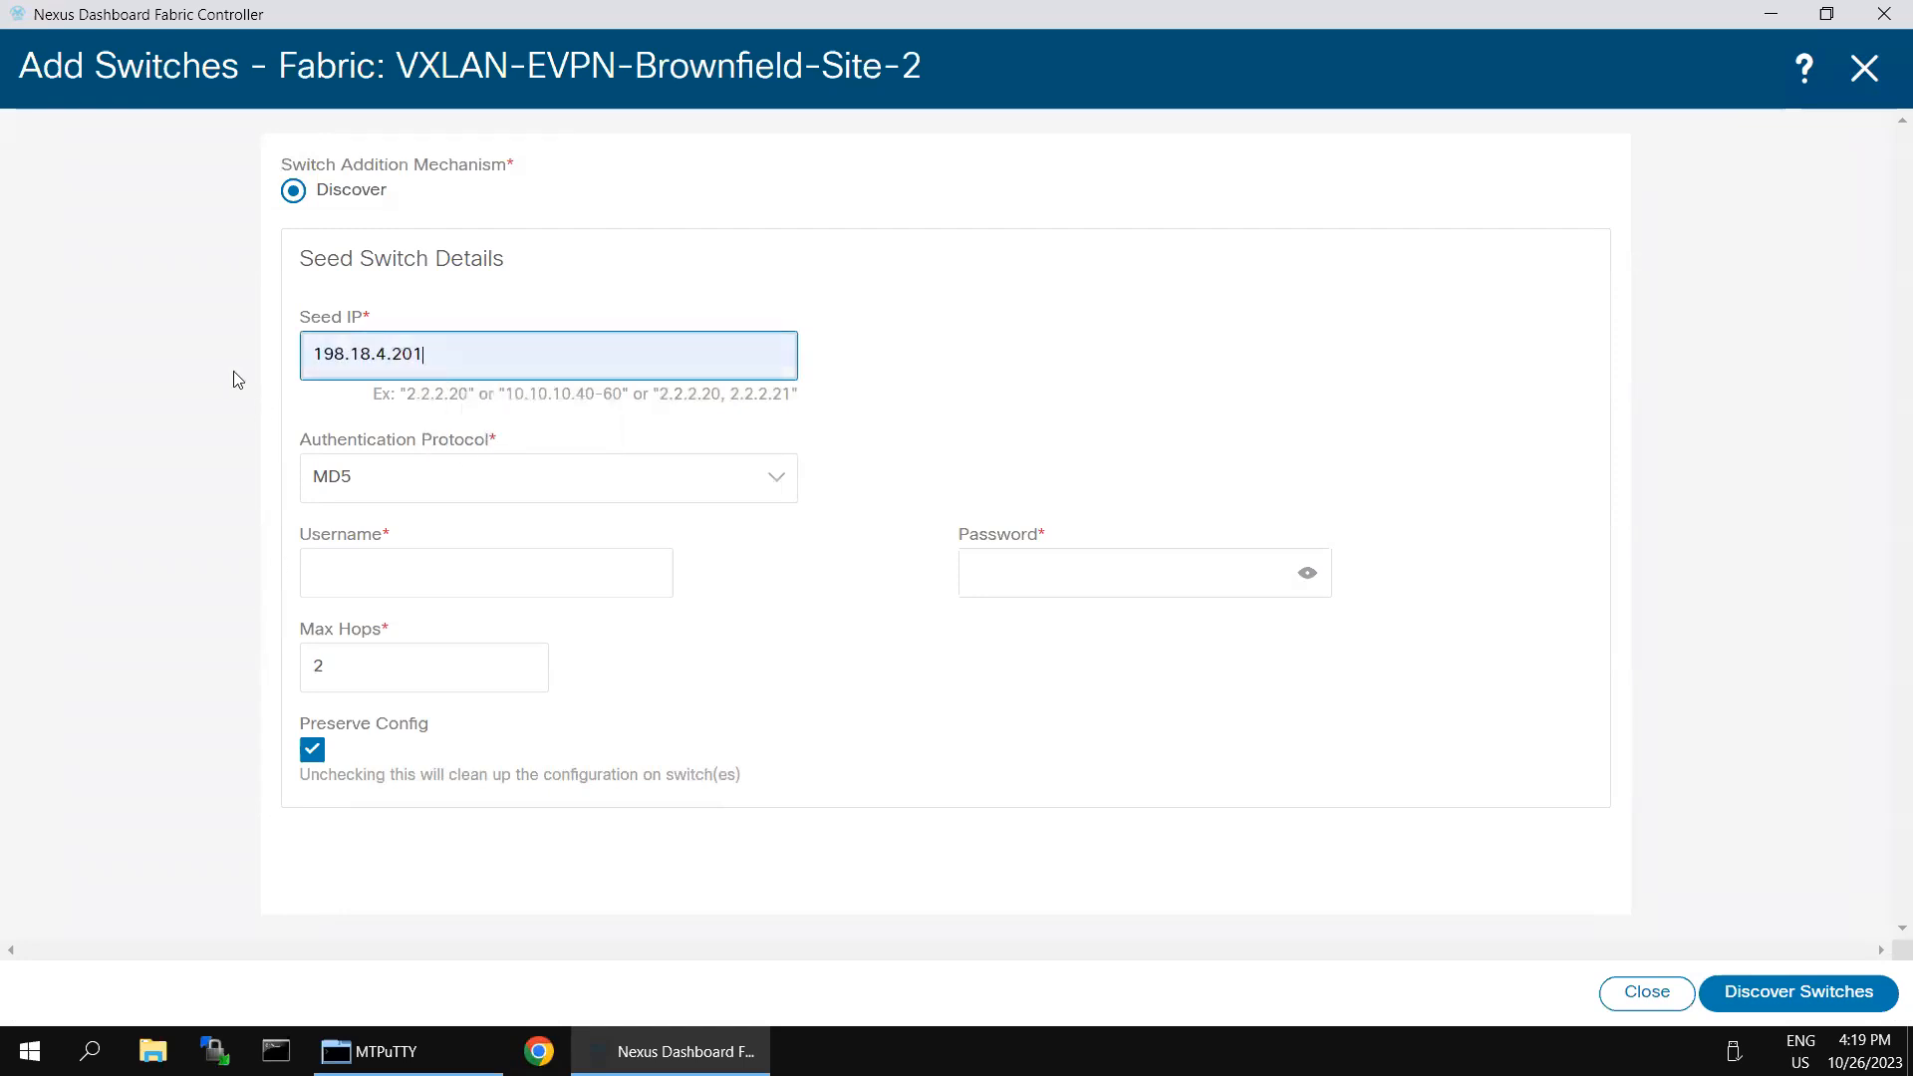
- Enter the username admin and the switch password, then discover the switches with Preserve Config and two max hops kept
left_click(542, 560)
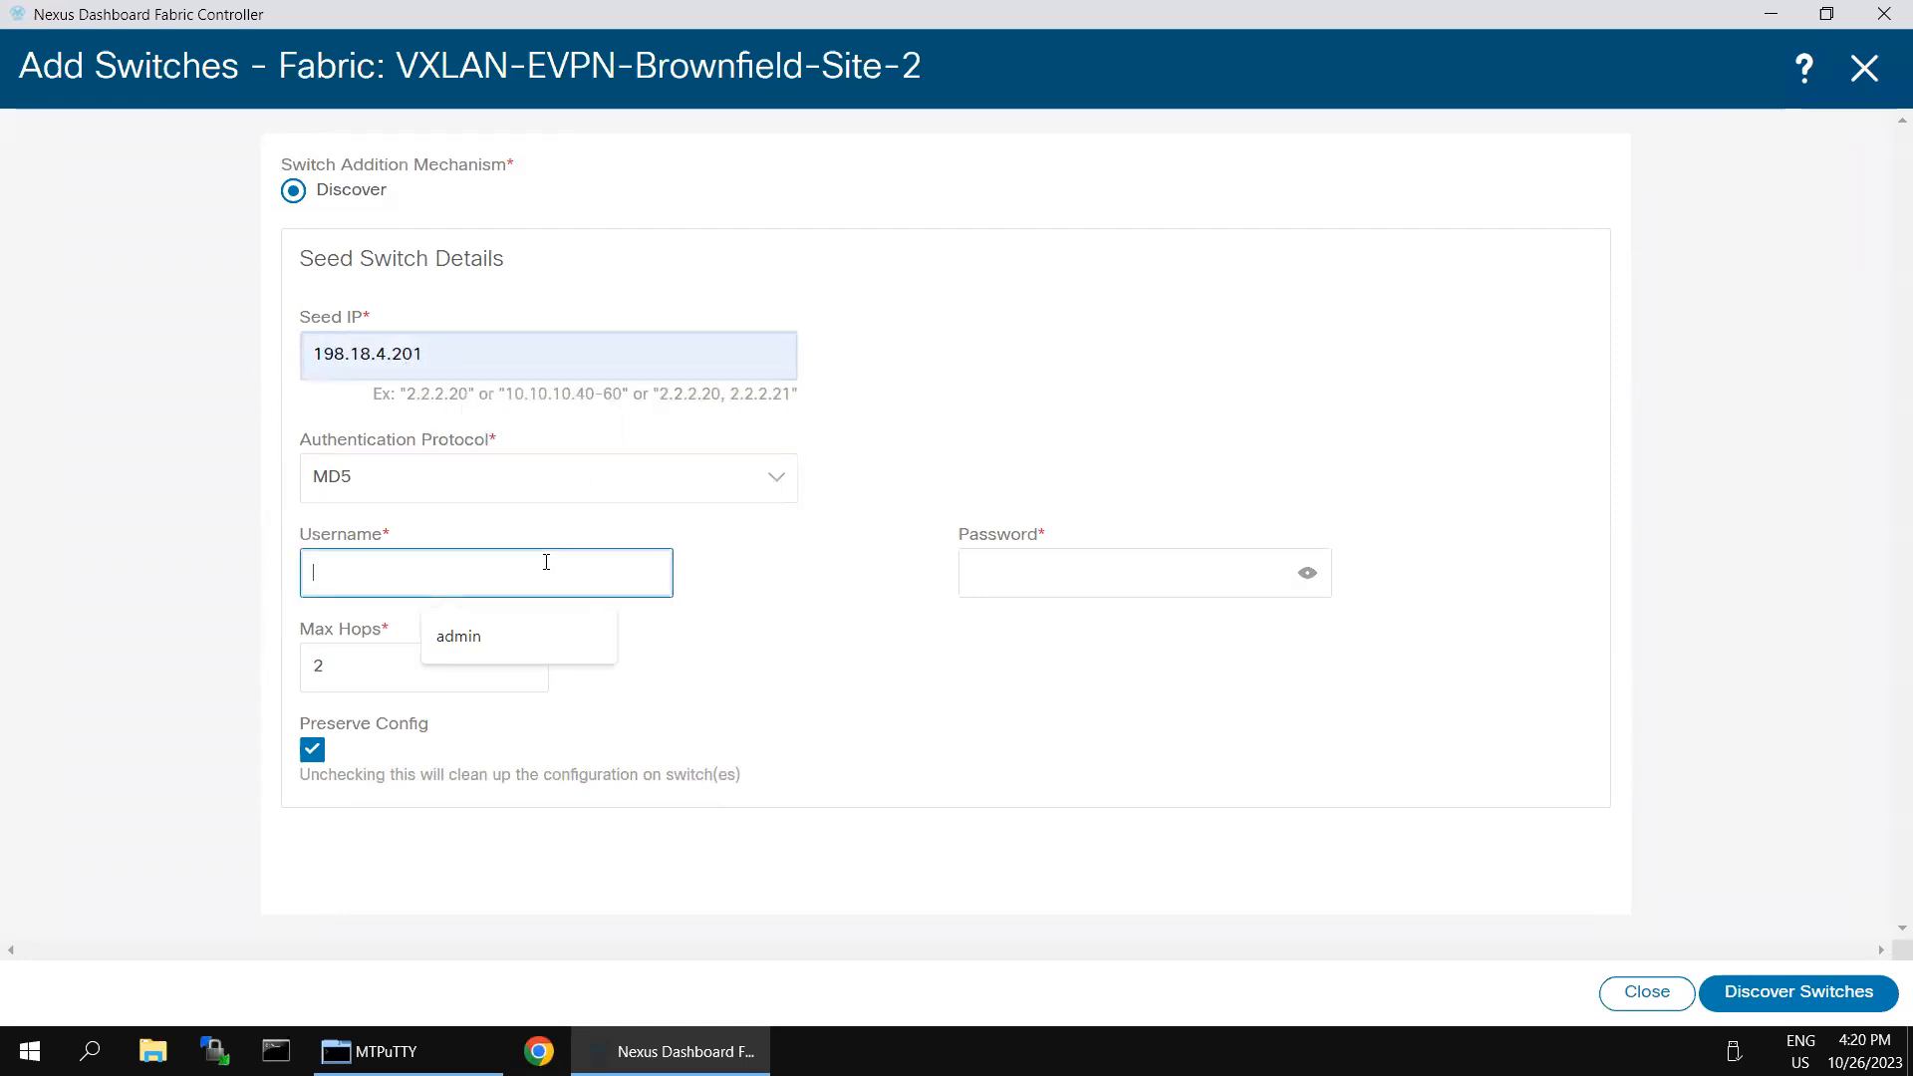
left_click(509, 644)
left_click(1137, 565)
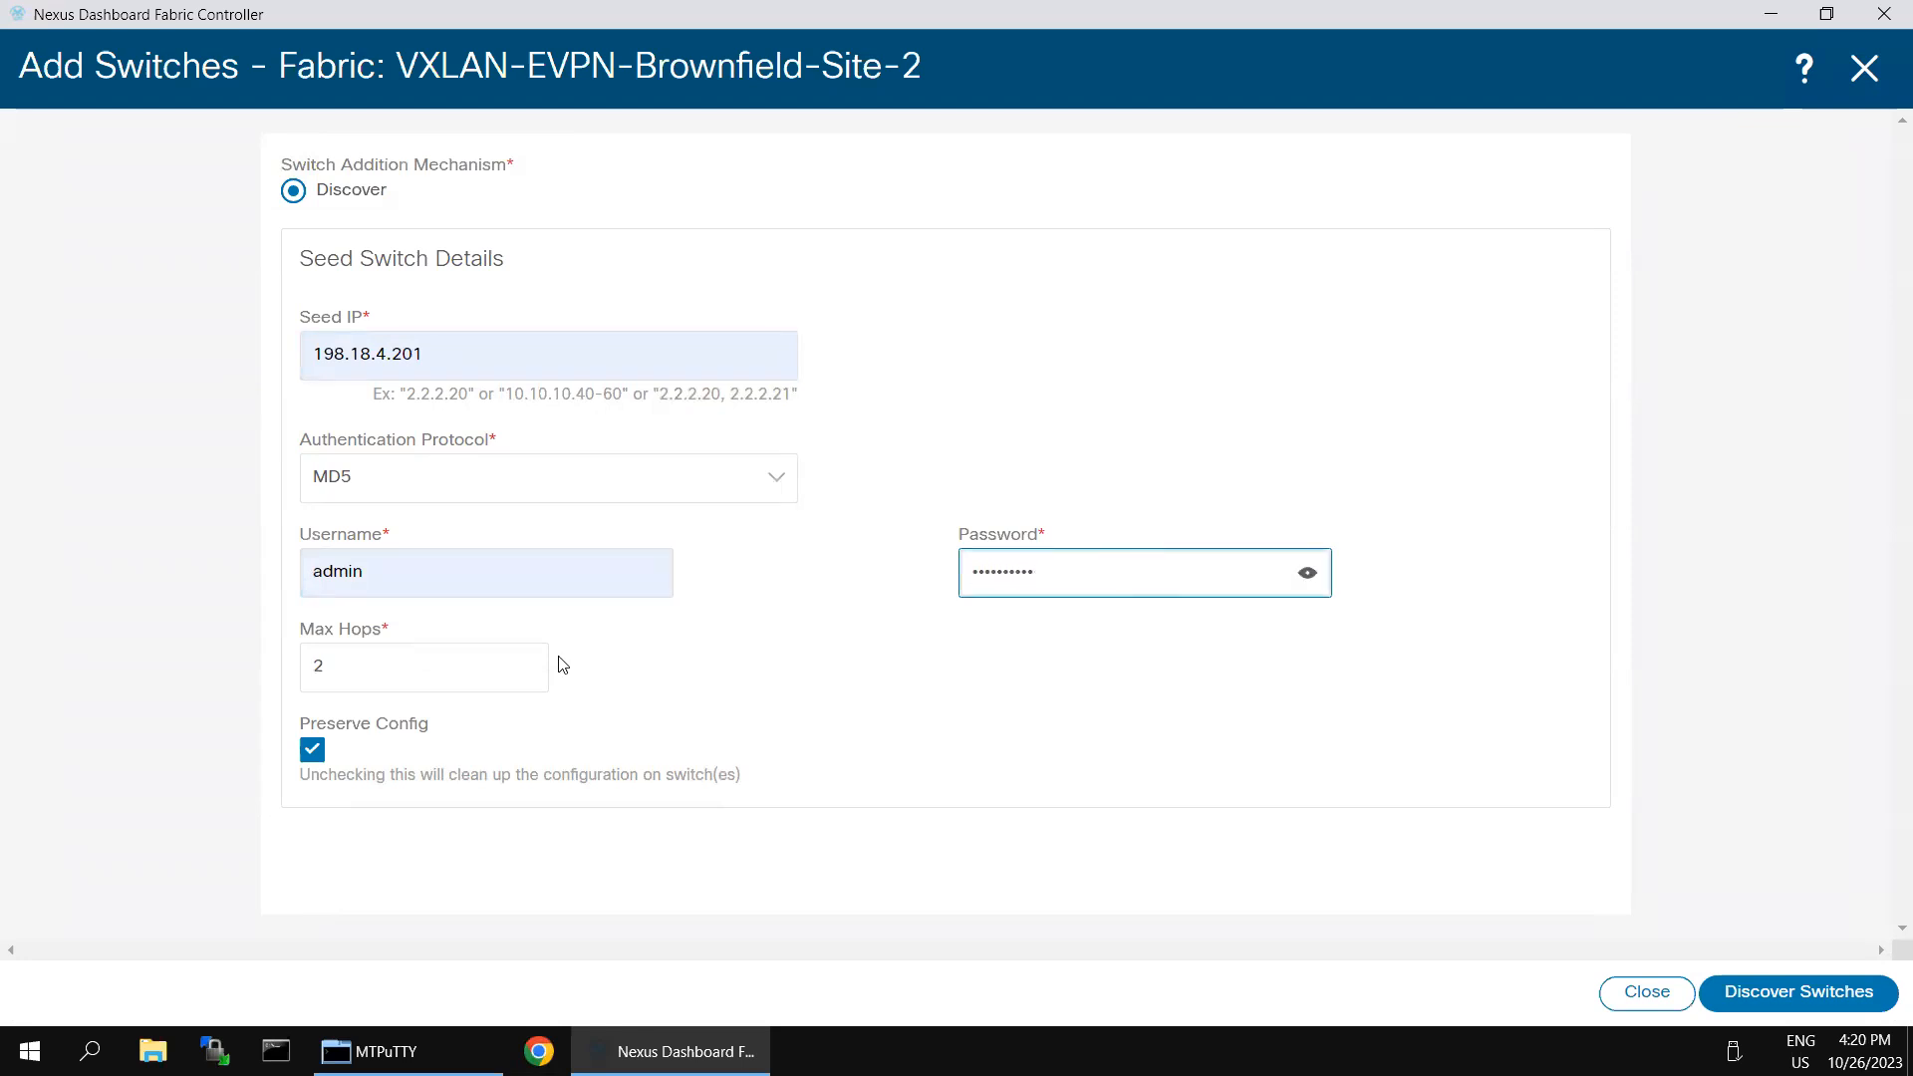
left_click(1756, 993)
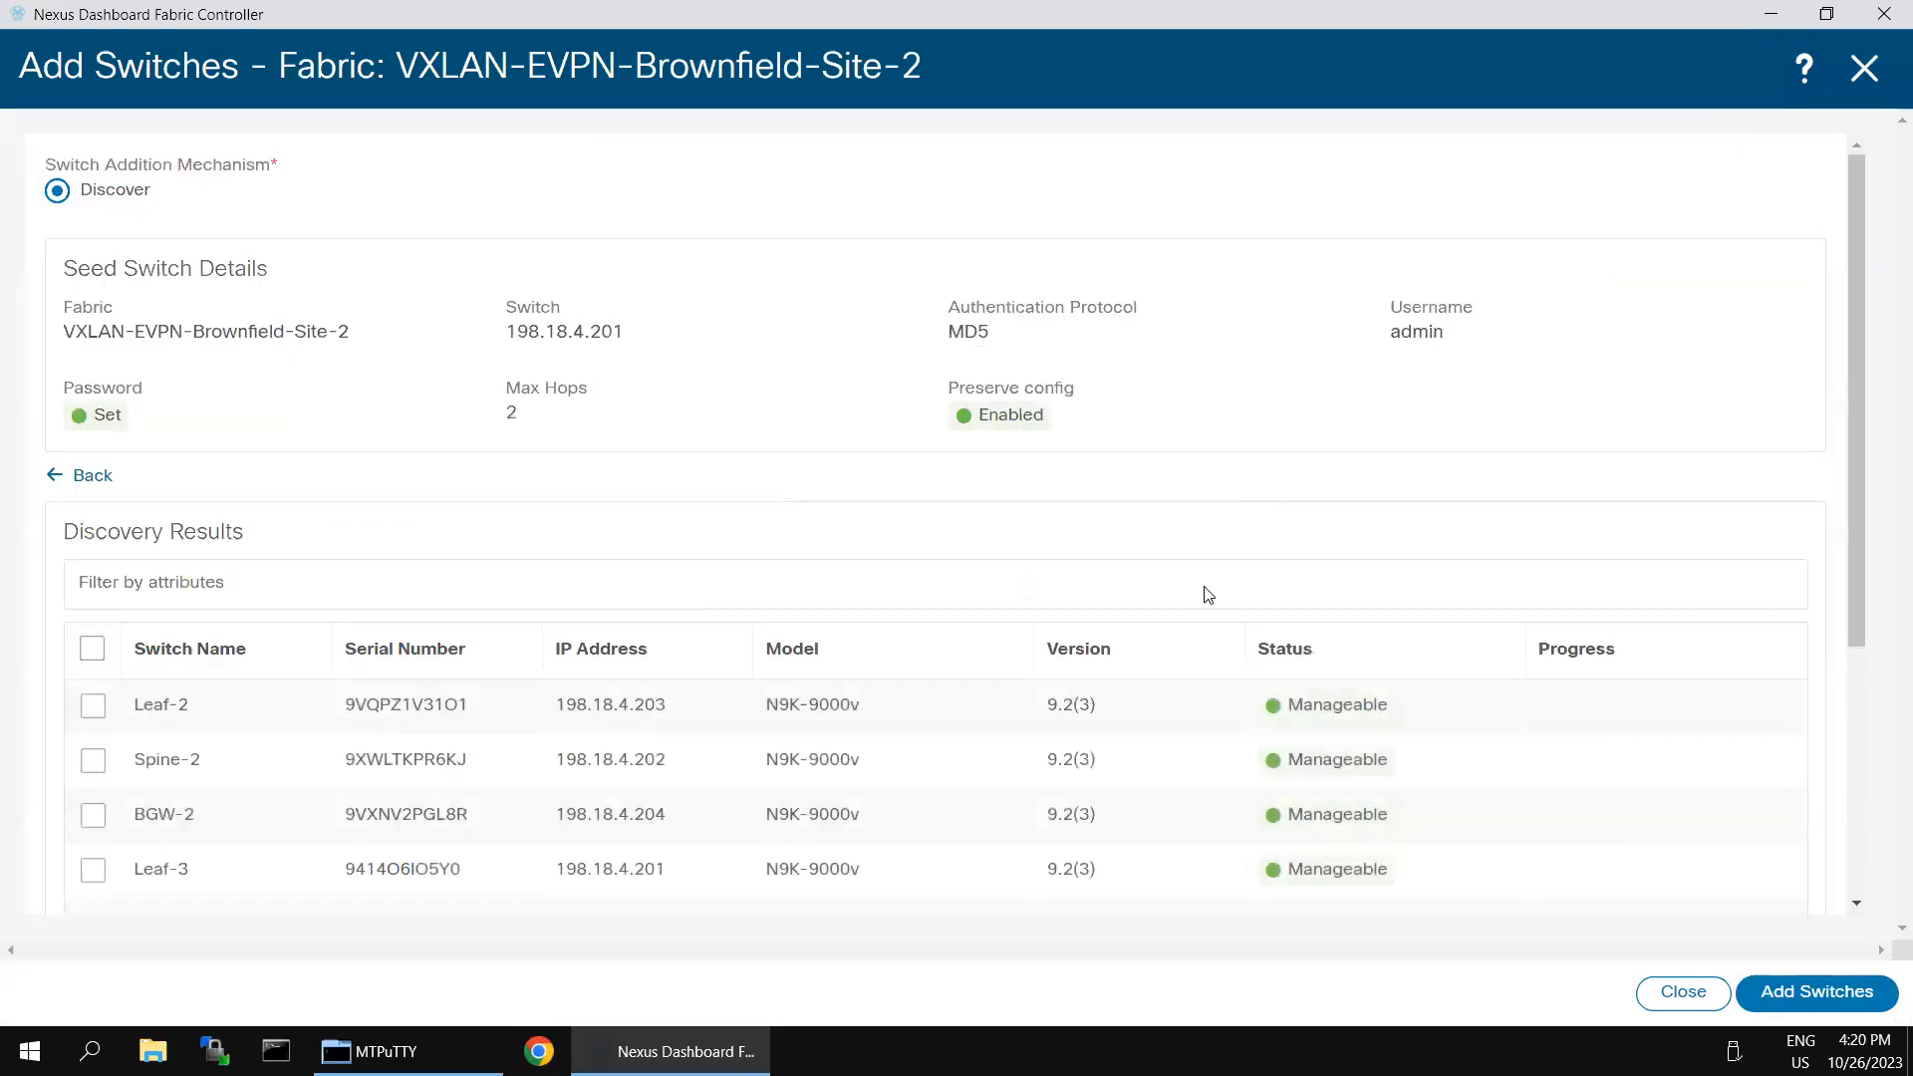
- Add all discovered switches (Leaf-2, Spine-2, BGW-2 and Leaf-3) to the fabric and return to its switch list once the import finishes
scroll(475, 619, "down", 1)
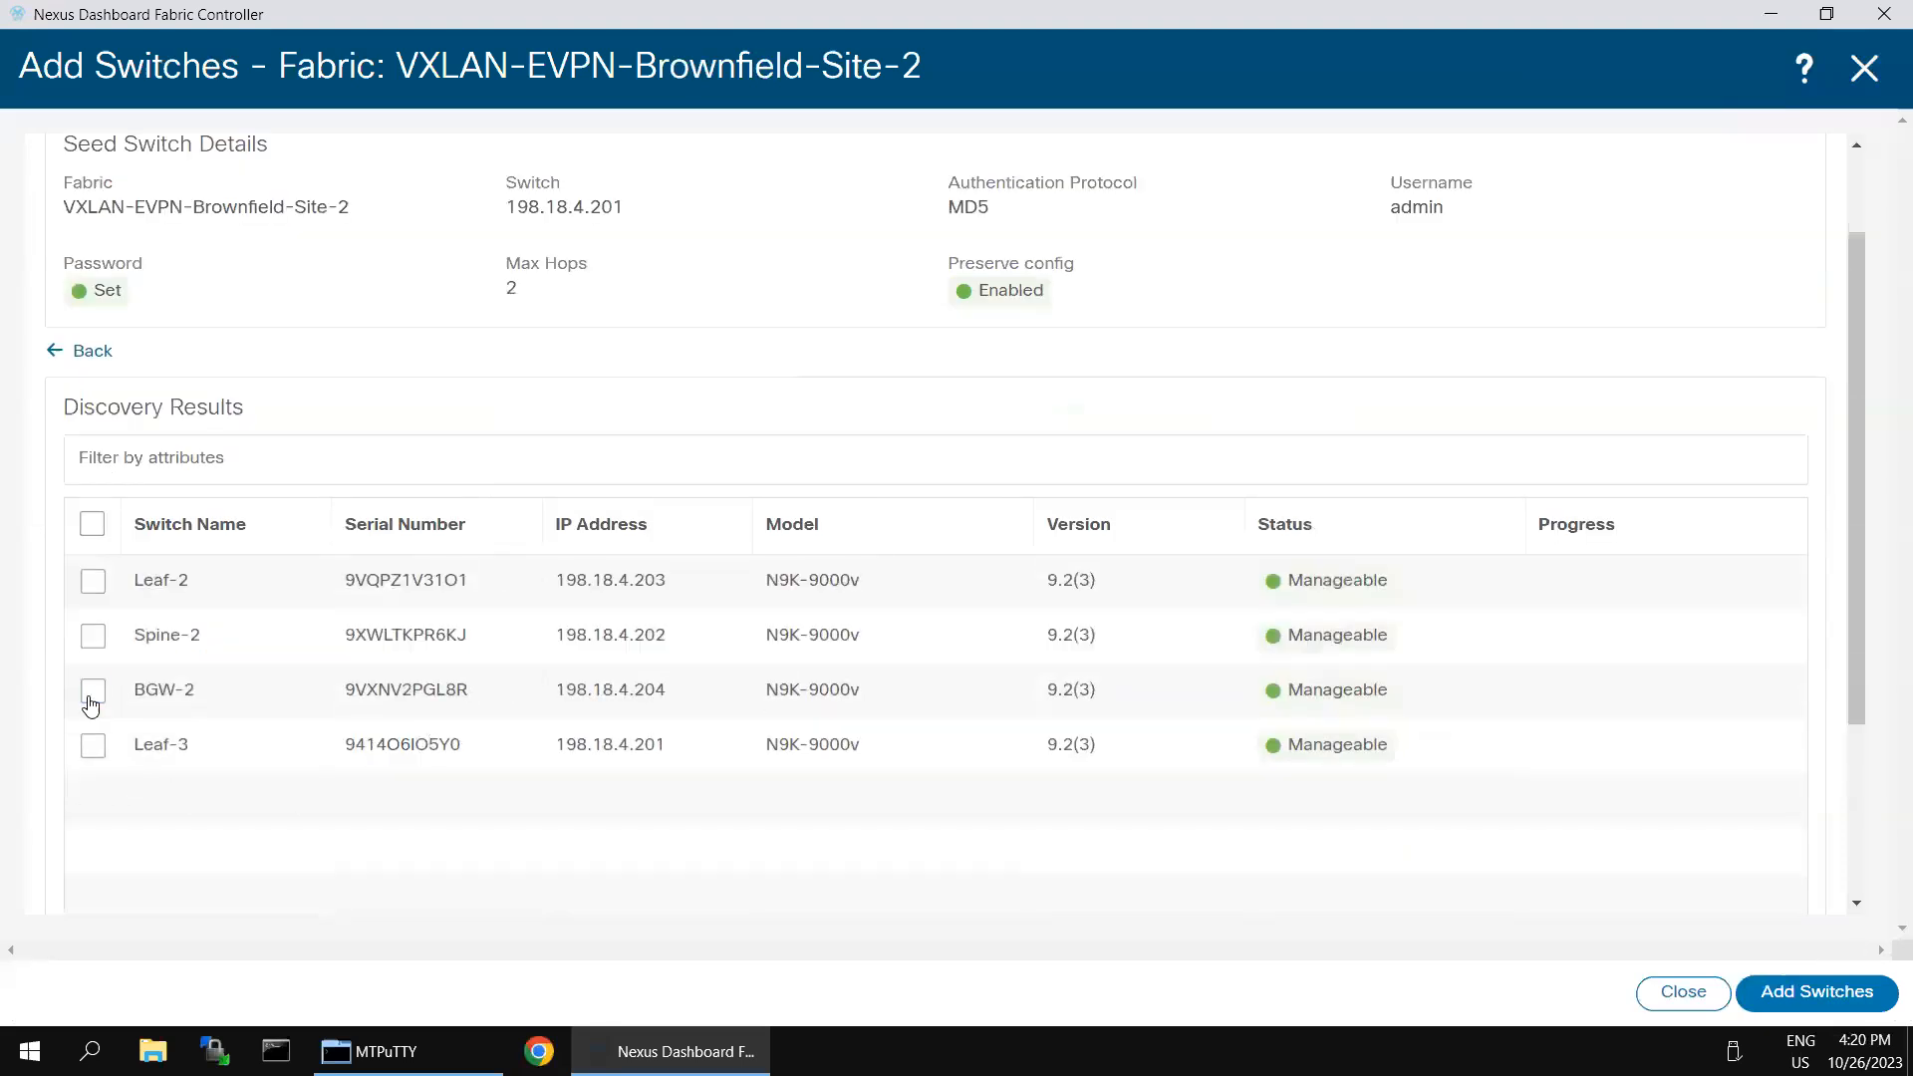
left_click(91, 702)
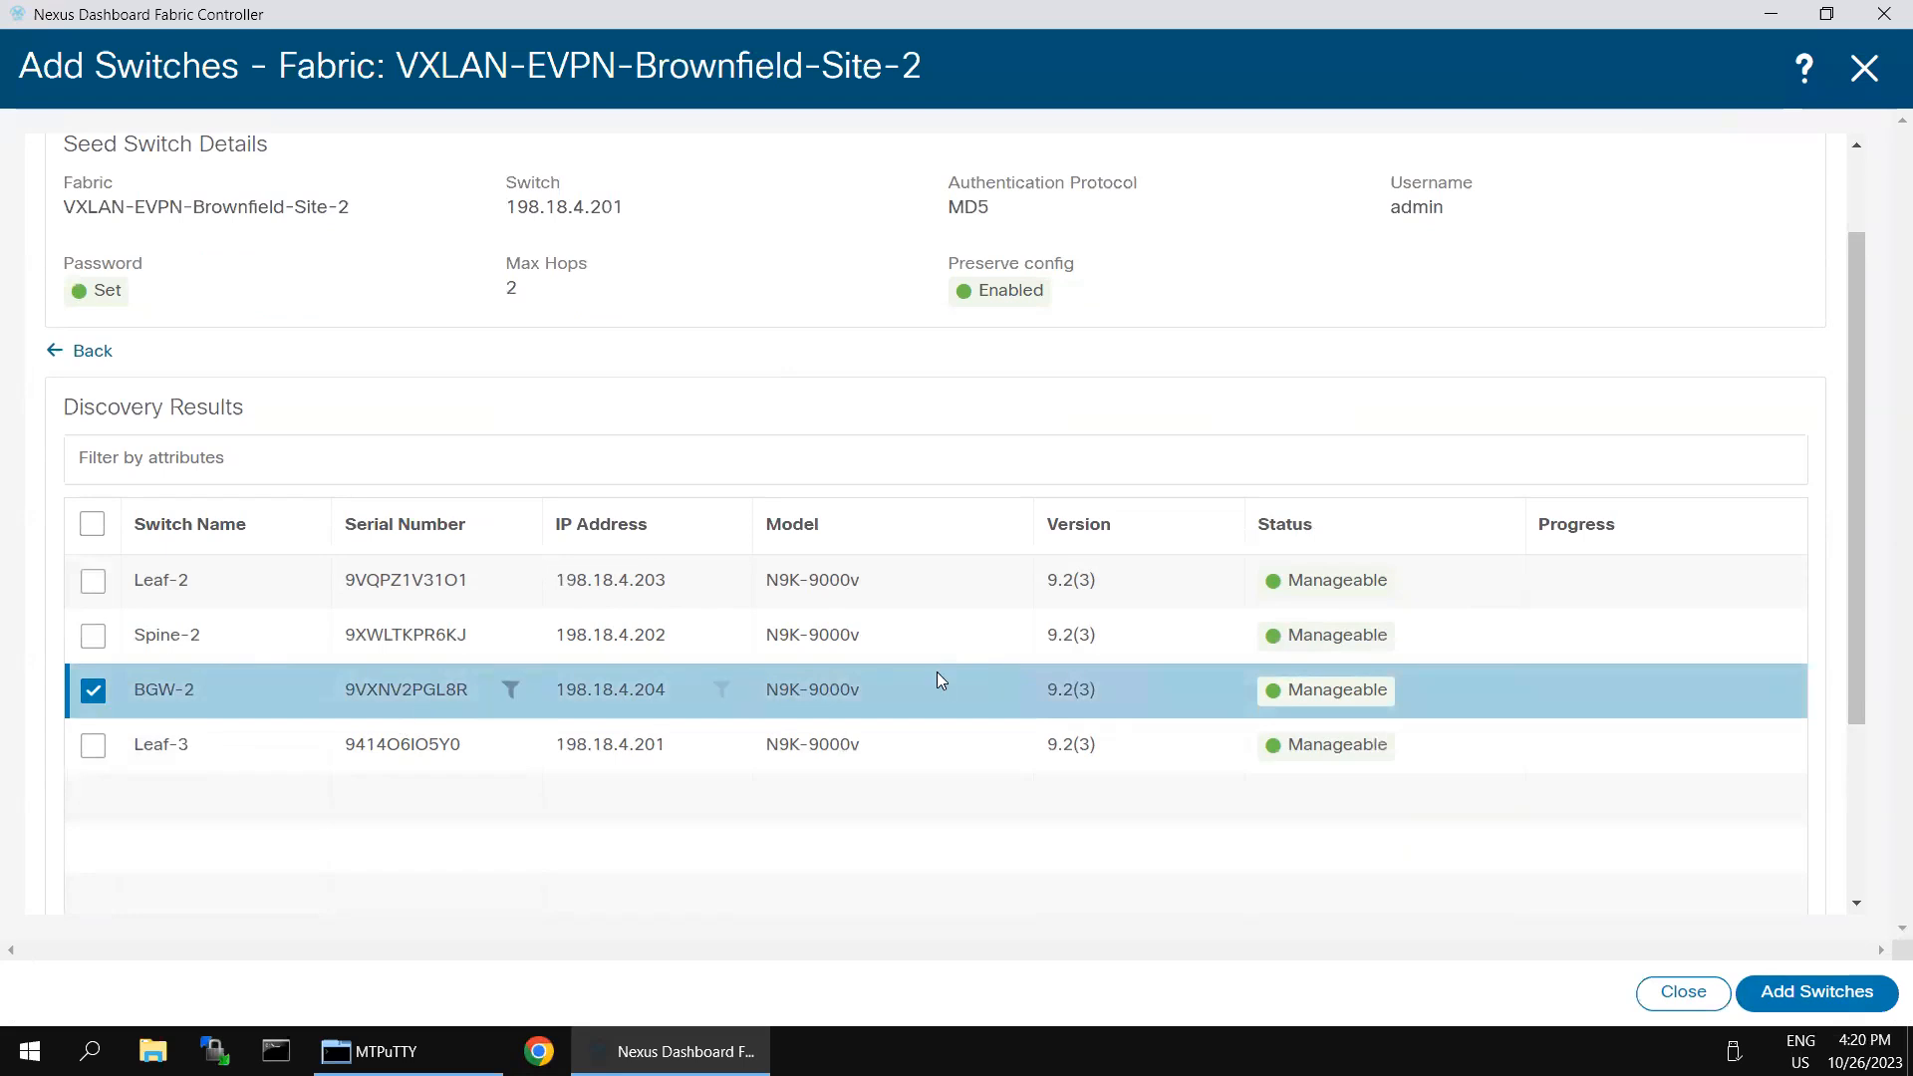
scroll(1473, 703, "up", 1)
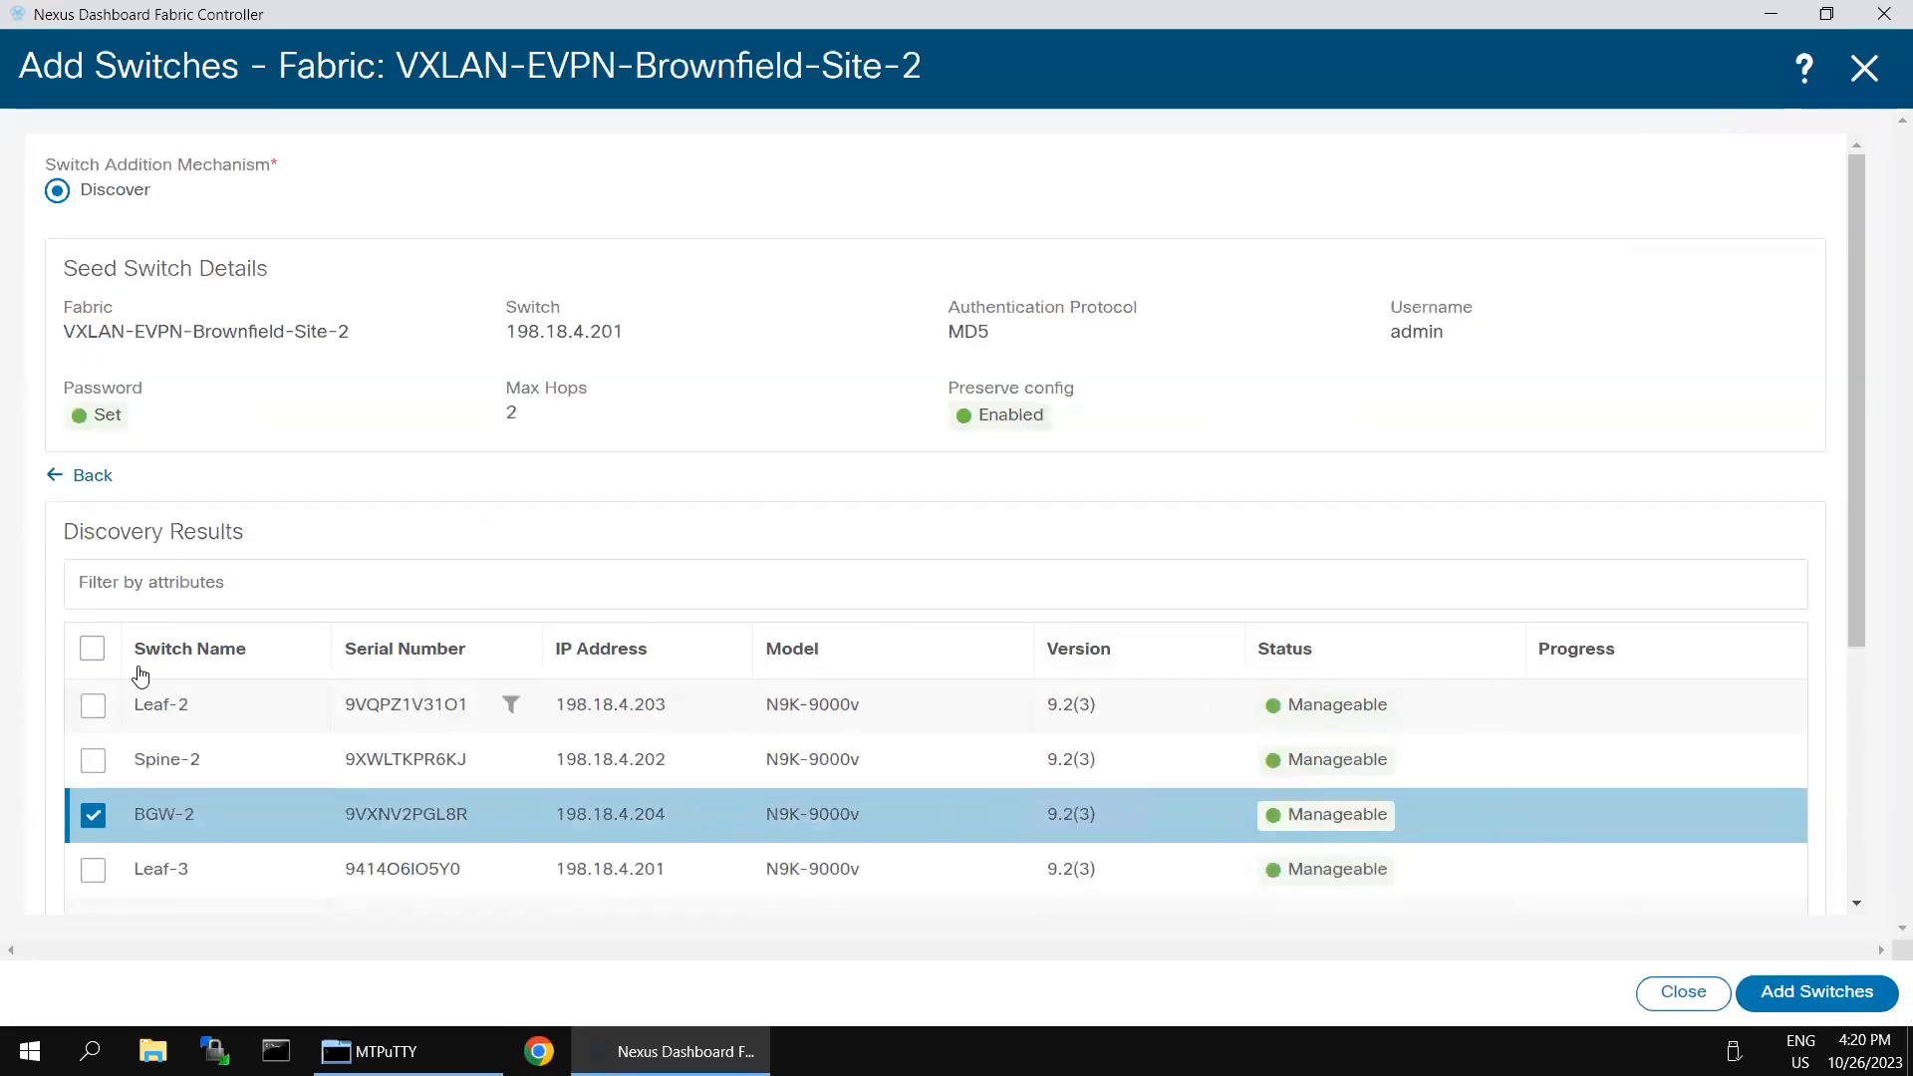
left_click(92, 653)
left_click(1816, 992)
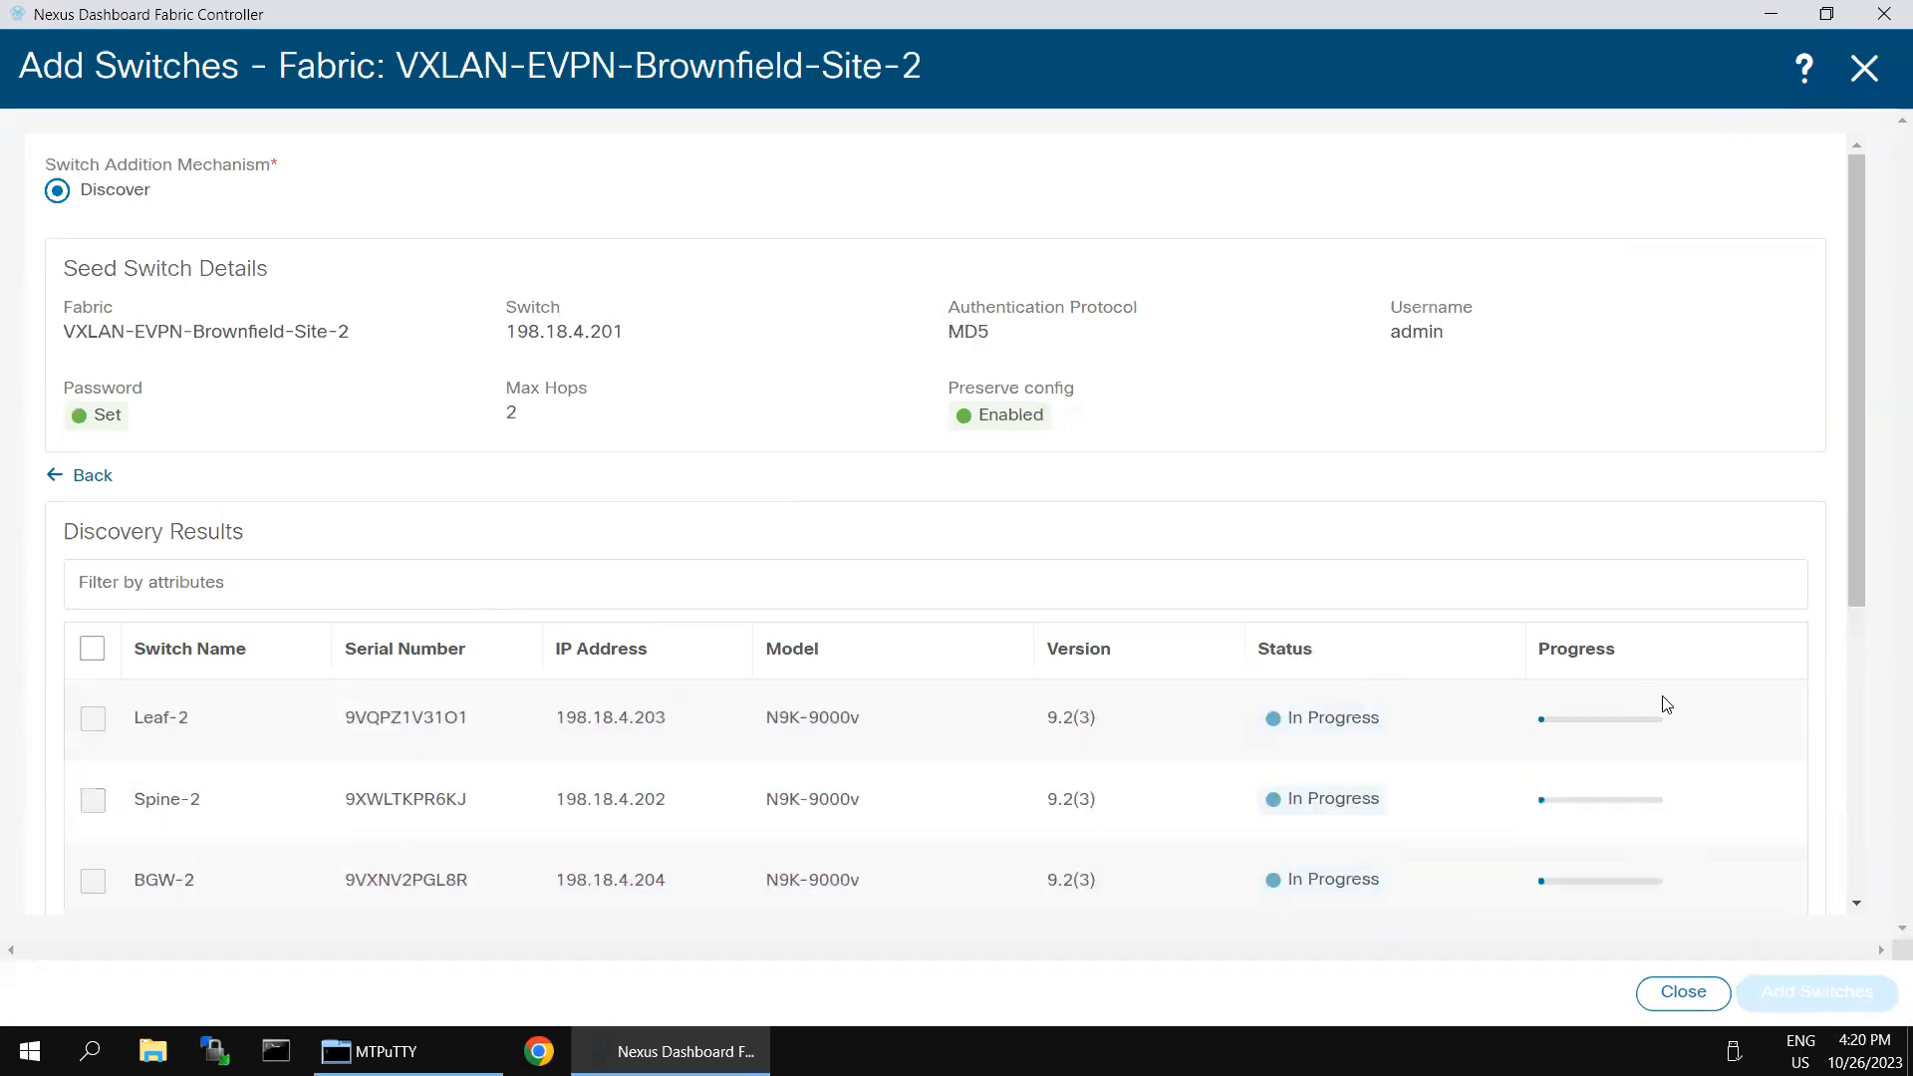
scroll(1684, 728, "down", 3)
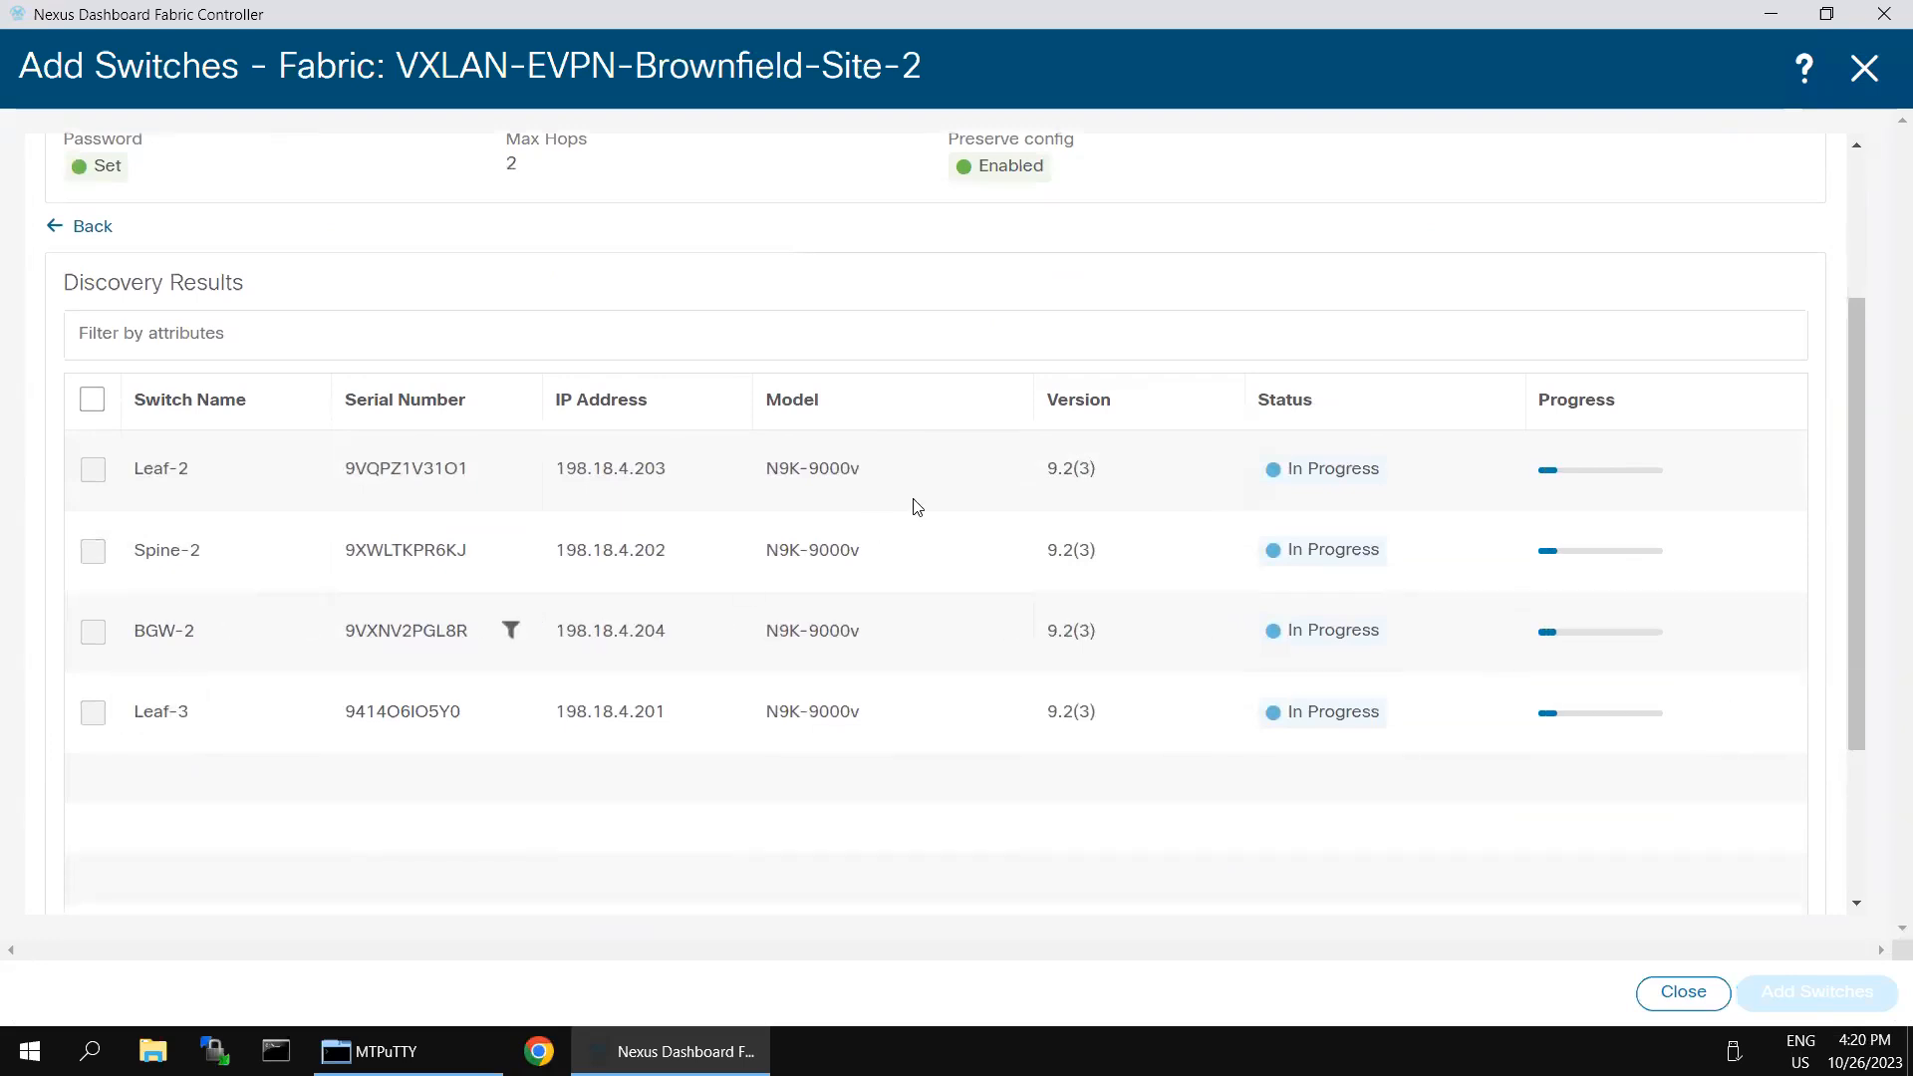
scroll(917, 507, "up", 3)
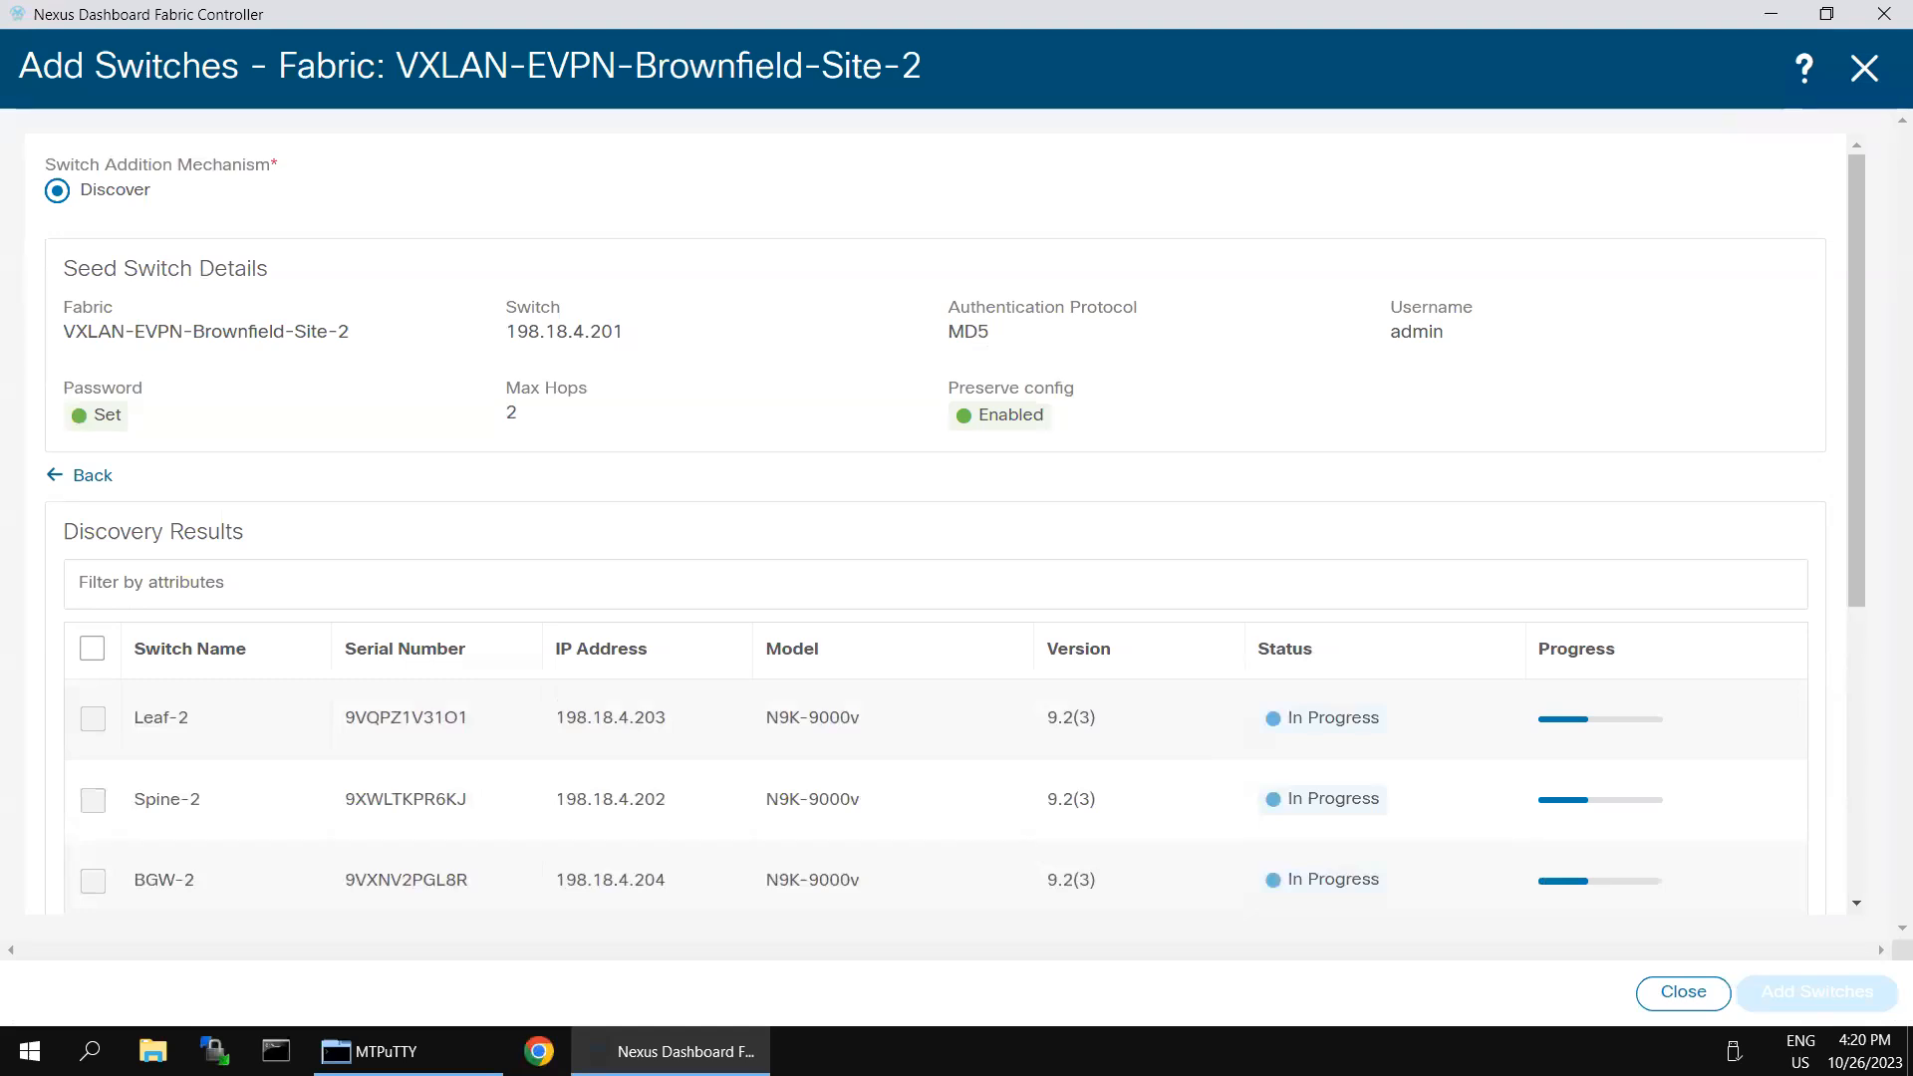
scroll(1494, 688, "down", 3)
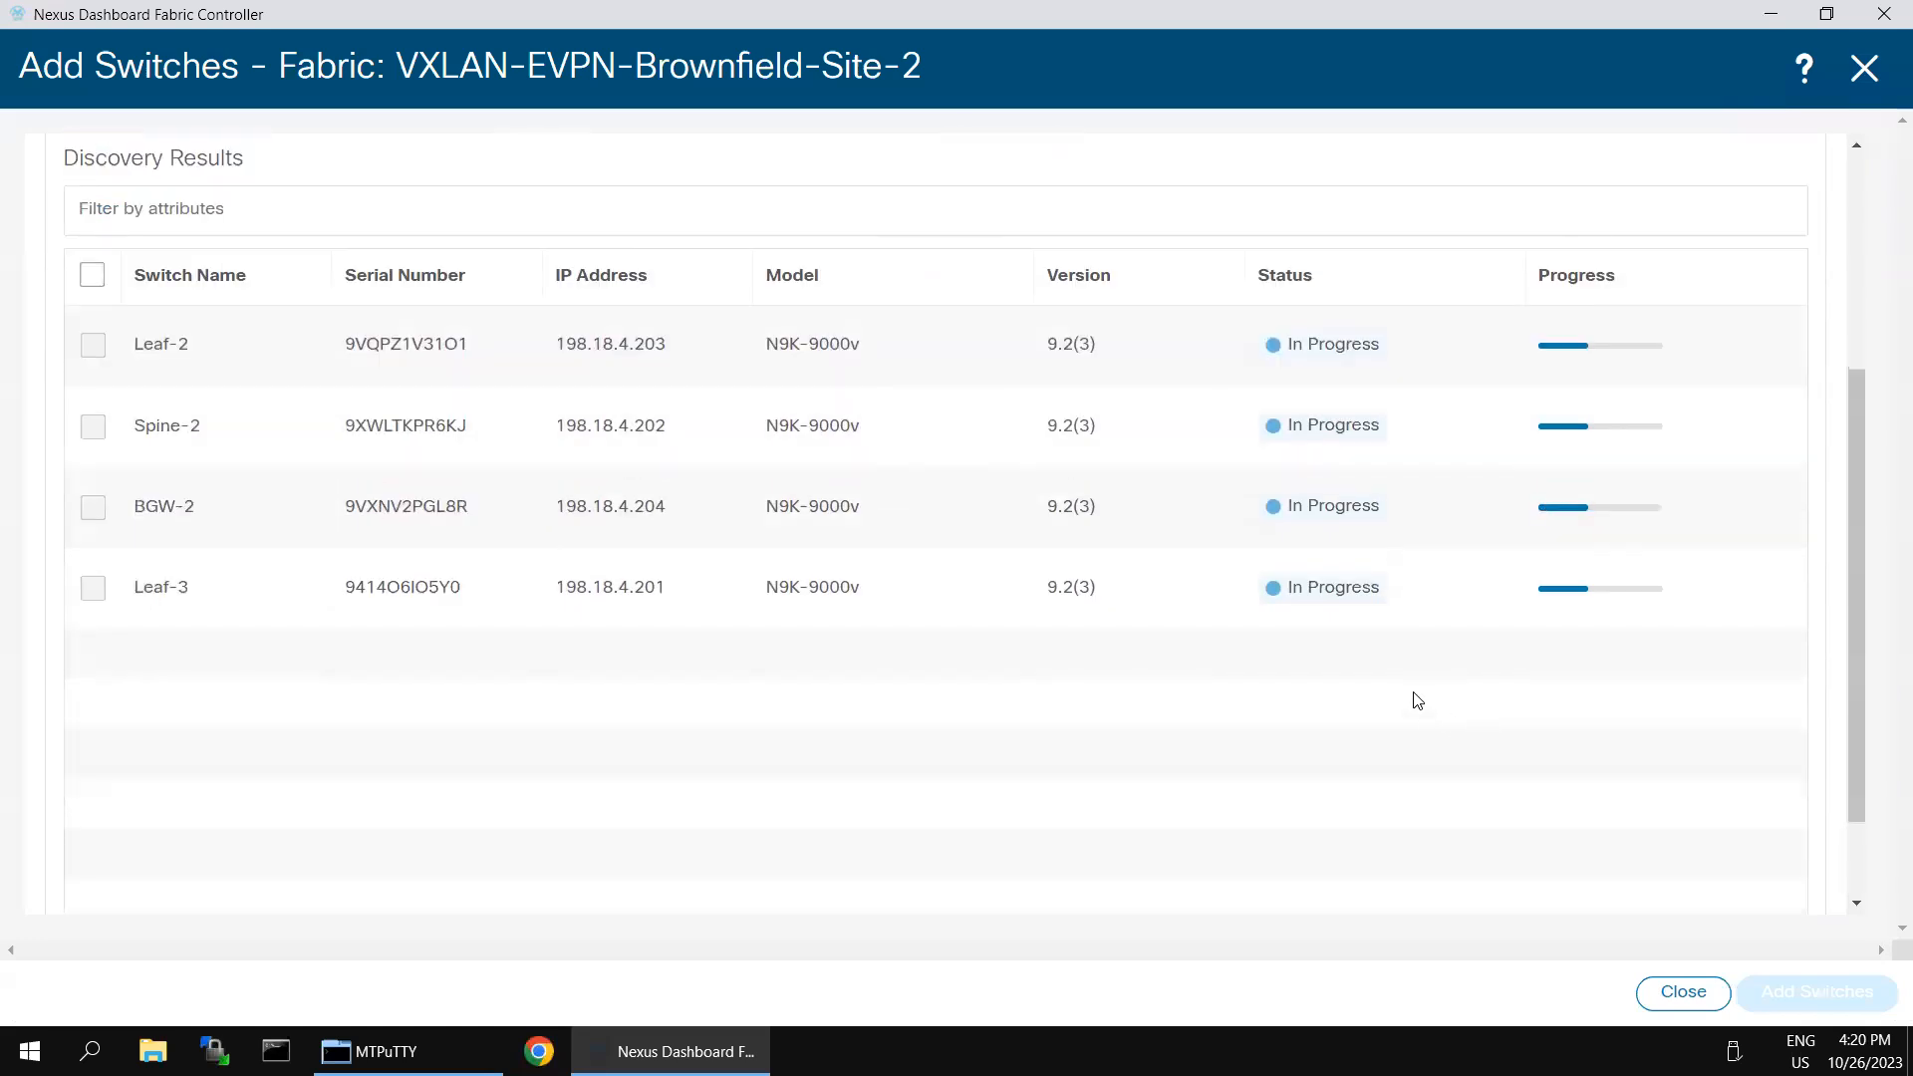
scroll(1418, 697, "up", 2)
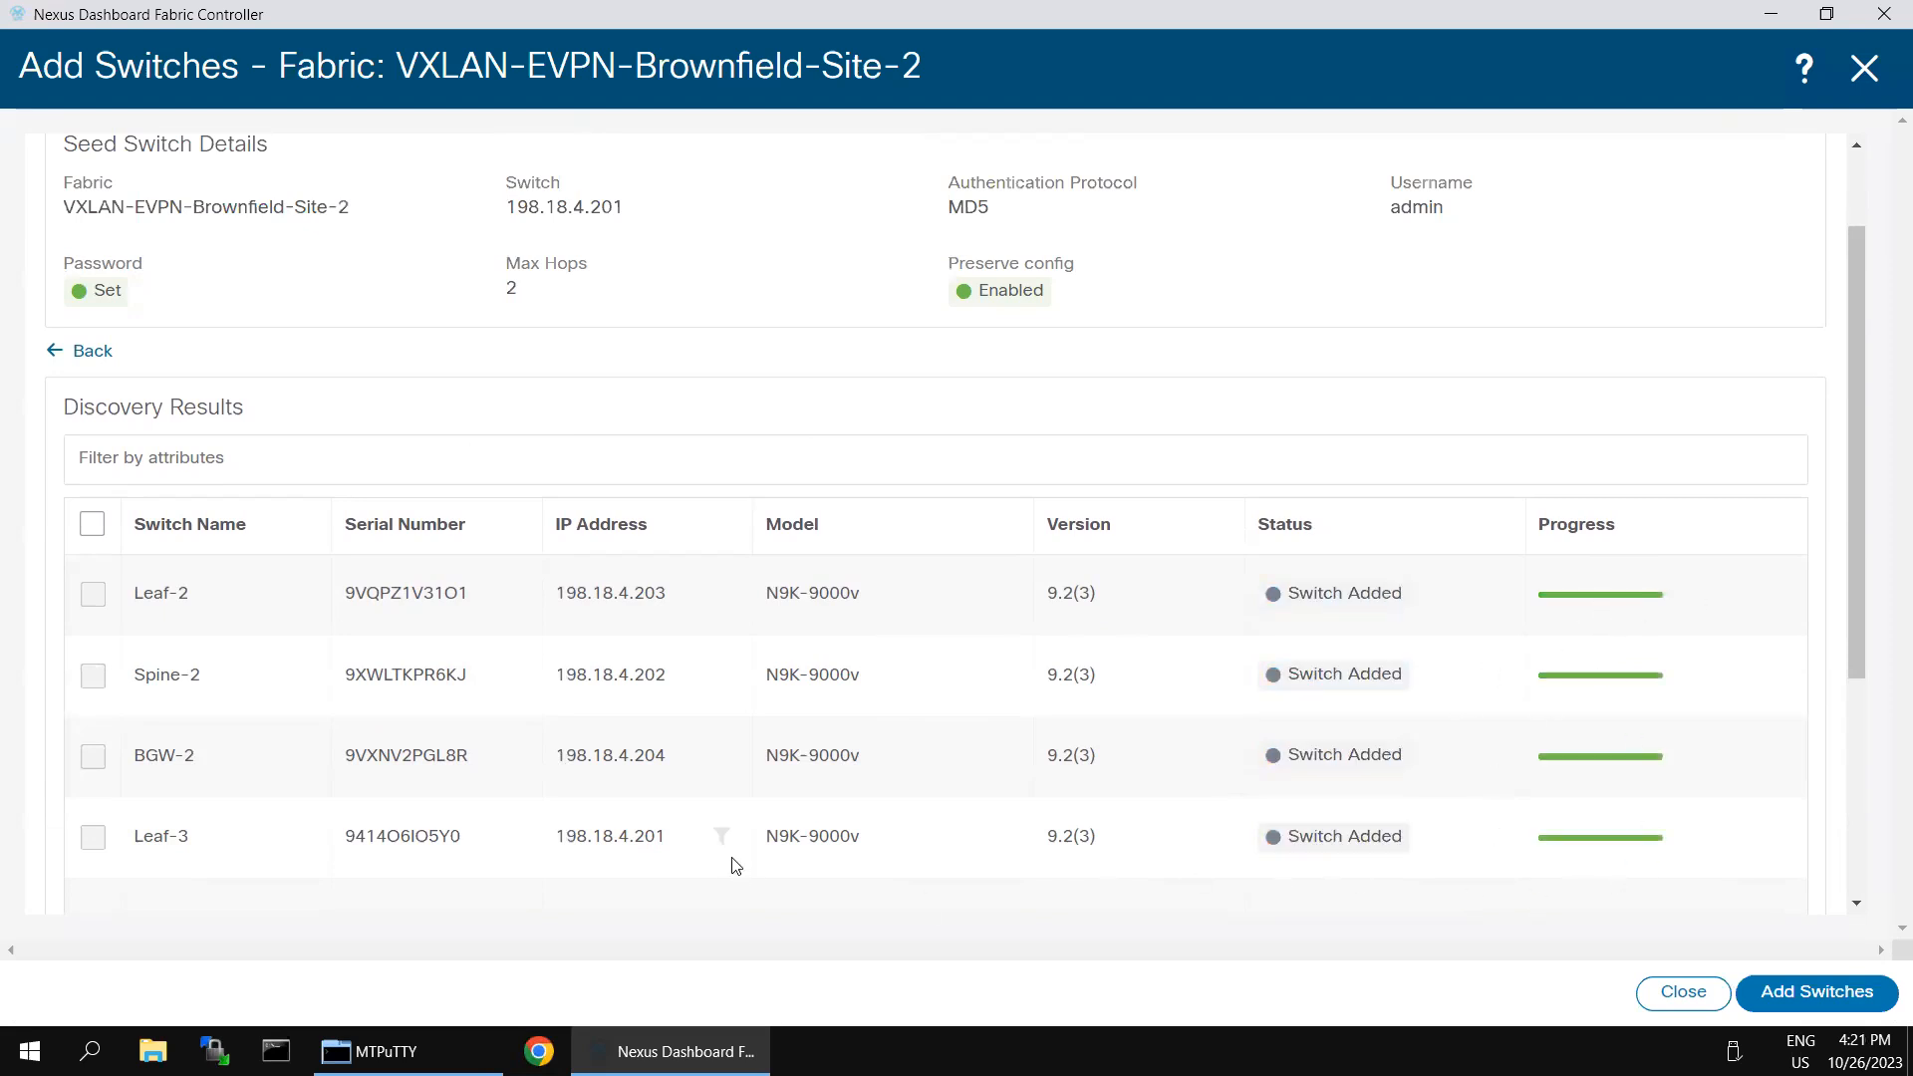
scroll(1644, 670, "down", 2)
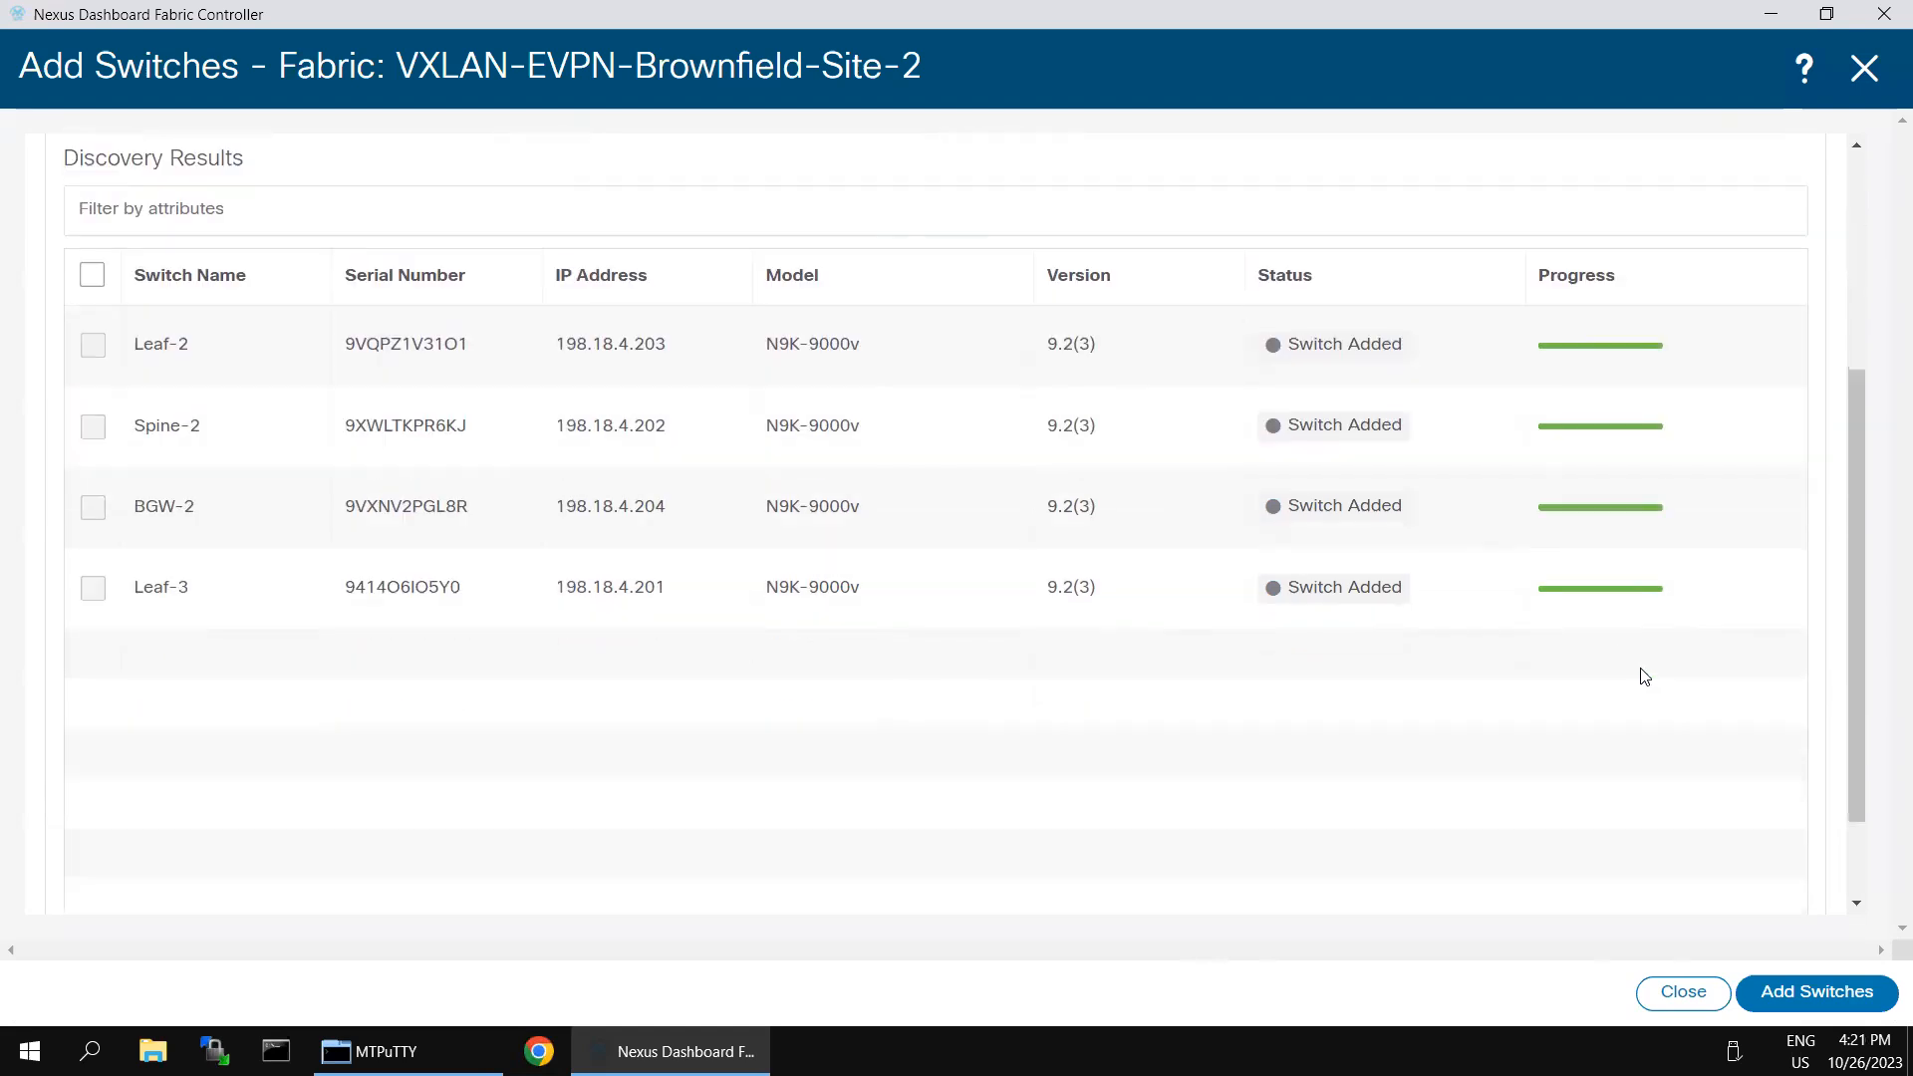
scroll(1650, 718, "up", 3)
left_click(1680, 993)
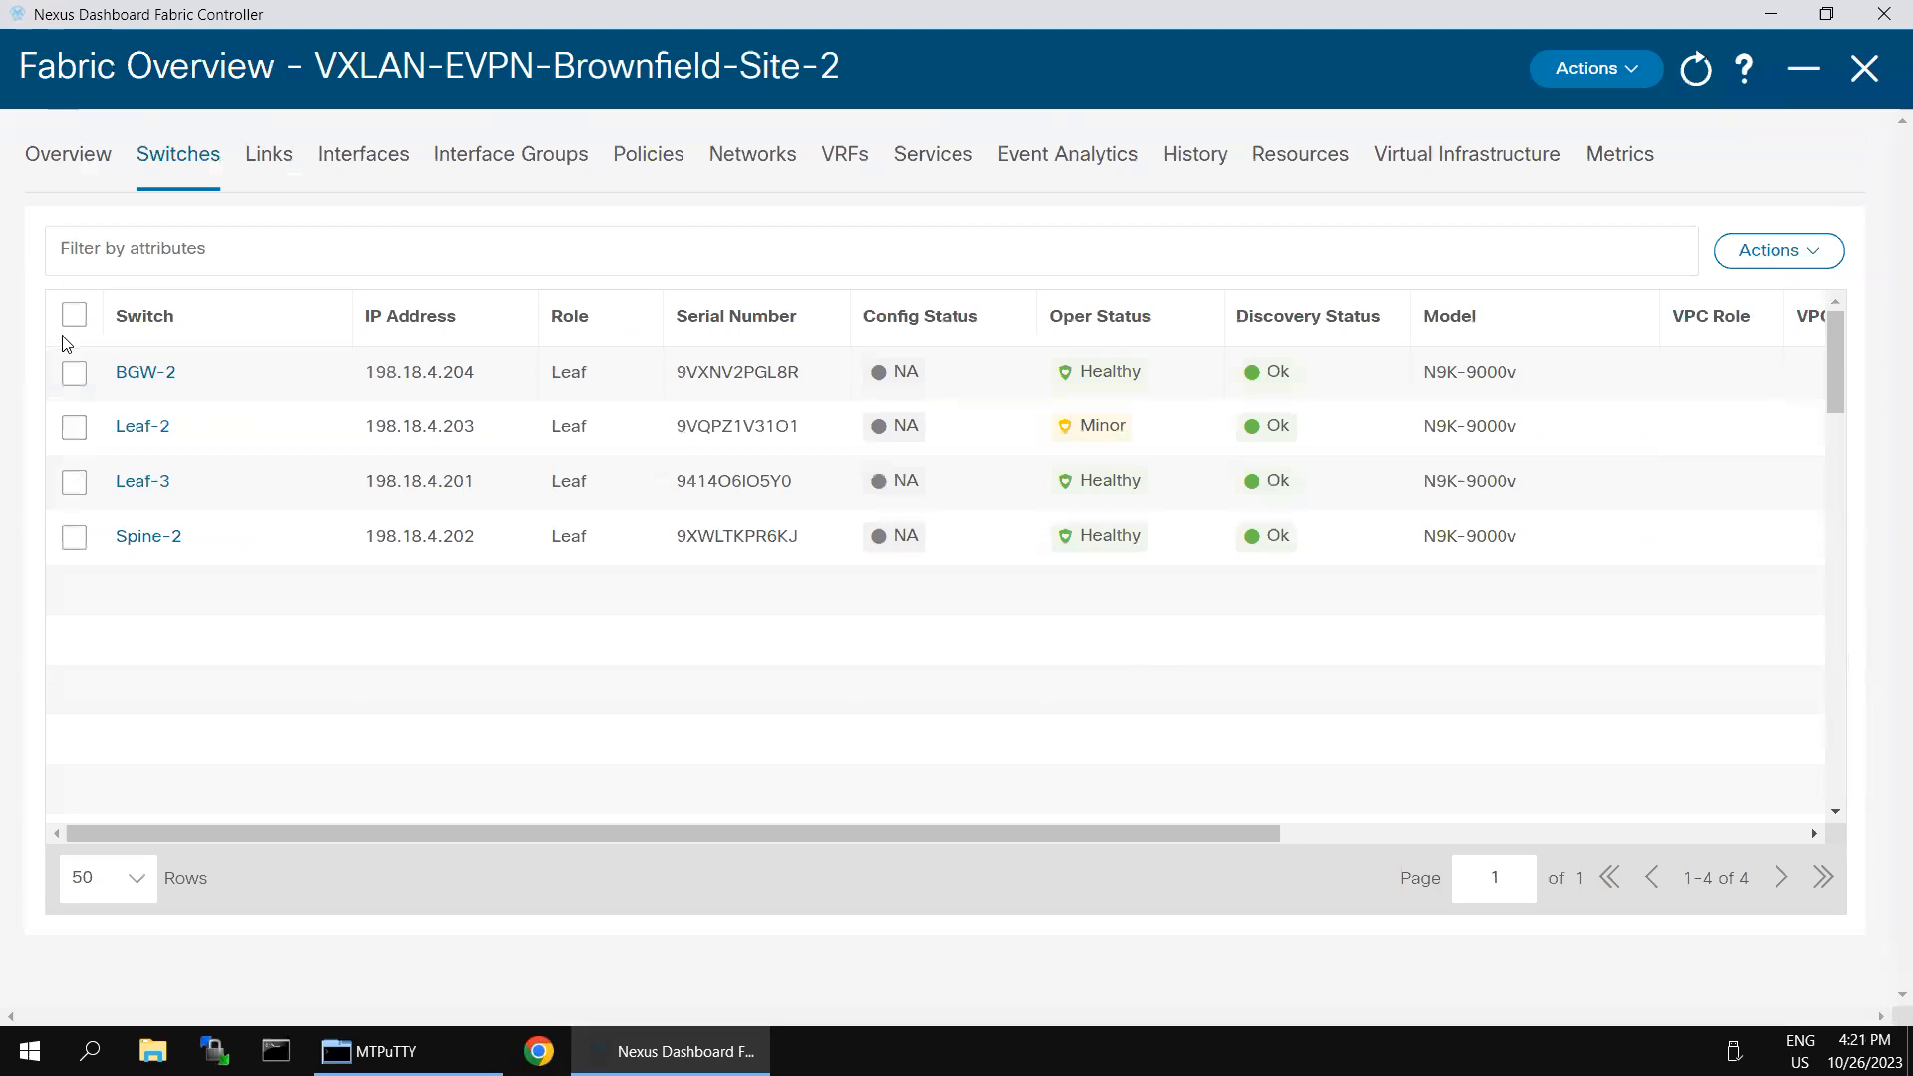
- Set the role of switch BGW-2 to Border Gateway and acknowledge the recalculate-and-deploy notice
left_click(74, 373)
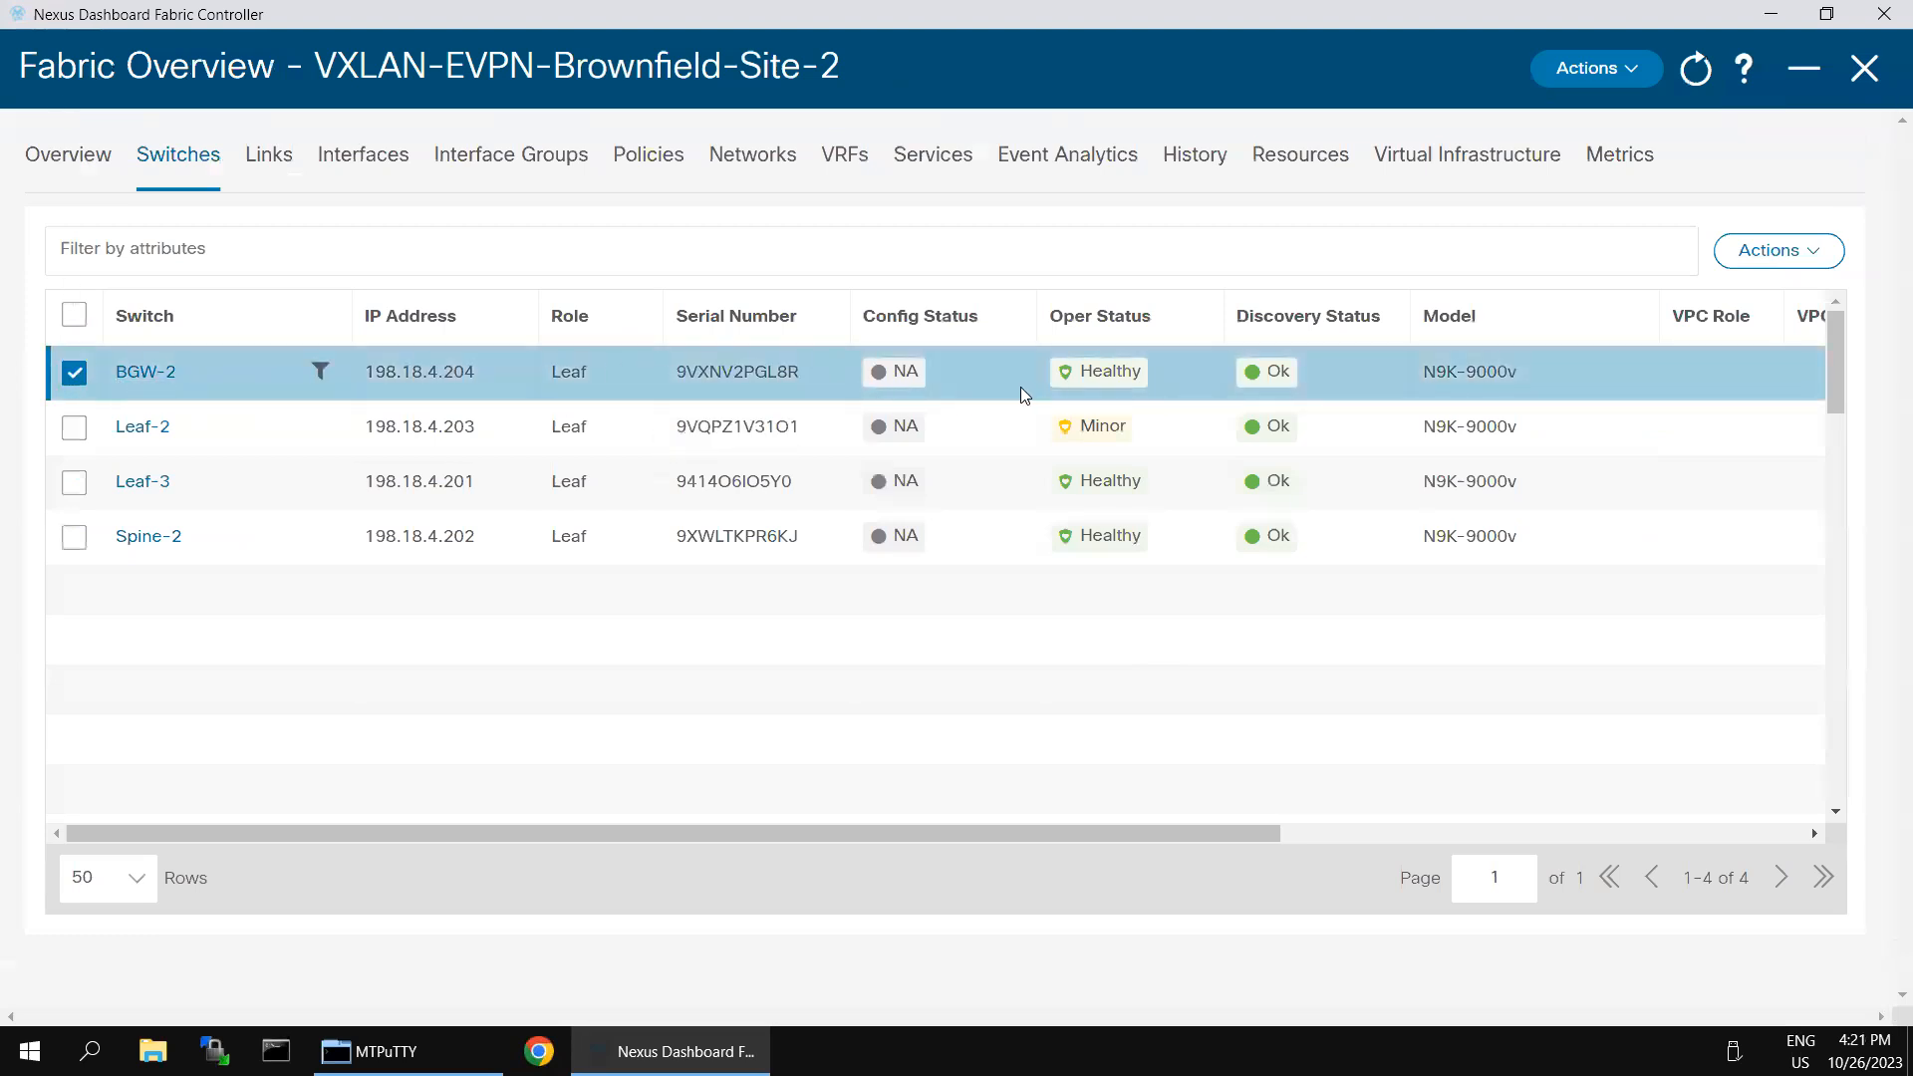
left_click(1816, 259)
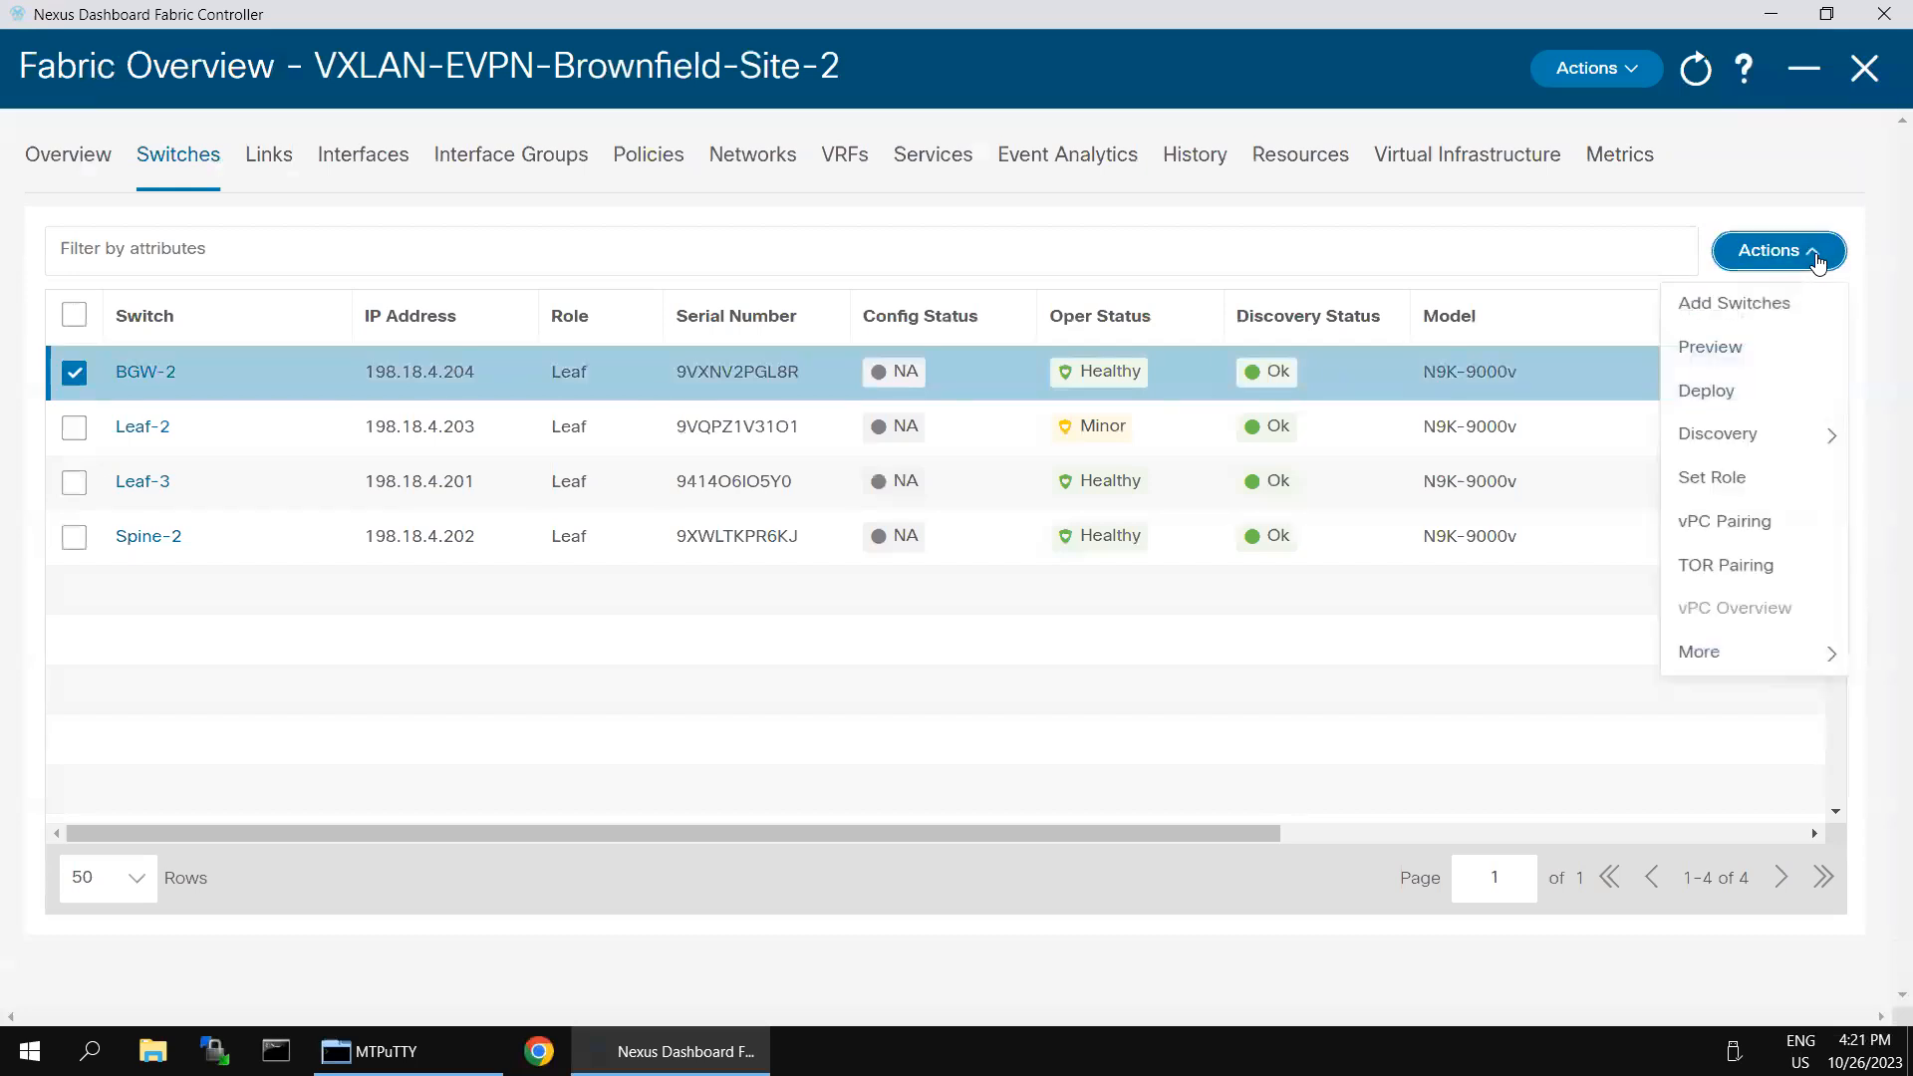
left_click(1745, 480)
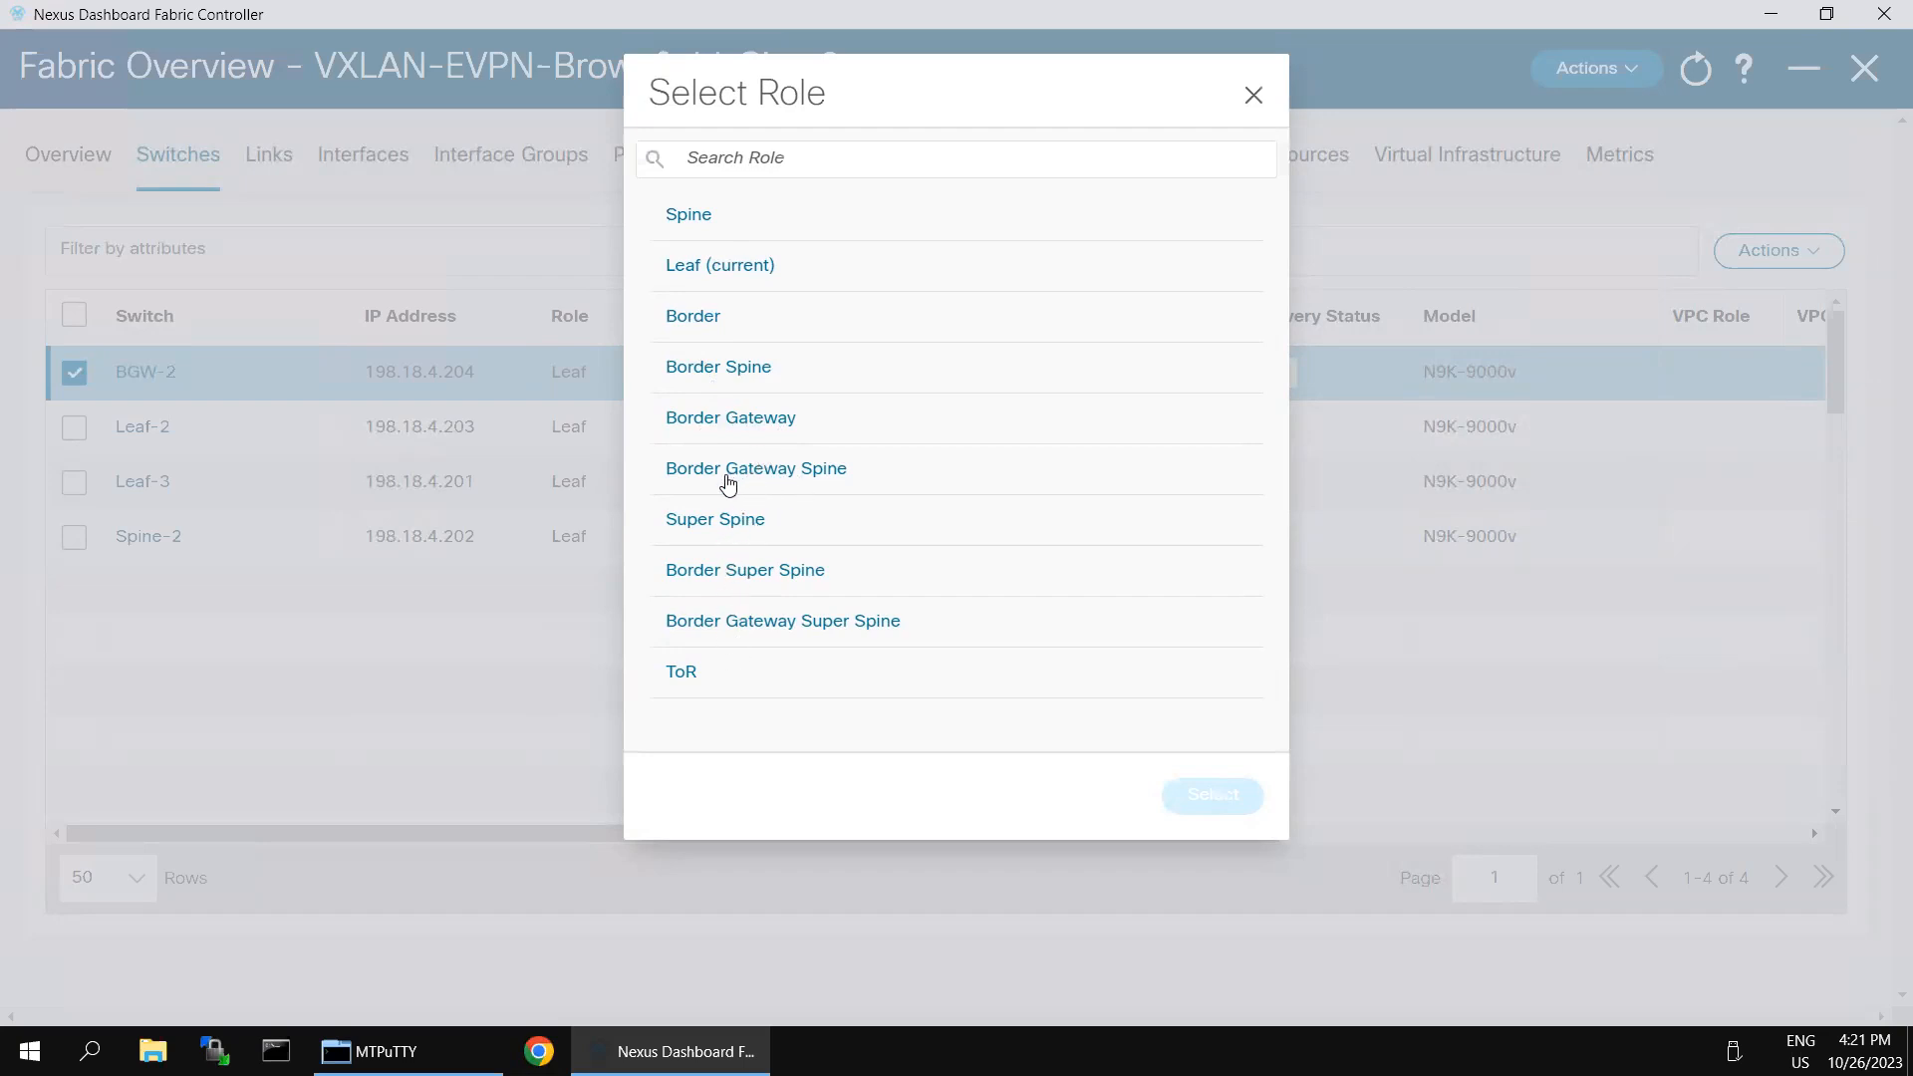
left_click(707, 428)
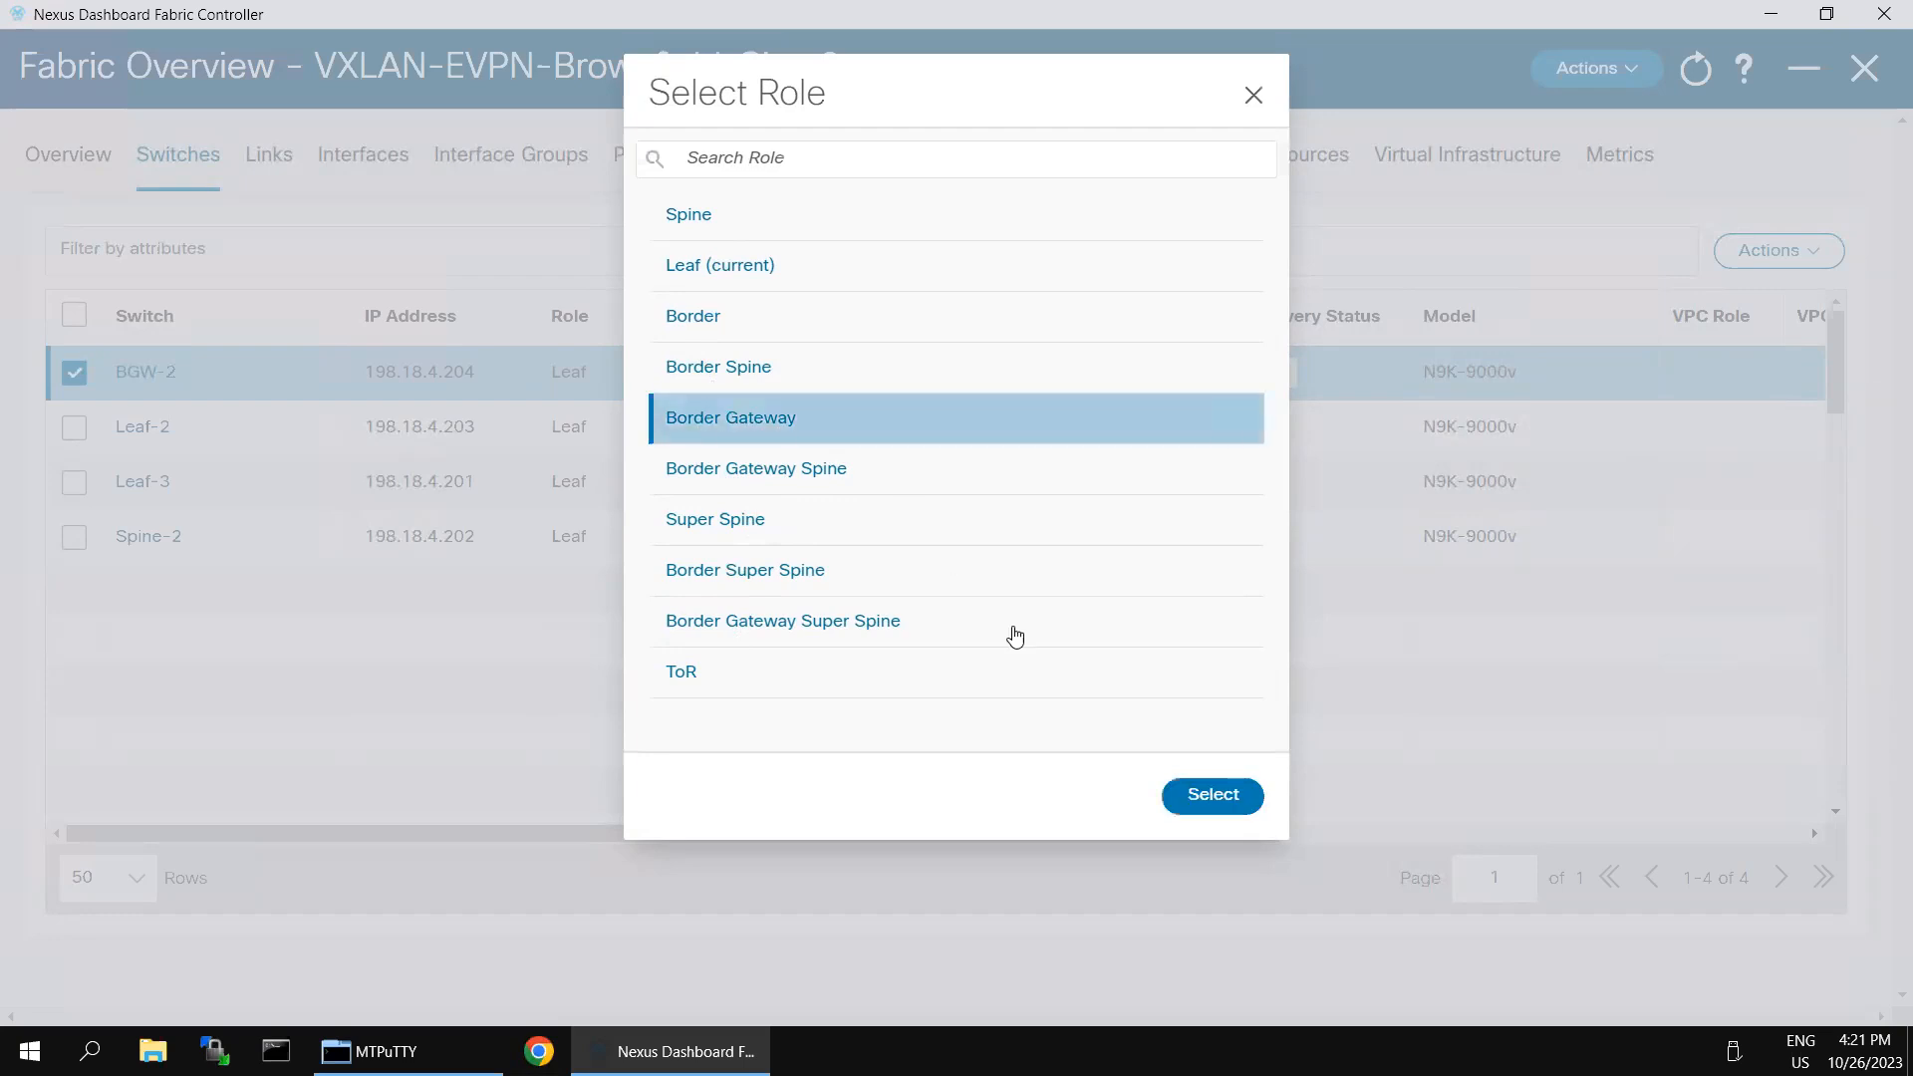
left_click(1233, 800)
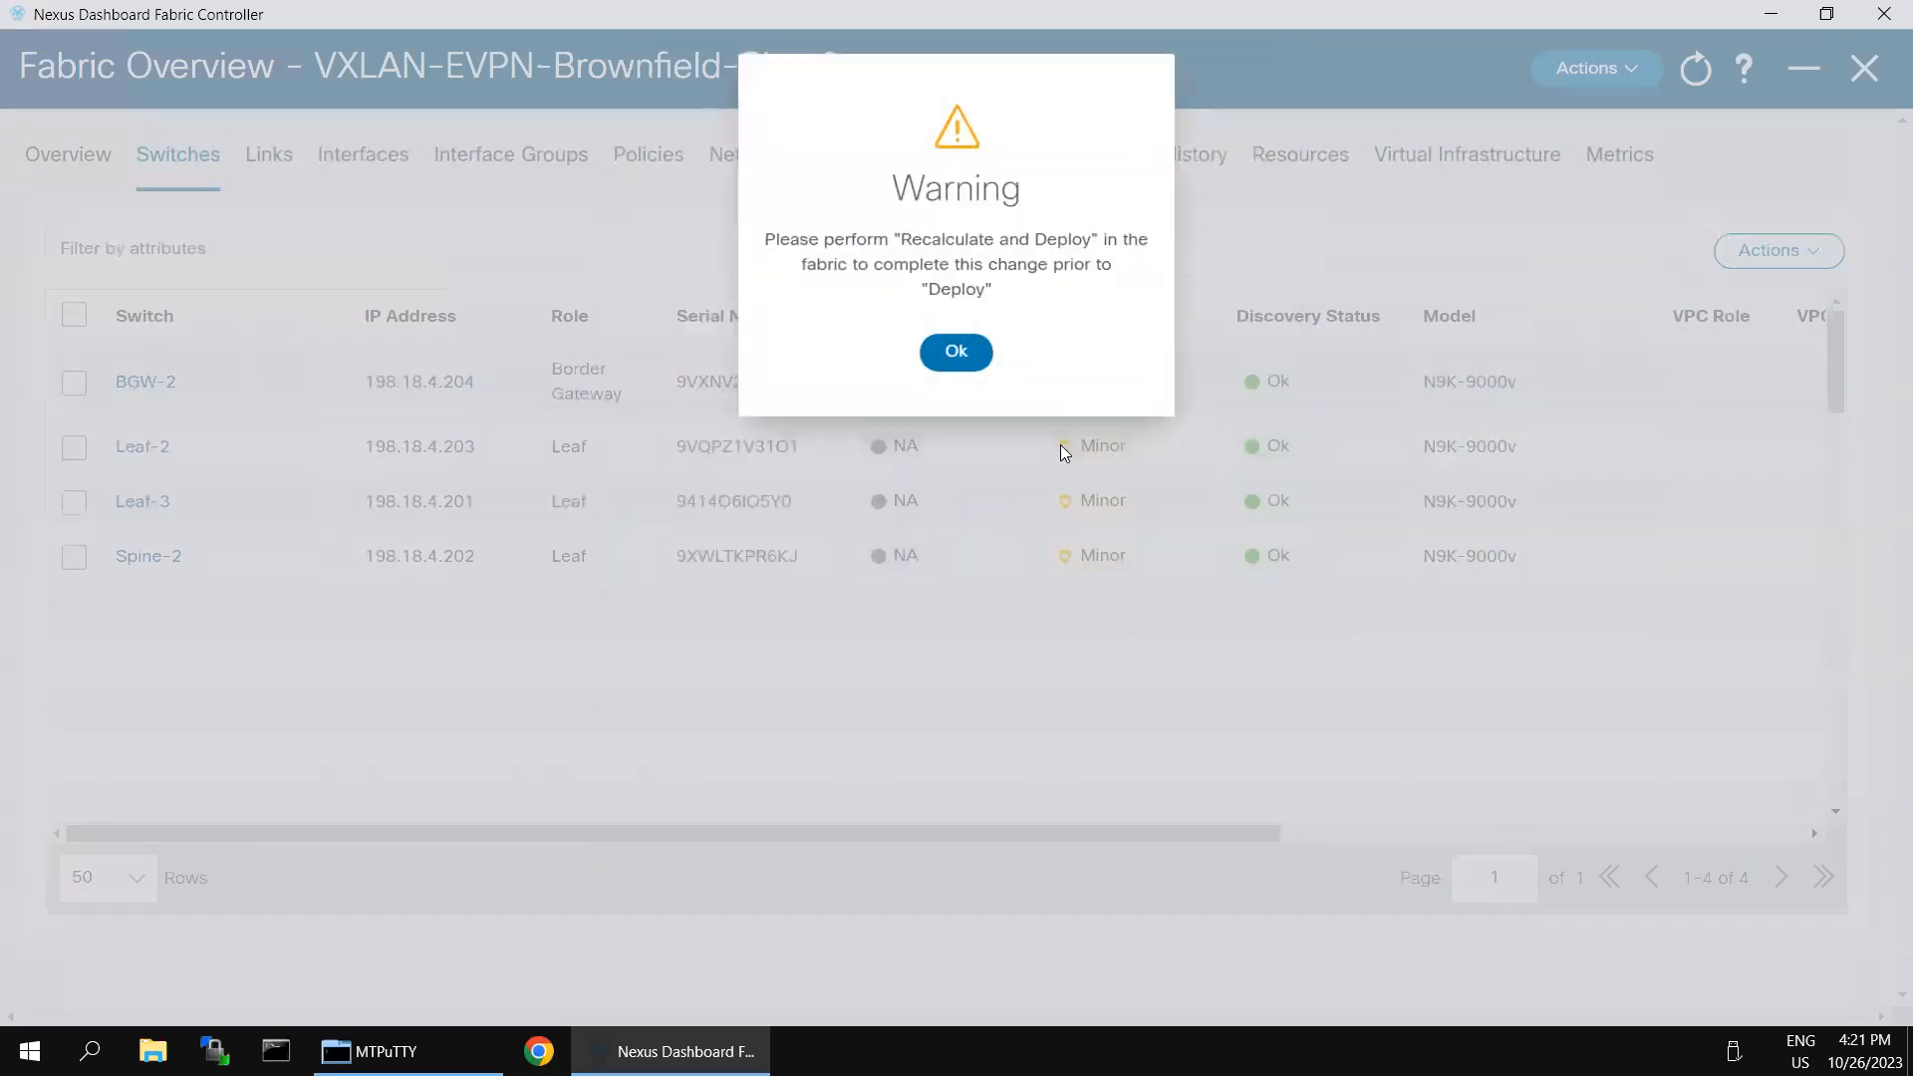
left_click_drag(908, 237, 1089, 242)
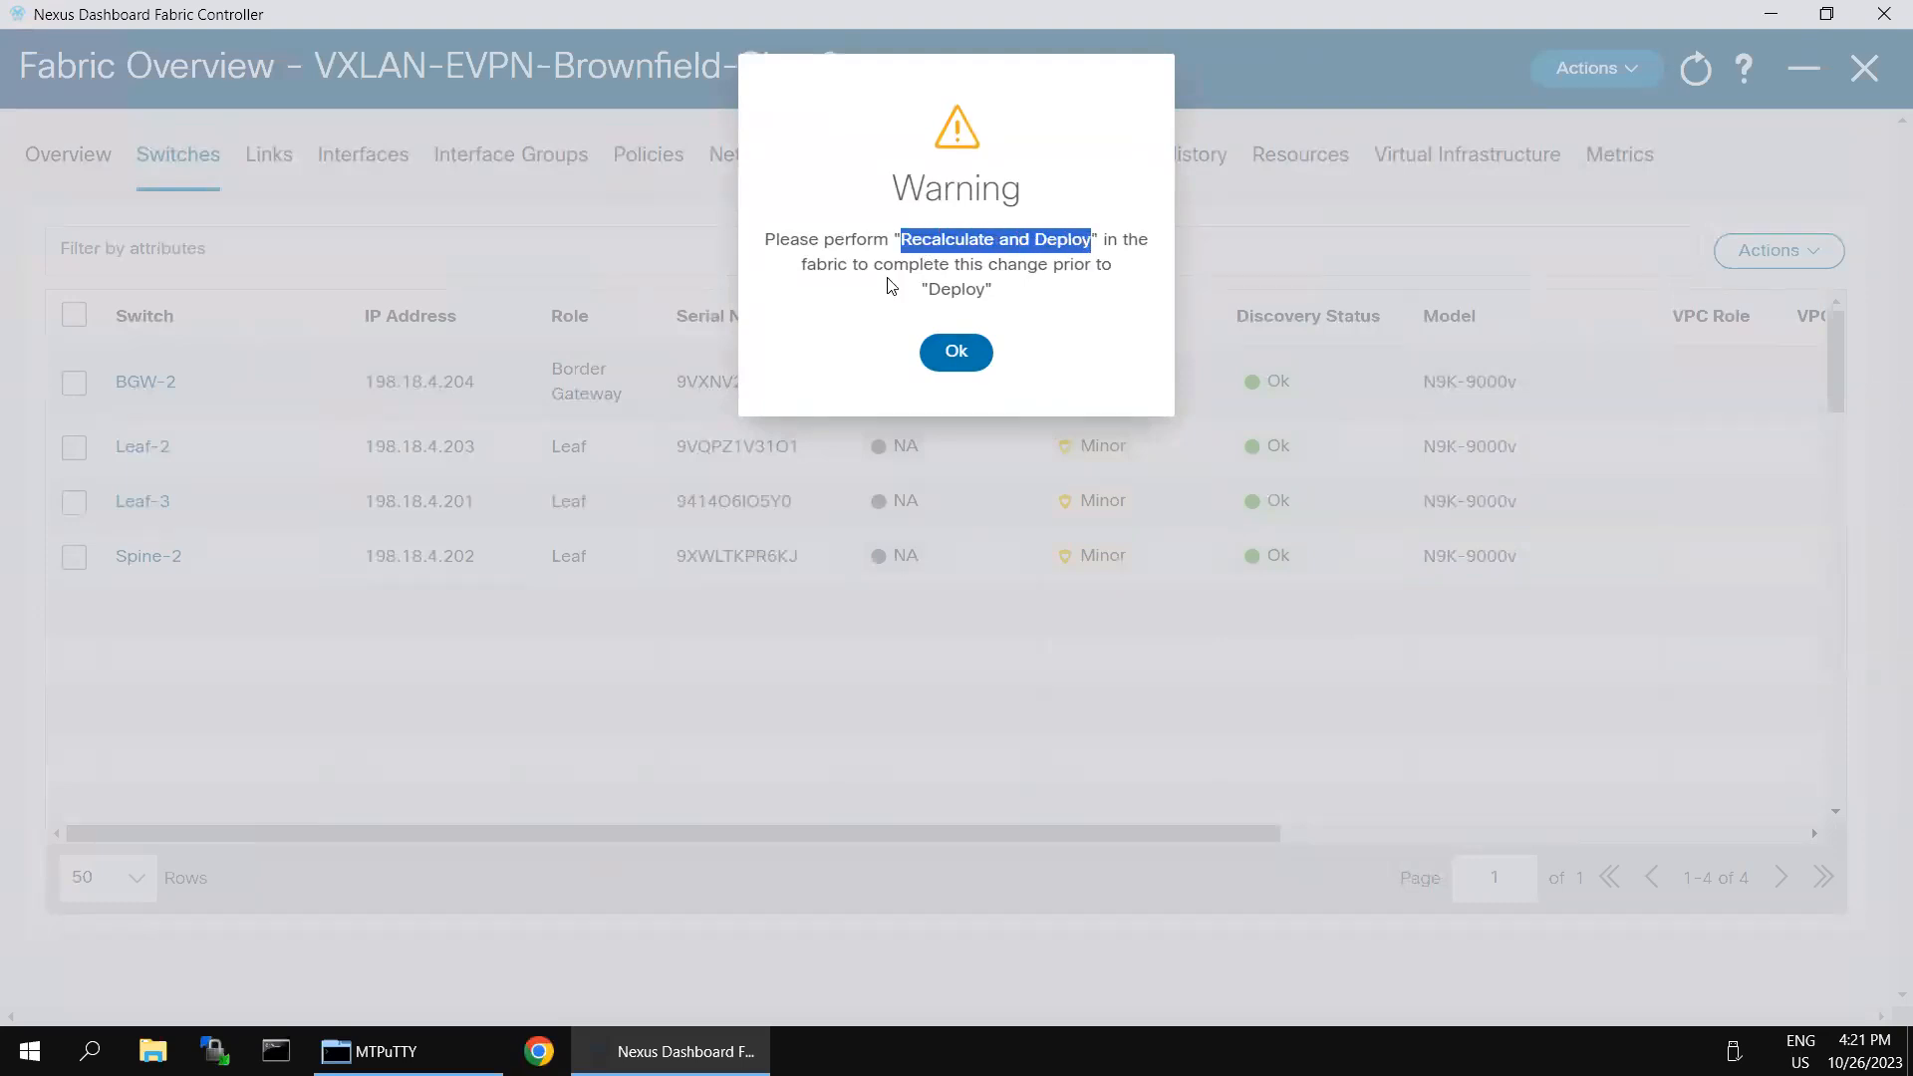
left_click(966, 350)
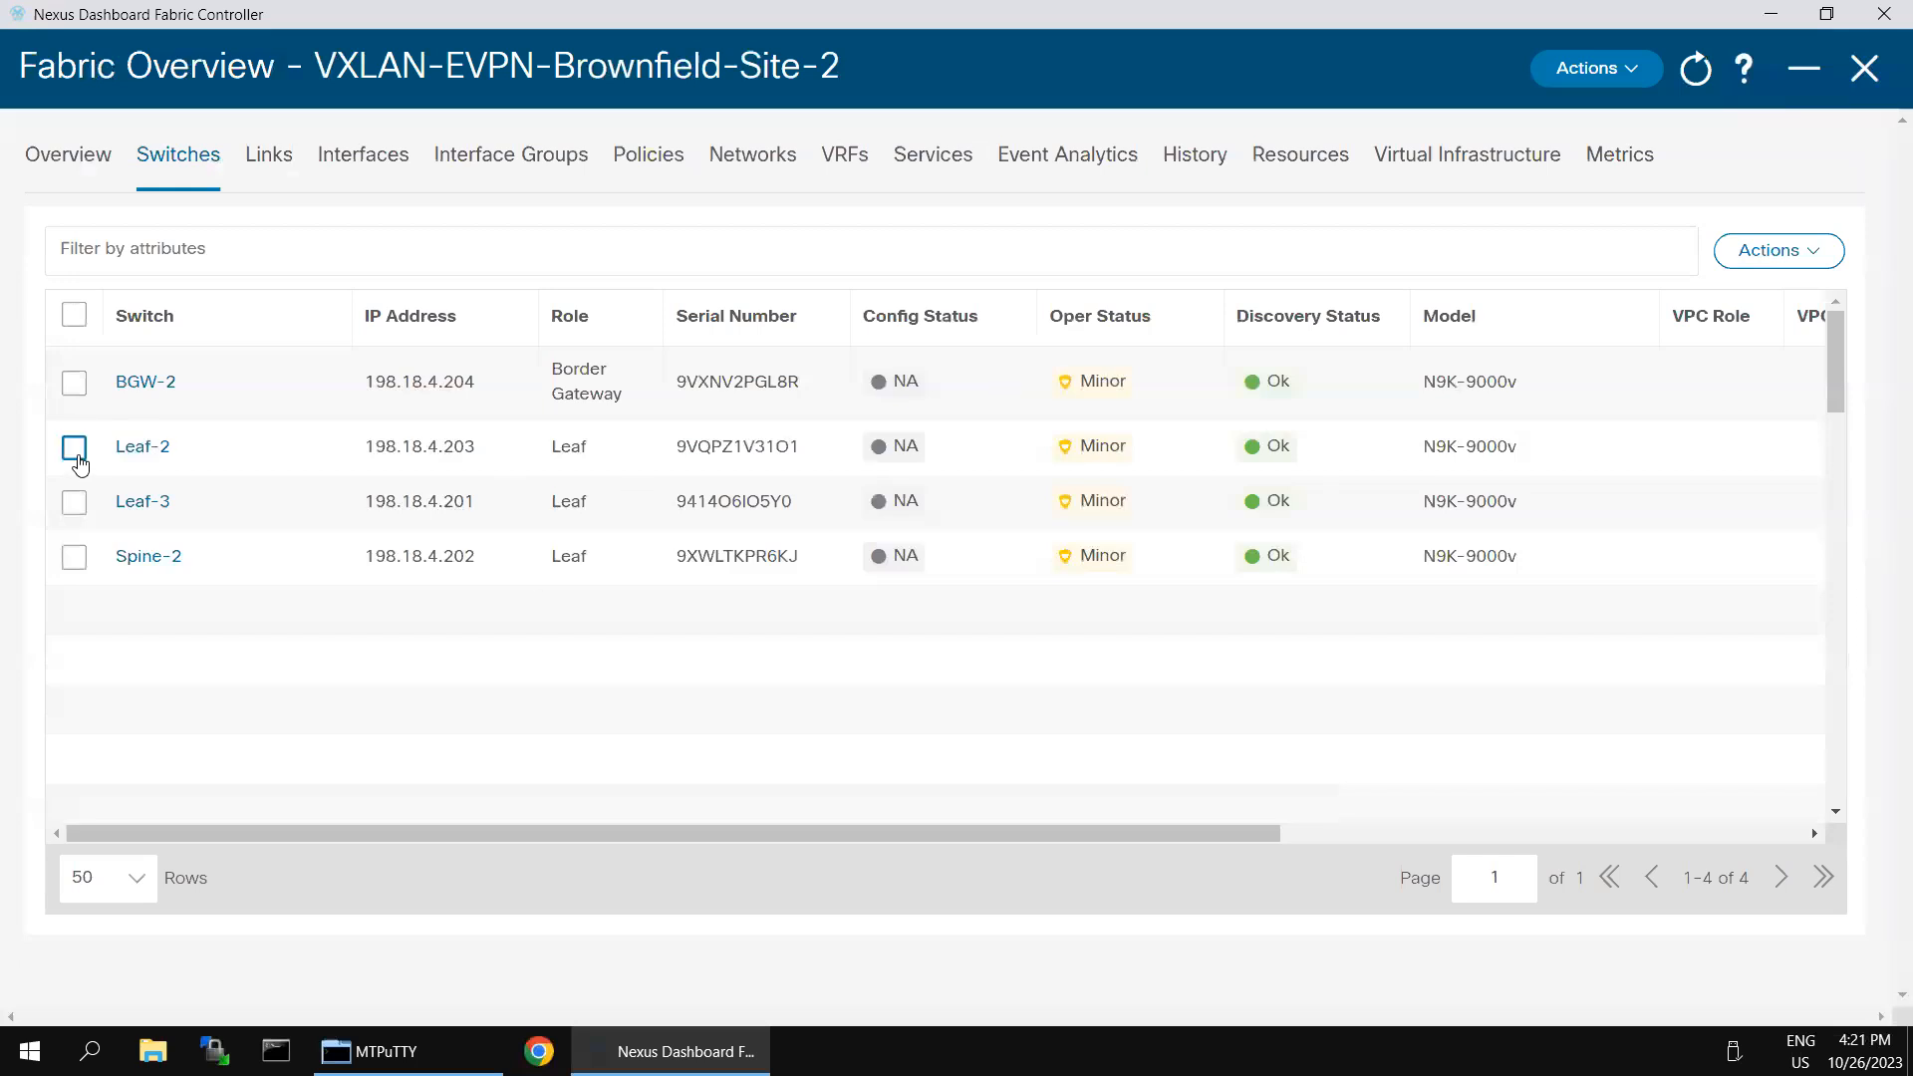
- Assign the Leaf role to switches Leaf-2 and Leaf-3 together and acknowledge the notice
left_click(74, 447)
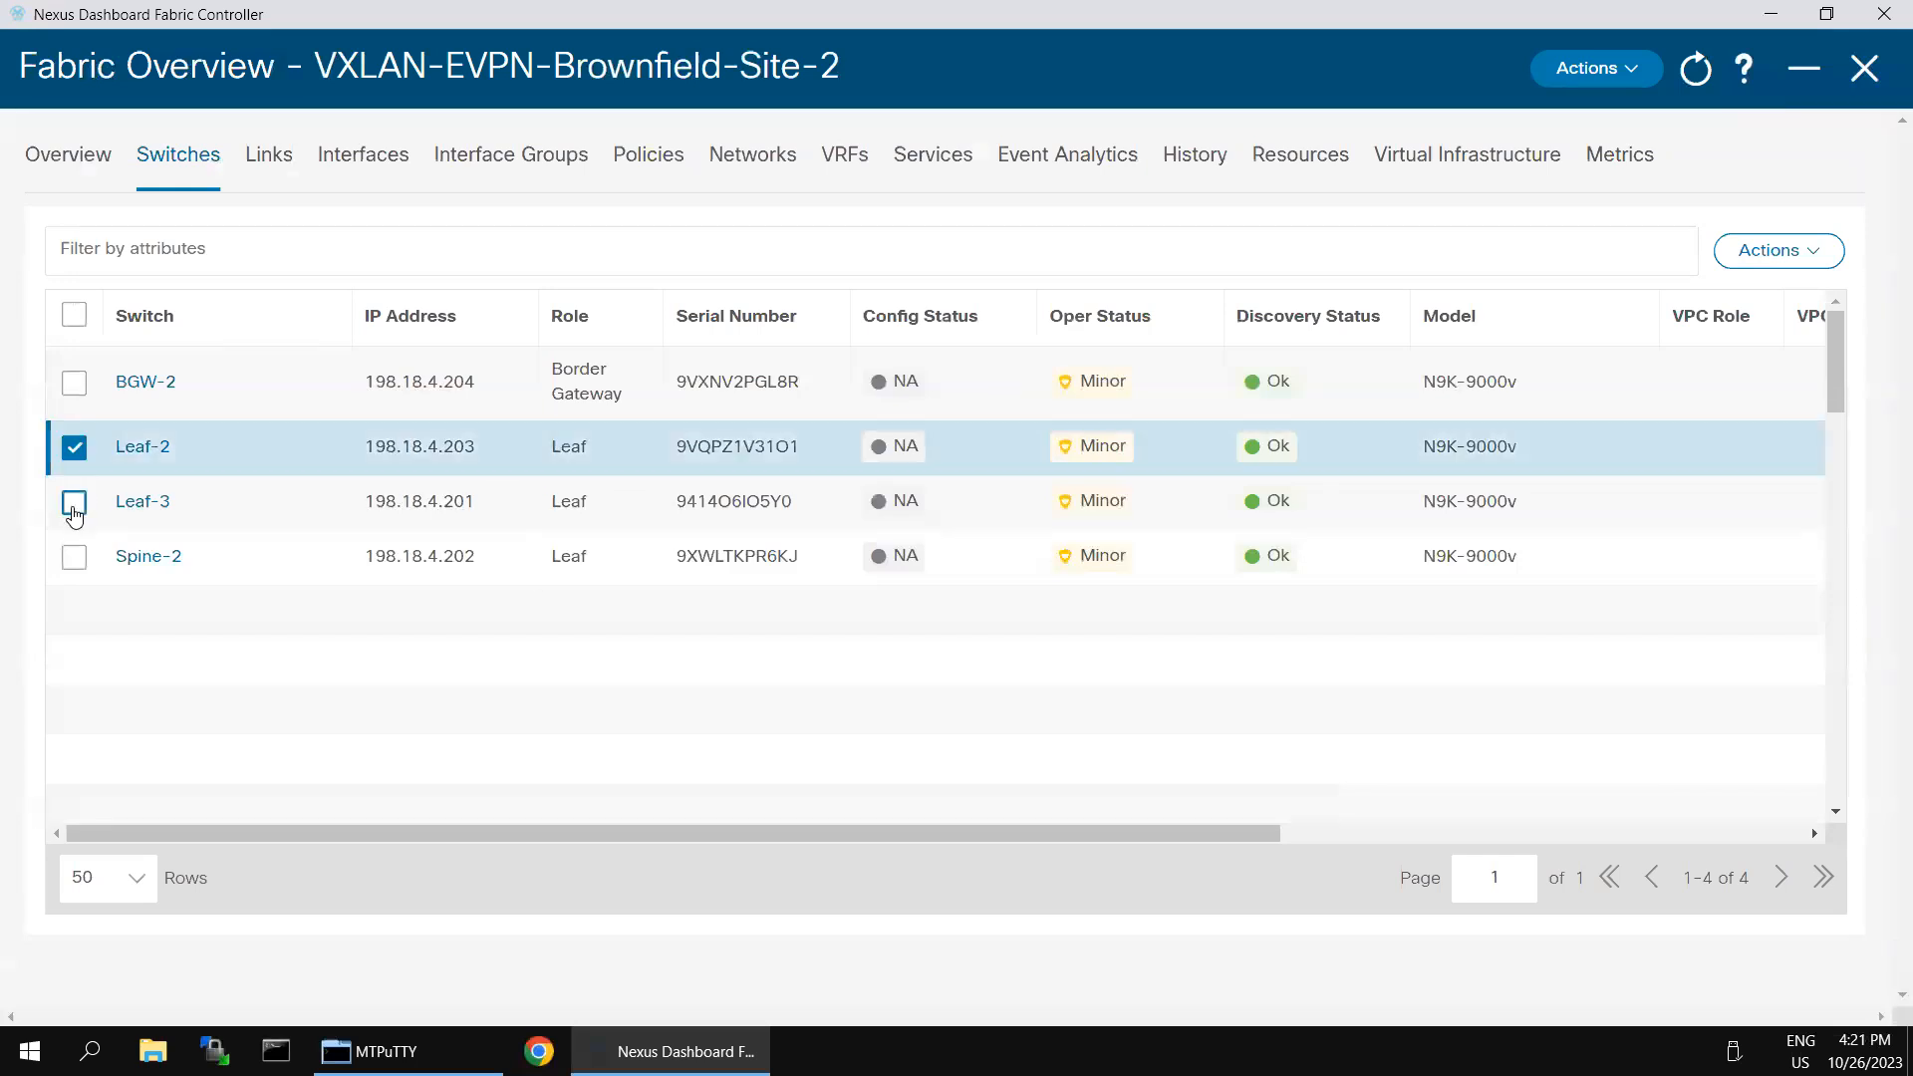
left_click(73, 503)
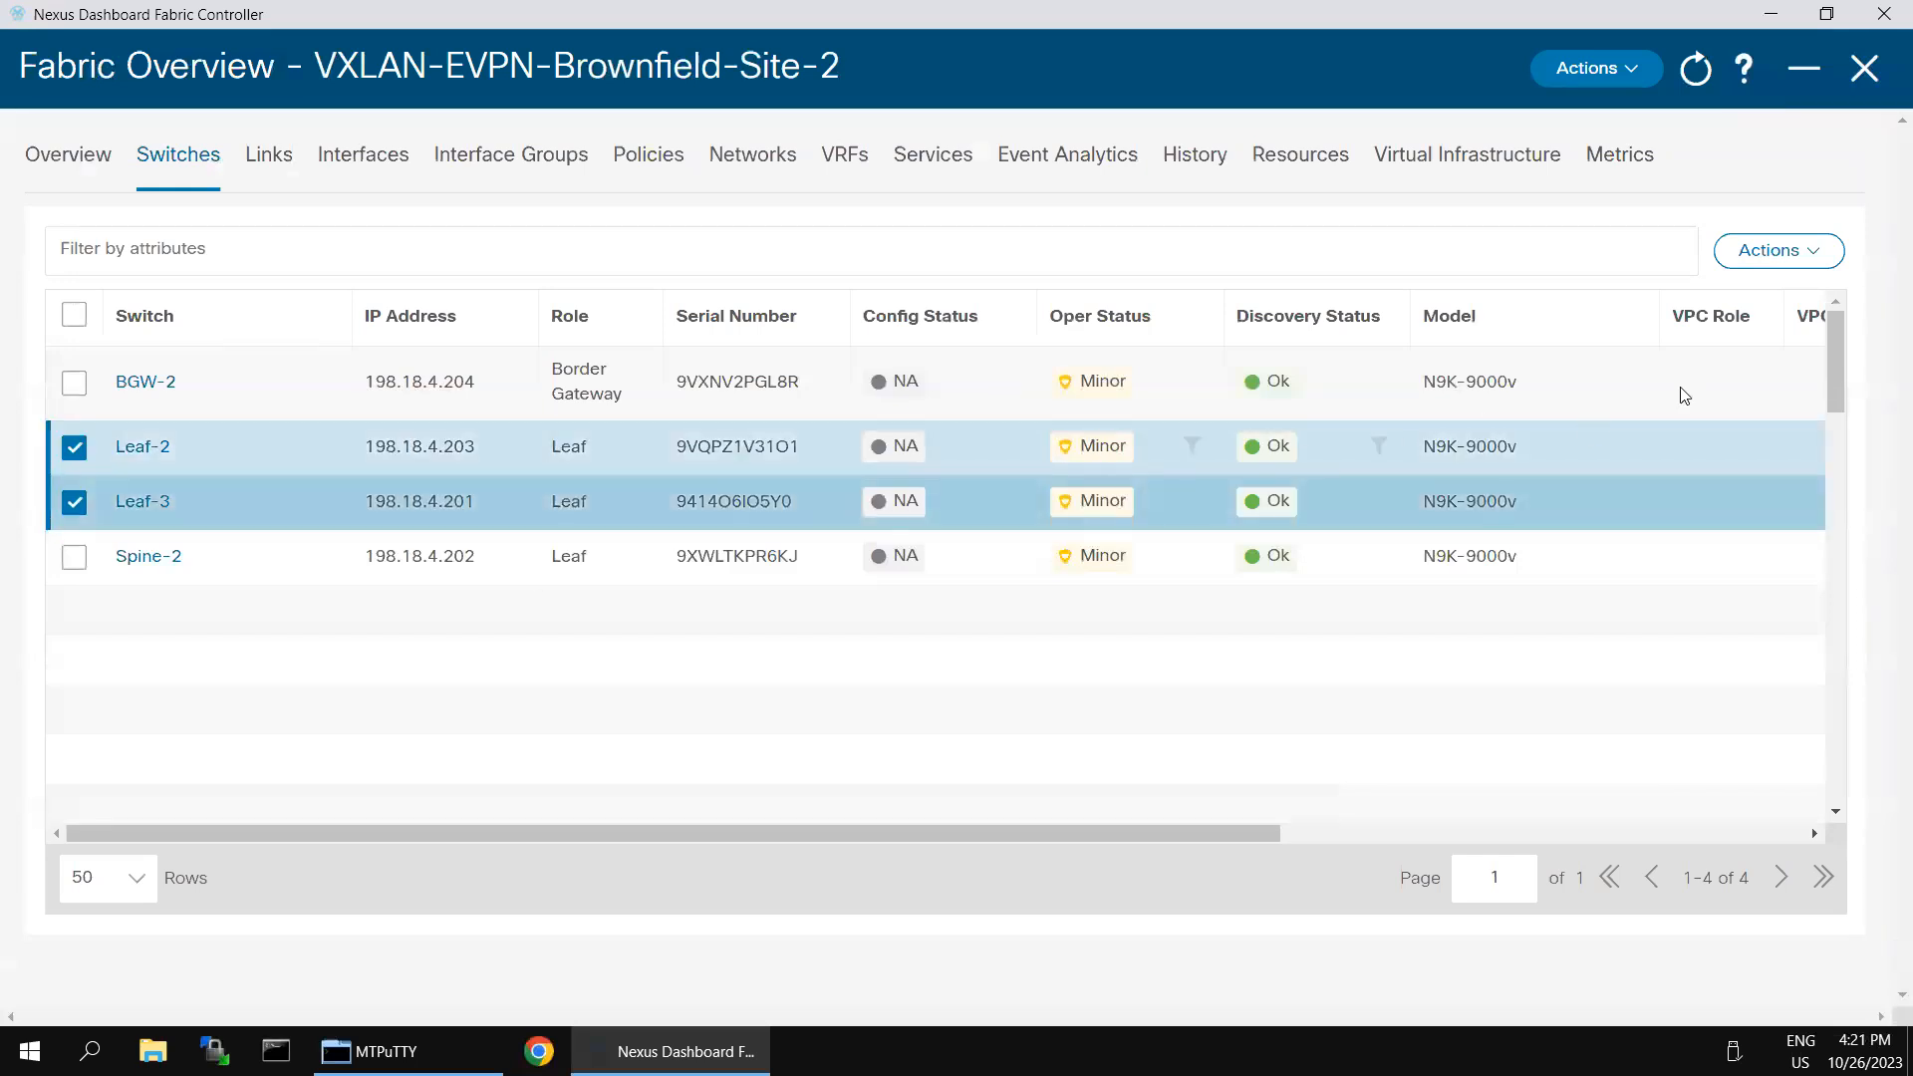
left_click(1809, 271)
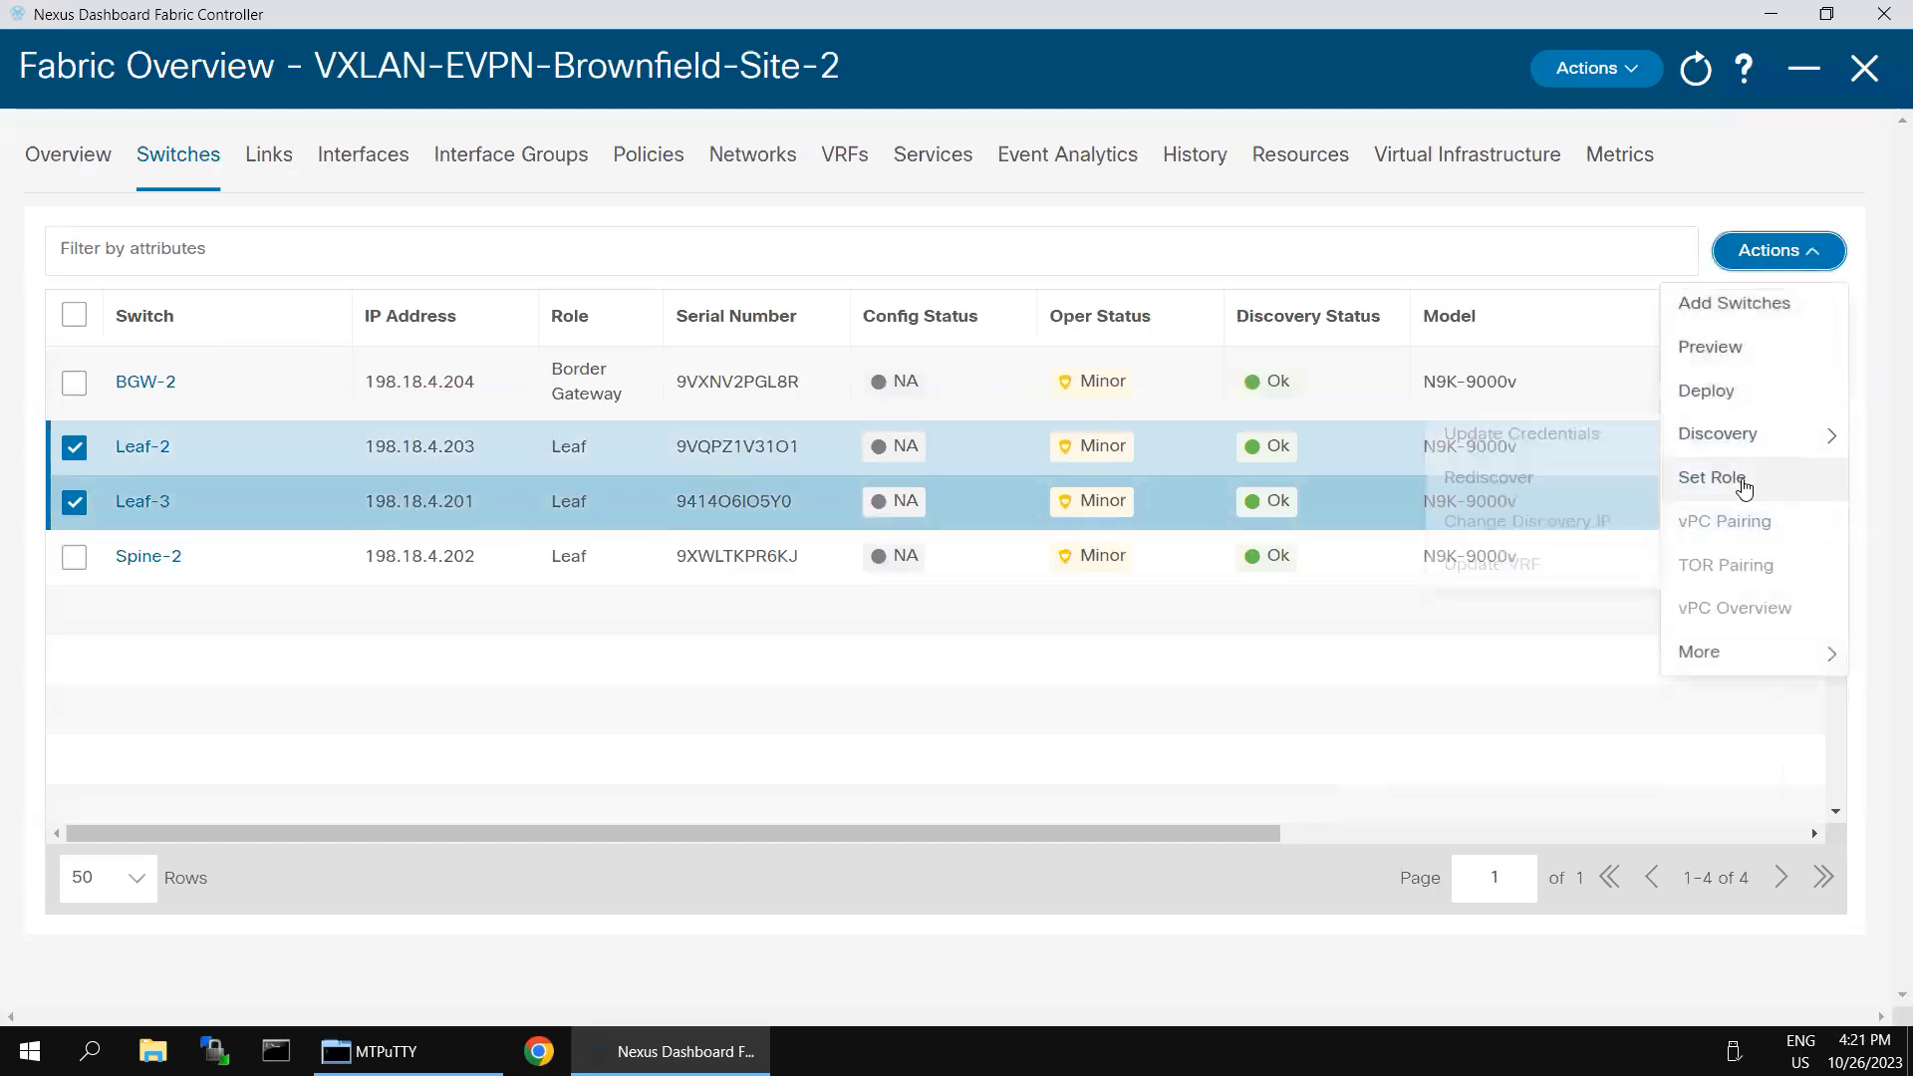
left_click(1739, 479)
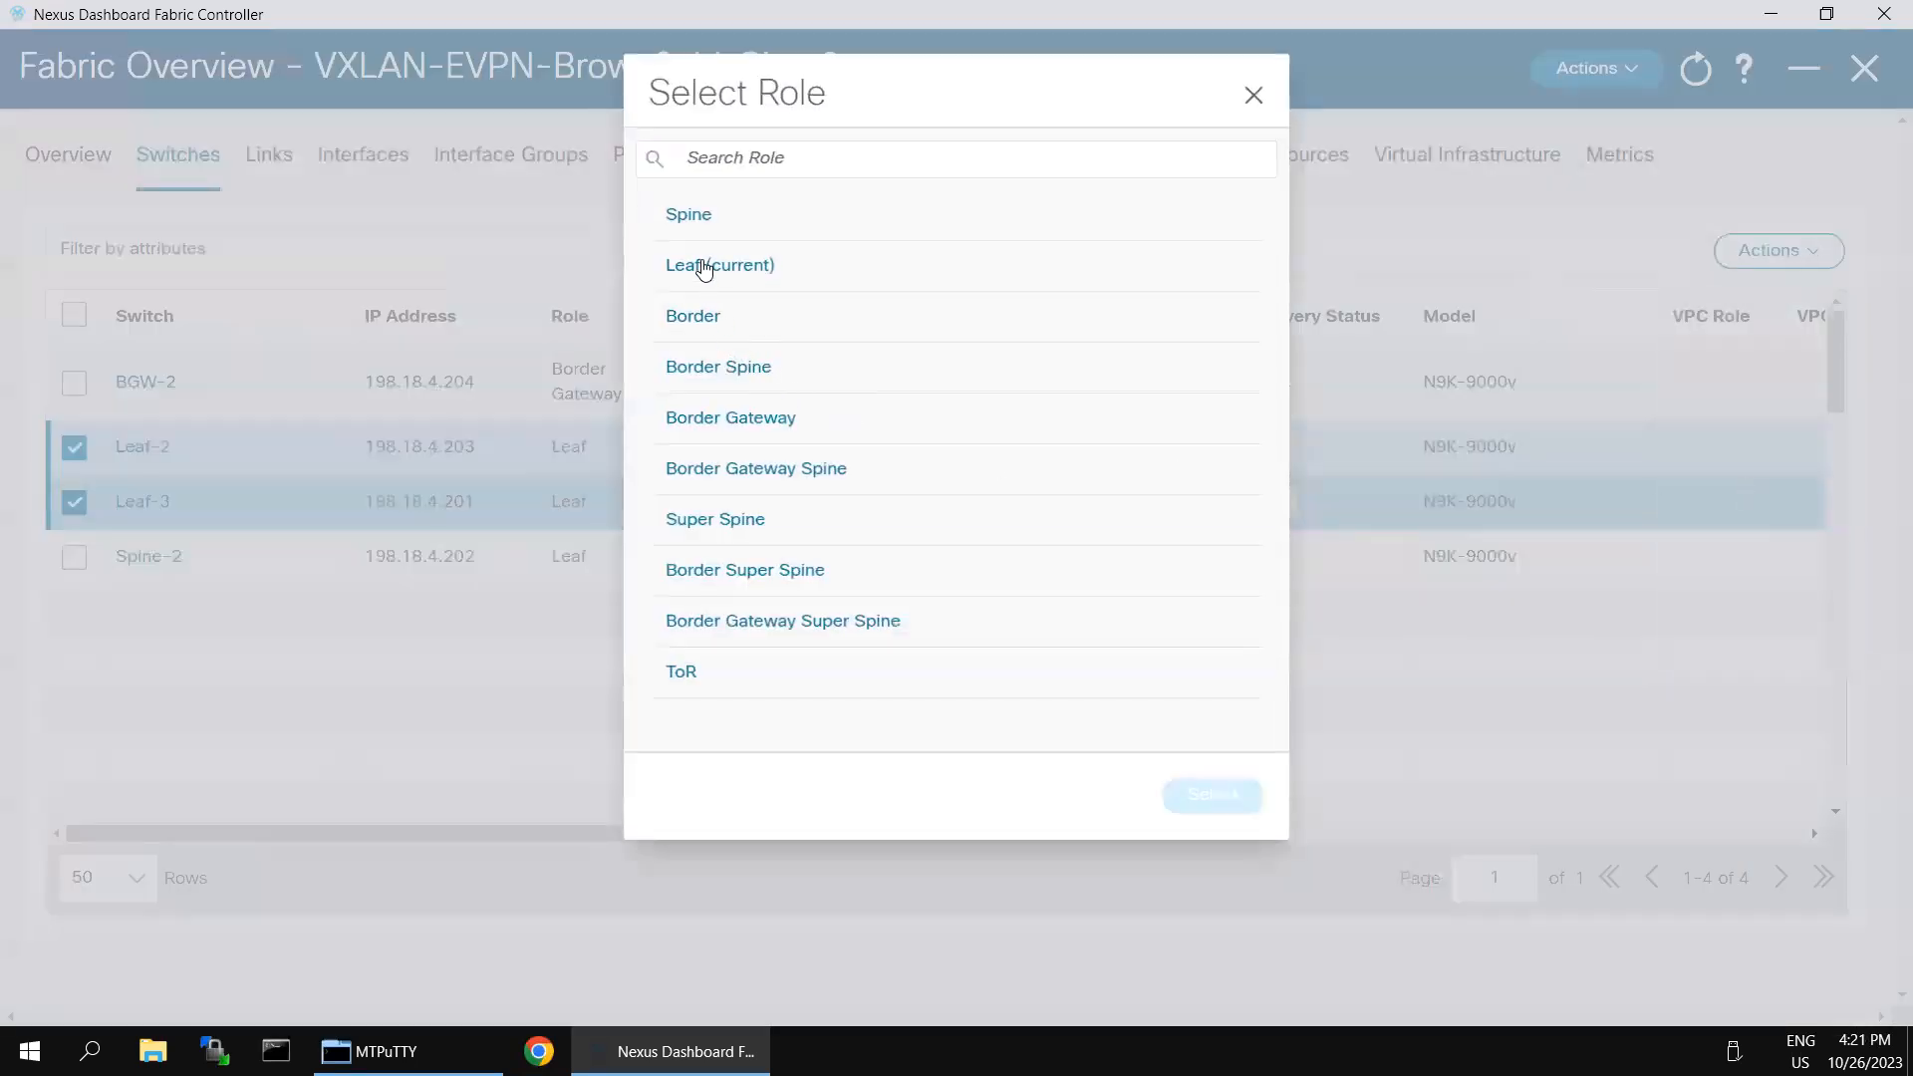
left_click(712, 268)
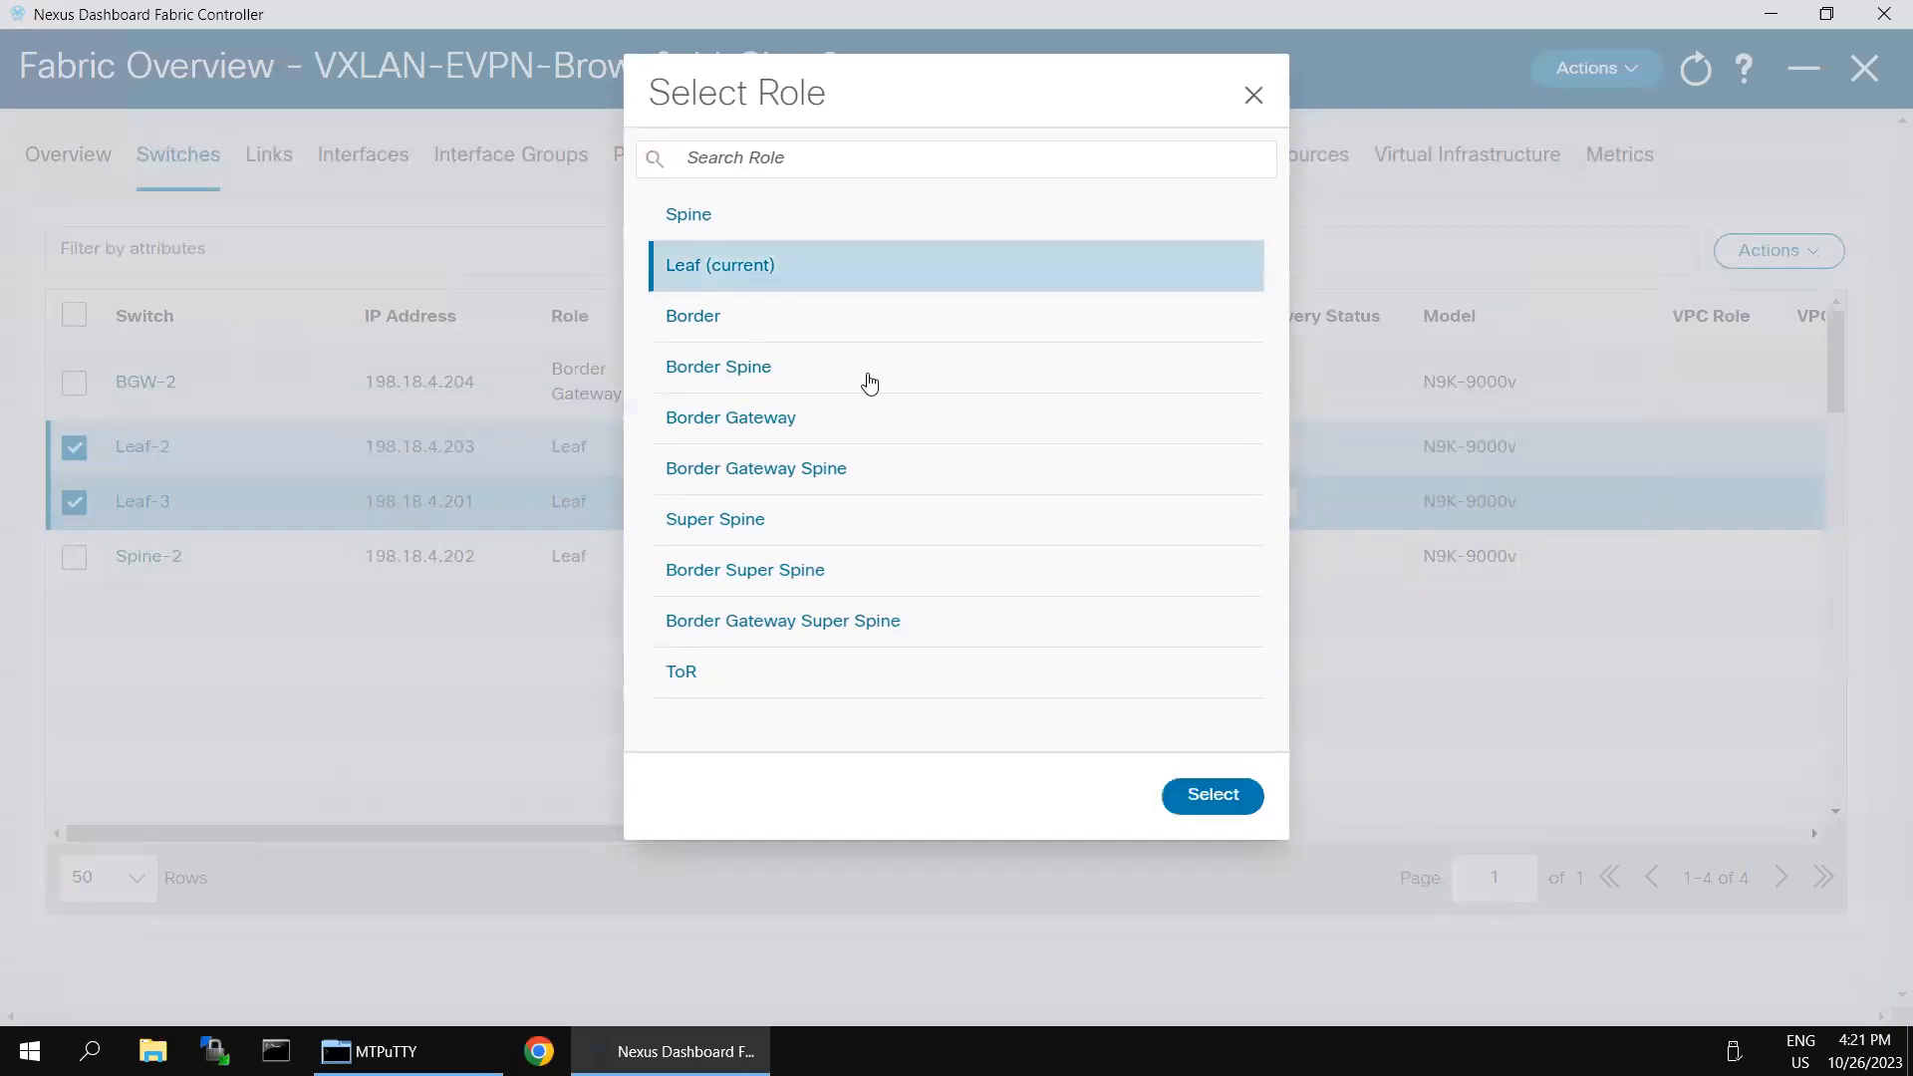
left_click(1214, 793)
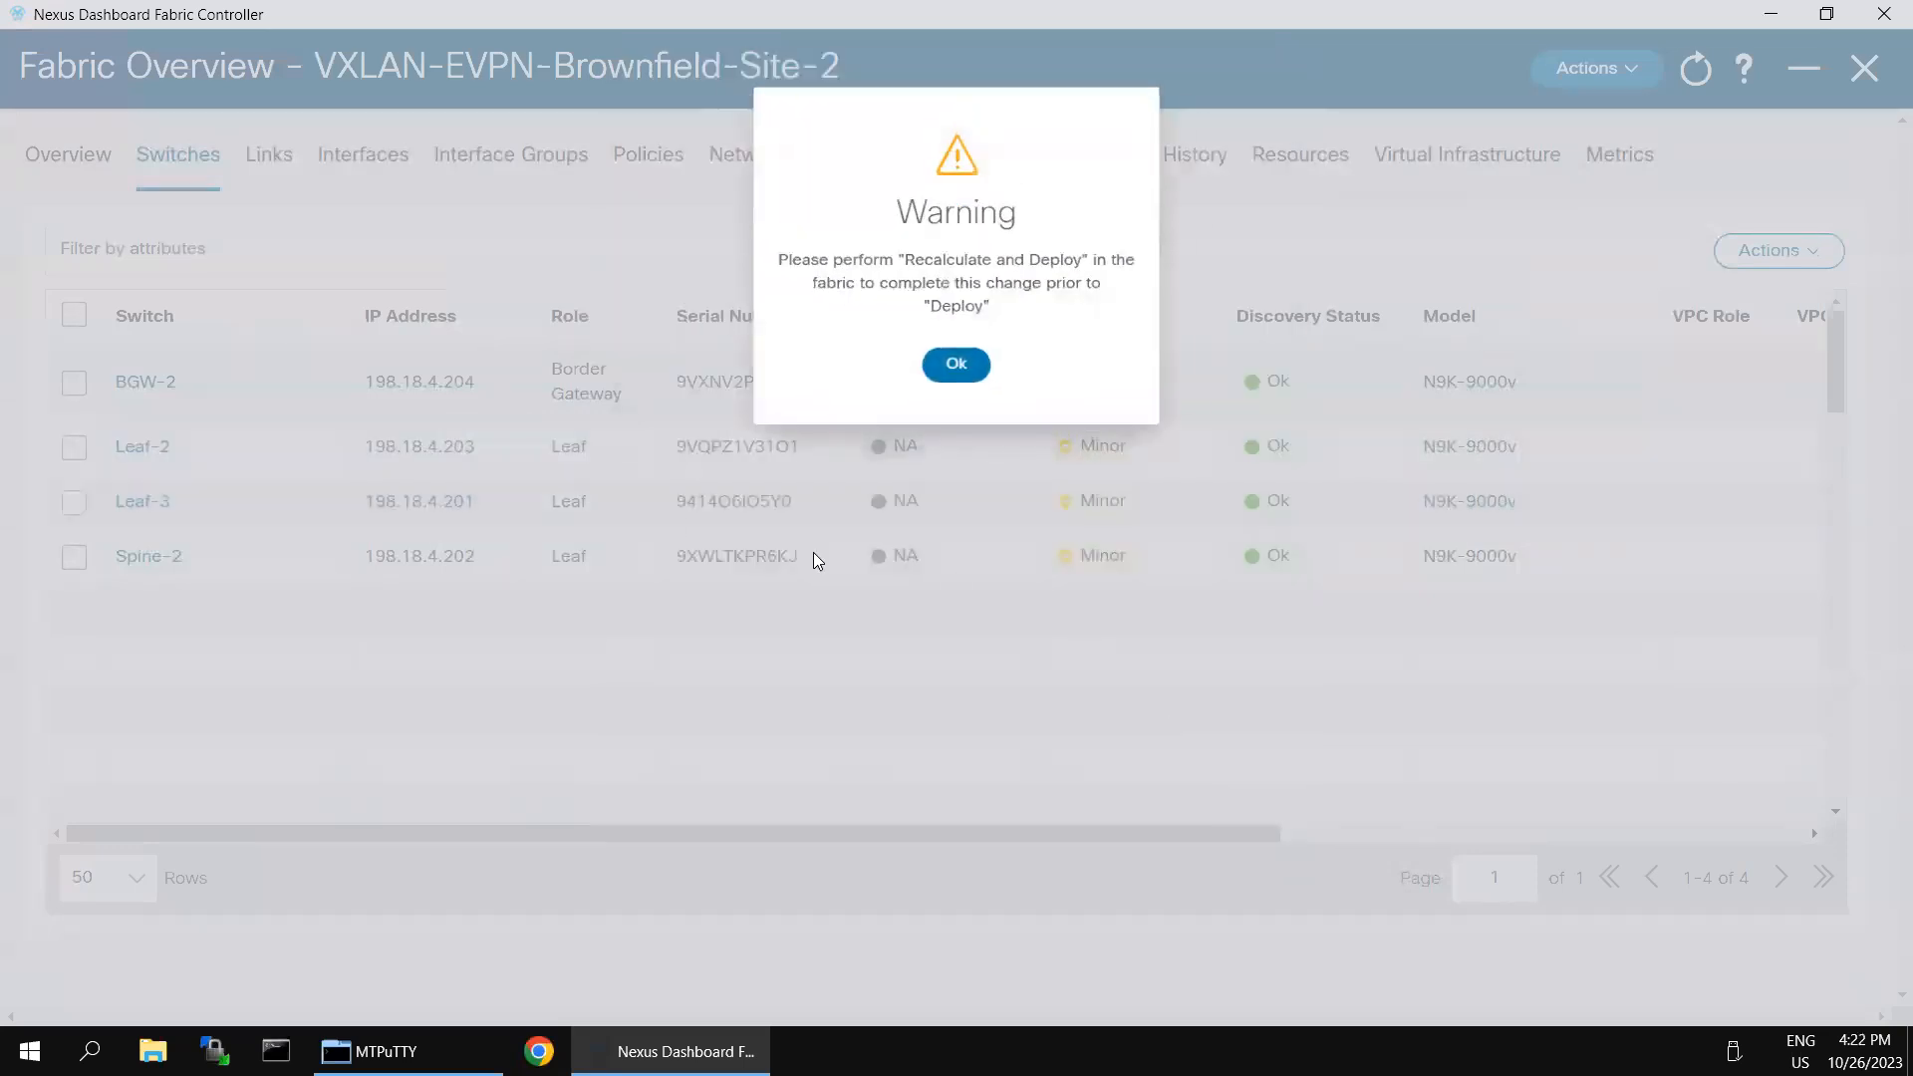
left_click(958, 356)
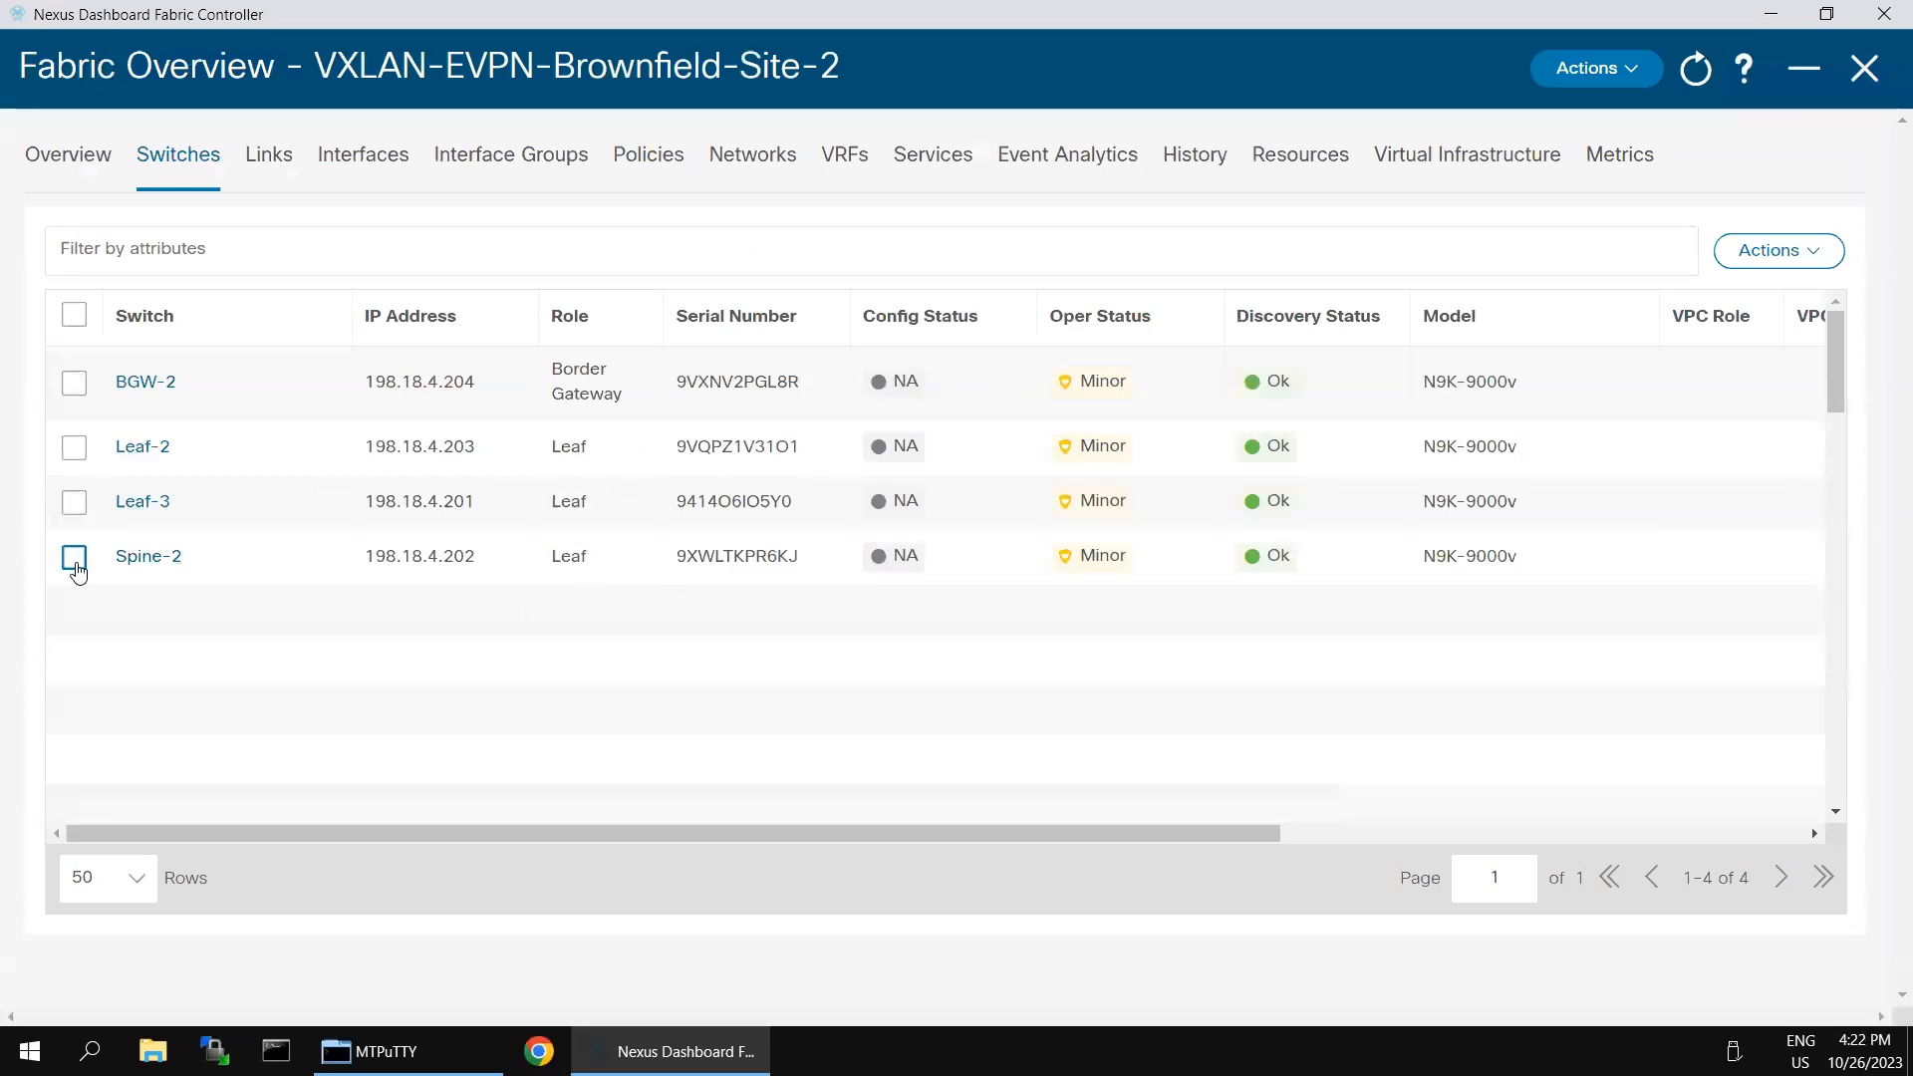
- Set the role of switch Spine-2 to Spine and acknowledge the notice
left_click(73, 557)
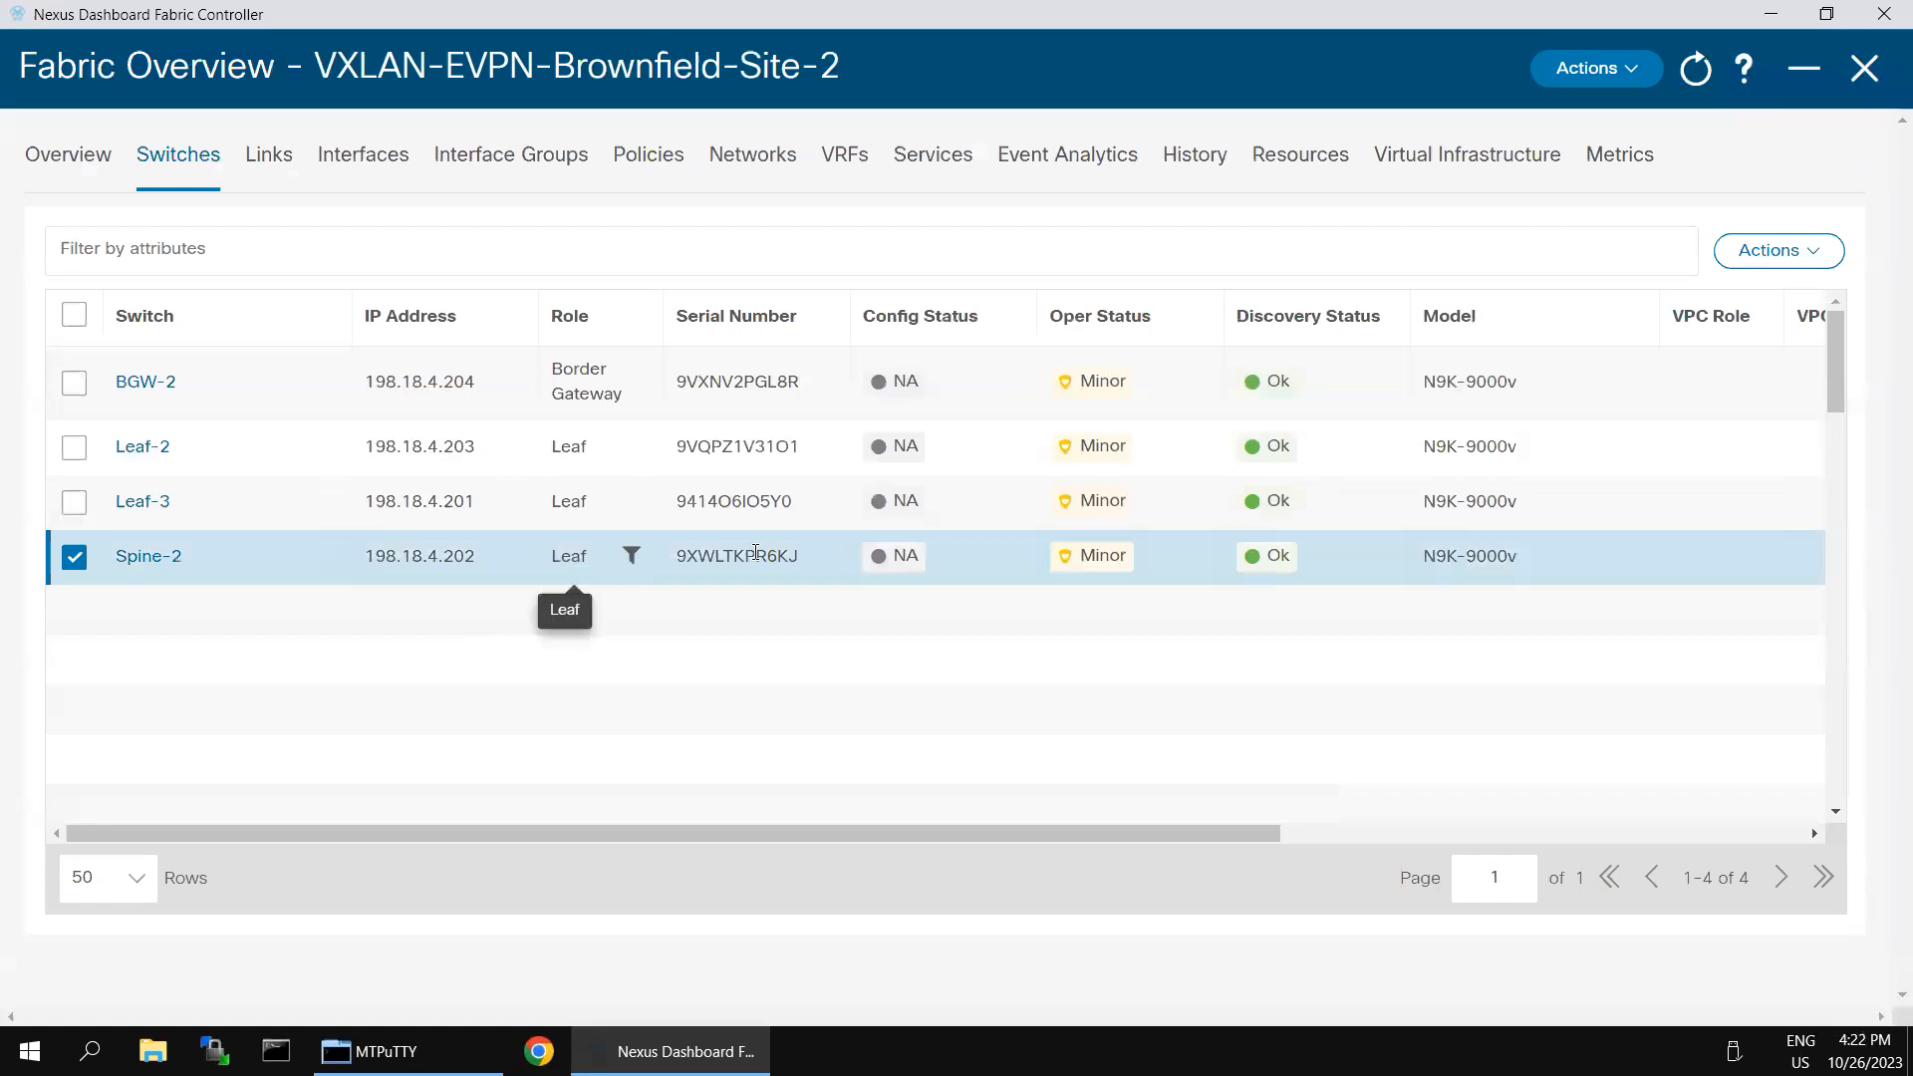
left_click(1777, 250)
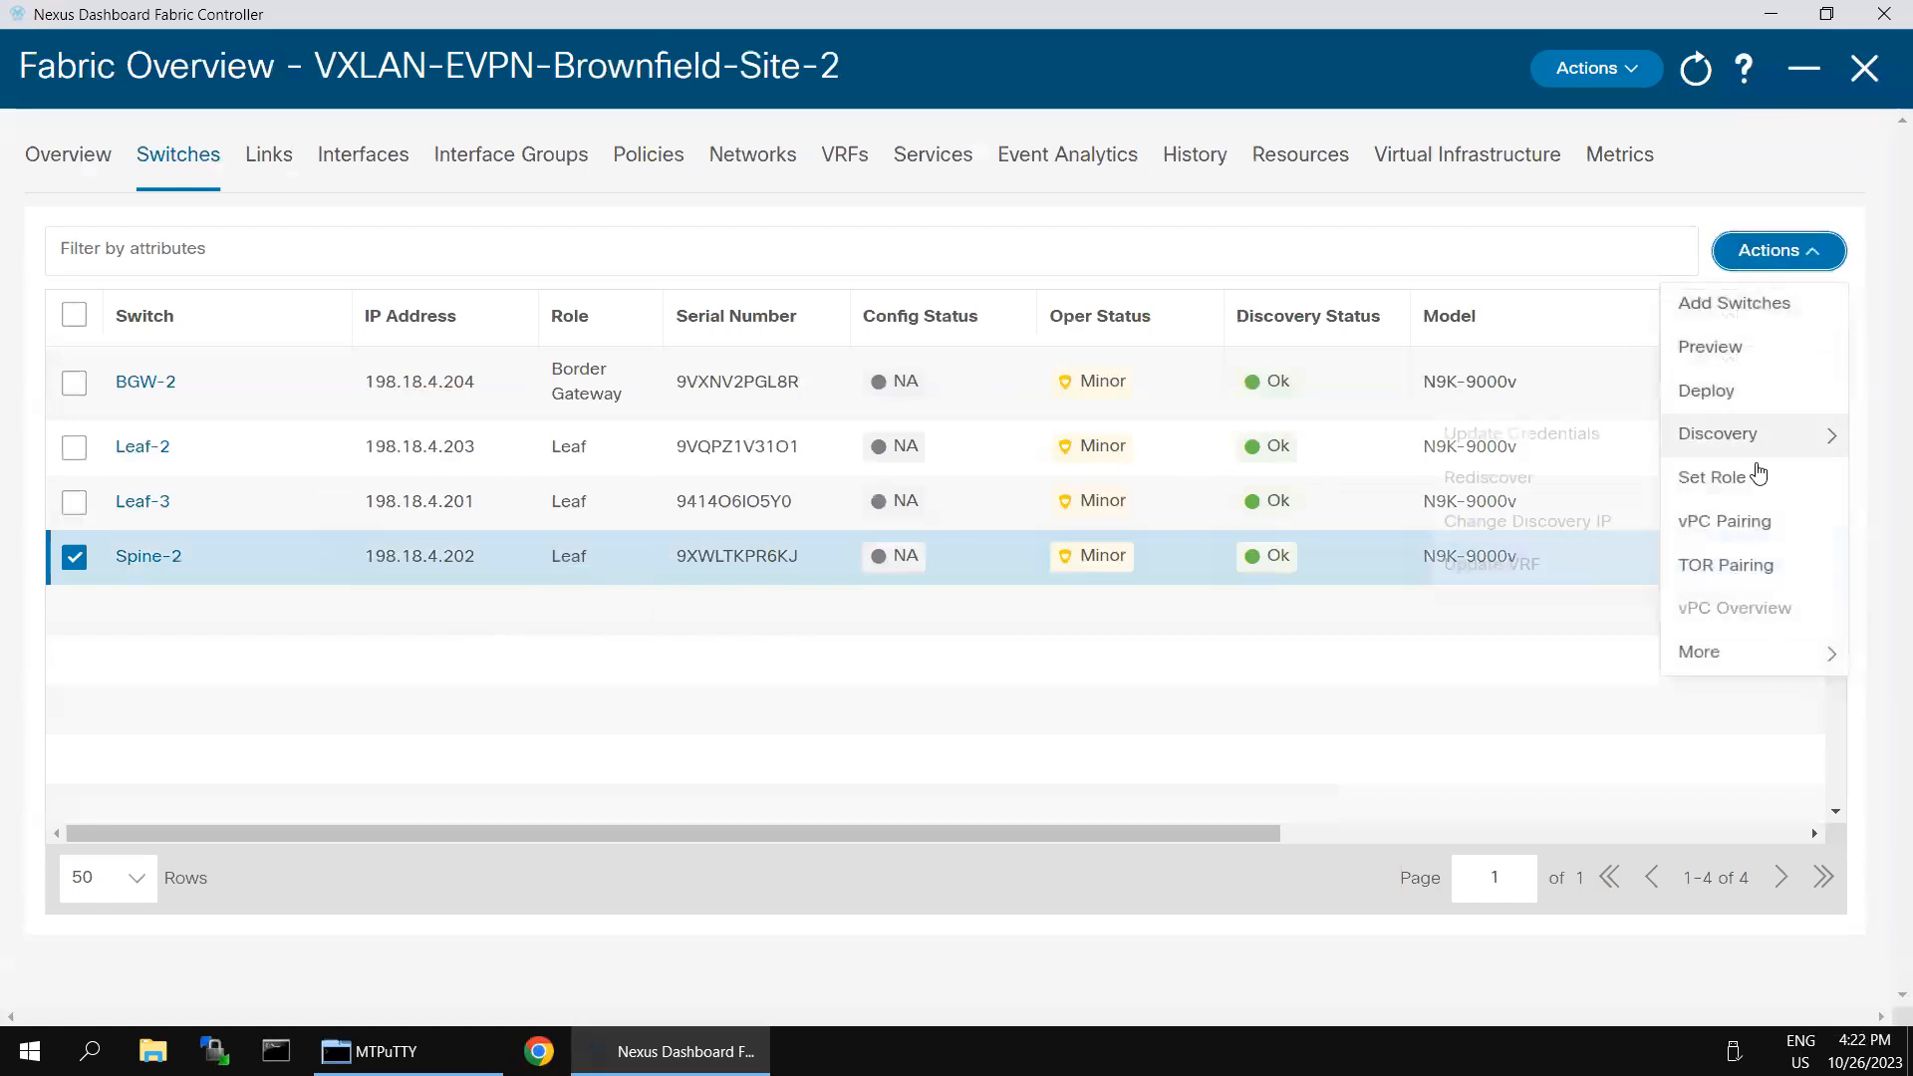
left_click(1743, 486)
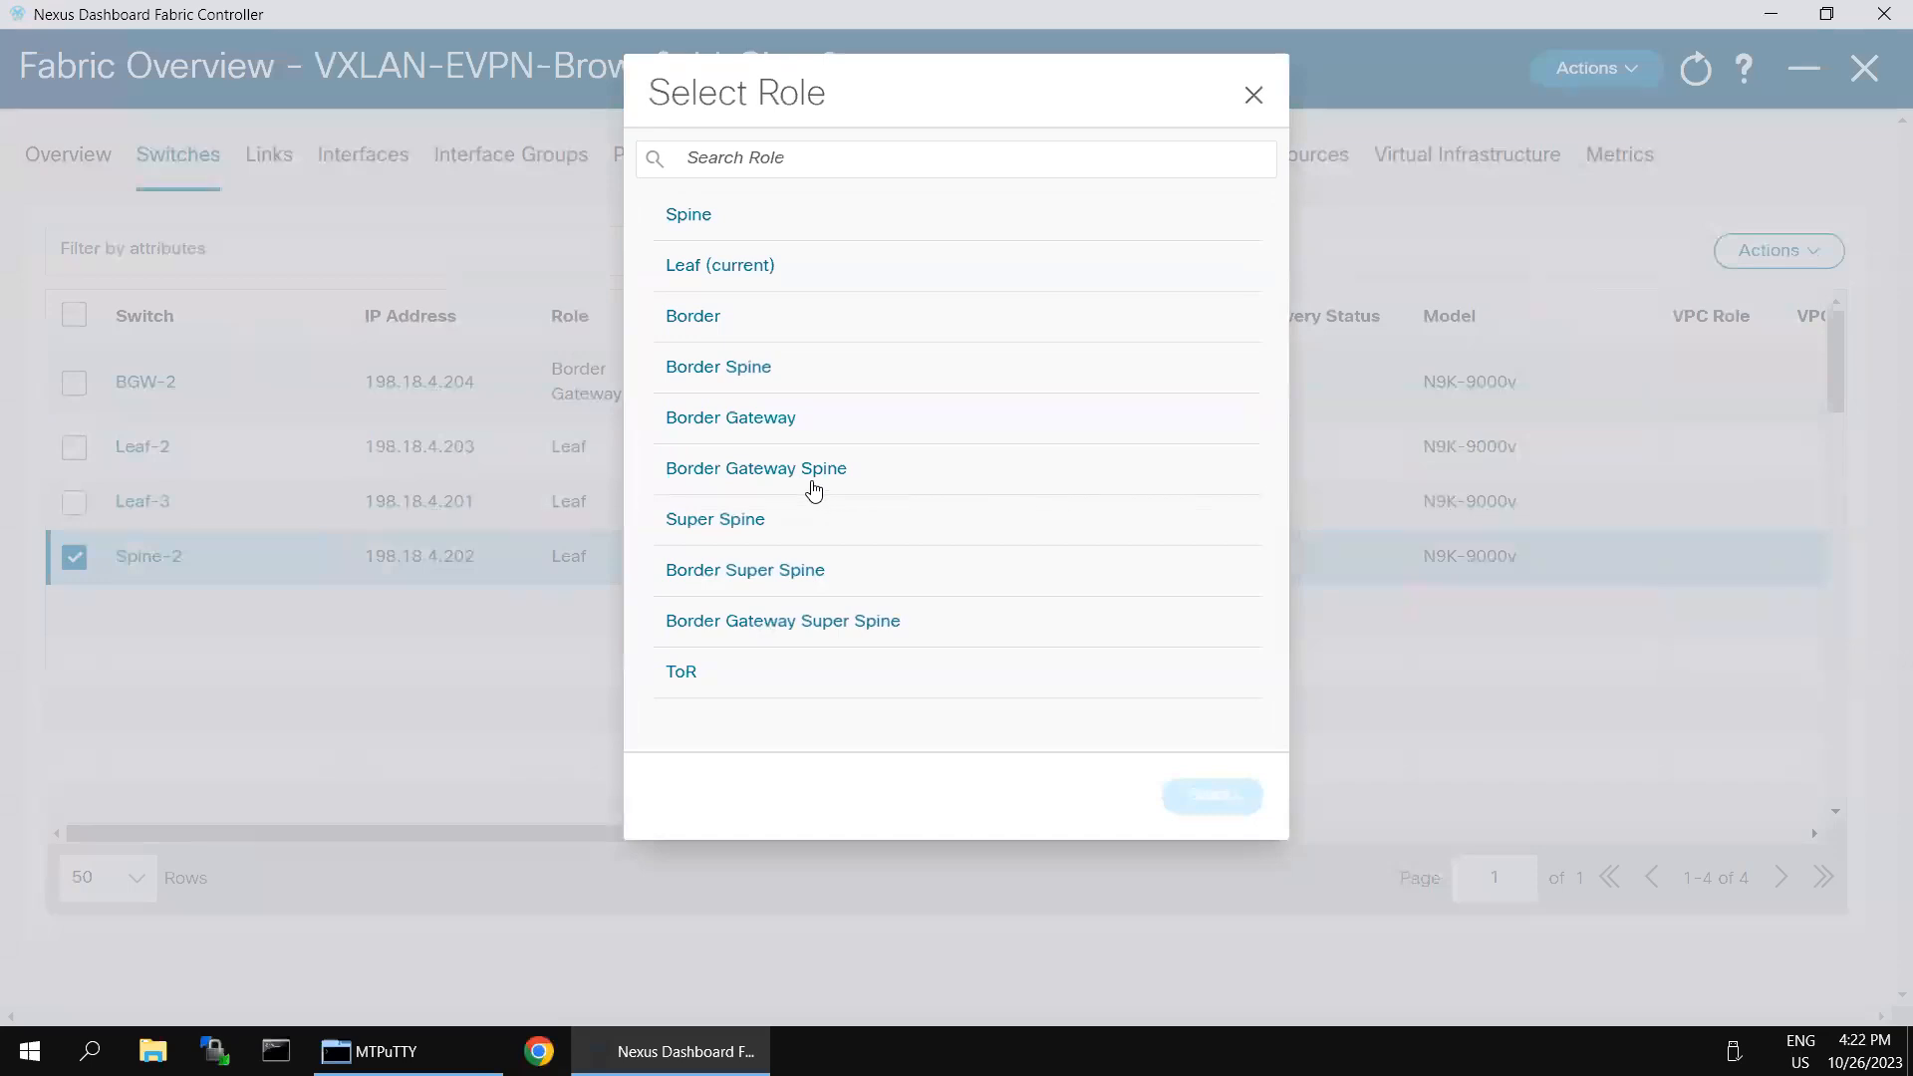
left_click(702, 218)
left_click(1212, 800)
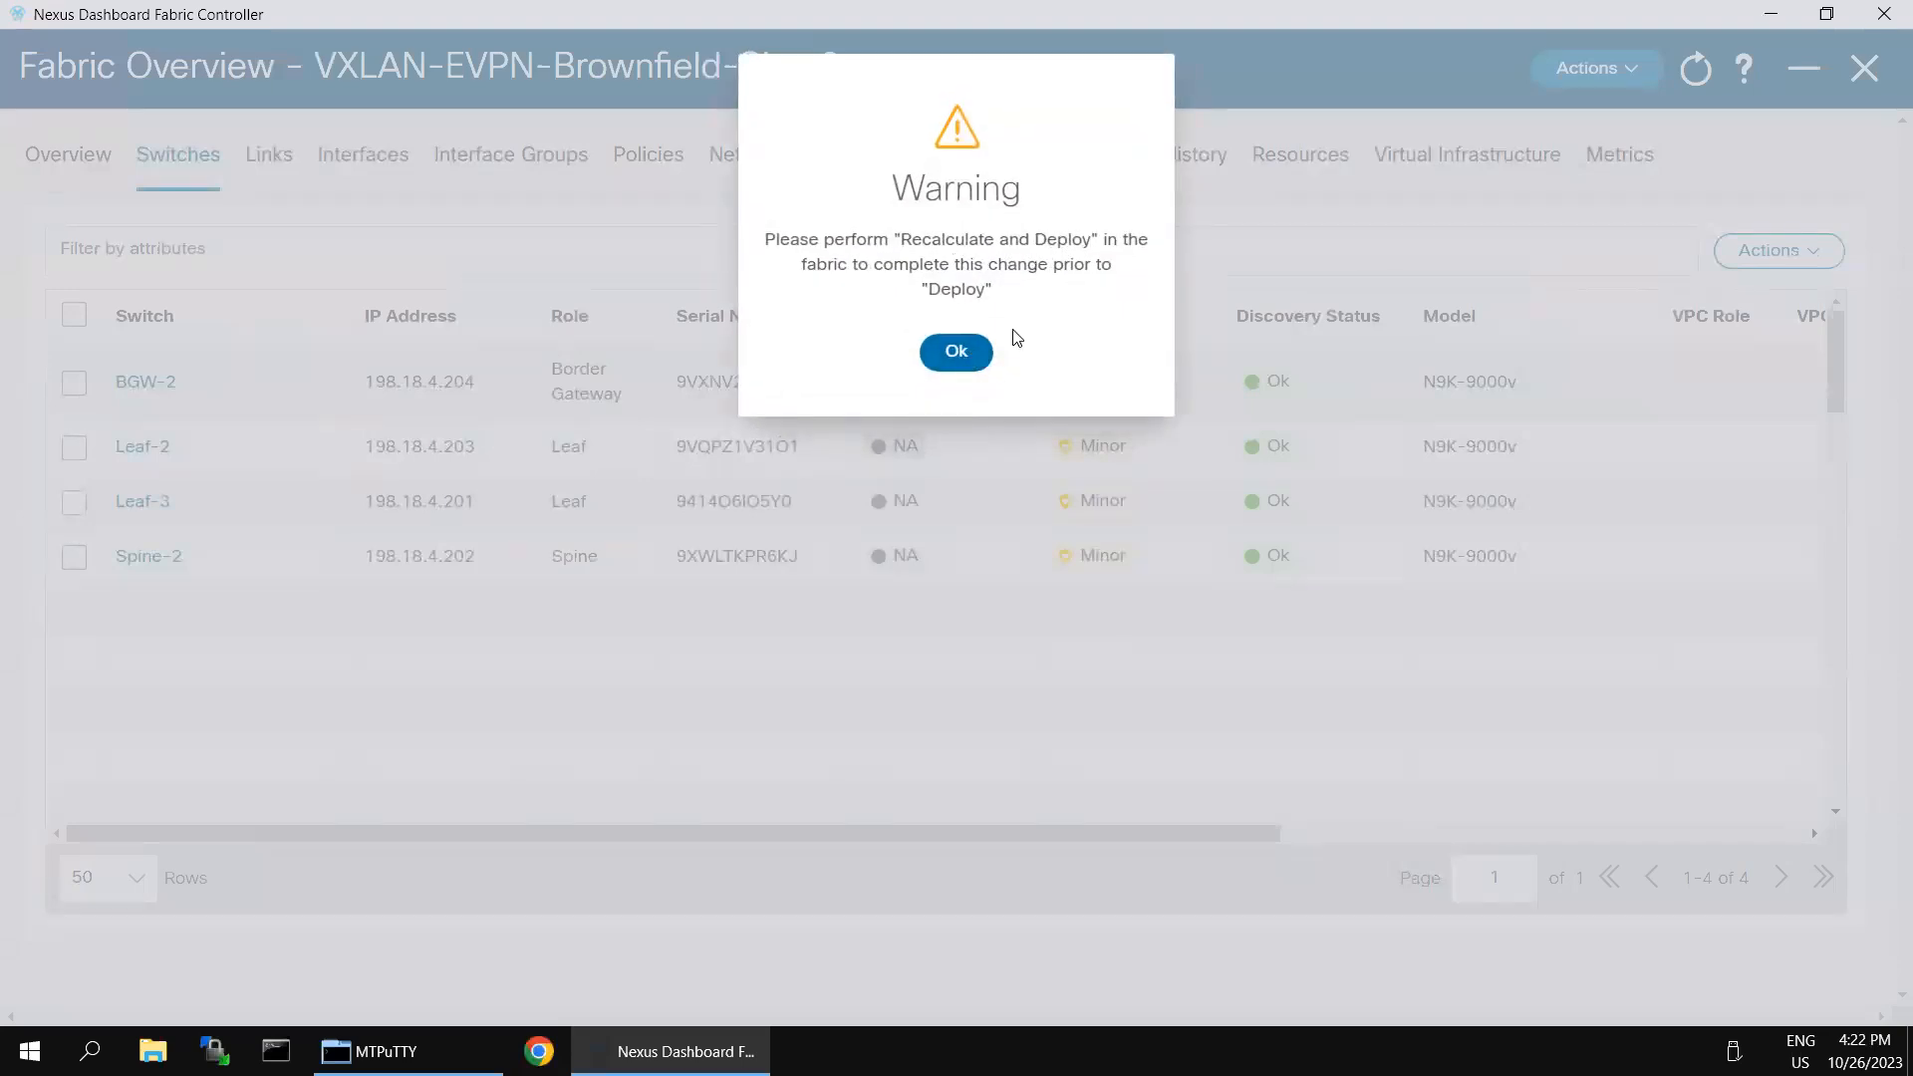
left_click(974, 352)
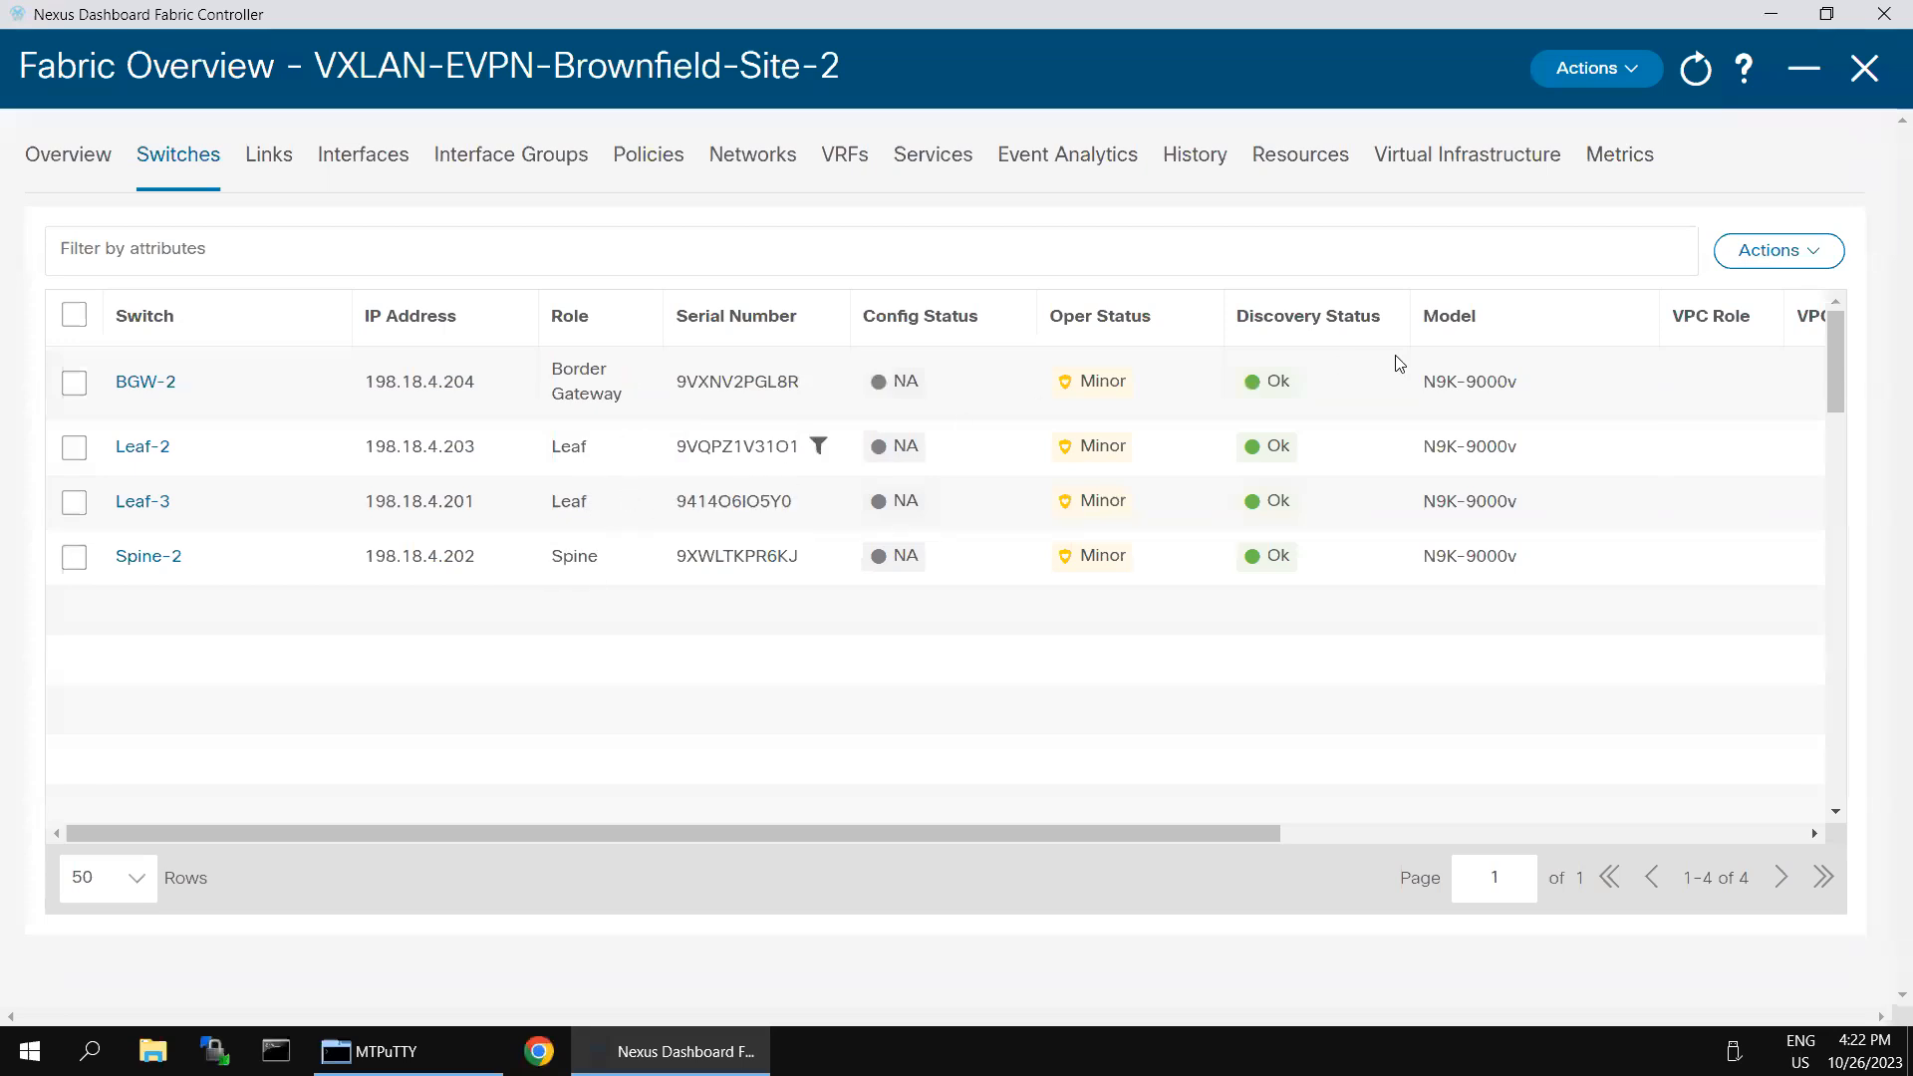
- Review the actions available for switch BGW-2, including the additional ones, without applying any, and clear its selection
left_click(1805, 271)
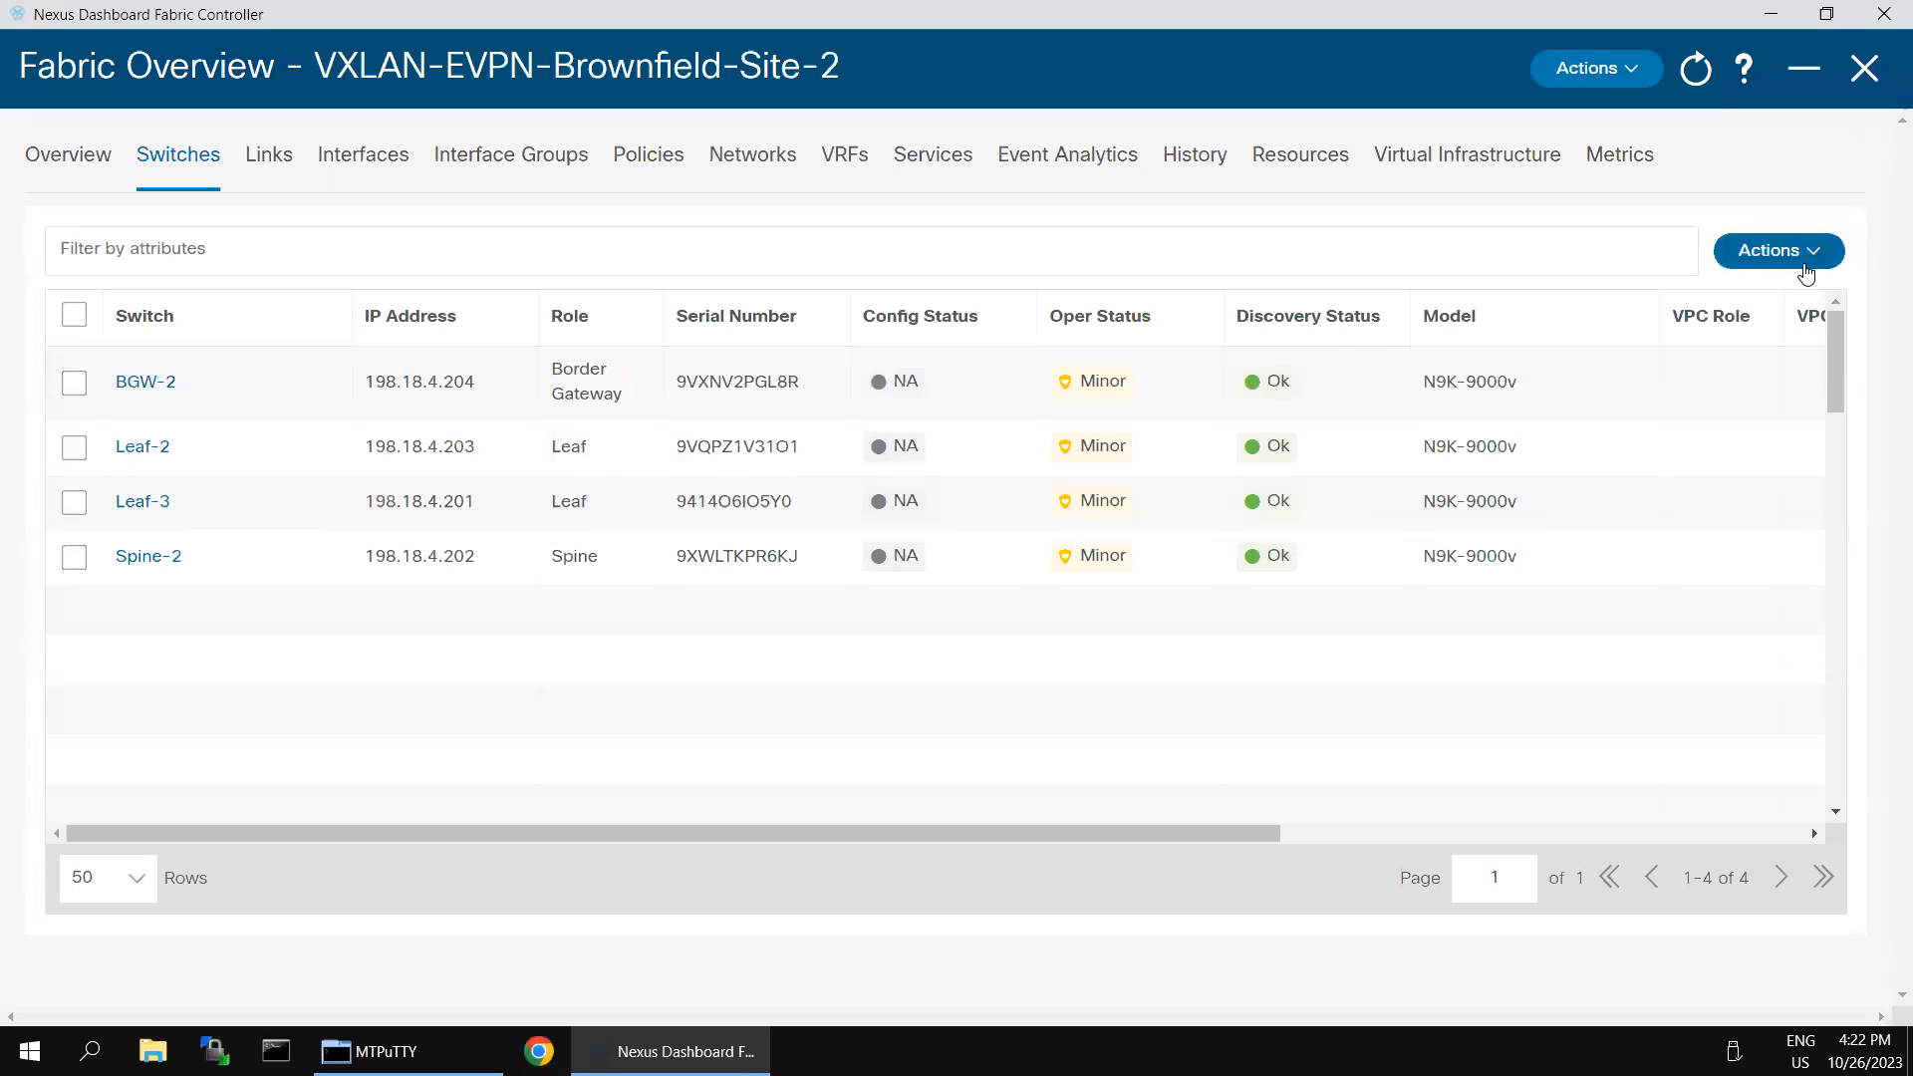
left_click(74, 382)
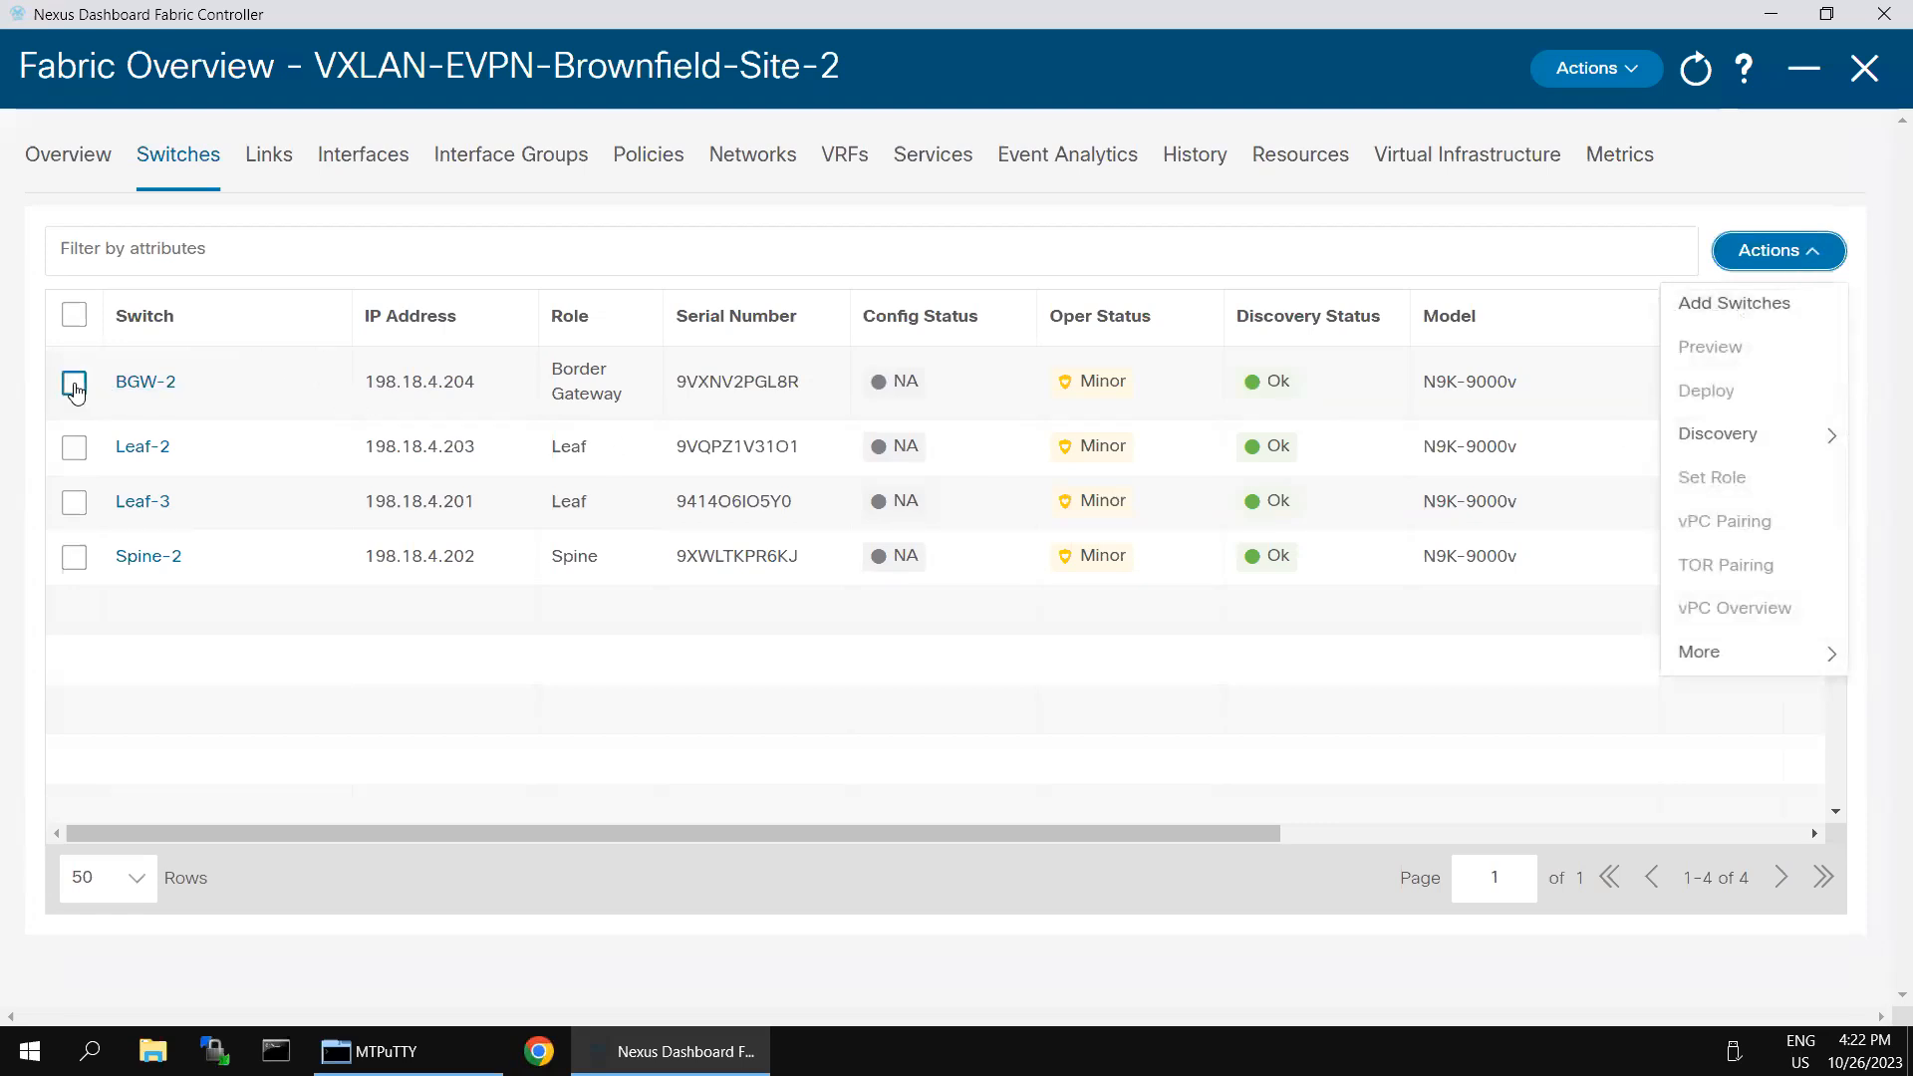
left_click(1804, 265)
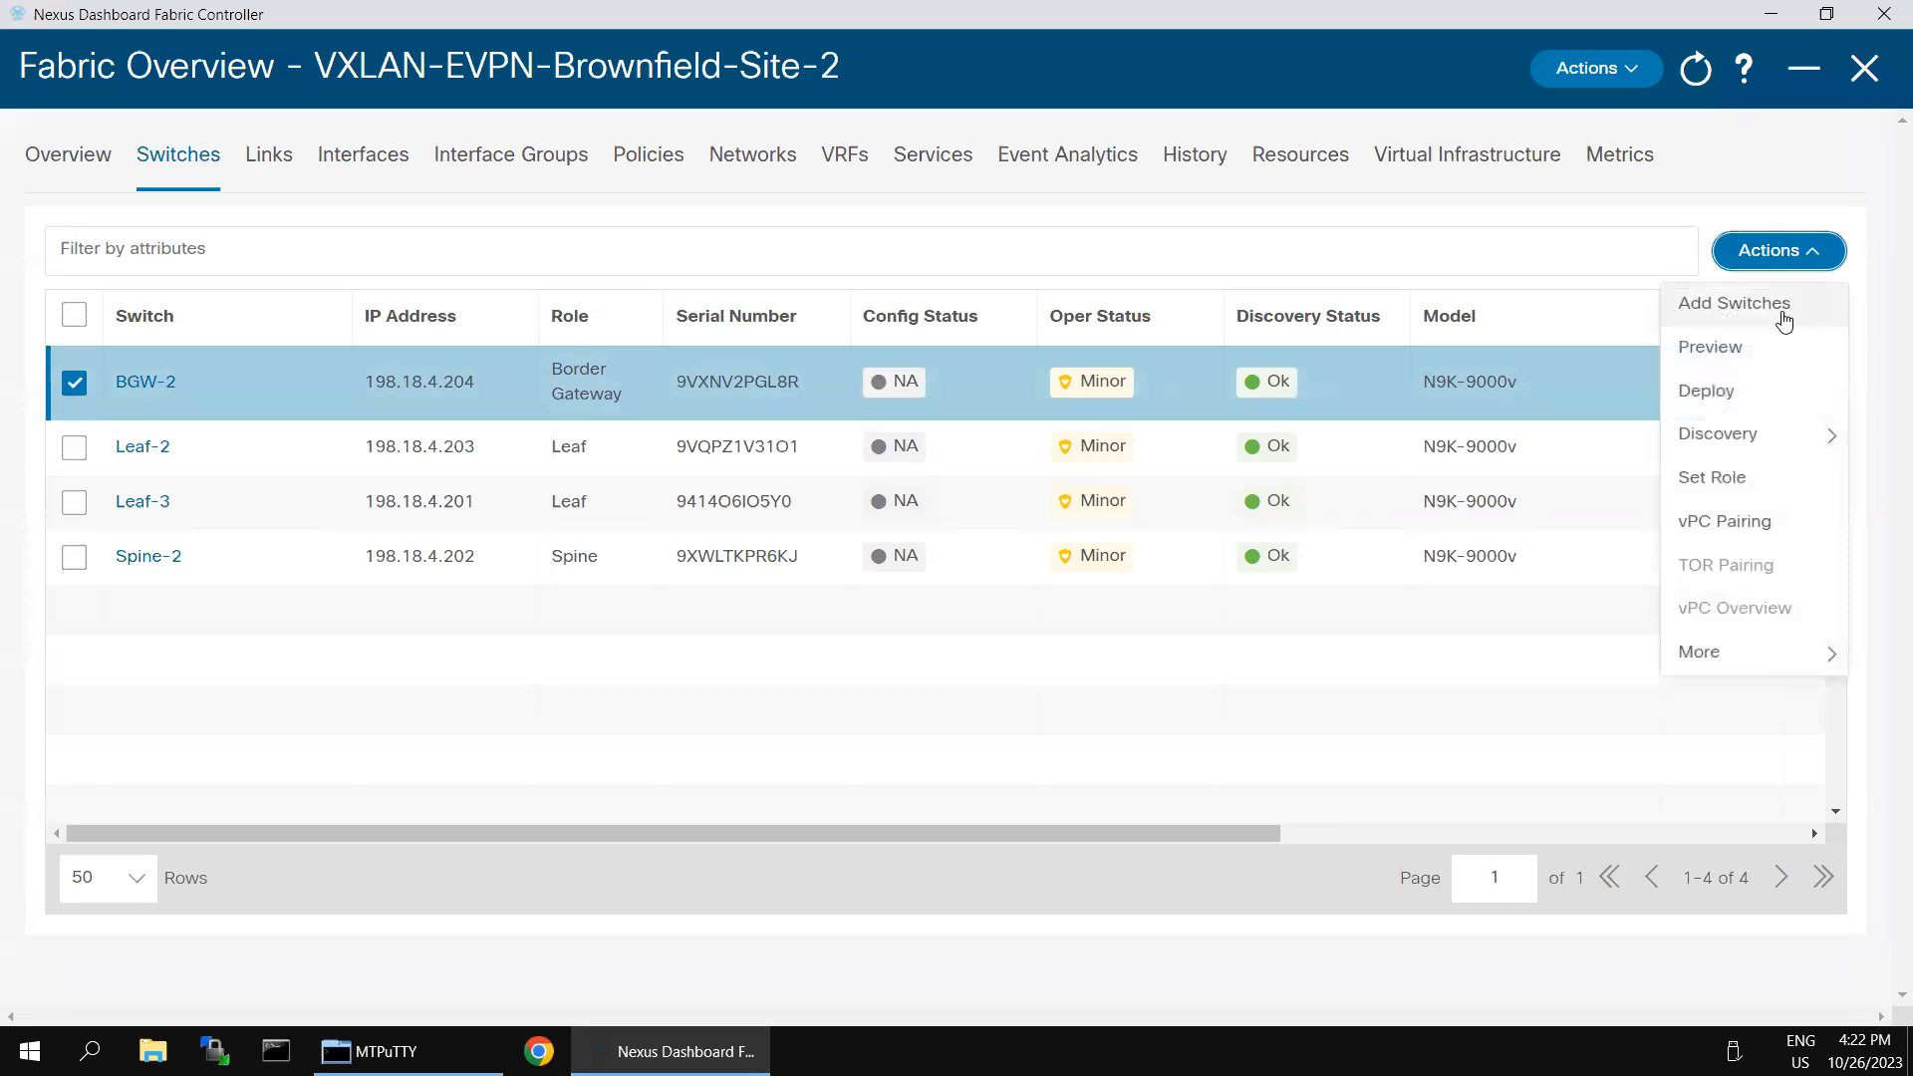
mouse_move(1781, 440)
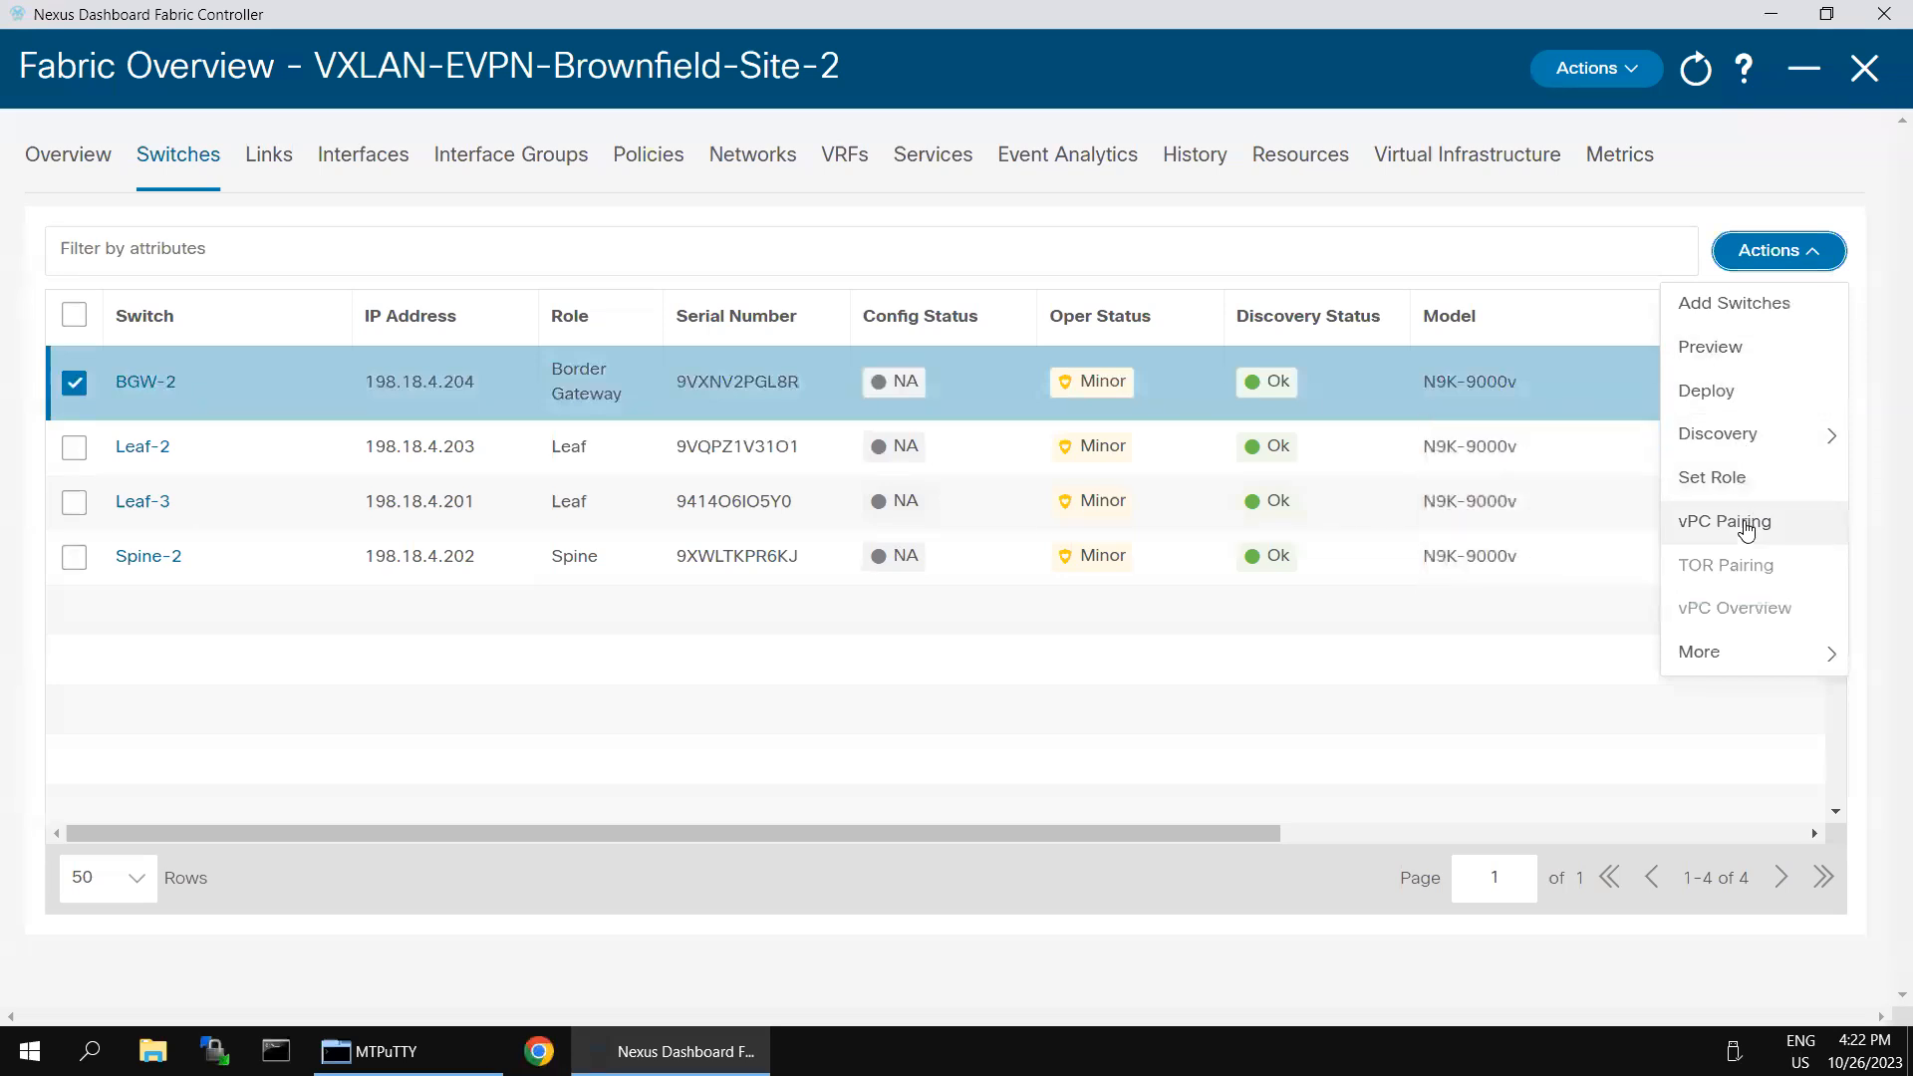
mouse_move(1704, 653)
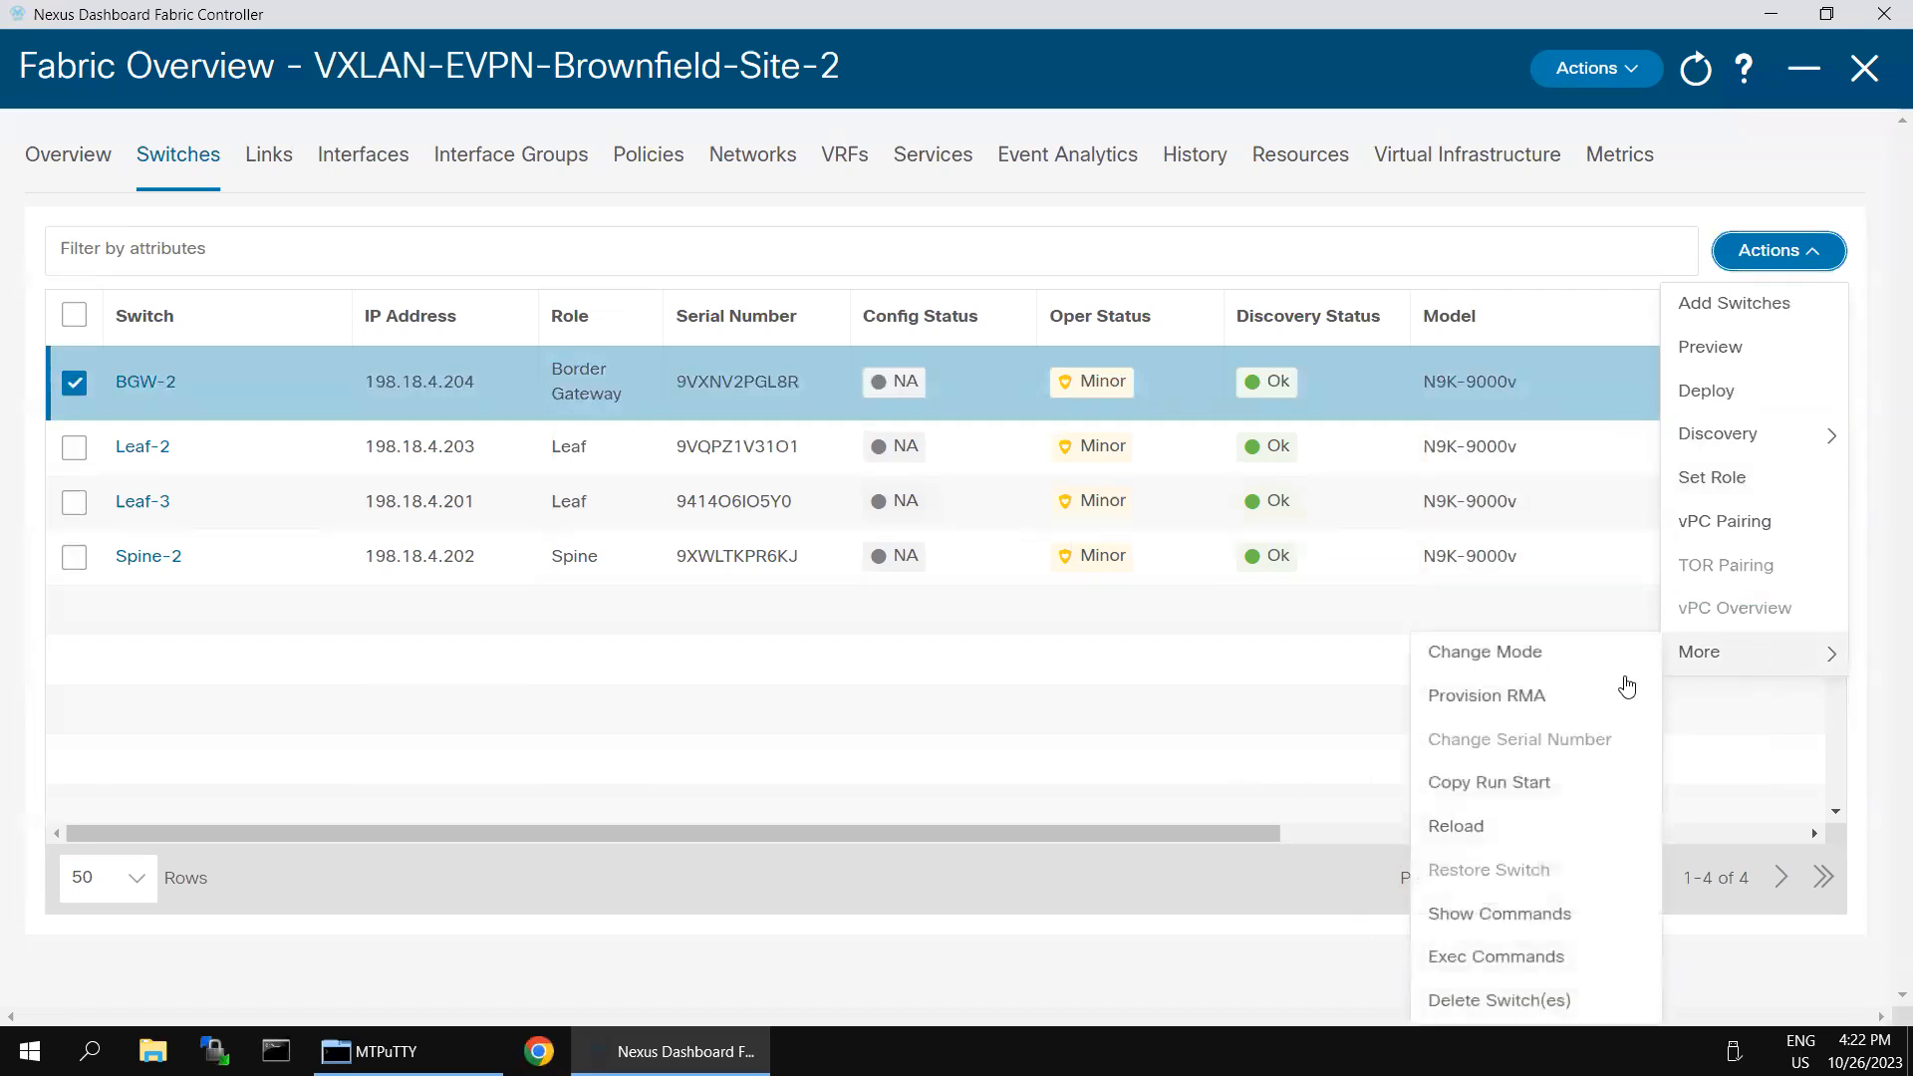
left_click(1123, 734)
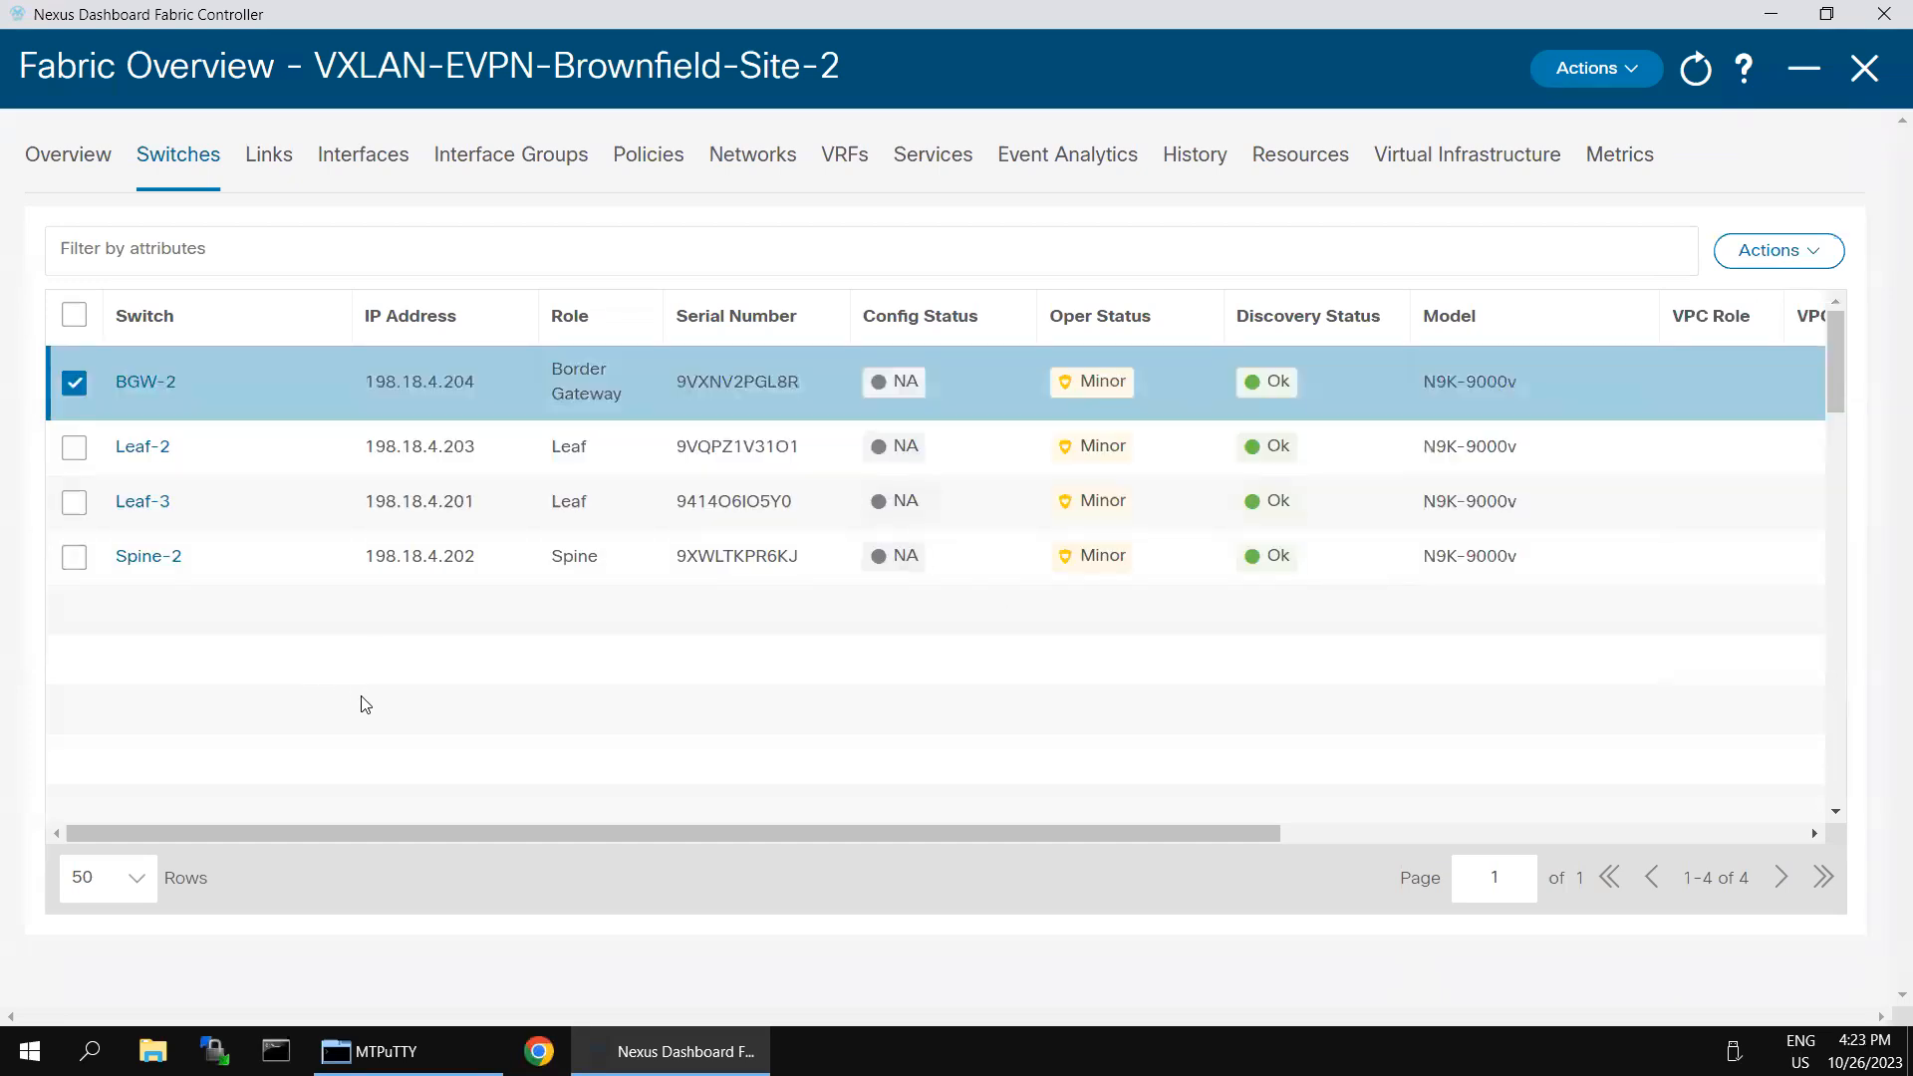
left_click(73, 383)
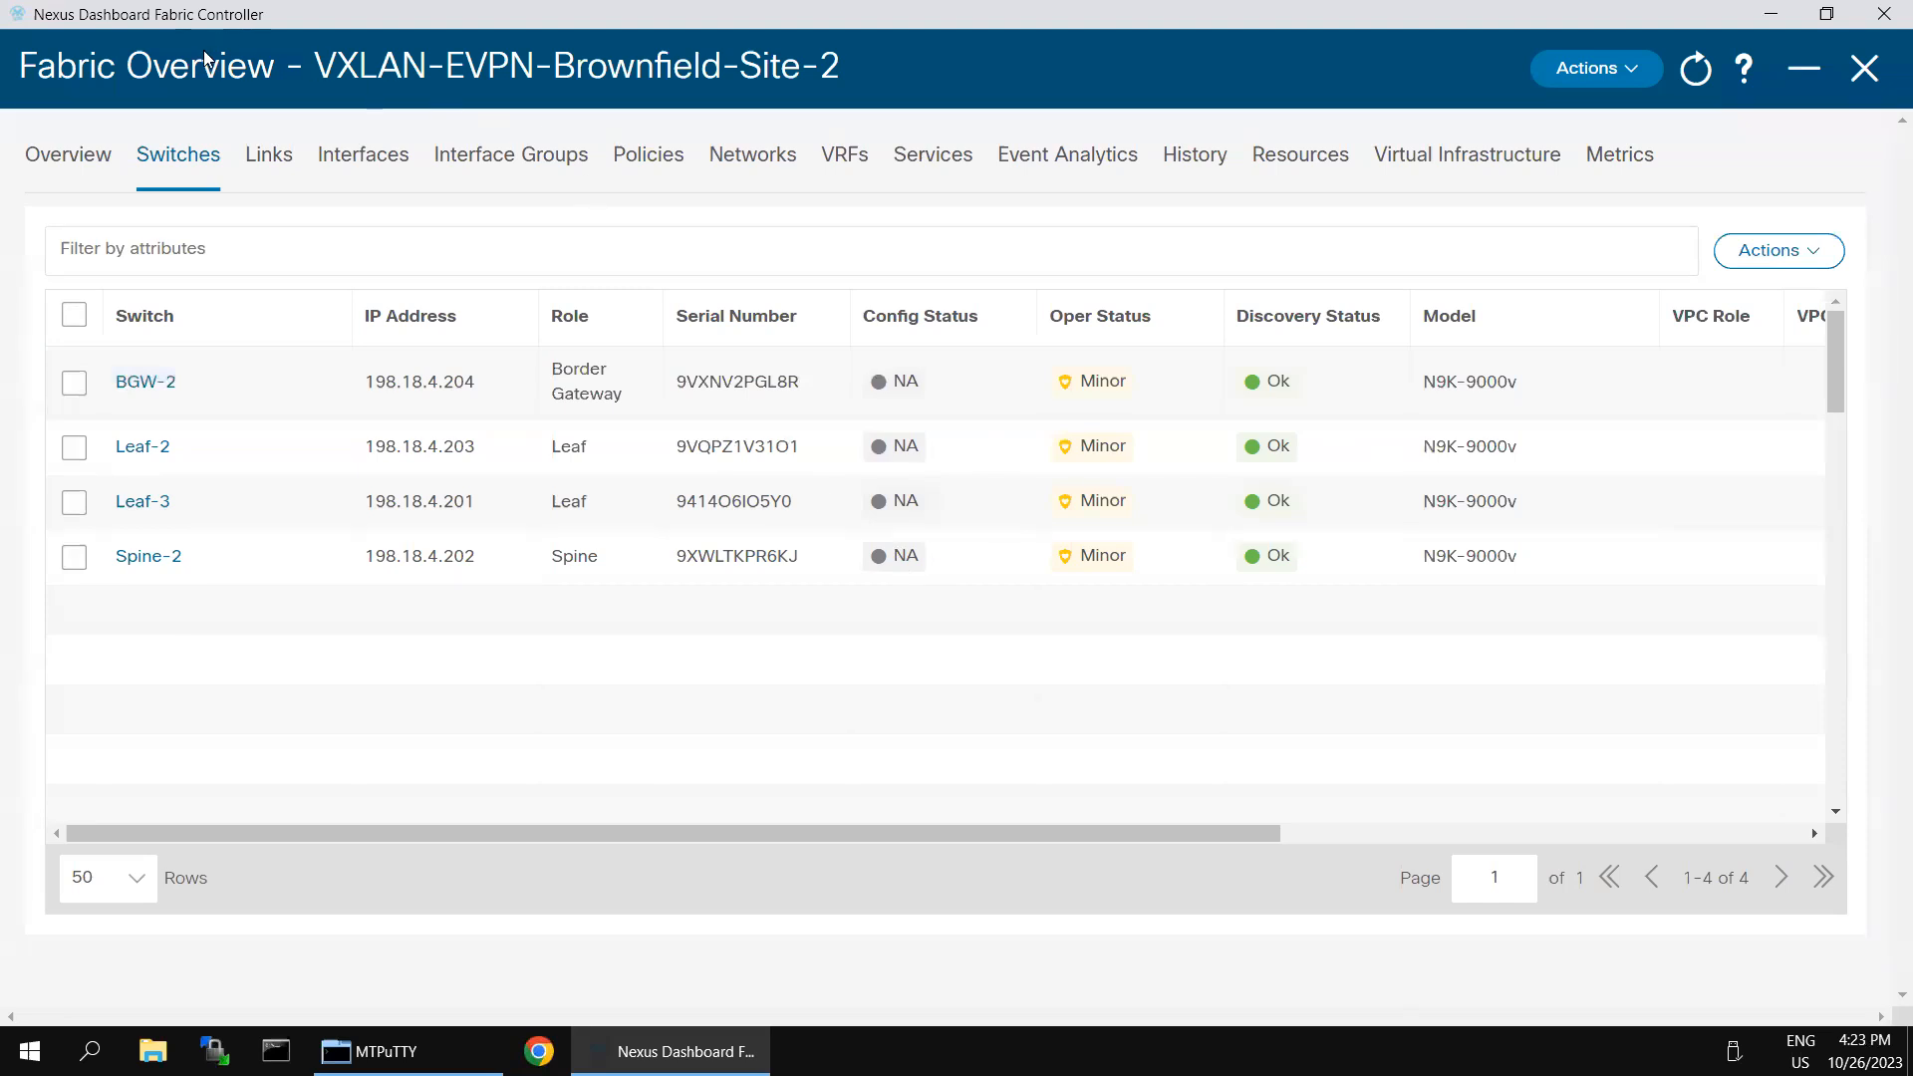
left_click_drag(337, 72, 795, 81)
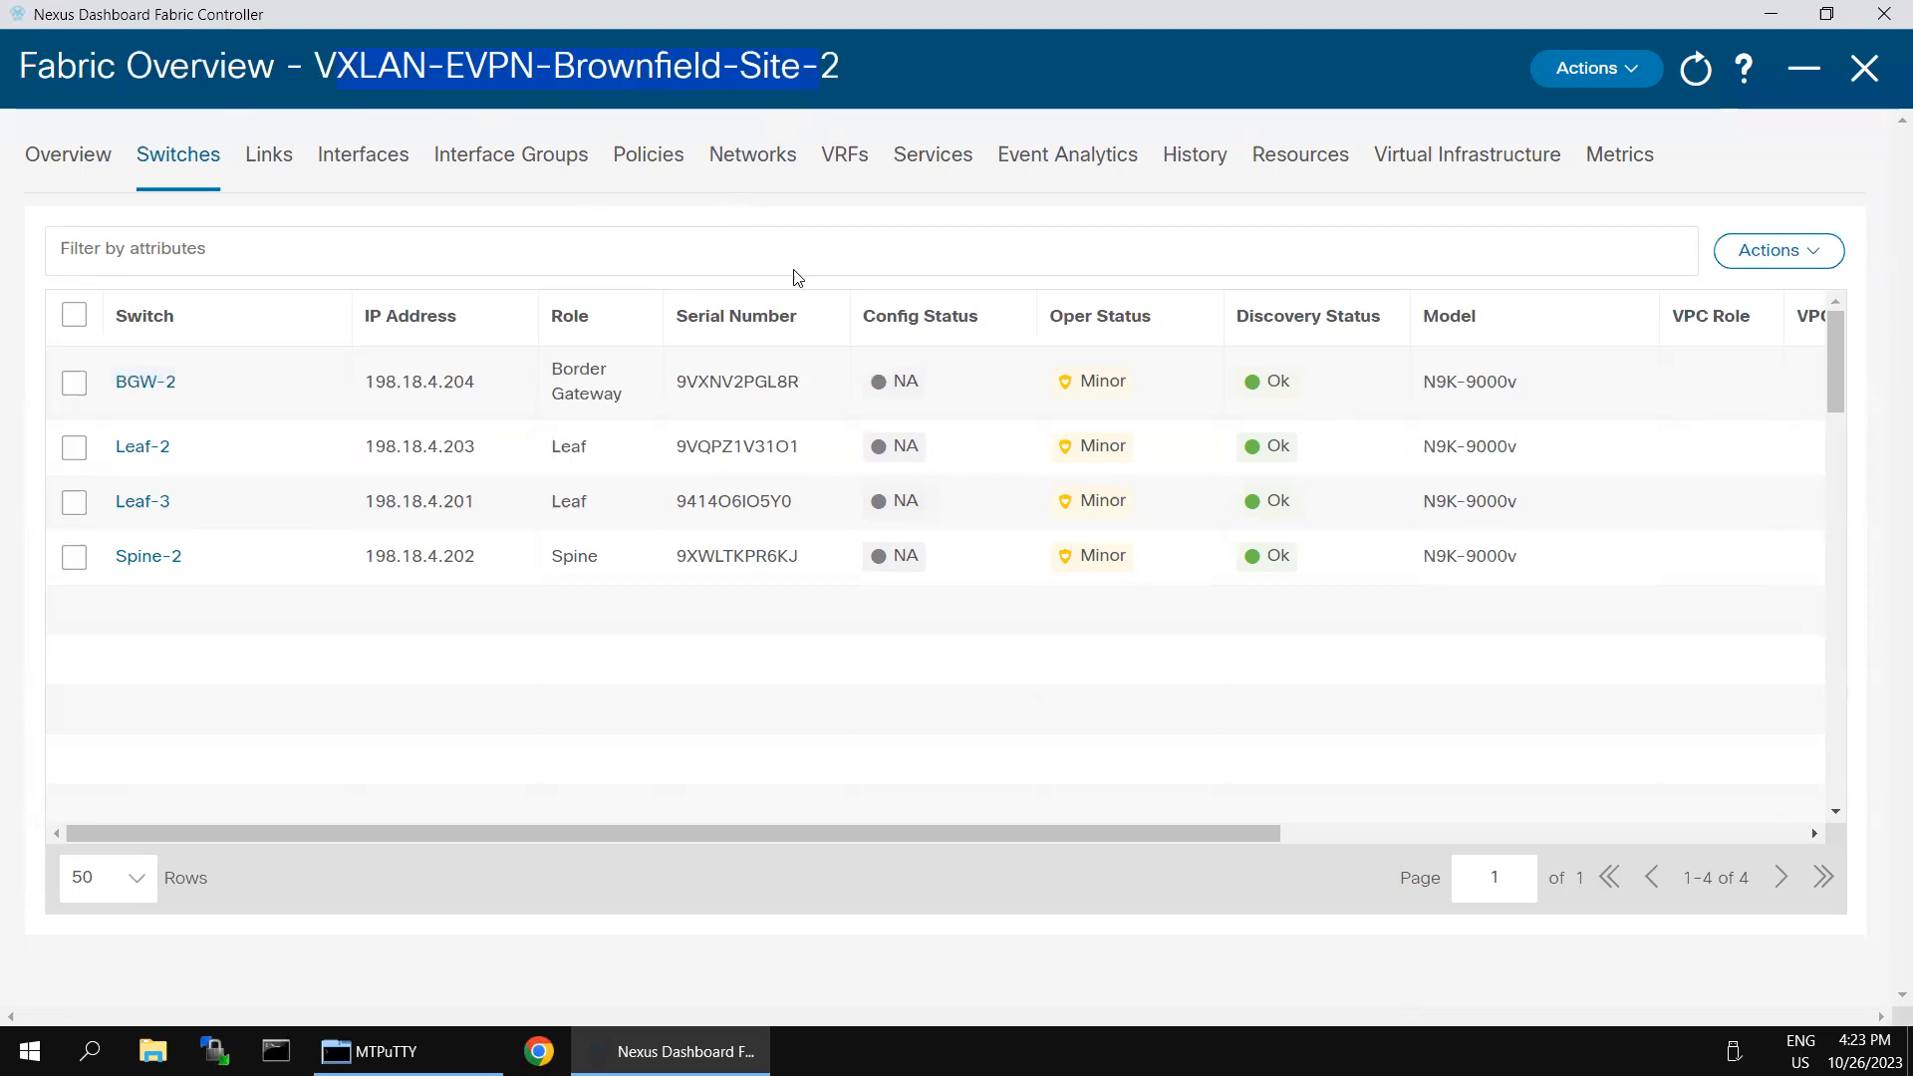
left_click(907, 660)
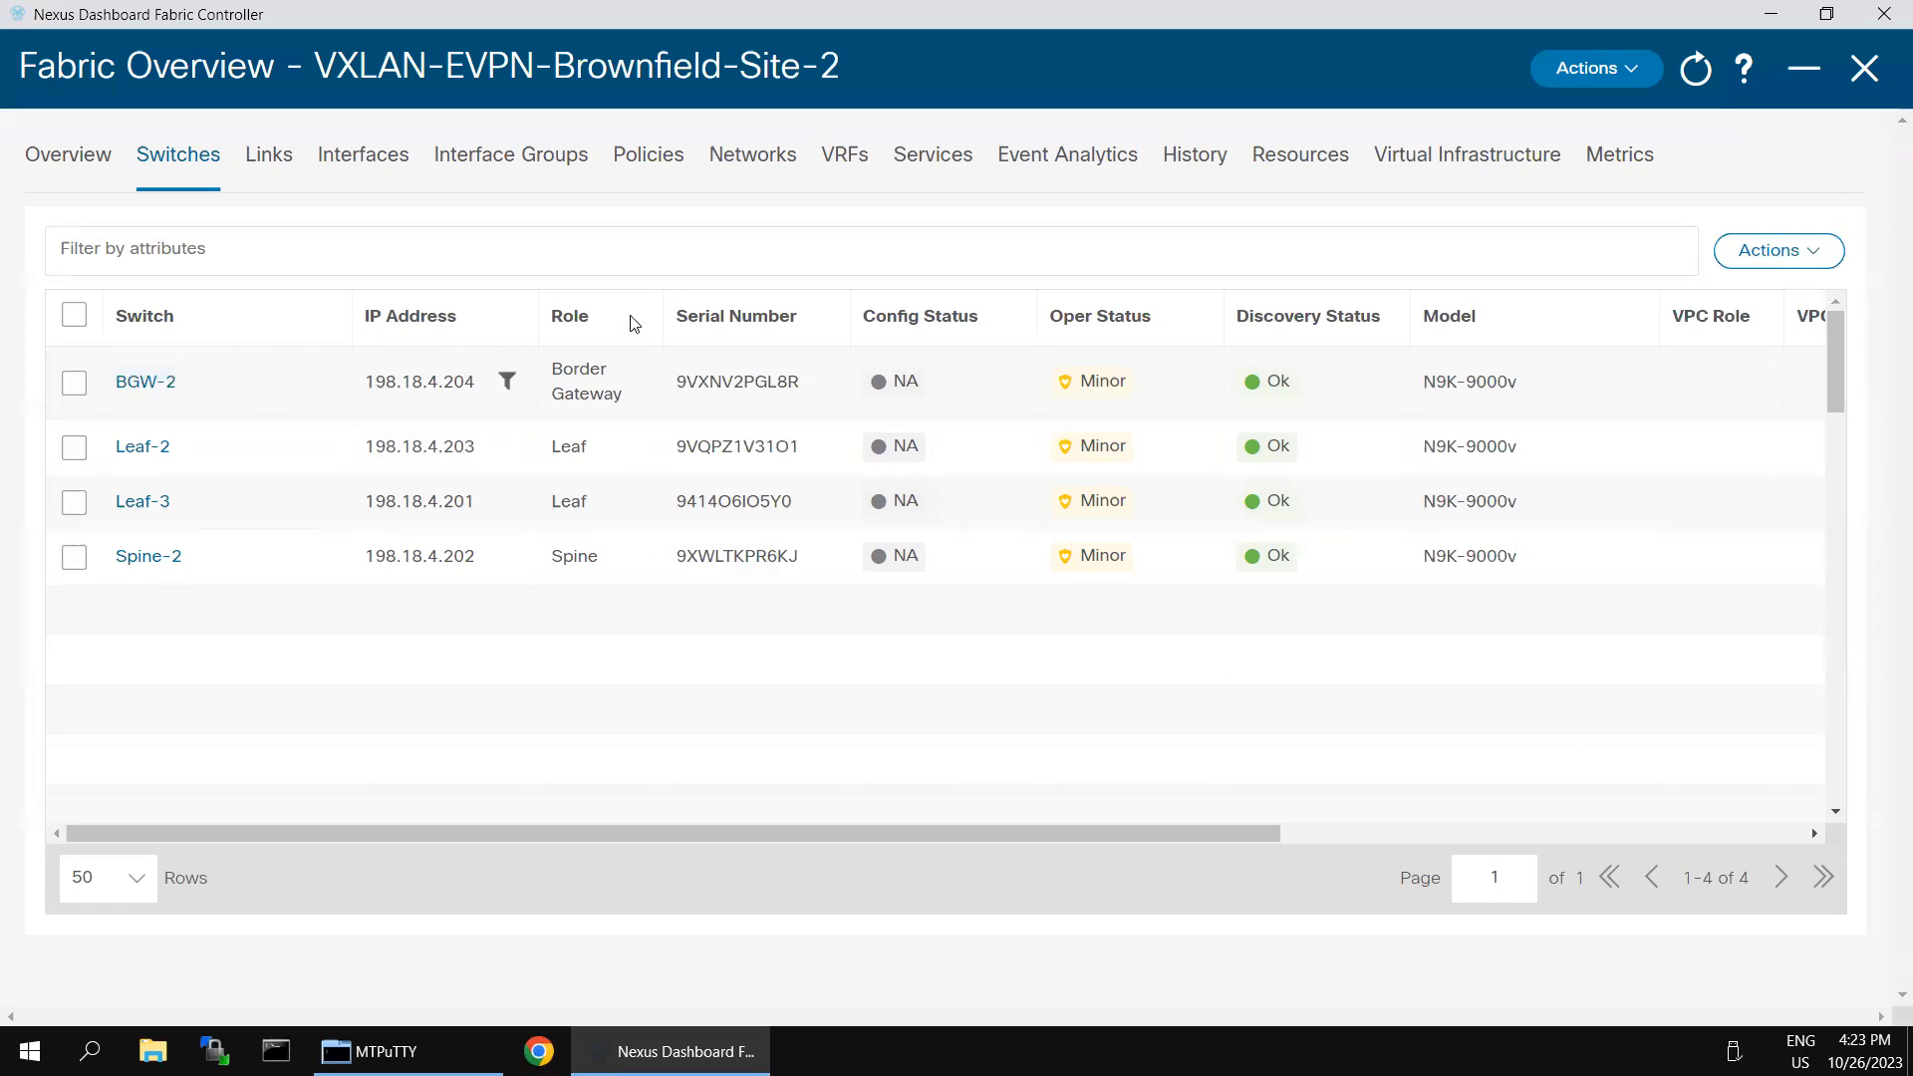
- Open the summary of switch BGW-2 and read through its alerts, general info, inventory and performance metrics
left_click(143, 384)
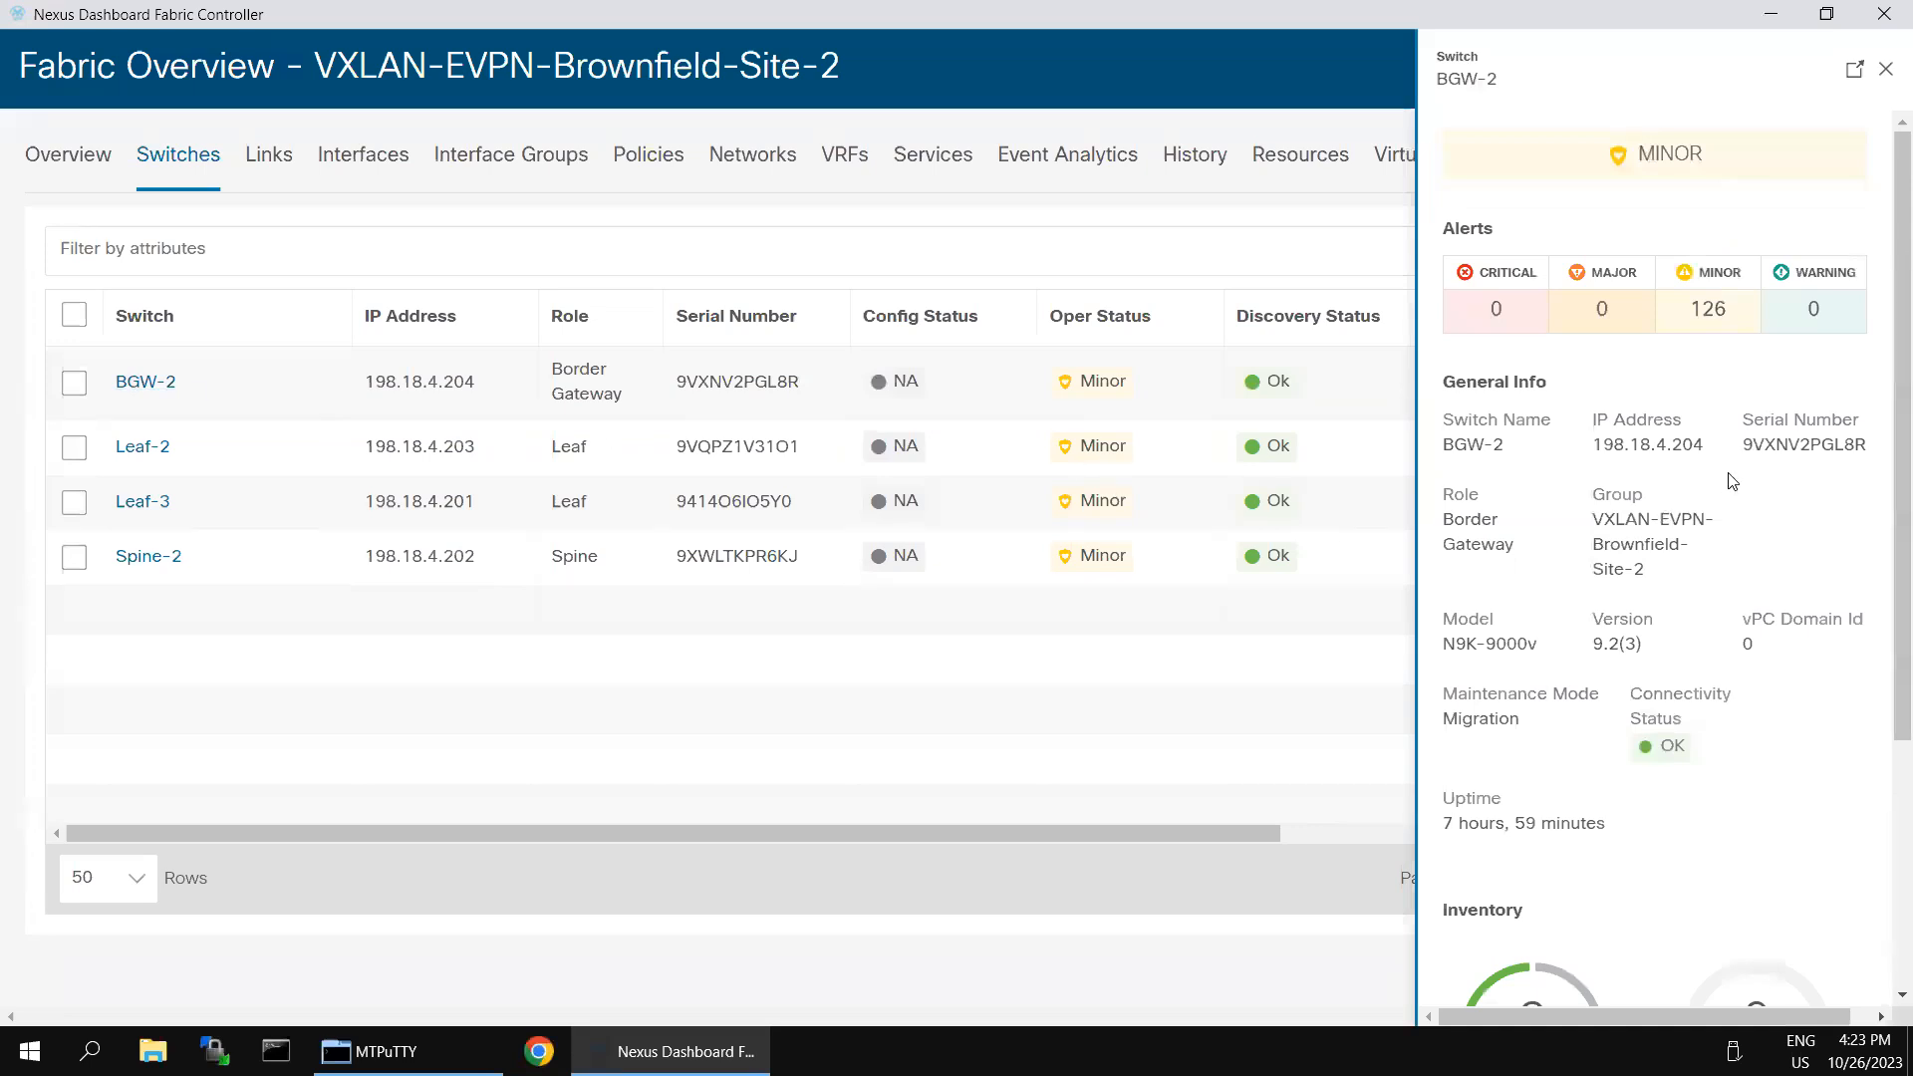
scroll(1643, 654, "down", 3)
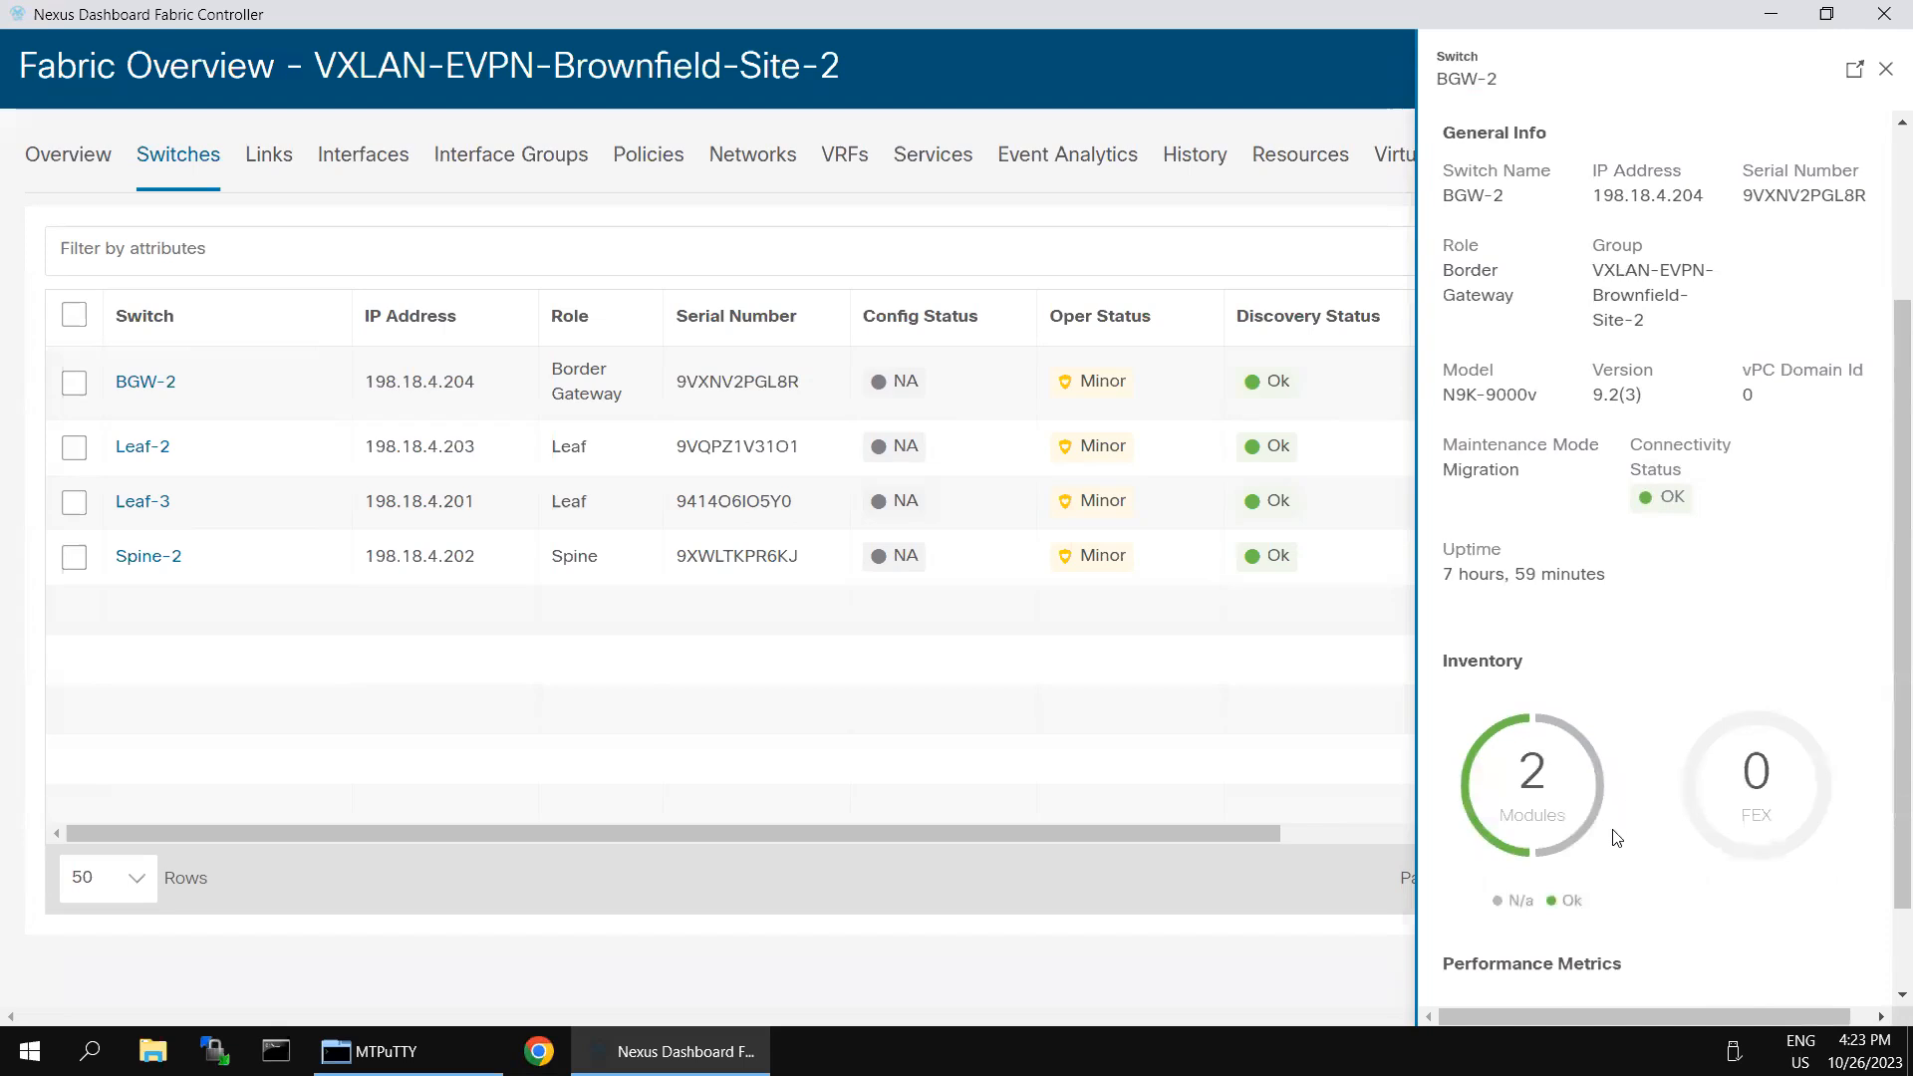
scroll(1616, 838, "down", 1)
scroll(1662, 837, "up", 4)
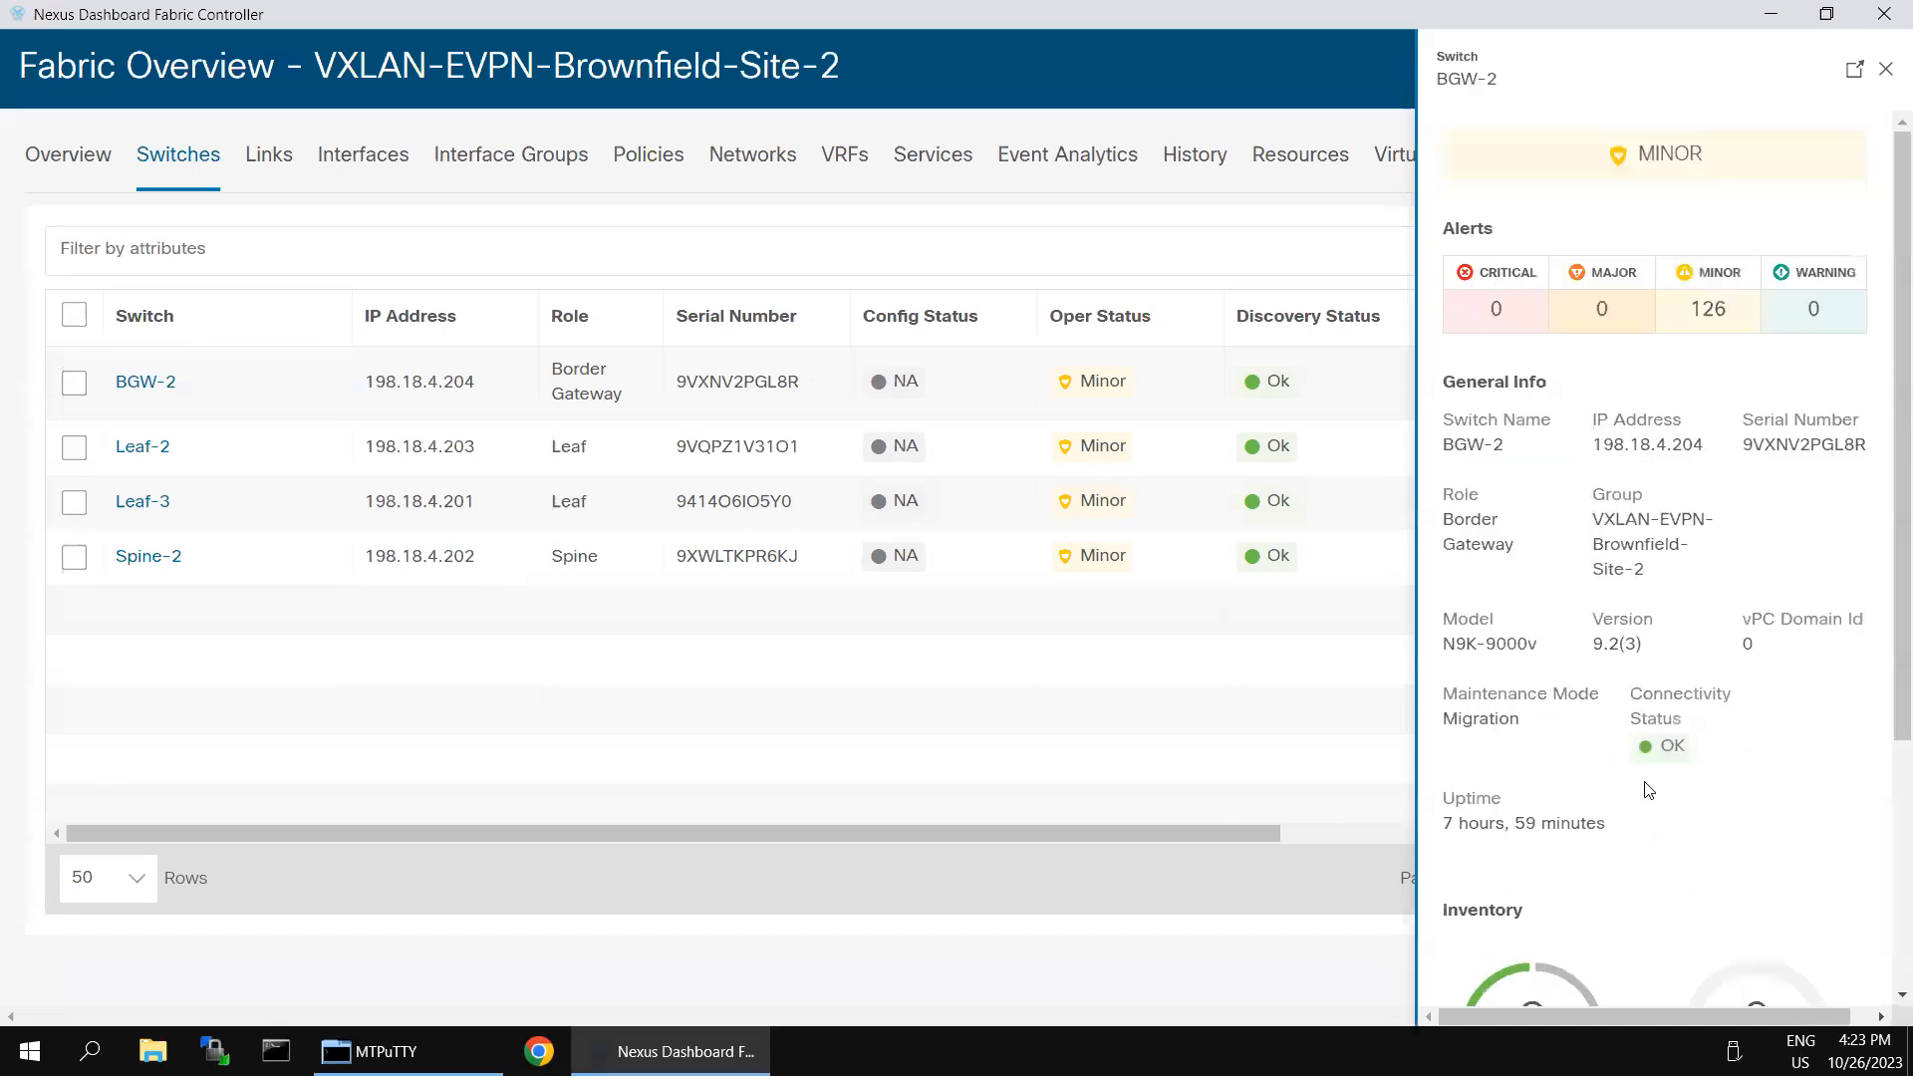
- Open the full overview of switch BGW-2, examine its hardware, links, interfaces, interface groups and policies, and close the overview
left_click(1852, 75)
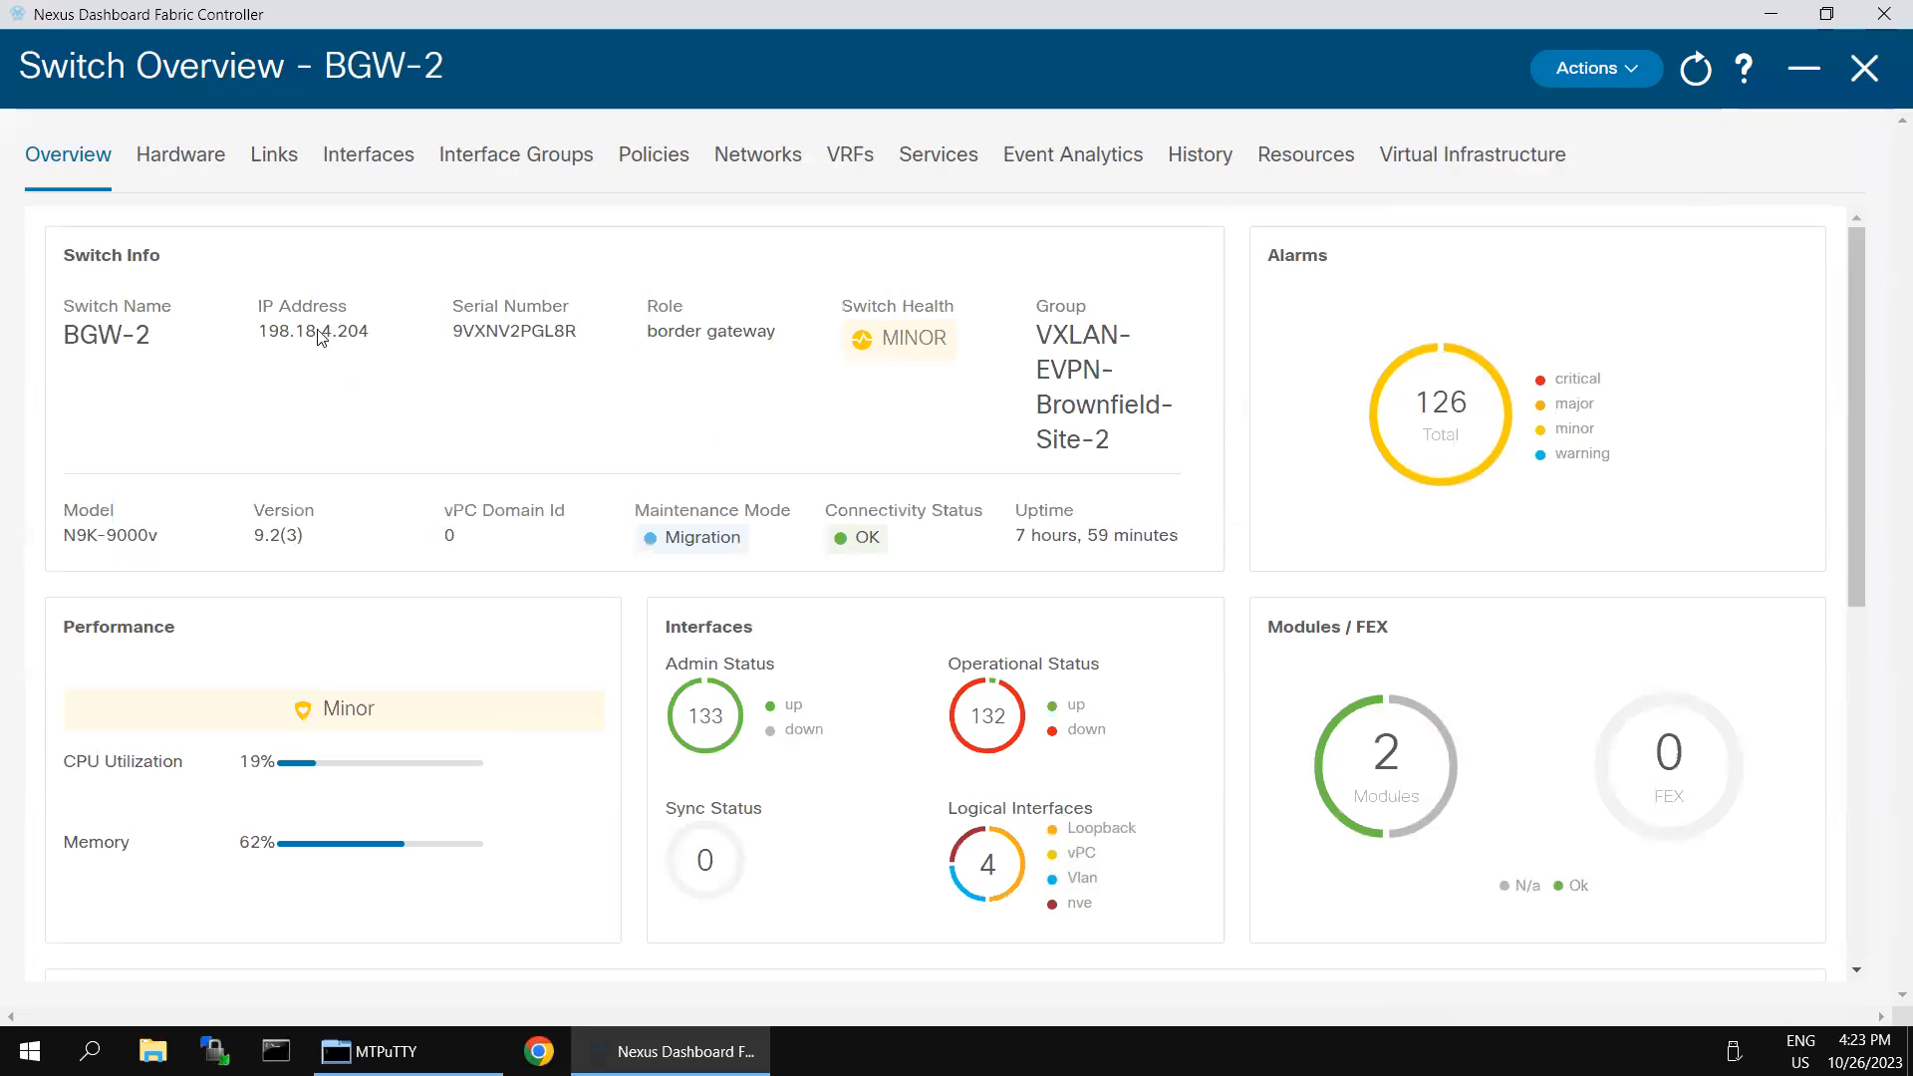
left_click(196, 169)
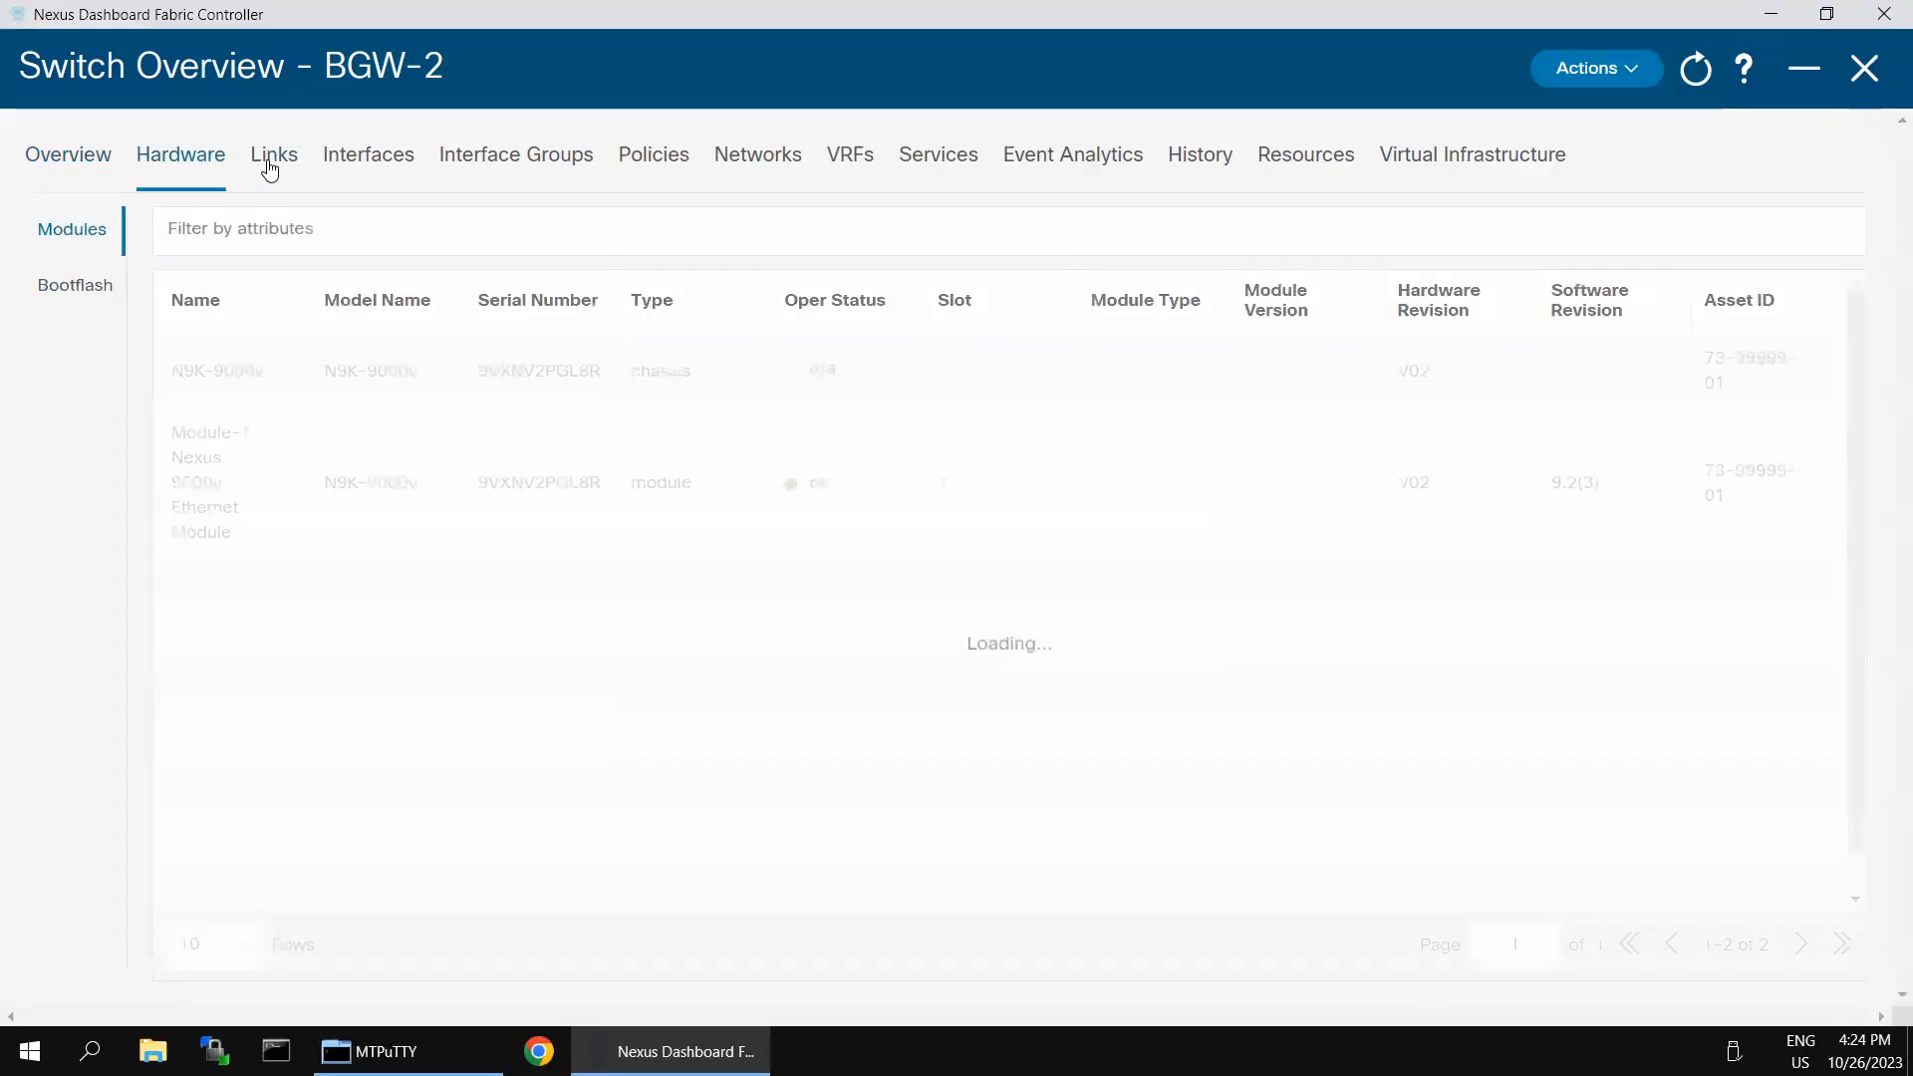
left_click(276, 172)
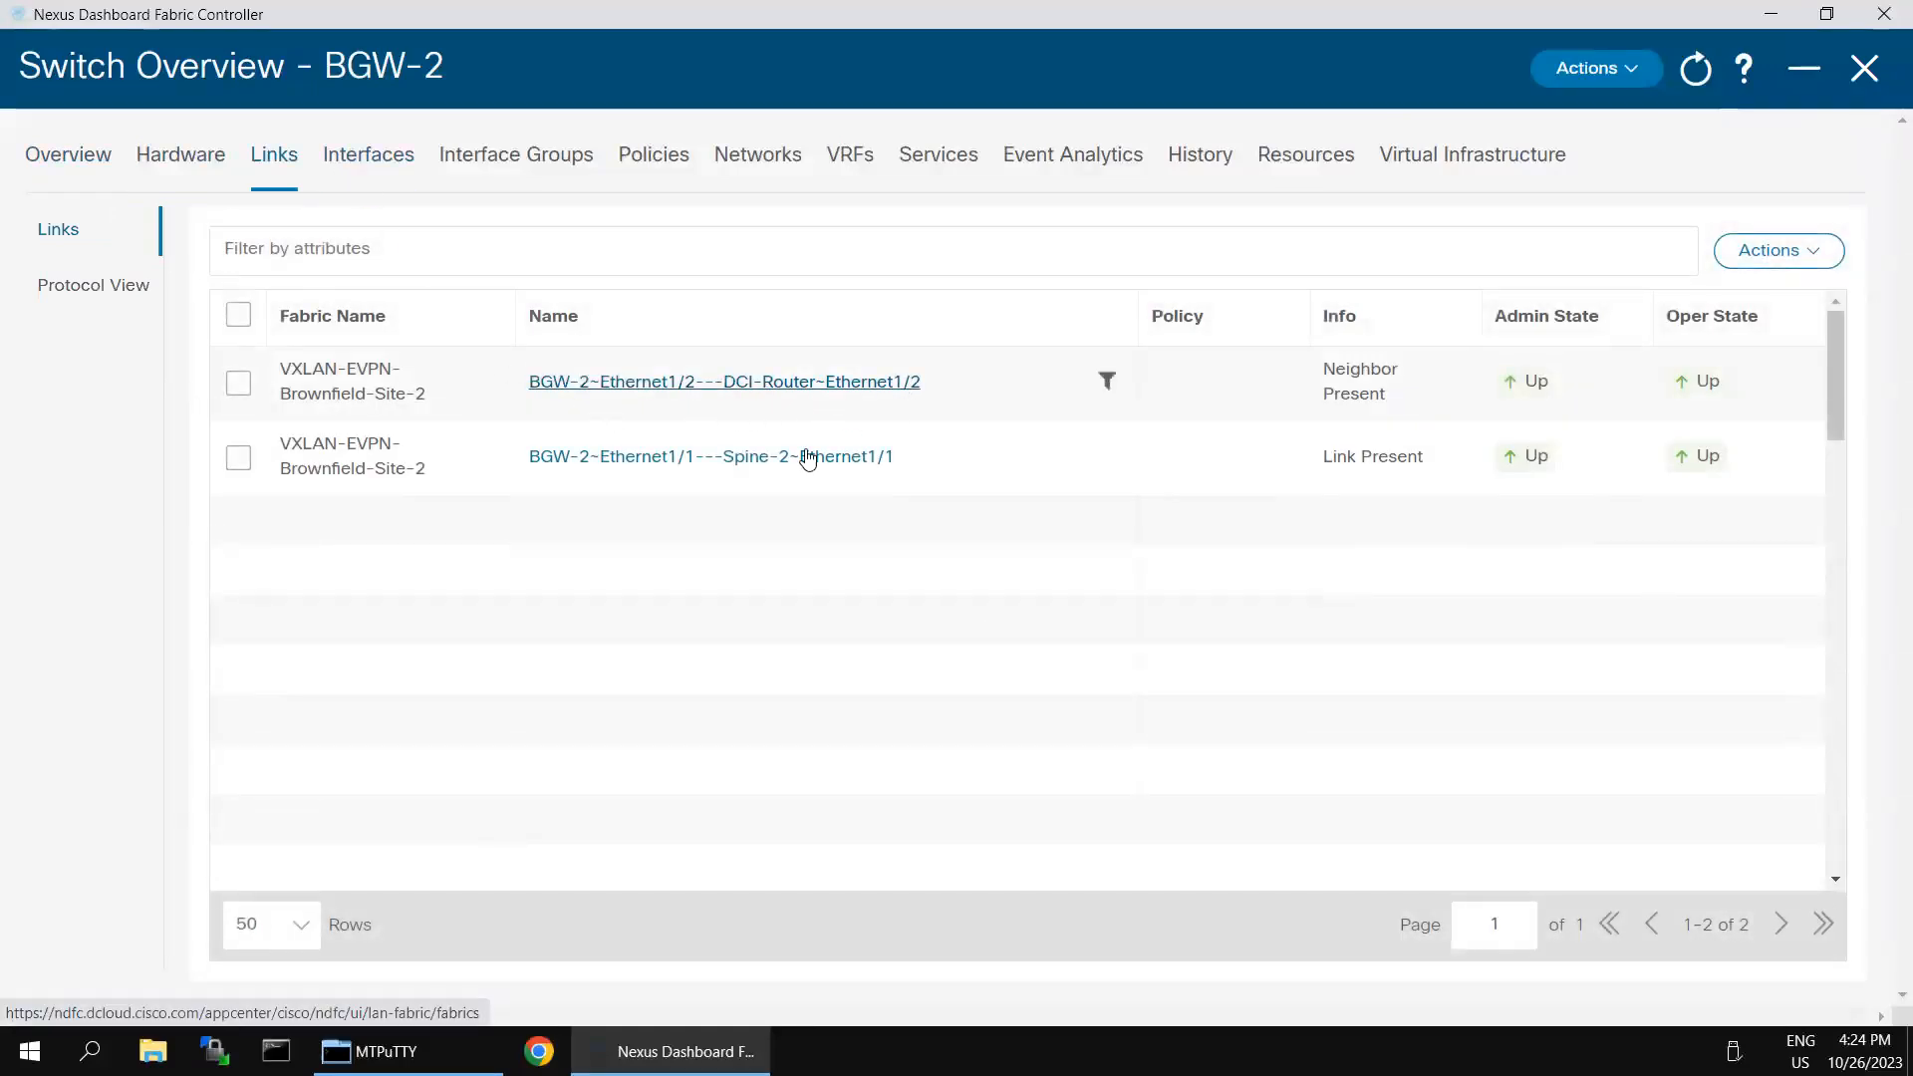
left_click(372, 160)
left_click(536, 160)
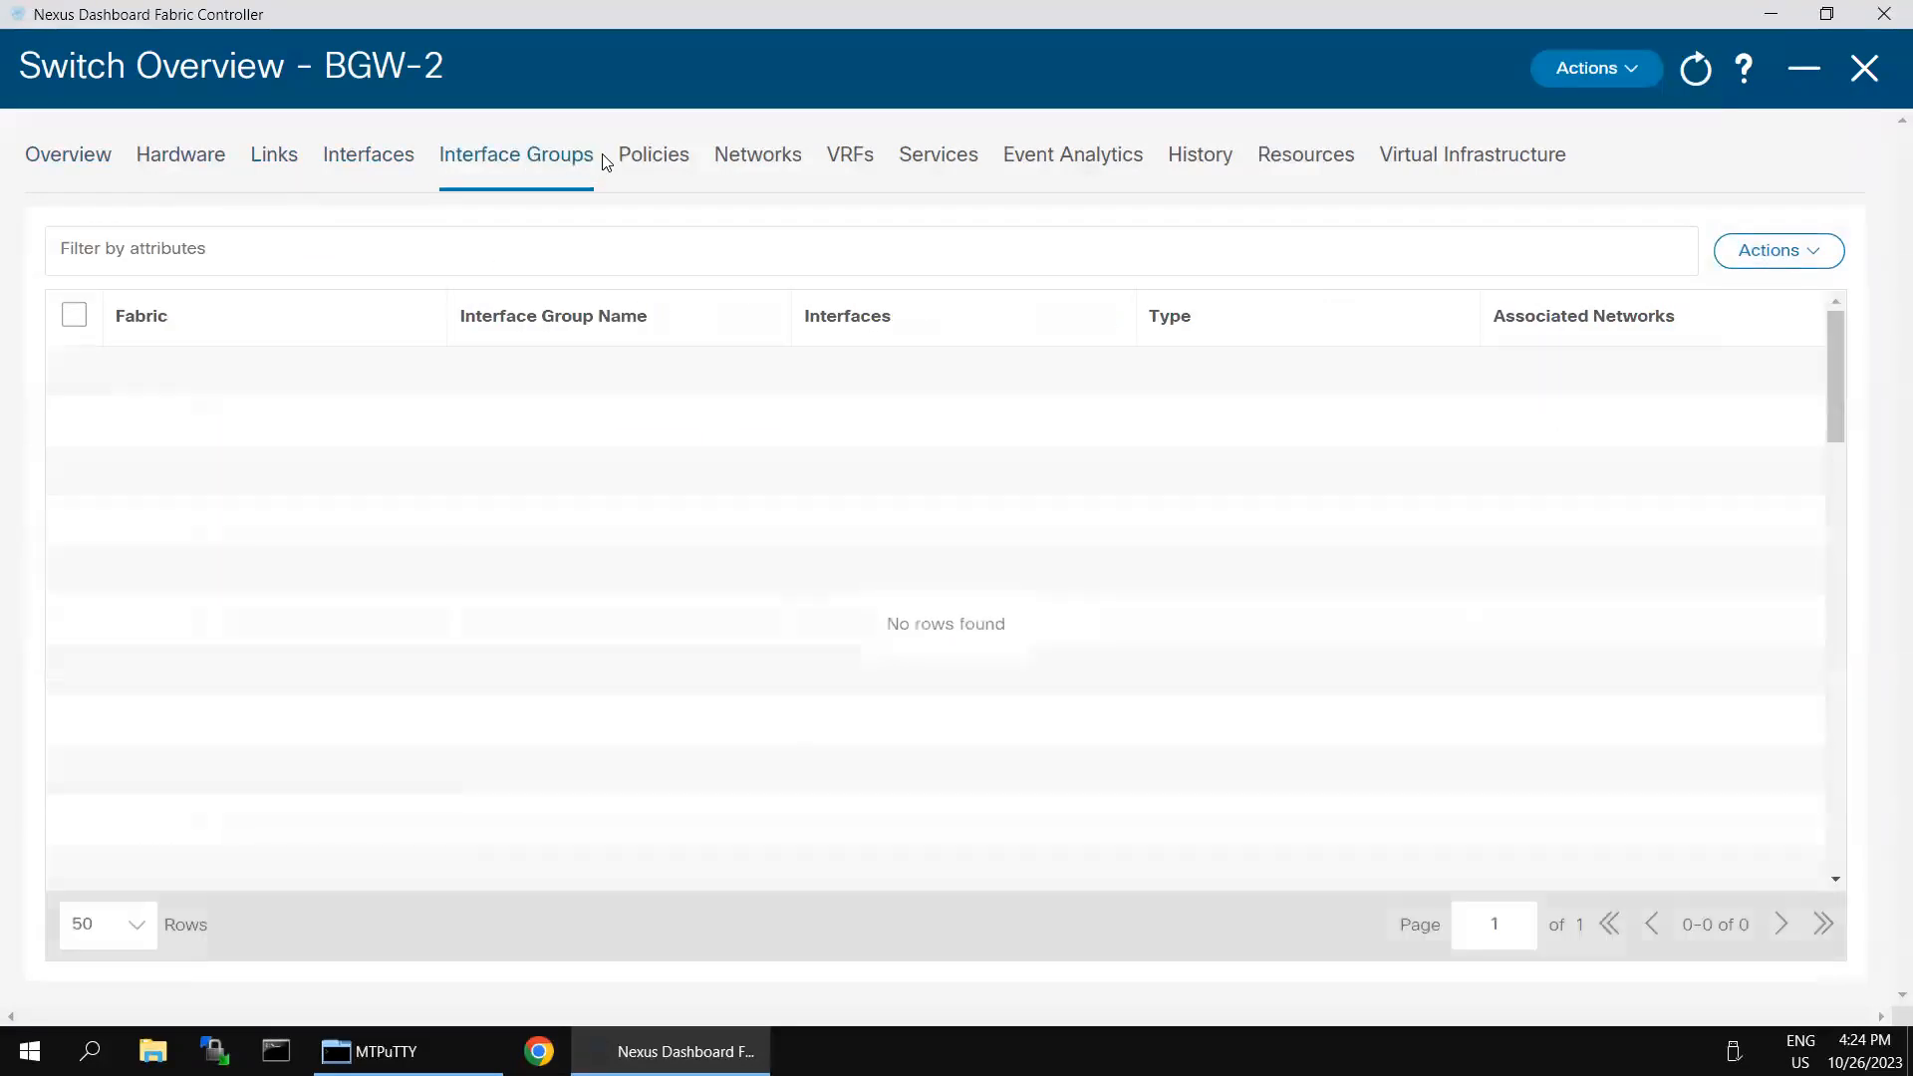
left_click(339, 161)
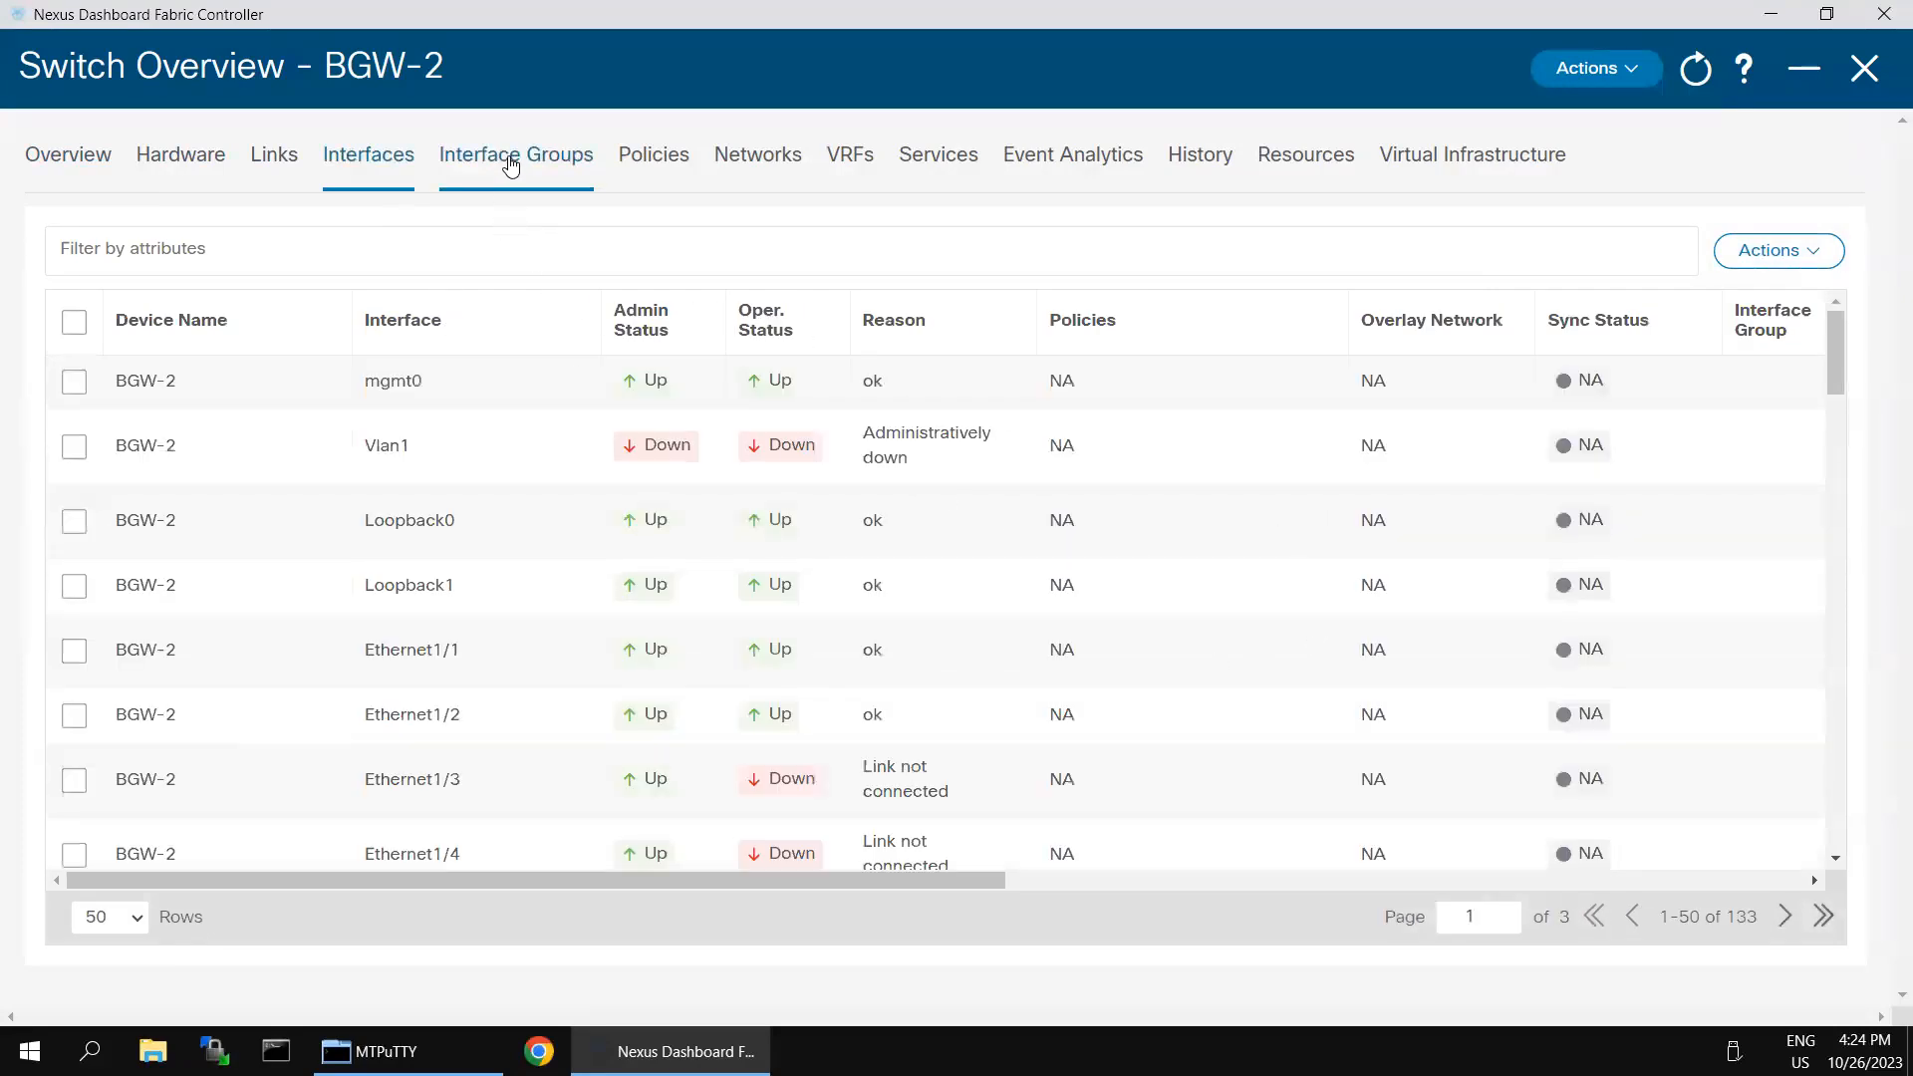
left_click(643, 171)
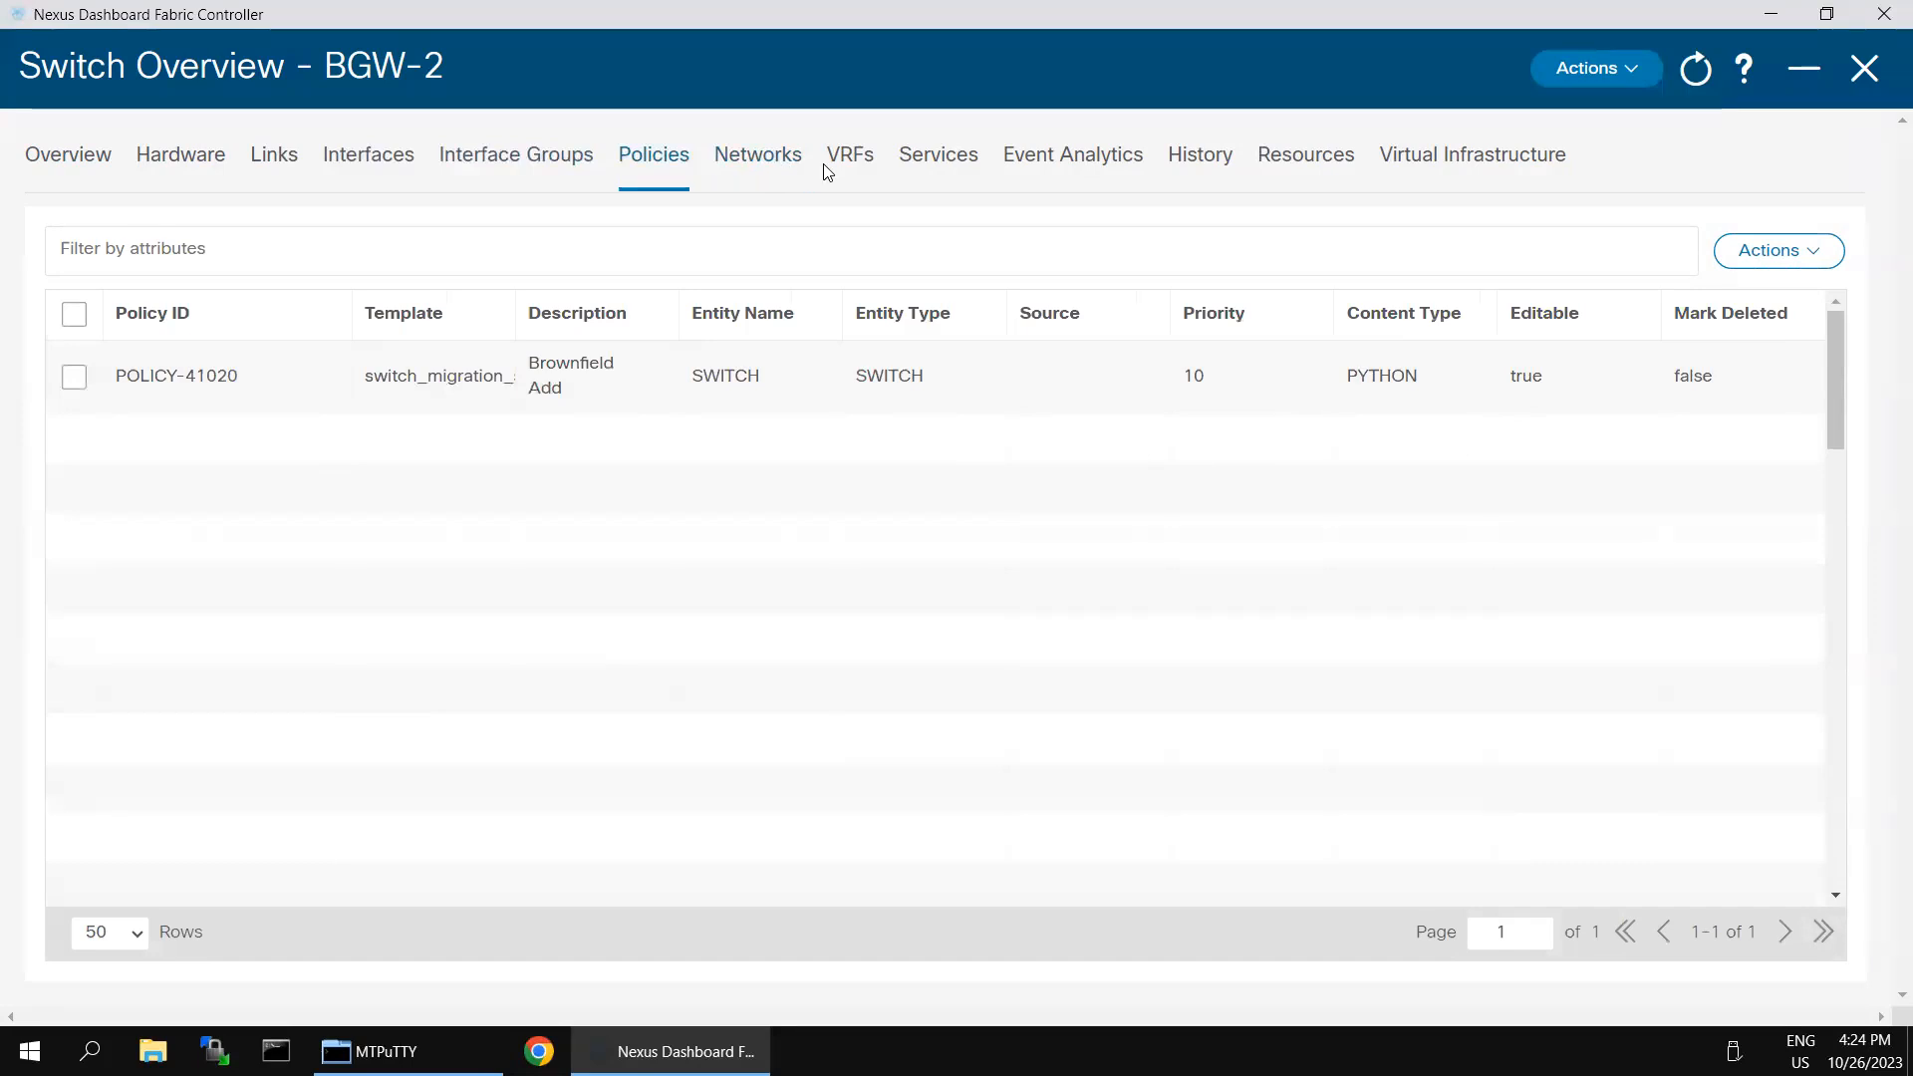
left_click(1865, 68)
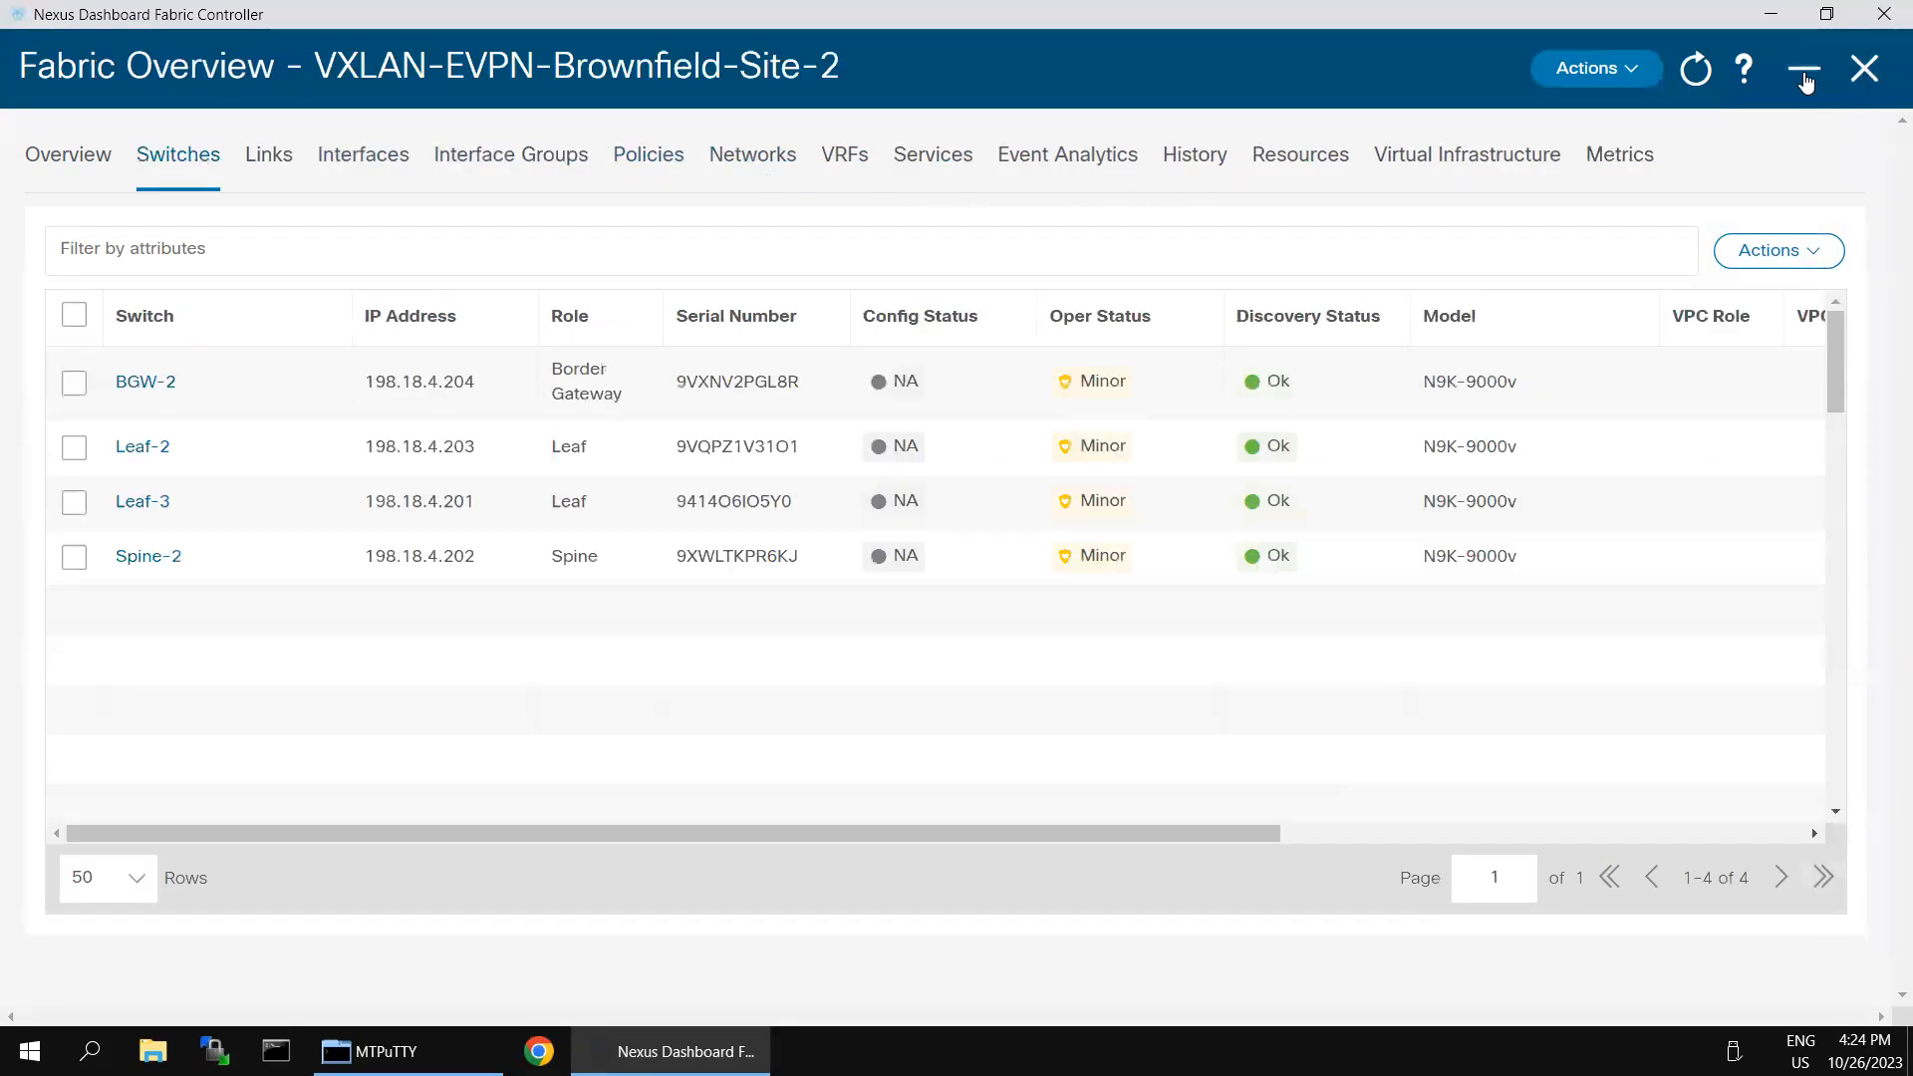
- Return to the fabric list, read through the alarms, info and inventory in the VXLAN-EVPN-Brownfield-Site-2 summary, and open its full overview
left_click(1805, 74)
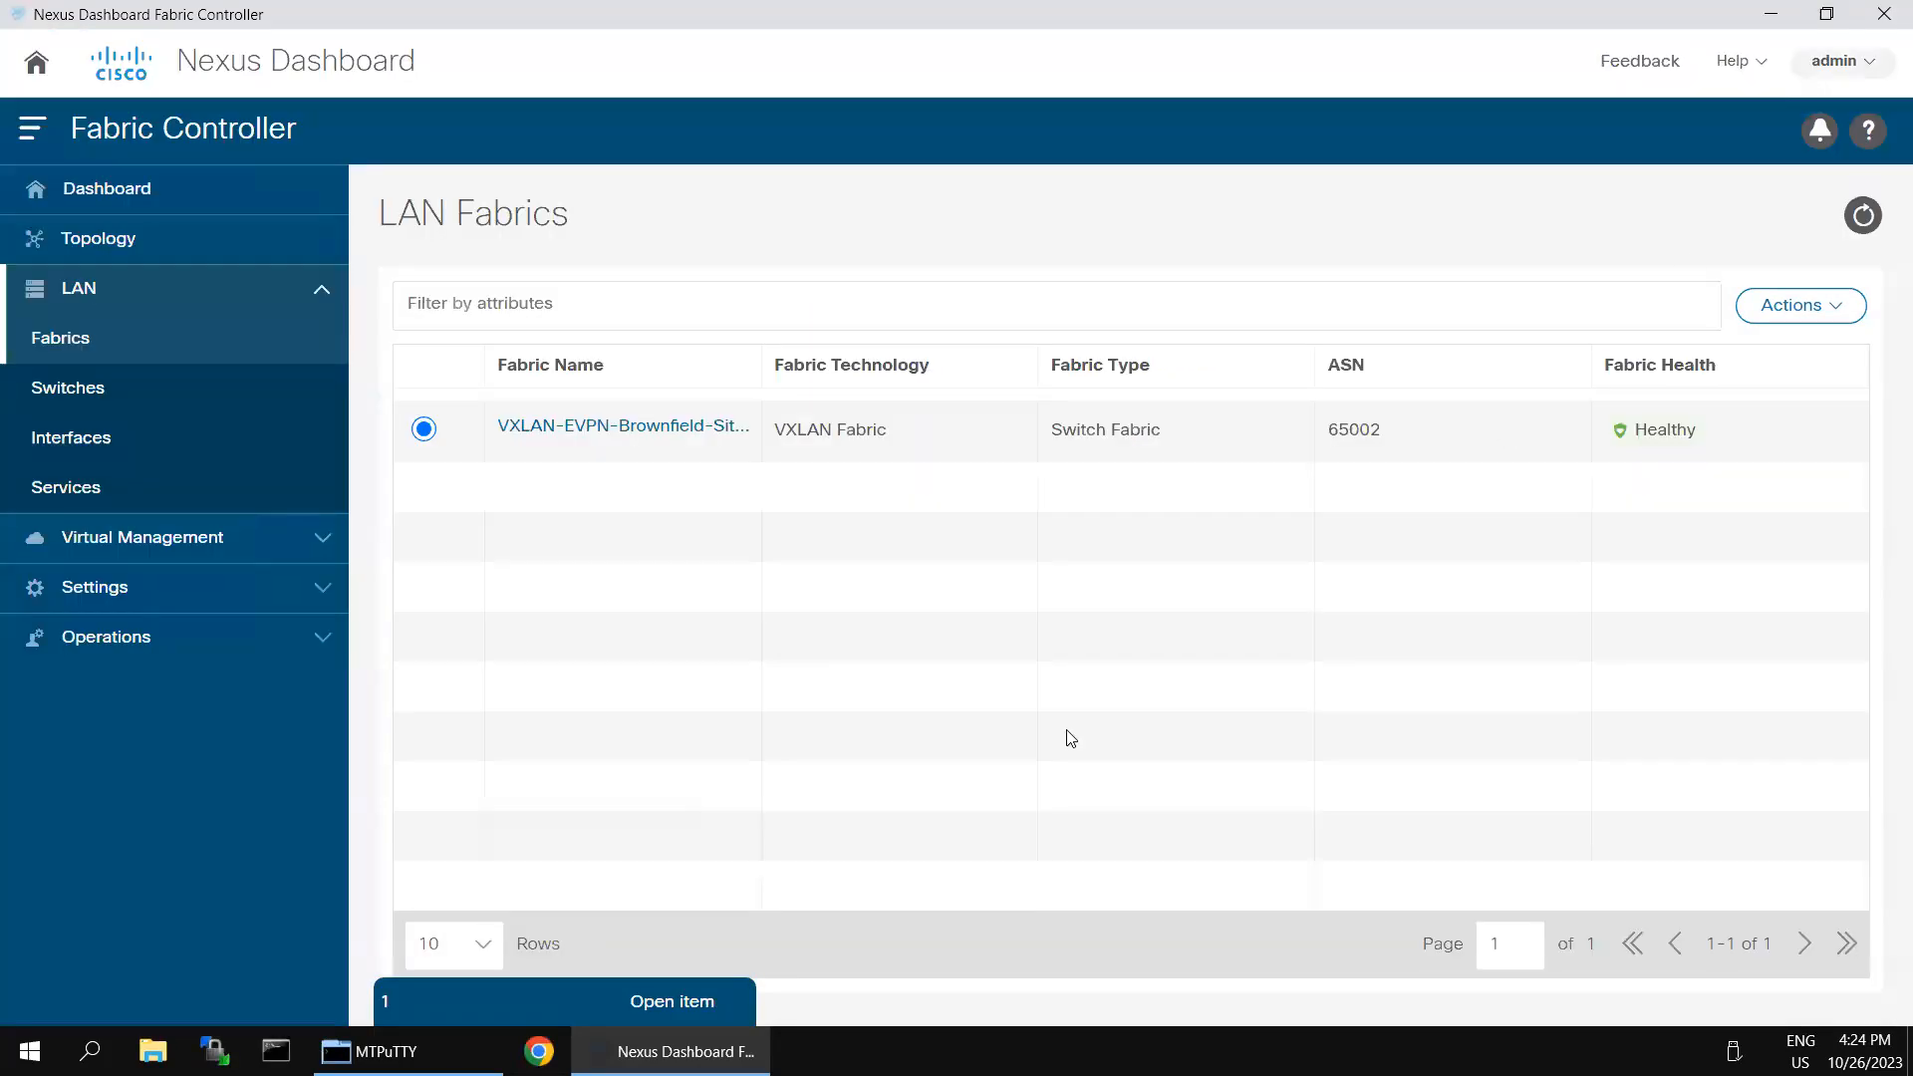
left_click(528, 992)
left_click(529, 1000)
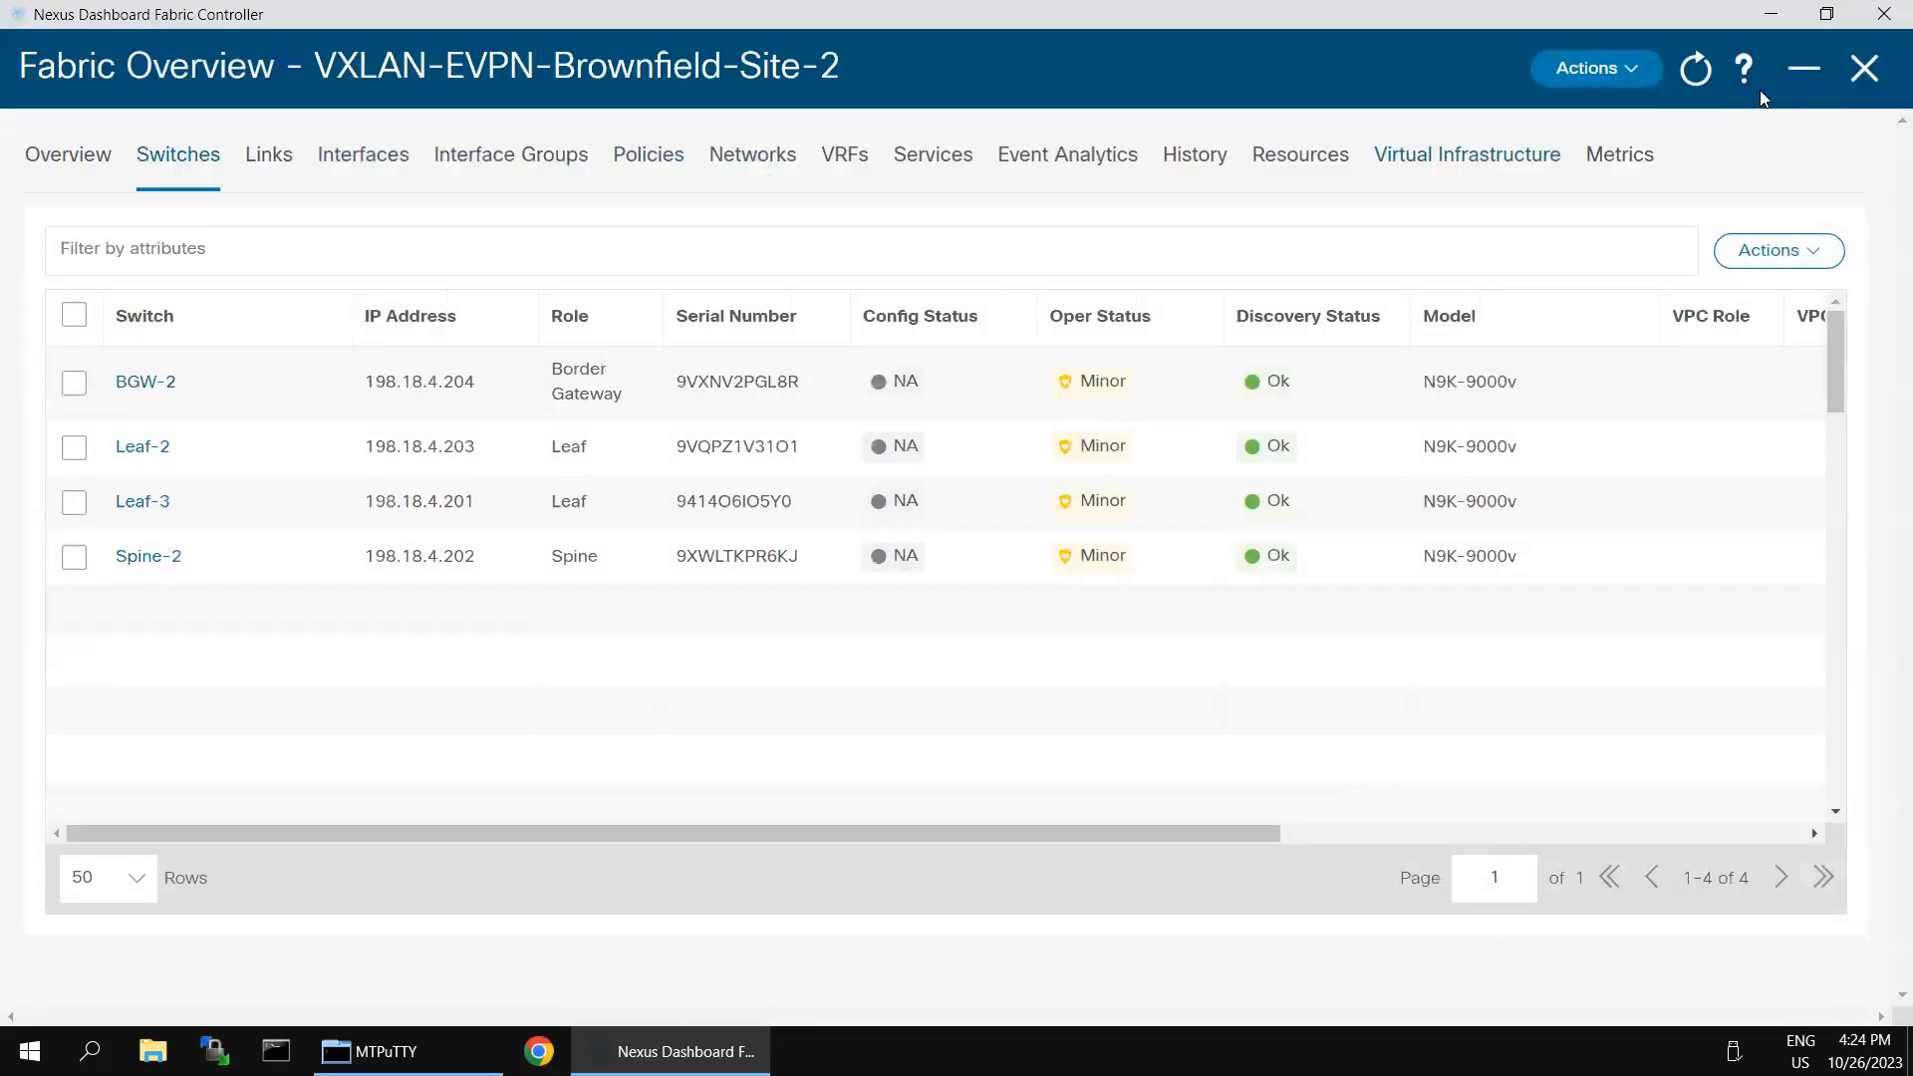
left_click(1859, 75)
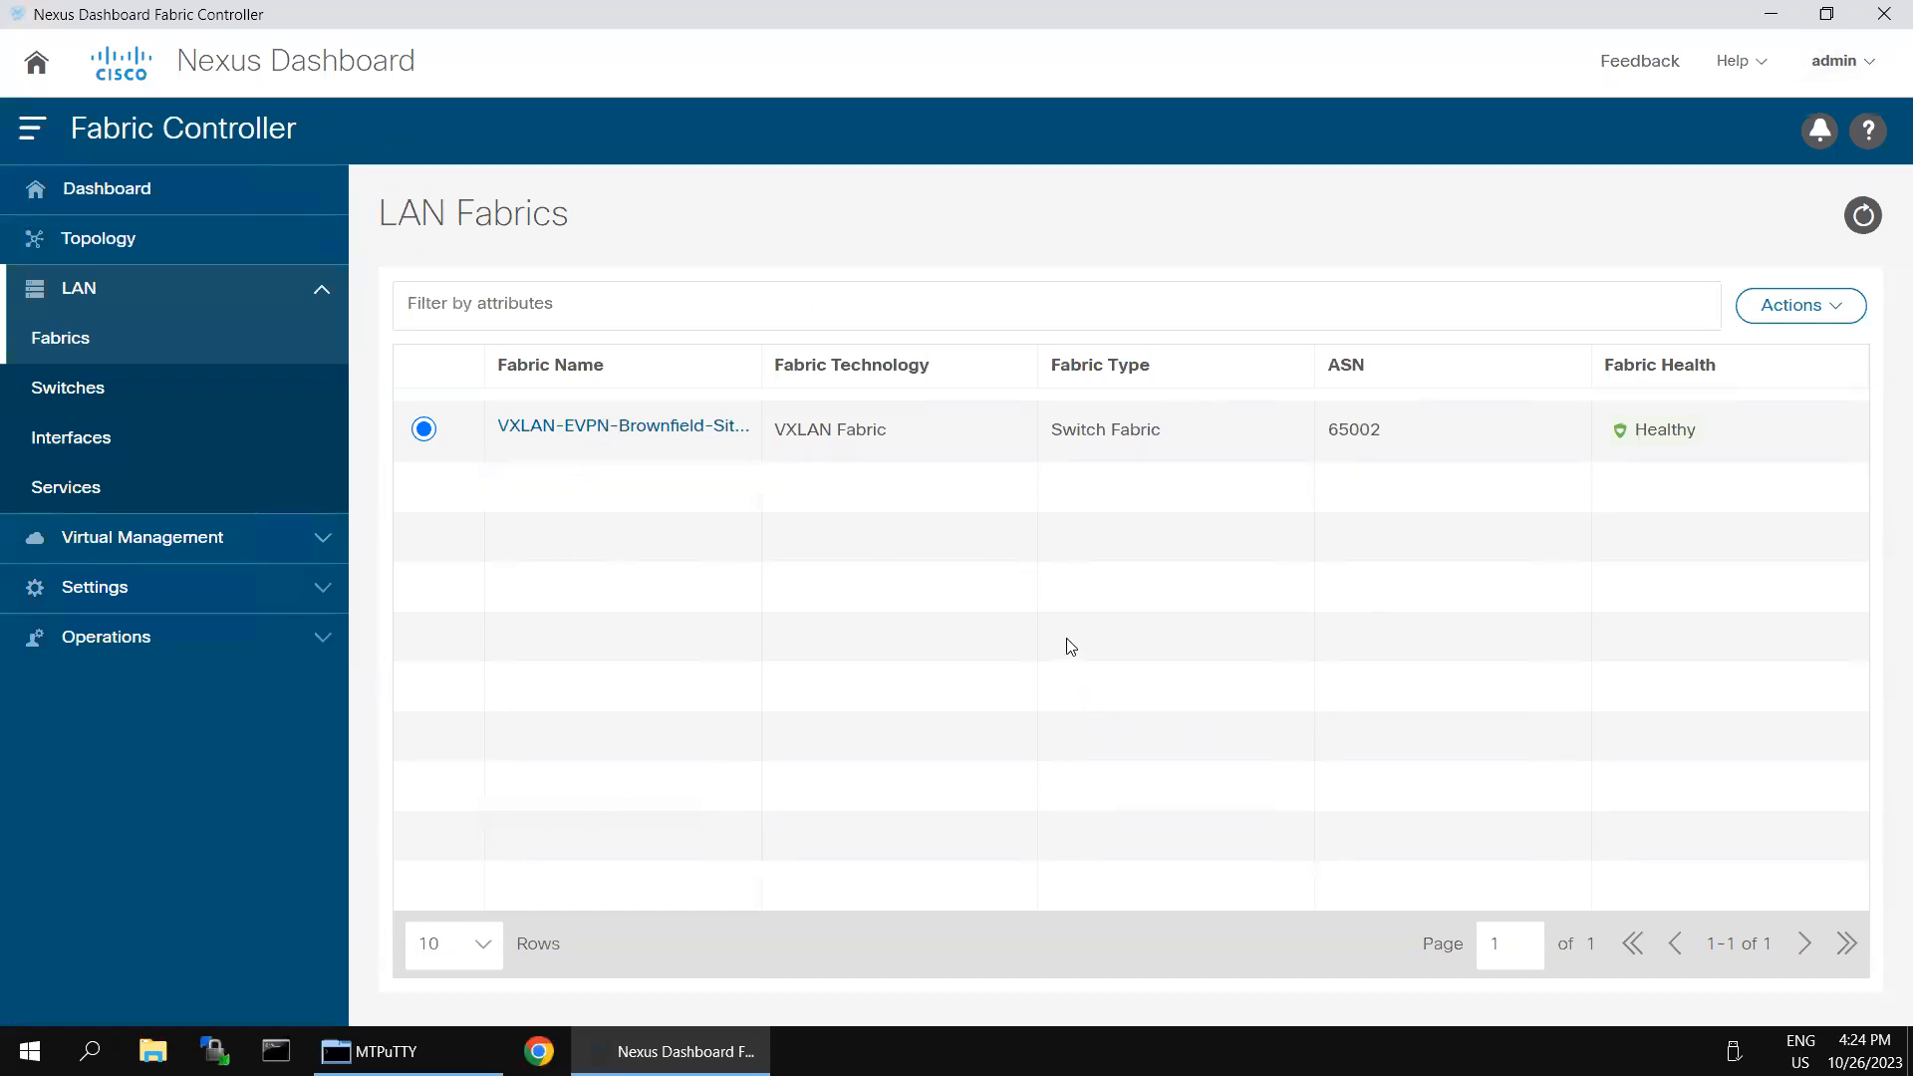
left_click(636, 430)
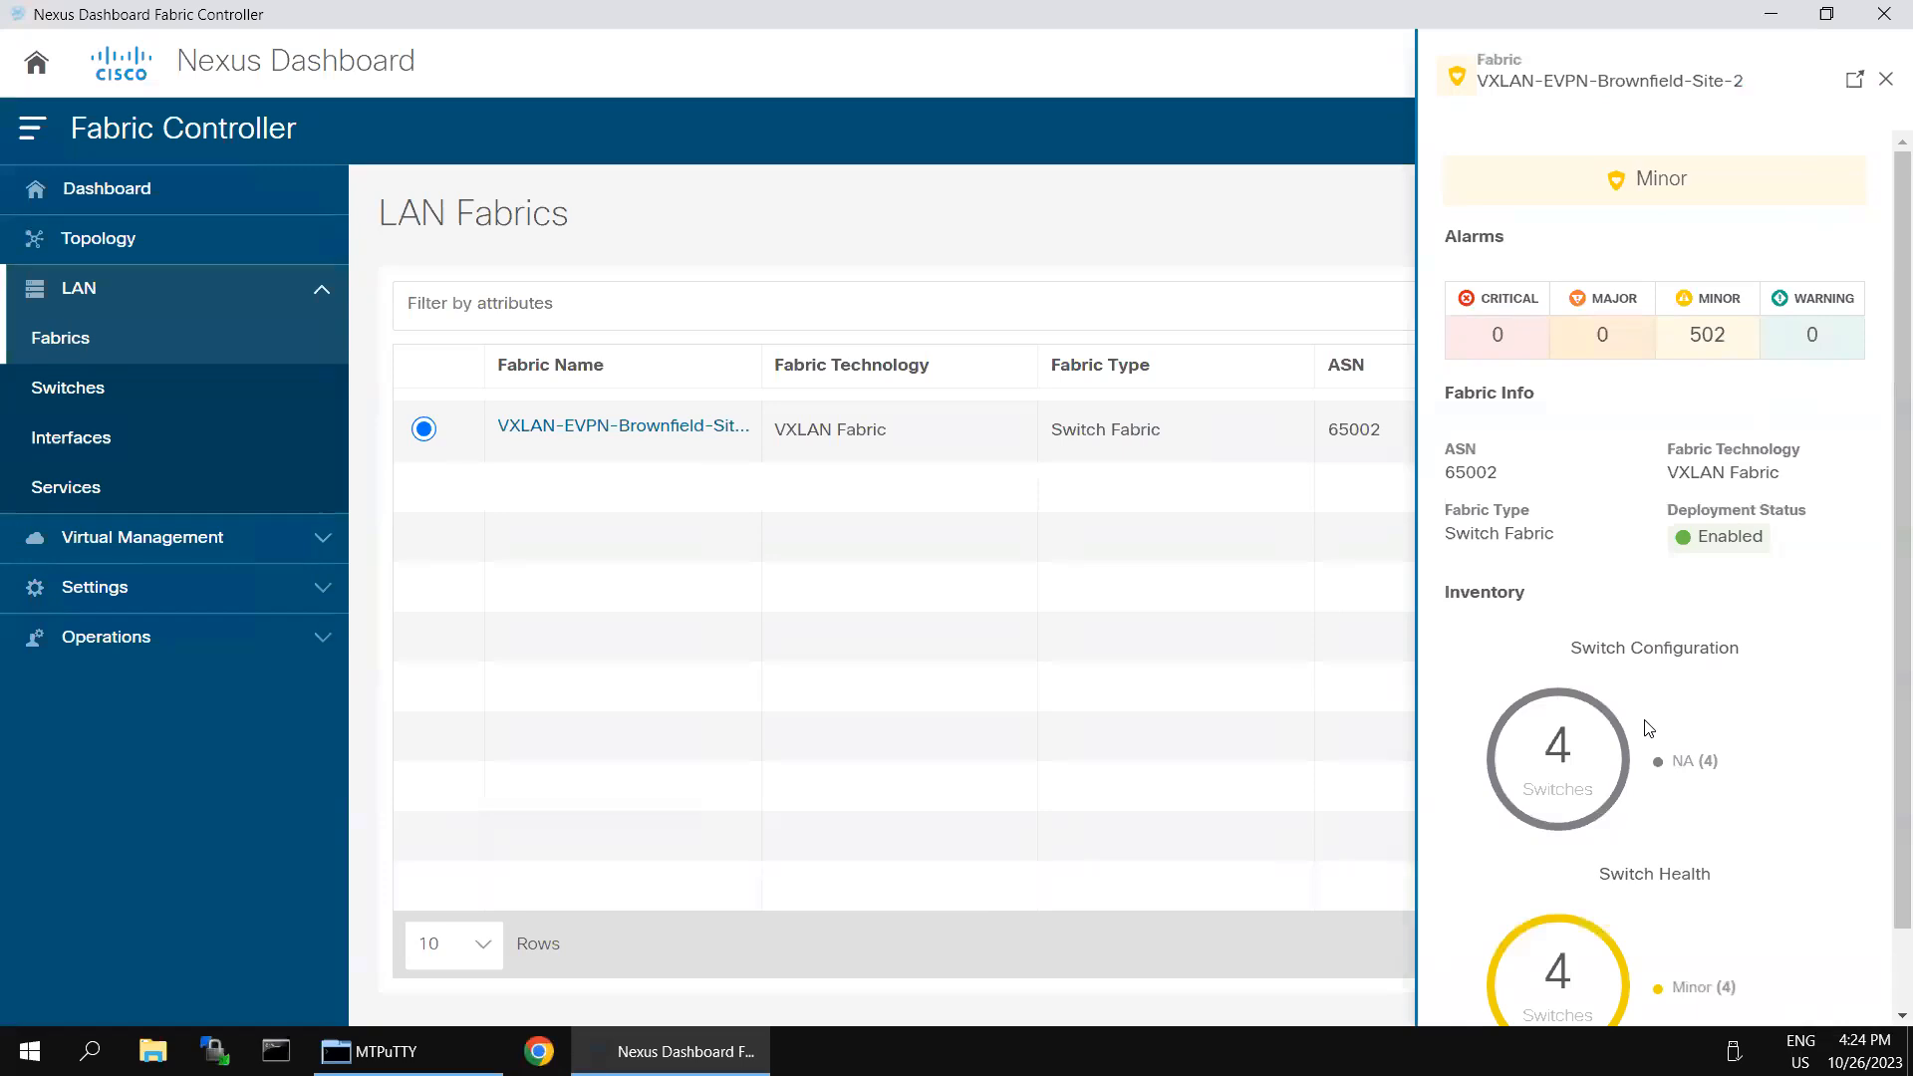
scroll(1649, 729, "down", 1)
mouse_move(1564, 842)
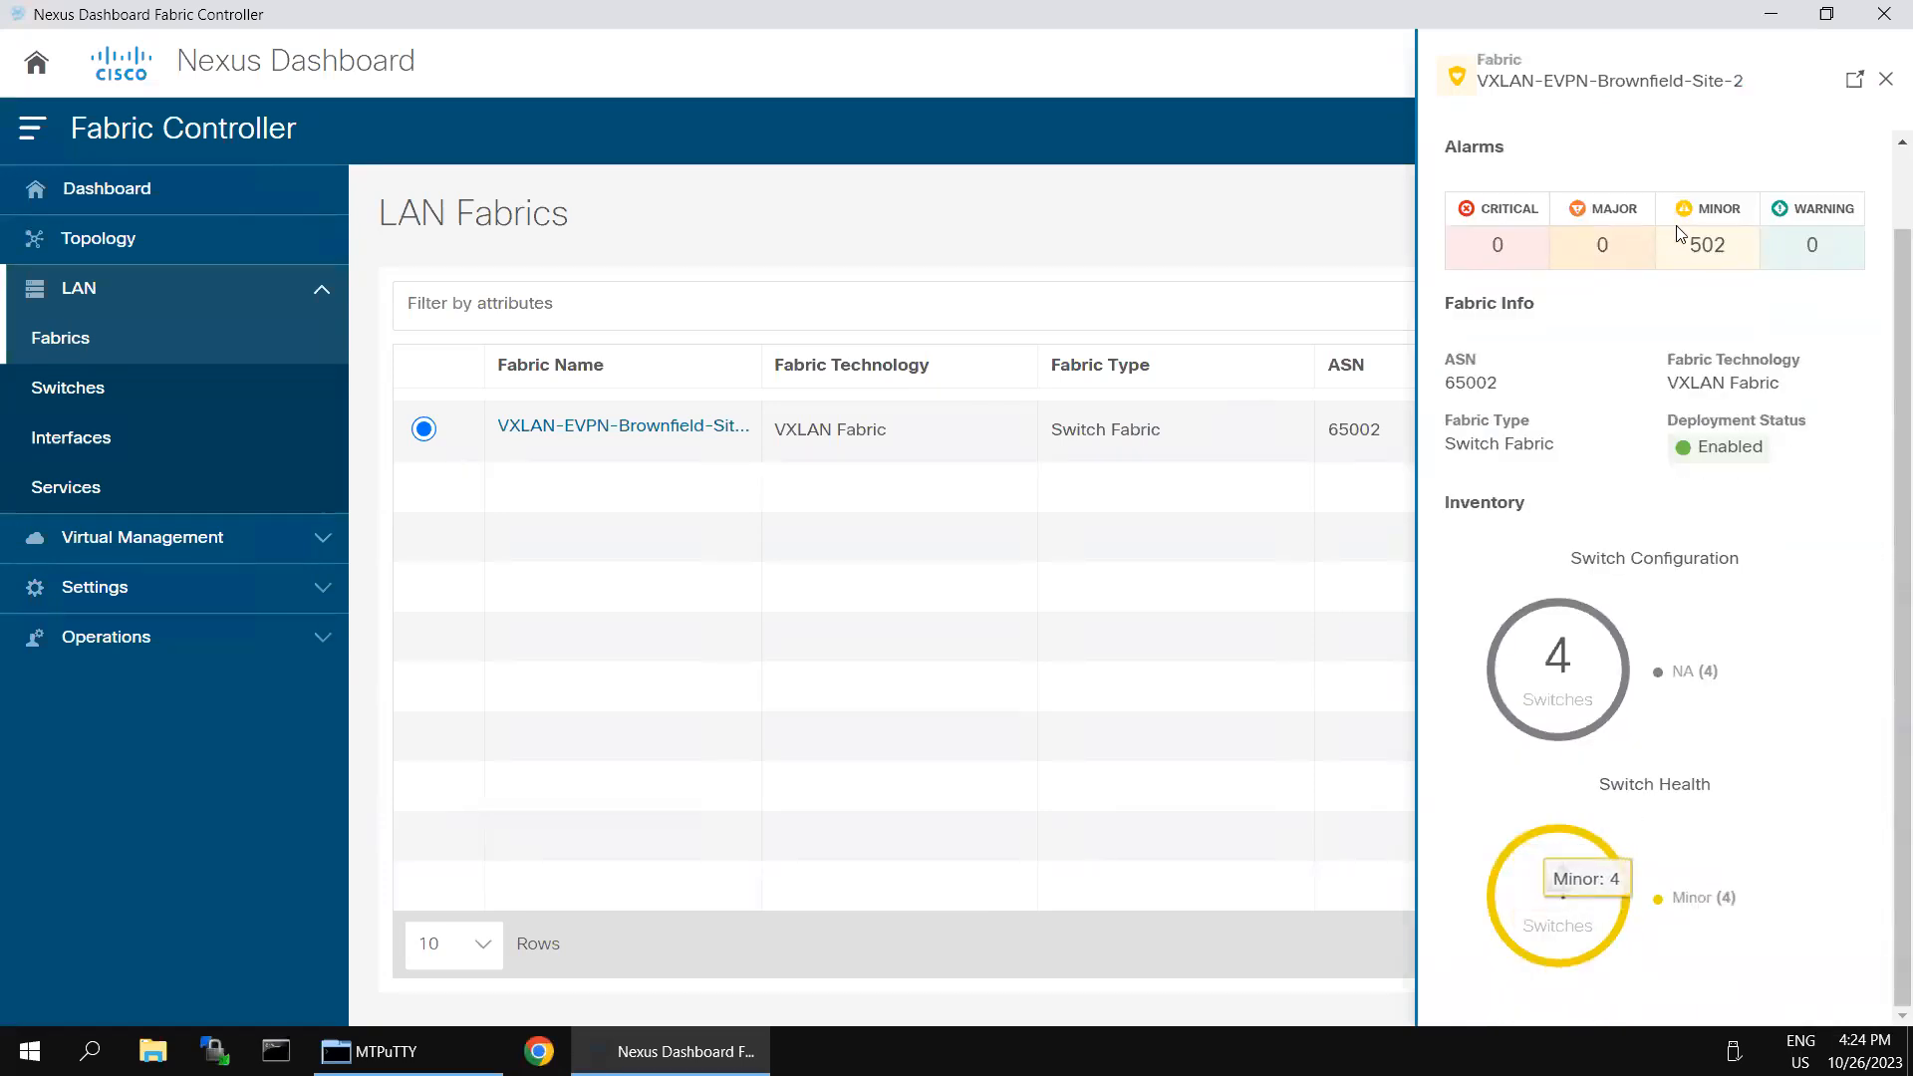
scroll(1679, 224, "up", 1)
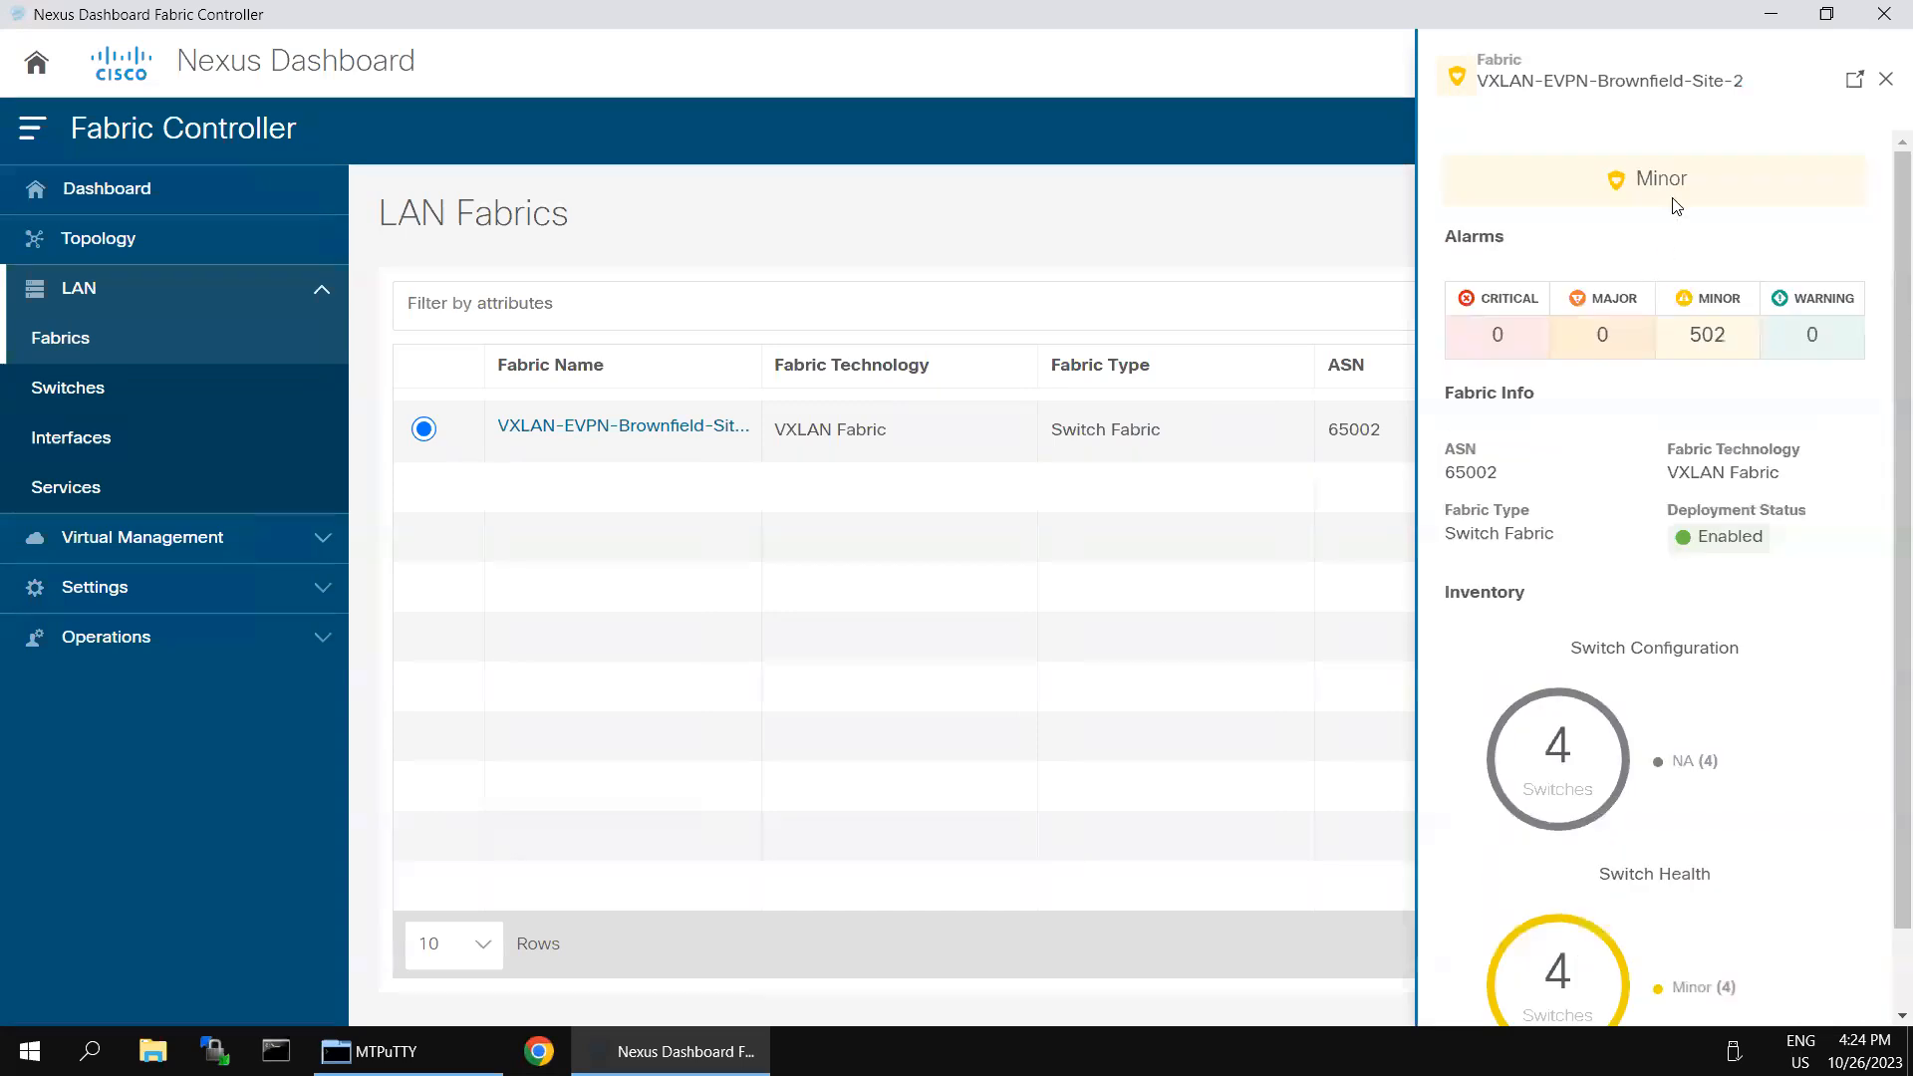
left_click(1851, 88)
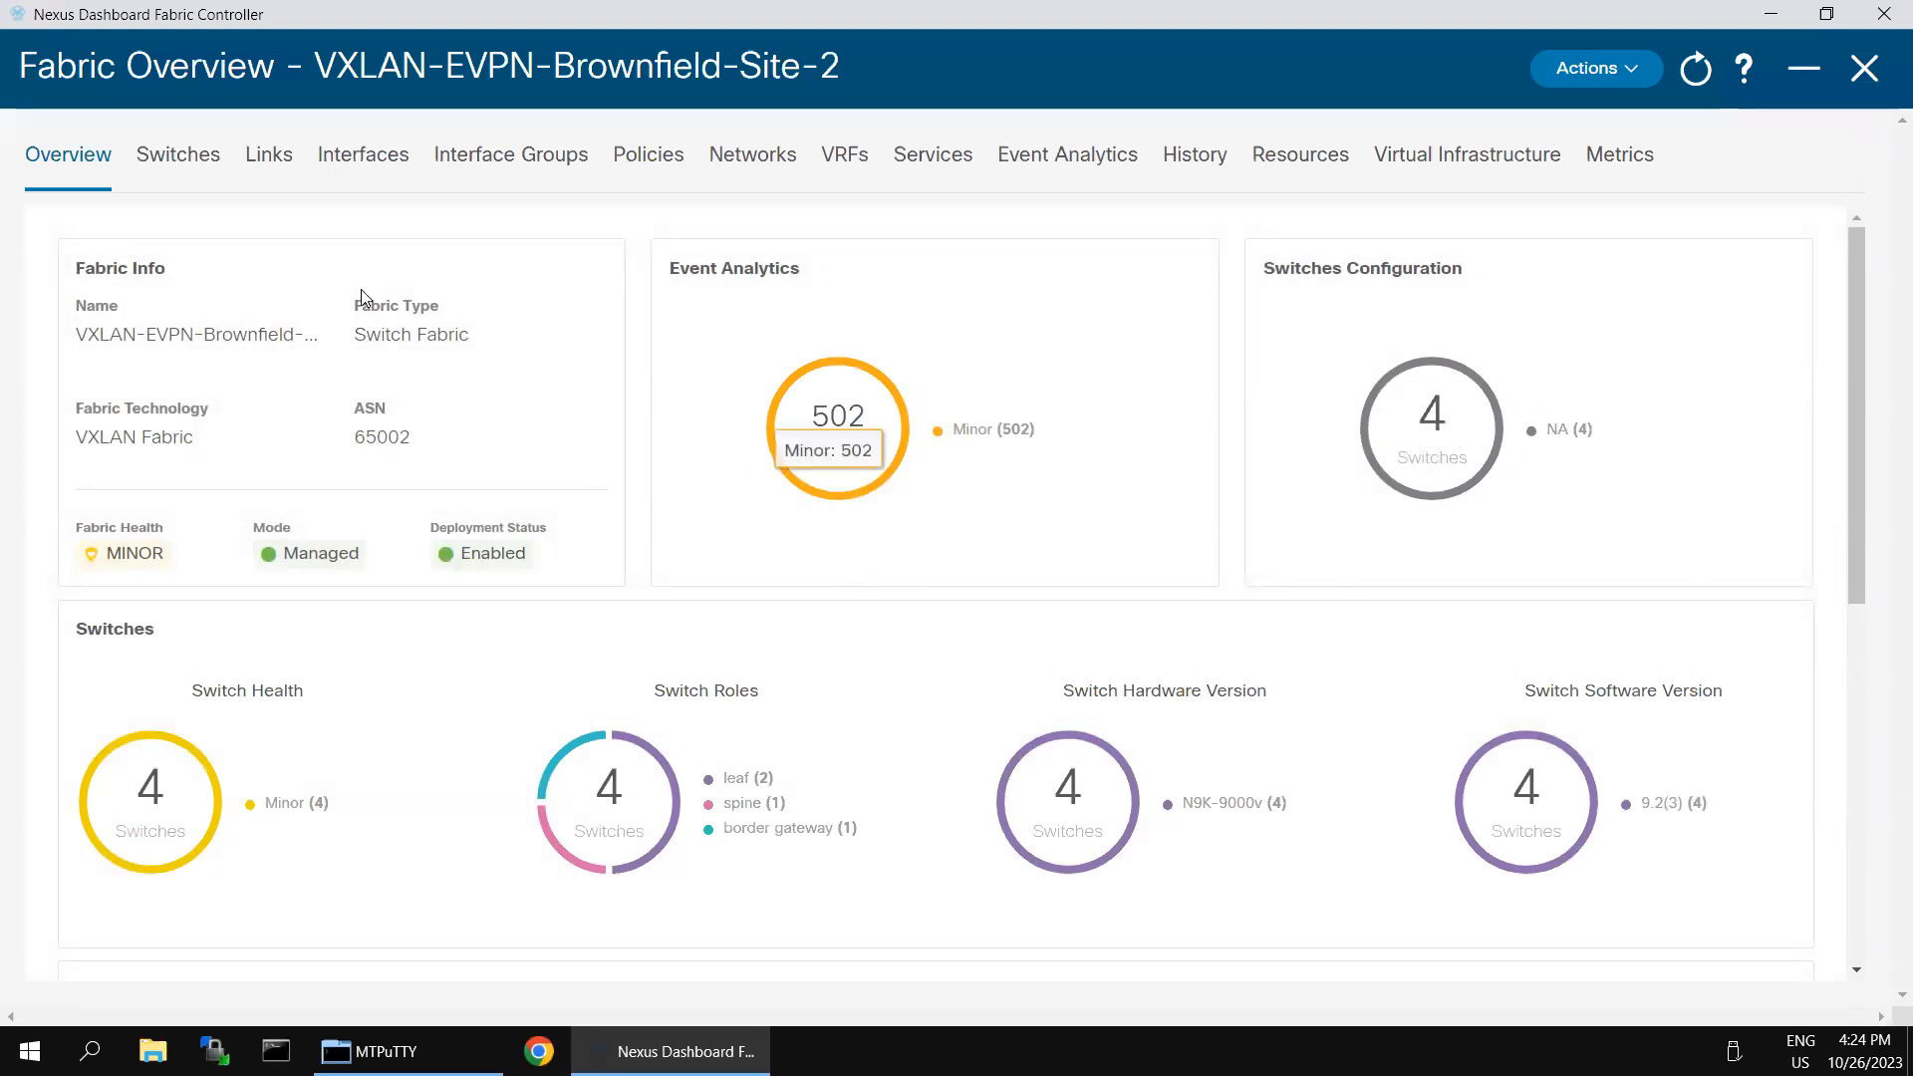
- Try to deploy the configuration from switch Leaf-2, request a resync of all switches in the preview, and close it
left_click(218, 165)
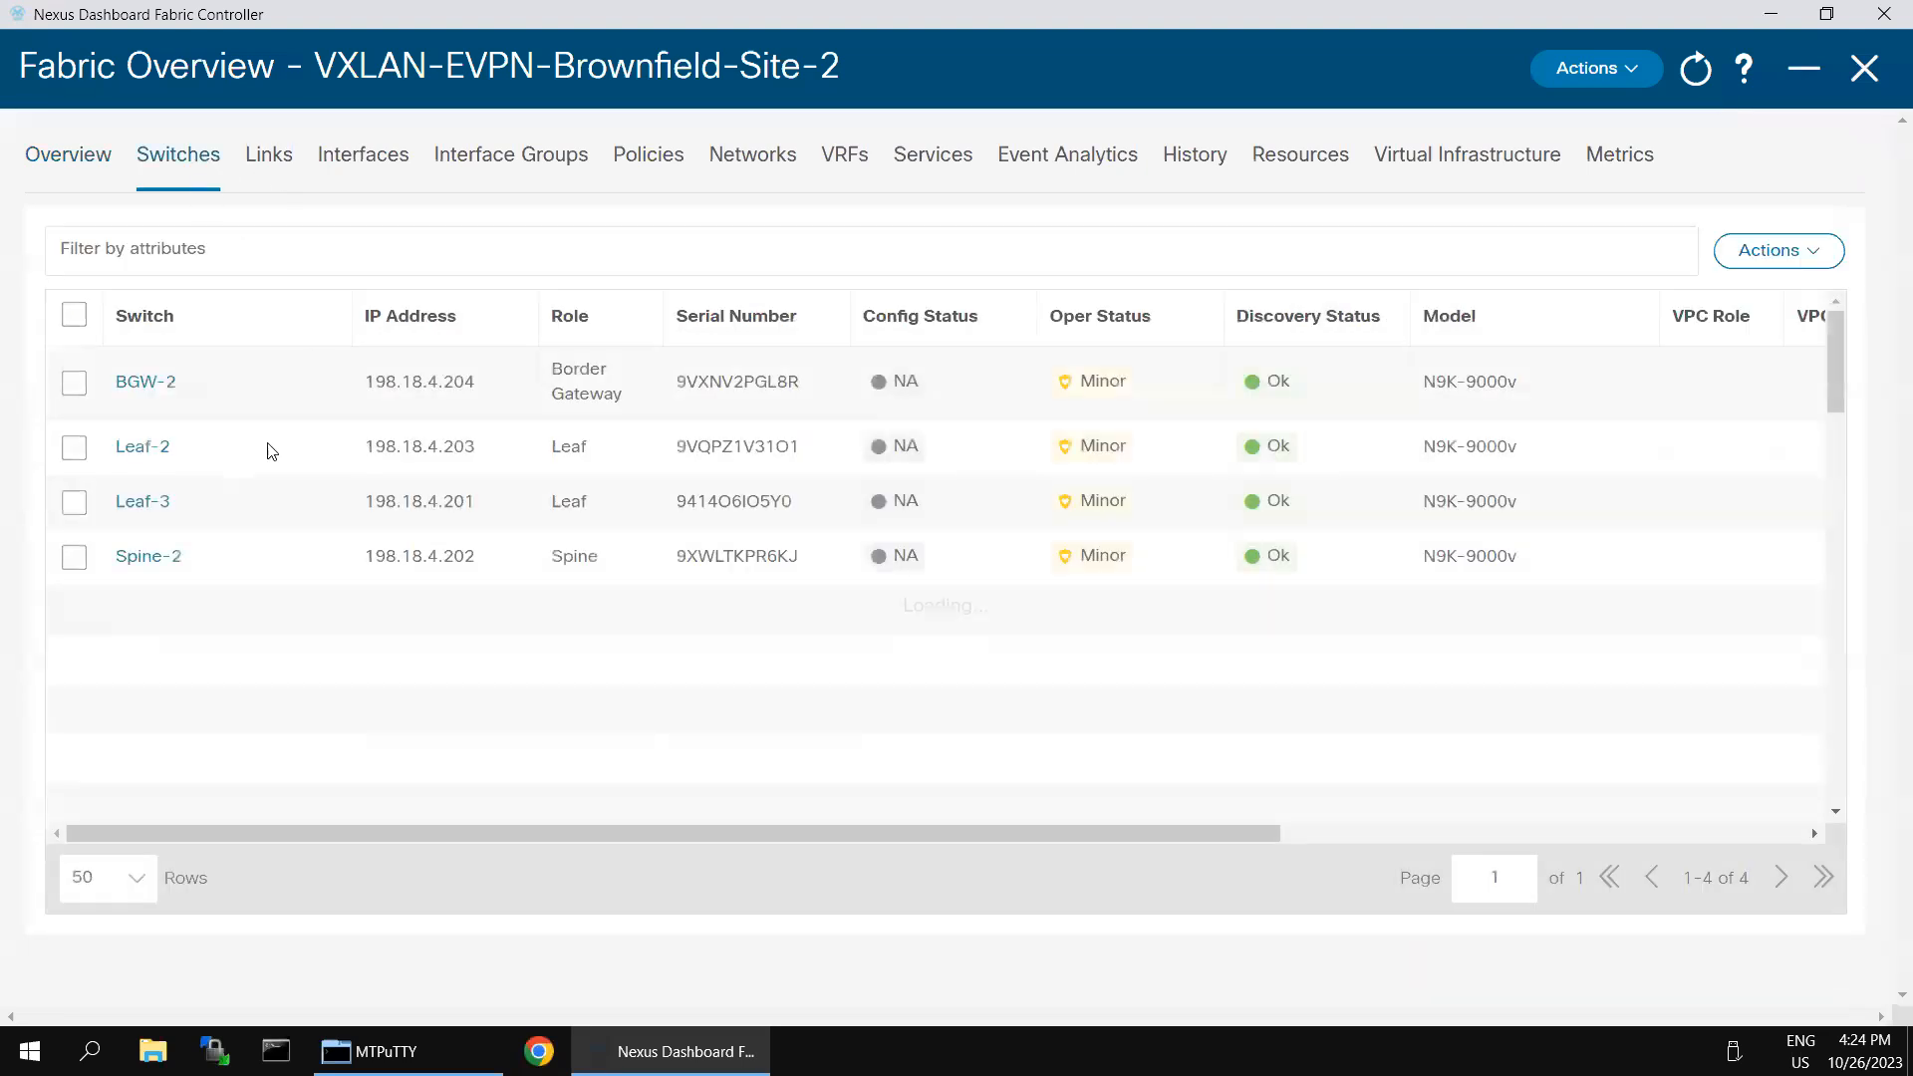
left_click(74, 448)
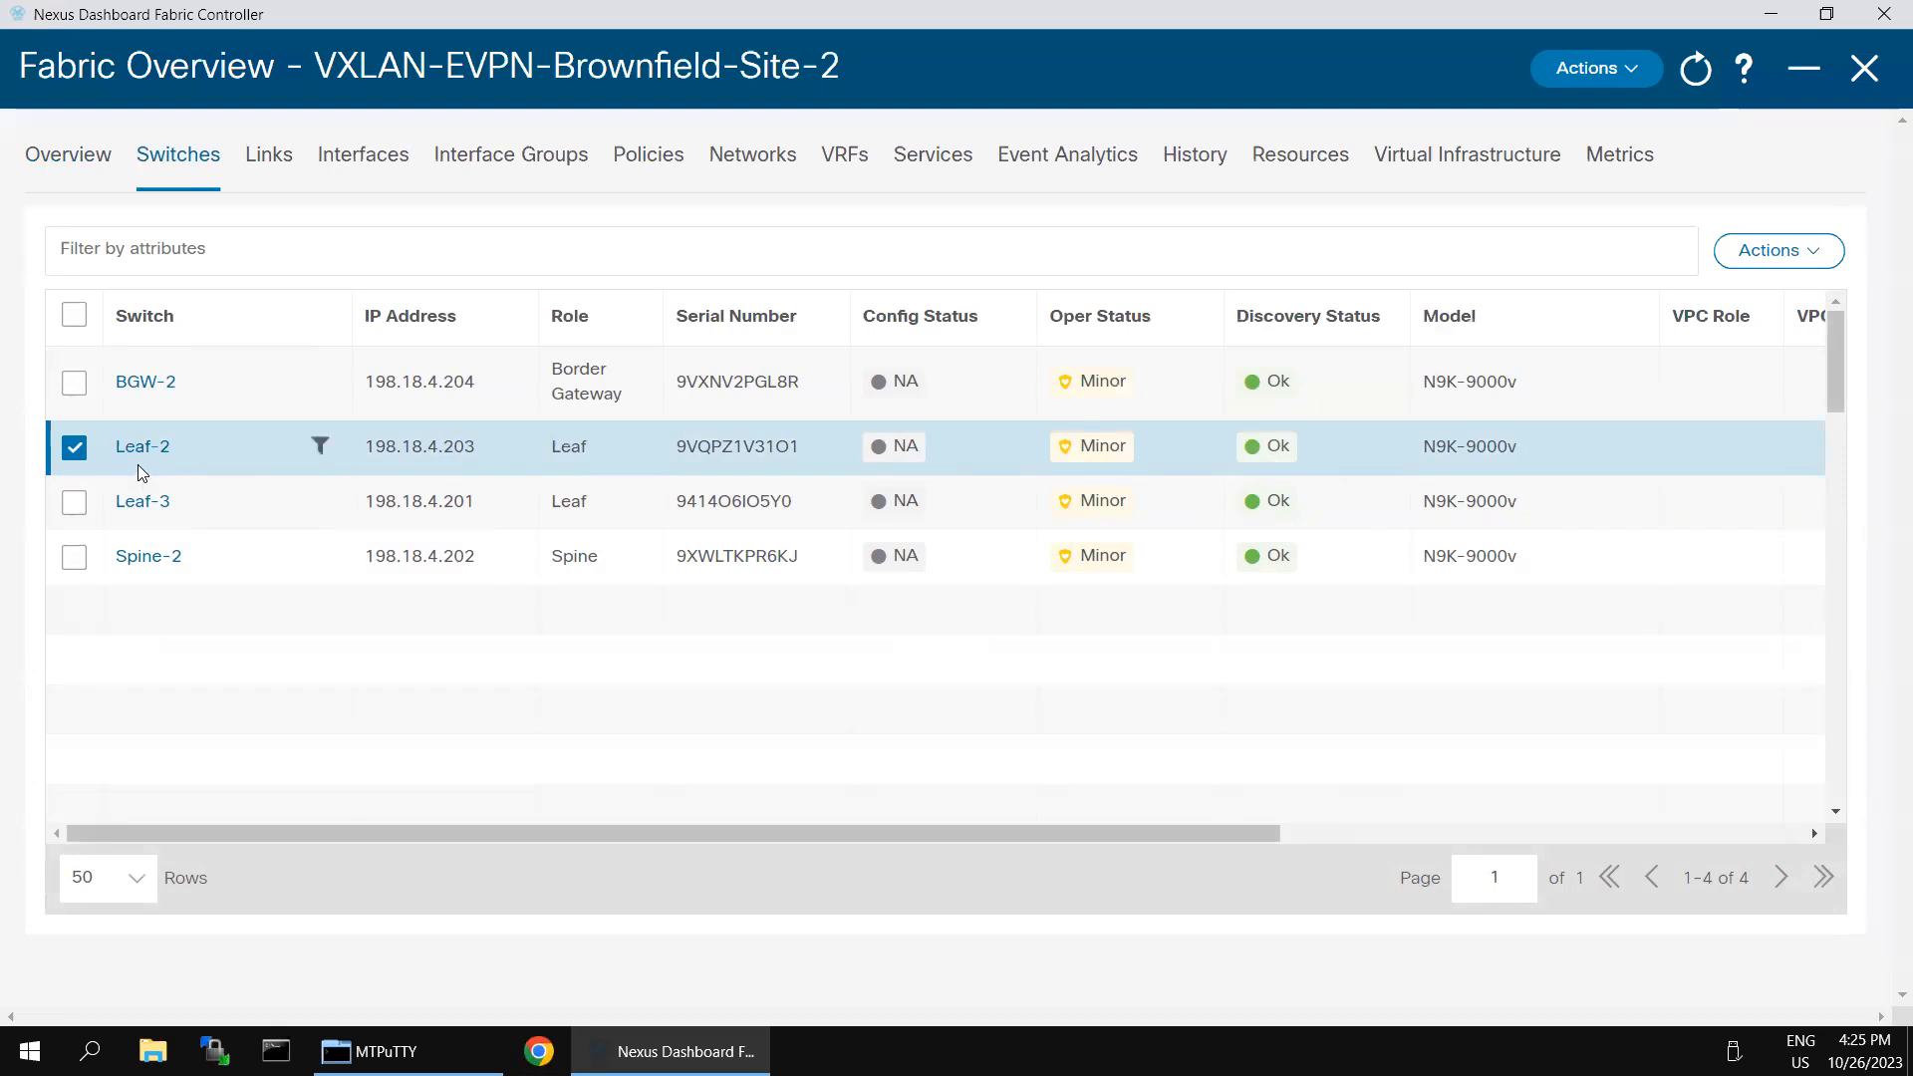
left_click(1820, 261)
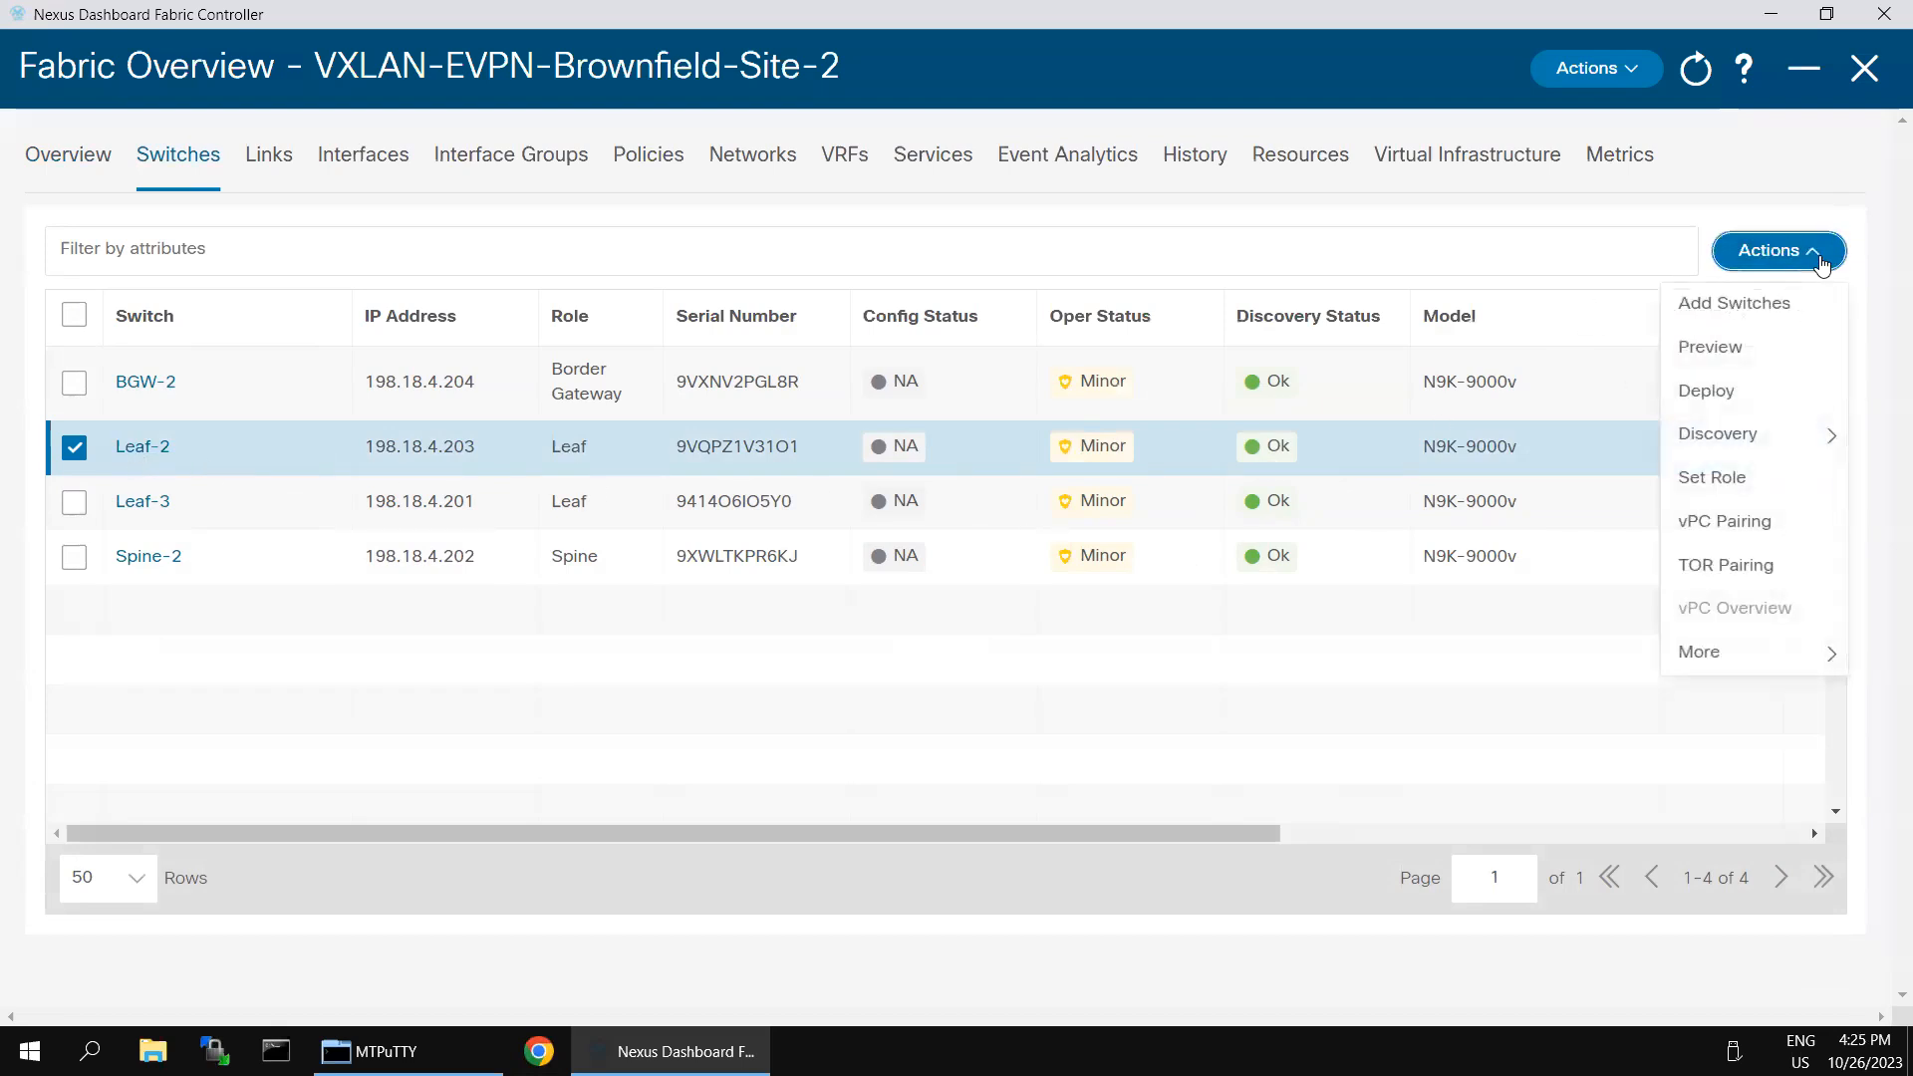
left_click(1740, 395)
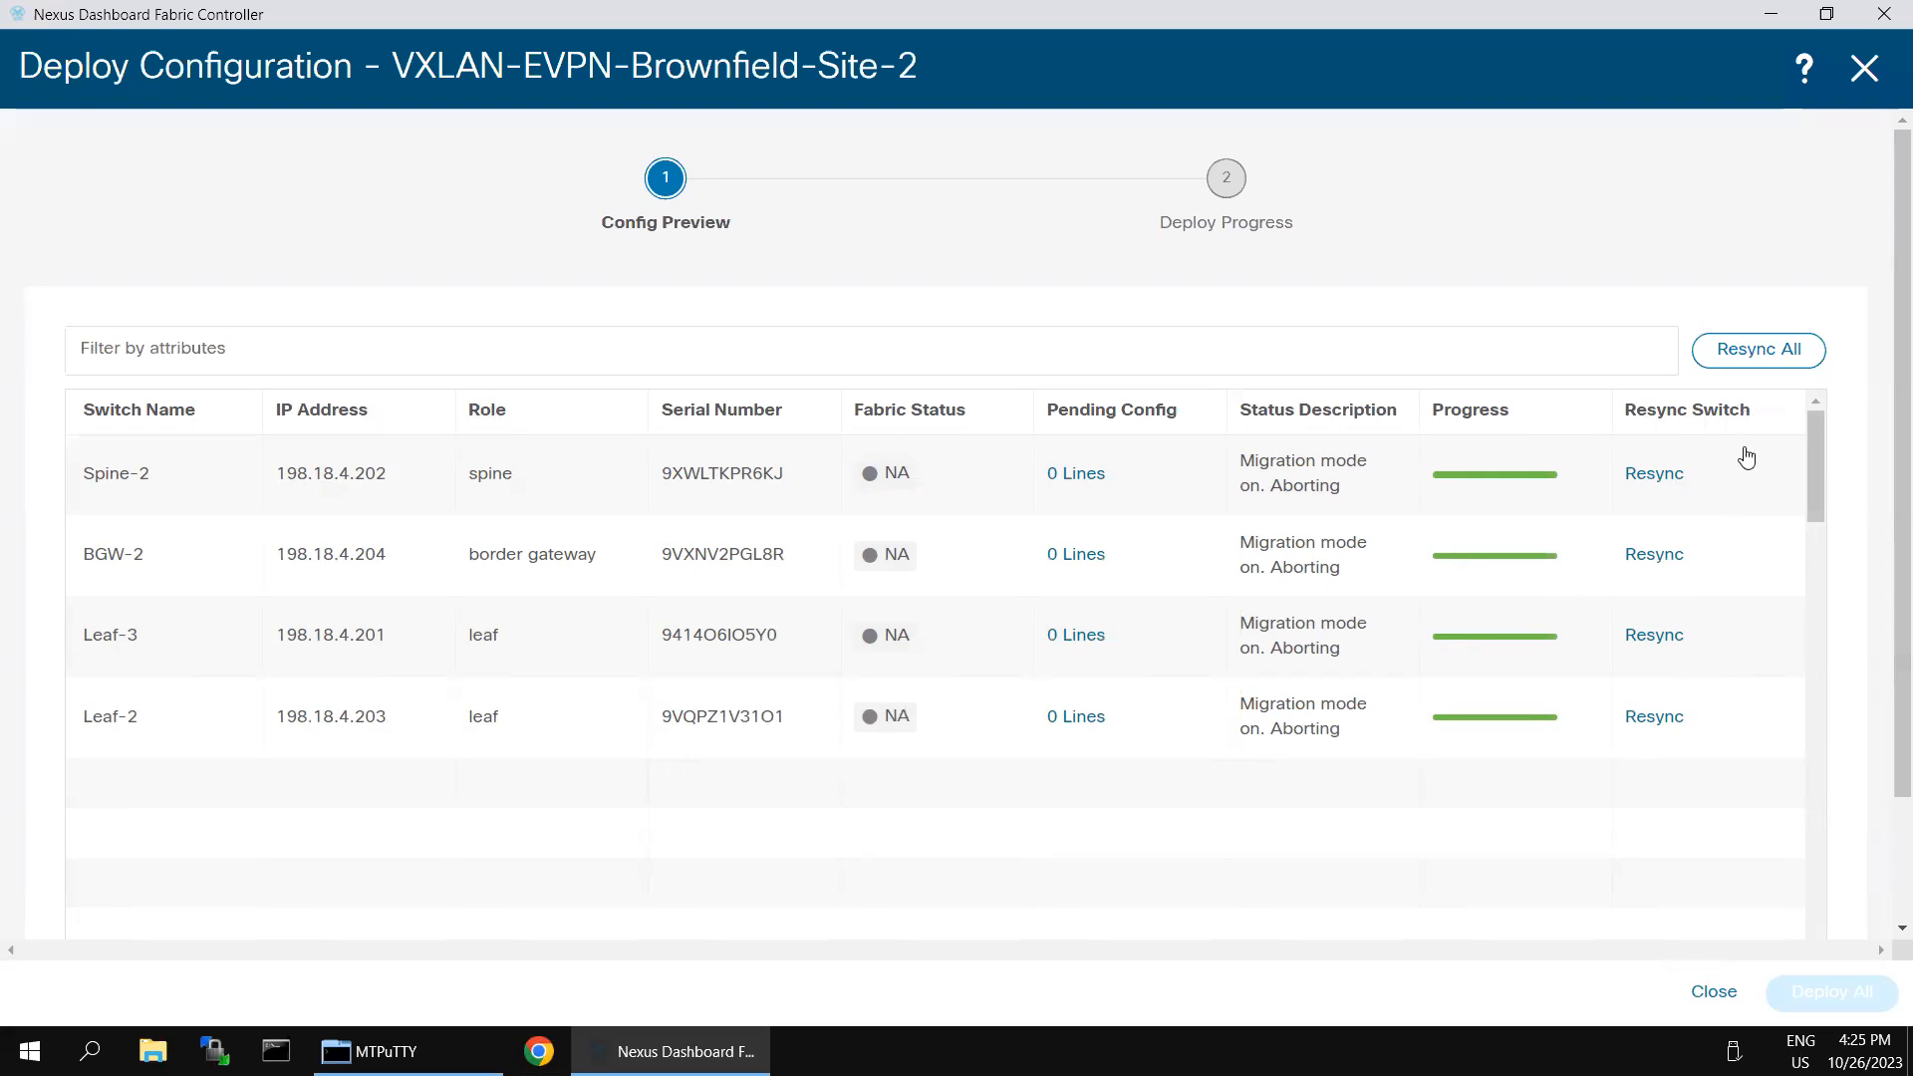
left_click(1734, 356)
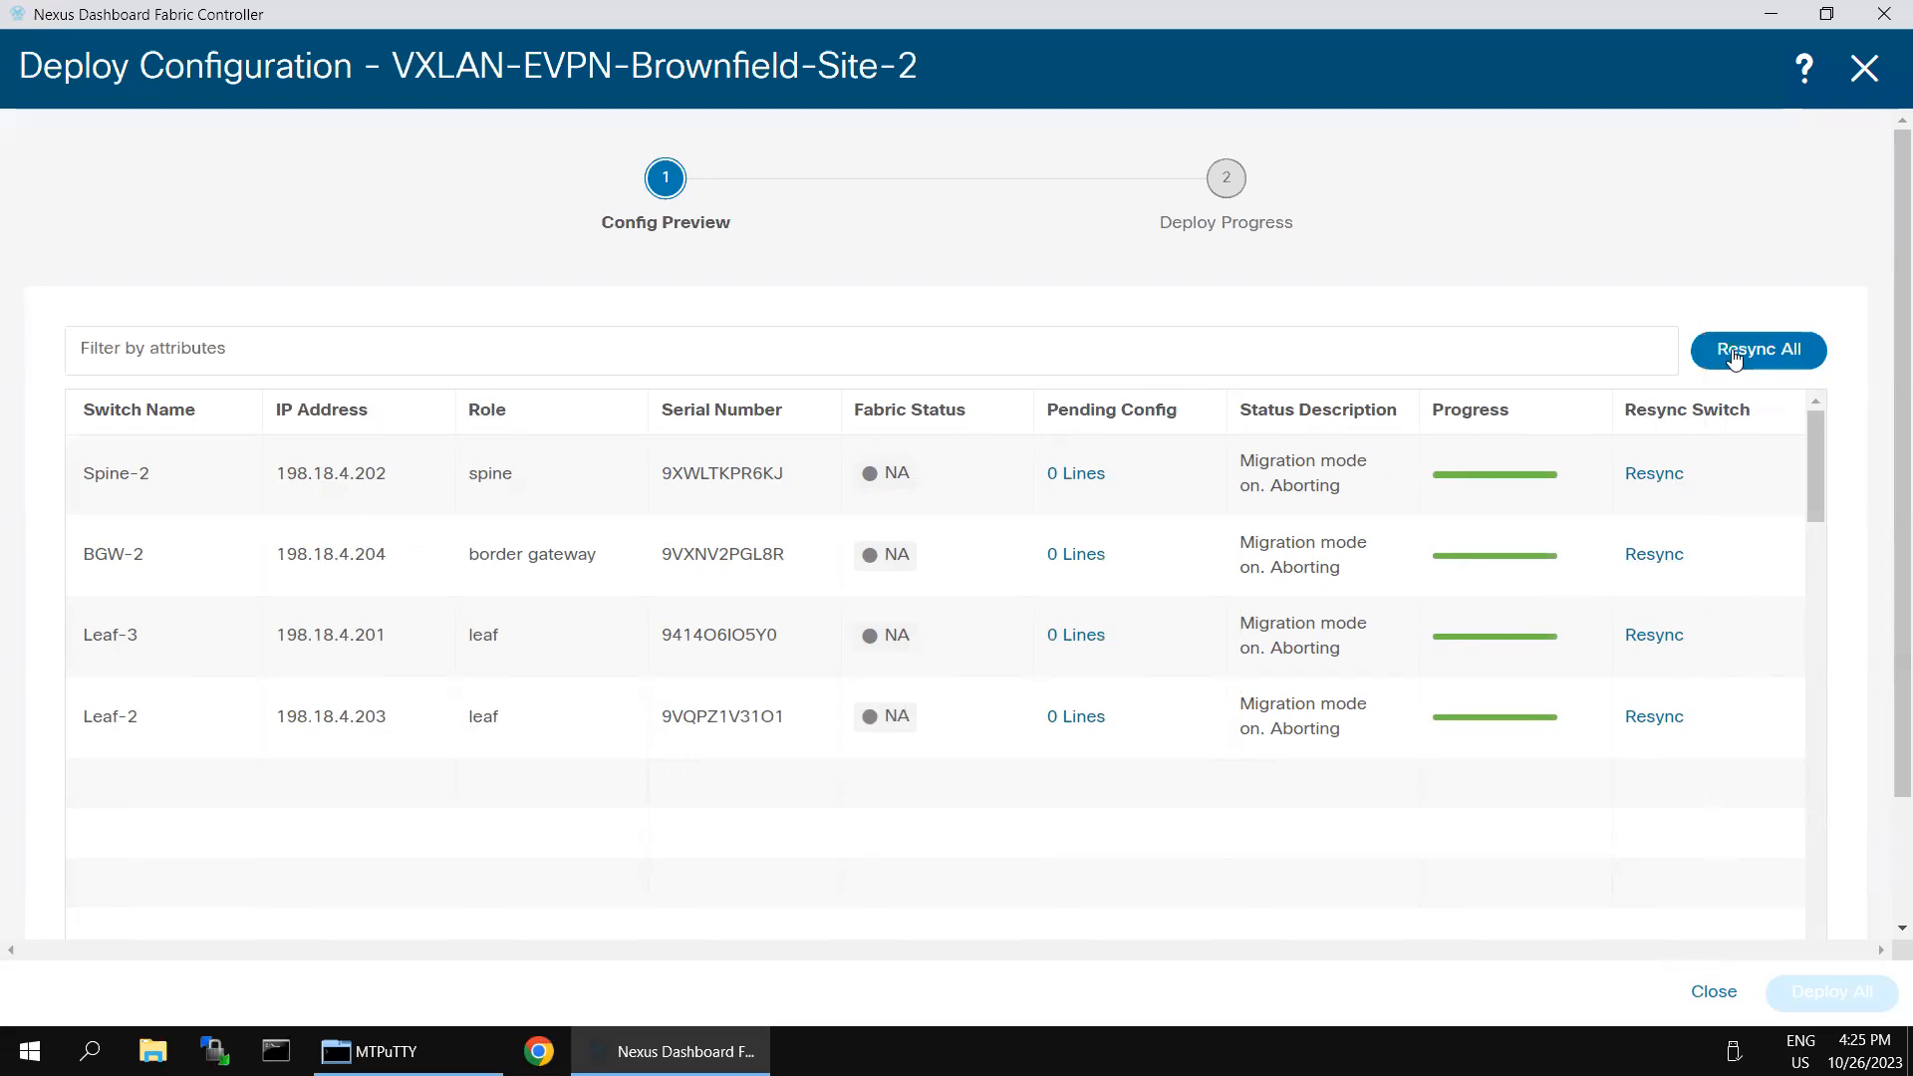
left_click(1861, 88)
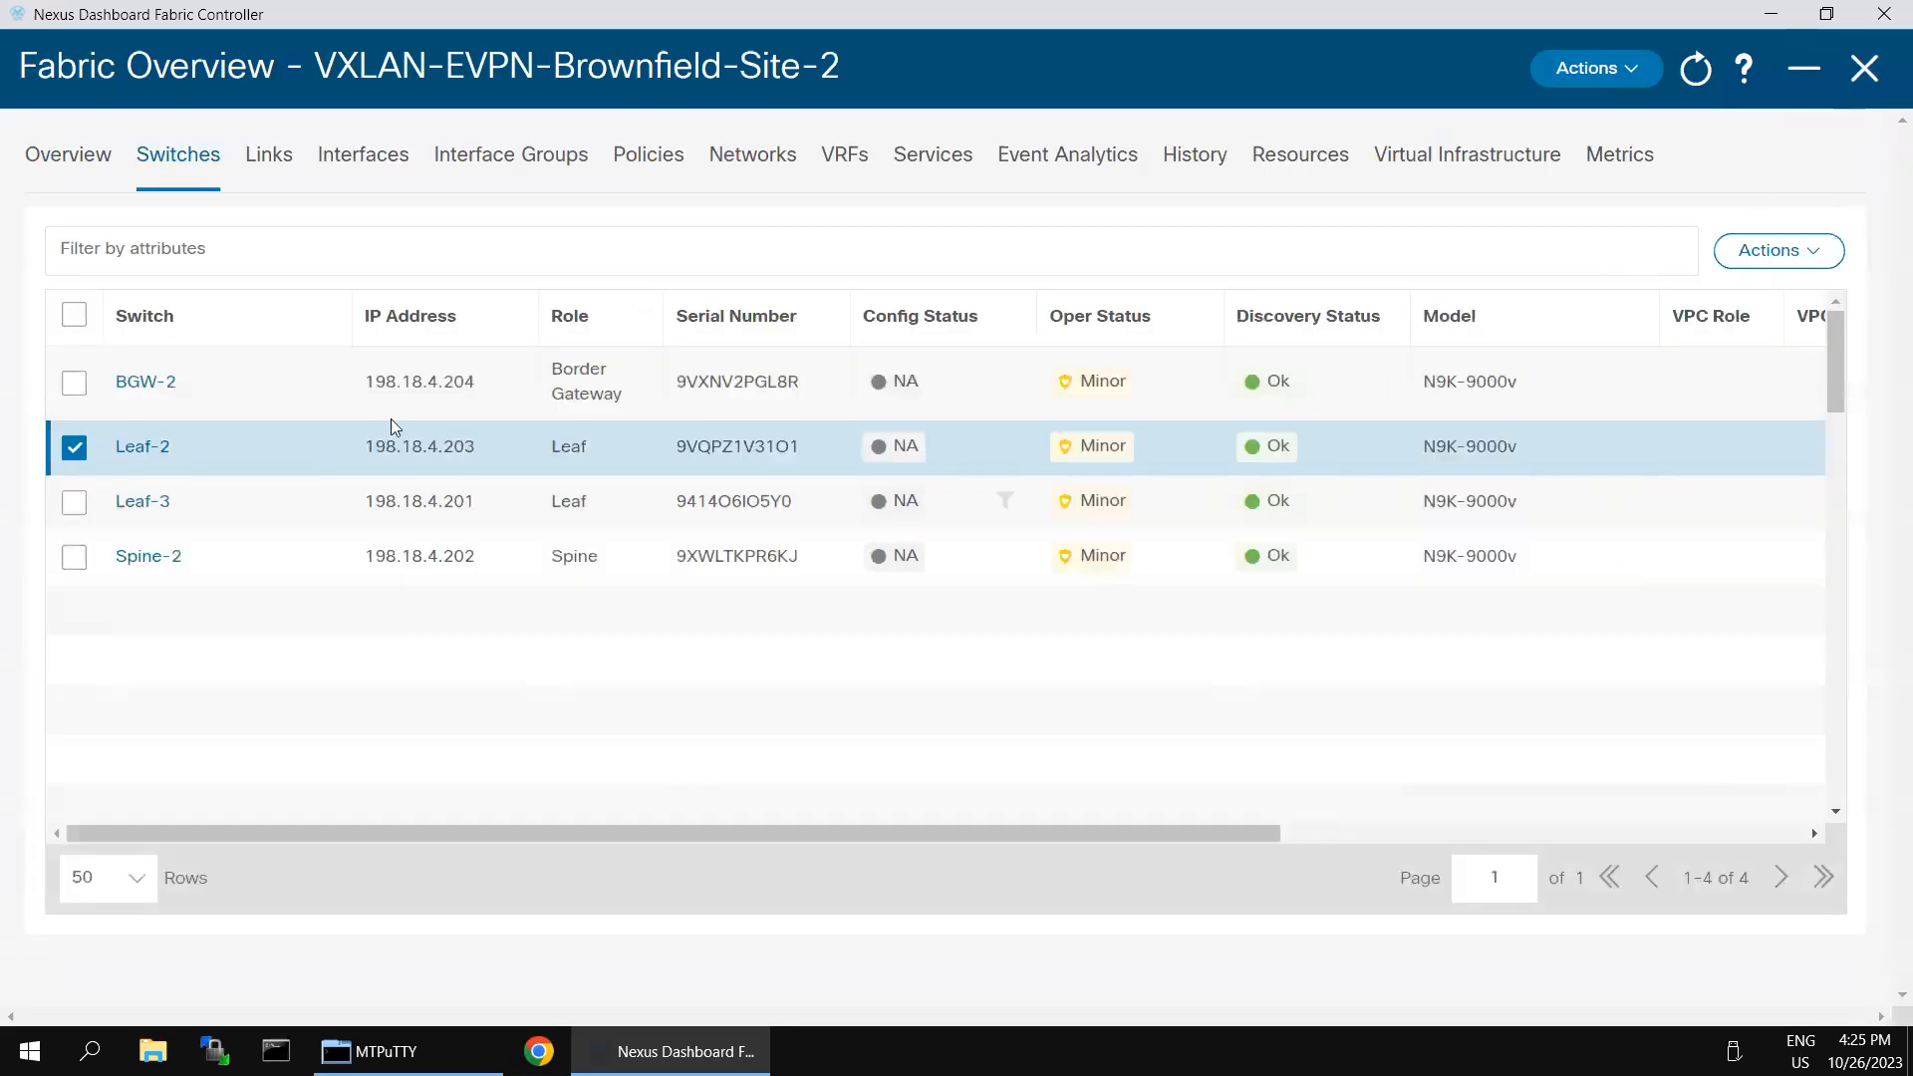
- Select all switches in the fabric, open their deployment preview and request a resync of all of them
left_click(74, 315)
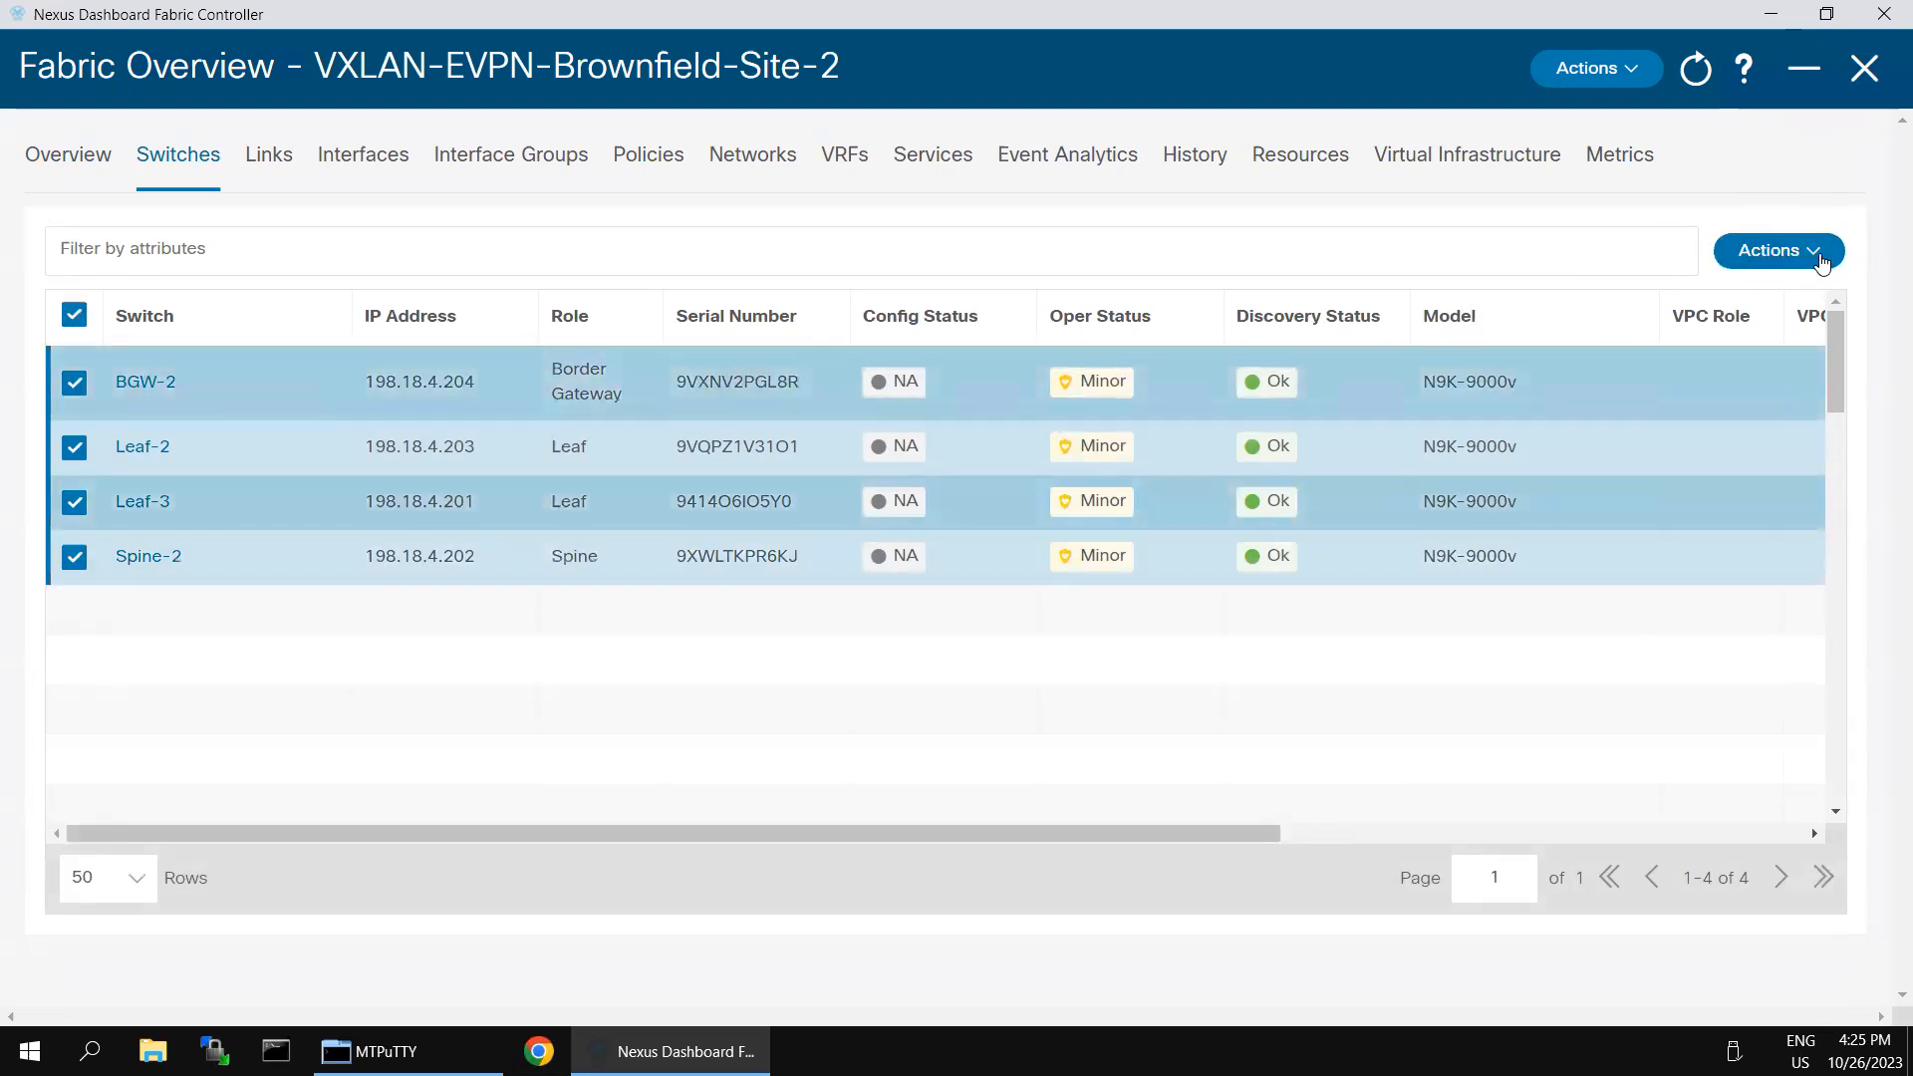
left_click(1820, 261)
left_click(1726, 390)
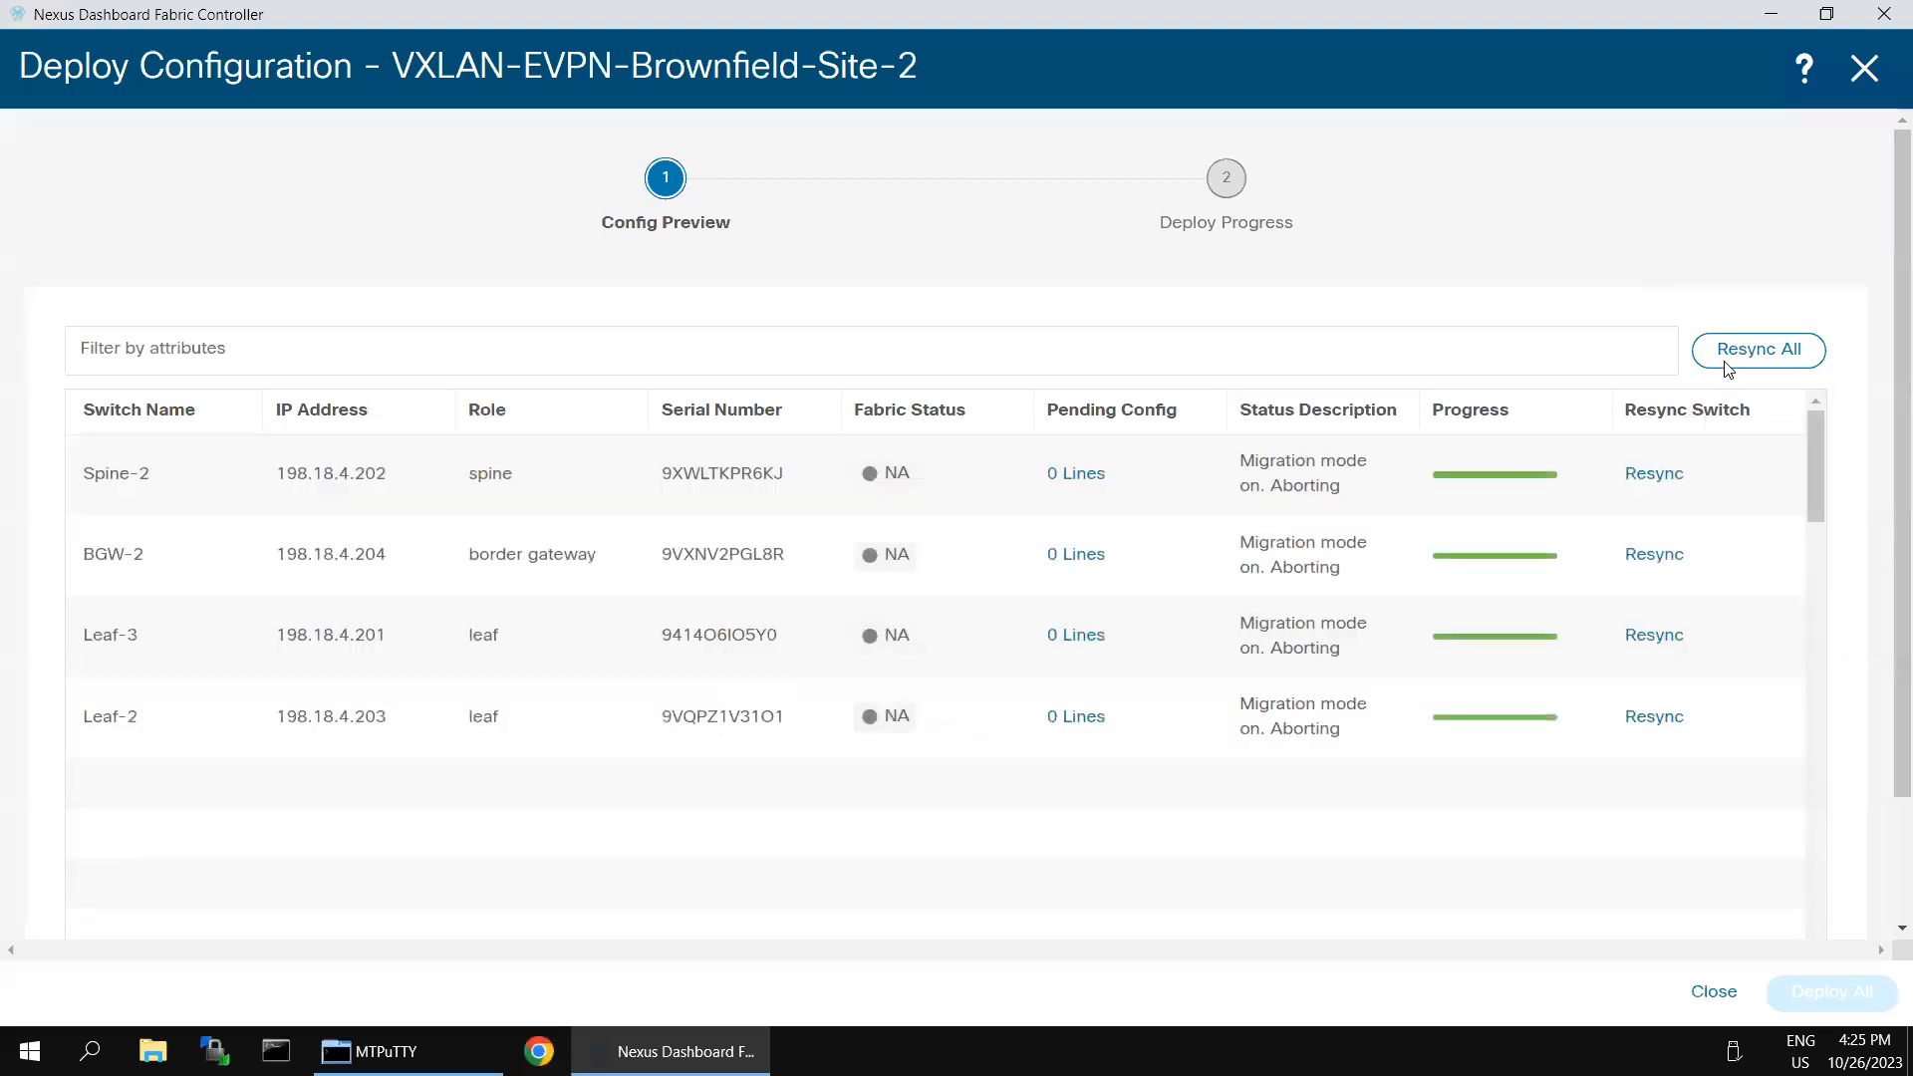
left_click(1730, 357)
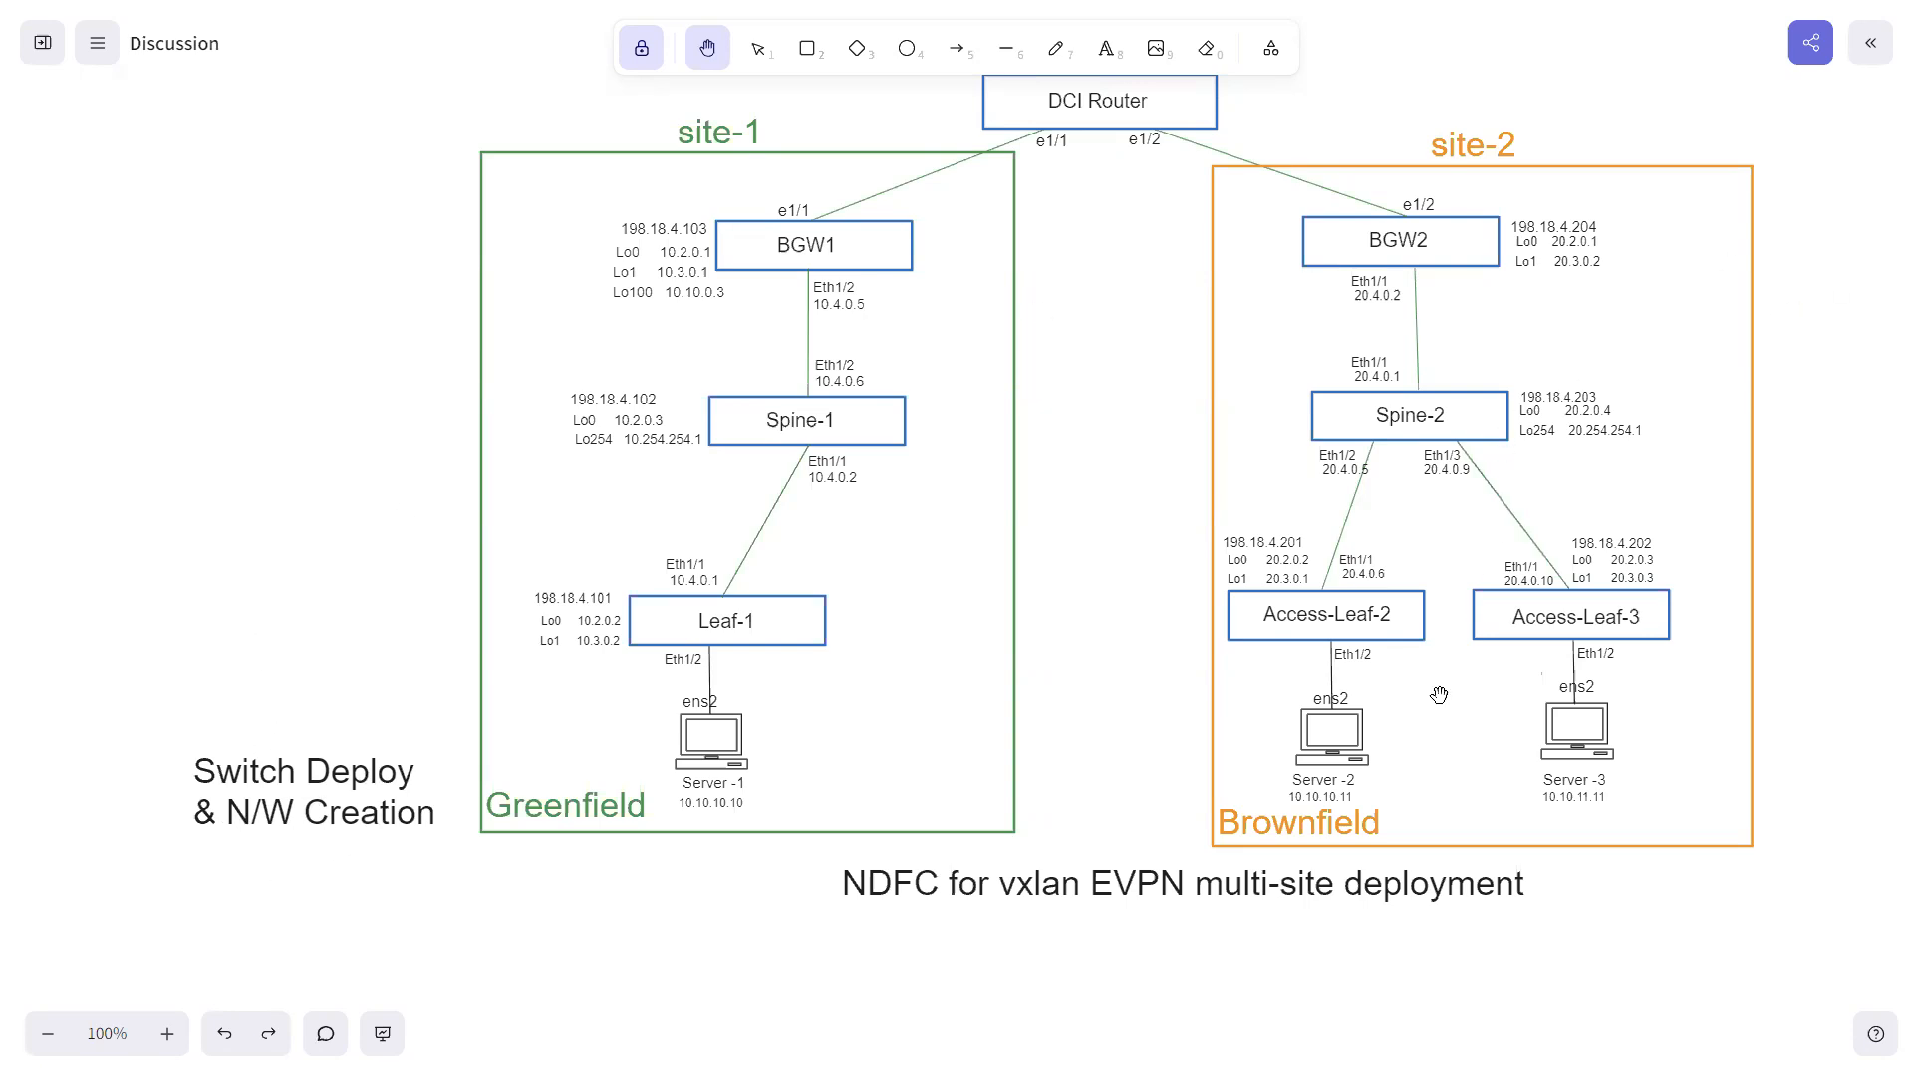
- Switch back to Nexus Dashboard Fabric Controller, recalculate the Site-2 fabric configuration, deploy it to all switches and close the deployment progress view
key("super")
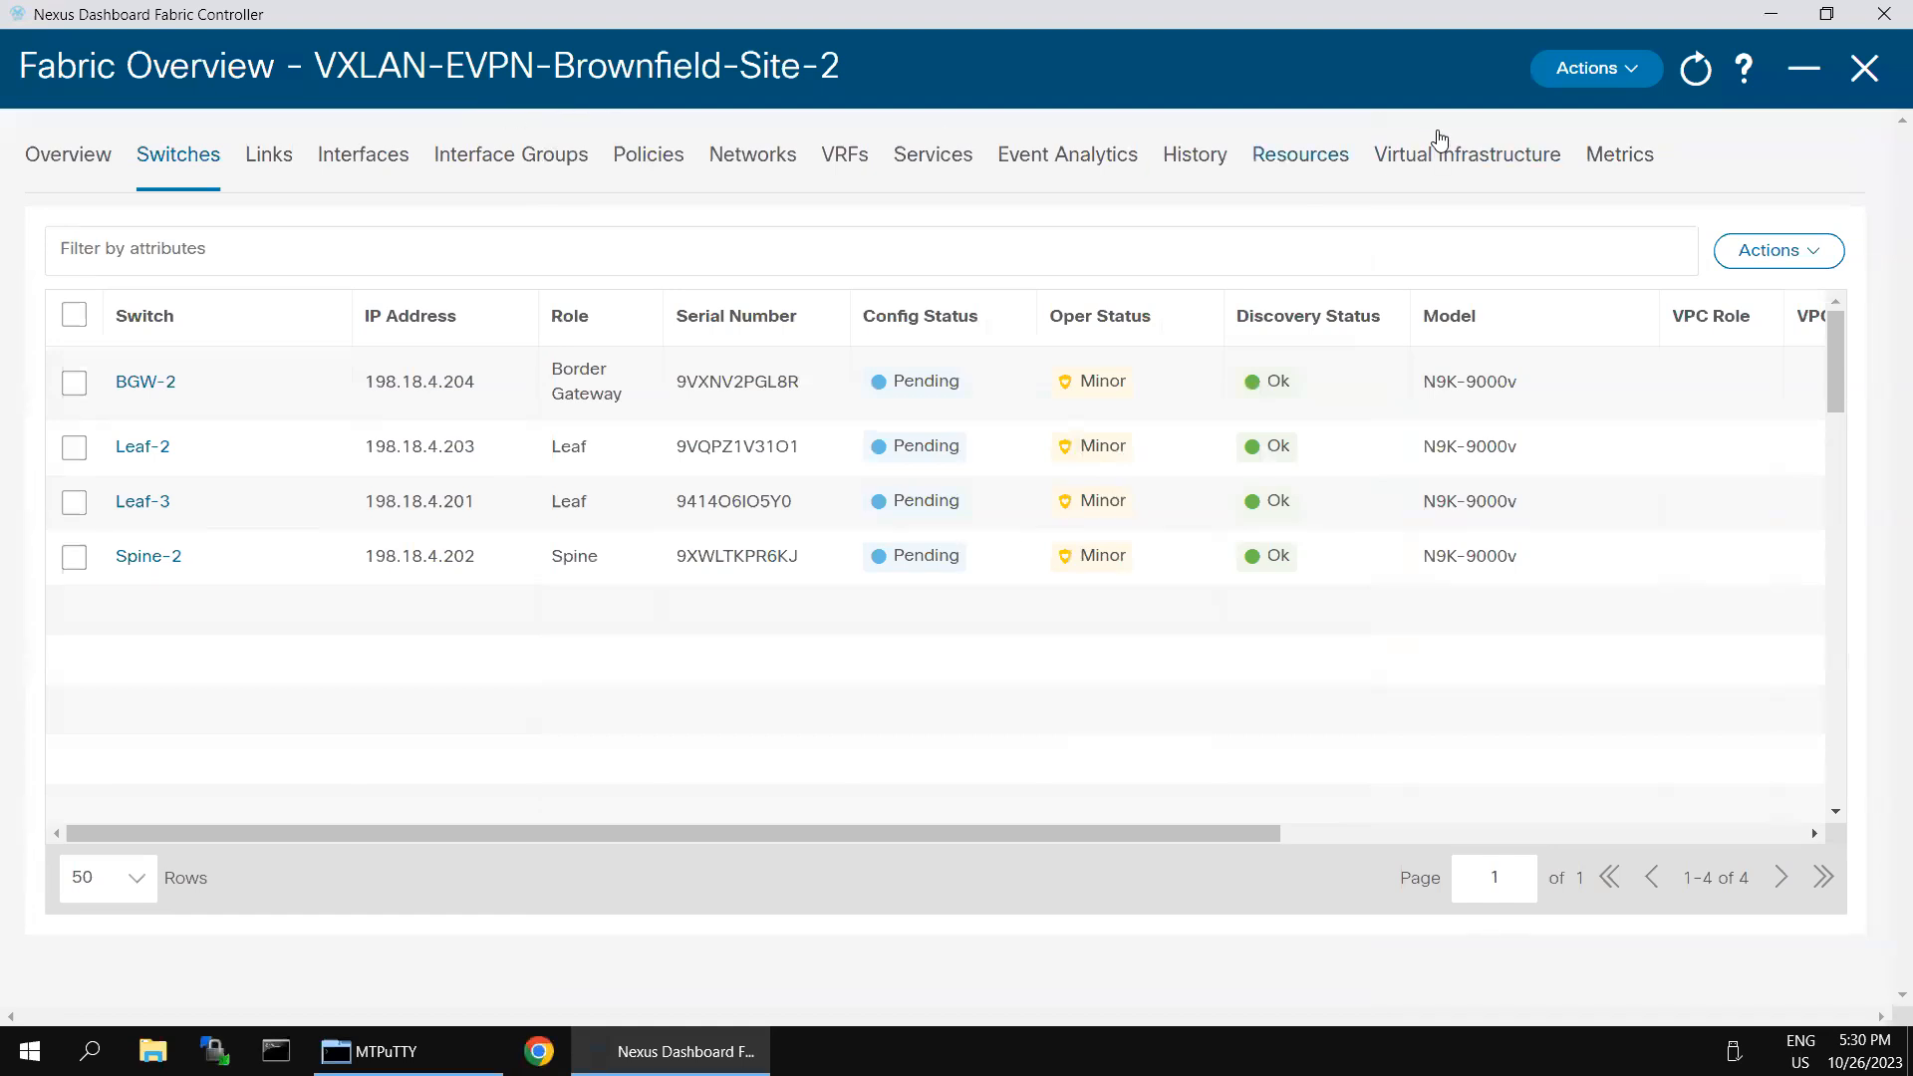
left_click(1640, 76)
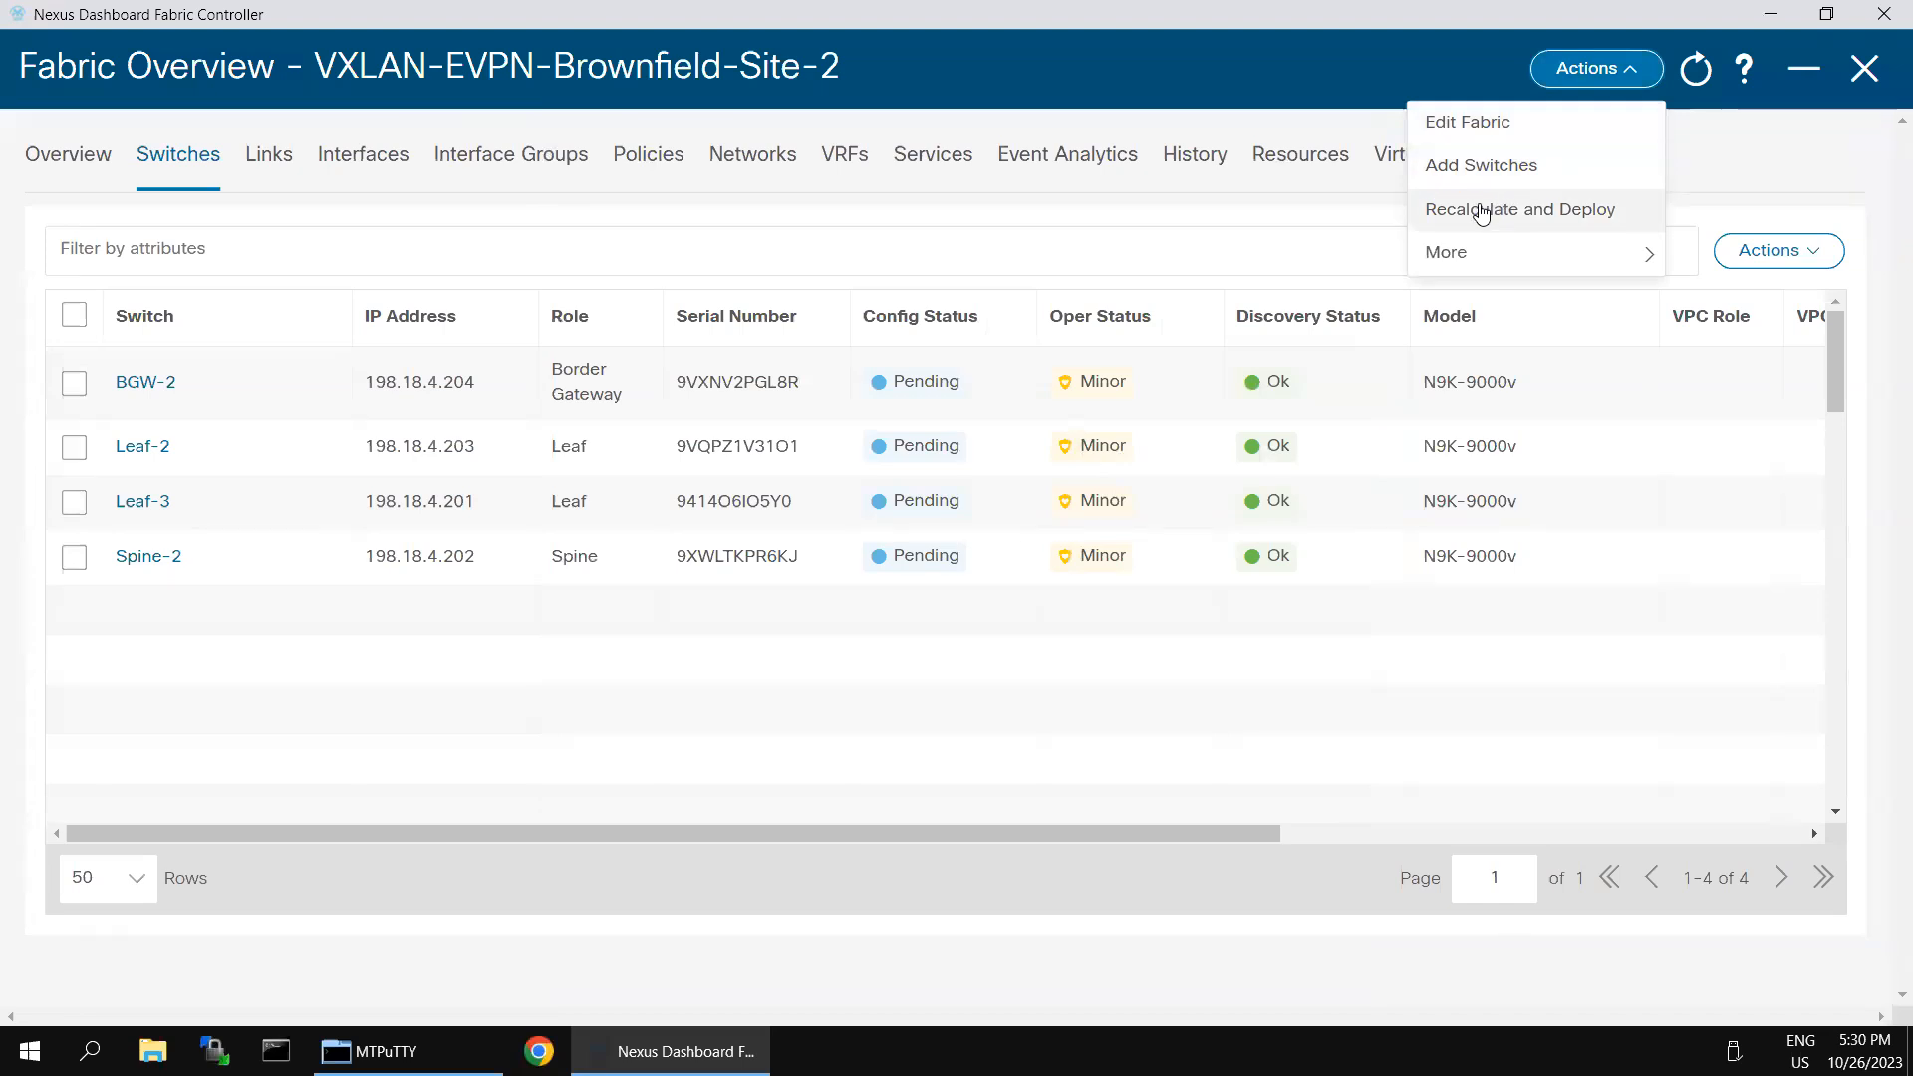
left_click(1569, 210)
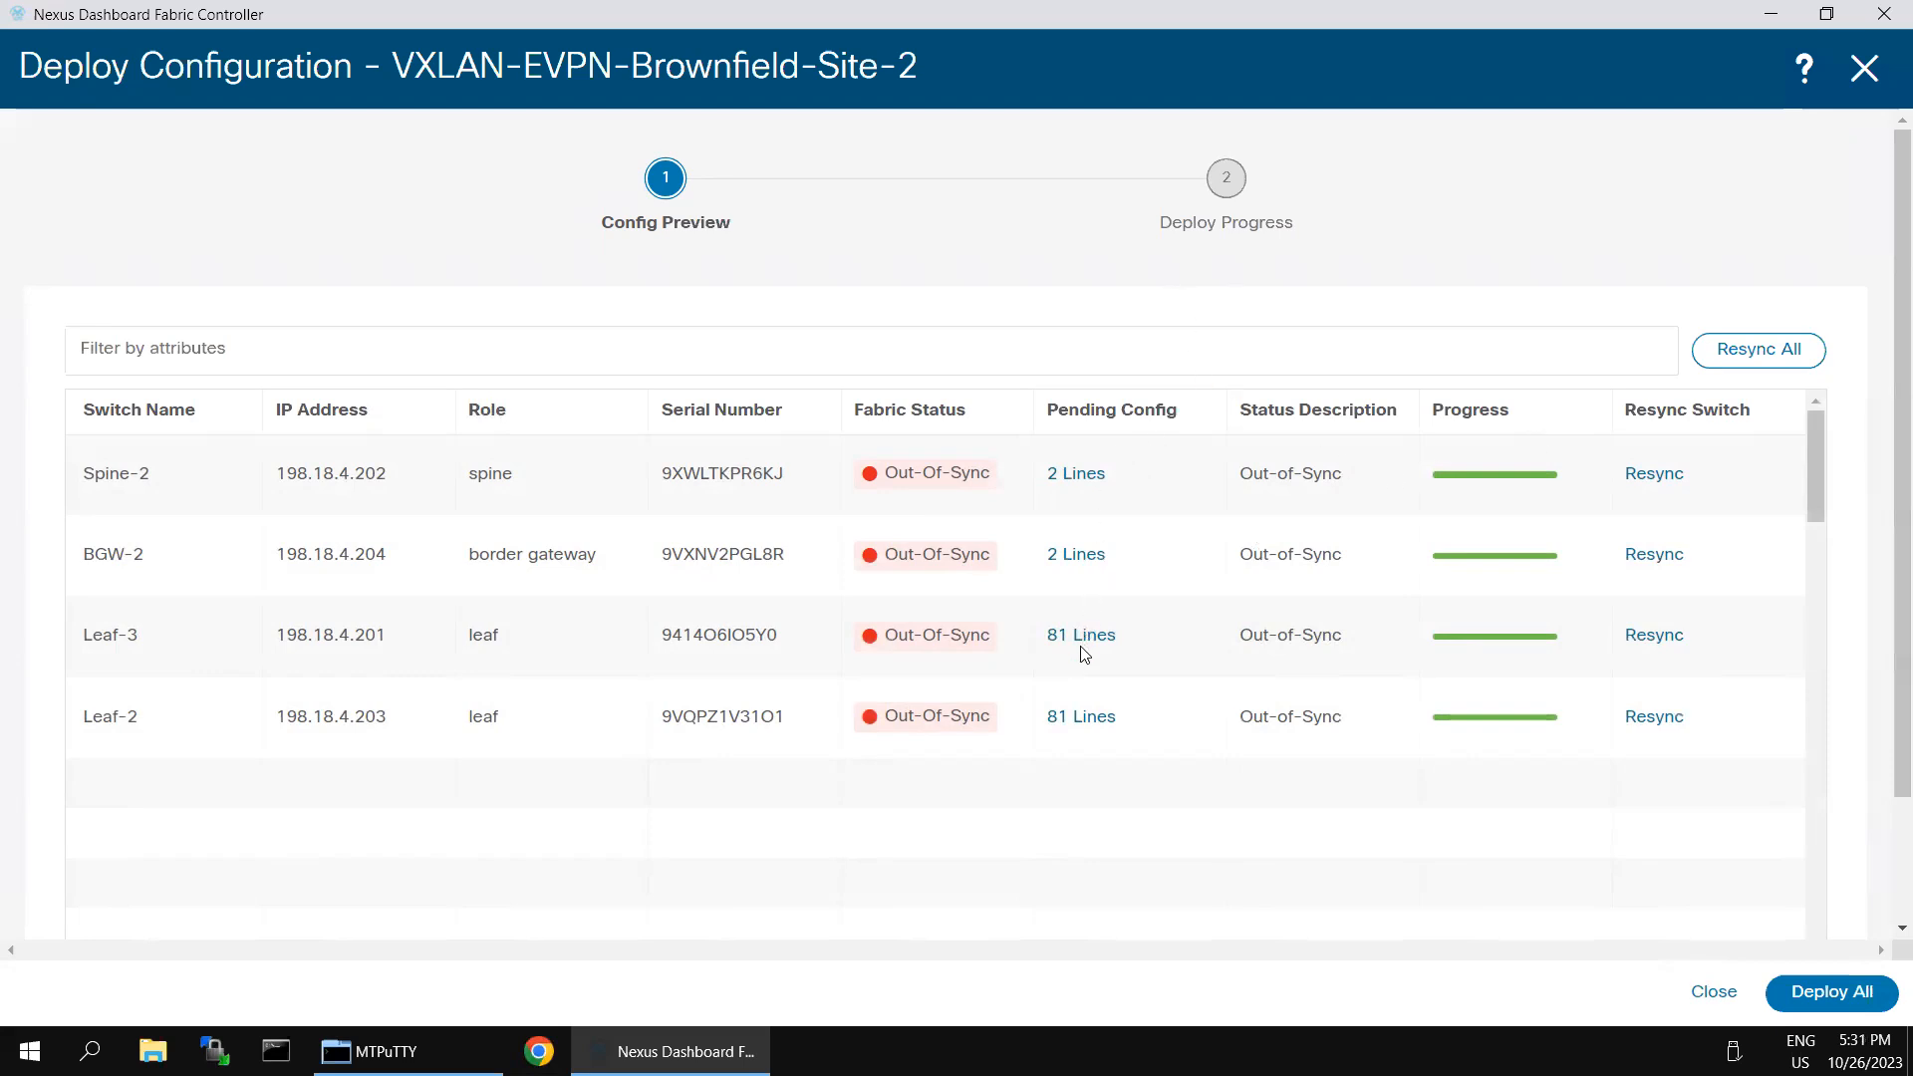
left_click(1840, 993)
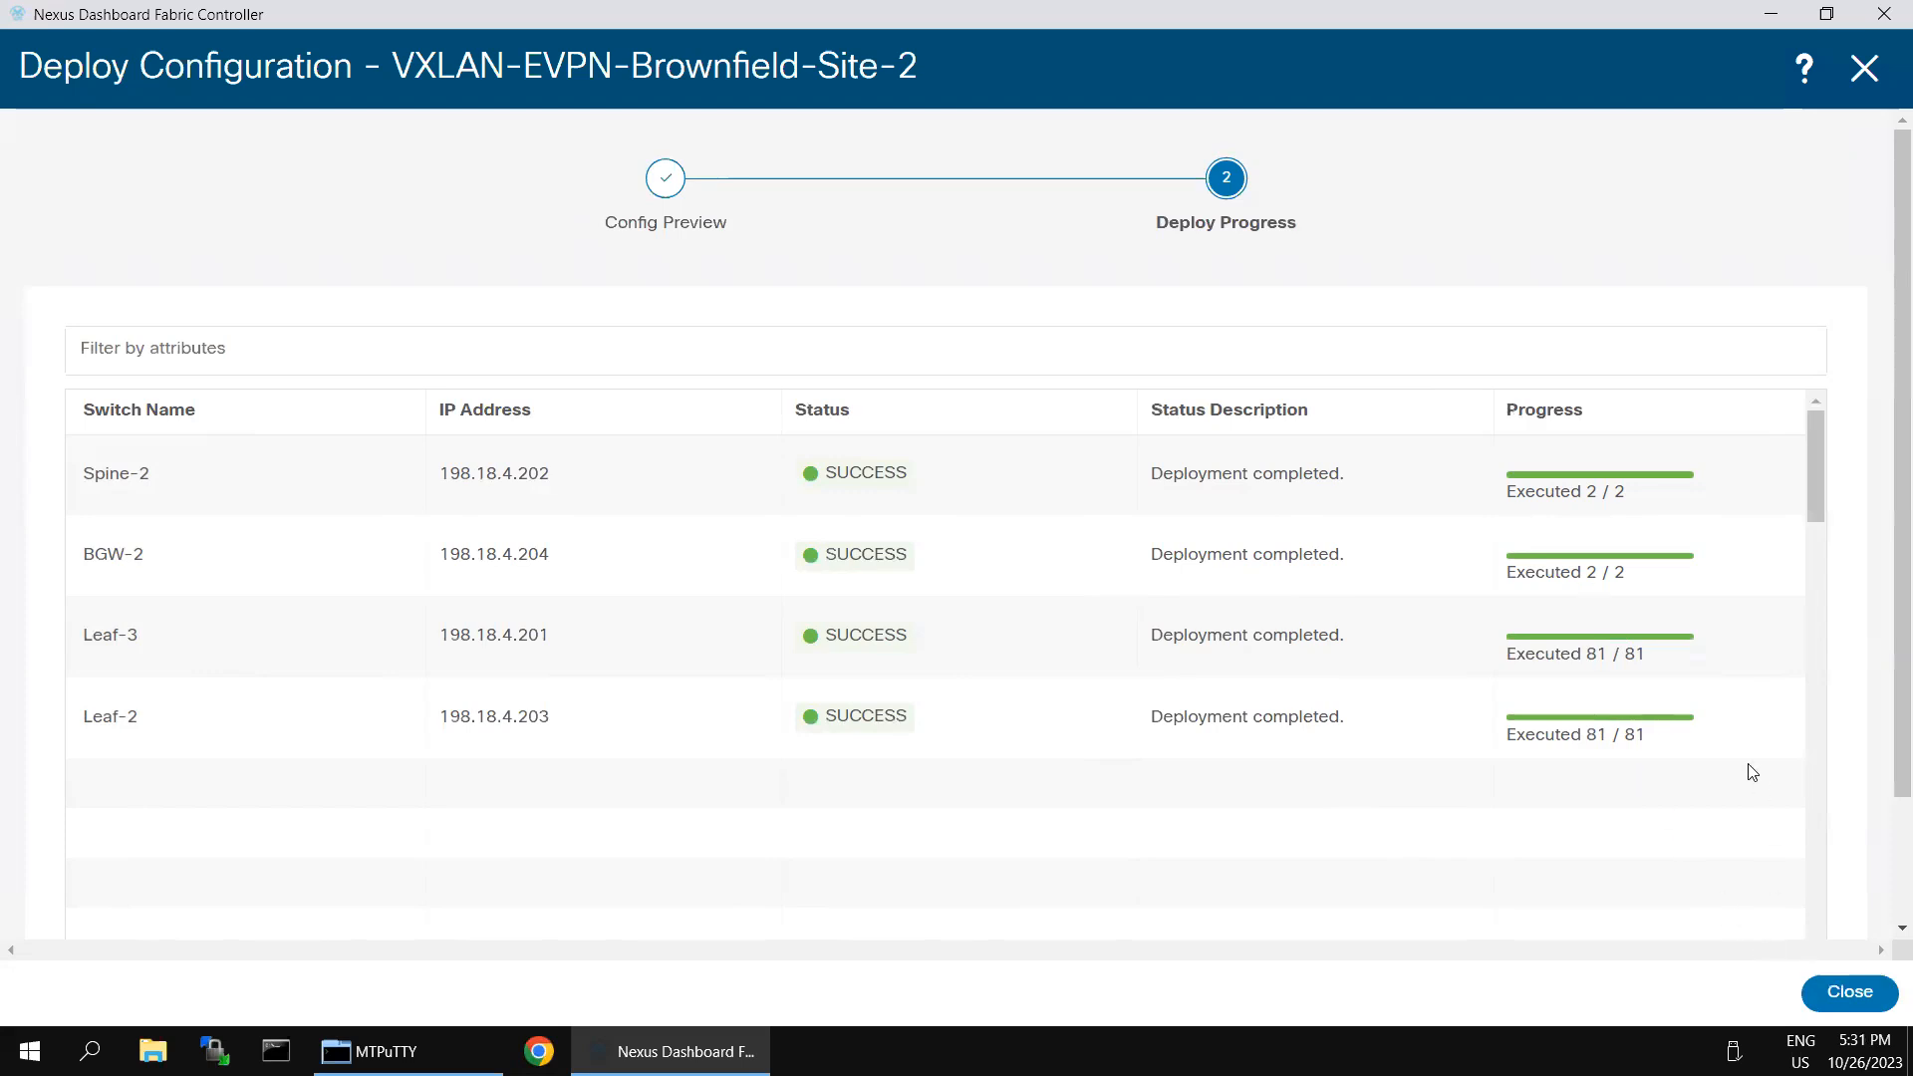
scroll(1883, 885, "down", 2)
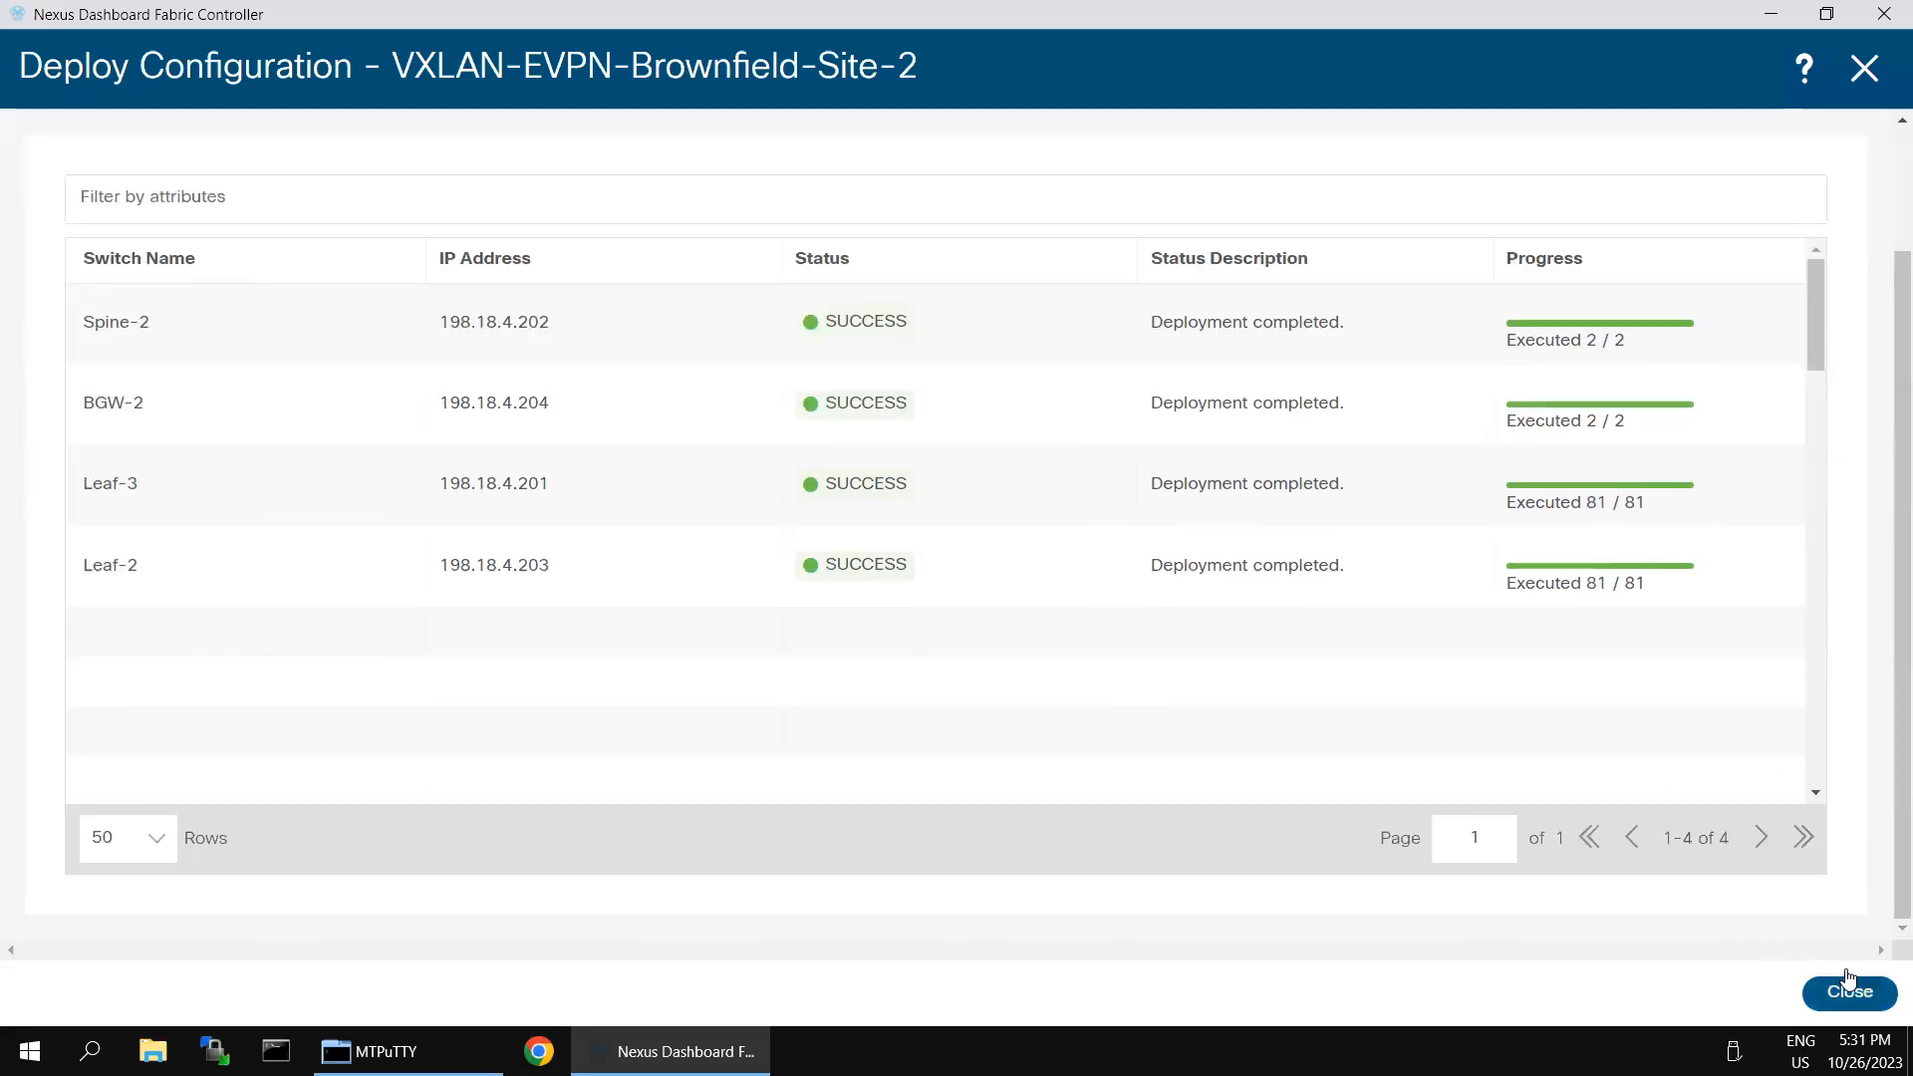
left_click(1849, 985)
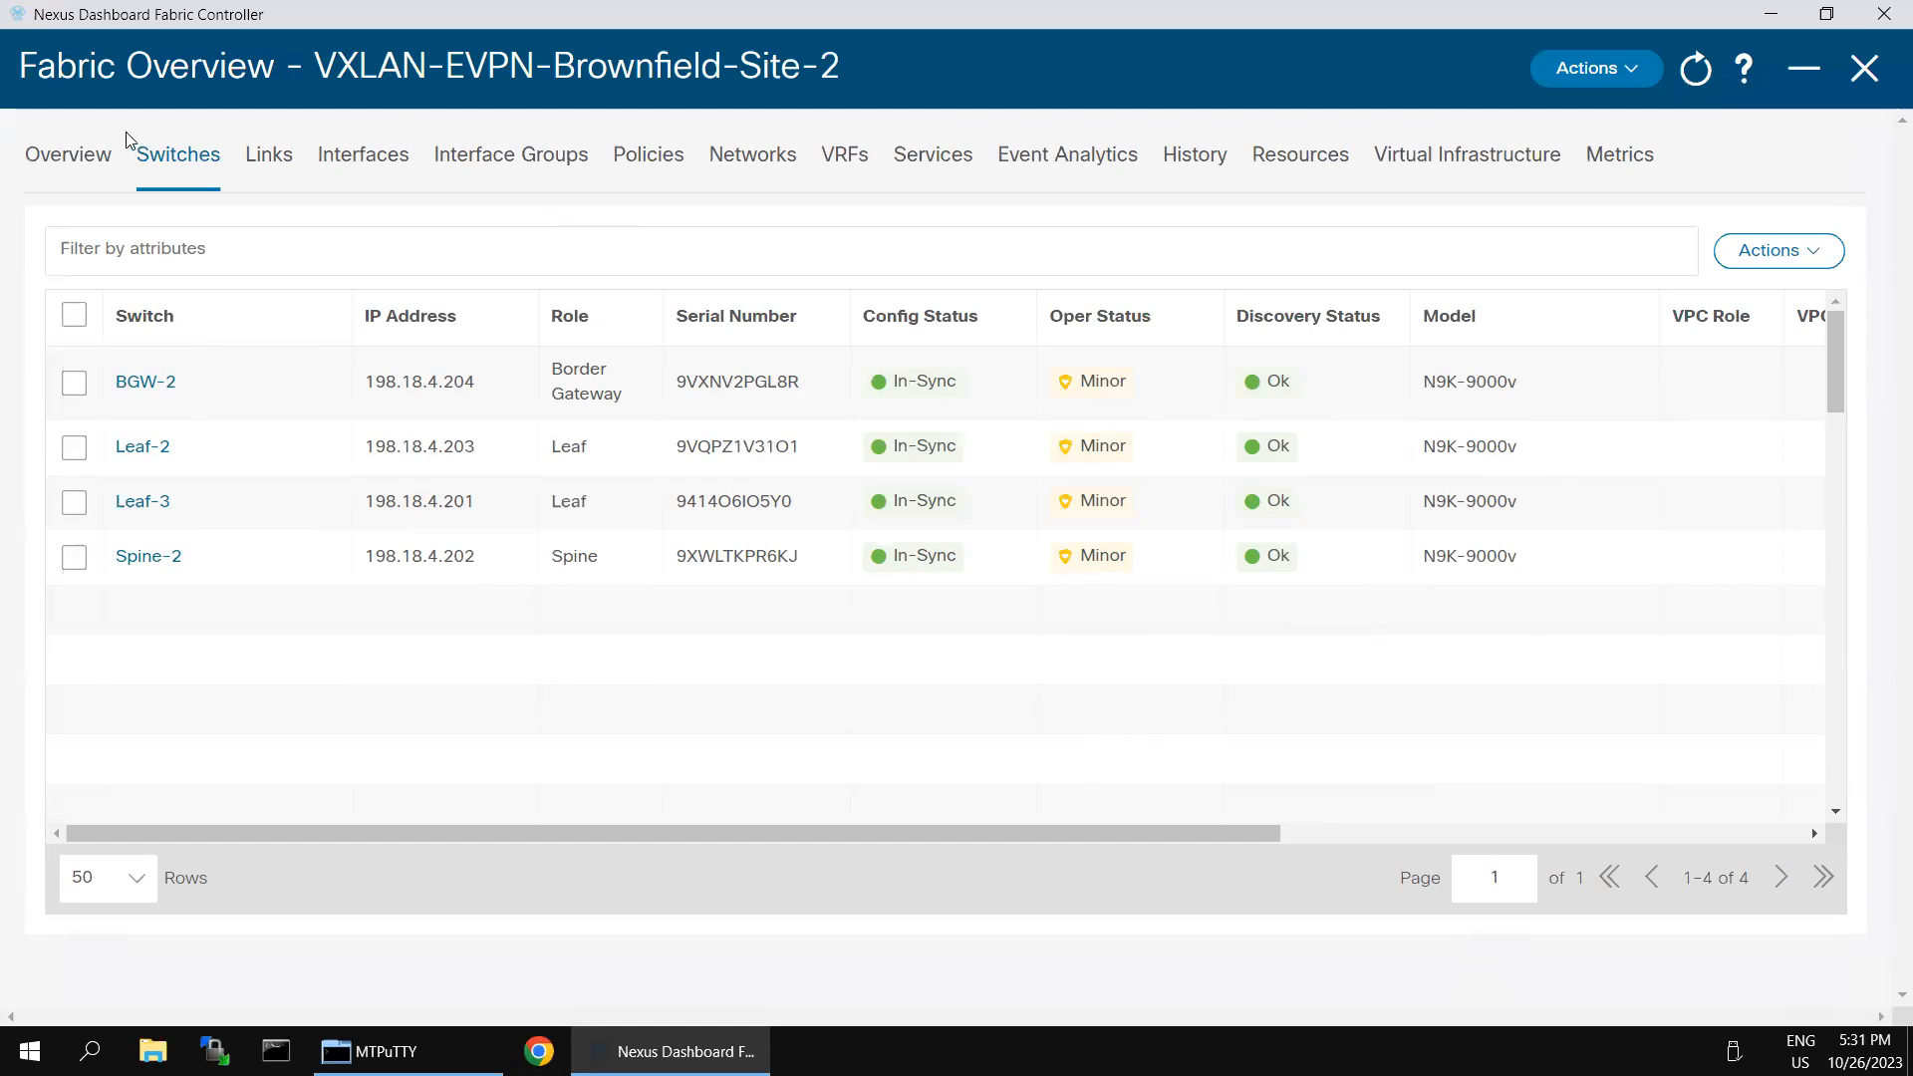
- Check the fabric overview and the switch list for each switch's configuration status, mode, software version and uptime
left_click(85, 164)
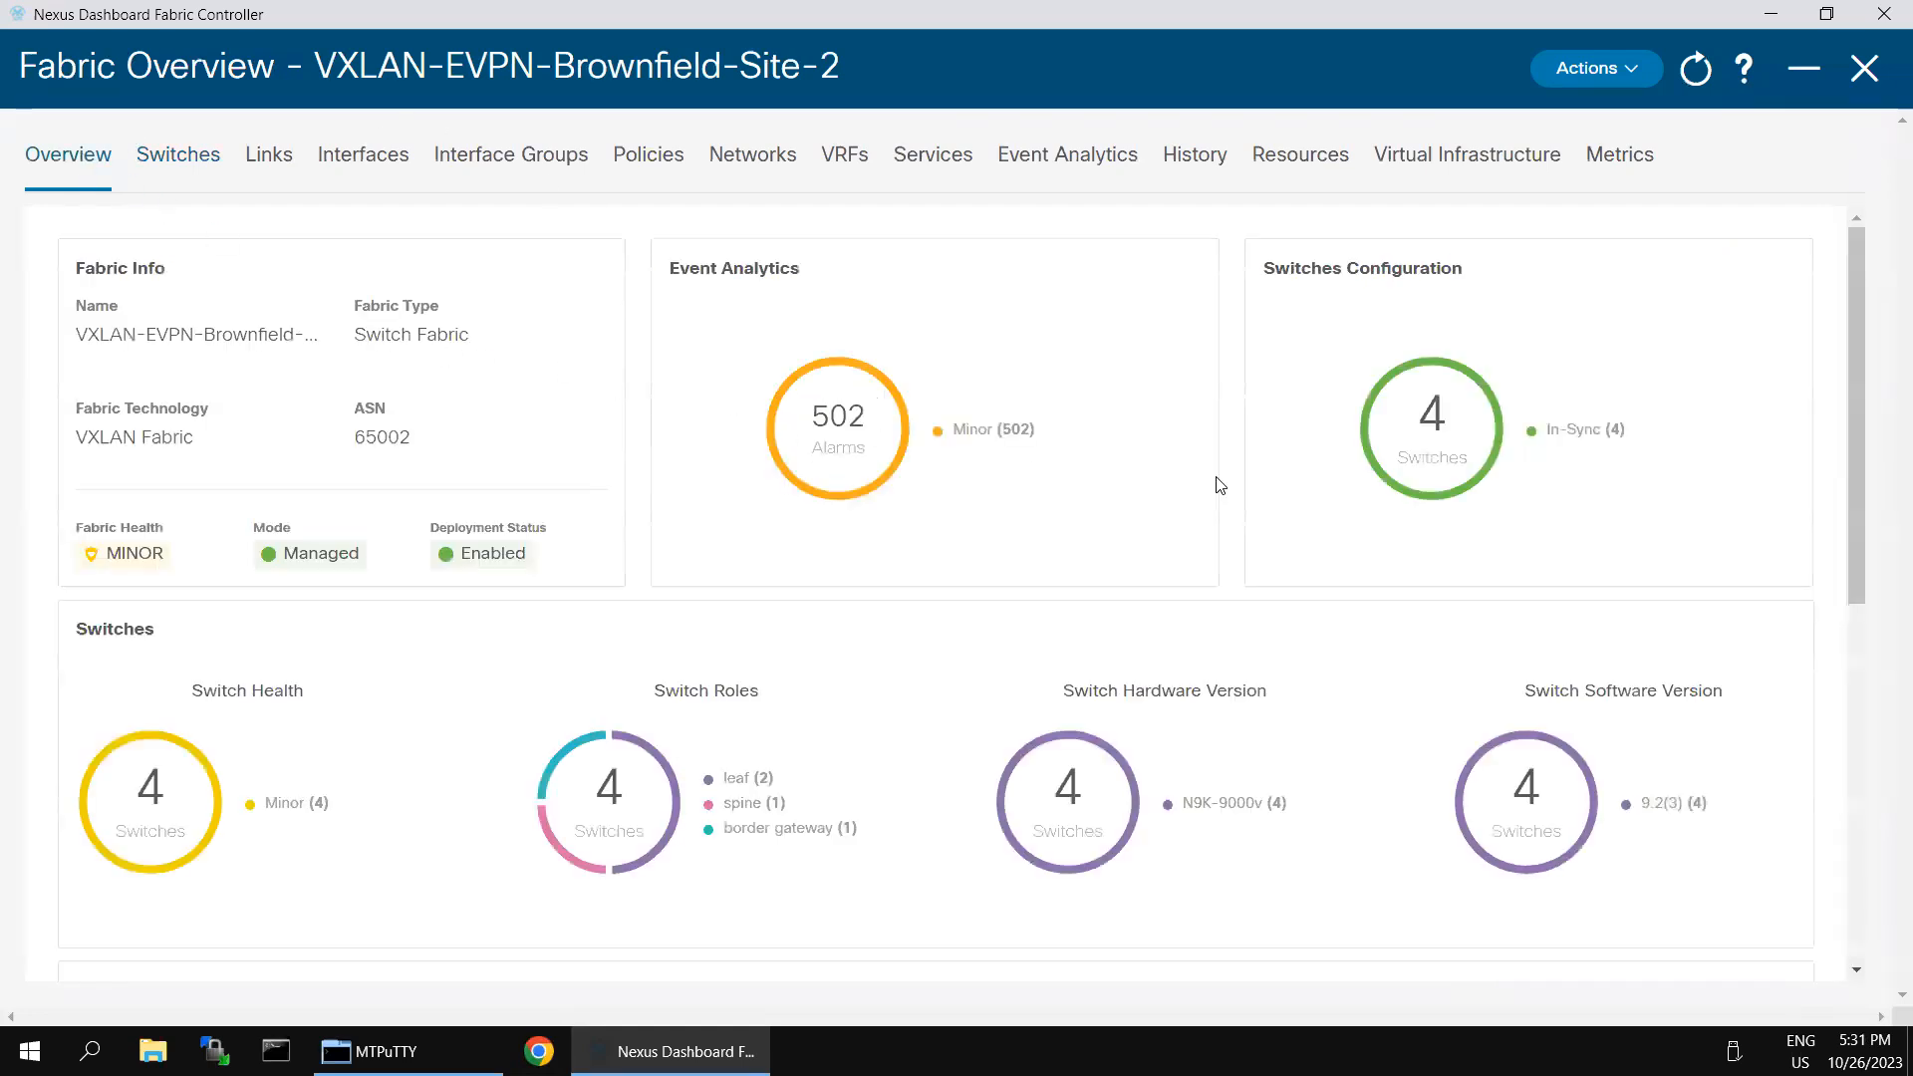
left_click(1595, 431)
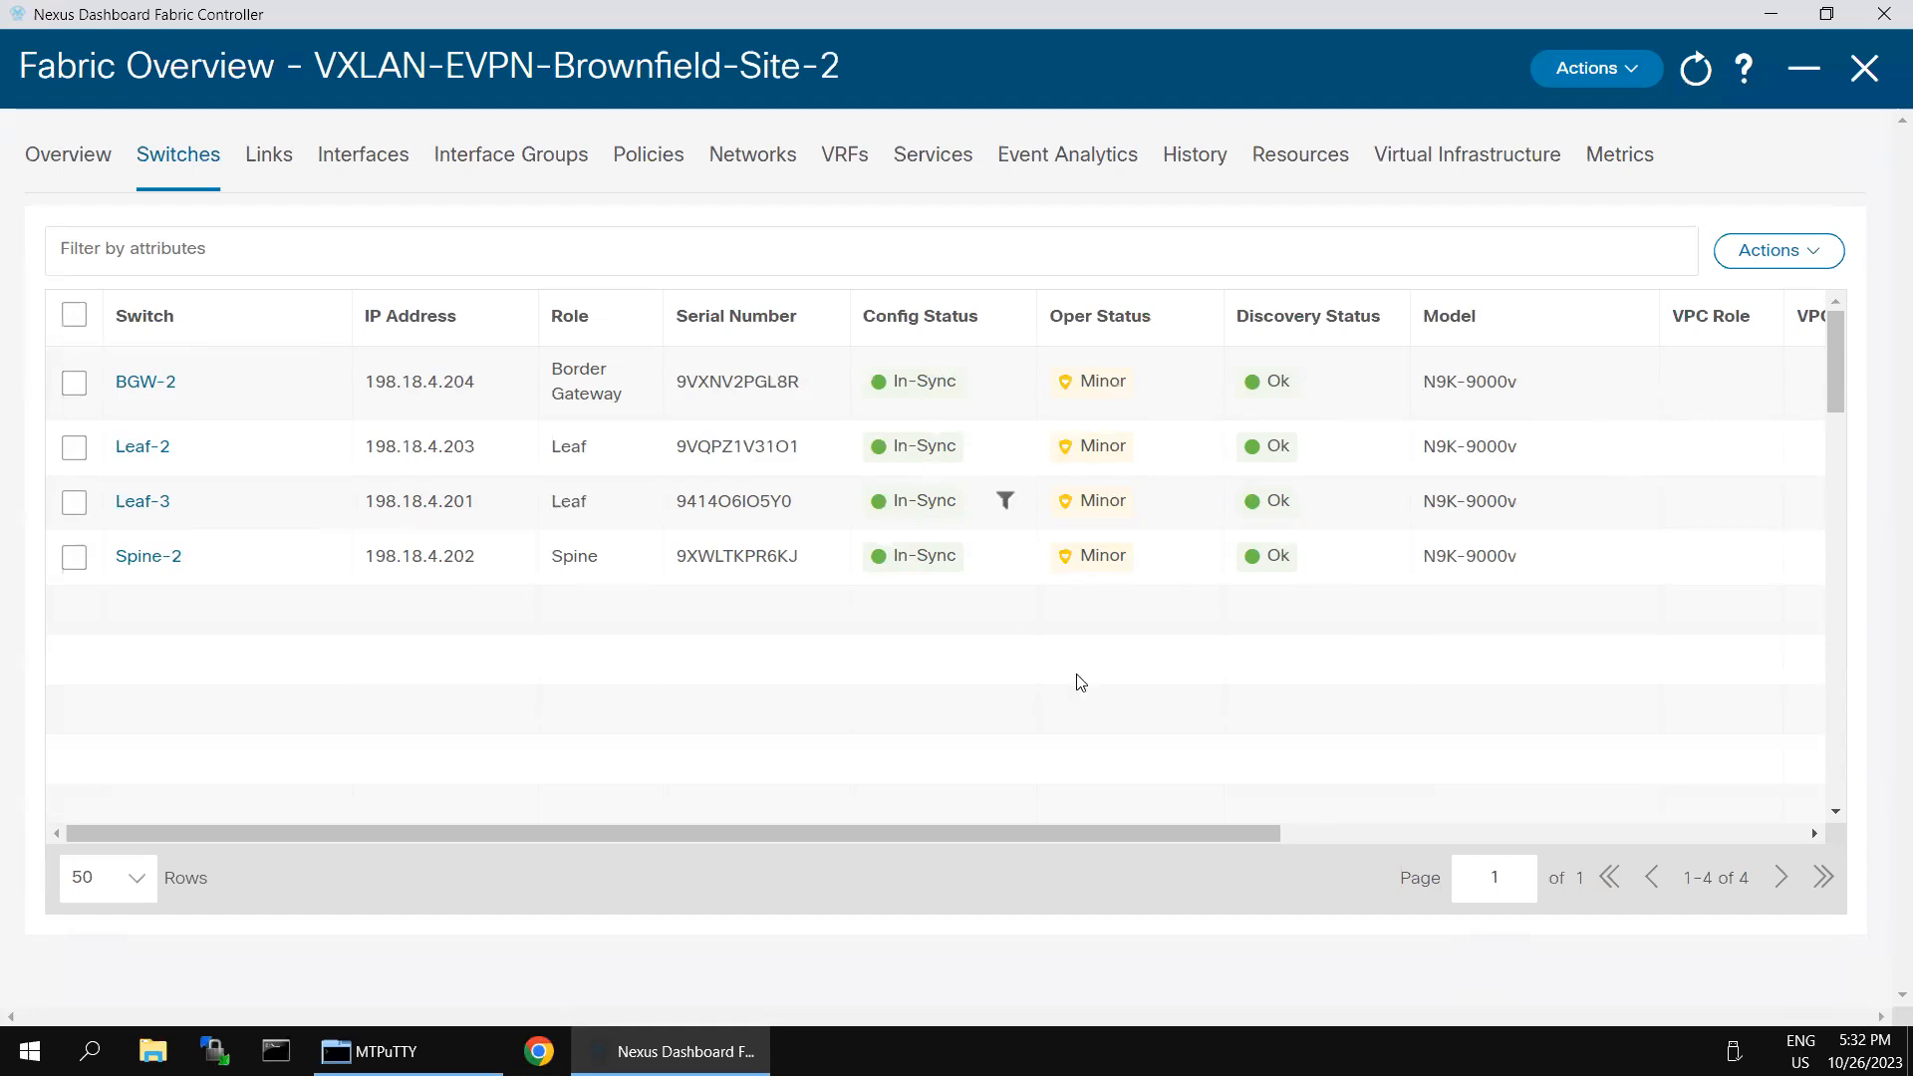
left_click_drag(1143, 829, 1681, 859)
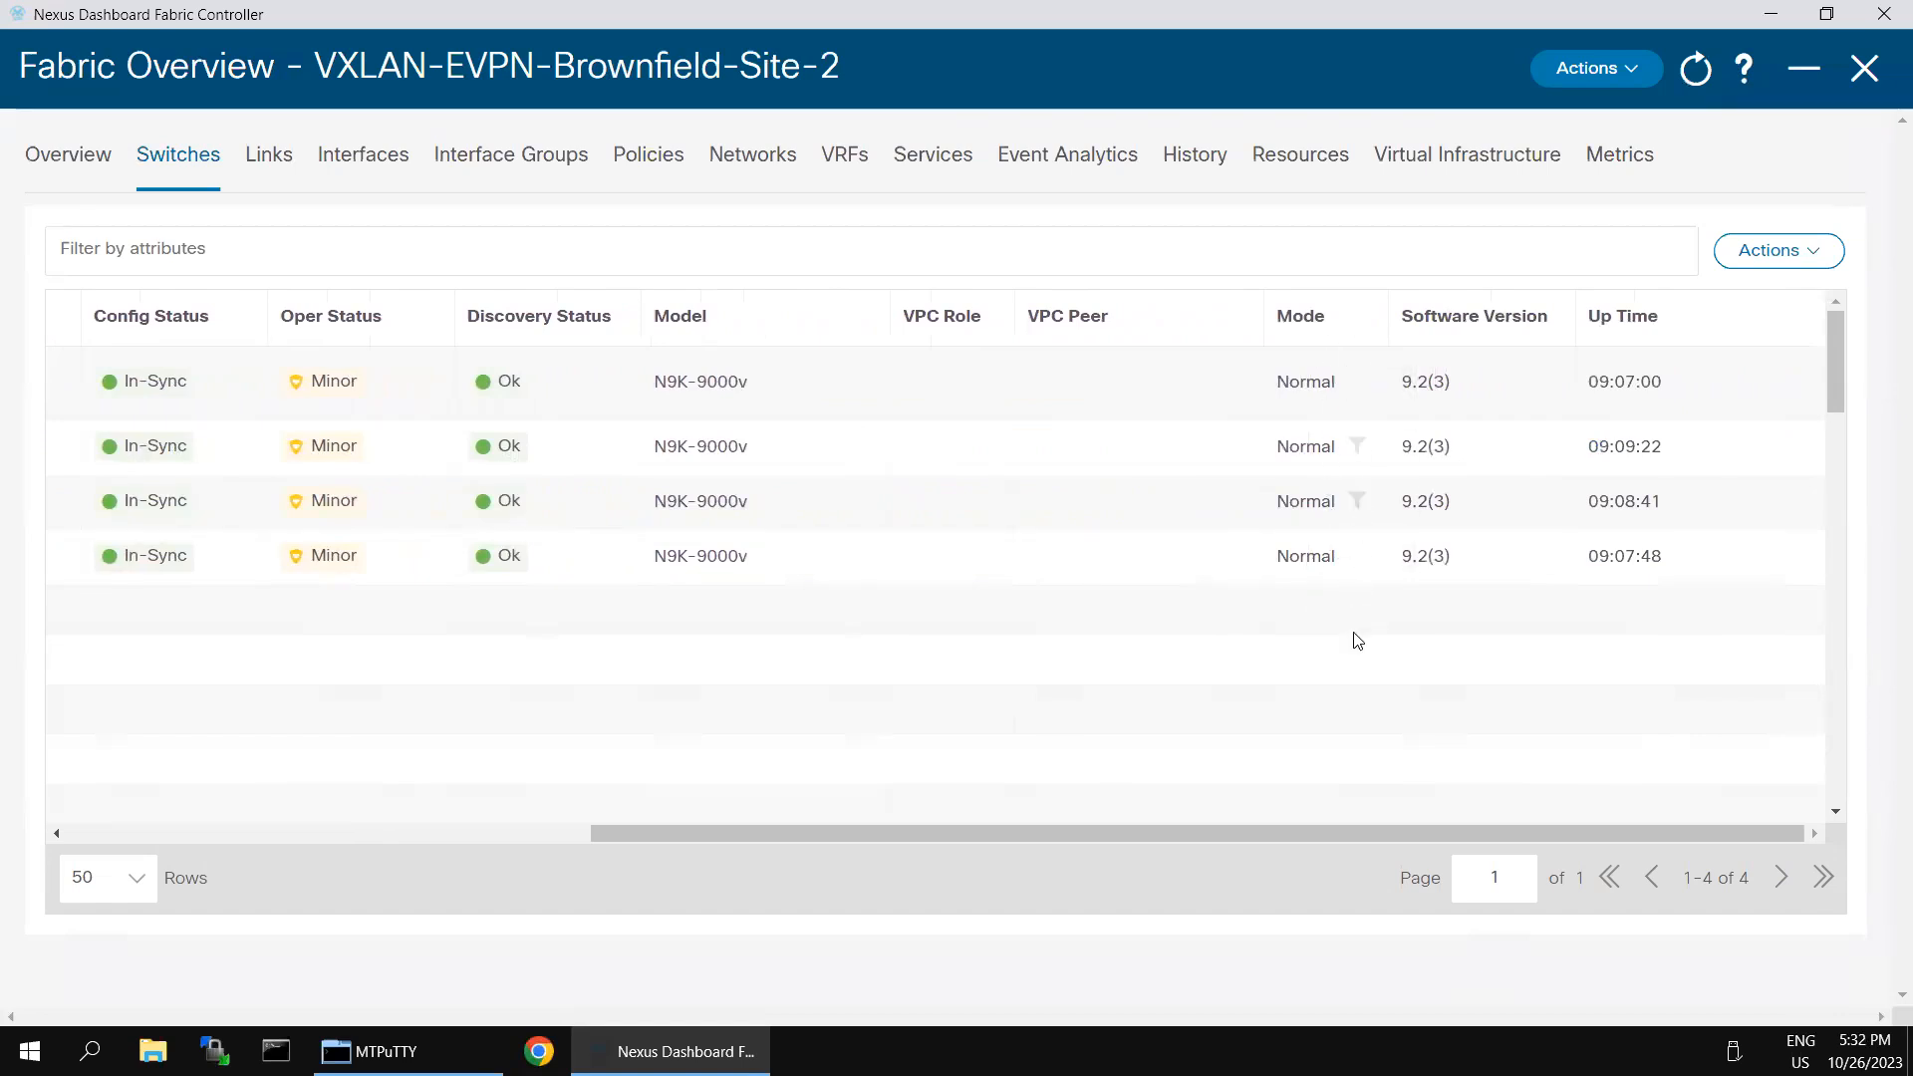
left_click_drag(1179, 833, 538, 761)
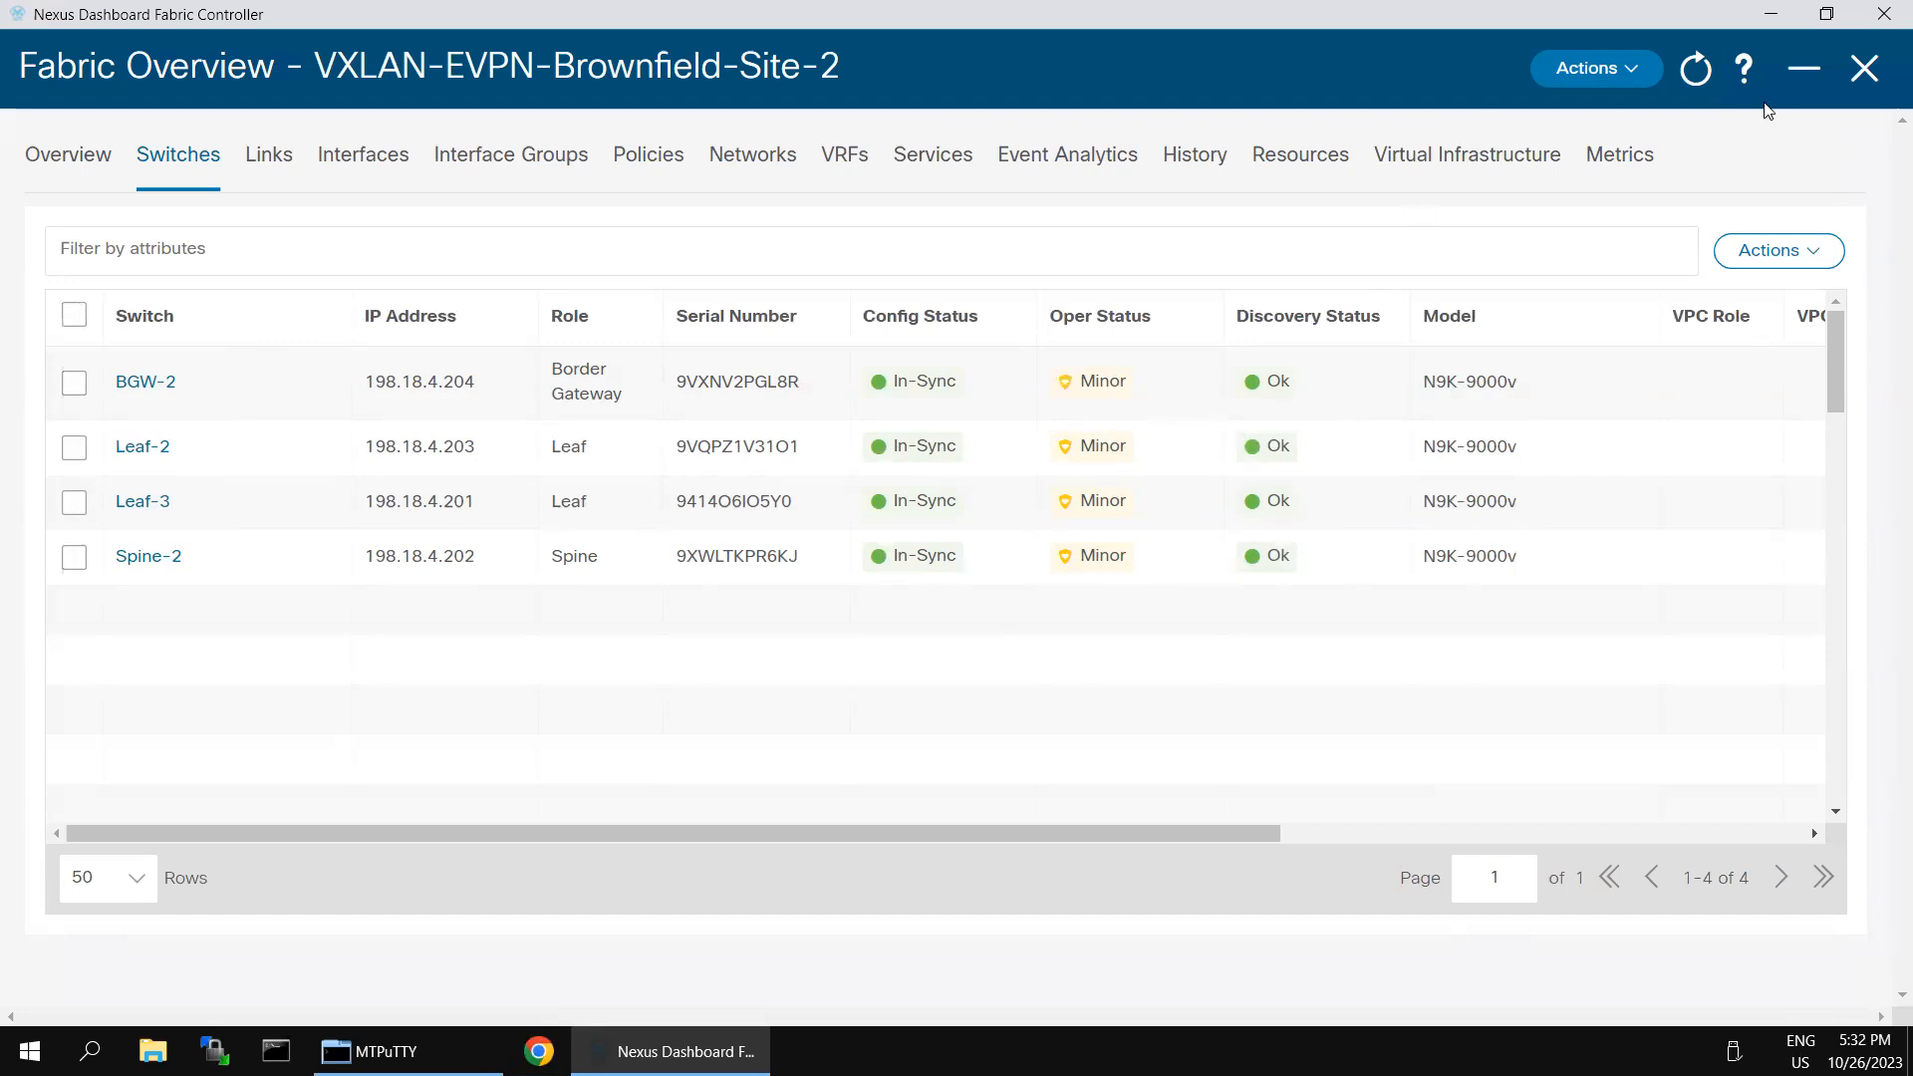
- Minimize the fabric overview and open the data center topology
left_click(1809, 74)
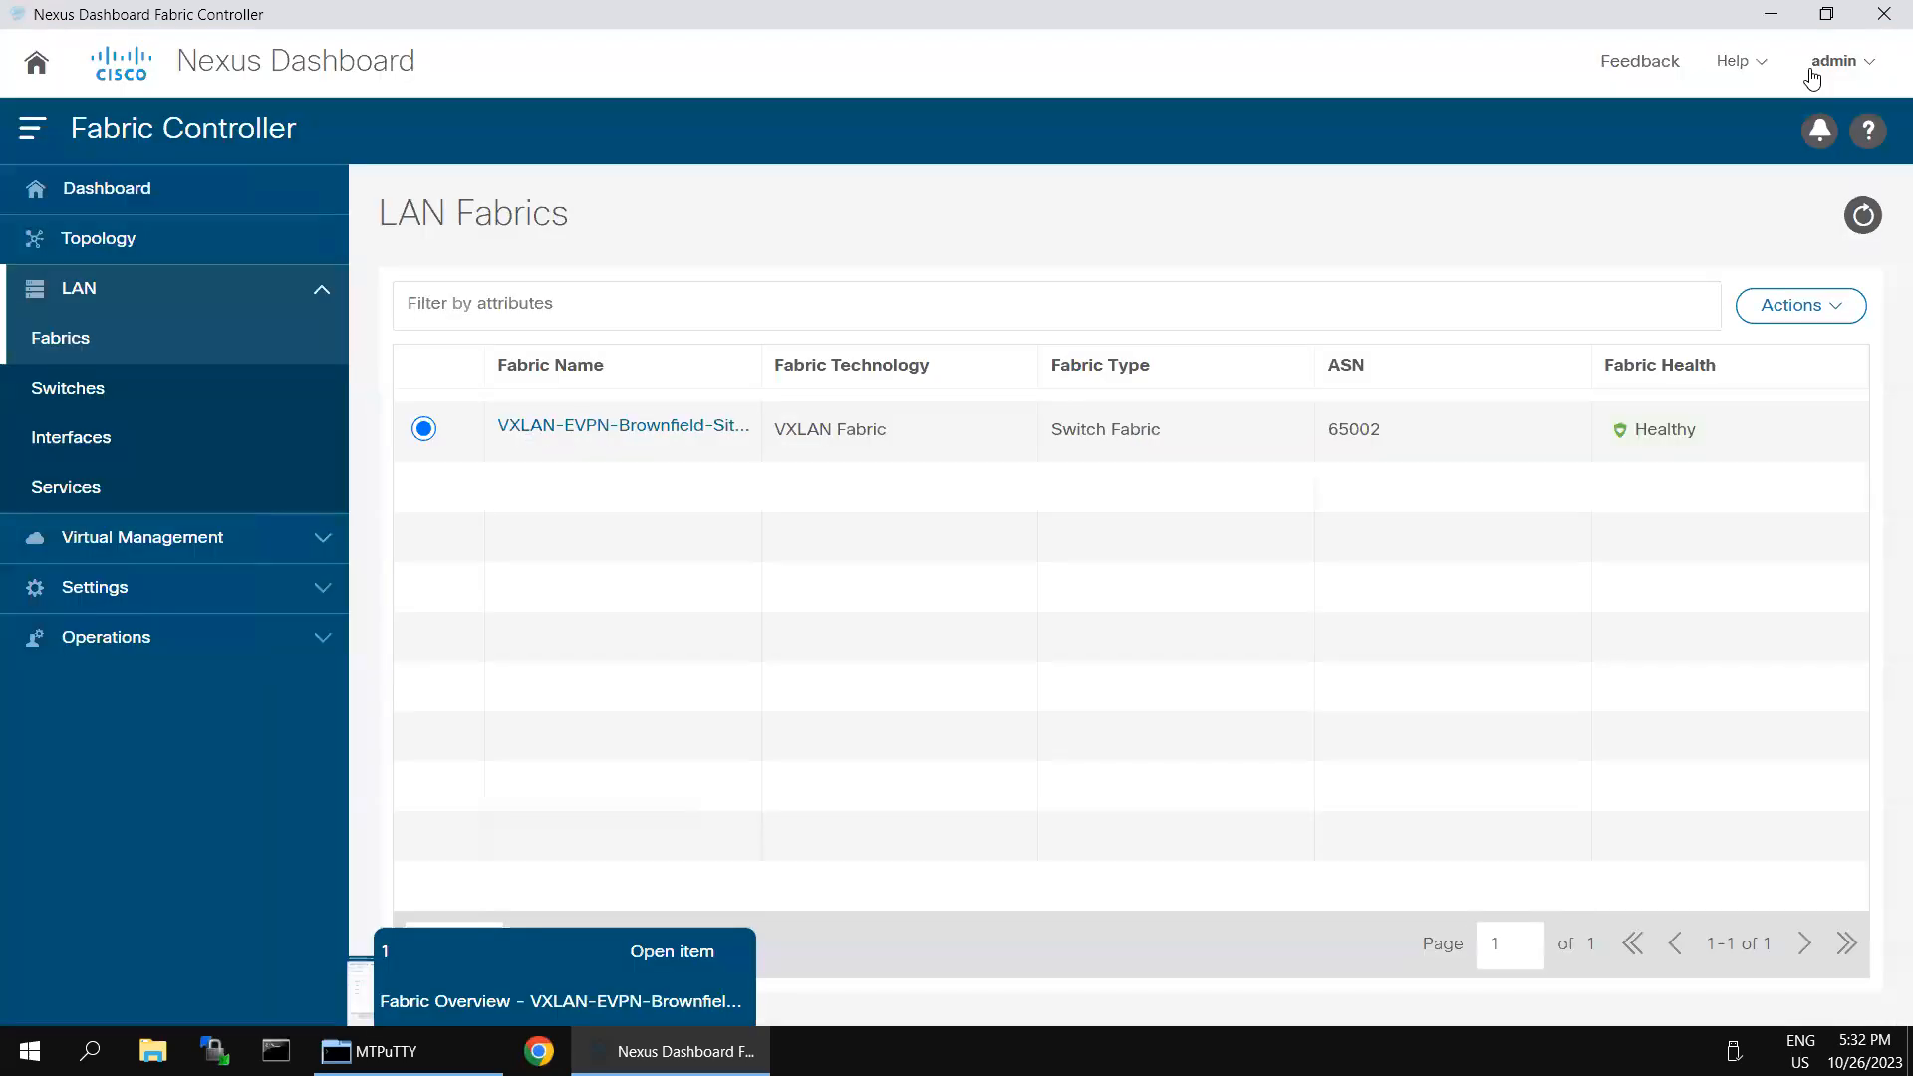
left_click(130, 244)
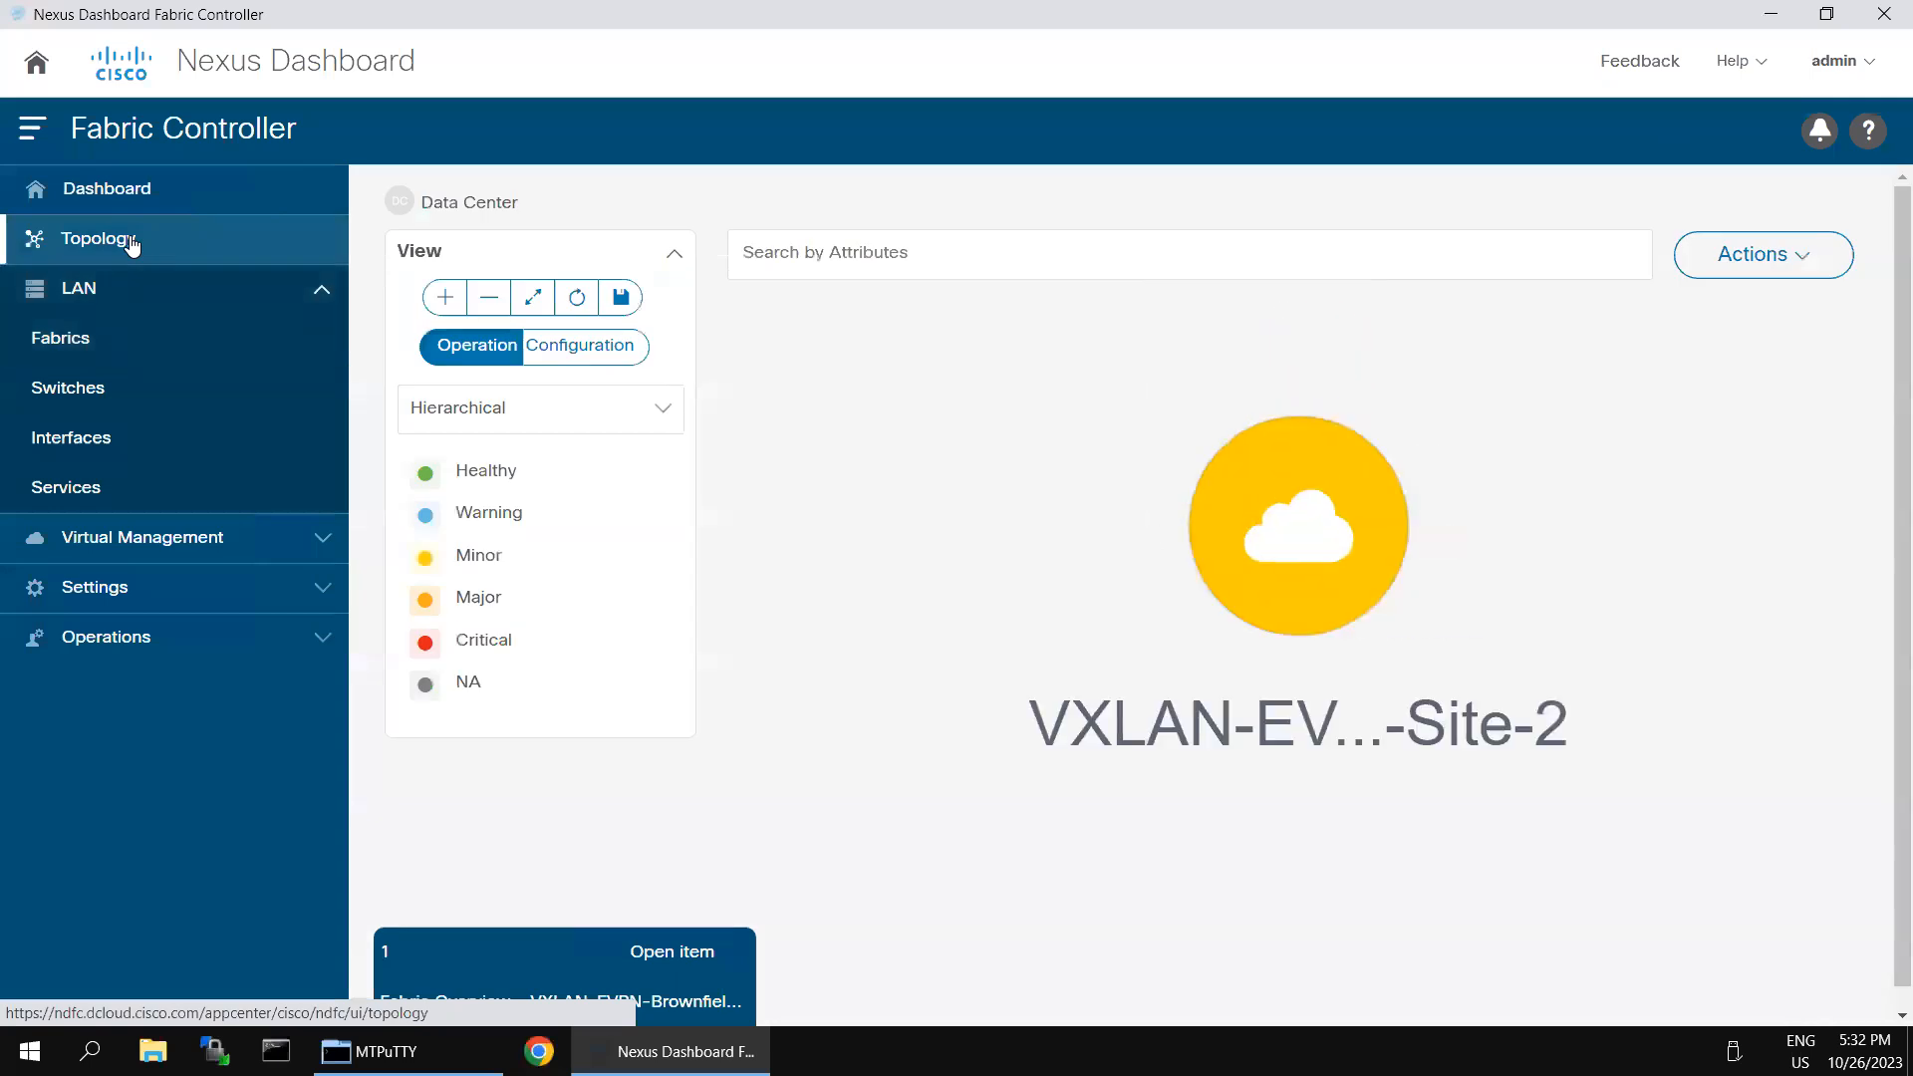
- Review the summary of the VXLAN-EVPN-Brownfield-Site-2 fabric in the topology, close it and show the topology by configuration status
left_click(1295, 578)
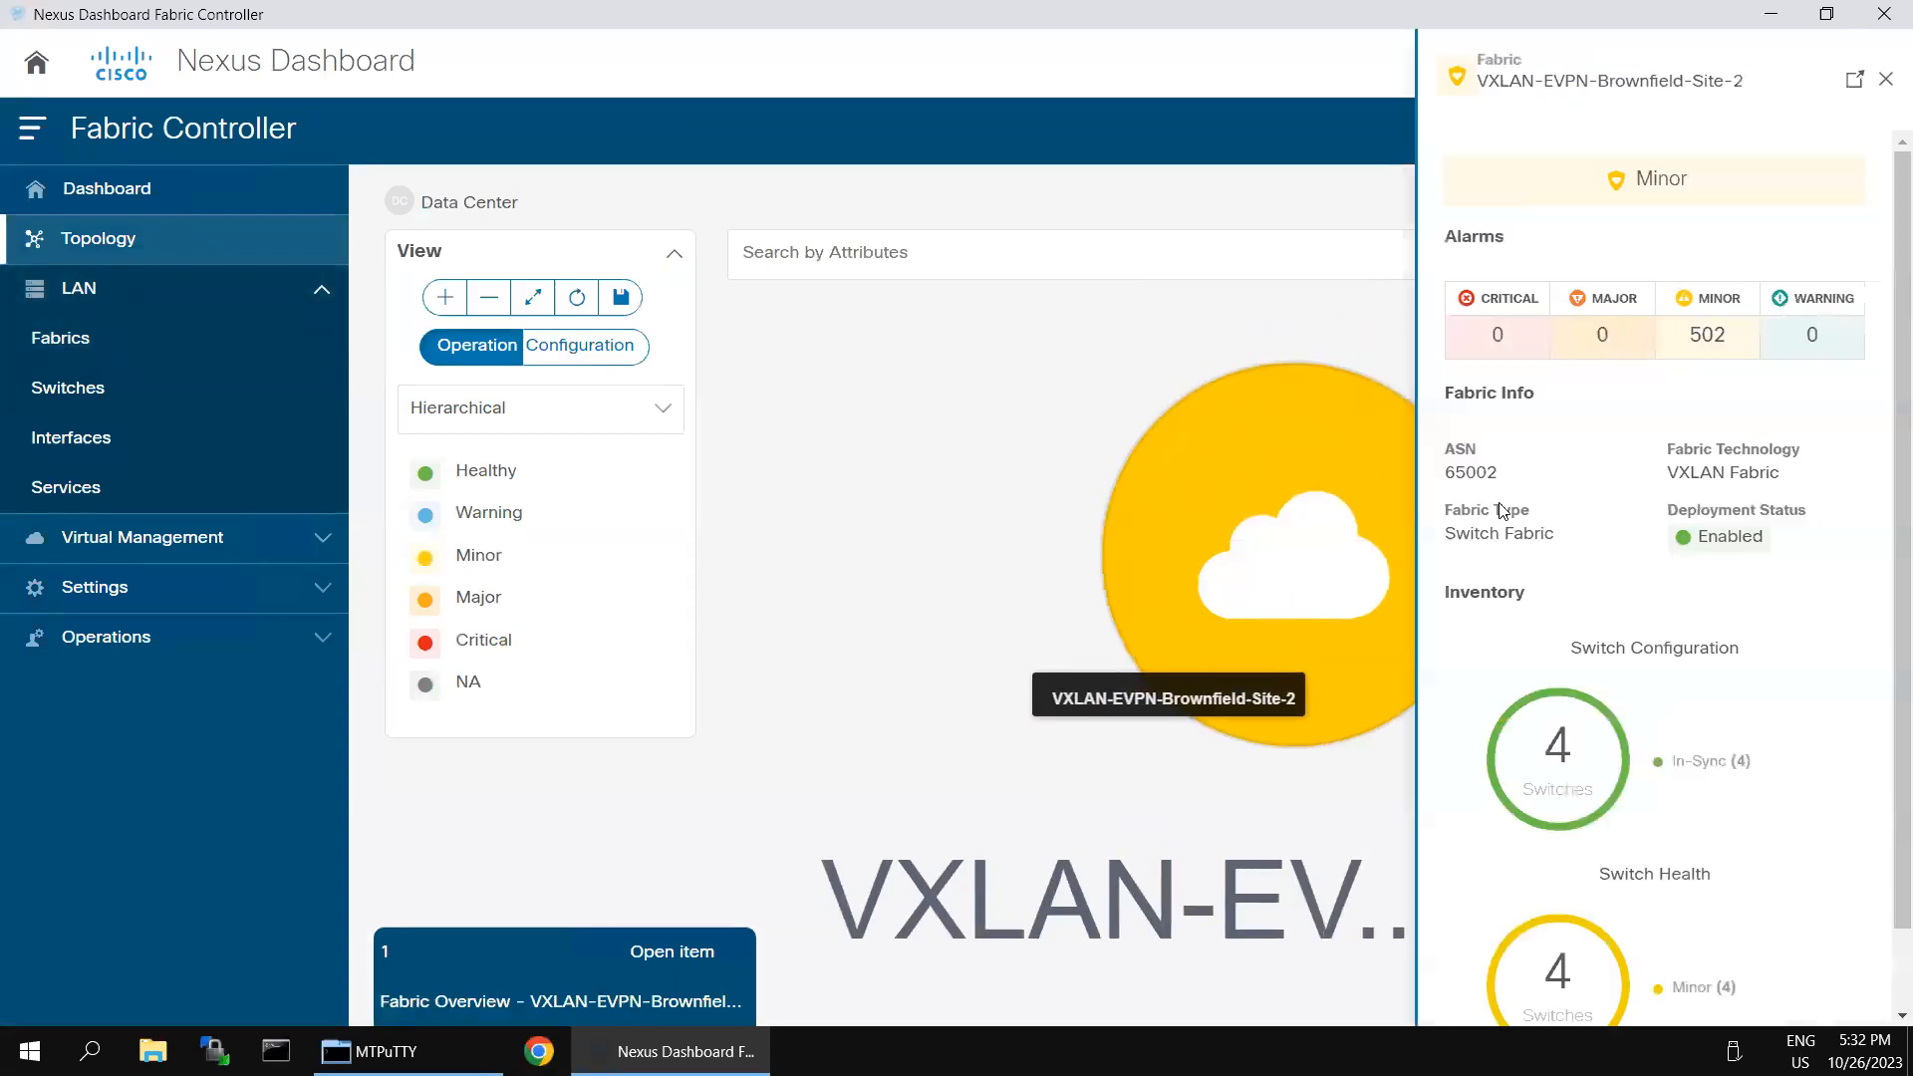
left_click(1886, 80)
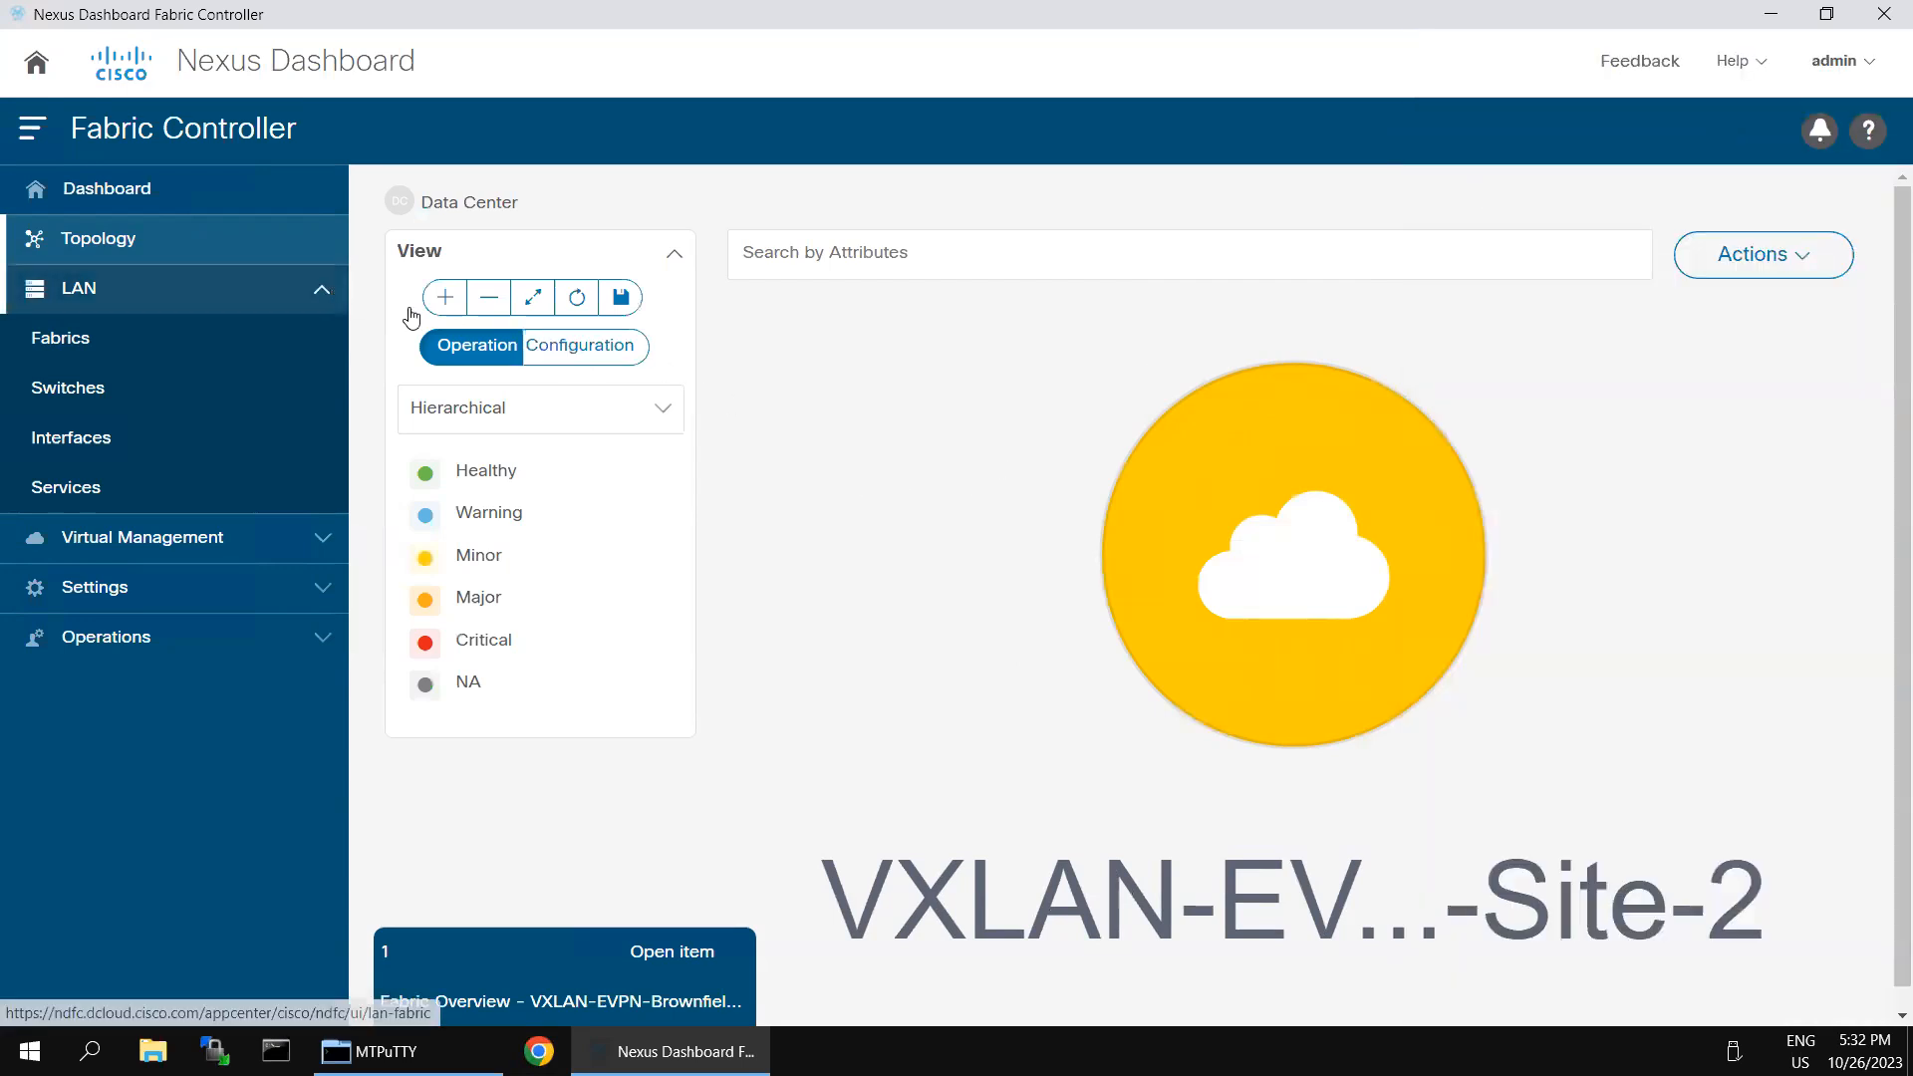
left_click(482, 310)
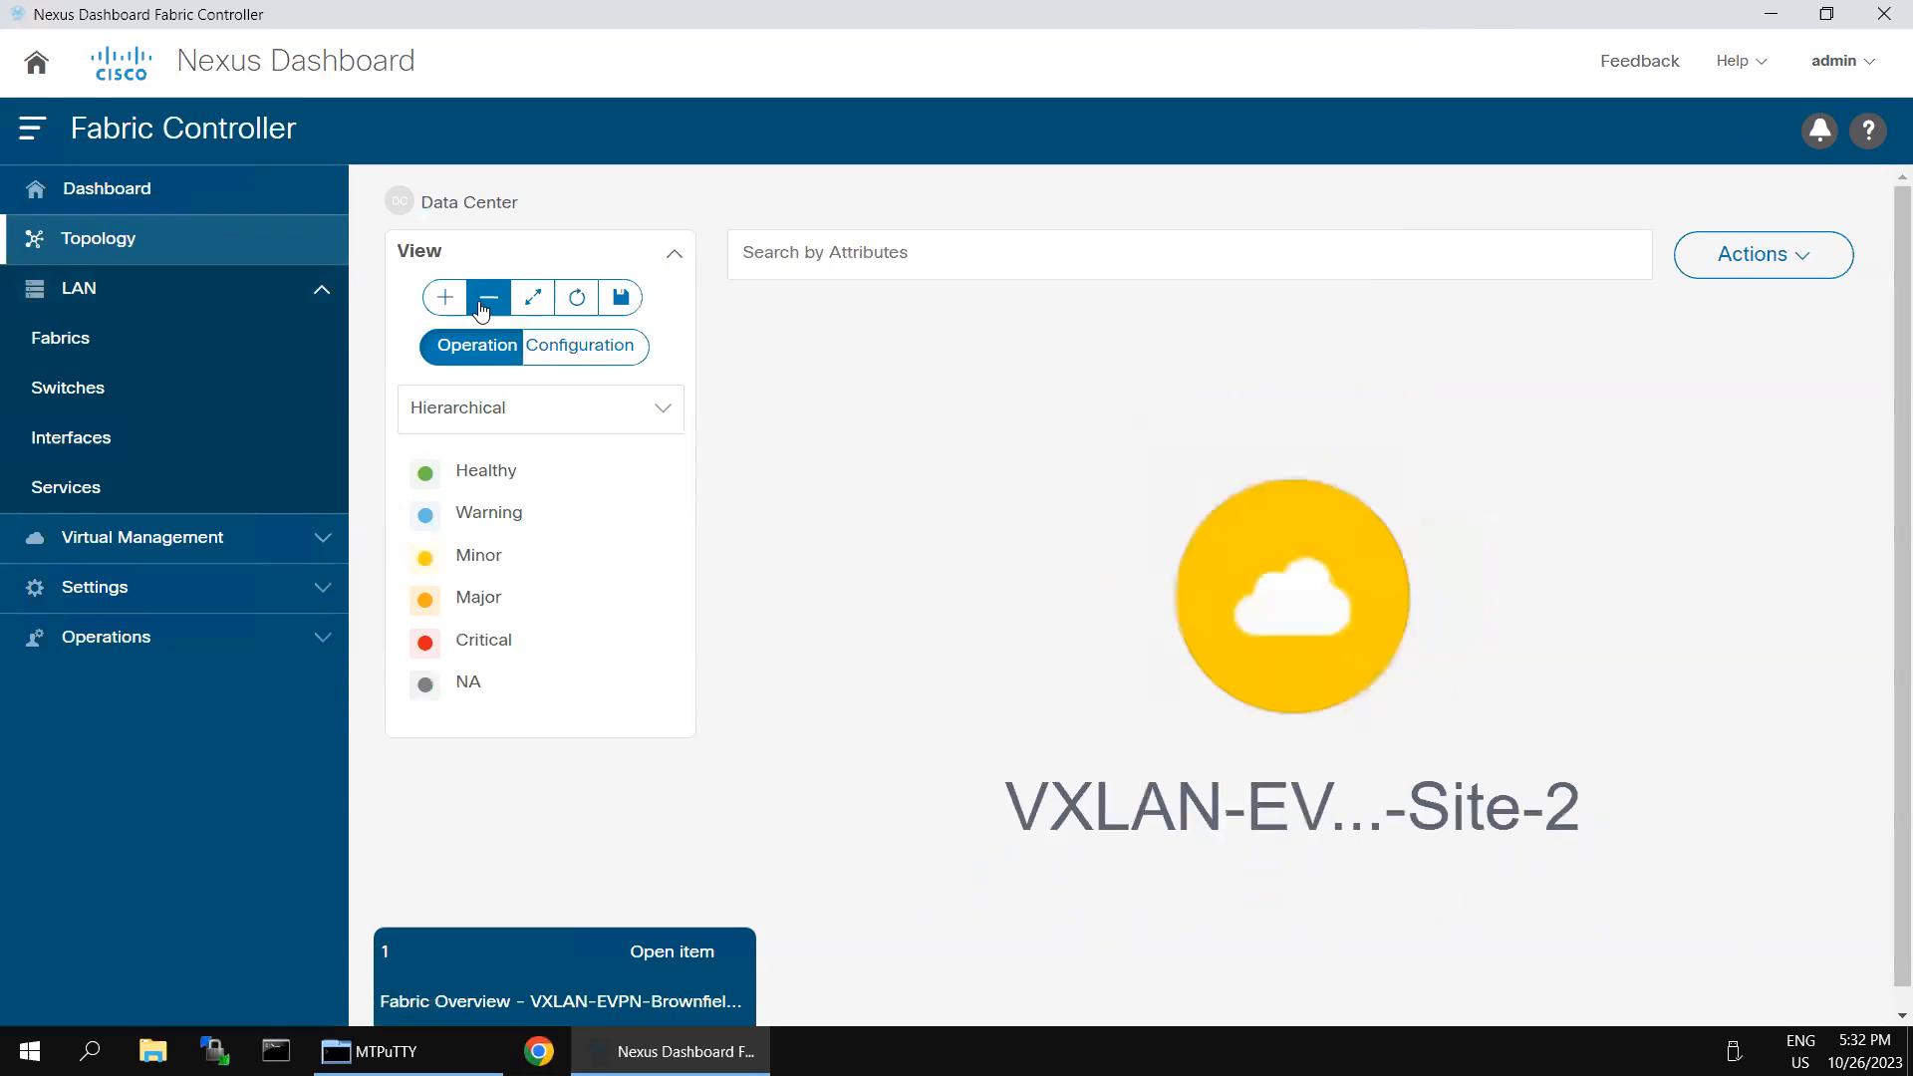
left_click(446, 297)
left_click(556, 344)
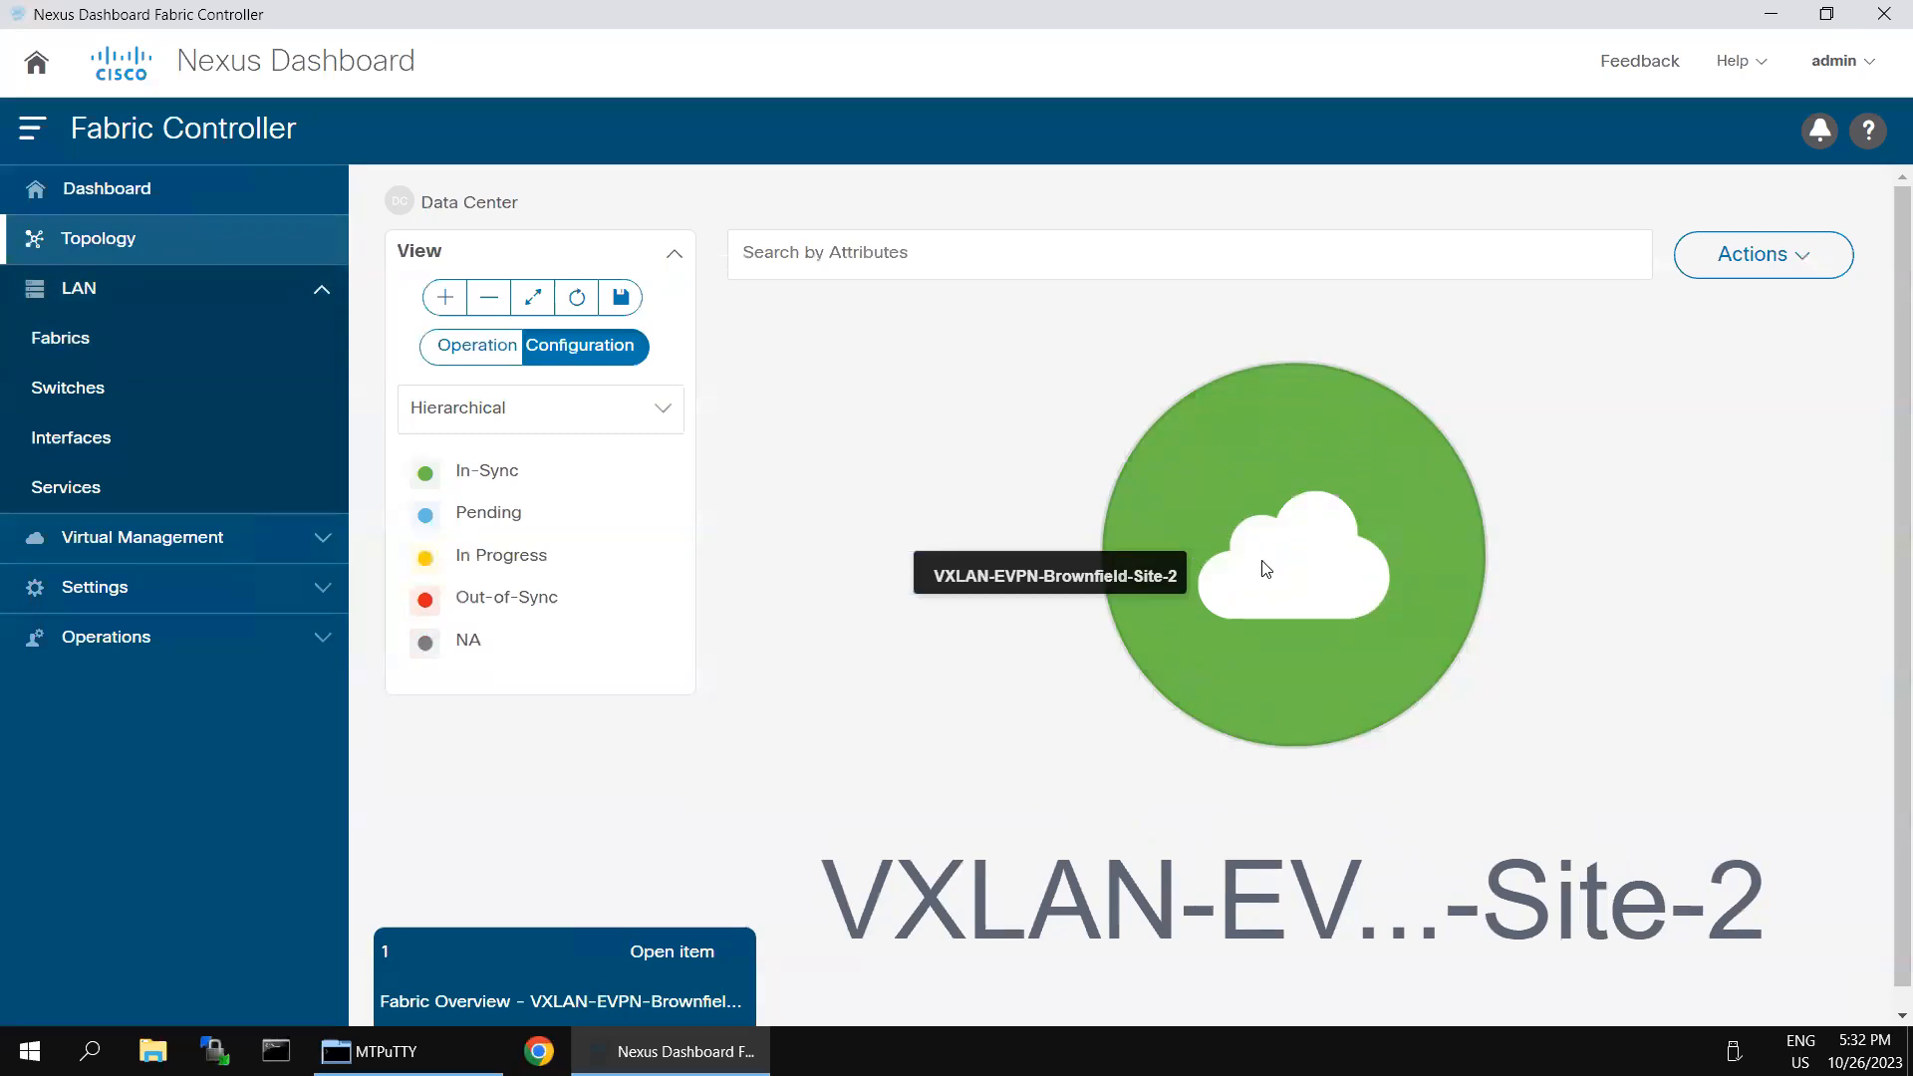
- Open the Site-2 fabric's switch topology, inspect its networks and return to the switch topology
left_click(1301, 586)
double_click(1305, 588)
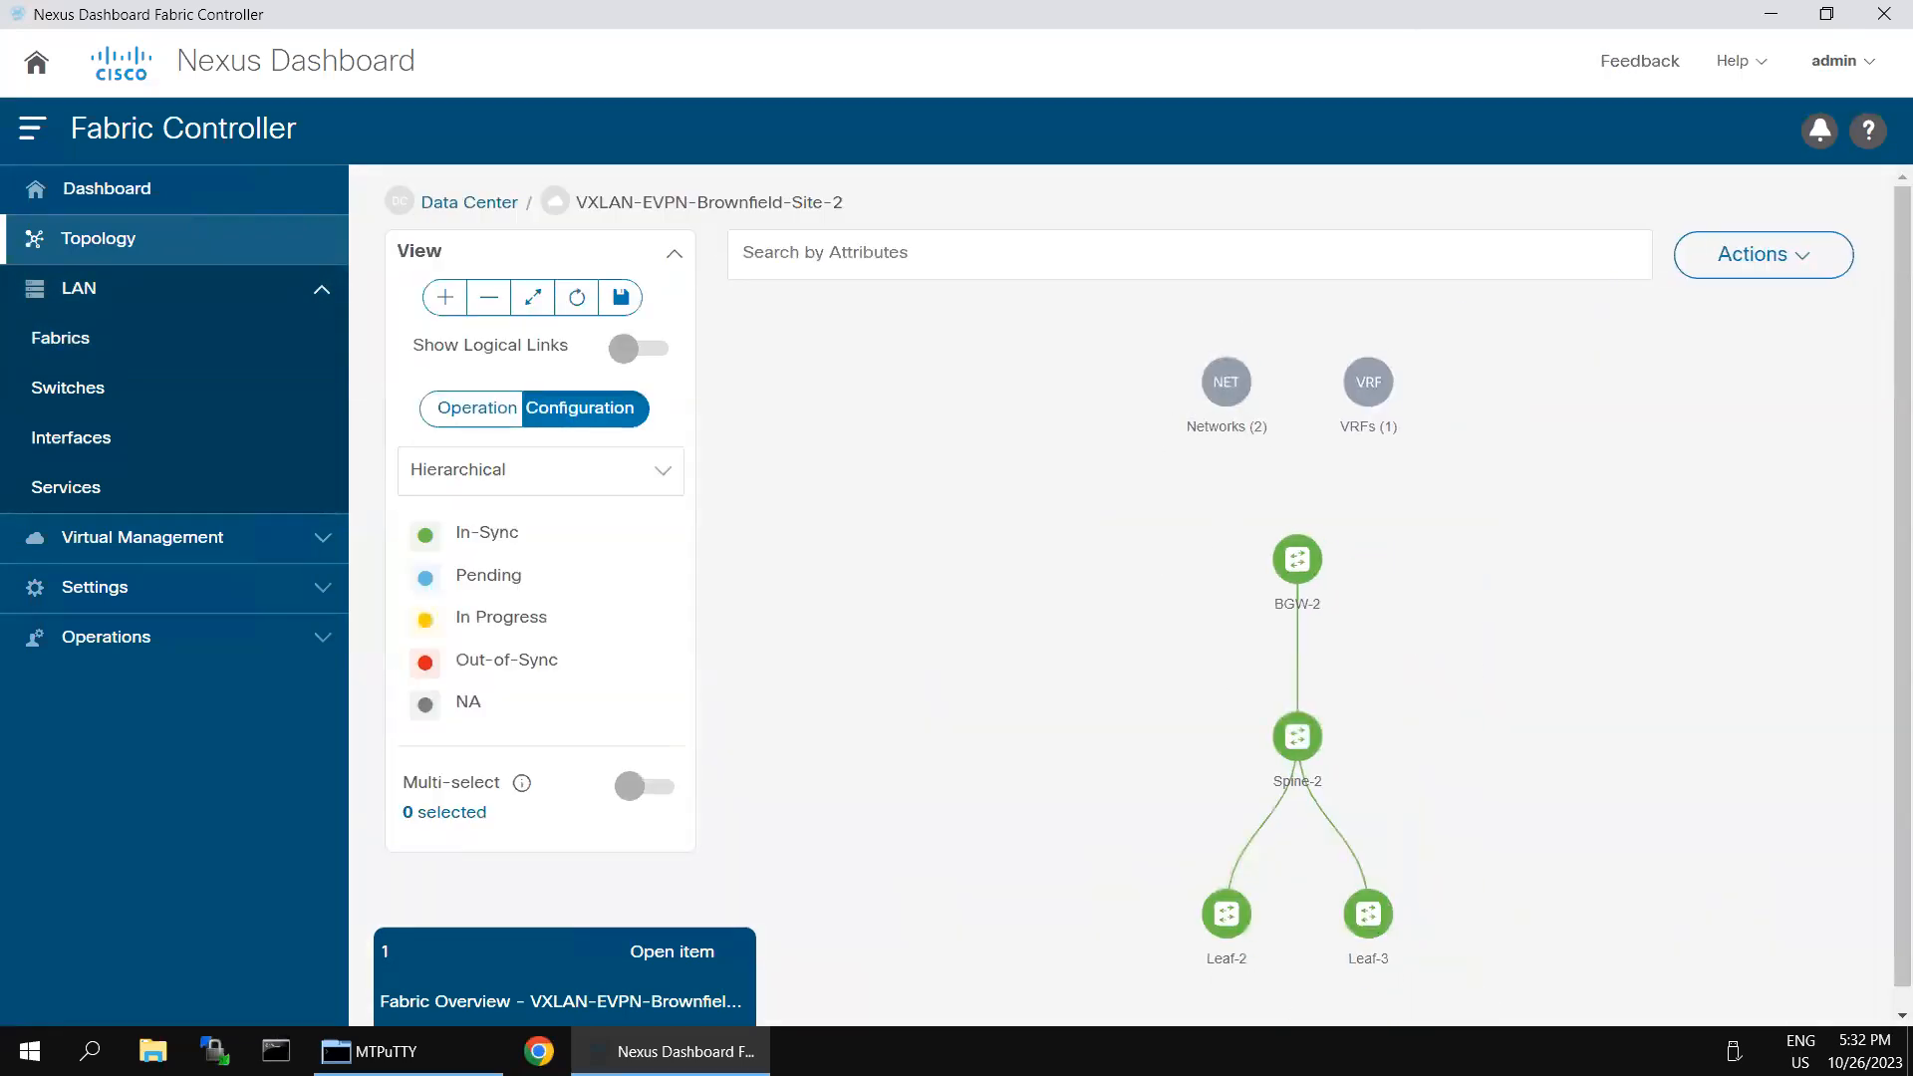
left_click(1235, 388)
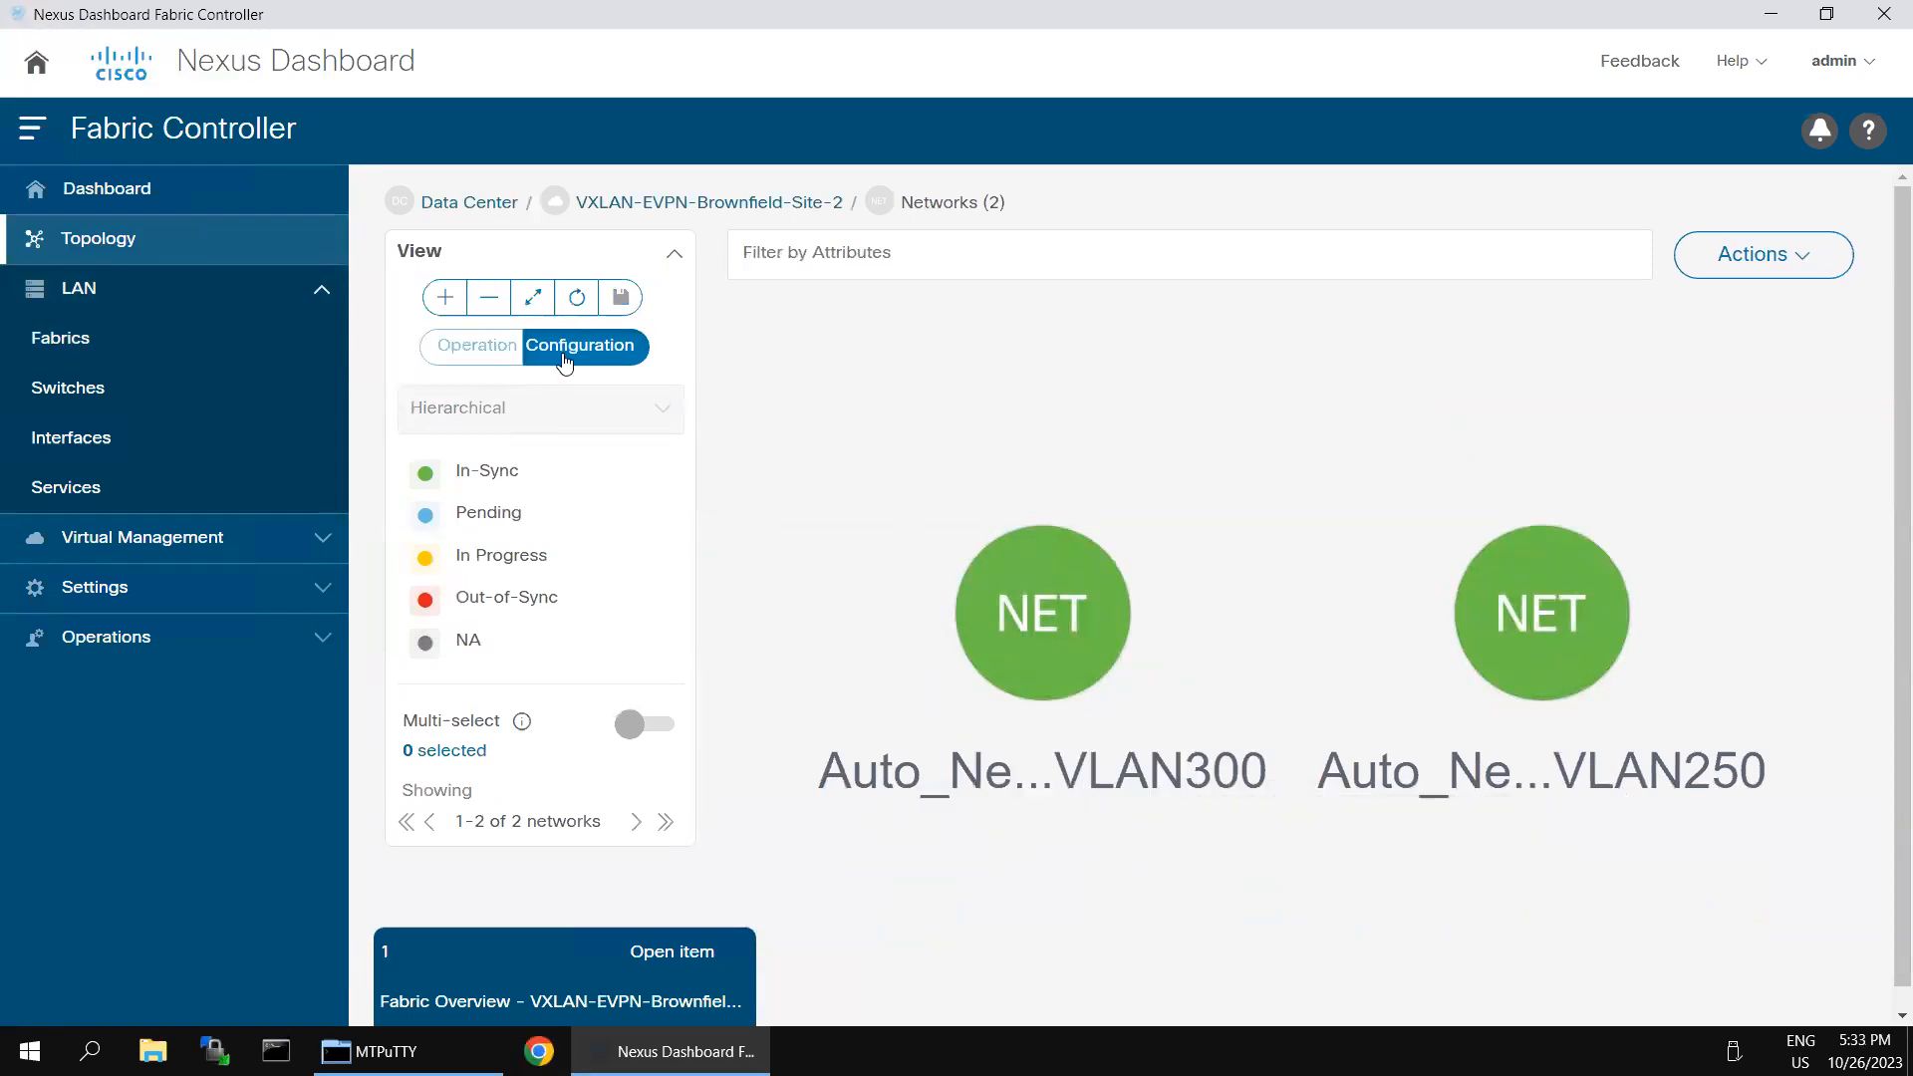
left_click(743, 201)
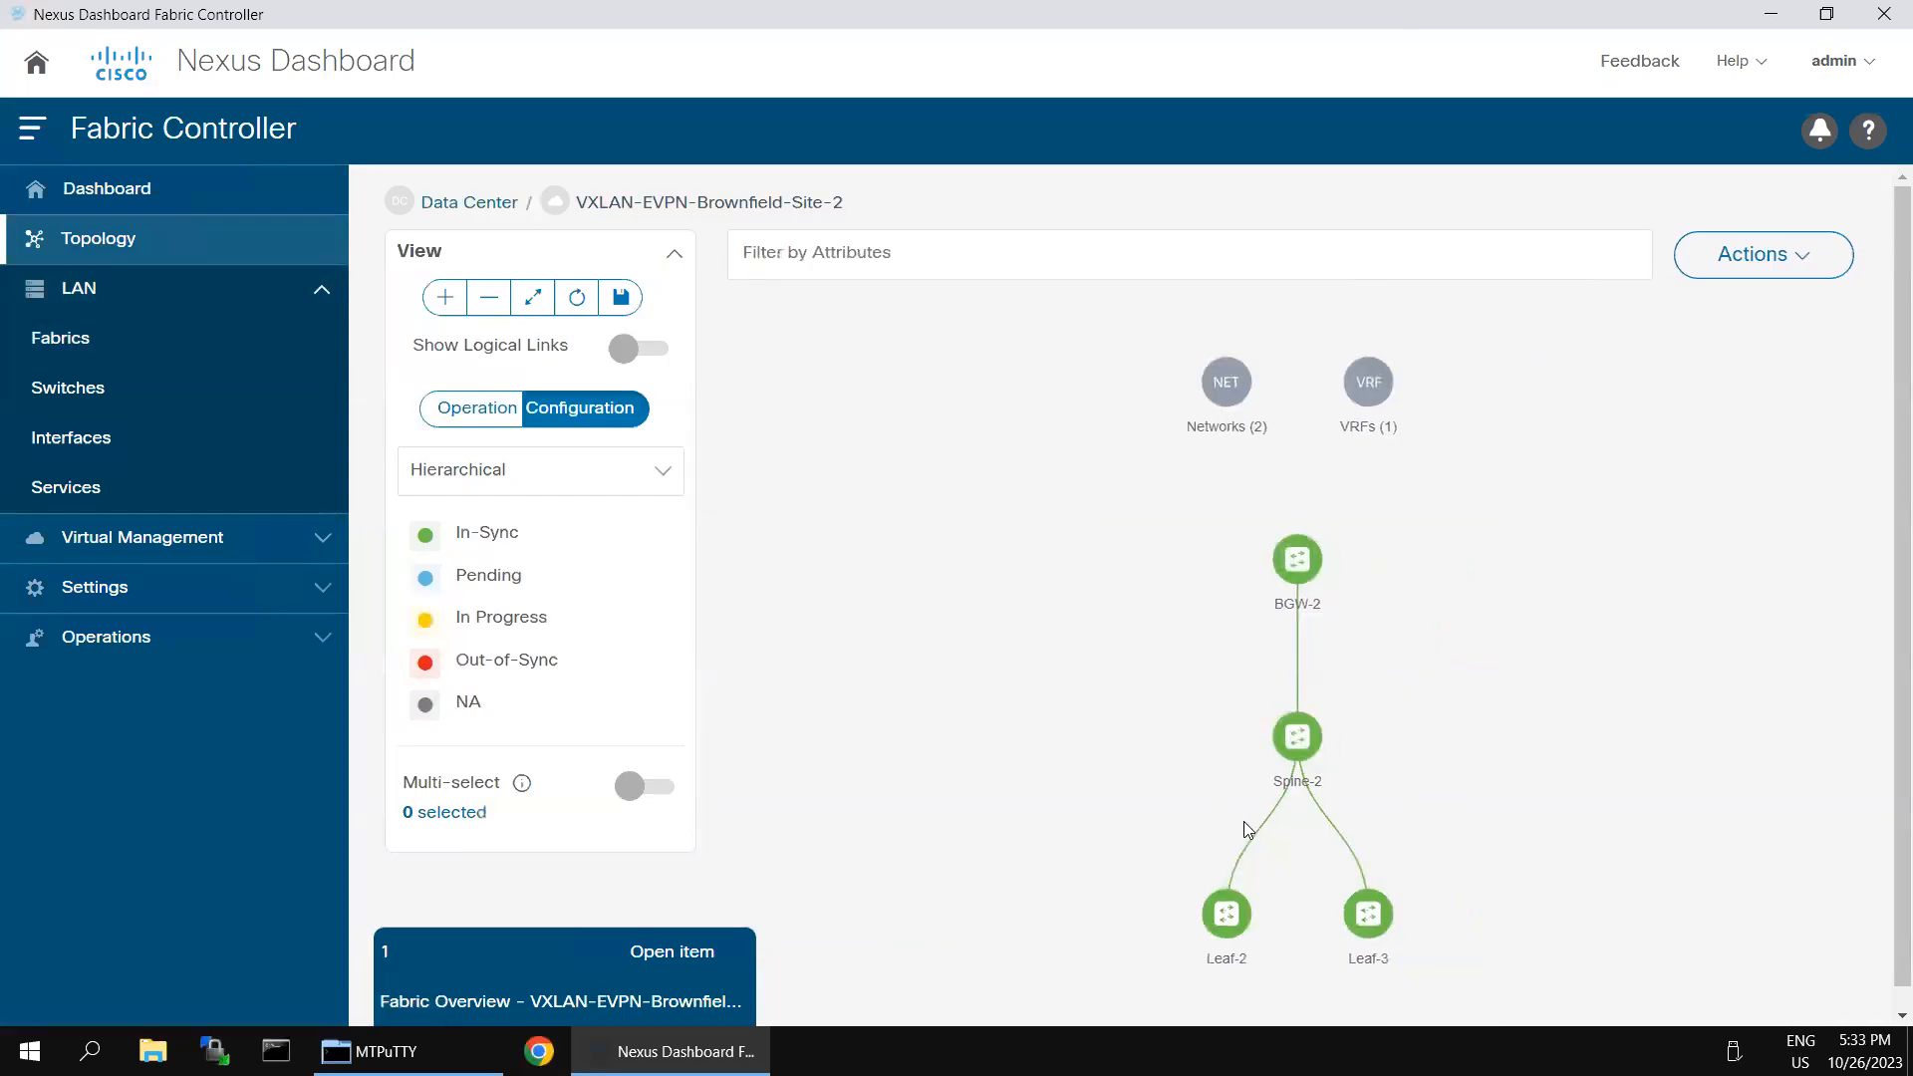
mouse_move(1294, 558)
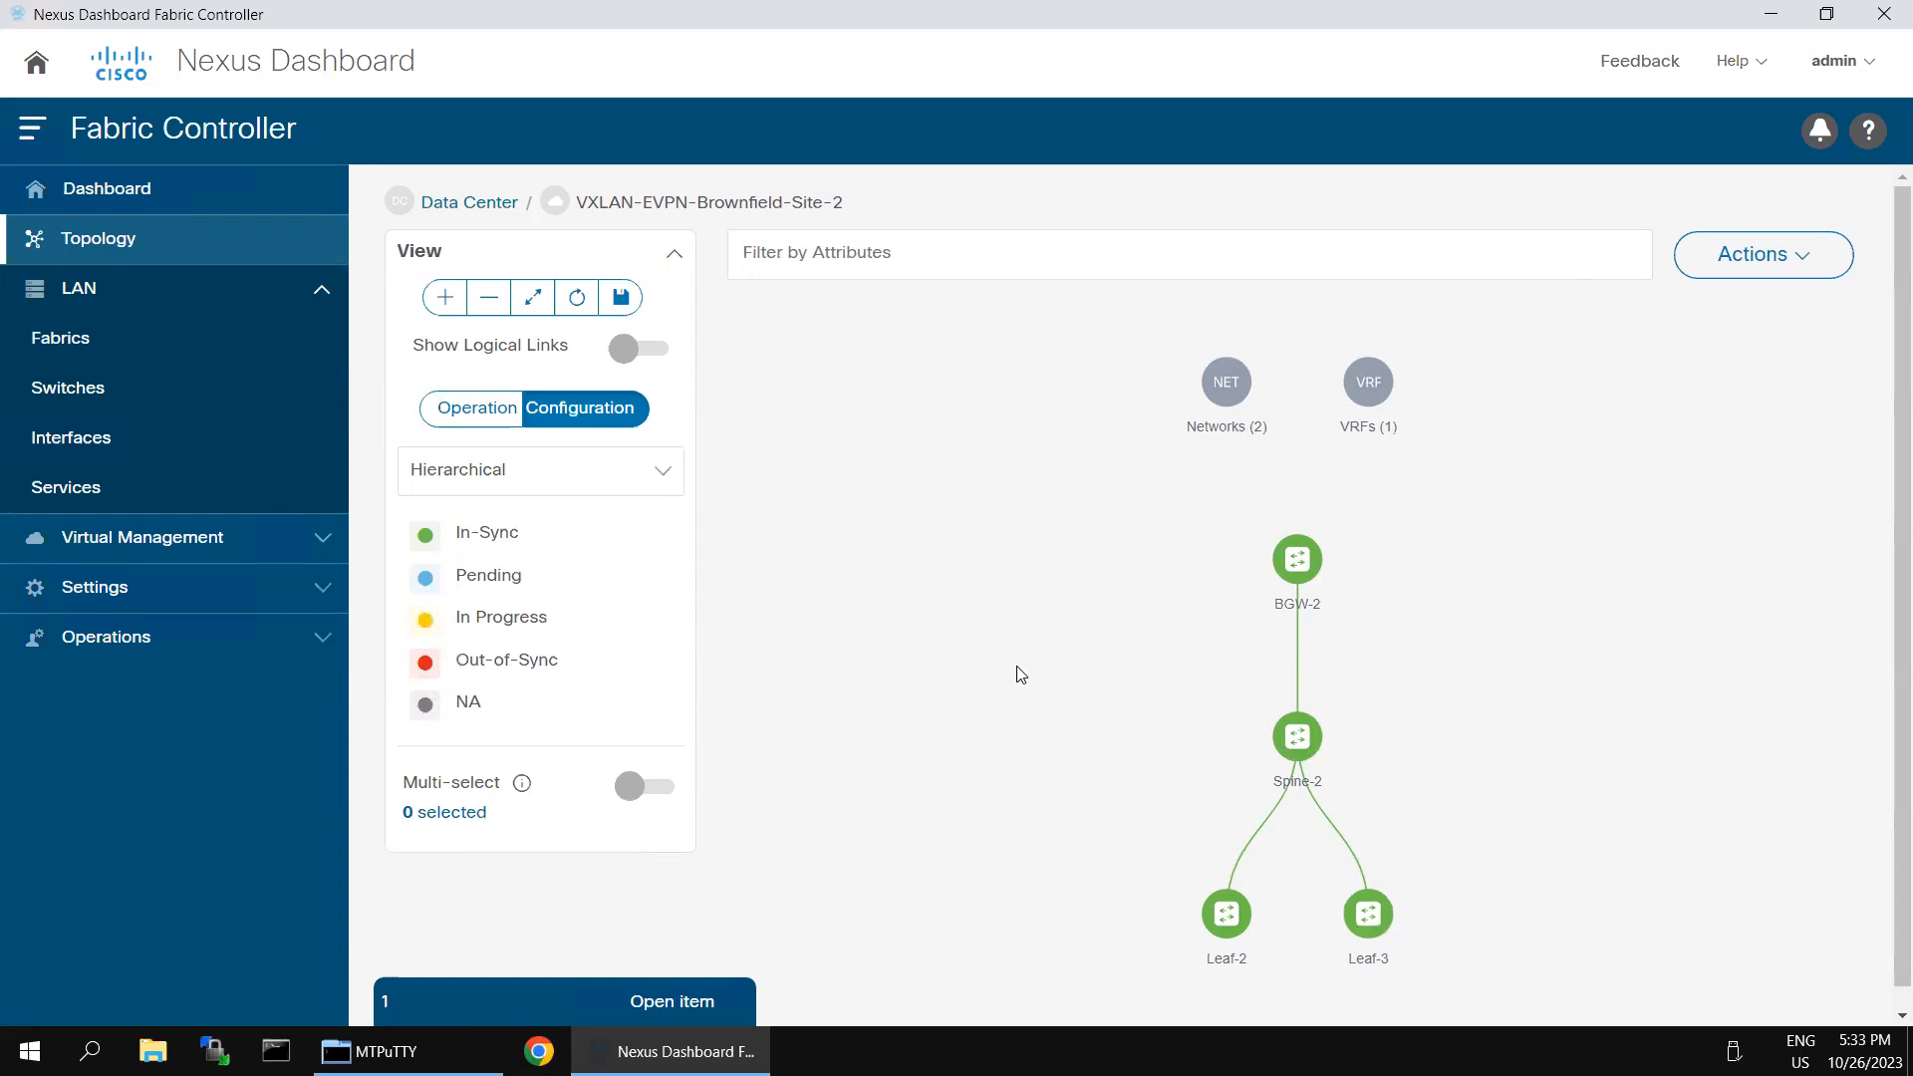
- Minimize the remote desktop, switch to SecureCRT and connect to Server-2 under NDFC Site-2, accepting its host key once
mouse_move(1014, 3)
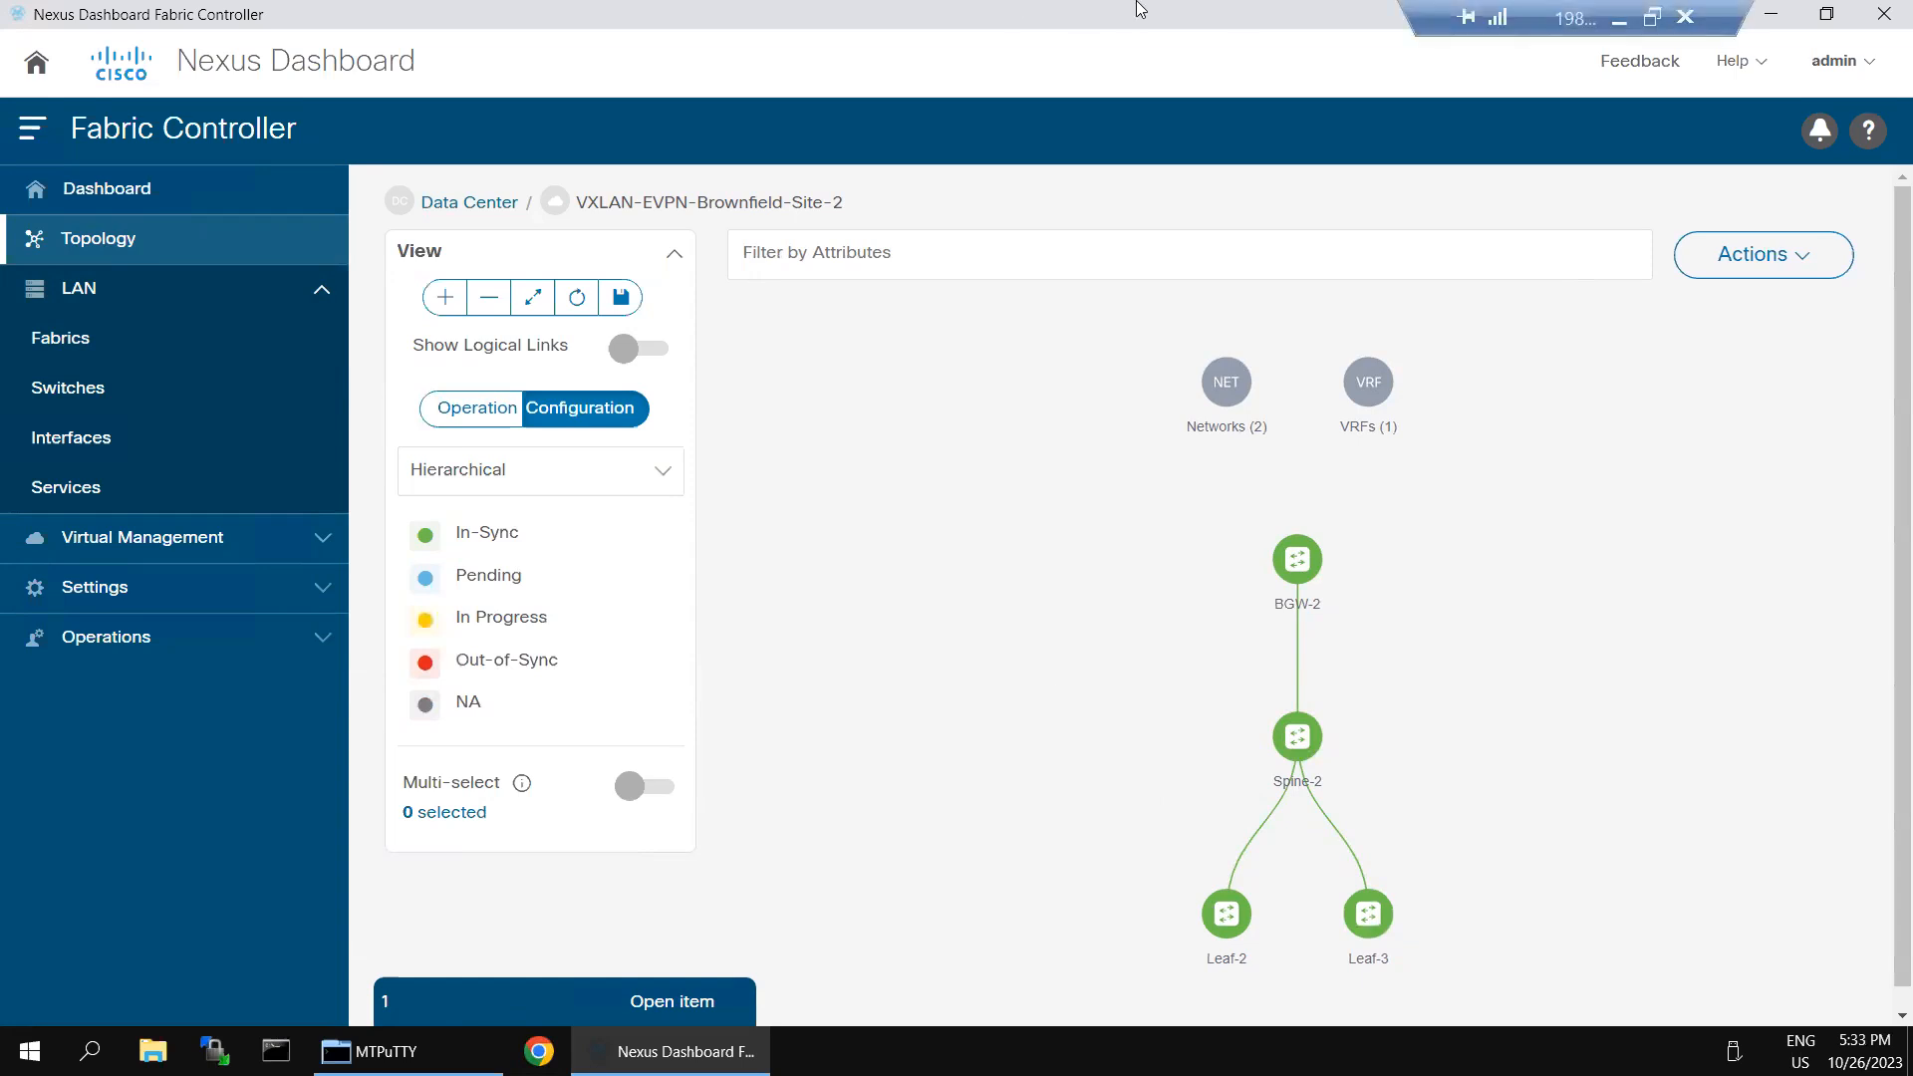
left_click(1625, 22)
key("super")
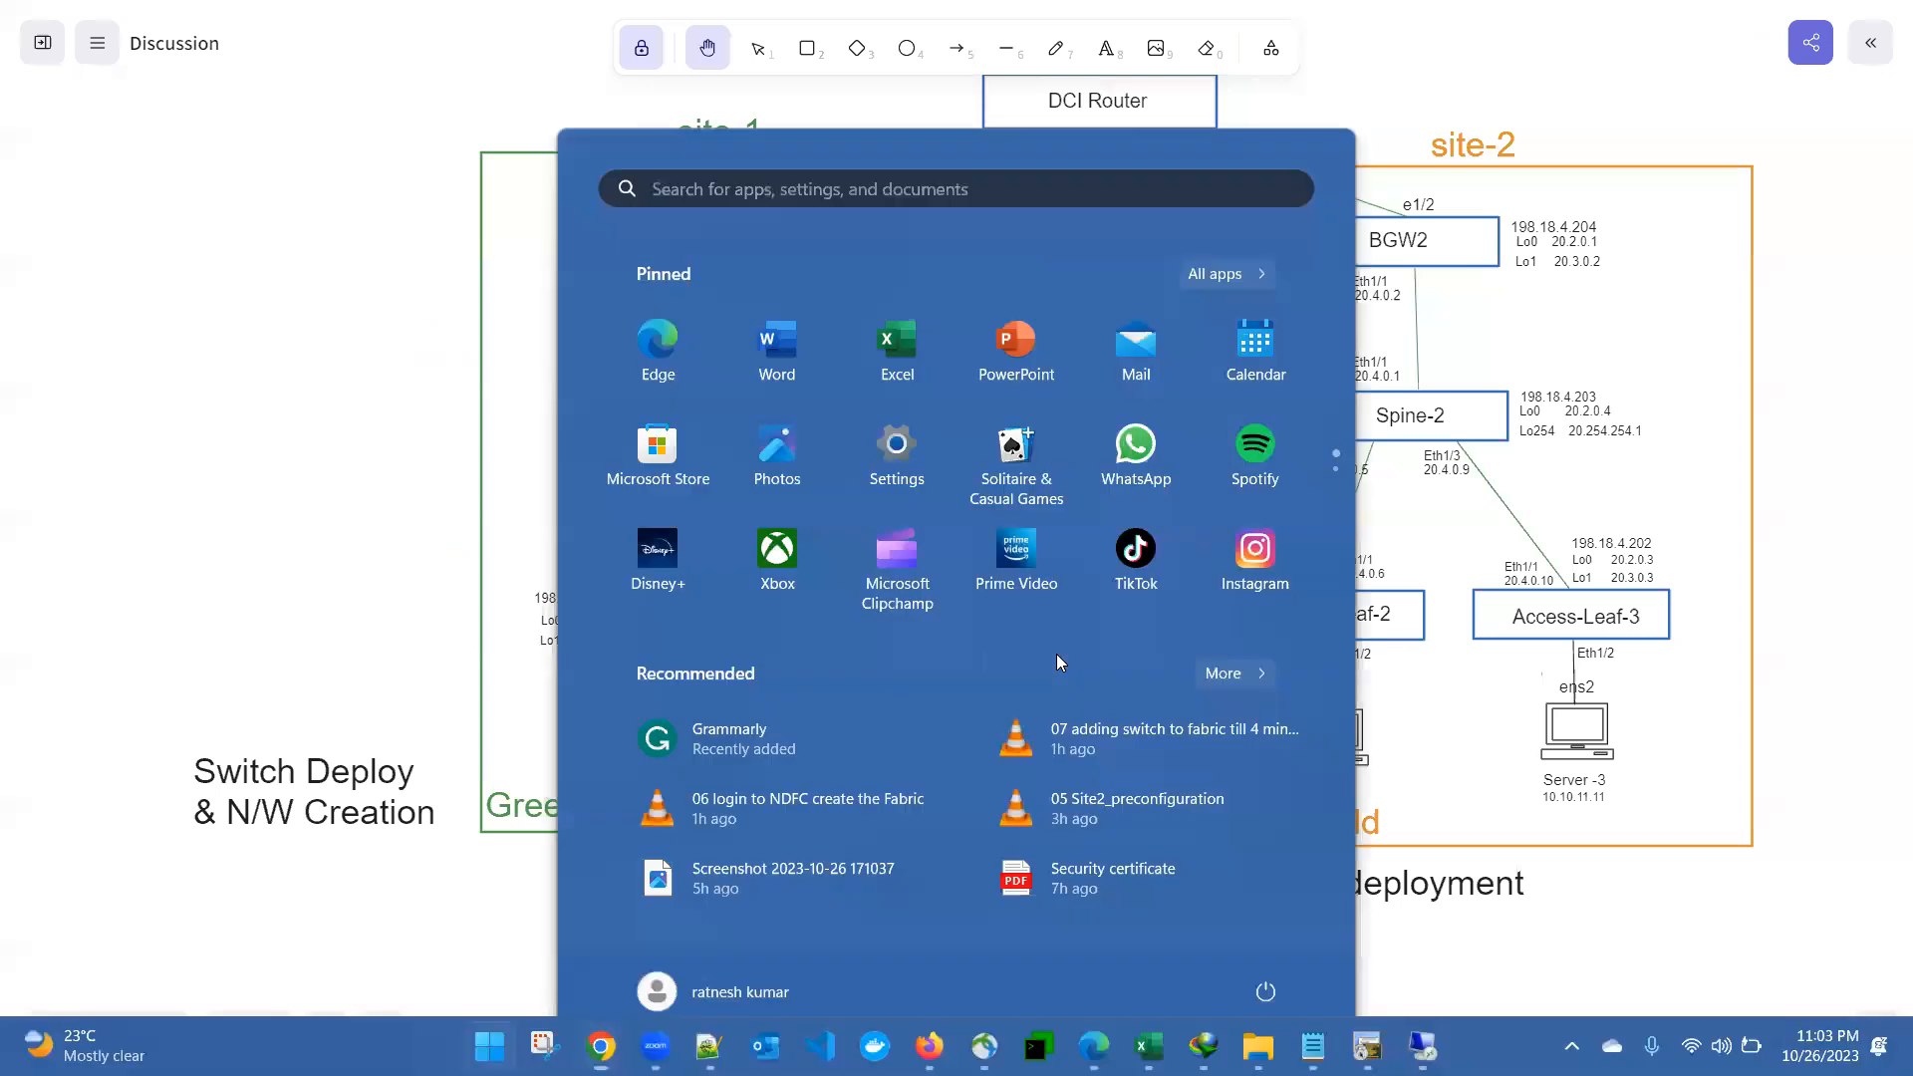
left_click(1367, 1046)
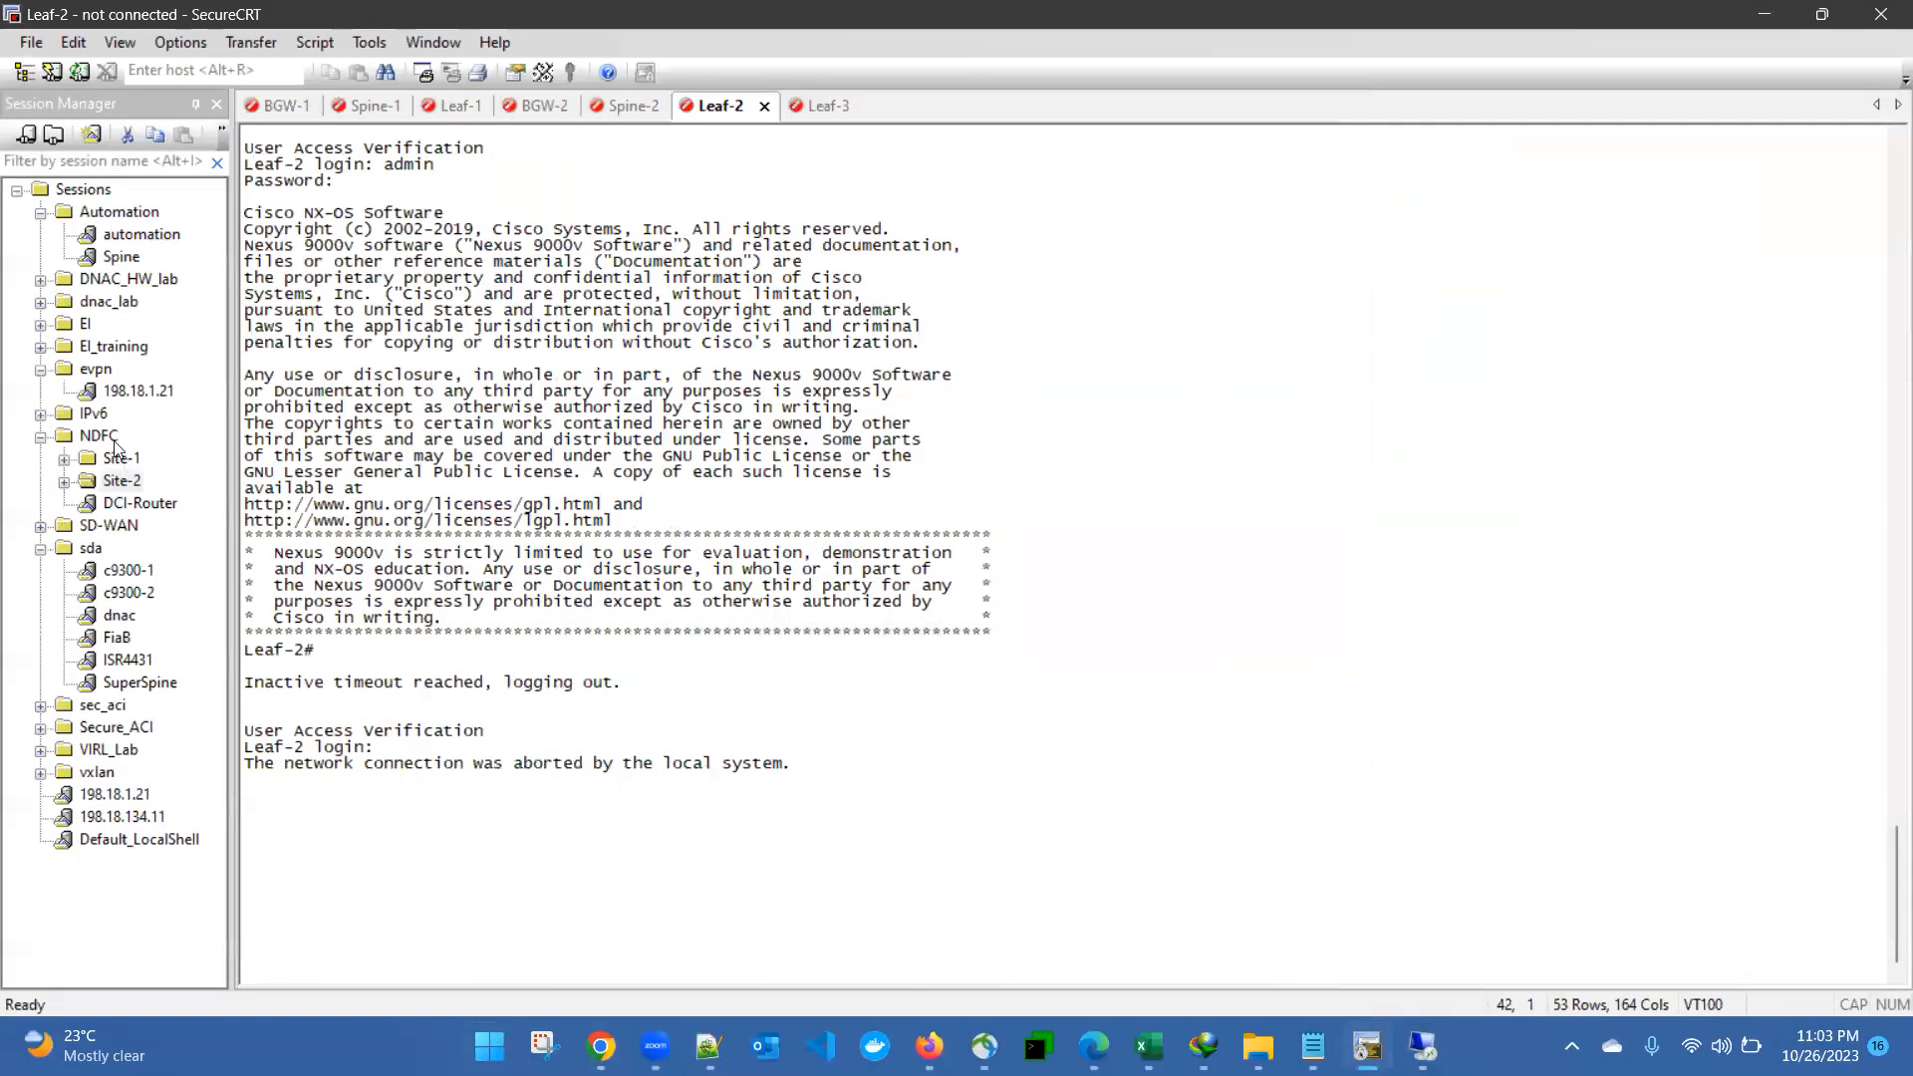
double_click(91, 487)
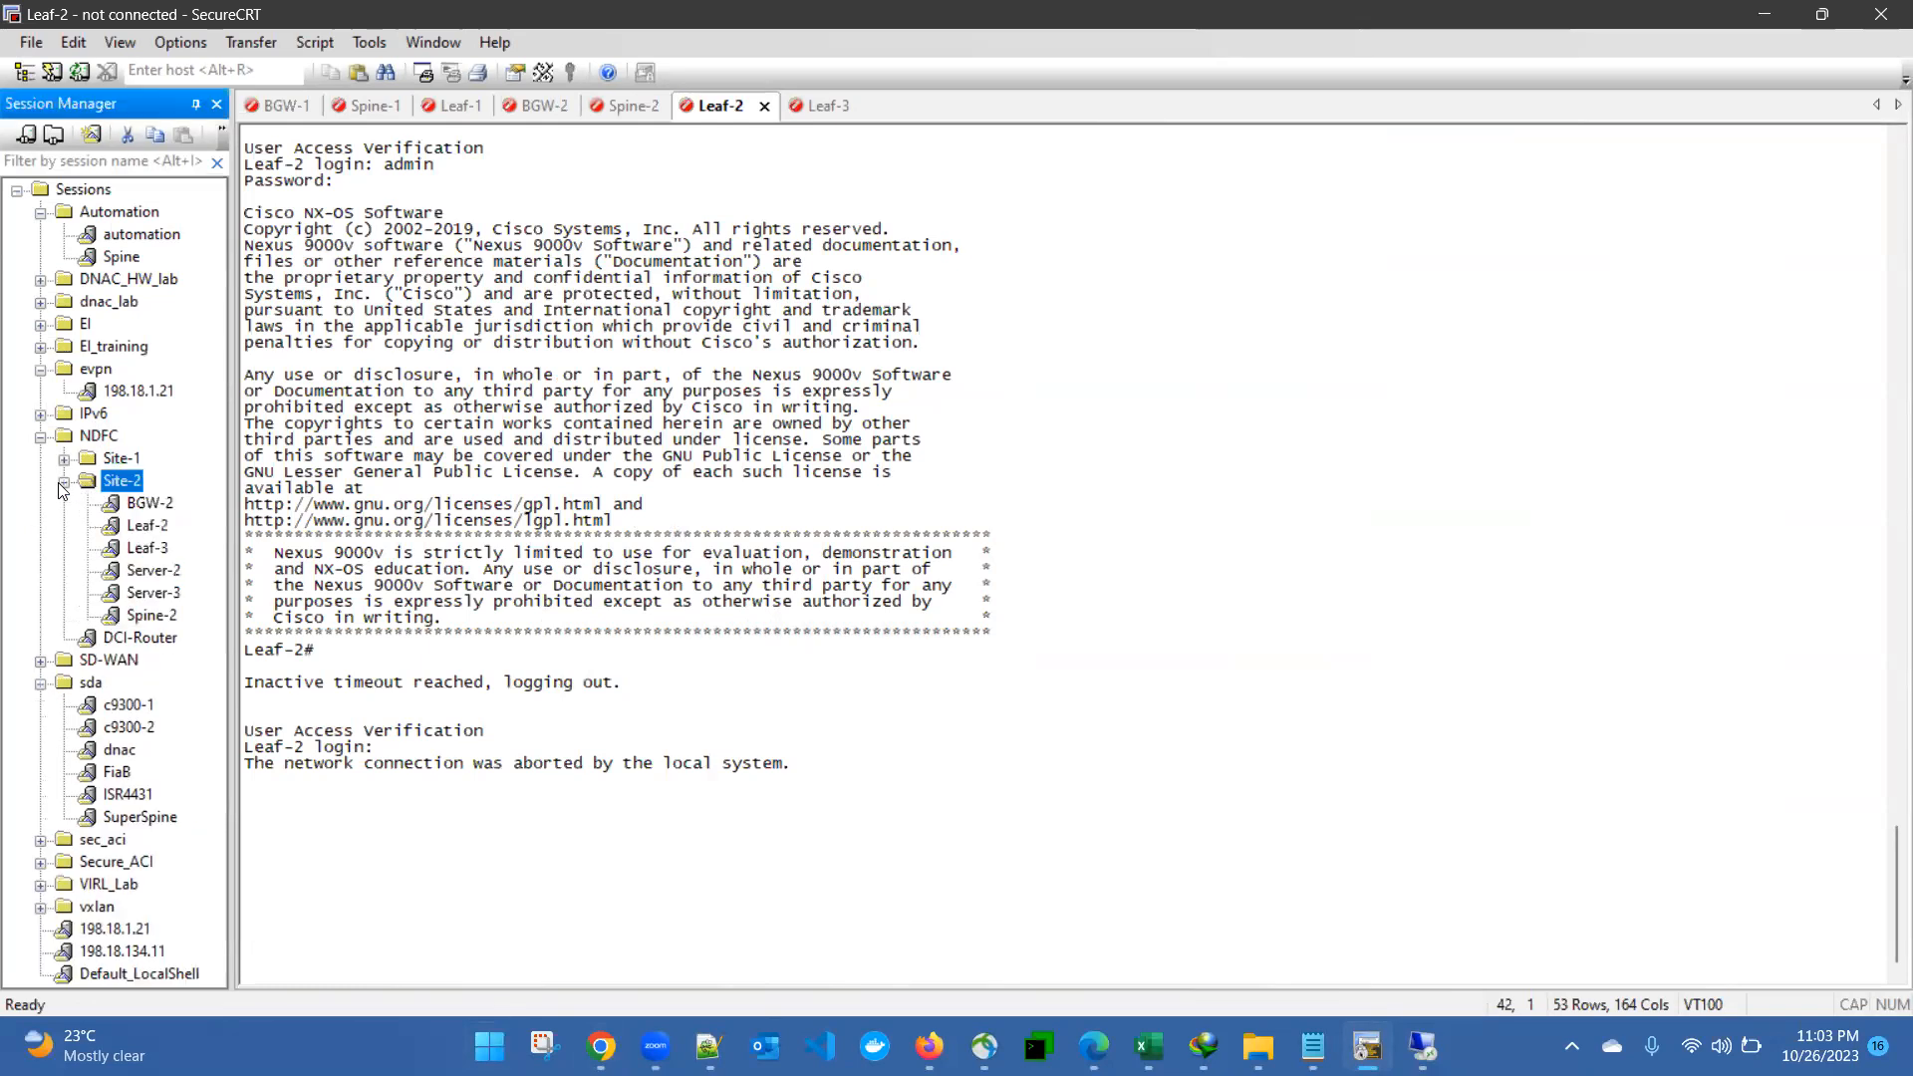
double_click(165, 573)
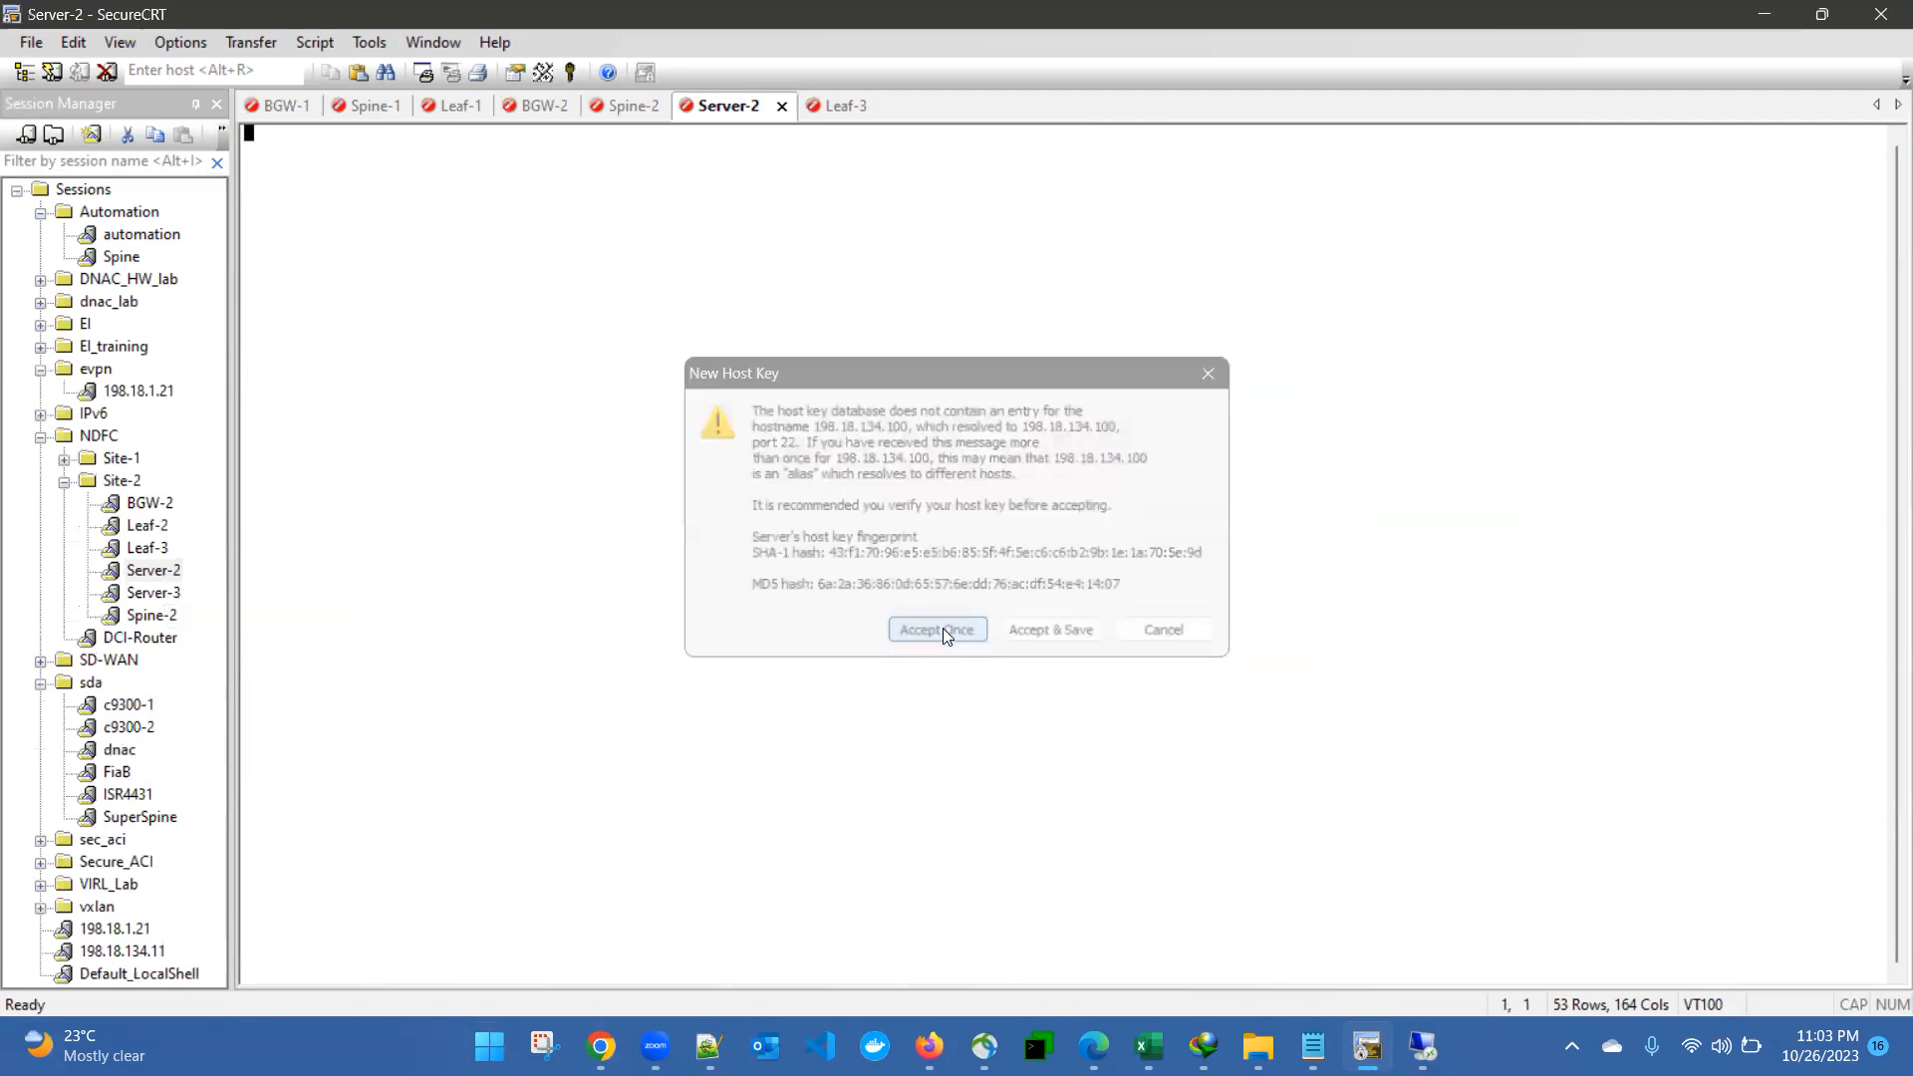
left_click(942, 627)
- Log in to Server-2 with the username tc and the account password
type("tc")
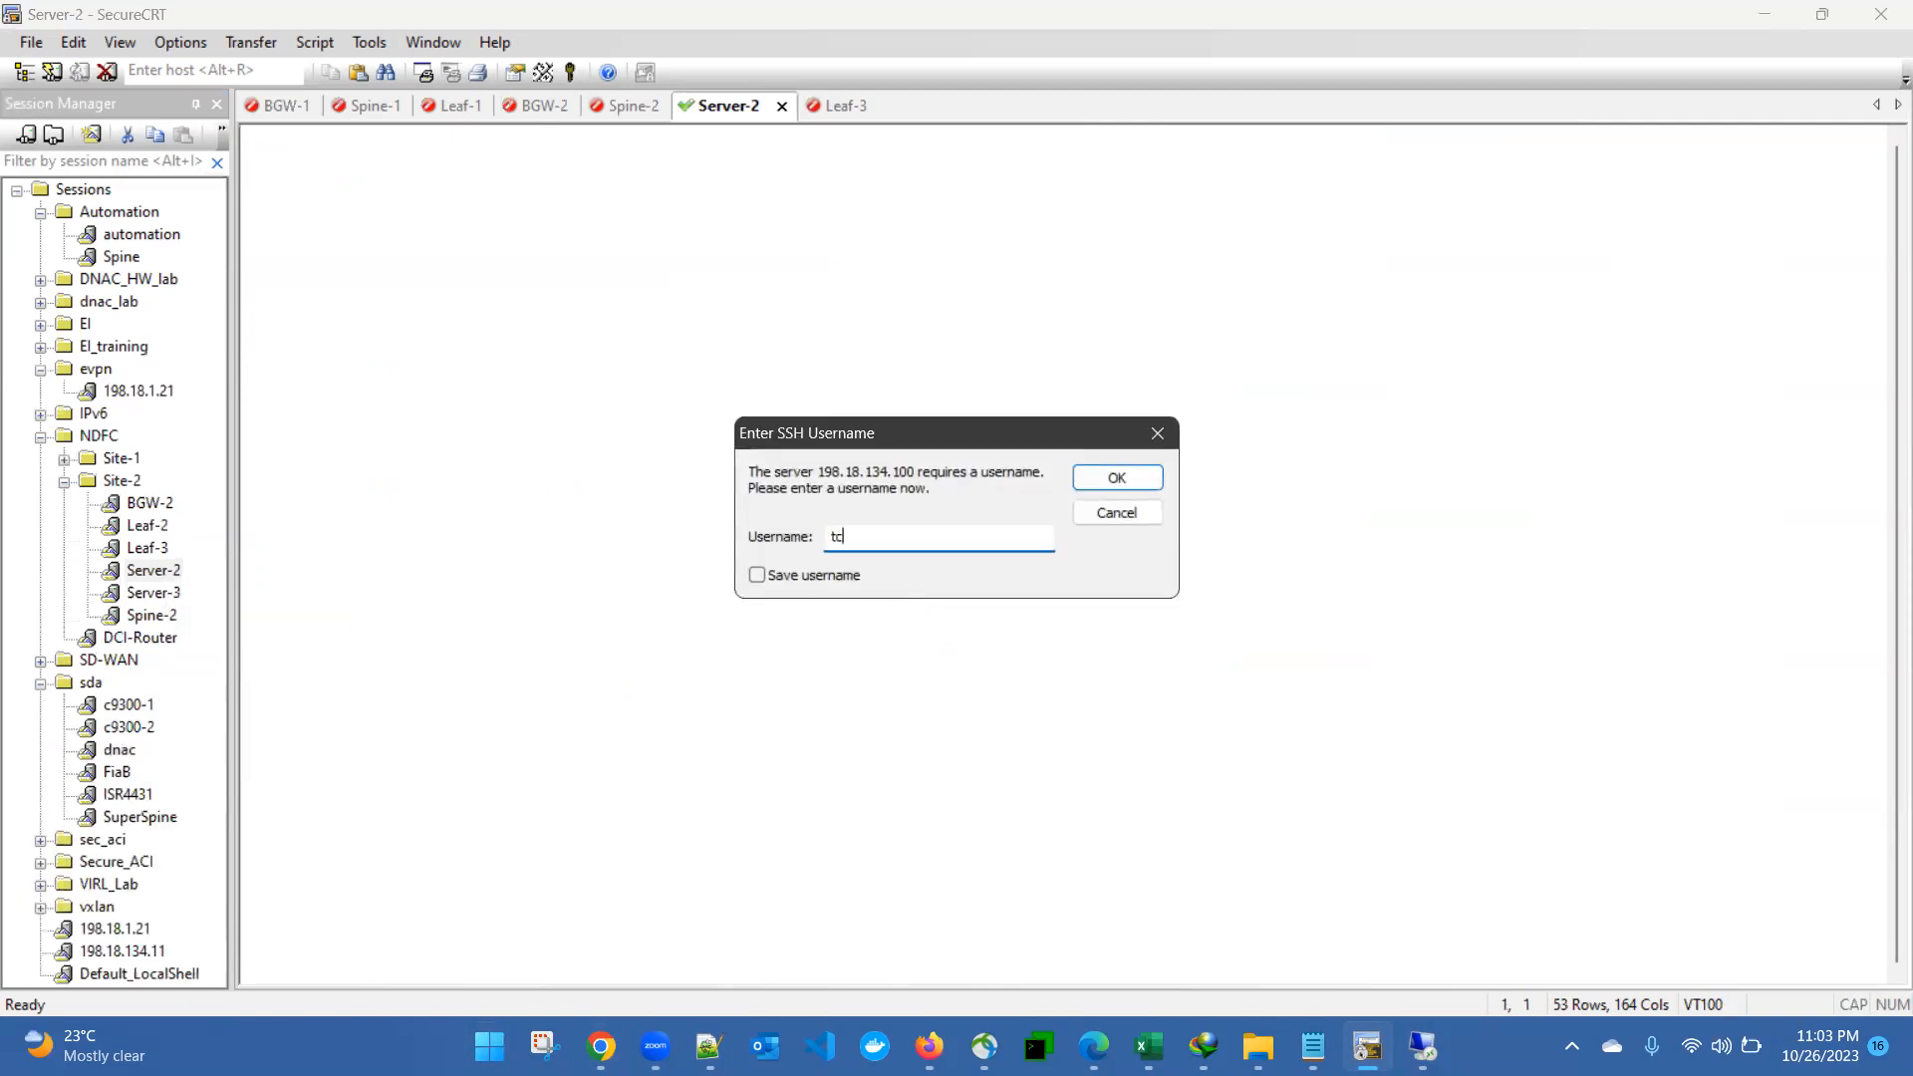
key("Return")
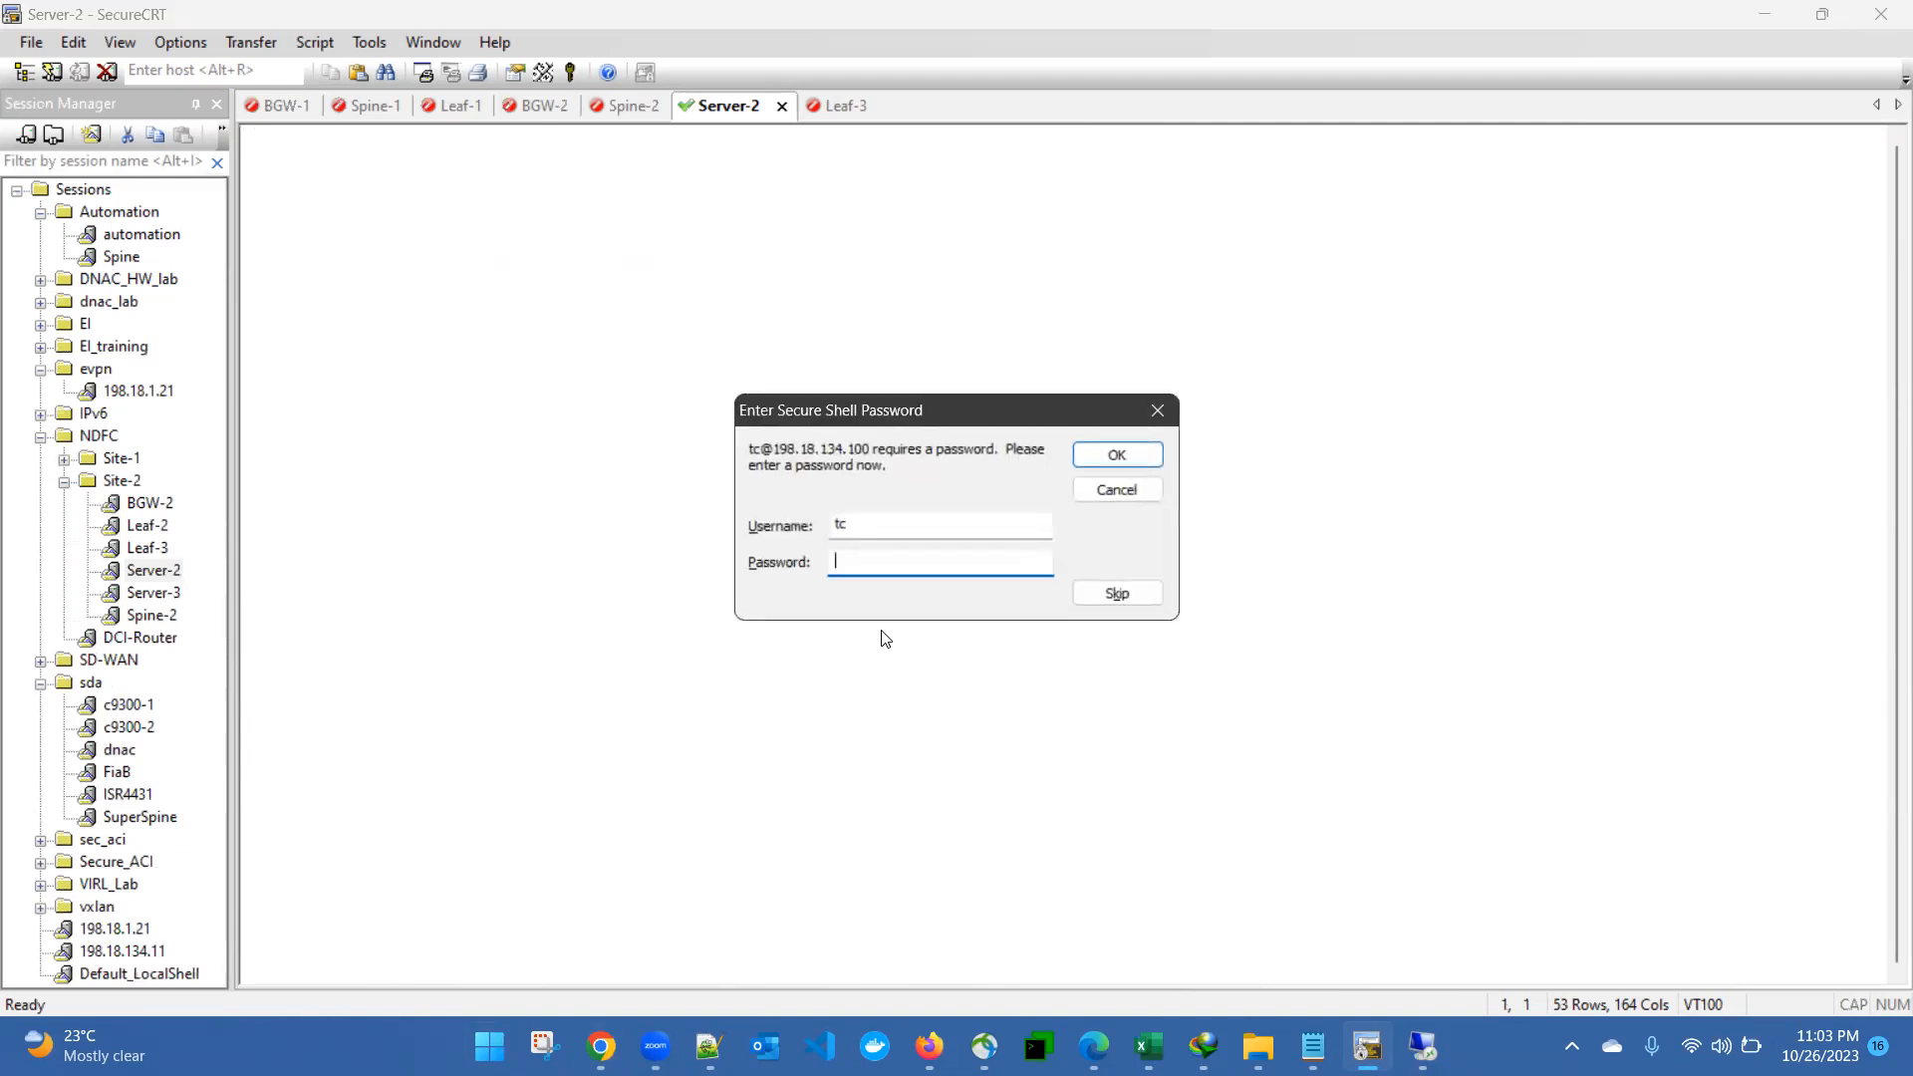
type("C")
key("Return")
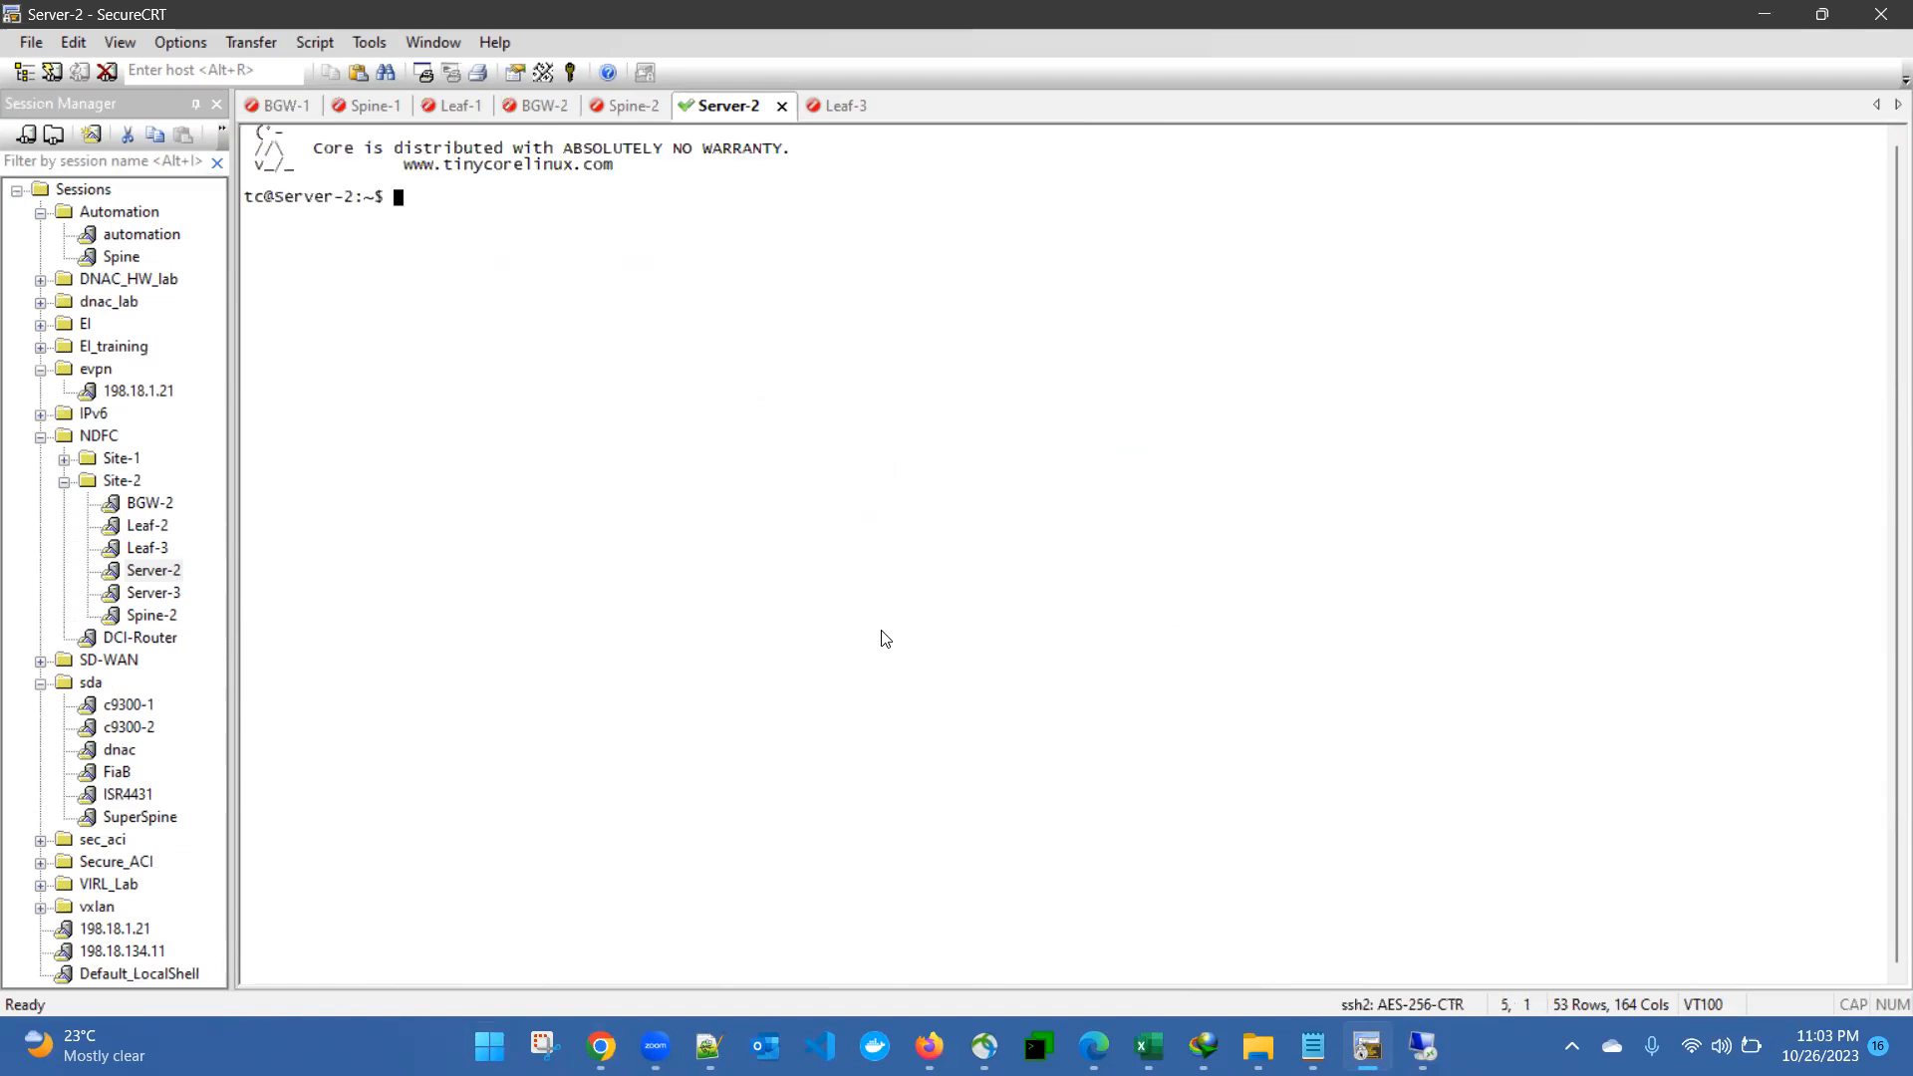
- Try to list Server-2's interface addresses with the command ip addr
type("ip addr")
key("Return")
type("ip")
key("BackSpace")
key("BackSpace")
- Run ifconfig on Server-2 to display its network interface configuration
type("iifcon")
key("BackSpace")
key("BackSpace")
key("BackSpace")
key("BackSpace")
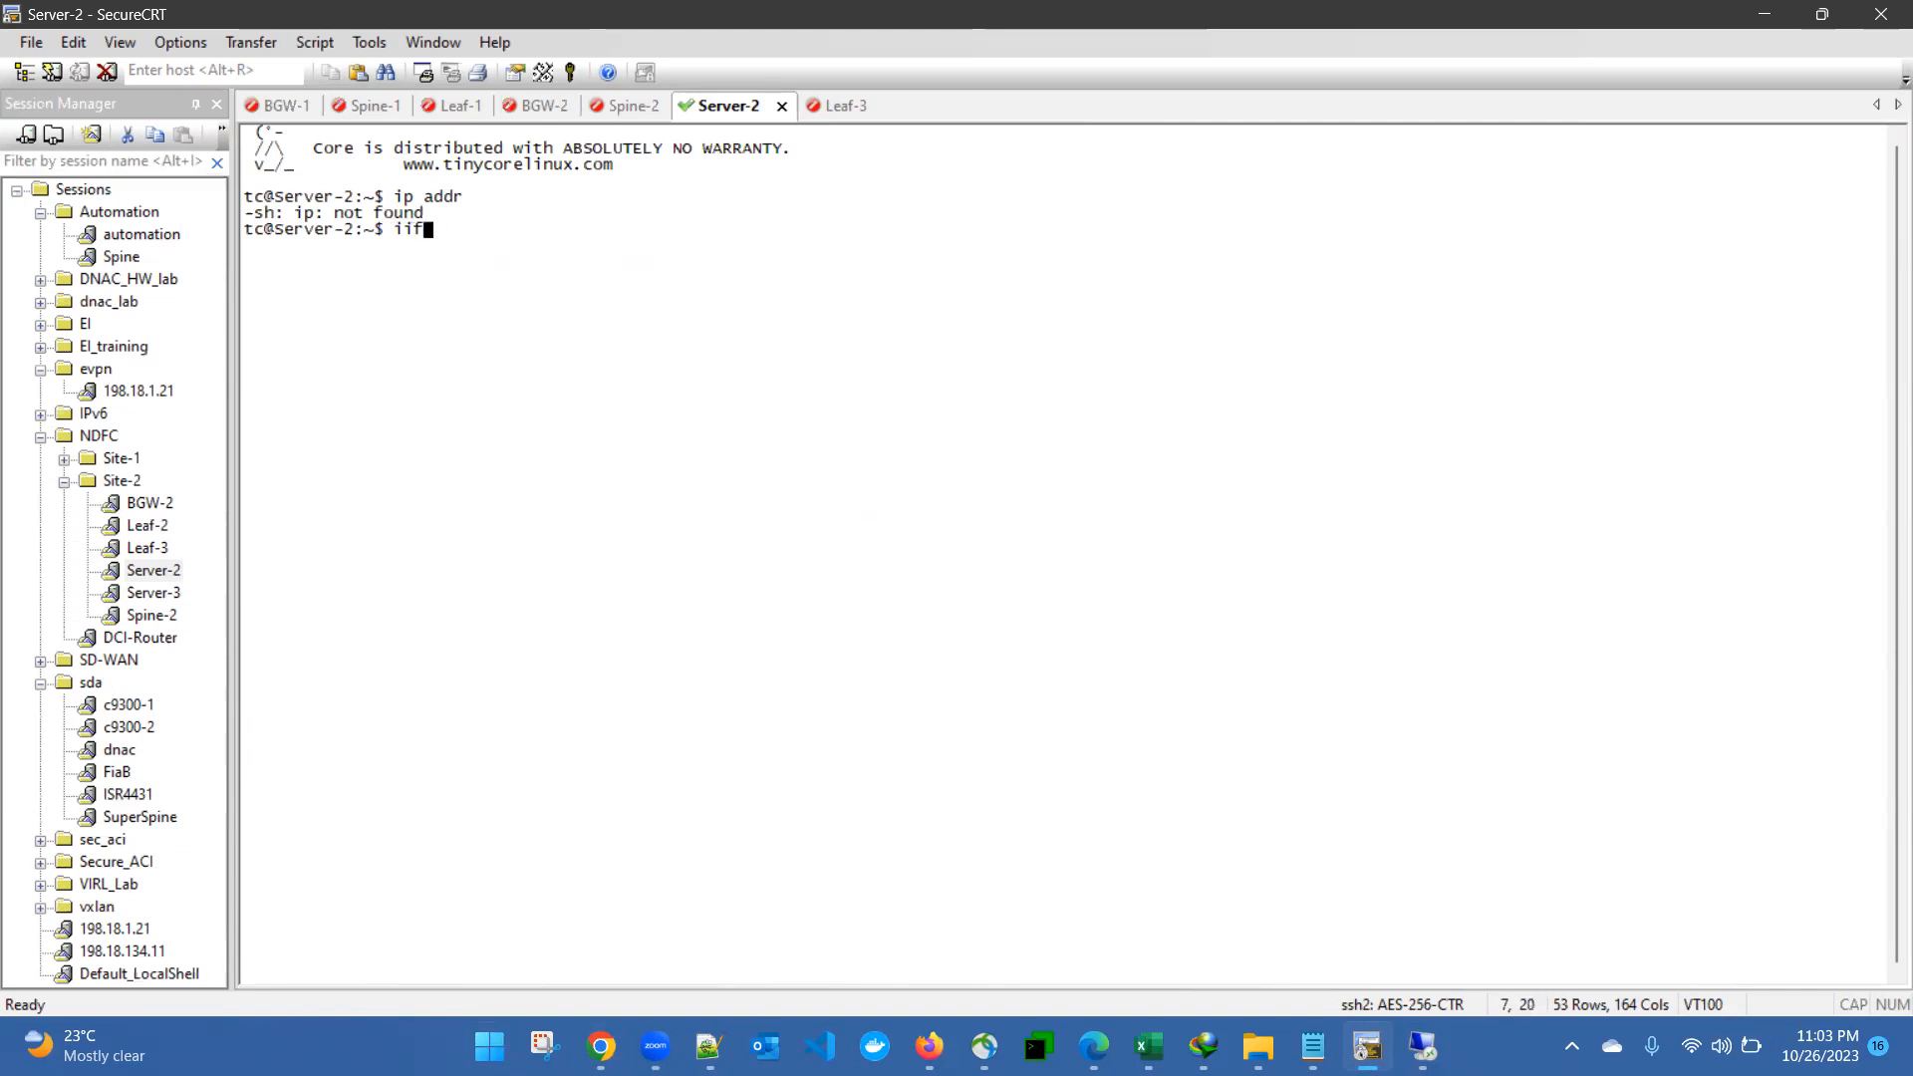
type("config")
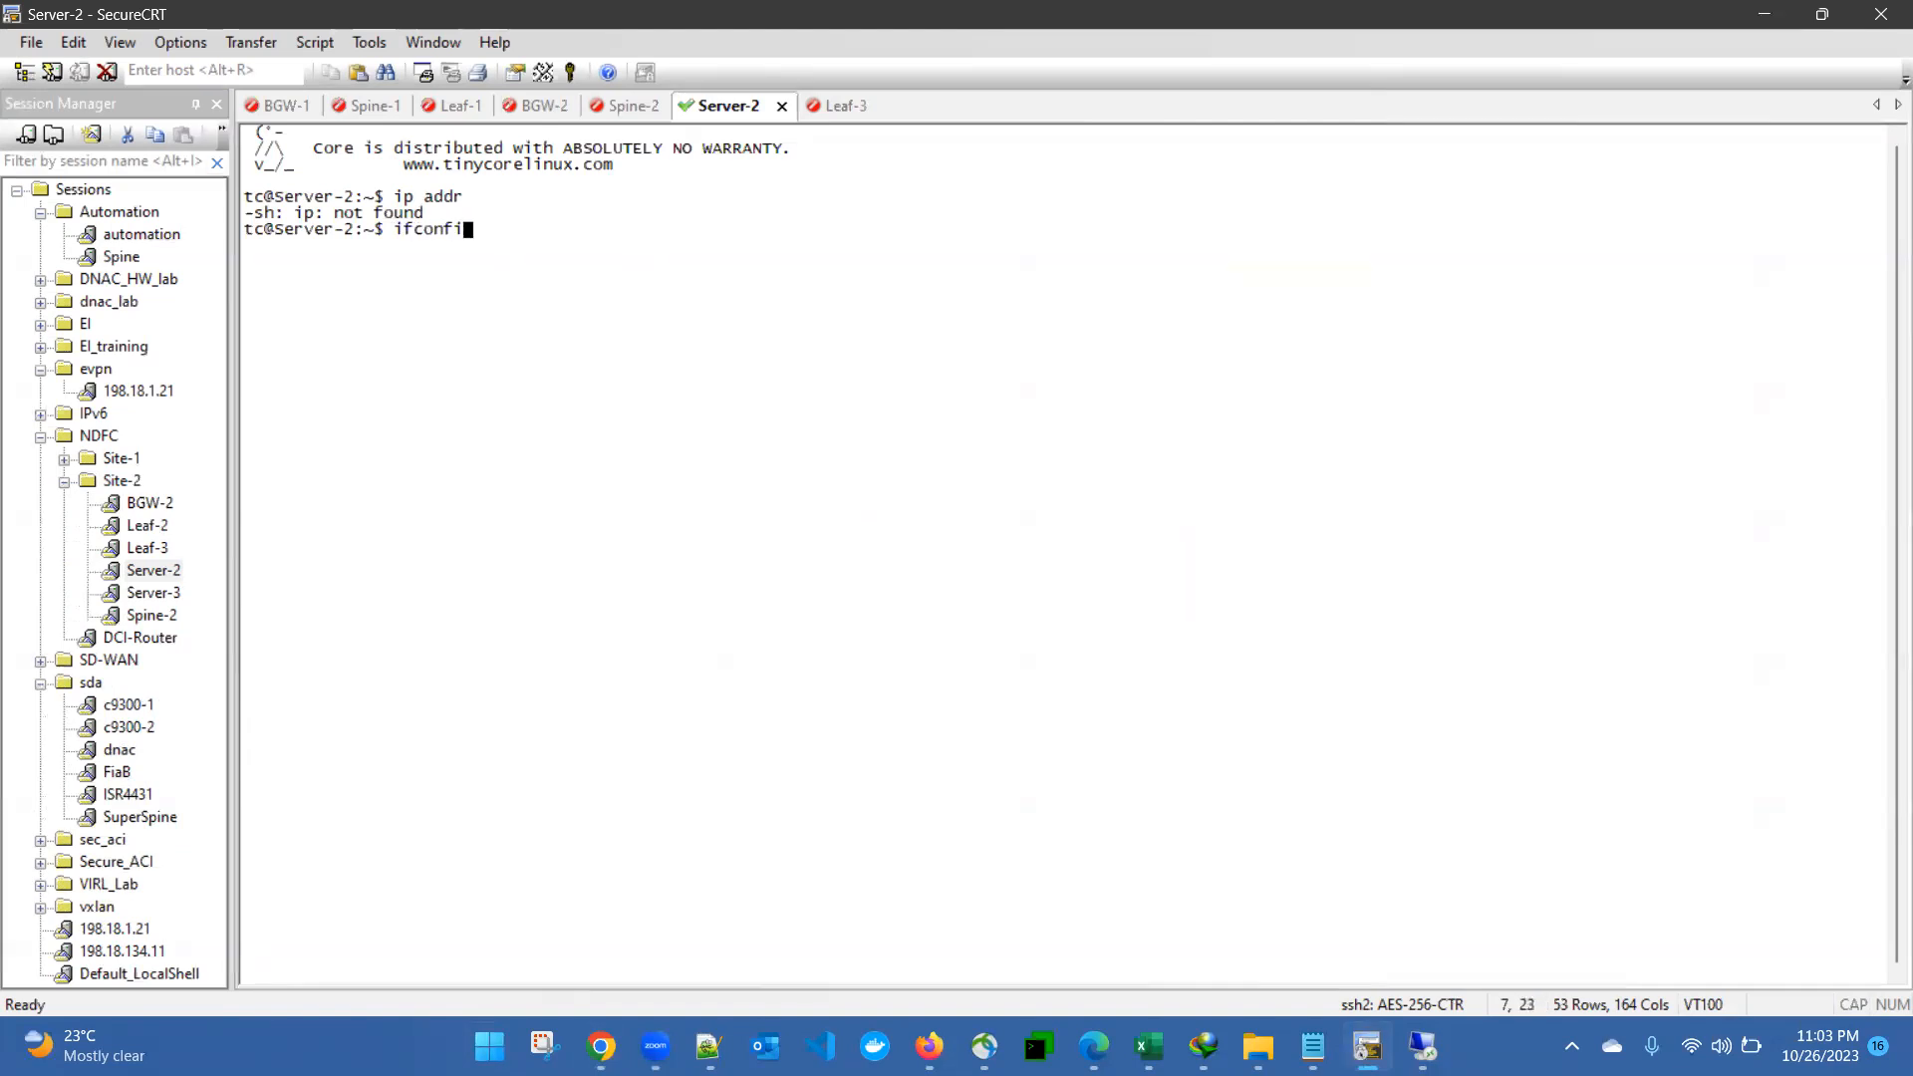
key("Return")
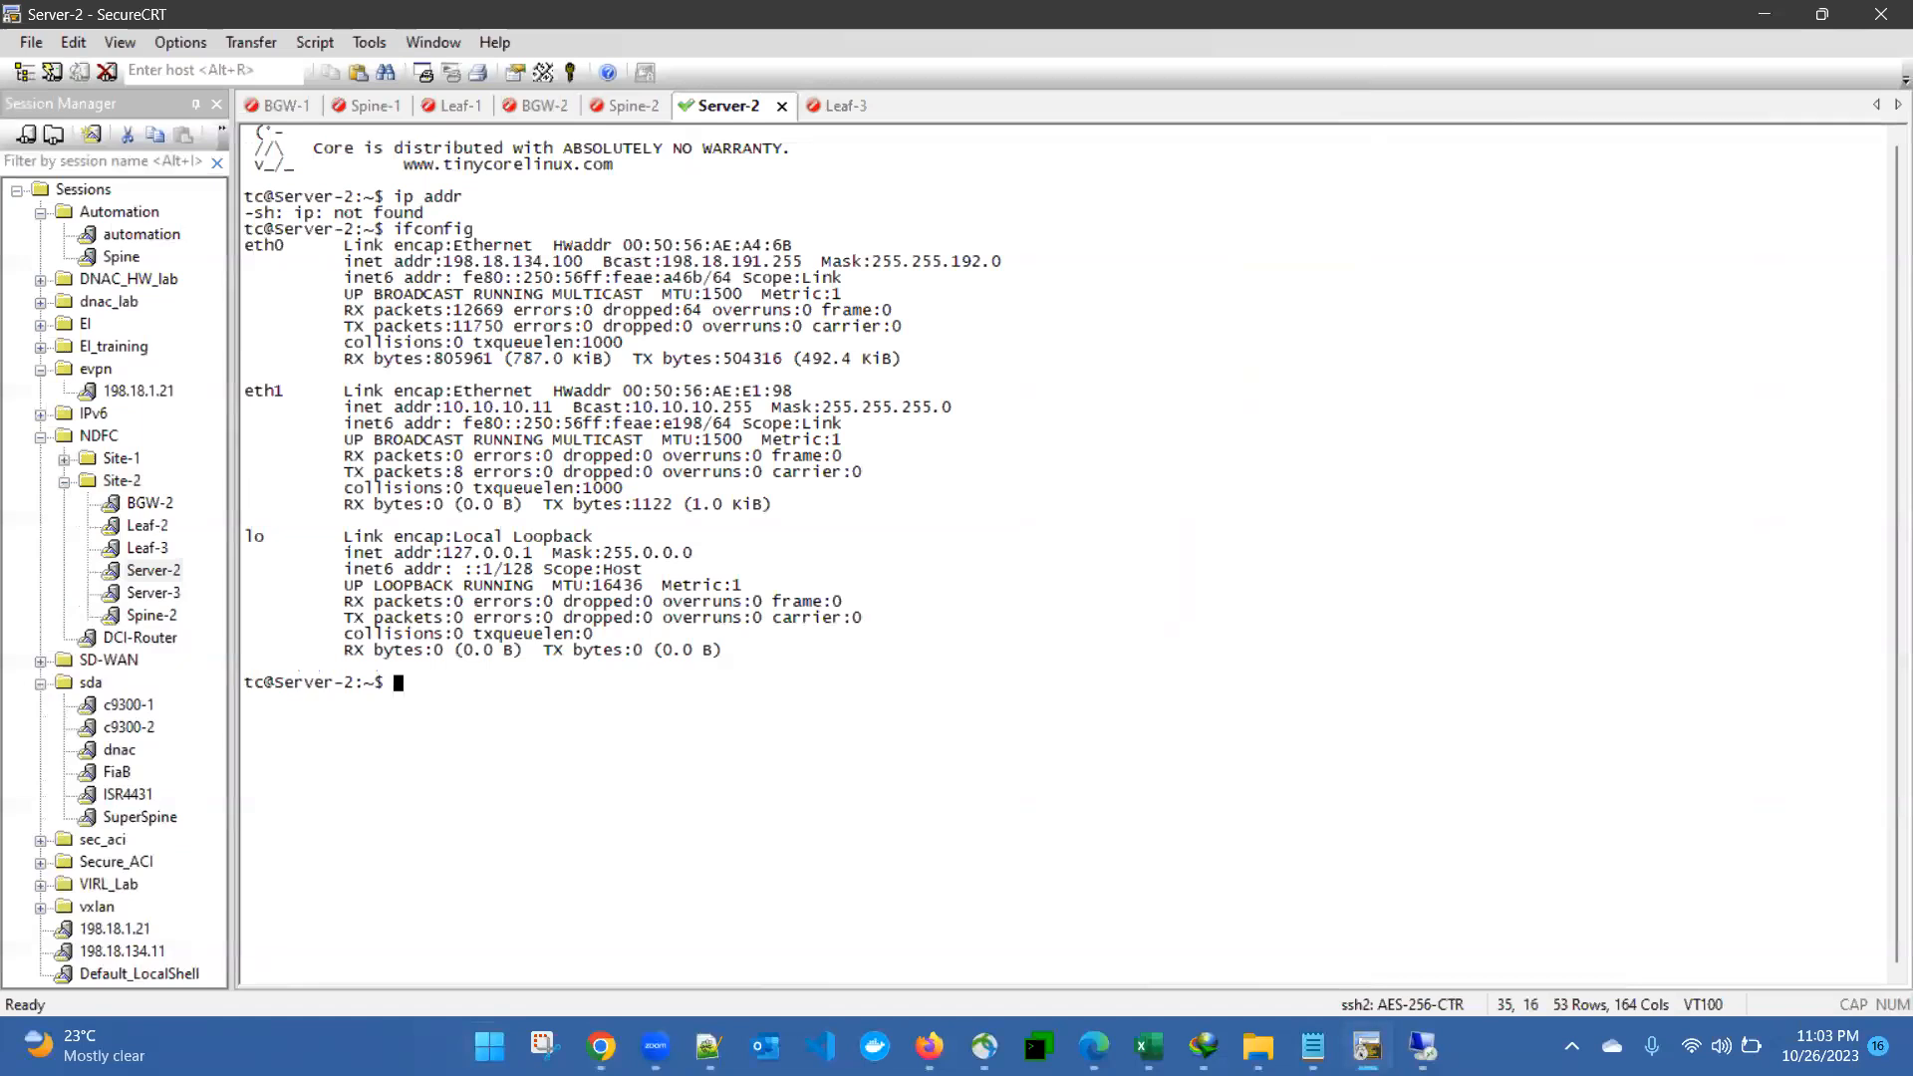
- Ping Server-3 at 10.10.11.11 from Server-2, stop the ping and switch to the Excalidraw network diagram in Chrome
type("ping 10.10.11.11")
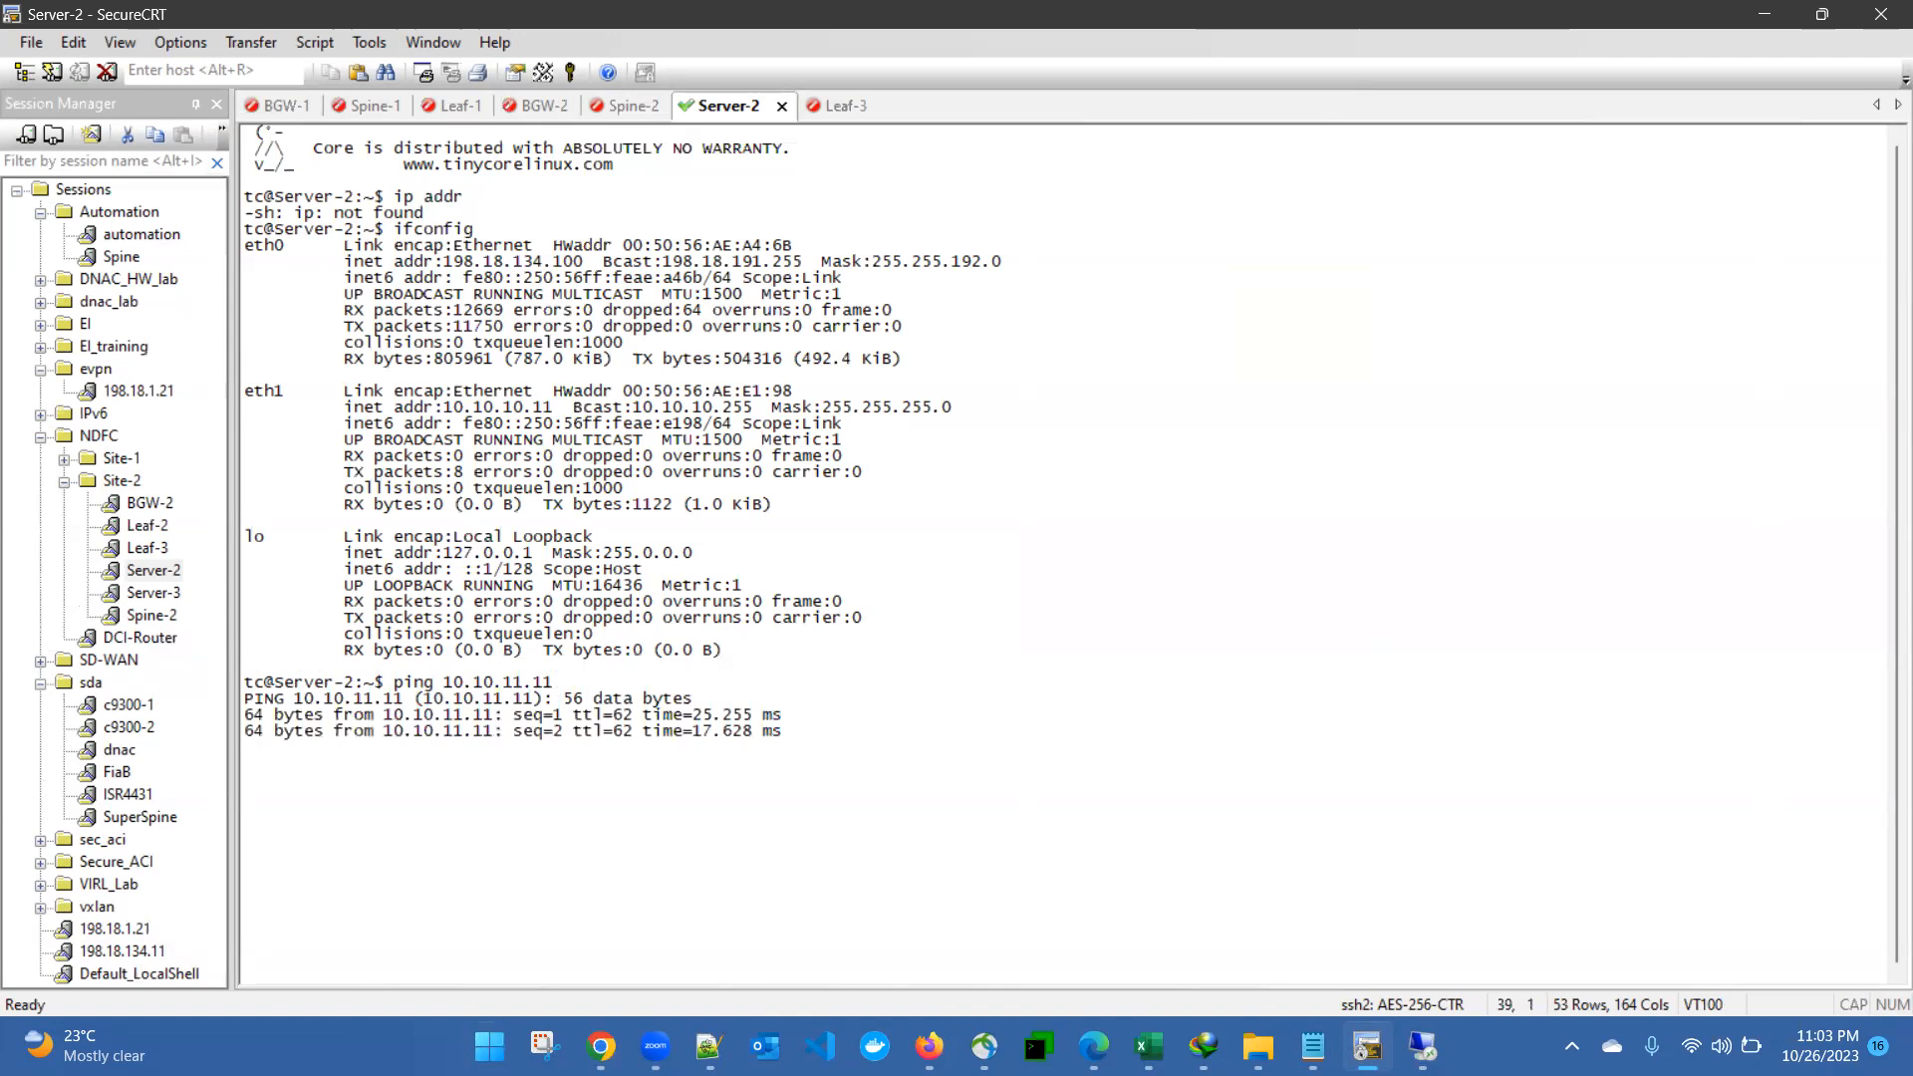
key("ctrl+c")
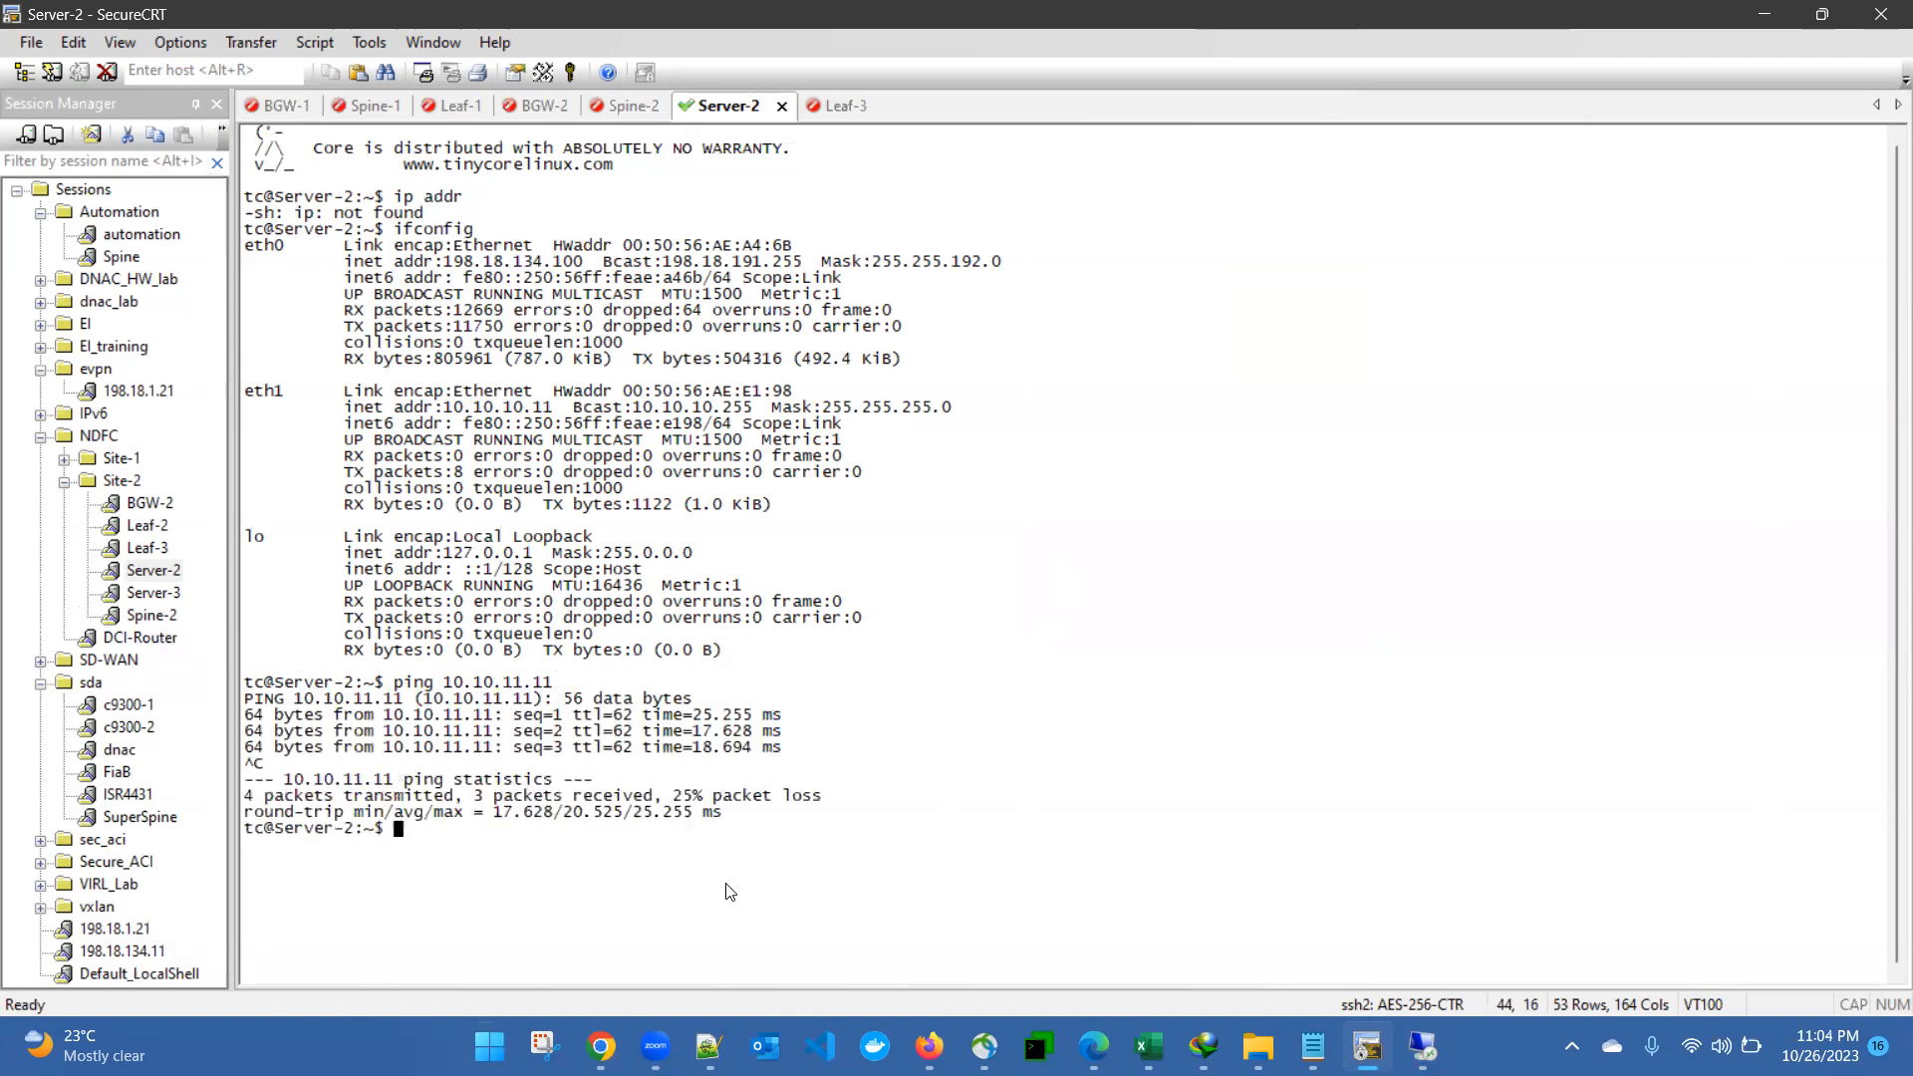
mouse_move(601, 1047)
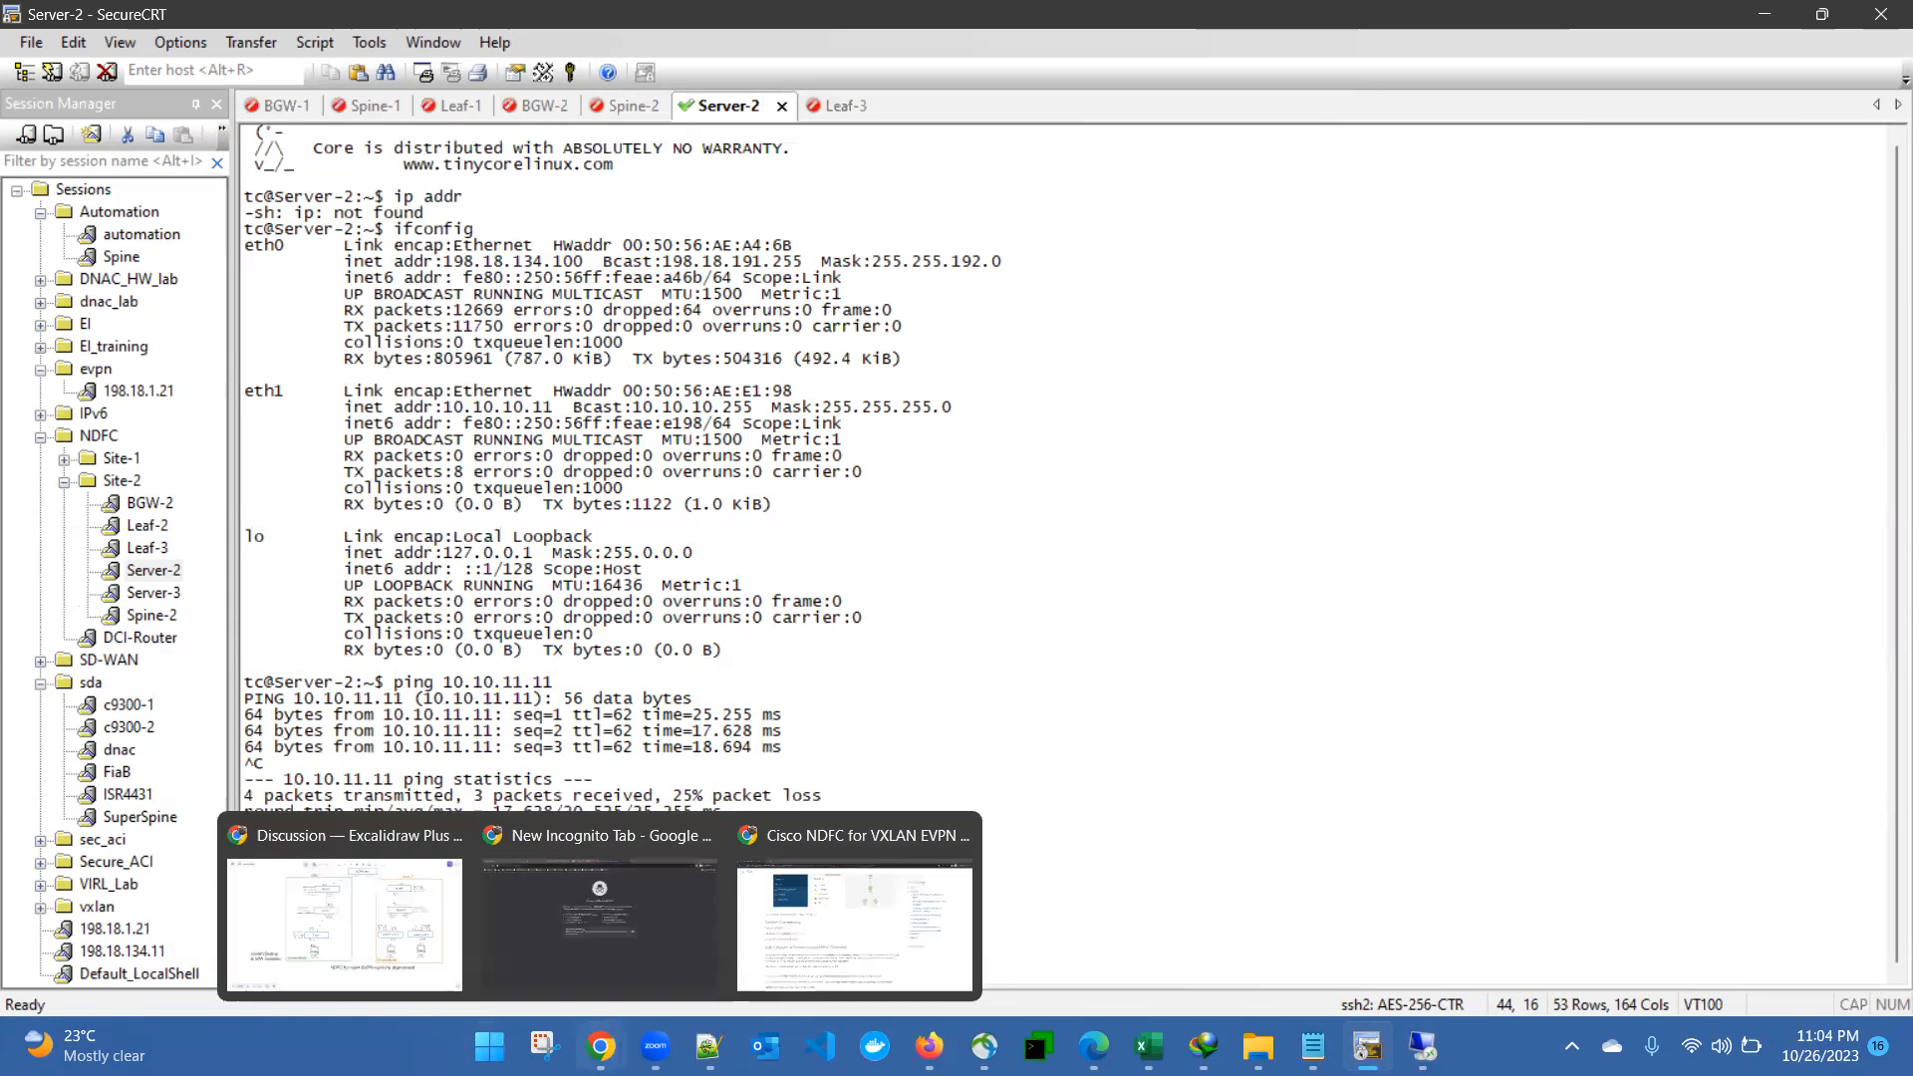
left_click(367, 936)
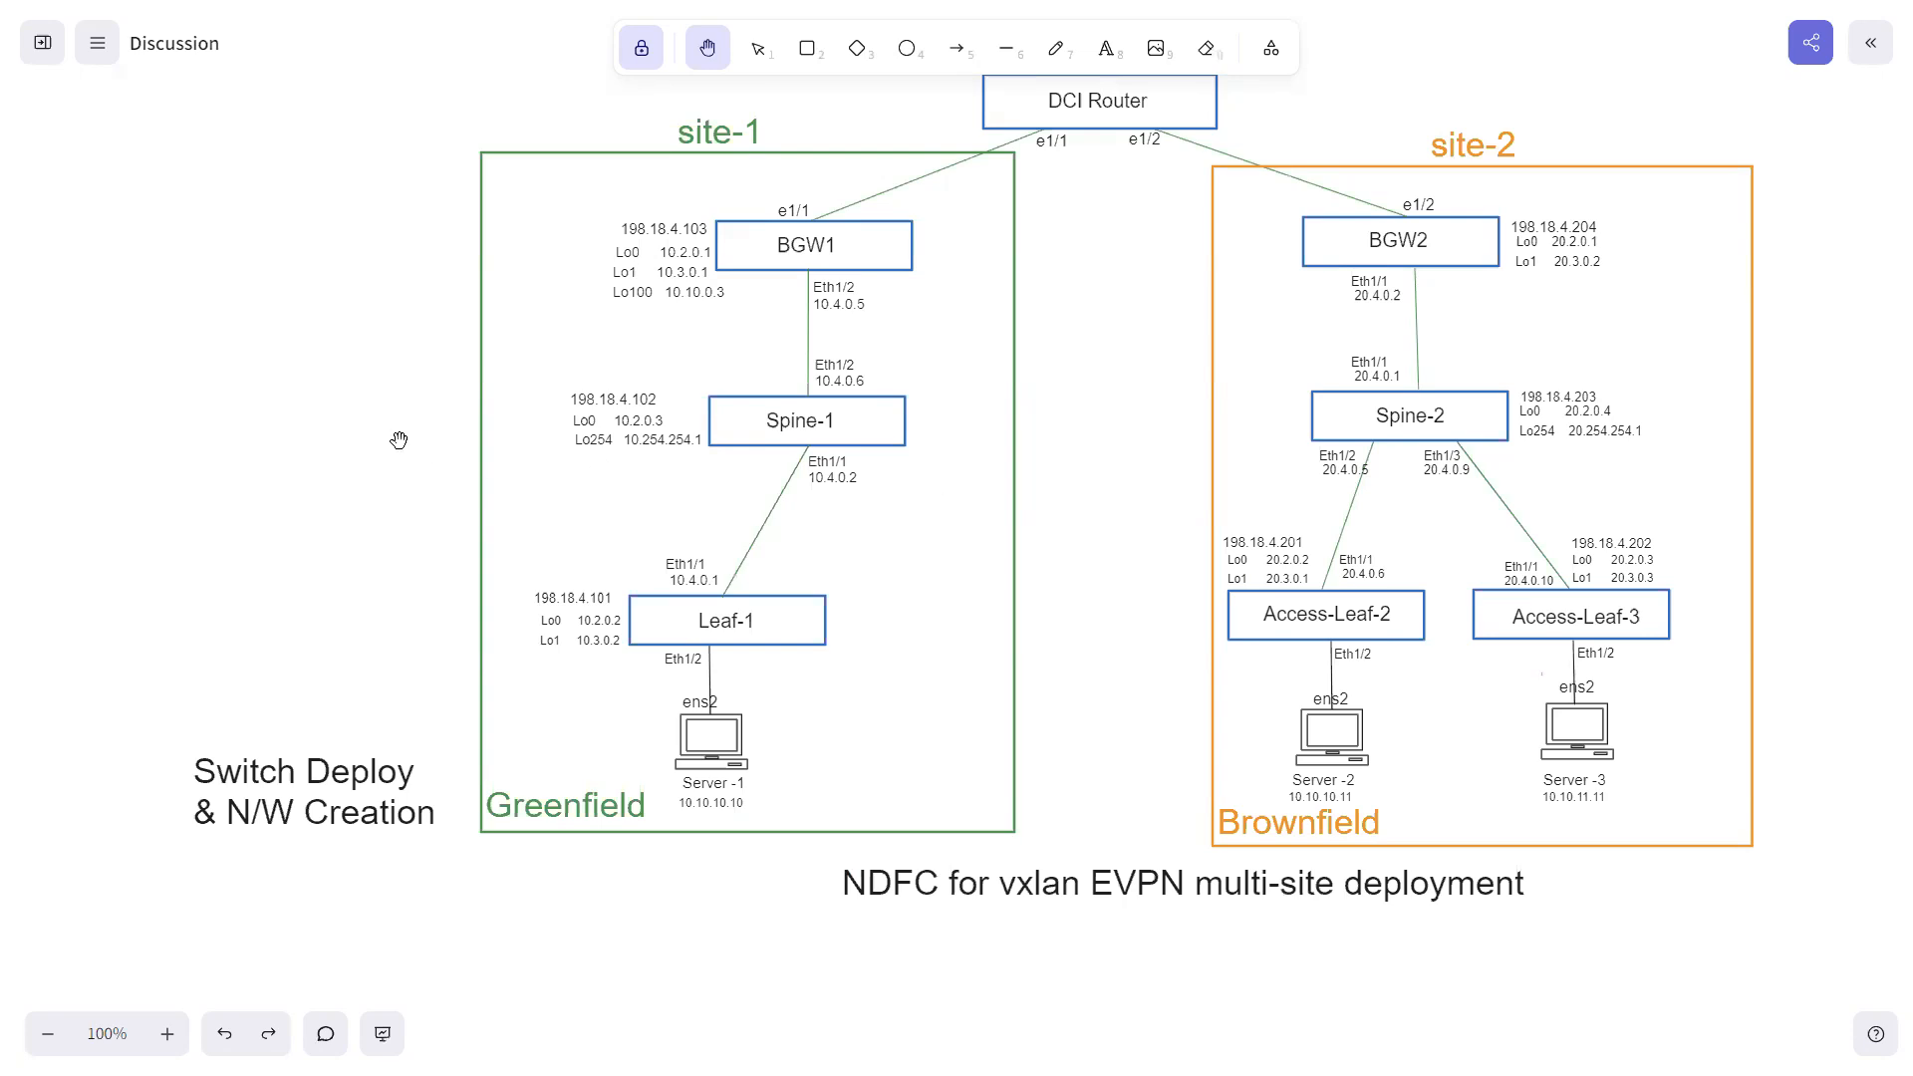
- Switch to Nexus Dashboard, open the interface list of the VXLAN-EVPN-Brownfield-Site-2 fabric overview and look through it
key("super")
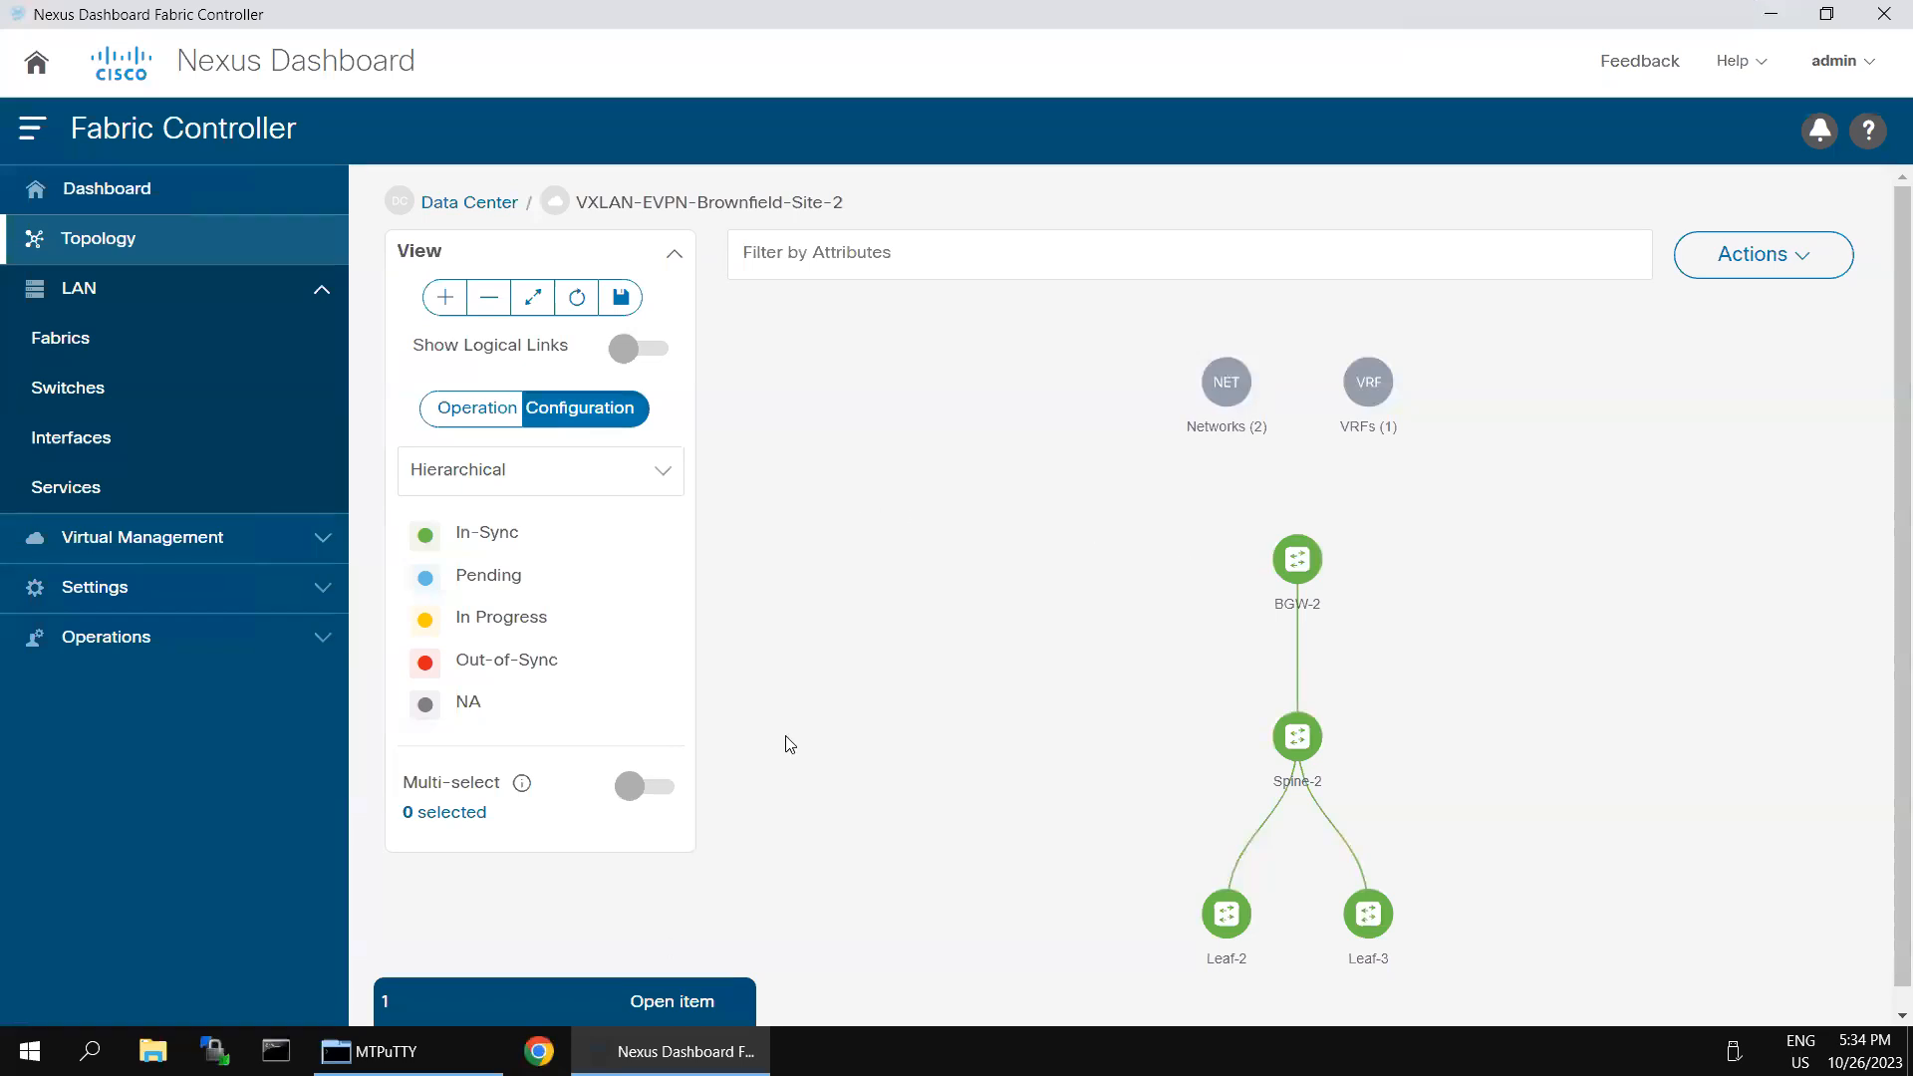
left_click(555, 999)
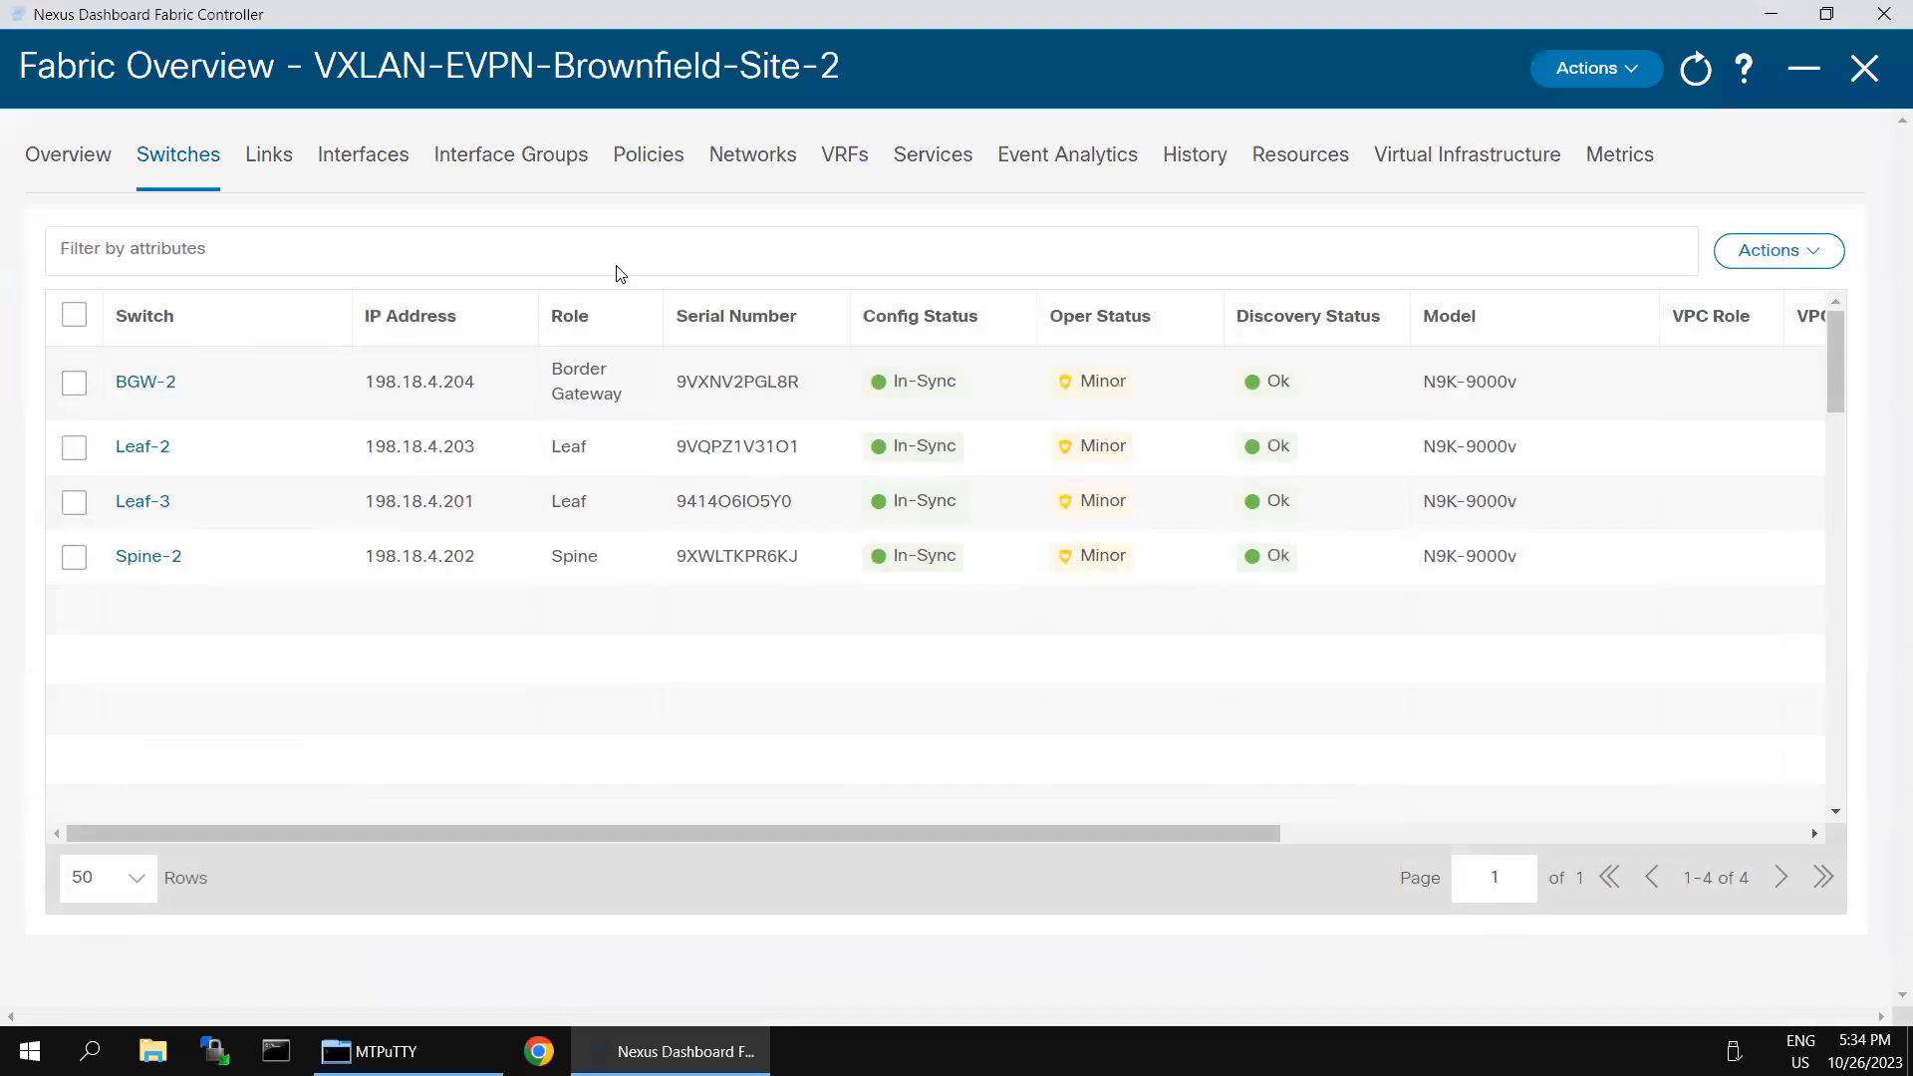
left_click(370, 158)
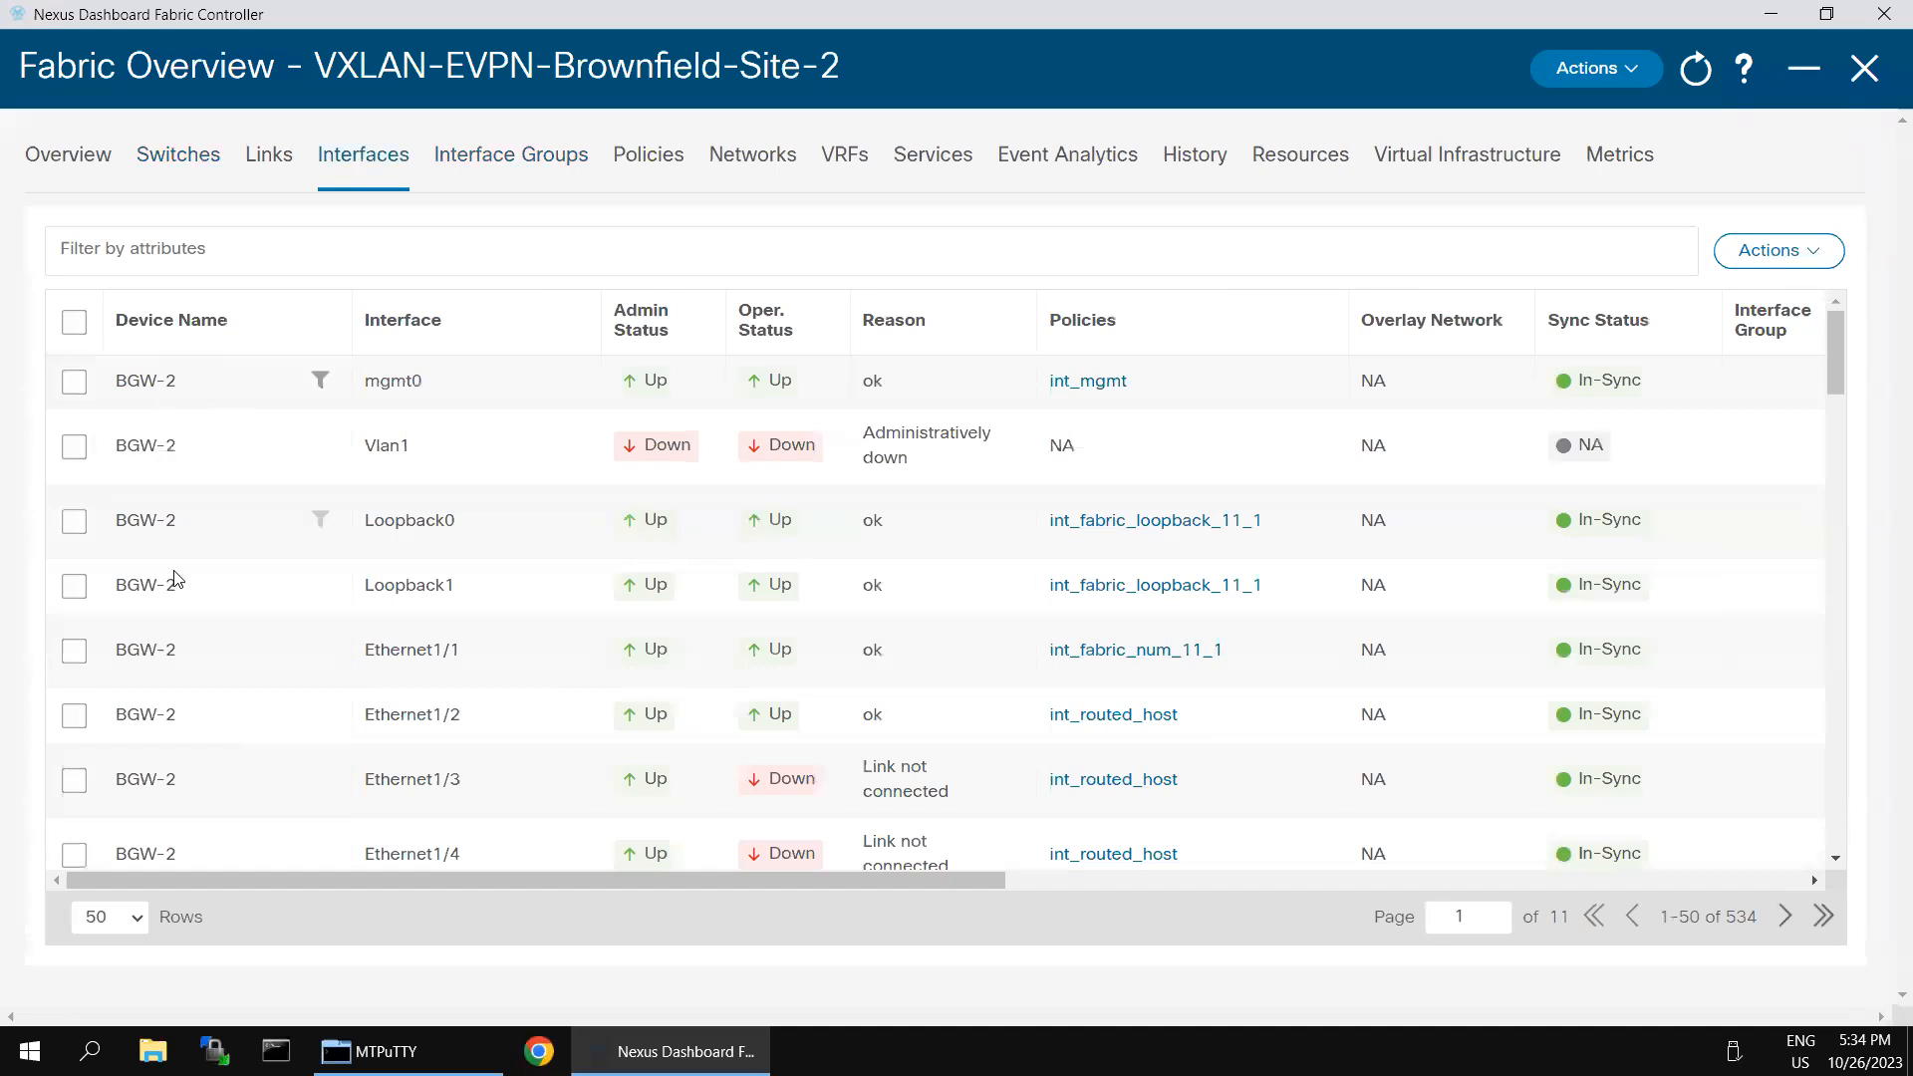
scroll(290, 731, "down", 10)
scroll(302, 697, "down", 20)
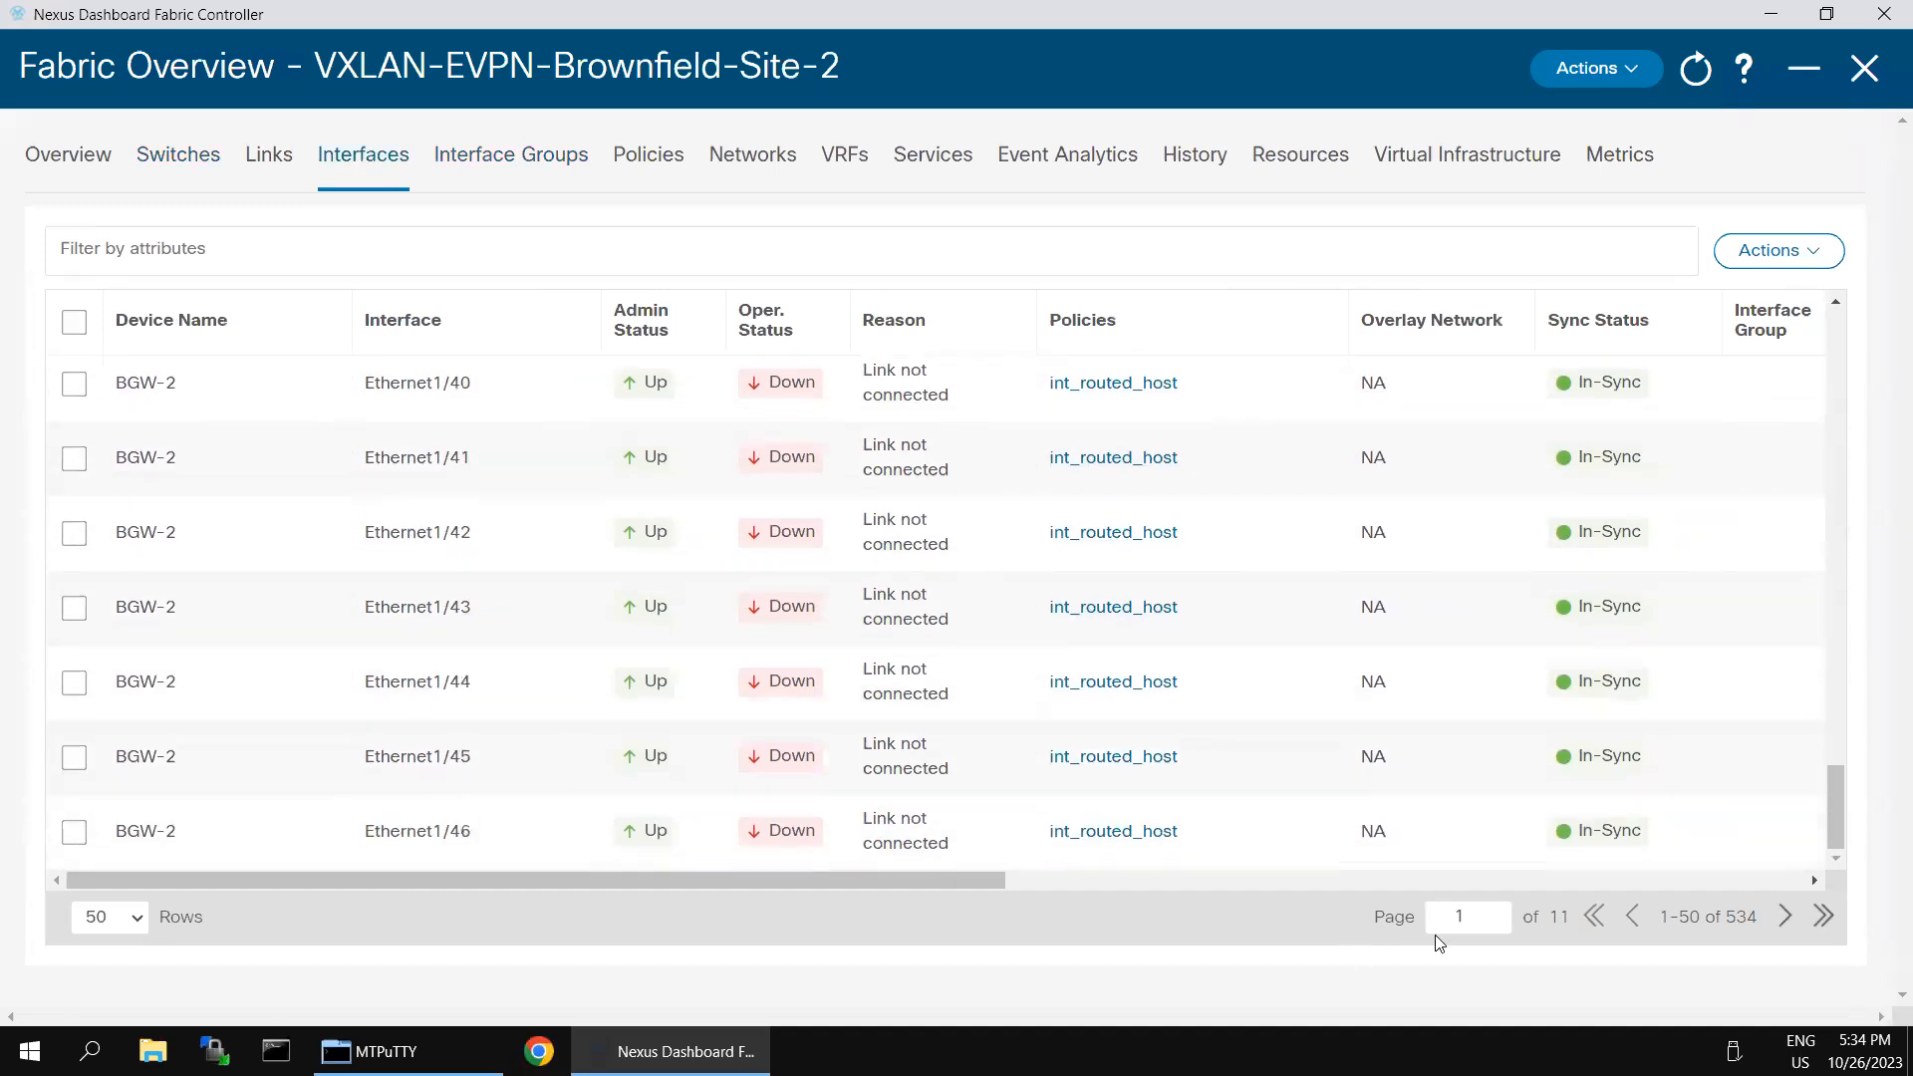
left_click_drag(1724, 918, 1763, 919)
scroll(463, 467, "up", 20)
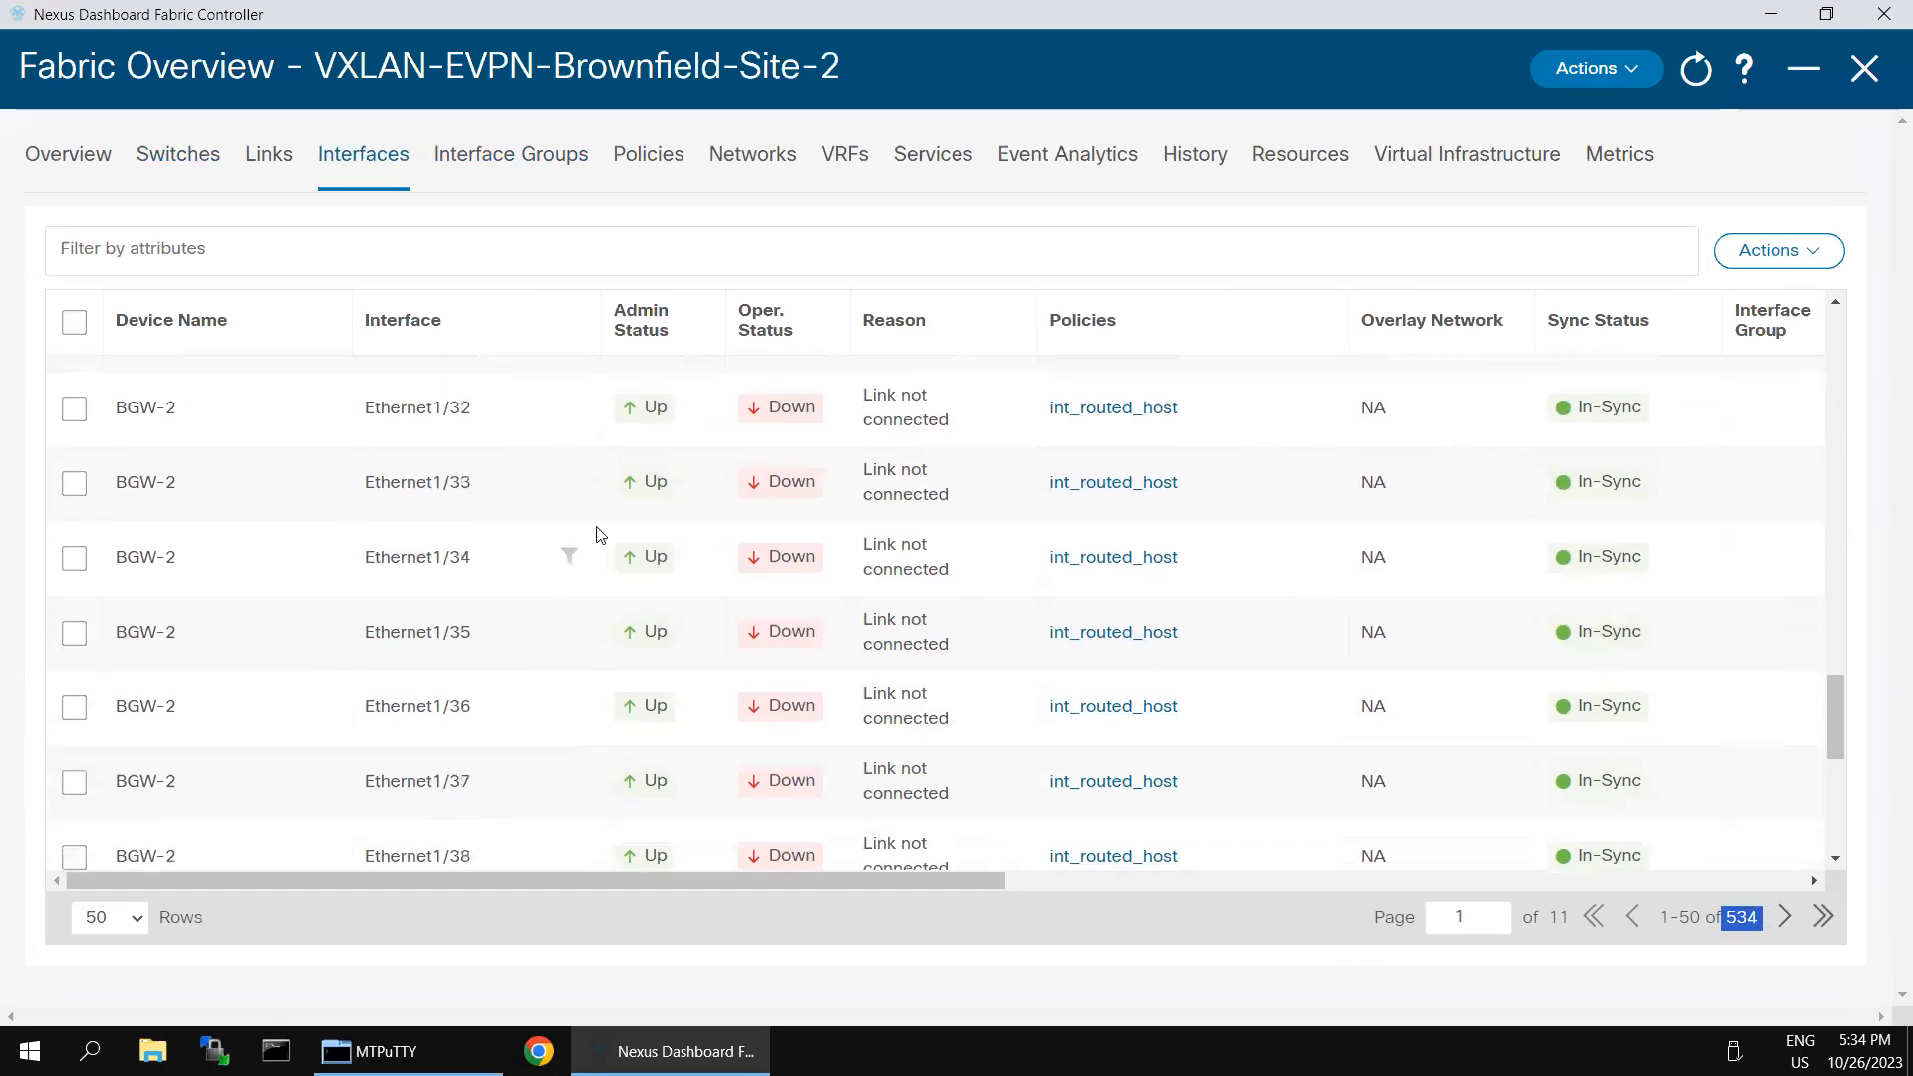
- Filter the interface list to device names containing "leaf"
left_click(273, 259)
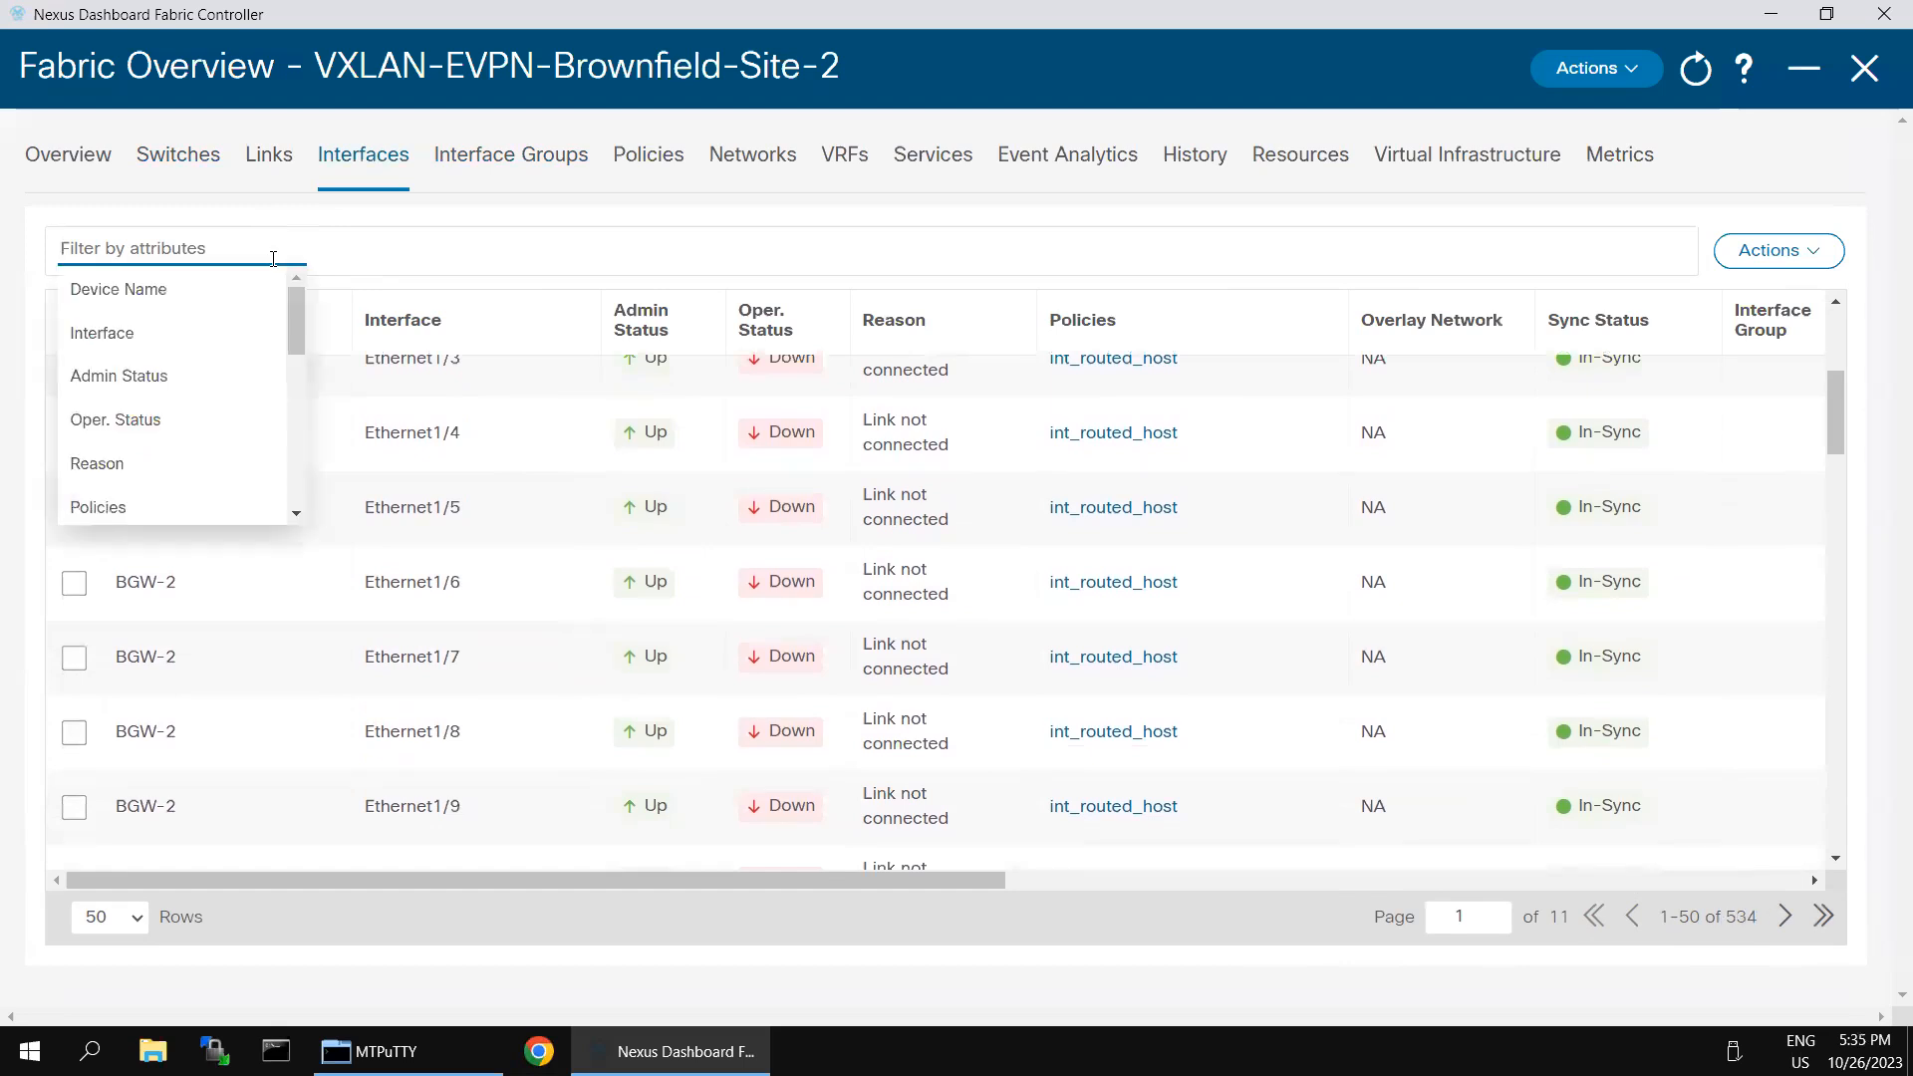
left_click(148, 290)
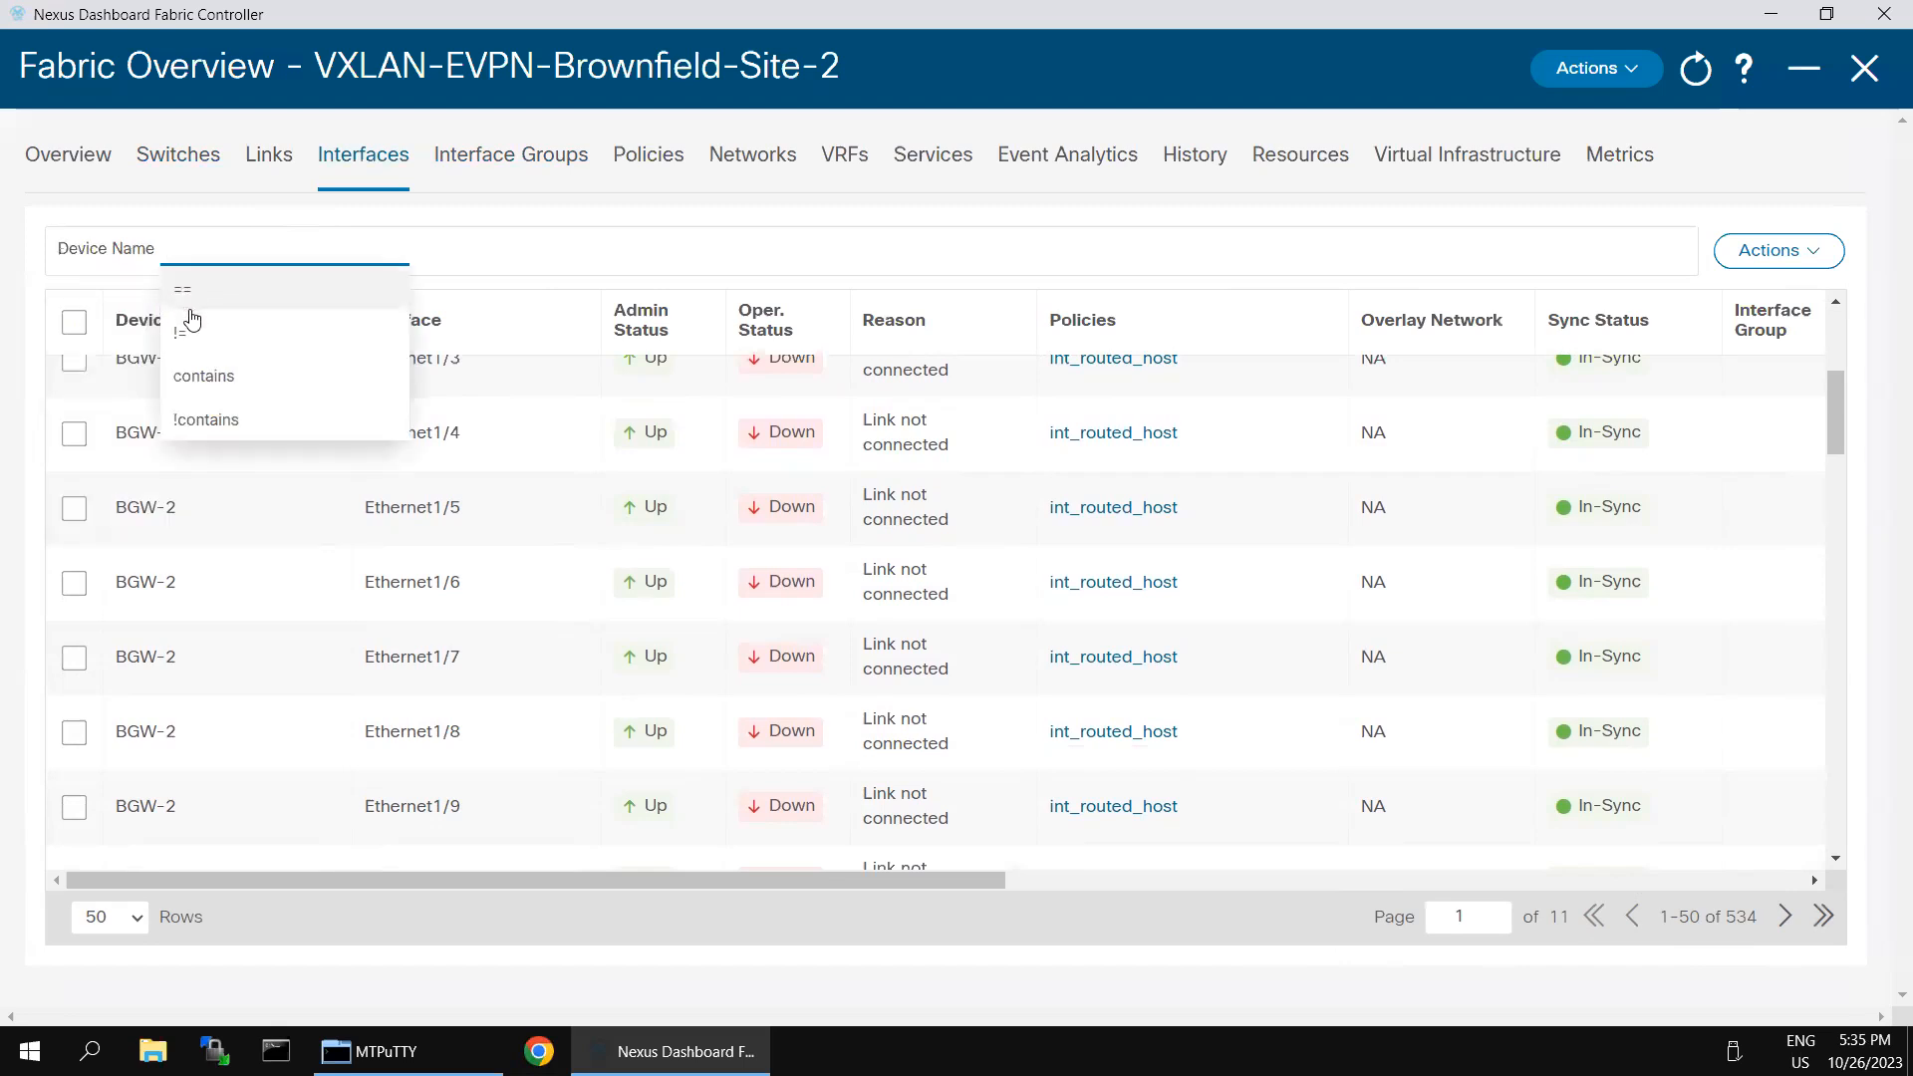
left_click(201, 376)
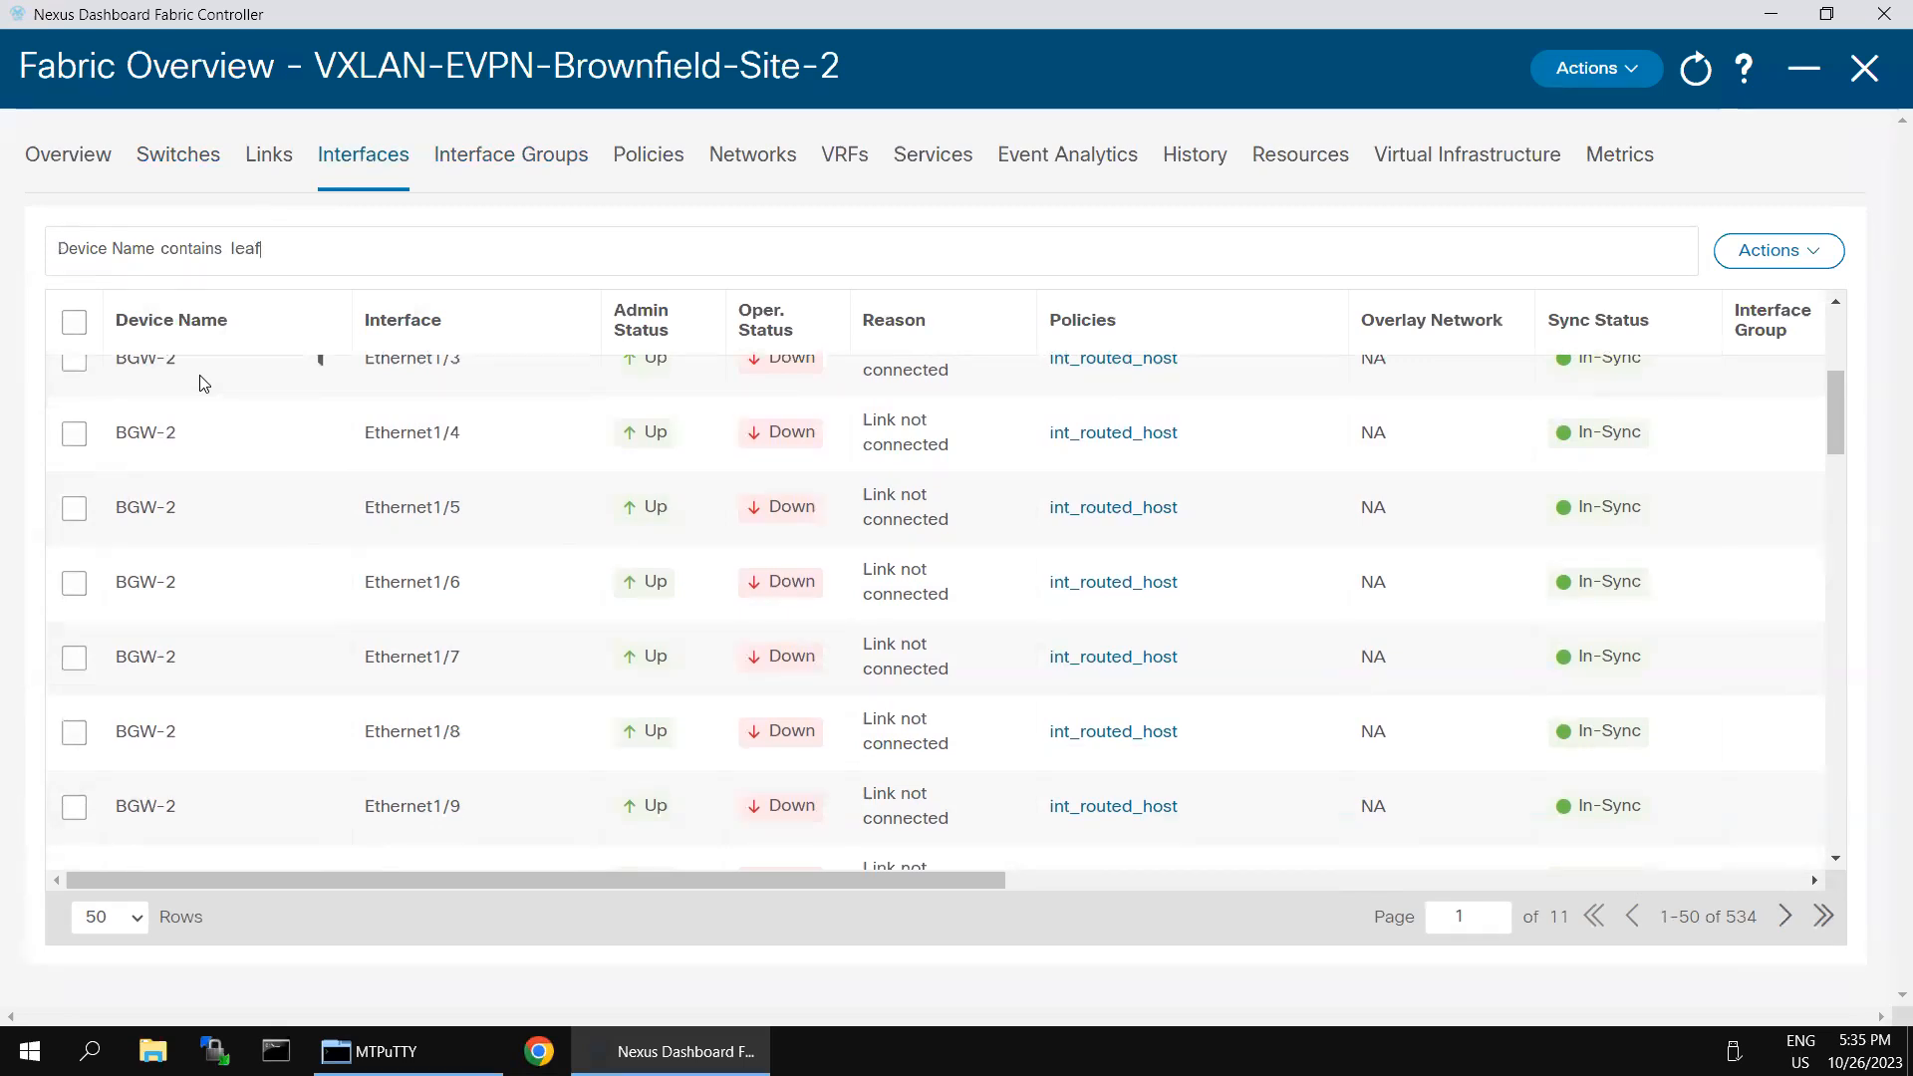
key("Return")
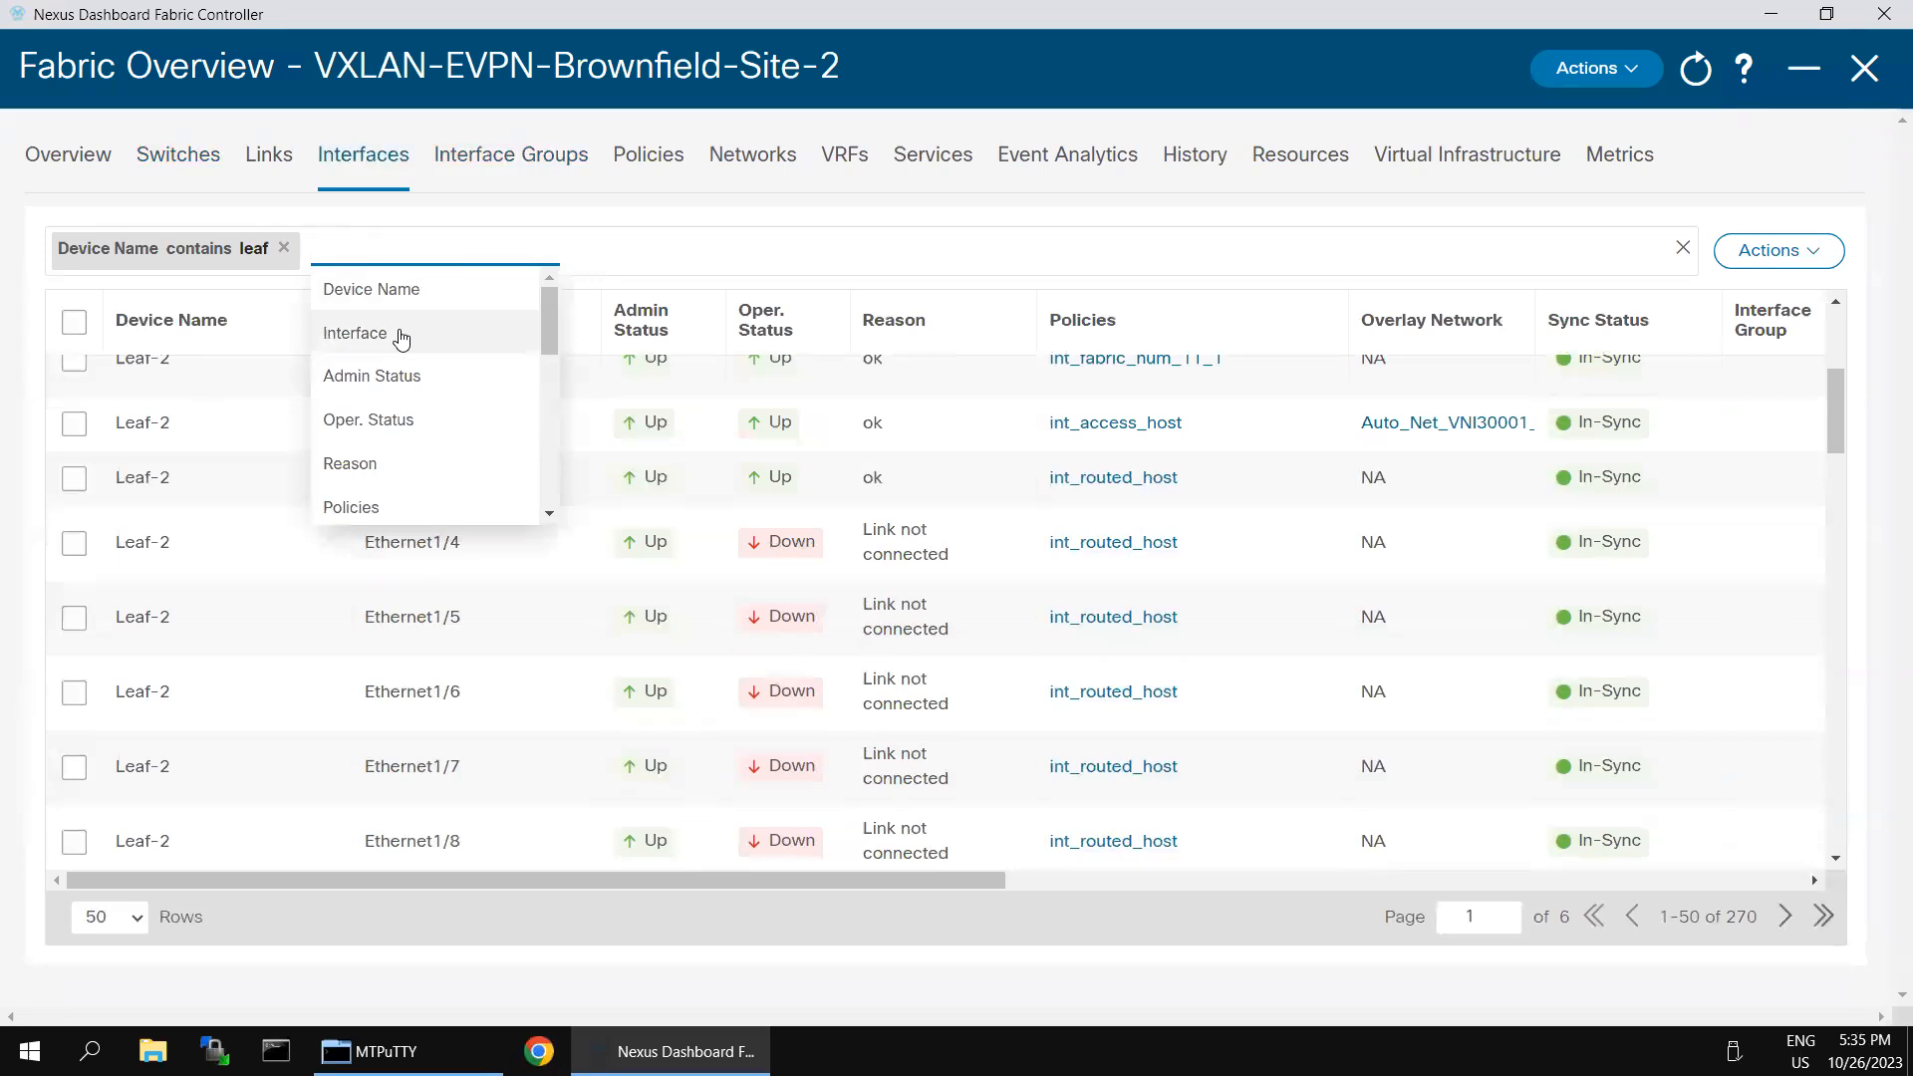
- Add a second filter for the interface equal to Ethernet1/6
left_click(402, 337)
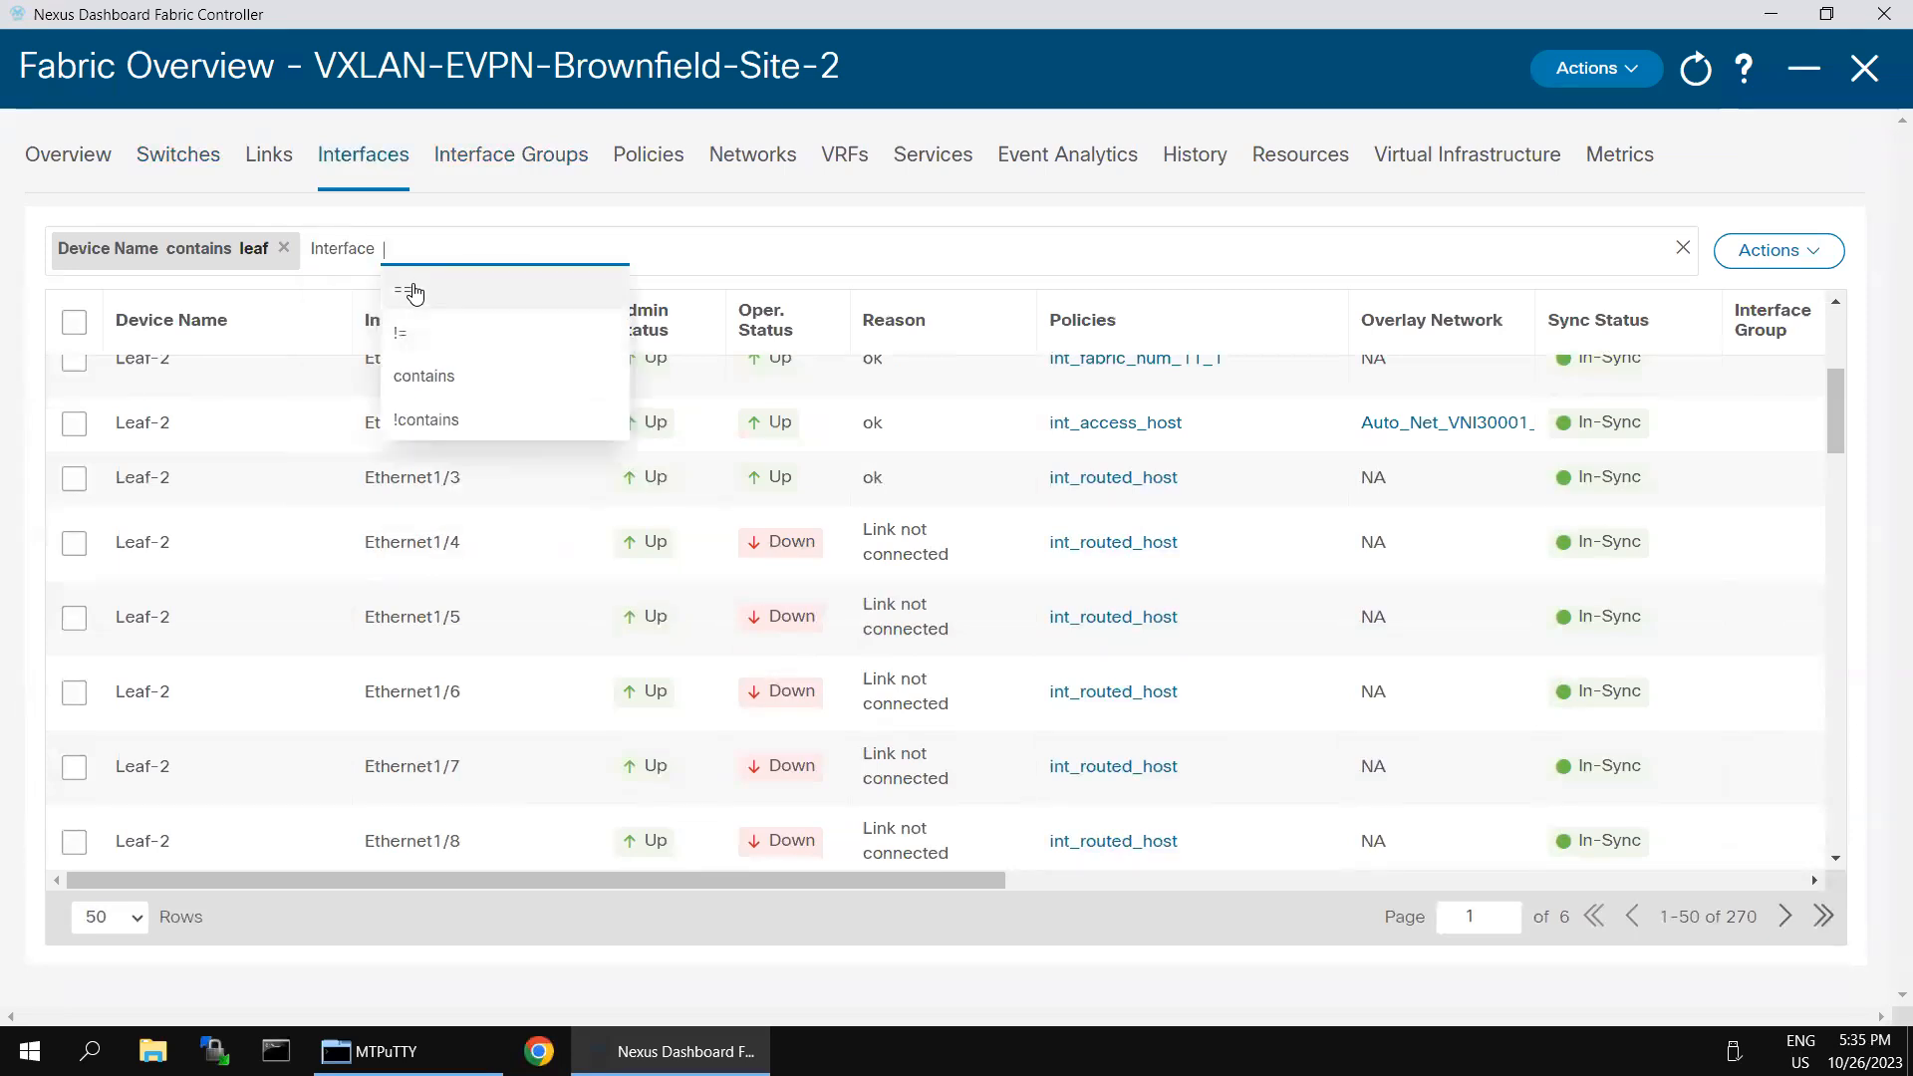
left_click(416, 292)
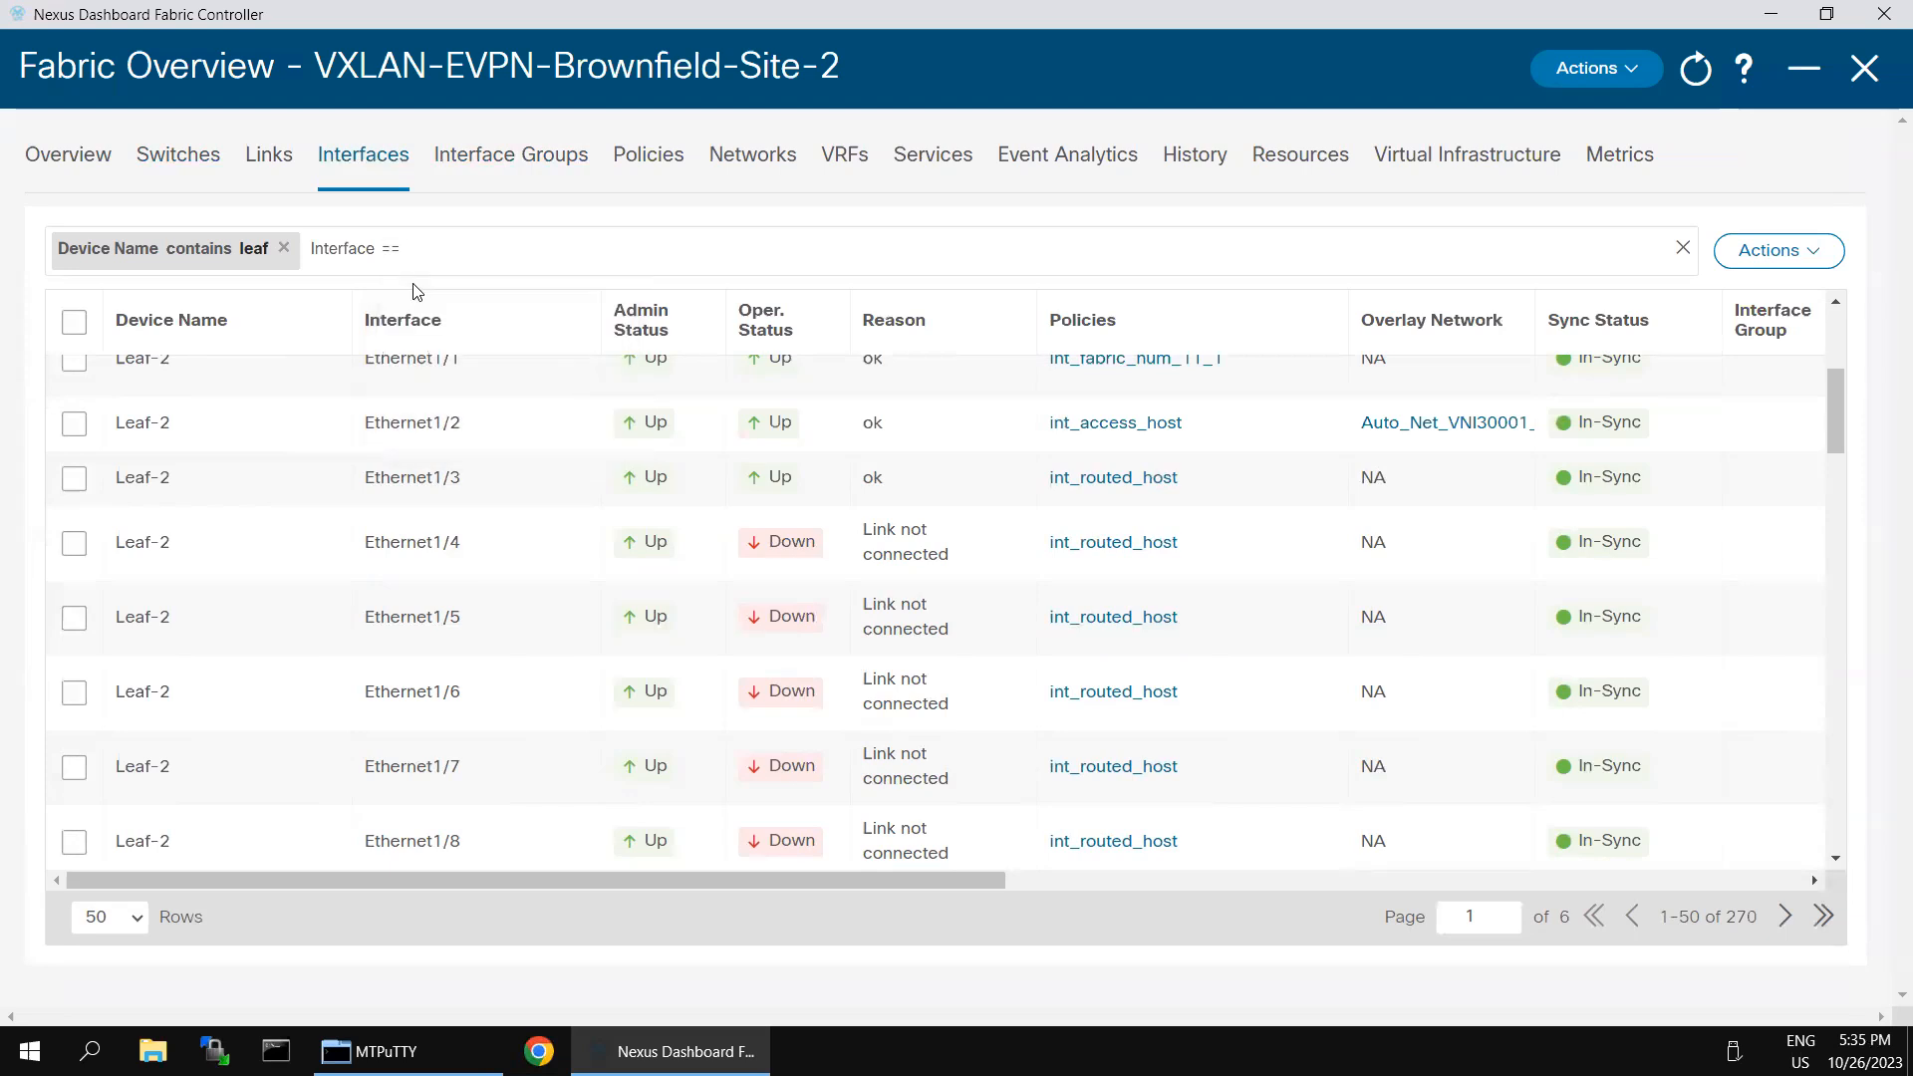
type("Ether")
key("Return")
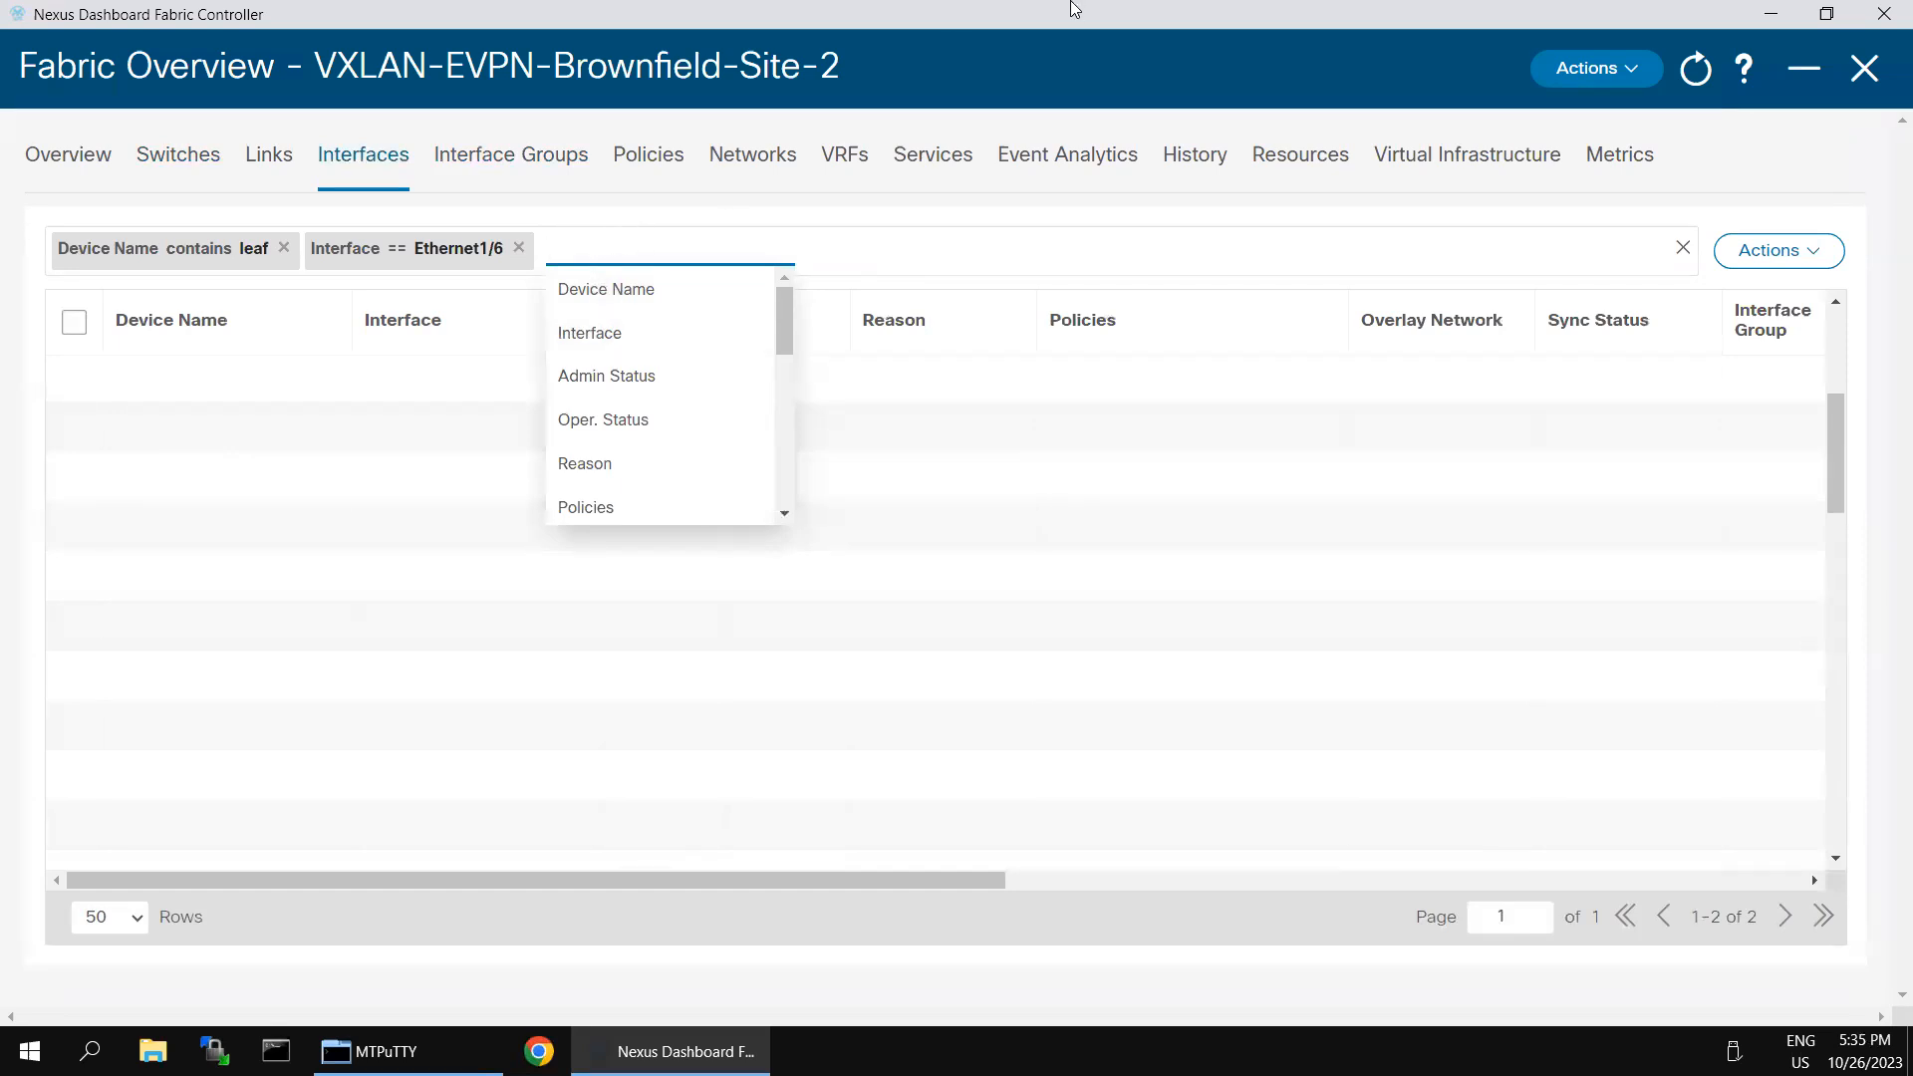
- Switch to SecureCRT, open the Site-2 Leaf-2 session and log in as admin with the account password
mouse_move(1074, 6)
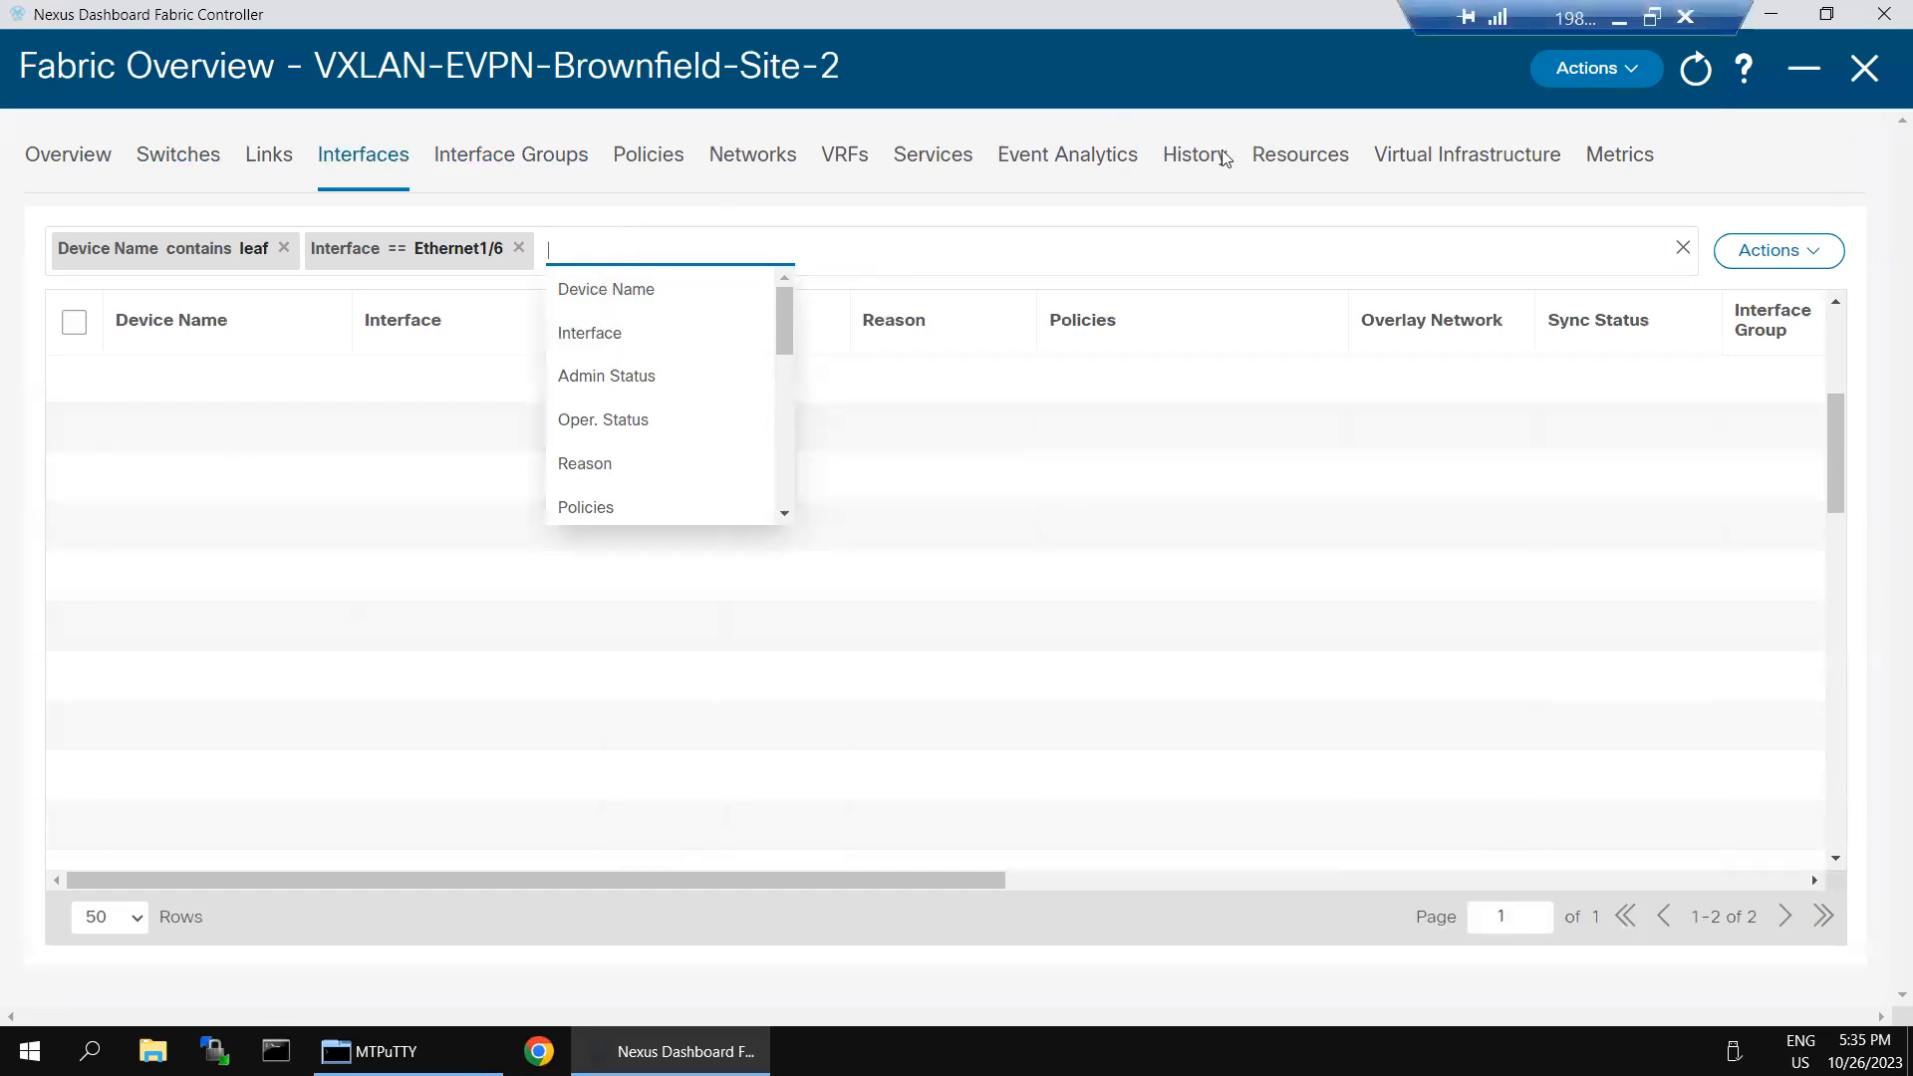
left_click(1623, 35)
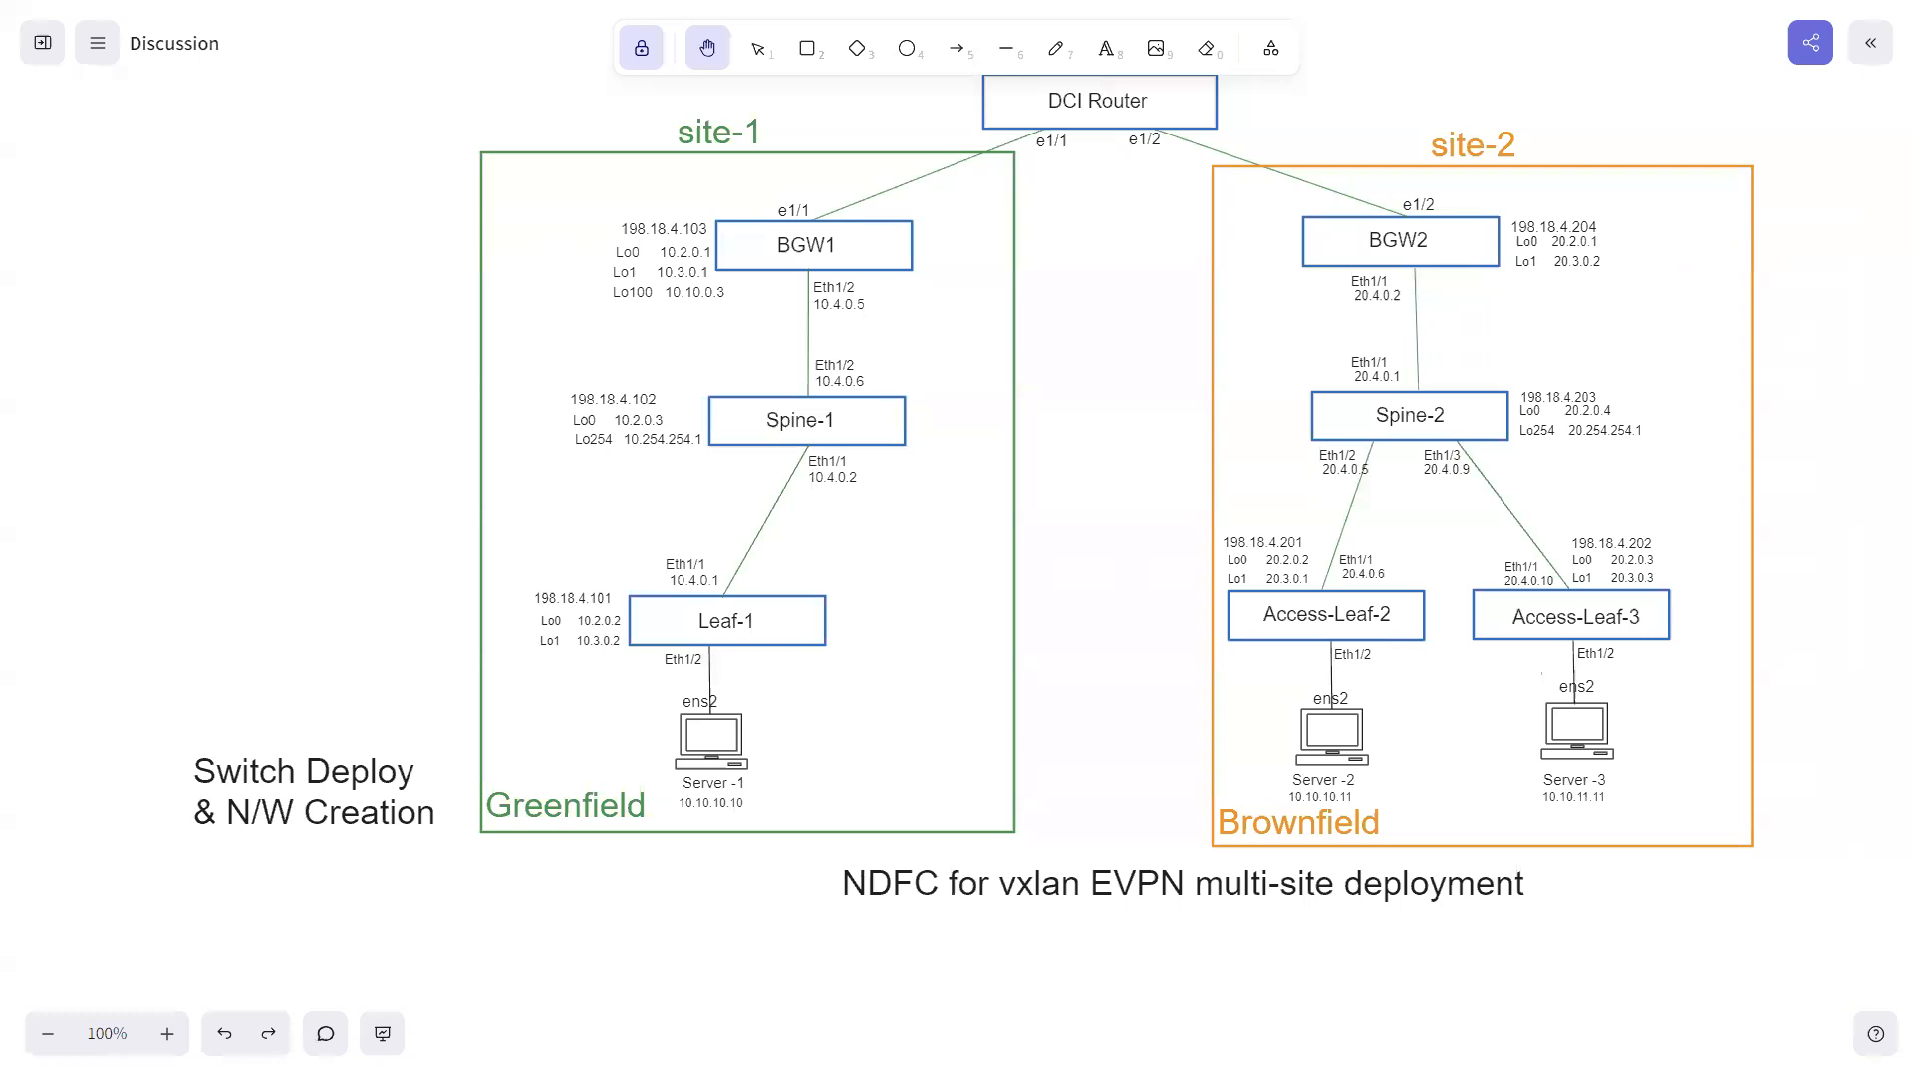
key("super")
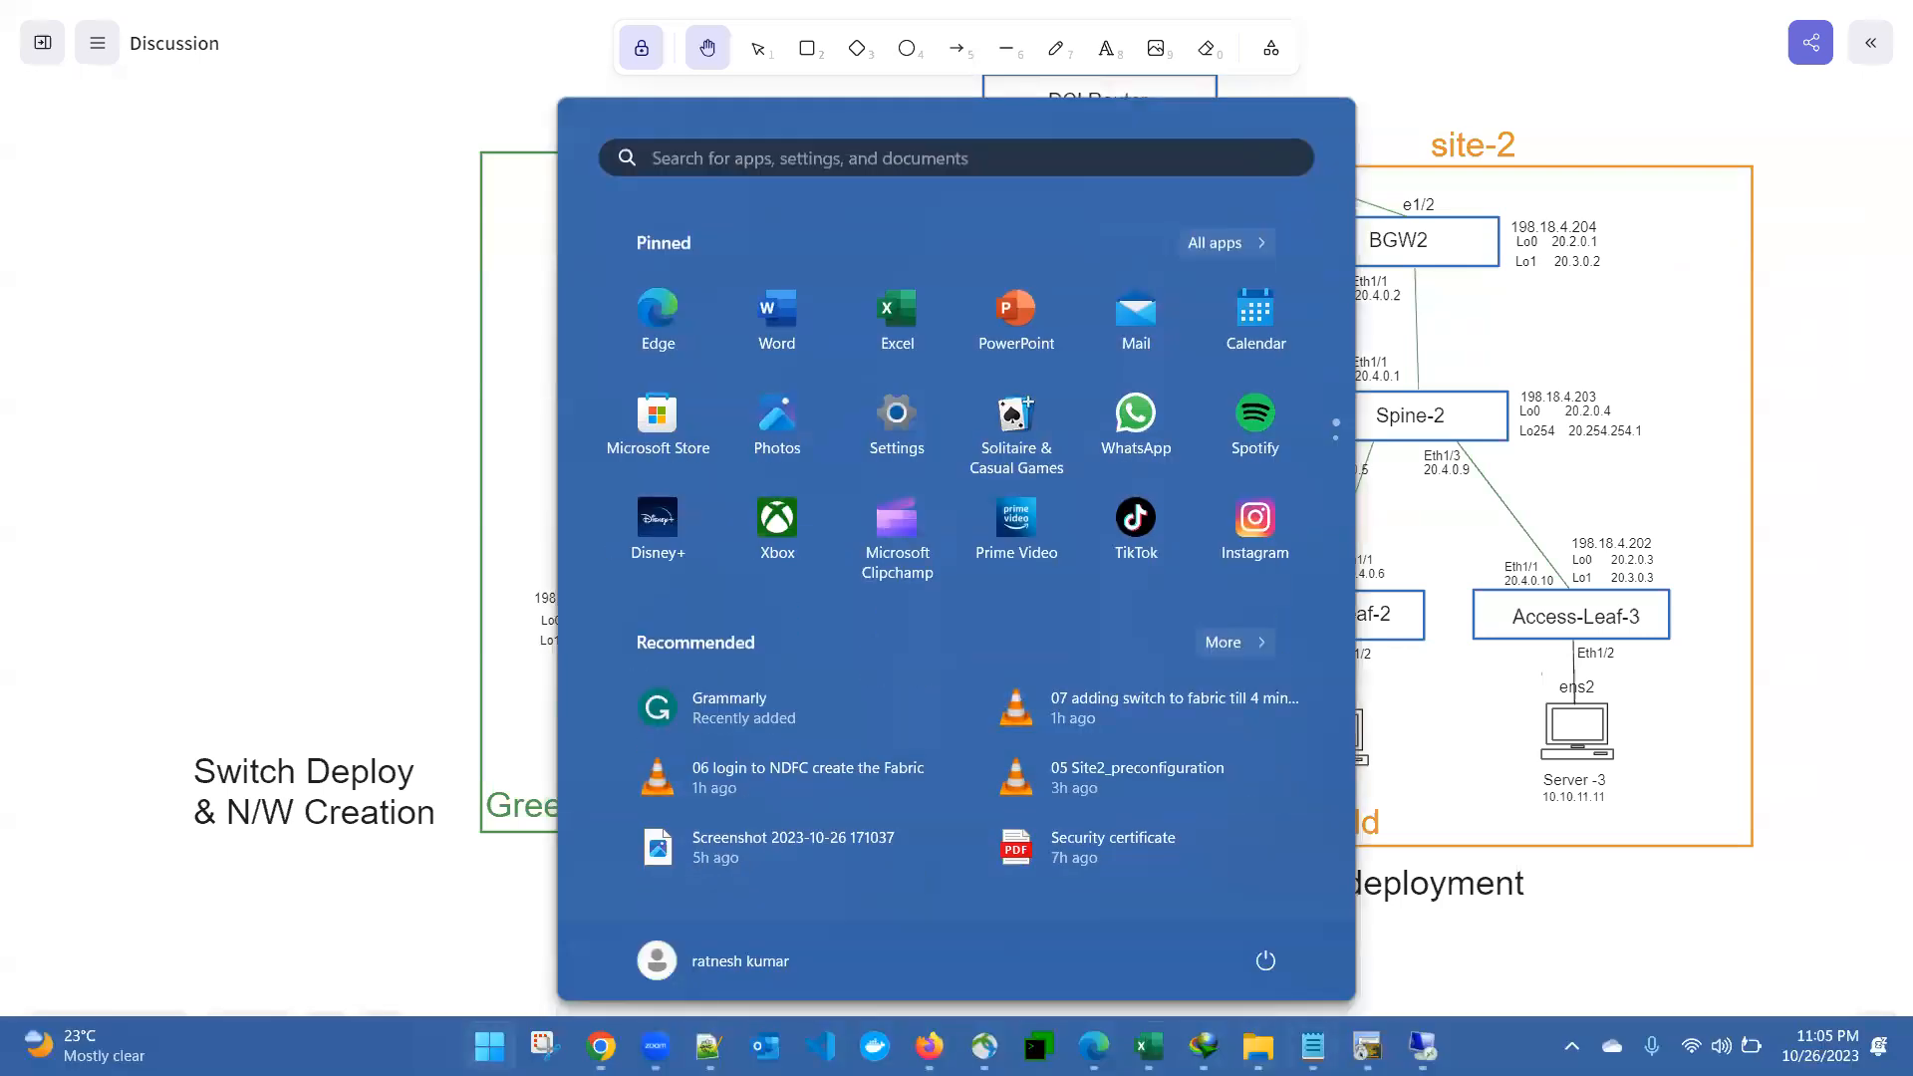
left_click(1367, 1046)
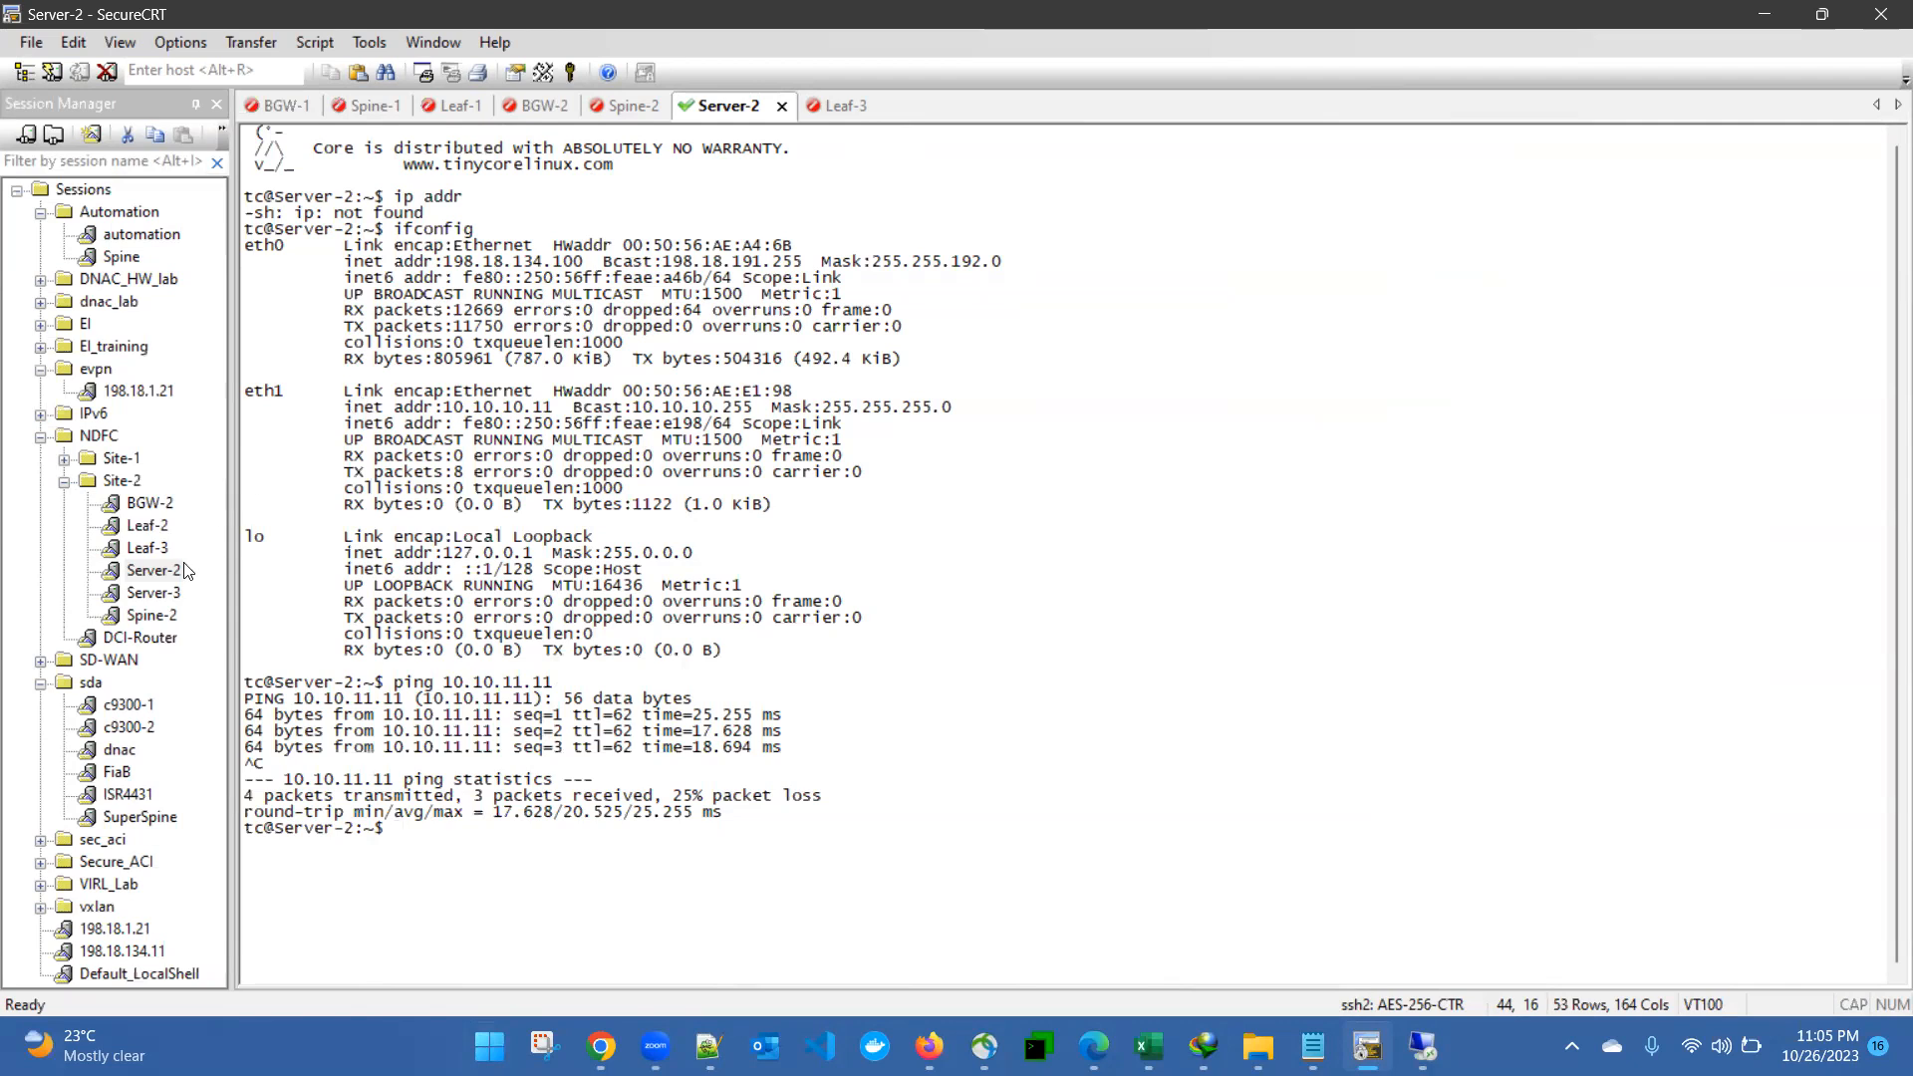
double_click(146, 528)
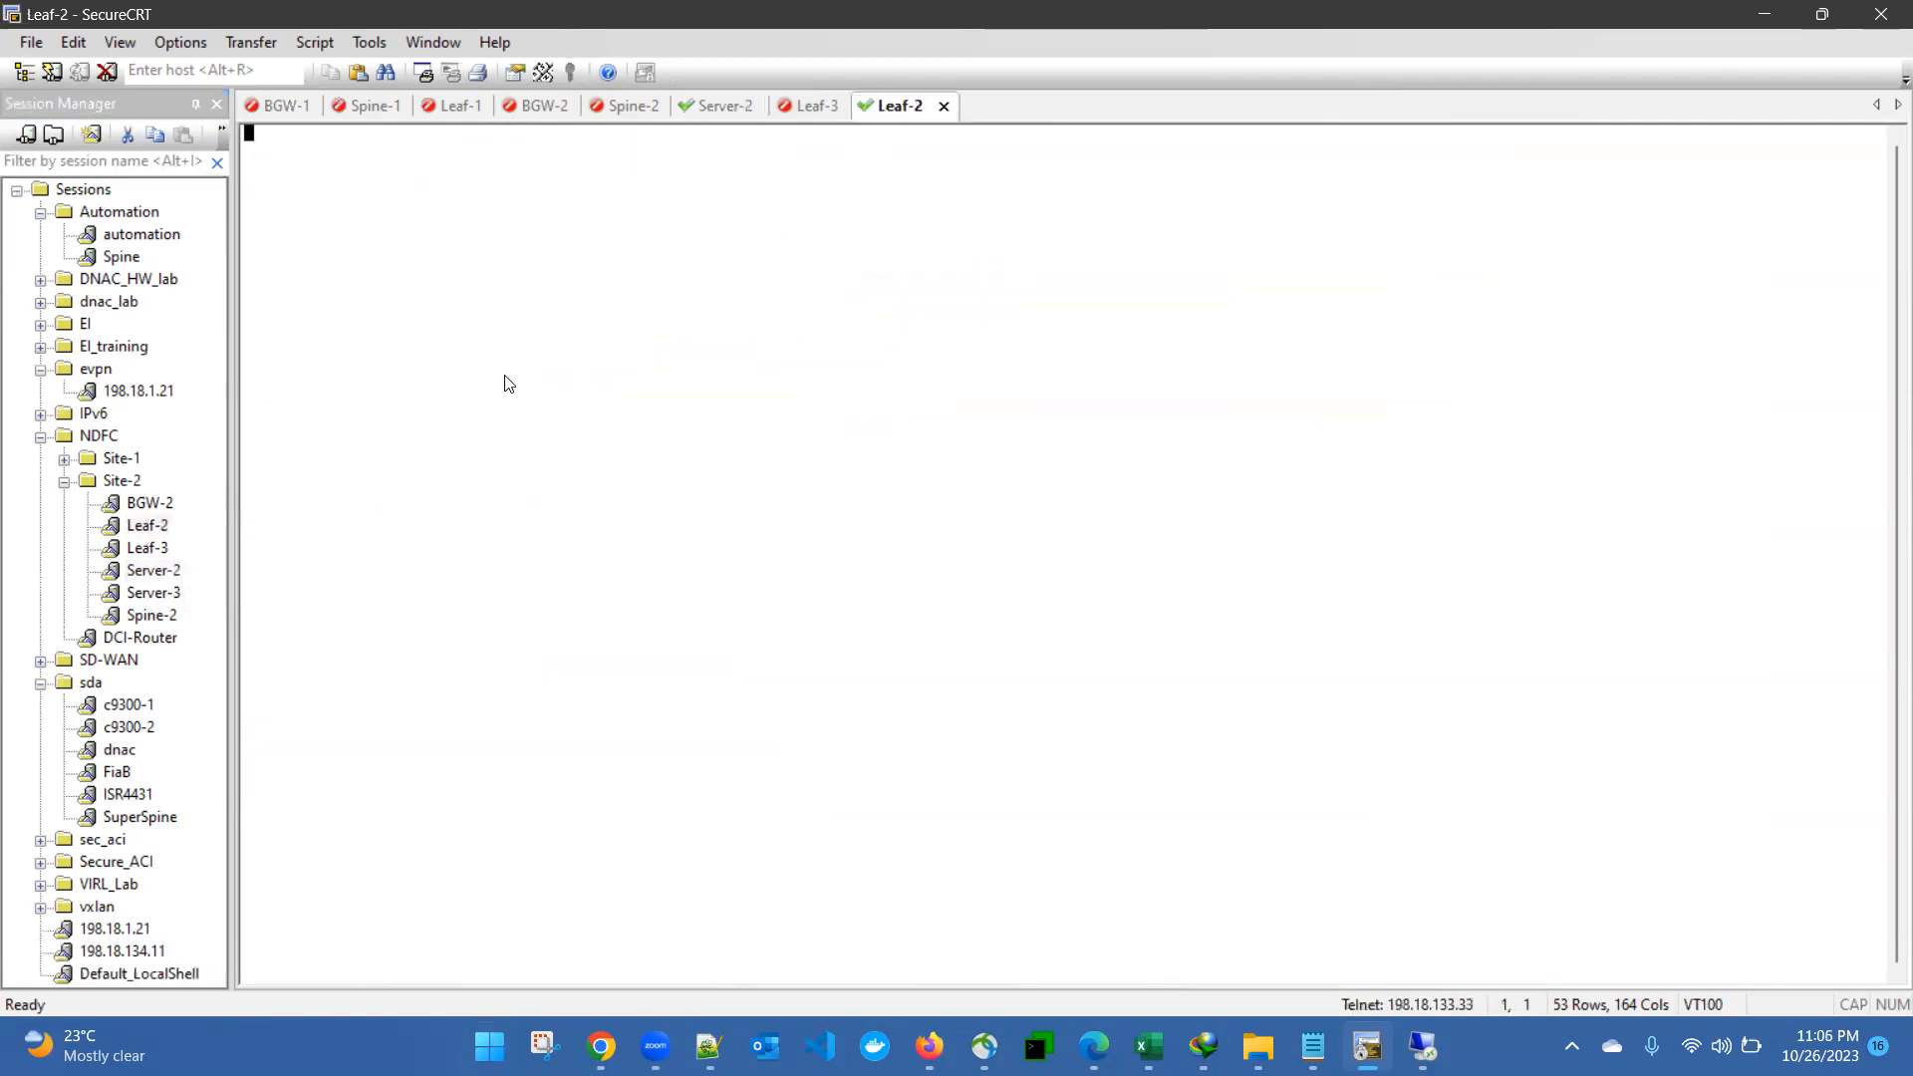
type("admin")
key("Return")
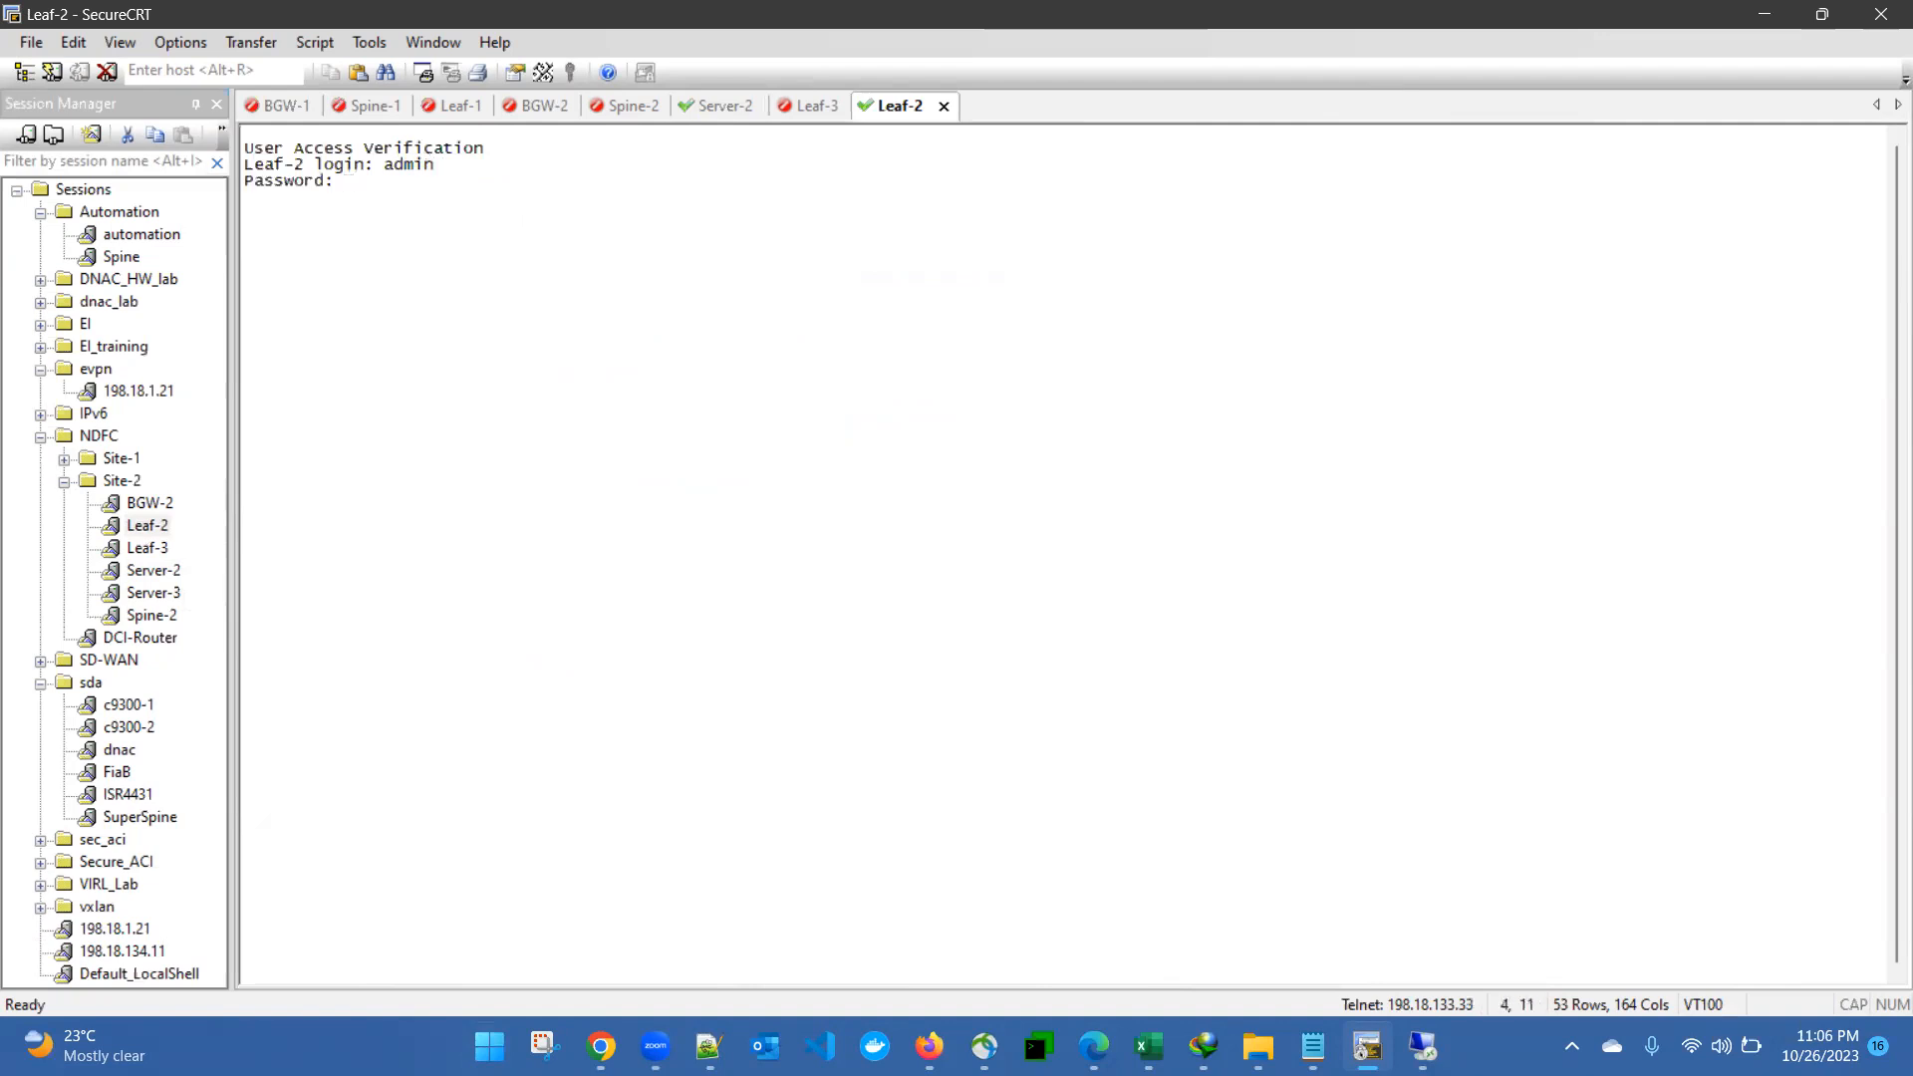
key("Return")
- Display the running configuration of interface e1/6 on Leaf-2 with "sh run int e1/6"
type("sh run int e1/6")
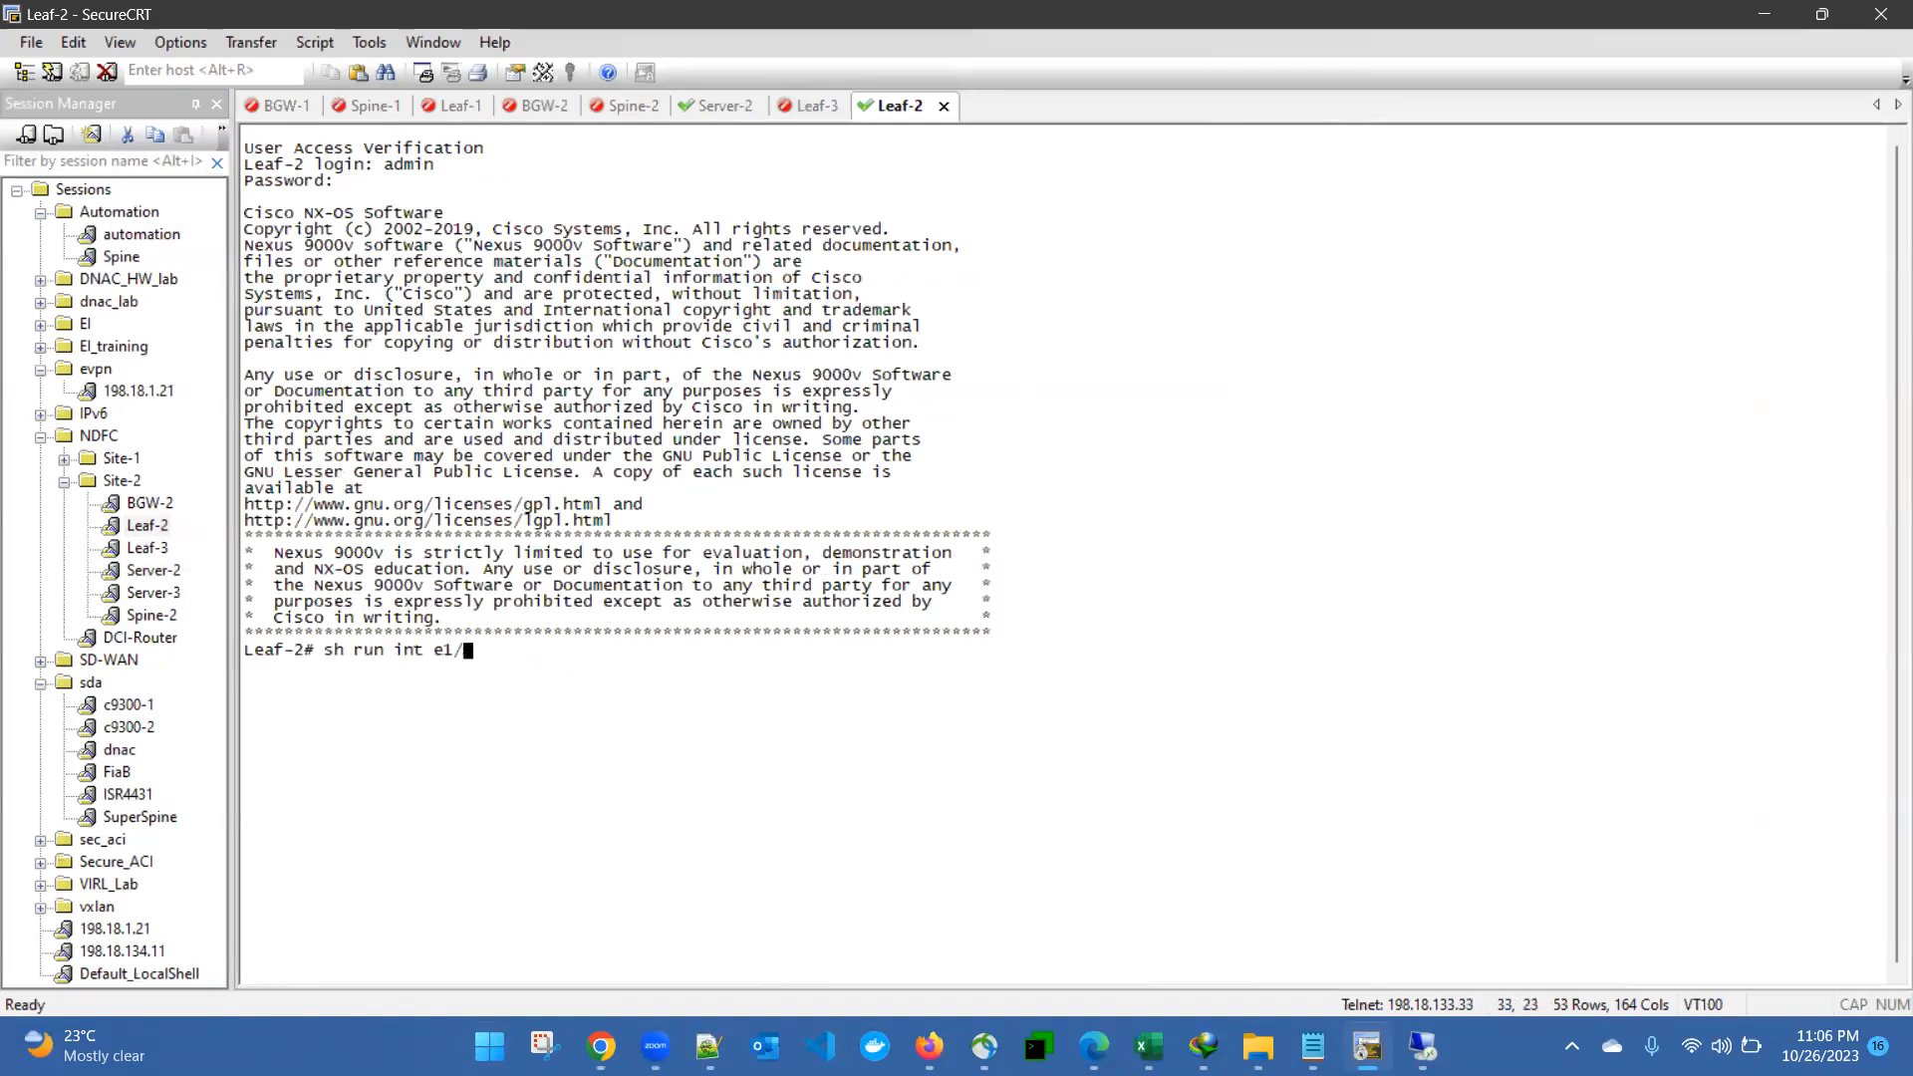
key("Return")
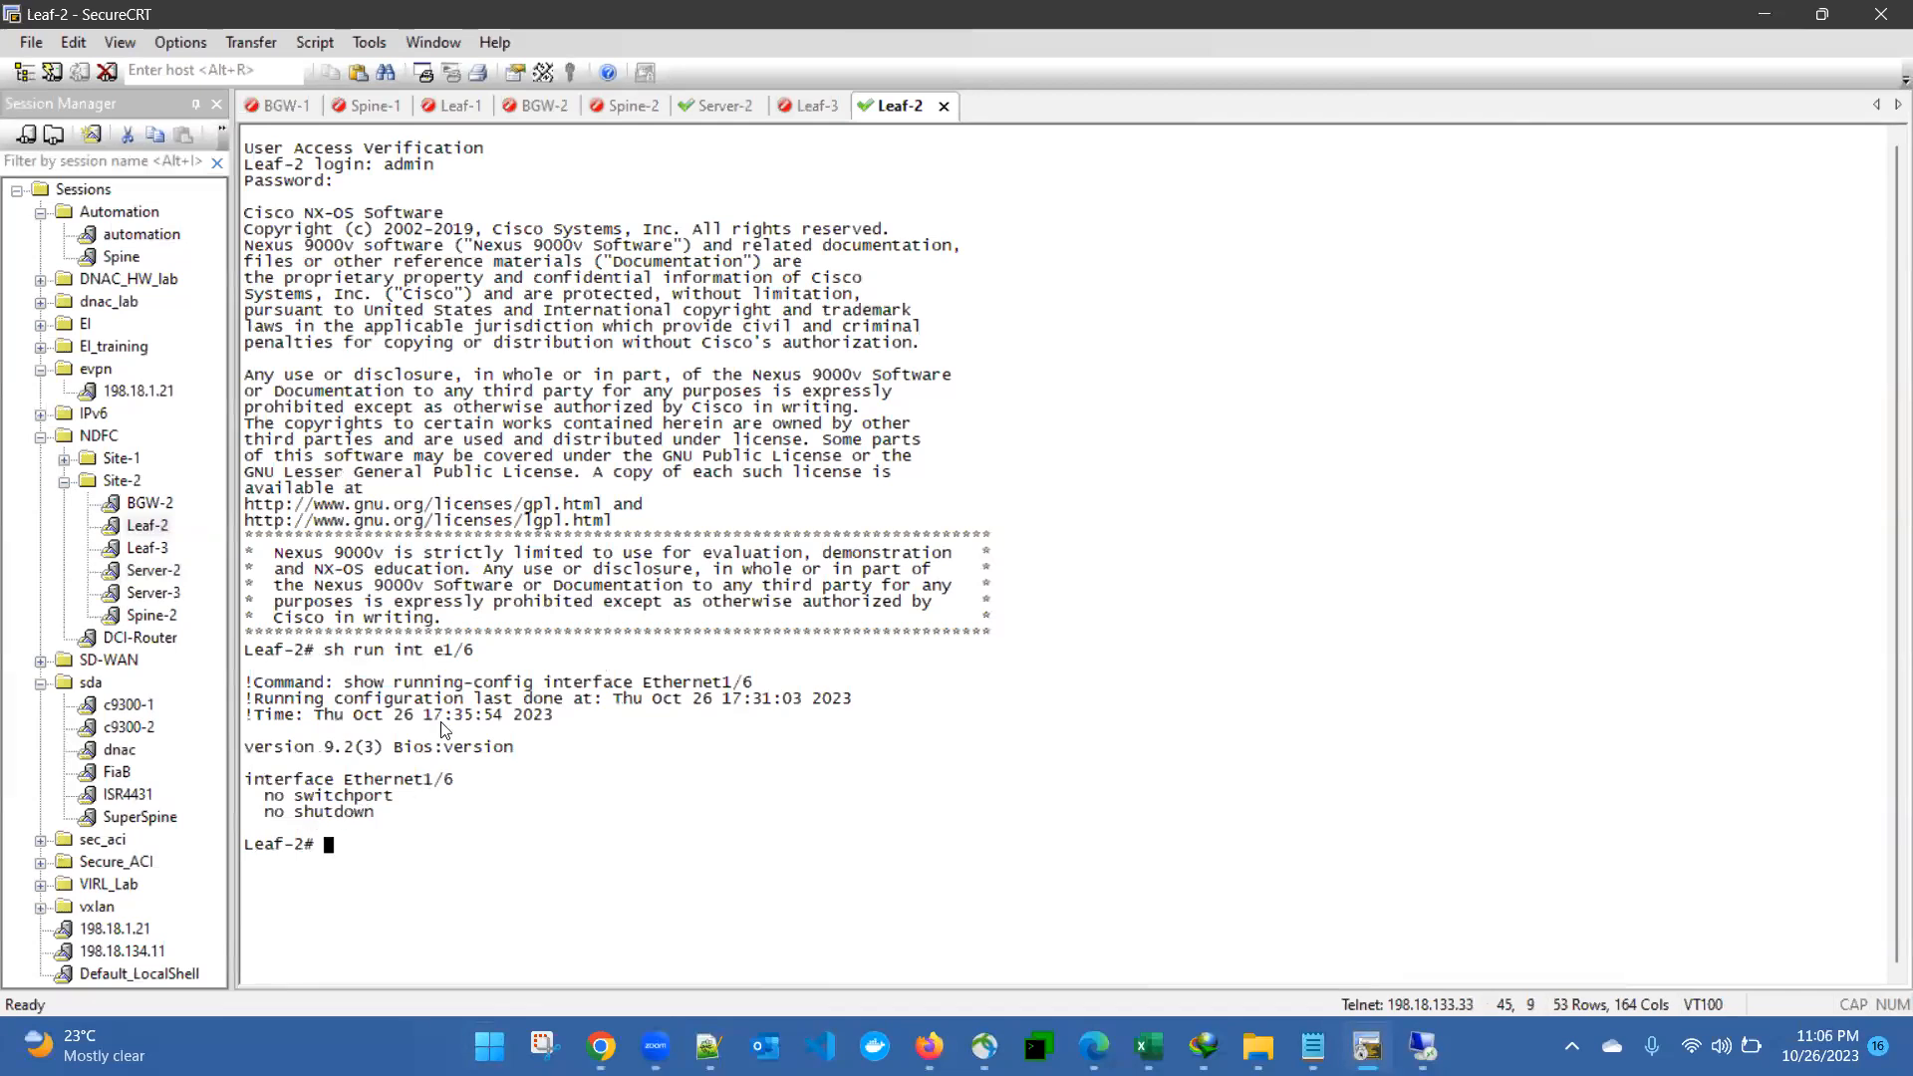
- Reconnect the Leaf-3 session and log in as admin with the account password
left_click(812, 106)
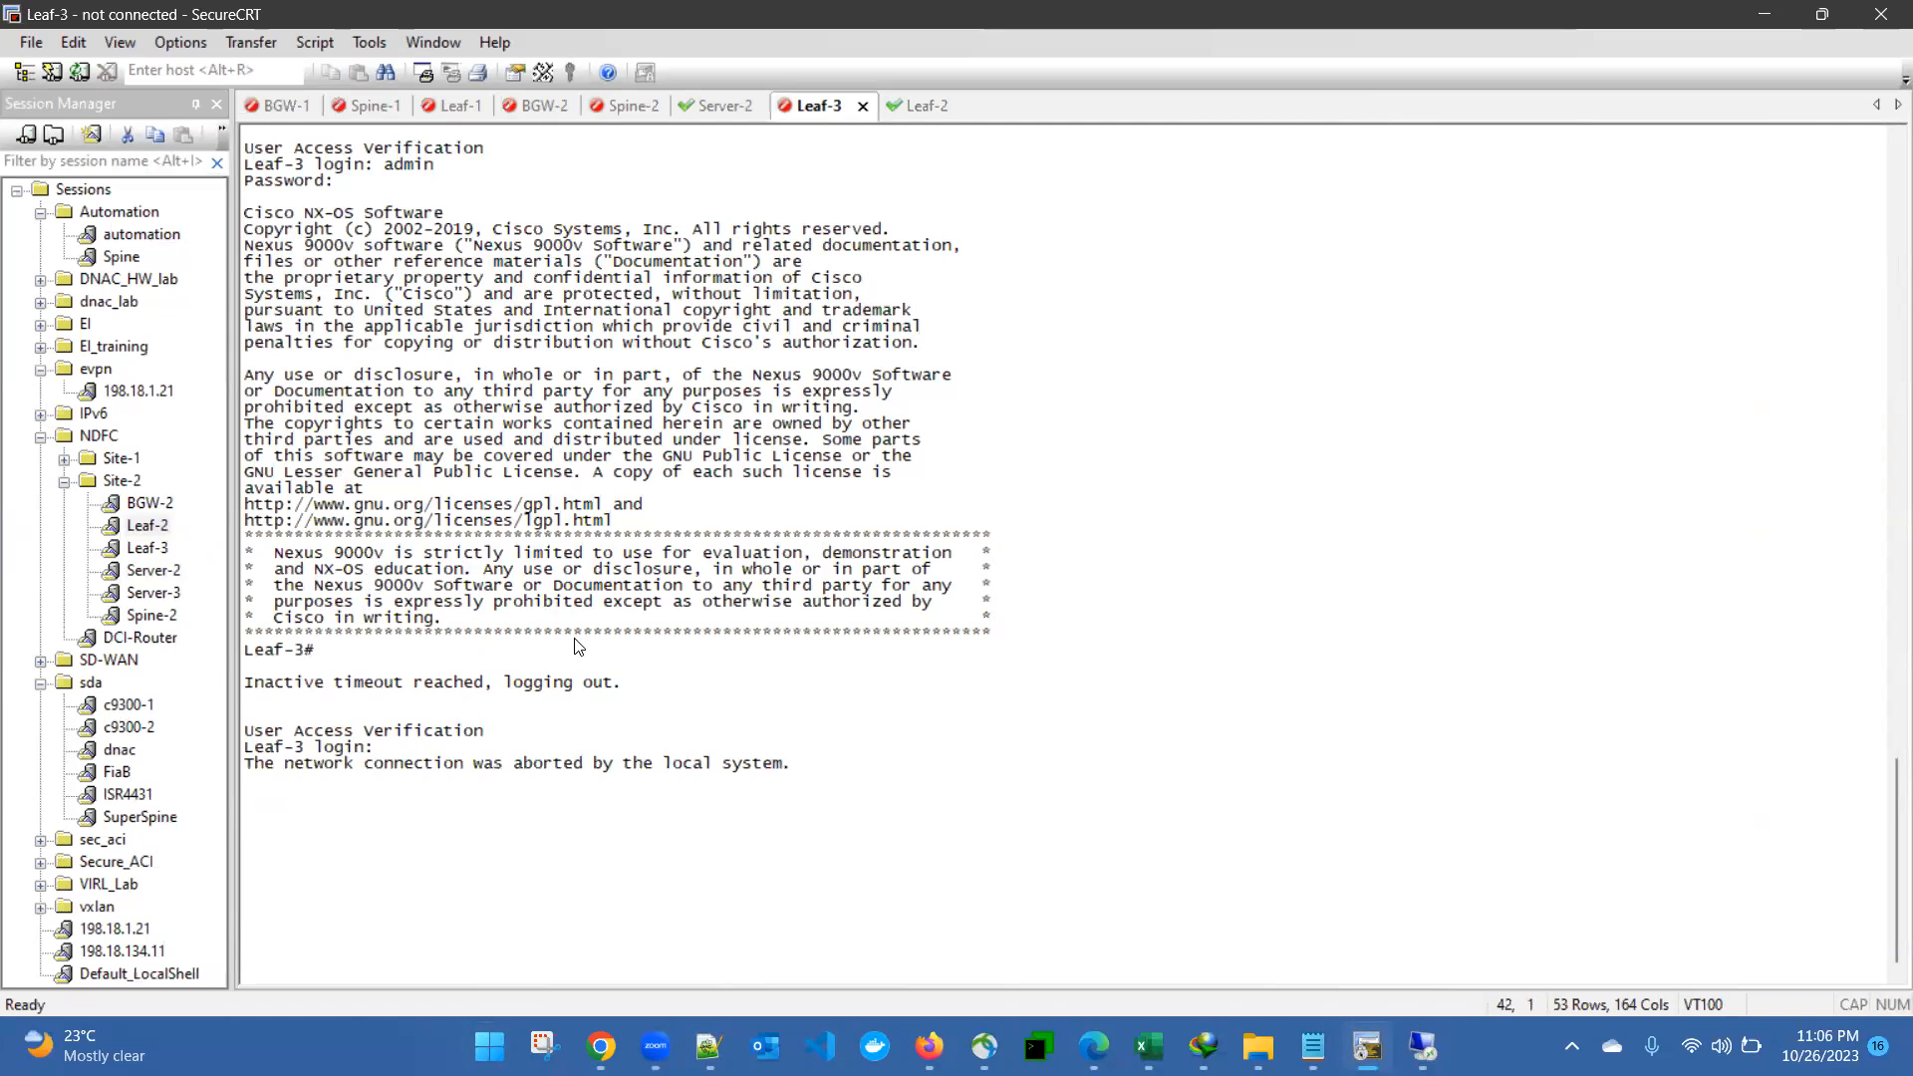
key("Return")
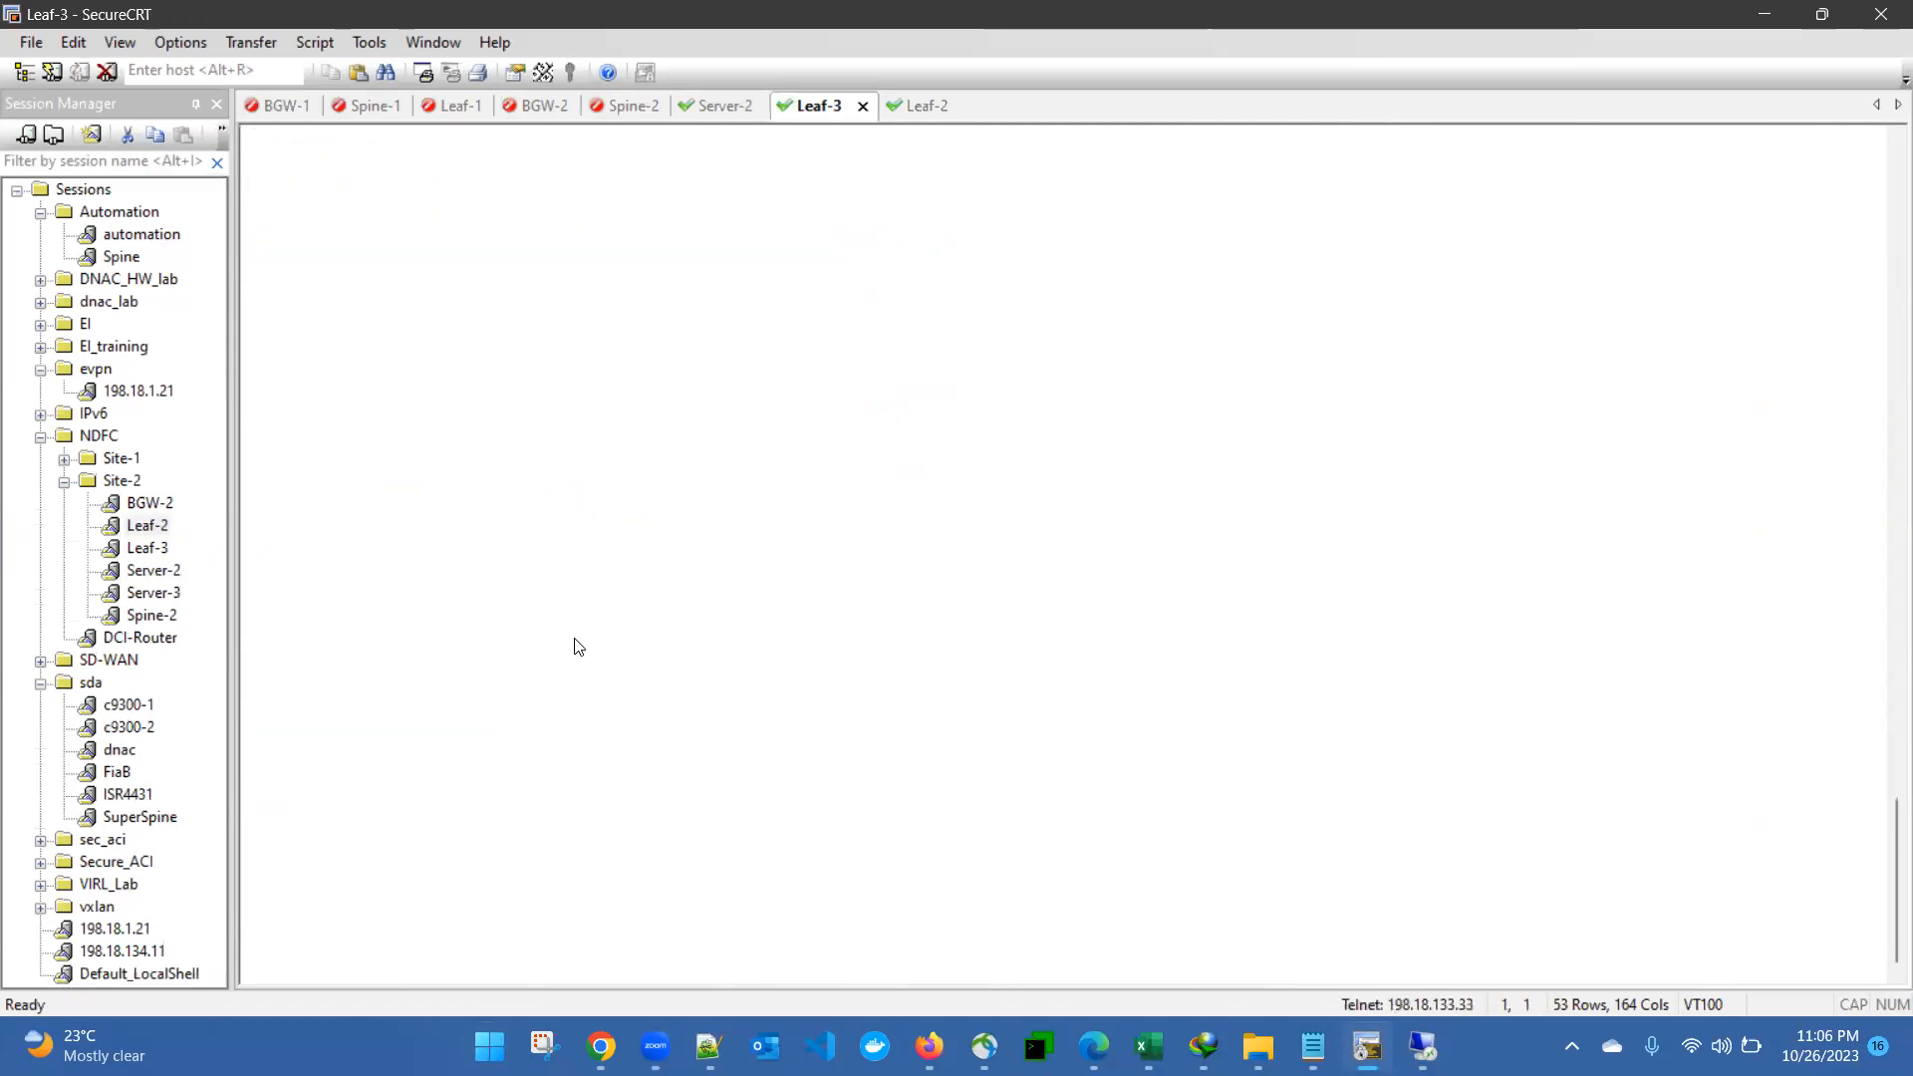
type("admin")
key("Return")
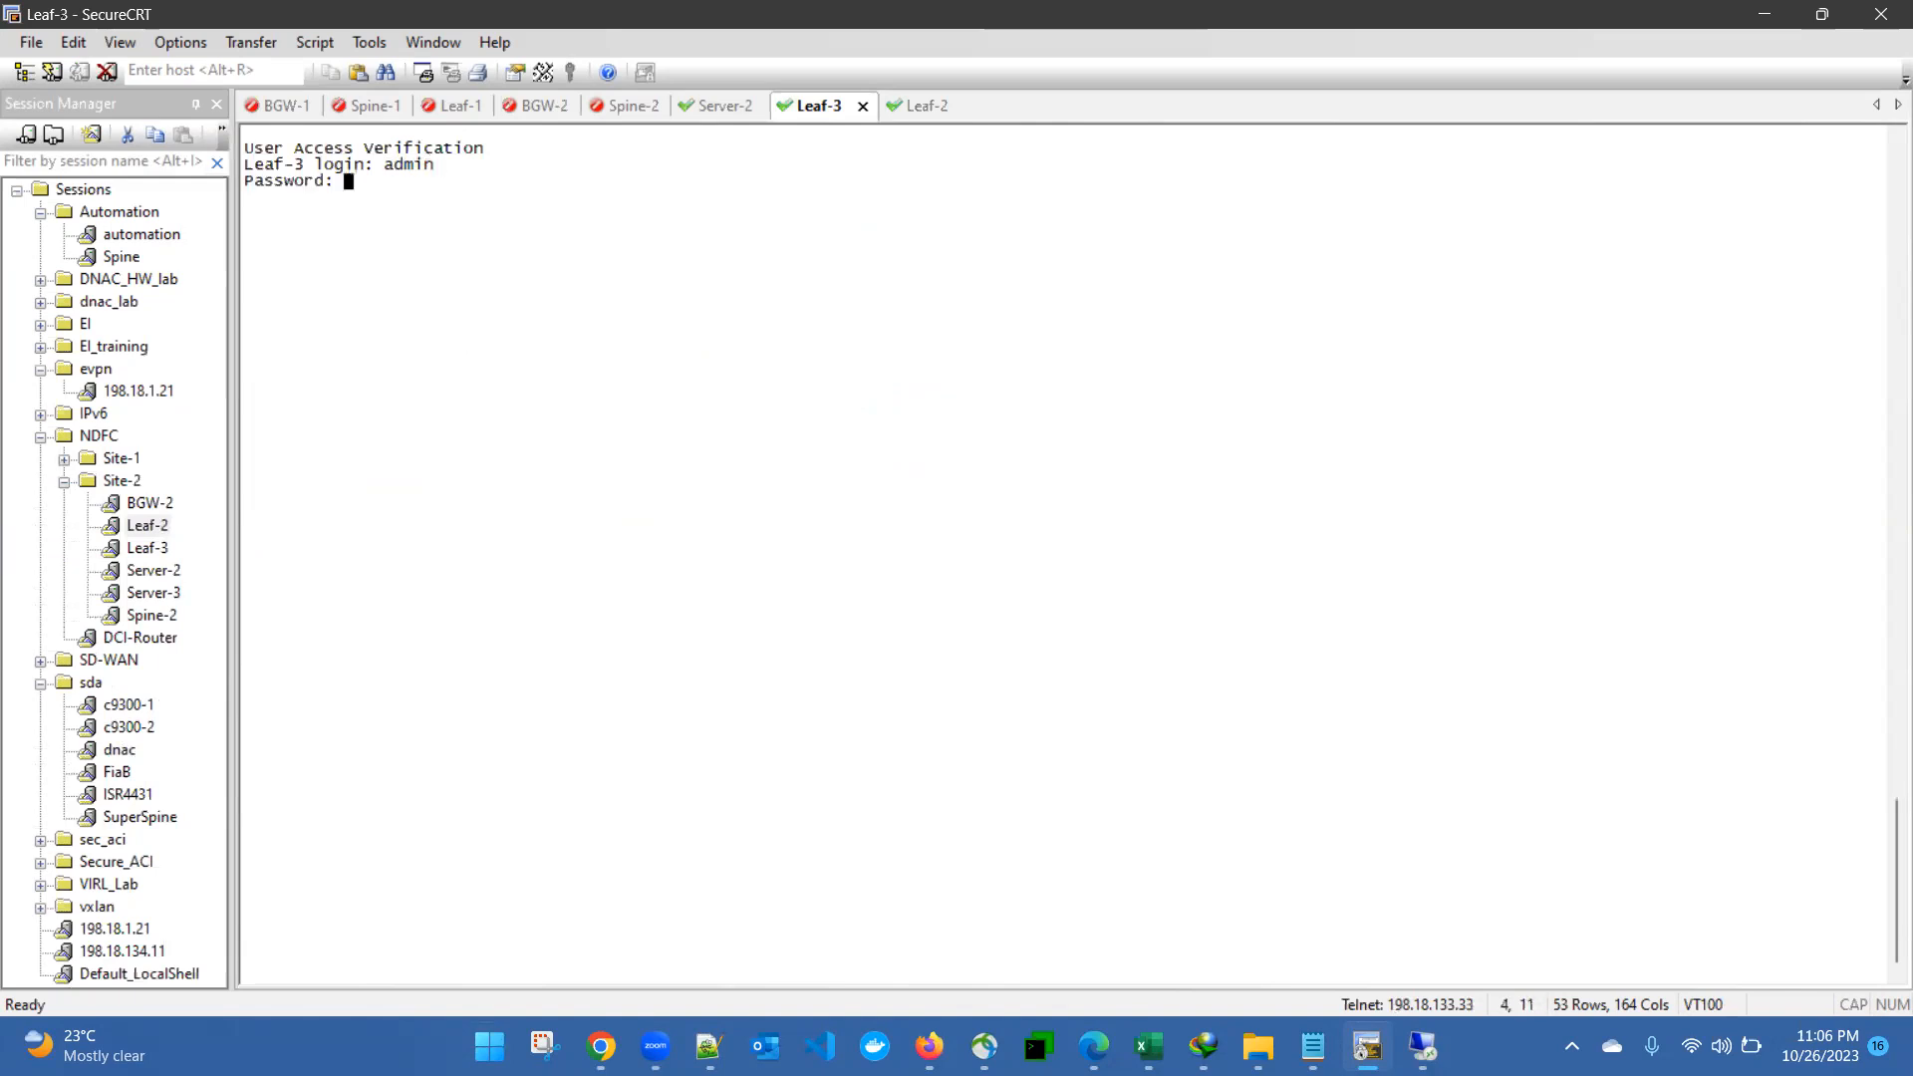
key("Return")
- Display the running configuration of interface e1/6 on Leaf-3 with "sh run int e1/6"
type("sh run int e1/6")
key("Return")
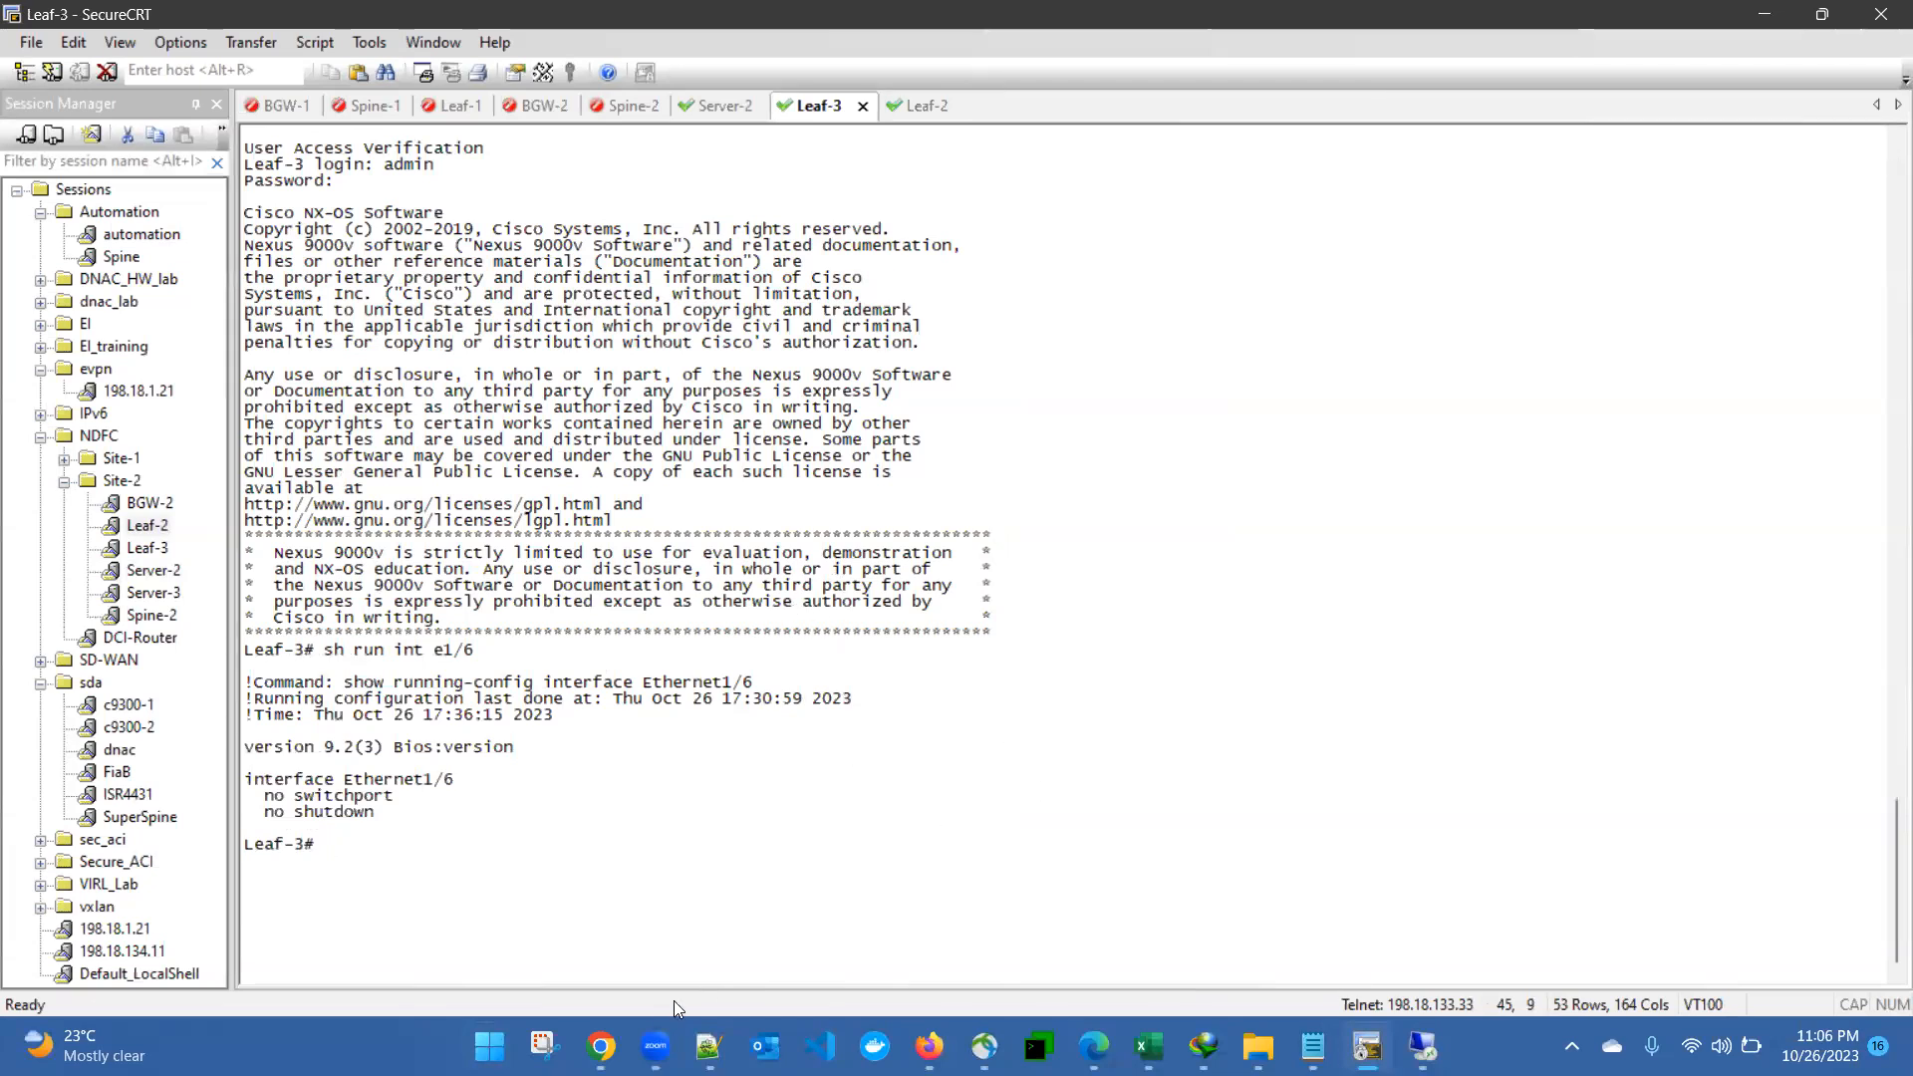
- Consult the Excalidraw topology diagram, return to SecureCRT and run "sh run int e1/2" on Leaf-3
mouse_move(601, 1047)
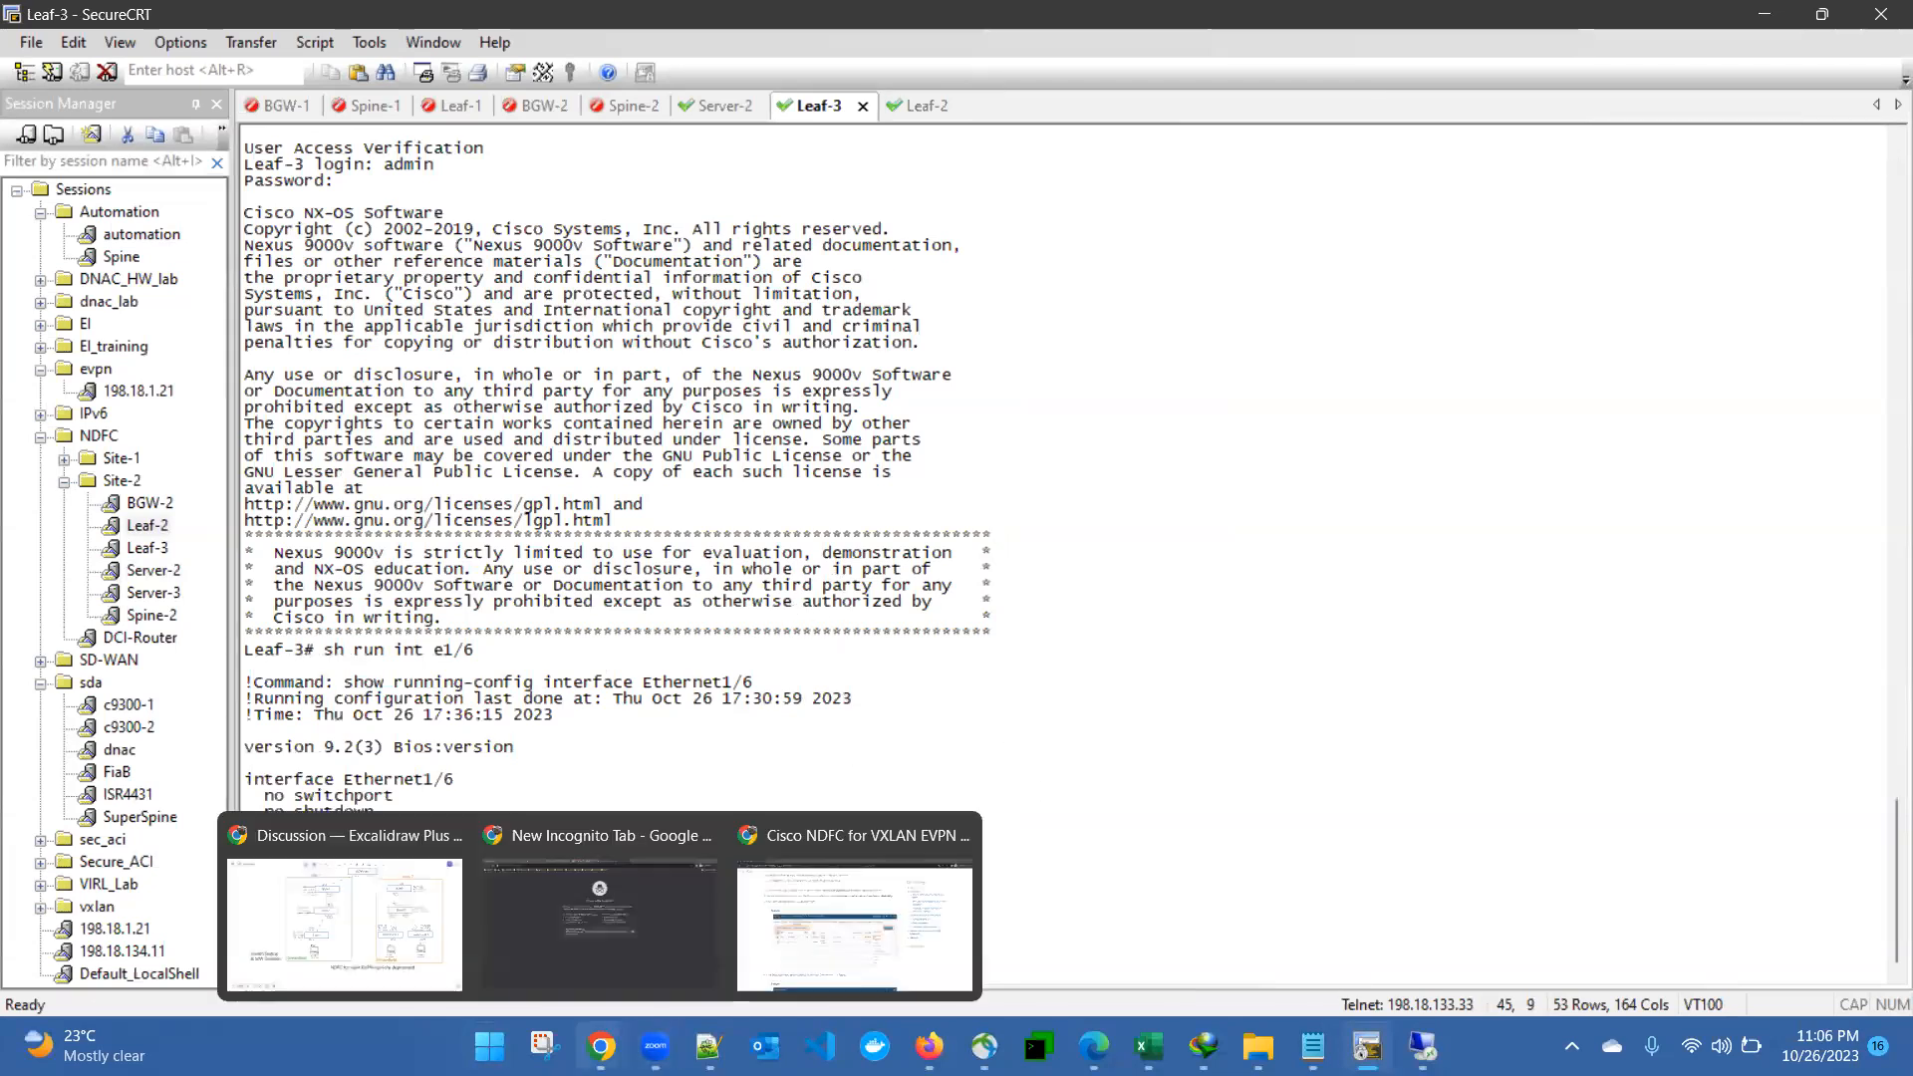
left_click(359, 944)
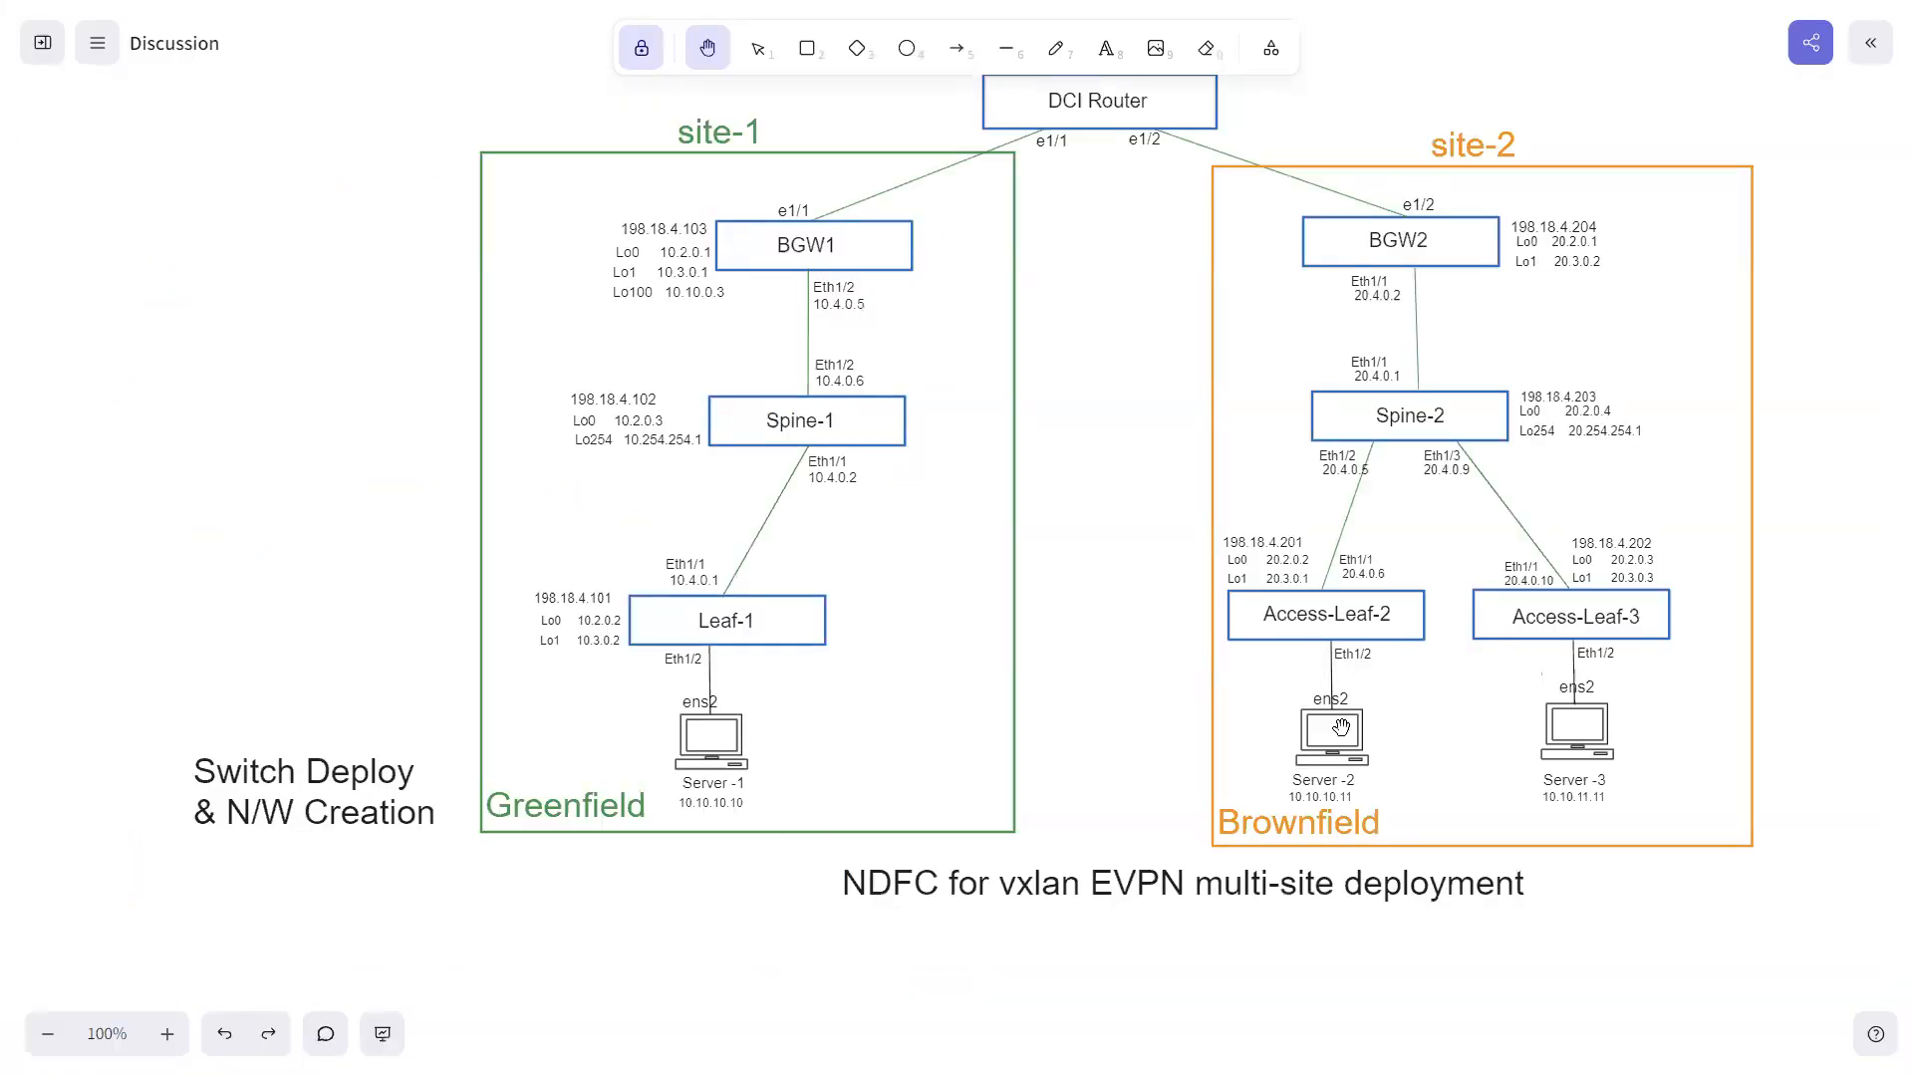
key("super")
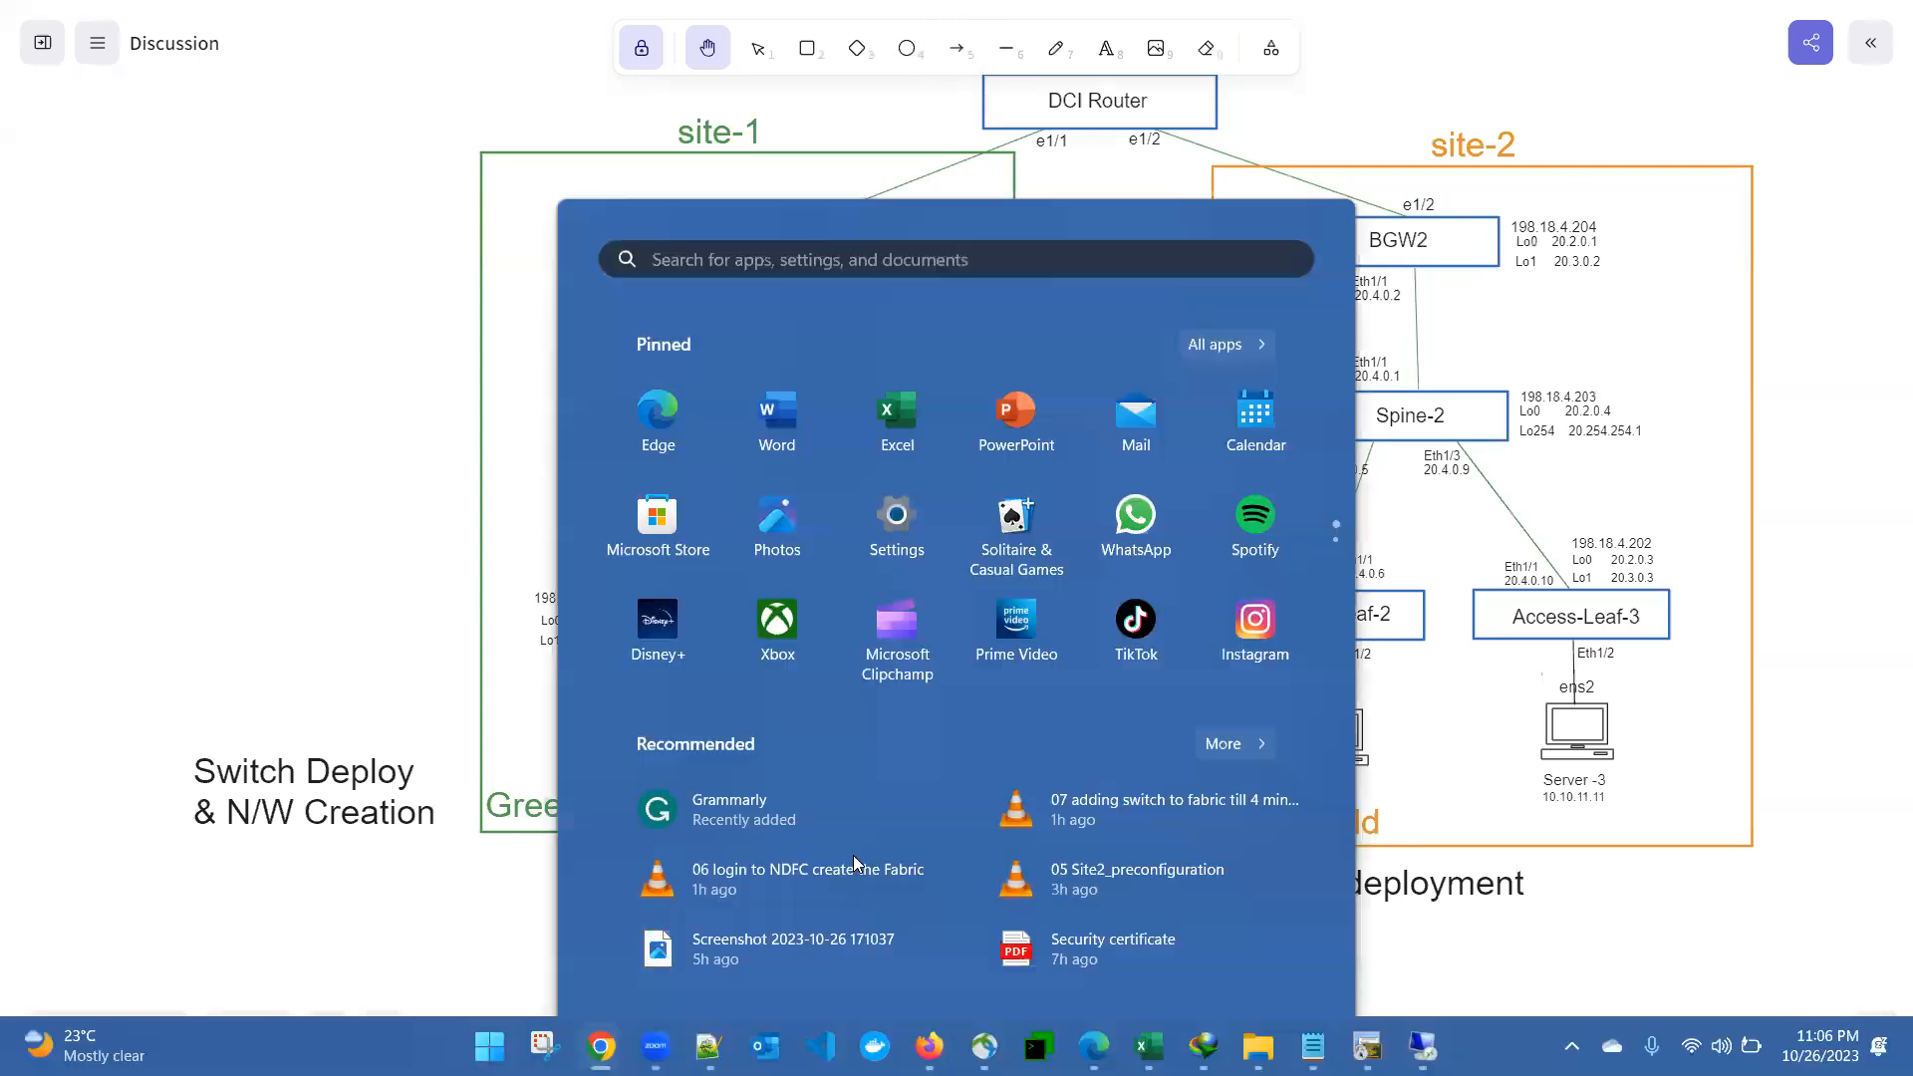
mouse_move(1422, 1046)
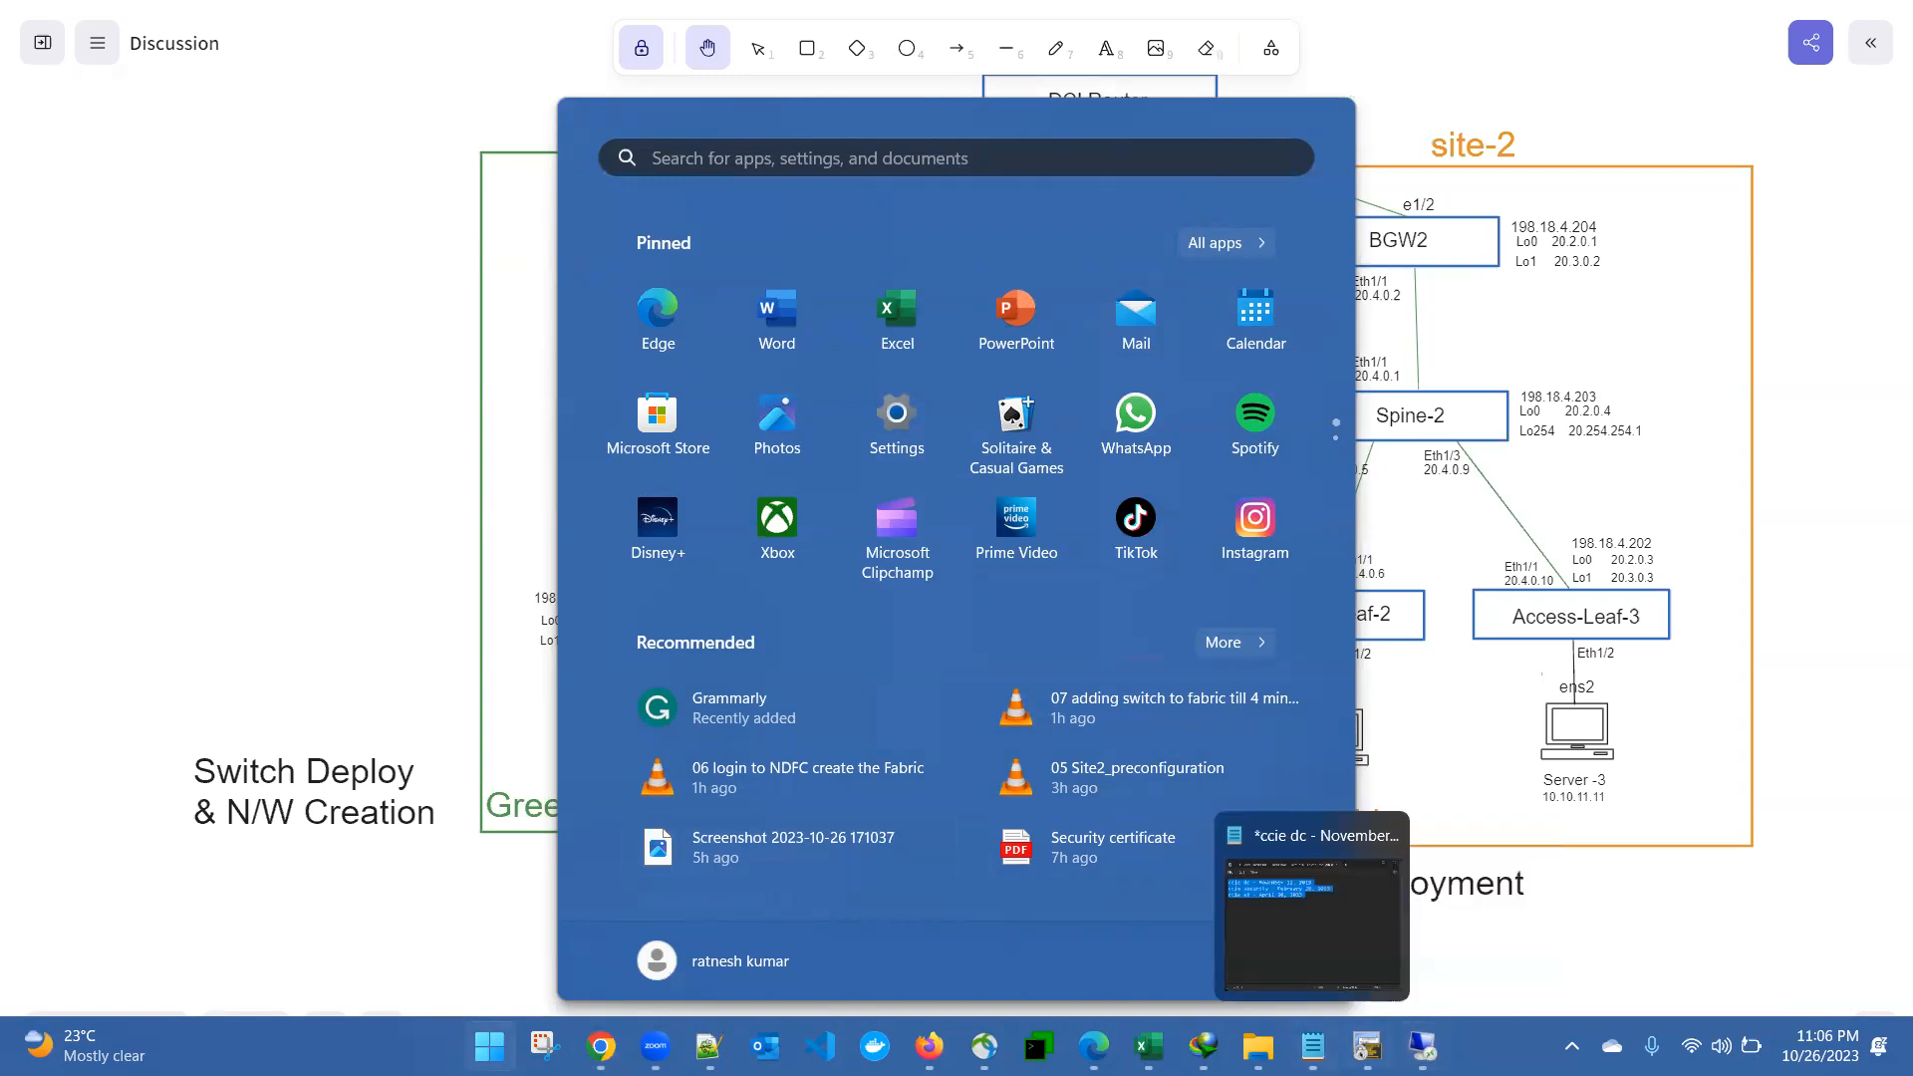
left_click(1368, 1046)
left_click(488, 690)
type("sh run int e1/2")
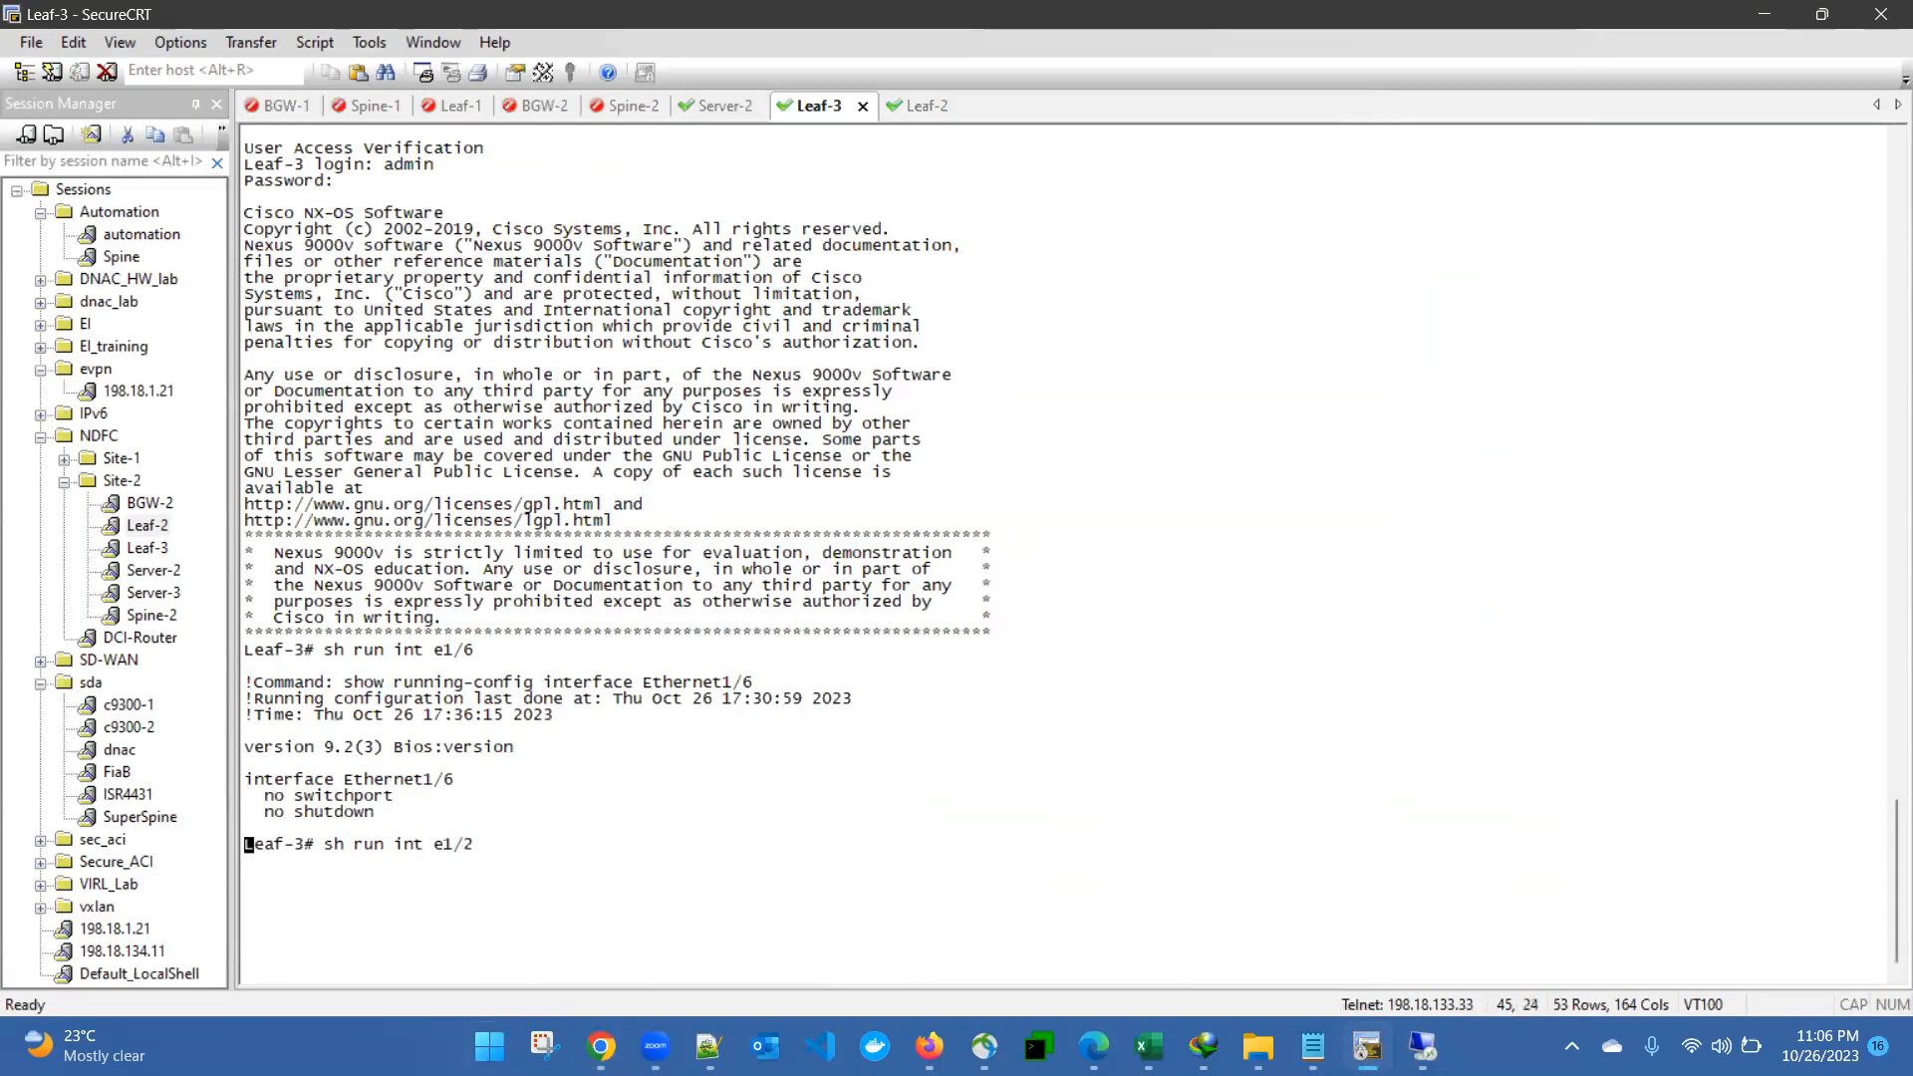
key("Return")
key("Up")
key("ctrl+u")
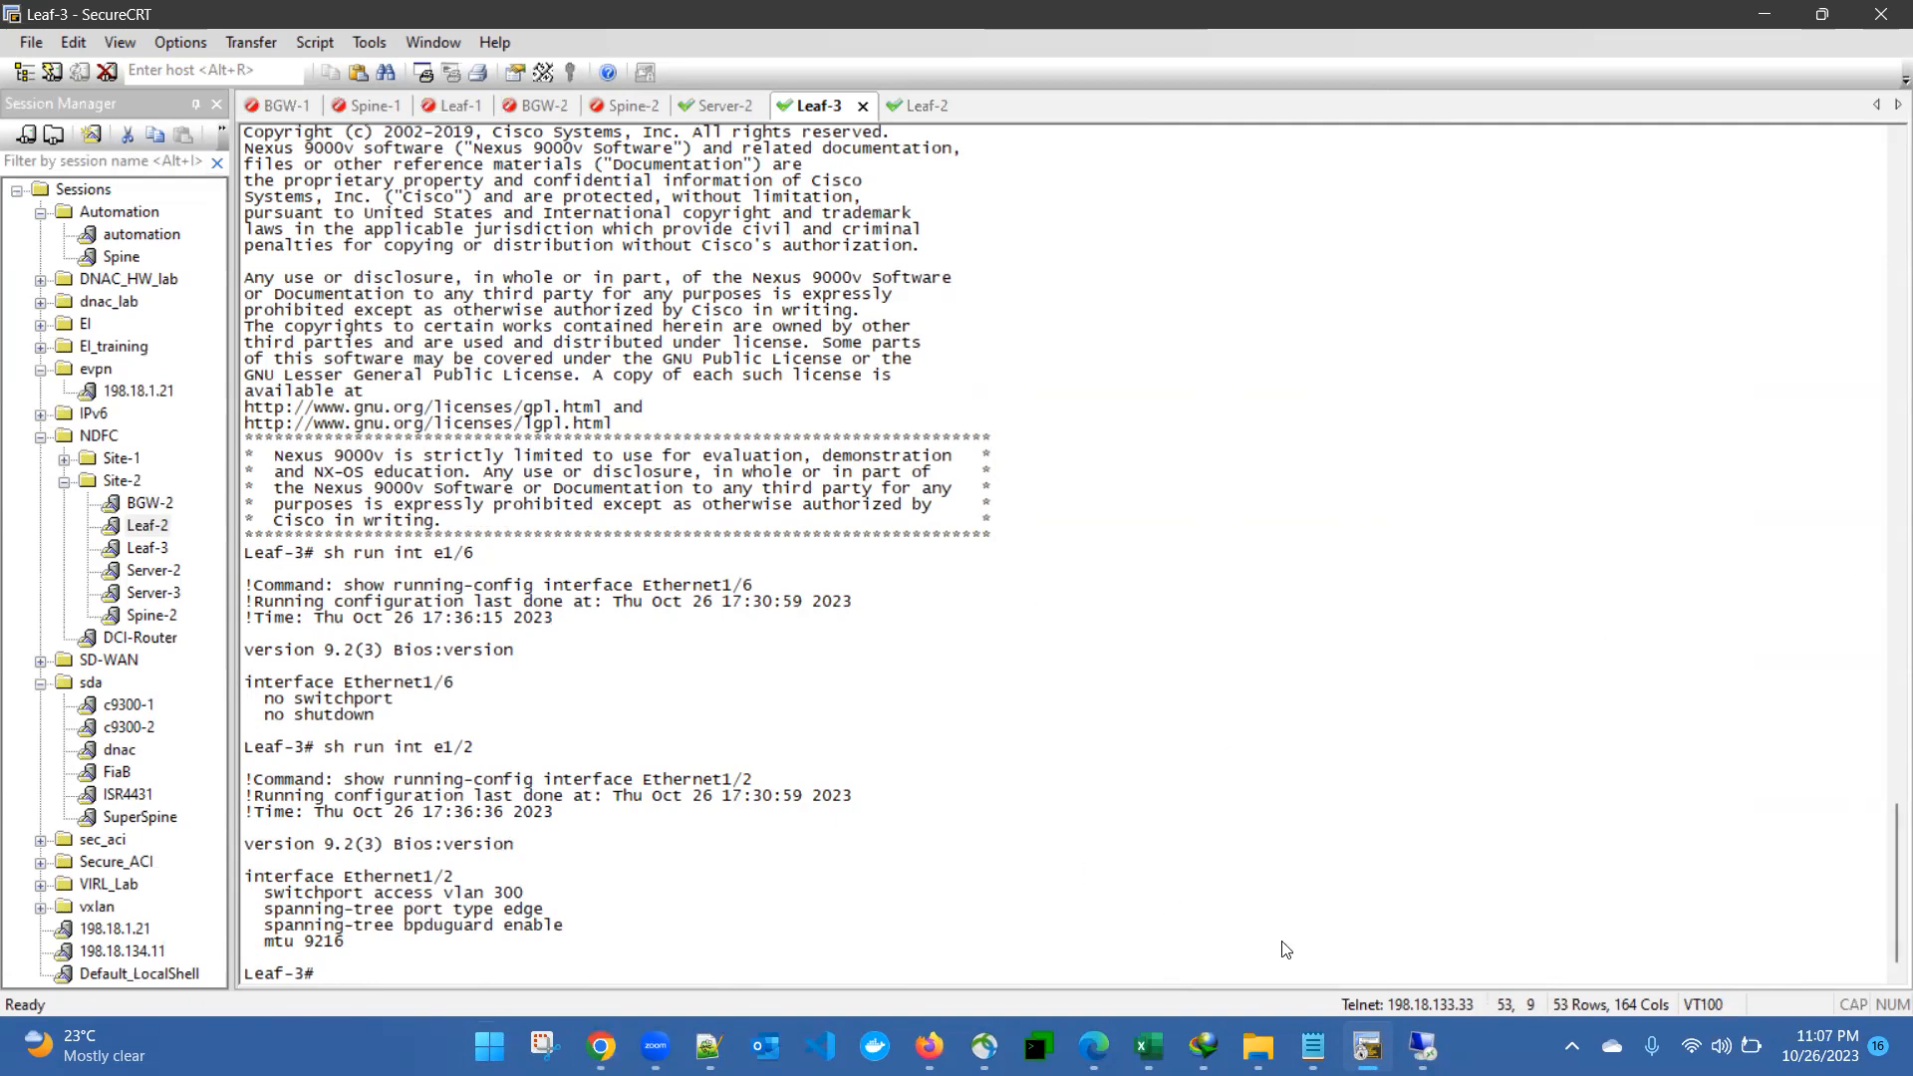
- Switch back to Nexus Dashboard and remove the Ethernet1/6 interface filter, keeping the device name filter
left_click(1423, 1046)
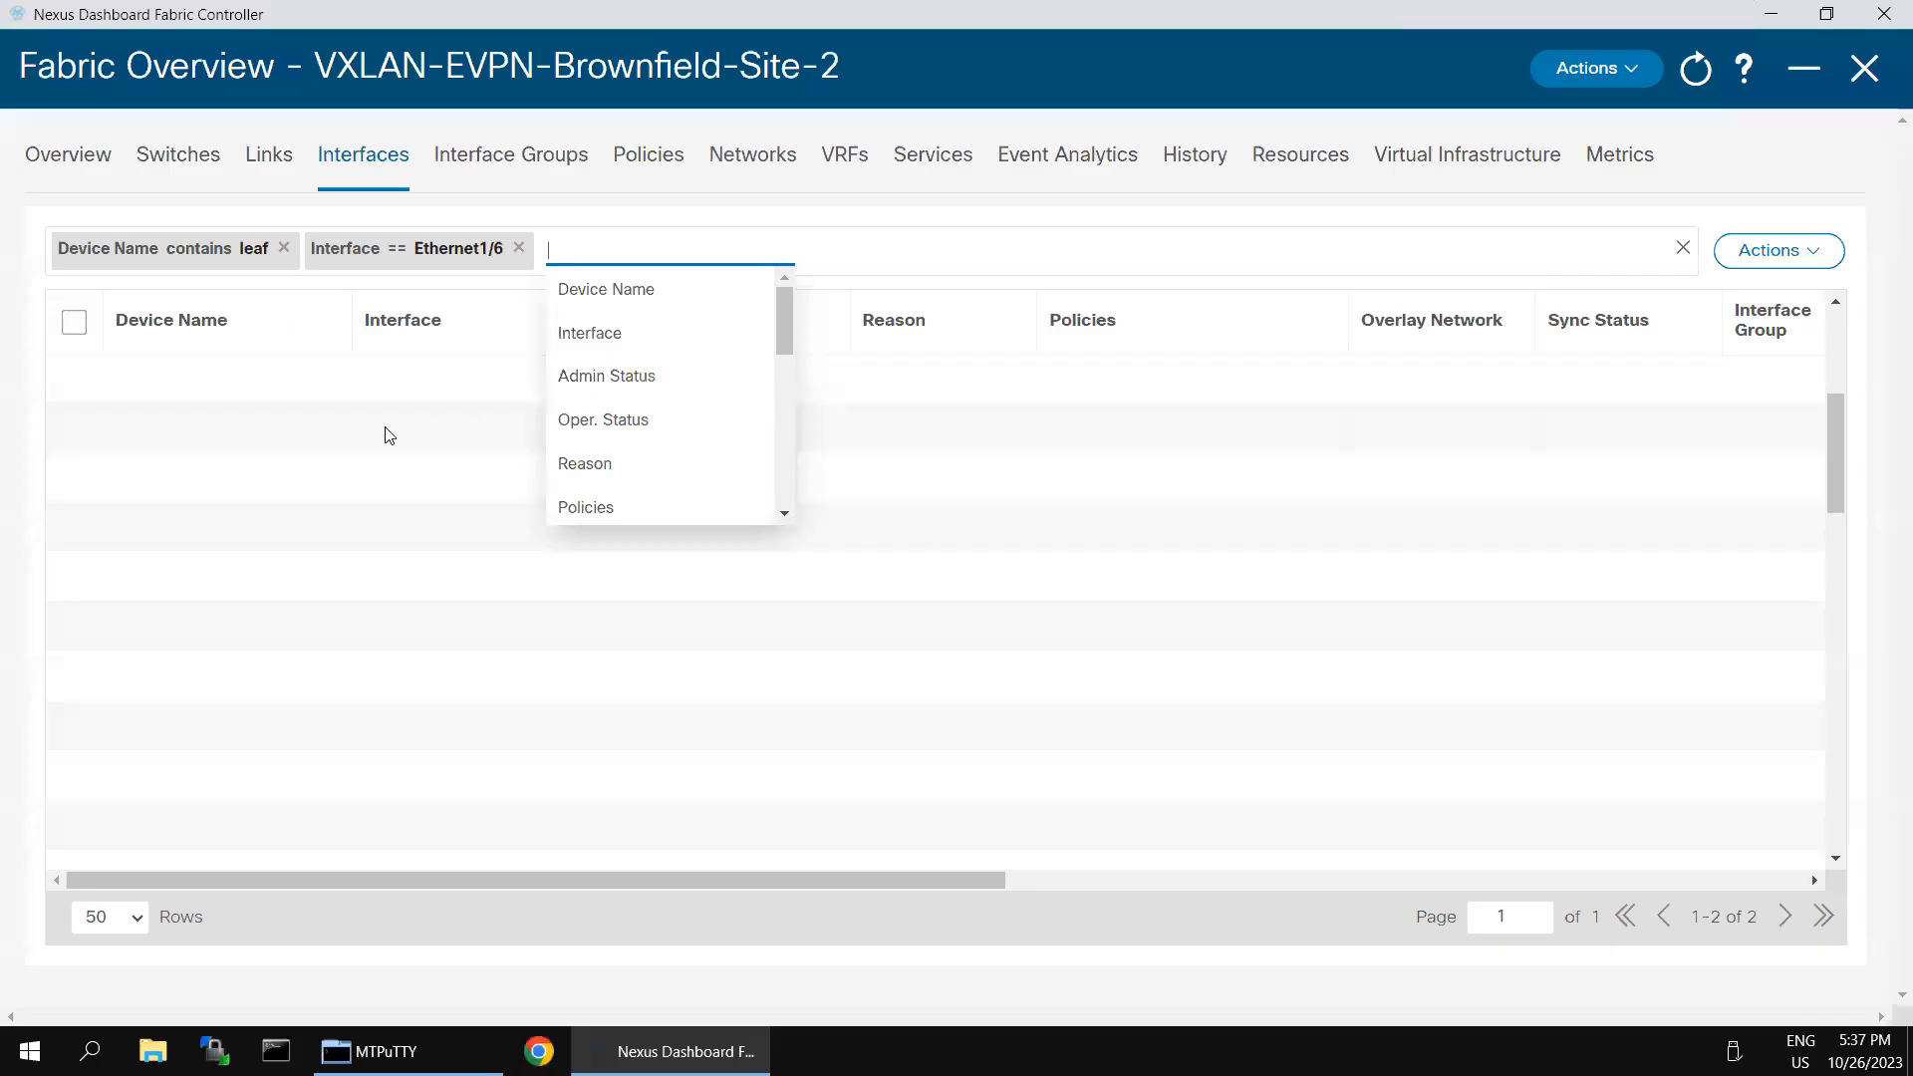
left_click(388, 428)
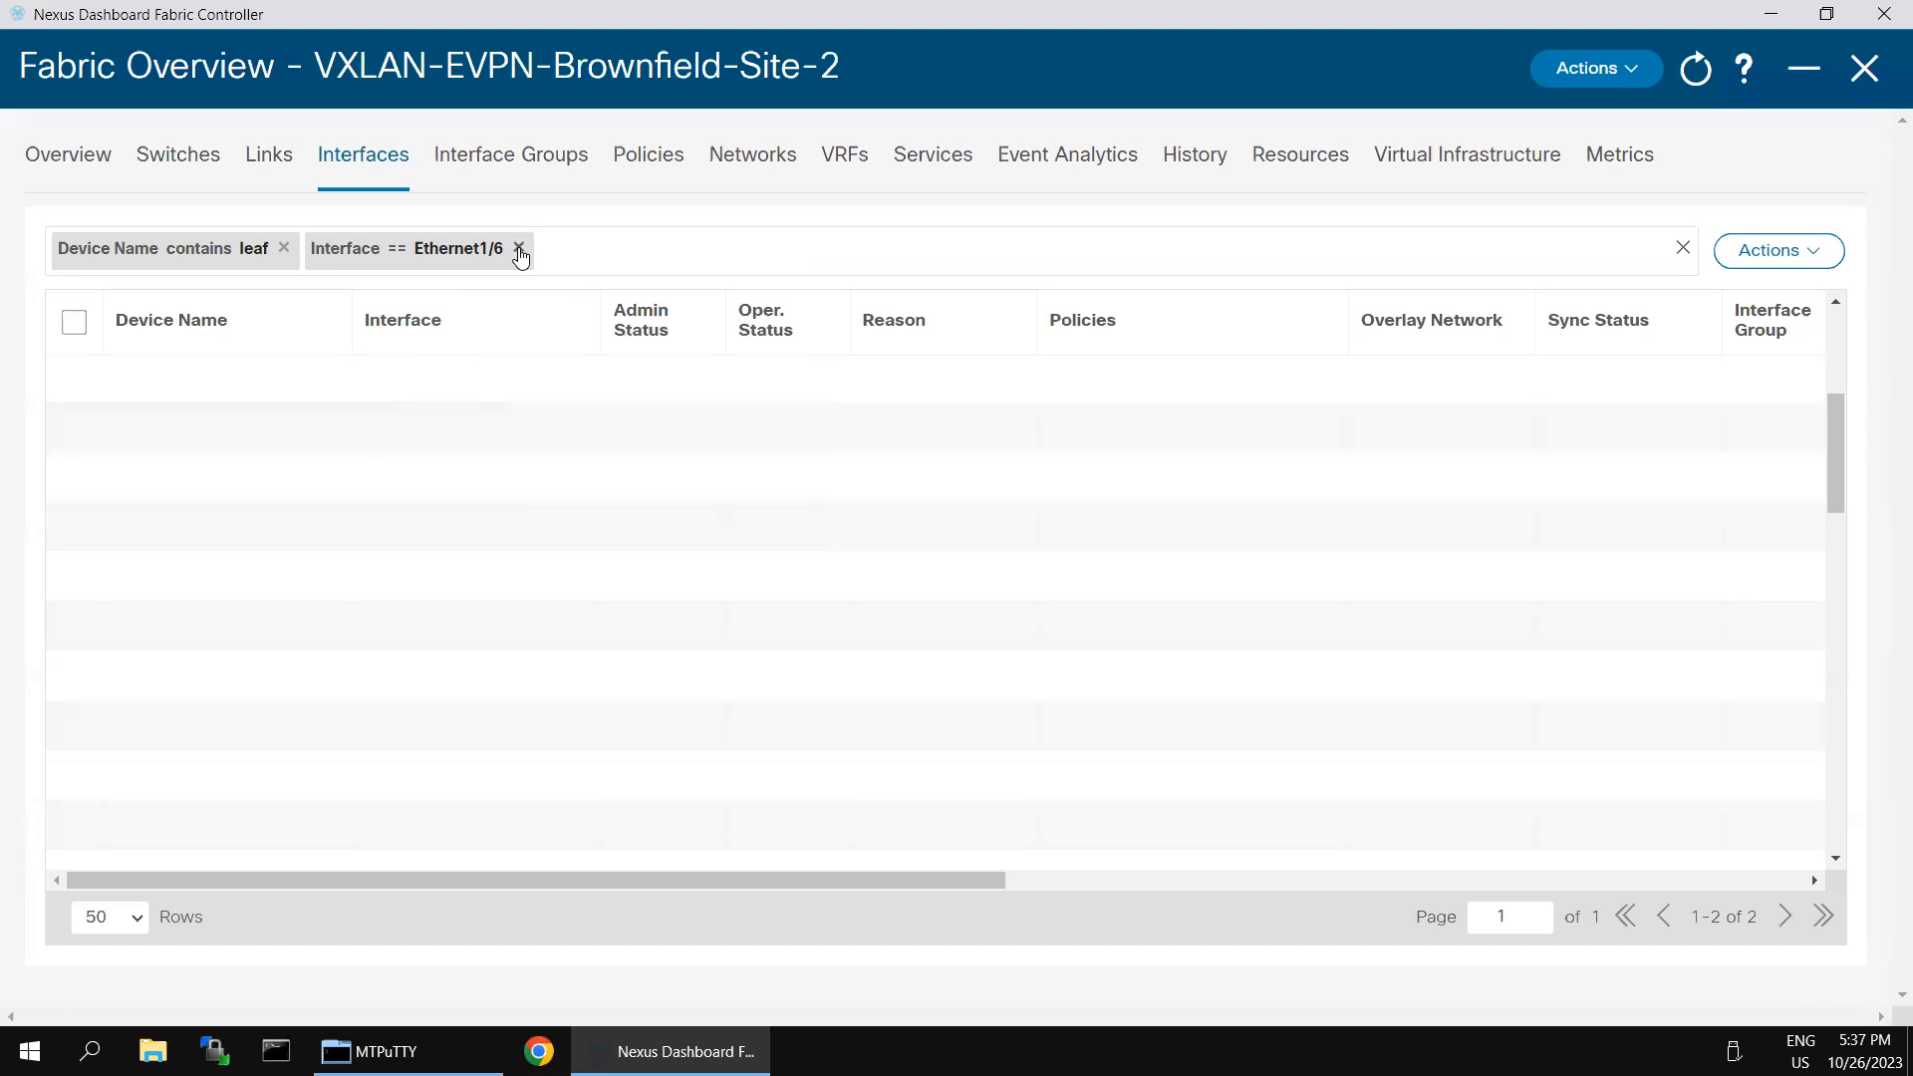
left_click(519, 250)
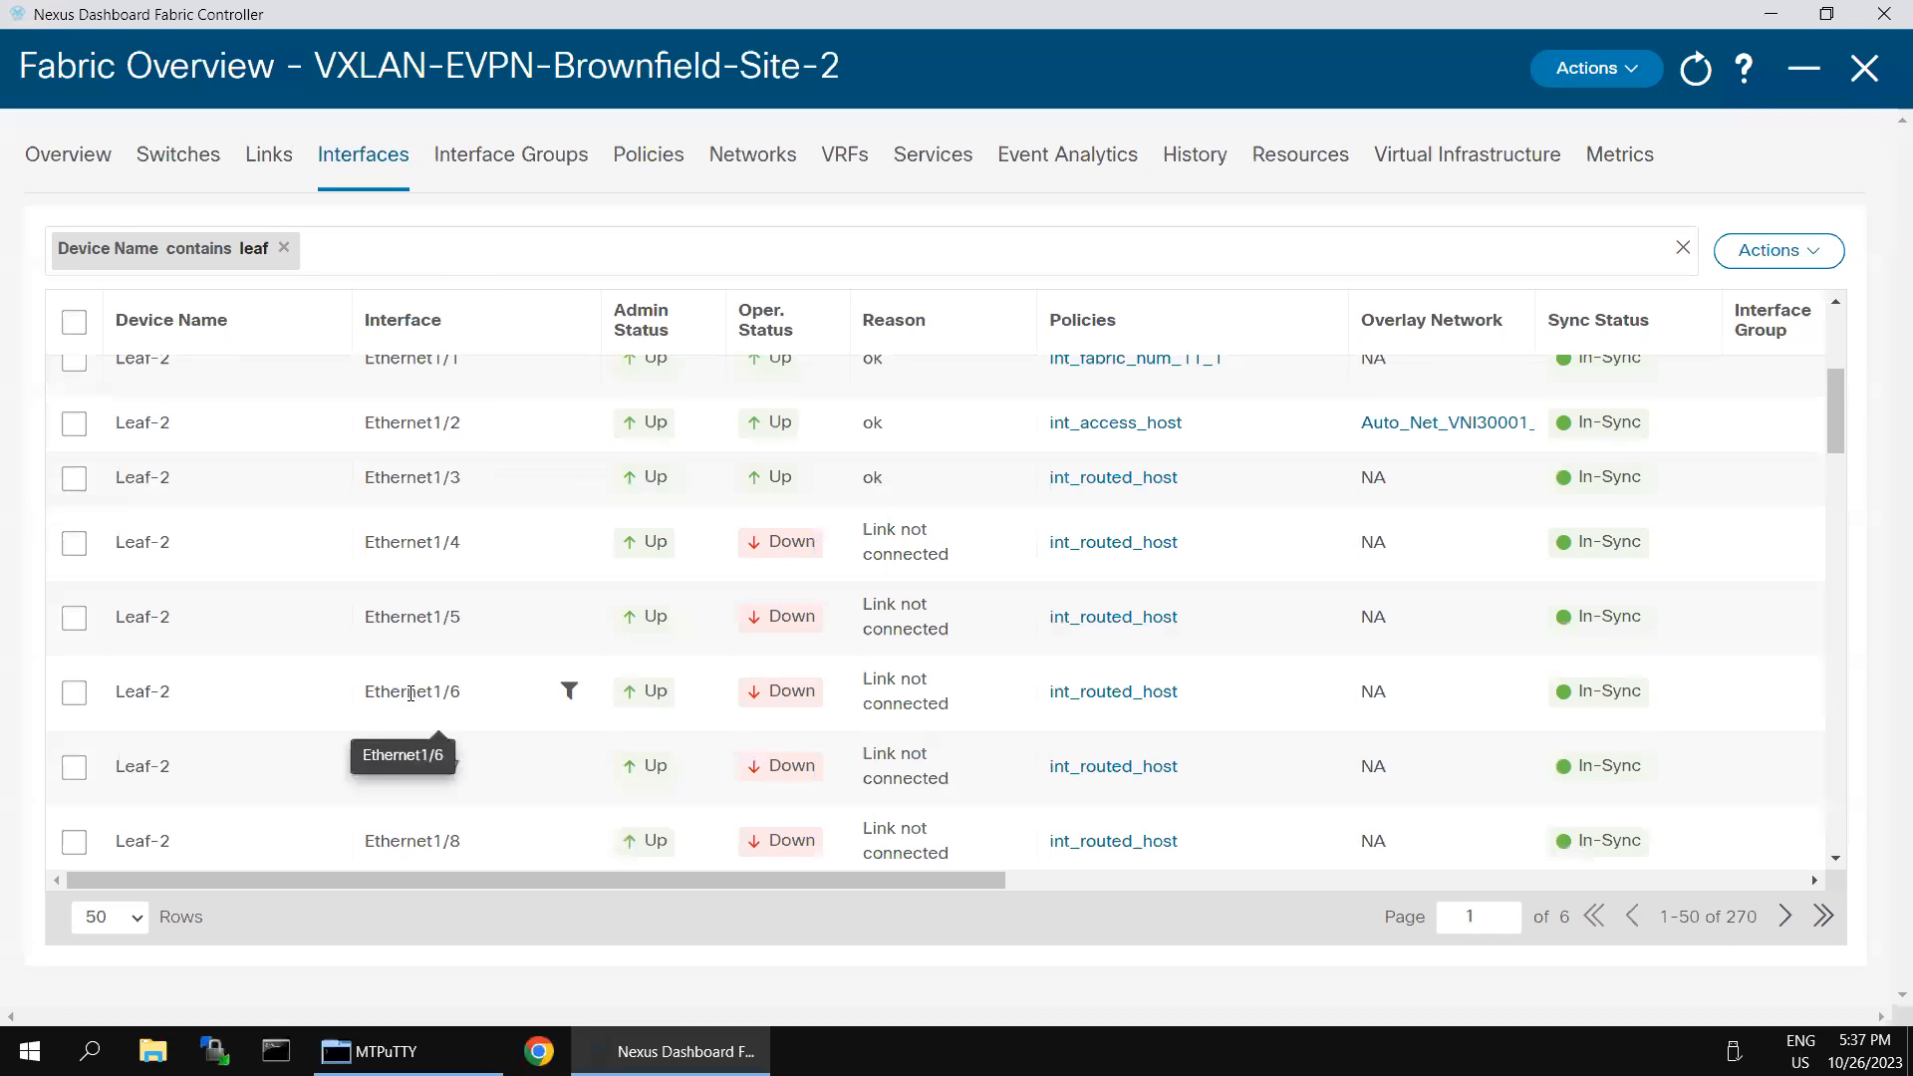
left_click(387, 252)
left_click(376, 332)
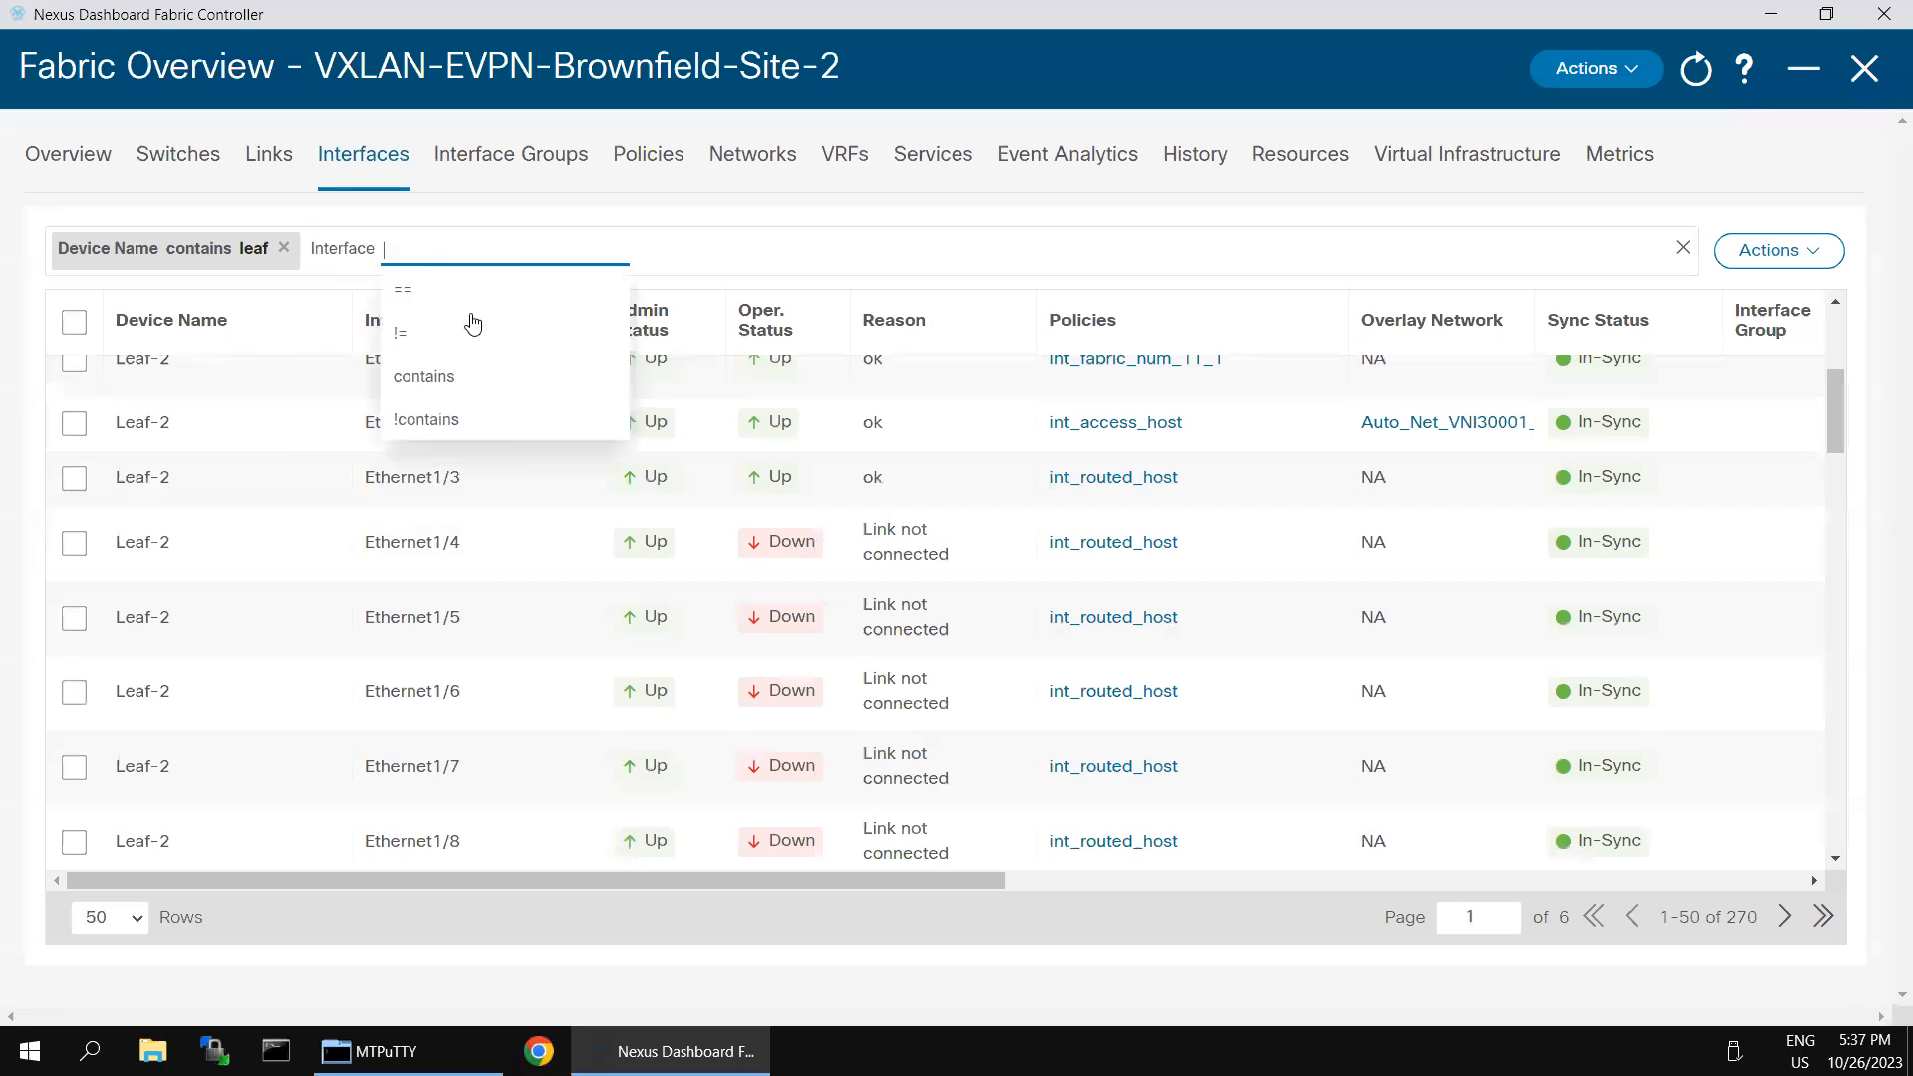
left_click(458, 299)
type("Ethernet1/6")
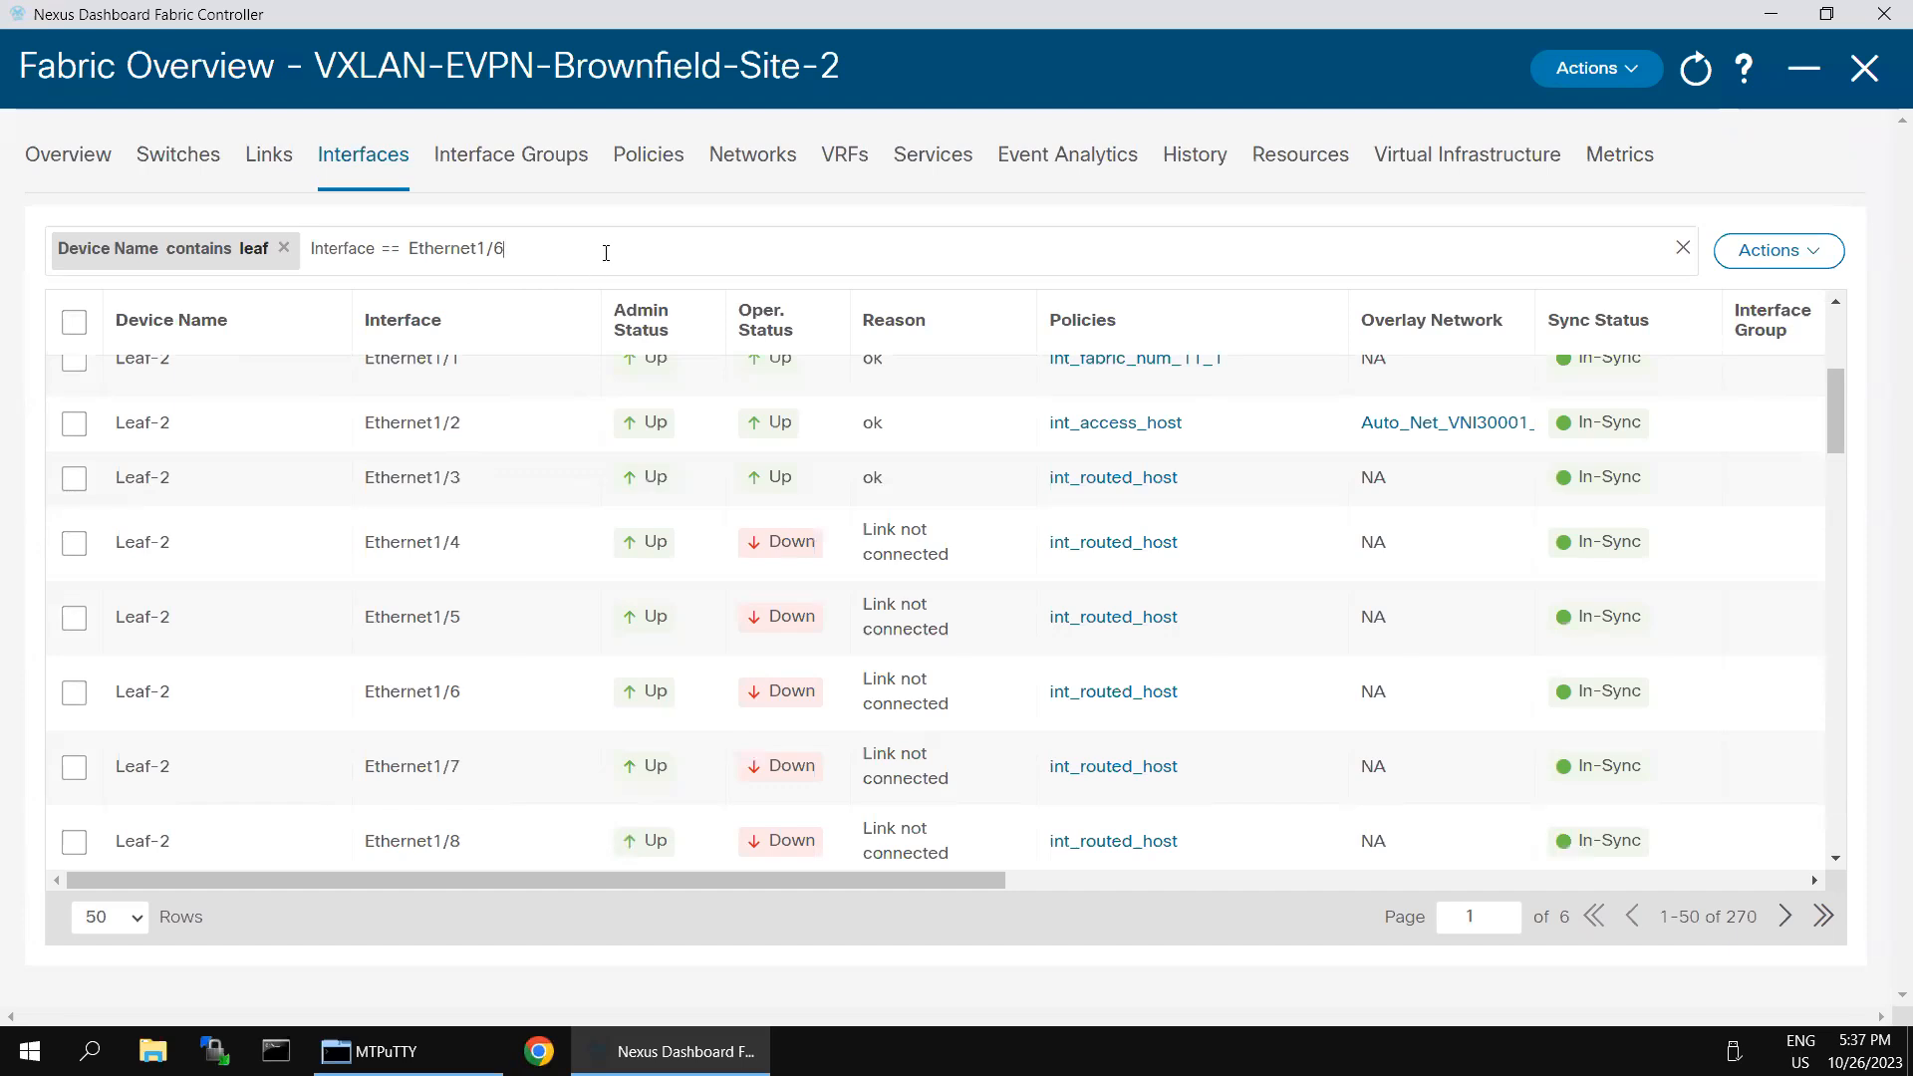
key("Return")
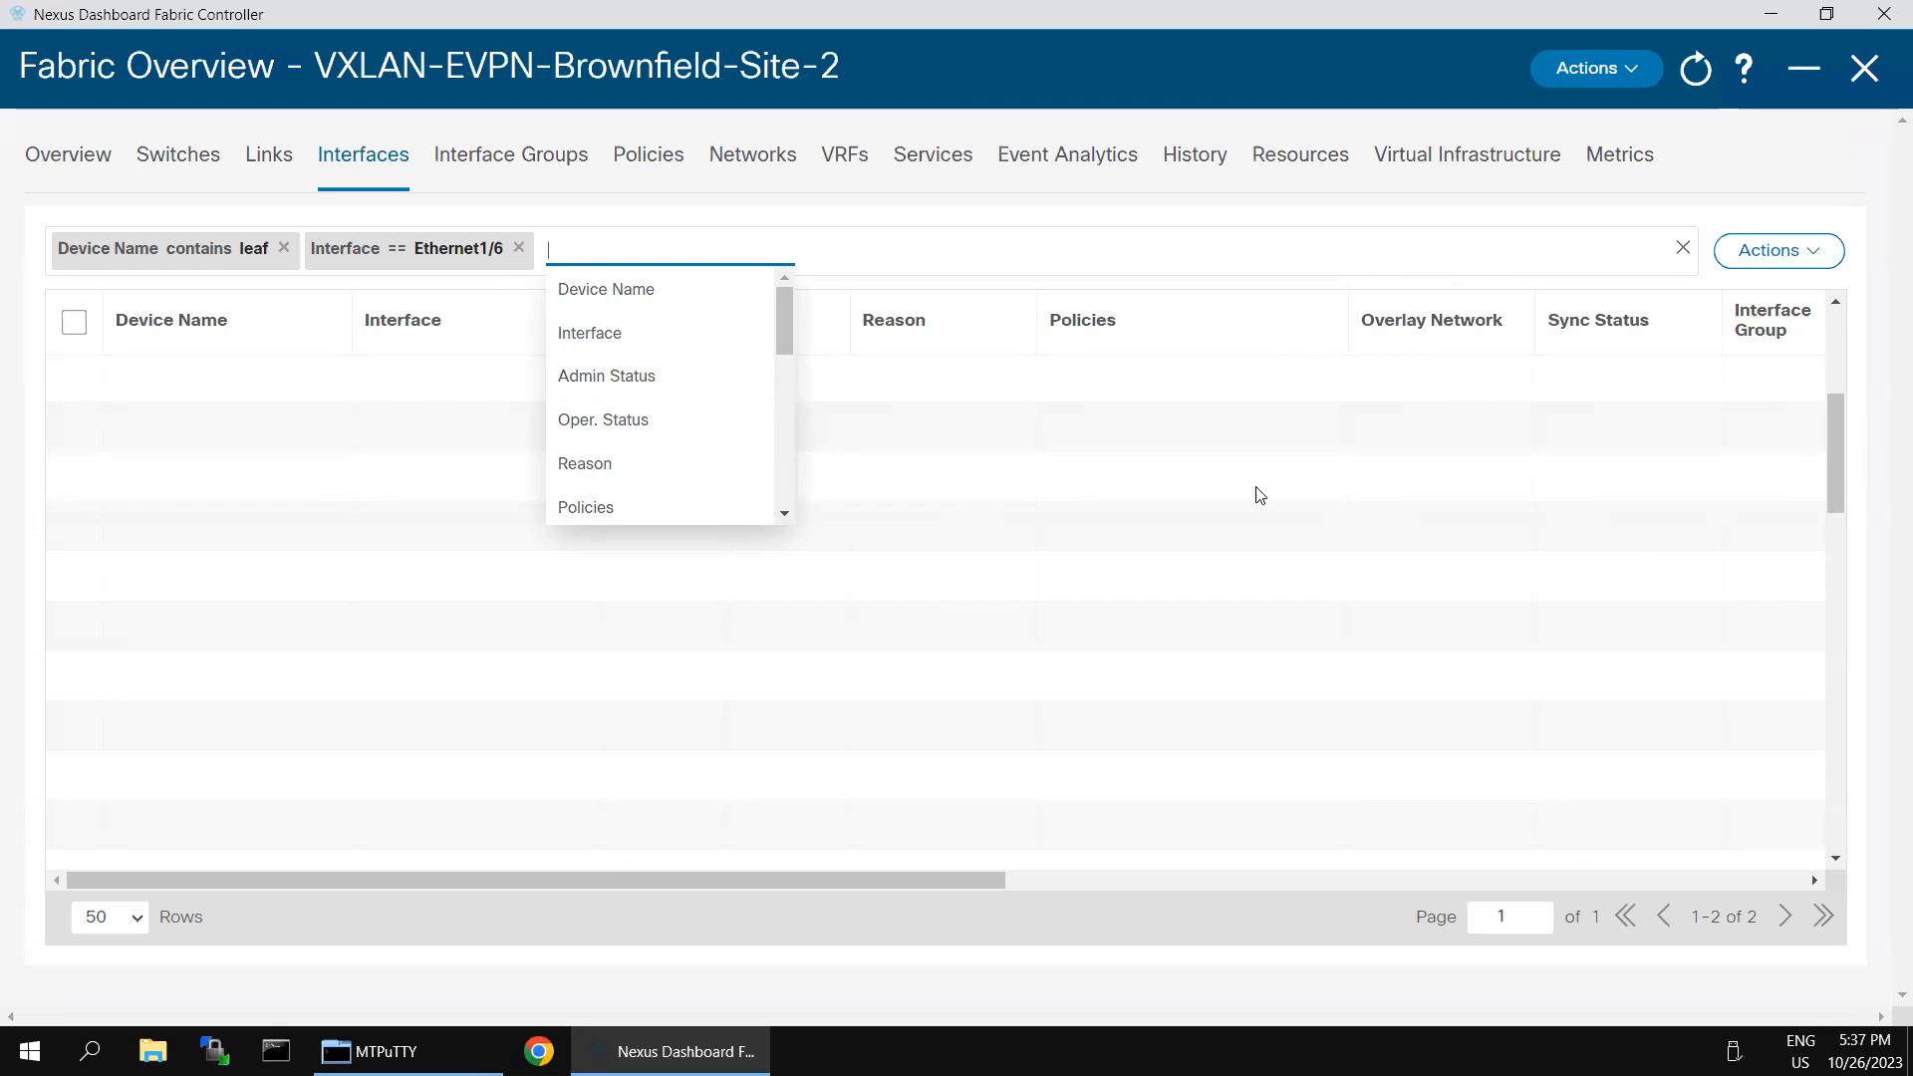
left_click(519, 248)
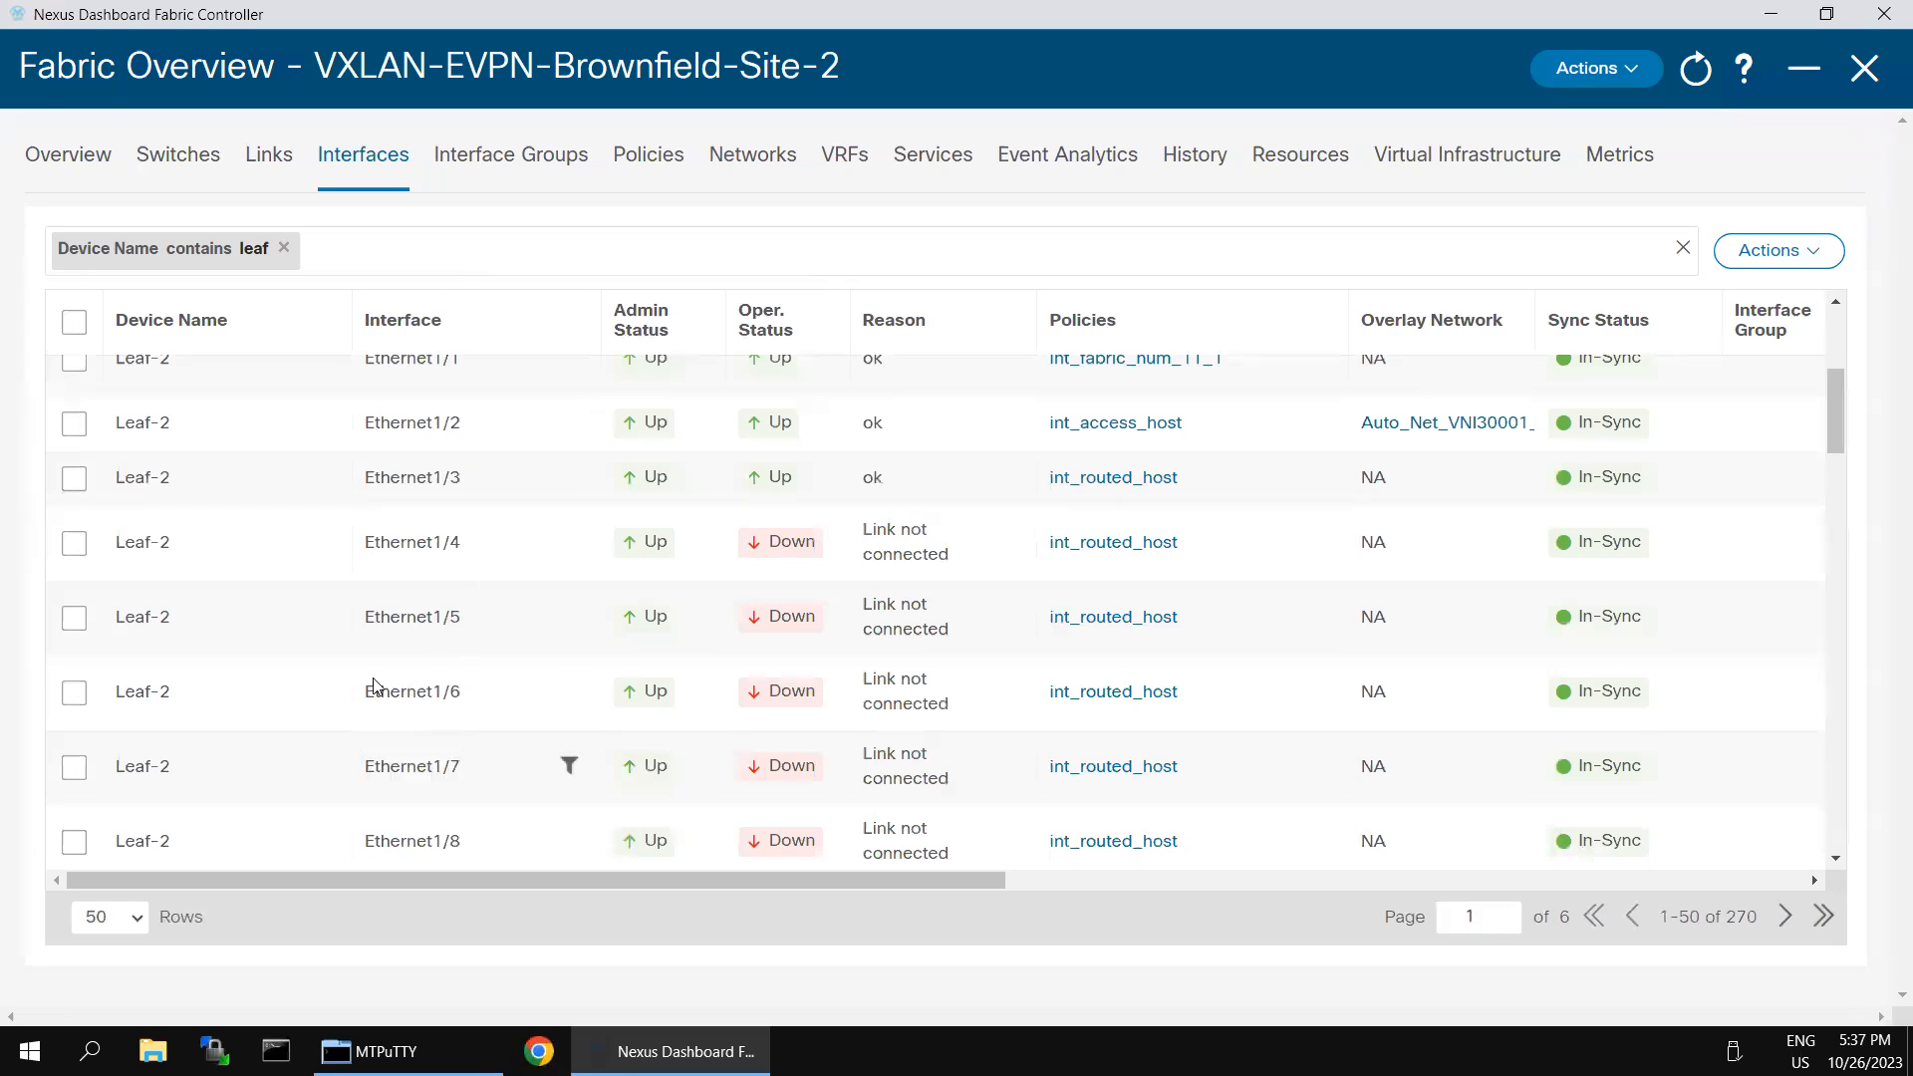
- Copy the Ethernet1/6 interface name and filter the leaf interfaces by Interface == Ethernet1/6
left_click_drag(425, 690, 457, 695)
key("ctrl+c")
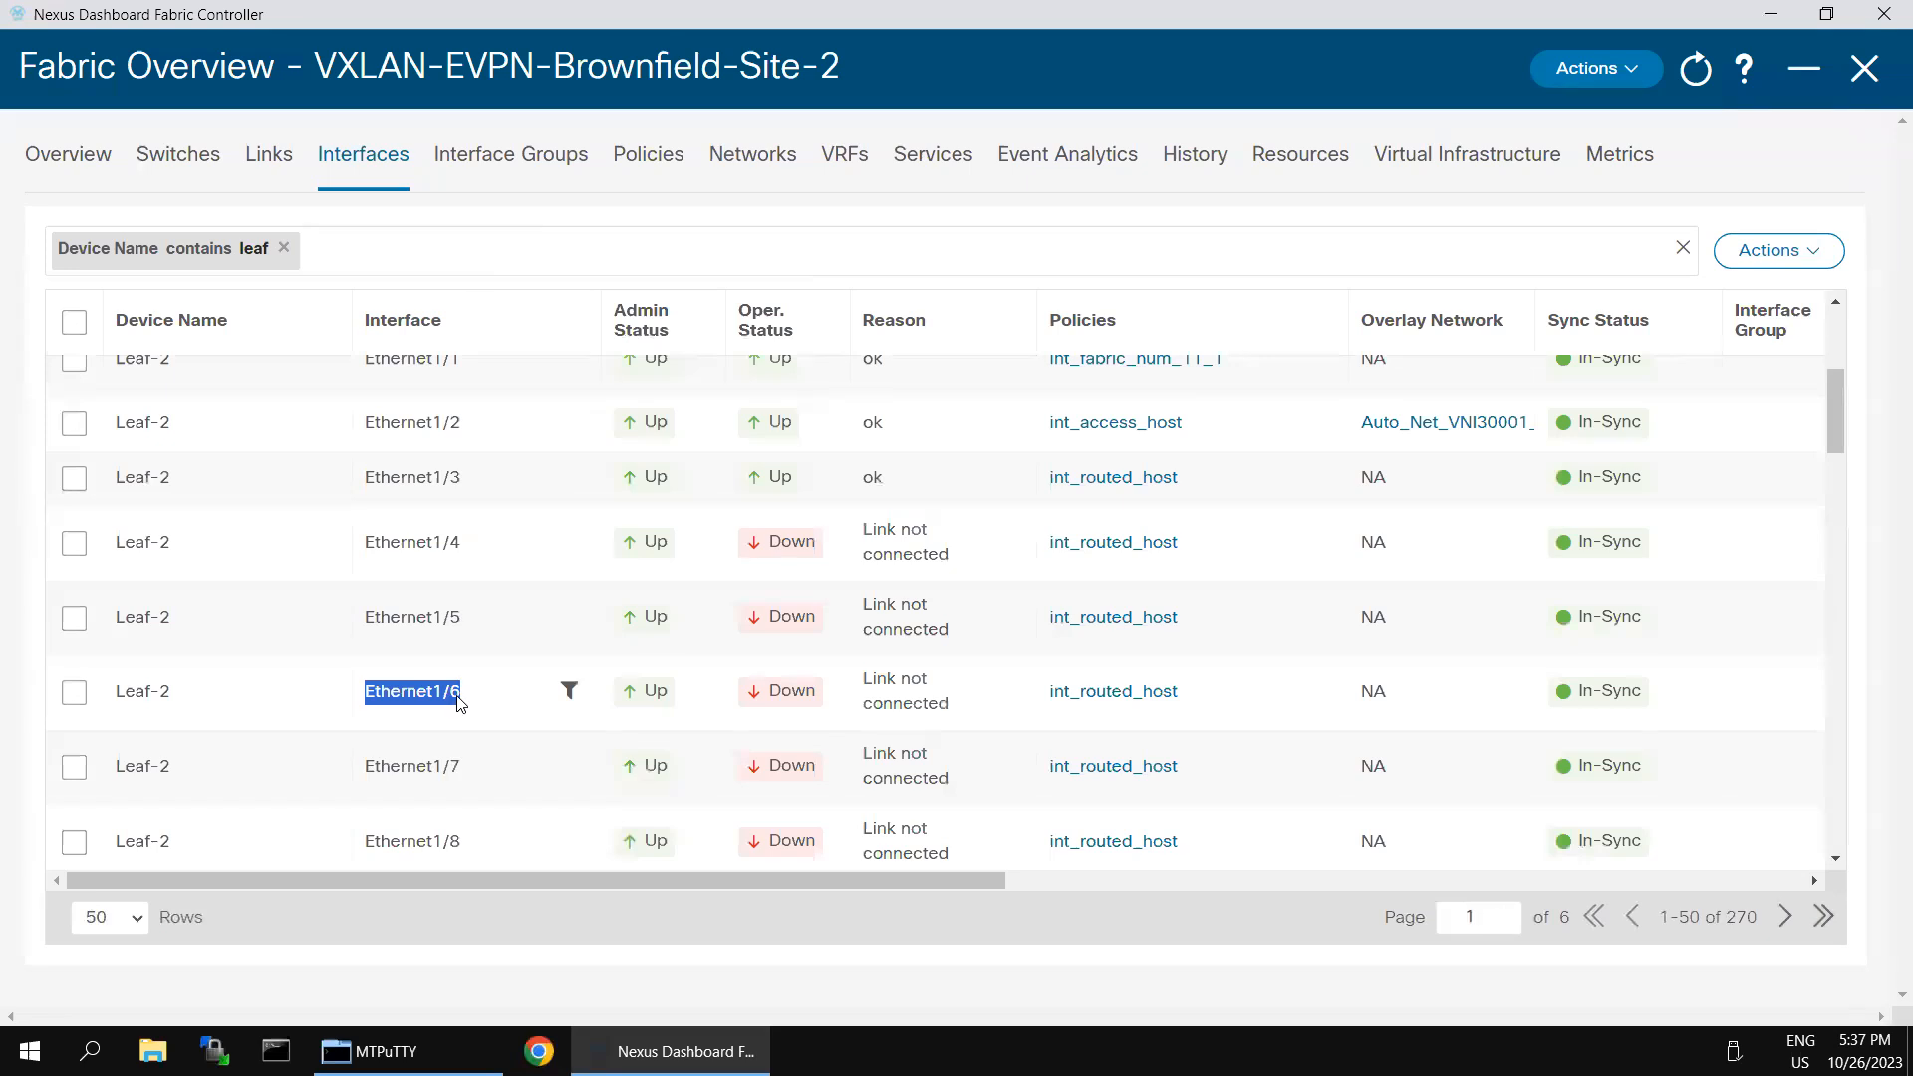
left_click(408, 254)
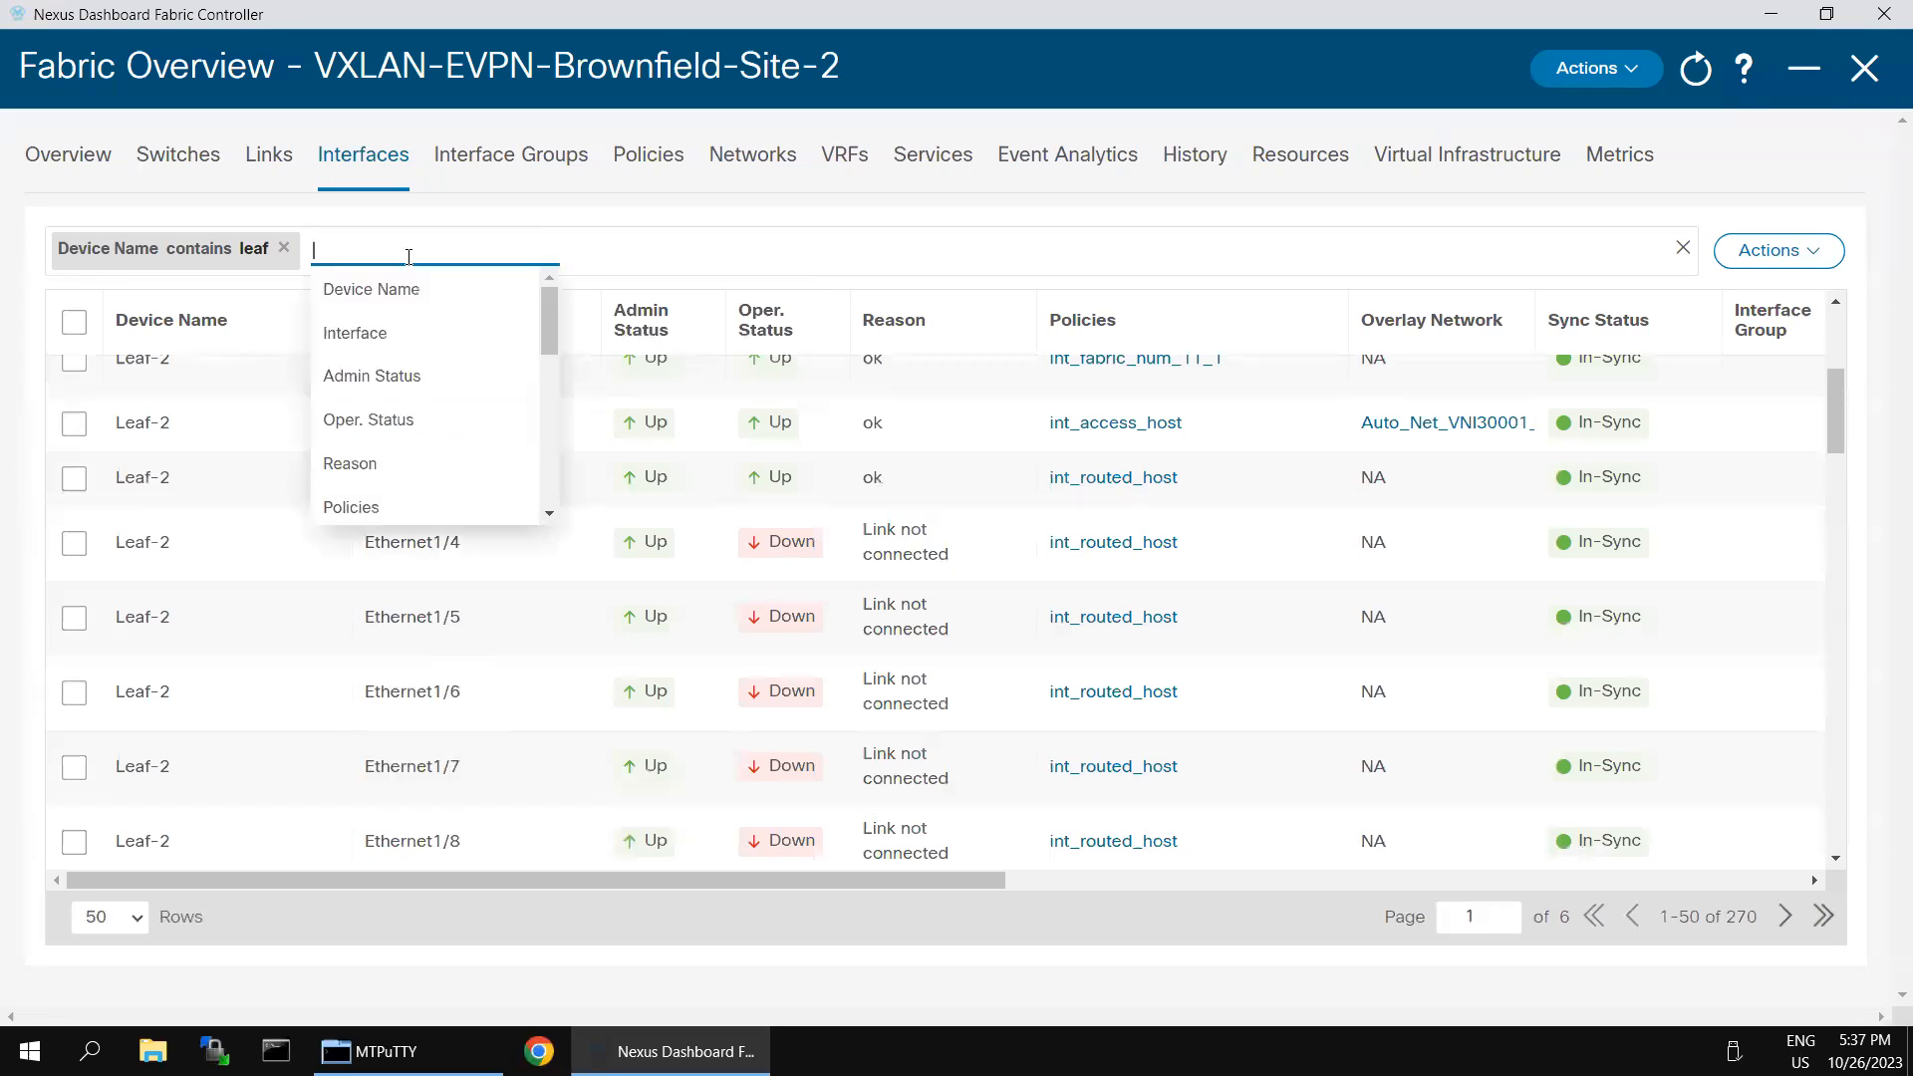
left_click(423, 339)
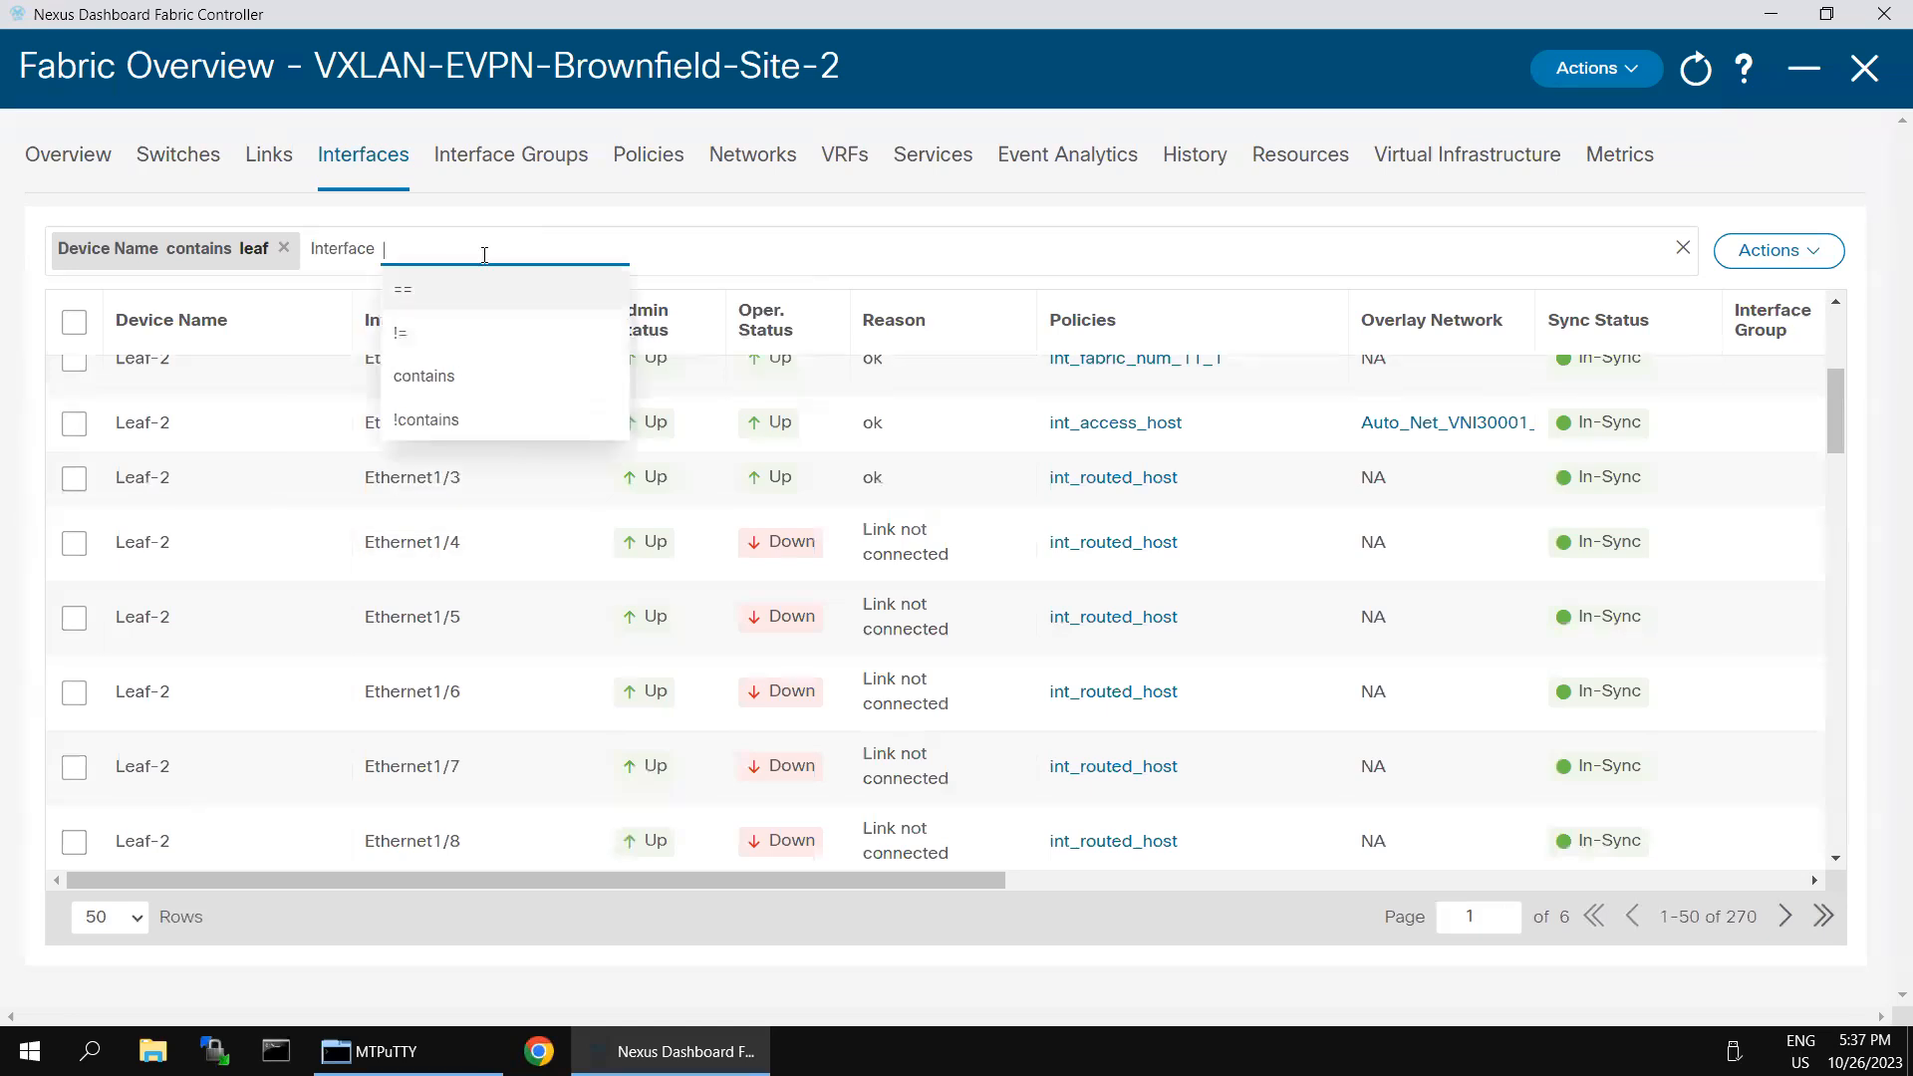
left_click(453, 298)
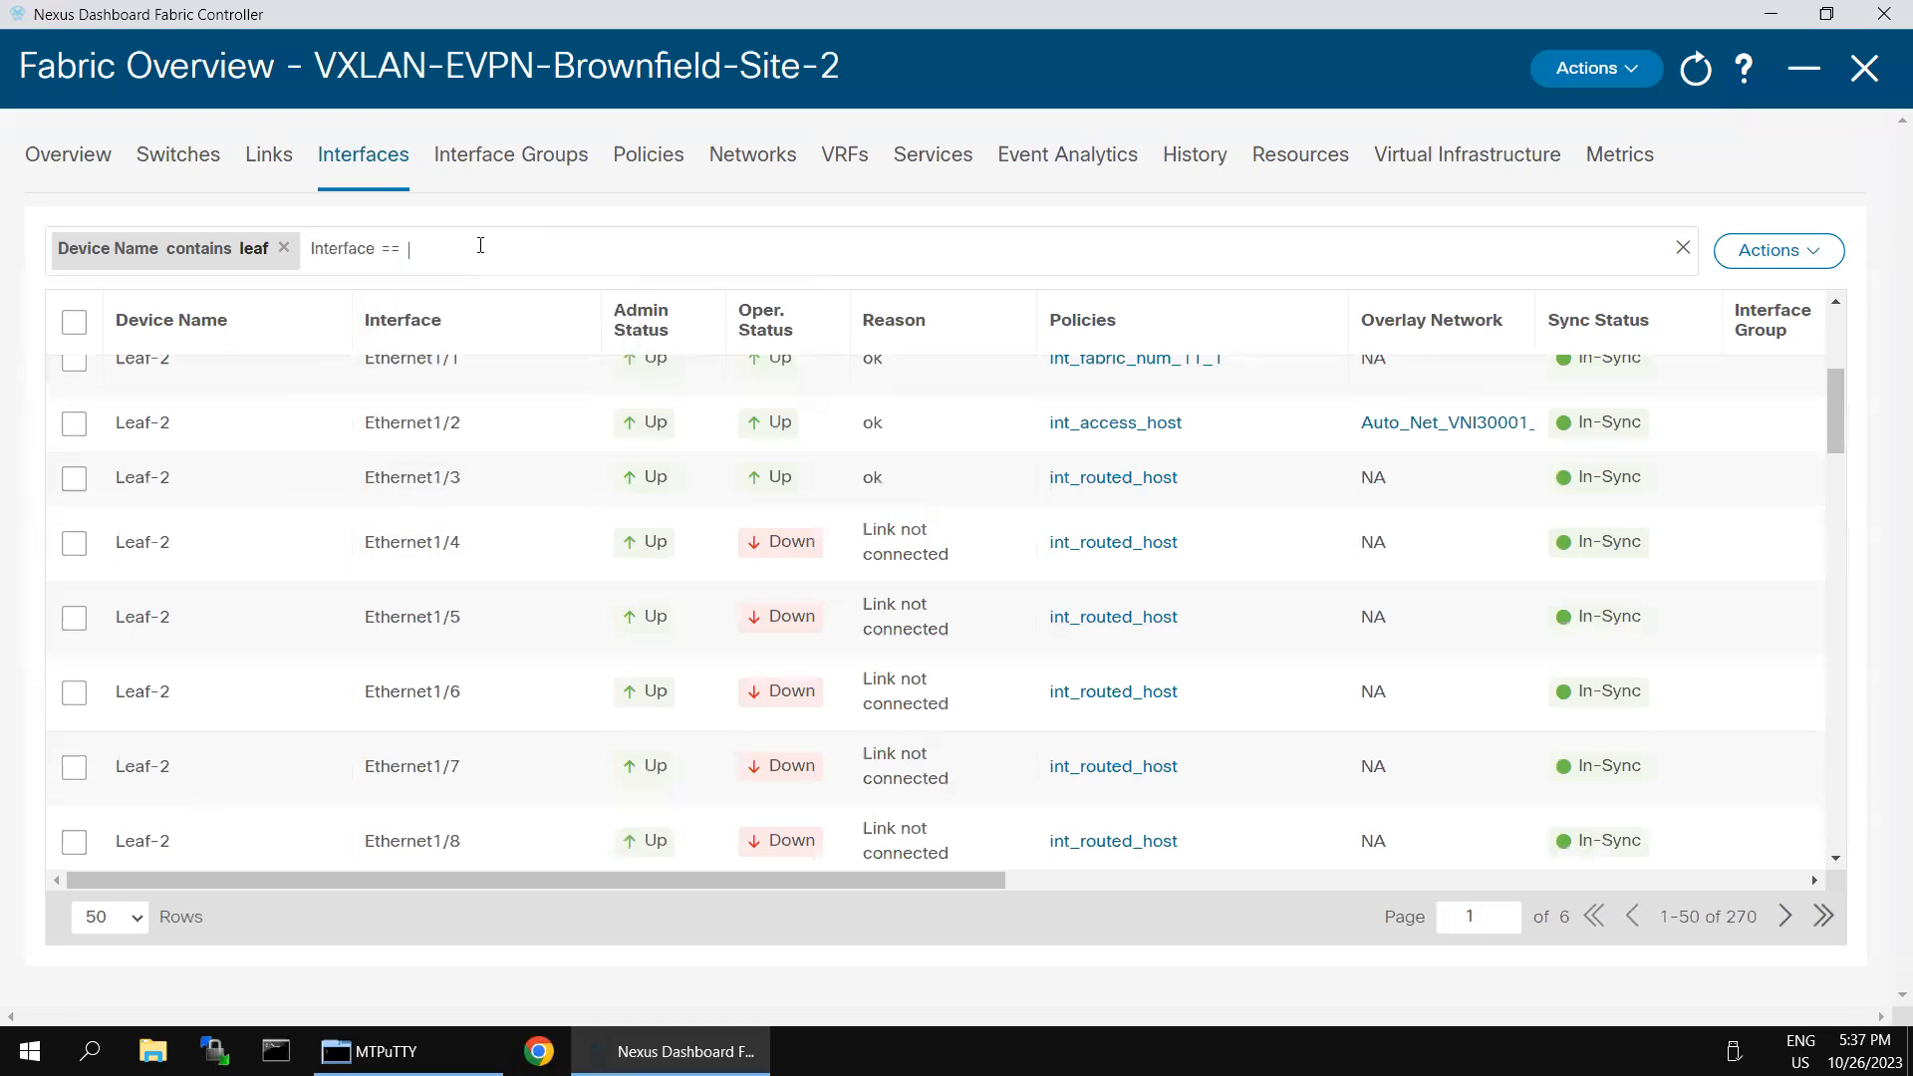
key("ctrl+v")
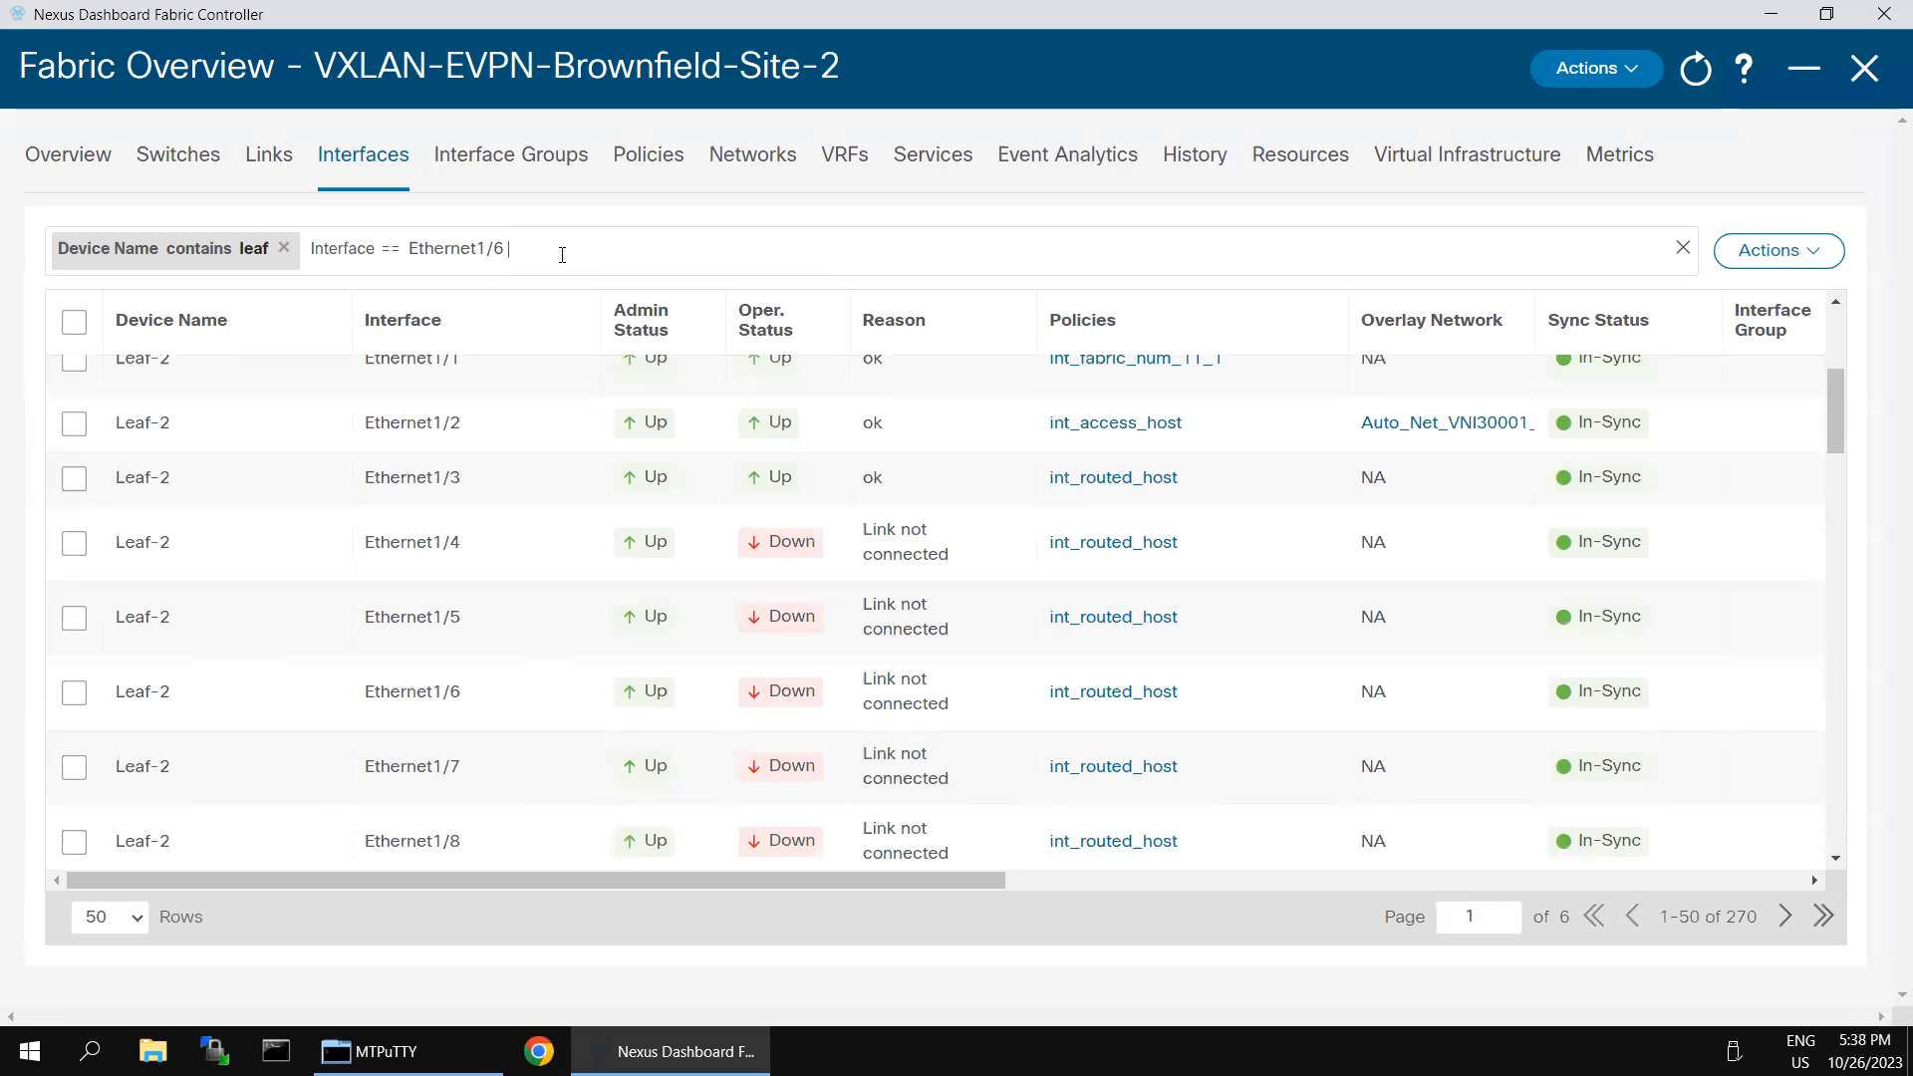
key("Return")
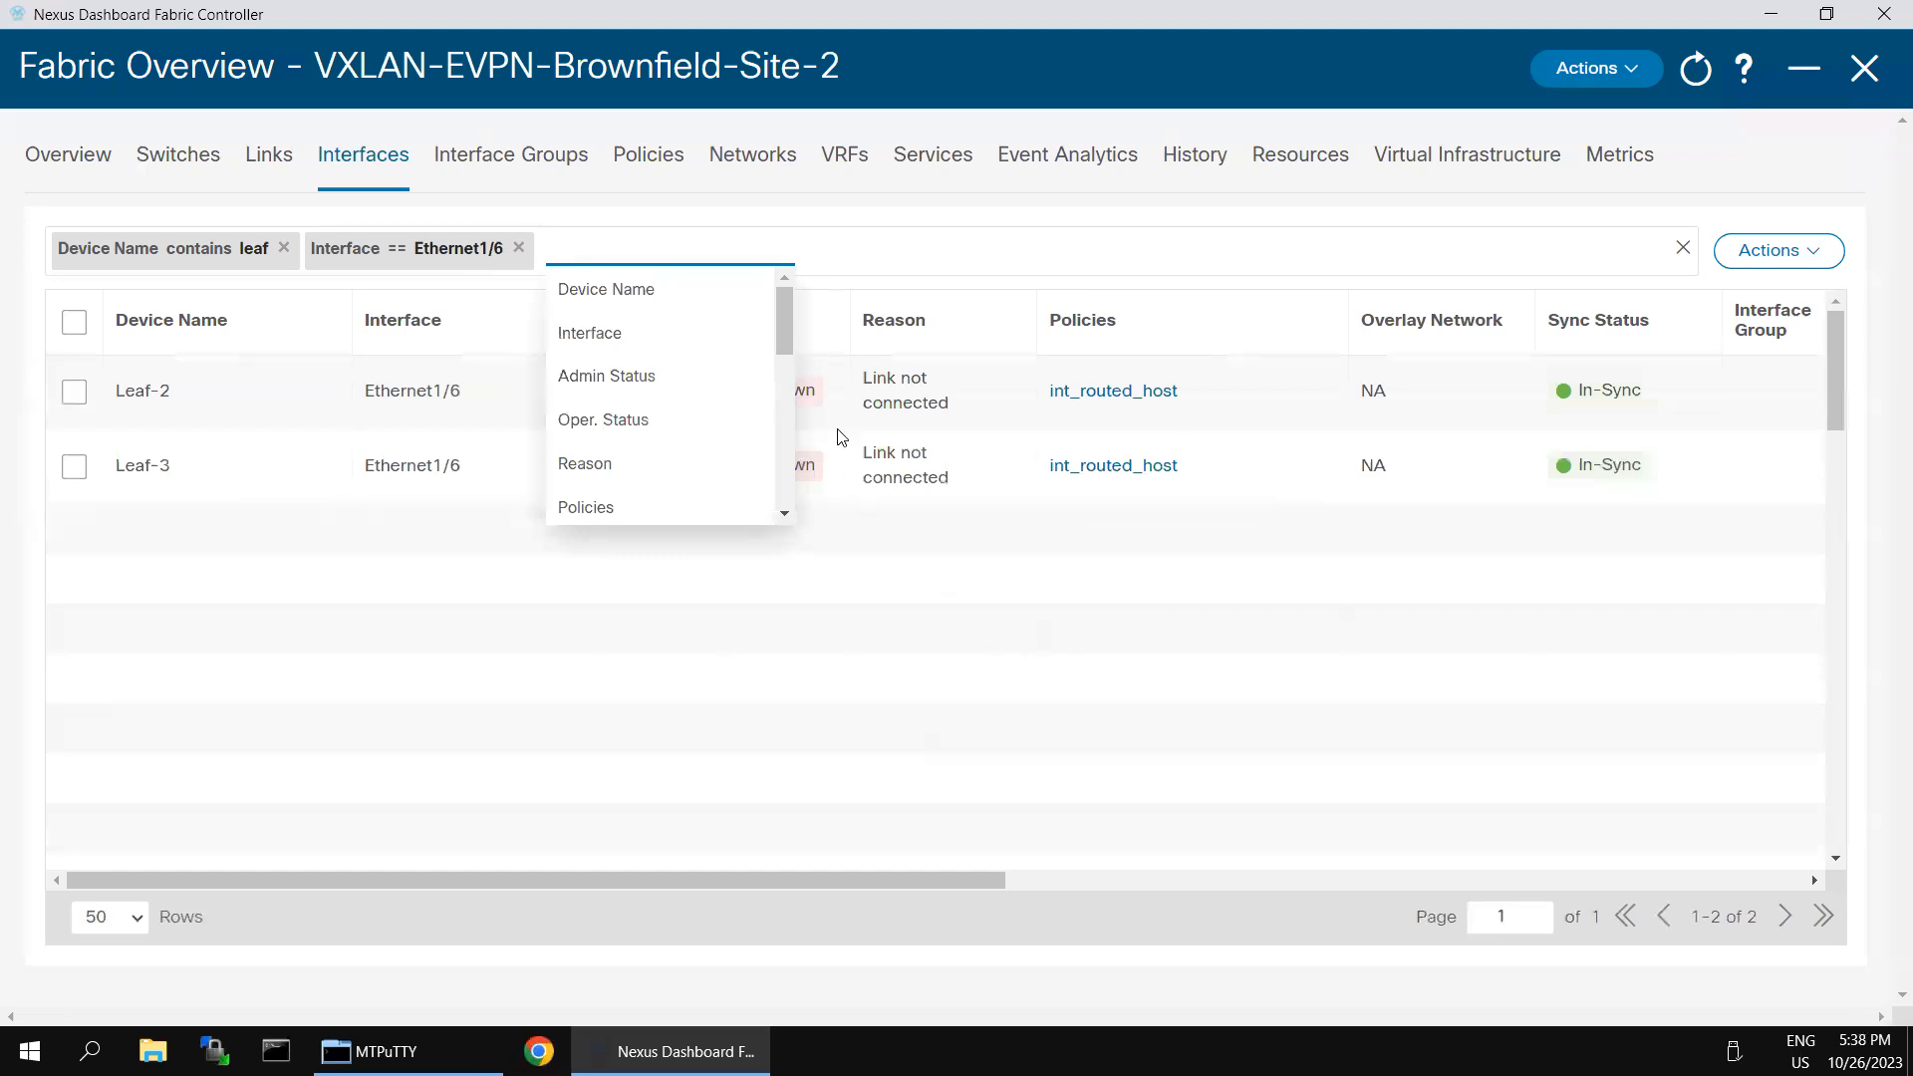
left_click(600, 720)
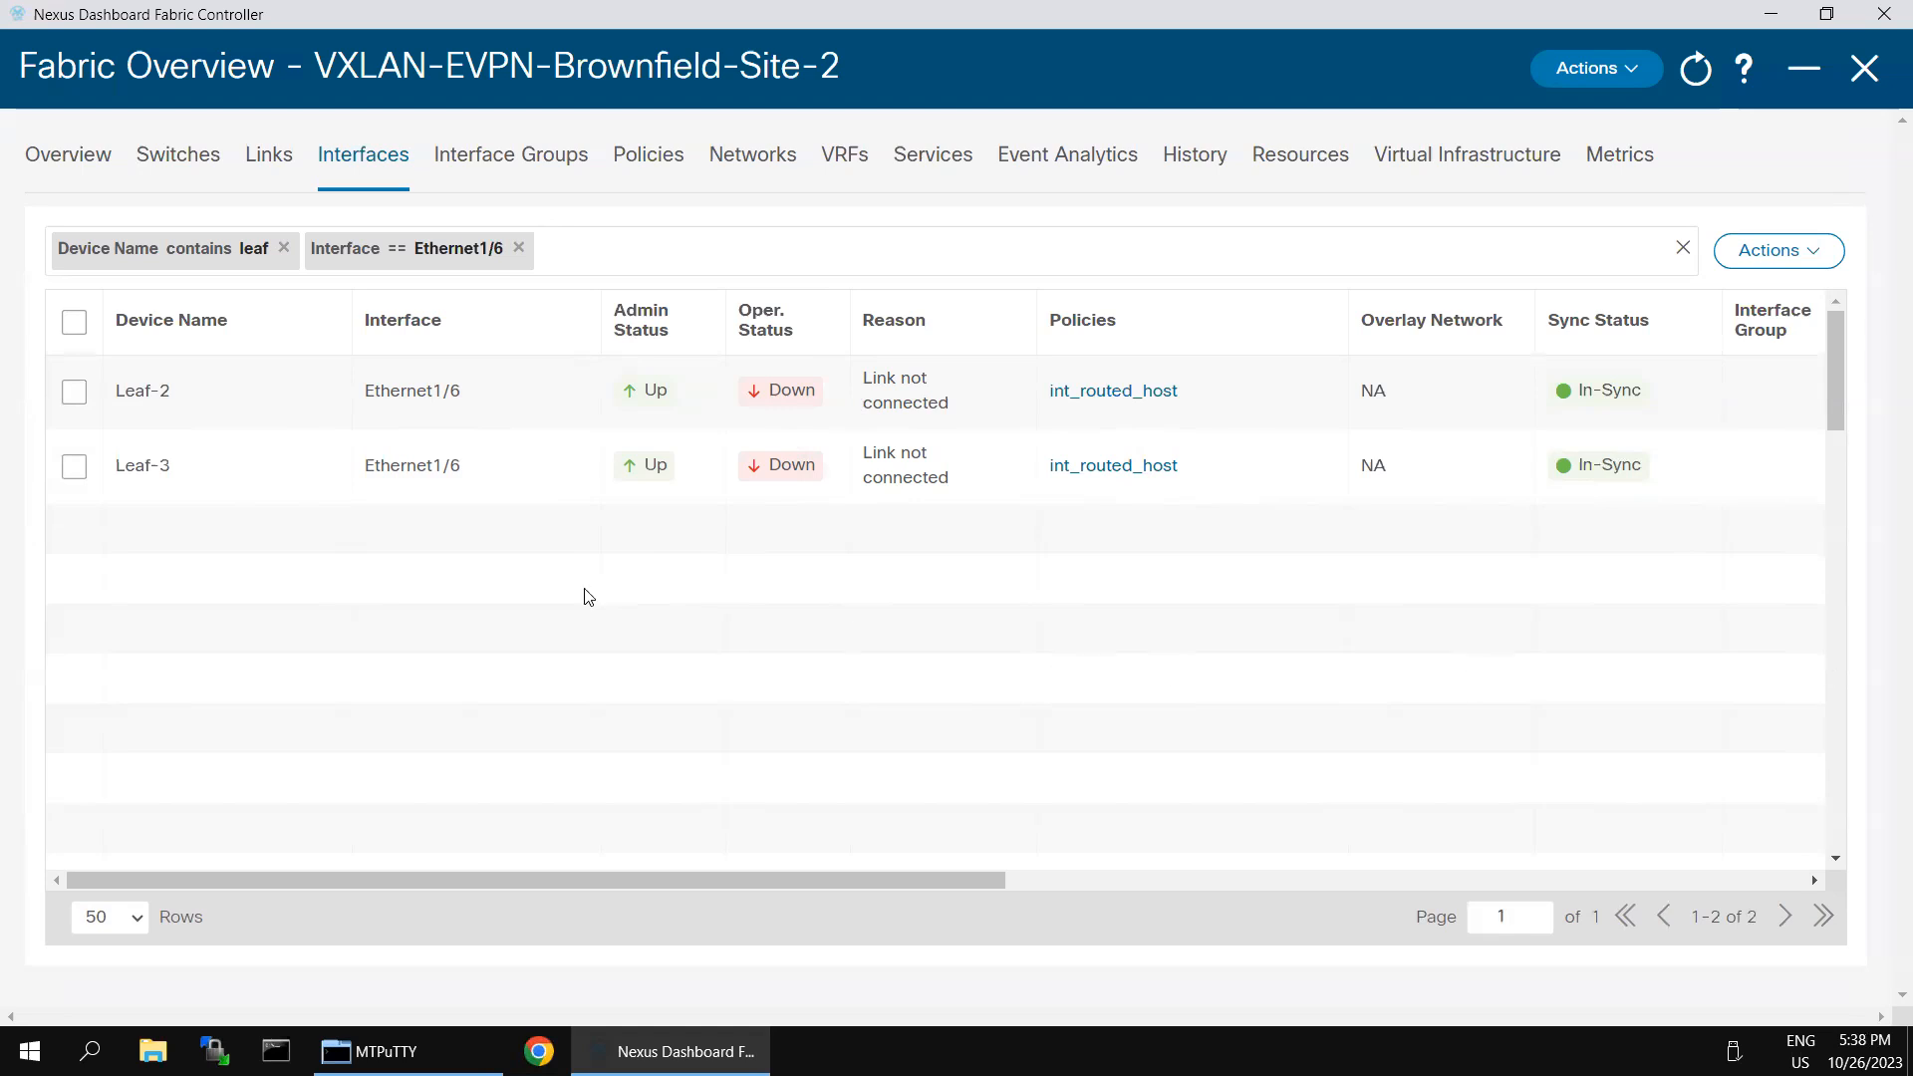
- Edit Ethernet1/6 of Leaf-2 and Leaf-3 together and attach the int_trunk_host policy template
left_click(74, 322)
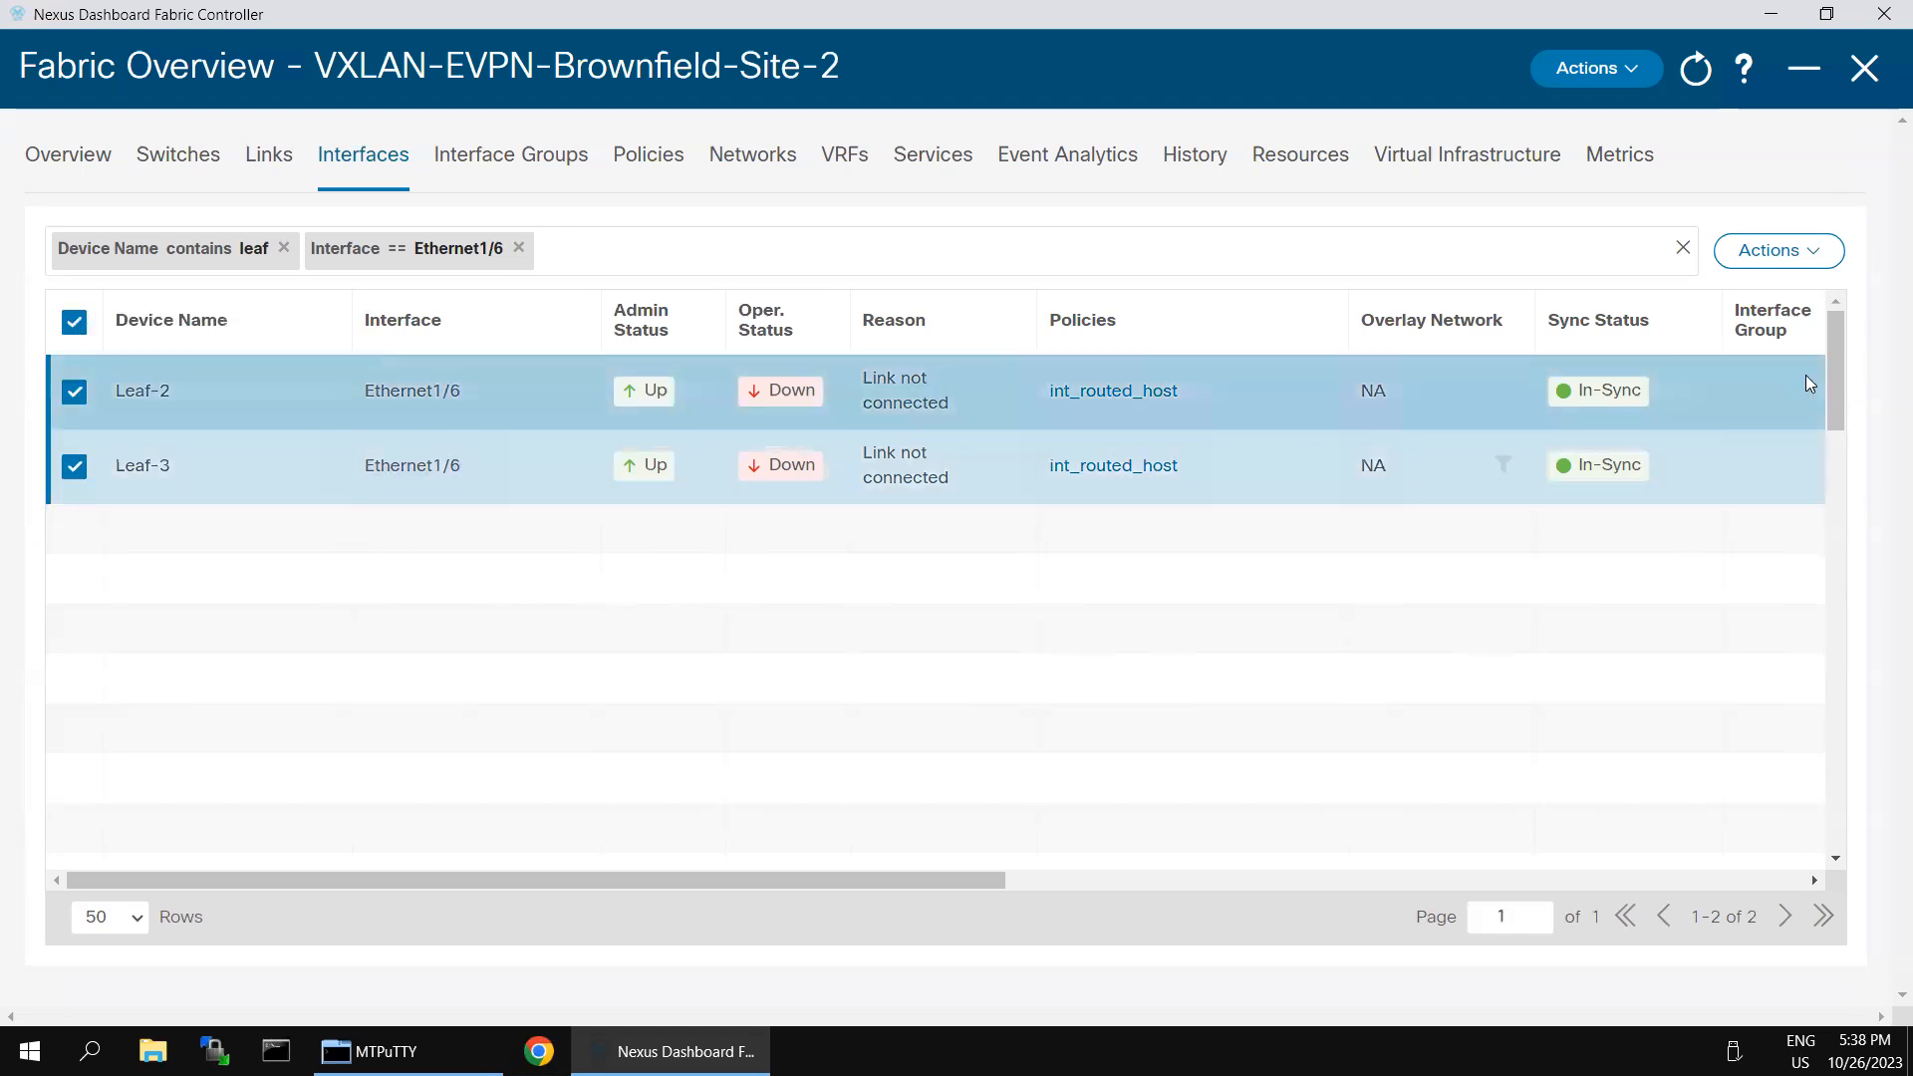
left_click(1810, 254)
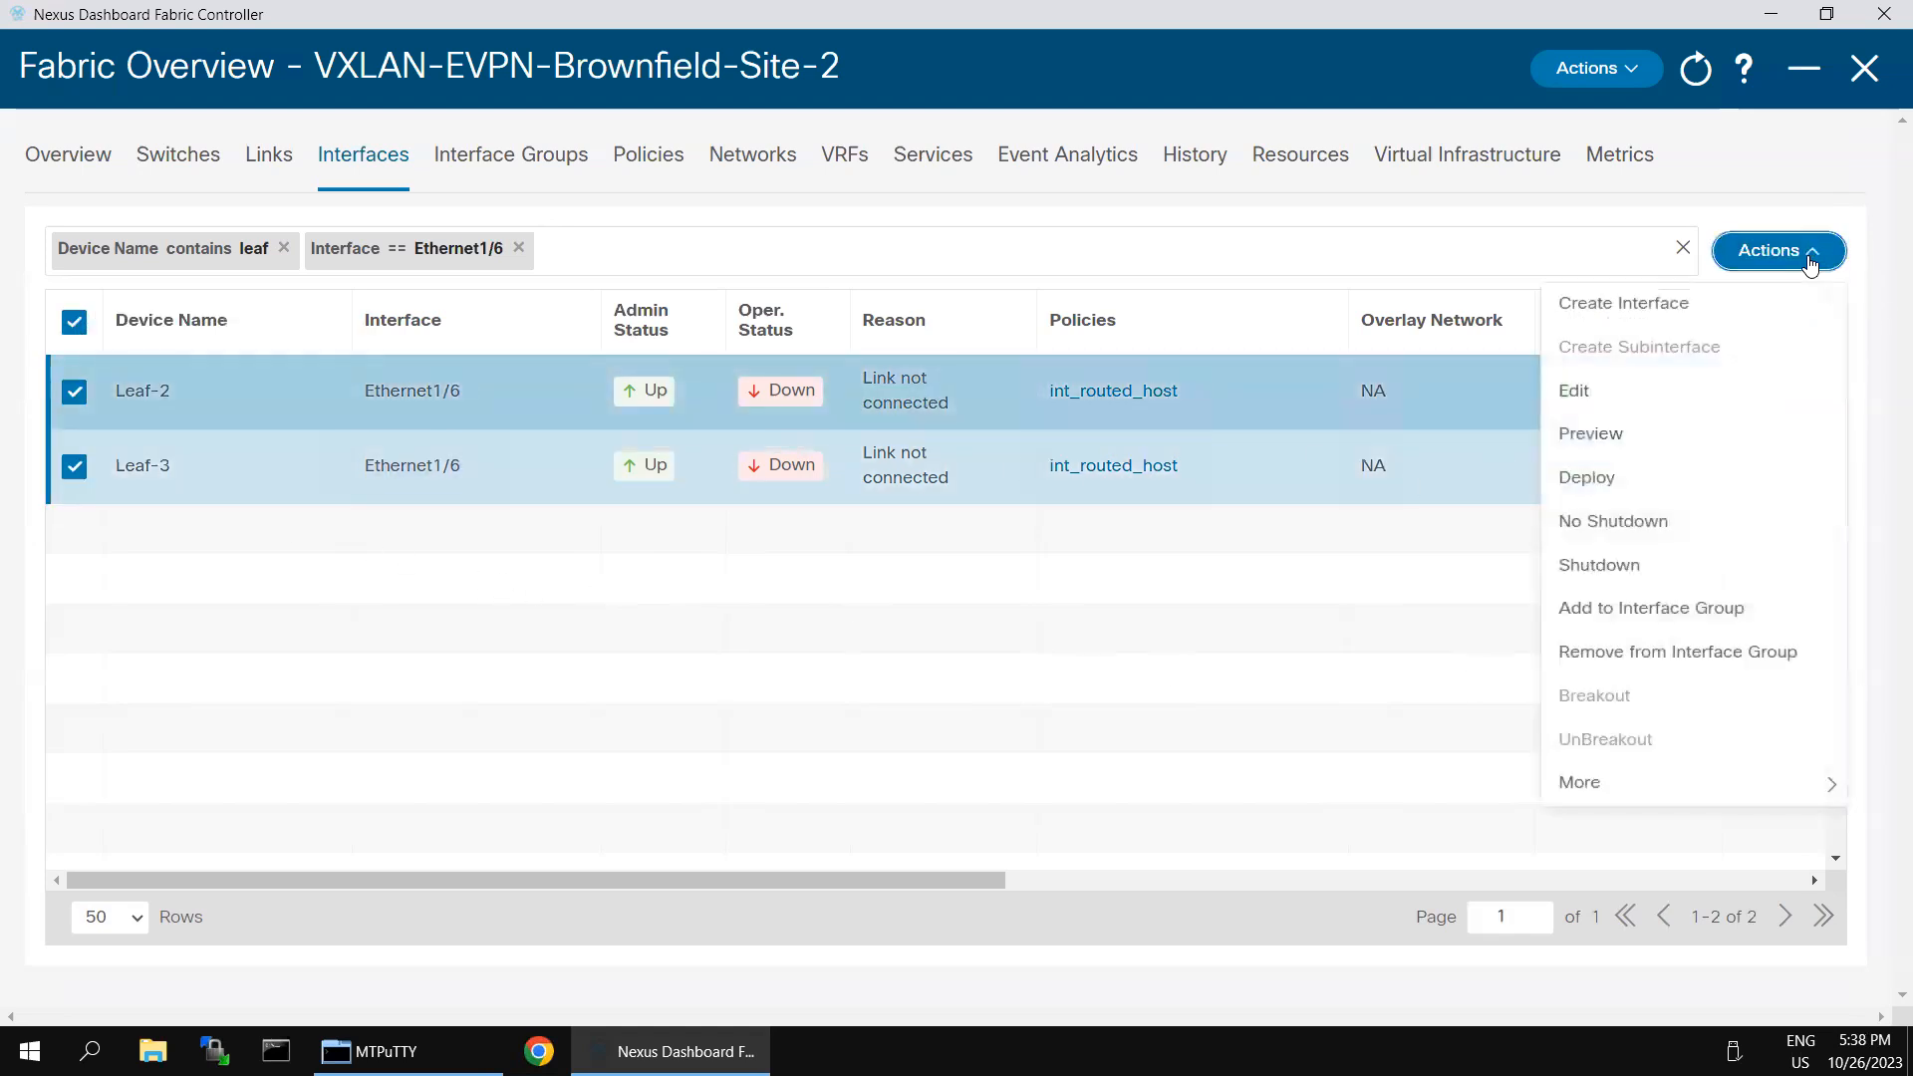
left_click(1602, 393)
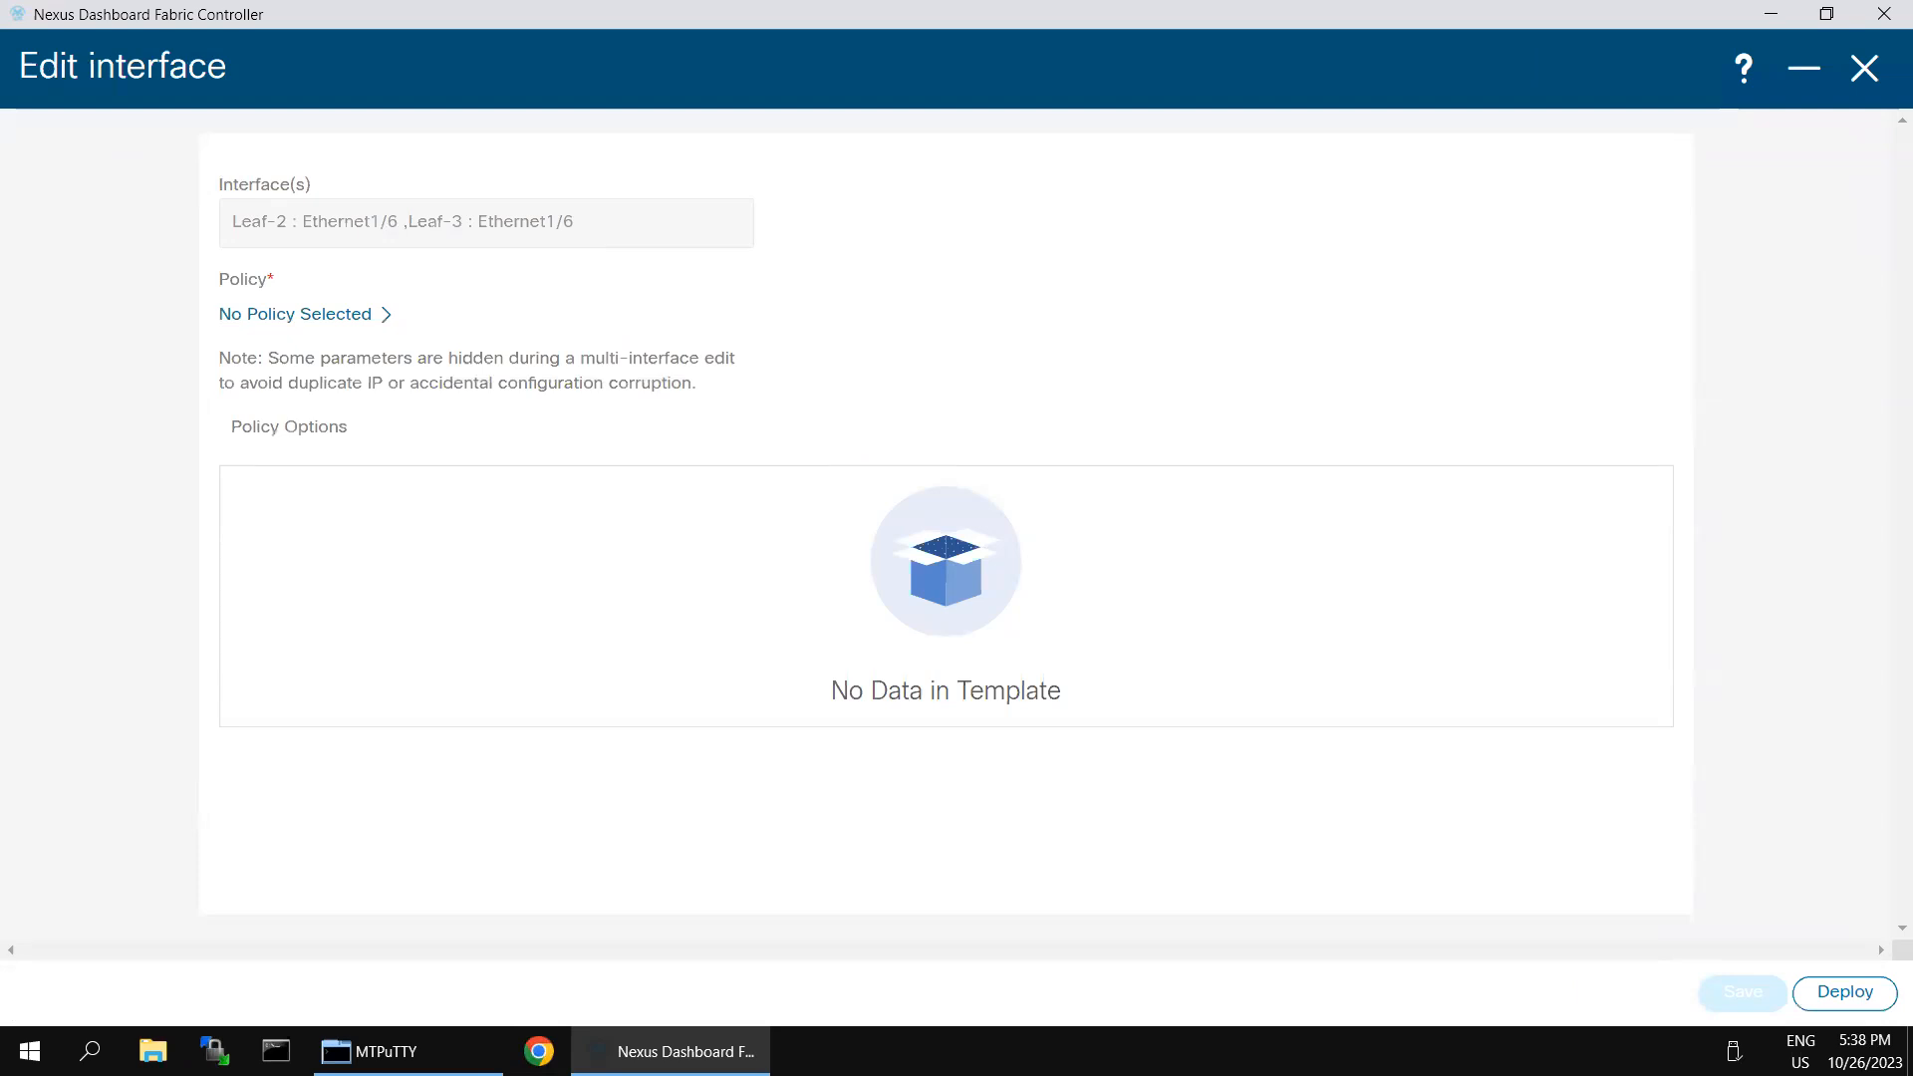
left_click(388, 320)
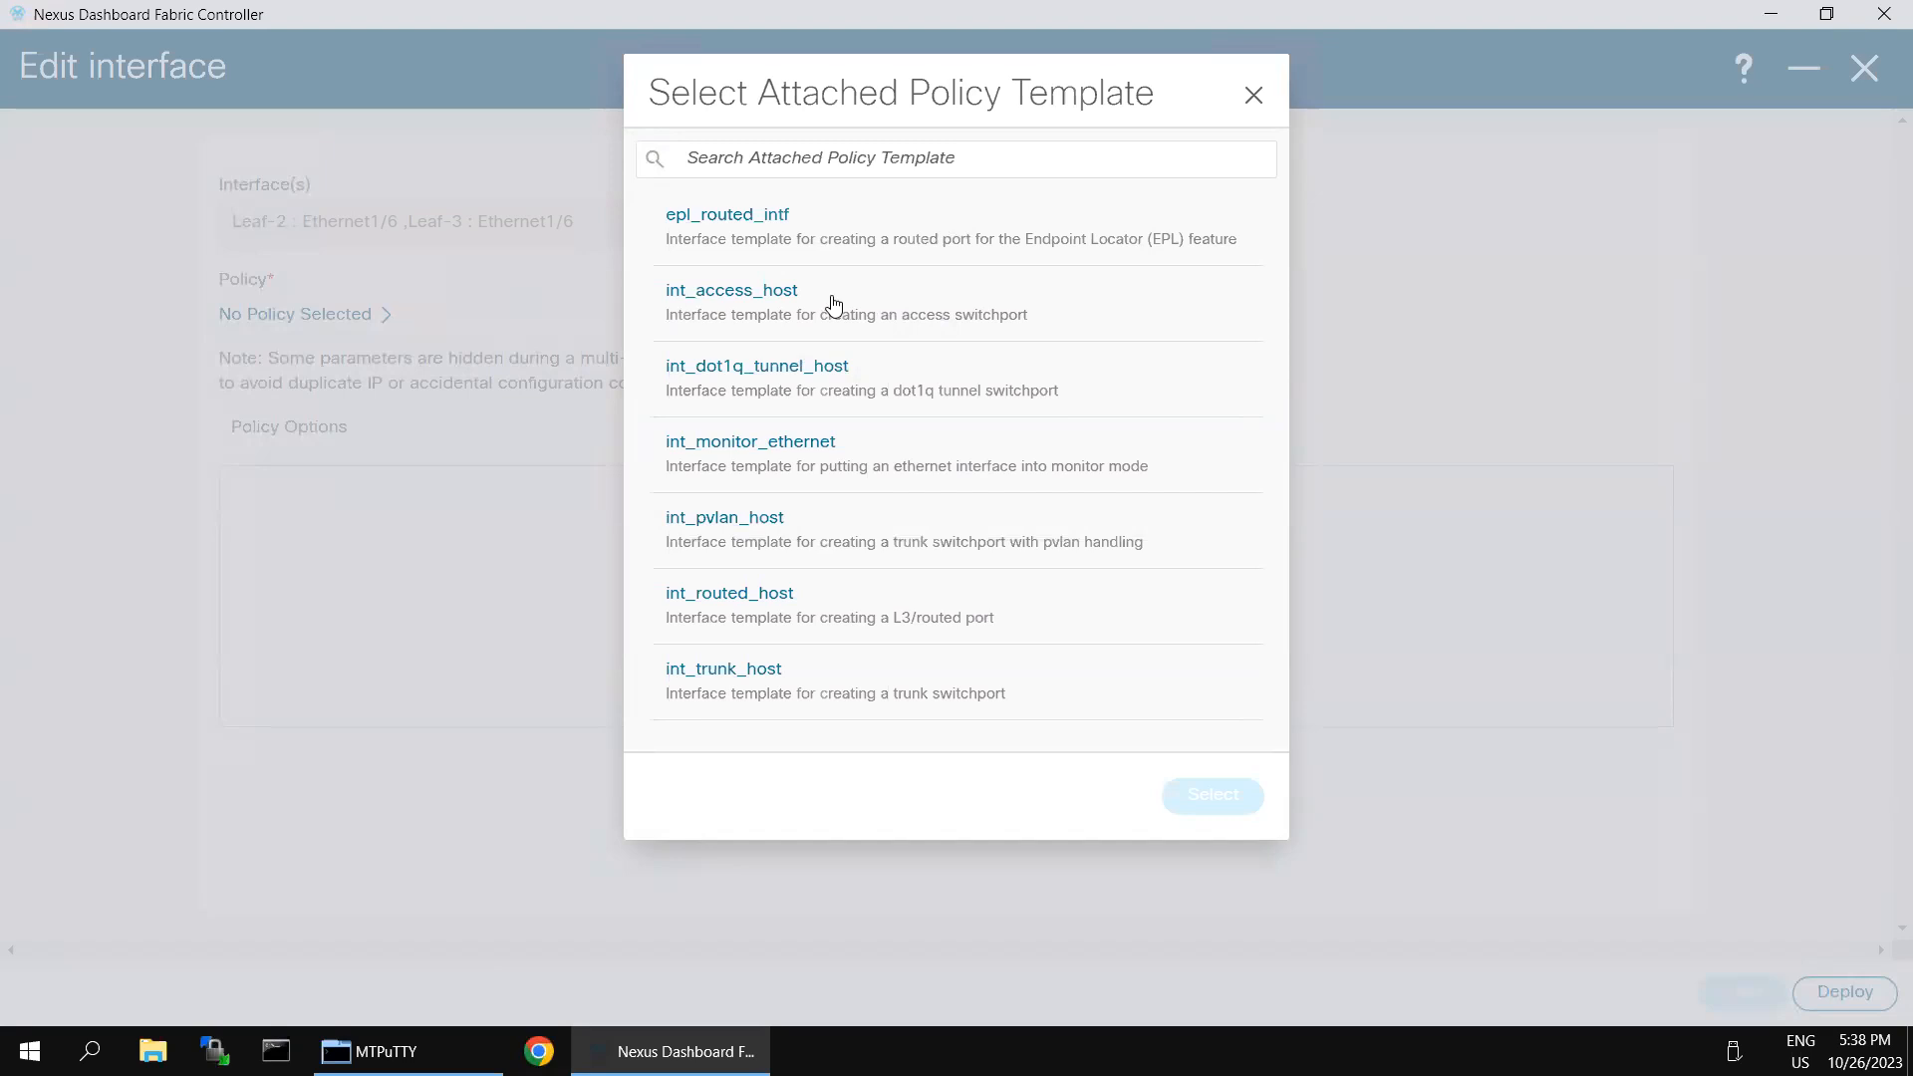
left_click(760, 686)
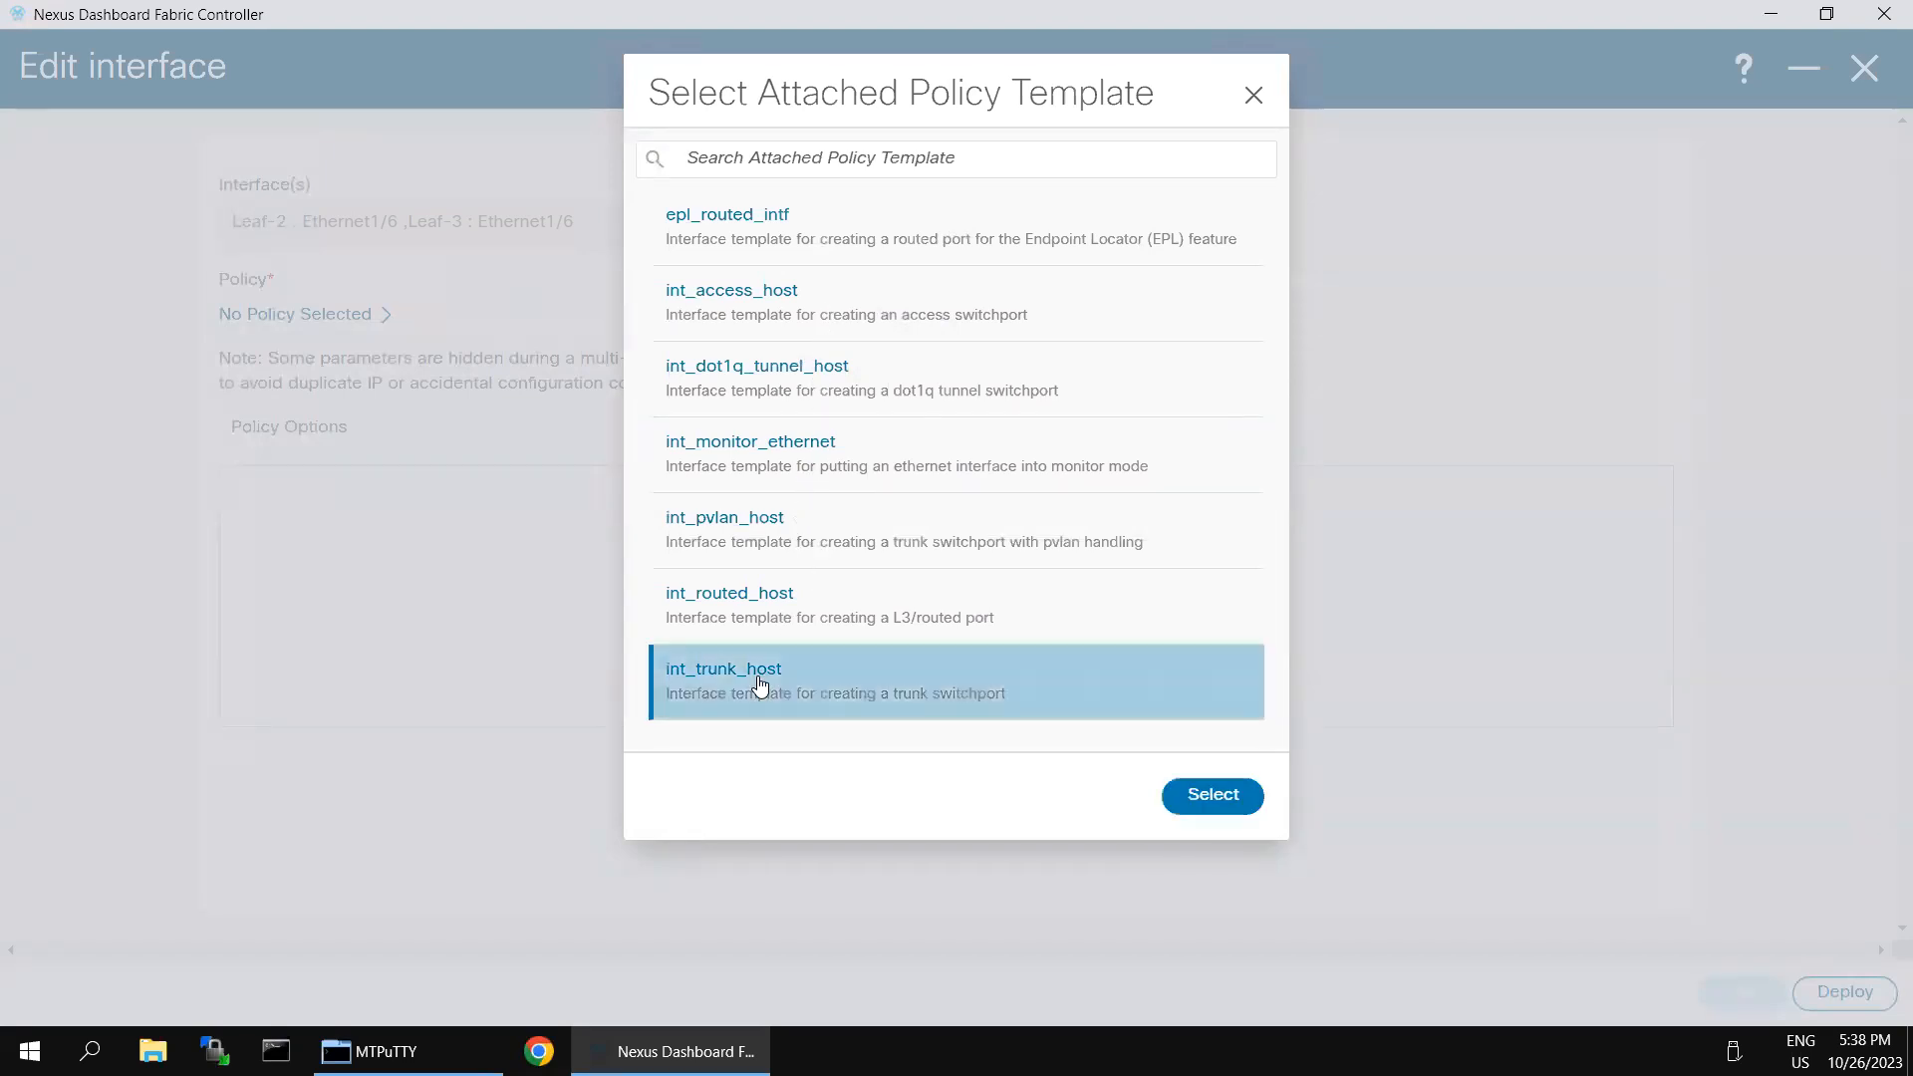
left_click(1217, 798)
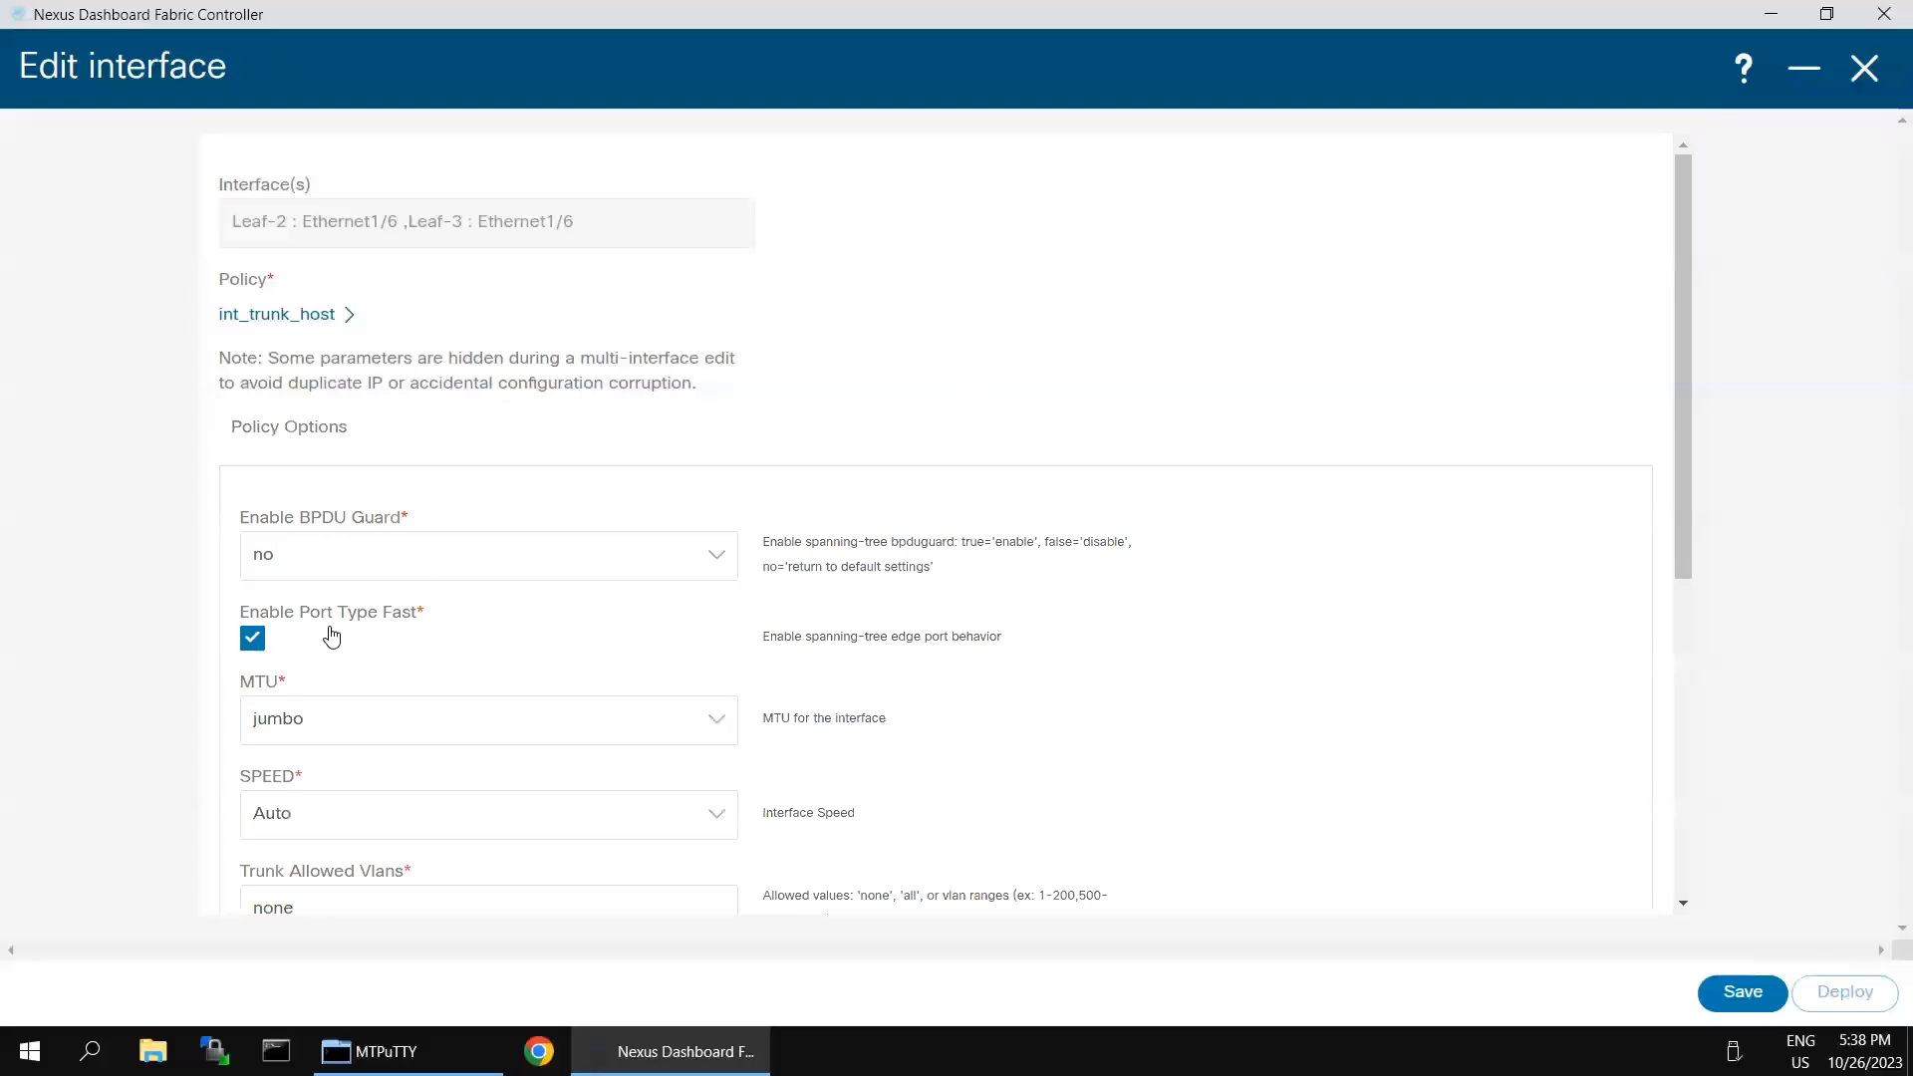
- Review the trunk policy options and save the interface edit with its default settings
scroll(719, 809, "down", 2)
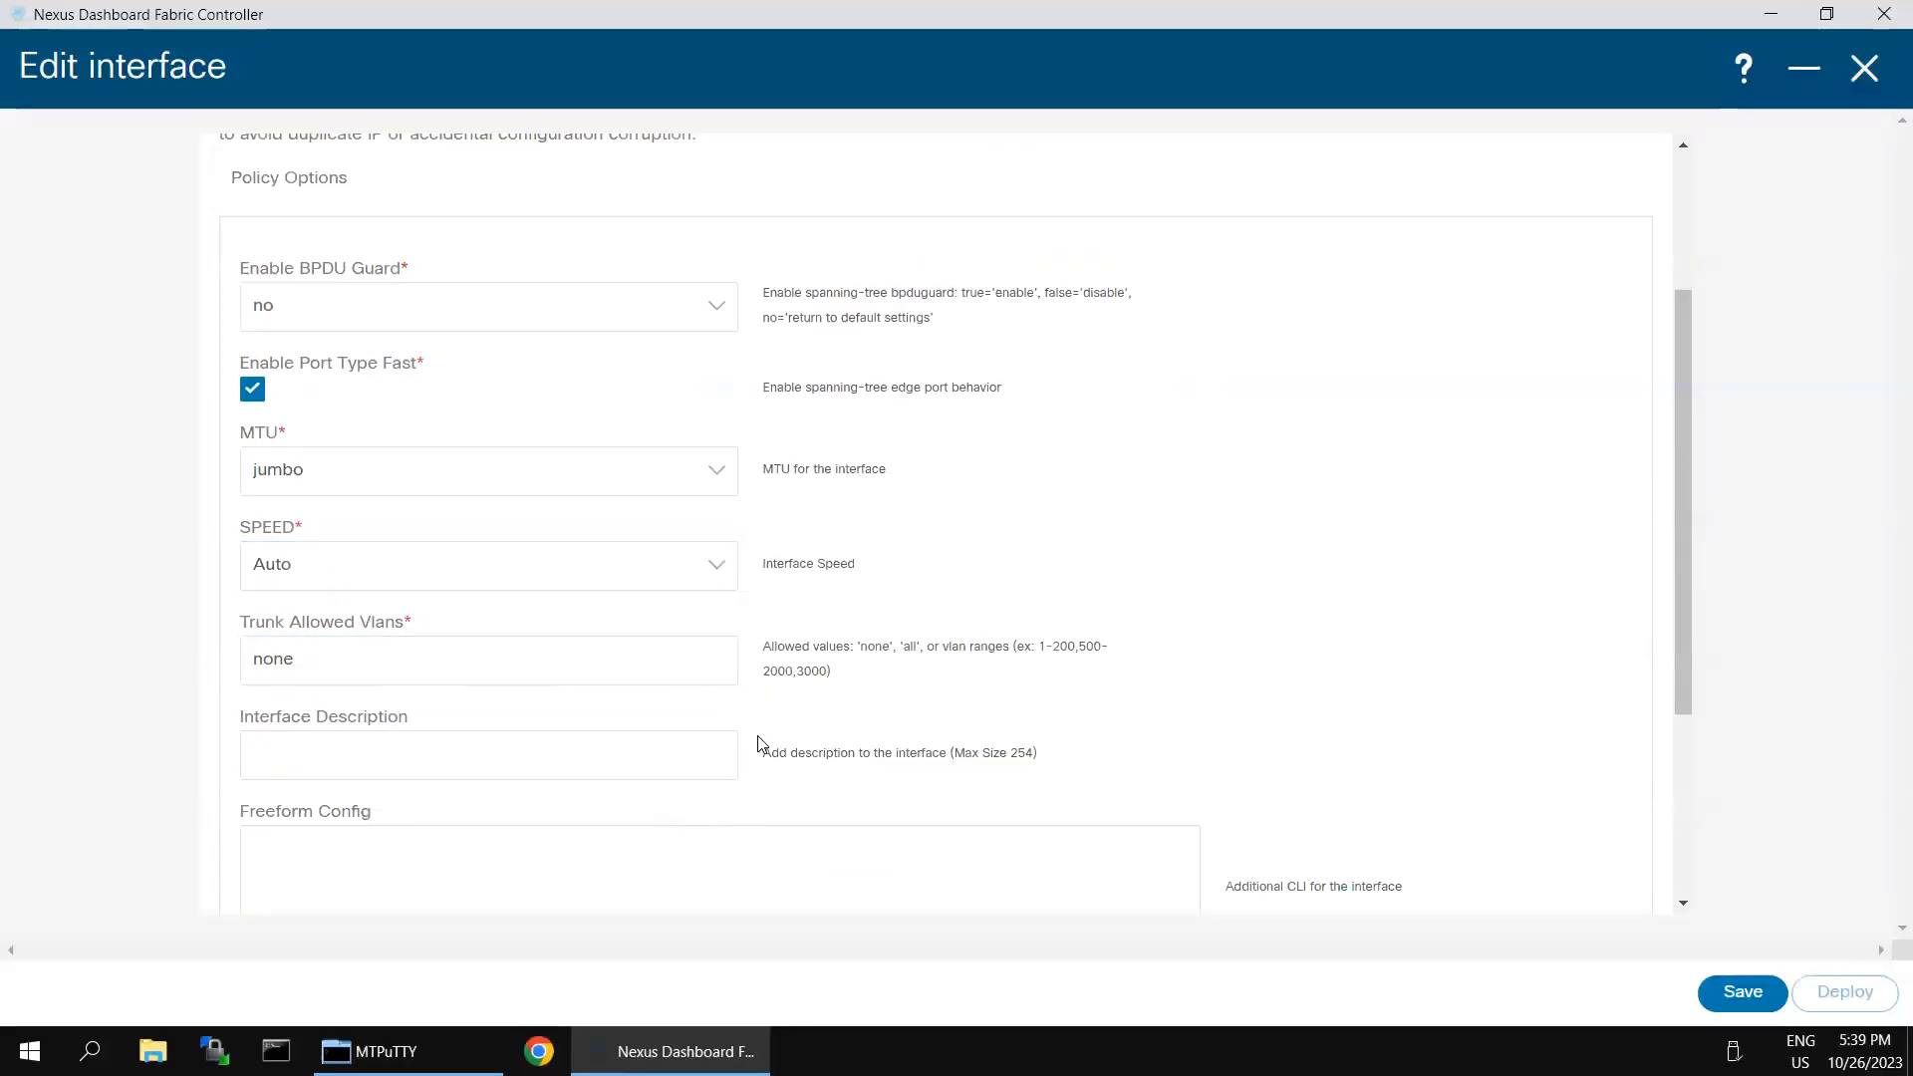
scroll(1354, 948, "down", 2)
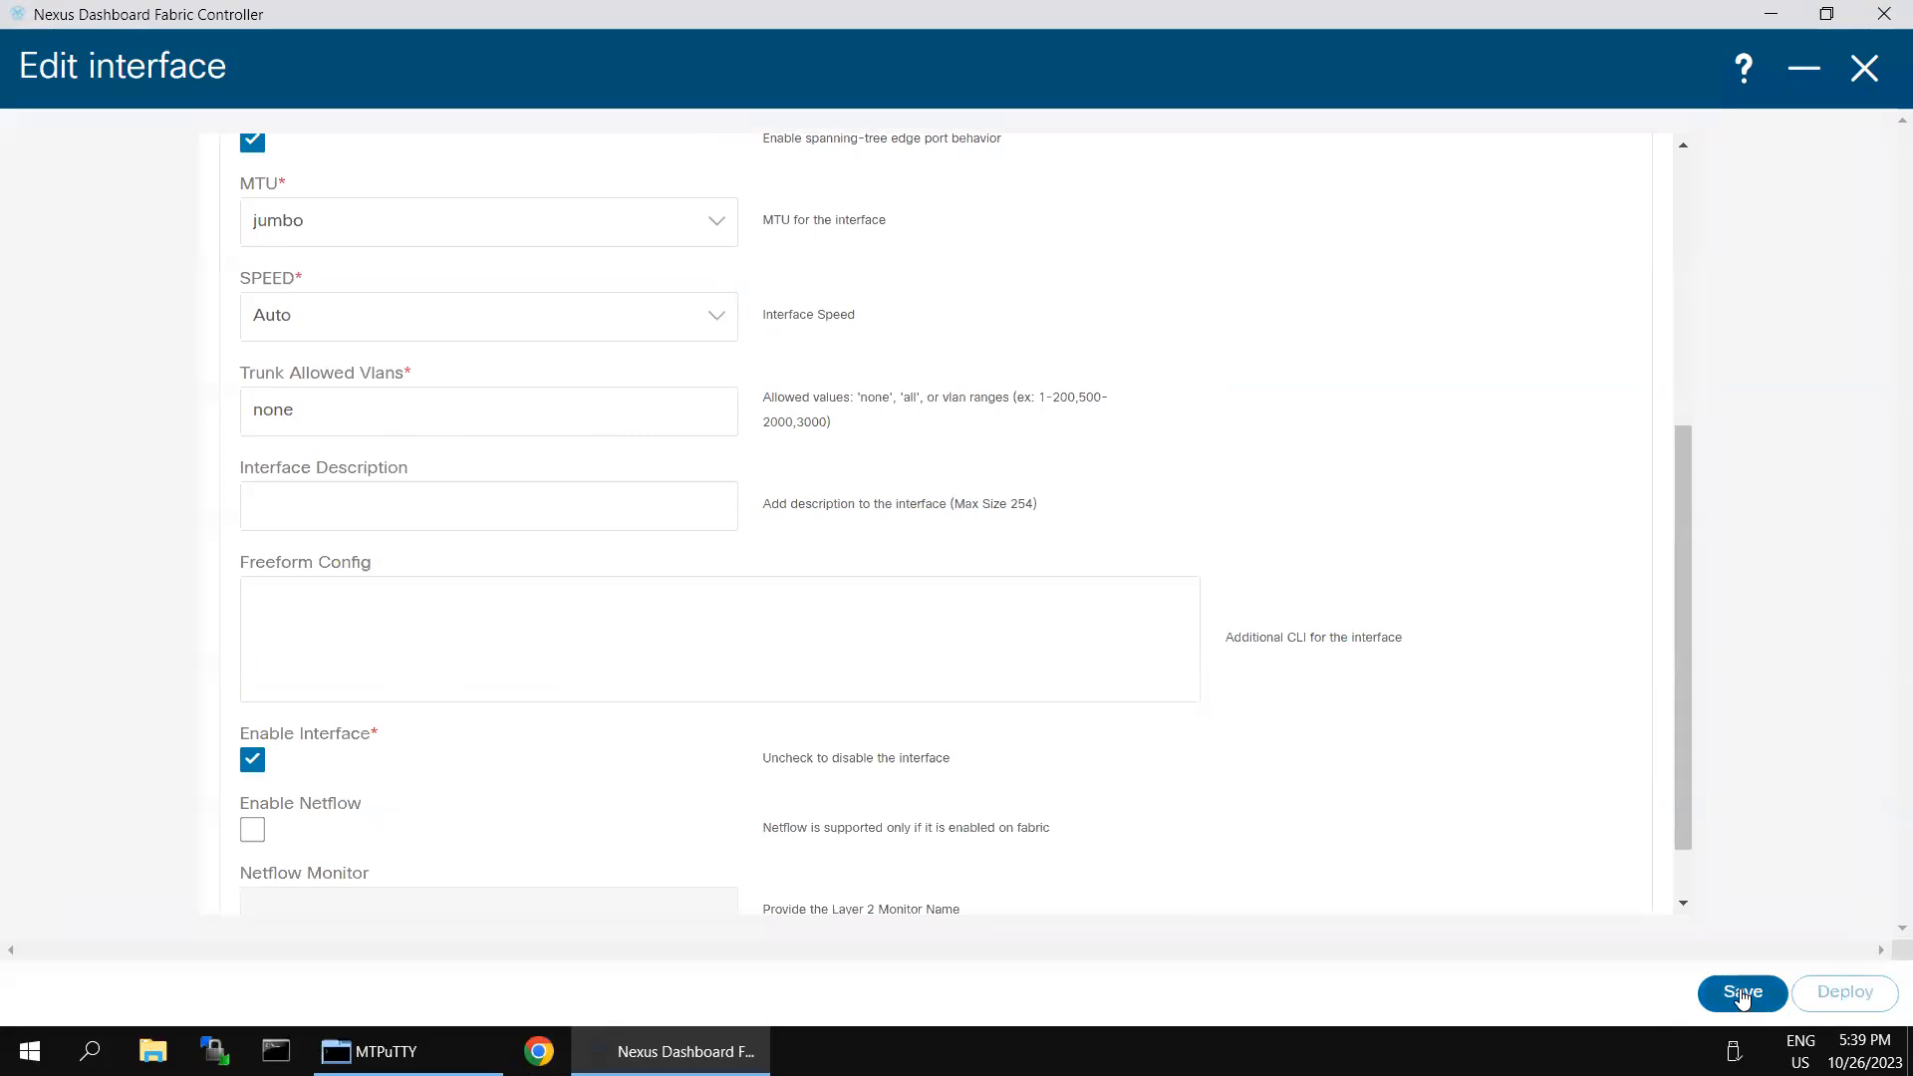
left_click(1743, 994)
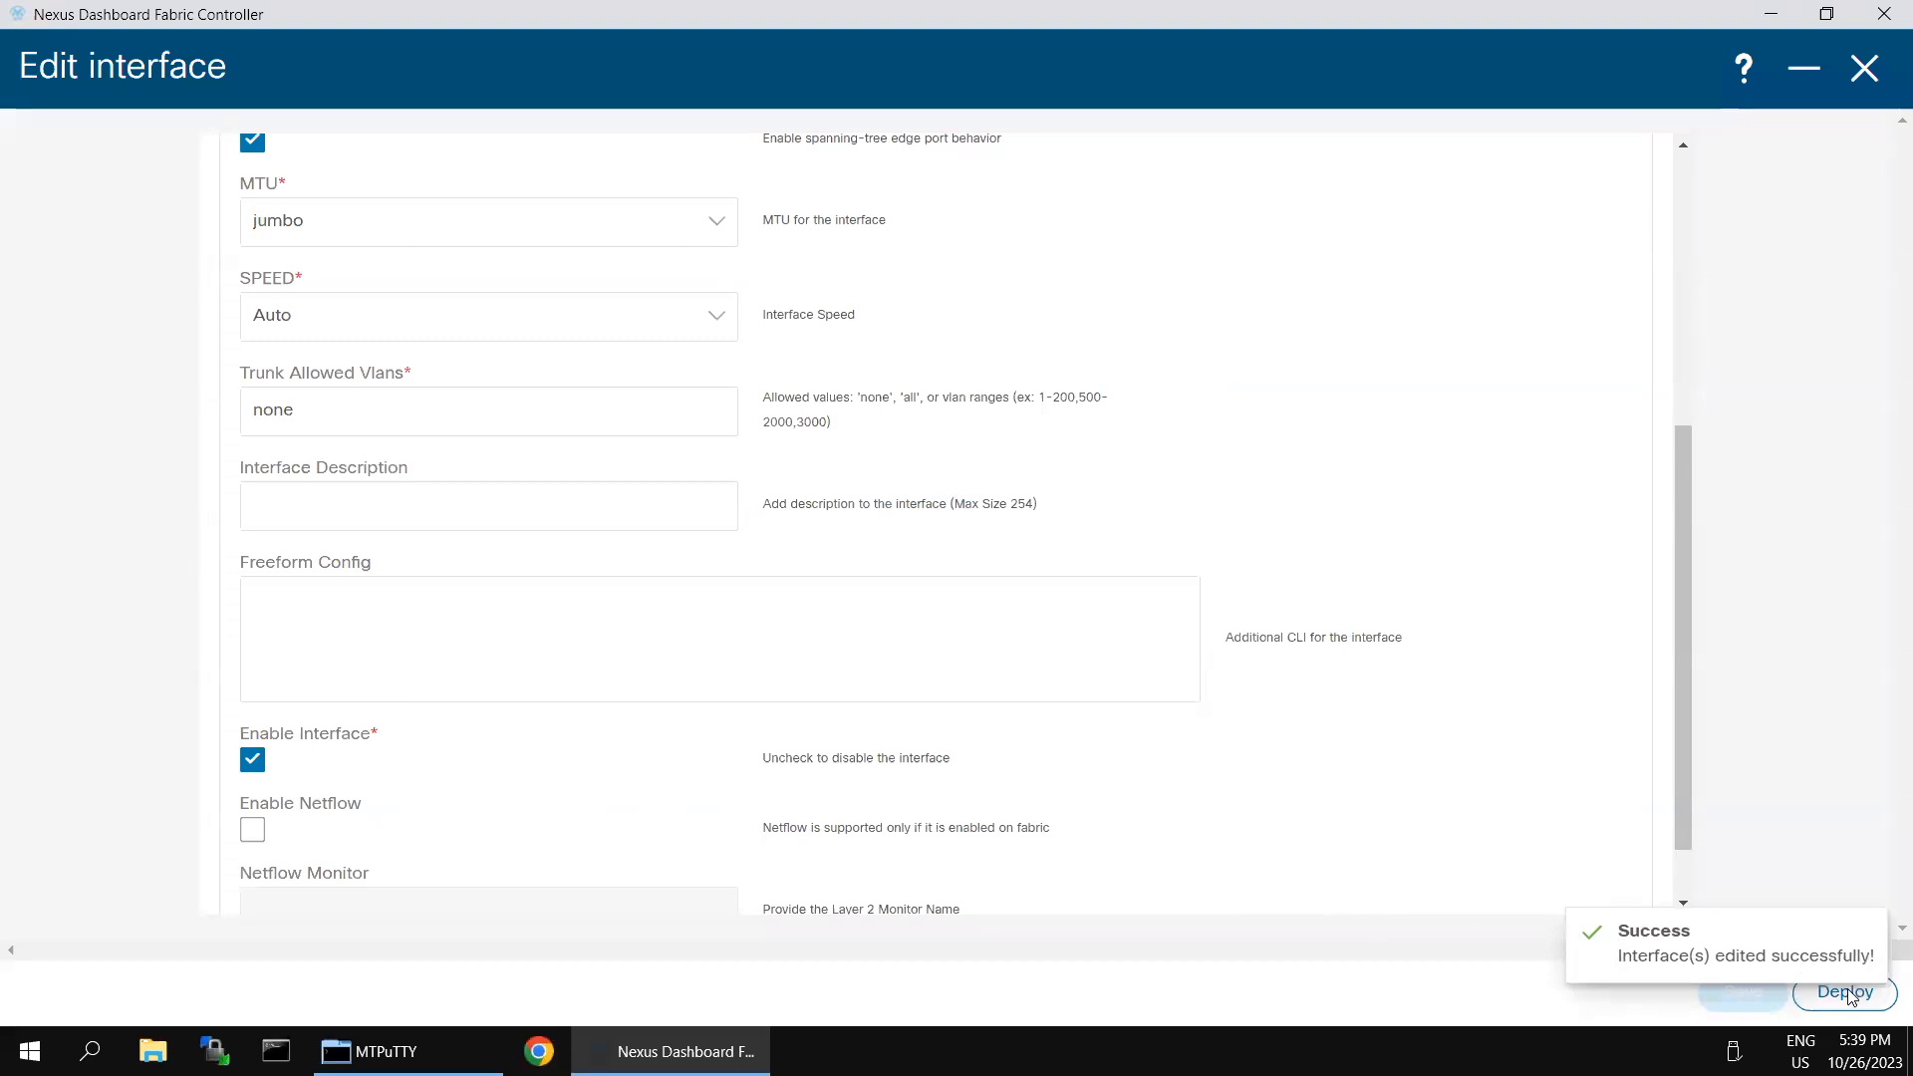
- Check Leaf-2's running config in the deployment preview and deploy the Ethernet1/6 configuration to both leaf switches
left_click(1847, 994)
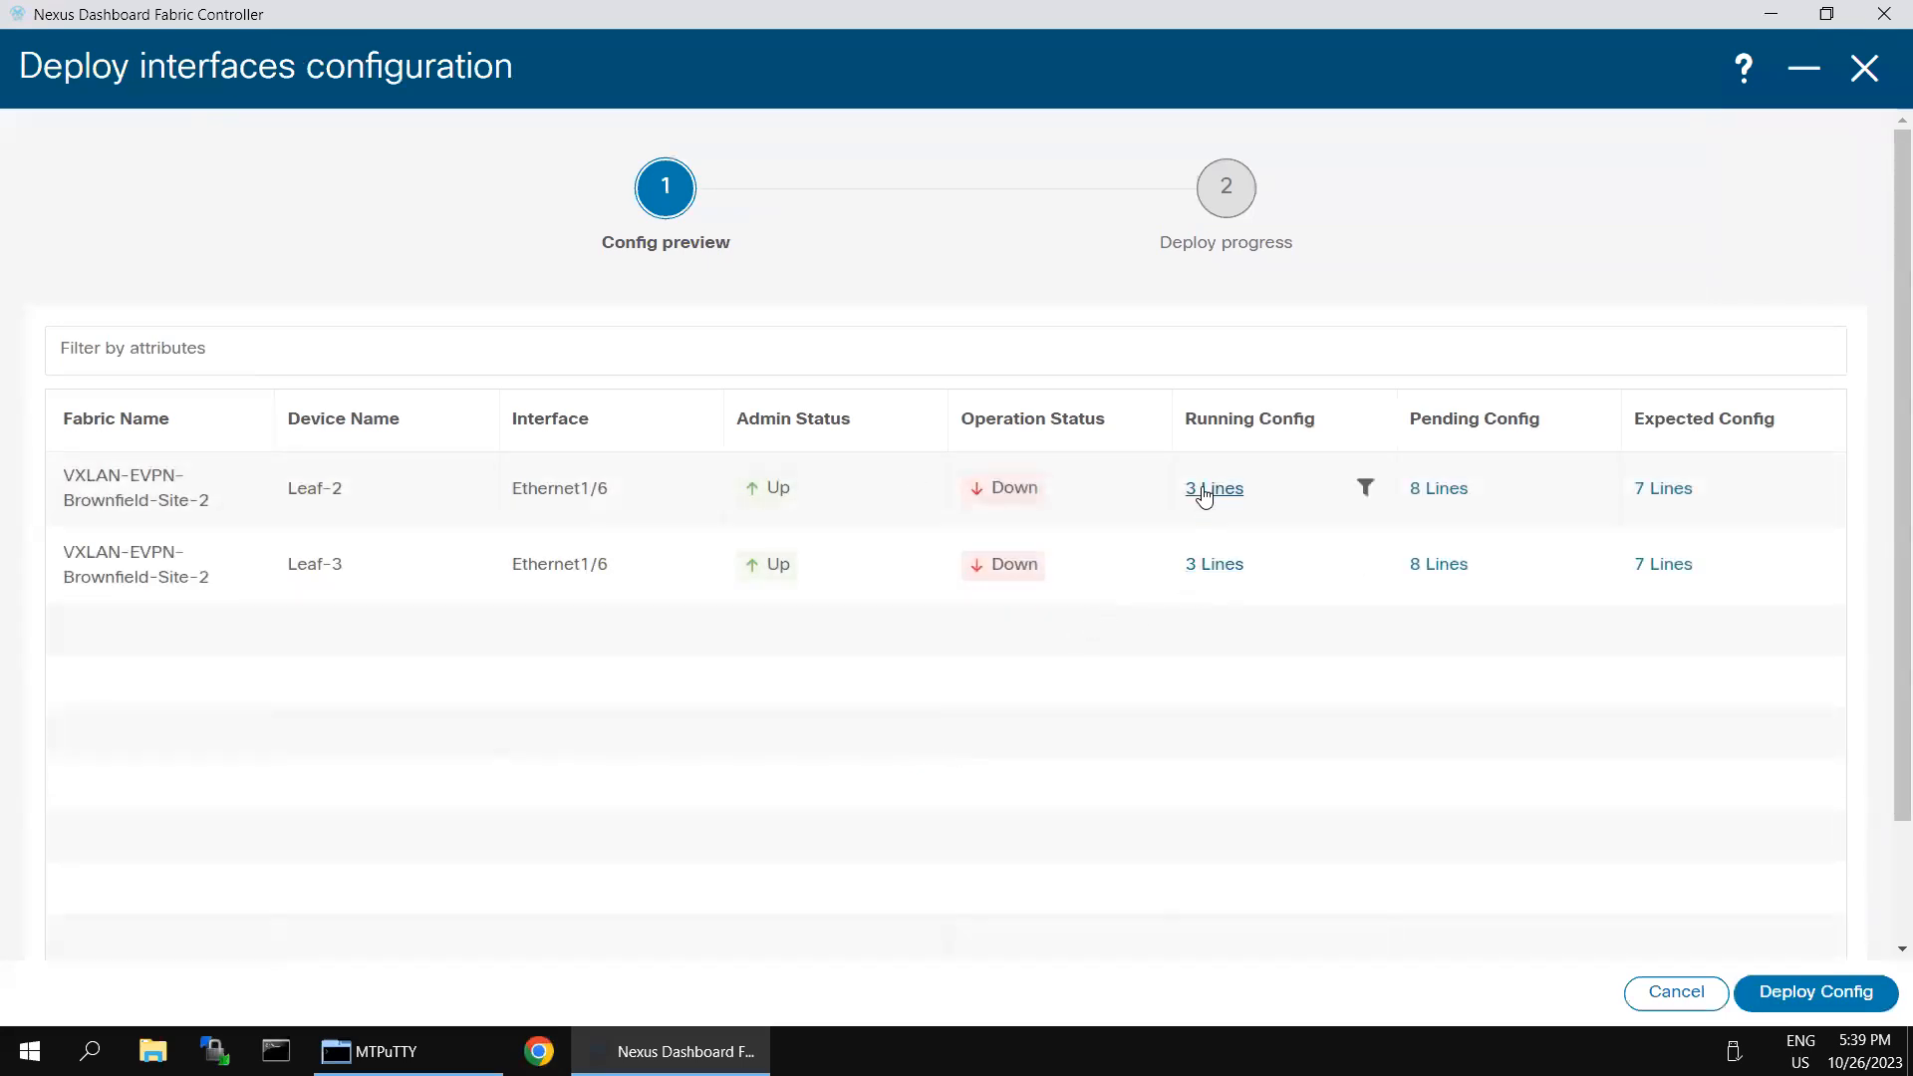
left_click(1204, 492)
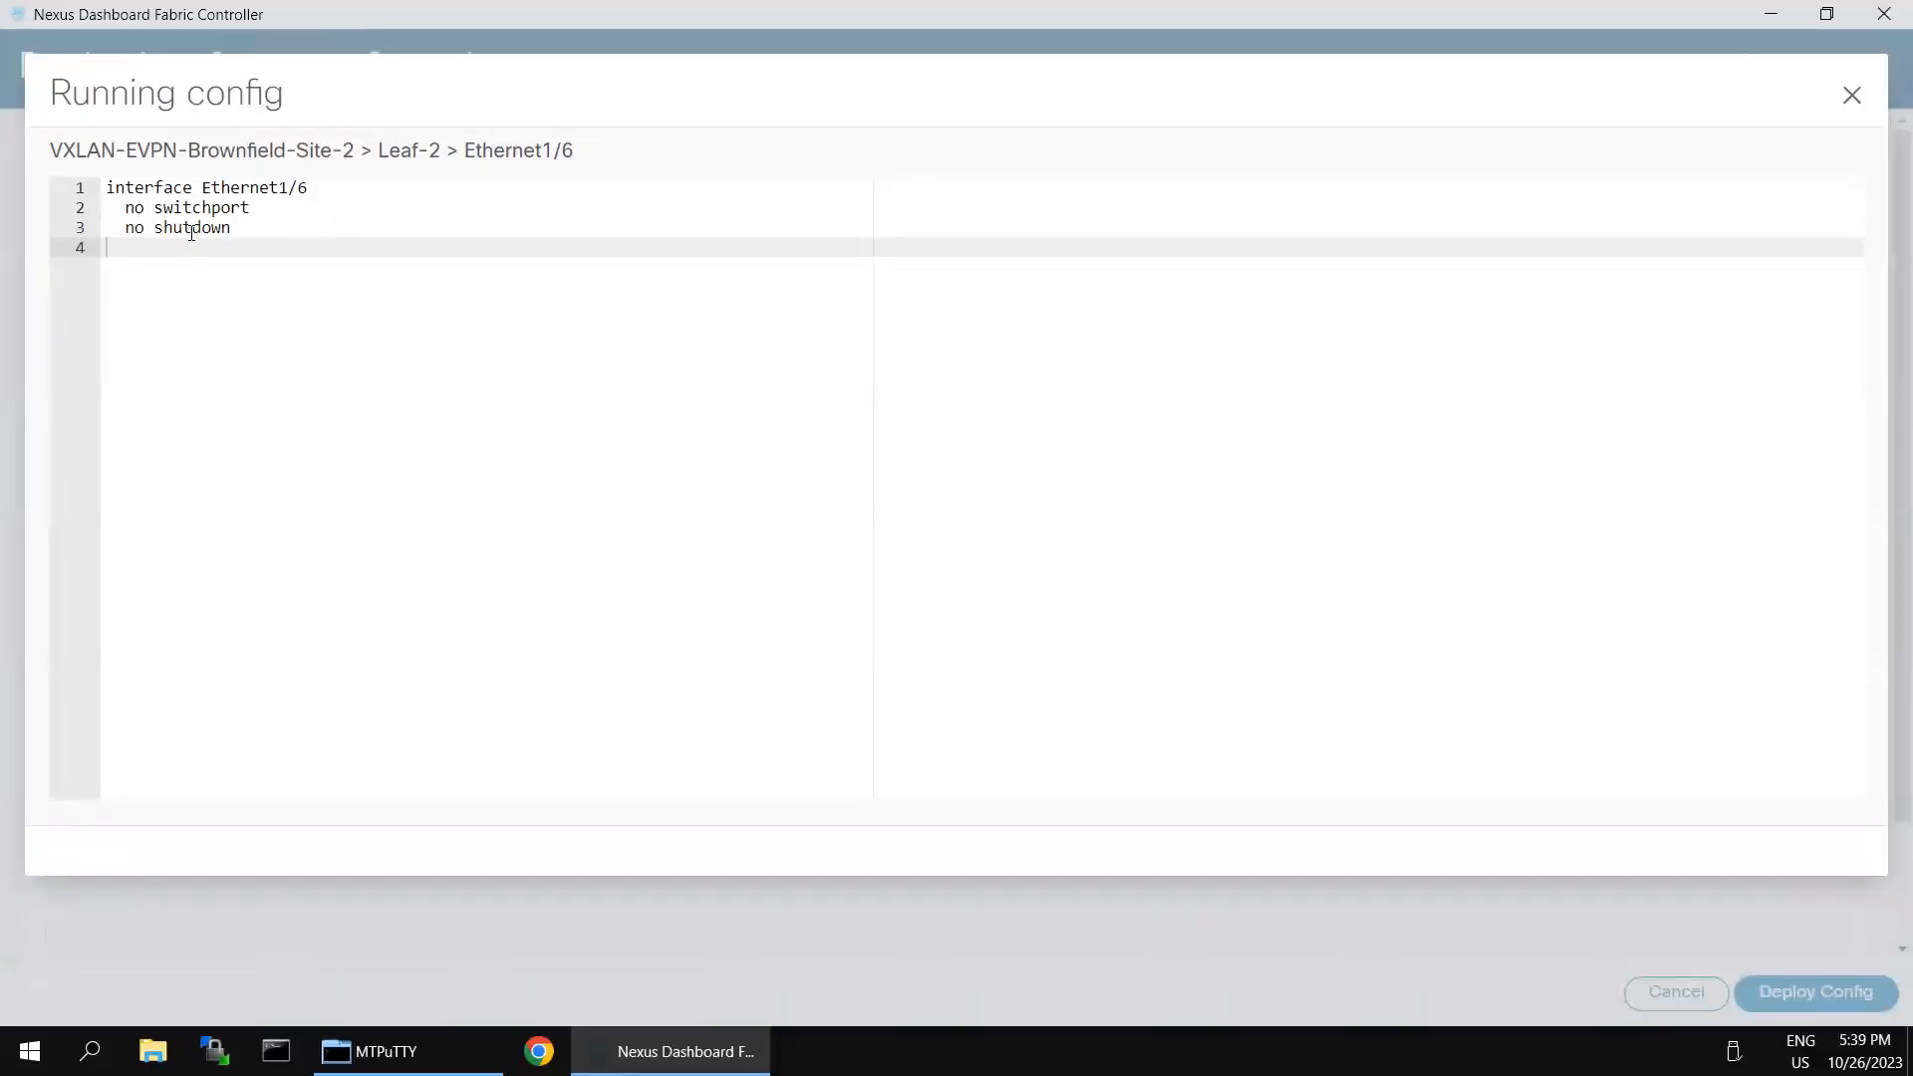
left_click(1854, 99)
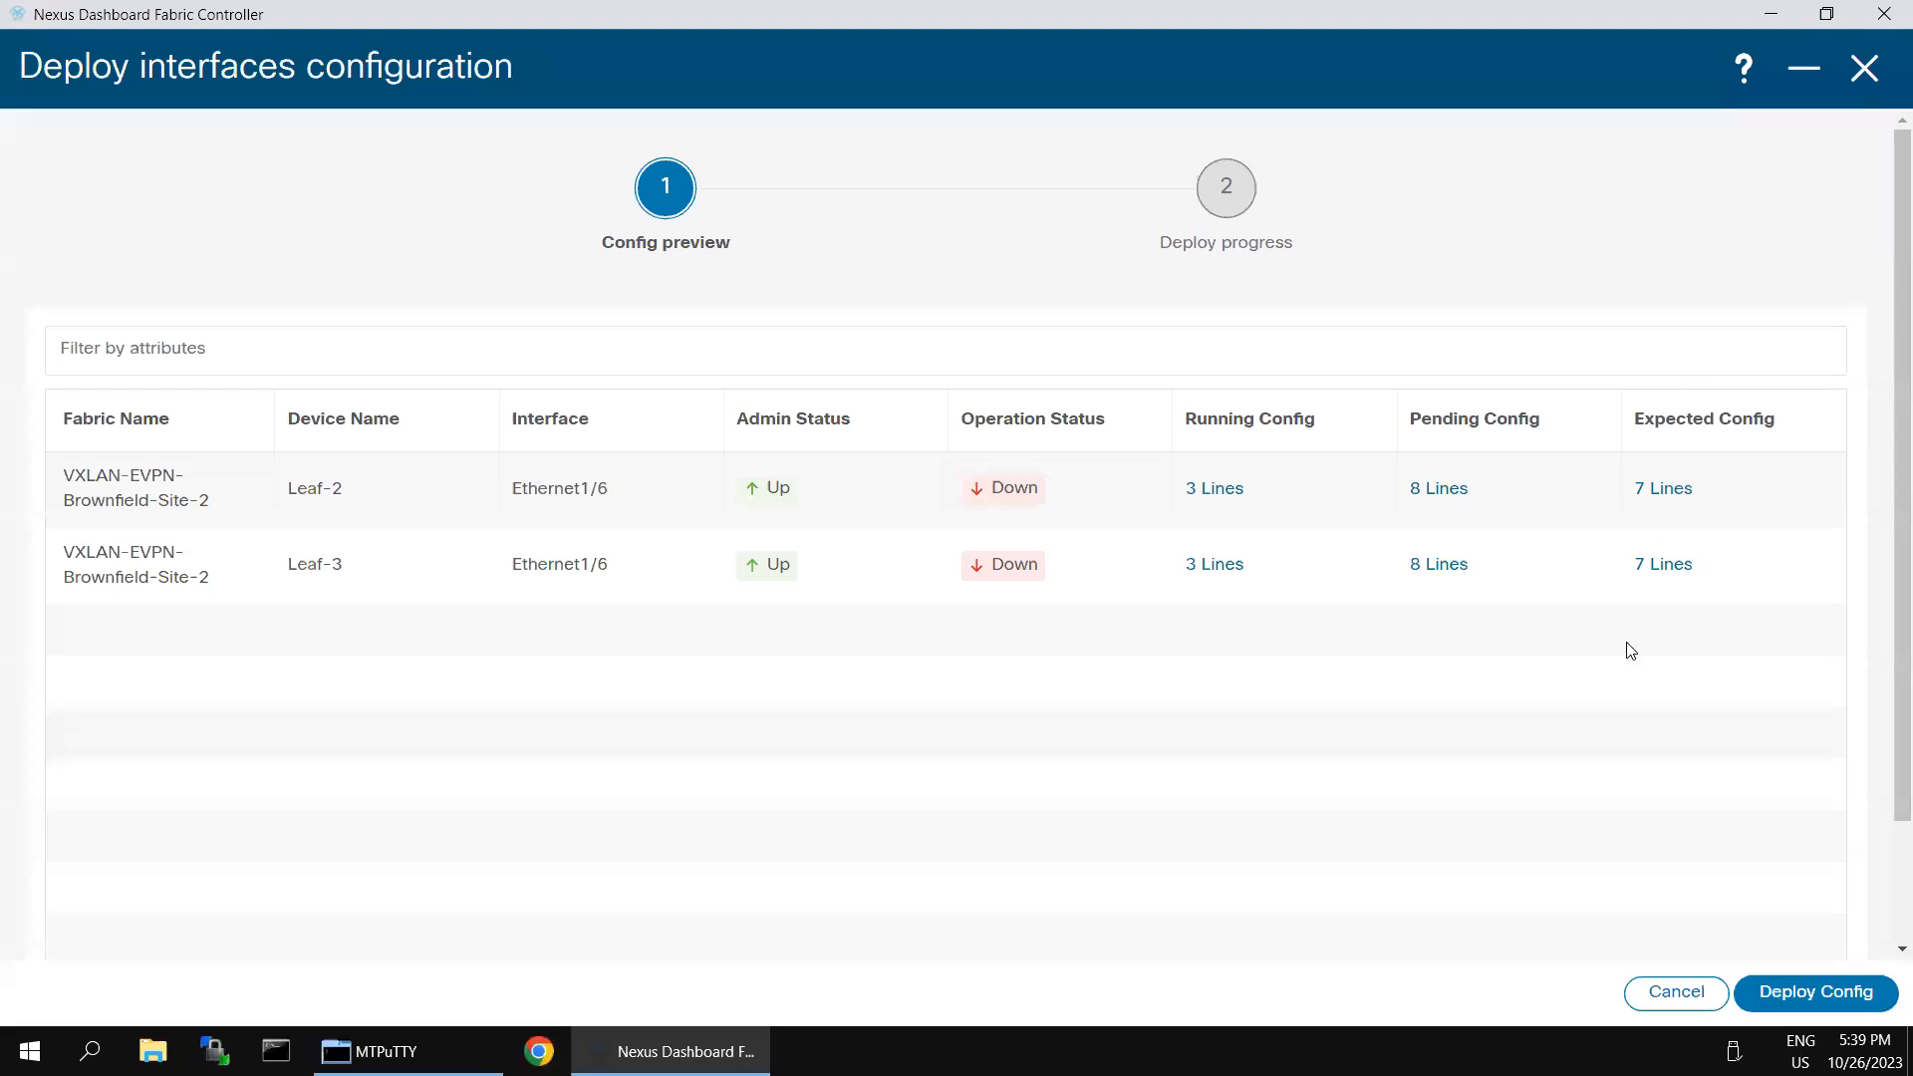
left_click(1789, 996)
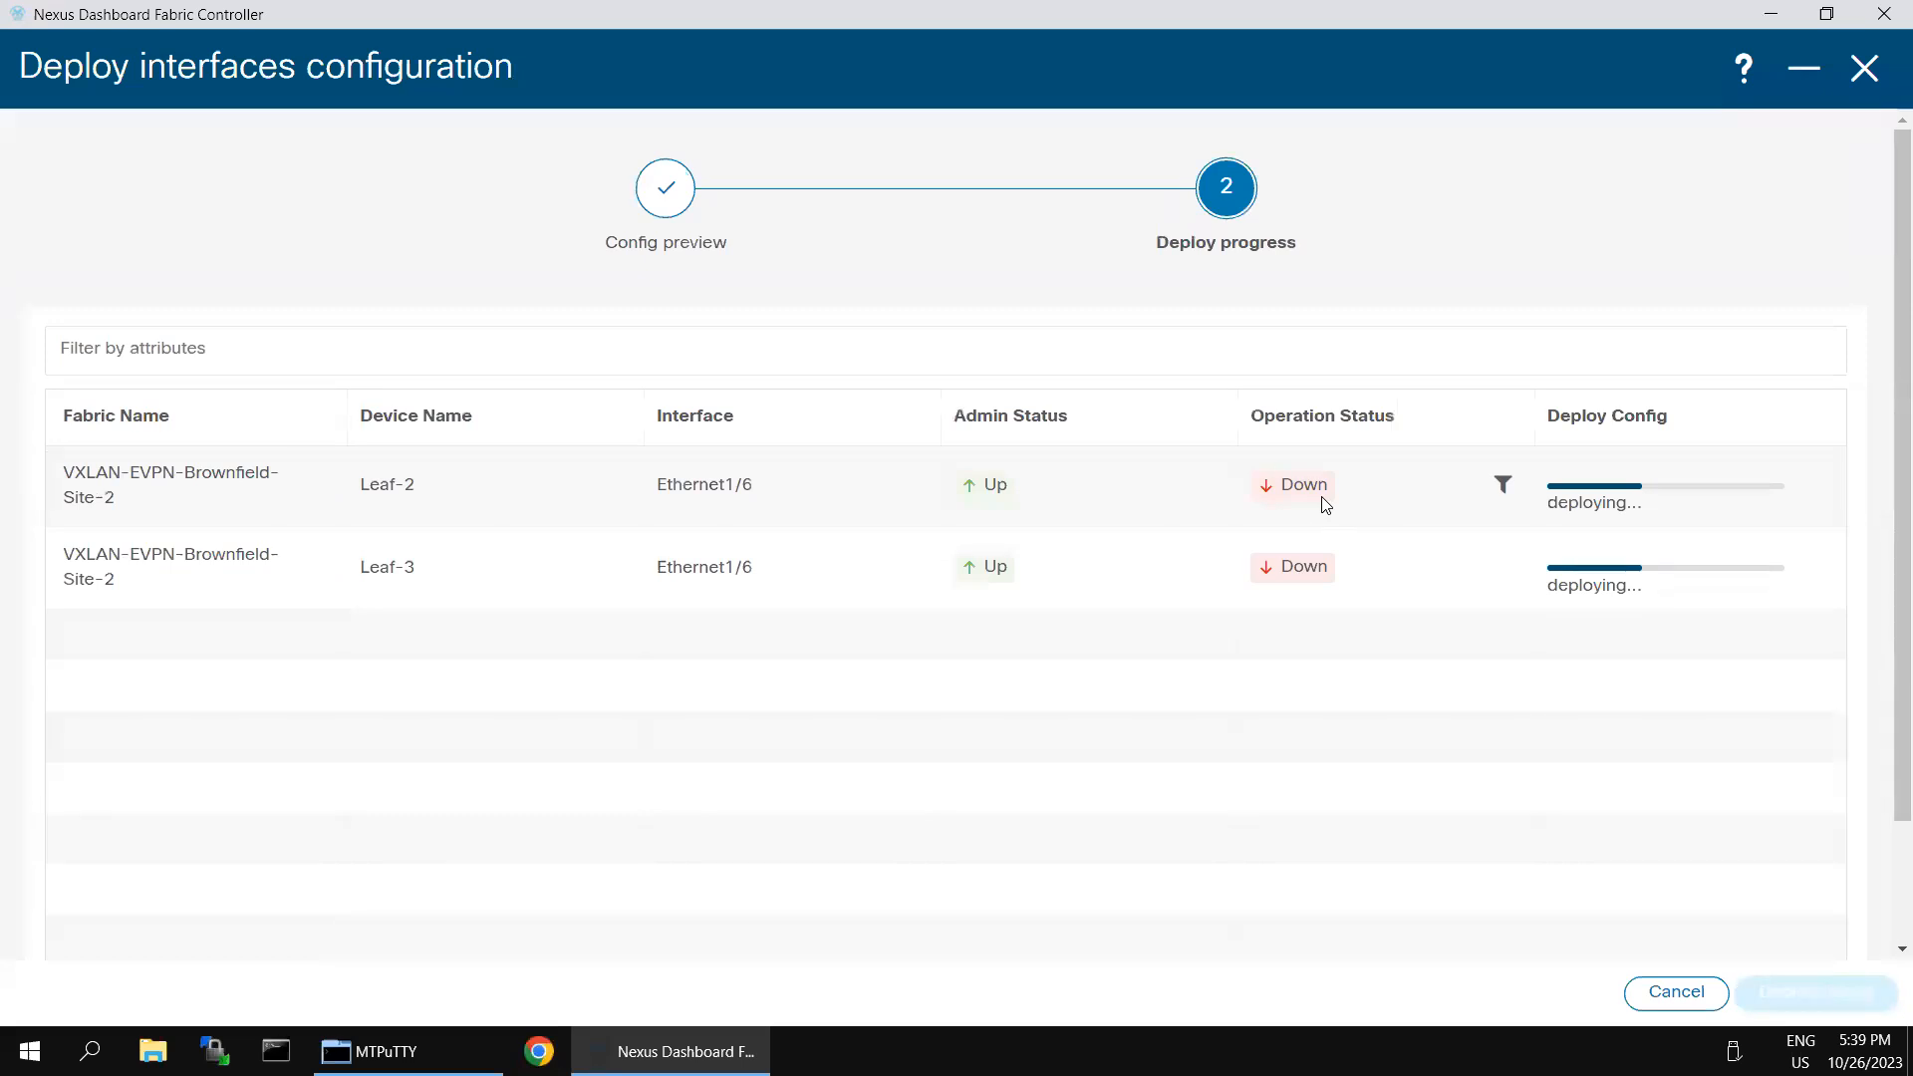
- Switch to SecureCRT and run "sh run int e1/6" again on Leaf-3
mouse_move(1139, 4)
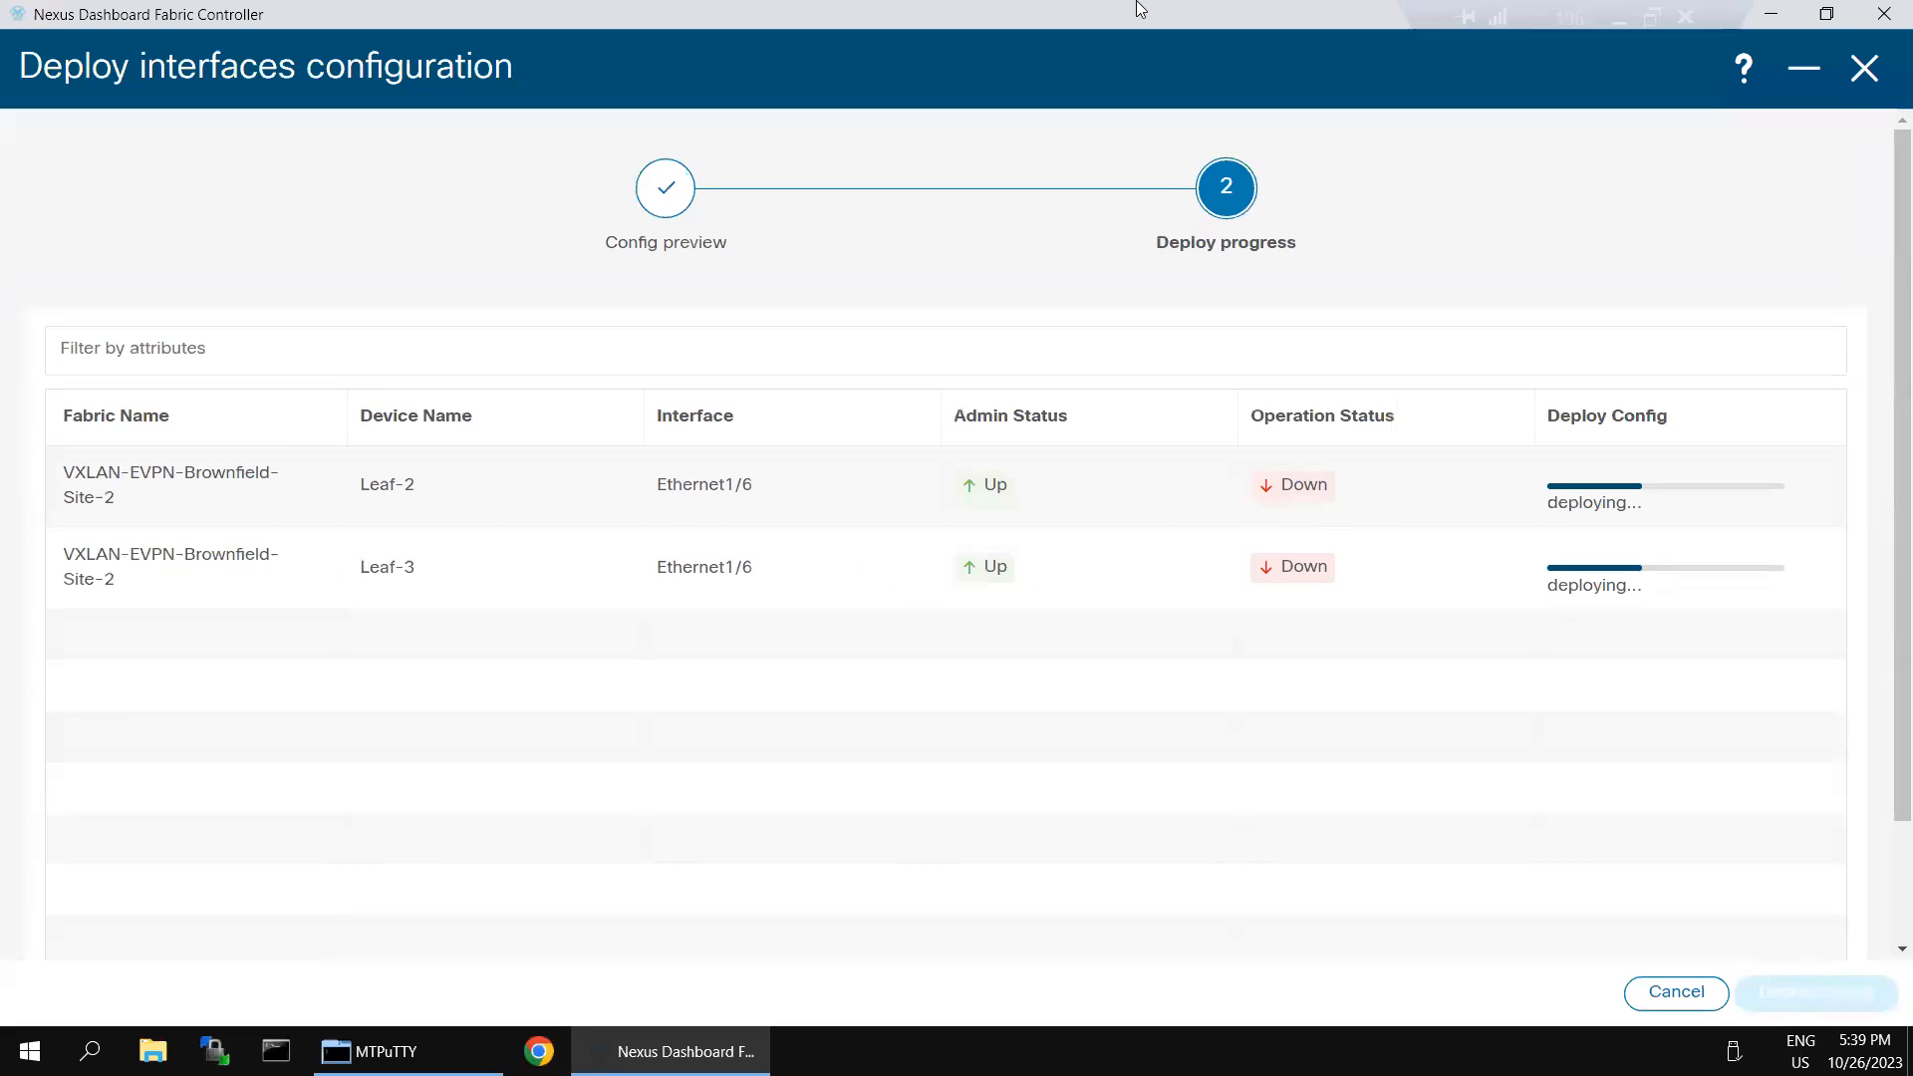
left_click(1618, 20)
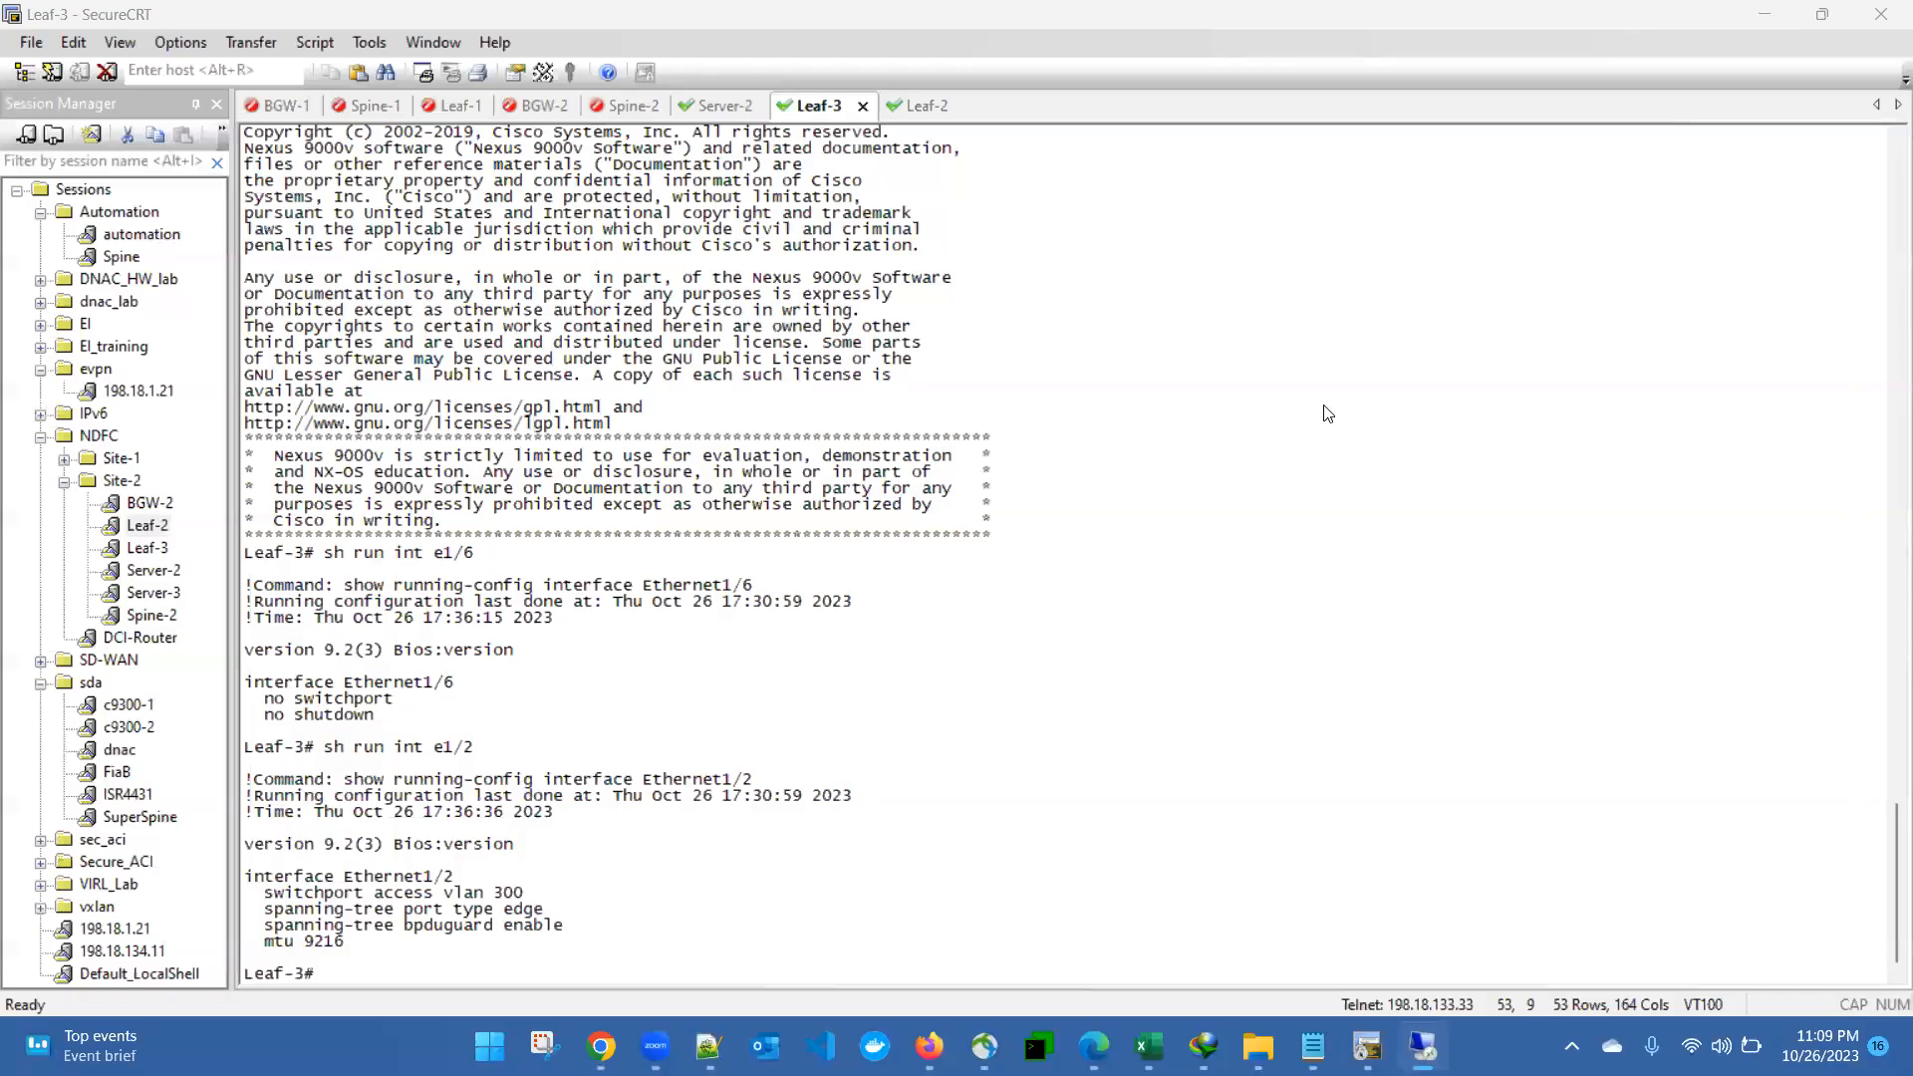
left_click(1034, 661)
key("Up")
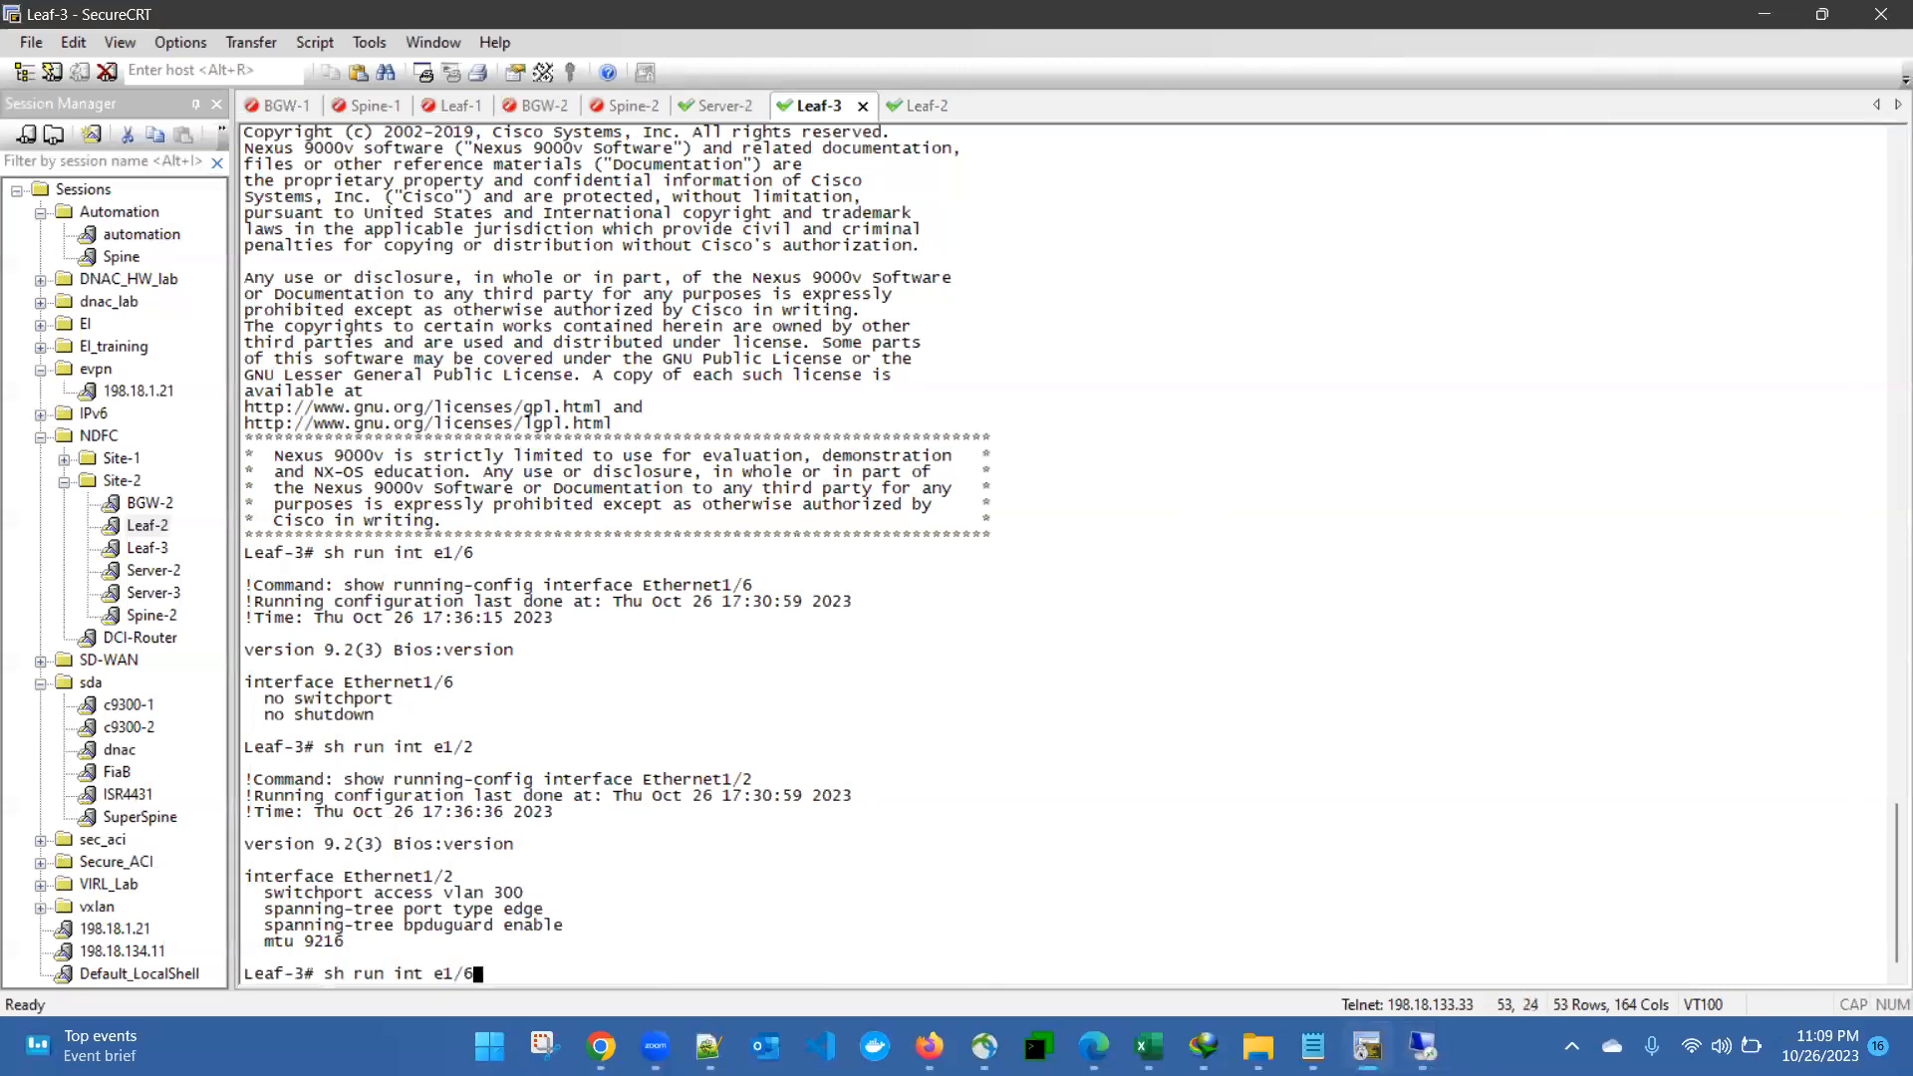
key("Return")
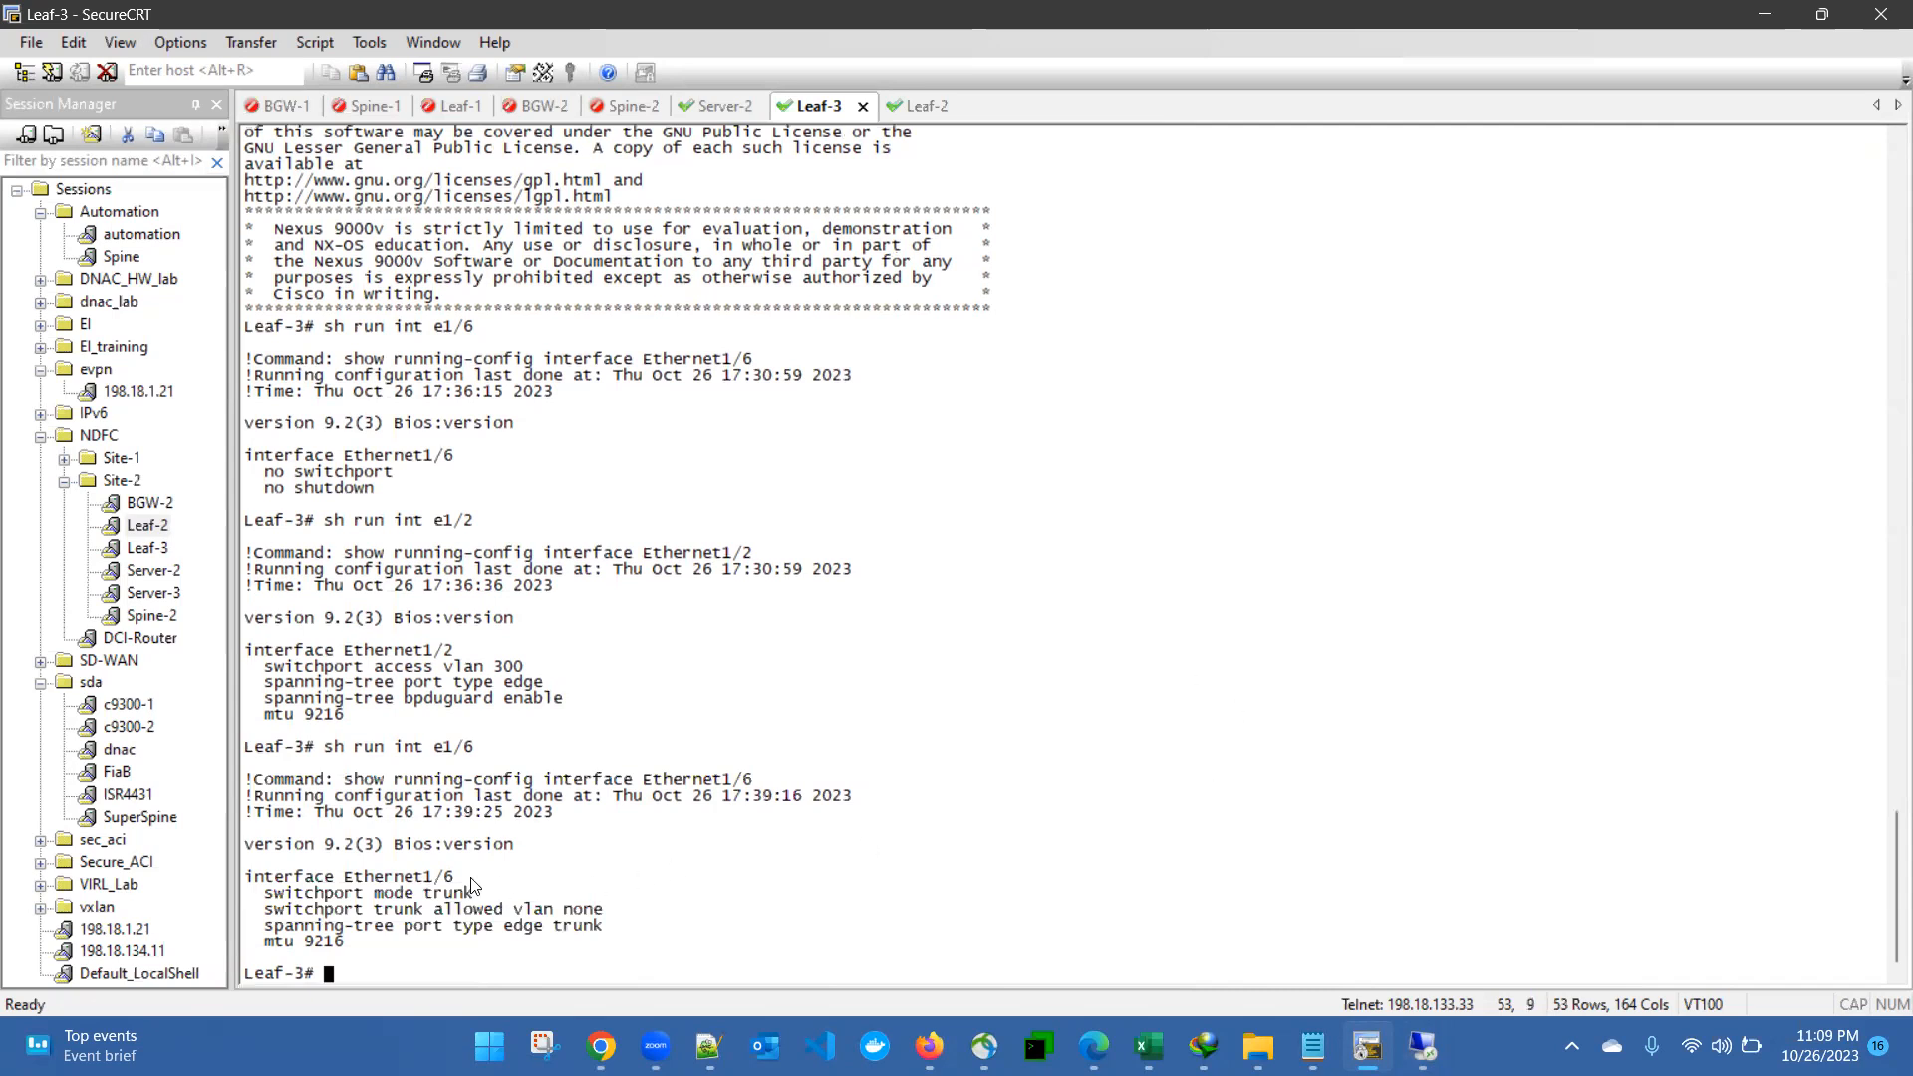
- Compare the new Ethernet1/6 trunk, spanning-tree and MTU lines with the earlier Ethernet1/6 output on Leaf-3
left_click_drag(250, 893, 609, 917)
left_click_drag(264, 926, 357, 954)
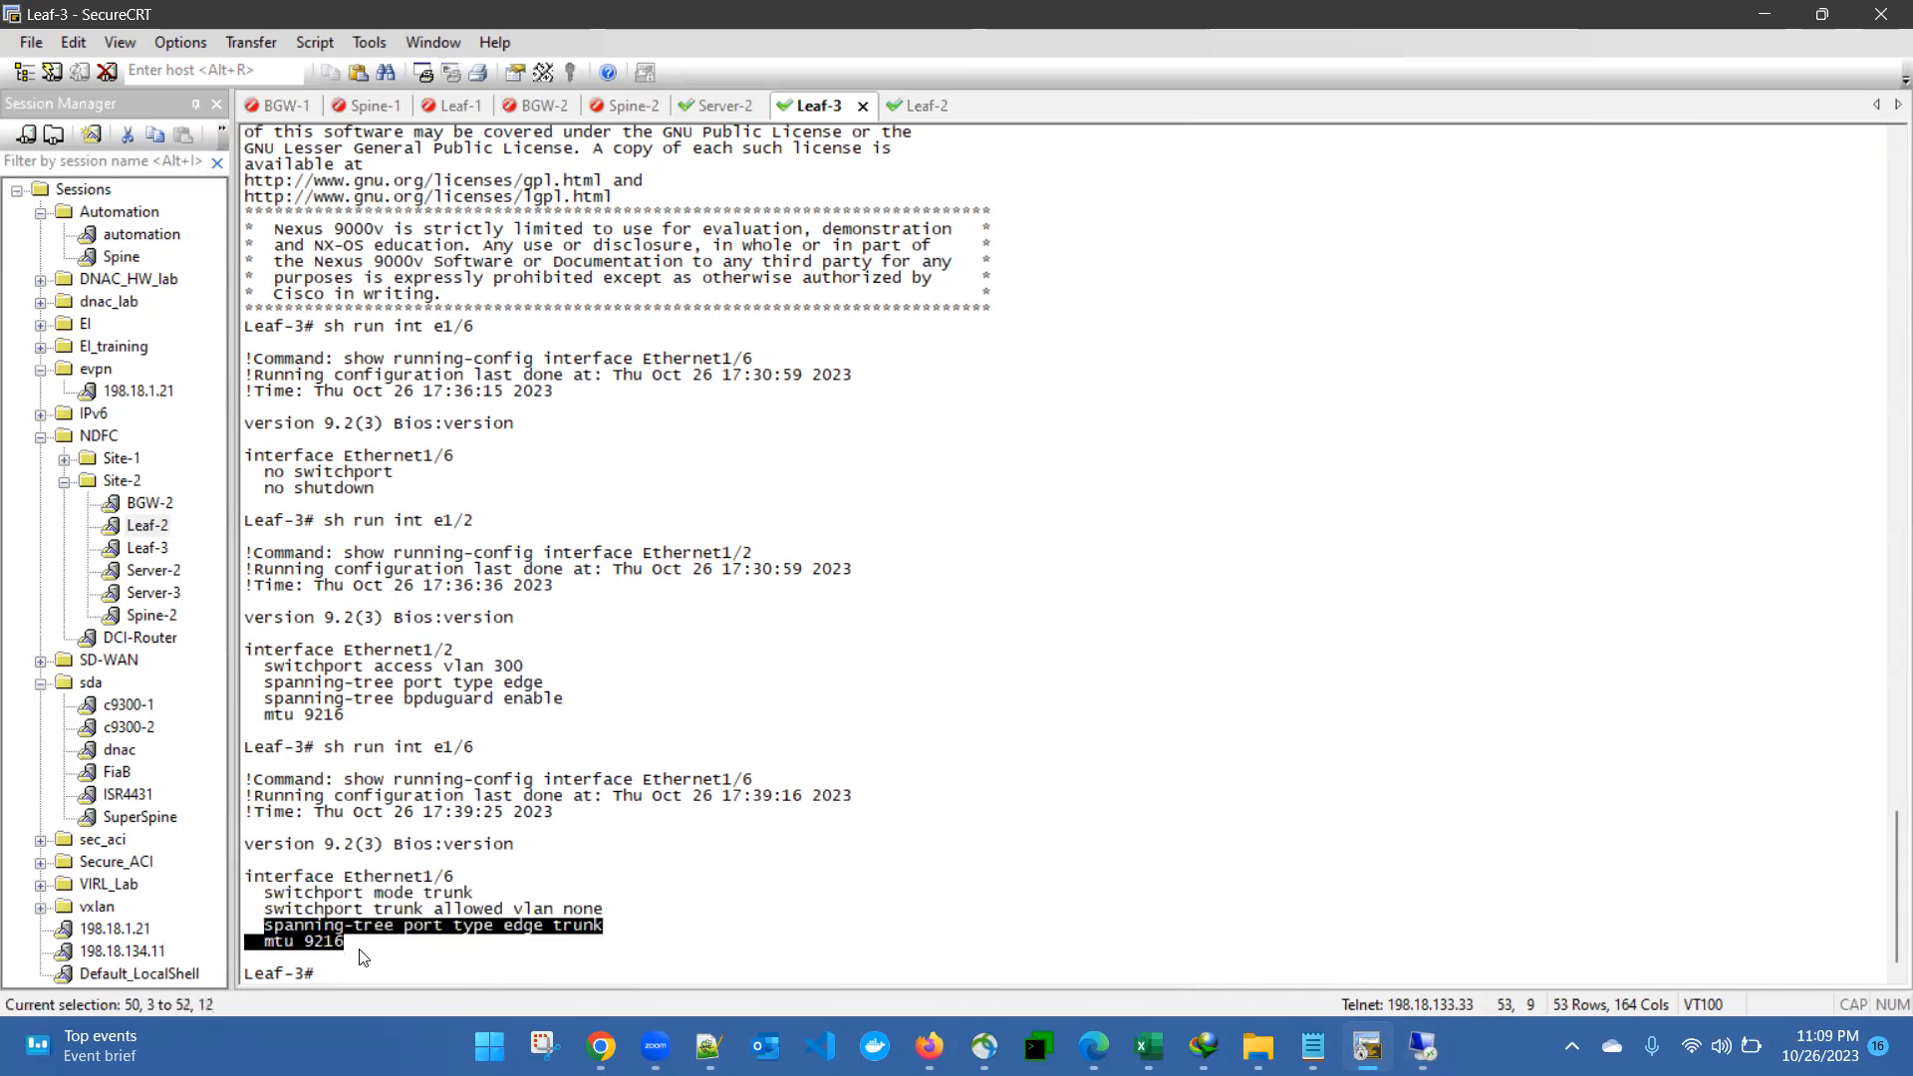
left_click_drag(246, 450, 376, 491)
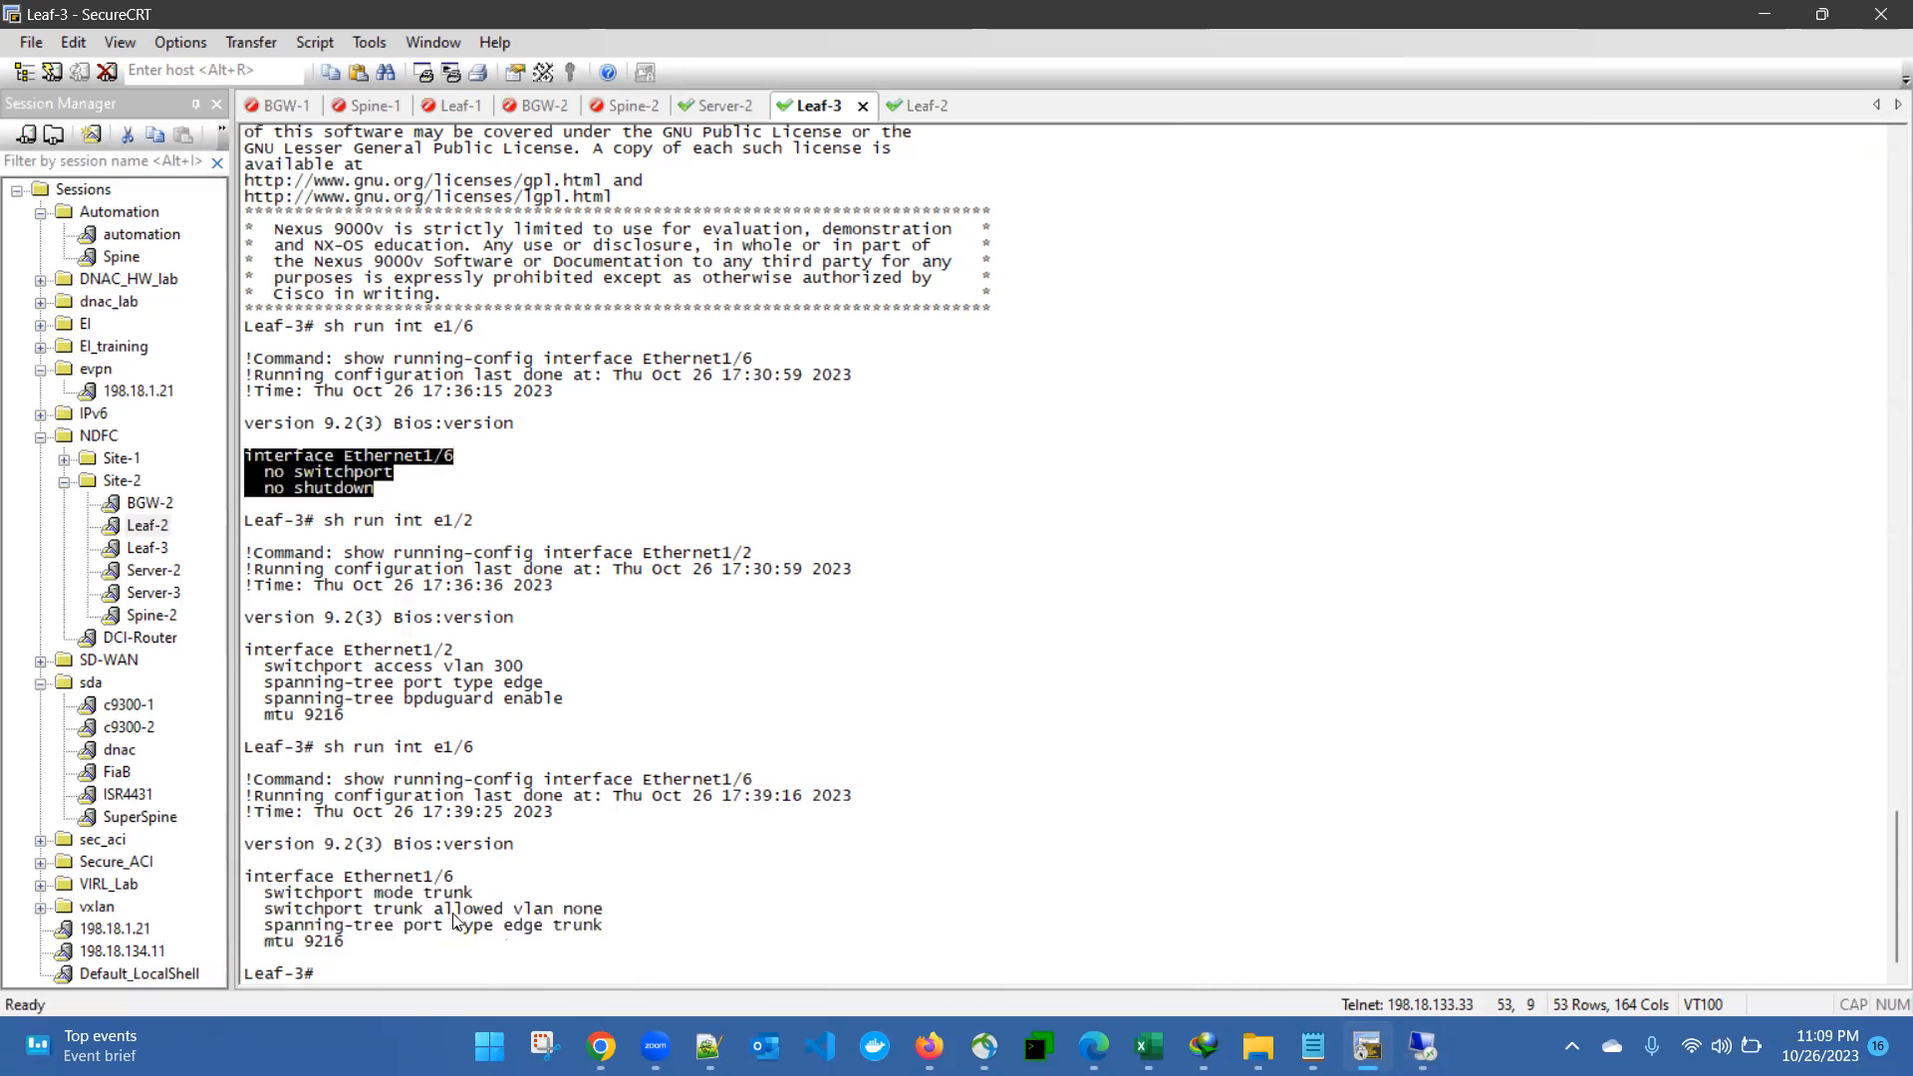
left_click_drag(246, 870, 544, 927)
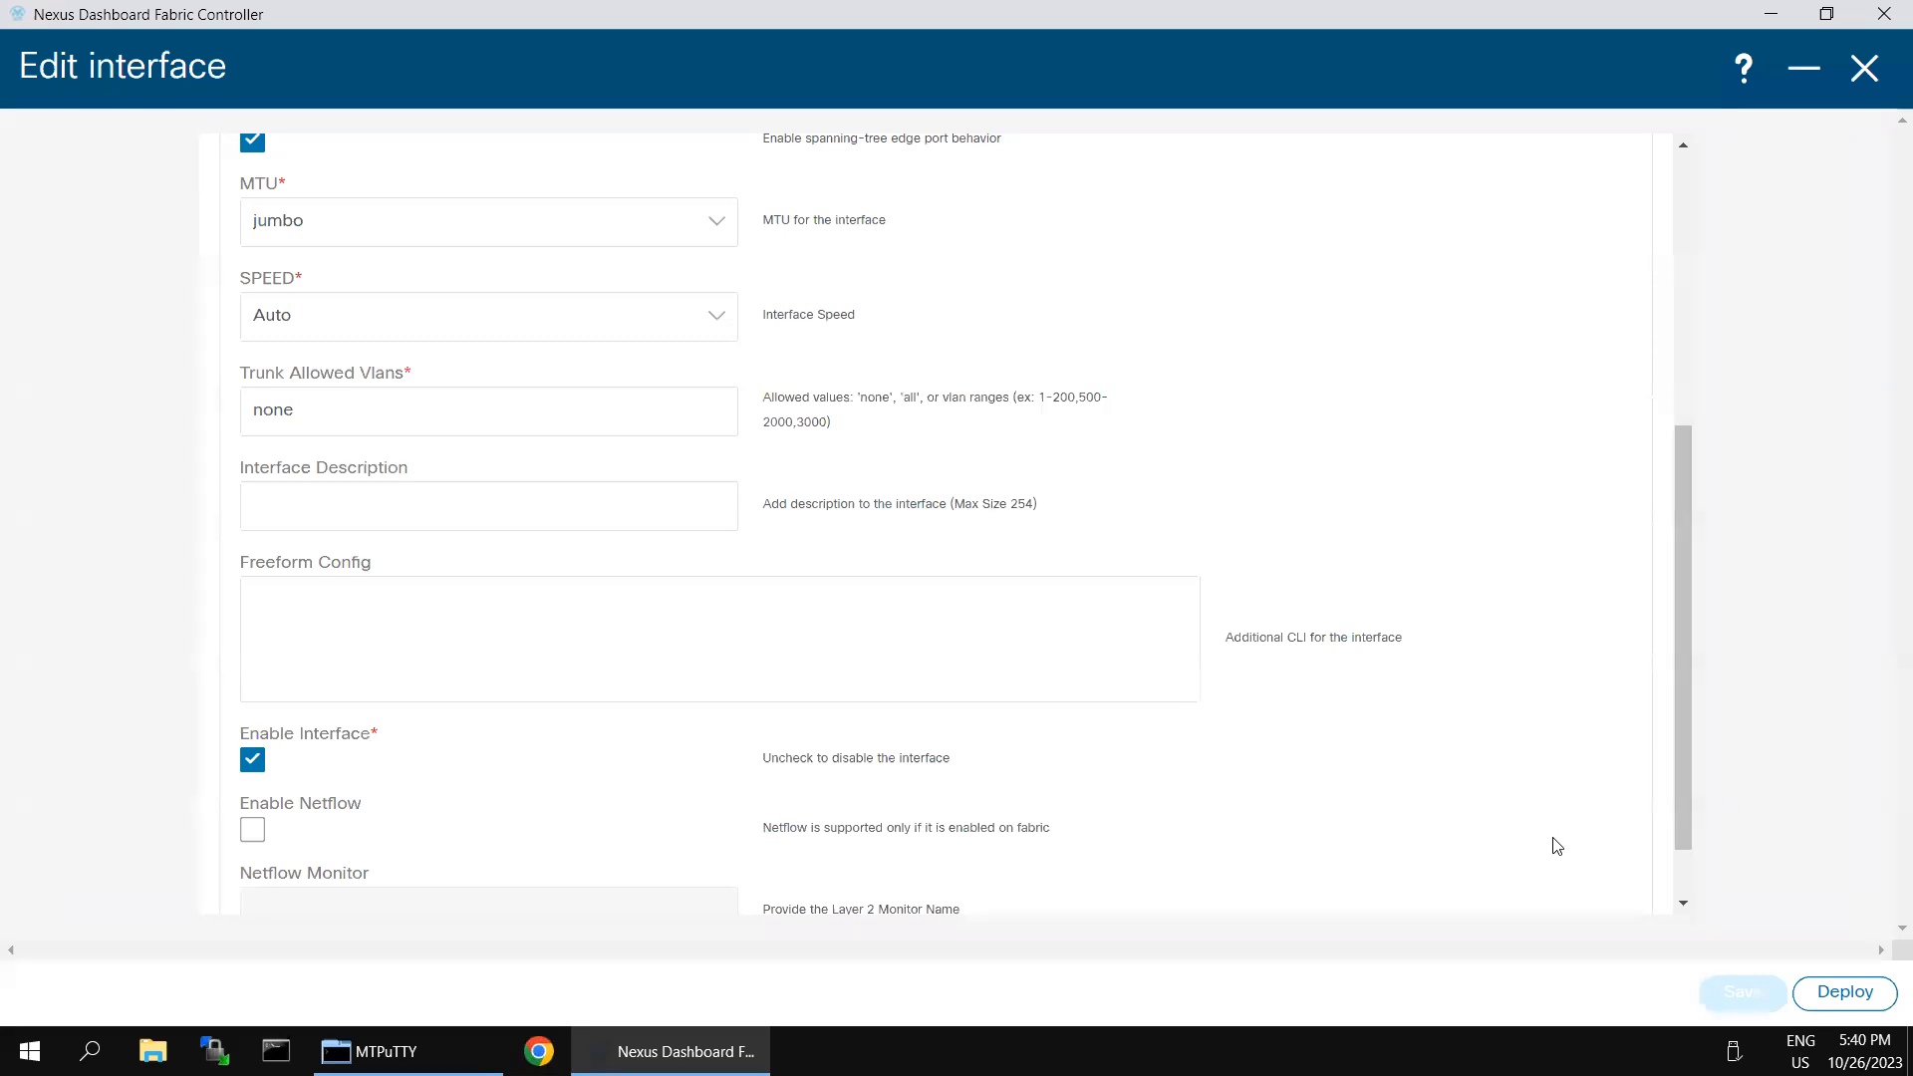
- Back in Nexus Dashboard, review the policy options, reopen the deployment preview and examine Leaf-2's running config for Ethernet1/6
scroll(1525, 817, "up", 5)
scroll(1646, 909, "down", 5)
scroll(1674, 893, "down", 1)
left_click(1842, 992)
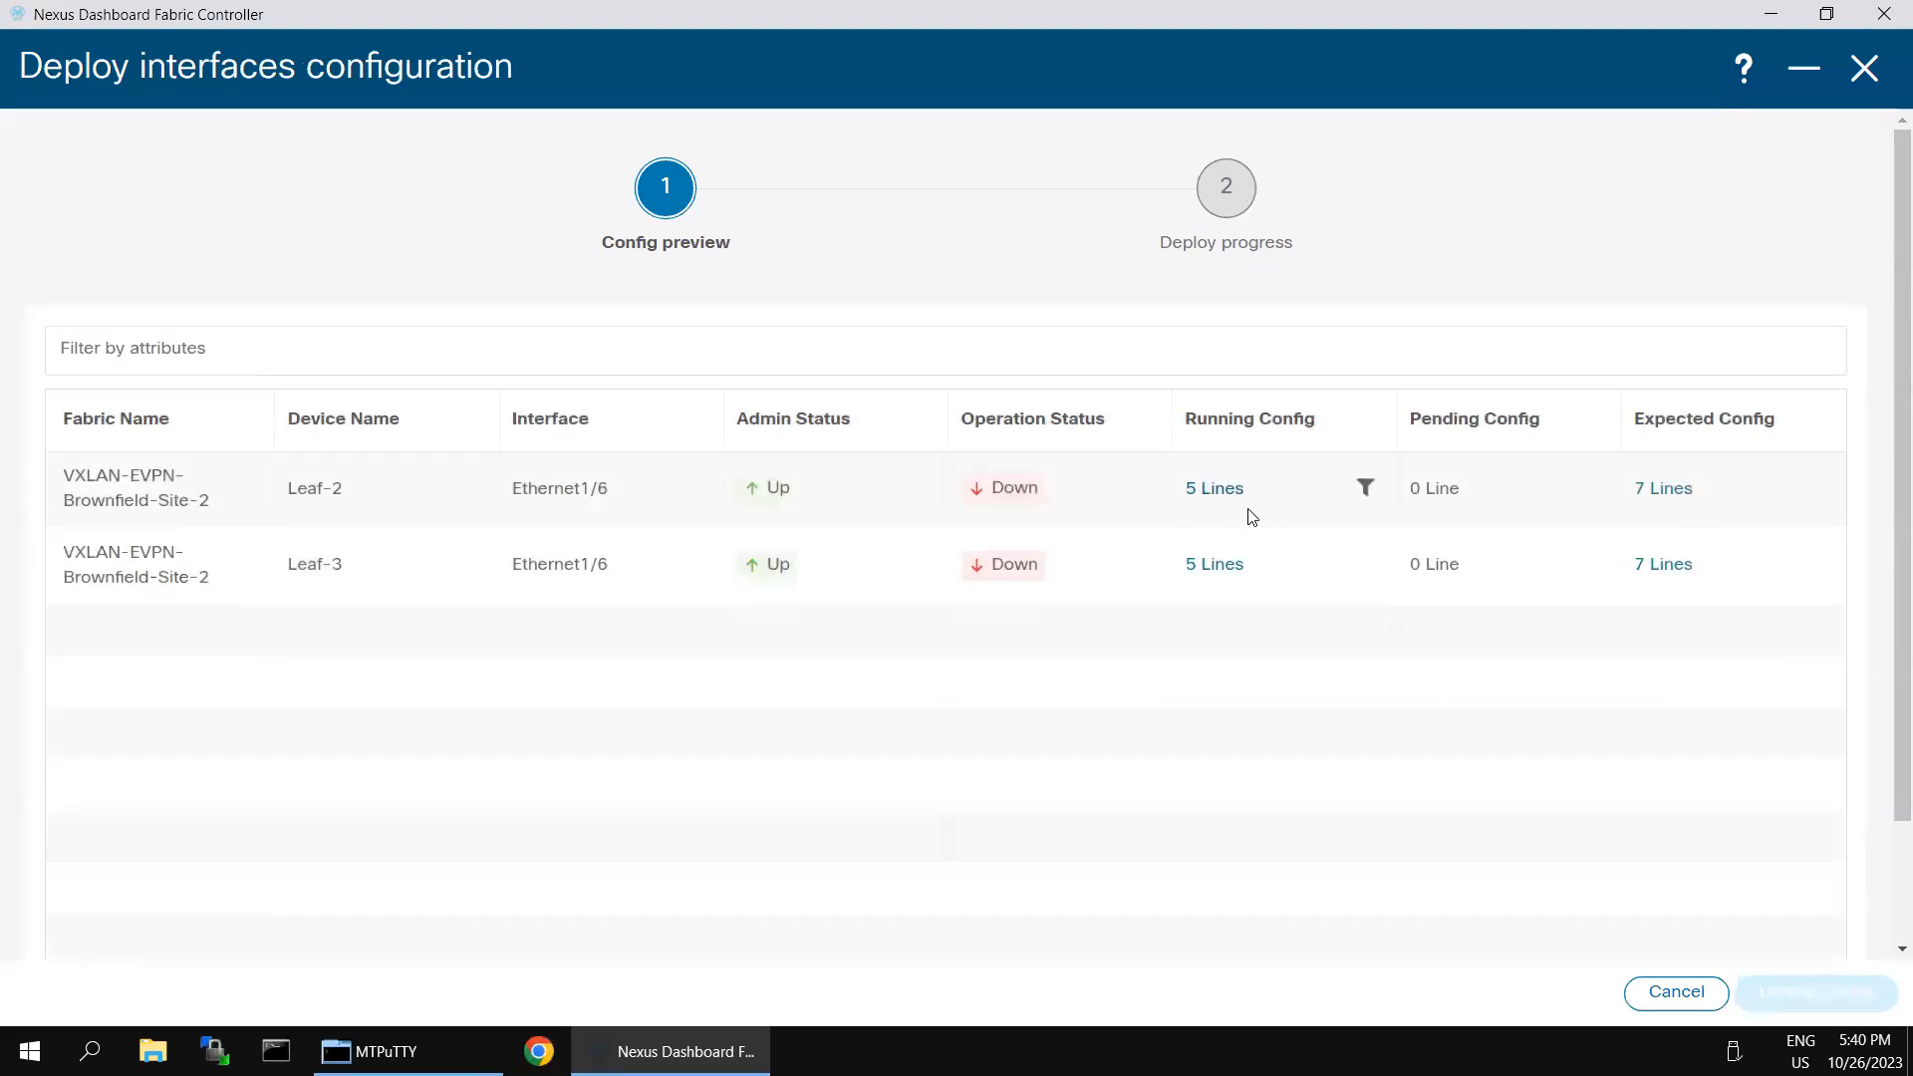
left_click(1220, 490)
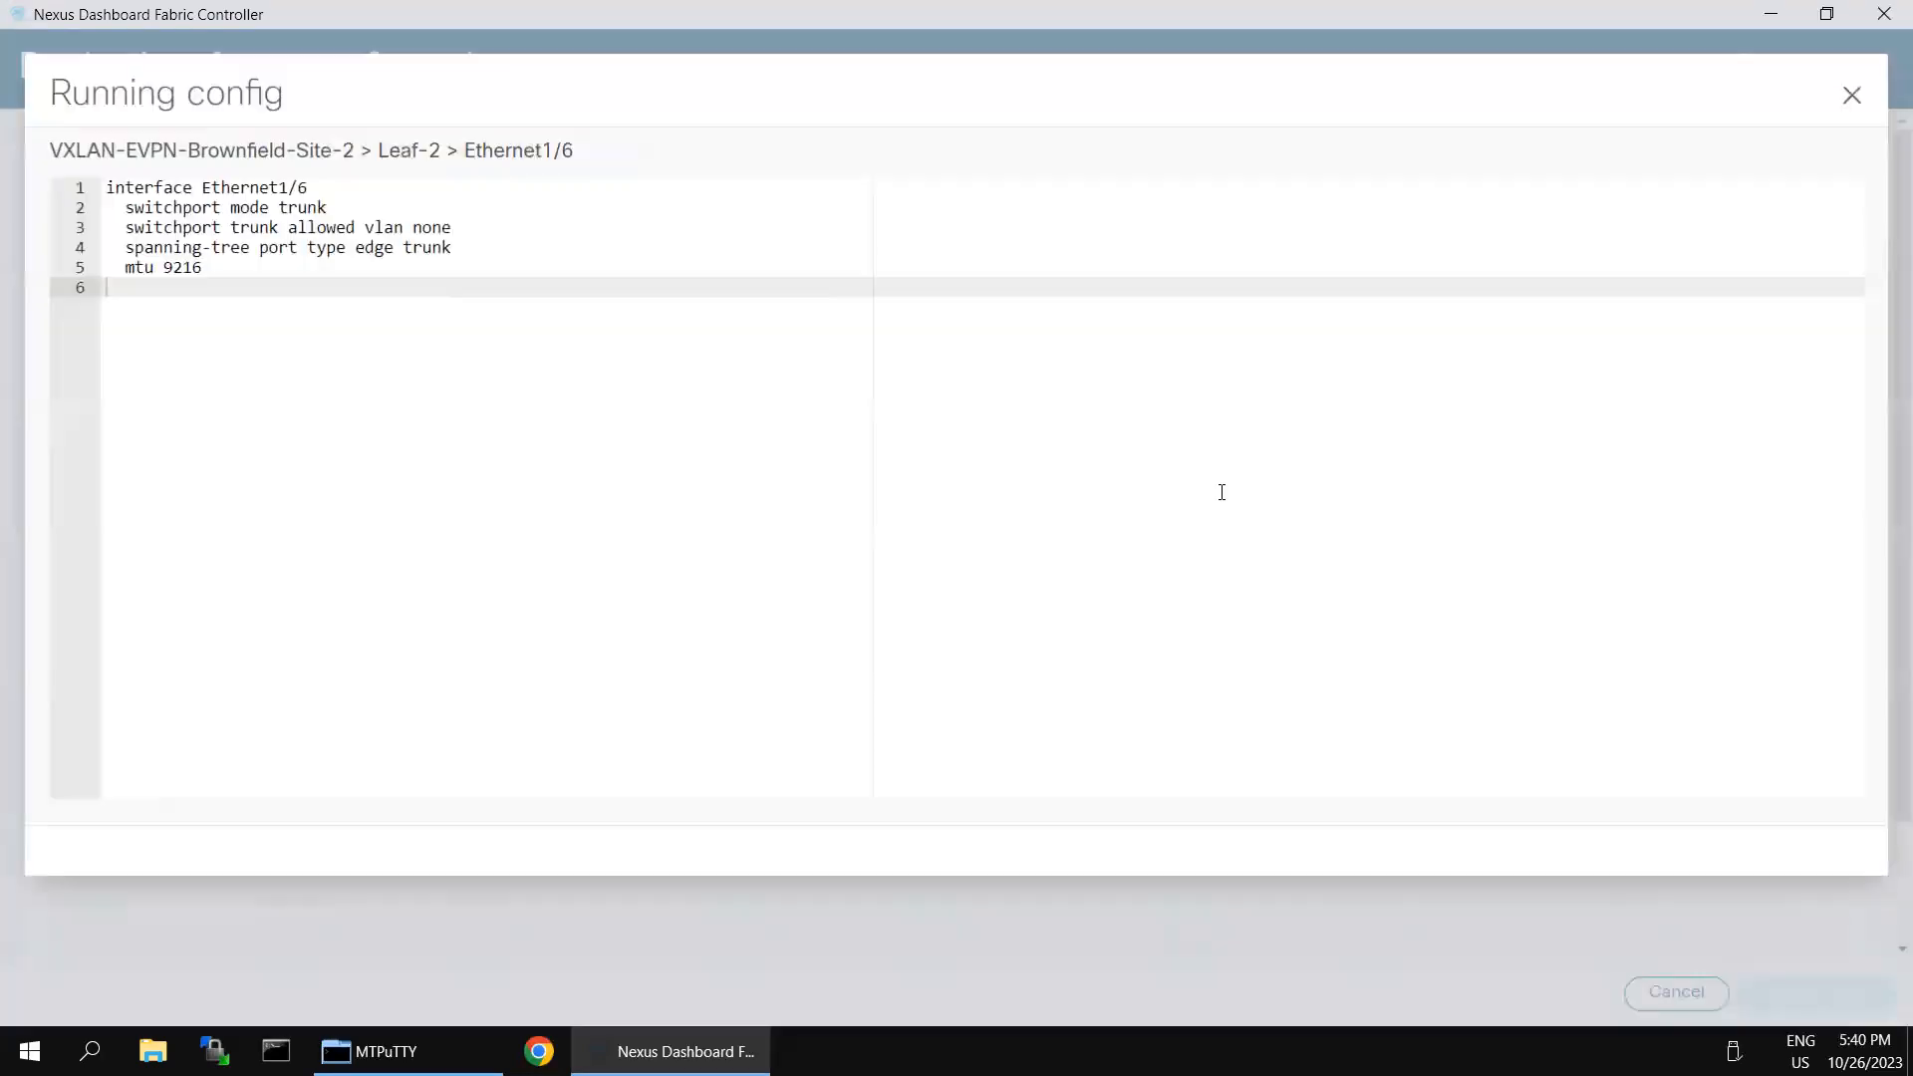
left_click_drag(127, 190, 249, 317)
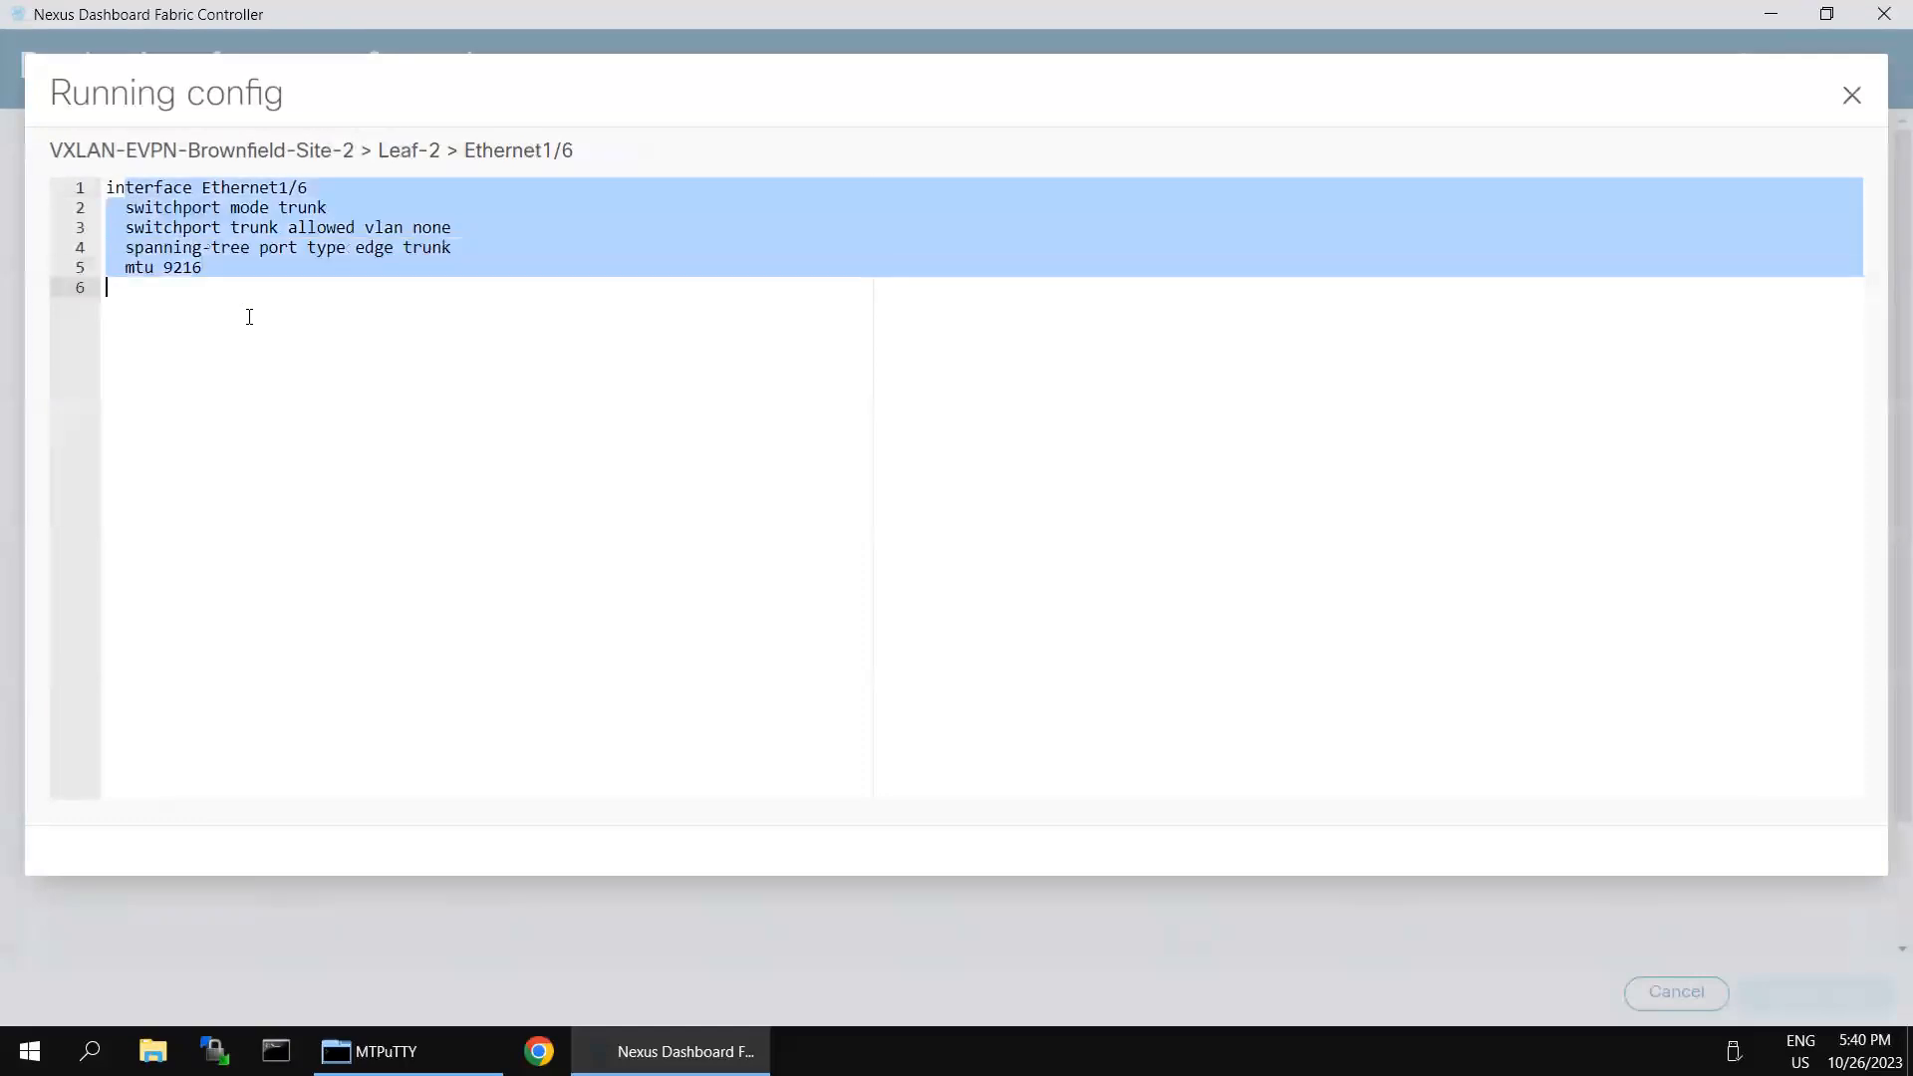
left_click(1851, 95)
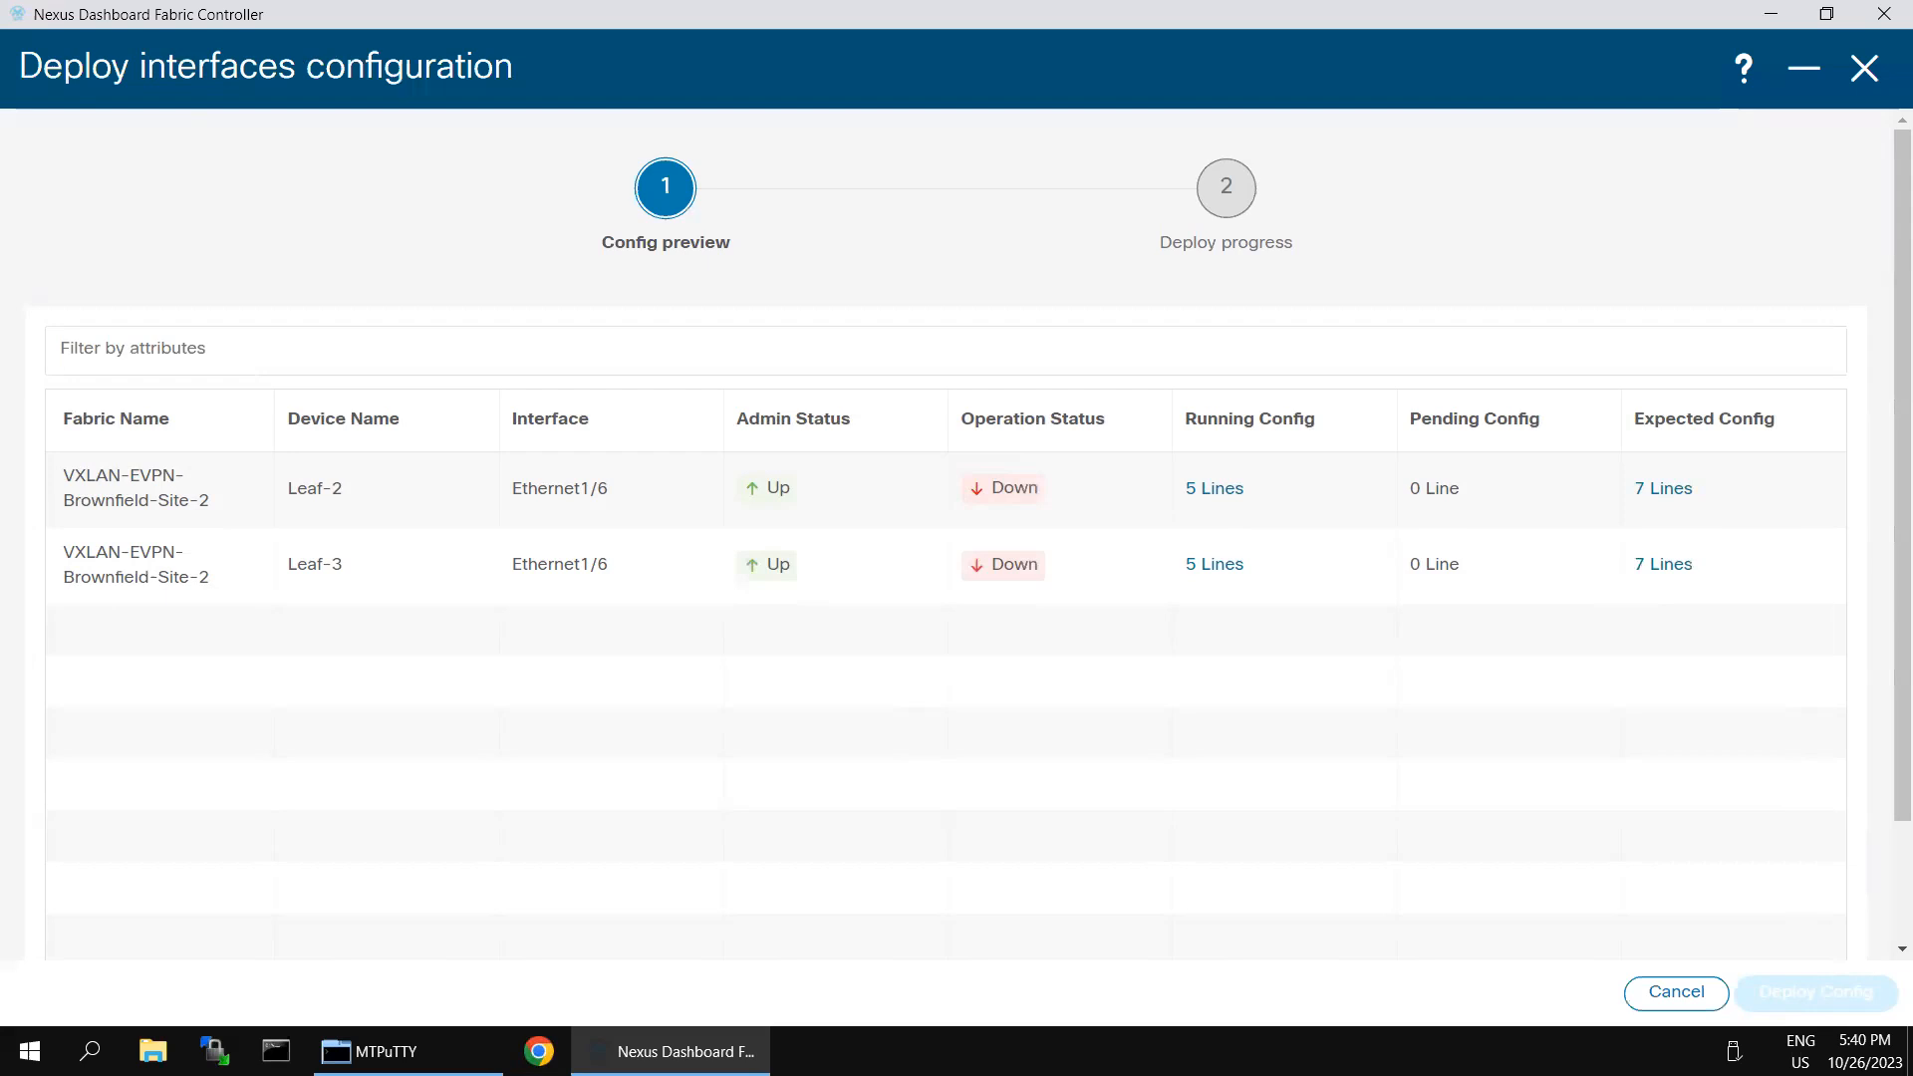
- Close the deployment preview, minimize the interface editor and show the VRFs of the VXLAN-EVPN-Brownfield-Site-2 fabric
left_click(1865, 70)
scroll(1238, 422, "up", 10)
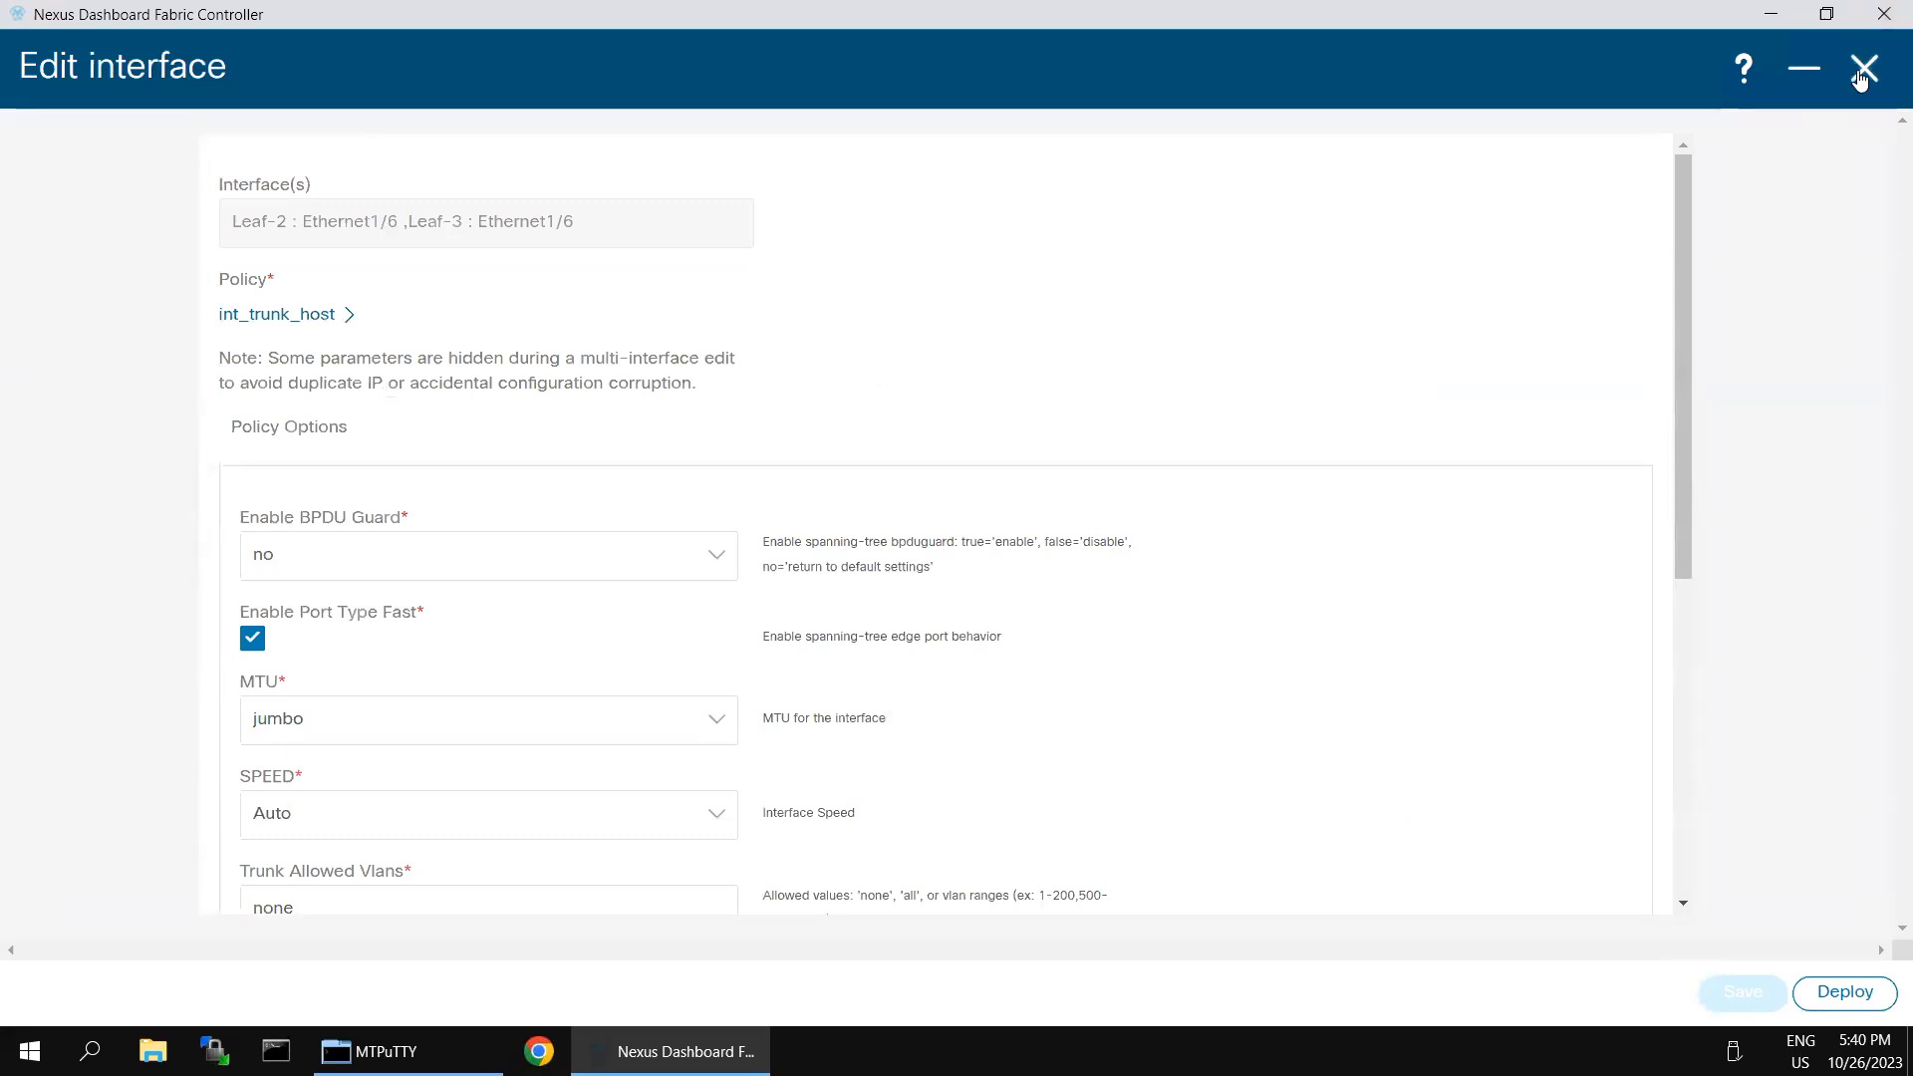
left_click(1805, 72)
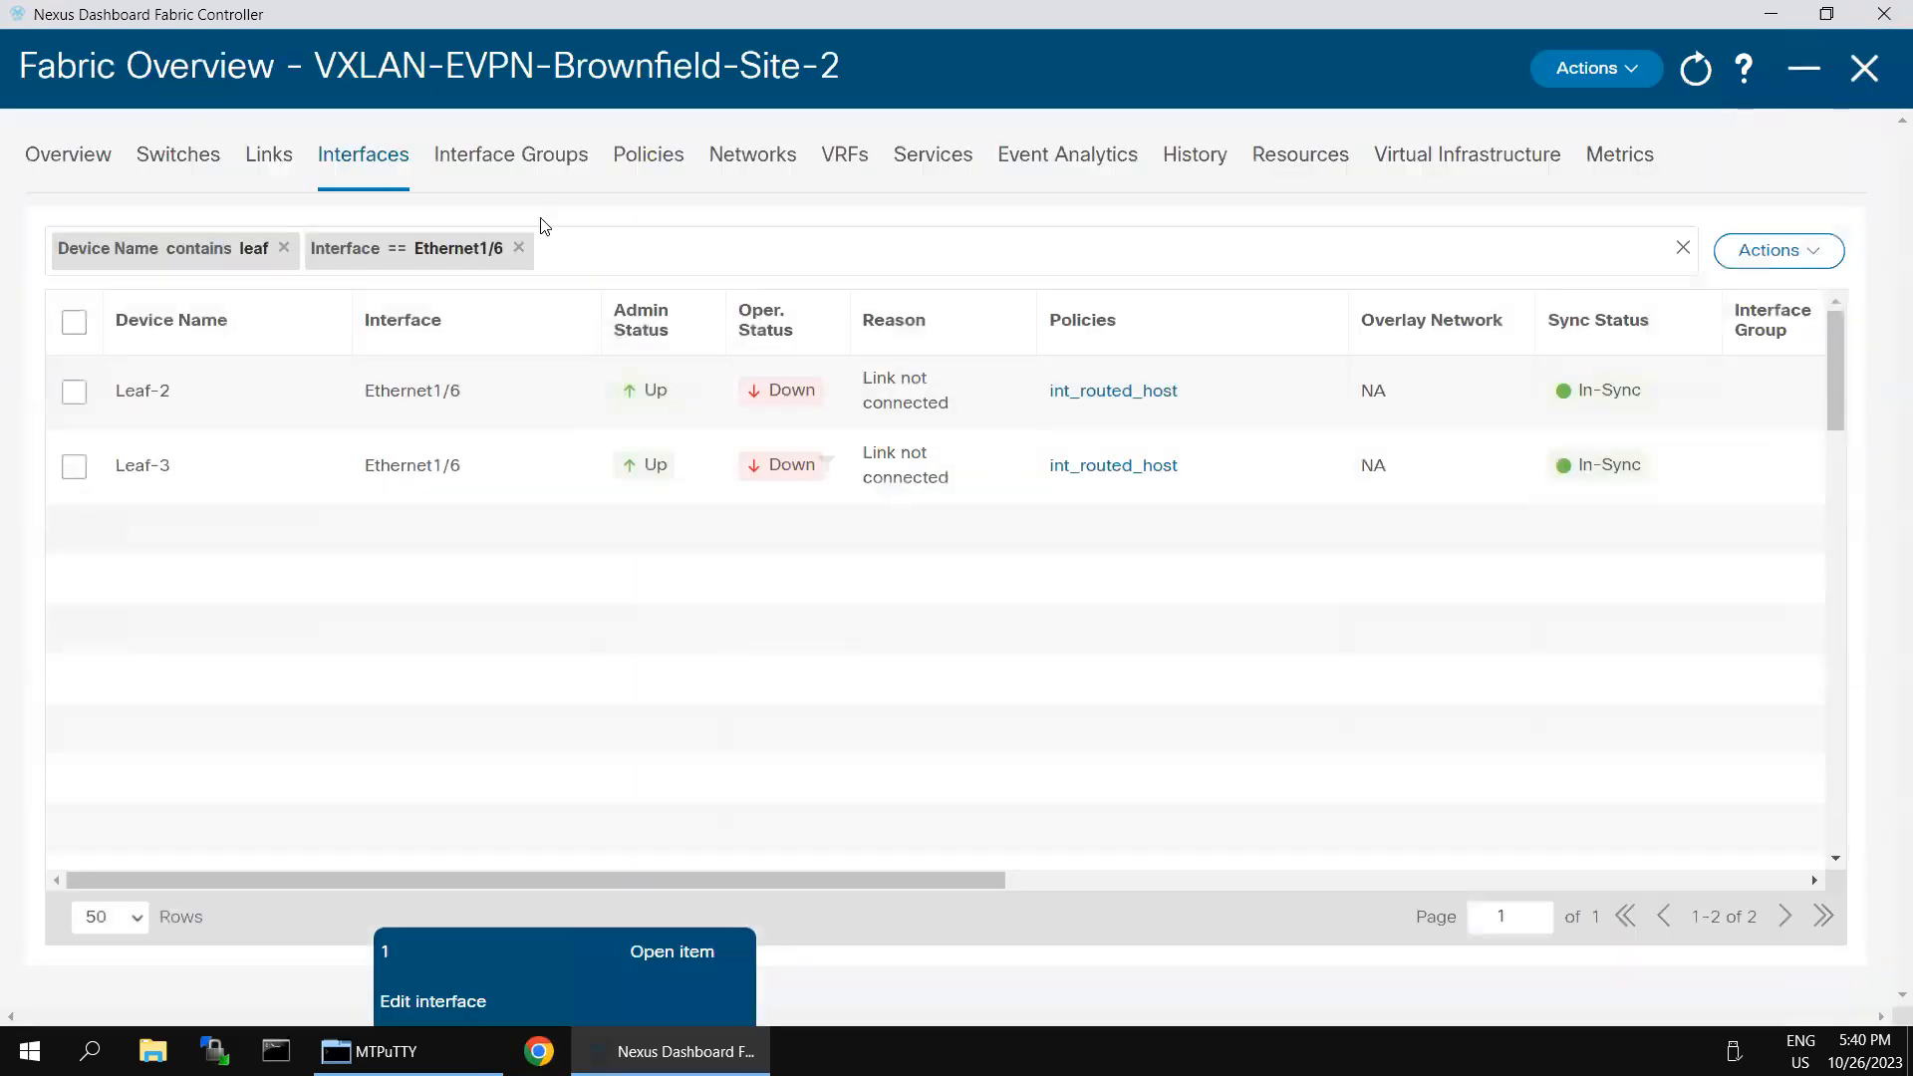
left_click(848, 159)
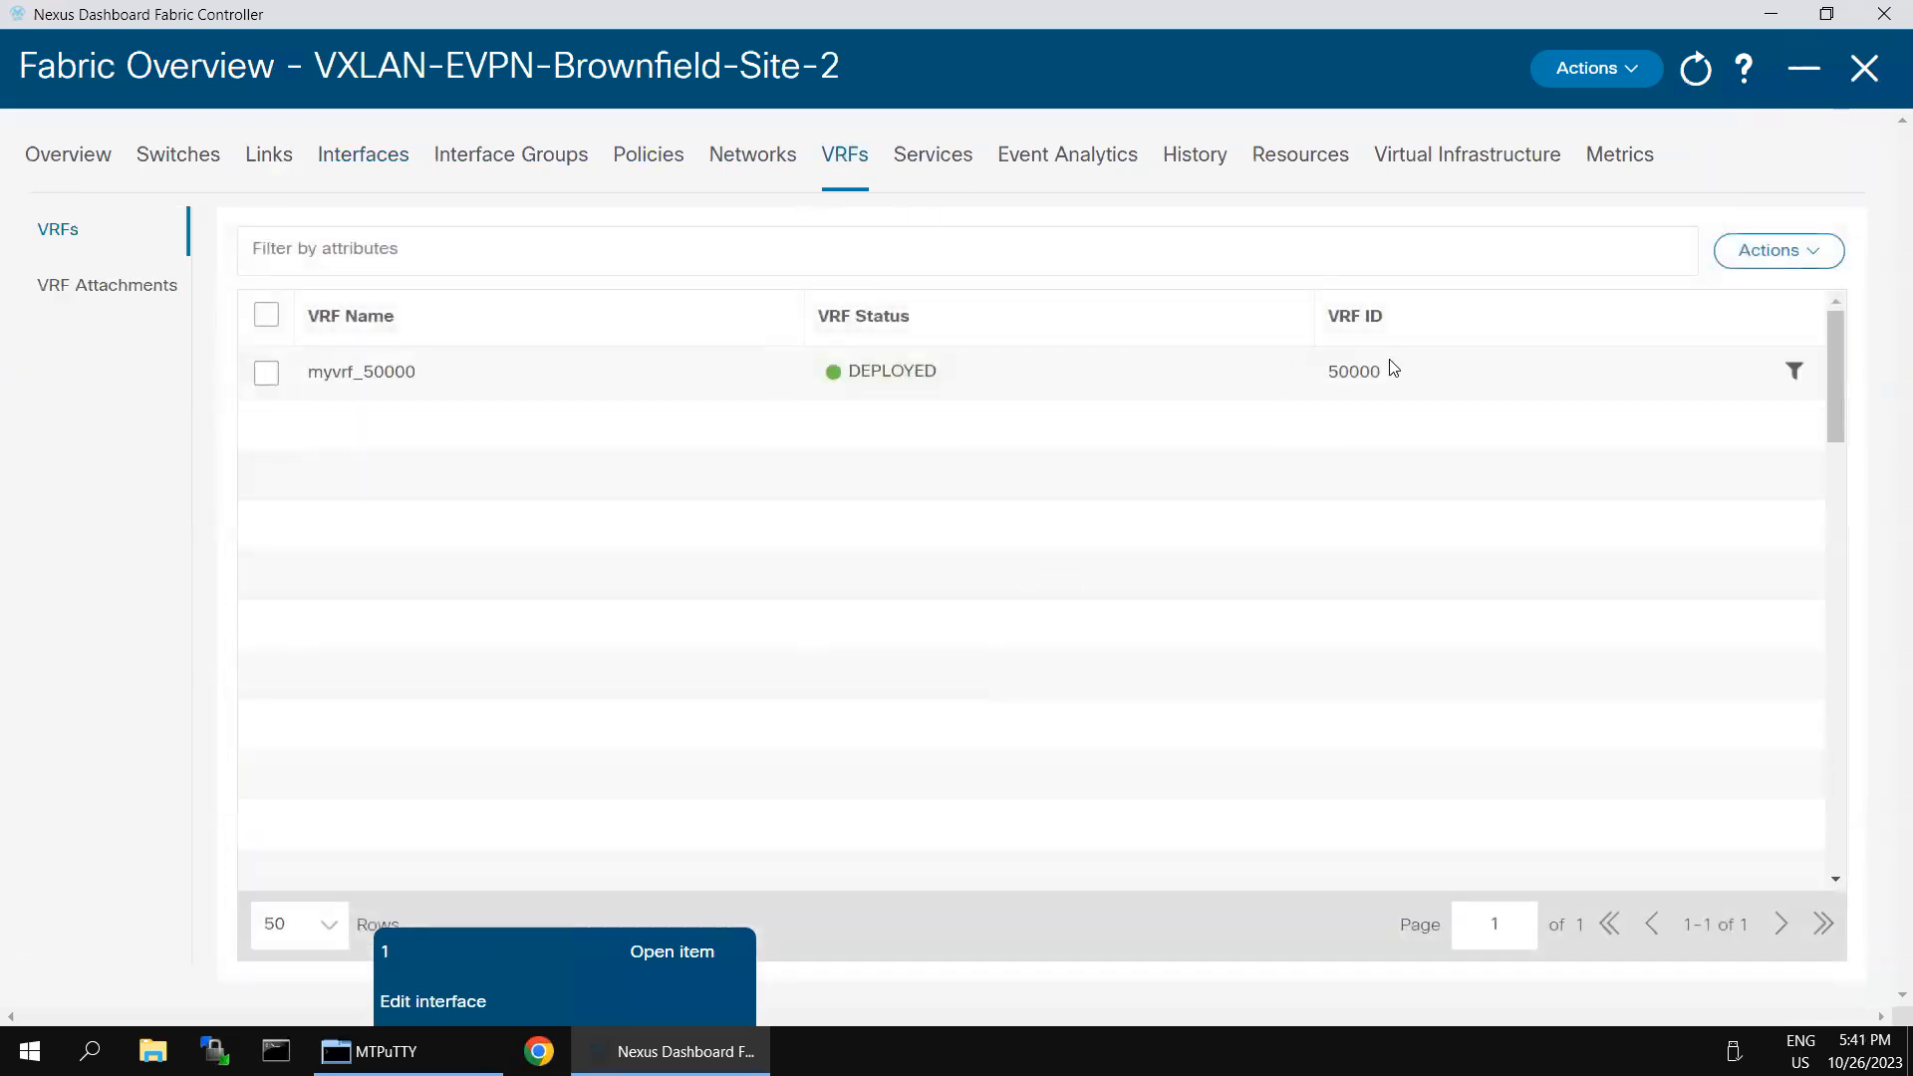
left_click(1807, 262)
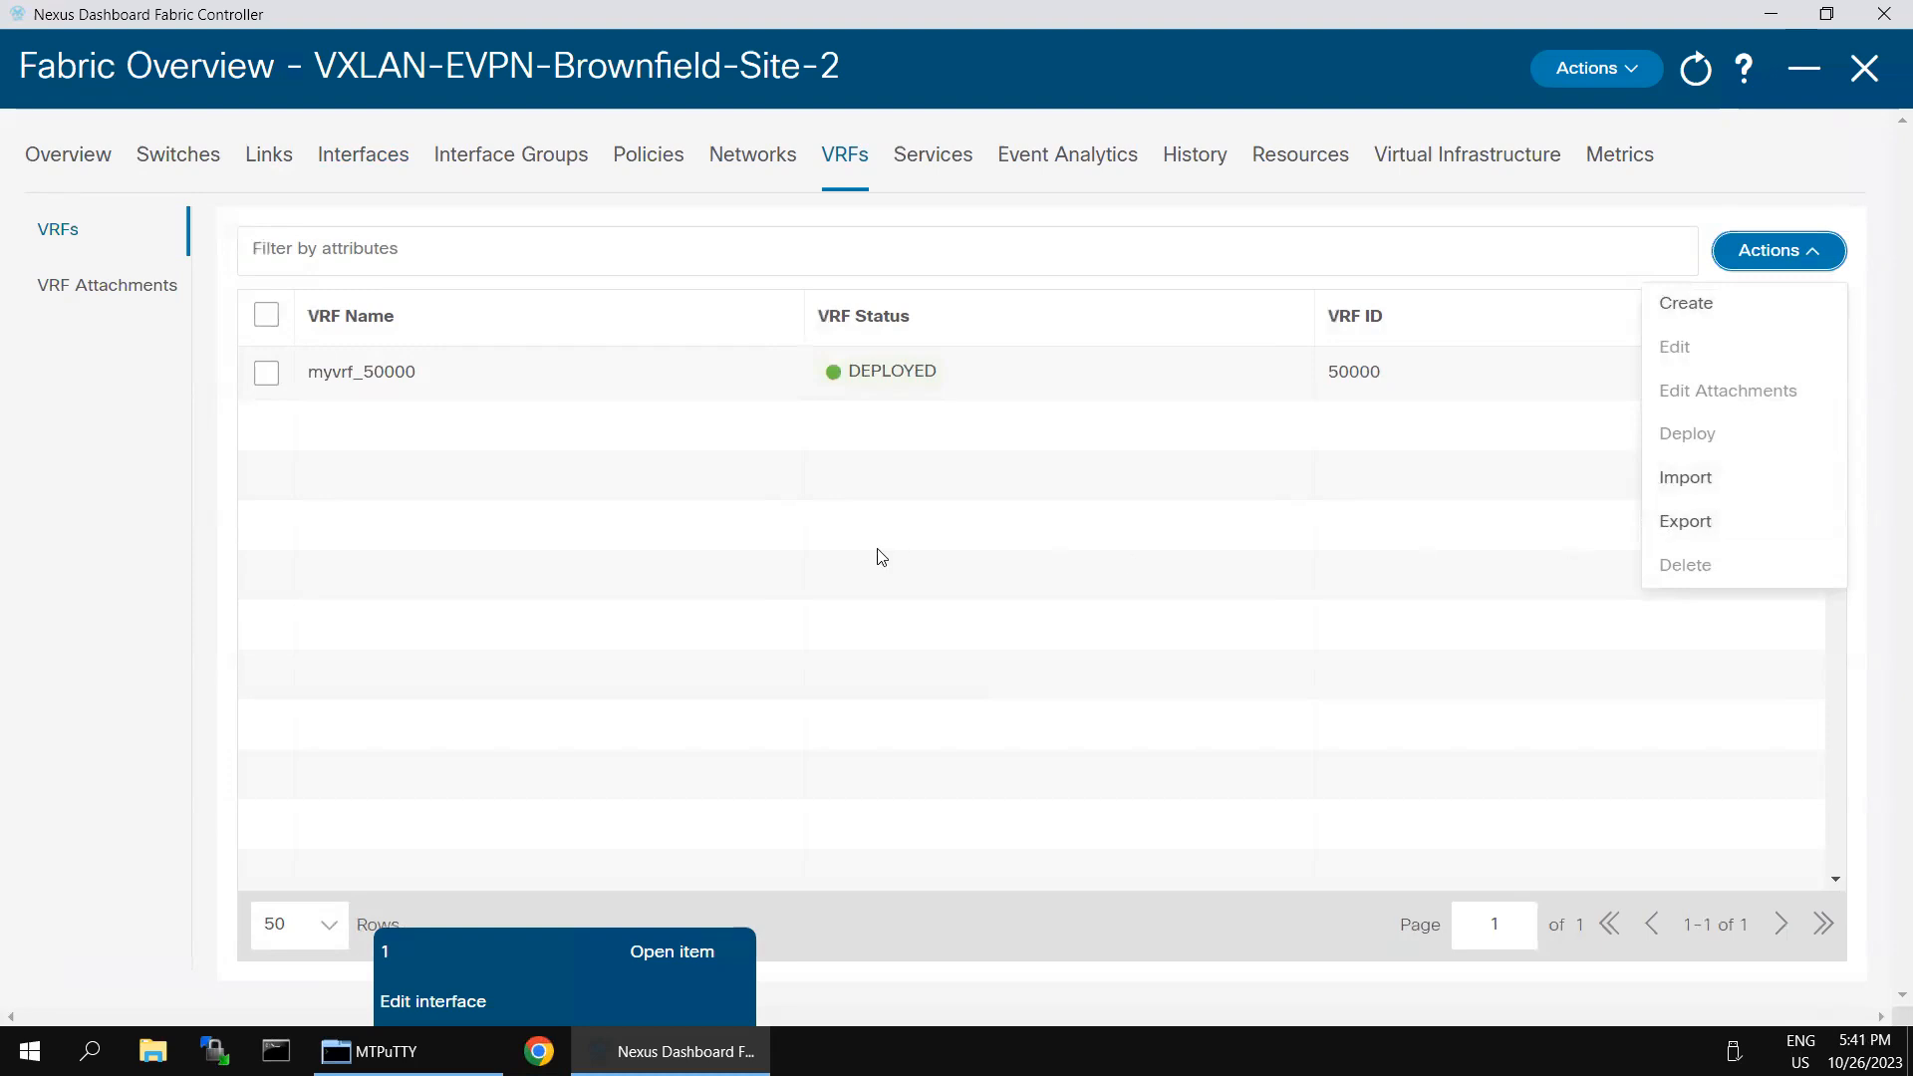
left_click(830, 550)
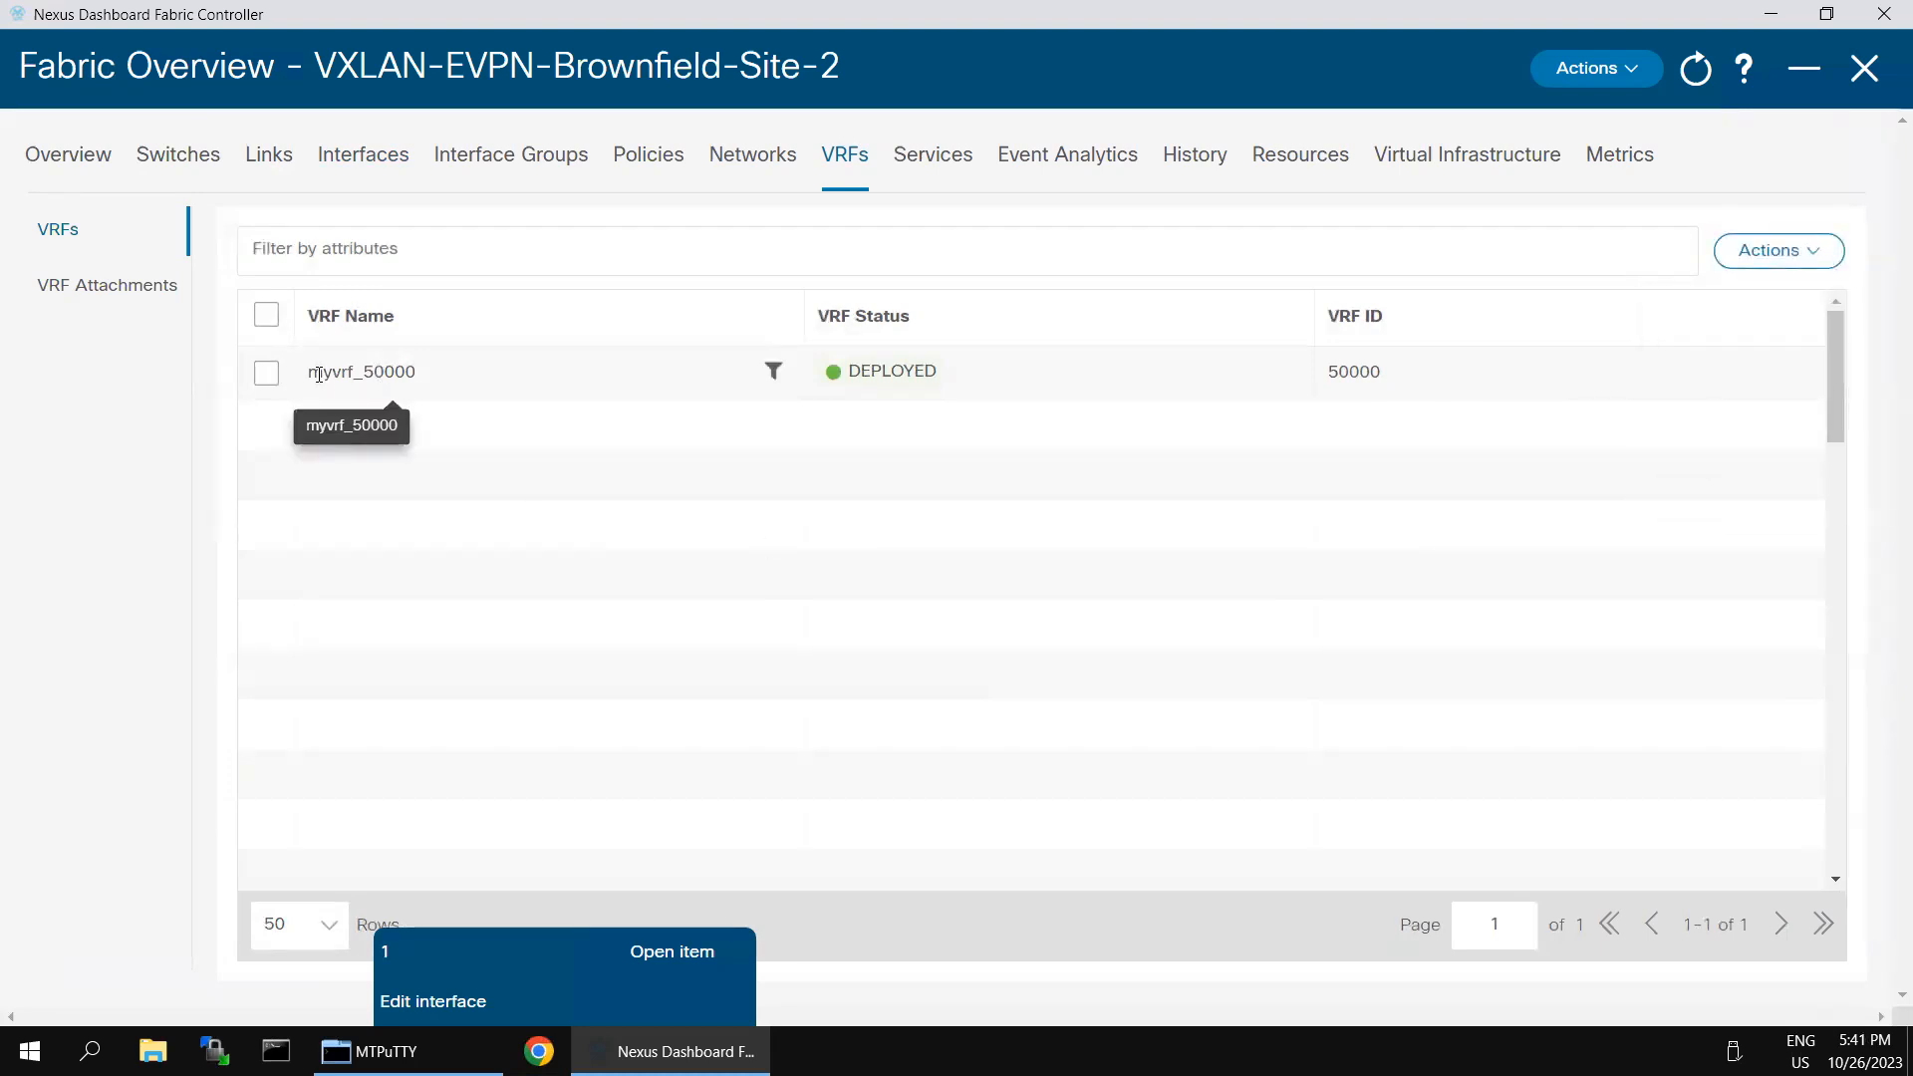
left_click(267, 377)
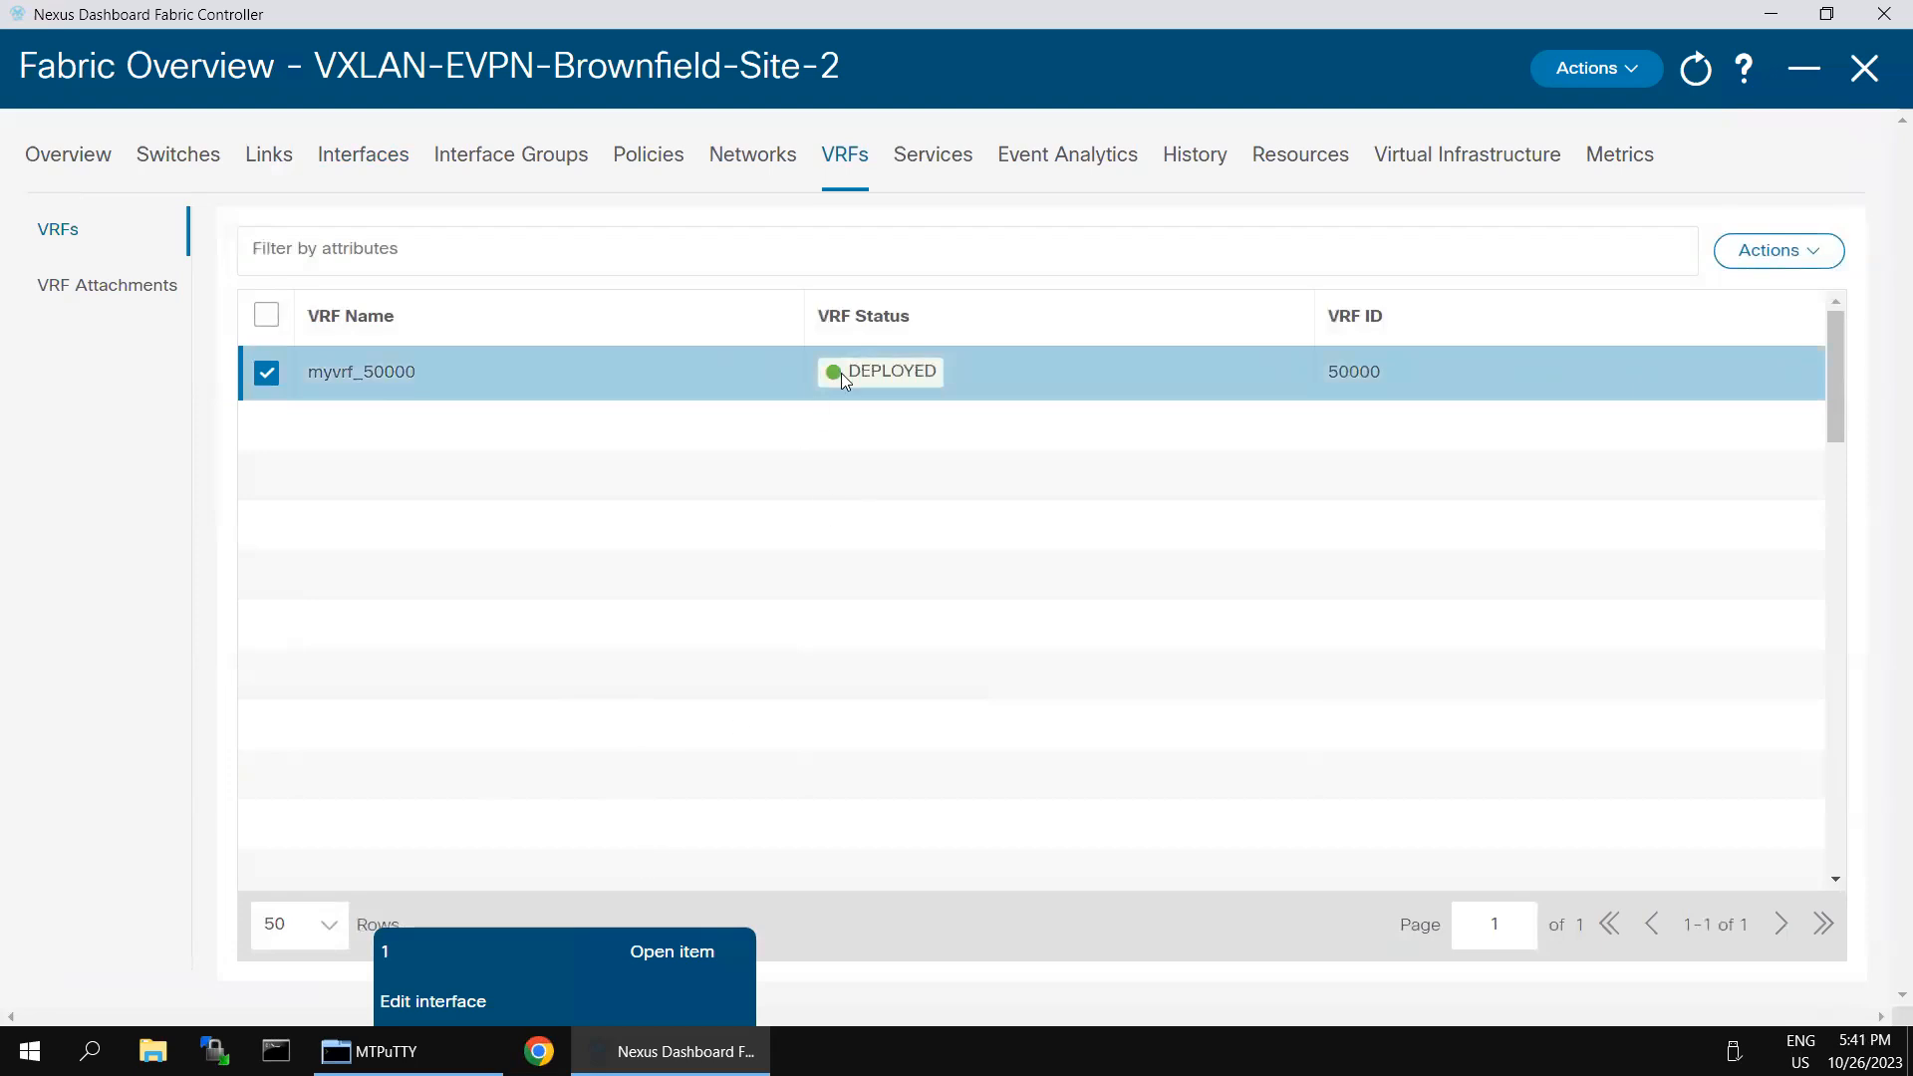
left_click(1812, 260)
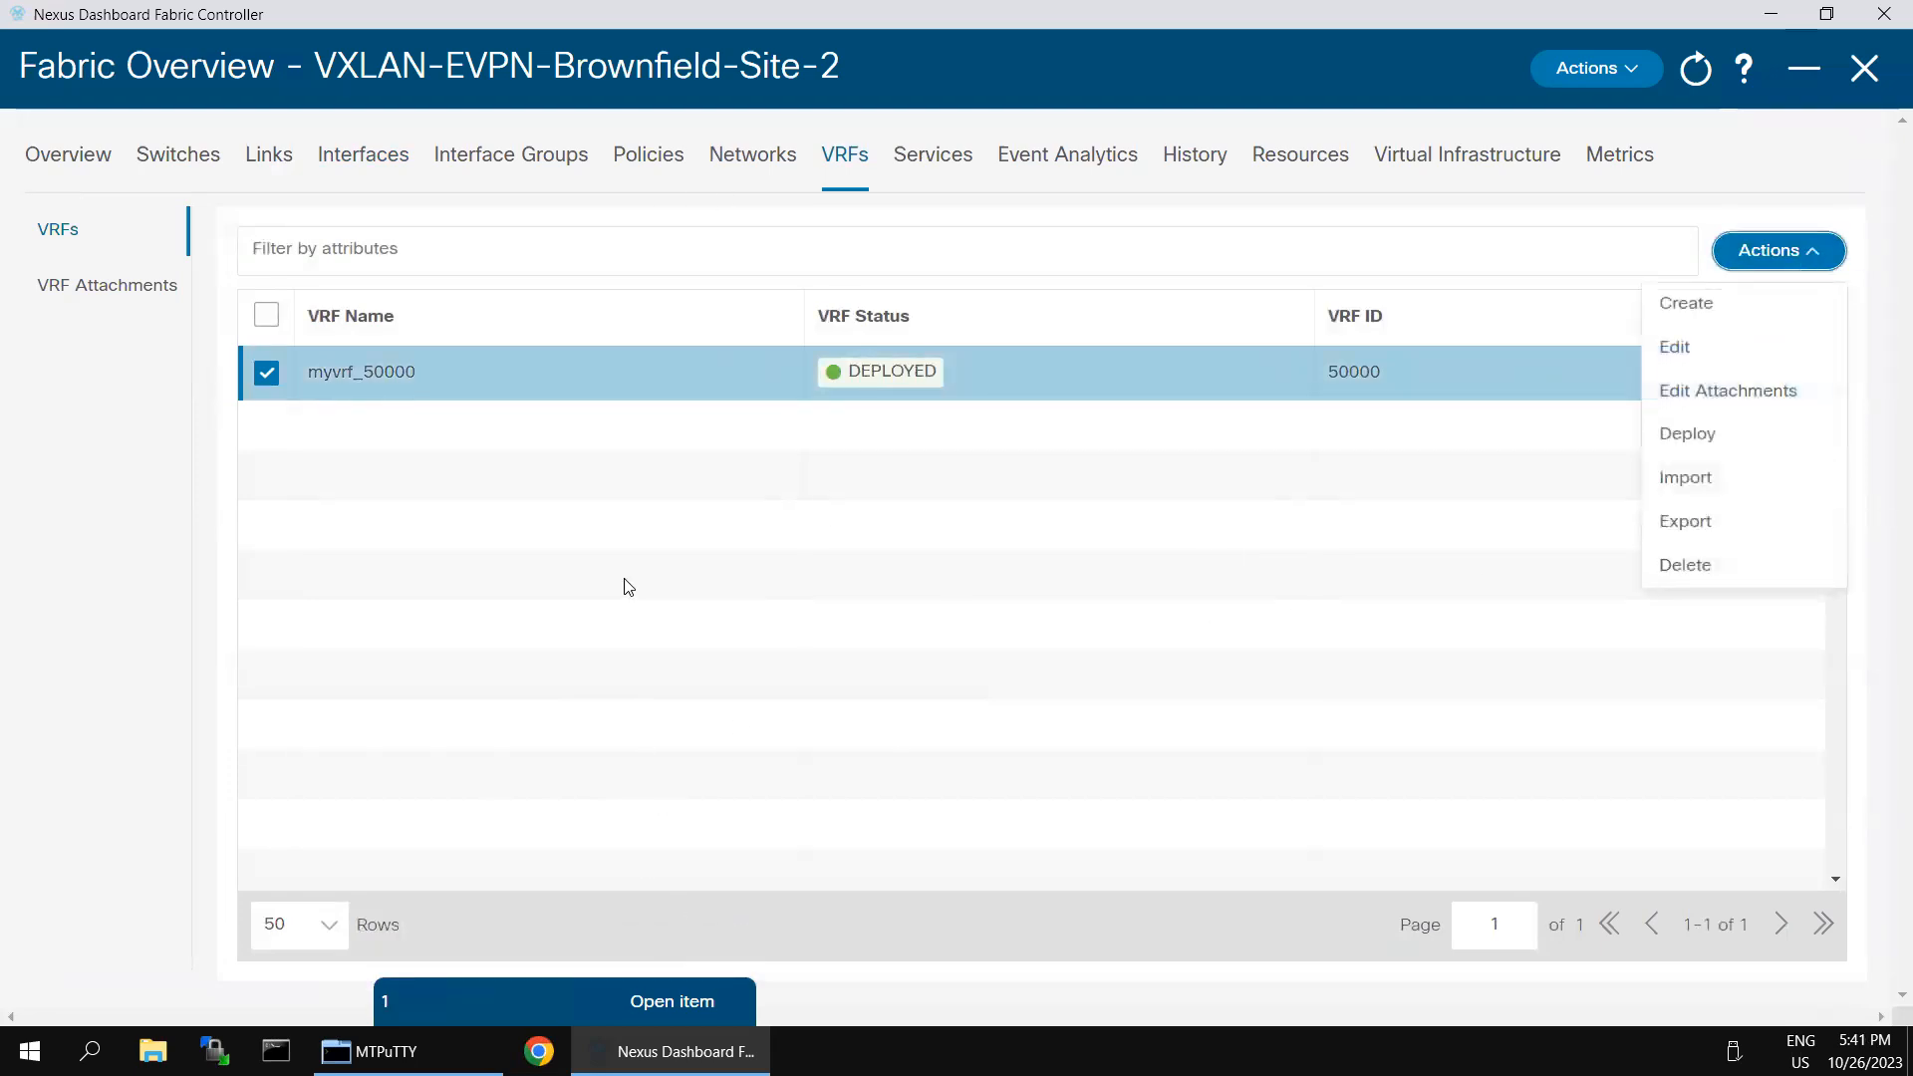
left_click(266, 382)
- Import VRFs into the fabric from TopDown-Vrf_29Oct2018_103455.csv in the Downloads folder
left_click(1810, 257)
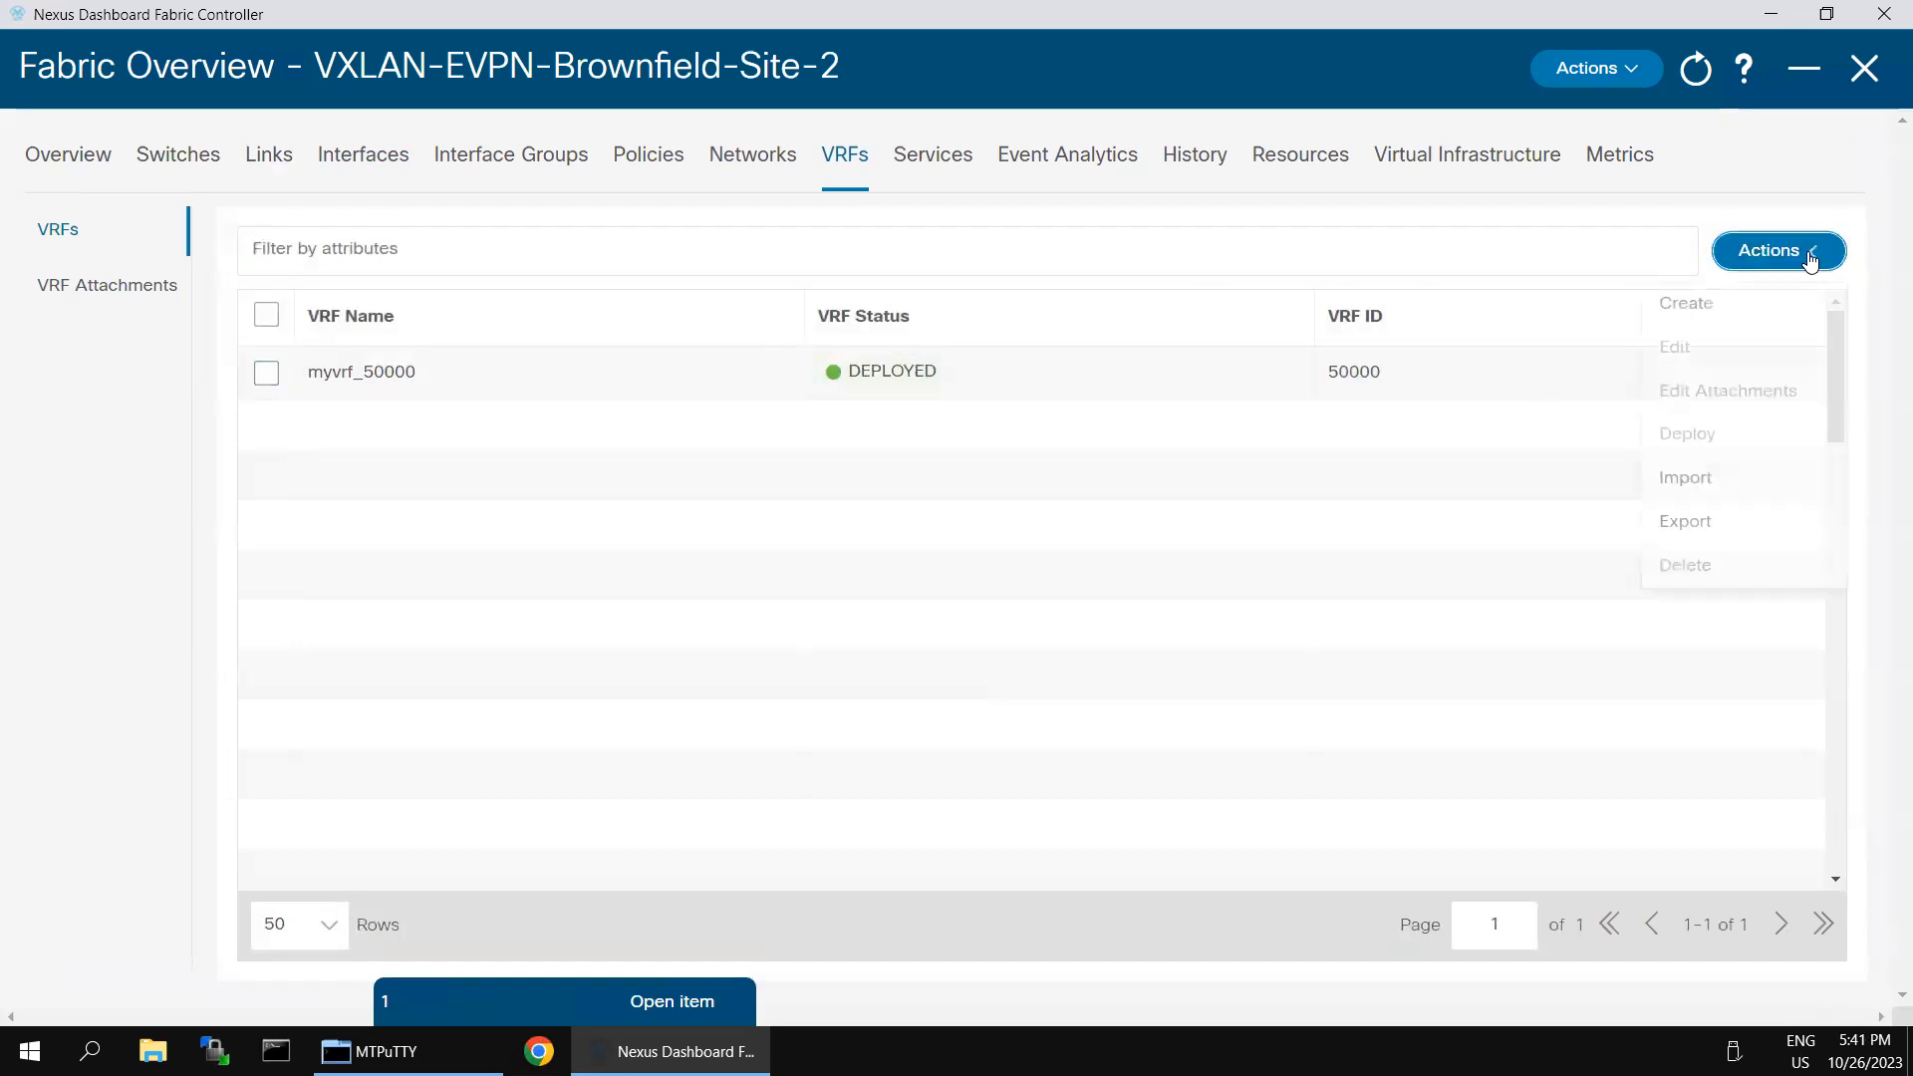
left_click(1686, 489)
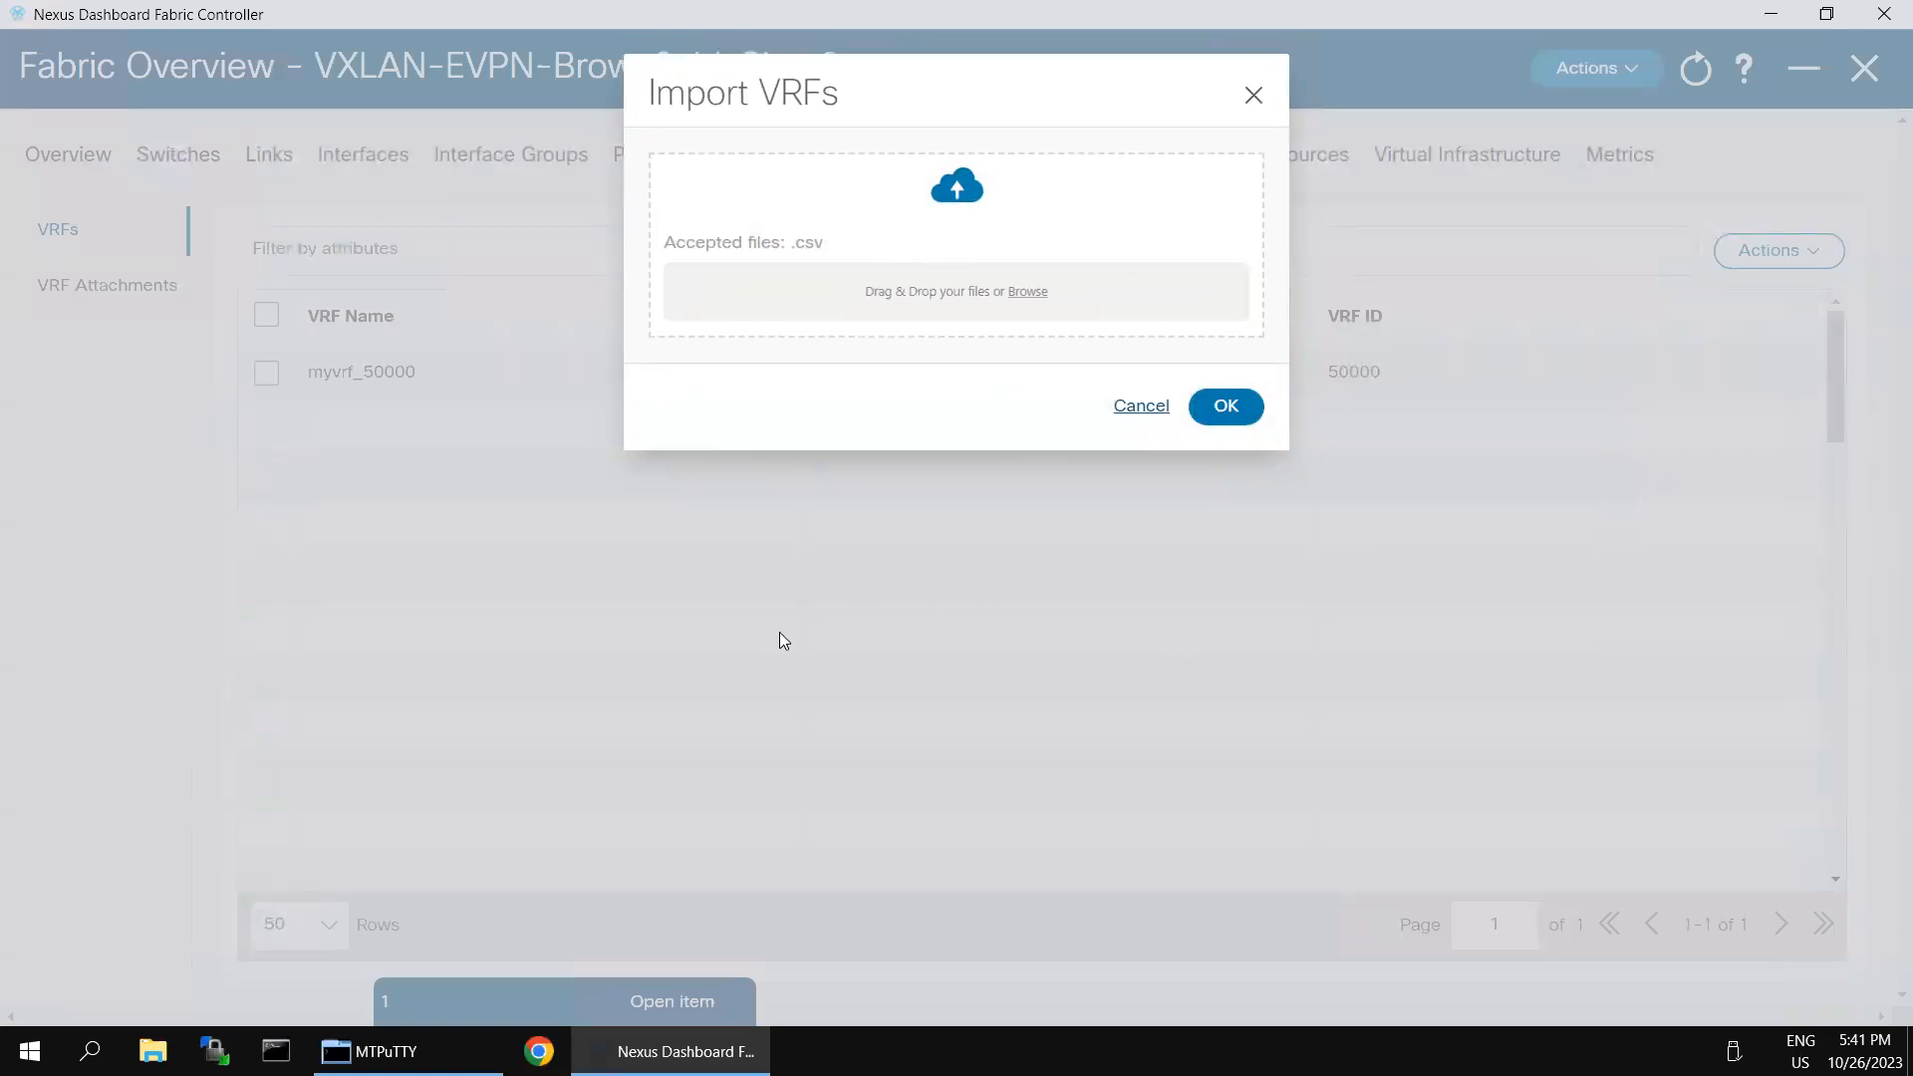
left_click(961, 305)
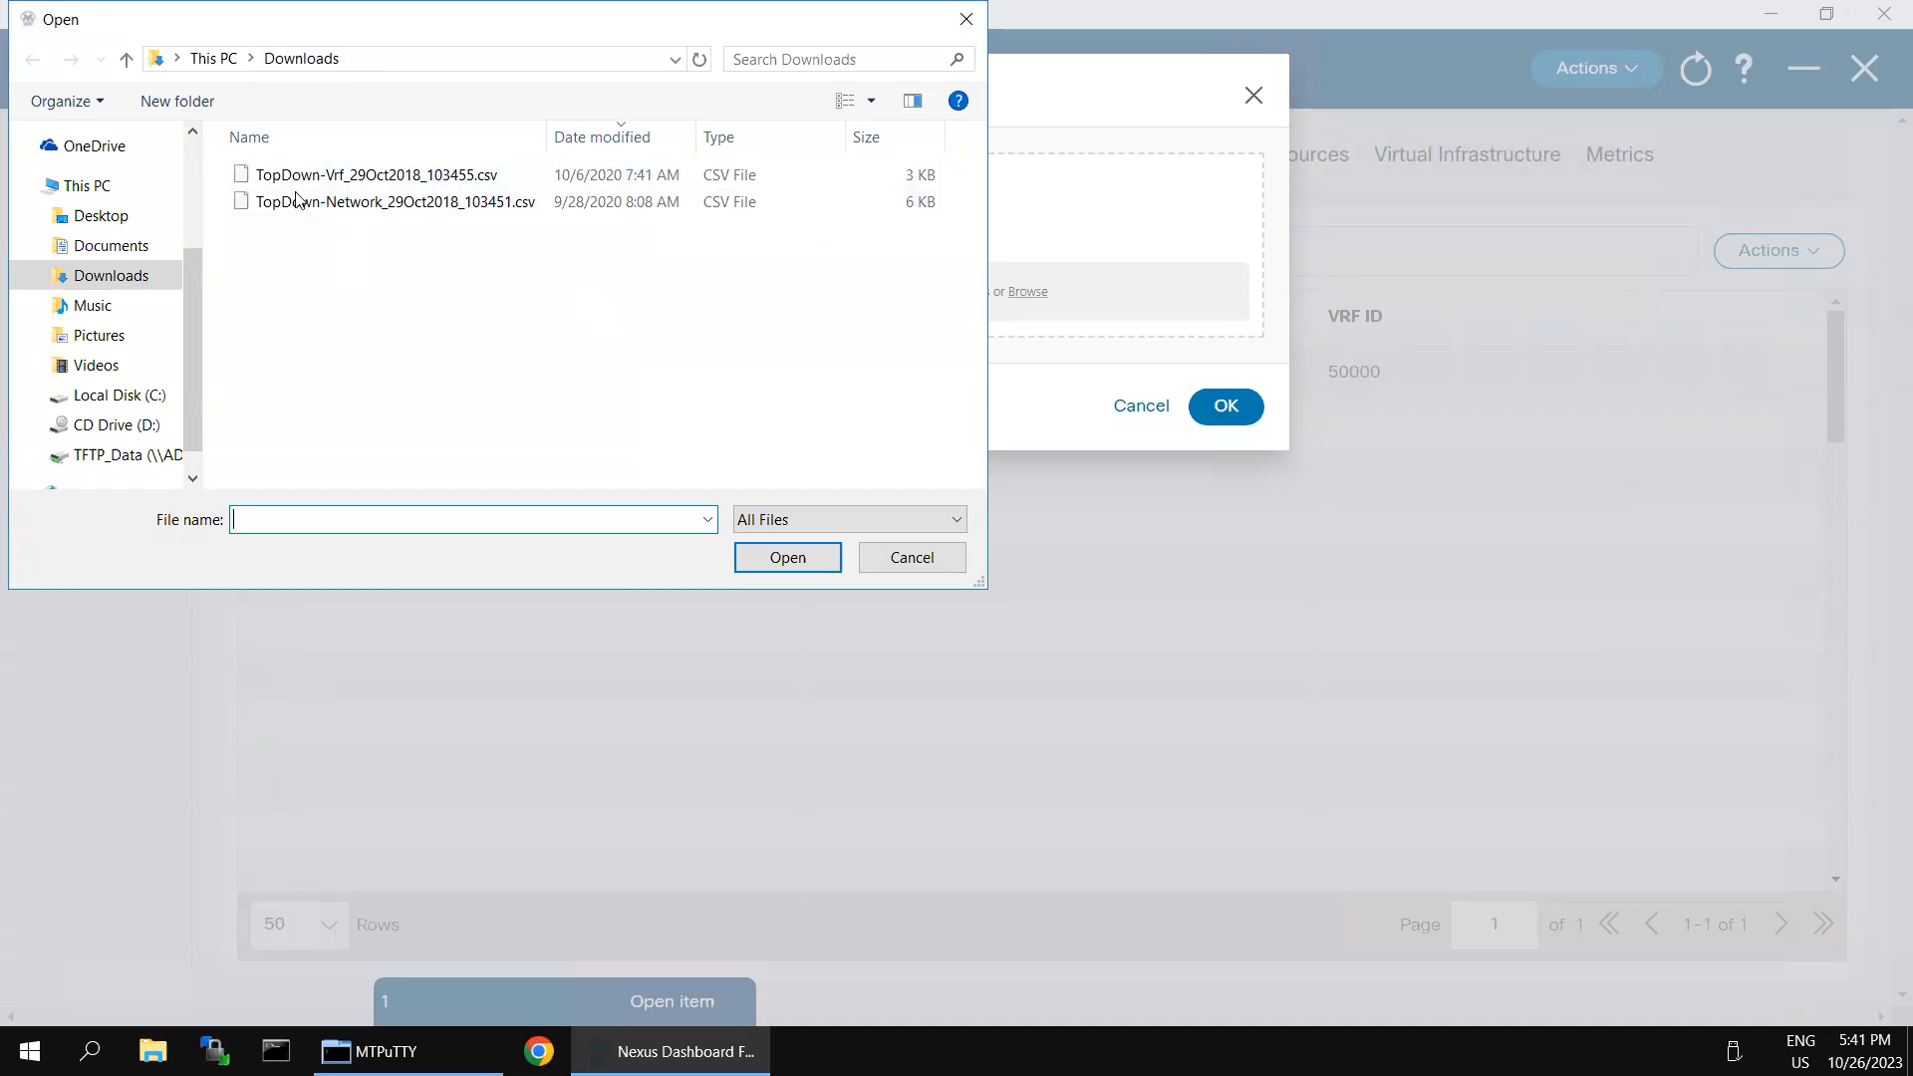
left_click(394, 184)
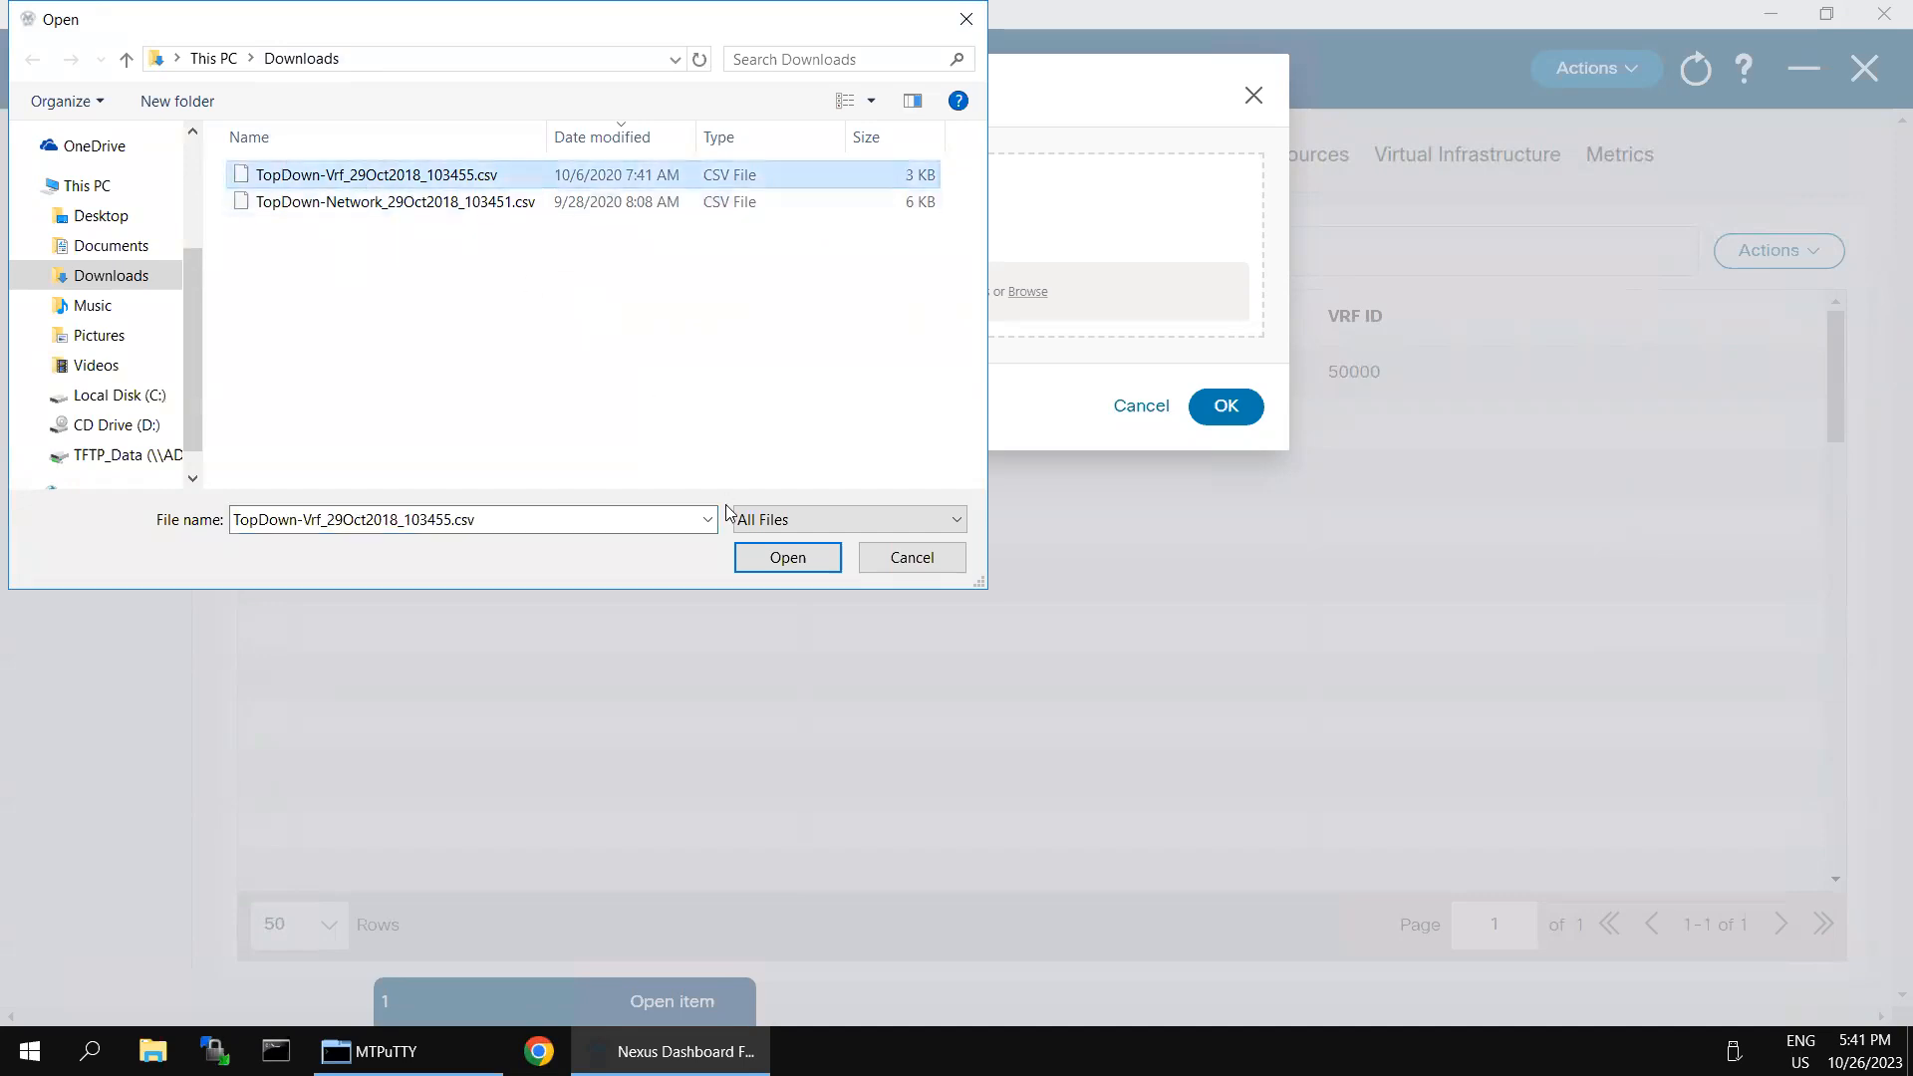
left_click(785, 557)
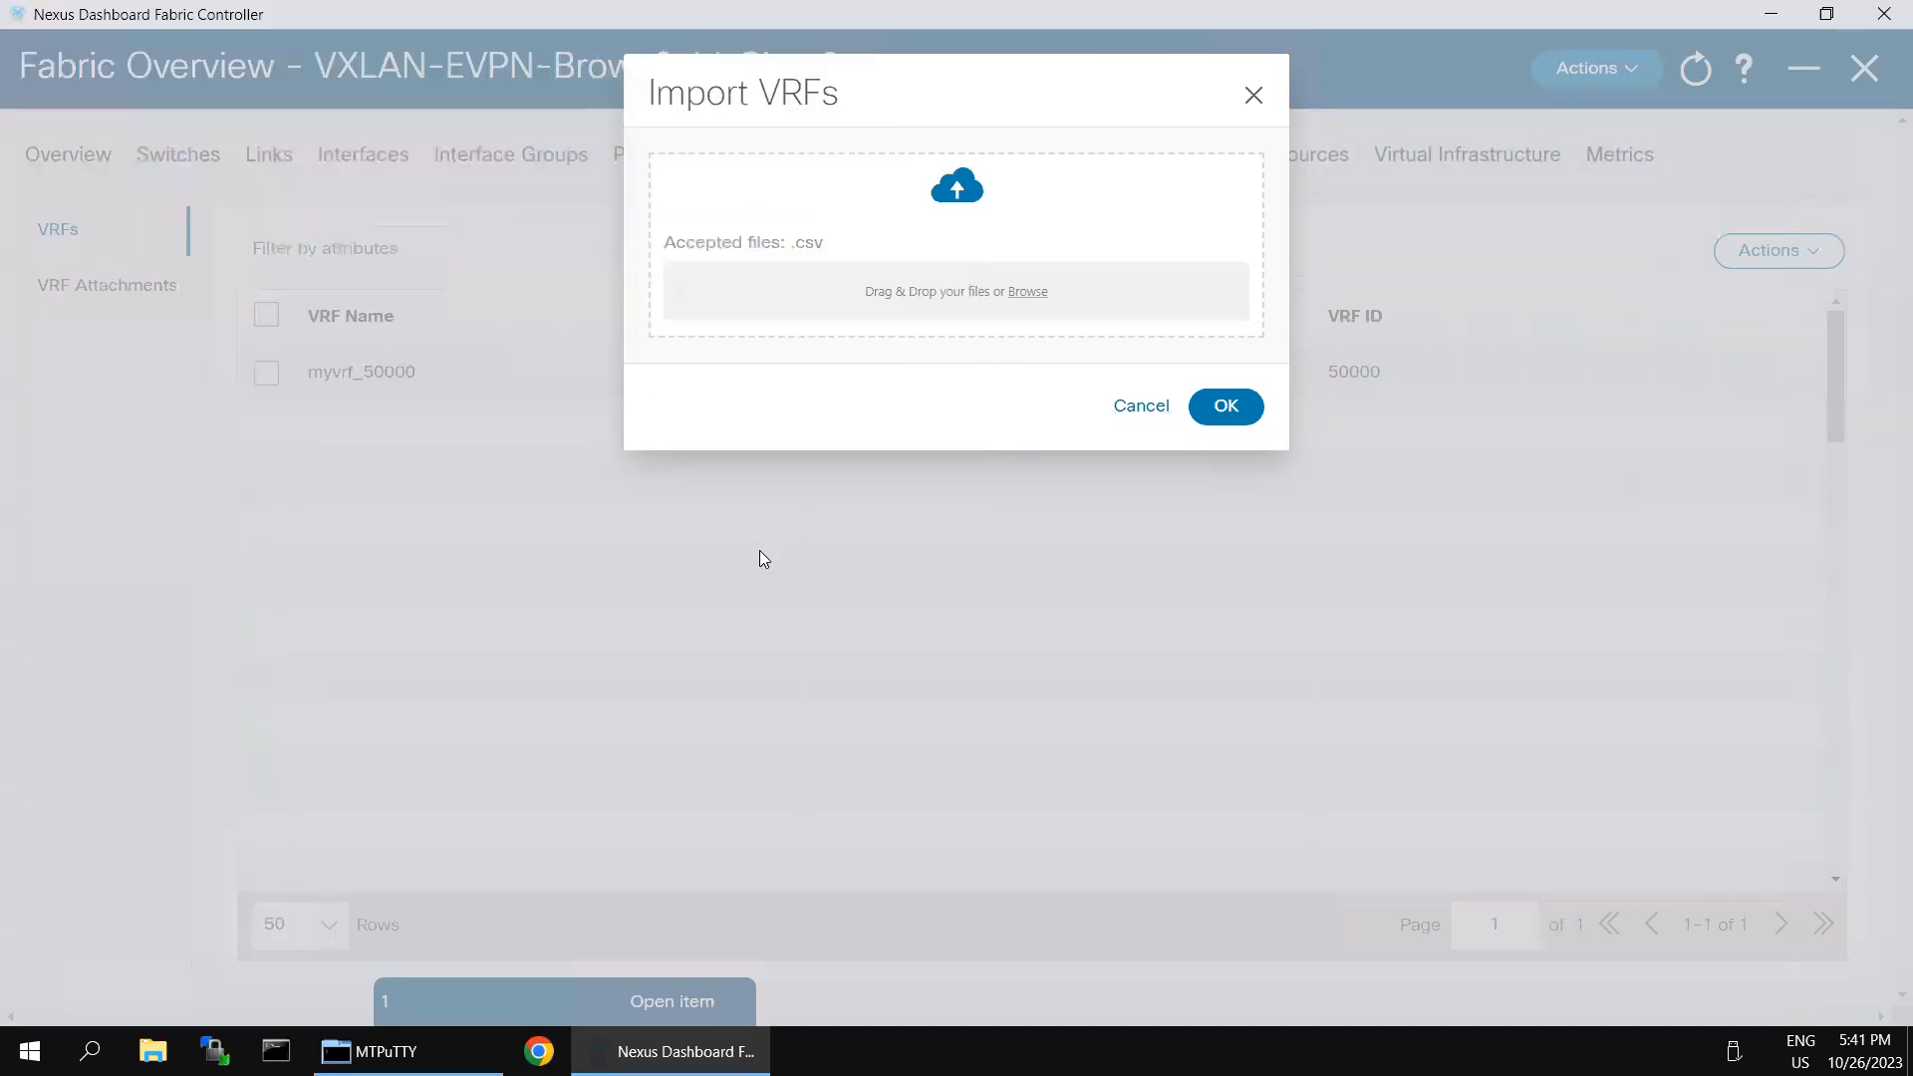
left_click(1226, 406)
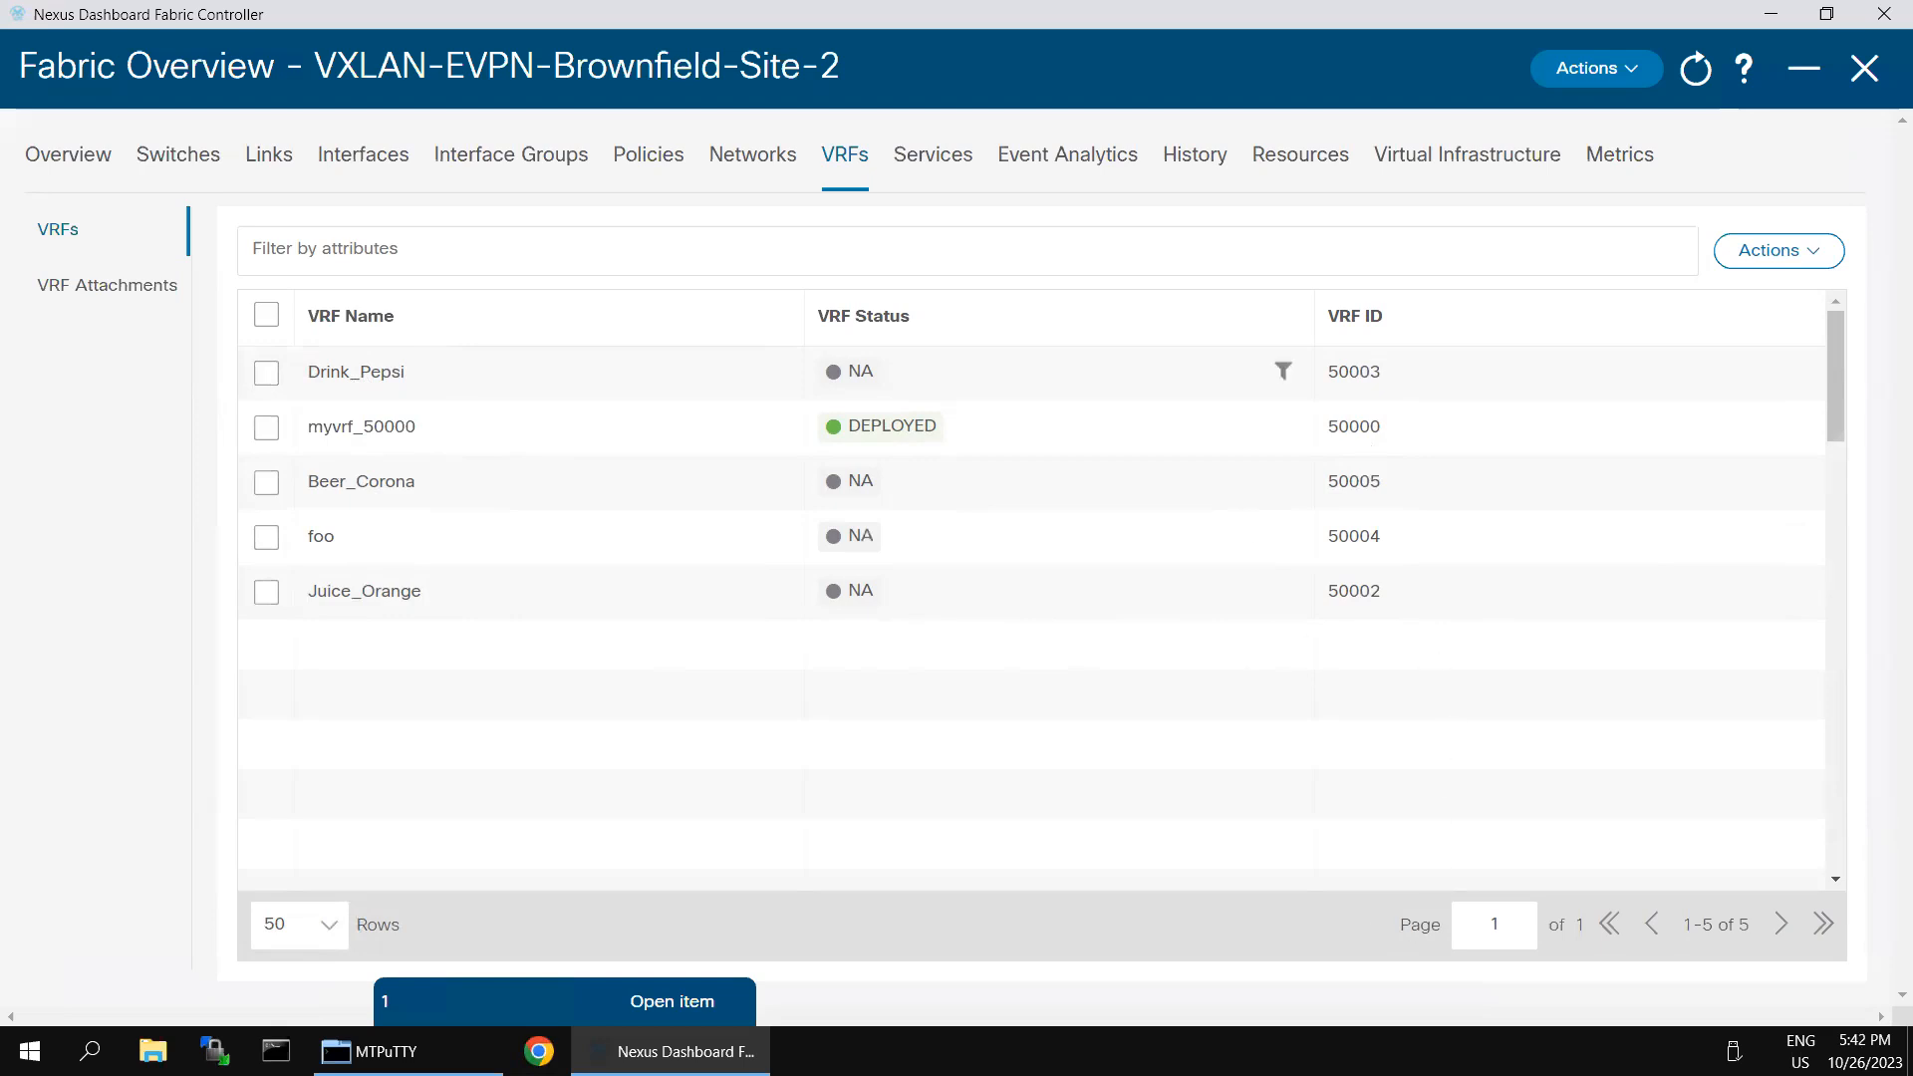
- Import networks into the fabric from TopDown-Network_29Oct2018_103451.csv and look through the resulting network list
left_click(738, 157)
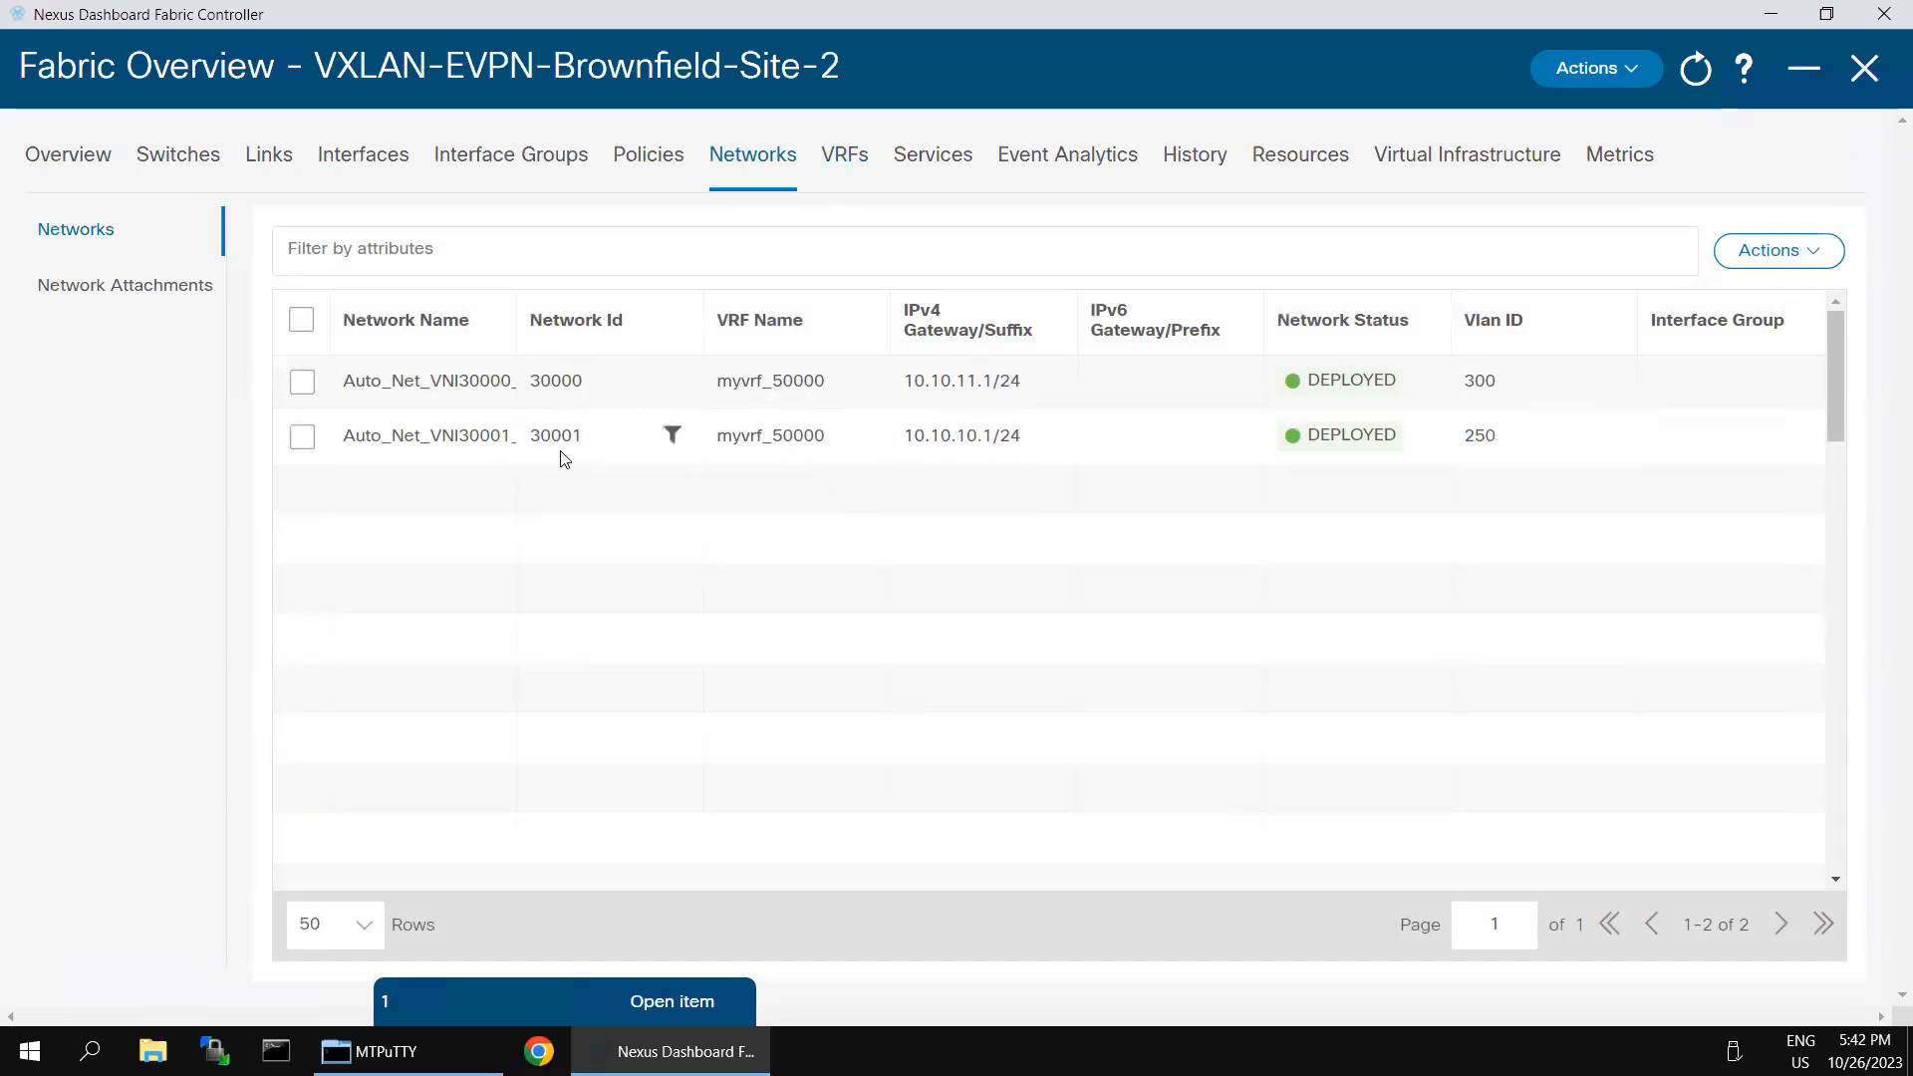
left_click(1820, 259)
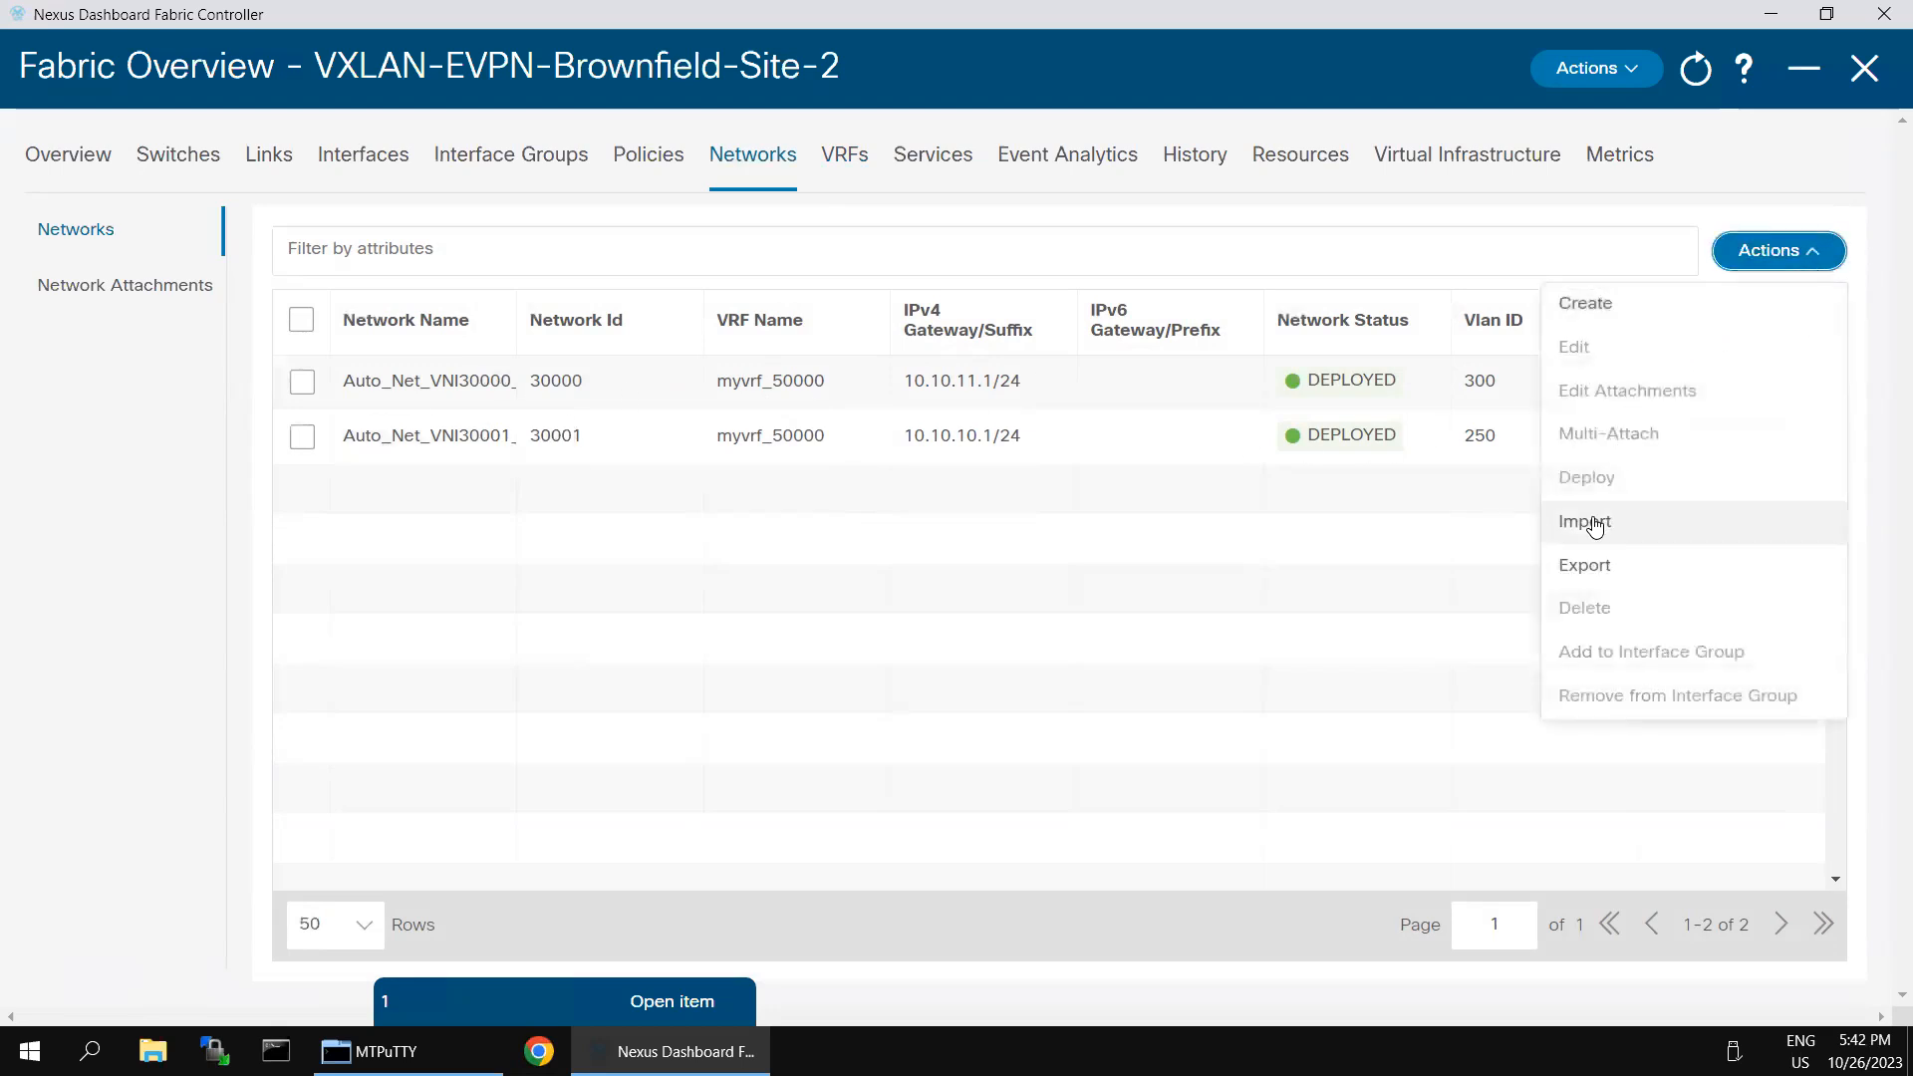
left_click(1586, 521)
left_click(859, 297)
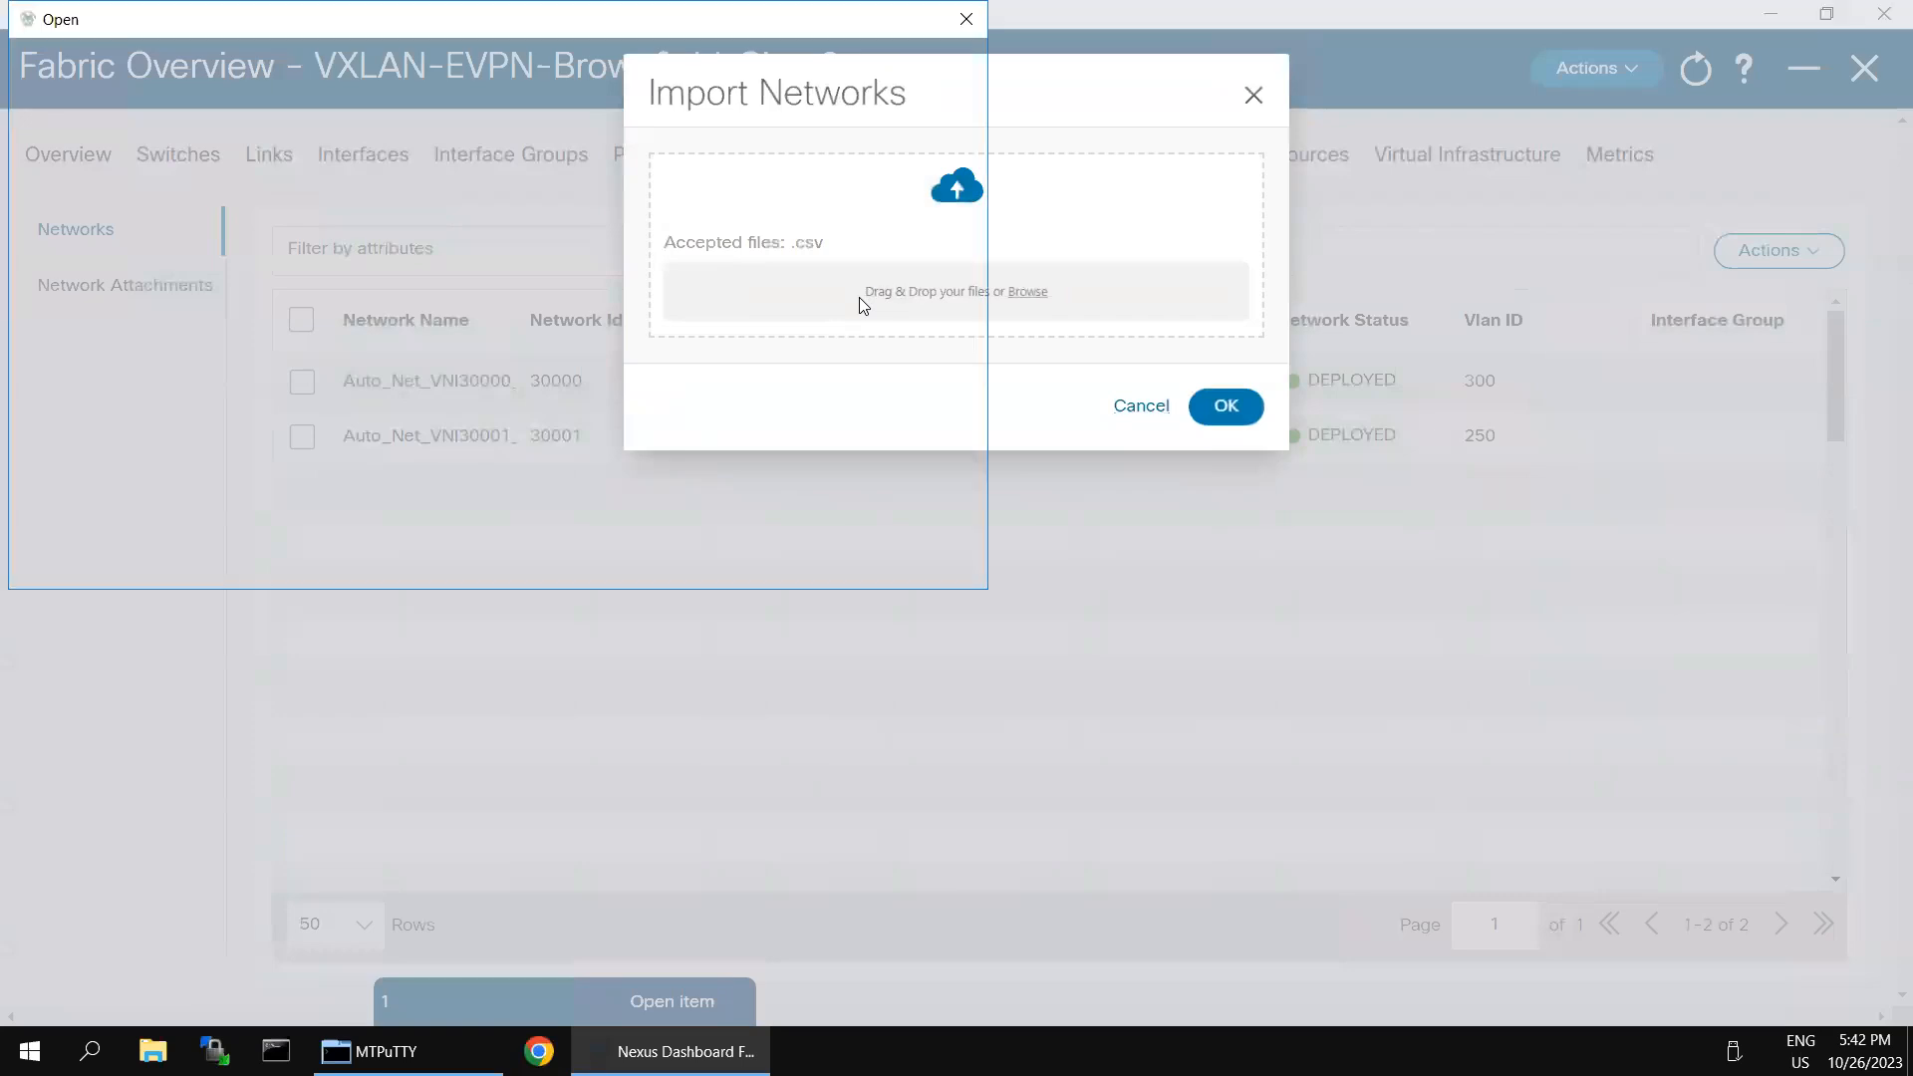
left_click(470, 205)
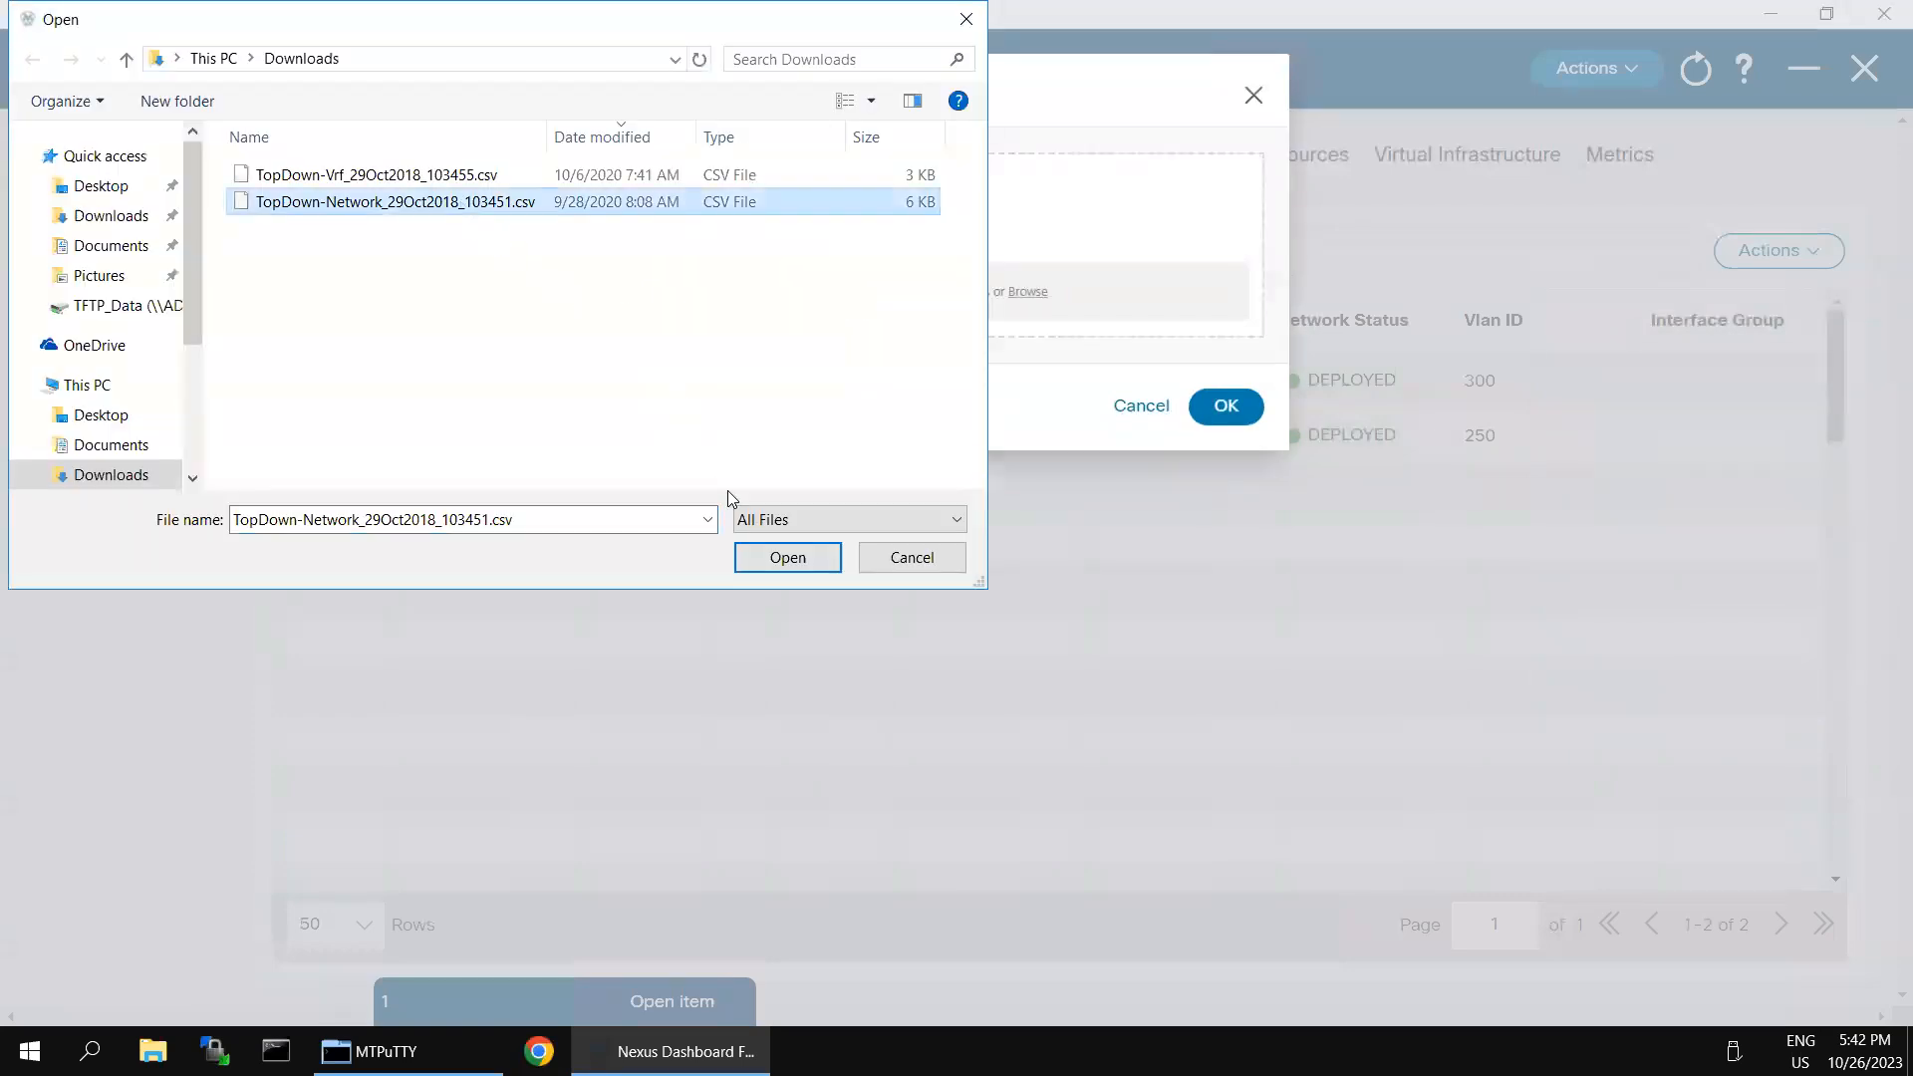
left_click(757, 558)
left_click(1228, 408)
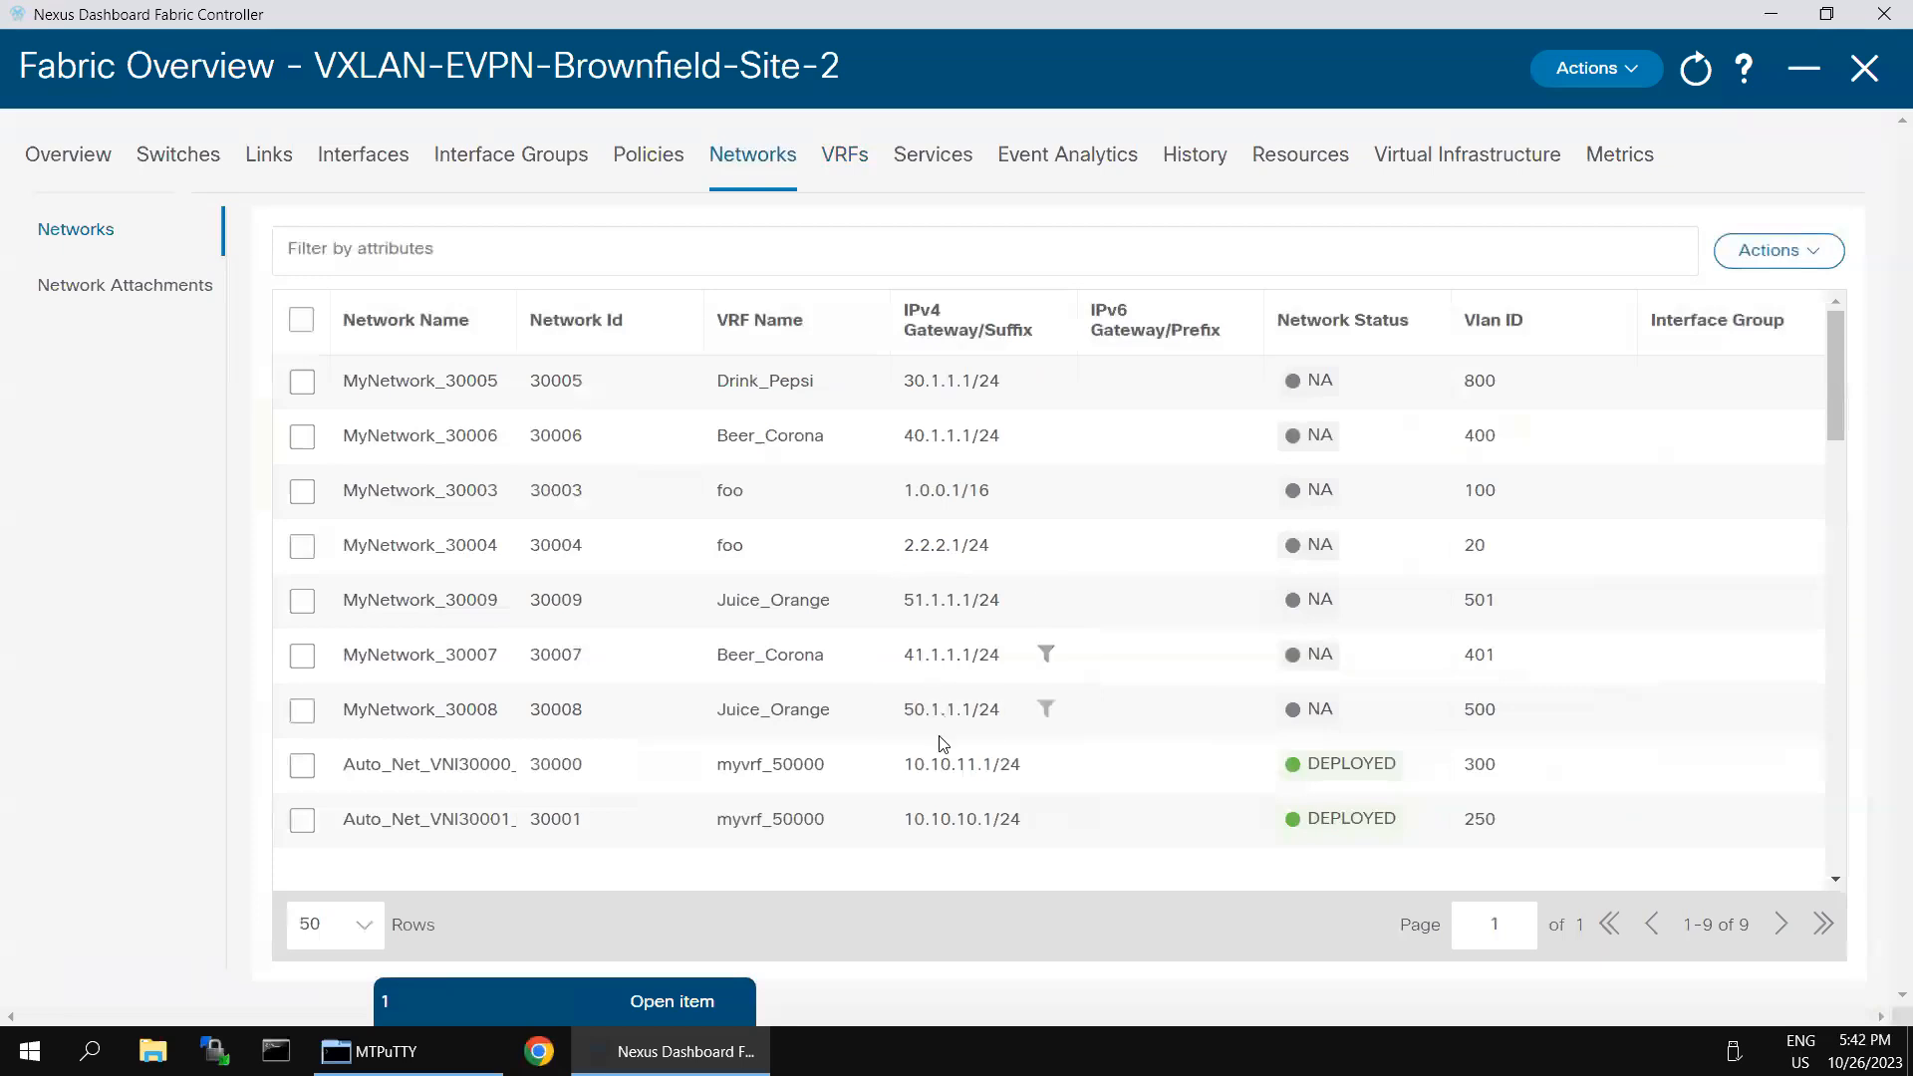
scroll(1555, 618, "down", 5)
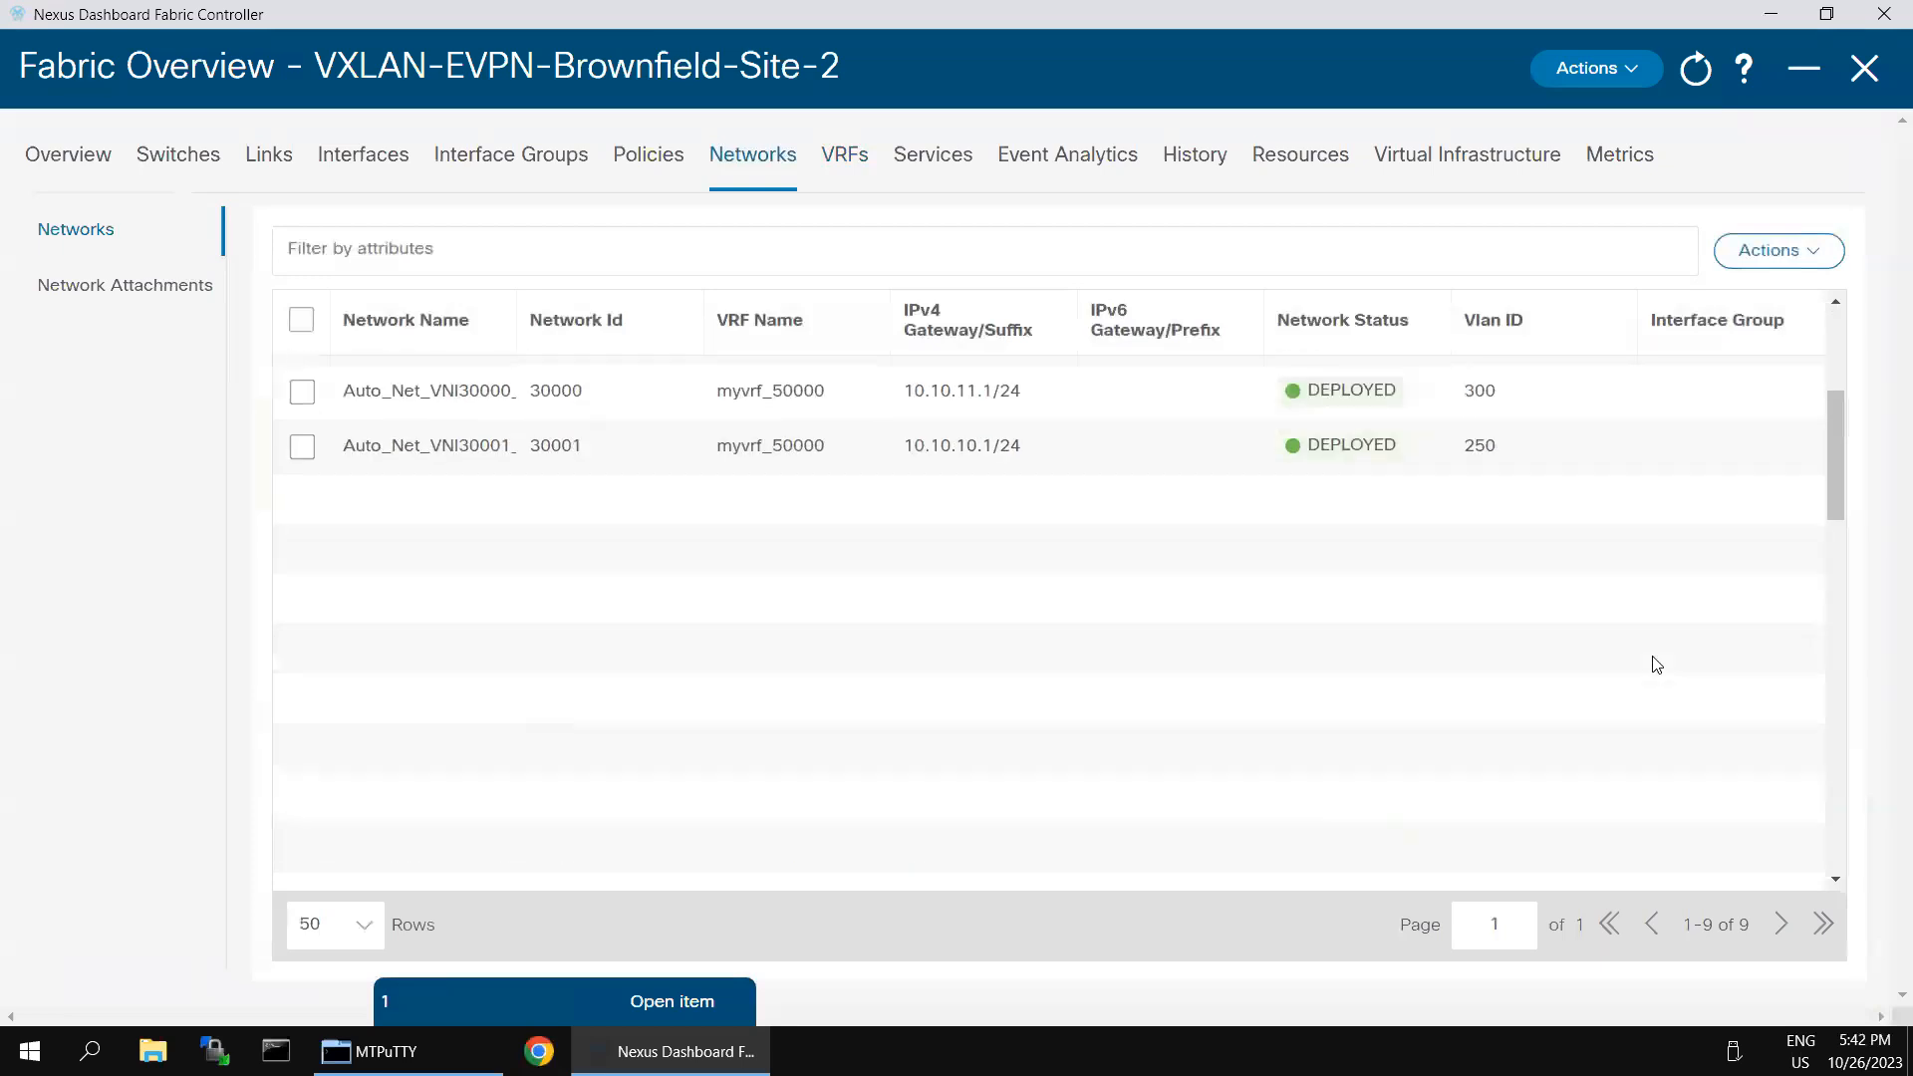
scroll(1639, 638, "up", 5)
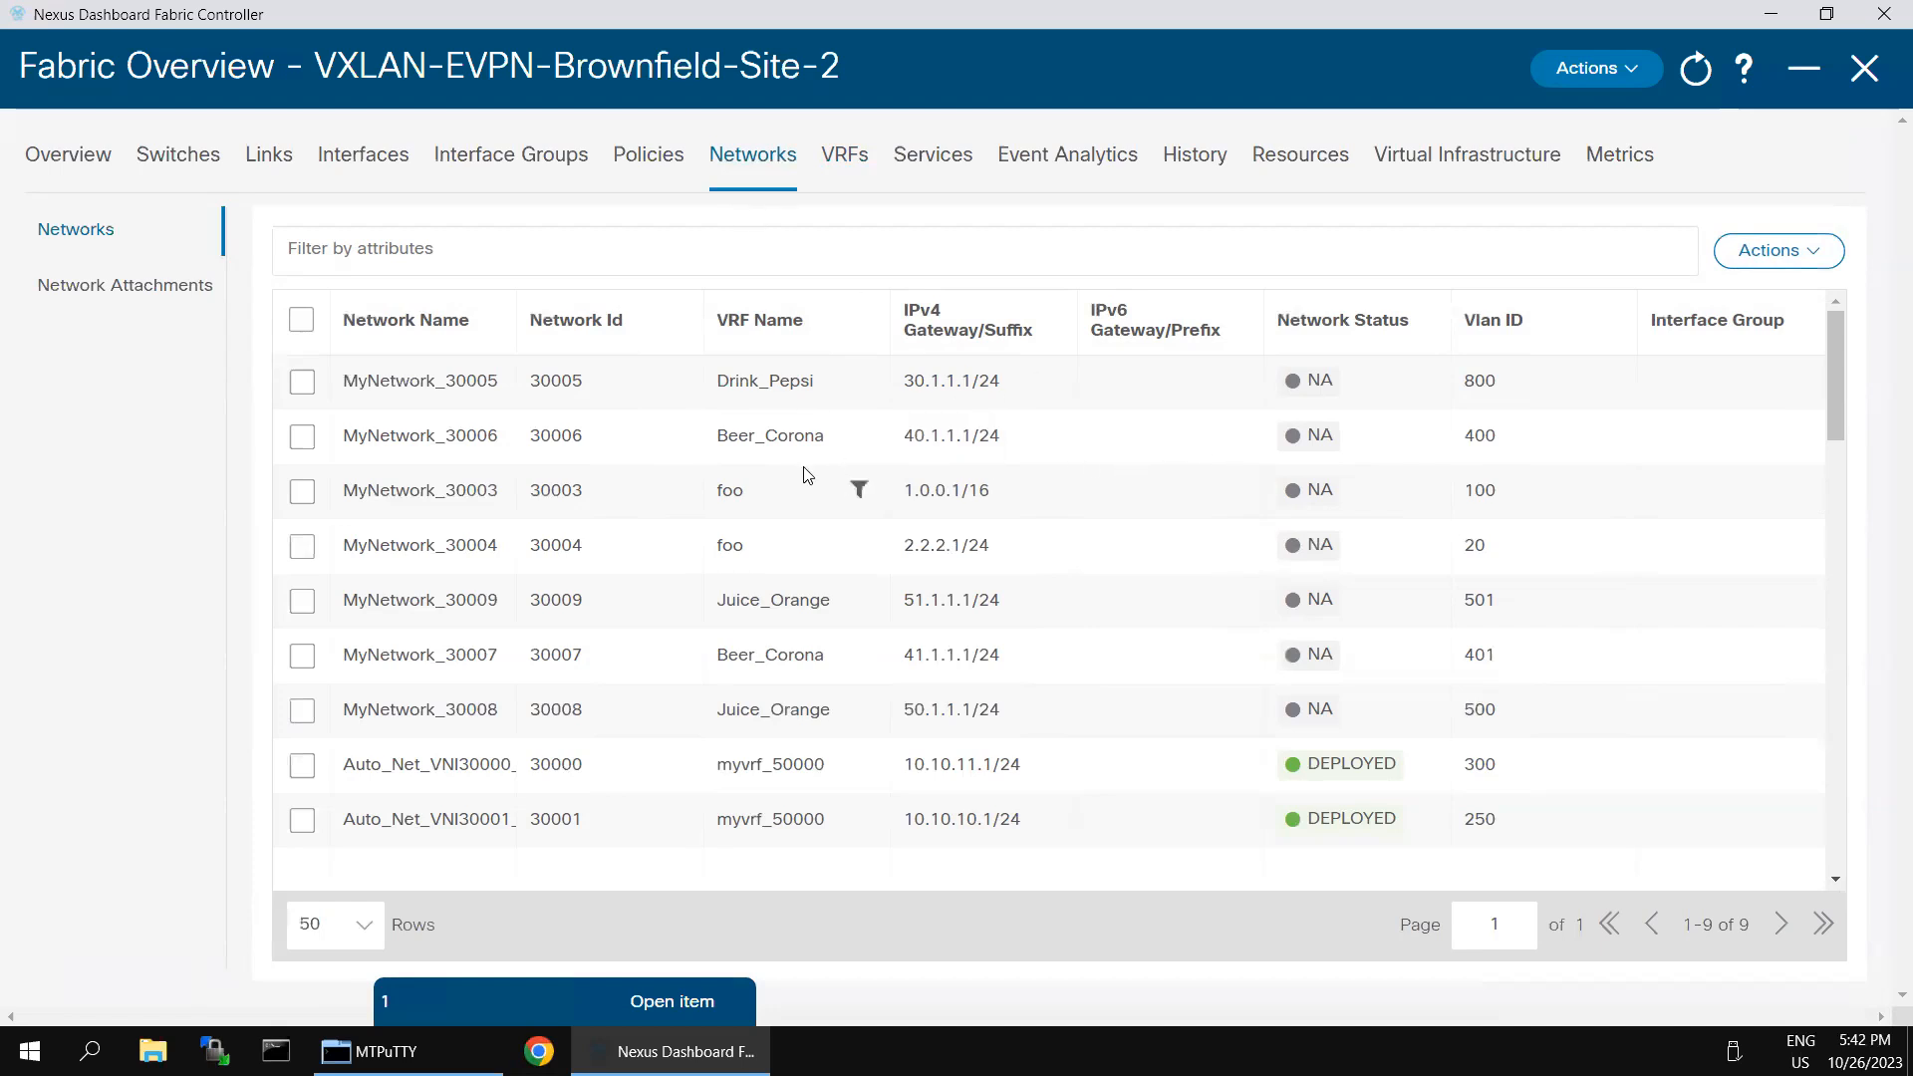
- Show the network attachments and filter them to switches whose name contains "Leaf"
left_click(160, 289)
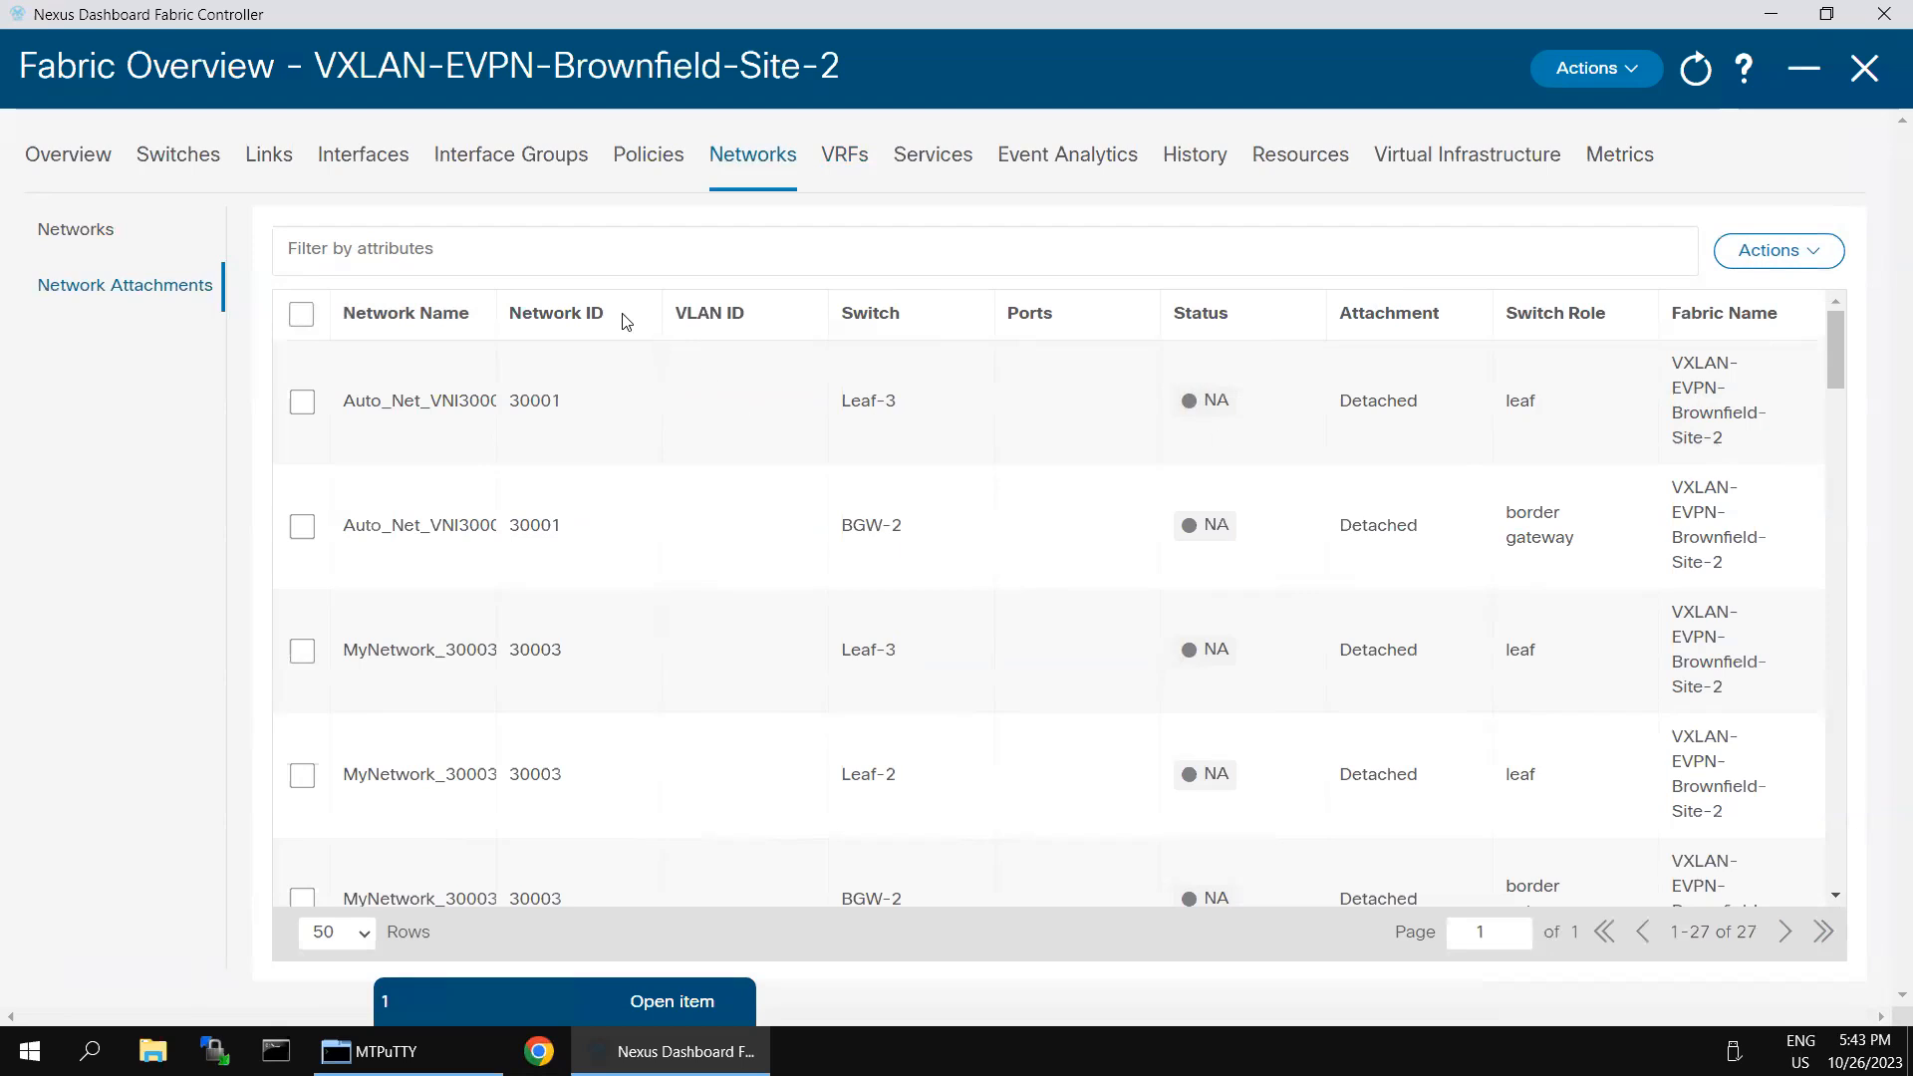
left_click(564, 258)
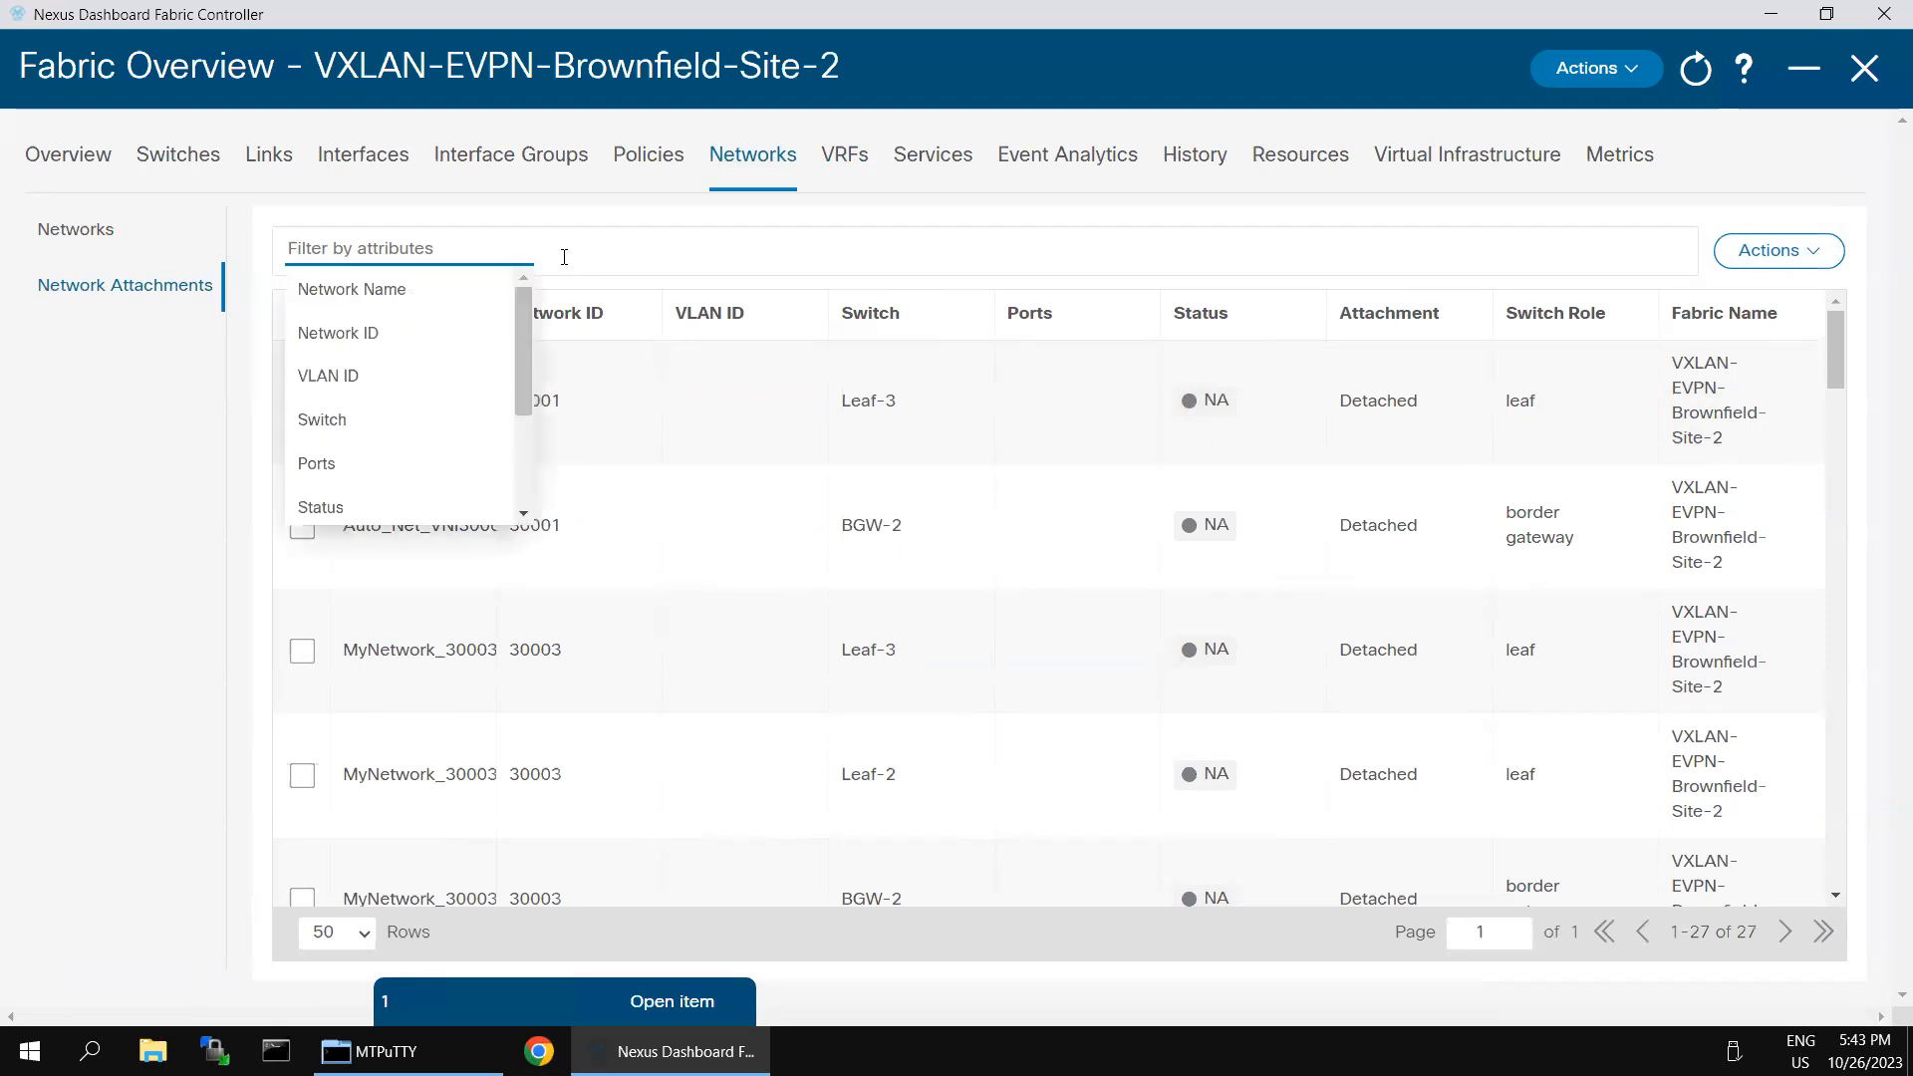
left_click(384, 420)
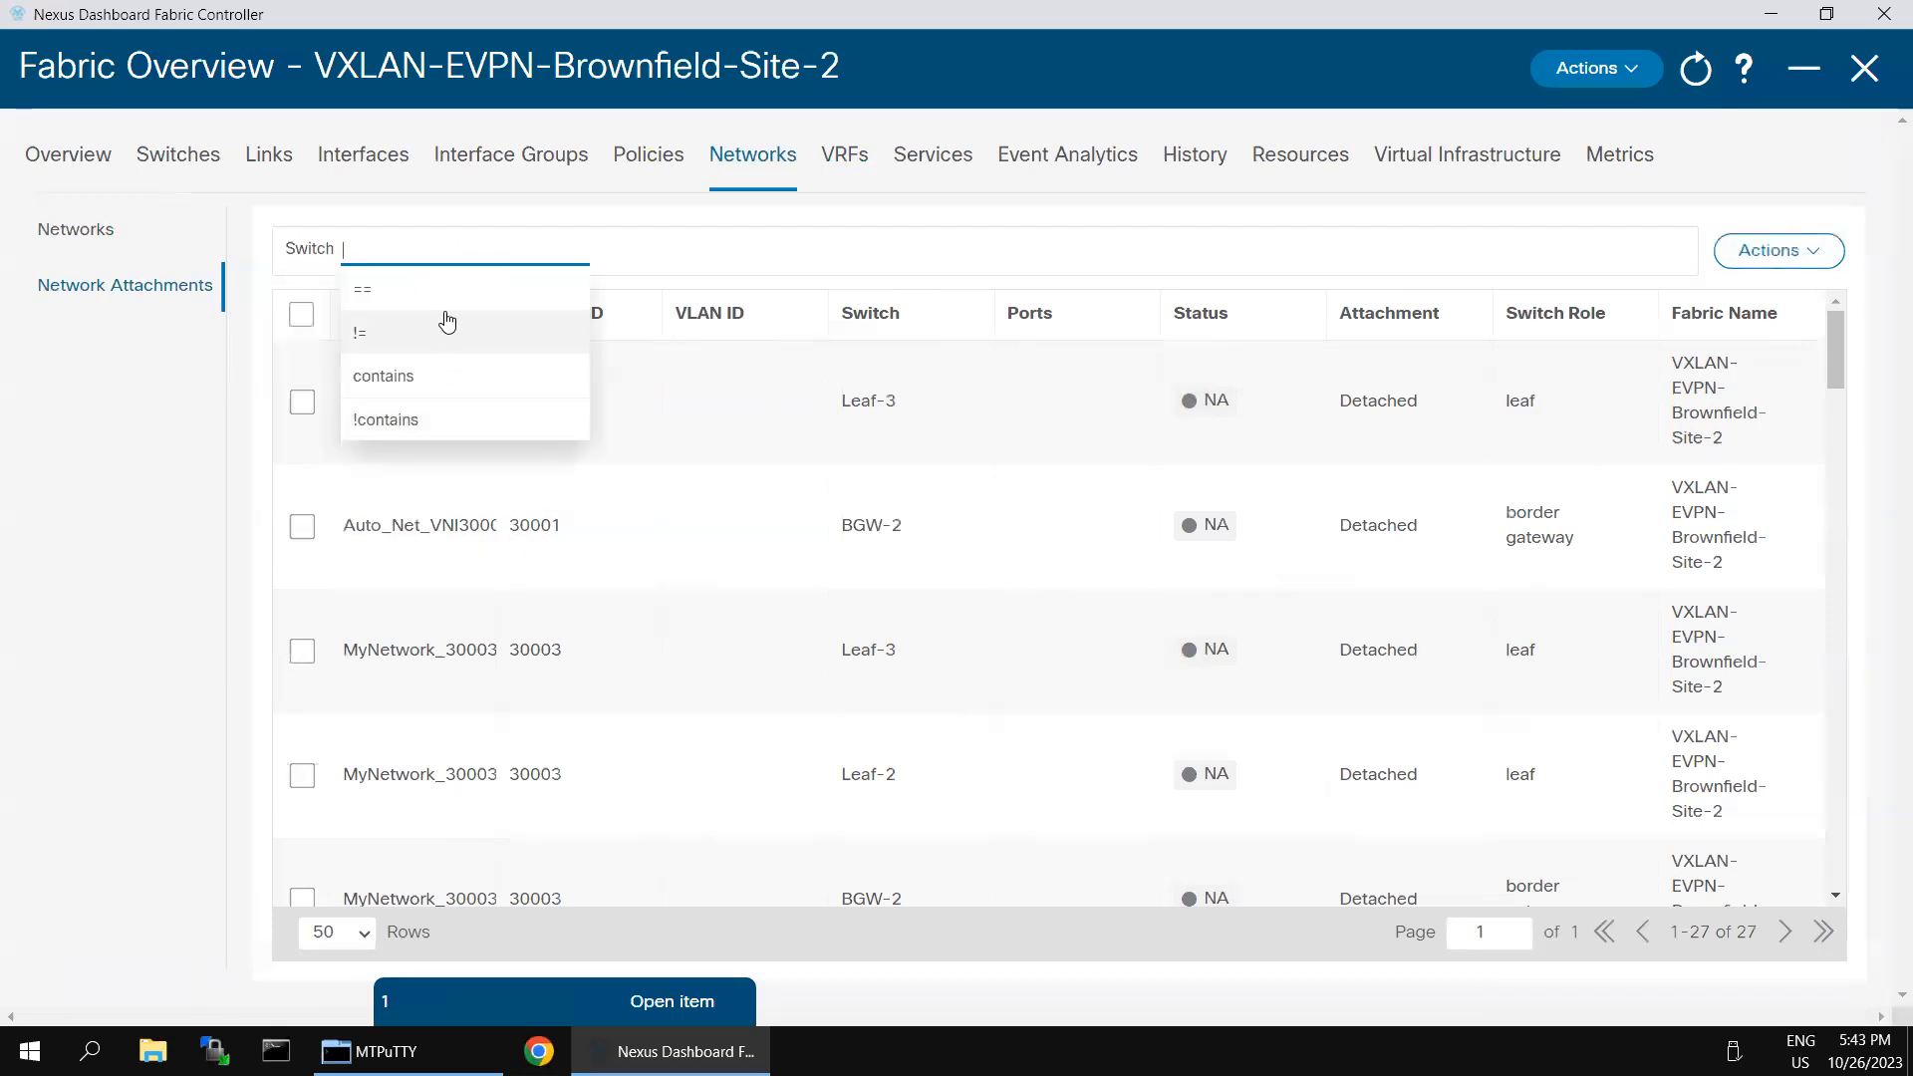
left_click(415, 375)
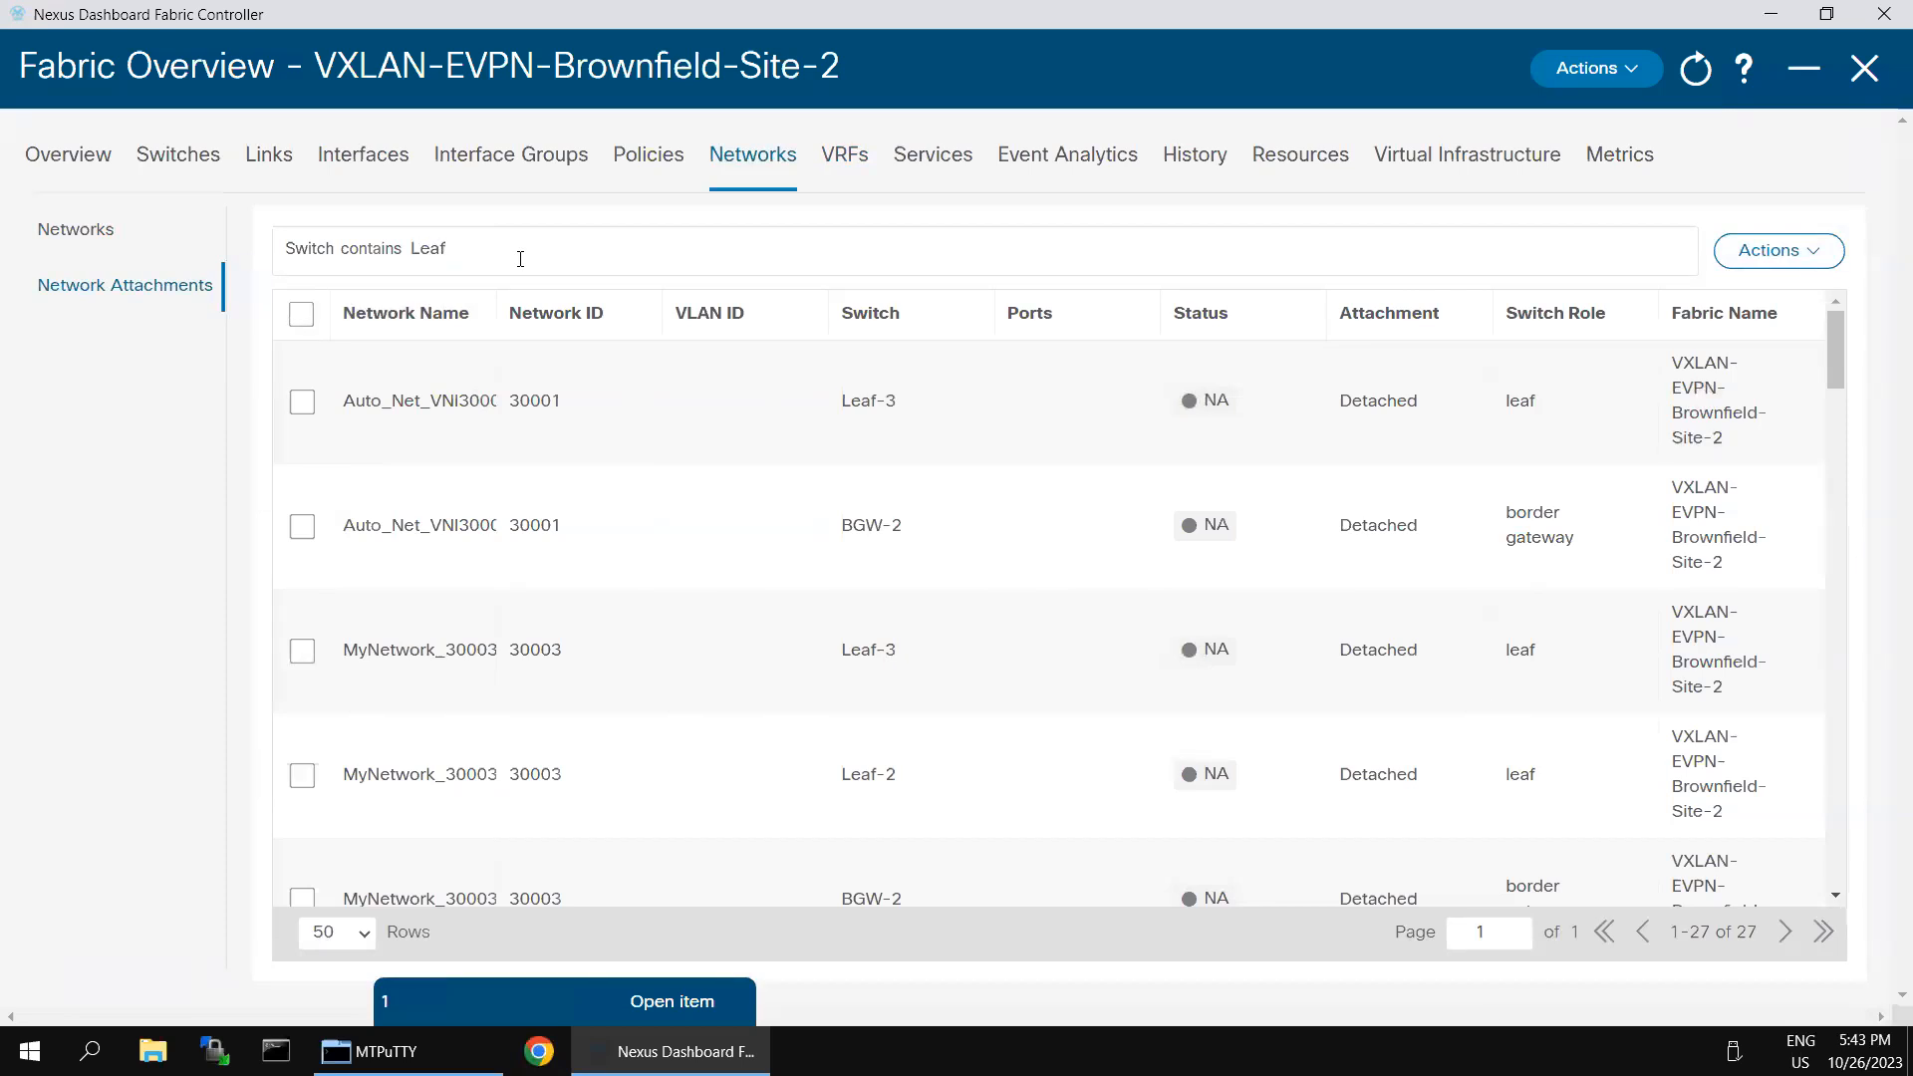
key("Return")
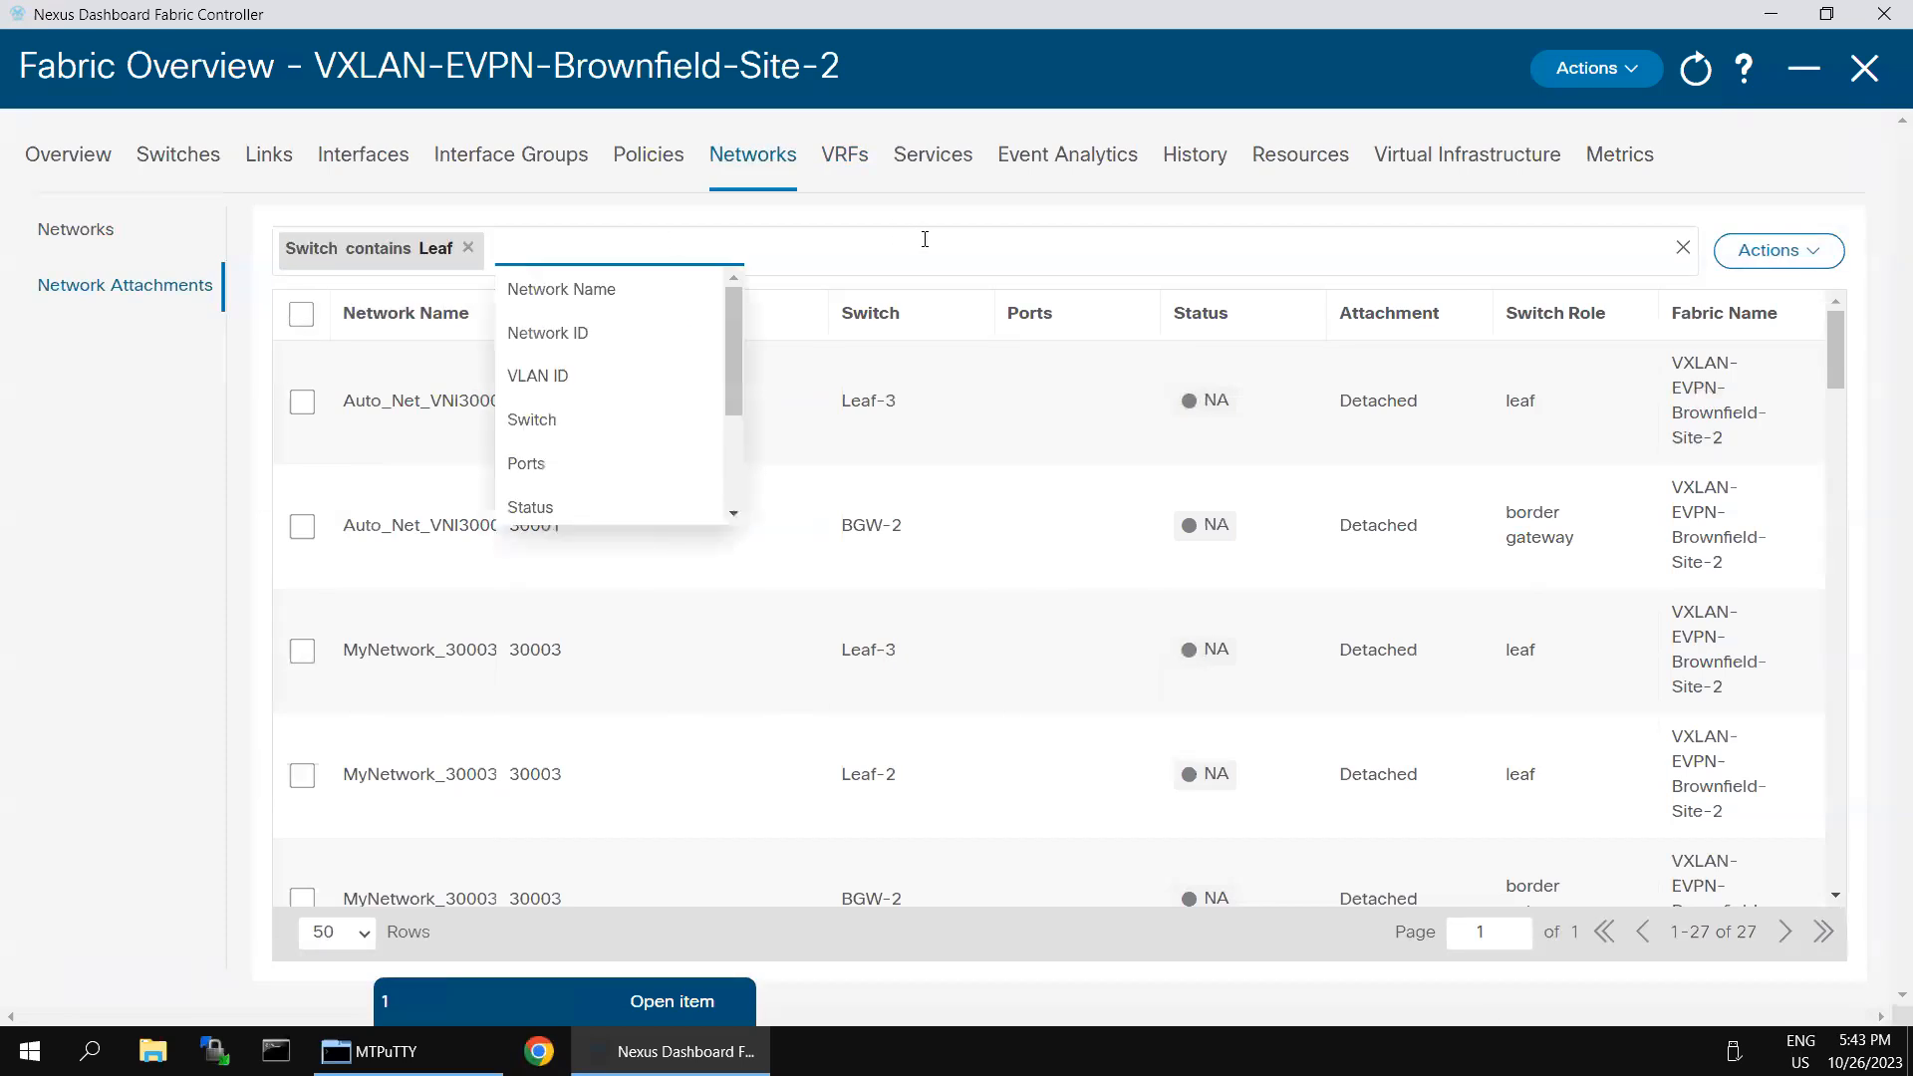
left_click(1864, 495)
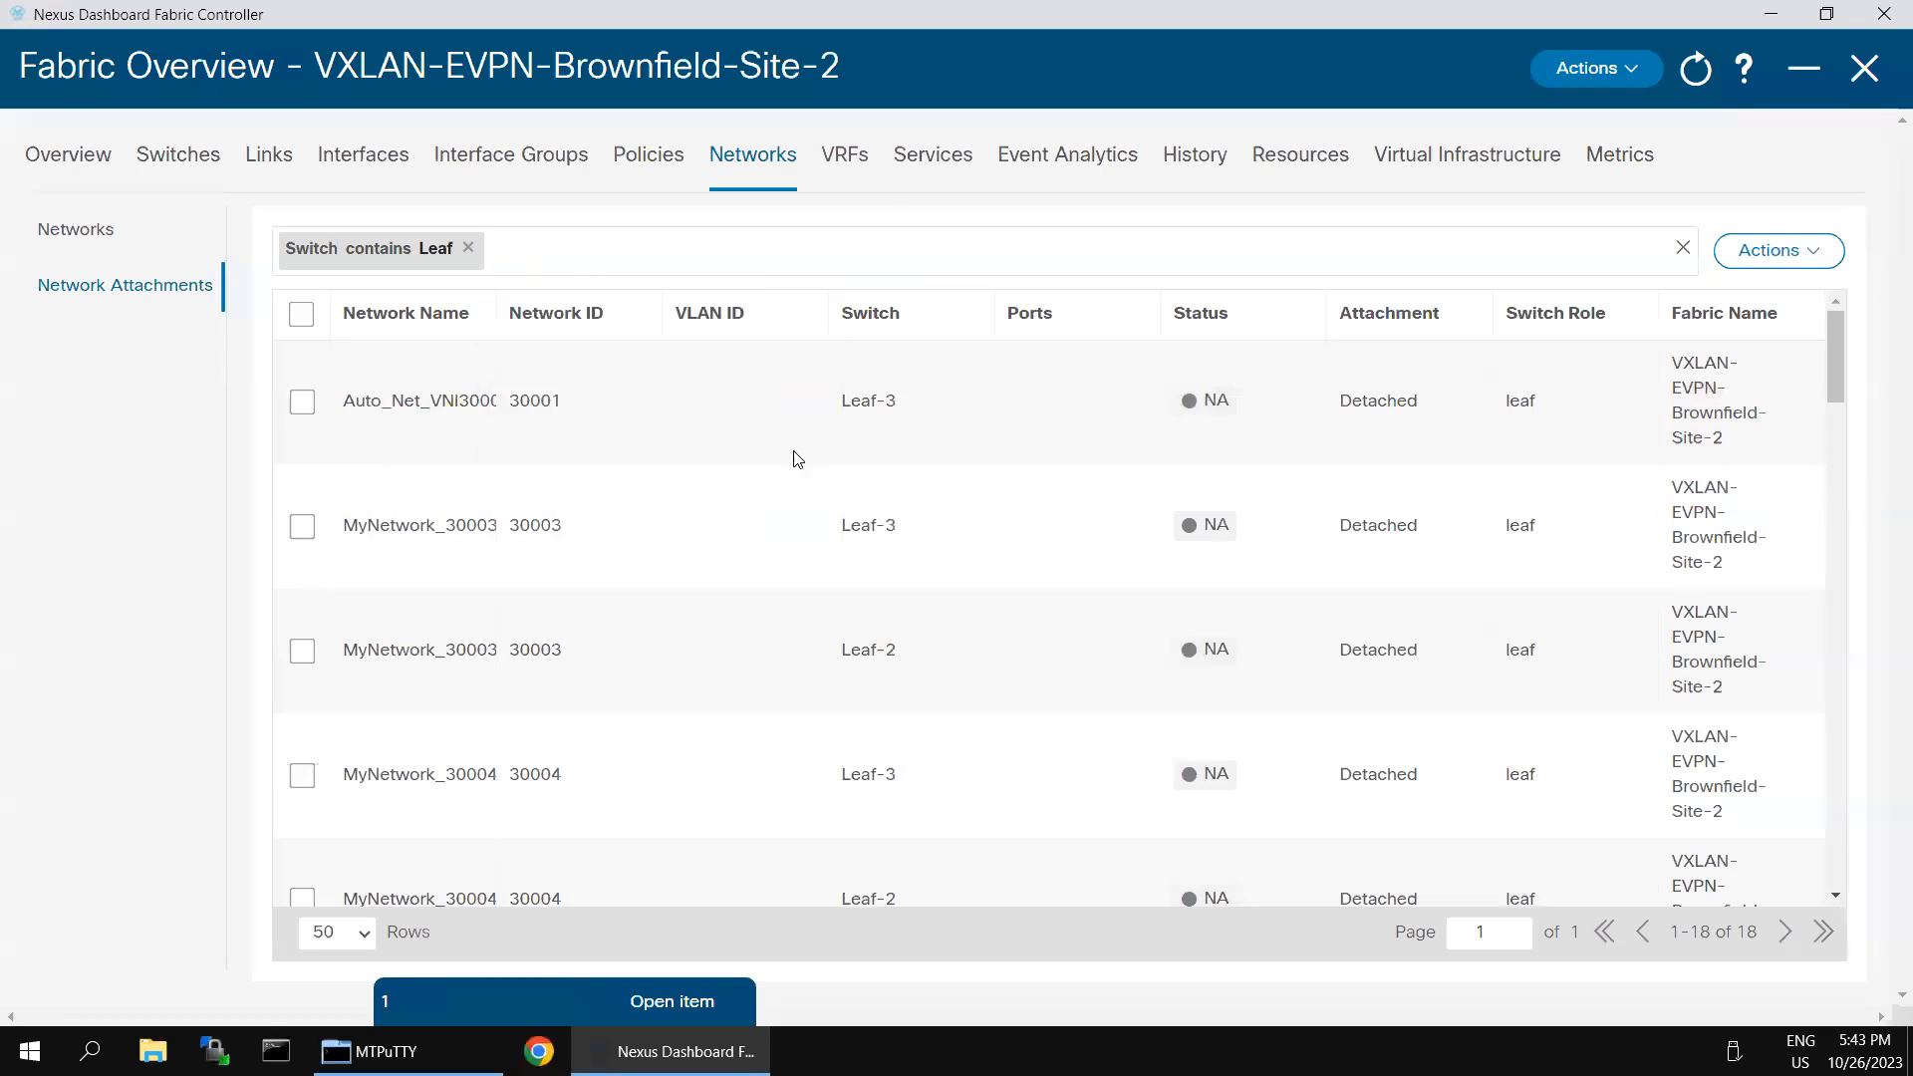
- Review the filtered leaf attachments and the actions offered for network attachments
scroll(1017, 482, "down", 8)
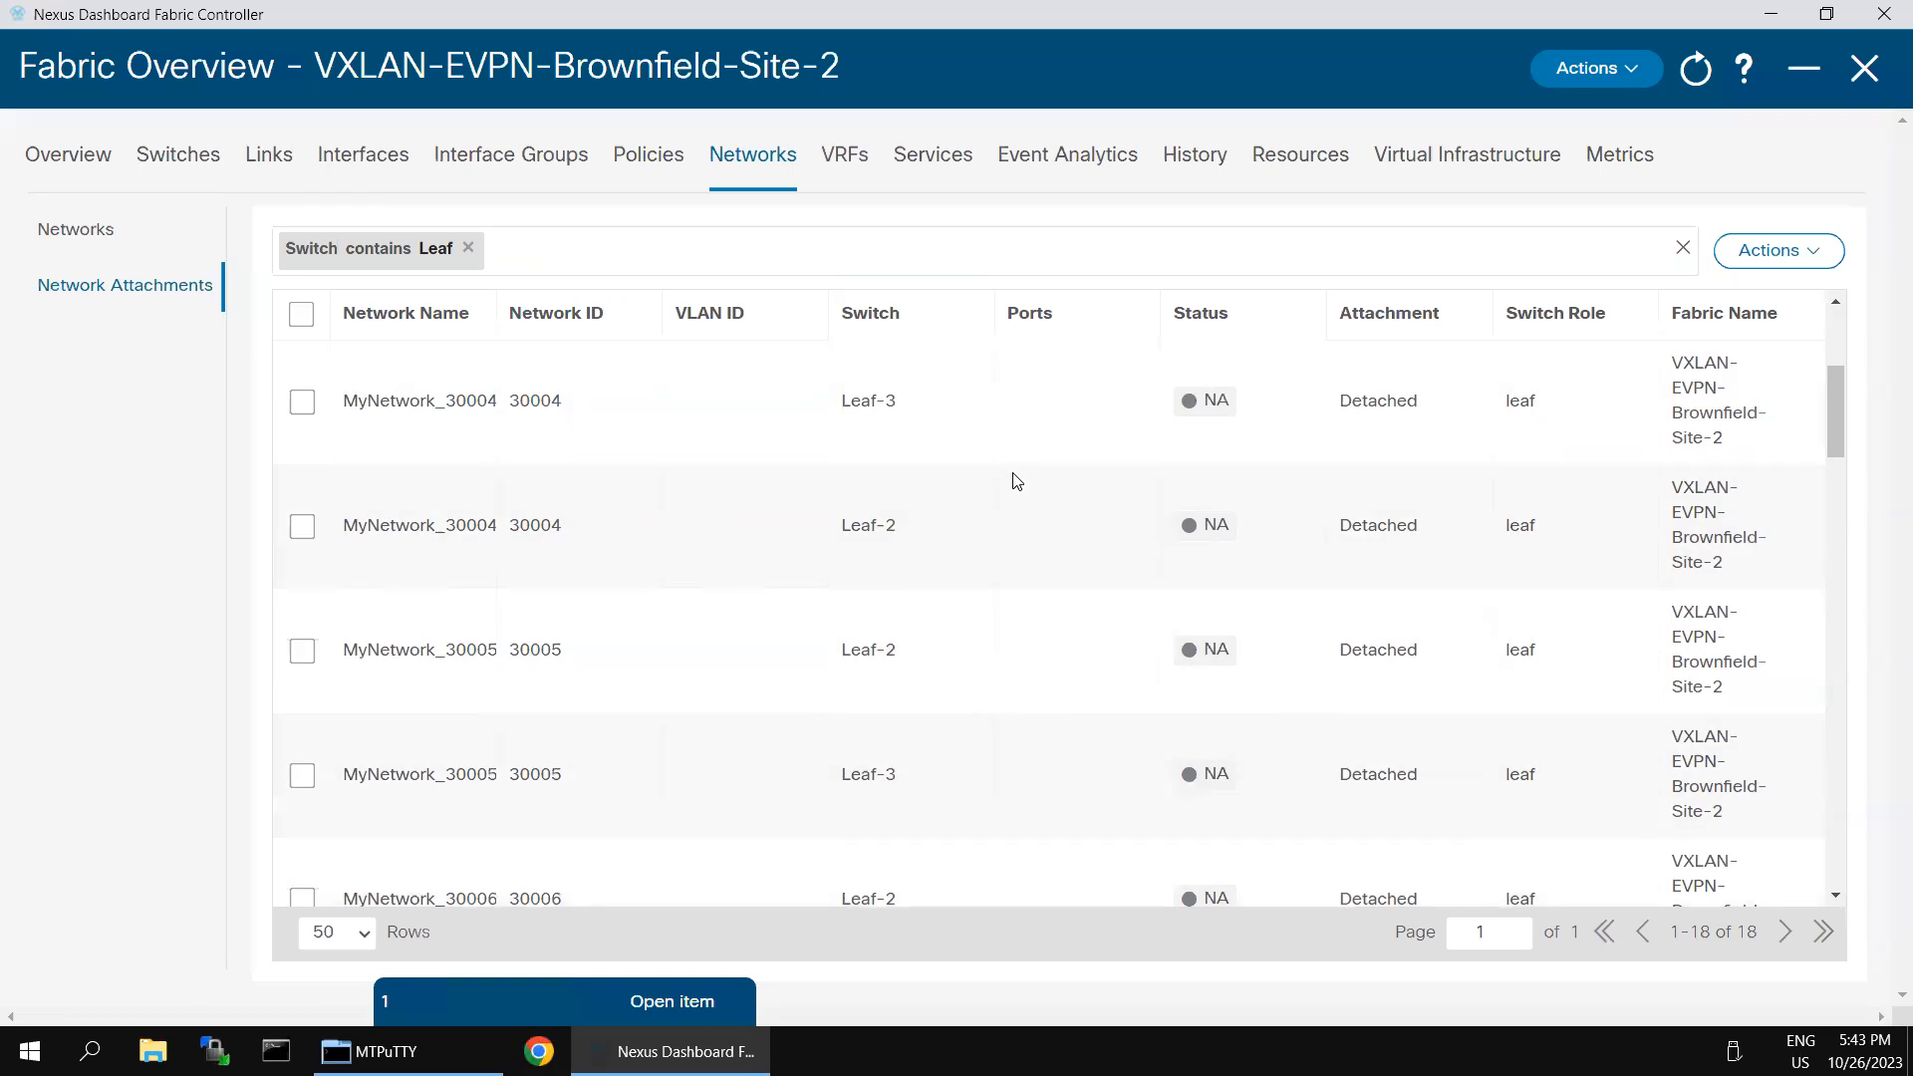
scroll(1017, 482, "down", 6)
scroll(1014, 480, "down", 5)
scroll(1059, 455, "up", 9)
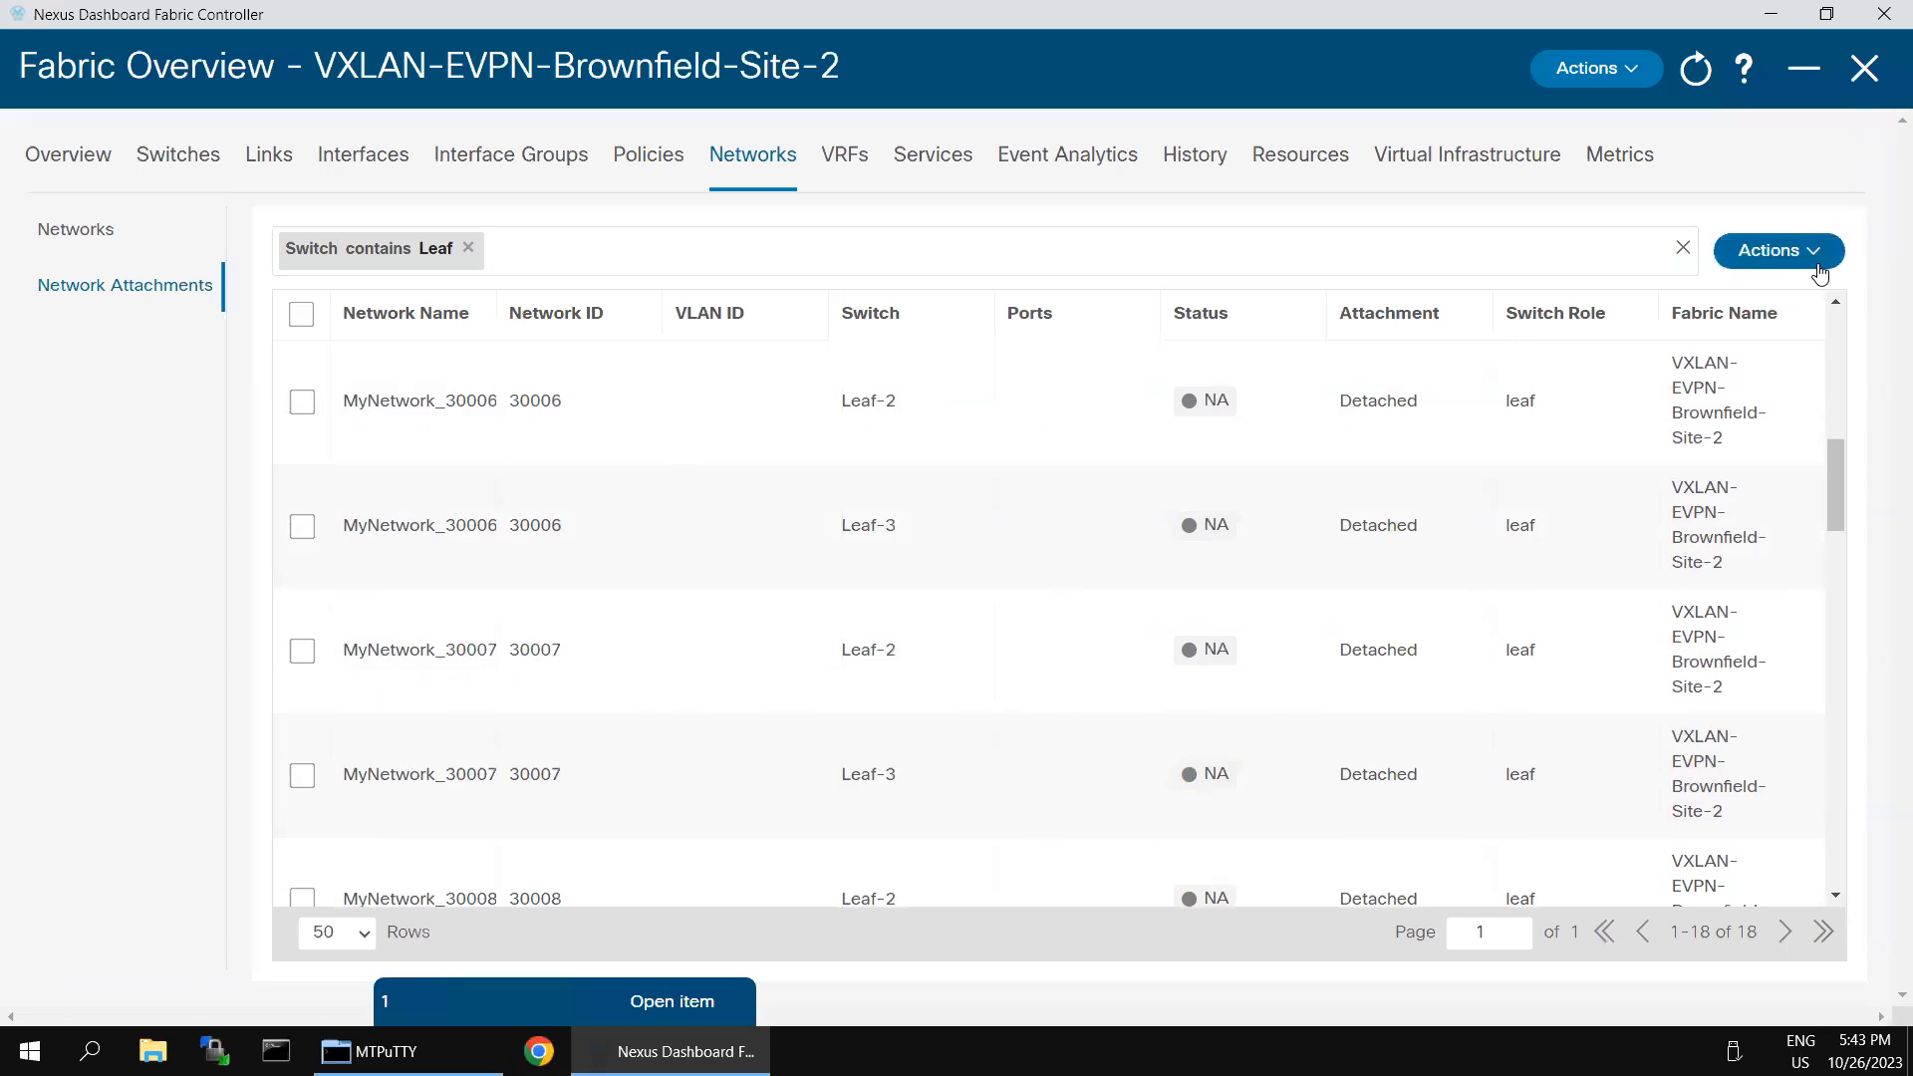
left_click(1817, 263)
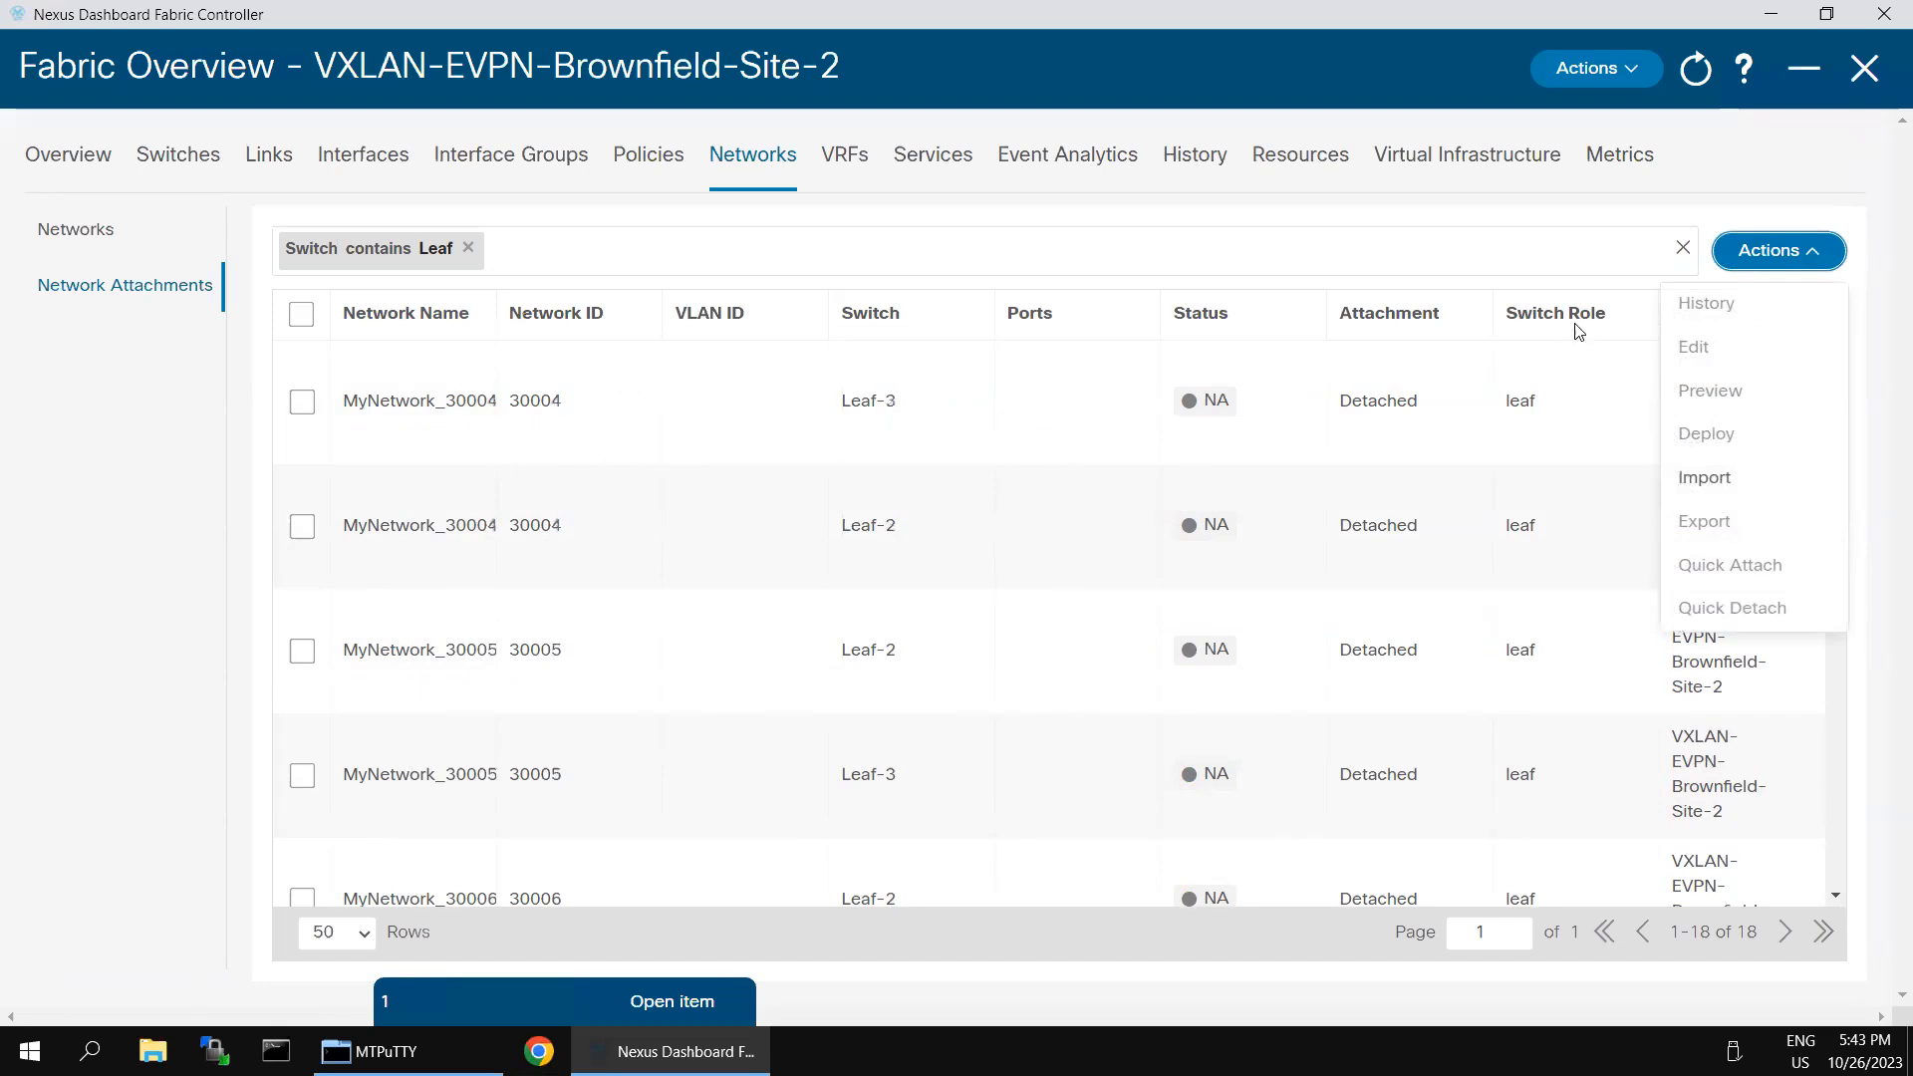
left_click(1673, 225)
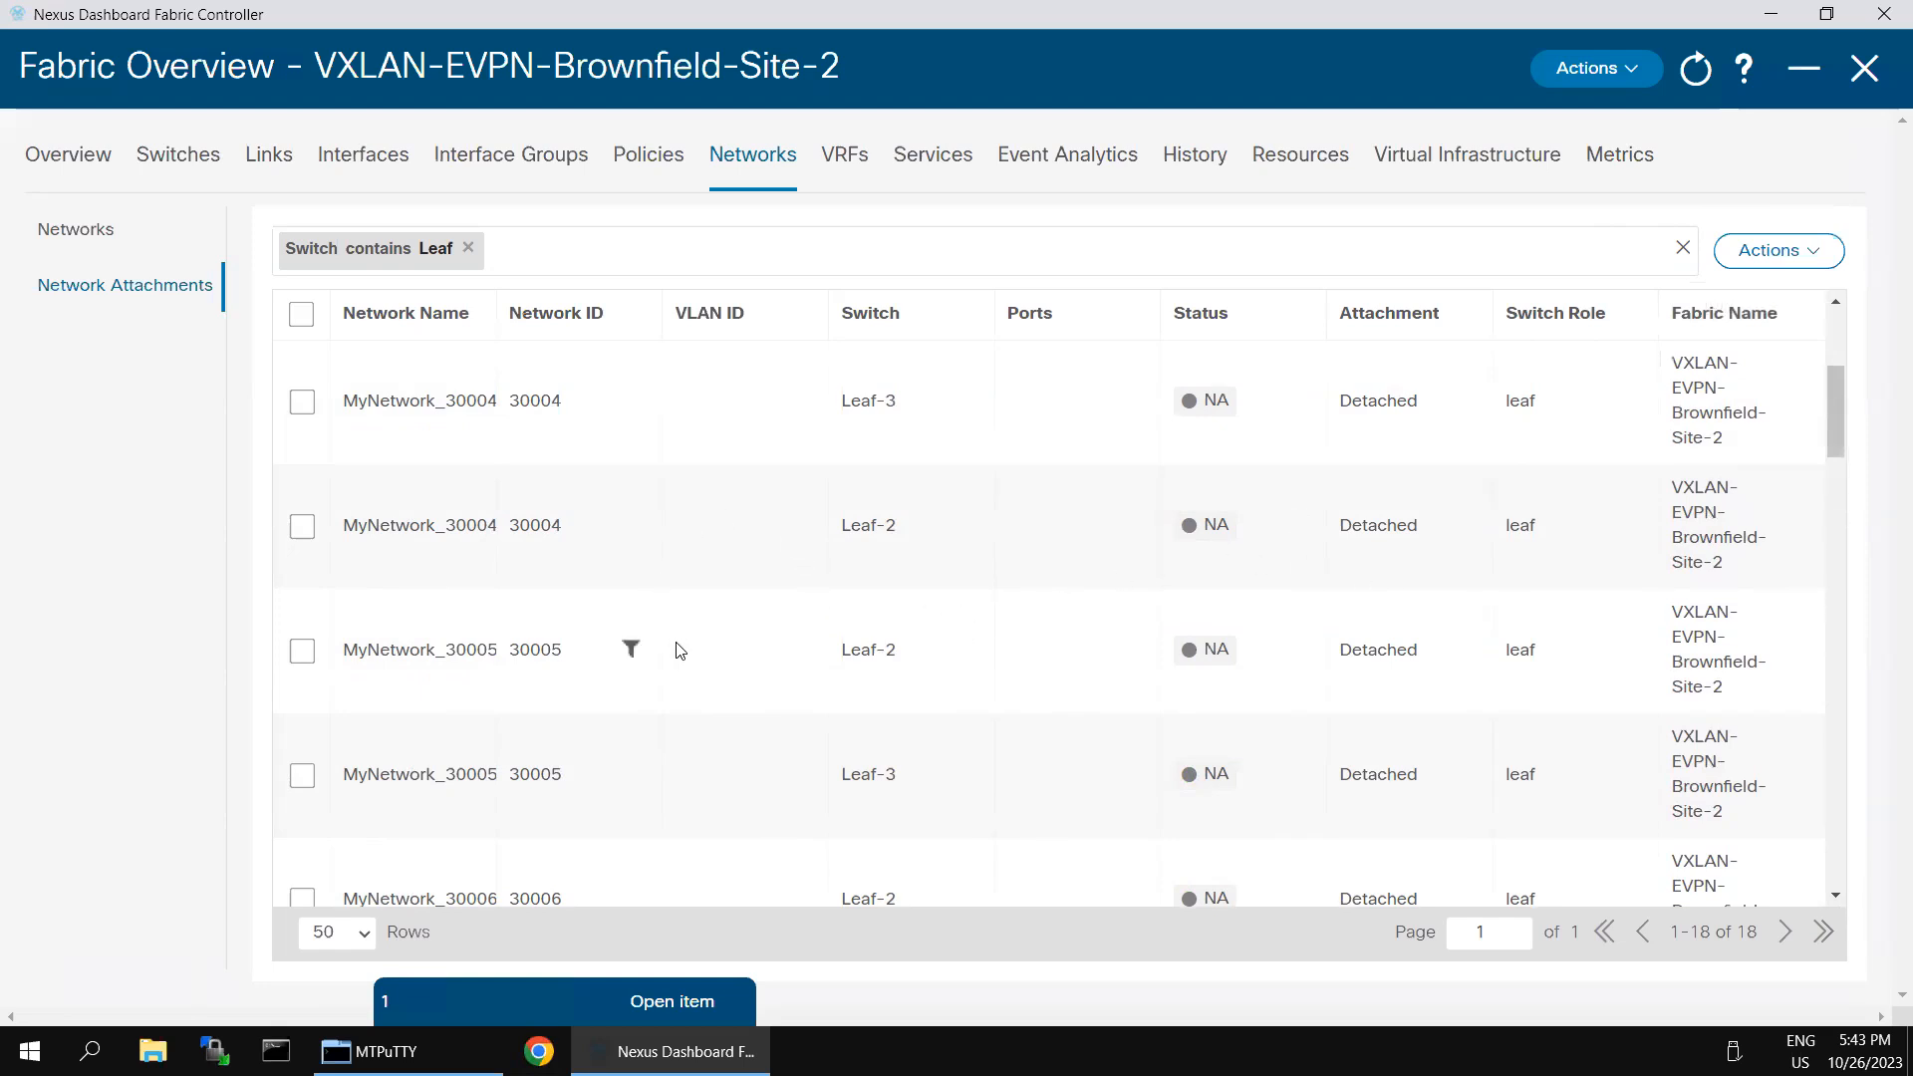
- Widen the Network Name column and open the MyNetwork_30005 attachment on Leaf-2 for editing
left_click_drag(496, 315, 588, 317)
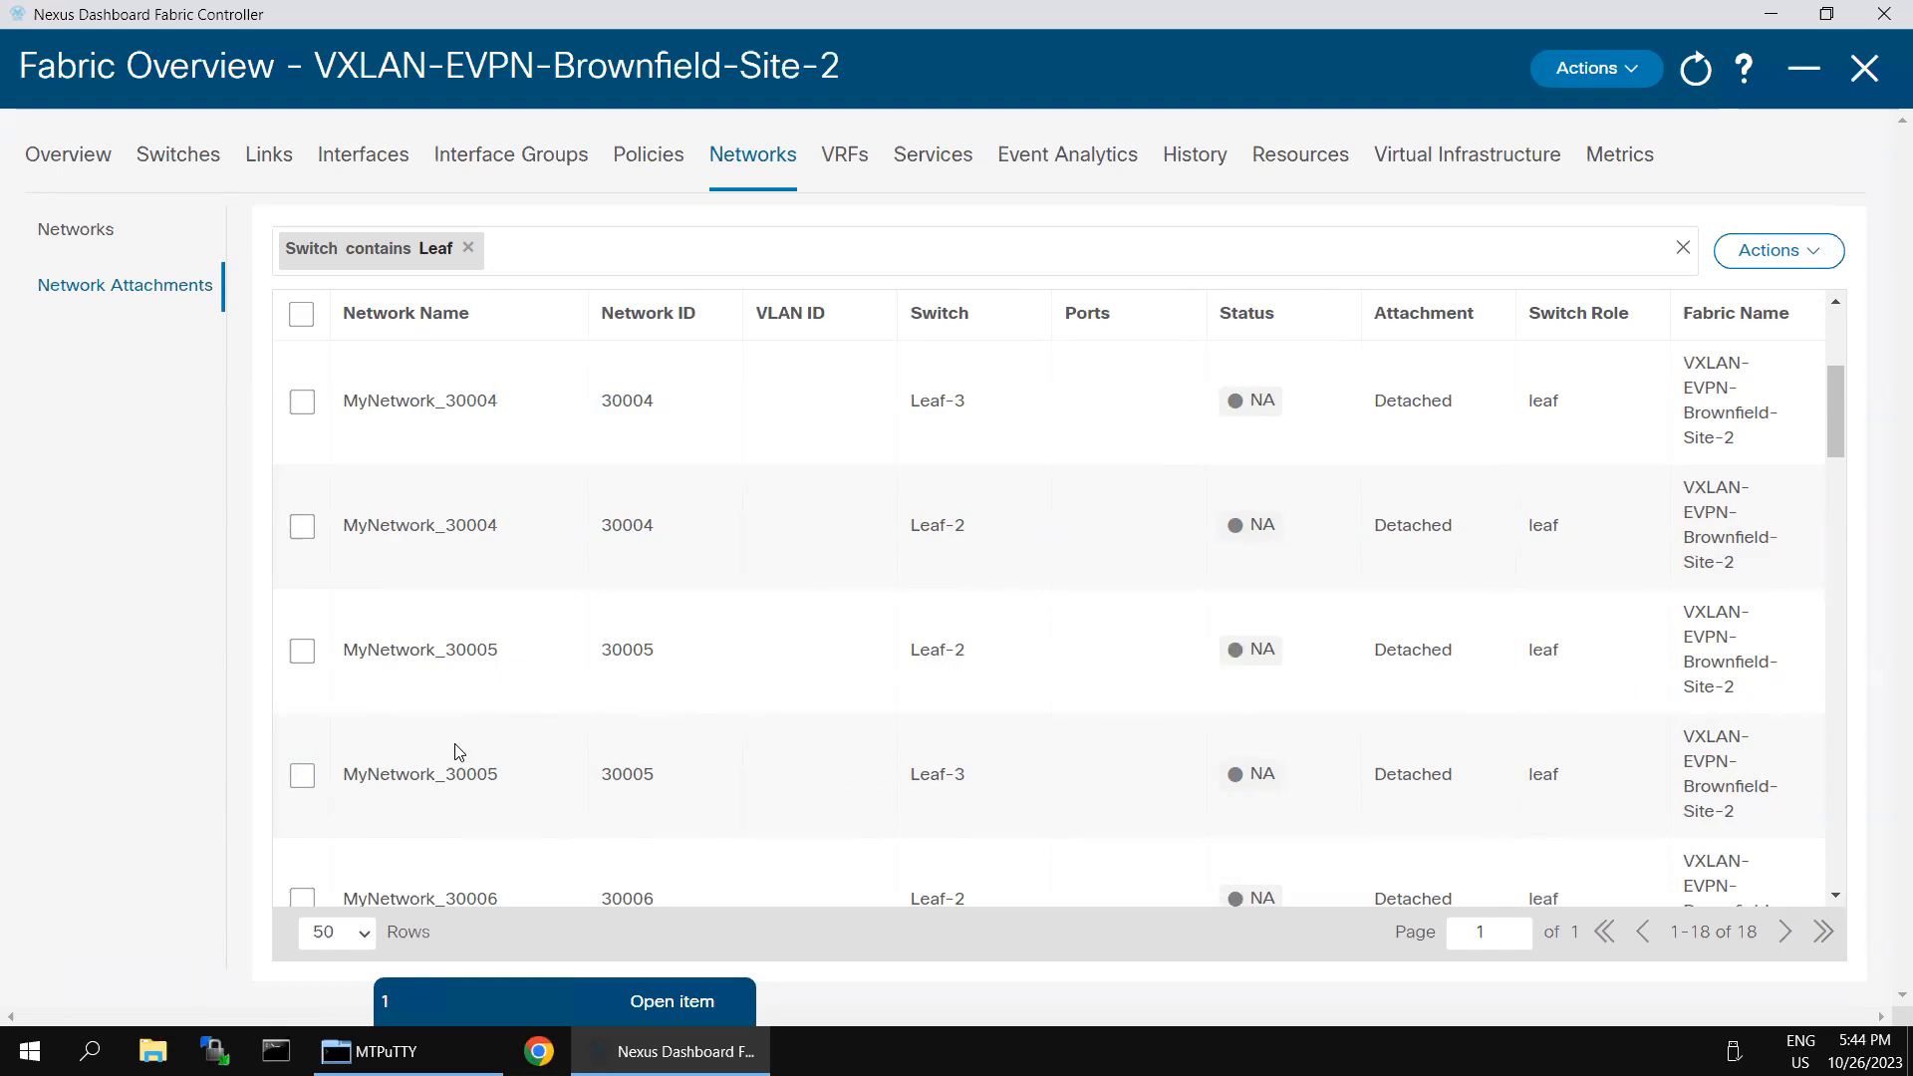
left_click(299, 654)
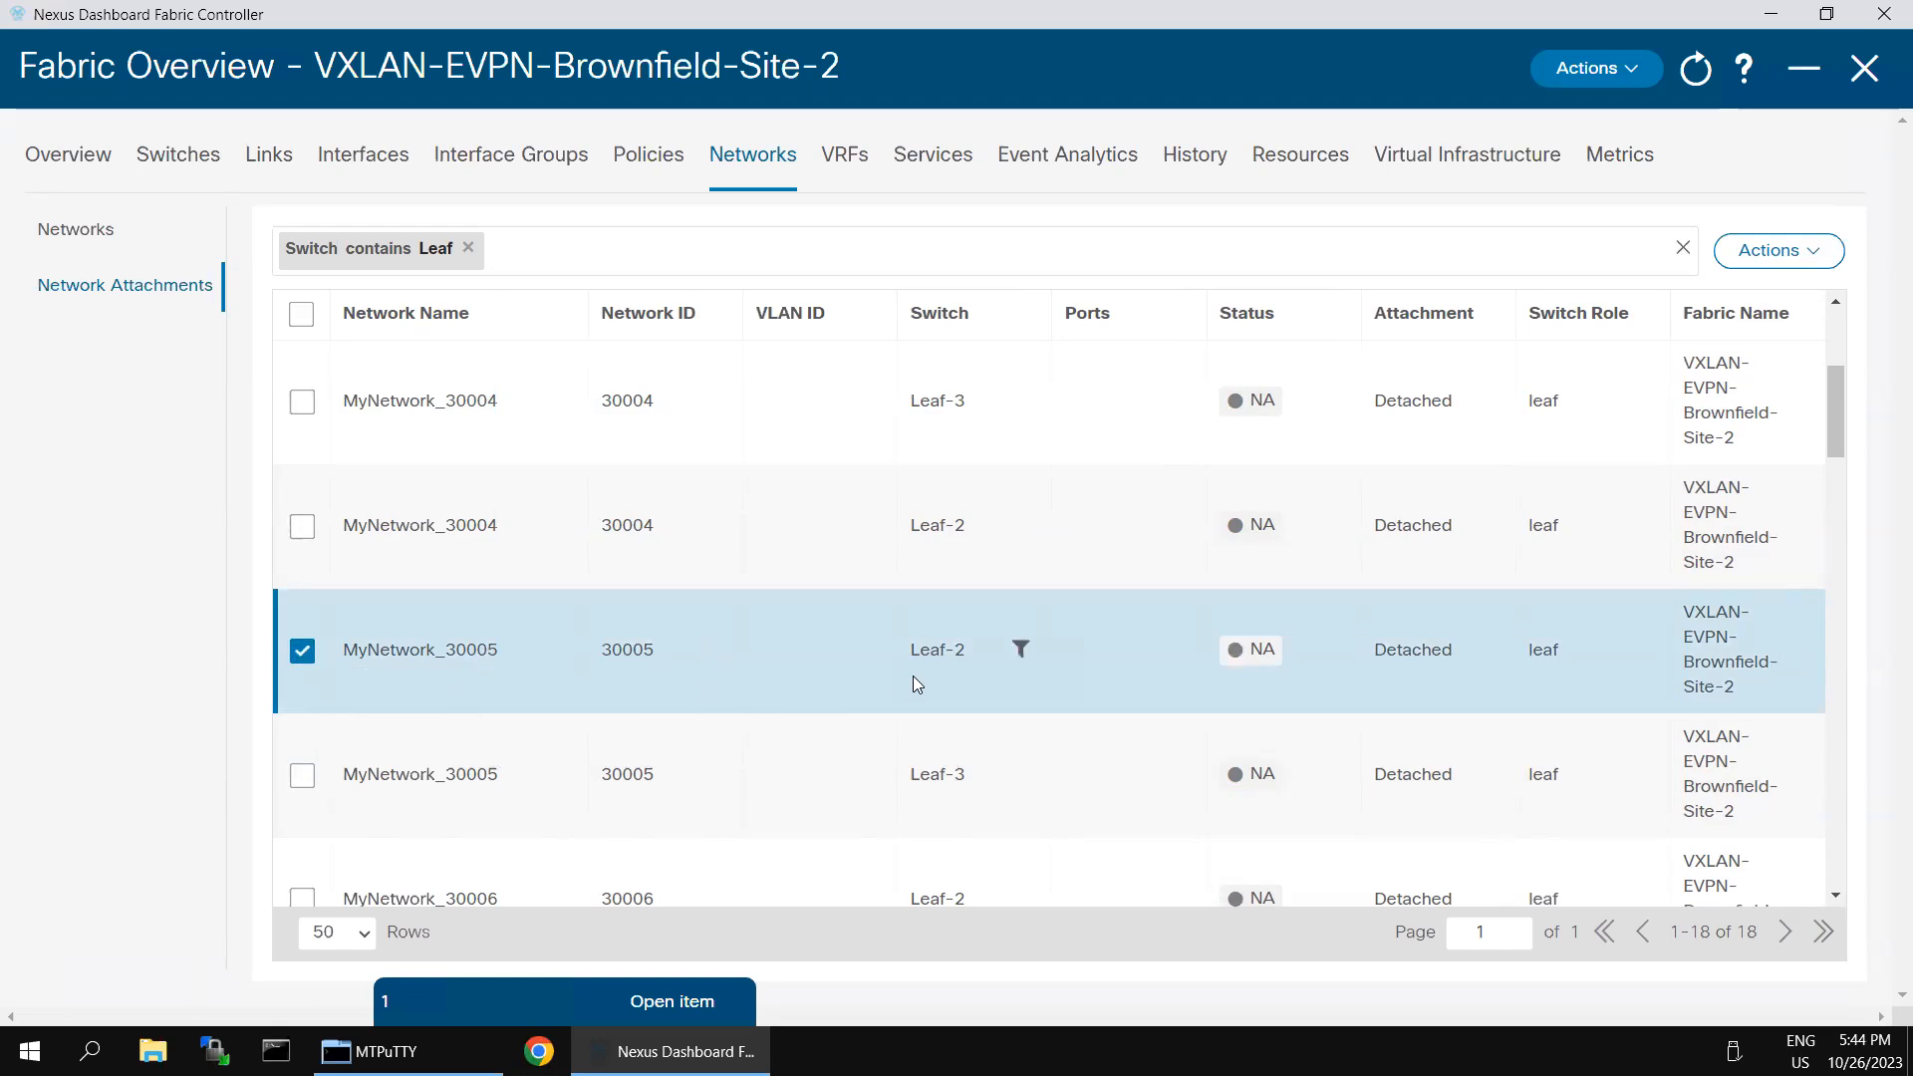
scroll(1427, 666, "down", 1)
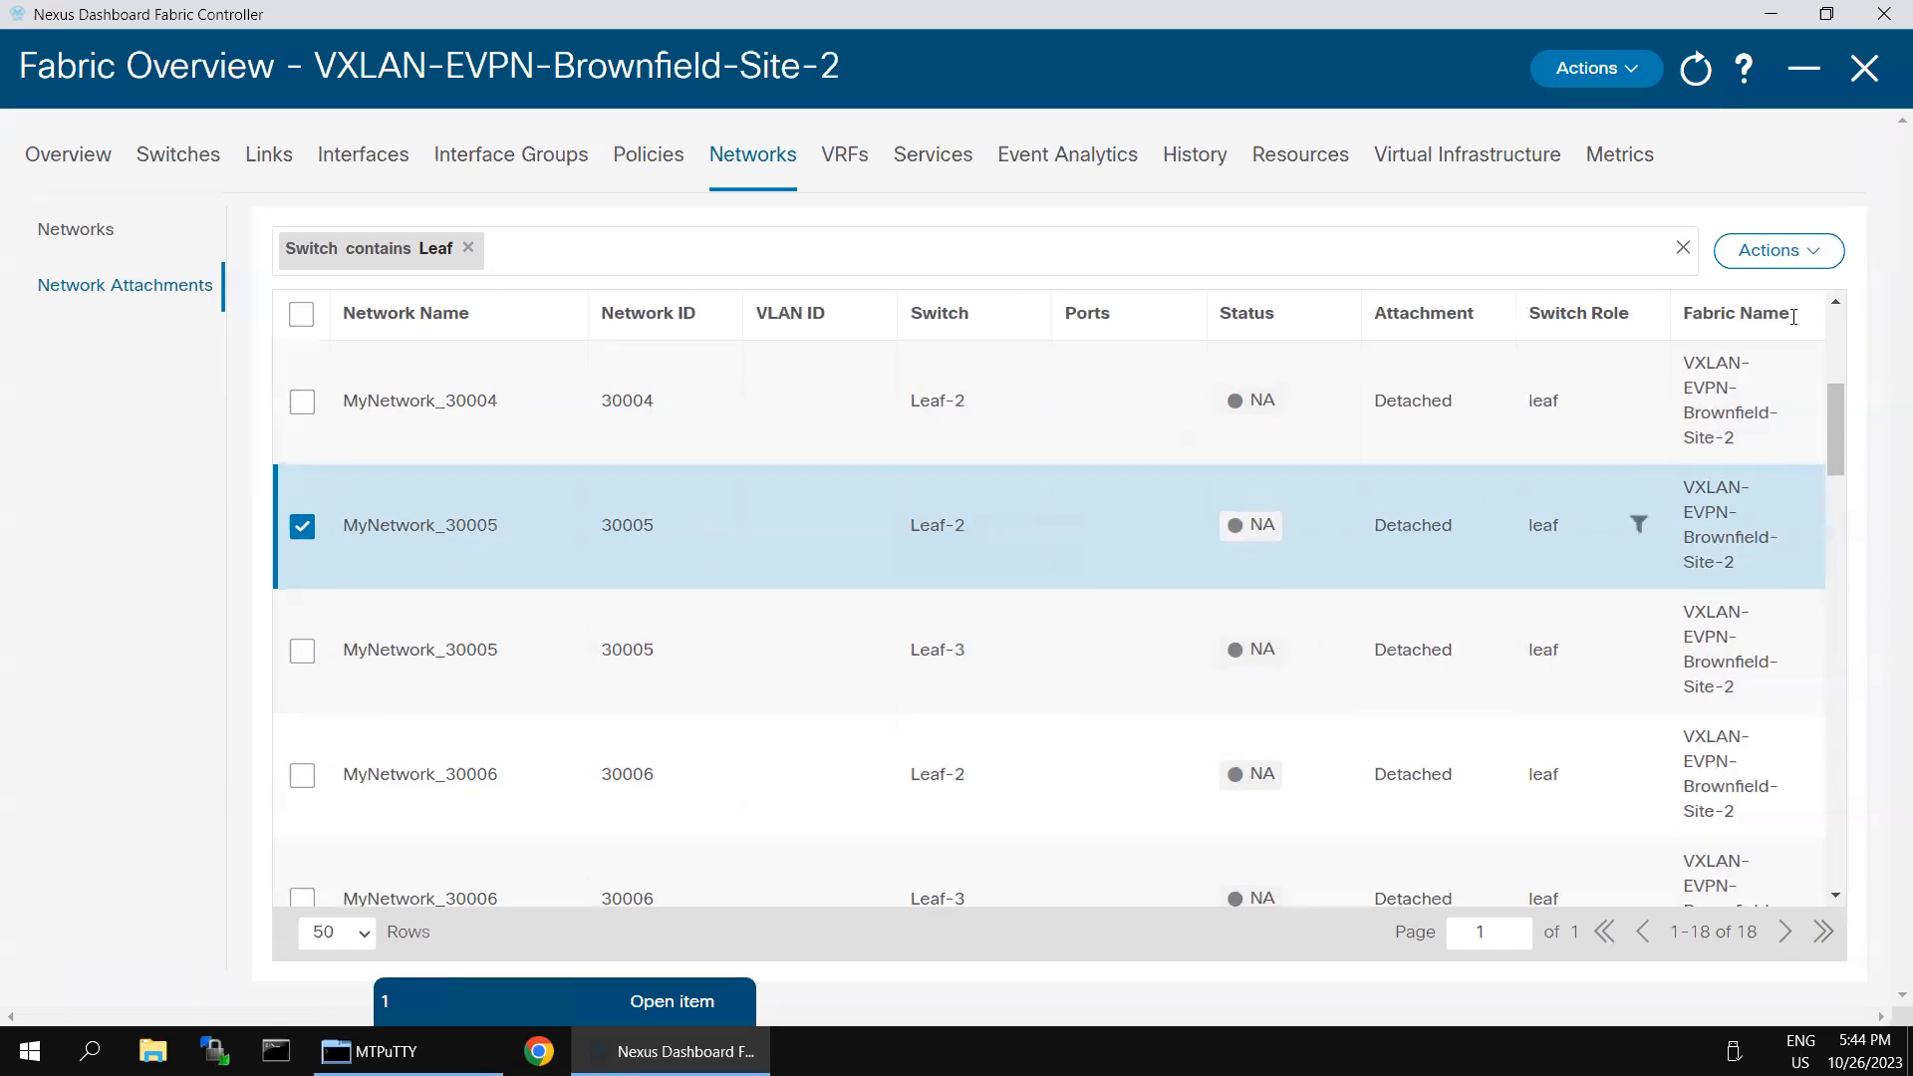
left_click(1810, 252)
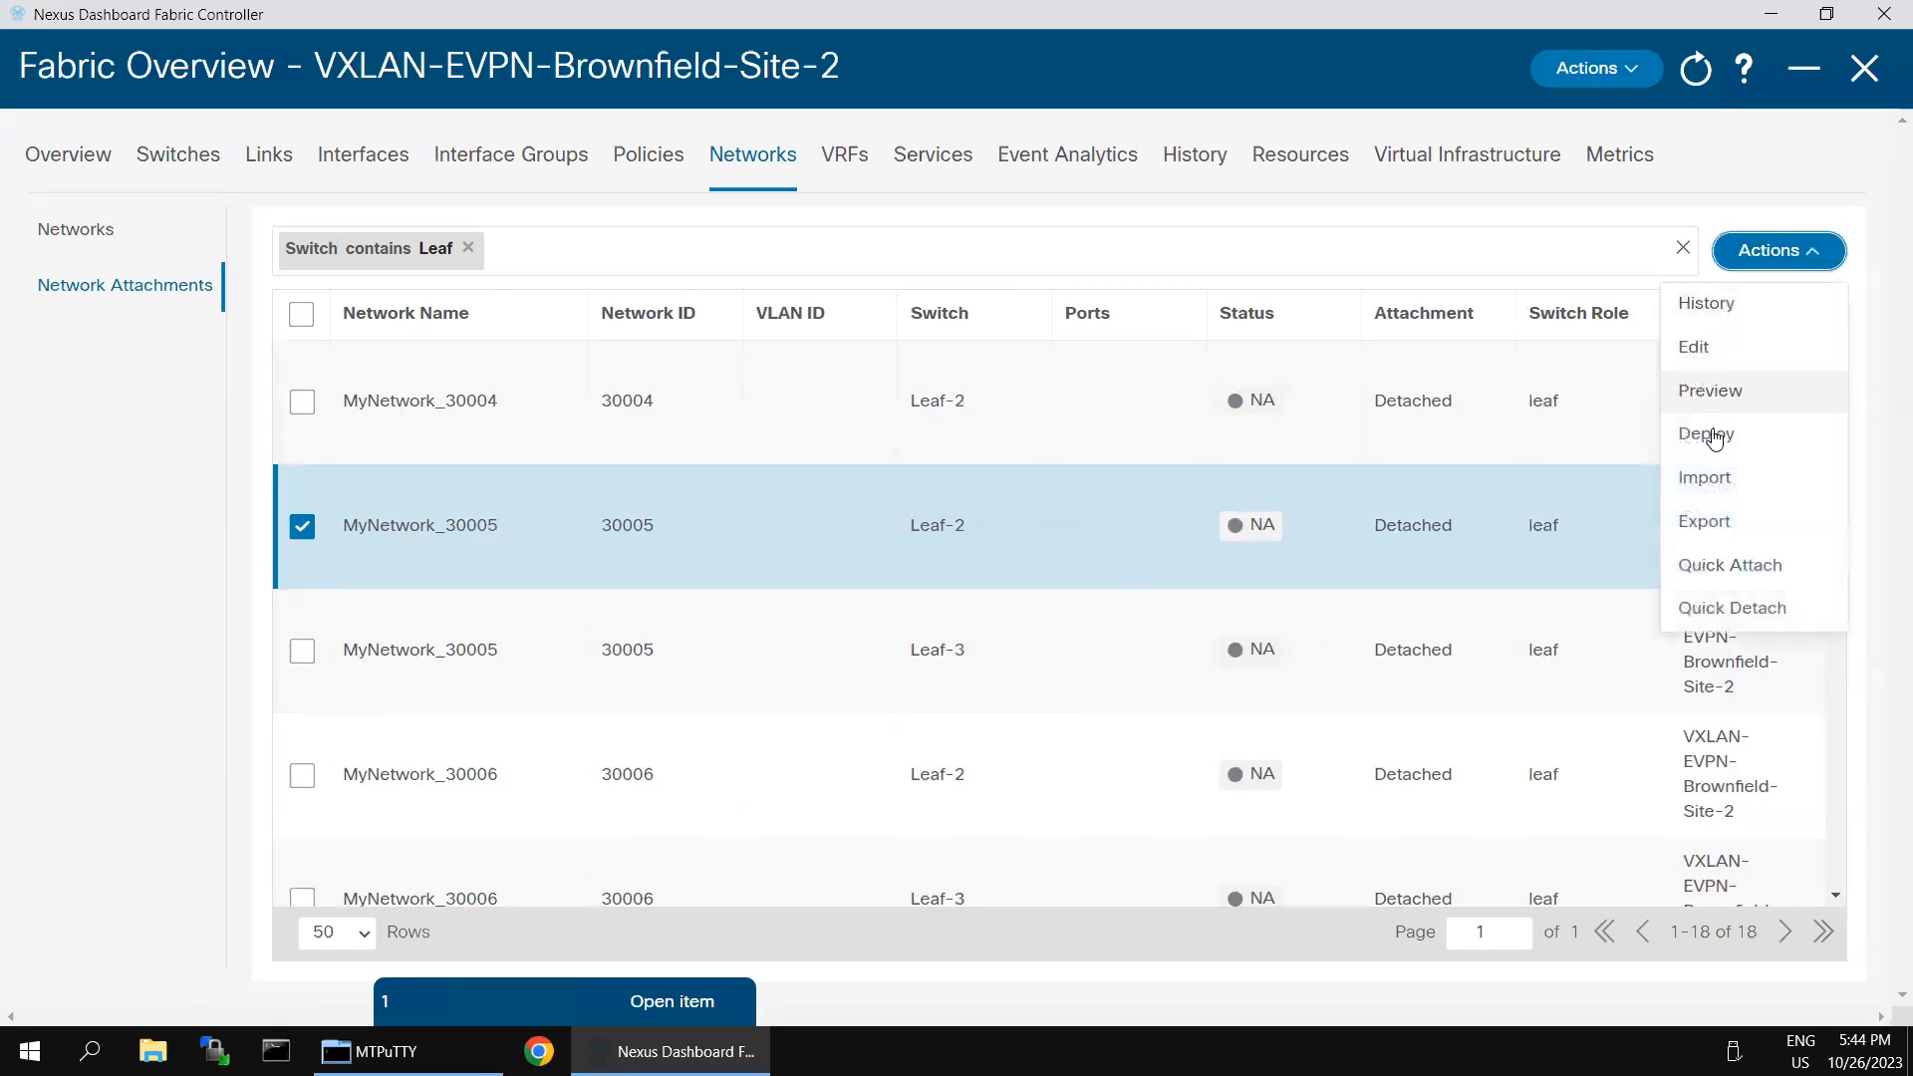
left_click(1690, 348)
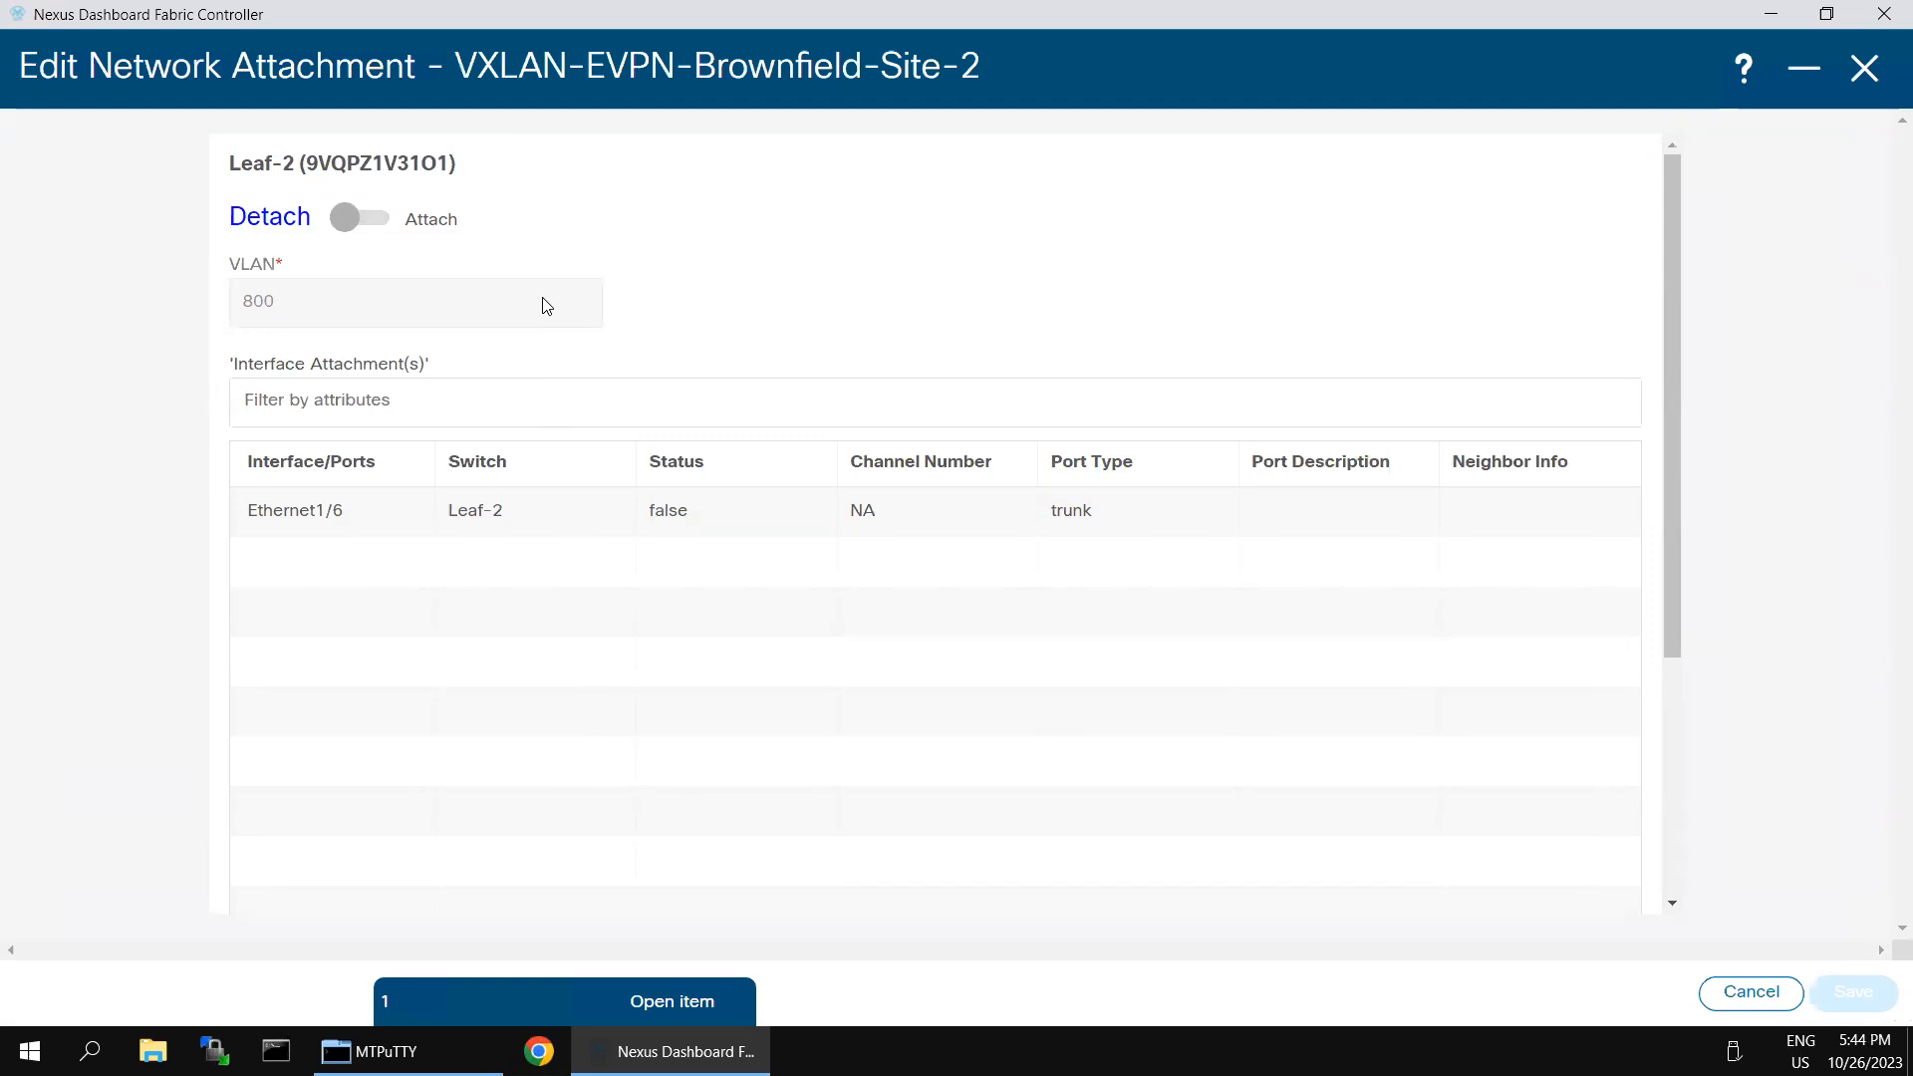
- Attach MyNetwork_30005 to Leaf-2 with VLAN 450 on Ethernet1/6 and save the attachment
left_click(344, 221)
left_click(329, 291)
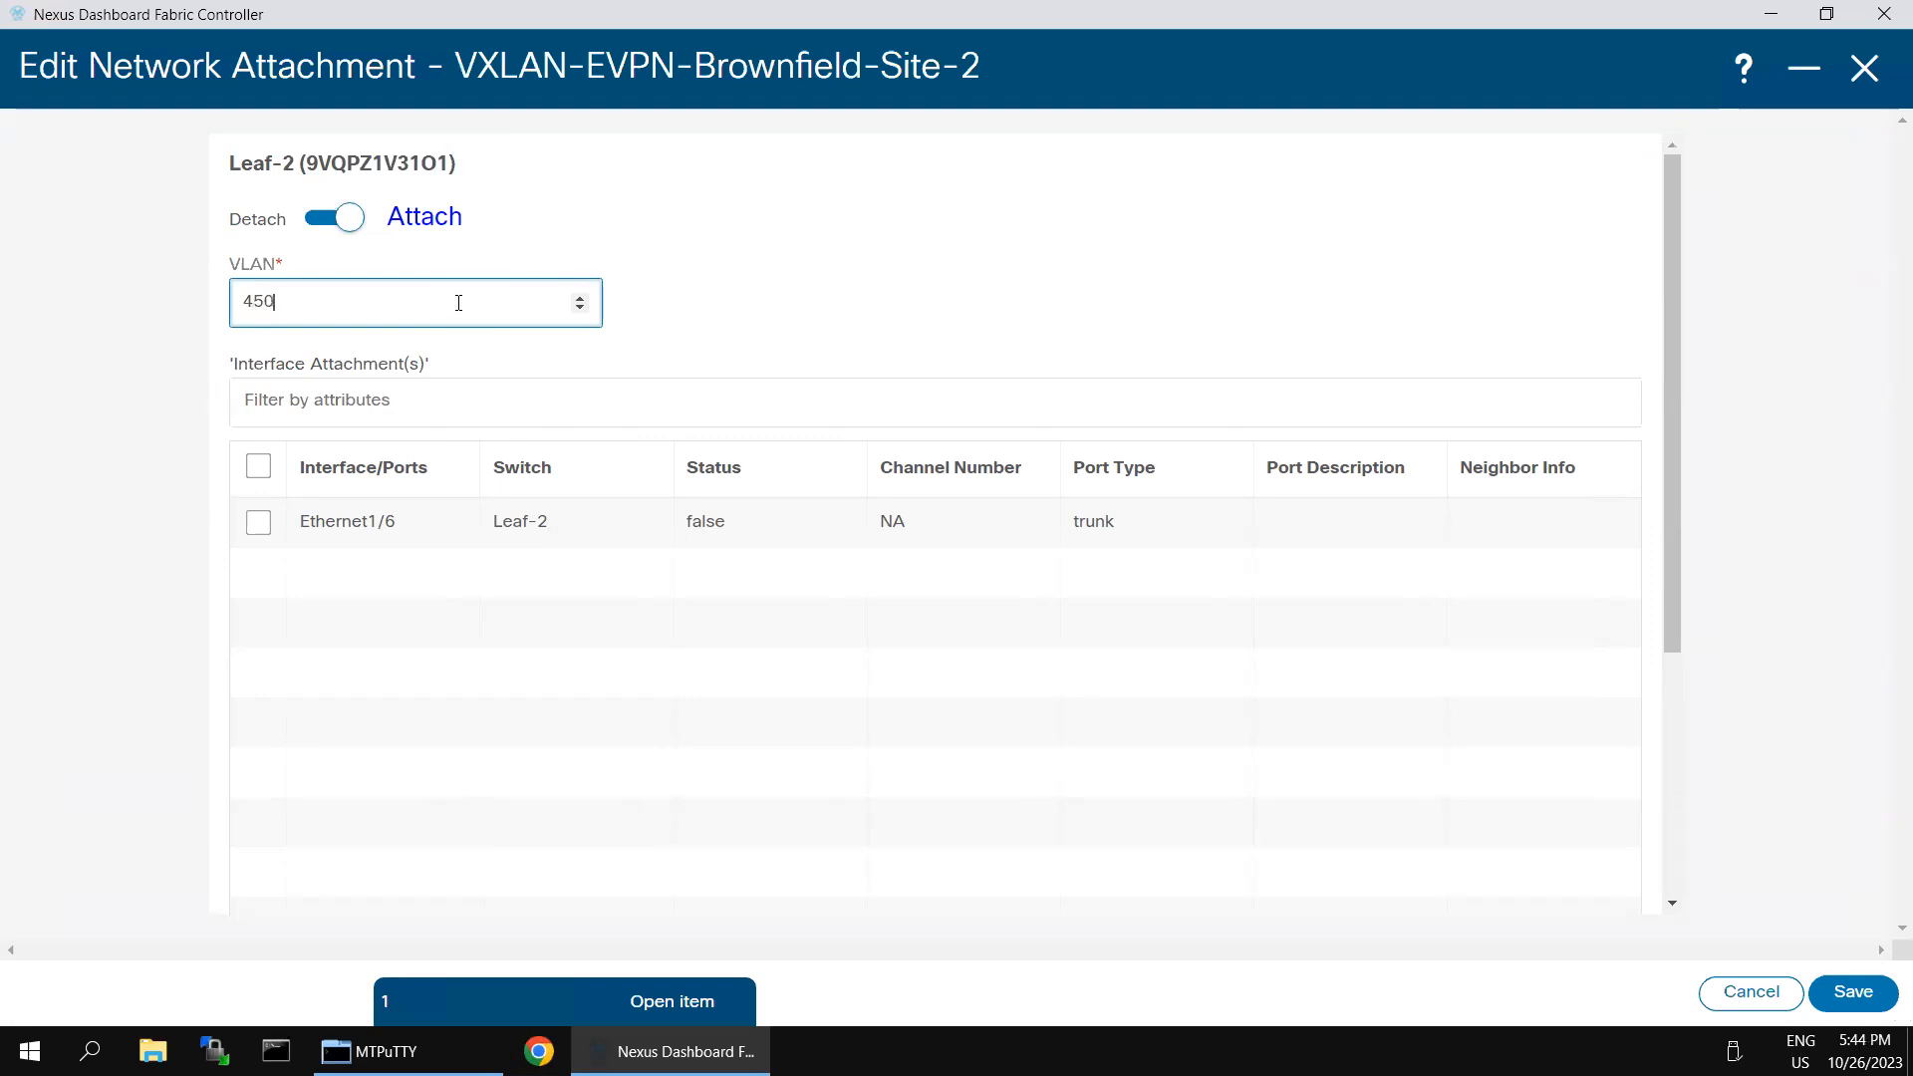
left_click(740, 332)
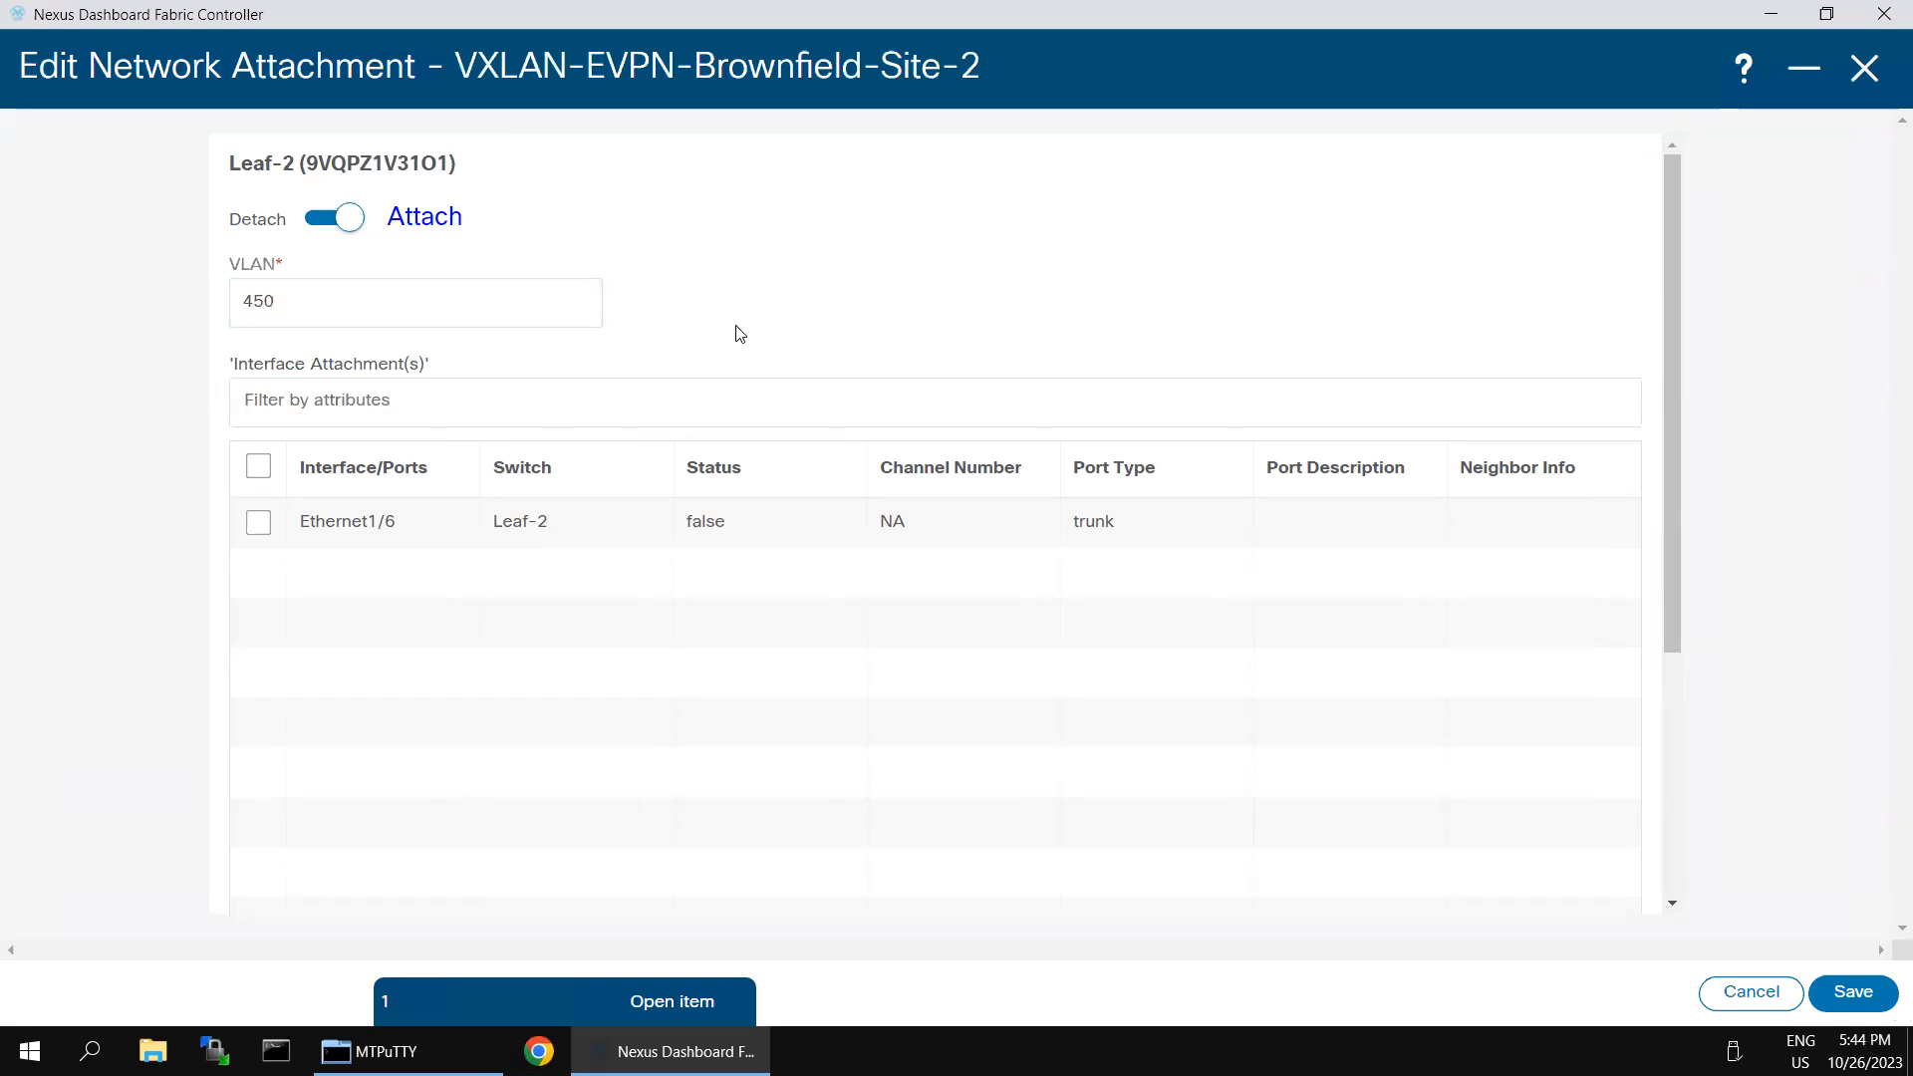
left_click(262, 526)
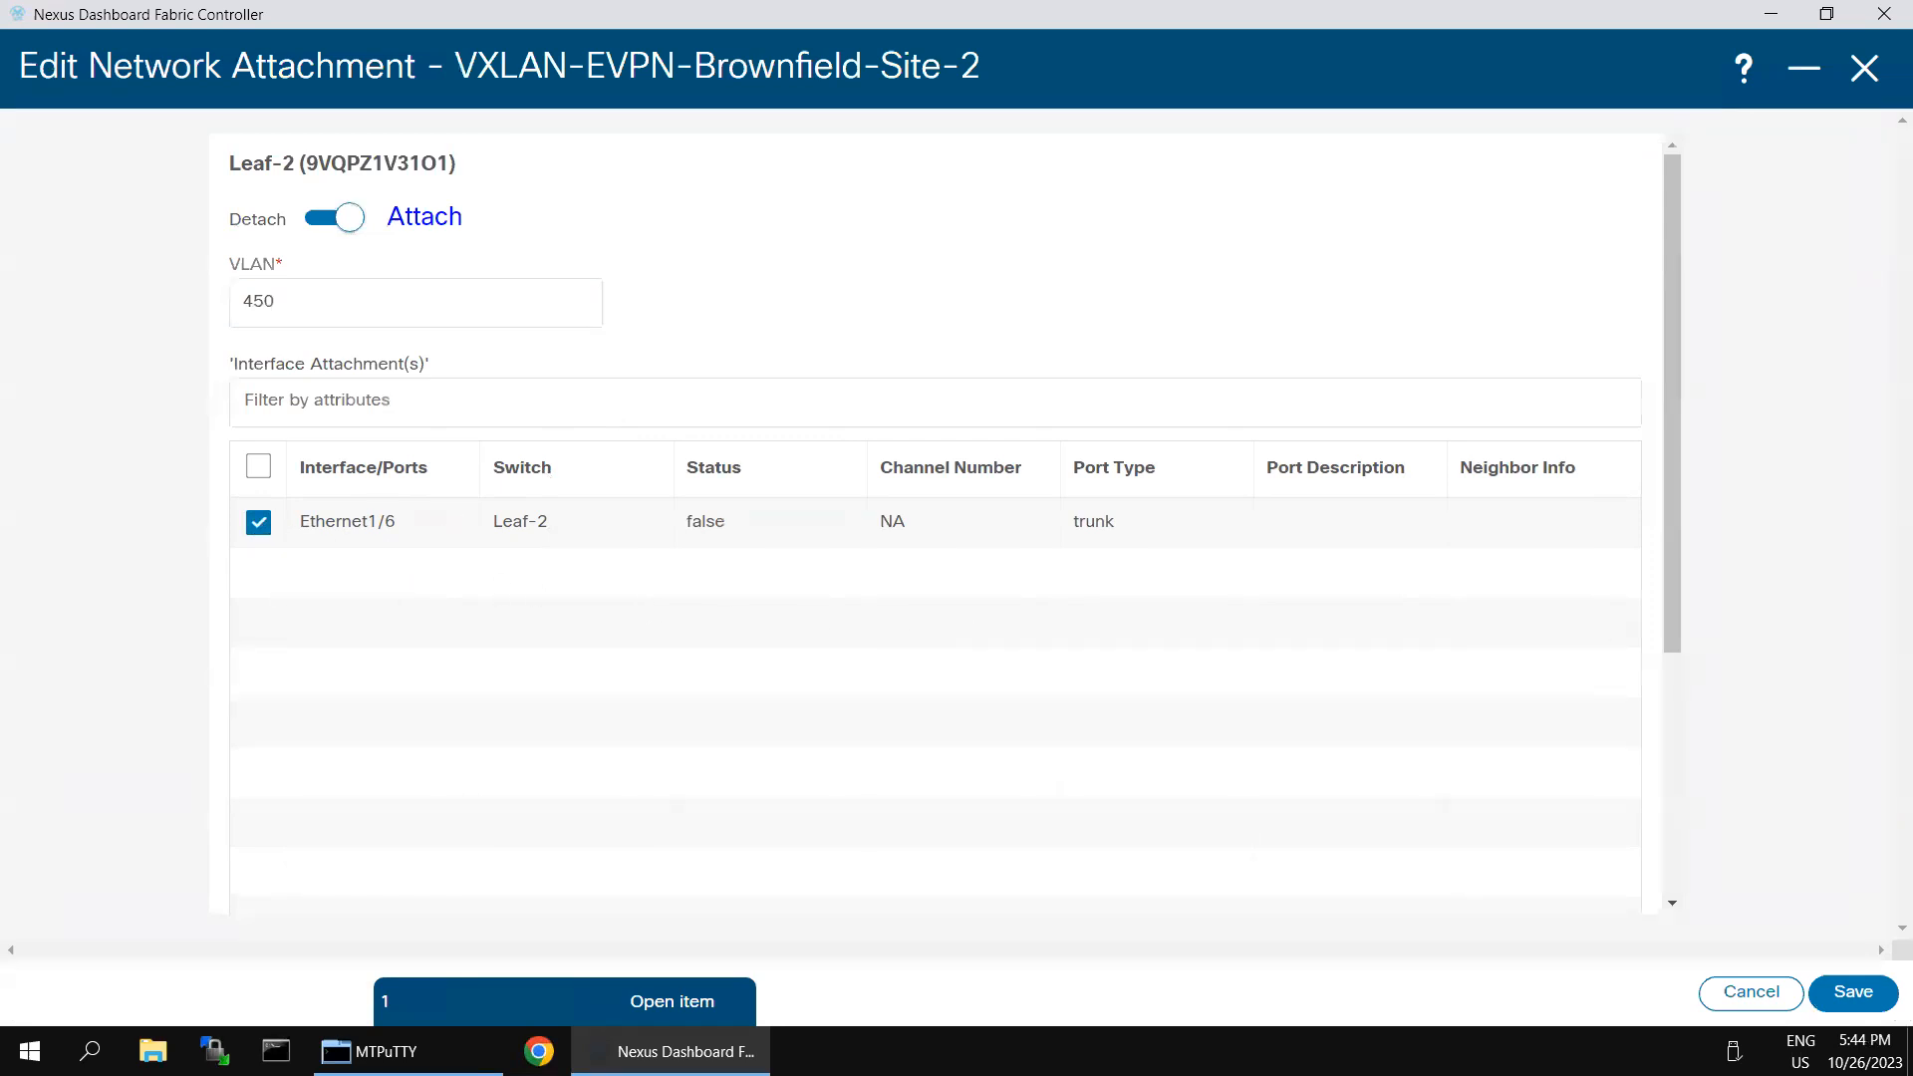
left_click(1851, 993)
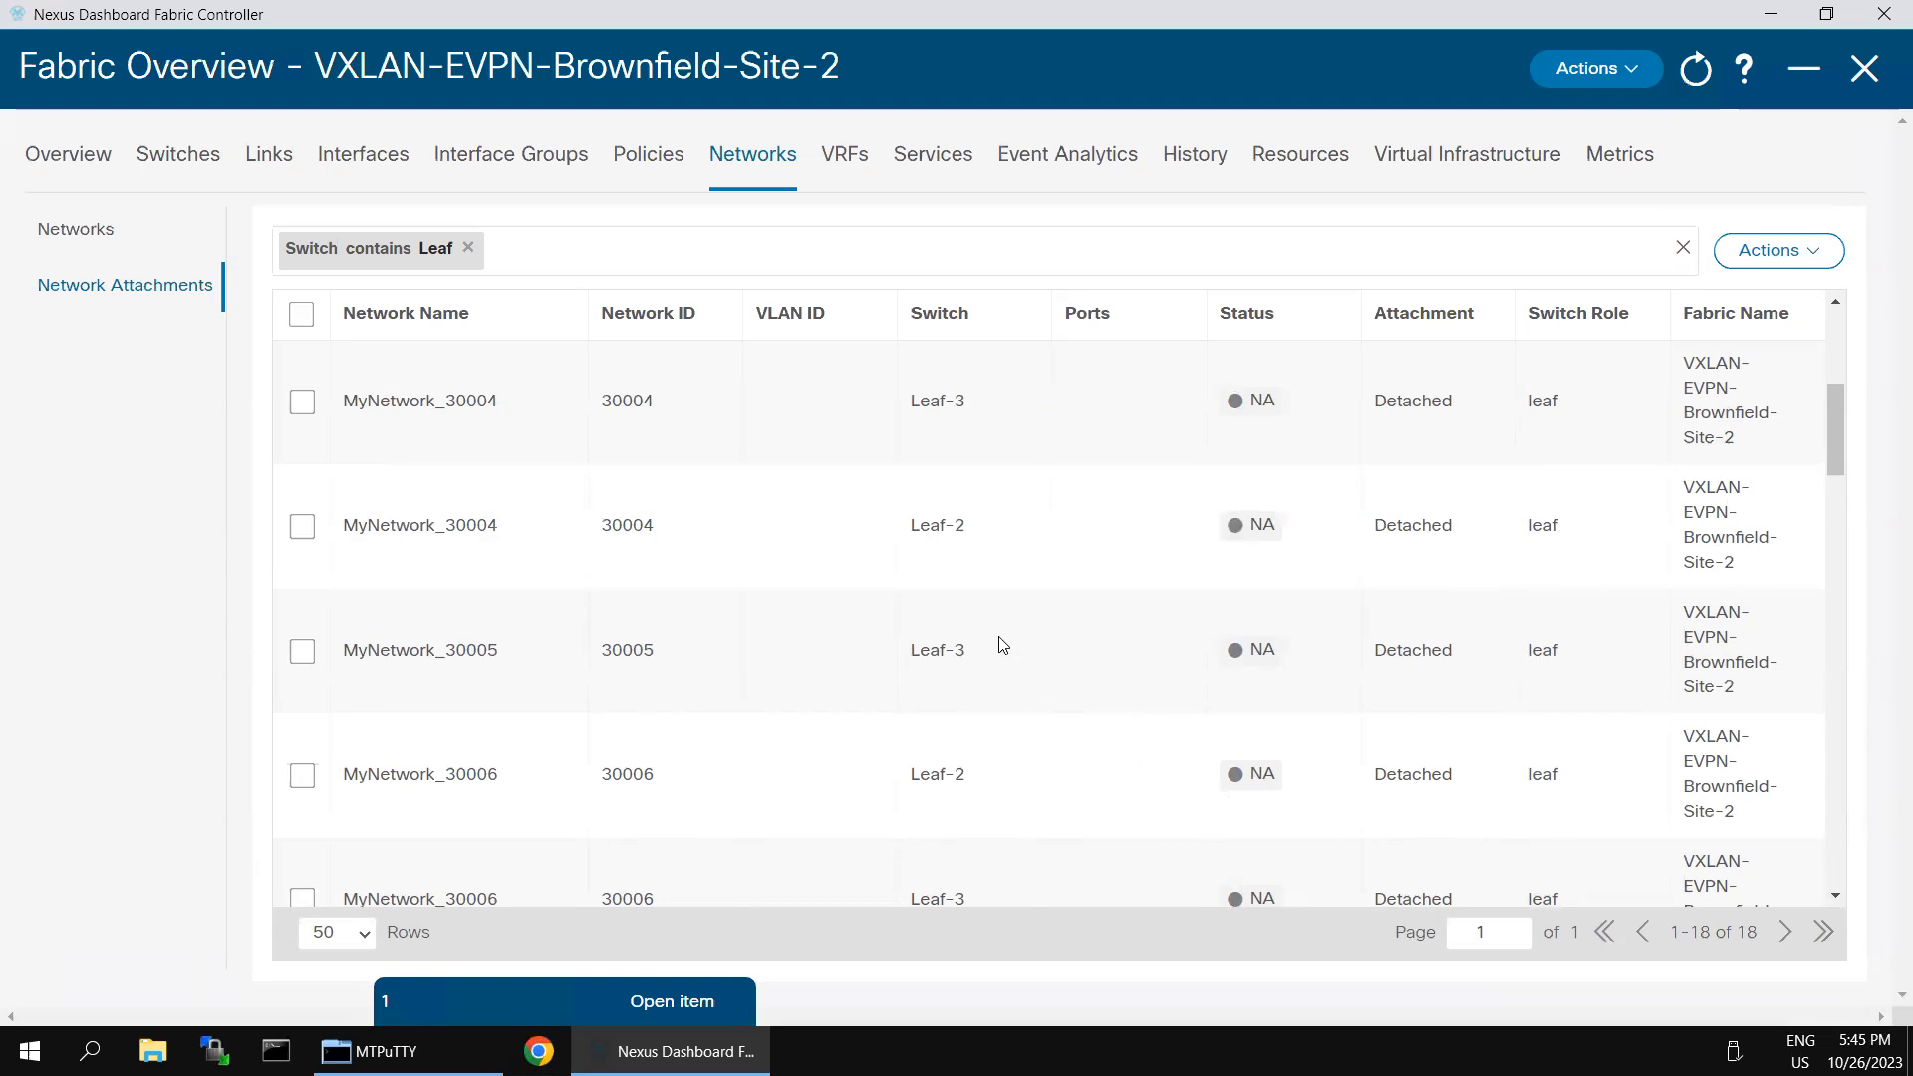
- Find the MyNetwork_30005 attachment on Leaf-3 in the filtered list and open it for editing
scroll(1002, 646, "down", 2)
scroll(996, 642, "up", 6)
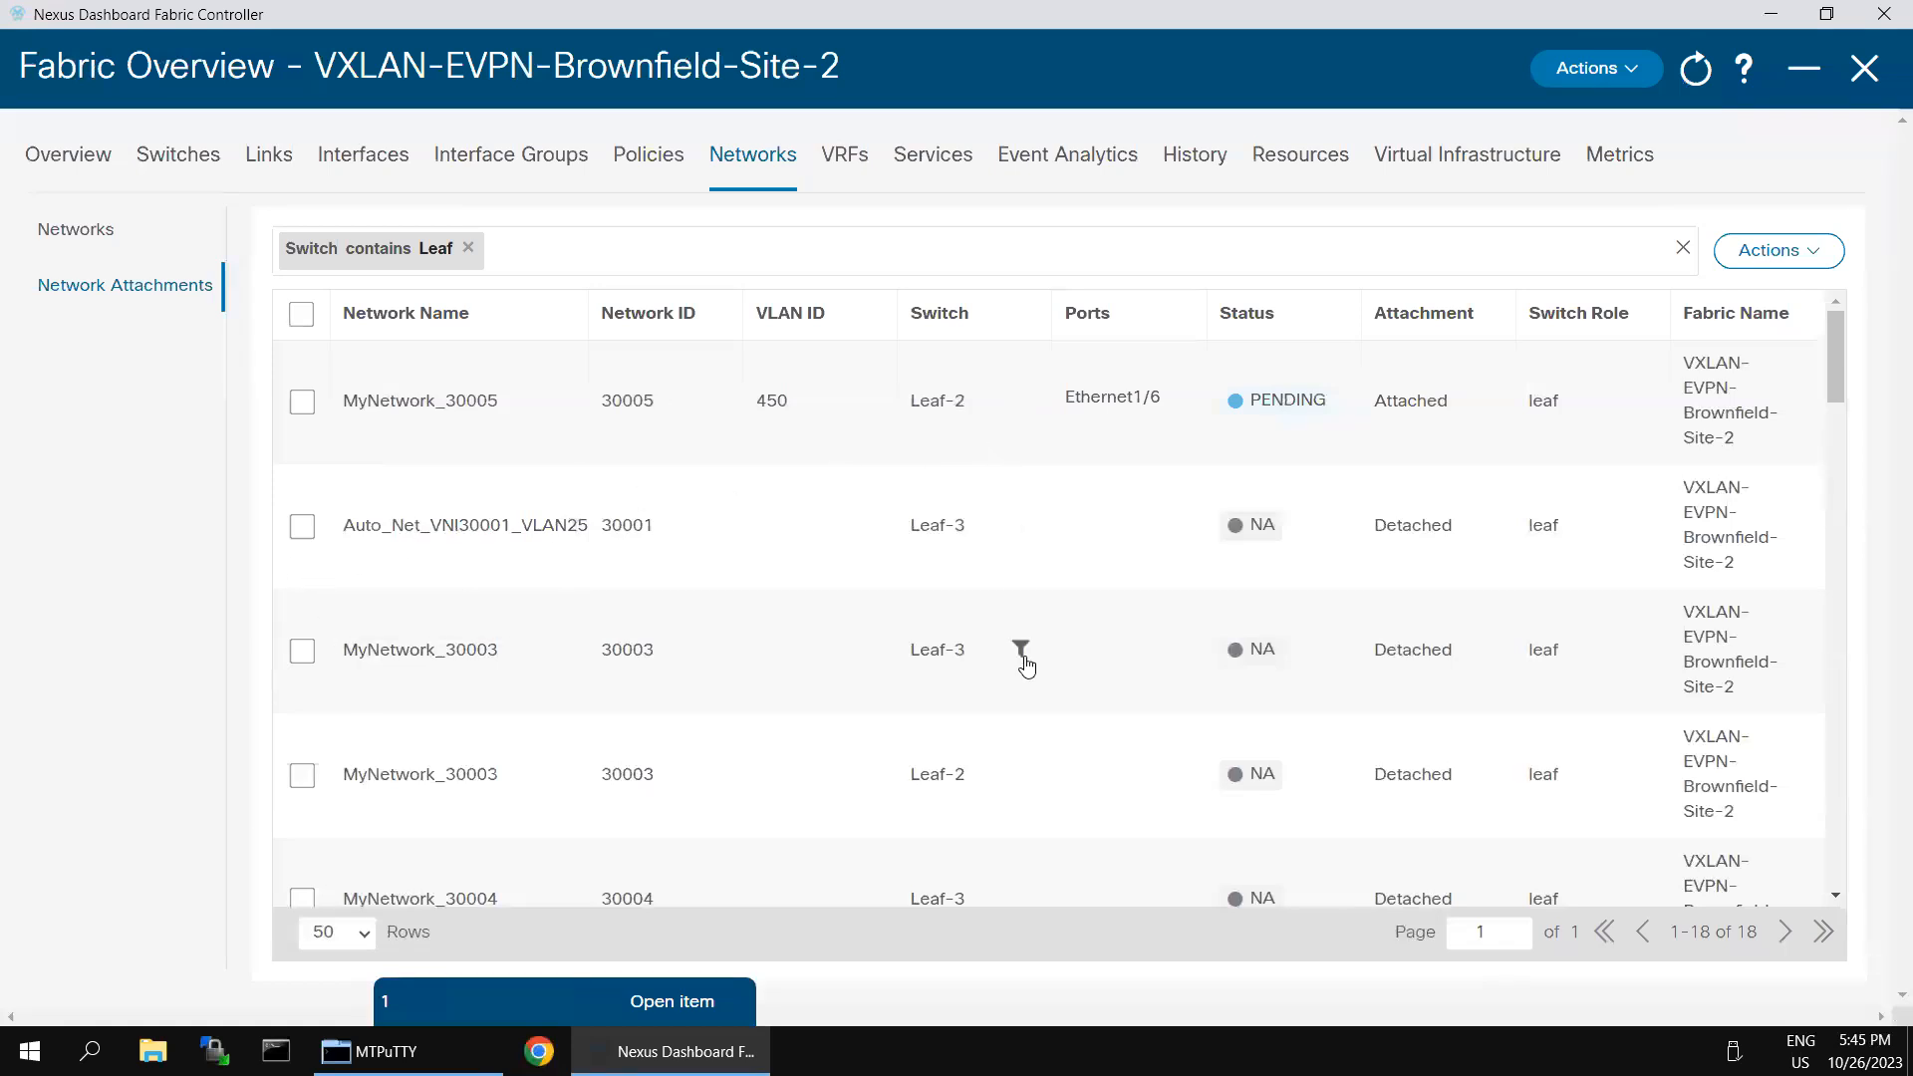
scroll(1022, 688, "down", 1)
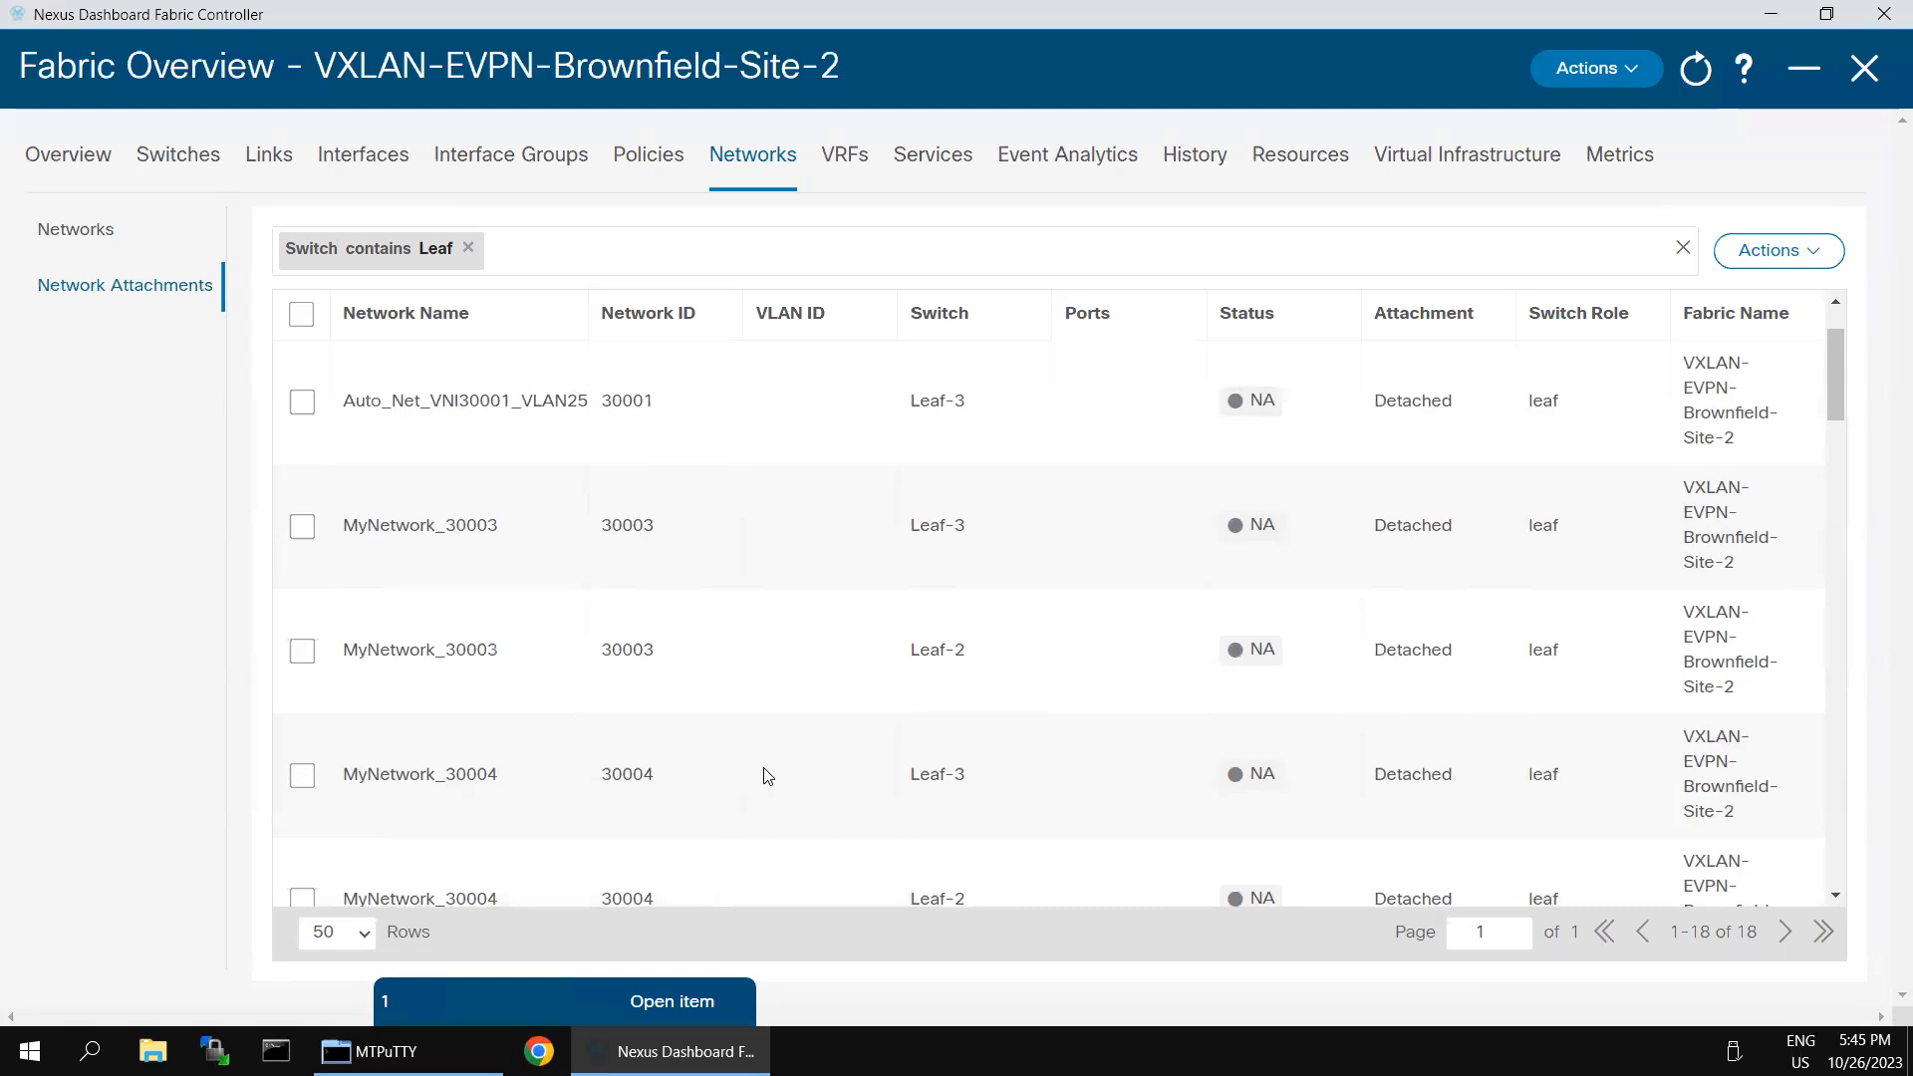
scroll(768, 776, "down", 2)
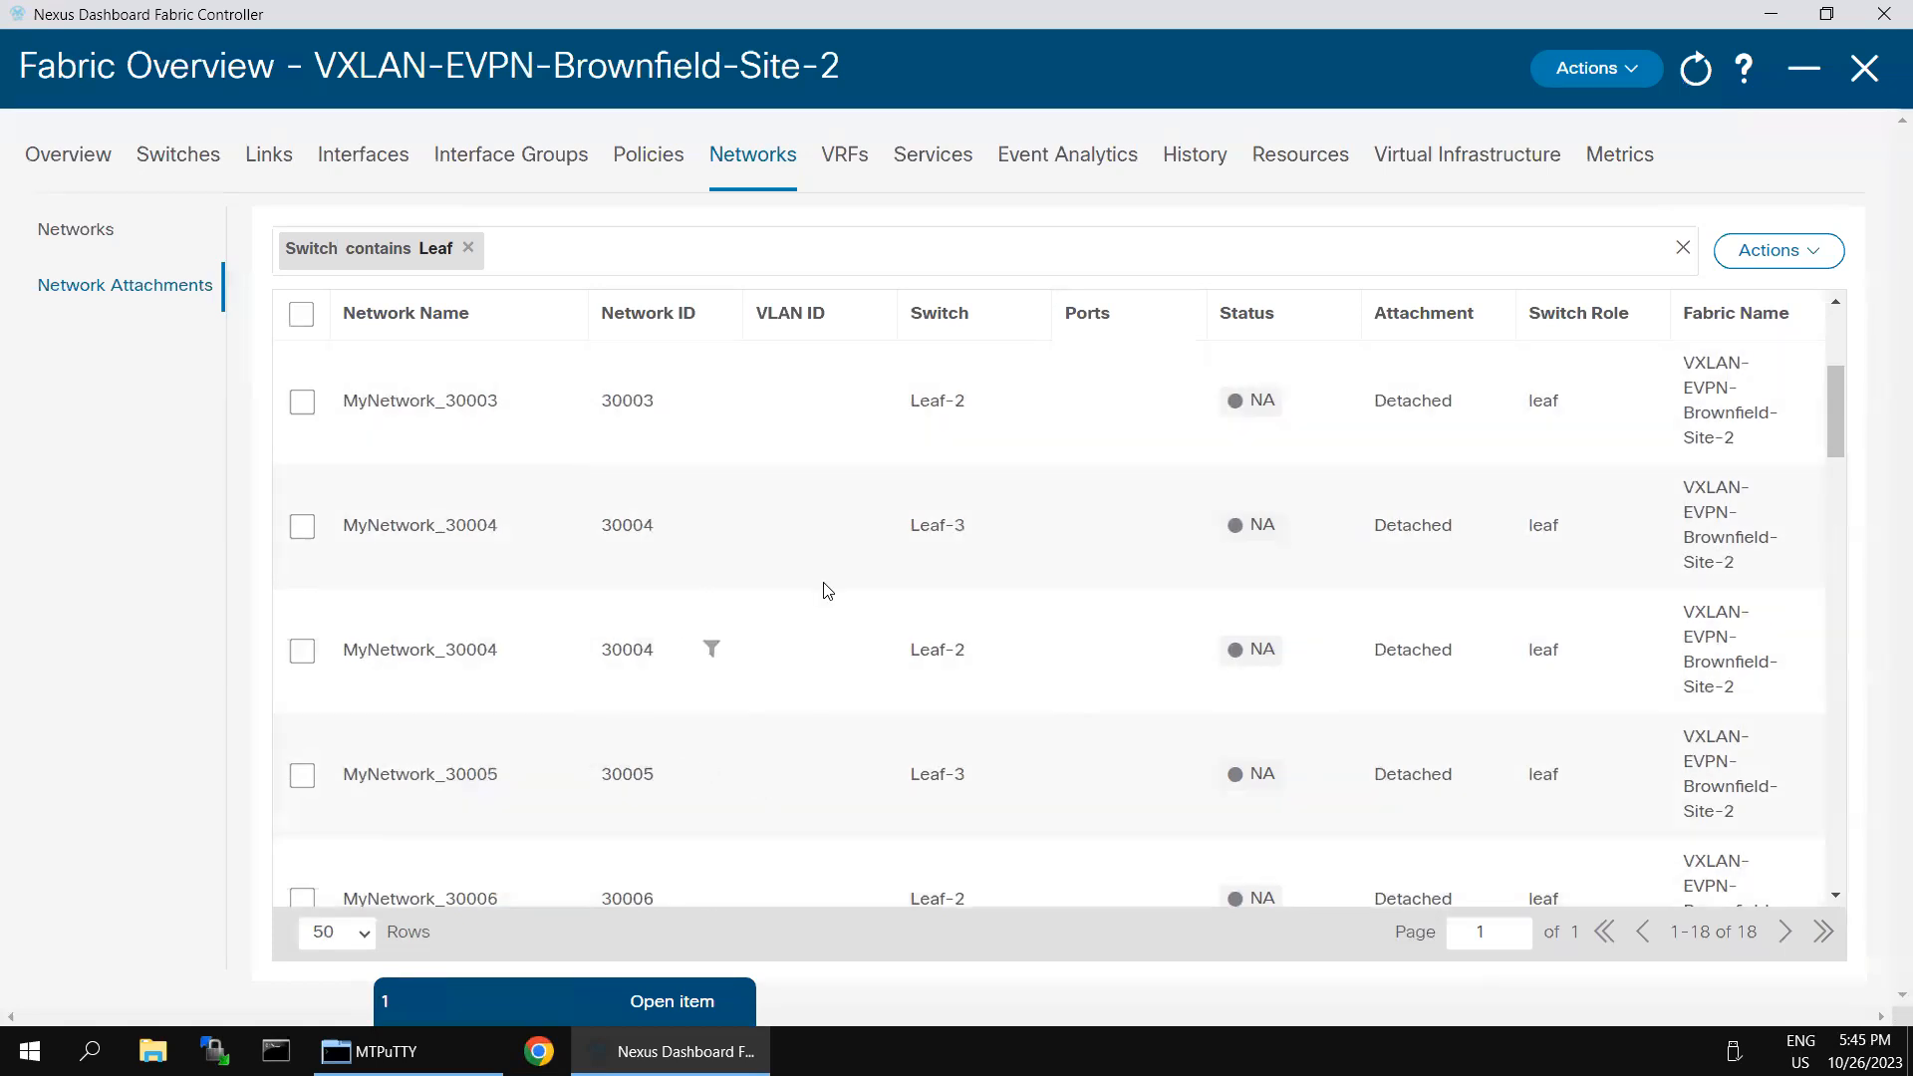
scroll(824, 589, "up", 3)
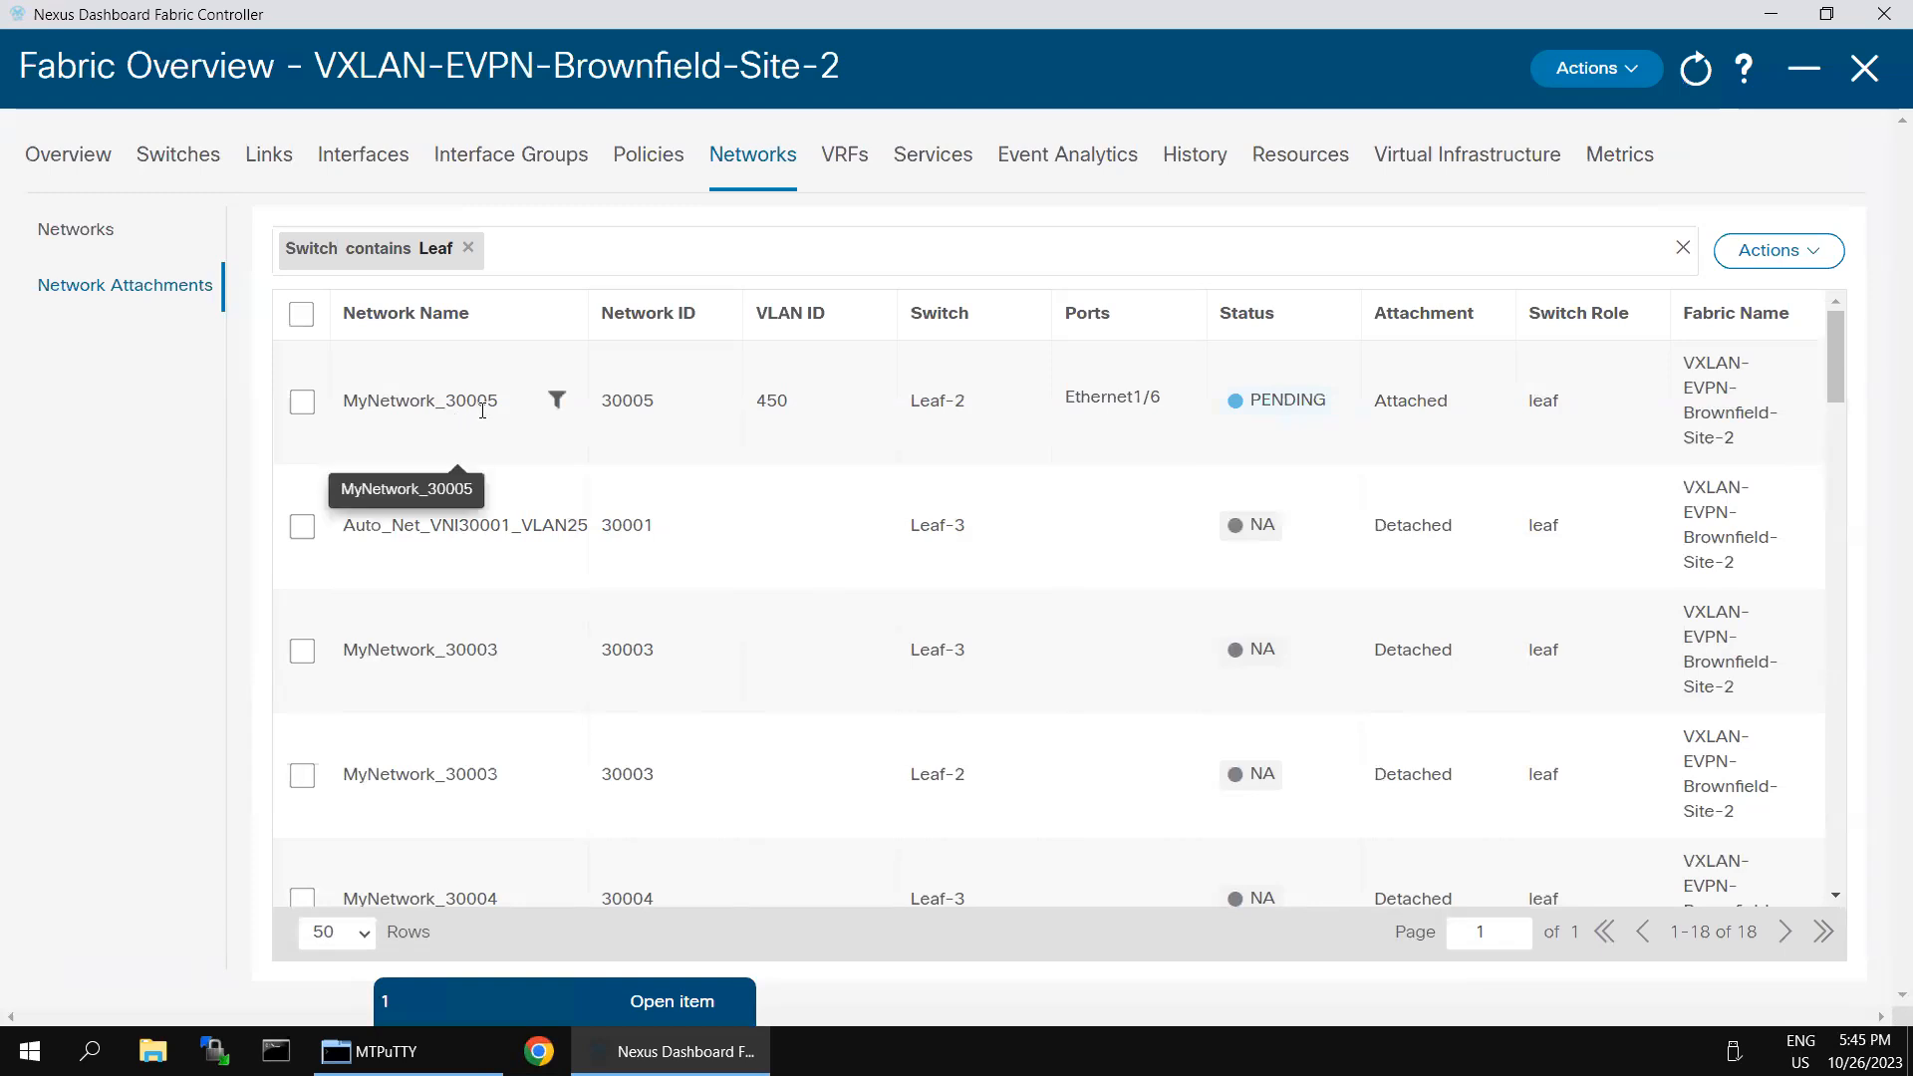
scroll(762, 706, "down", 1)
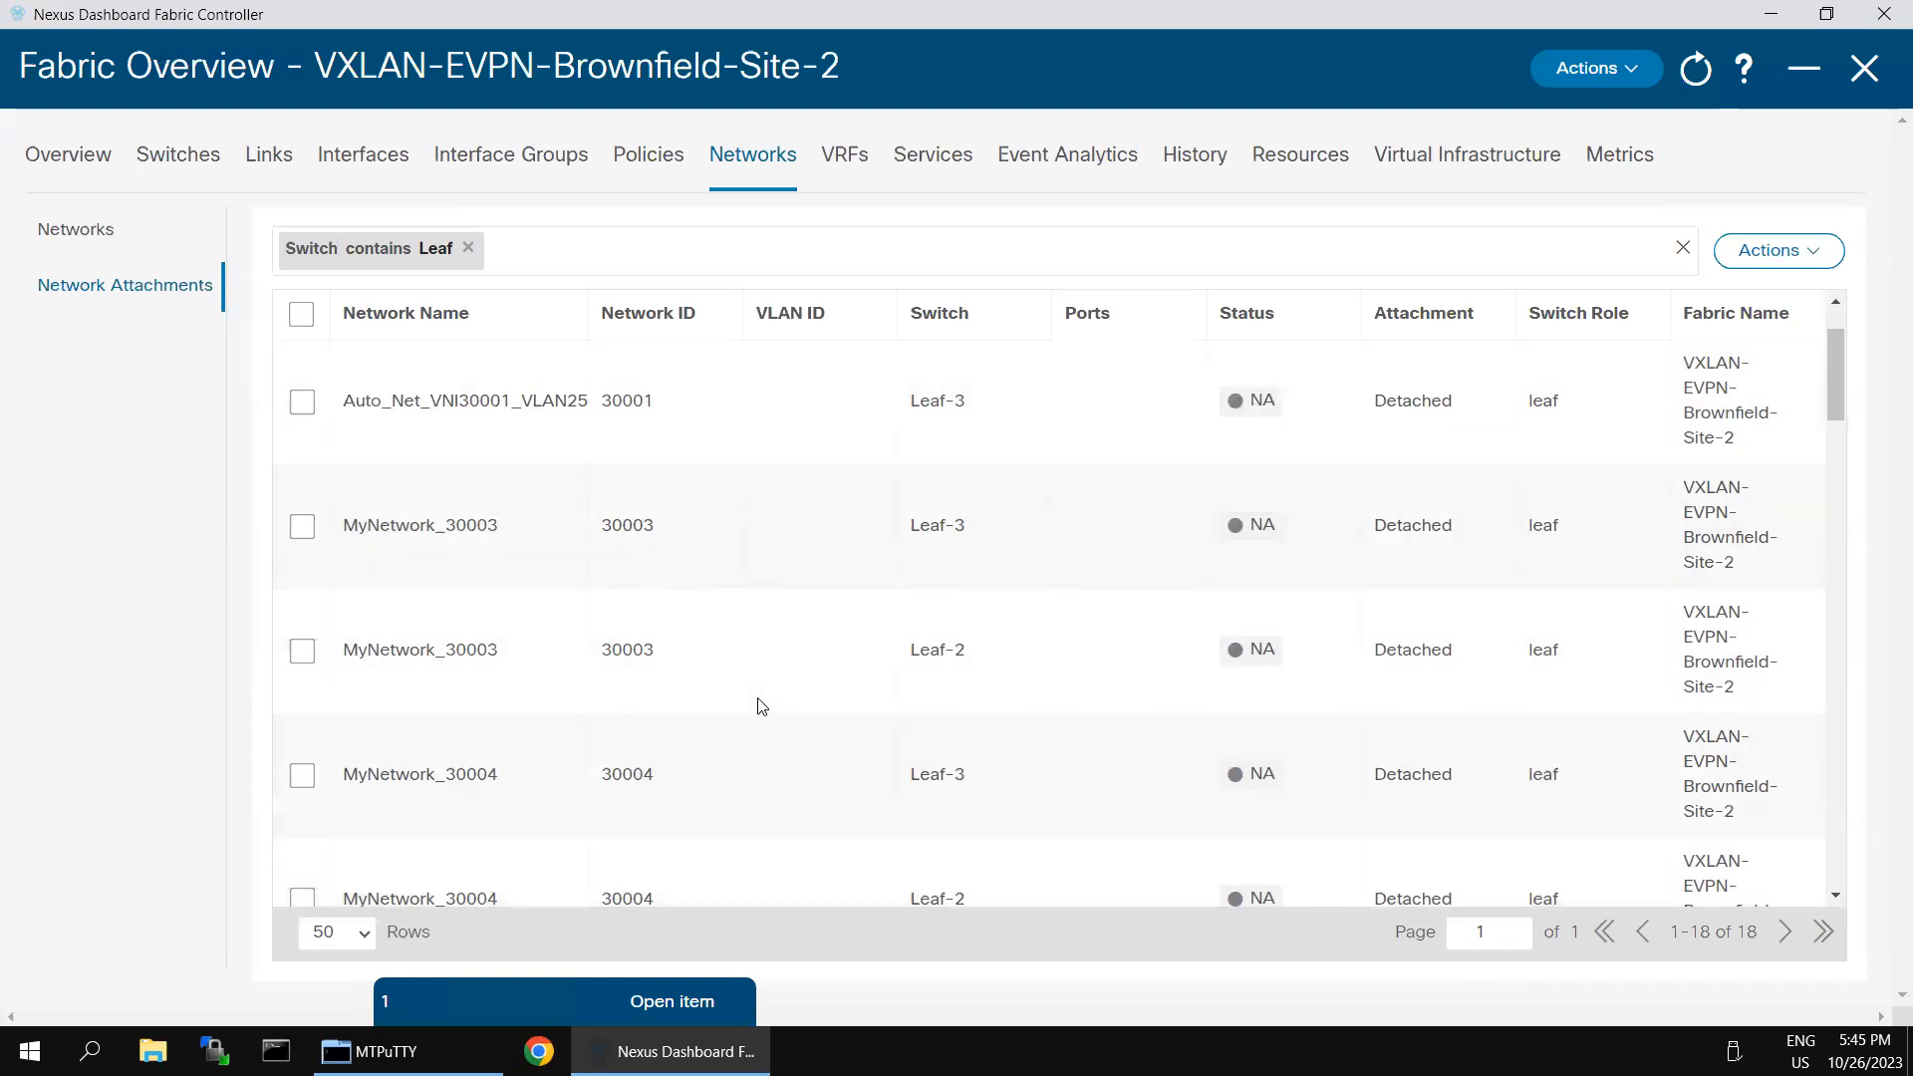
scroll(763, 707, "down", 2)
scroll(762, 707, "down", 1)
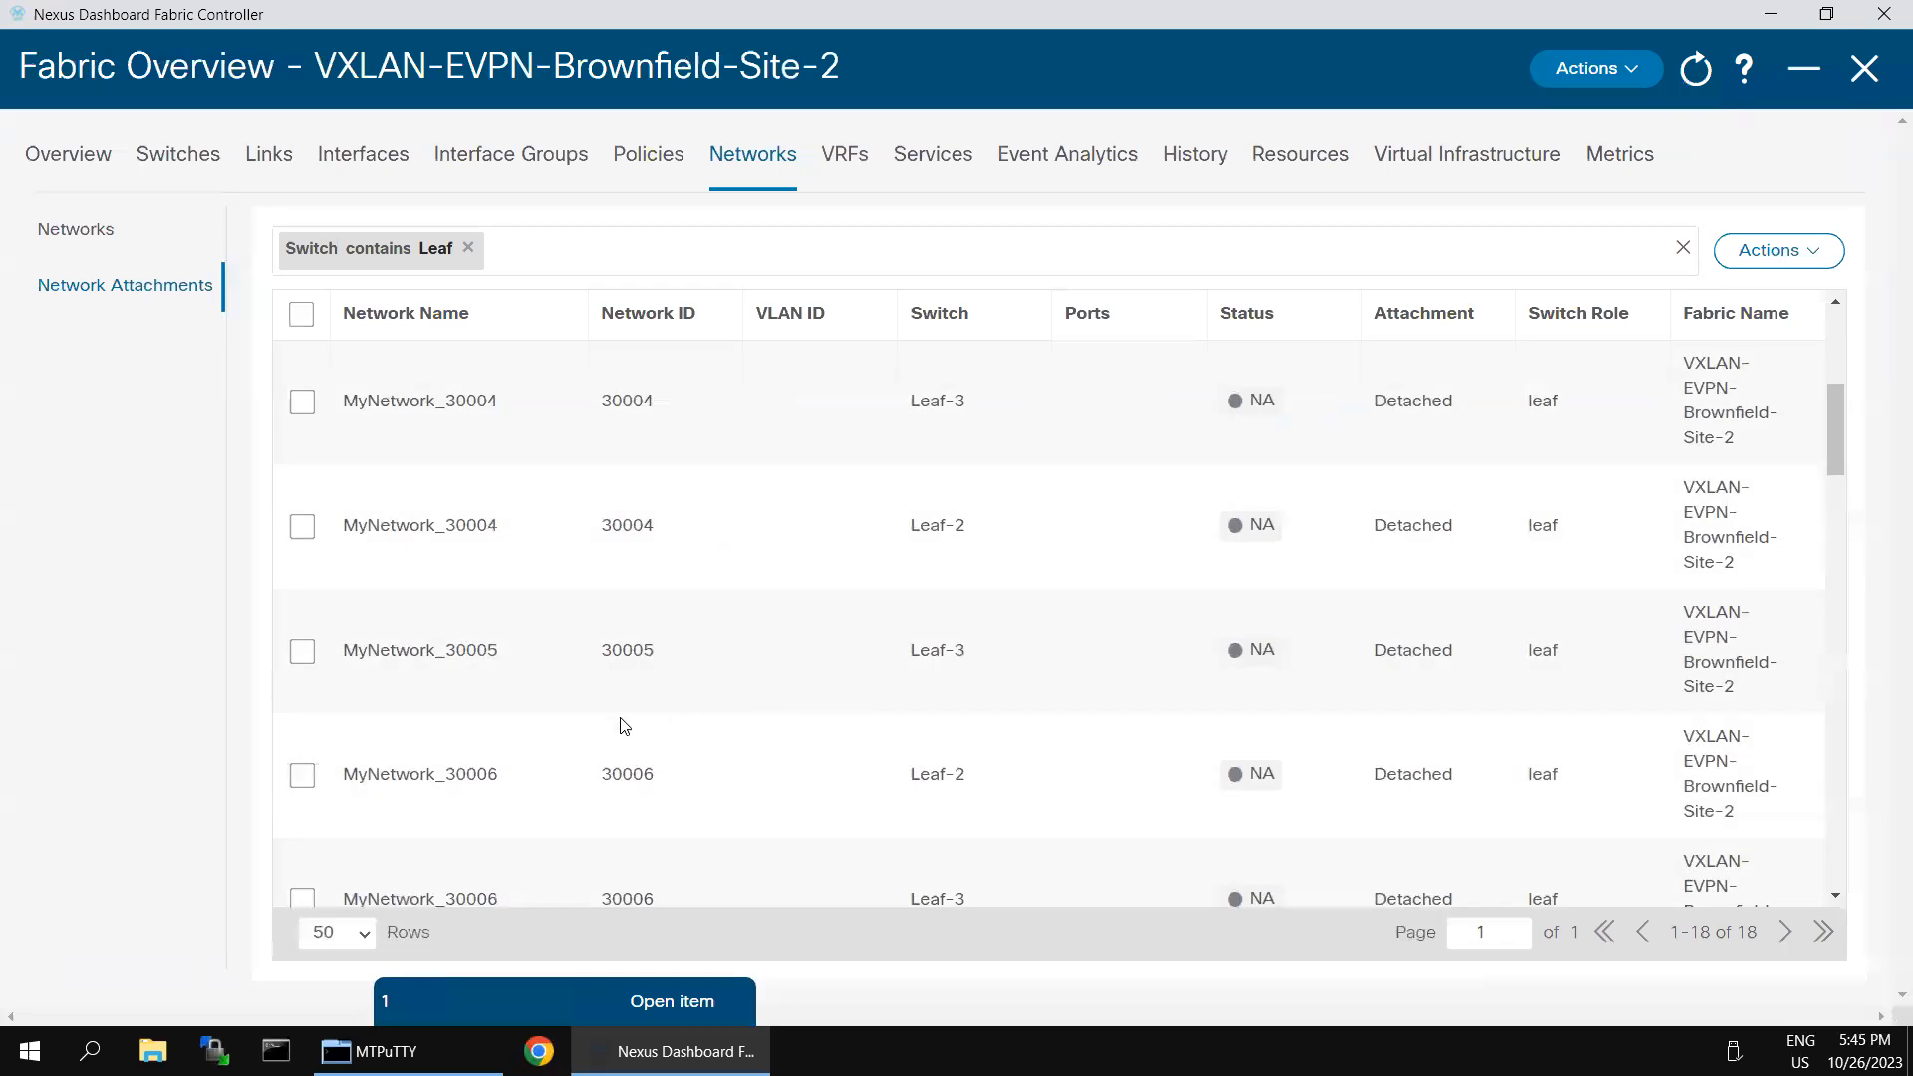
left_click(294, 655)
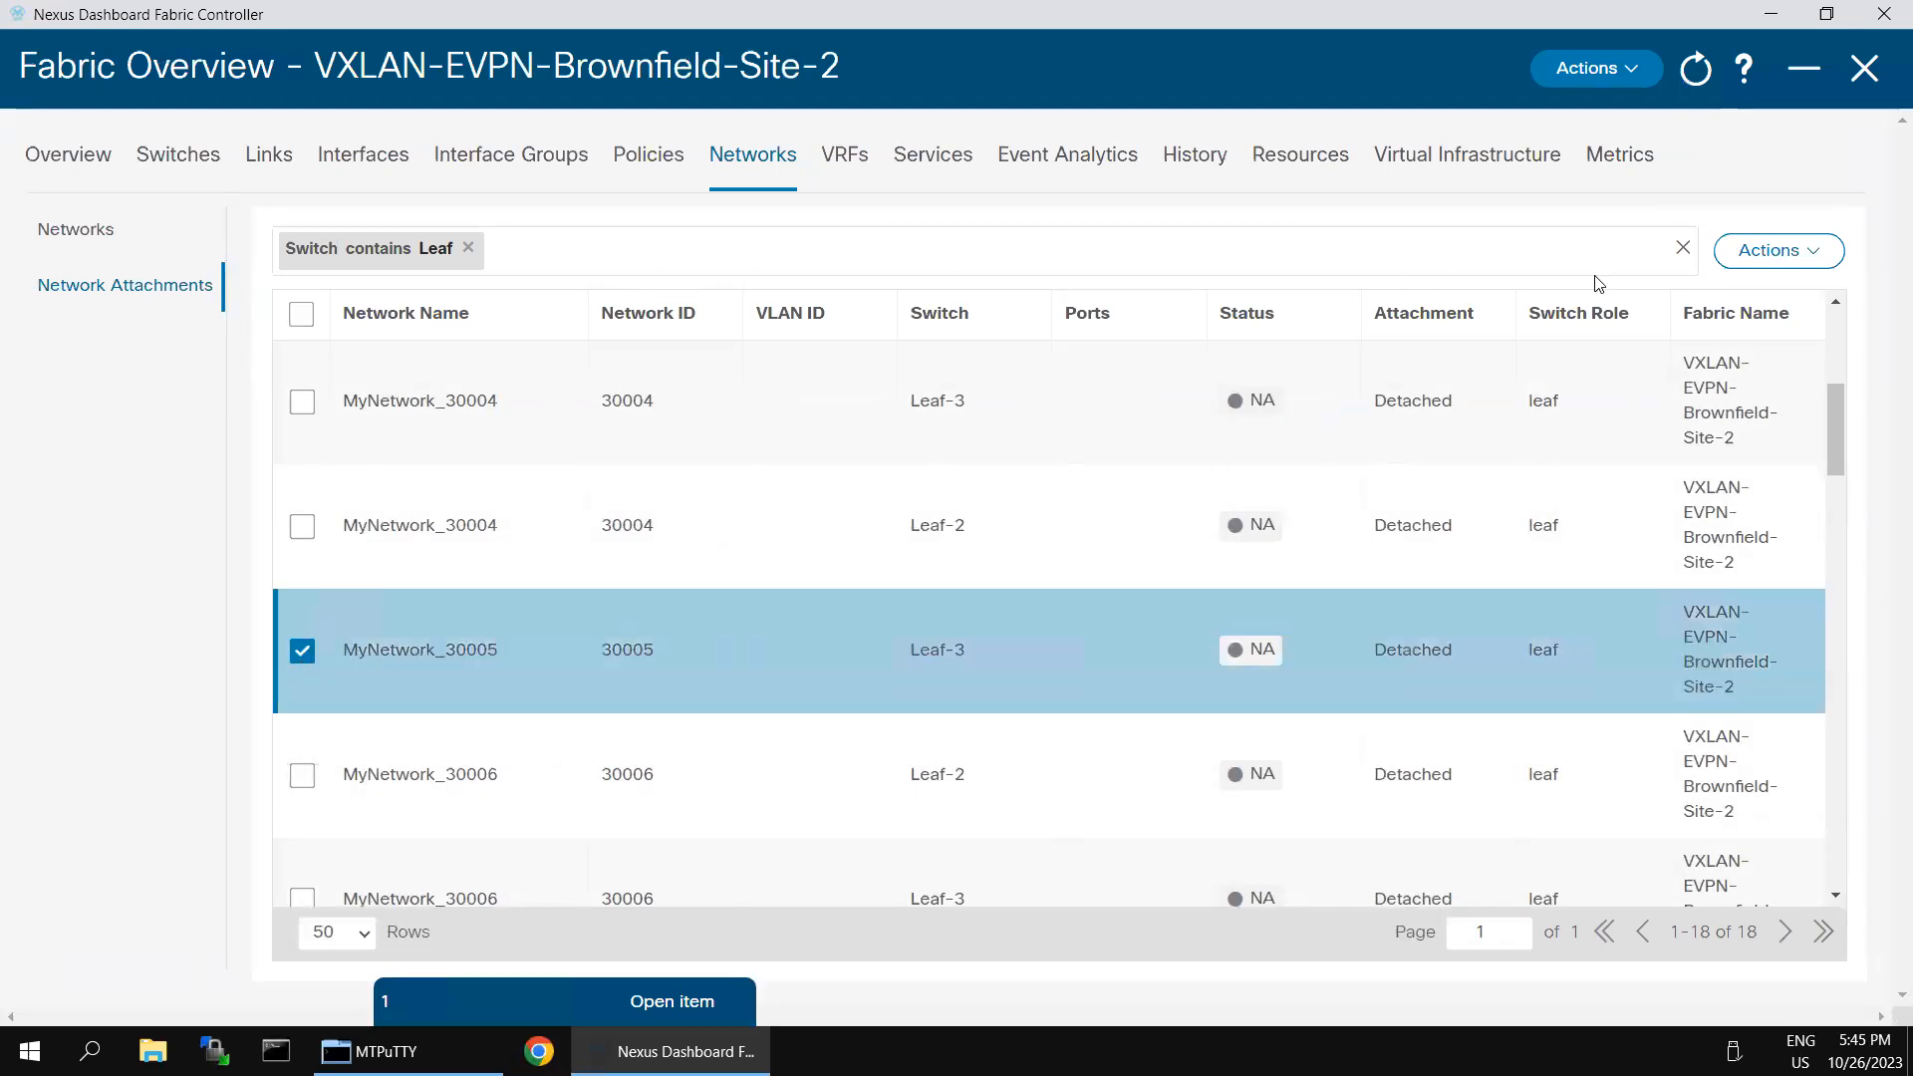
left_click(1813, 256)
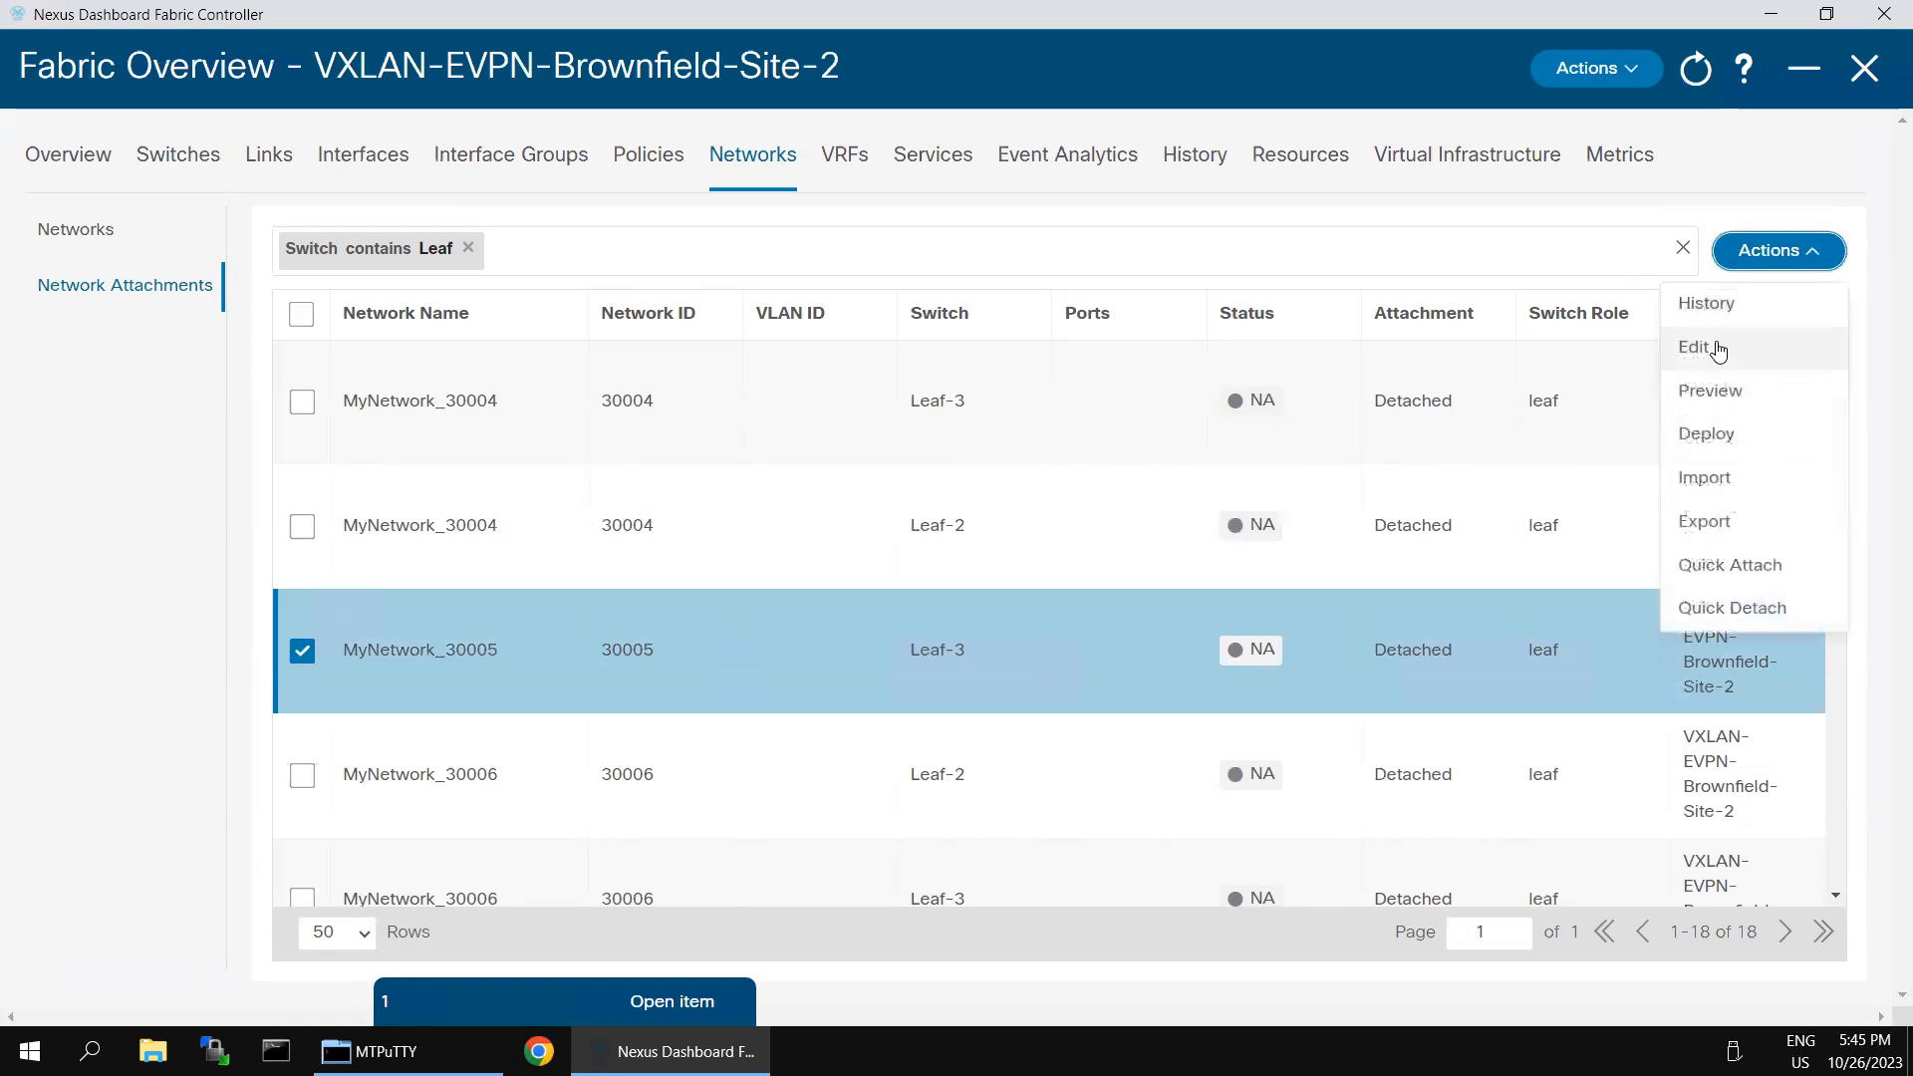
left_click(1746, 346)
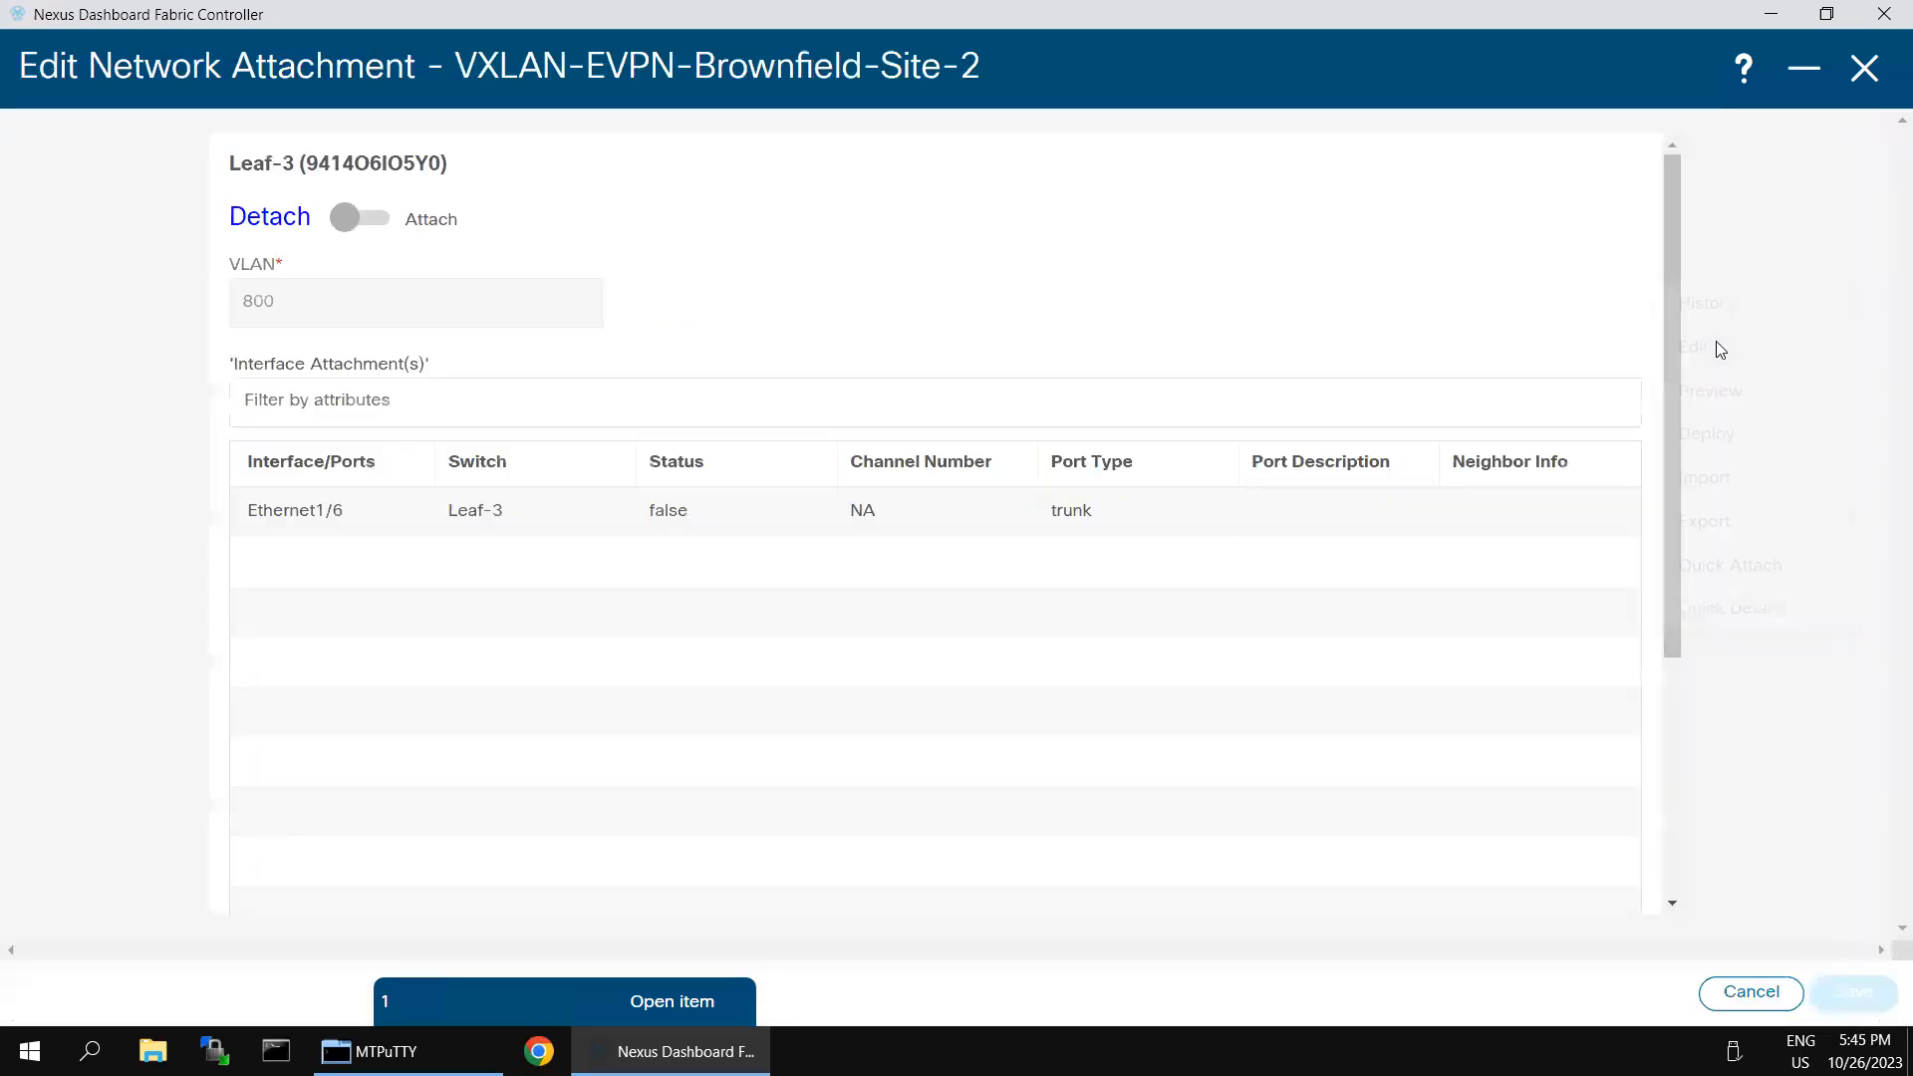
- Attach MyNetwork_30005 to Leaf-3 with VLAN 450 on Ethernet1/6 and save the attachment
left_click(344, 217)
left_click(313, 293)
type("450")
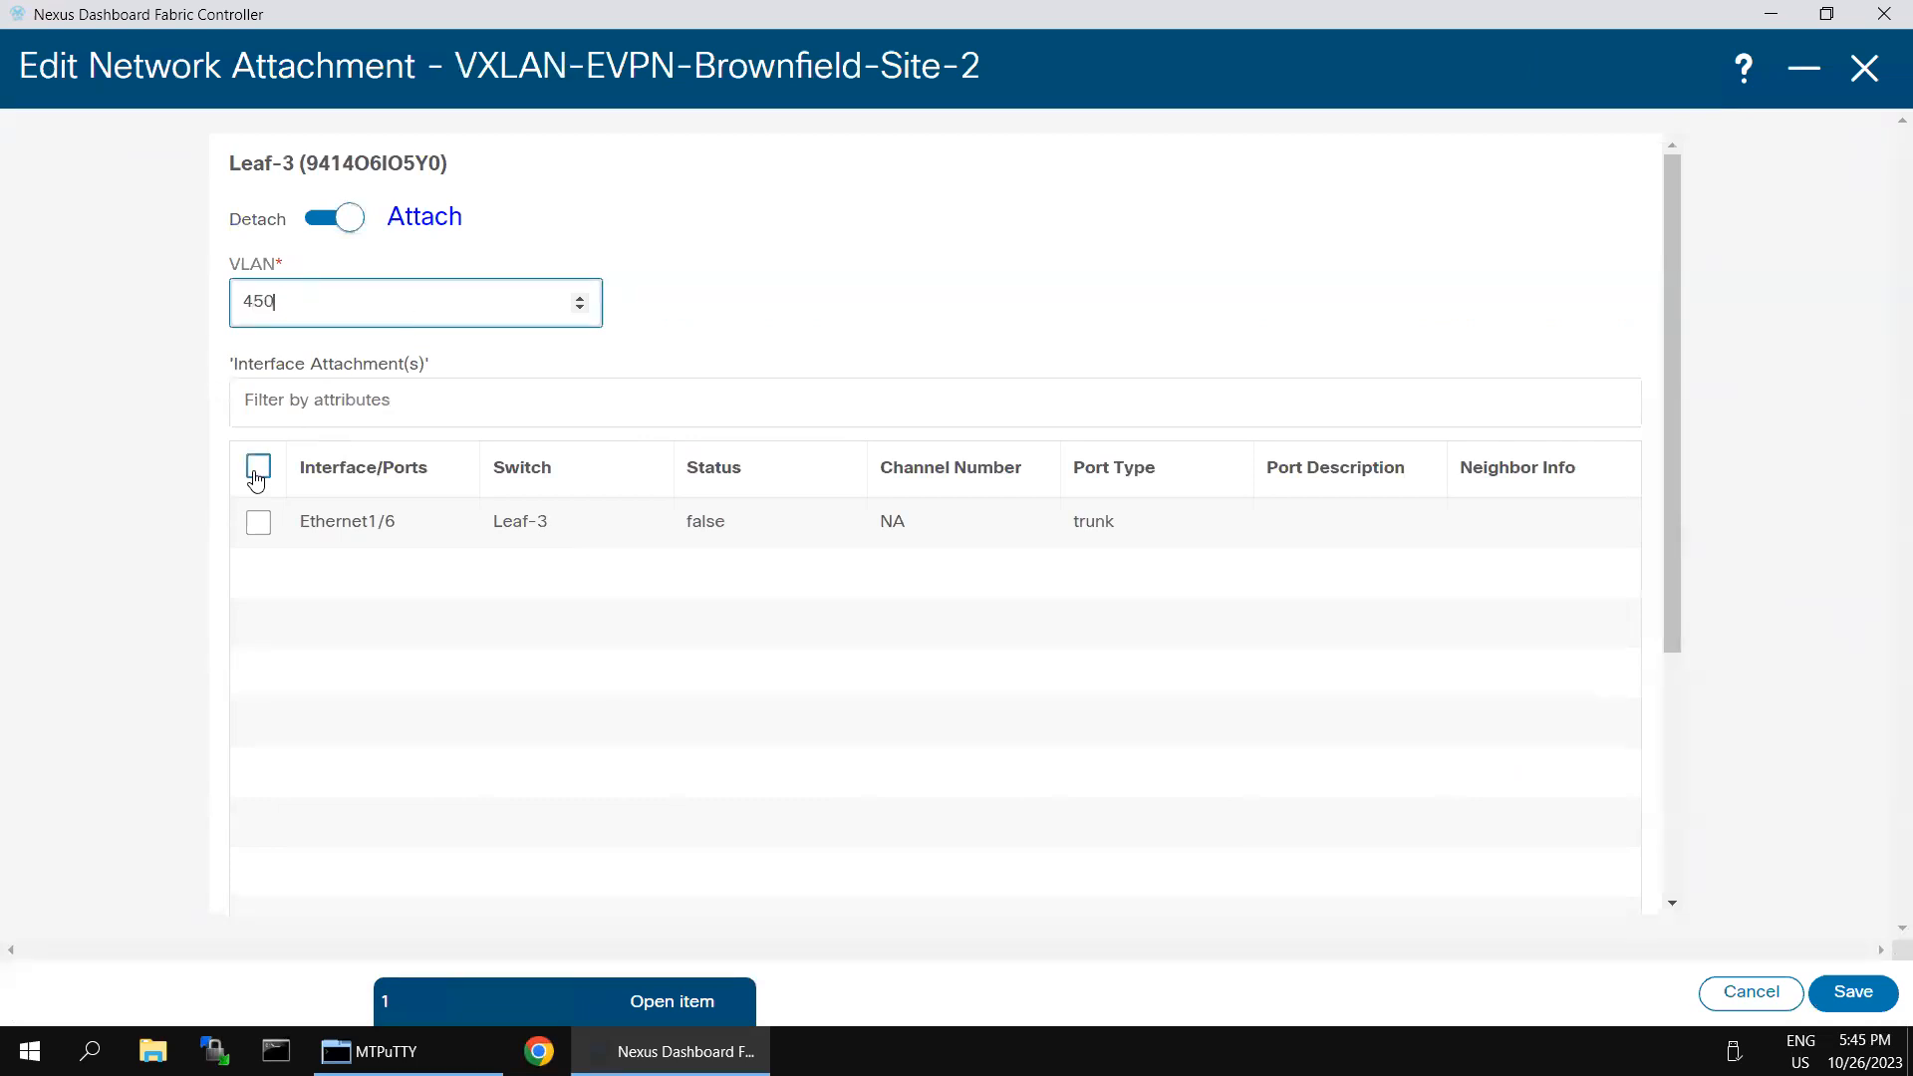
left_click(258, 466)
left_click(1855, 997)
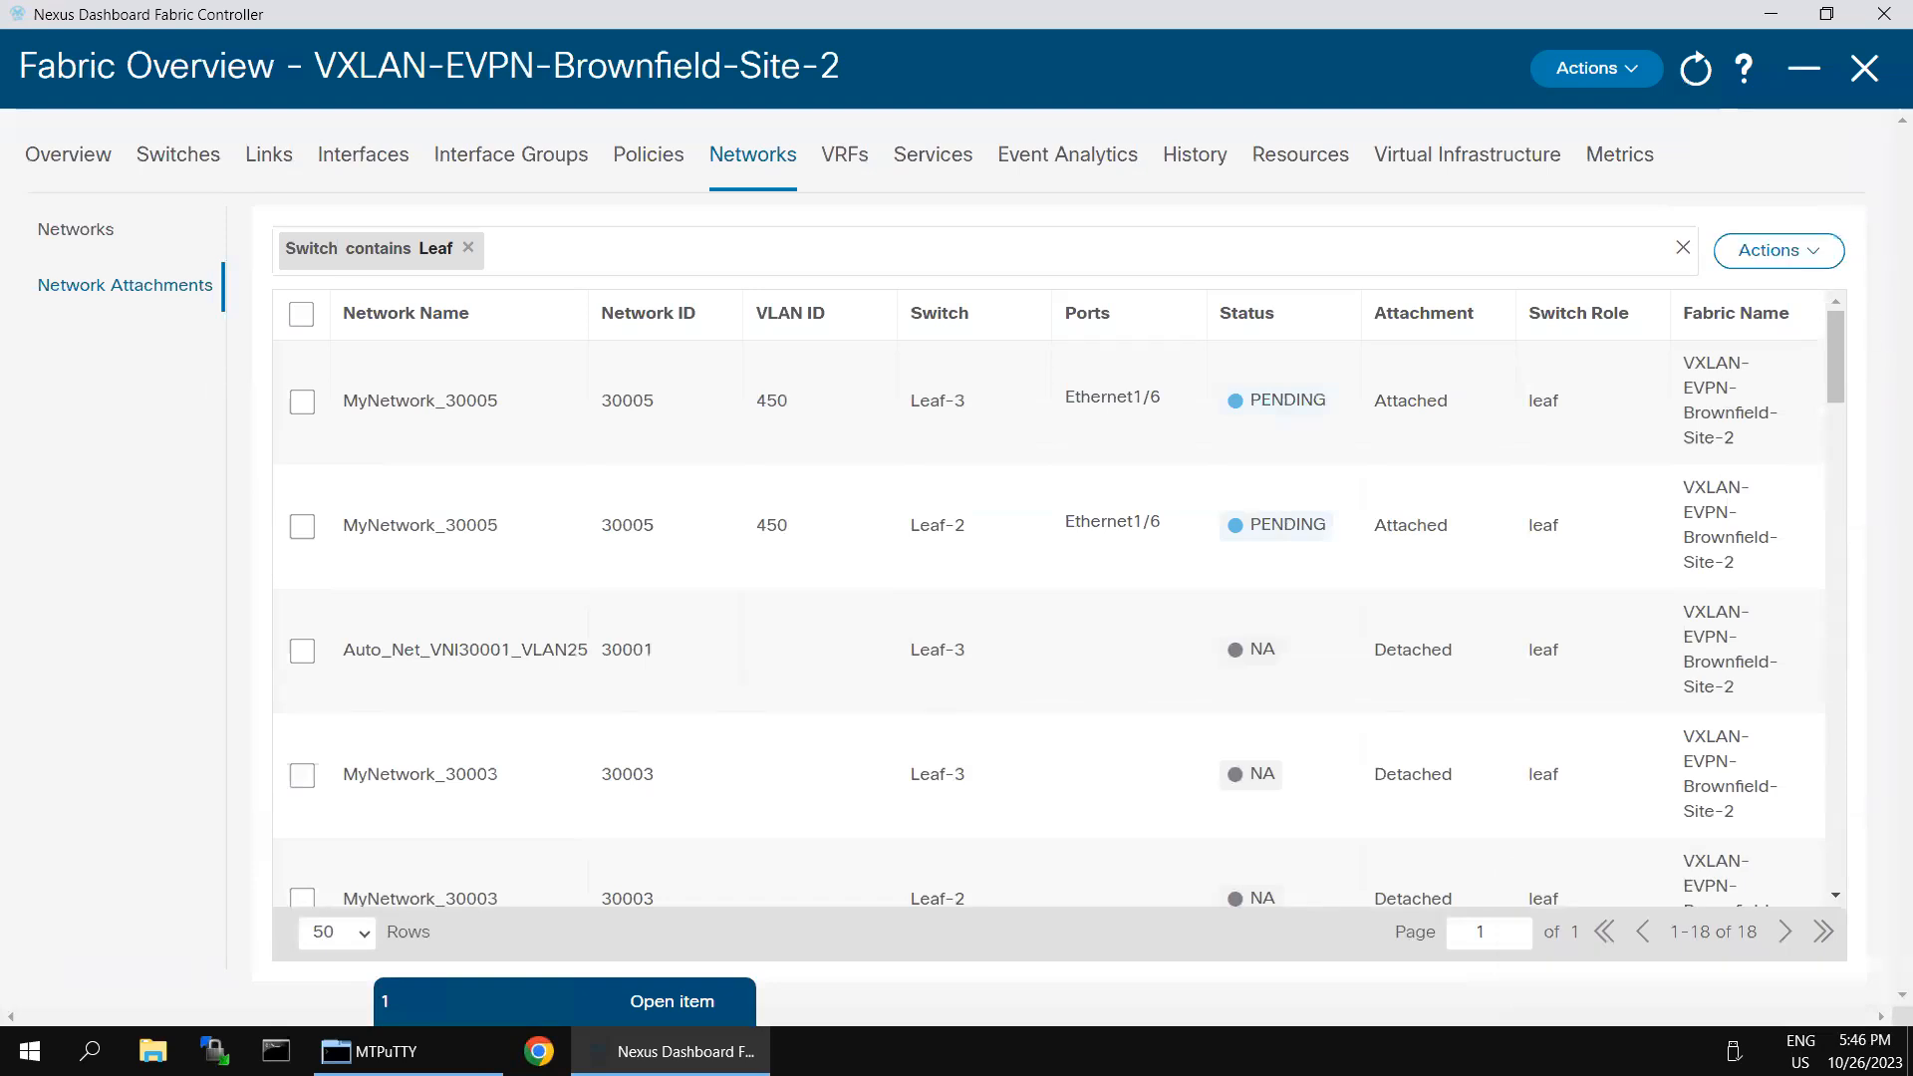
- Select both MyNetwork_30005 attachments, then recalculate the fabric configuration and deploy it to all switches
left_click(1630, 80)
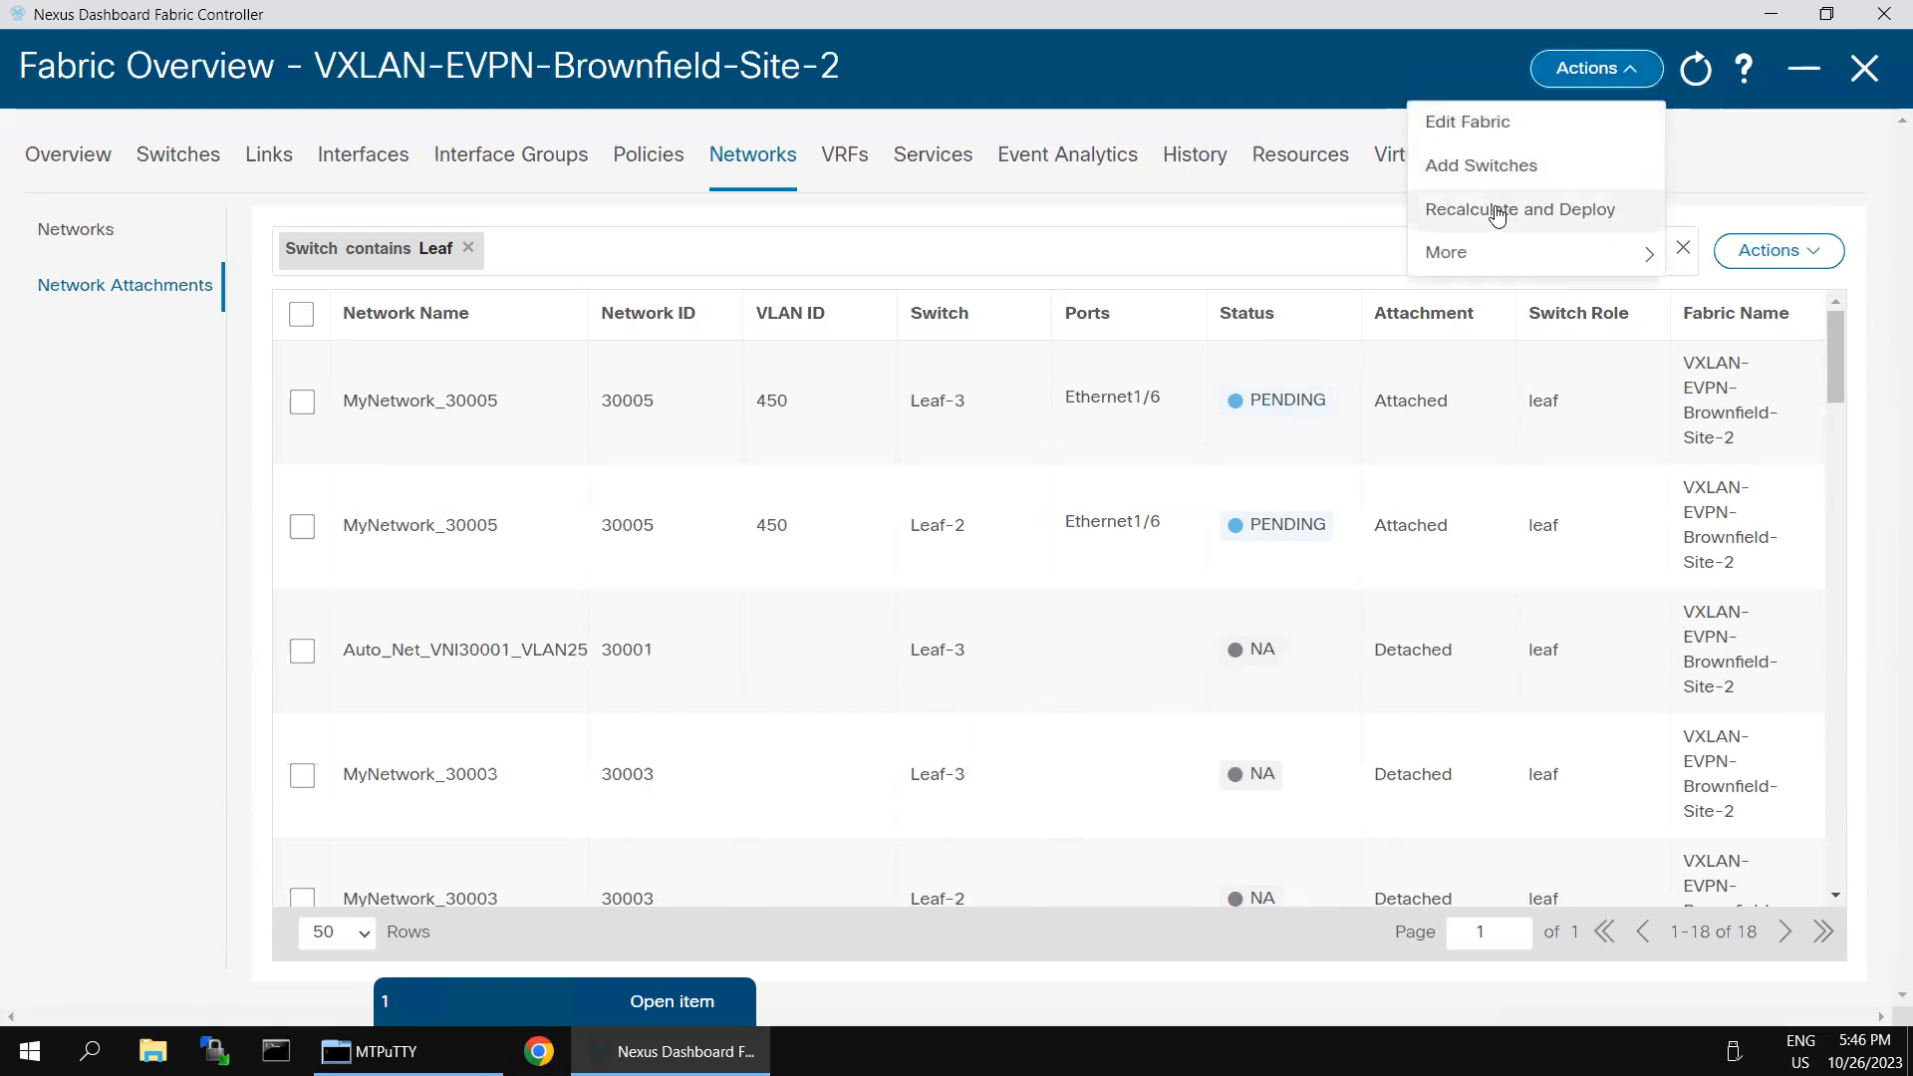
left_click(1752, 256)
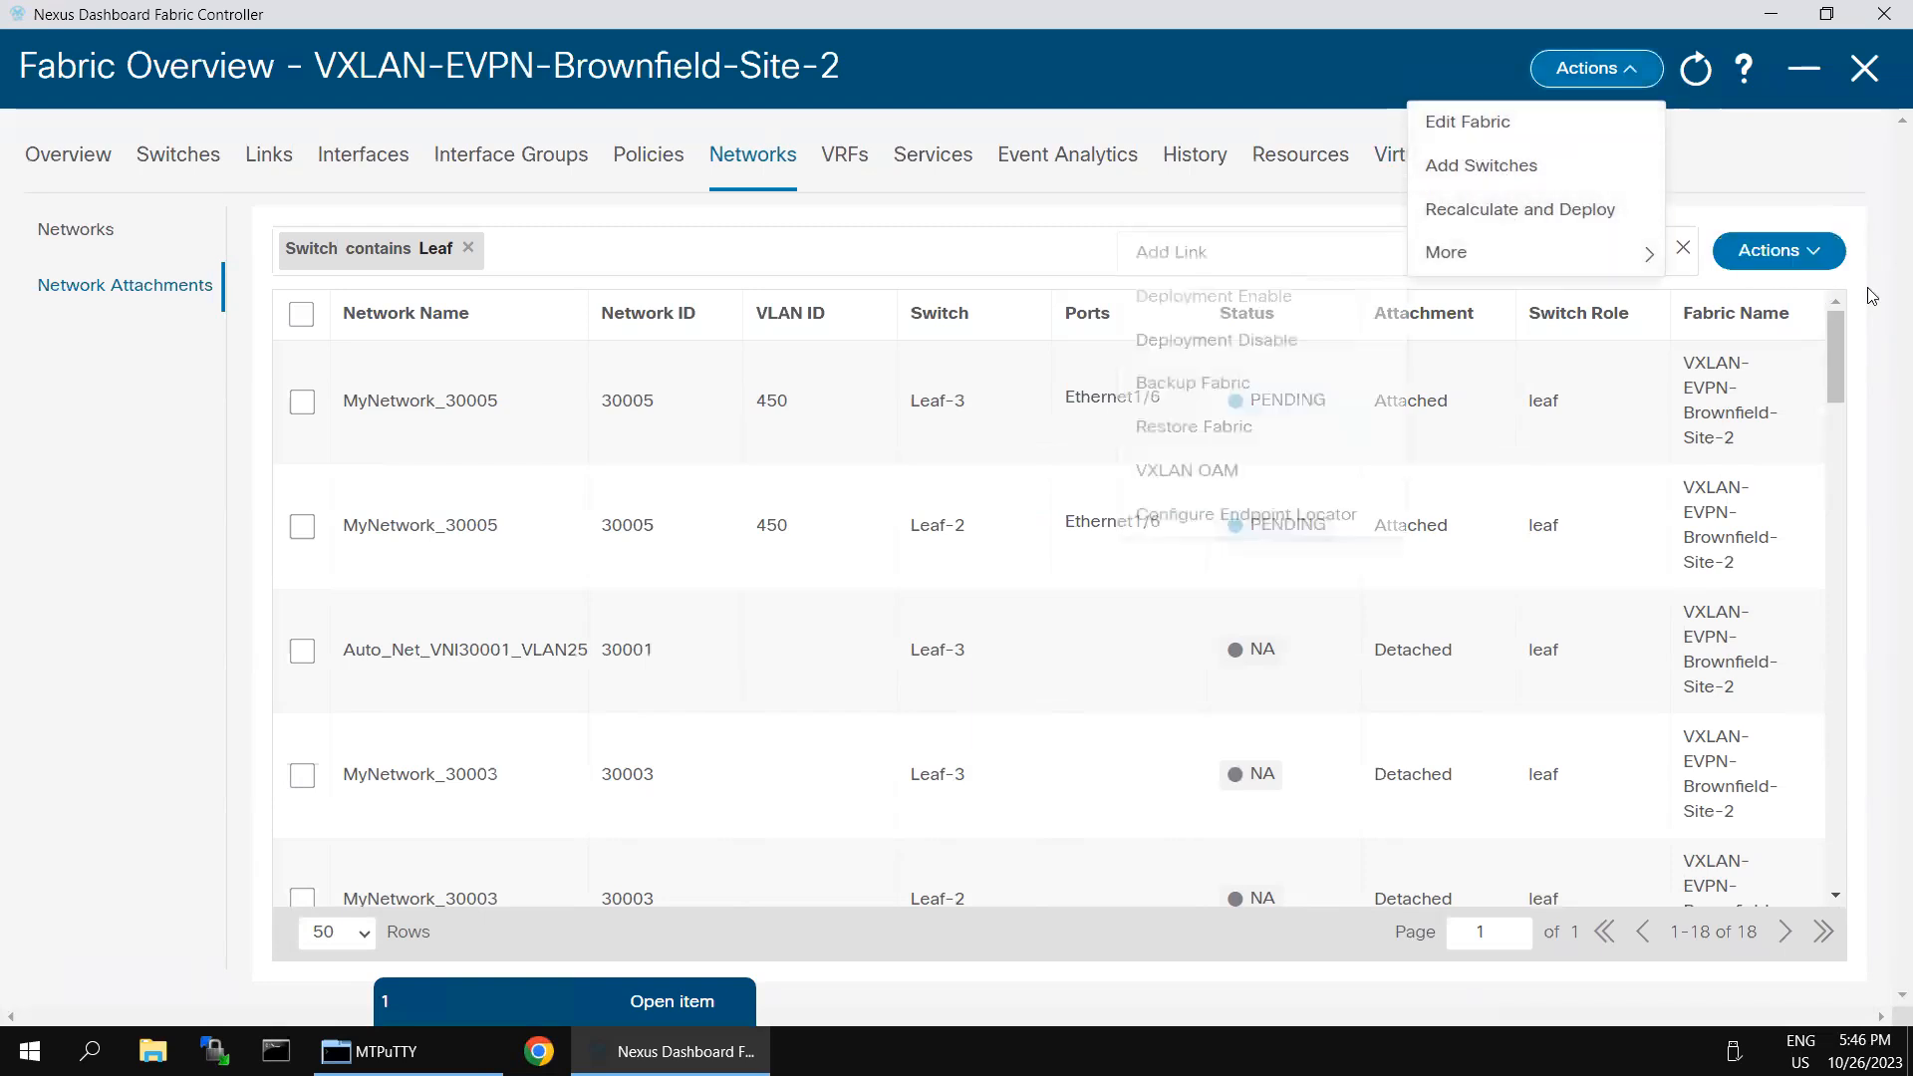
left_click(1823, 258)
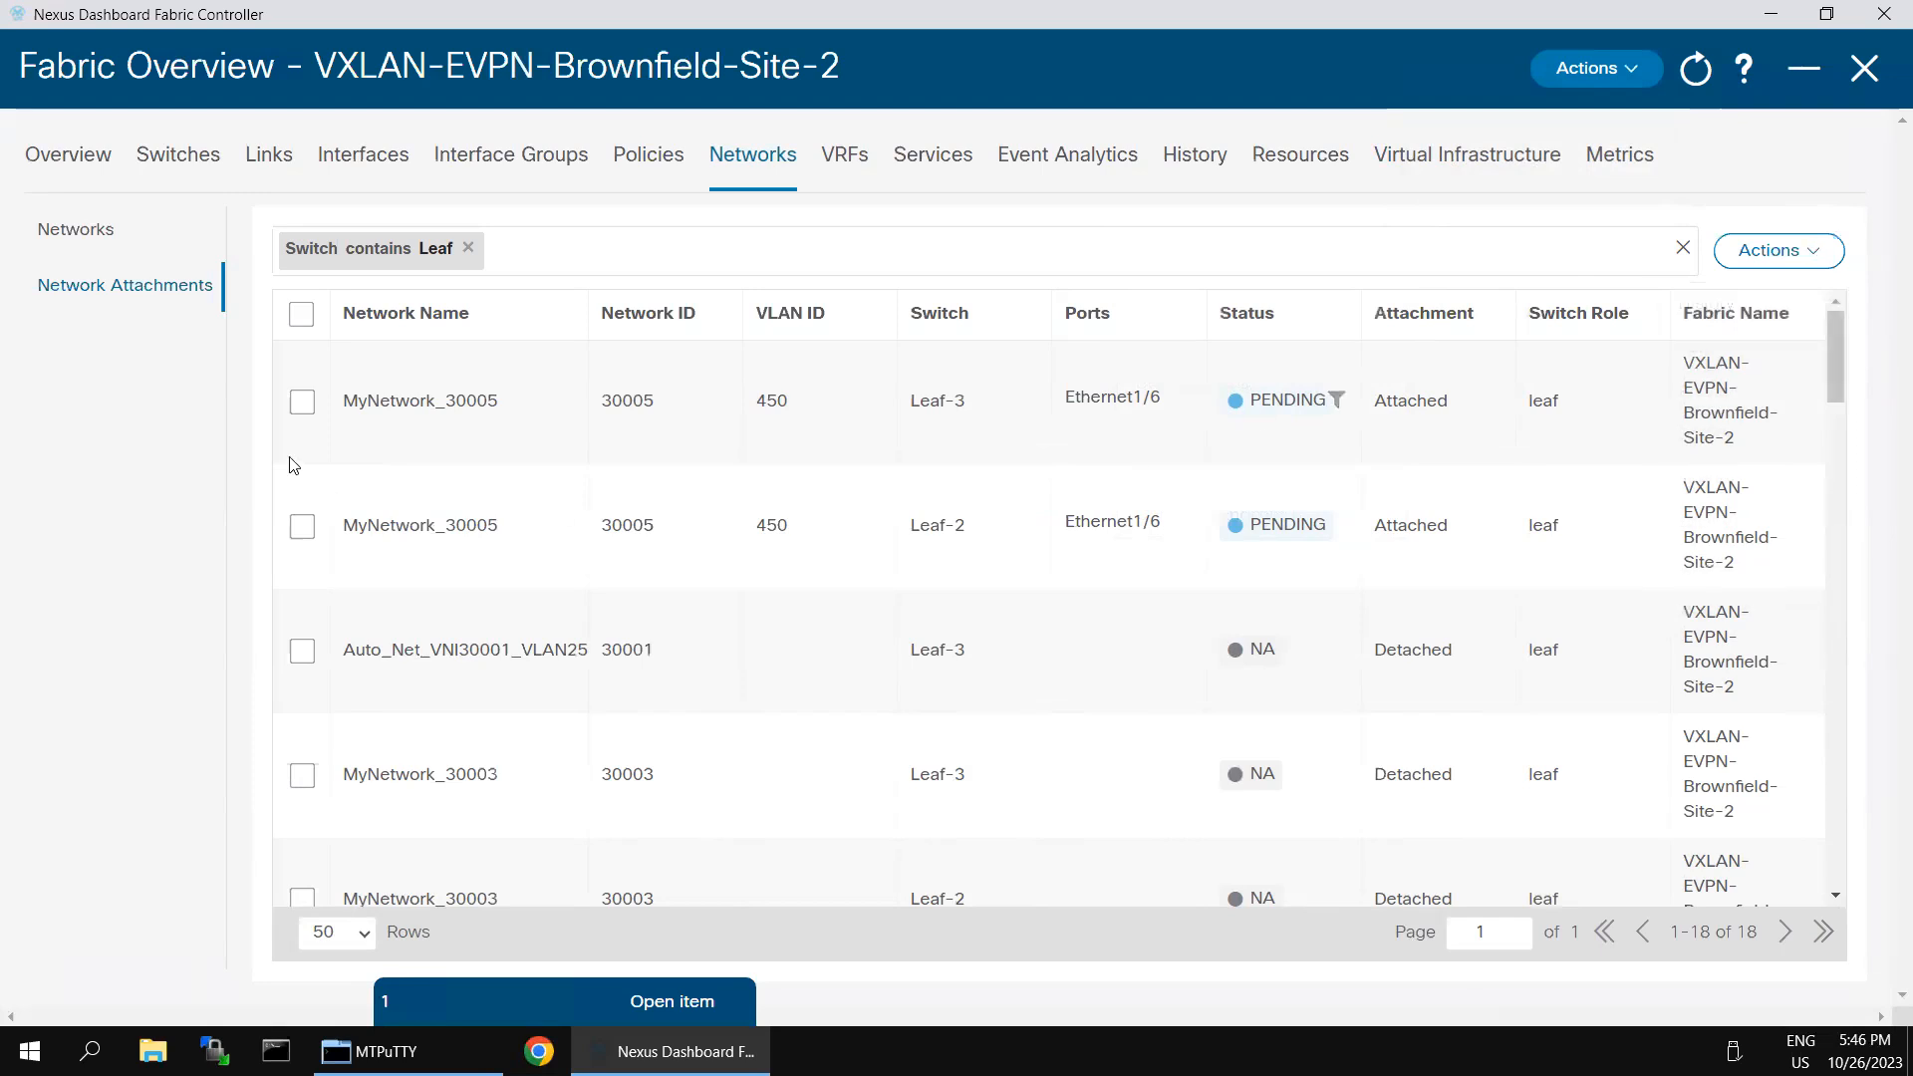
left_click(302, 402)
left_click(302, 527)
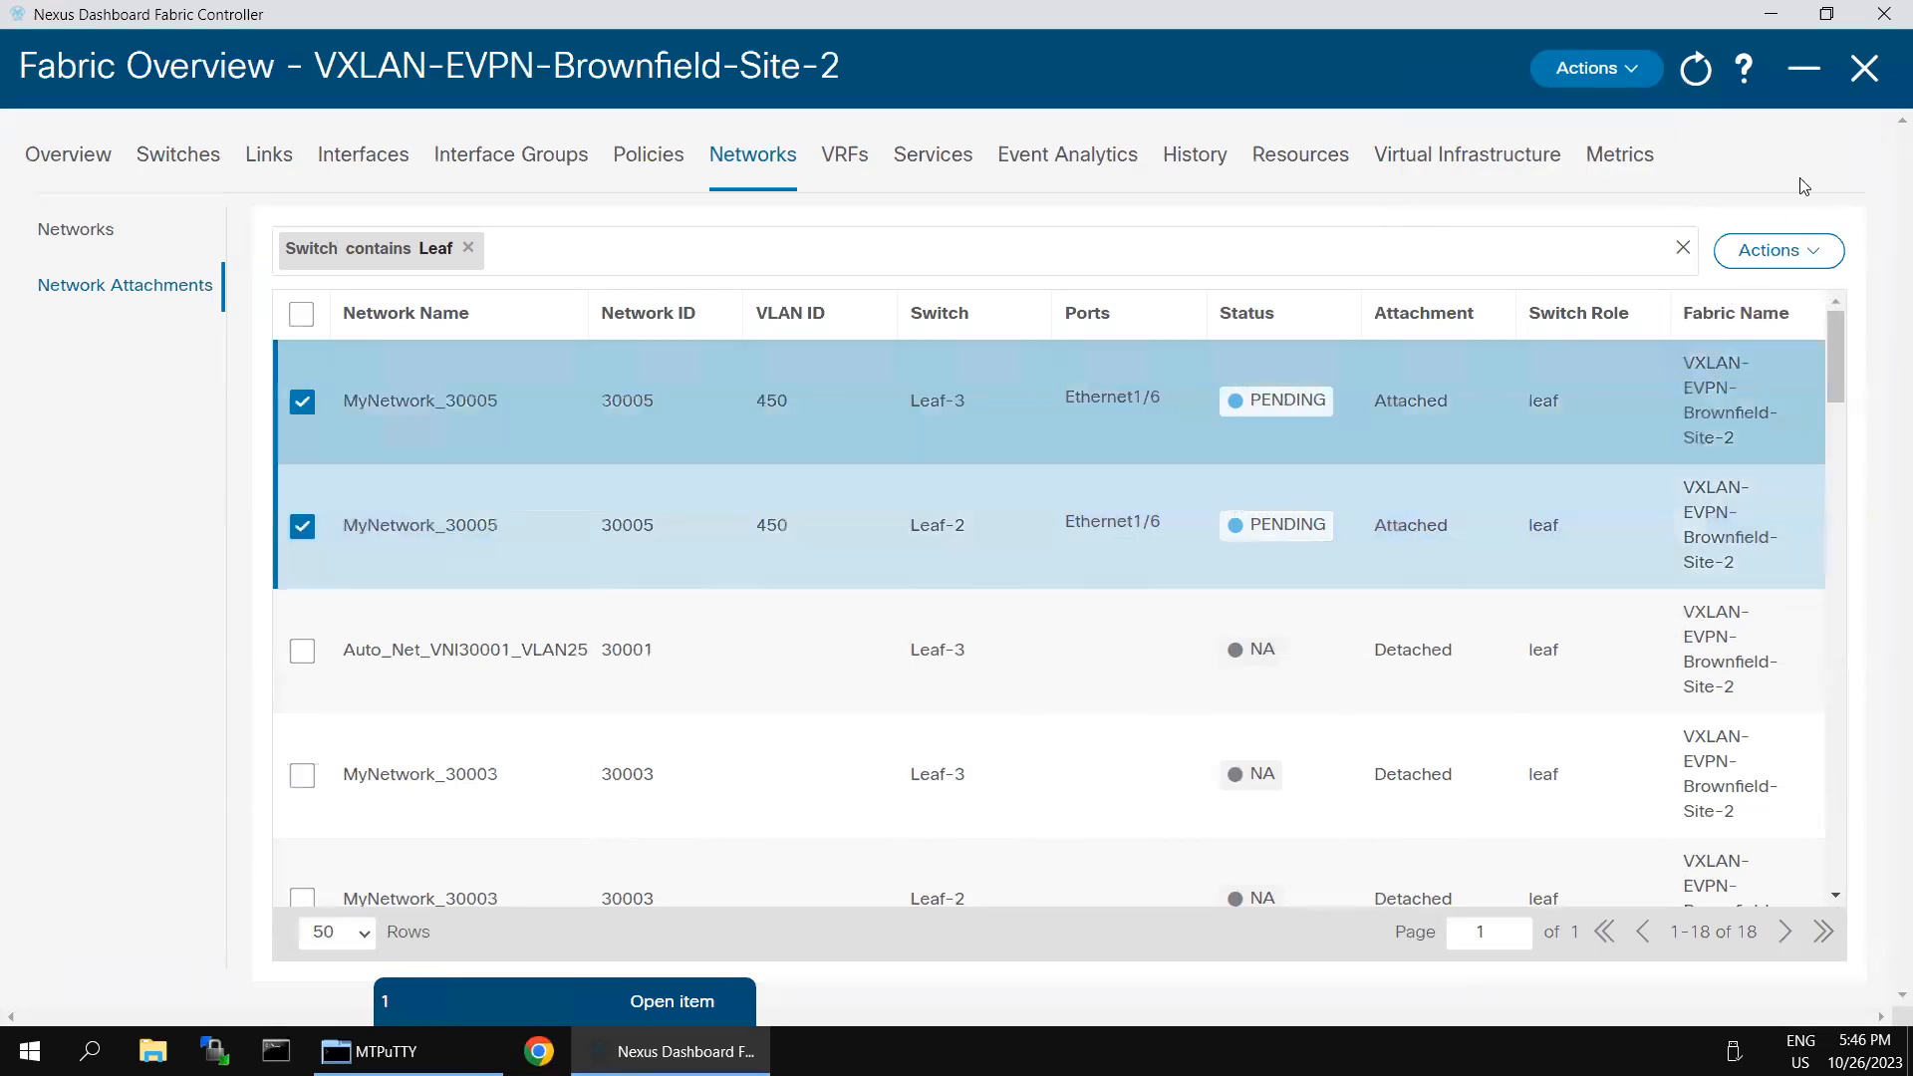
left_click(1636, 74)
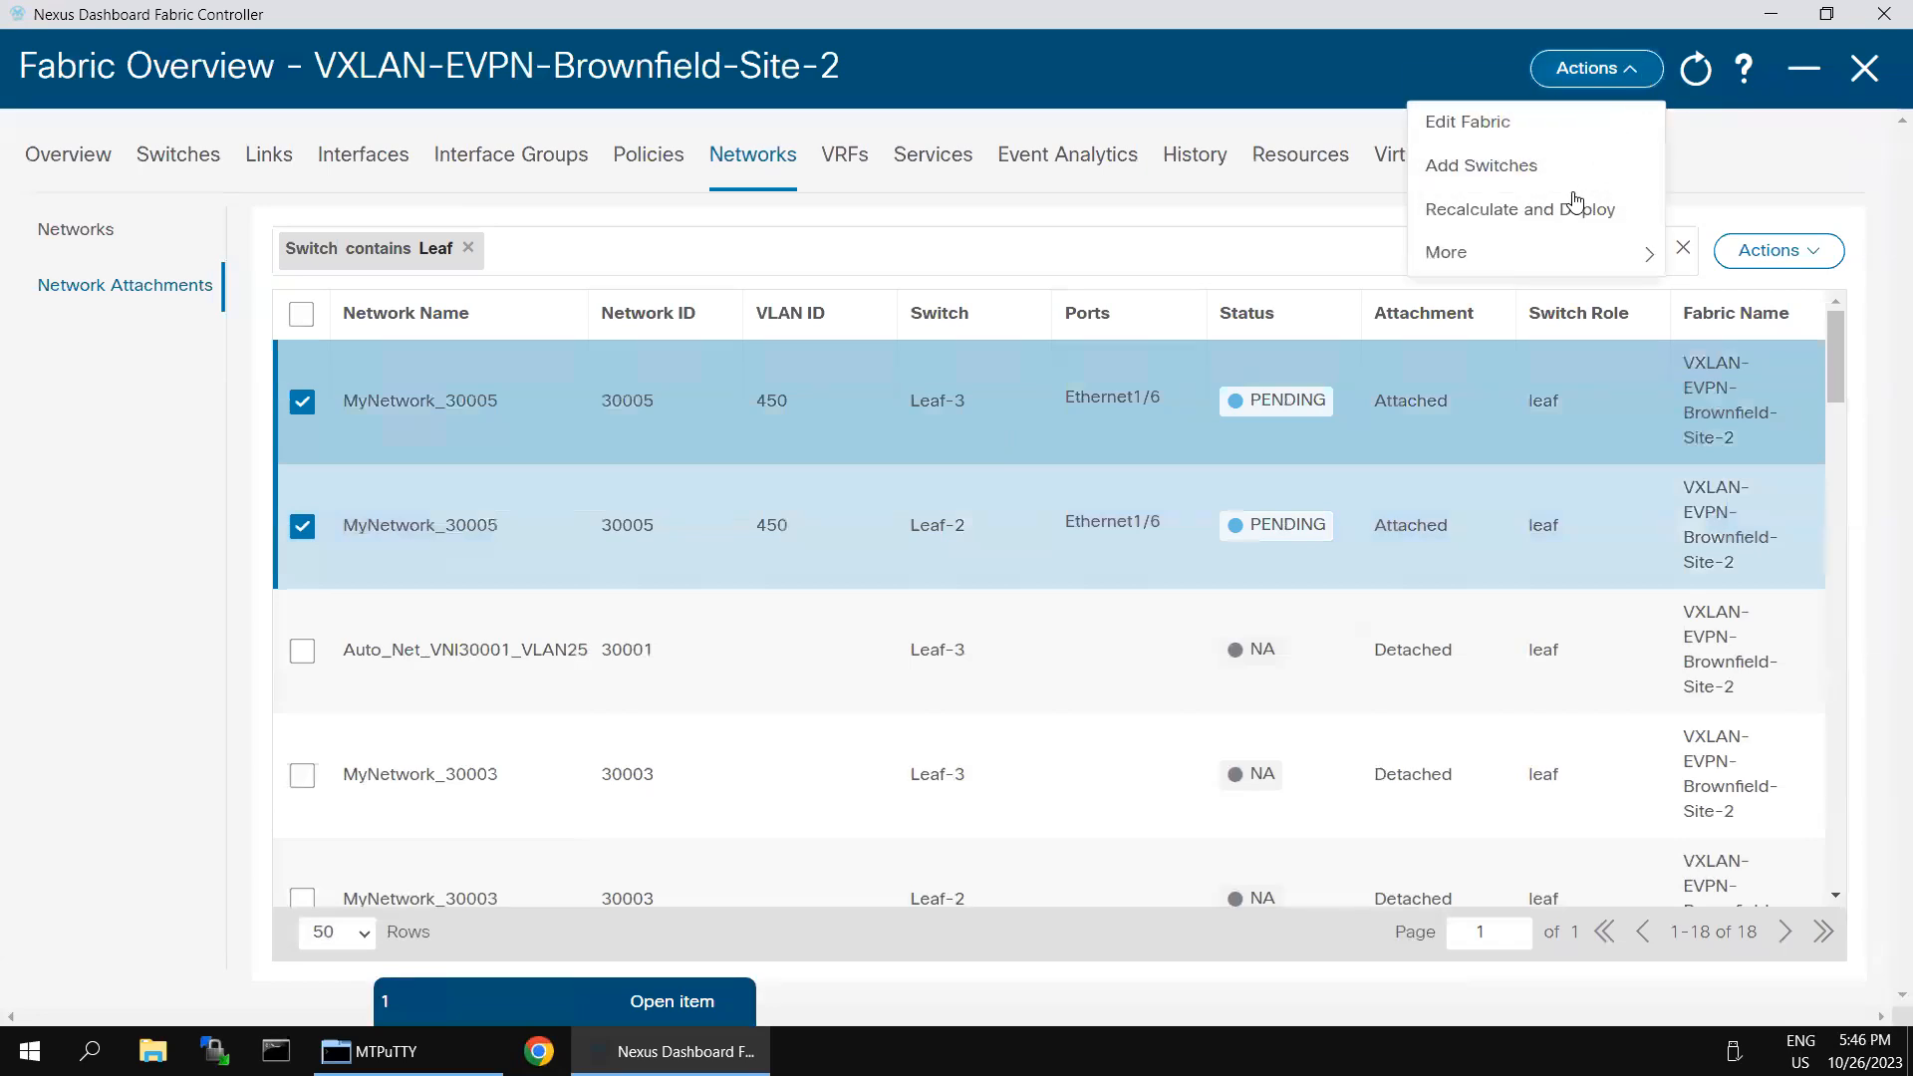
left_click(1486, 212)
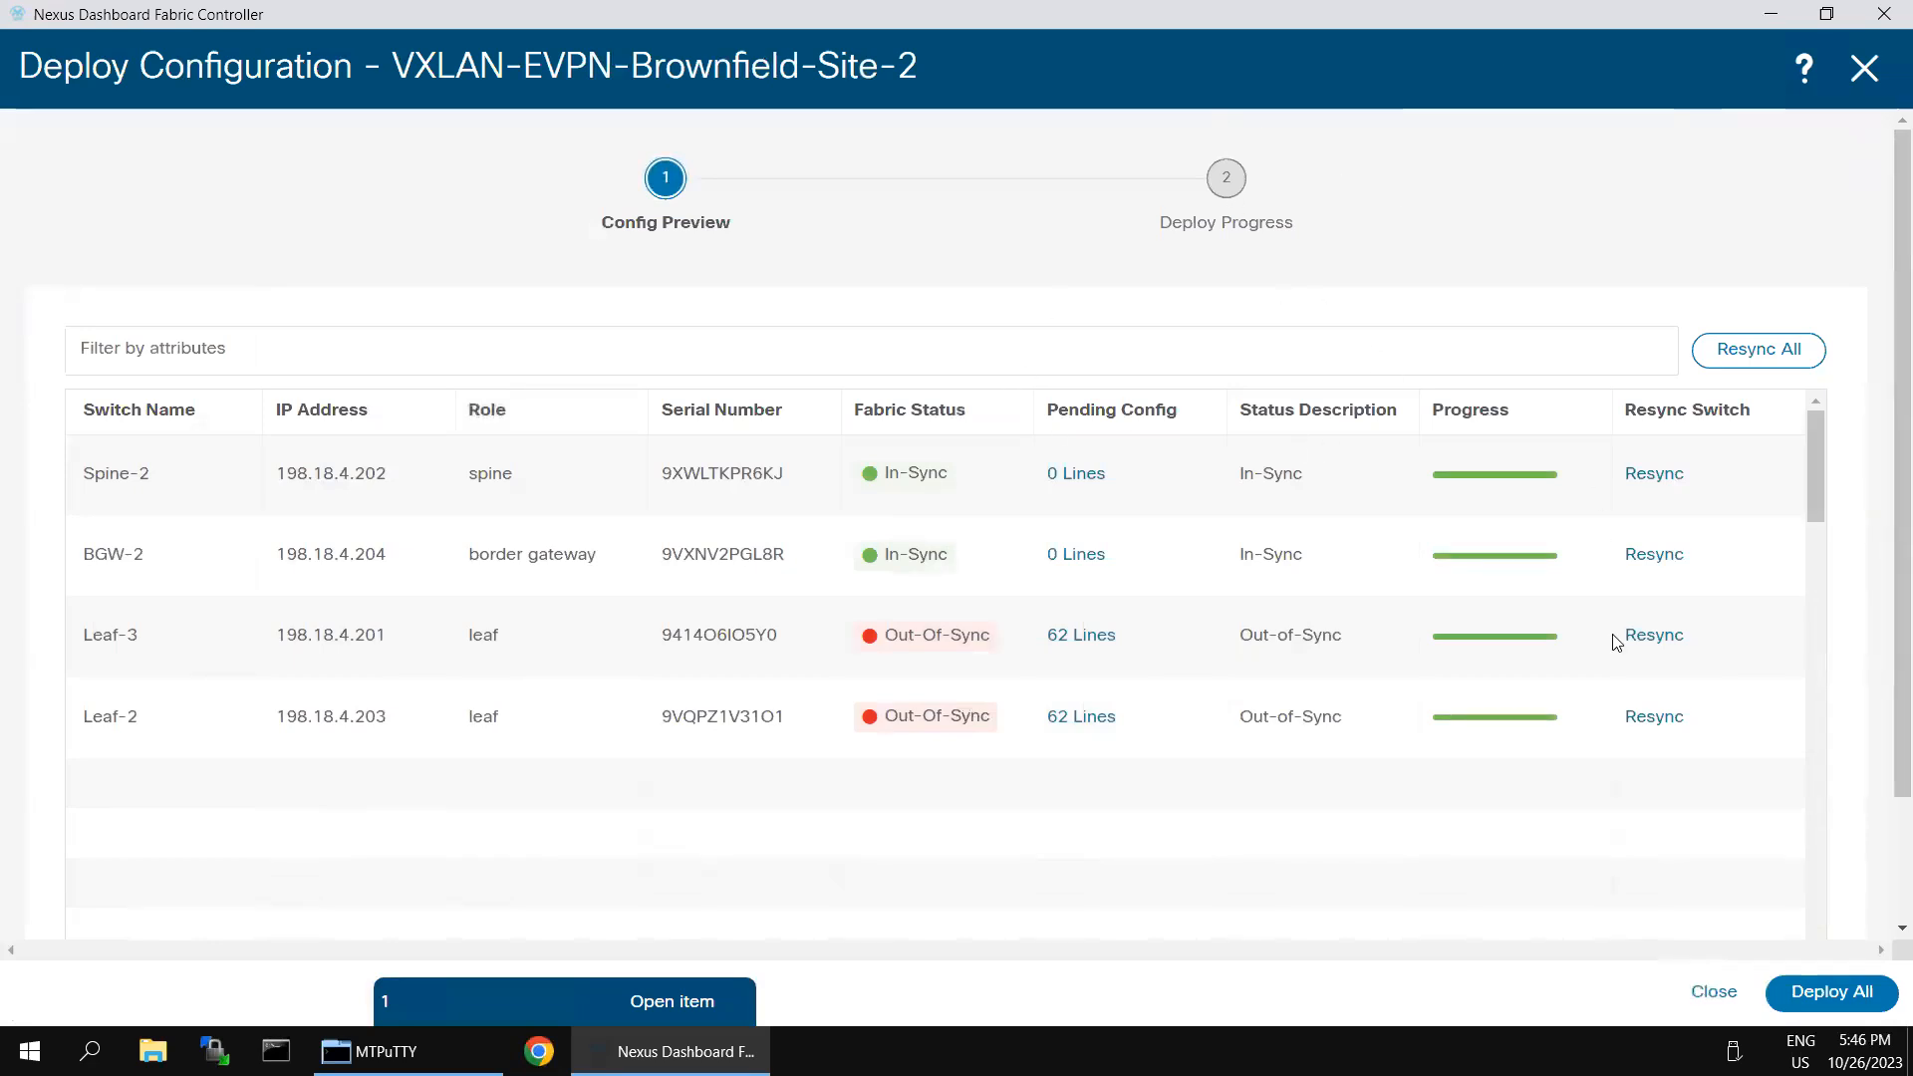
left_click(1808, 981)
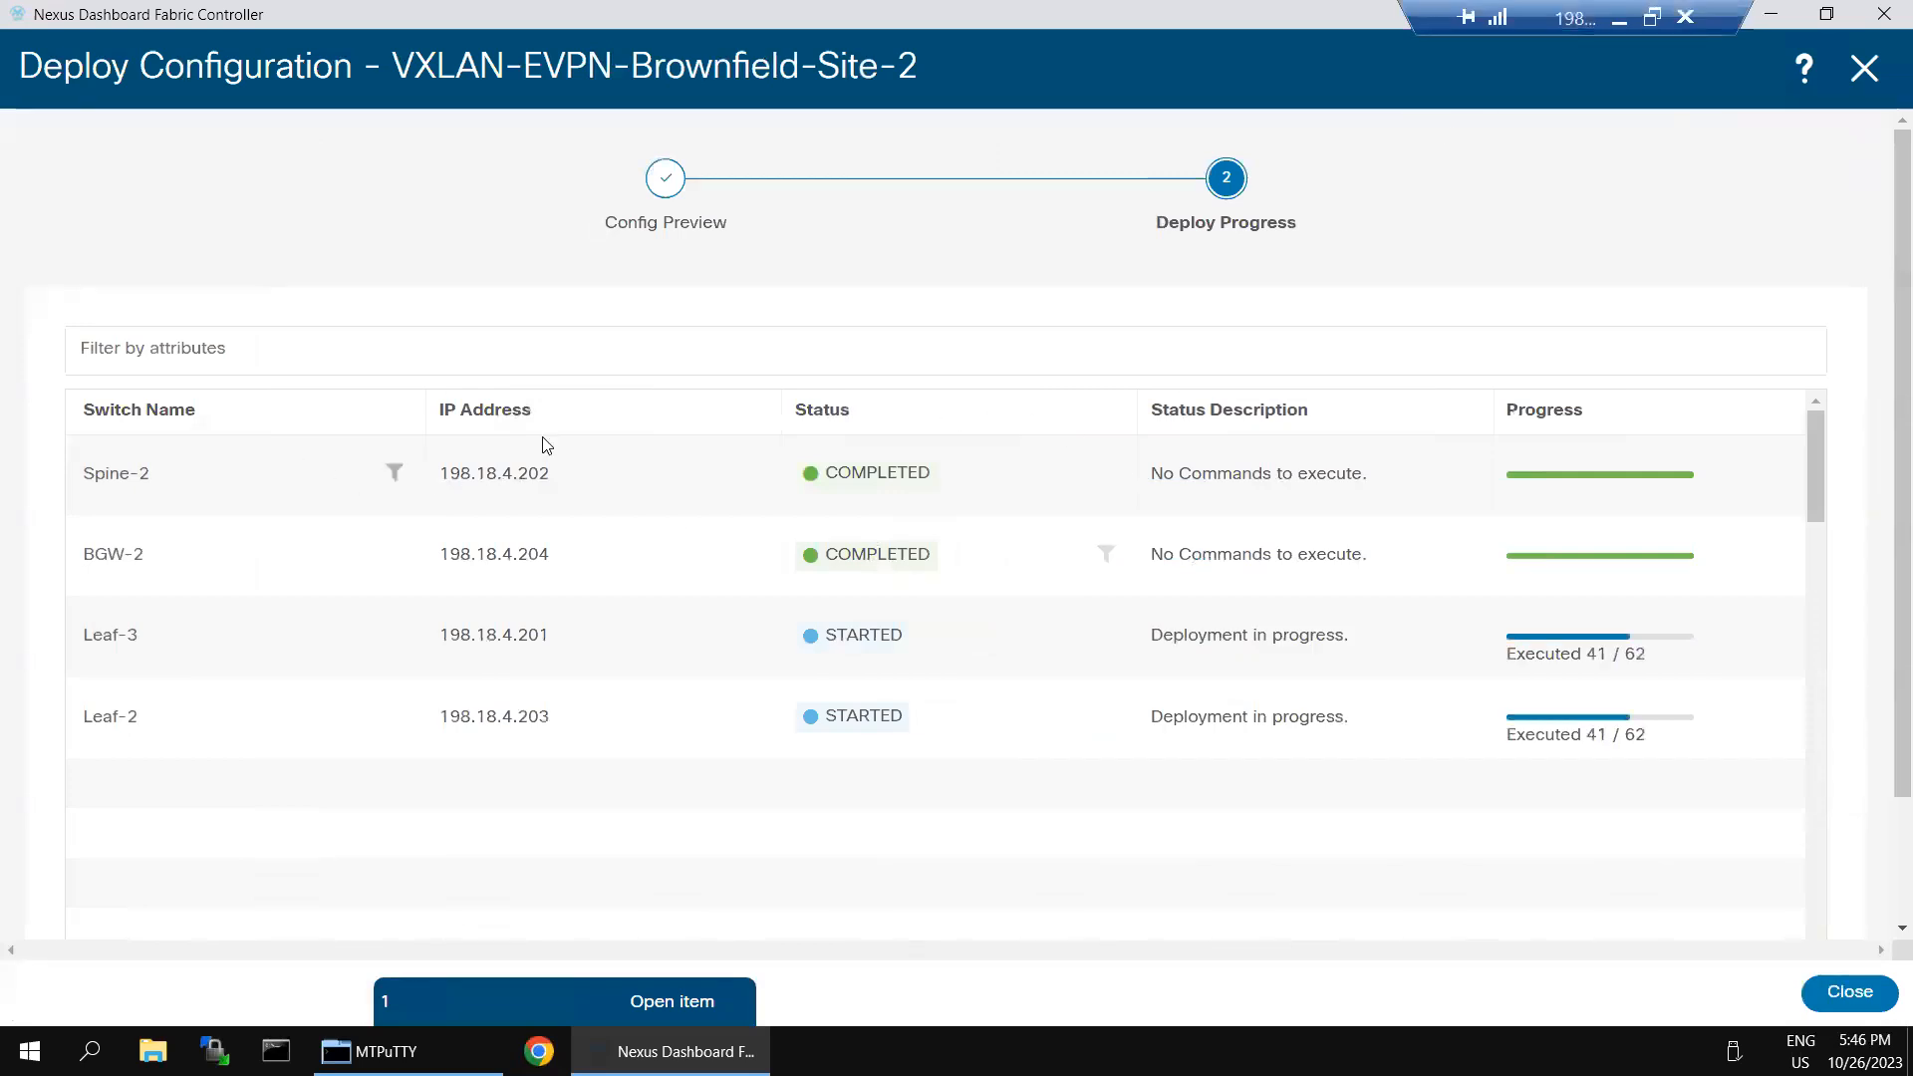
- Switch to the Leaf-3 session in SecureCRT and run "sh run int e1/6" to show the port's running configuration
left_click(1620, 19)
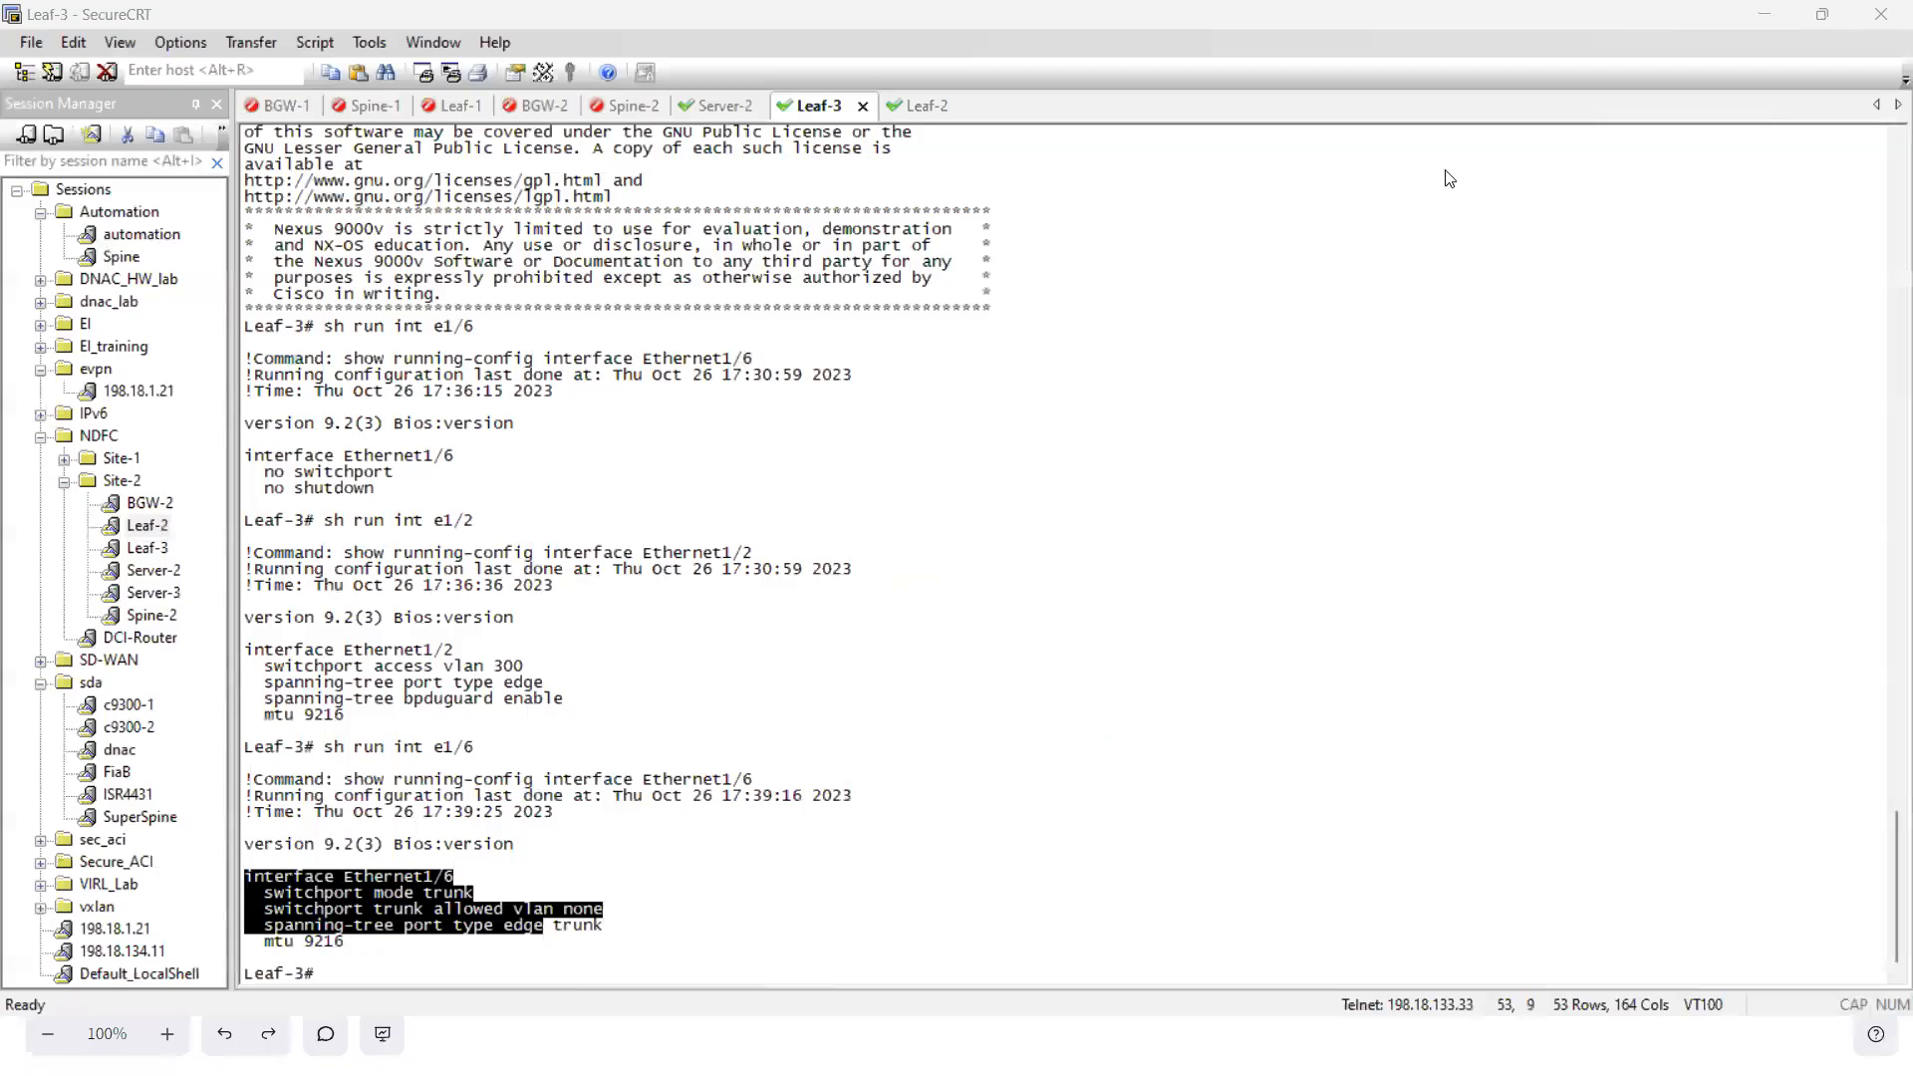
left_click(1068, 683)
key("Up")
key("Return")
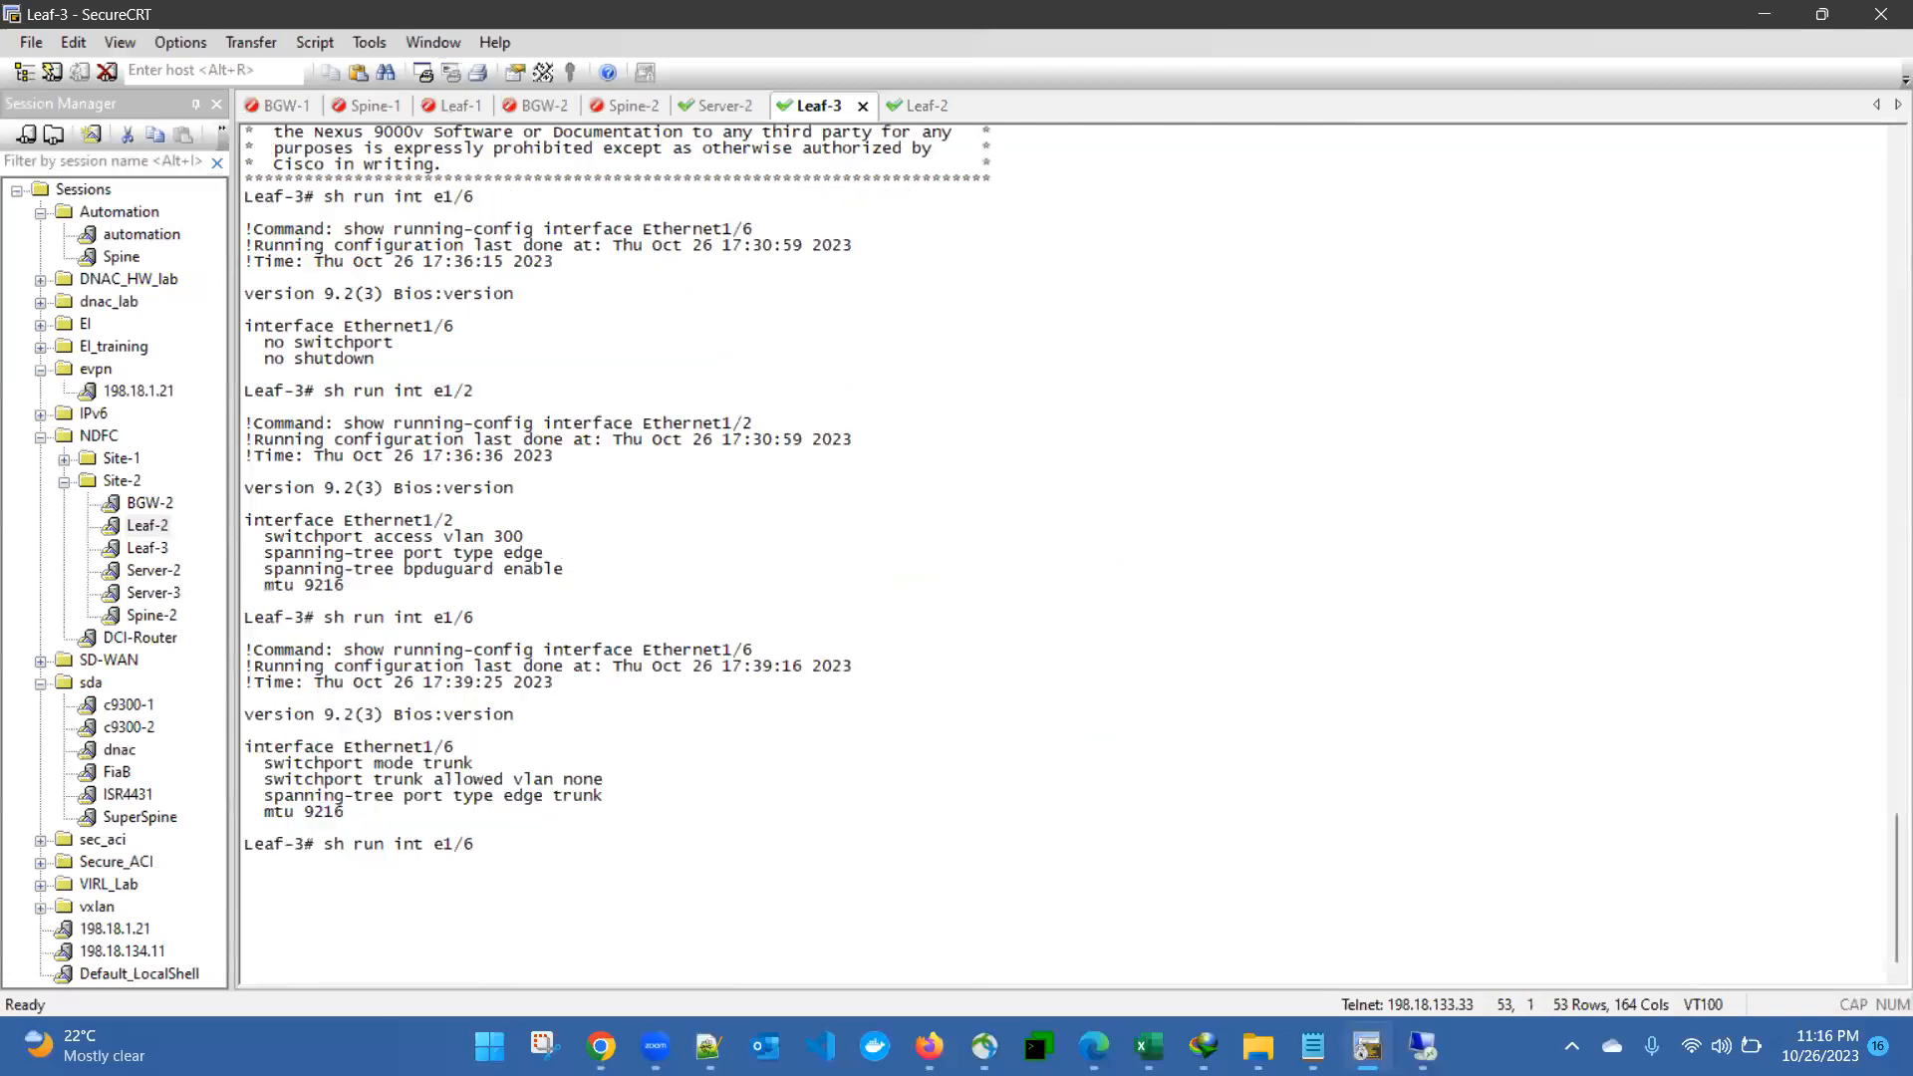
key("Up")
key("Return")
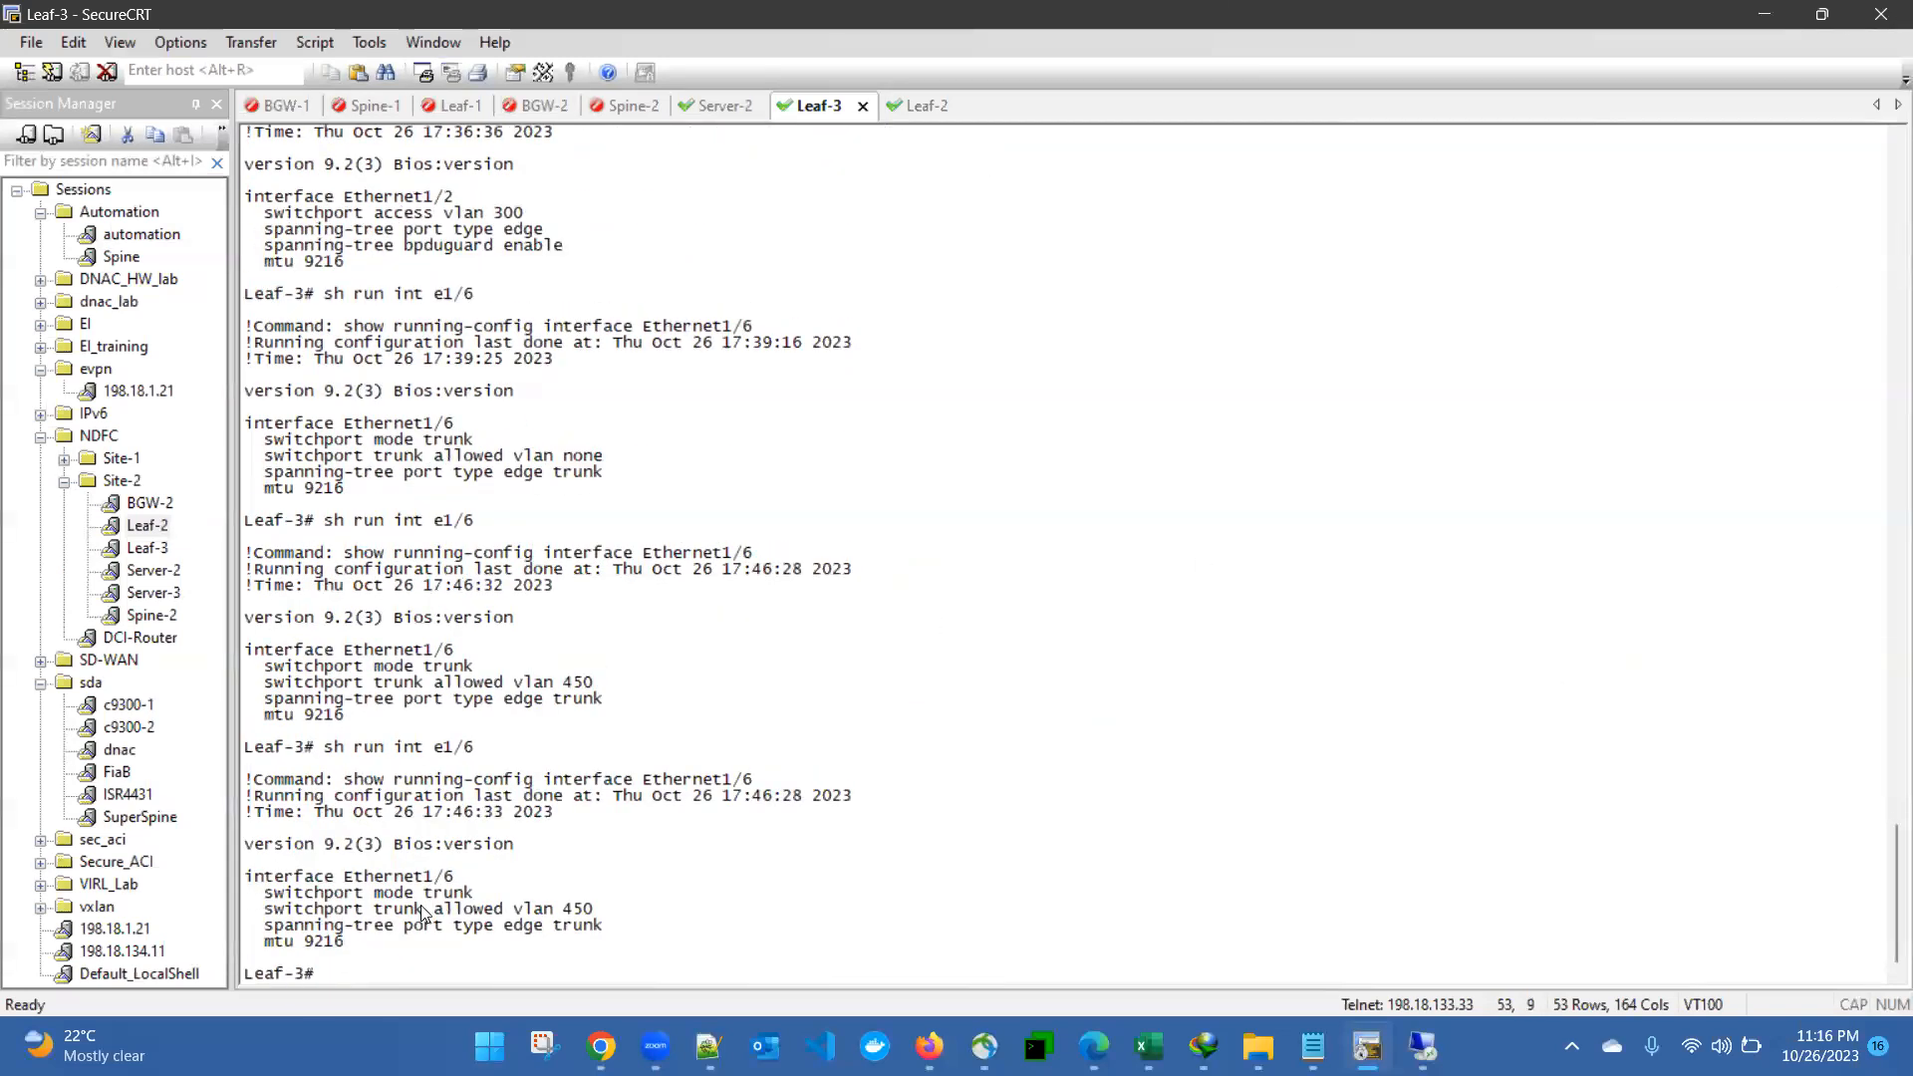
- Compare the allowed VLAN lines in the earlier and latest Ethernet1/6 configuration outputs on Leaf-3
left_click_drag(430, 899, 560, 908)
left_click(536, 924)
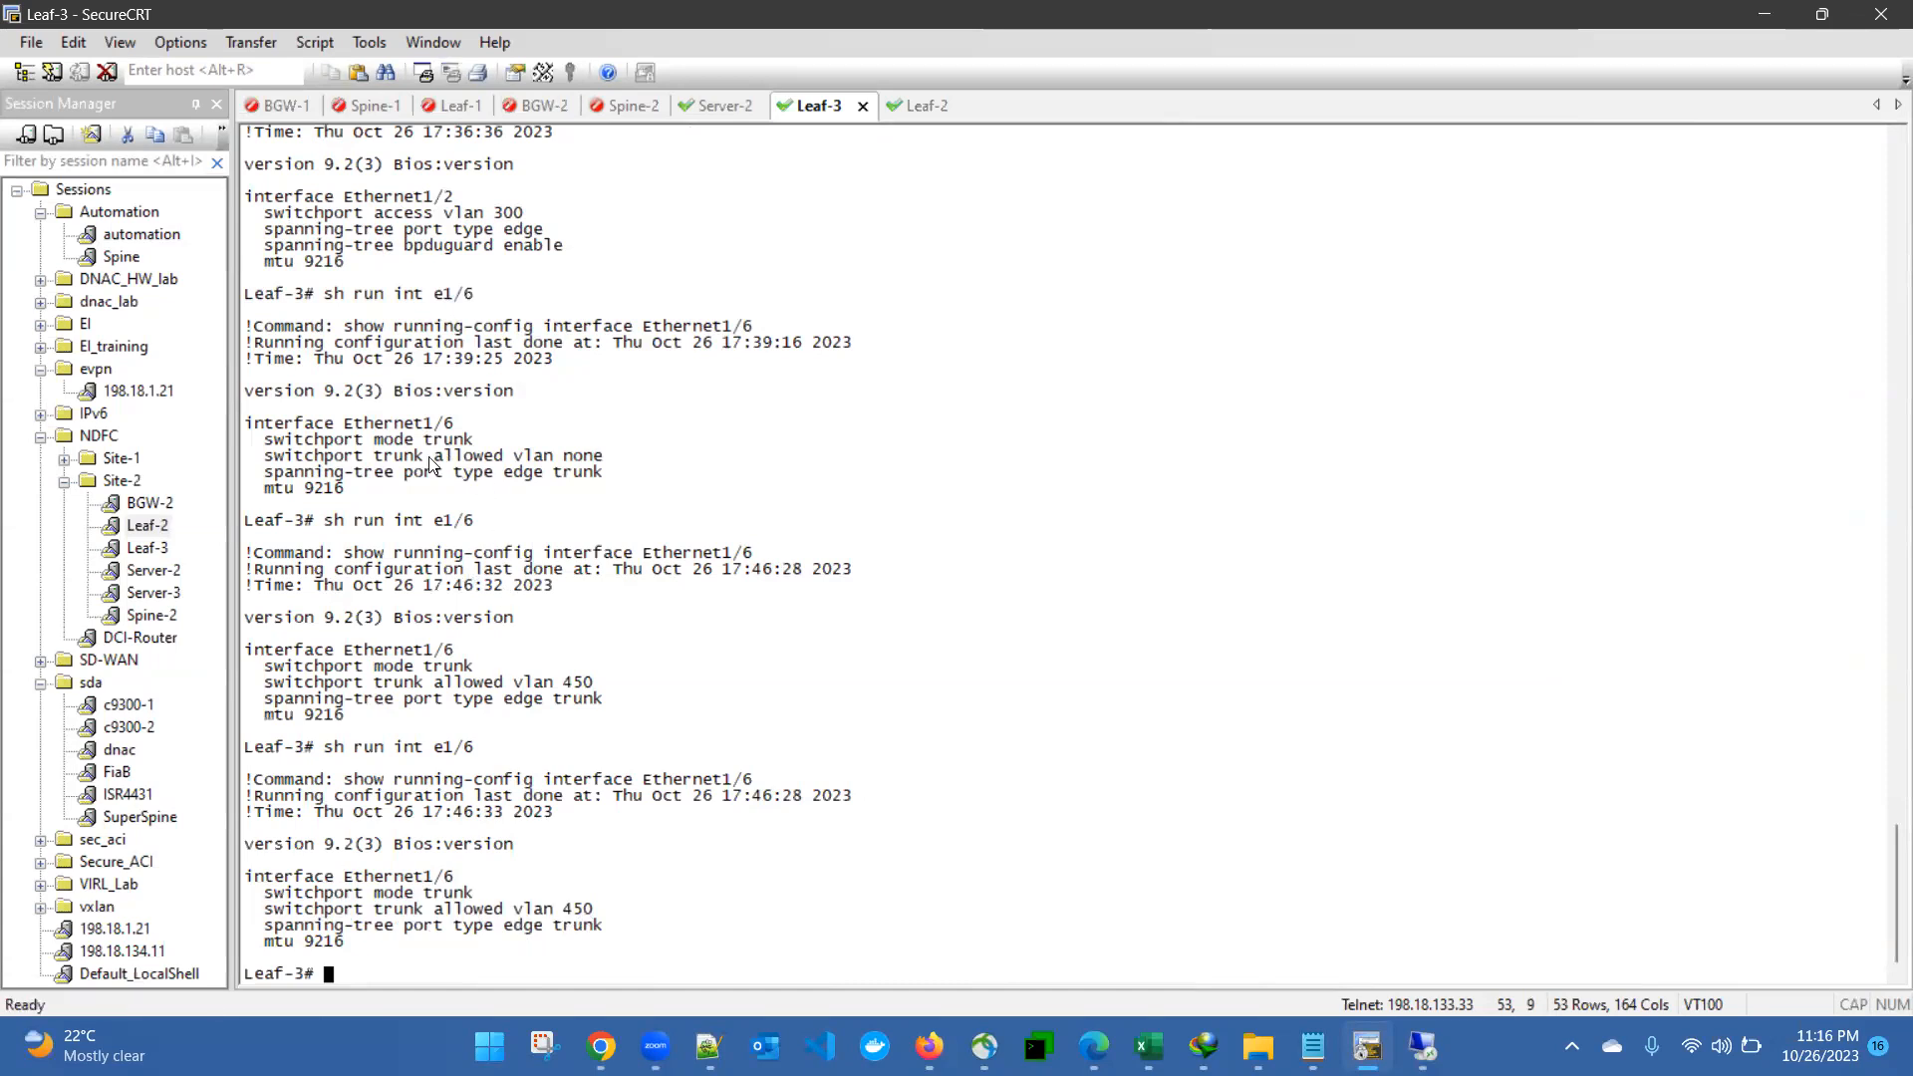
left_click_drag(426, 457, 613, 465)
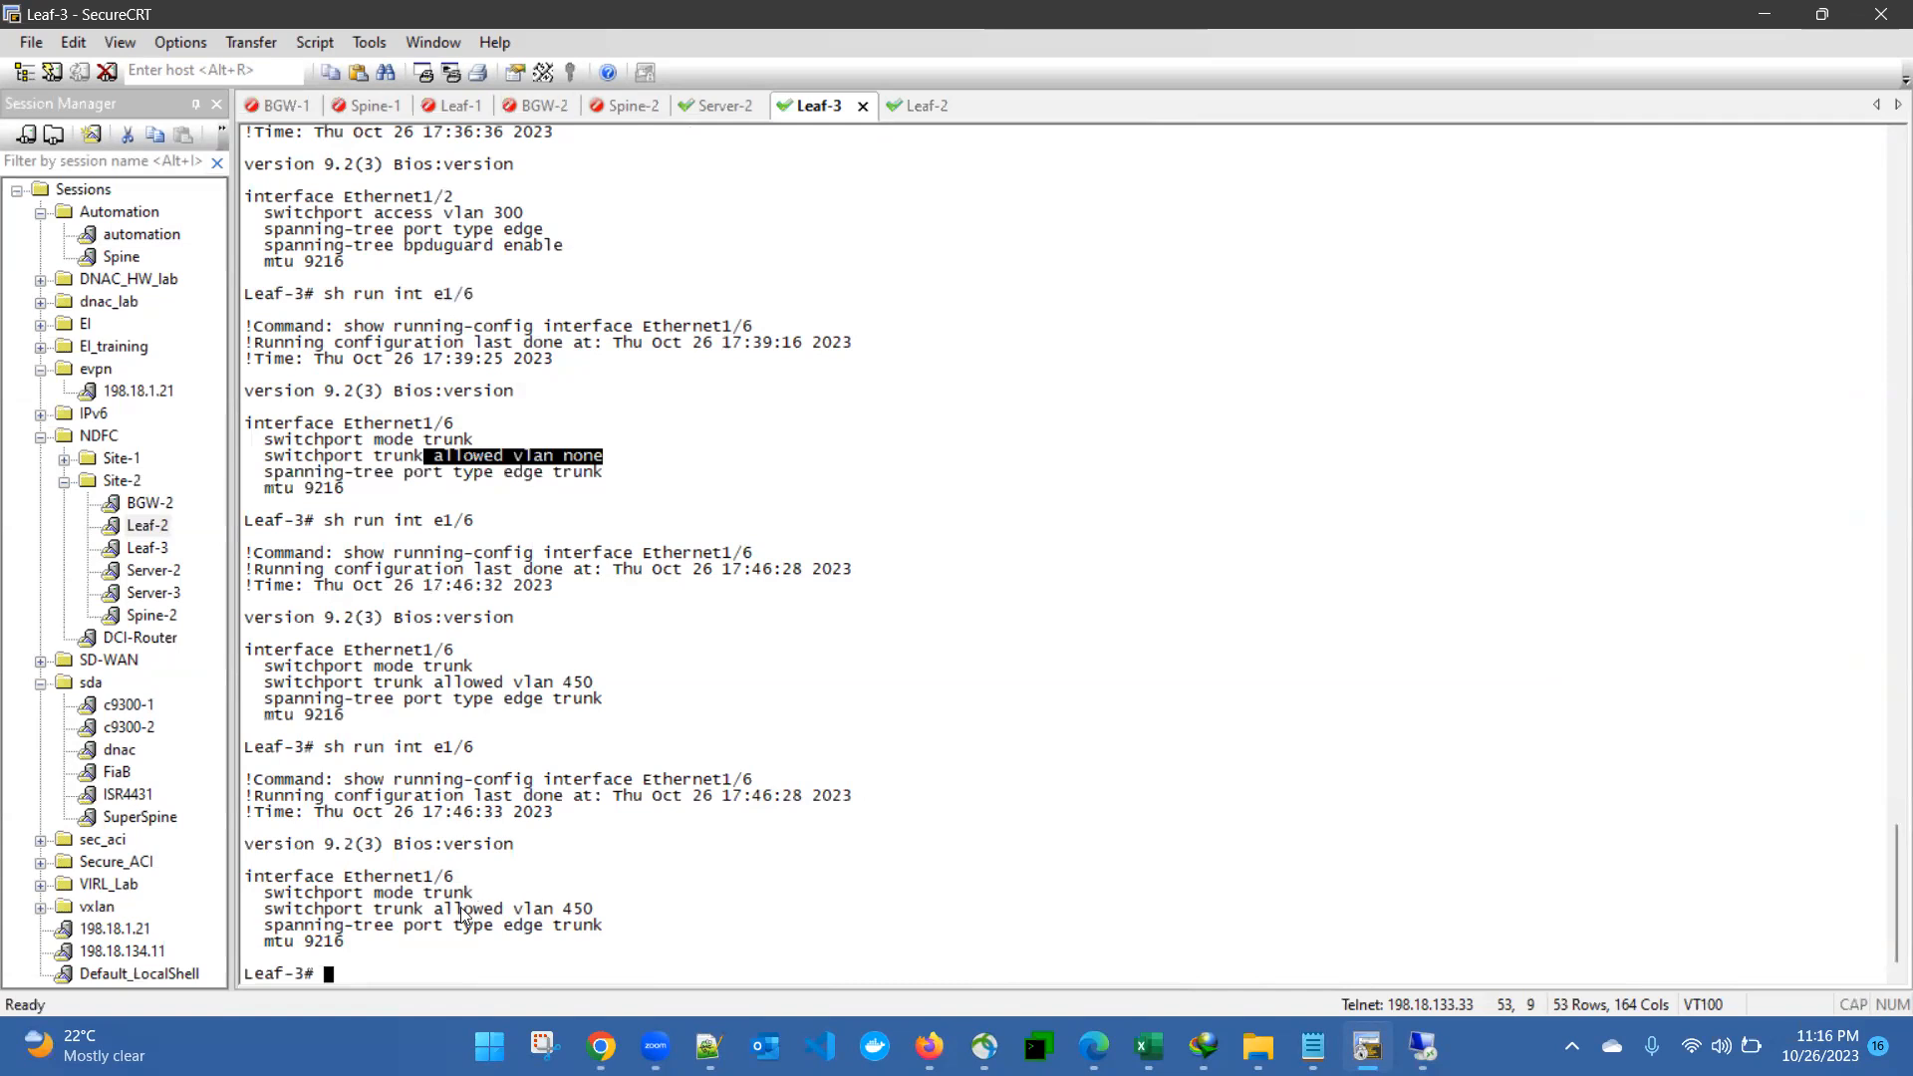
left_click_drag(434, 909, 592, 909)
left_click(782, 902)
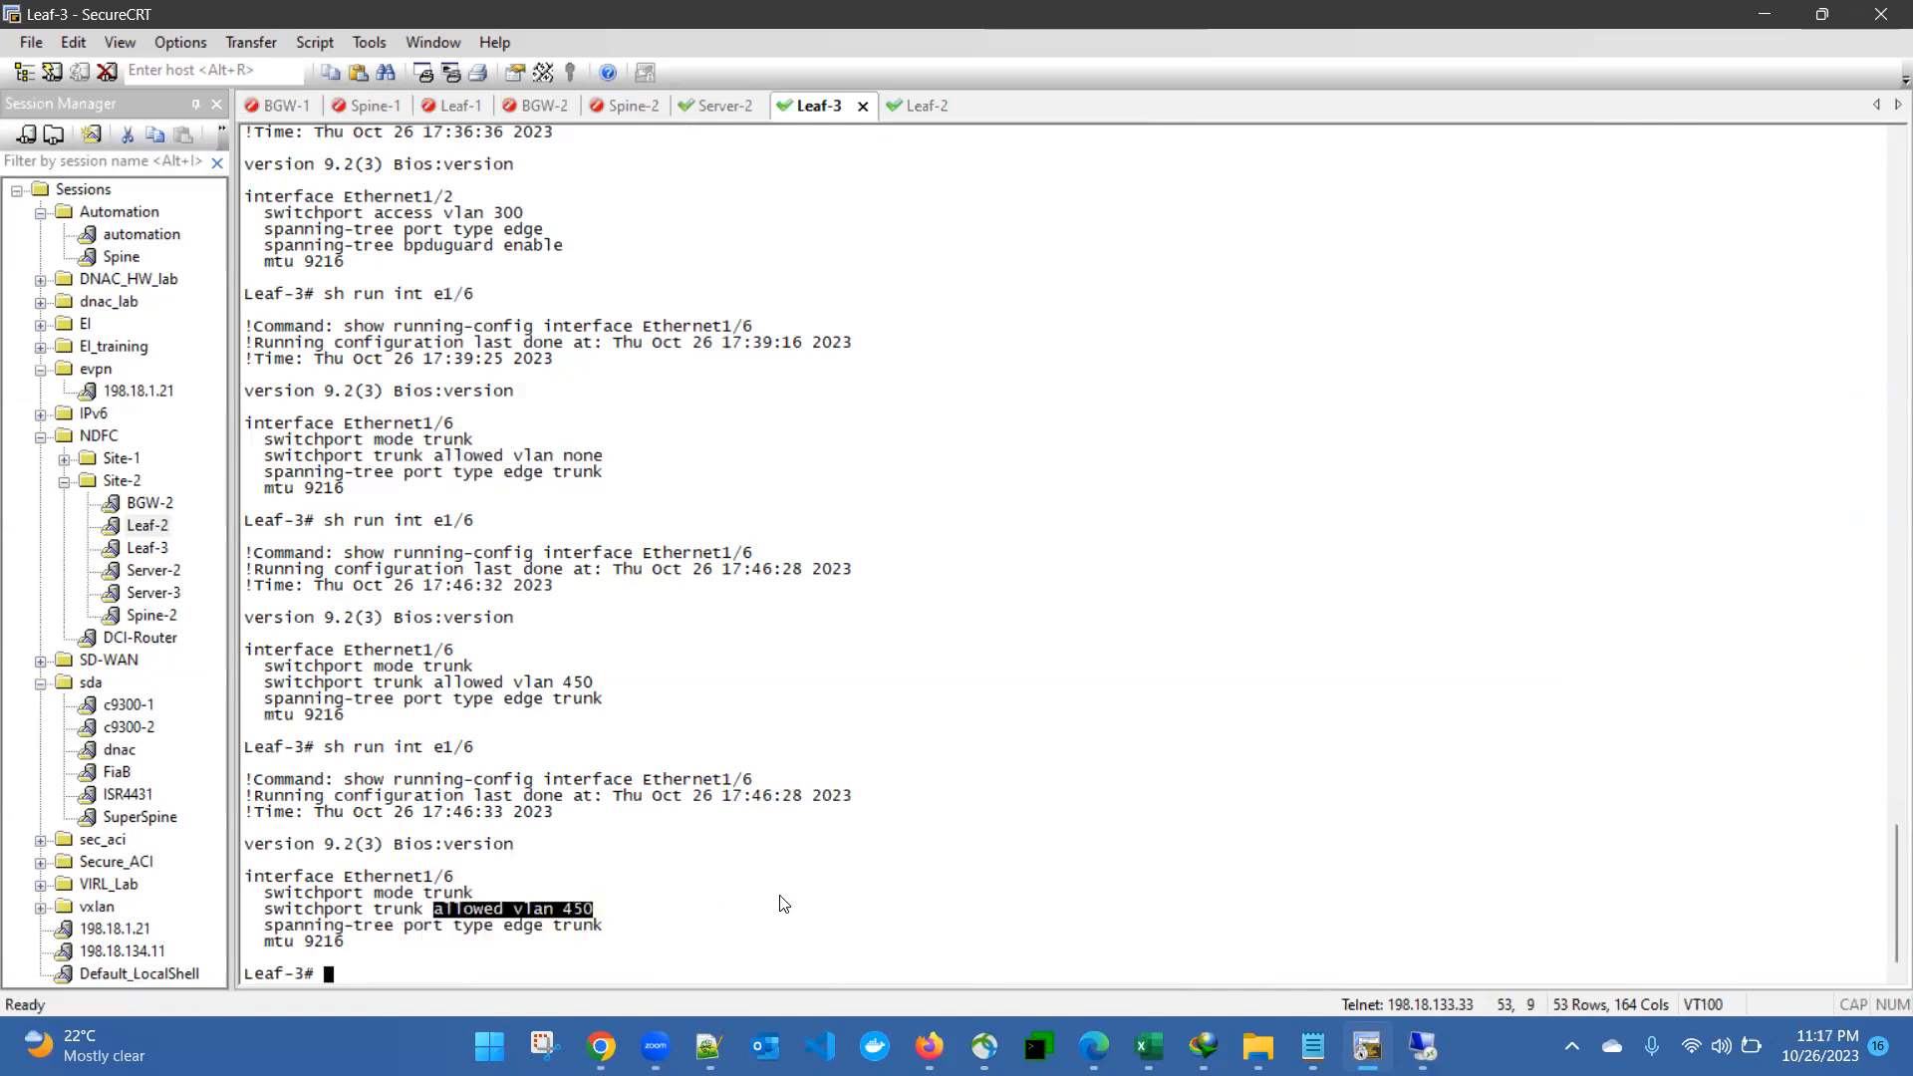
- Rerun "sh run int e1/6" on Leaf-3 several times to recheck the trunk configuration
key("Up")
key("Return")
key("Up")
key("Return")
key("Up")
key("Return")
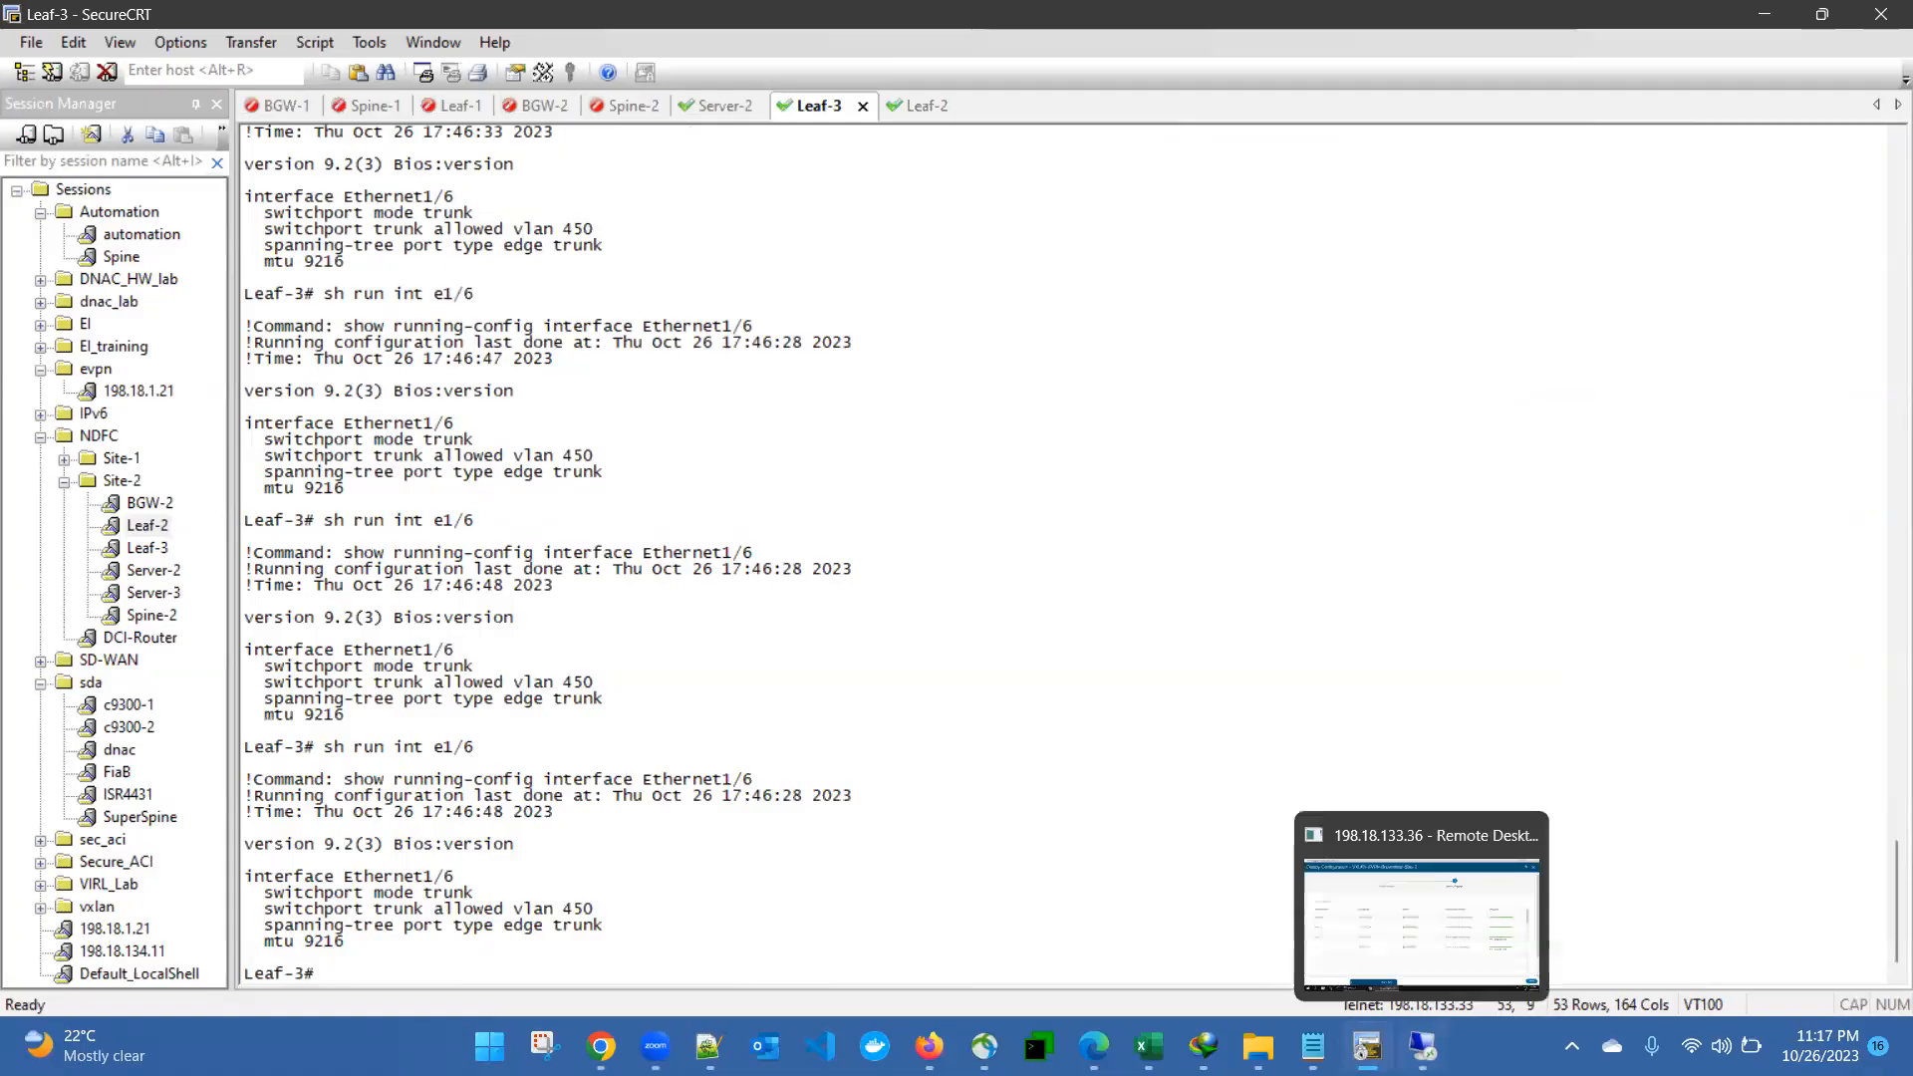
- Return to Nexus Dashboard Fabric Controller, close the deployment progress and check the status of the leaf network attachments
left_click(1422, 1046)
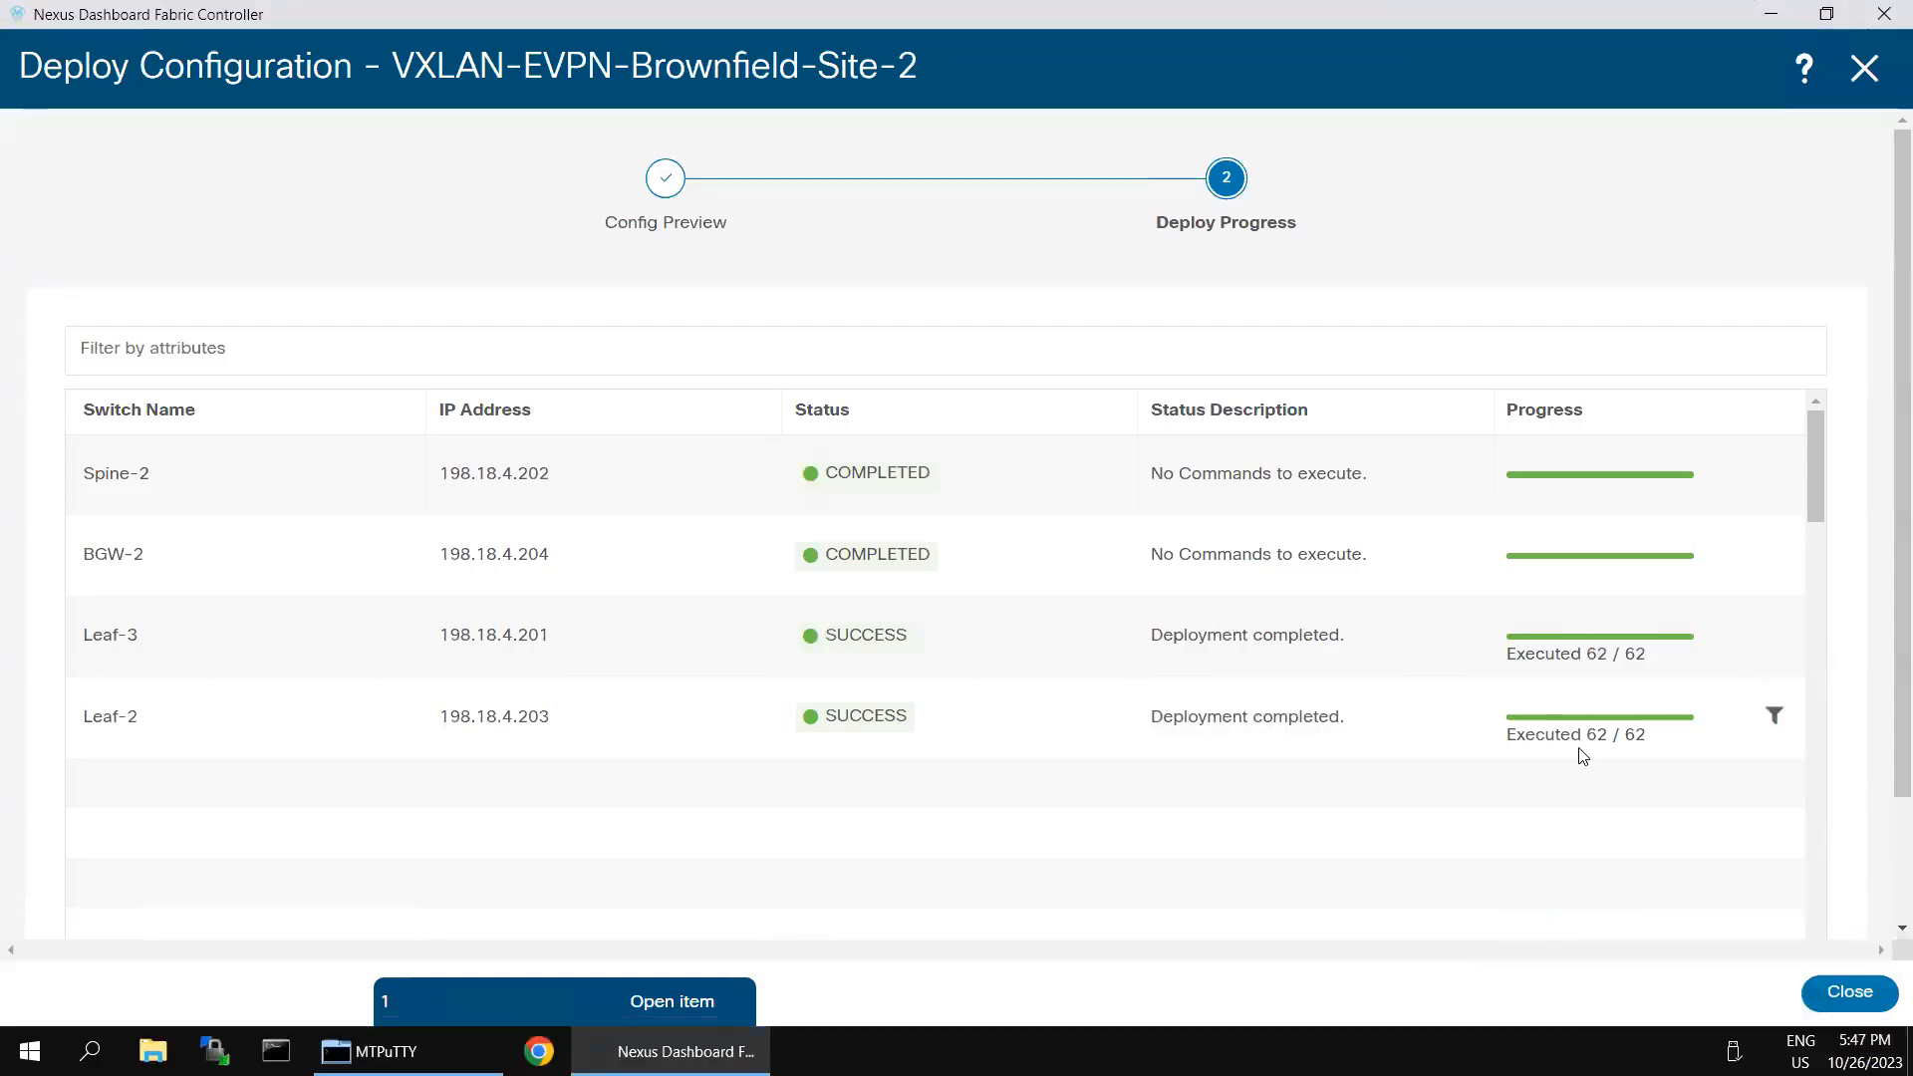
left_click(1849, 992)
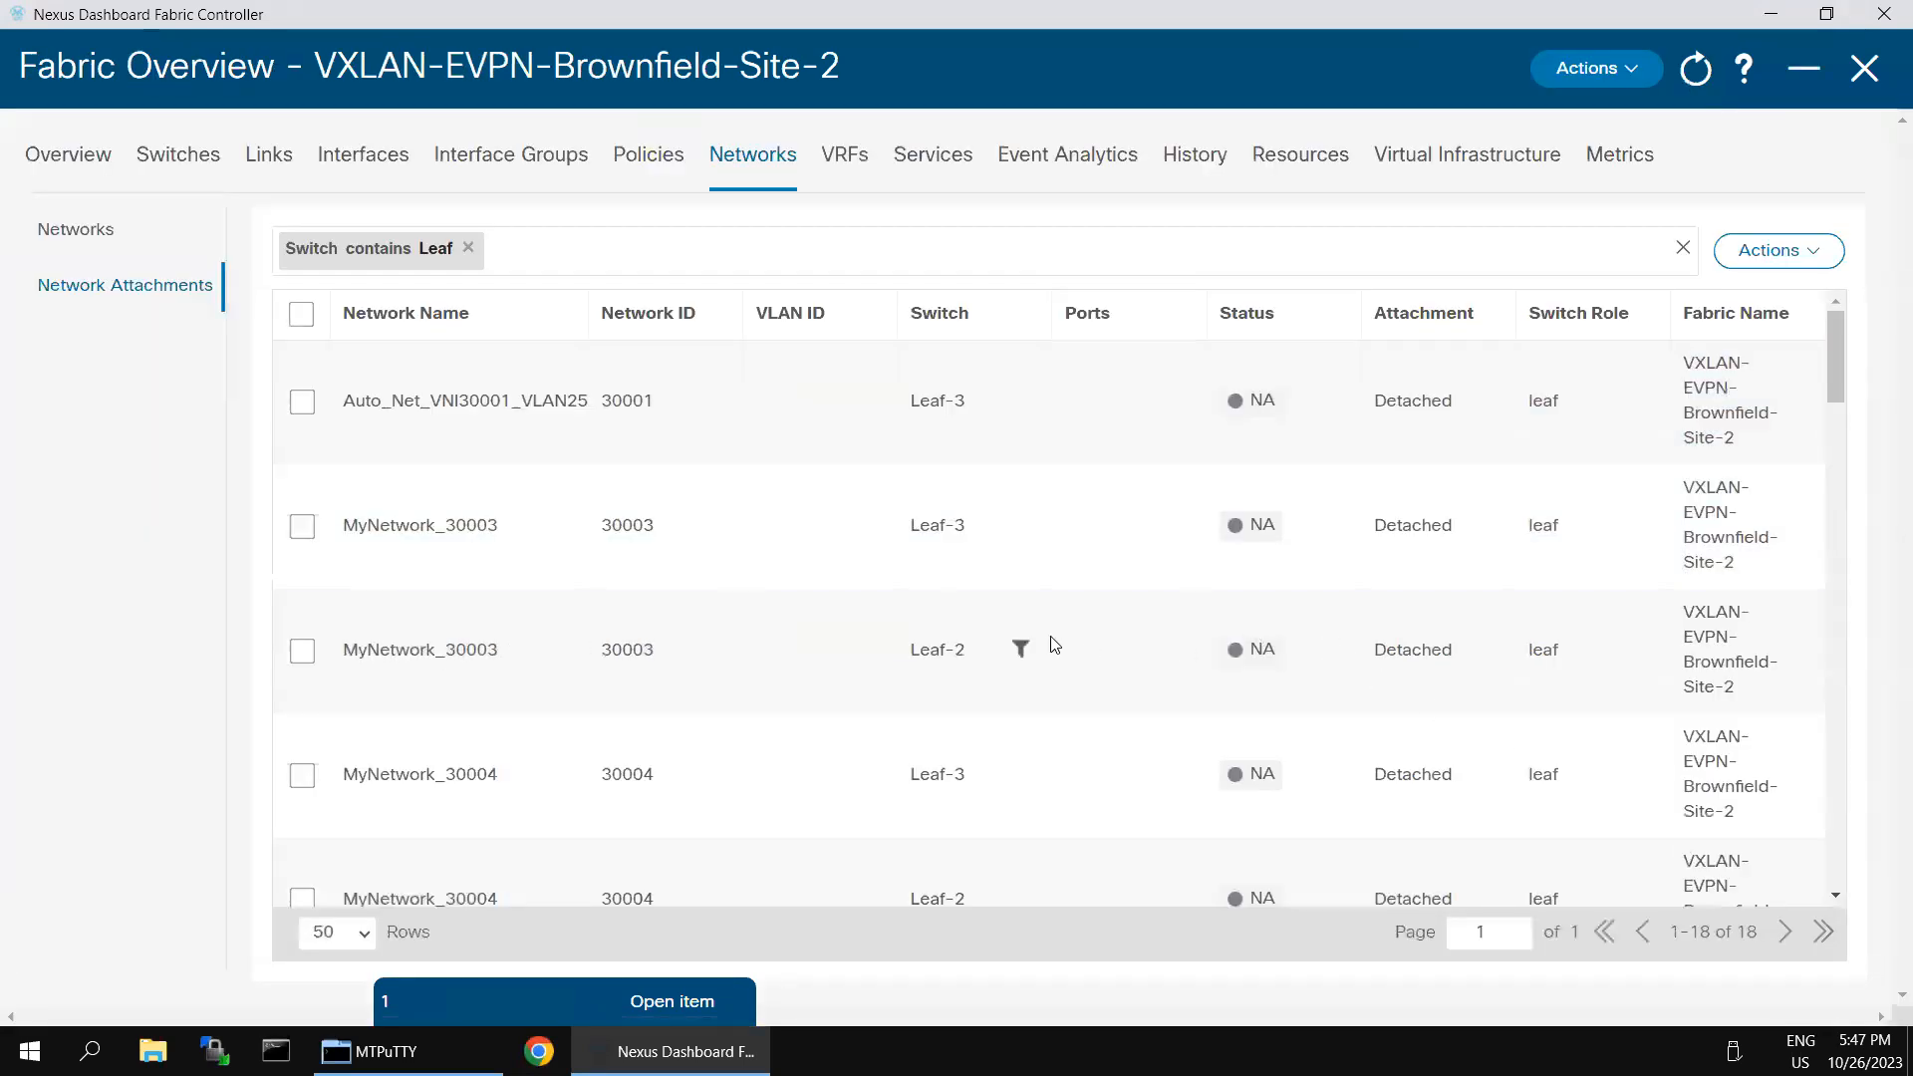
scroll(1189, 685, "down", 5)
scroll(1201, 718, "down", 5)
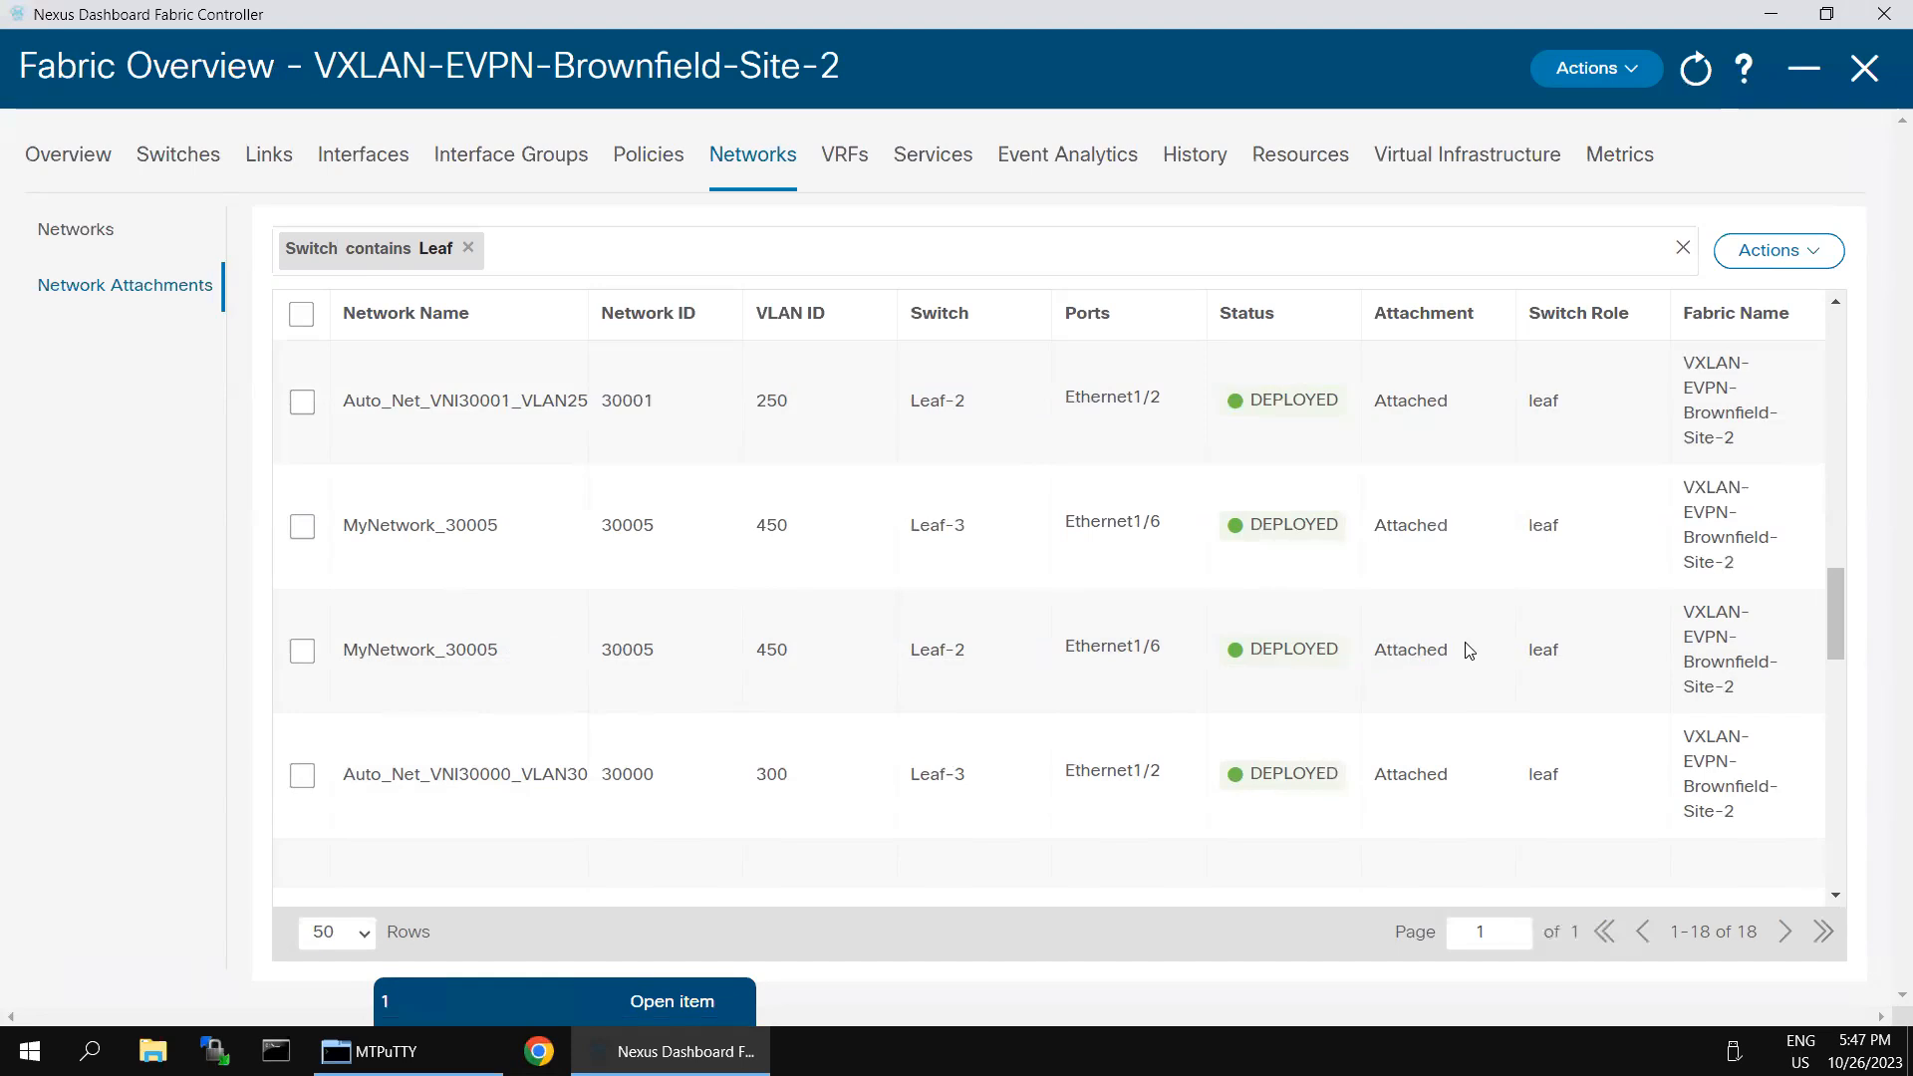
scroll(1468, 651, "up", 2)
scroll(1469, 651, "up", 4)
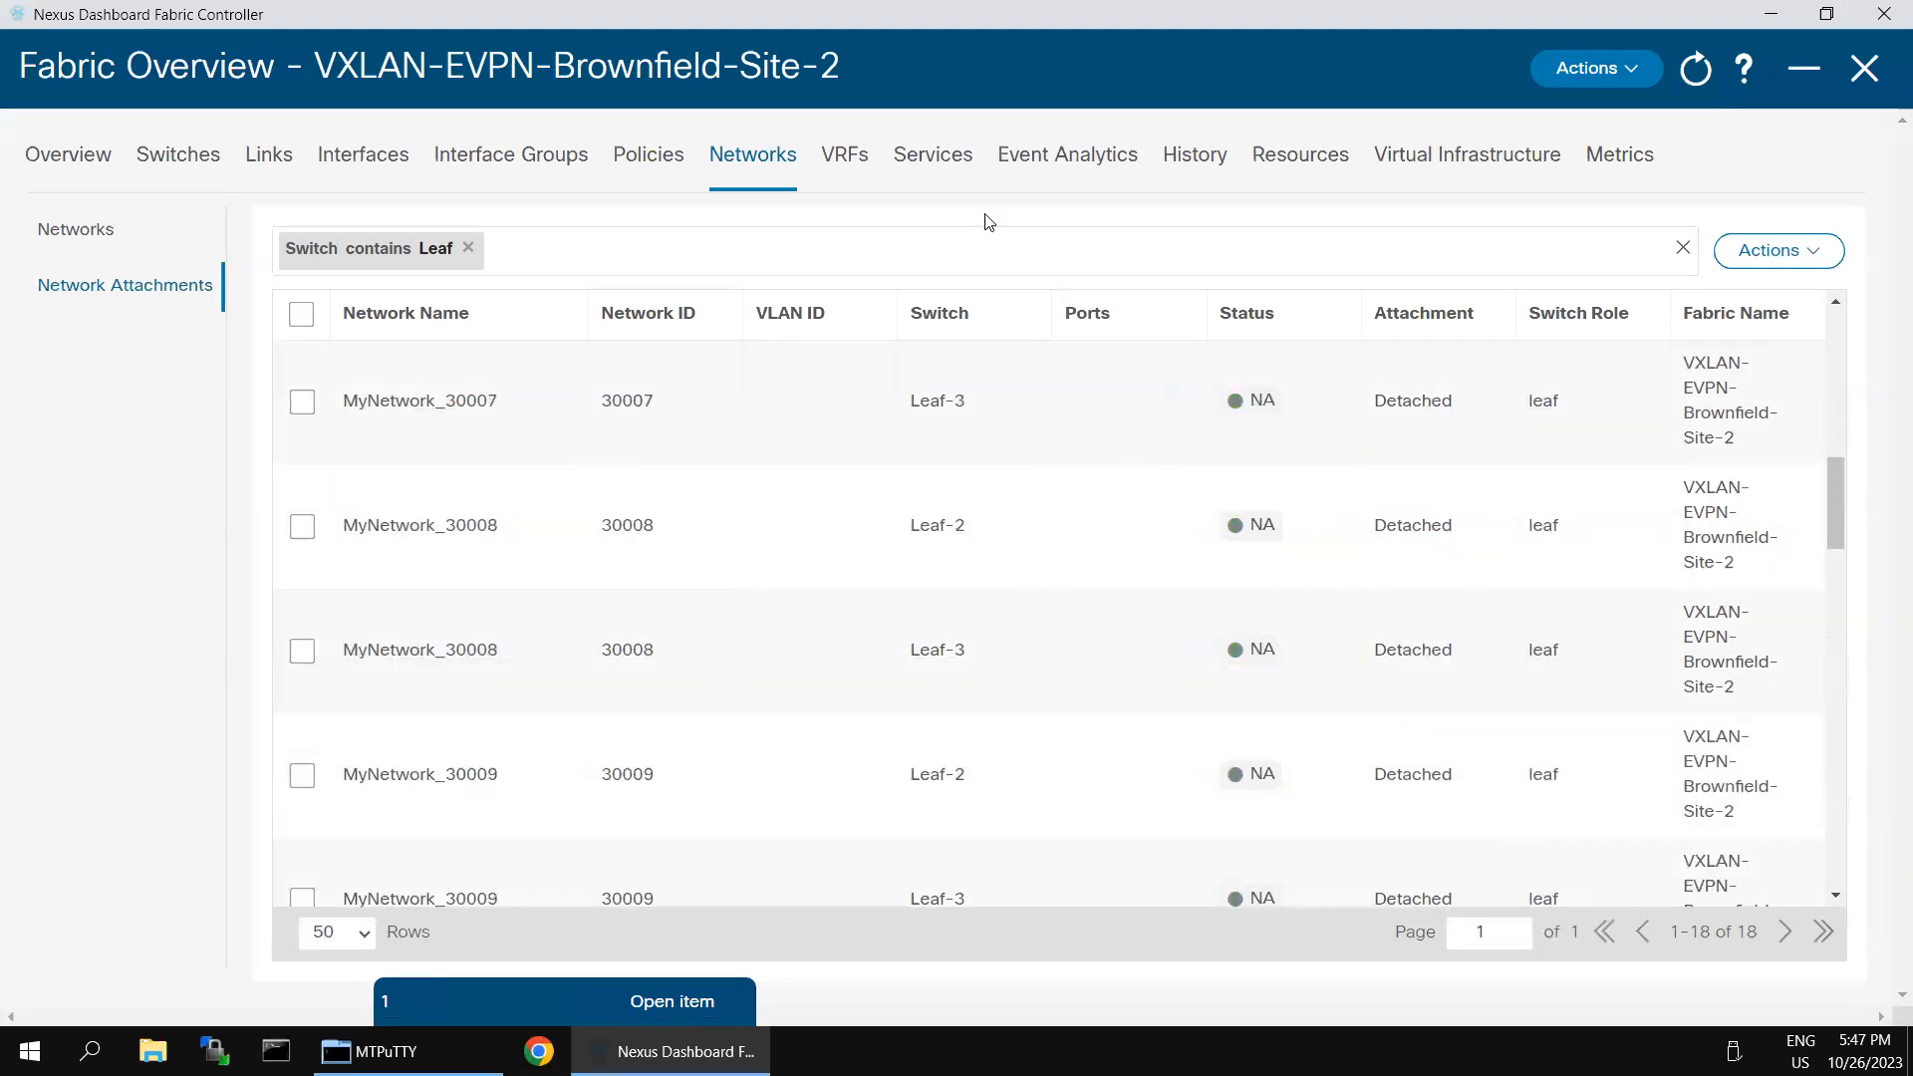
- Review the status of the fabric's VRFs and go back to its networks
left_click(839, 172)
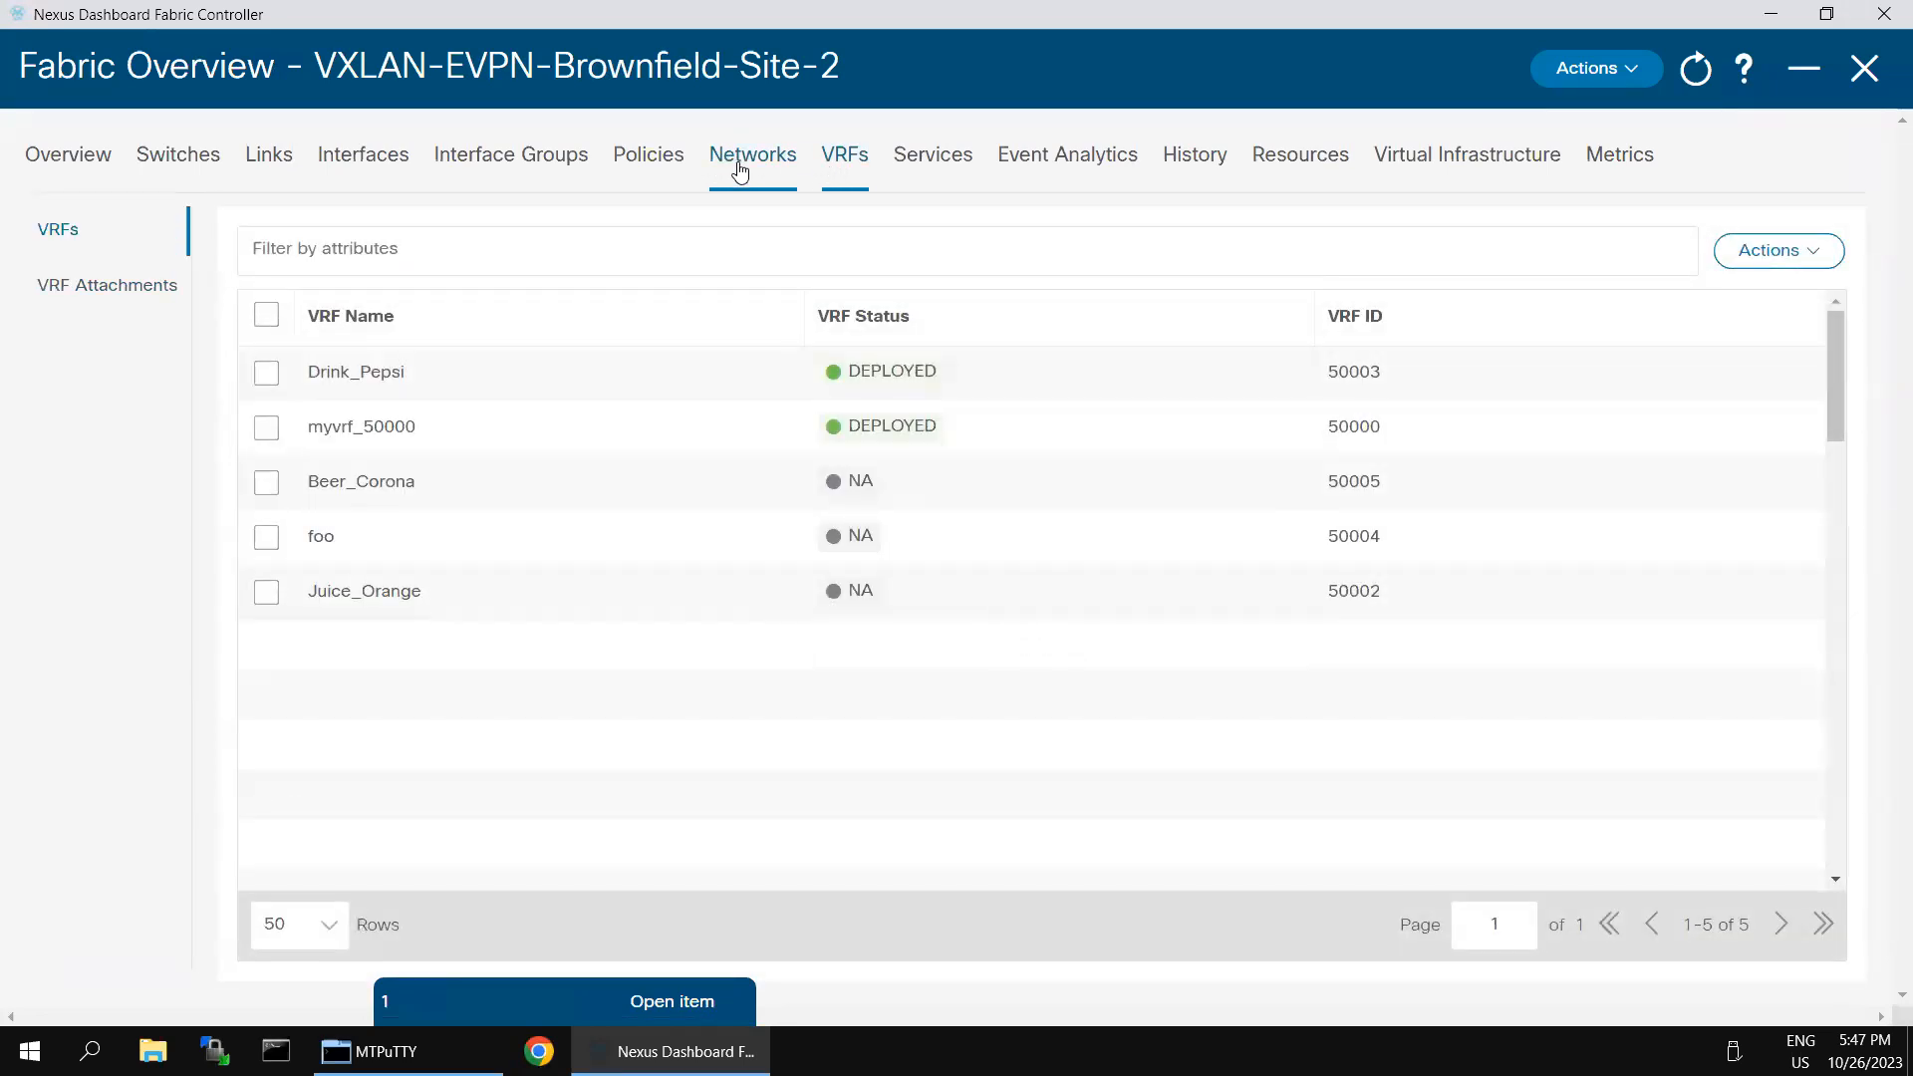
left_click(740, 173)
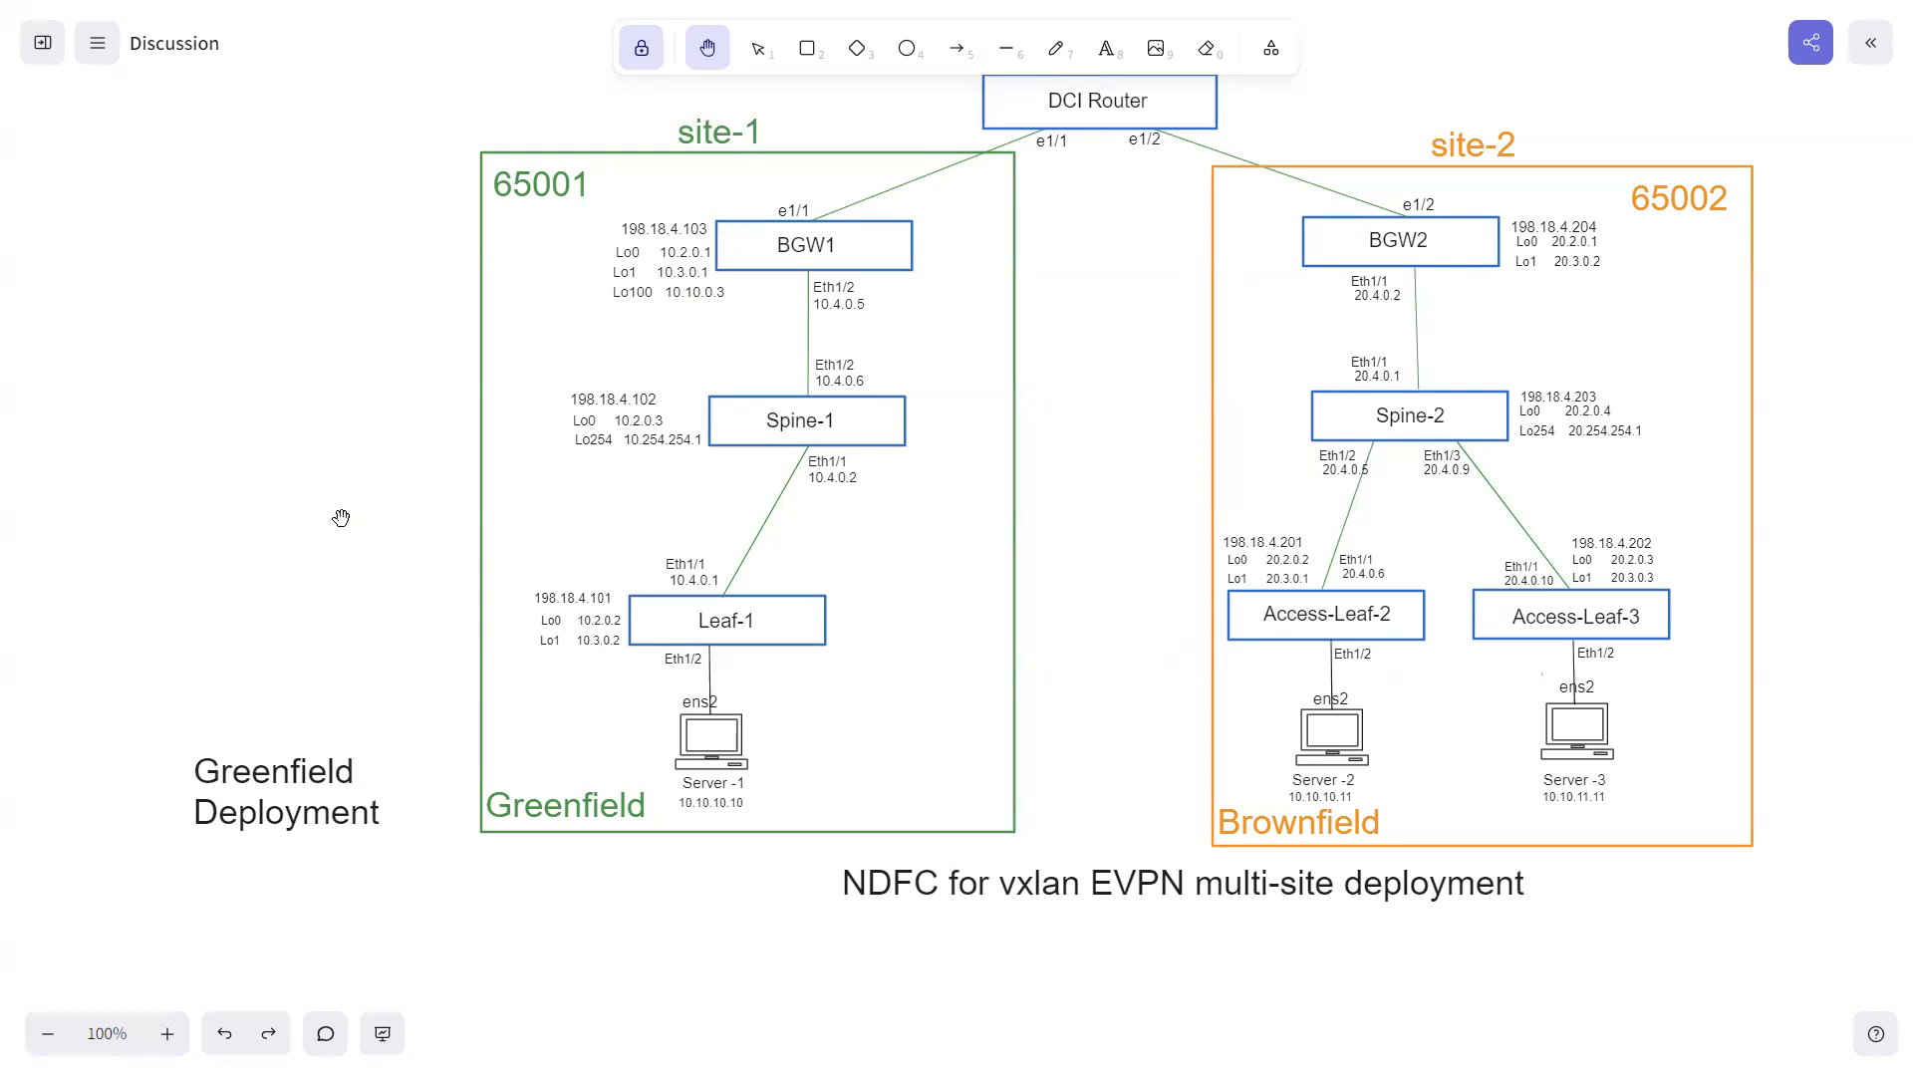
- Switch back to Nexus Dashboard Fabric Controller, minimize the Site-2 fabric overview and start creating a new LAN fabric
key("super")
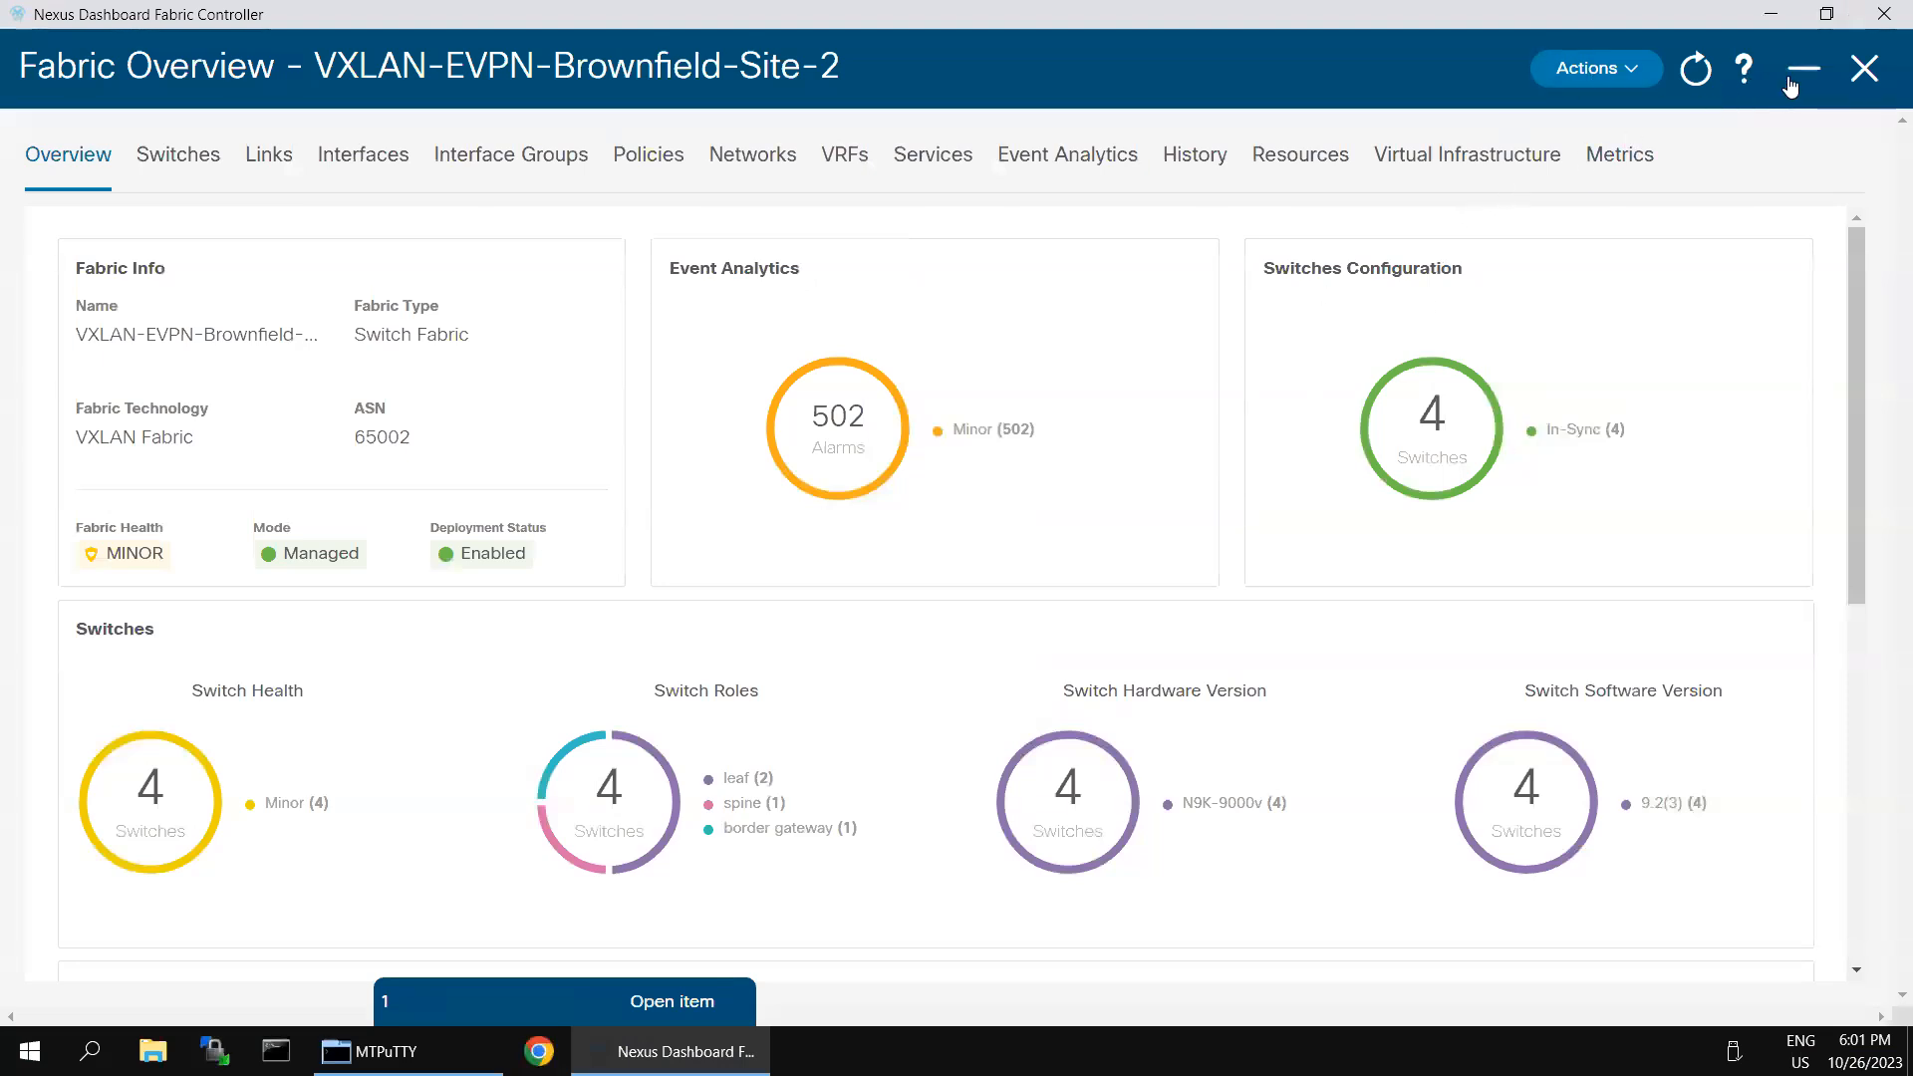
left_click(1792, 80)
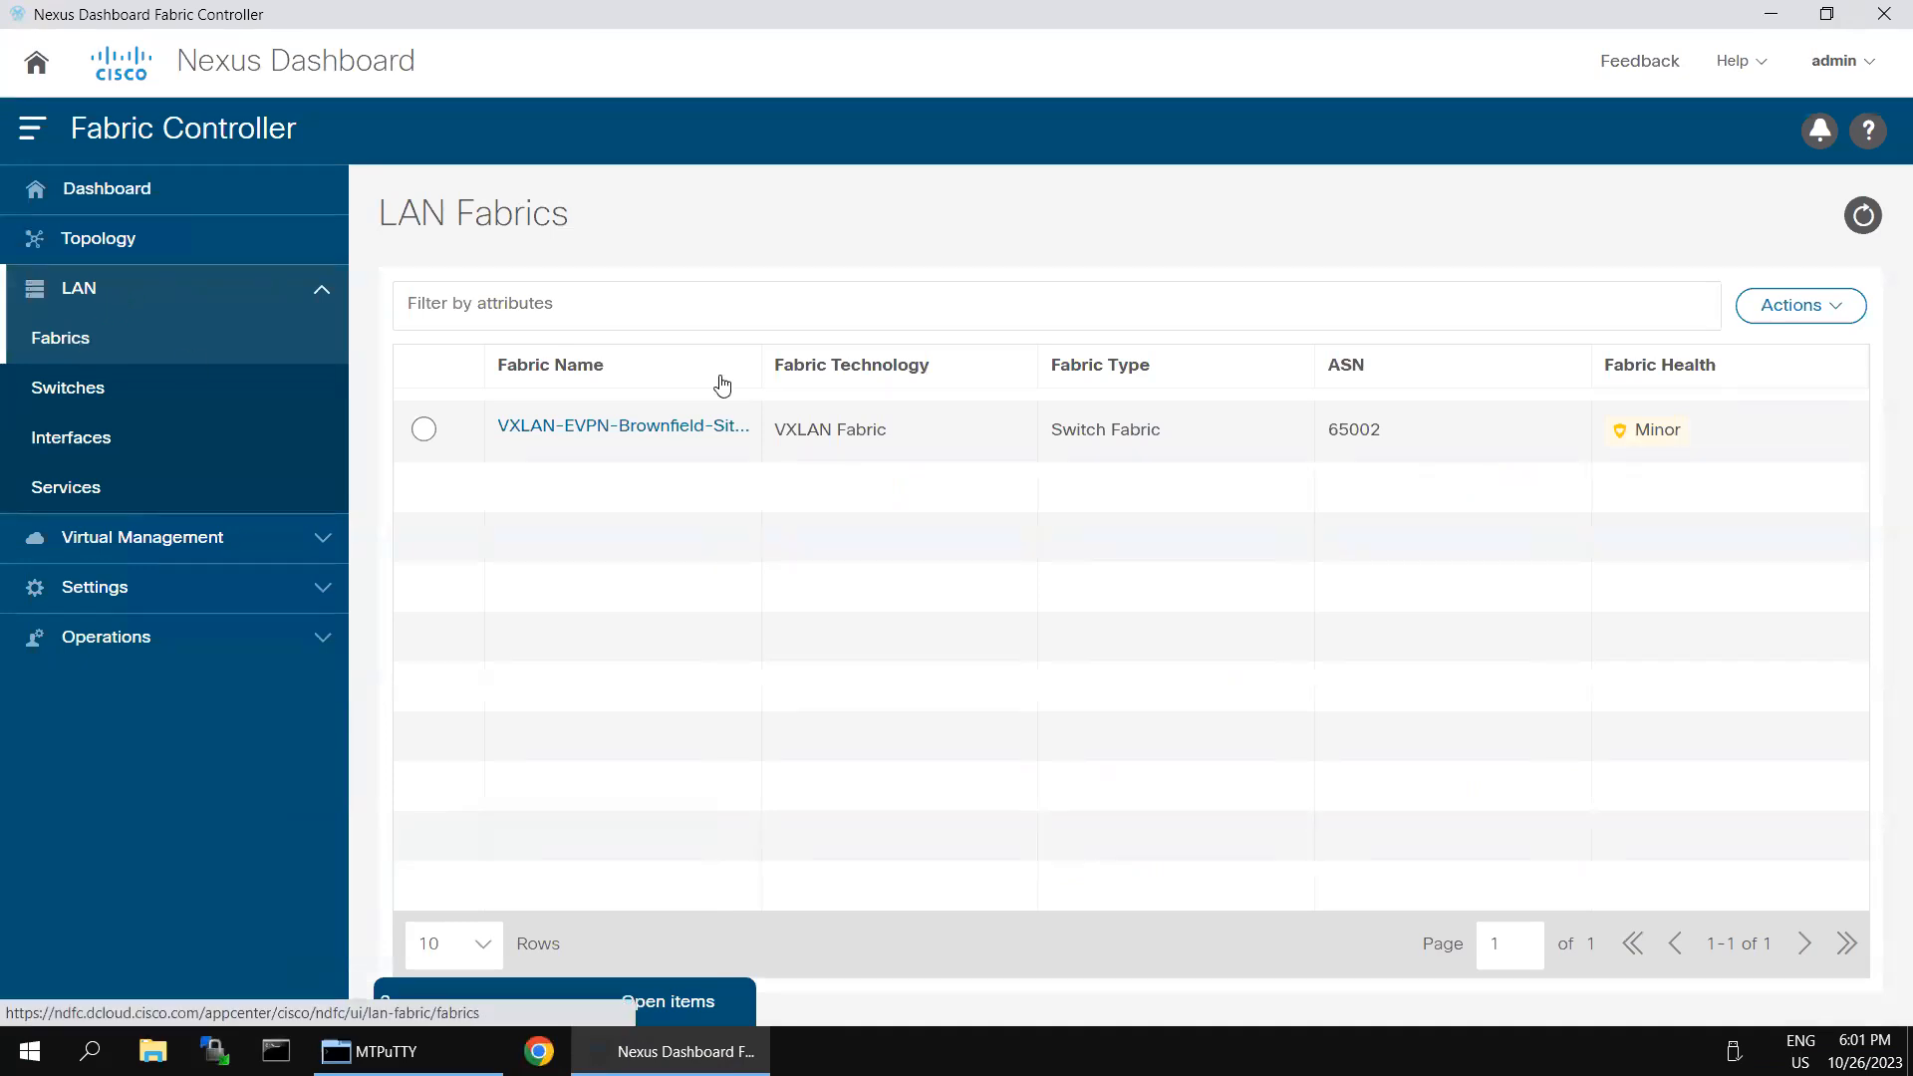
left_click(1832, 321)
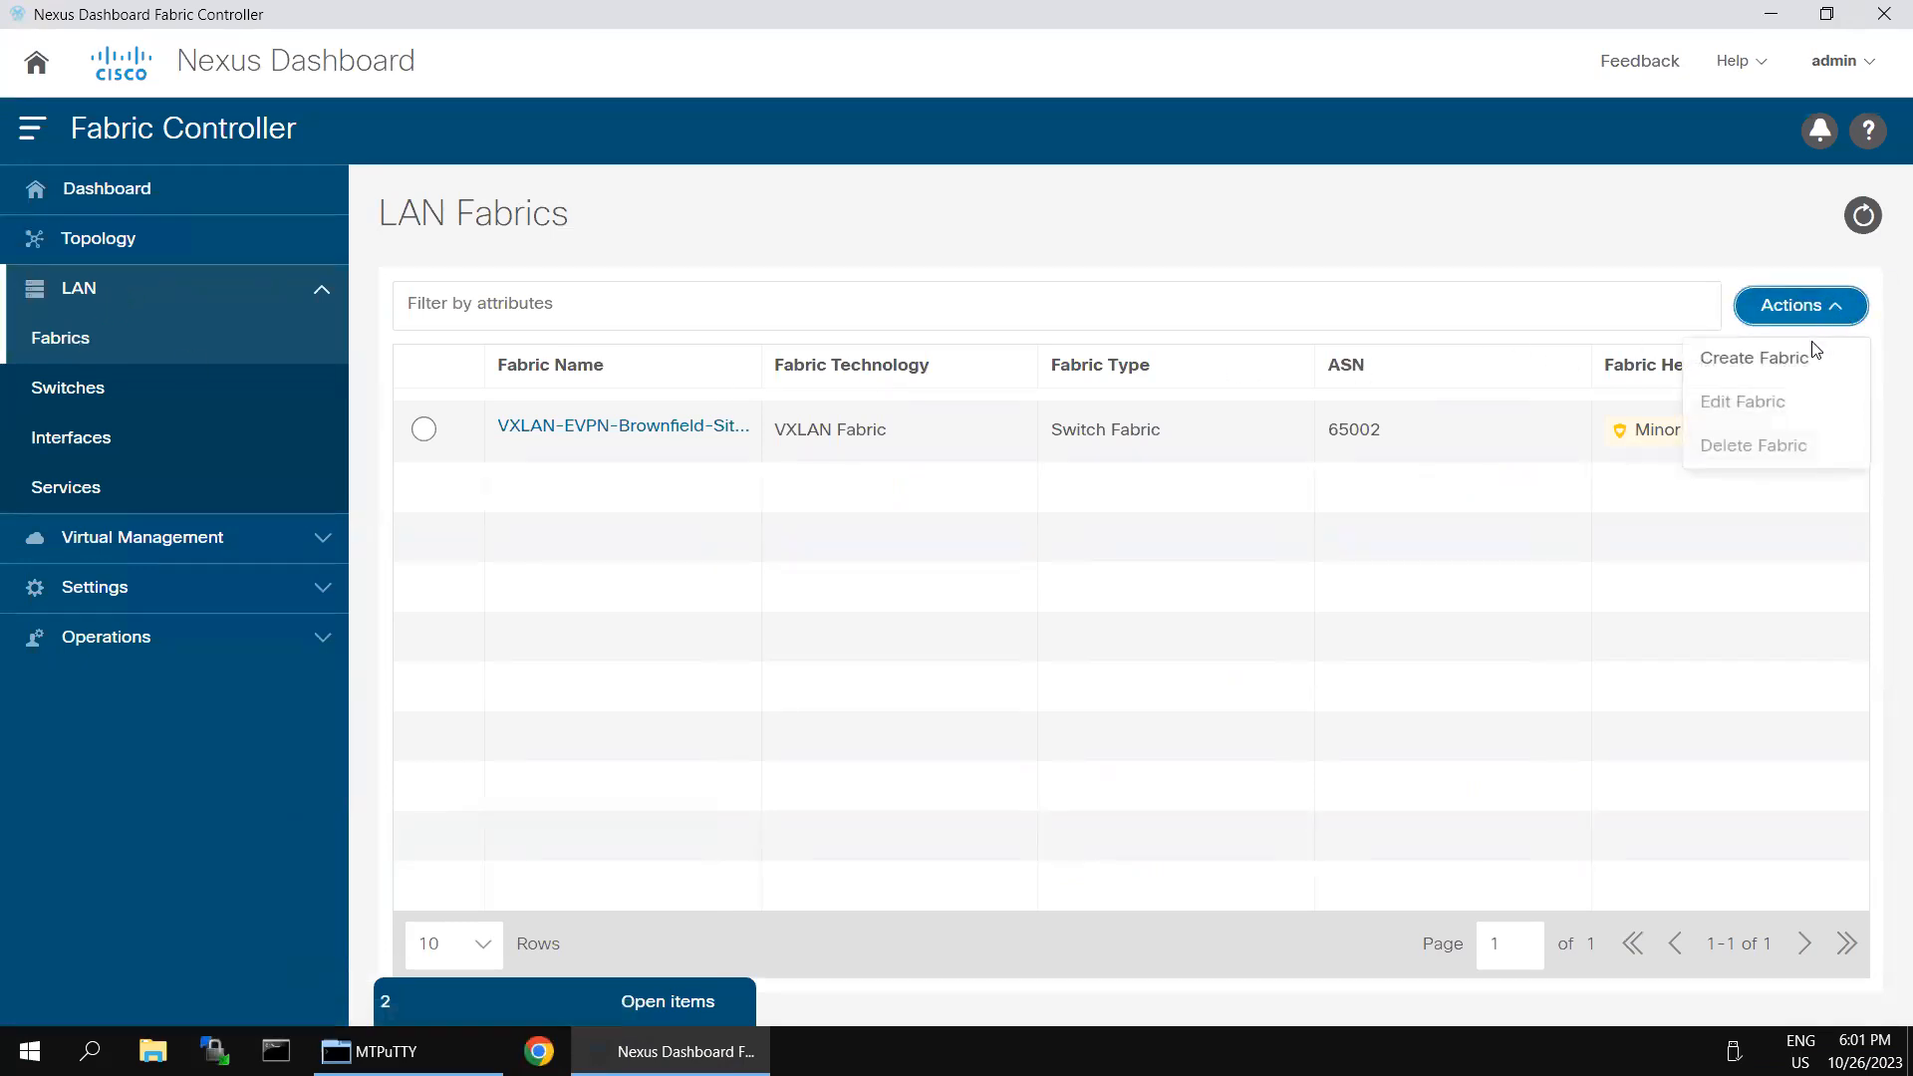
left_click(1814, 357)
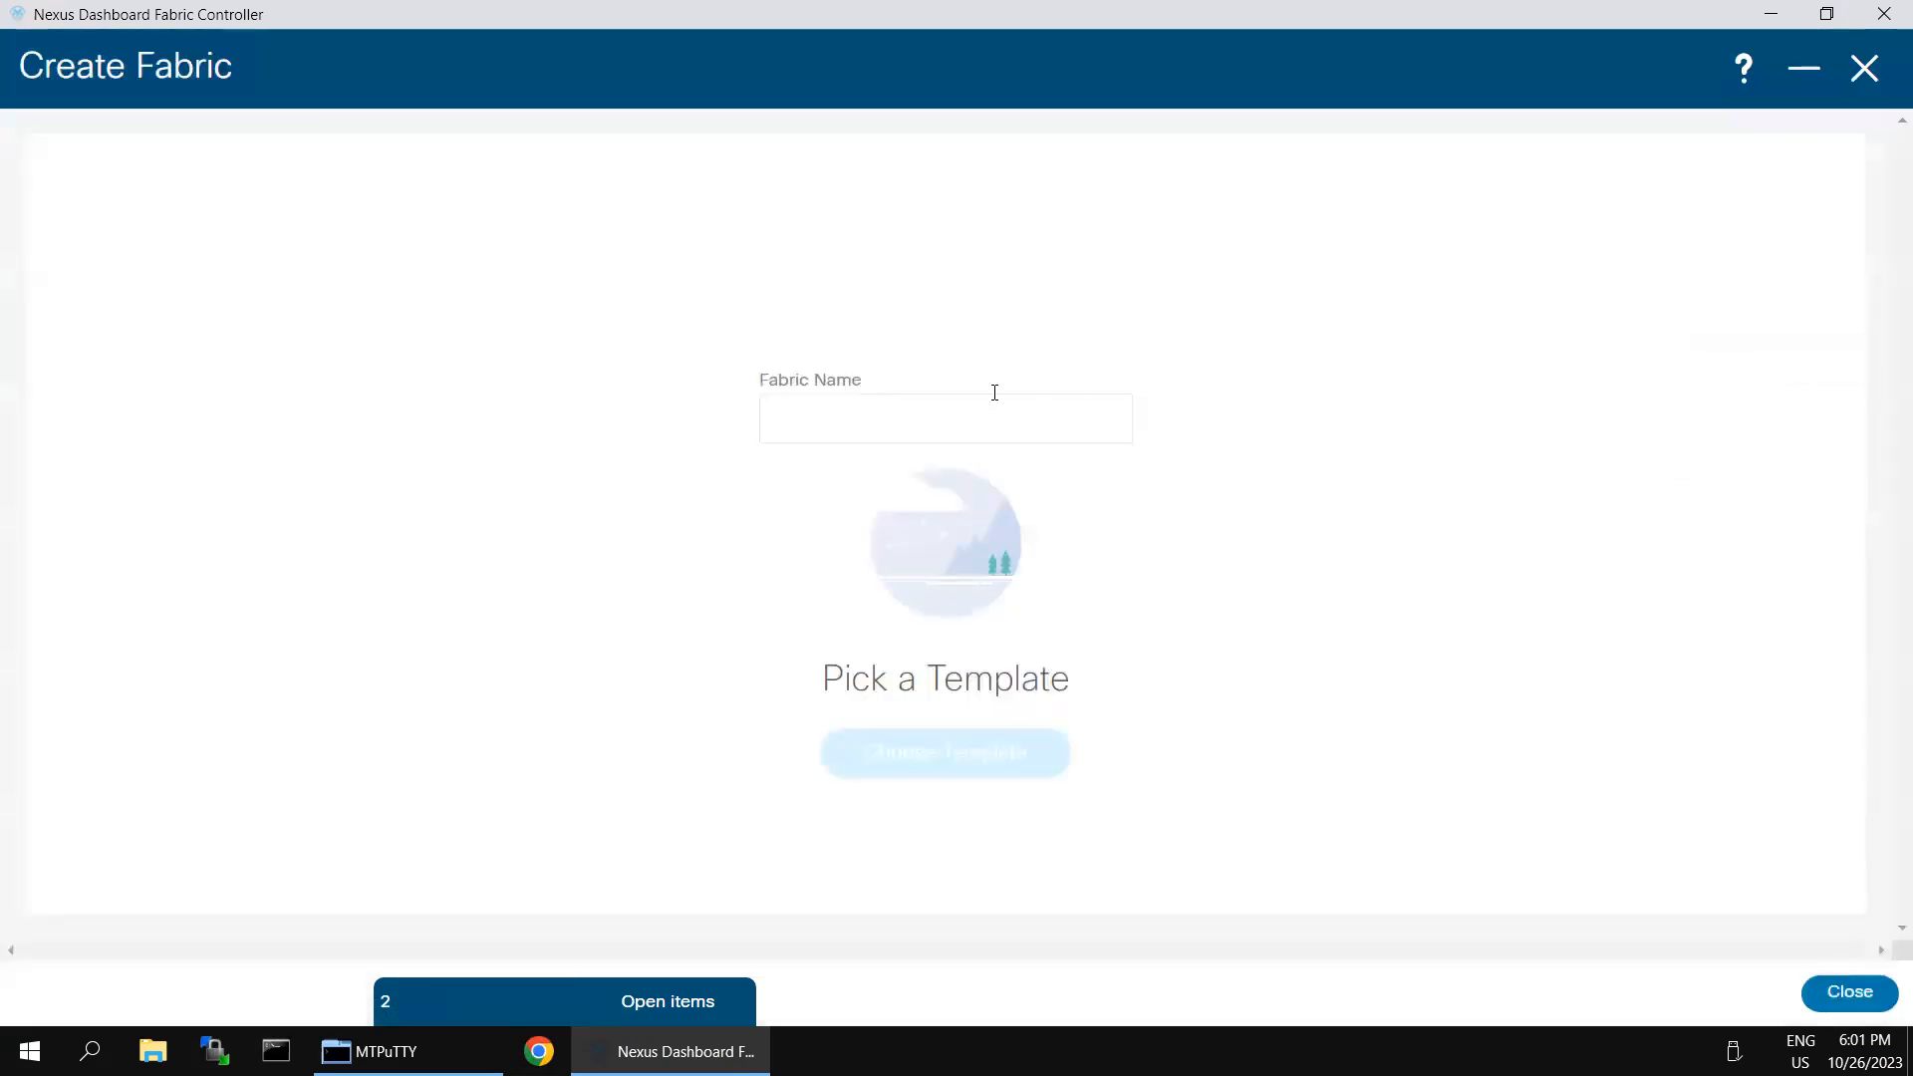
- Name the new fabric VXLAN-EVPN-Greenfield-Site-1, adapting the suggested Site-2 fabric name
left_click(893, 427)
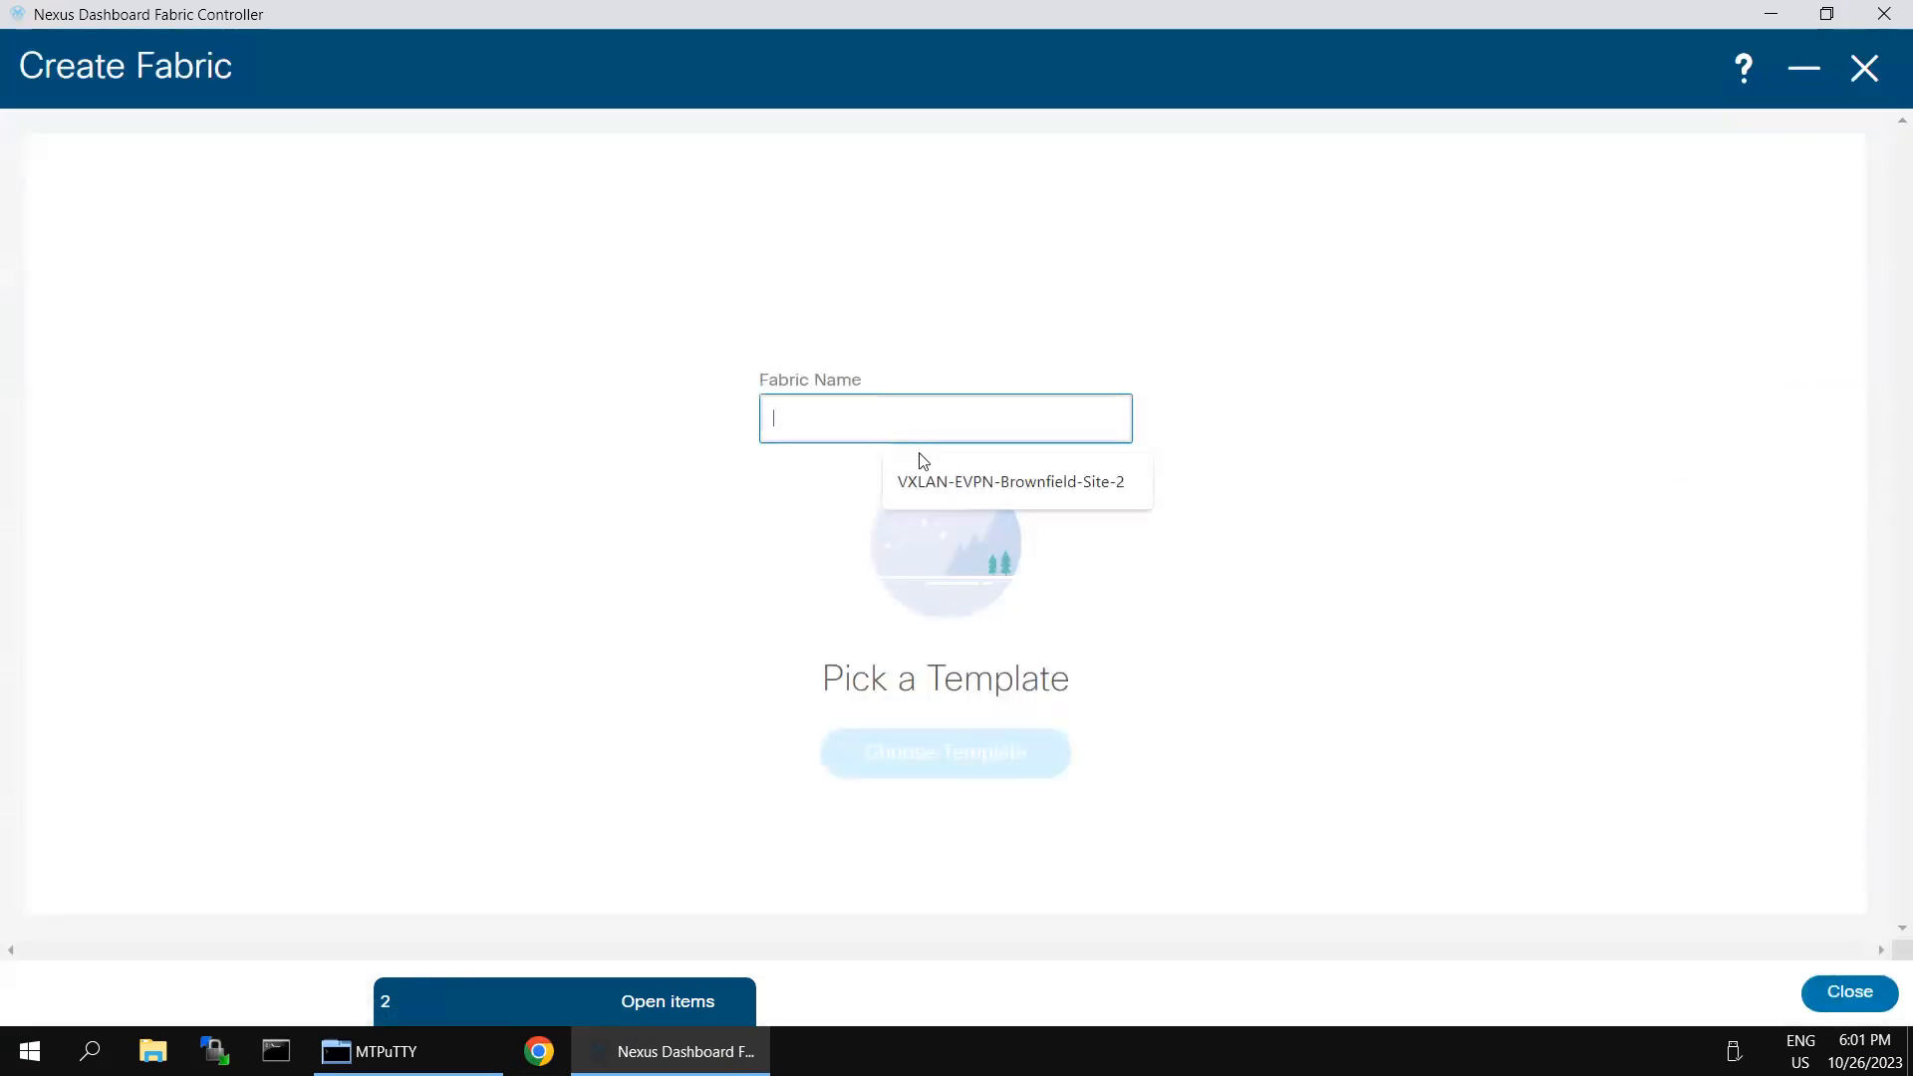
left_click(945, 484)
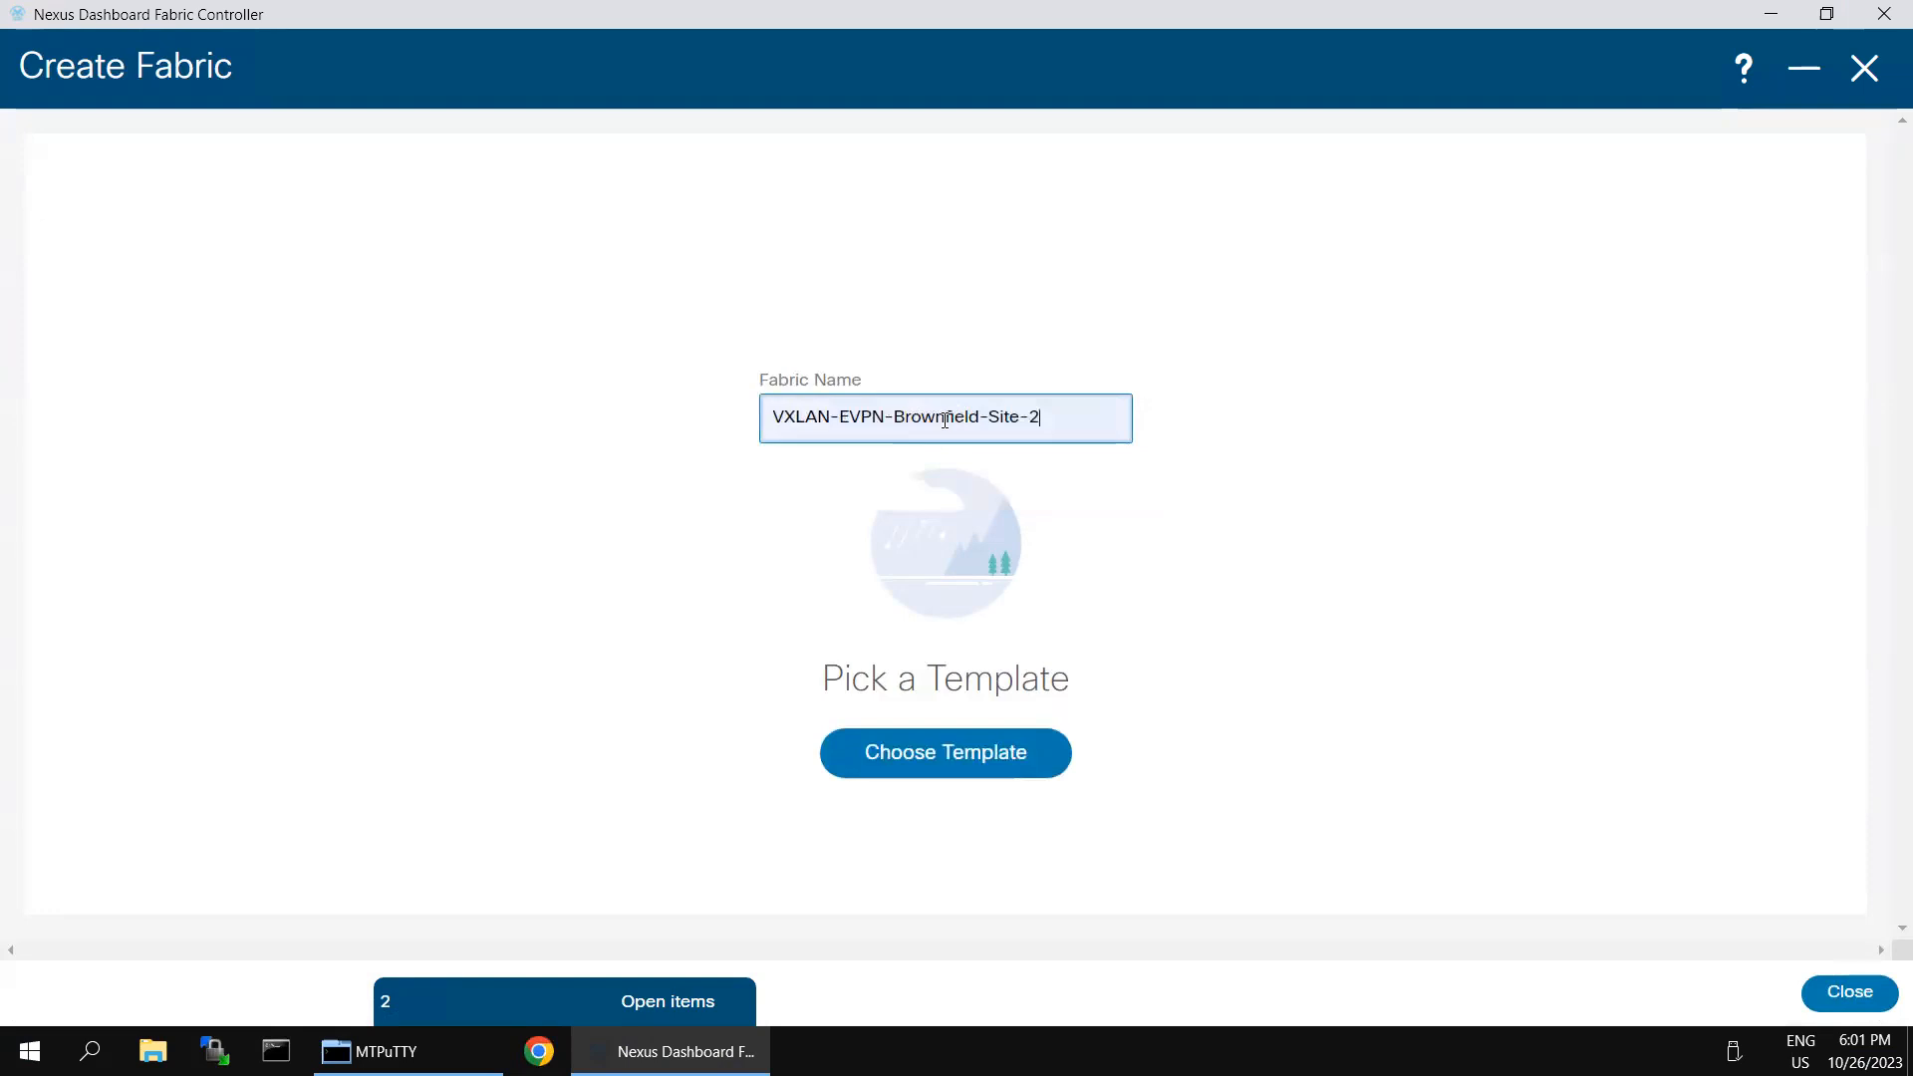
left_click(945, 419)
key("BackSpace")
key("BackSpace")
key("BackSpace")
key("BackSpace")
key("BackSpace")
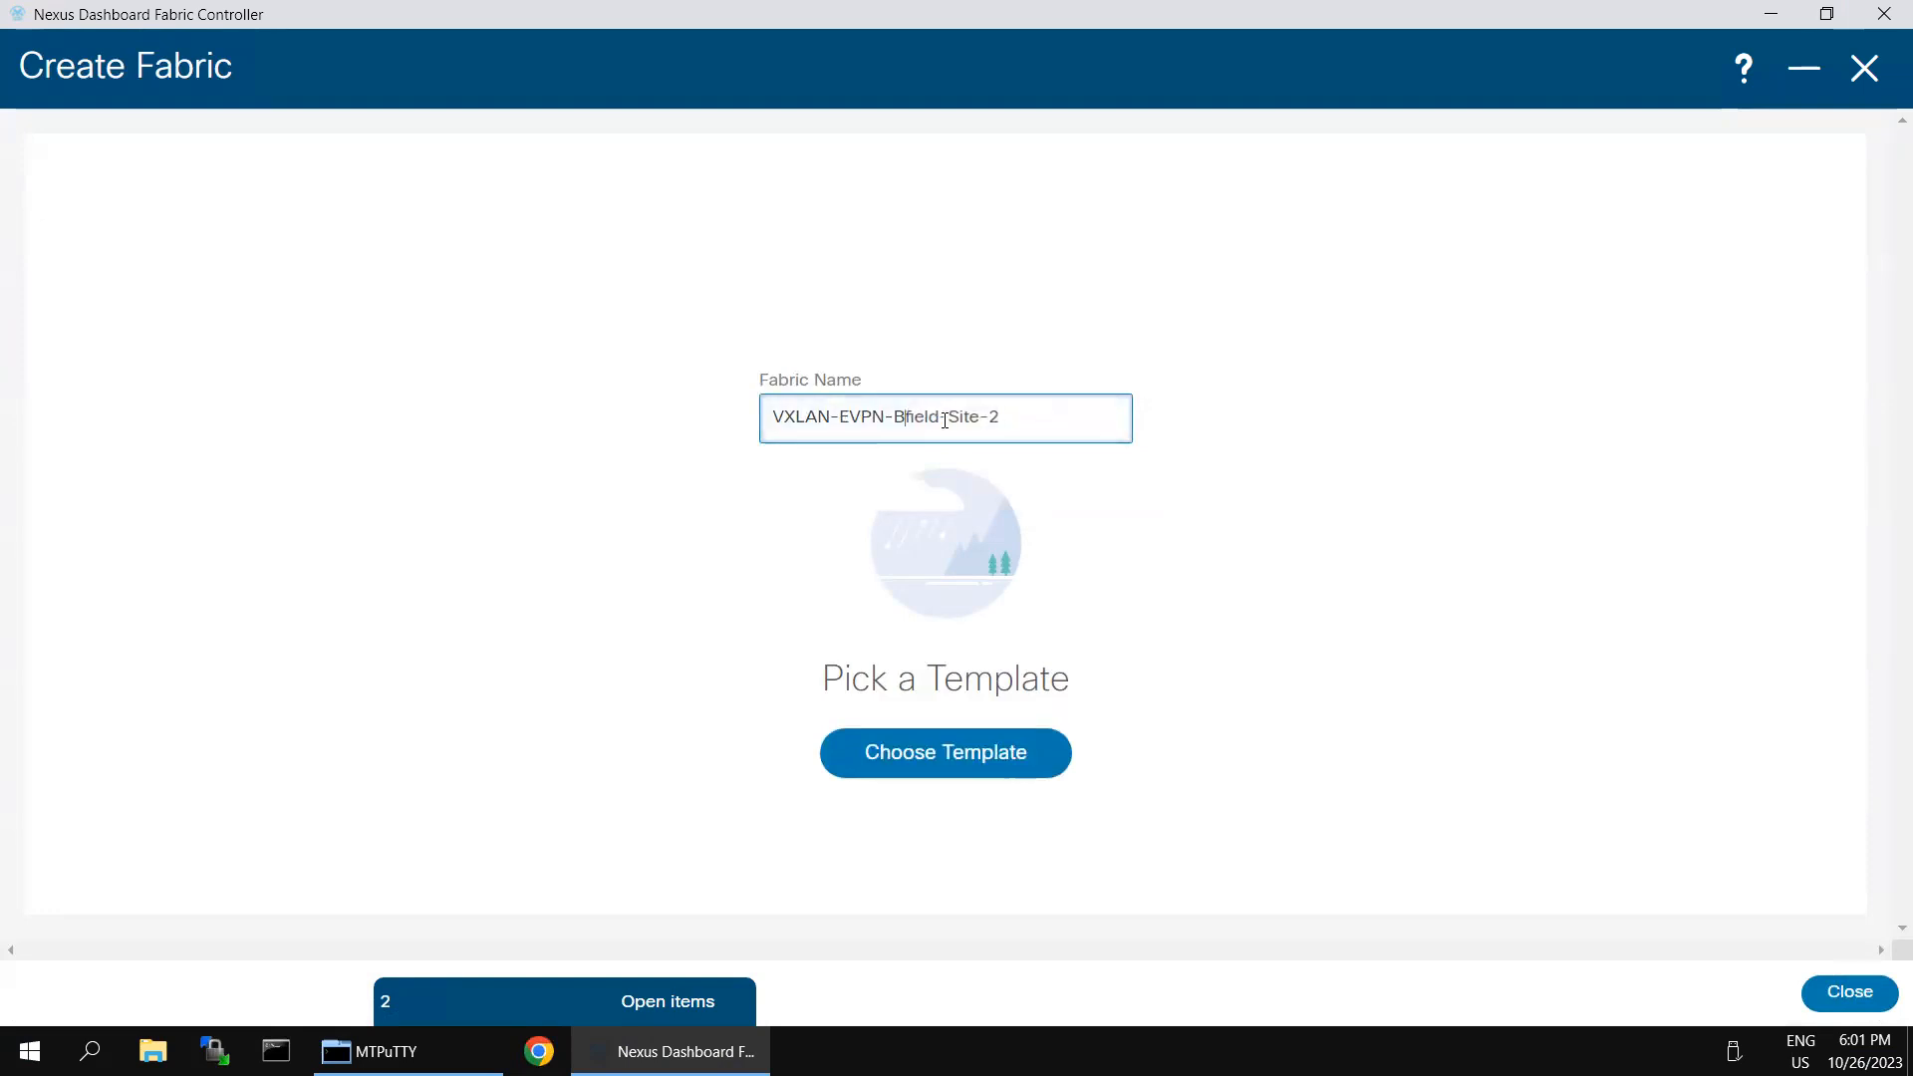
type("Green")
left_click(1273, 760)
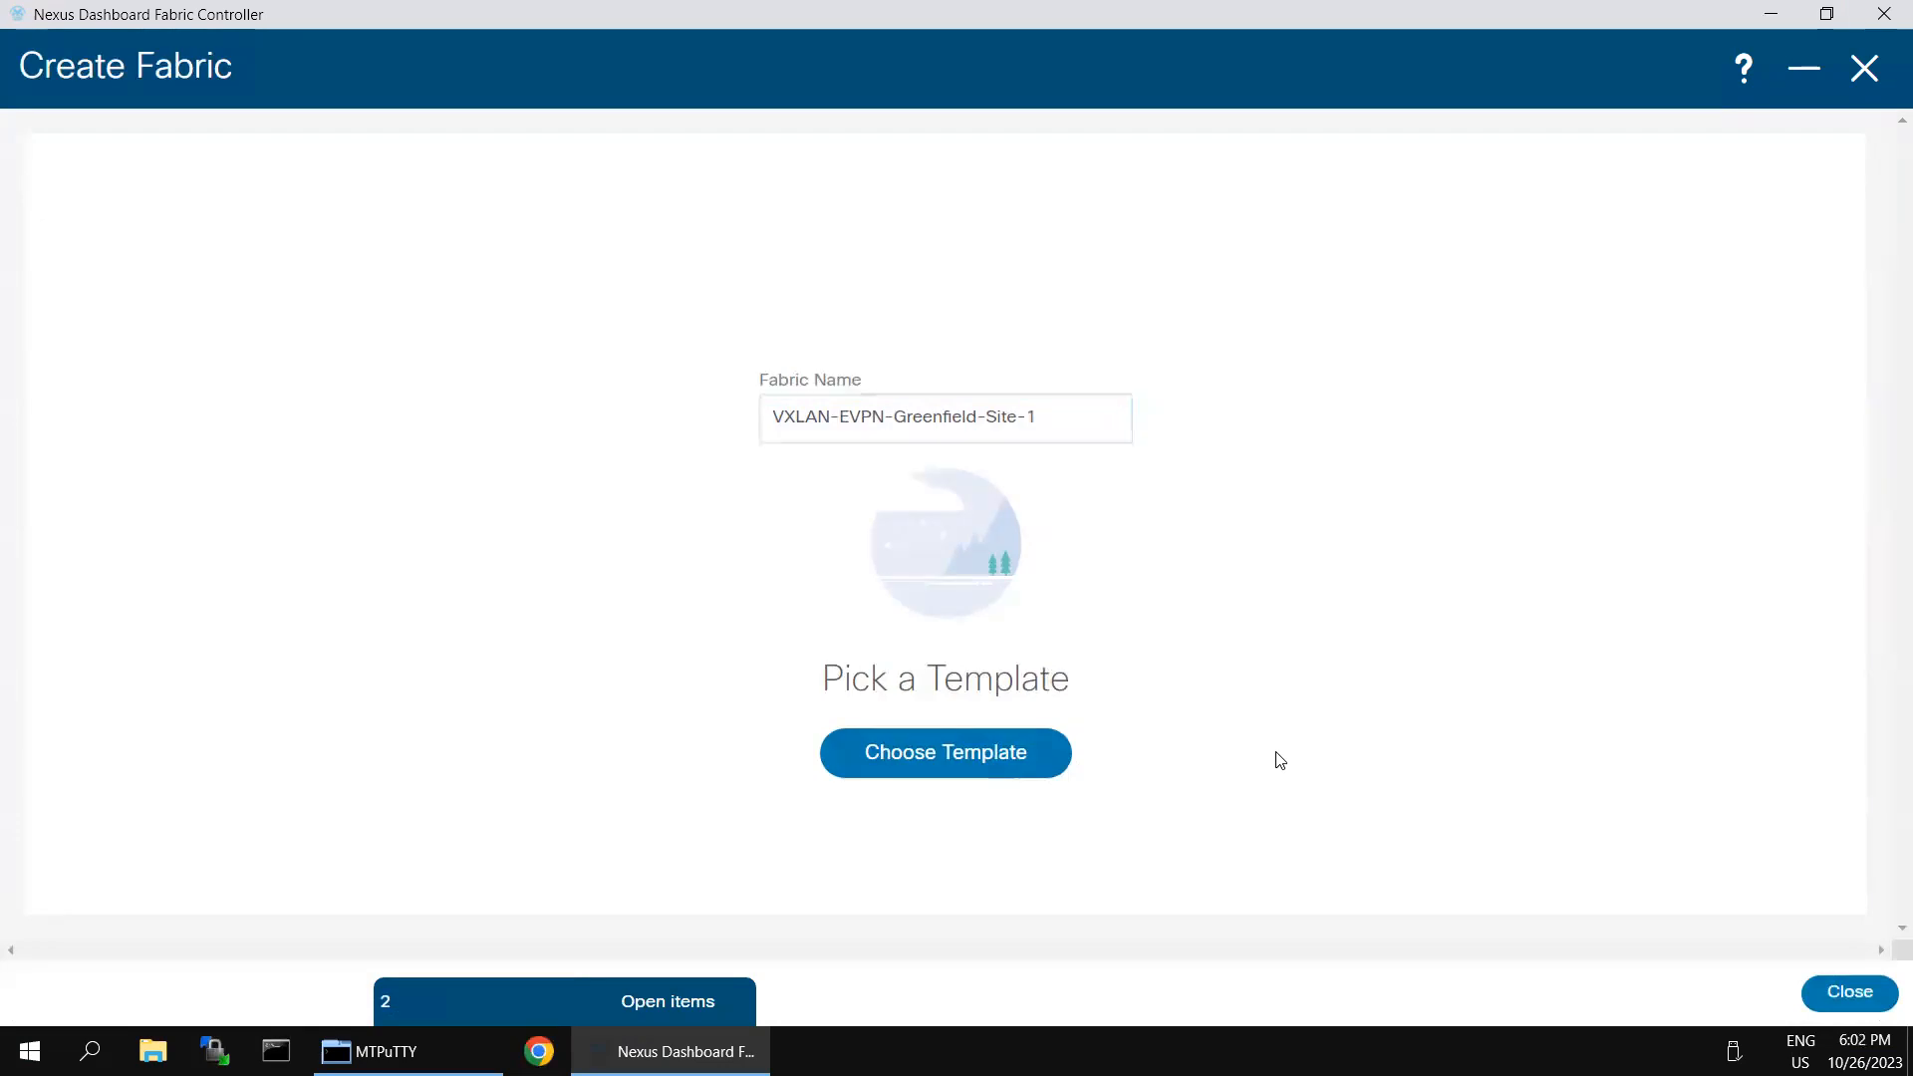
- Choose the Easy_Fabric template for the fabric and set its BGP ASN to 65001
left_click(994, 766)
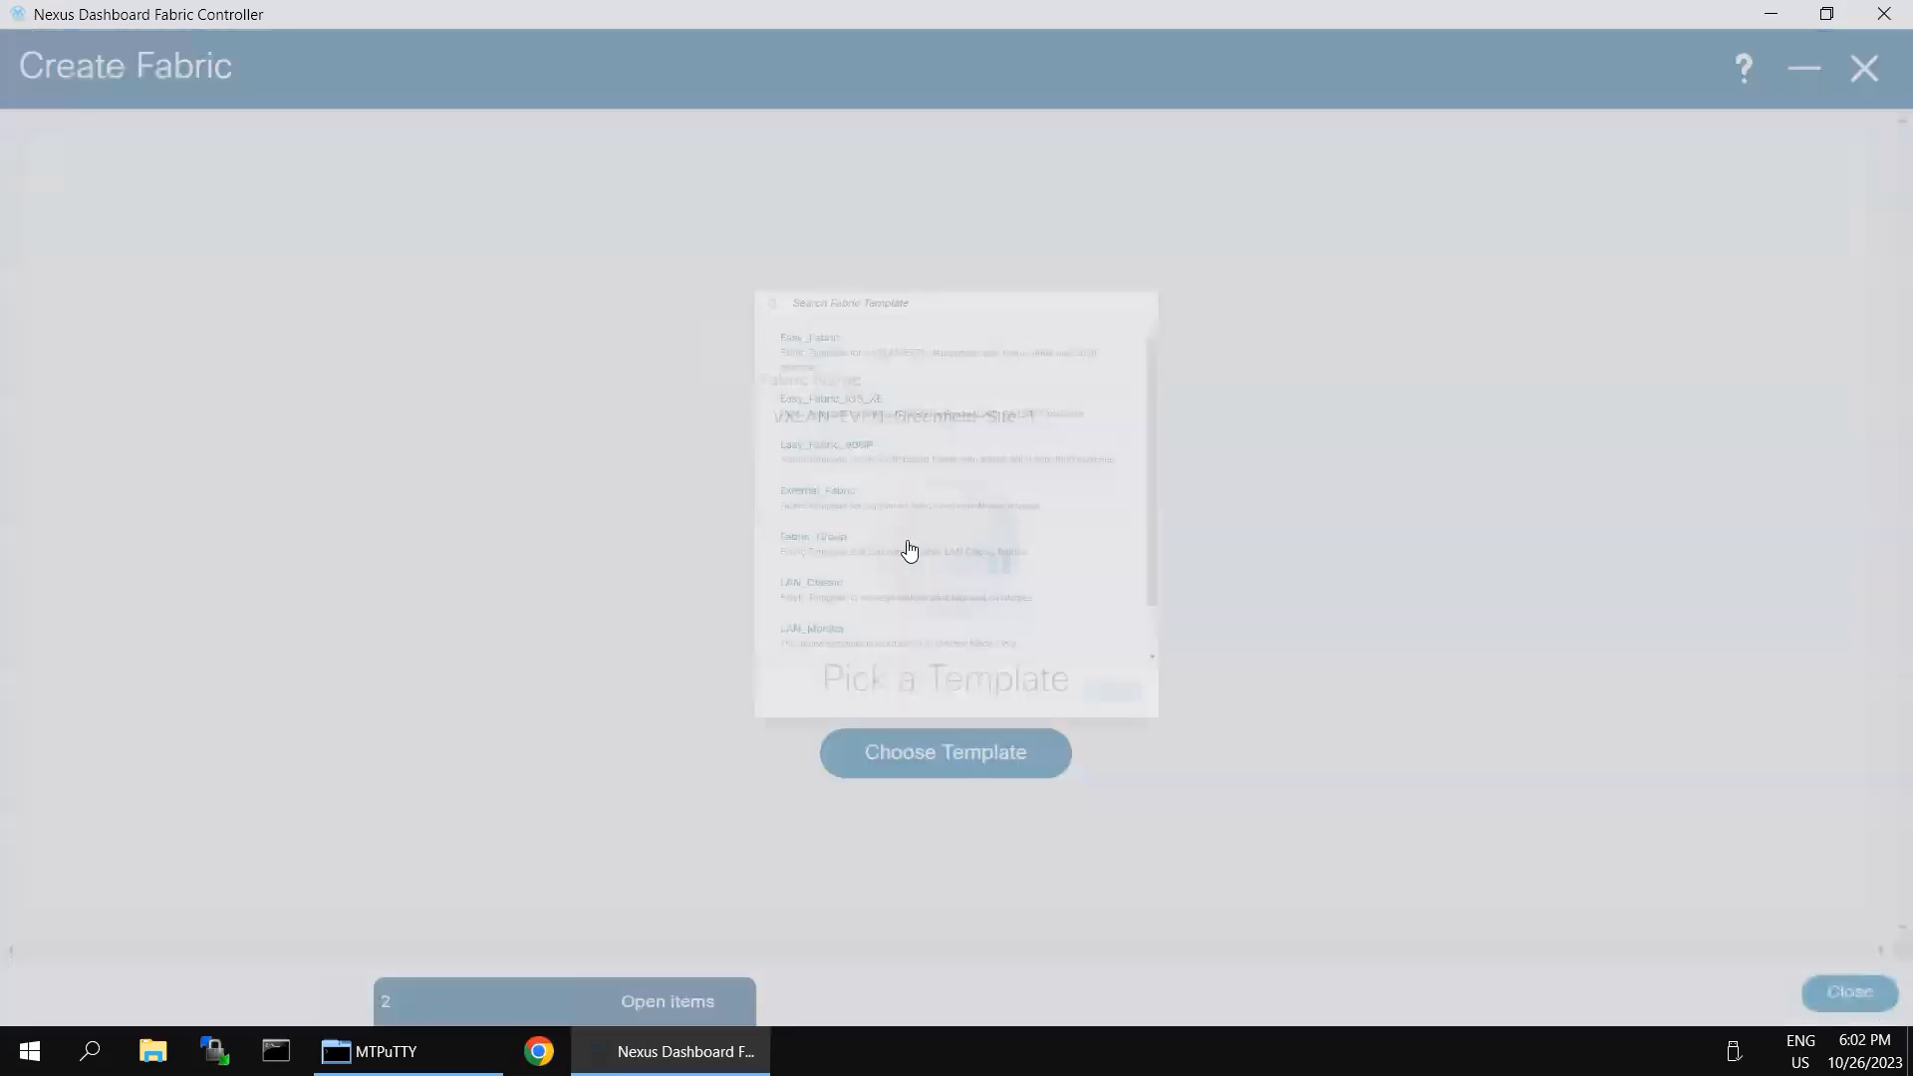
left_click(741, 219)
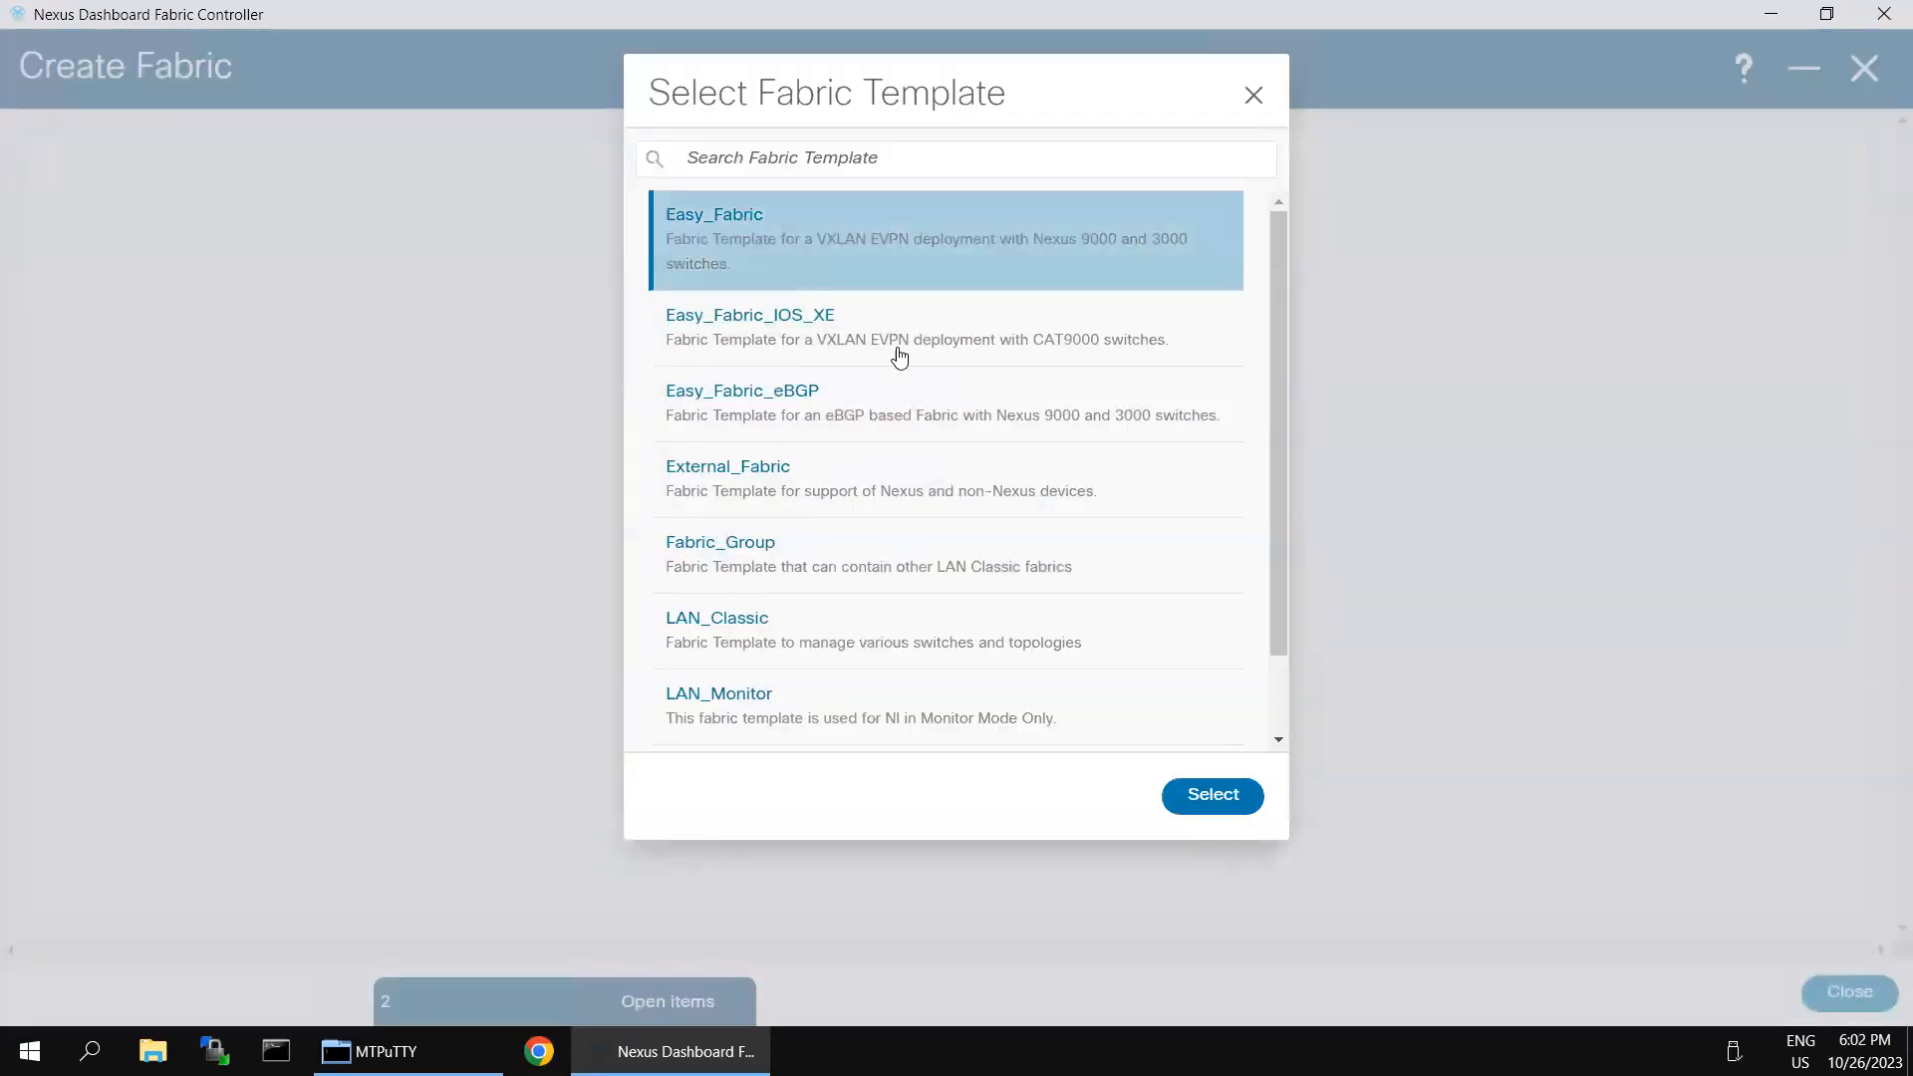
left_click(1217, 797)
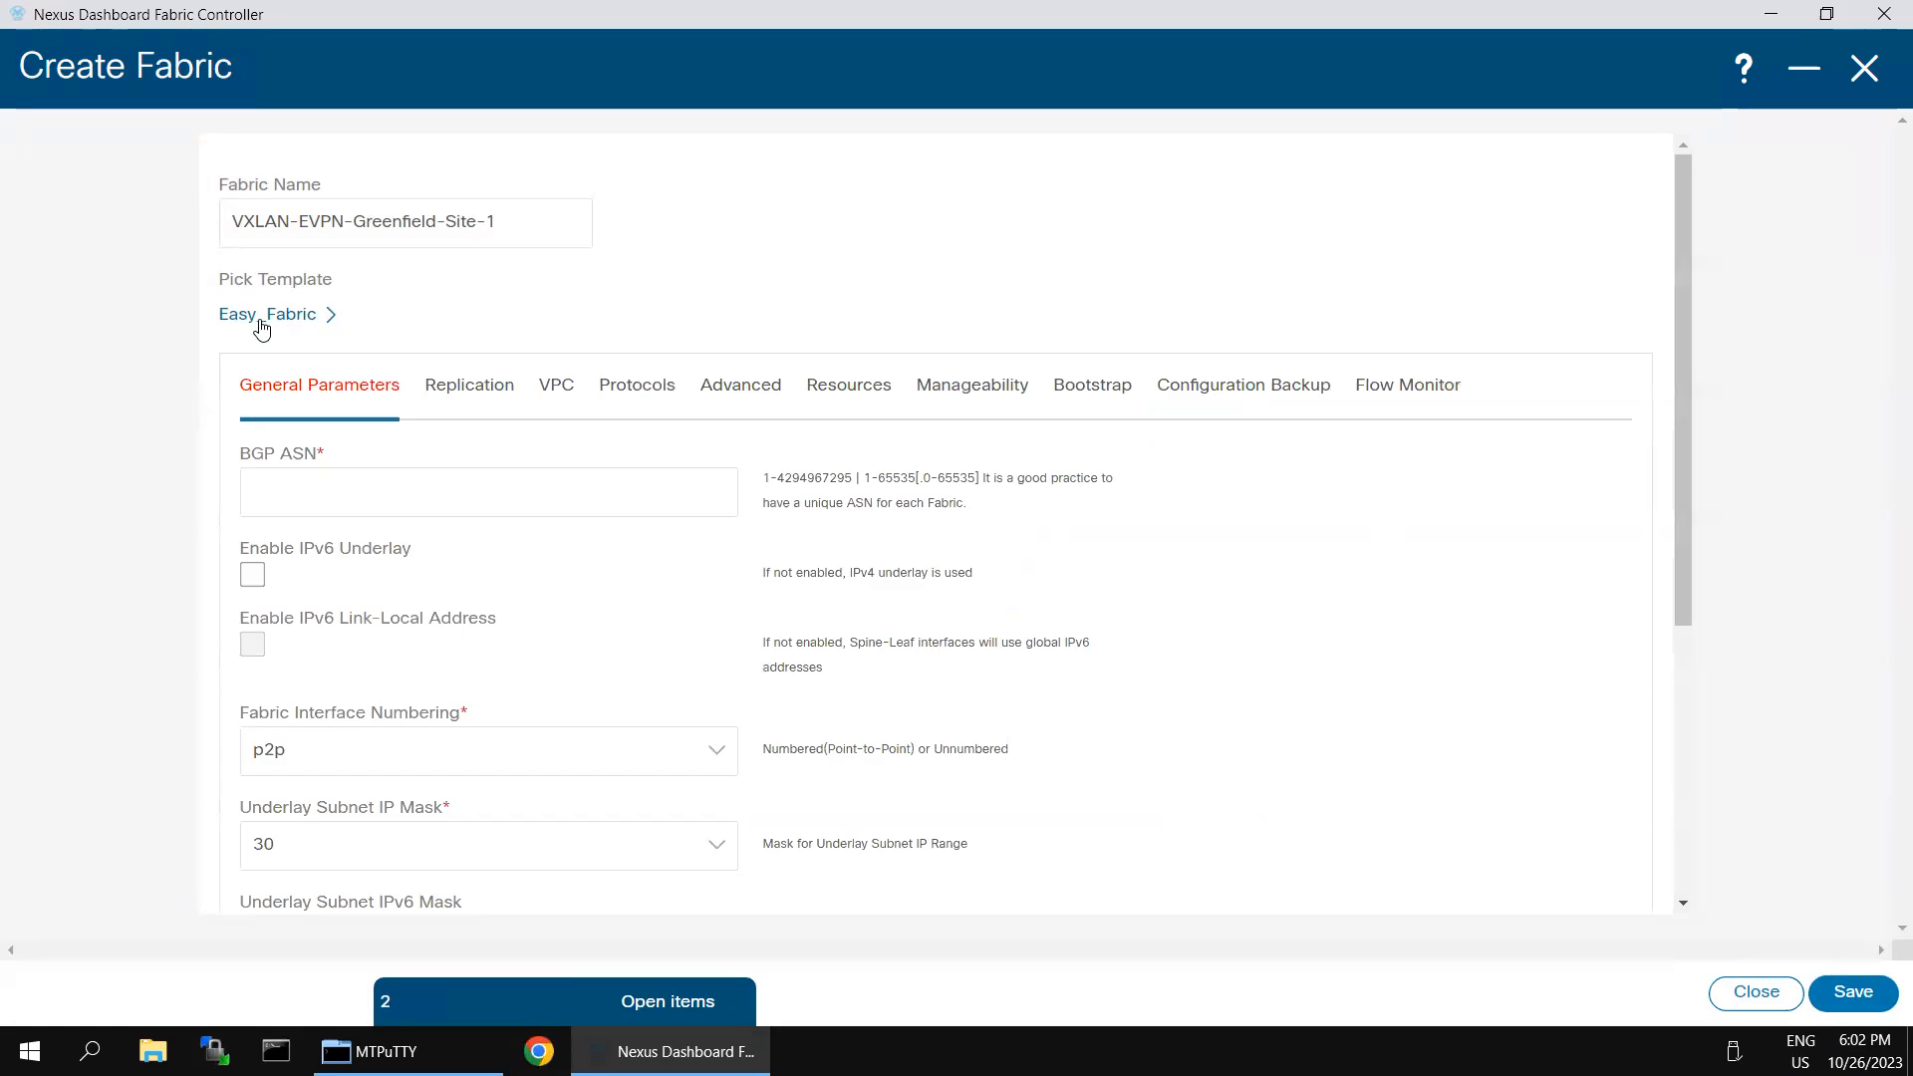
left_click(323, 484)
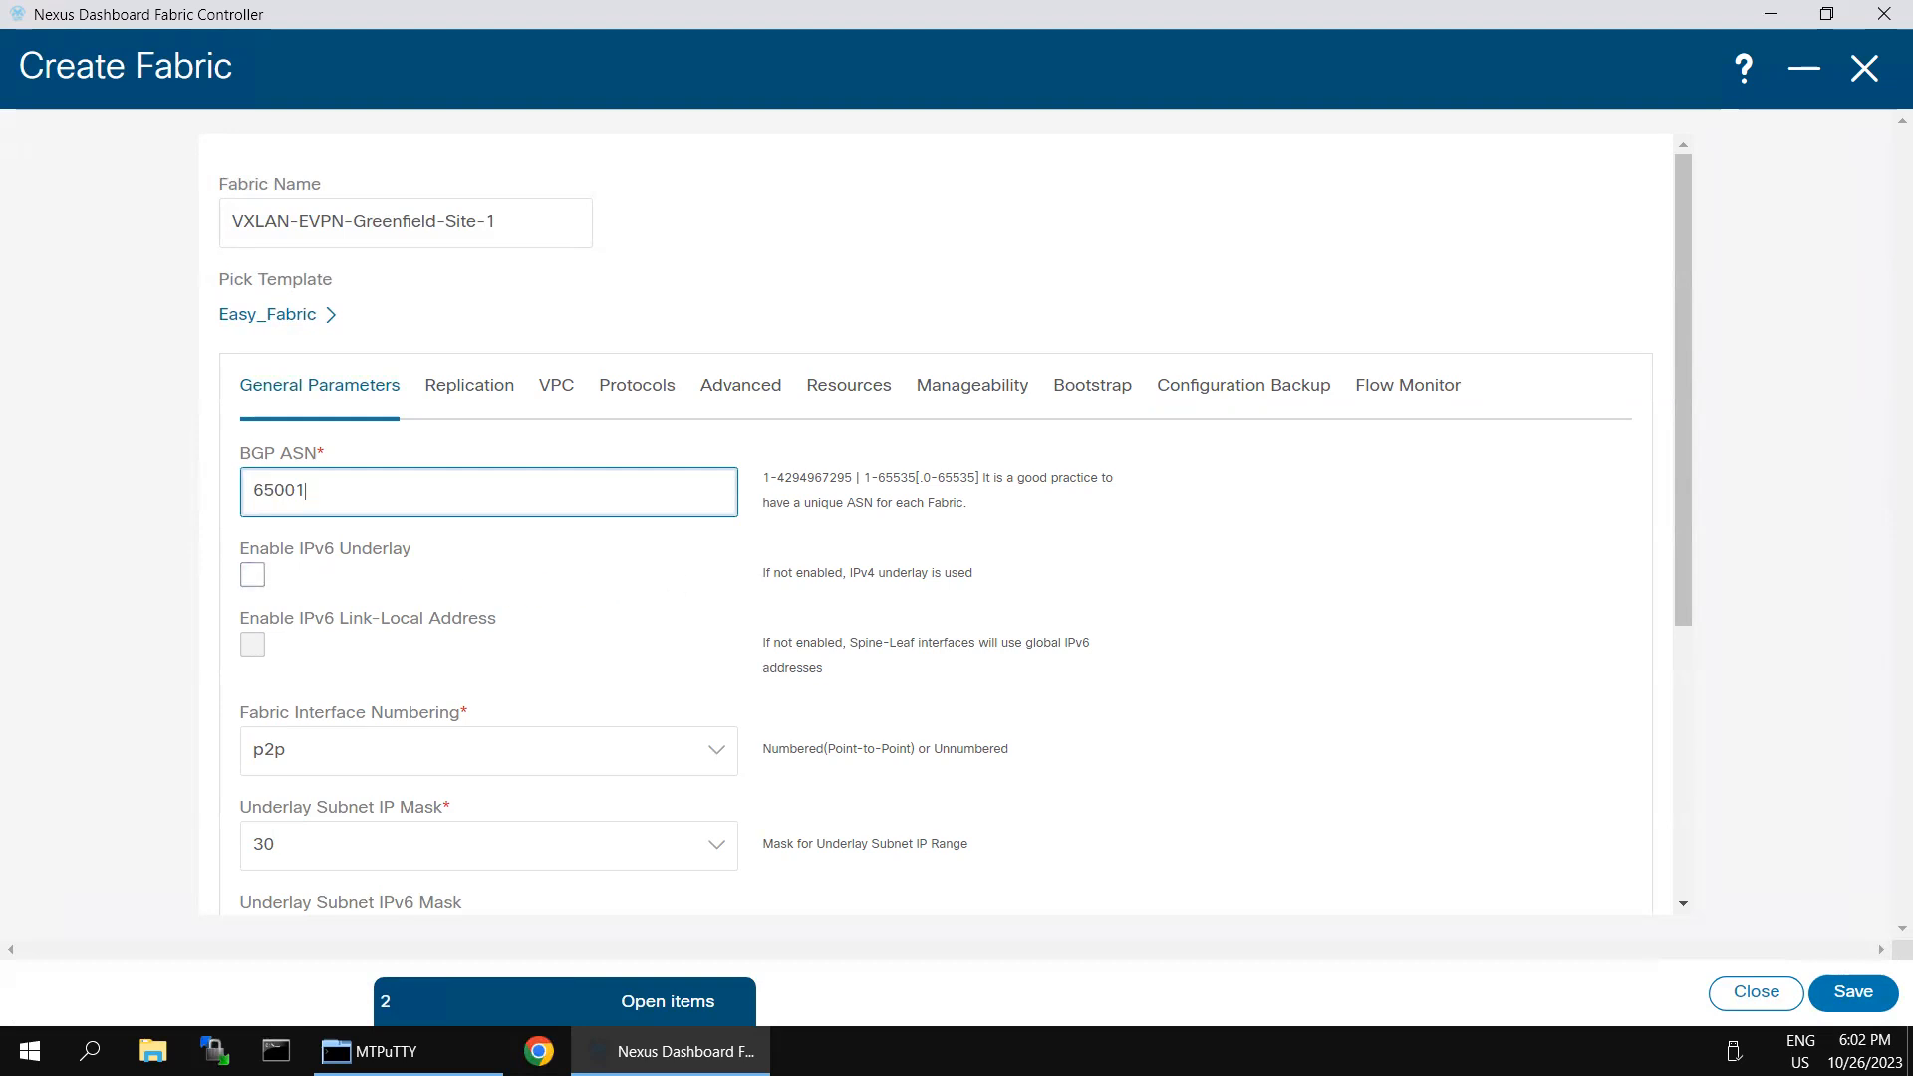
- Set the Greenfield Cleanup Option to Enable in the fabric's advanced settings
left_click(730, 397)
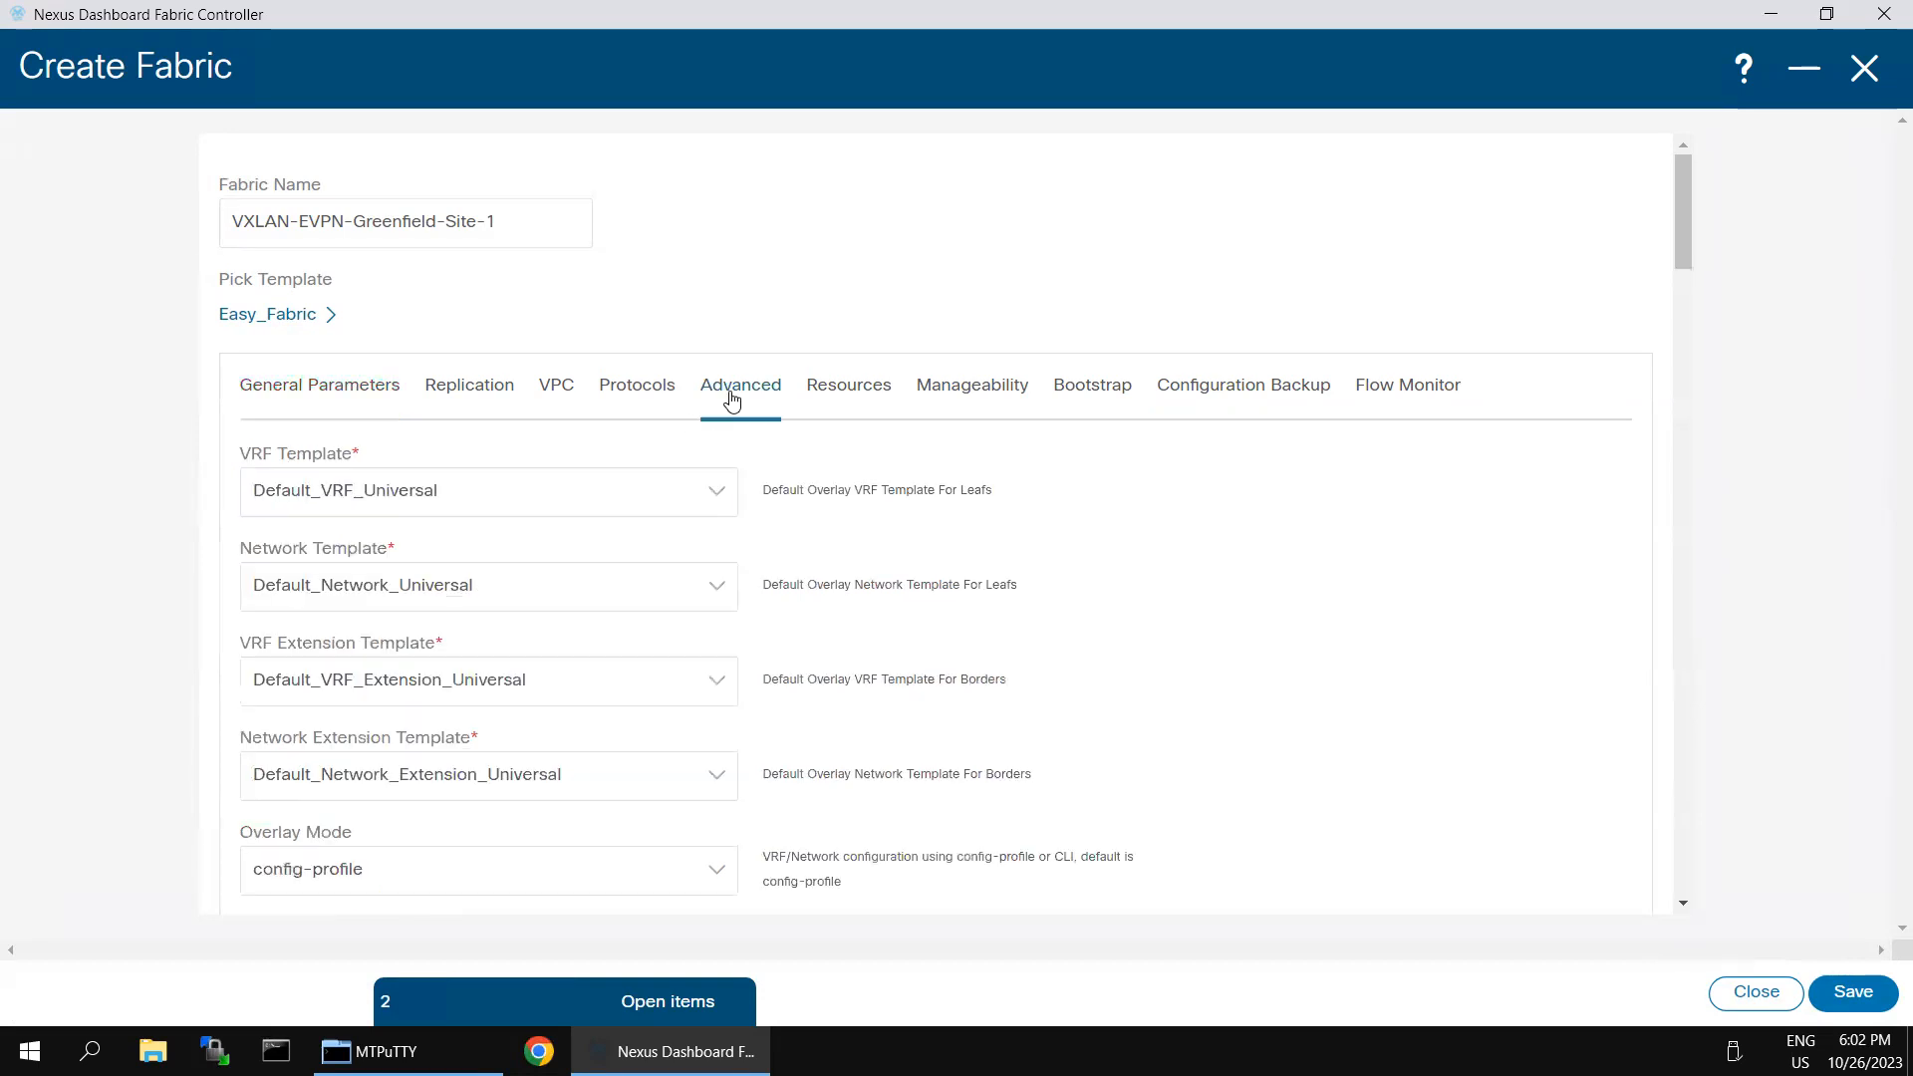
scroll(602, 671, "down", 2)
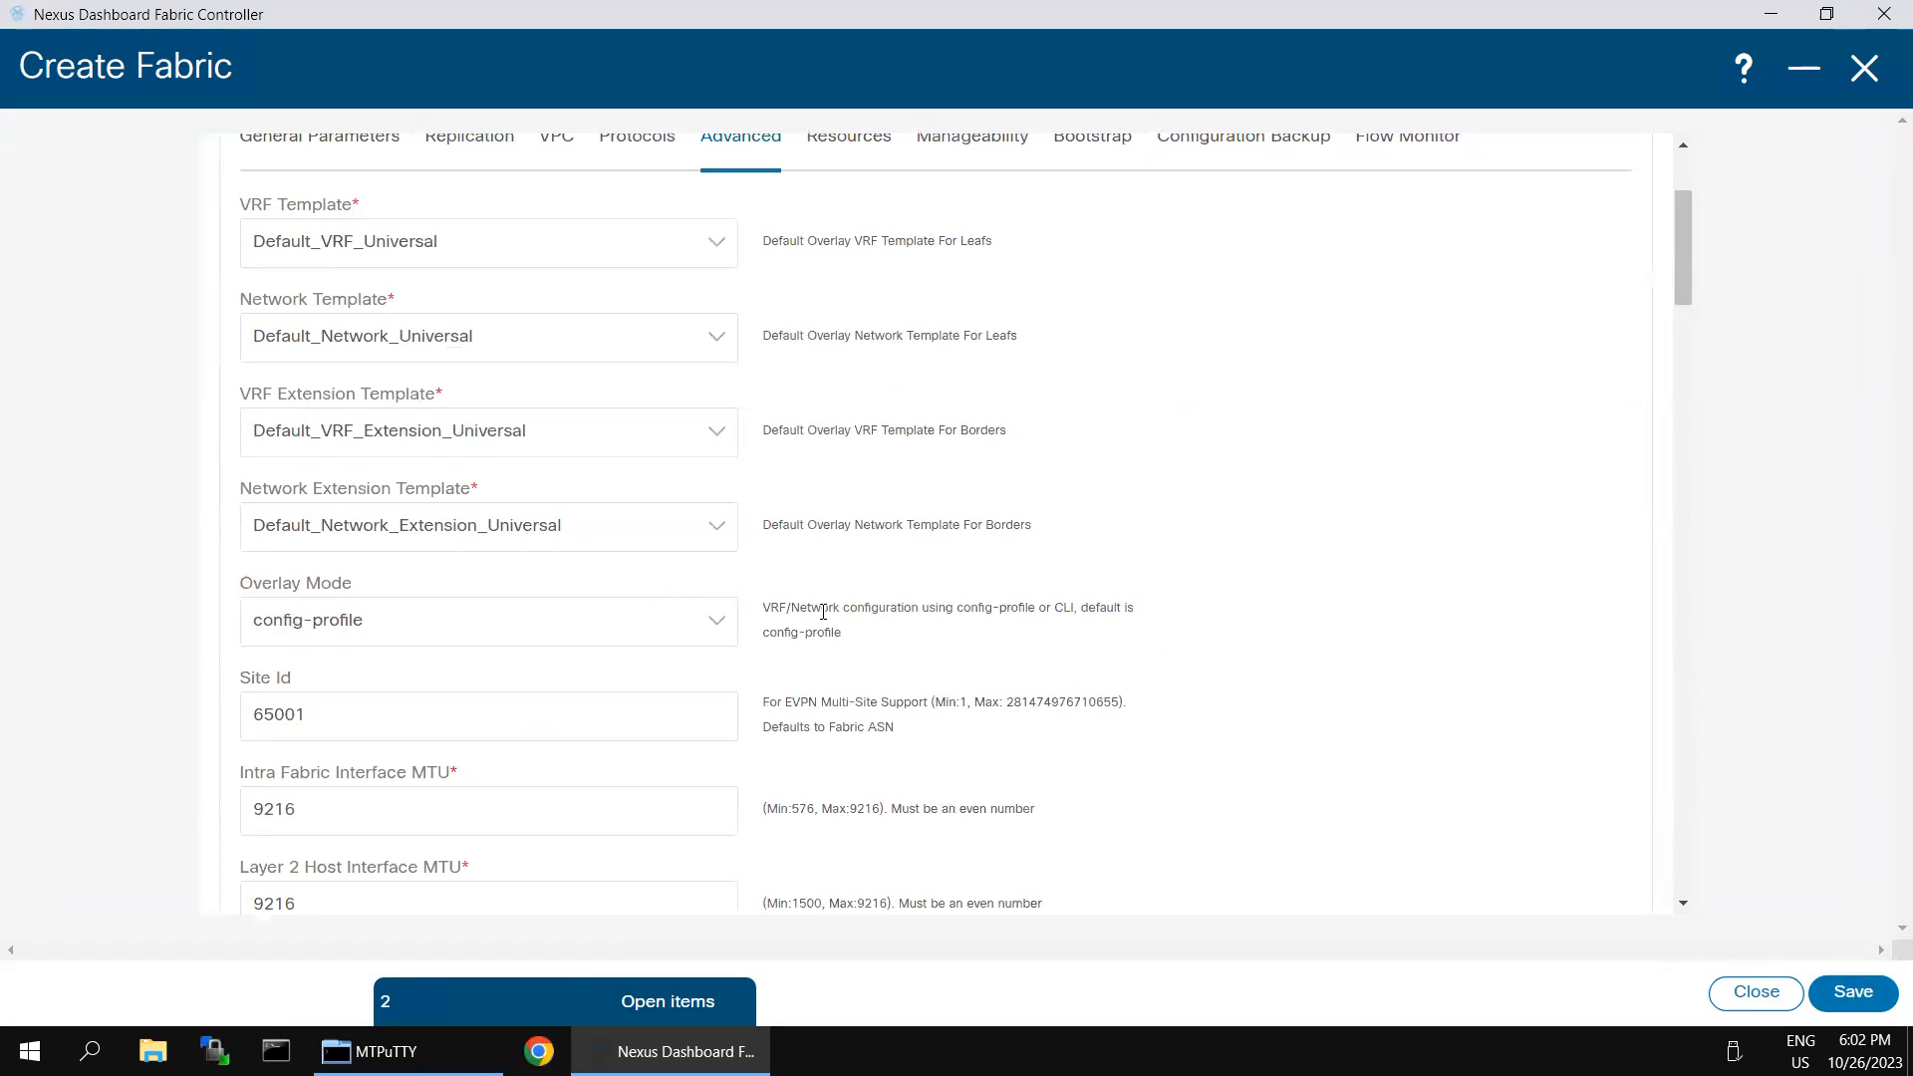
scroll(797, 638, "down", 3)
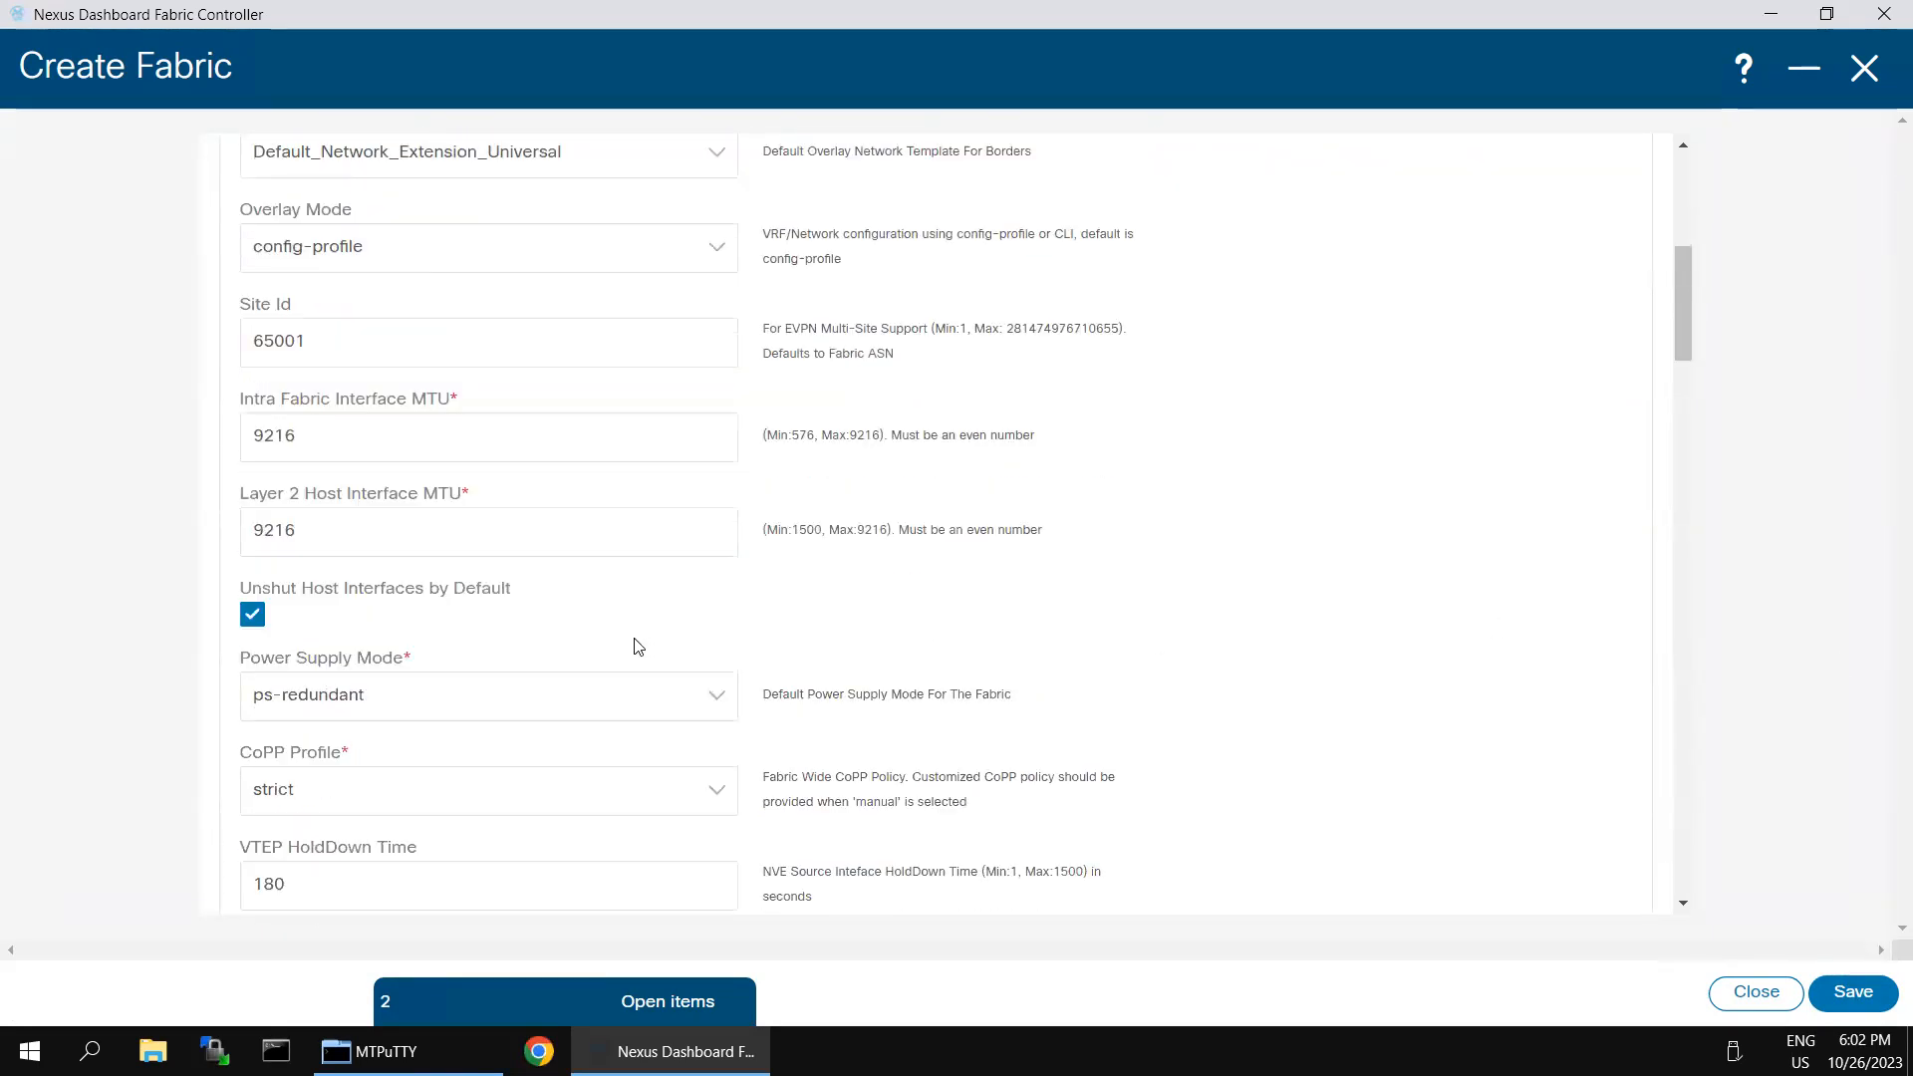
scroll(643, 650, "down", 4)
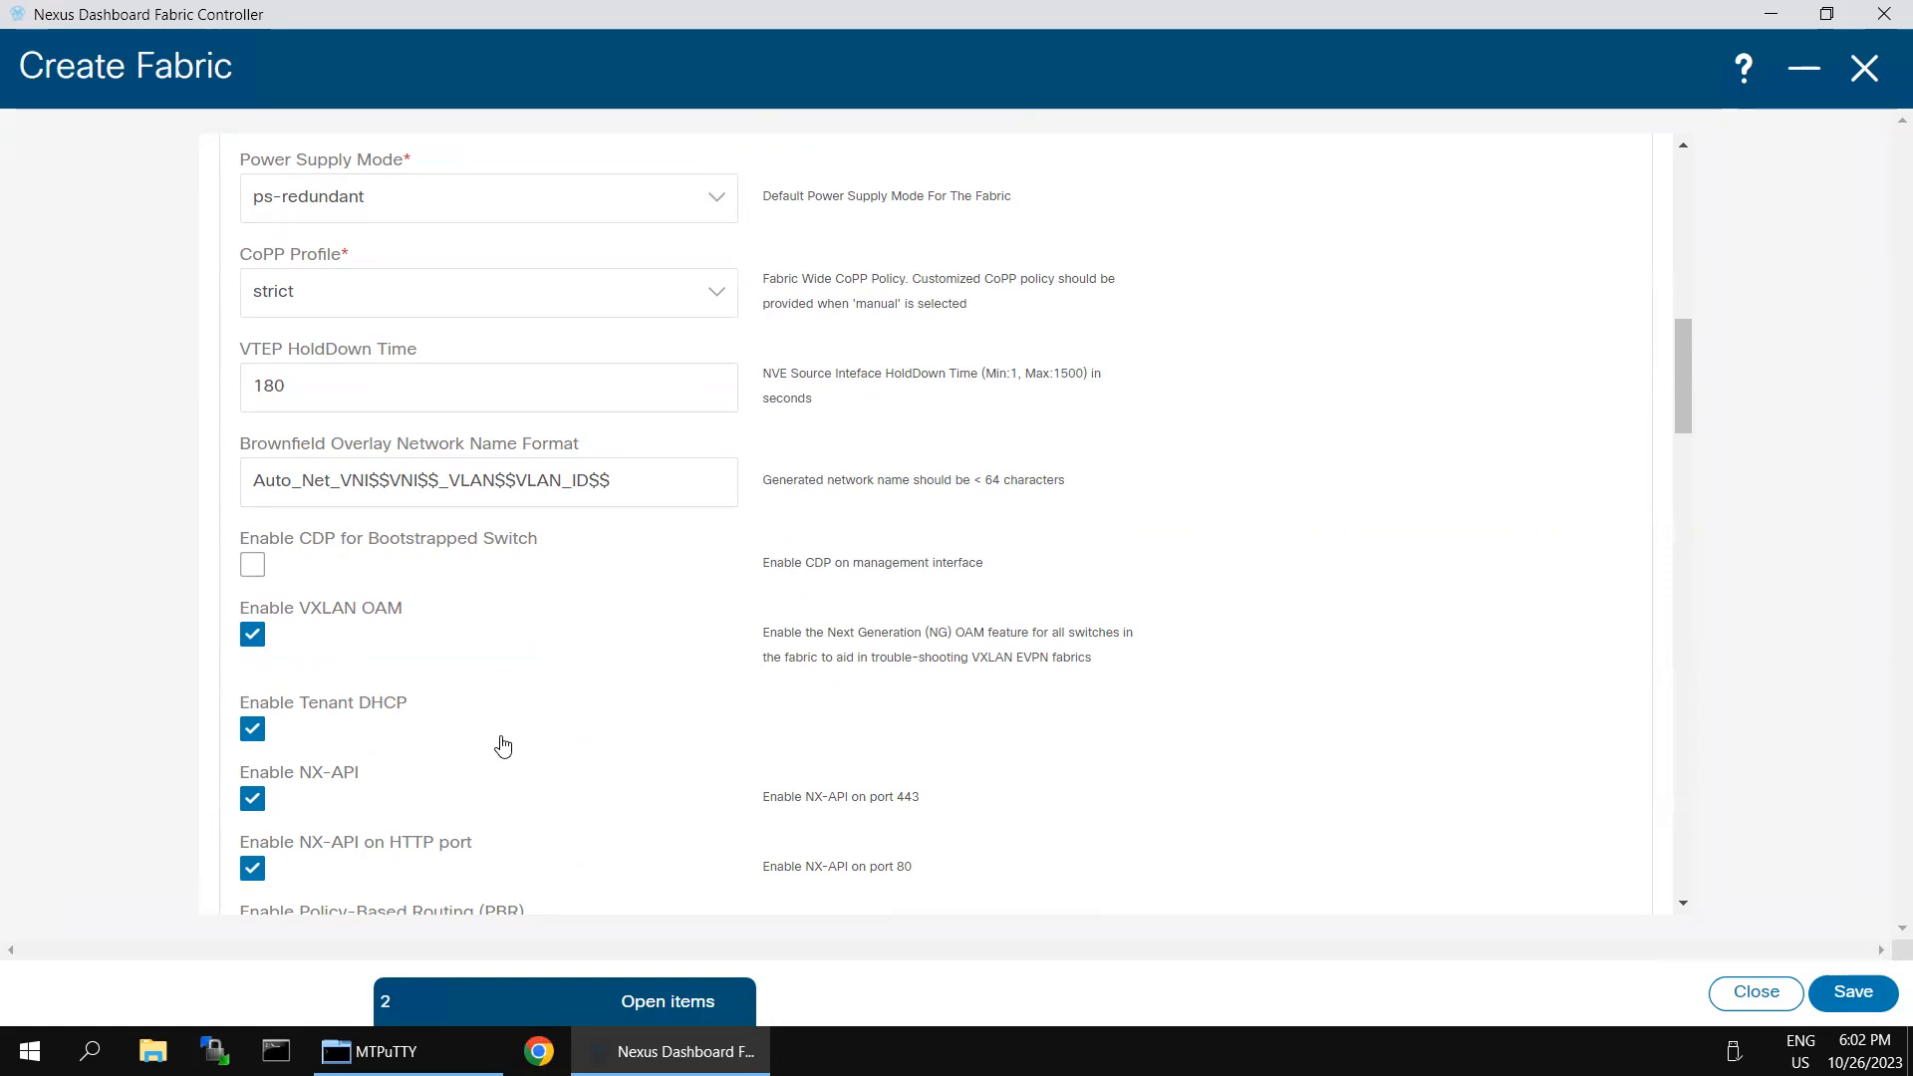
scroll(501, 748, "down", 3)
scroll(525, 737, "down", 2)
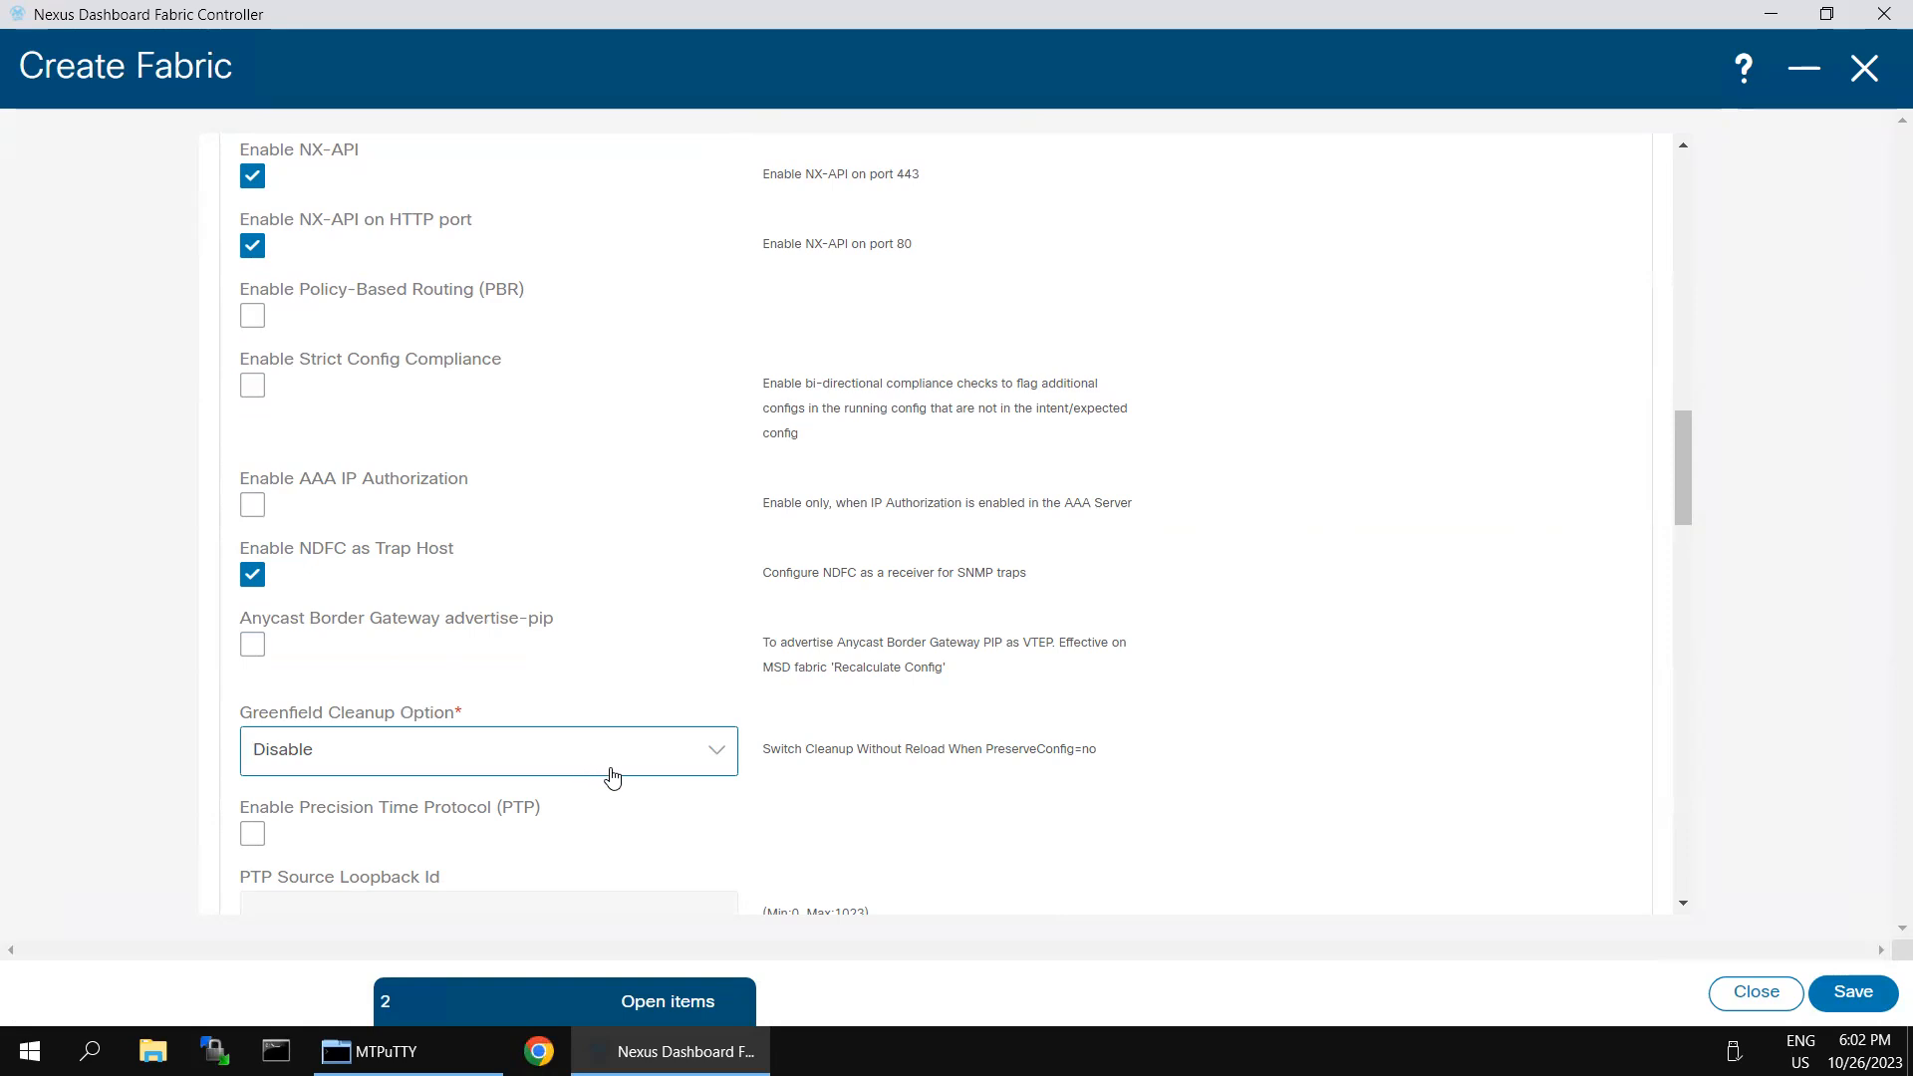
left_click(719, 756)
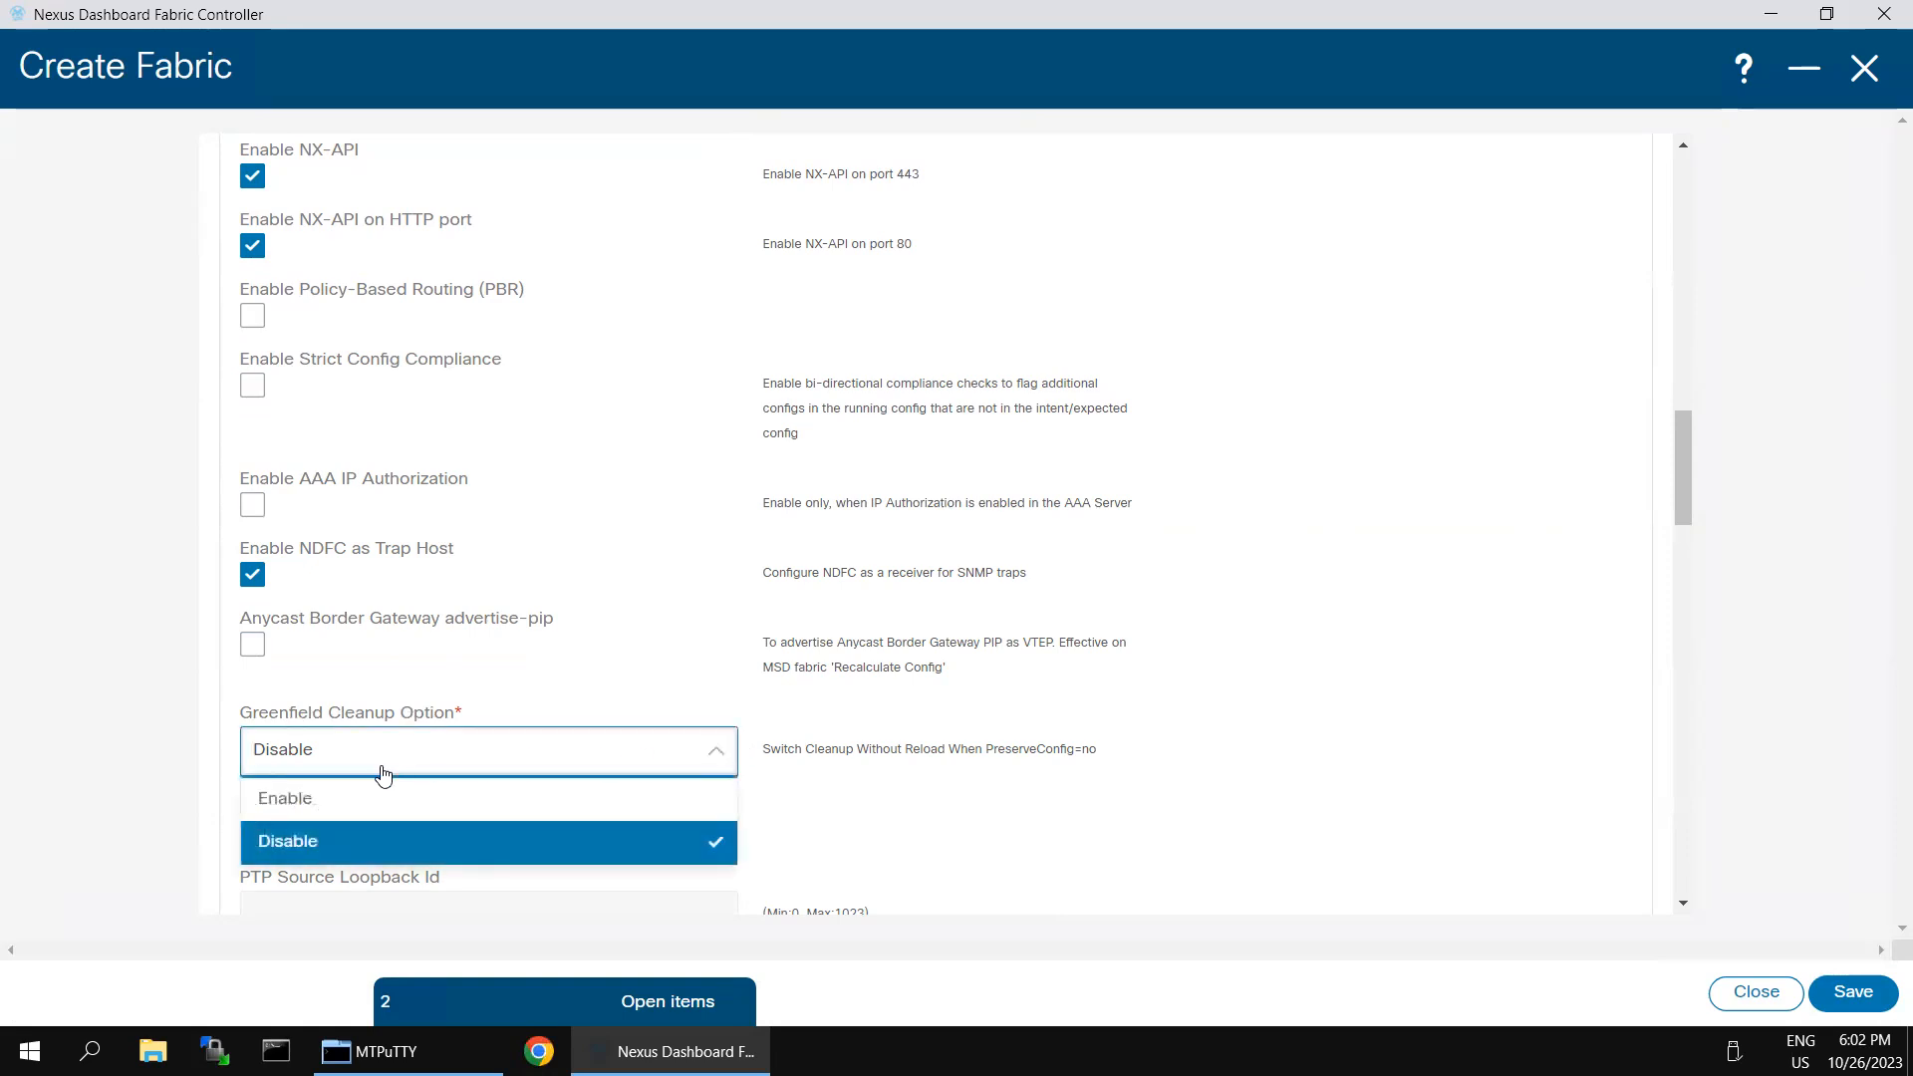
left_click(319, 798)
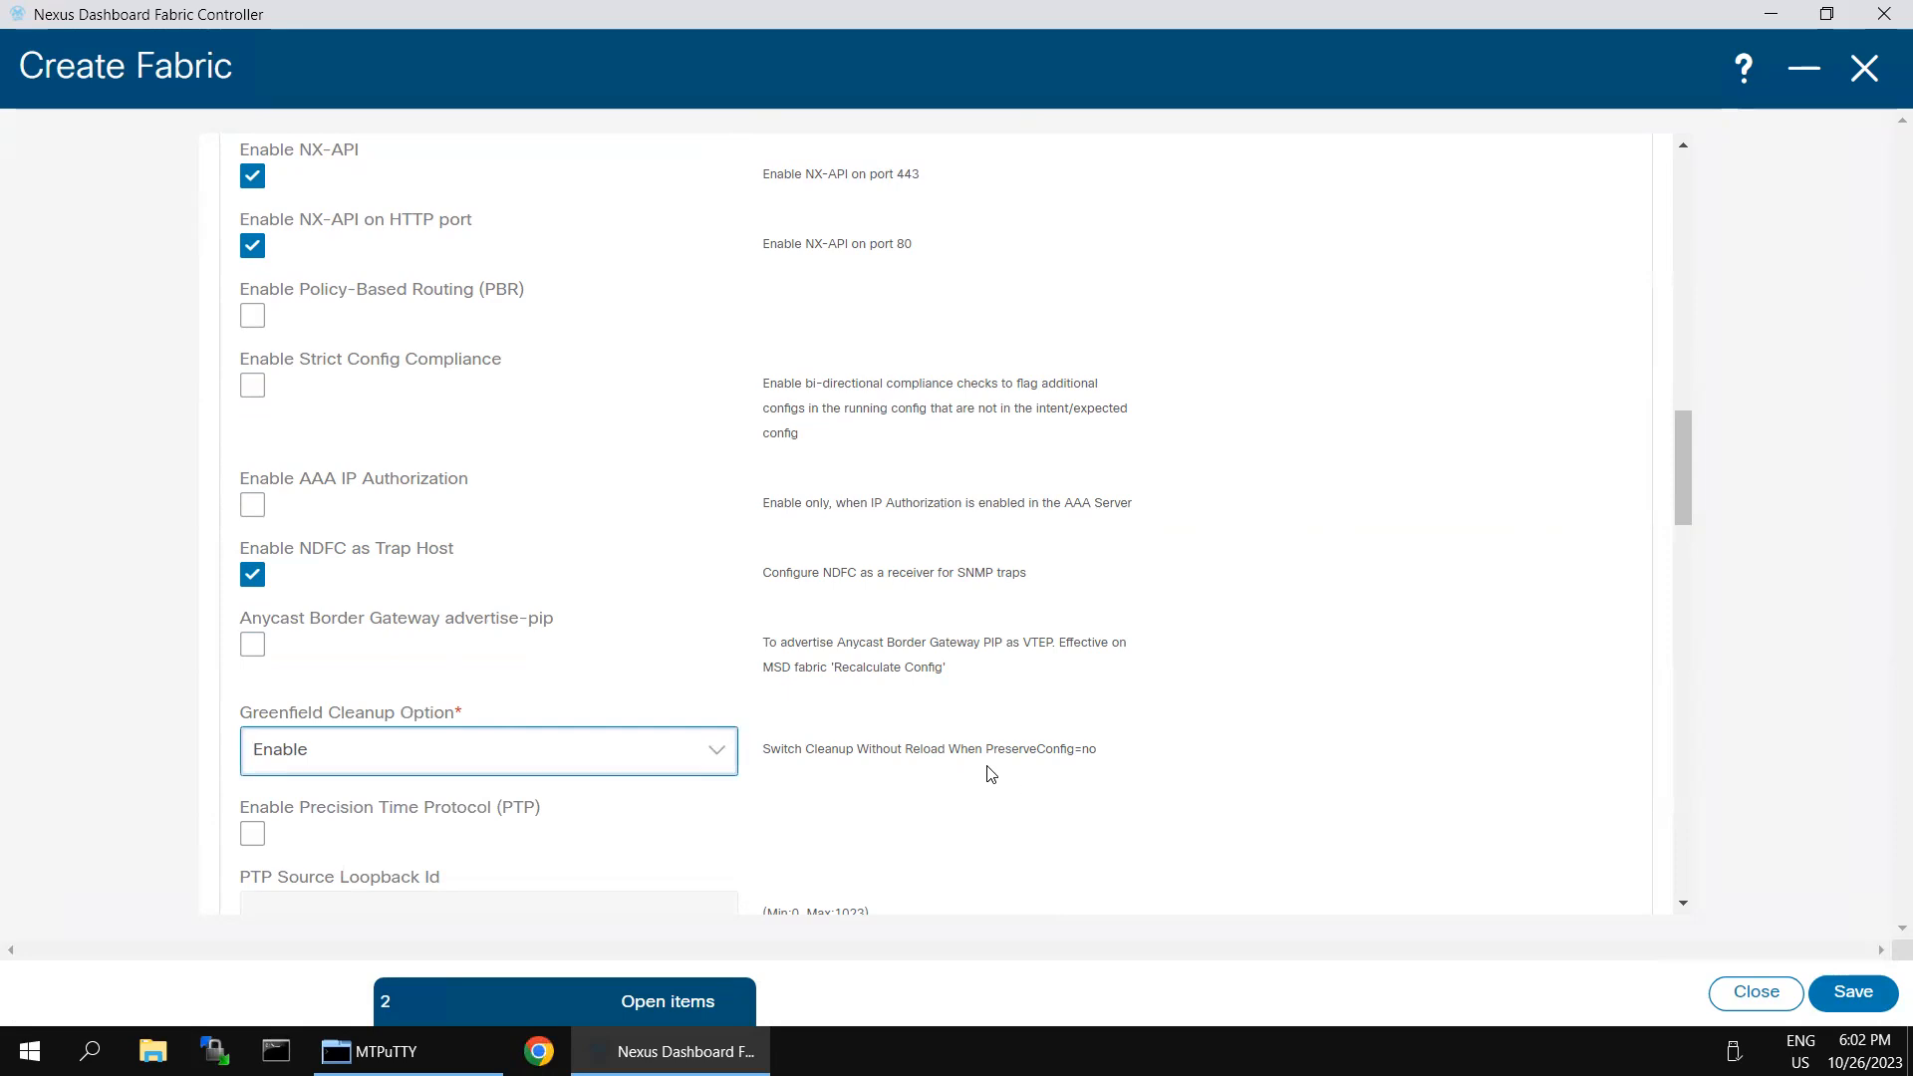
- Review the remaining advanced settings, turn on Hourly Fabric Backup and save the new fabric
scroll(1207, 769, "down", 1)
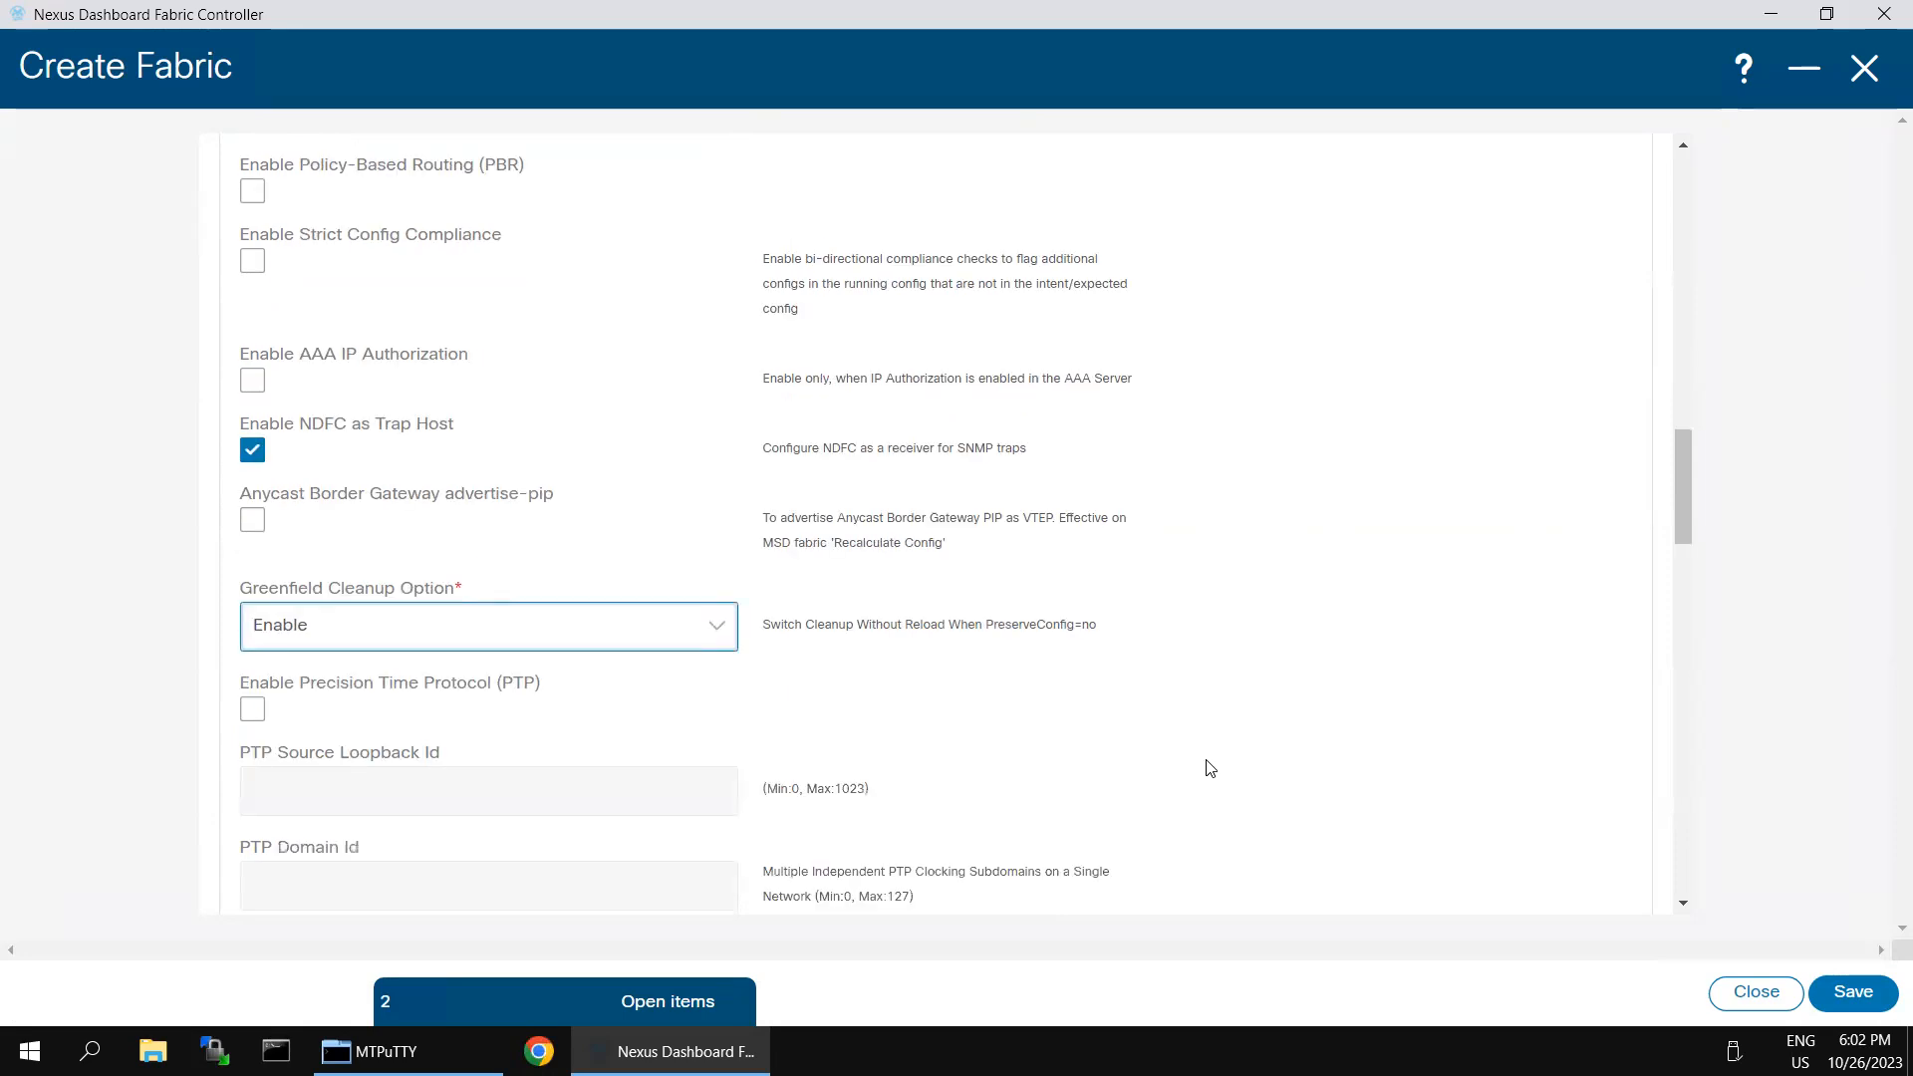
scroll(1181, 697, "down", 4)
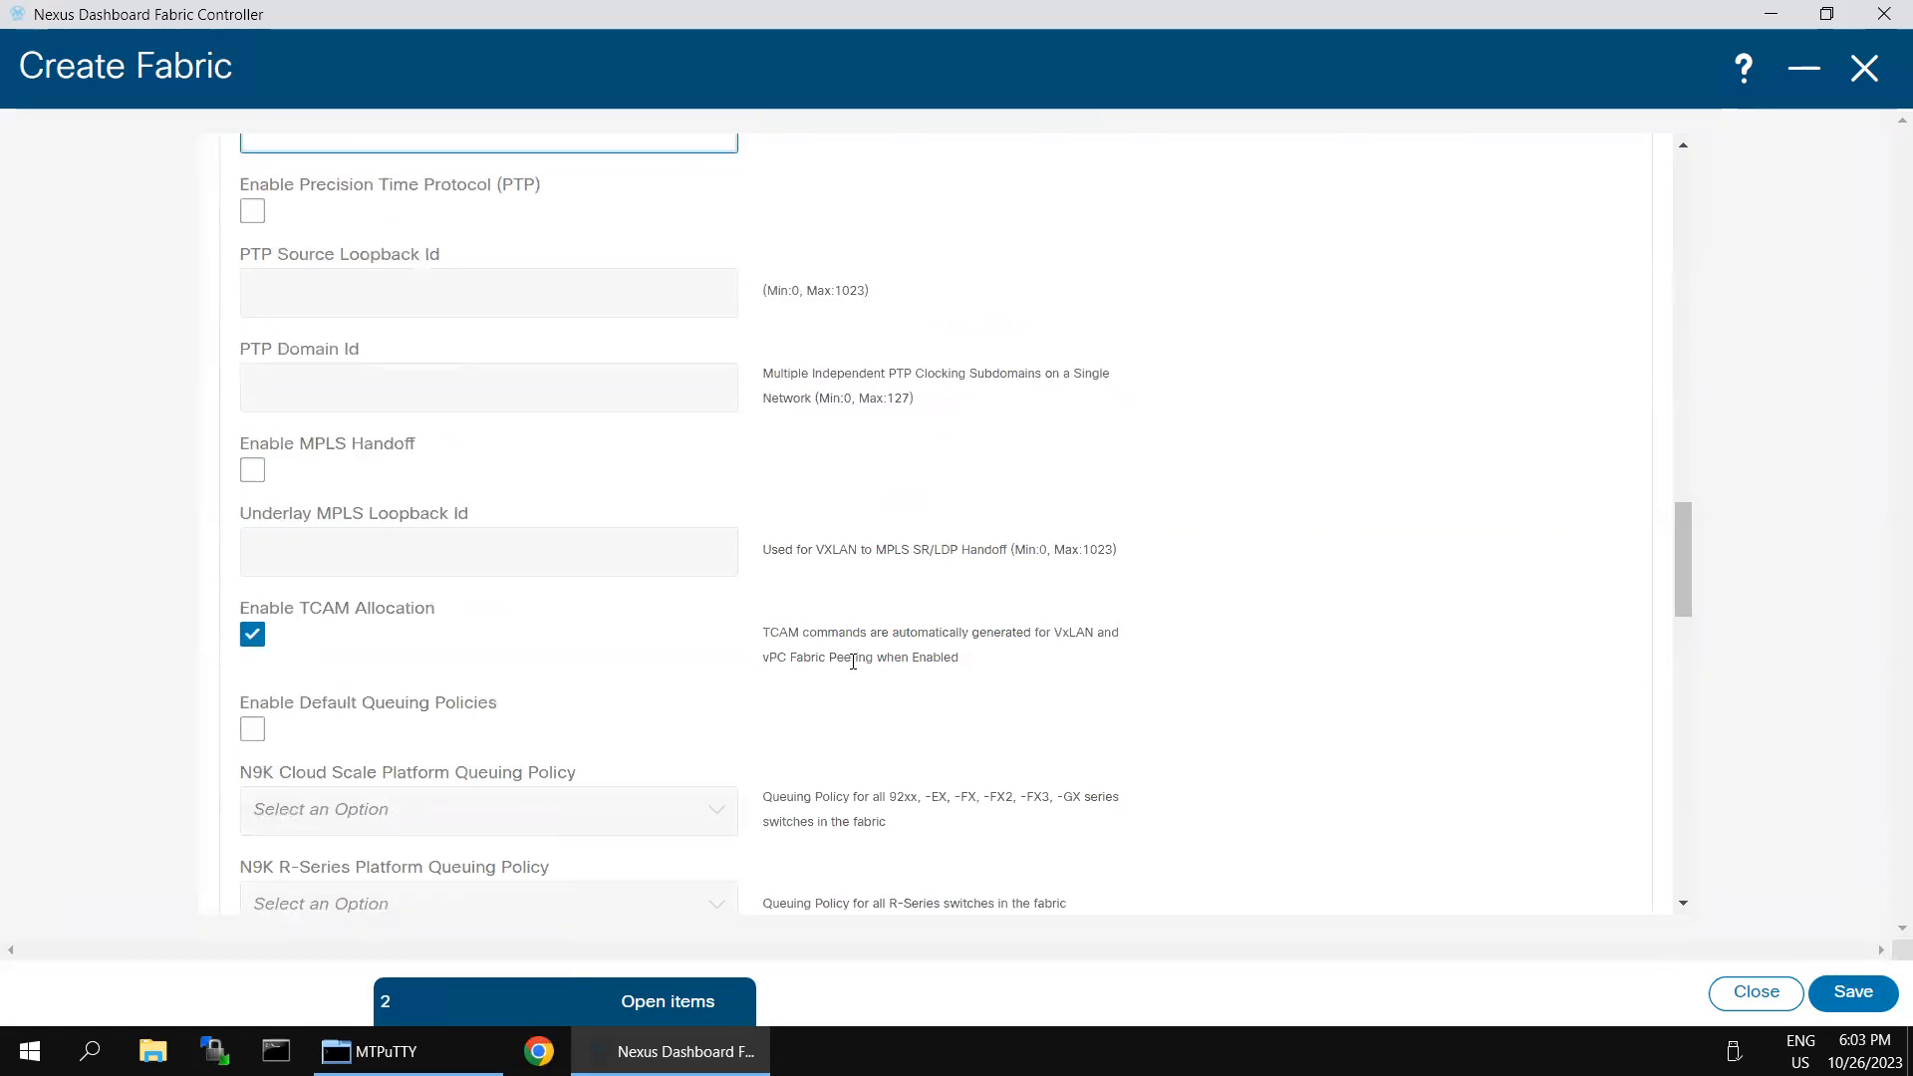
scroll(863, 670, "down", 9)
scroll(1134, 619, "up", 6)
scroll(1134, 618, "up", 15)
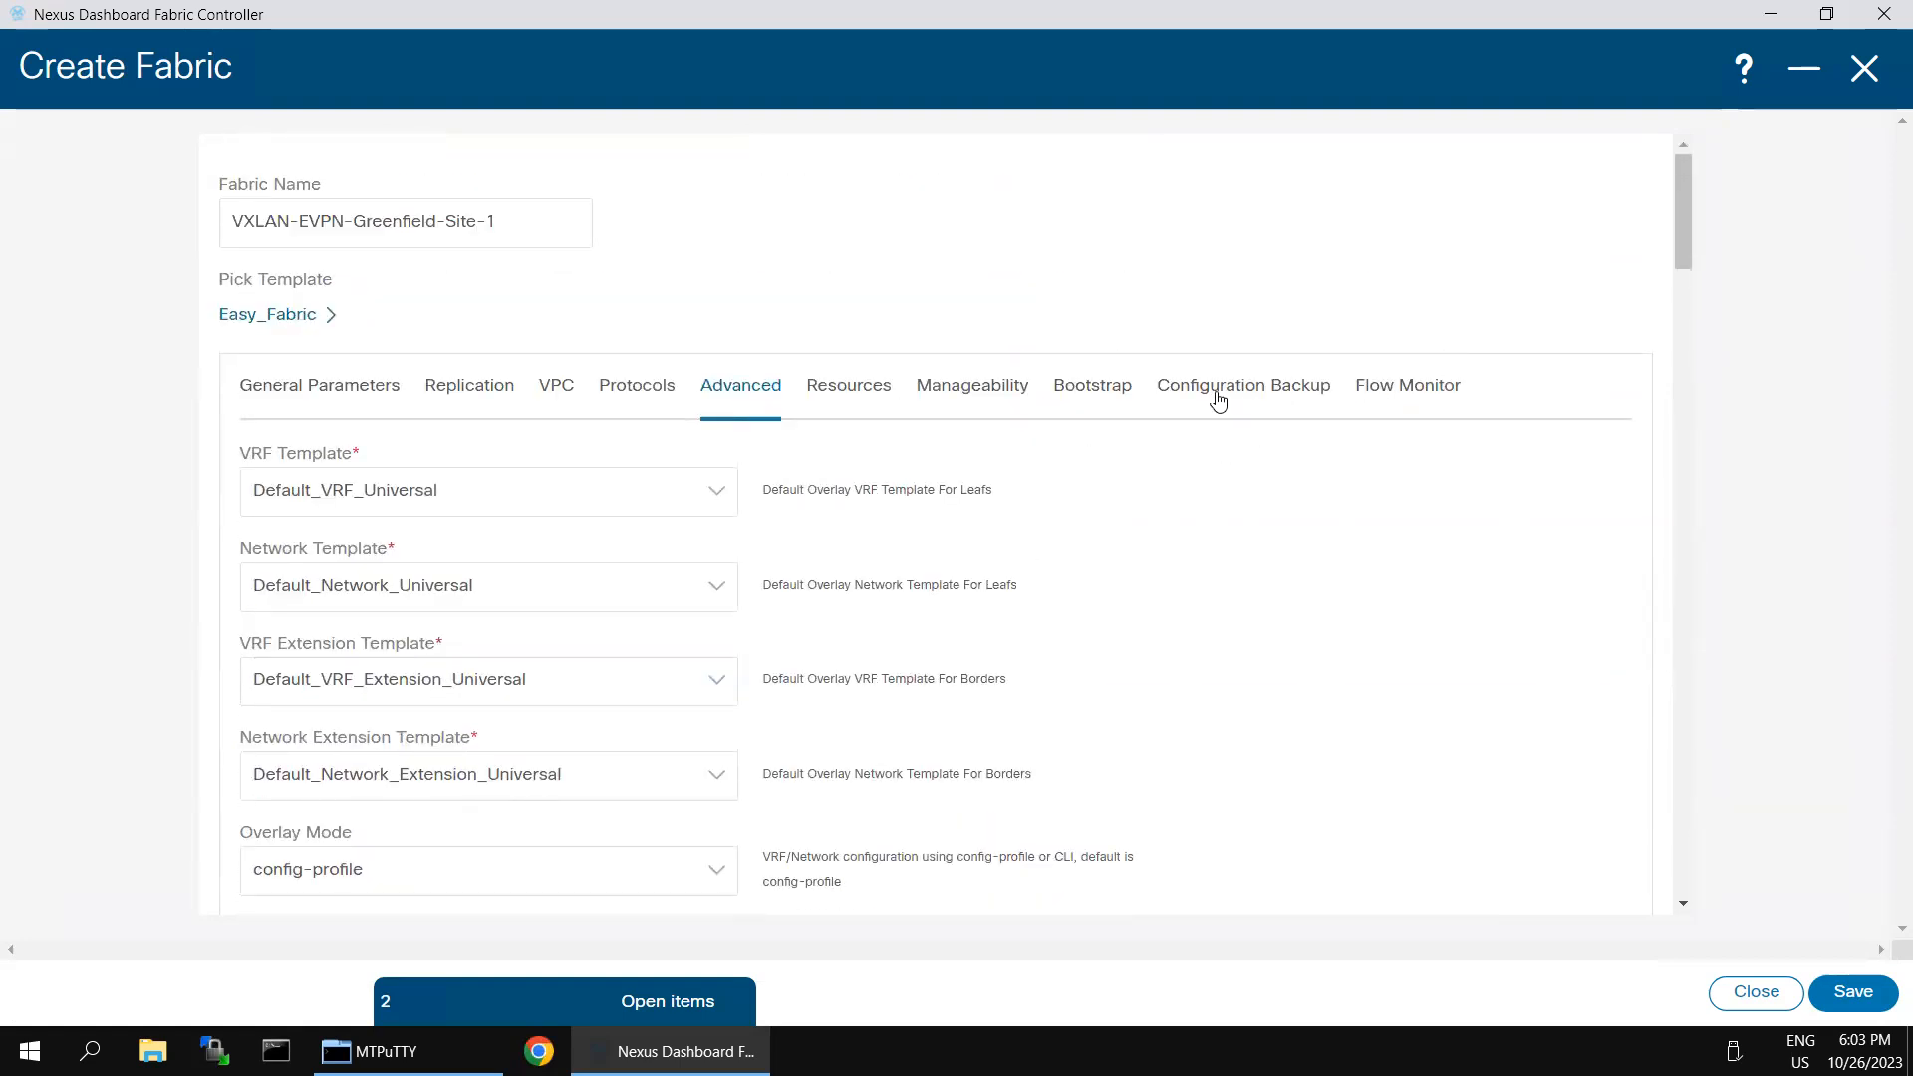
left_click(1218, 397)
key("space")
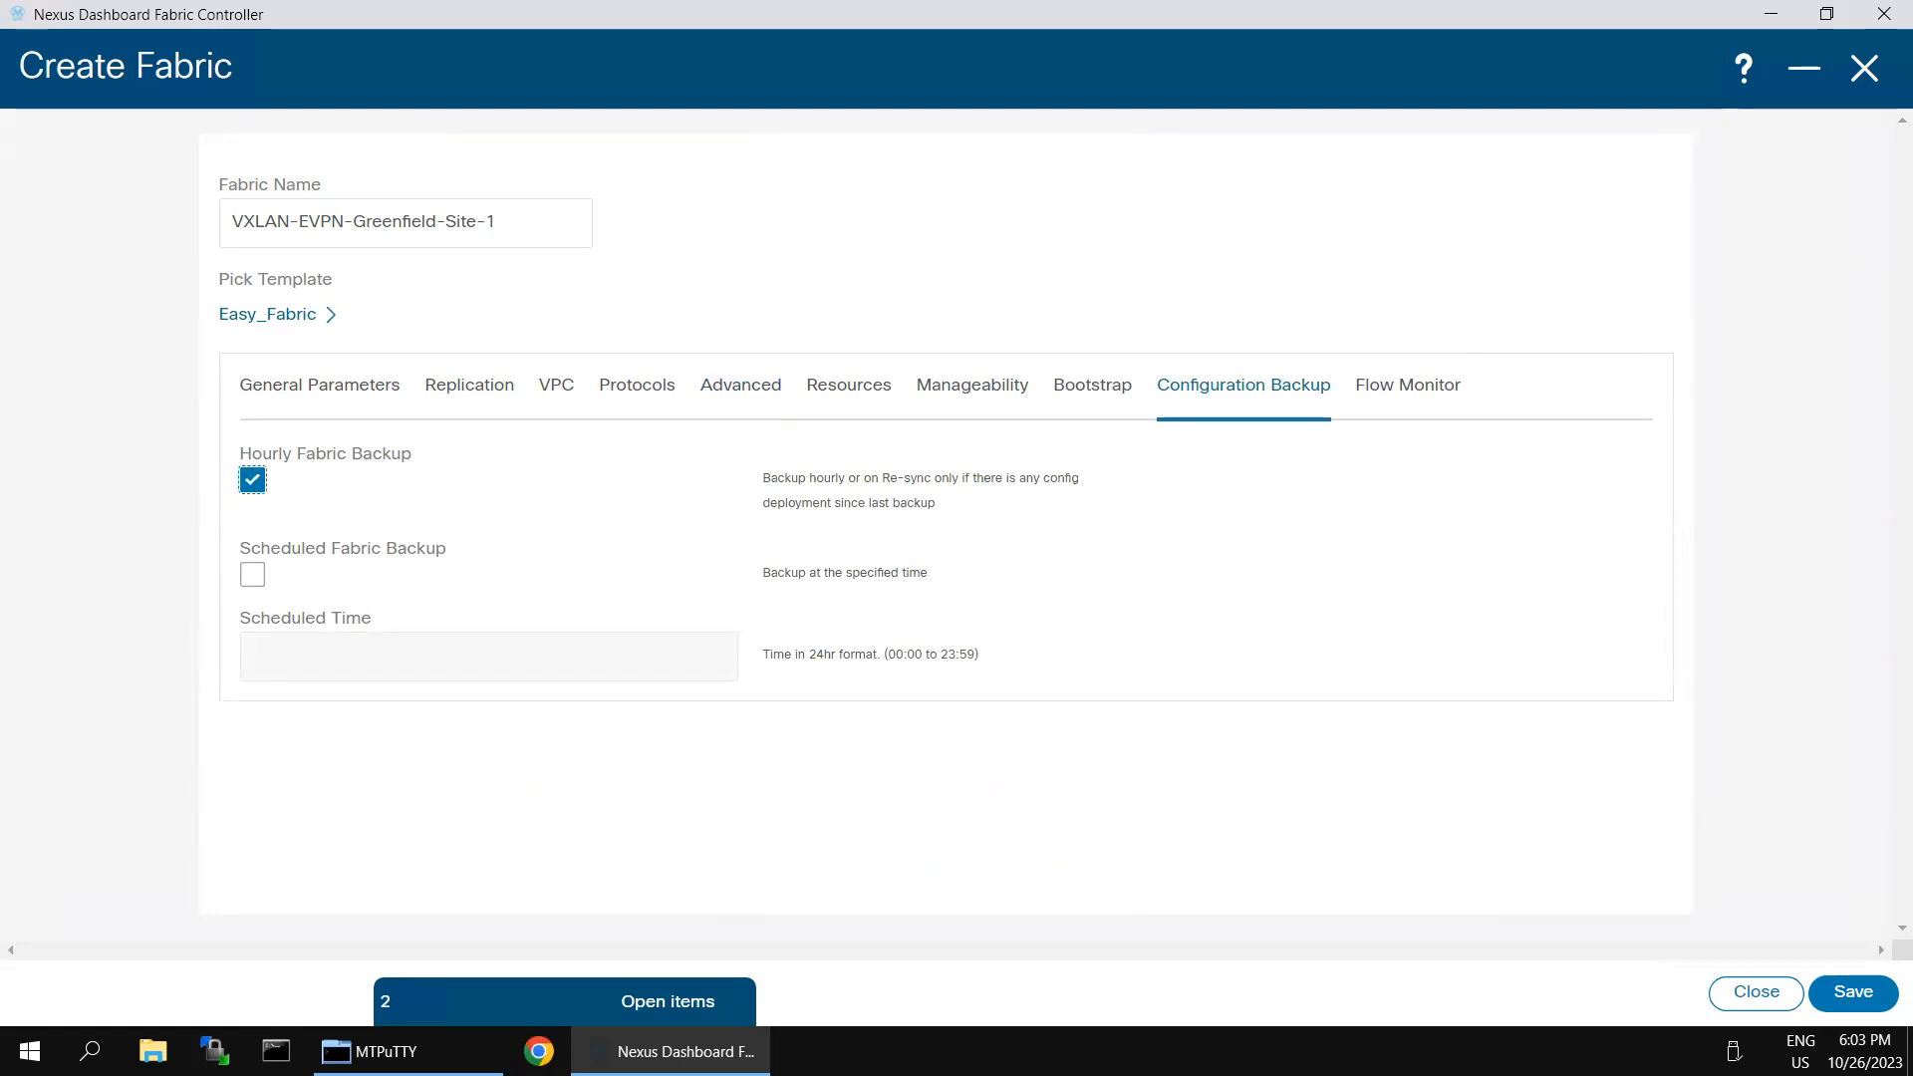
left_click(1837, 992)
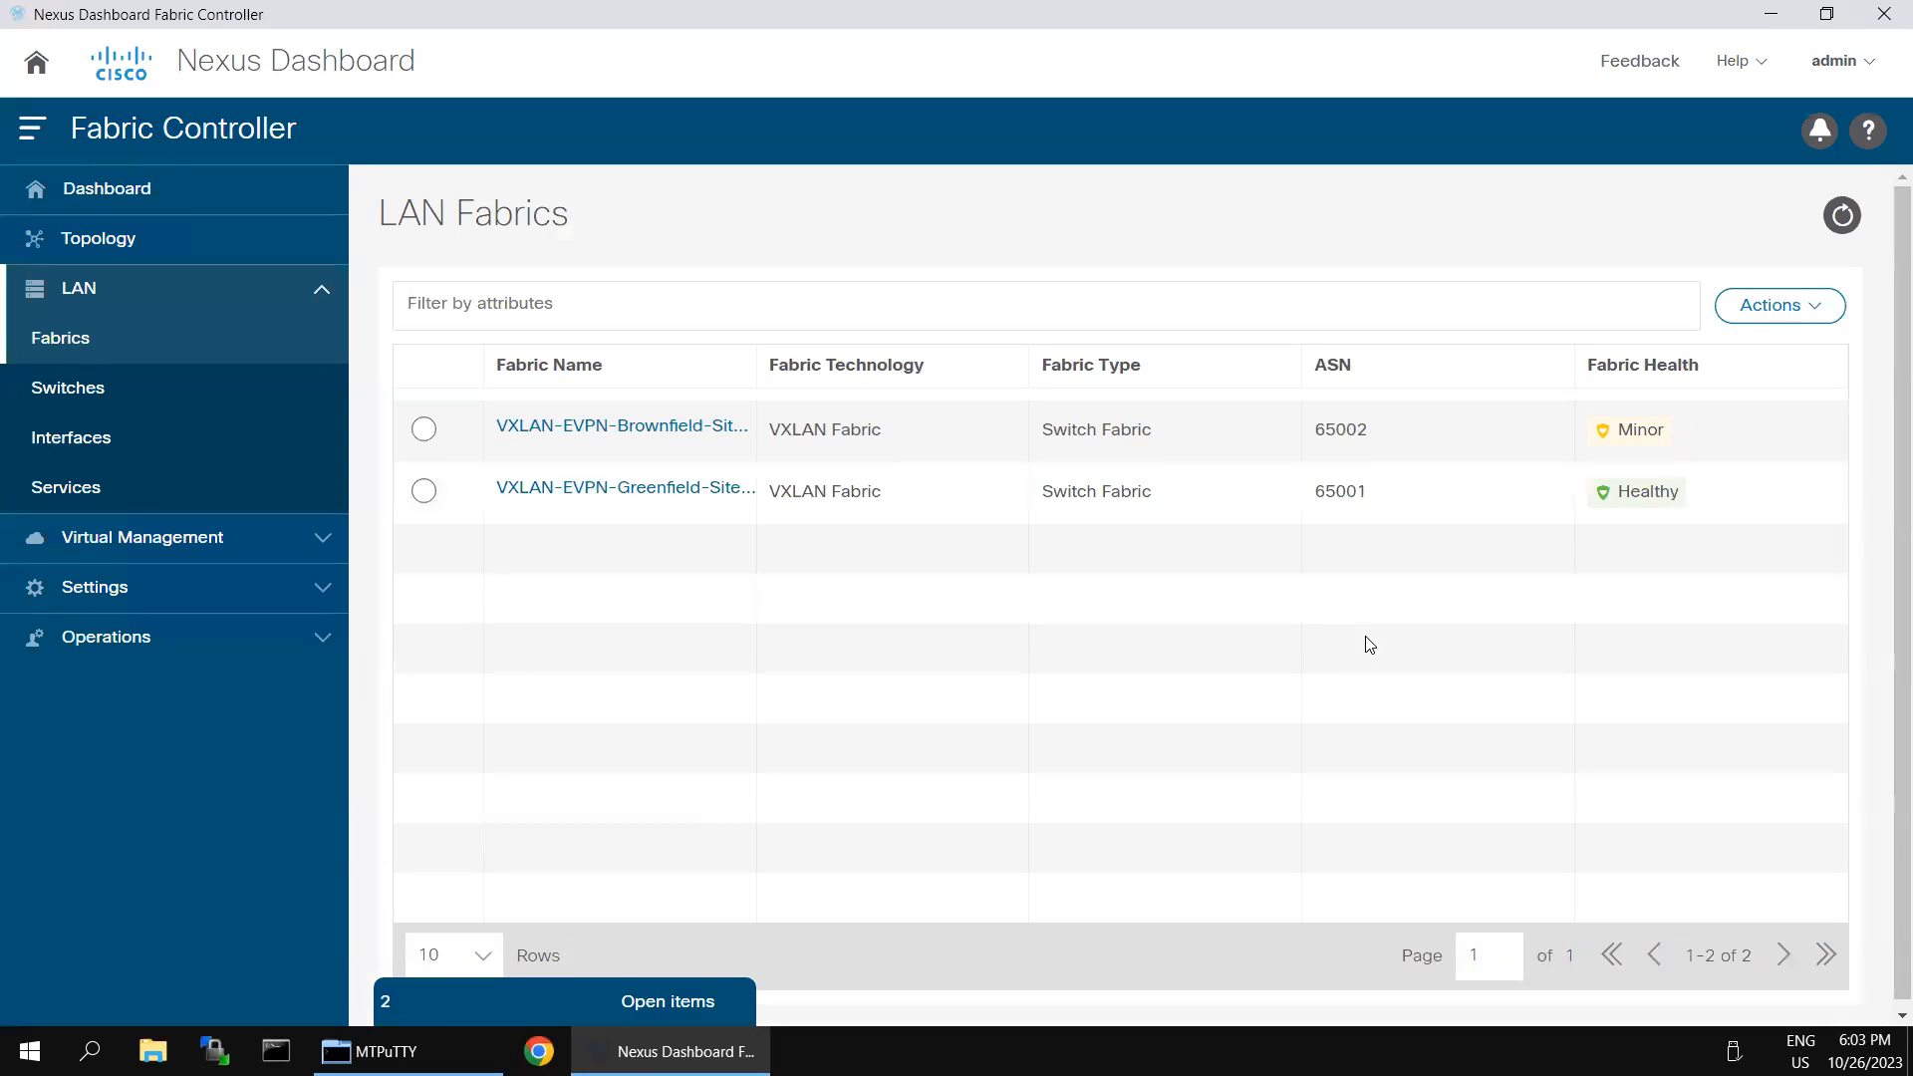
- Open the switches of the VXLAN-EVPN-Greenfield-Site-1 fabric and start adding switches to it
left_click(424, 493)
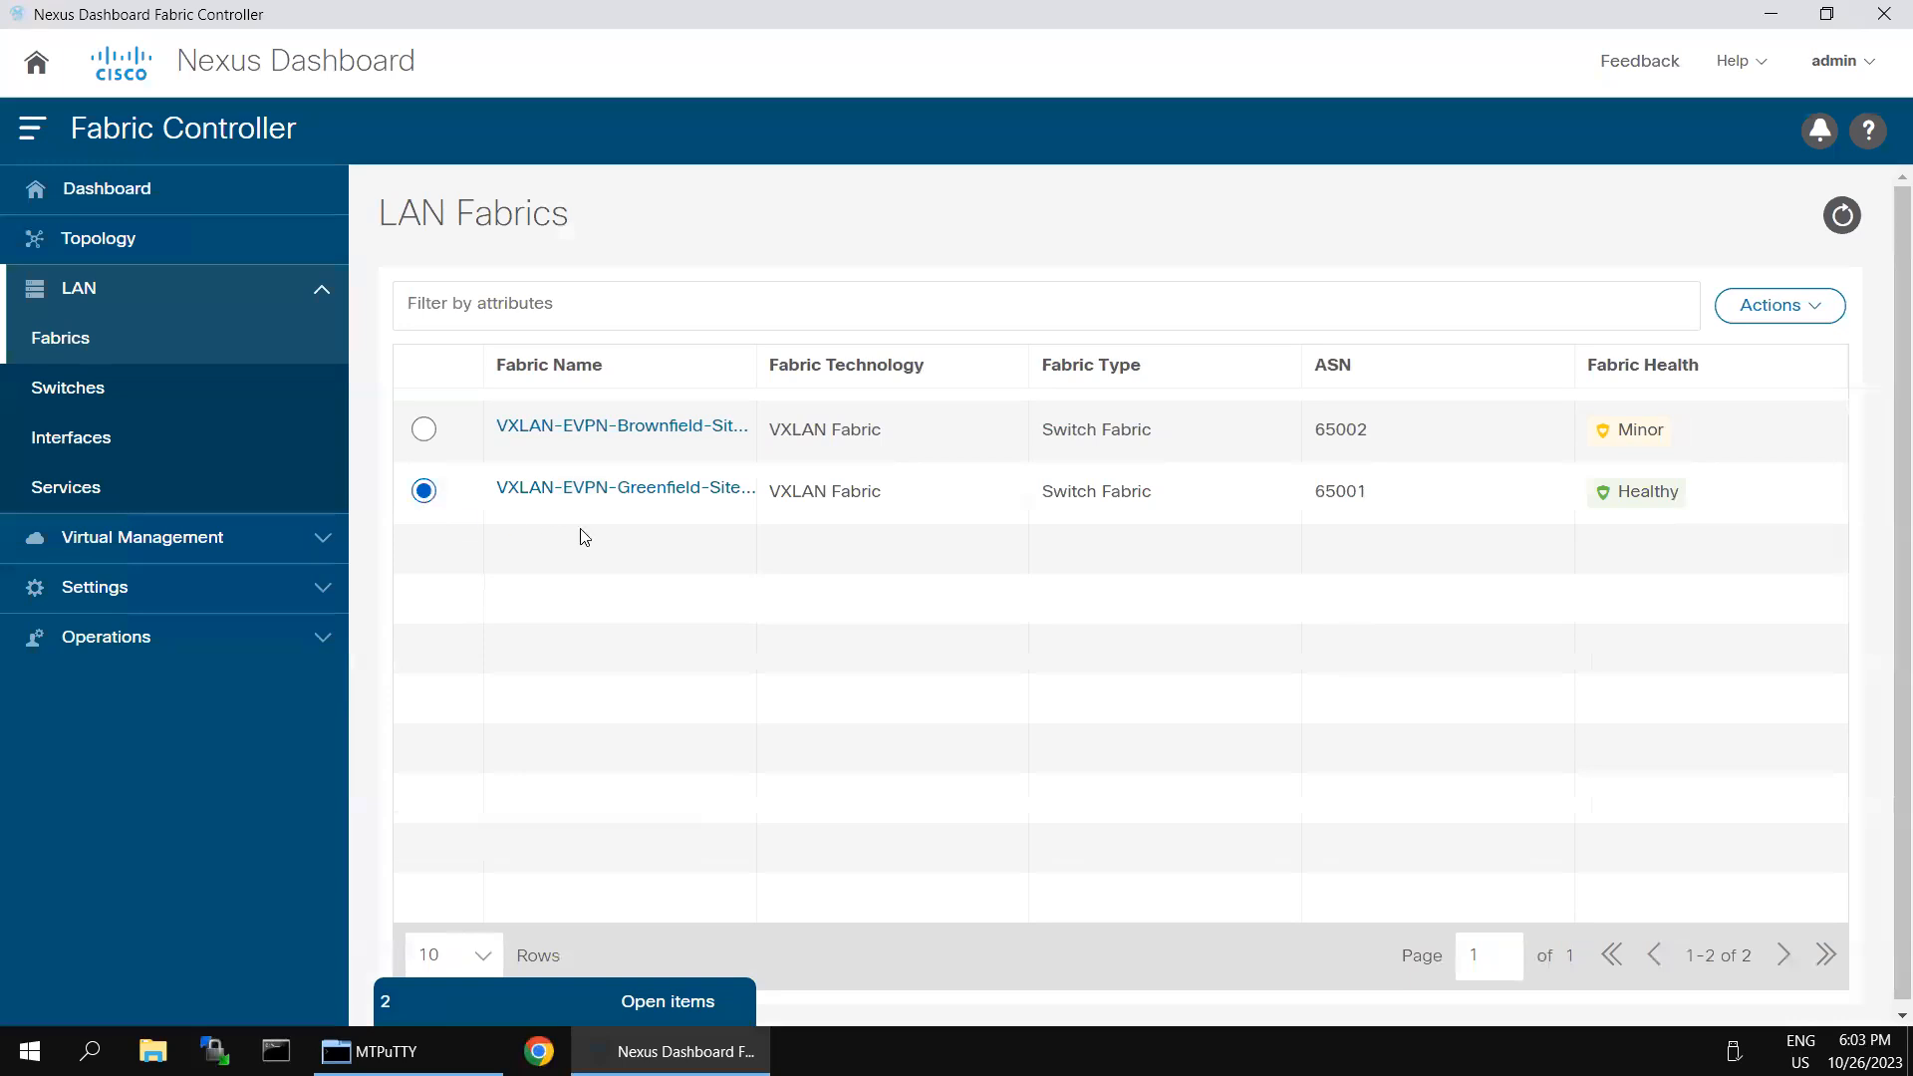
left_click(652, 494)
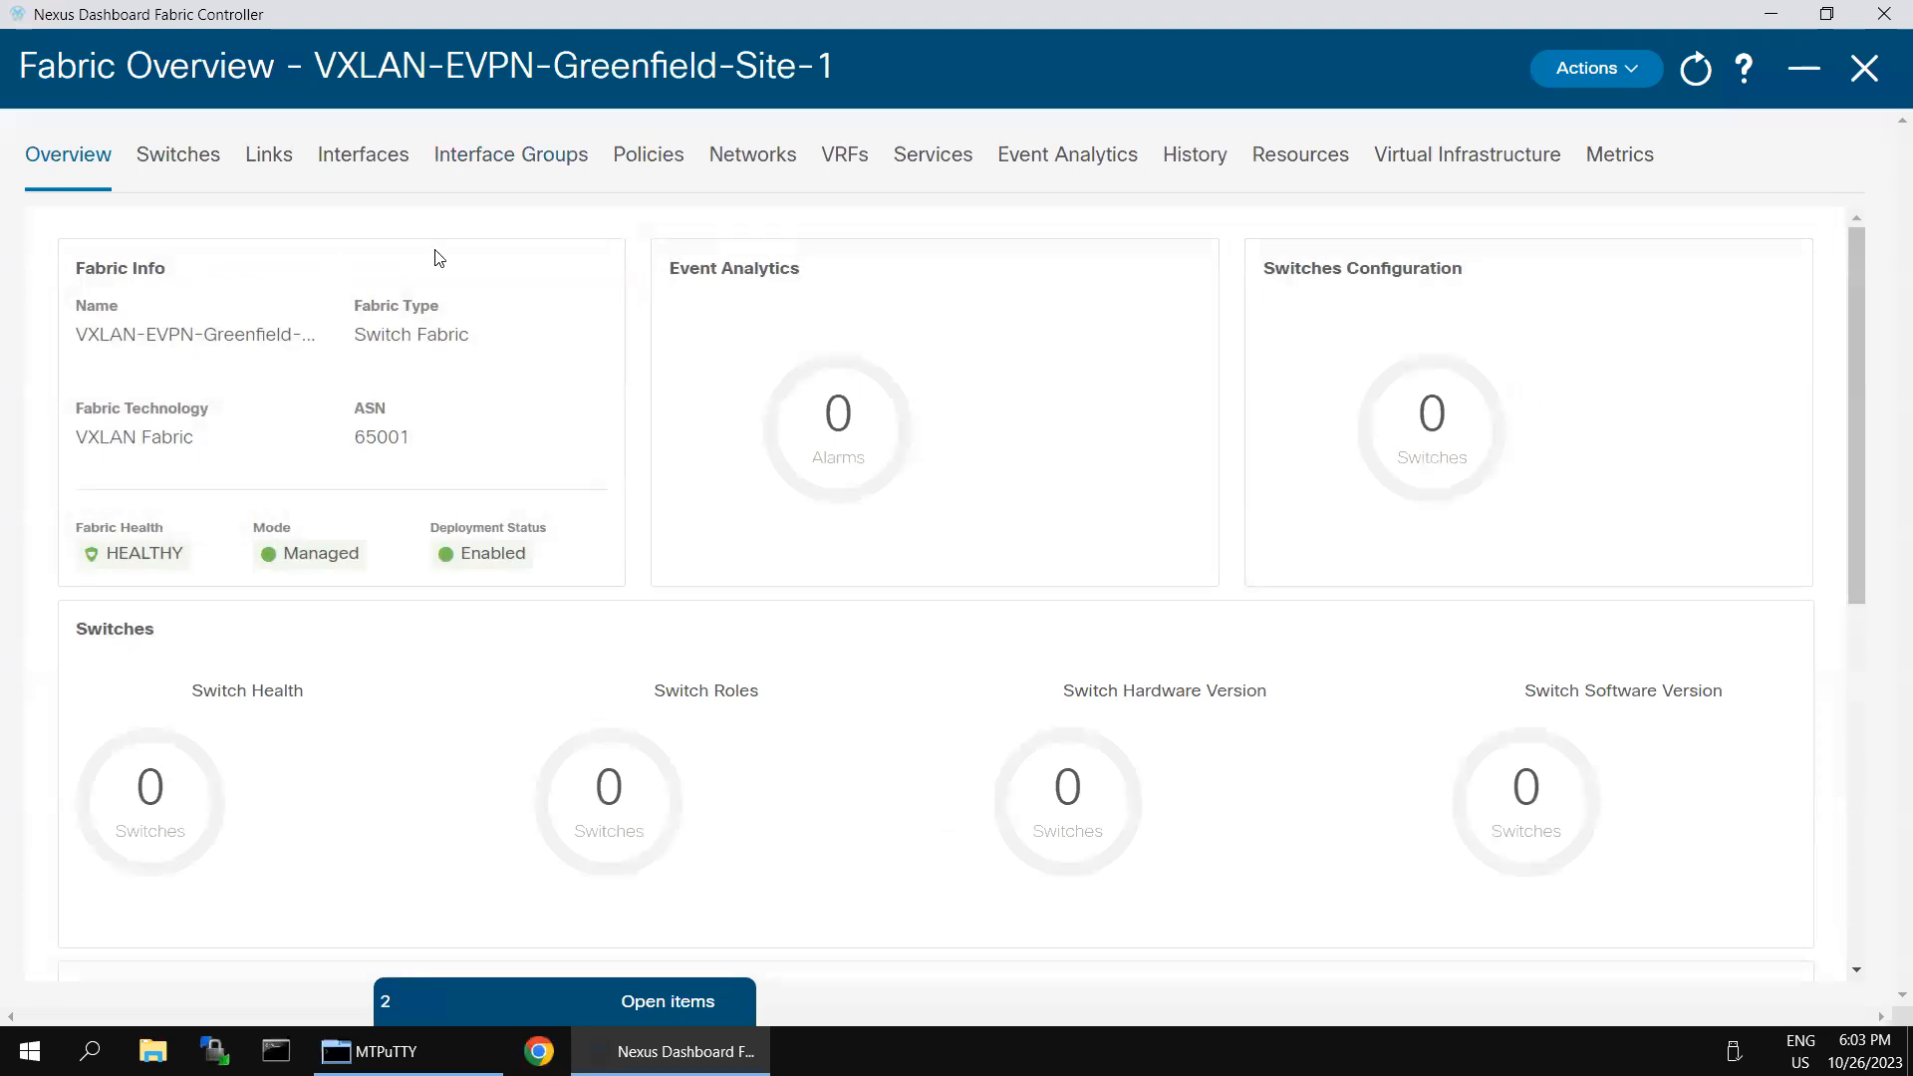
left_click(195, 171)
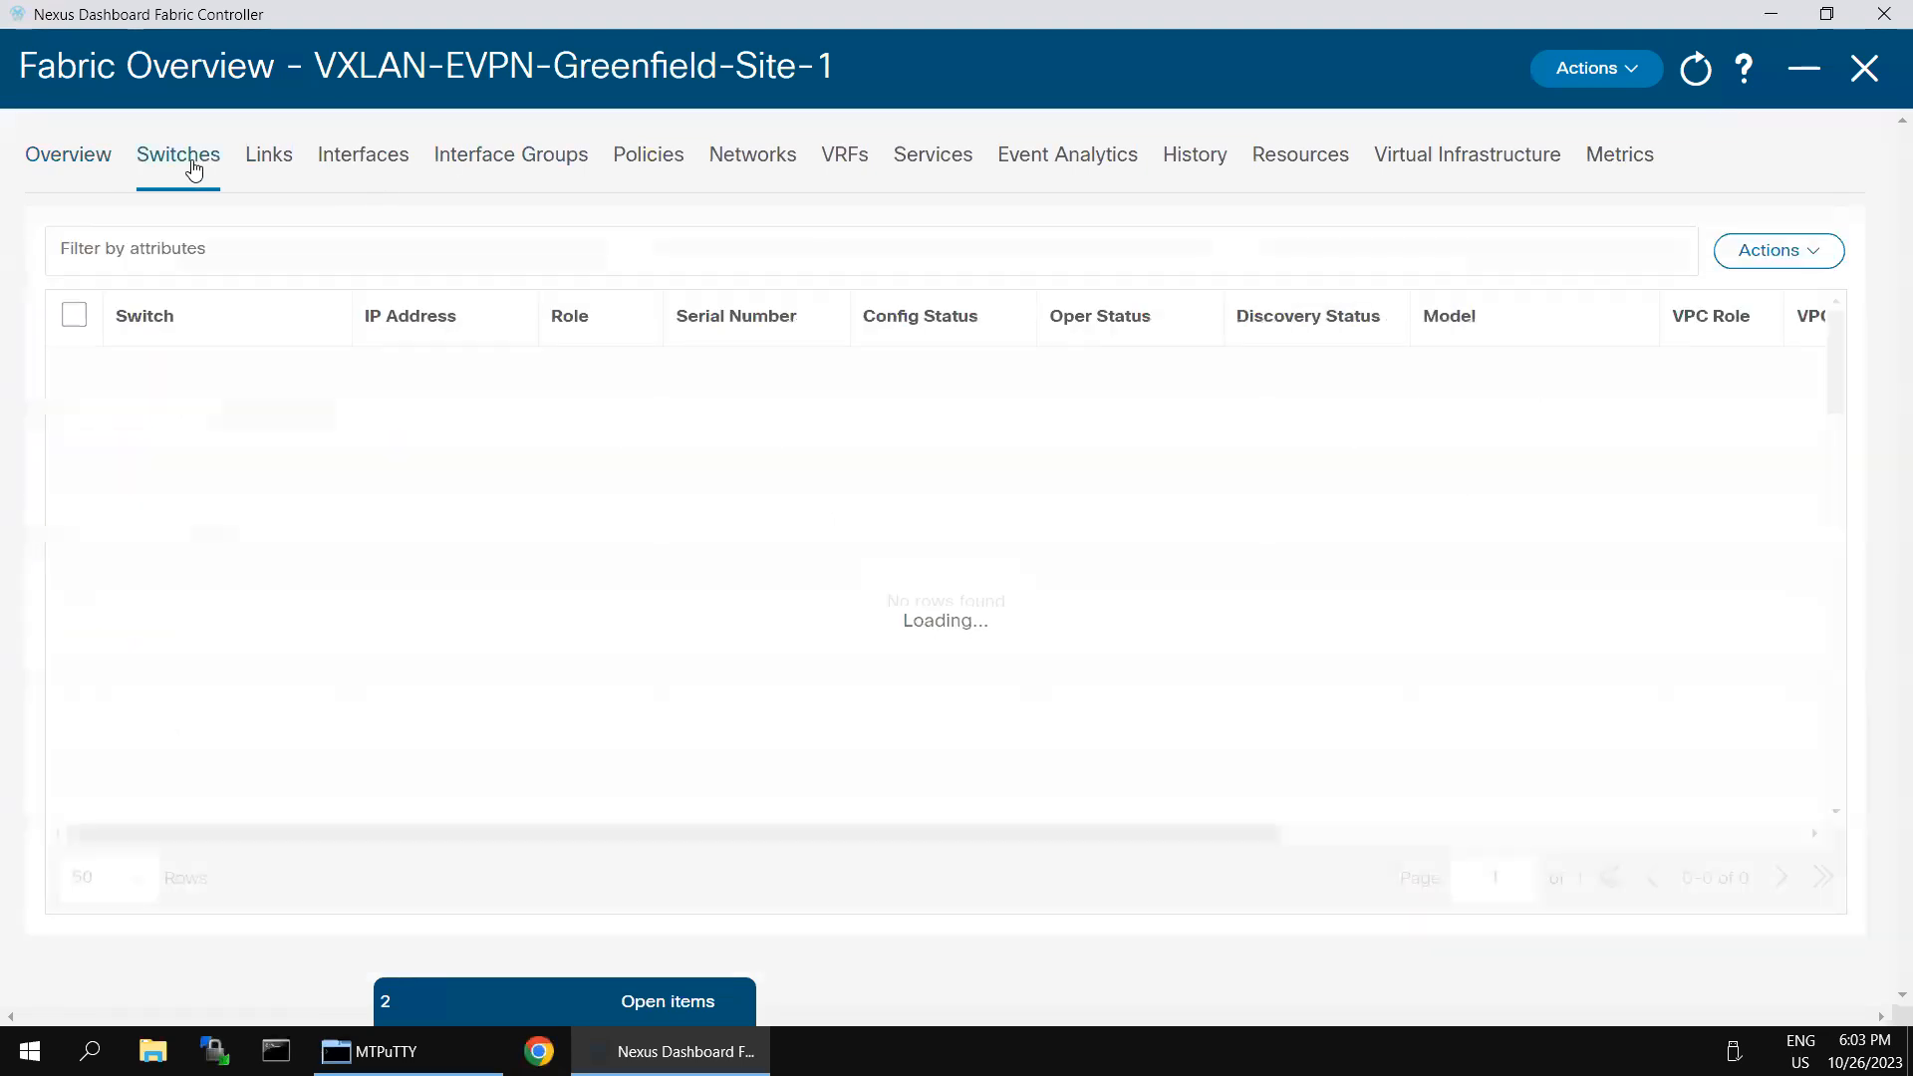
left_click(1800, 269)
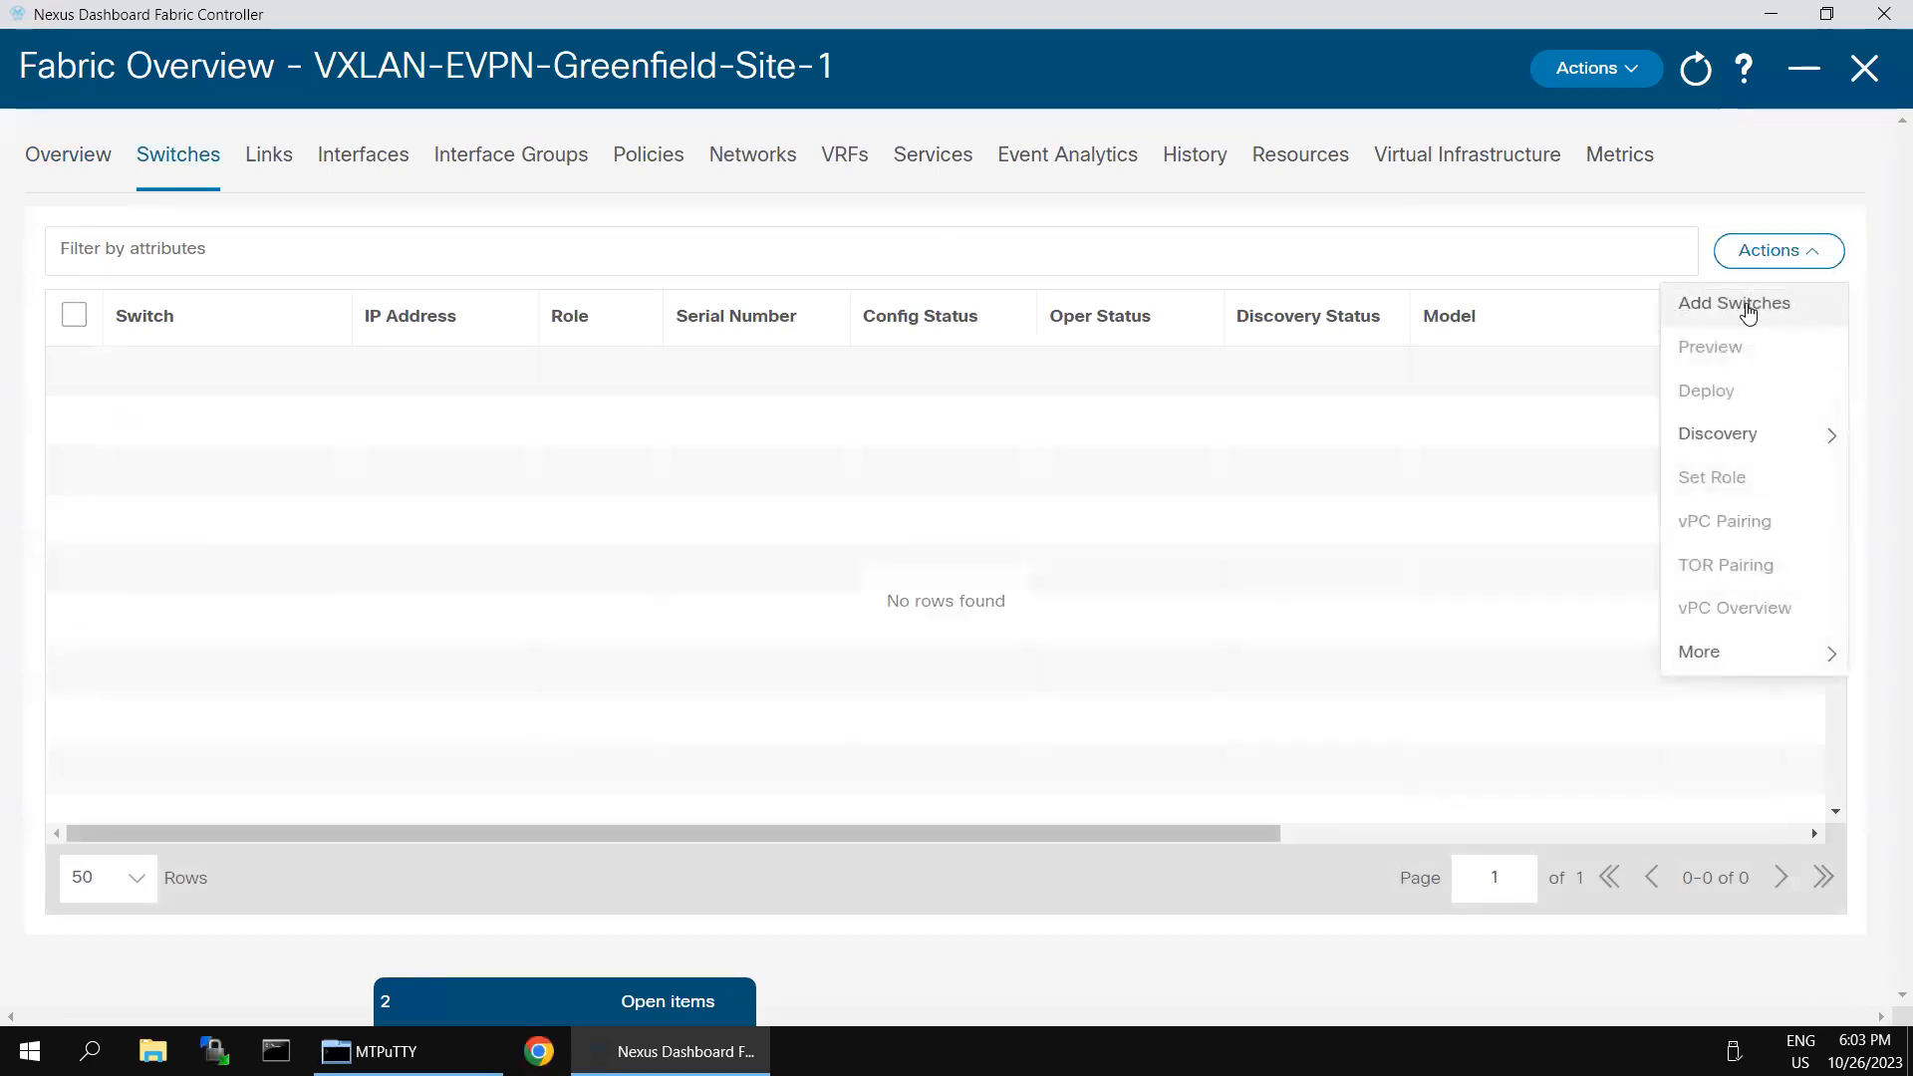
left_click(1734, 304)
- Set the seed IP for switch discovery to 198.18.4.101
left_click(481, 341)
left_click(480, 341)
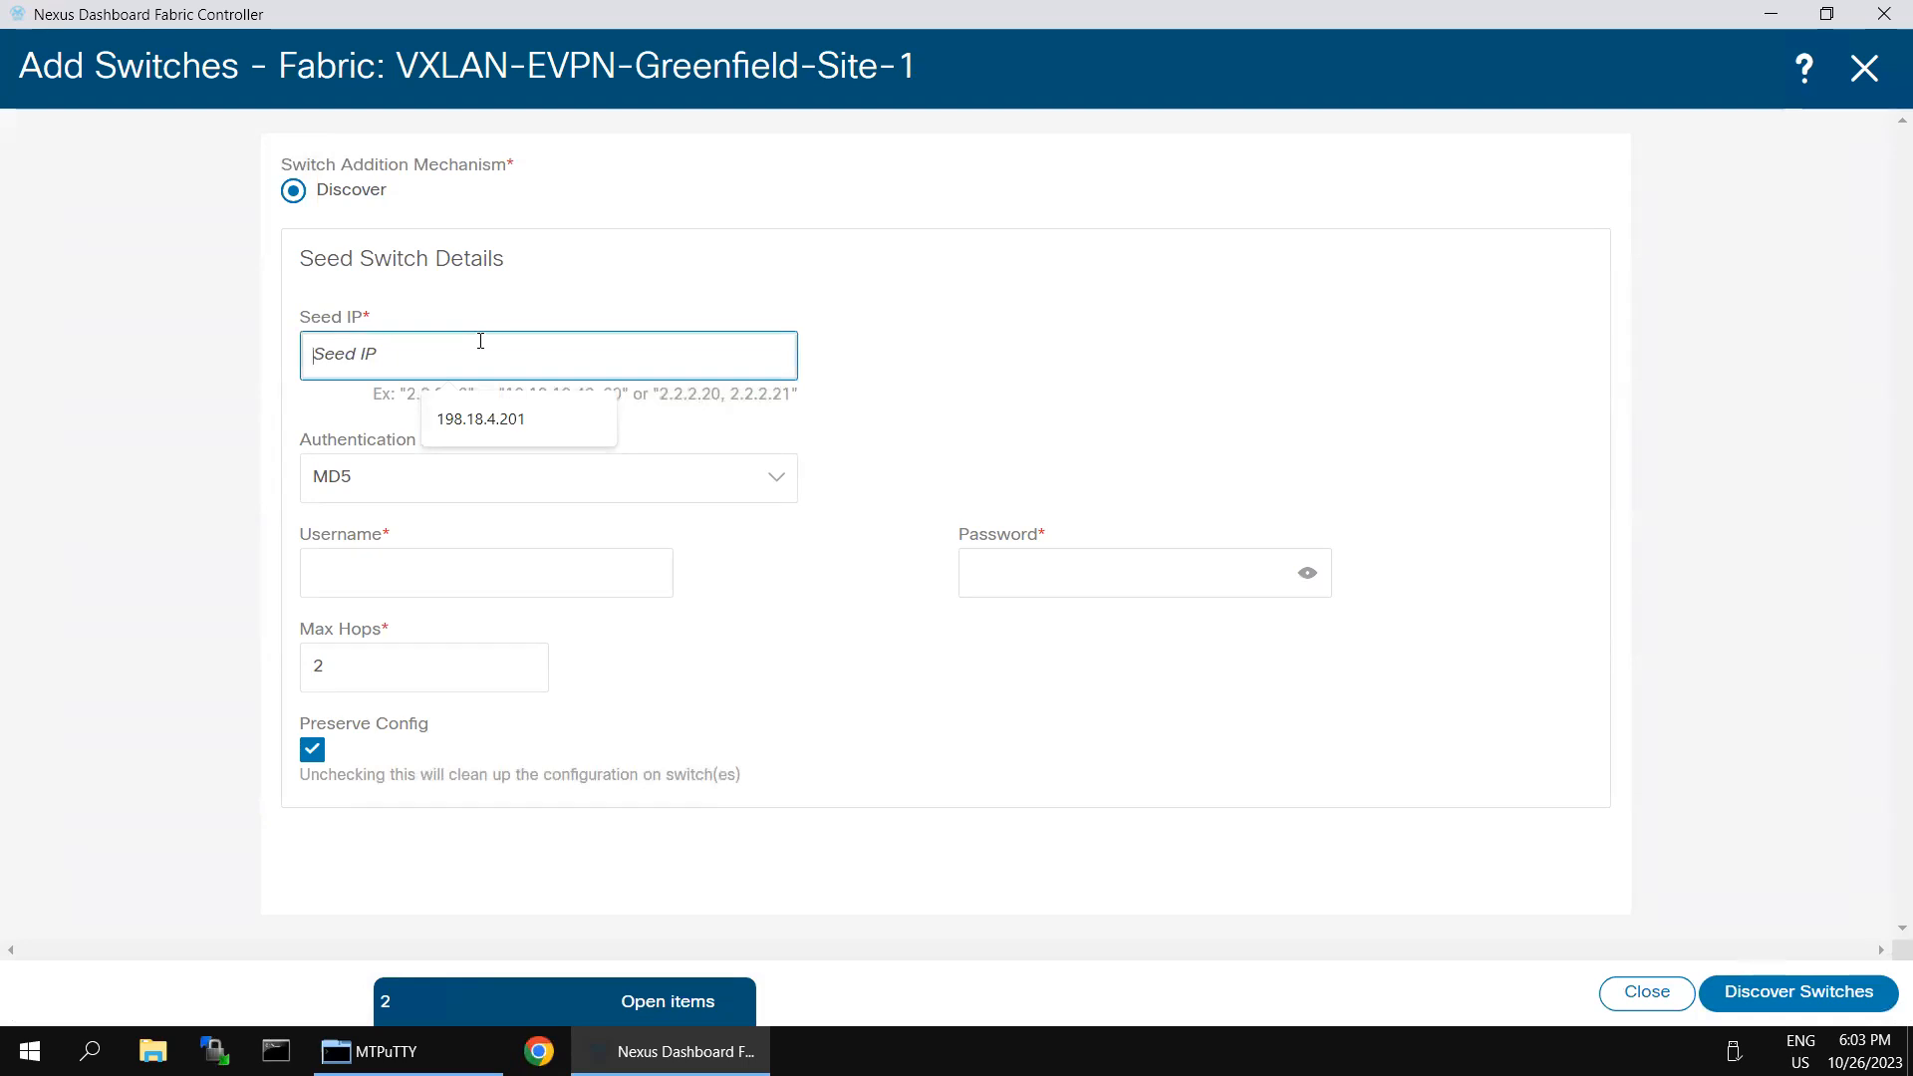
left_click(489, 421)
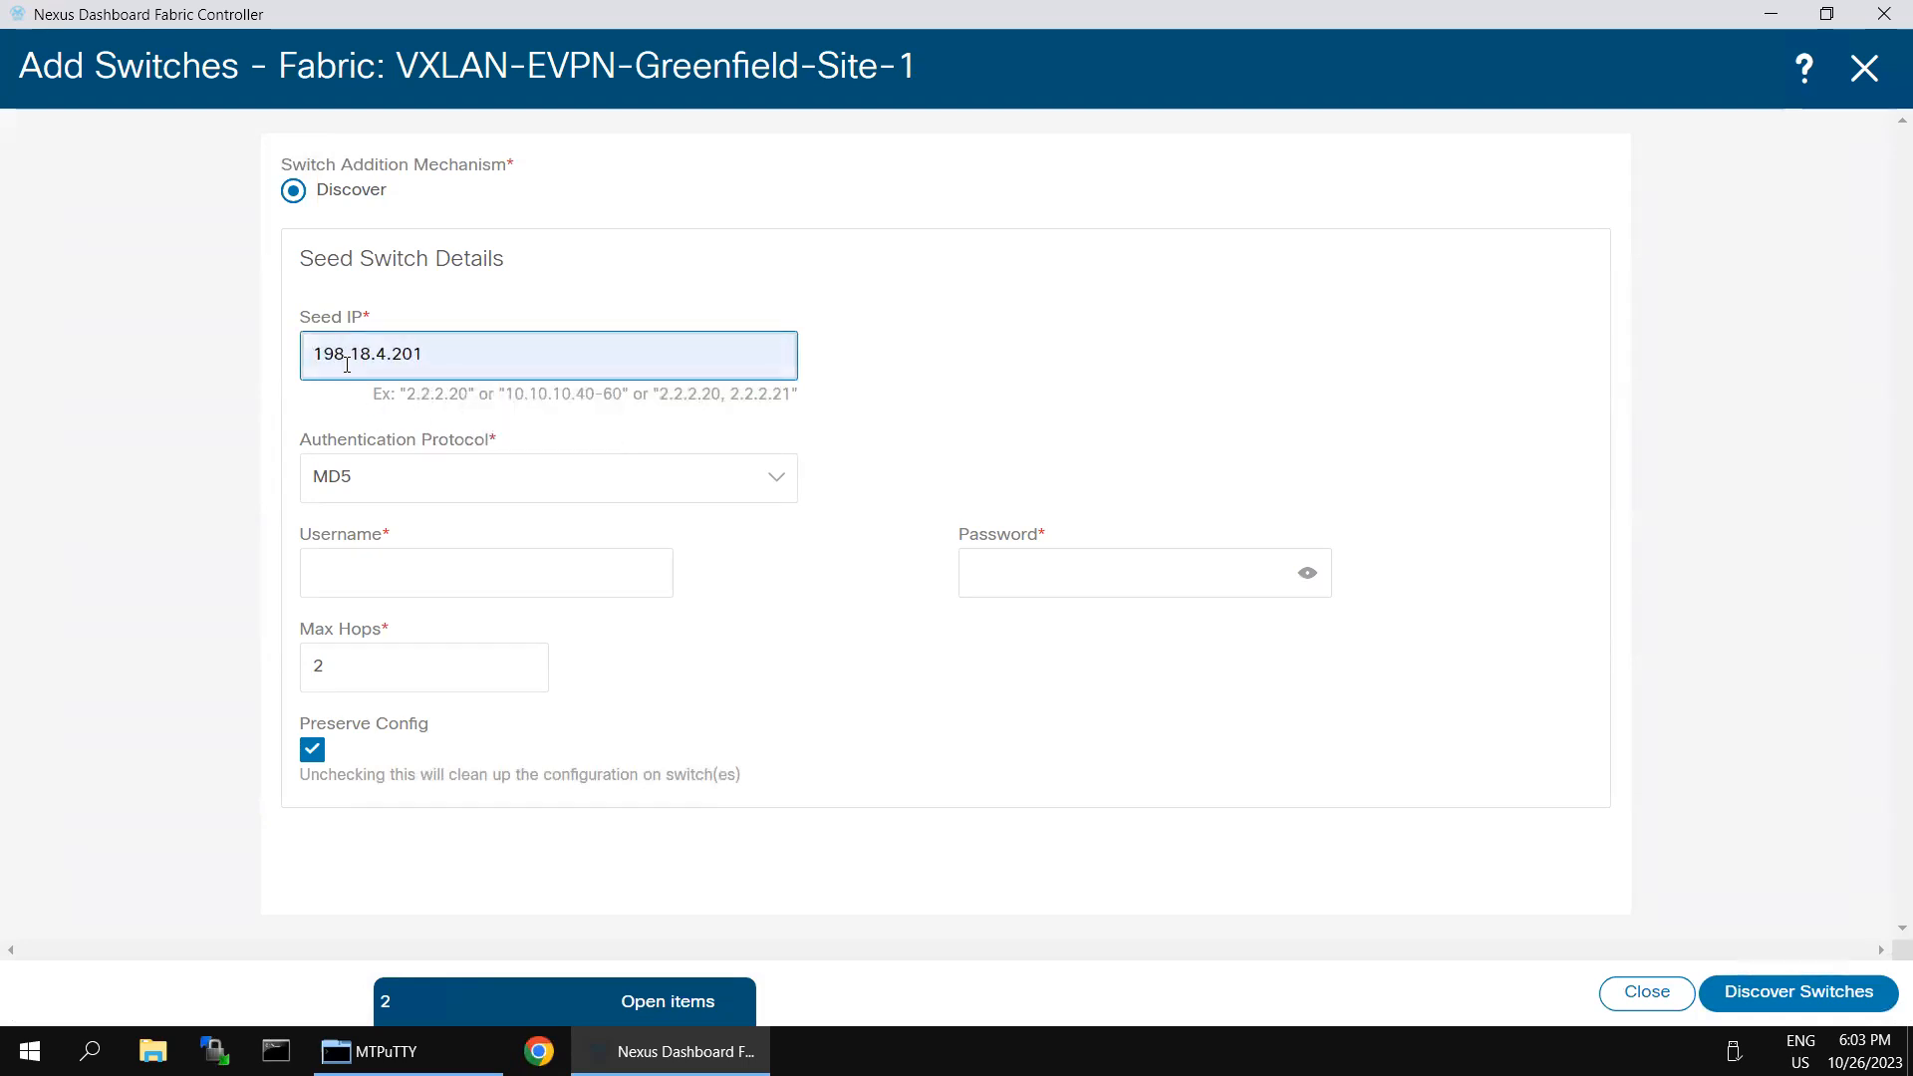
left_click(408, 356)
key("BackSpace")
type("1")
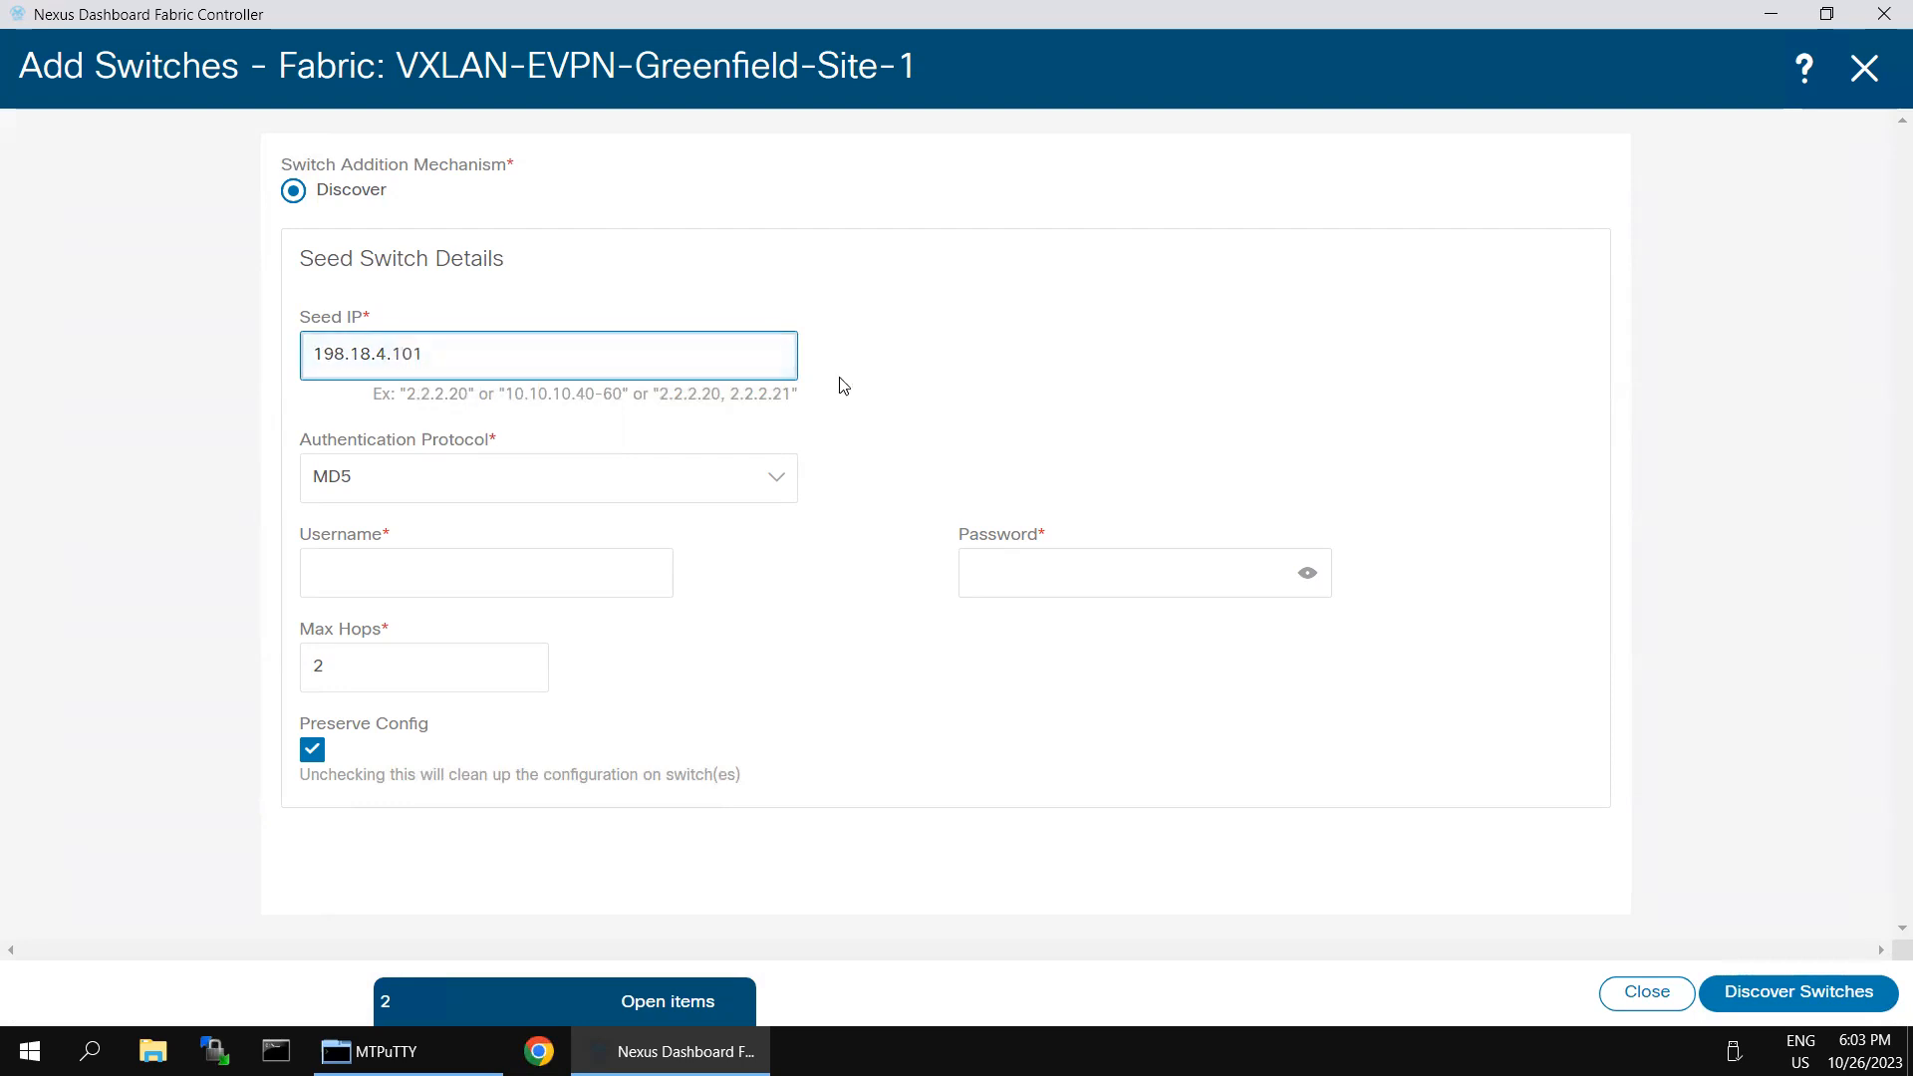
- Enter the username admin and the switch password, then discover switches from the seed device
left_click(539, 566)
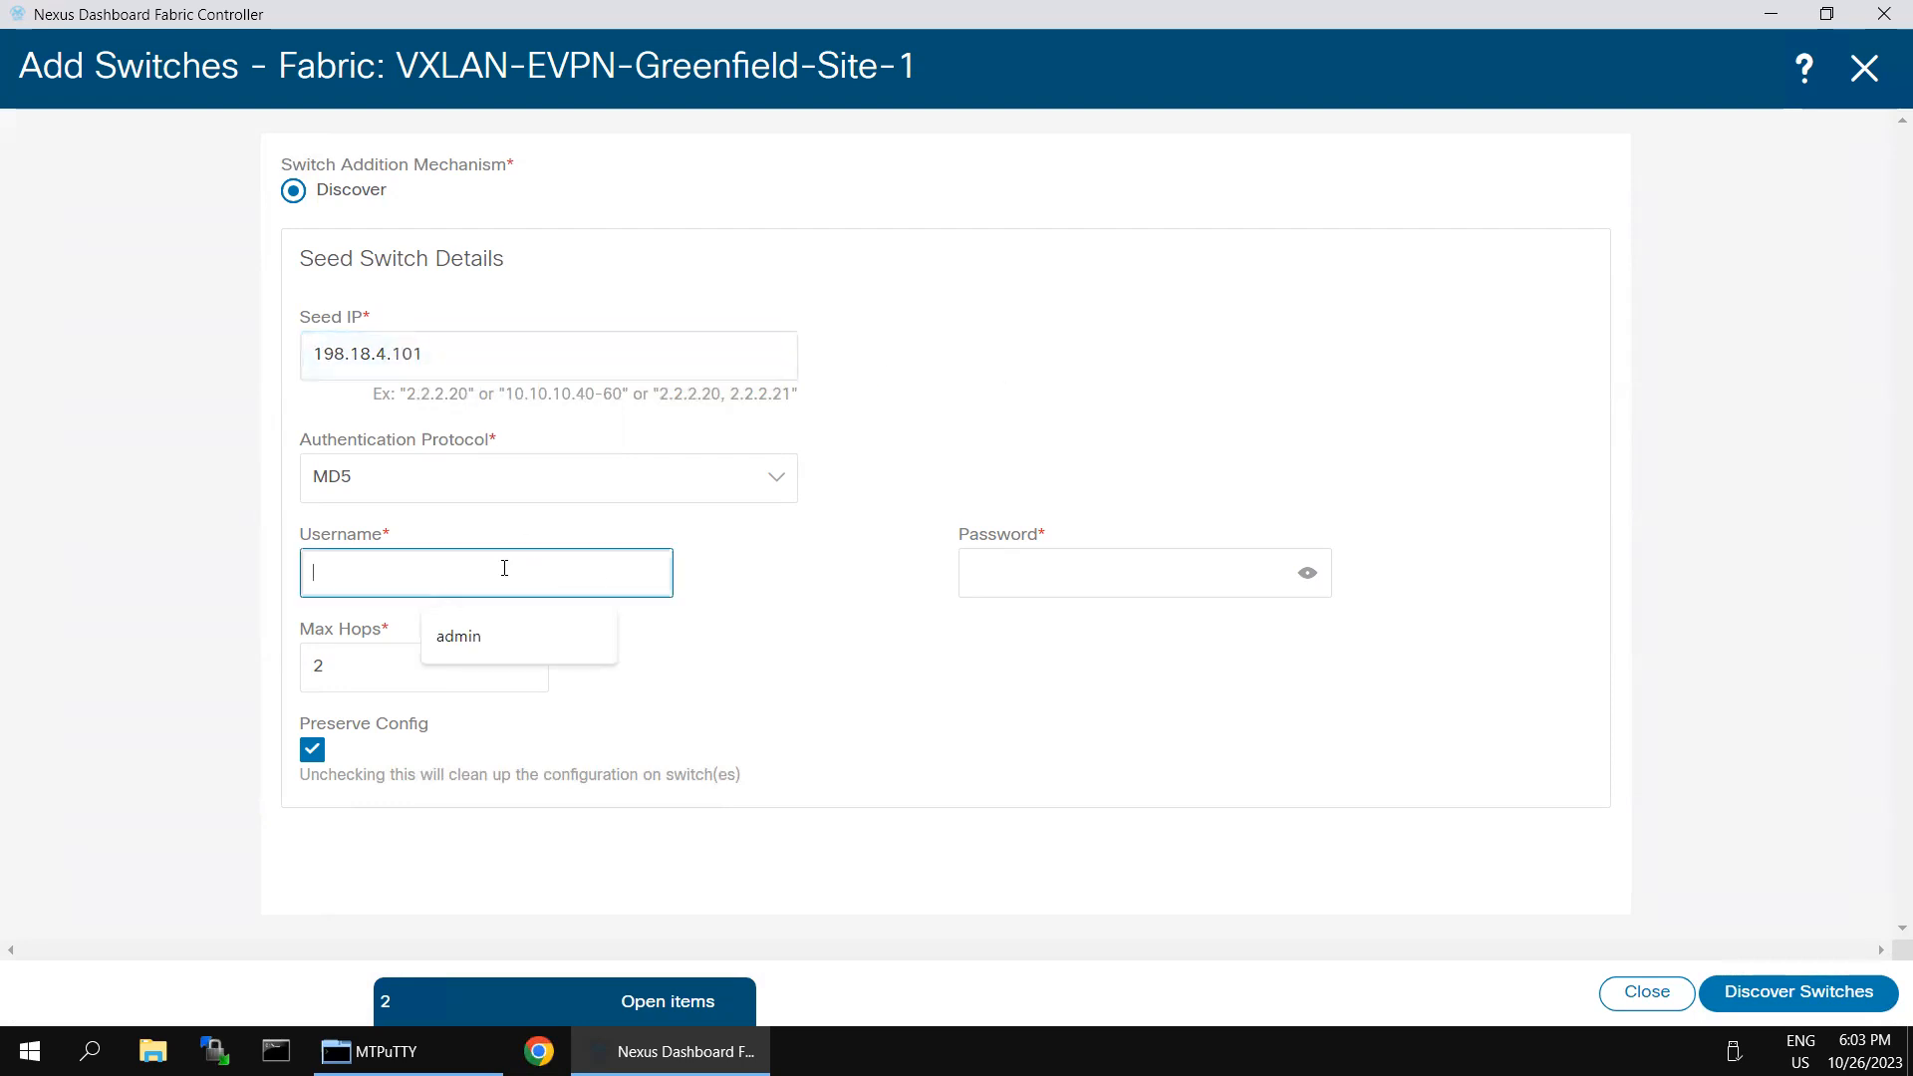
left_click(504, 654)
left_click(989, 572)
type("•••••••")
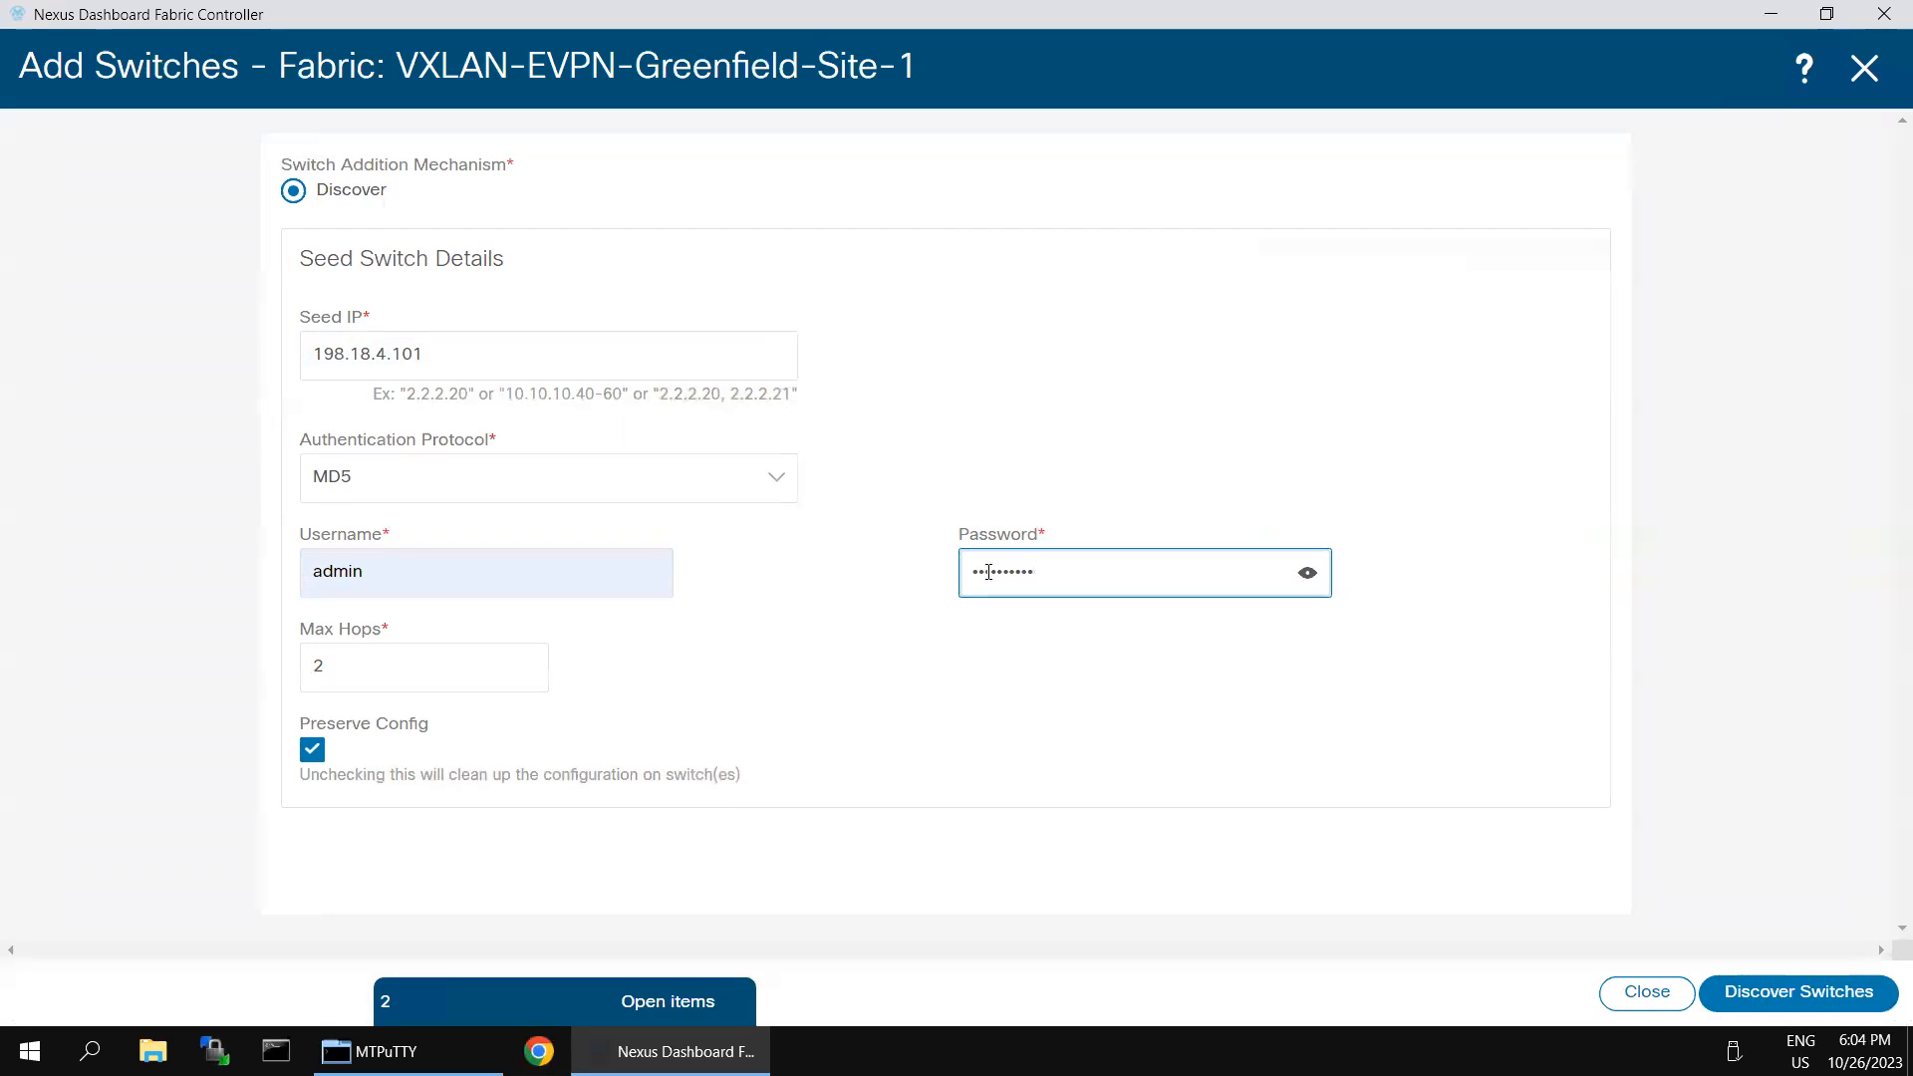
left_click(1713, 993)
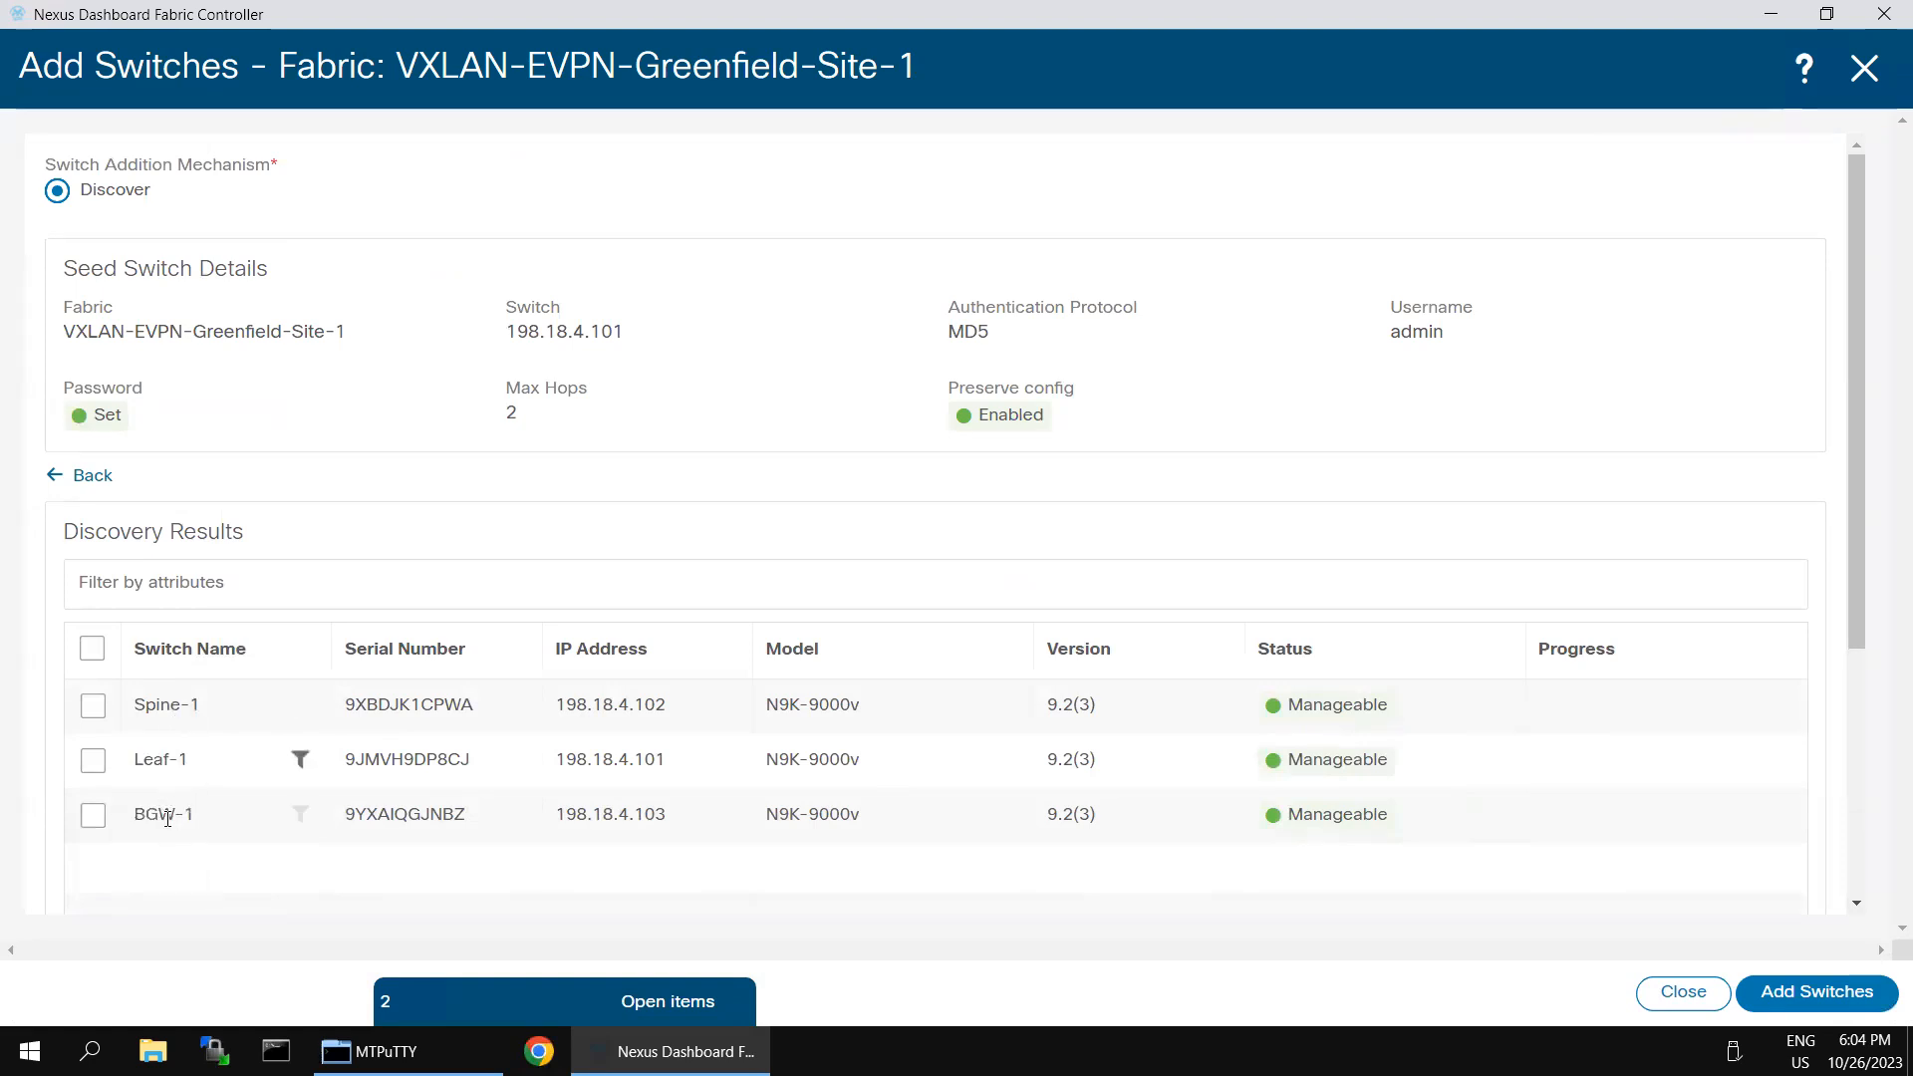
- Add all three discovered switches, Spine-1, Leaf-1 and BGW-1, to the fabric and return to its switch list
left_click(92, 648)
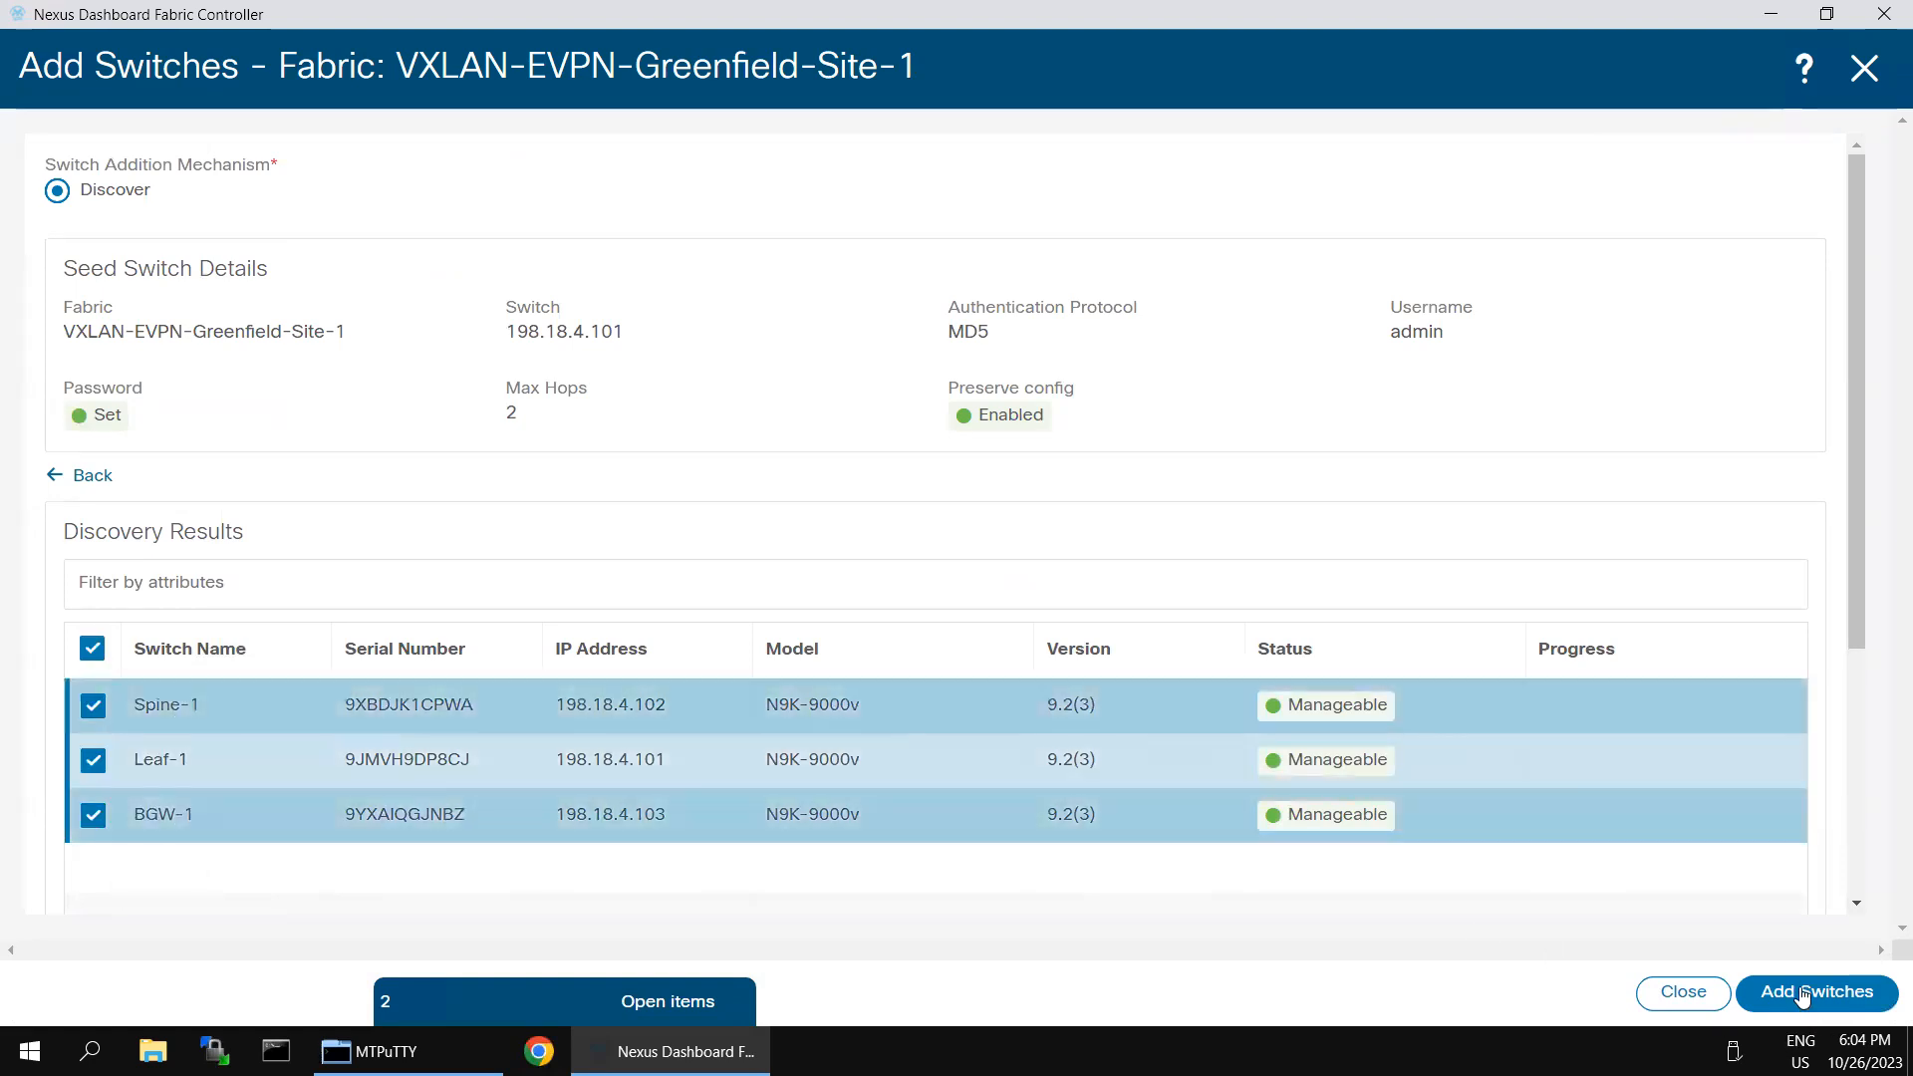
left_click(1804, 993)
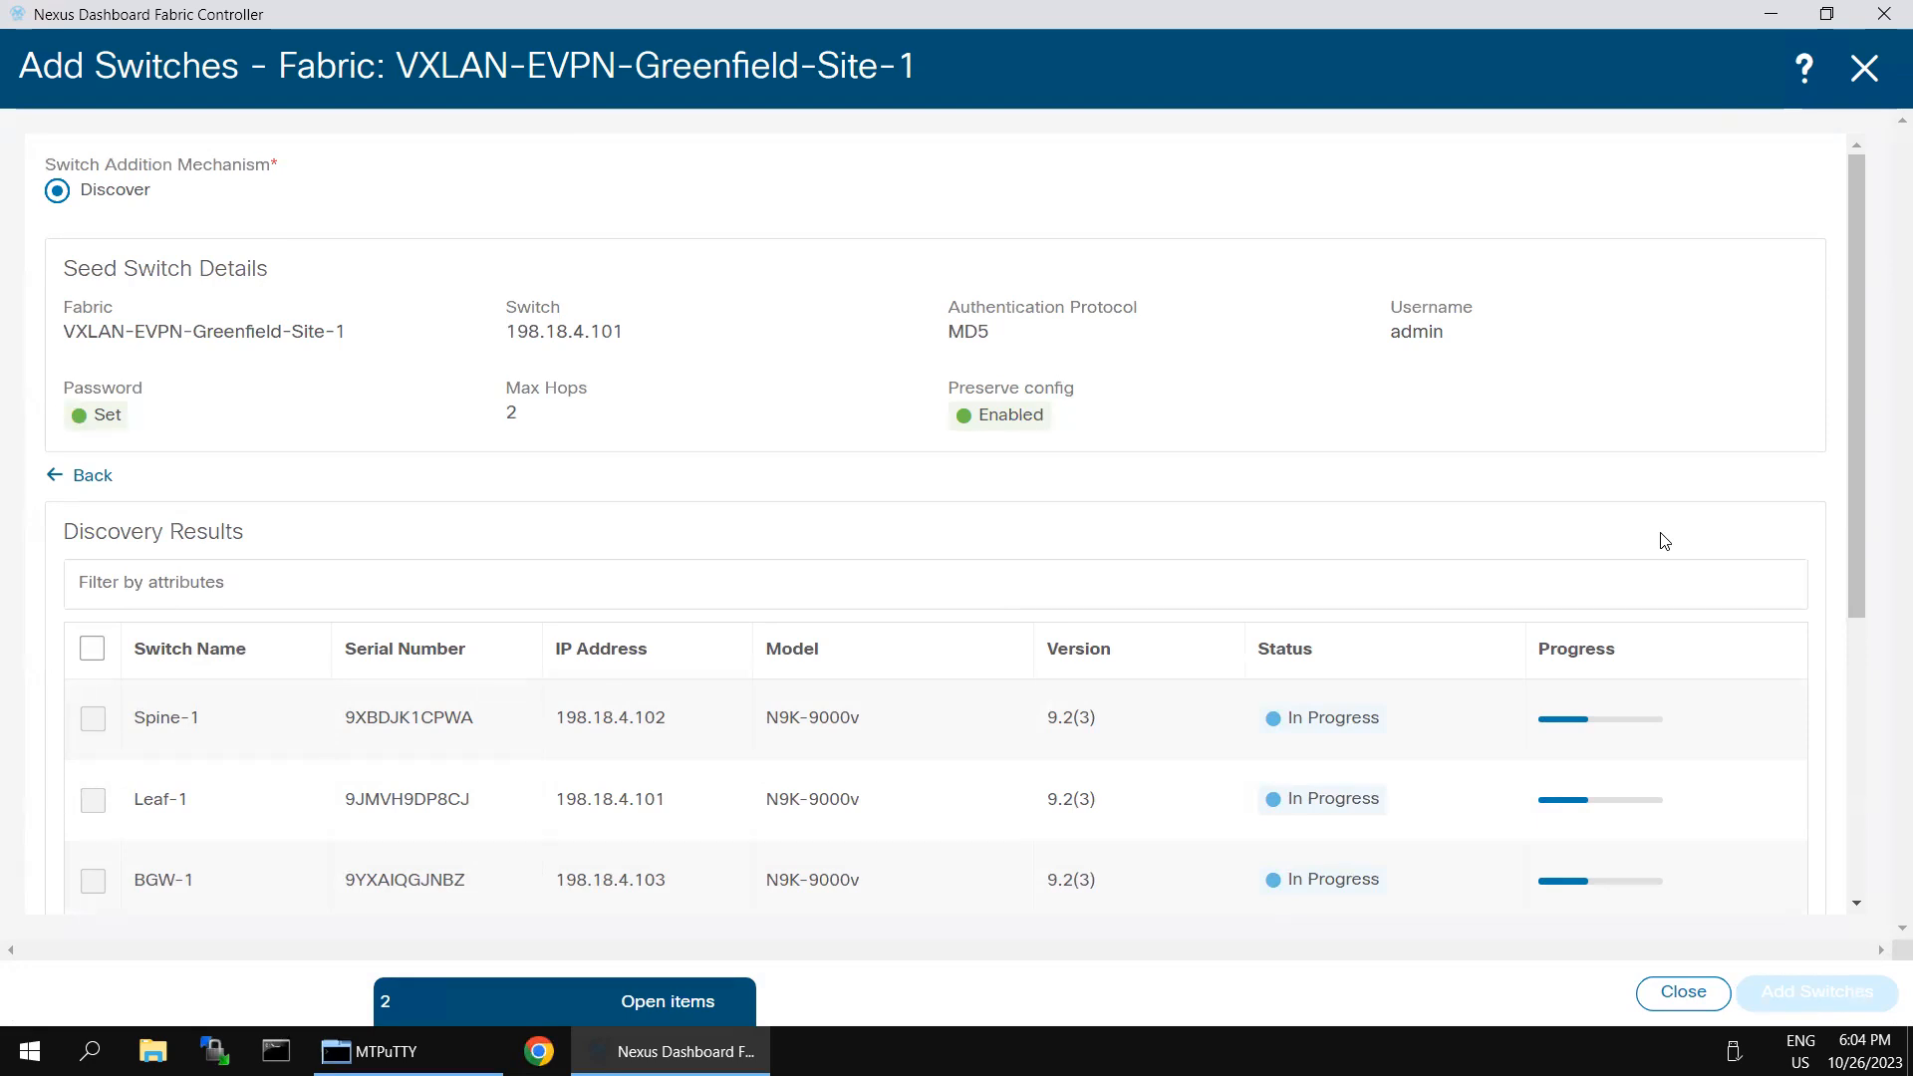
scroll(1499, 556, "down", 3)
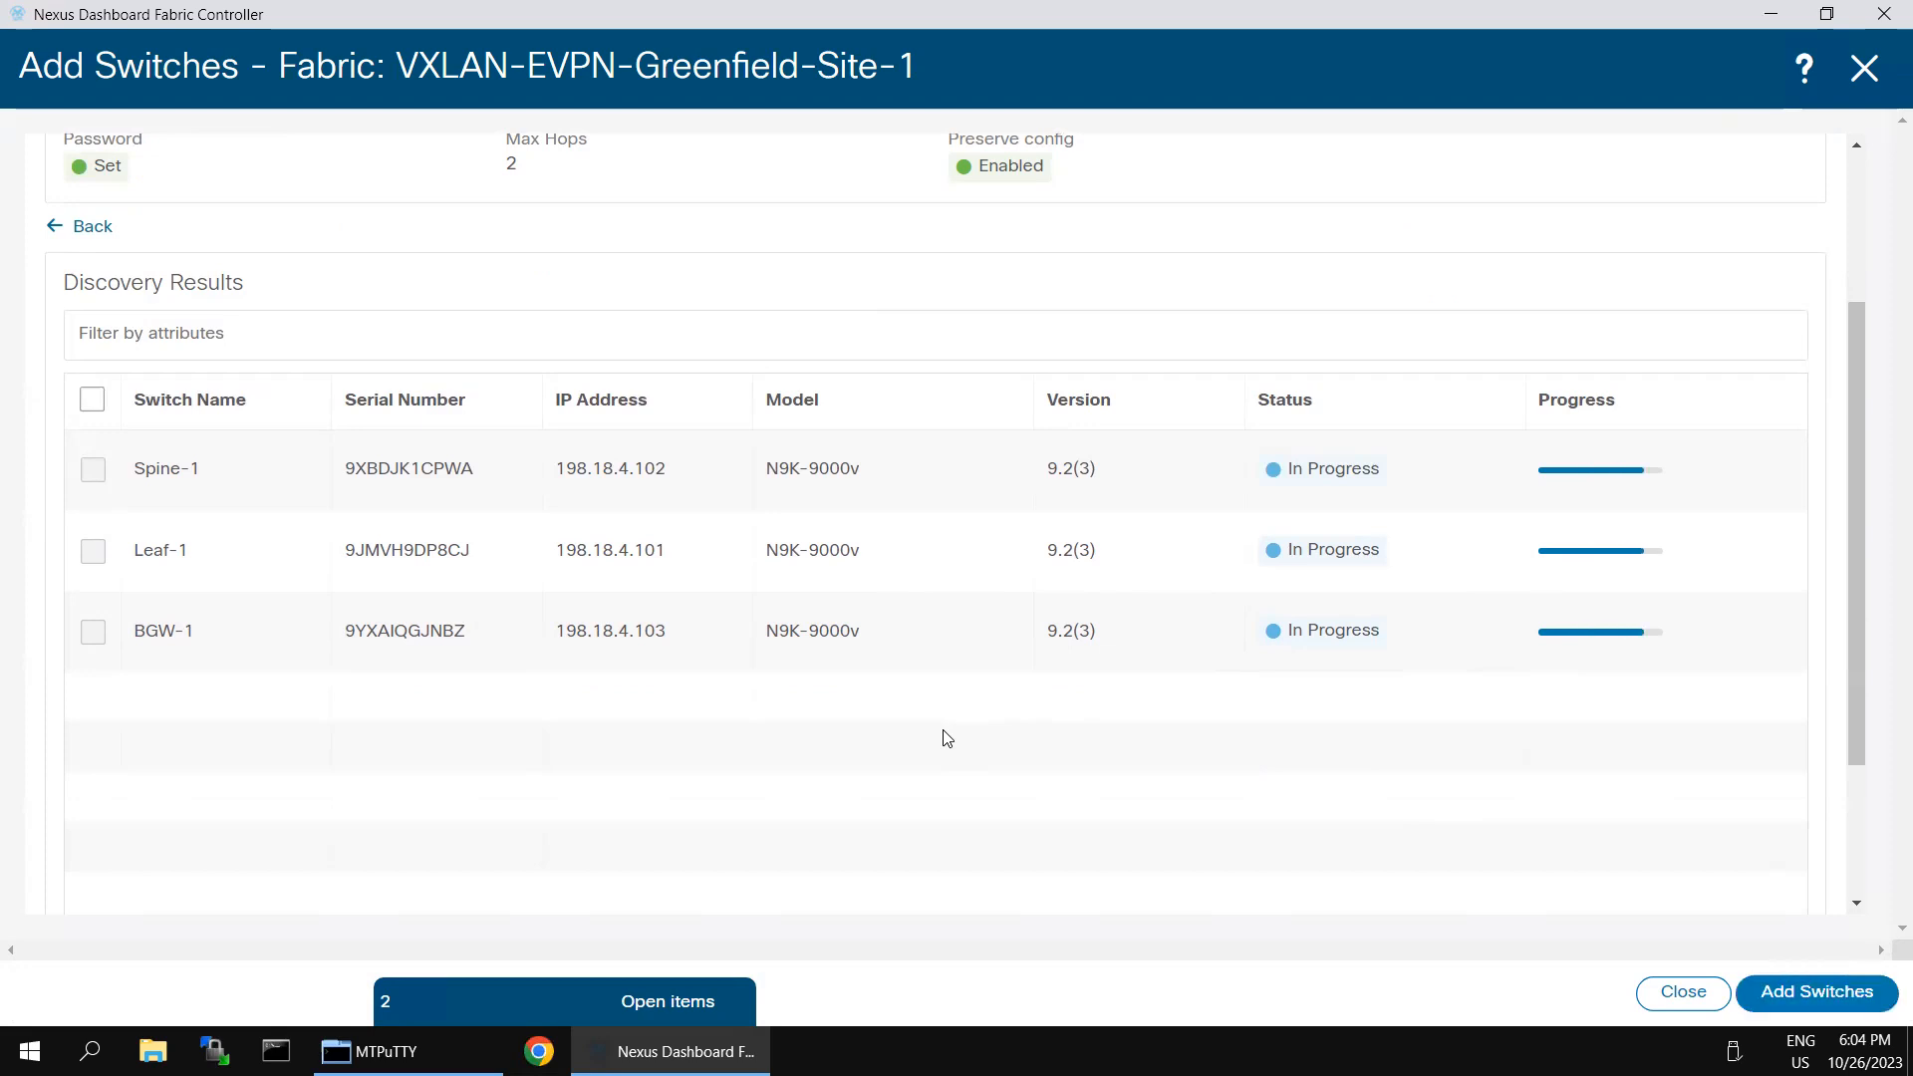
scroll(1745, 250, "up", 3)
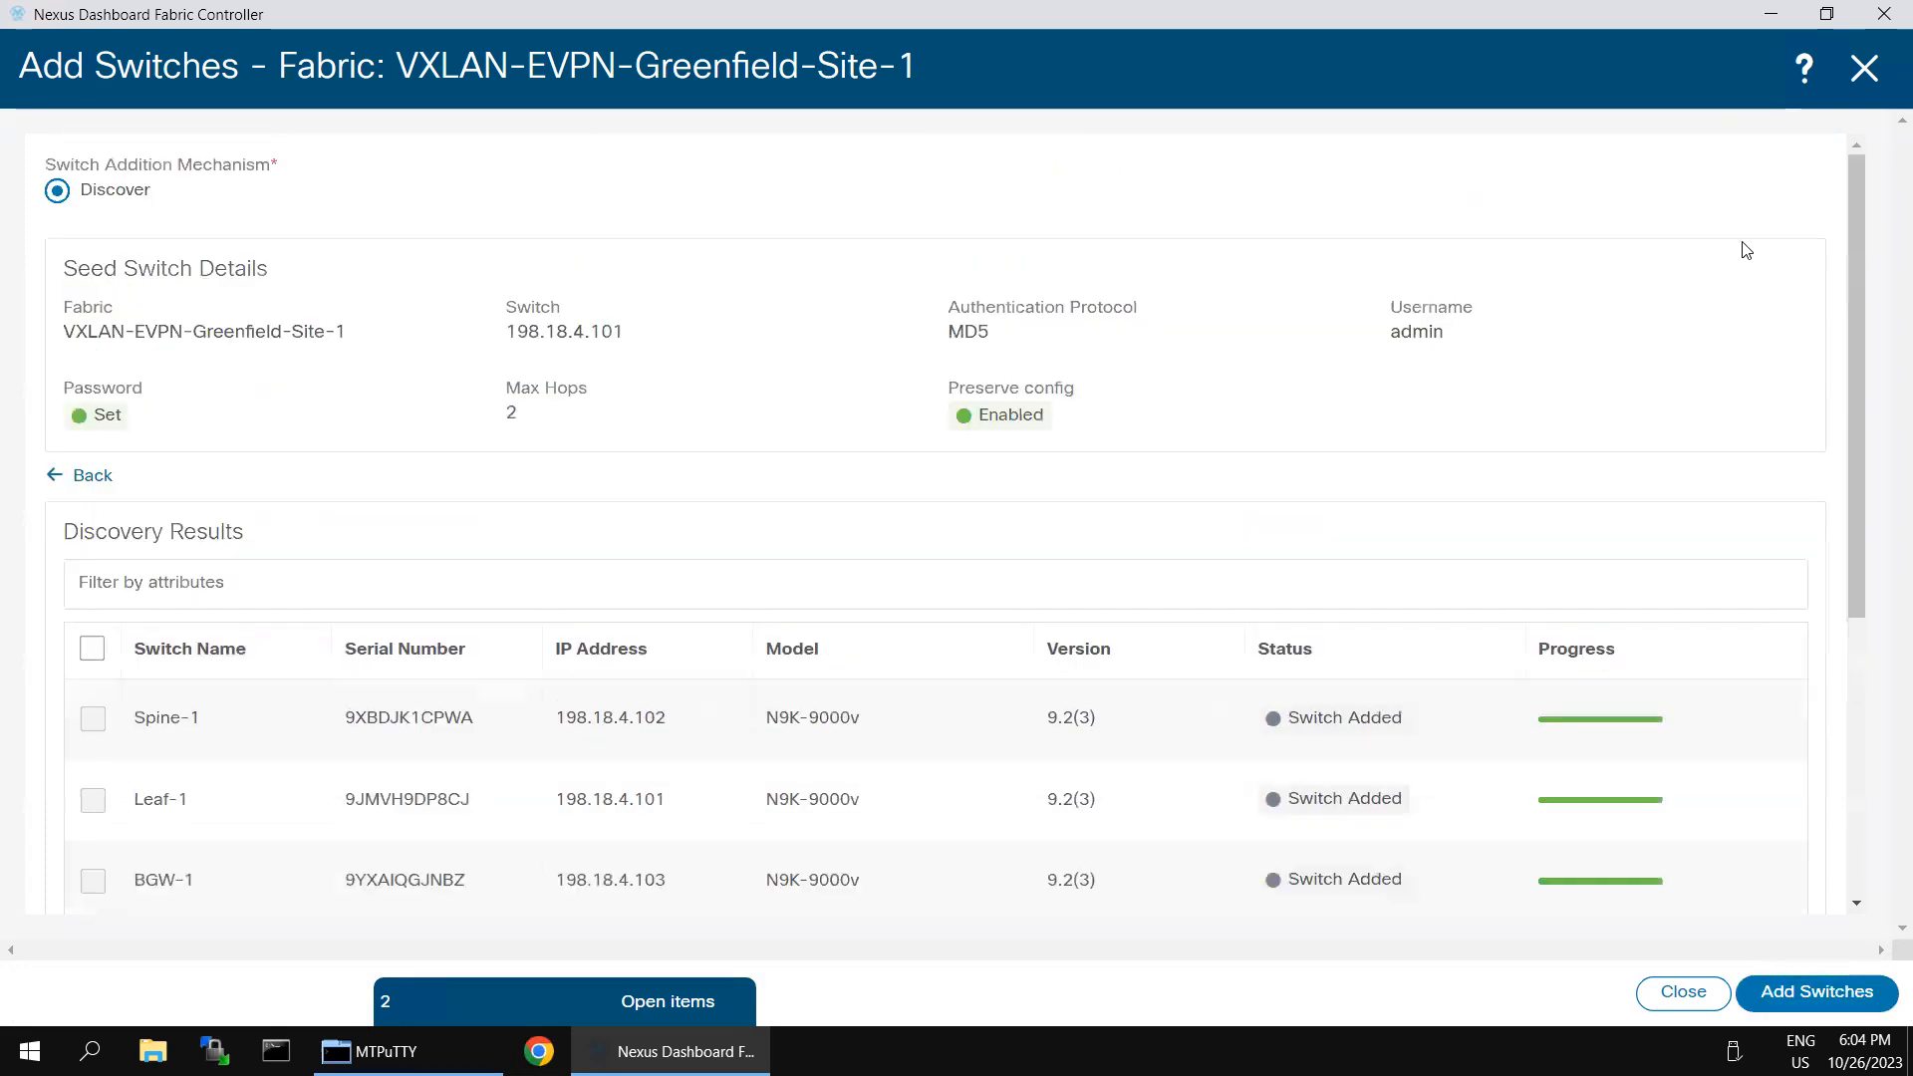
left_click(1864, 72)
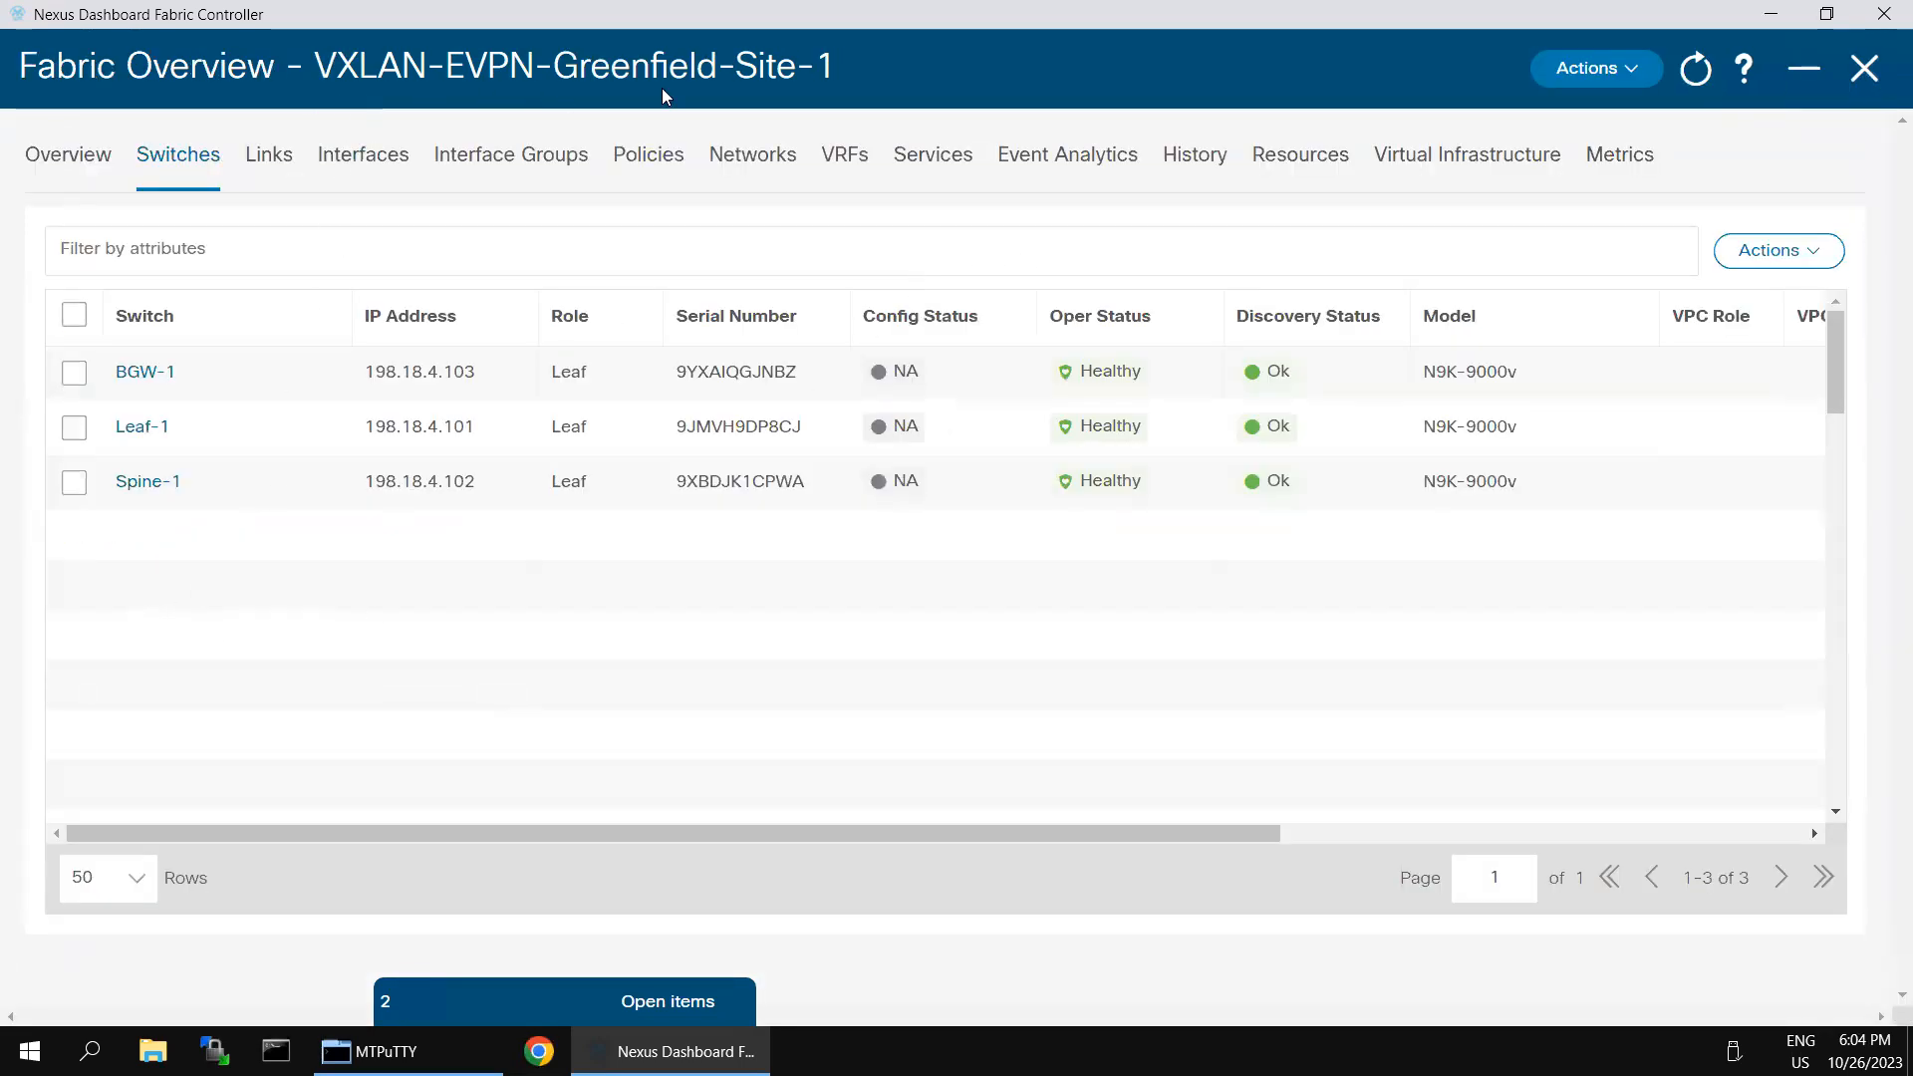
- Set the role of switch BGW-1 to Border and acknowledge the warning
left_click(74, 372)
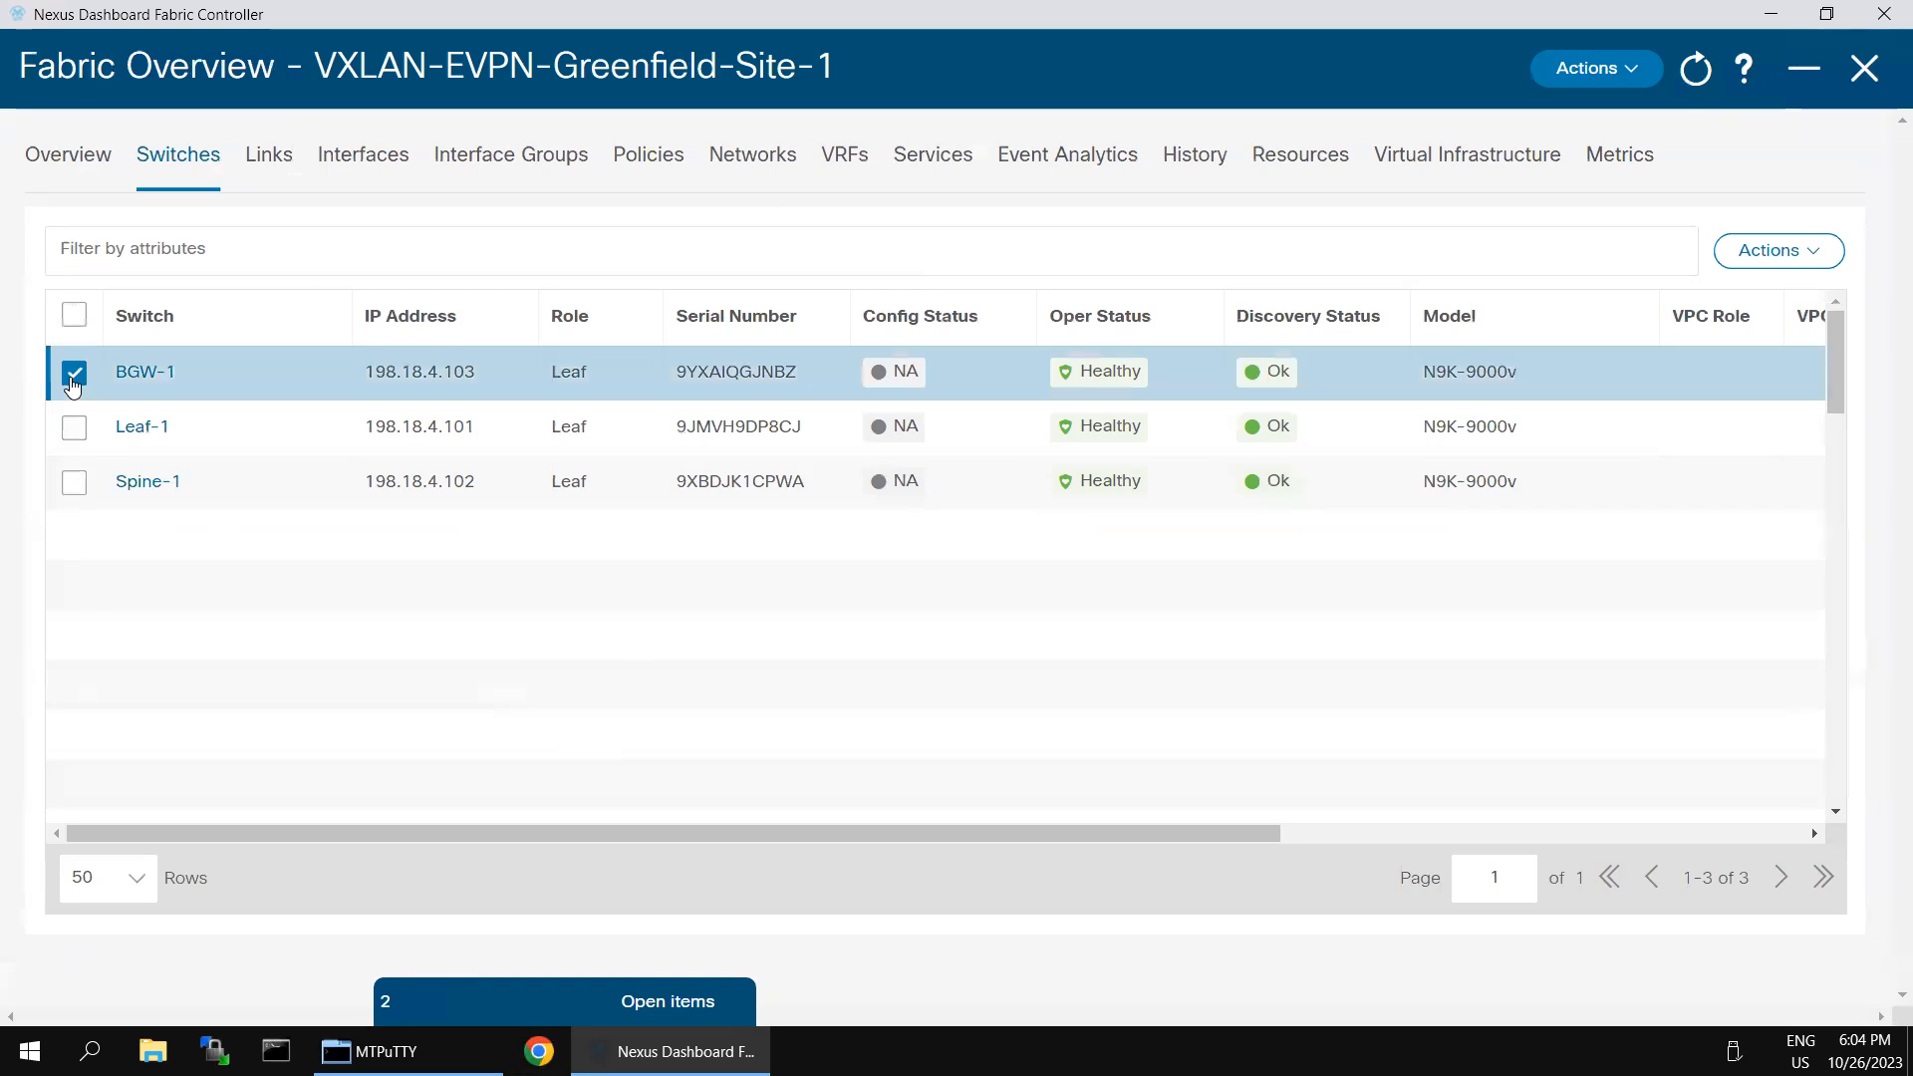
left_click(1800, 263)
left_click(1727, 479)
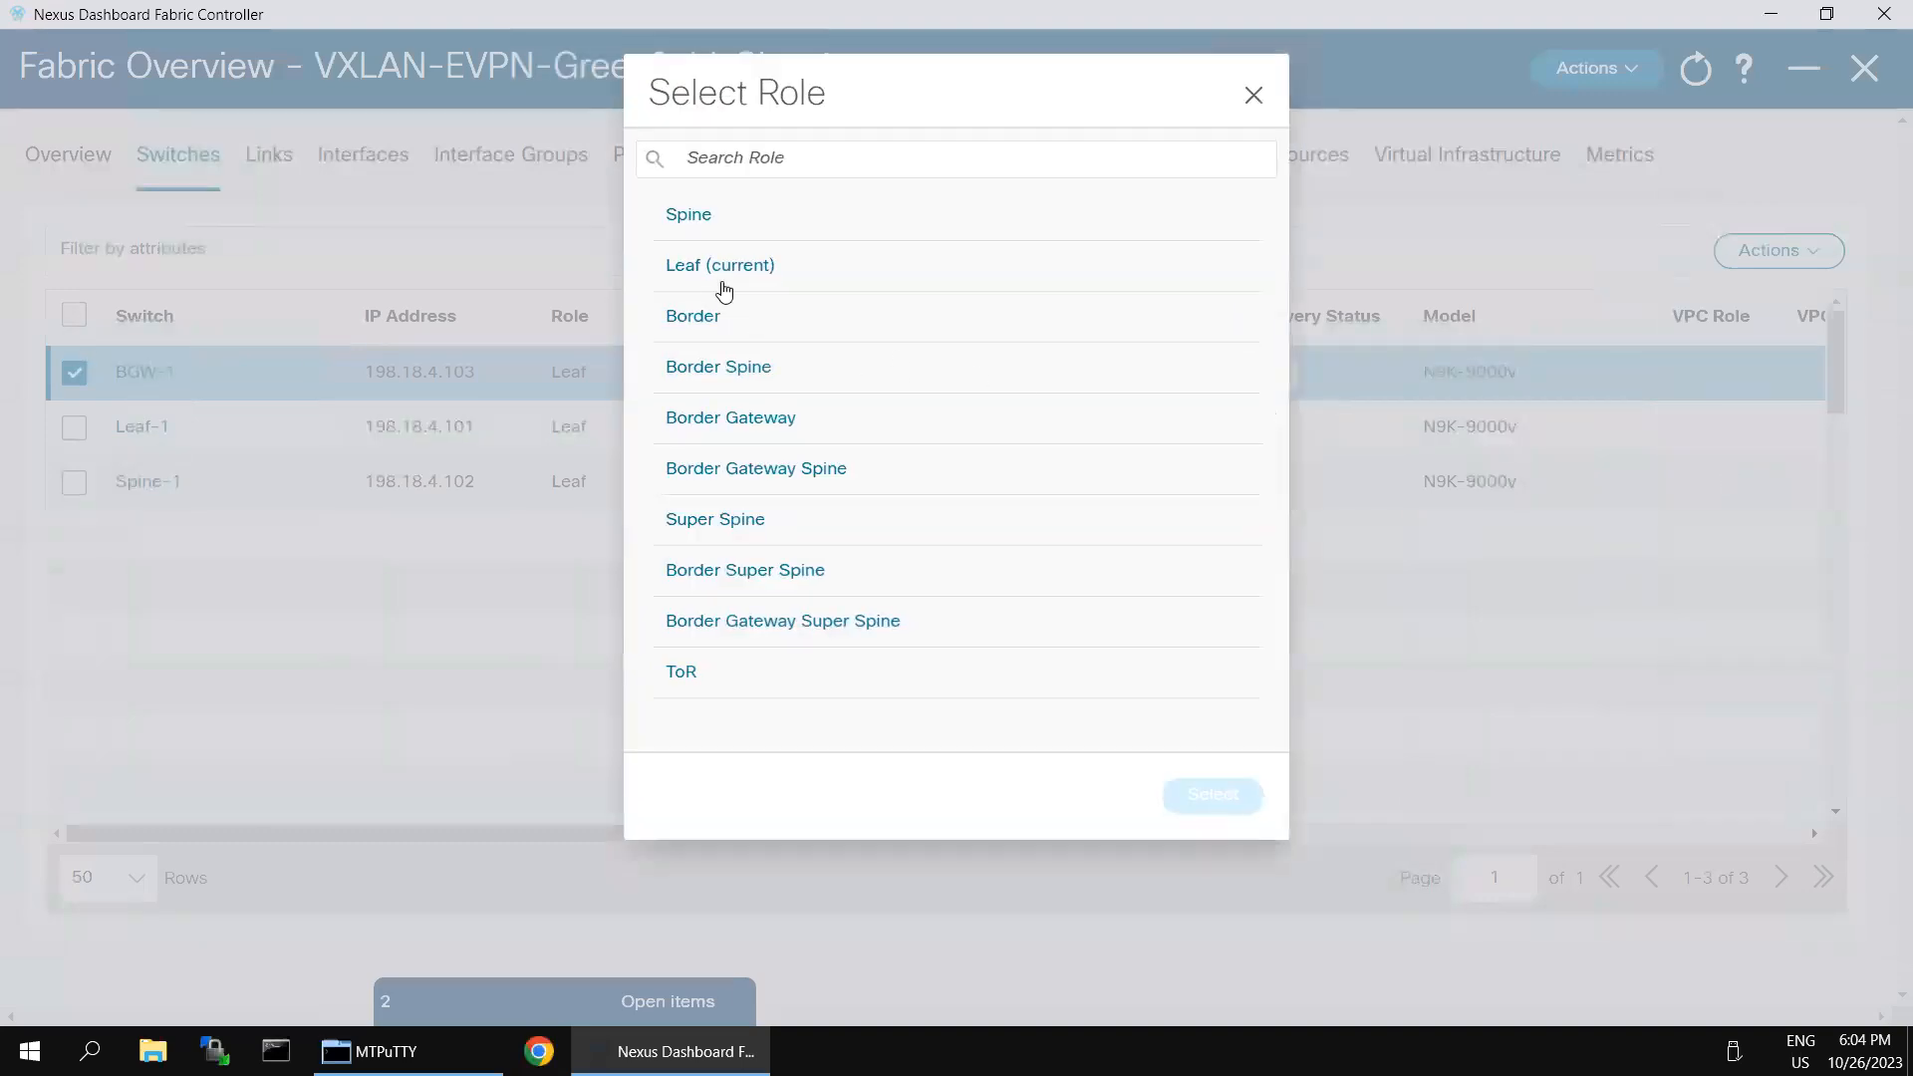
left_click(709, 318)
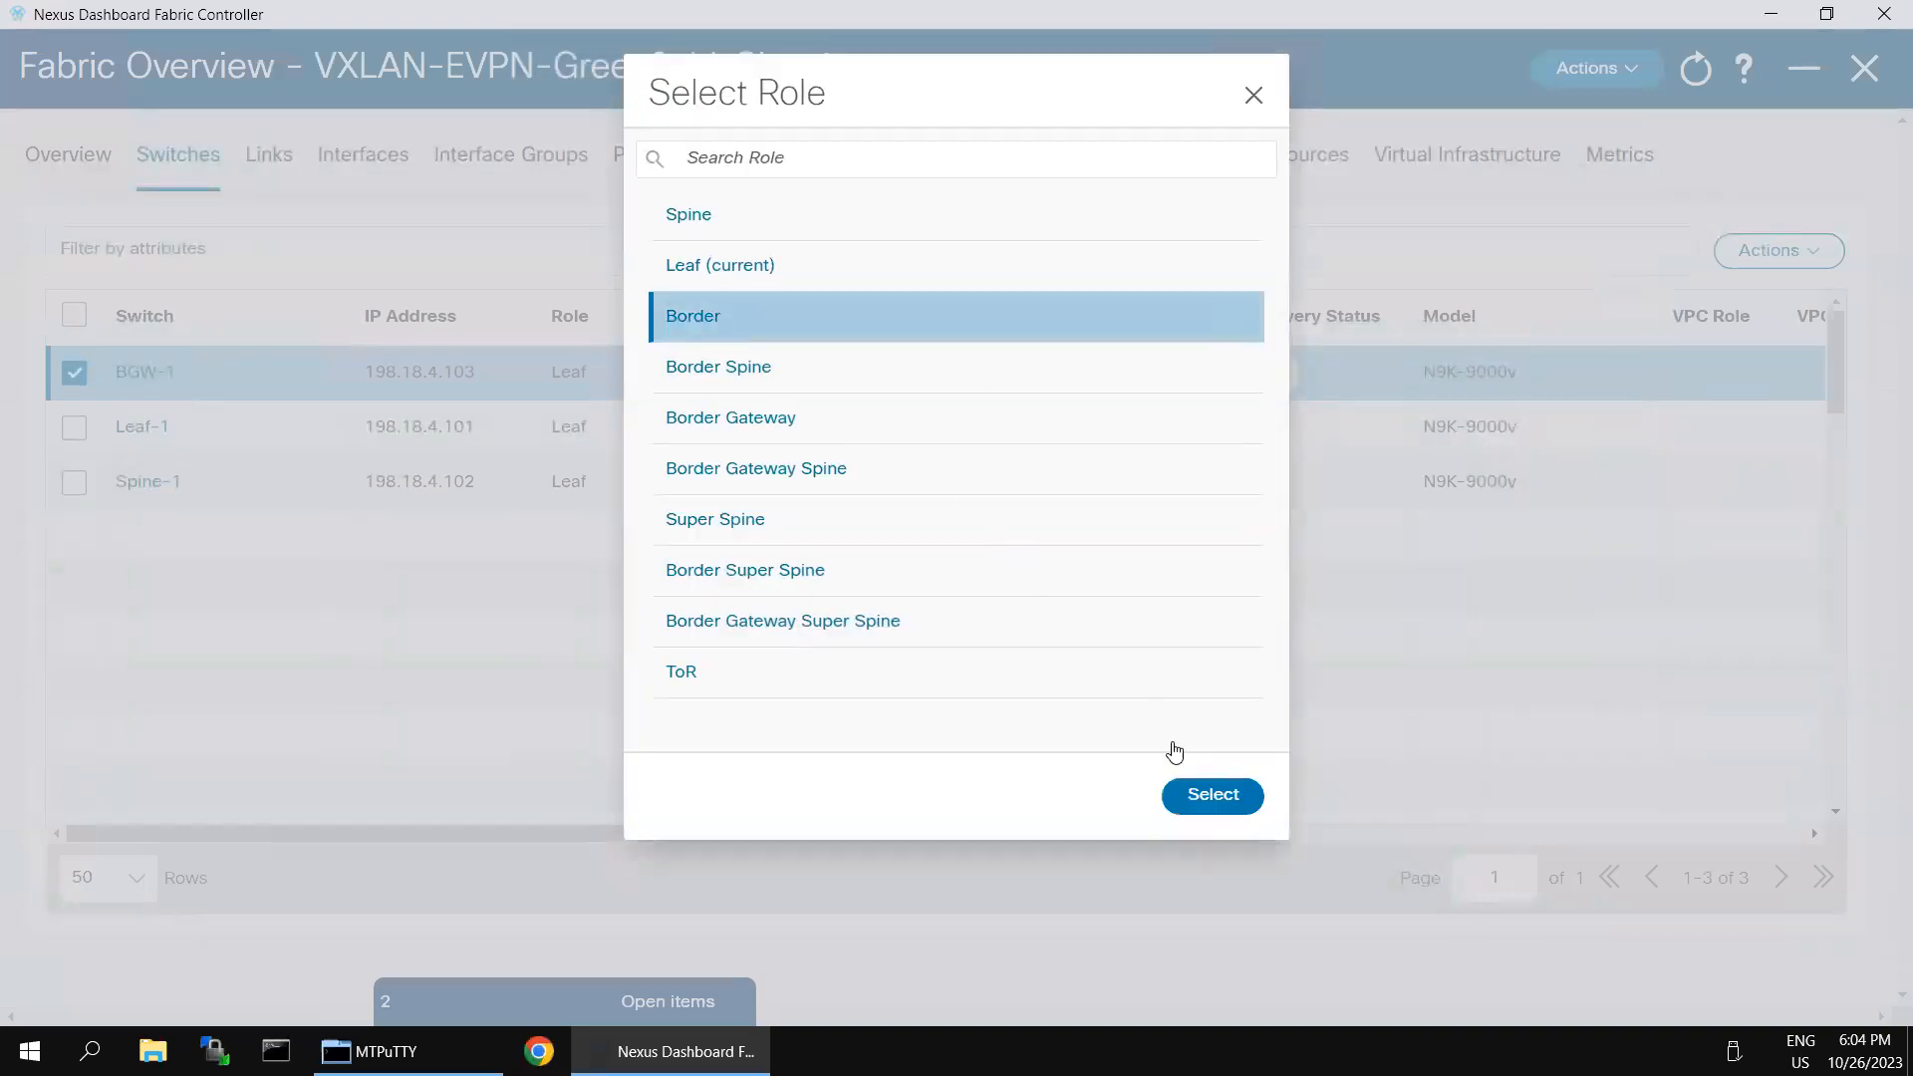
left_click(1199, 797)
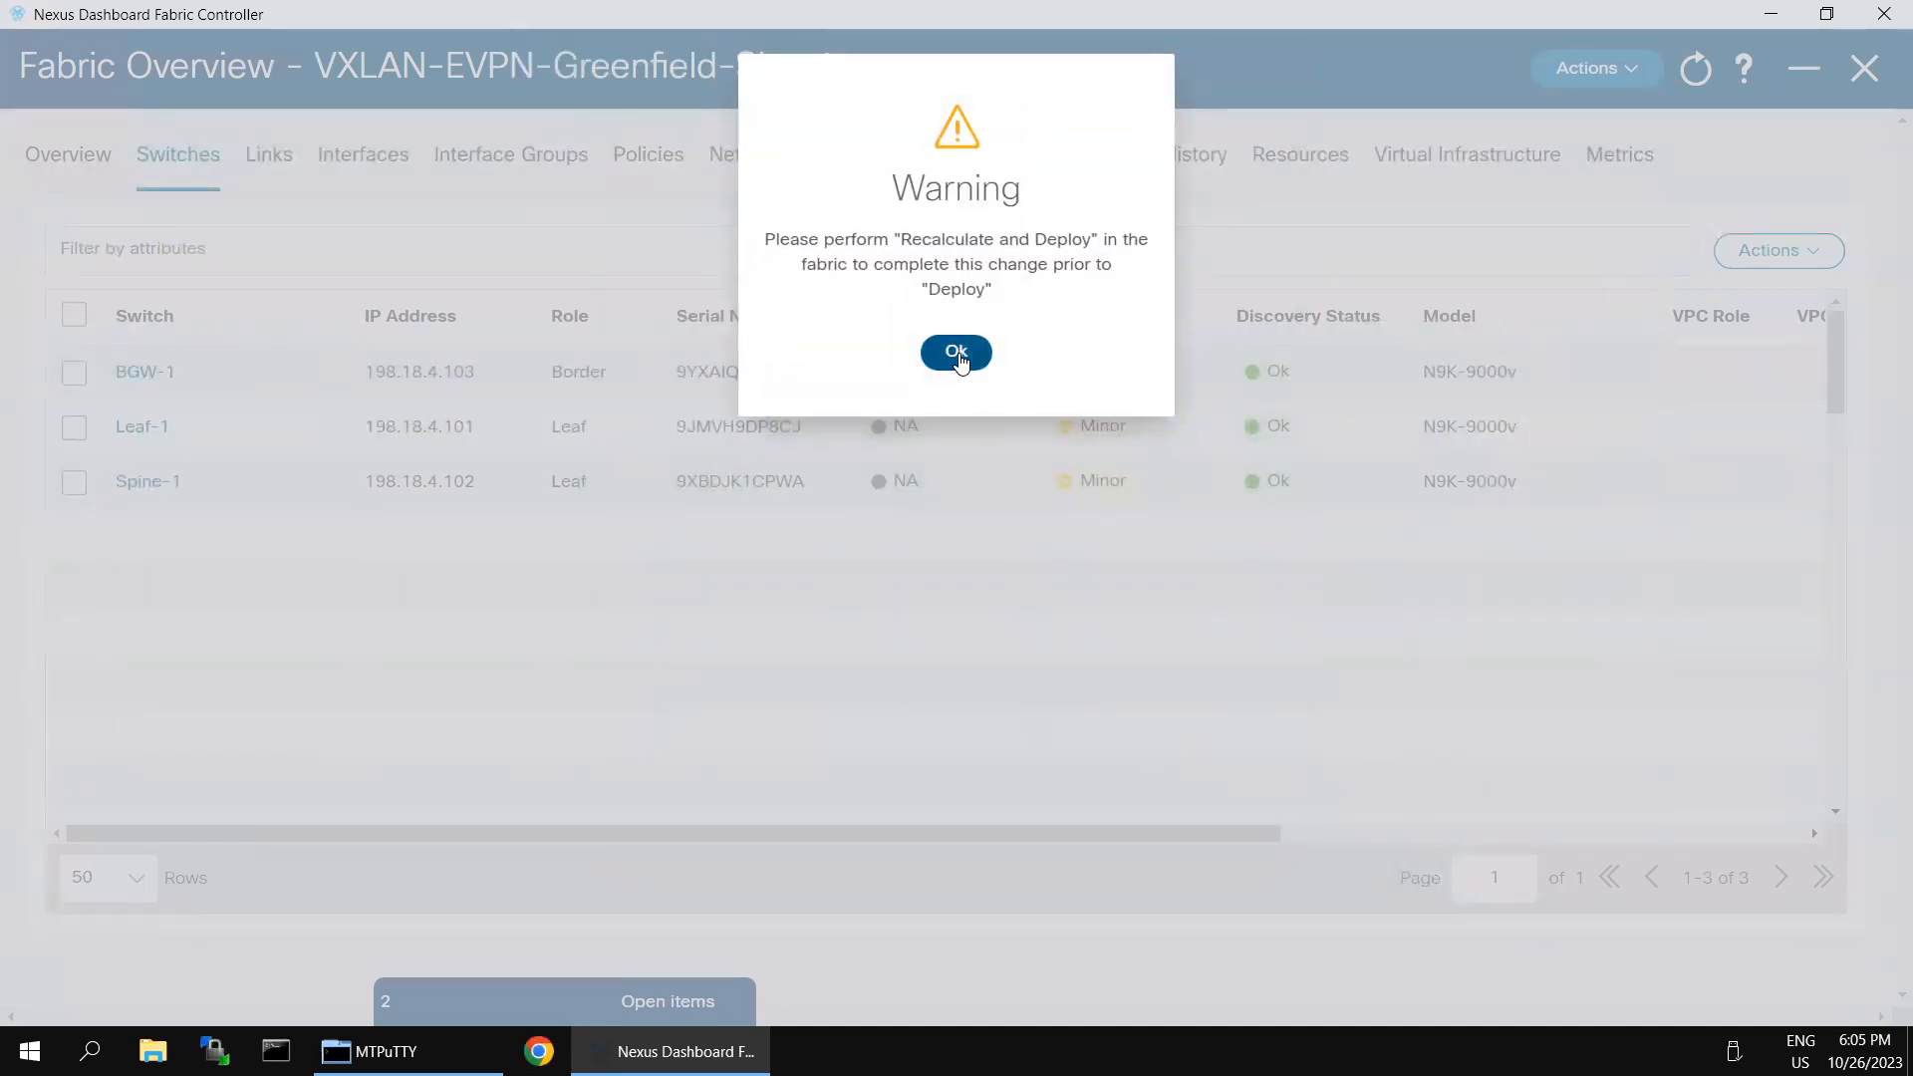
left_click(955, 355)
- Change the role of switch BGW-1 to Border Gateway and acknowledge the warning
left_click(75, 375)
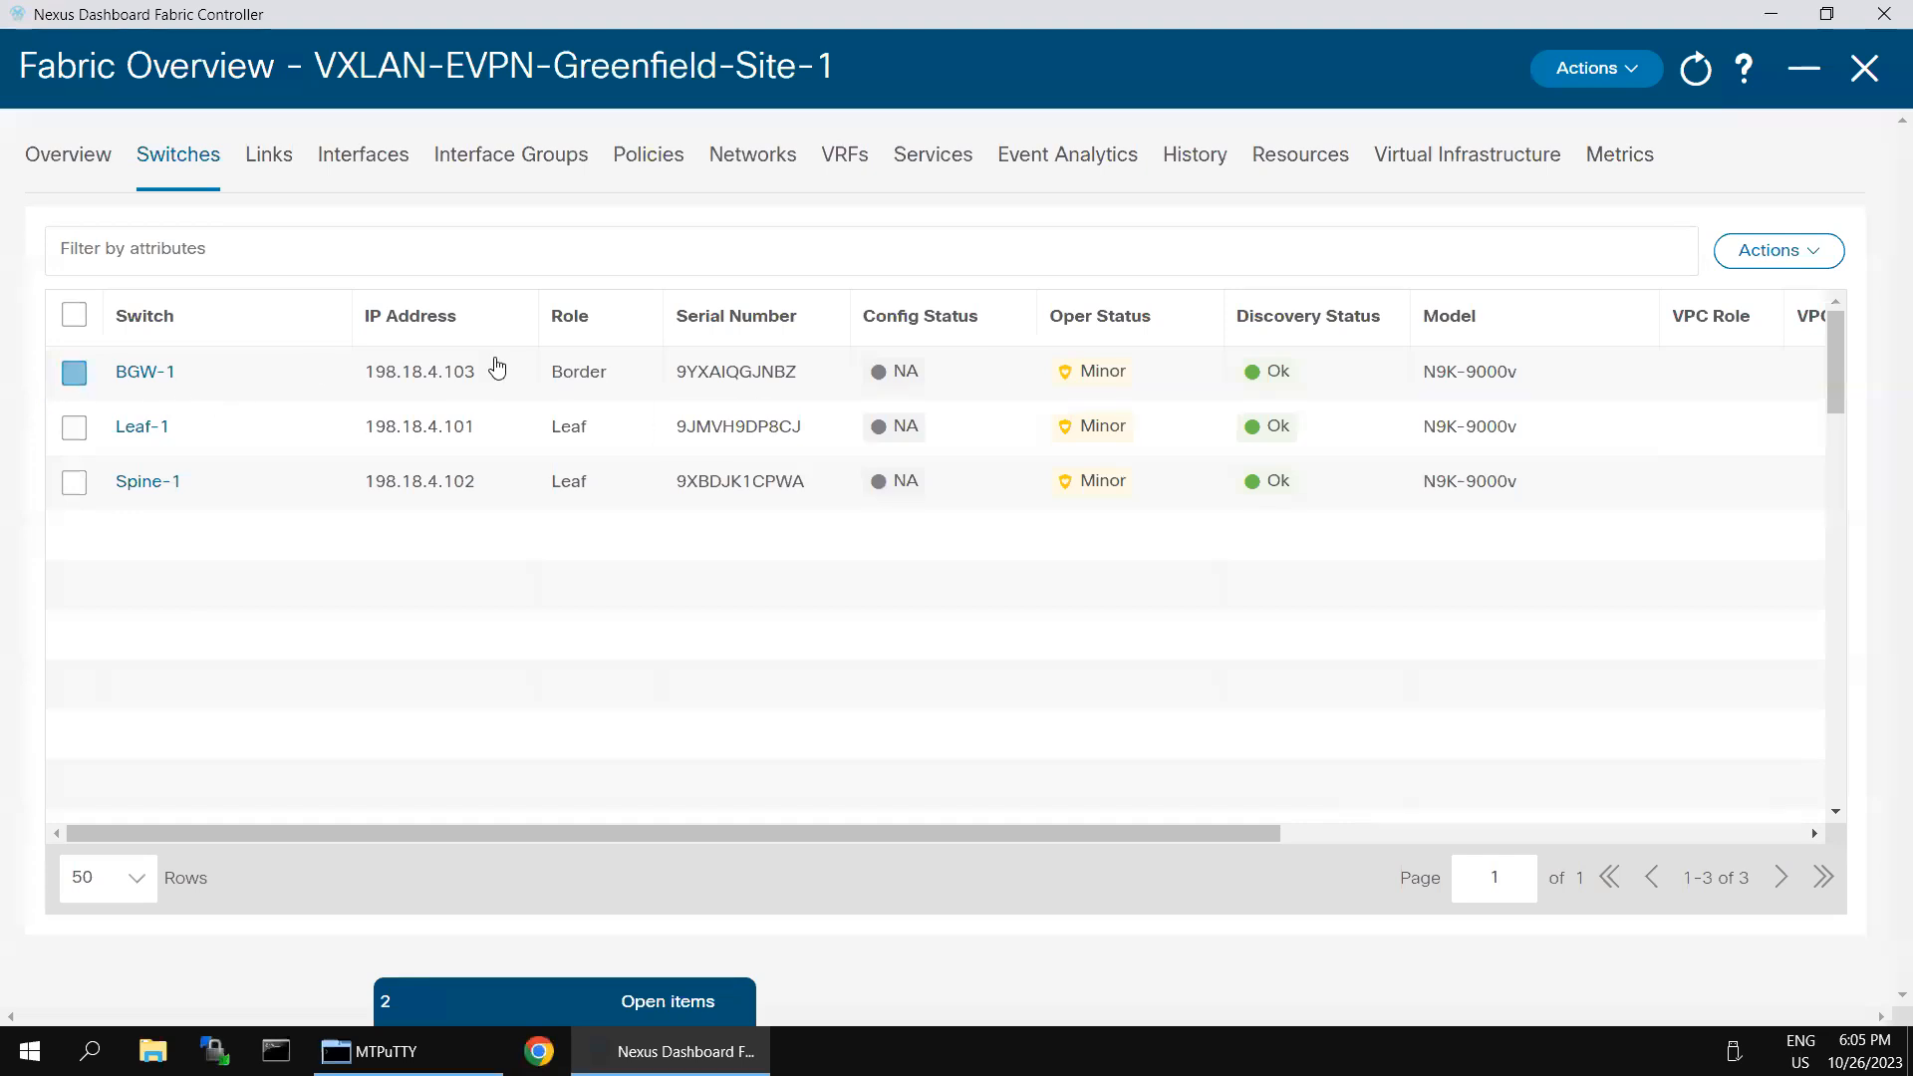
left_click(1779, 250)
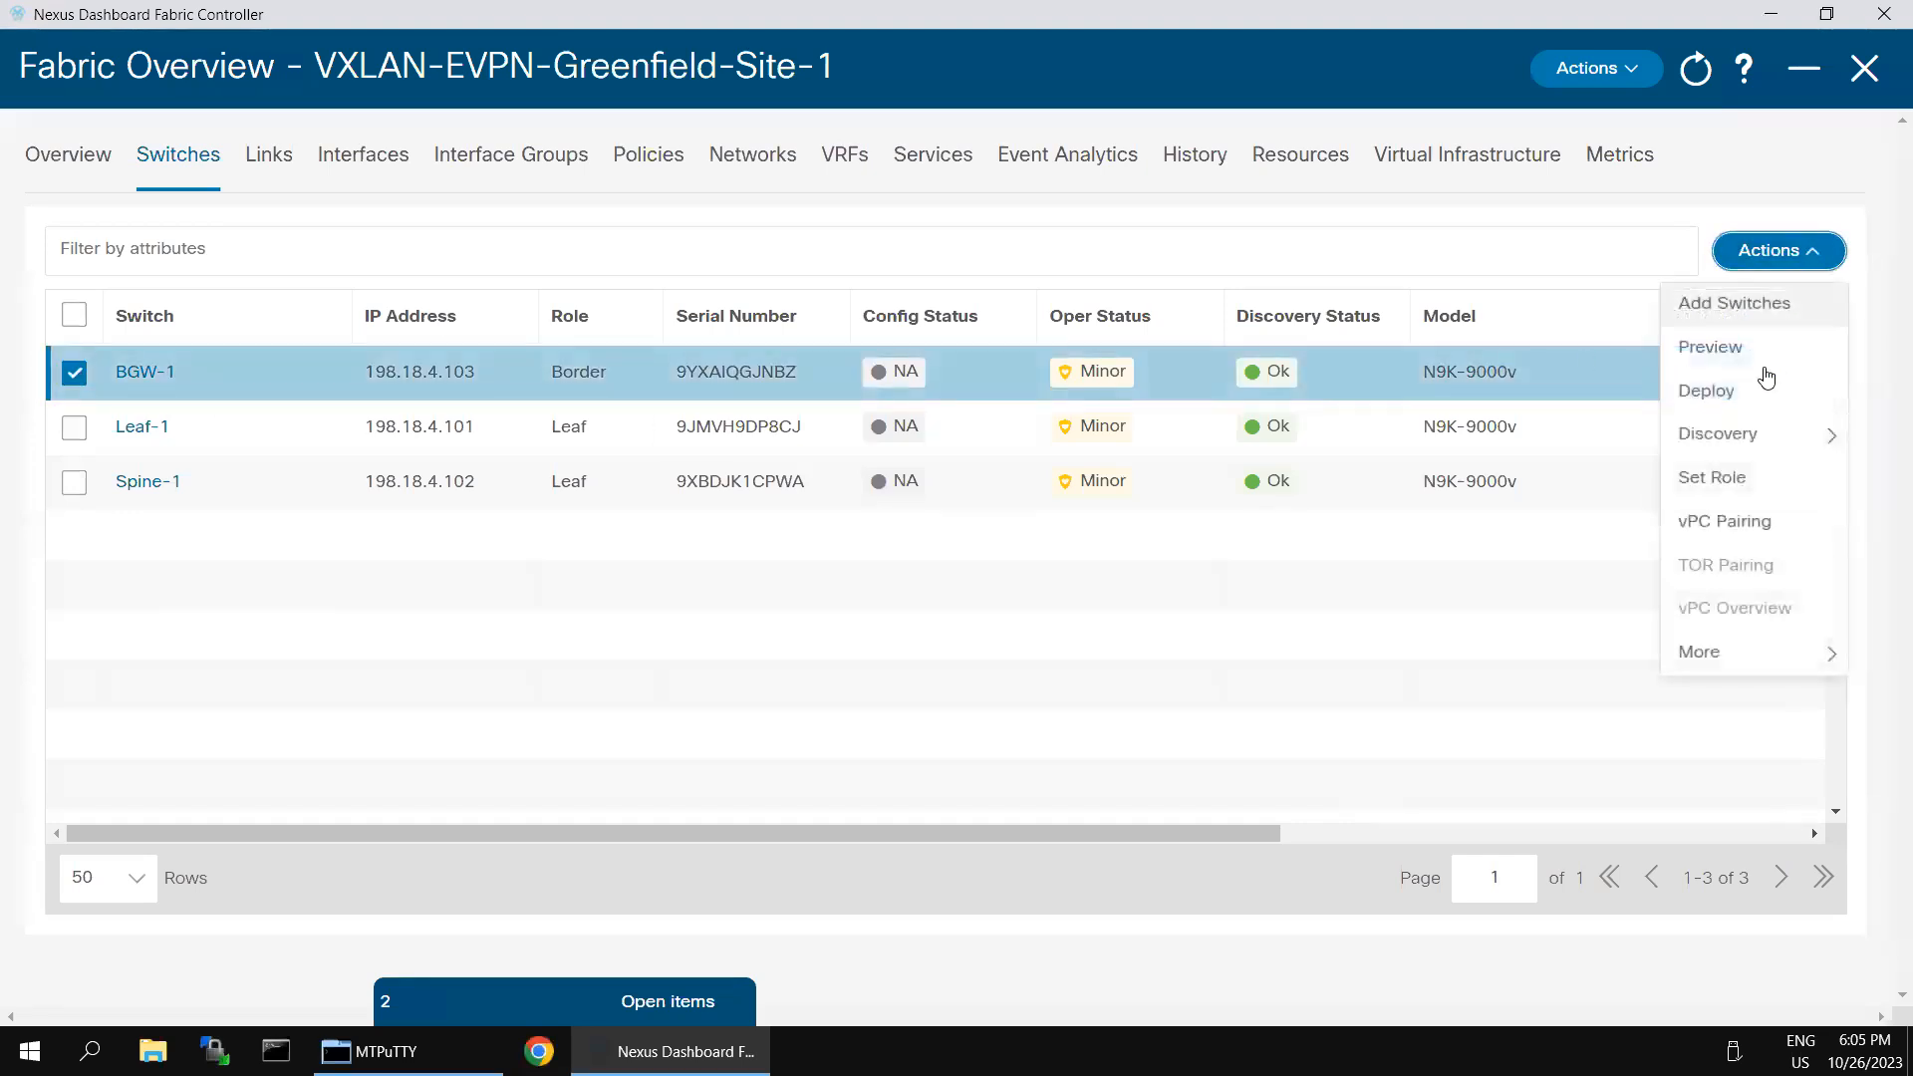
left_click(1746, 477)
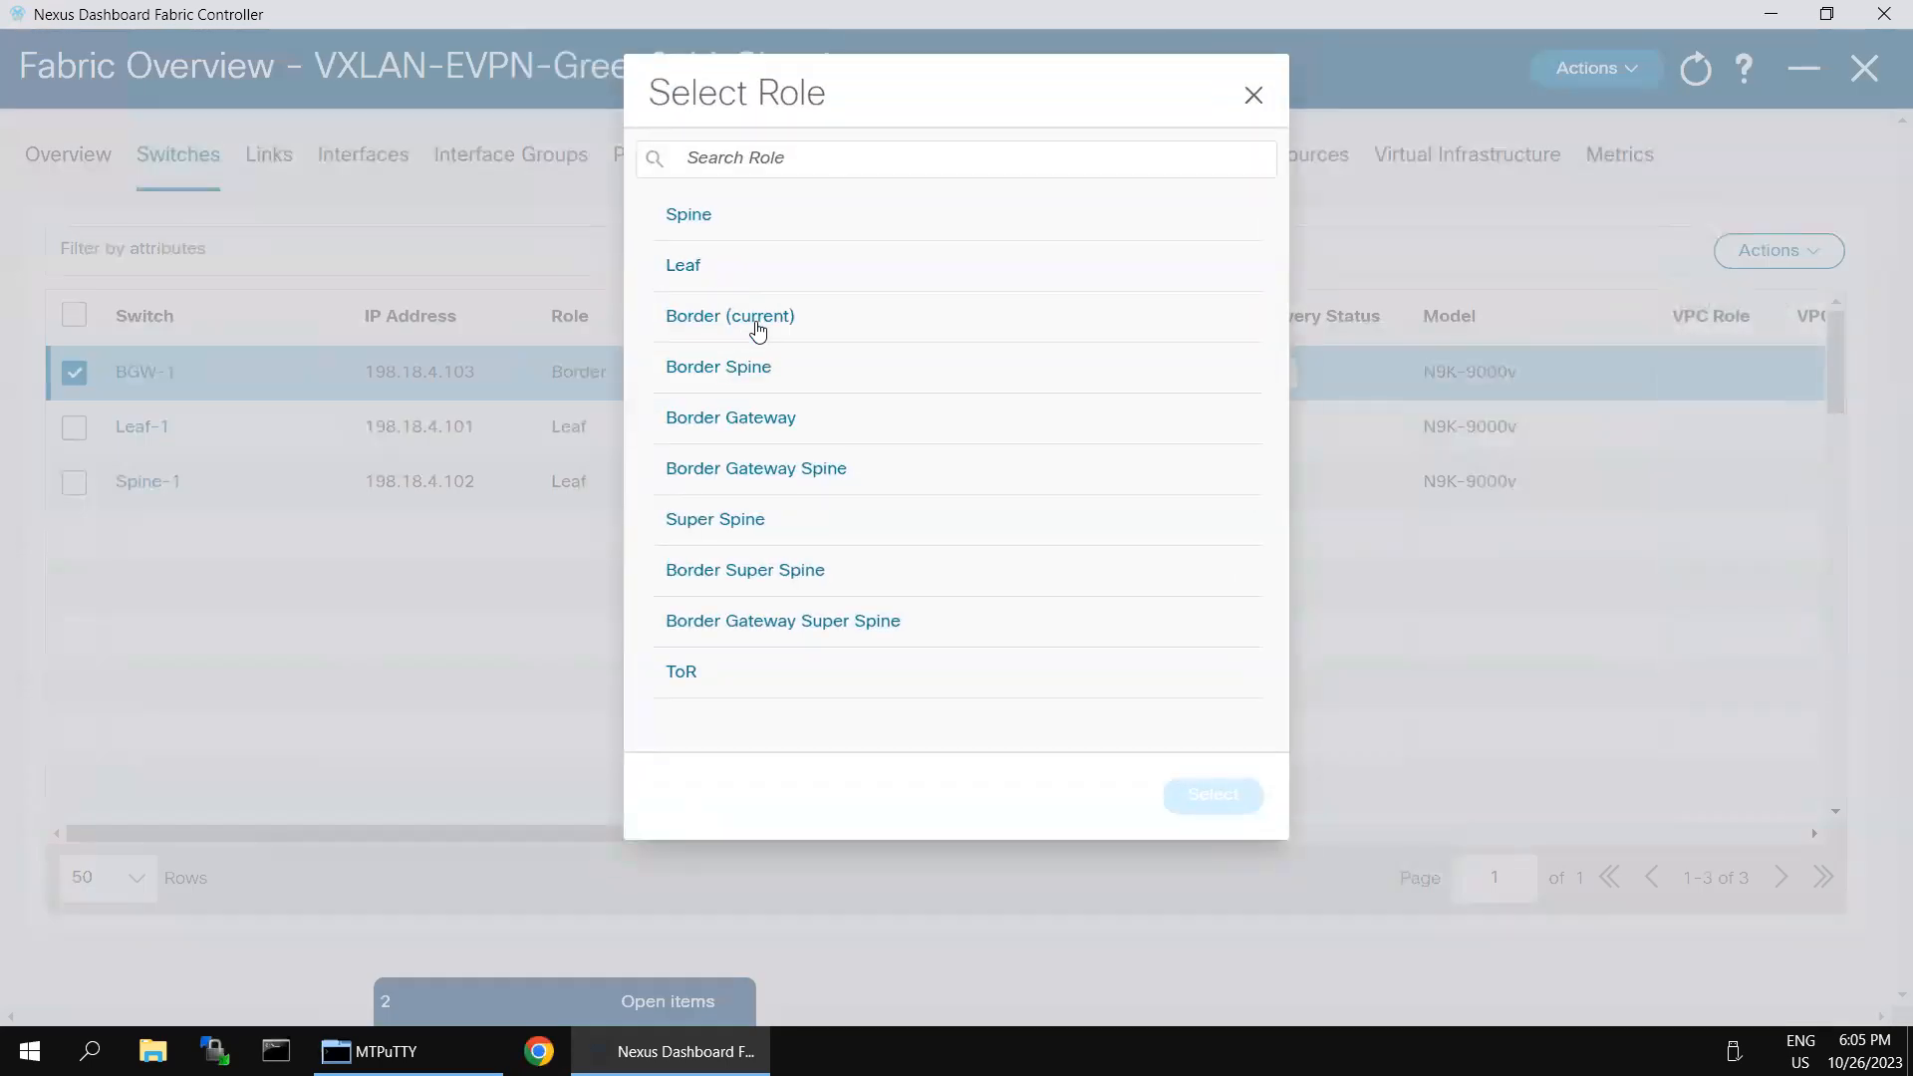
left_click(756, 420)
left_click(1201, 795)
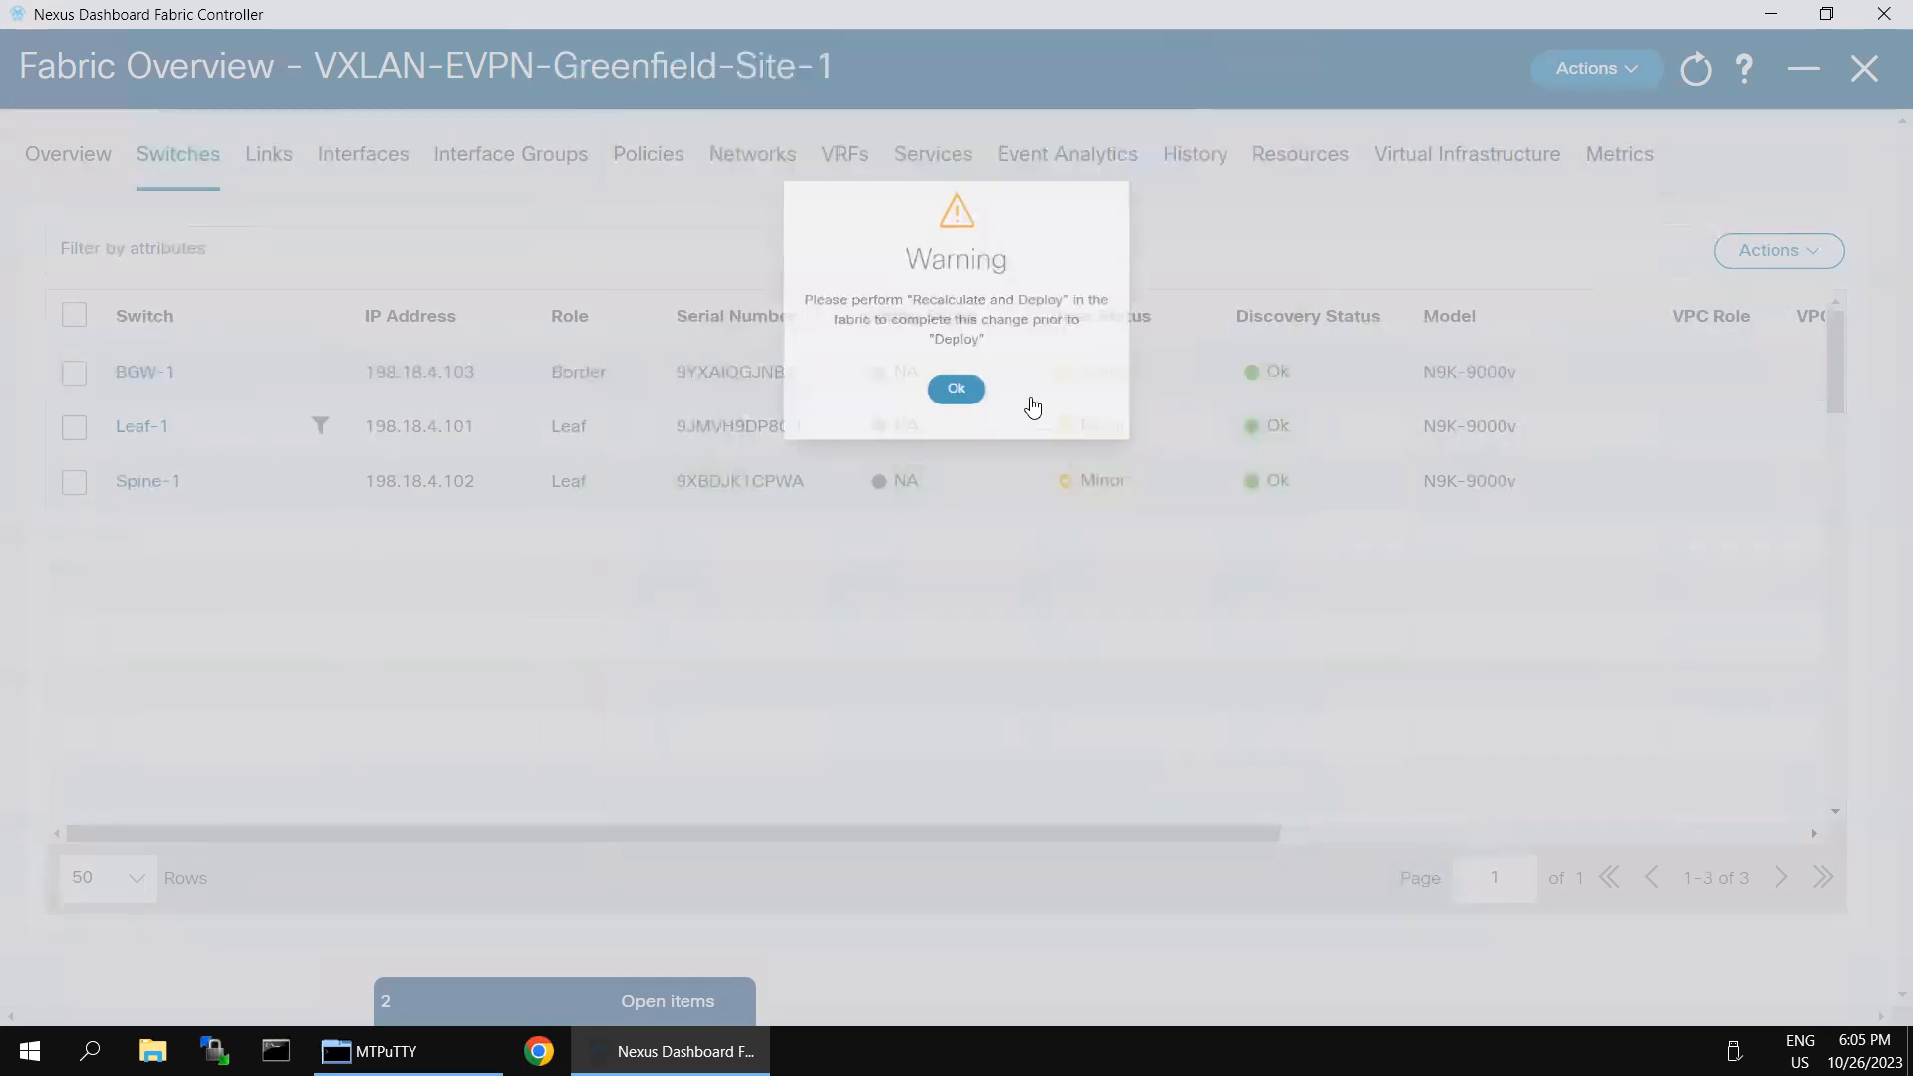
left_click(971, 359)
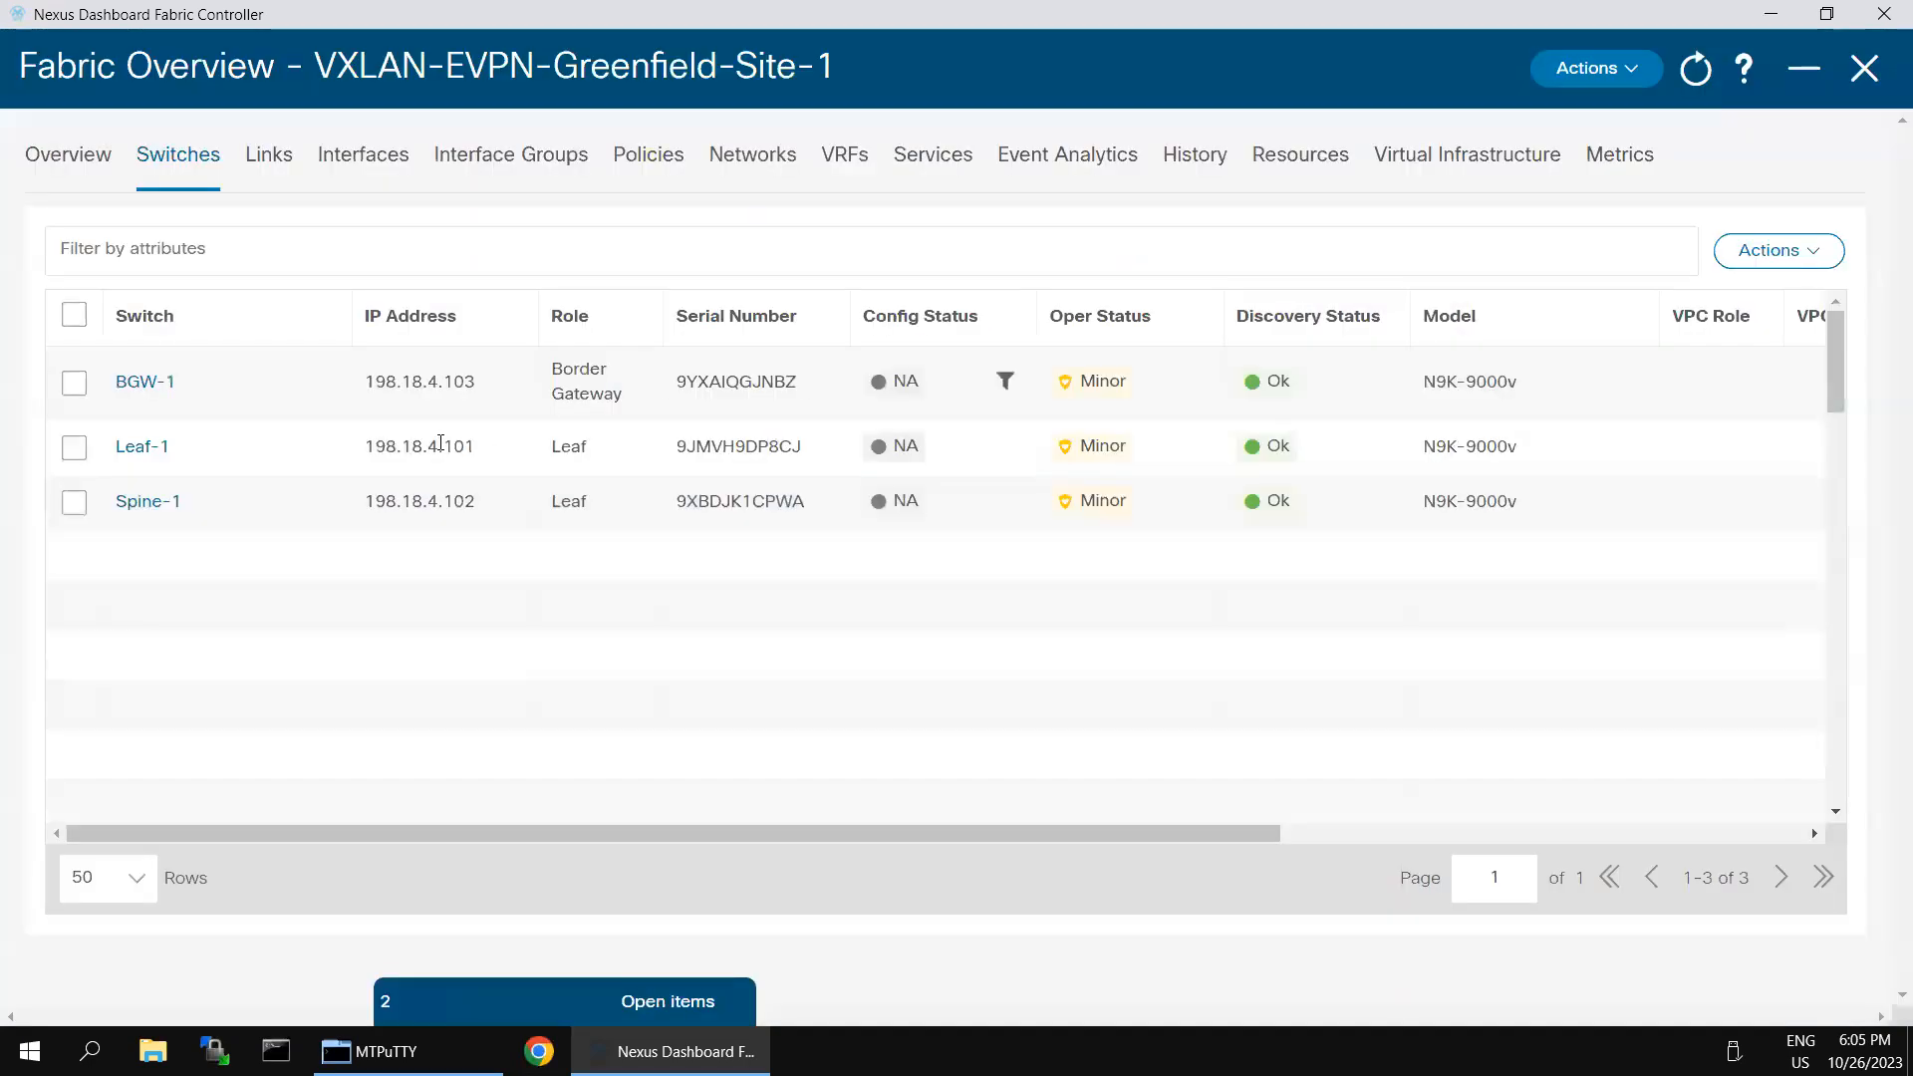
- Set the role of switch Spine-1 to Spine and acknowledge the warning
left_click(74, 502)
left_click(1777, 251)
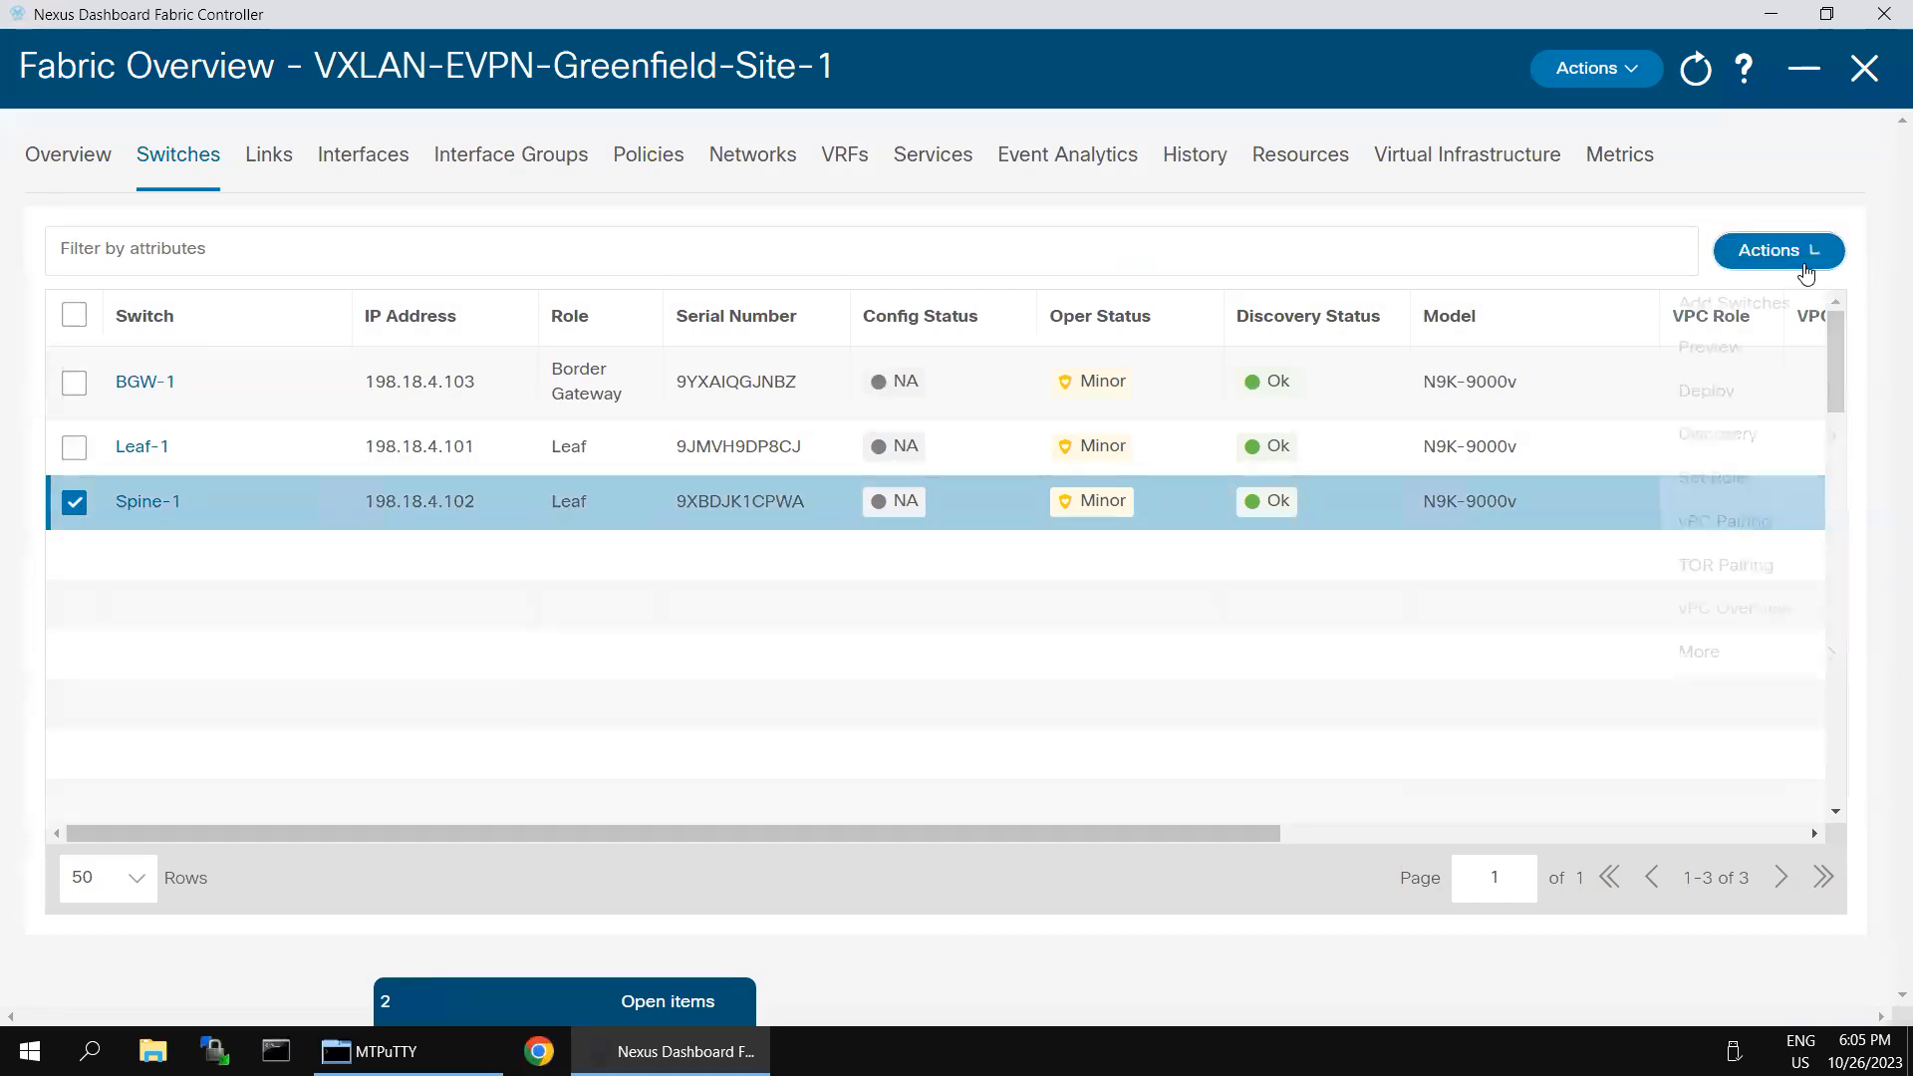
left_click(1712, 477)
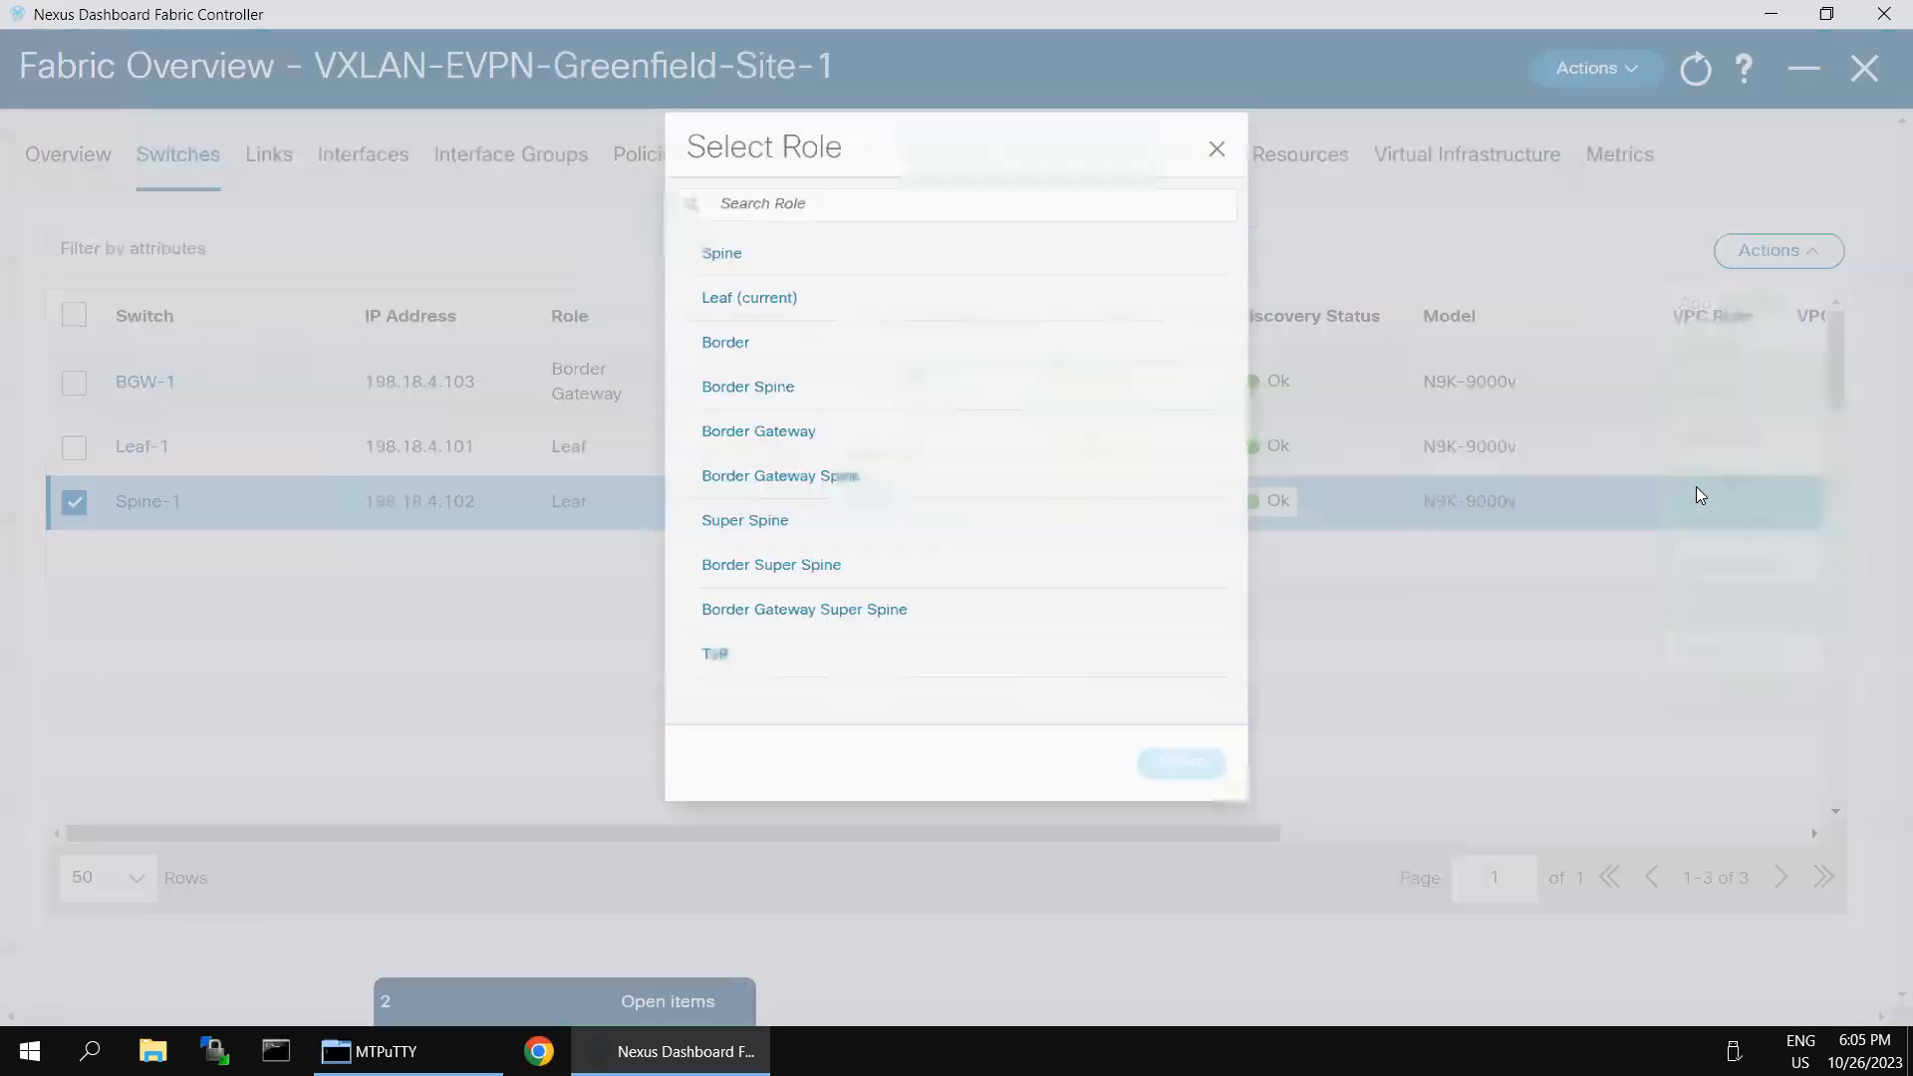
left_click(697, 228)
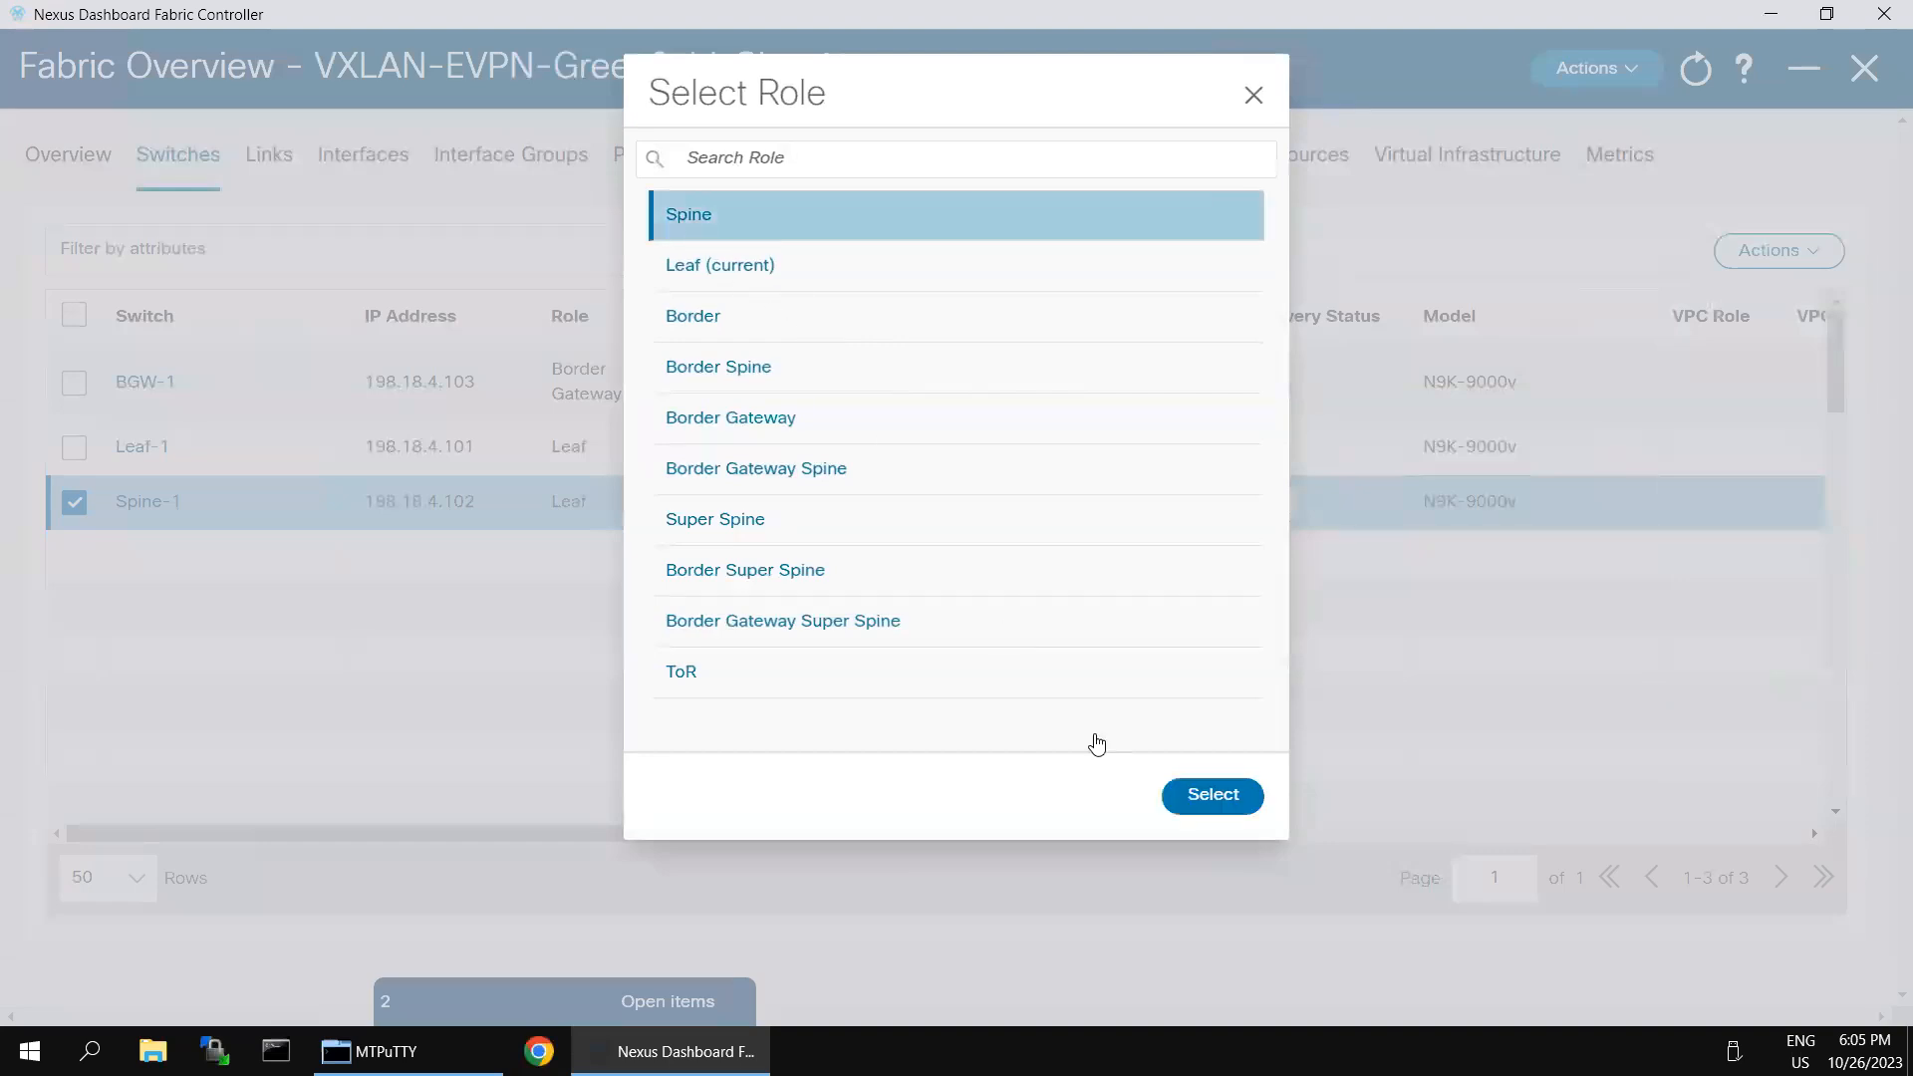
left_click(1199, 805)
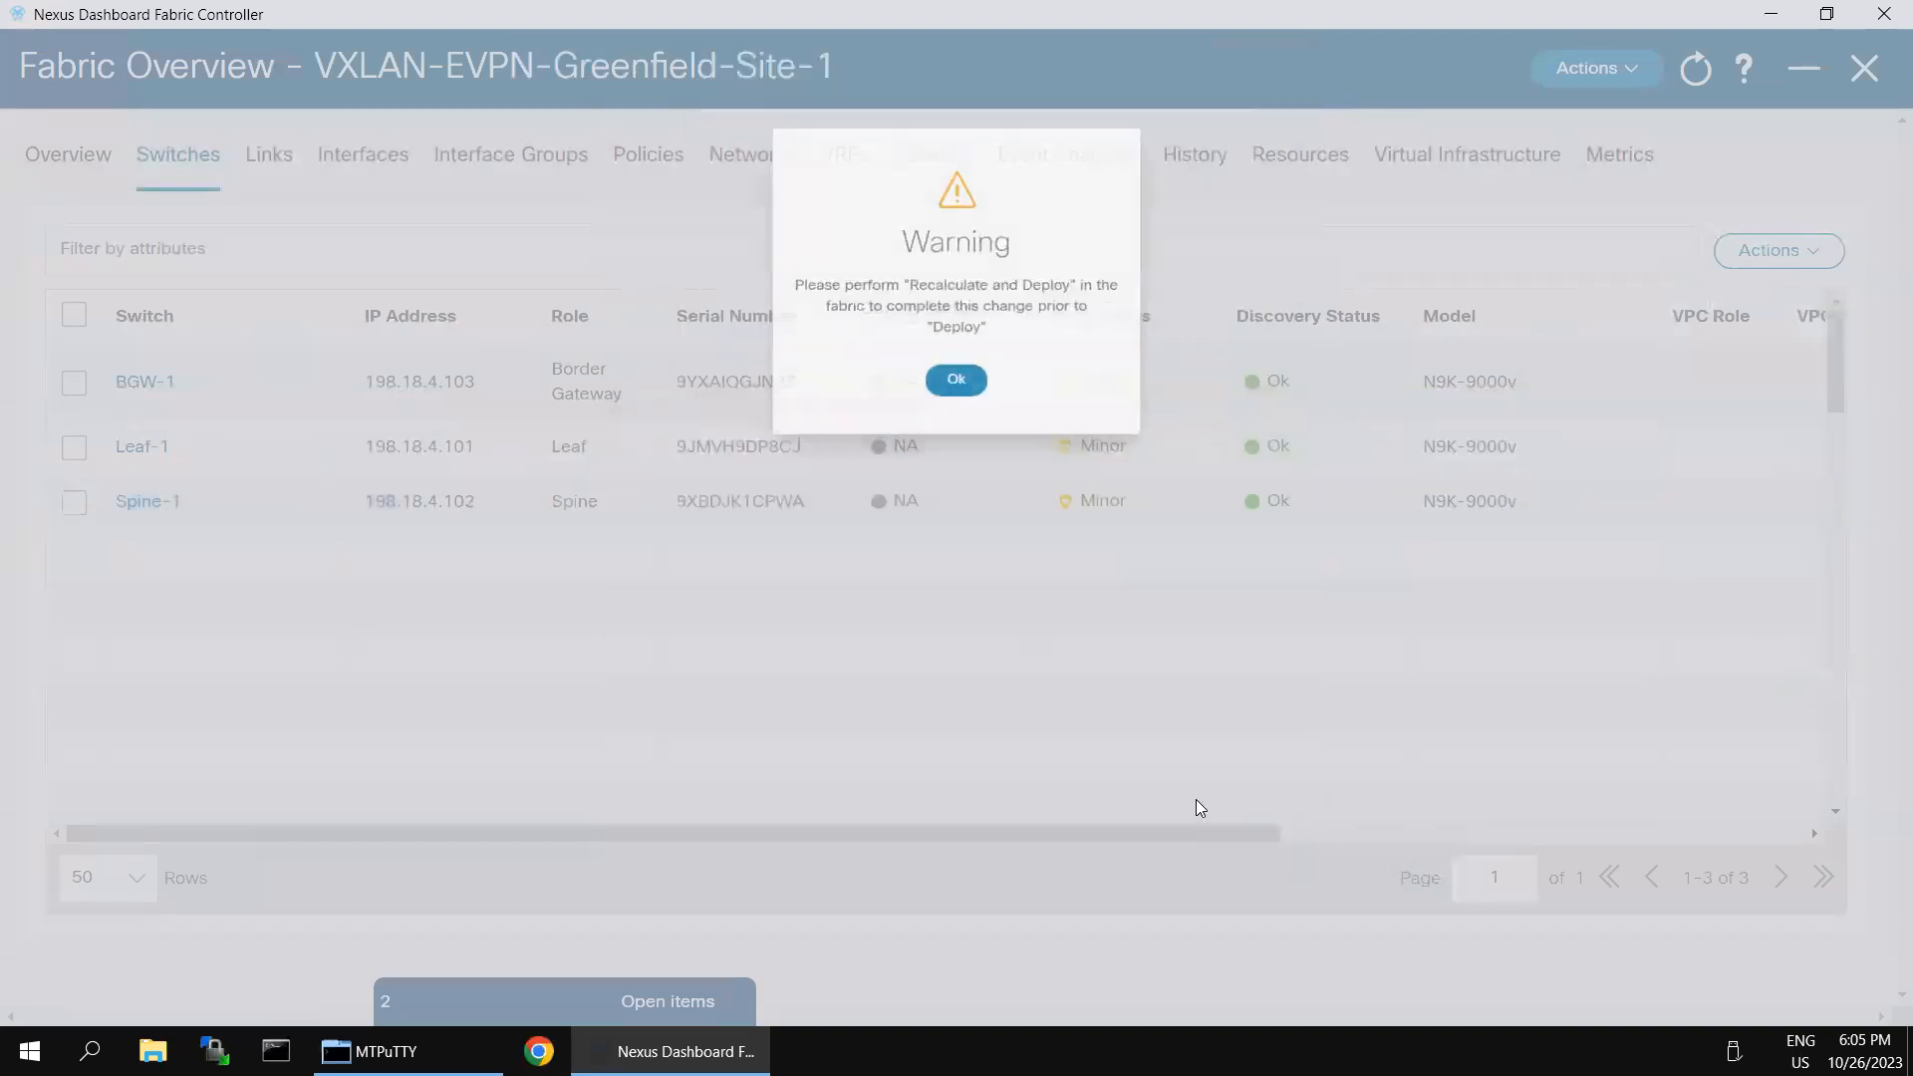
left_click(956, 352)
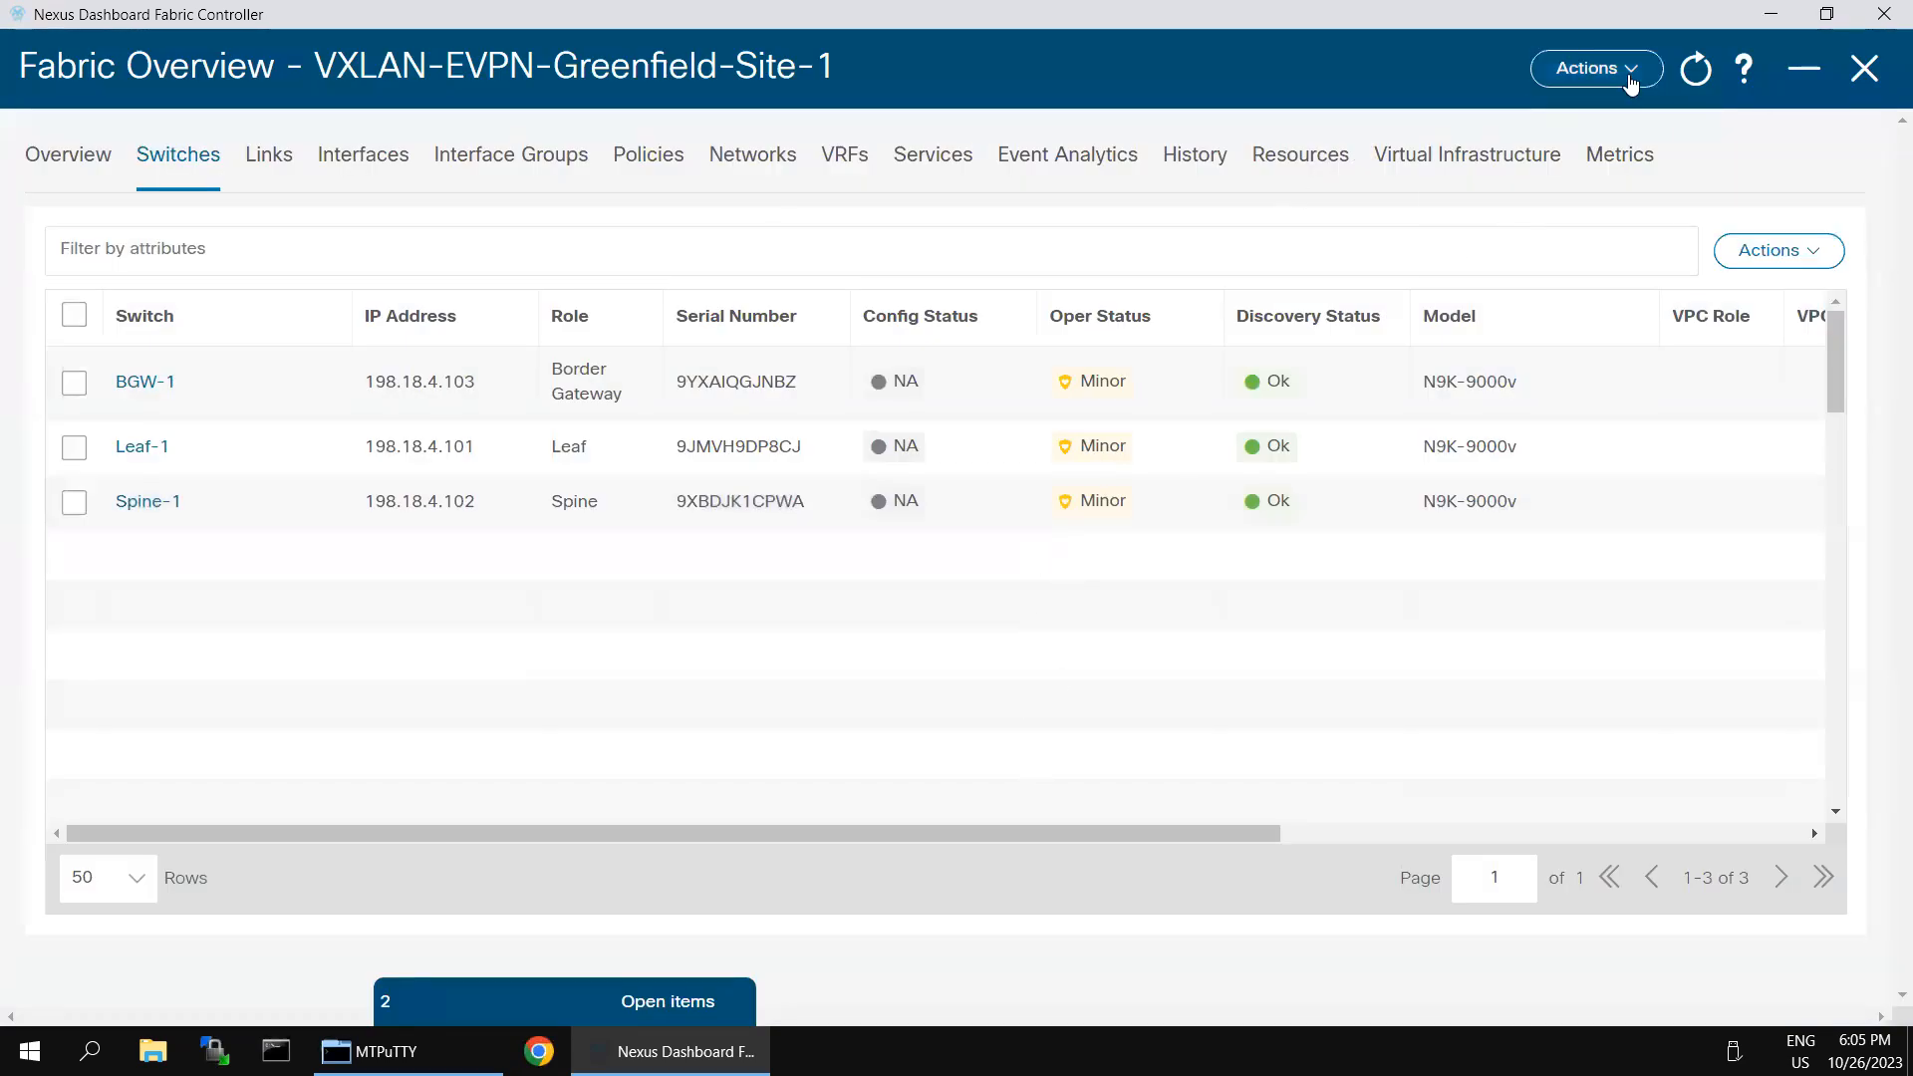
- Run Recalculate and Deploy on the VXLAN-EVPN-Greenfield-Site-1 fabric
left_click(1622, 78)
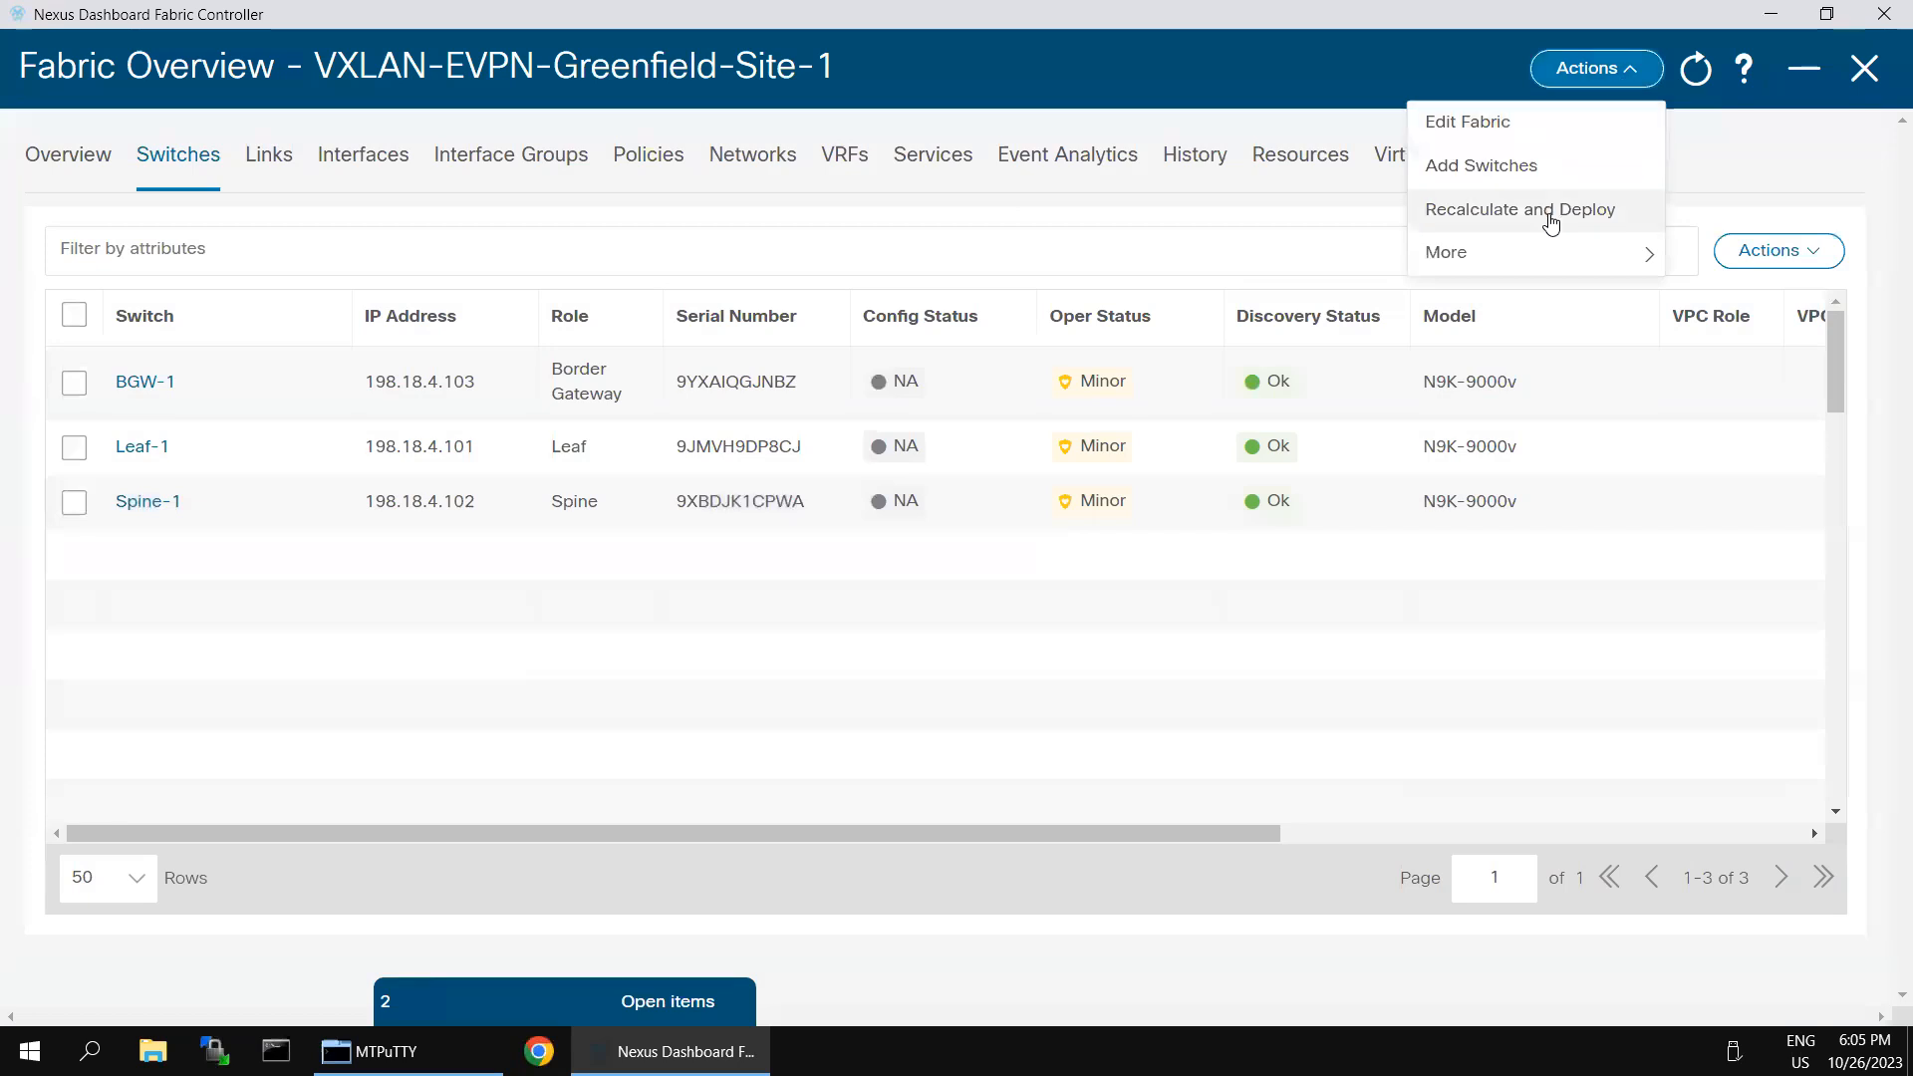
left_click(1548, 213)
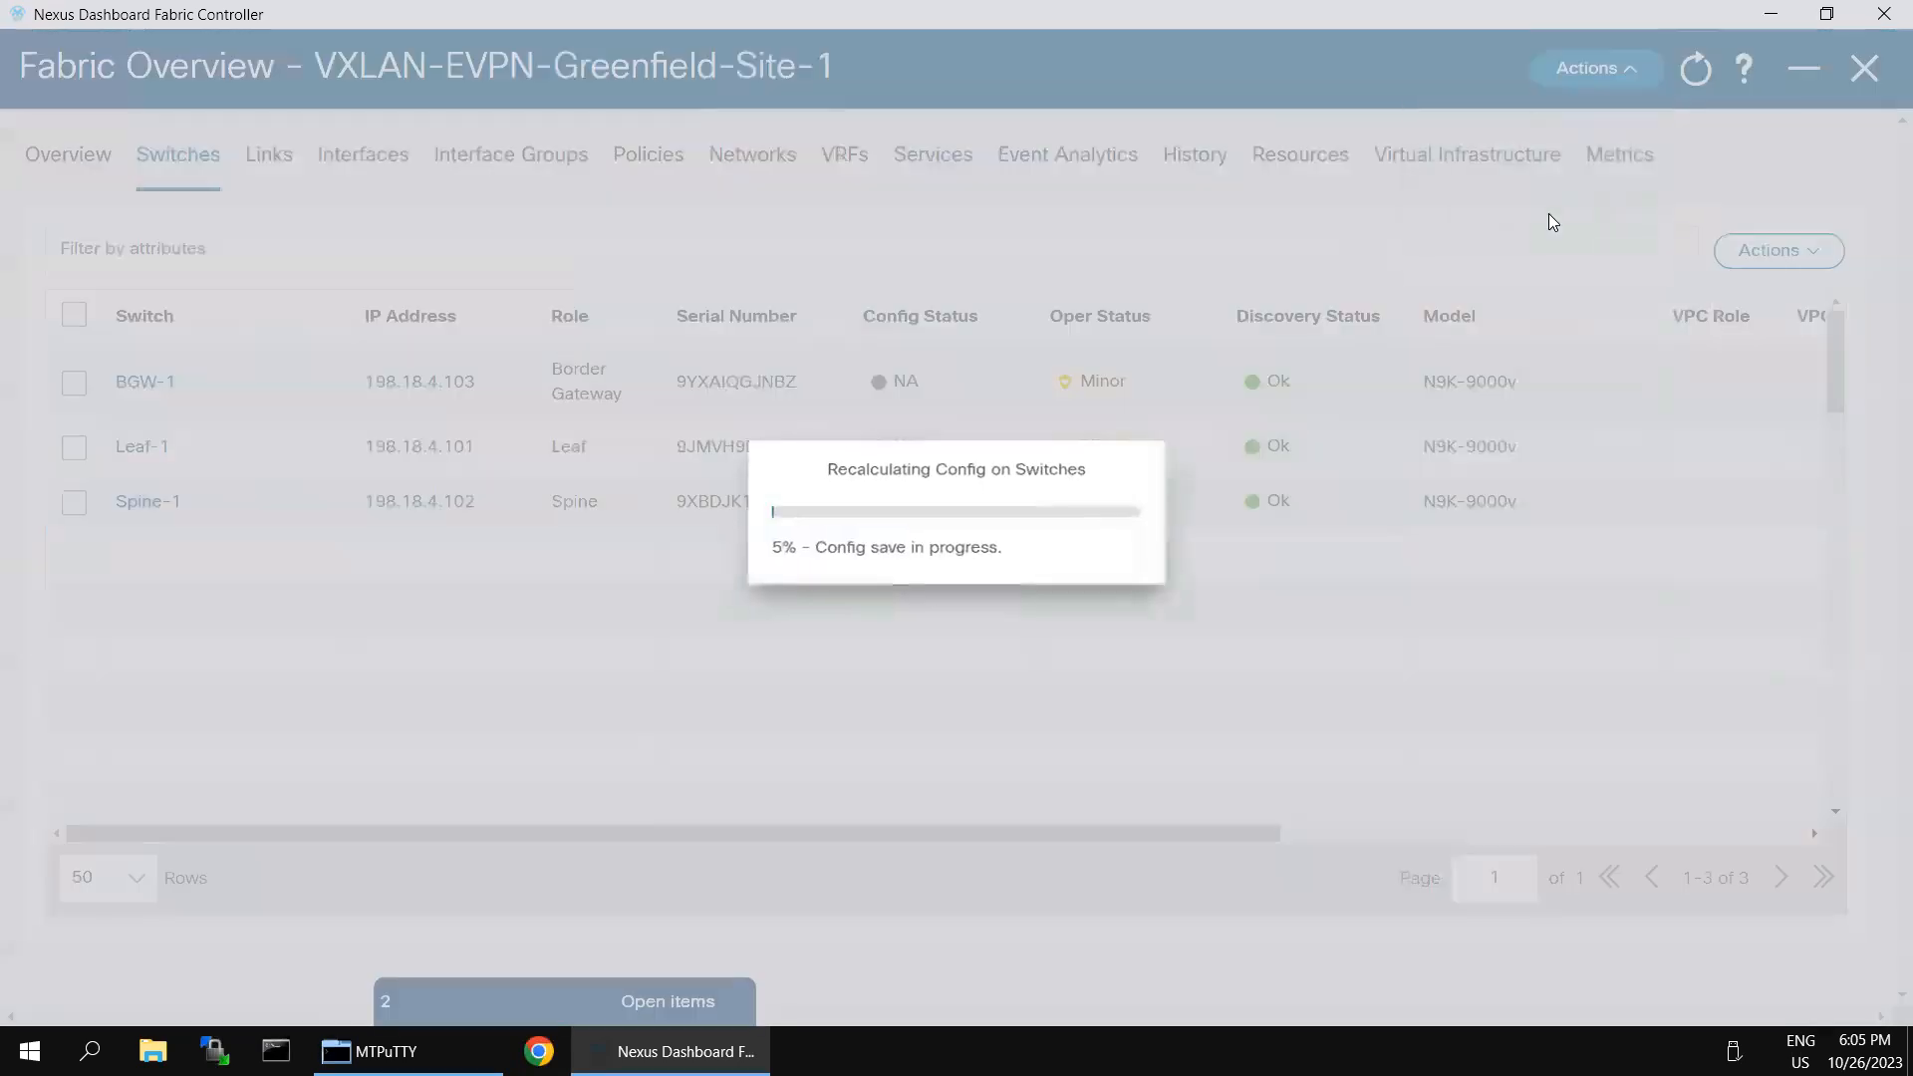
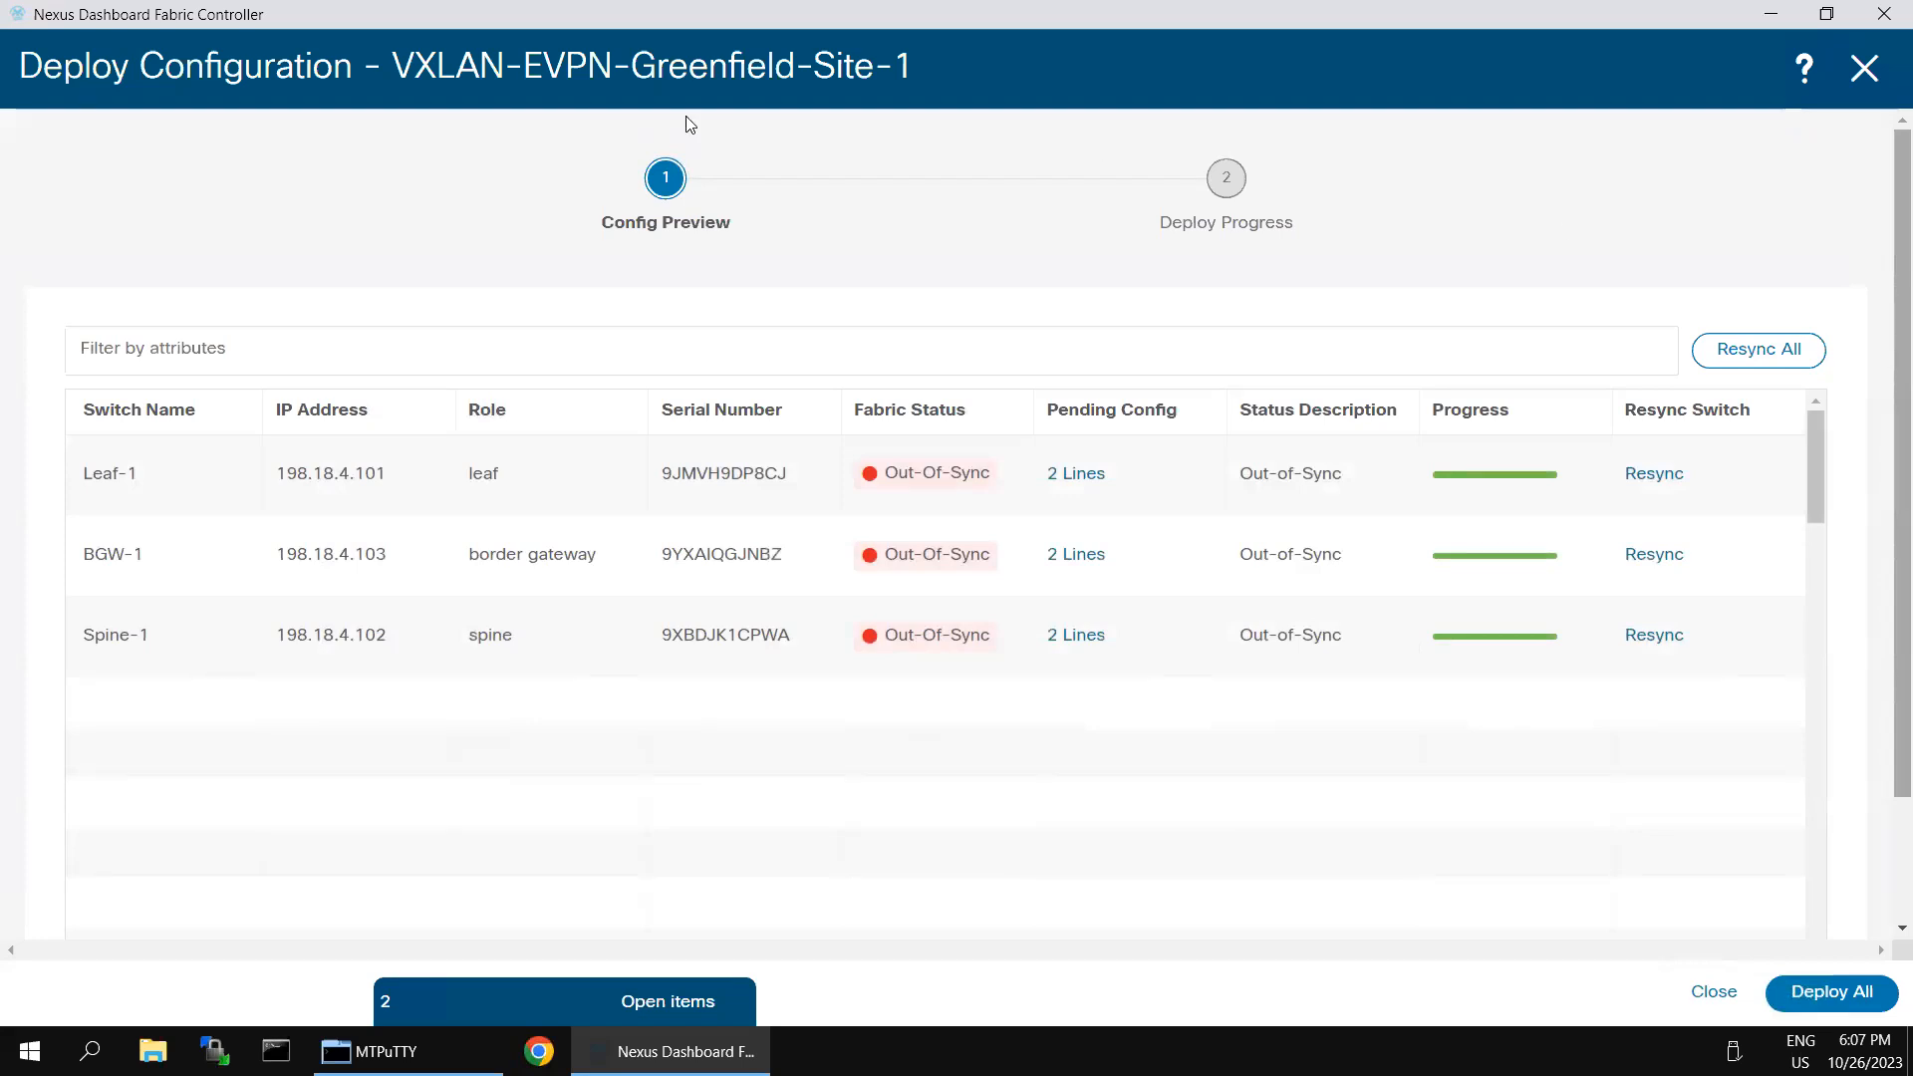
- Review Leaf-1's pending configuration lines and the side-by-side comparison of its running and expected configuration
left_click(1076, 481)
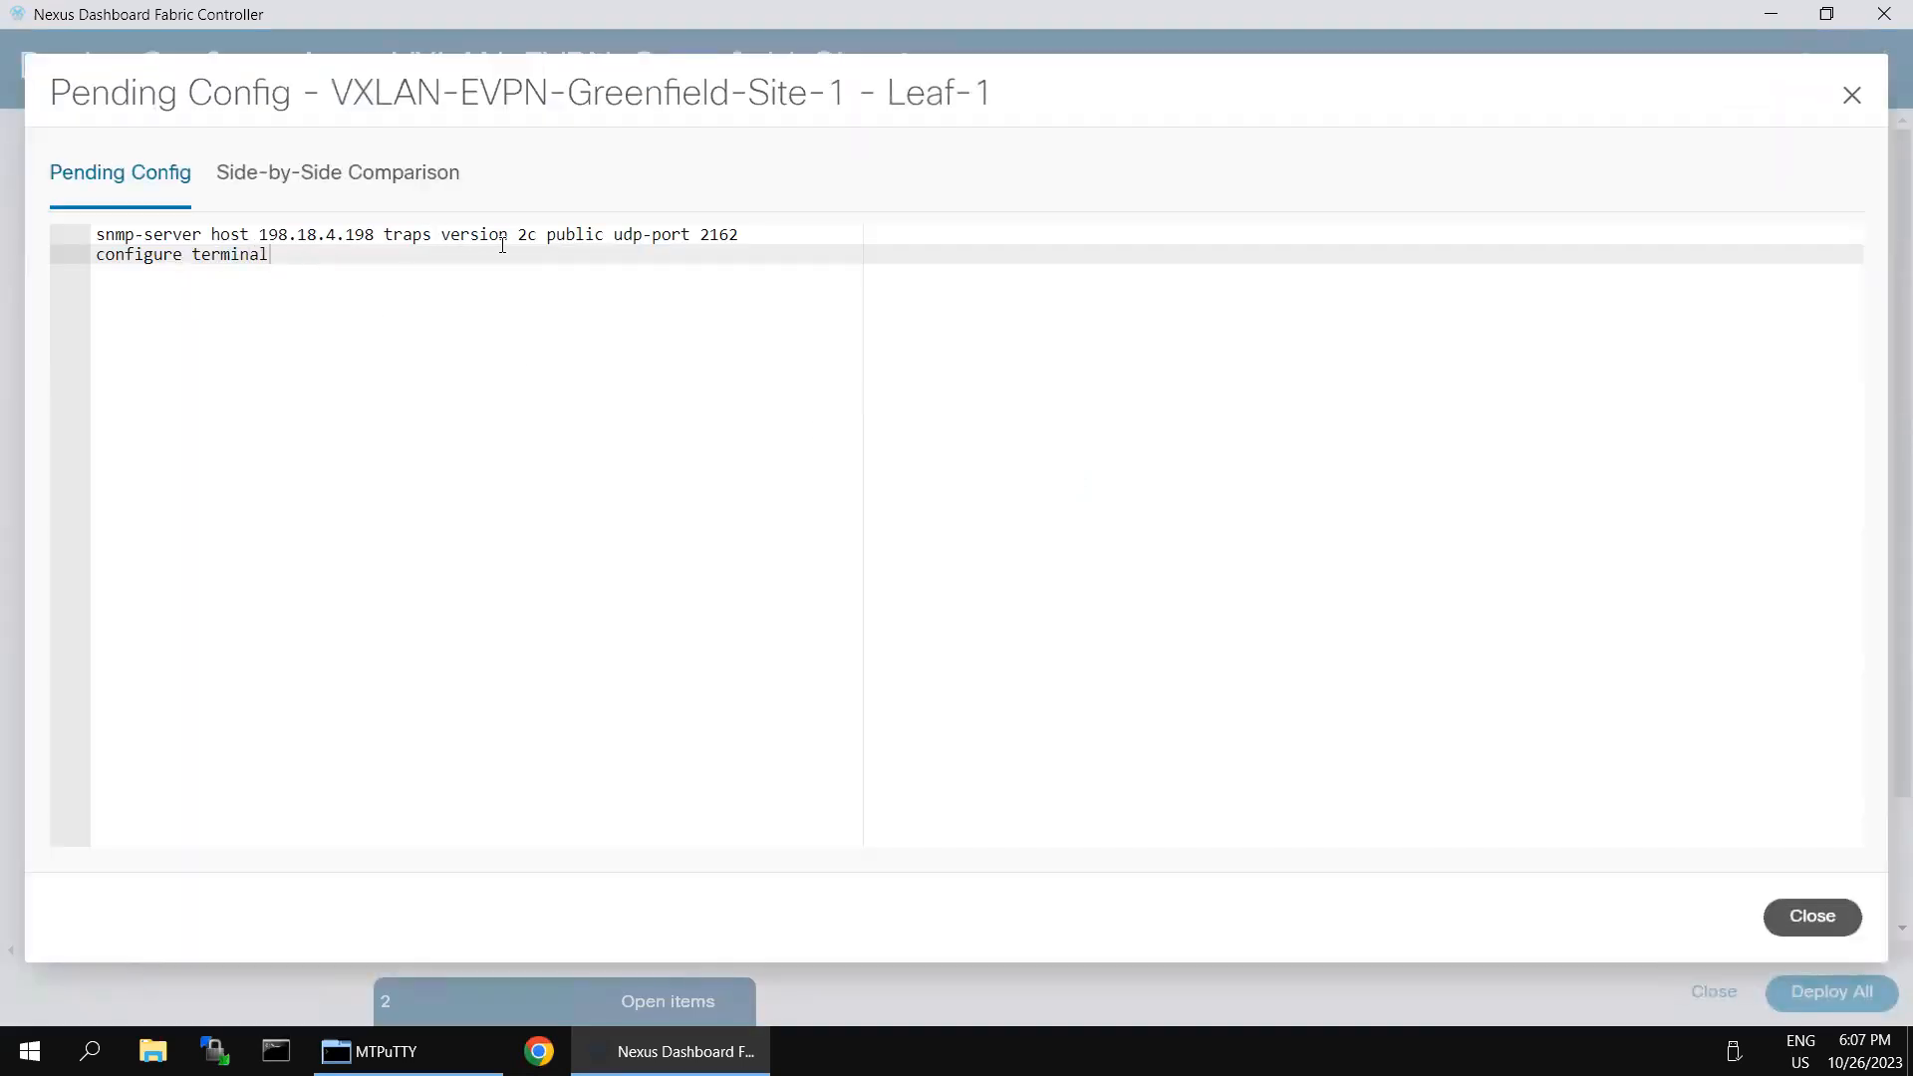
left_click(1812, 916)
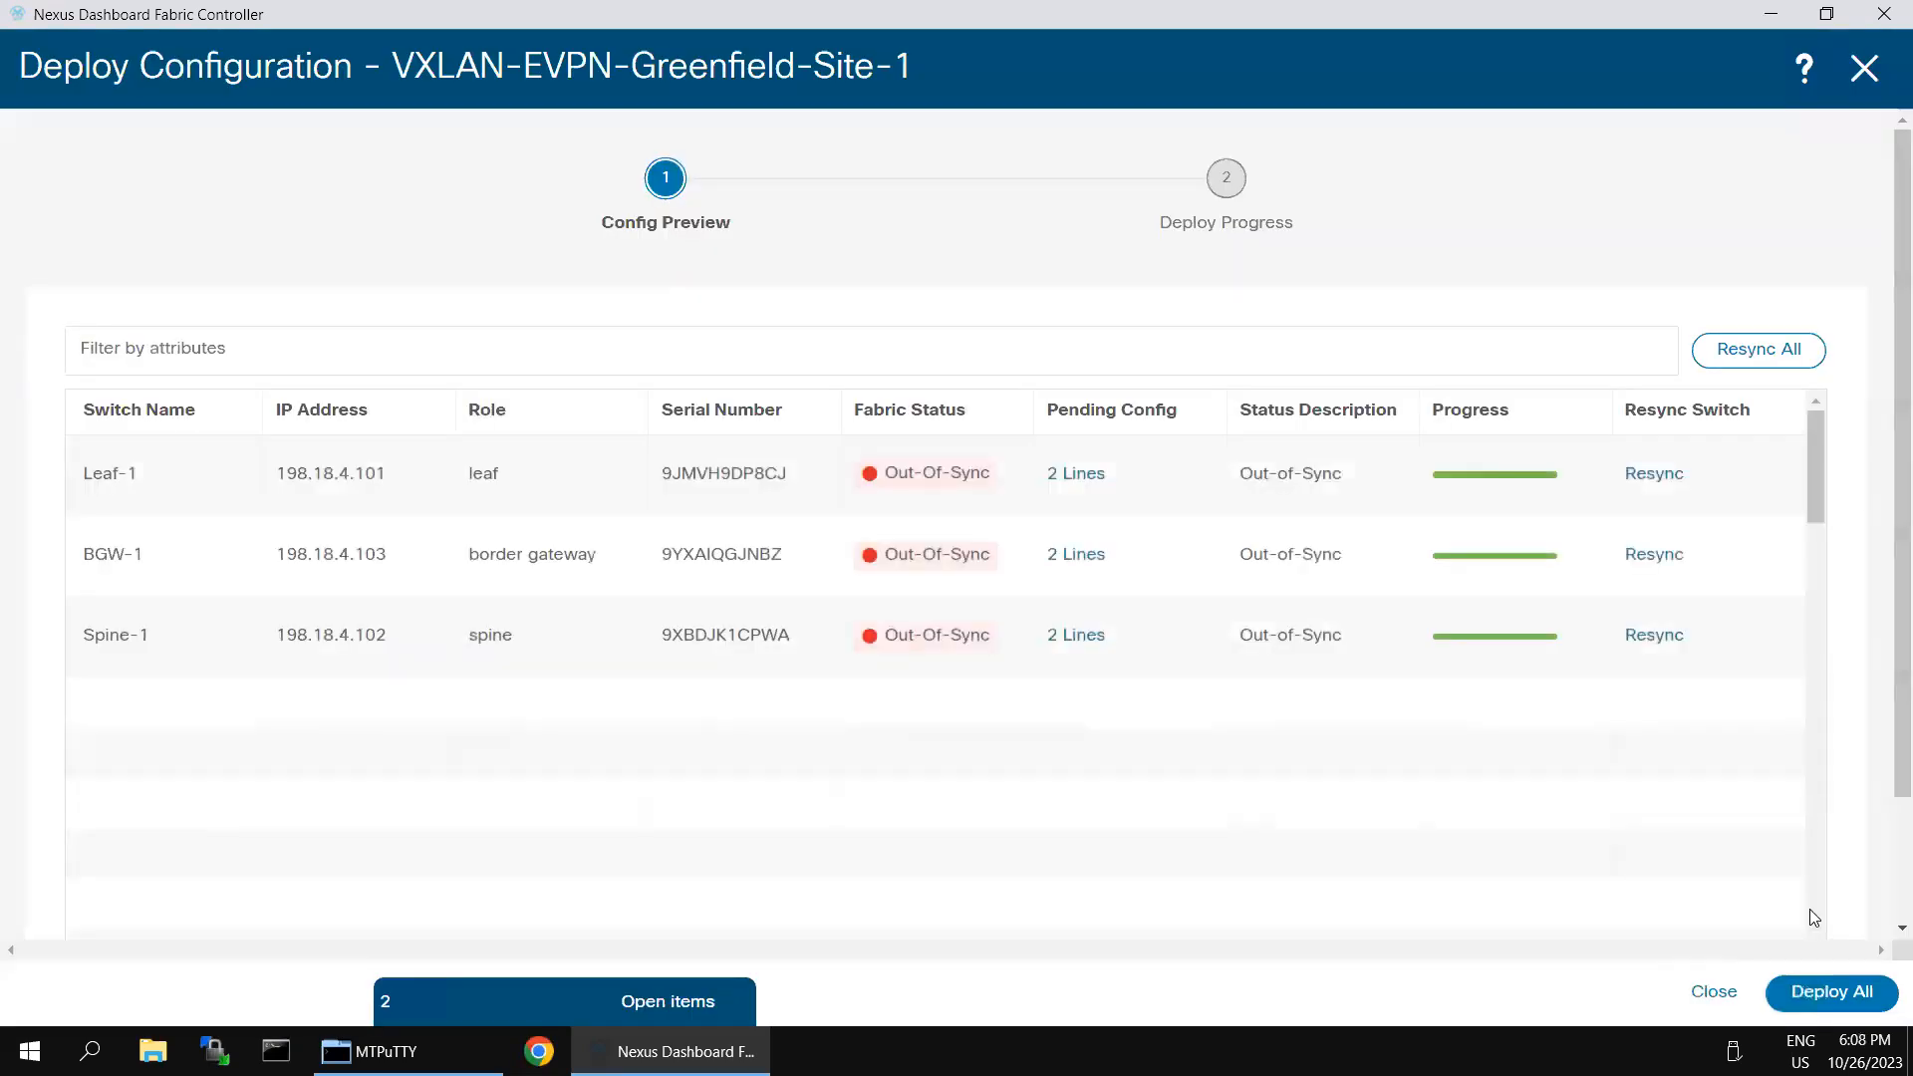
left_click(1067, 477)
left_click(408, 189)
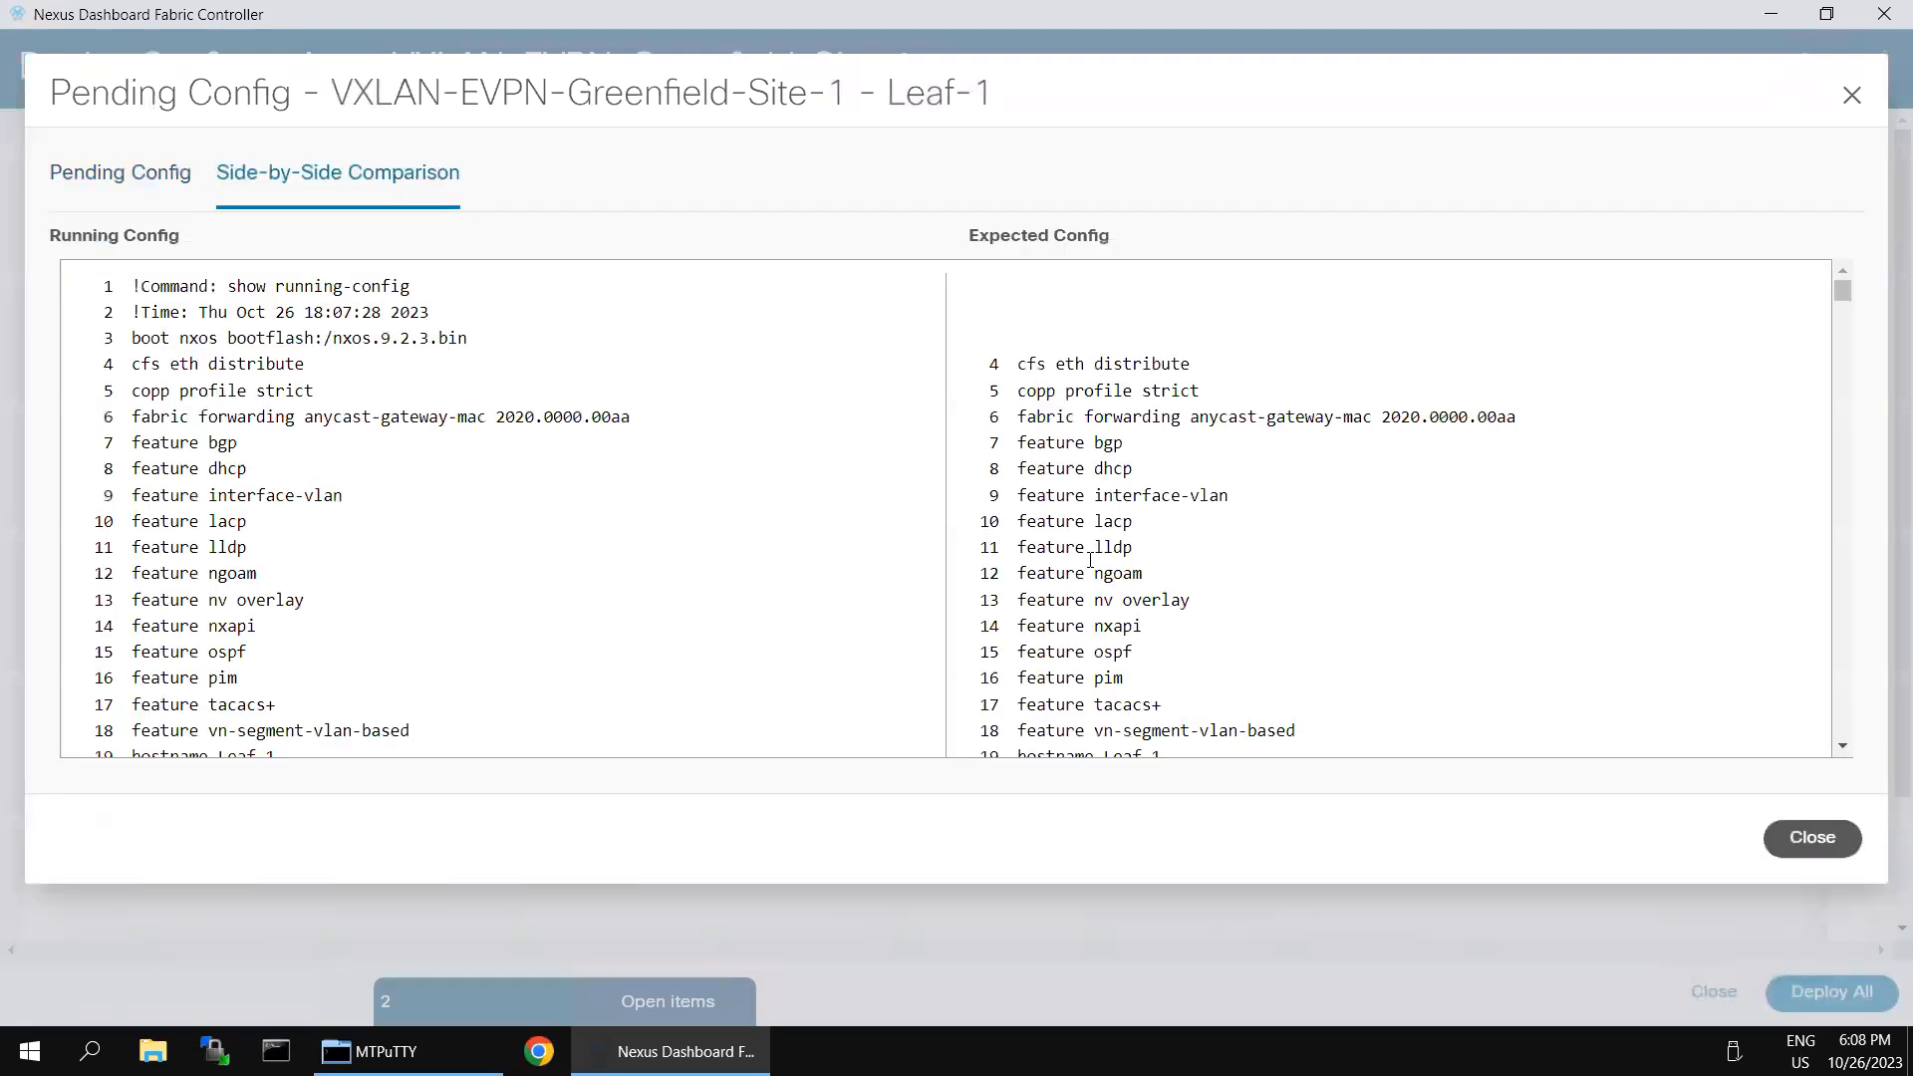
scroll(1033, 553, "down", 15)
scroll(1532, 603, "down", 20)
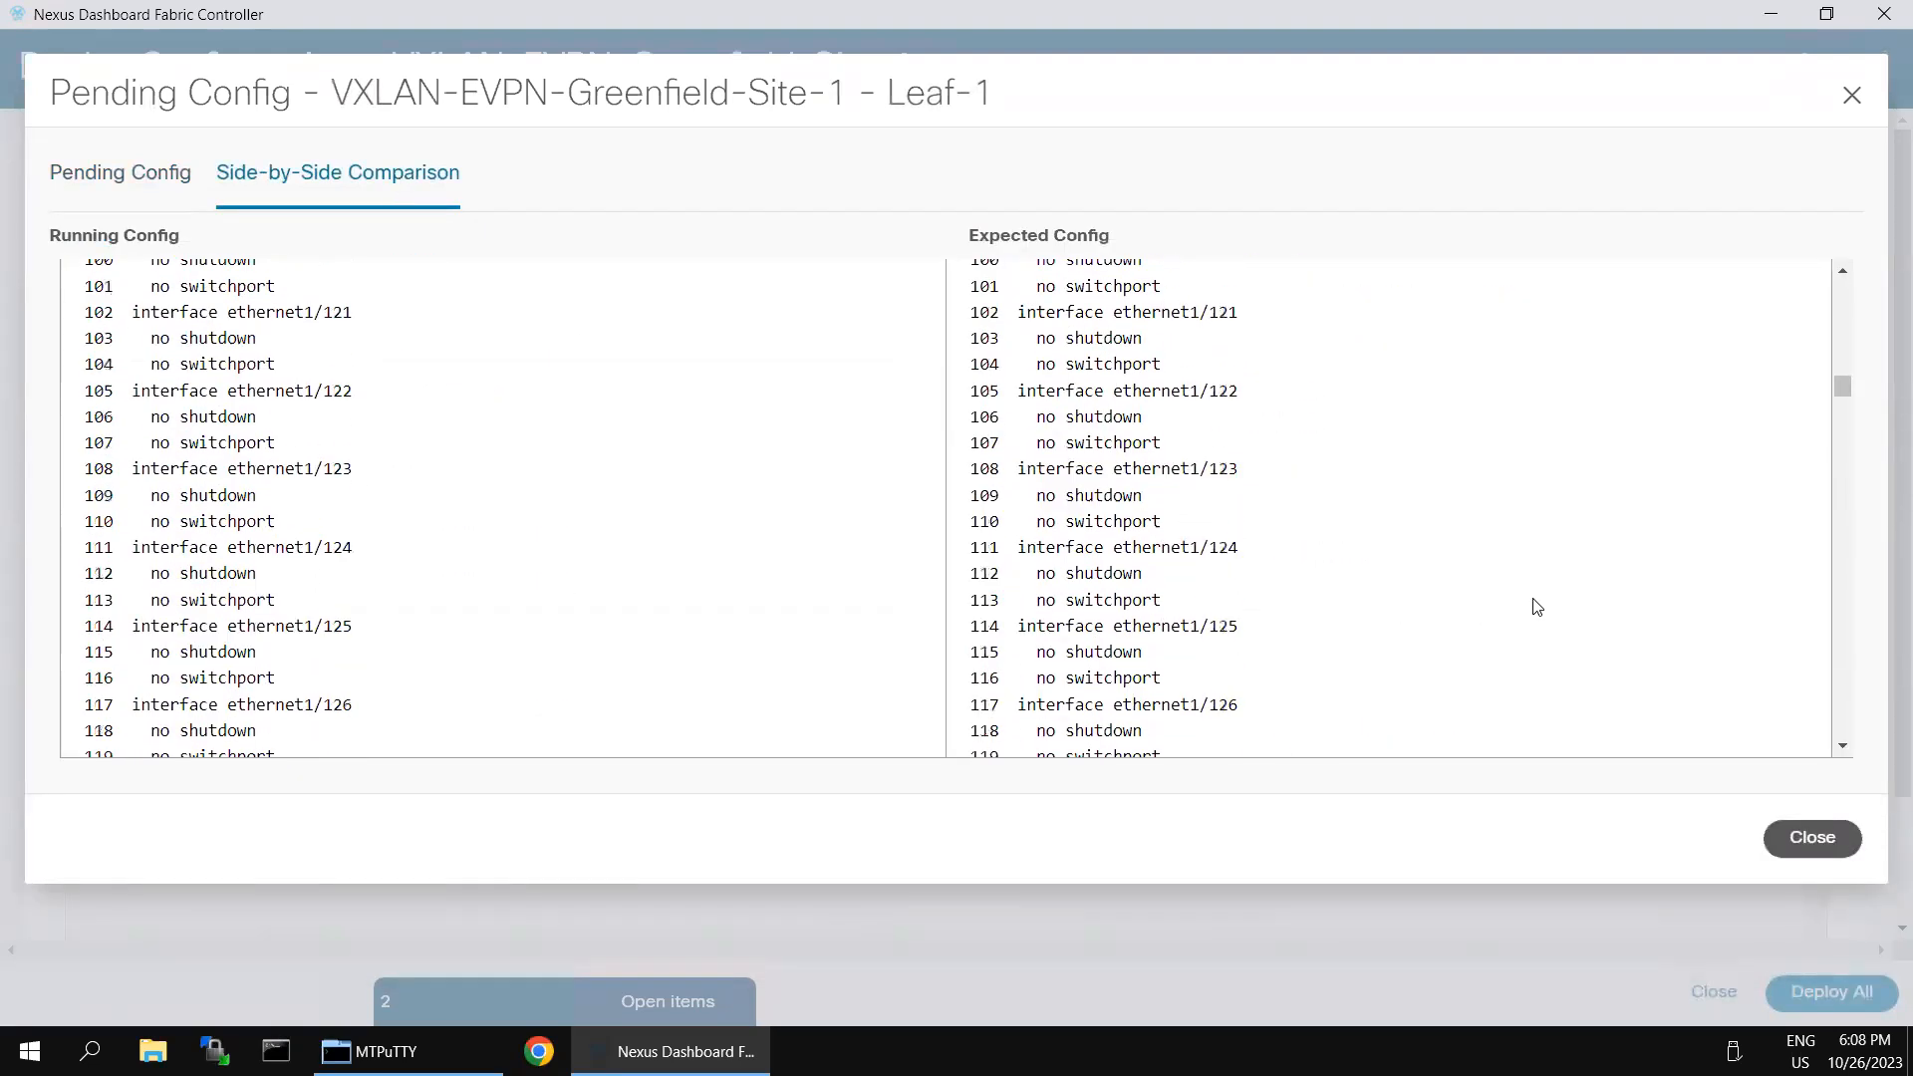
scroll(1513, 602, "down", 20)
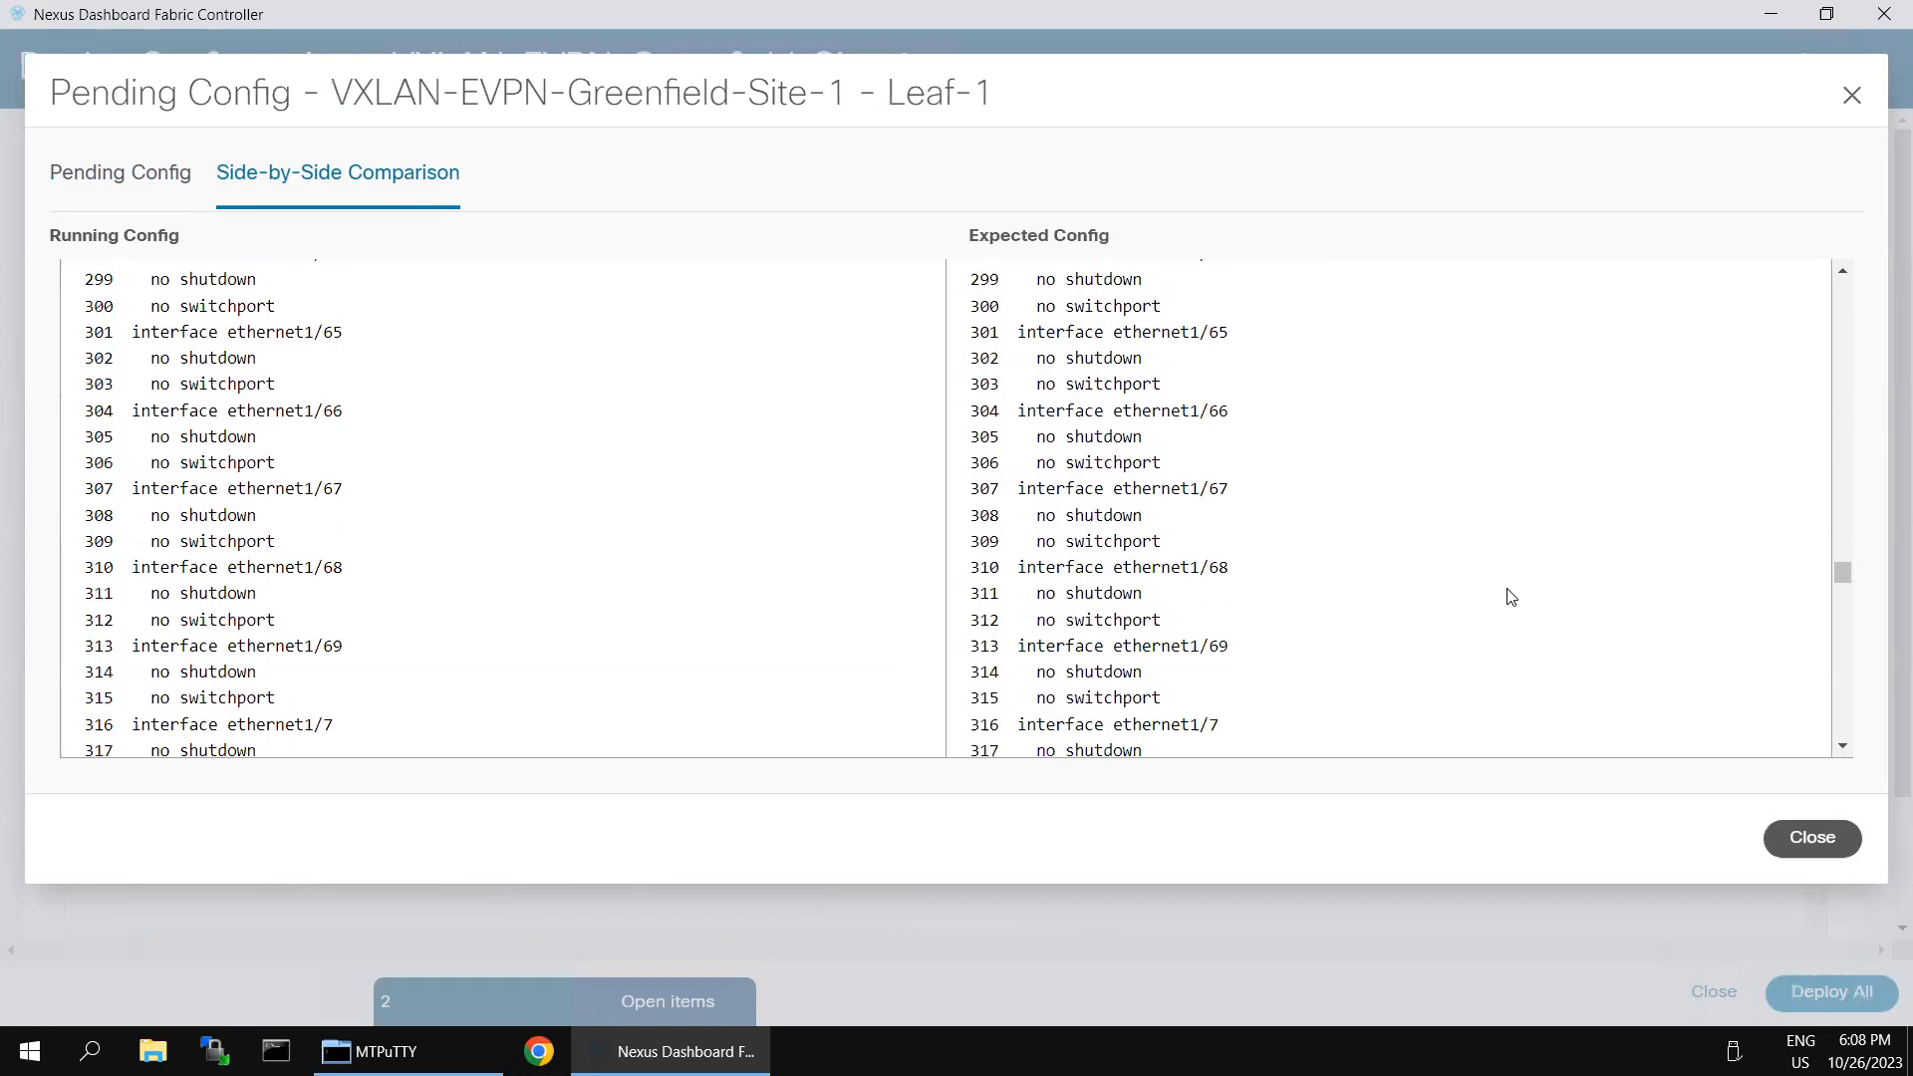
scroll(1498, 598, "down", 5)
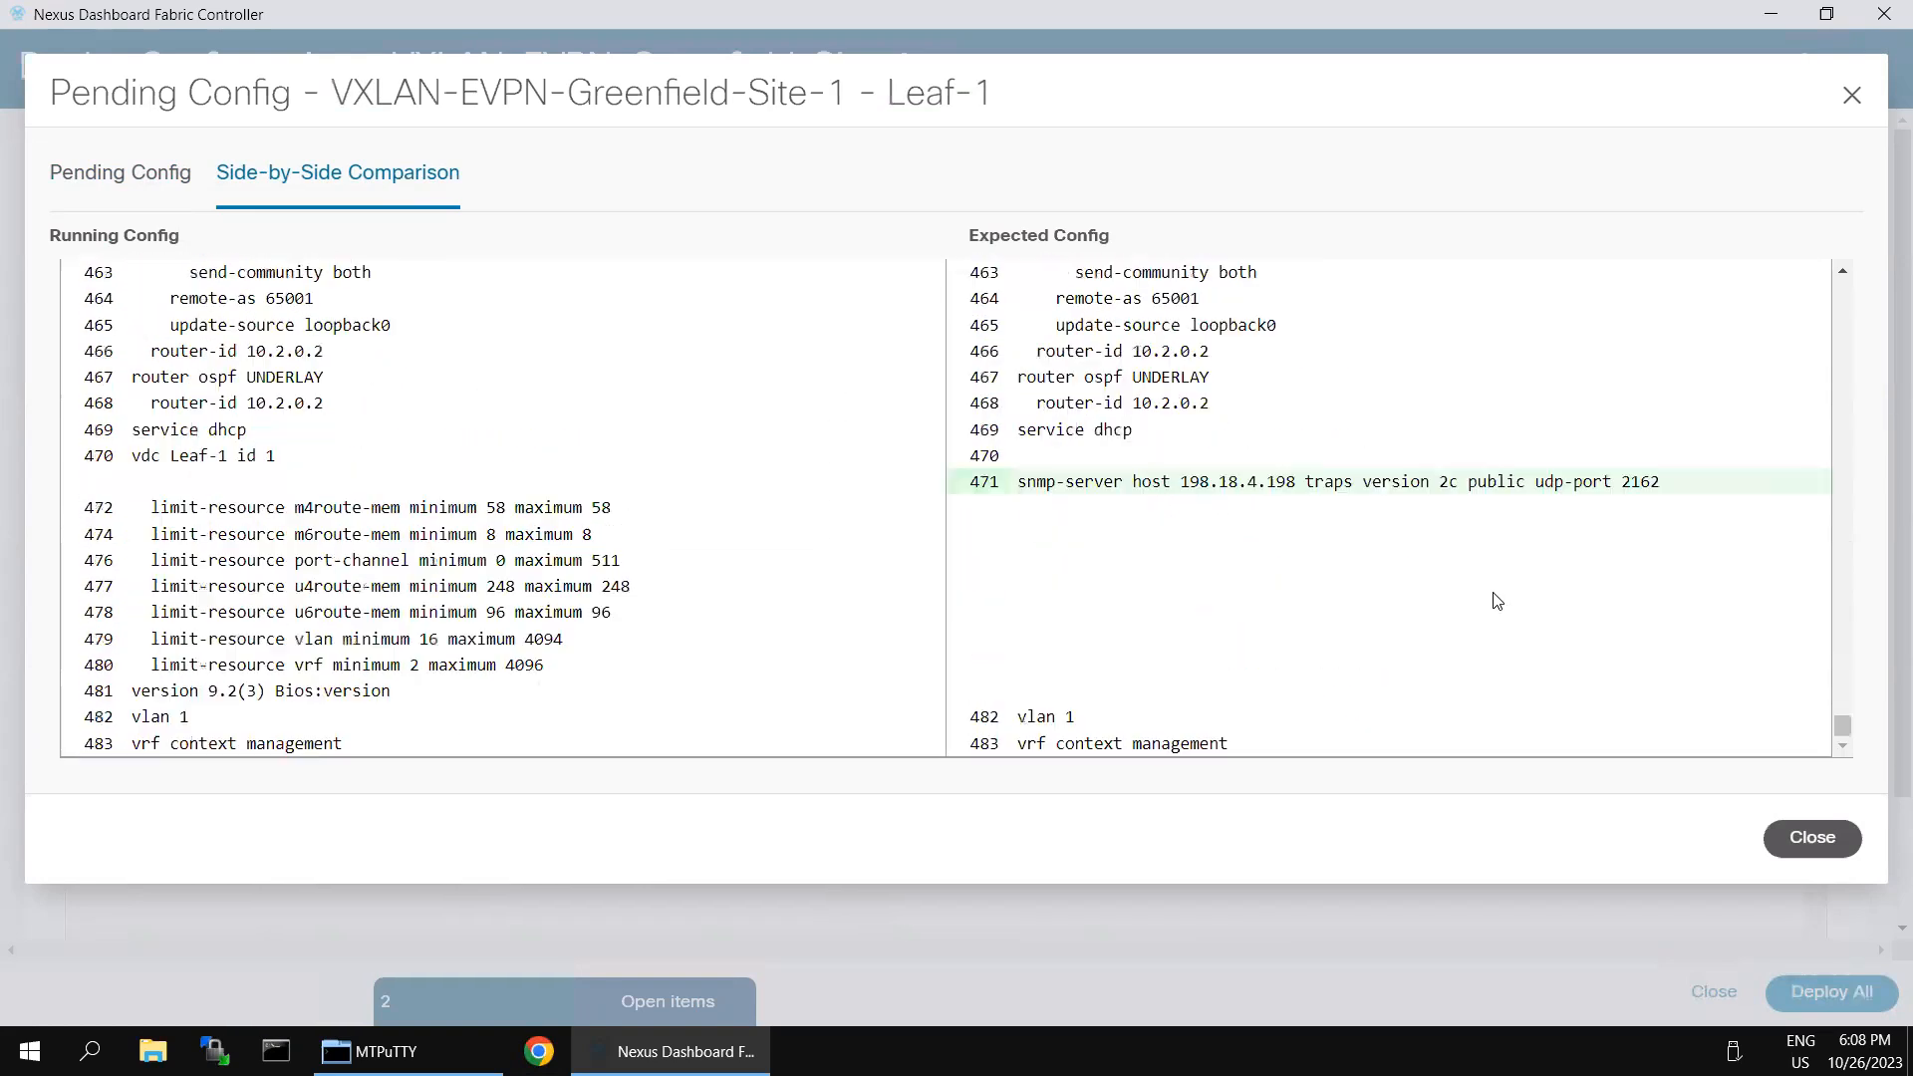
left_click(1813, 840)
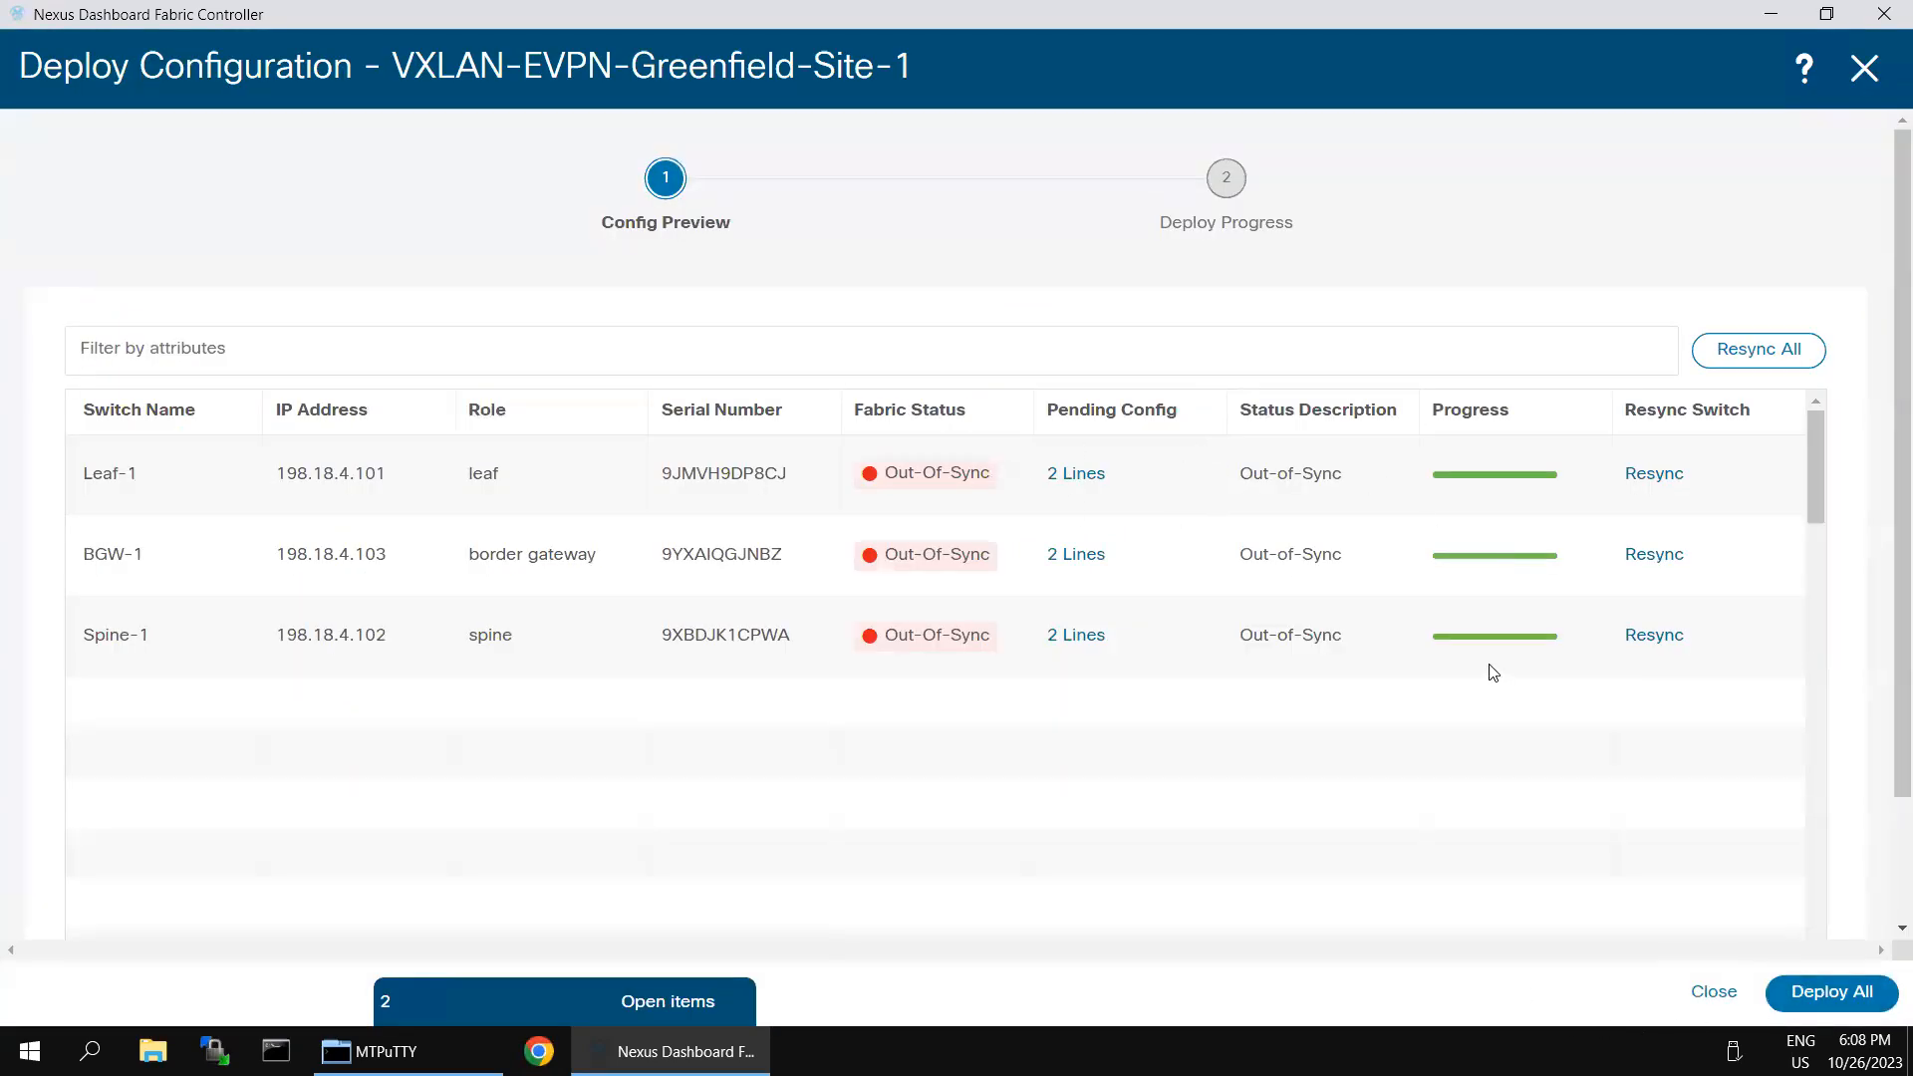
- Deploy the pending configuration to all switches in the fabric and close the deployment progress view
left_click(1815, 1001)
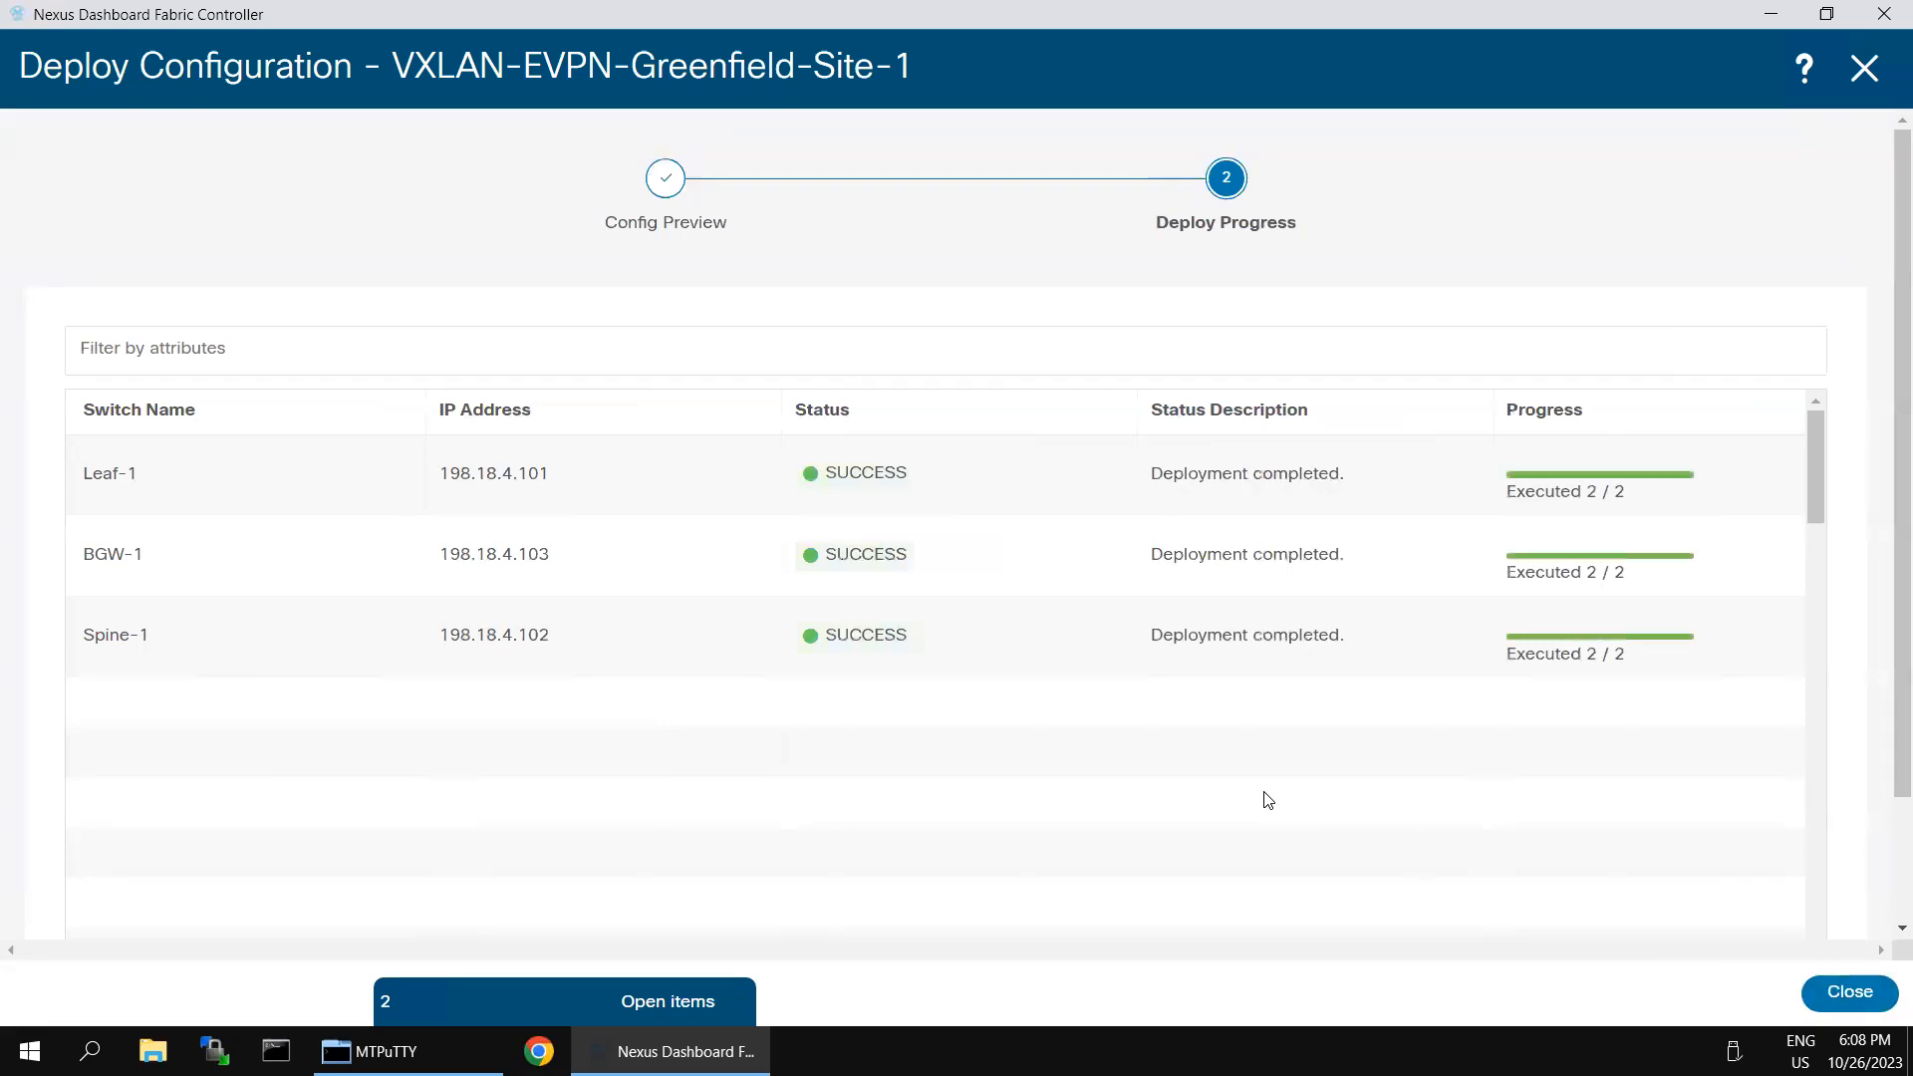
left_click(1849, 993)
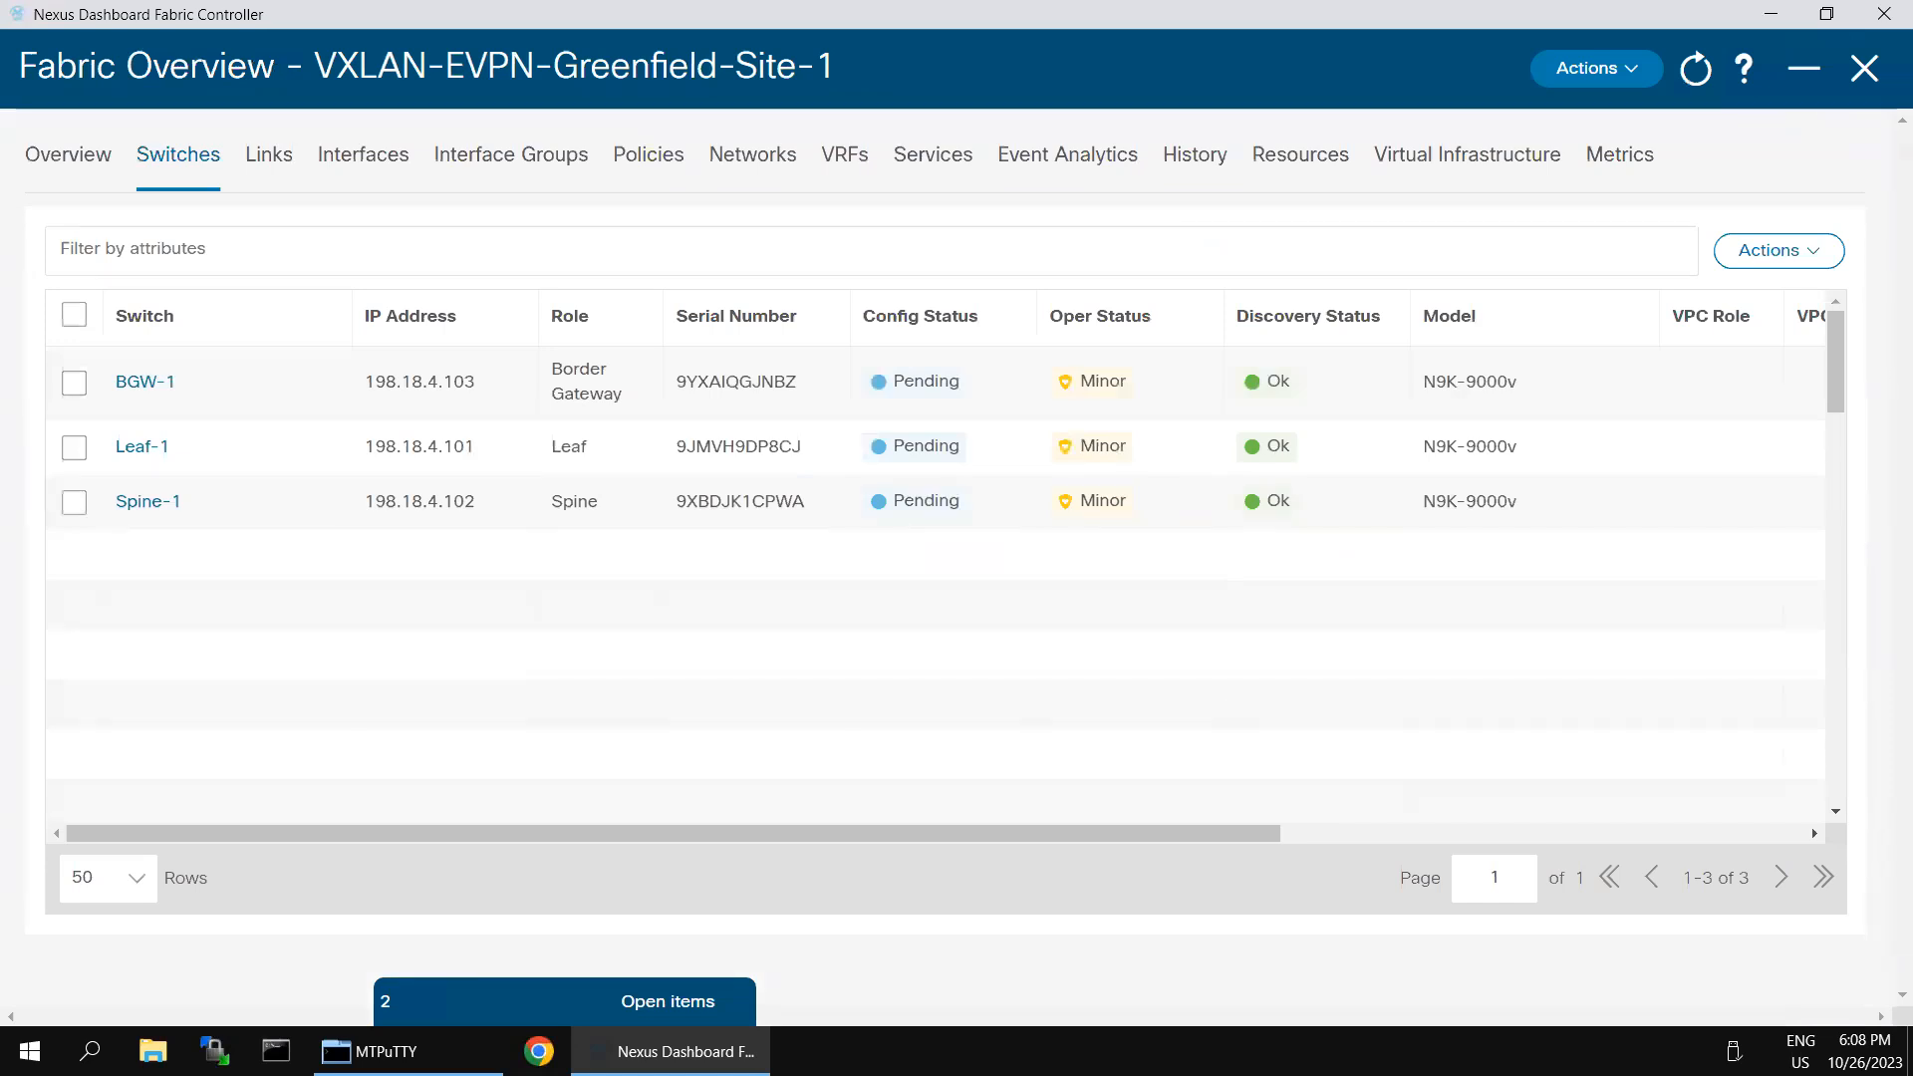
- Show the interfaces of VXLAN-EVPN-Greenfield-Site-1 and filter them by Device Name == Leaf
left_click(335, 170)
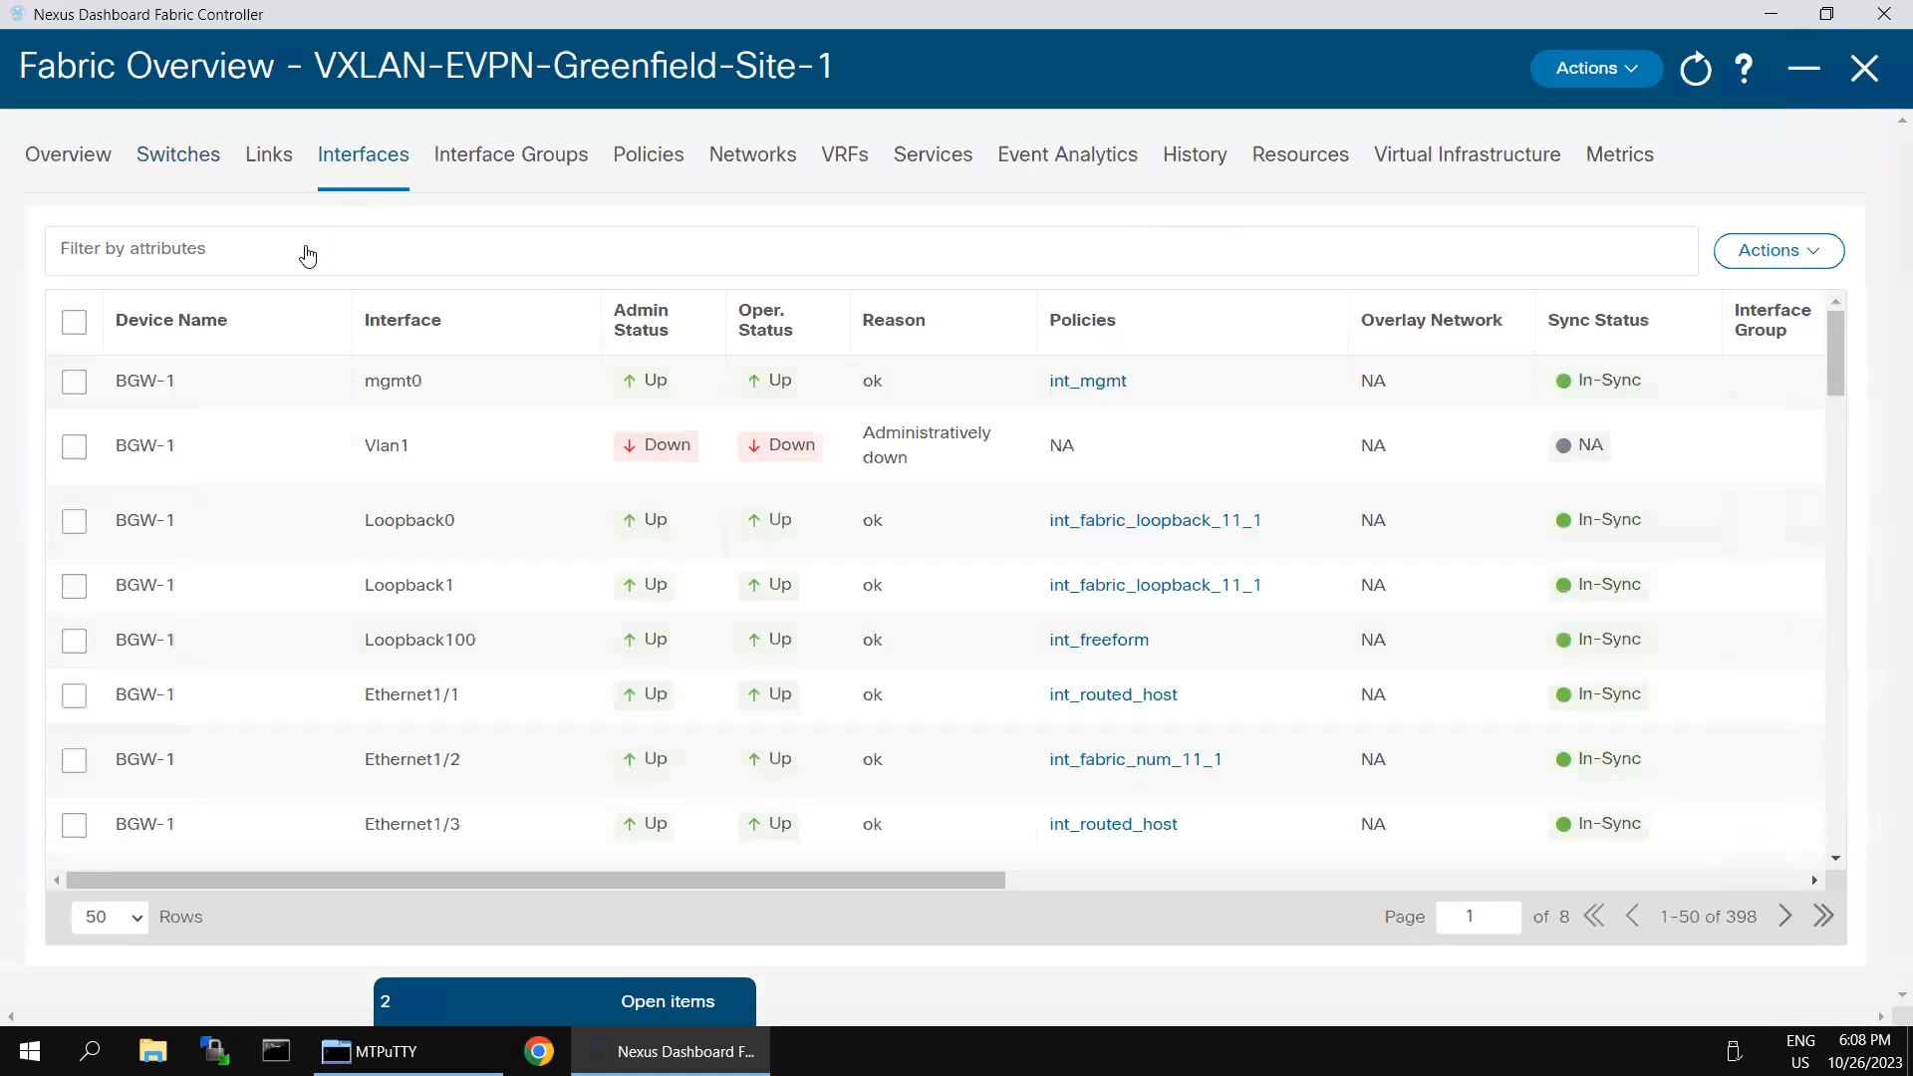
left_click(307, 246)
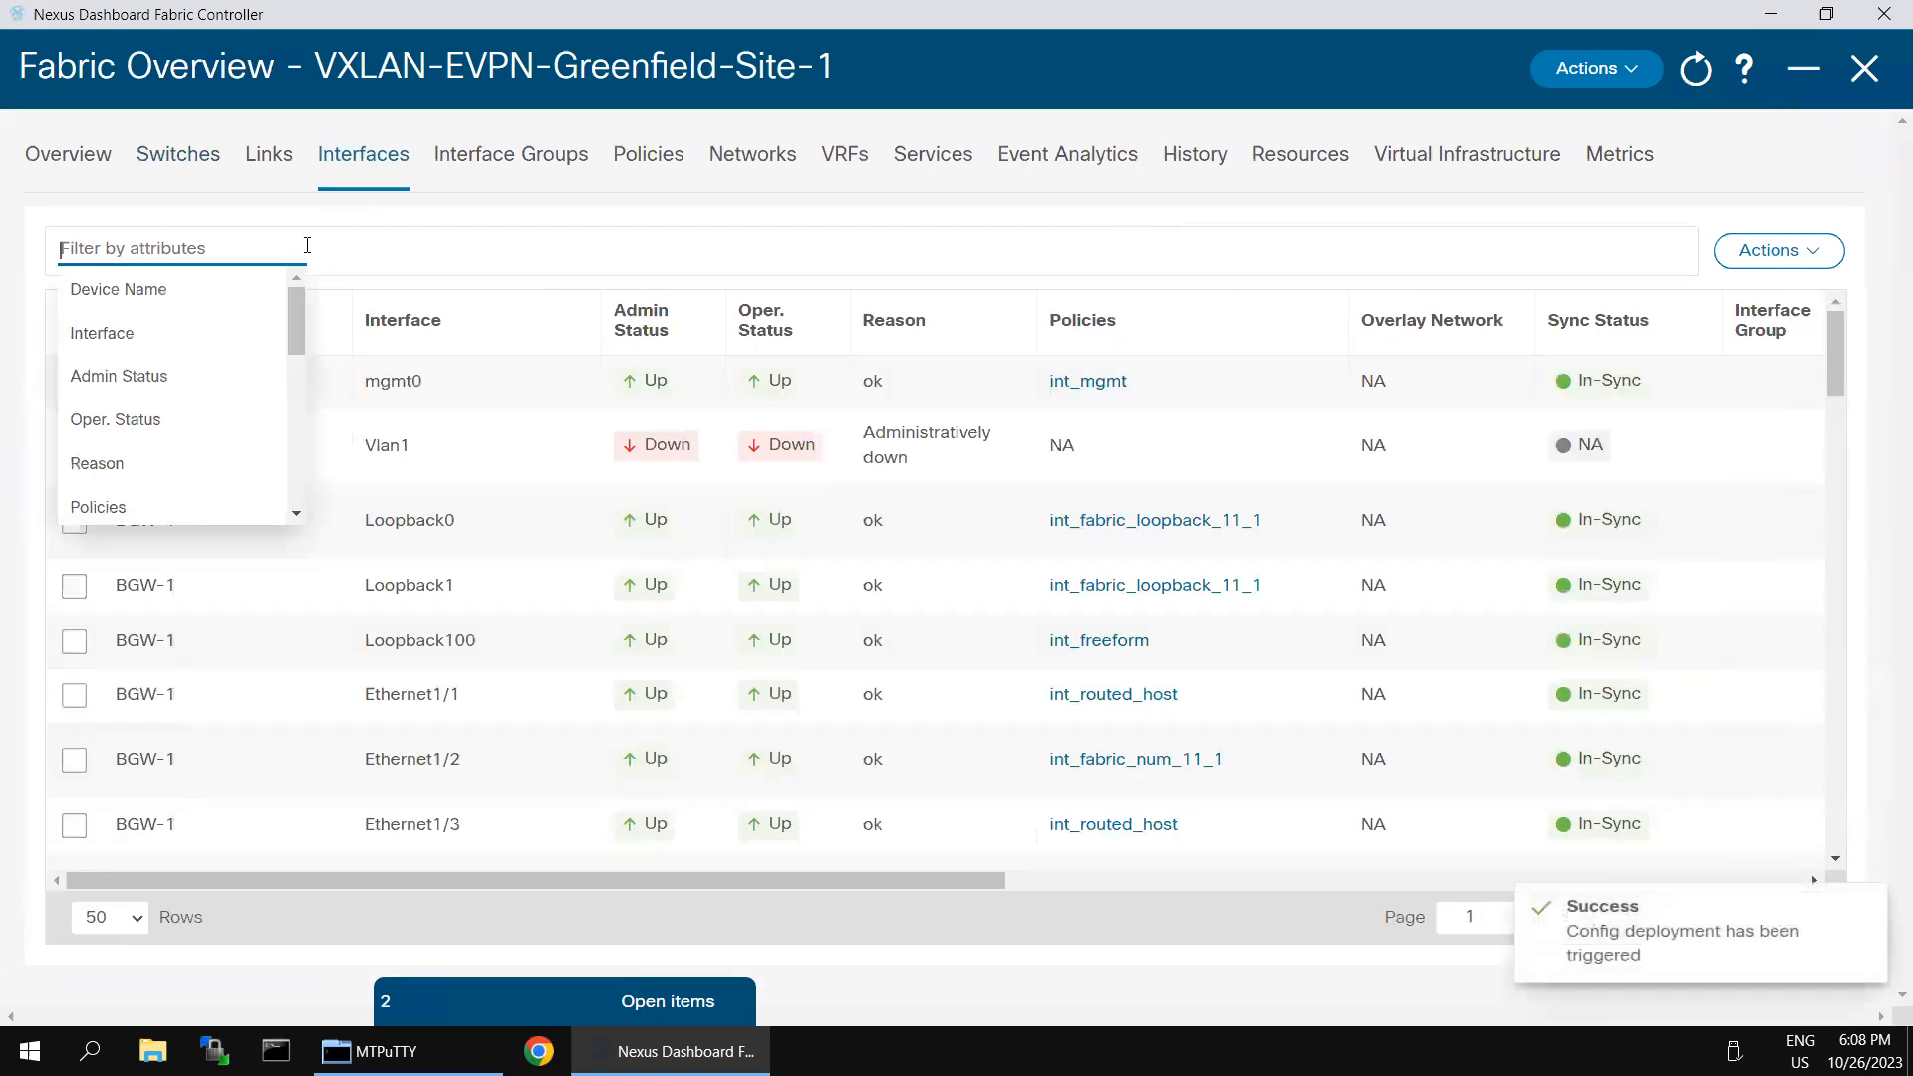
left_click(194, 300)
left_click(206, 299)
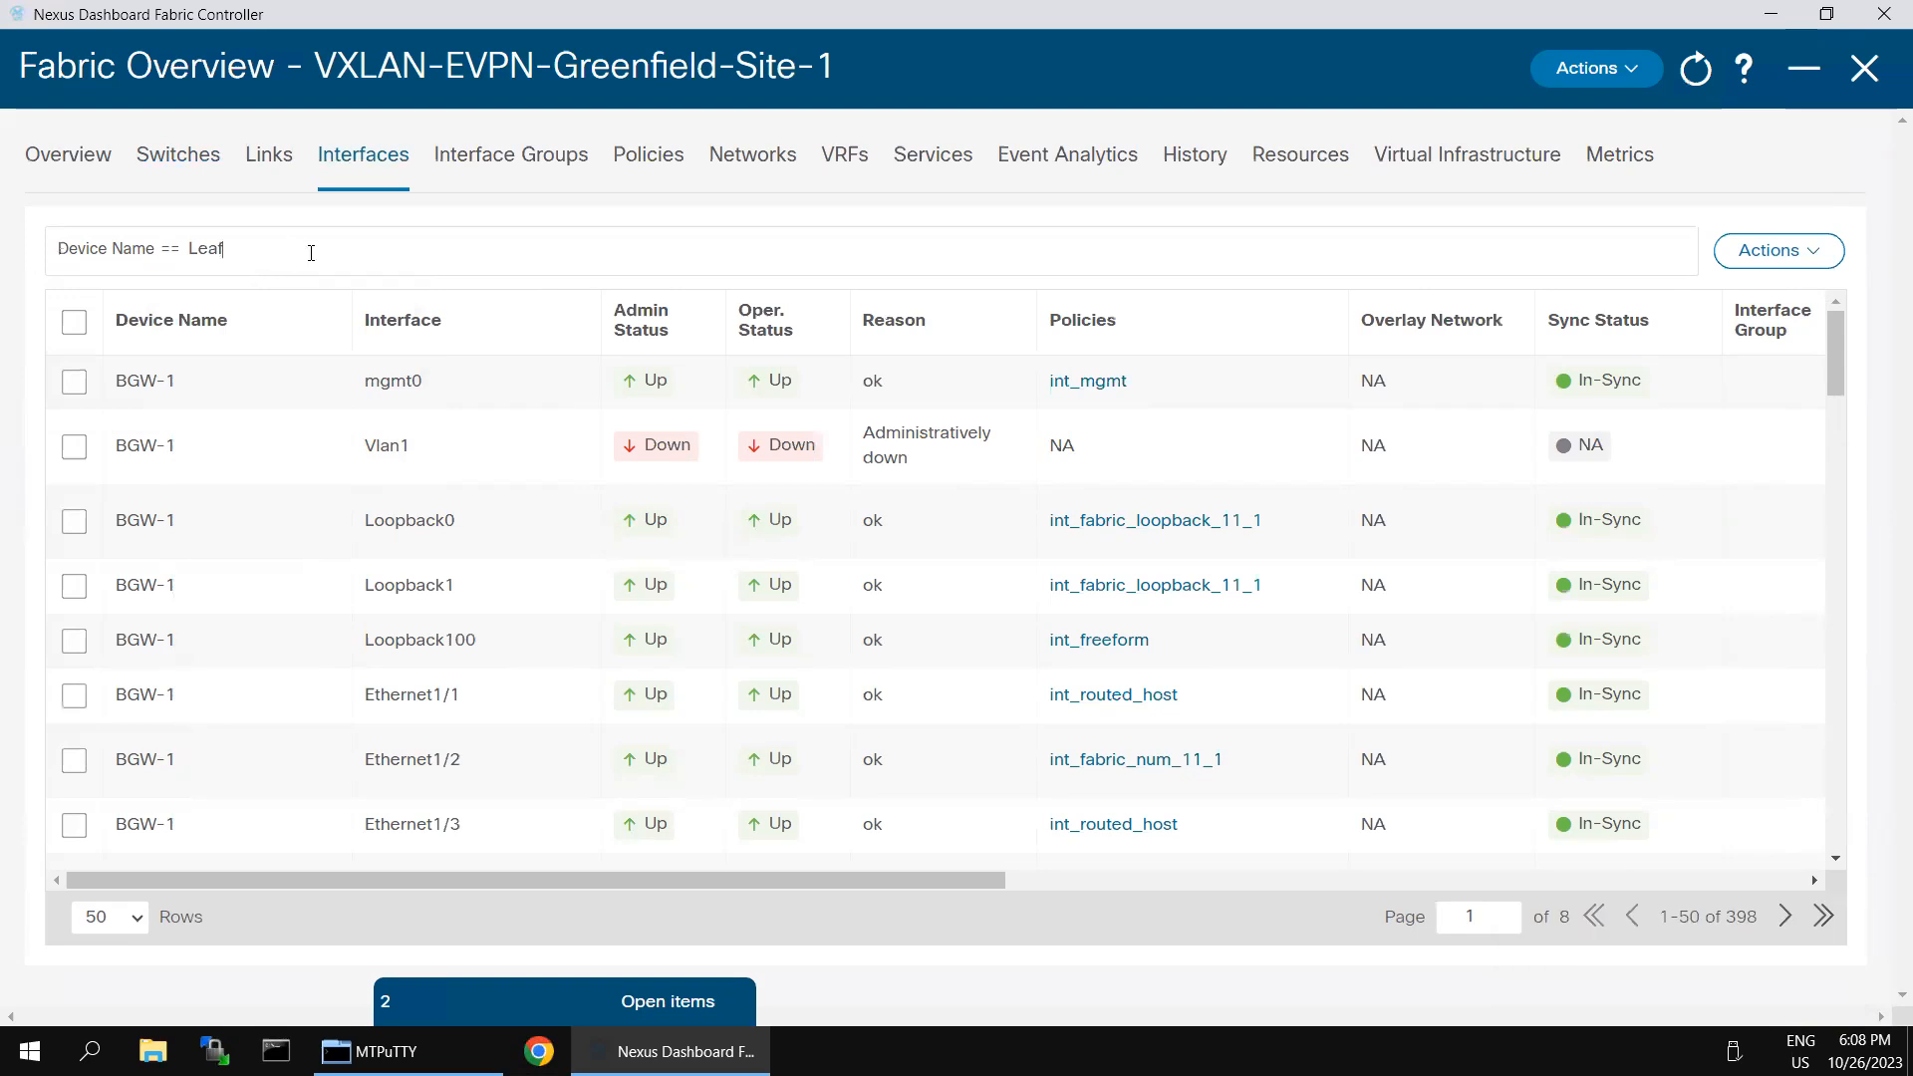
key("Return")
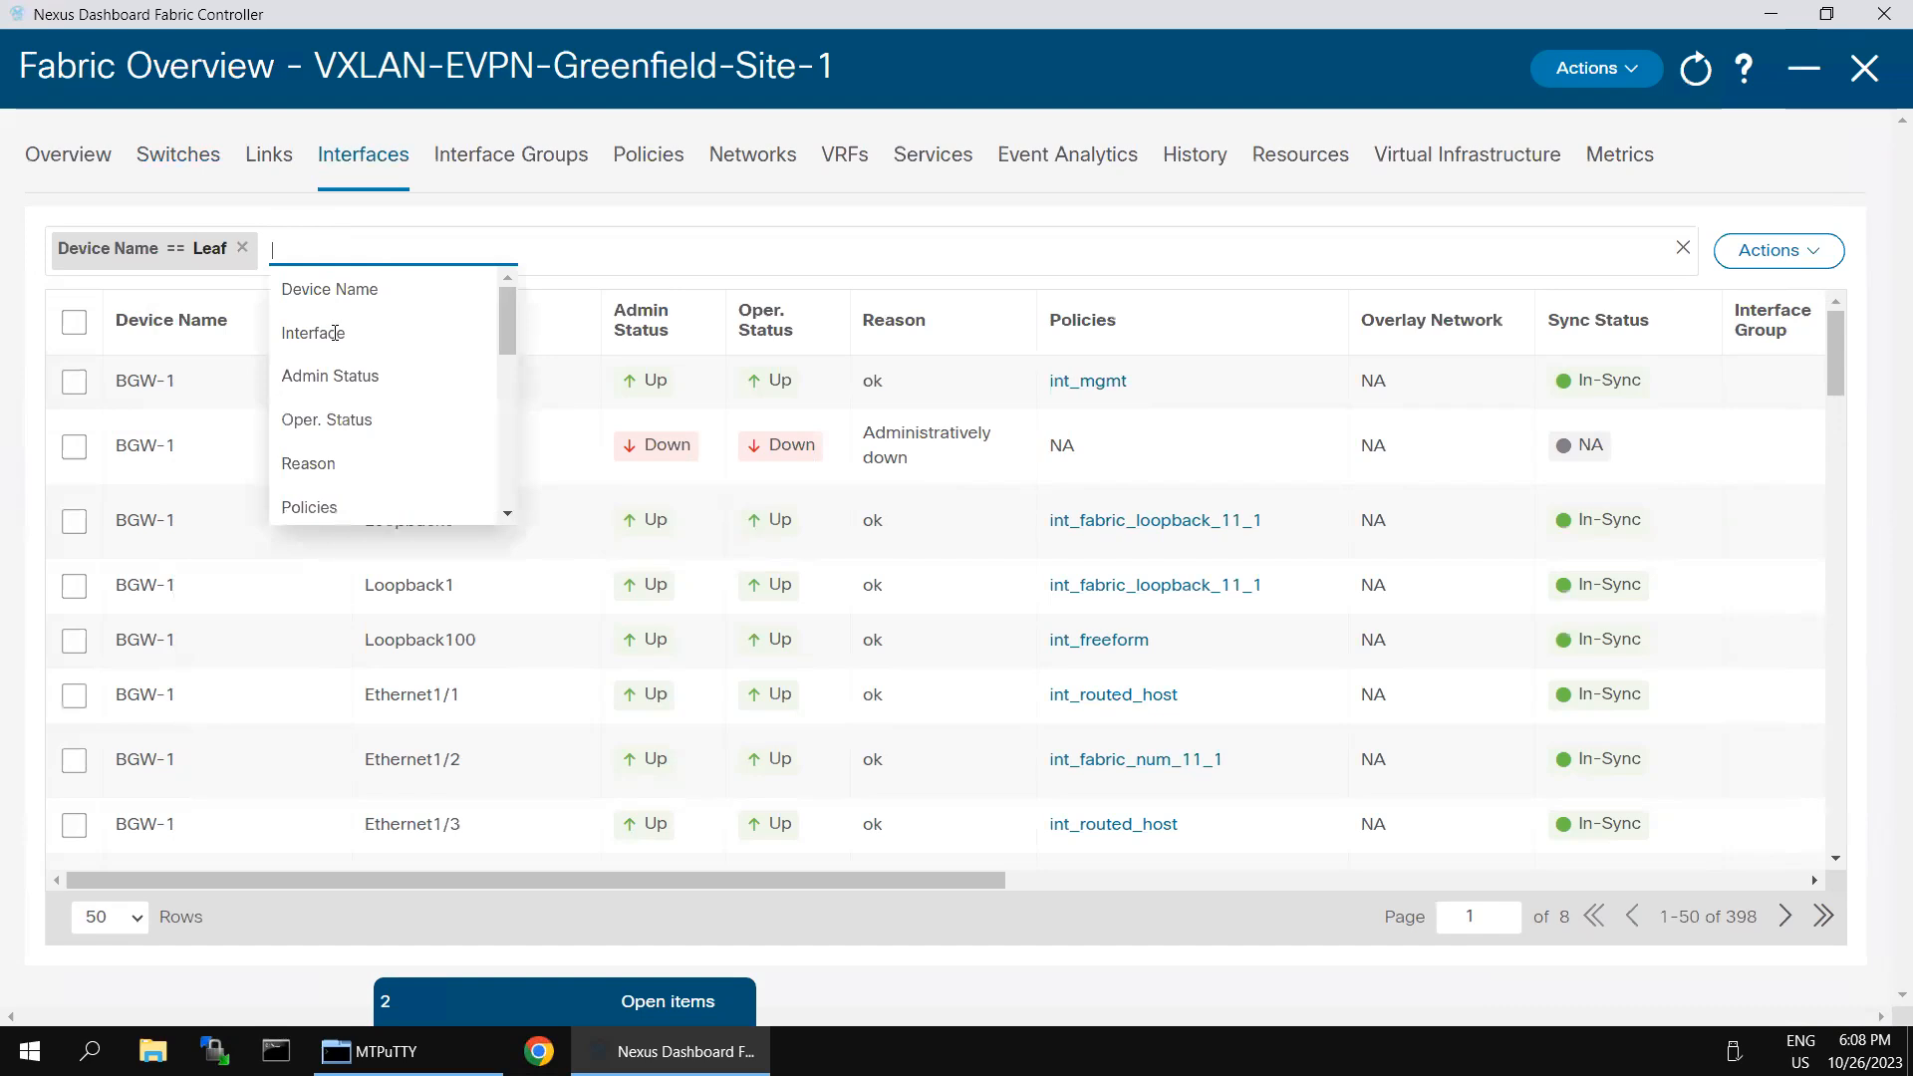
left_click(332, 375)
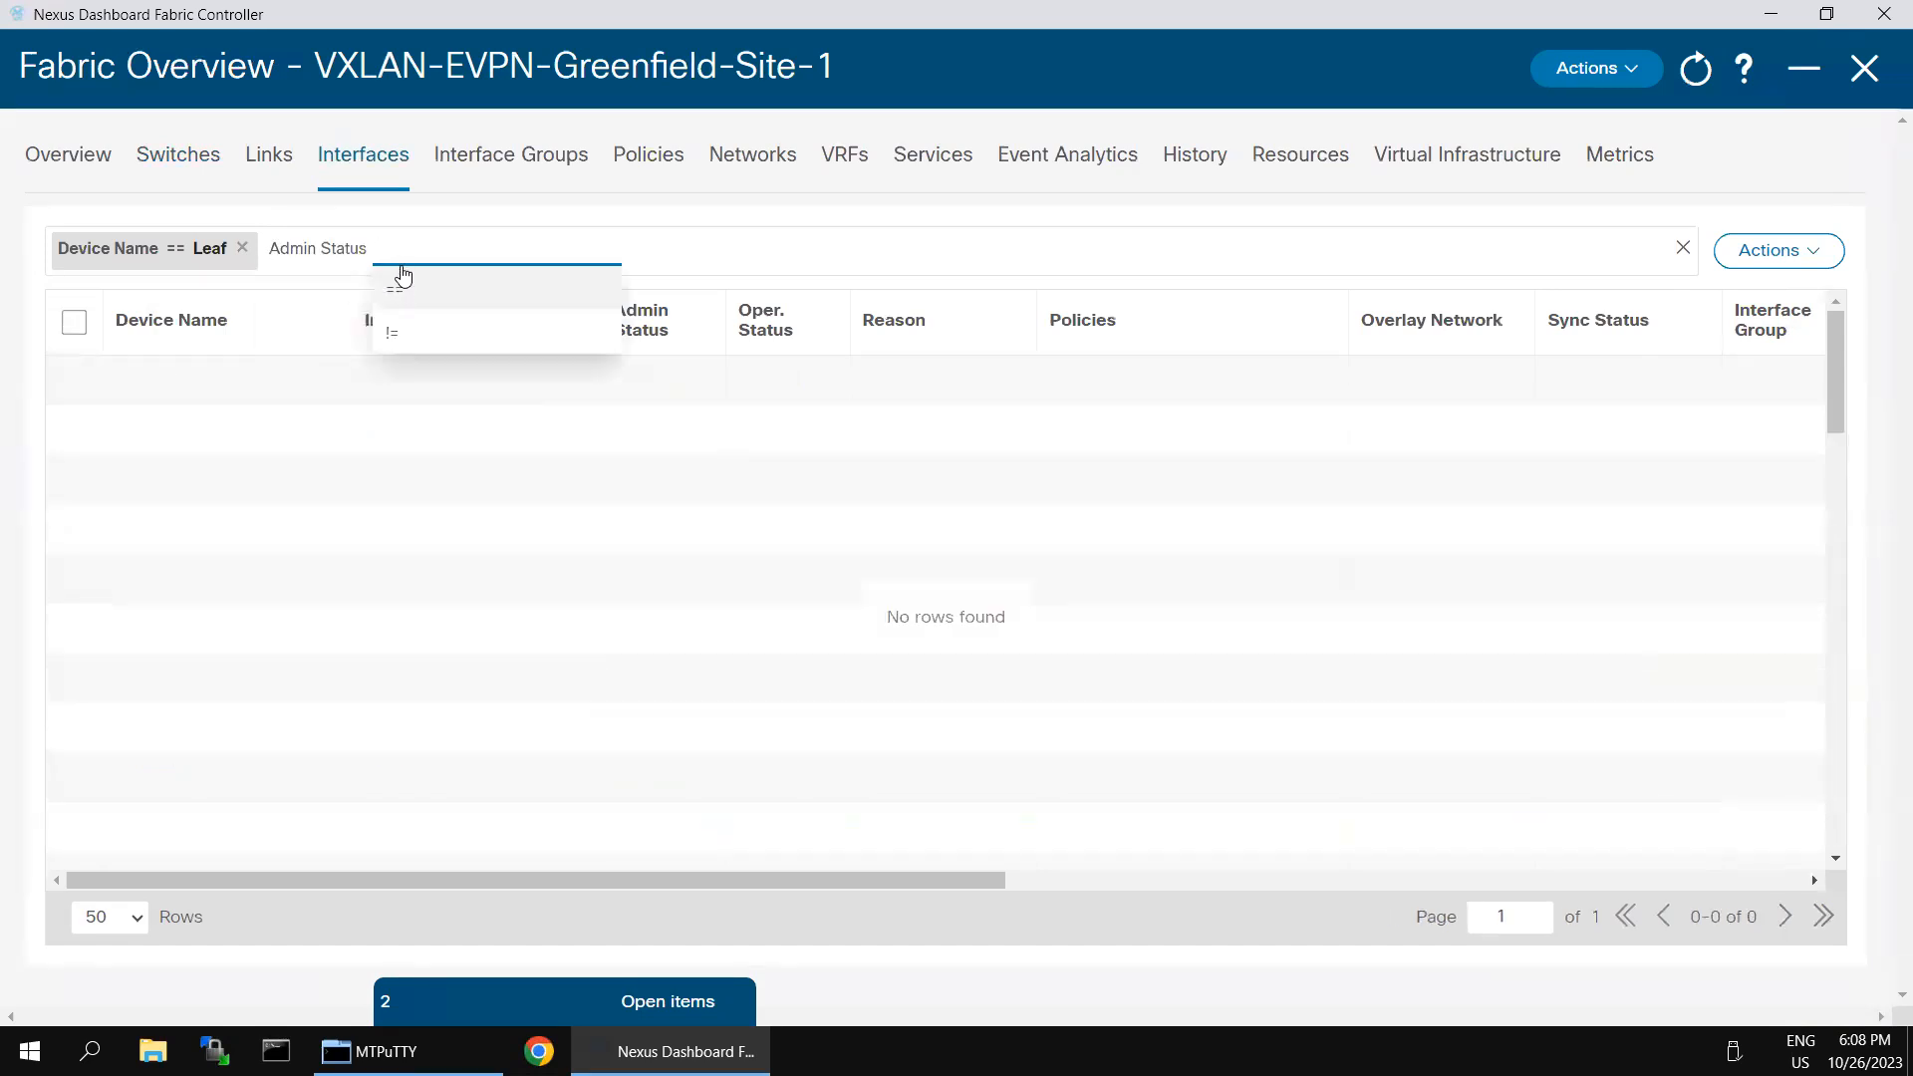
key("BackSpace")
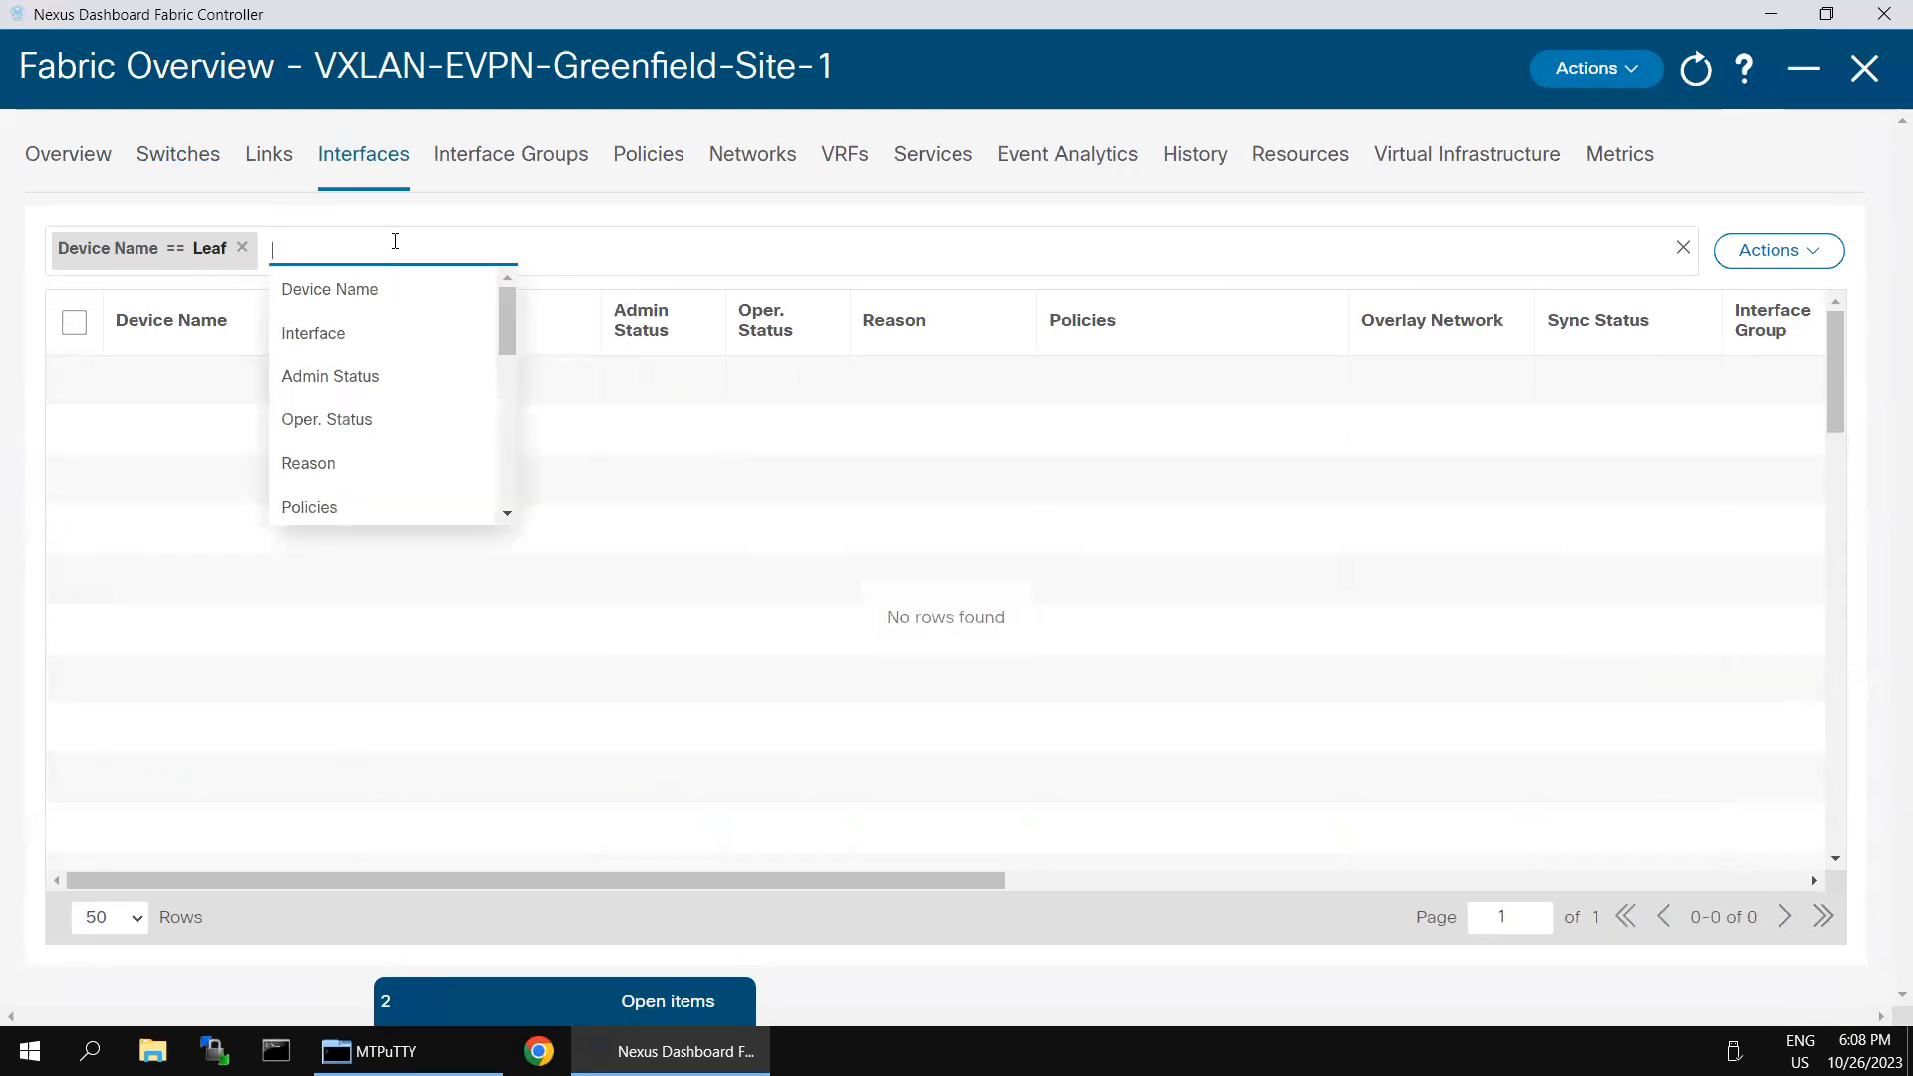
- Filter the interface list by Interface == Ethernet1/2 and remove the Device Name filter
left_click(371, 348)
left_click(388, 291)
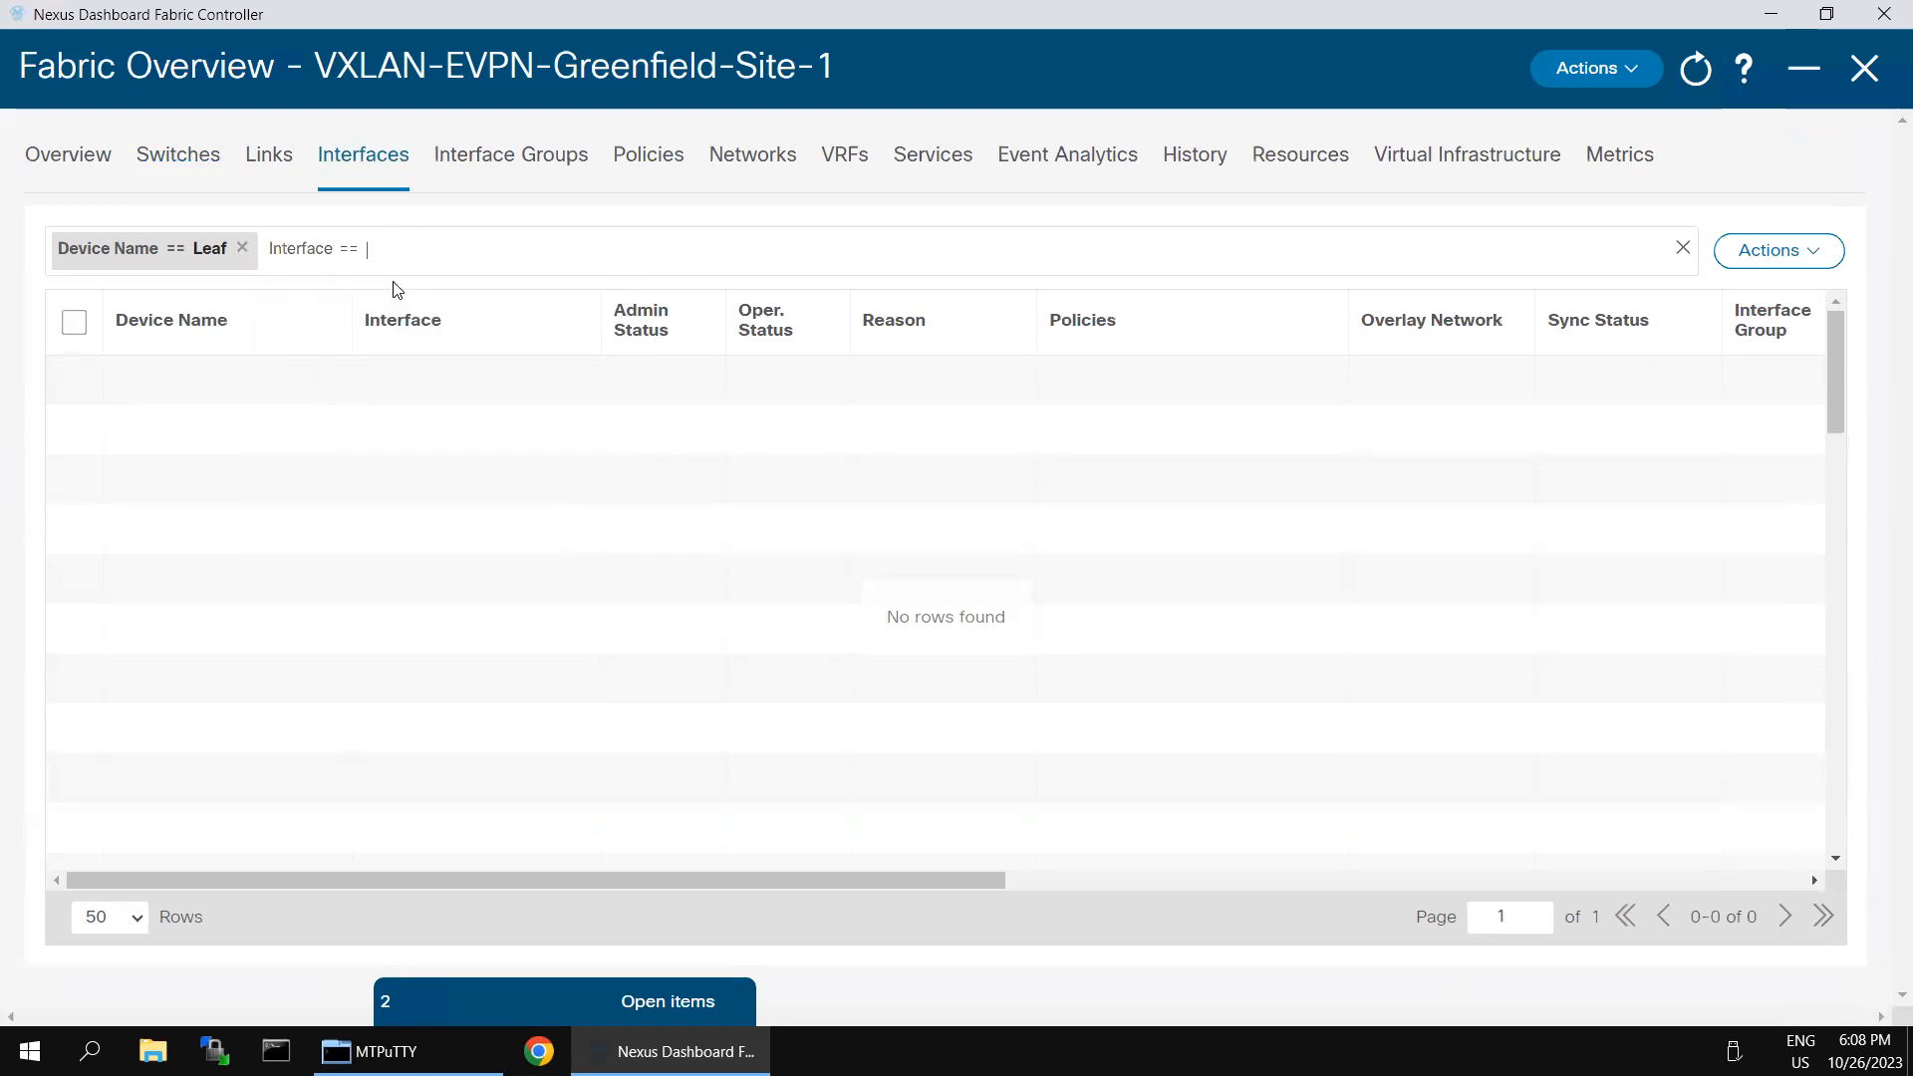
type("Ethernet1/2")
key("Return")
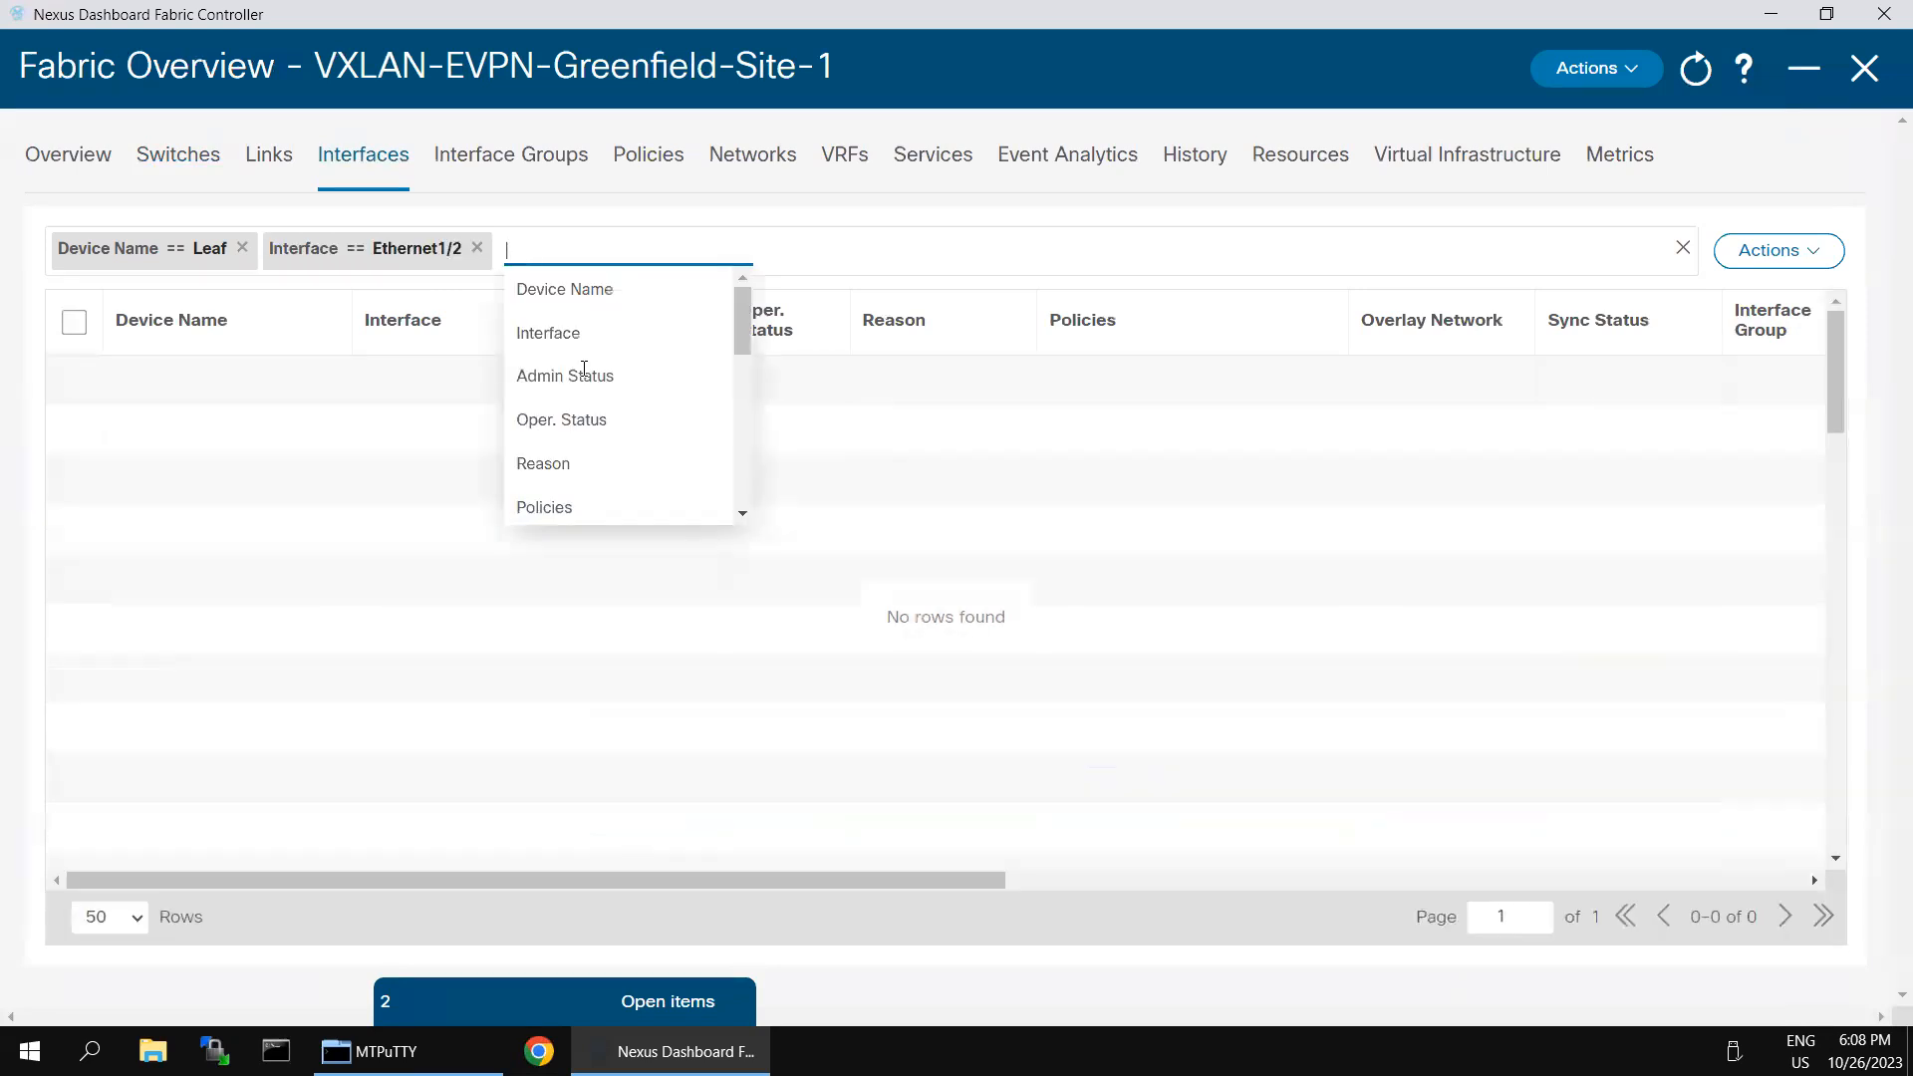
left_click(426, 541)
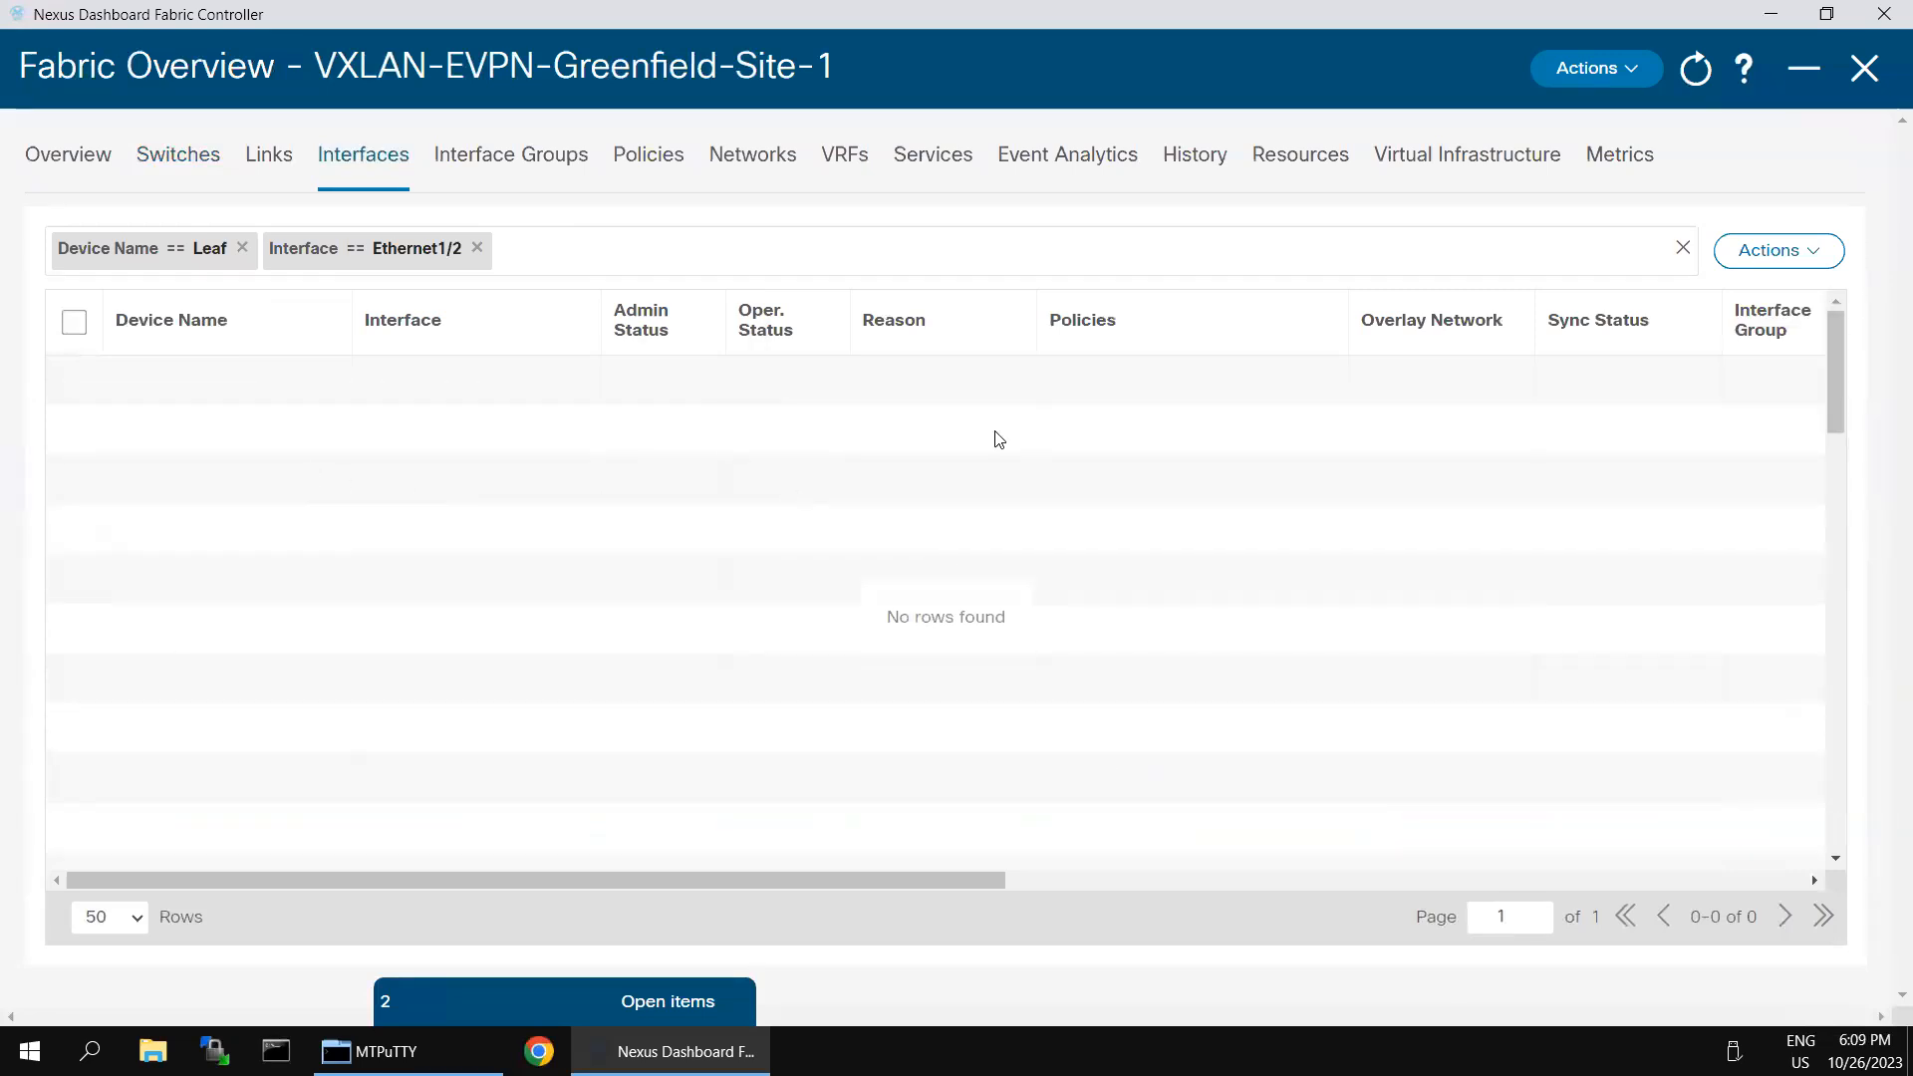
left_click(242, 248)
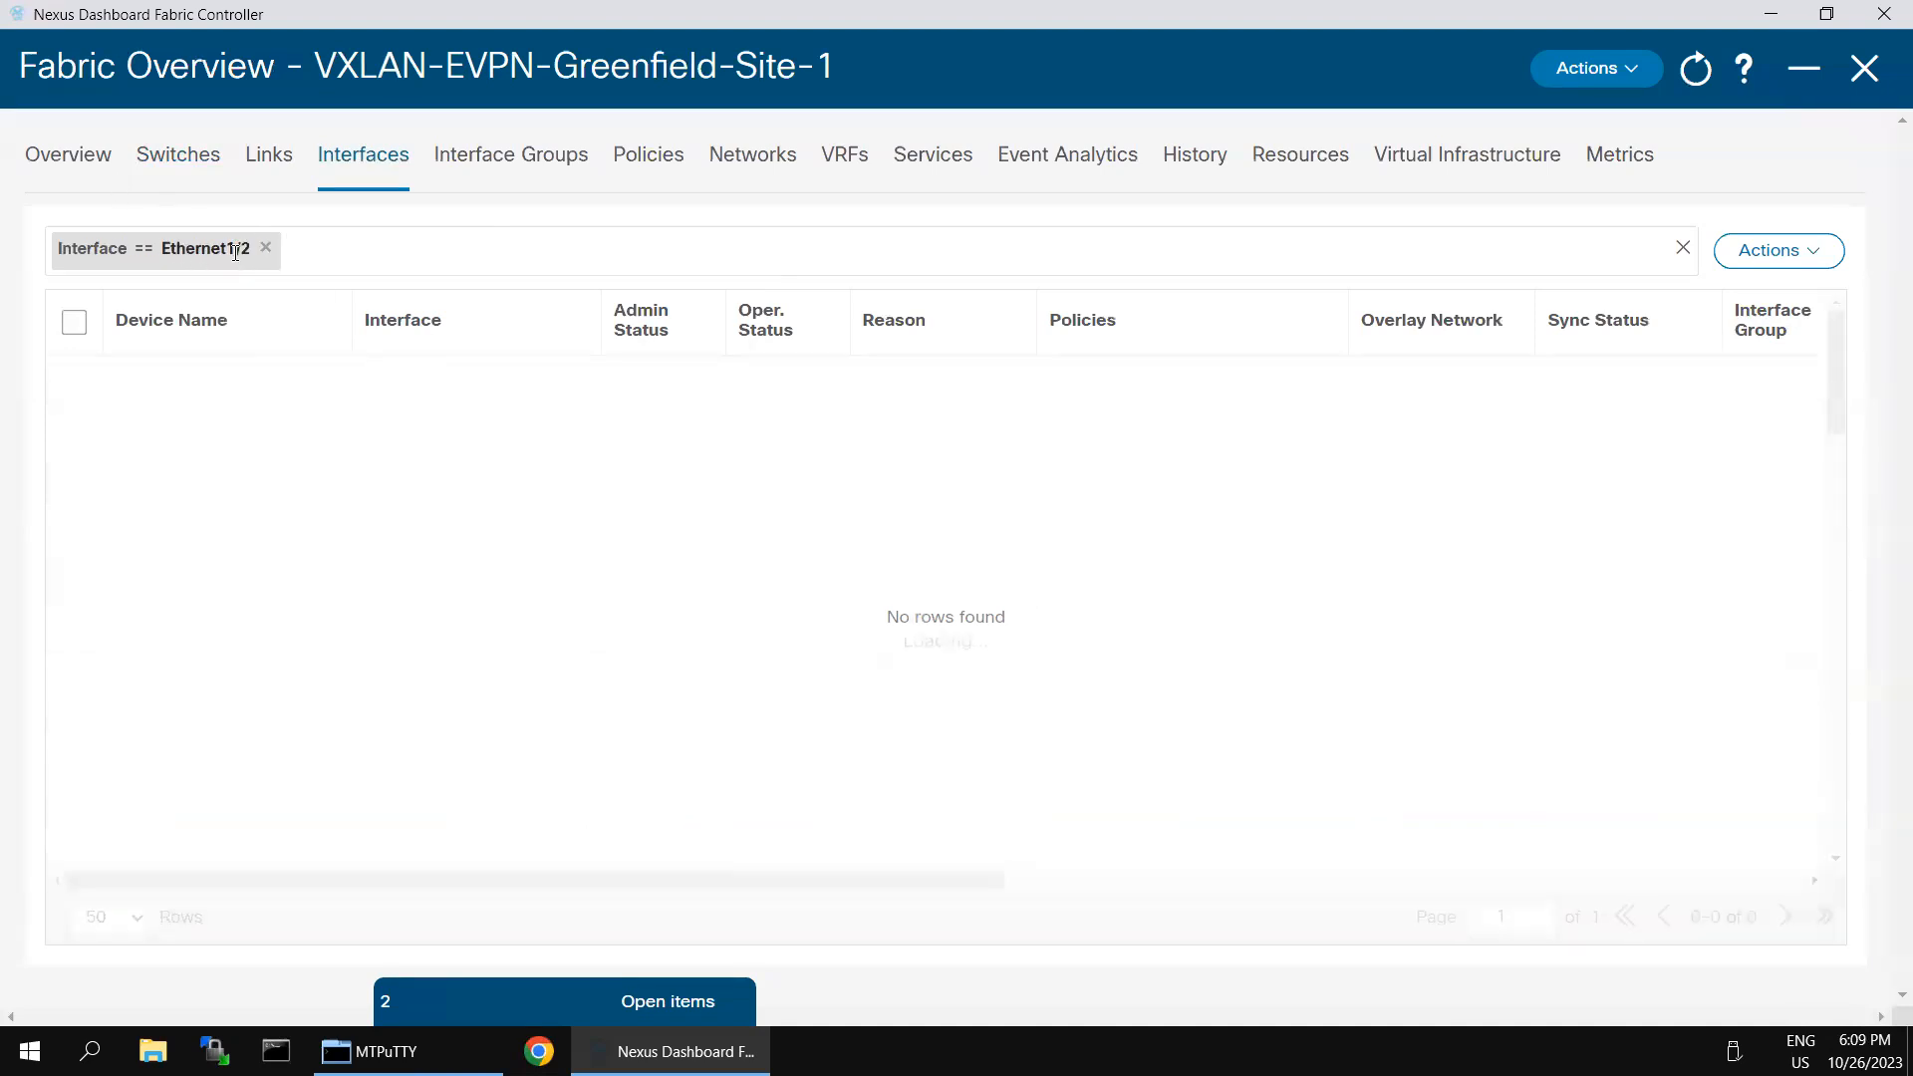
left_click(334, 247)
left_click(329, 690)
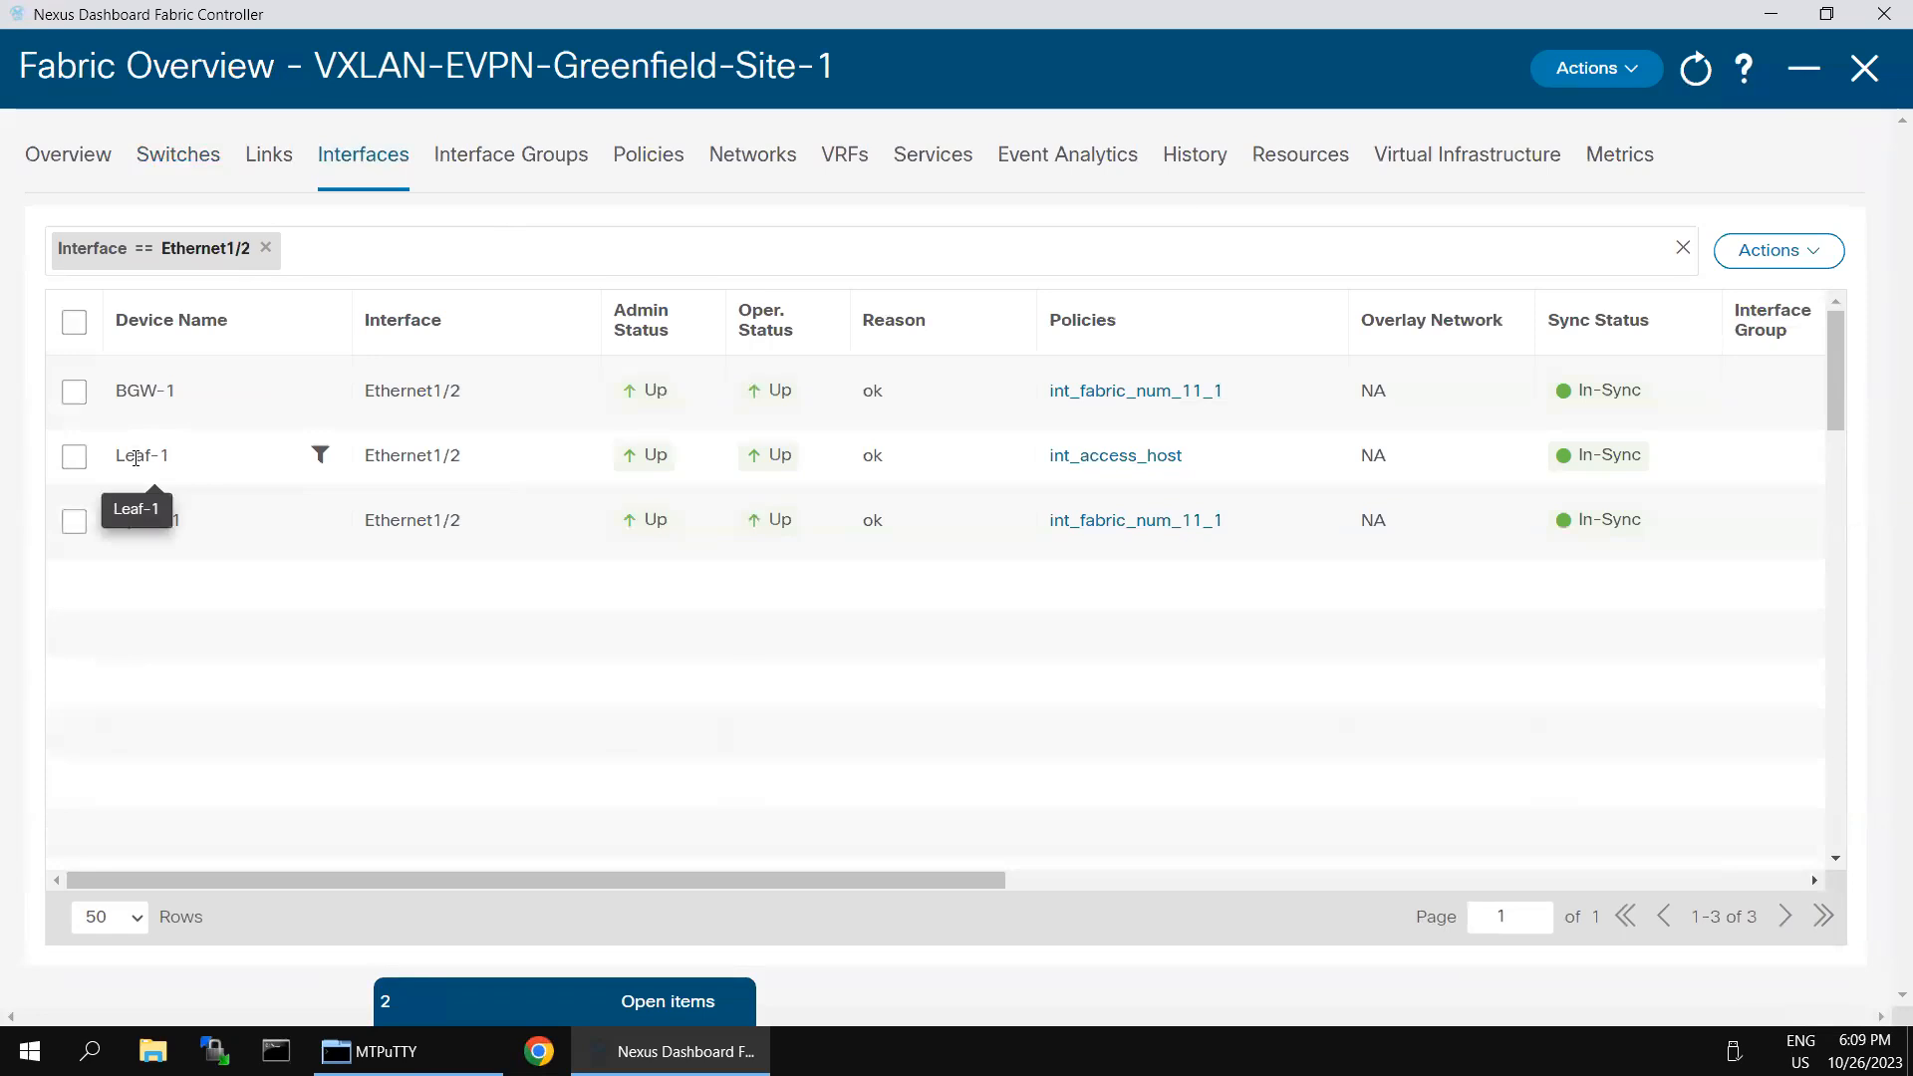
- Edit Leaf-1's Ethernet1/2, save its int_access_host policy options as they are and proceed to the interface deployment preview
left_click(78, 463)
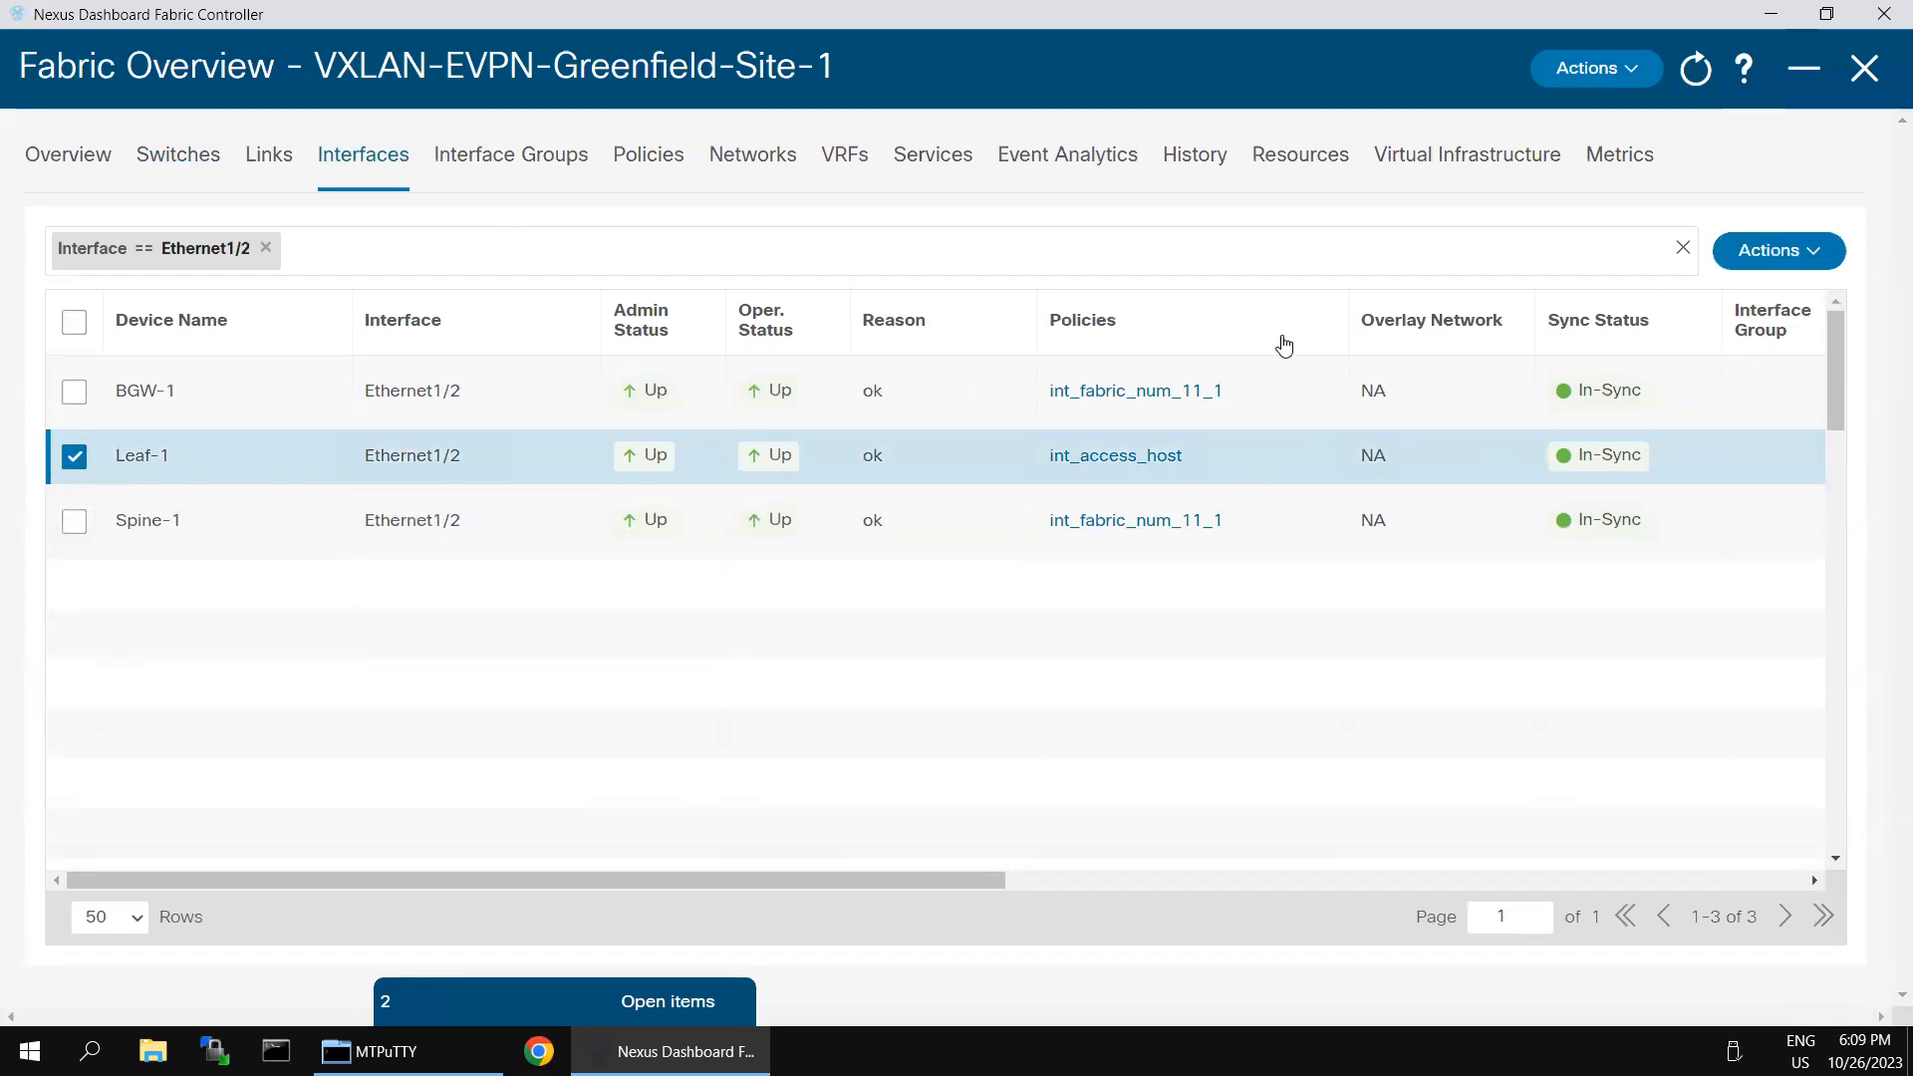
left_click(1837, 253)
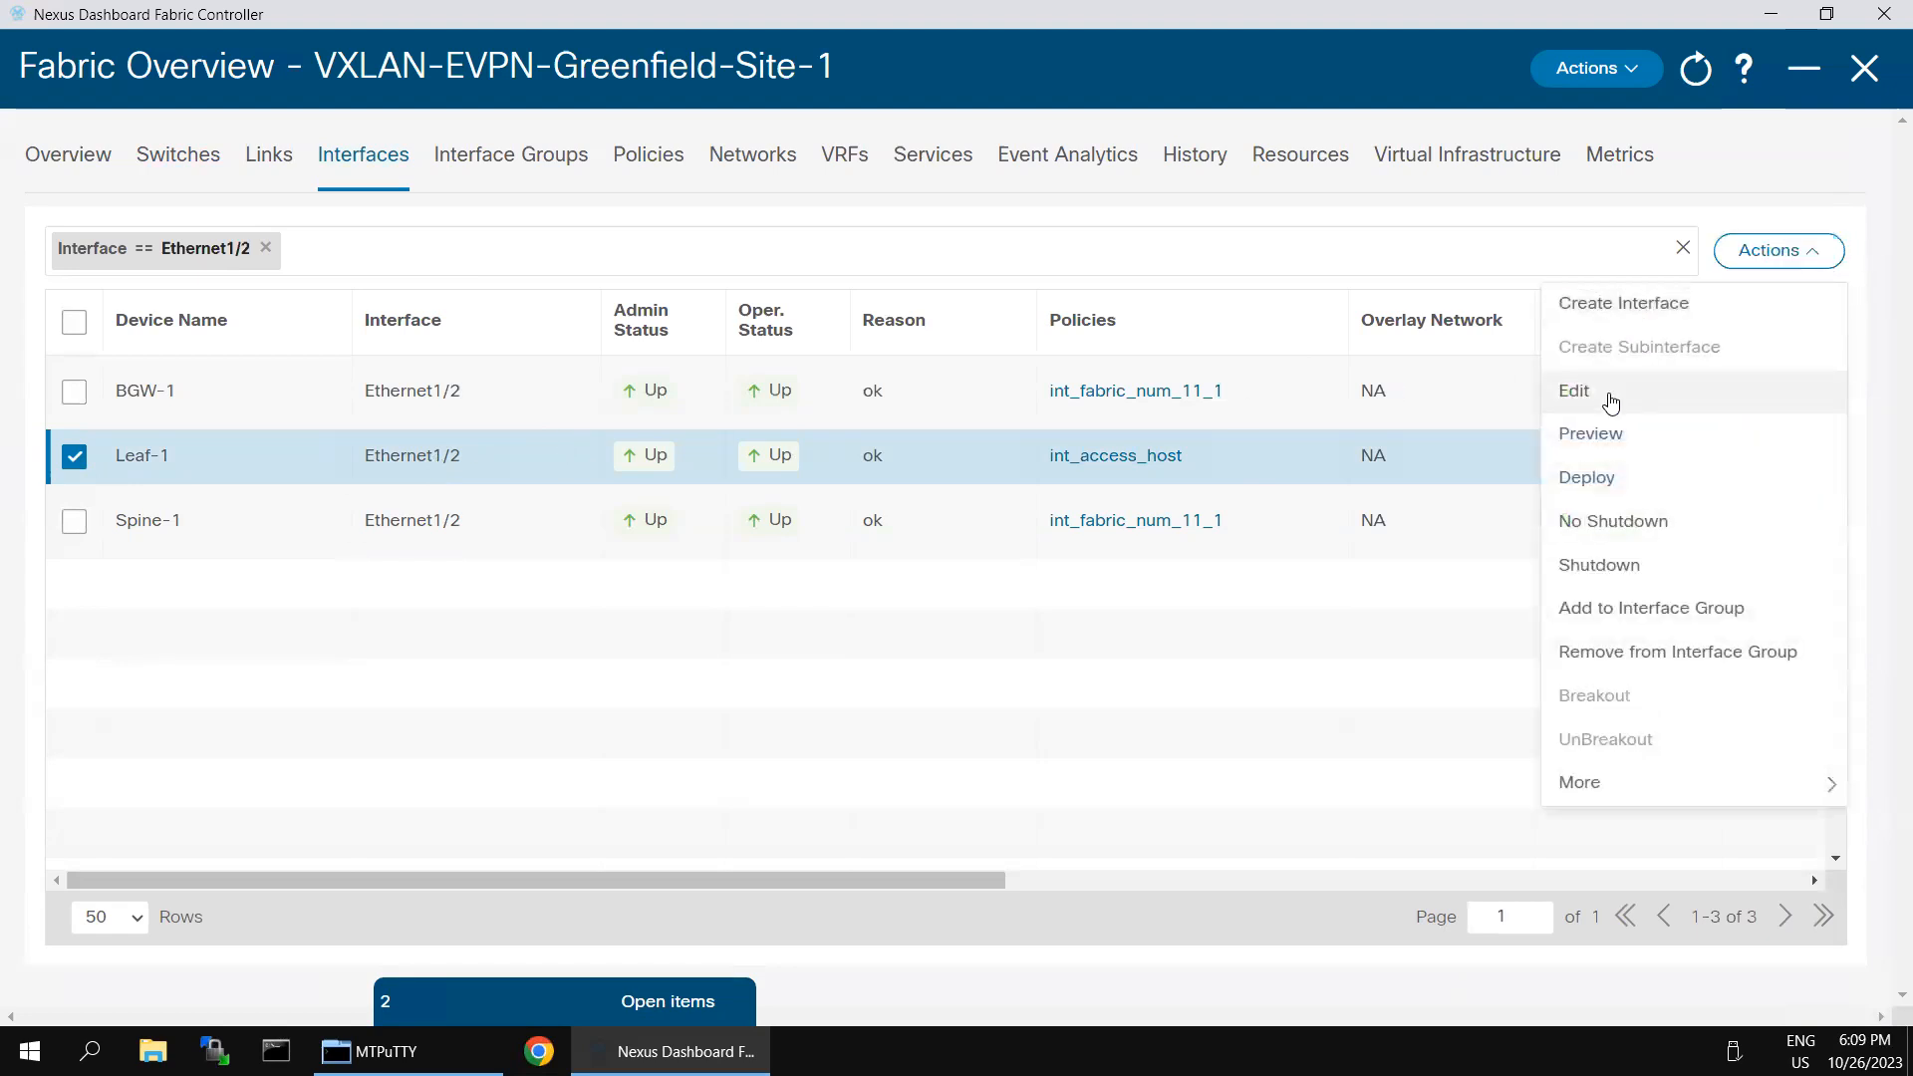
left_click(1612, 399)
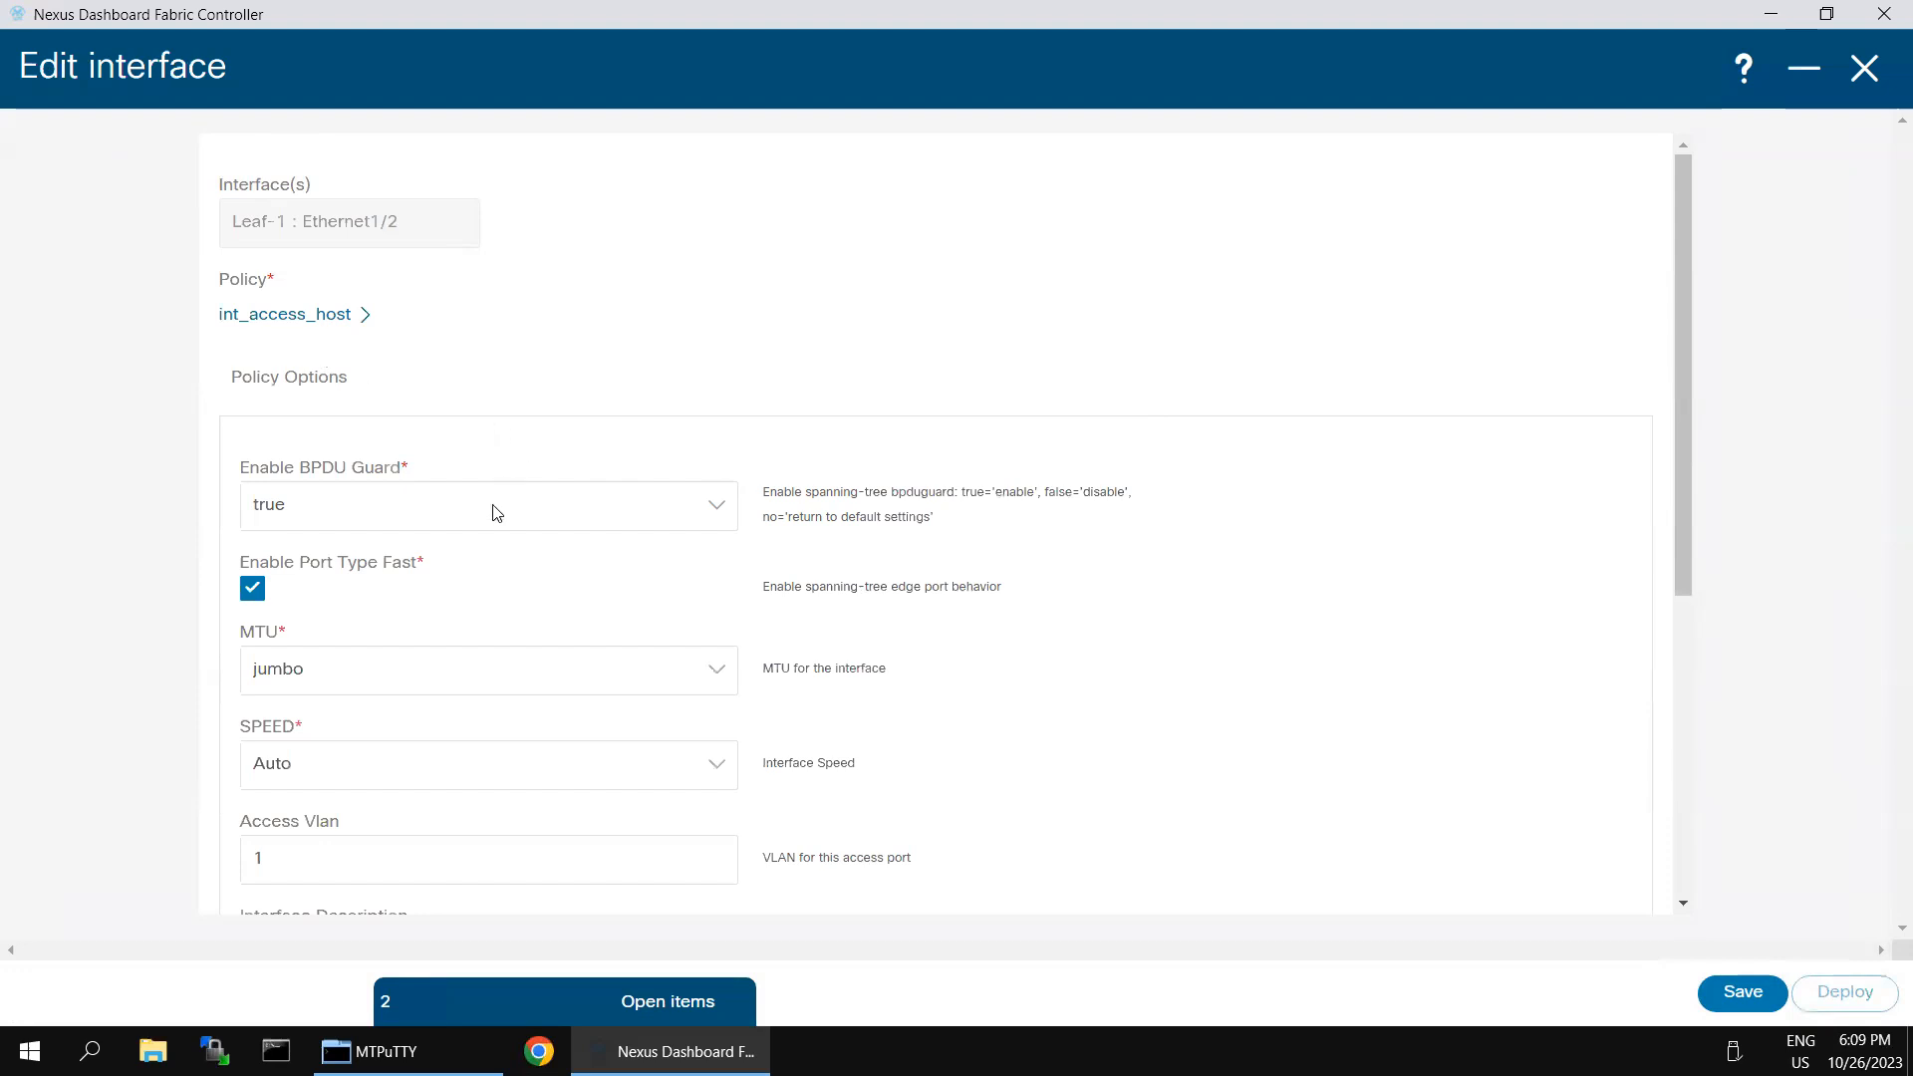
scroll(414, 517, "down", 1)
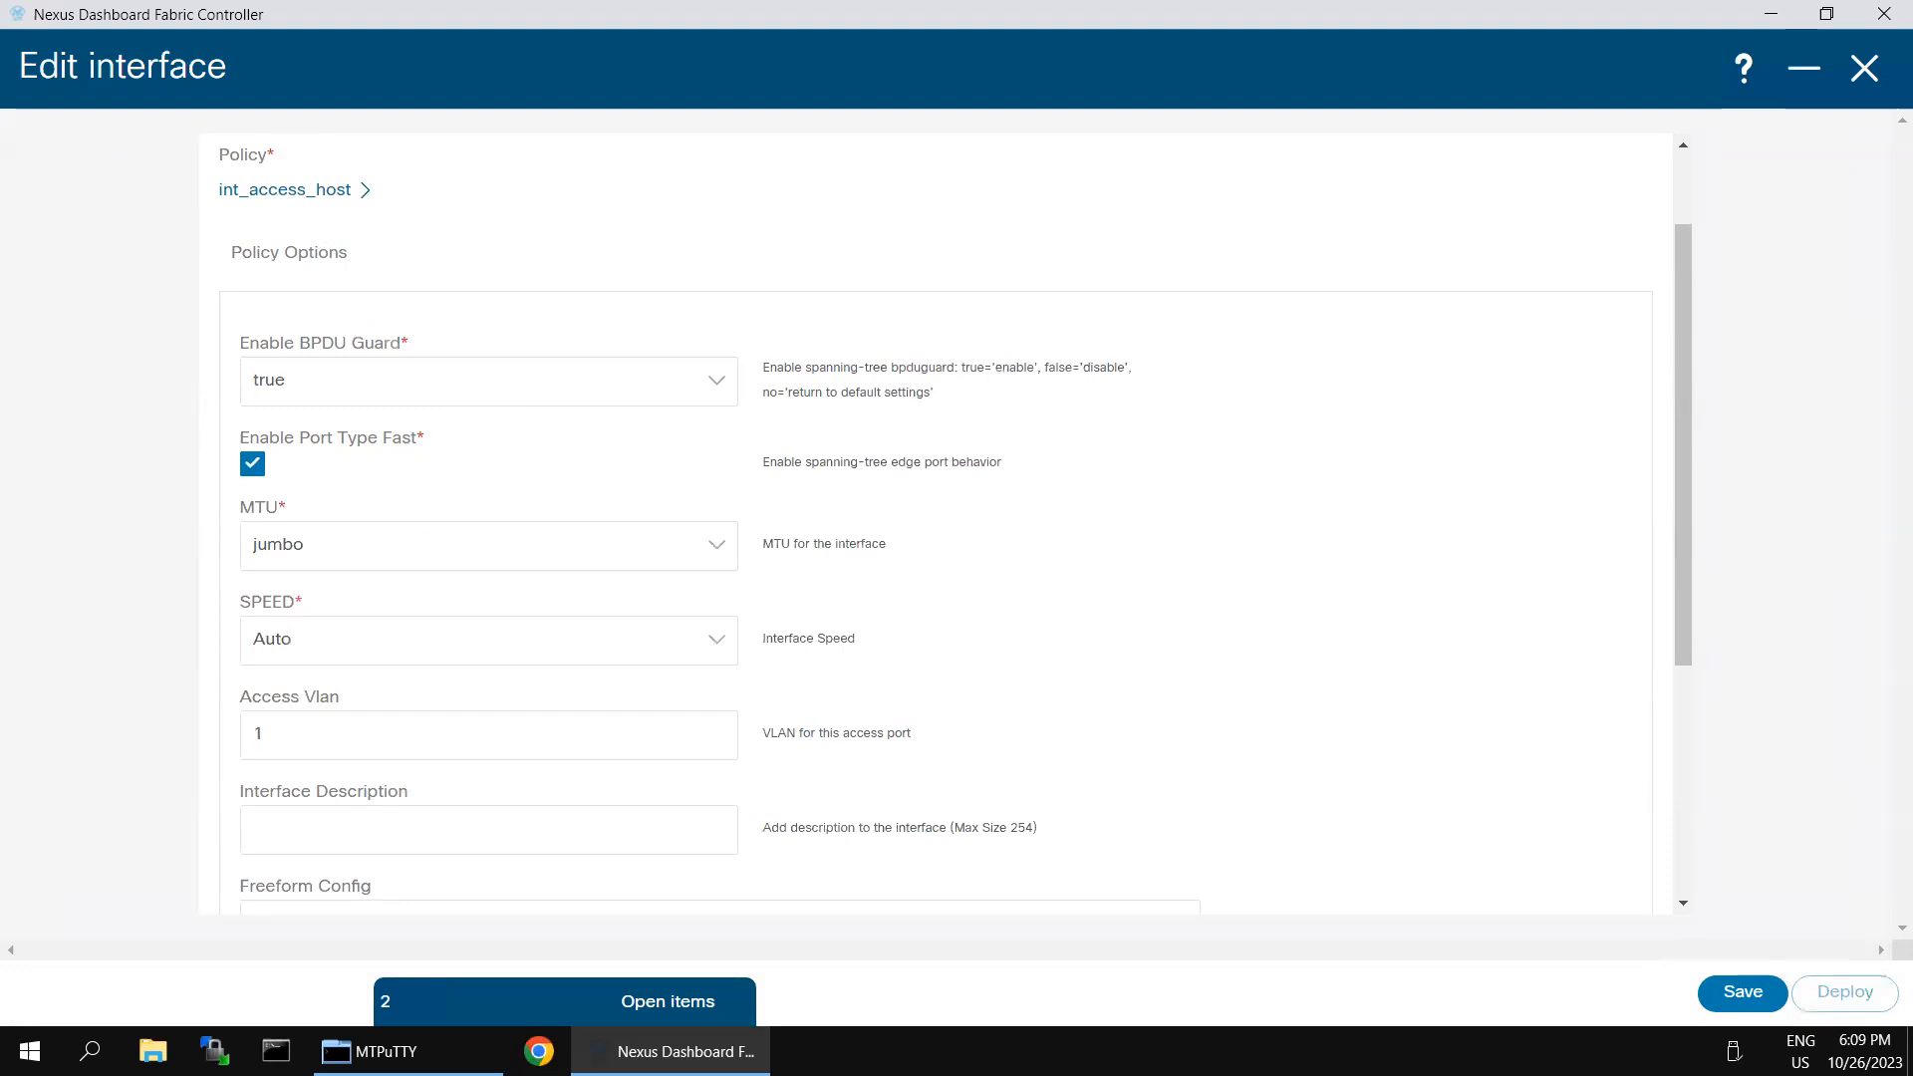
scroll(550, 742, "down", 4)
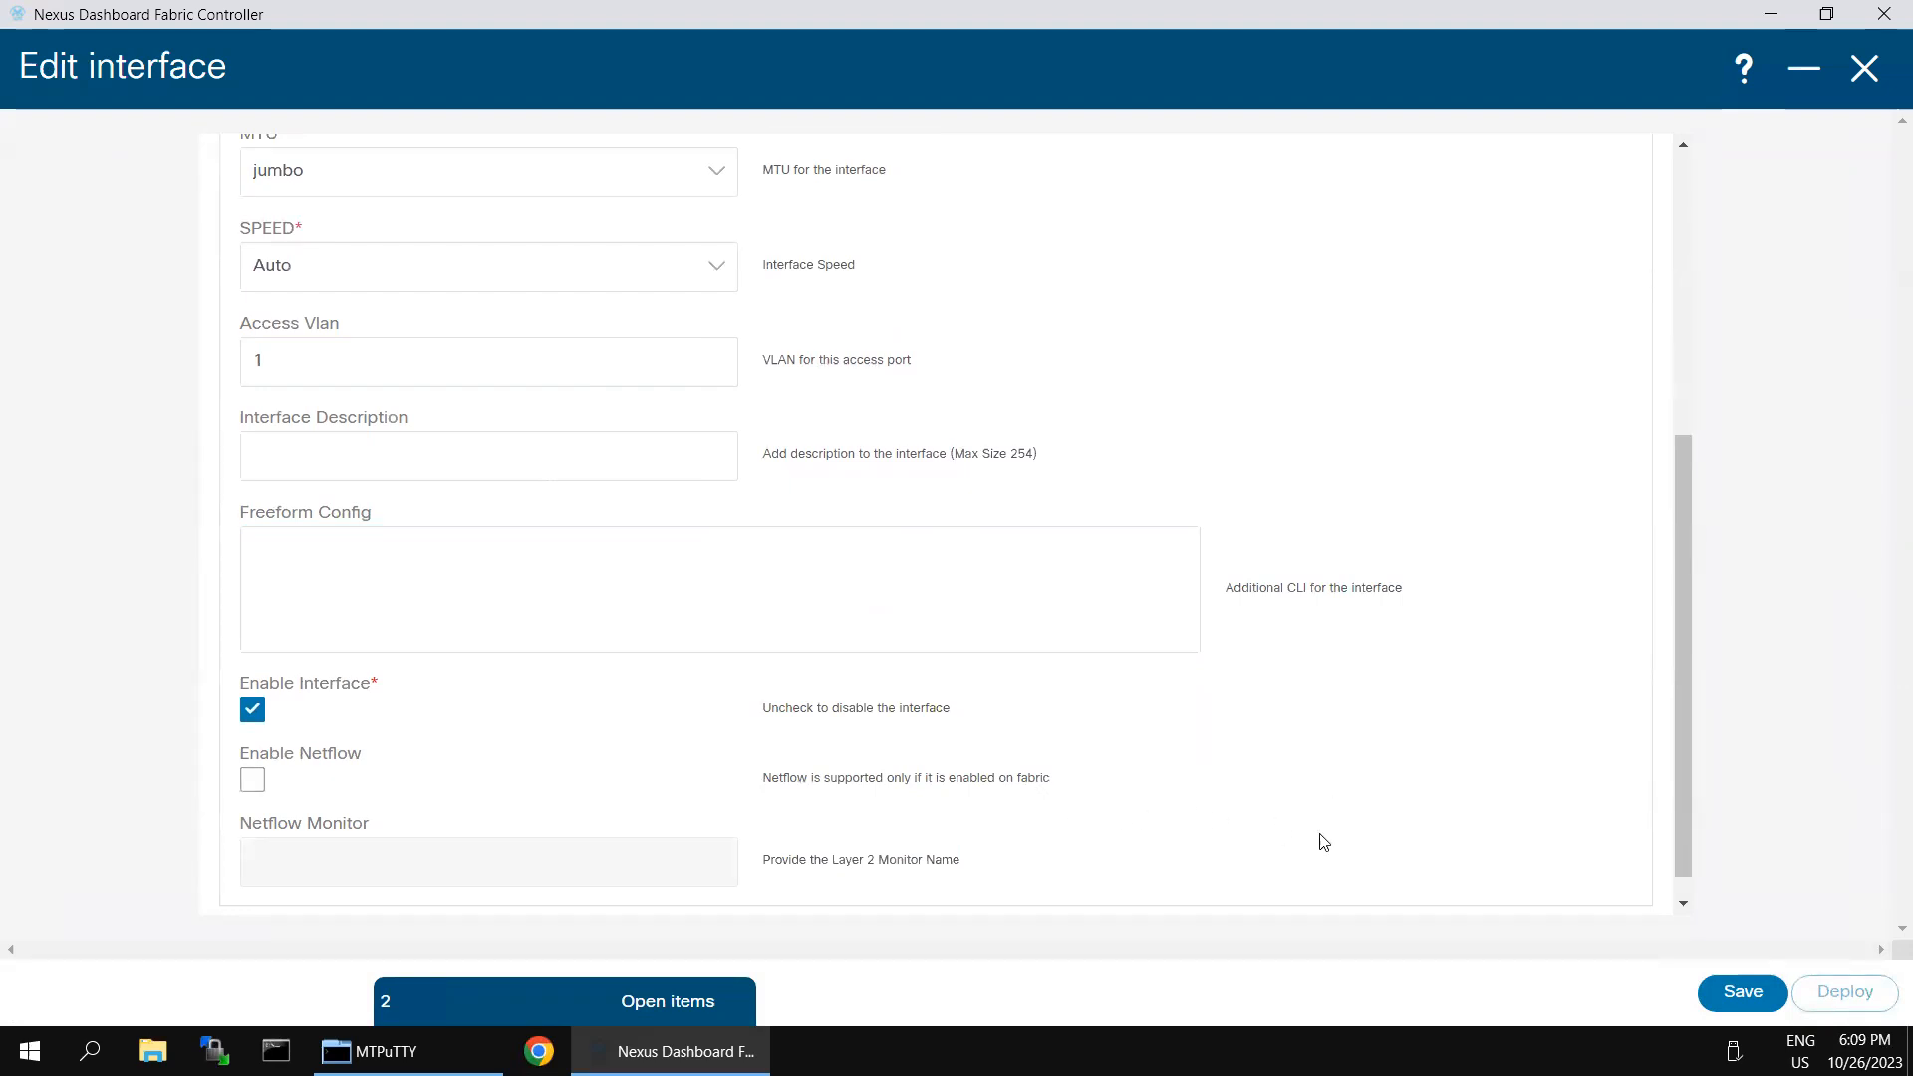
left_click(1750, 993)
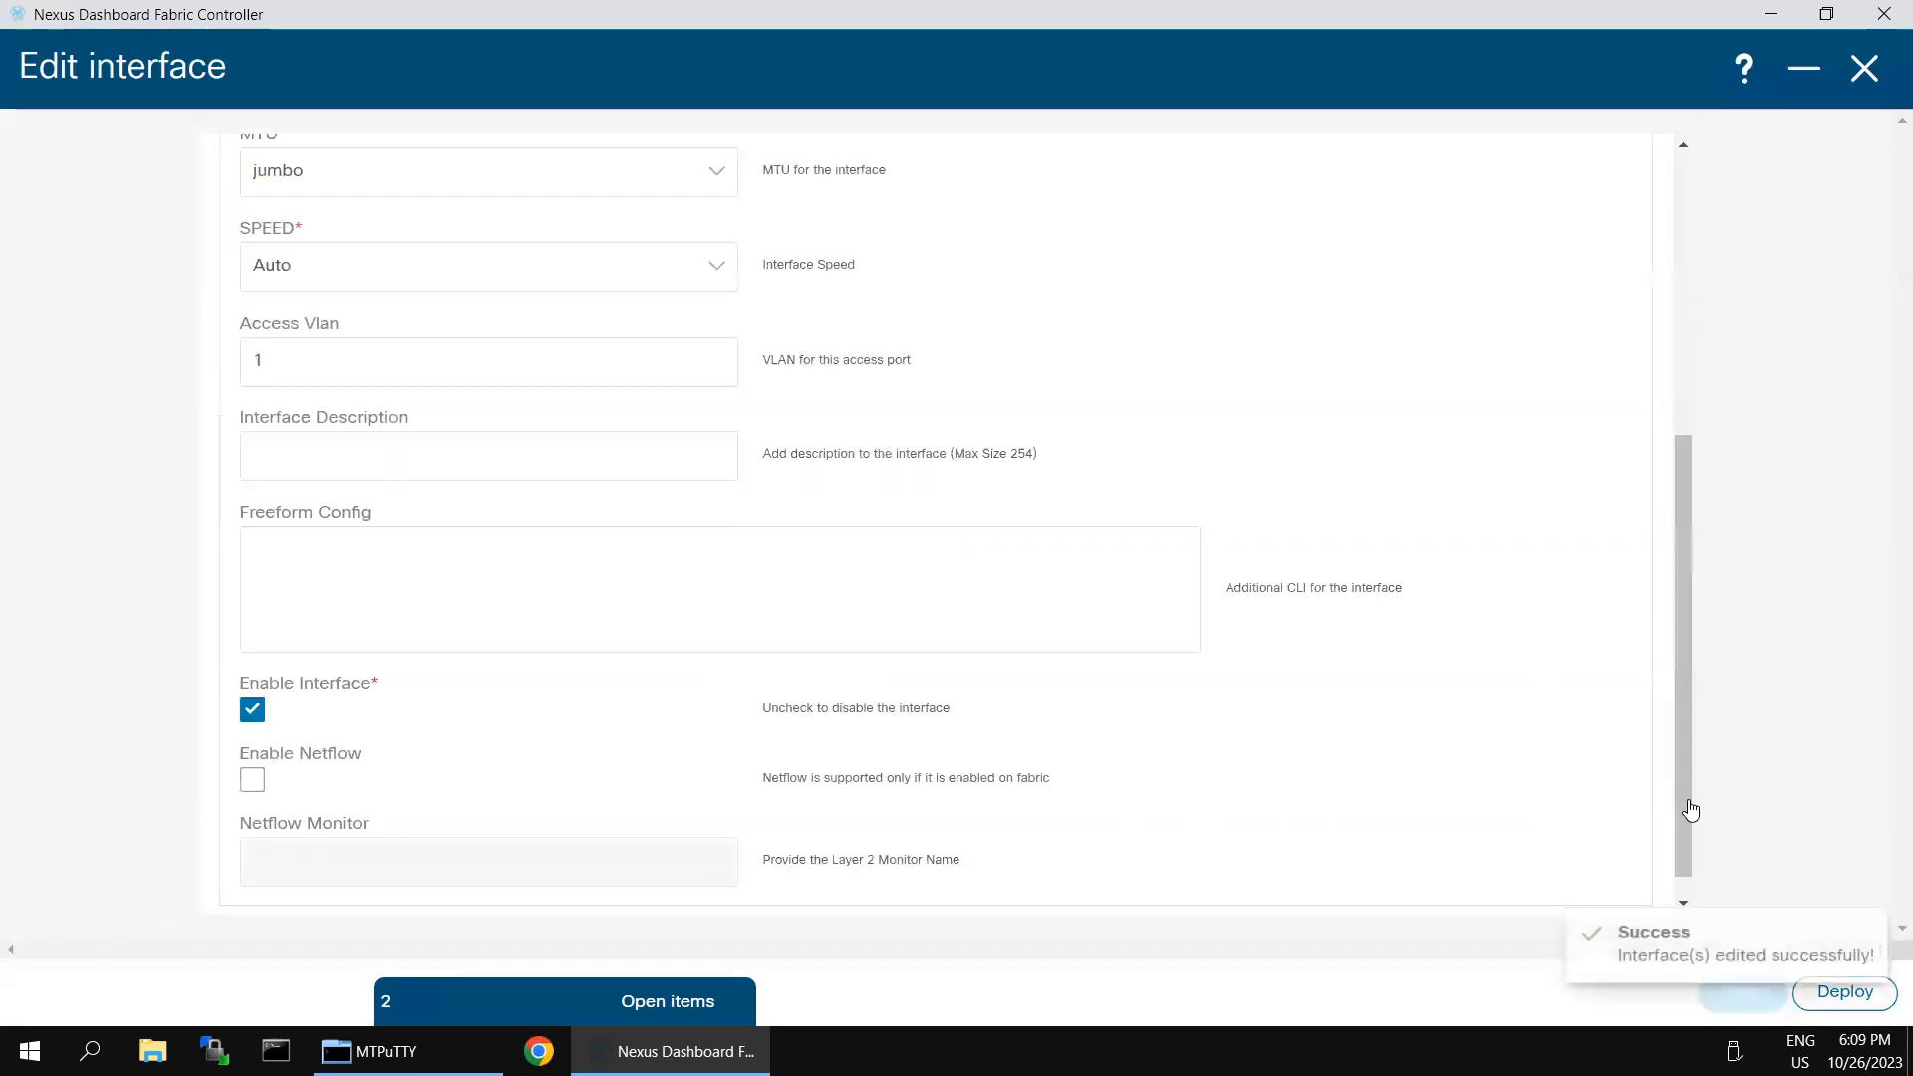
left_click(1842, 992)
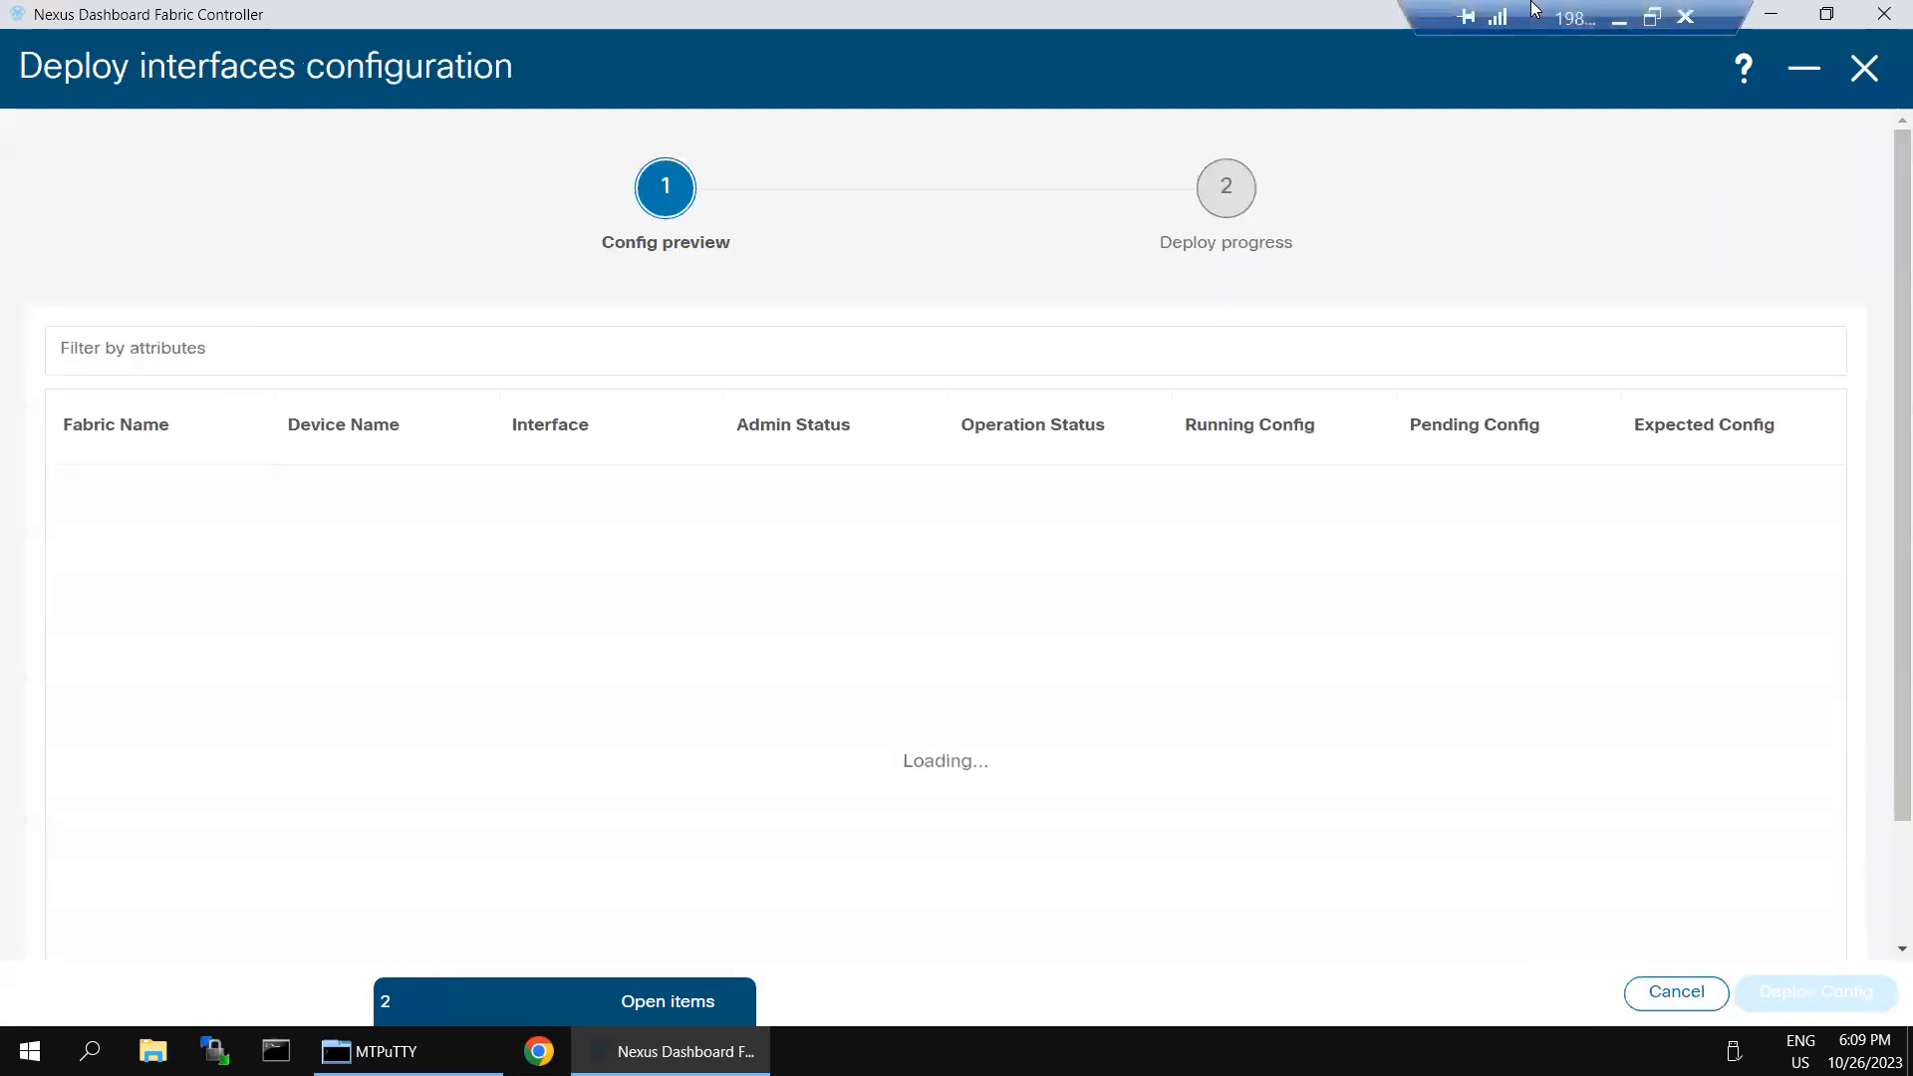
- Switch to SecureCRT, reconnect the Leaf-1 session and log in as admin with the account password
left_click(1622, 22)
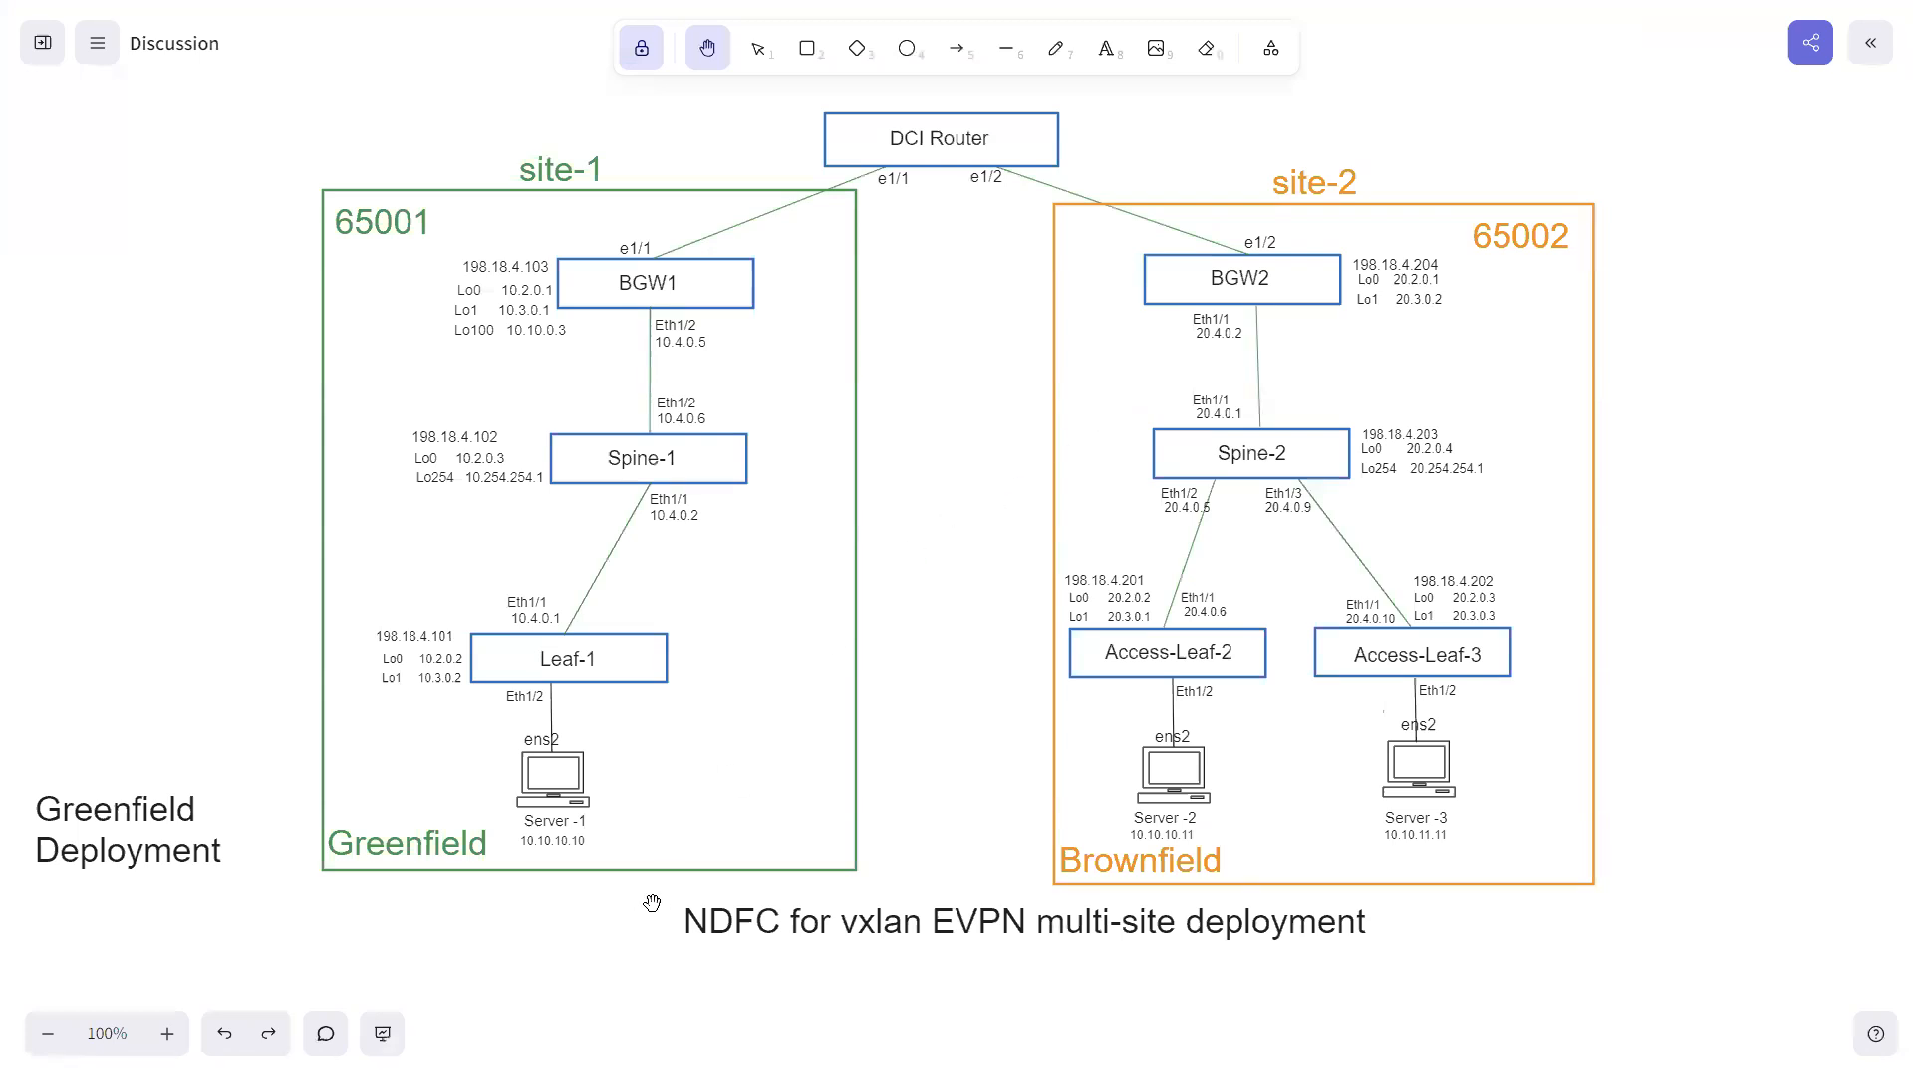
key("super")
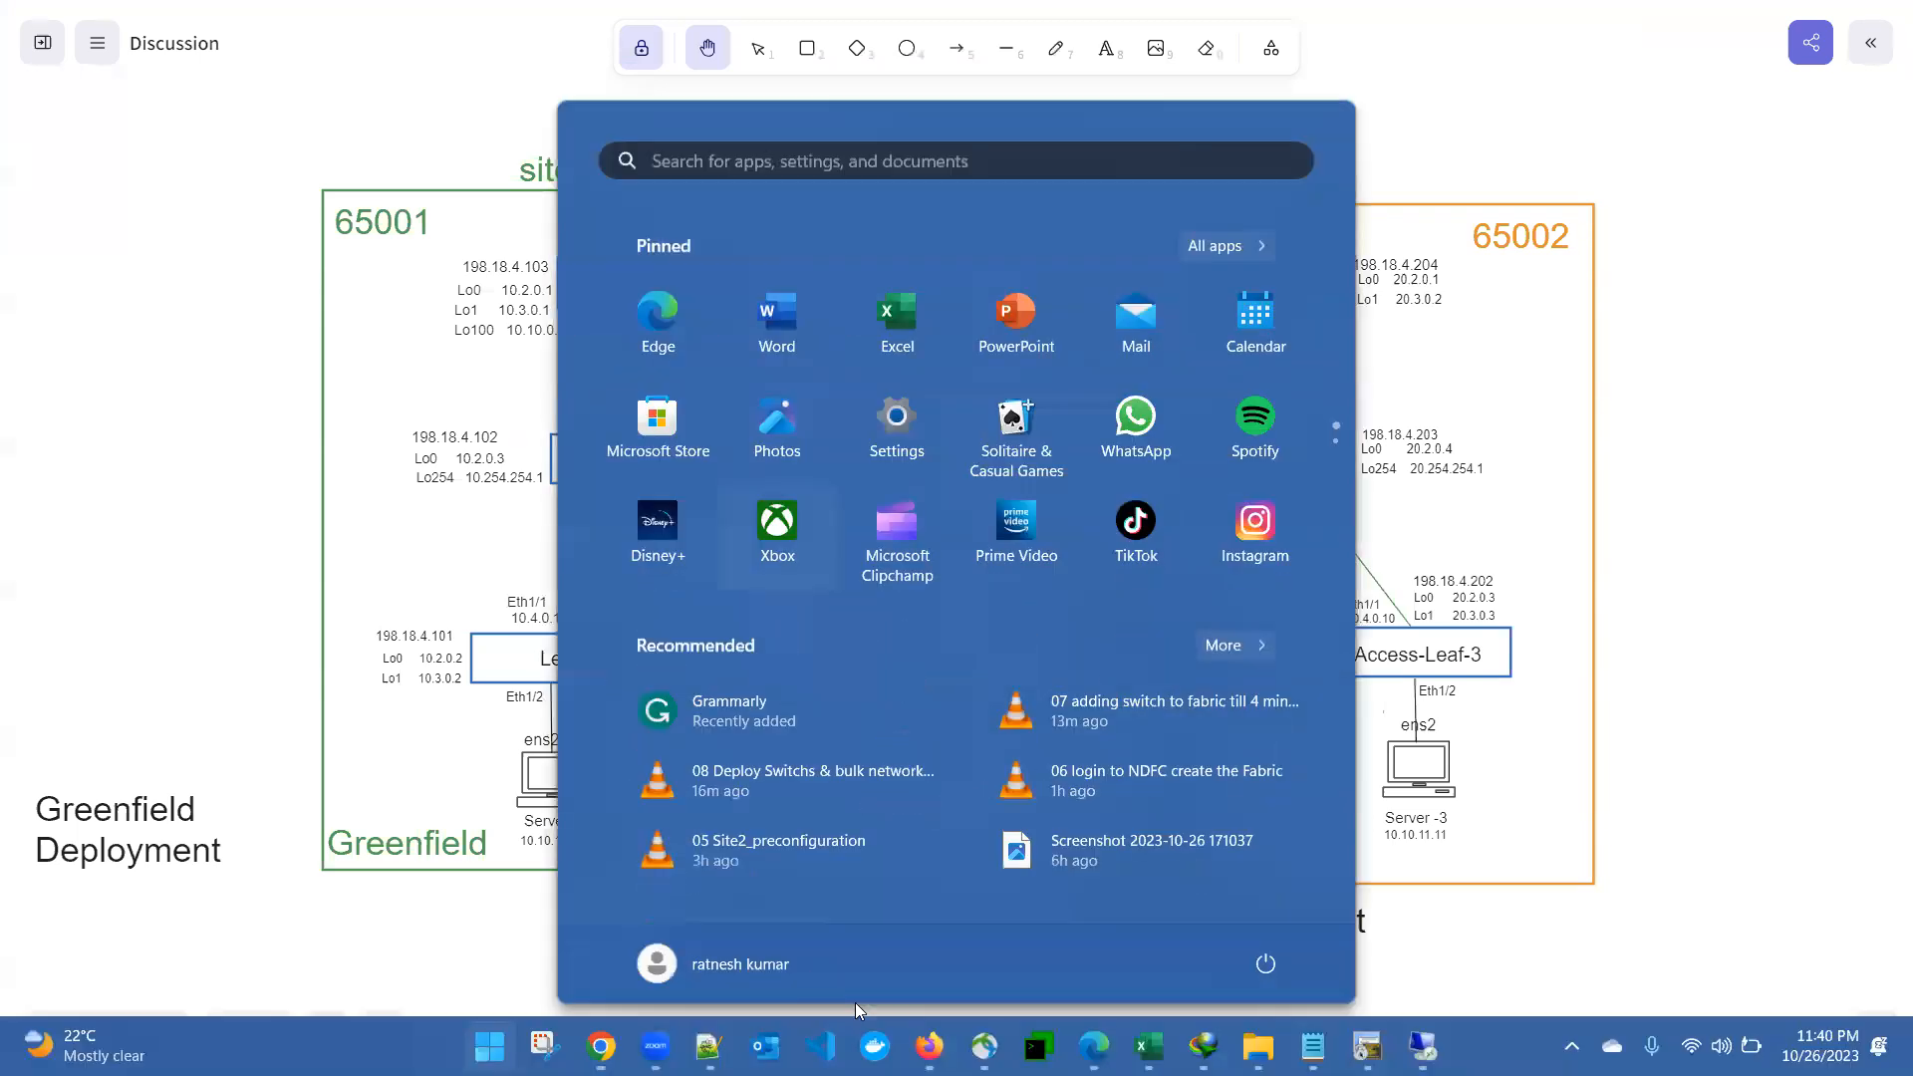
left_click(1365, 1047)
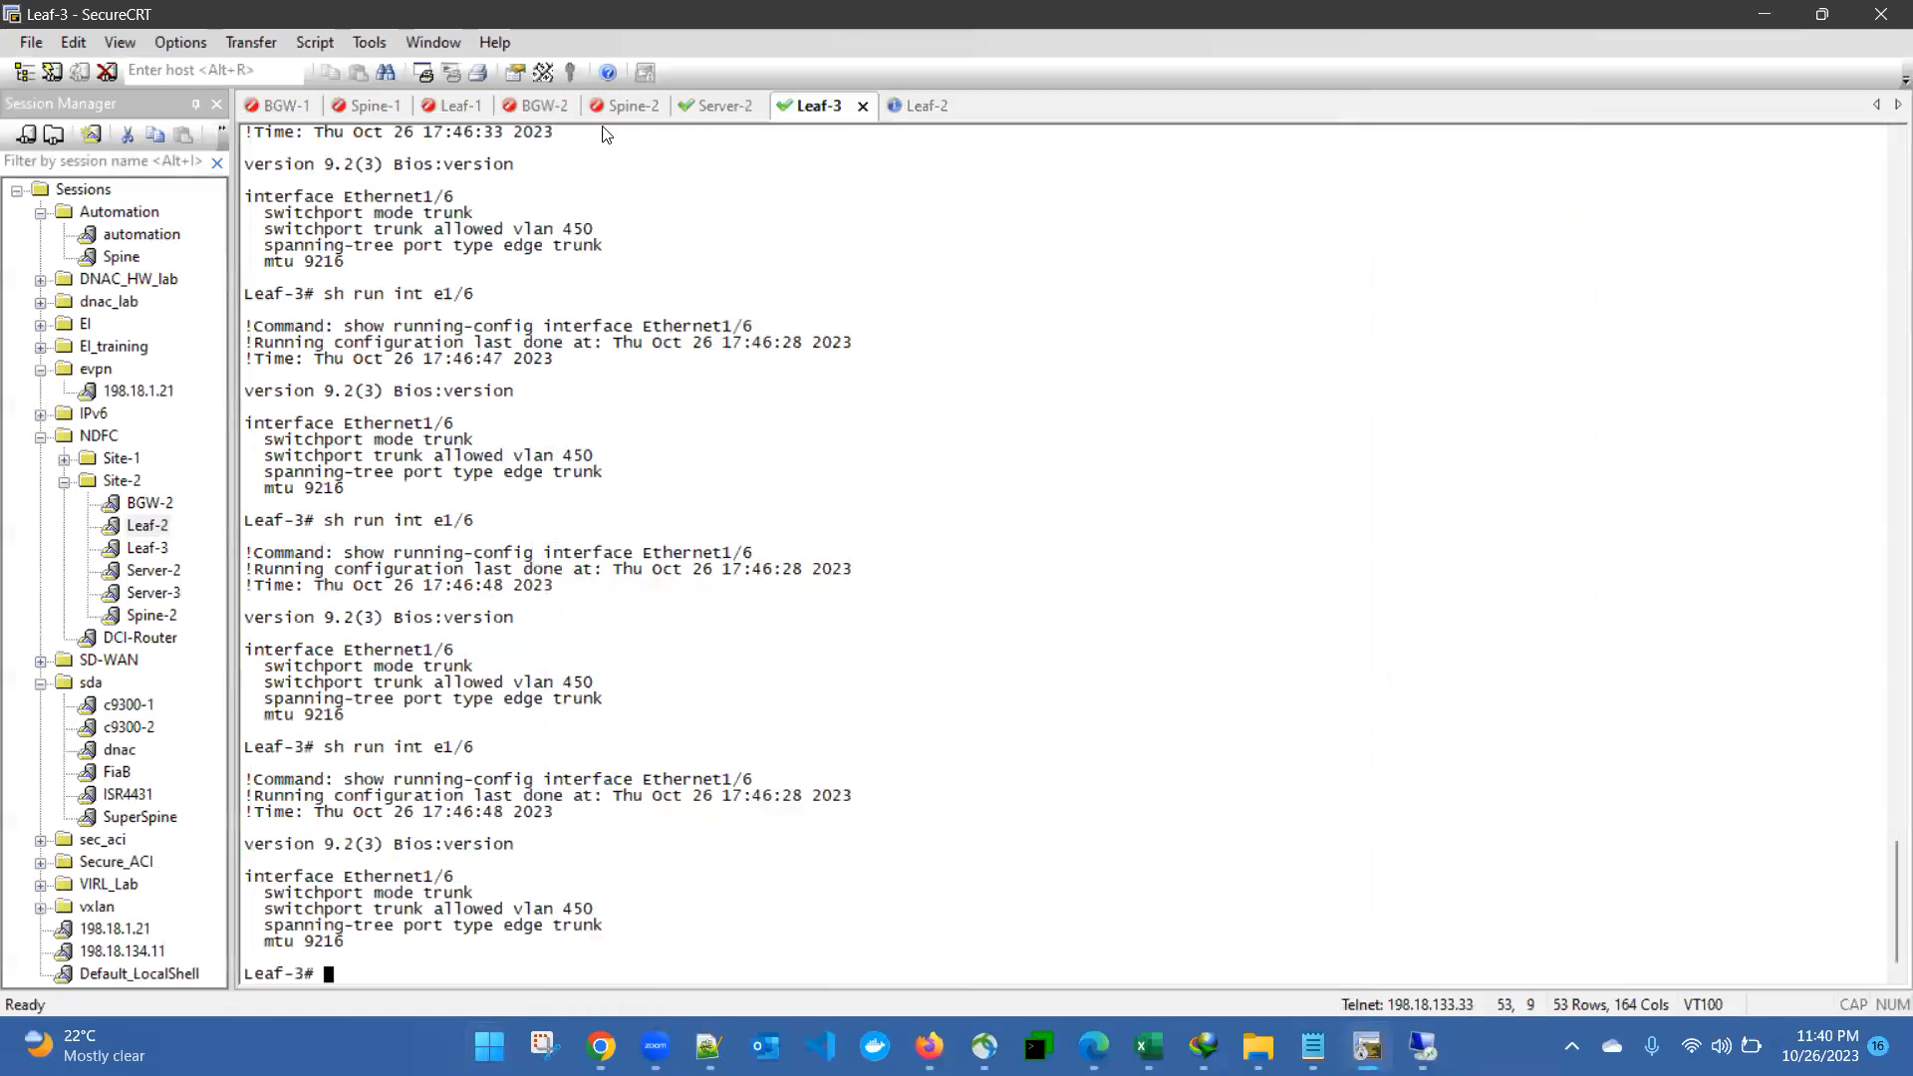
left_click(458, 109)
key("Return")
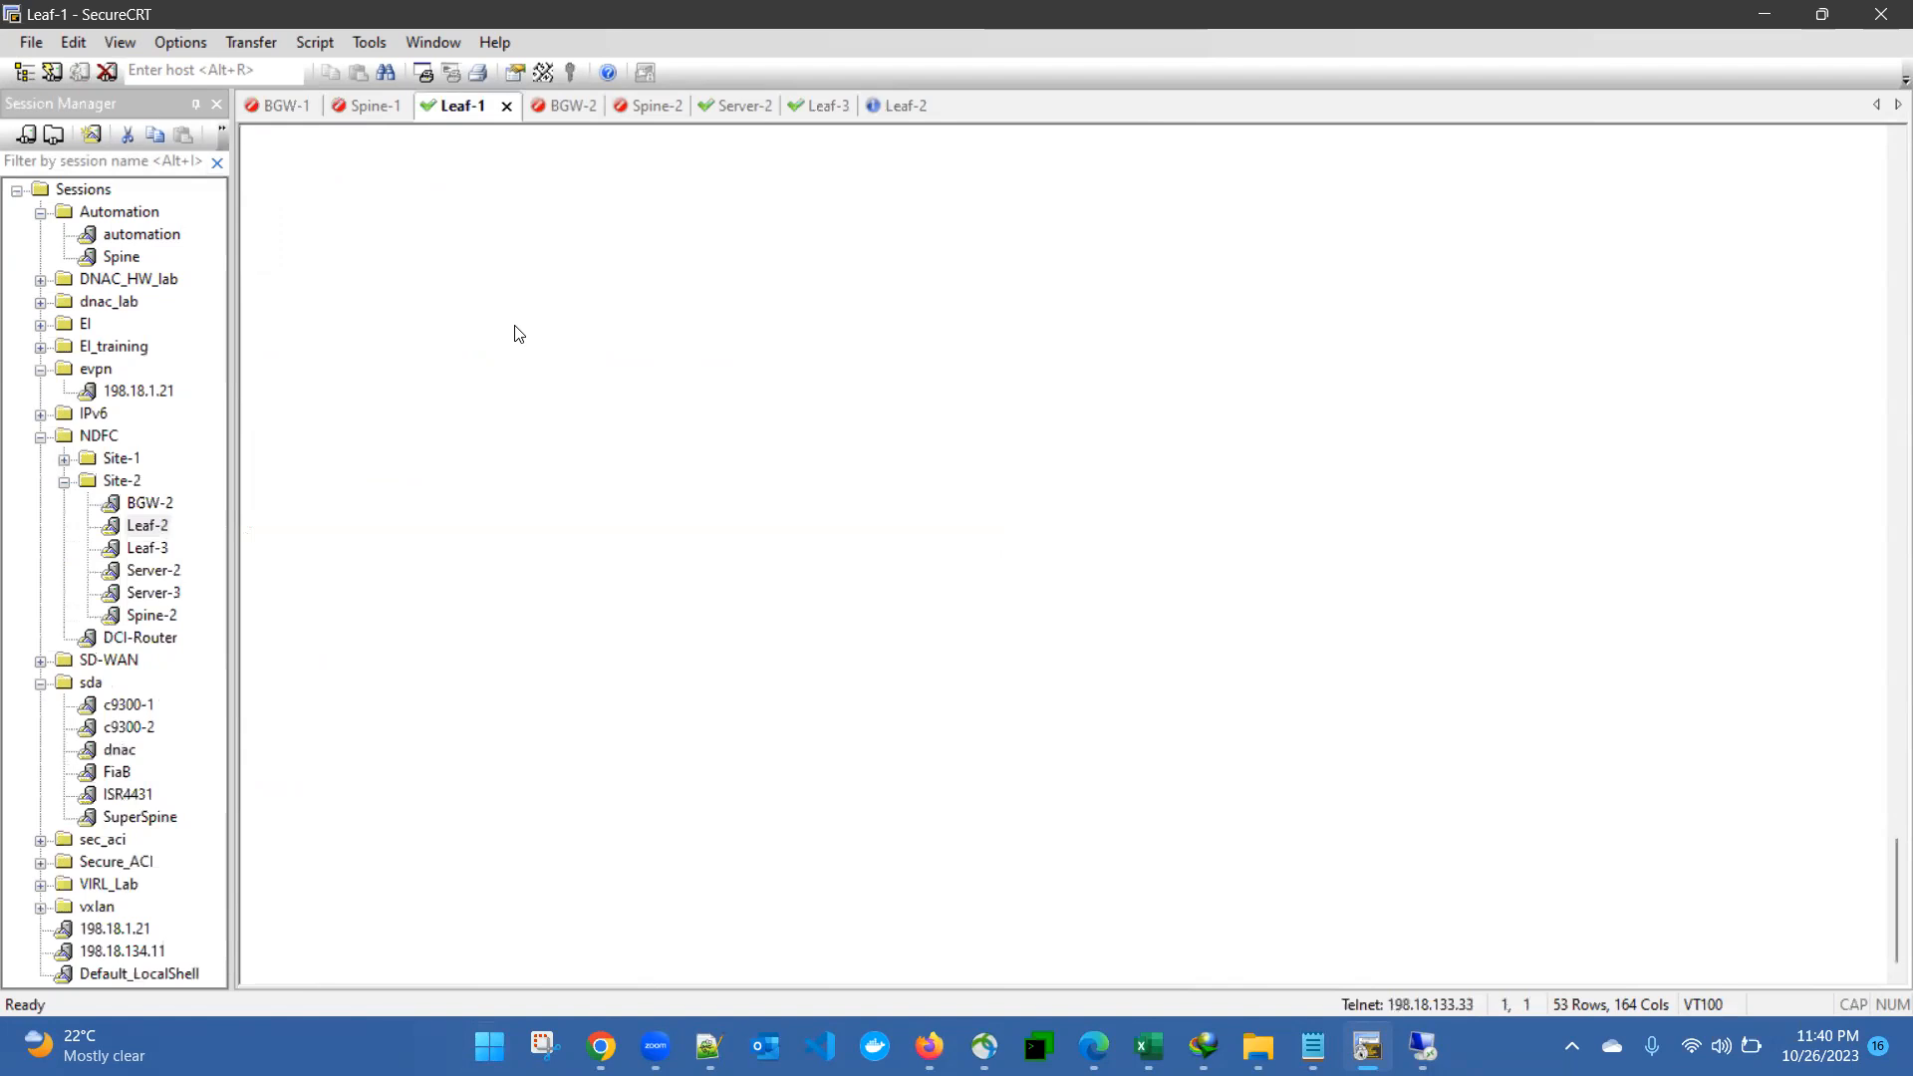
type("admin")
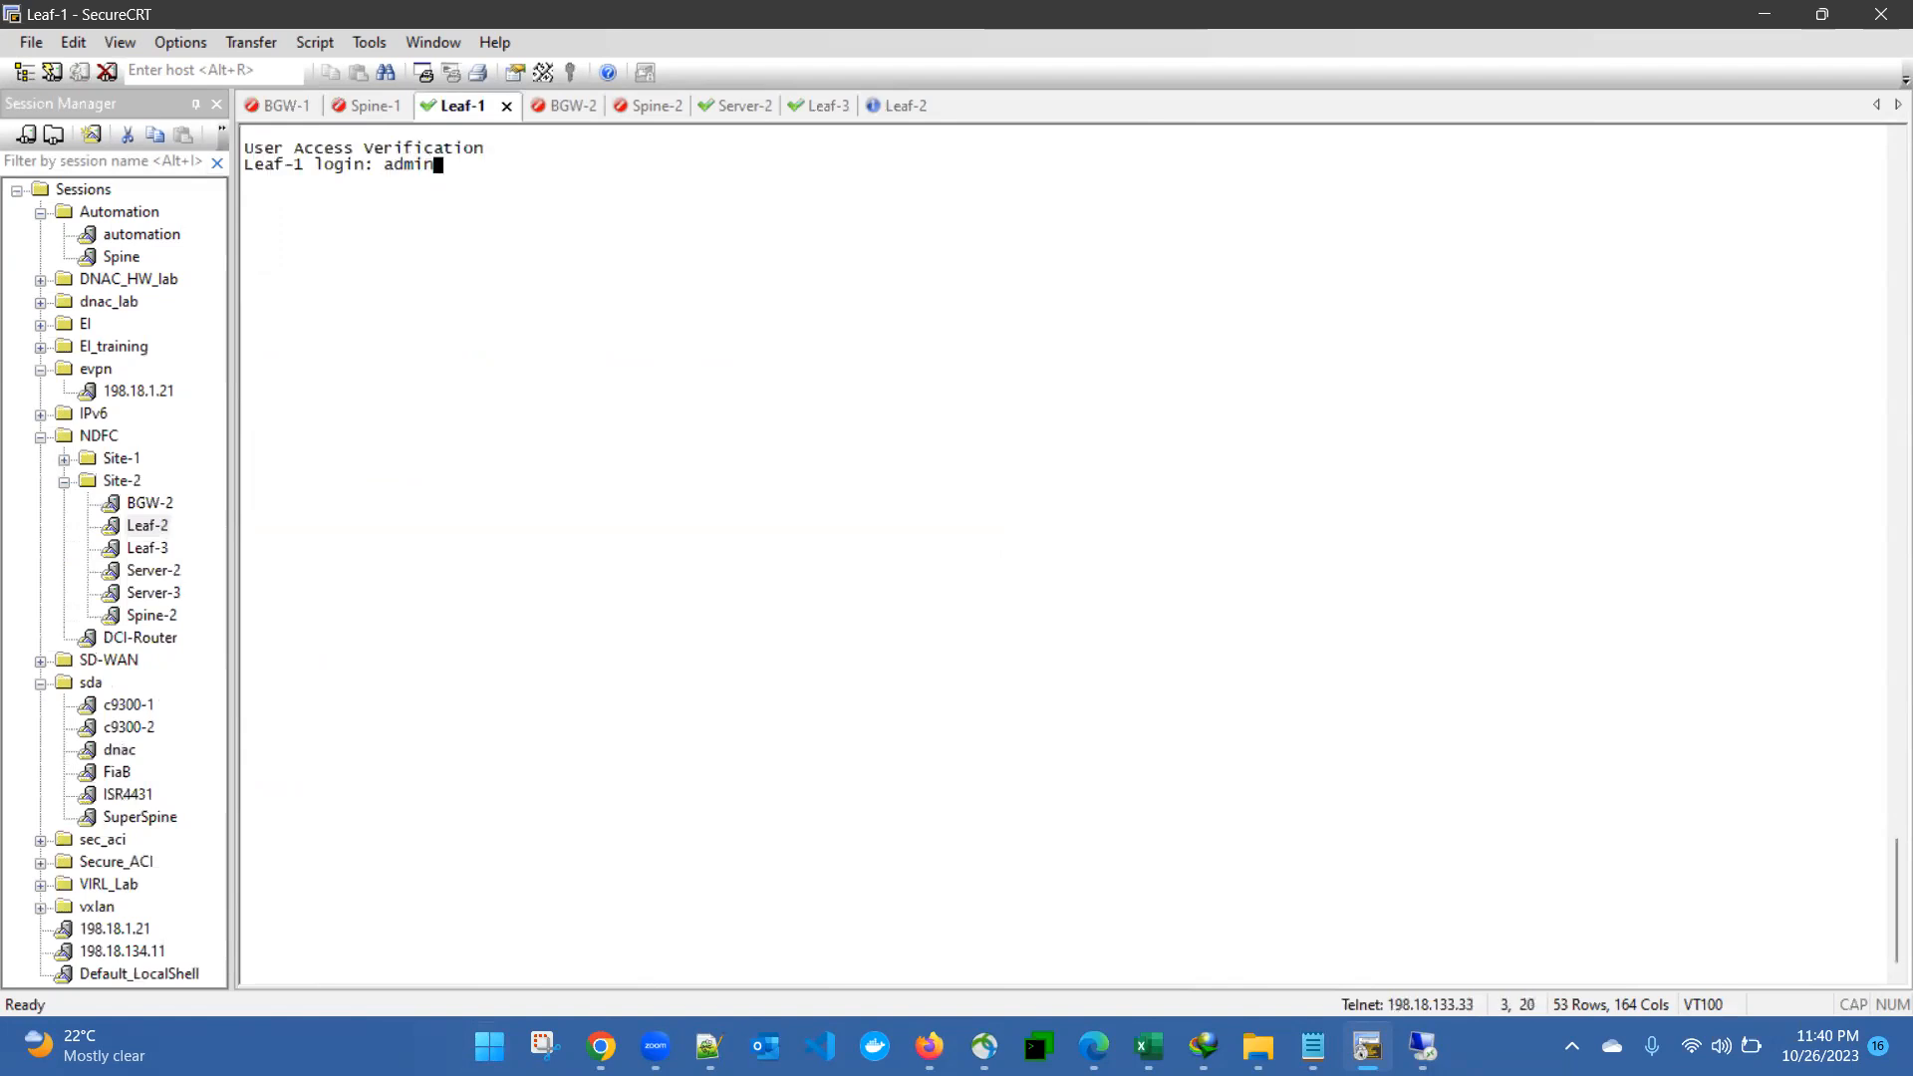
key("Return")
key("Return")
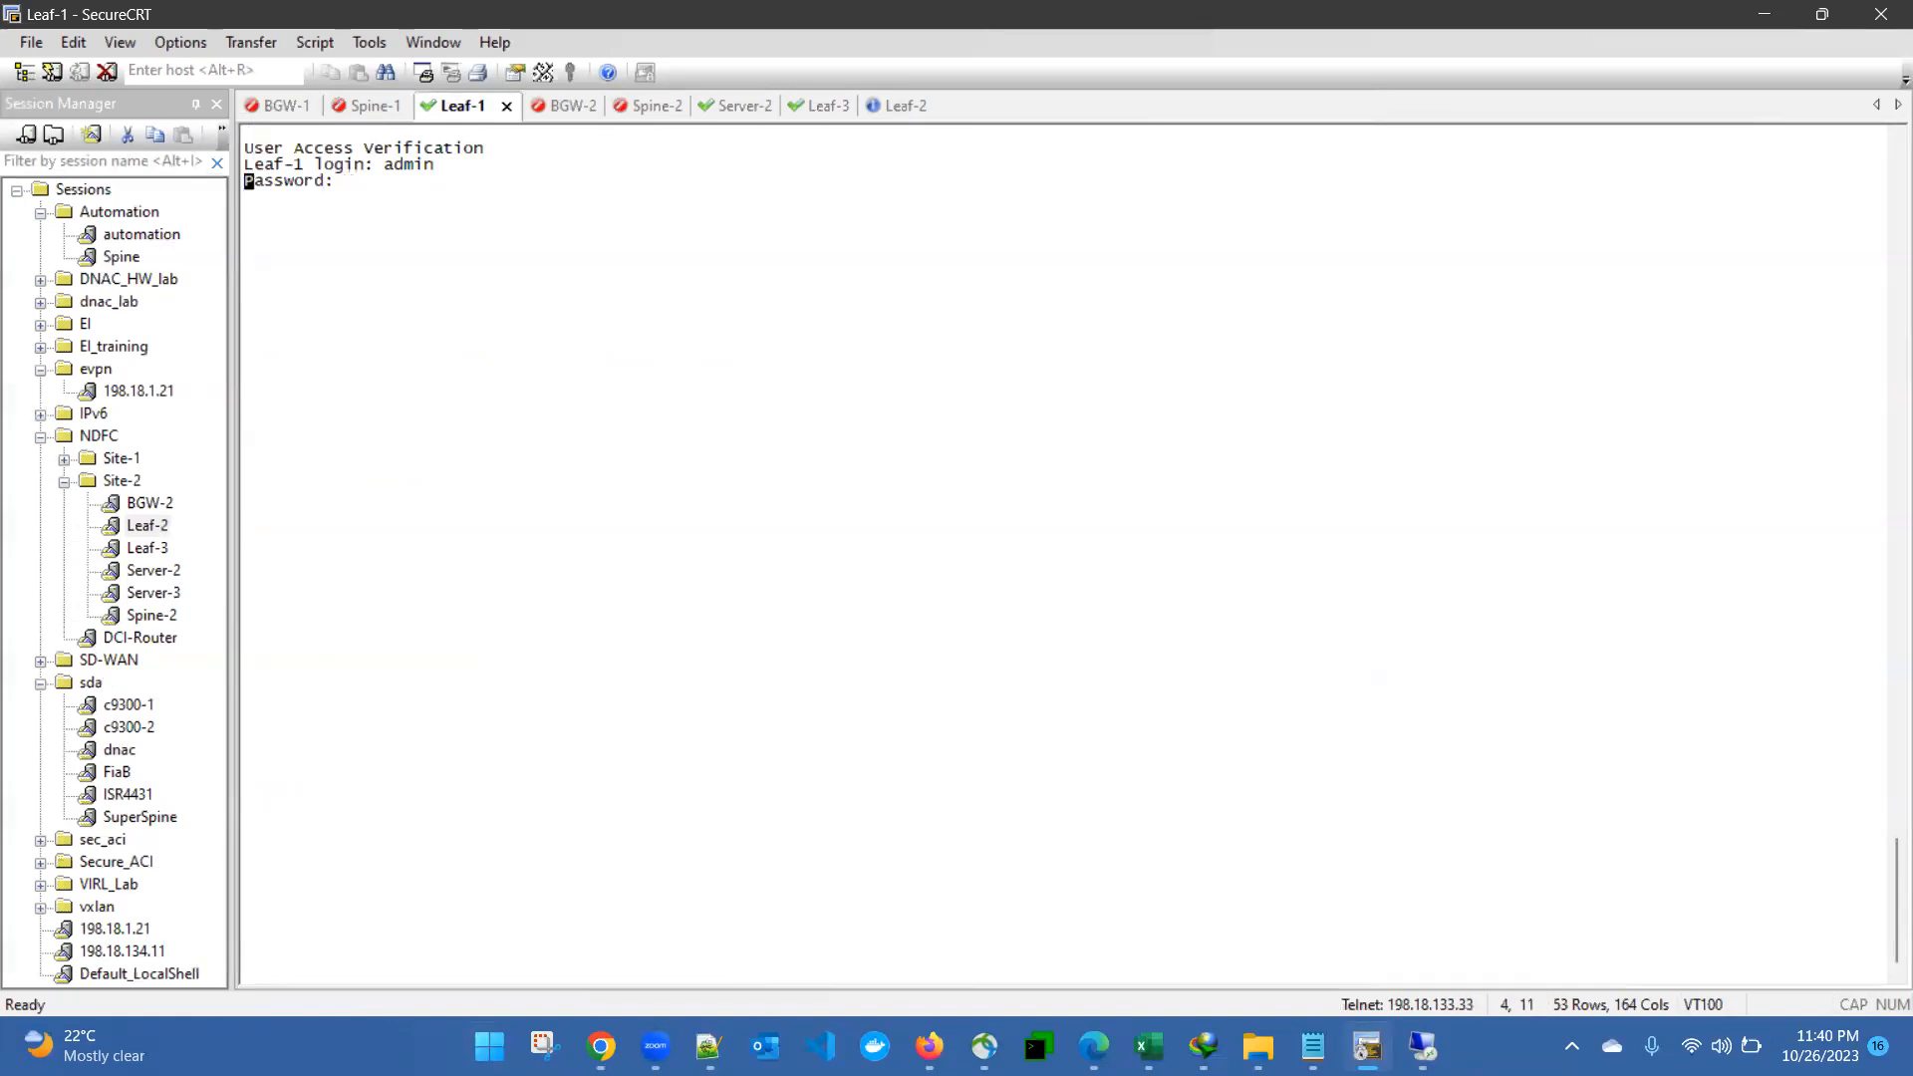
- Display the running configuration of Leaf-1's Ethernet1/2 with the command sh run int e1/2
type("sh run i")
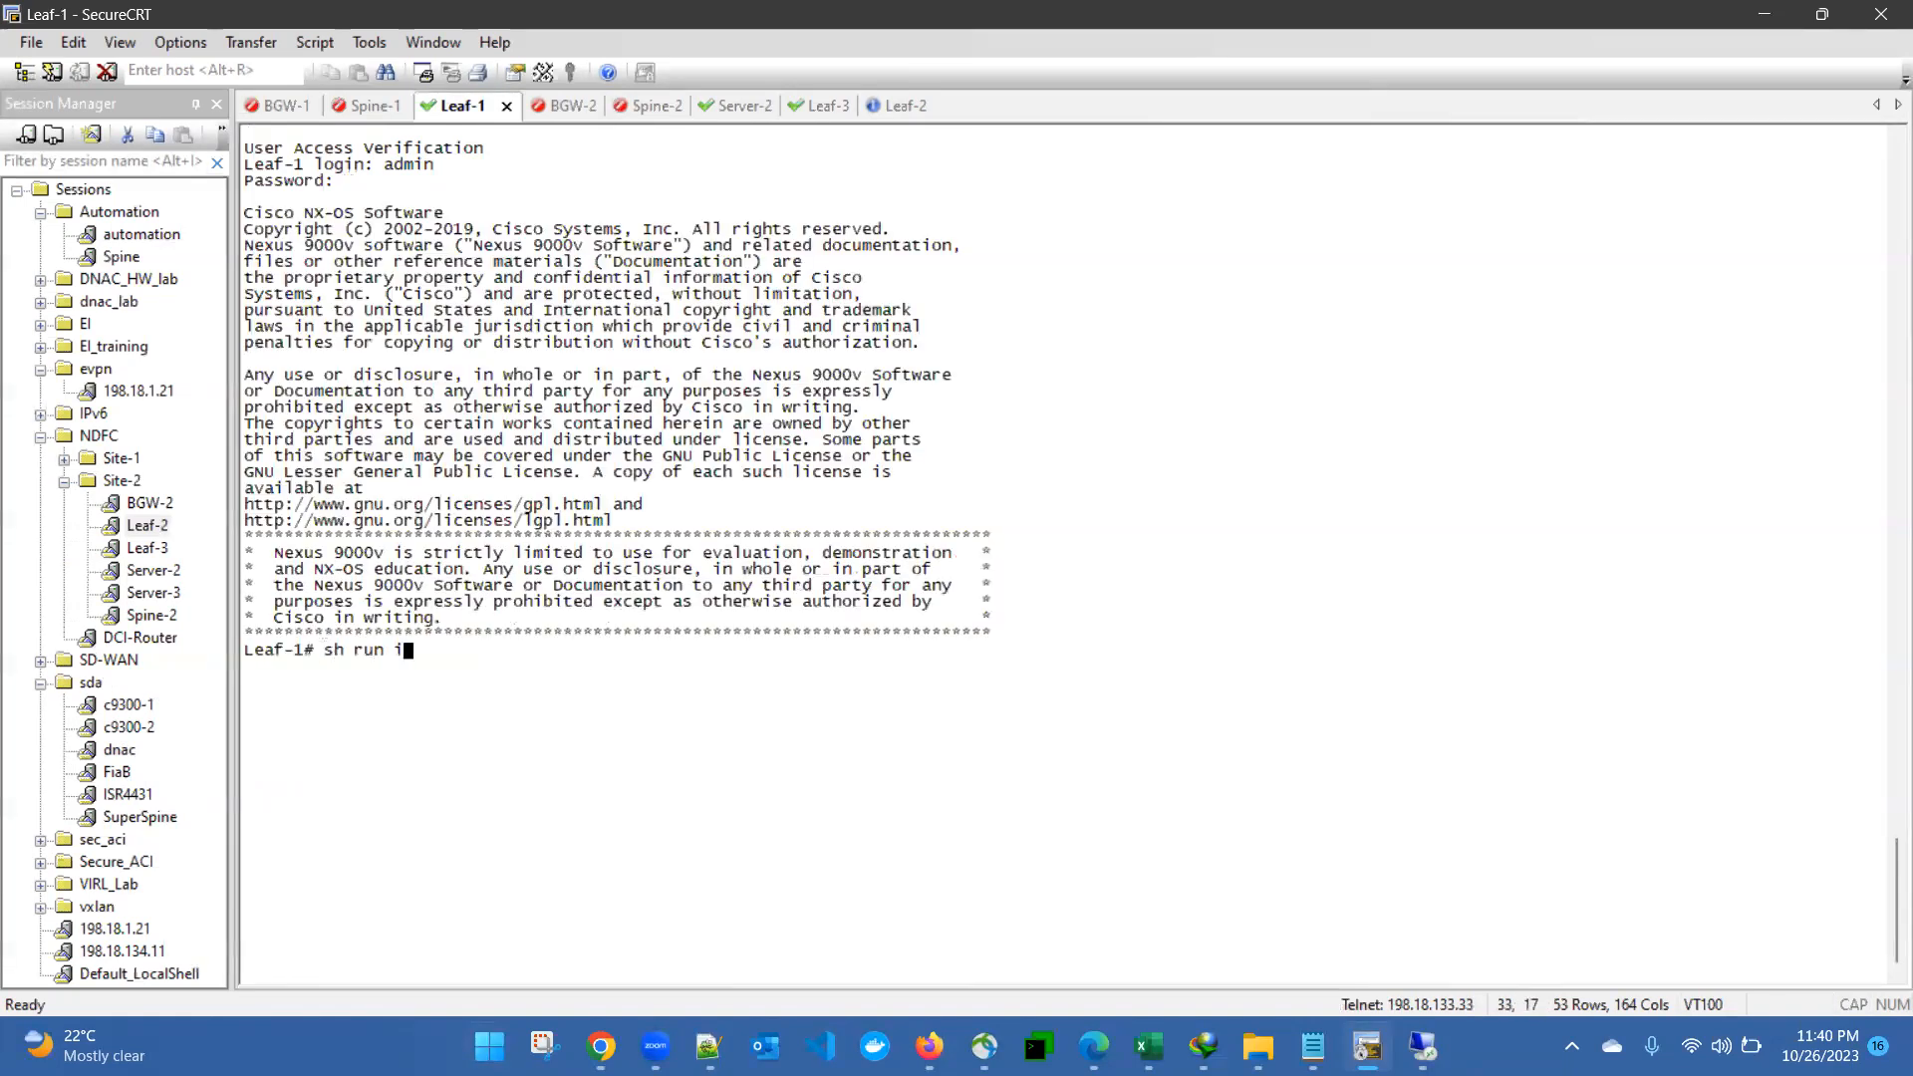
type("nt e1/2")
key("Return")
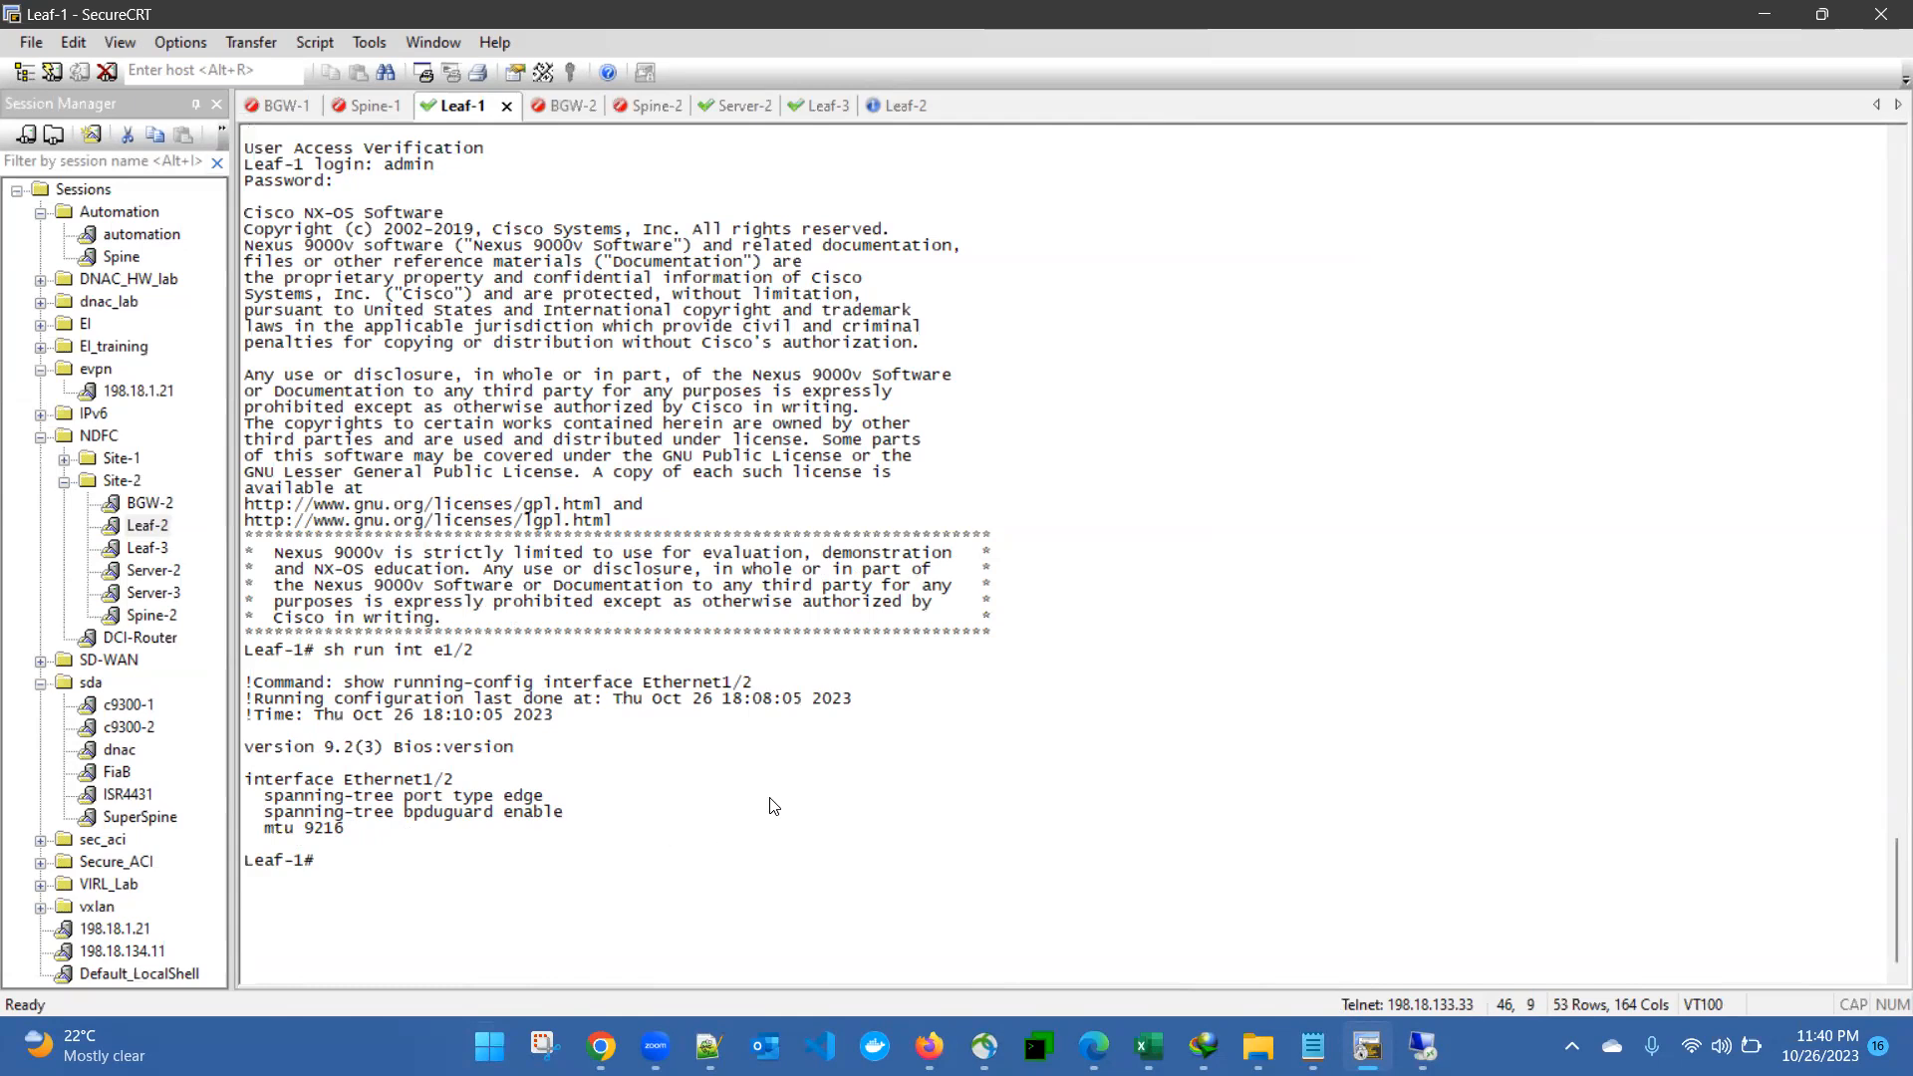
- Switch to Nexus Dashboard Fabric Controller and examine the running config of Leaf-1's Ethernet1/2 in the deployment preview
left_click(1428, 1044)
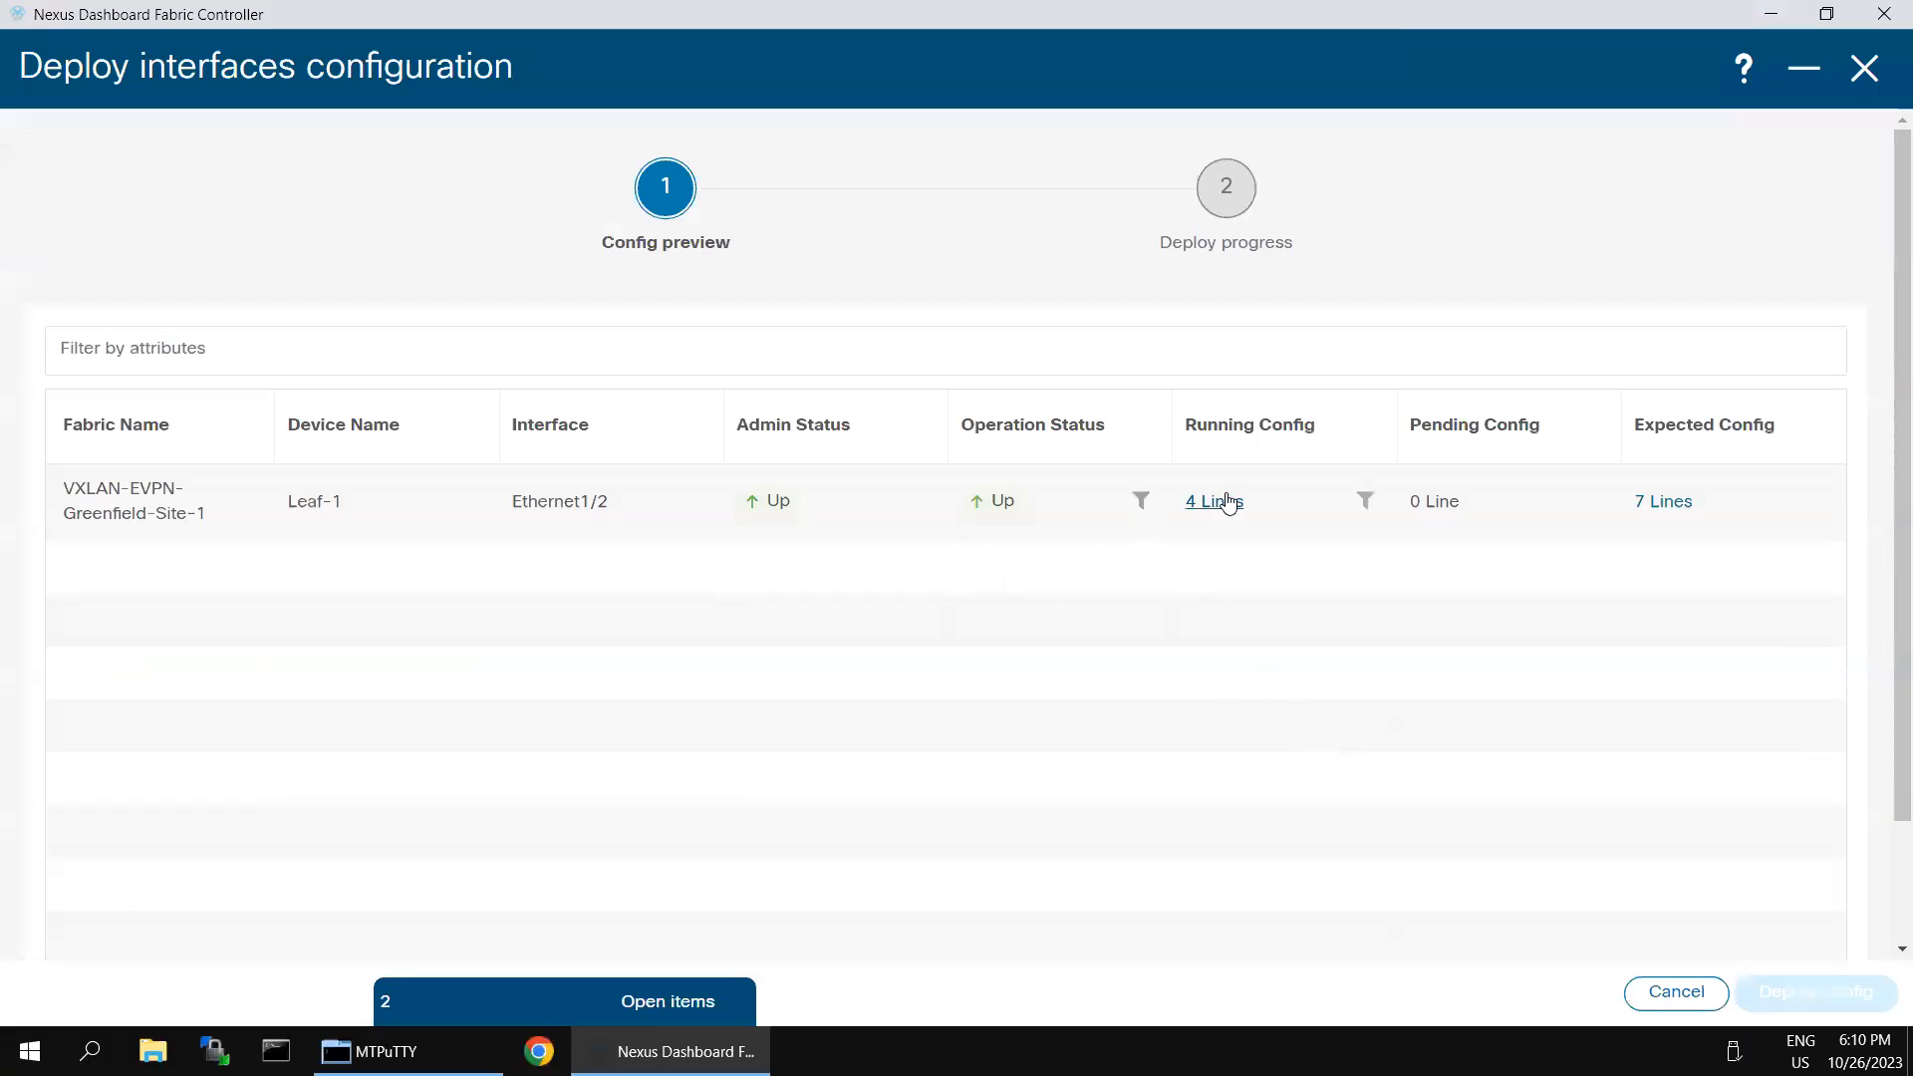
left_click(1226, 506)
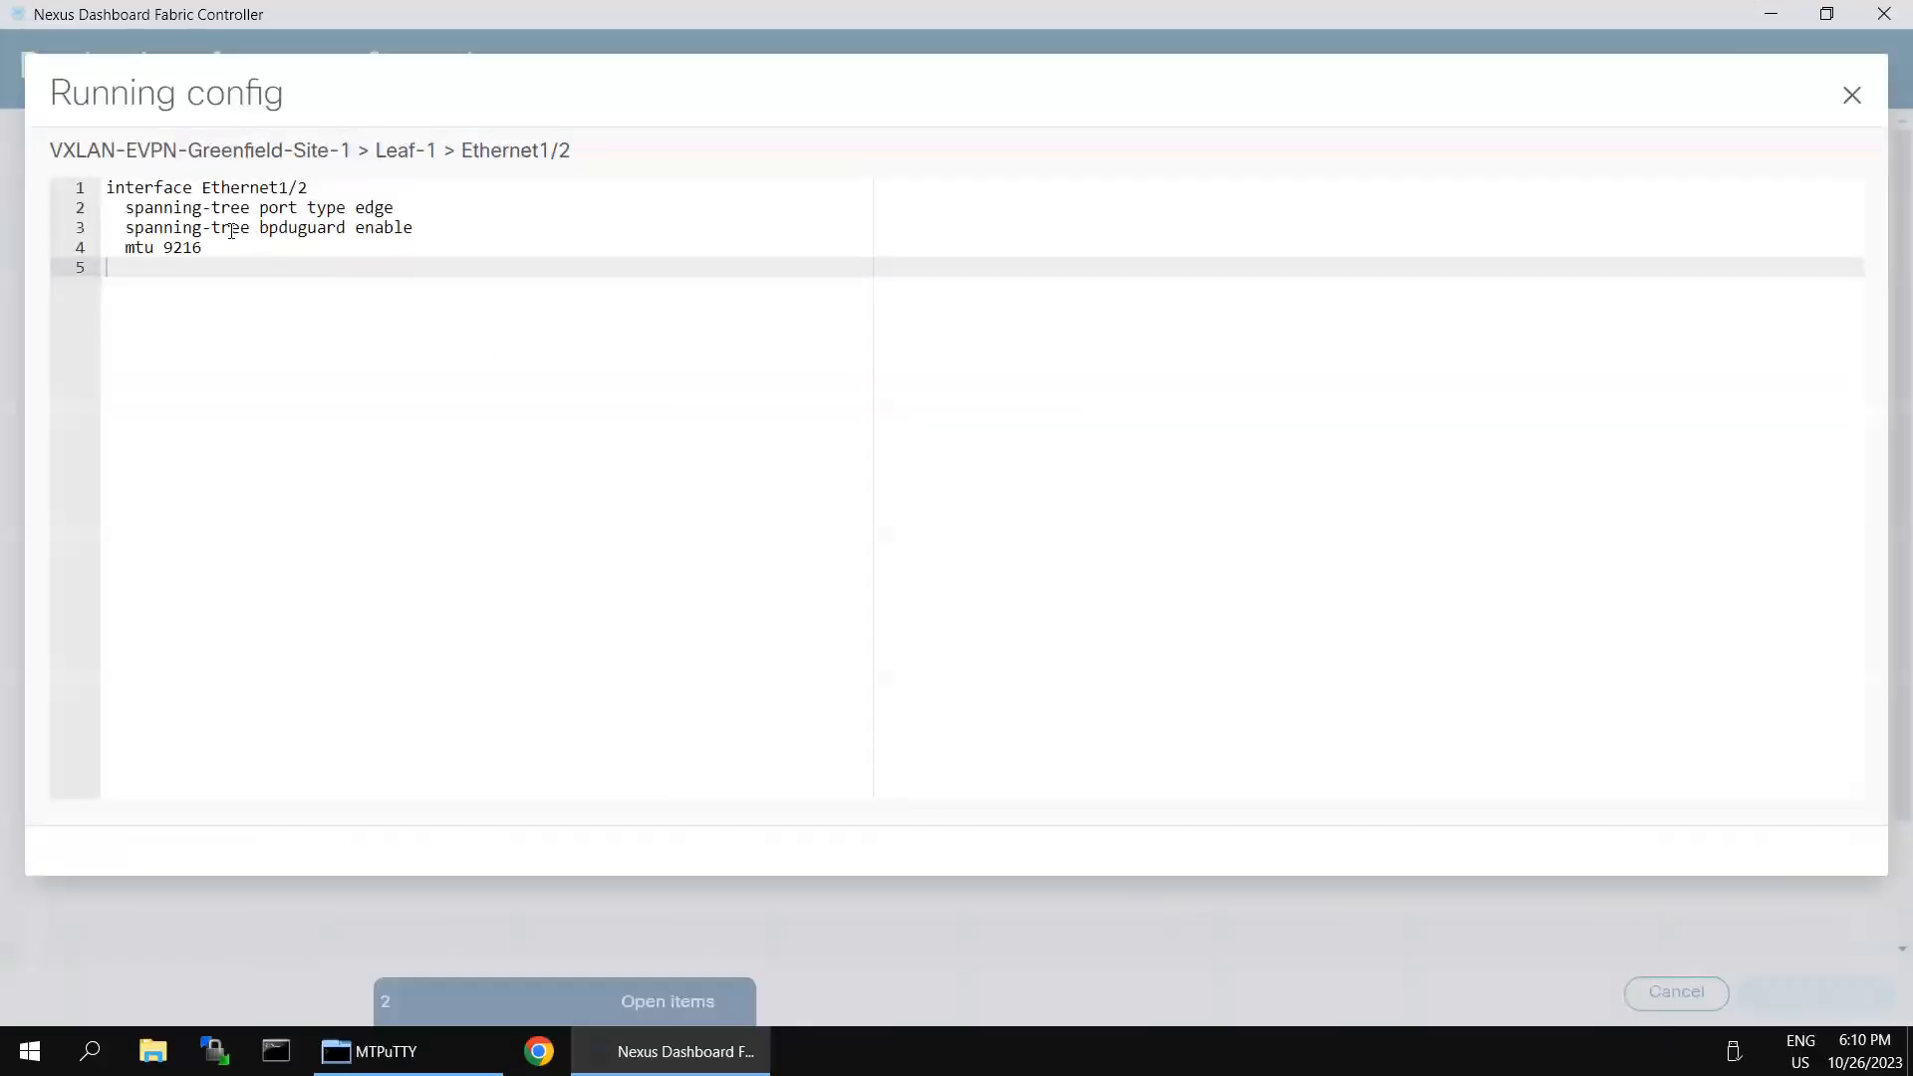
left_click_drag(201, 250, 1557, 50)
left_click(1854, 89)
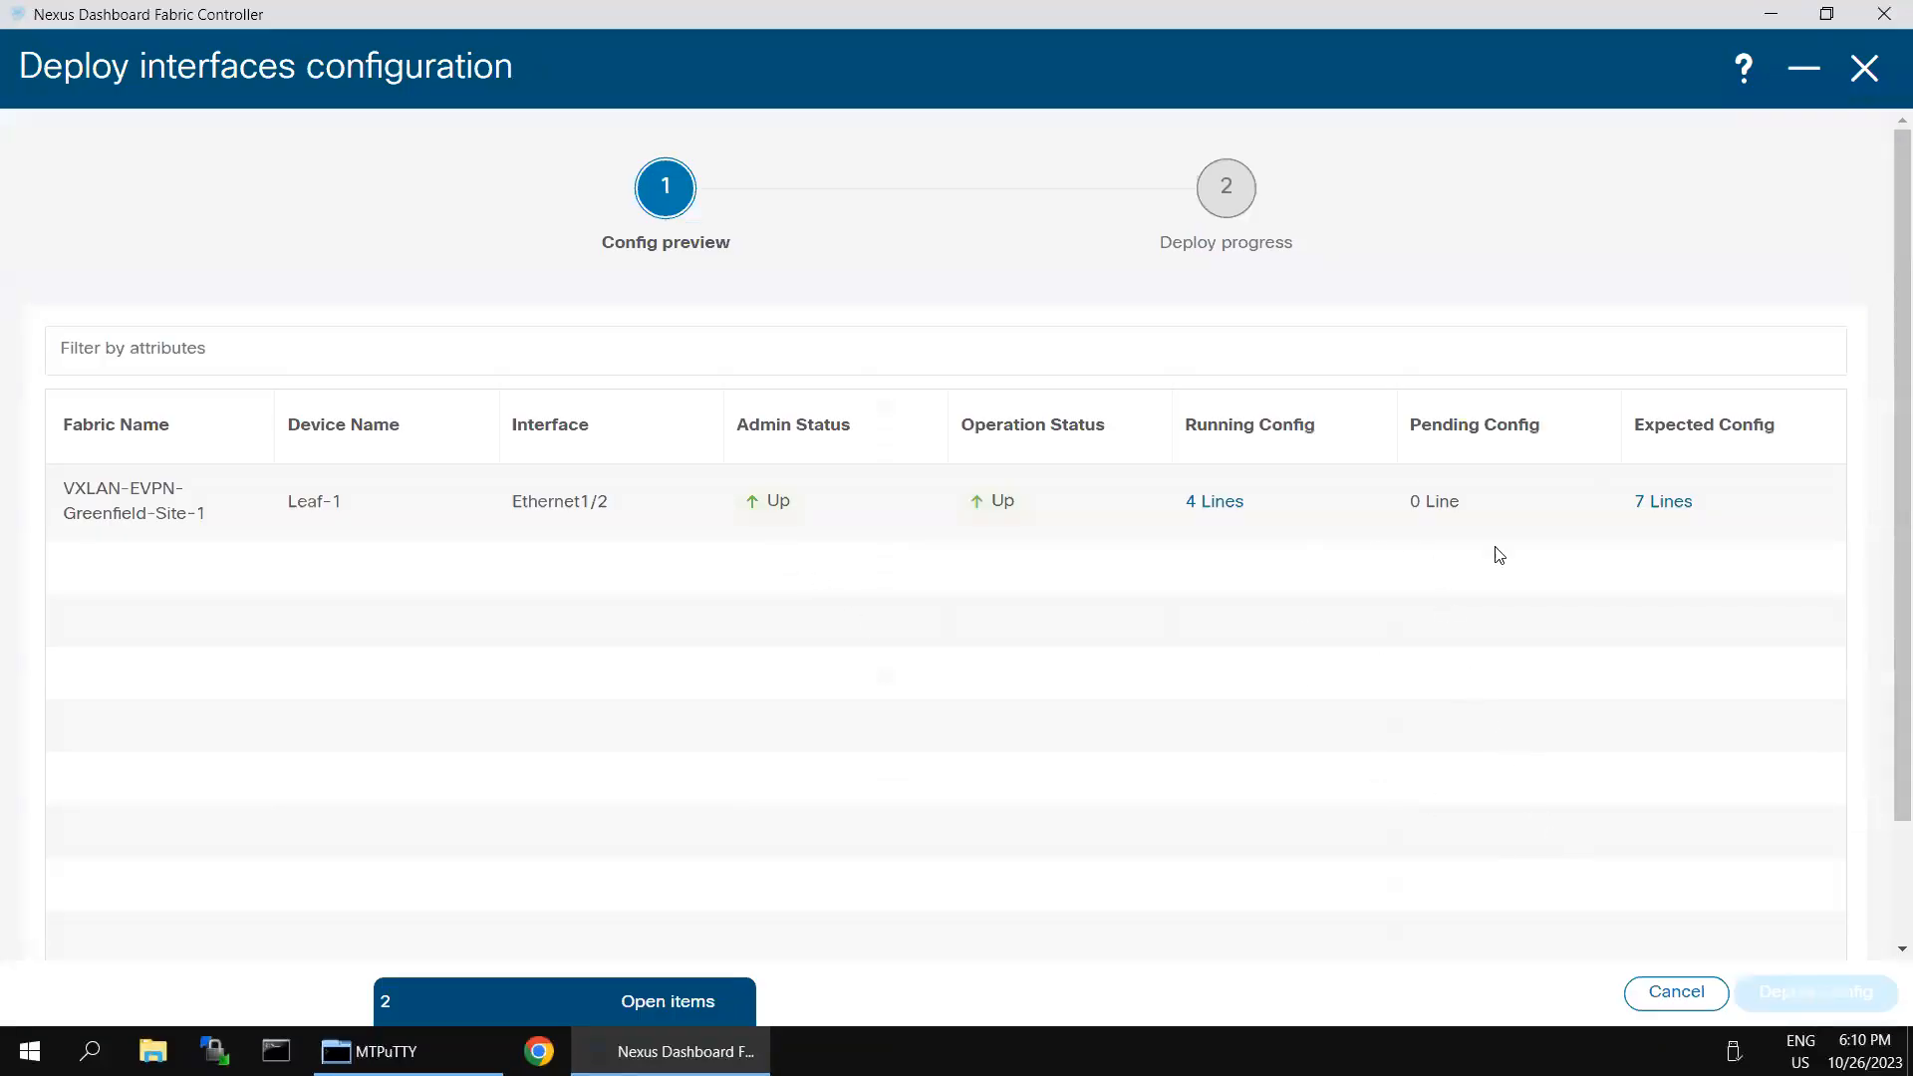
- Examine the expected config of Leaf-1's Ethernet1/2 and close the deployment preview
left_click(1675, 505)
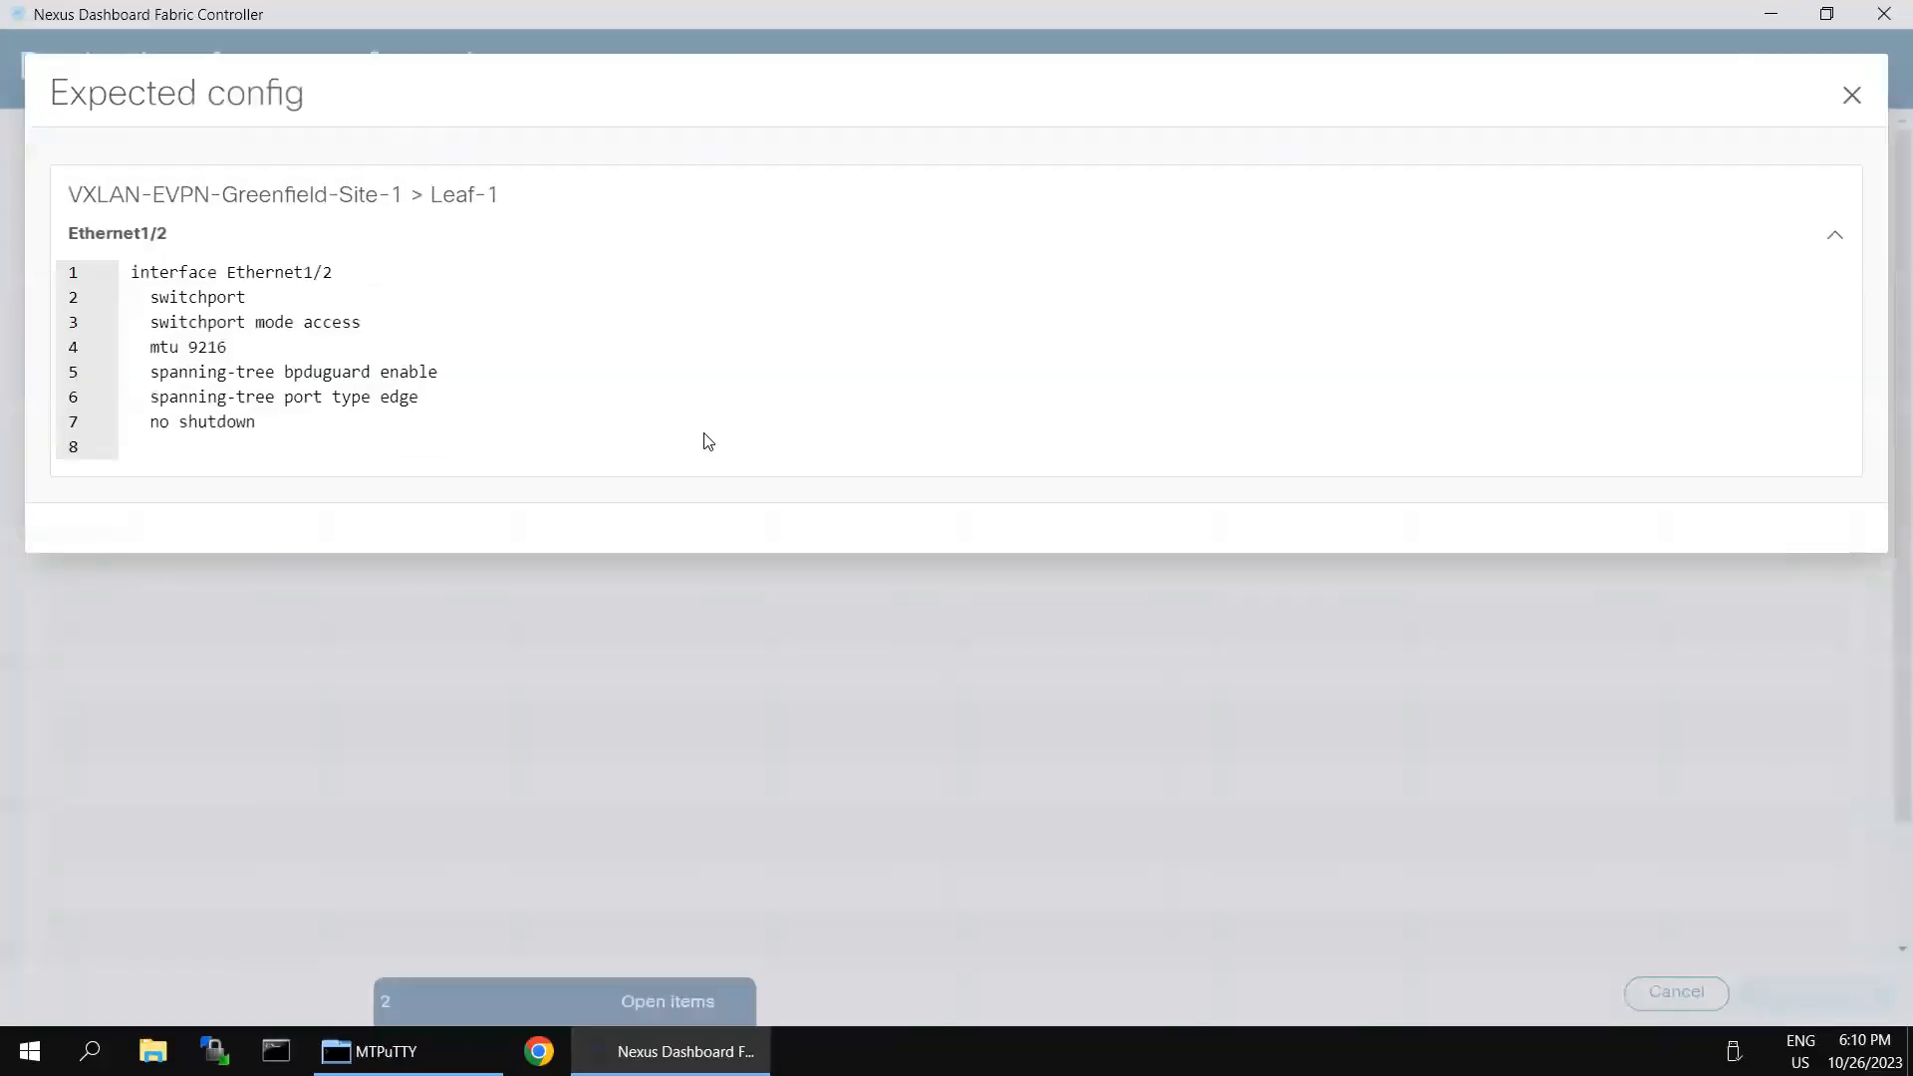
left_click_drag(178, 321, 283, 429)
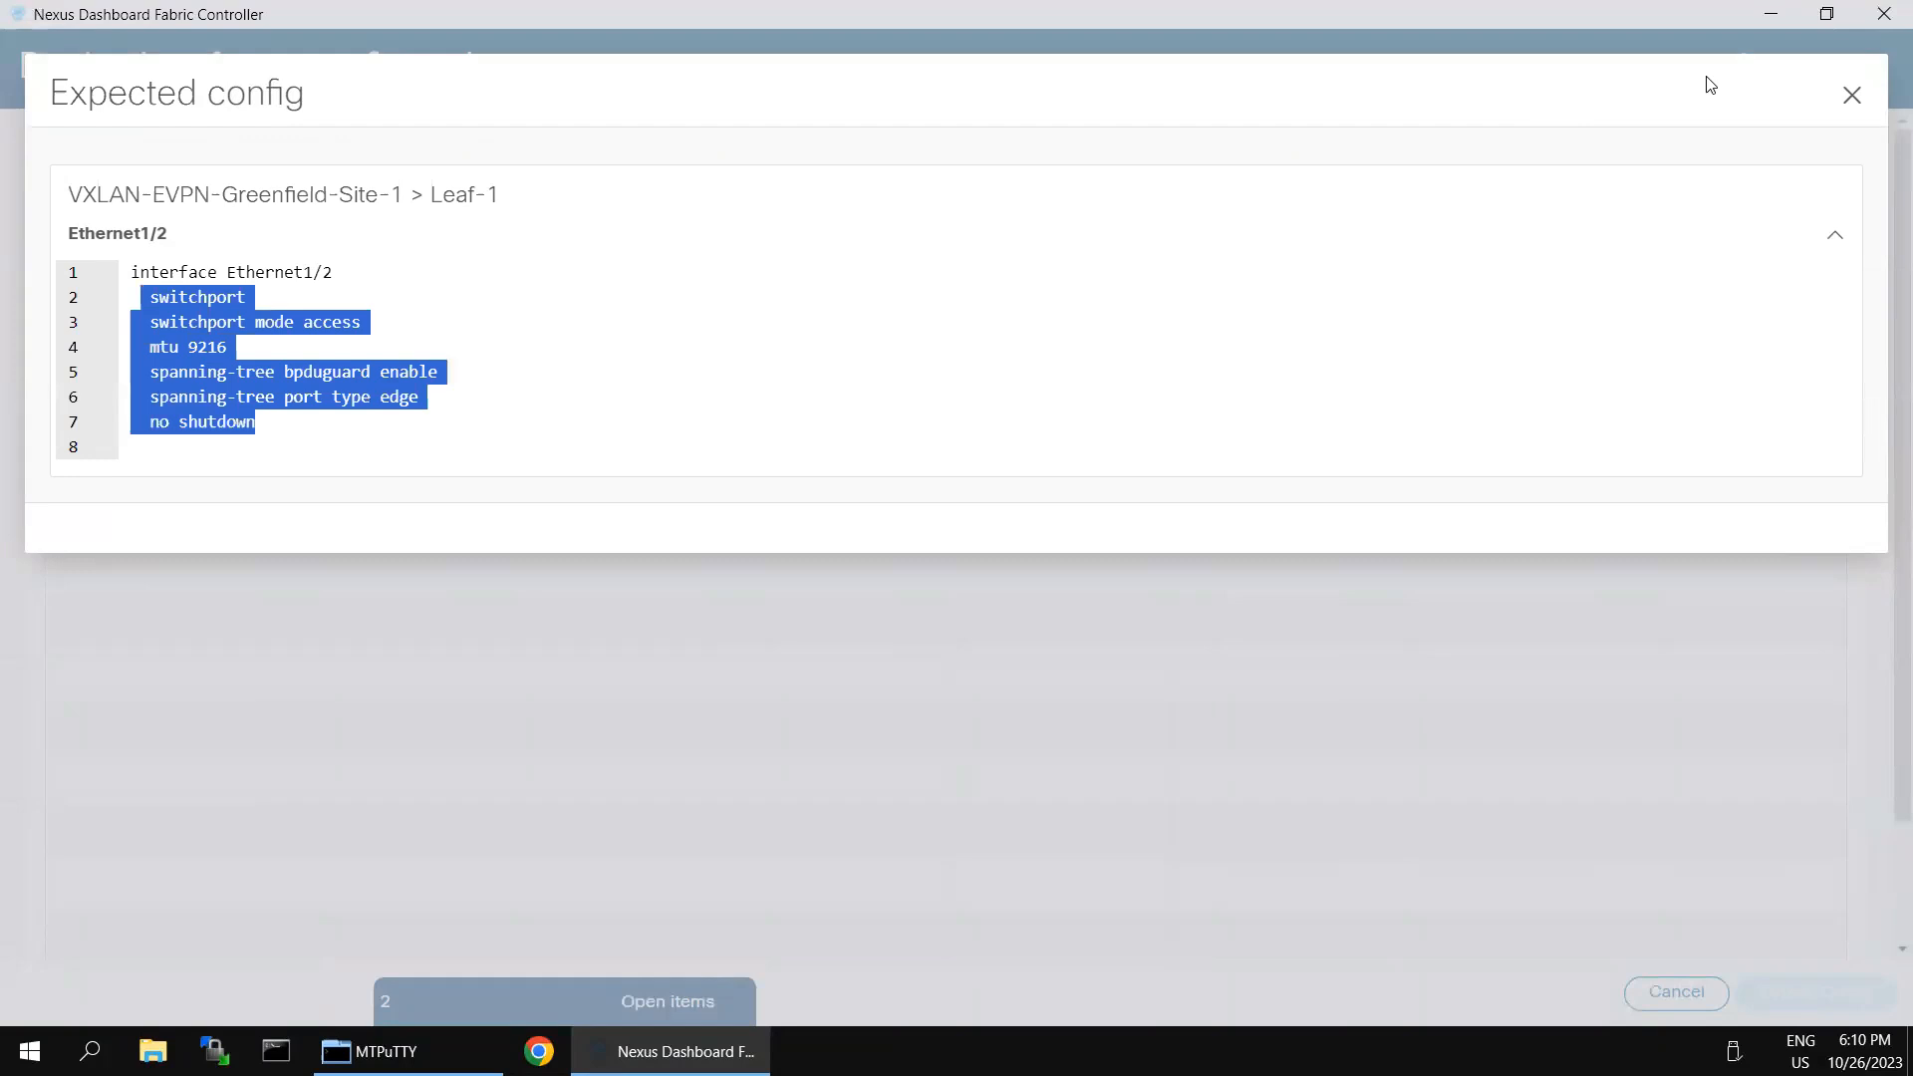
left_click(1851, 96)
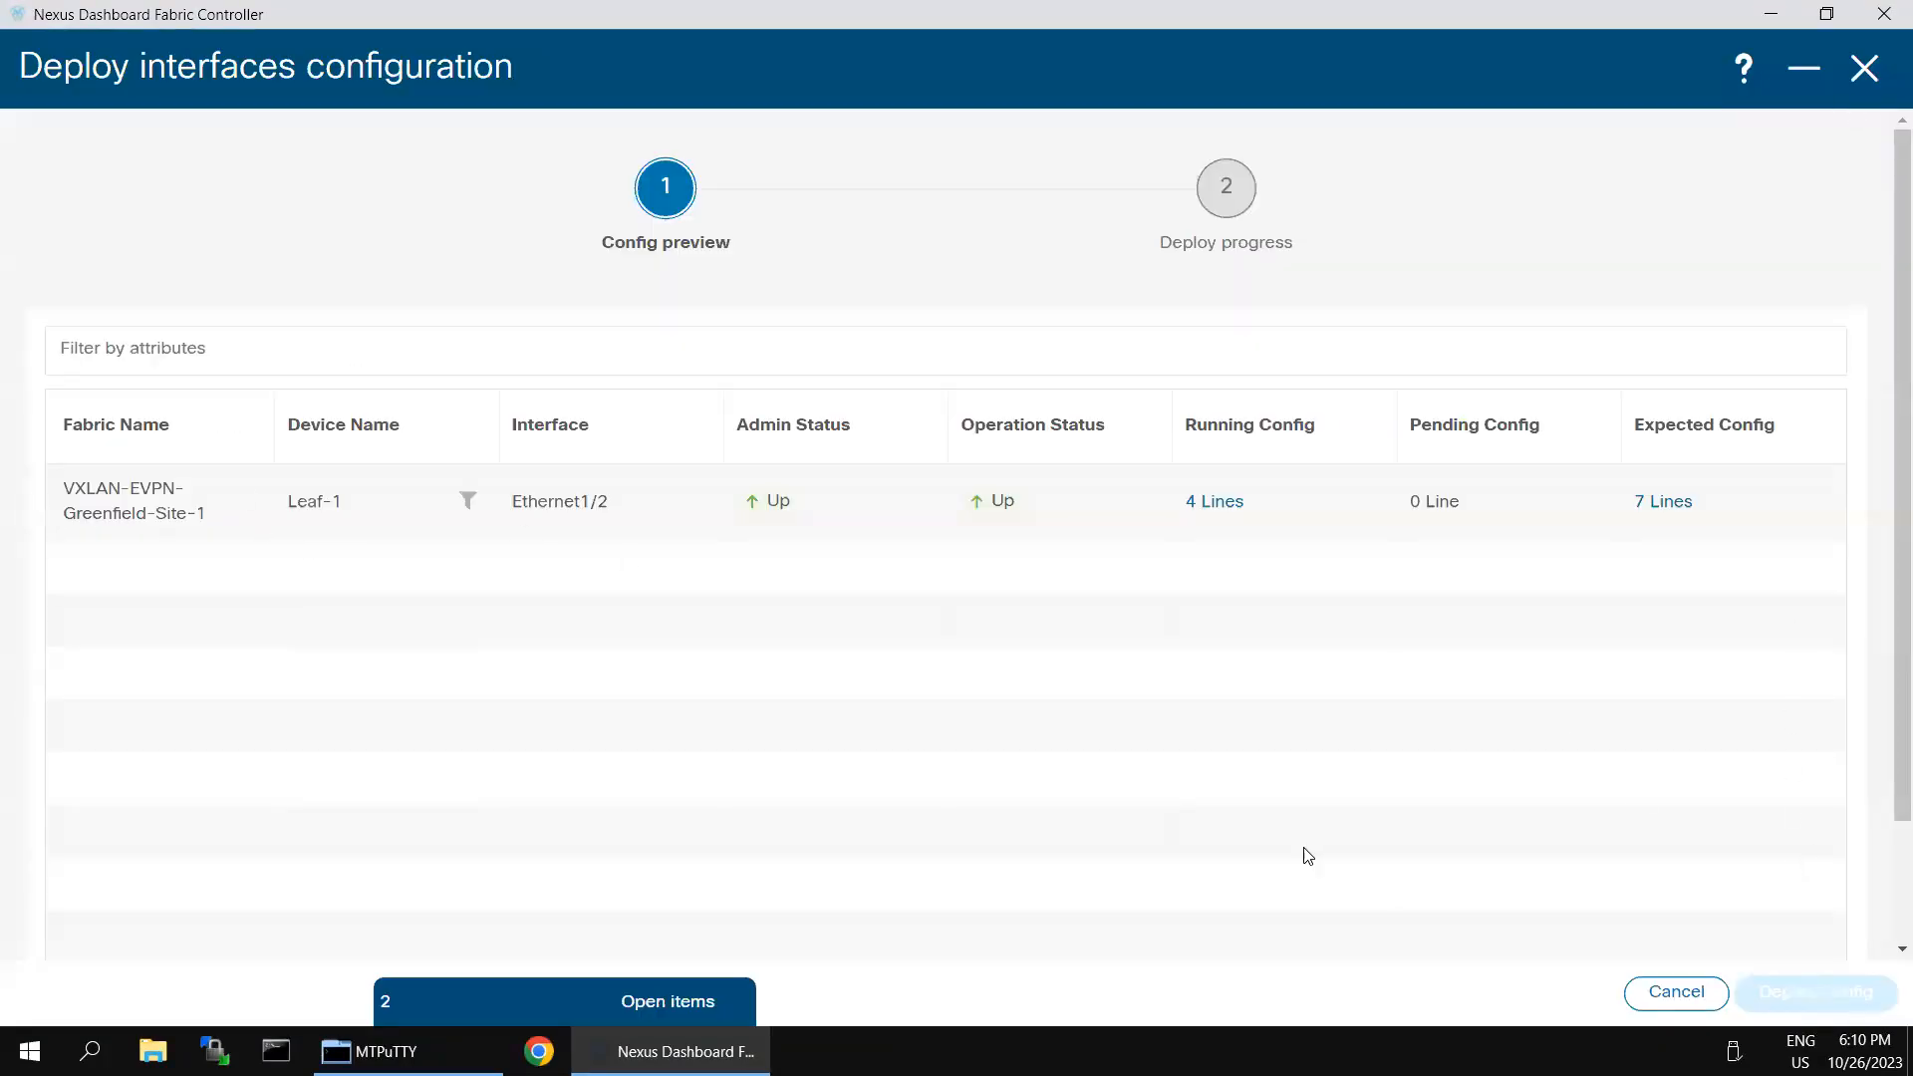
scroll(1886, 850, "down", 3)
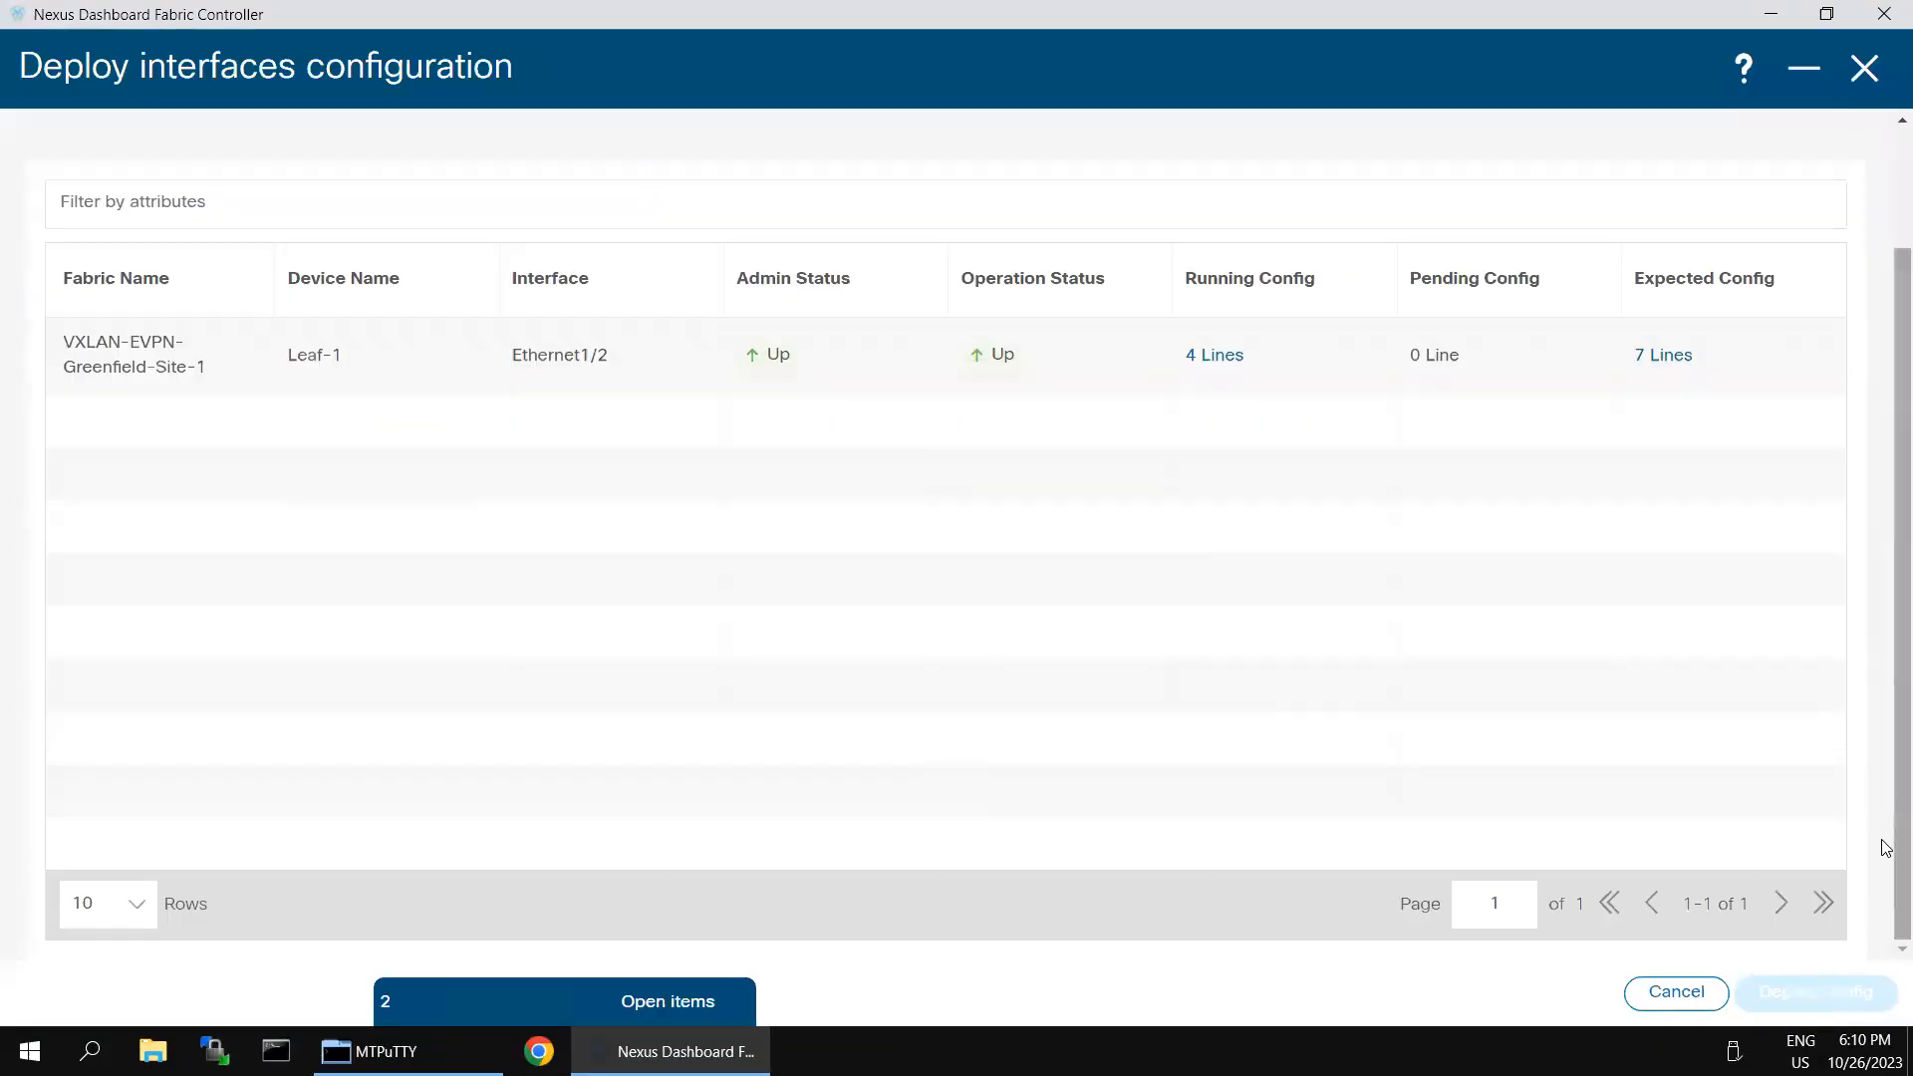
scroll(1884, 778, "up", 3)
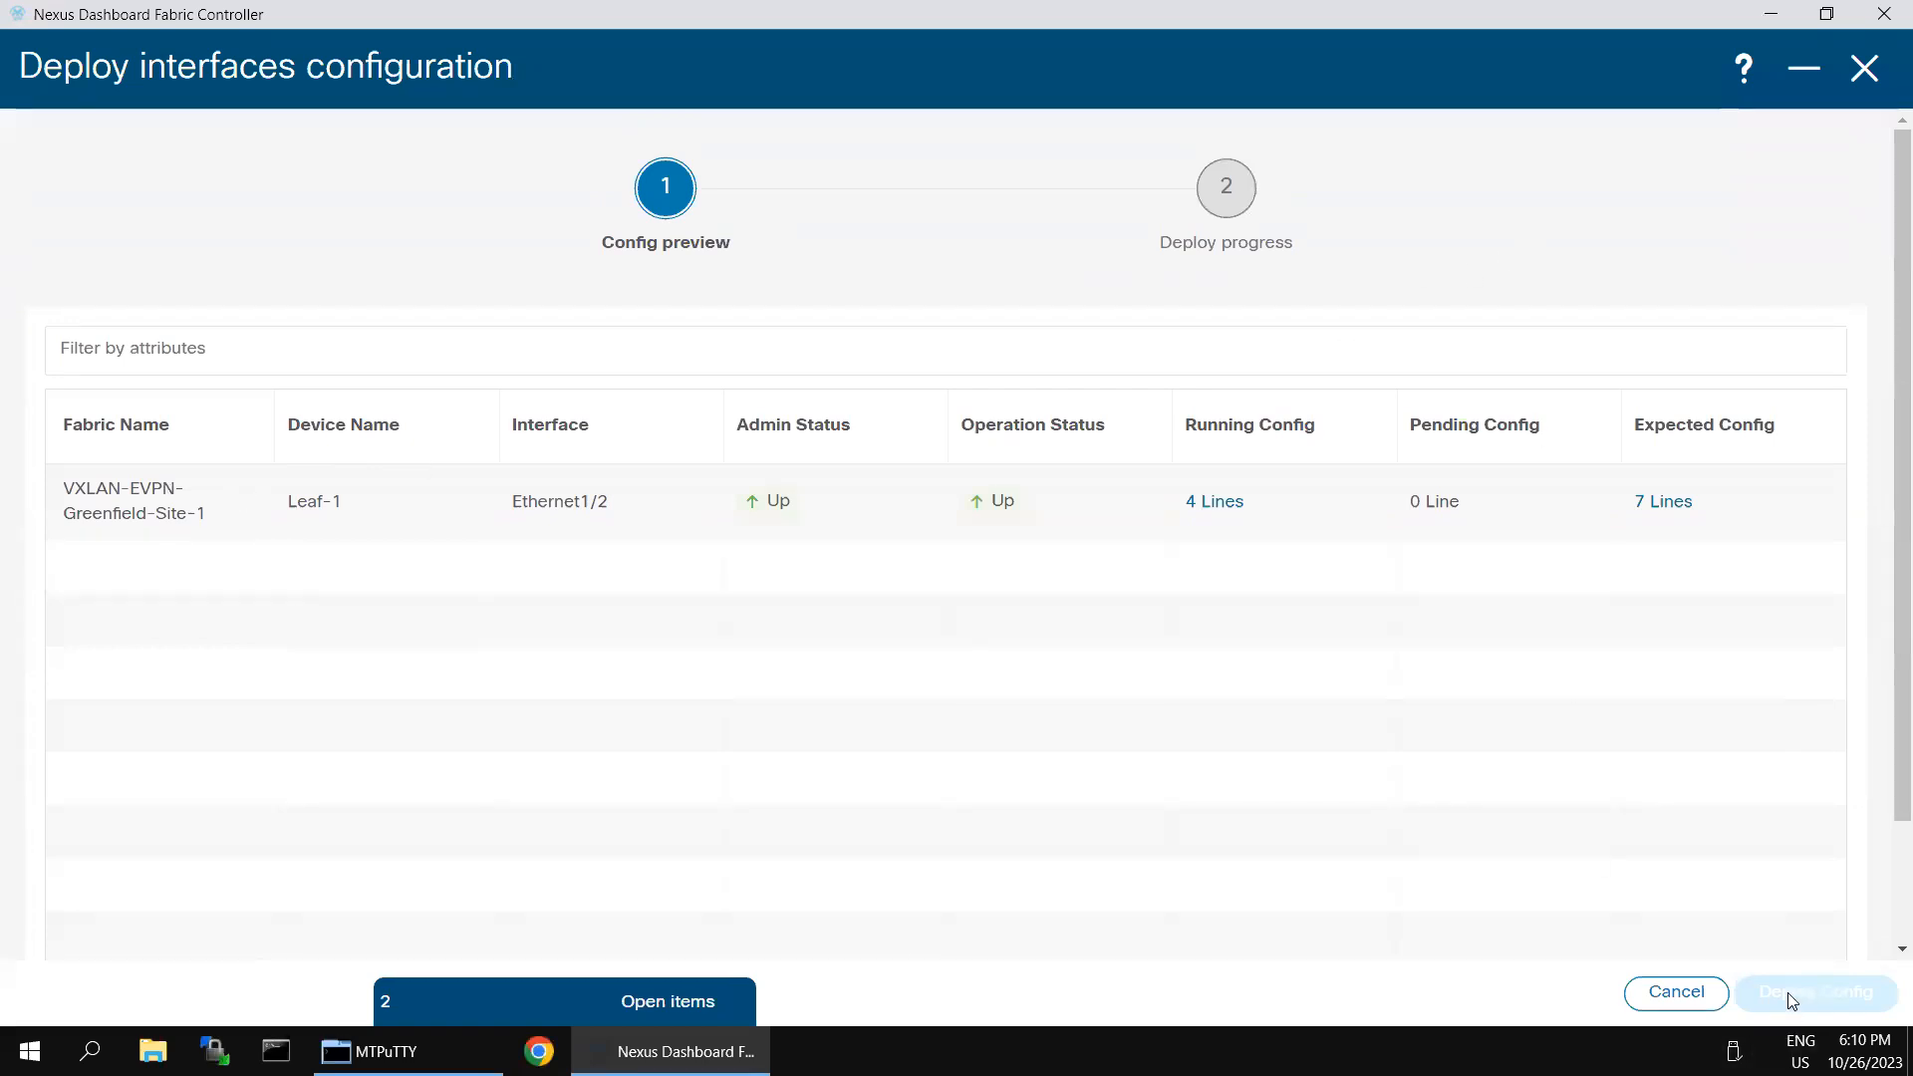
left_click(1865, 86)
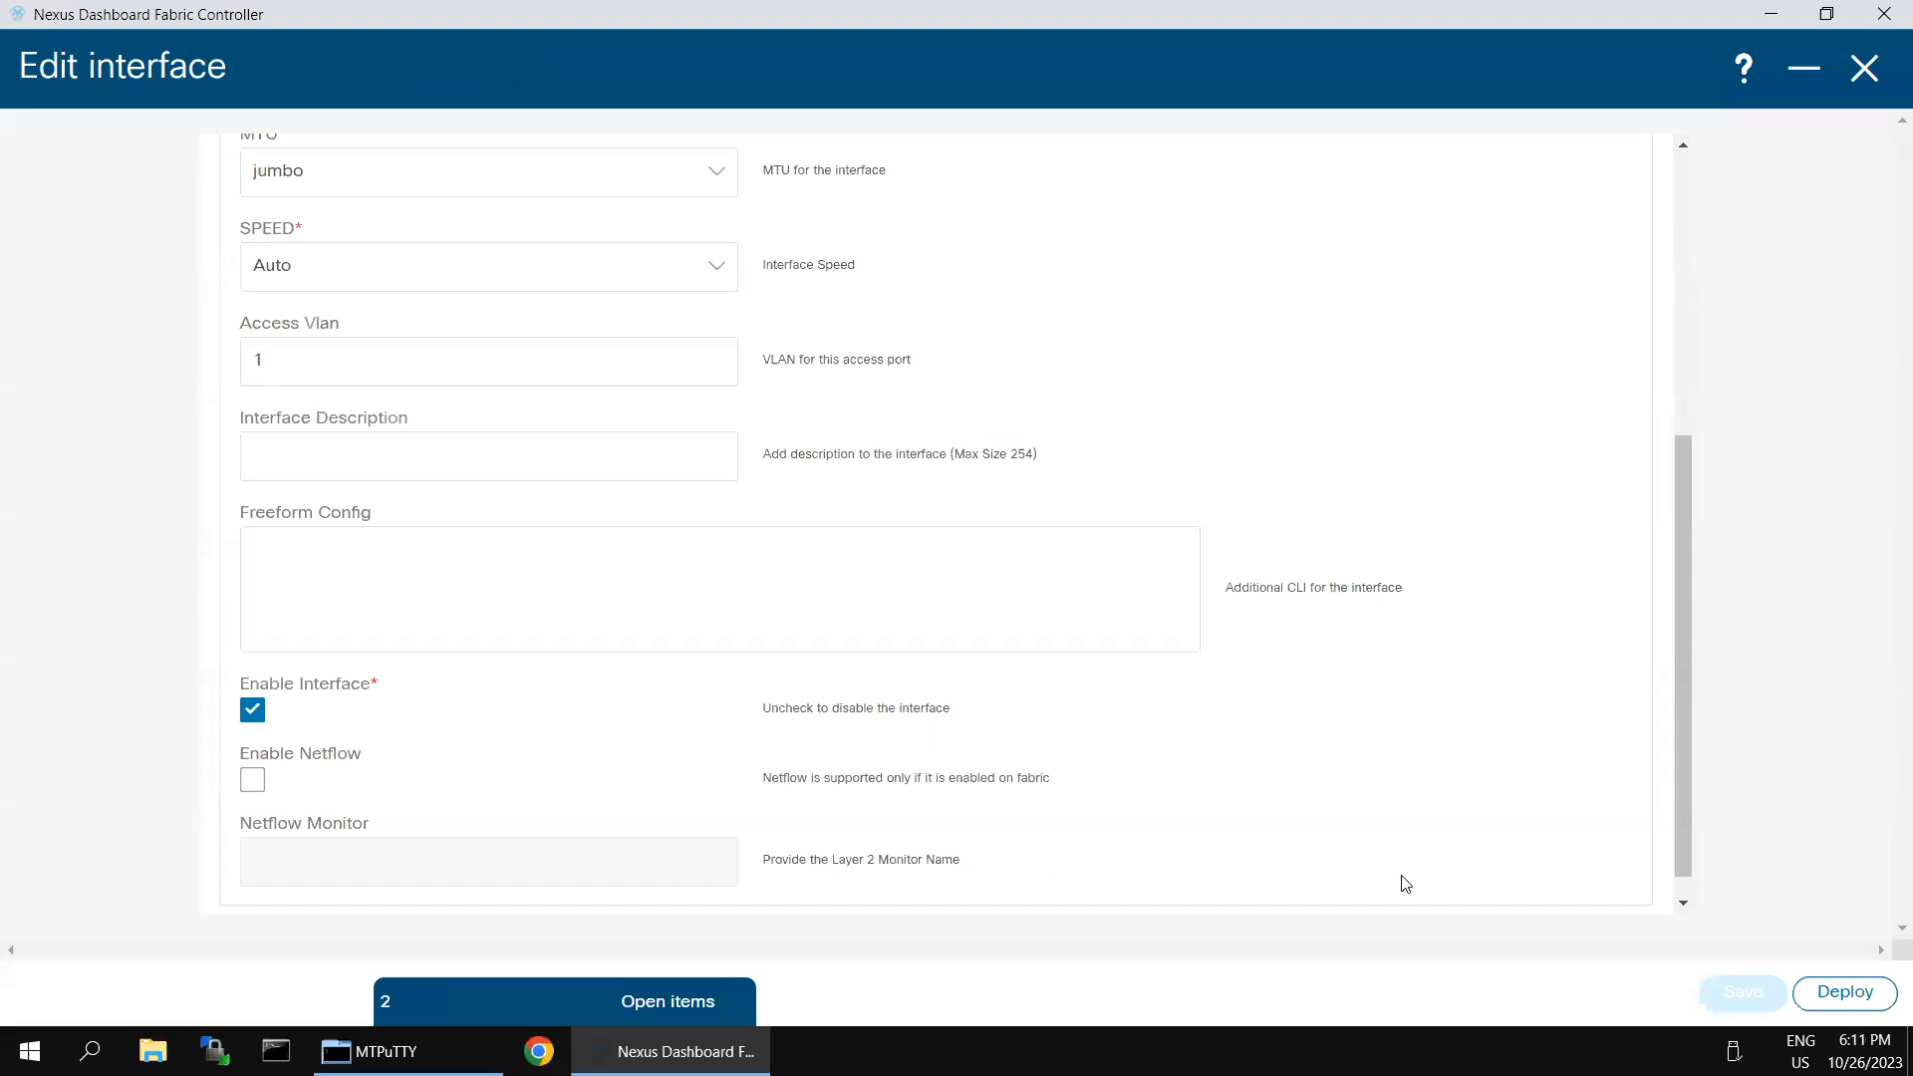
- Reopen the deployment preview for Leaf-1's Ethernet1/2, compare its running, pending and expected config line counts, and return to the interface settings
scroll(1425, 857, "down", 1)
scroll(1185, 755, "up", 5)
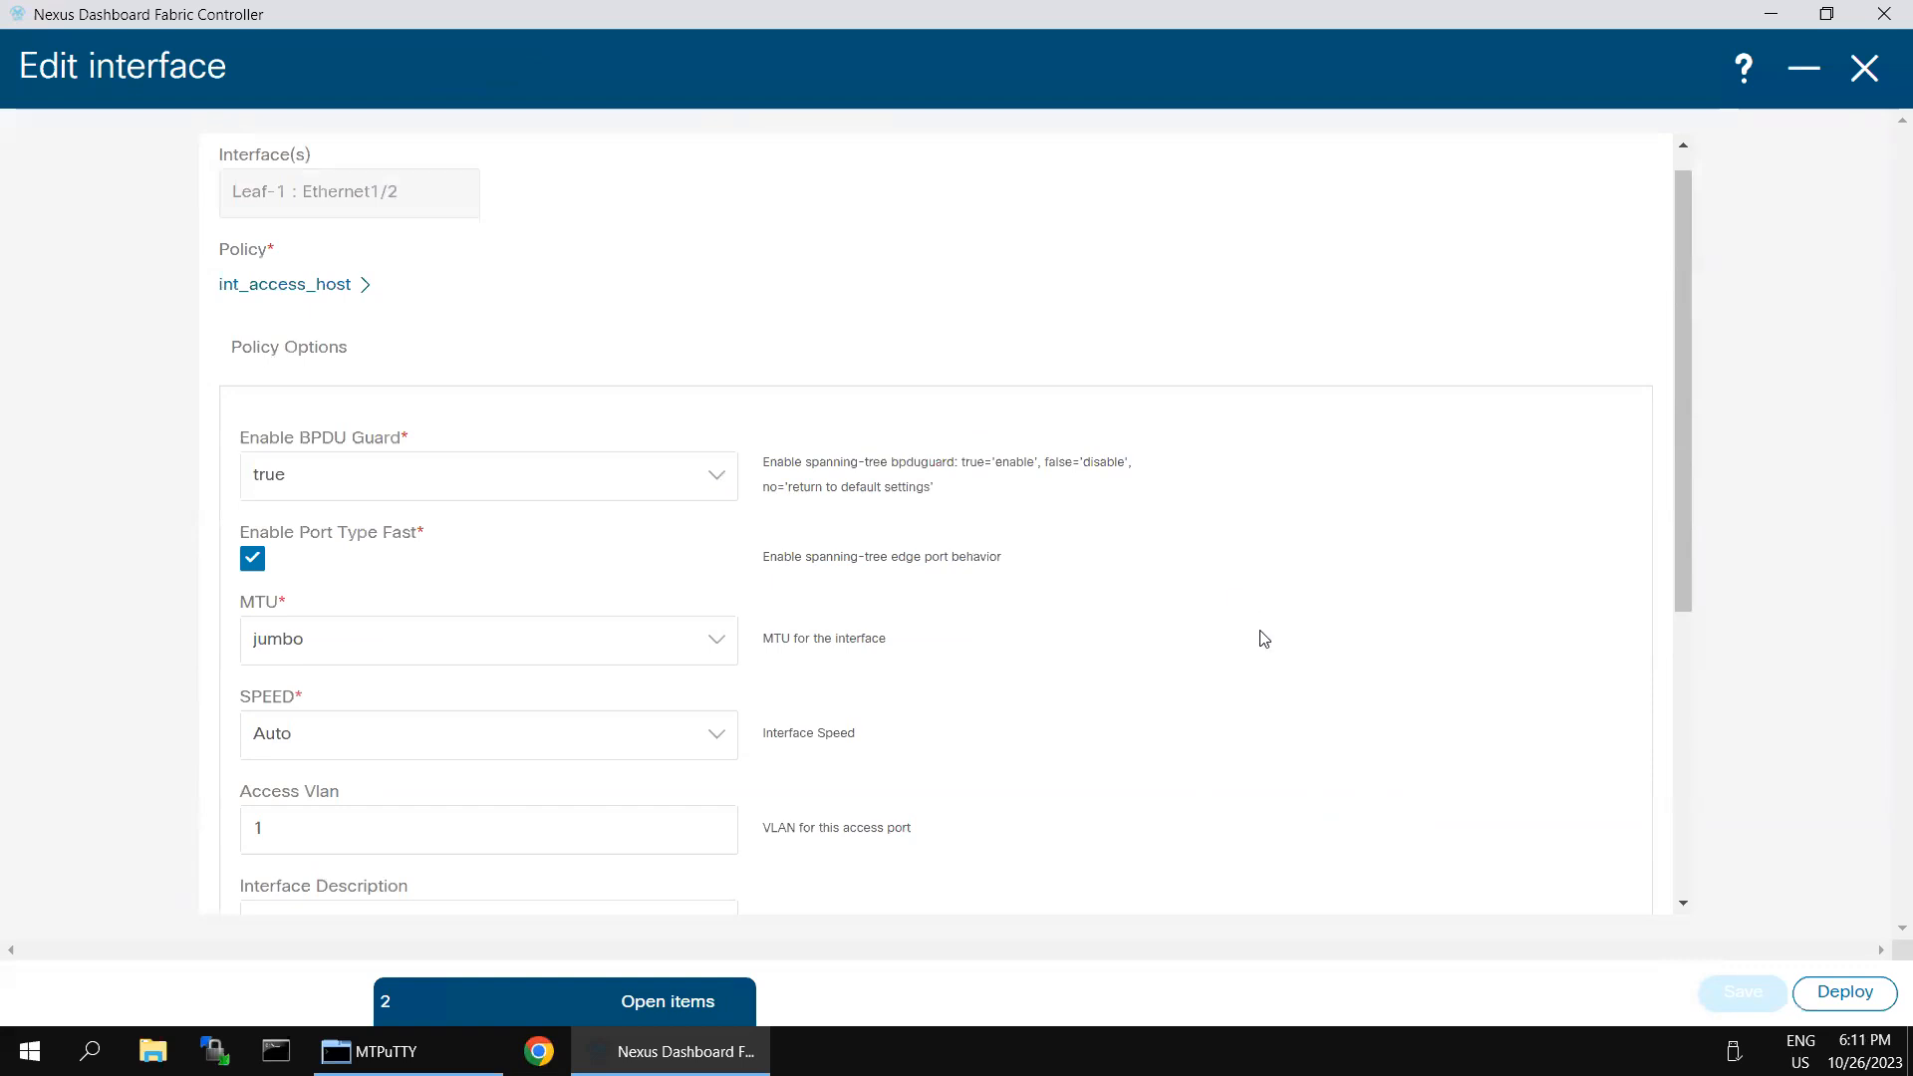
scroll(1161, 723, "down", 5)
left_click(1845, 991)
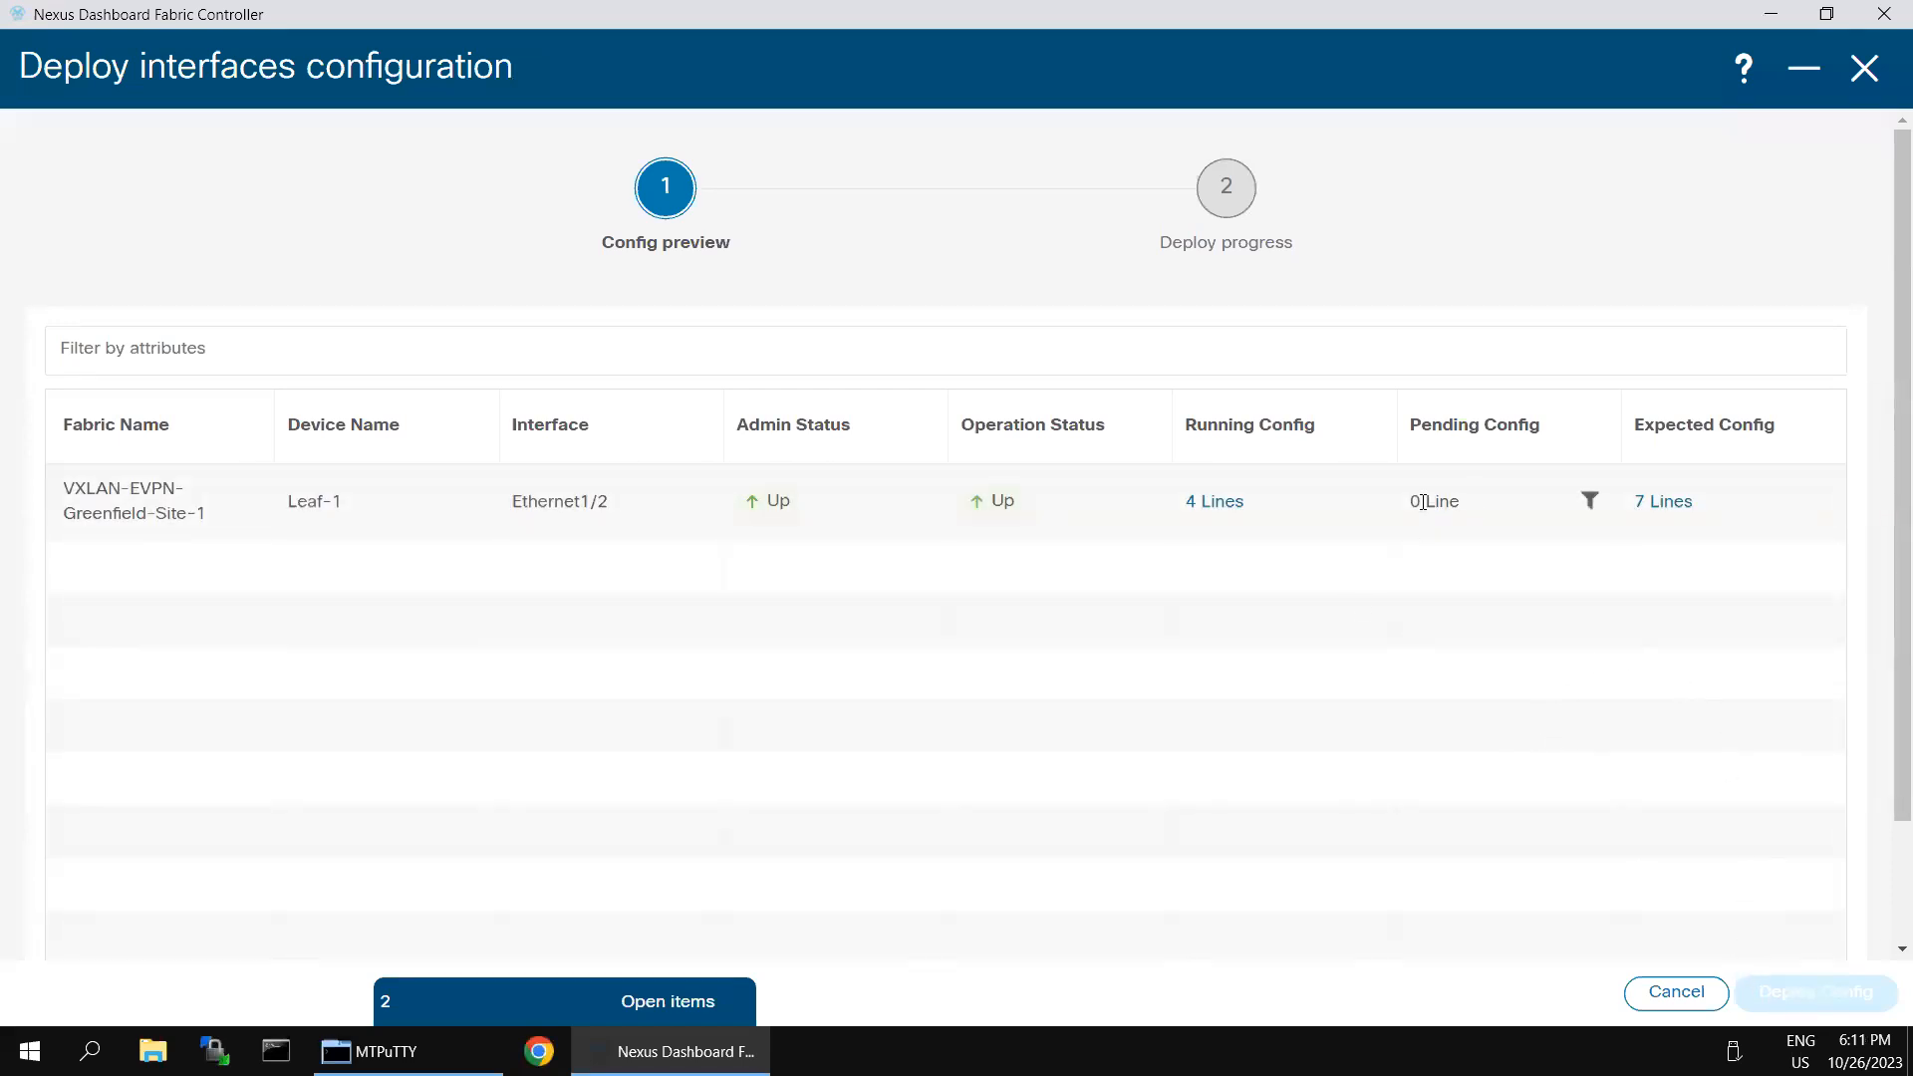
double_click(1485, 506)
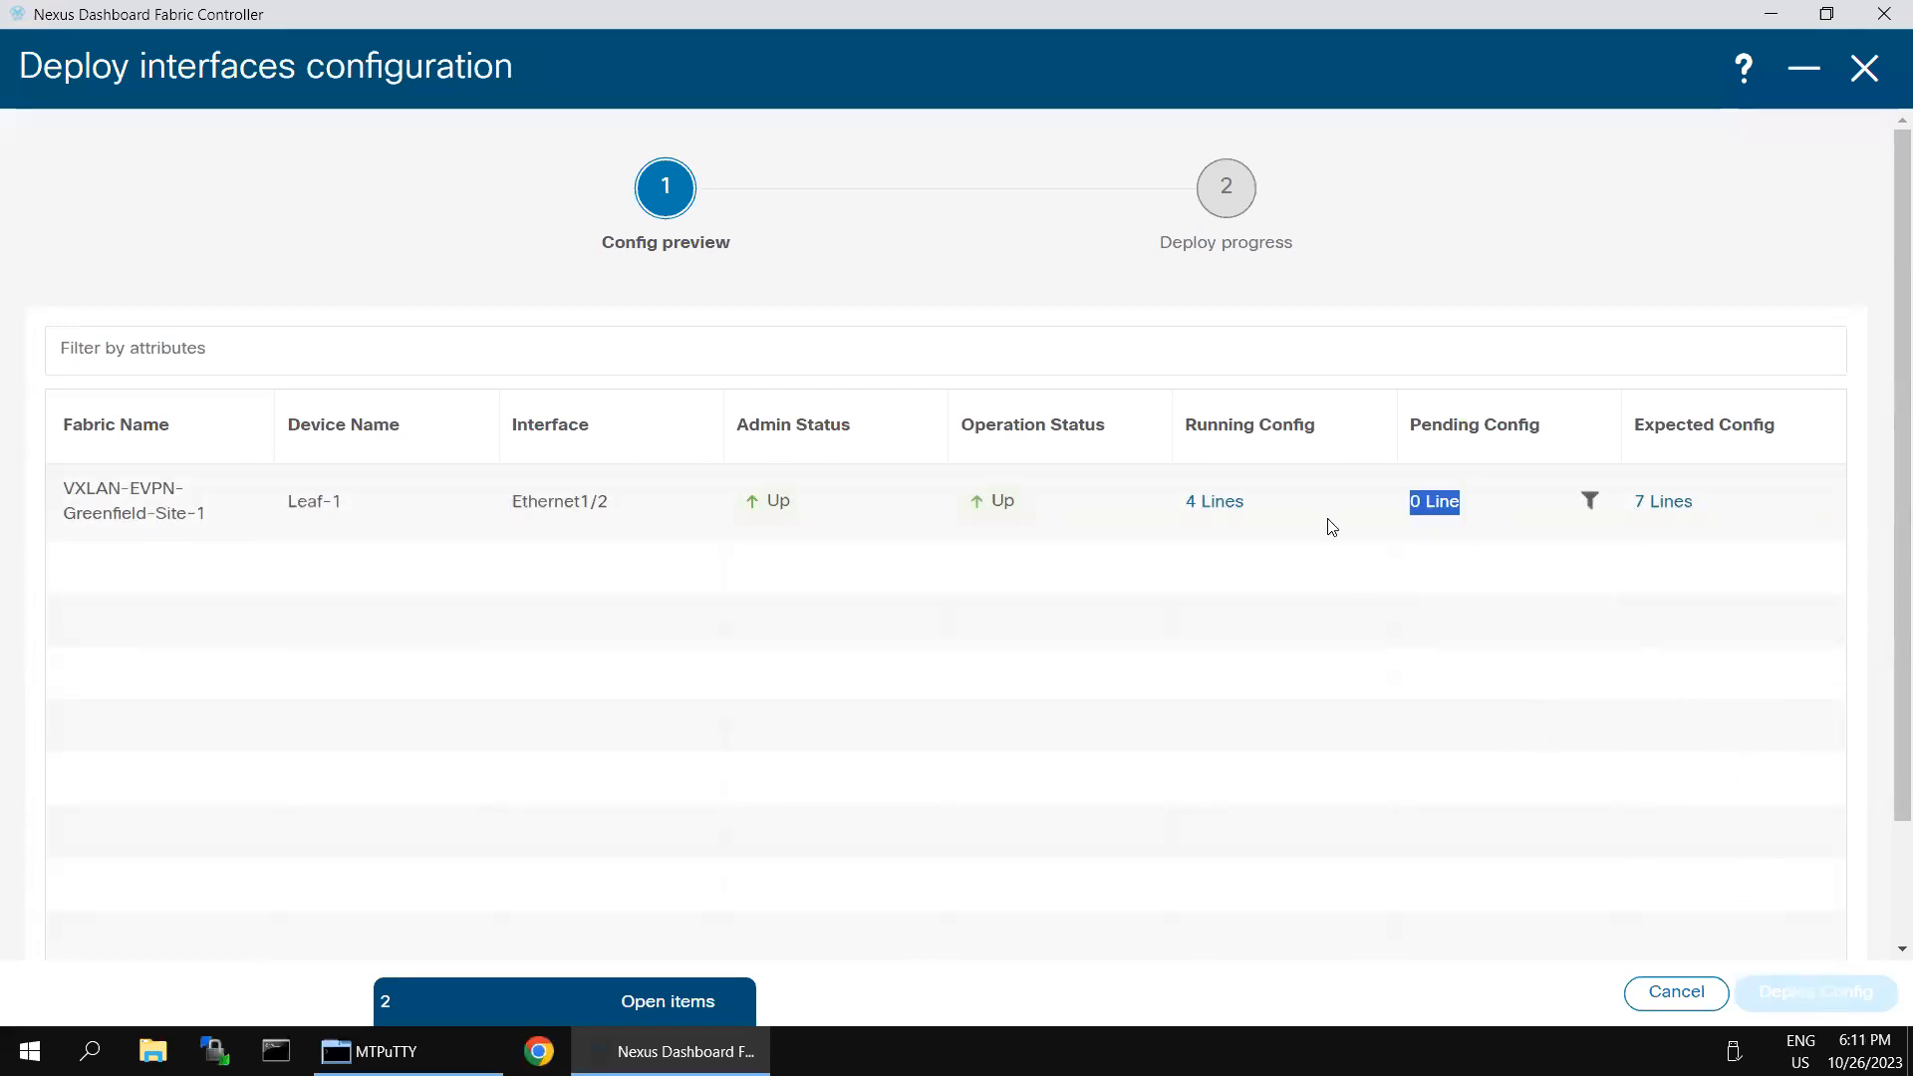
double_click(1279, 508)
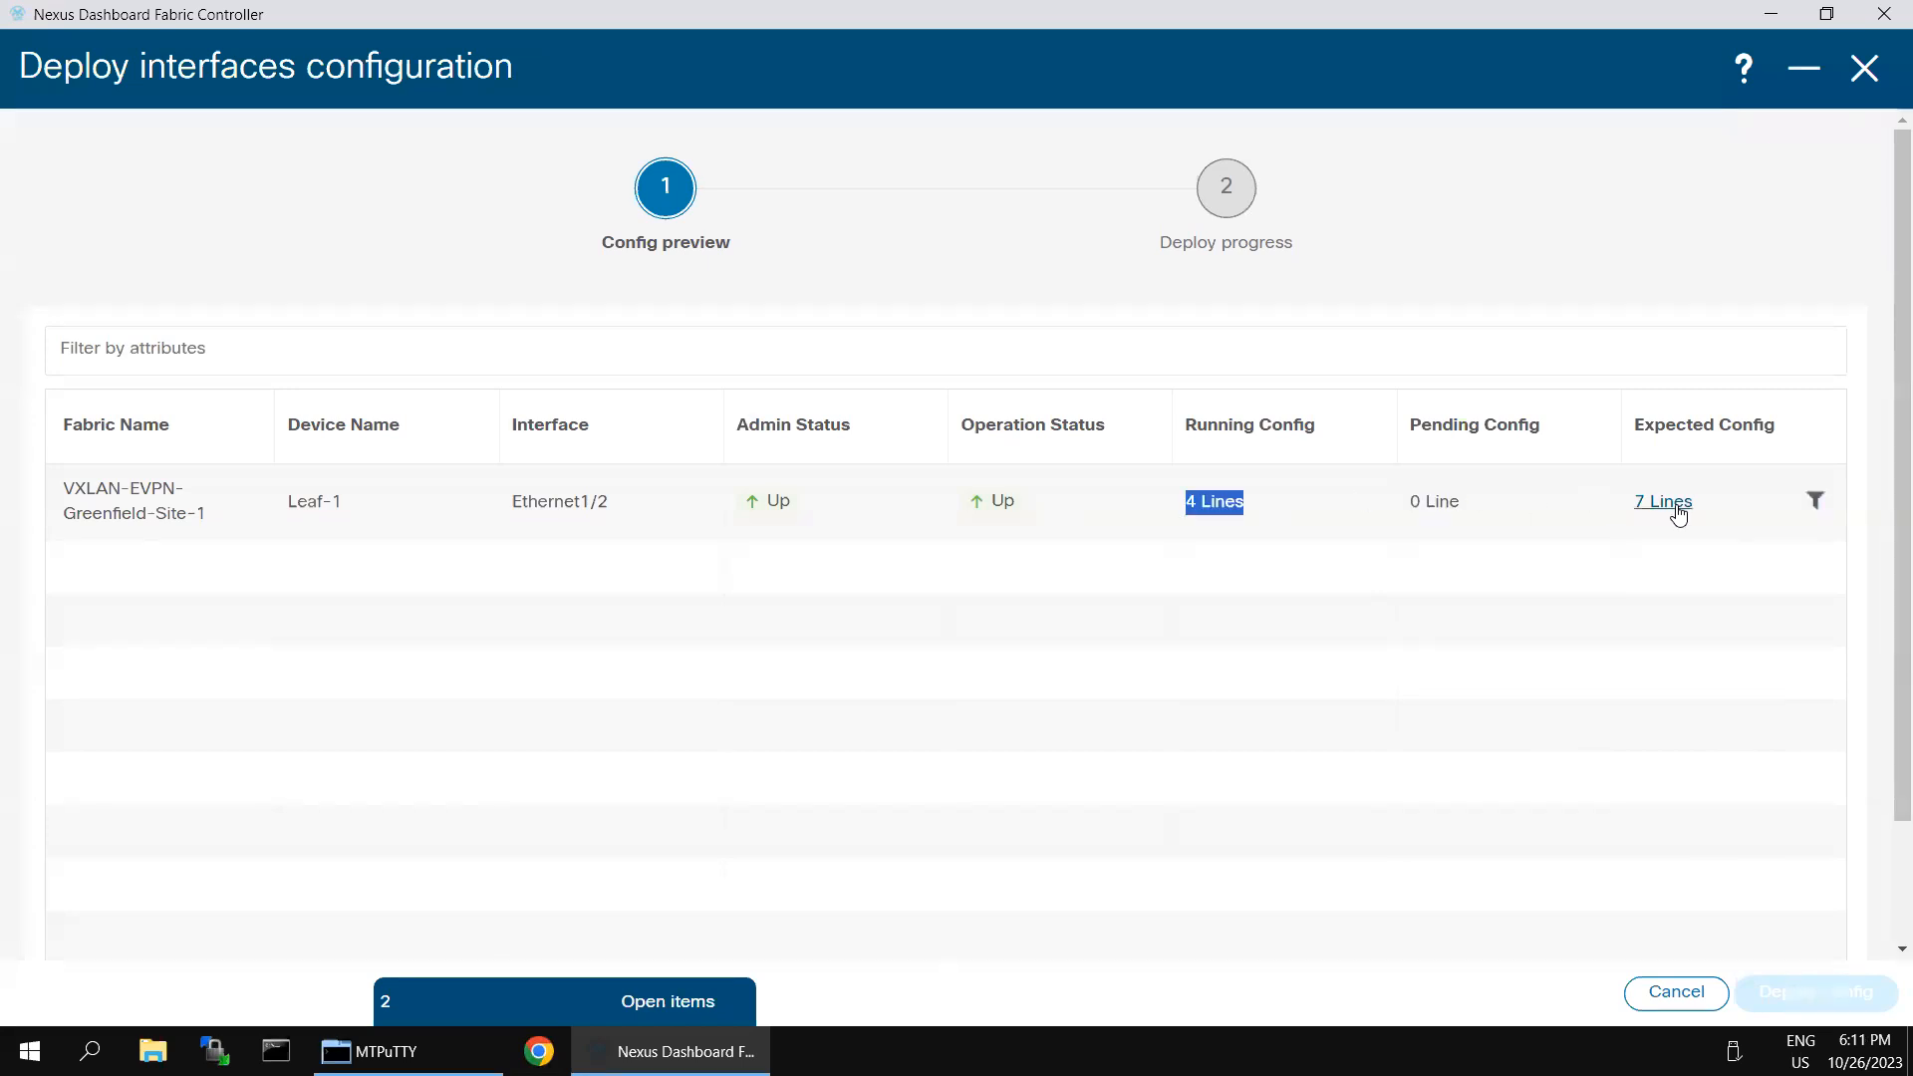
left_click(980, 289)
left_click(1630, 902)
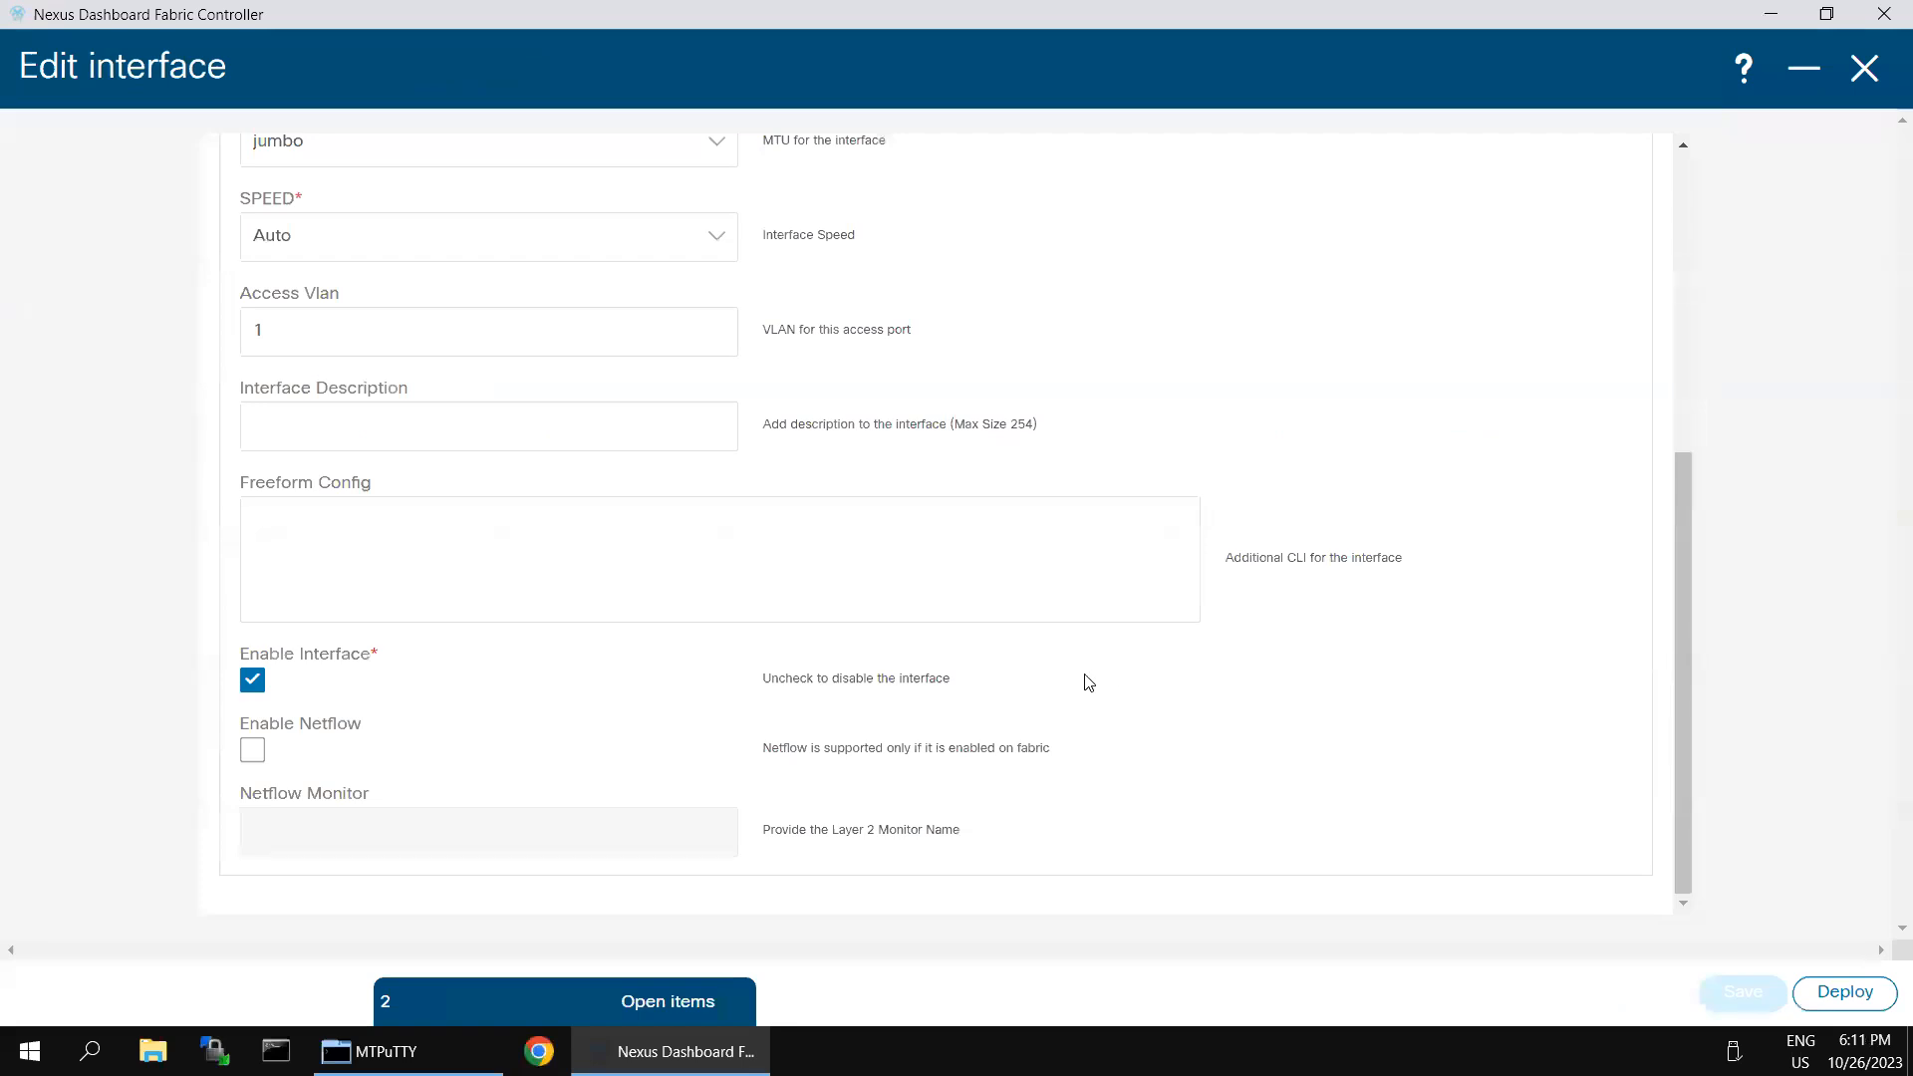
- Switch to SecureCRT and rerun sh run int e1/2 on Leaf-1 to recheck the interface's running configuration
scroll(1348, 788, "up", 5)
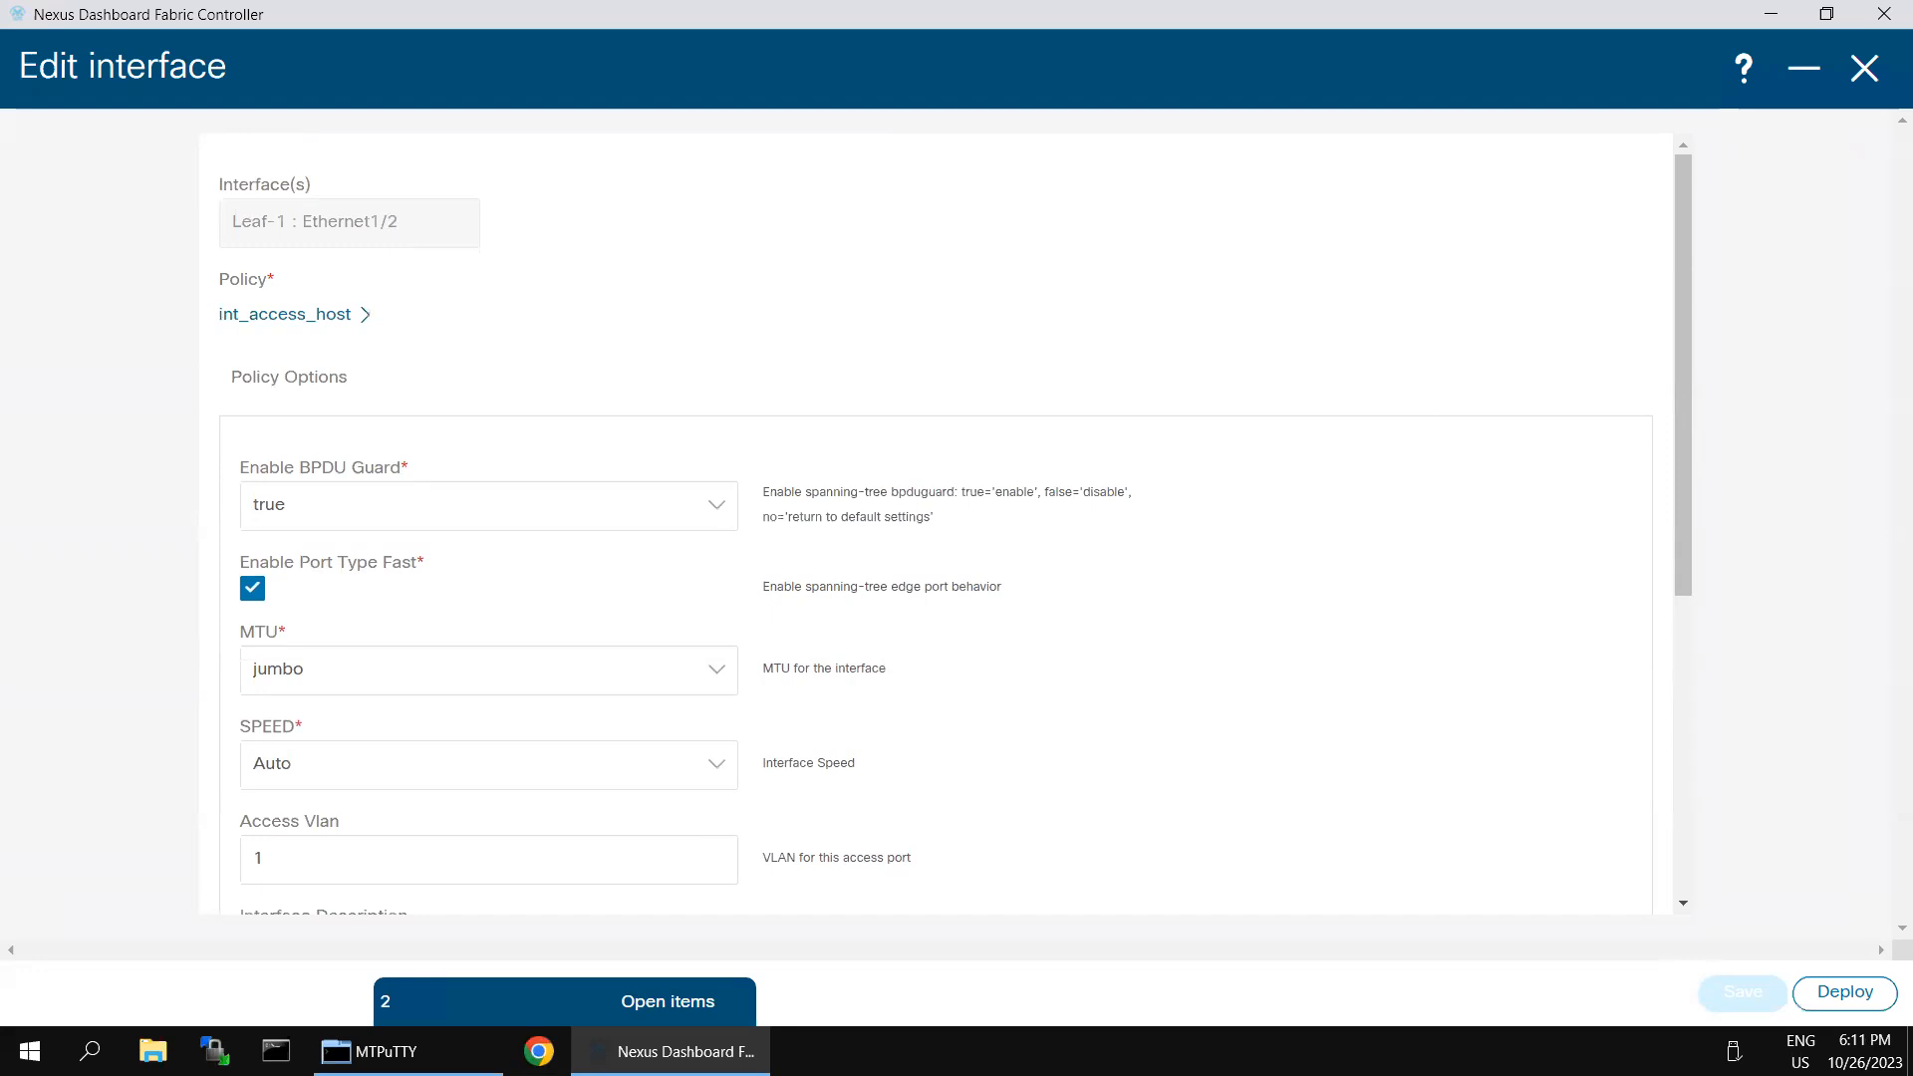
mouse_move(1169, 4)
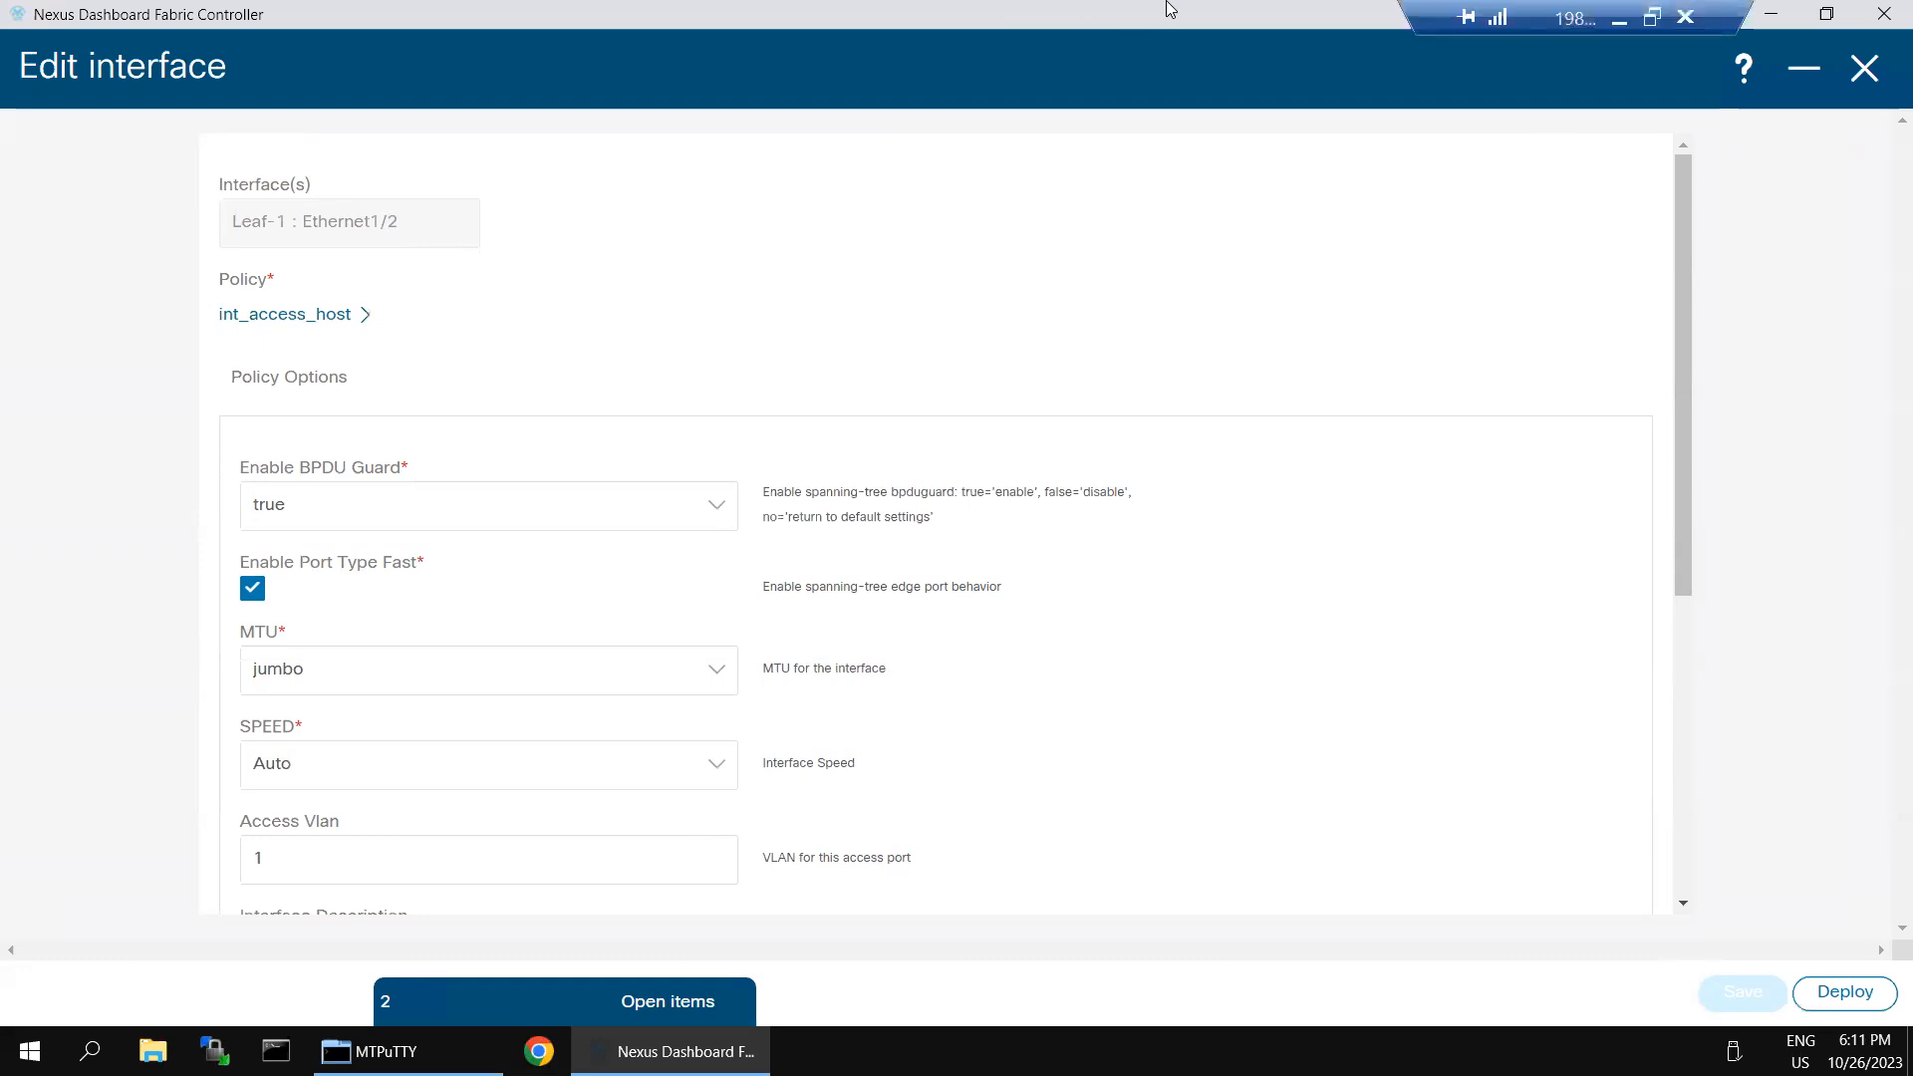
left_click(1616, 18)
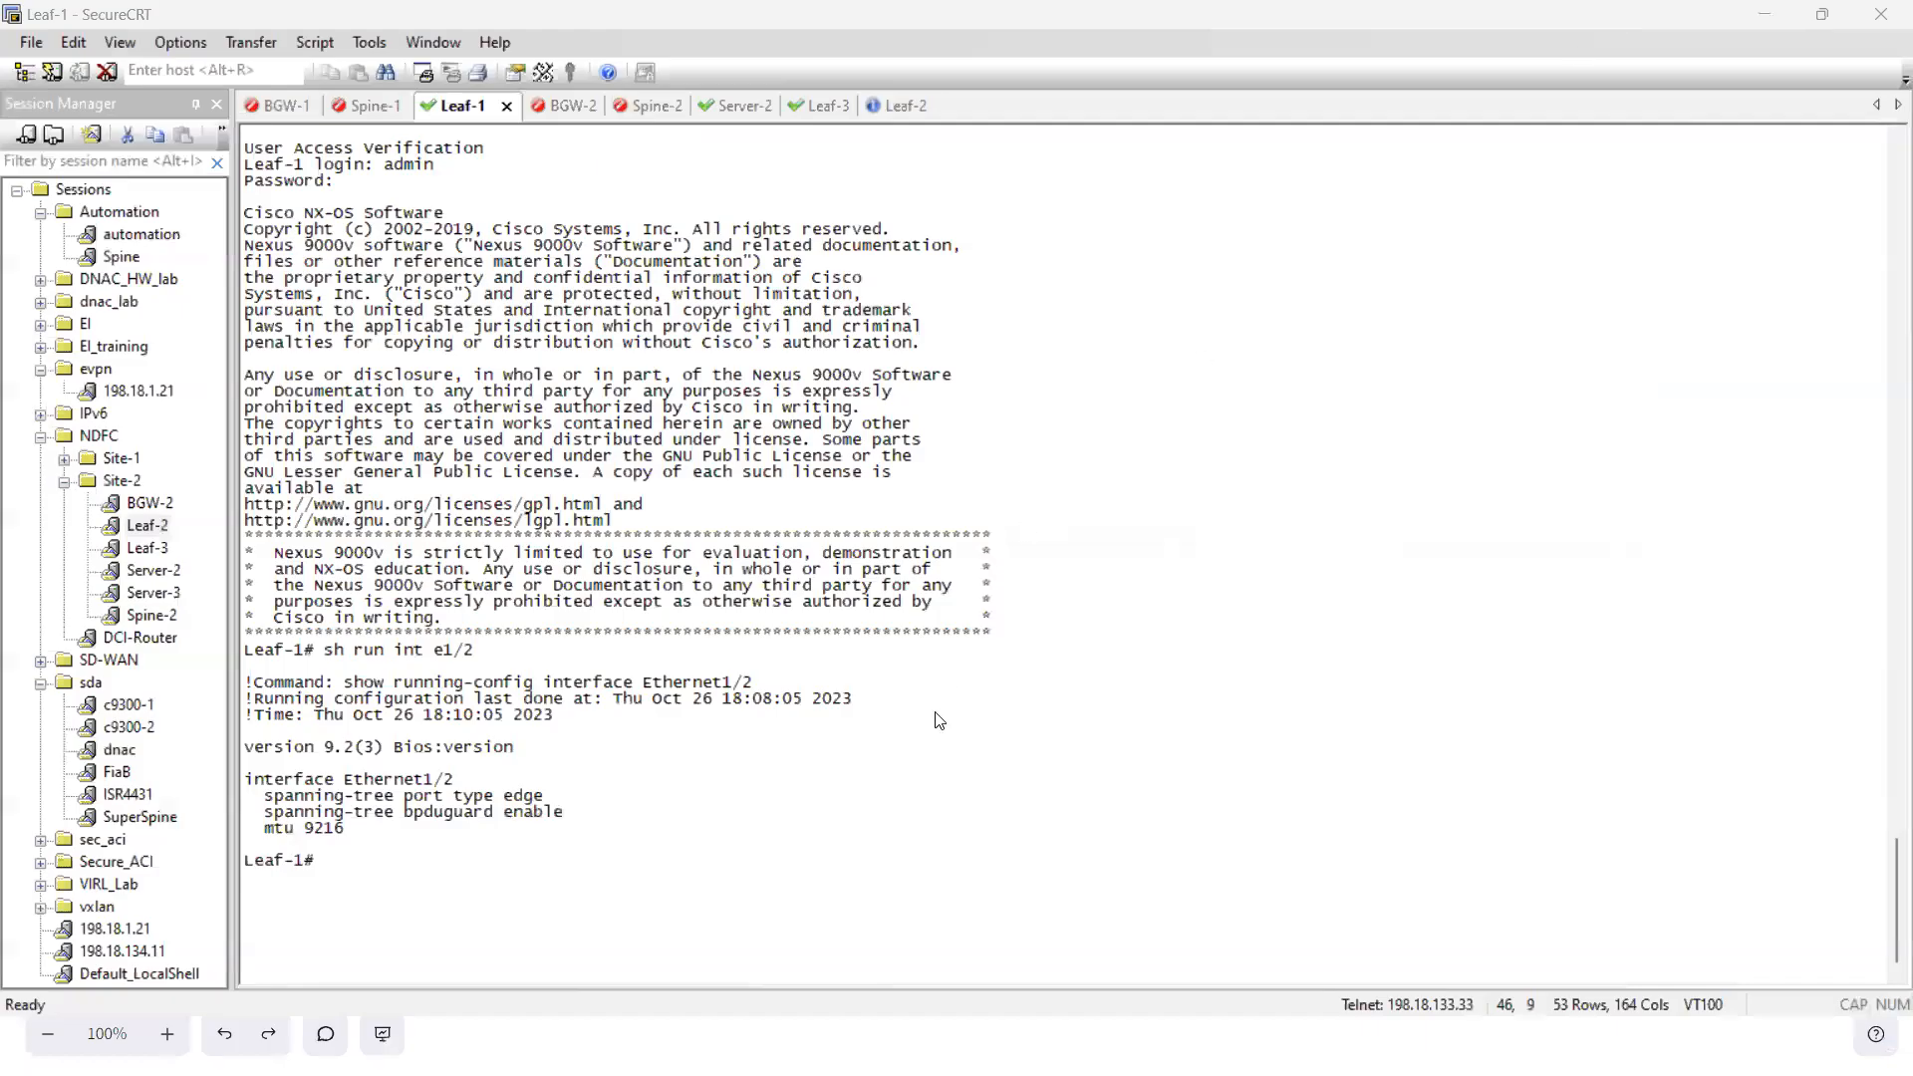
key("Up")
key("Return")
key("Up")
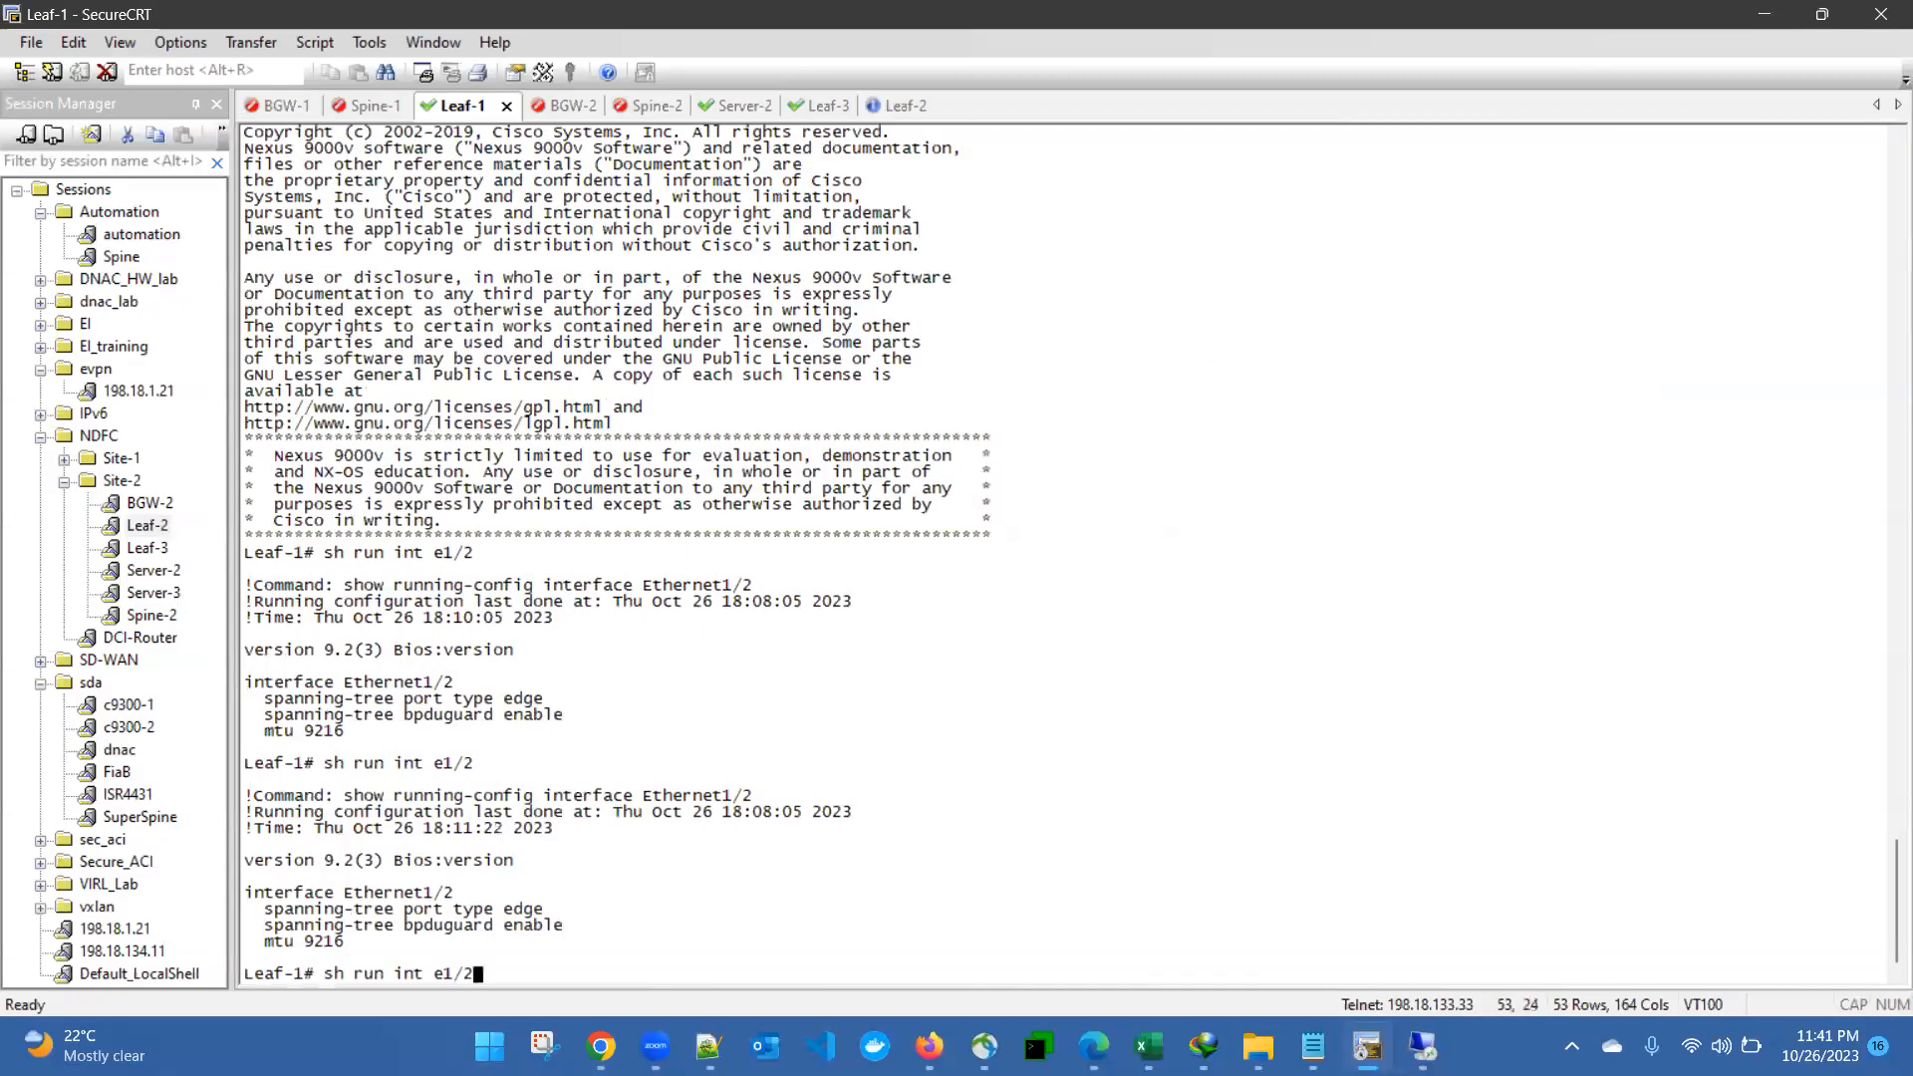
key("Return")
key("Return")
key("Return")
key("Return")
key("Return")
key("Return")
key("Return")
key("Return")
key("Return")
key("Return")
key("Return")
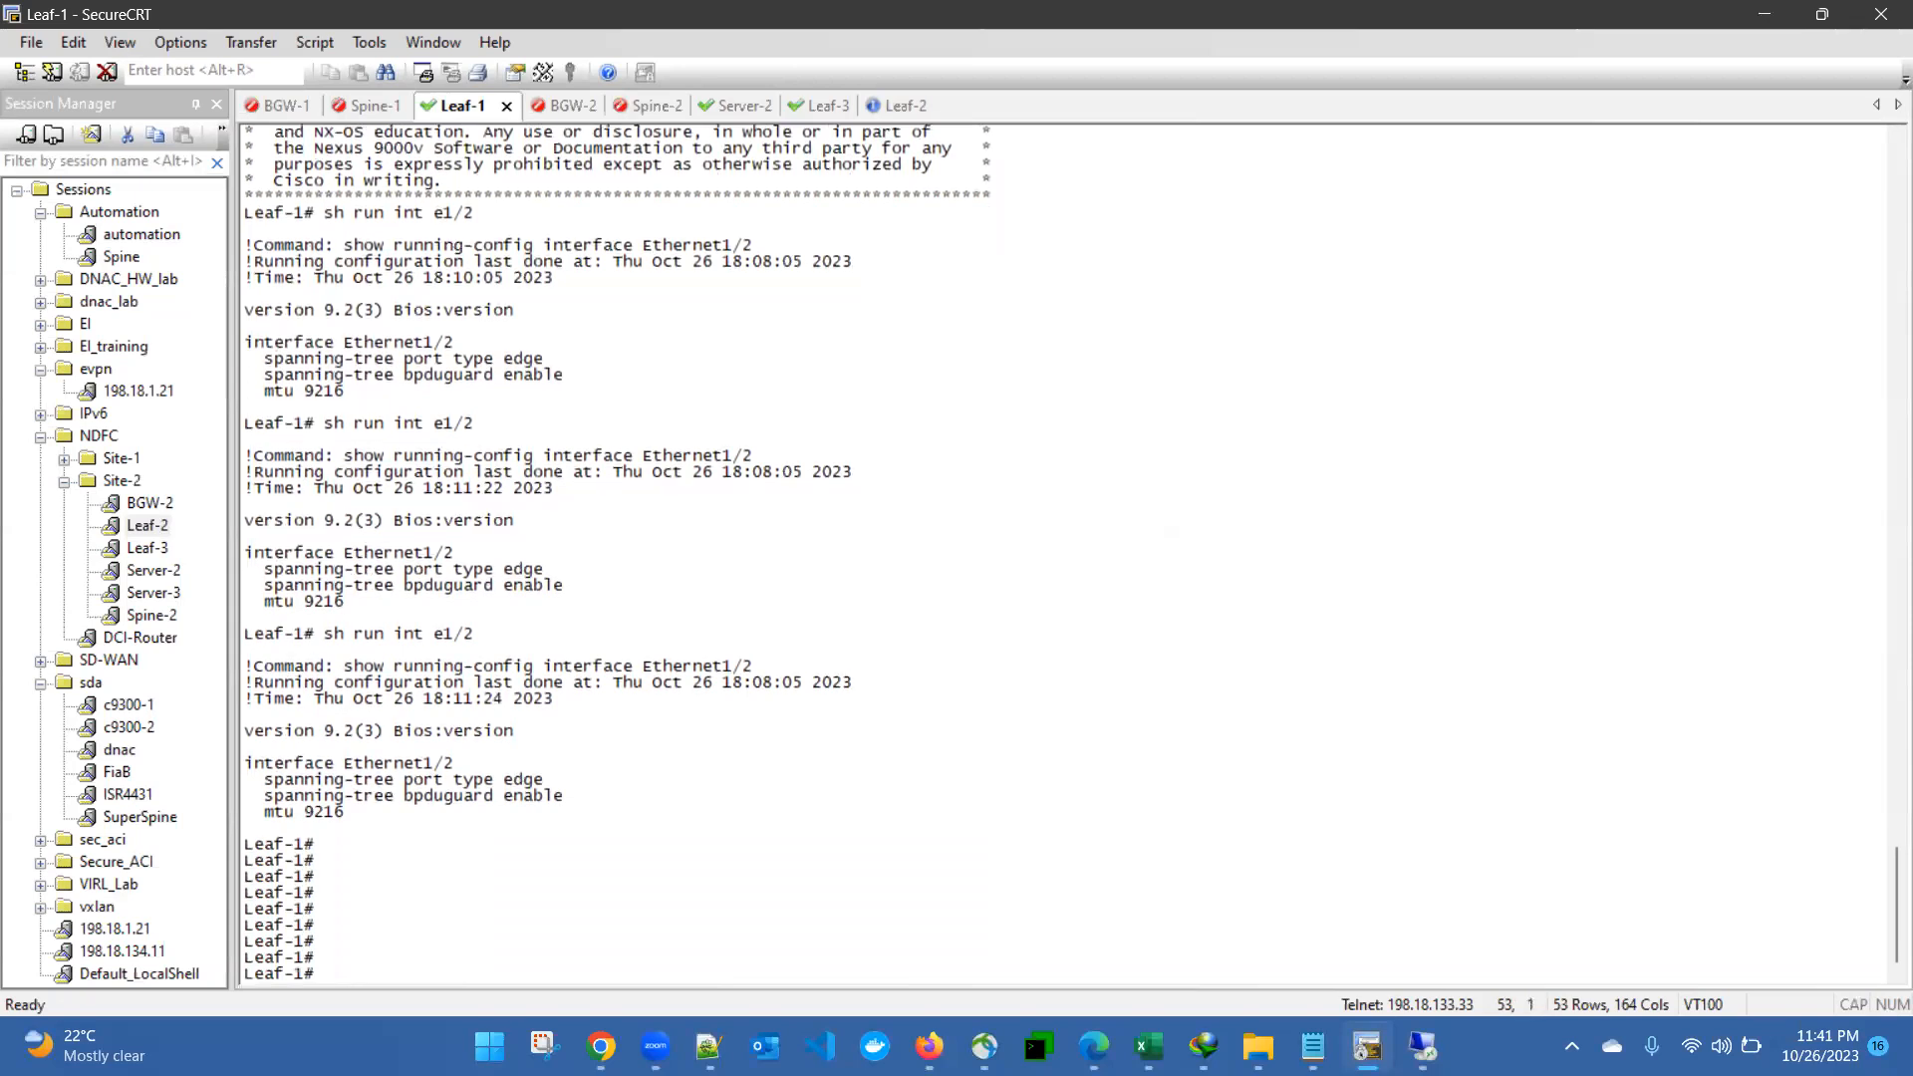
key("Up")
key("Return")
key("Return")
key("Return")
key("Return")
key("Return")
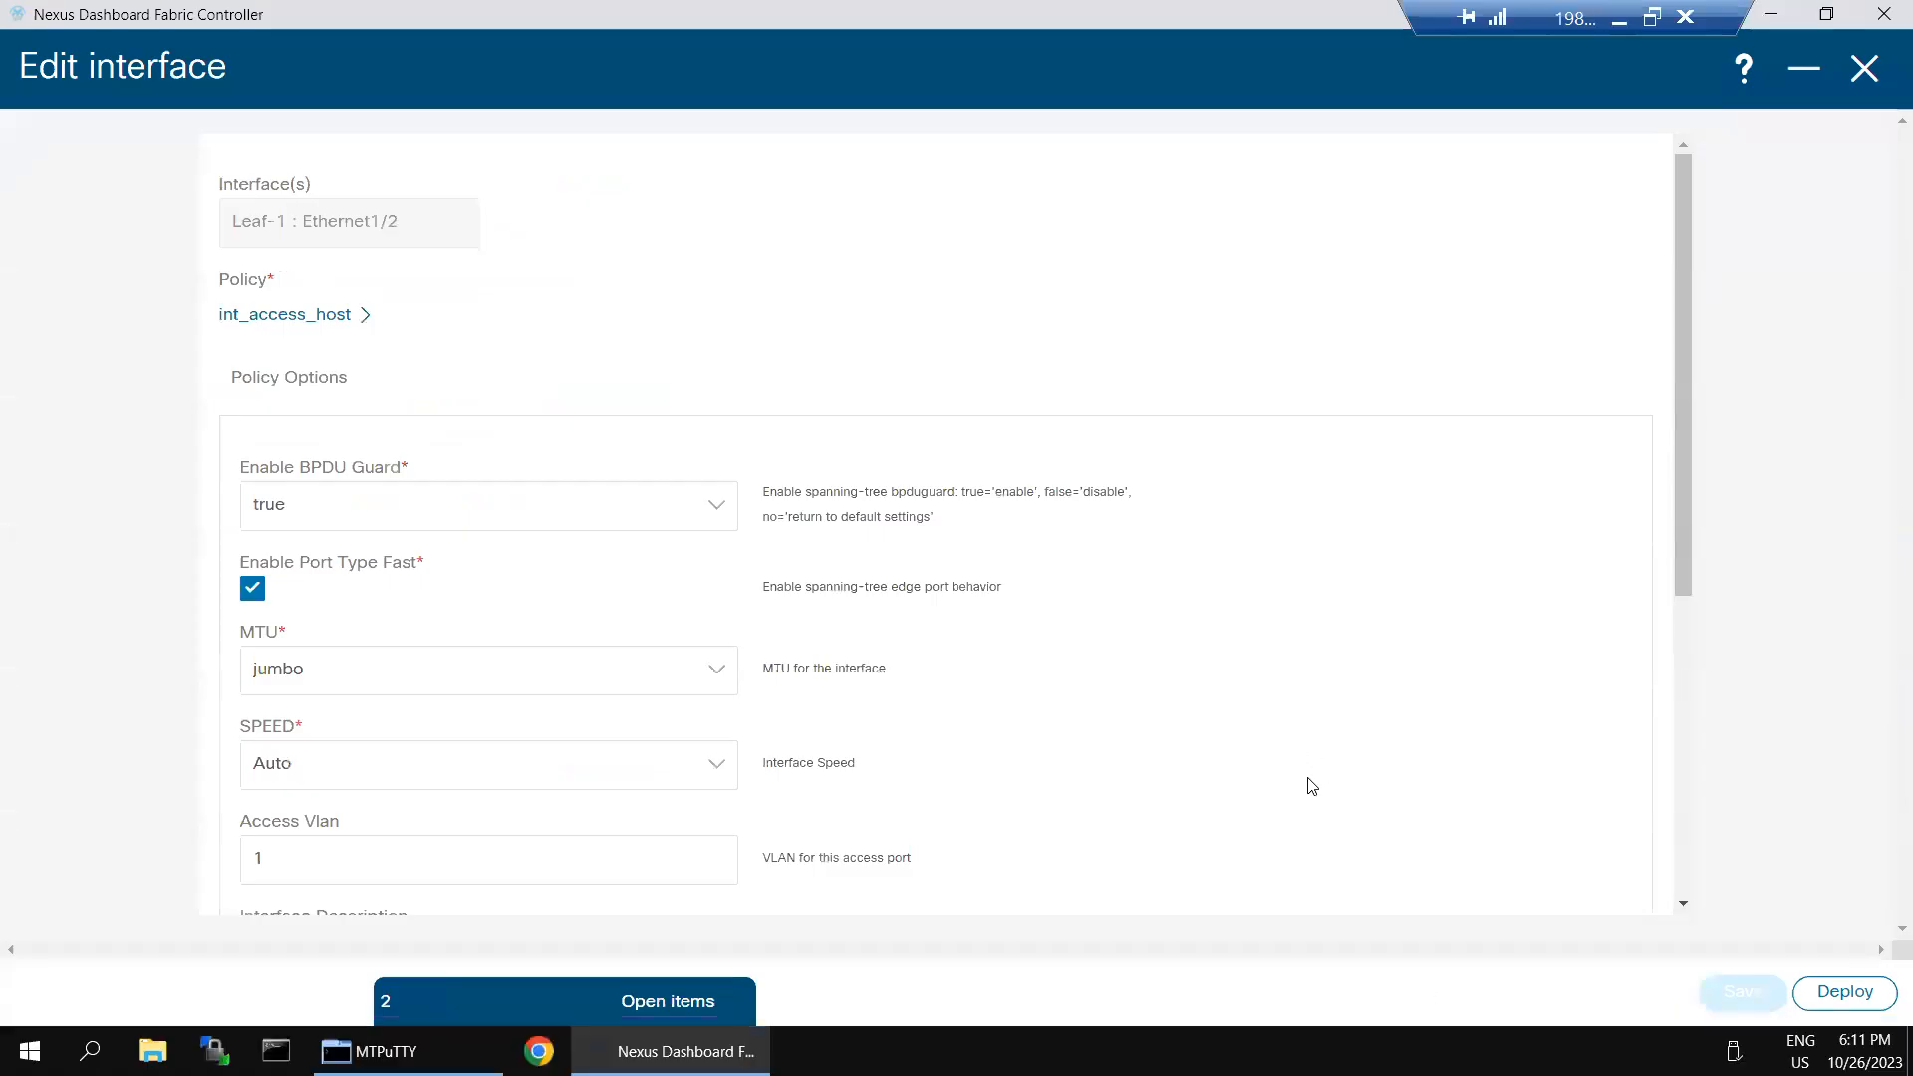
- Close the interface settings in Nexus Dashboard Fabric Controller and reopen Leaf-1's Ethernet1/2 for editing from the interface list
scroll(1311, 787, "down", 5)
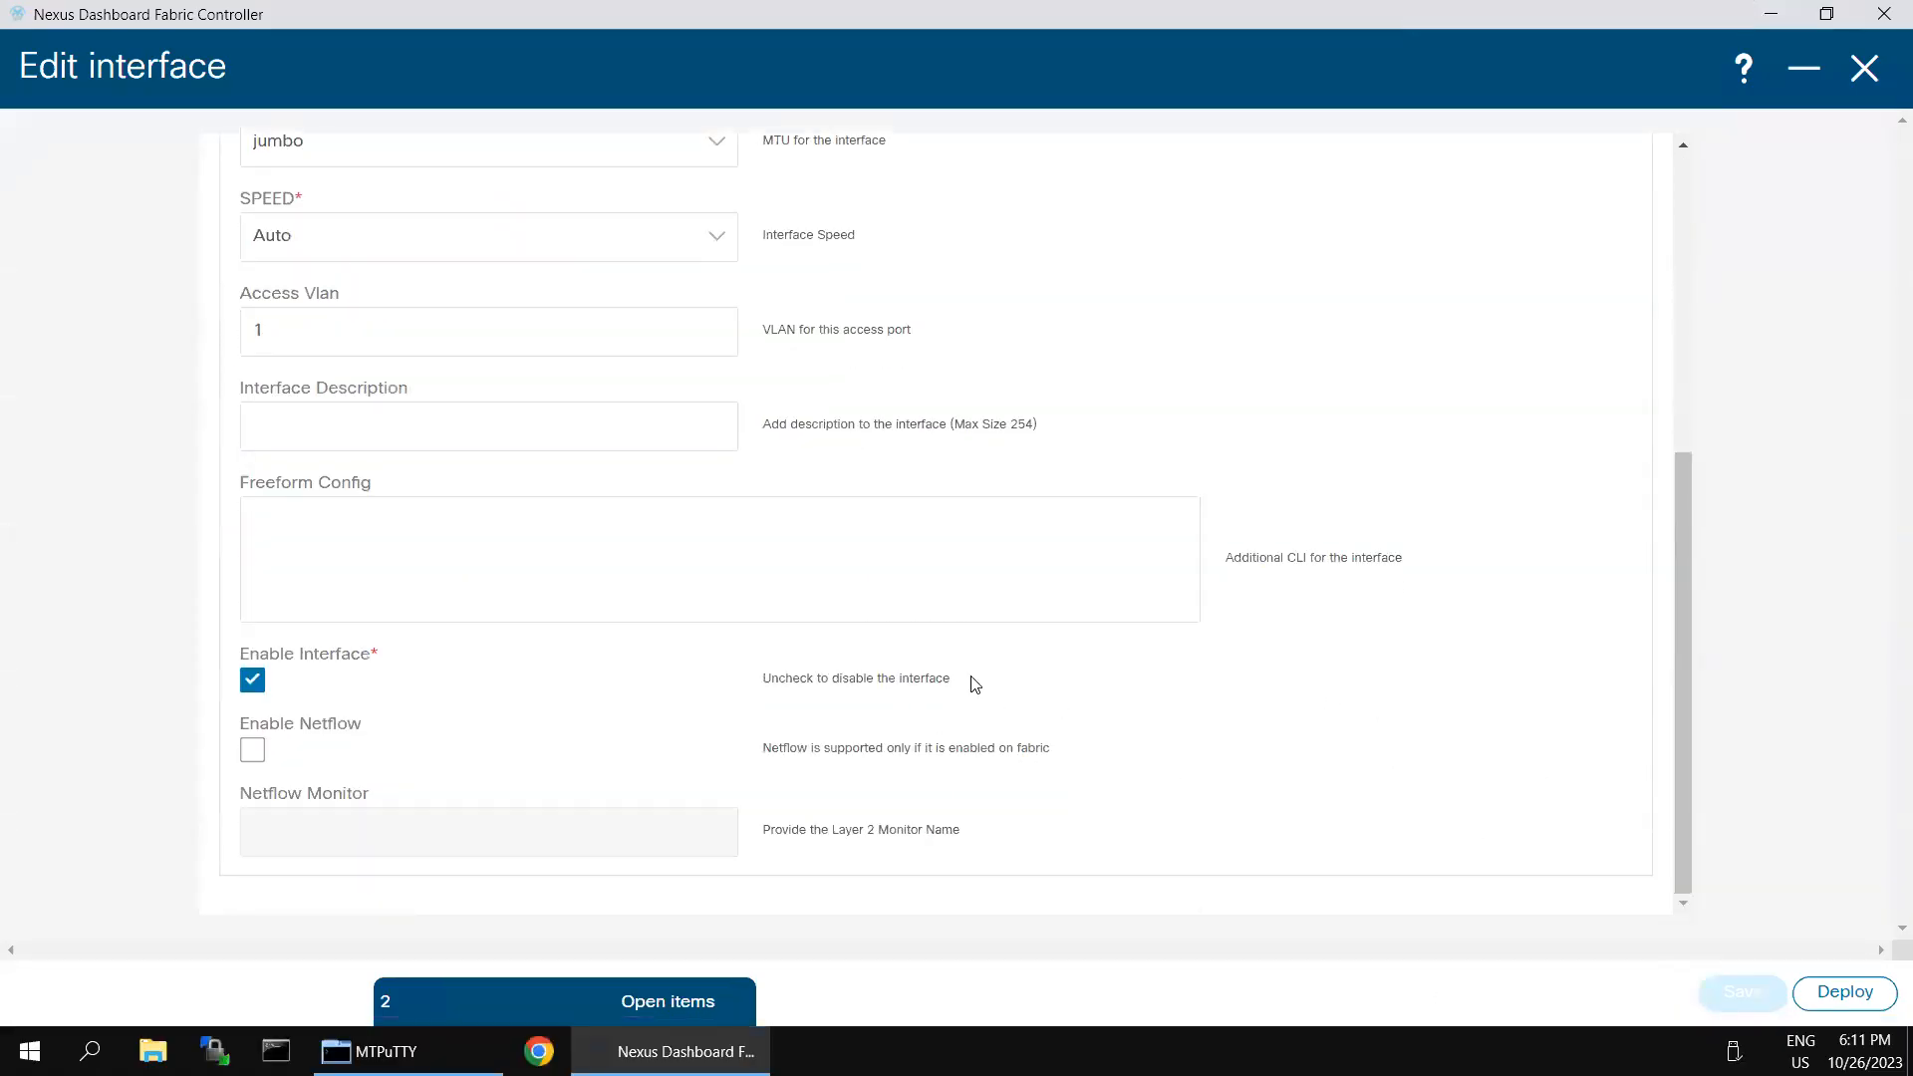
scroll(1044, 645, "up", 5)
left_click(1864, 68)
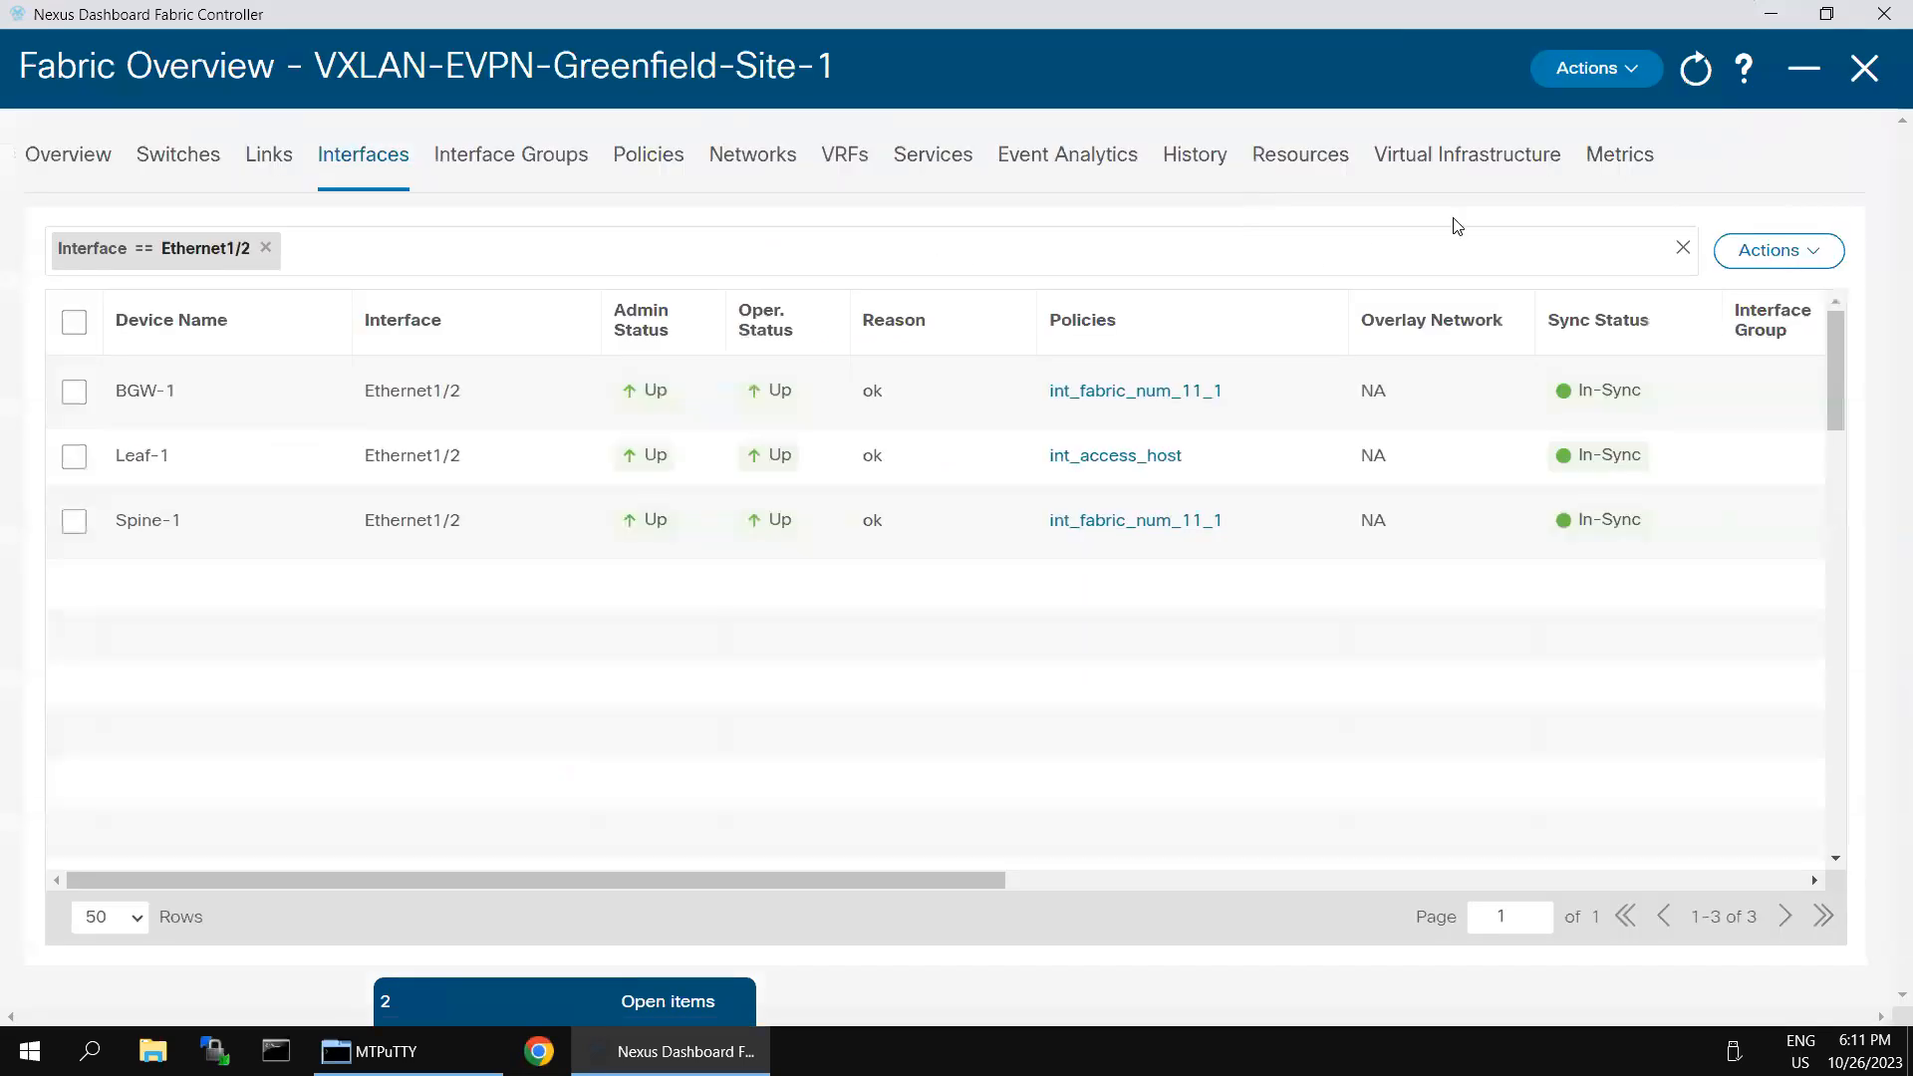
left_click(74, 458)
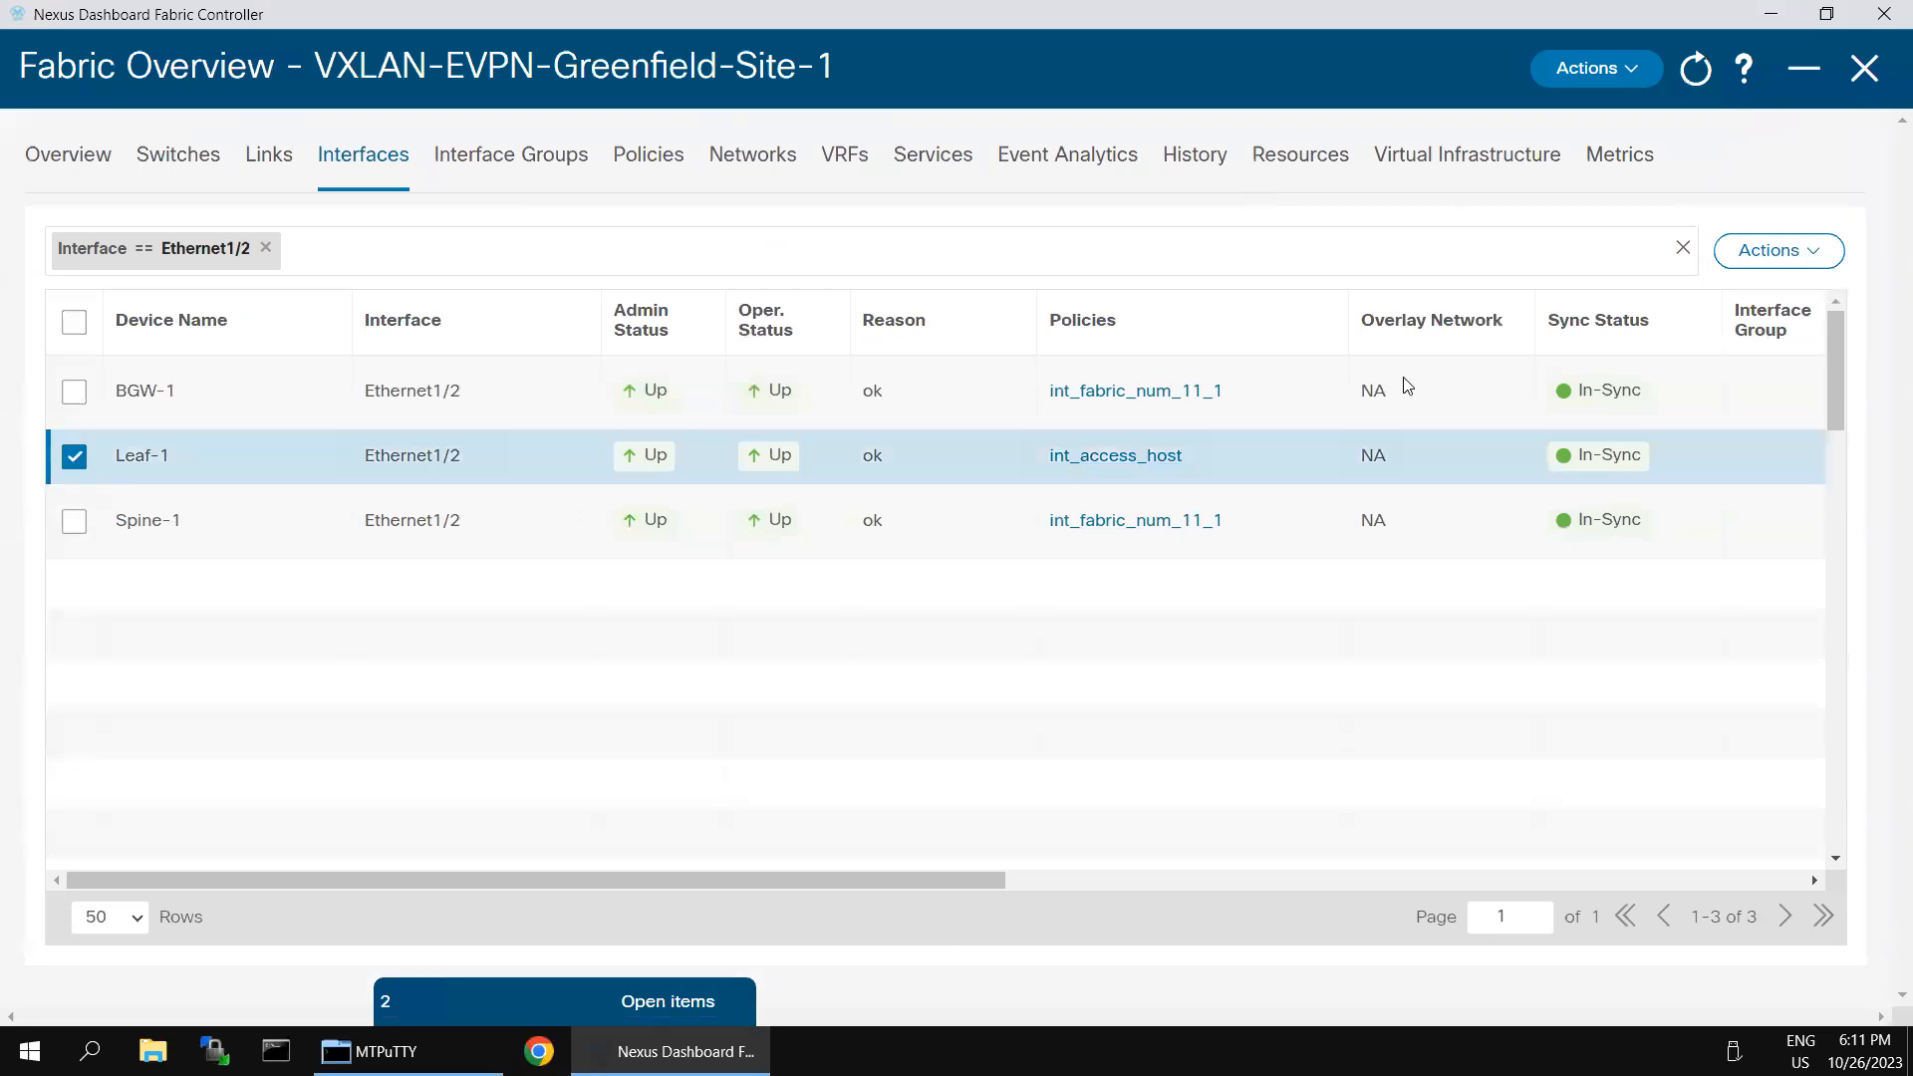
left_click(1774, 251)
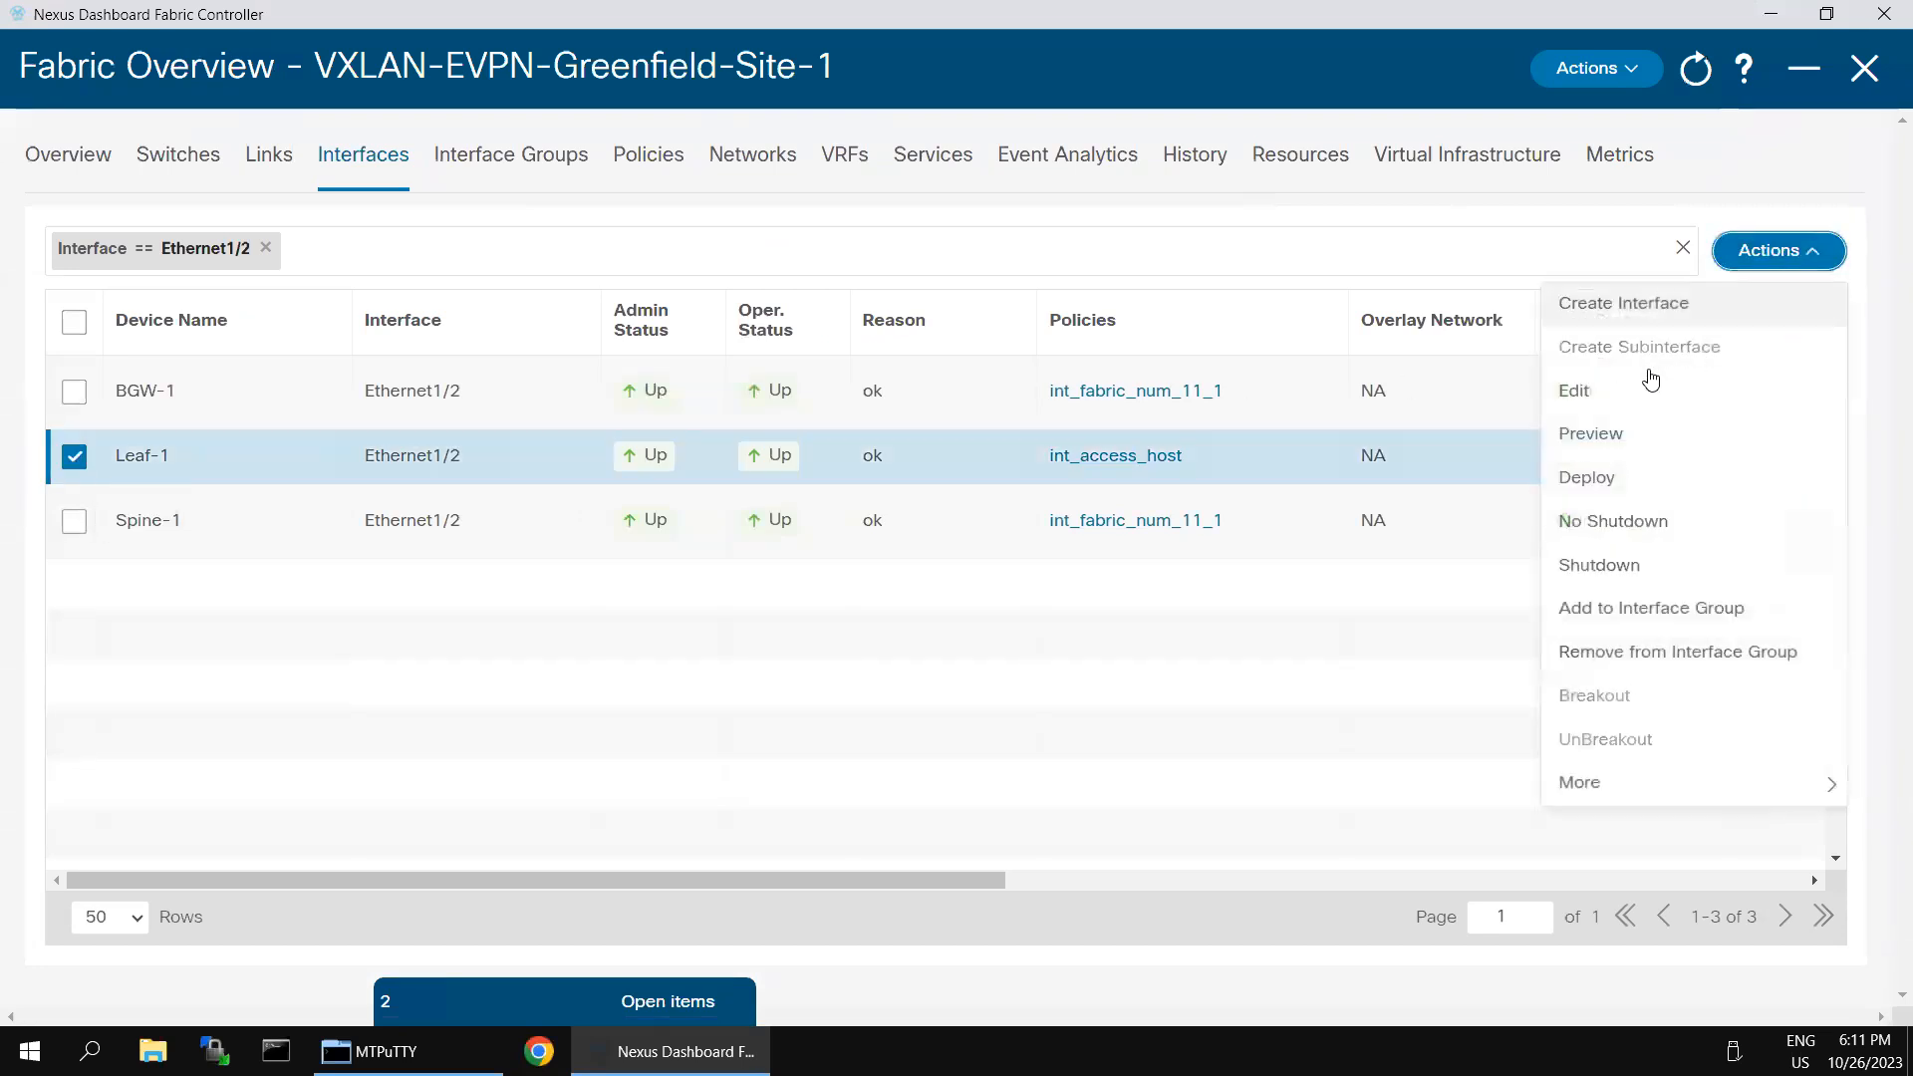
left_click(1598, 396)
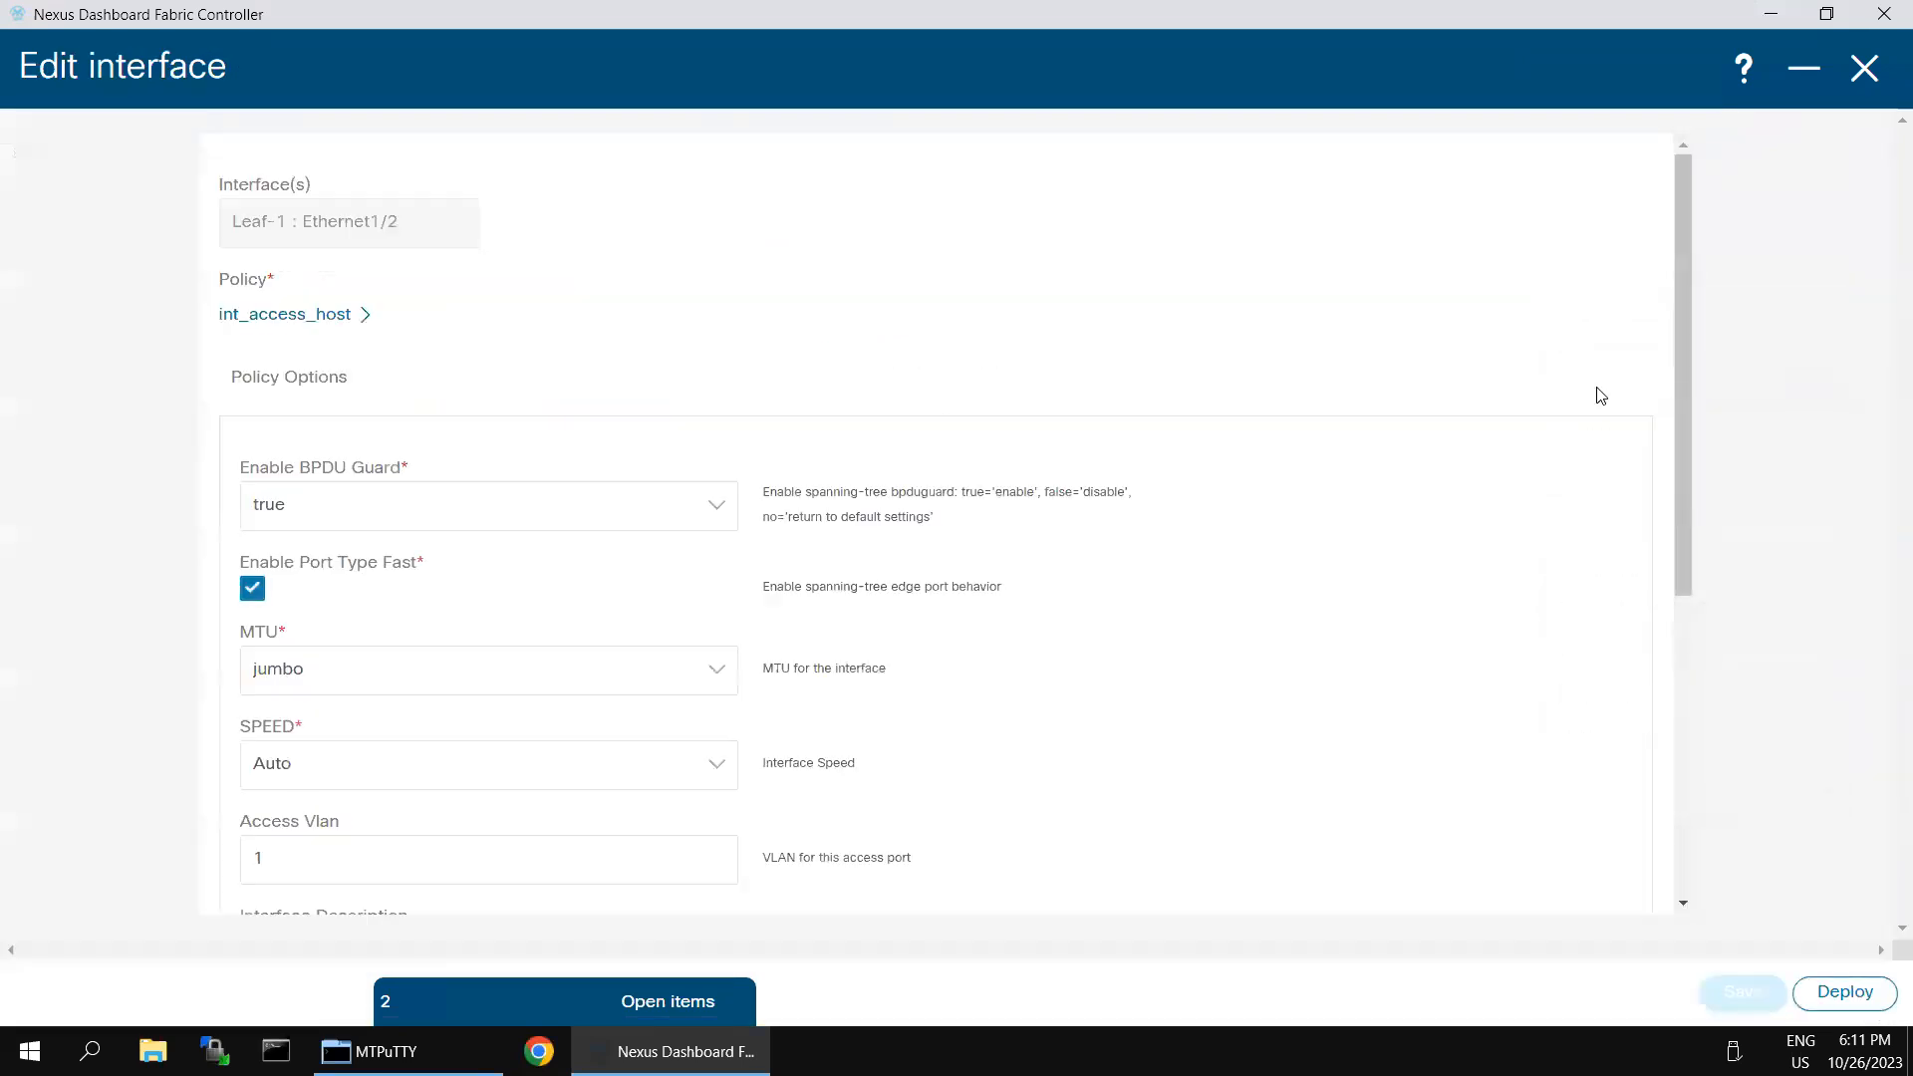
- Reselect int_access_host as the attached policy template for Leaf-1's Ethernet1/2
left_click(363, 317)
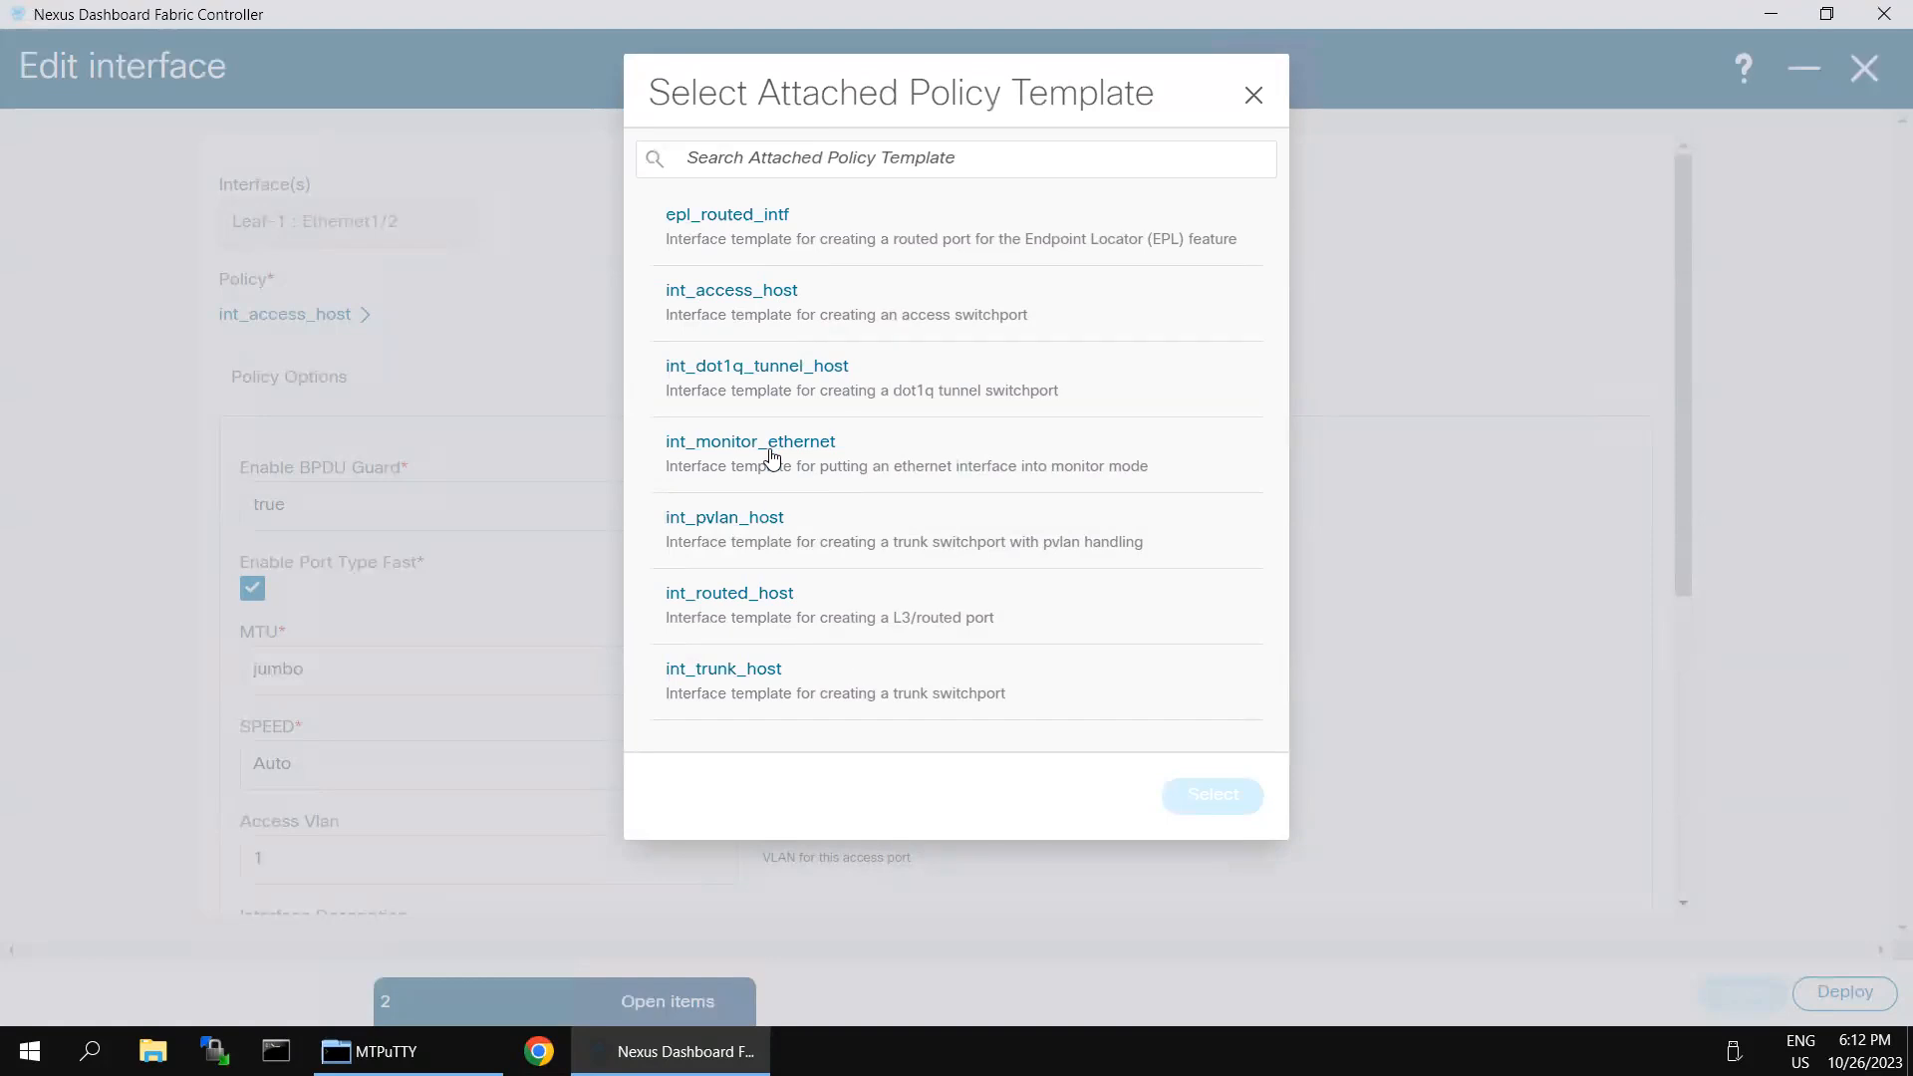
left_click(773, 317)
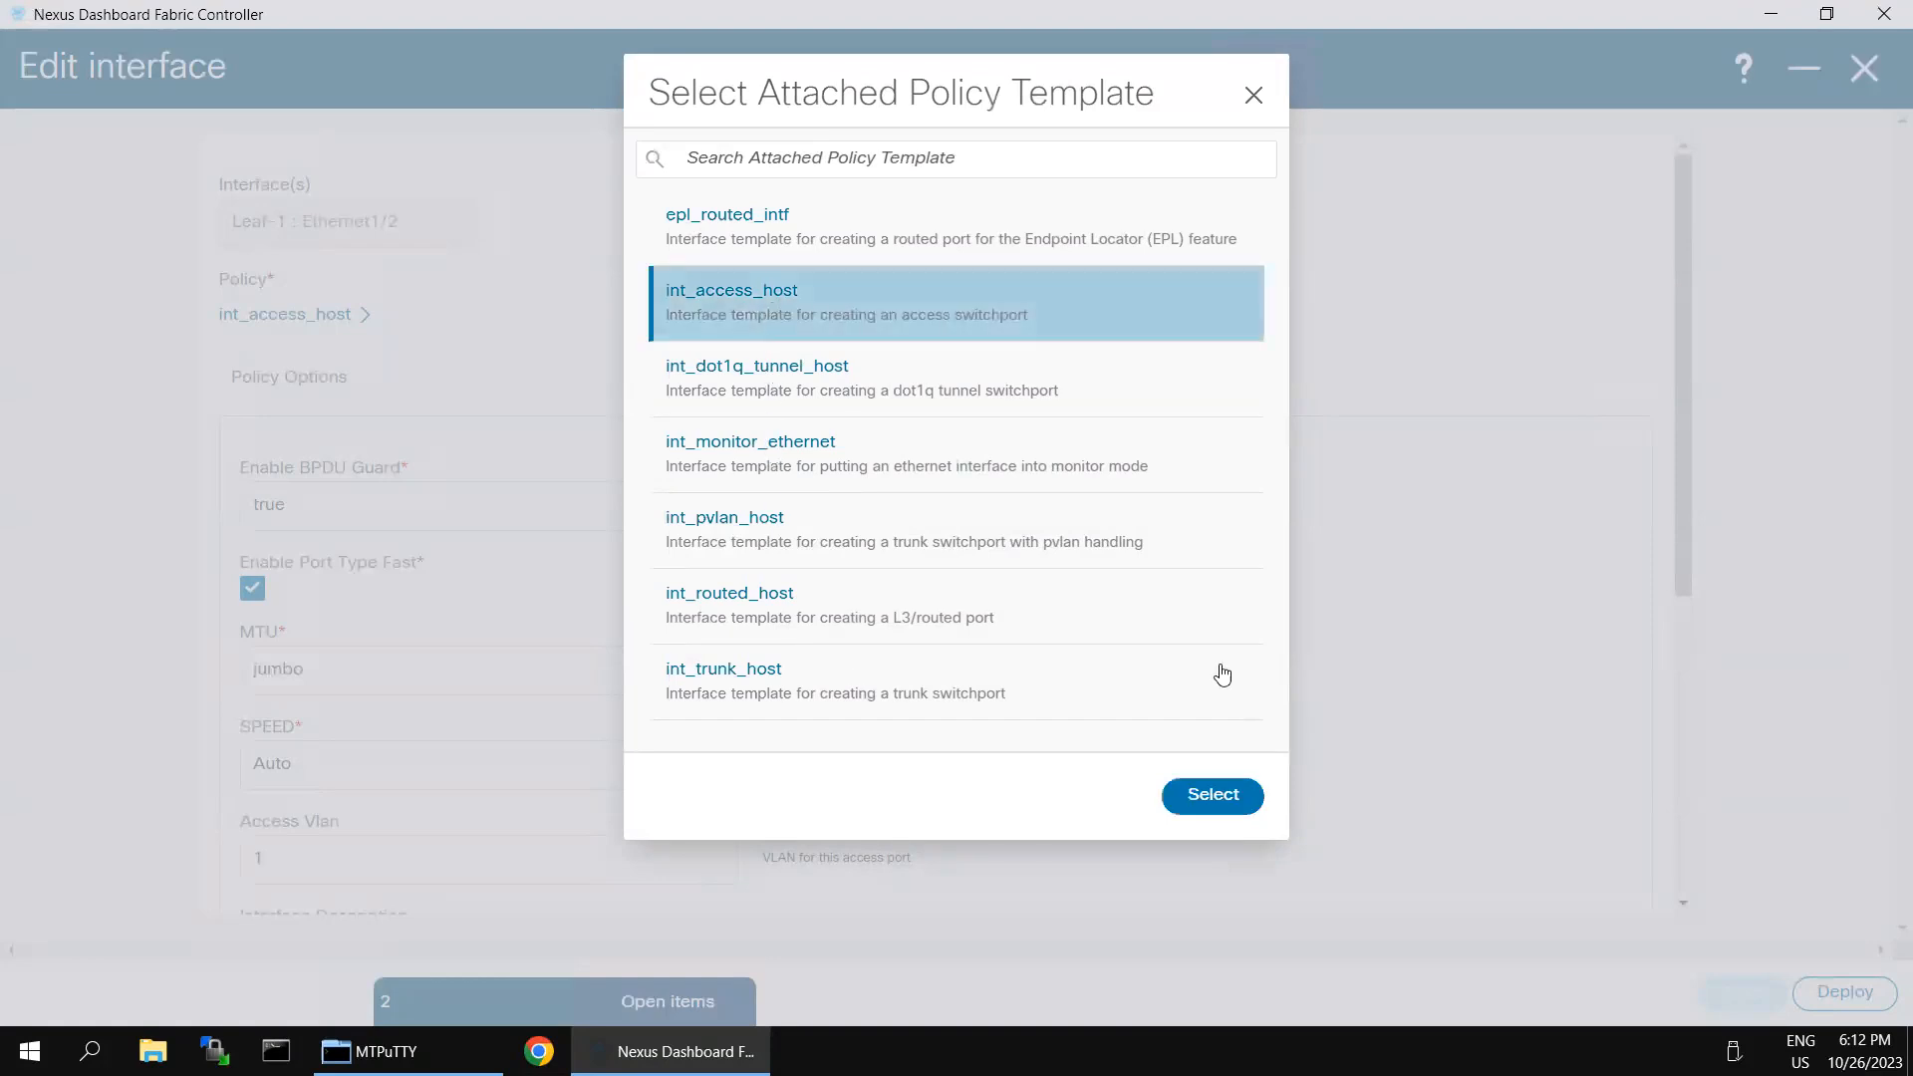
left_click(1216, 797)
- Examine the Enable Interface, Access Vlan and Enable Netflow policy options of Leaf-1's Ethernet1/2, leaving the interface enabled
scroll(1363, 760, "down", 5)
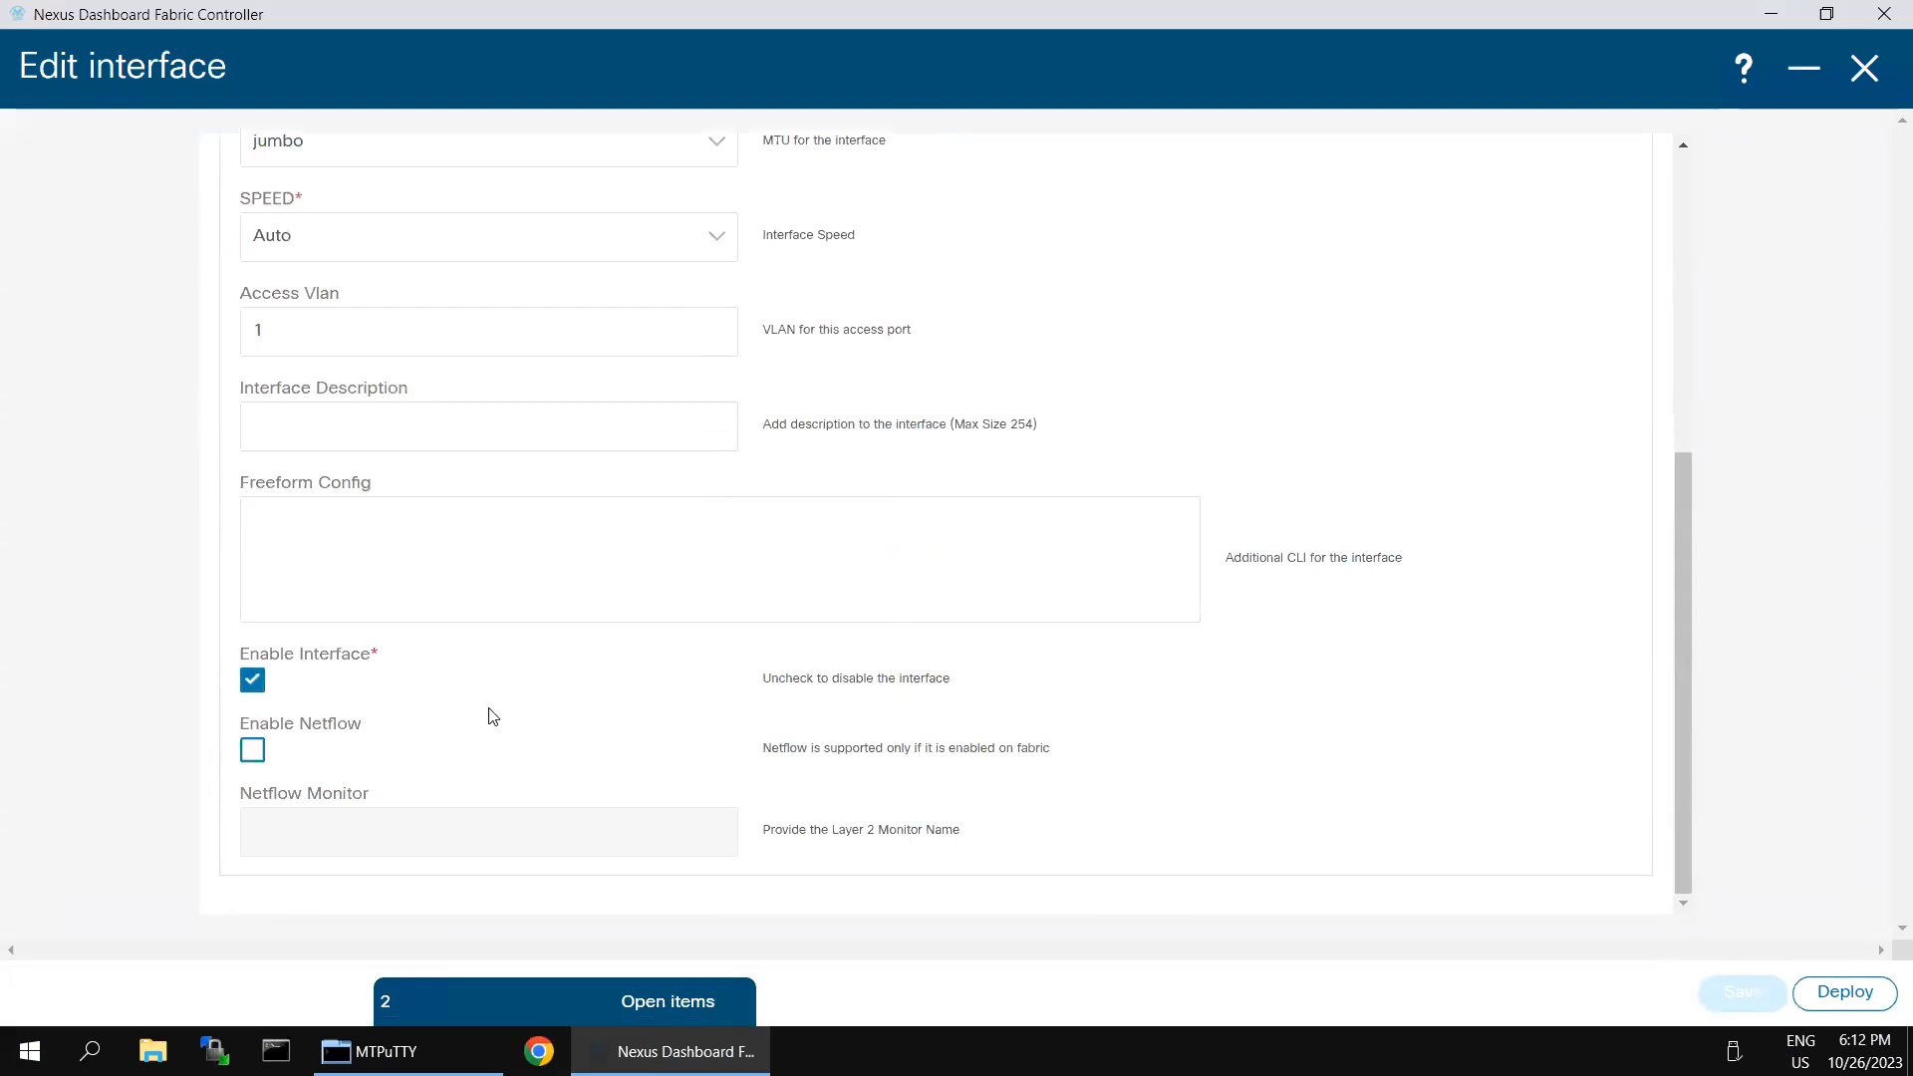
left_click(252, 680)
key("space")
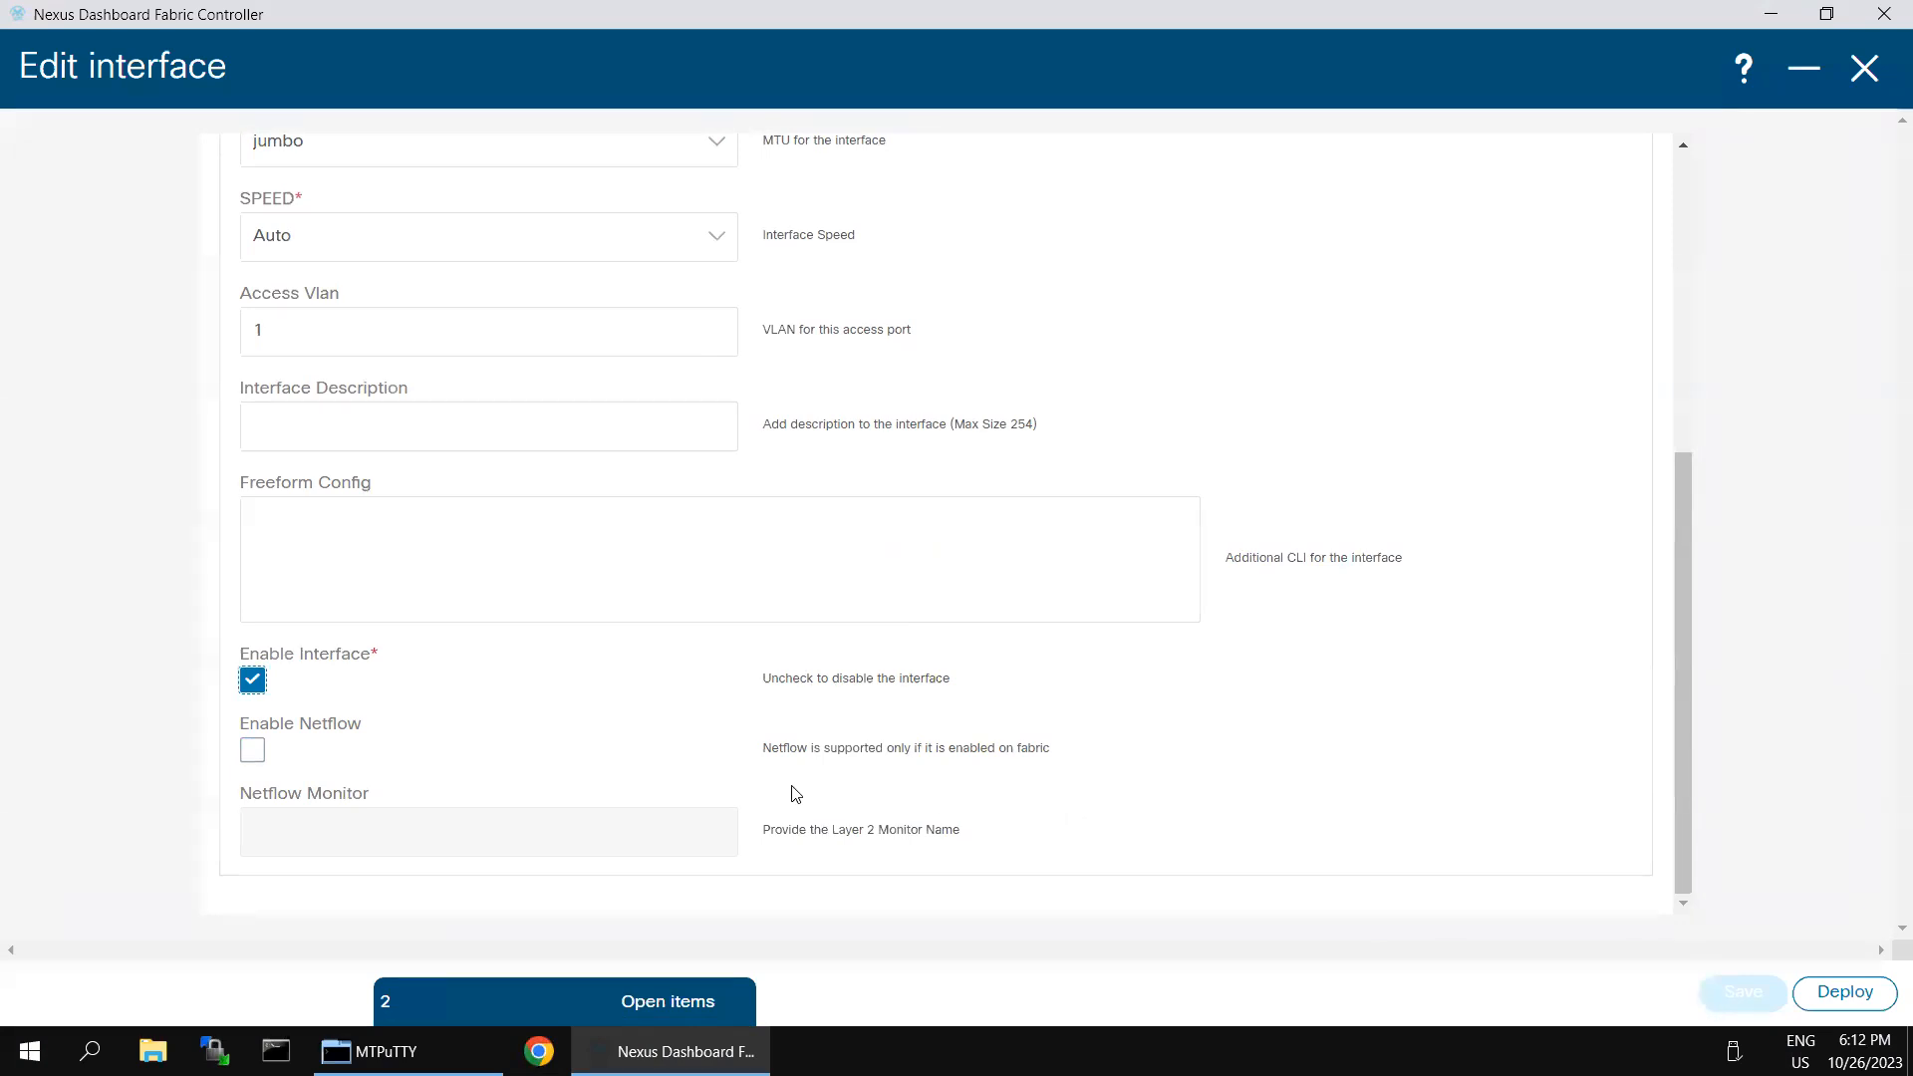
scroll(500, 622, "up", 2)
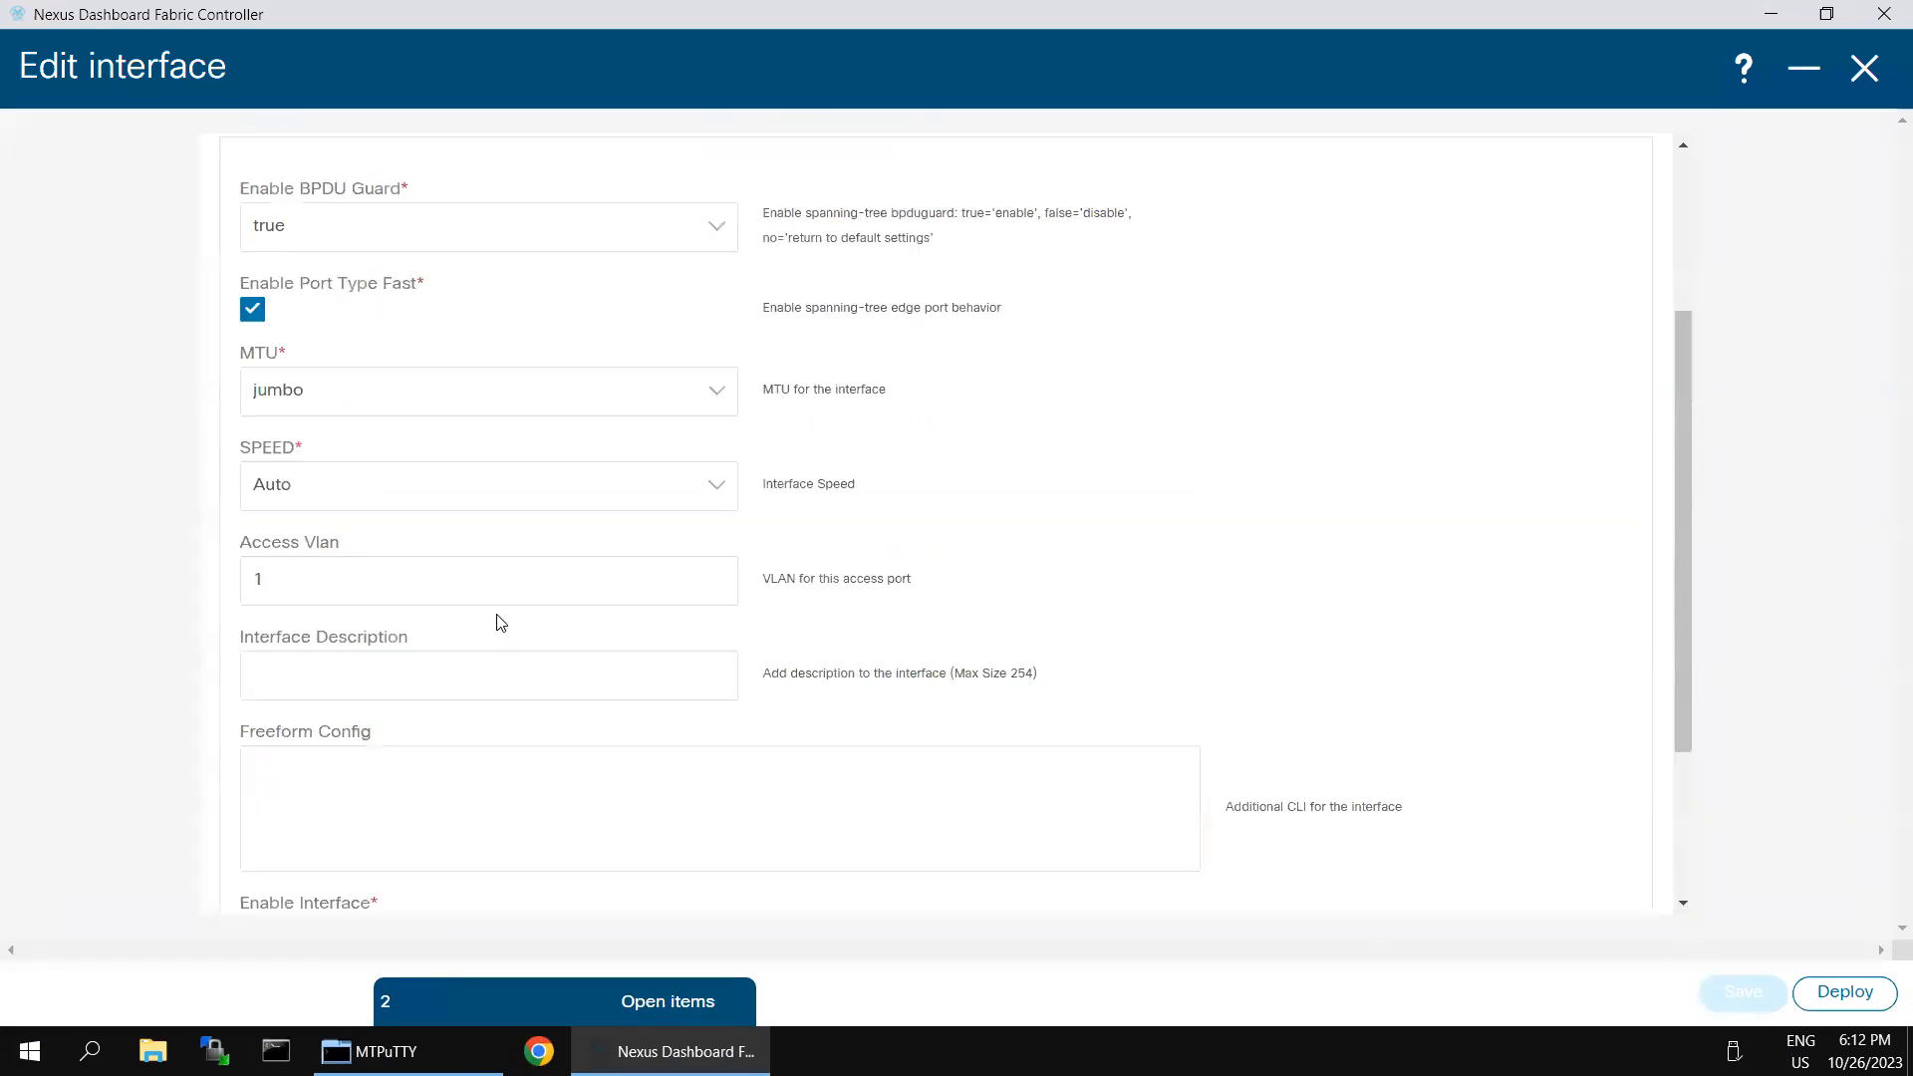
left_click(365, 582)
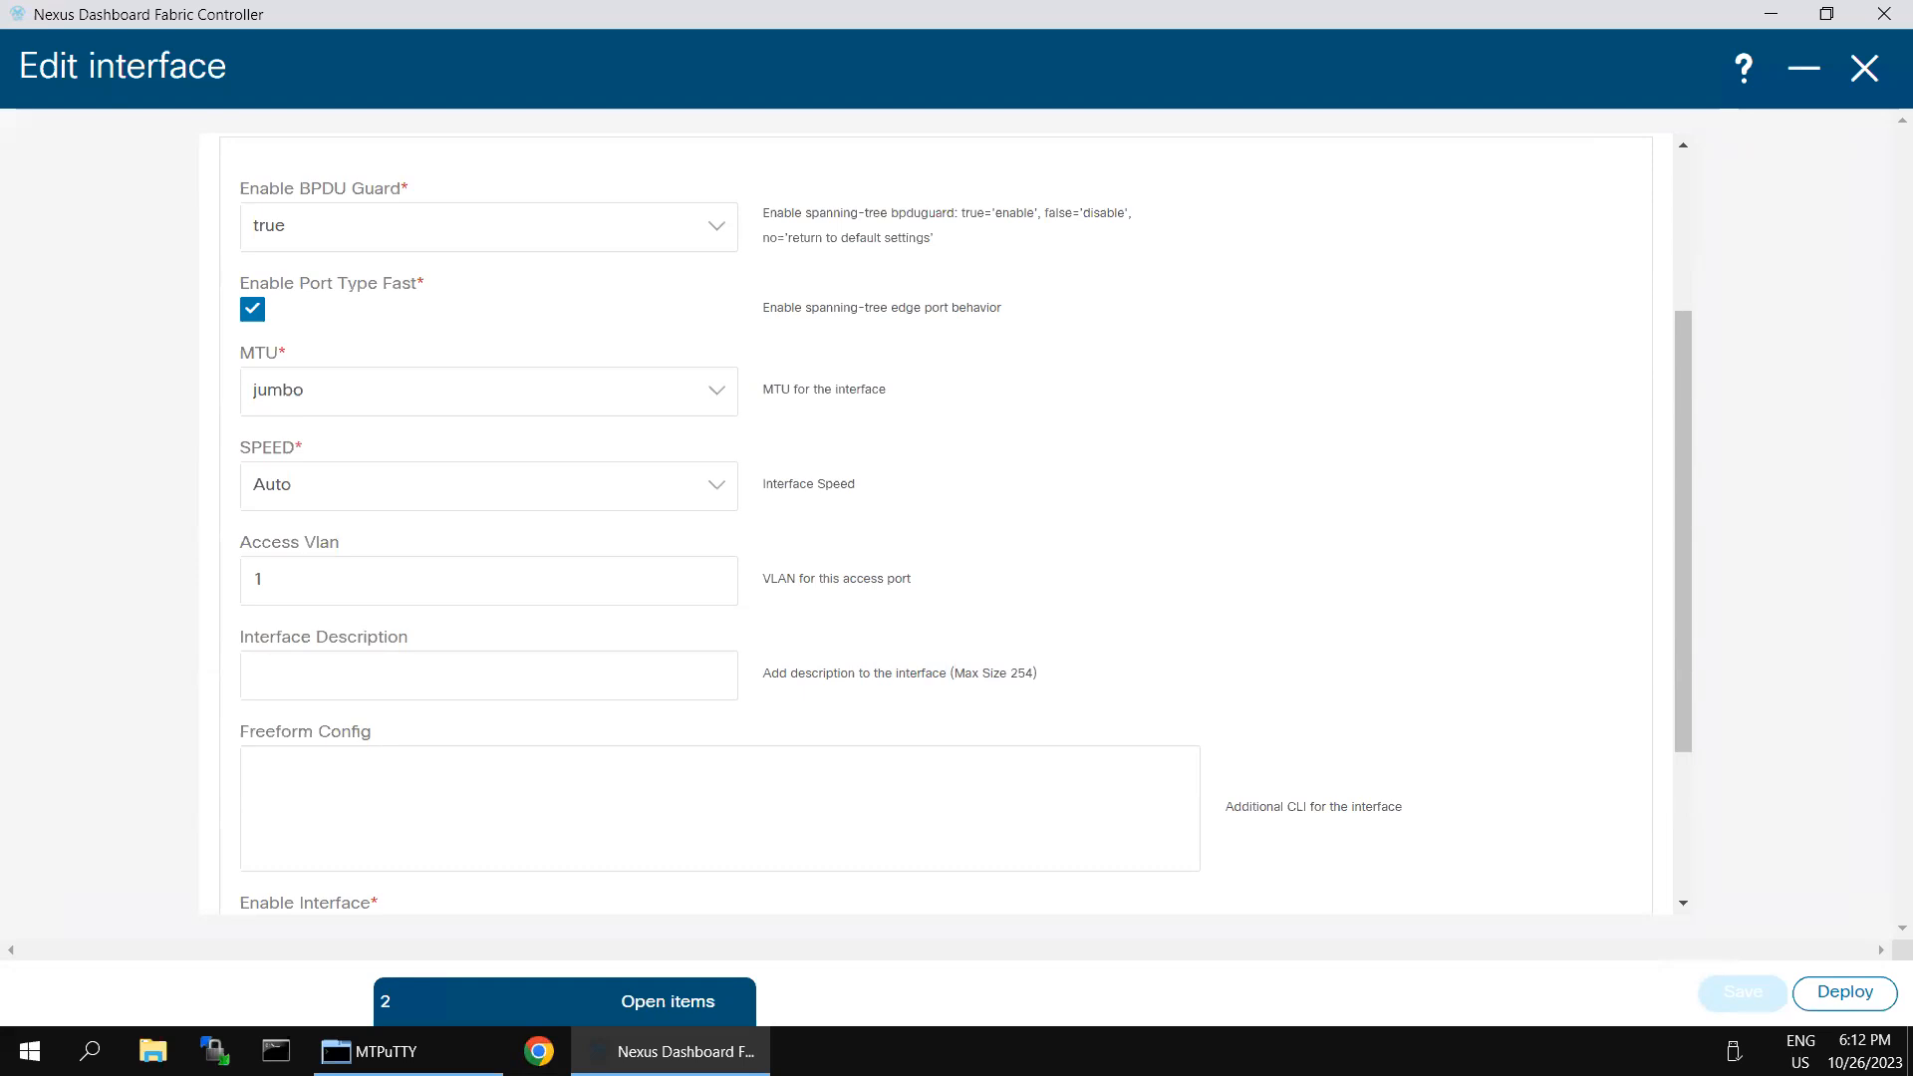
scroll(1589, 718, "down", 3)
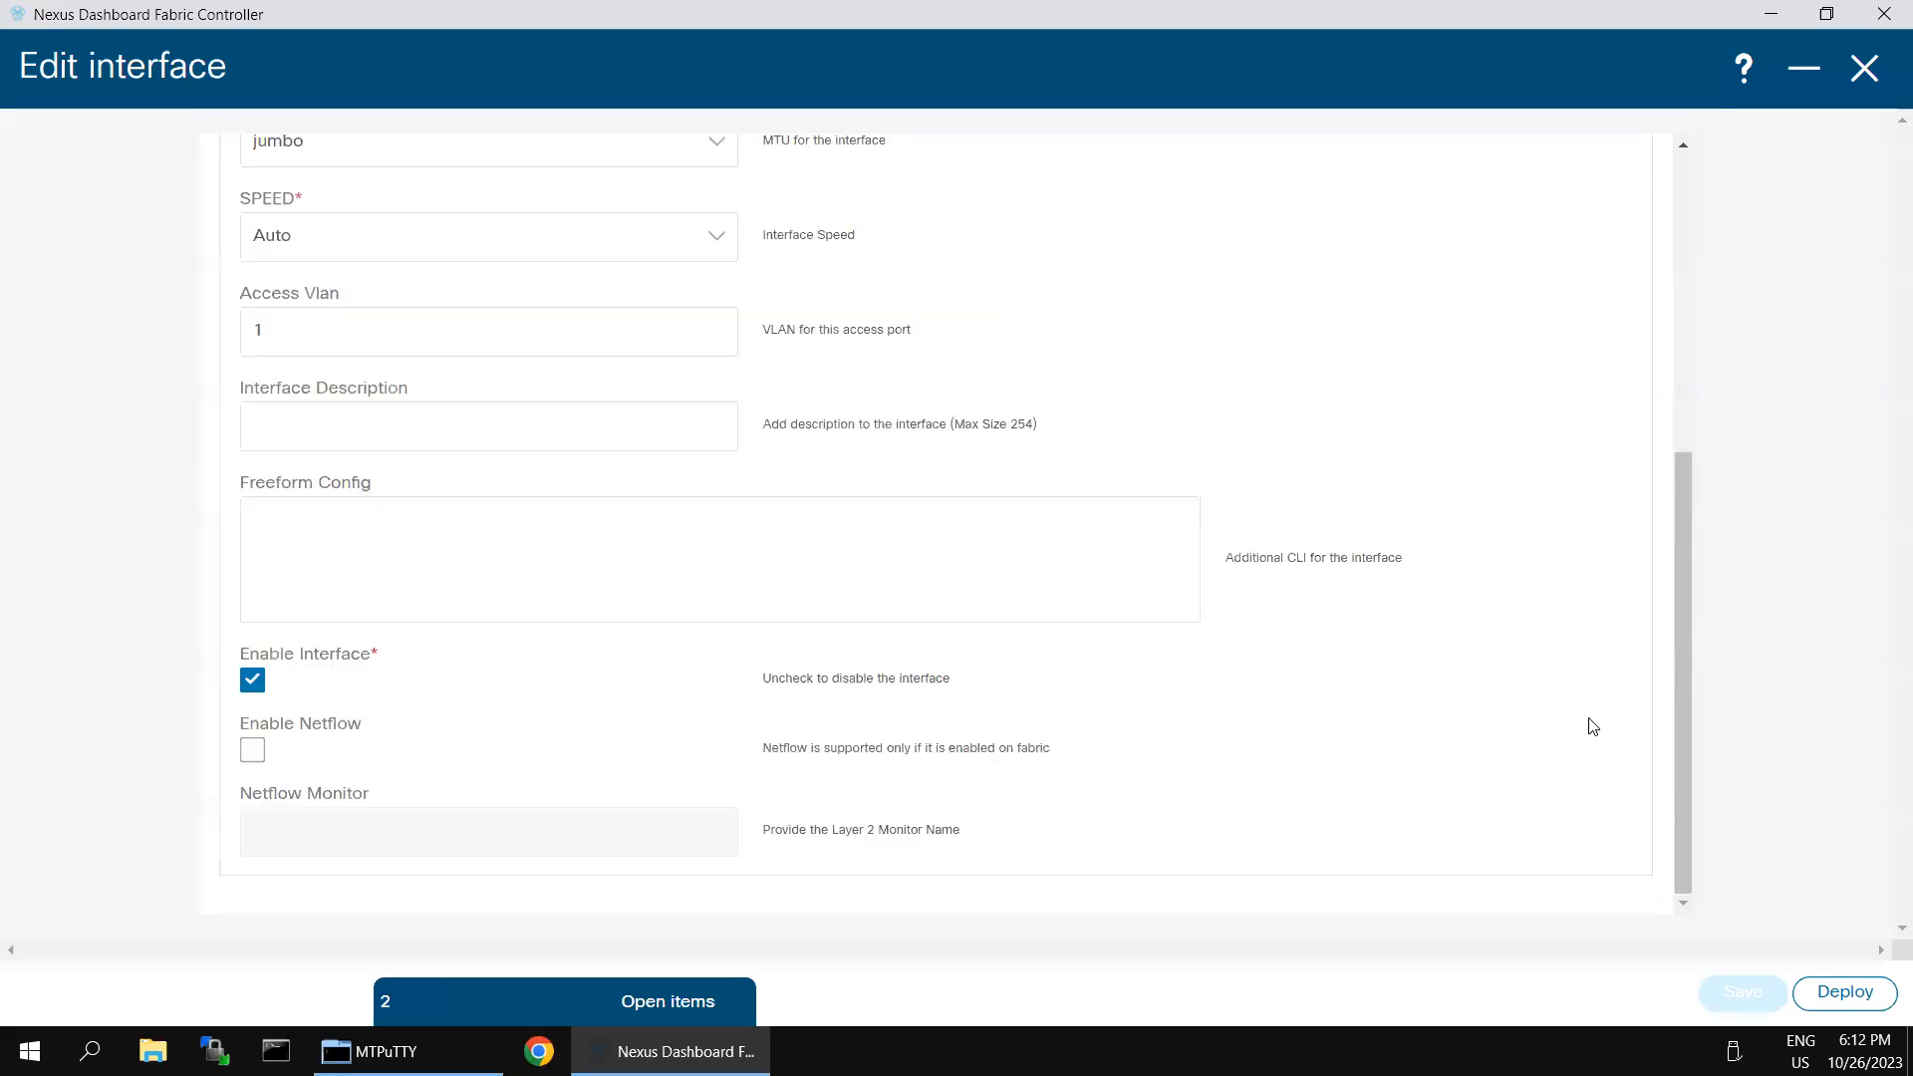
left_click(253, 753)
left_click(338, 756)
scroll(1324, 623, "up", 5)
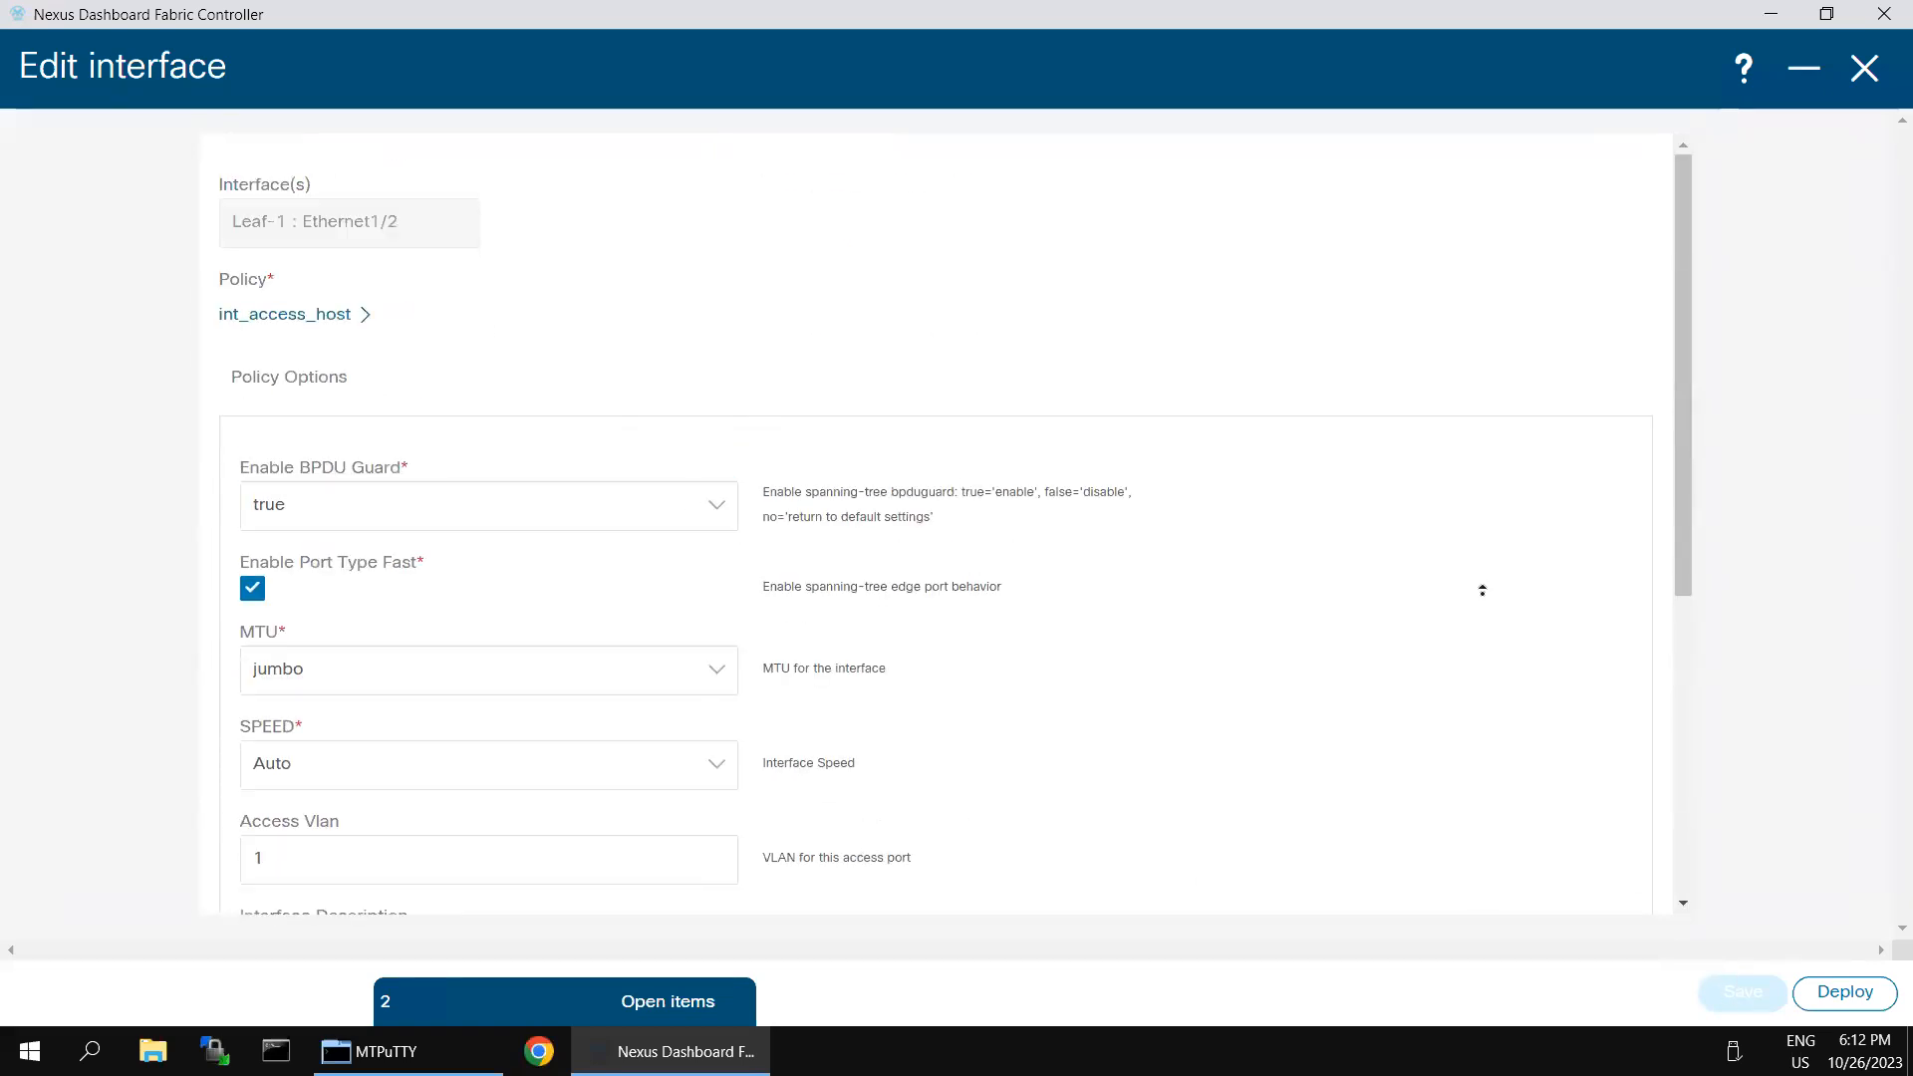
- Set Enable BPDU Guard to no in the policy options of Leaf-1's Ethernet1/2 and save the interface
scroll(1005, 763, "down", 5)
scroll(678, 337, "up", 5)
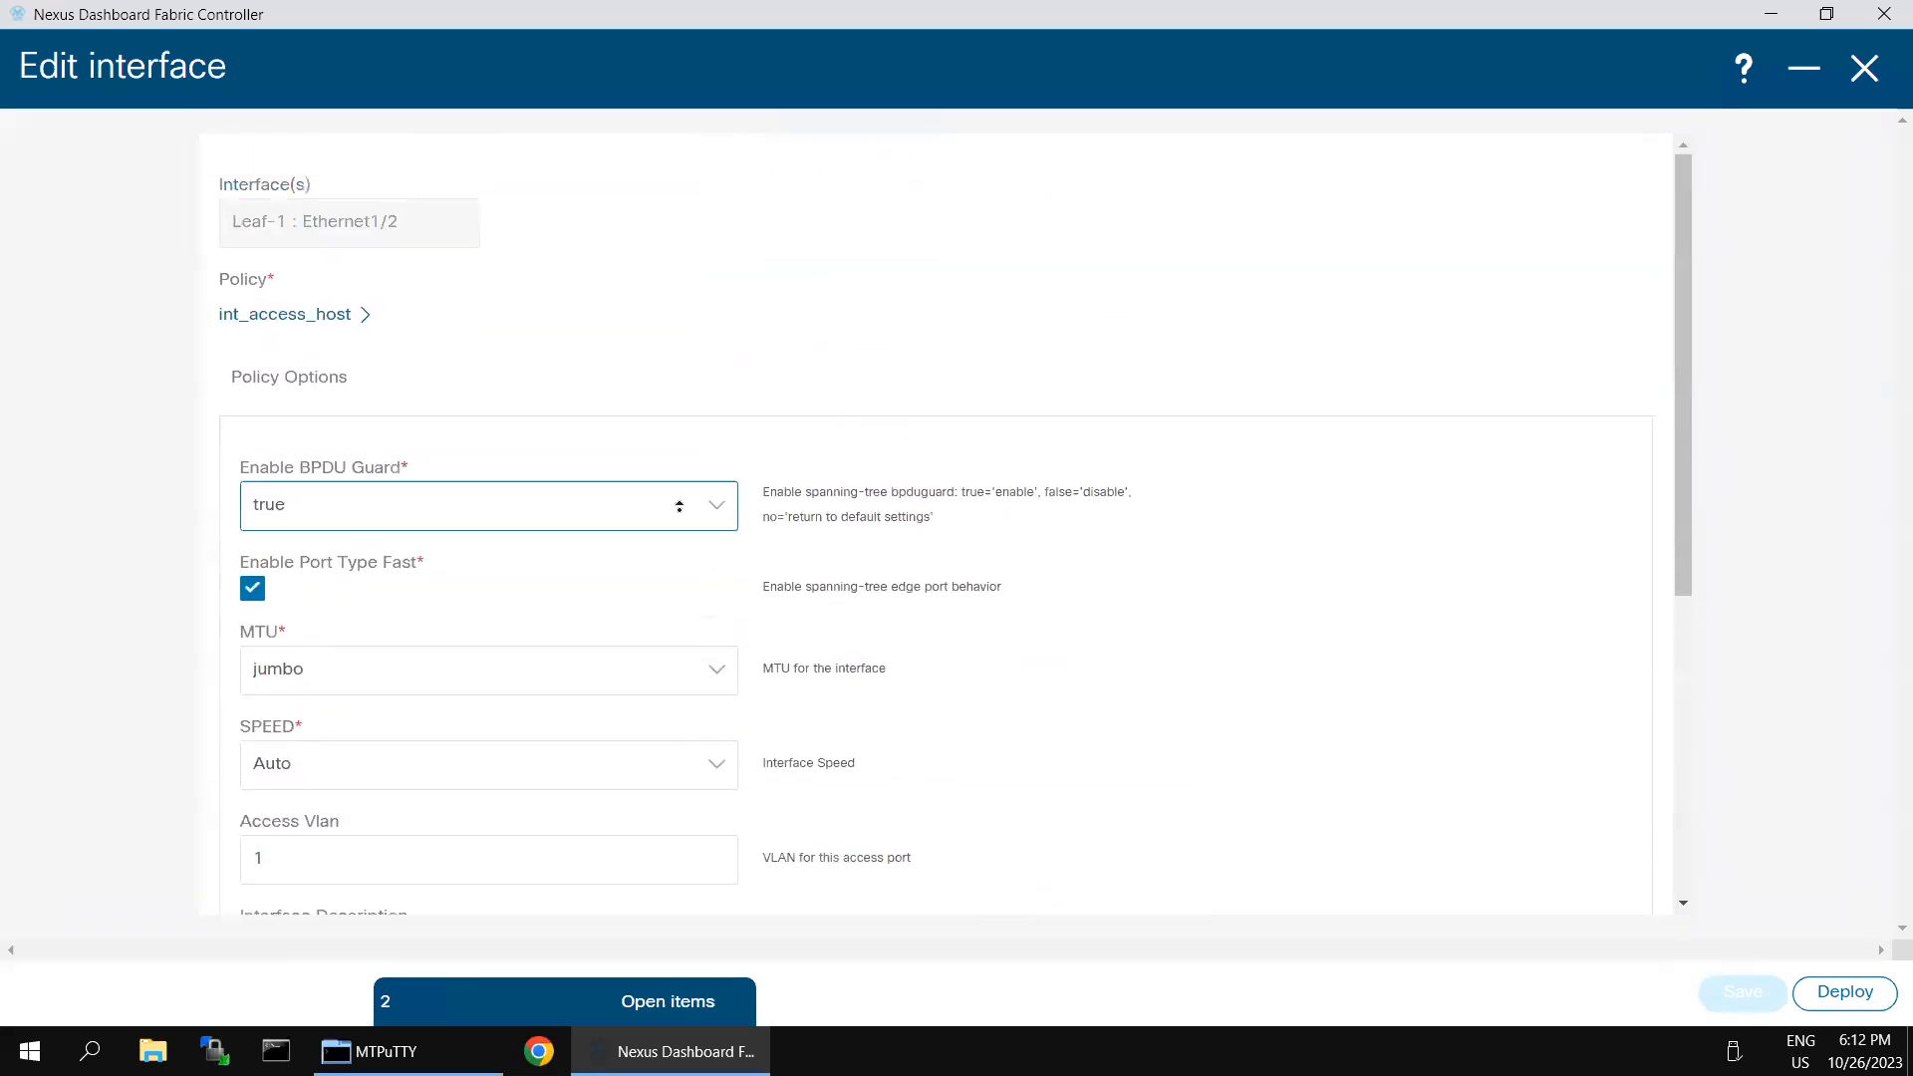
left_click(709, 515)
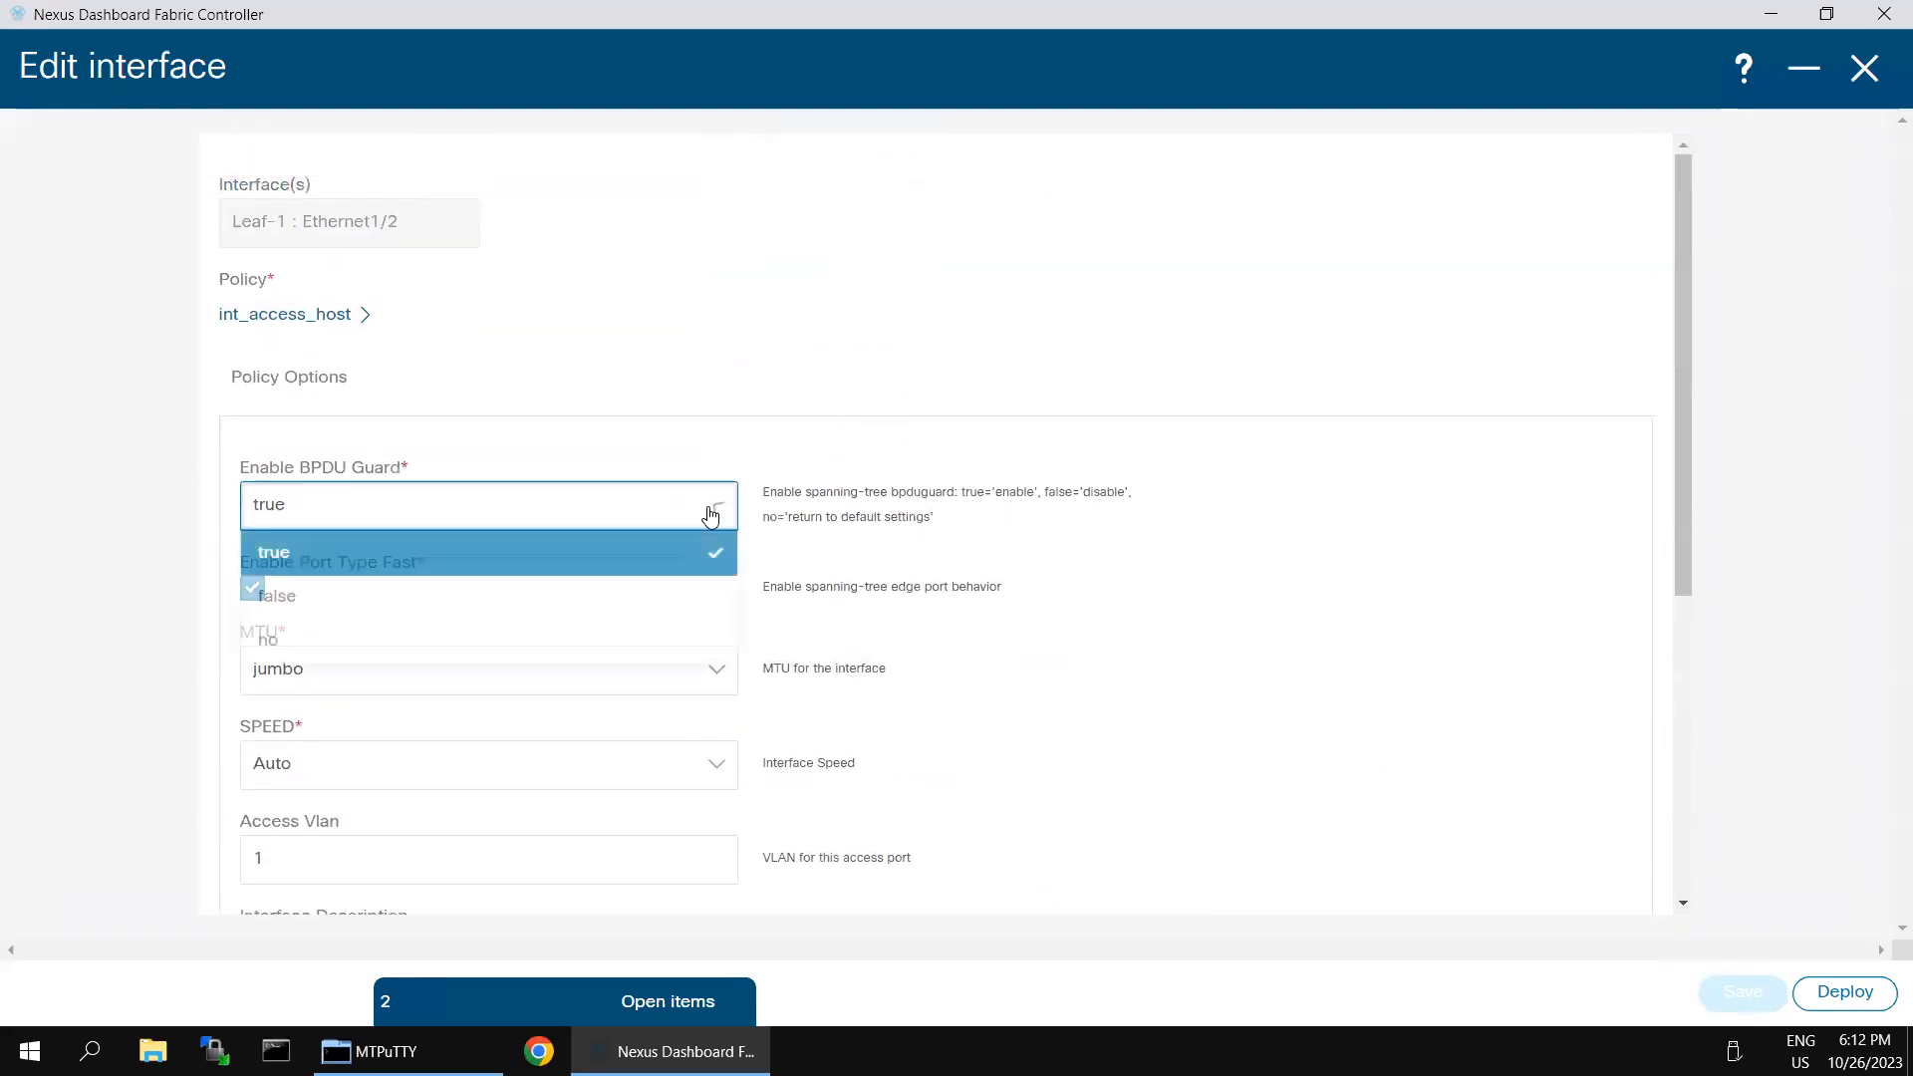
left_click(292, 643)
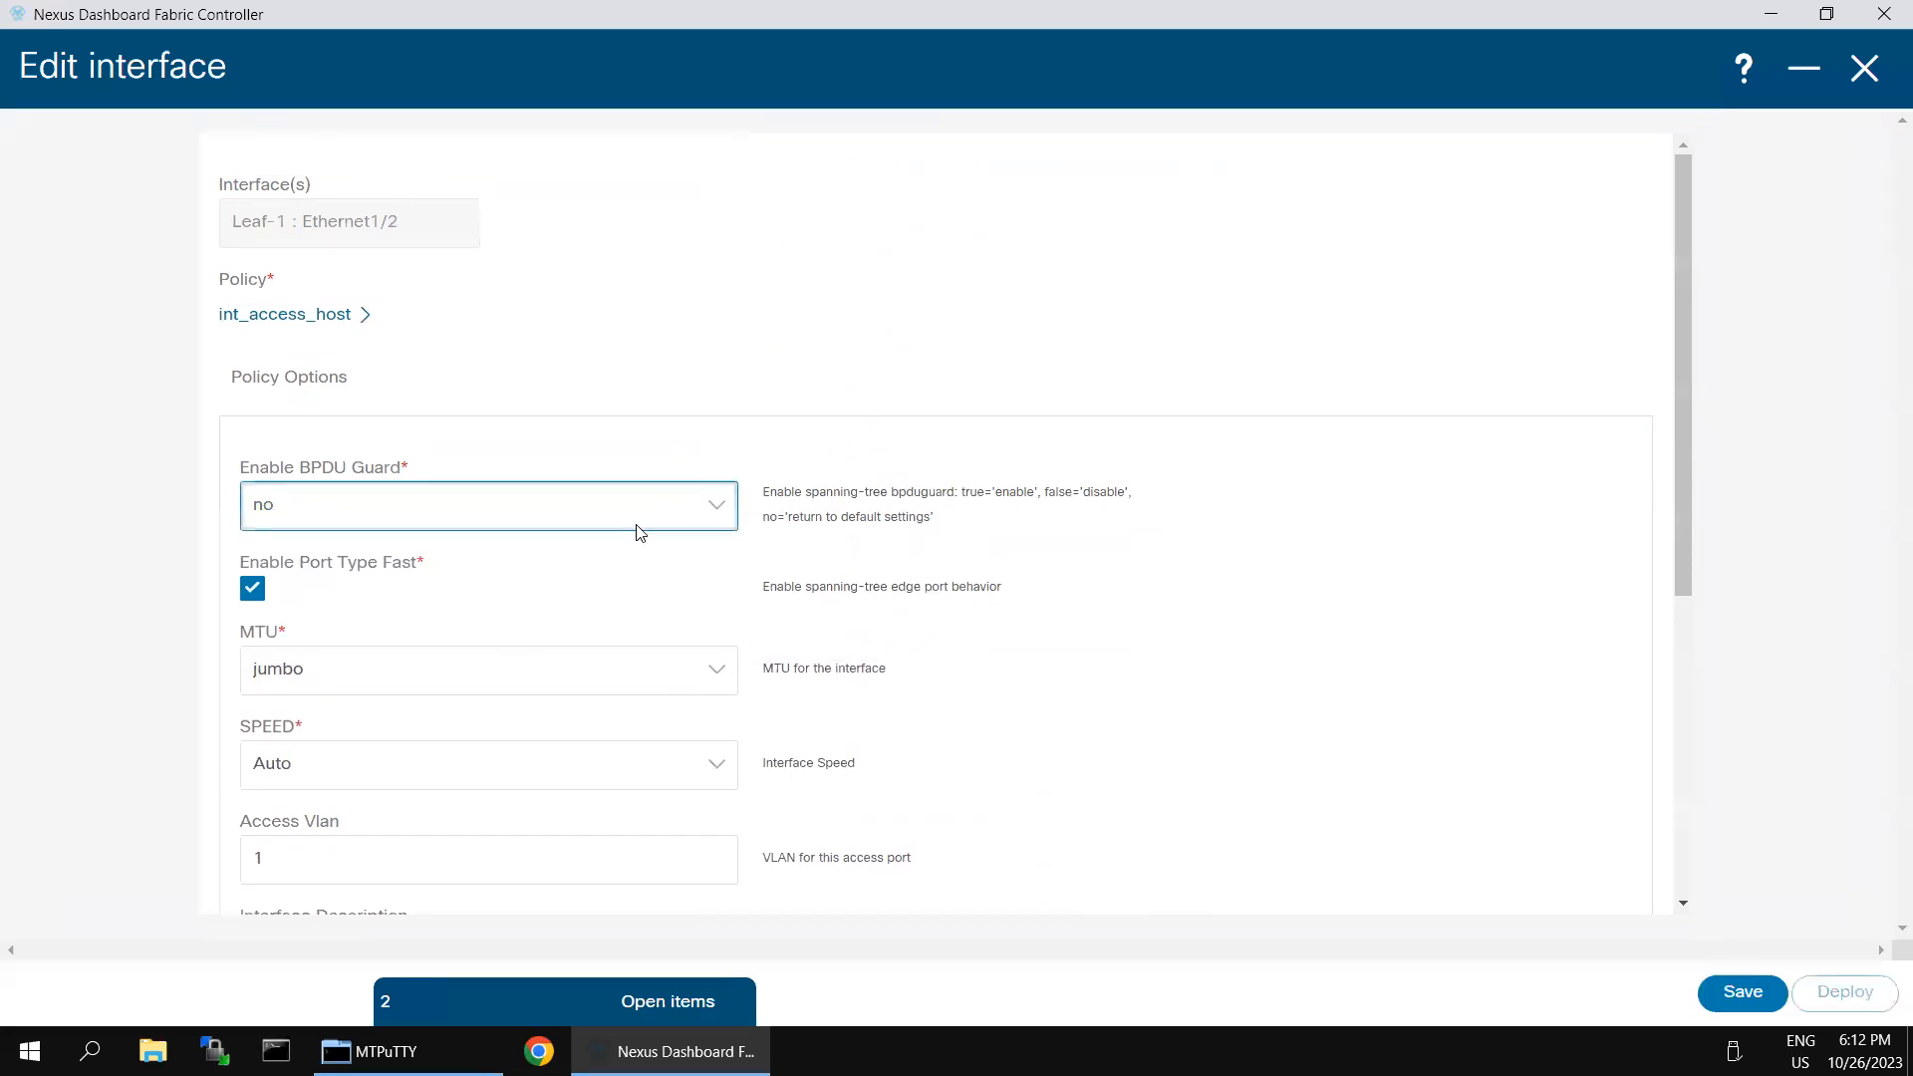
left_click(716, 512)
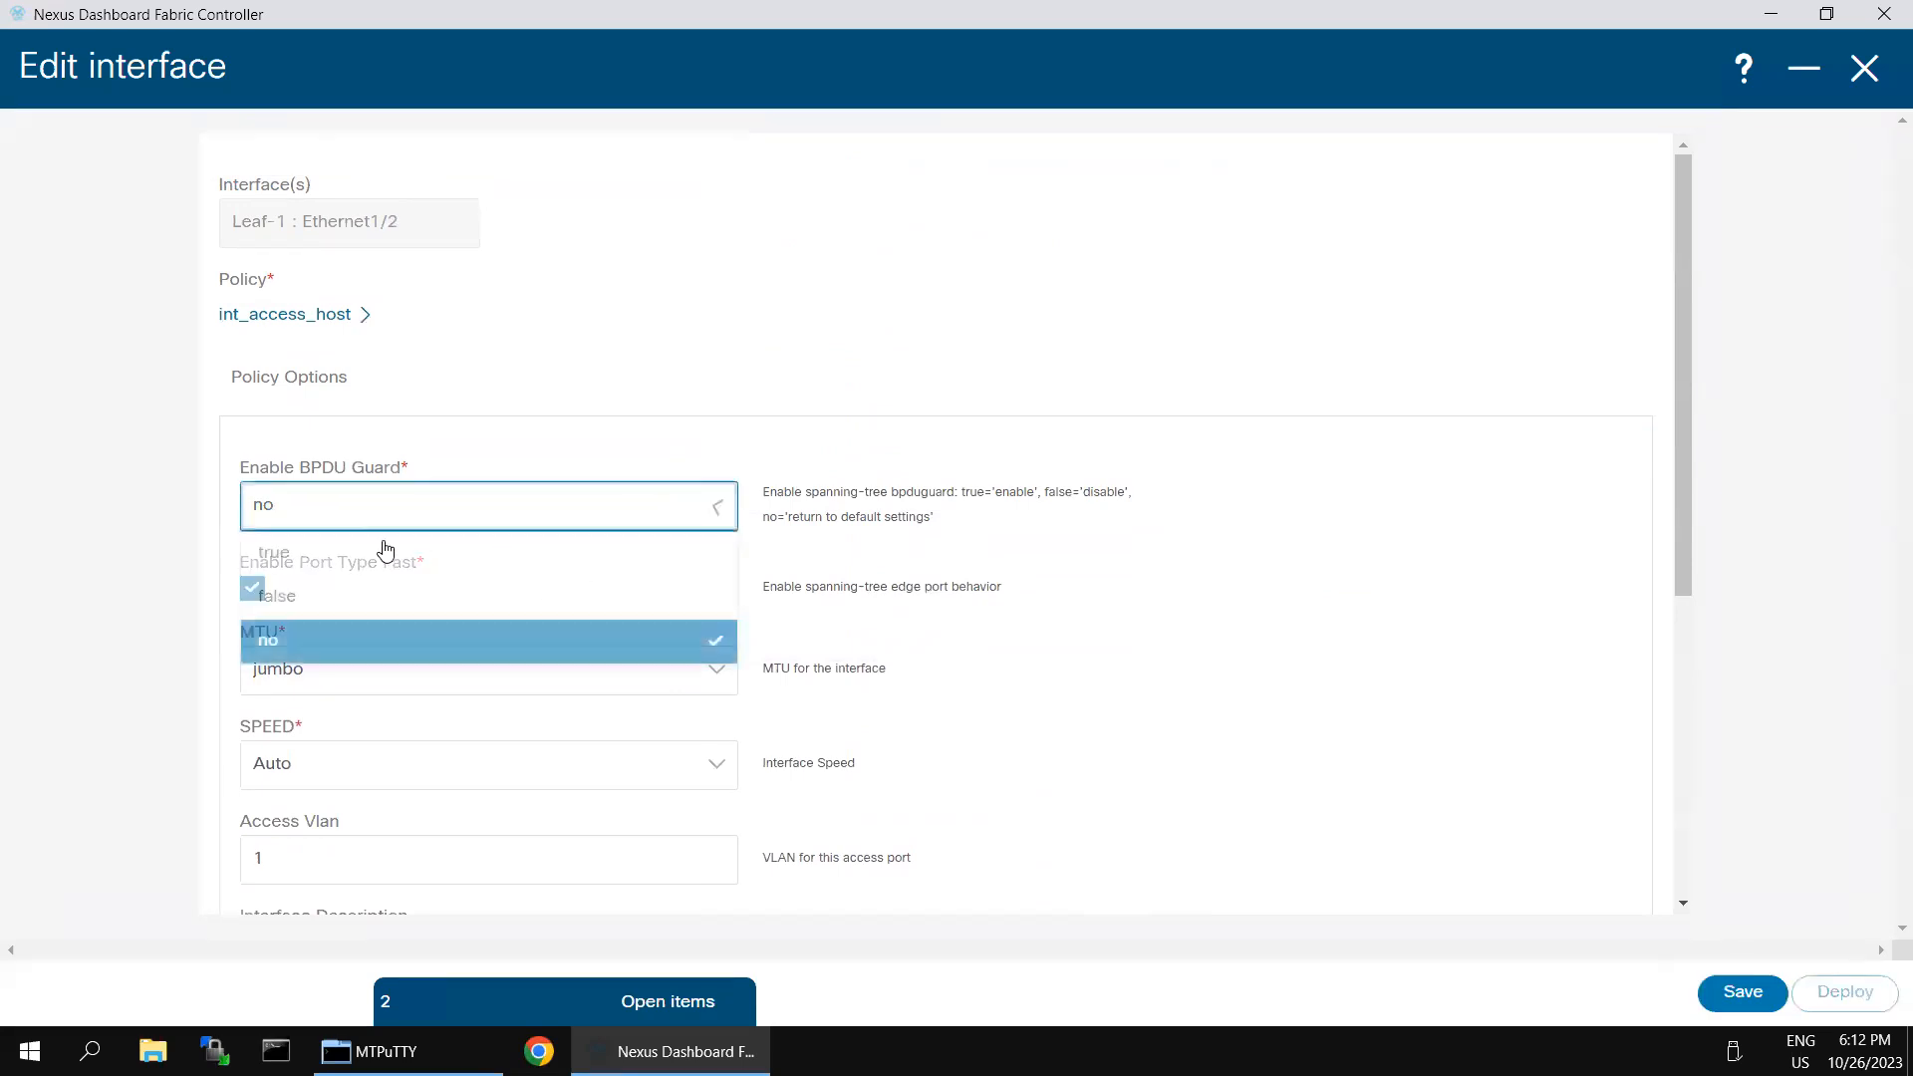
left_click(1381, 620)
left_click(1729, 990)
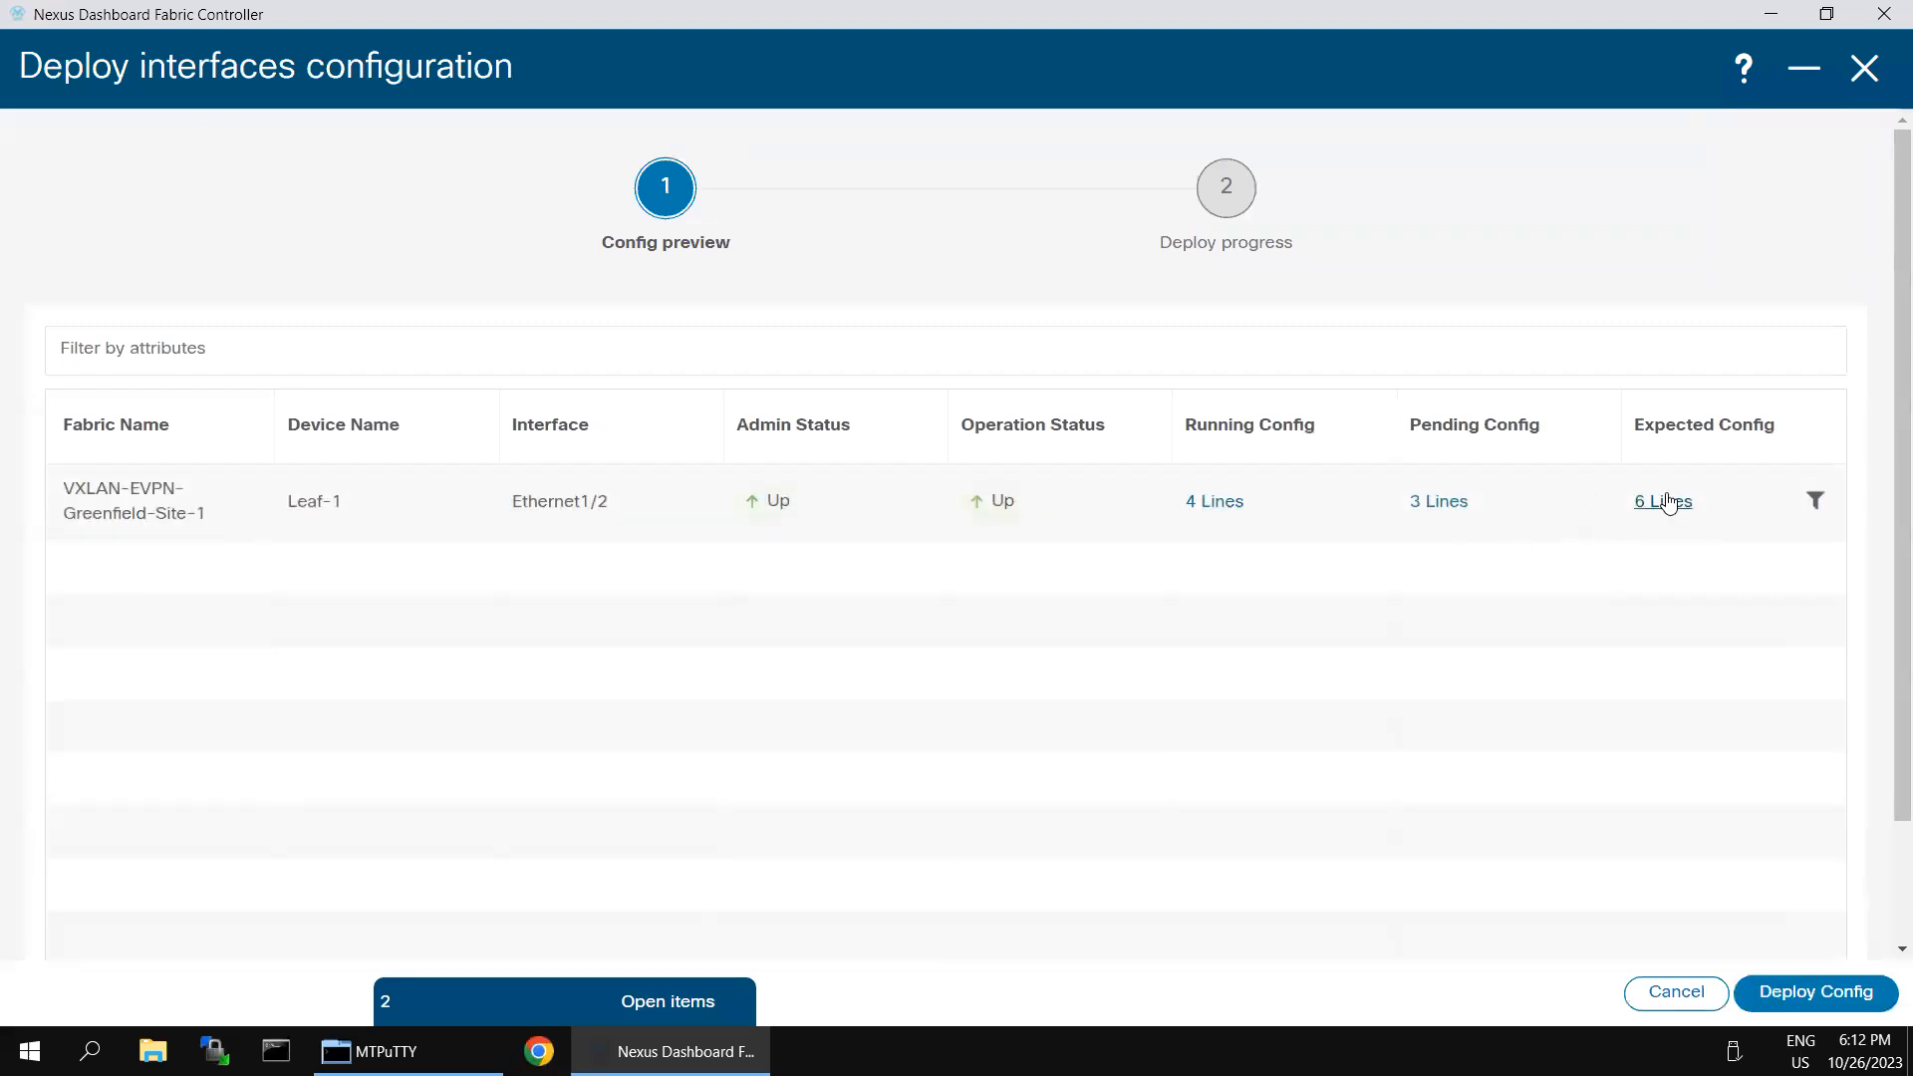
- Review the expected configuration of Leaf-1's Ethernet1/2 in the deployment preview and deploy the BPDU Guard change
left_click(1669, 503)
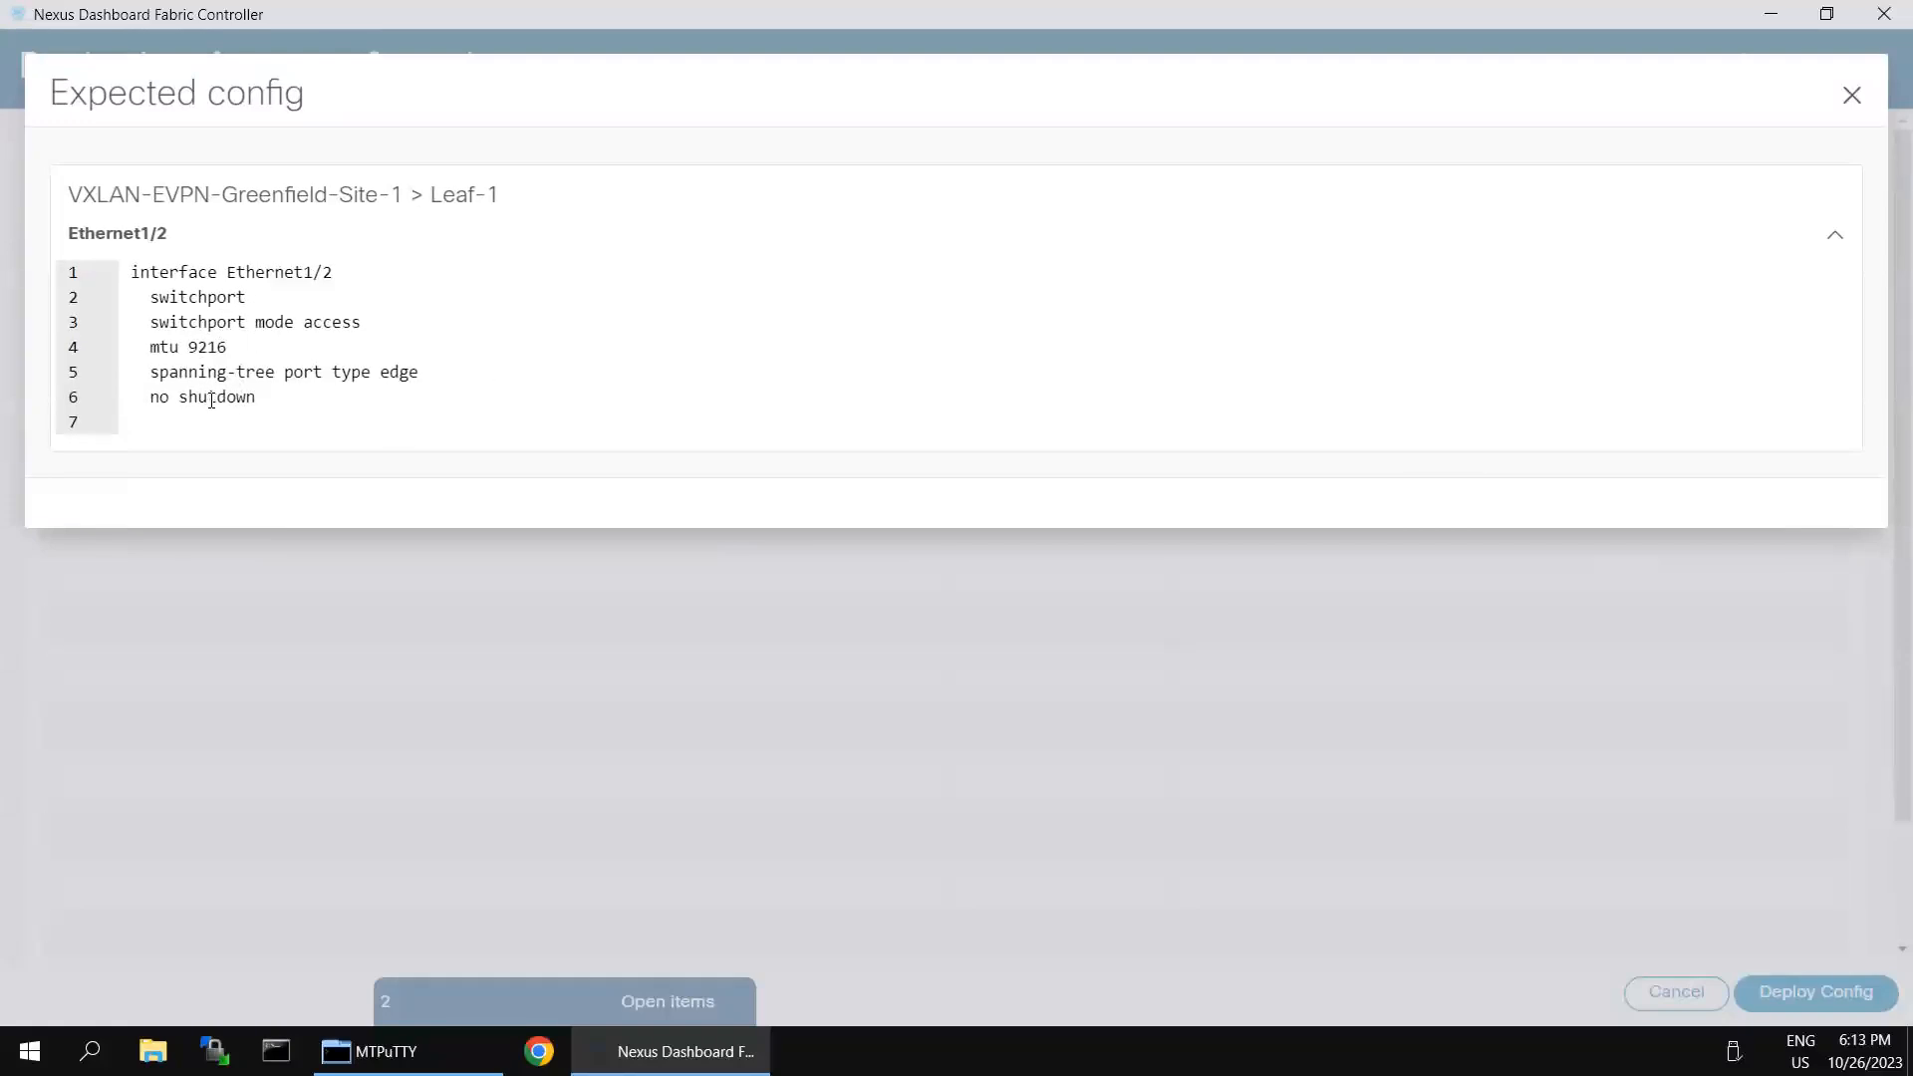
left_click(1851, 96)
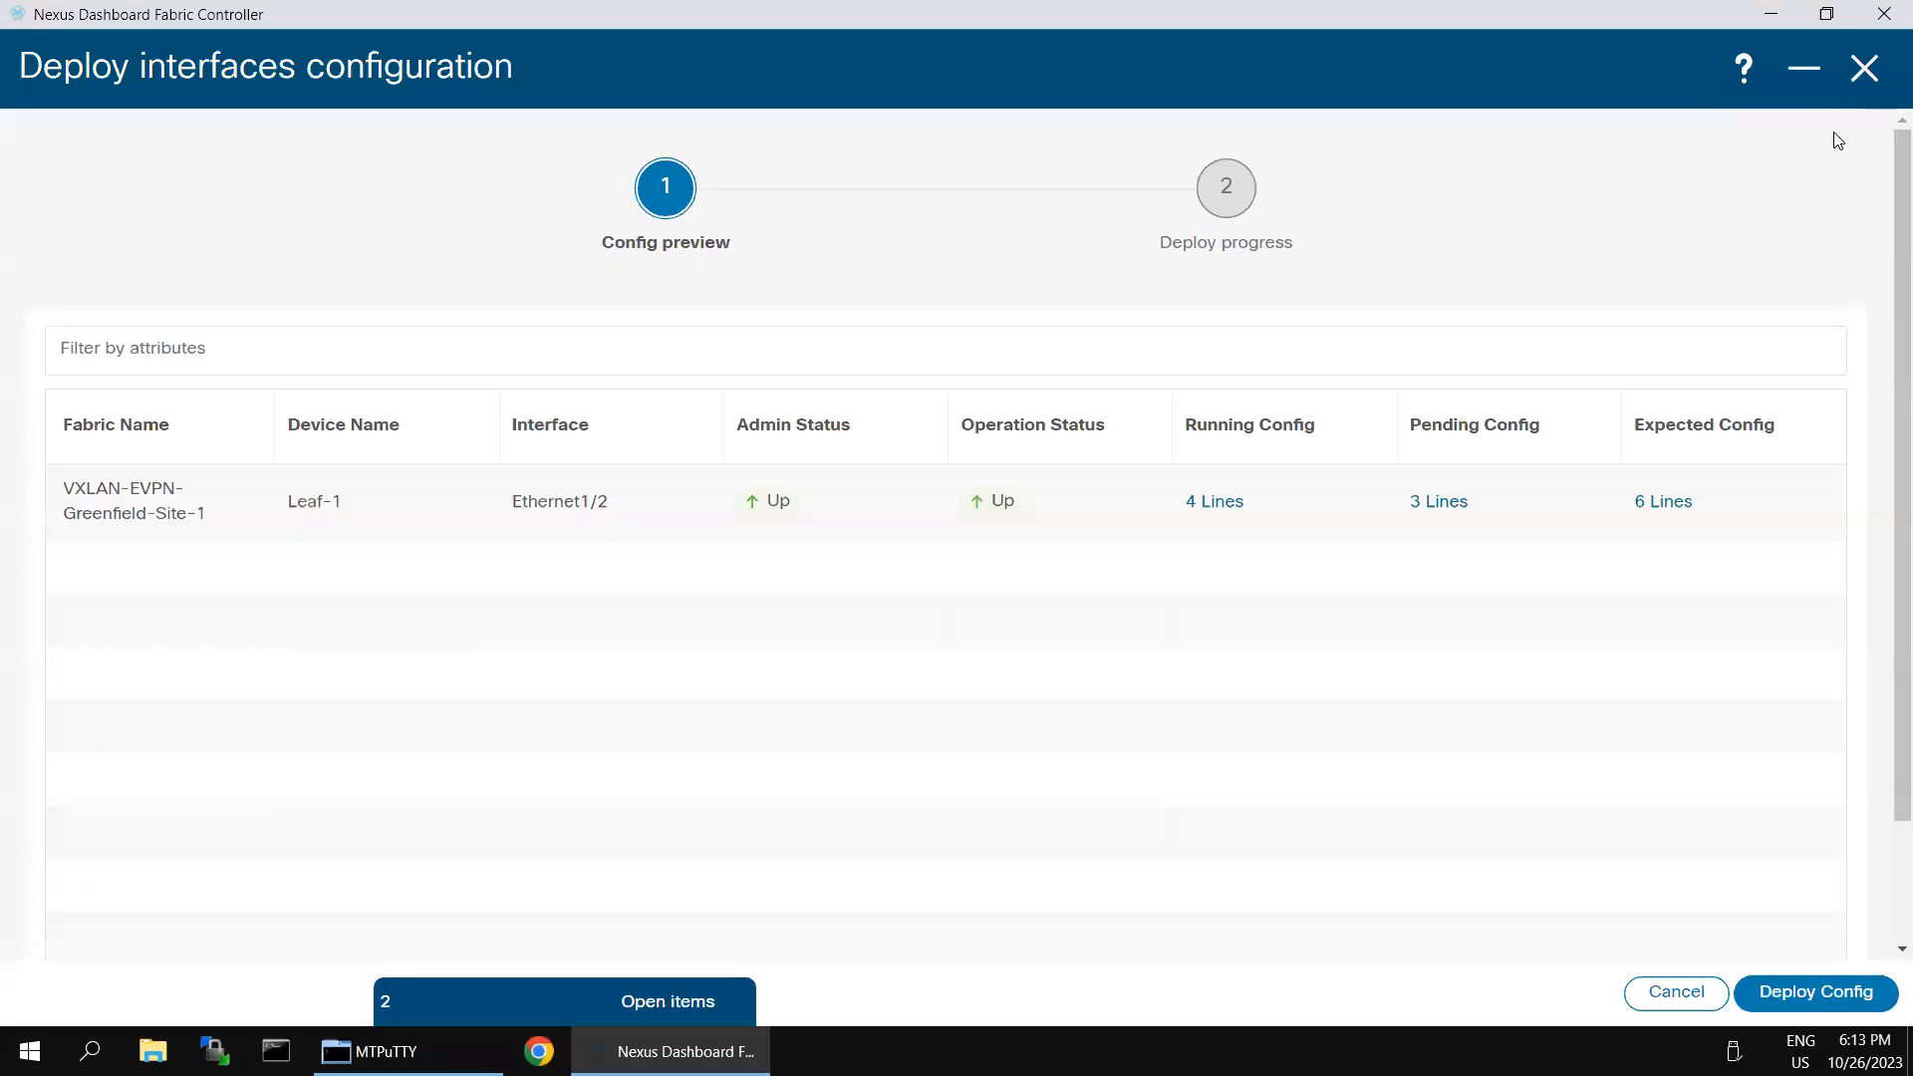
left_click(1799, 993)
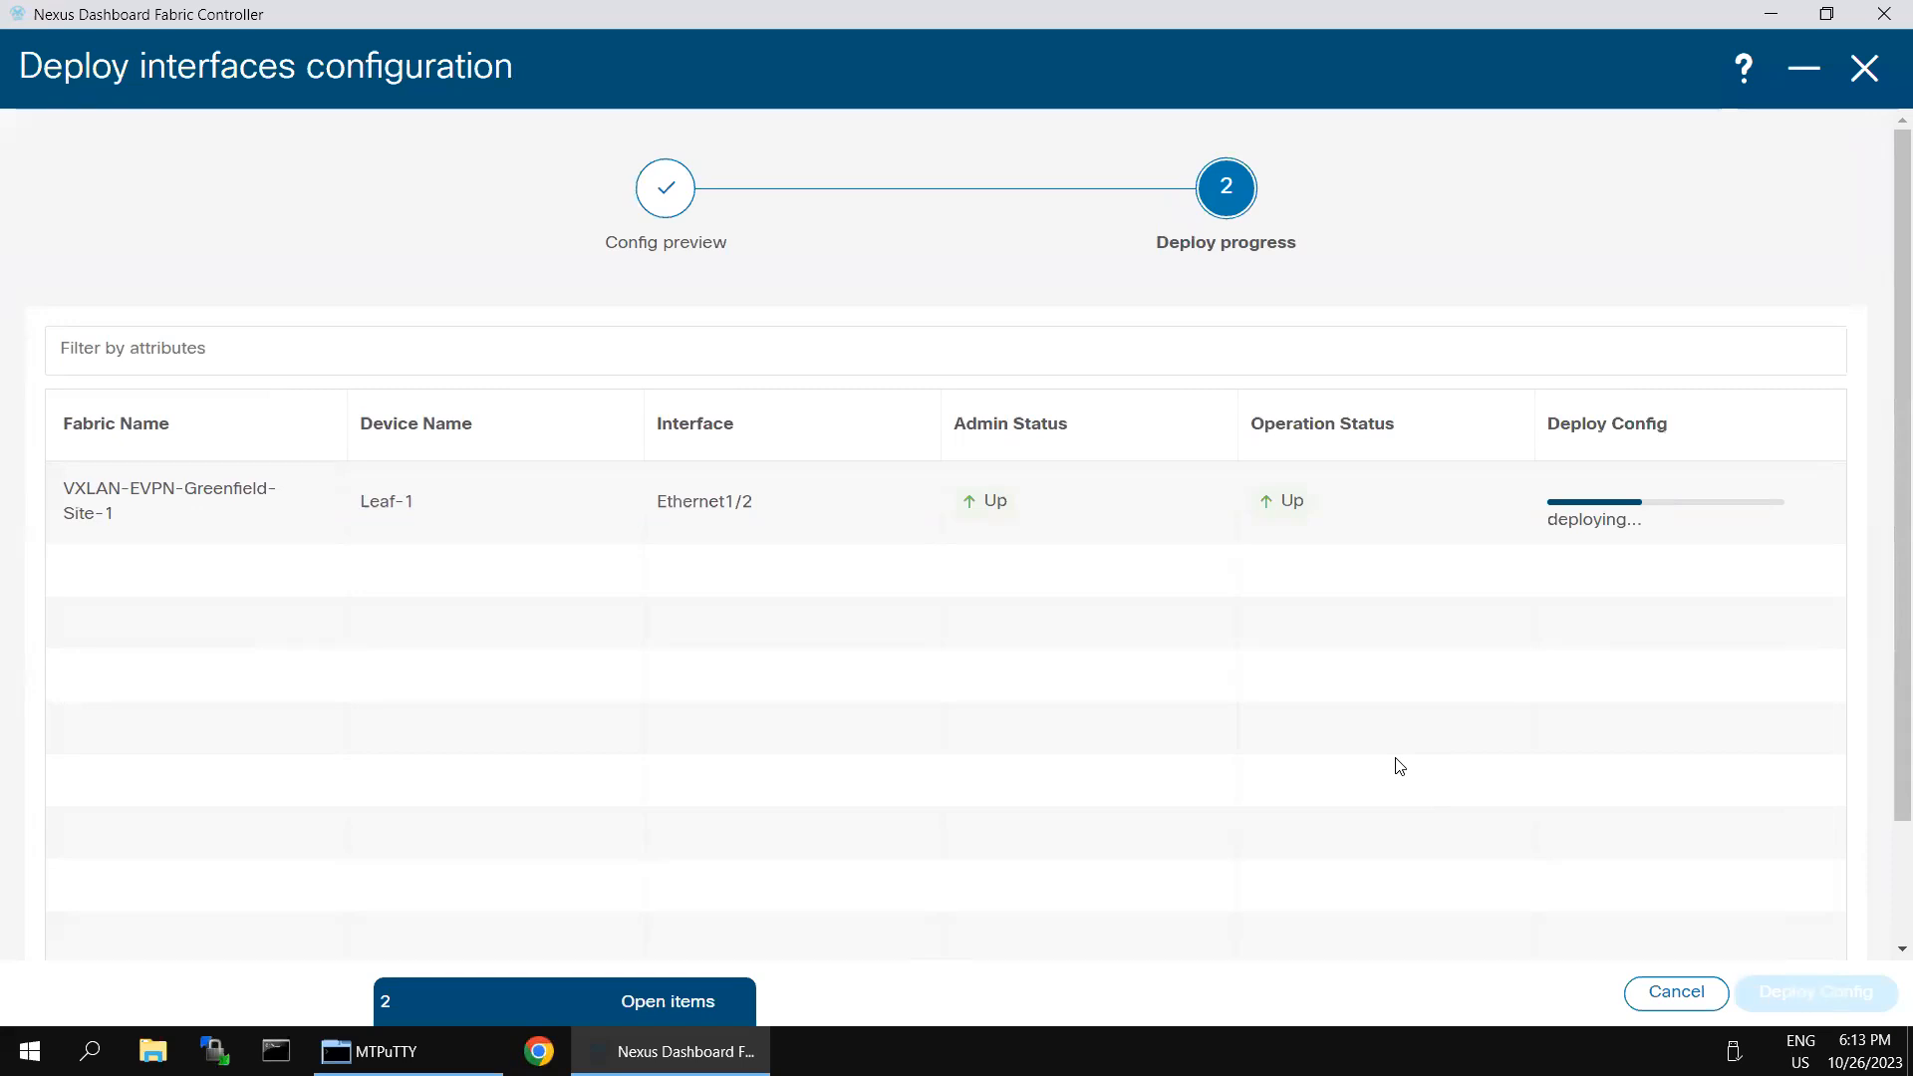
- Switch to SecureCRT and repeatedly run sh run int e1/2 on Leaf-1 to check the running configuration after the BPDU Guard removal
mouse_move(1606, 10)
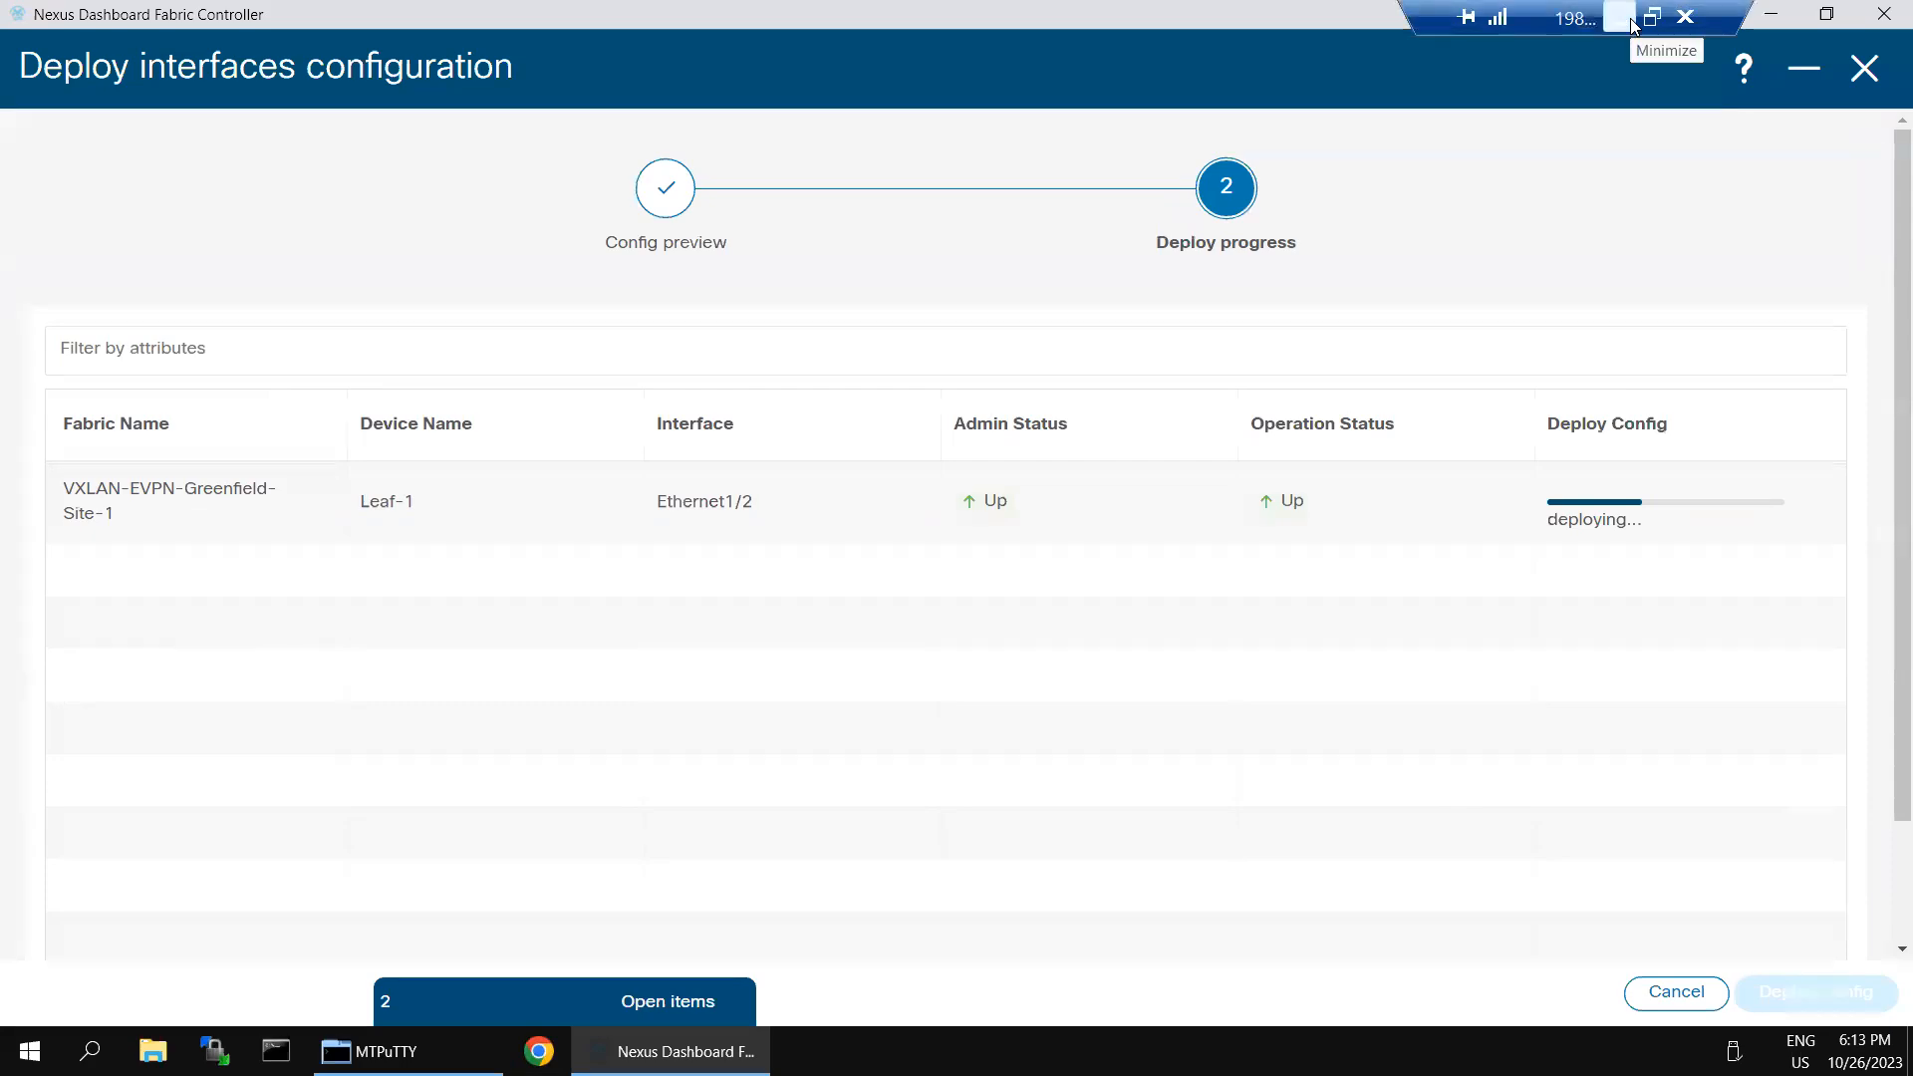
left_click(1620, 19)
key("Up")
key("Return")
key("Up")
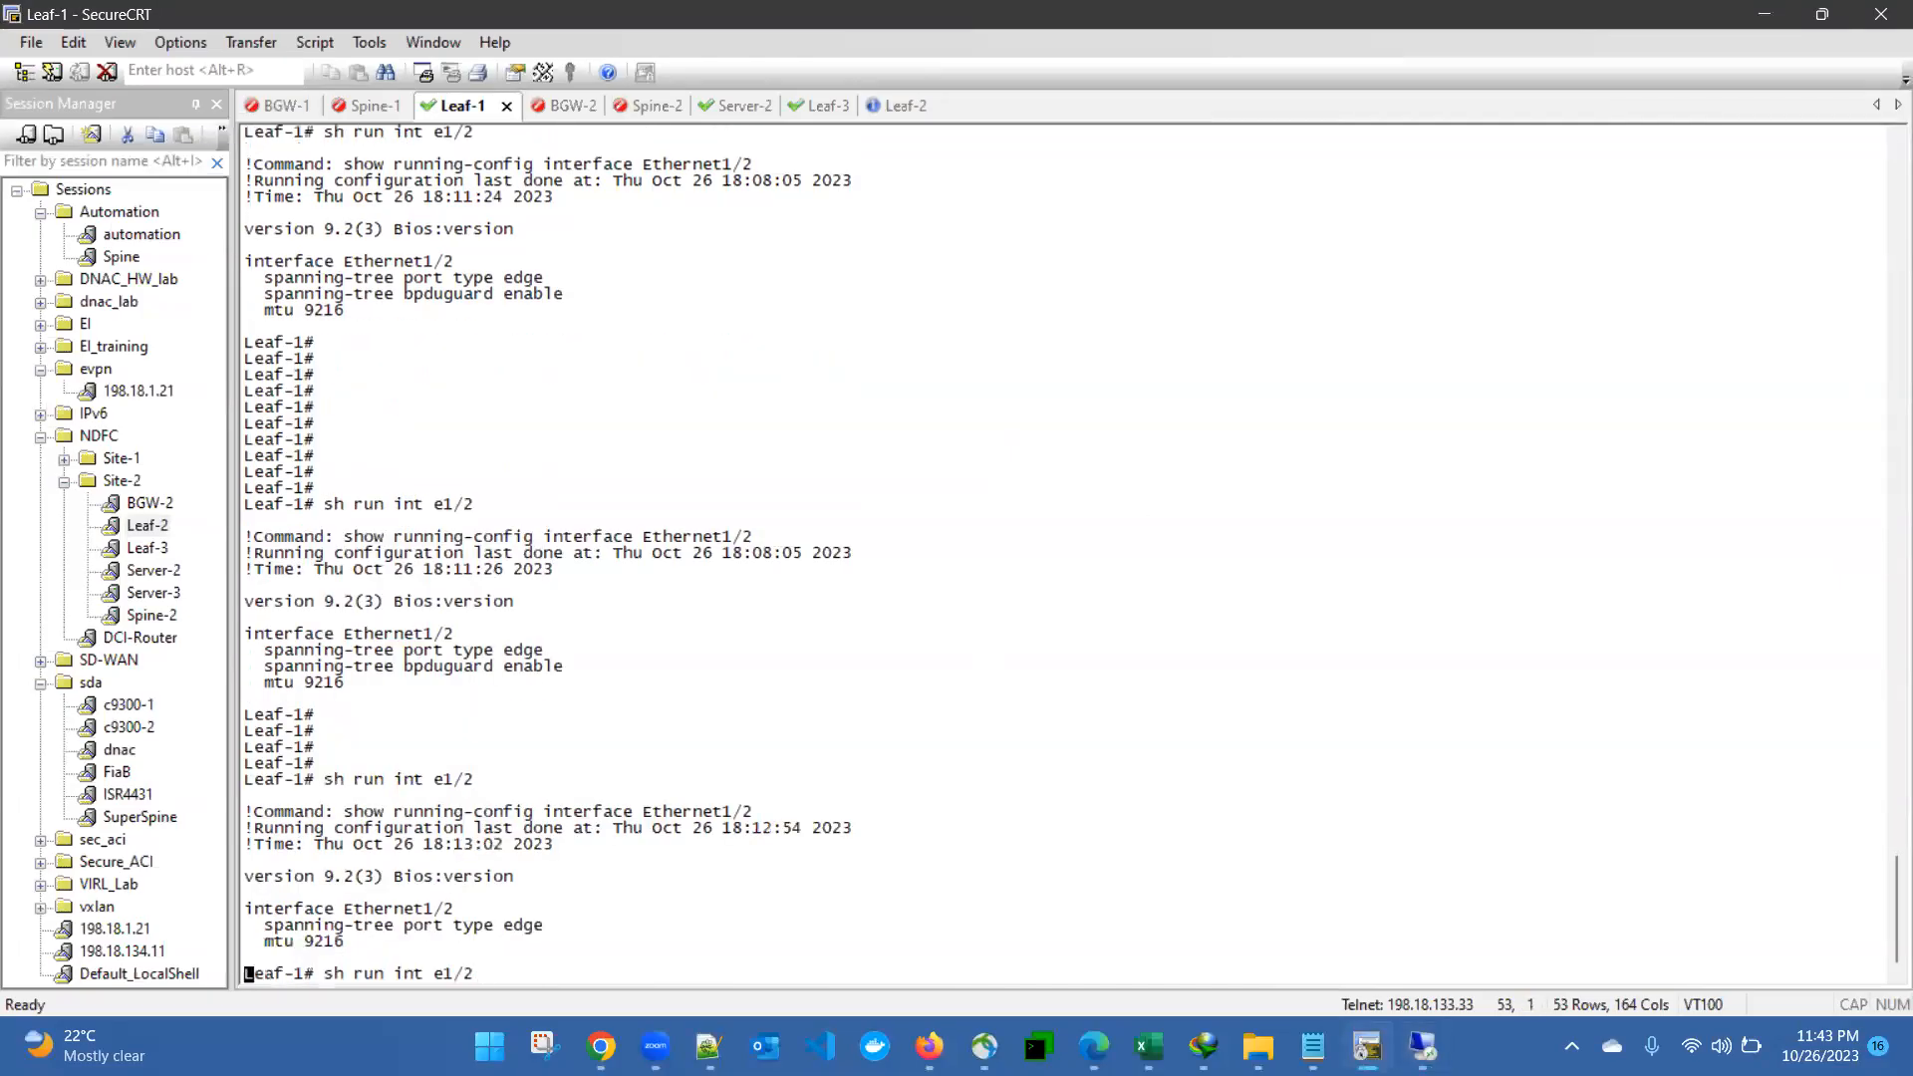
key("Return")
key("Up")
key("Return")
key("Return")
key("Return")
key("Return")
key("Return")
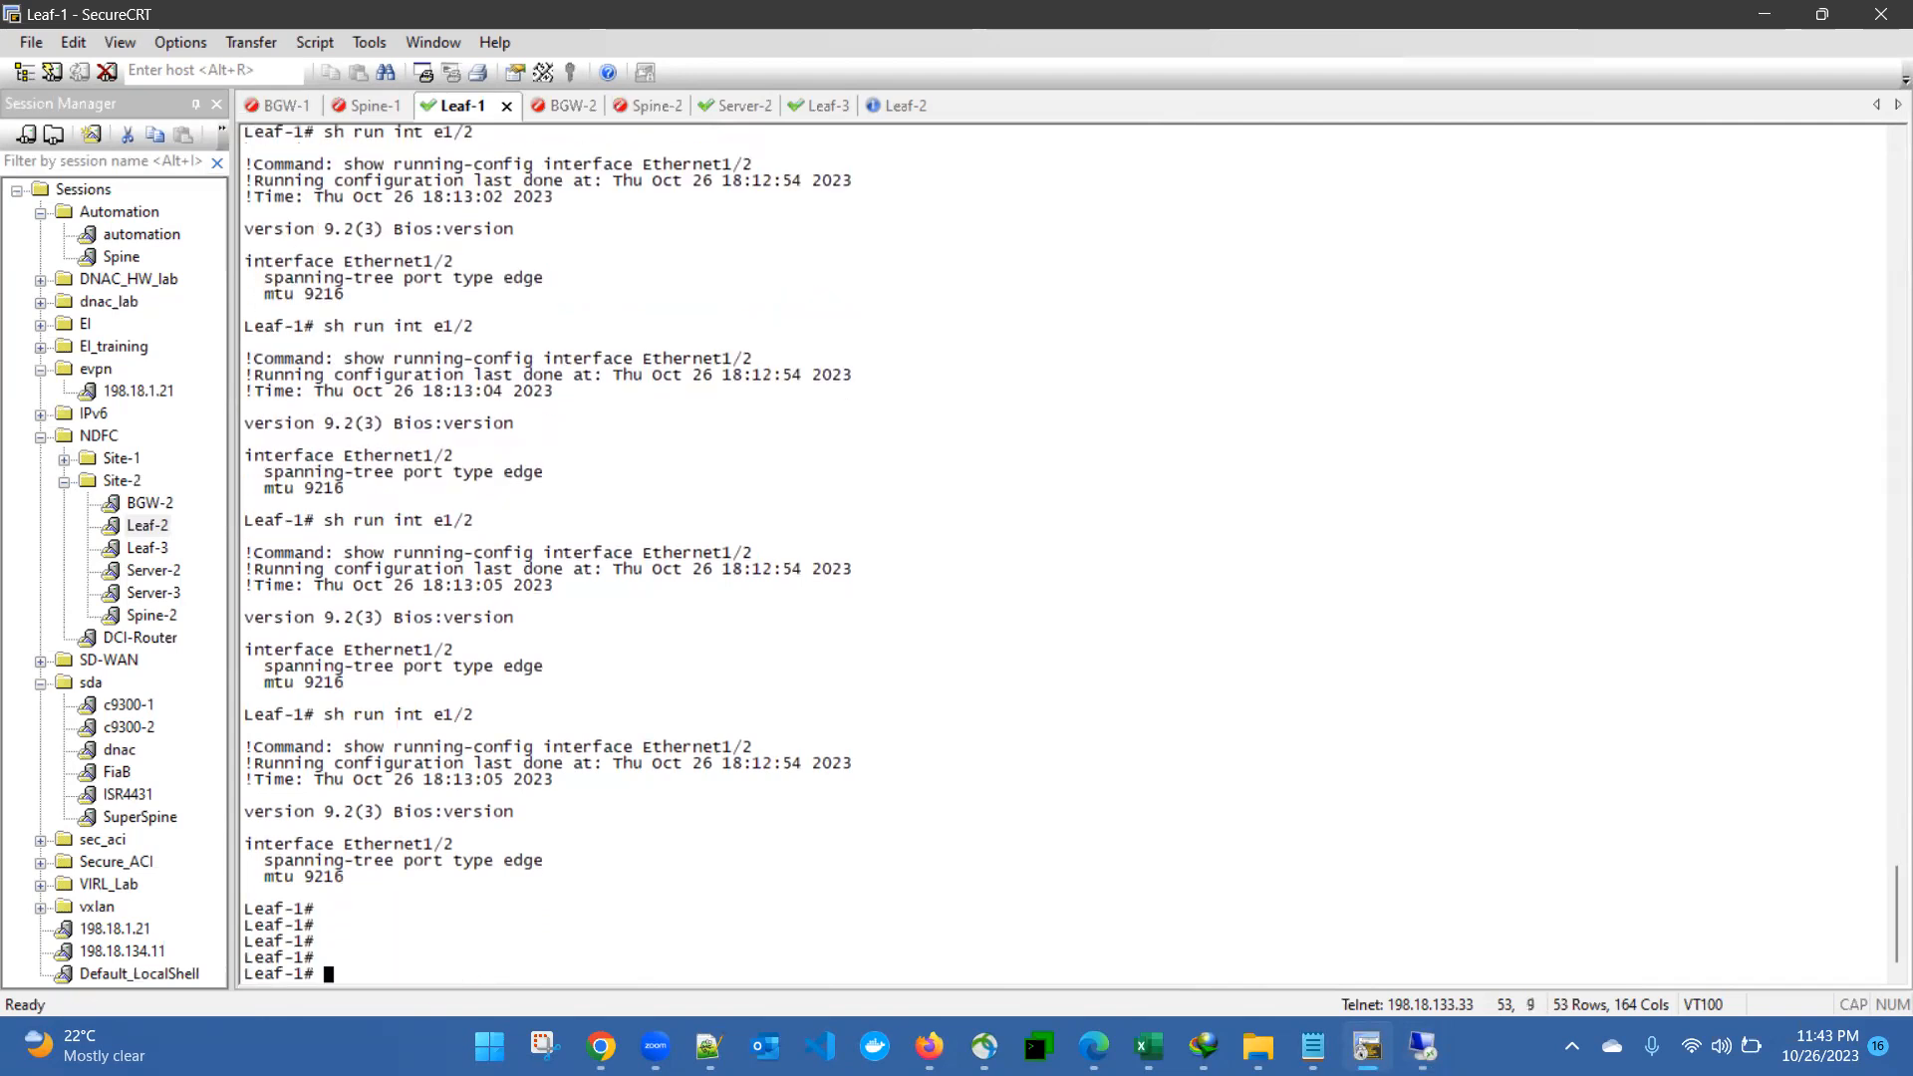
key("Up")
key("Return")
key("Up")
key("Return")
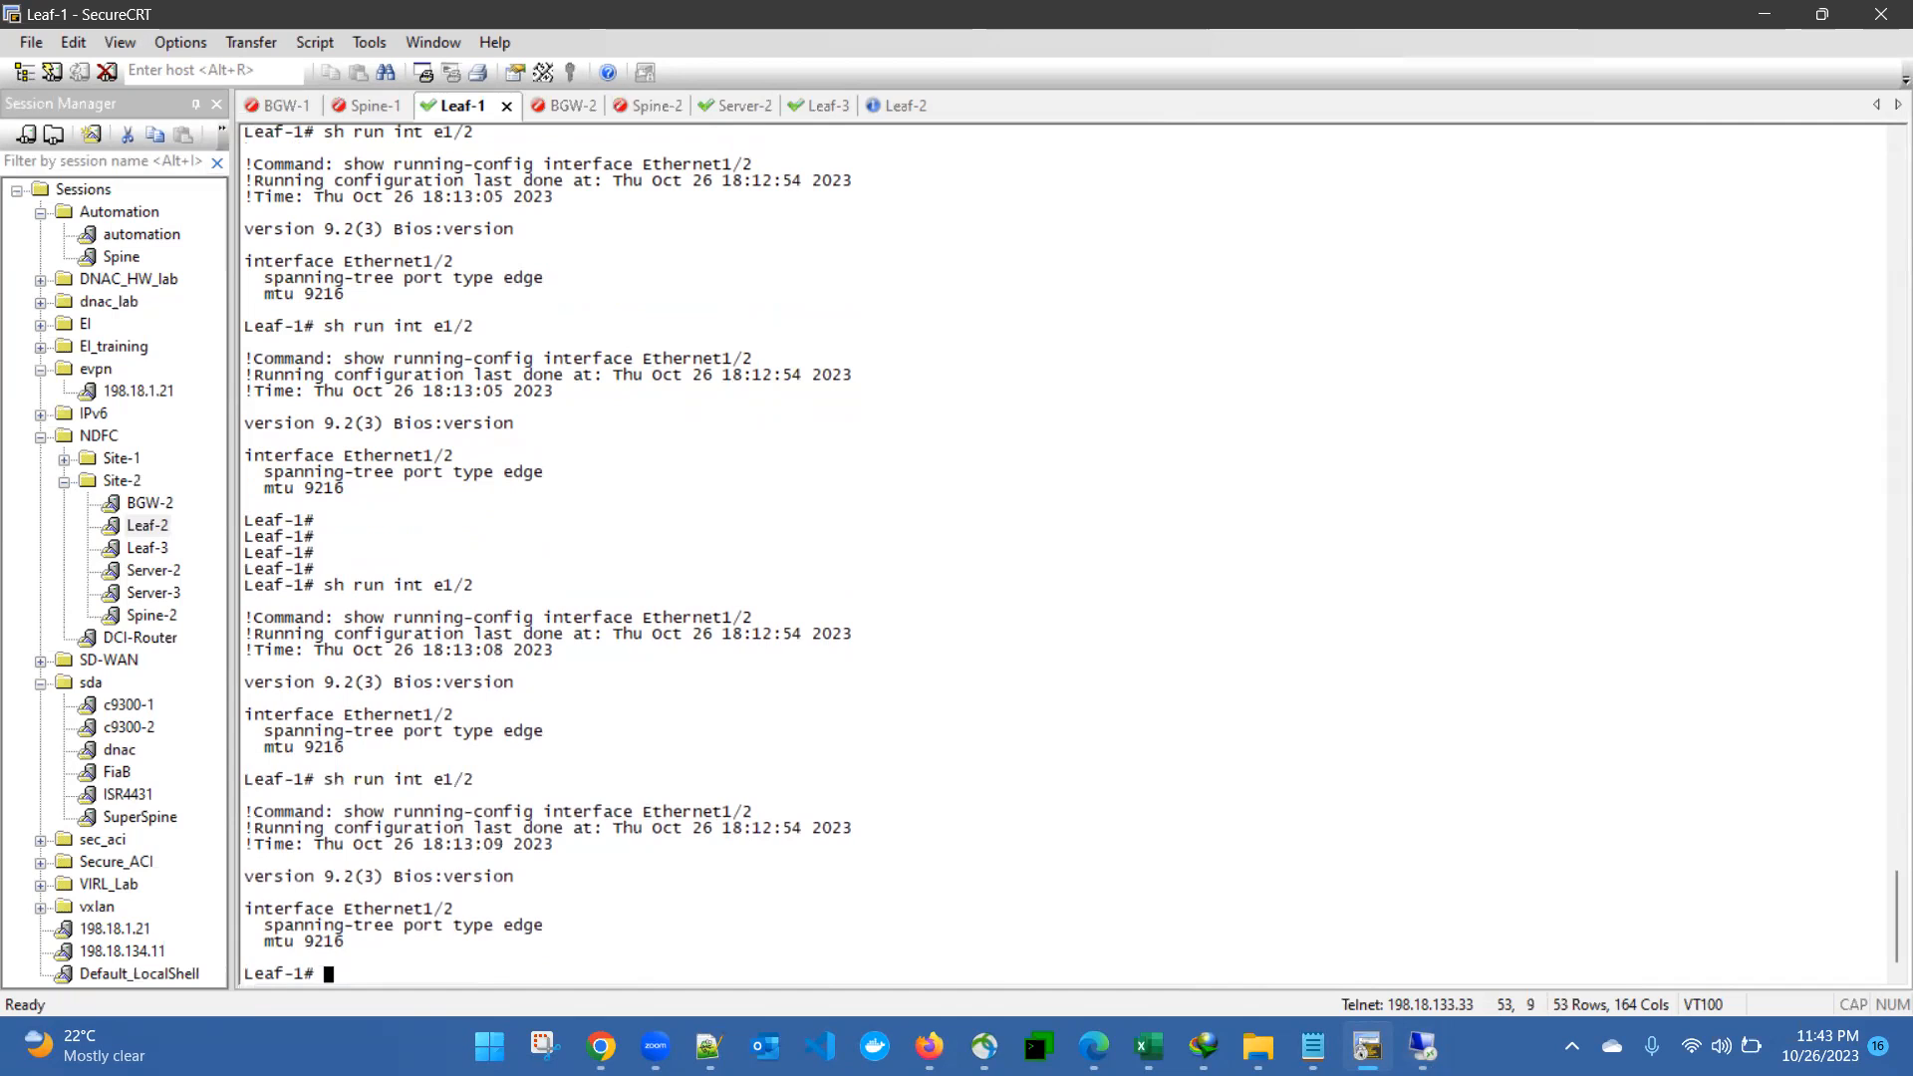
key("Up")
key("Return")
key("Up")
key("Return")
key("Up")
key("Return")
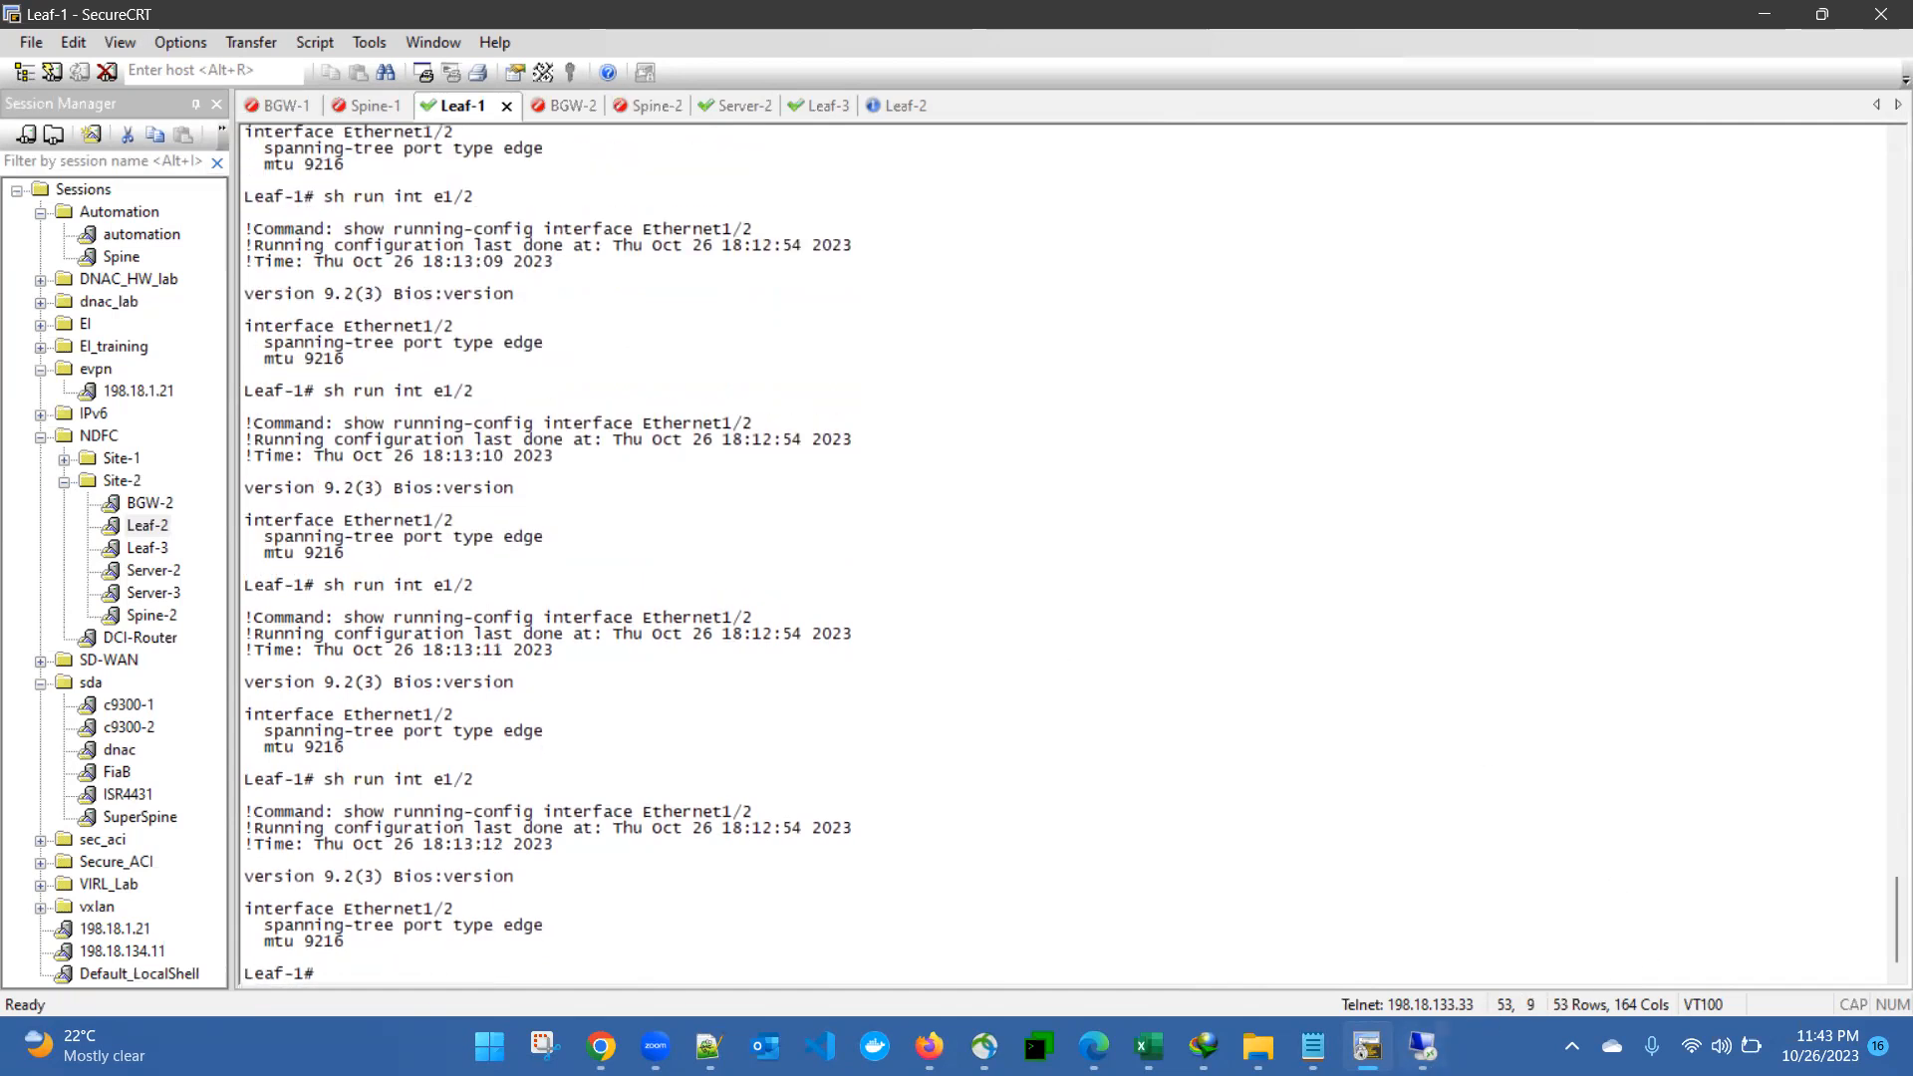
- Return to Nexus Dashboard Fabric Controller, leave the interface editor and open the expected int_access_host configuration of Leaf-1's Ethernet1/2
left_click(1423, 1046)
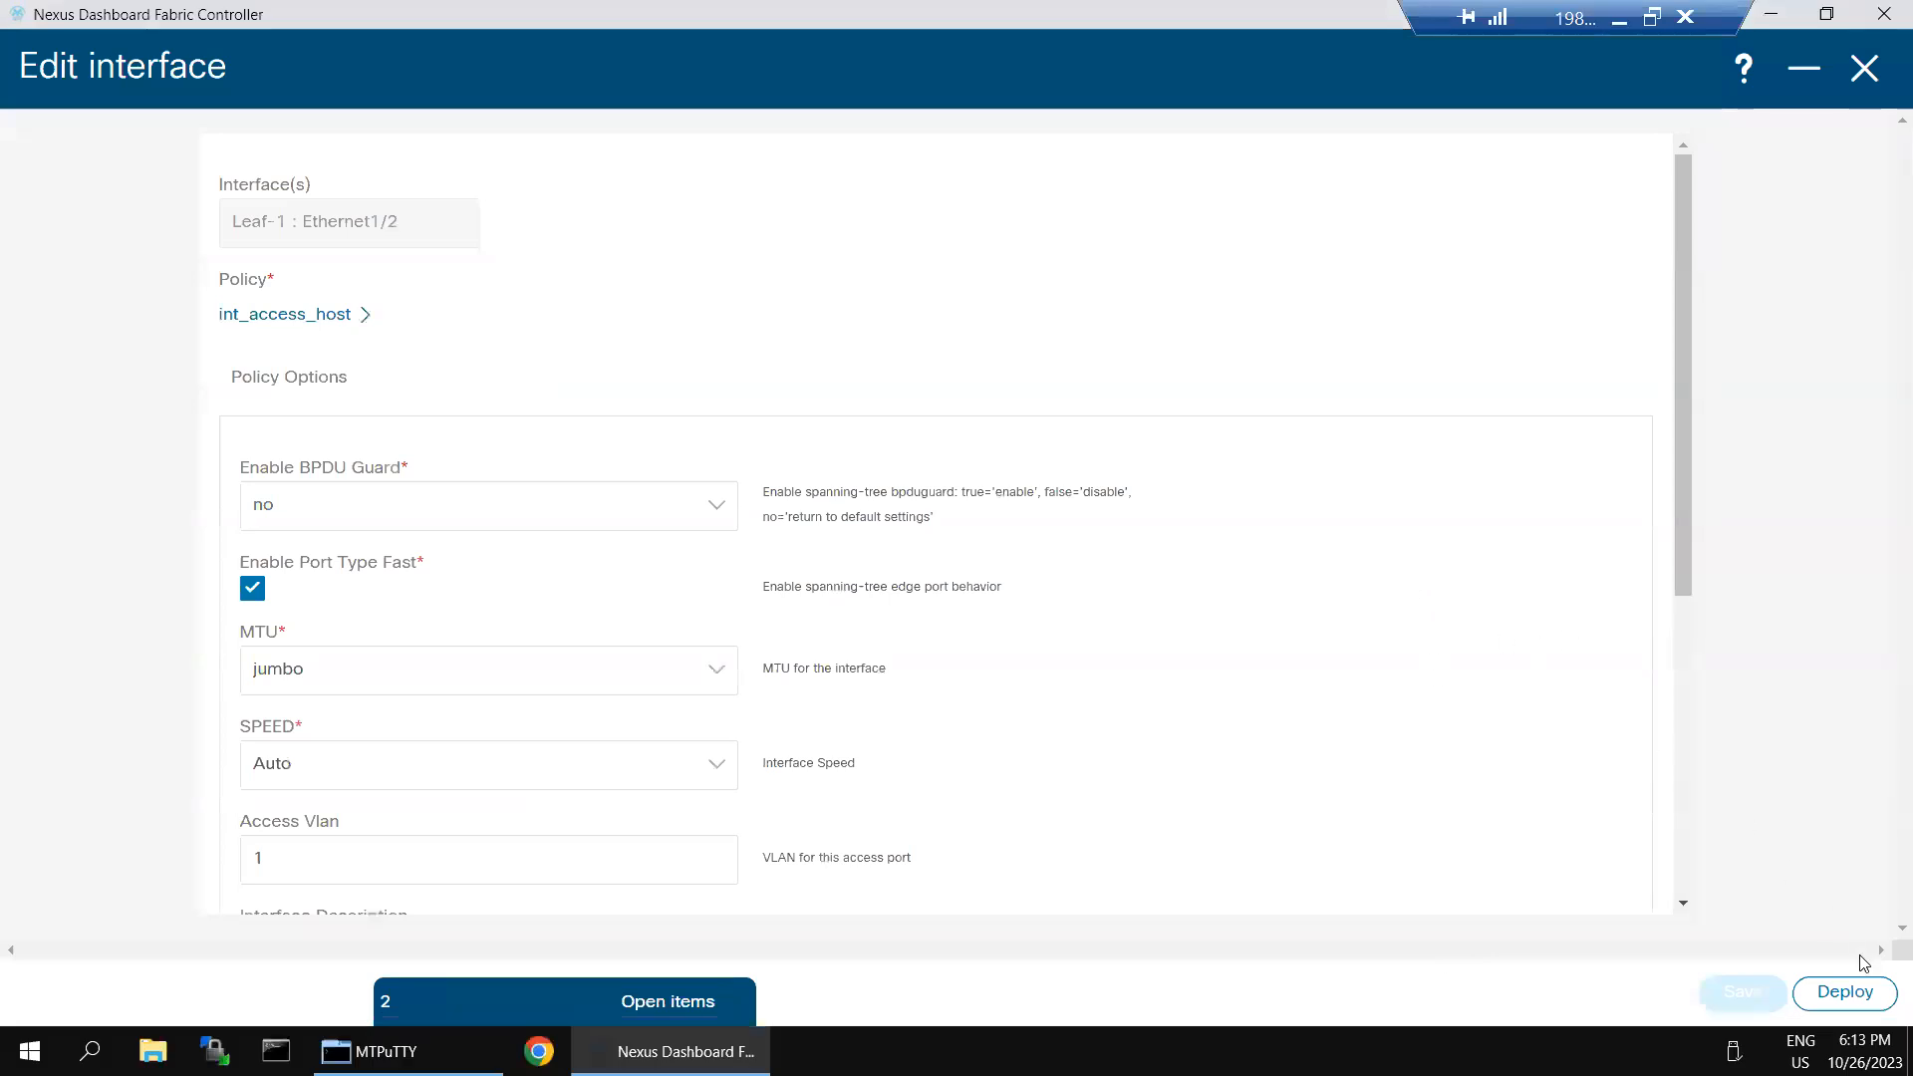
left_click(1856, 79)
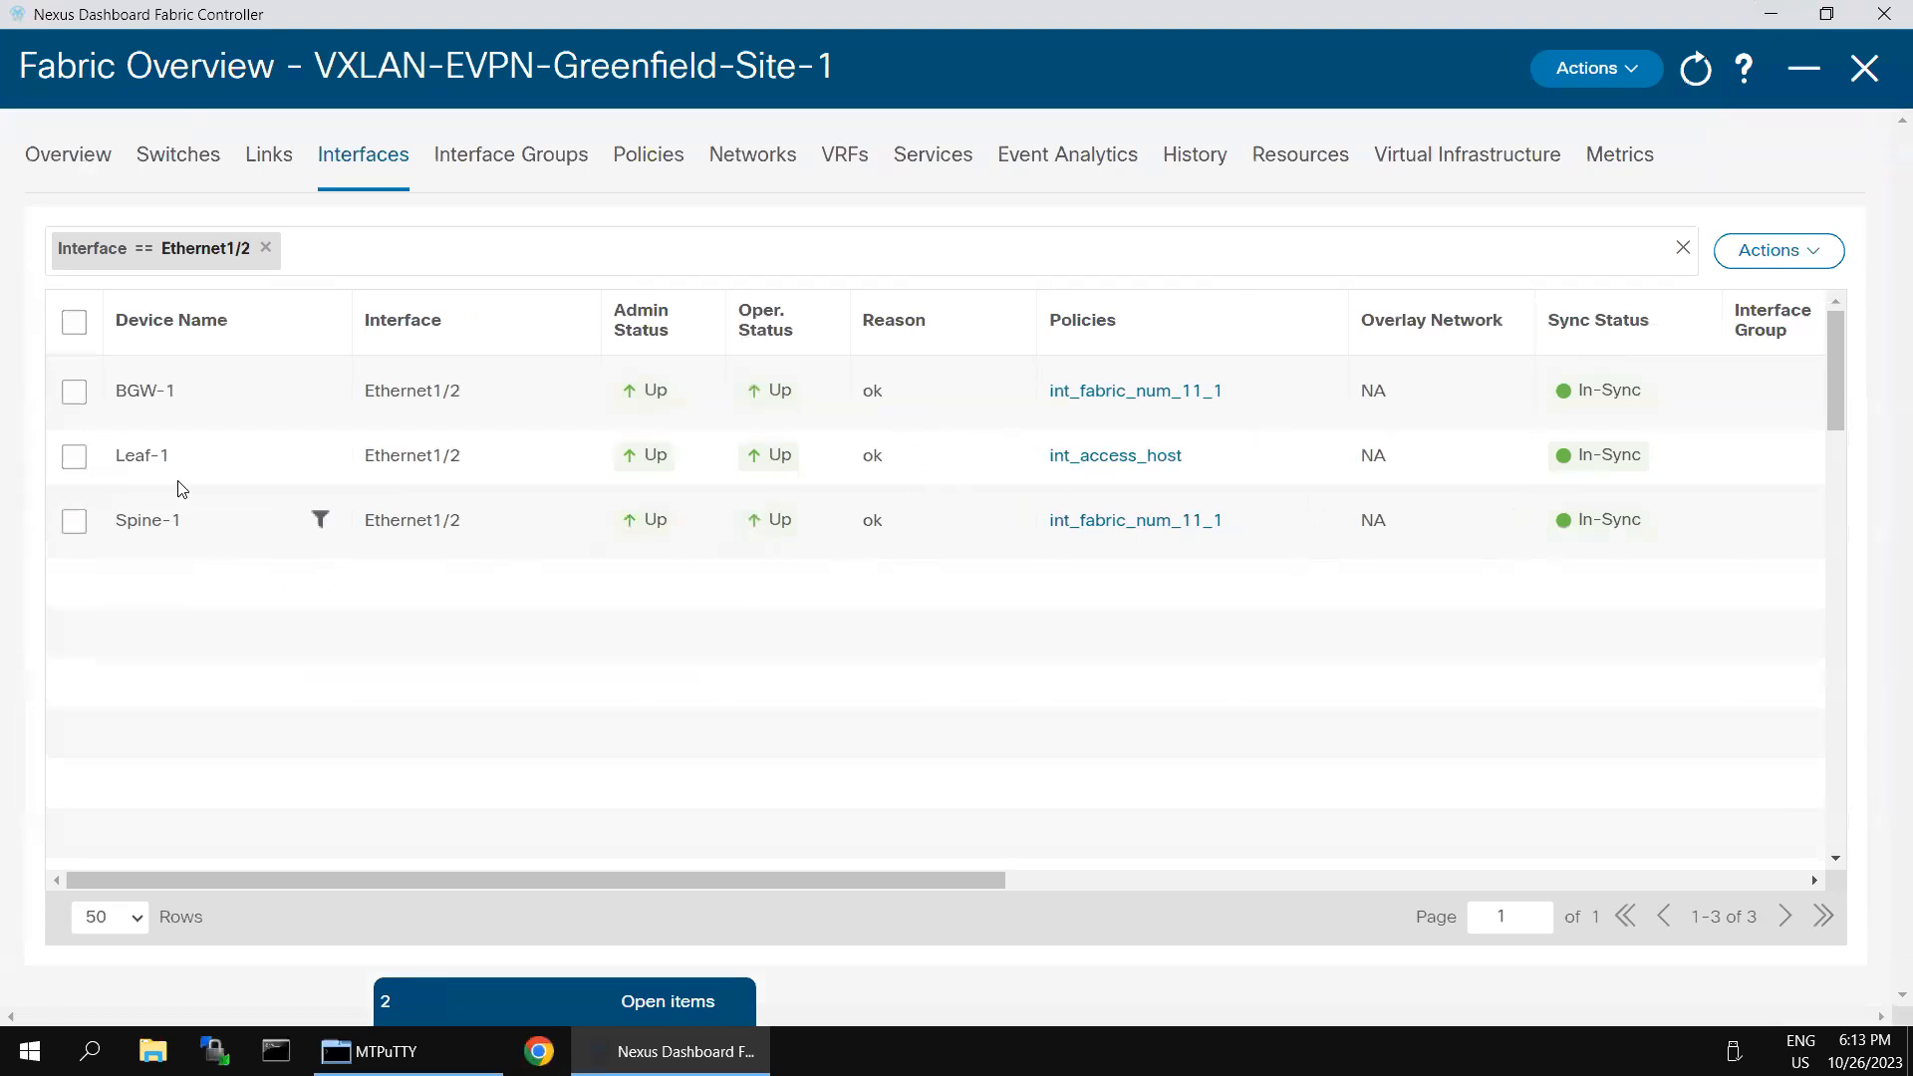
left_click(73, 456)
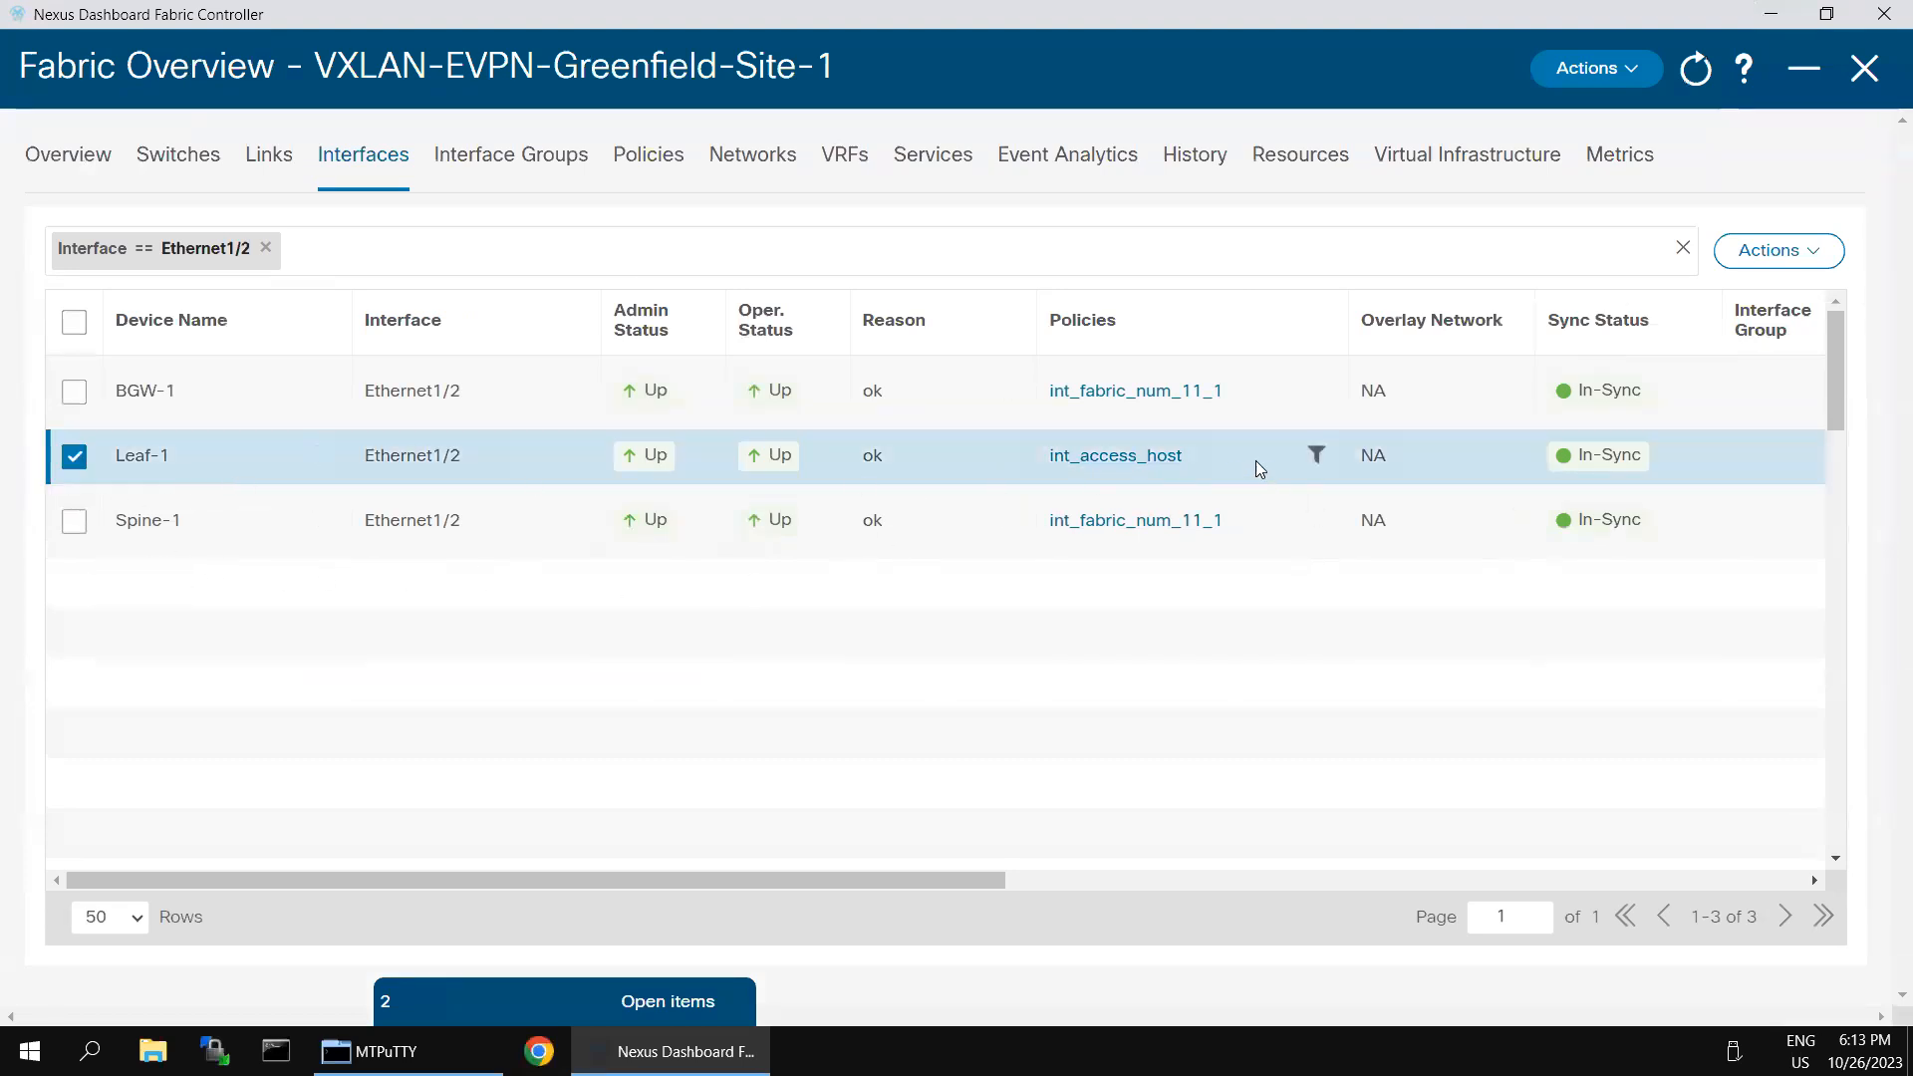
left_click(1120, 464)
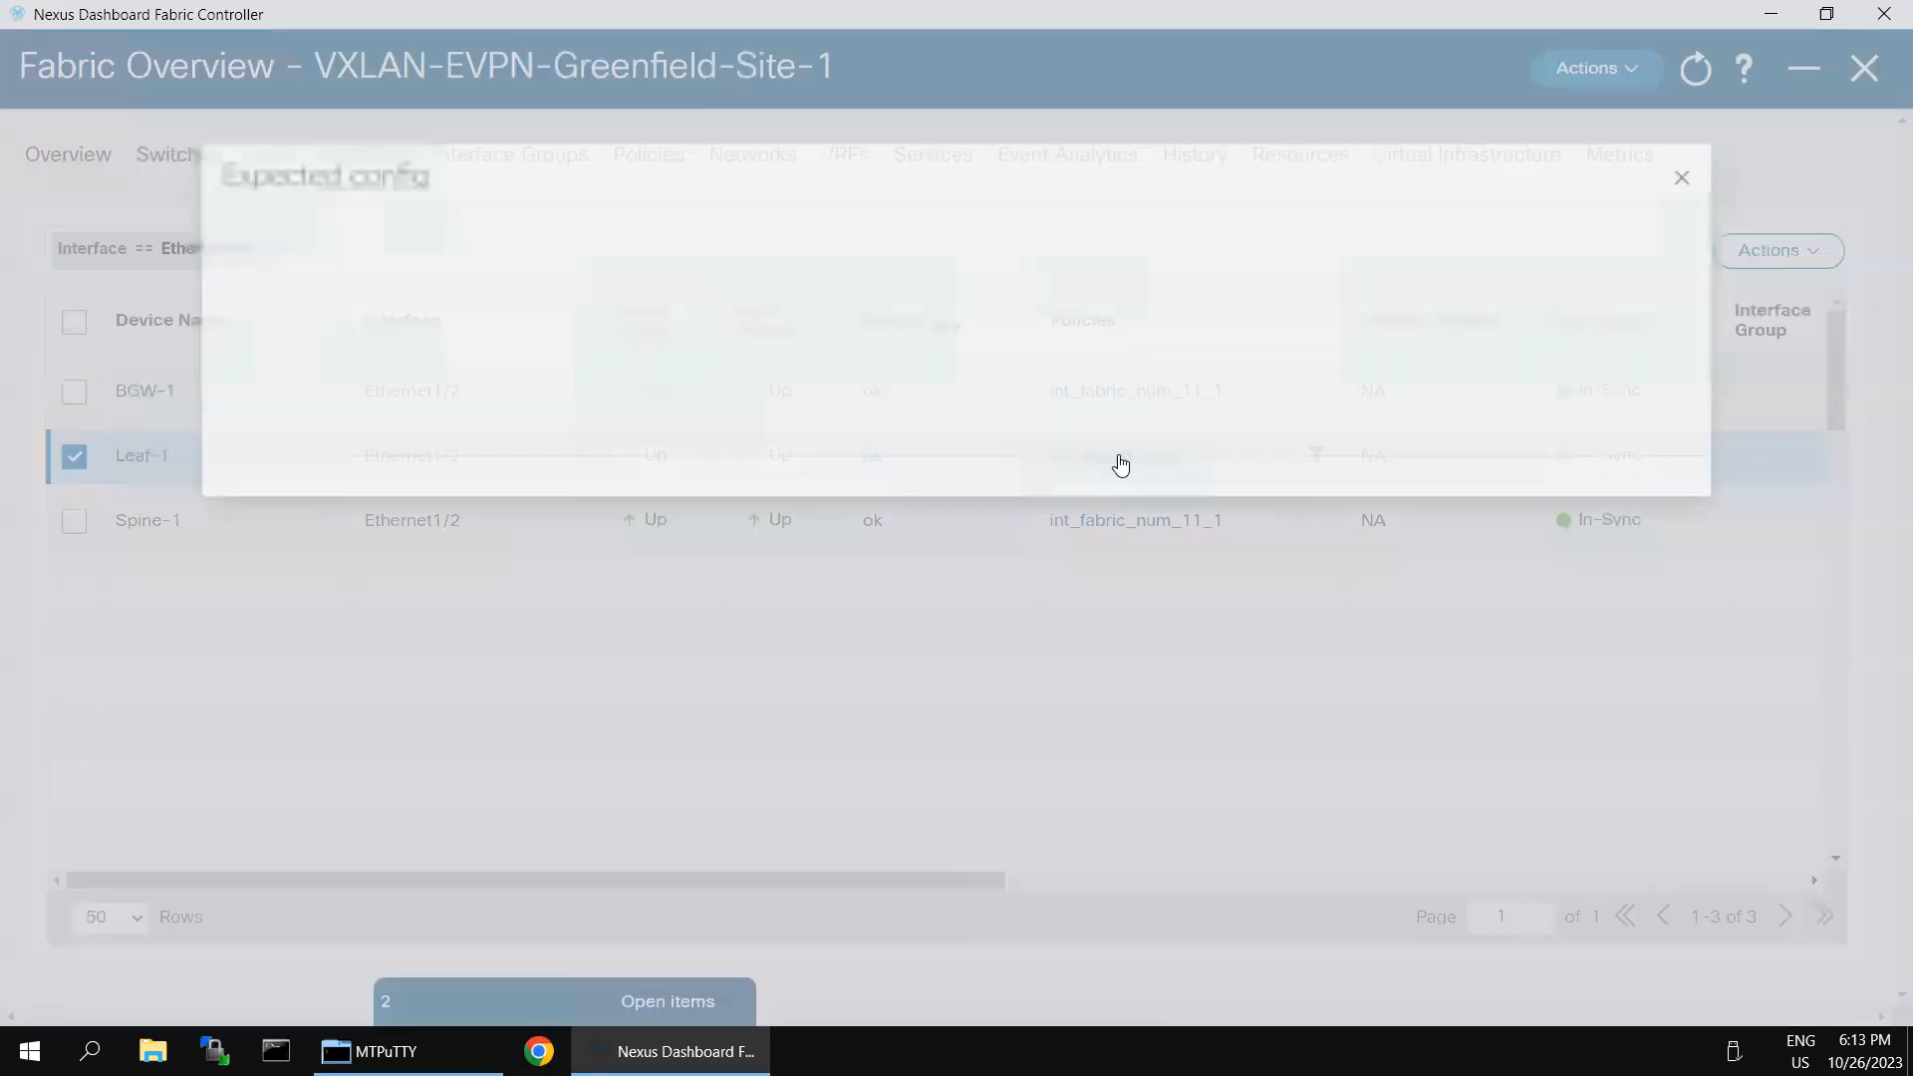
- Examine the spanning-tree line in Ethernet1/2's expected configuration and compare it with the interface's running configuration on Leaf-1 in SecureCRT
left_click_drag(131, 275, 266, 402)
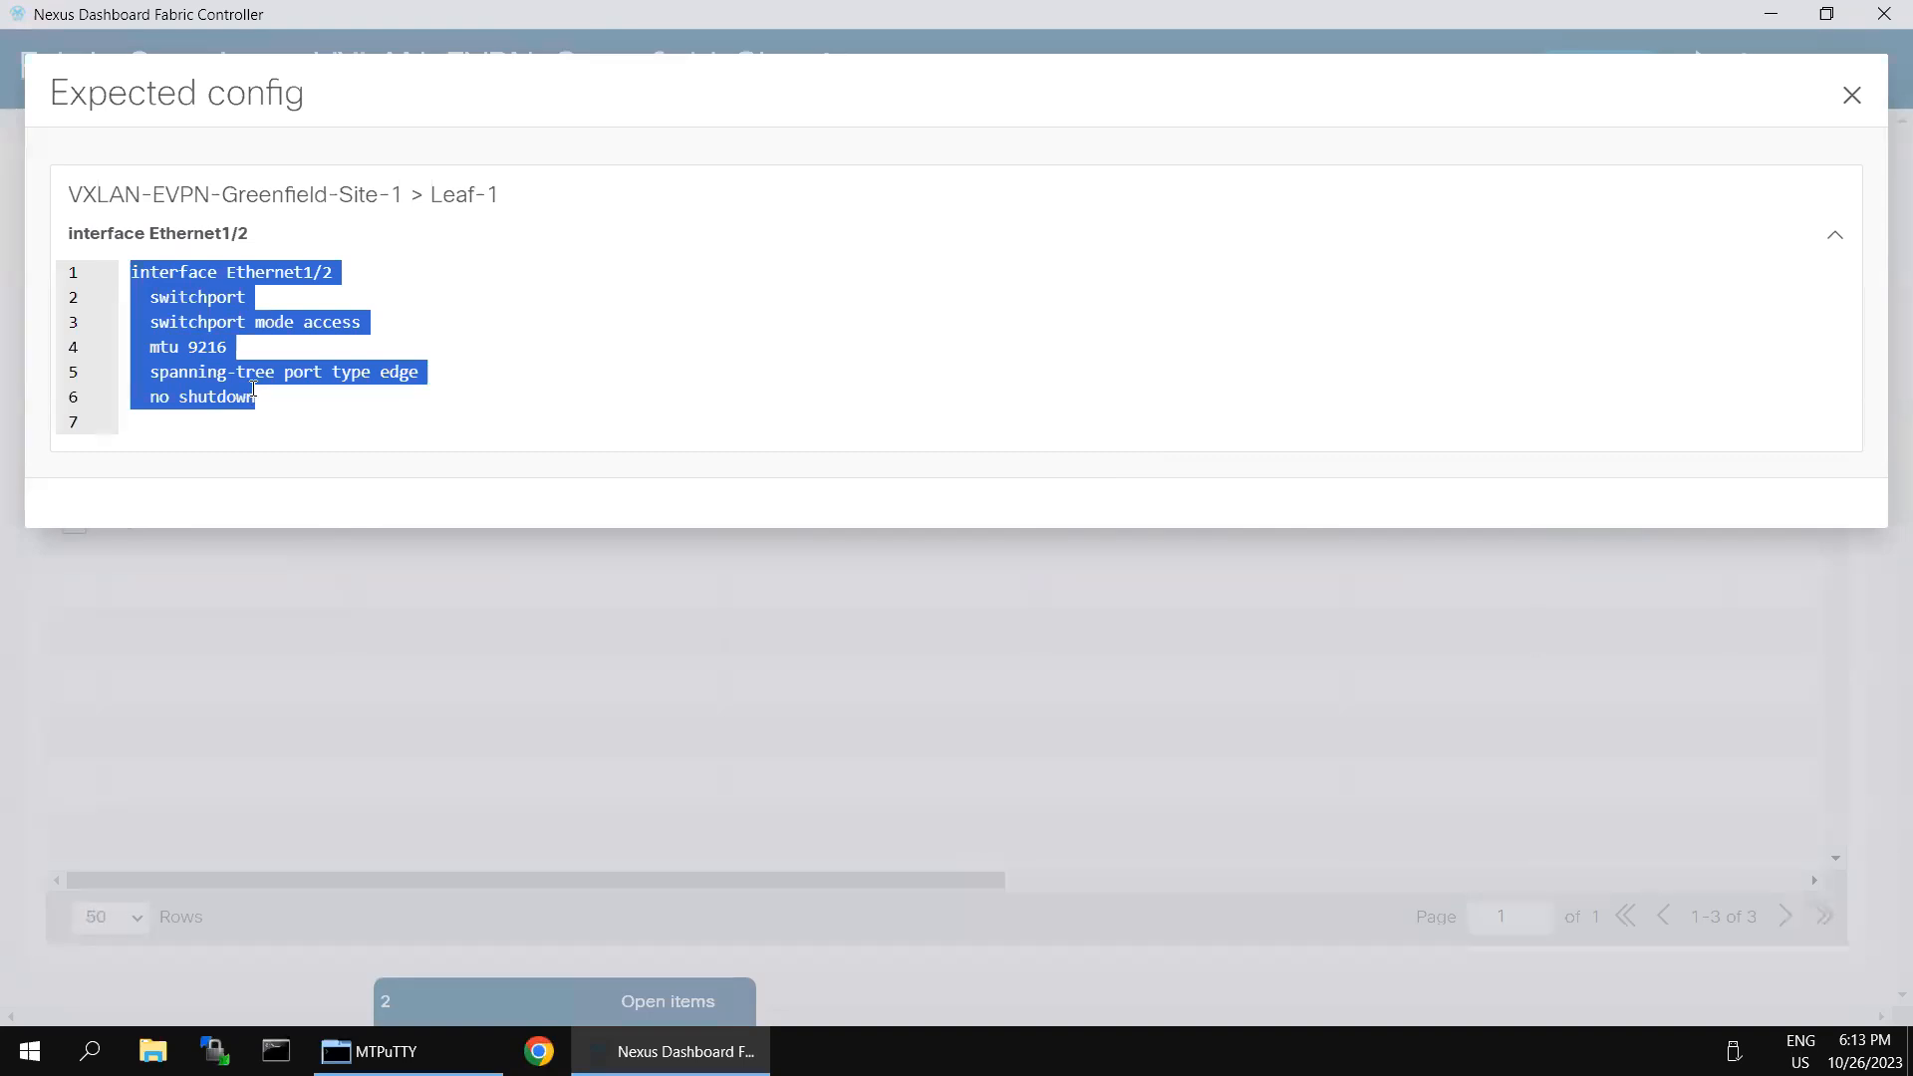
left_click(178, 374)
left_click_drag(151, 375, 436, 379)
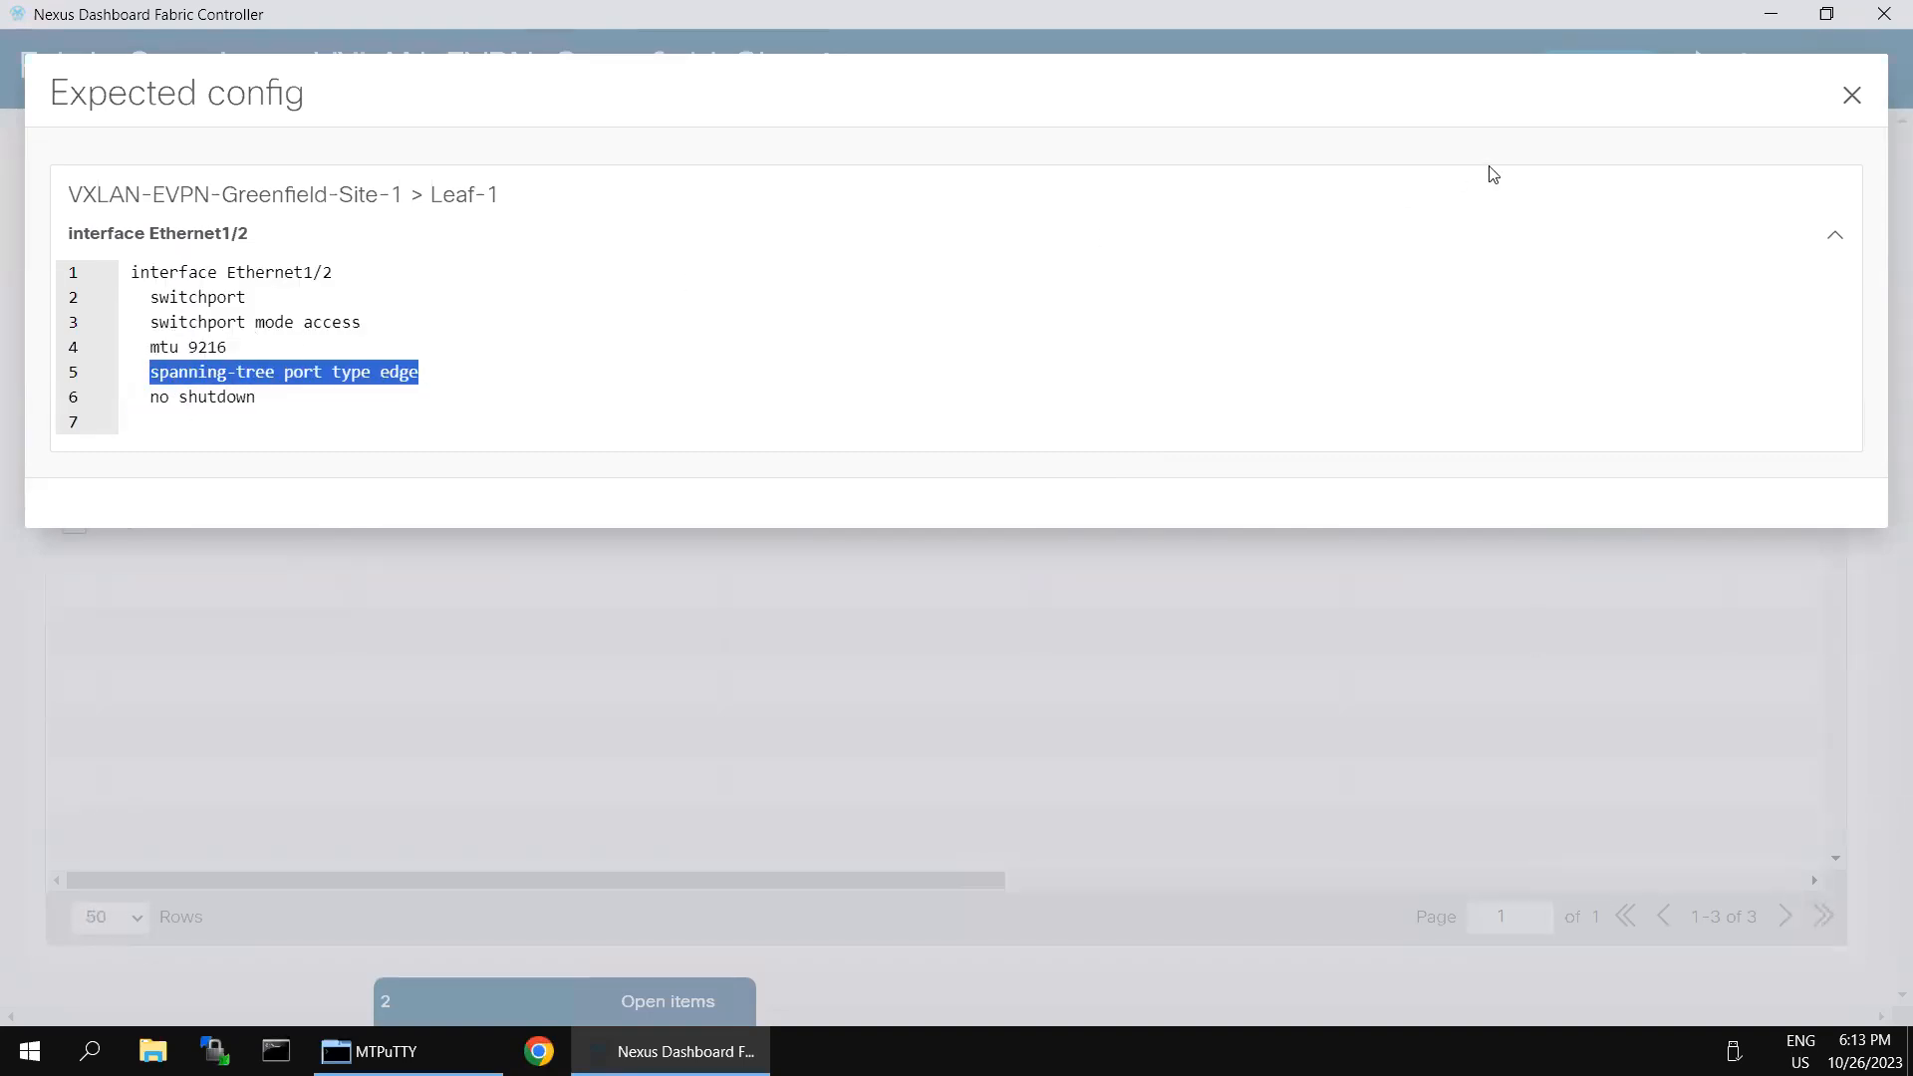
left_click(1852, 97)
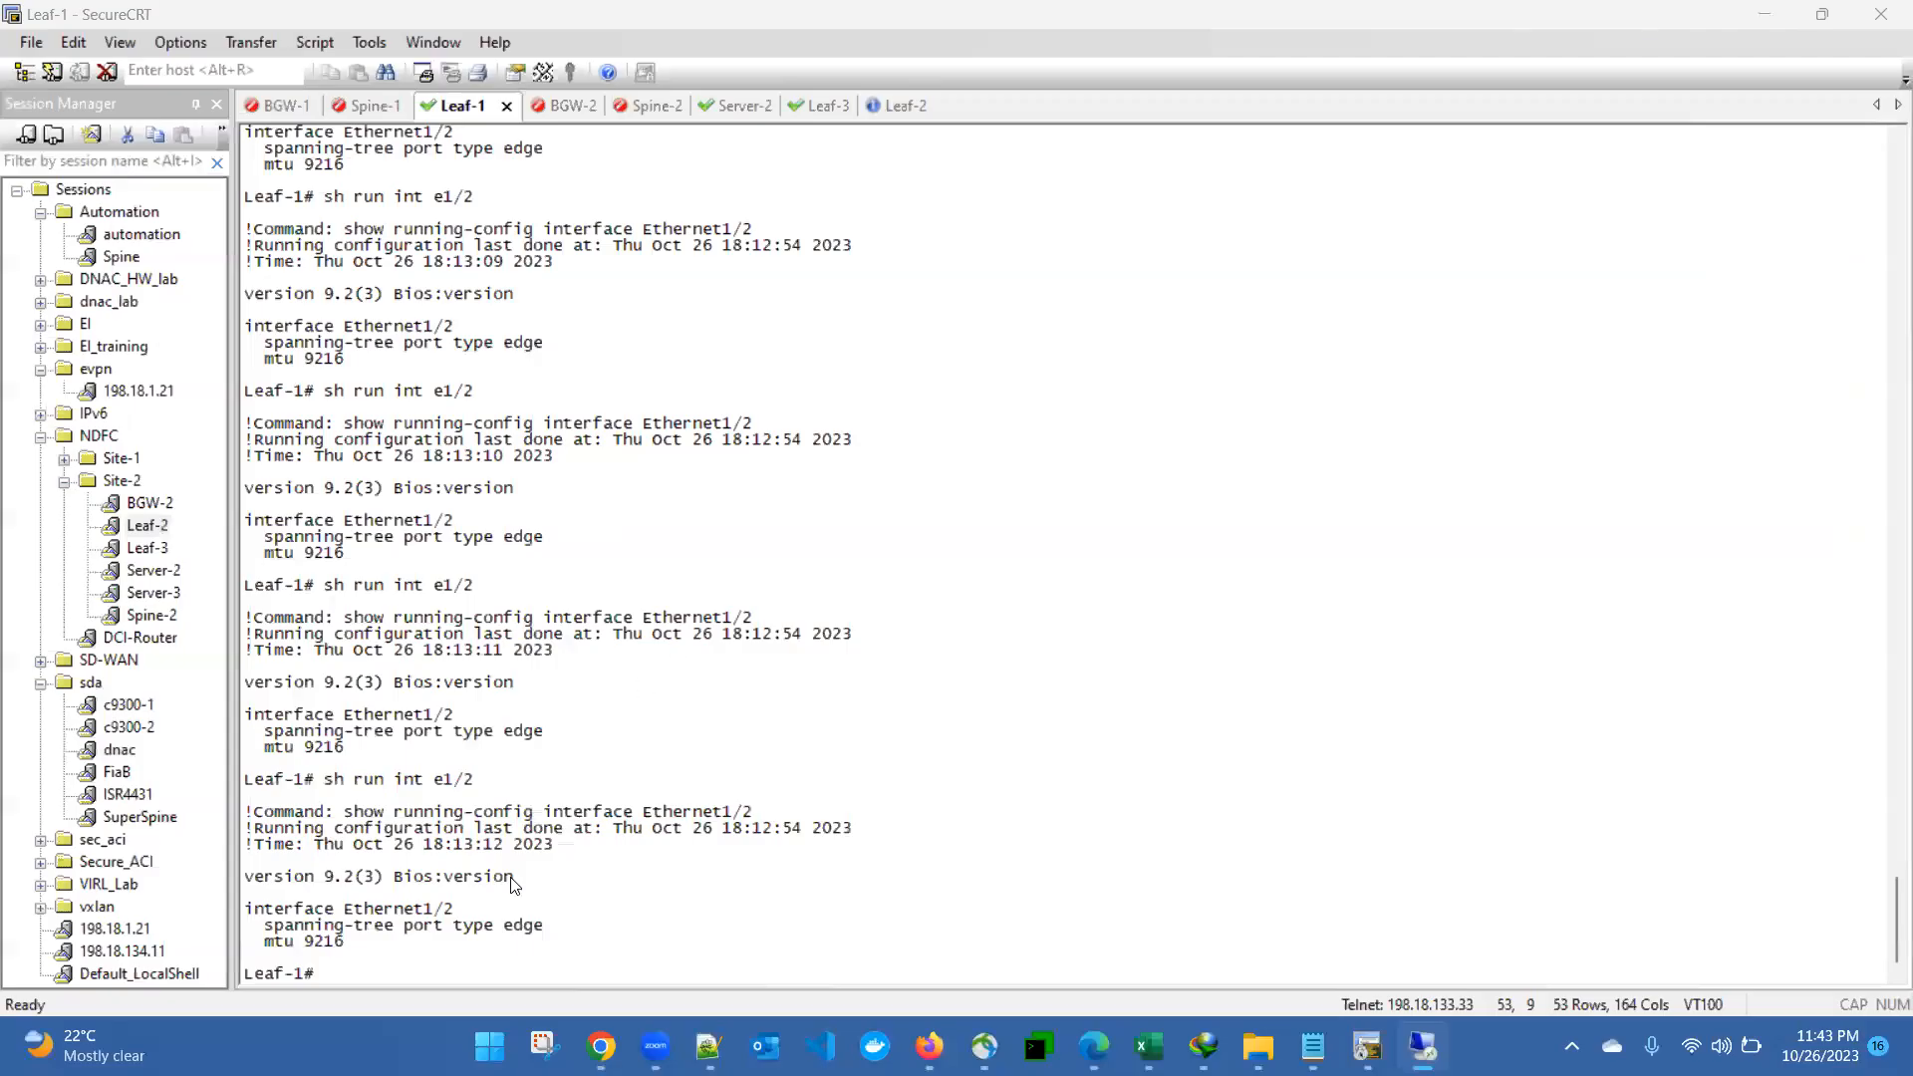
left_click(340, 930)
left_click_drag(331, 915, 351, 954)
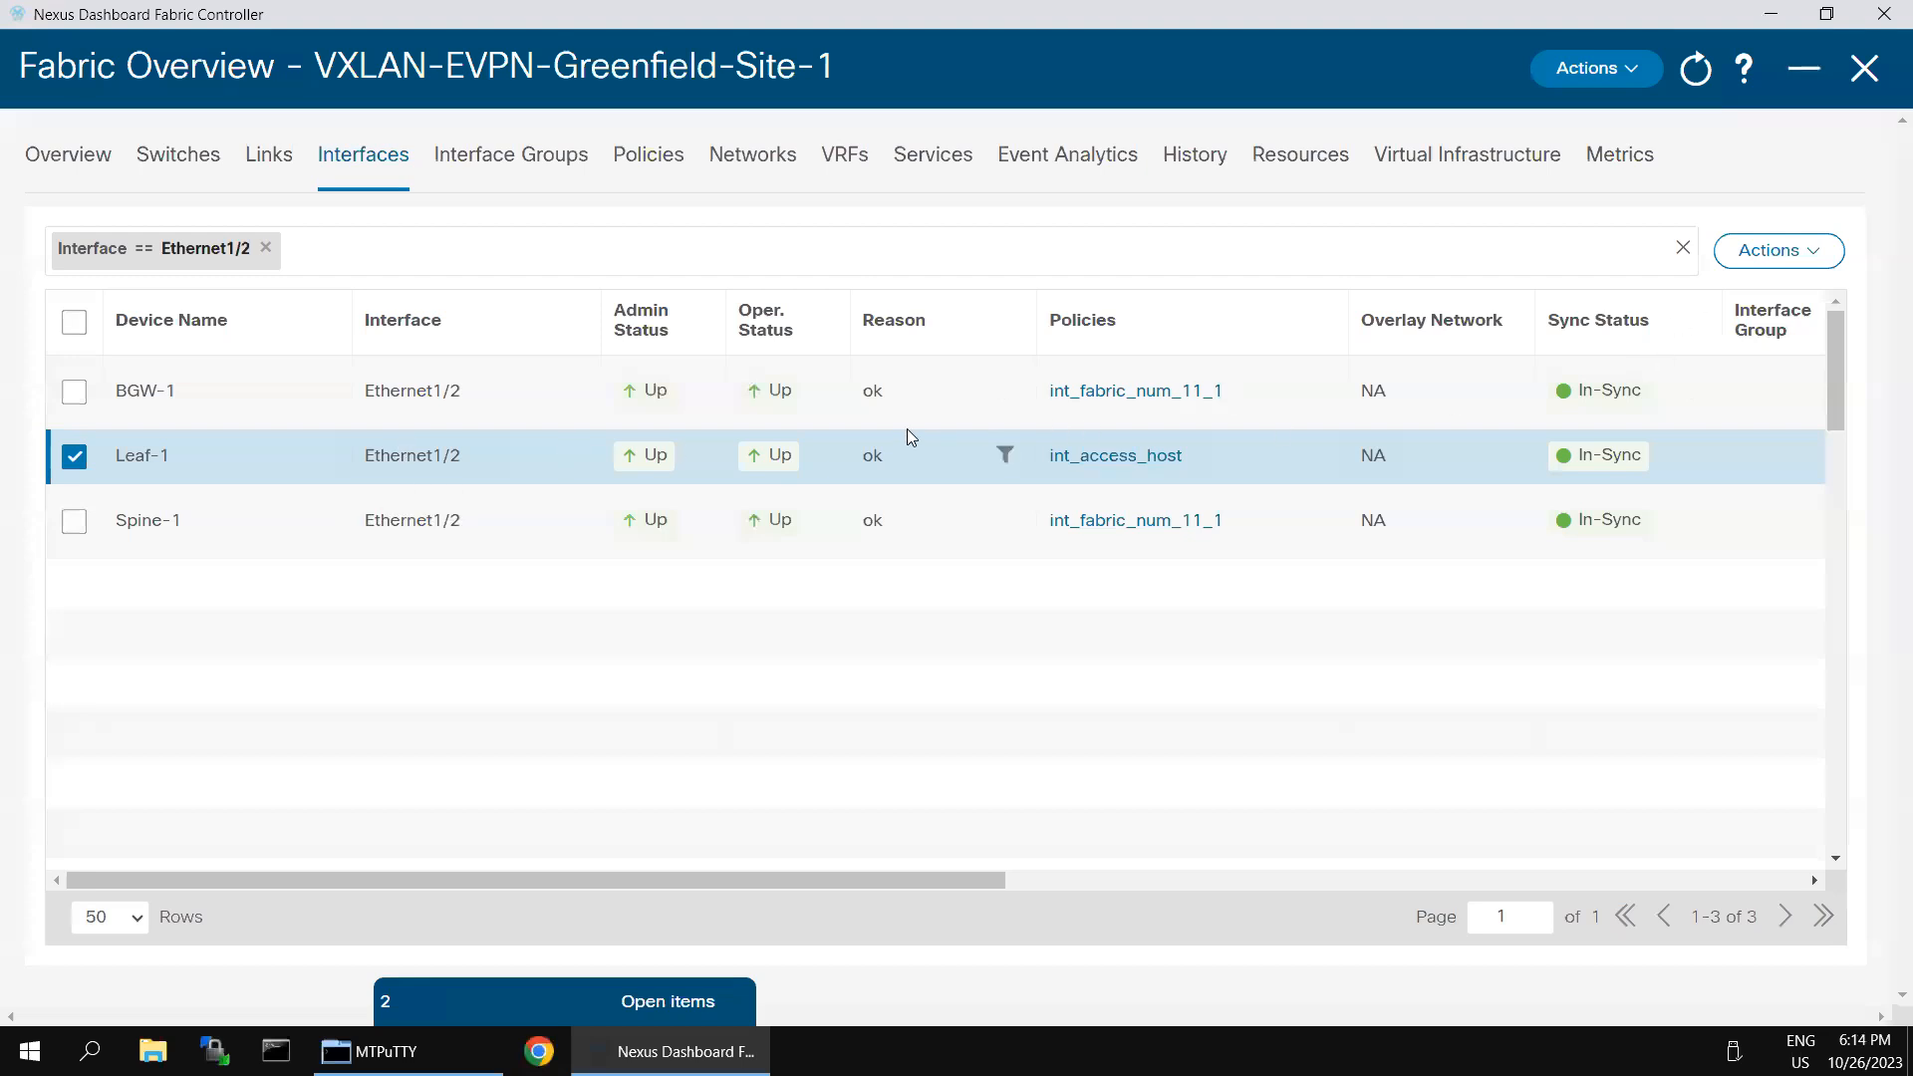
- Reopen Leaf-1's Ethernet1/2 for editing, set Enable BPDU Guard to true and save the interface
left_click(1826, 256)
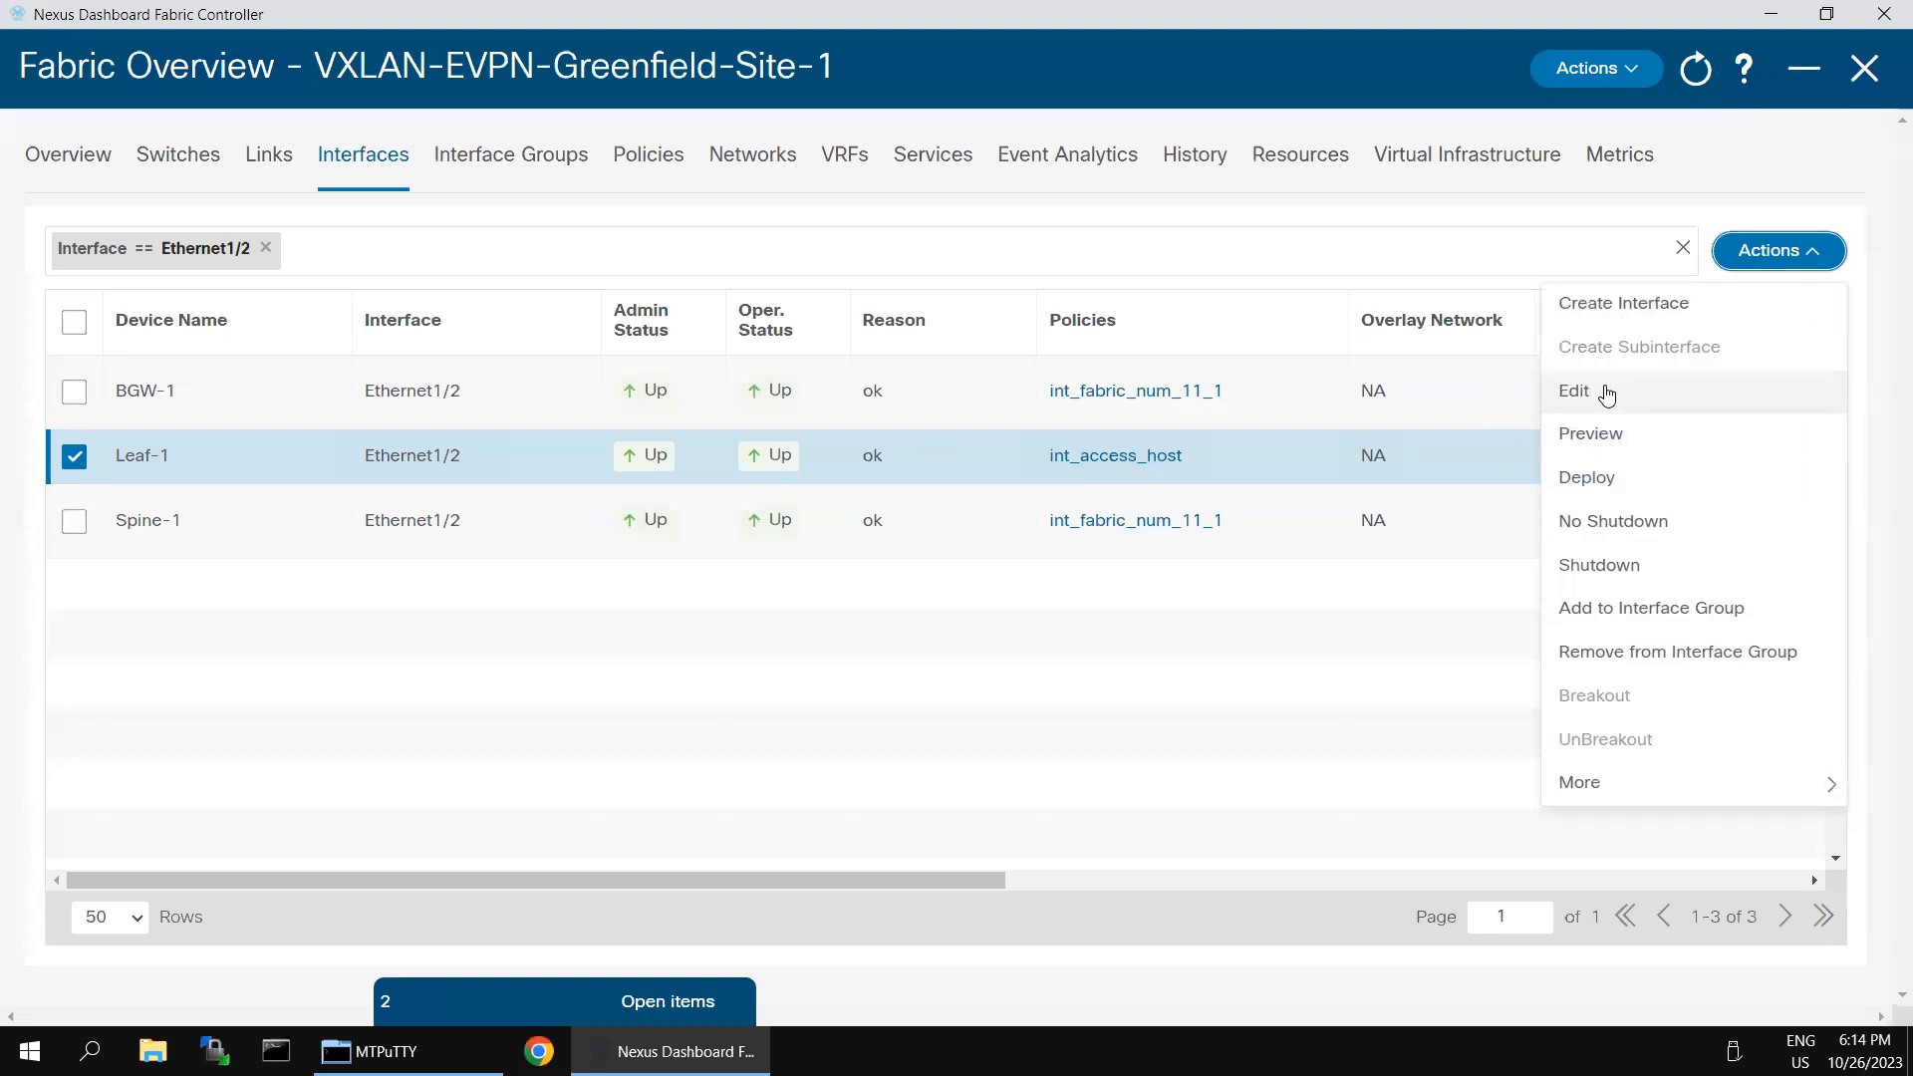
left_click(1607, 396)
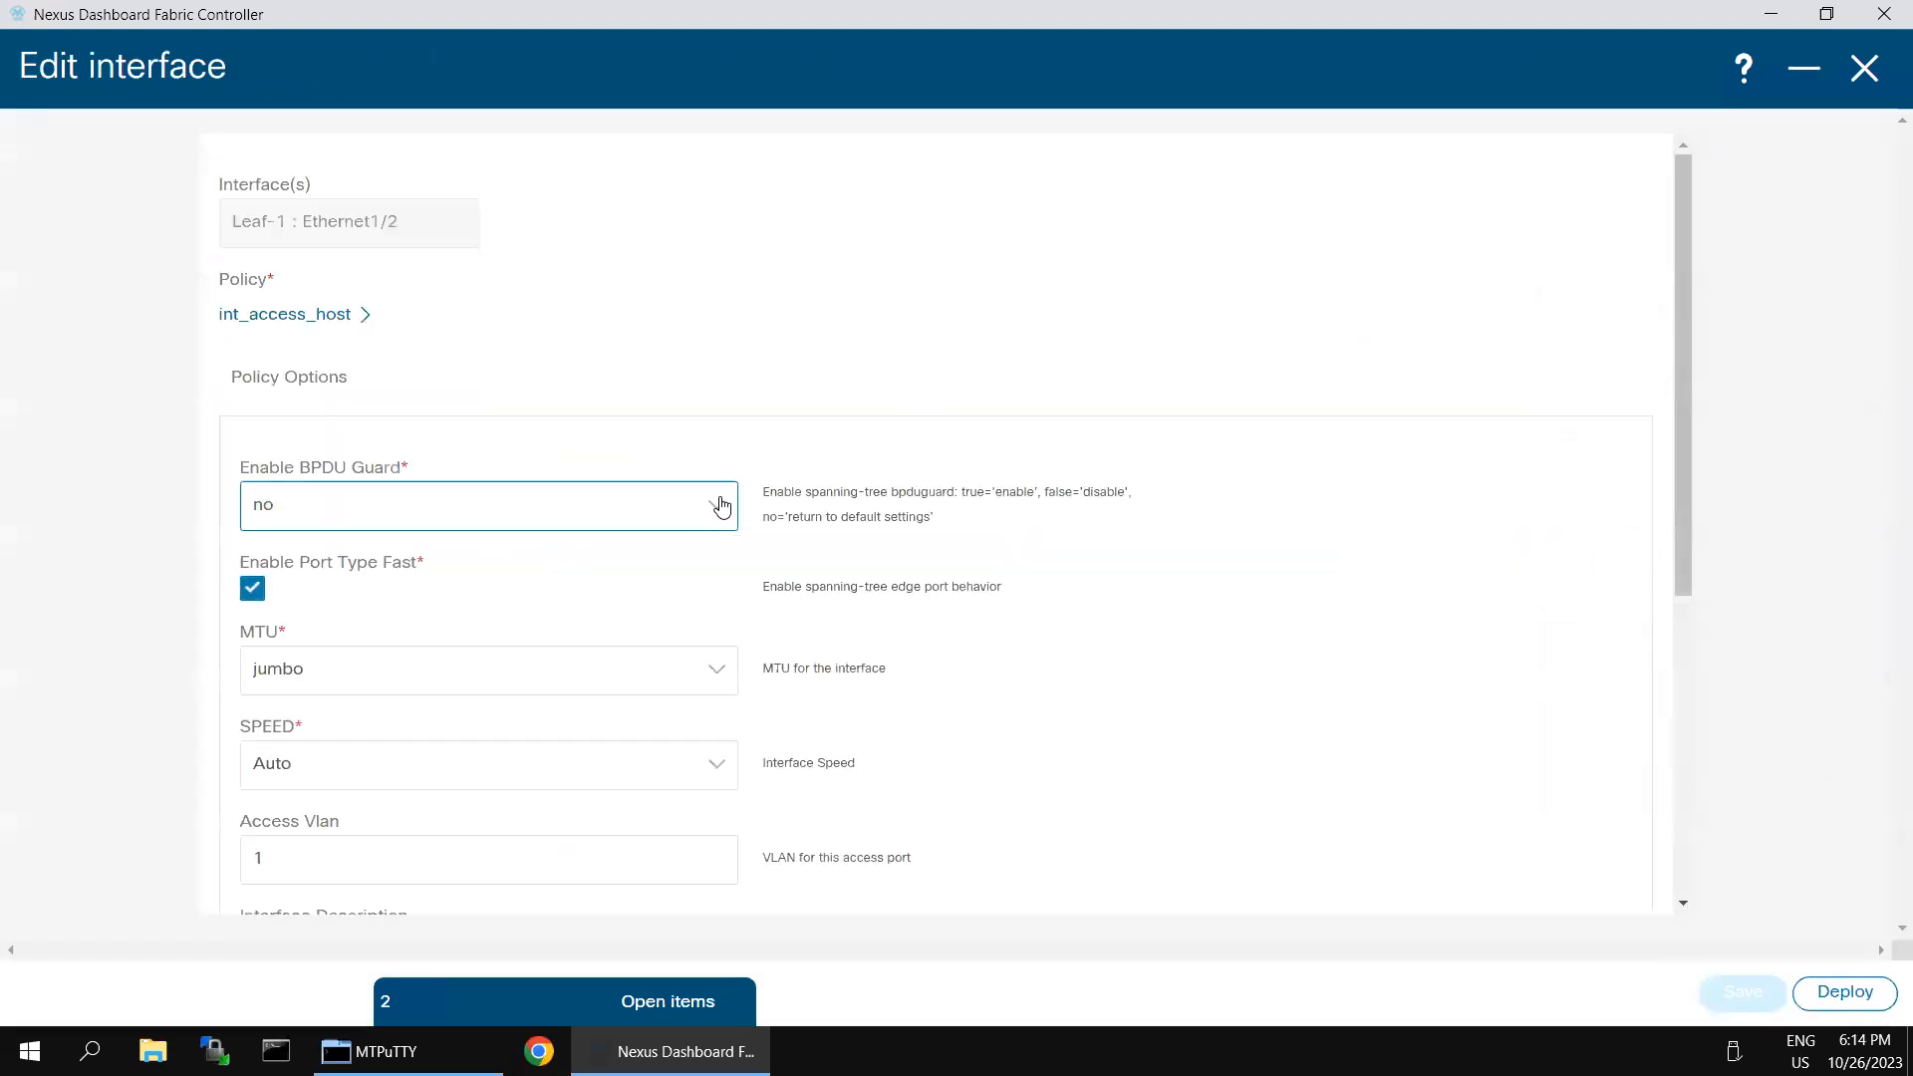
left_click(638, 523)
left_click(321, 556)
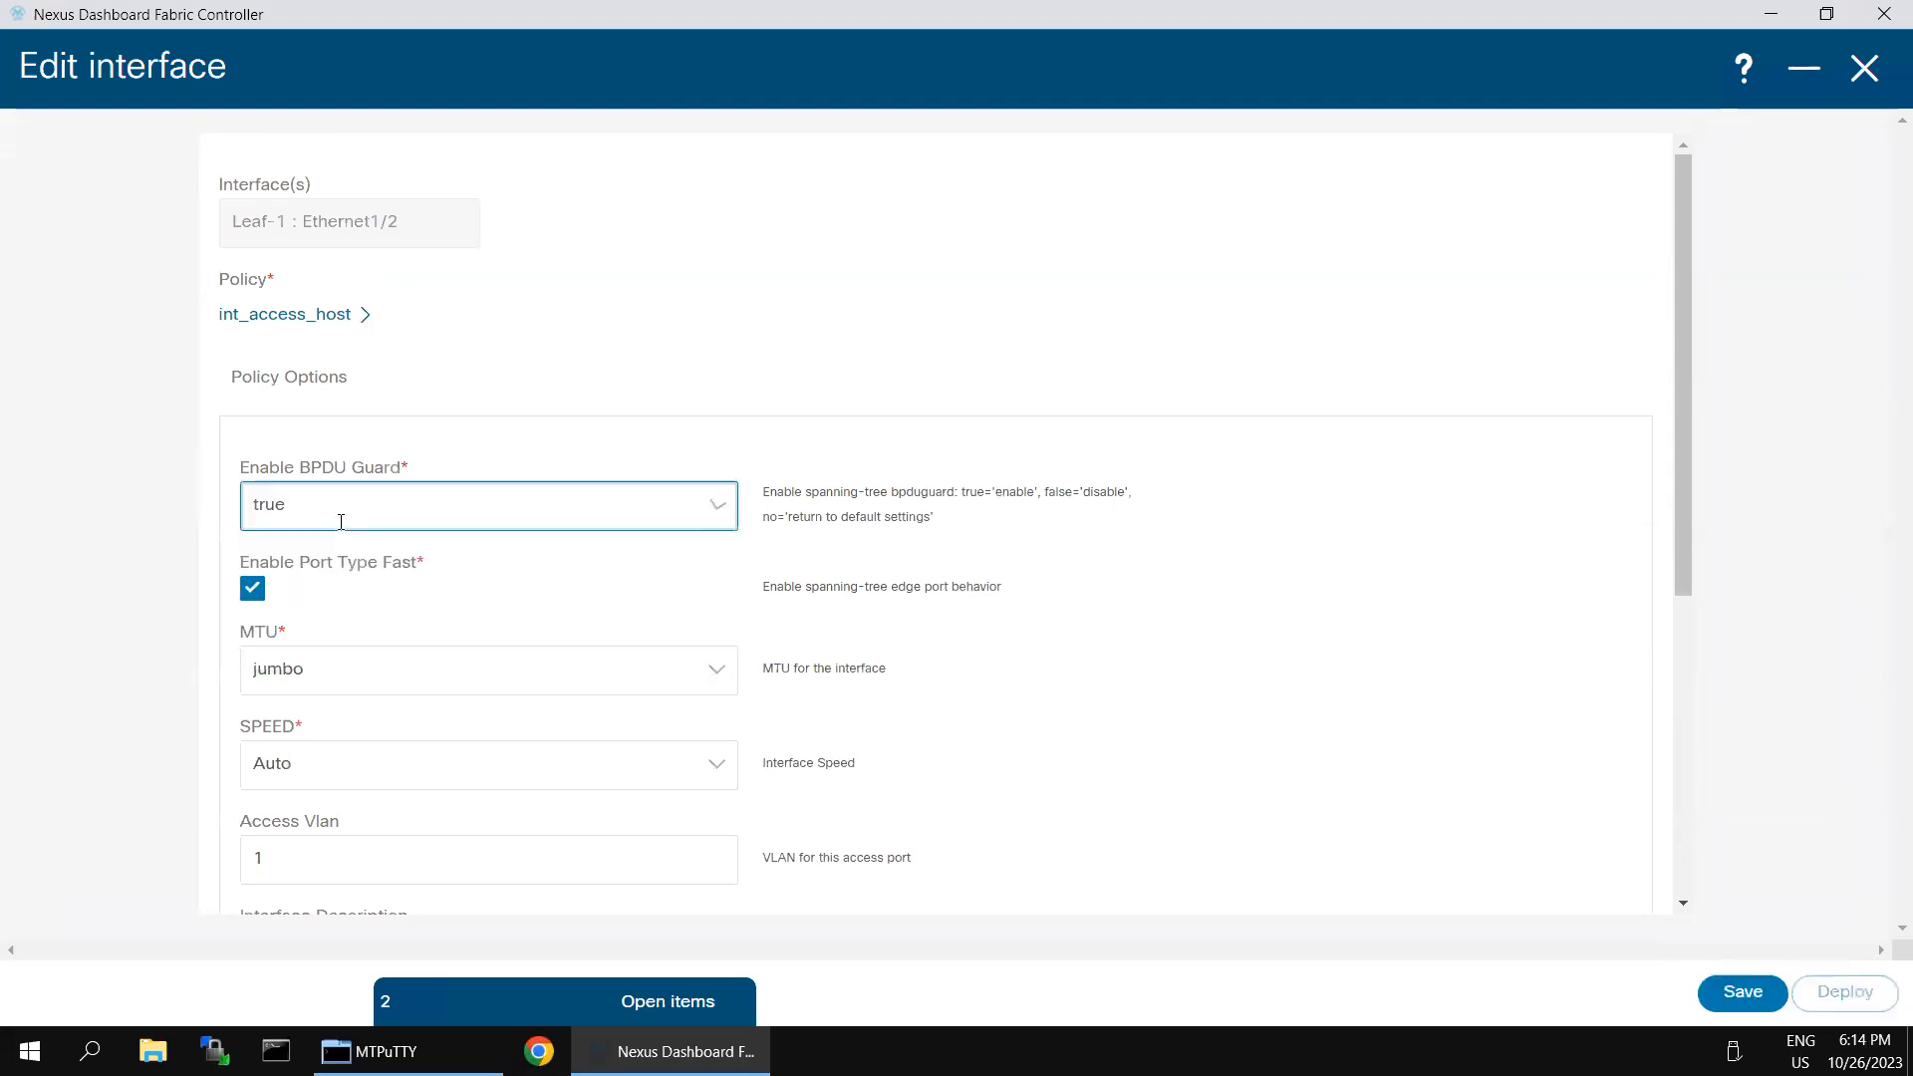
left_click(1728, 994)
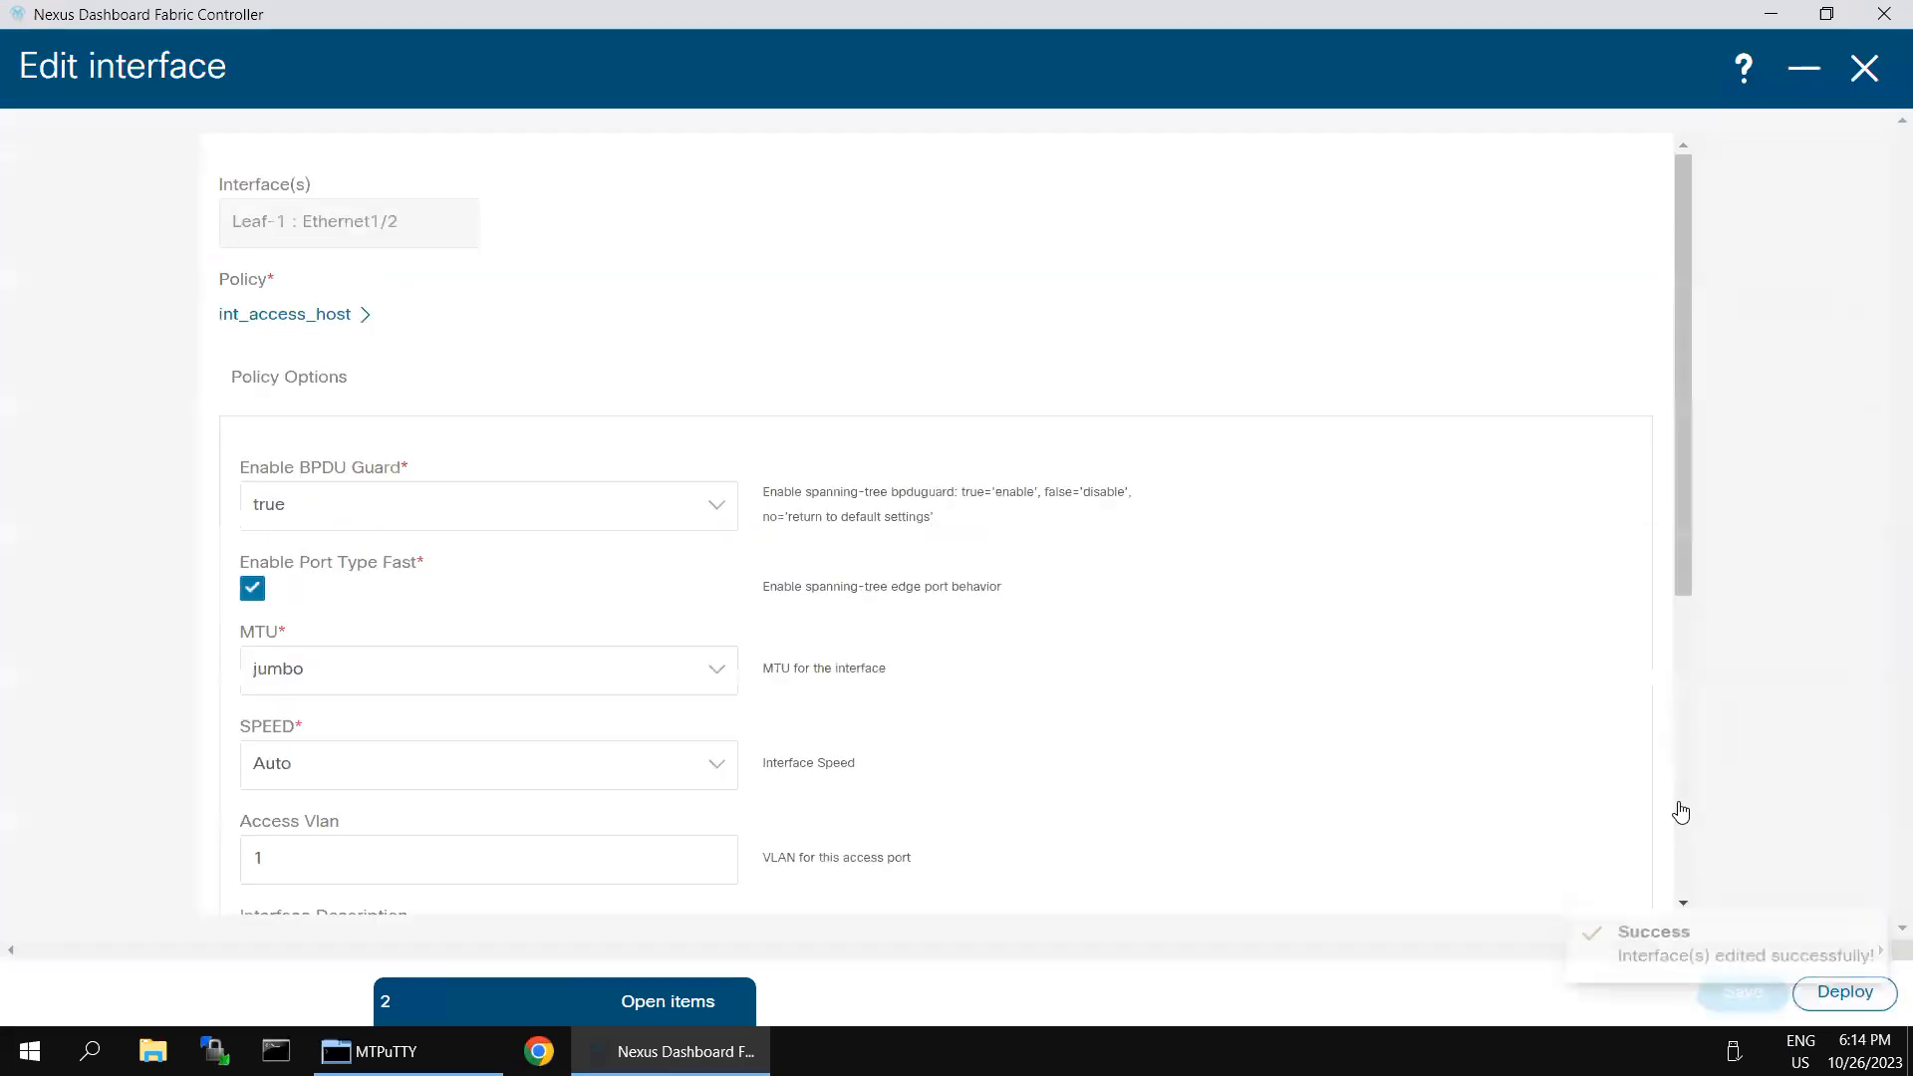
- Deploy the saved BPDU Guard setting to Leaf-1's Ethernet1/2 from the configuration preview
left_click(1829, 1002)
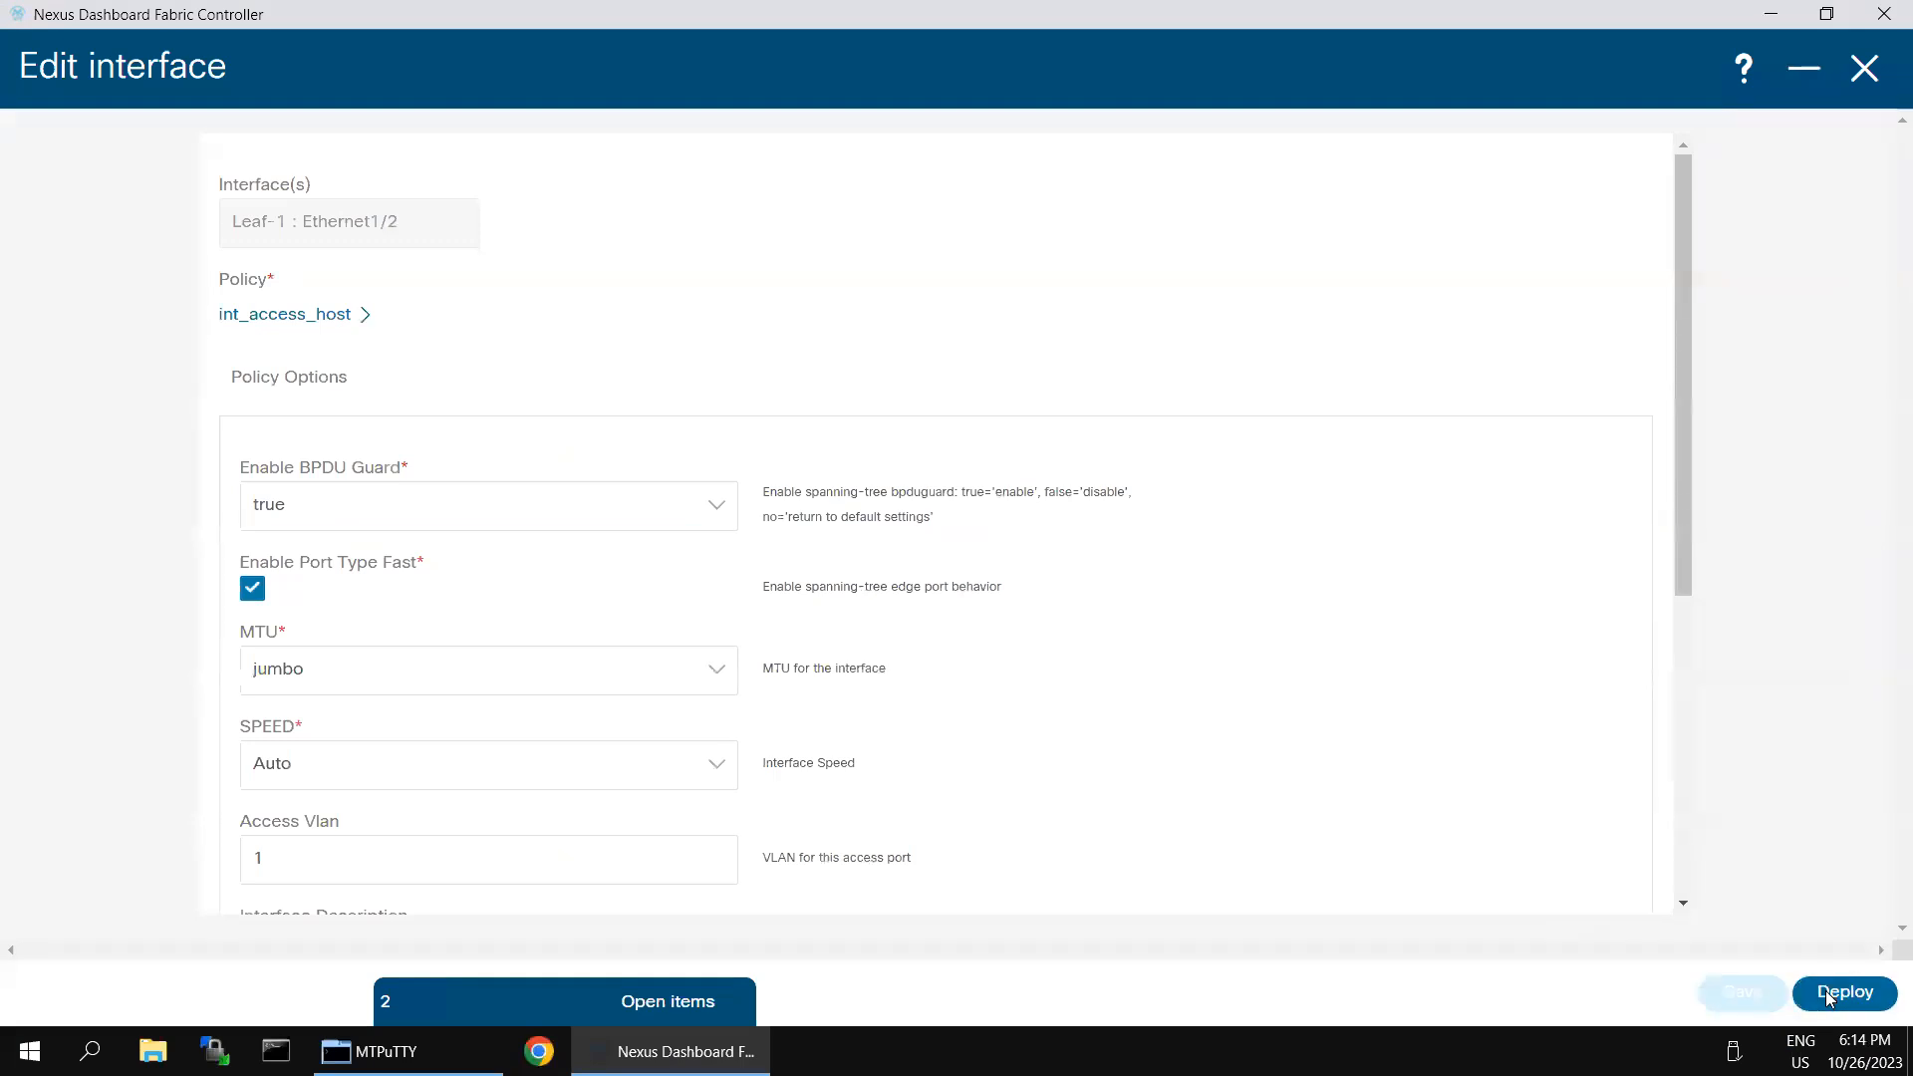
mouse_move(1494, 5)
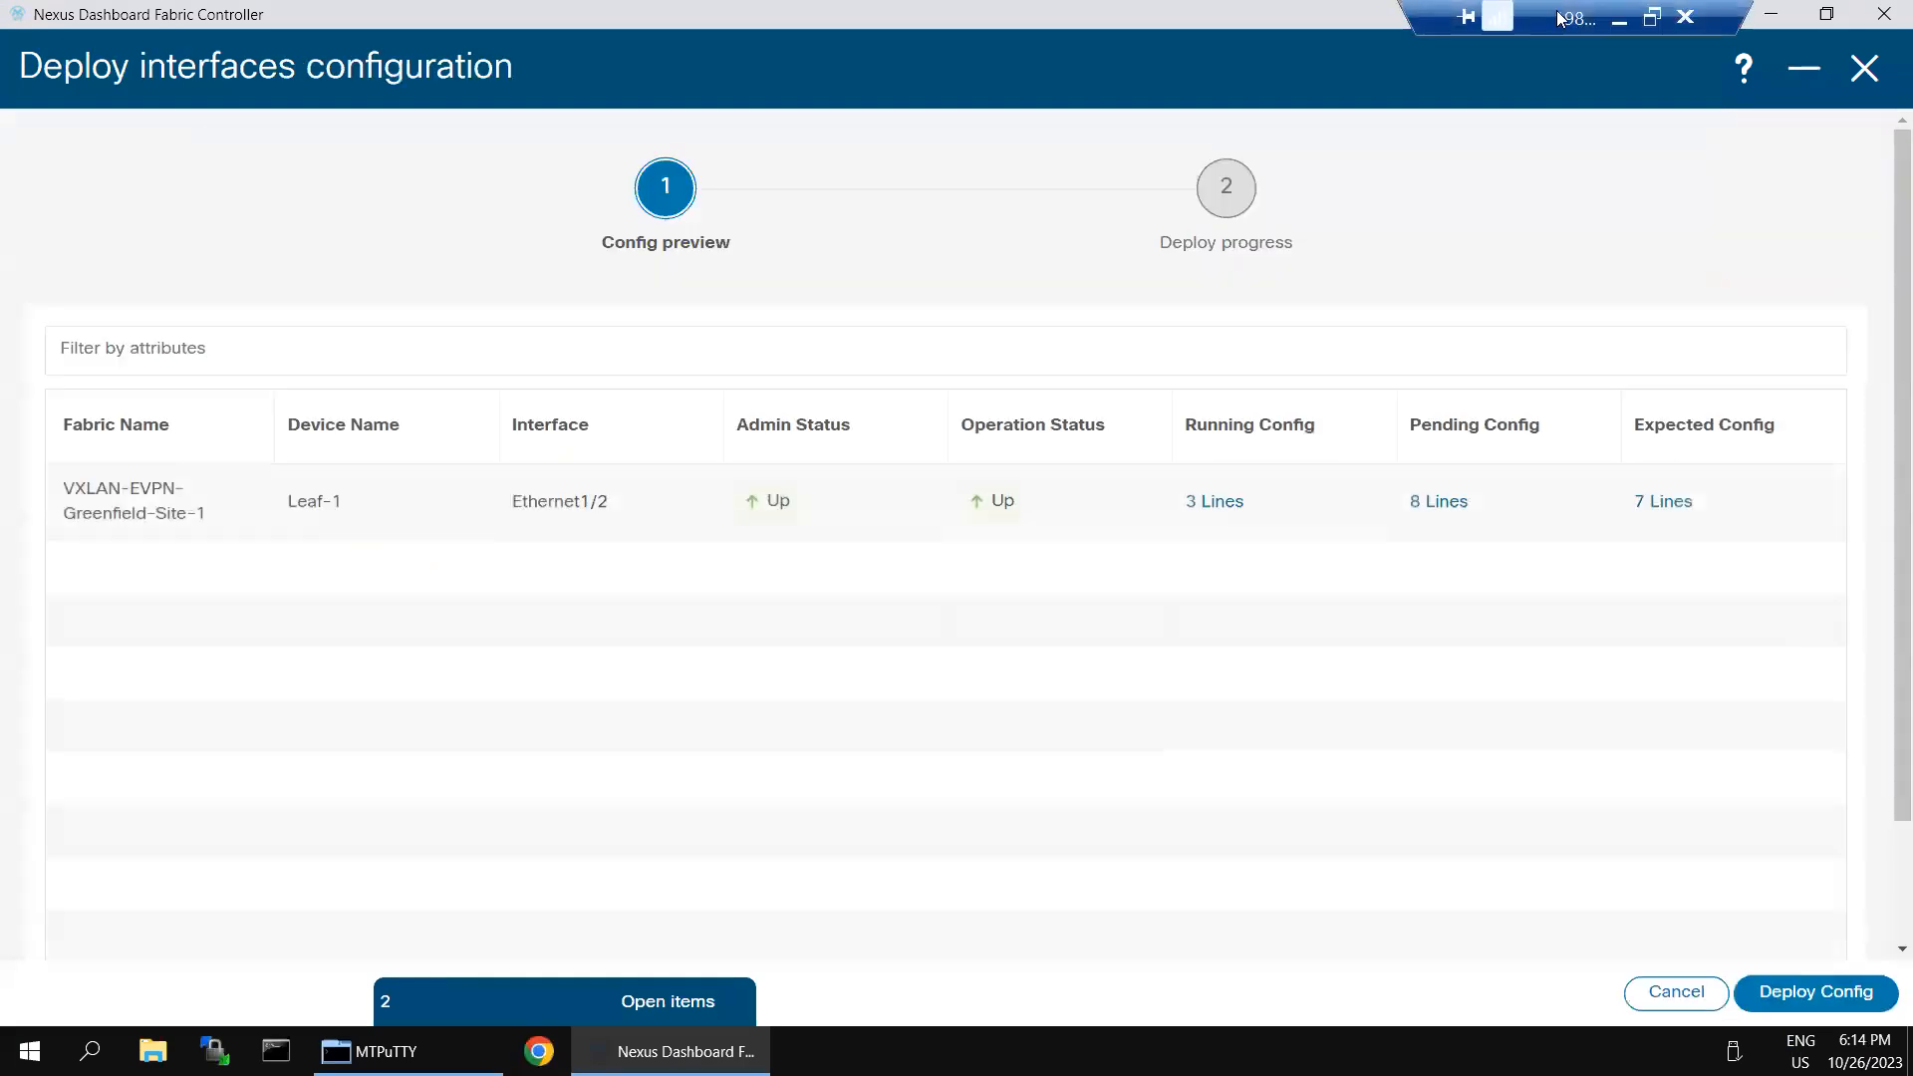
left_click(1816, 992)
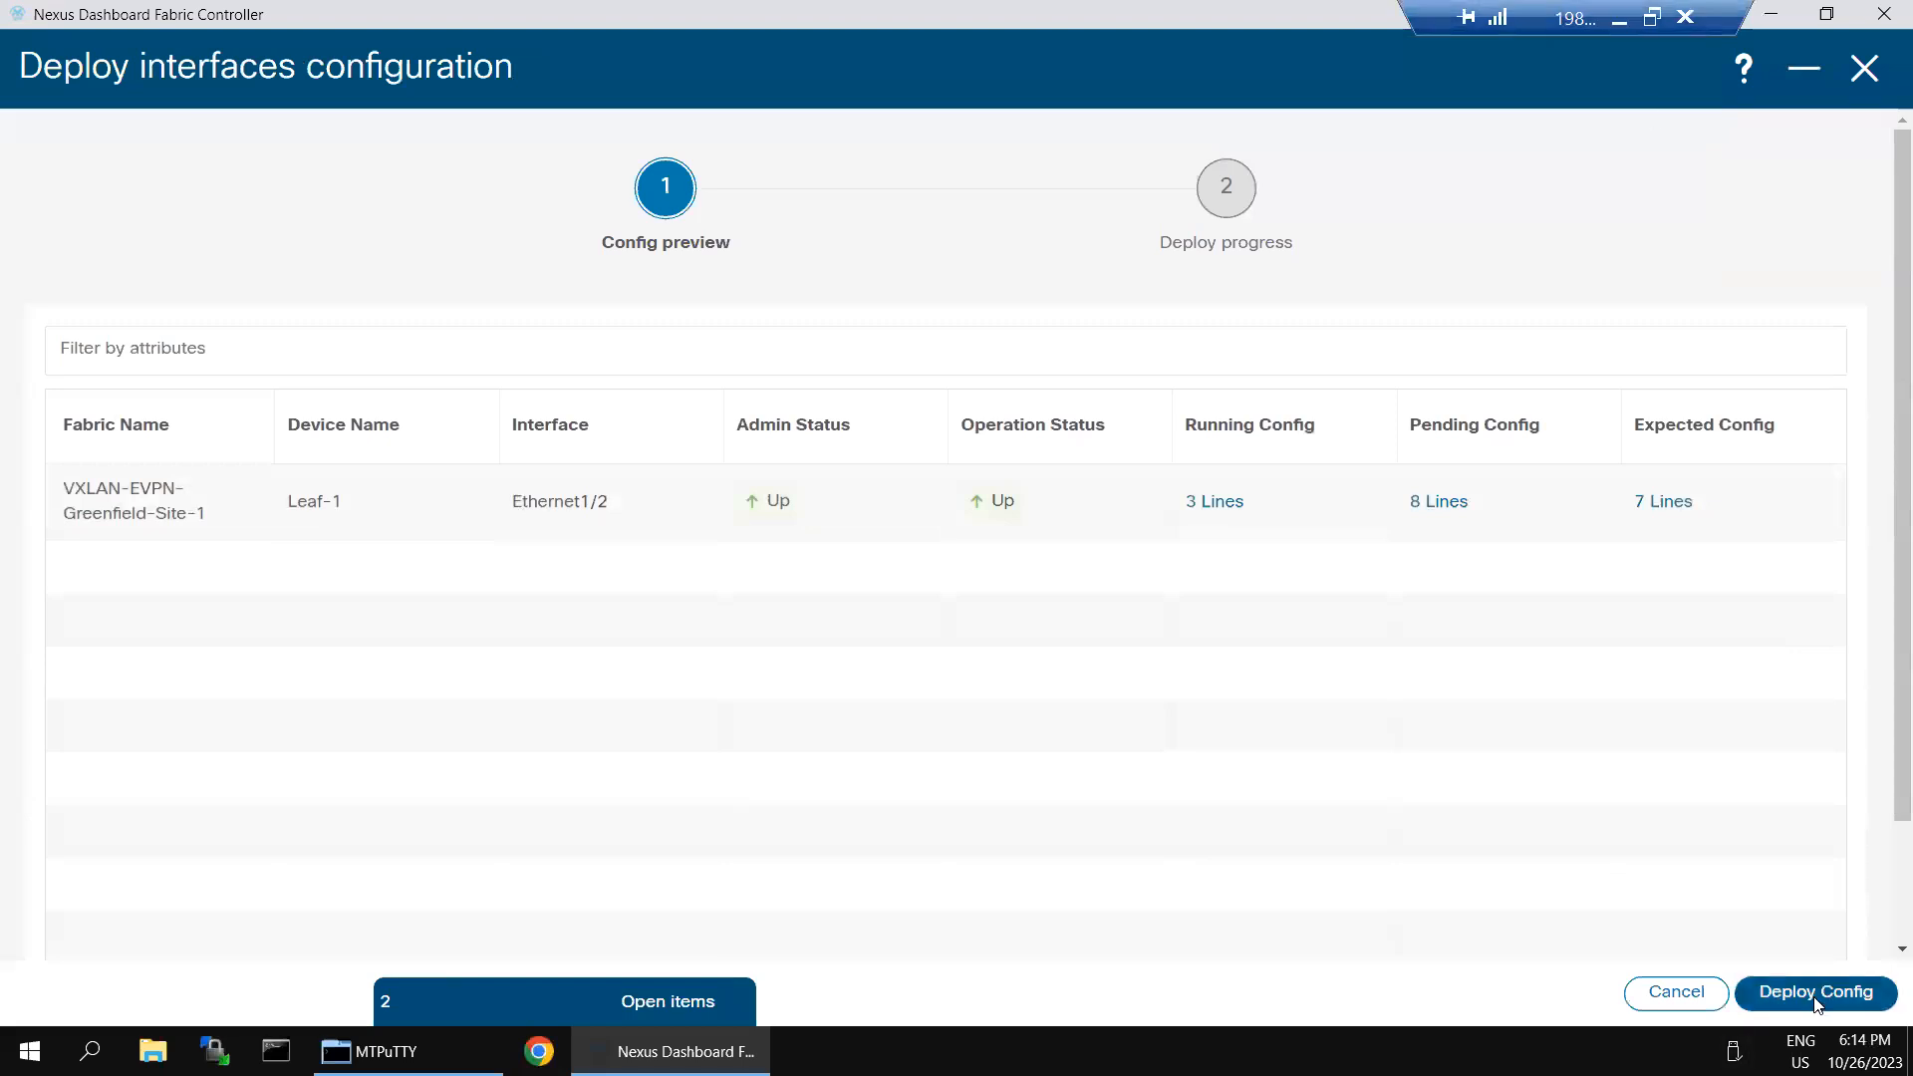
- Switch to SecureCRT, rerun sh run int e1/2 on Leaf-1 and highlight the interface's spanning-tree lines in the output
left_click(1631, 20)
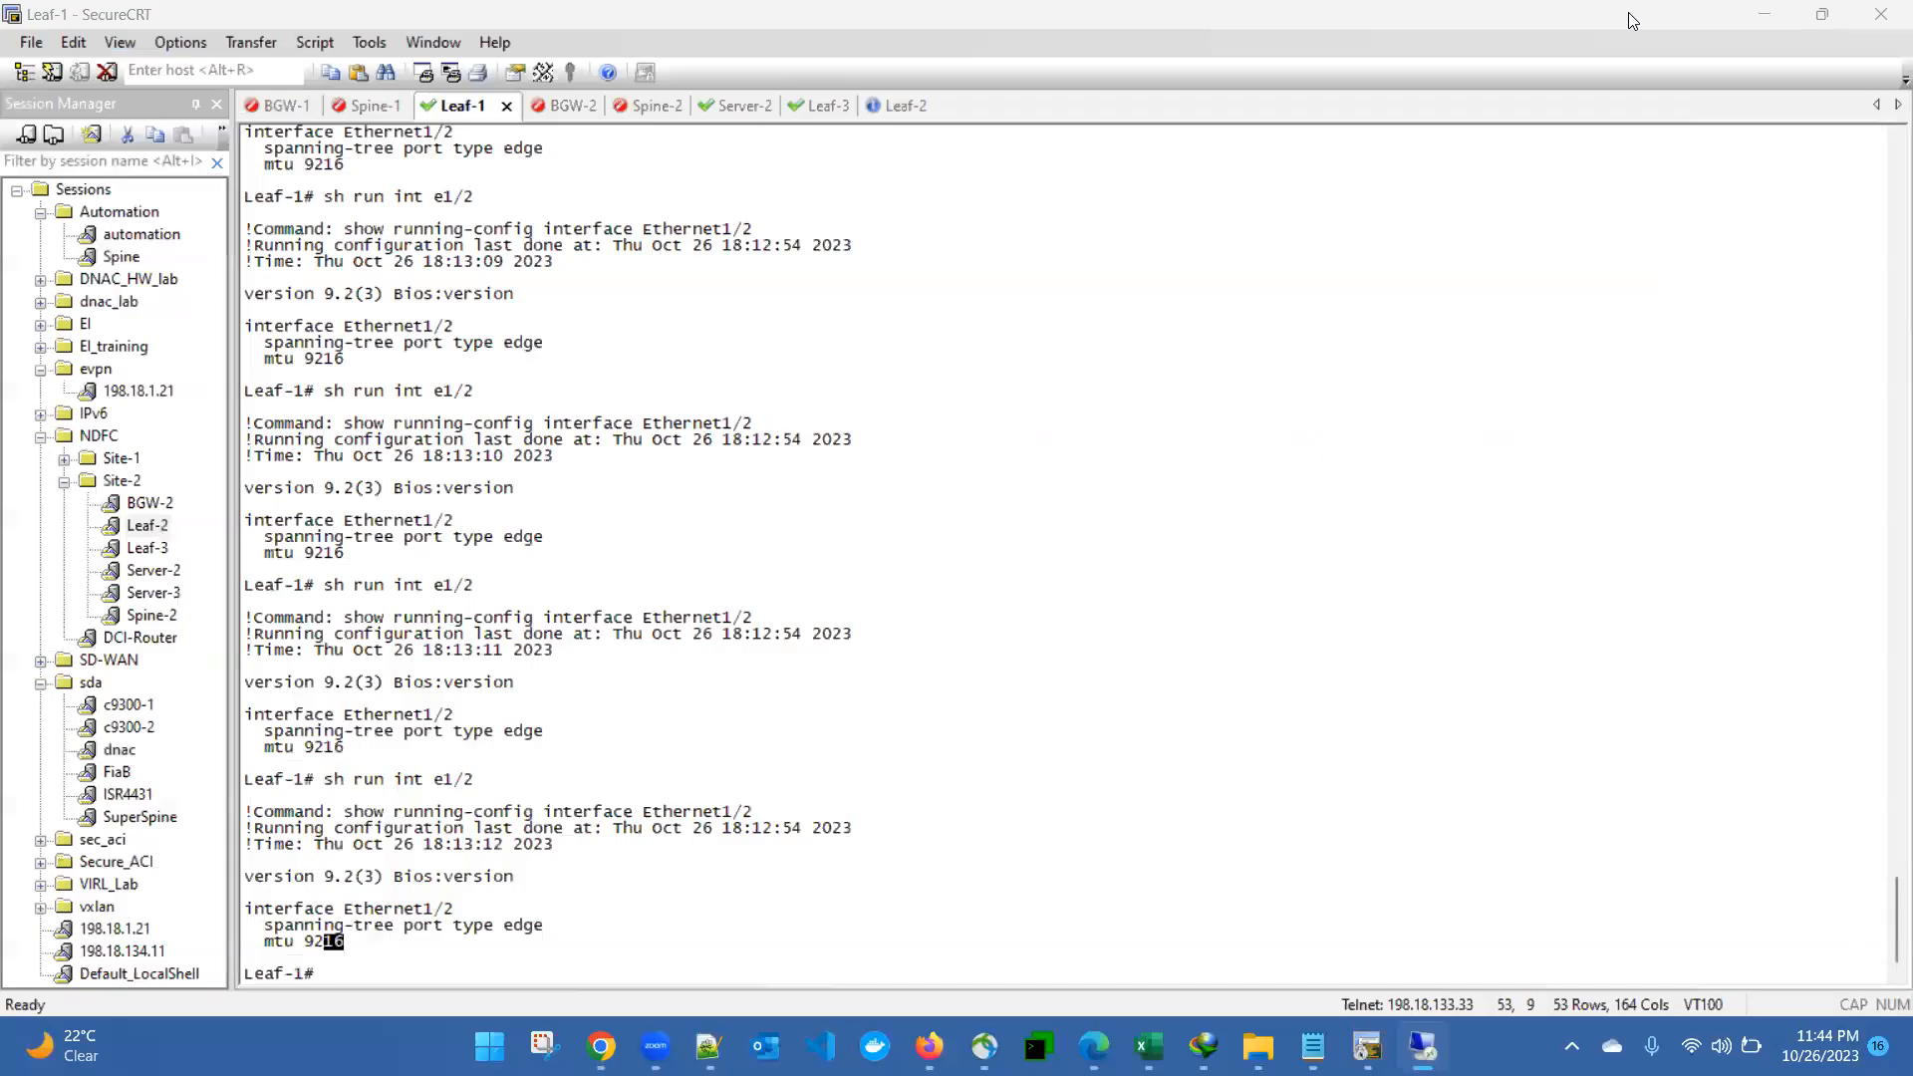
key("Up")
key("Return")
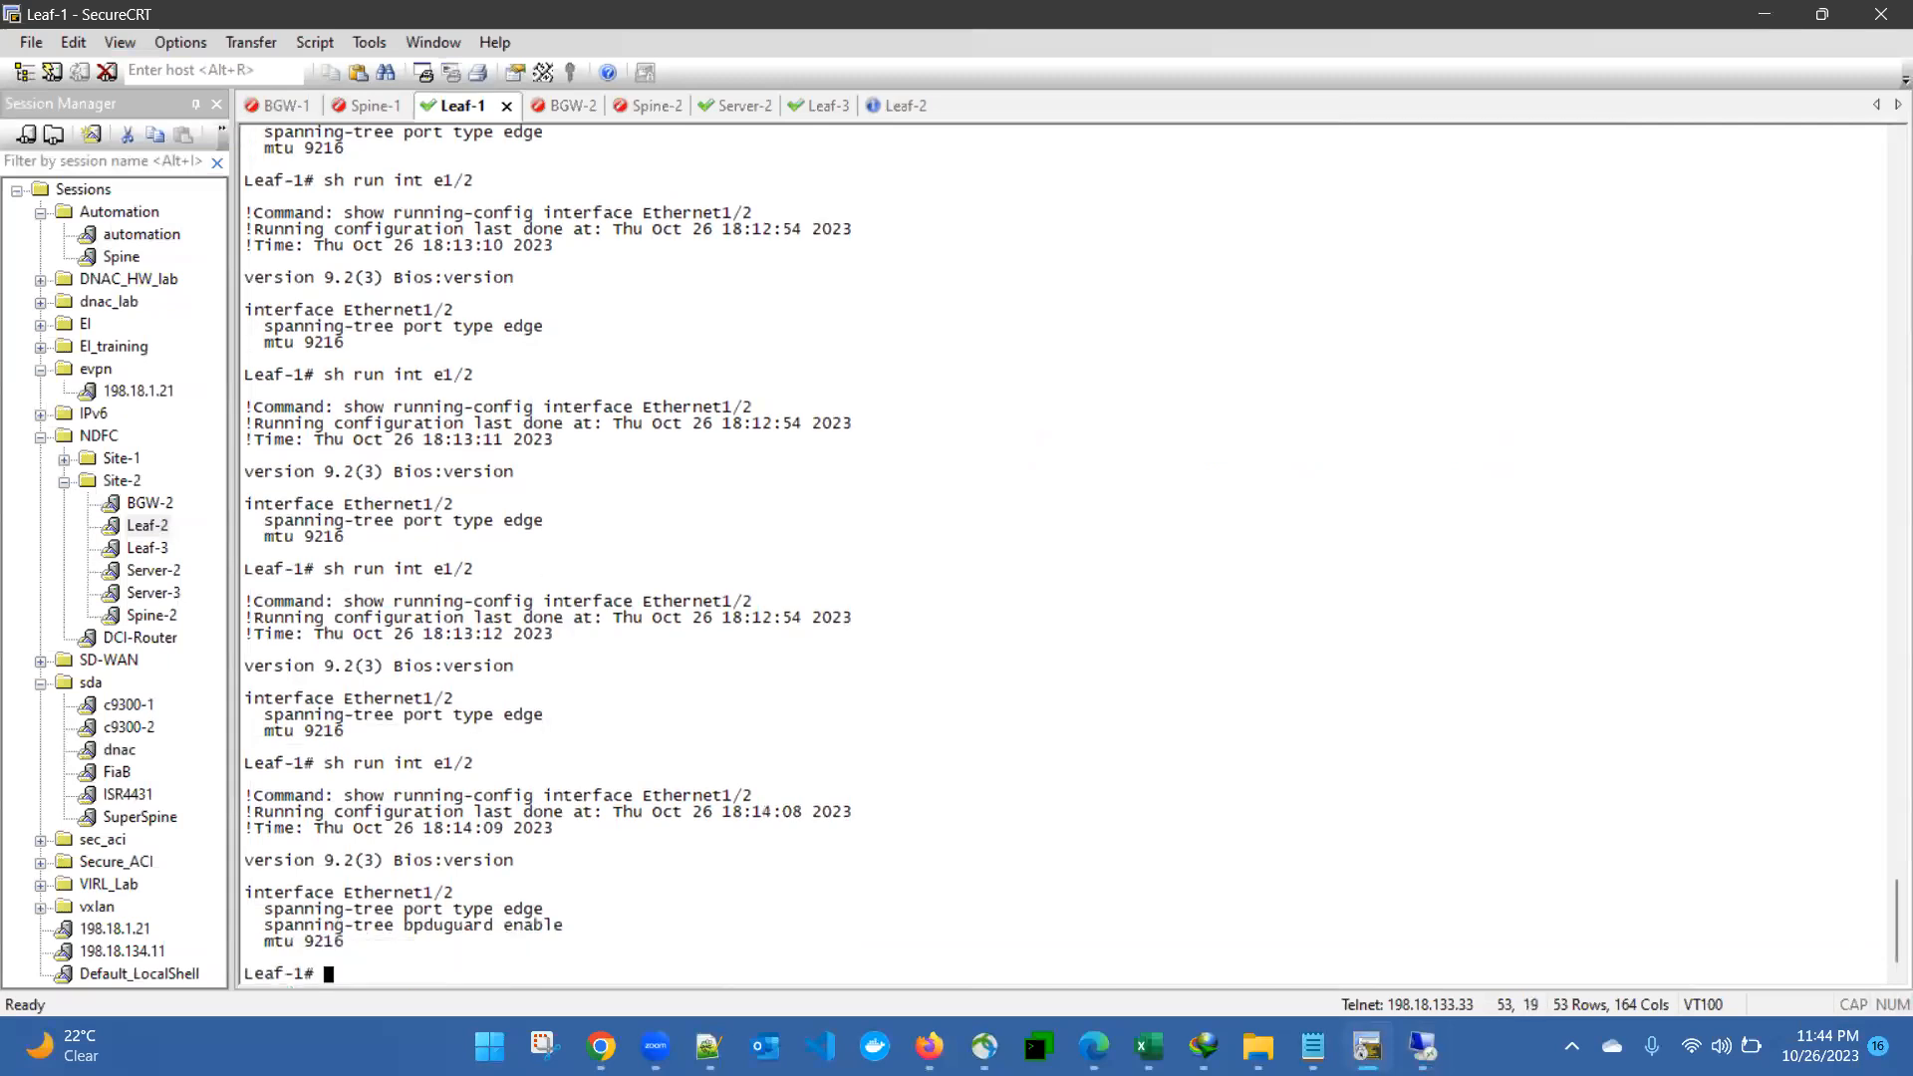
key("Return")
key("Return")
key("Return")
key("Return")
key("Return")
key("Return")
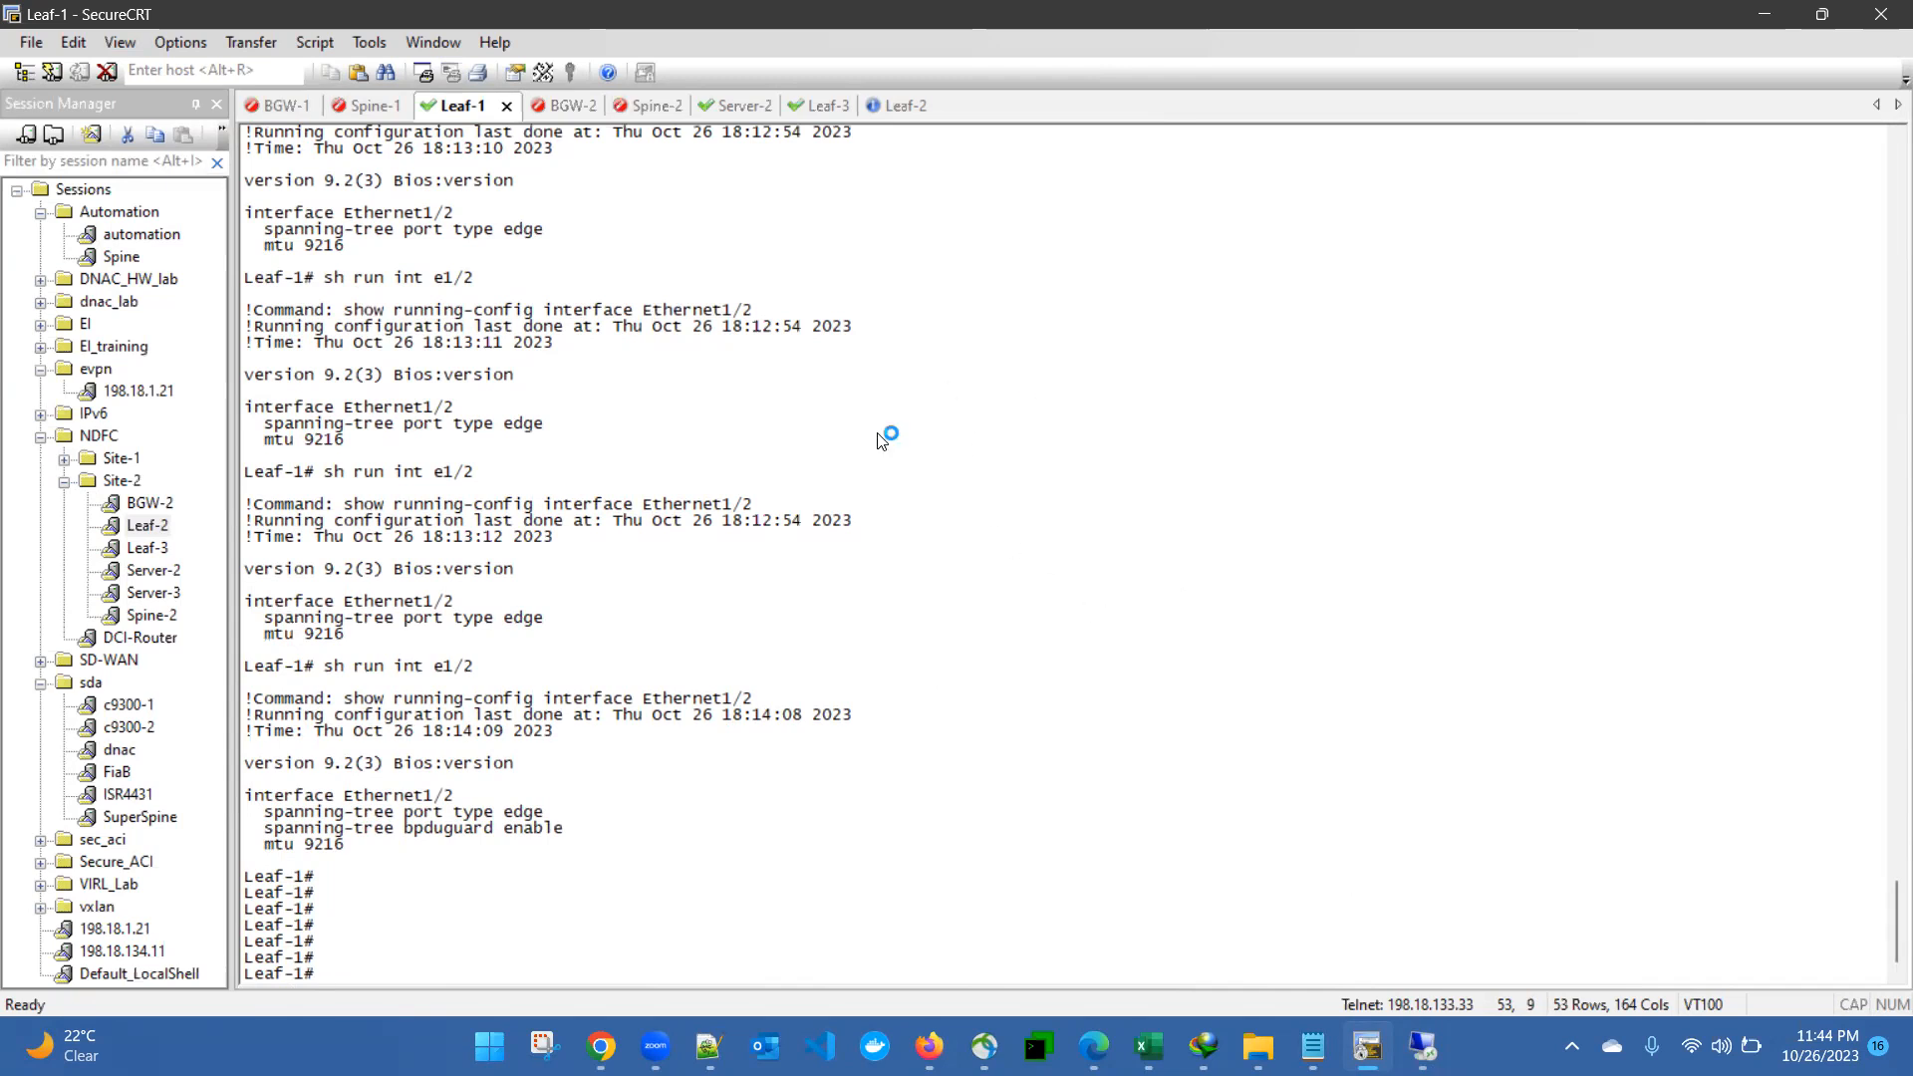
left_click_drag(244, 793, 618, 832)
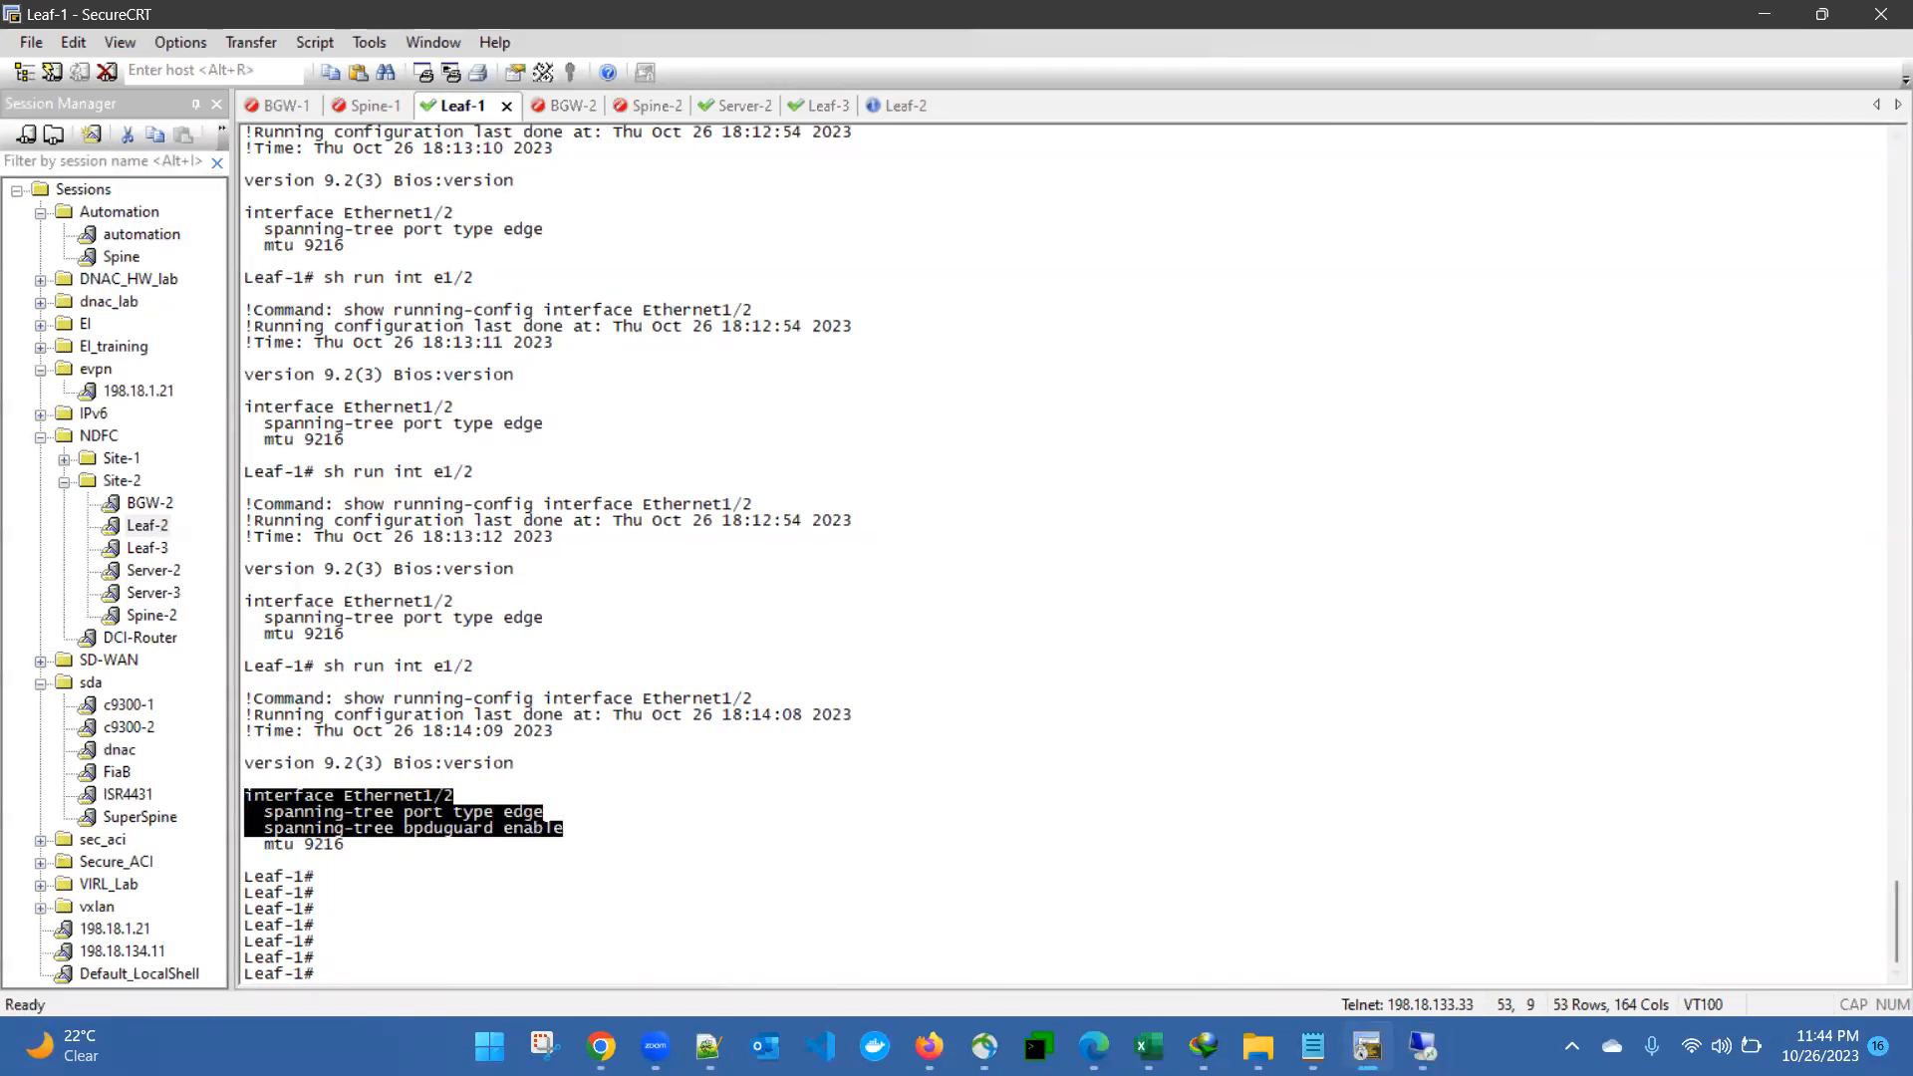
- Display Leaf-1's complete running configuration with sh run in the SecureCRT session
left_click(601, 1046)
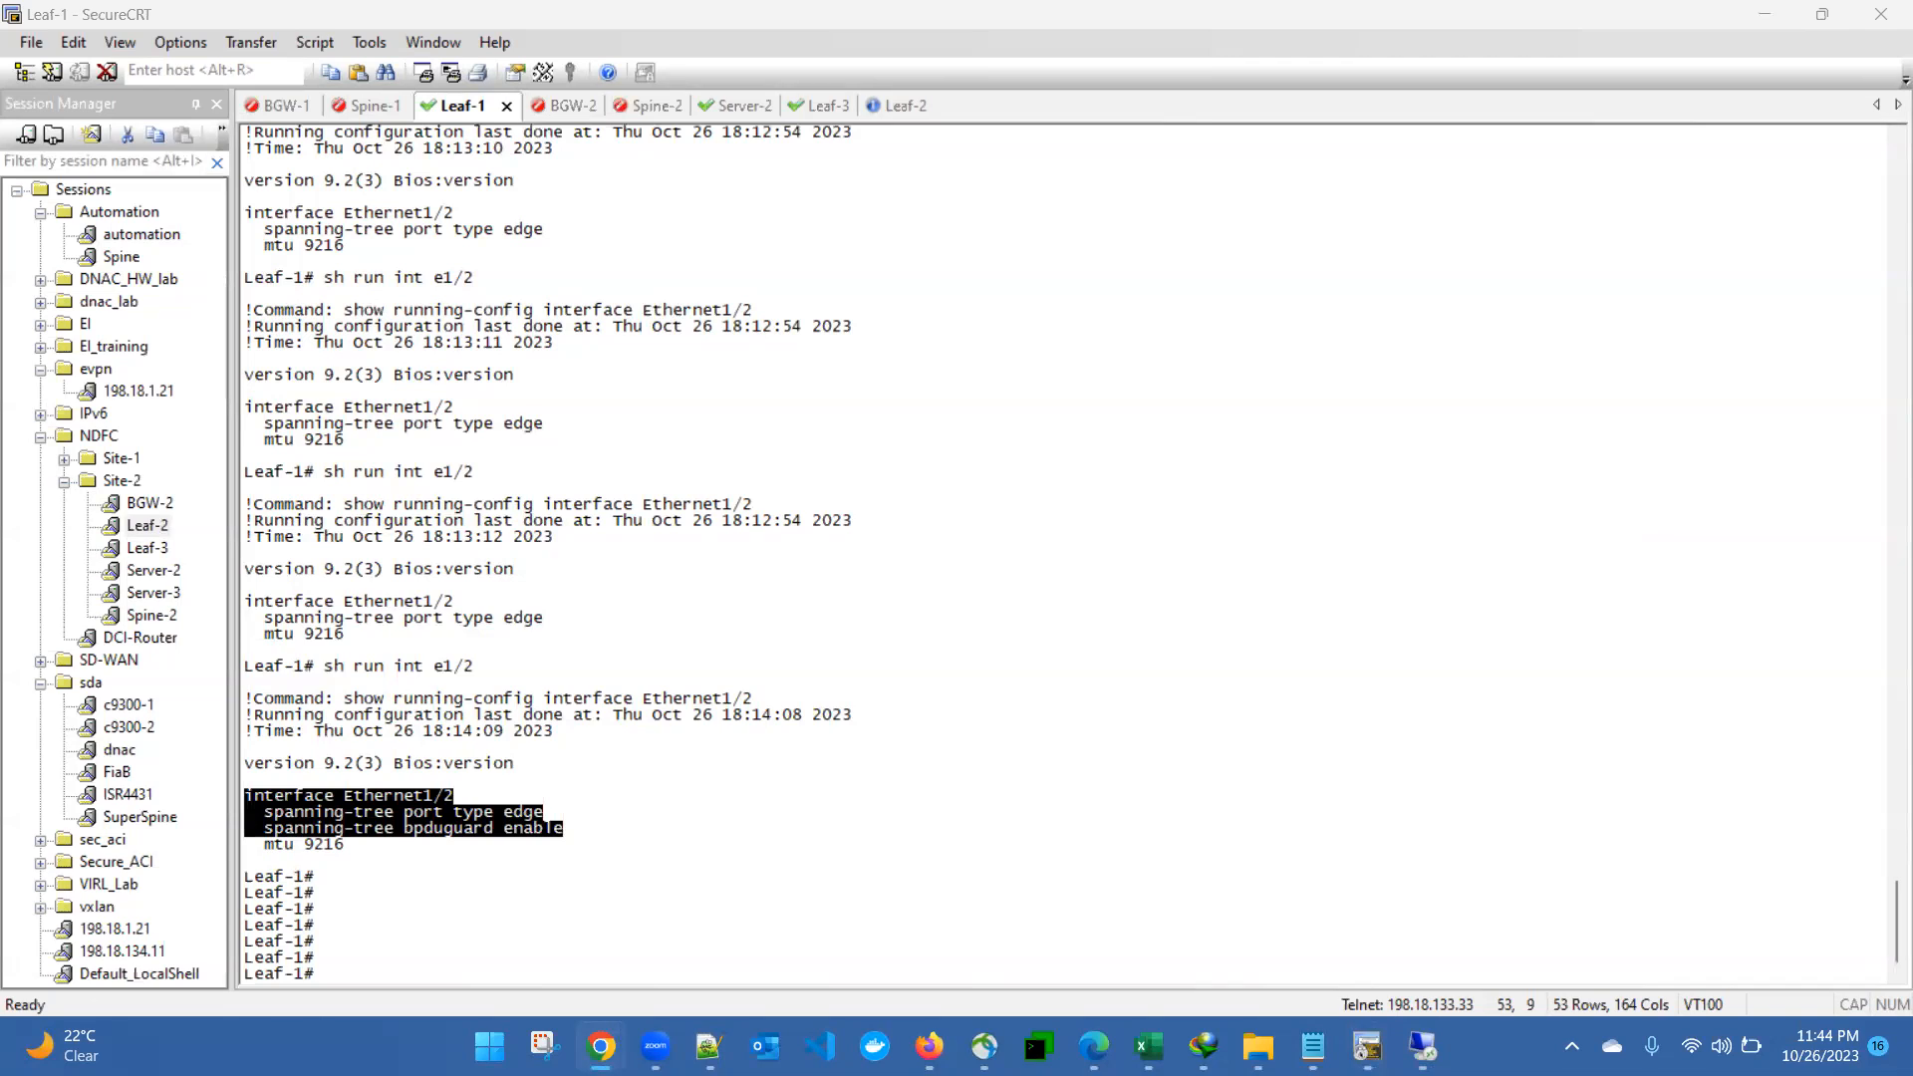
left_click(847, 551)
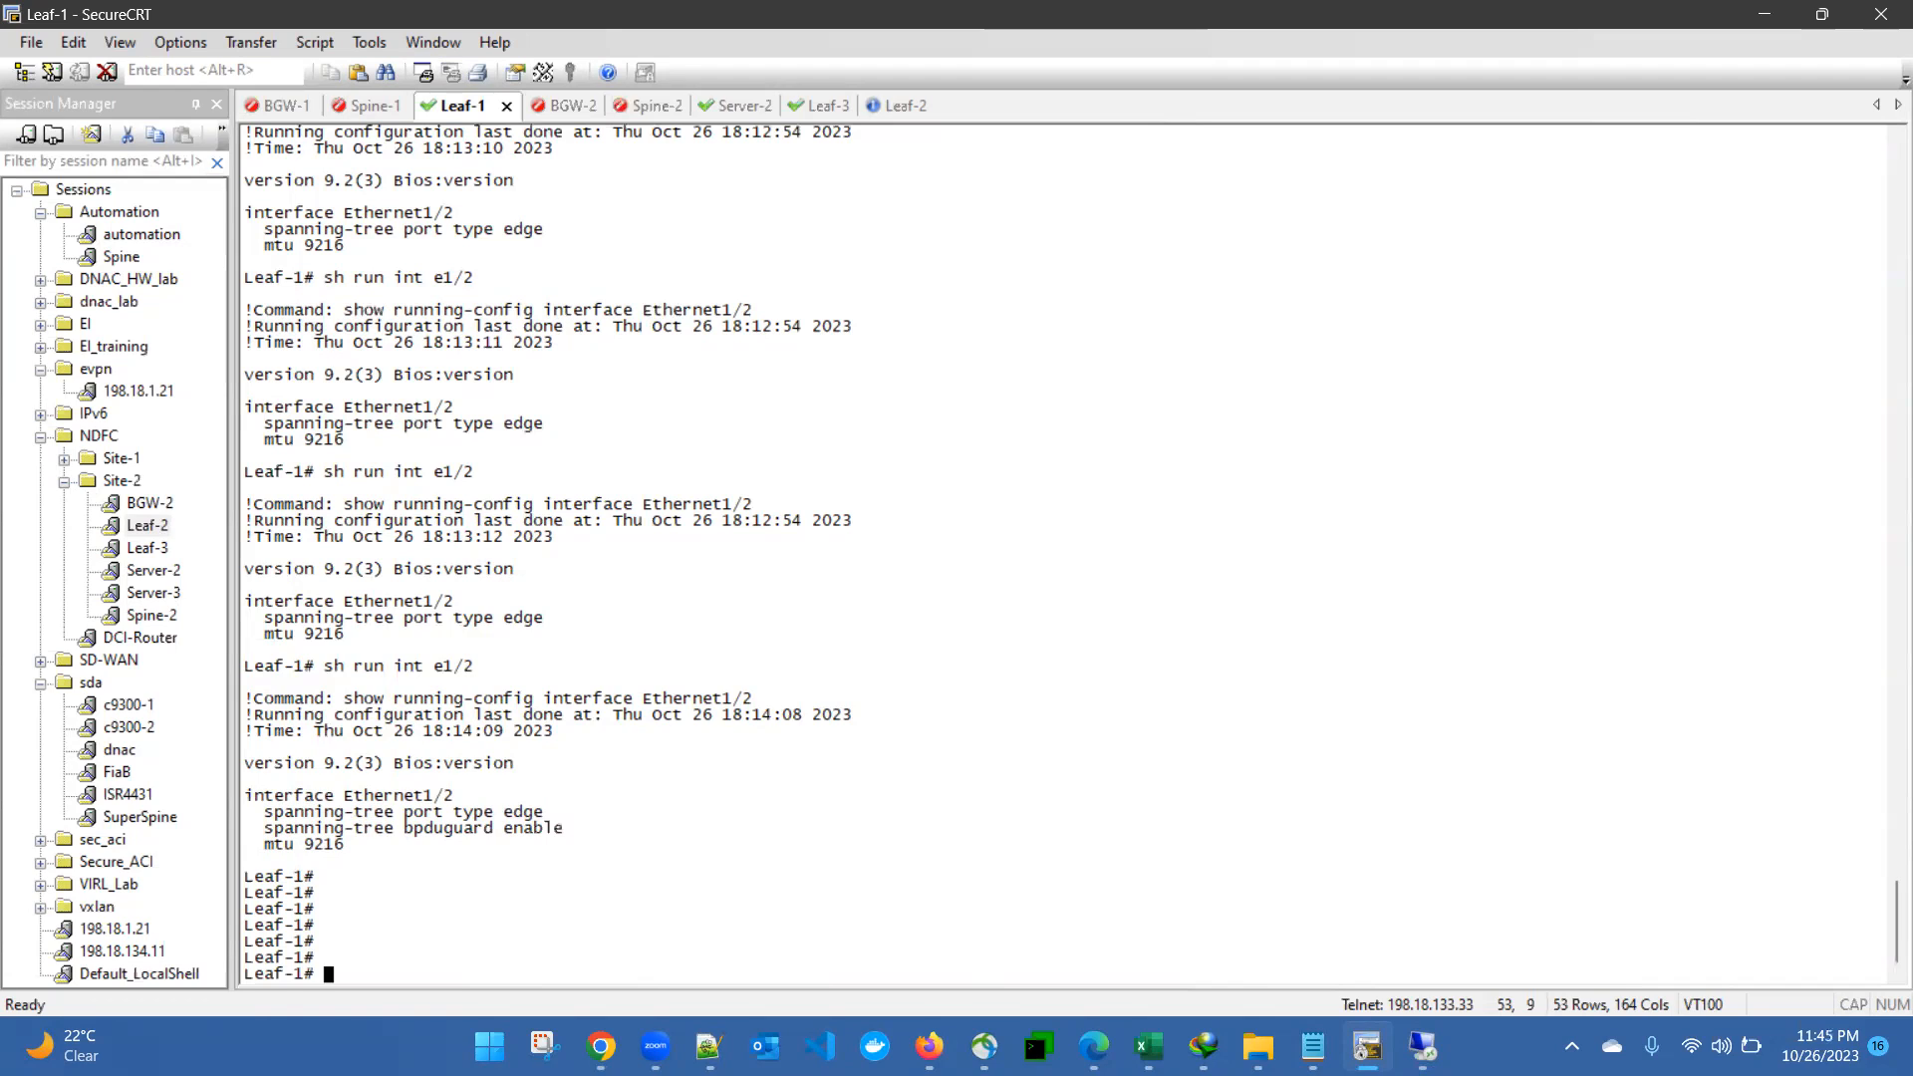
type("sh run")
key("Return")
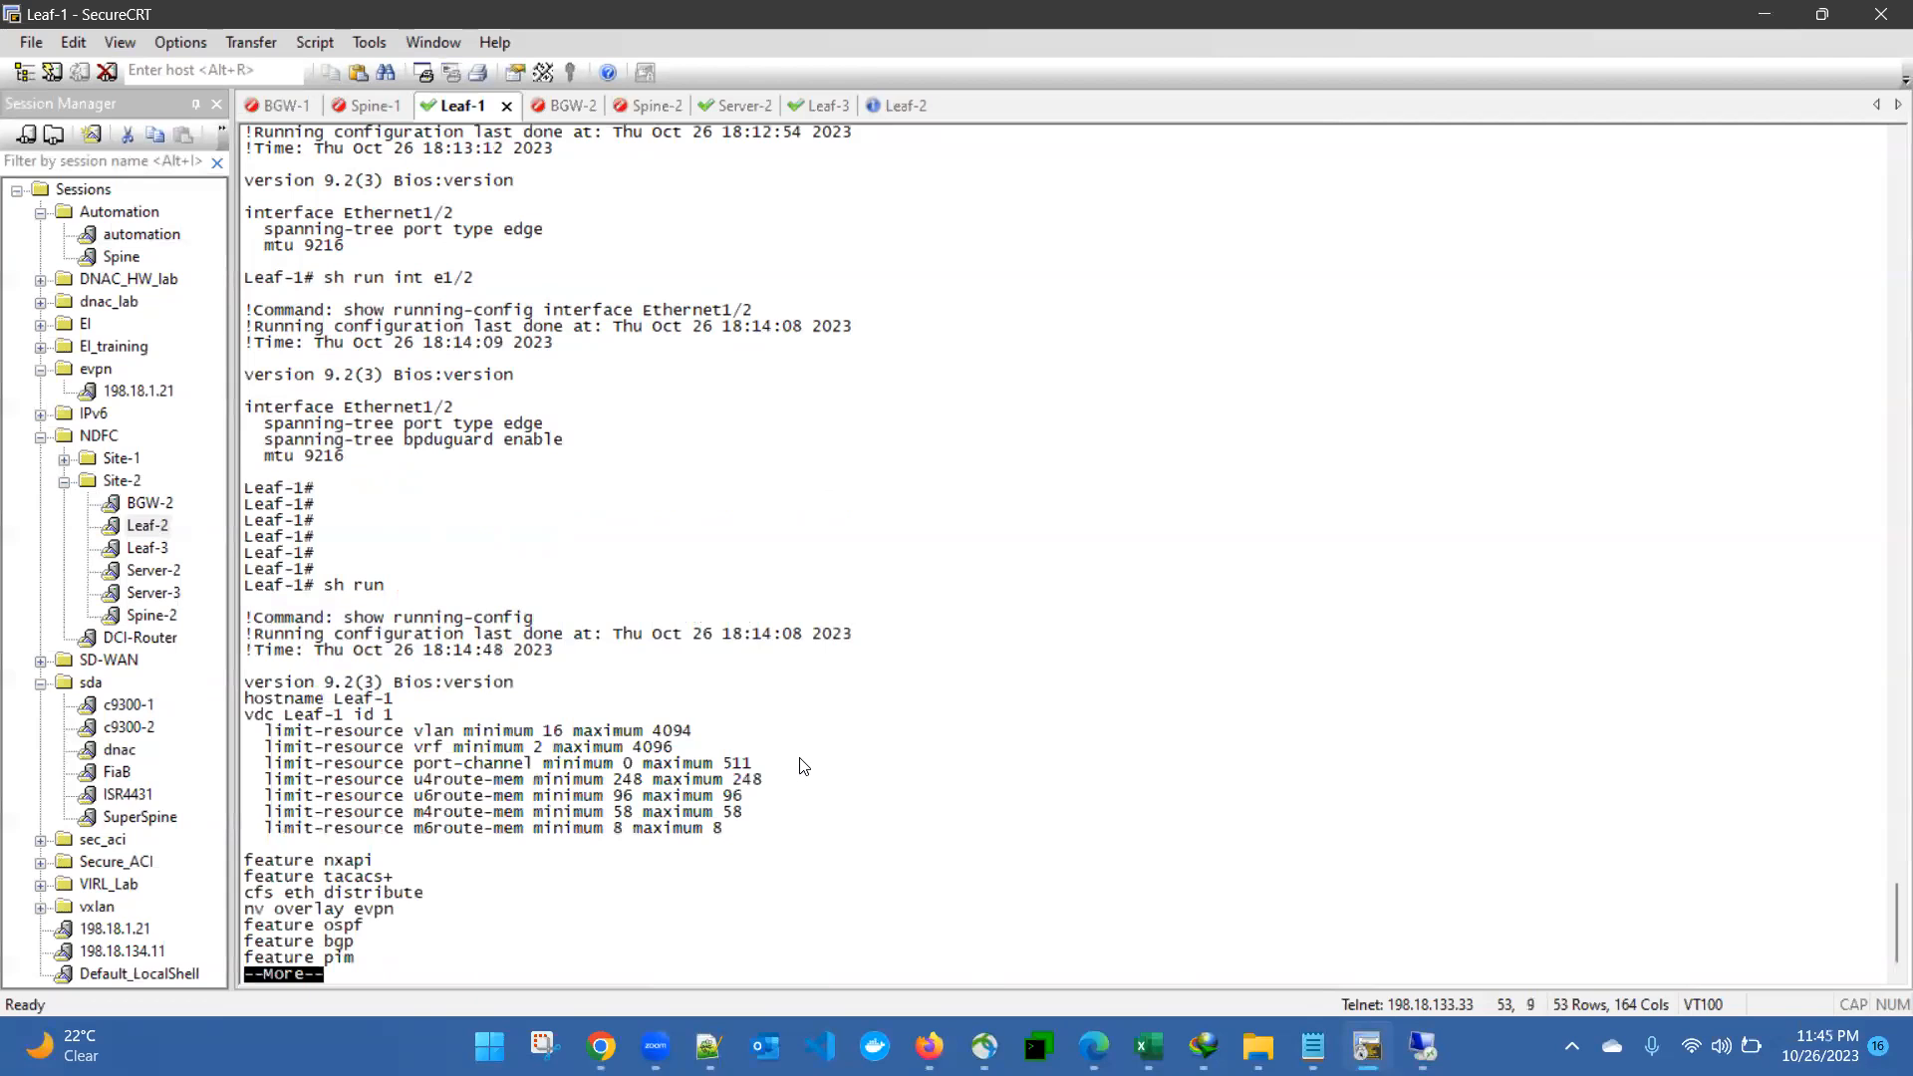
- Page through Leaf-1's running configuration to the feature list and highlight the vn-segment-vlan-based and nv overlay features
key("space")
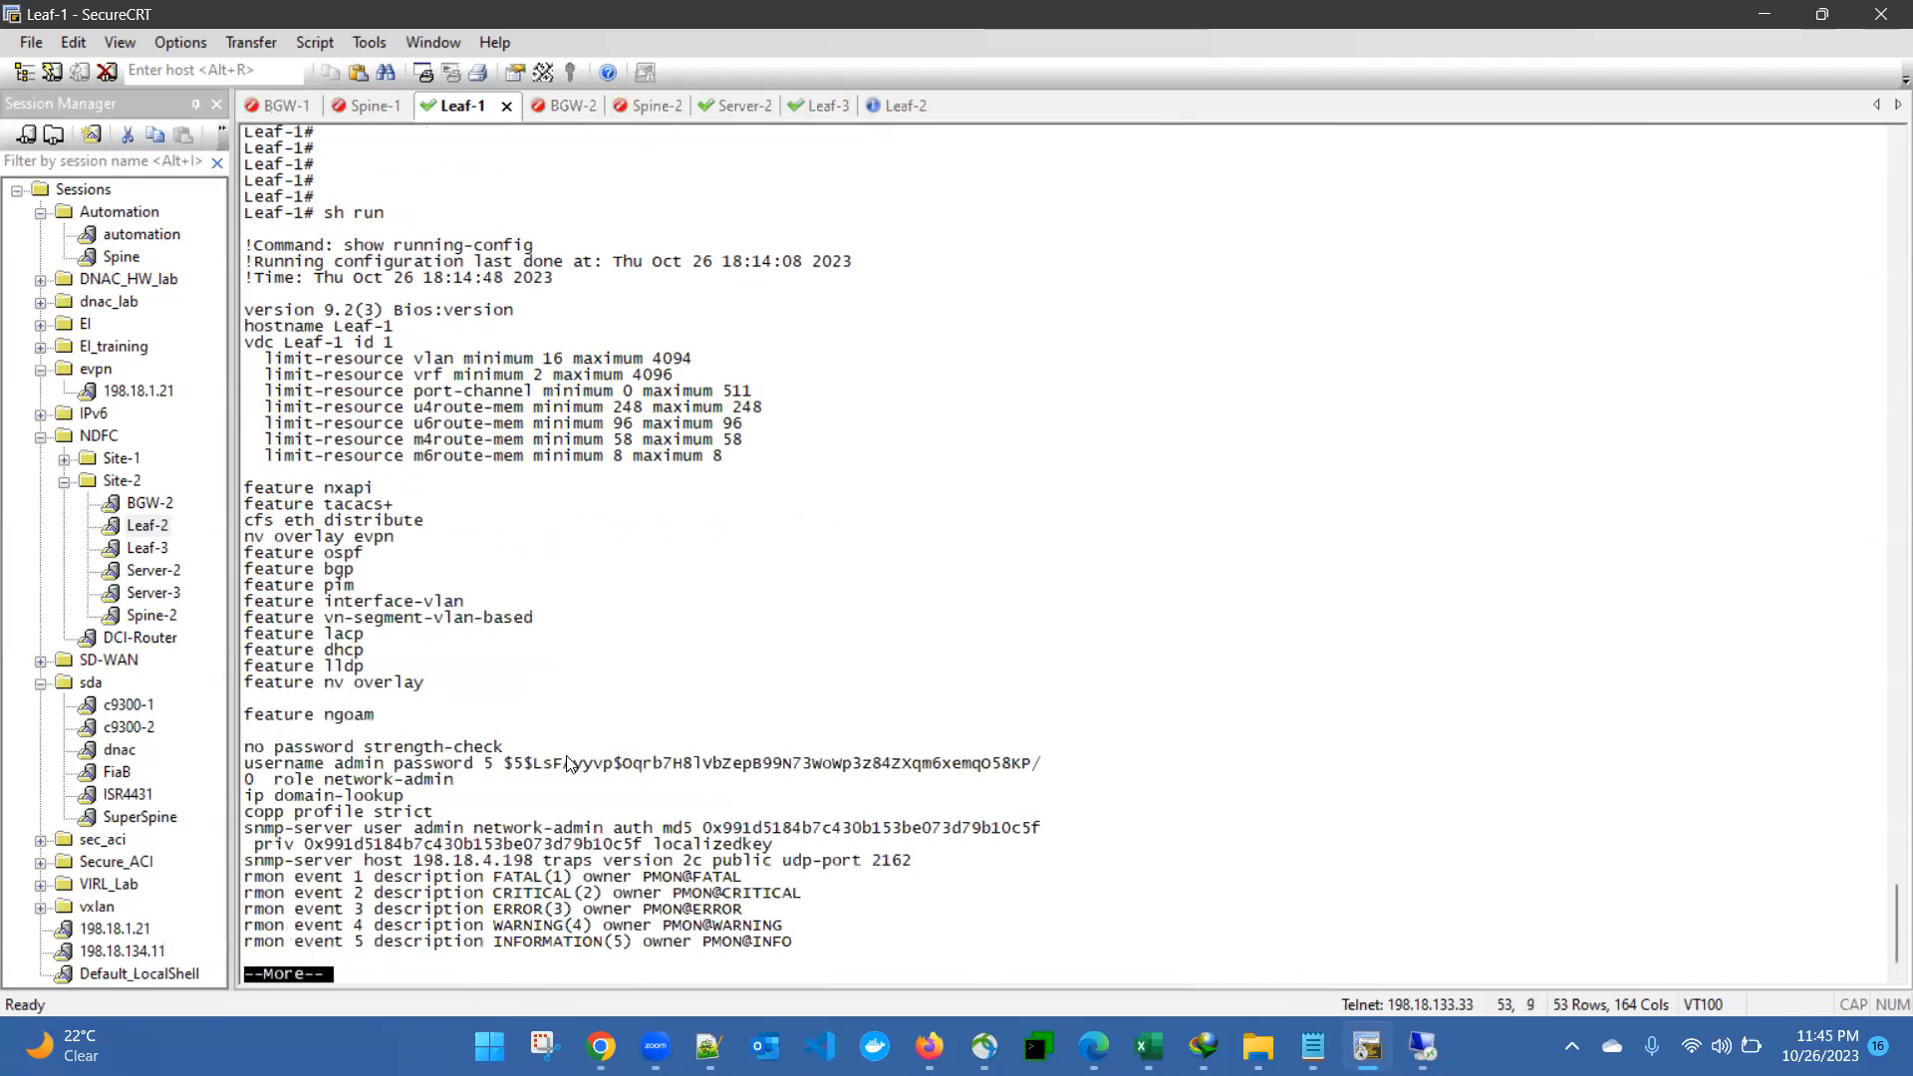
left_click_drag(263, 543, 421, 686)
left_click_drag(304, 686, 424, 685)
left_click_drag(314, 618, 523, 619)
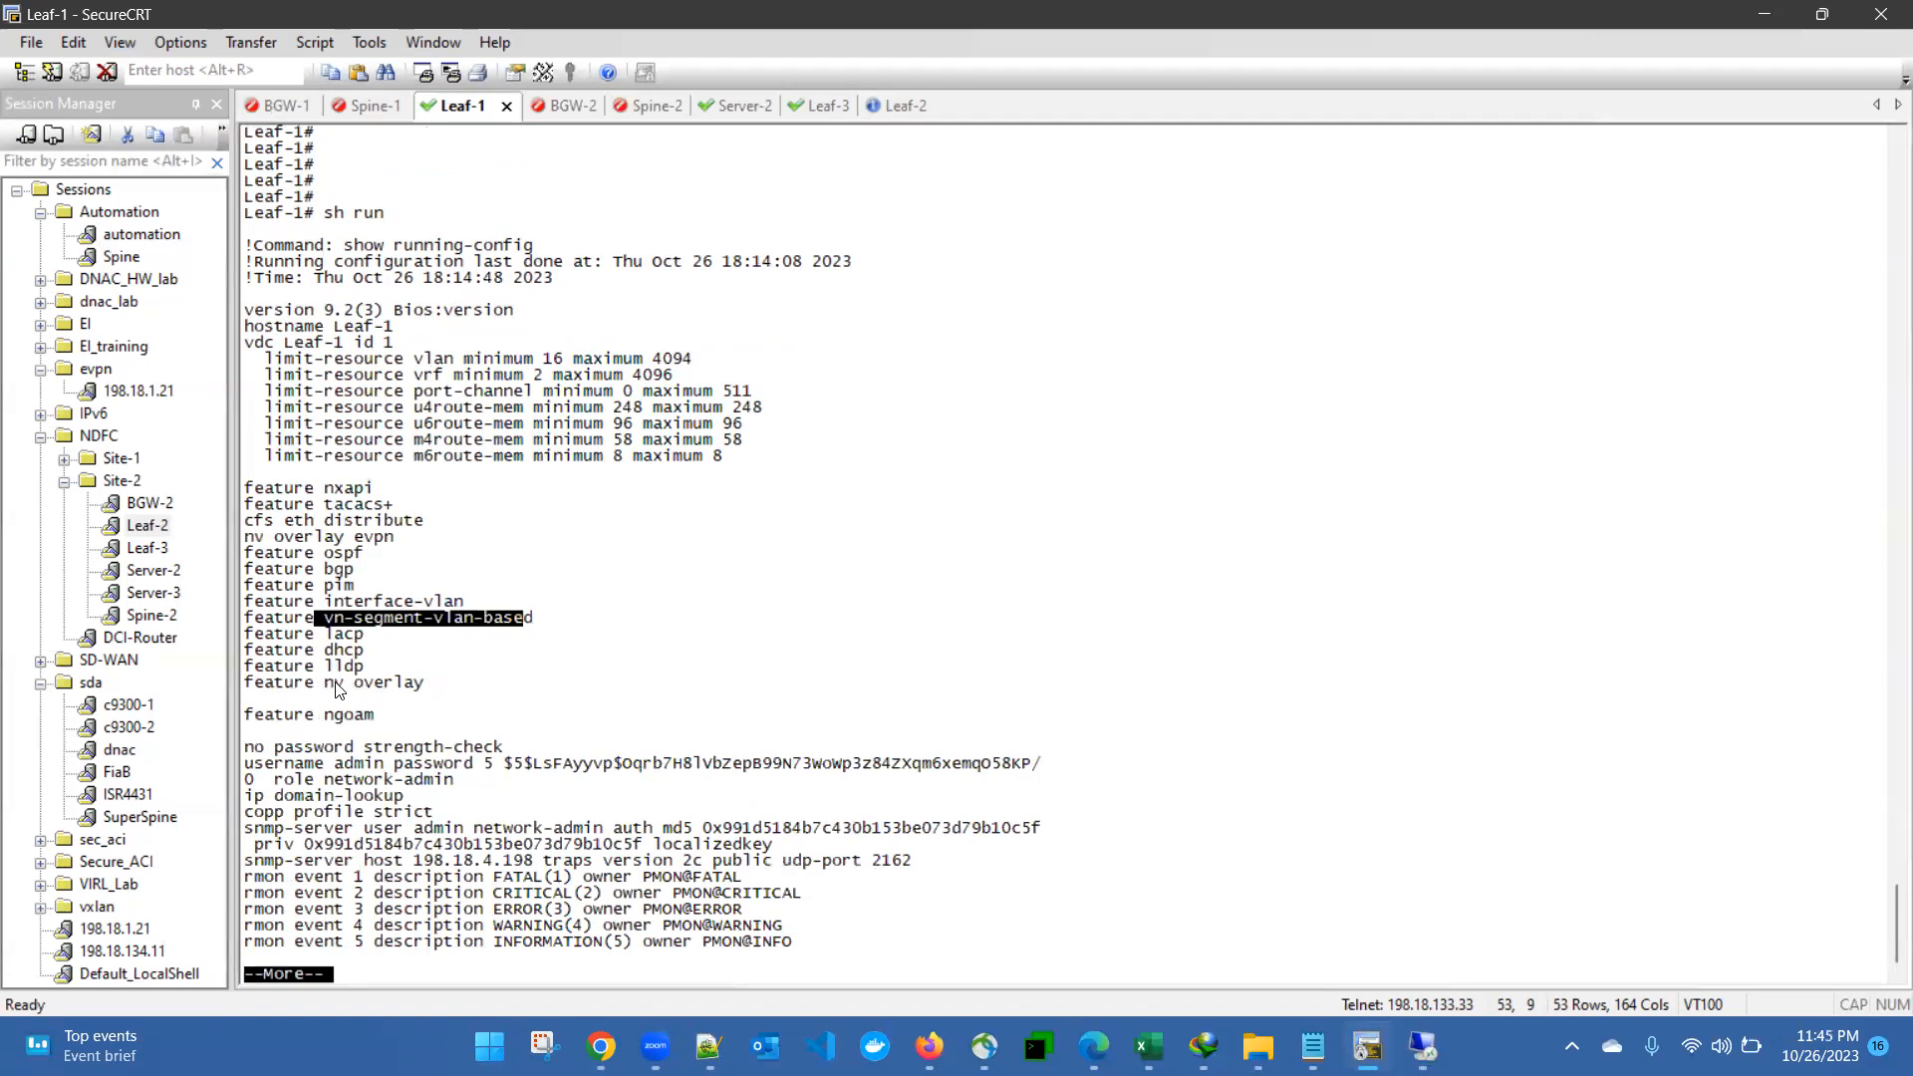
left_click_drag(324, 686, 426, 686)
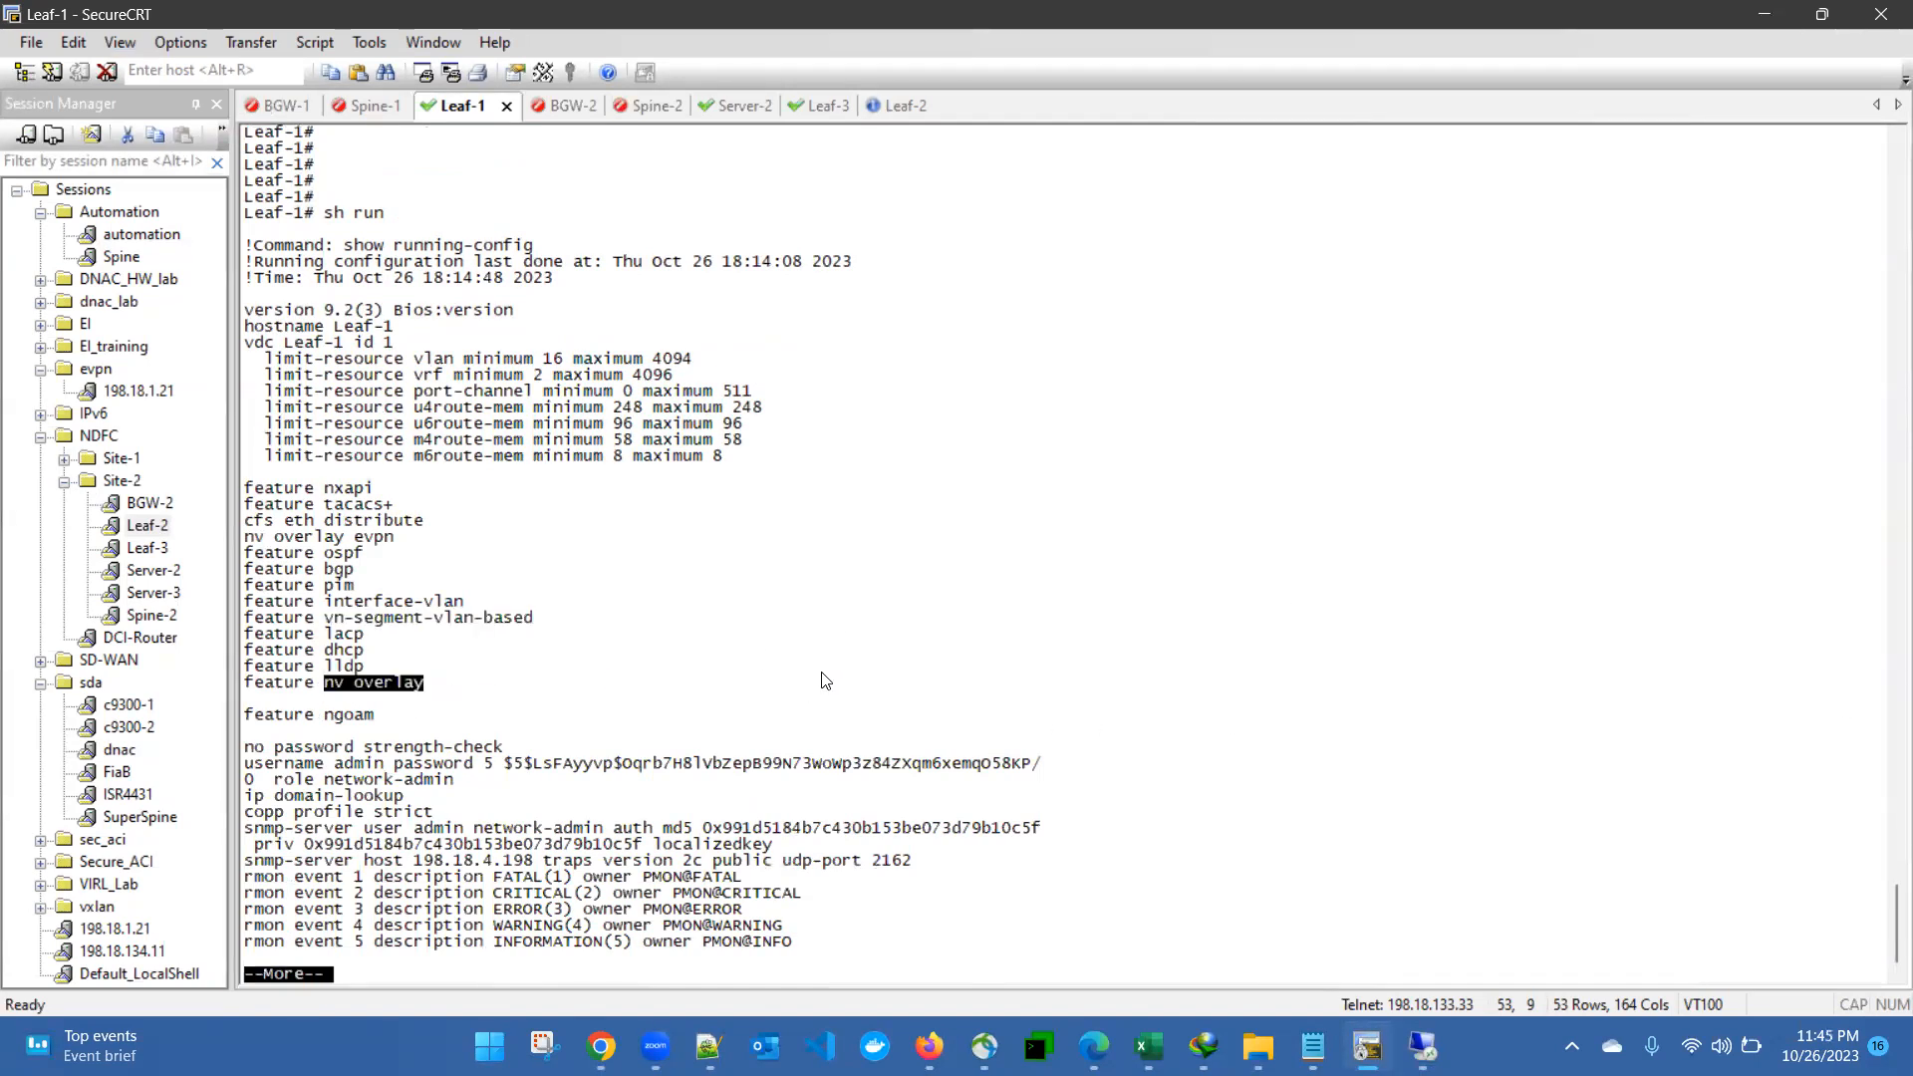
left_click(844, 690)
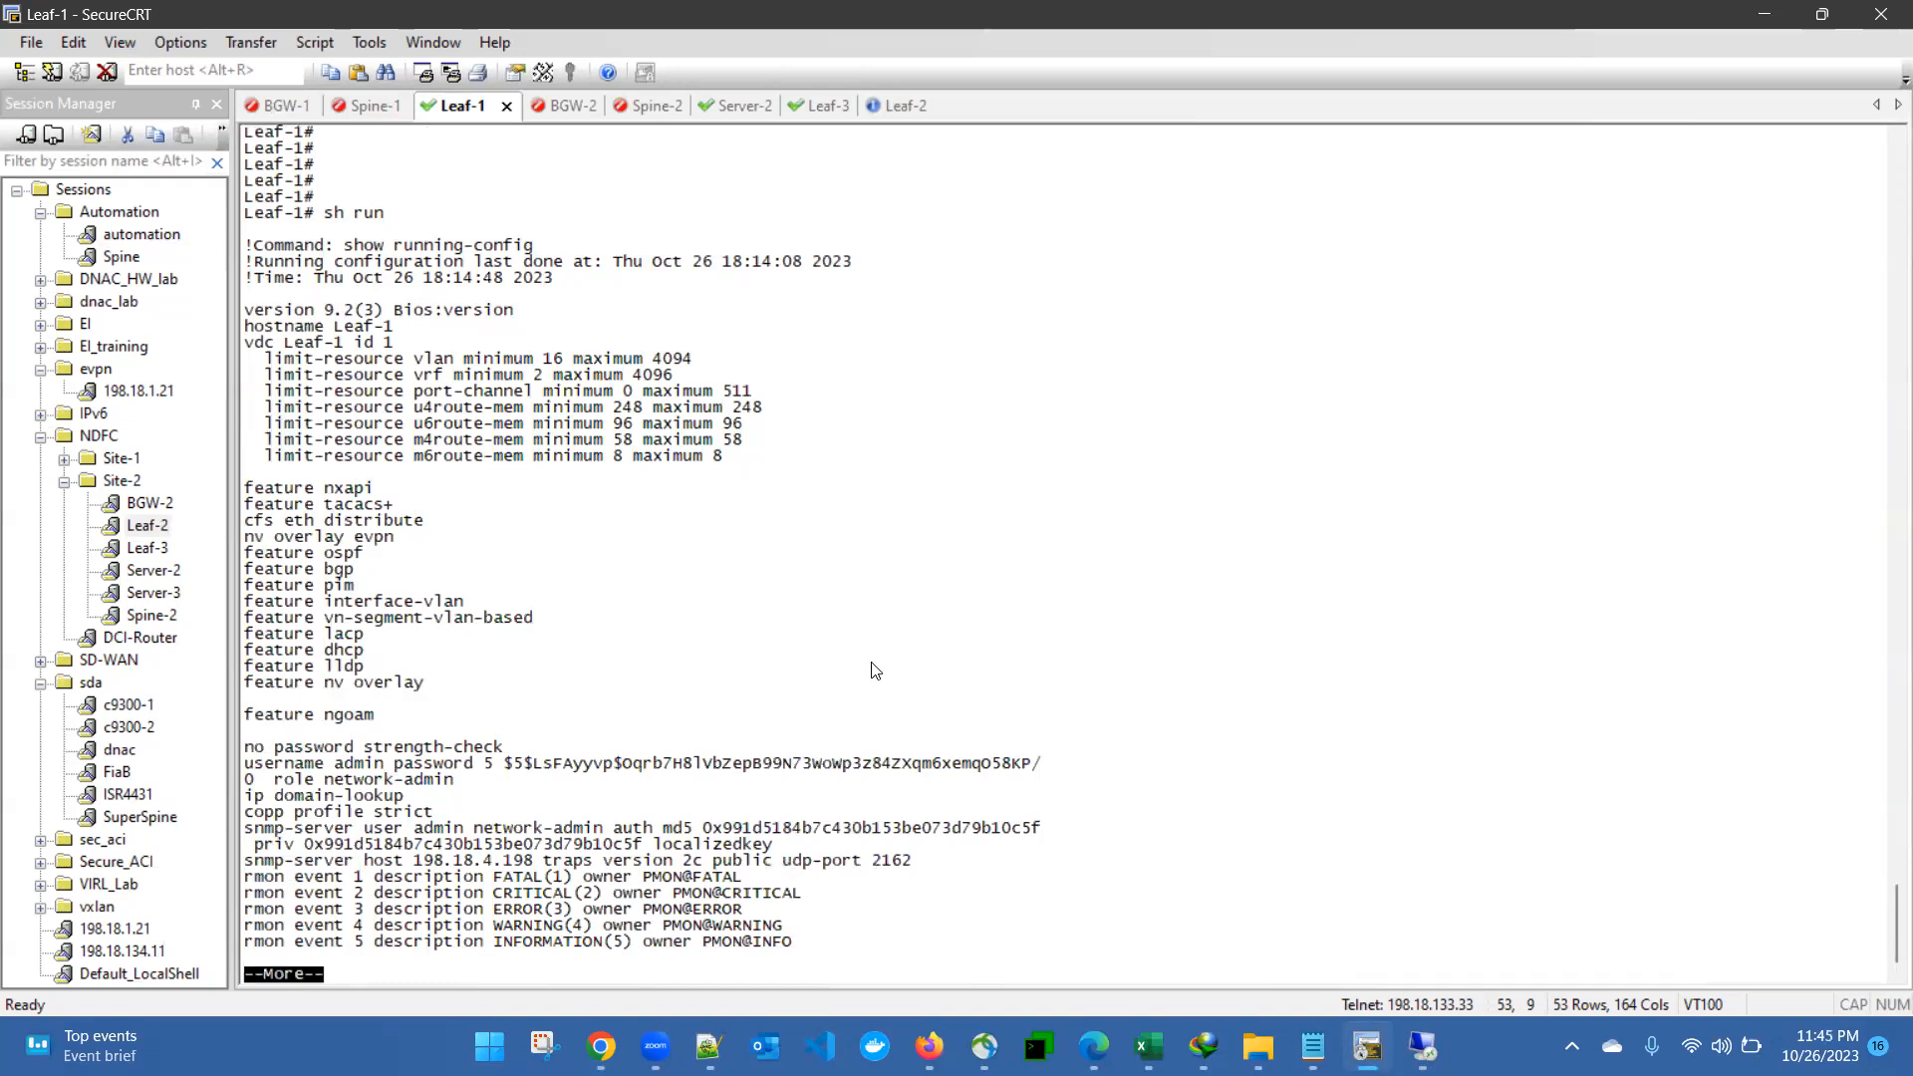
- Page on to Leaf-1's interface section and highlight the underlay configuration under Ethernet1/1
key("space")
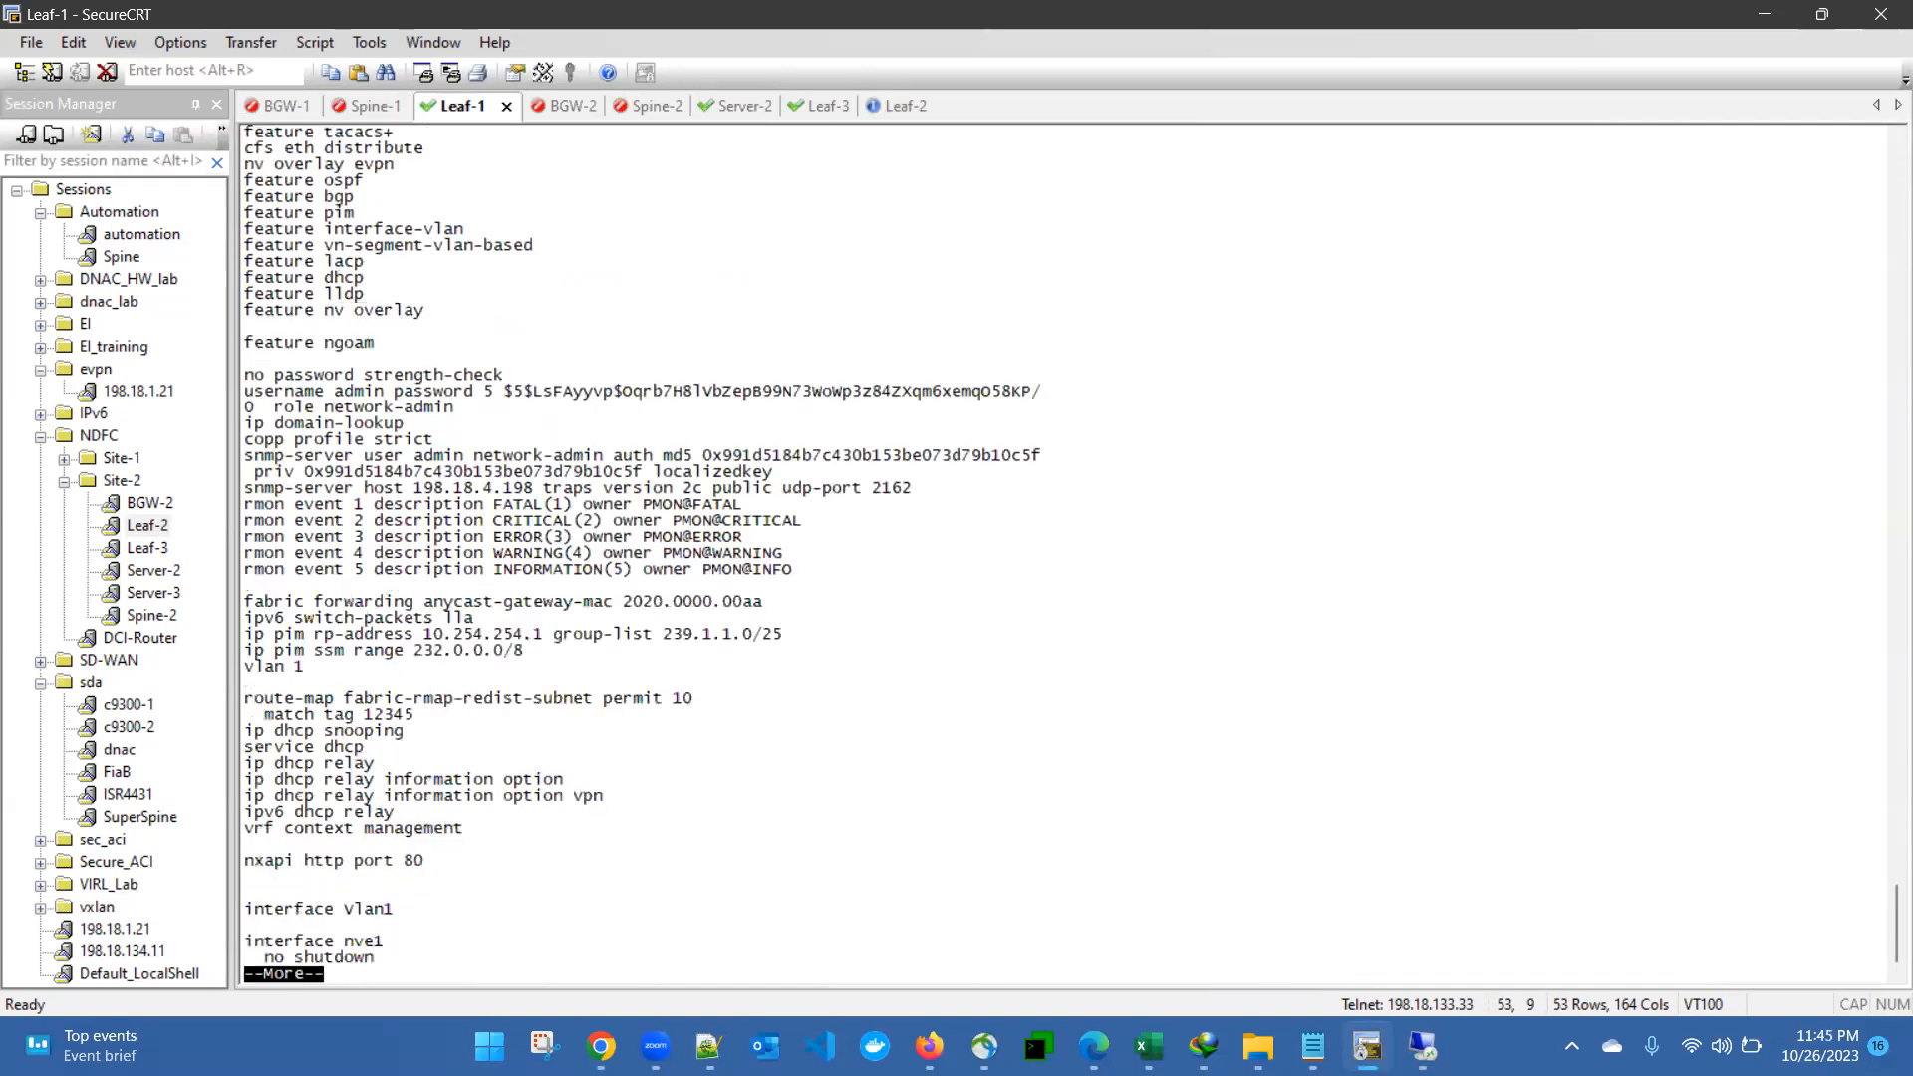
key("space")
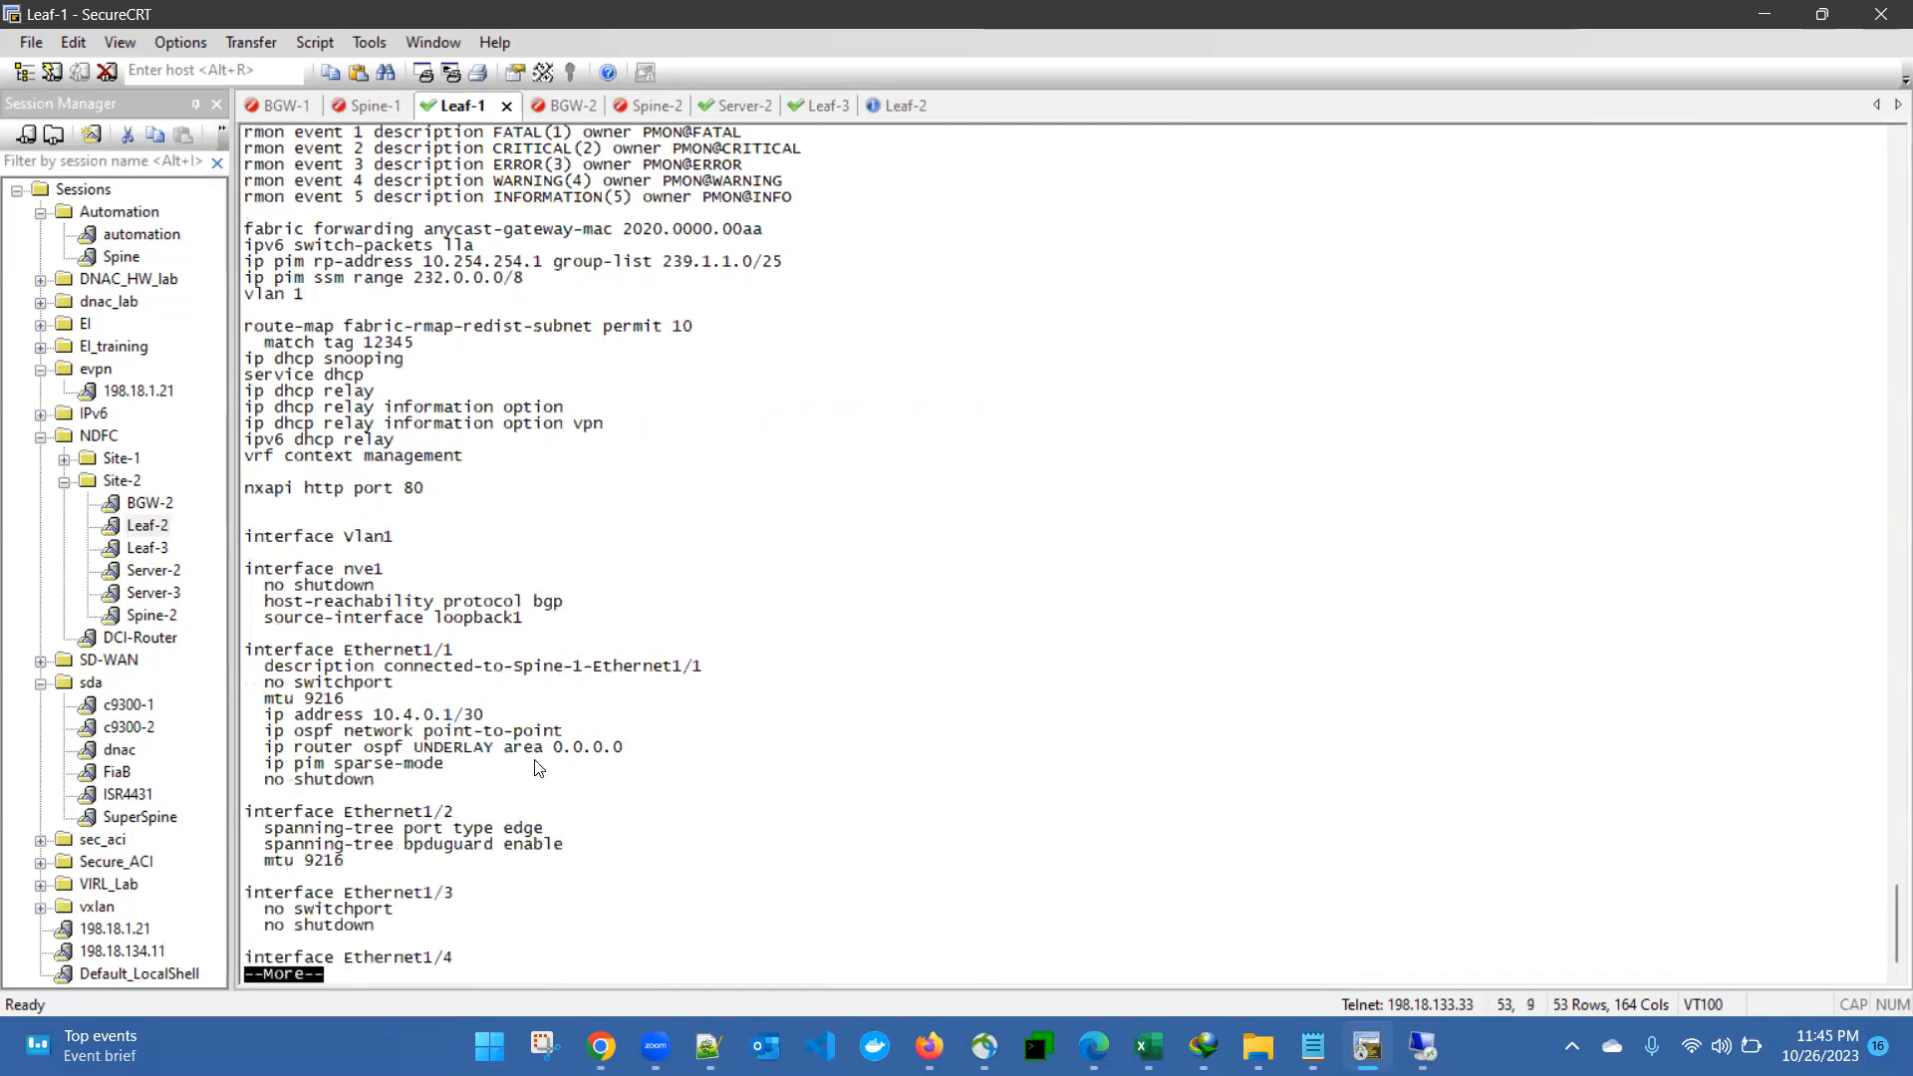
left_click_drag(330, 668, 509, 777)
left_click(566, 804)
- Page to the end of Leaf-1's running configuration and highlight the loopback, OSPF and BGP sections
key("space")
key("space")
key("space")
key("space")
key("space")
key("space")
key("space")
key("space")
key("space")
key("space")
key("space")
key("space")
key("space")
key("space")
key("space")
key("space")
key("space")
key("space")
key("space")
key("space")
key("space")
key("space")
key("space")
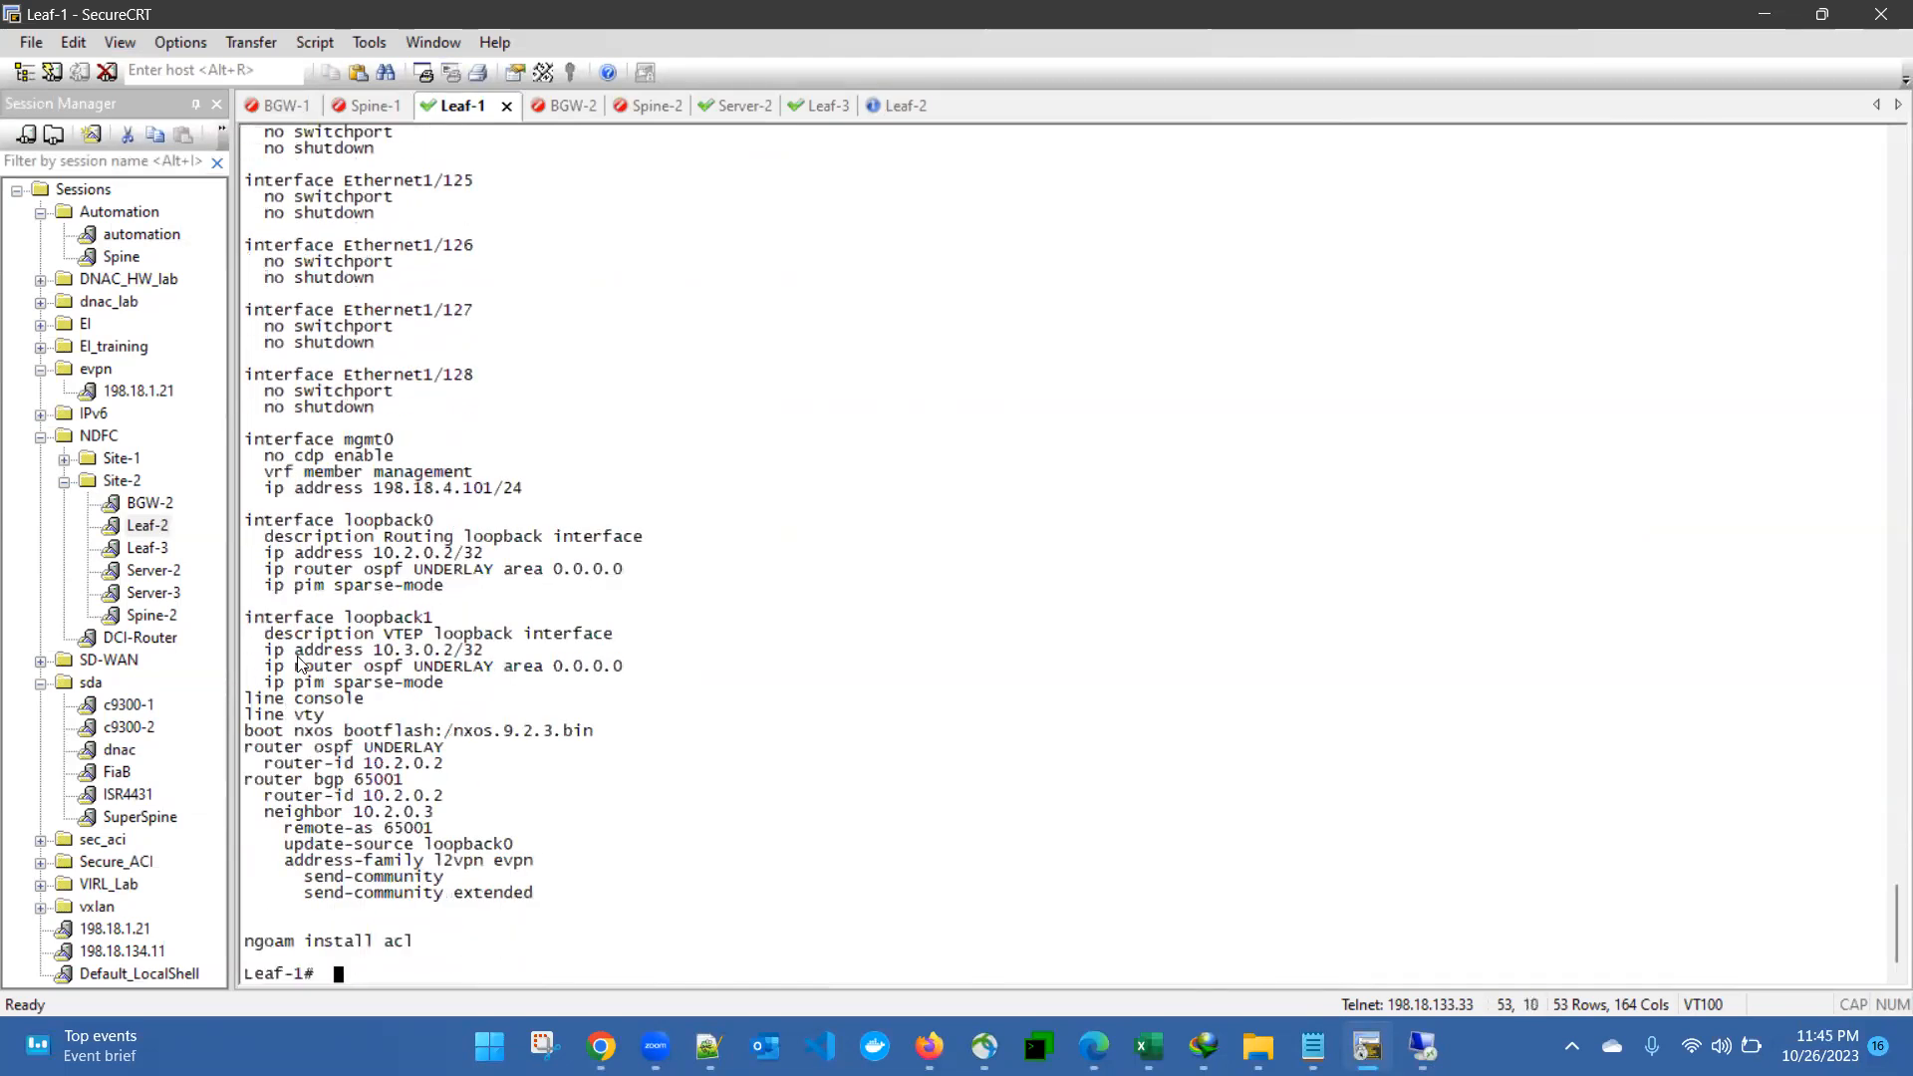
left_click_drag(344, 536, 643, 900)
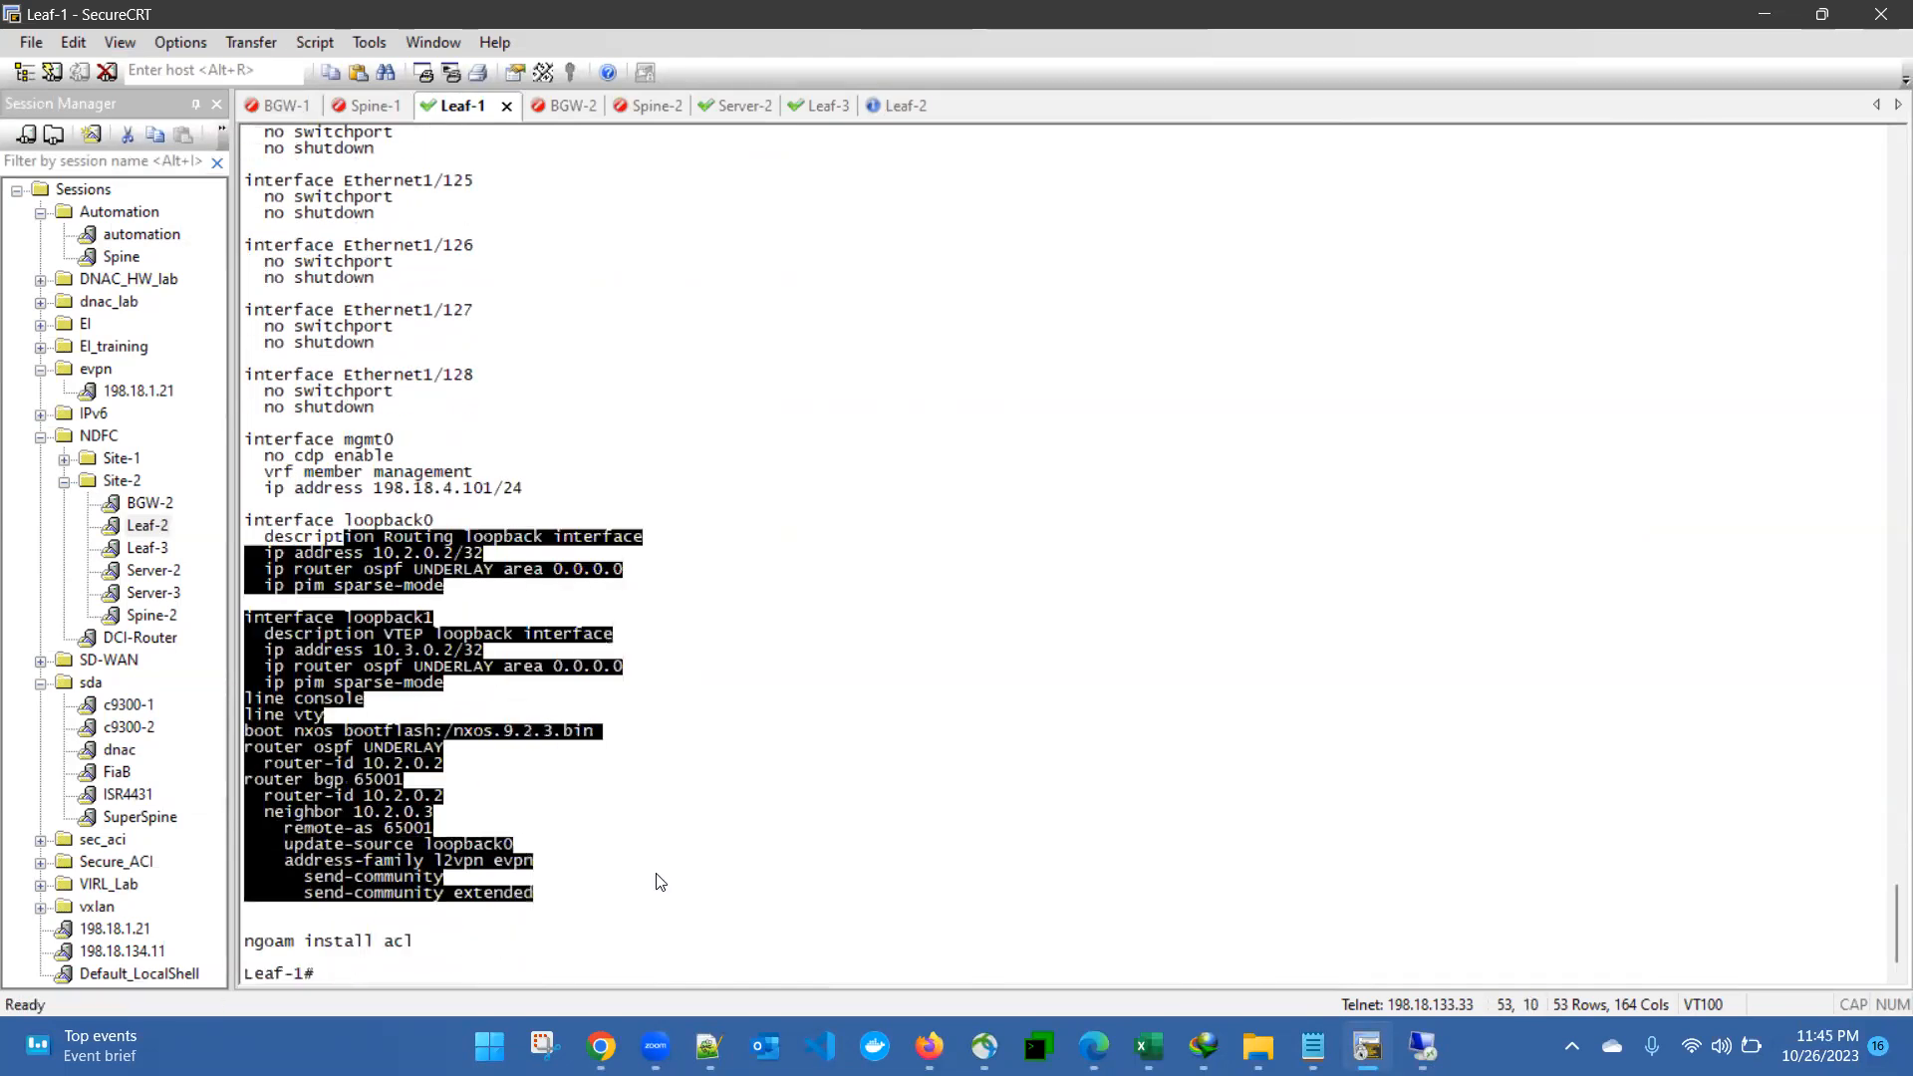
left_click(656, 885)
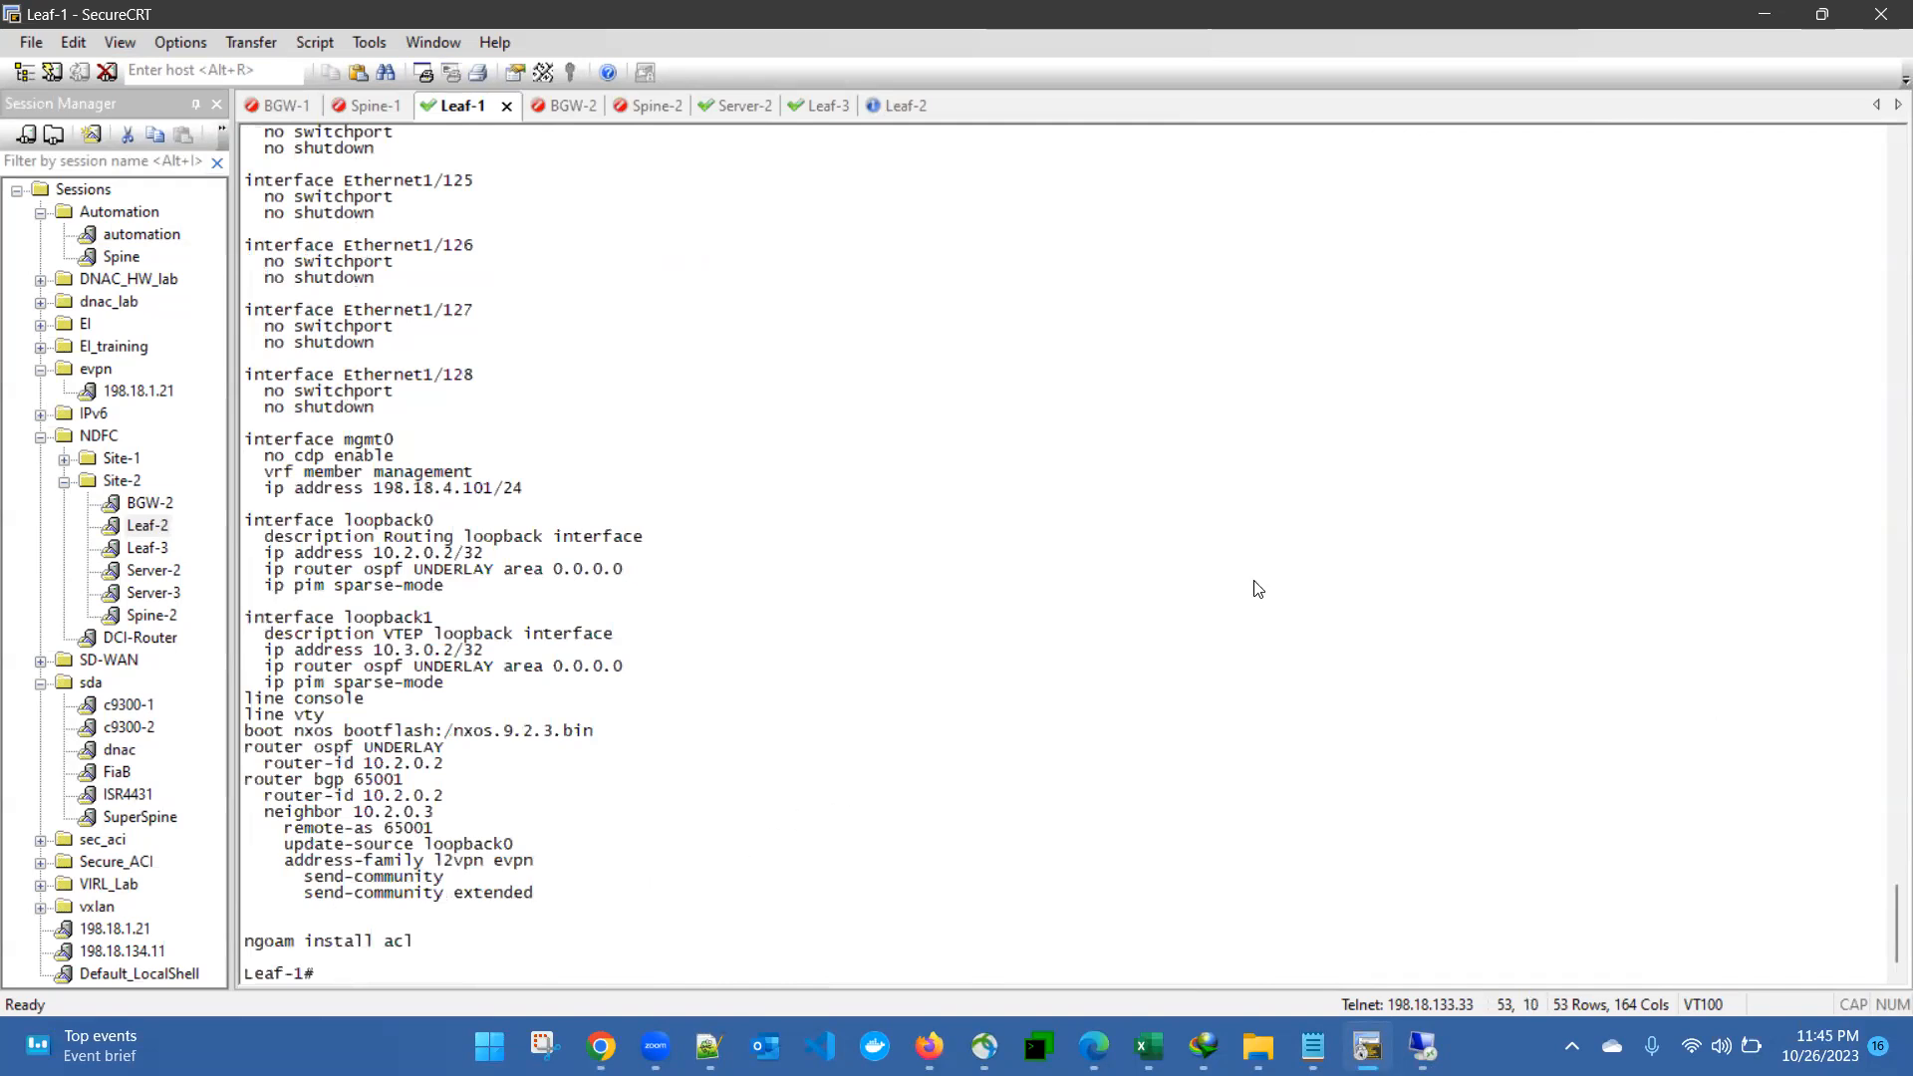
- Switch to Nexus Dashboard Fabric Controller, minimize the Edit interface page and close the Site-1 fabric overview
left_click(1422, 1046)
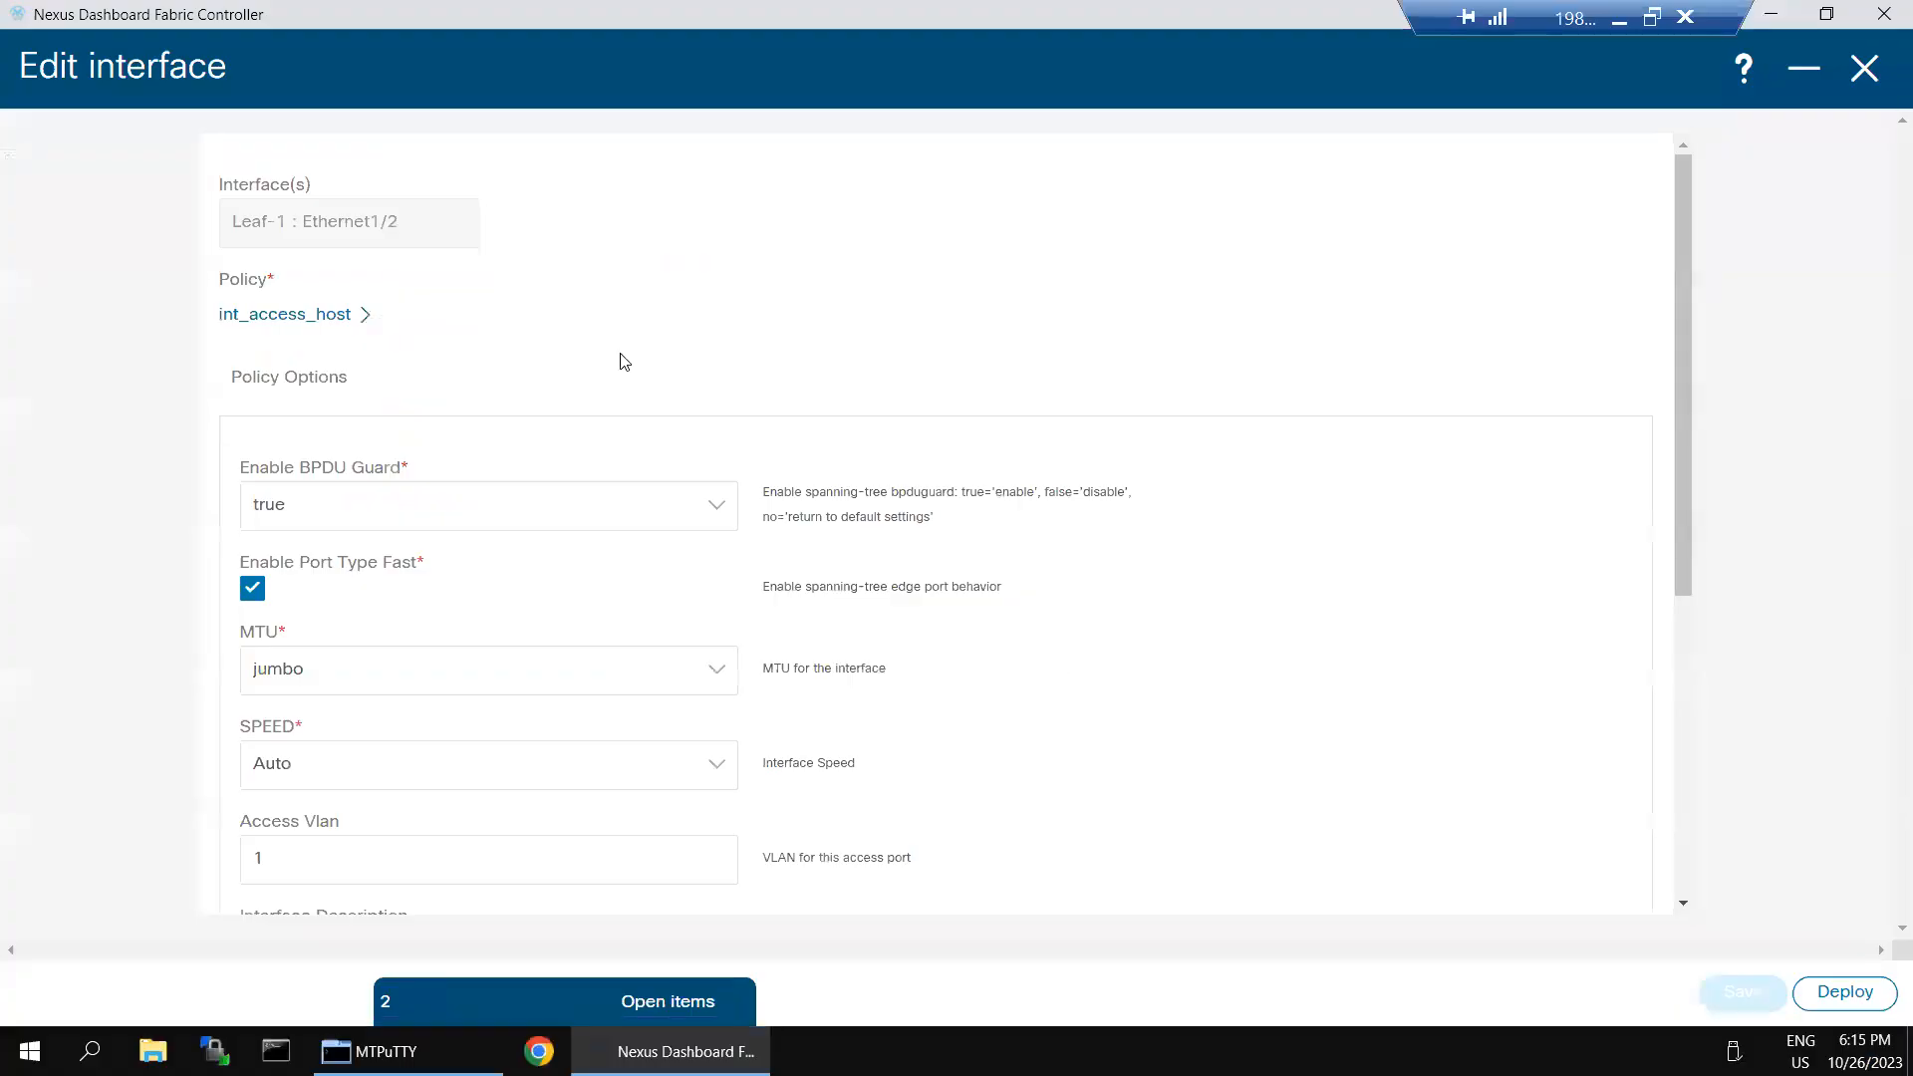
left_click(1803, 80)
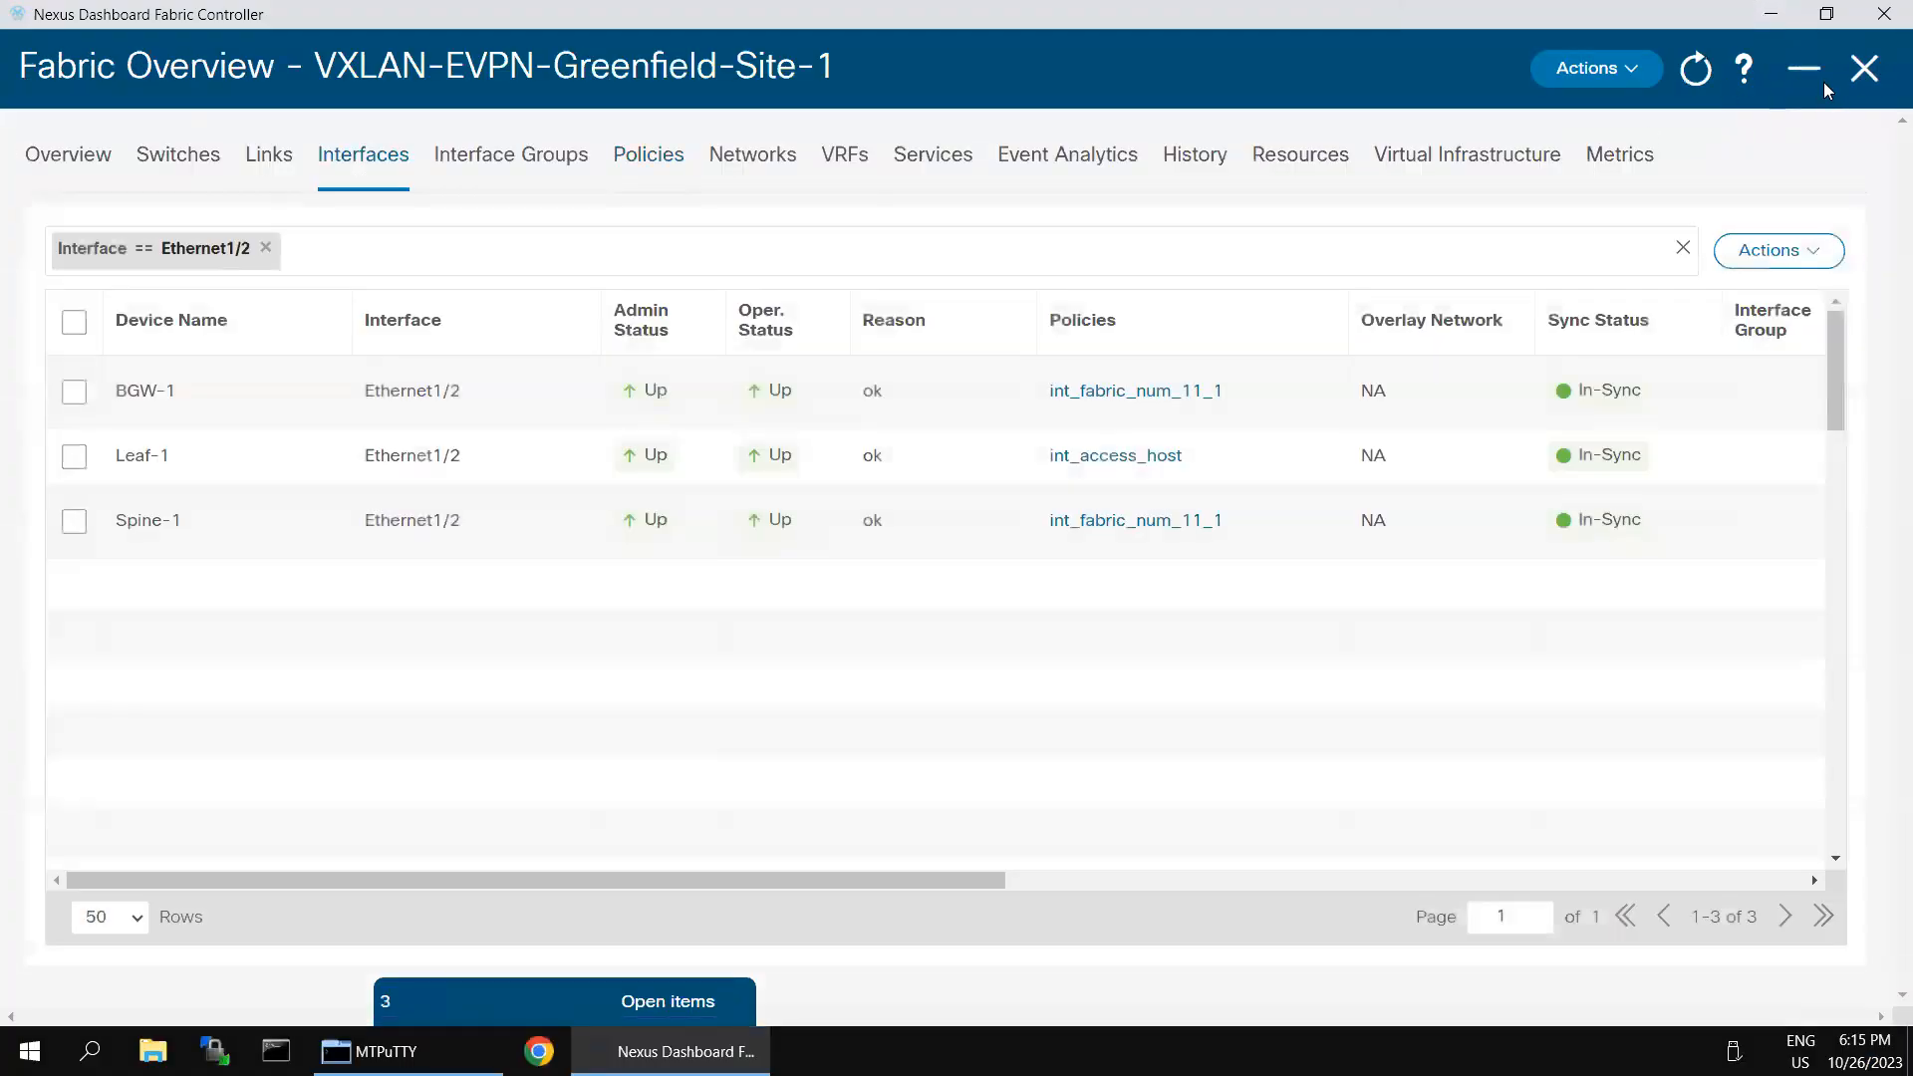
left_click(1861, 80)
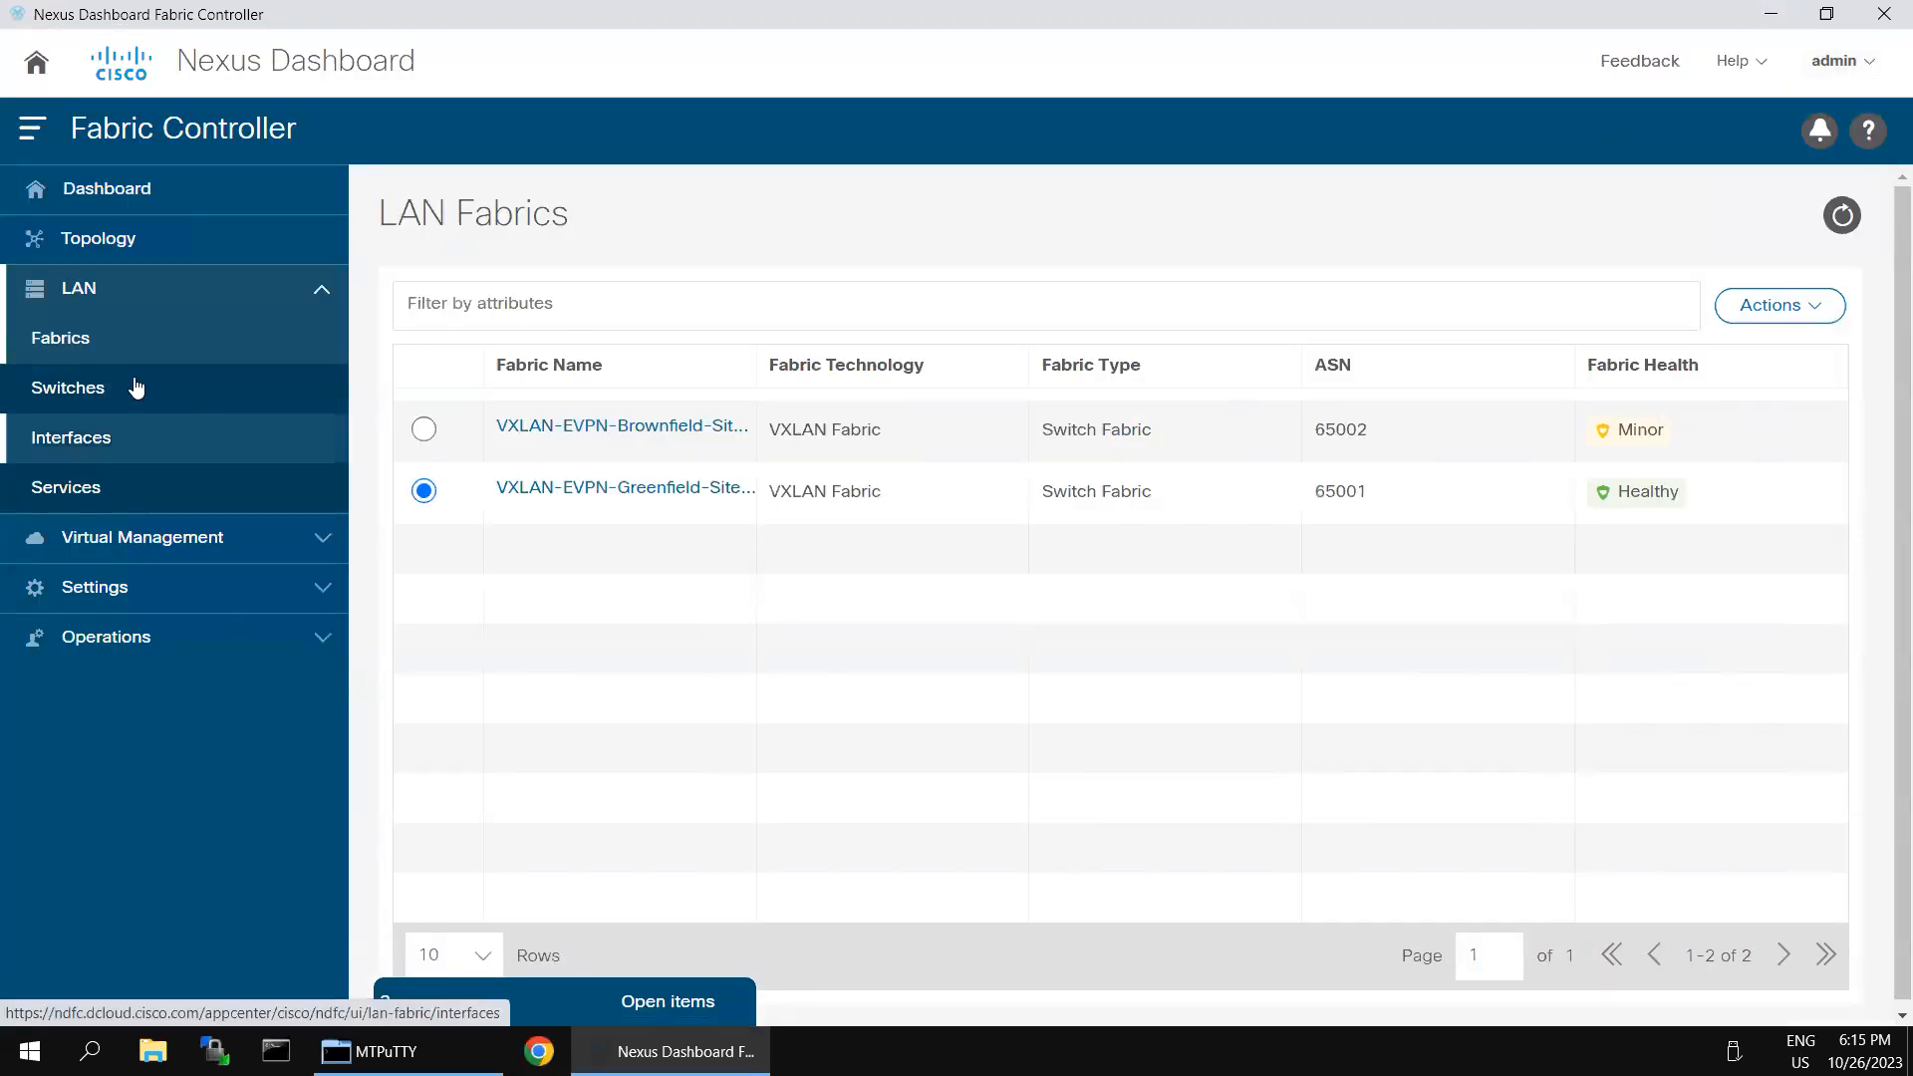
- Show the data center topology coloured by Configuration status instead of Operation status
left_click(117, 252)
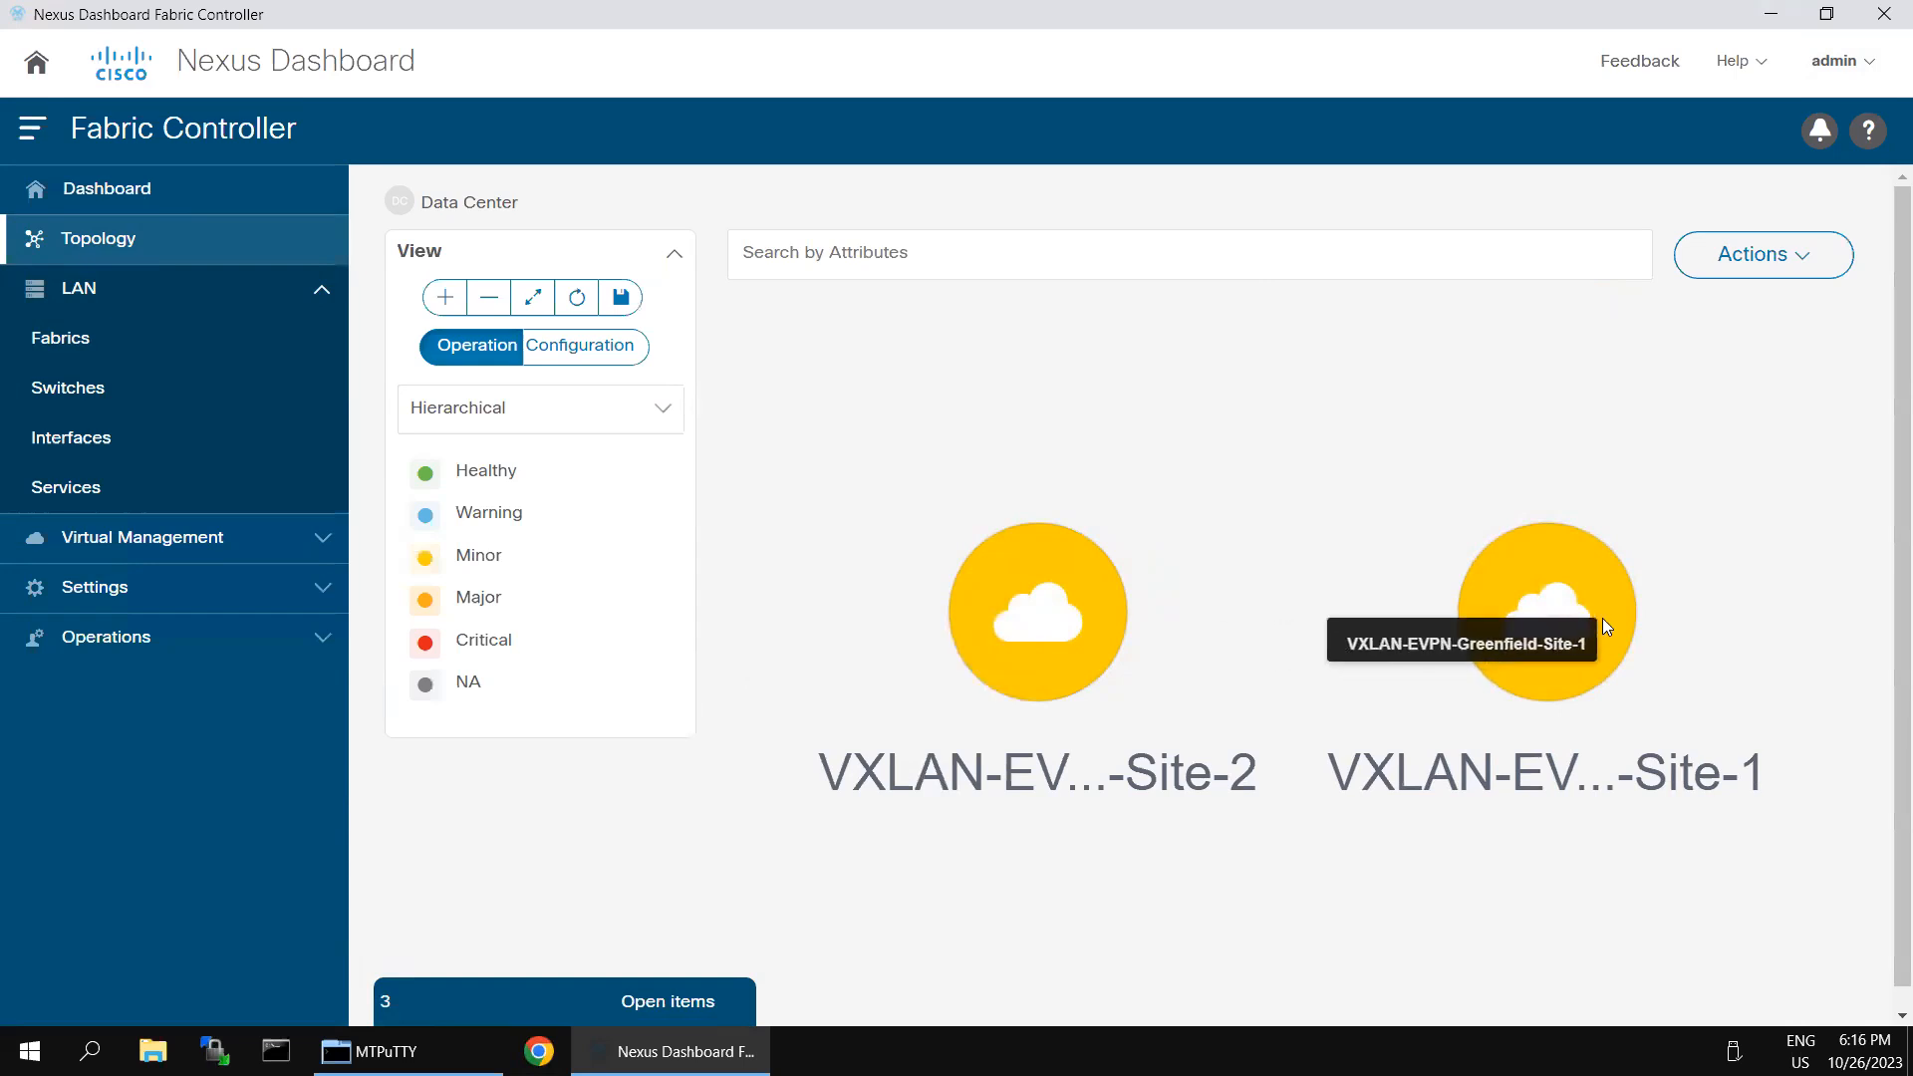
left_click(1586, 594)
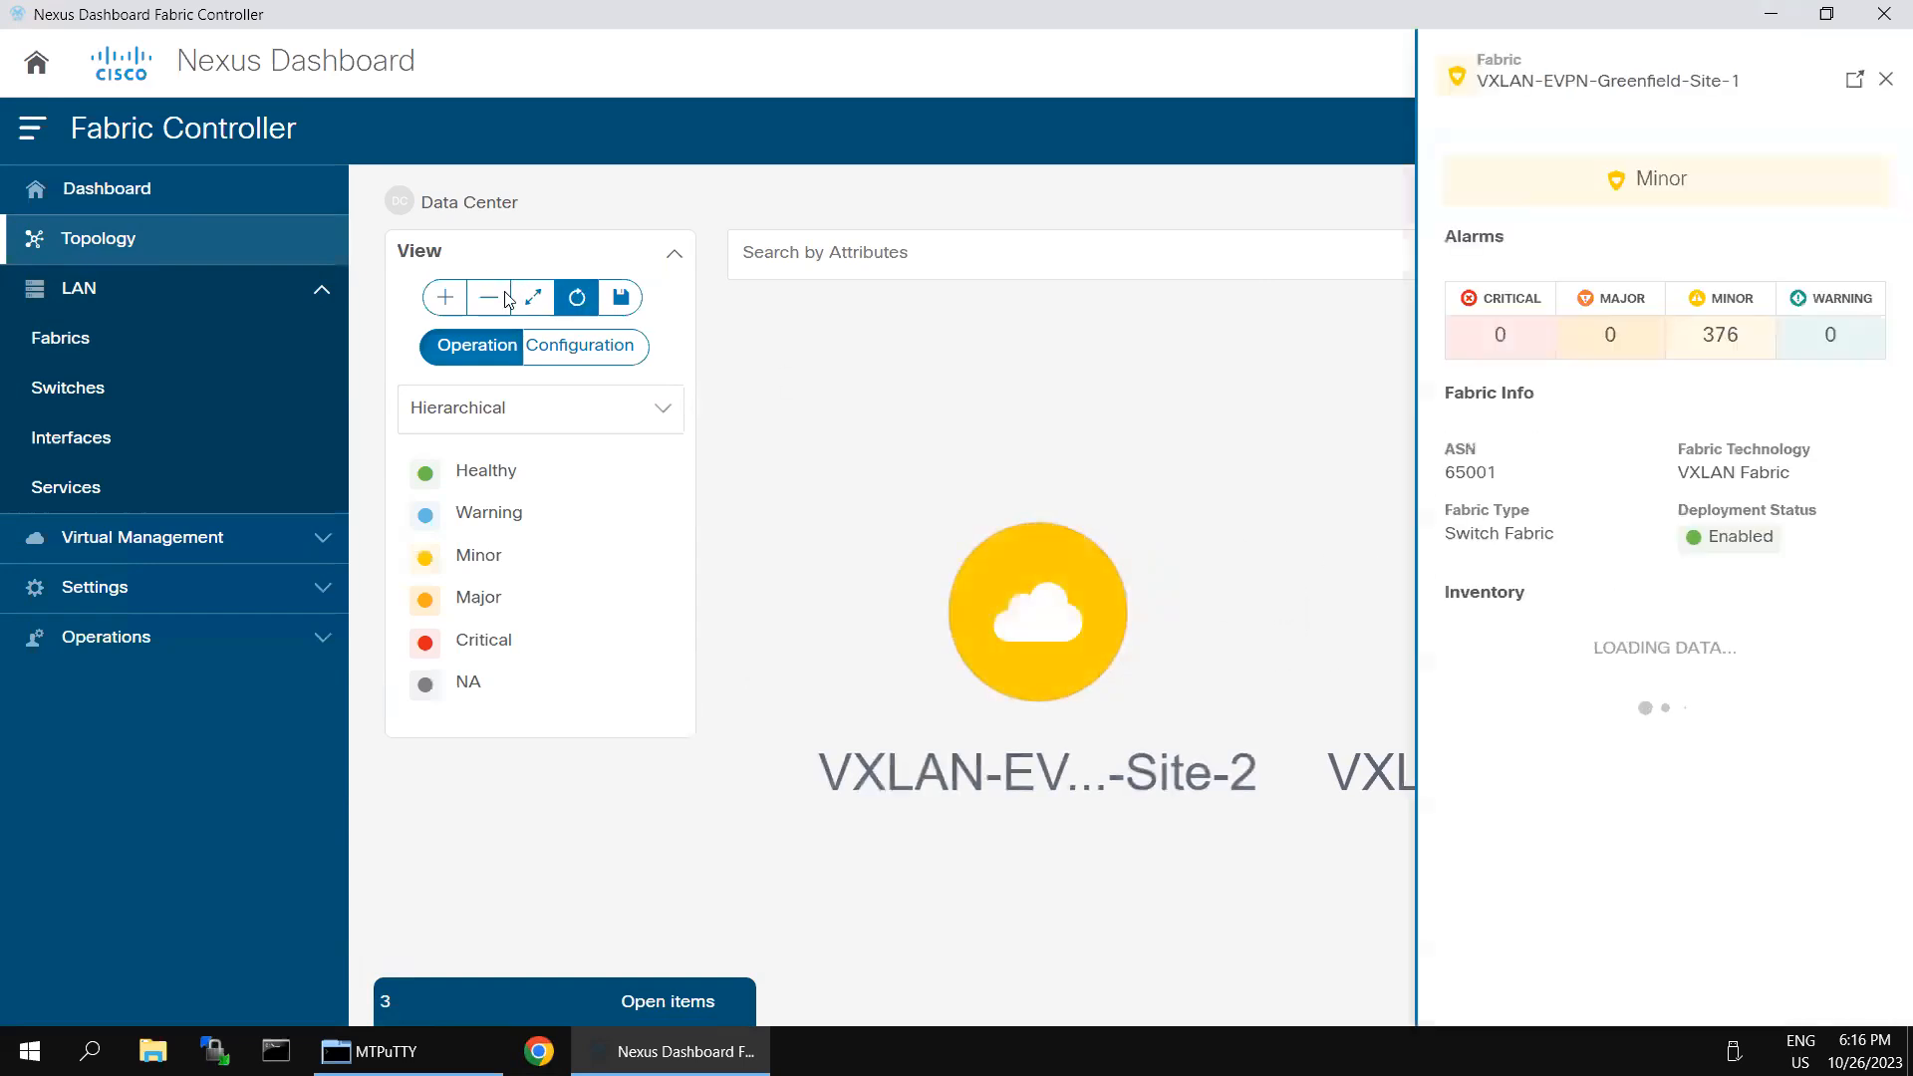
left_click(572, 349)
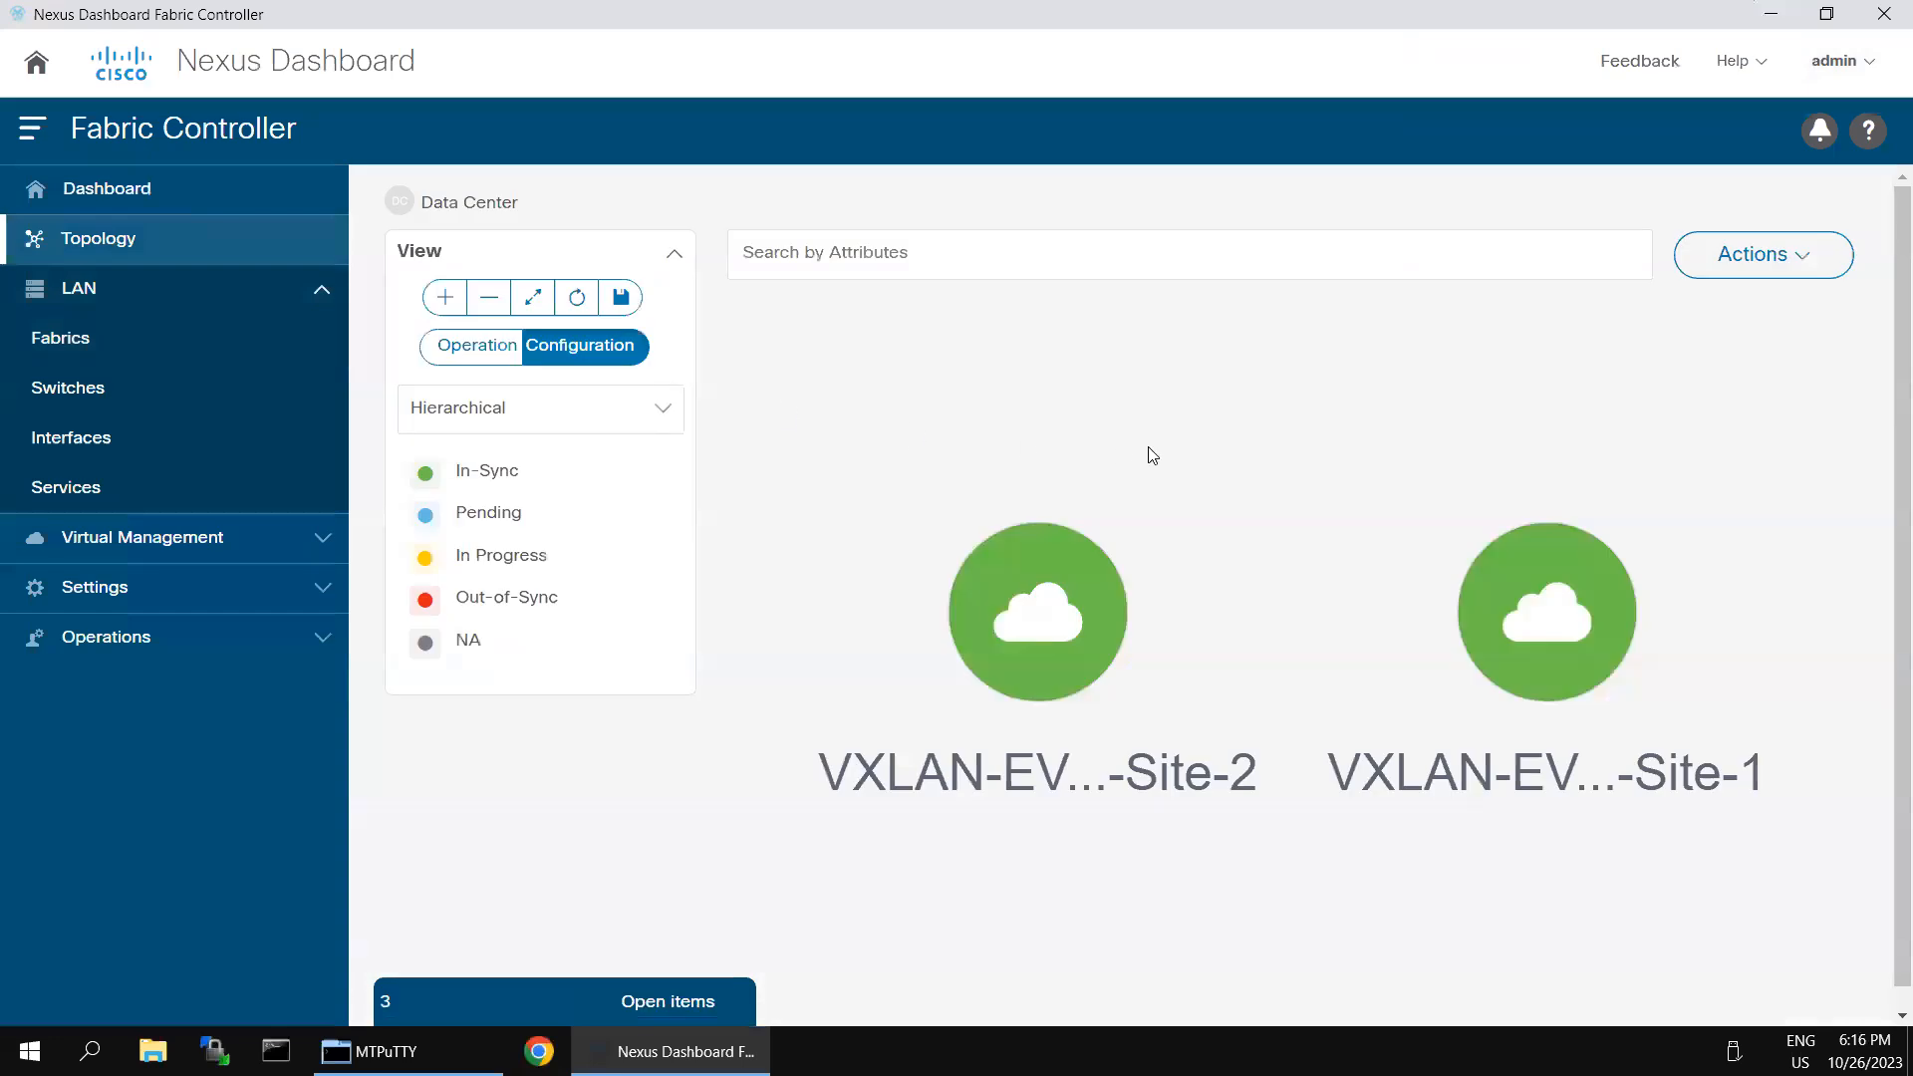
- Examine the switch configuration and health summary of VXLAN-EVPN-Greenfield-Site-1 in the topology, and close it
left_click(1514, 621)
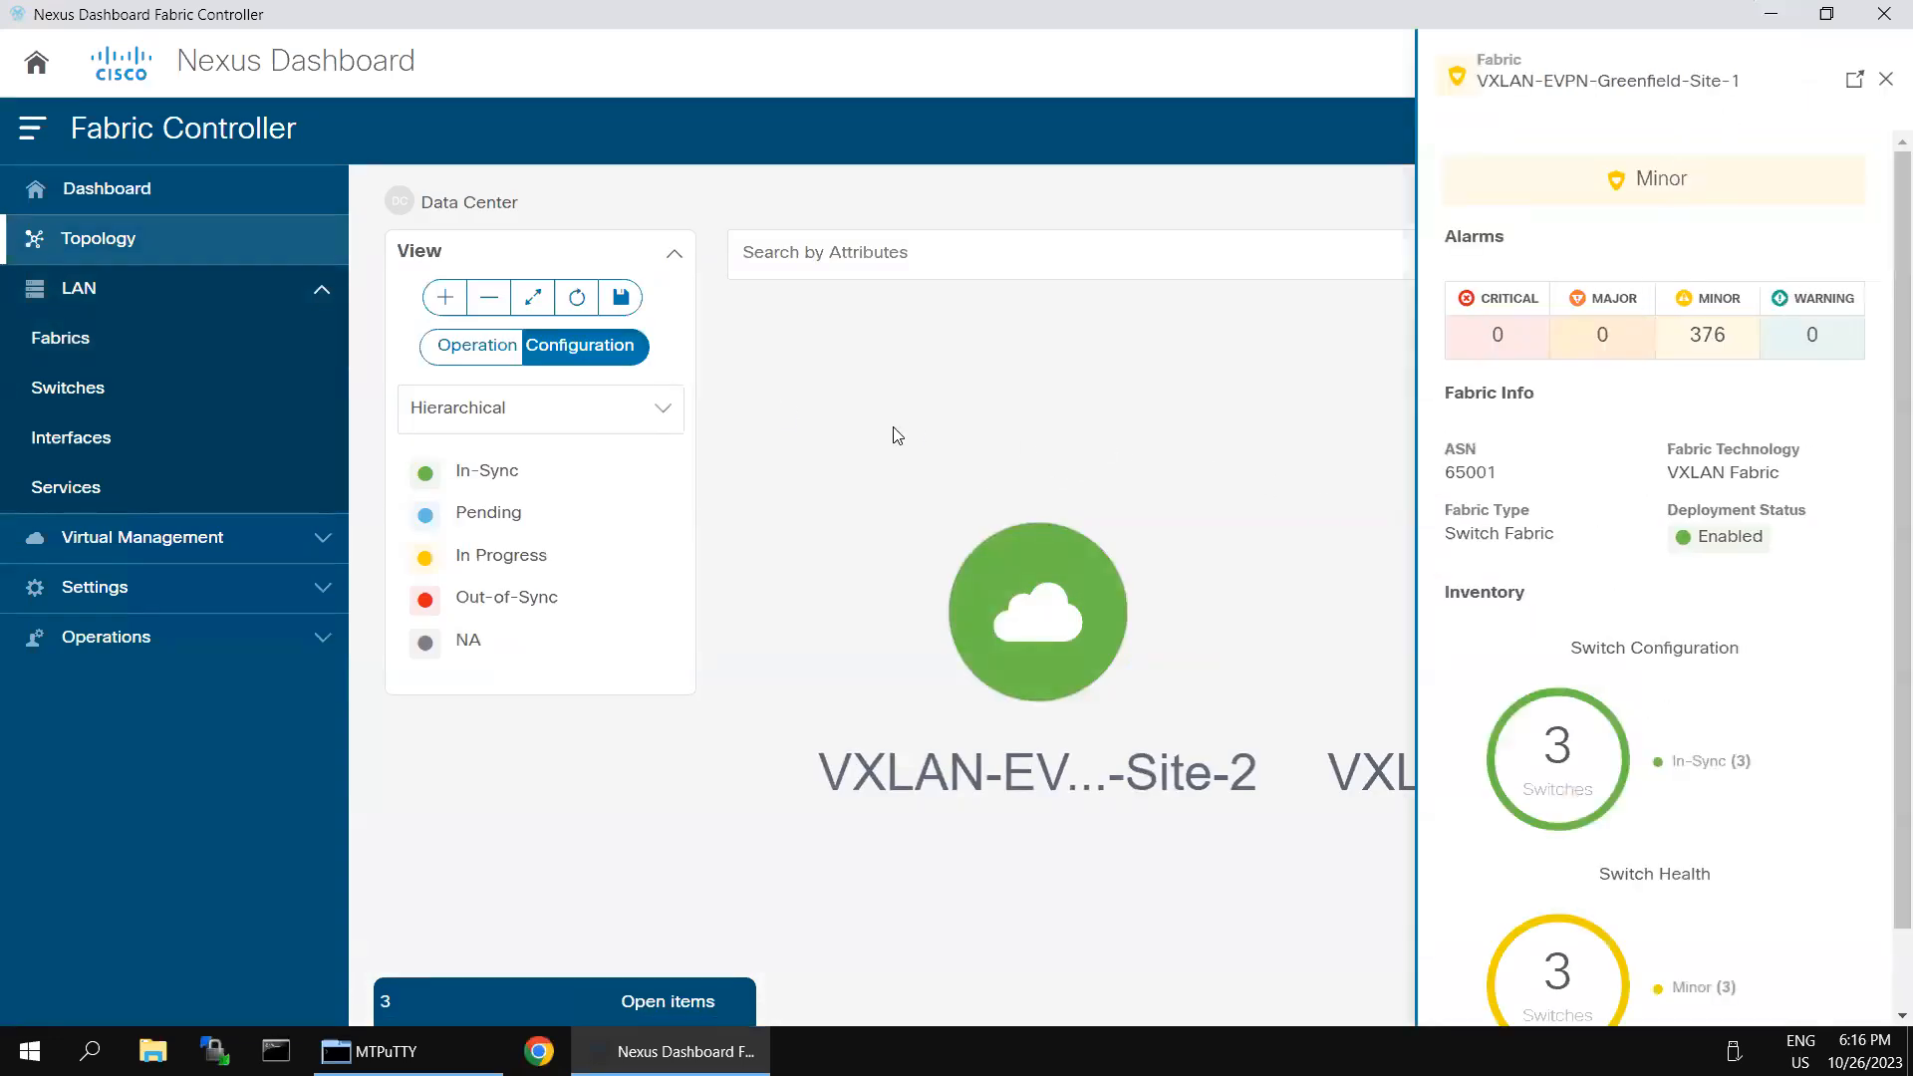
left_click(915, 640)
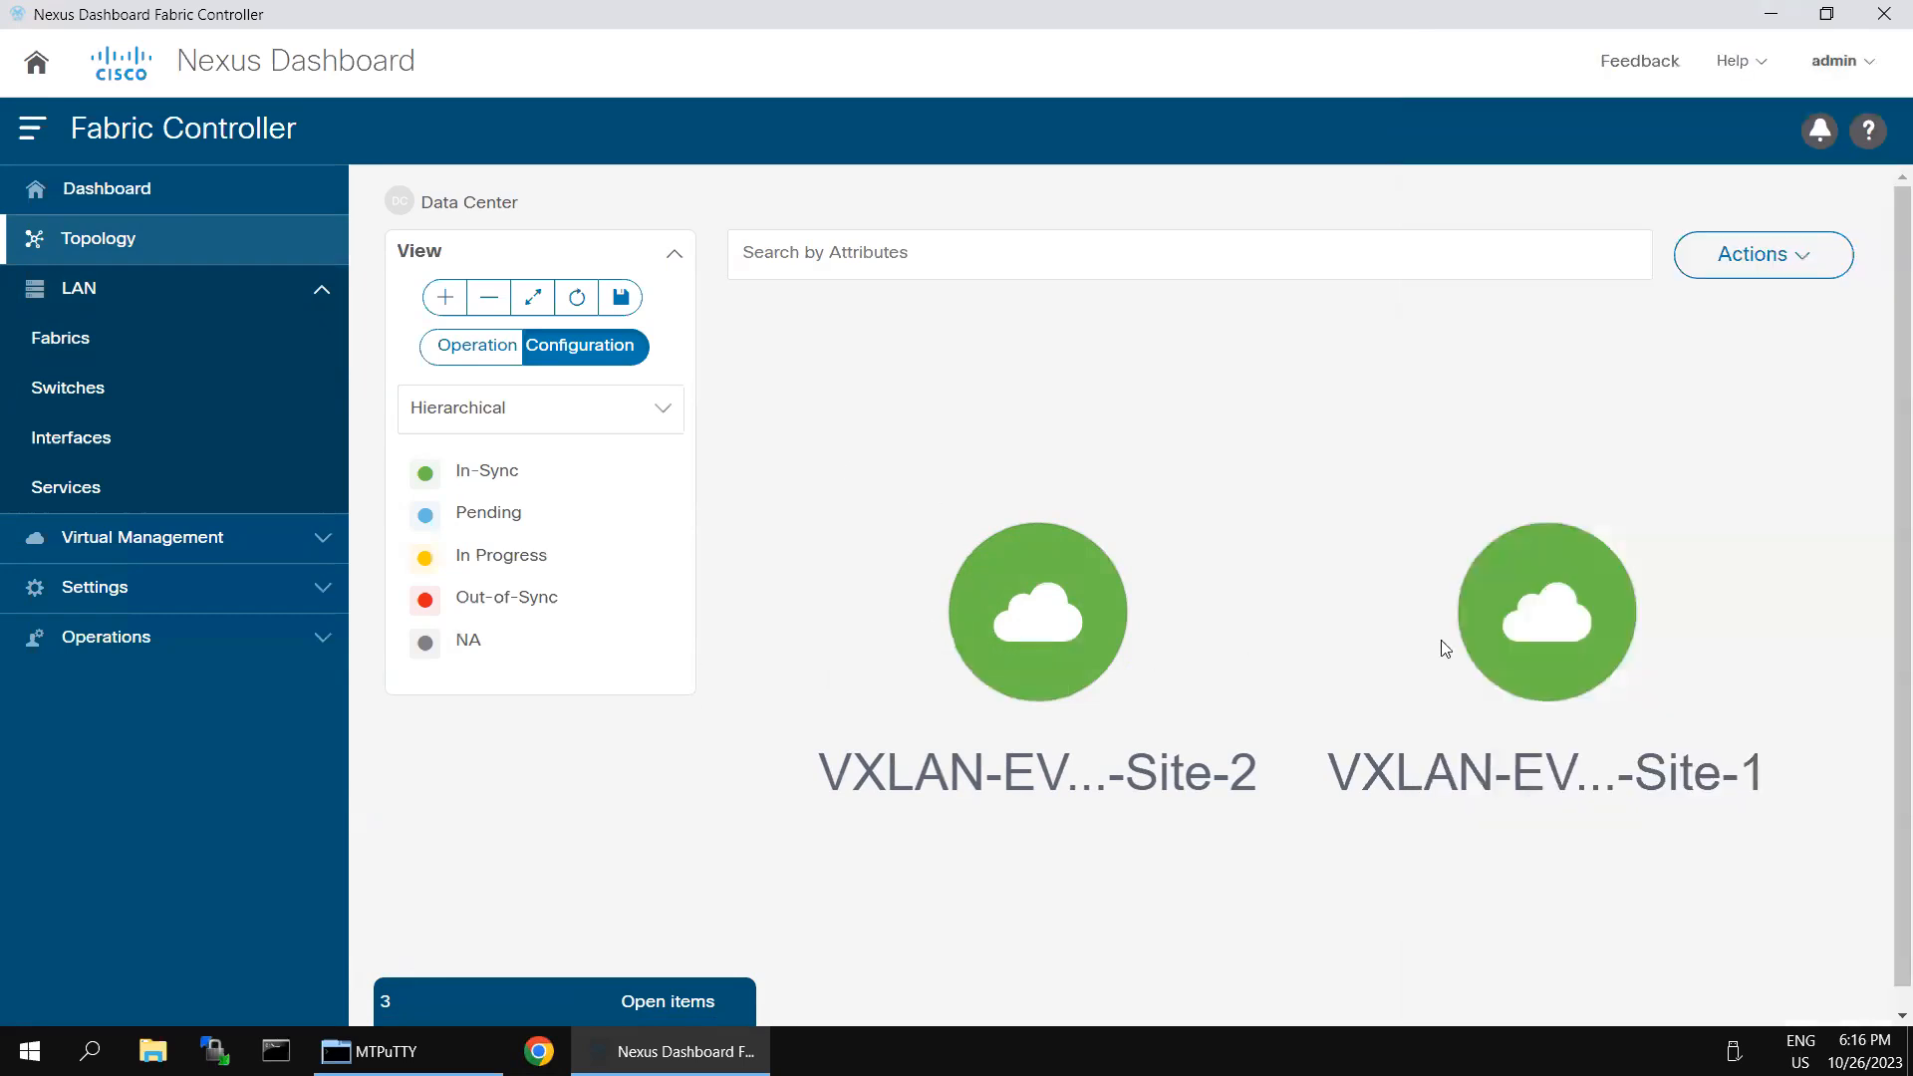
left_click(1543, 608)
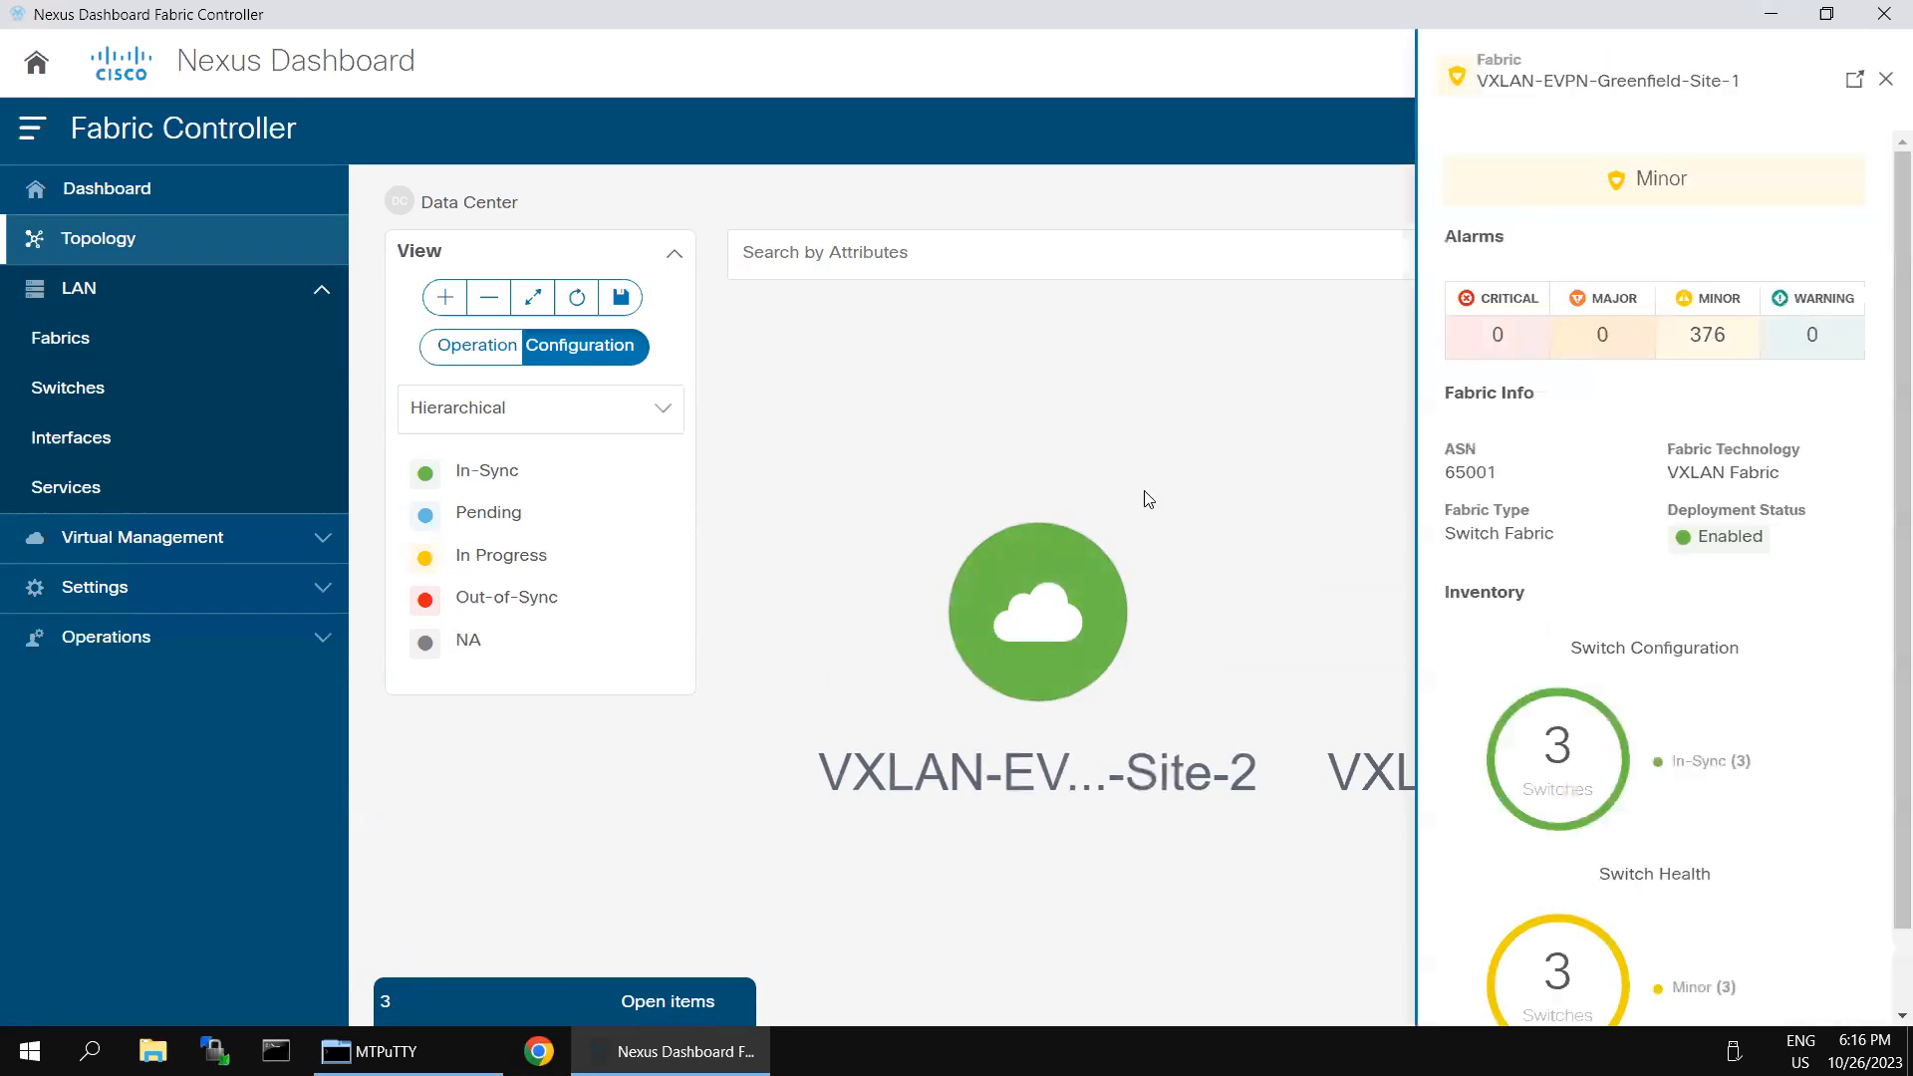
scroll(1724, 688, "down", 1)
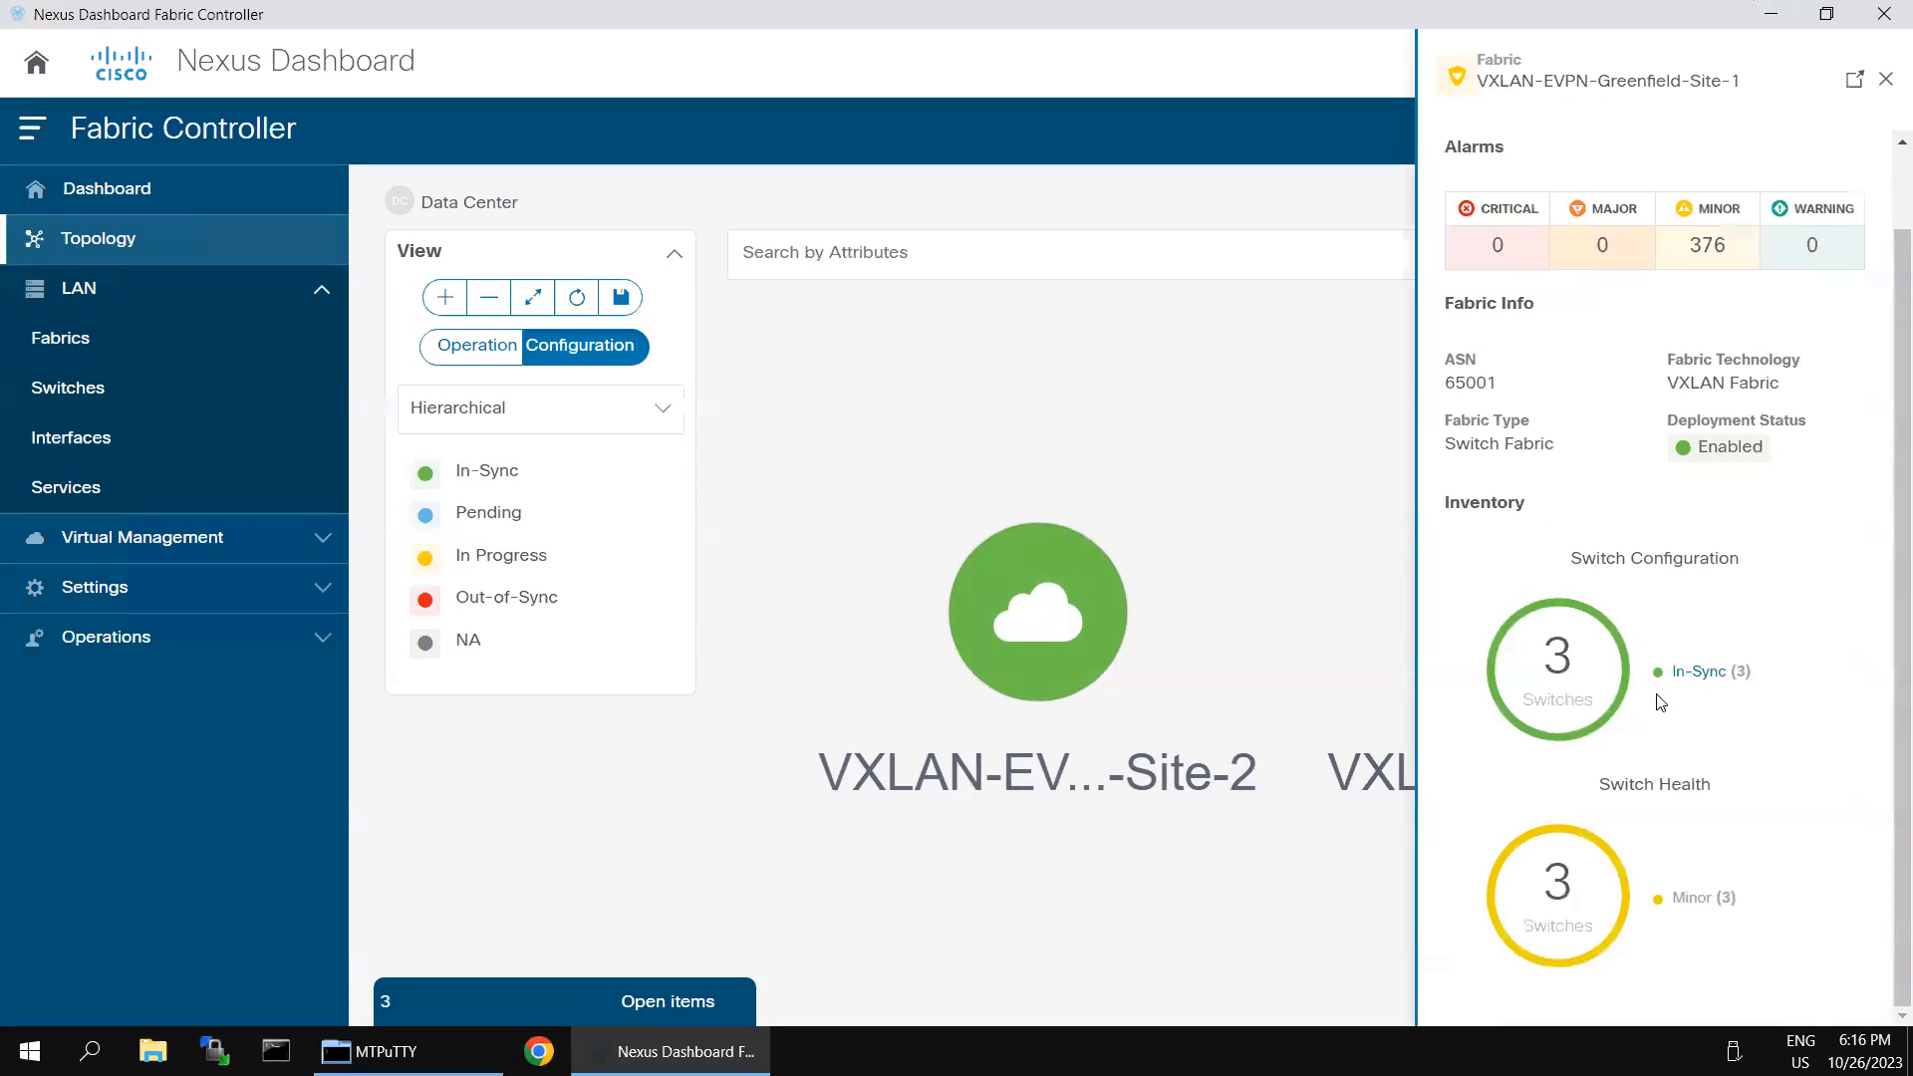
left_click(1884, 79)
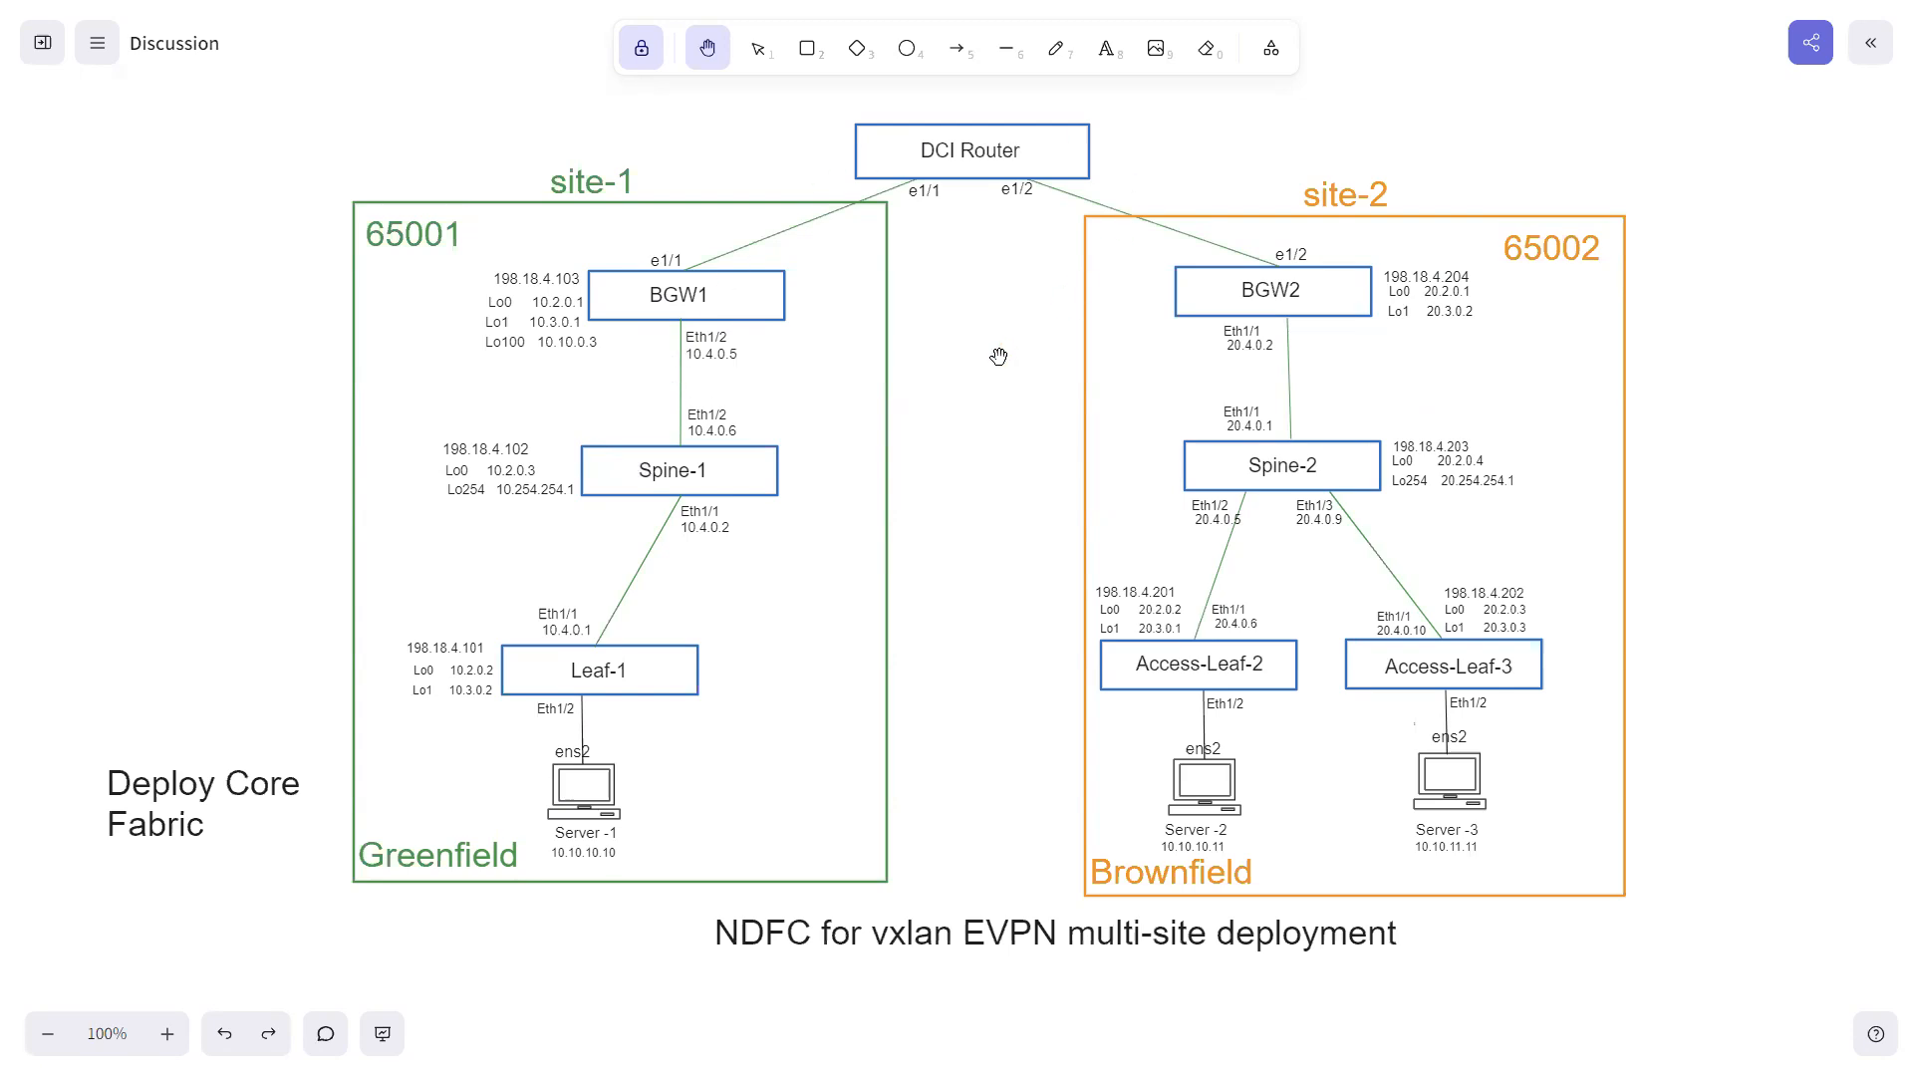
- Add a red text label 65003 beside the DCI Router in the whiteboard diagram and return to the hand tool
left_click(1106, 48)
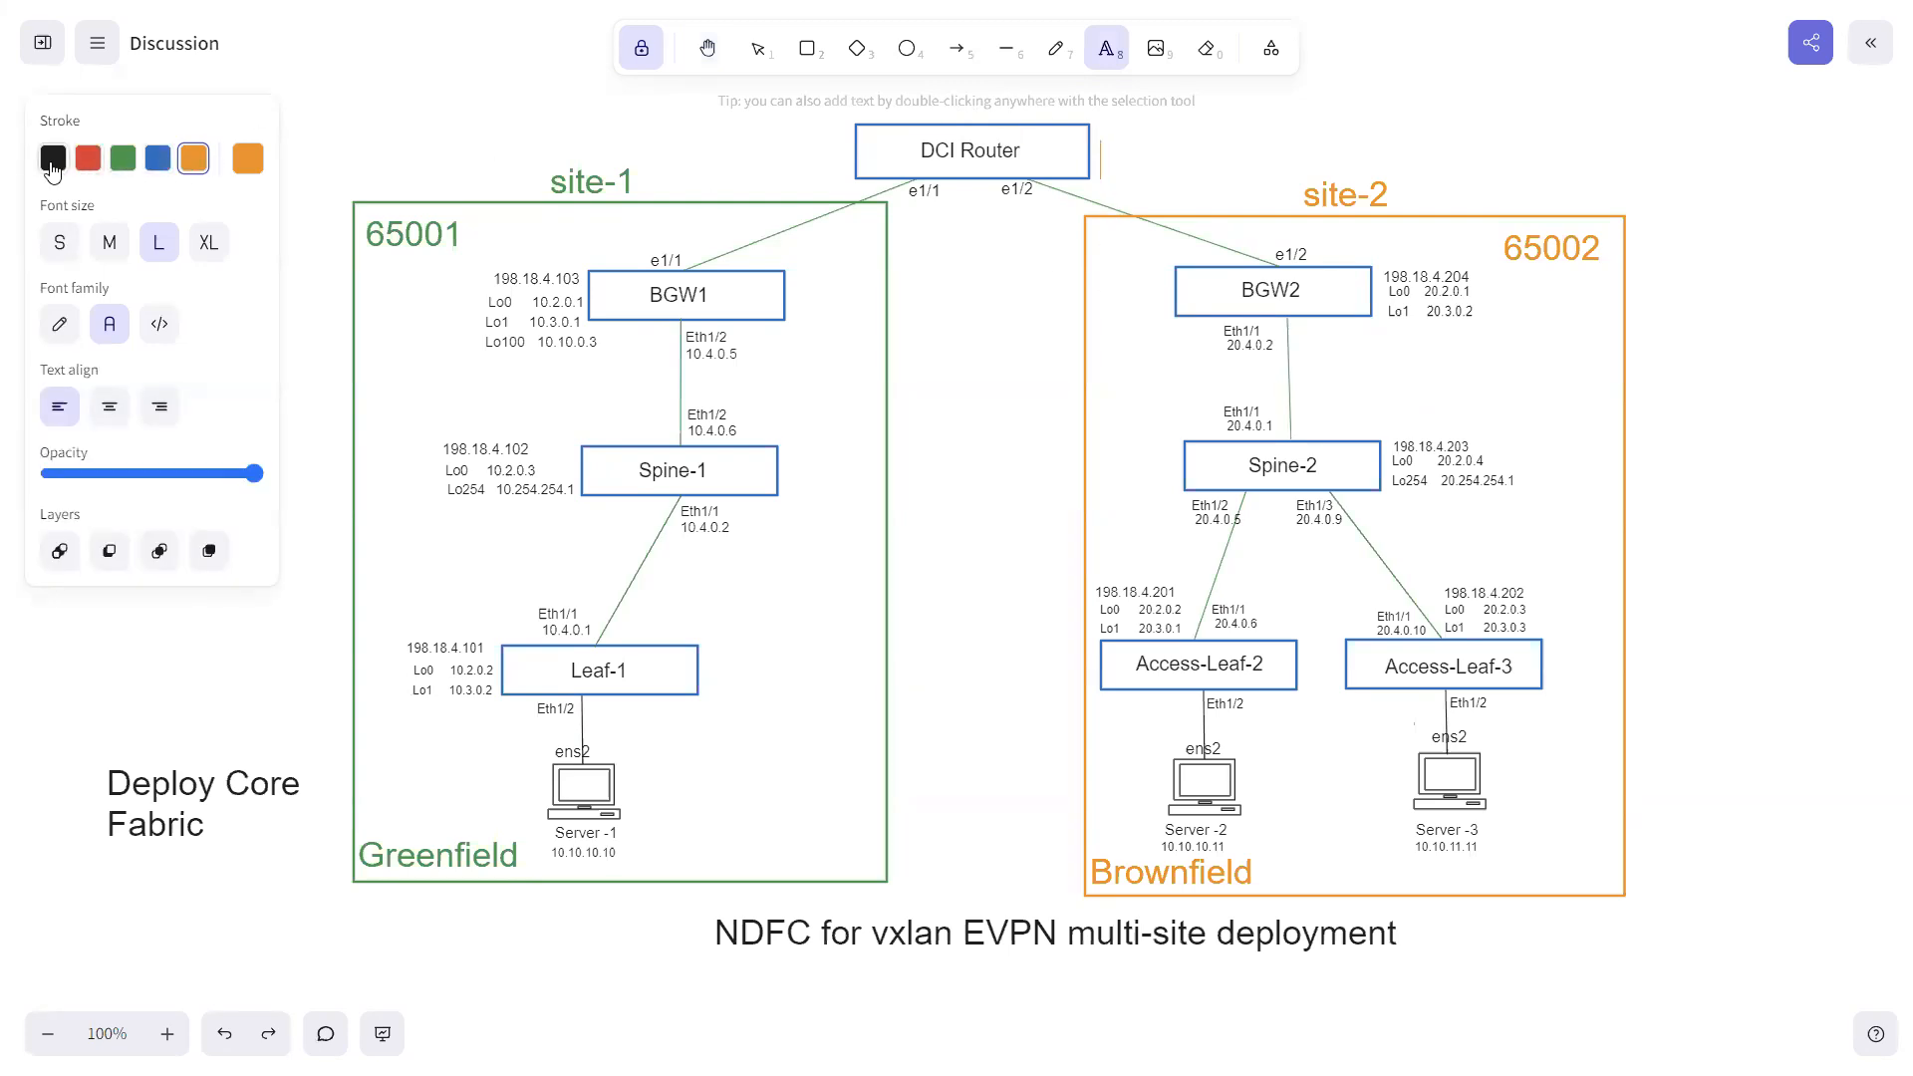
left_click(87, 160)
type("65003")
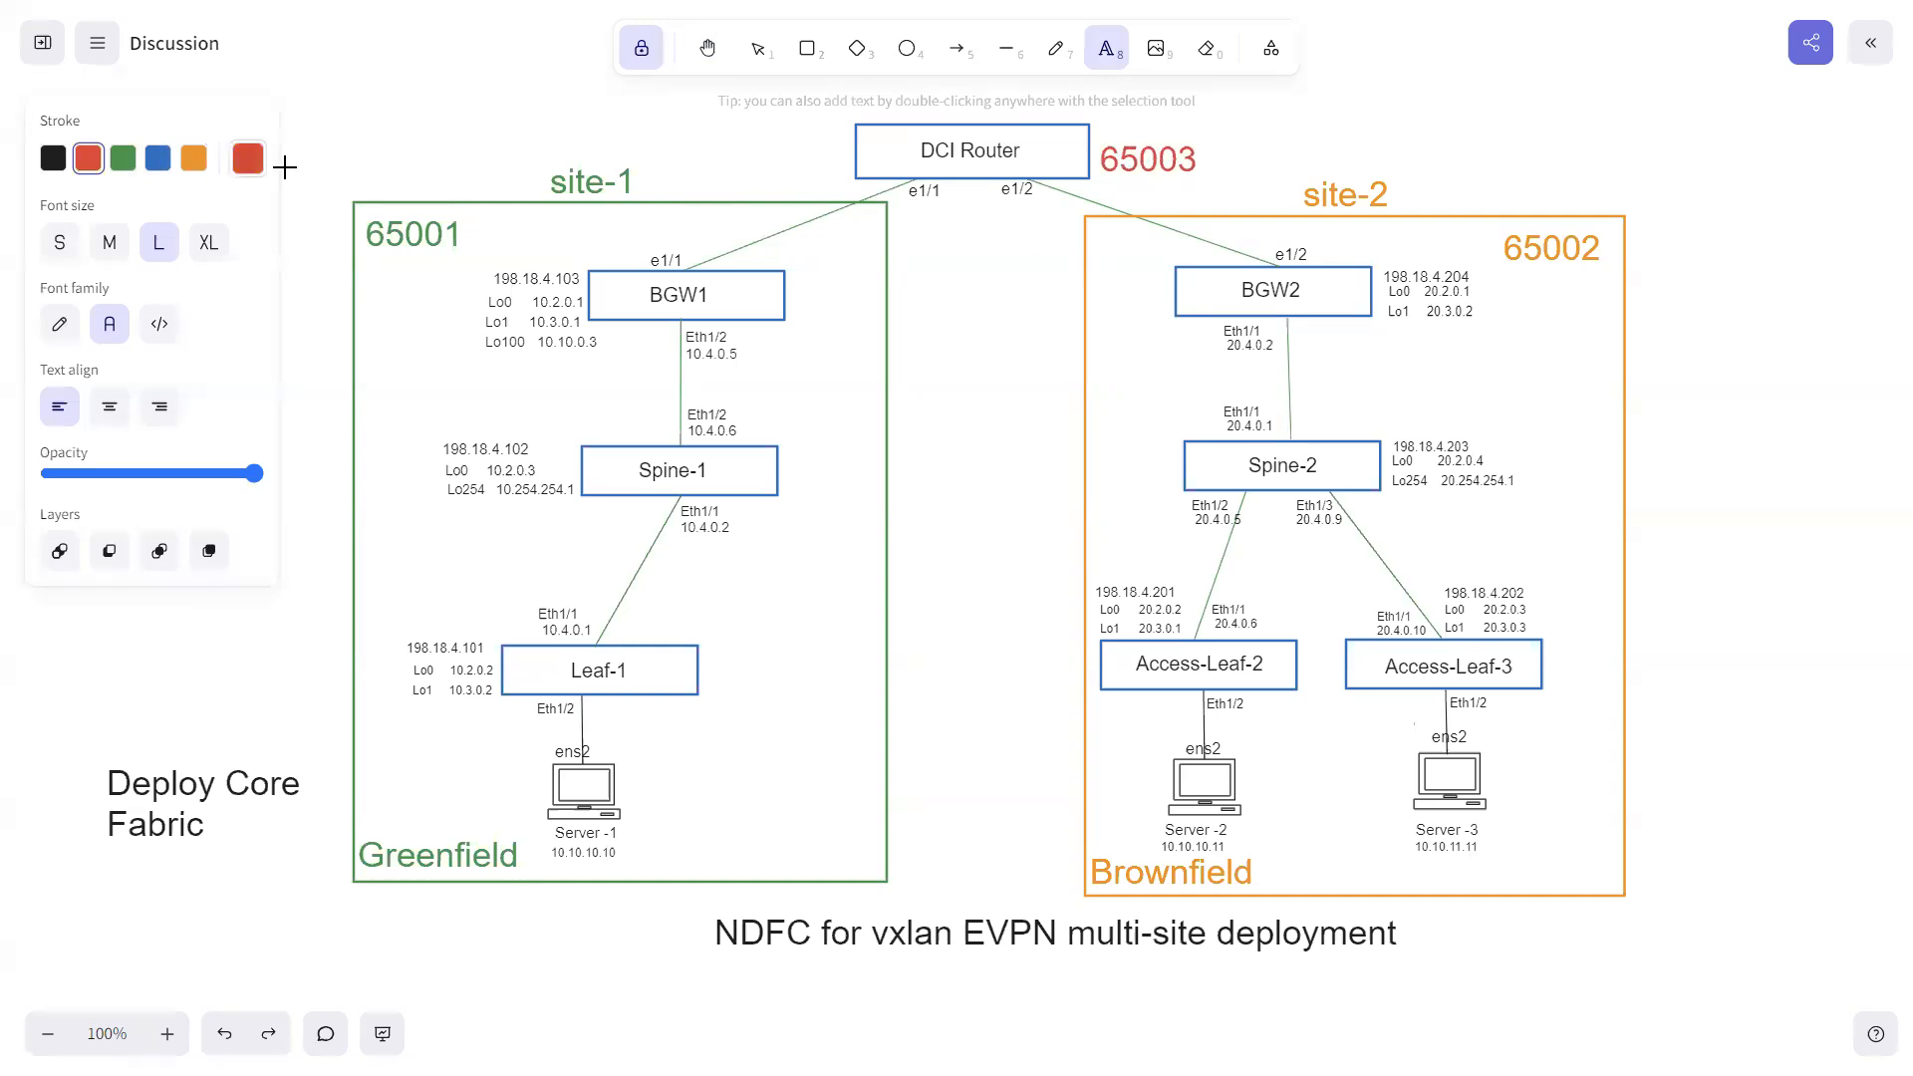
left_click(704, 49)
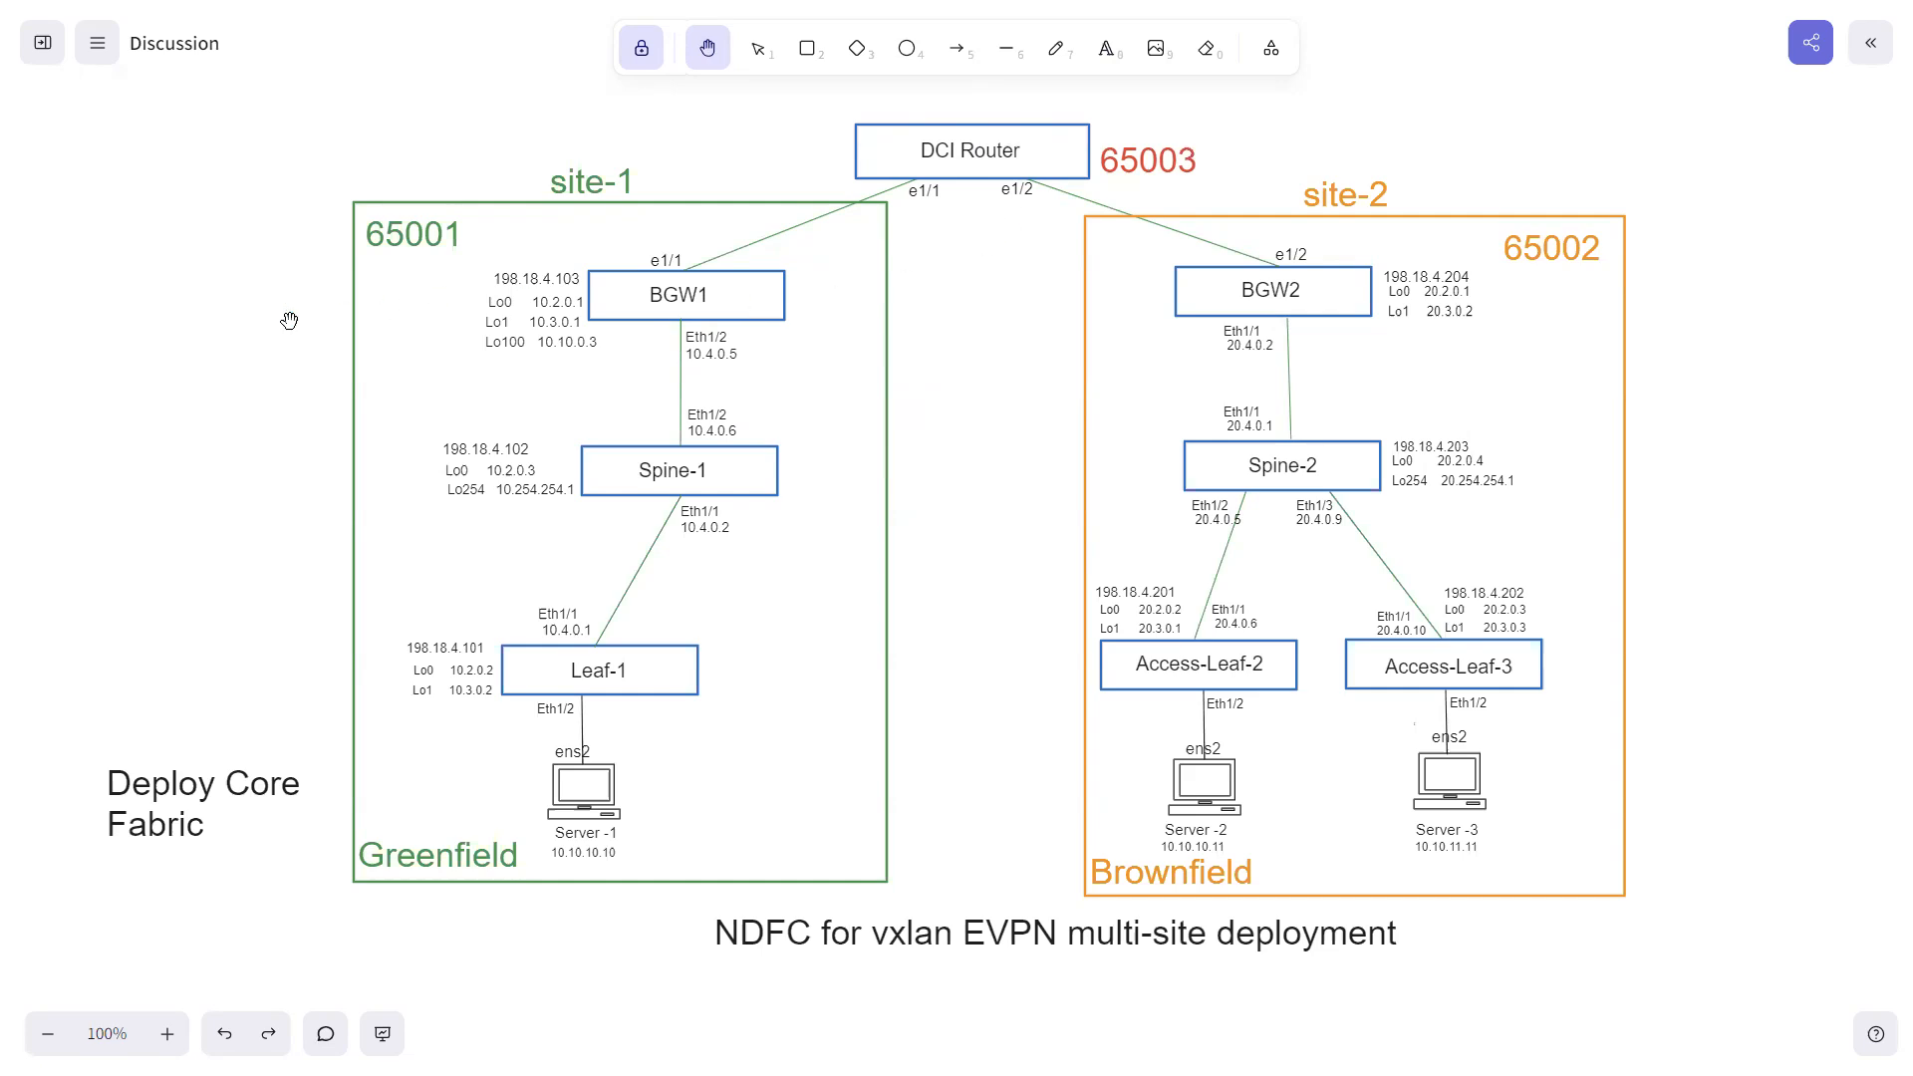
- Switch back to Nexus Dashboard Fabric Controller, check the Brownfield Site-2 summary from the LAN fabrics list and close it
key("super")
left_click(1423, 1047)
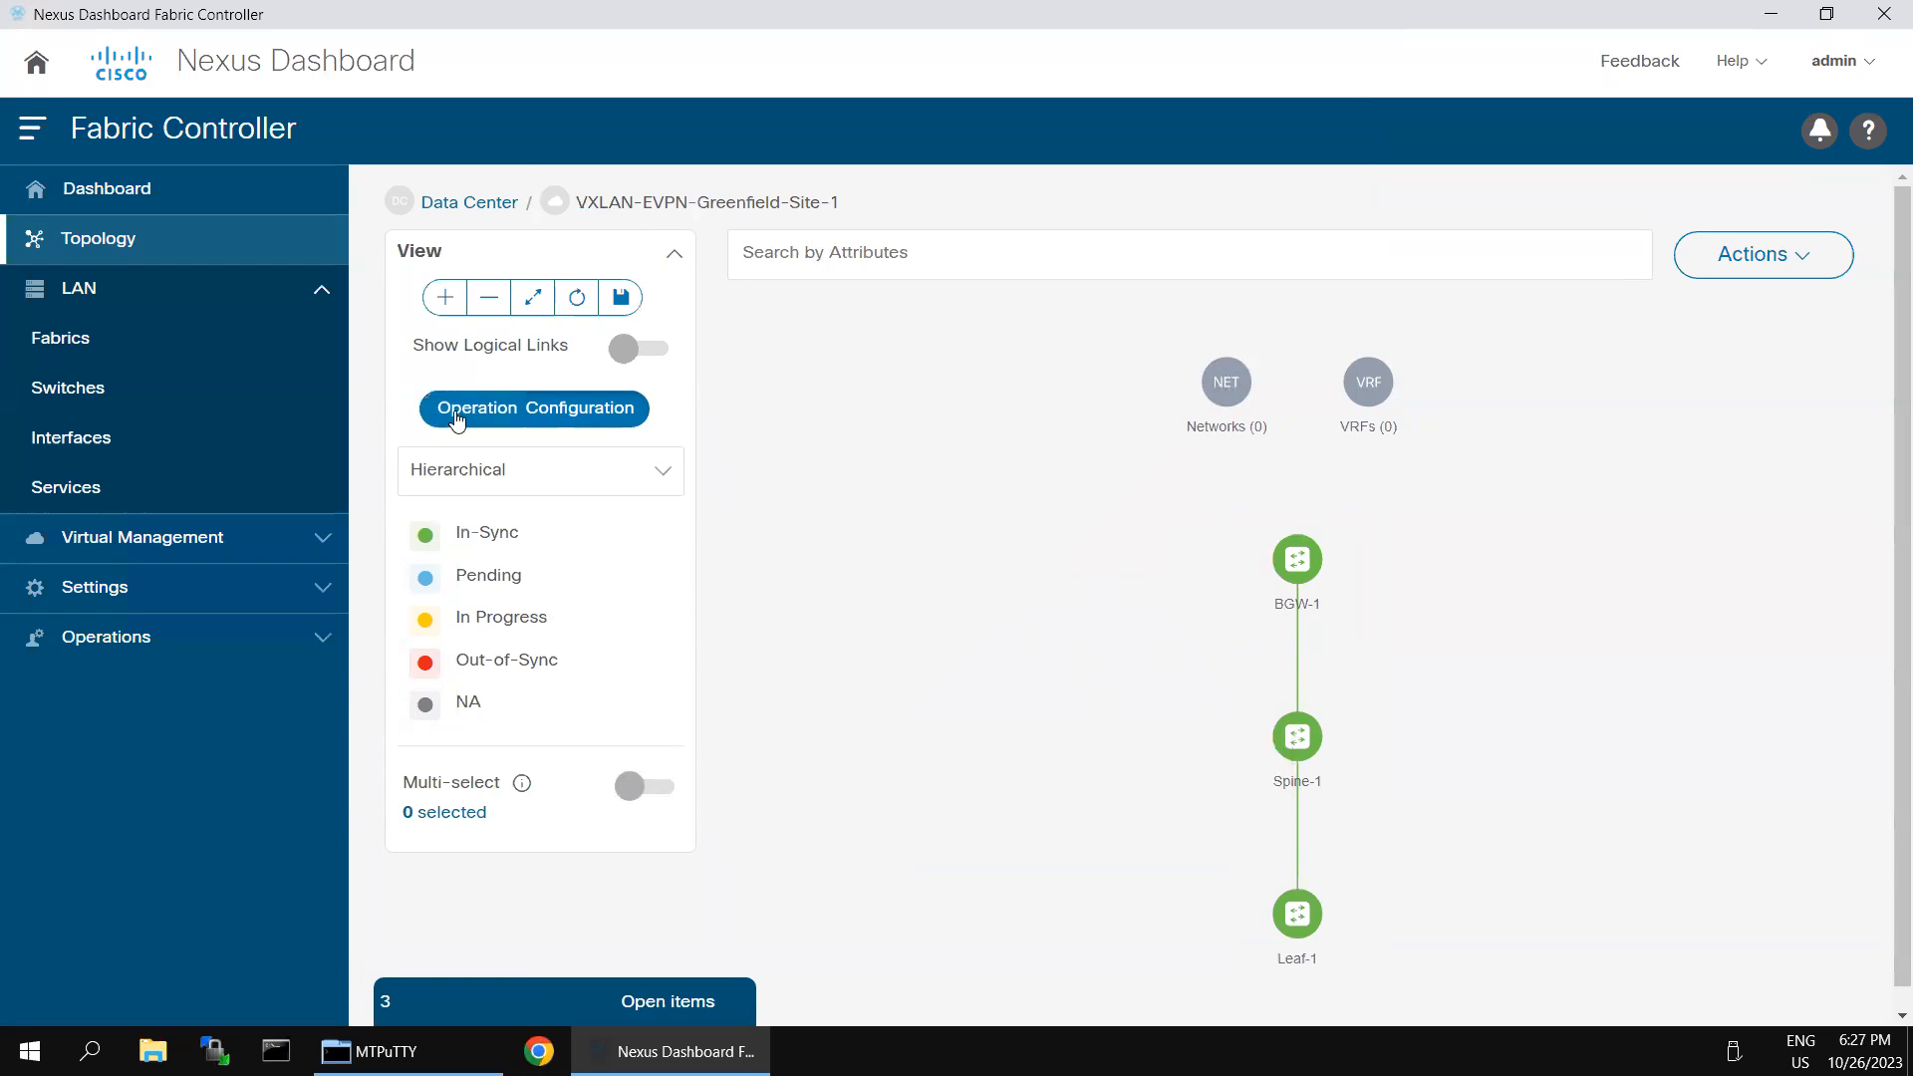
left_click(62, 340)
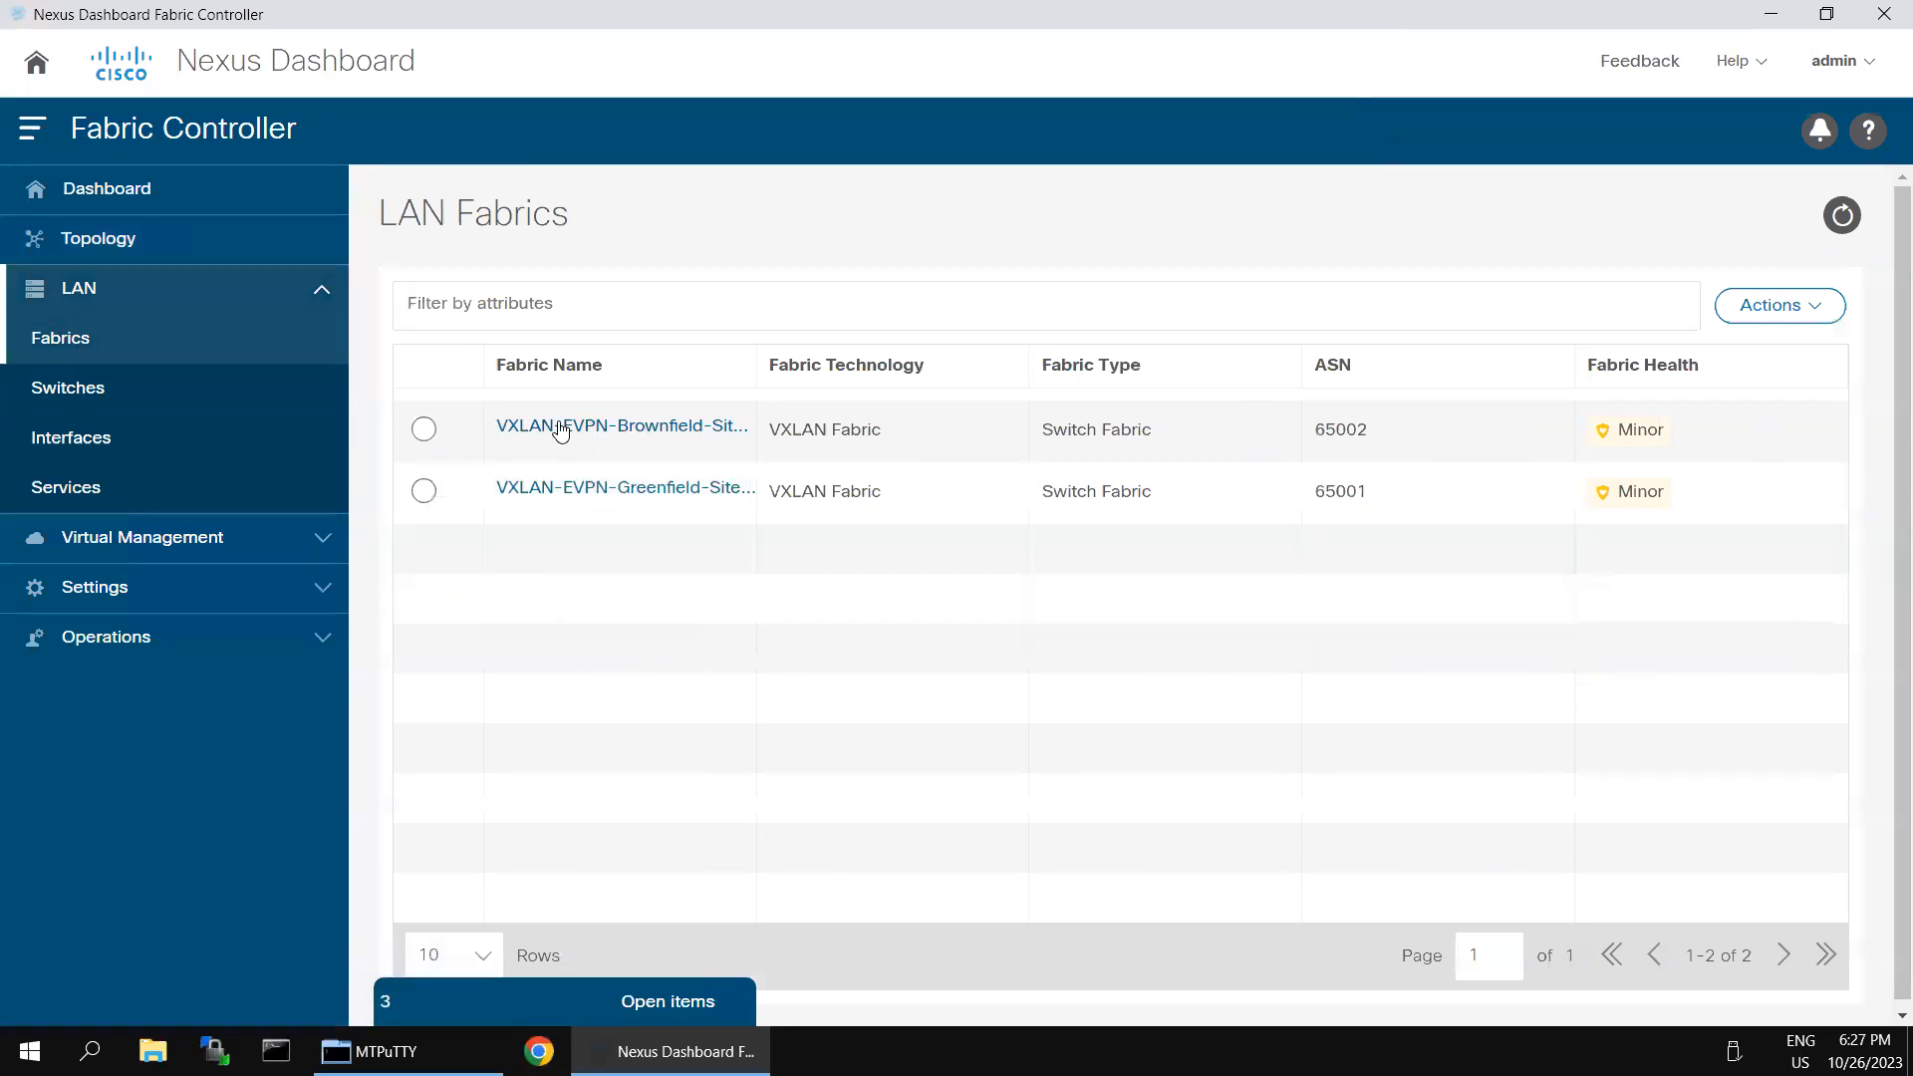
left_click(426, 432)
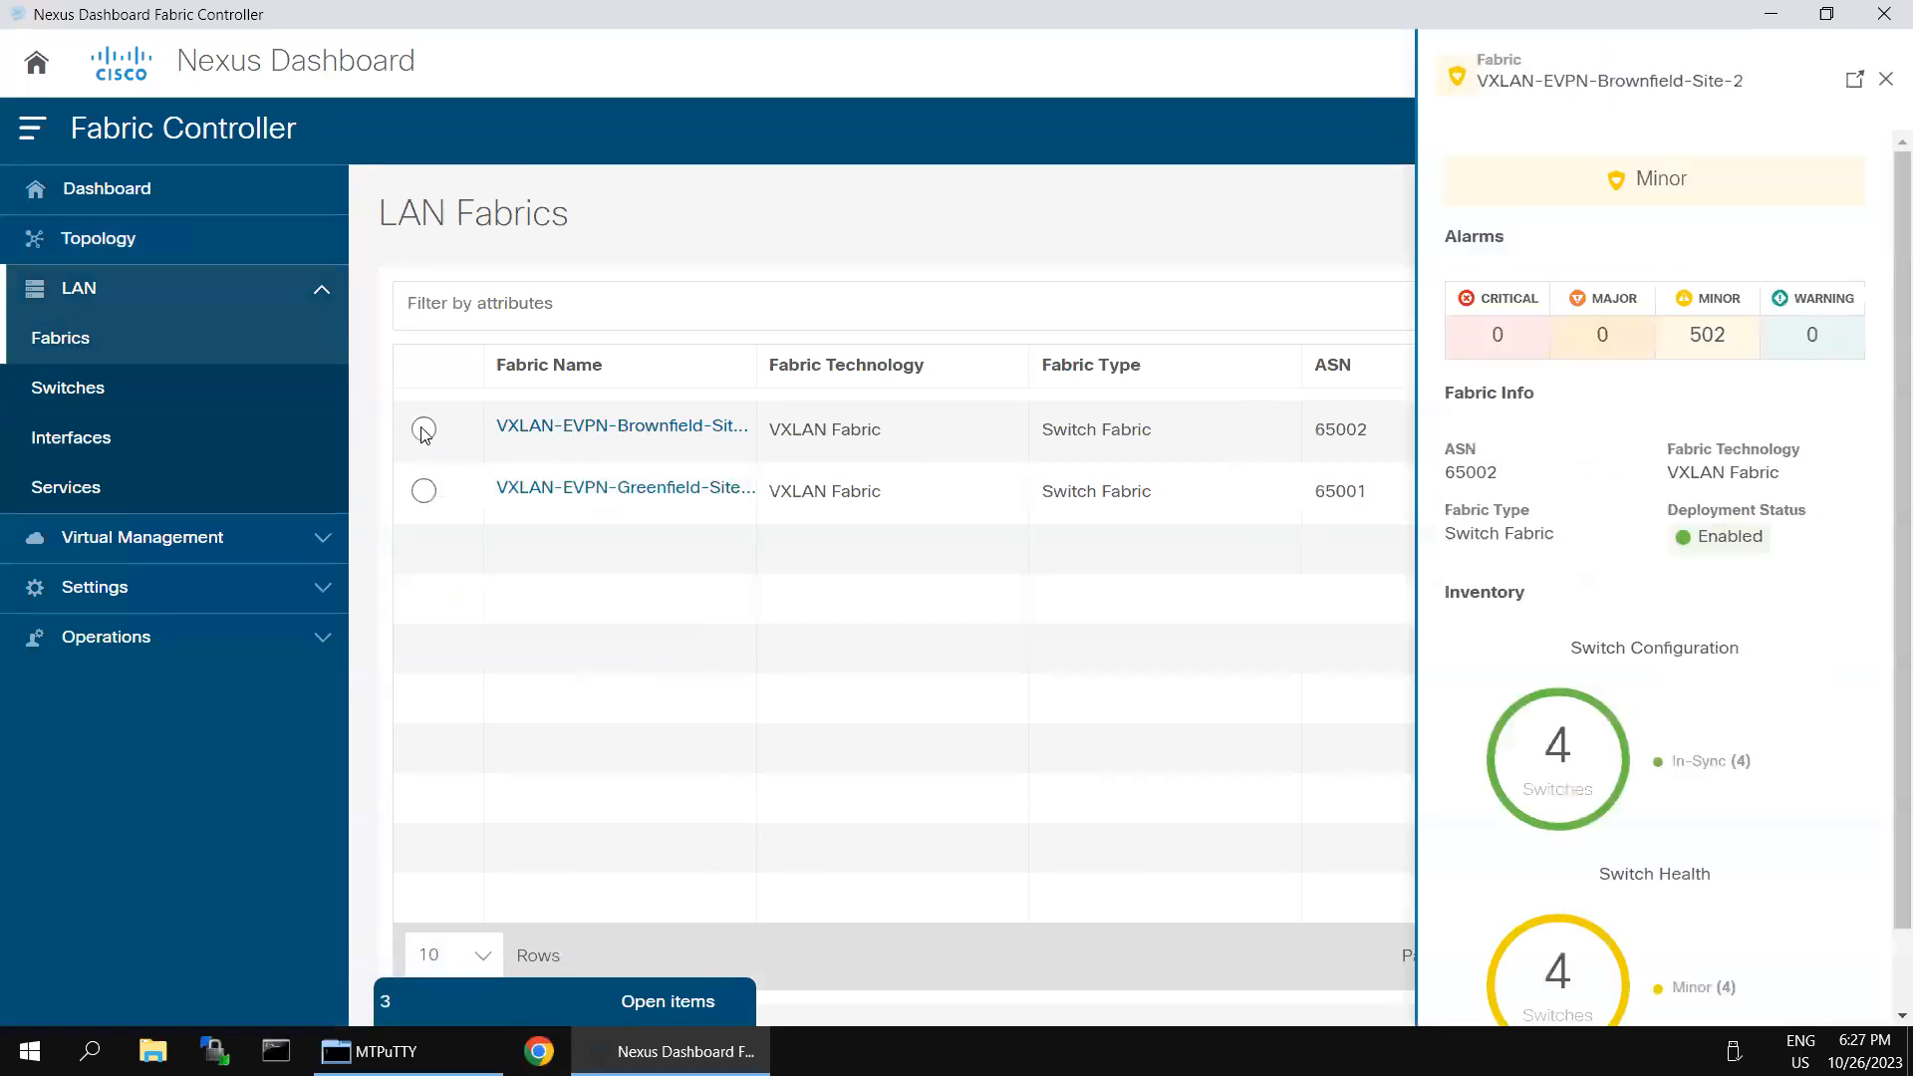
left_click(1890, 83)
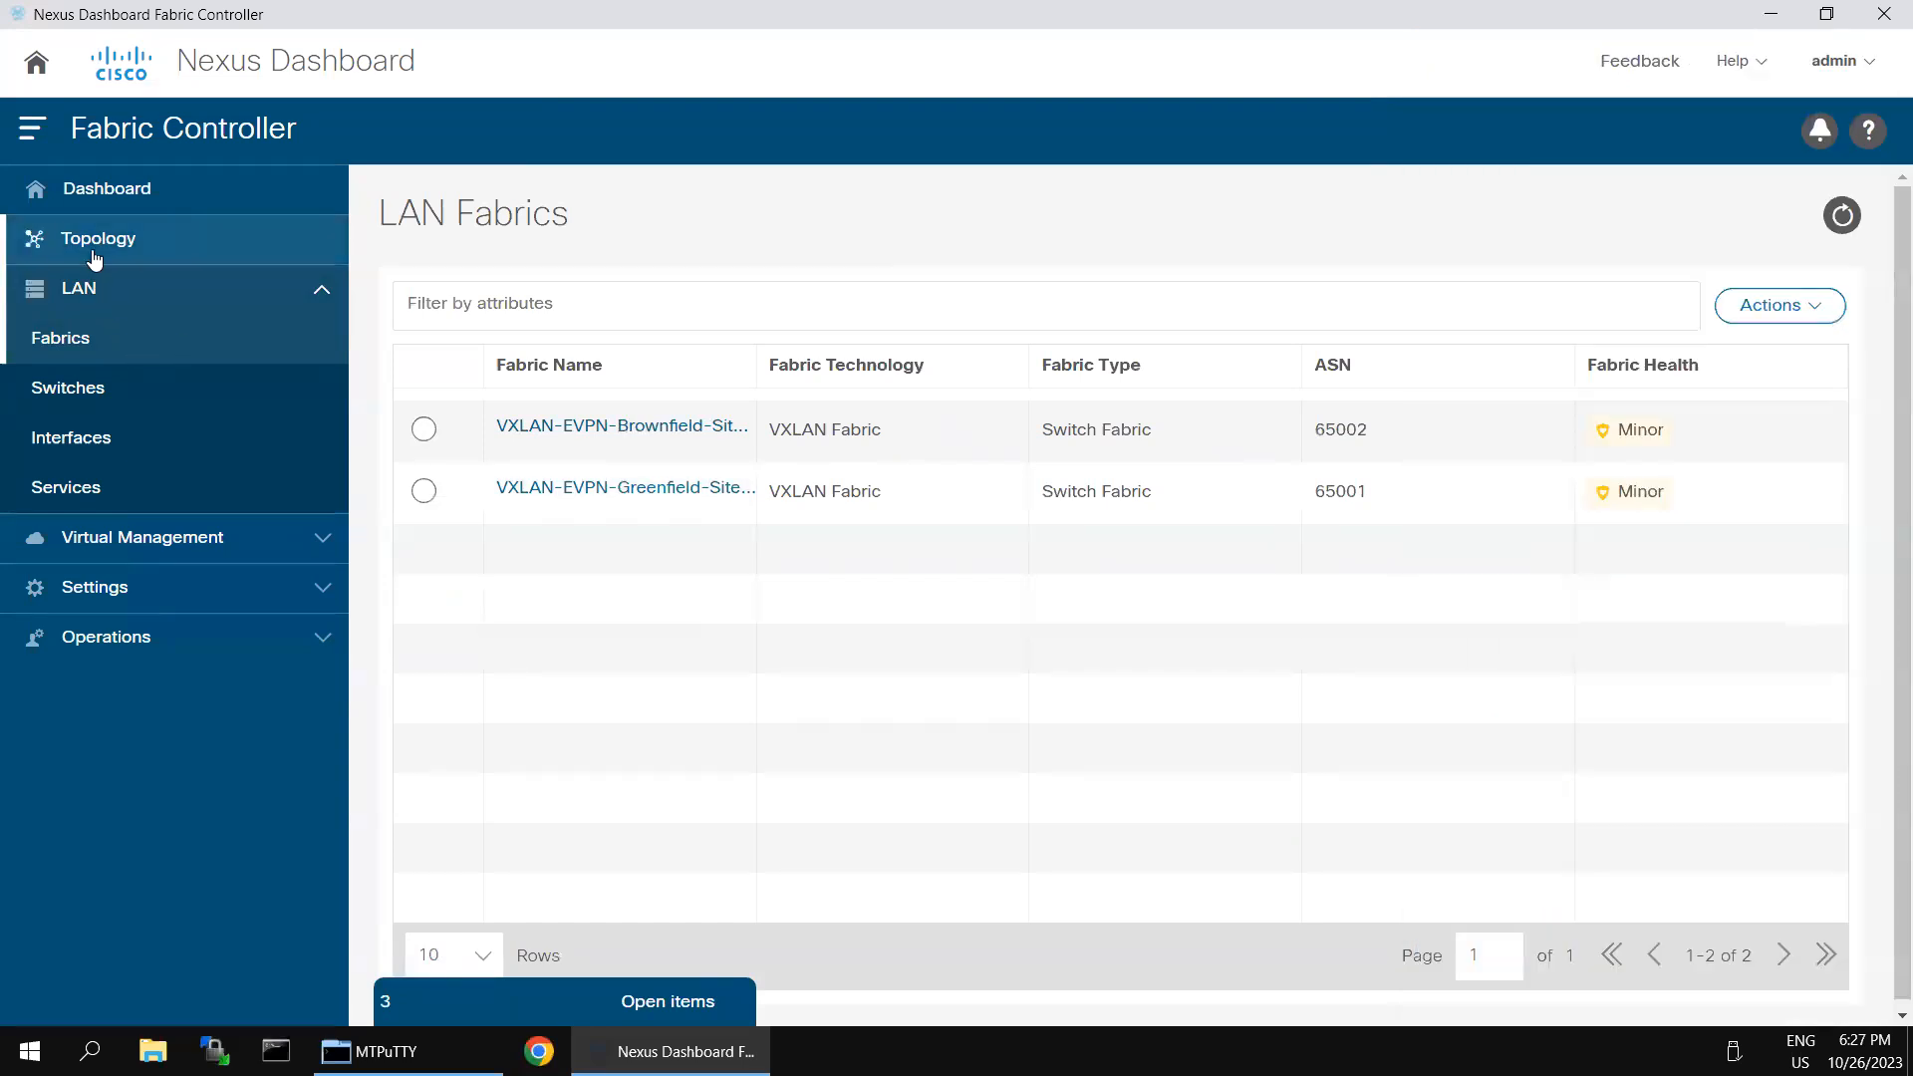
- Open the VXLAN-EVPN-Brownfield-Site-2 topology and show its switches by Configuration status
left_click(94, 257)
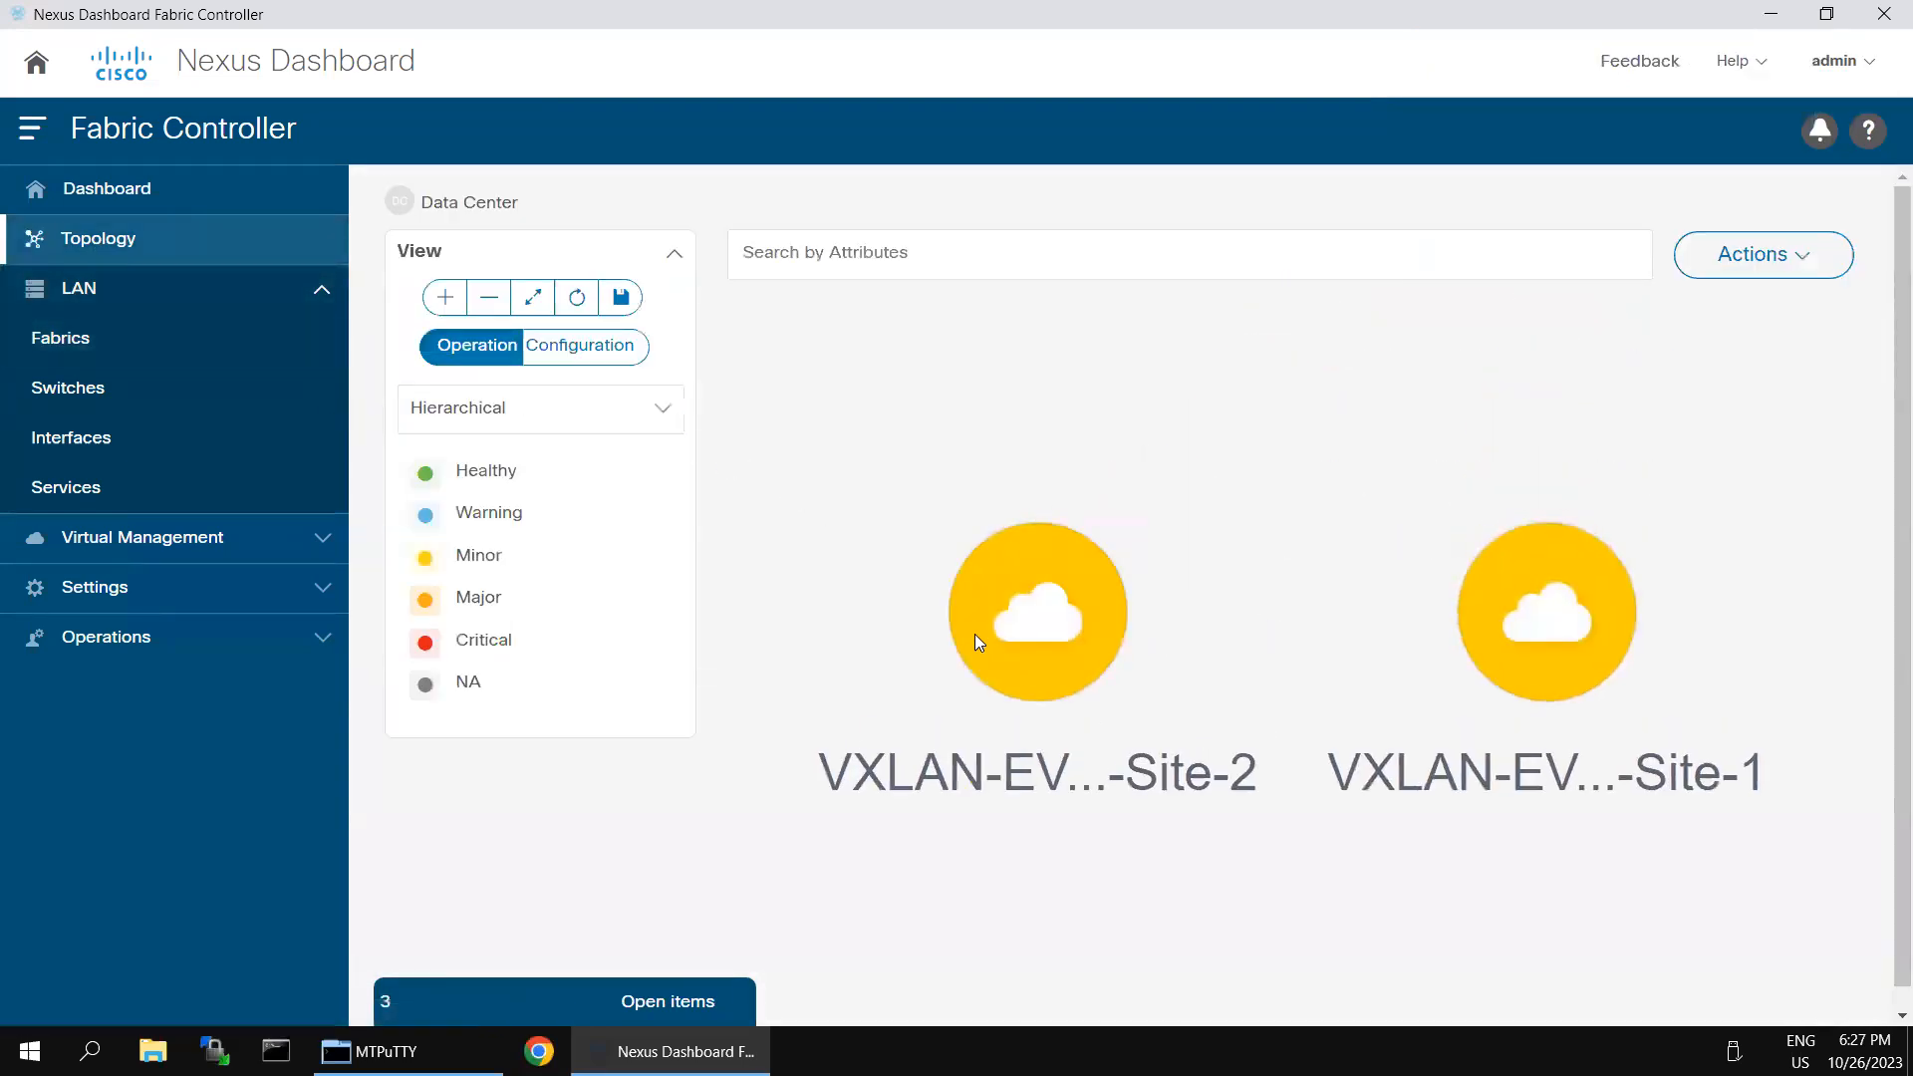
double_click(1048, 610)
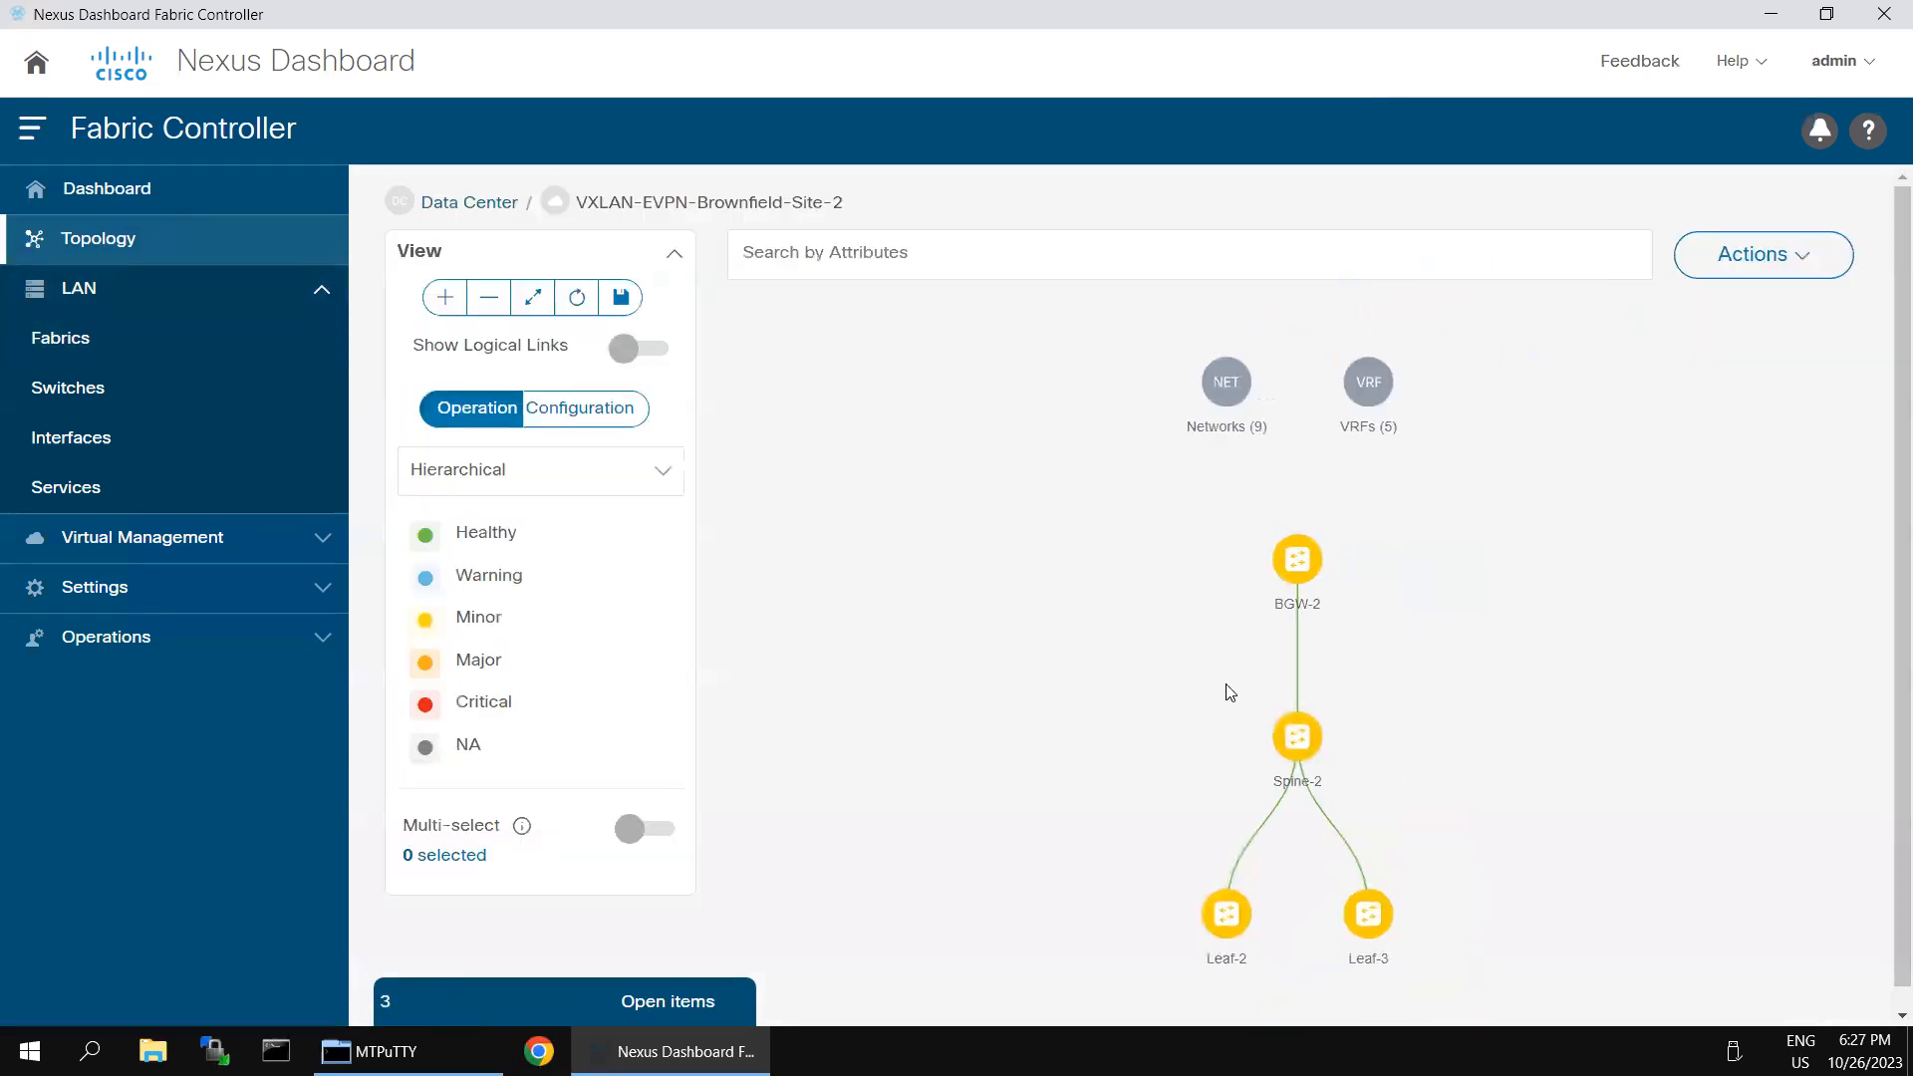
left_click(616, 419)
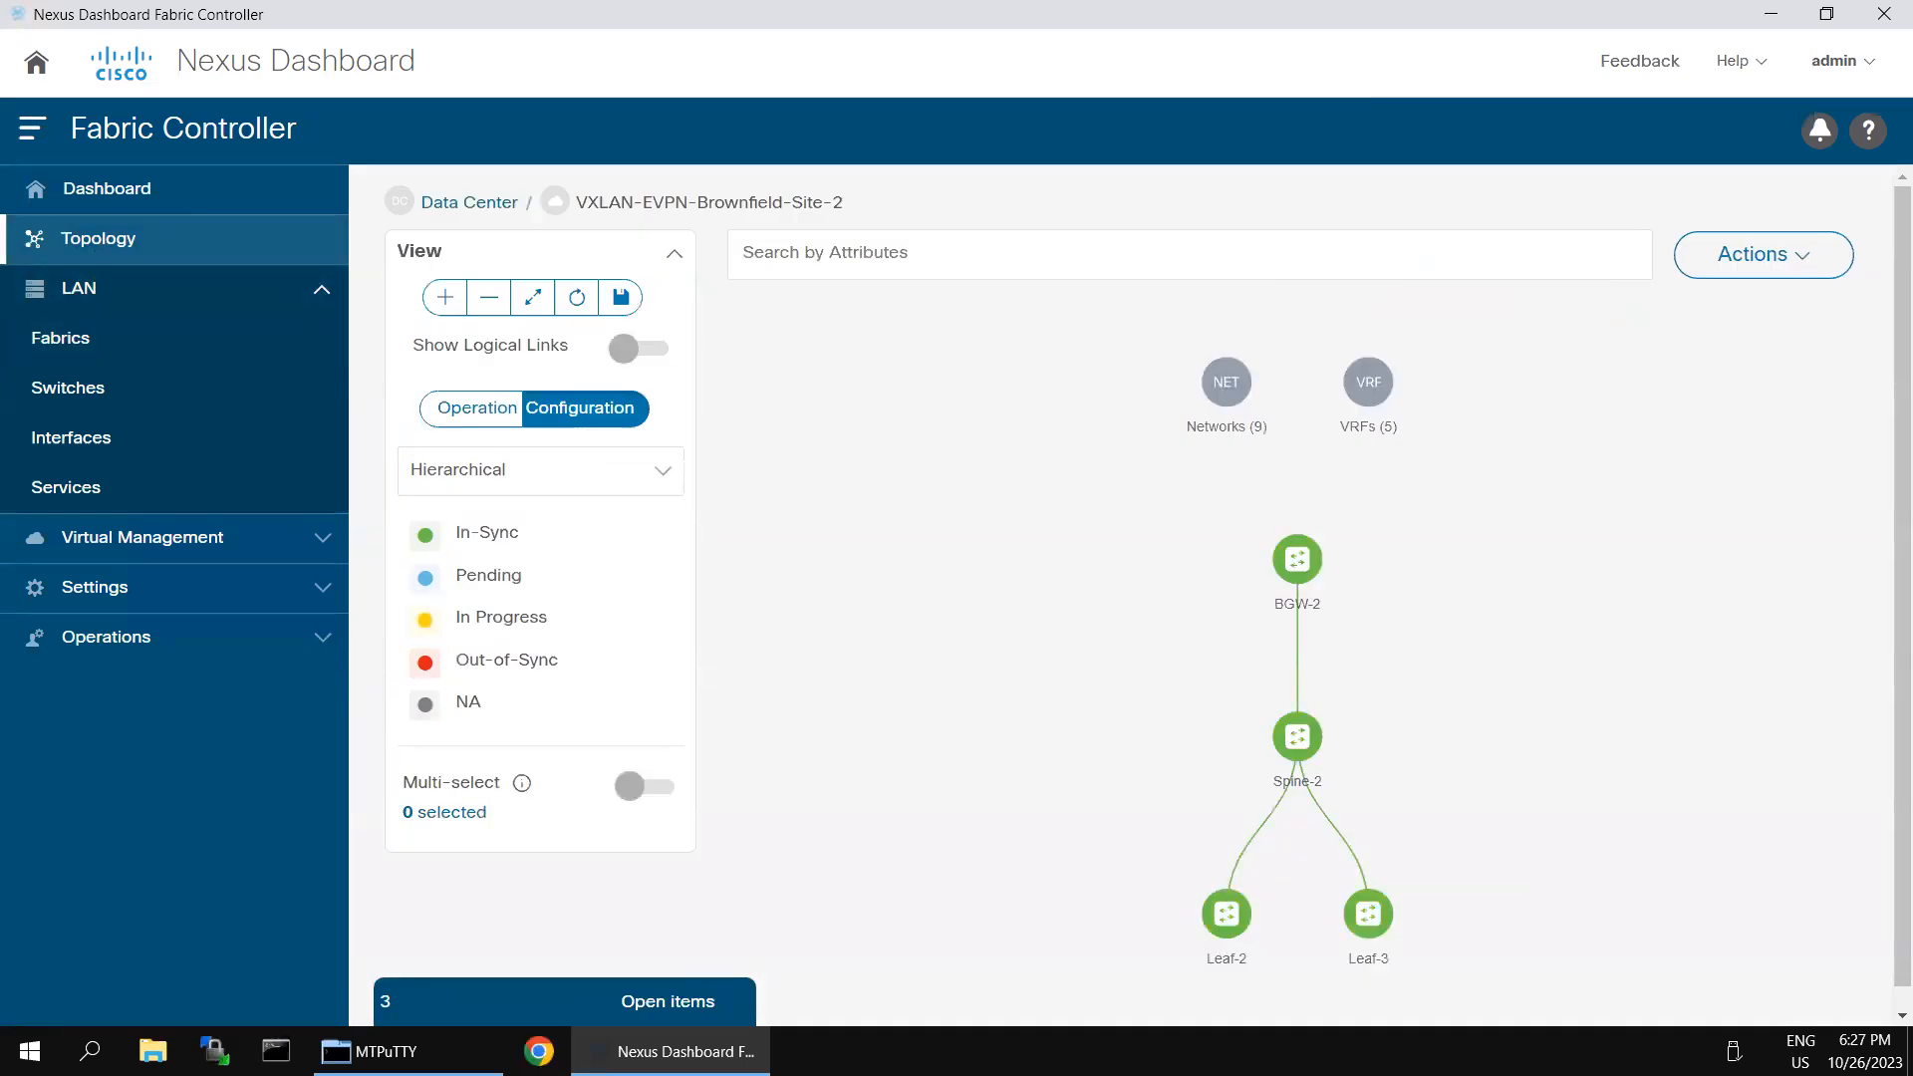
- Create a new LAN fabric named core-DCI using the External_Fabric template
left_click(90, 337)
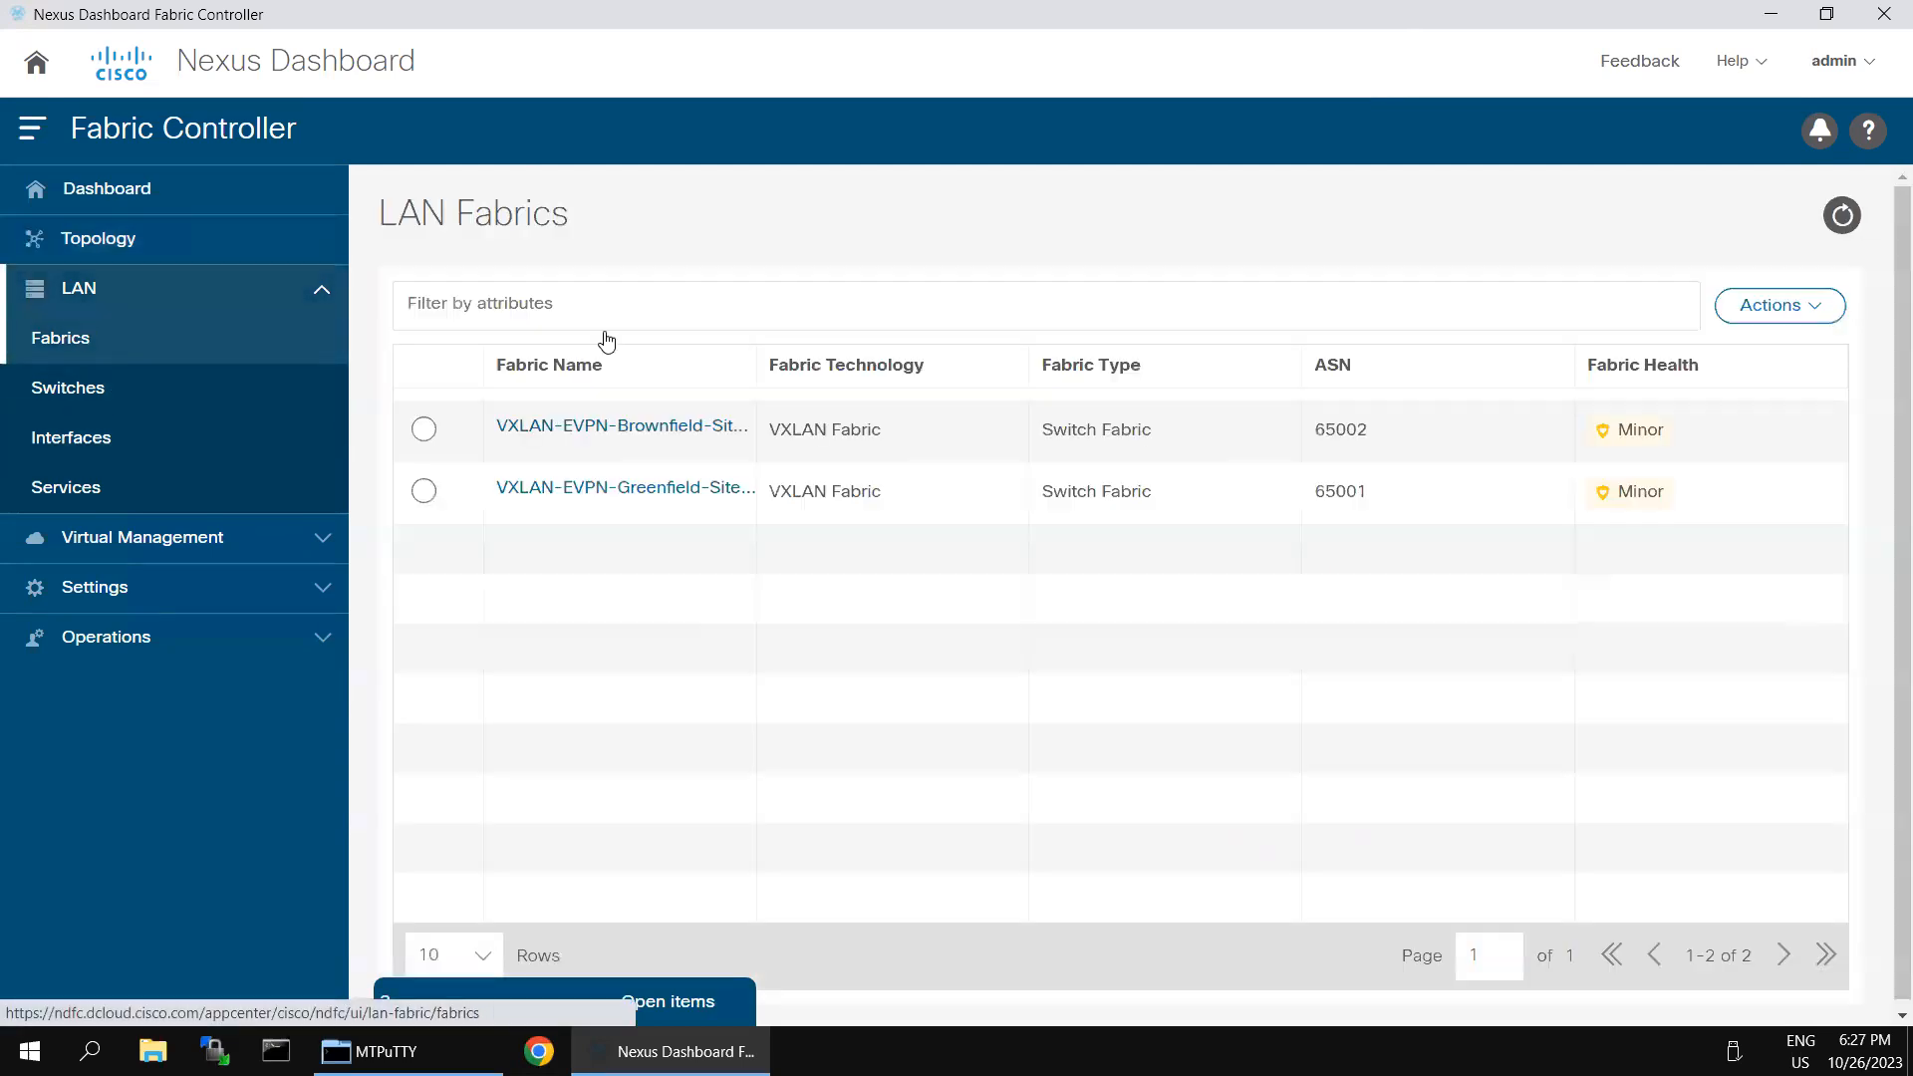
left_click(1817, 311)
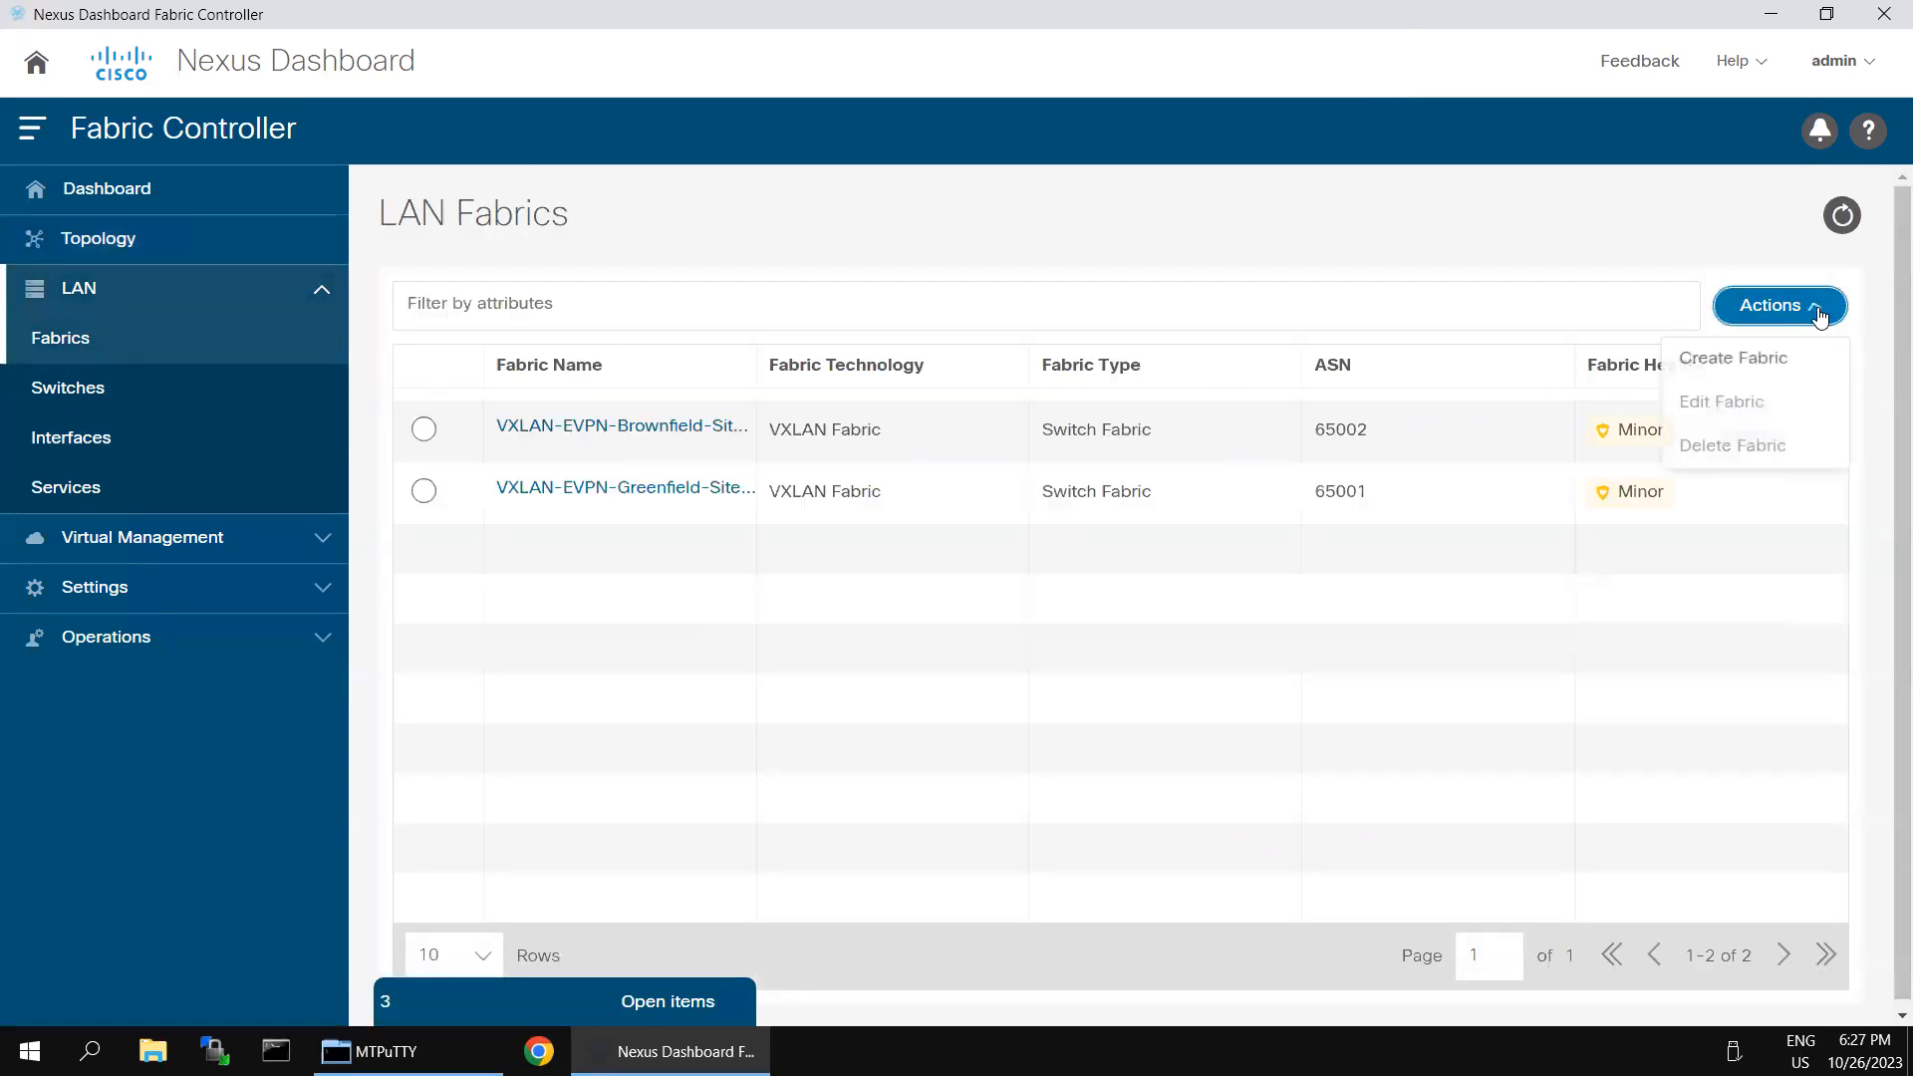
left_click(1749, 361)
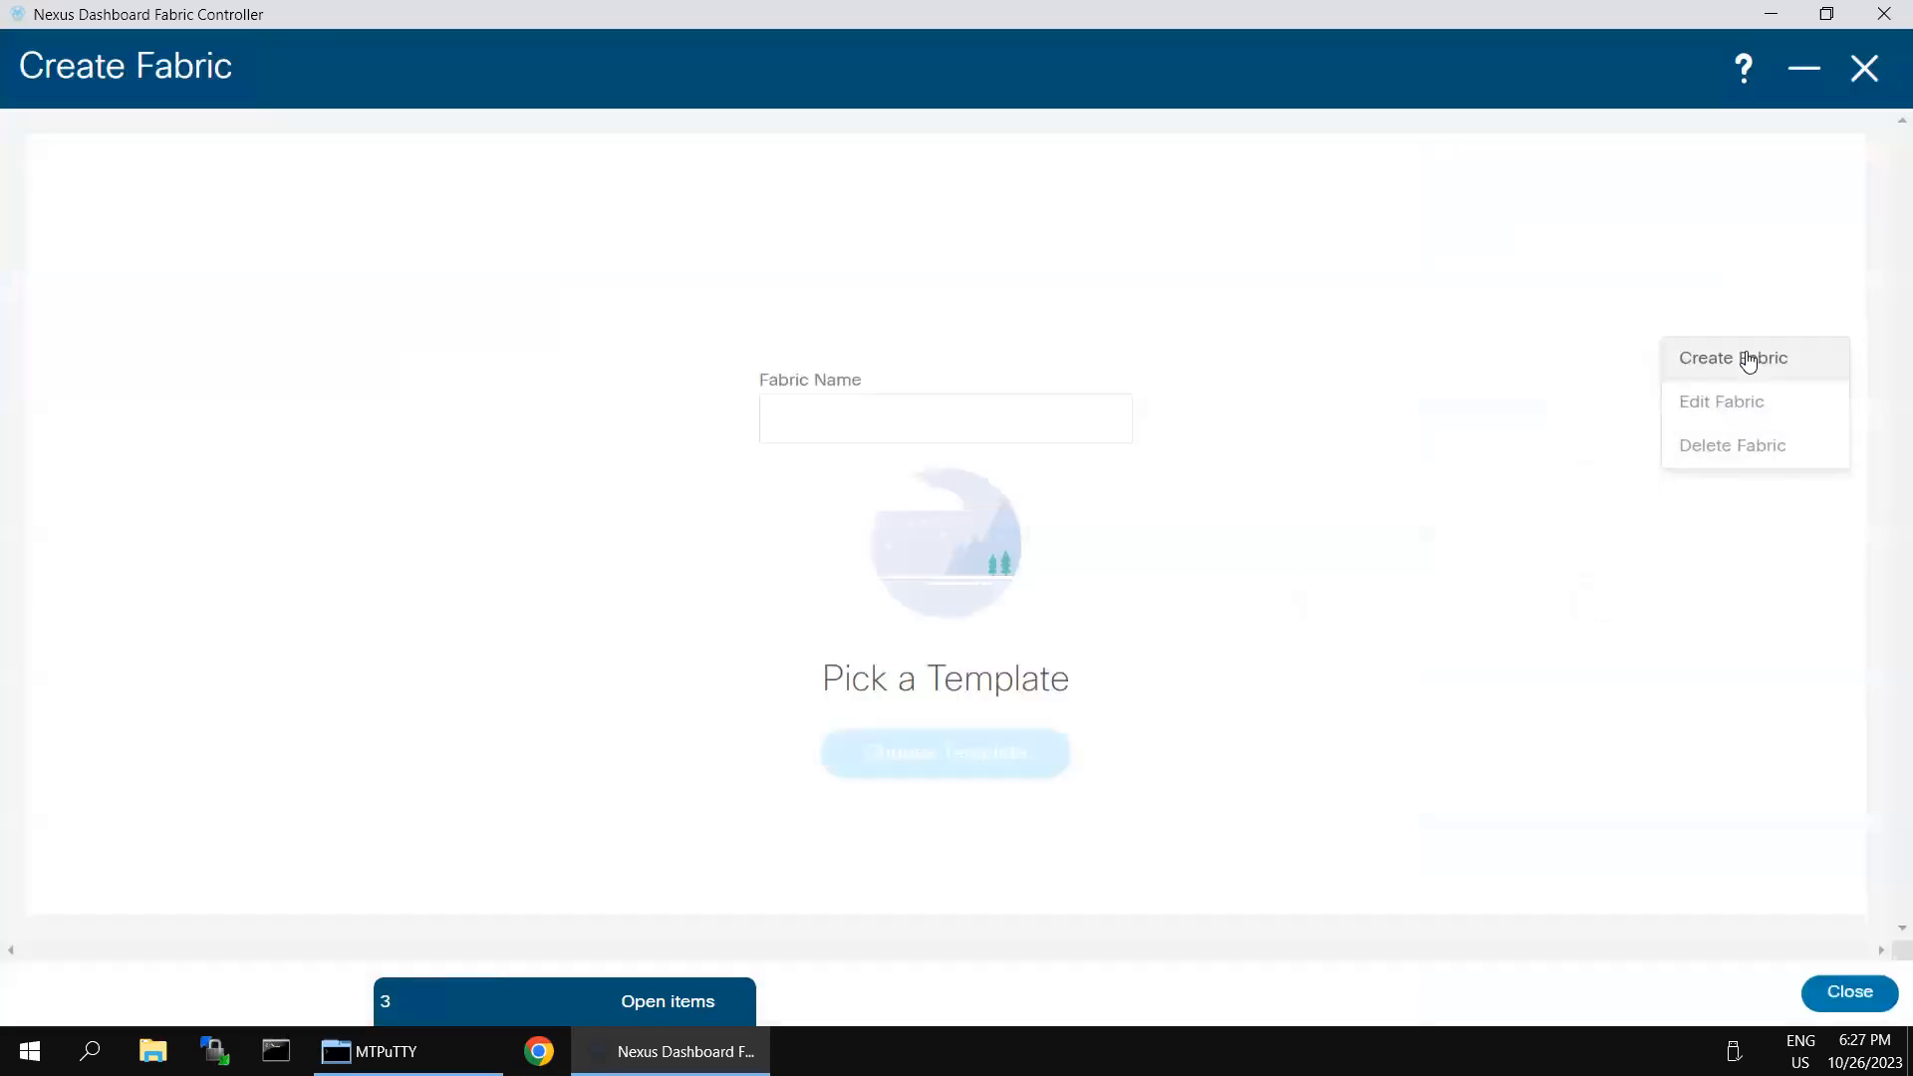
left_click(910, 432)
type("core-DCI")
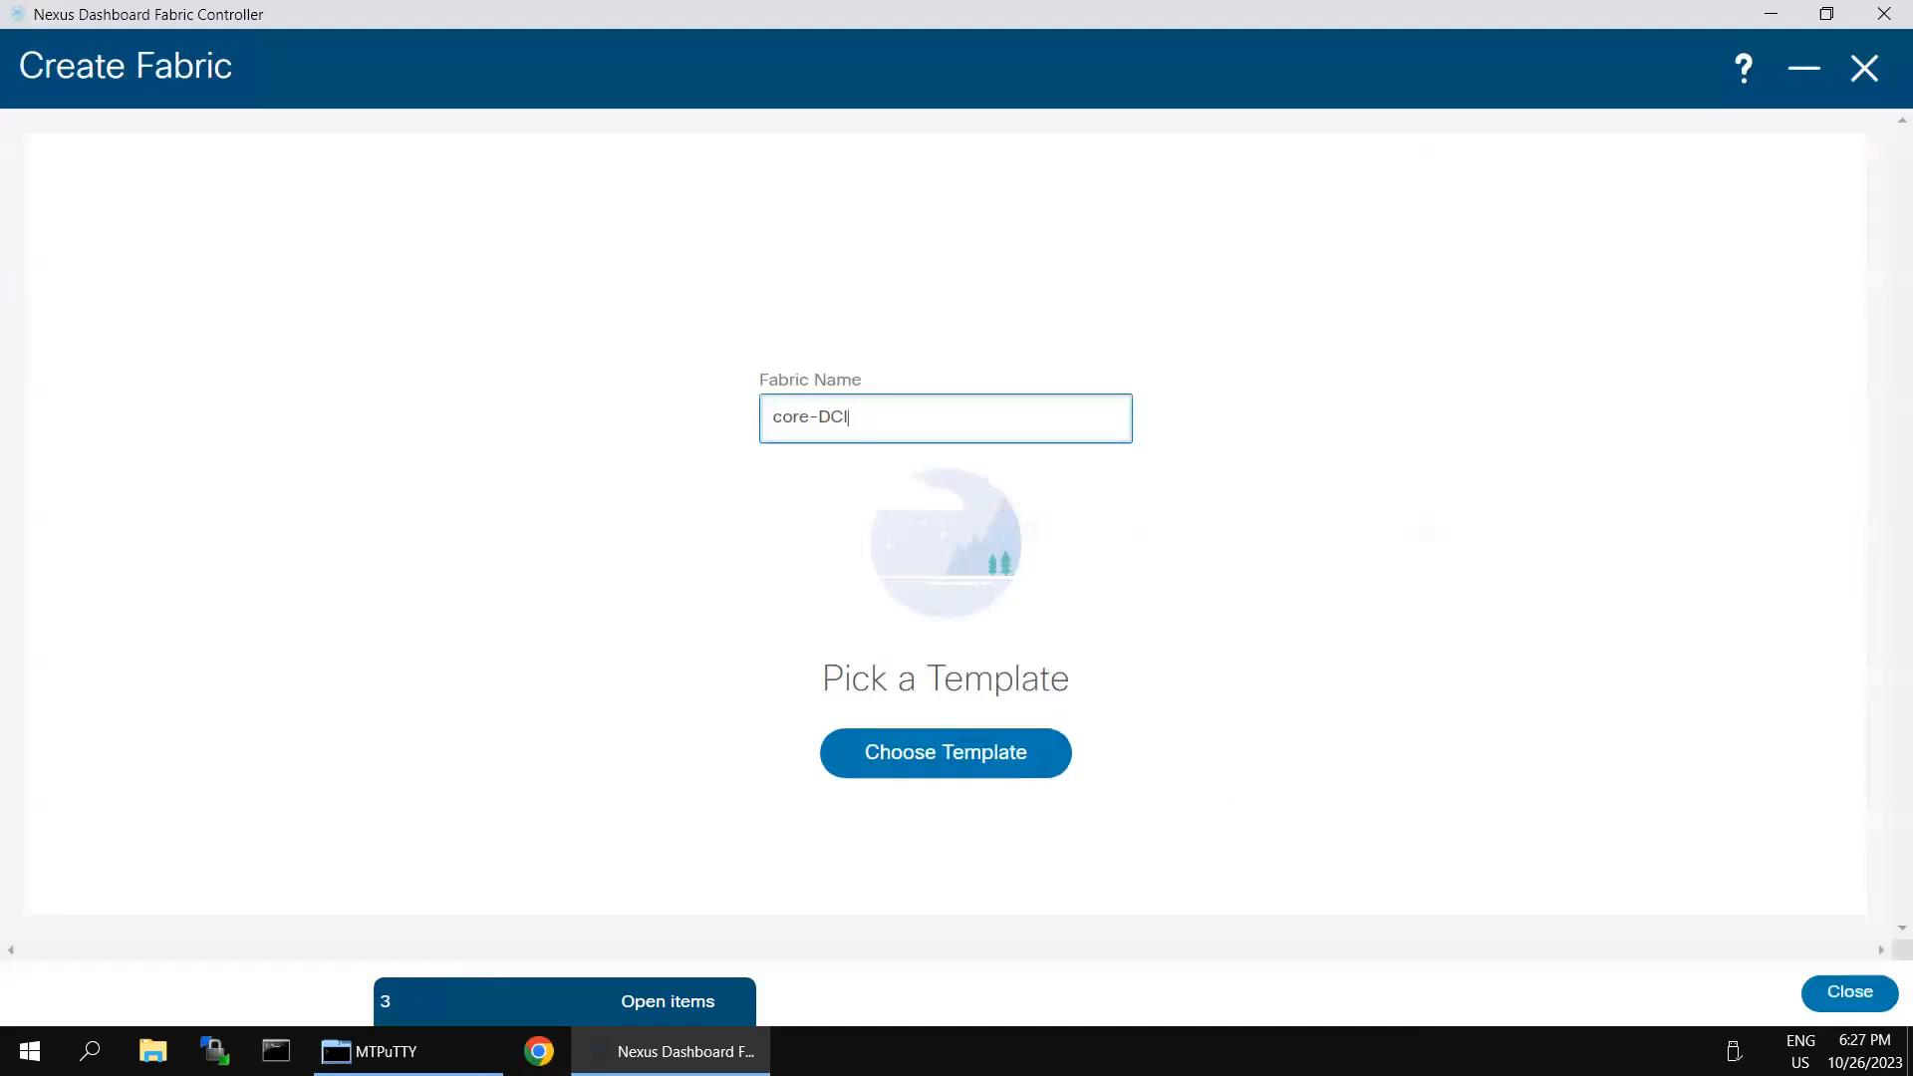
left_click(977, 771)
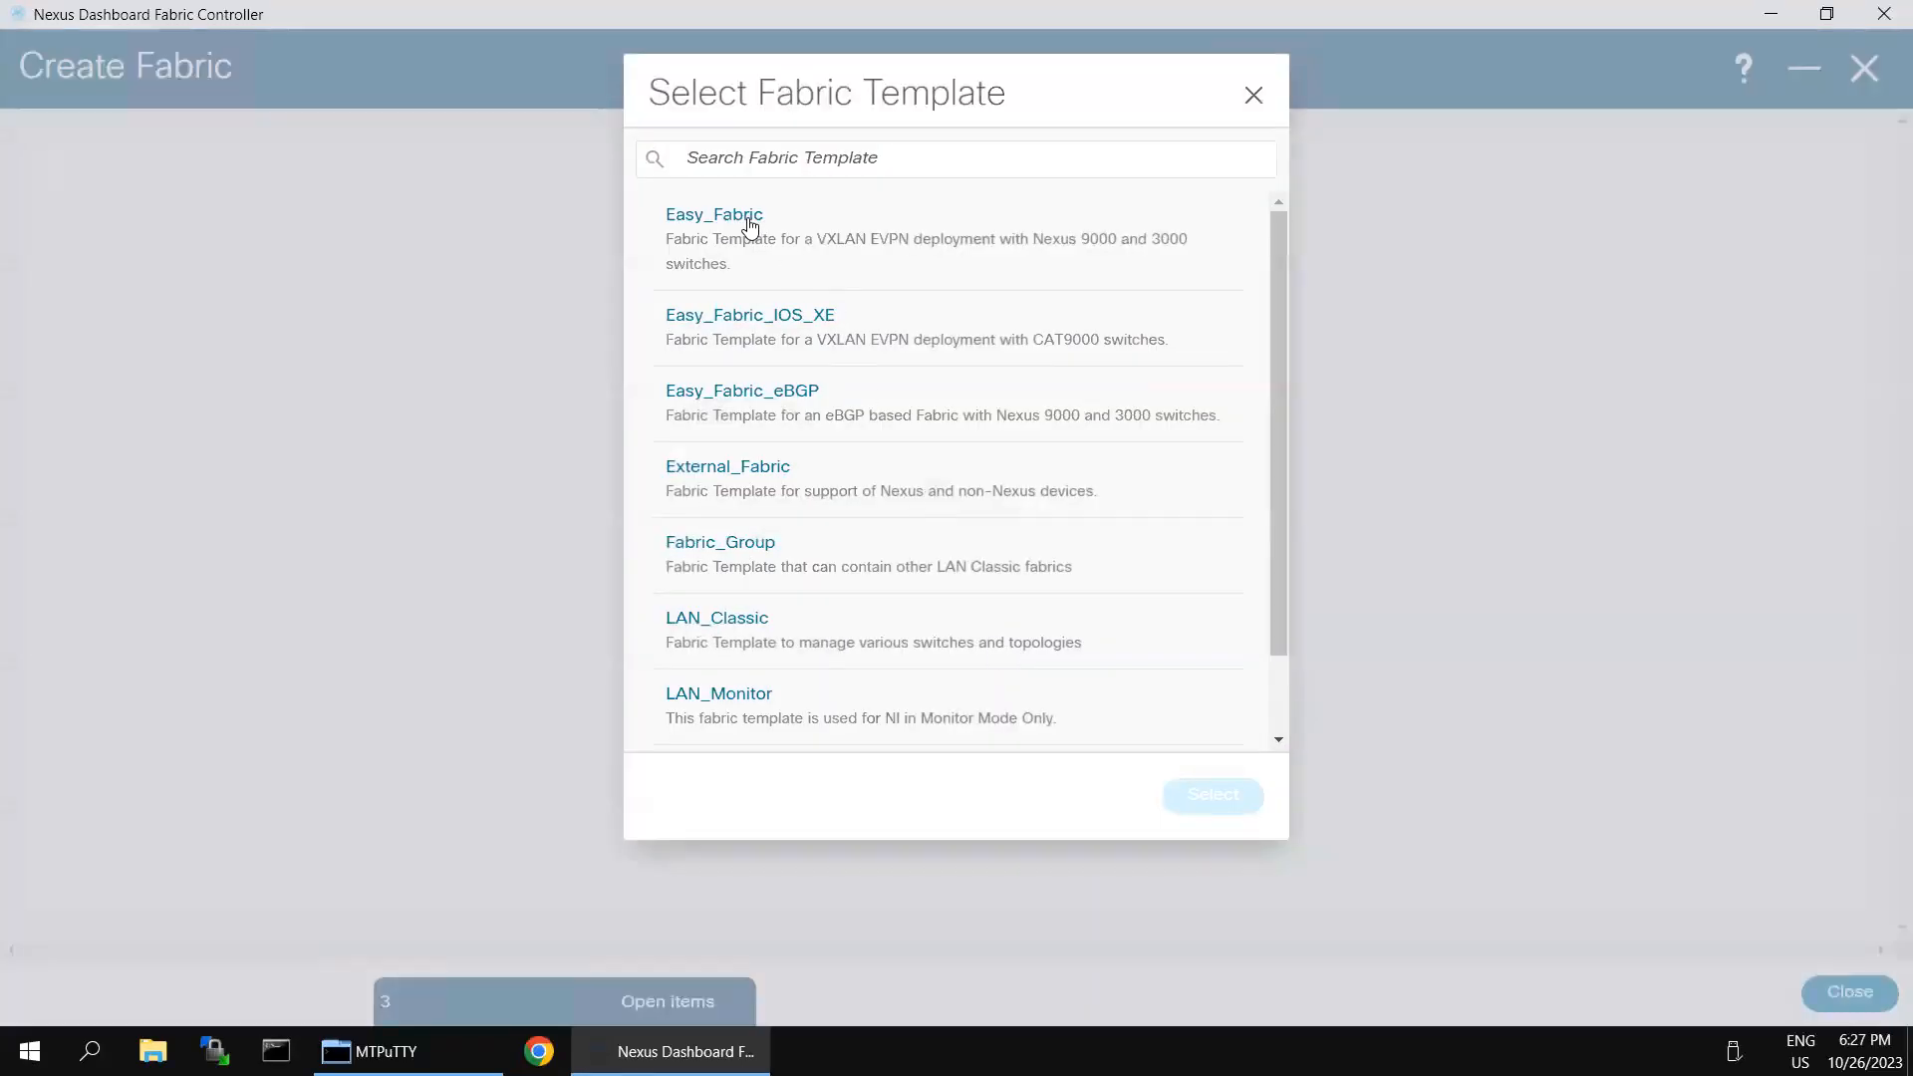
left_click(738, 469)
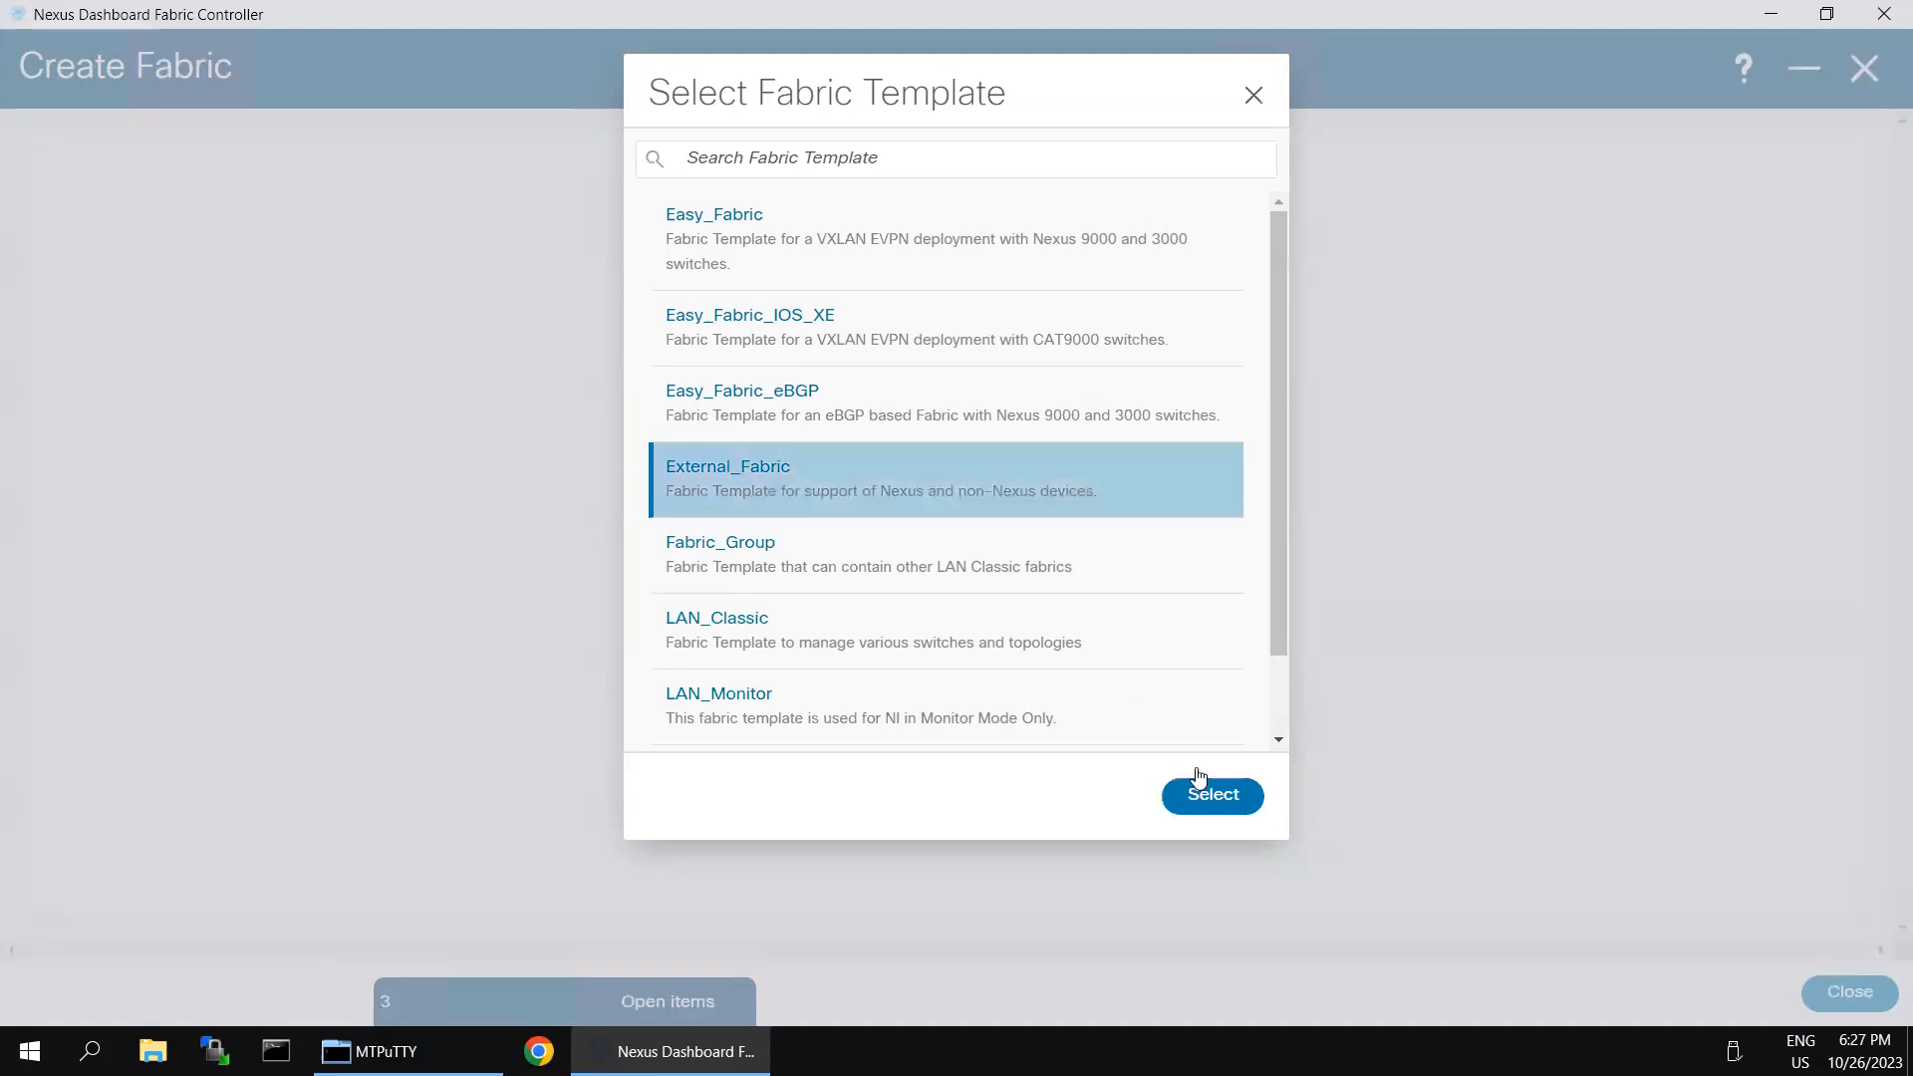
left_click(1209, 797)
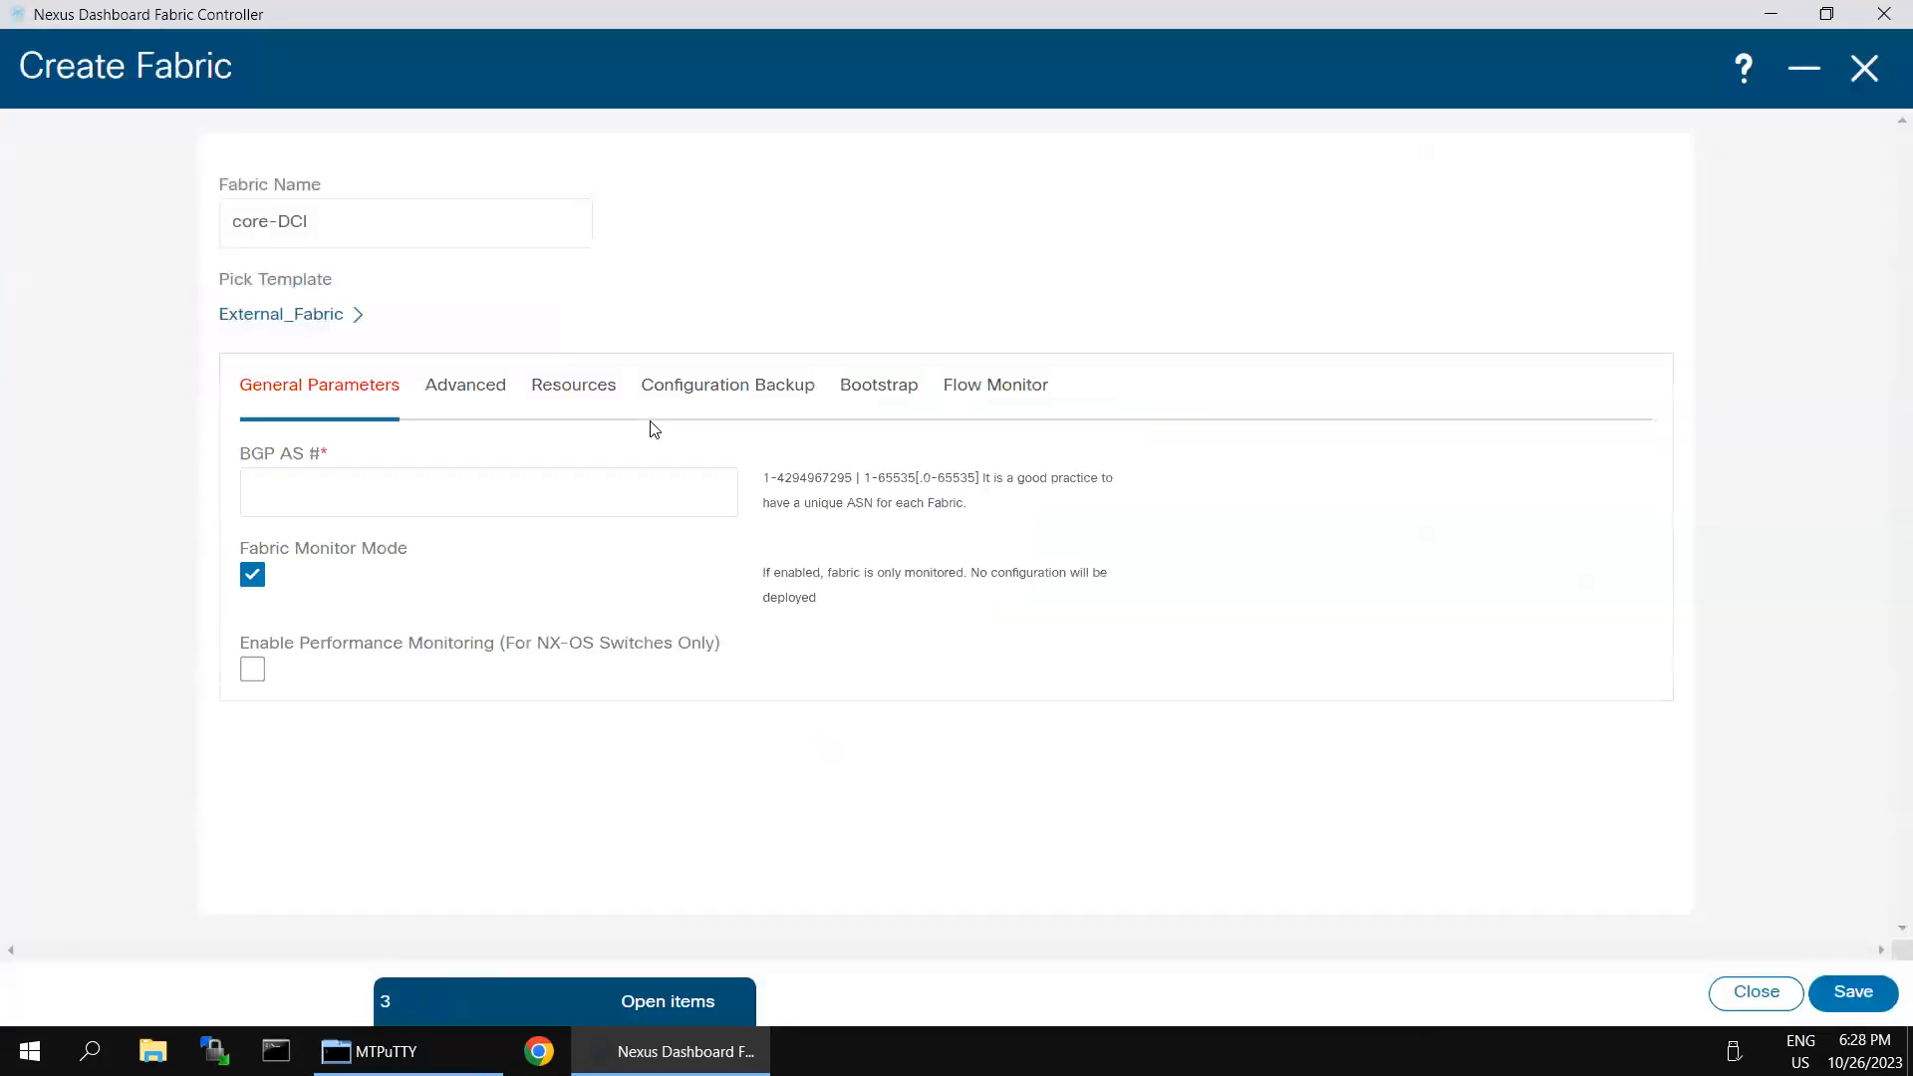
- Set the core-DCI fabric's BGP AS number to 65003 and save the fabric
left_click(551, 486)
type("65003")
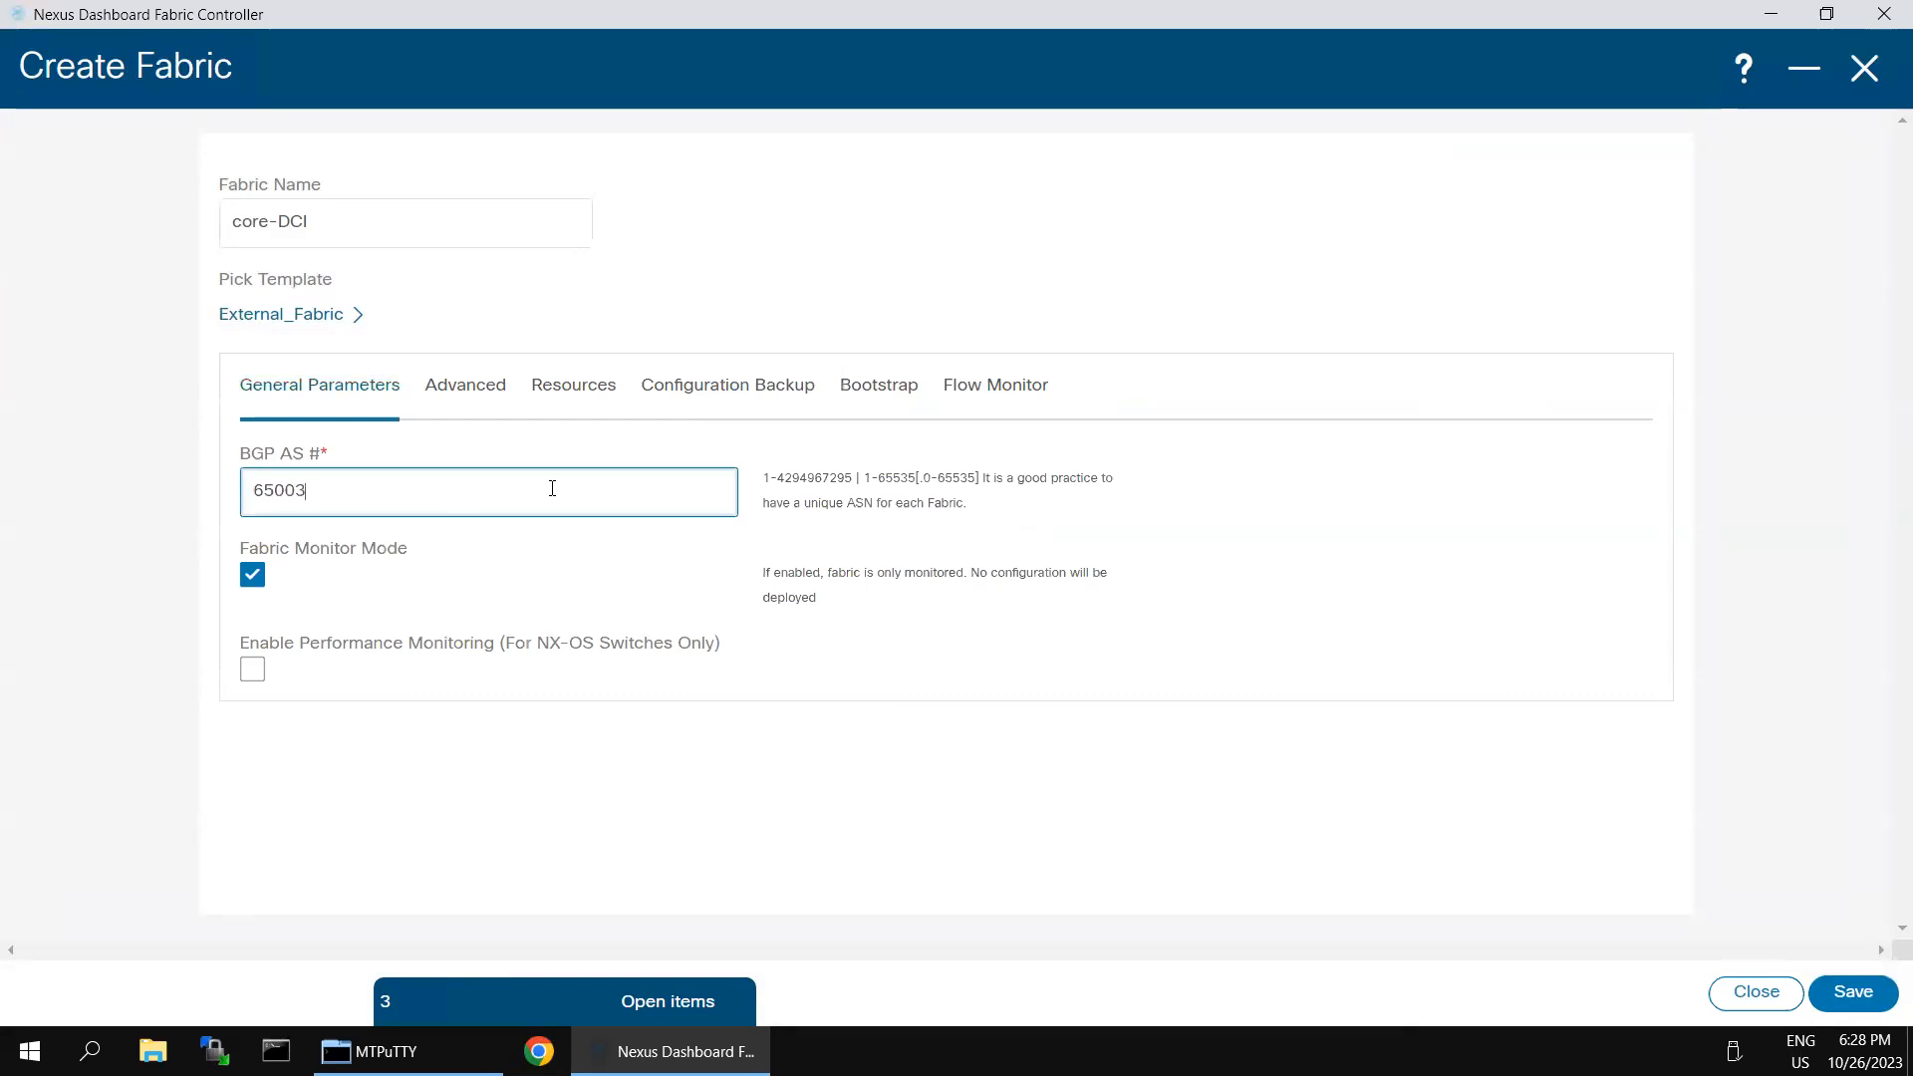
left_click(1845, 994)
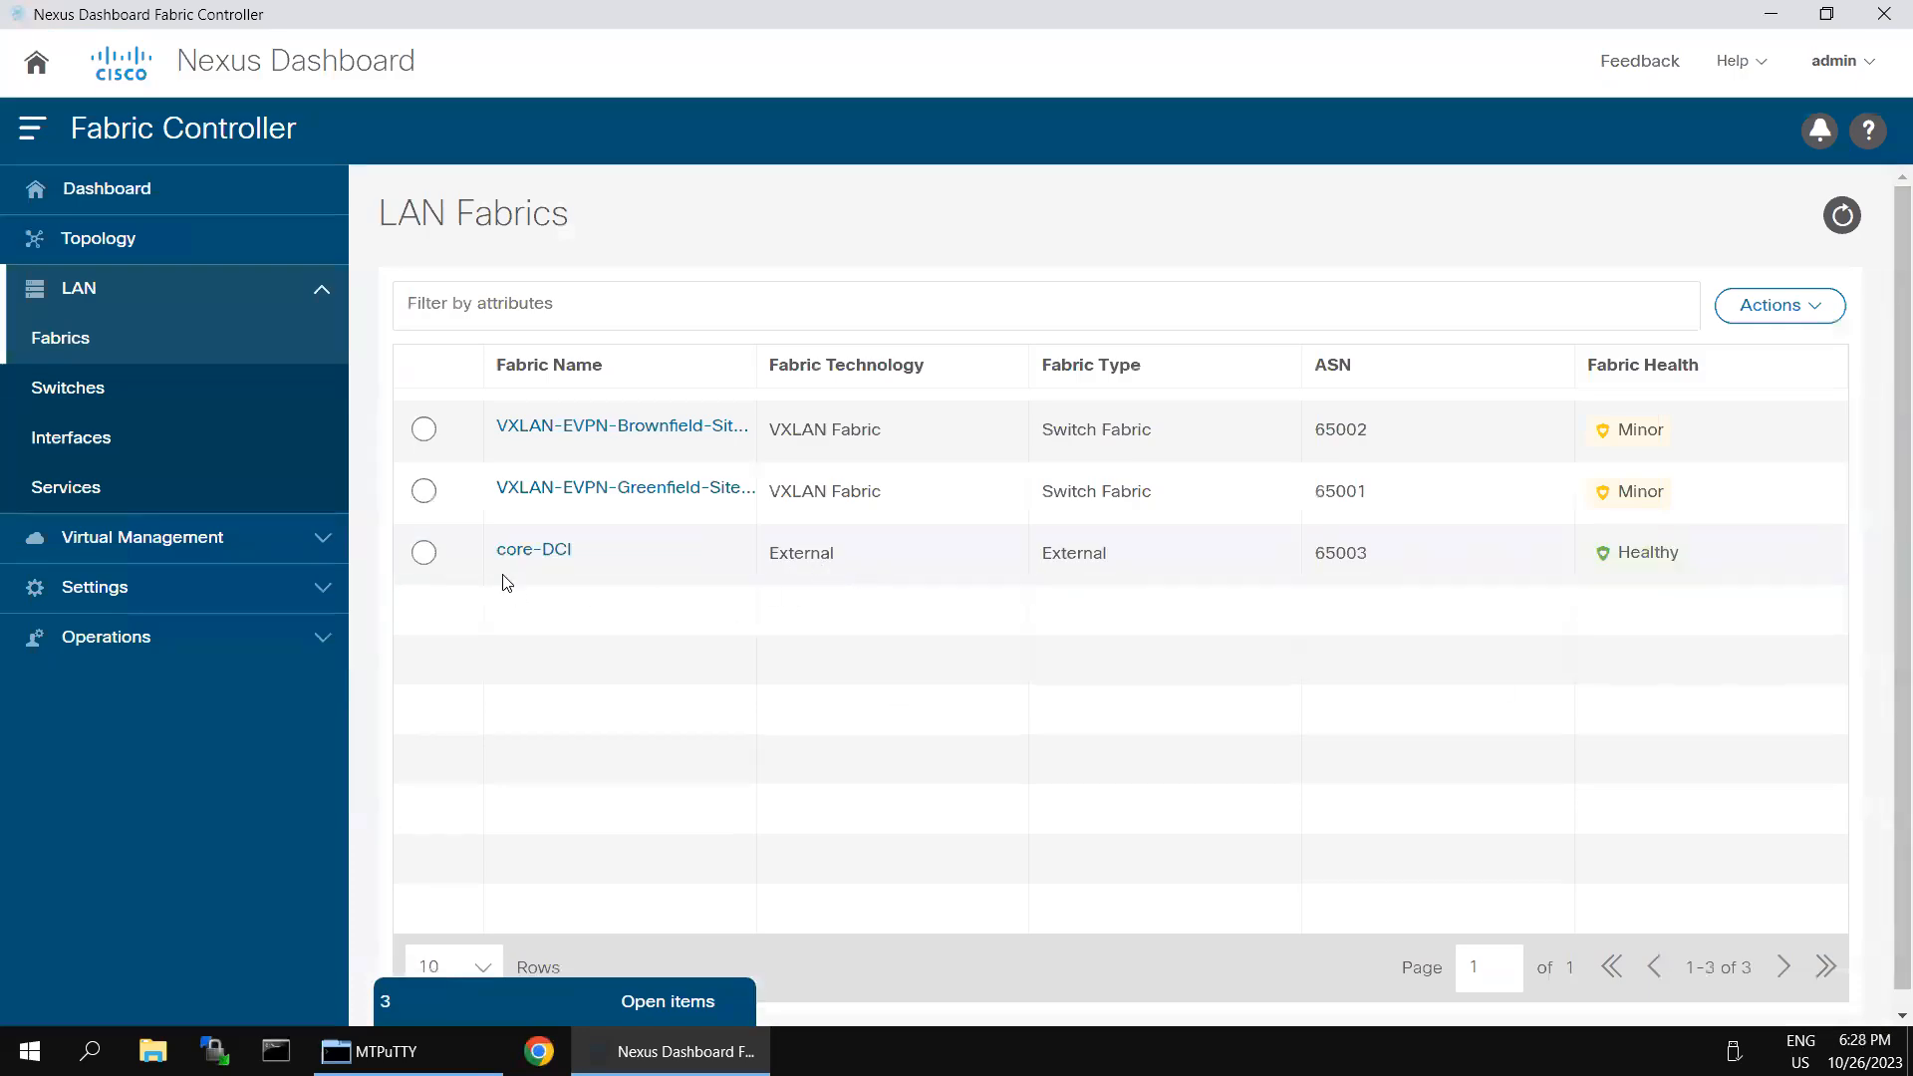
- Open the core-DCI fabric's full overview and start adding switches to its empty switch list
left_click(508, 551)
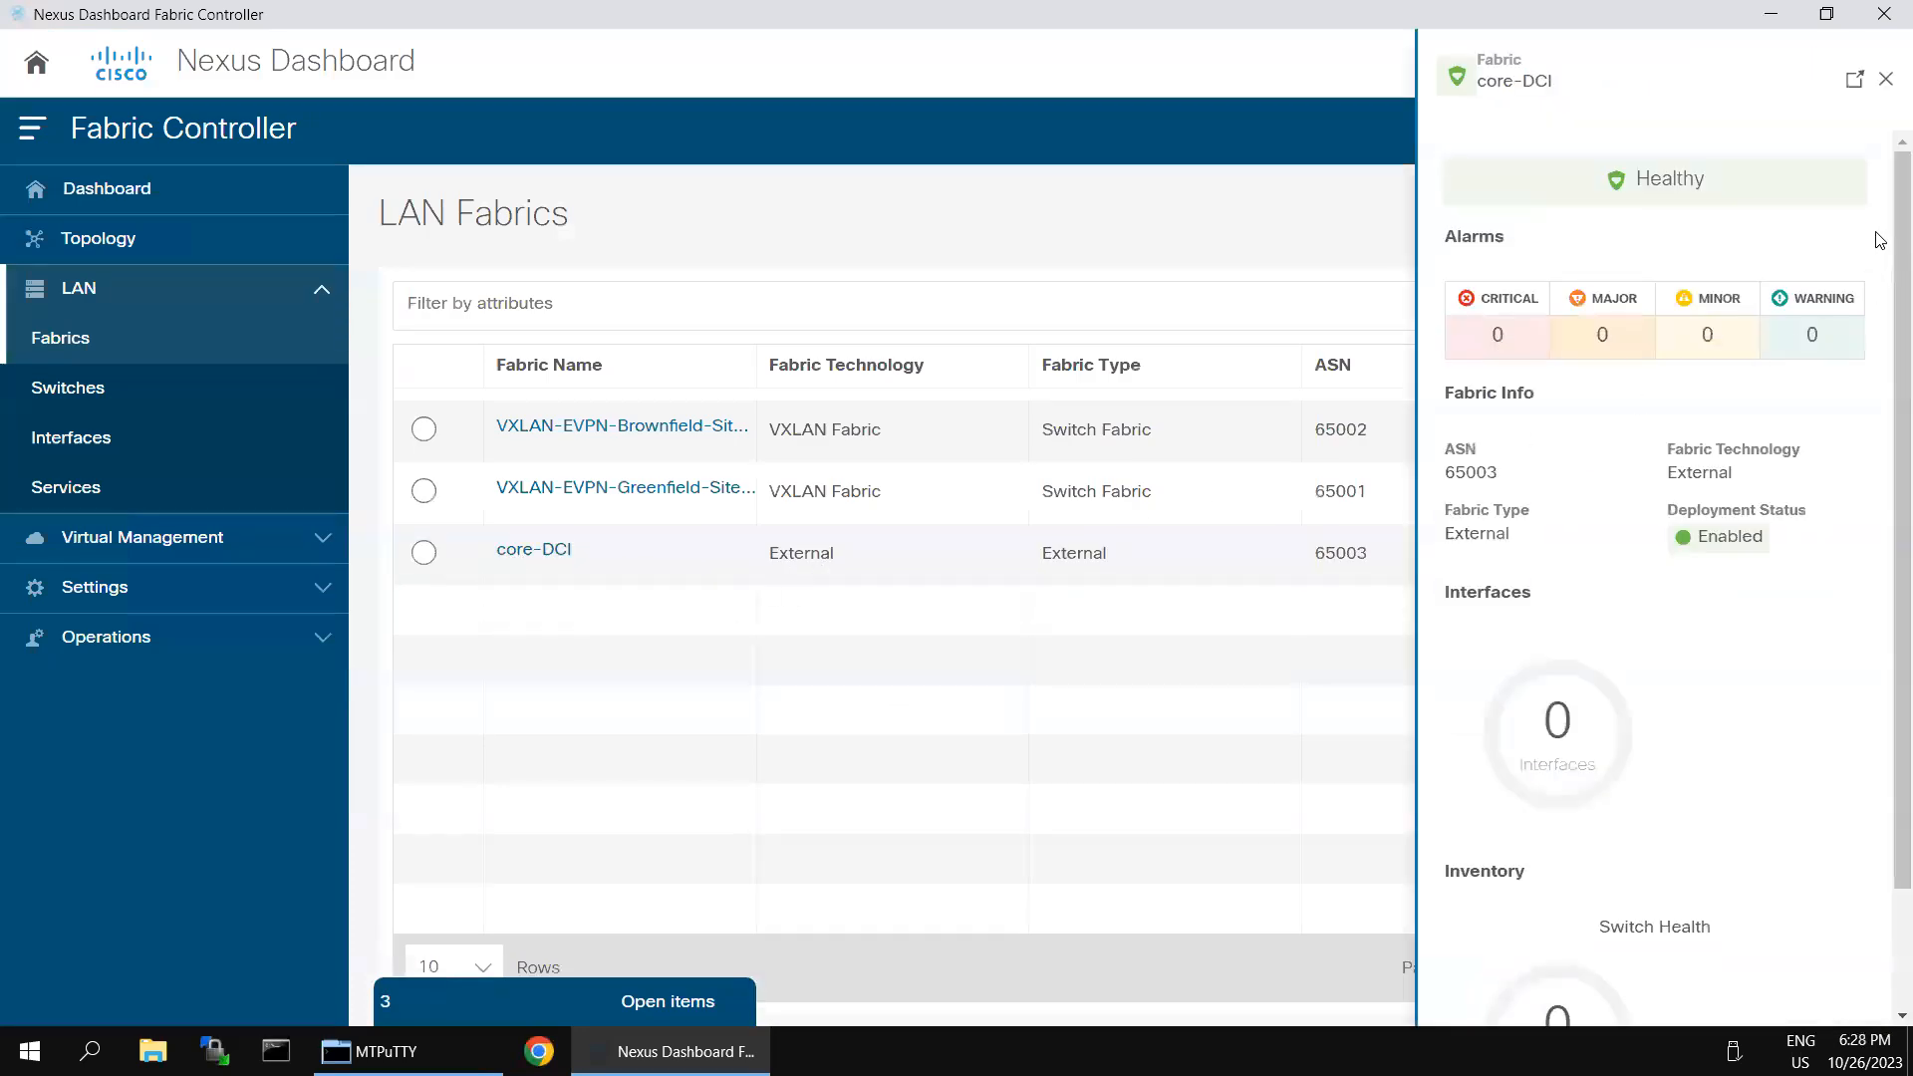
left_click(1854, 80)
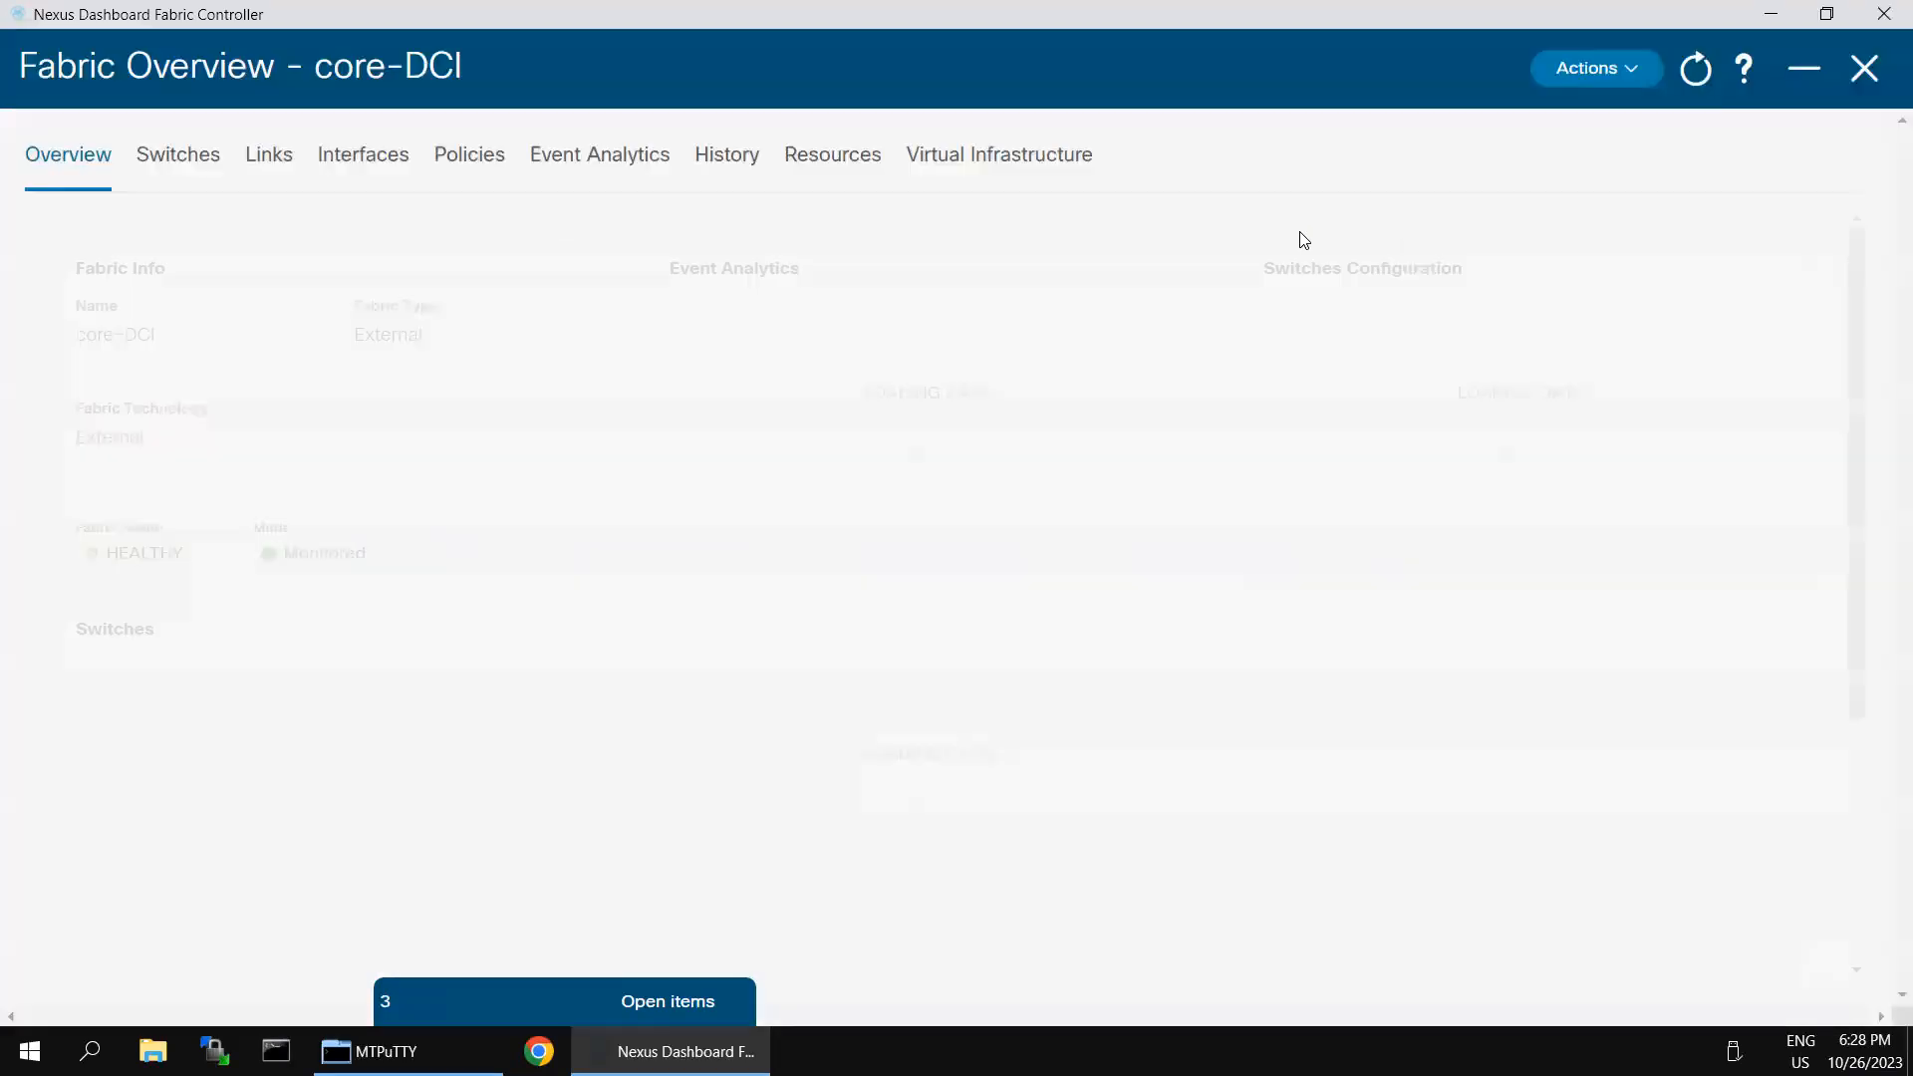
left_click(201, 163)
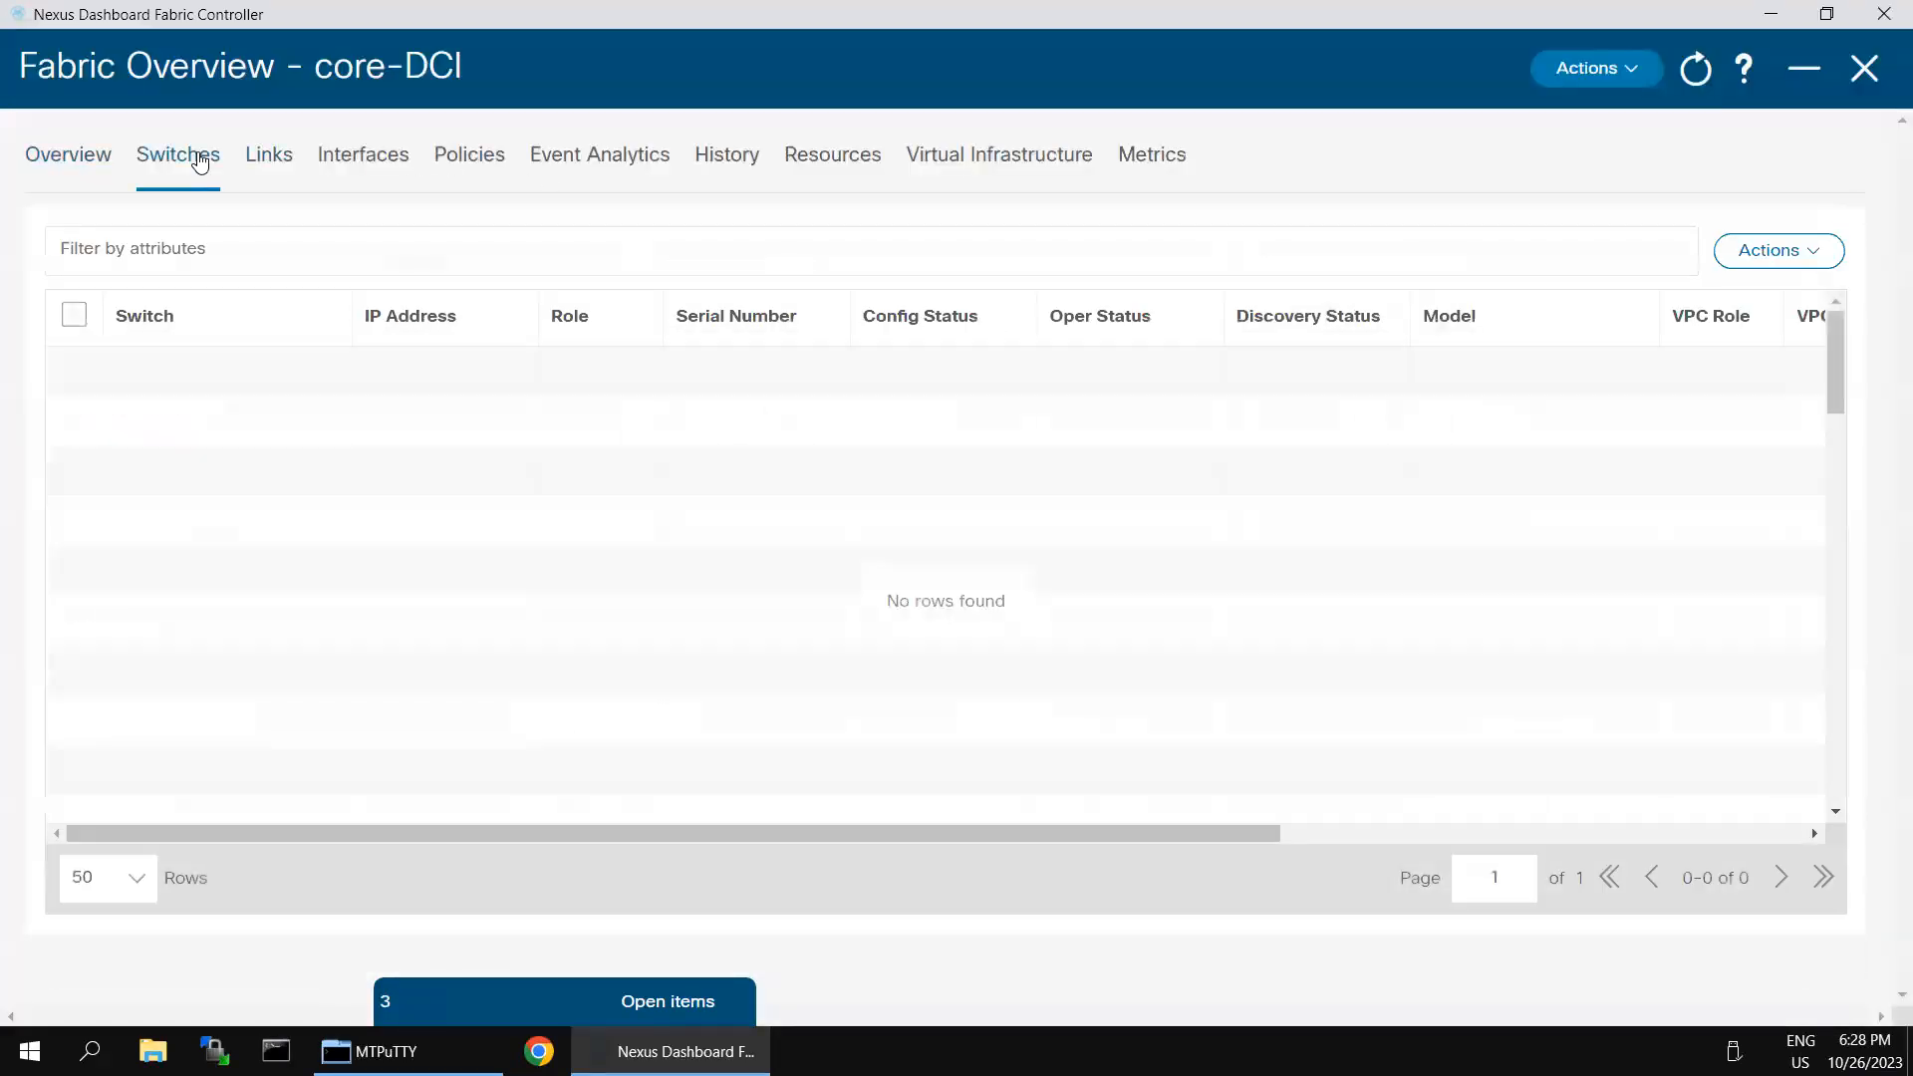
left_click(70, 319)
left_click(75, 319)
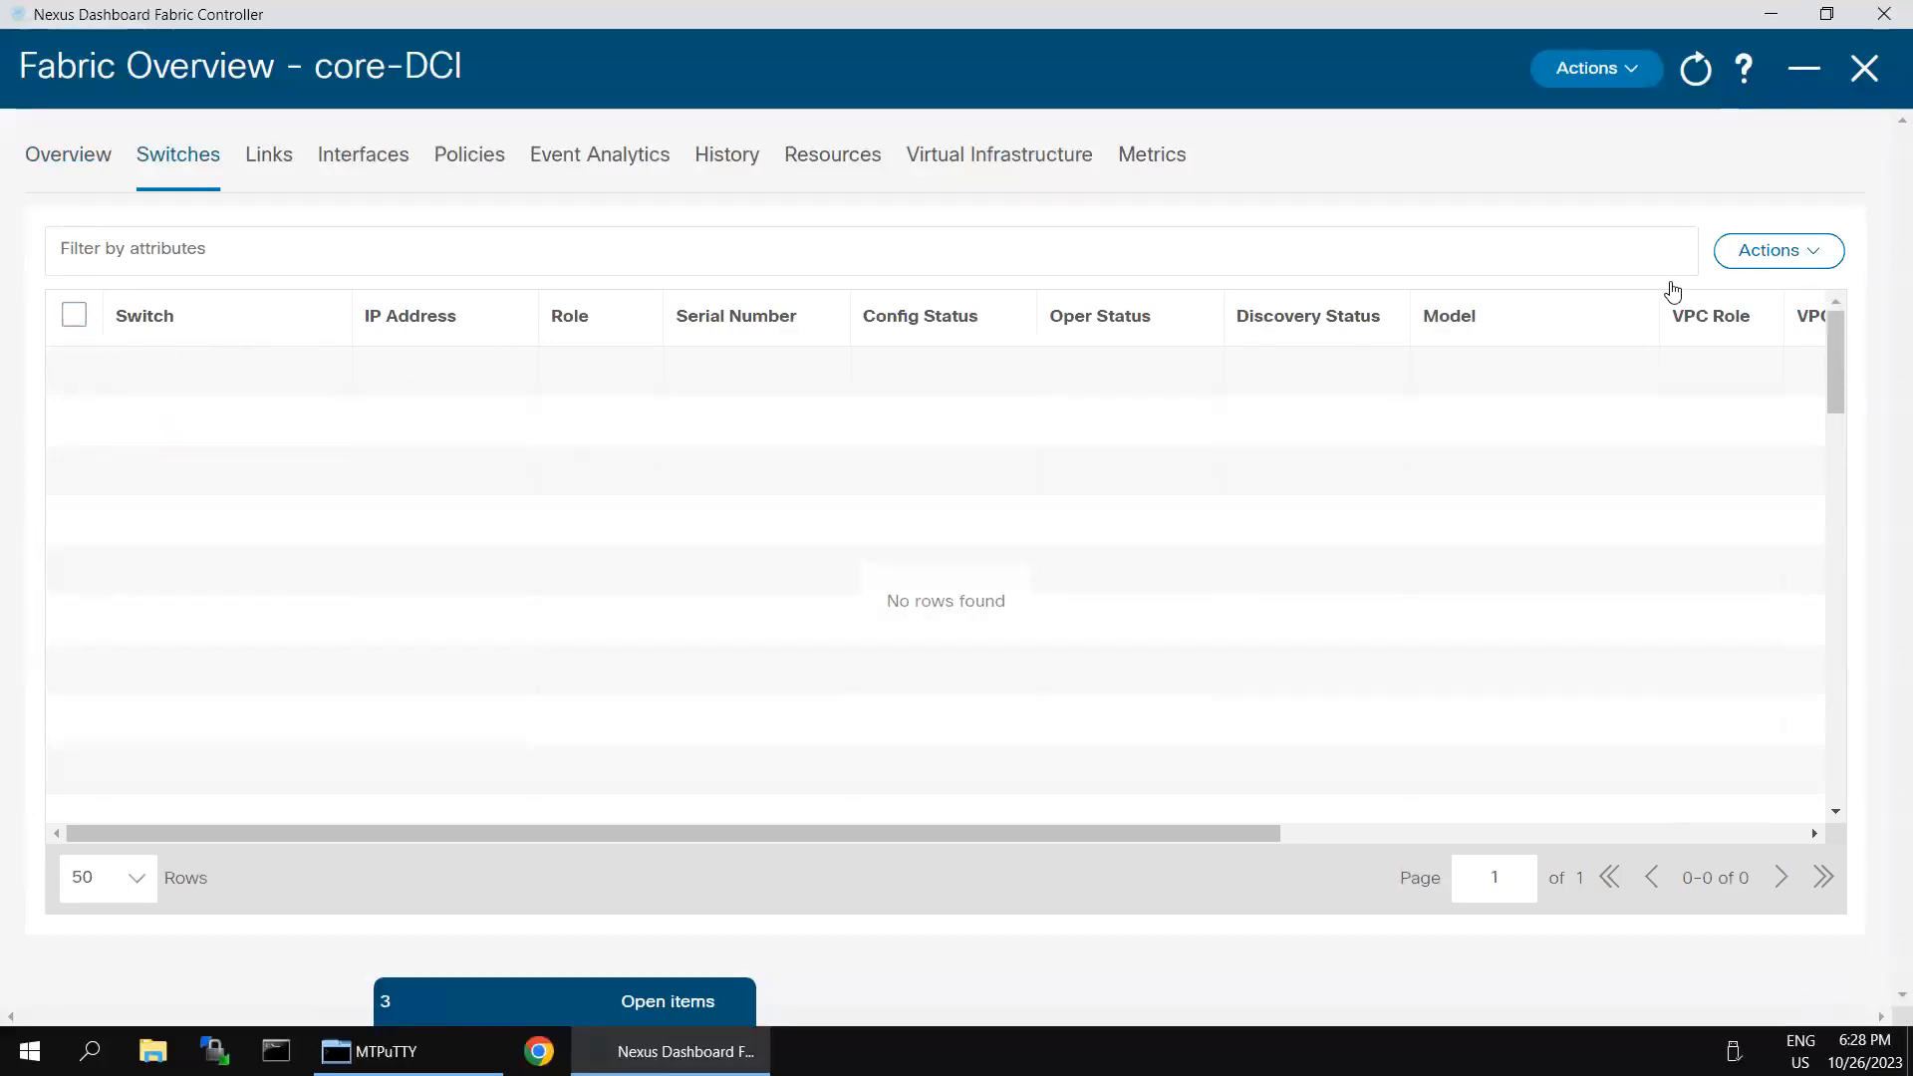
left_click(1814, 269)
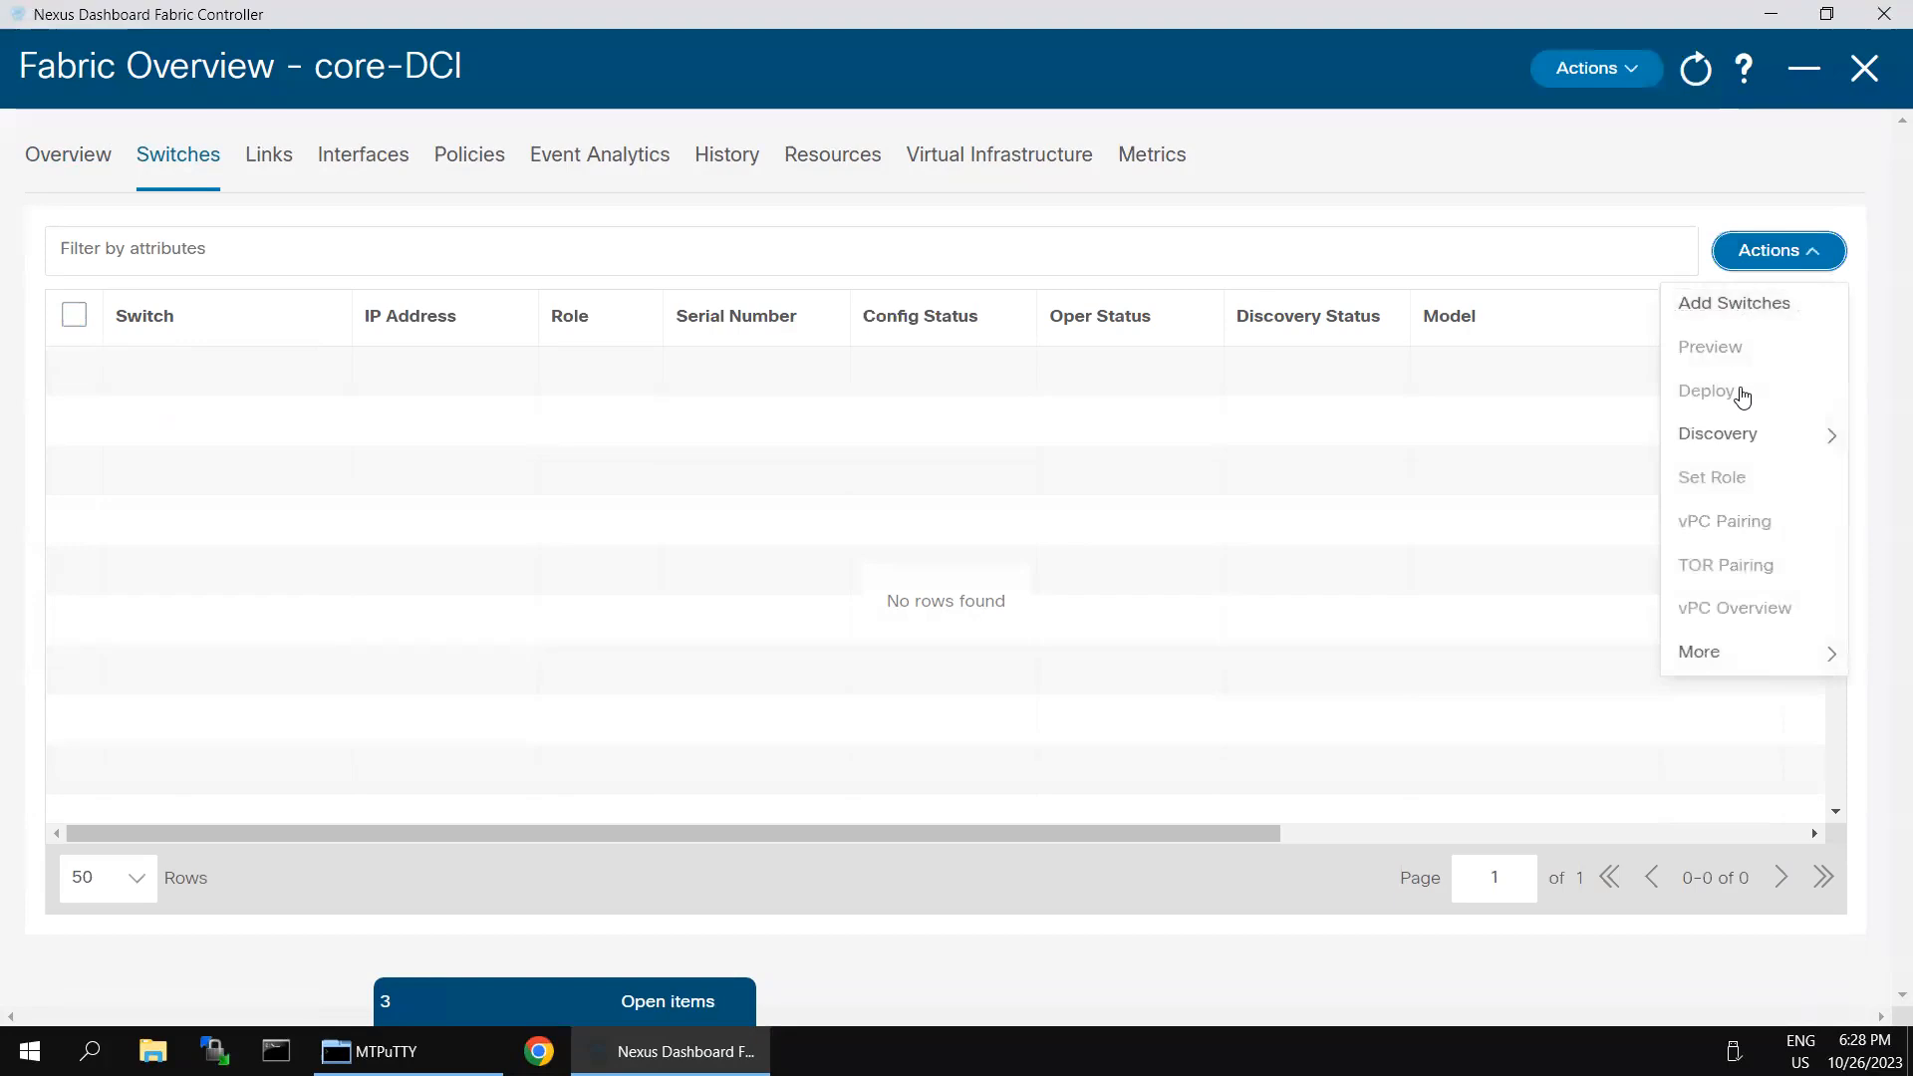
mouse_move(1737, 438)
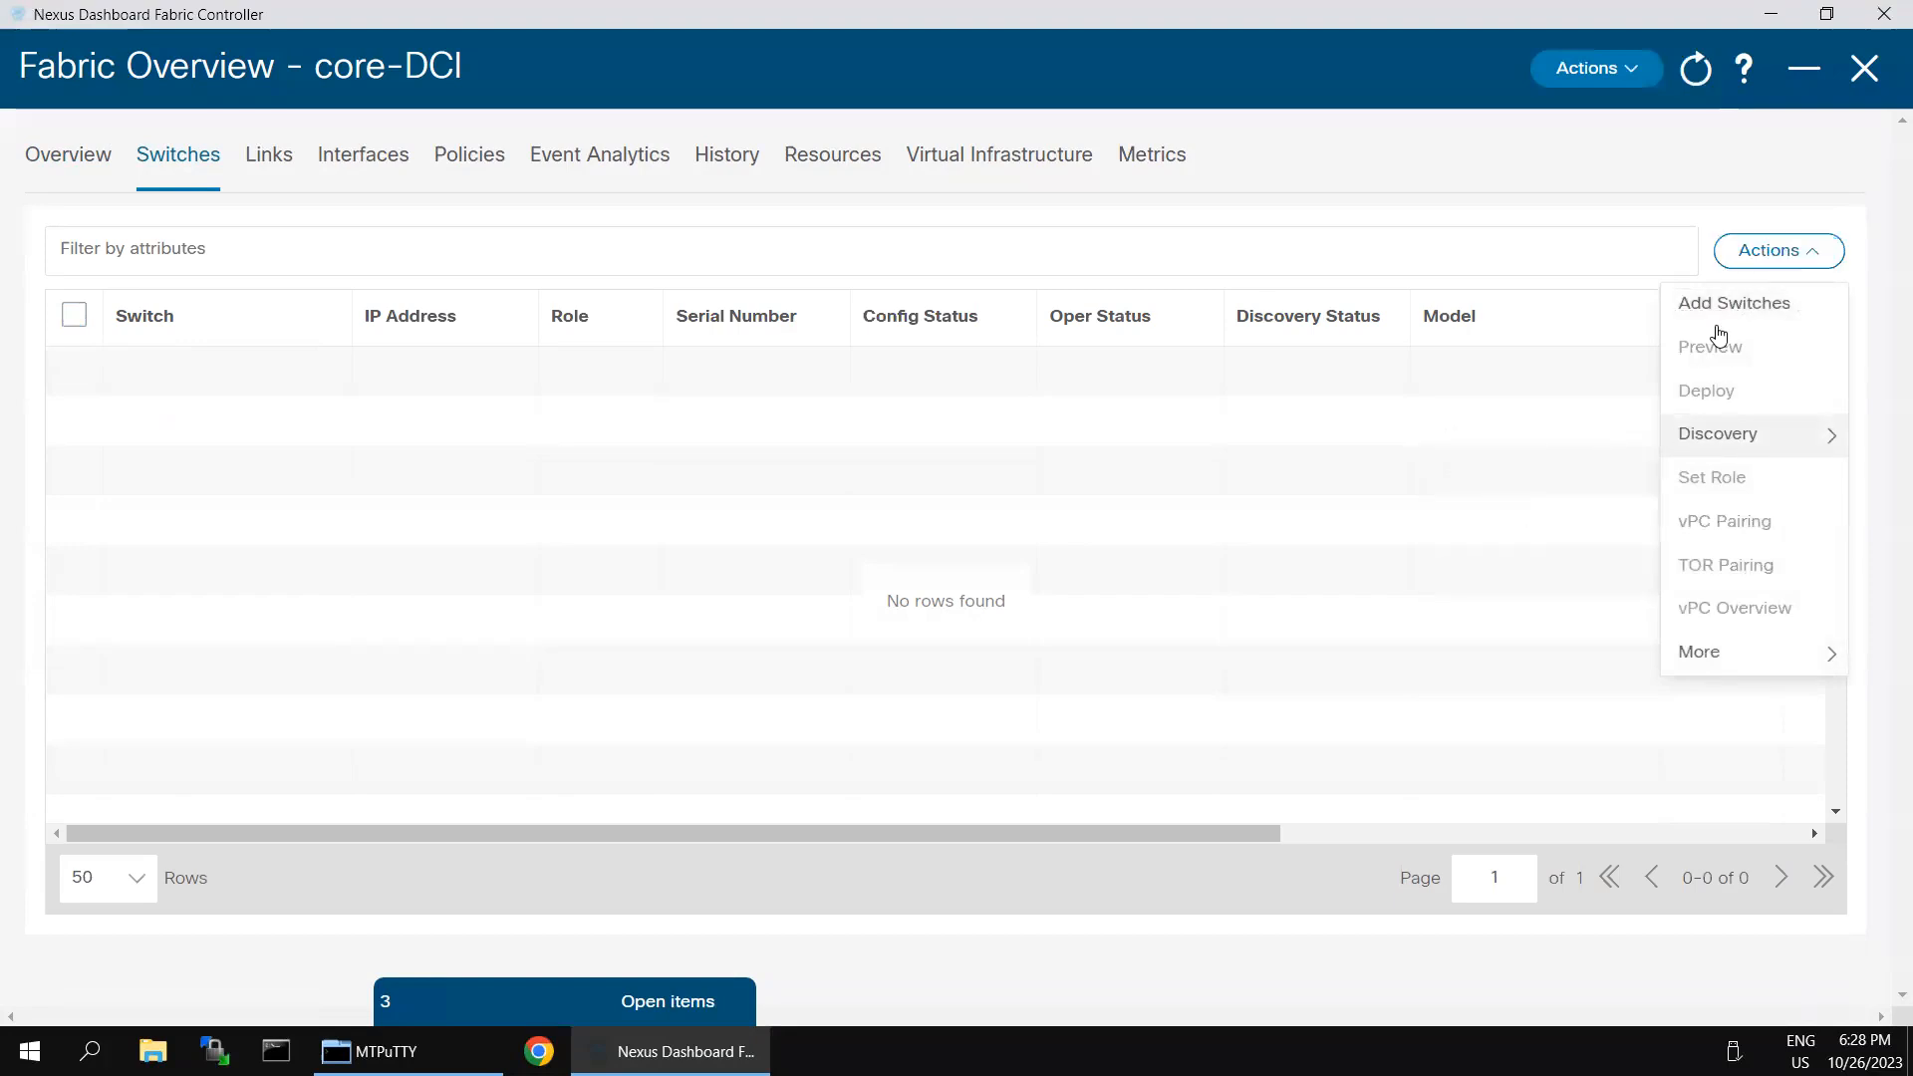
left_click(1719, 306)
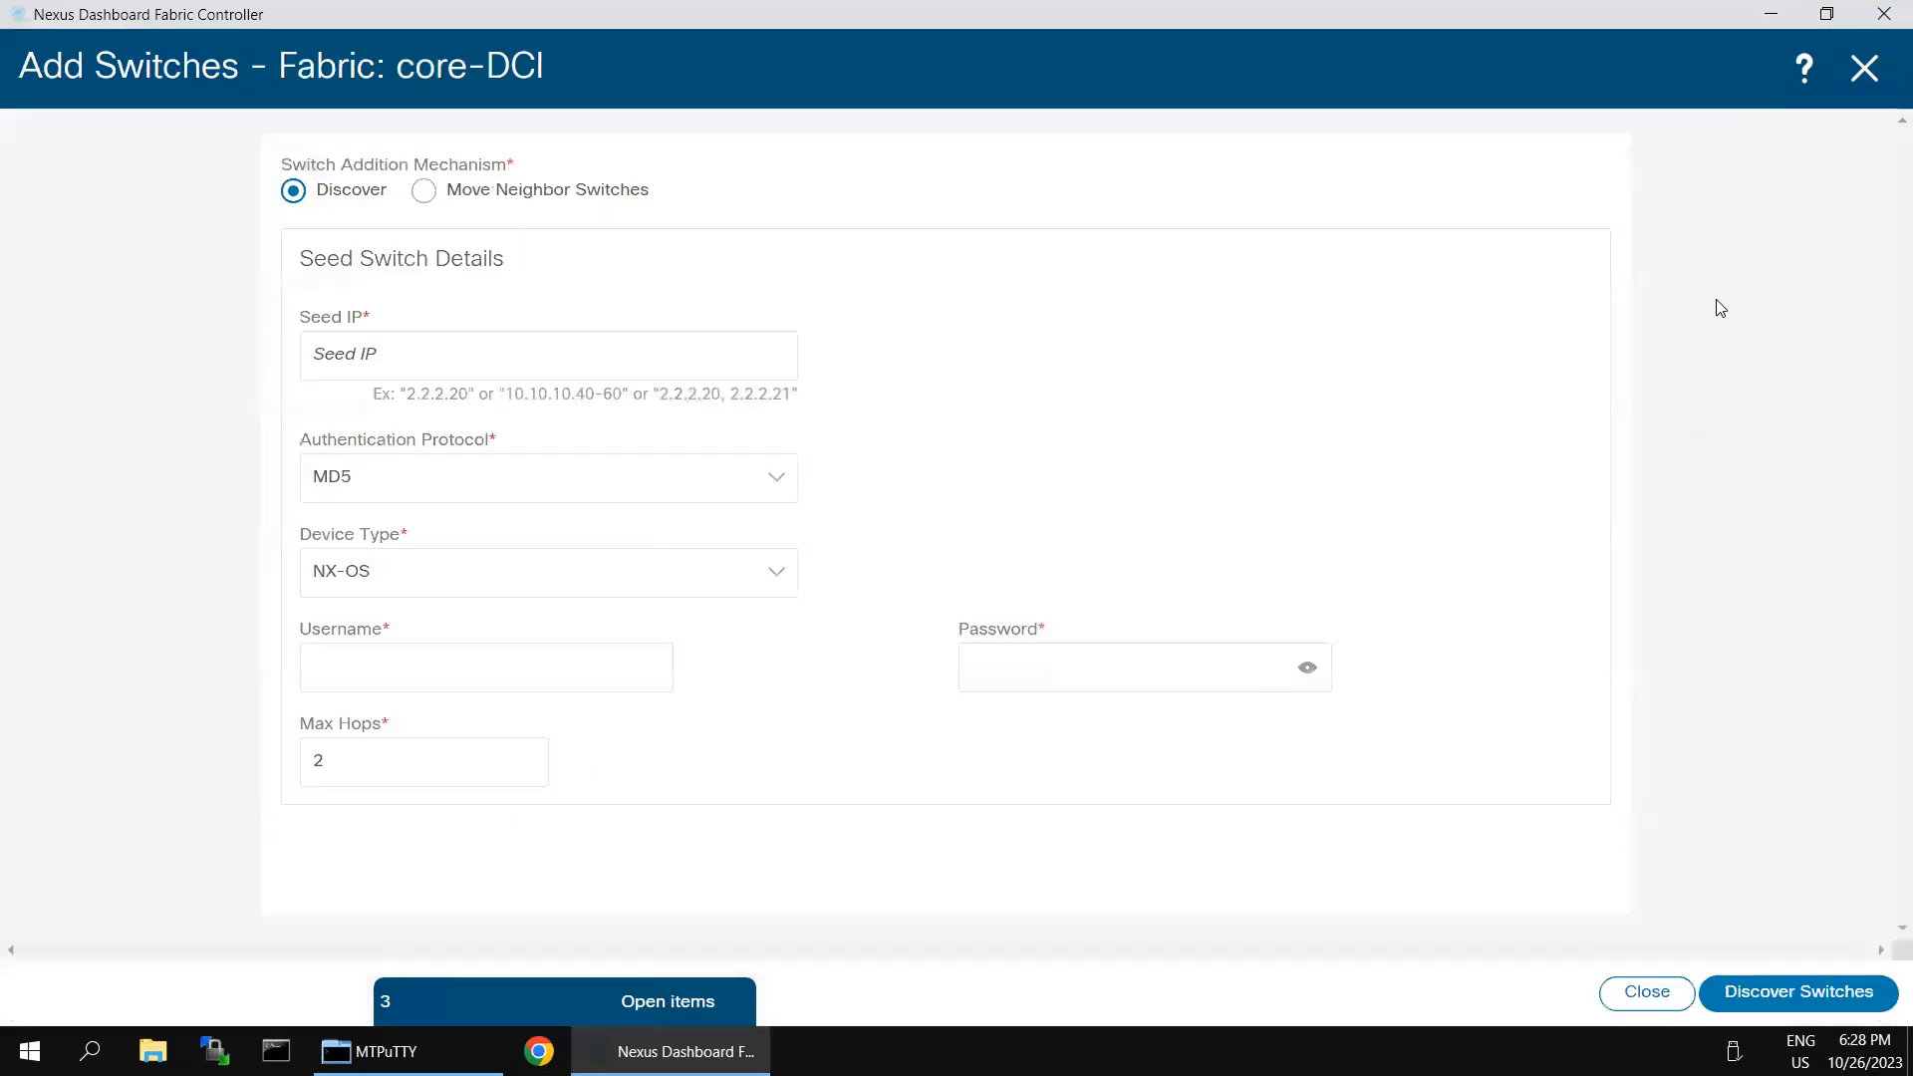
- Check the DCI Router in the whiteboard diagram, return to Nexus Dashboard Fabric Controller and set the seed IP to 198.18.4.205
left_click(436, 359)
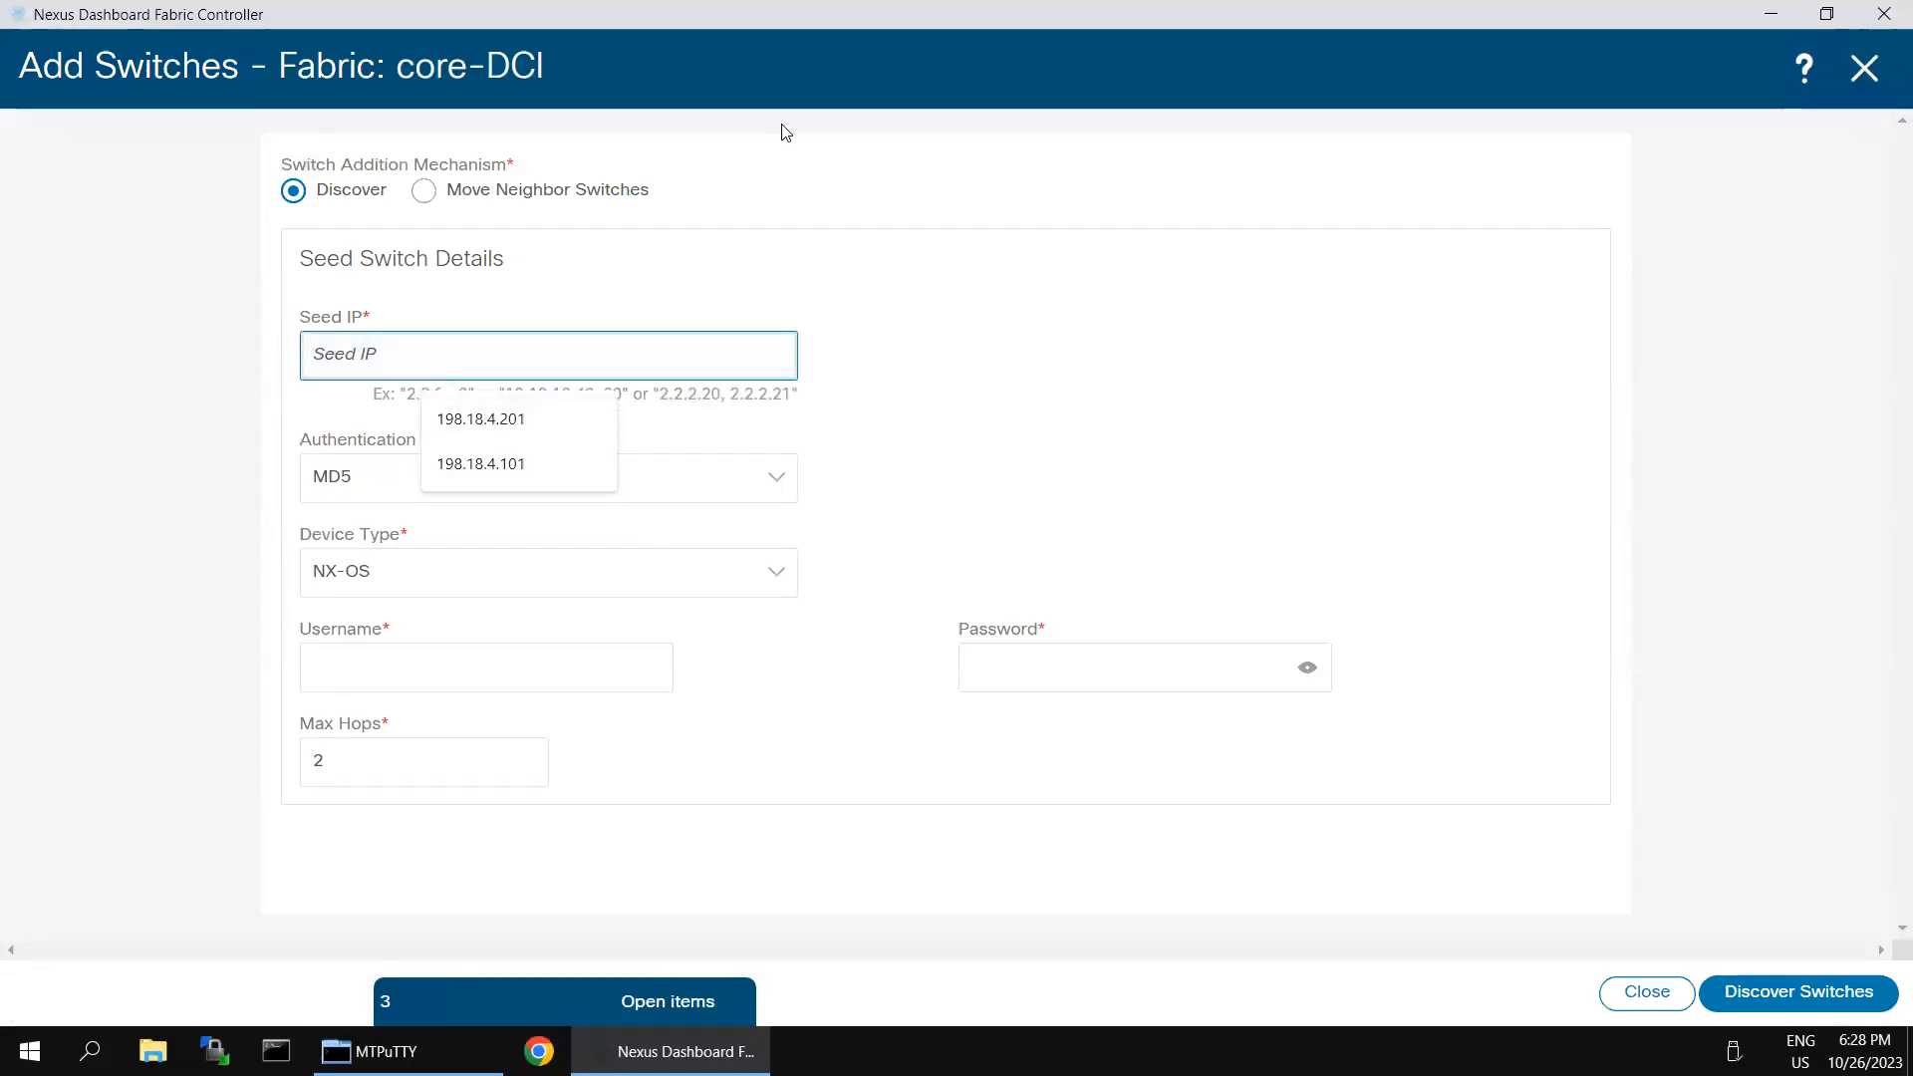
mouse_move(1540, 21)
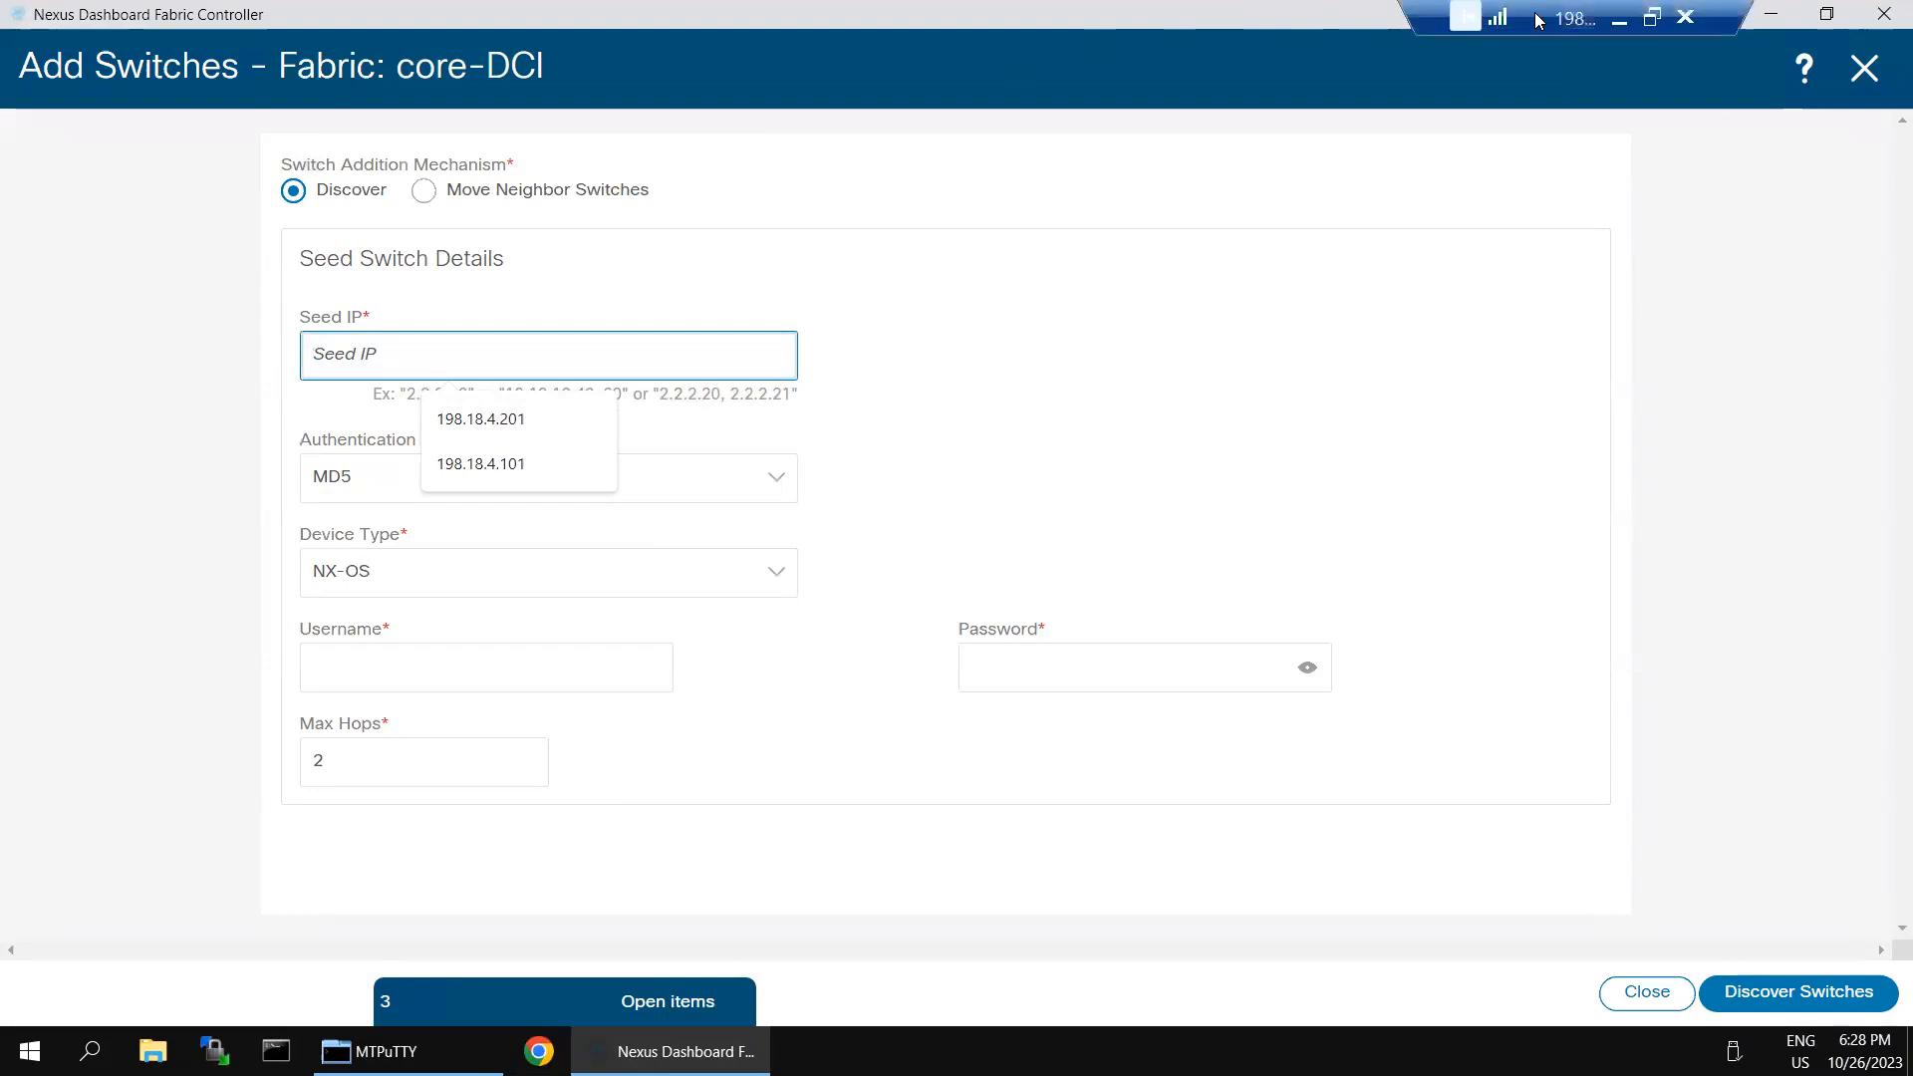
left_click(1620, 20)
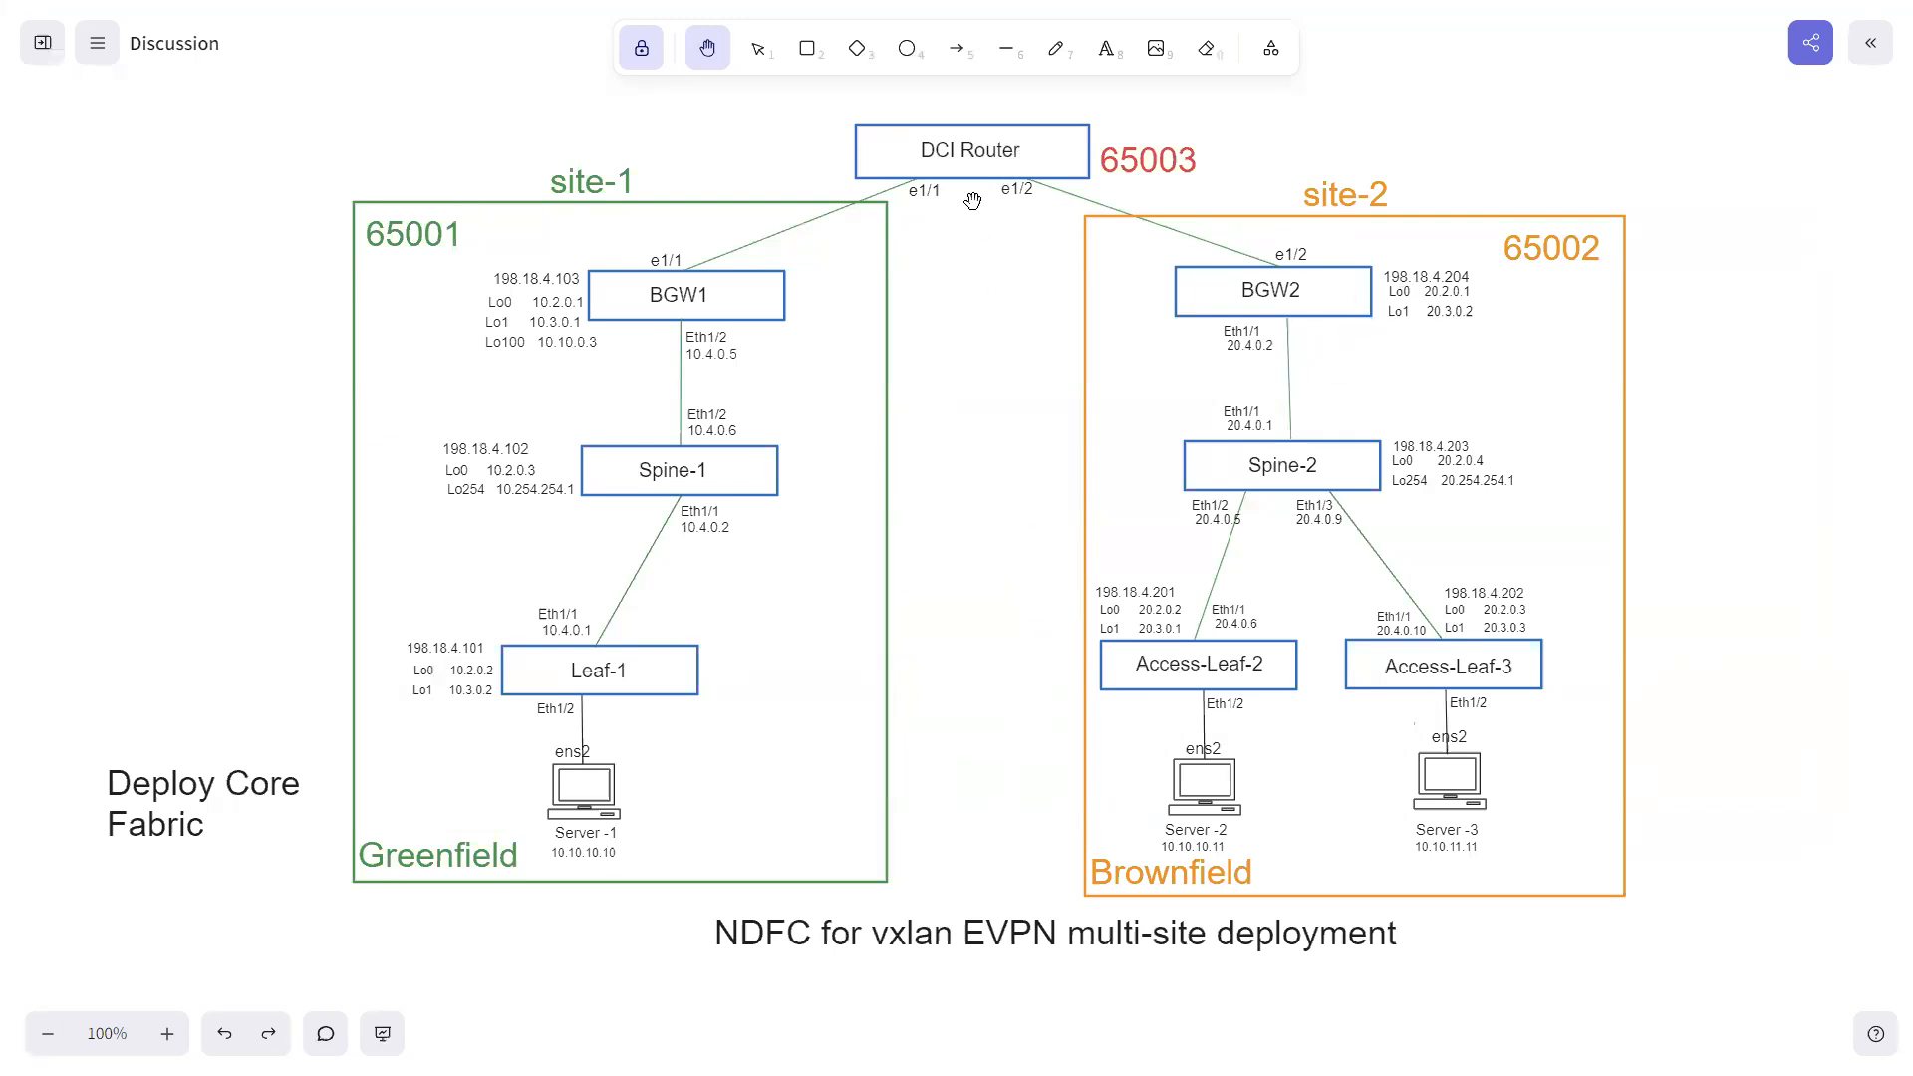
key("super")
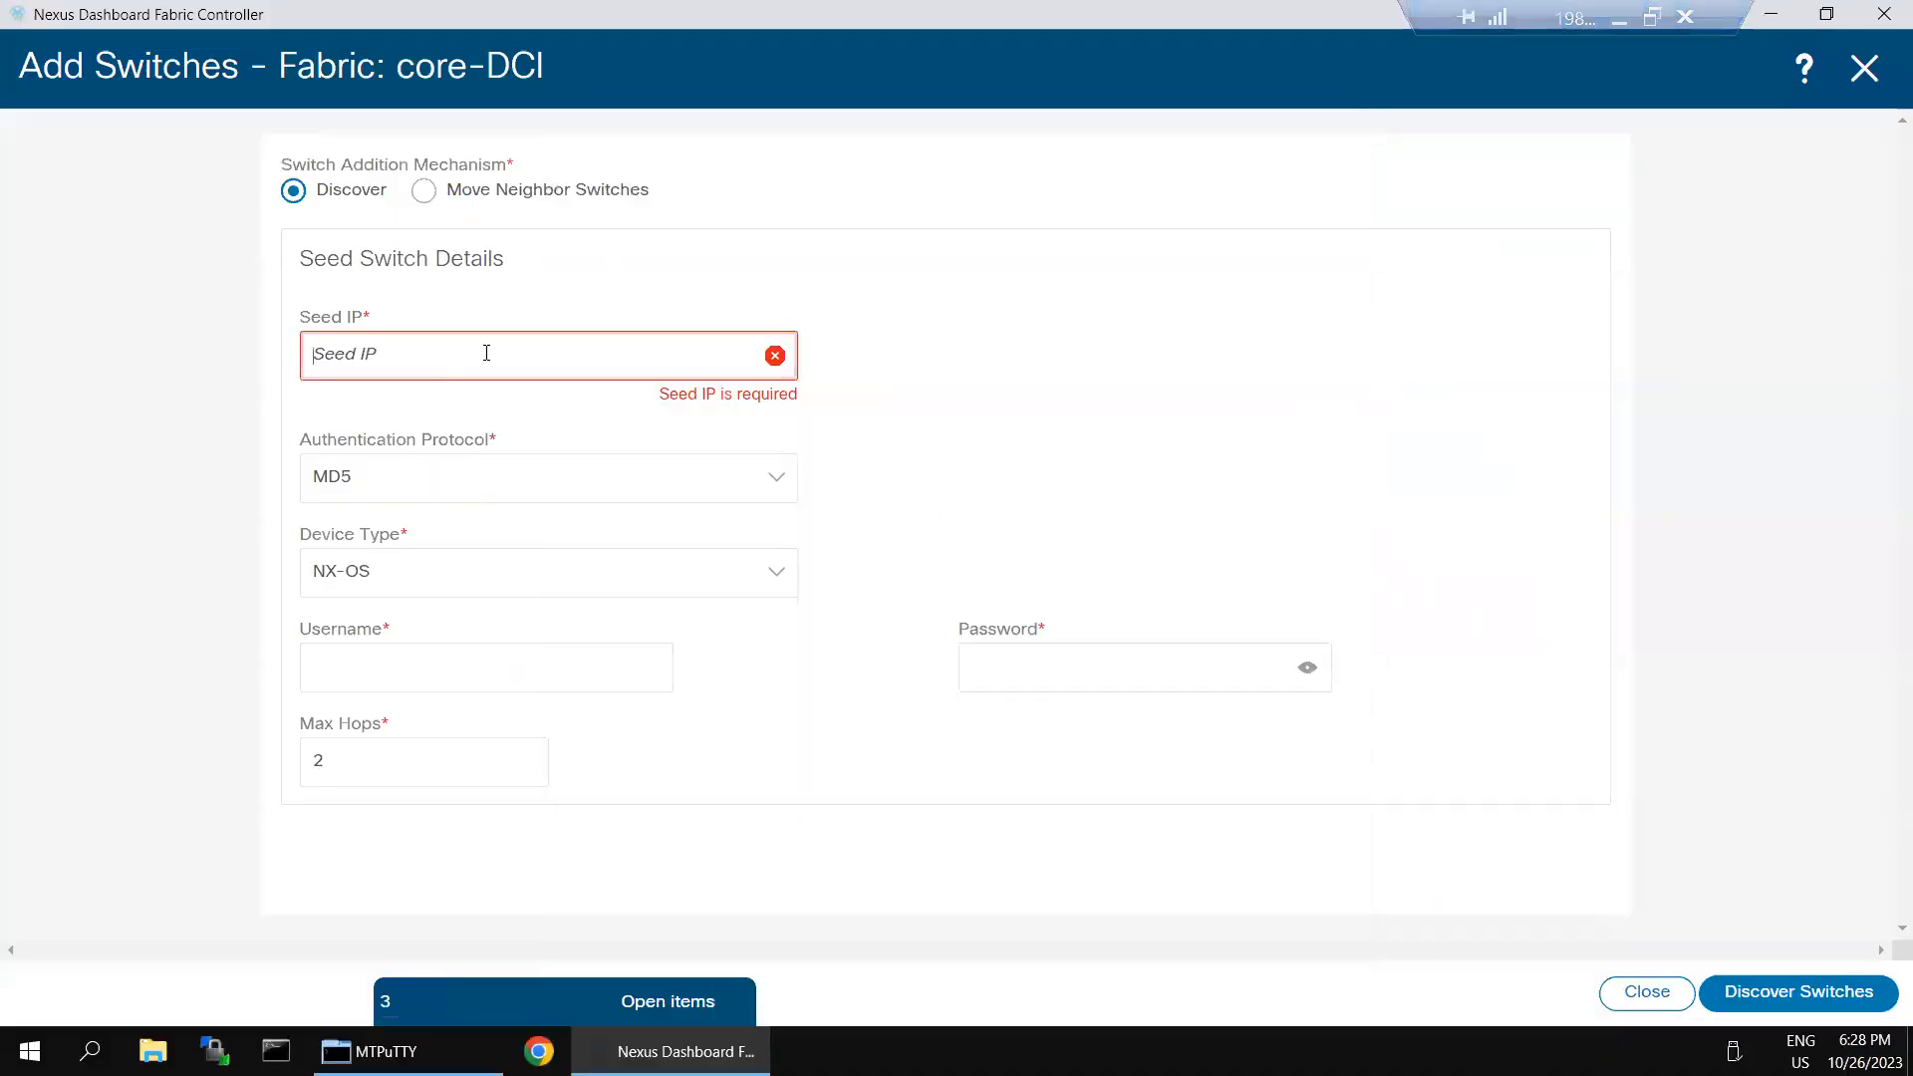
left_click(486, 352)
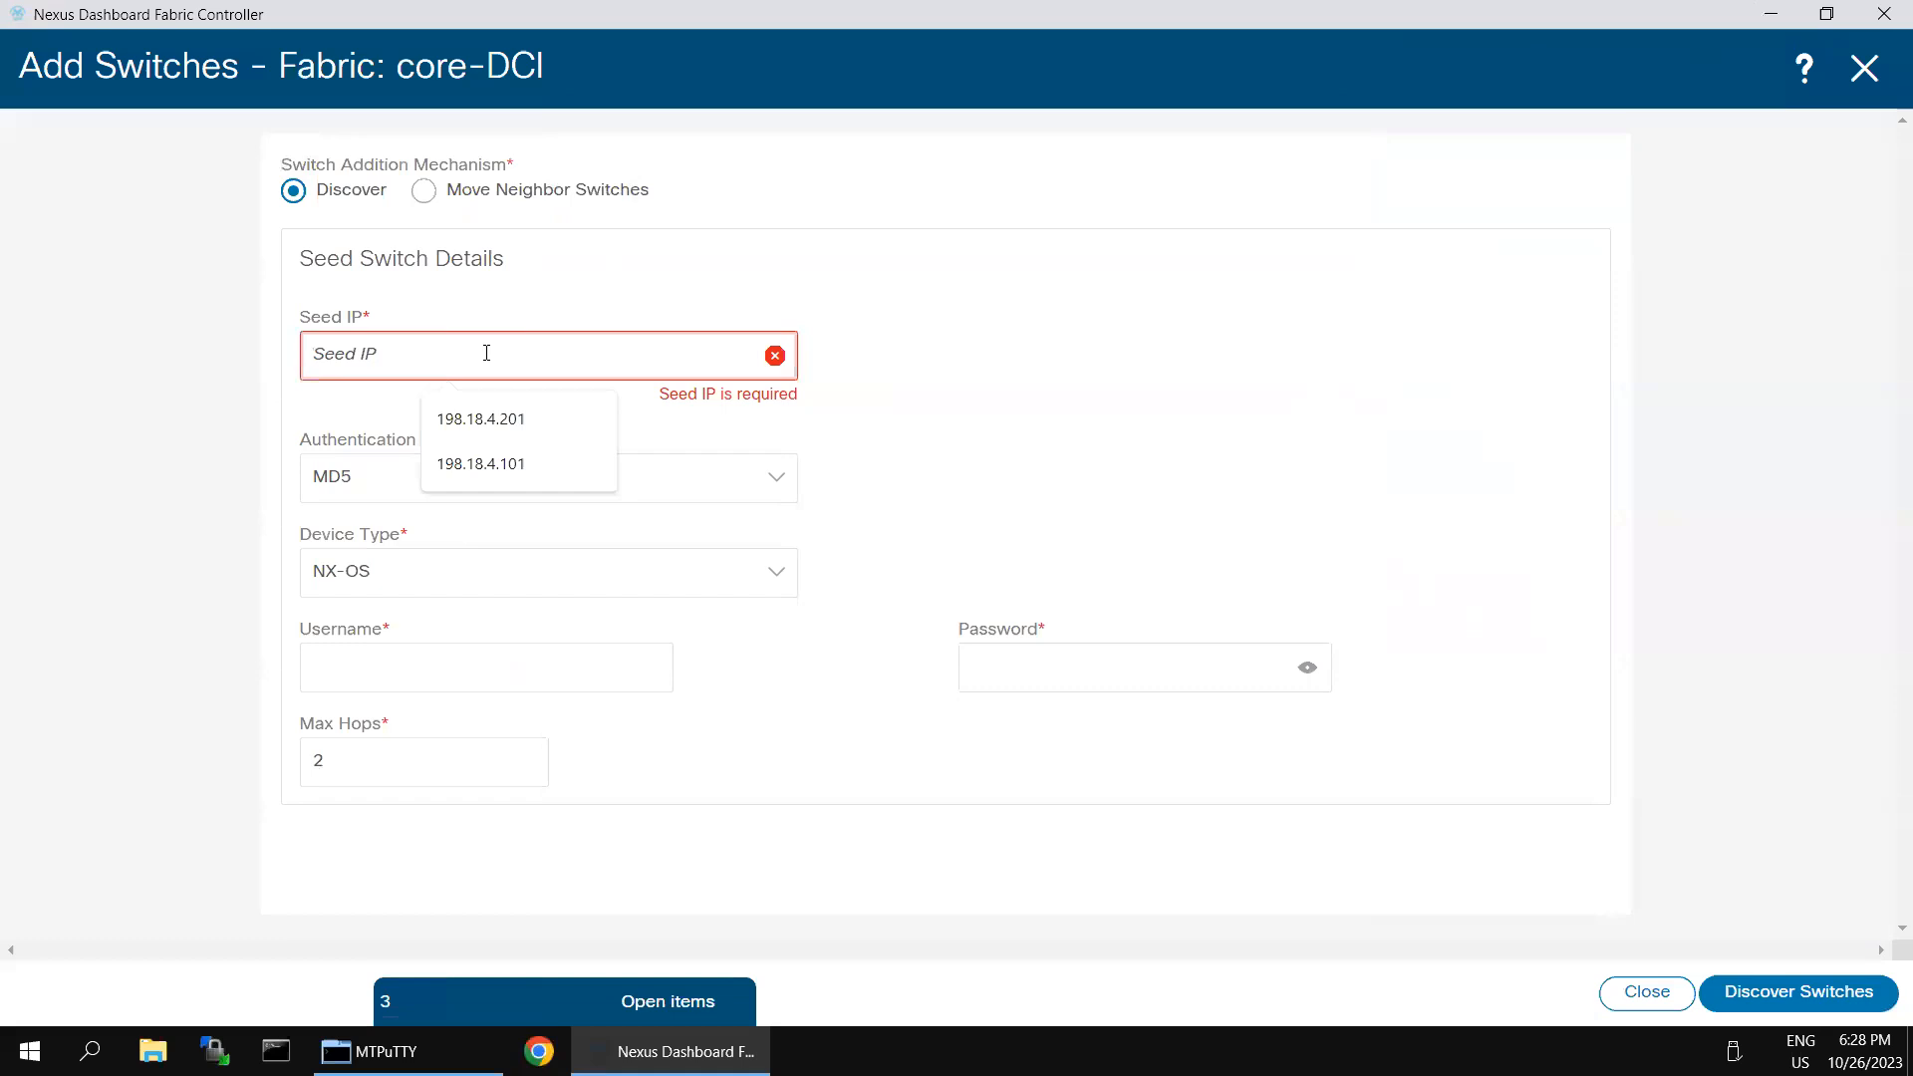
left_click(481, 421)
key("BackSpace")
type("5")
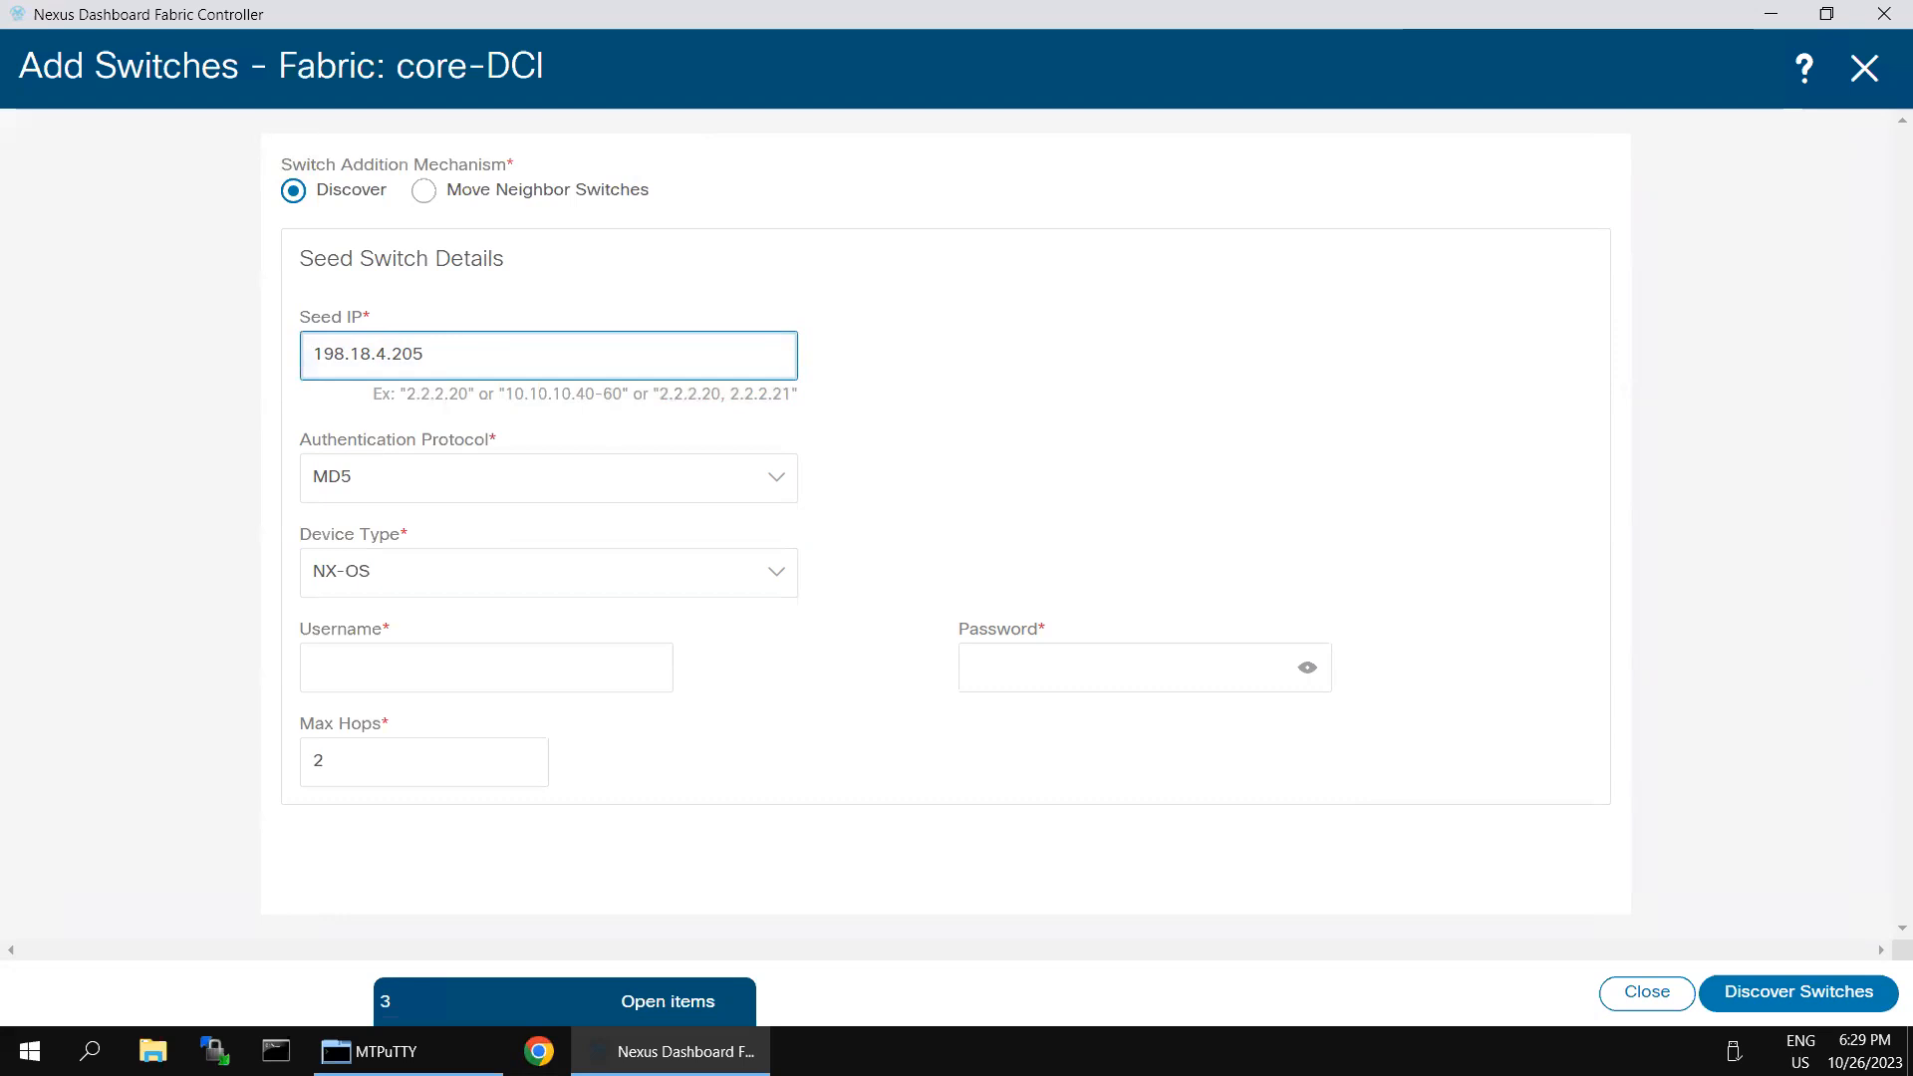
- Enter the username admin and the switch password, and discover the switches reachable from the seed IP
left_click(568, 675)
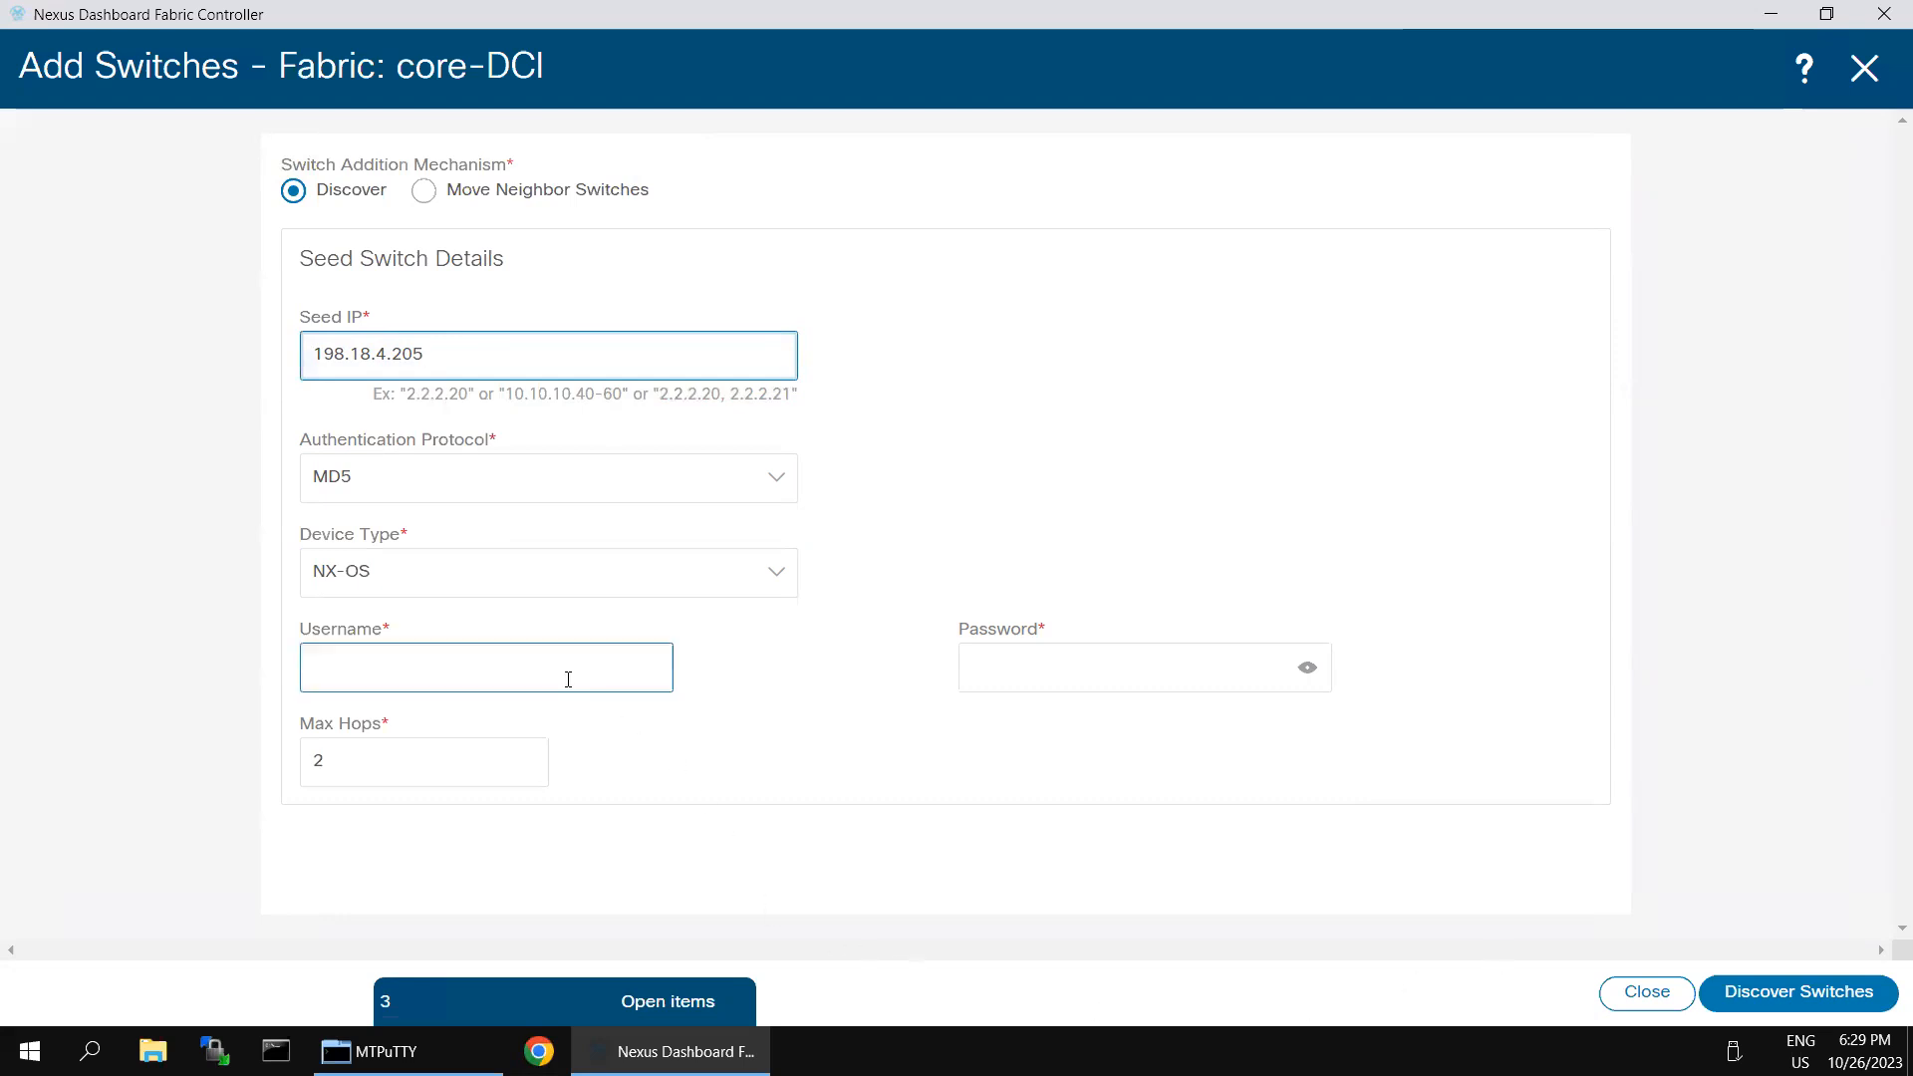
left_click(508, 727)
left_click(1094, 661)
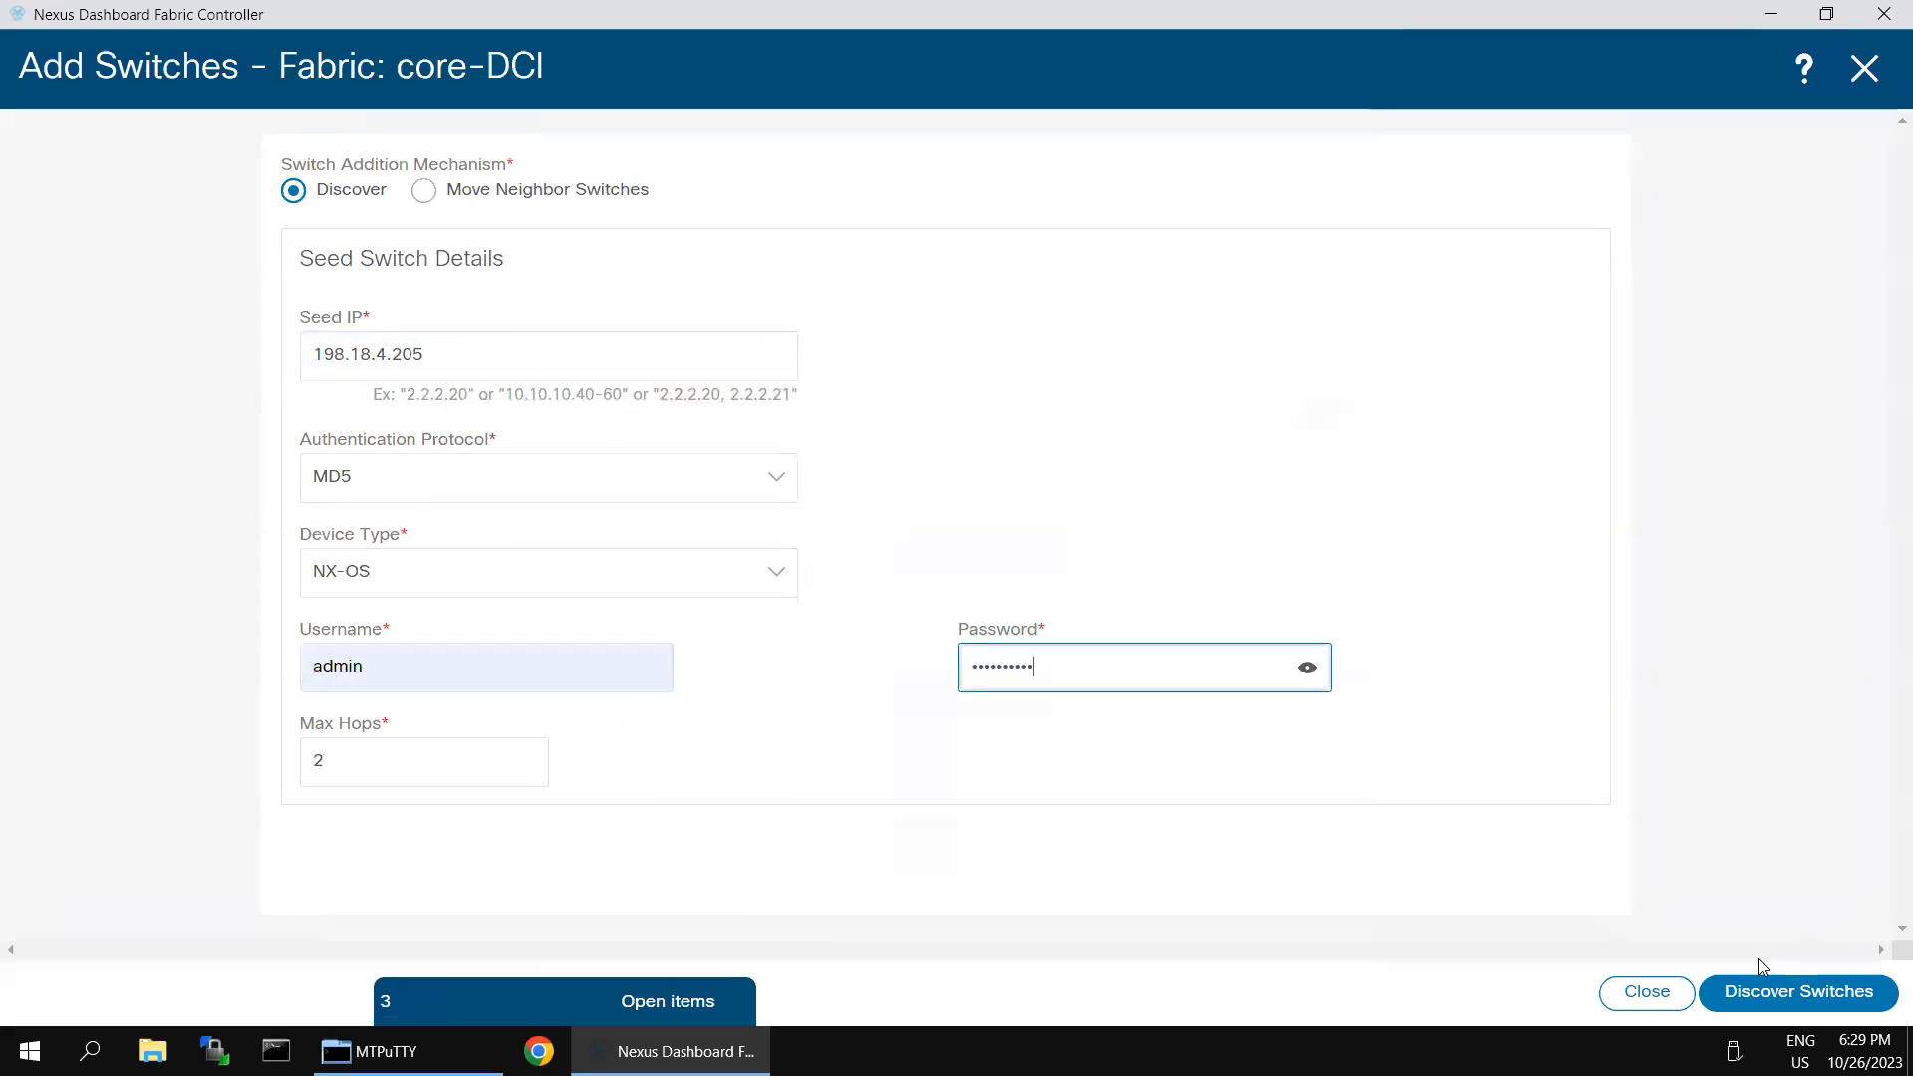
left_click(1759, 992)
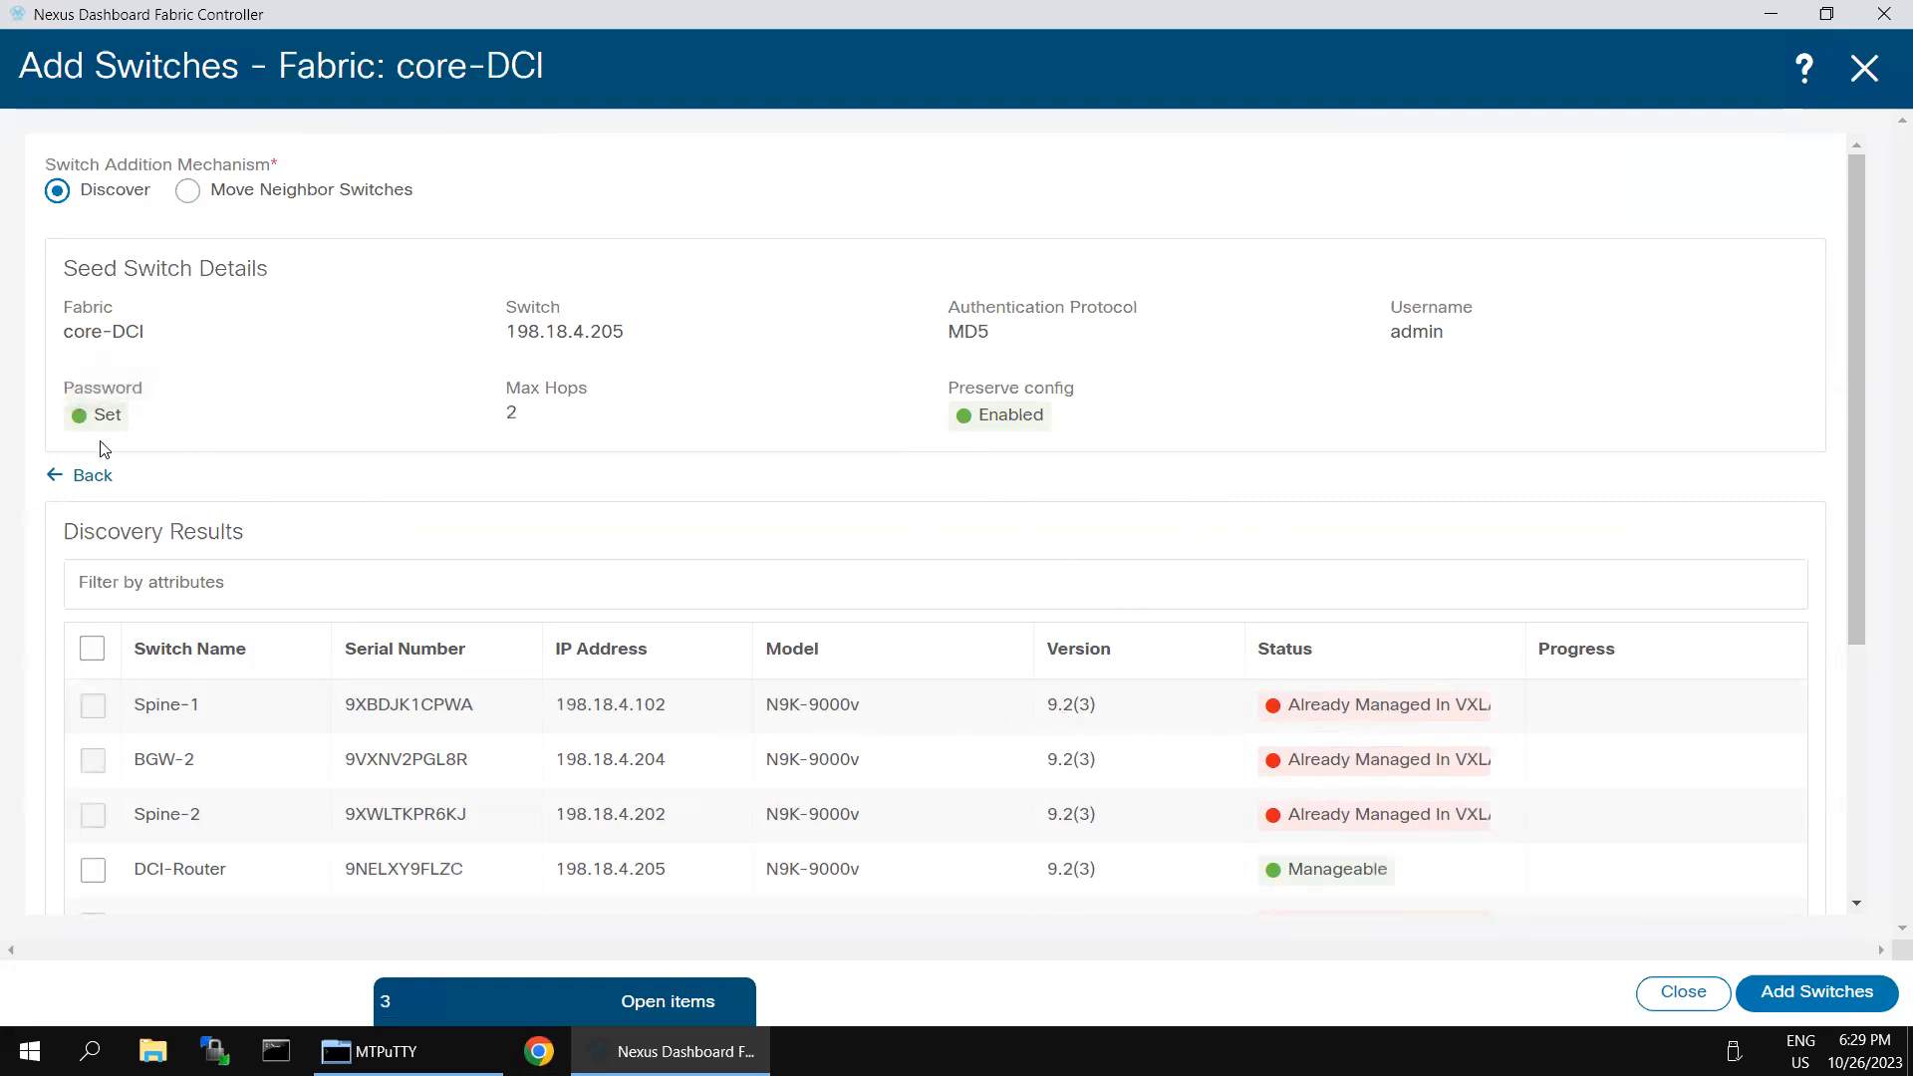
- Add the discovered DCI-Router to the core-DCI fabric and close the switch addition dialog
left_click(90, 871)
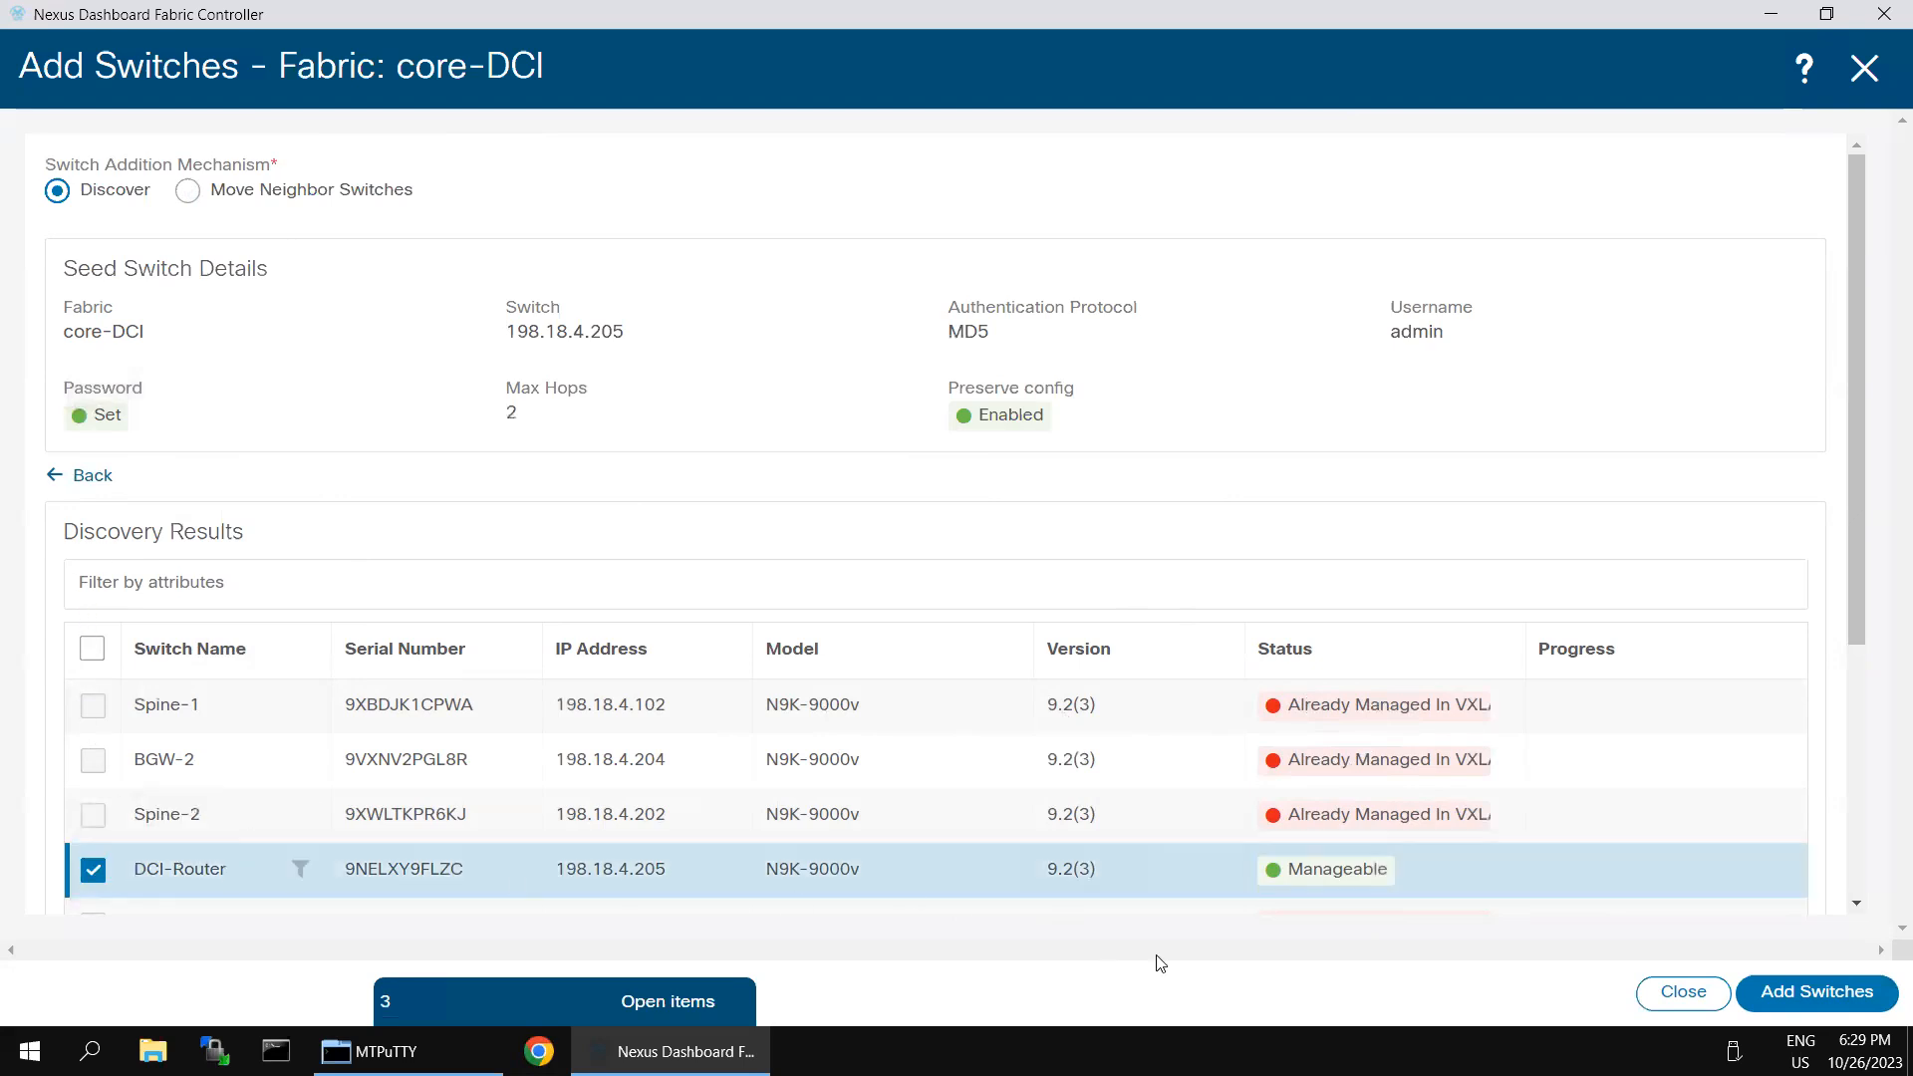
left_click(1810, 999)
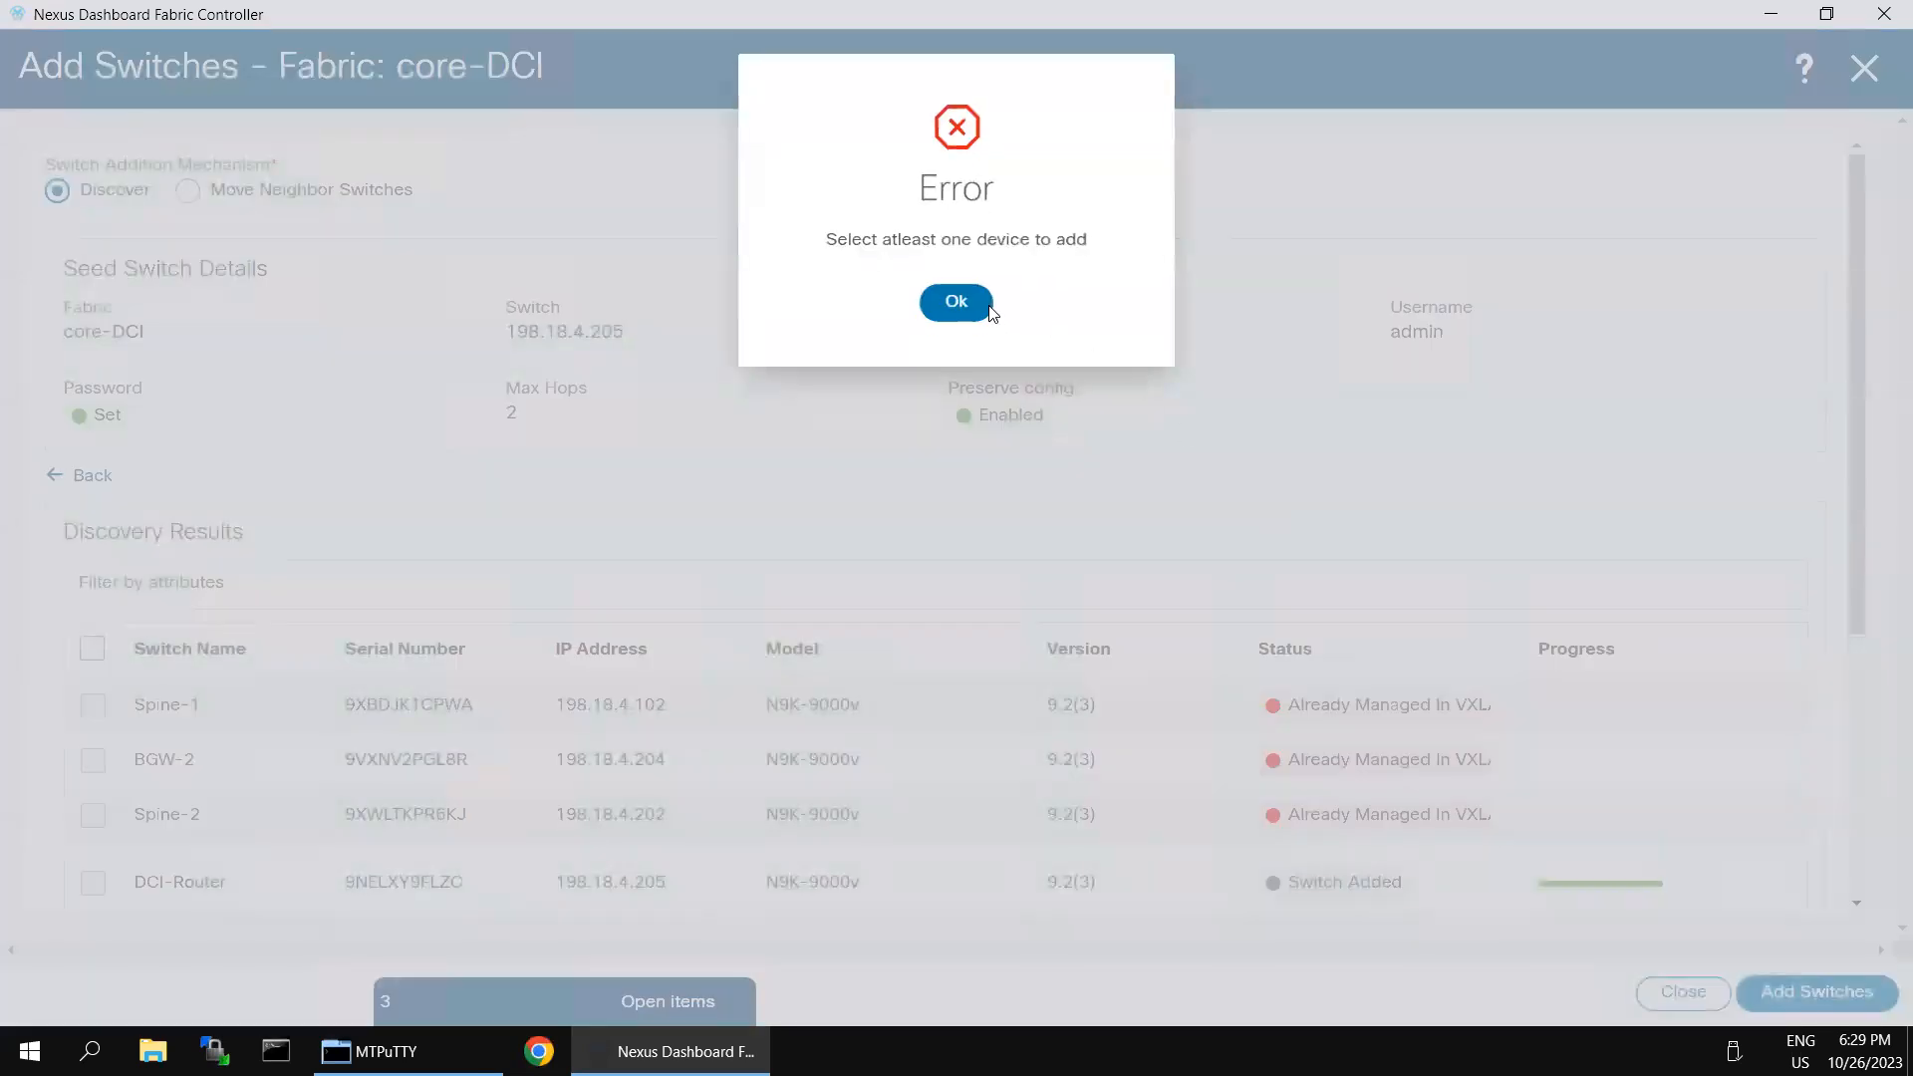
left_click(957, 302)
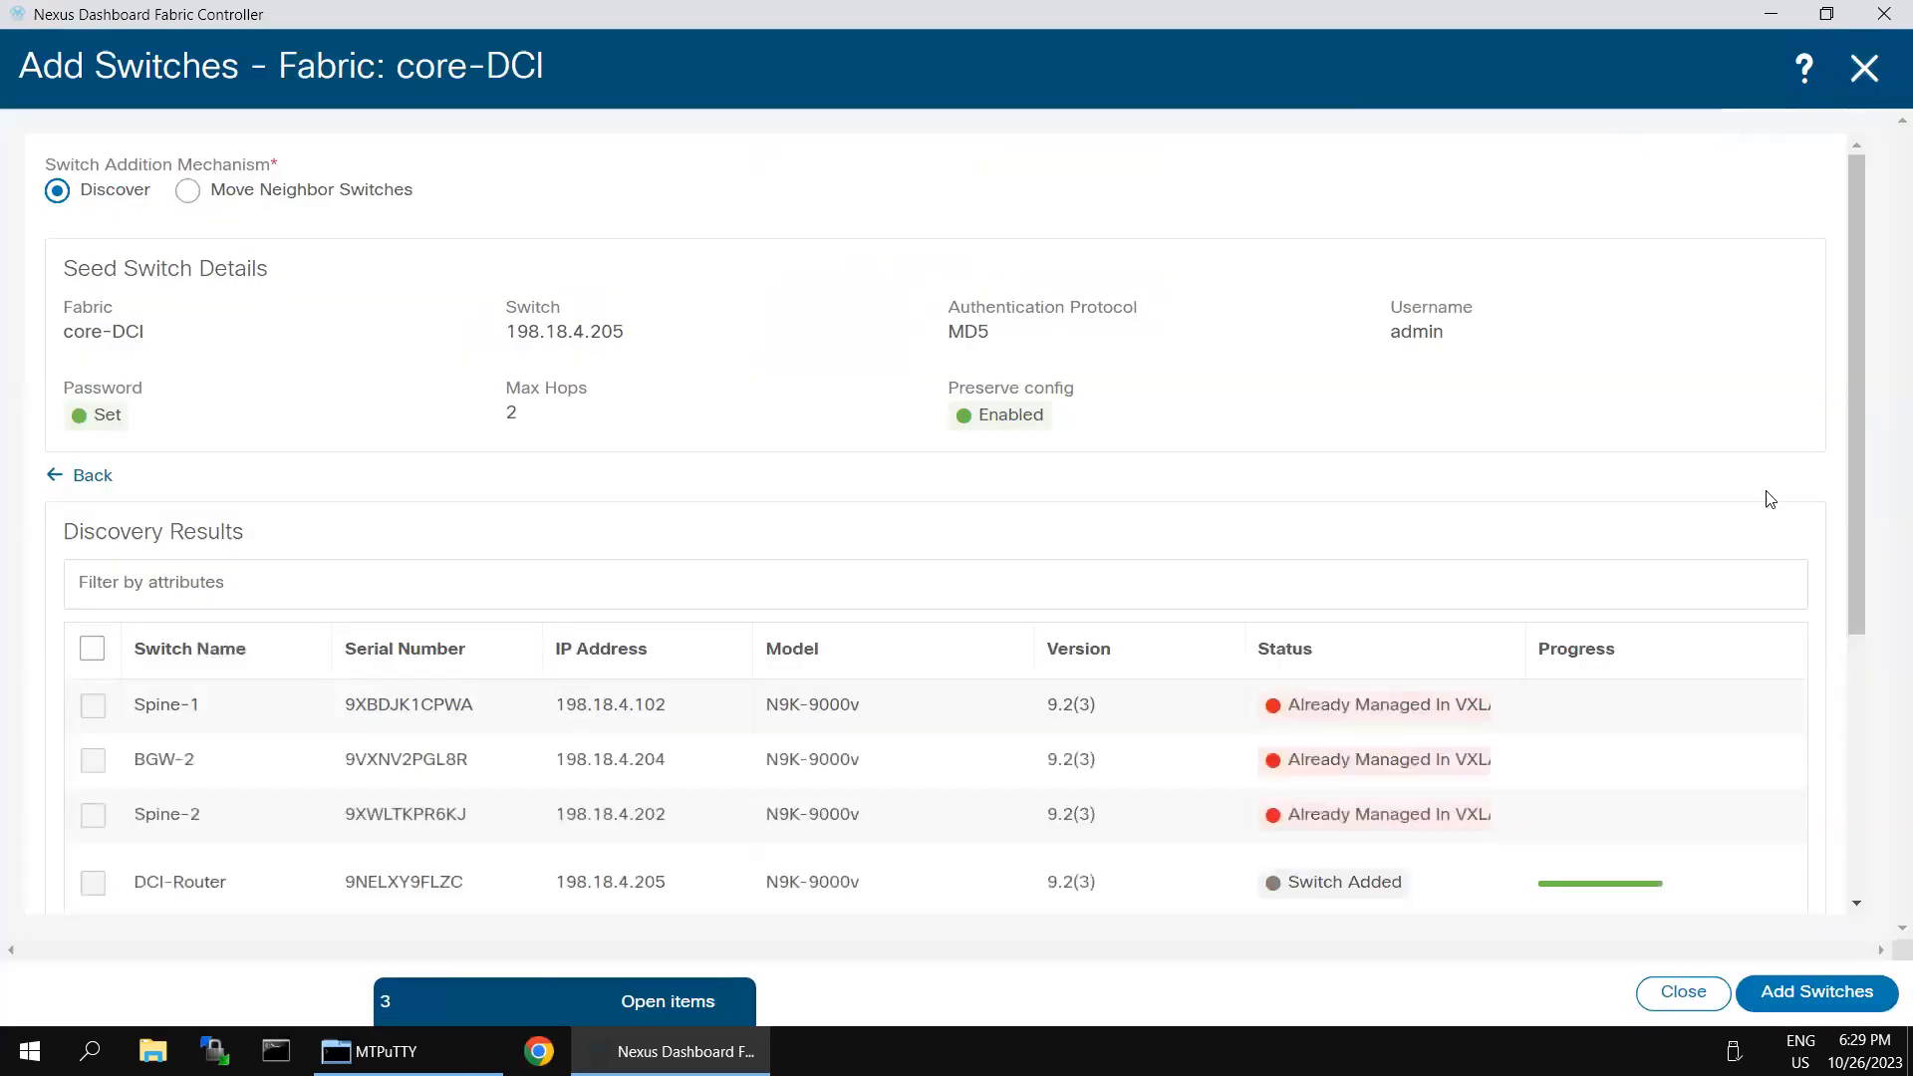
scroll(1647, 776, "down", 5)
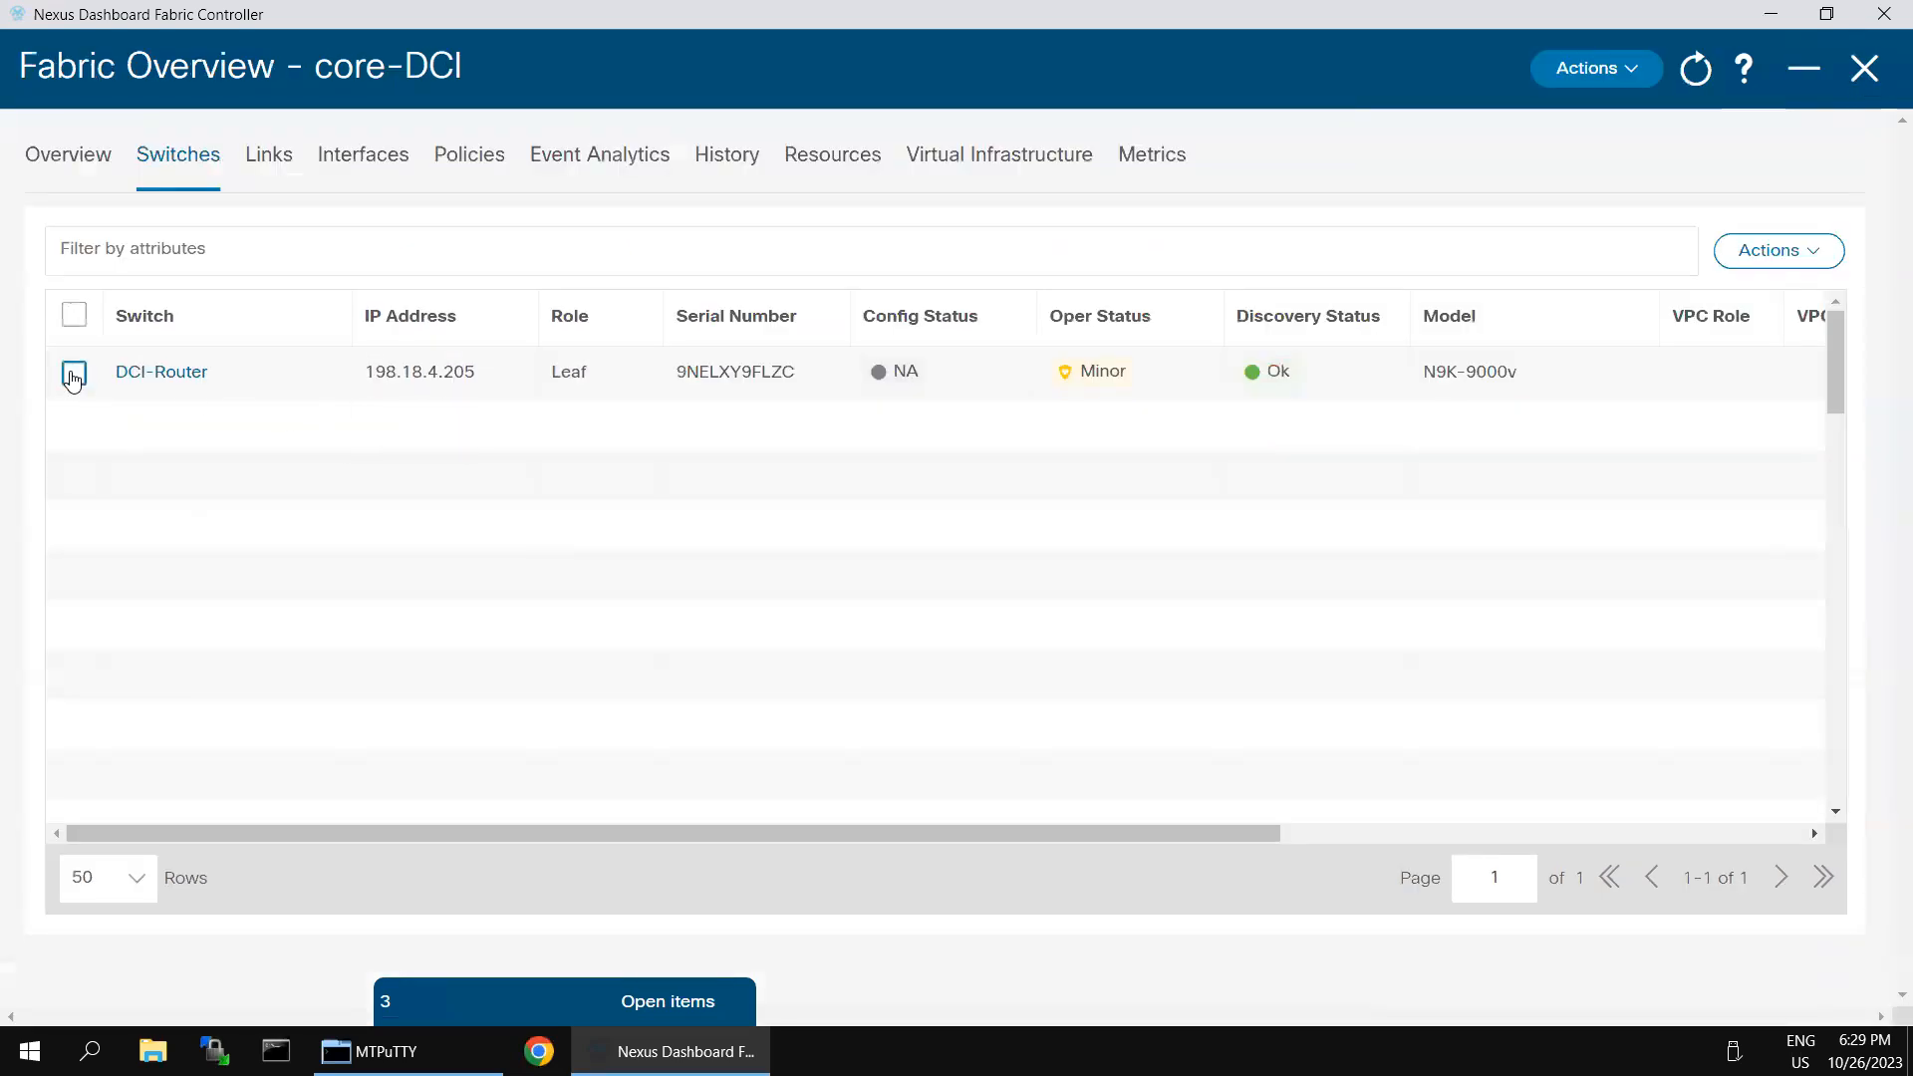
- Assign the Core Router role to the DCI-Router switch in the core-DCI fabric
left_click(74, 372)
left_click(1808, 251)
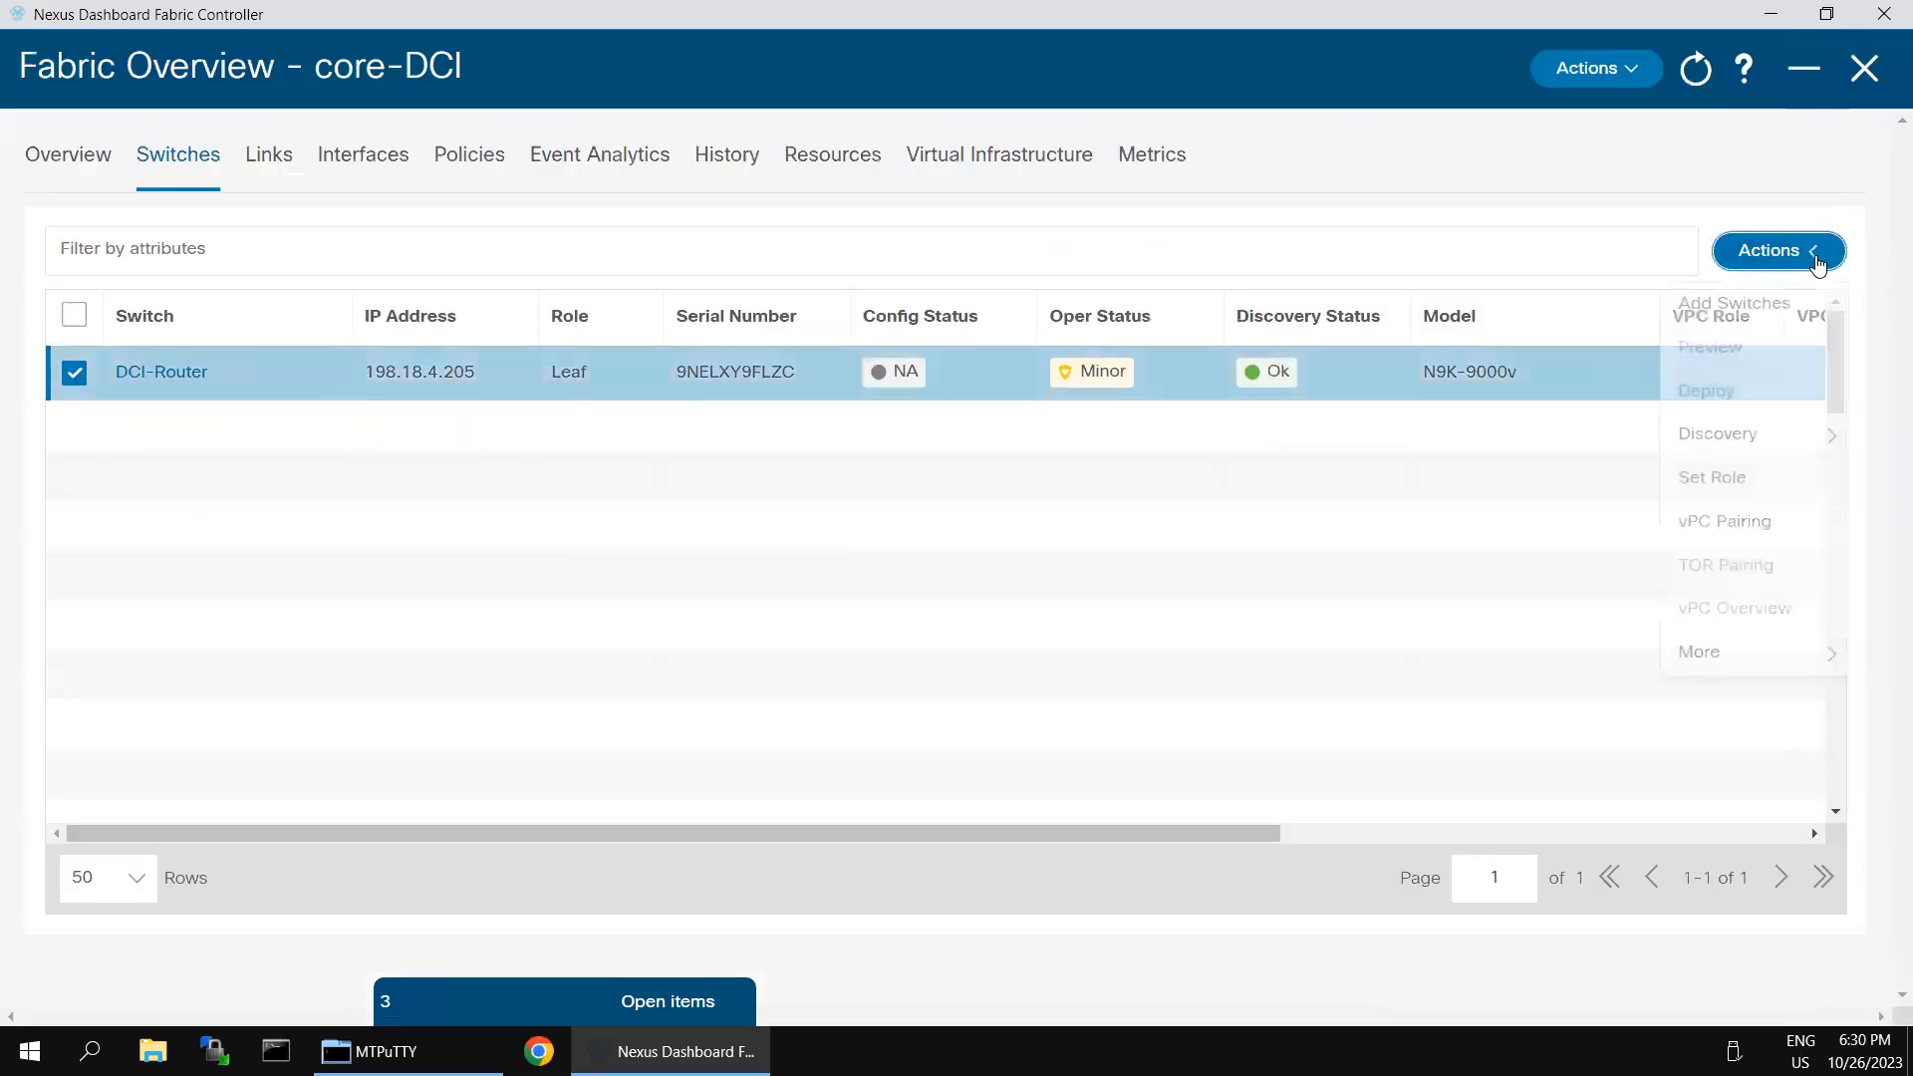
left_click(1724, 483)
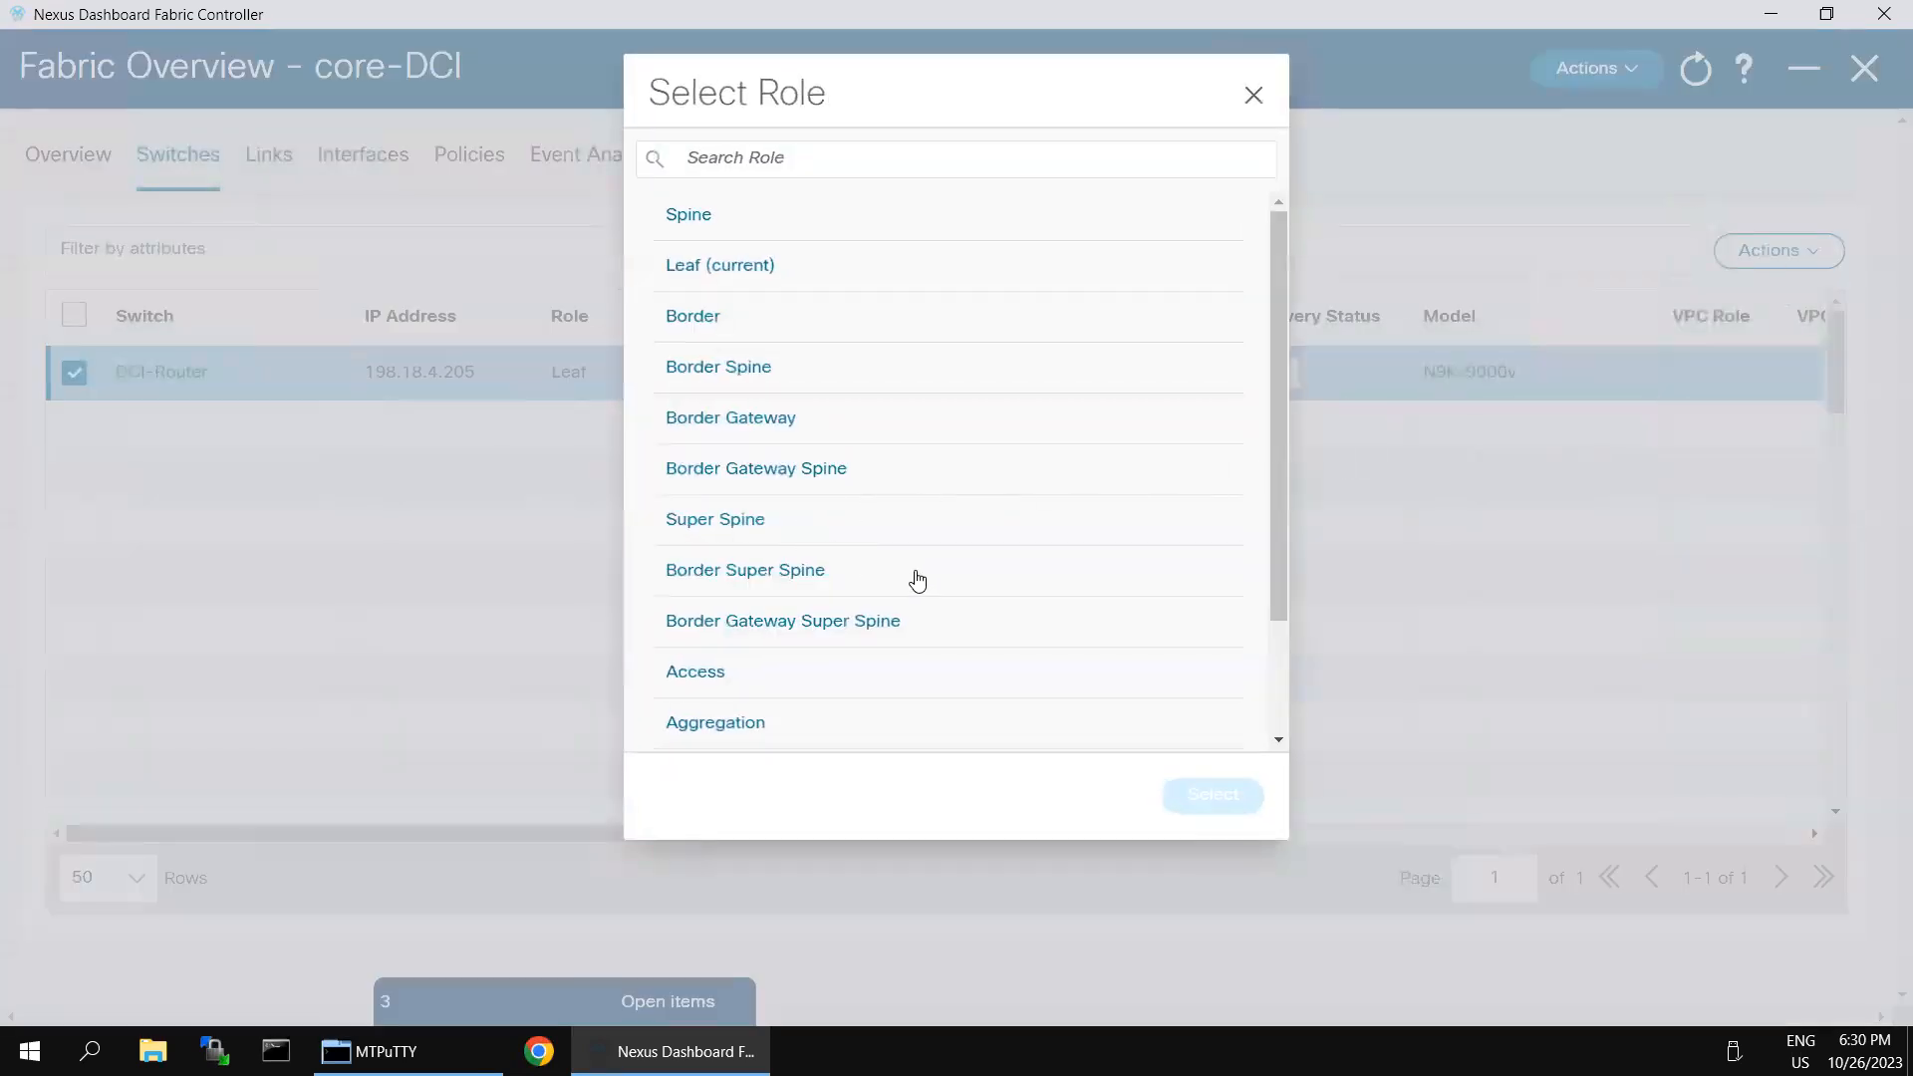
scroll(1111, 570, "down", 3)
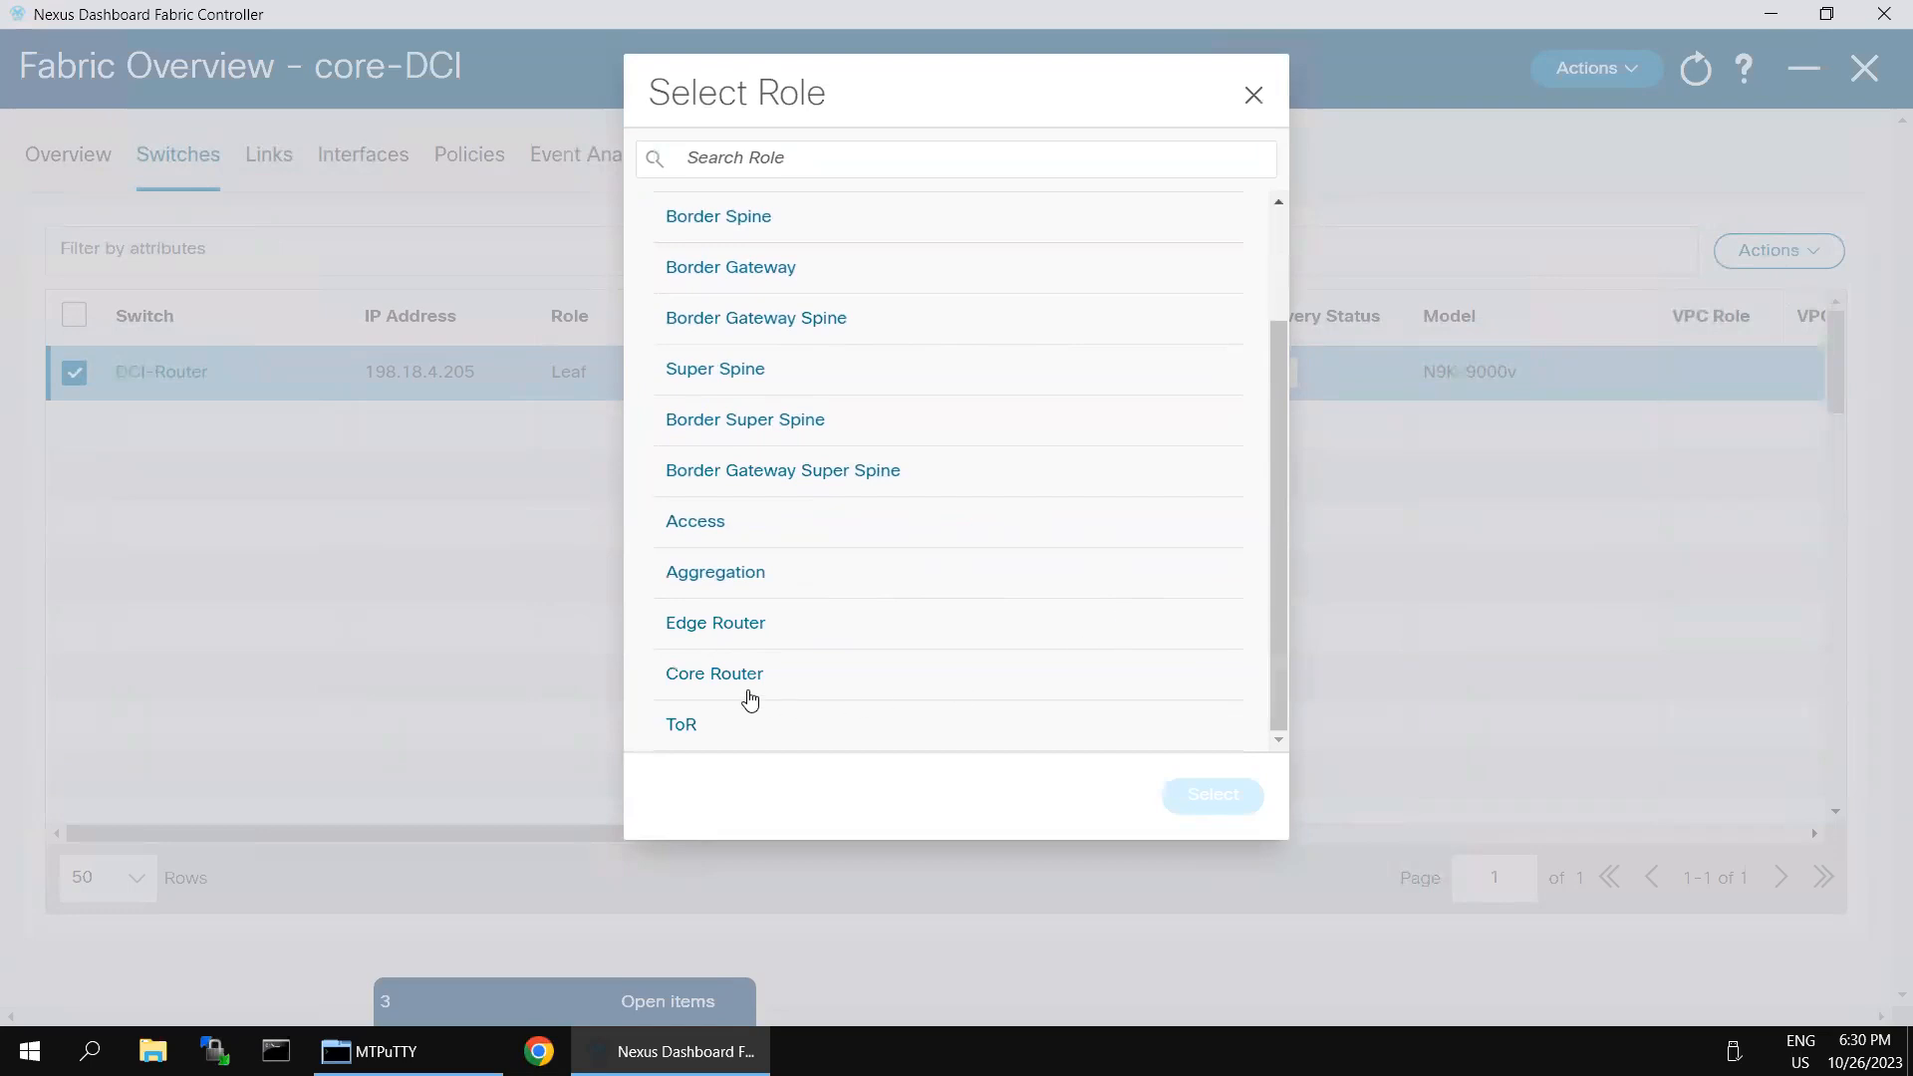
left_click(714, 674)
left_click(1207, 797)
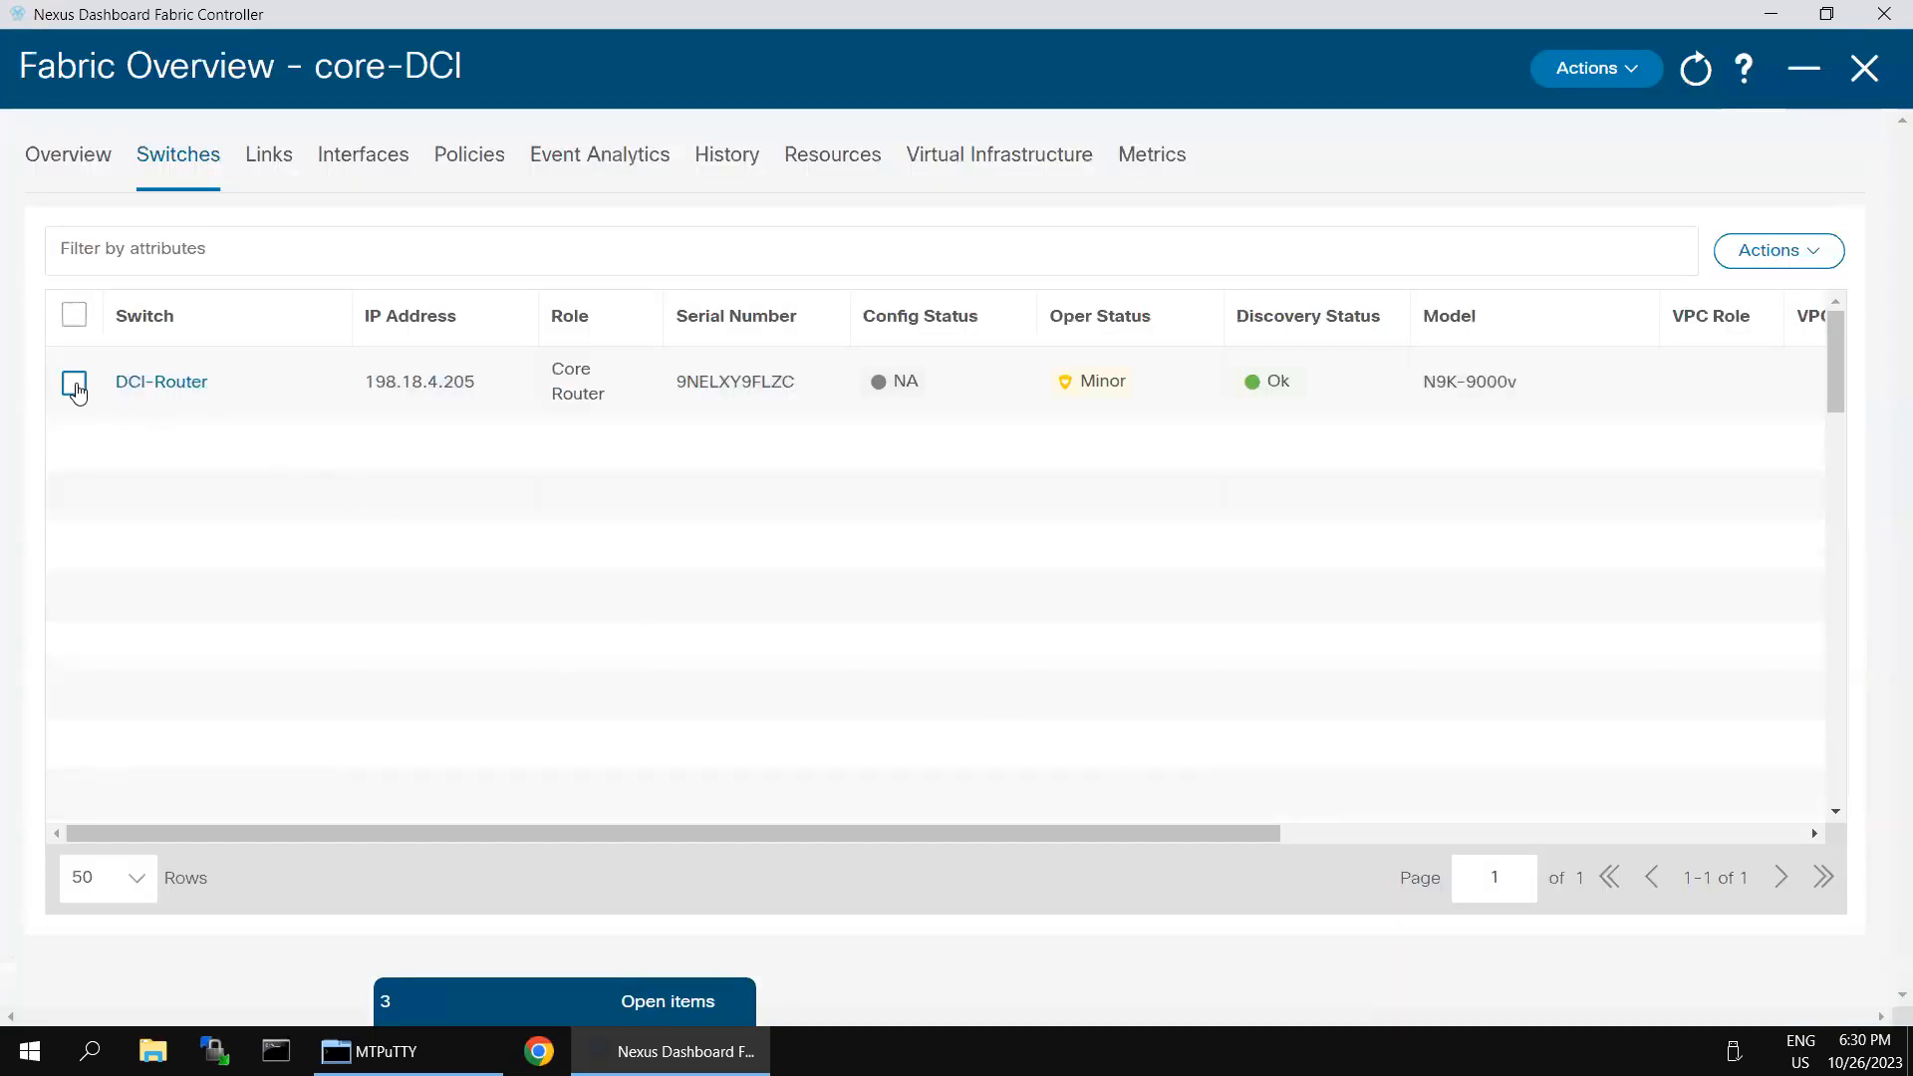
- Check which fabric and switch actions, including Recalculate and Deploy, are available for the DCI-Router in the core-DCI fabric
left_click(74, 383)
left_click(1641, 72)
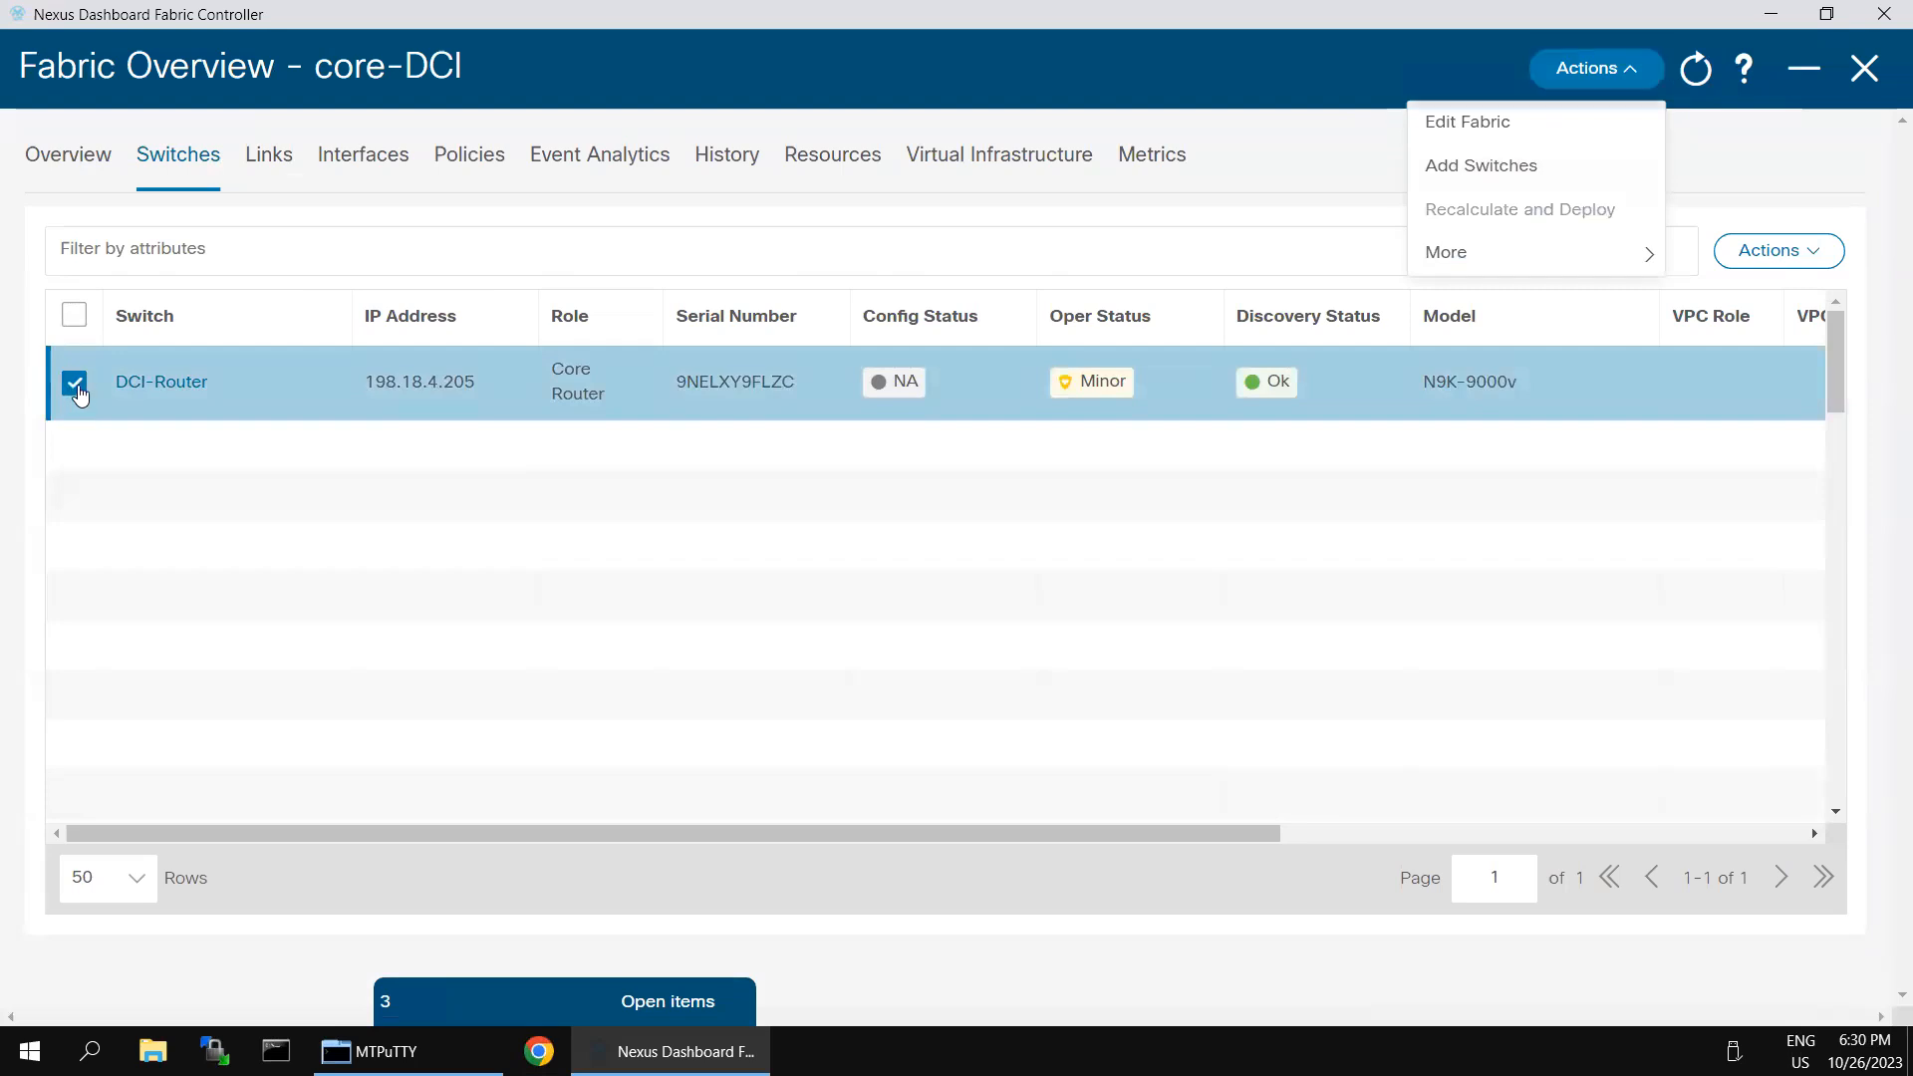
left_click(77, 390)
left_click(1630, 79)
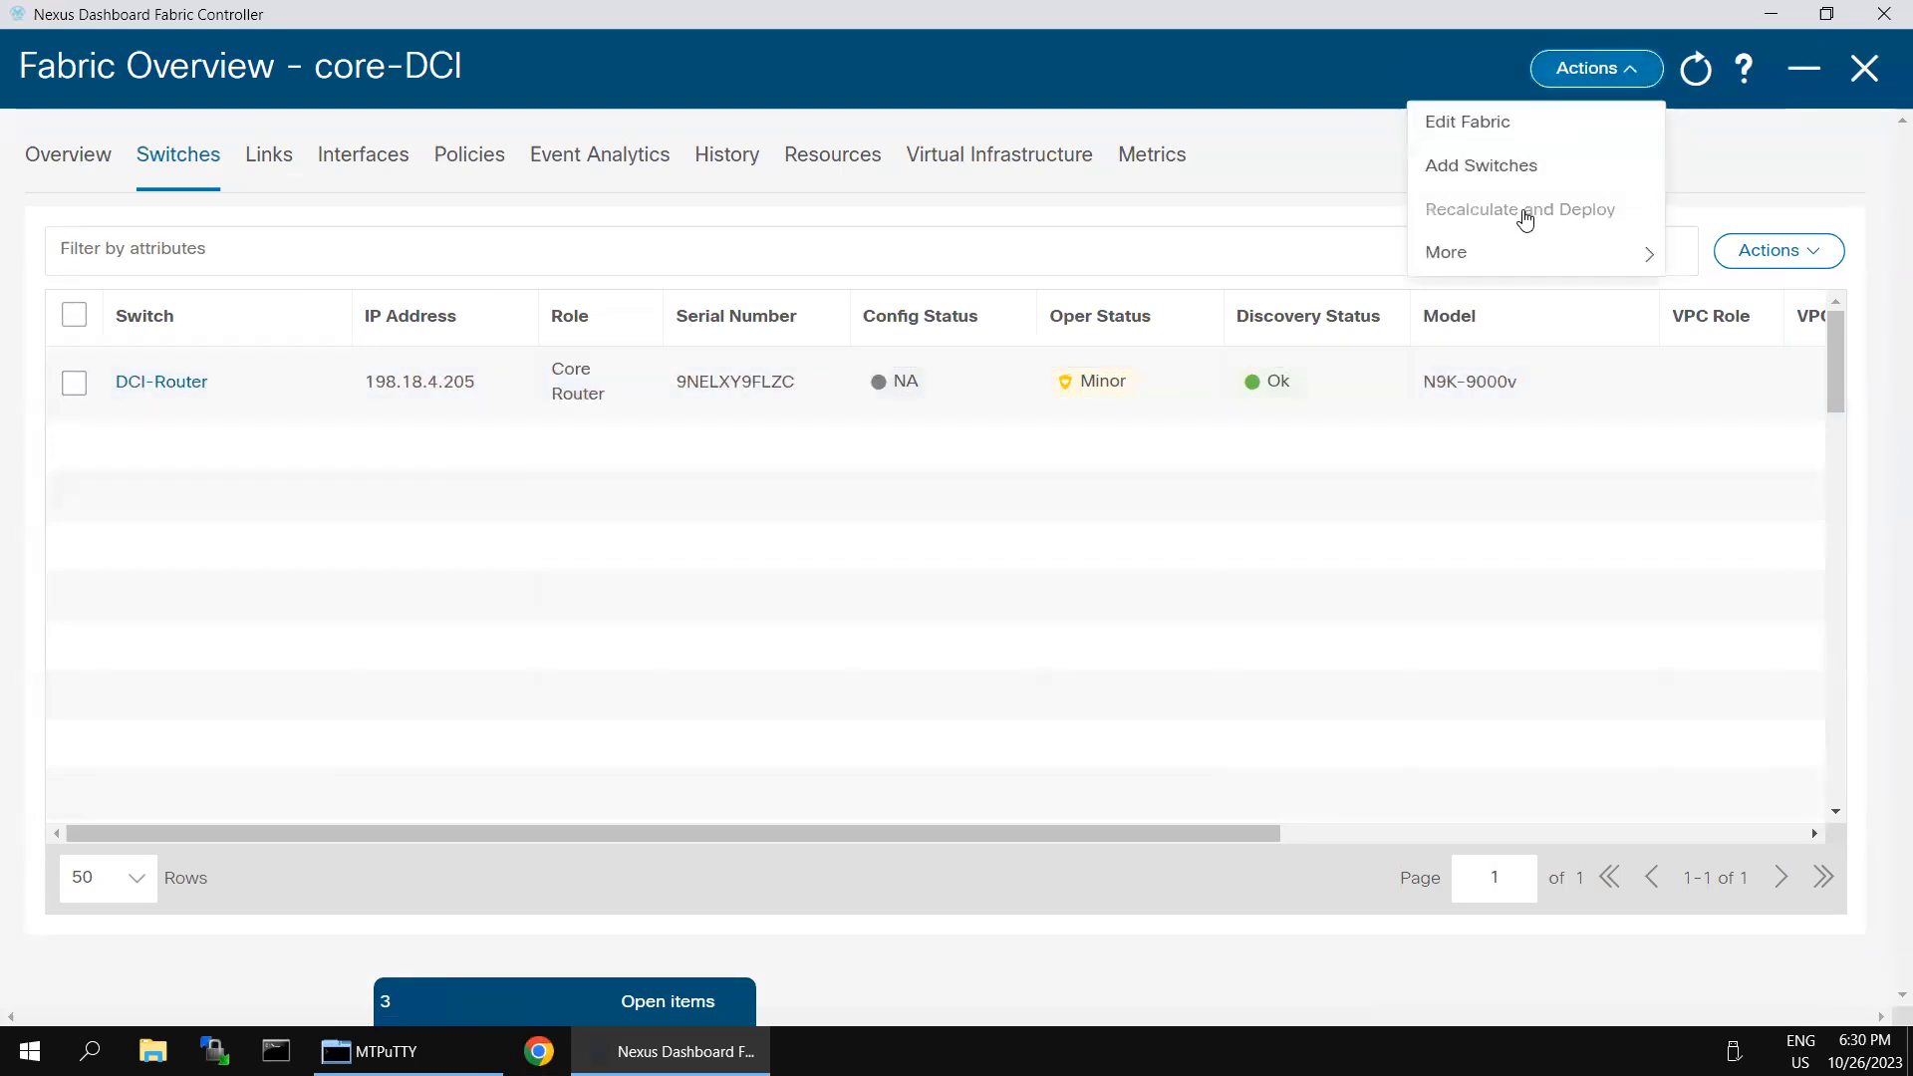
left_click(73, 381)
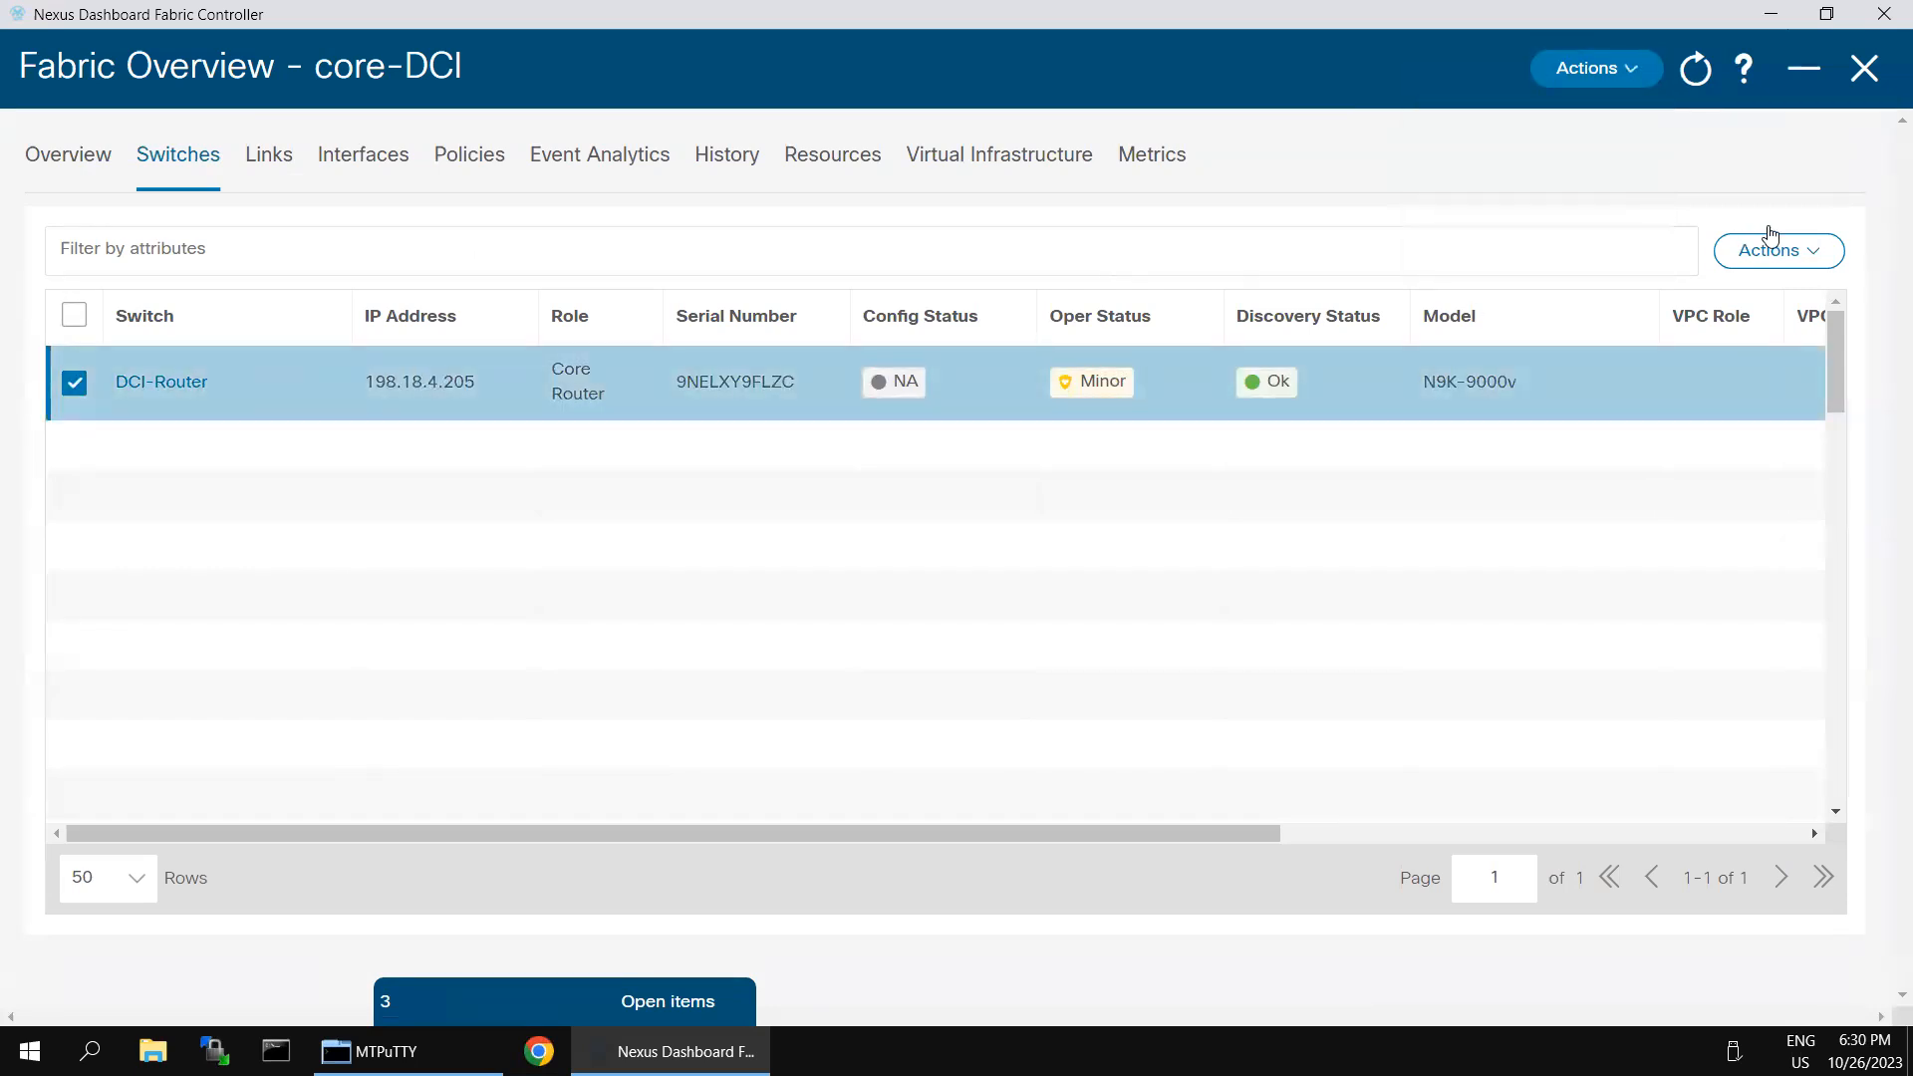
left_click(1595, 68)
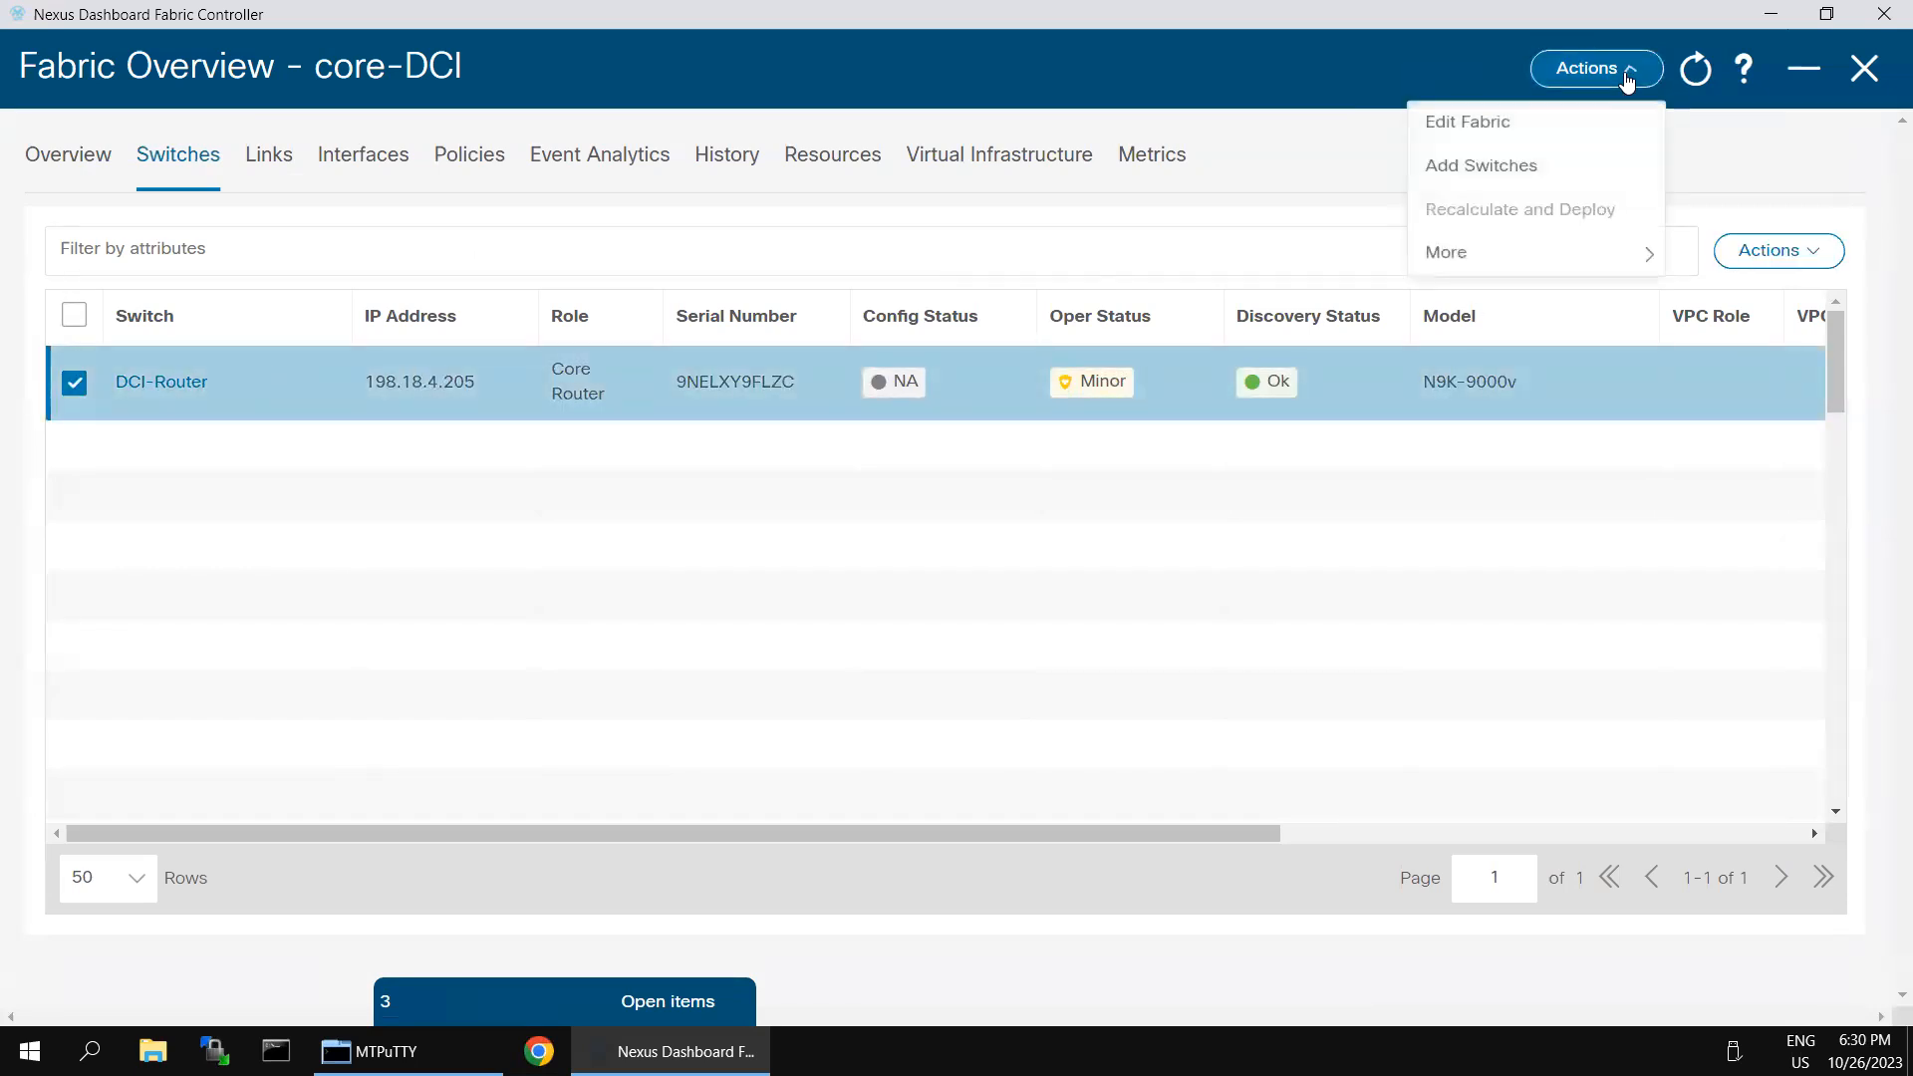
left_click(1817, 252)
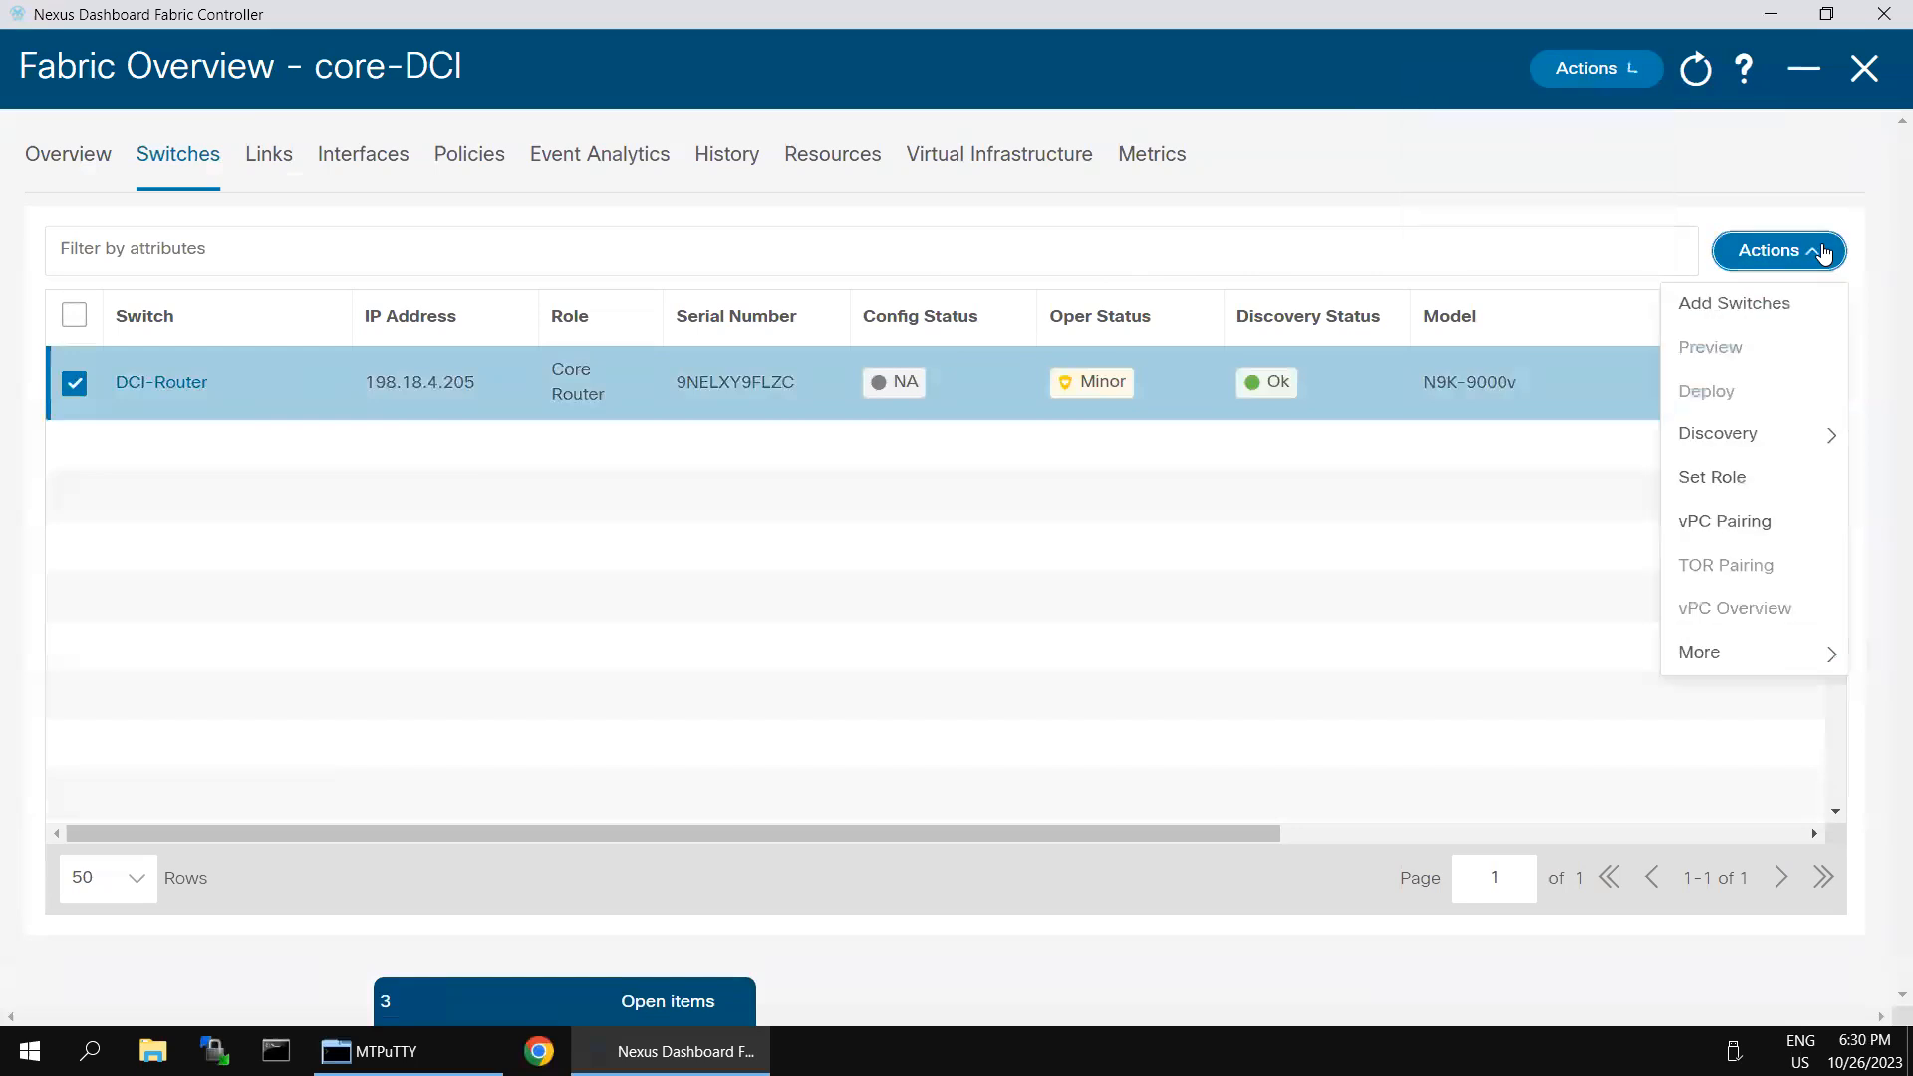
mouse_move(1751, 452)
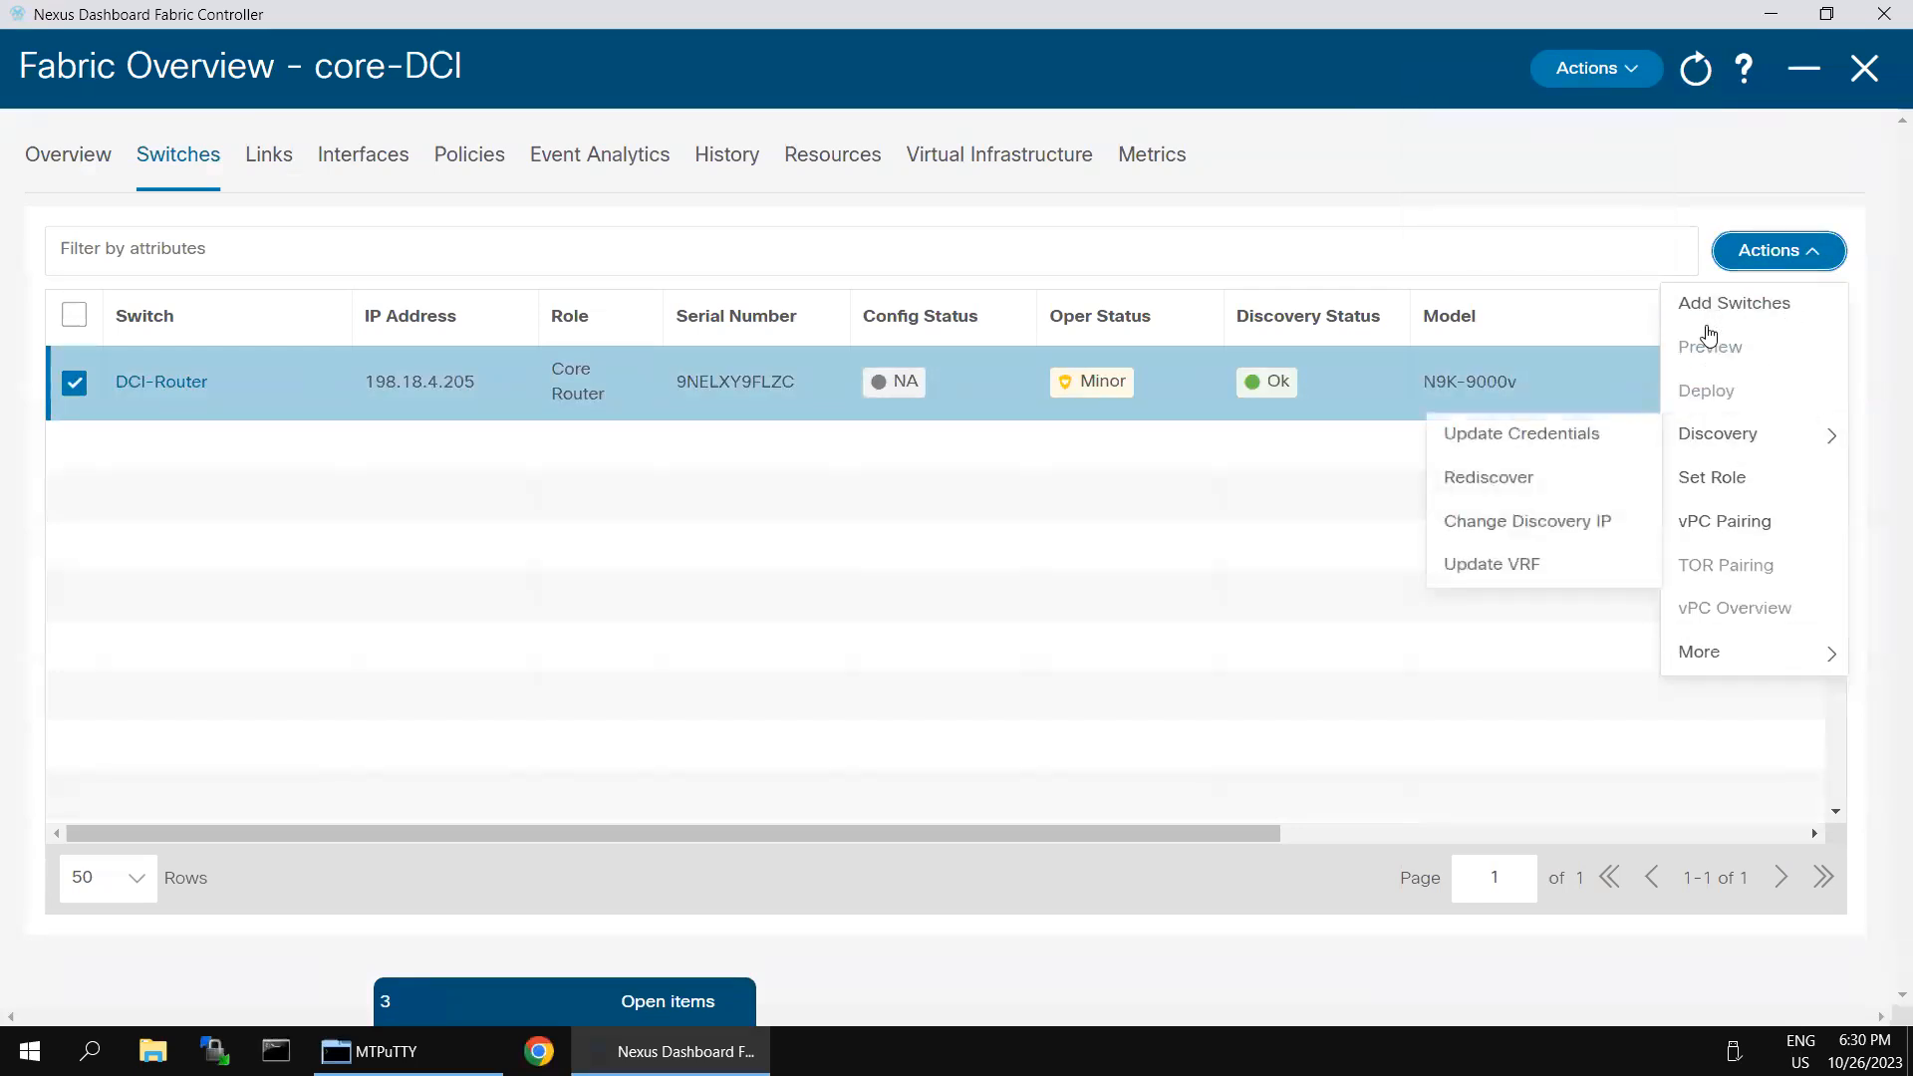
mouse_move(1711, 671)
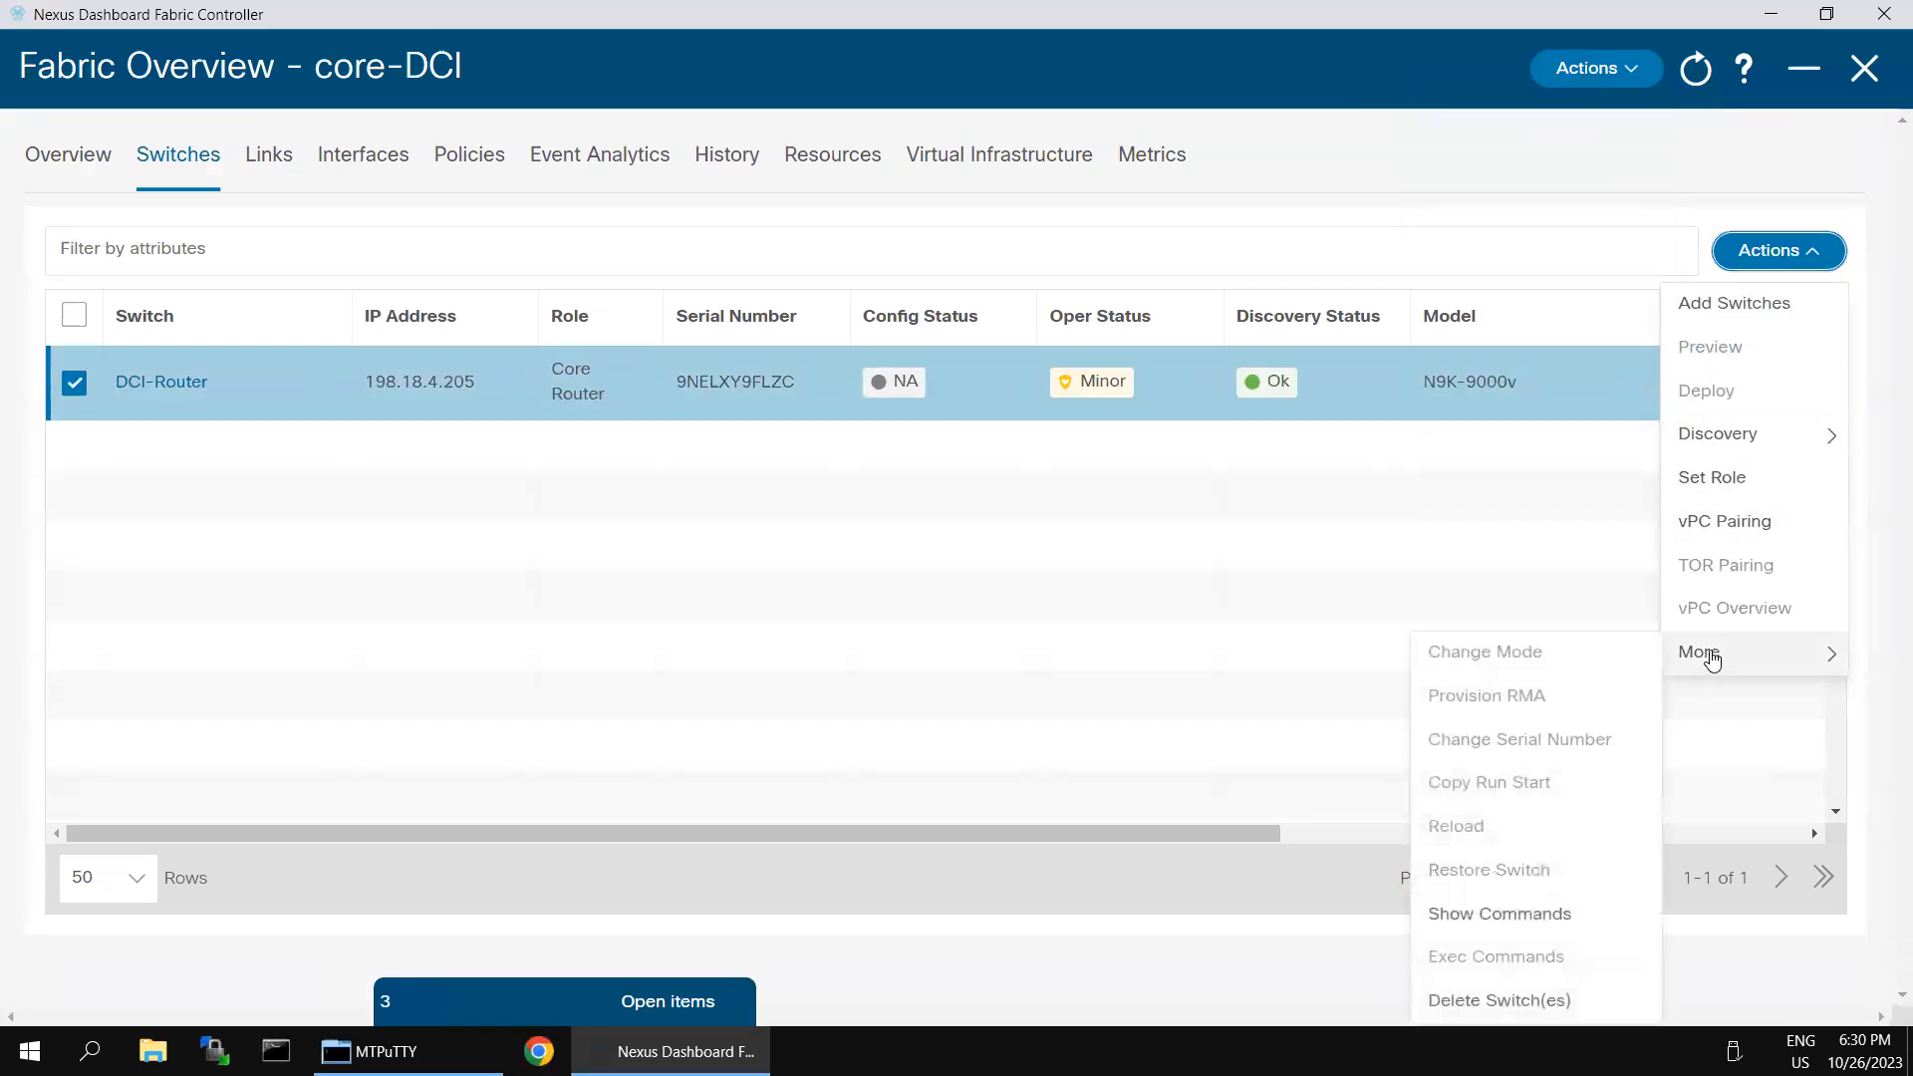
left_click(1214, 567)
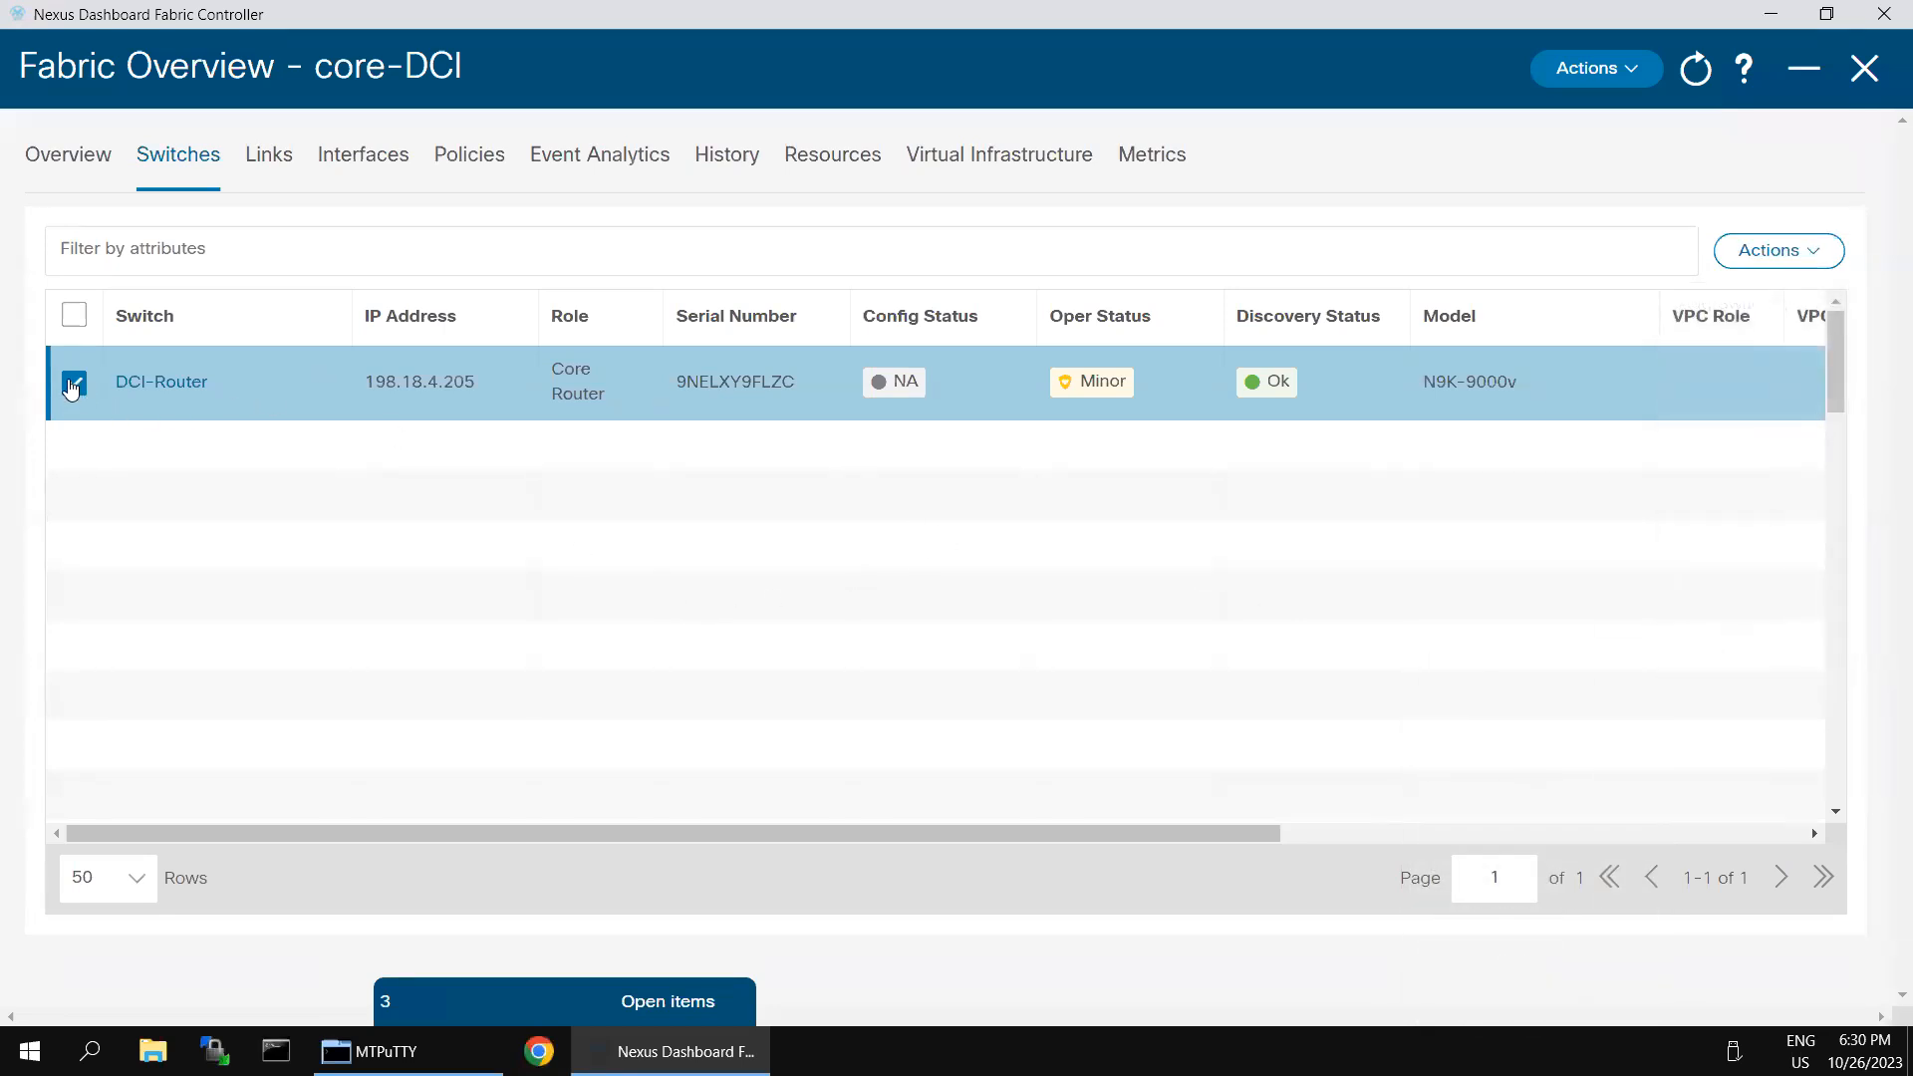
left_click(74, 382)
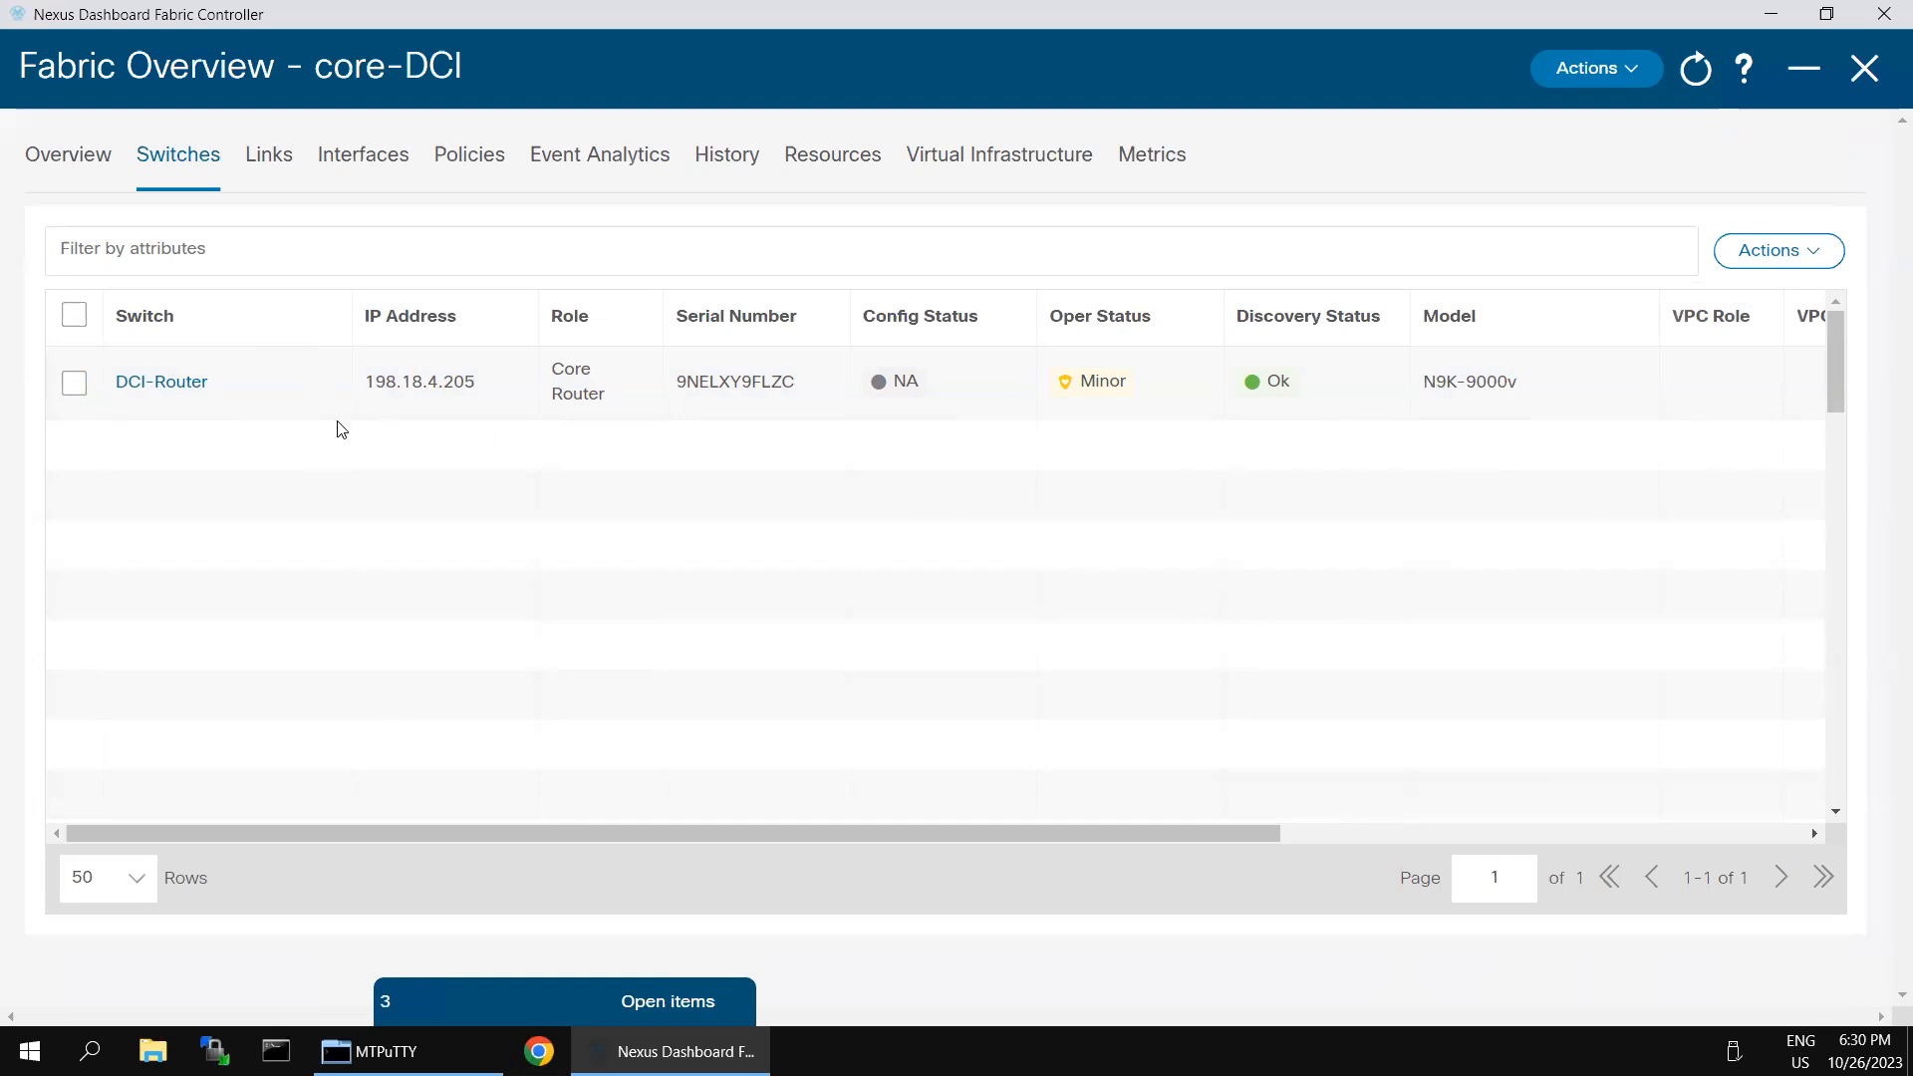
- Reapply the Core Router role to the DCI-Router switch
left_click(74, 382)
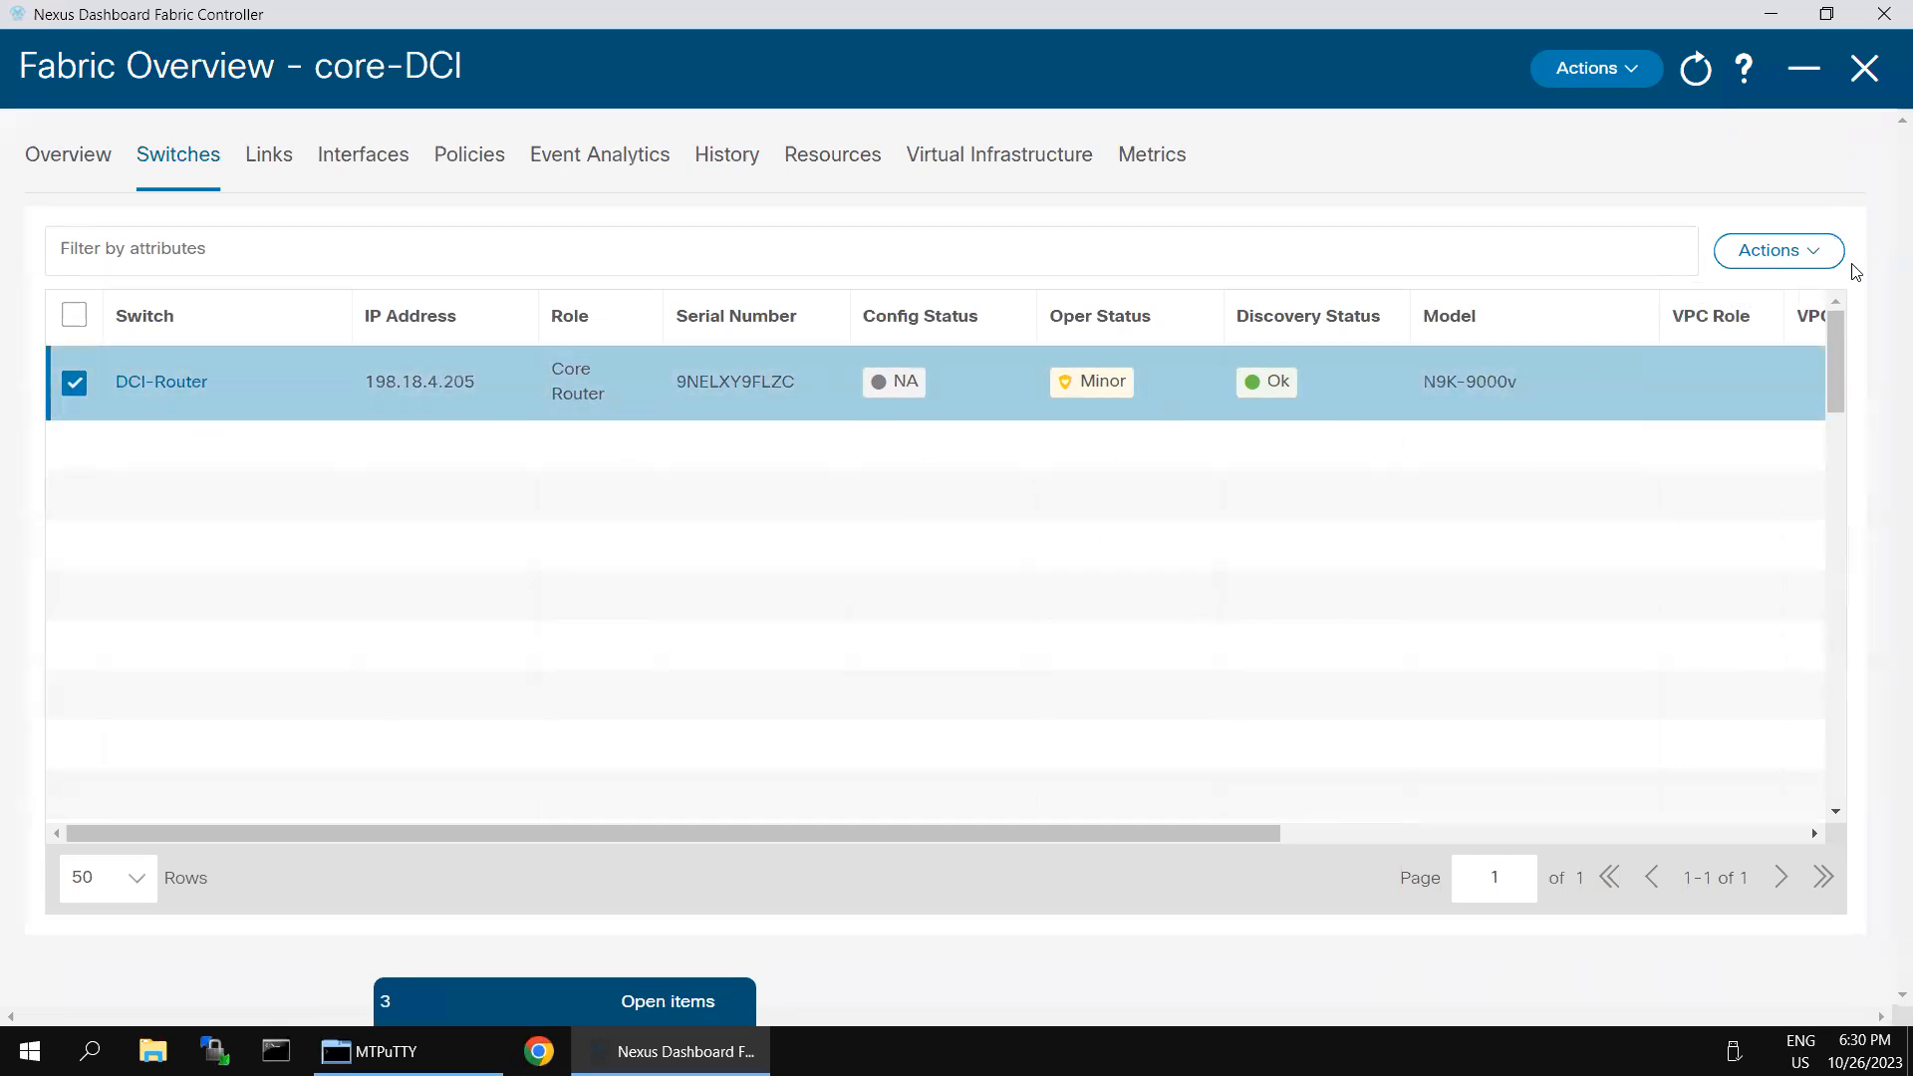
left_click(1813, 253)
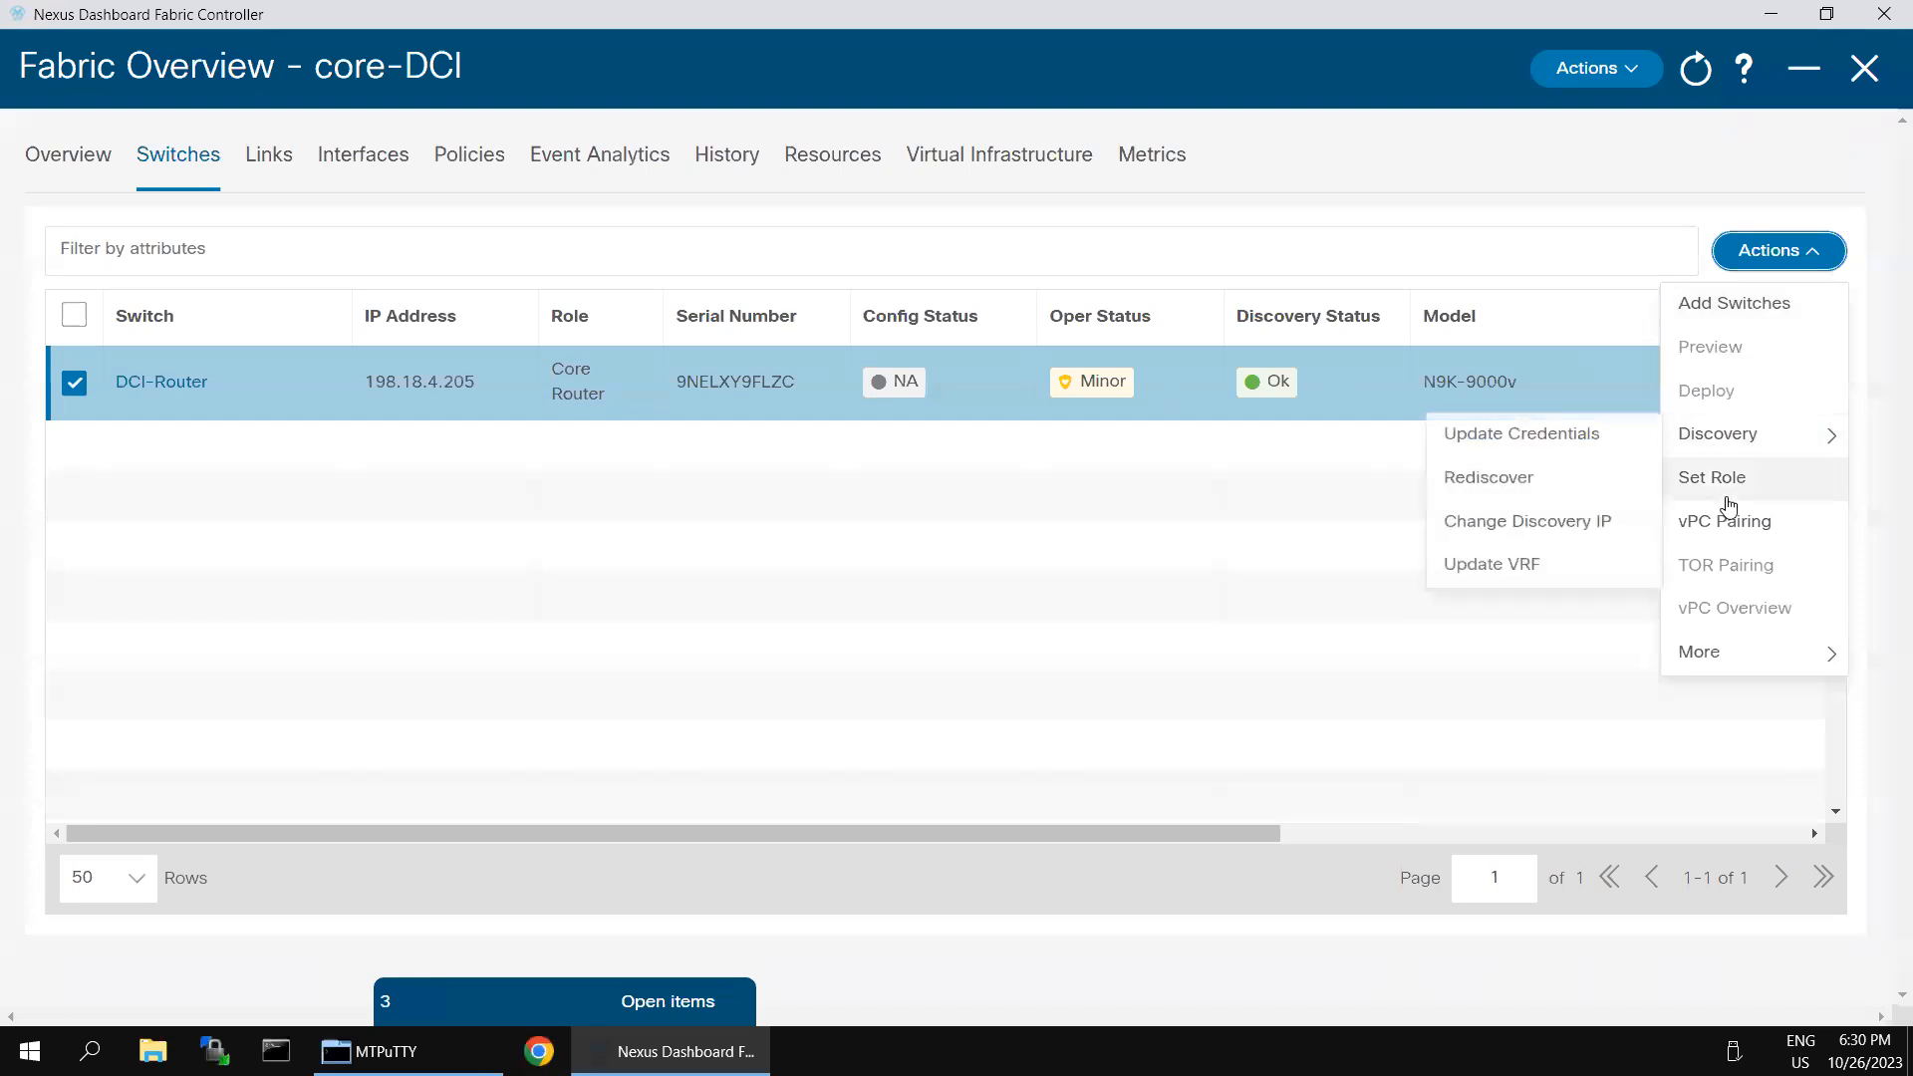
left_click(1699, 478)
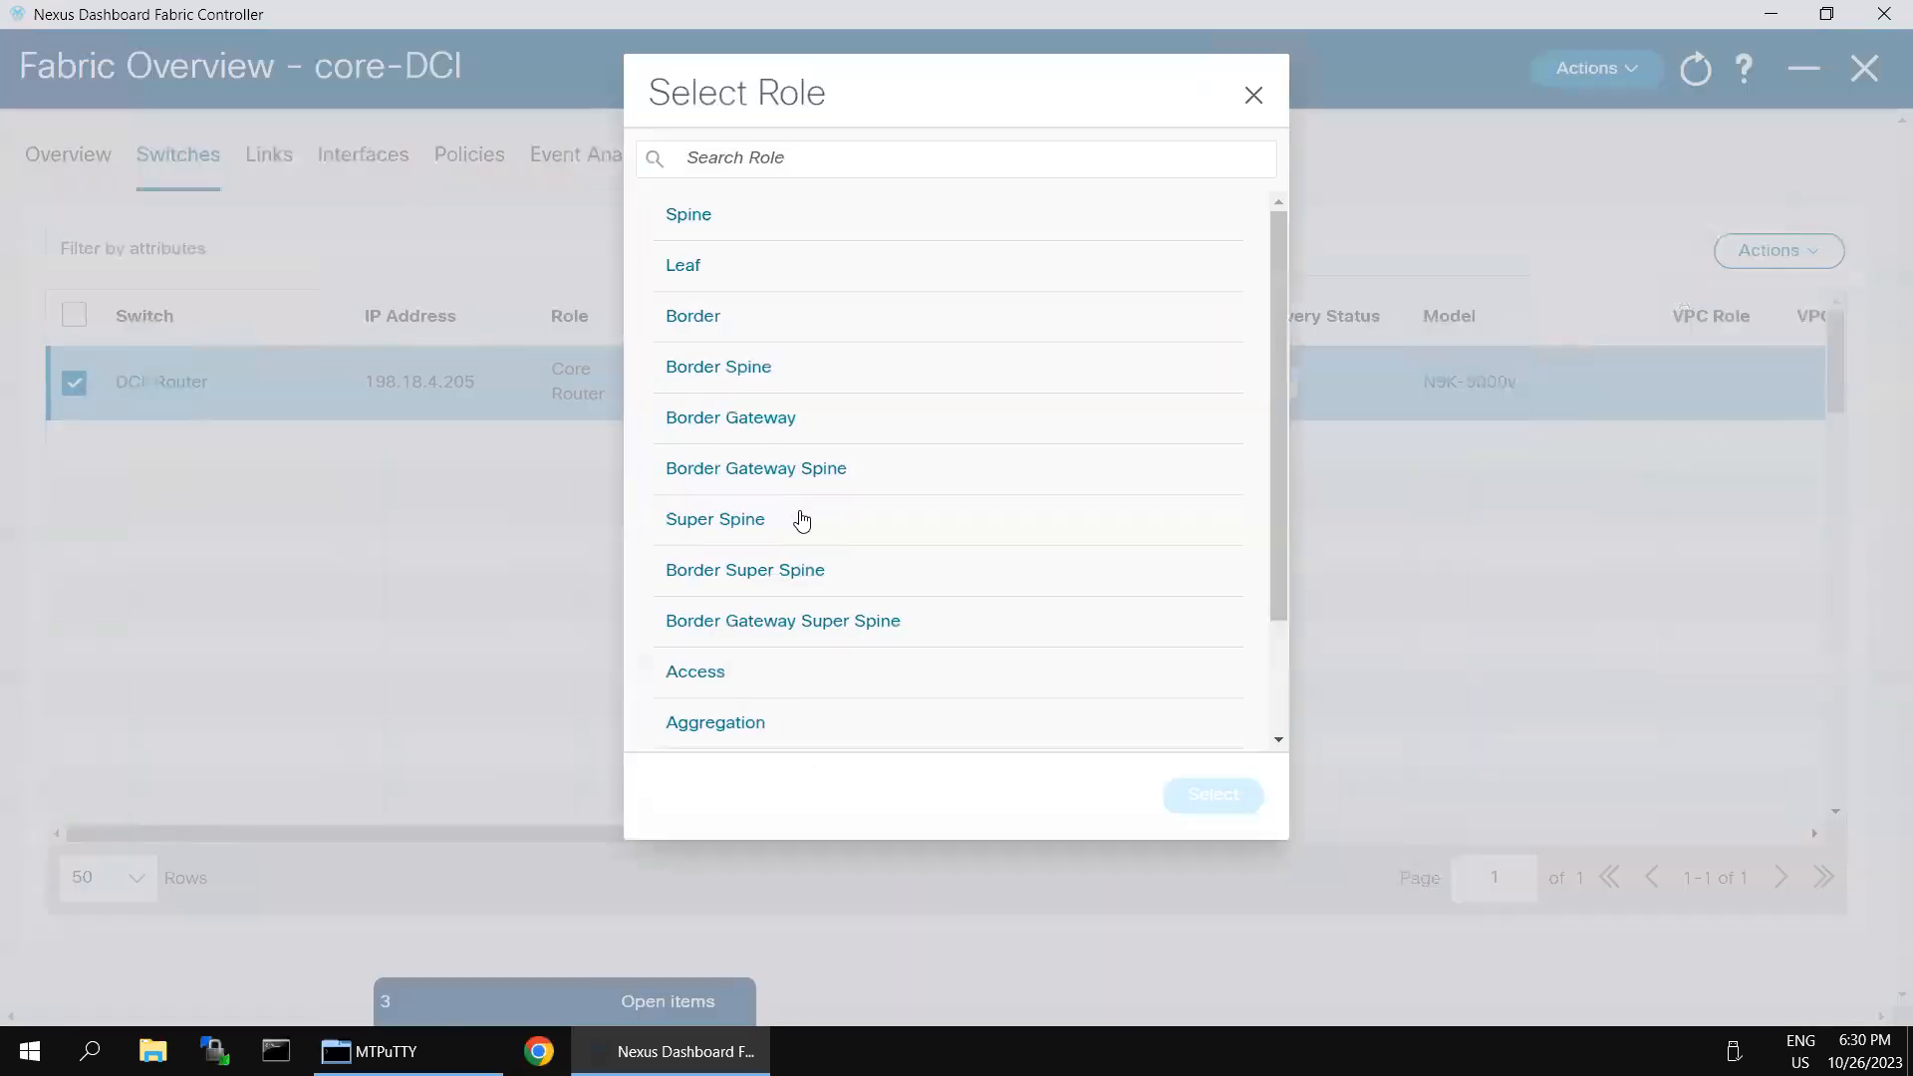
scroll(728, 714, "down", 2)
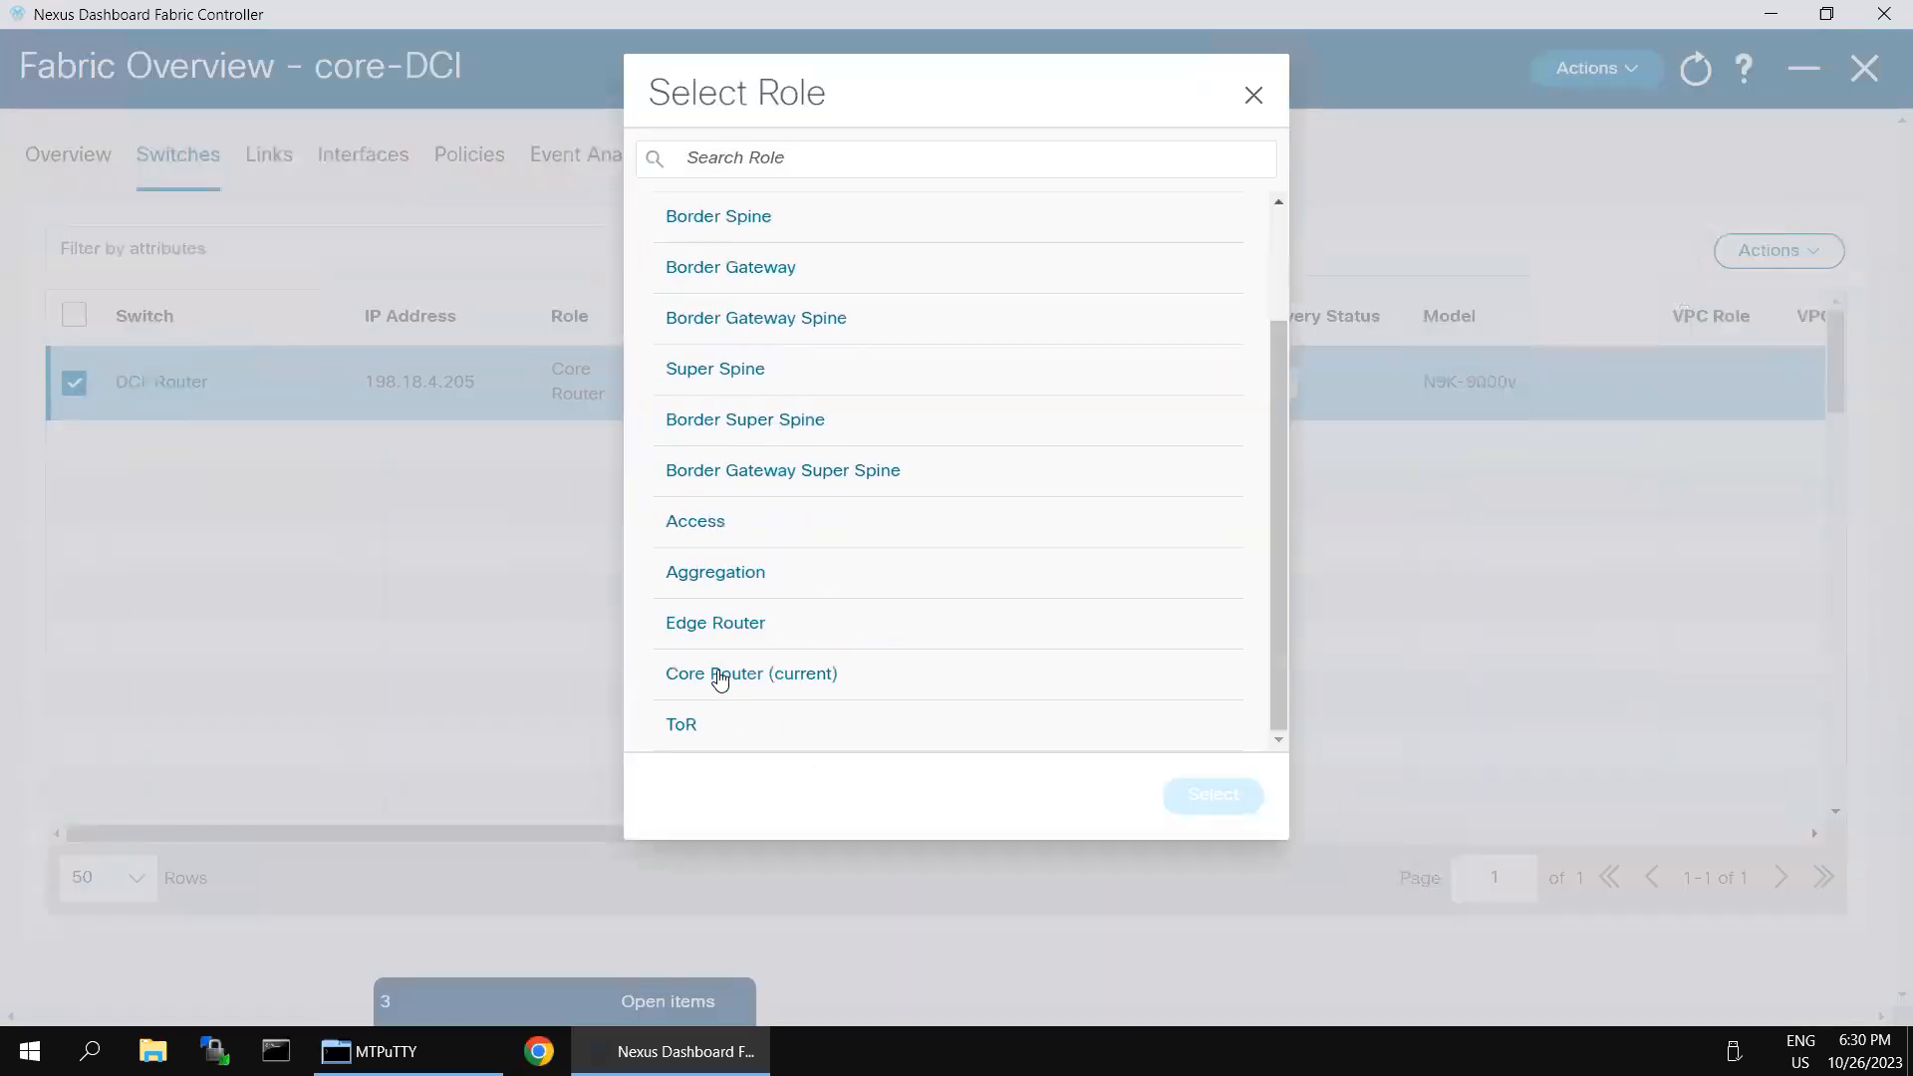
left_click(720, 677)
left_click(1183, 798)
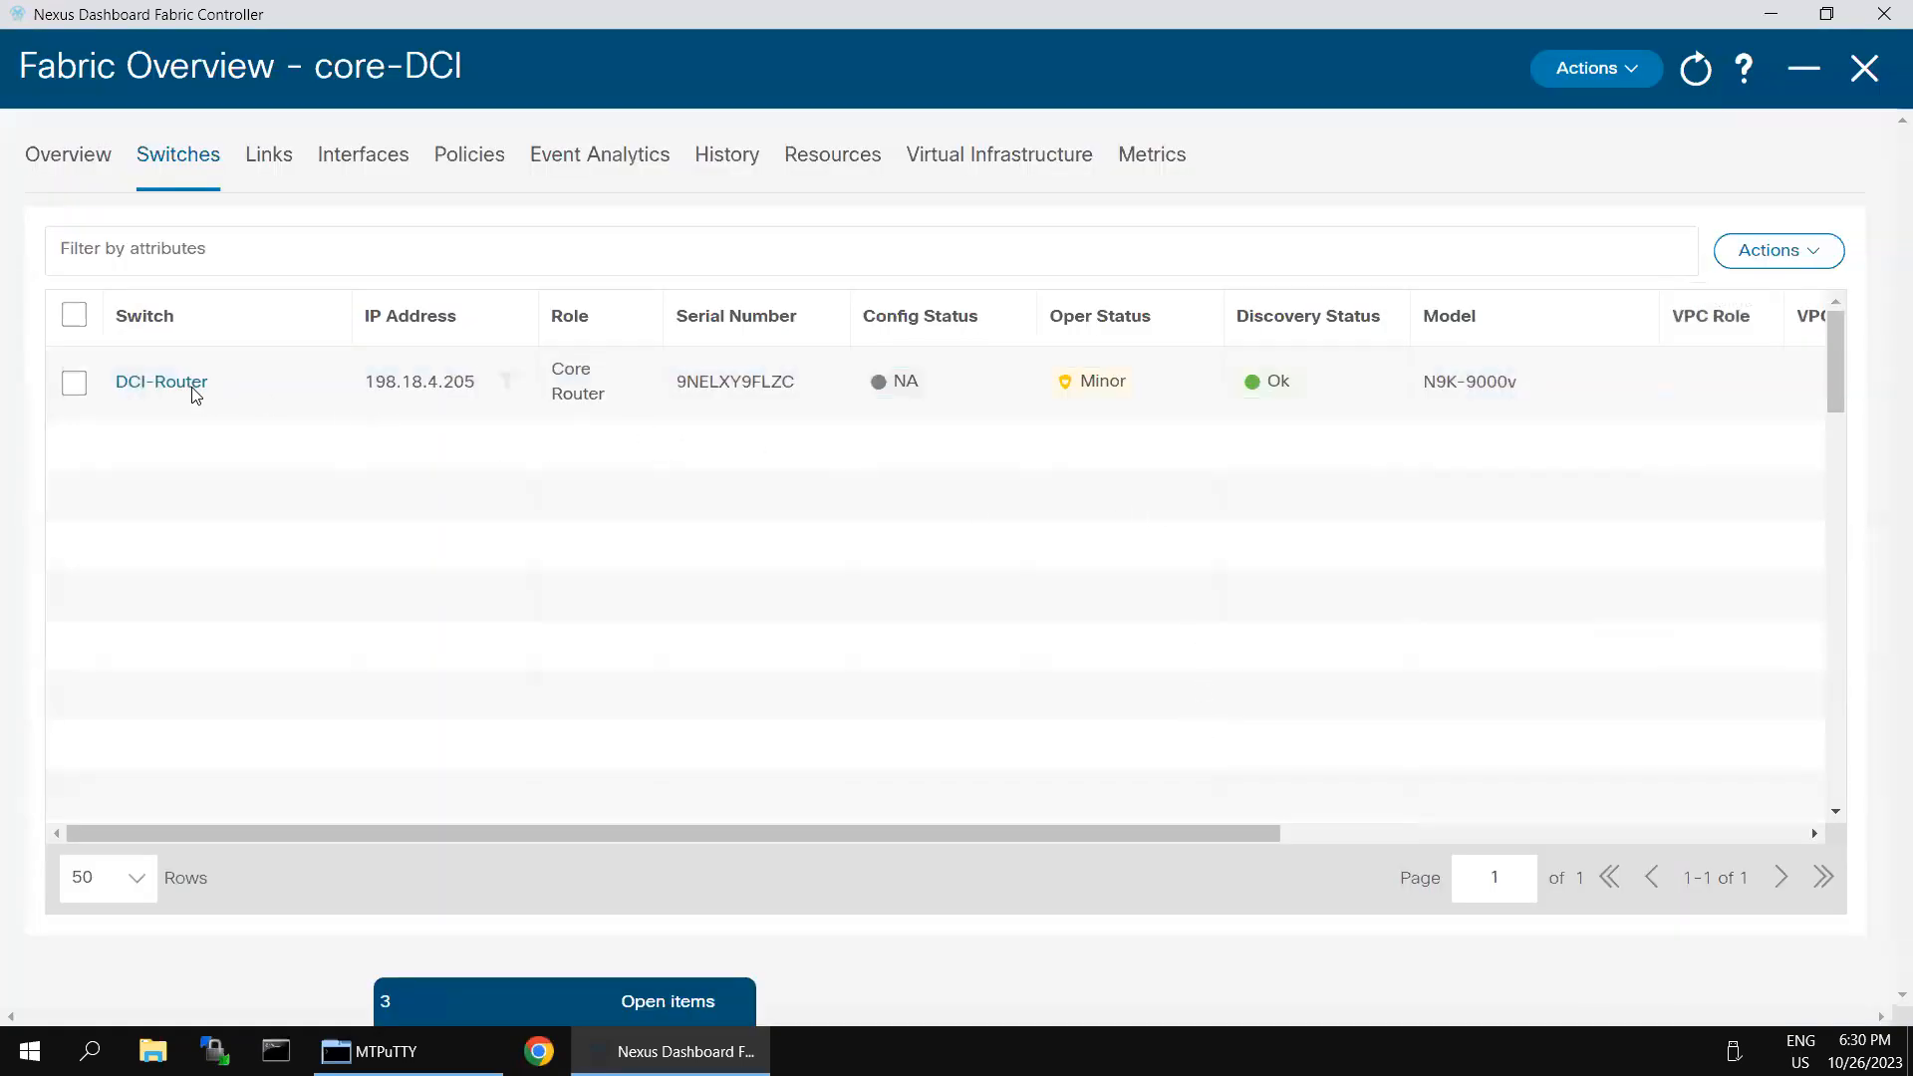
- Rediscover the DCI-Router switch in the core-DCI fabric
left_click(66, 392)
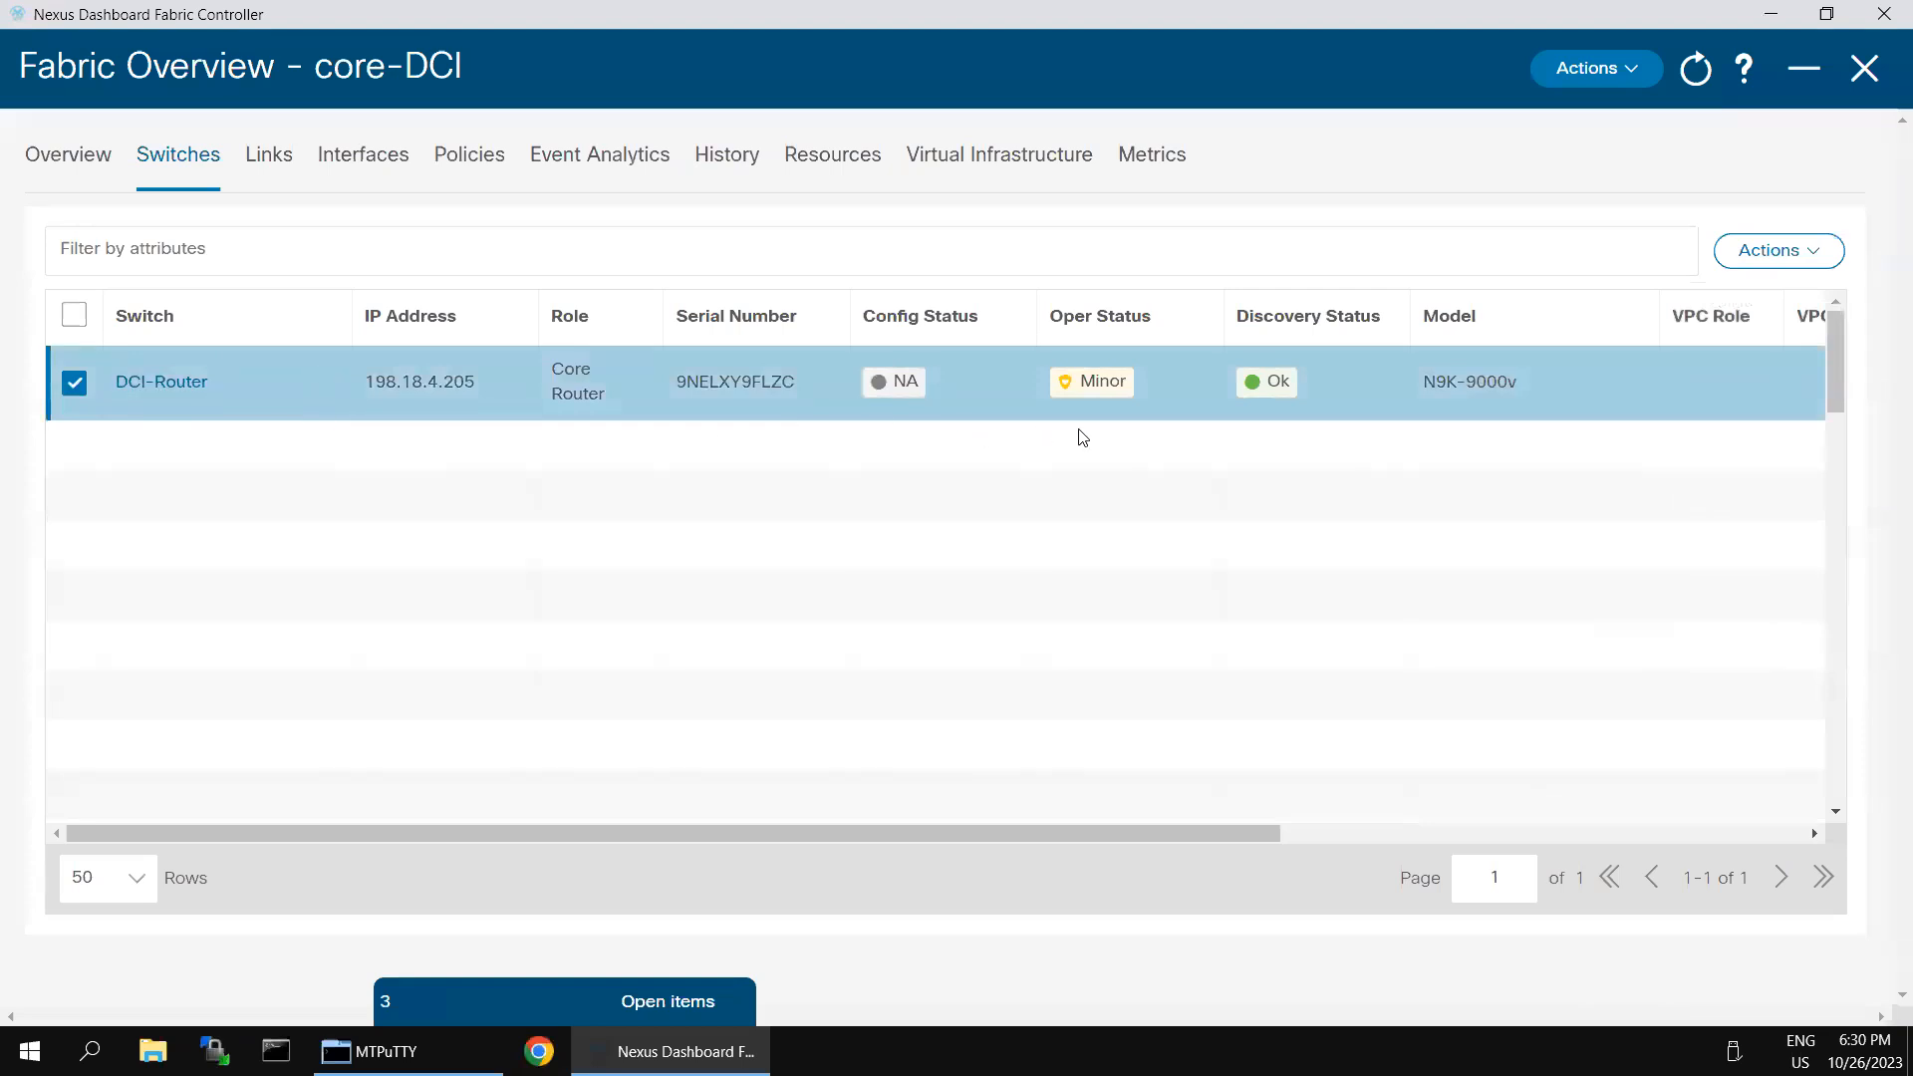
left_click(1641, 69)
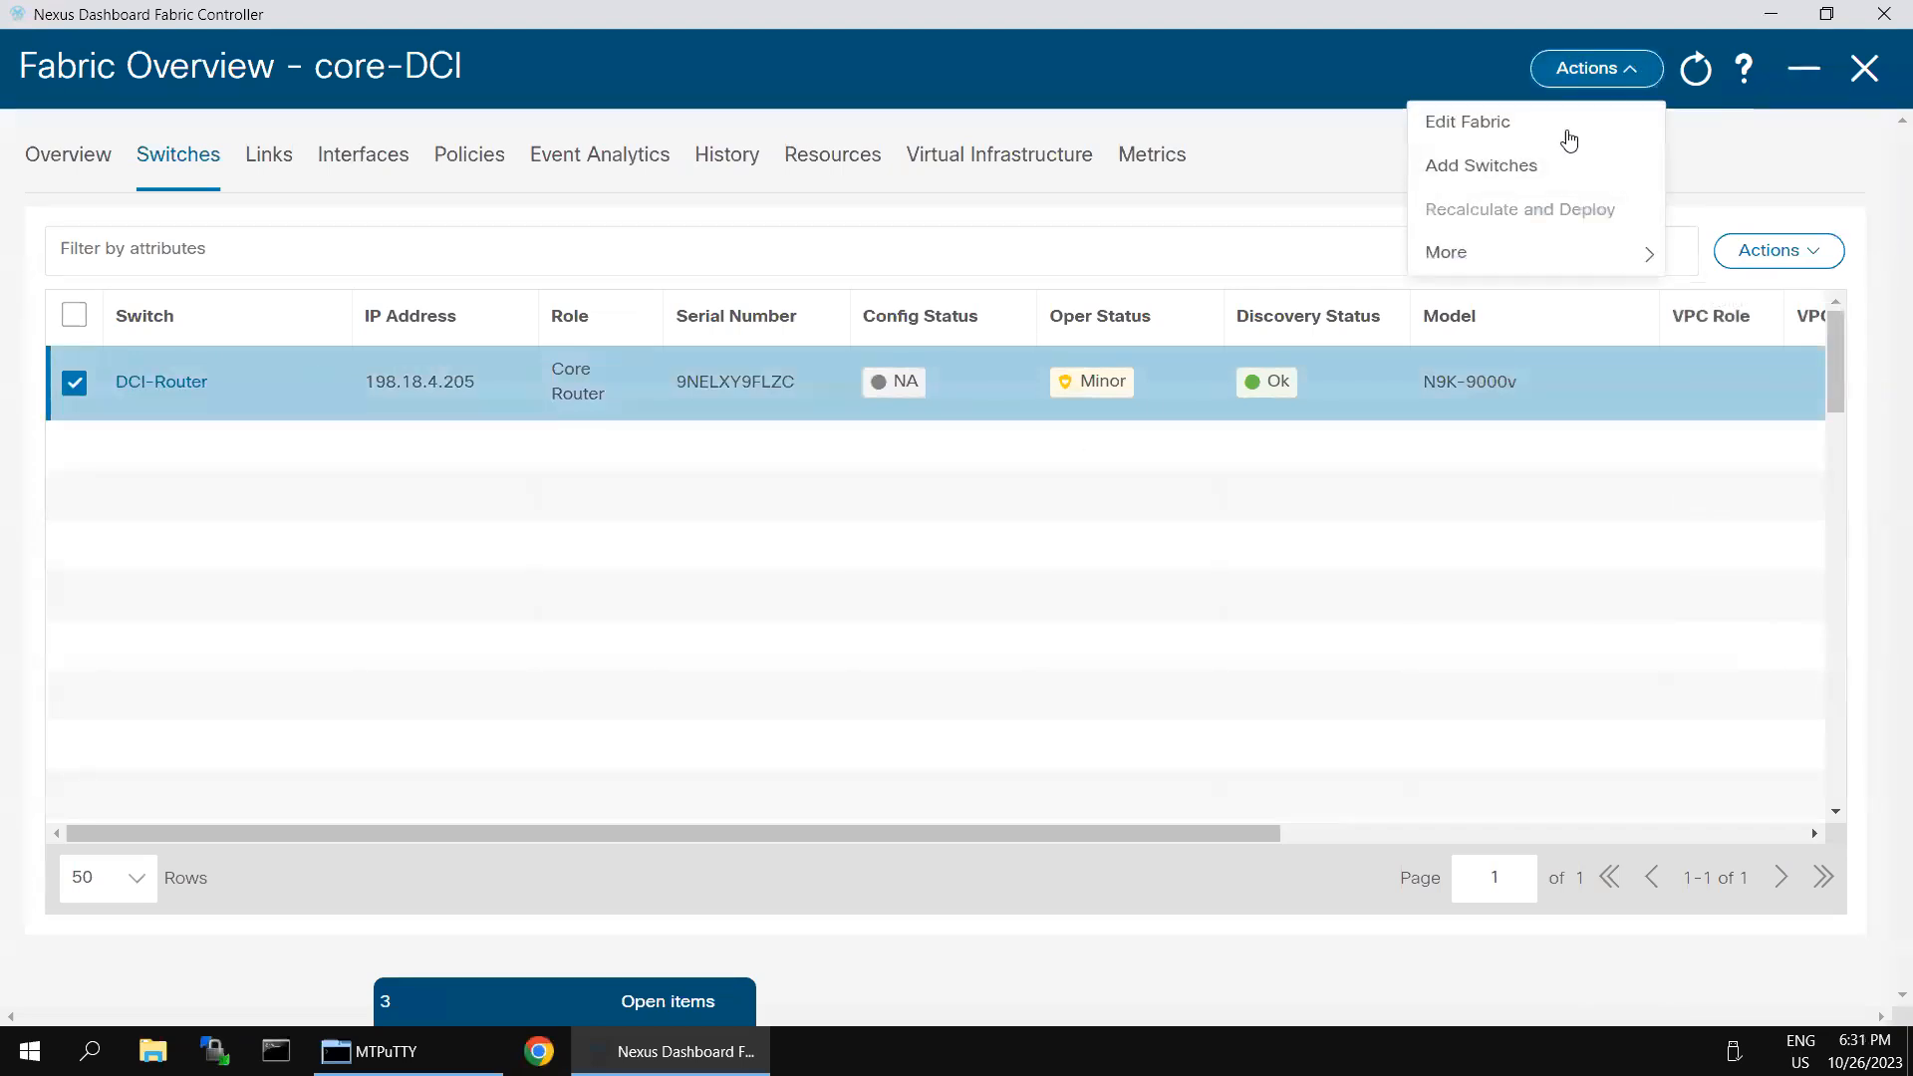
left_click(1816, 258)
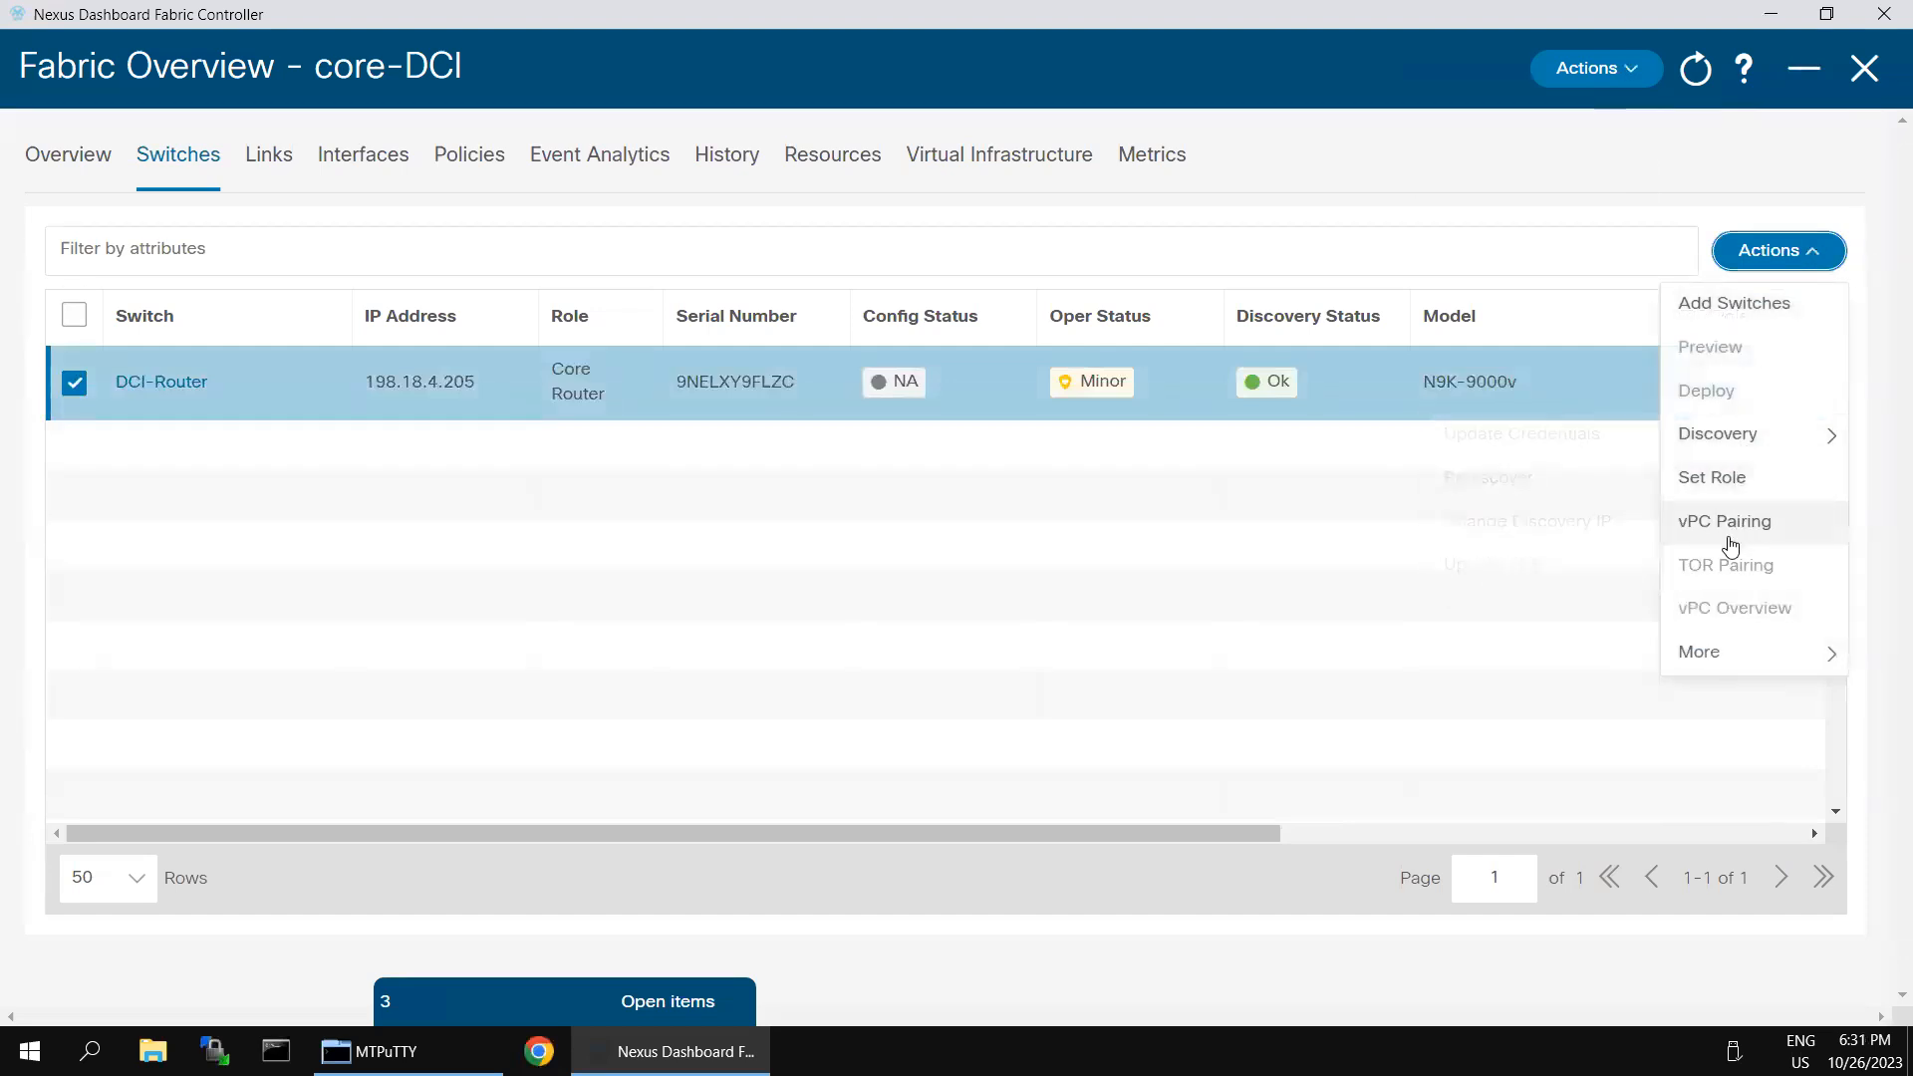
mouse_move(1708, 430)
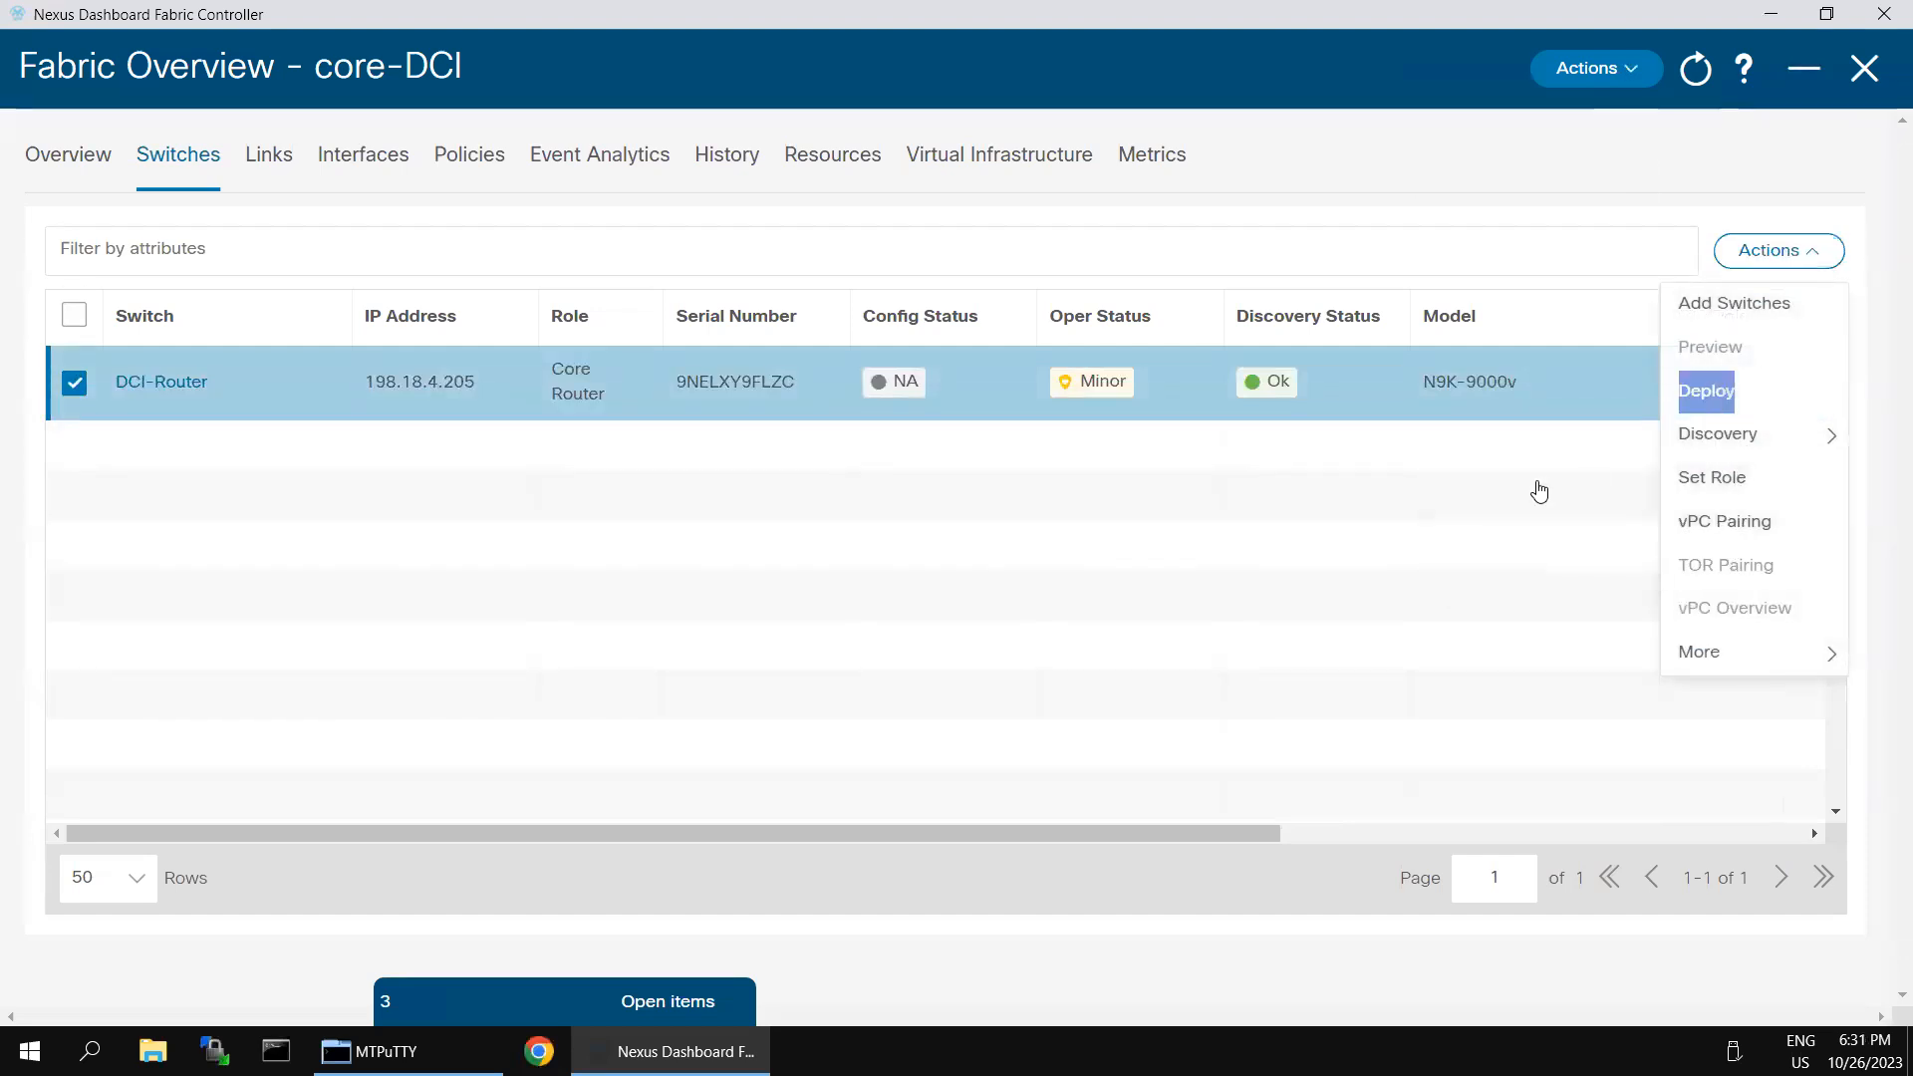
left_click(1531, 482)
left_click(1222, 463)
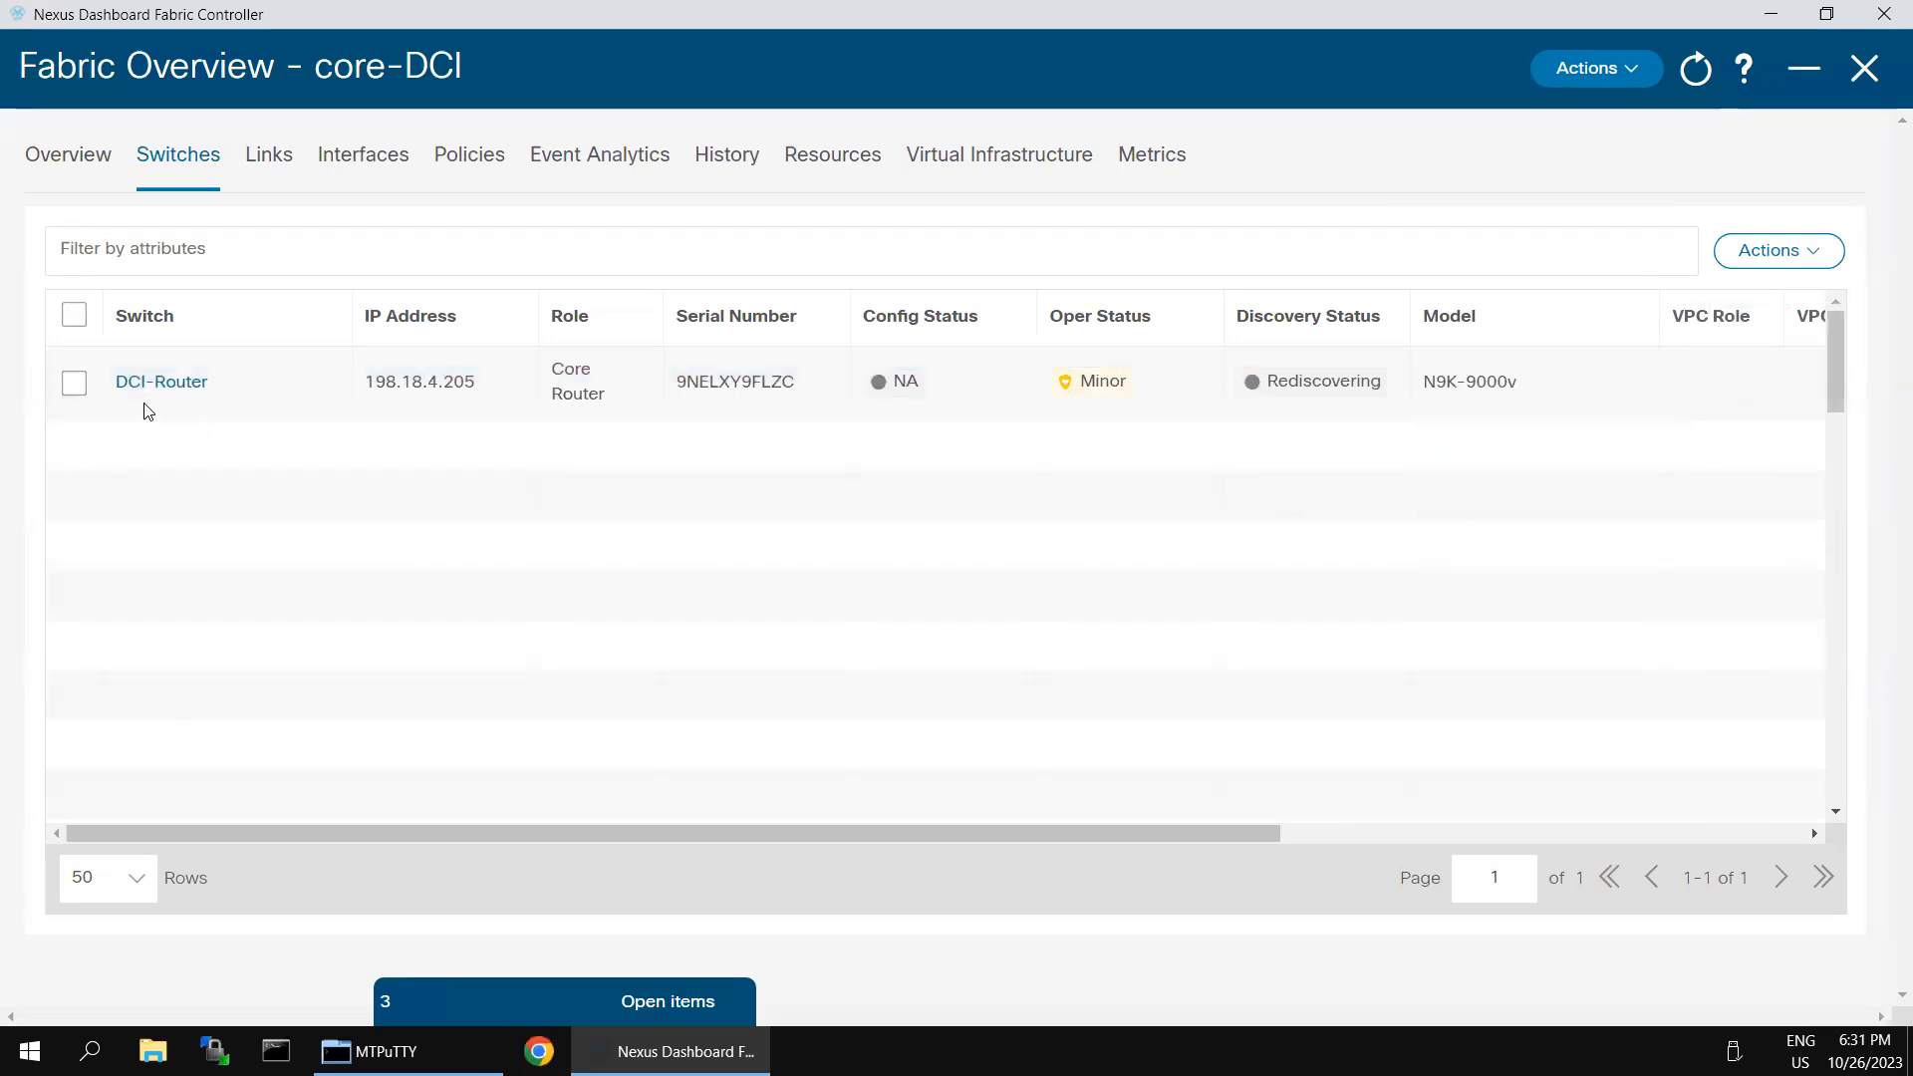
- Recheck the availability of the Preview and Deploy actions for the DCI-Router switch
left_click(74, 382)
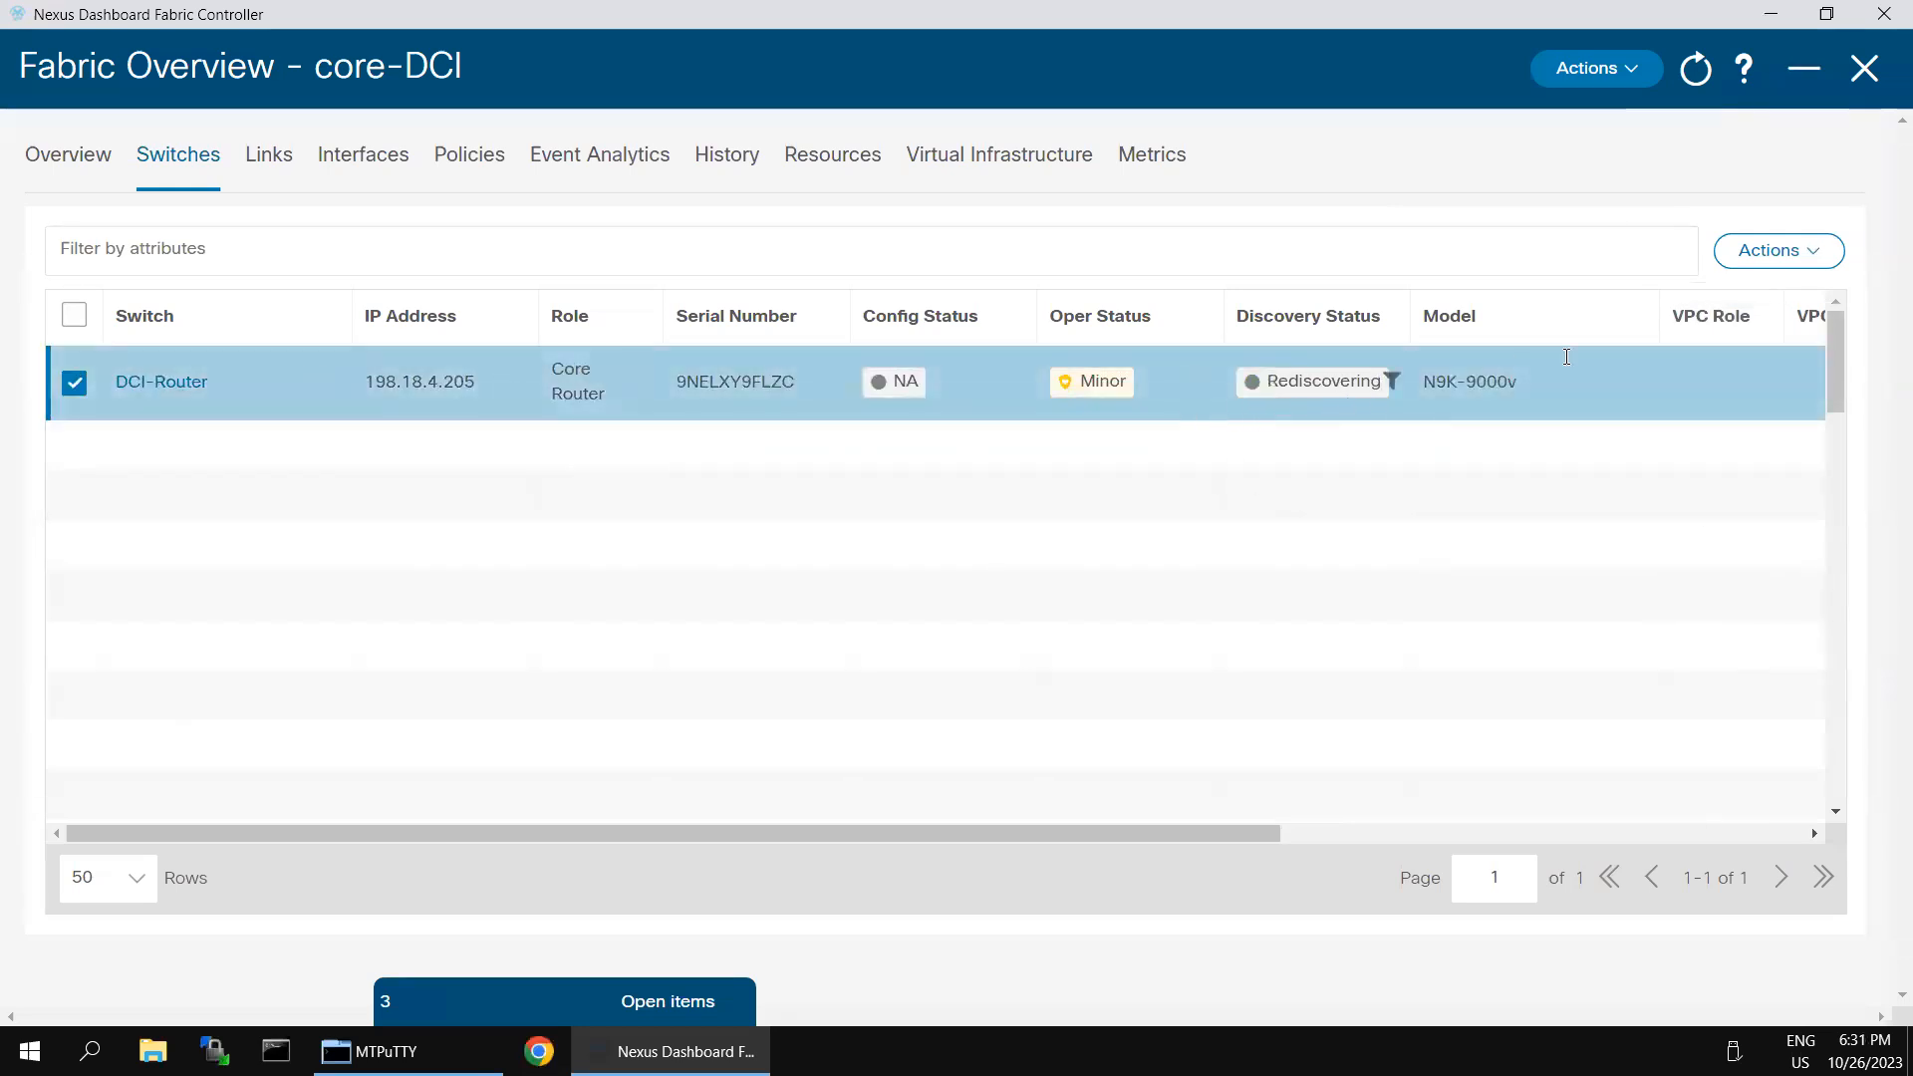
left_click(1779, 250)
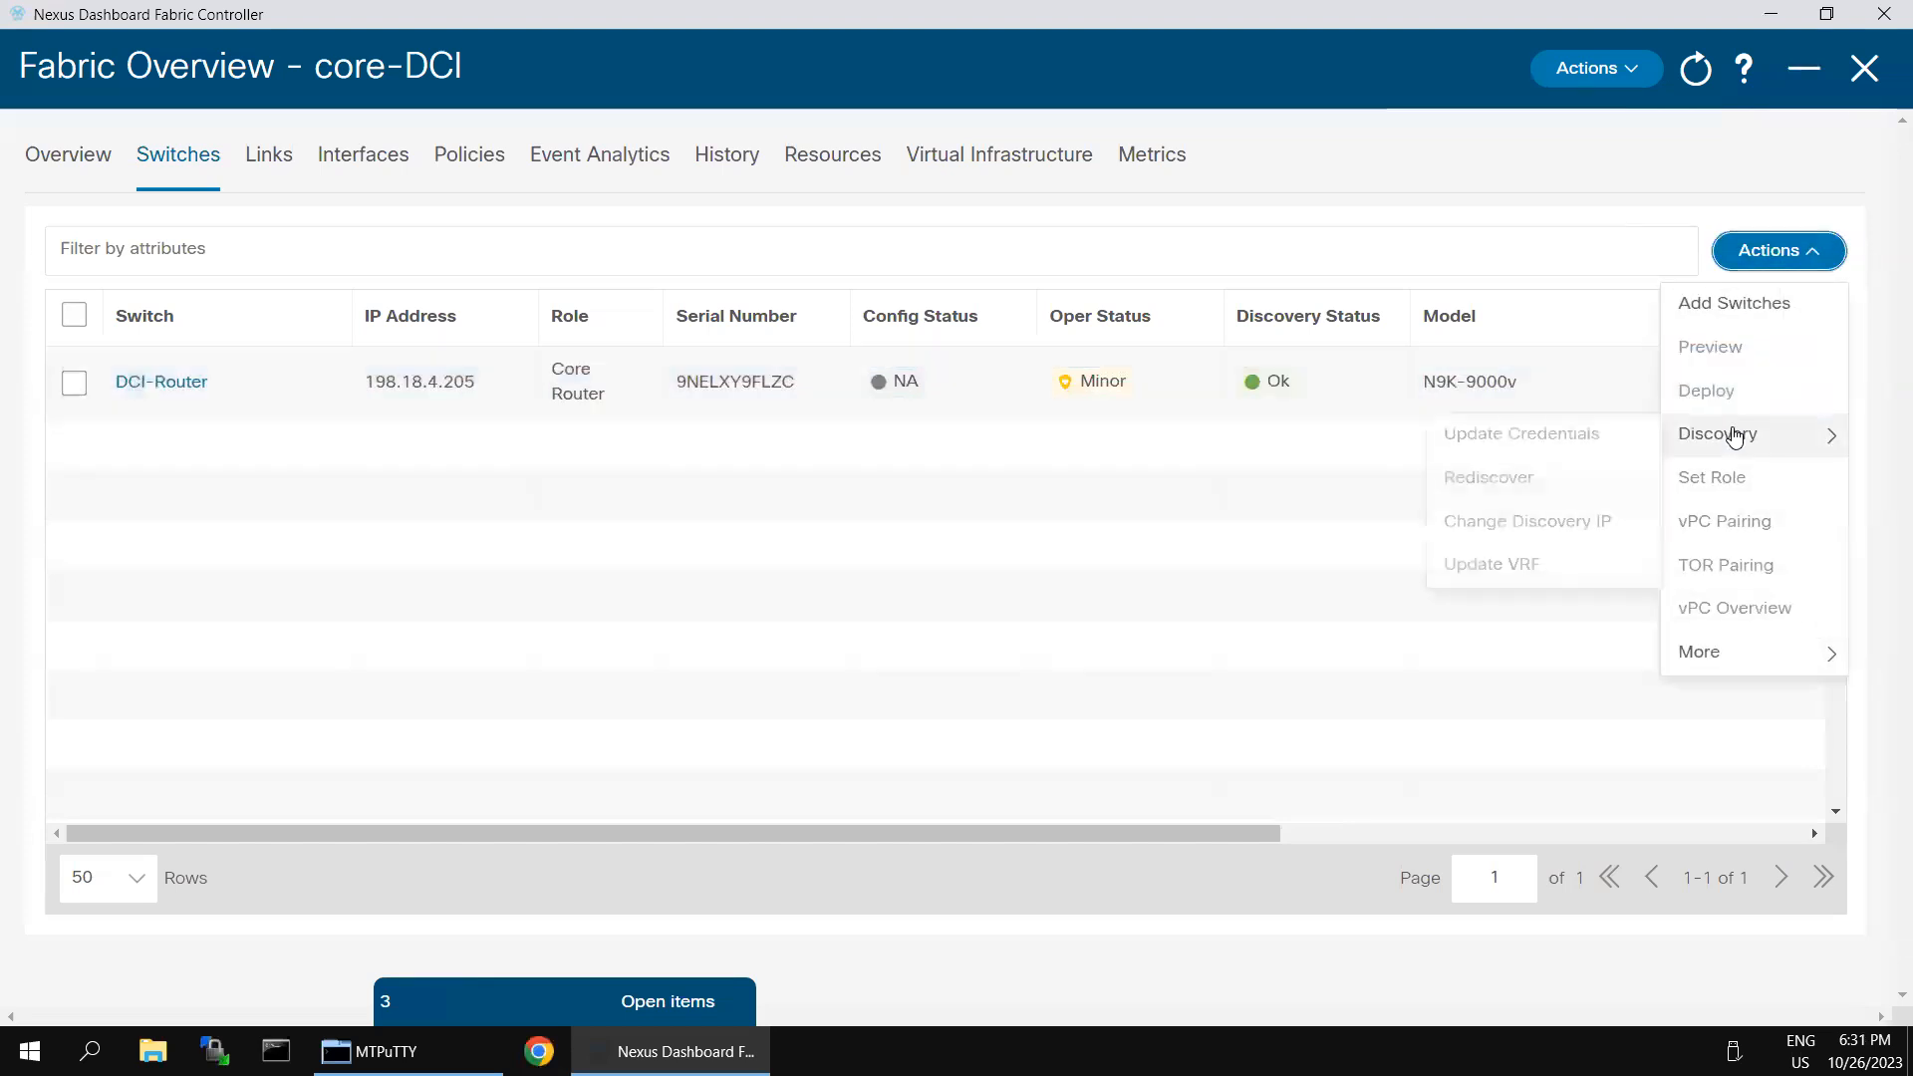
left_click(1144, 530)
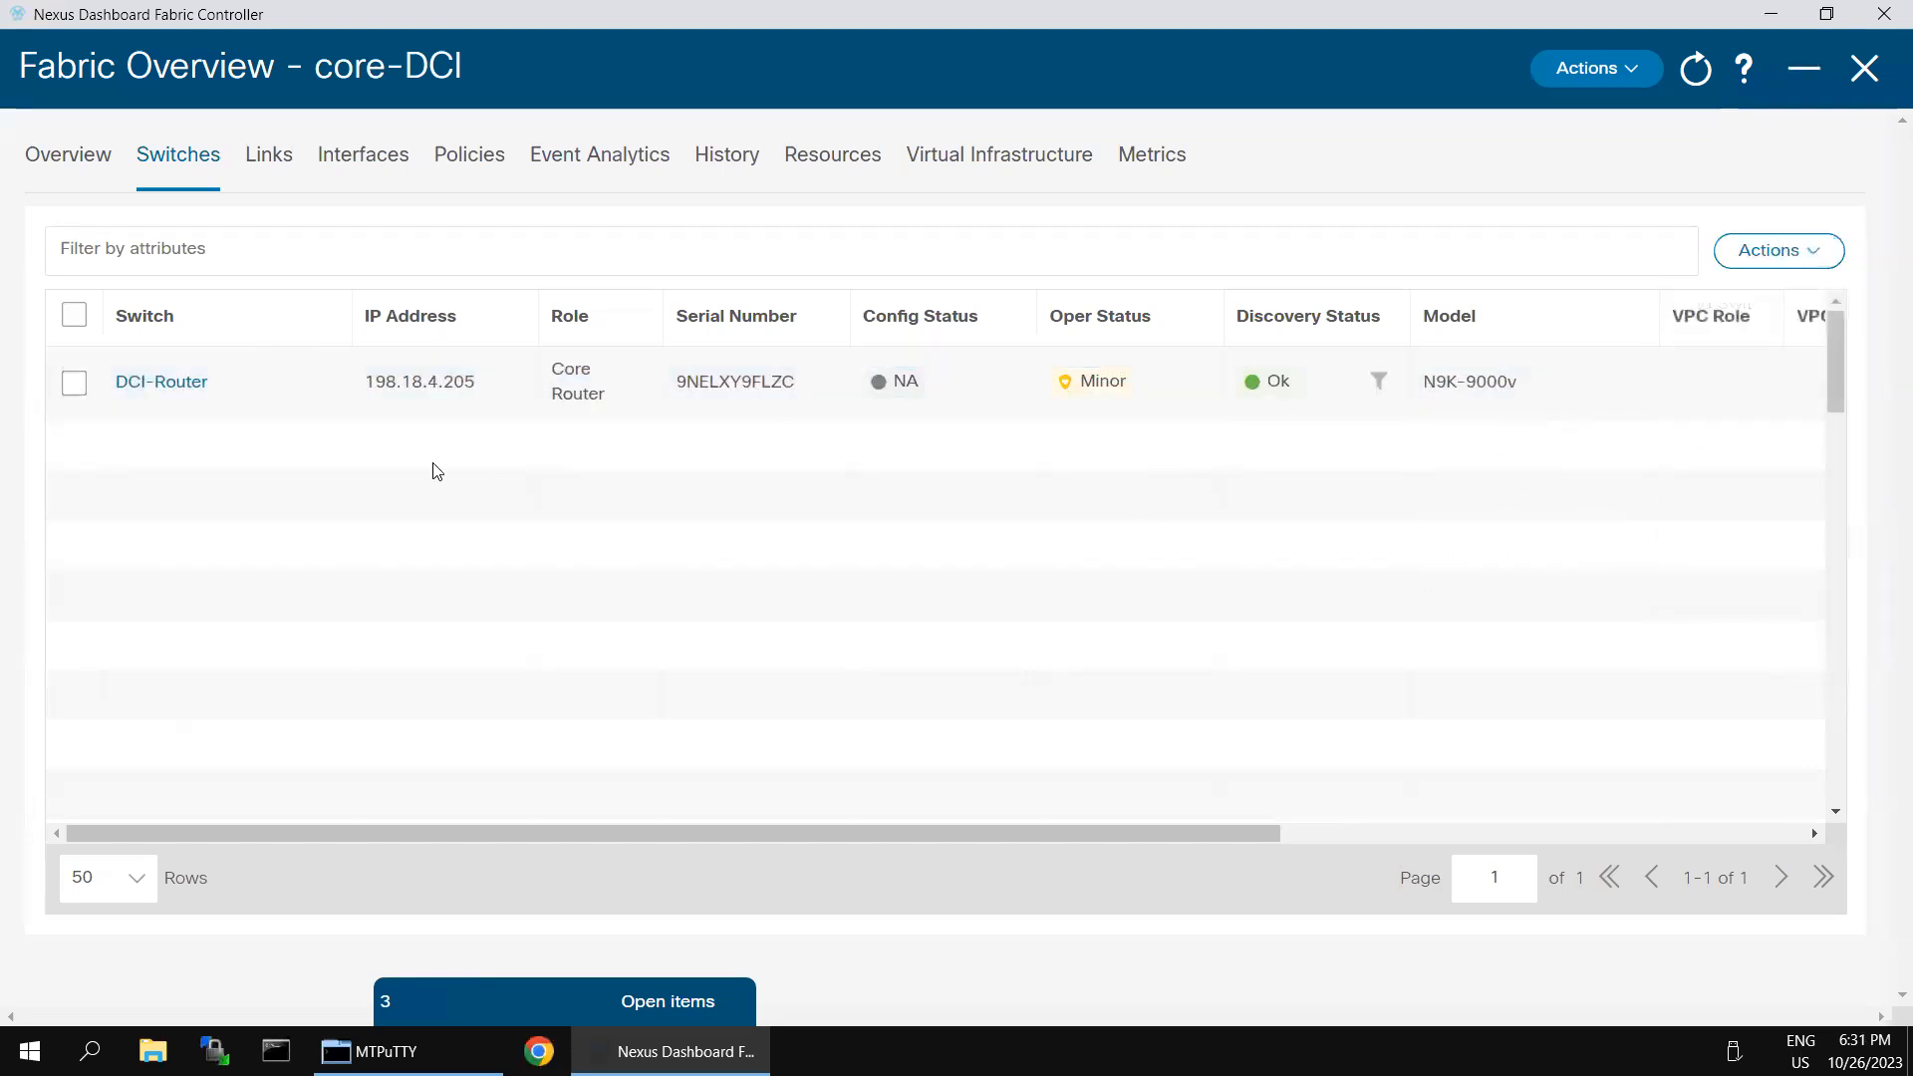
left_click(74, 383)
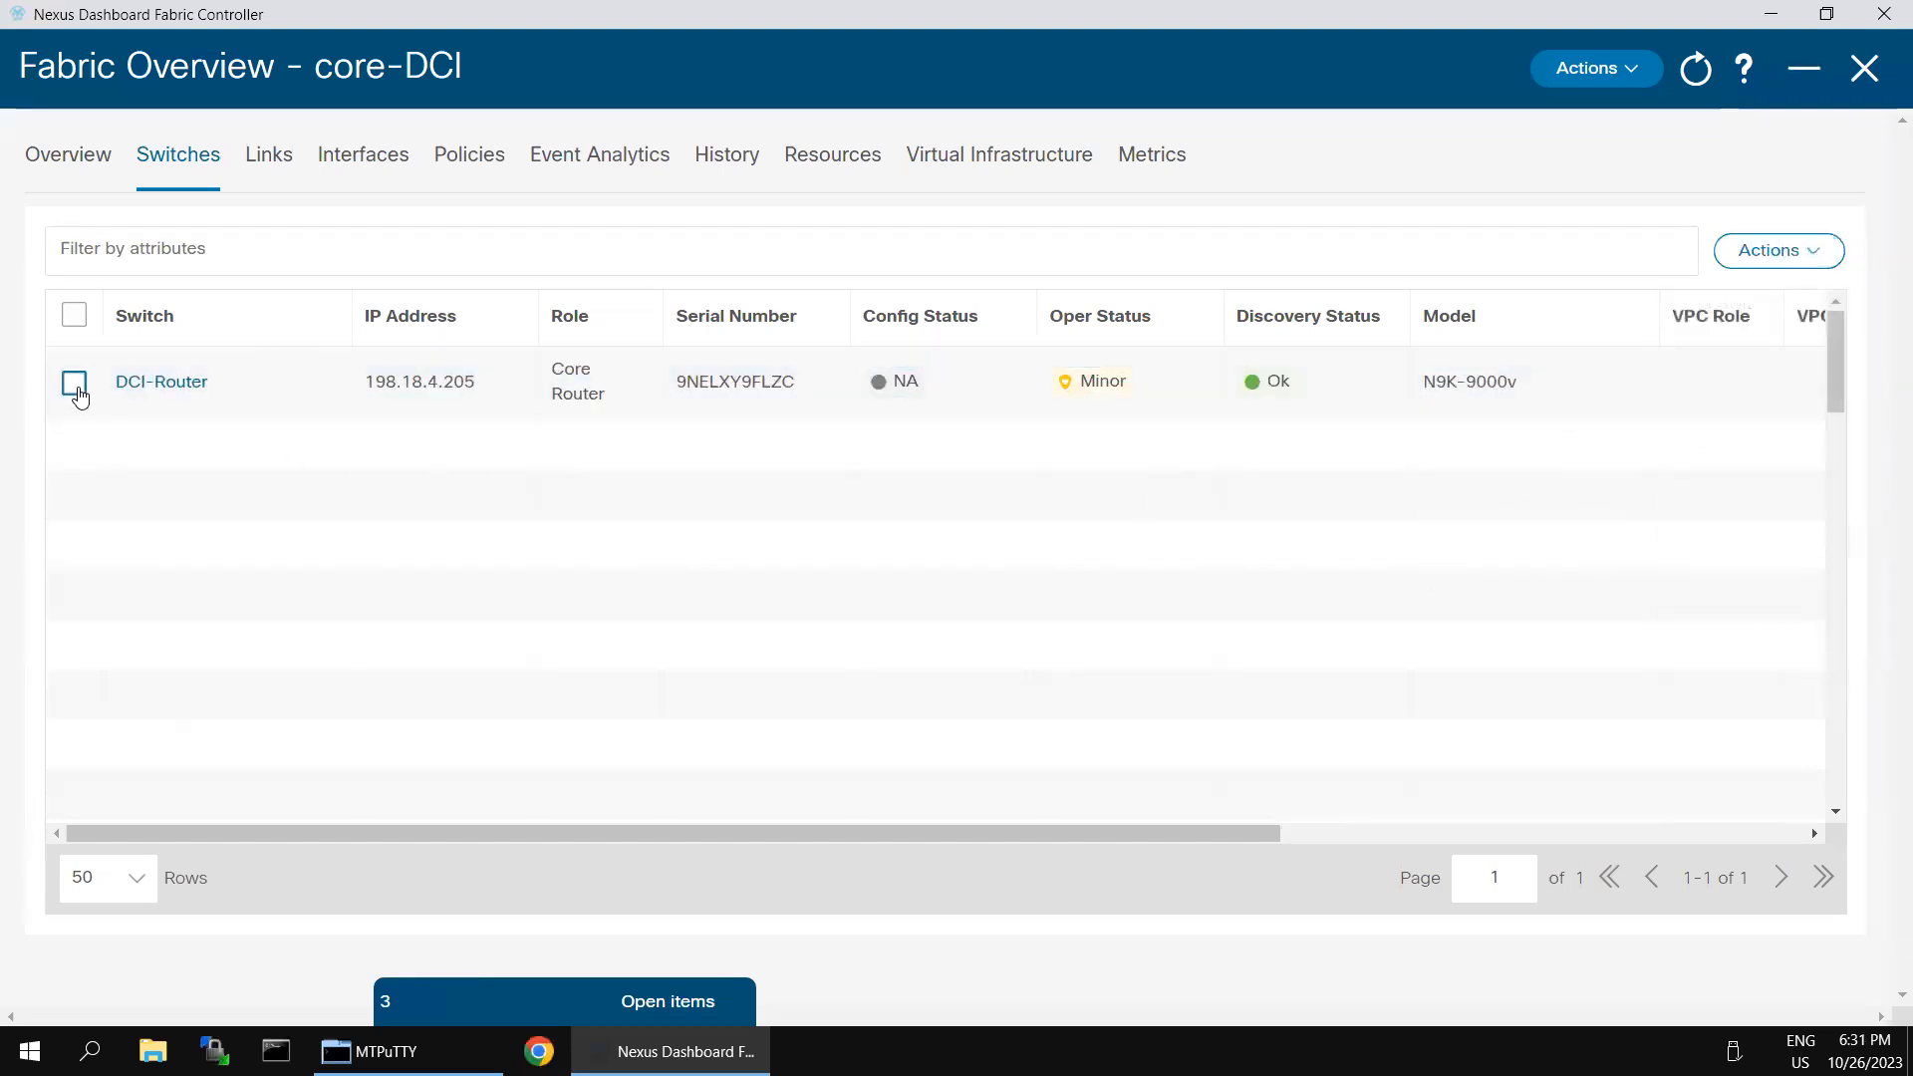
left_click(1814, 261)
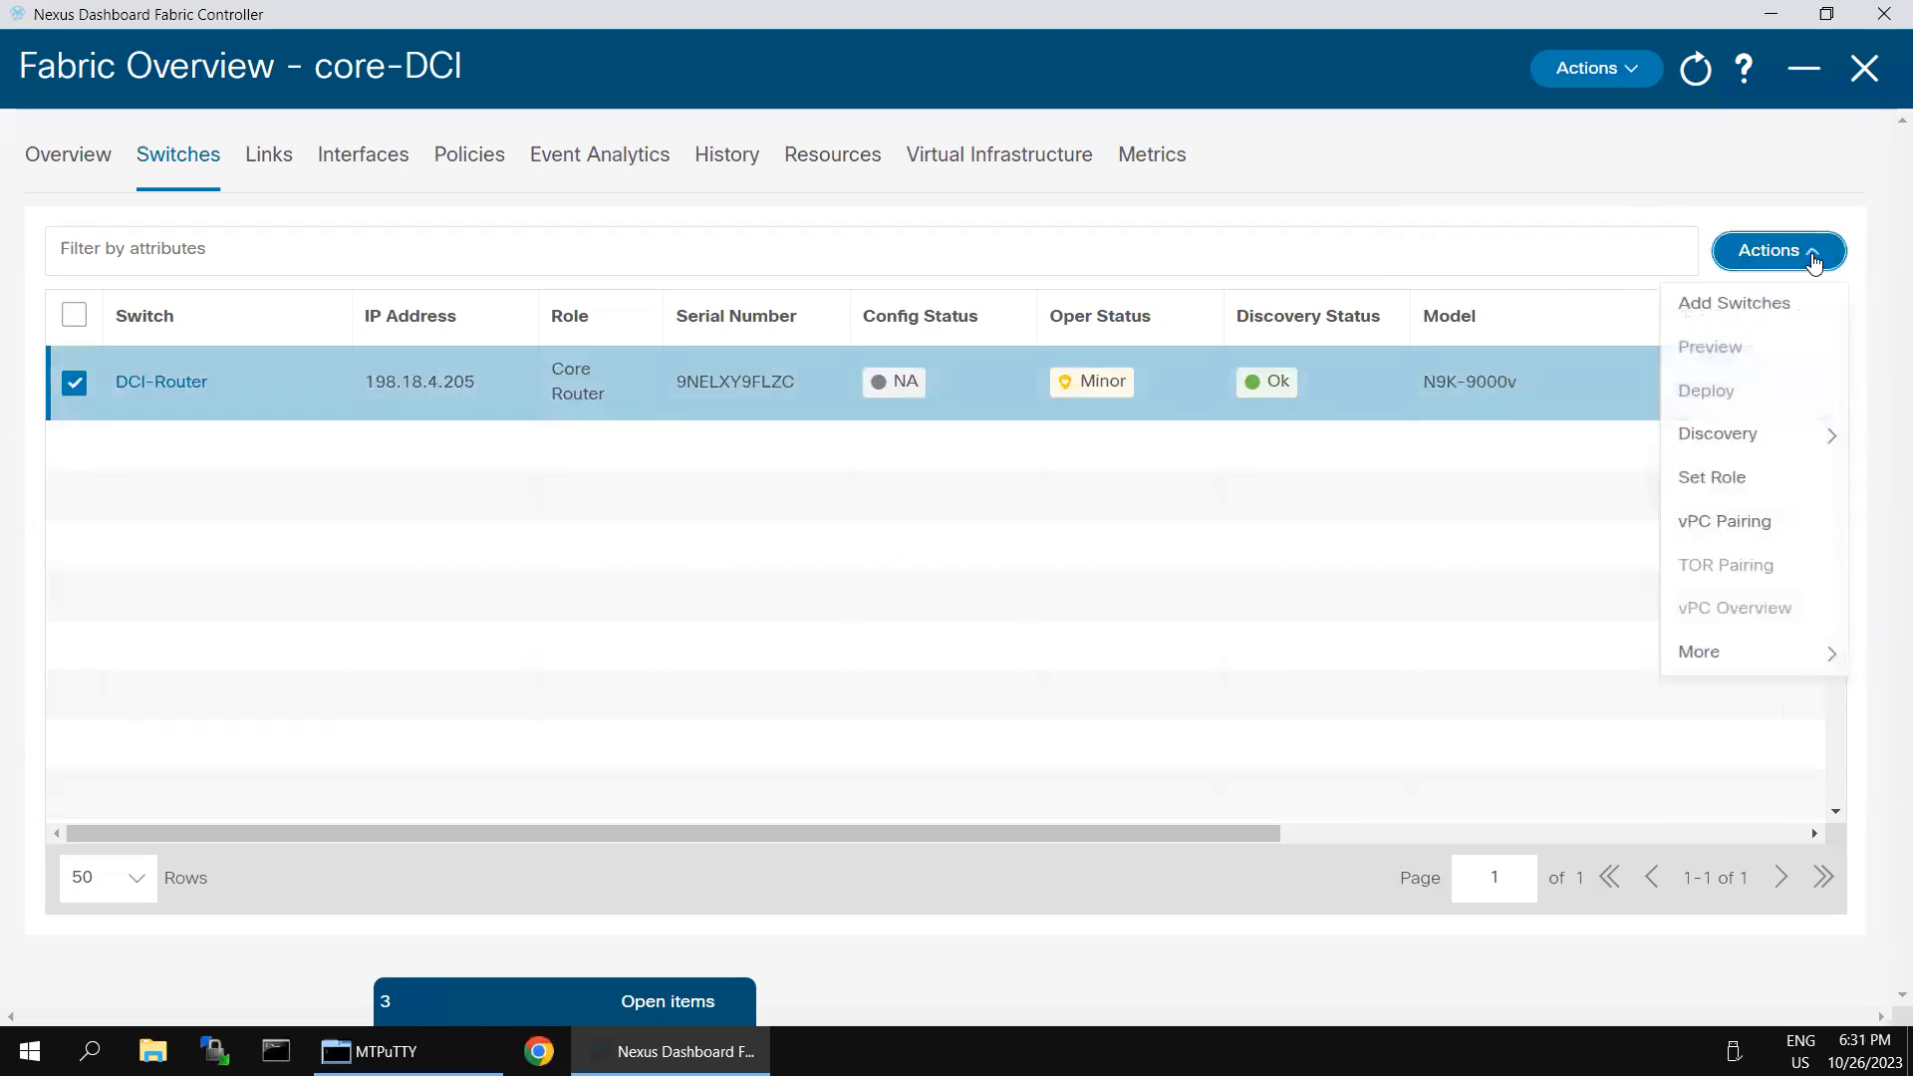
mouse_move(1731, 435)
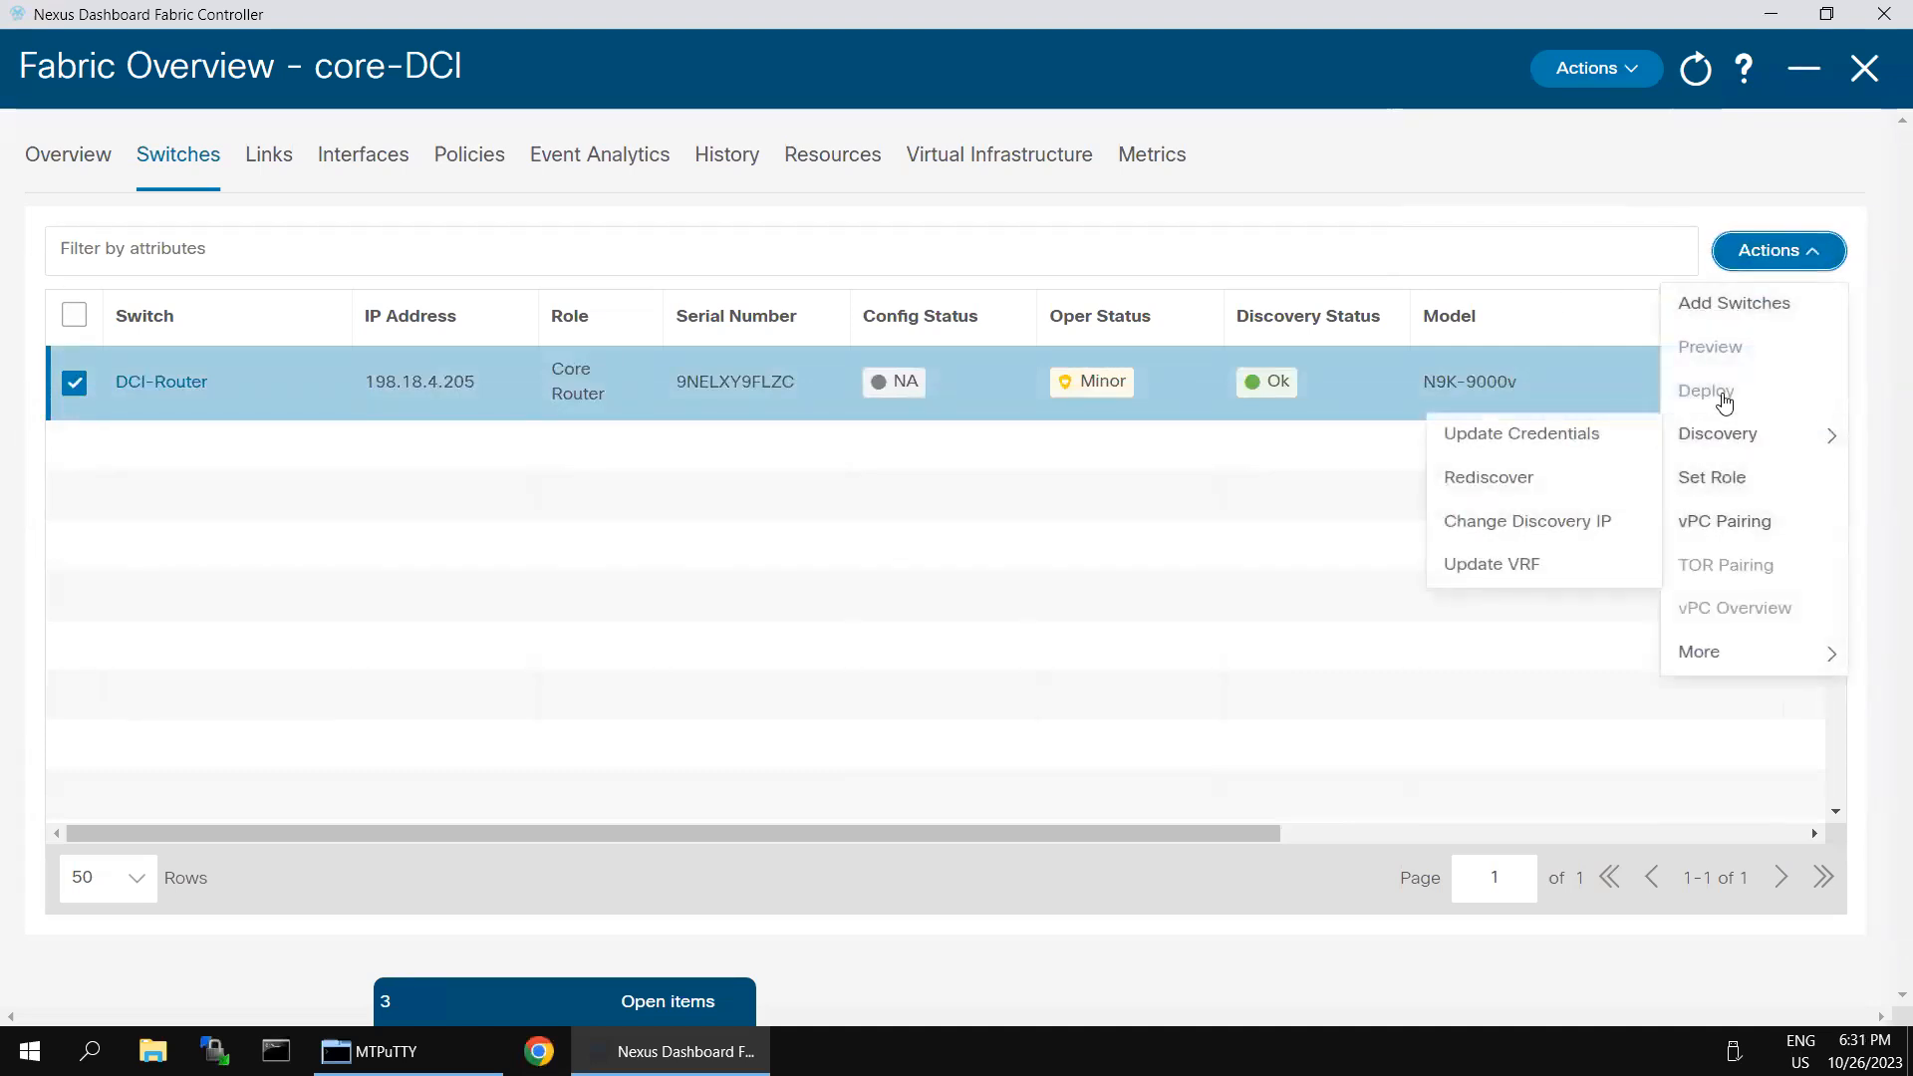
left_click(1255, 606)
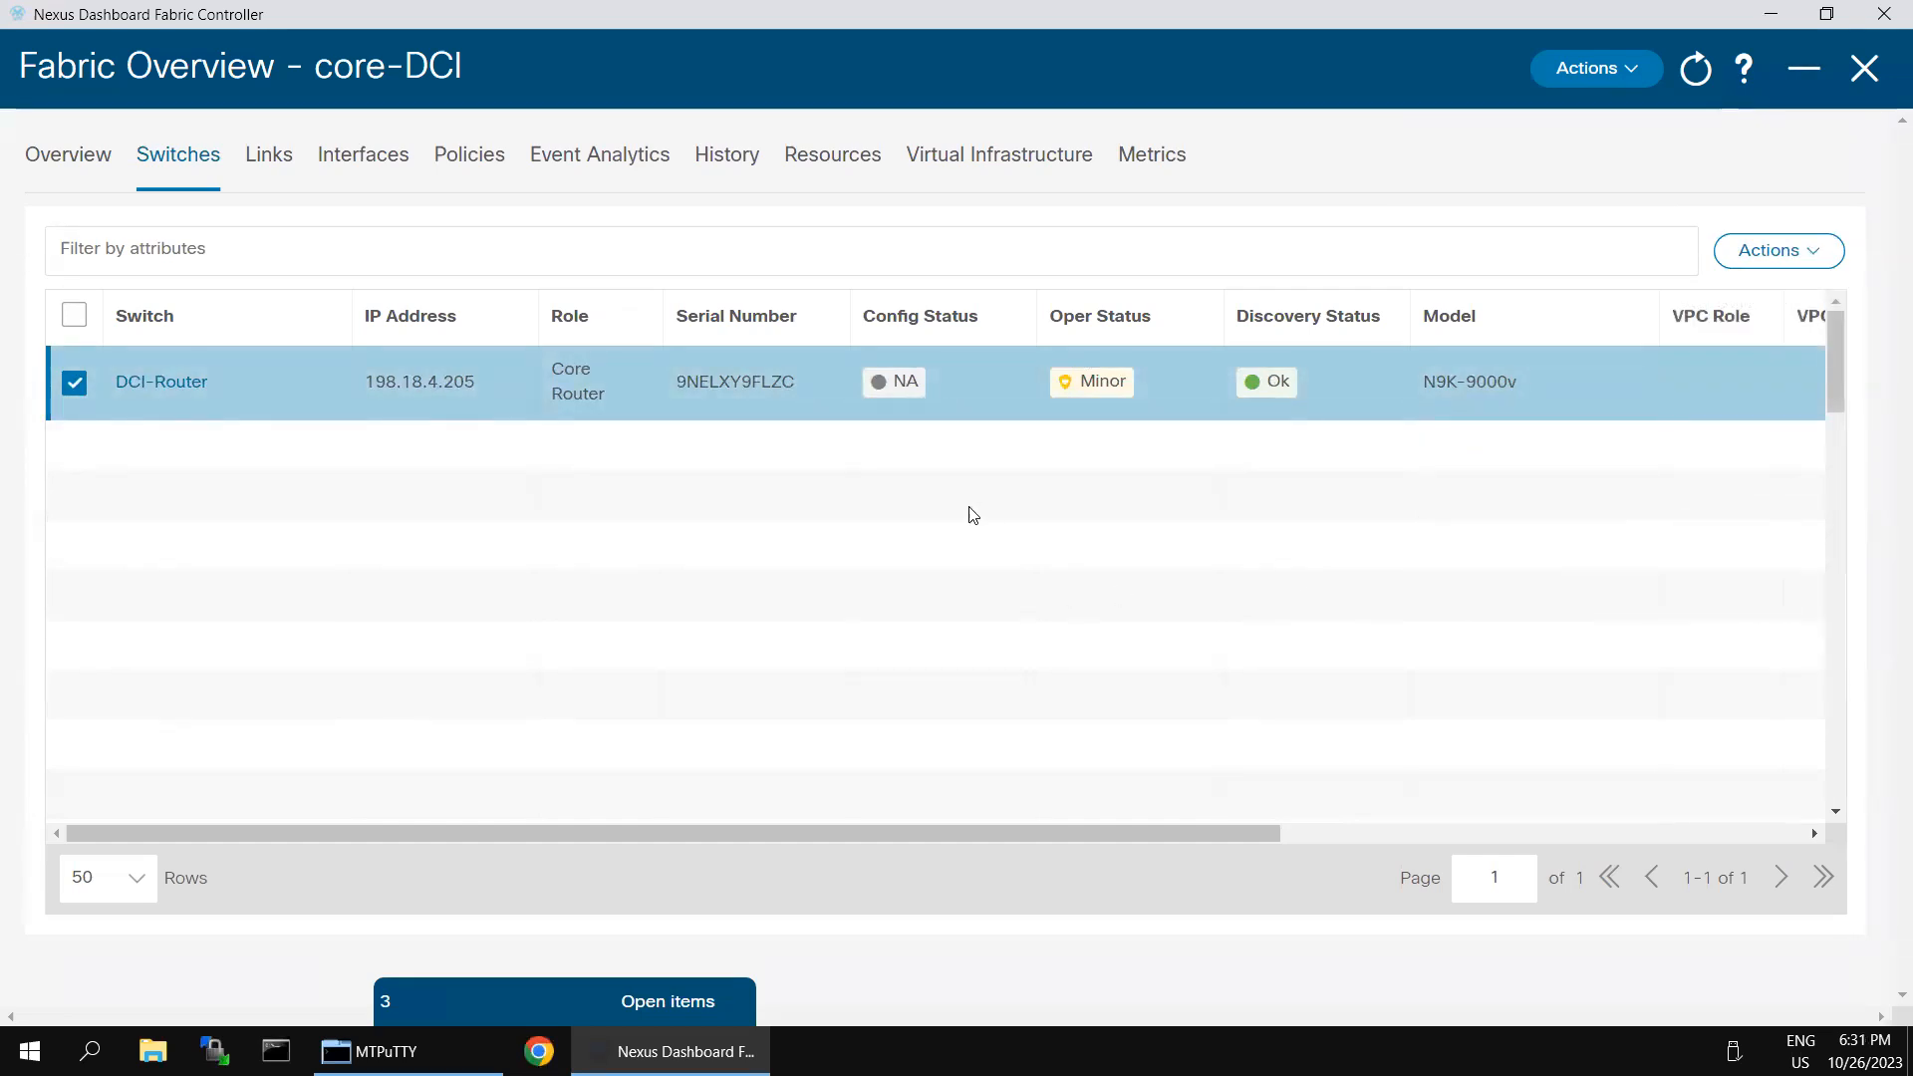
- Leave the core-DCI overview, show the topology by configuration status and open the core-DCI fabric to examine its connections to both sites
left_click(1877, 76)
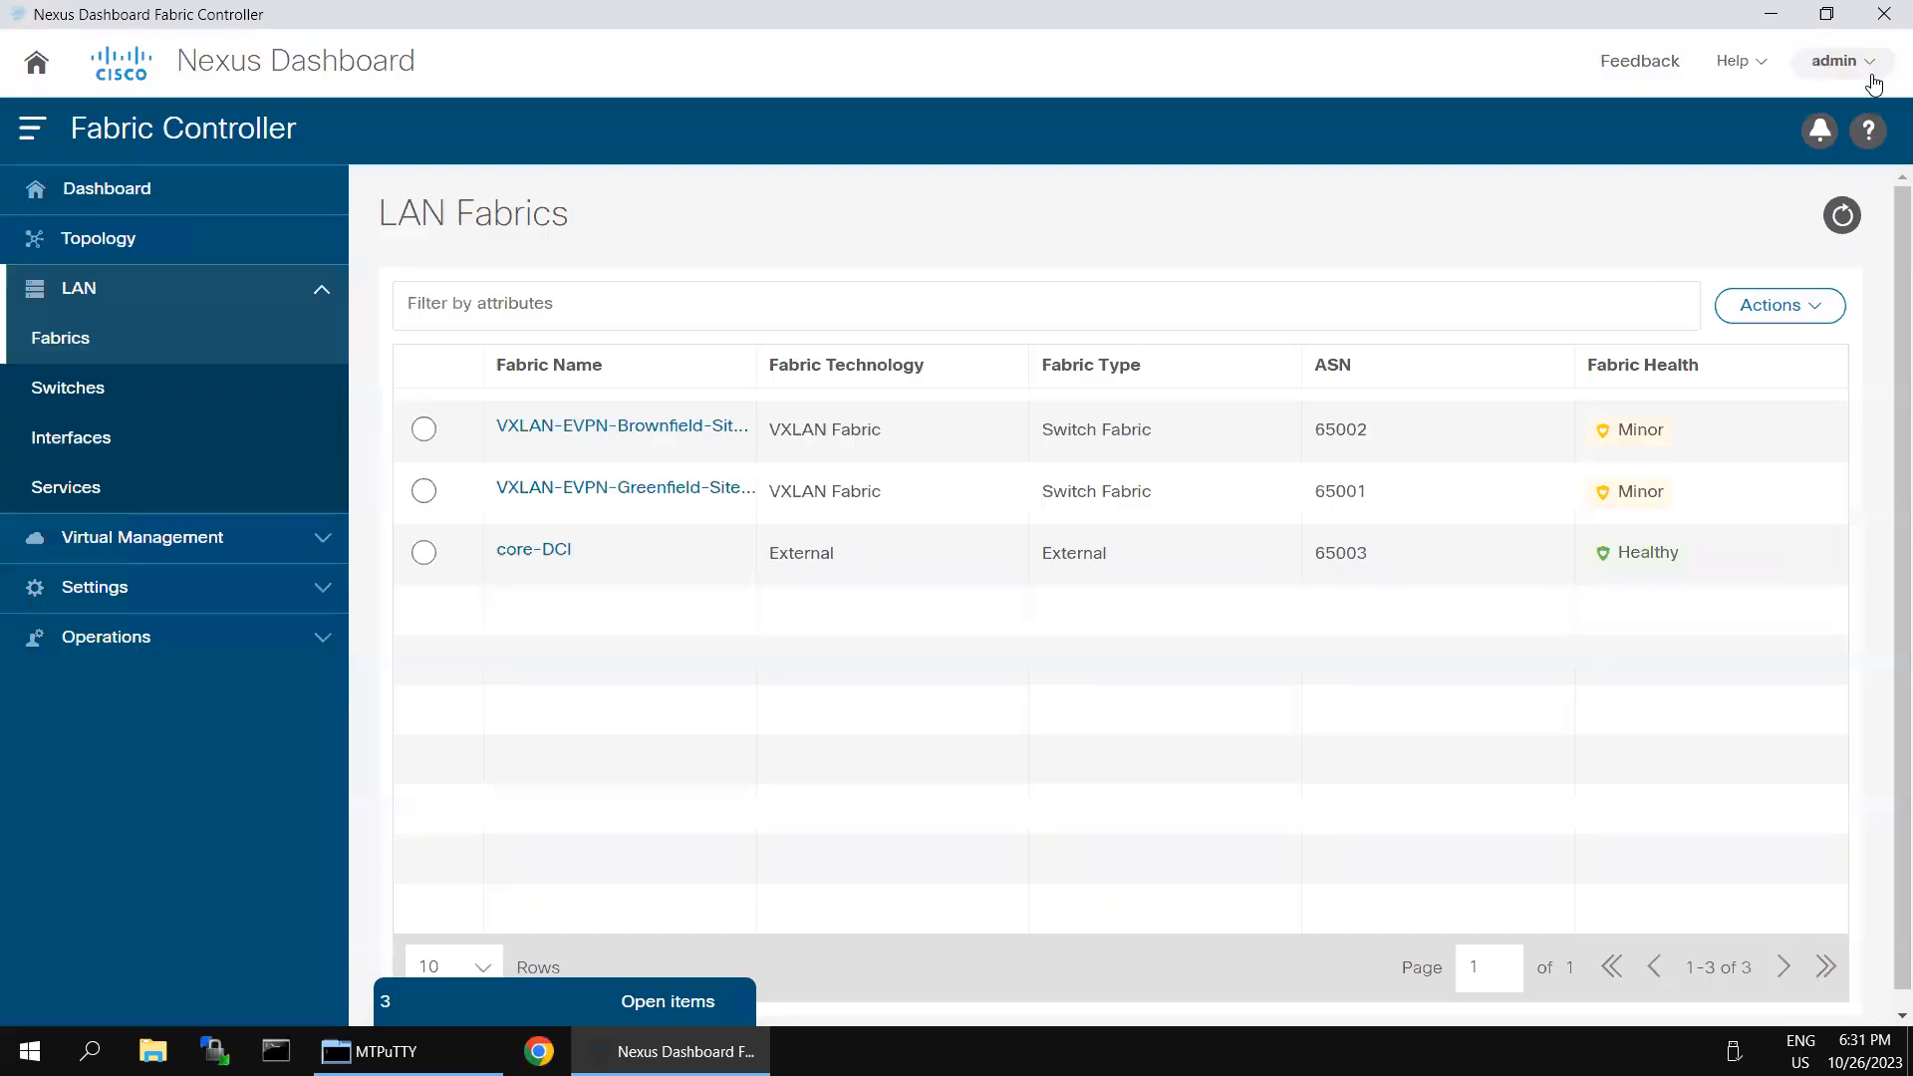
left_click(107, 244)
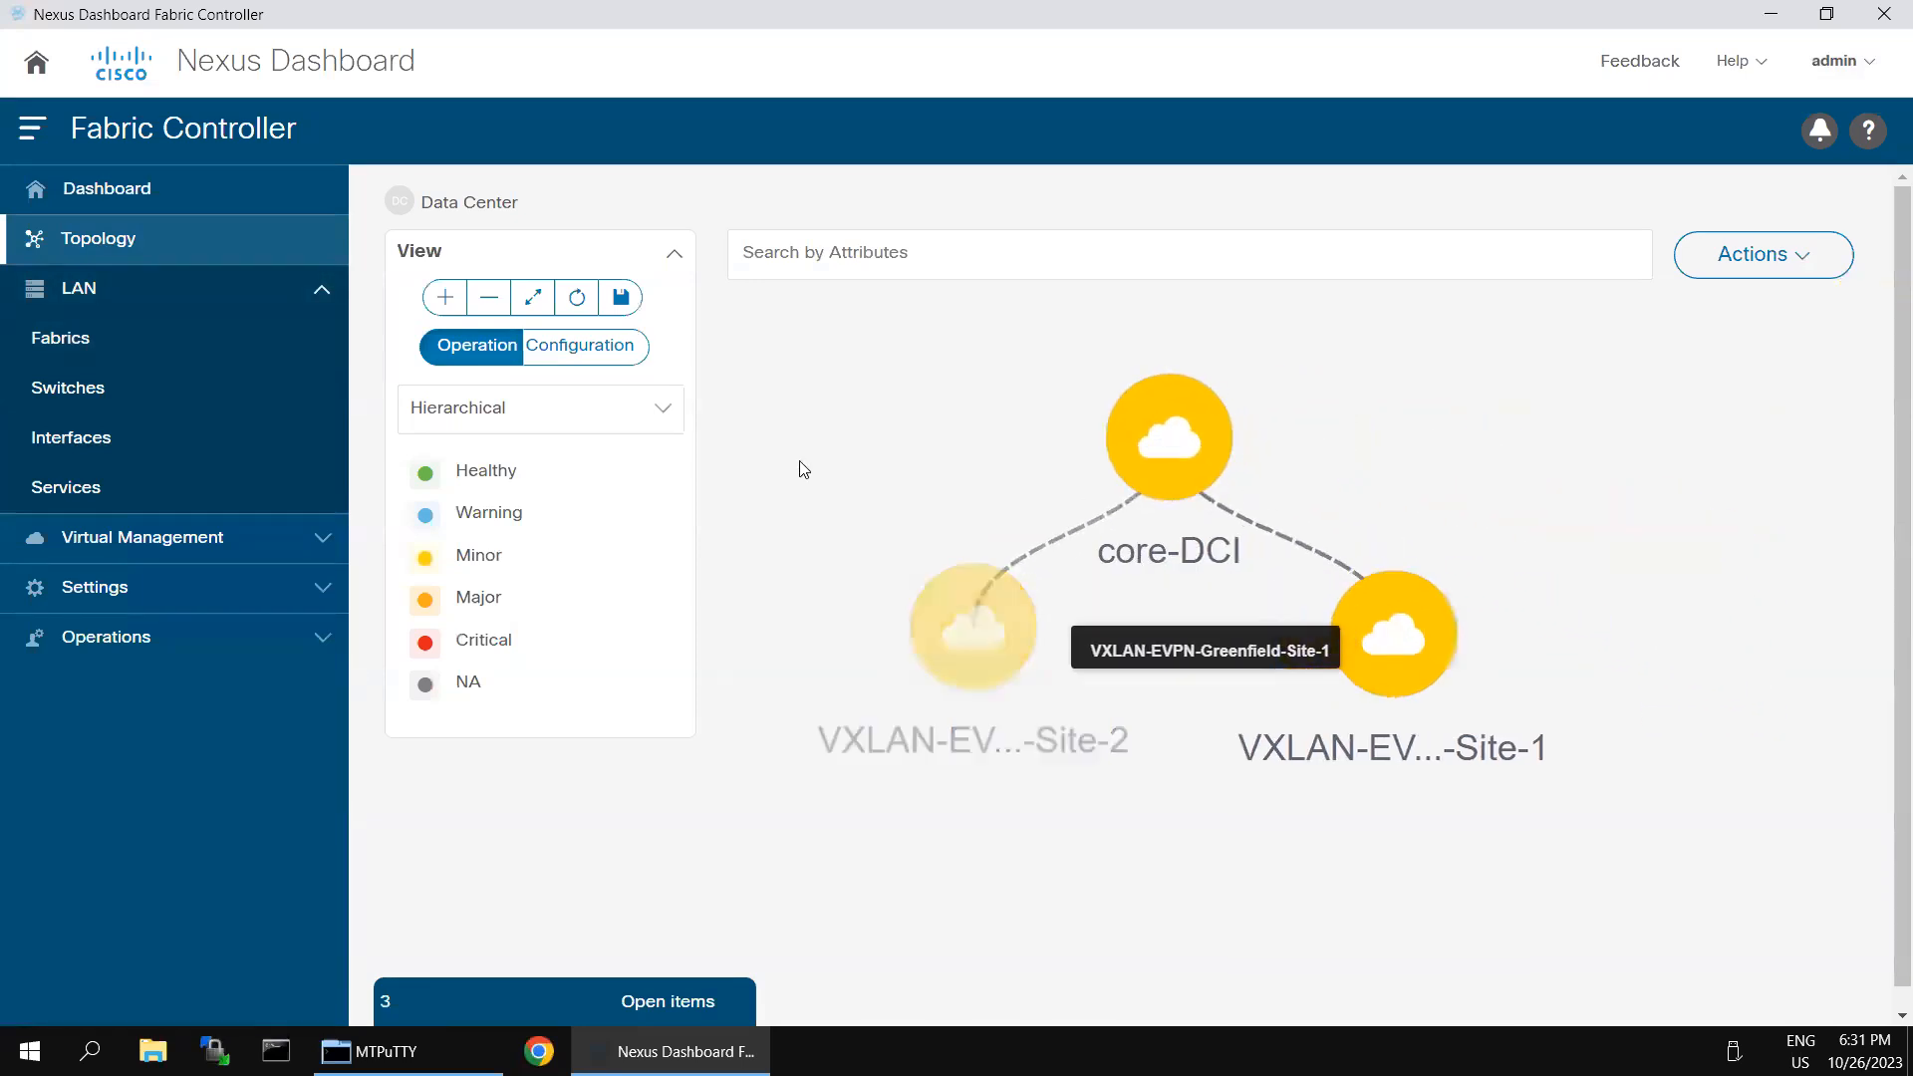
left_click(579, 347)
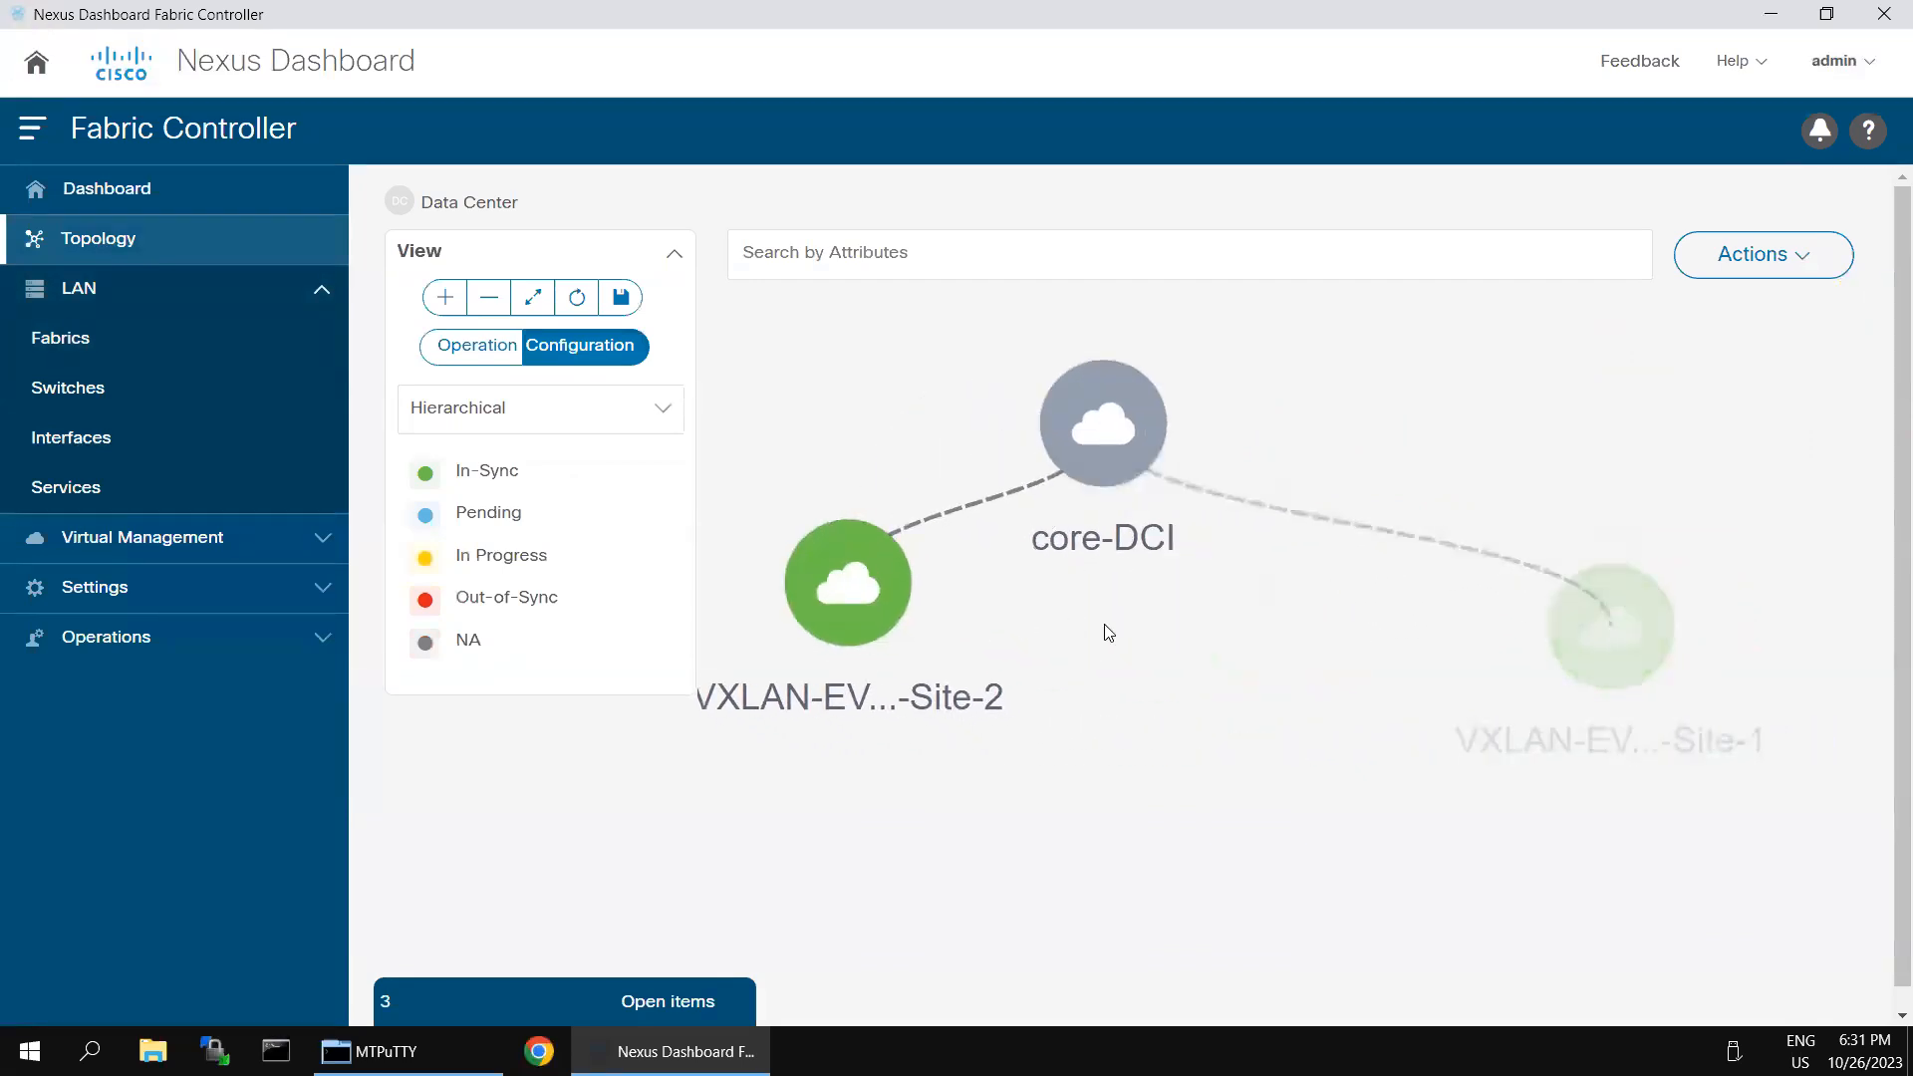
left_click_drag(1109, 435, 1241, 398)
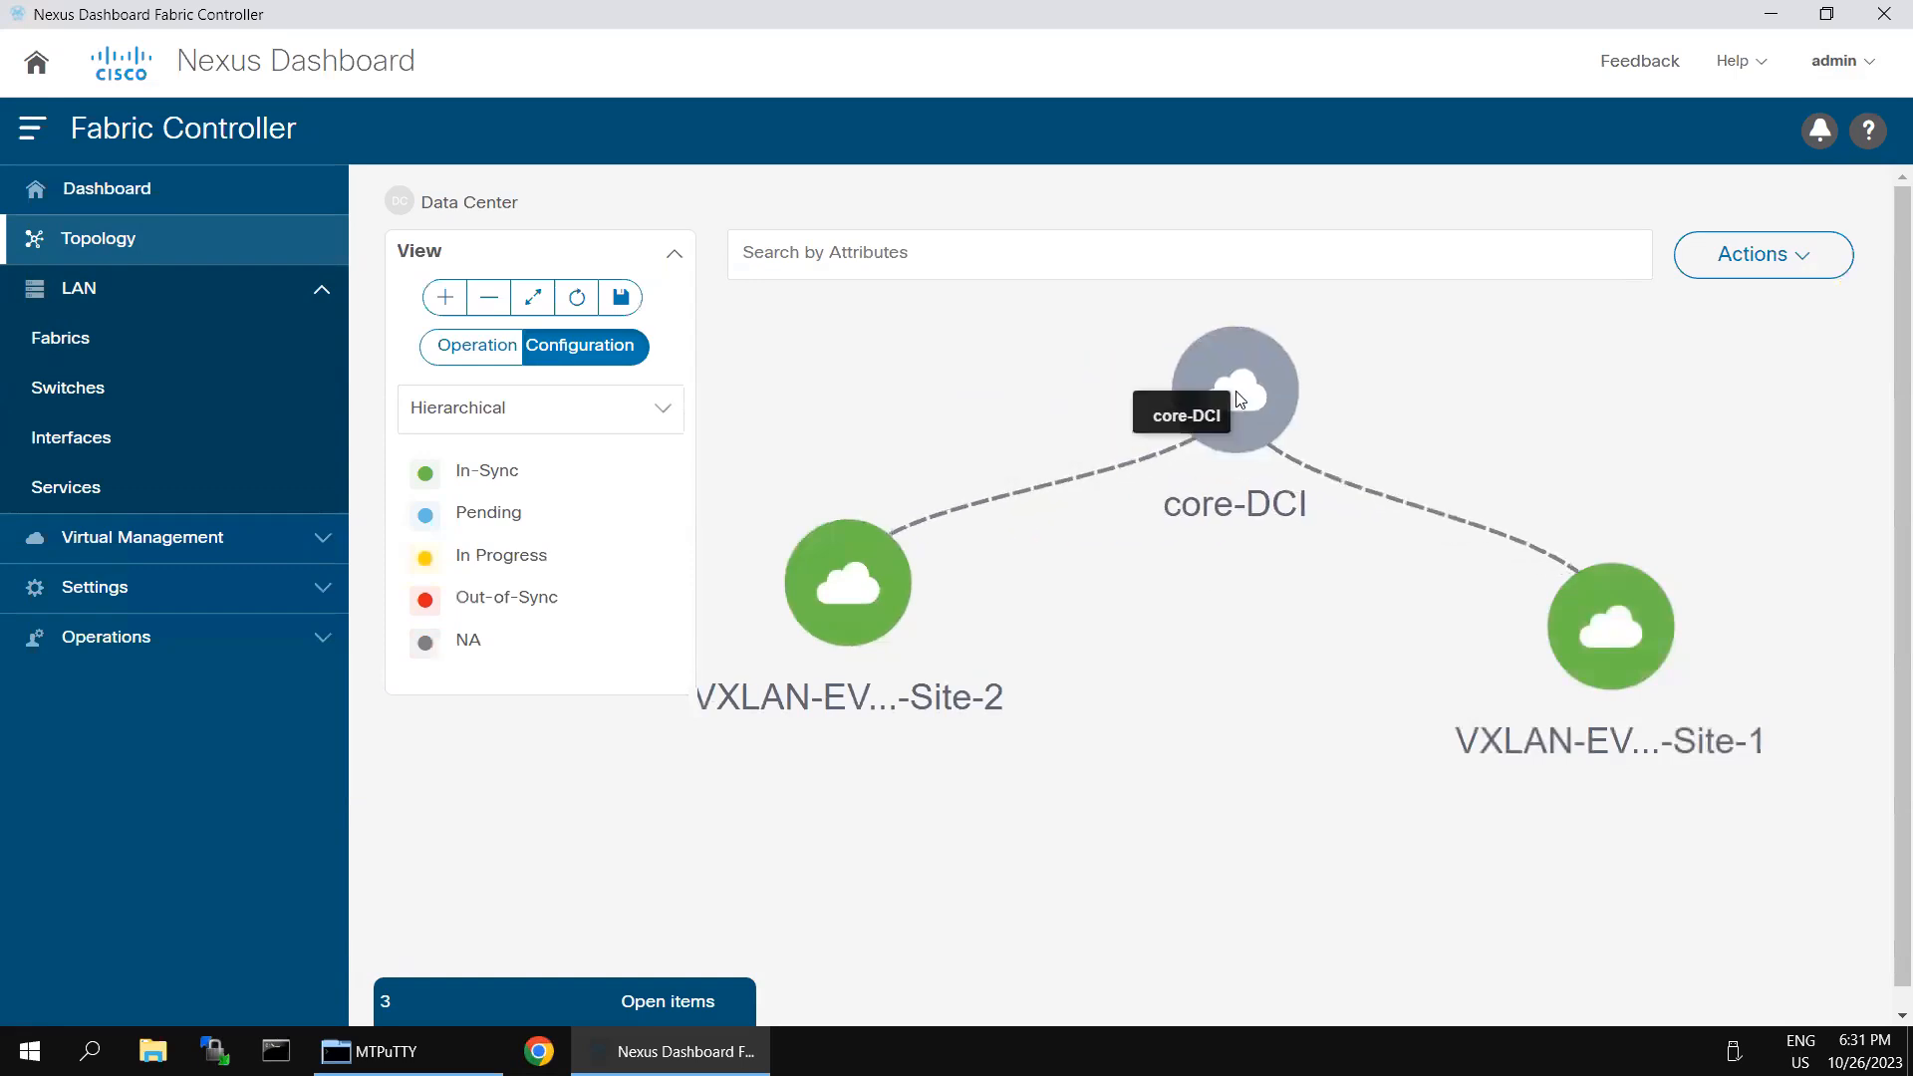
double_click(1240, 398)
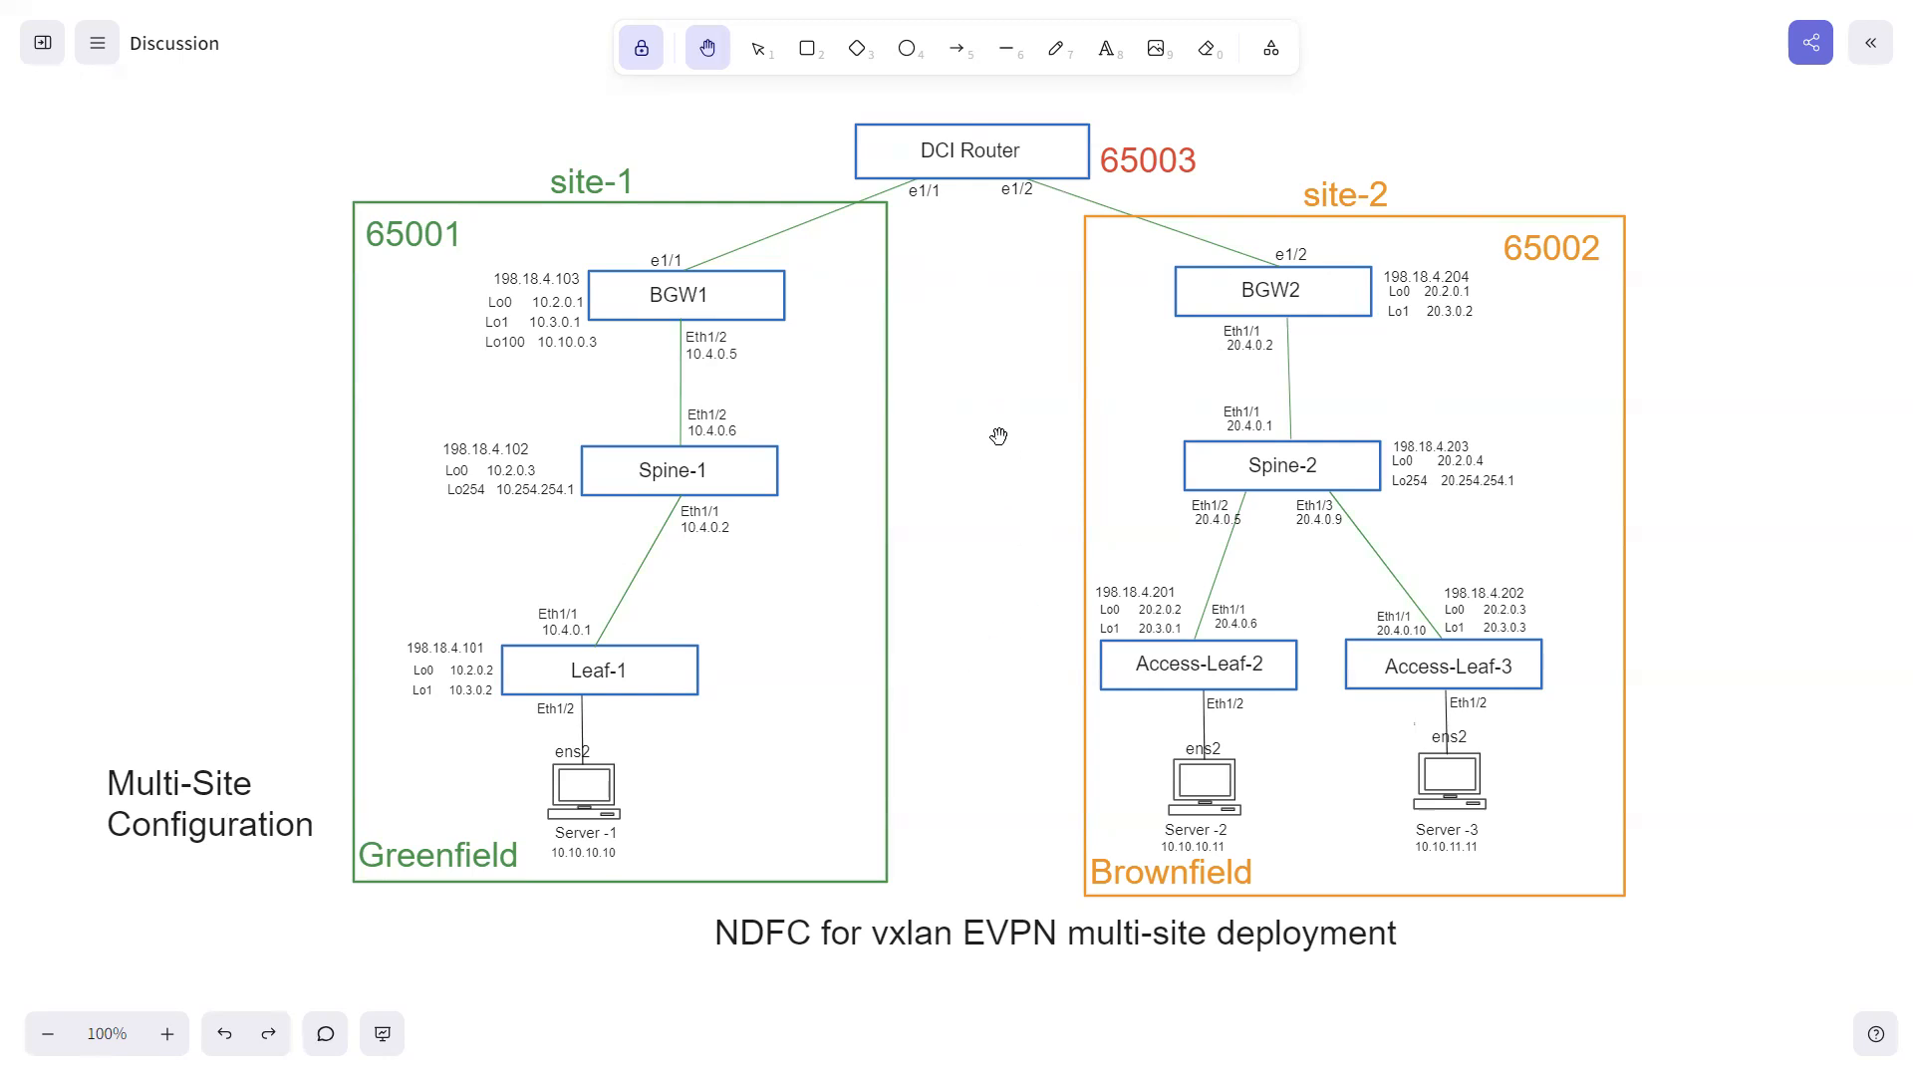
- Switch to the remote Nexus Dashboard Fabric Controller session and start creating a LAN fabric named MSD-1
key("super")
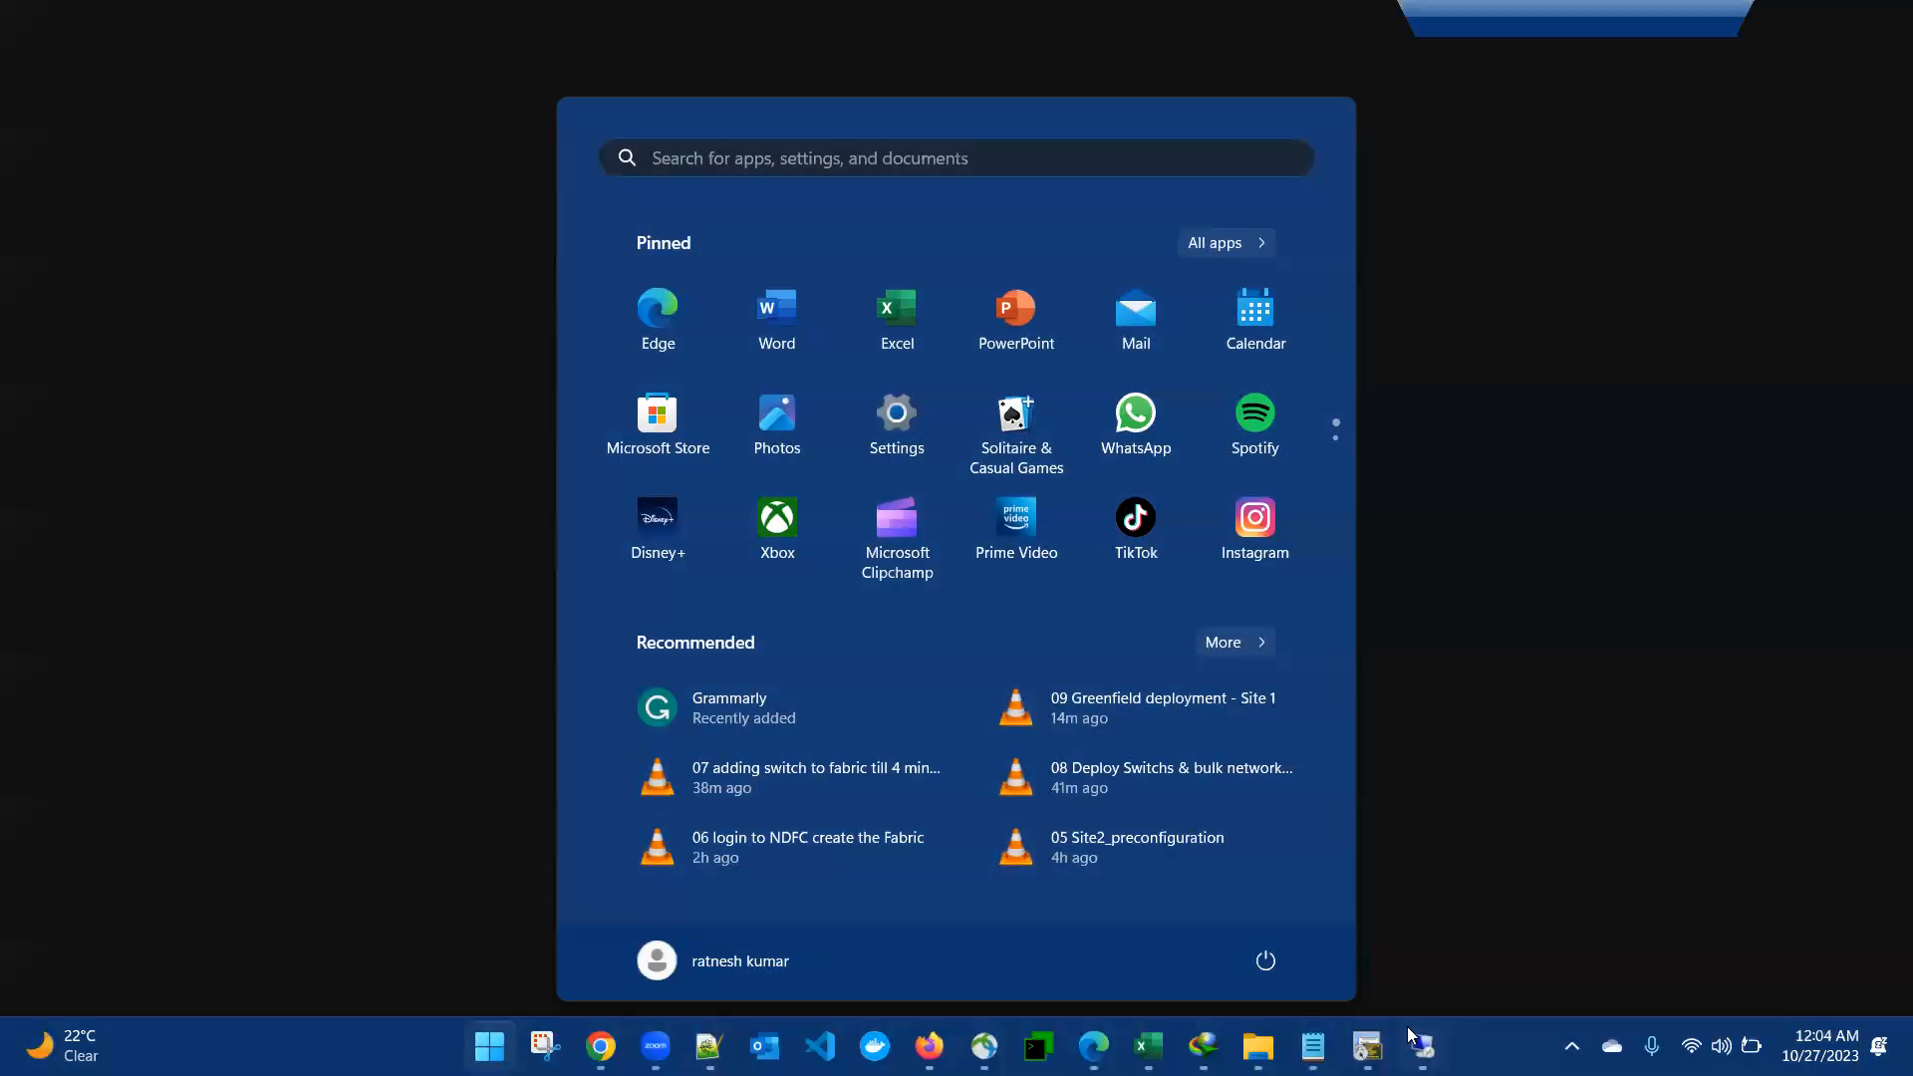
left_click(1419, 1045)
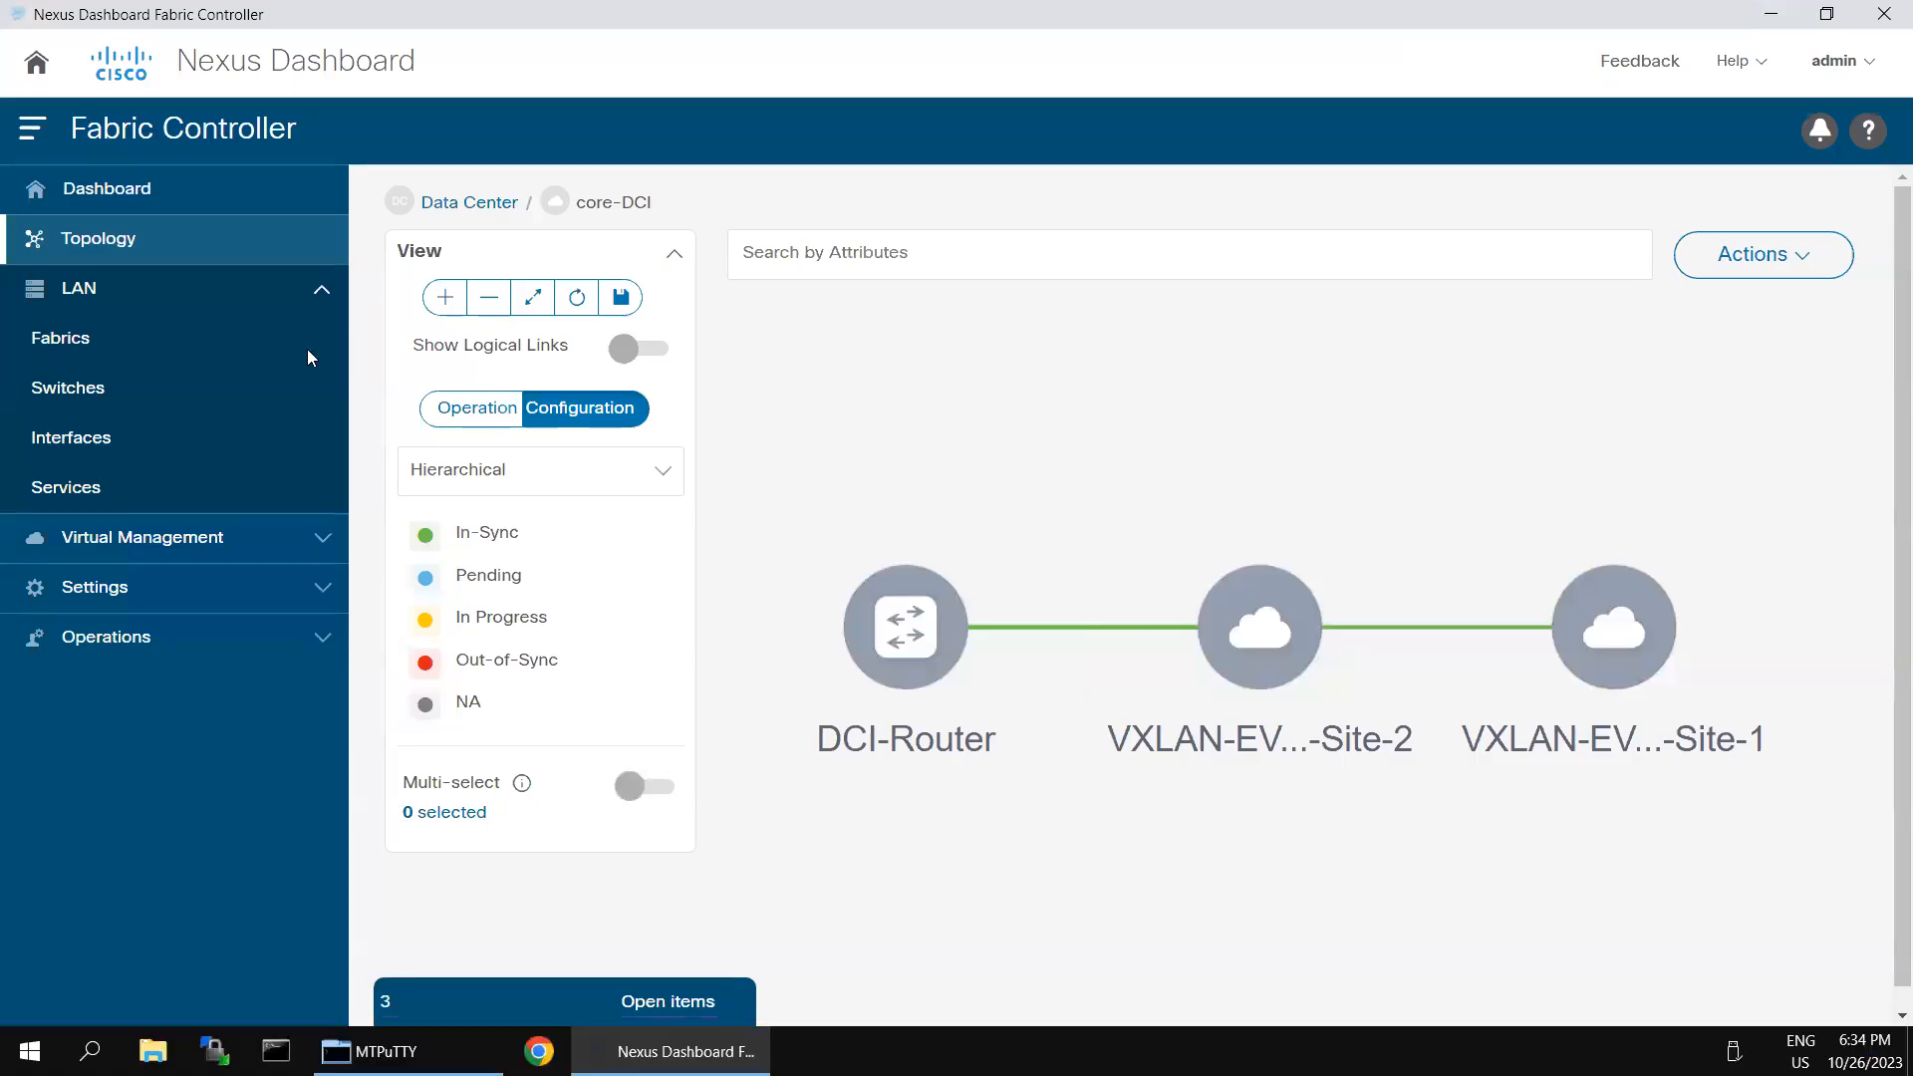
left_click(99, 337)
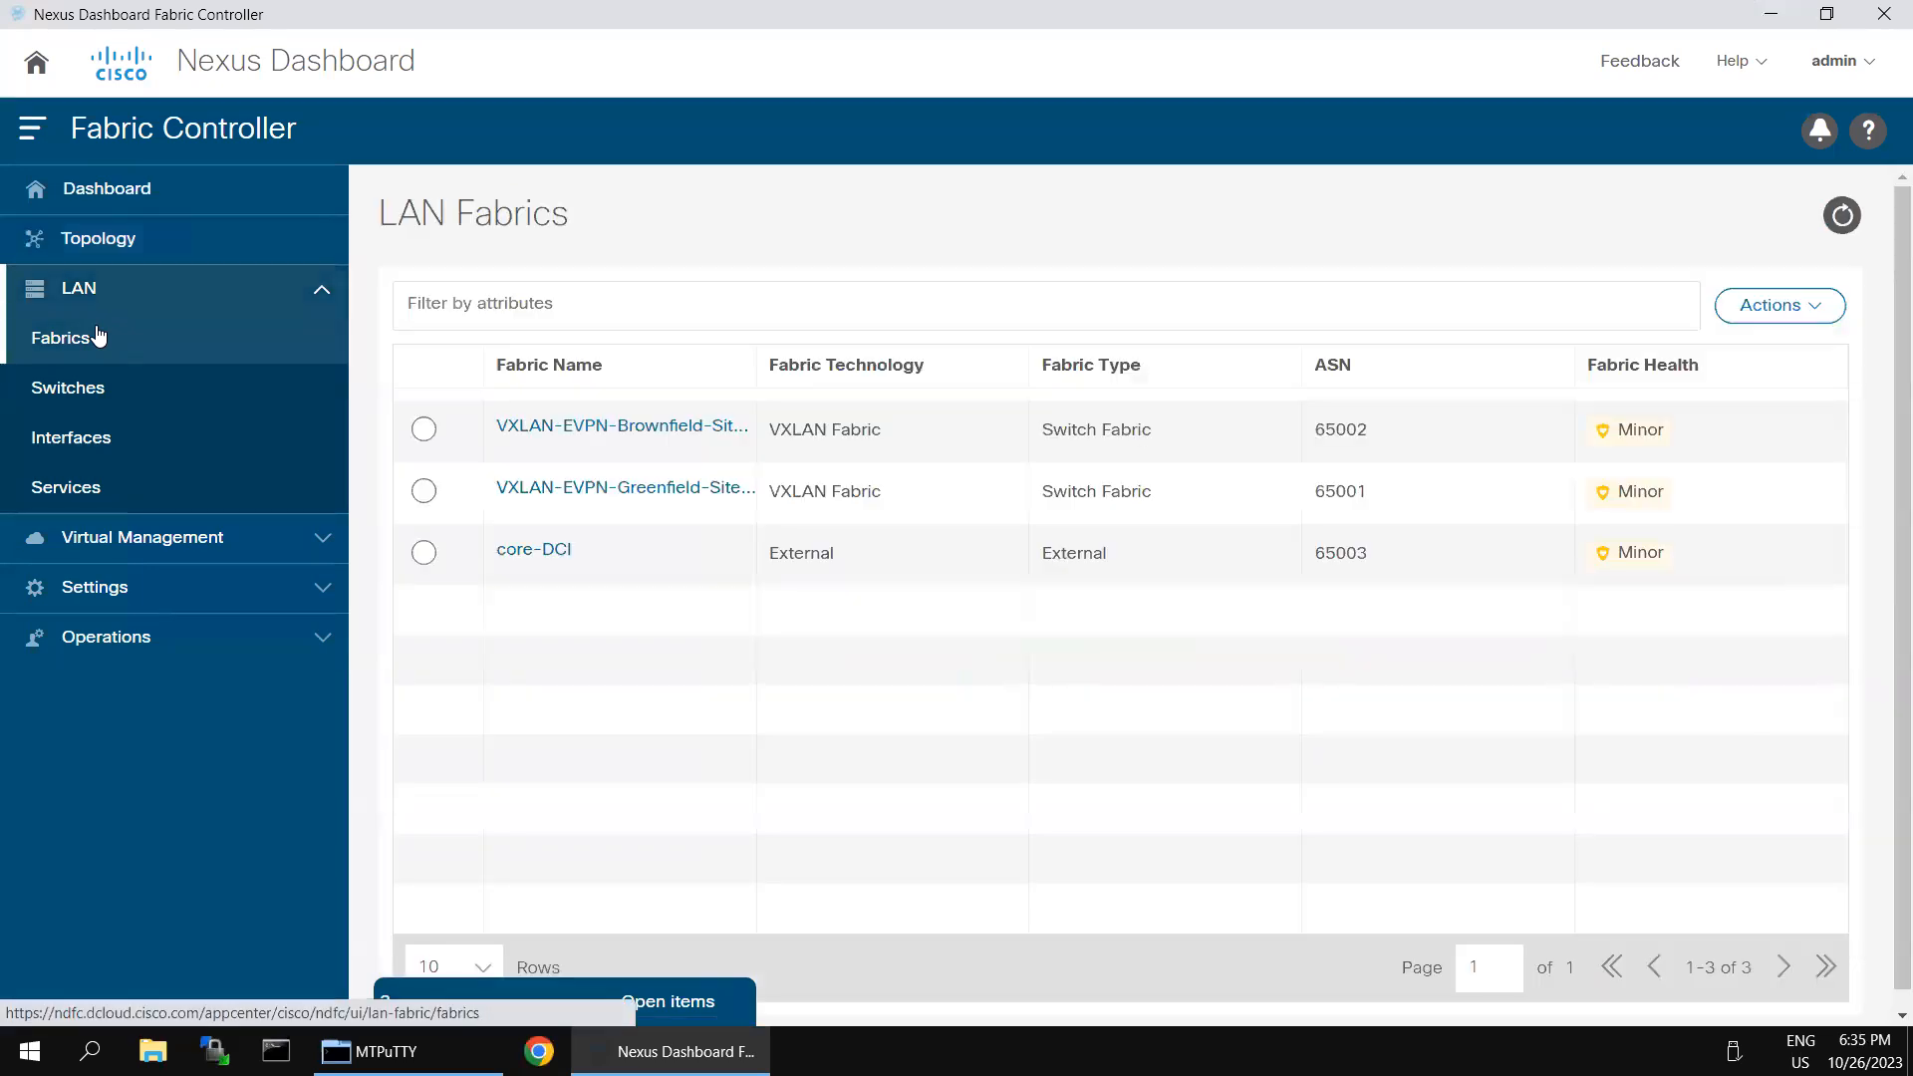
left_click(1827, 312)
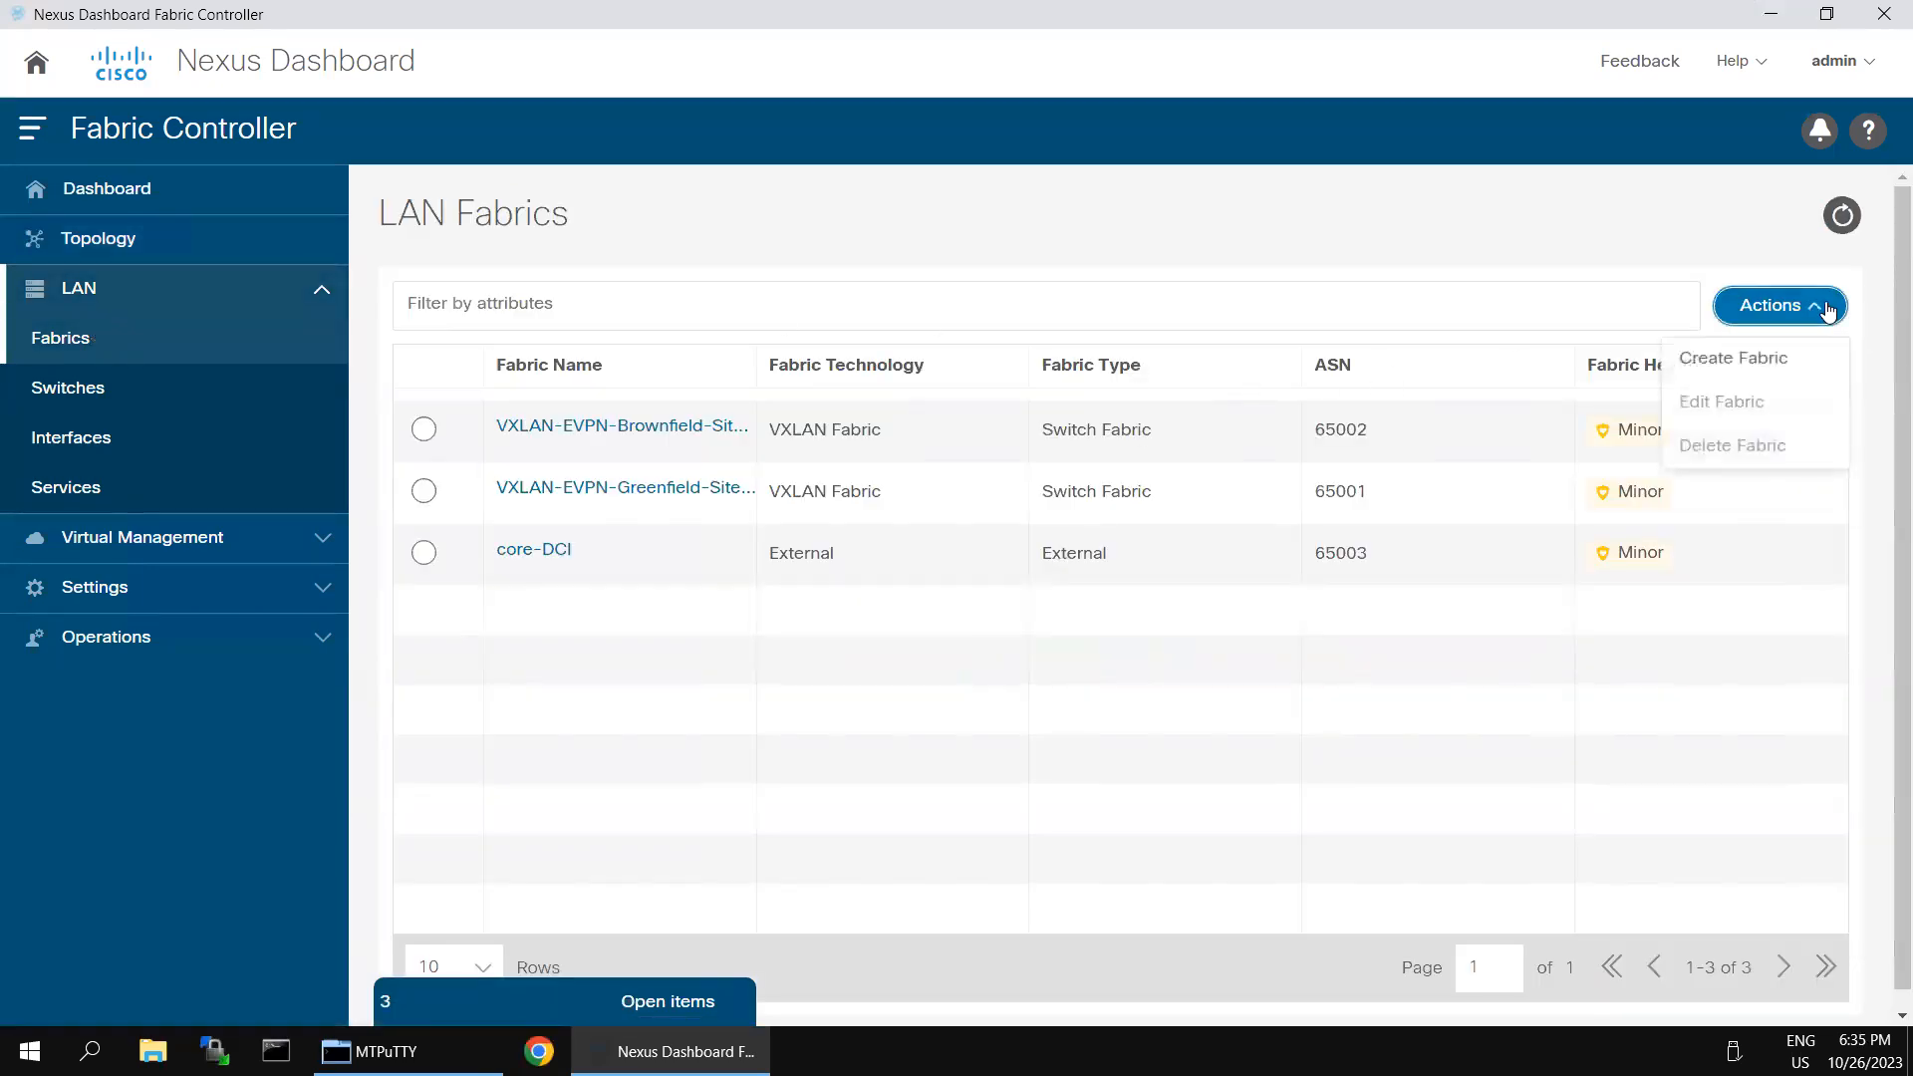
left_click(1765, 357)
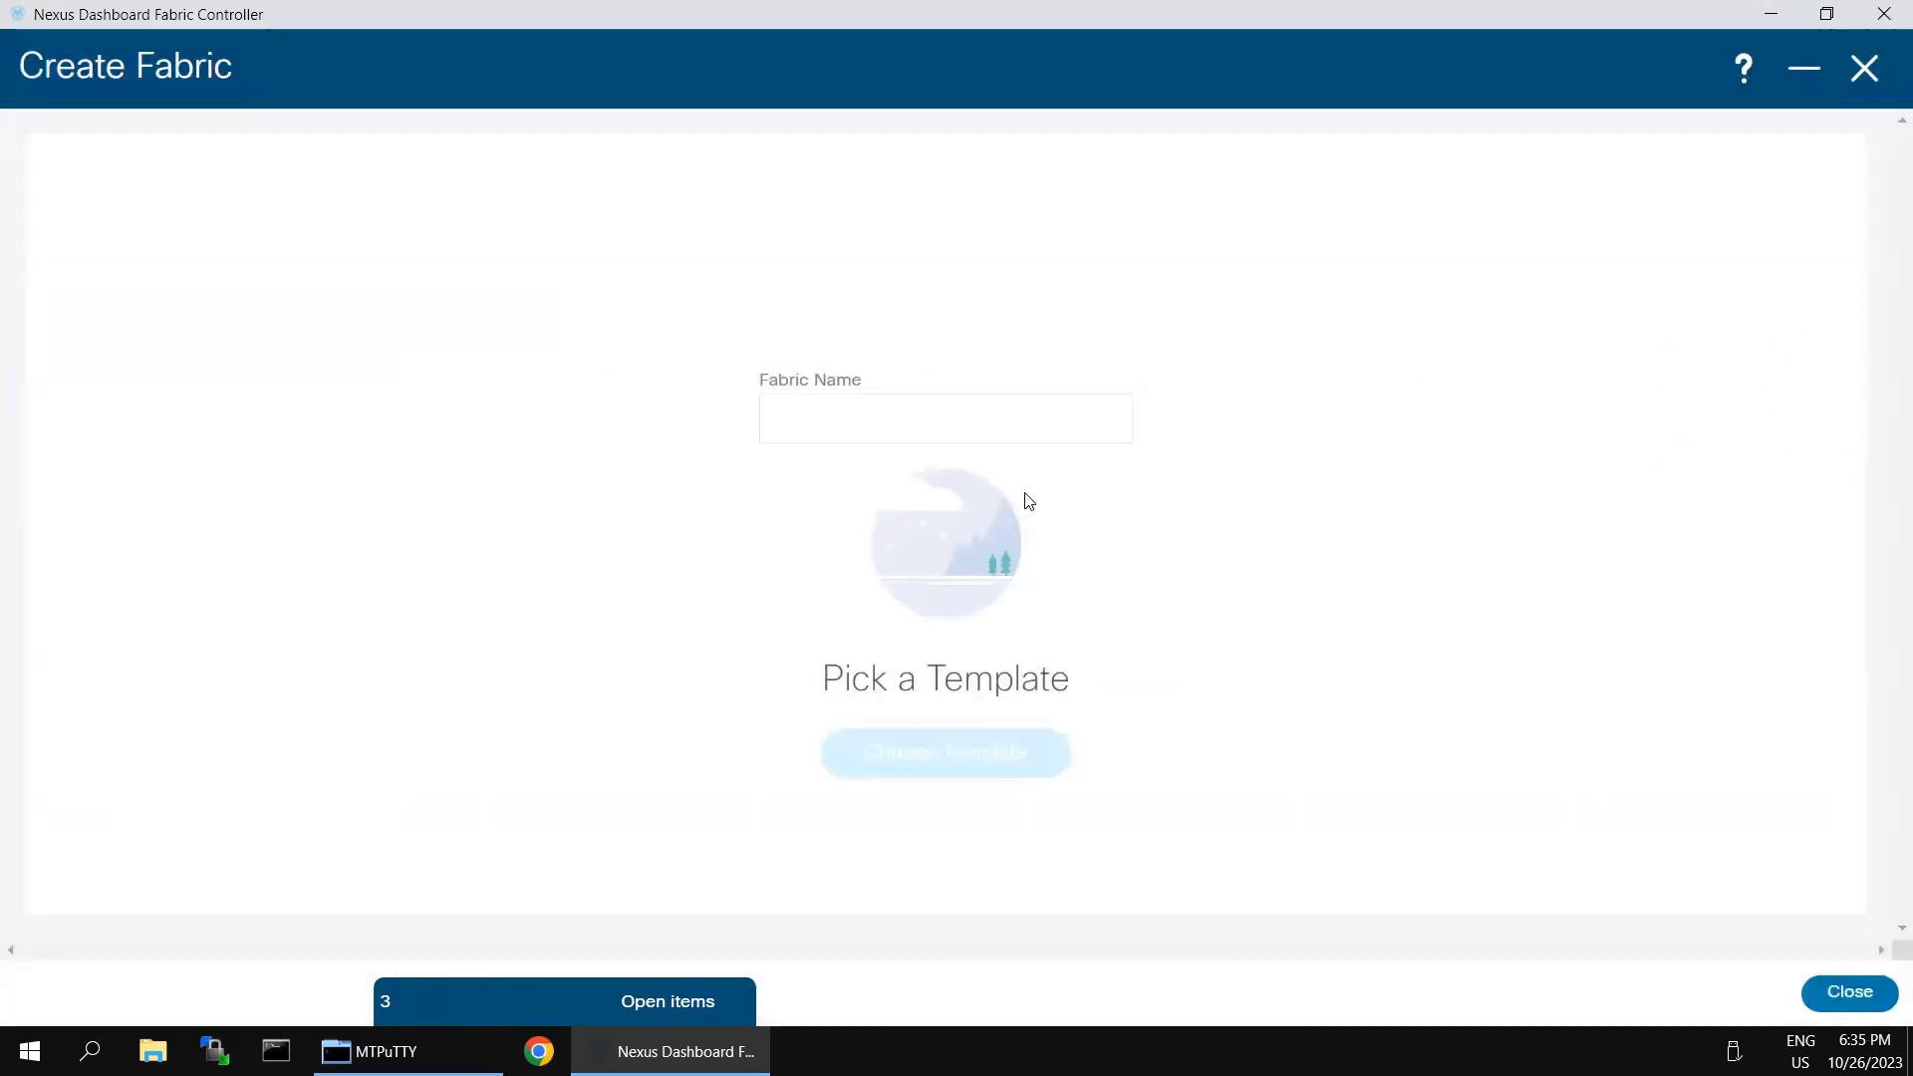
left_click(847, 434)
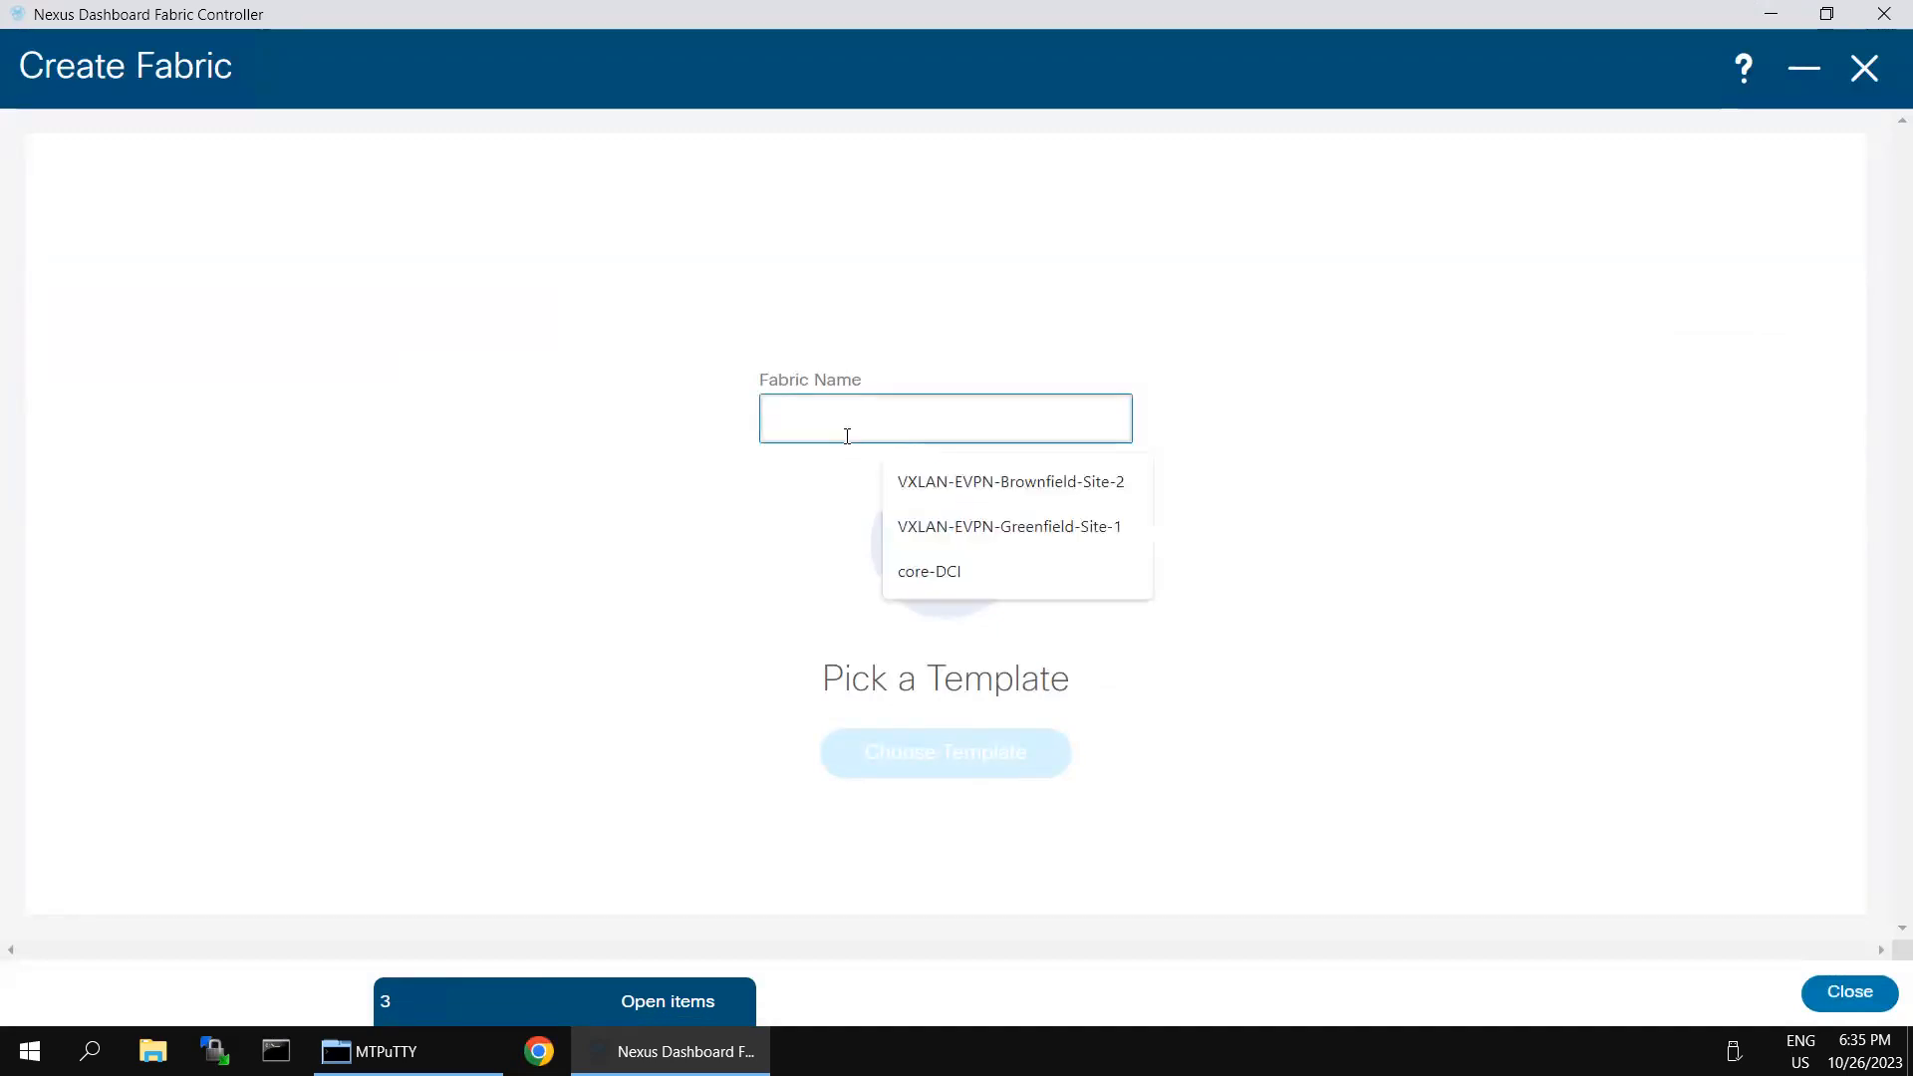
type("MSD-1")
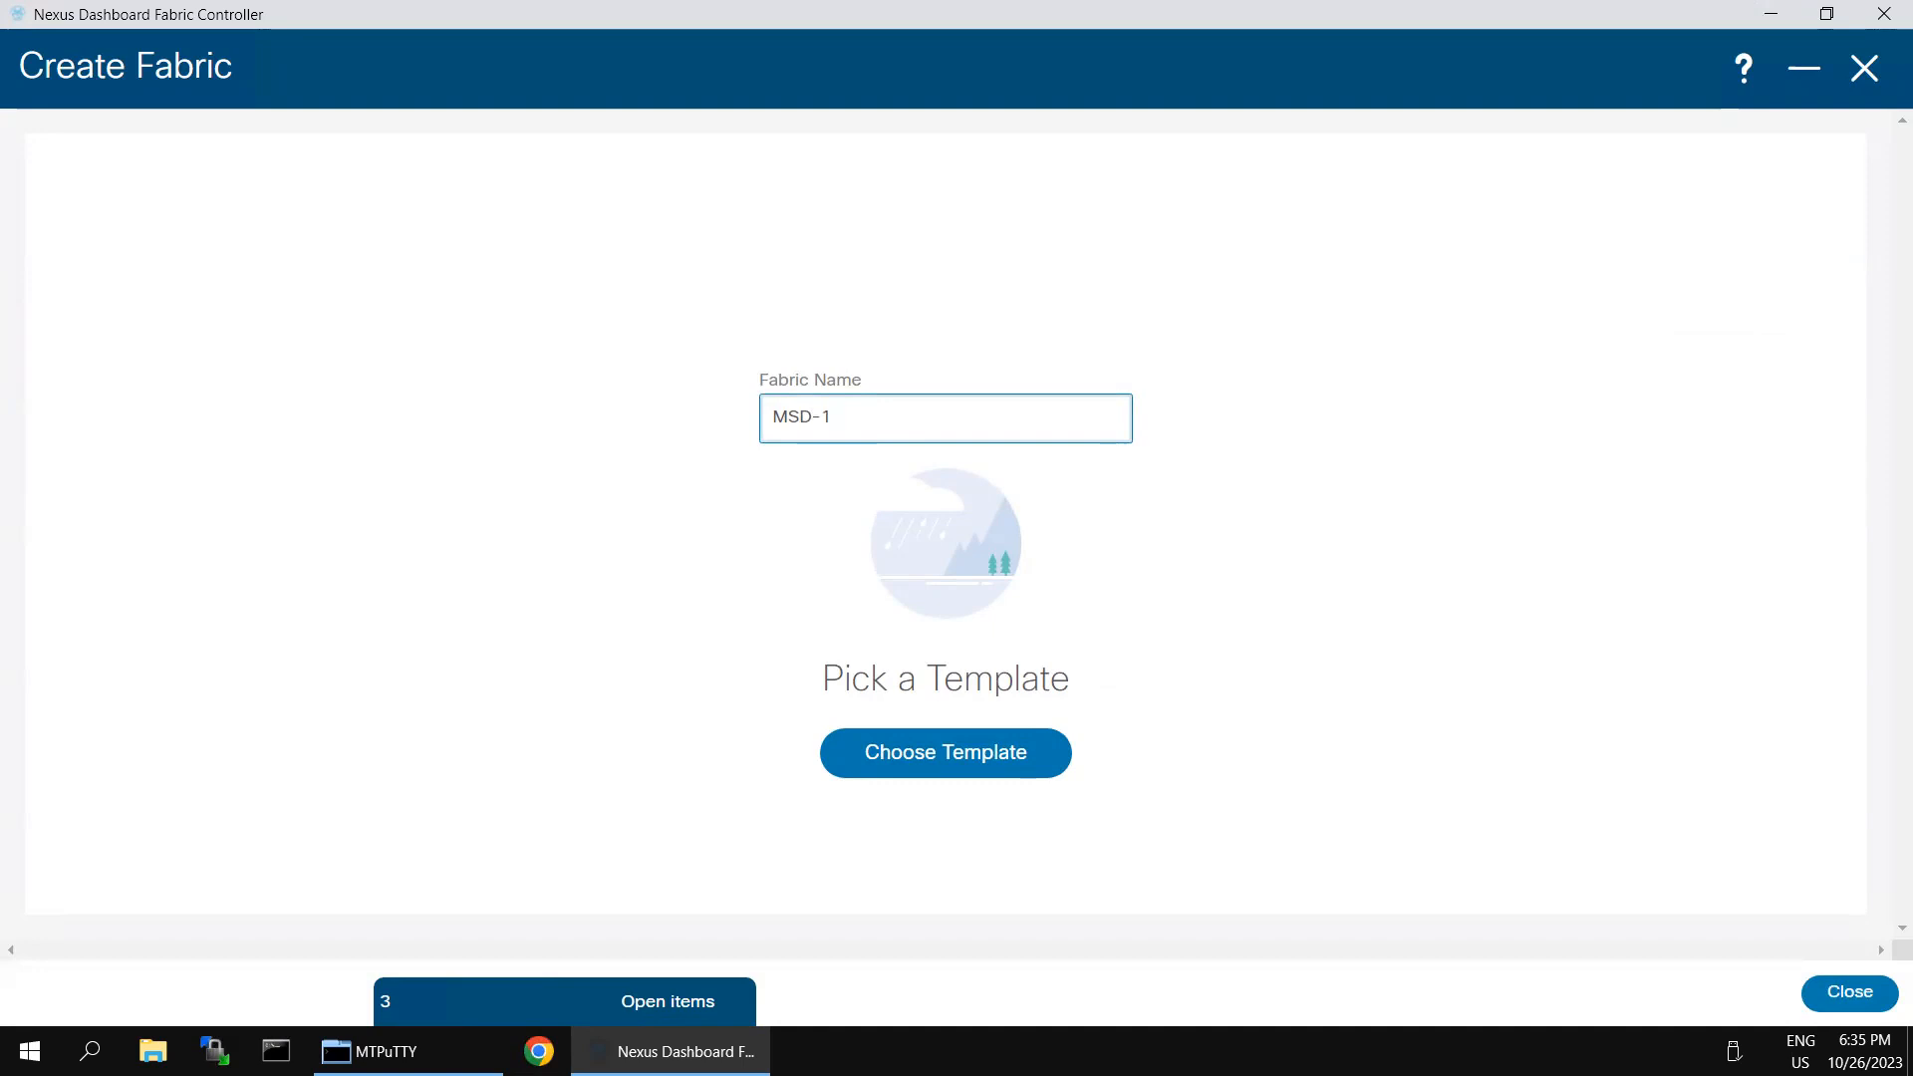
- Search the fabric templates for "ms" and apply the MSD_Fabric template to the new fabric
left_click(1001, 774)
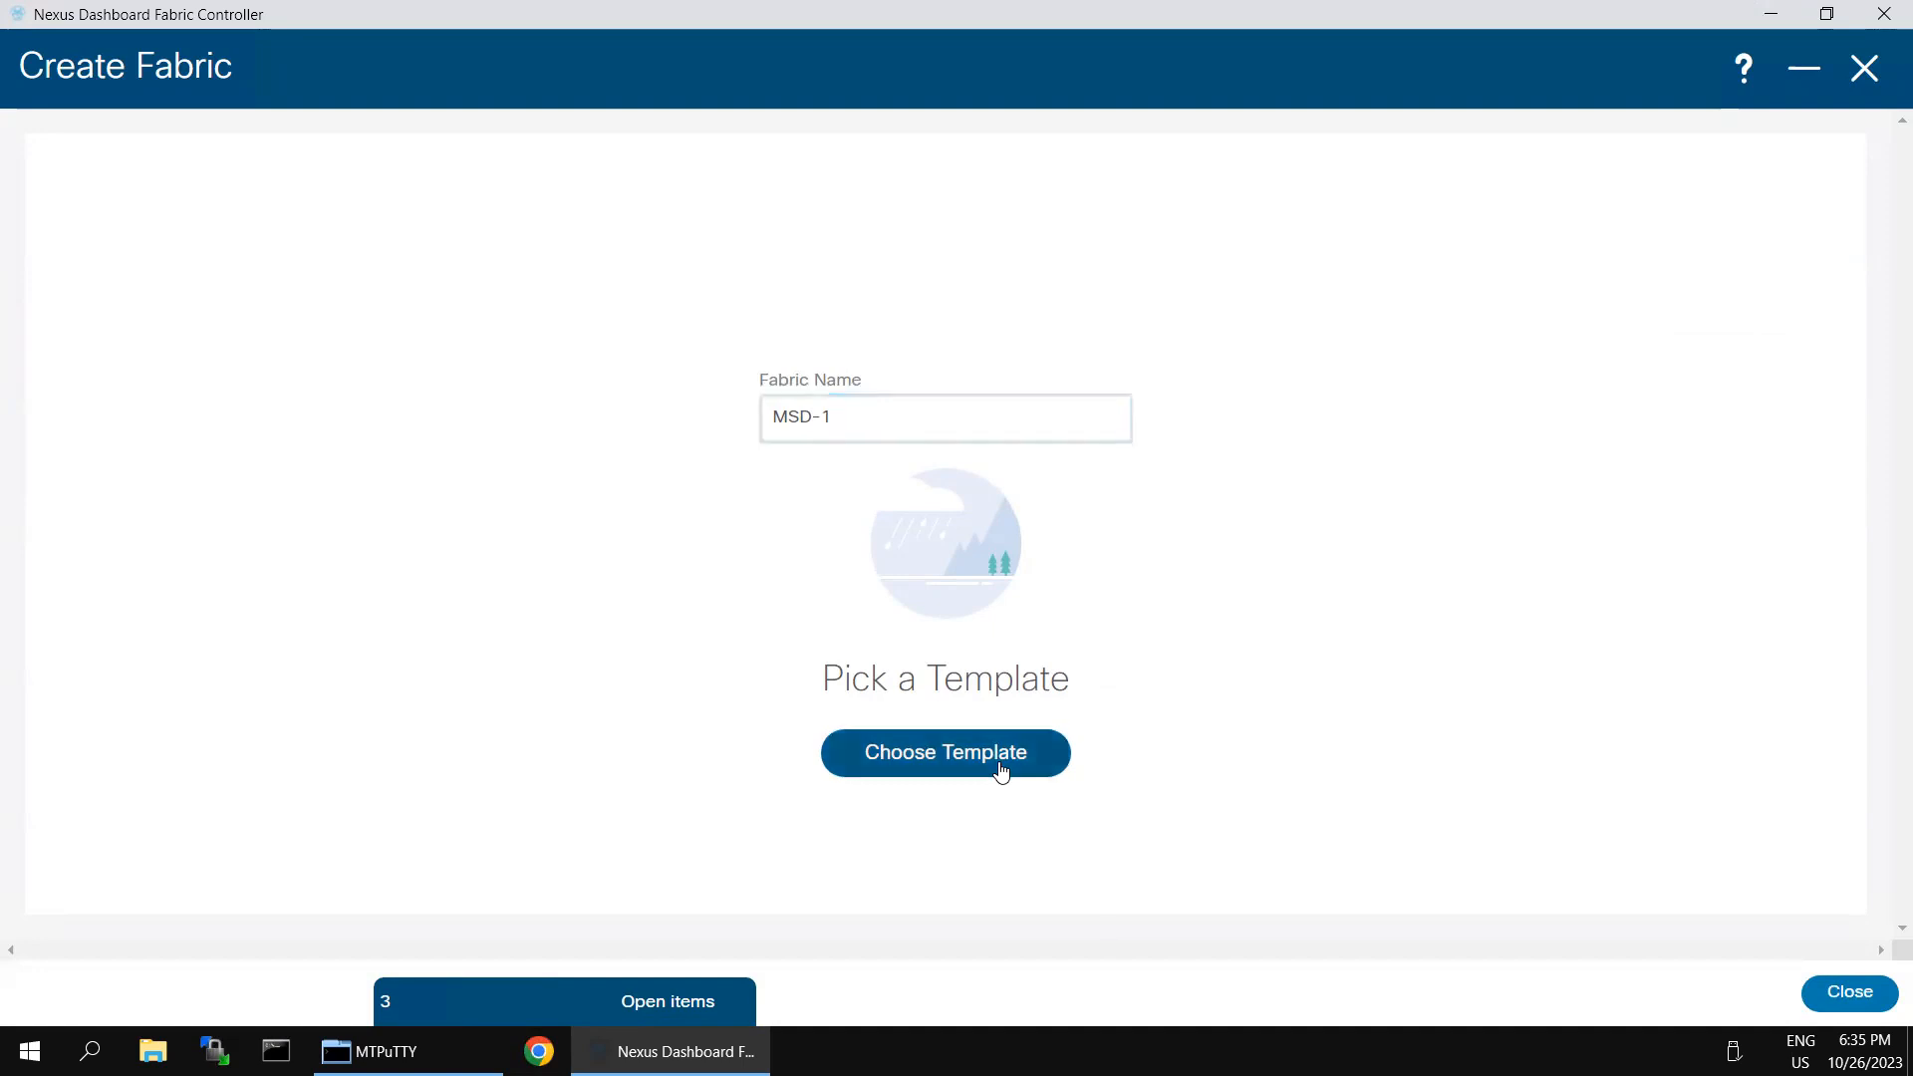
left_click(1001, 157)
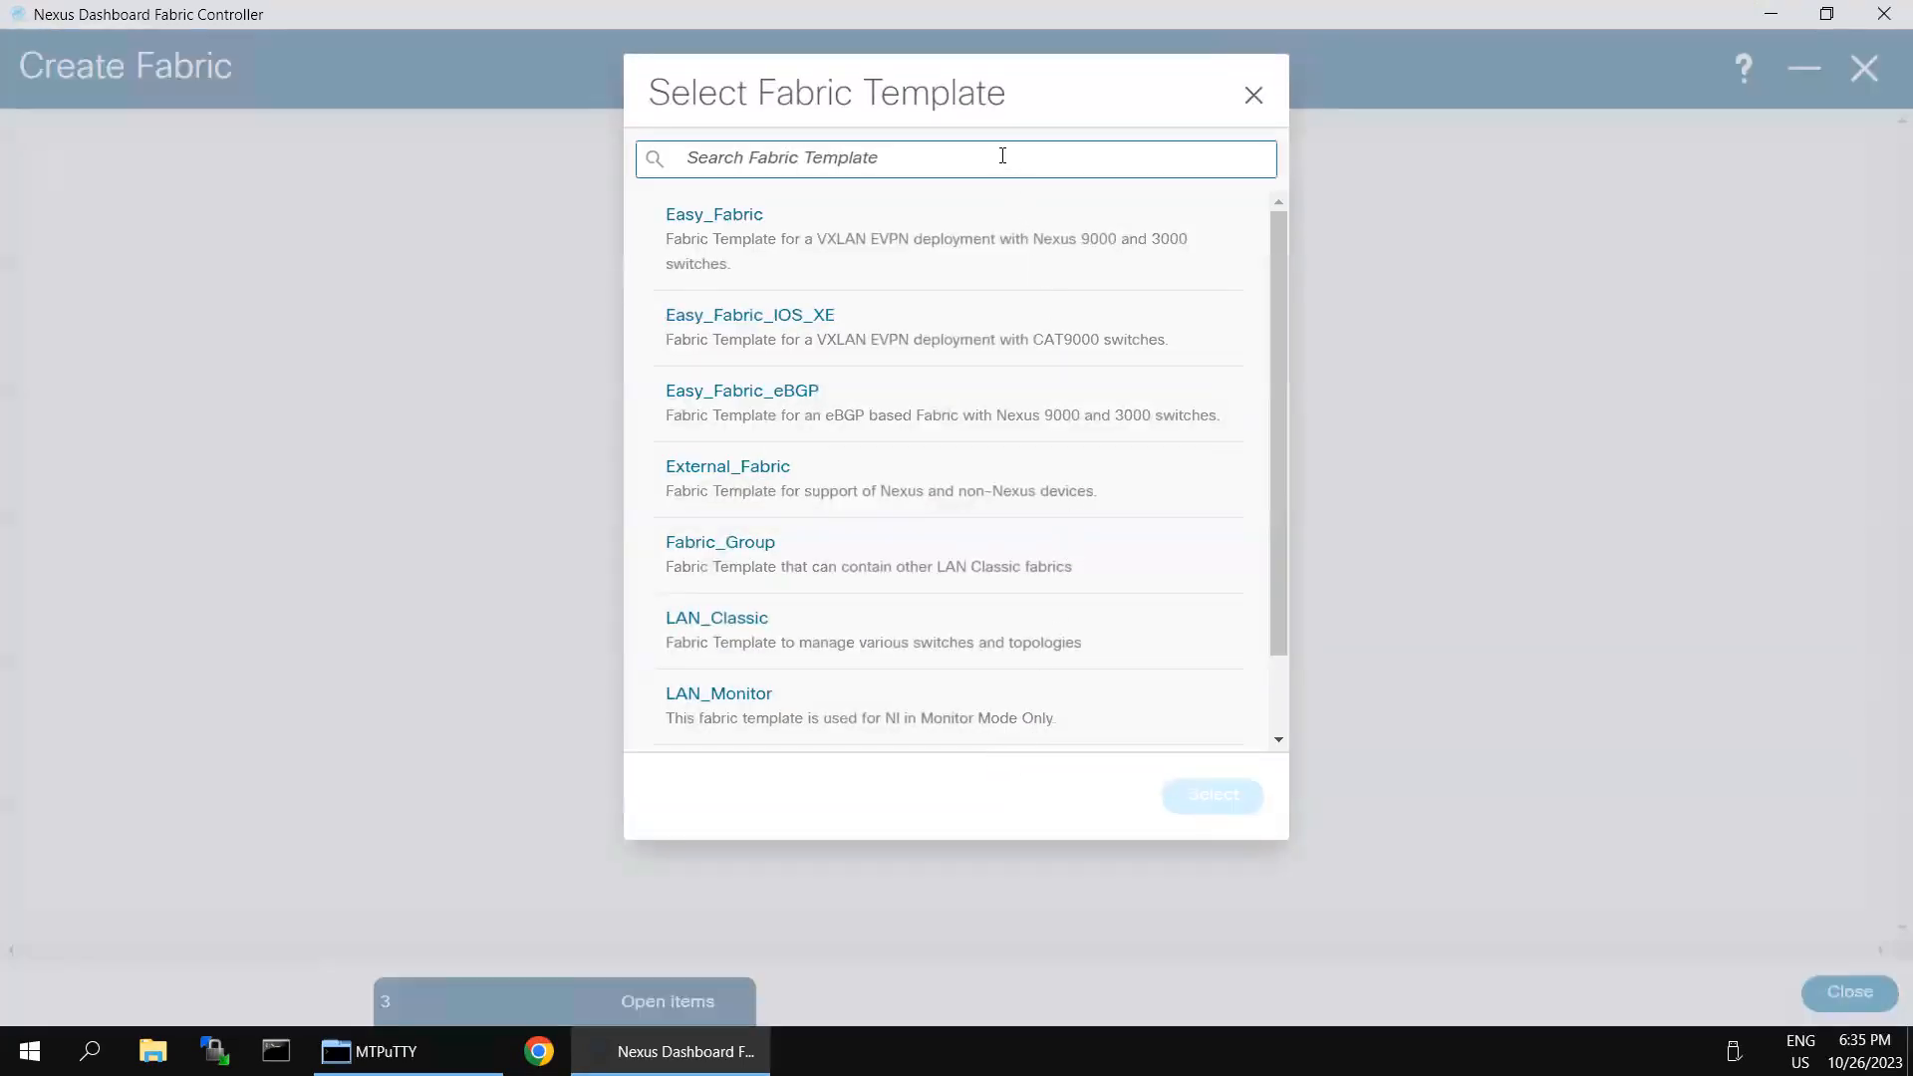
type("ms")
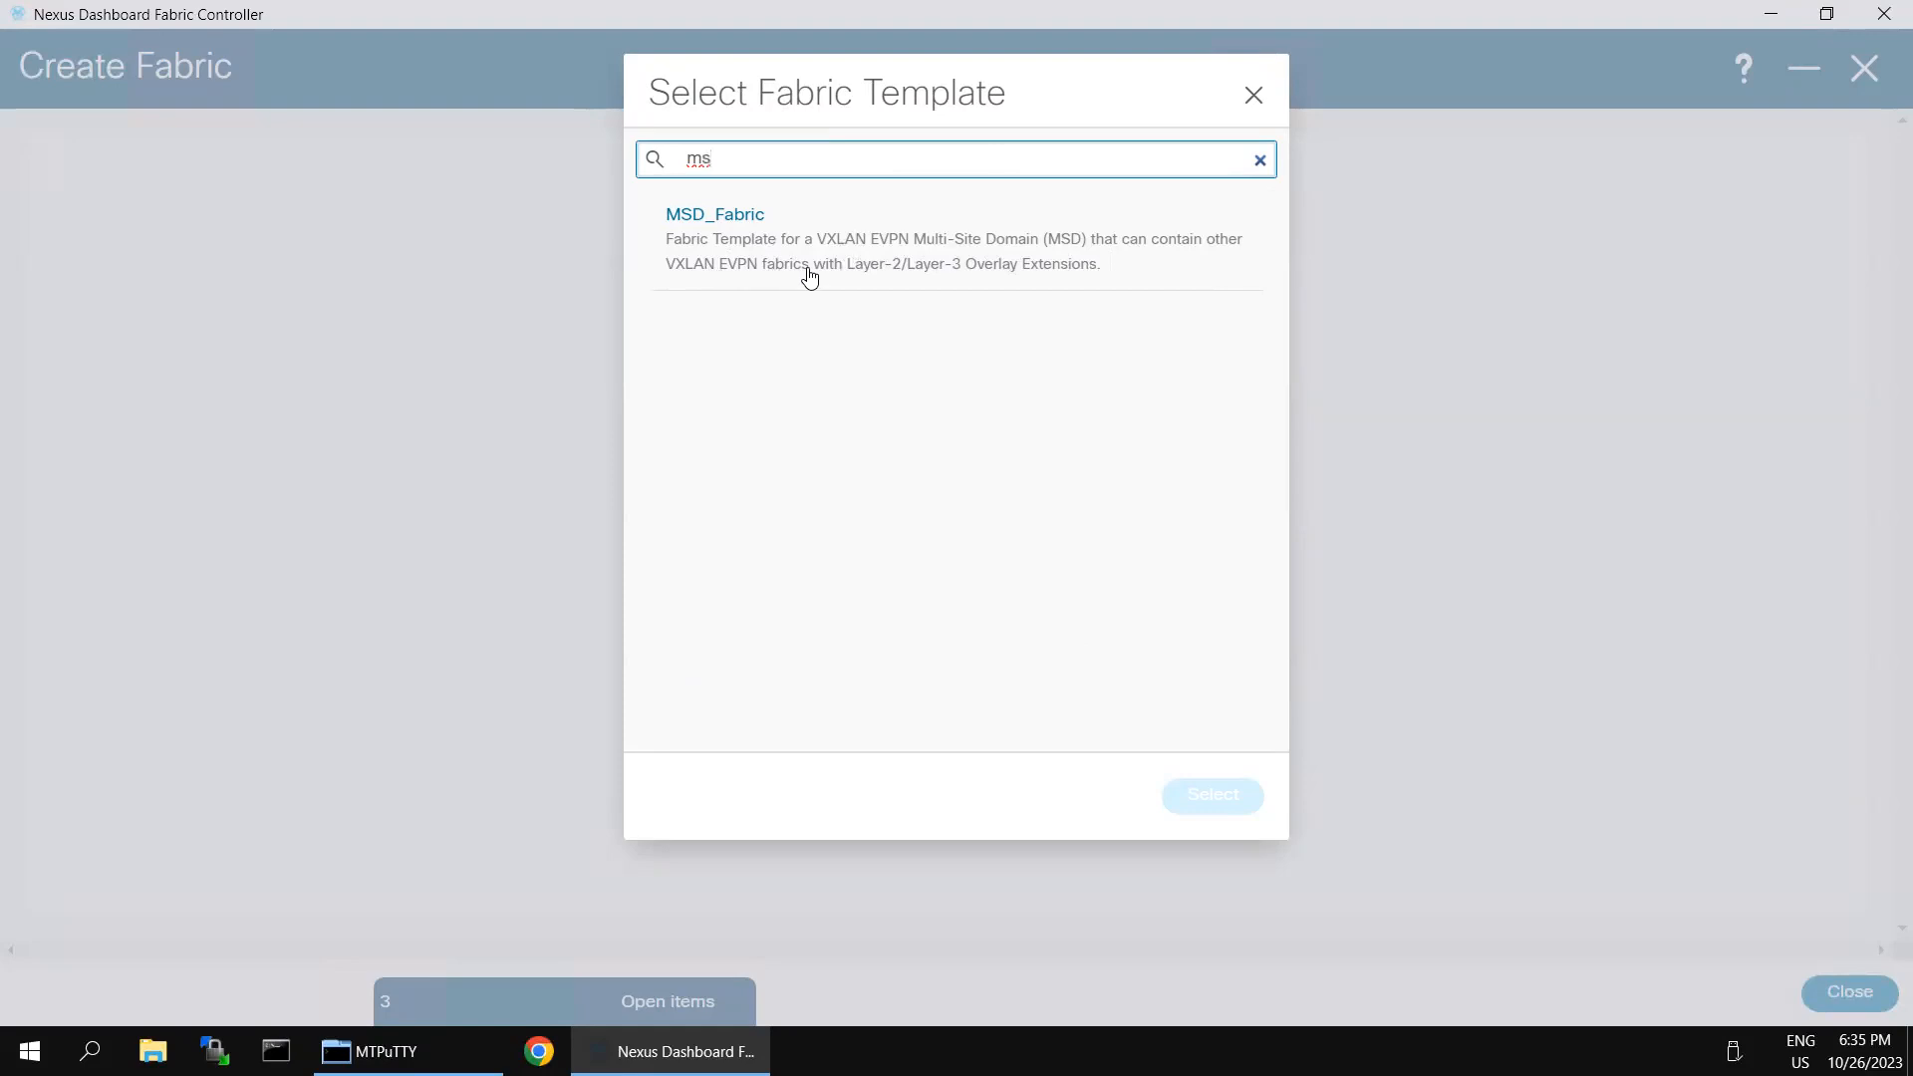
left_click(724, 220)
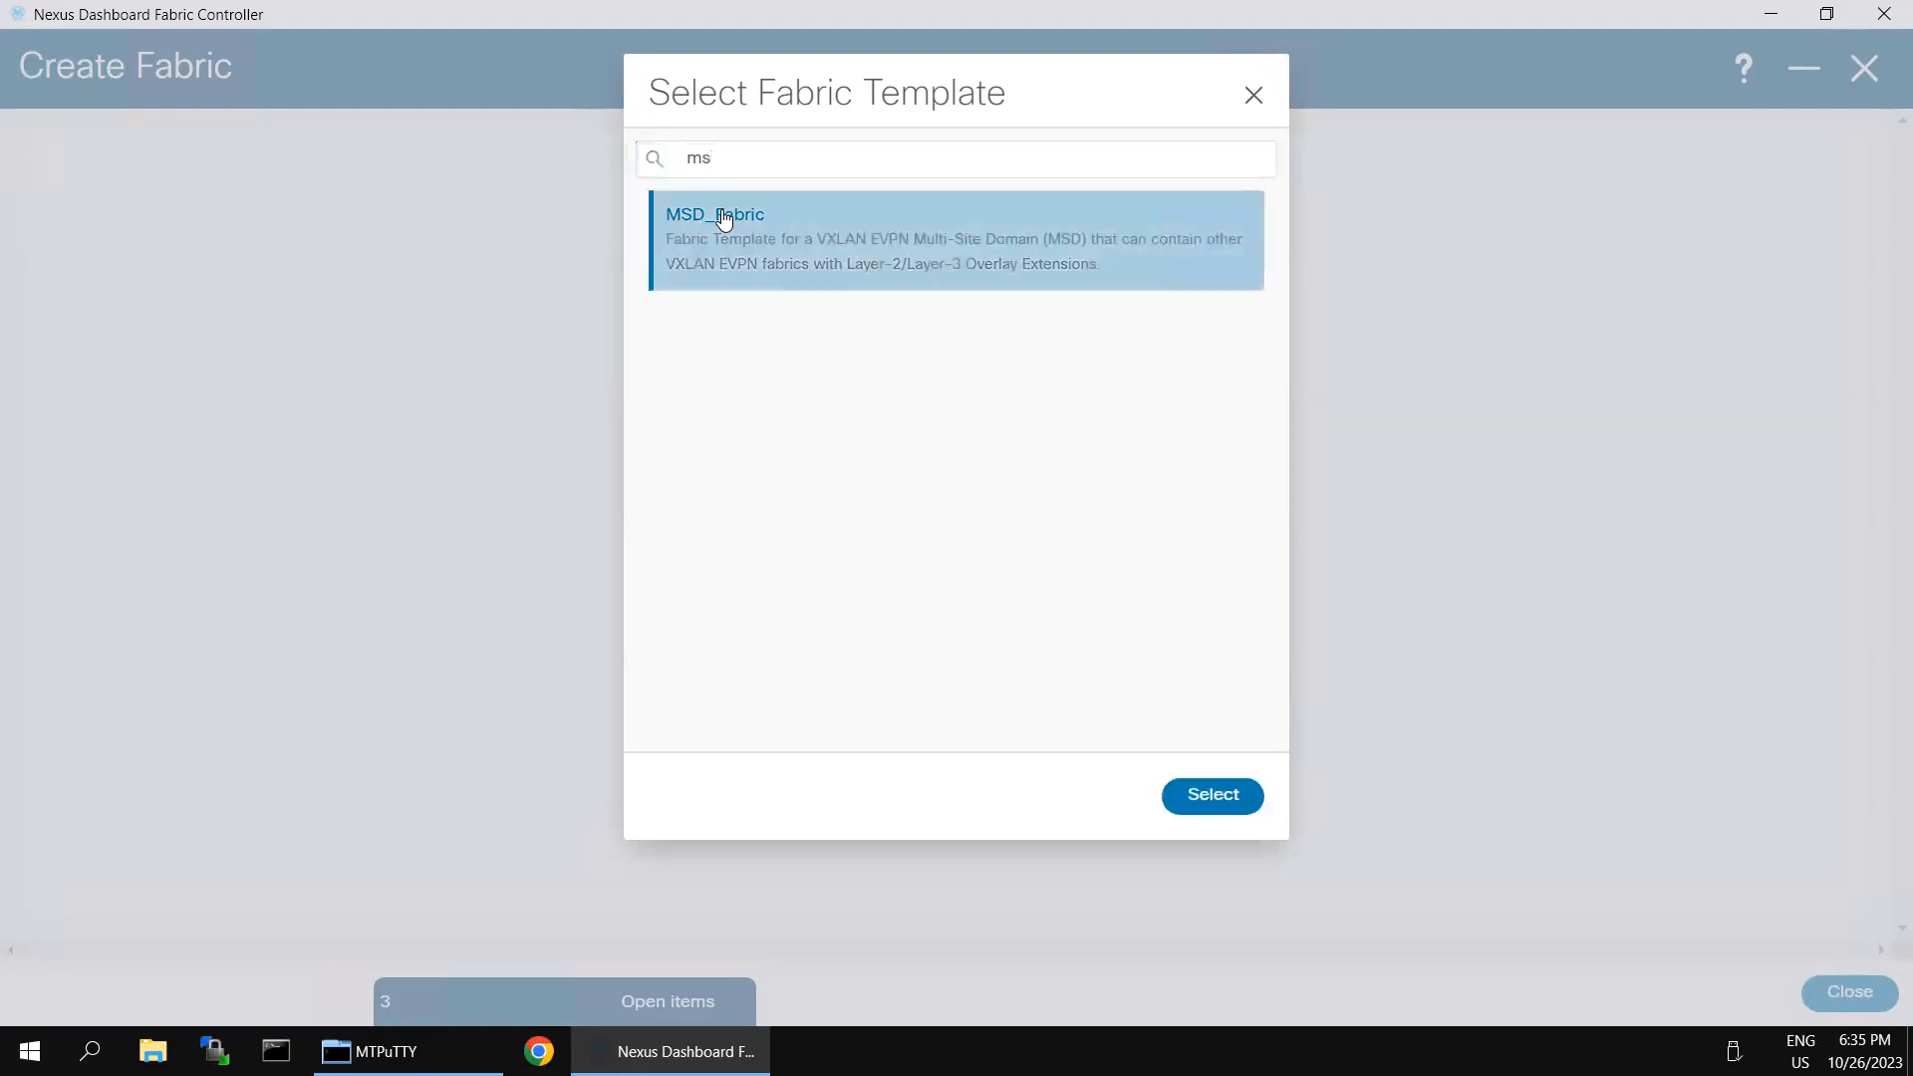
left_click(1213, 794)
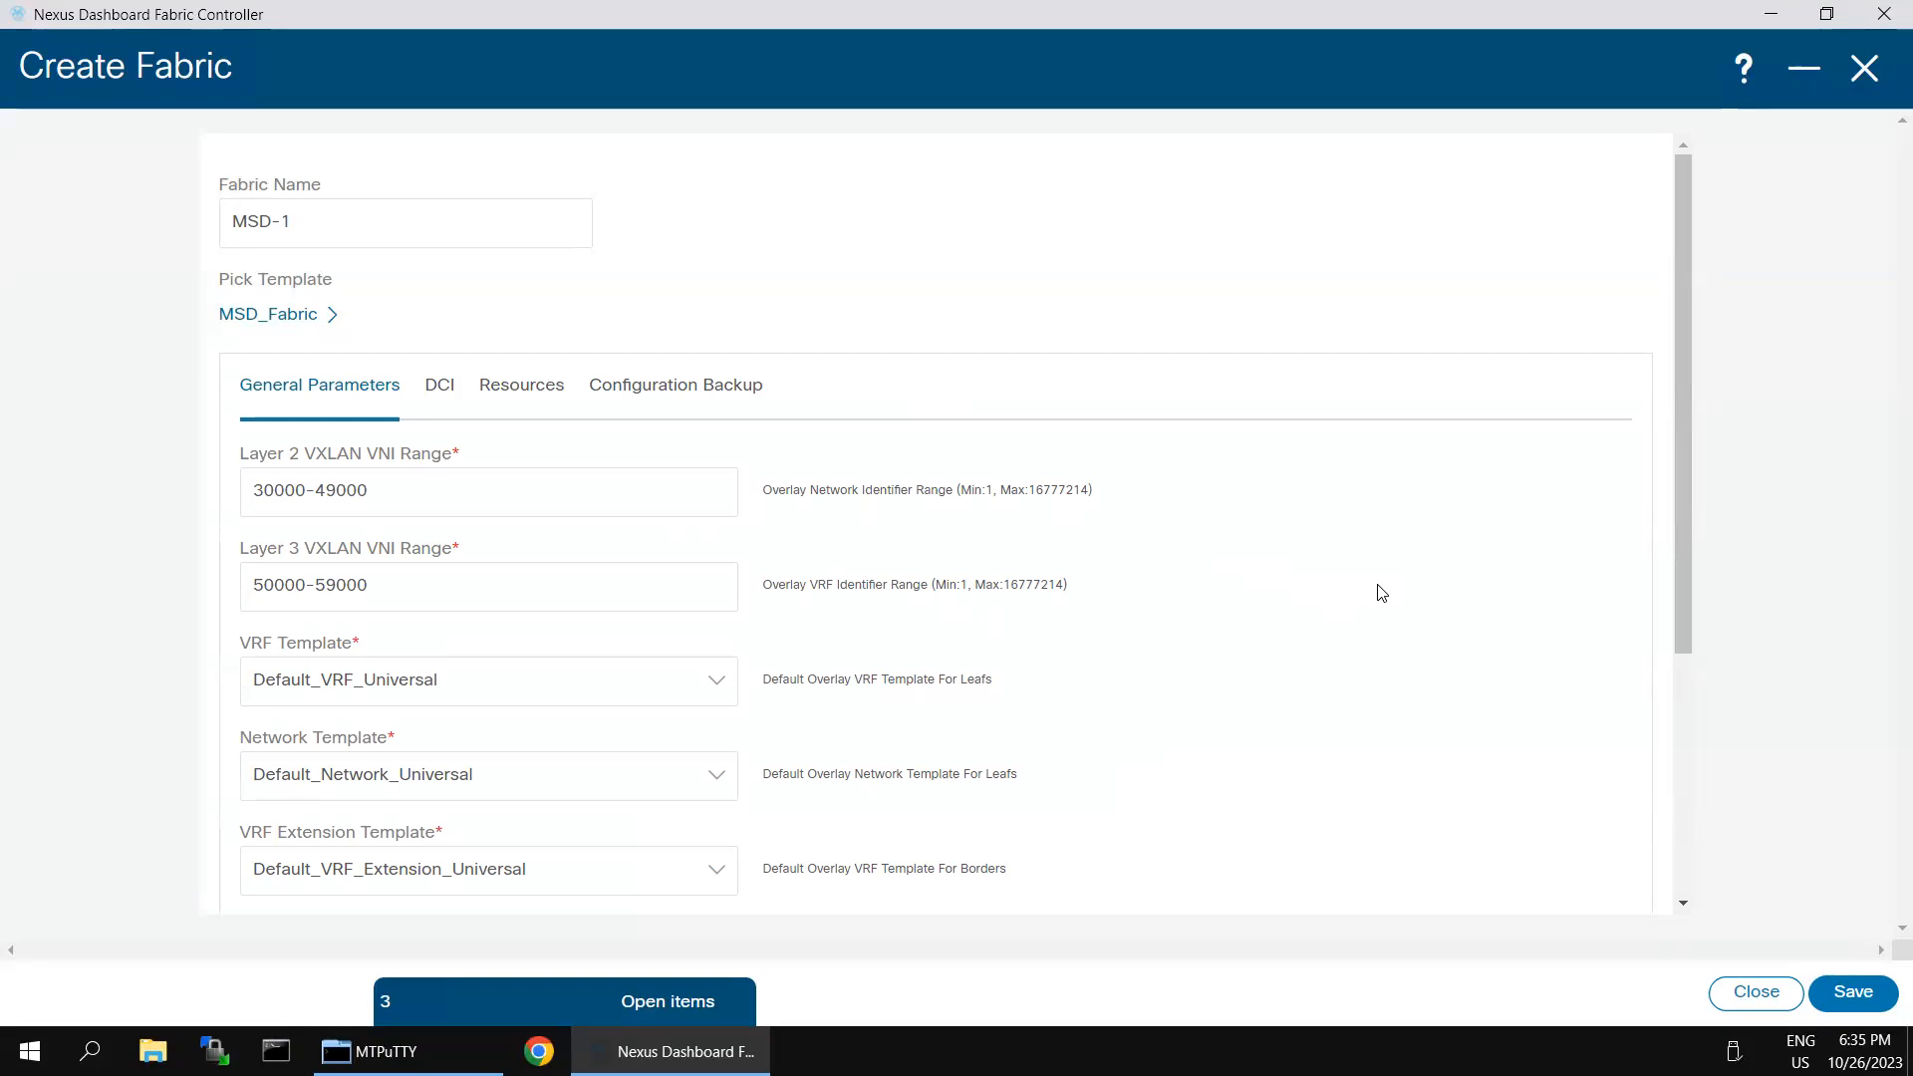
- Review the general parameters of the MSD-1 fabric, including the Layer 2 and Layer 3 VNI ranges and default templates
left_click(582, 579)
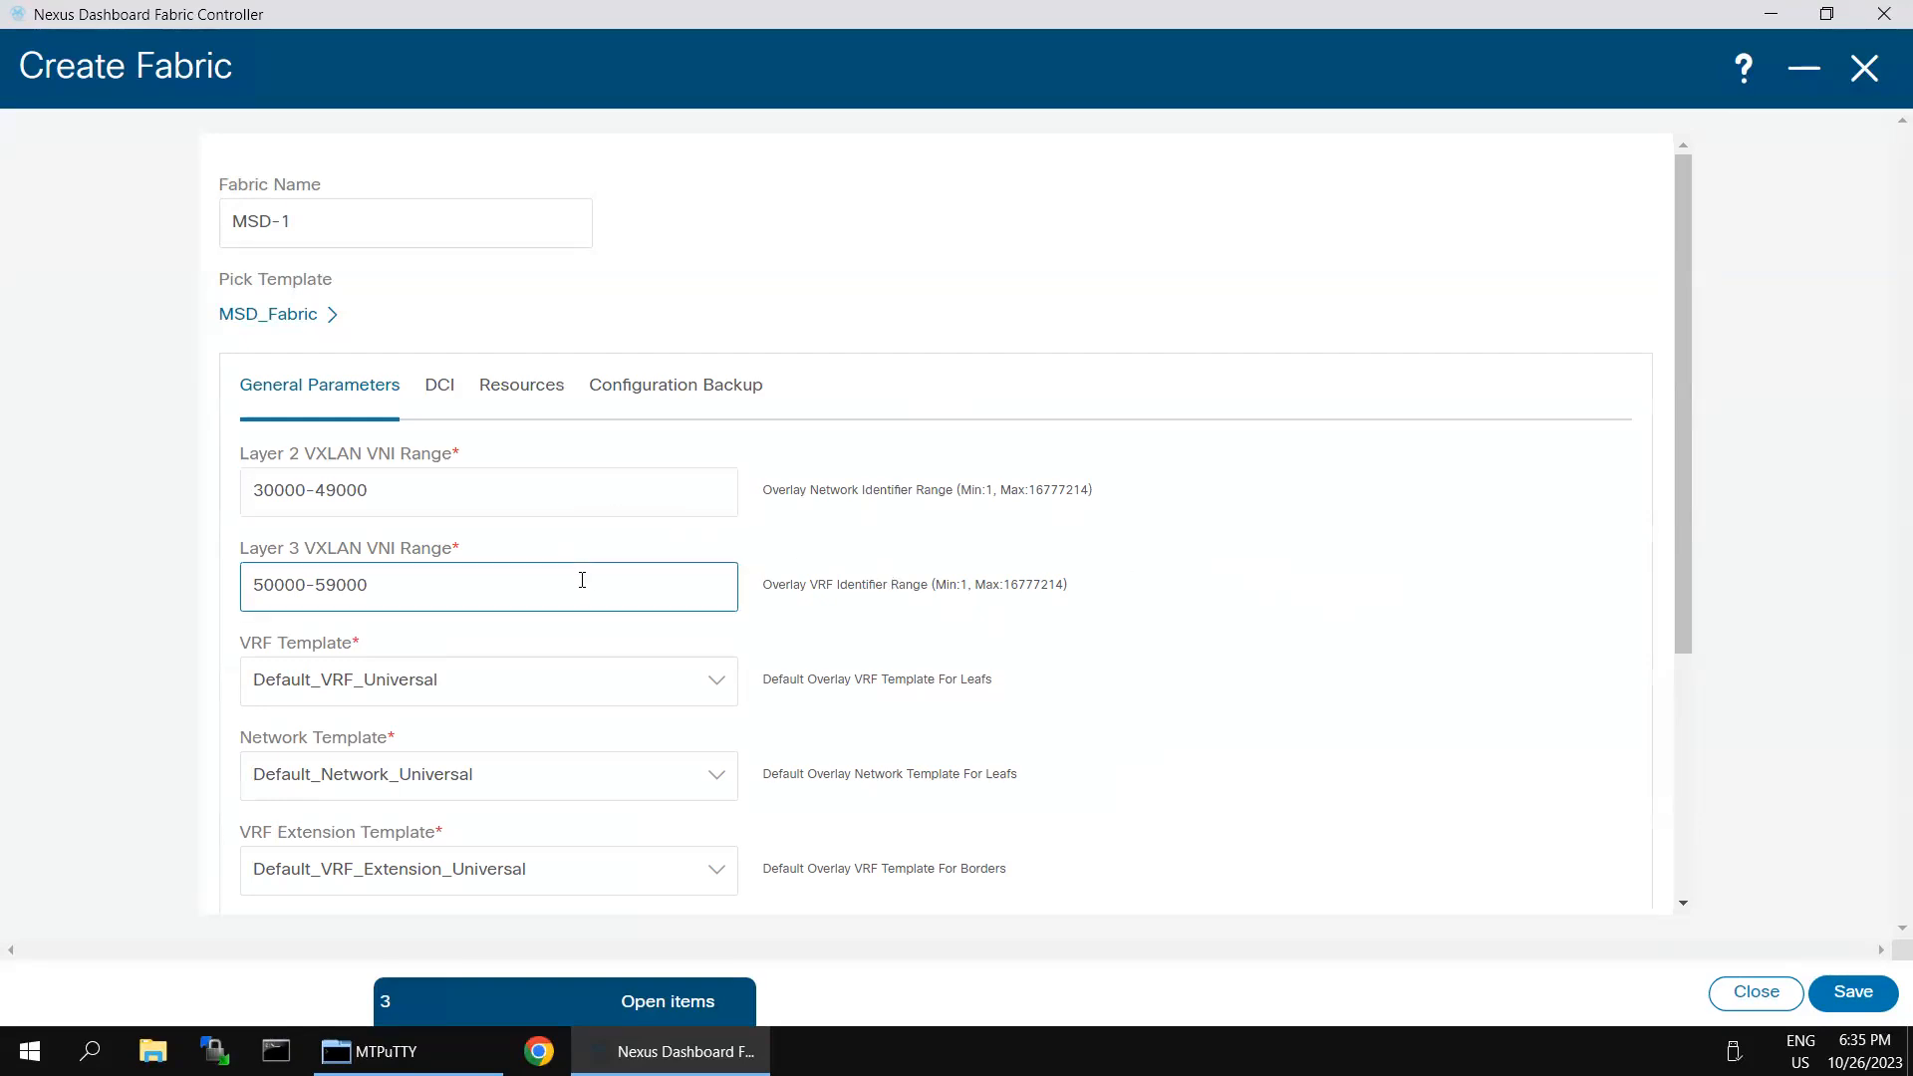
left_click(339, 503)
left_click(380, 575)
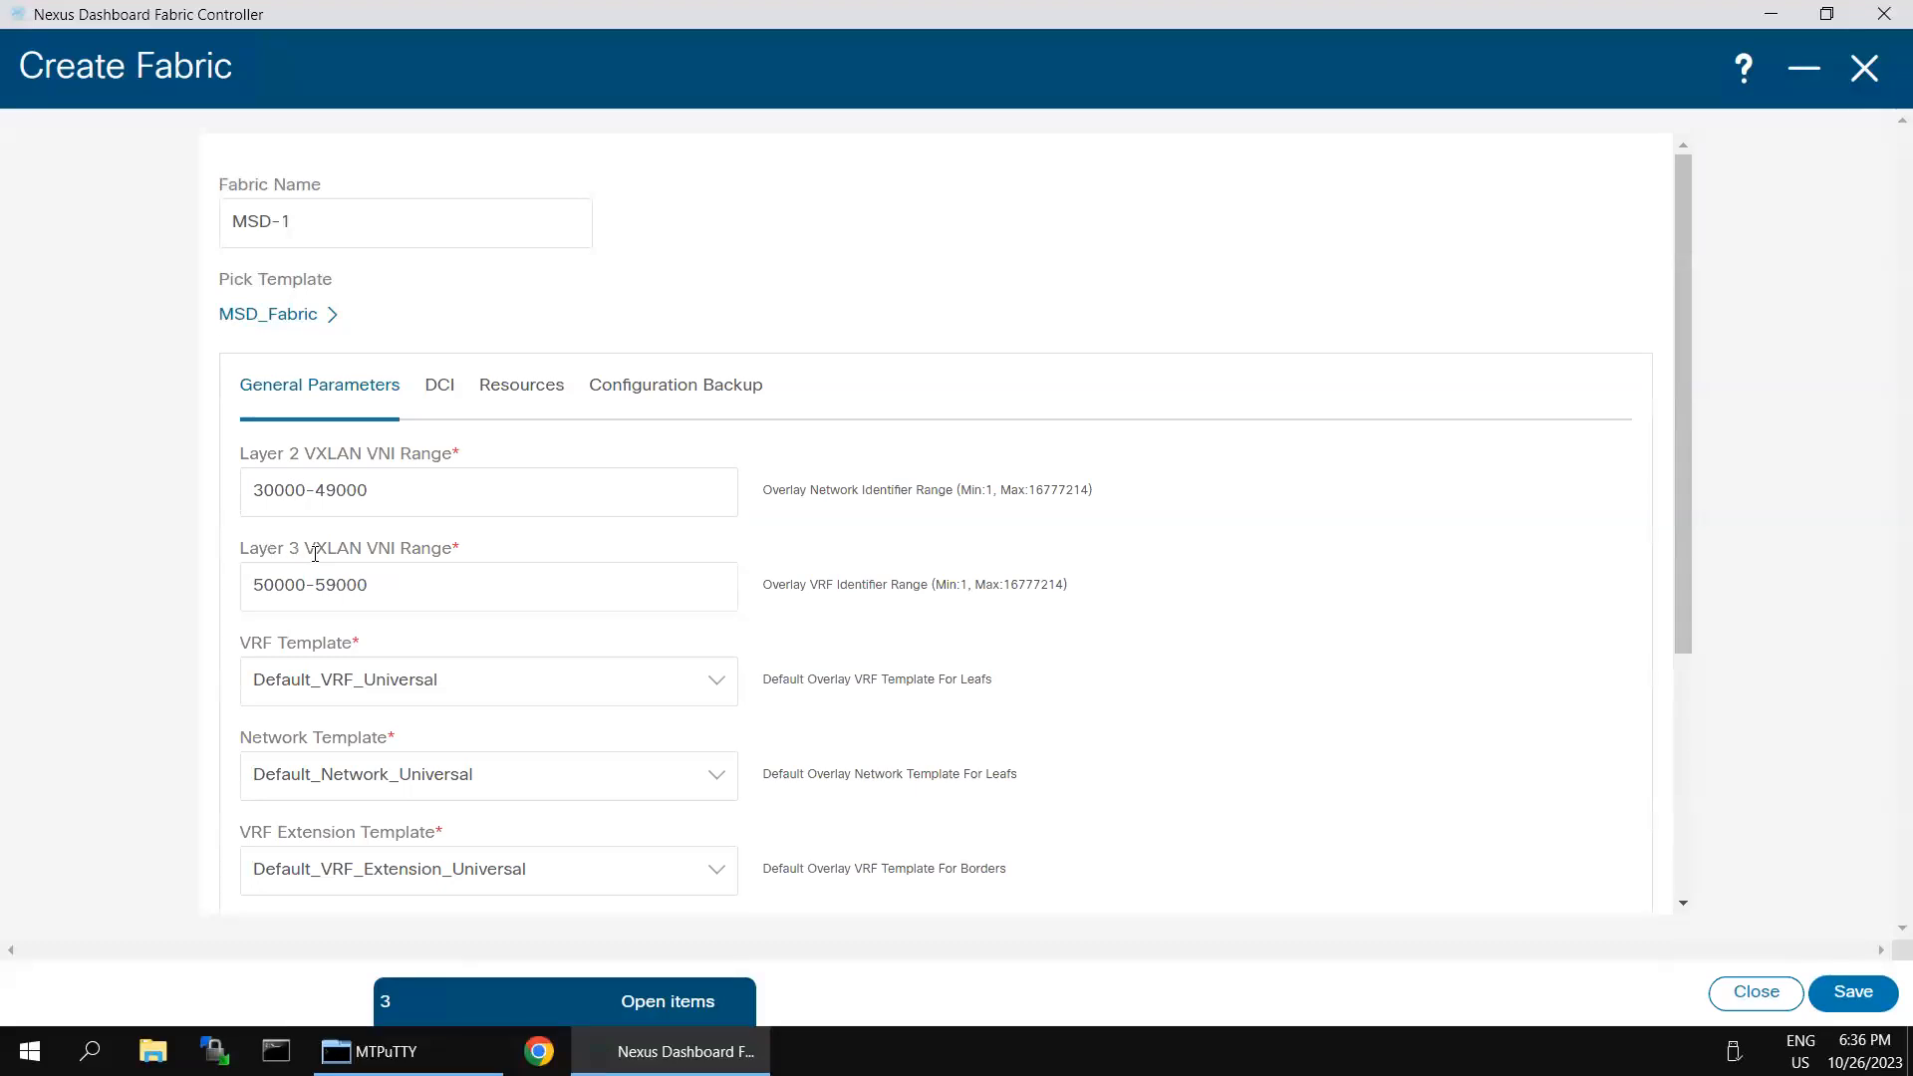
left_click(630, 638)
scroll(558, 598, "down", 1)
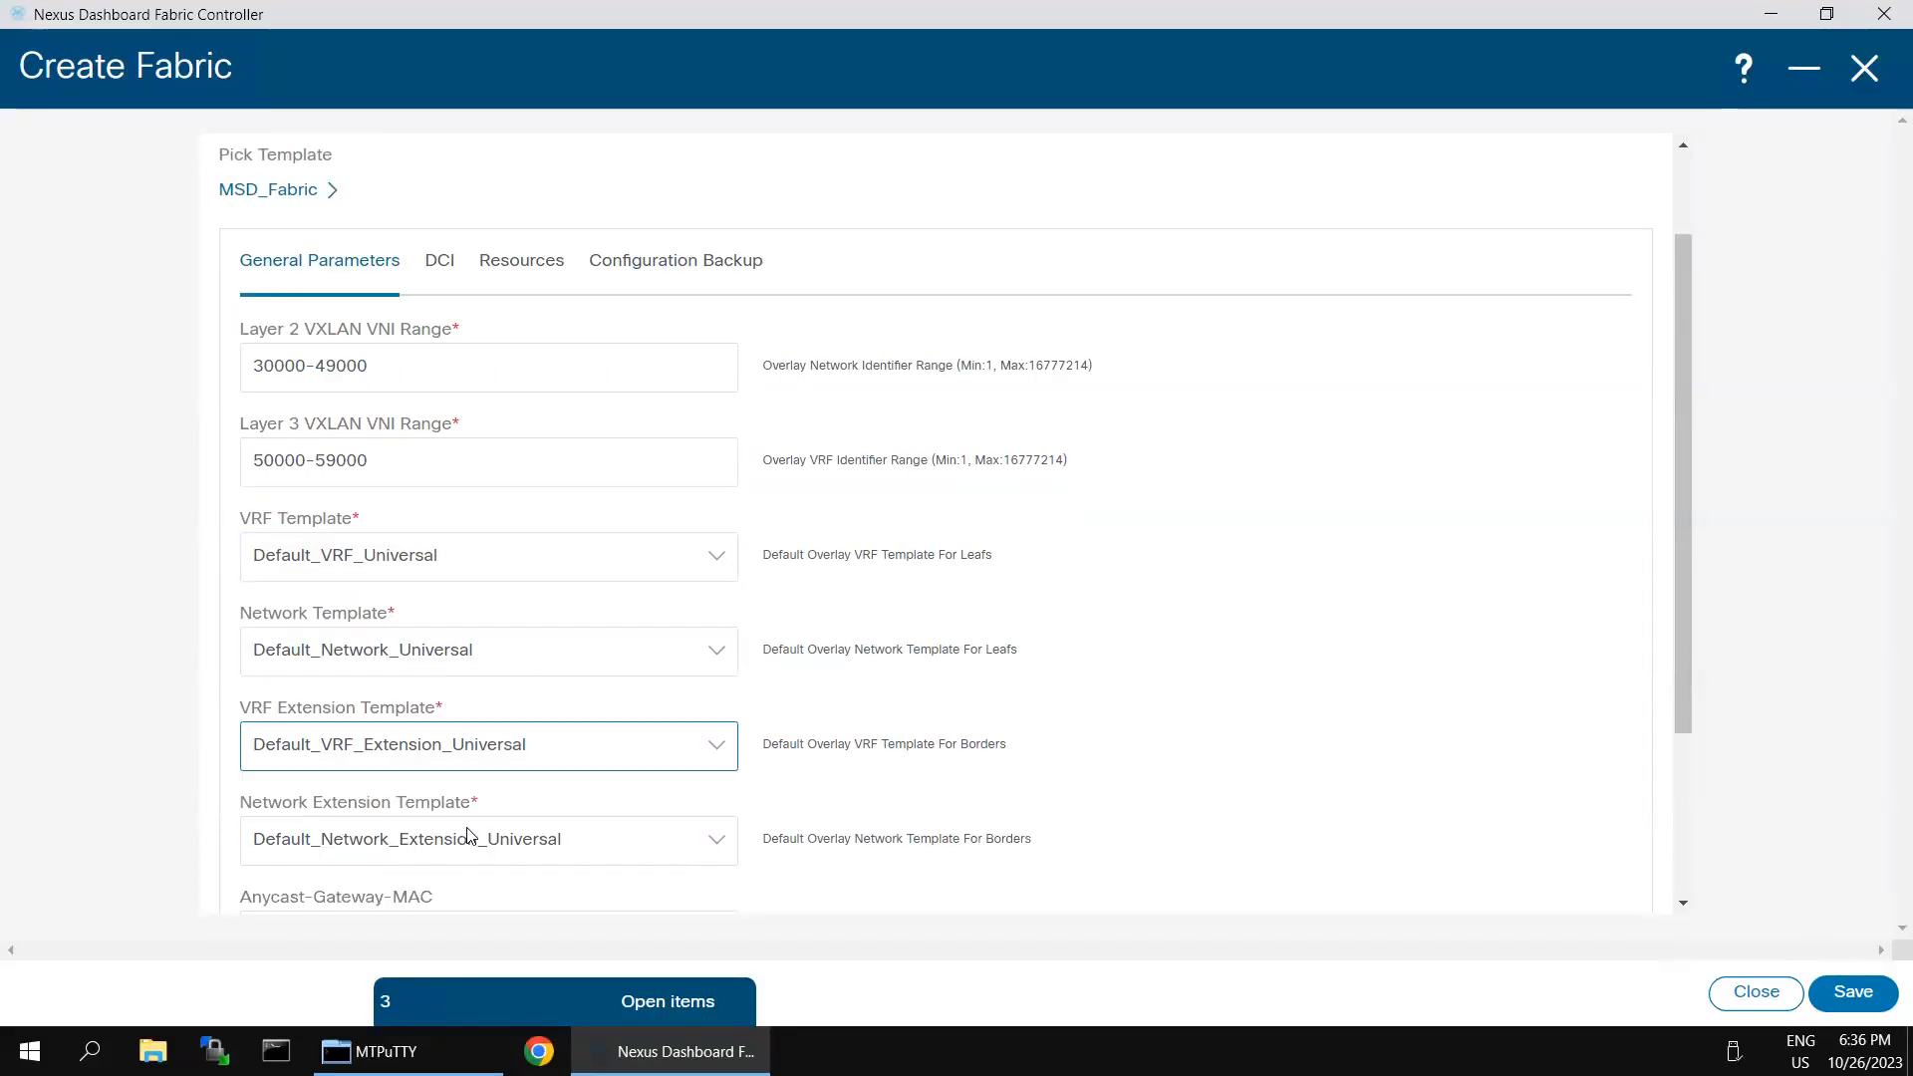
scroll(474, 757, "down", 2)
scroll(459, 558, "up", 3)
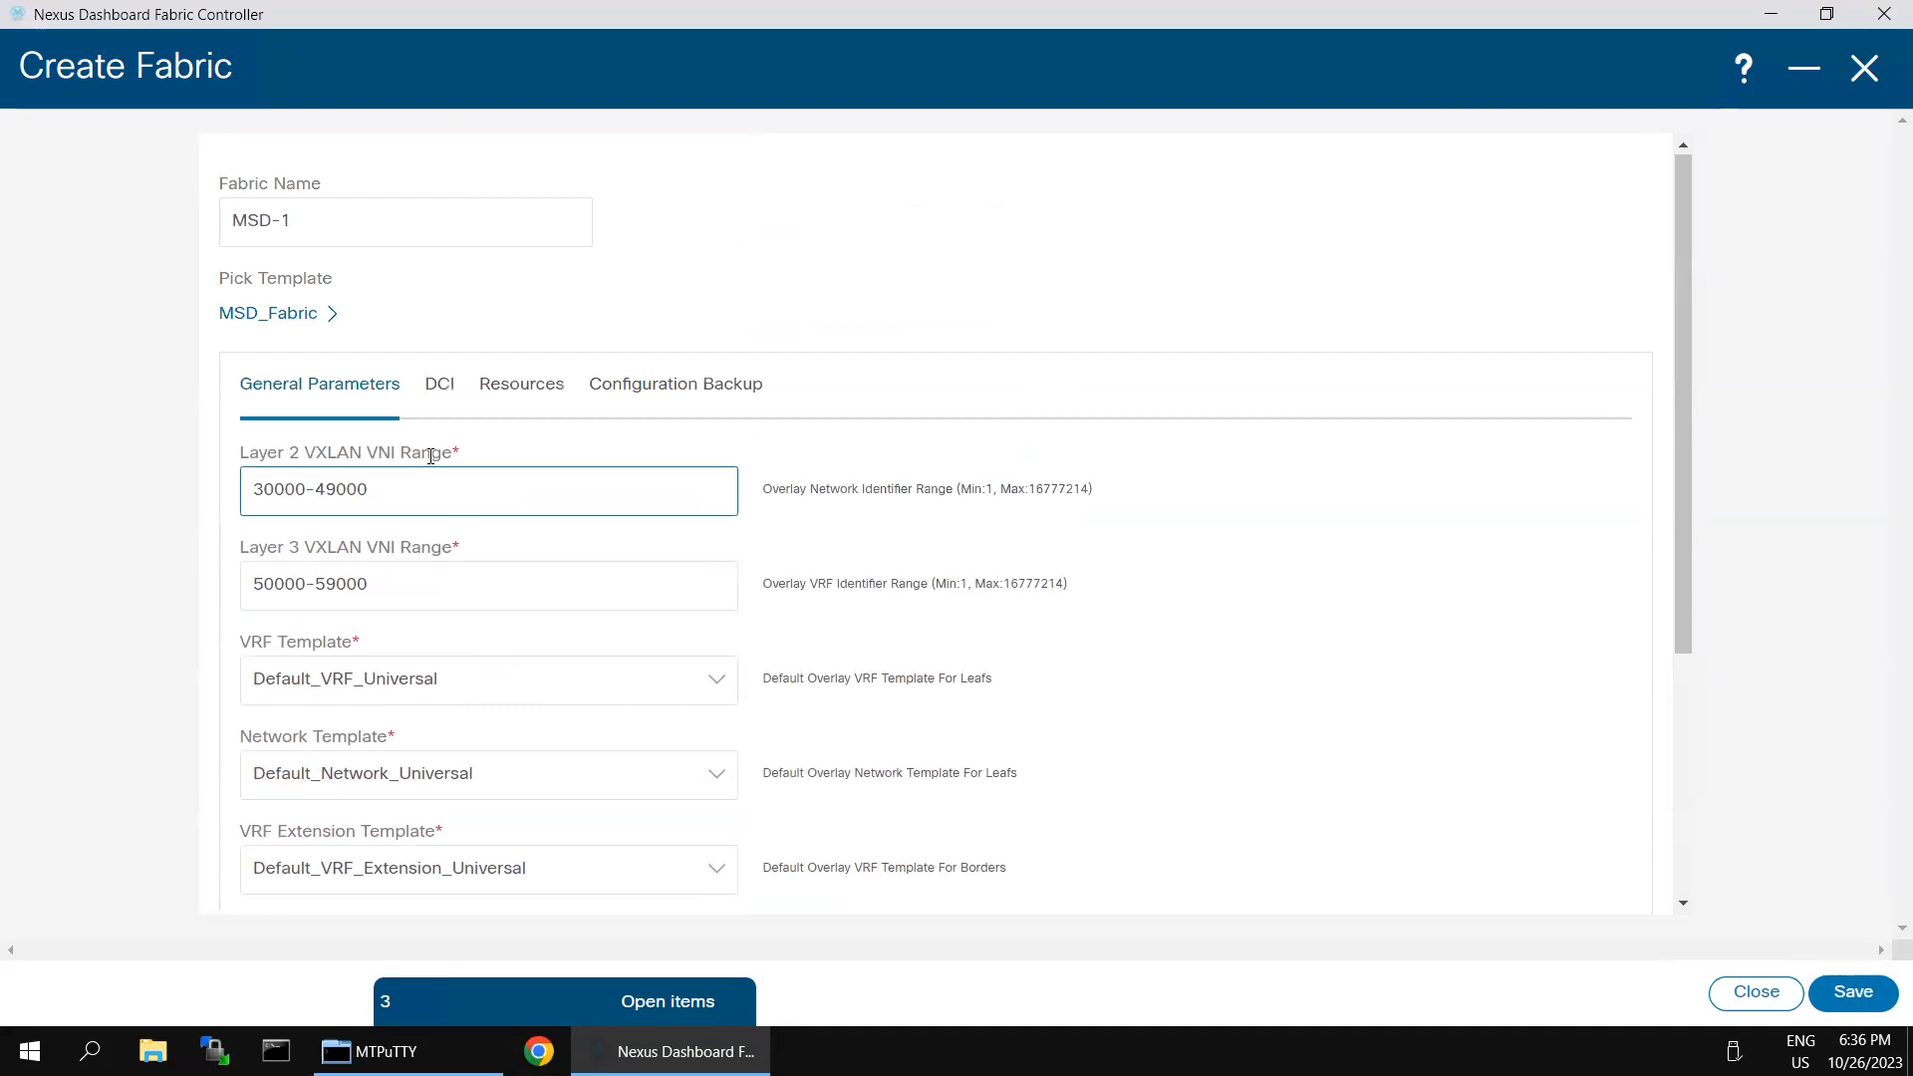
- Set the multi-site overlay IFC deployment method to Centralized_To_Route_Server, with 100.100.100.100 as the route server
left_click(440, 387)
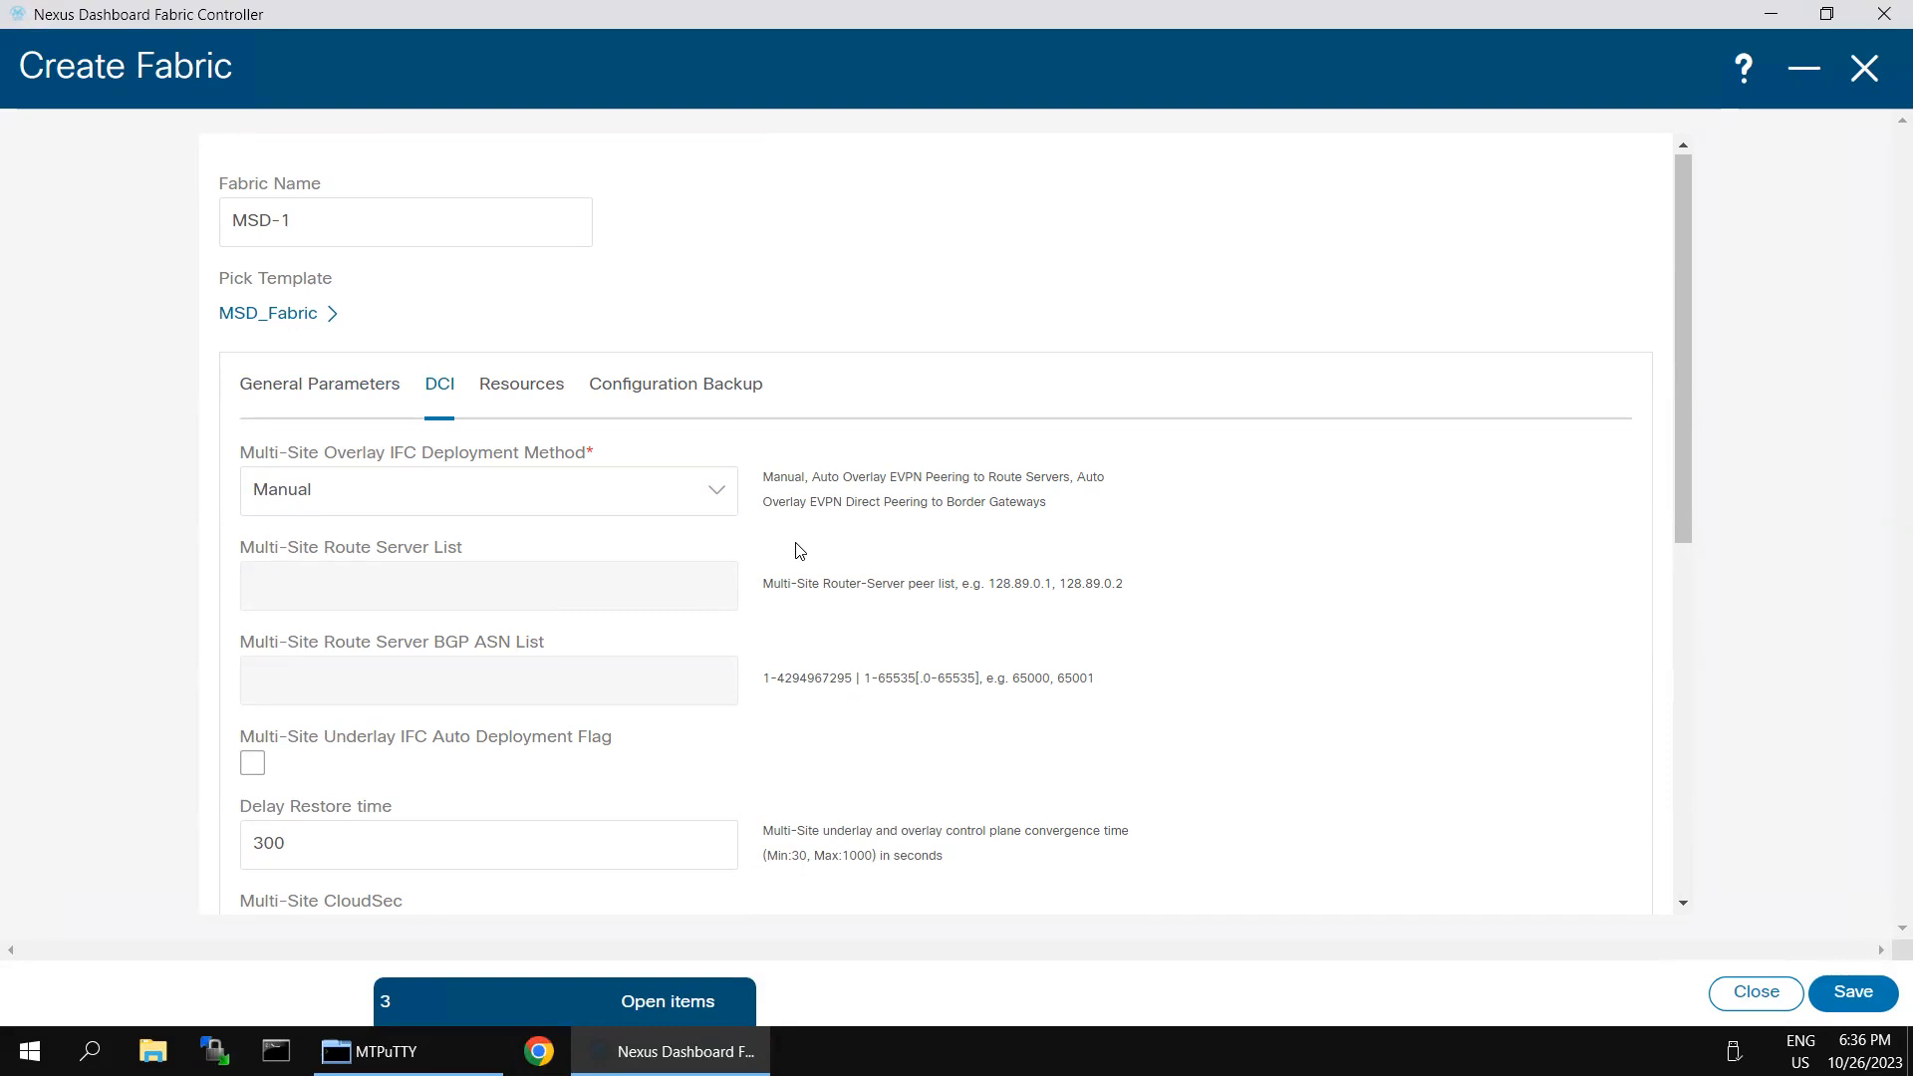
left_click(736, 492)
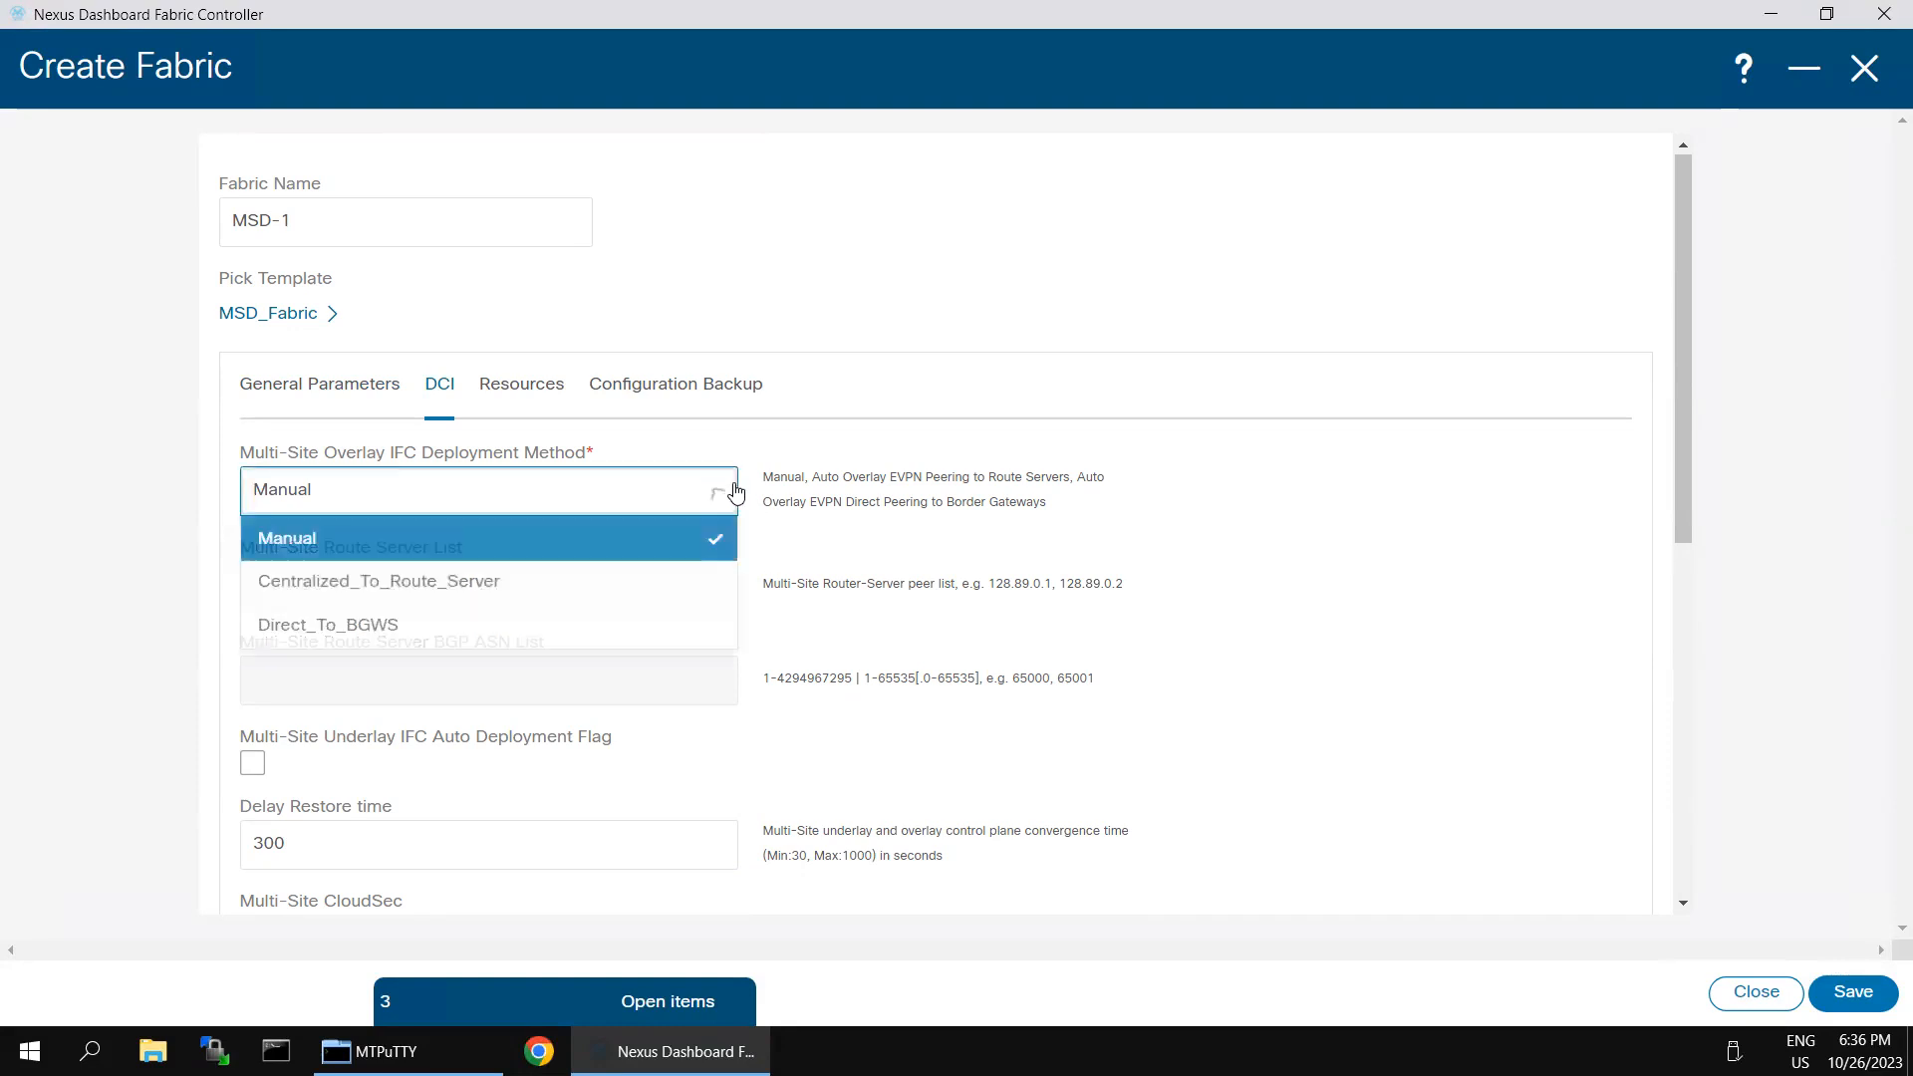
left_click(509, 594)
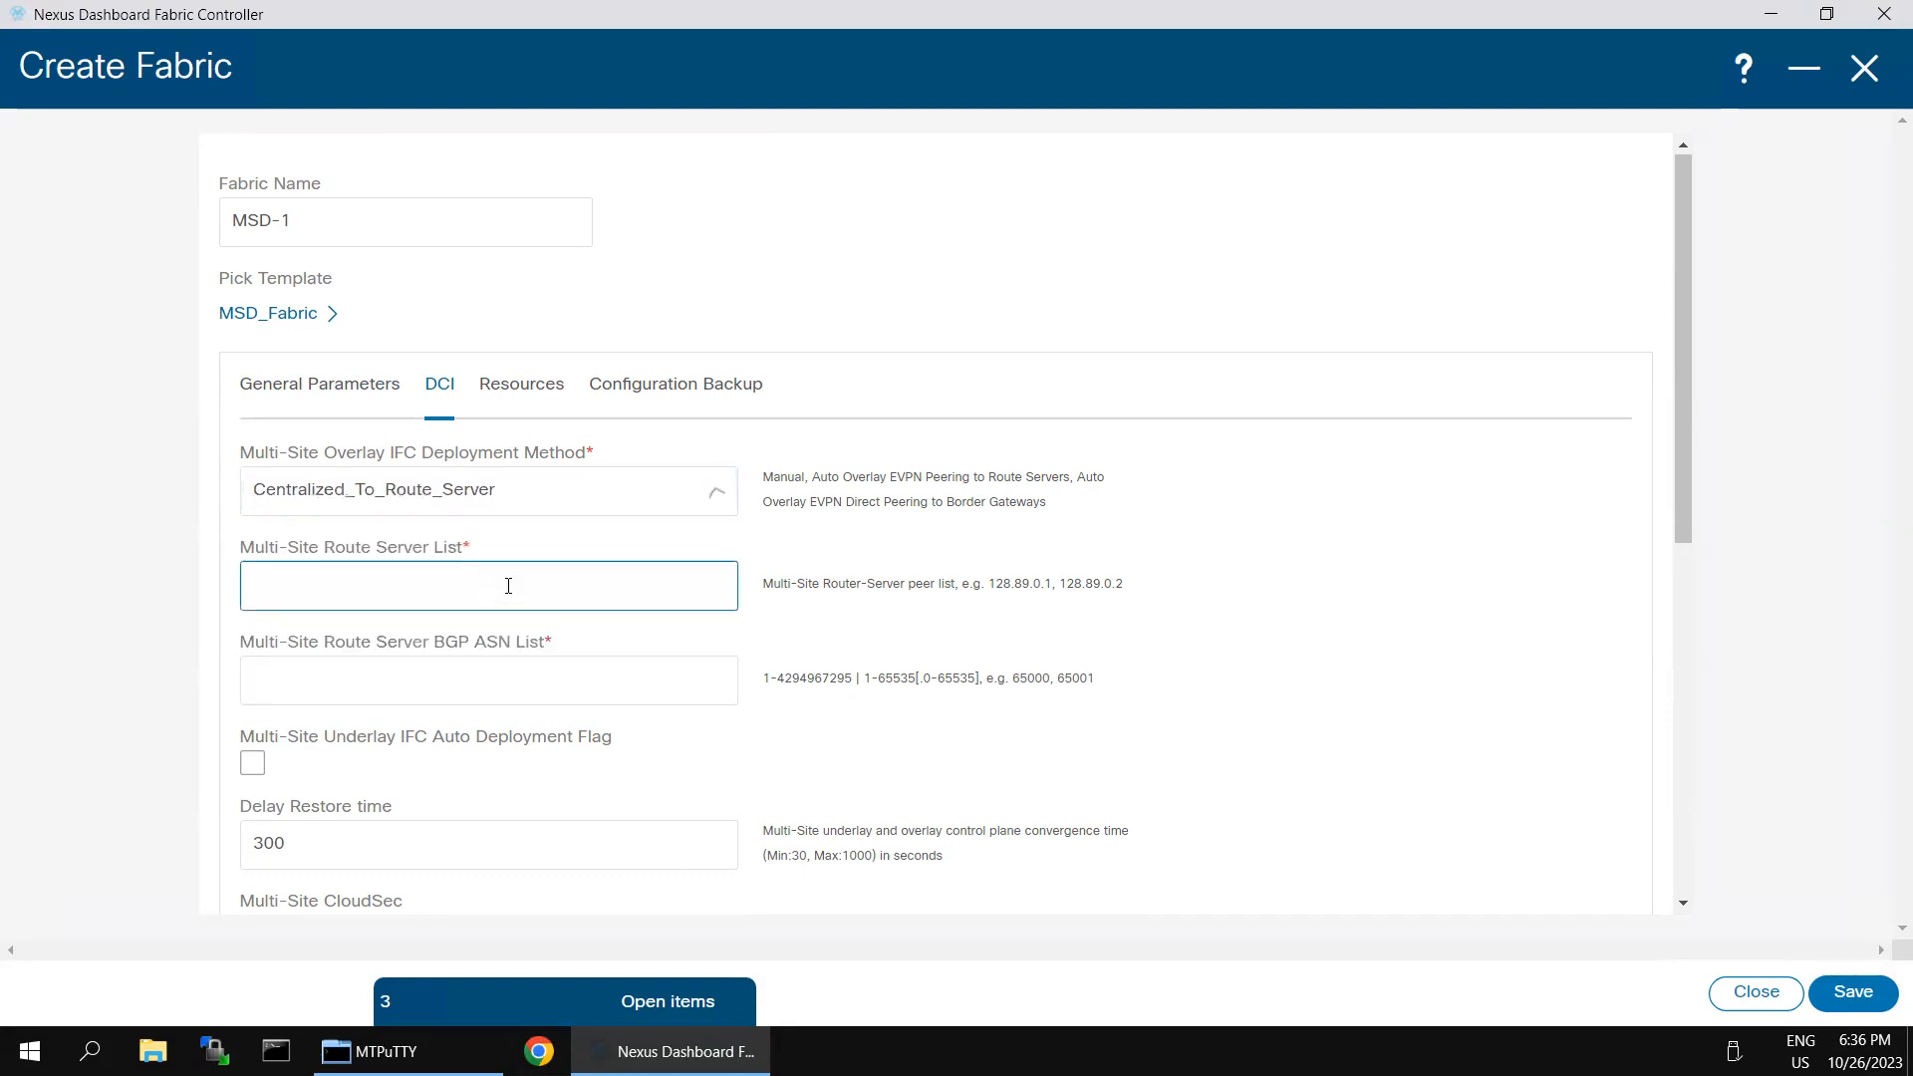
left_click(676, 576)
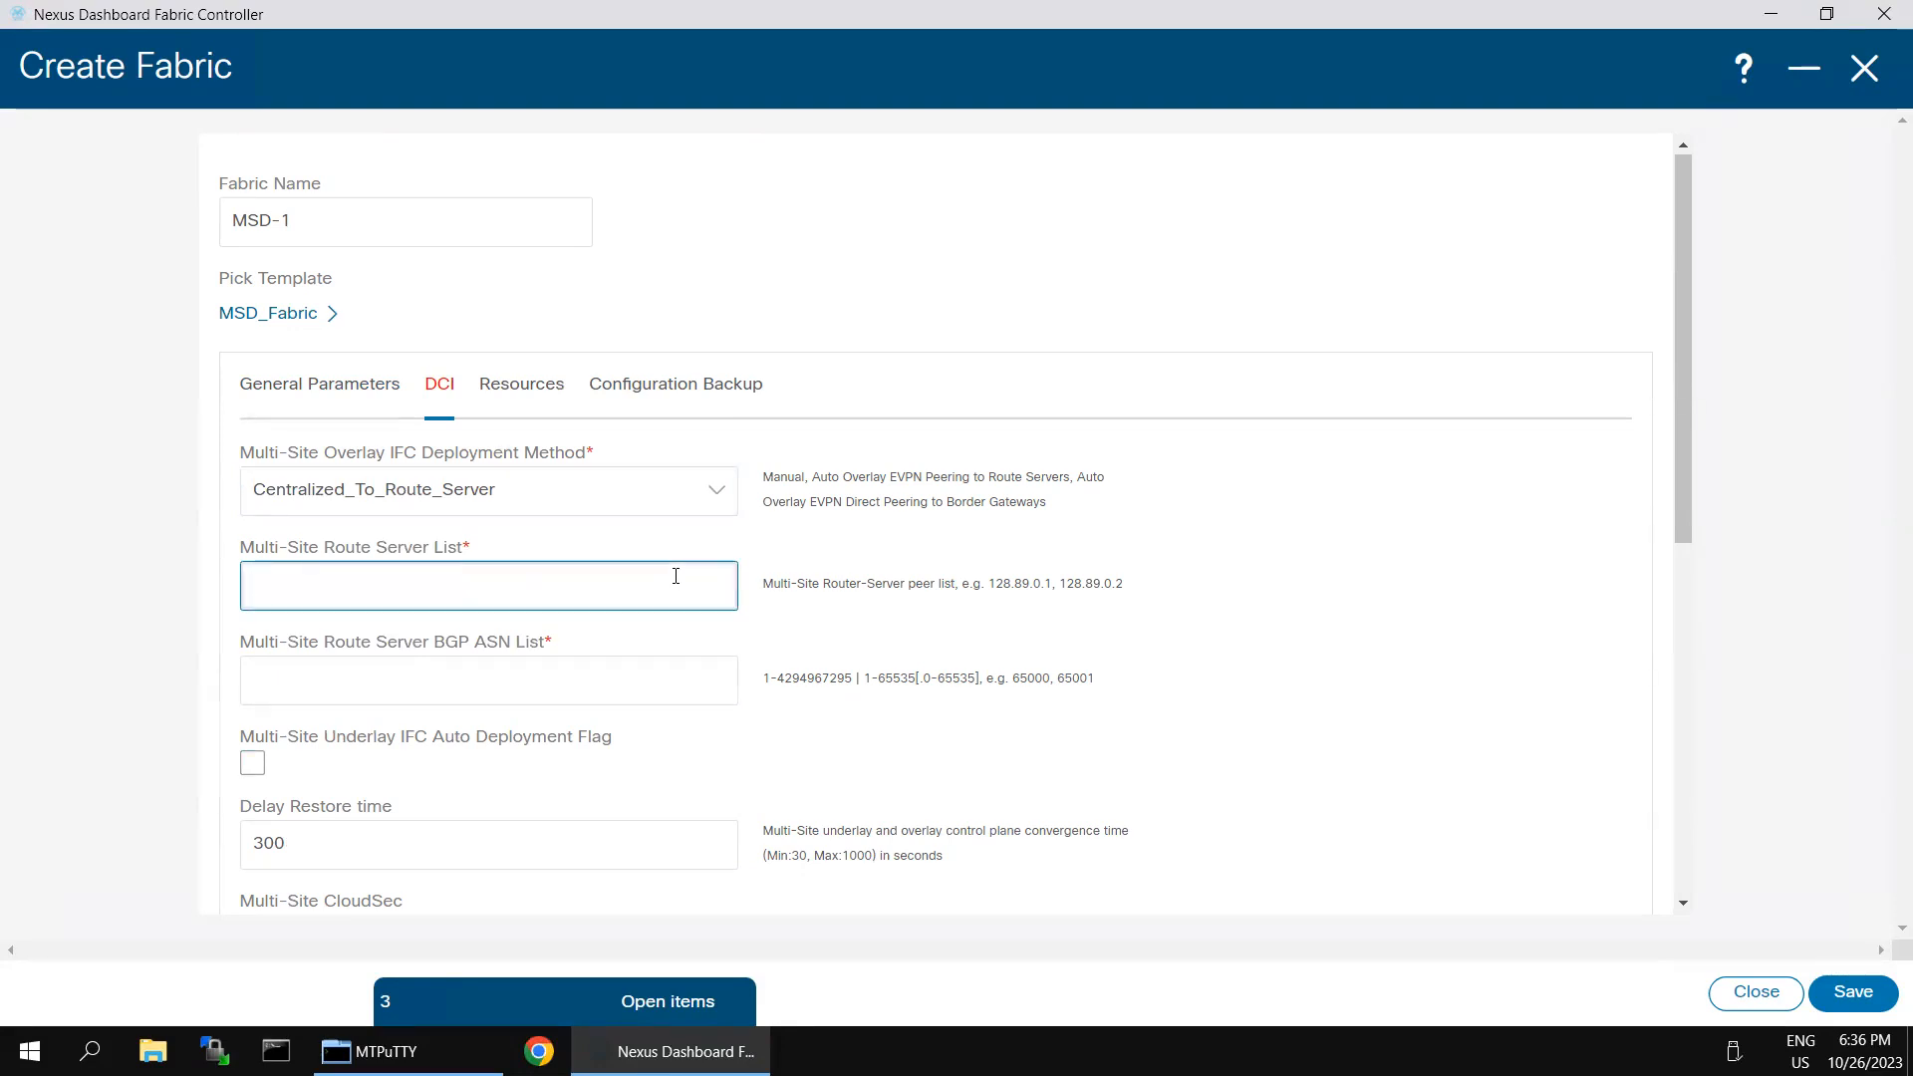
type("100.10")
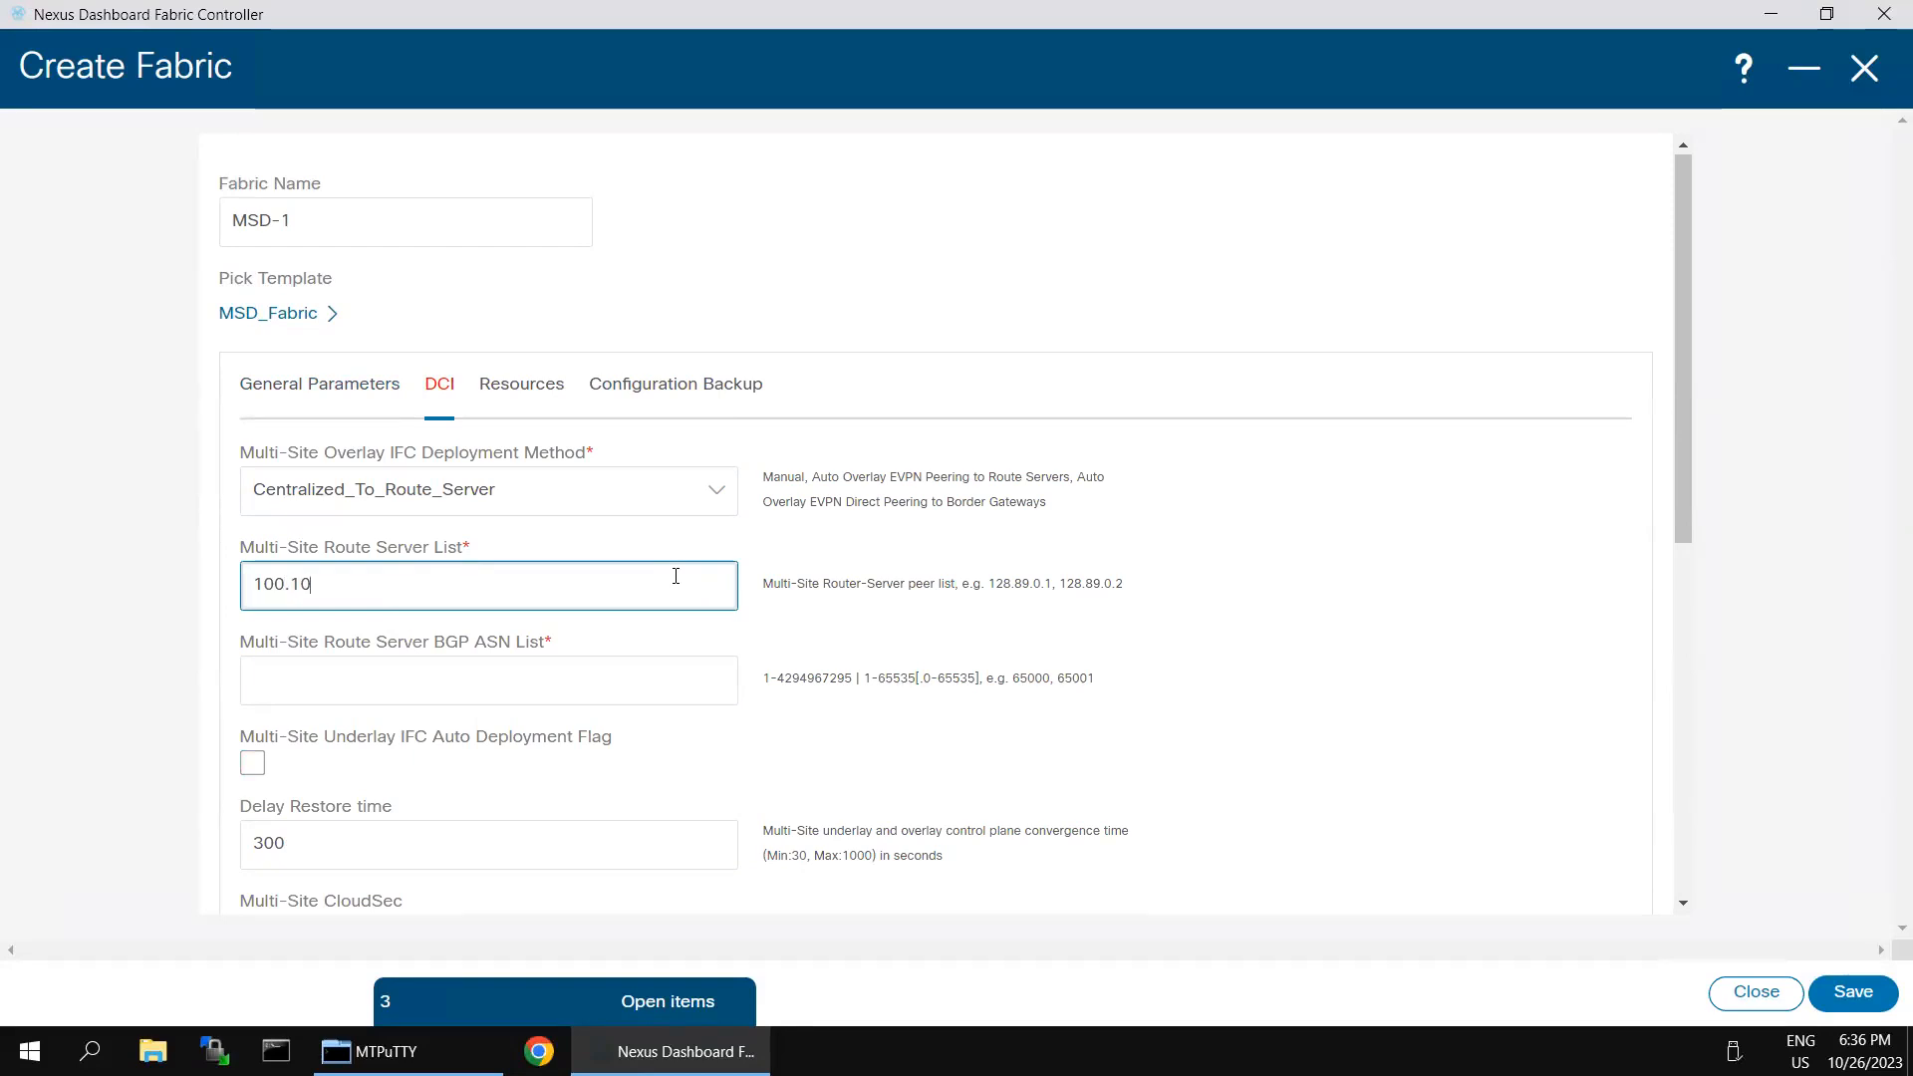
type("0.100.100")
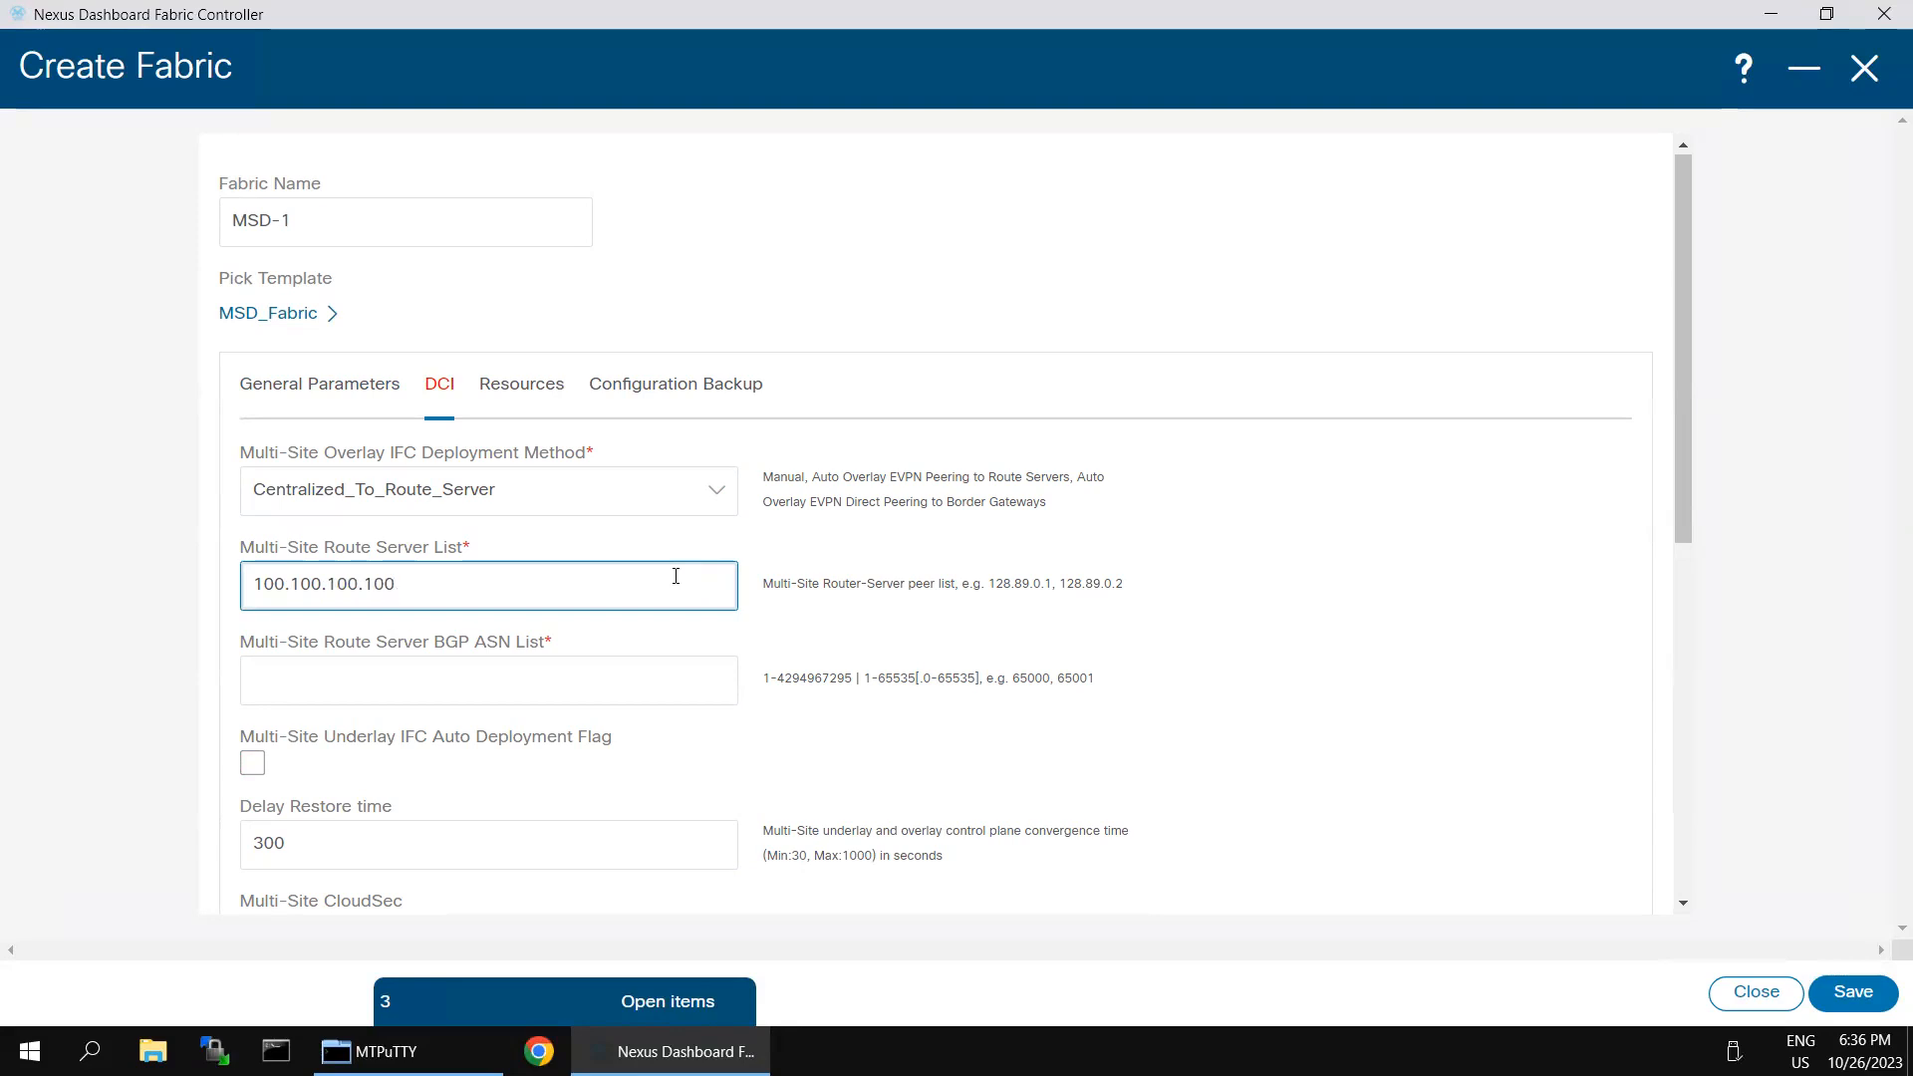
- Set the route server BGP ASN to 65003, enable multi-site underlay IFC auto deployment, and save the MSD-1 fabric
left_click(302, 682)
left_click(303, 681)
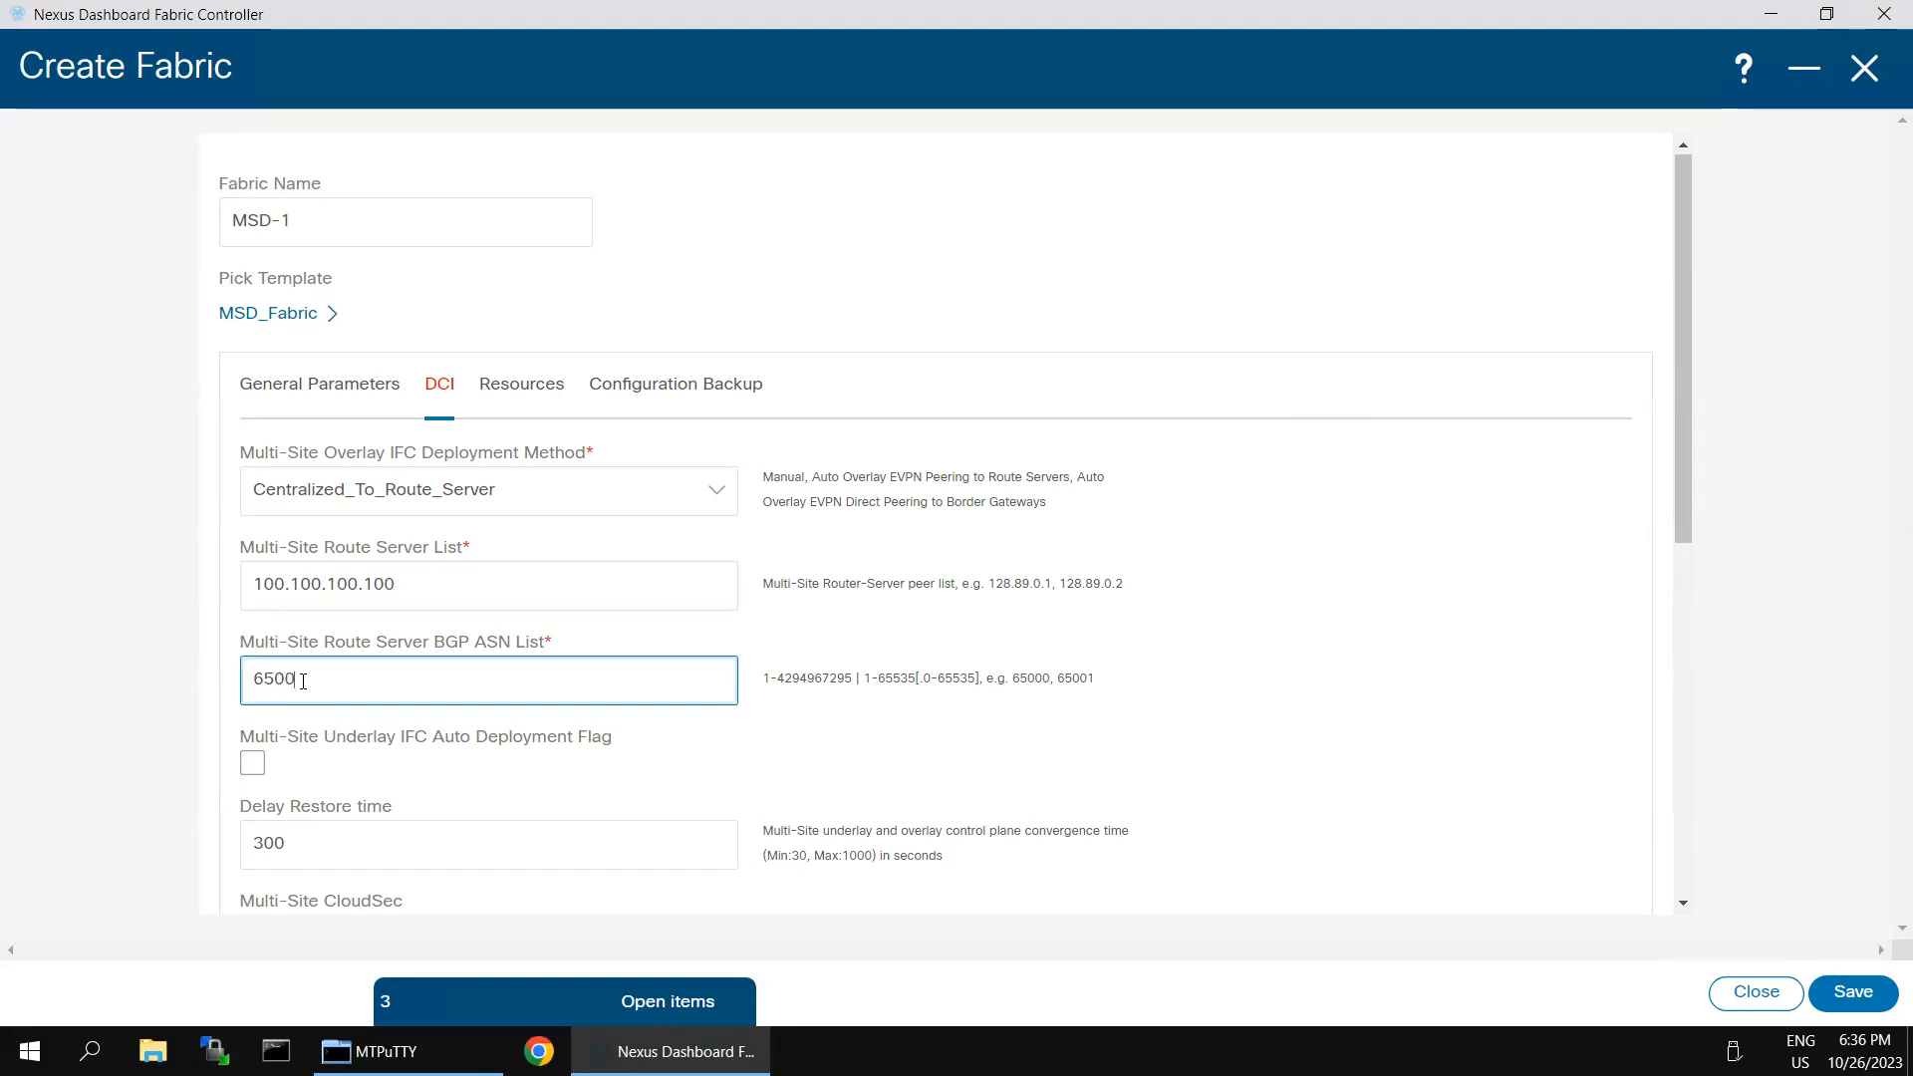
left_click(252, 768)
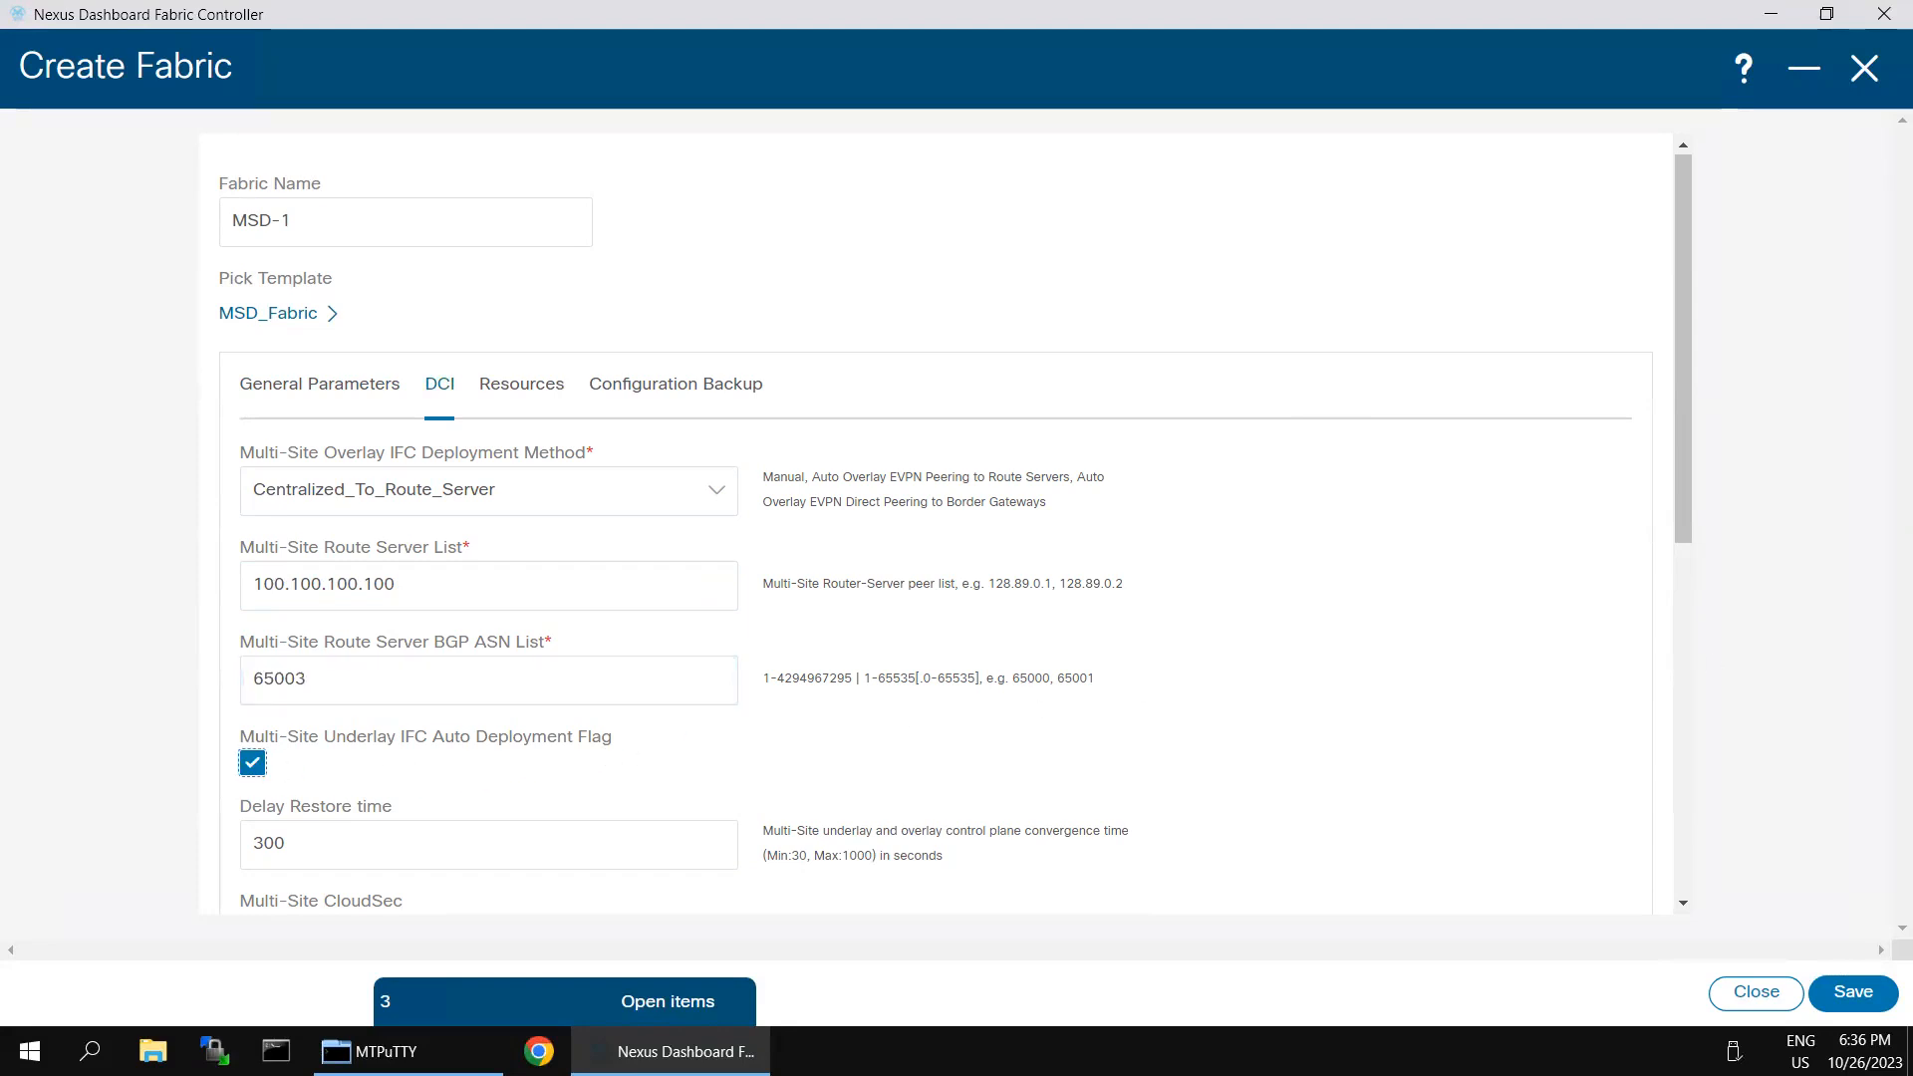
left_click(1677, 809)
left_click(1854, 993)
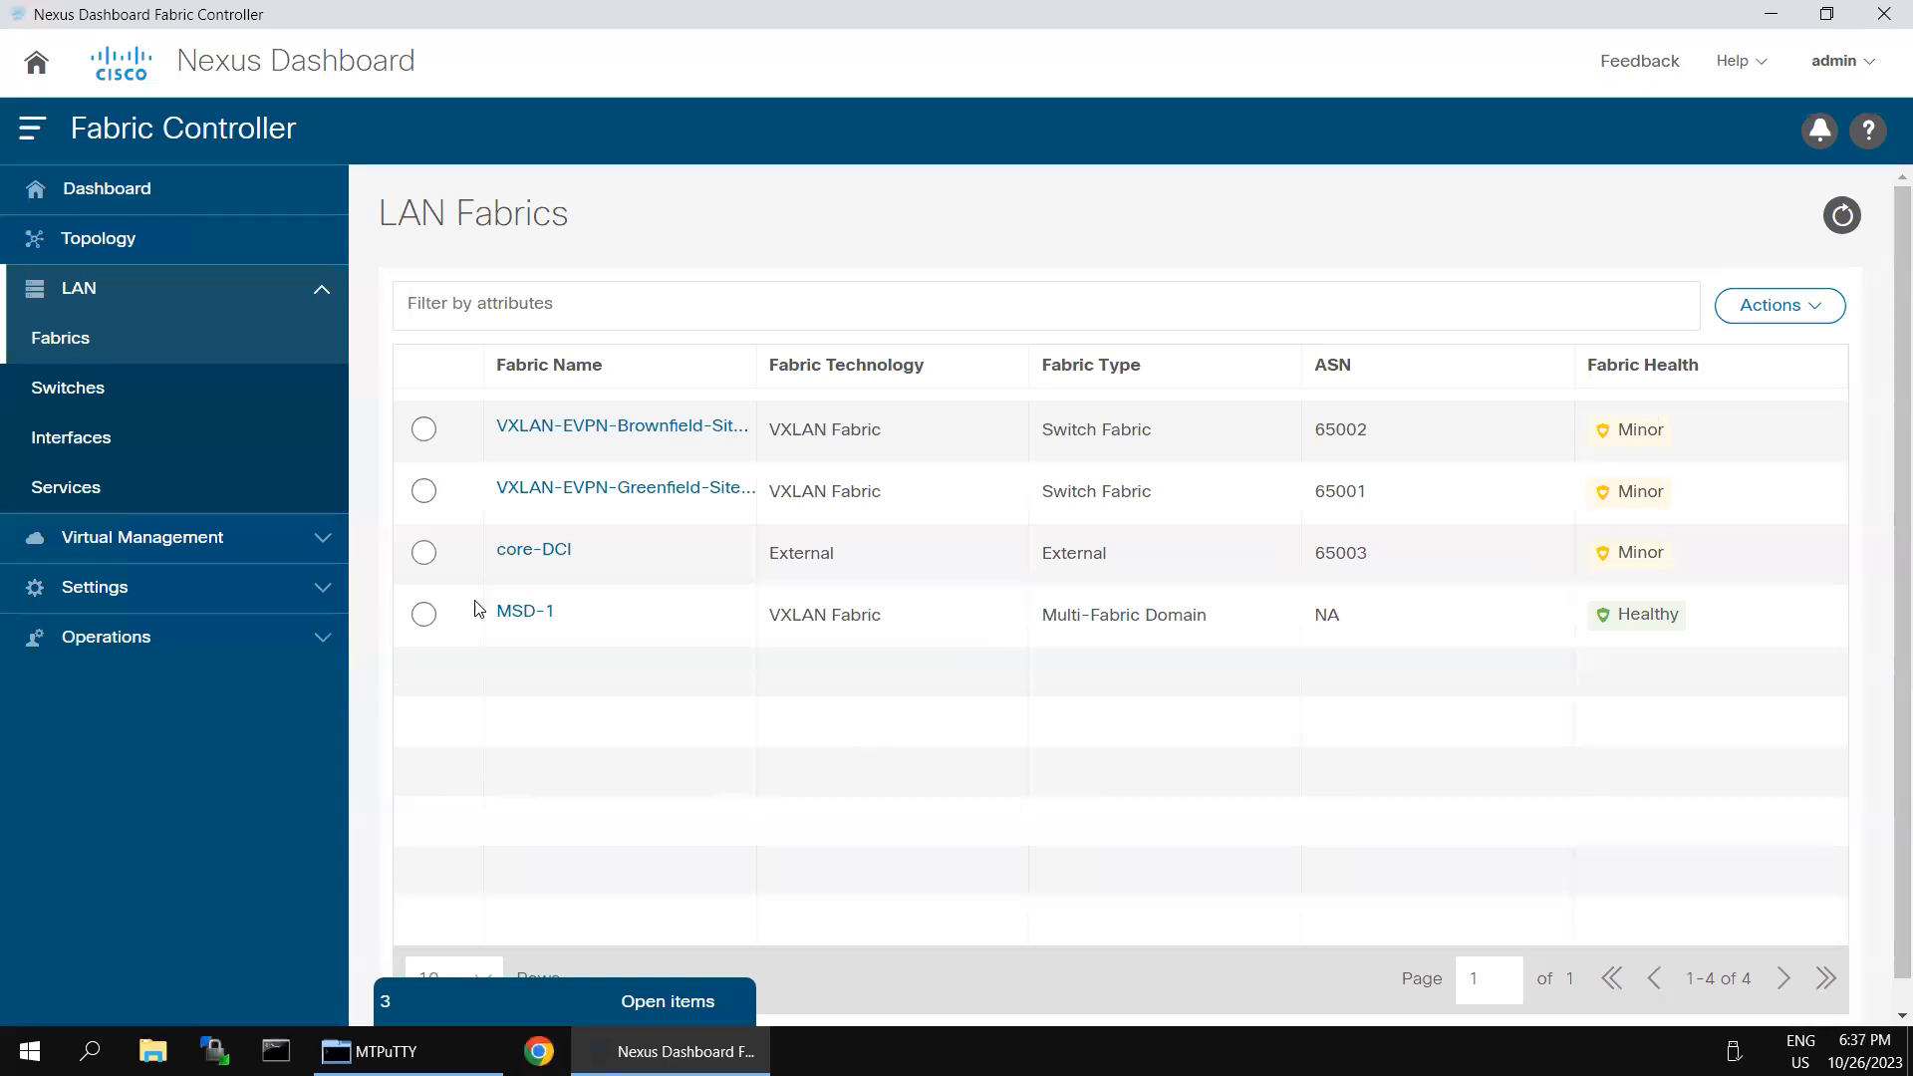
- Open the MSD-1 fabric and move VXLAN-EVPN-Brownfield-Site-2 into it as a child fabric
left_click(514, 610)
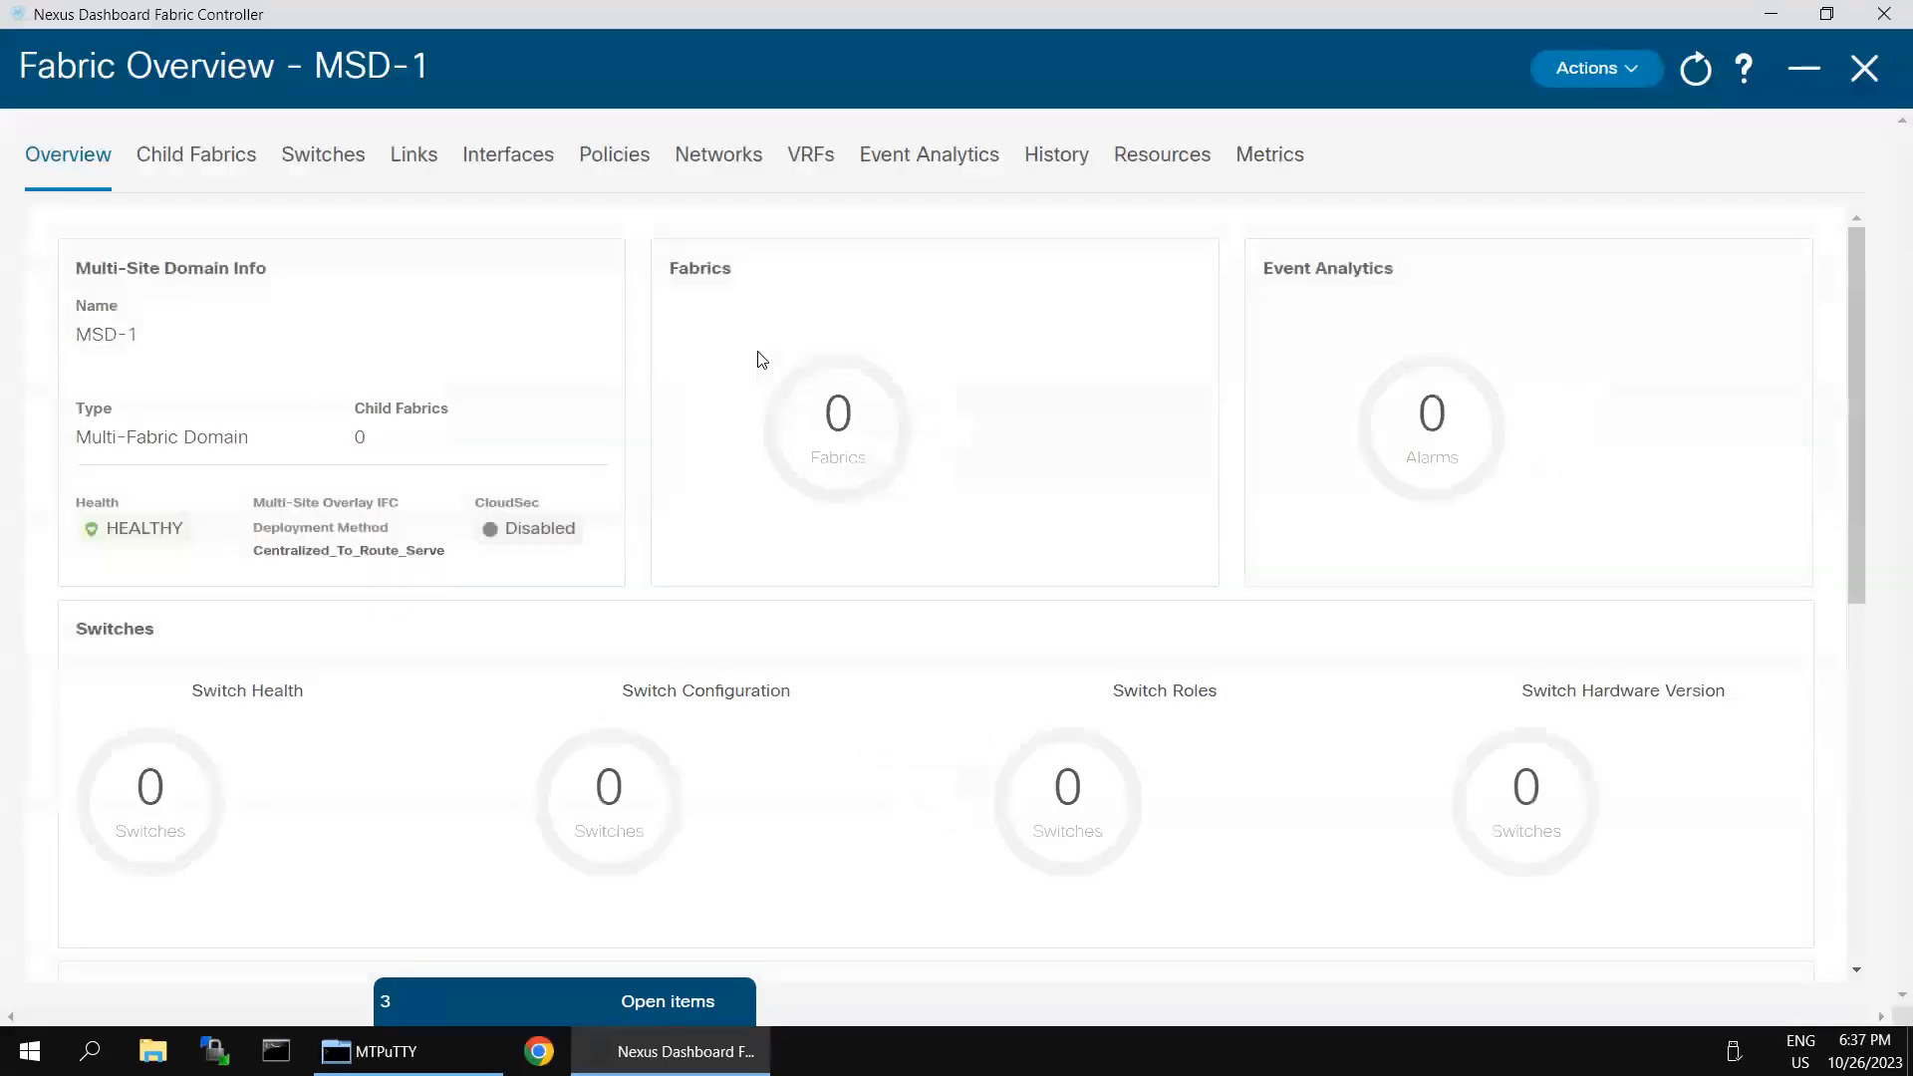
left_click(167, 158)
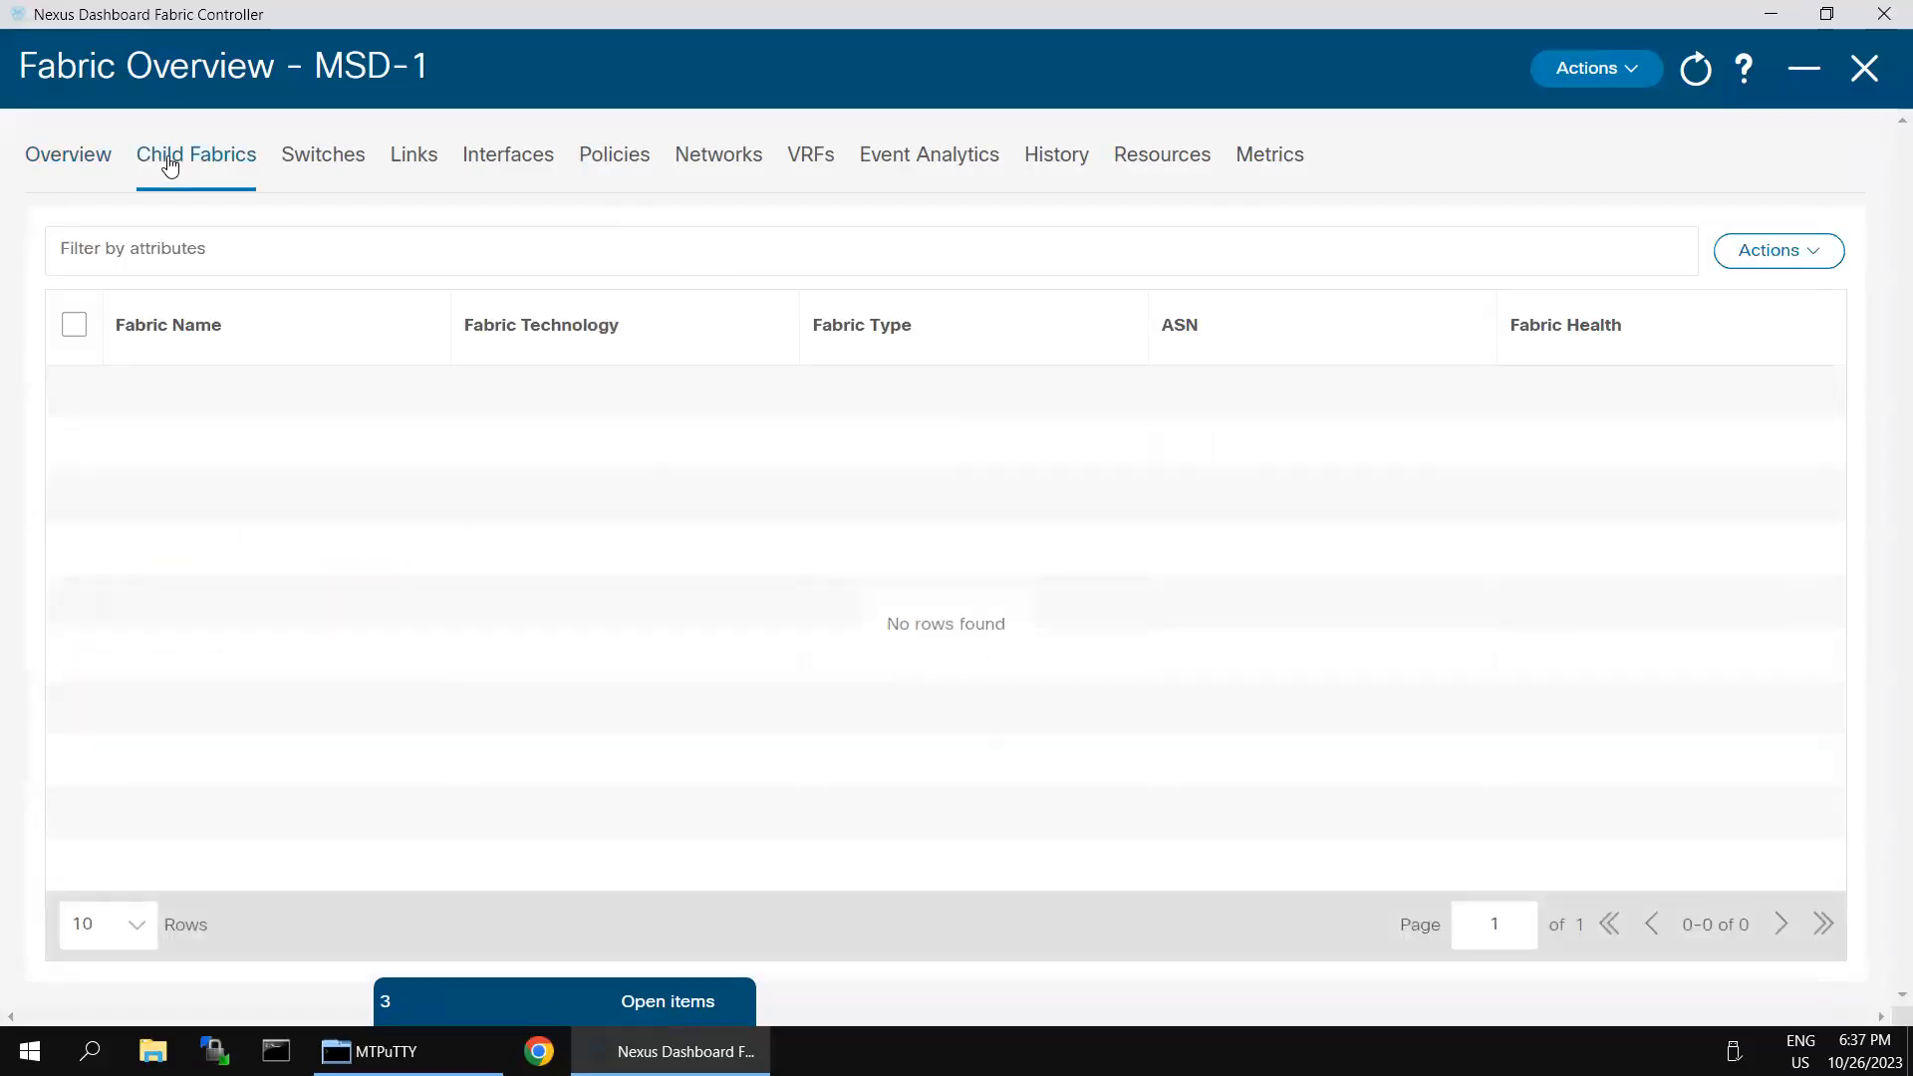
left_click(1830, 254)
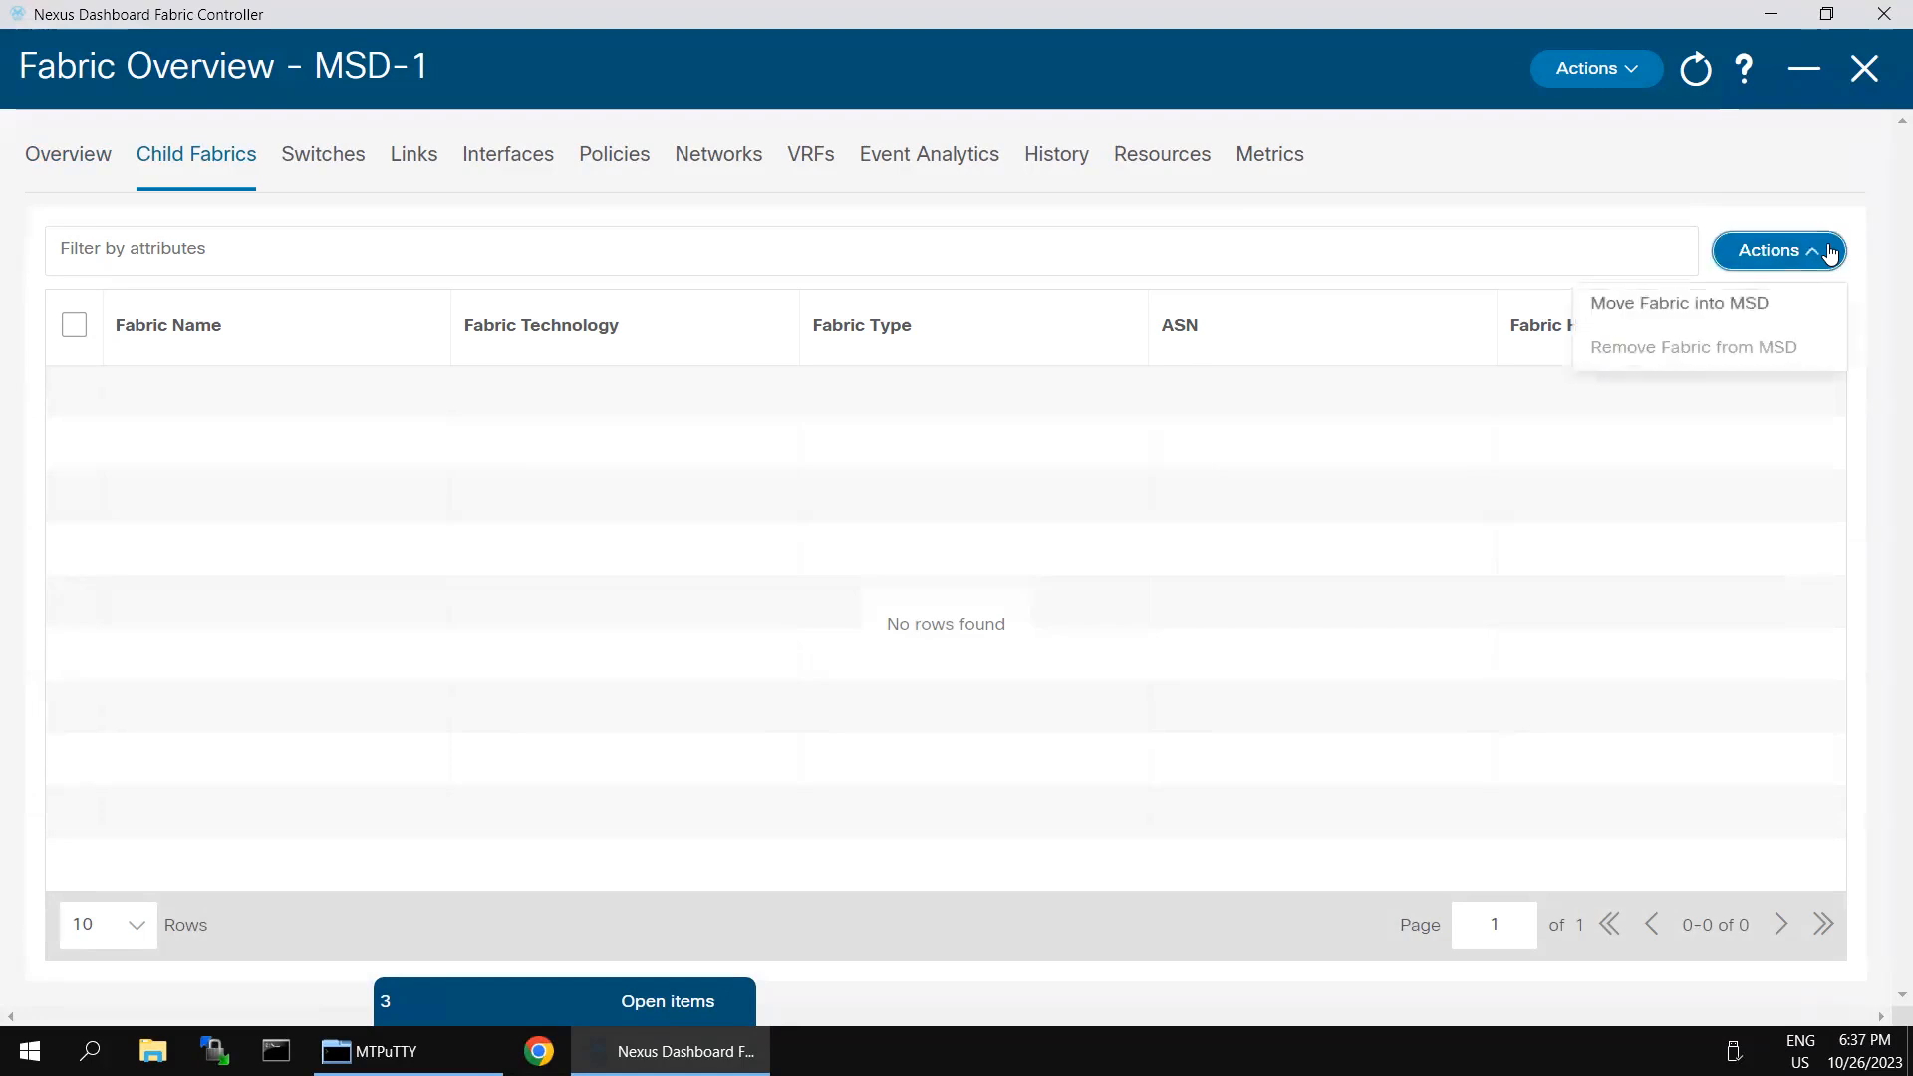
left_click(1646, 311)
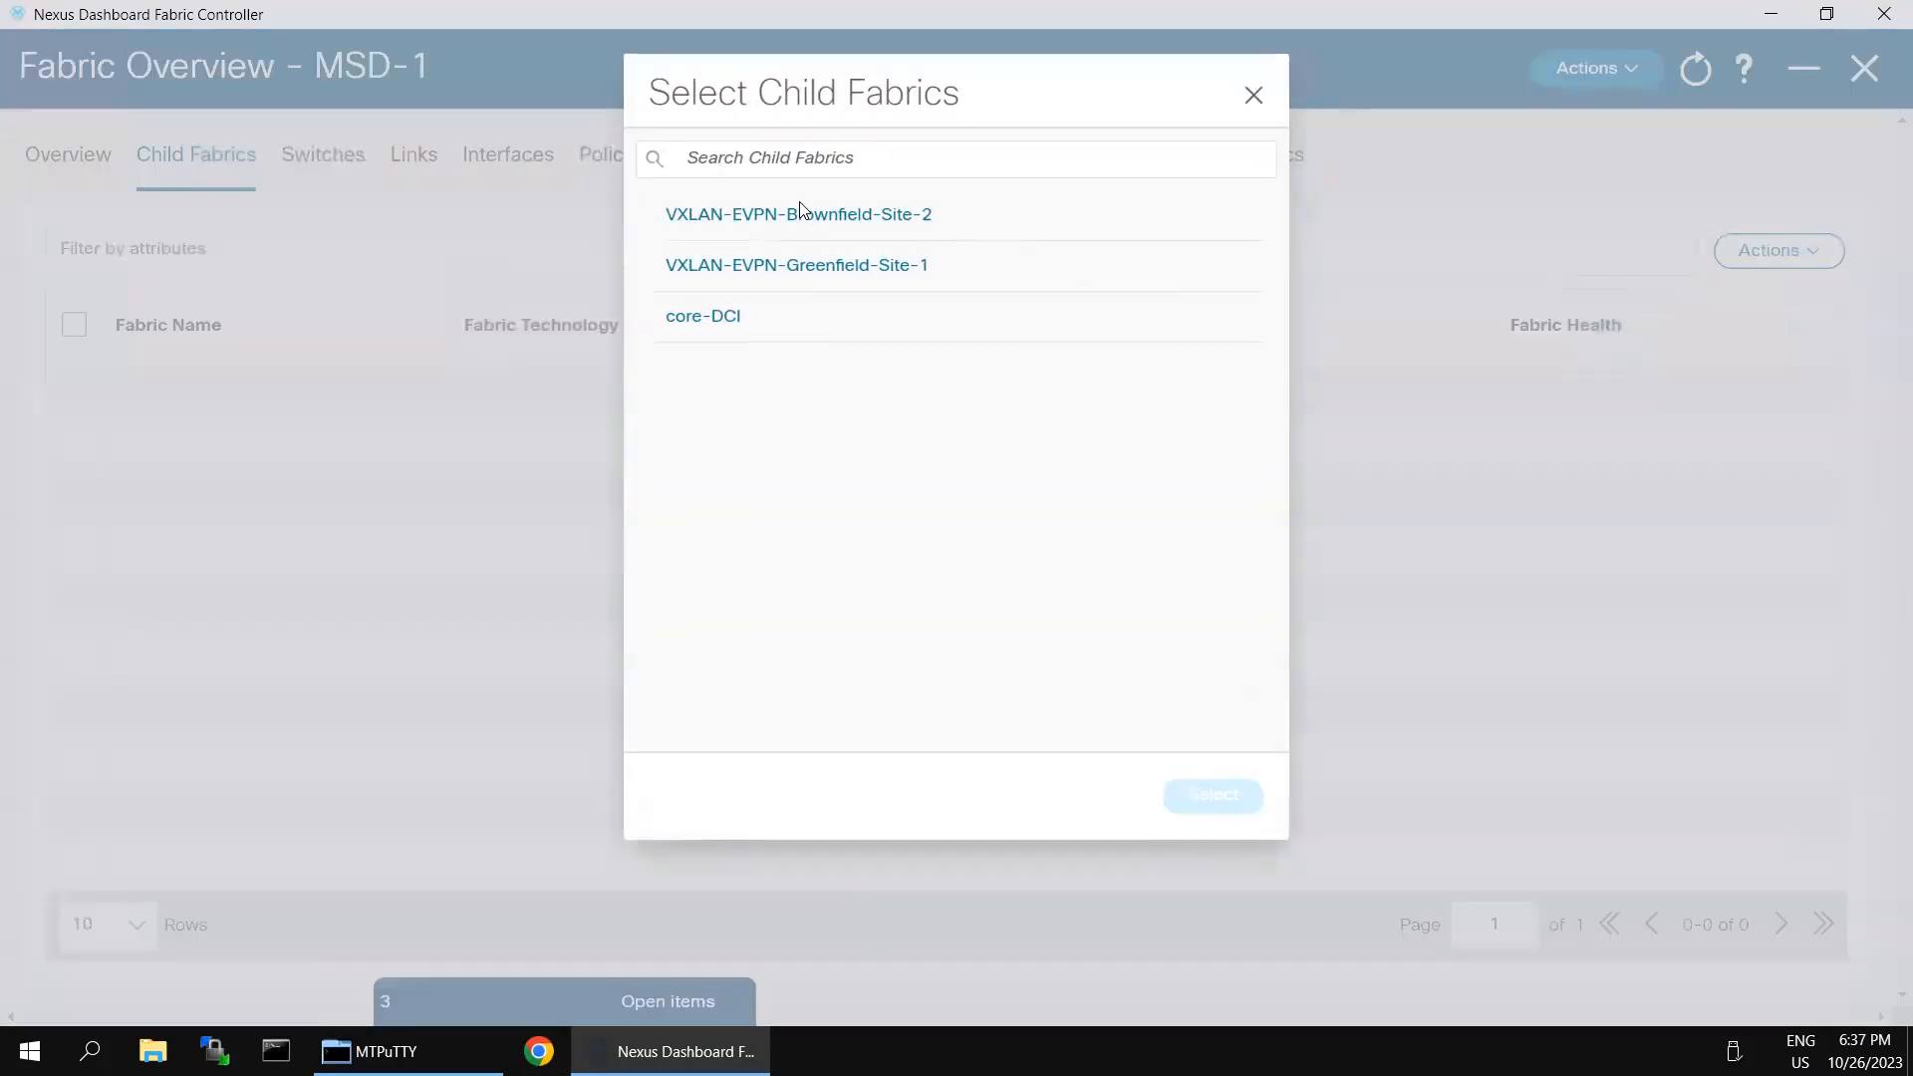
left_click(799, 216)
left_click(1220, 797)
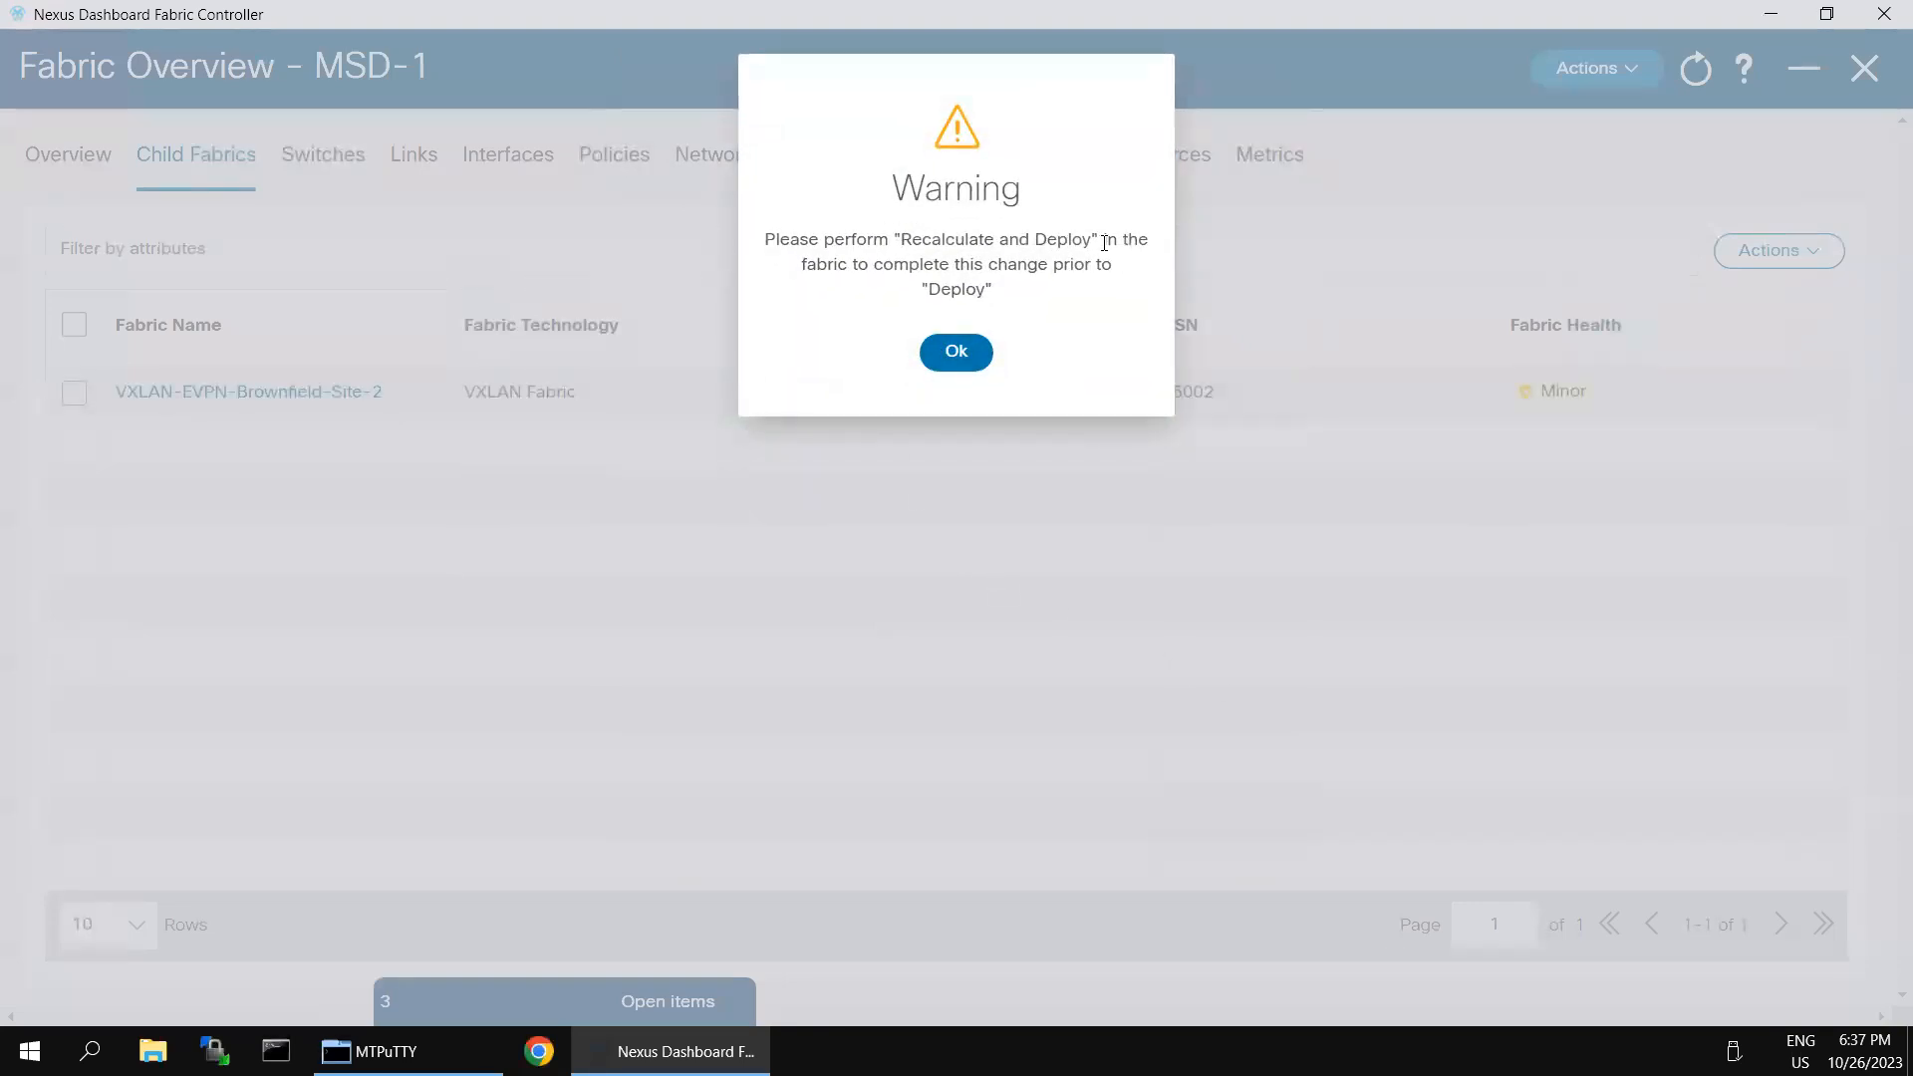
left_click(960, 354)
- Select the Brownfield-Site-2 child fabric, then recalculate and deploy all pending configuration of MSD-1
left_click(74, 395)
left_click(1626, 86)
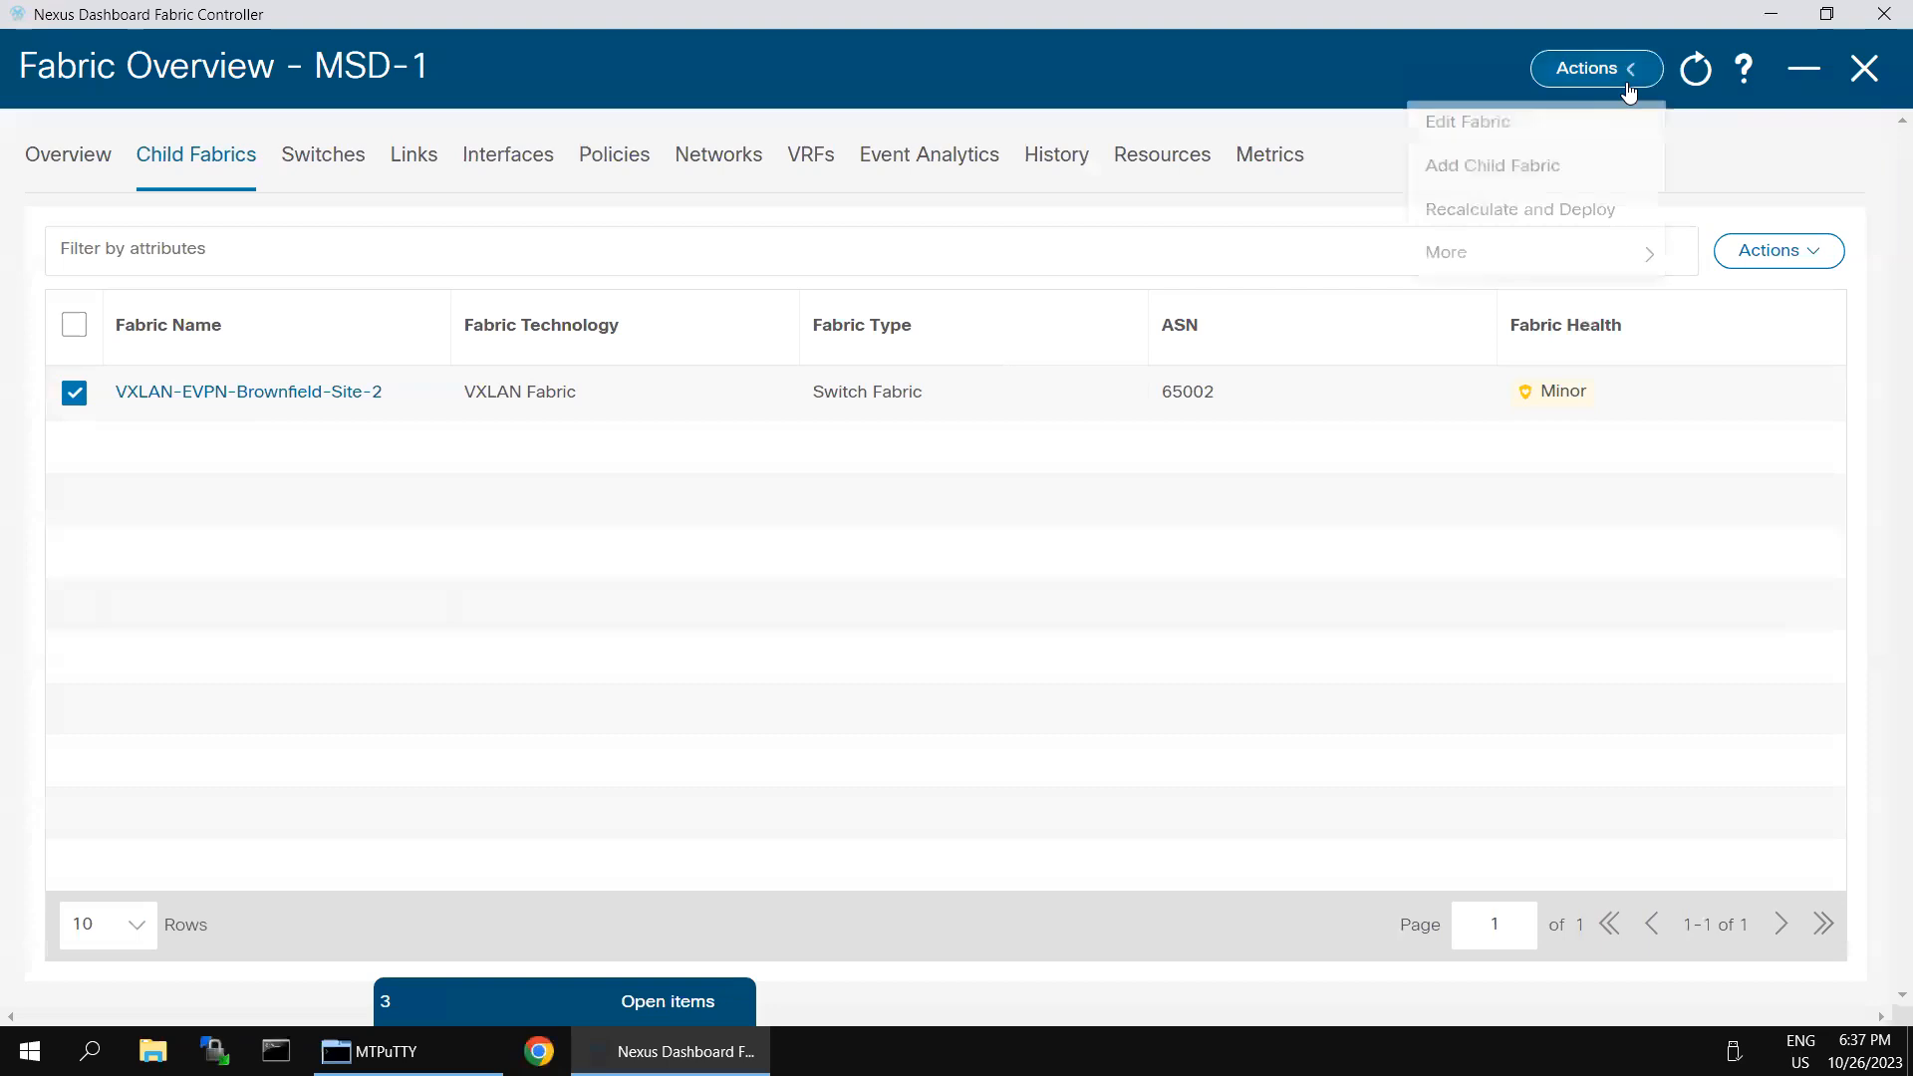
left_click(1541, 211)
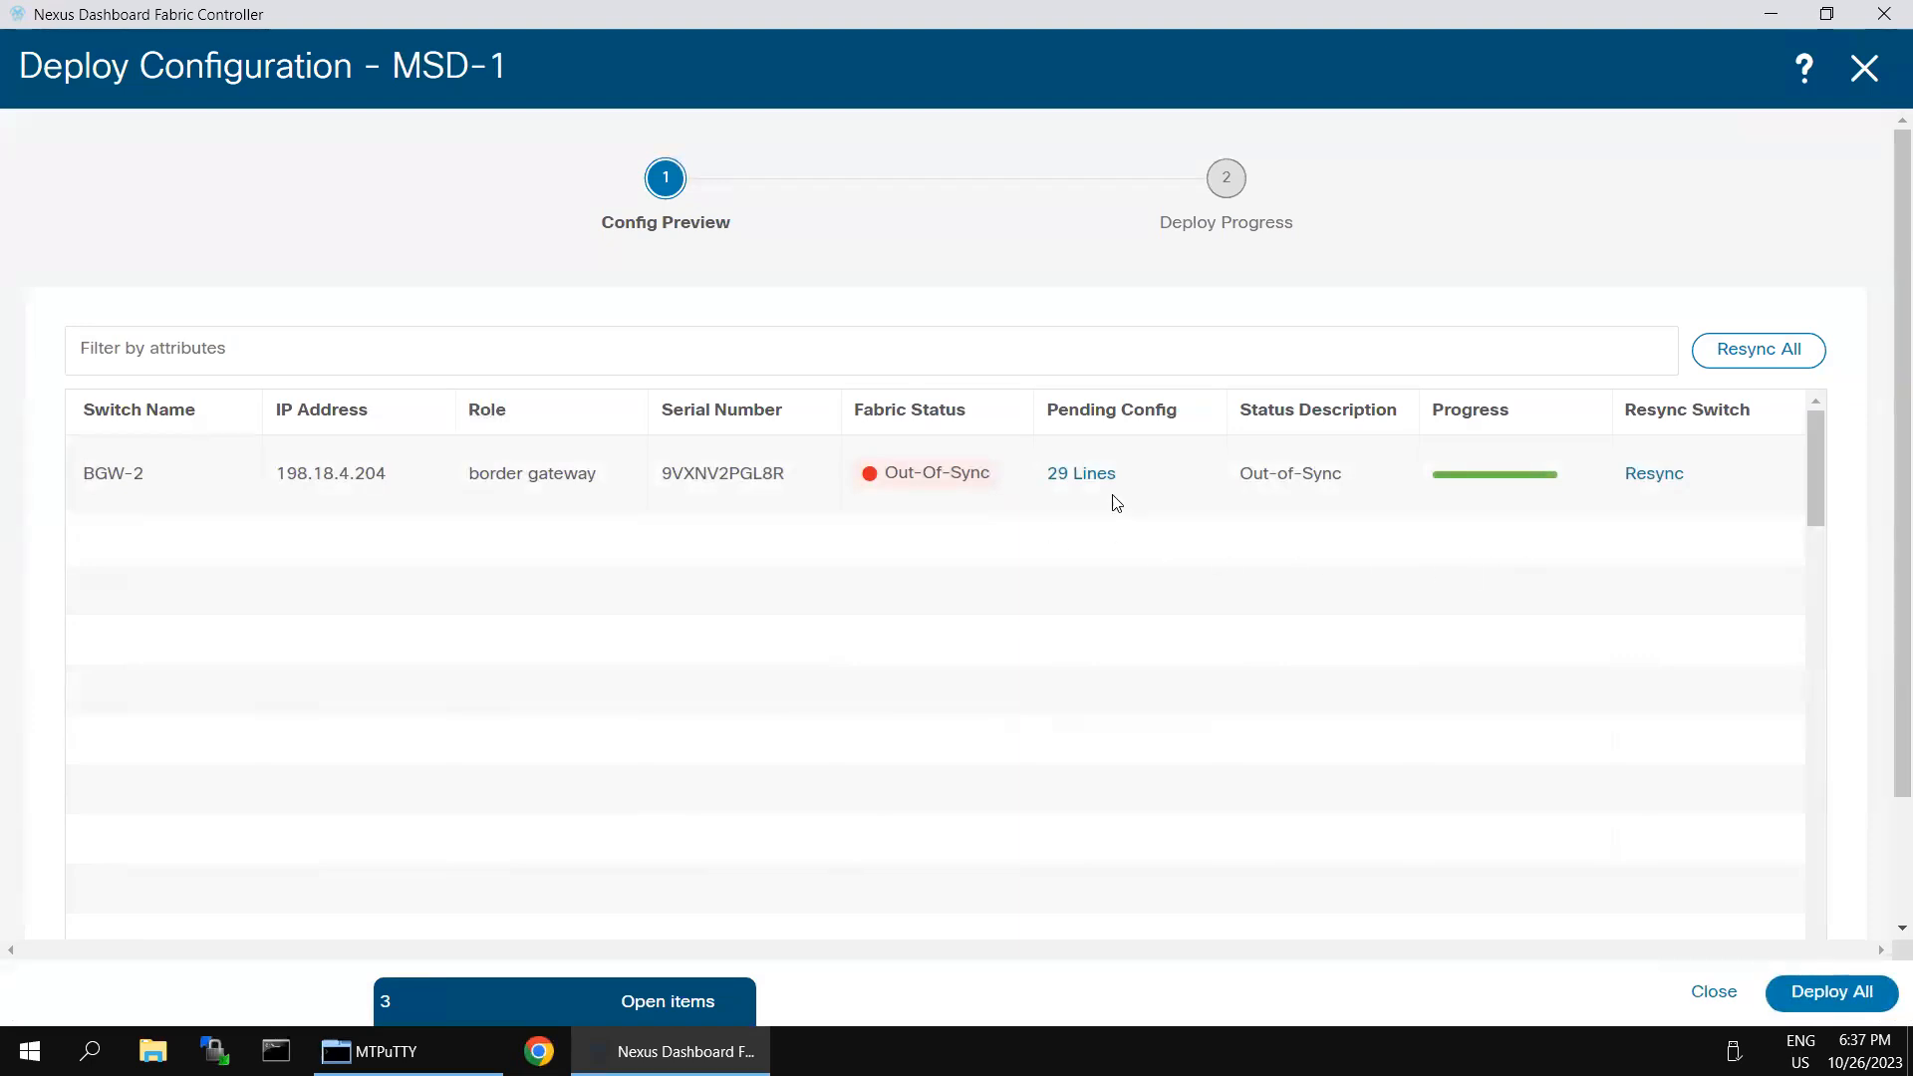
left_click(1842, 993)
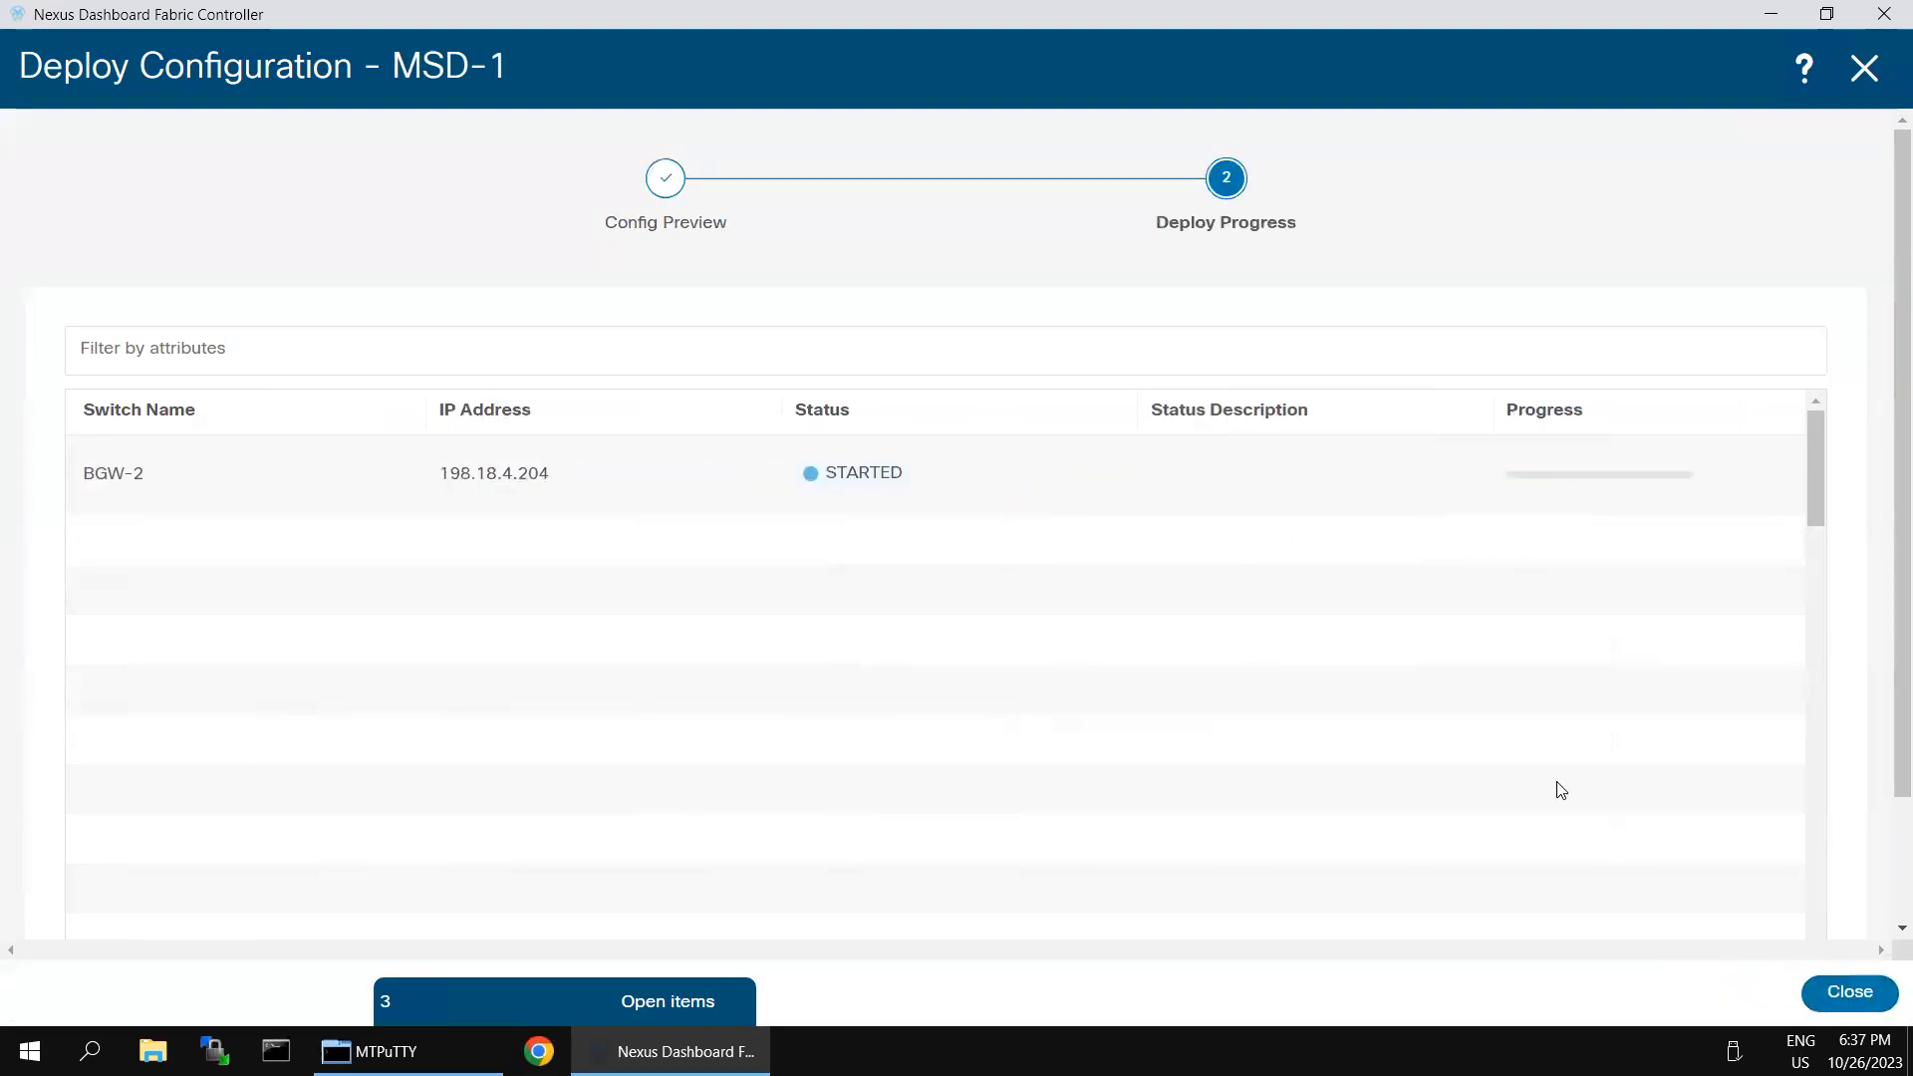
left_click(1834, 1001)
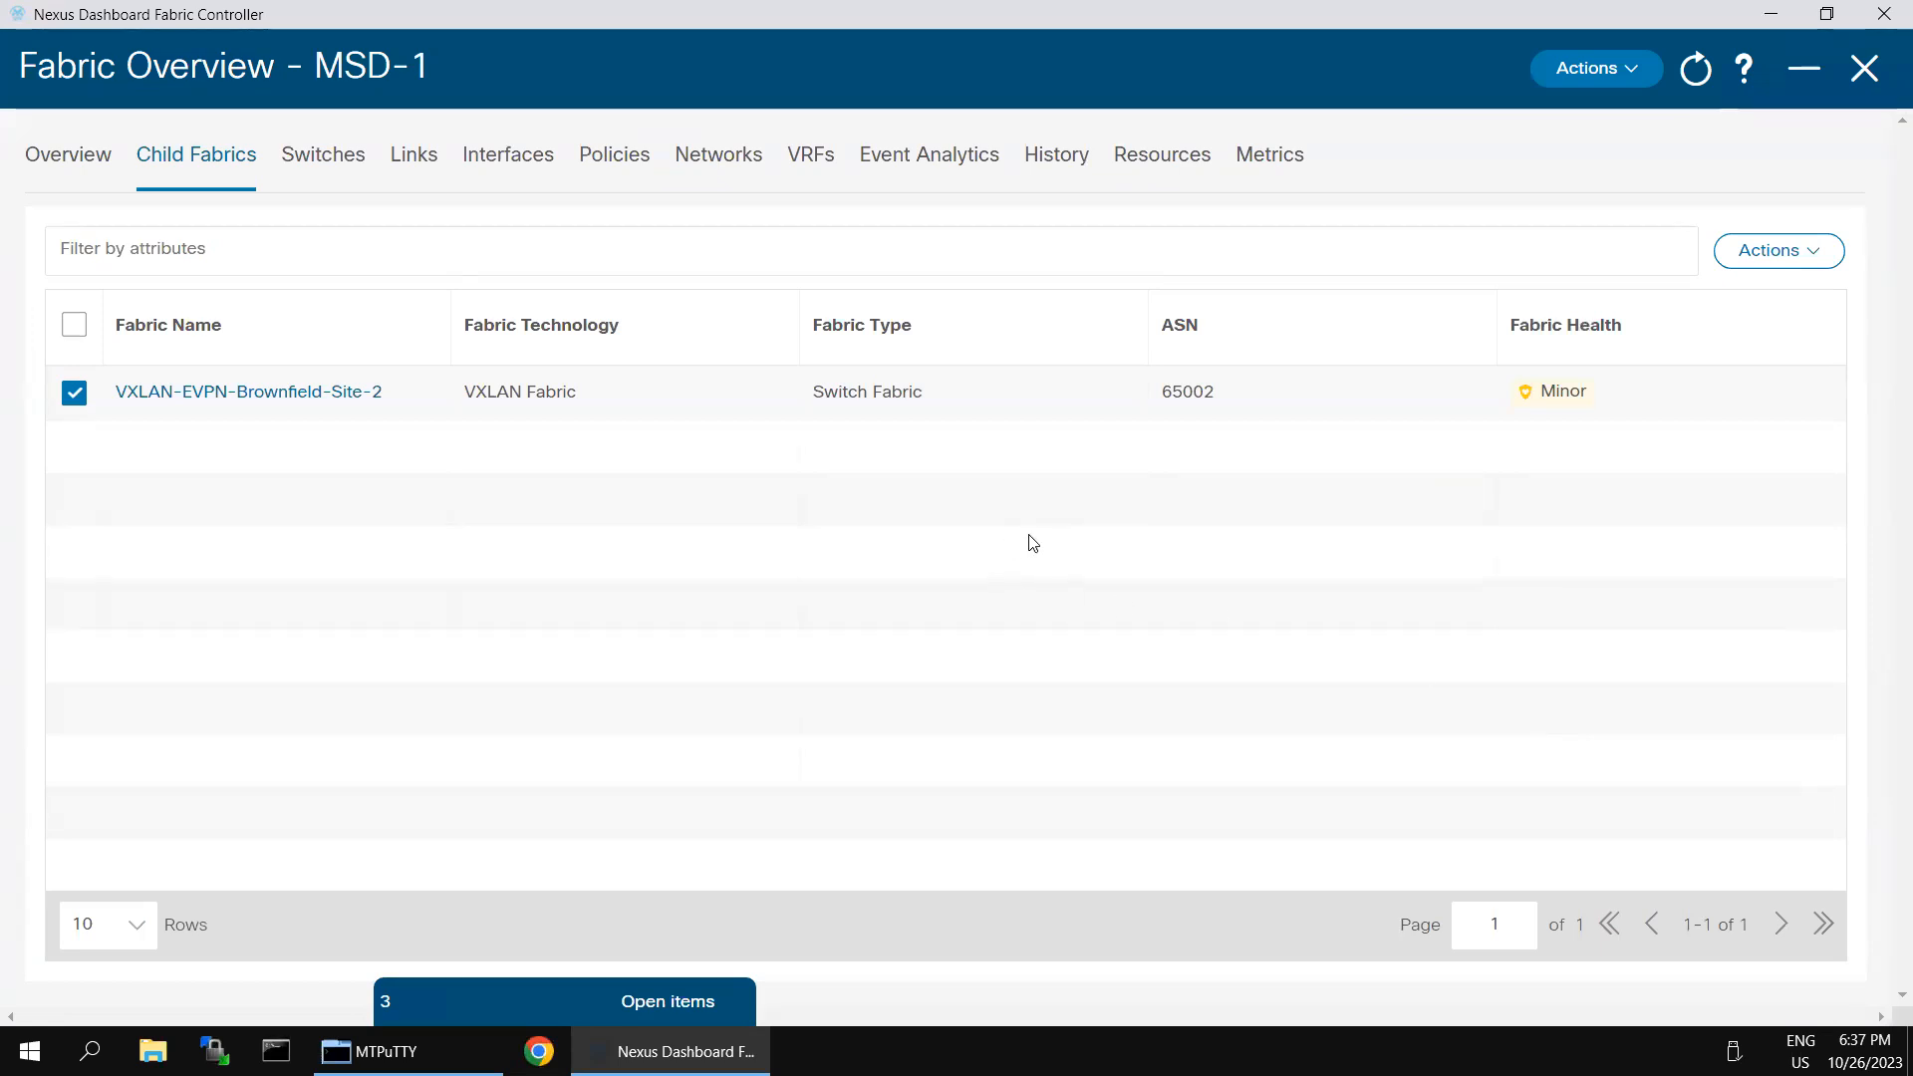
- Move the VXLAN-EVPN-Greenfield-Site-1 fabric into MSD-1 as a child fabric and acknowledge the warning
left_click(1809, 253)
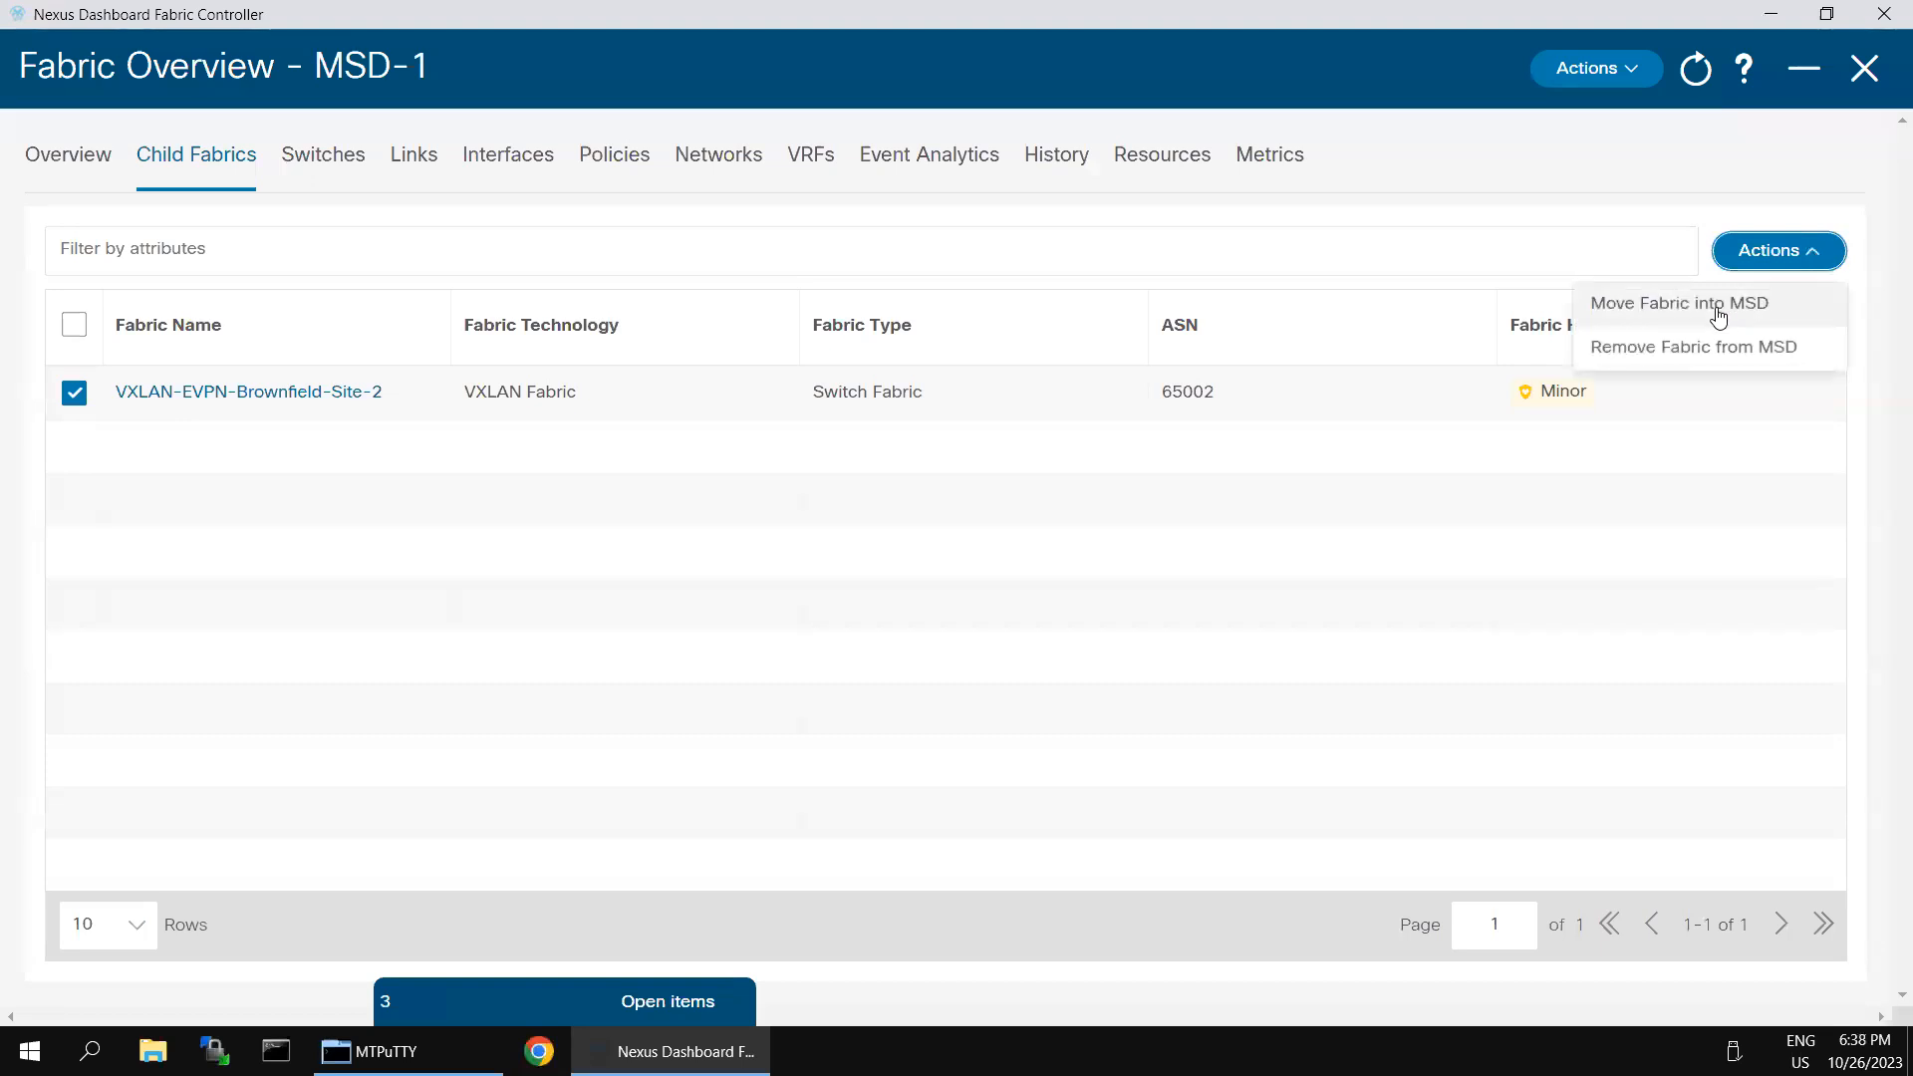
left_click(1718, 316)
left_click(800, 219)
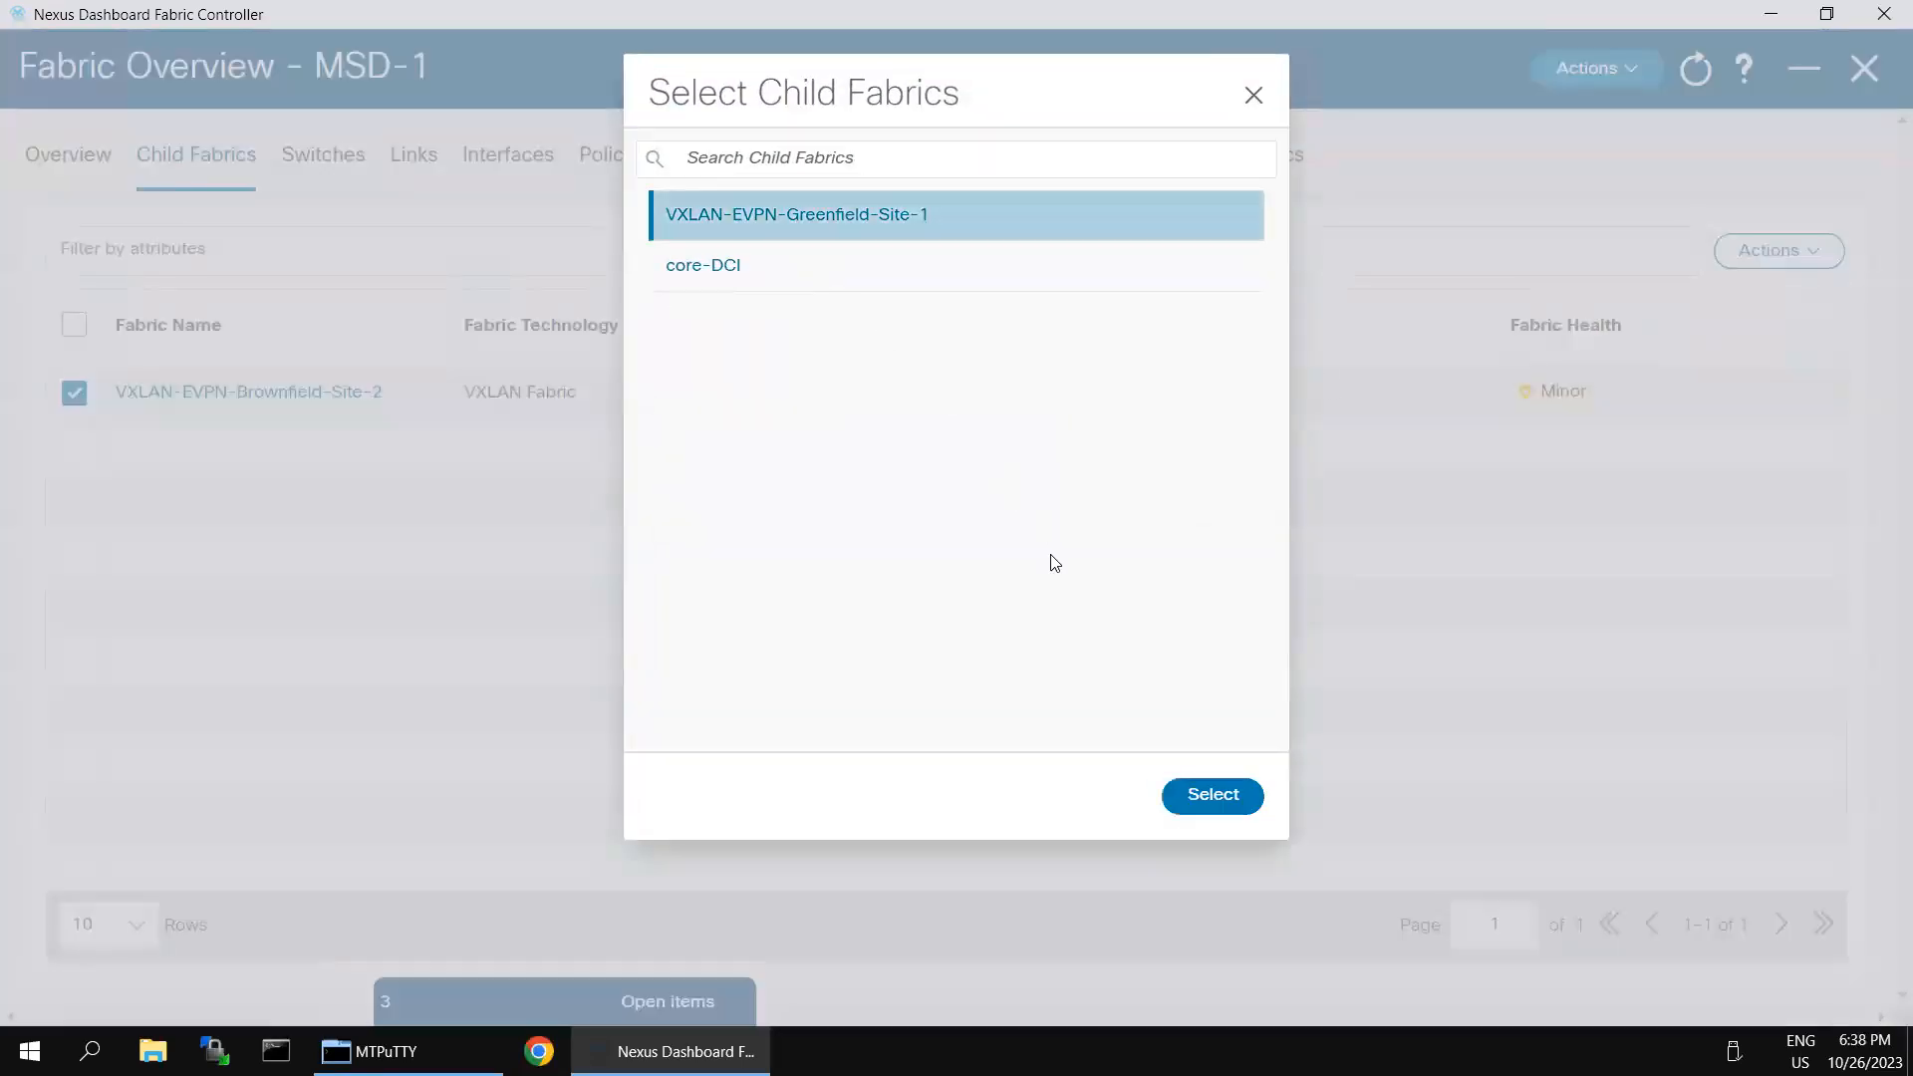
left_click(1185, 794)
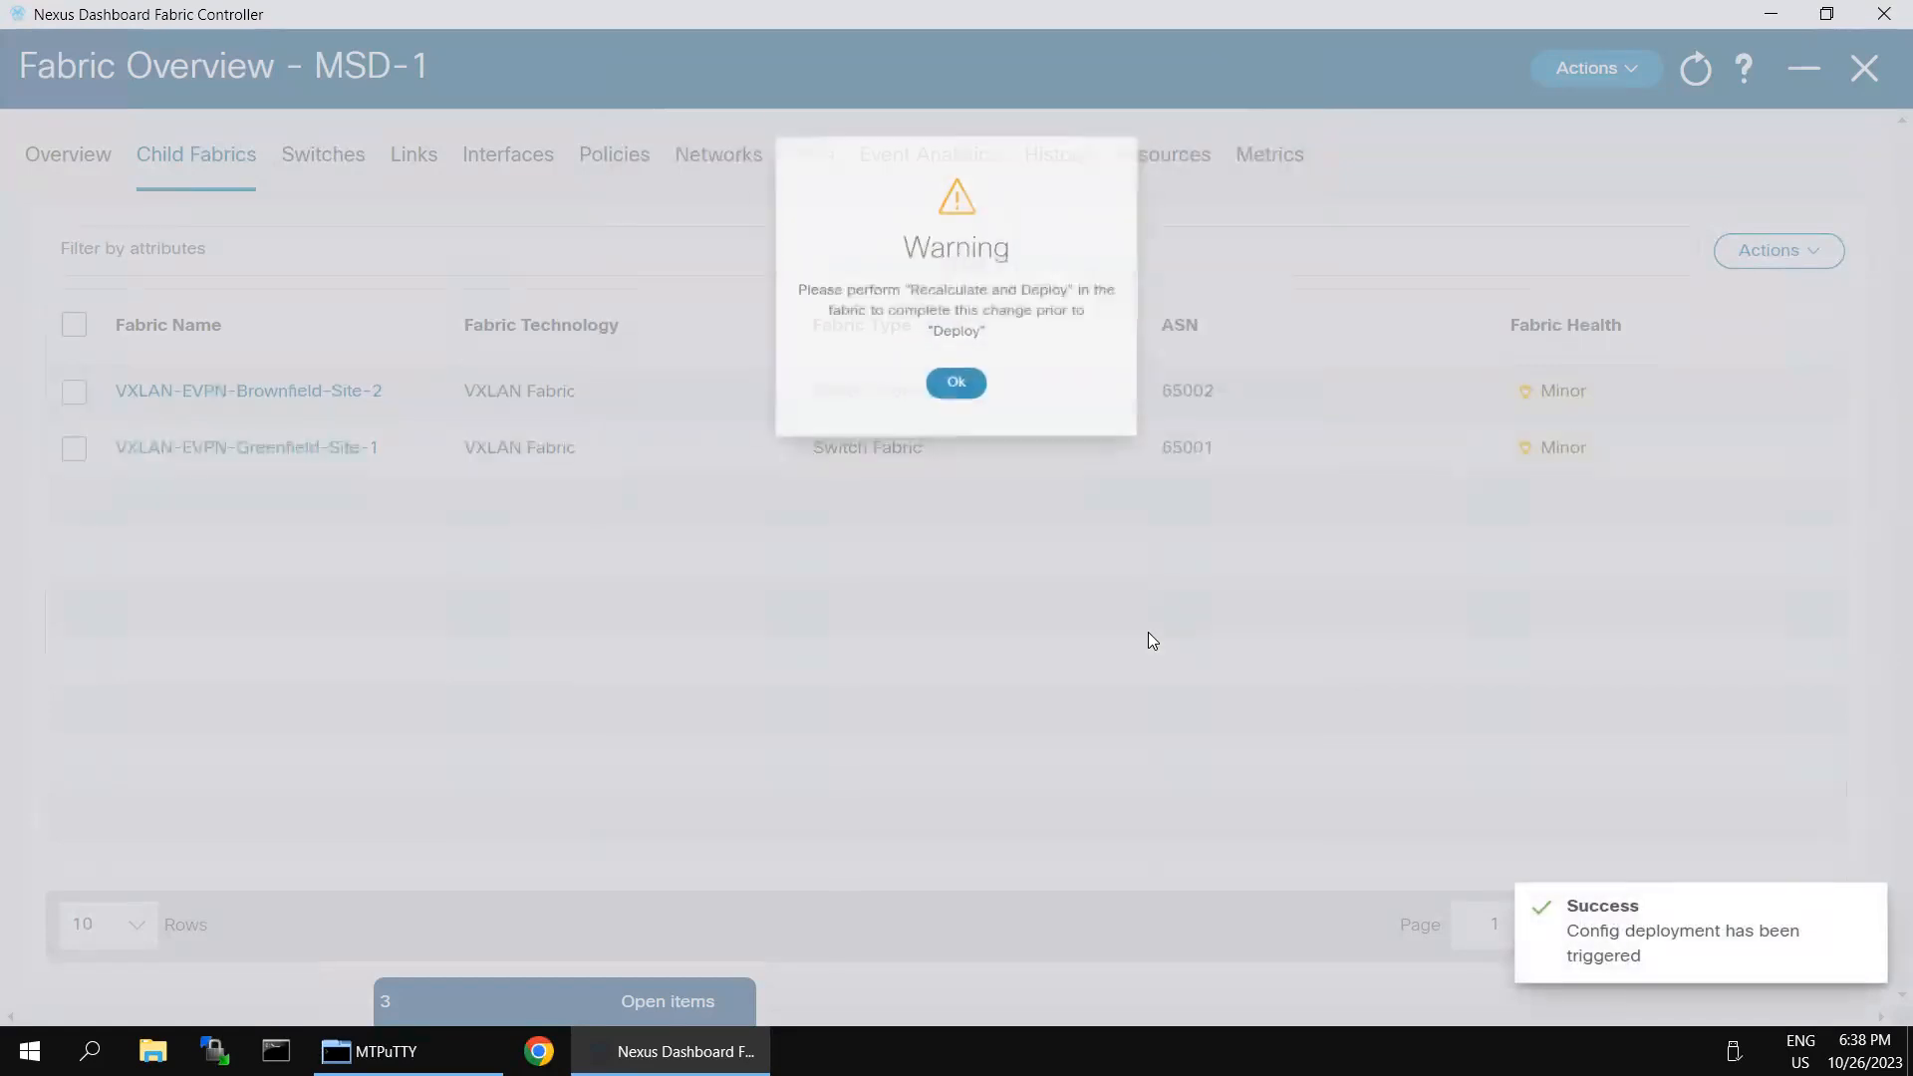
left_click(952, 349)
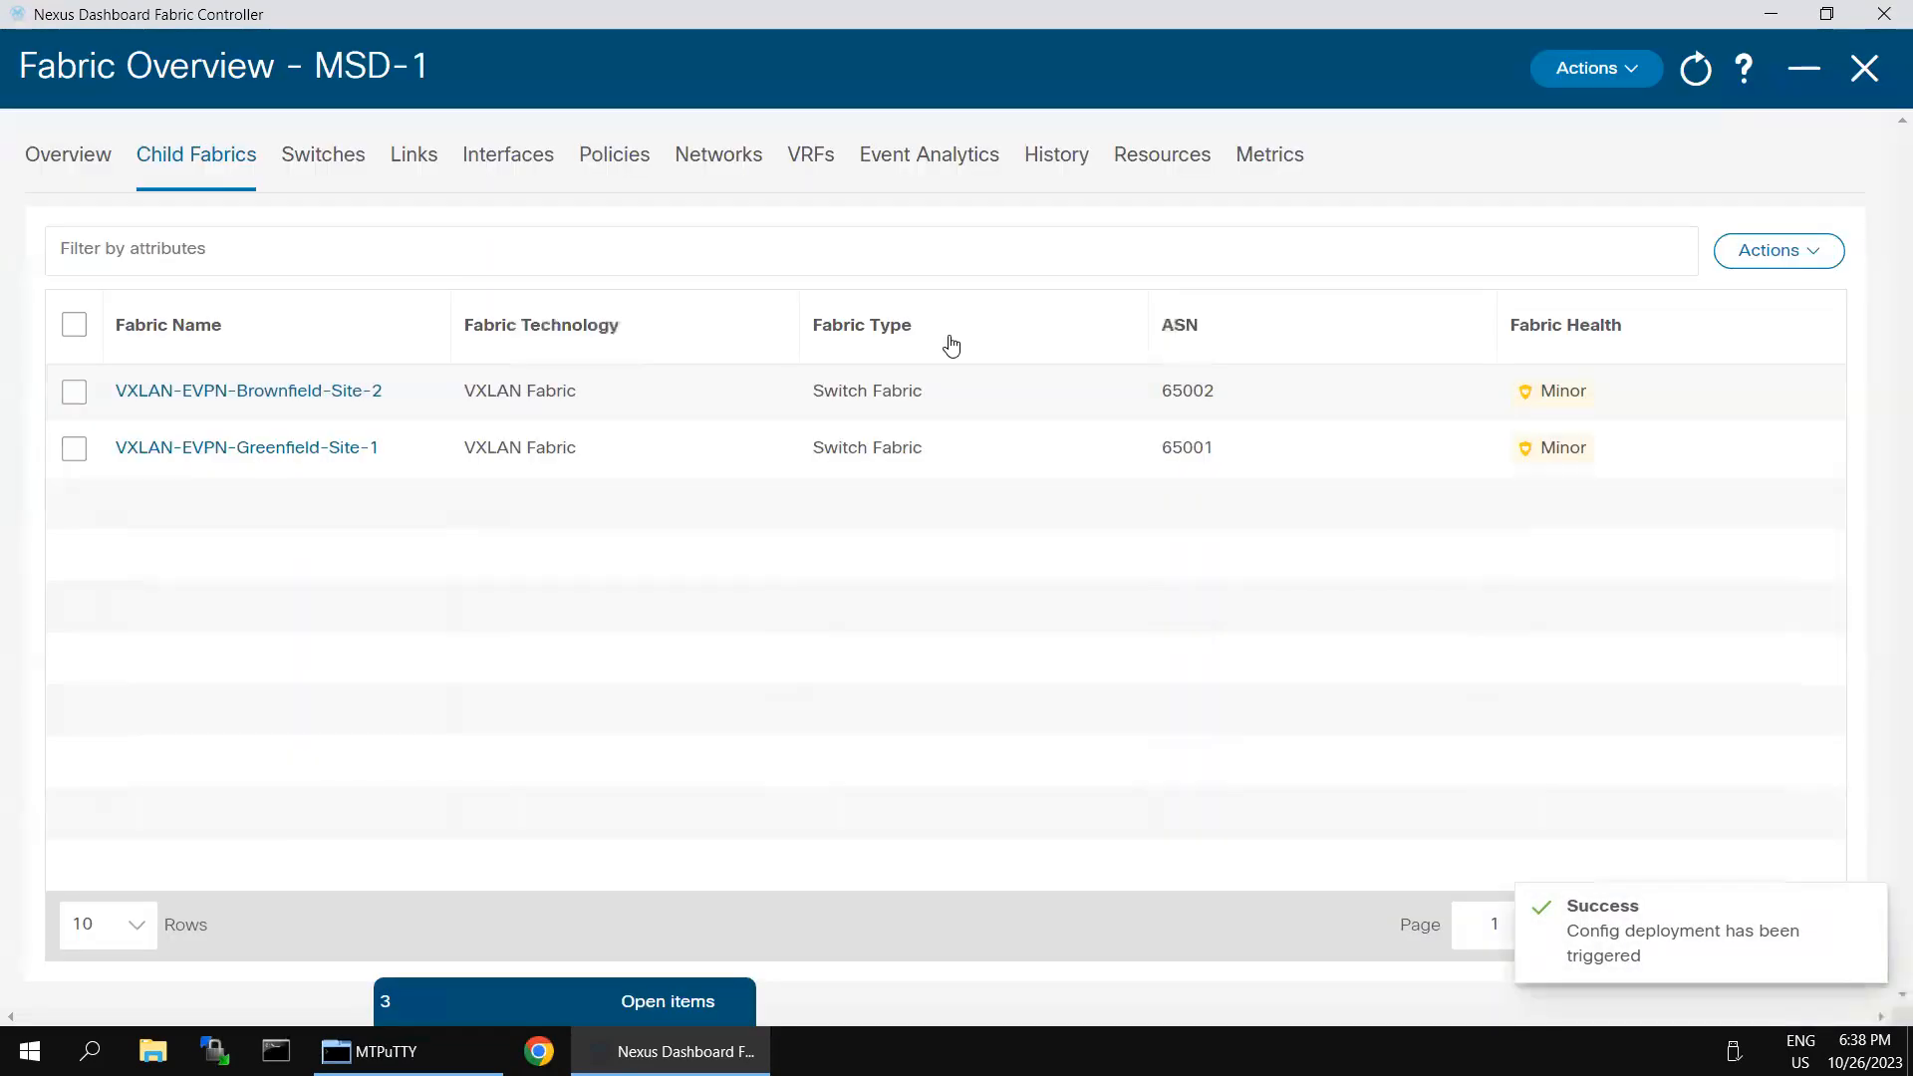
- Recalculate MSD-1 with the Greenfield site included, deploy all pending configuration, and close the deployment progress
left_click(1595, 71)
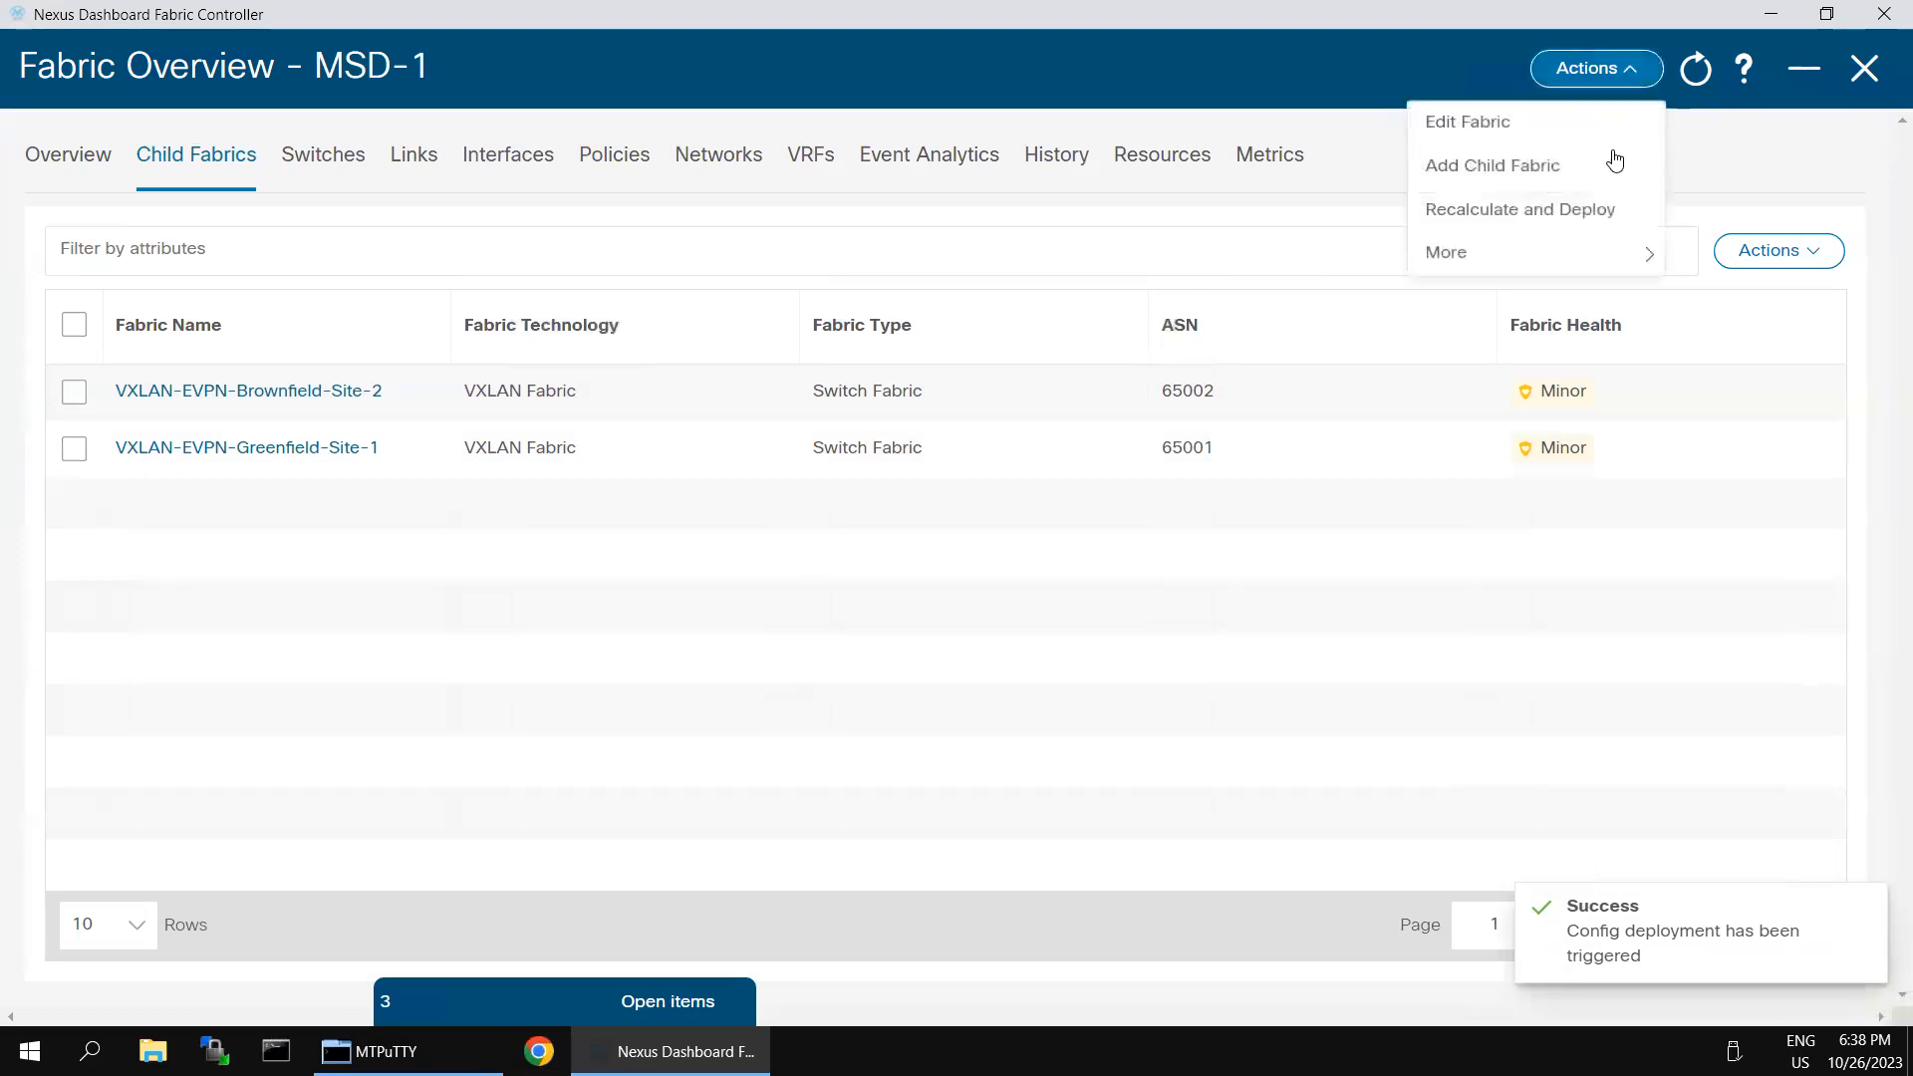
left_click(1539, 221)
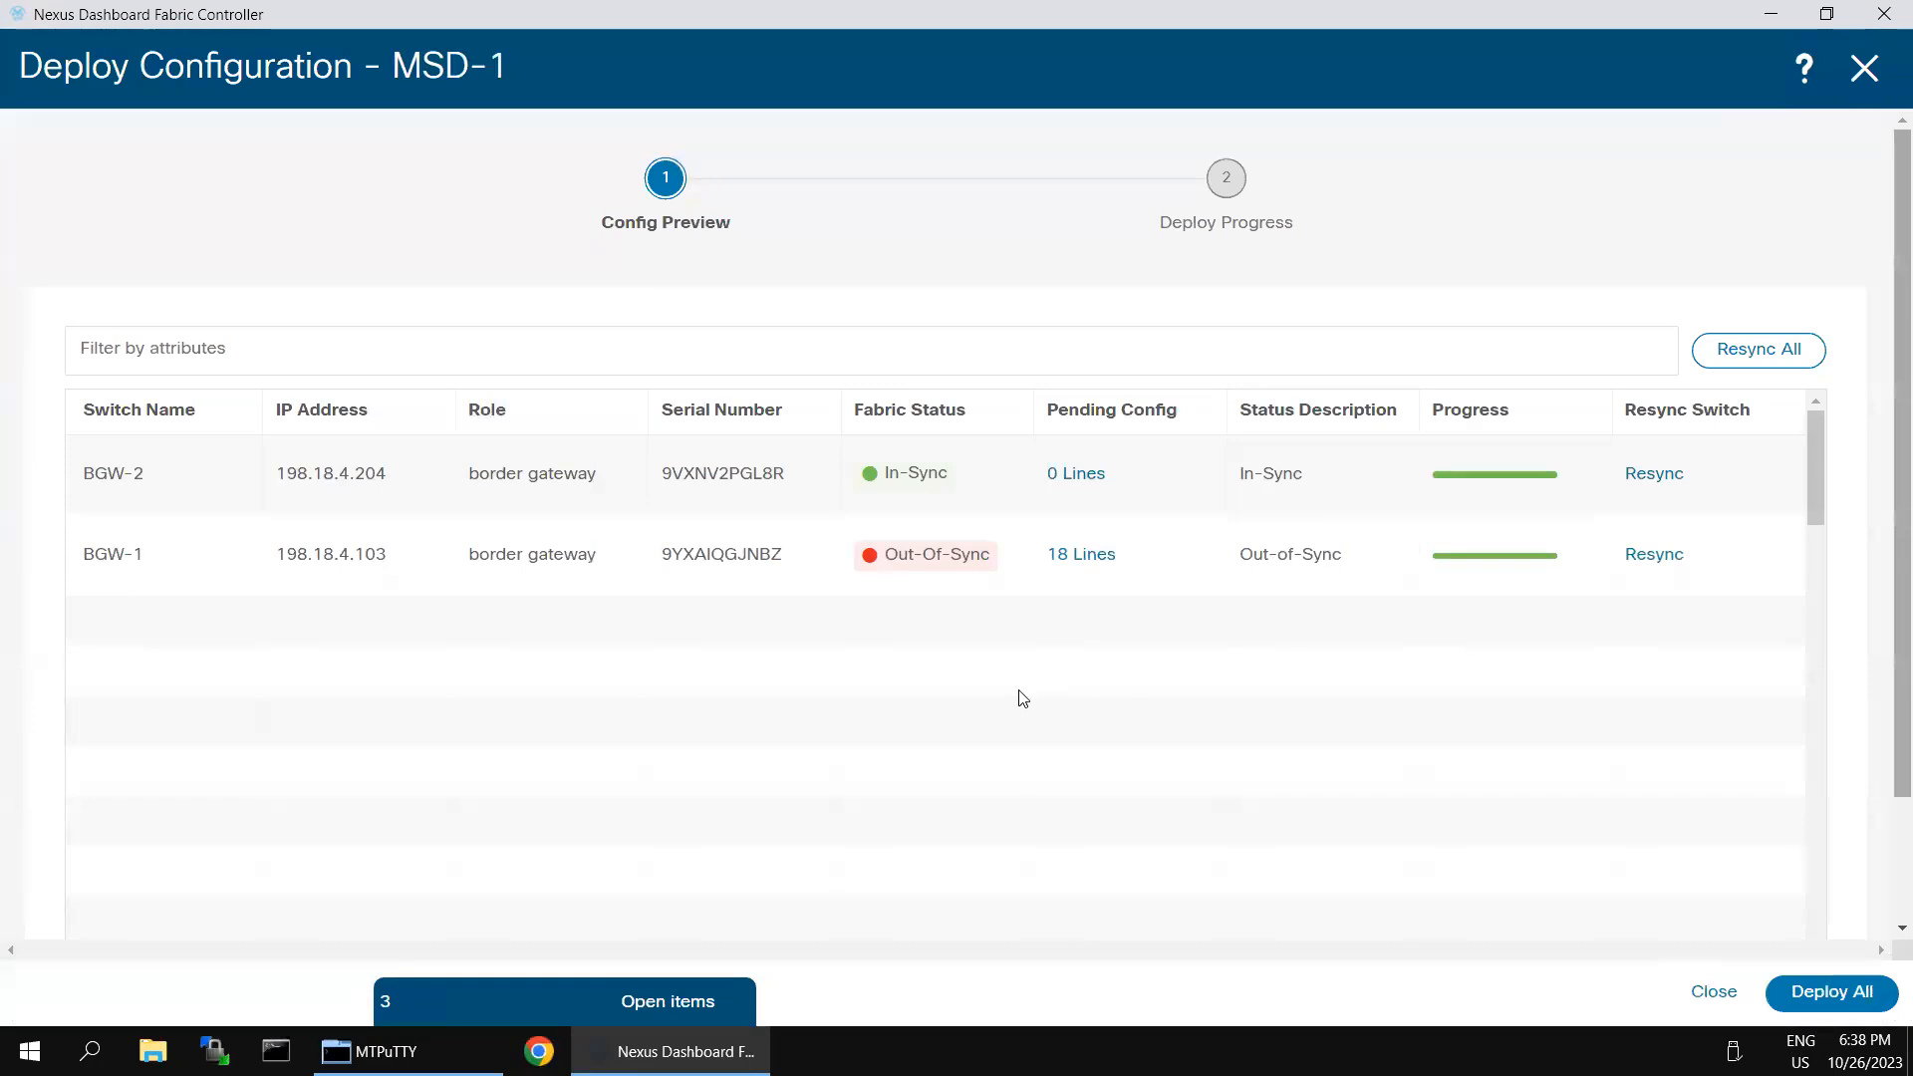
left_click(1806, 987)
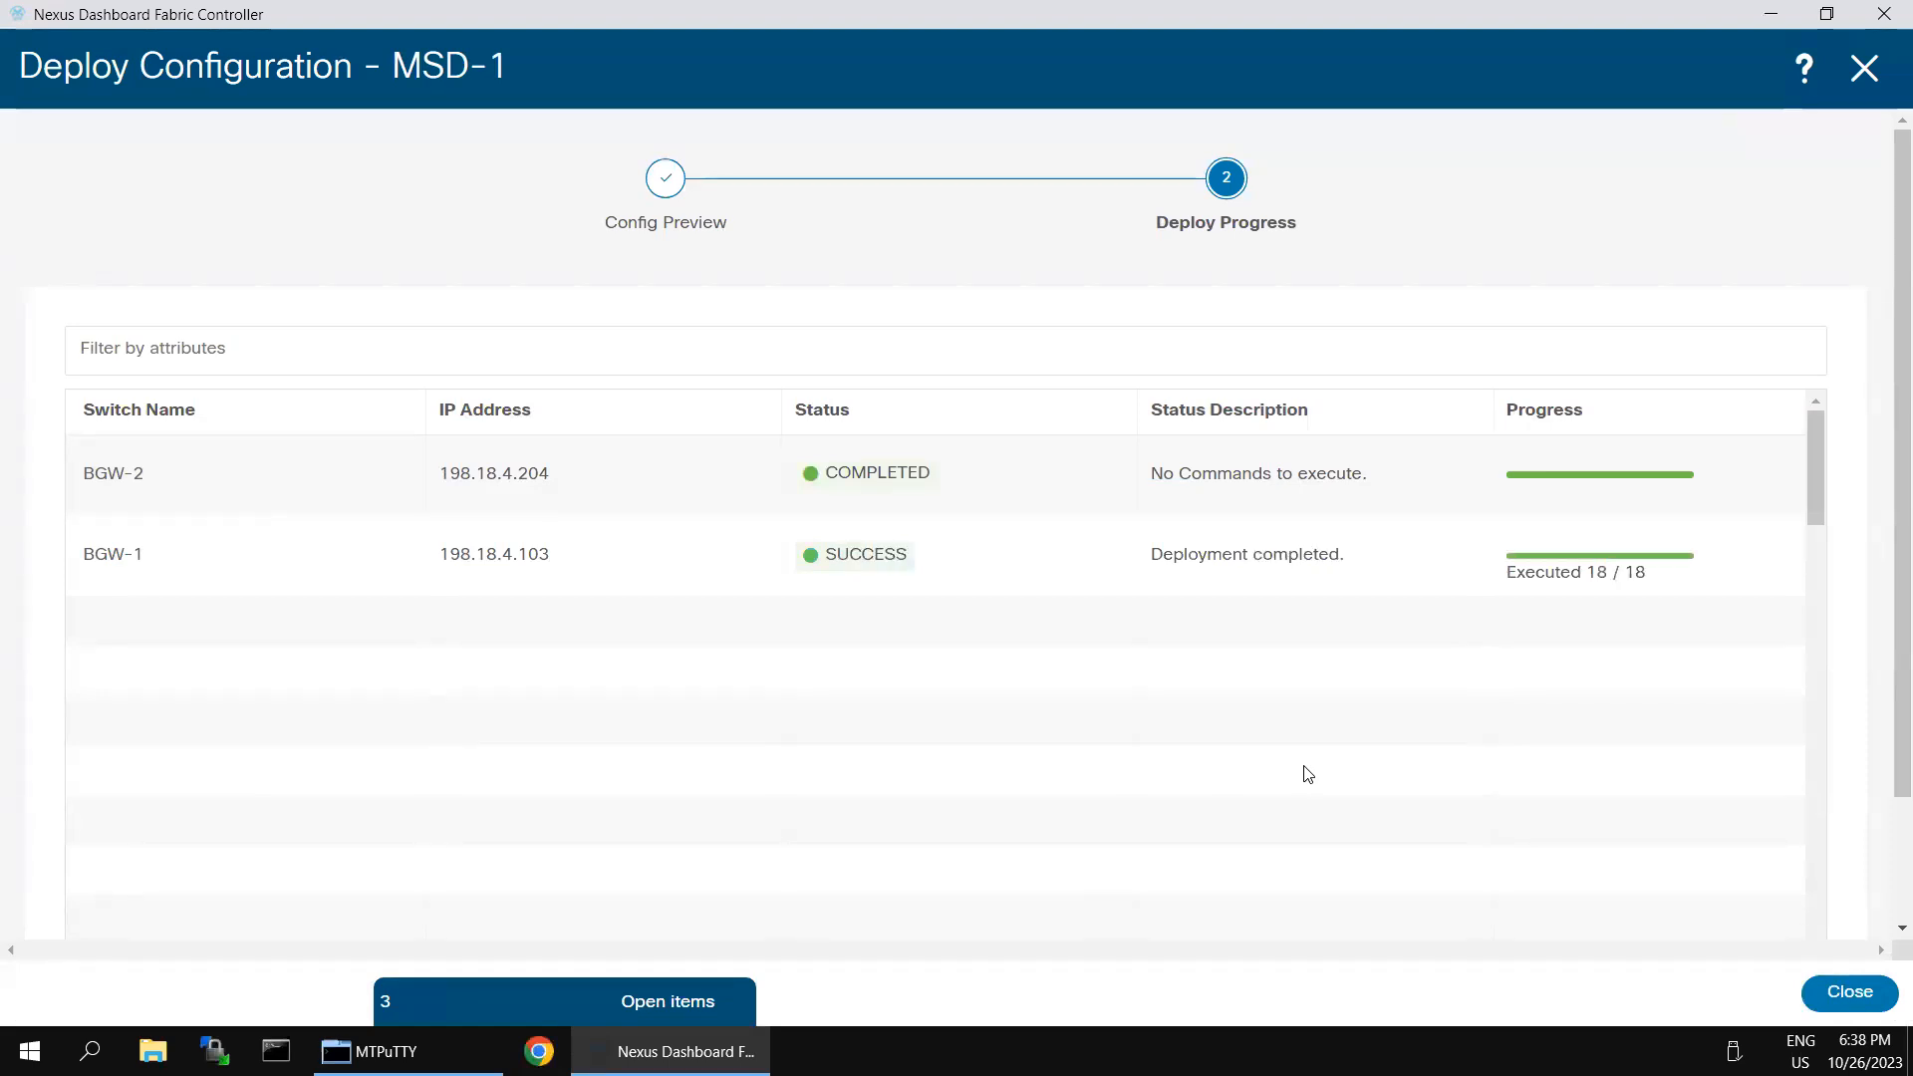
left_click(1849, 993)
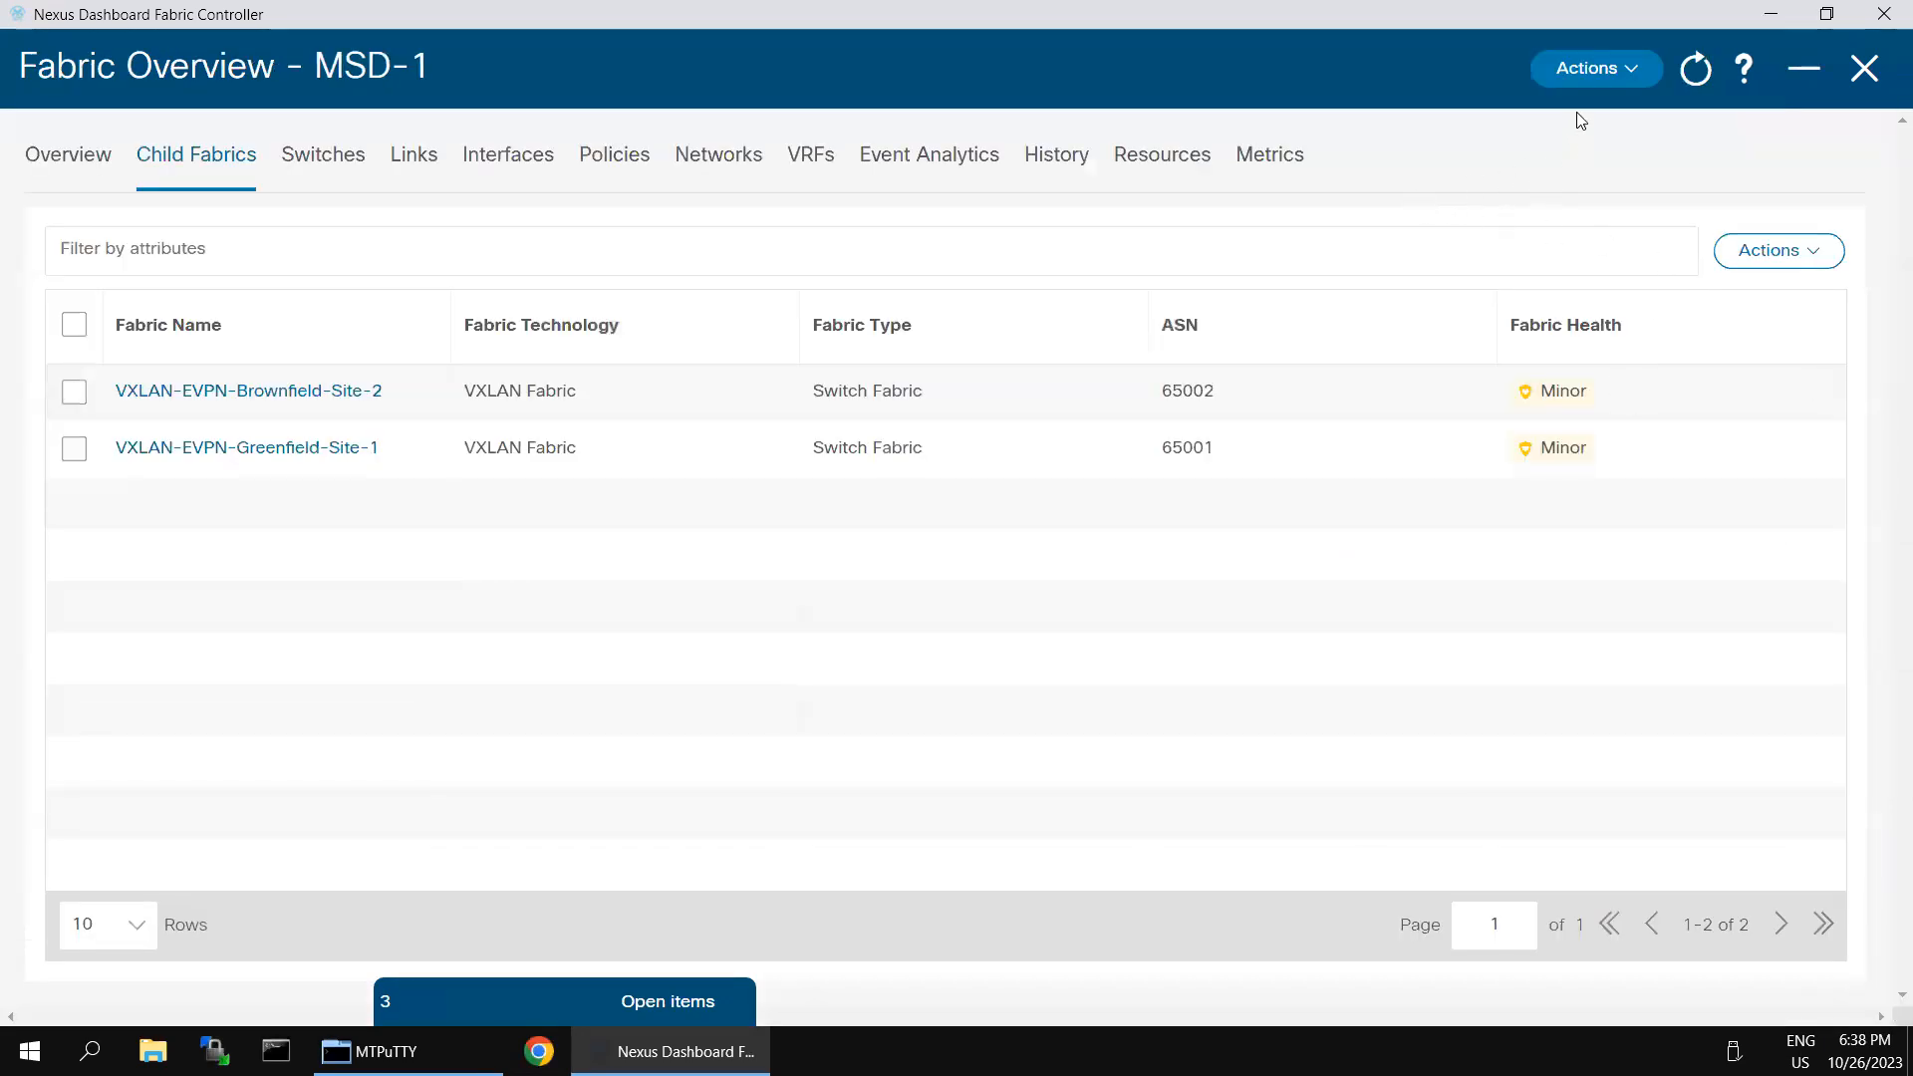
- Move the core-DCI external fabric into MSD-1 as a child fabric and acknowledge the warning
left_click(1626, 80)
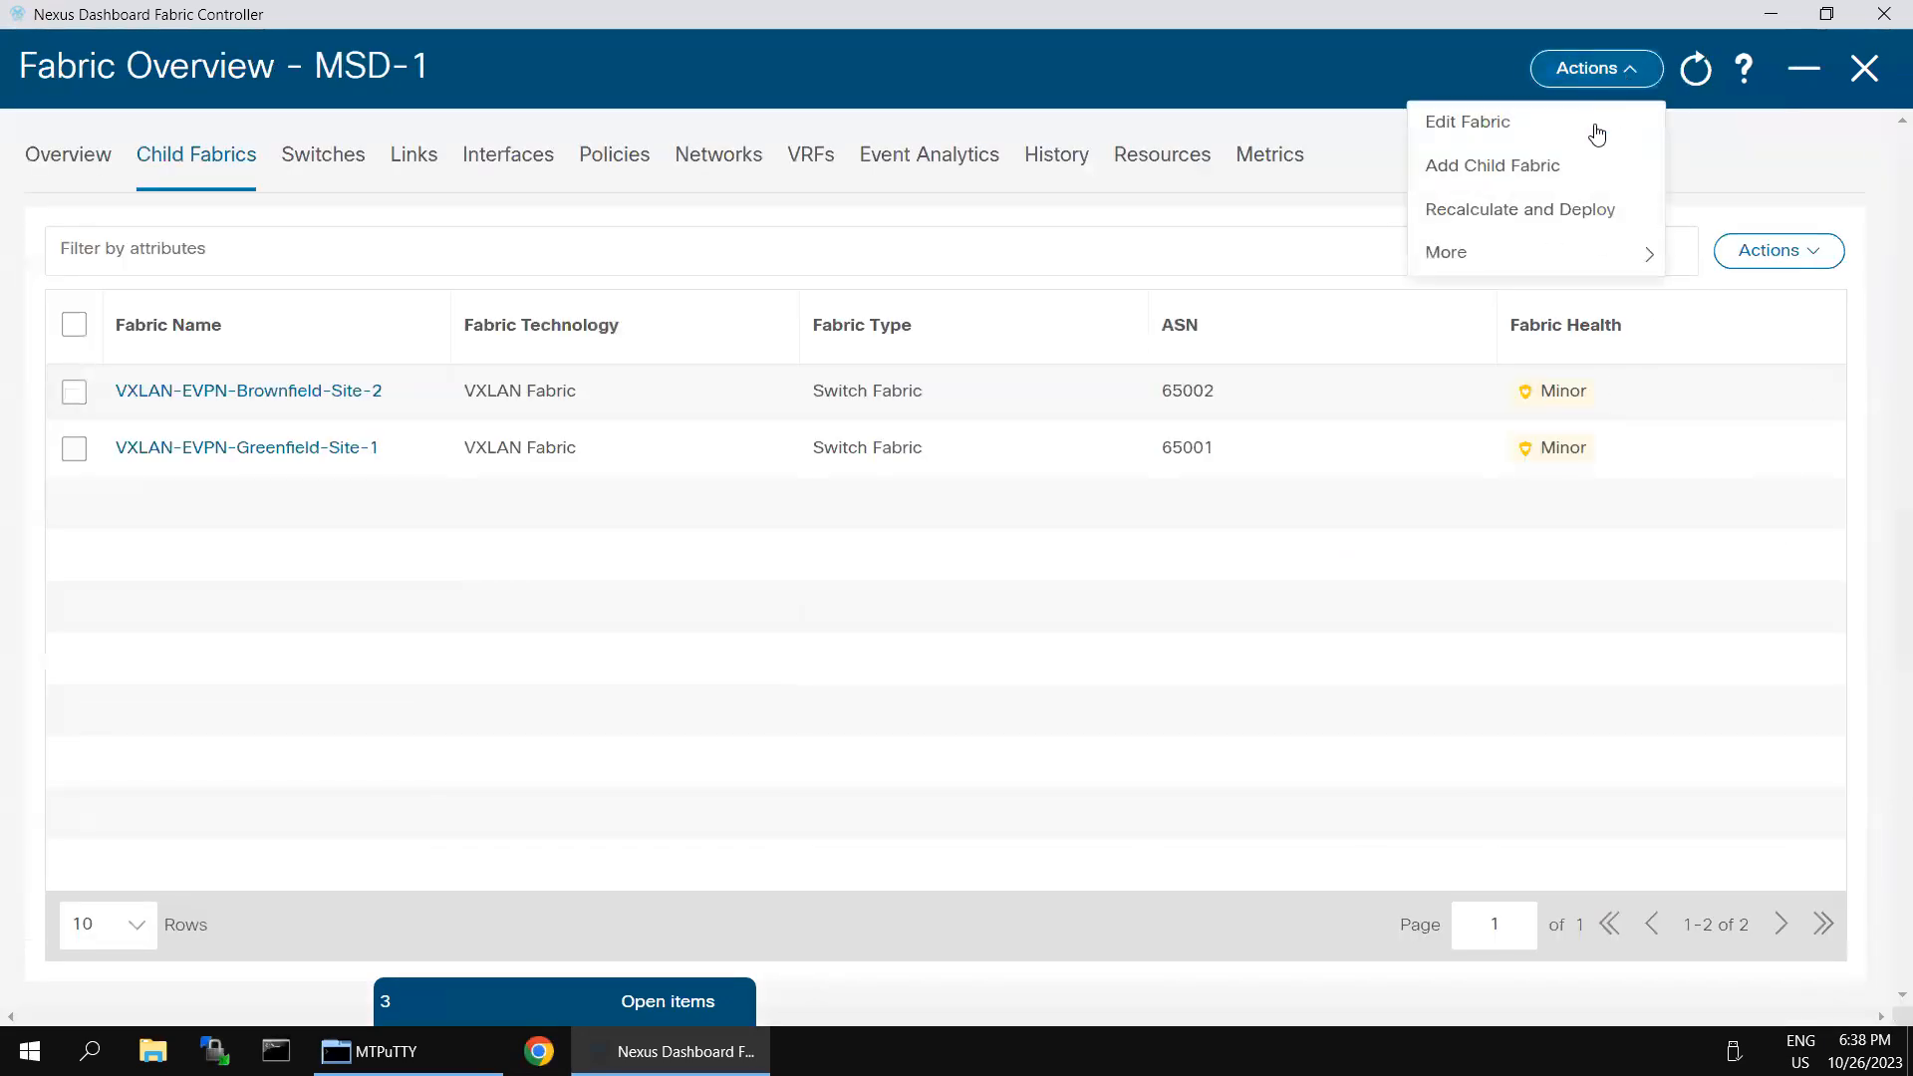
mouse_move(1647, 255)
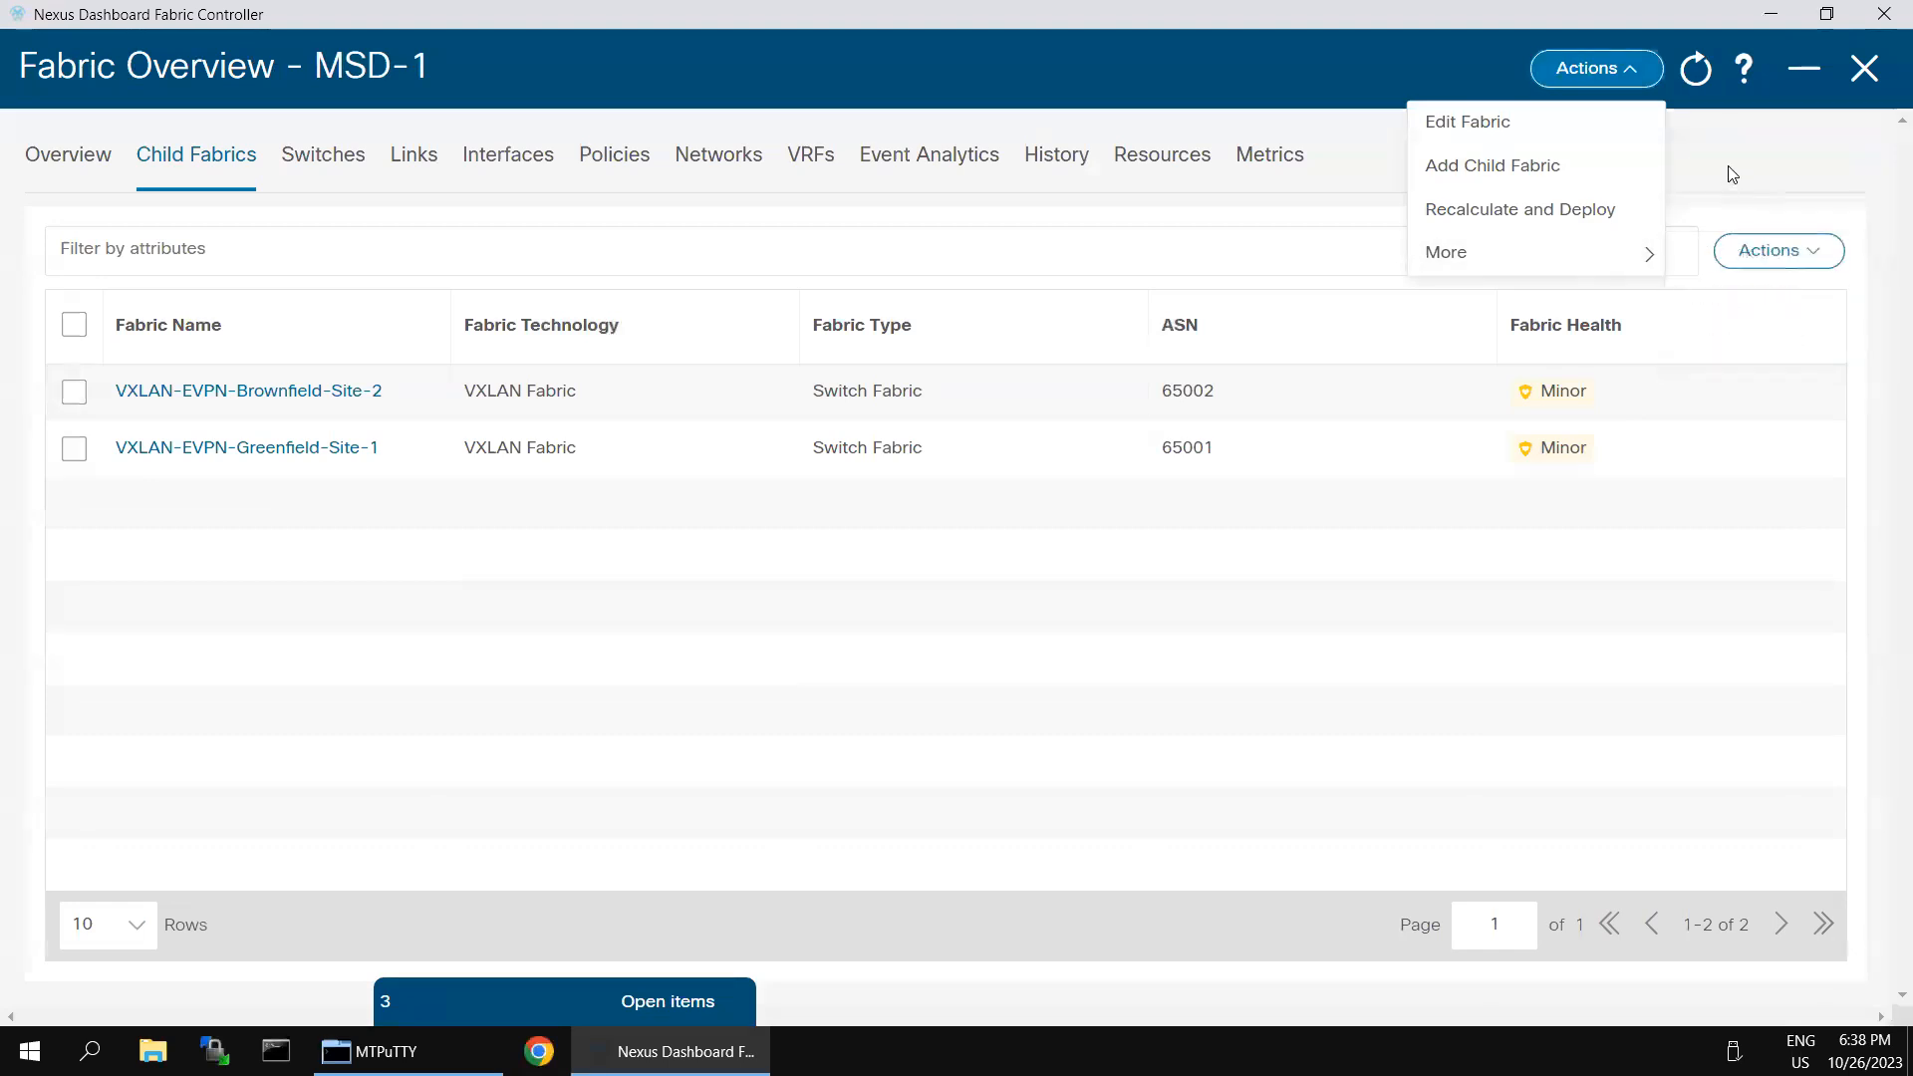
left_click(1732, 173)
left_click(1798, 252)
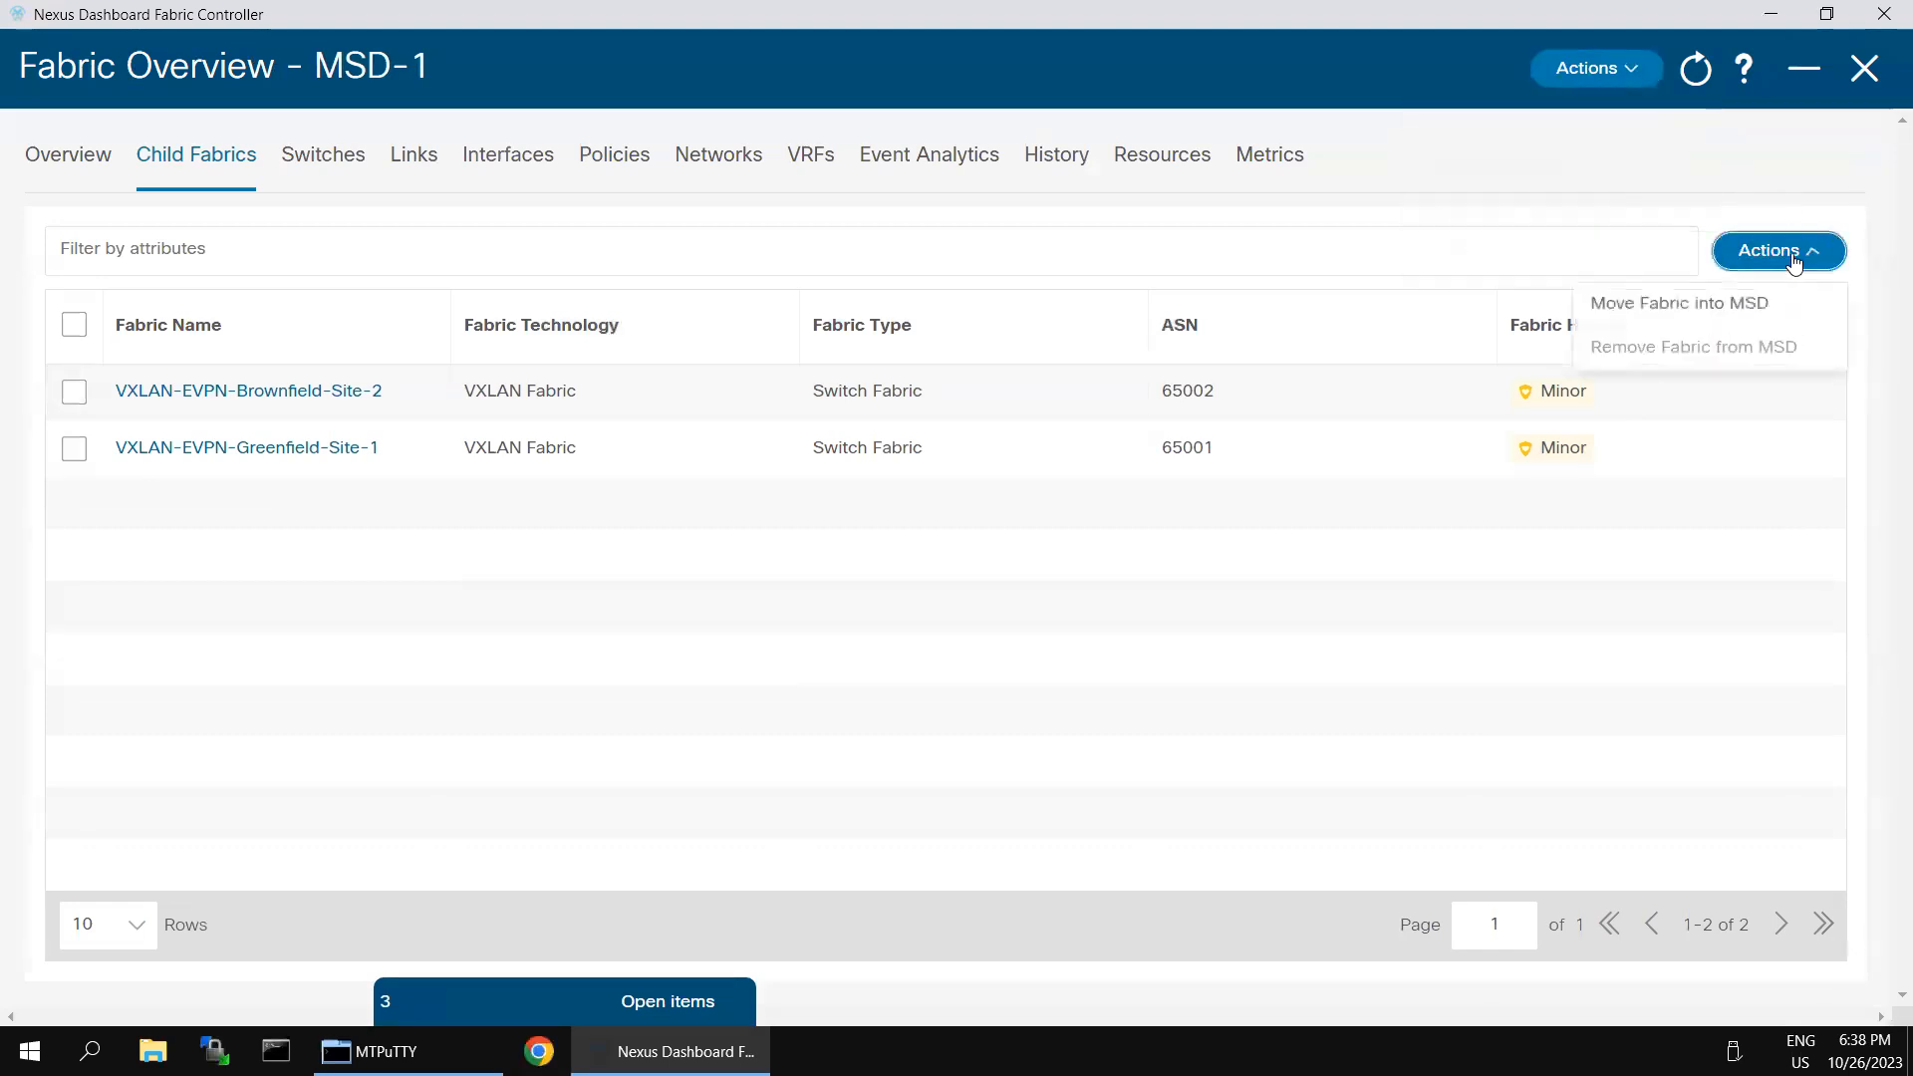
left_click(1734, 305)
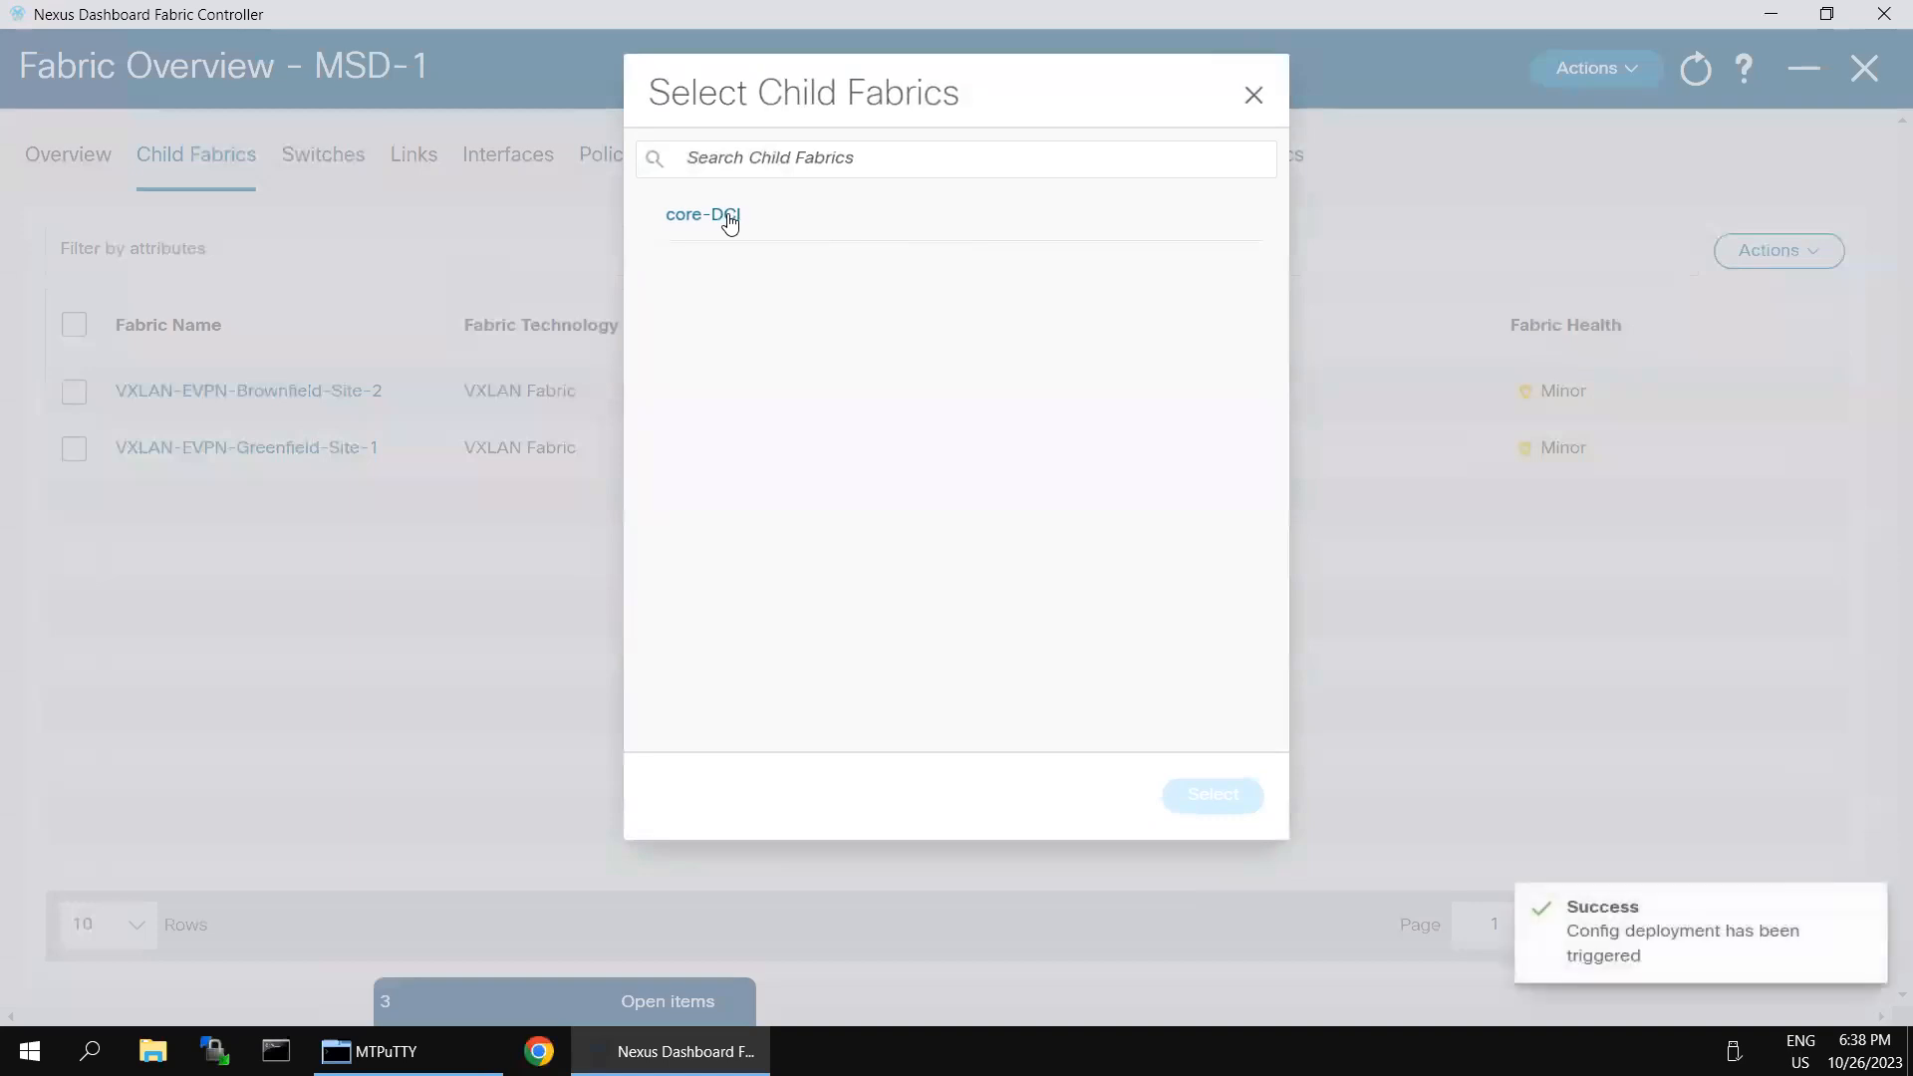
left_click(725, 218)
left_click(1195, 805)
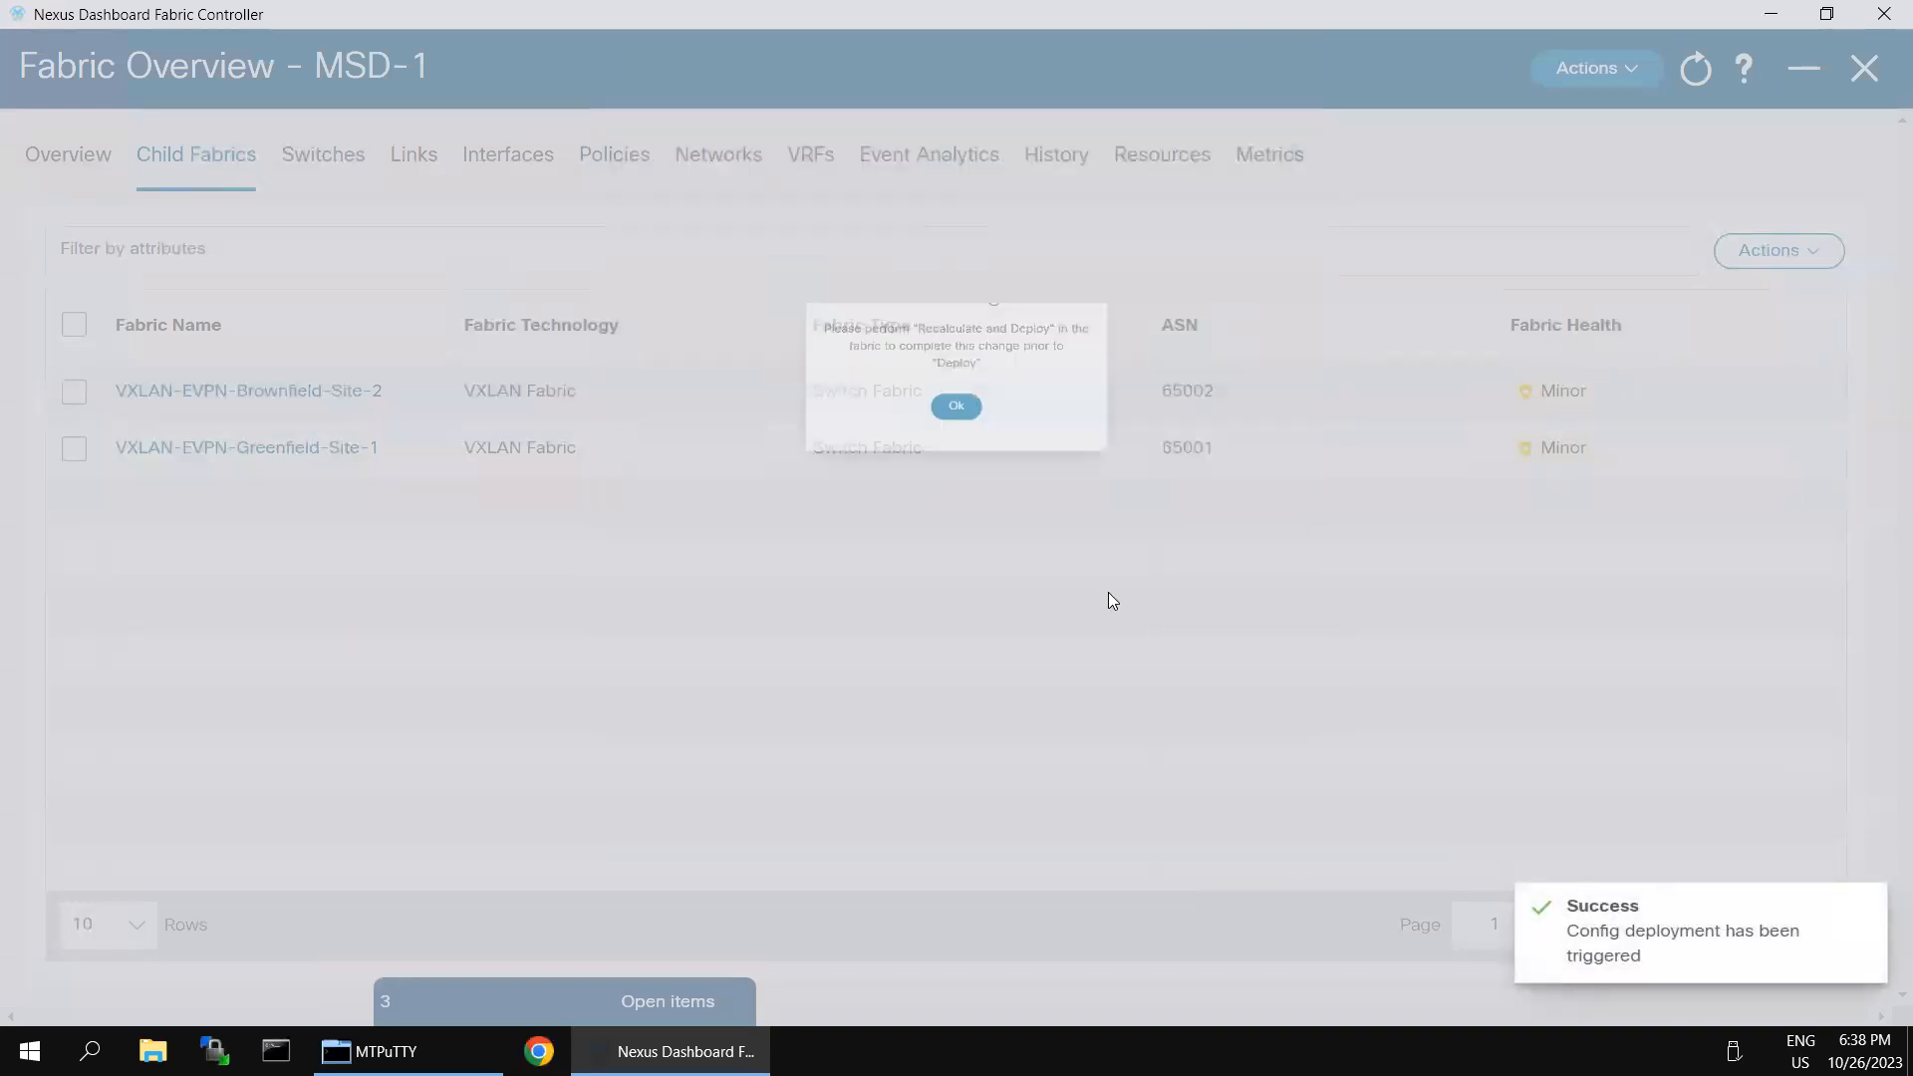
left_click(956, 352)
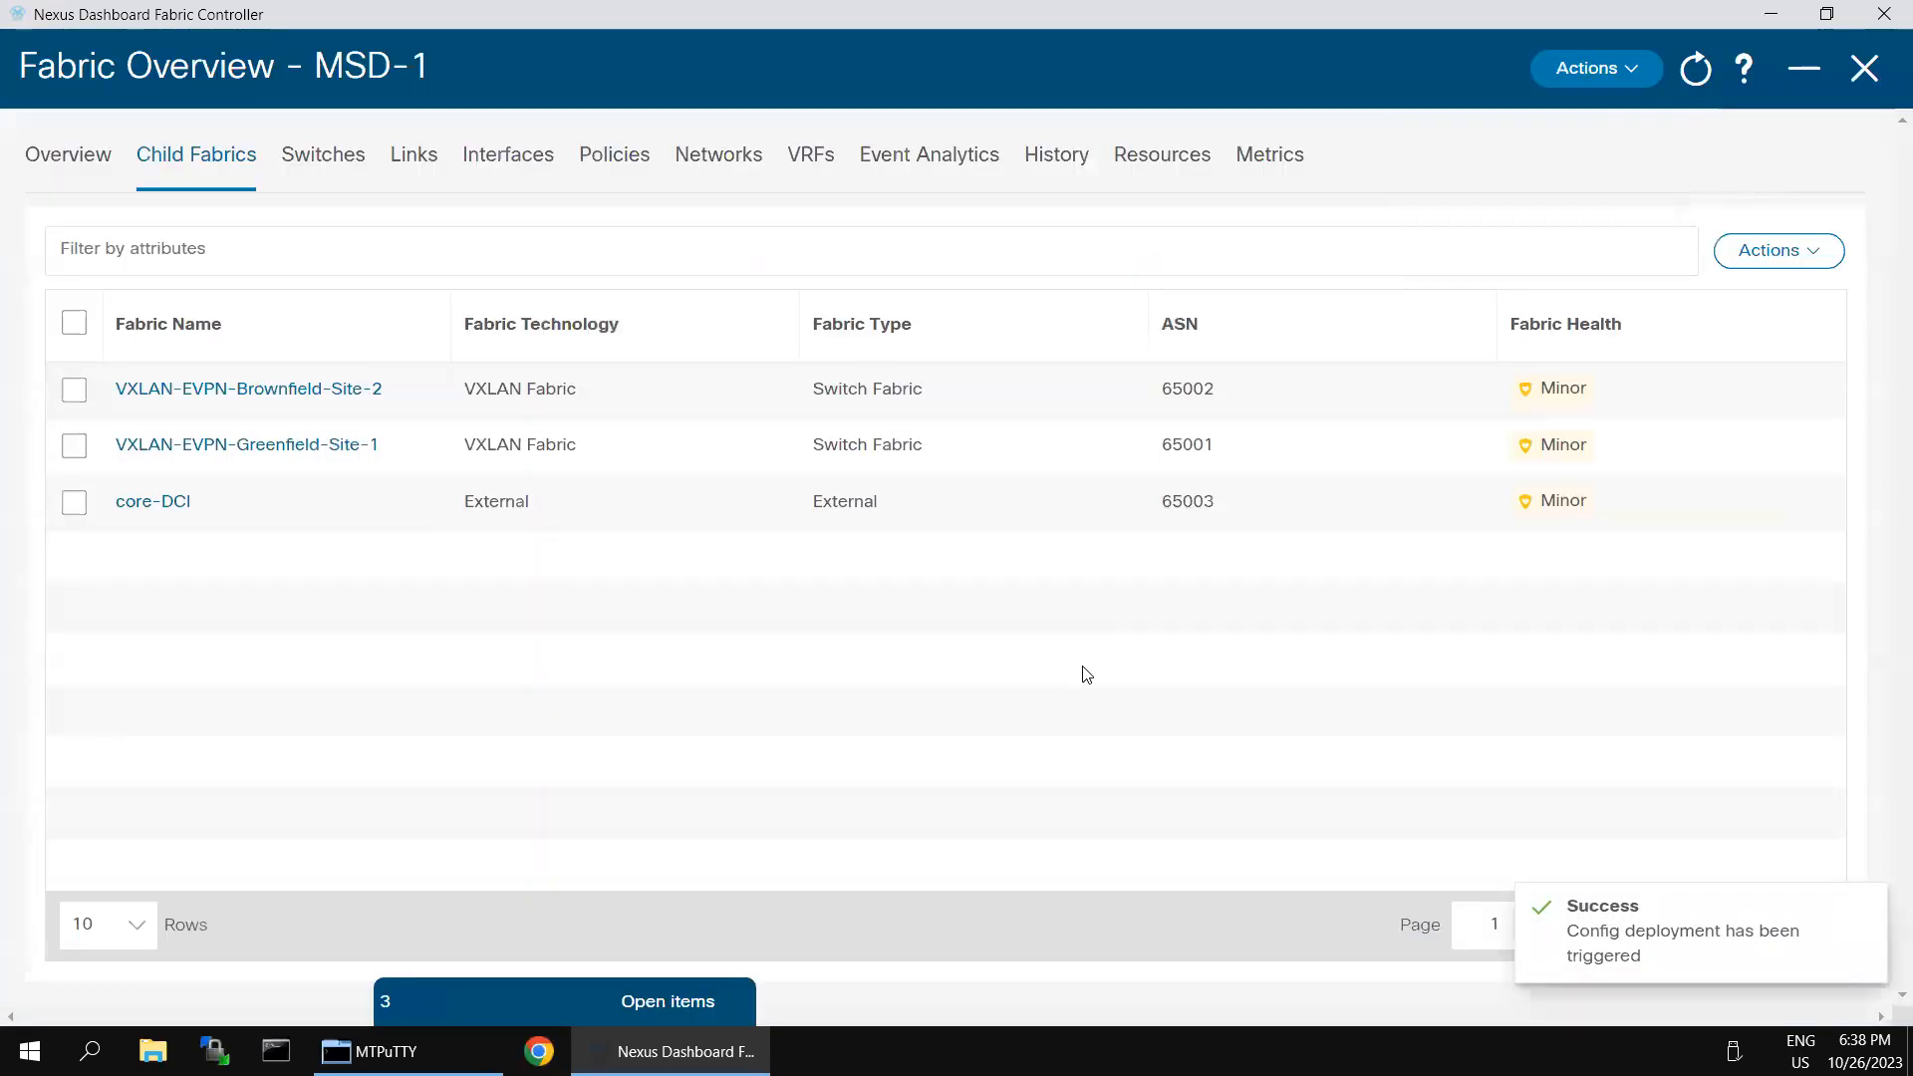
- Recalculate MSD-1 with core-DCI included, resync all switches, and close the configuration preview and fabric overview
left_click(1600, 72)
left_click(1533, 221)
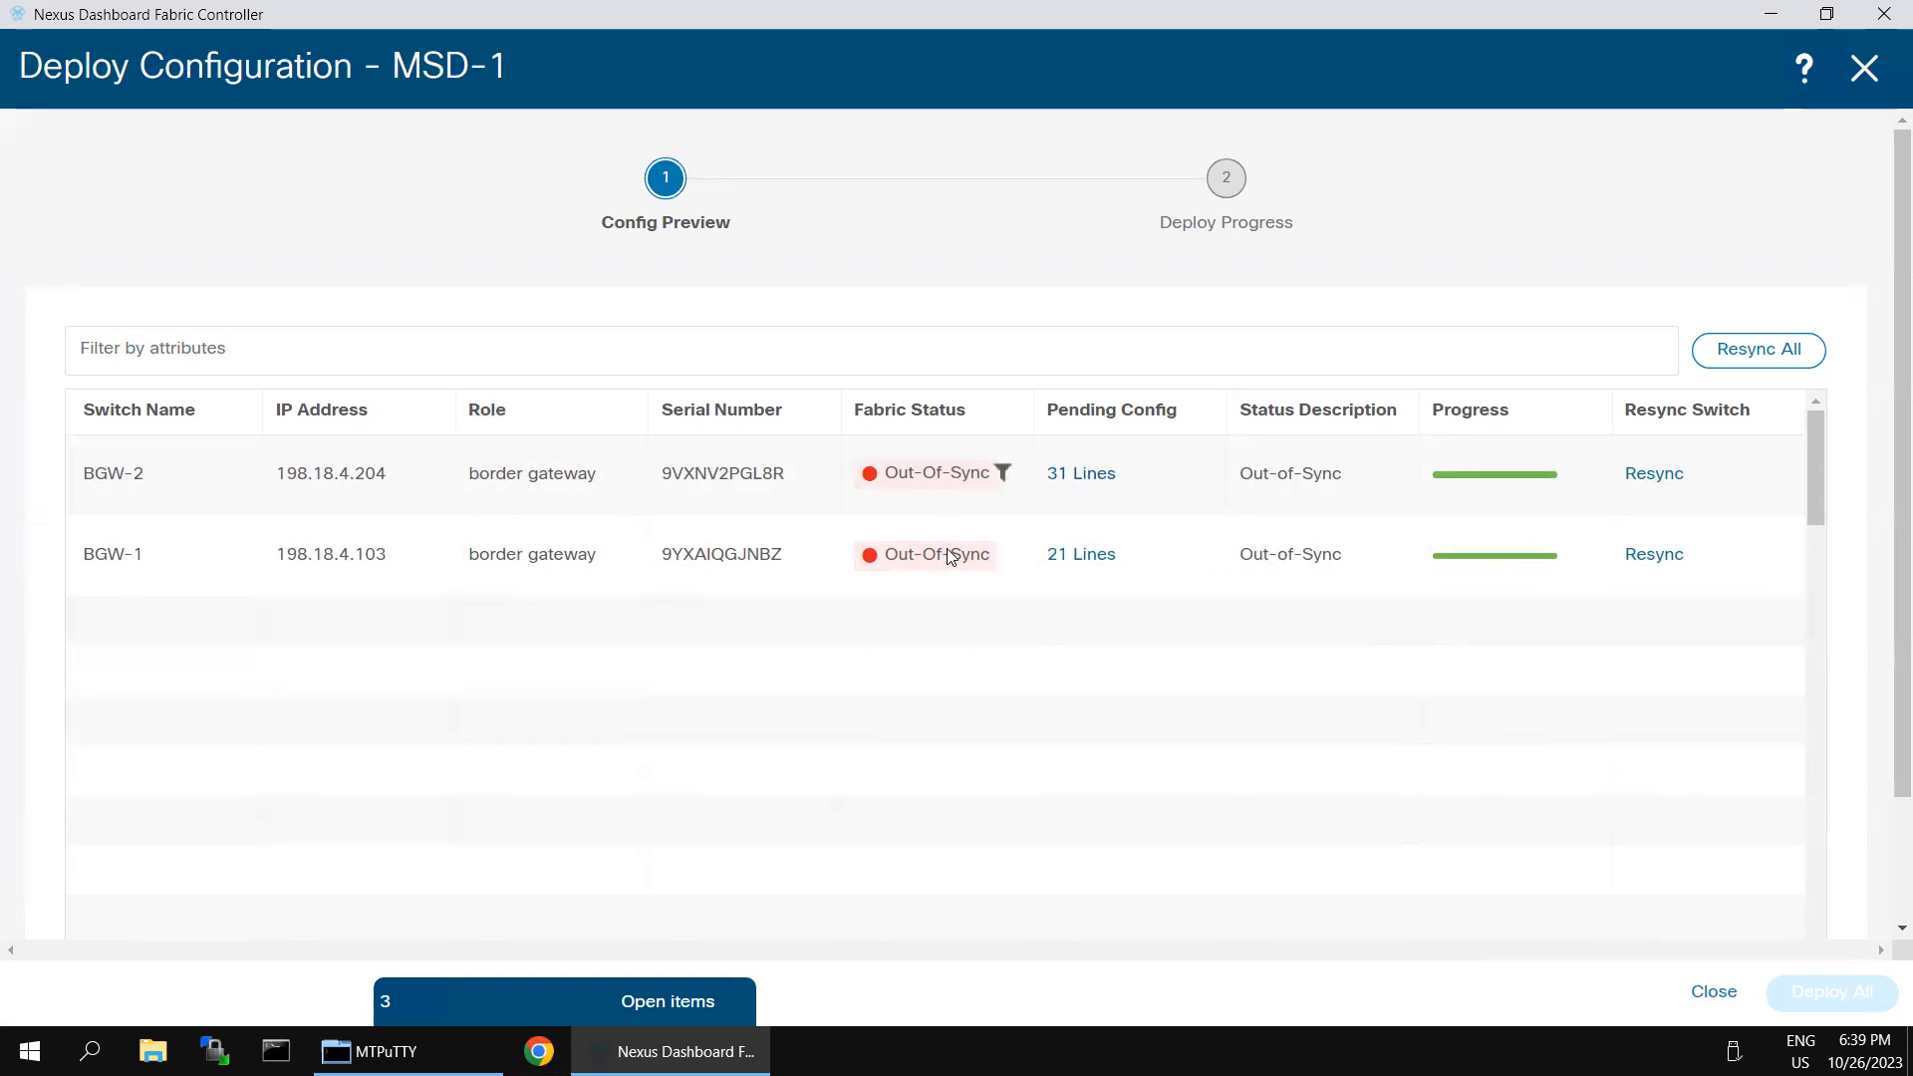
left_click(1718, 350)
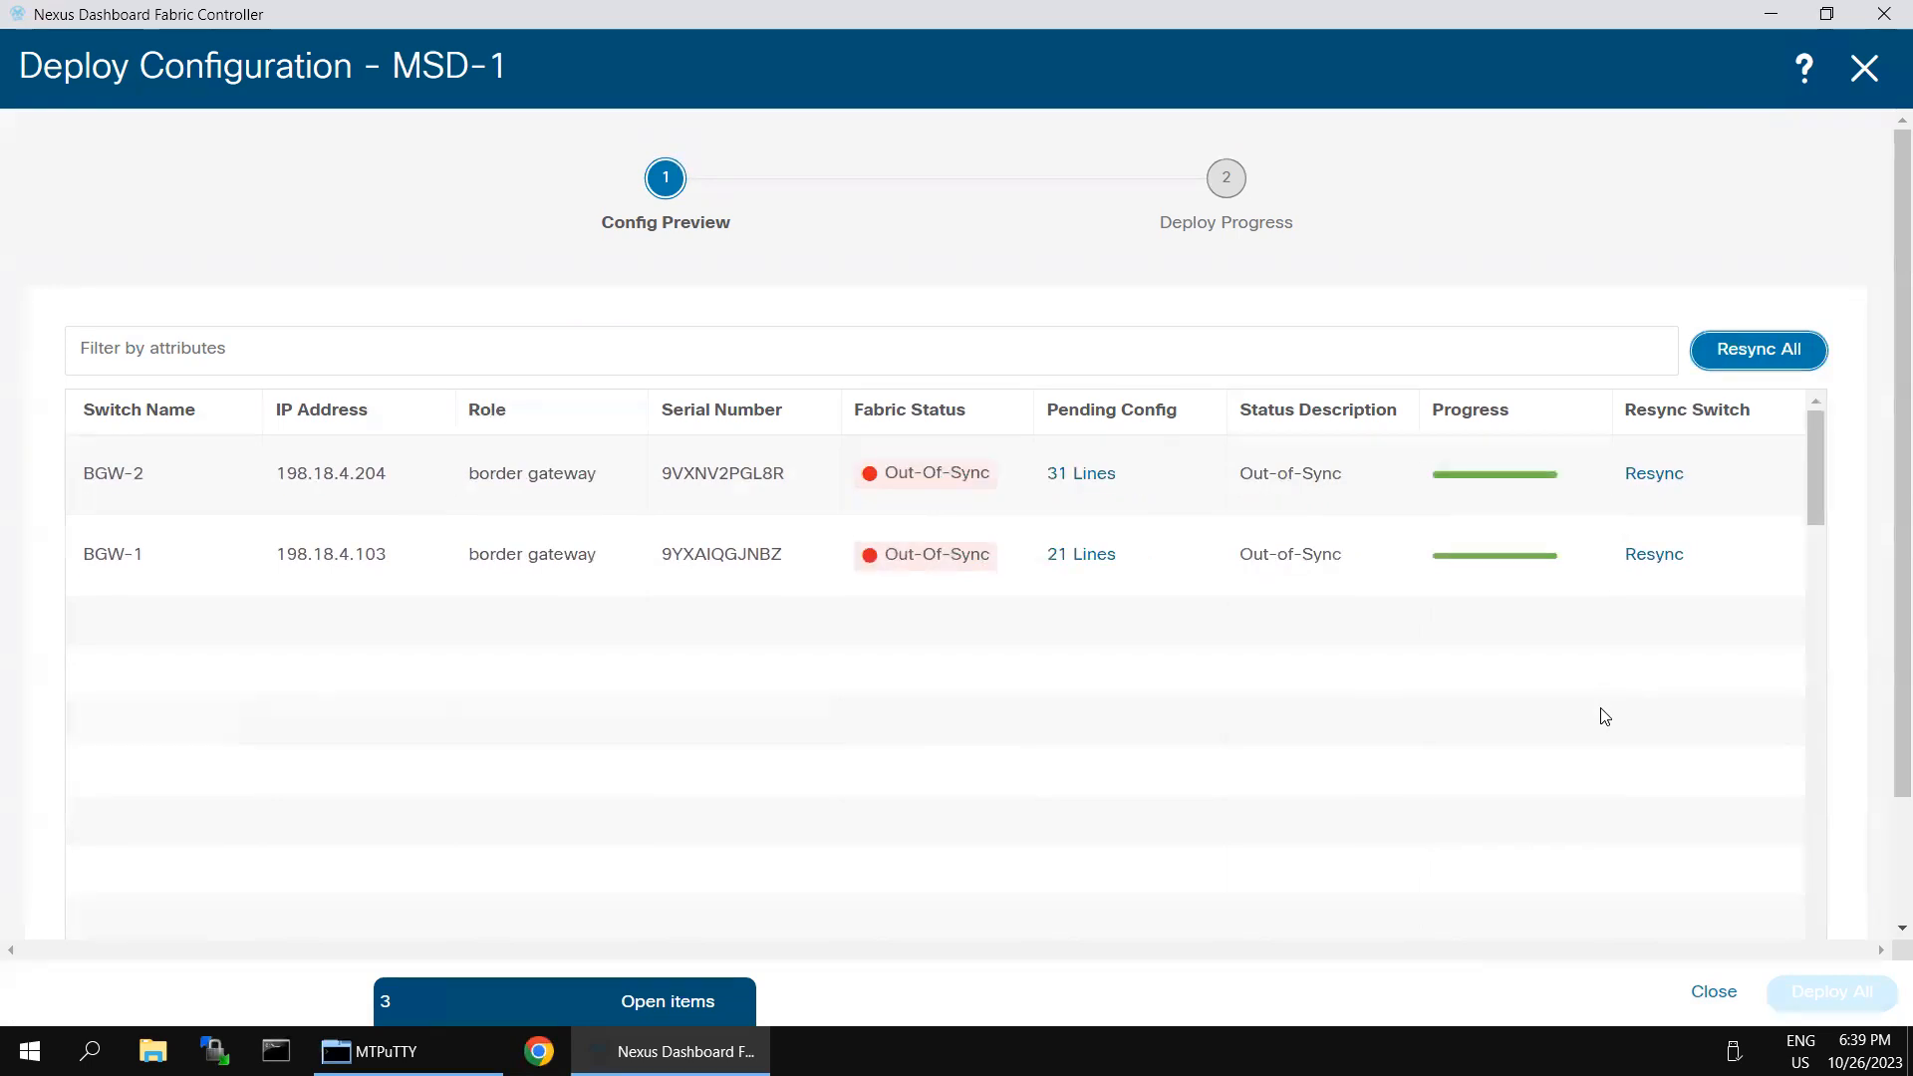
left_click(1716, 993)
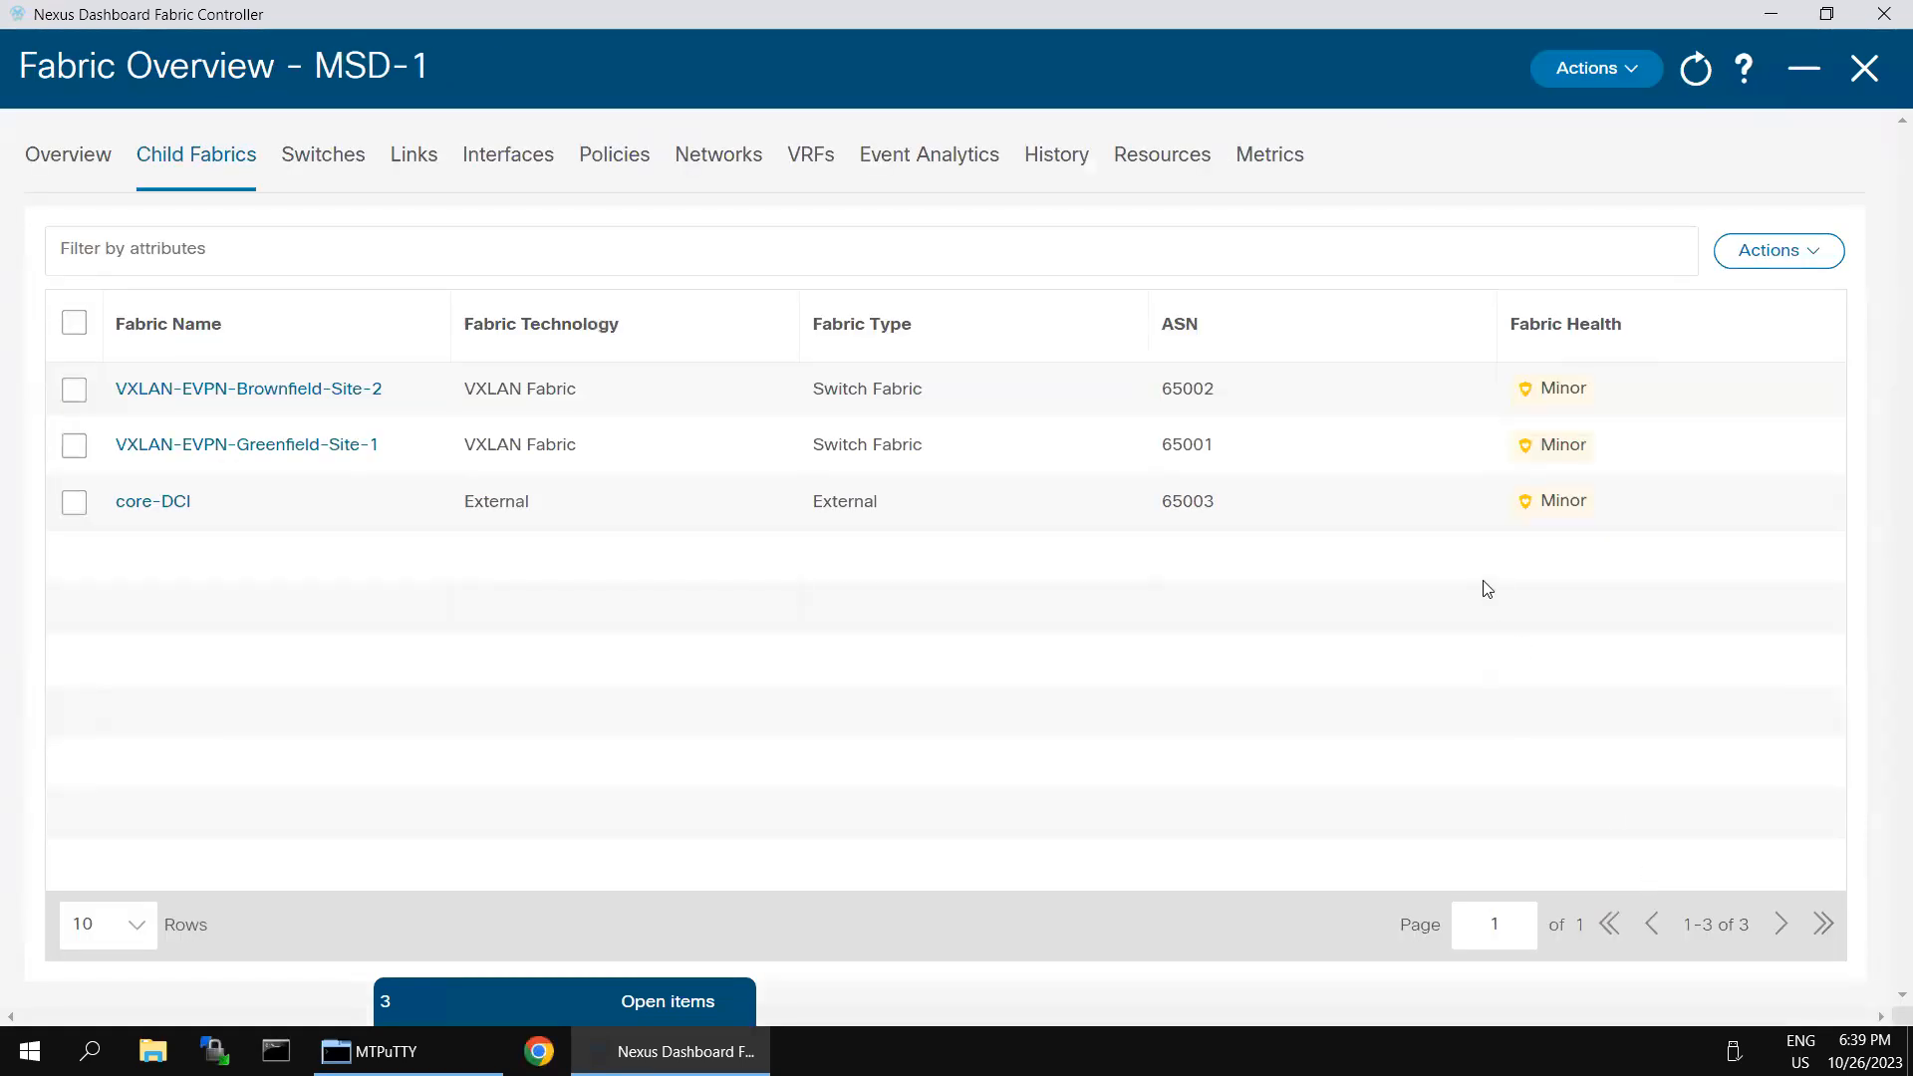
left_click(1864, 70)
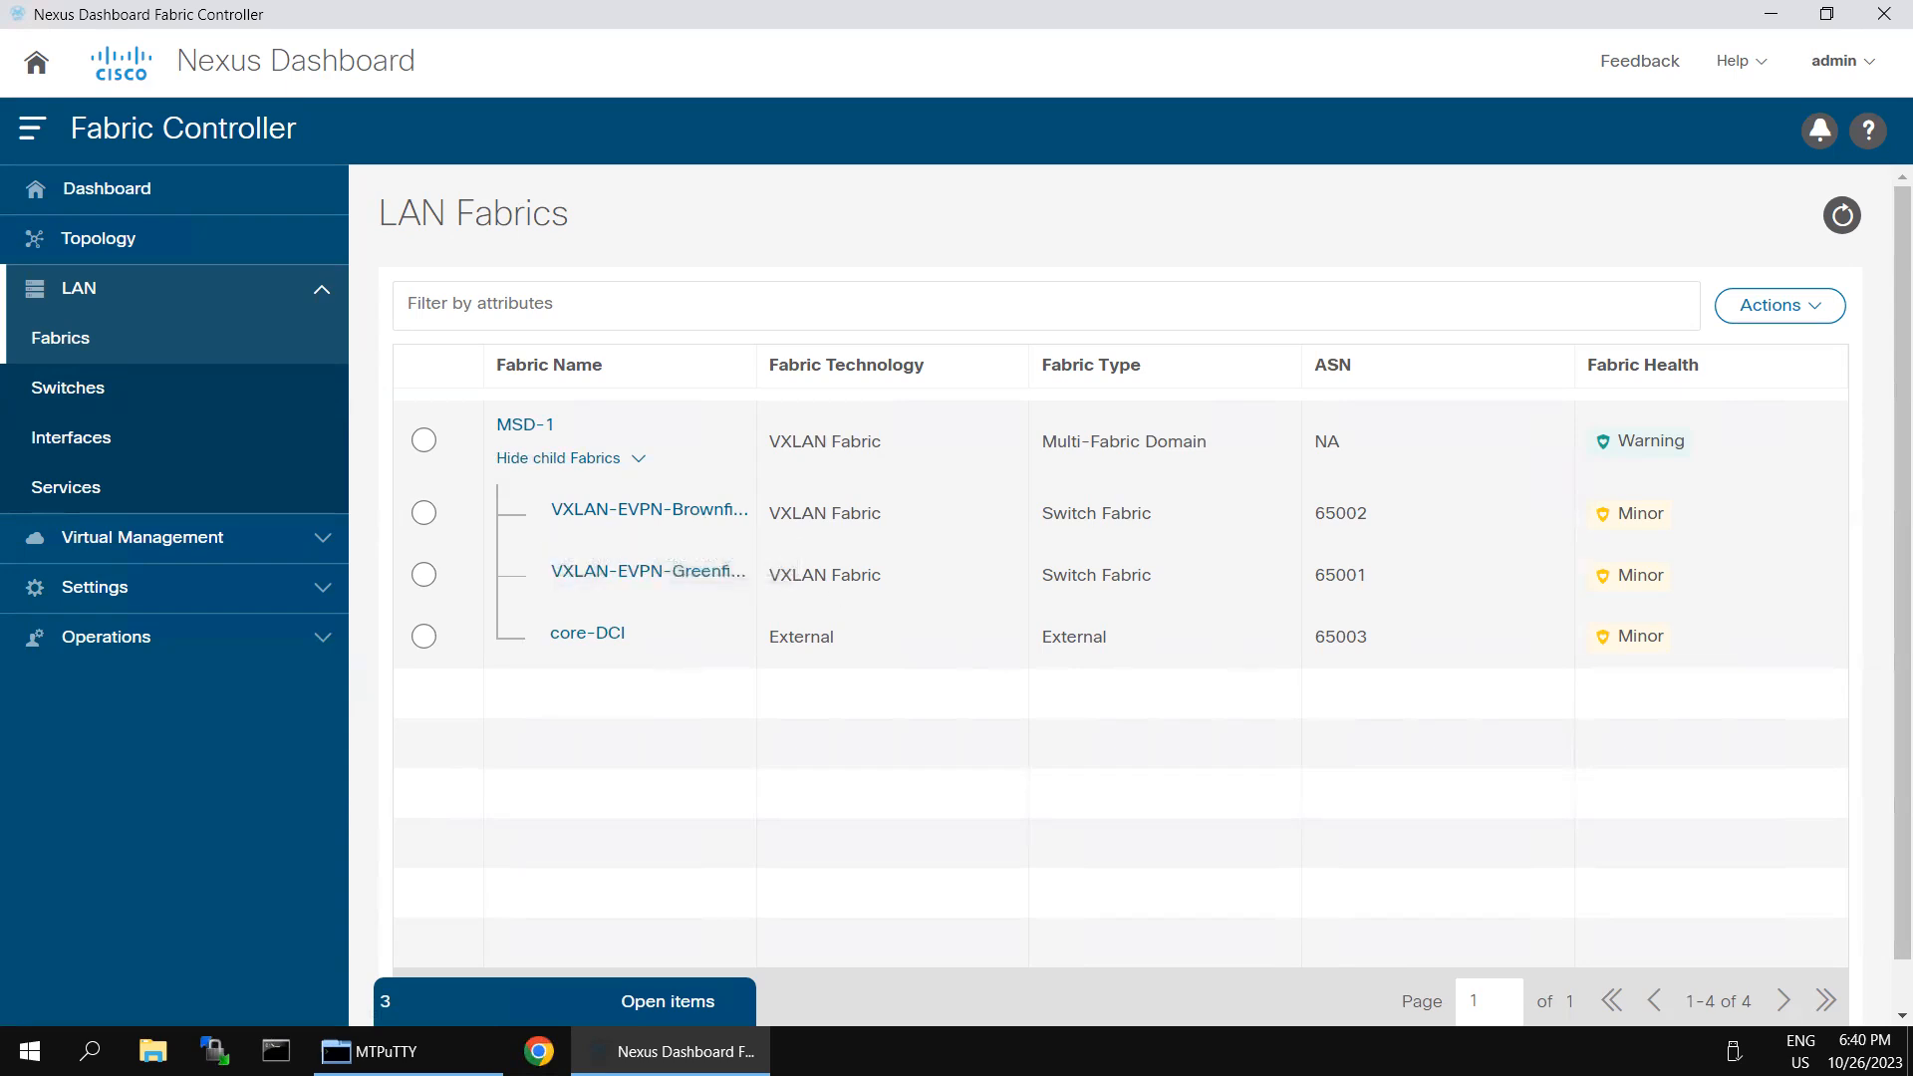
- Reopen the MSD-1 fabric overview and display its network attachments
double_click(516, 429)
left_click(516, 428)
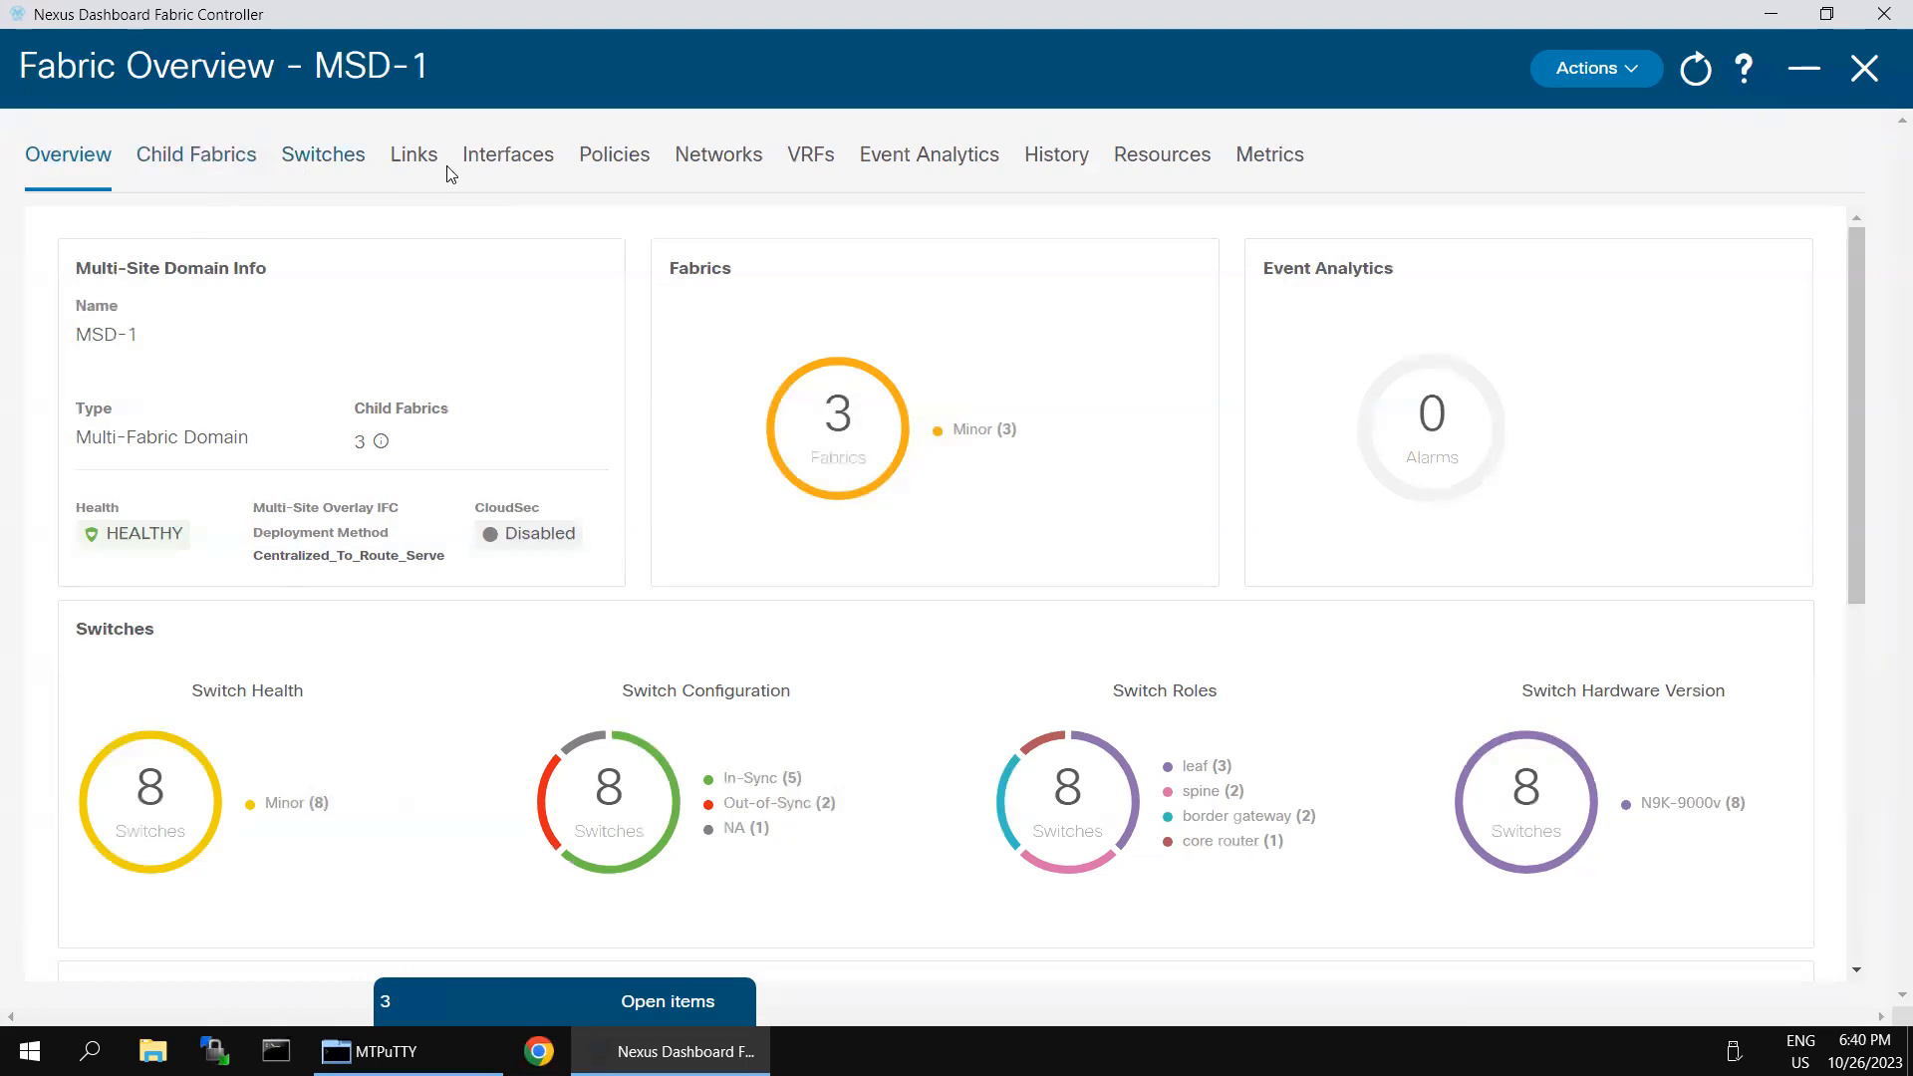
left_click(736, 162)
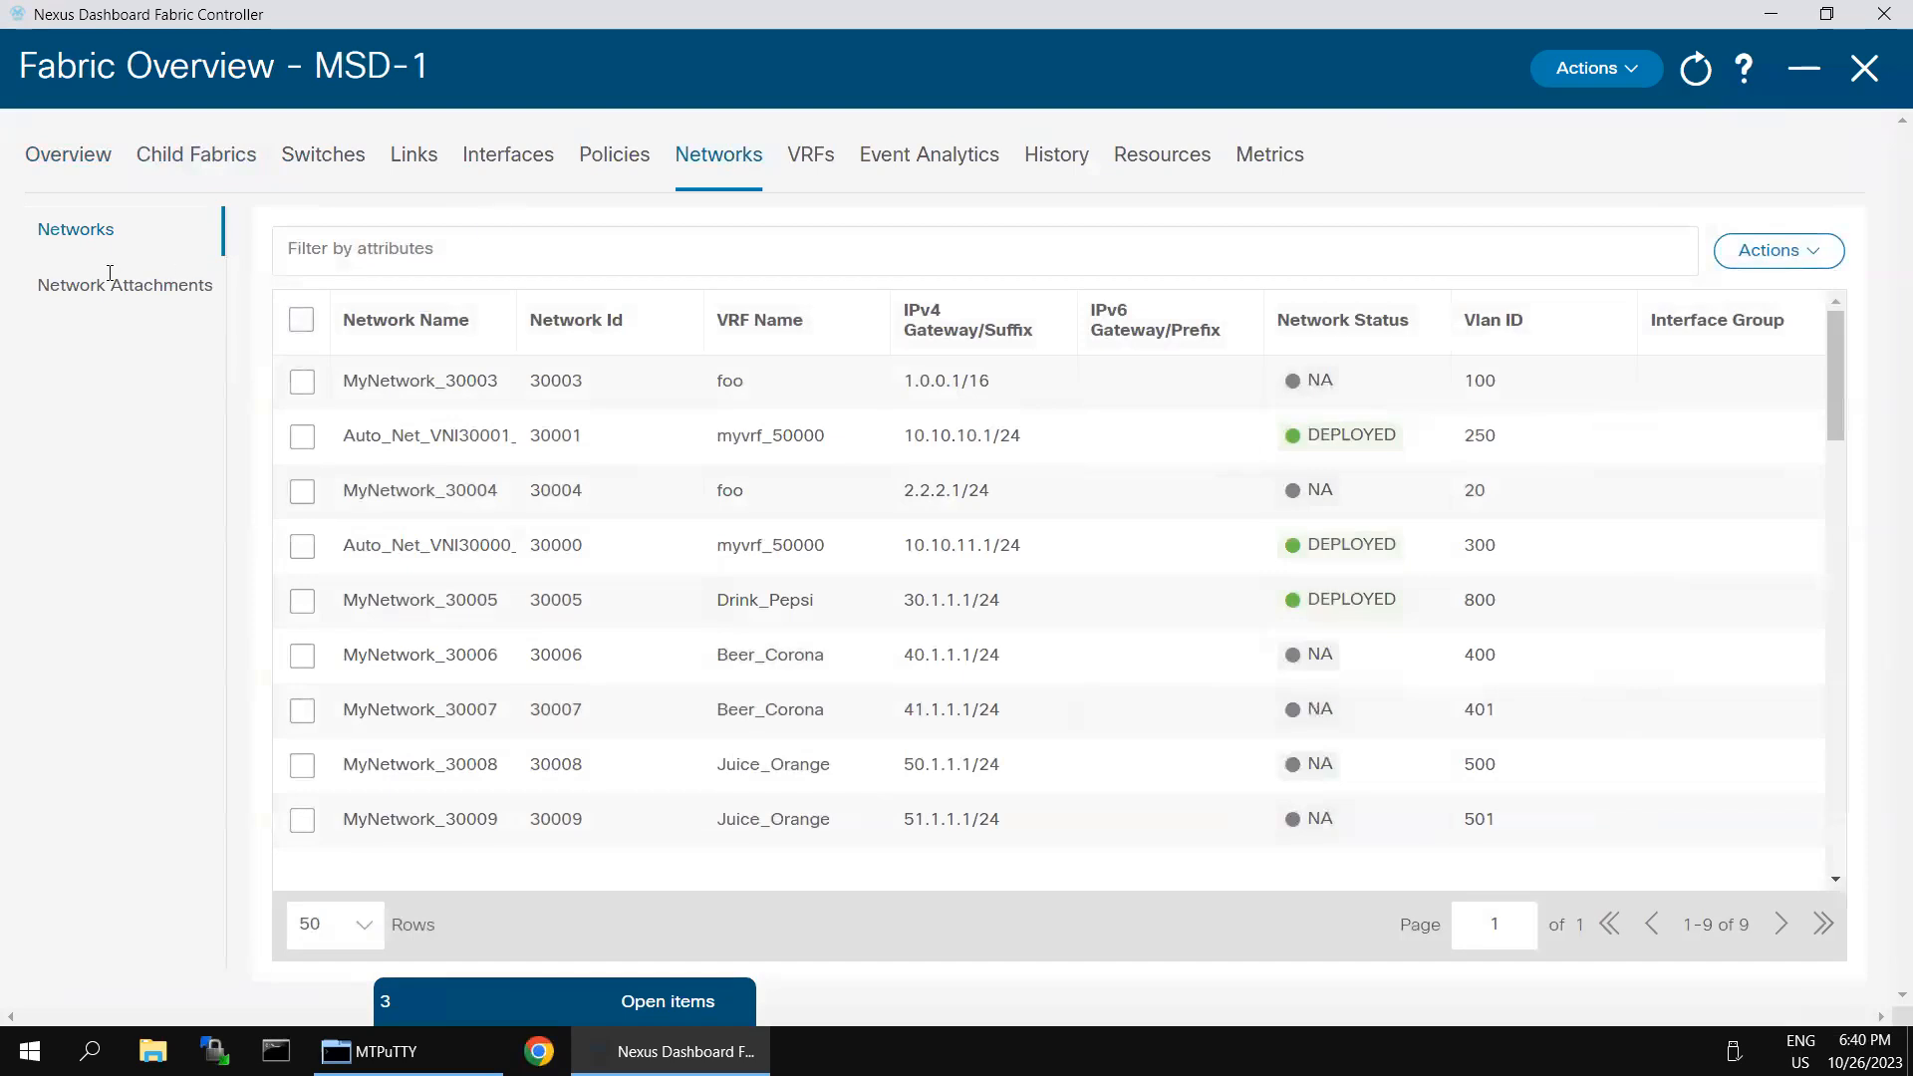
left_click(50, 295)
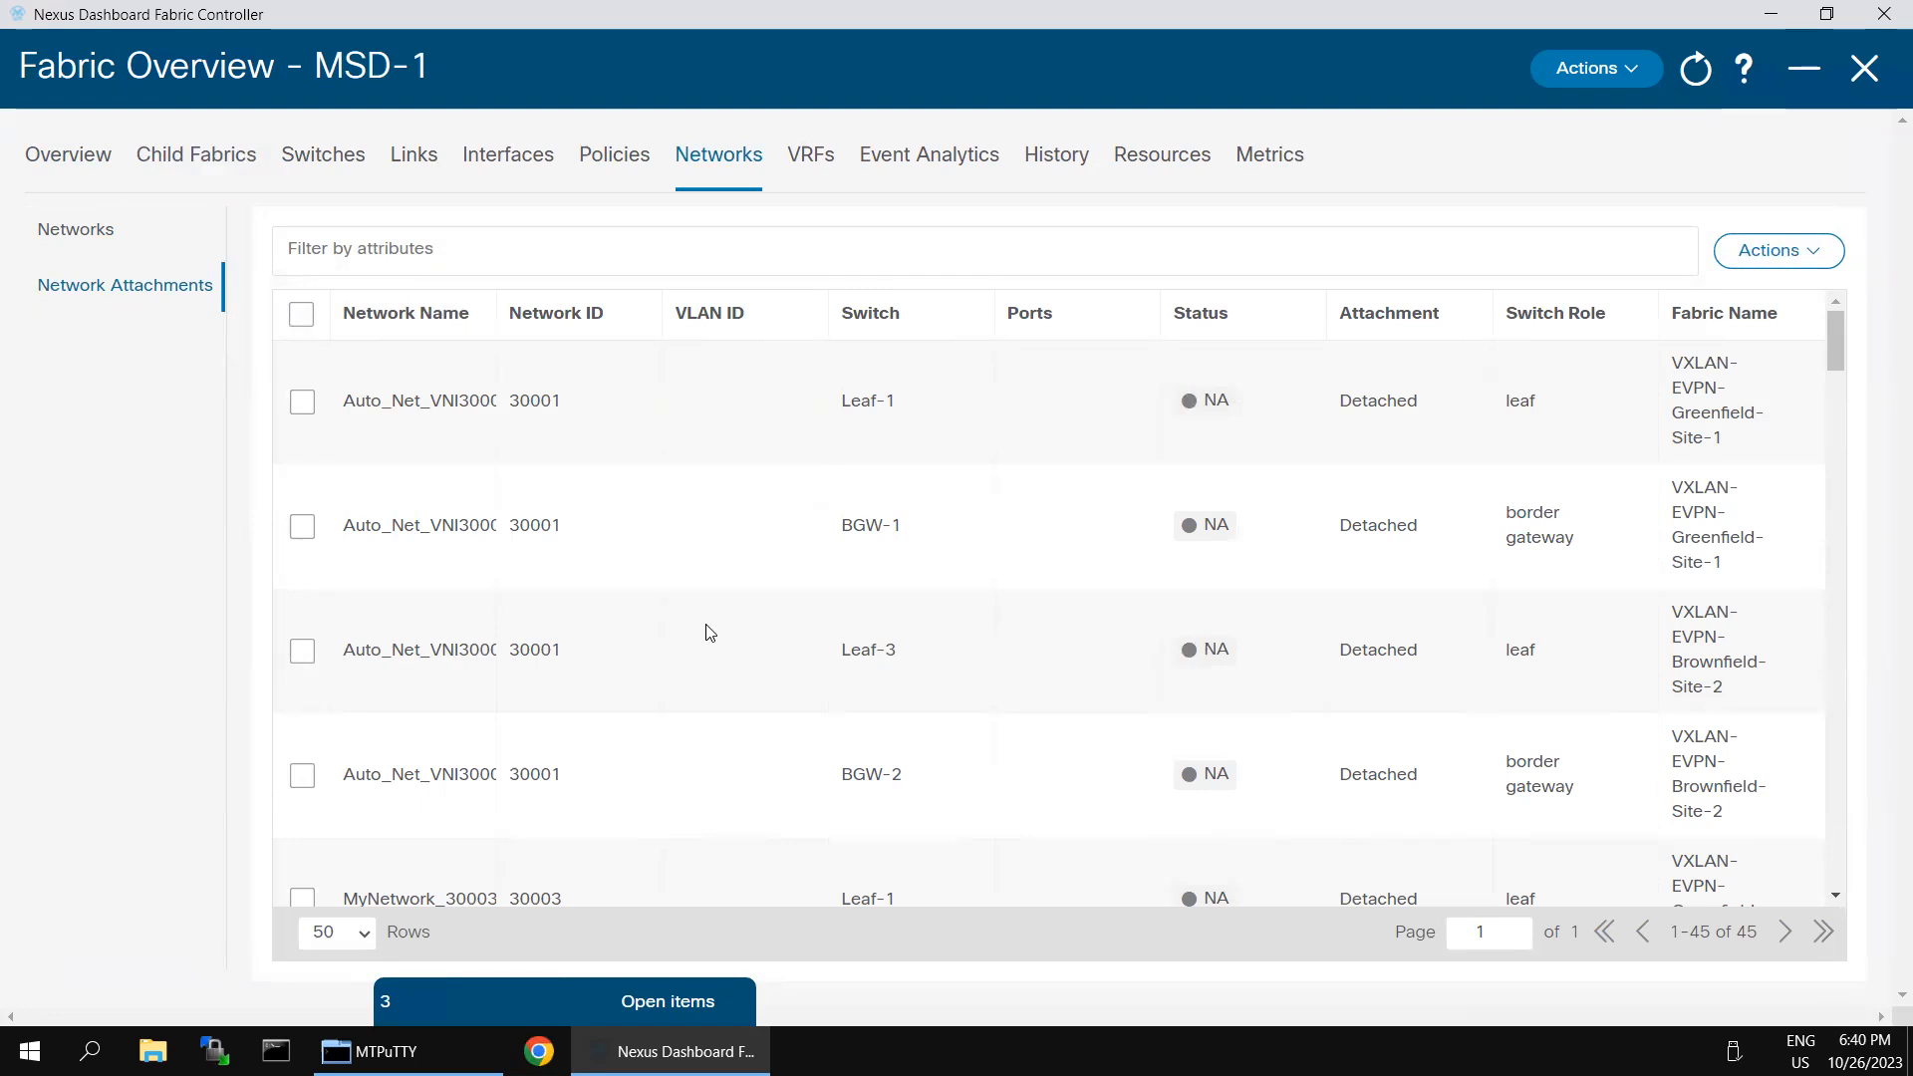
- Examine the MSD-1 network attachments for each network's switch, VLAN, ports, and deployment status across both sites
scroll(710, 638, "down", 12)
scroll(711, 661, "down", 15)
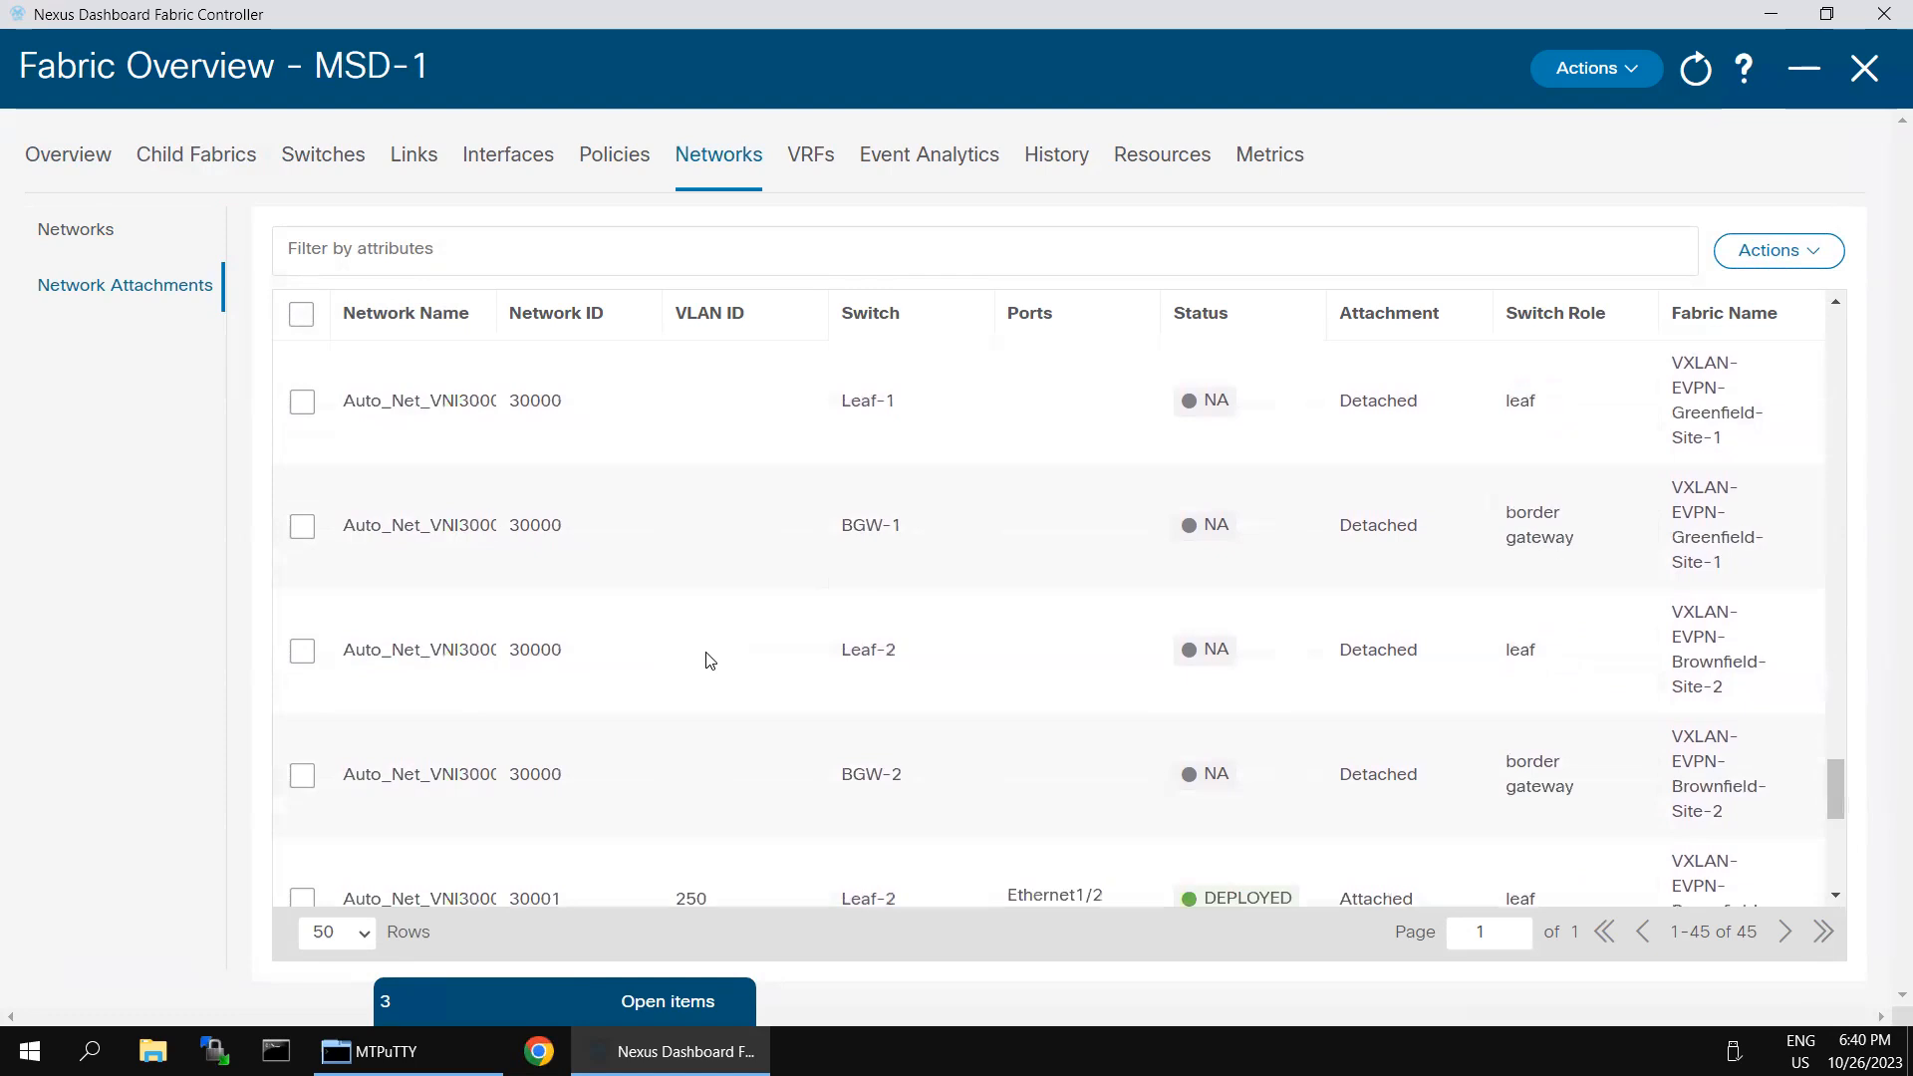
scroll(711, 661, "down", 5)
scroll(708, 653, "up", 20)
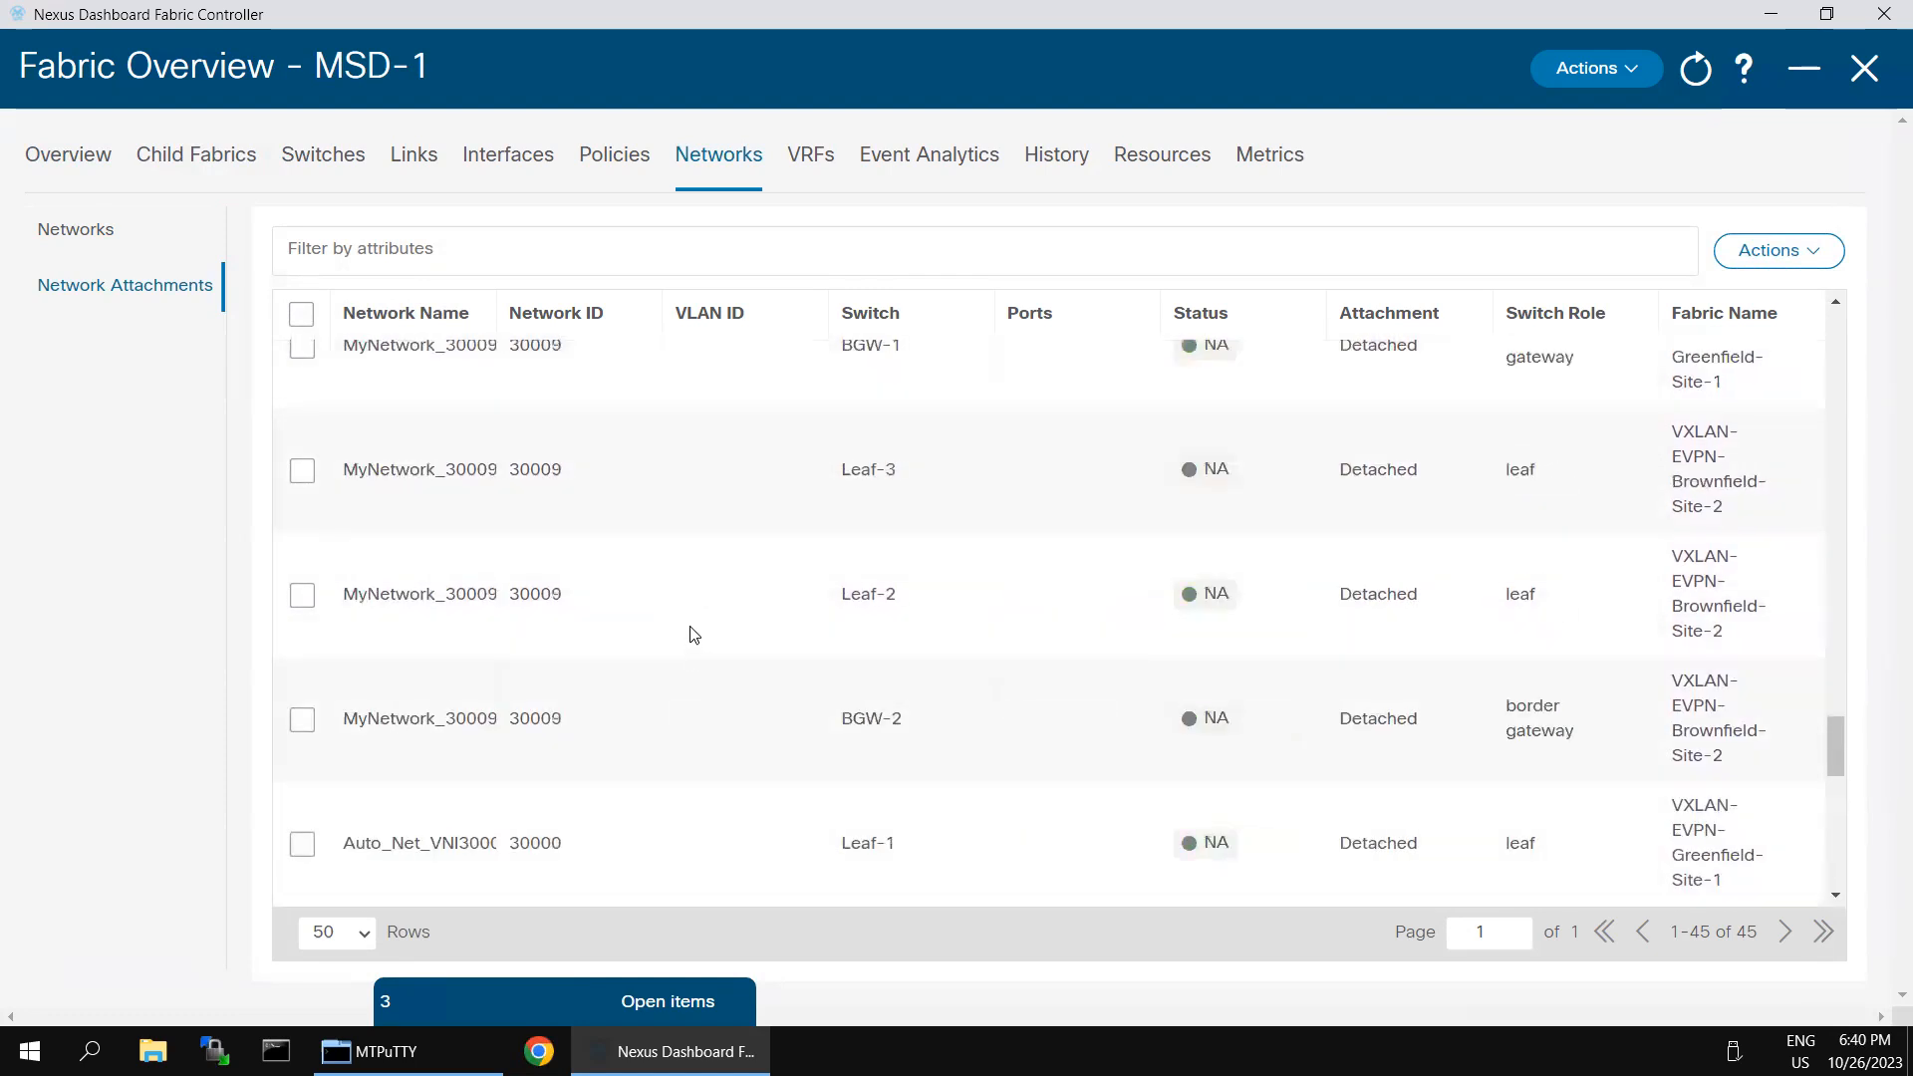
scroll(698, 629, "up", 10)
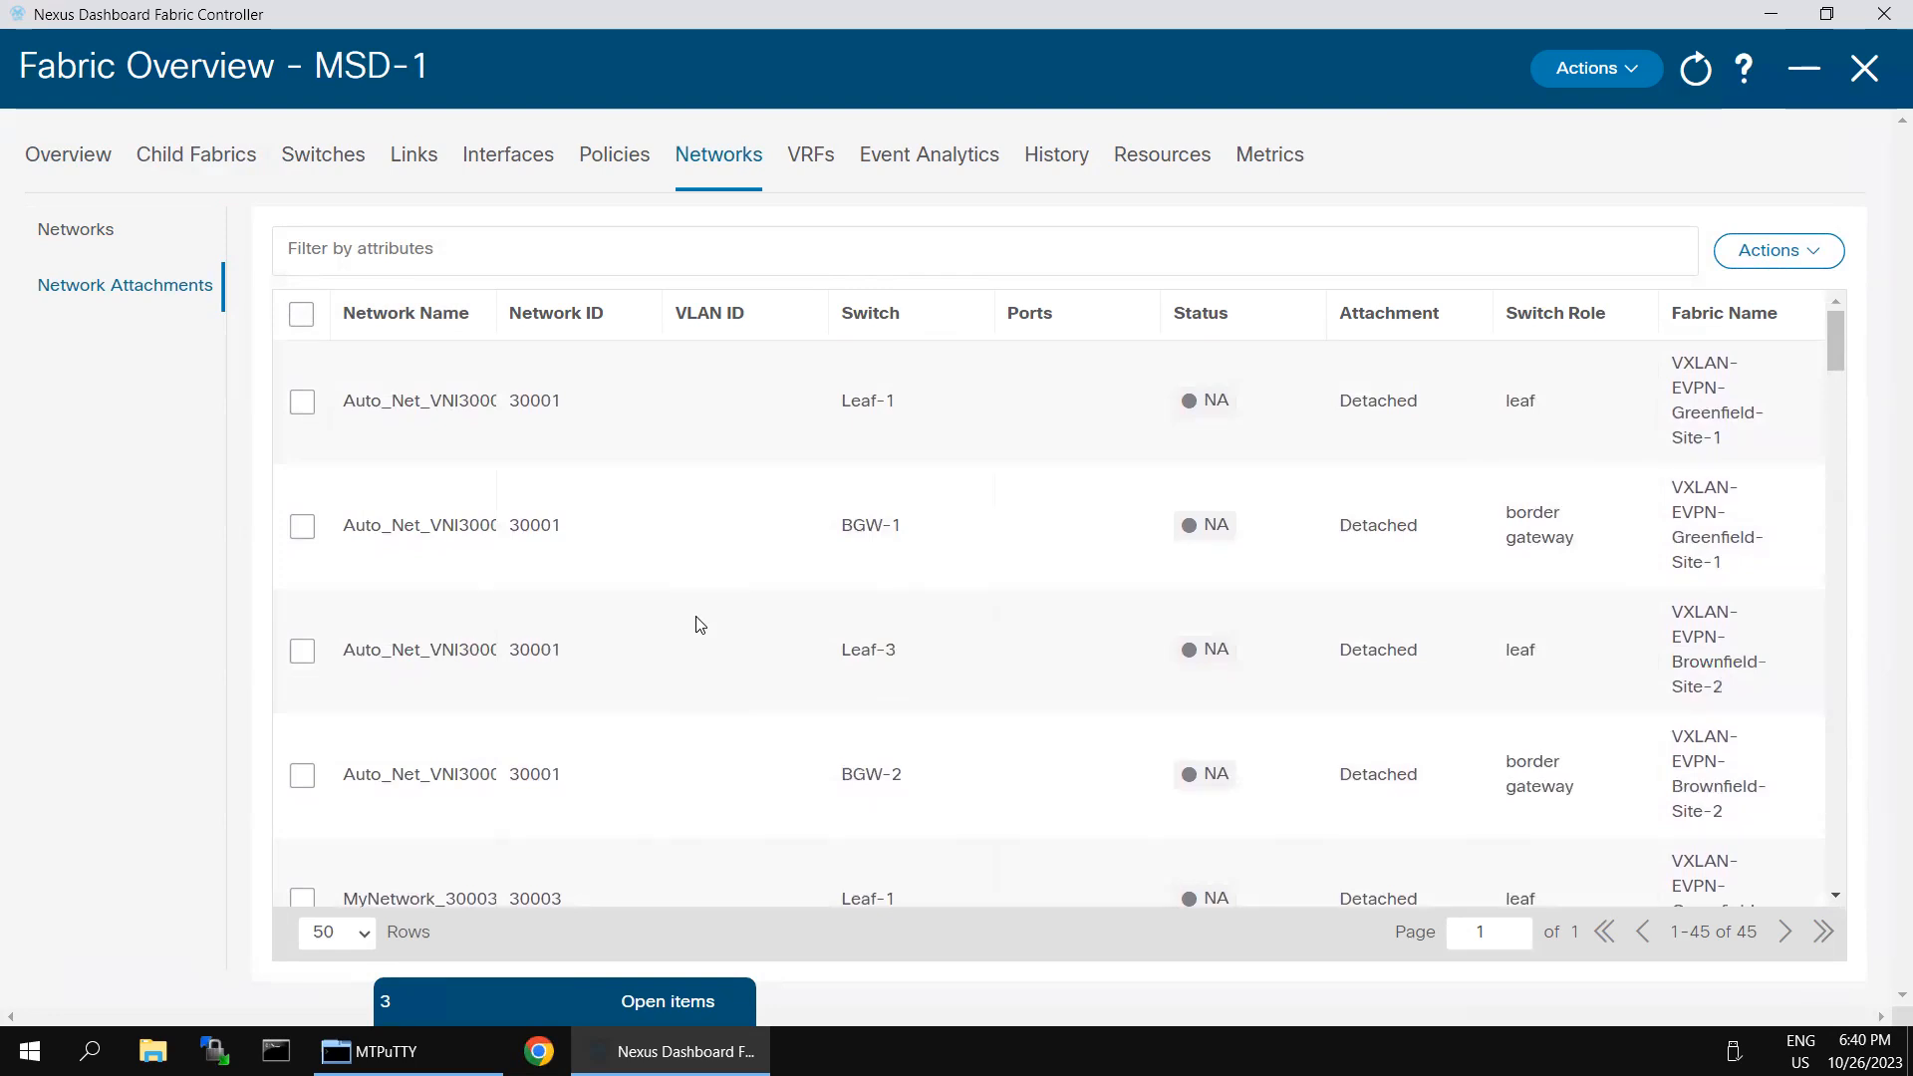
scroll(595, 703, "down", 5)
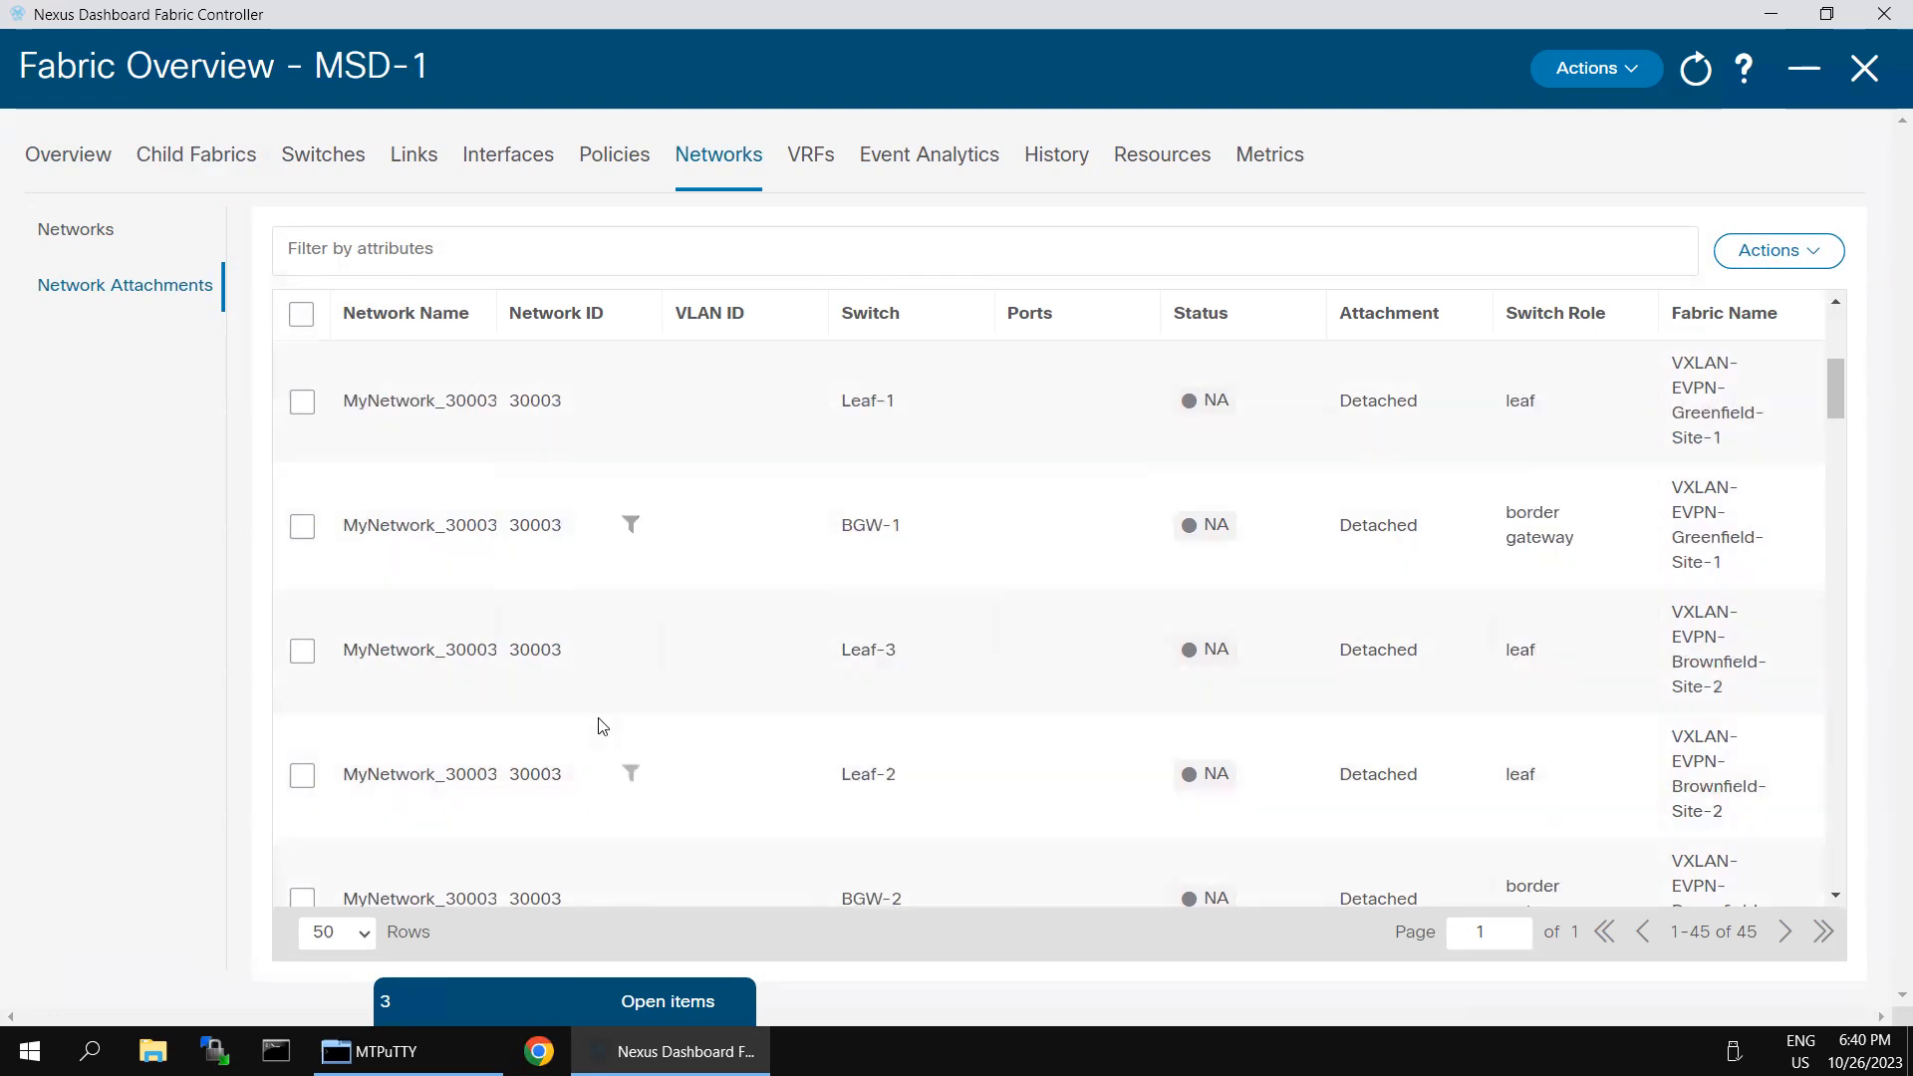
scroll(601, 726, "down", 4)
scroll(602, 725, "down", 10)
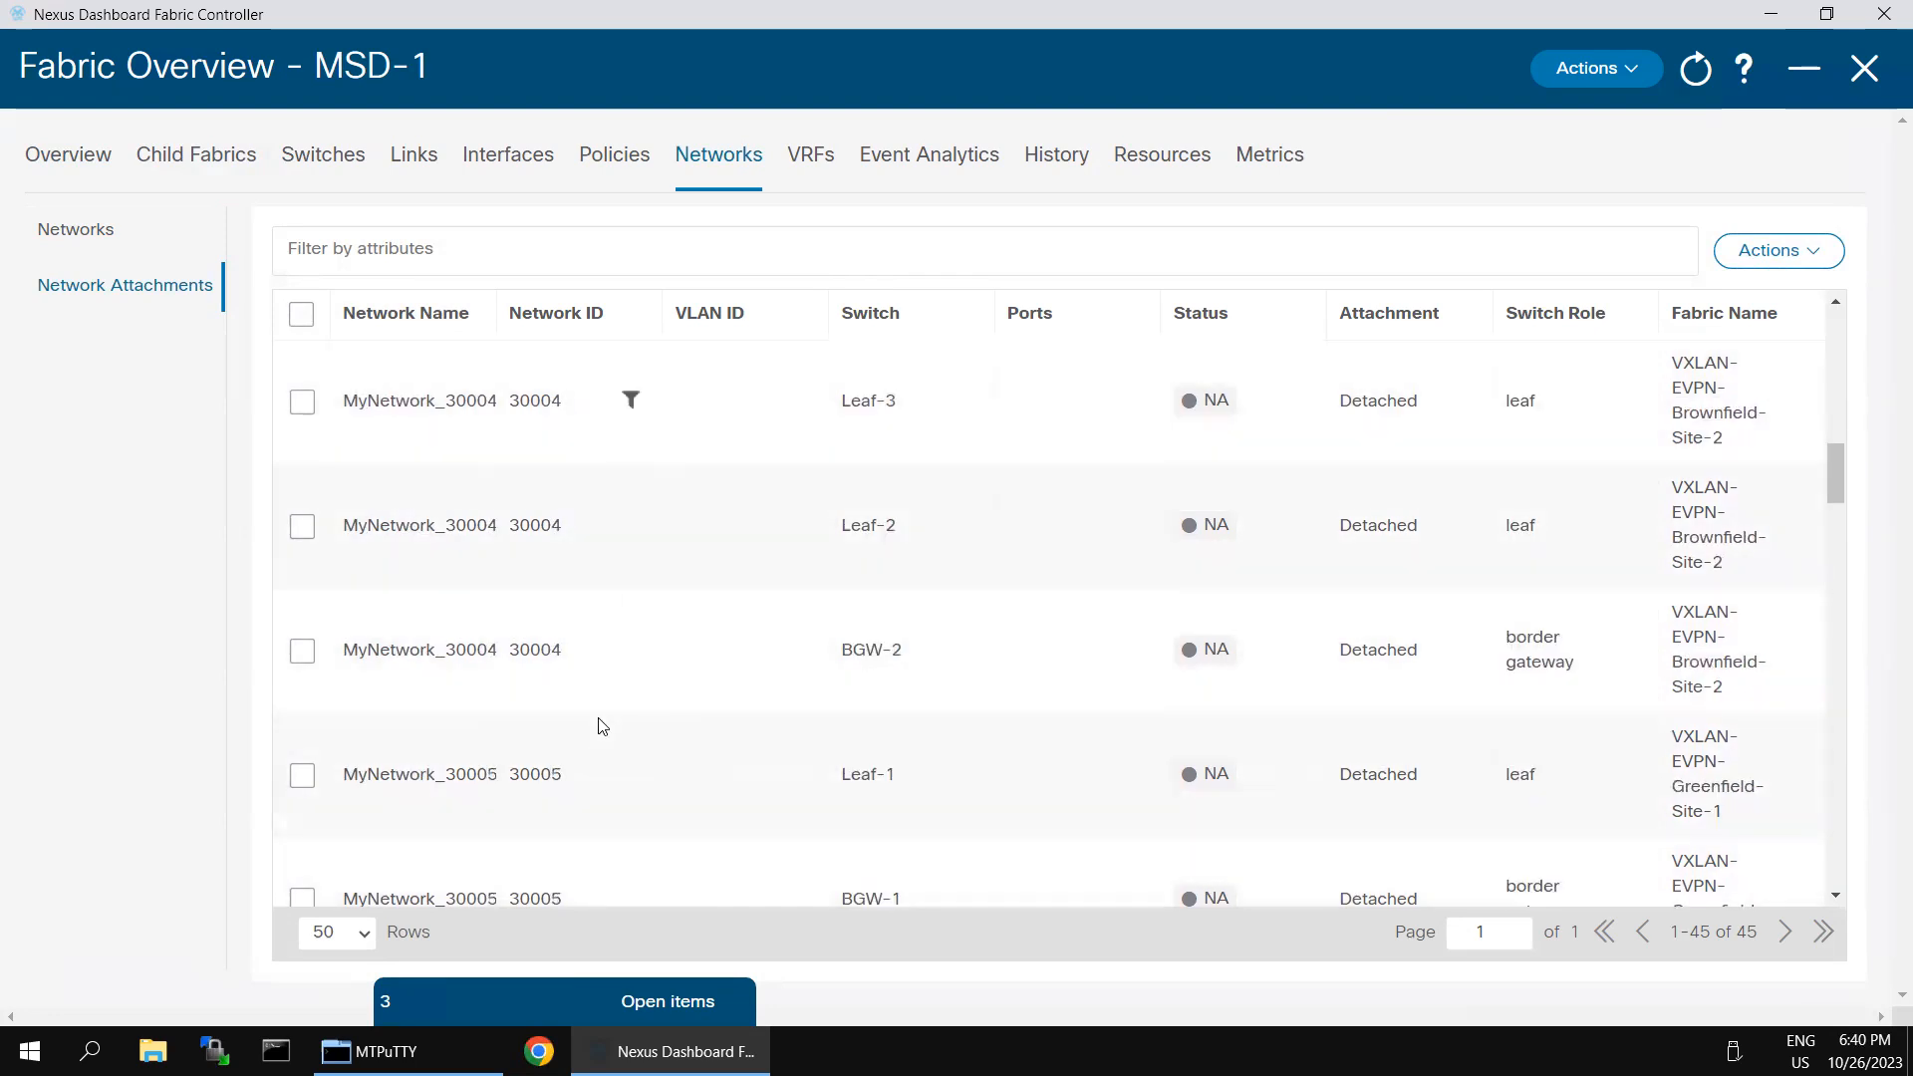
scroll(602, 726, "down", 10)
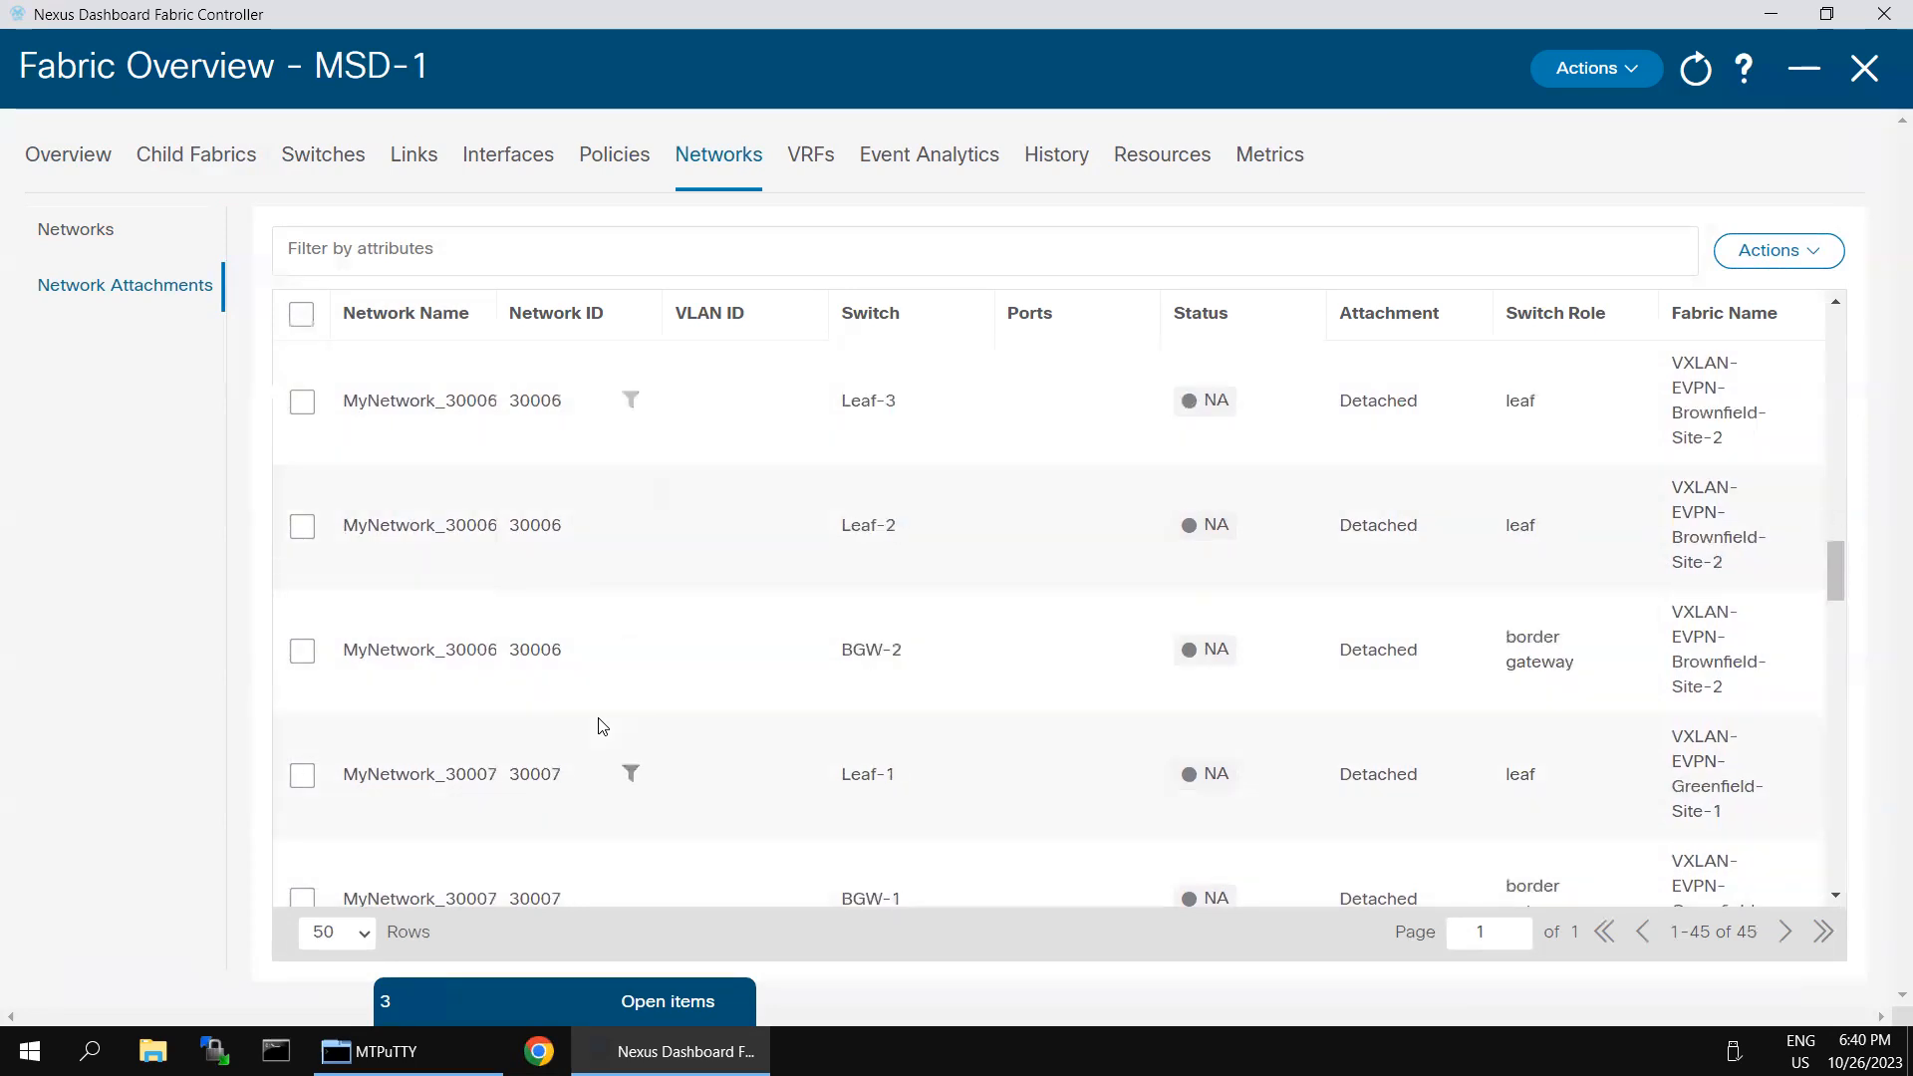
scroll(726, 771, "down", 10)
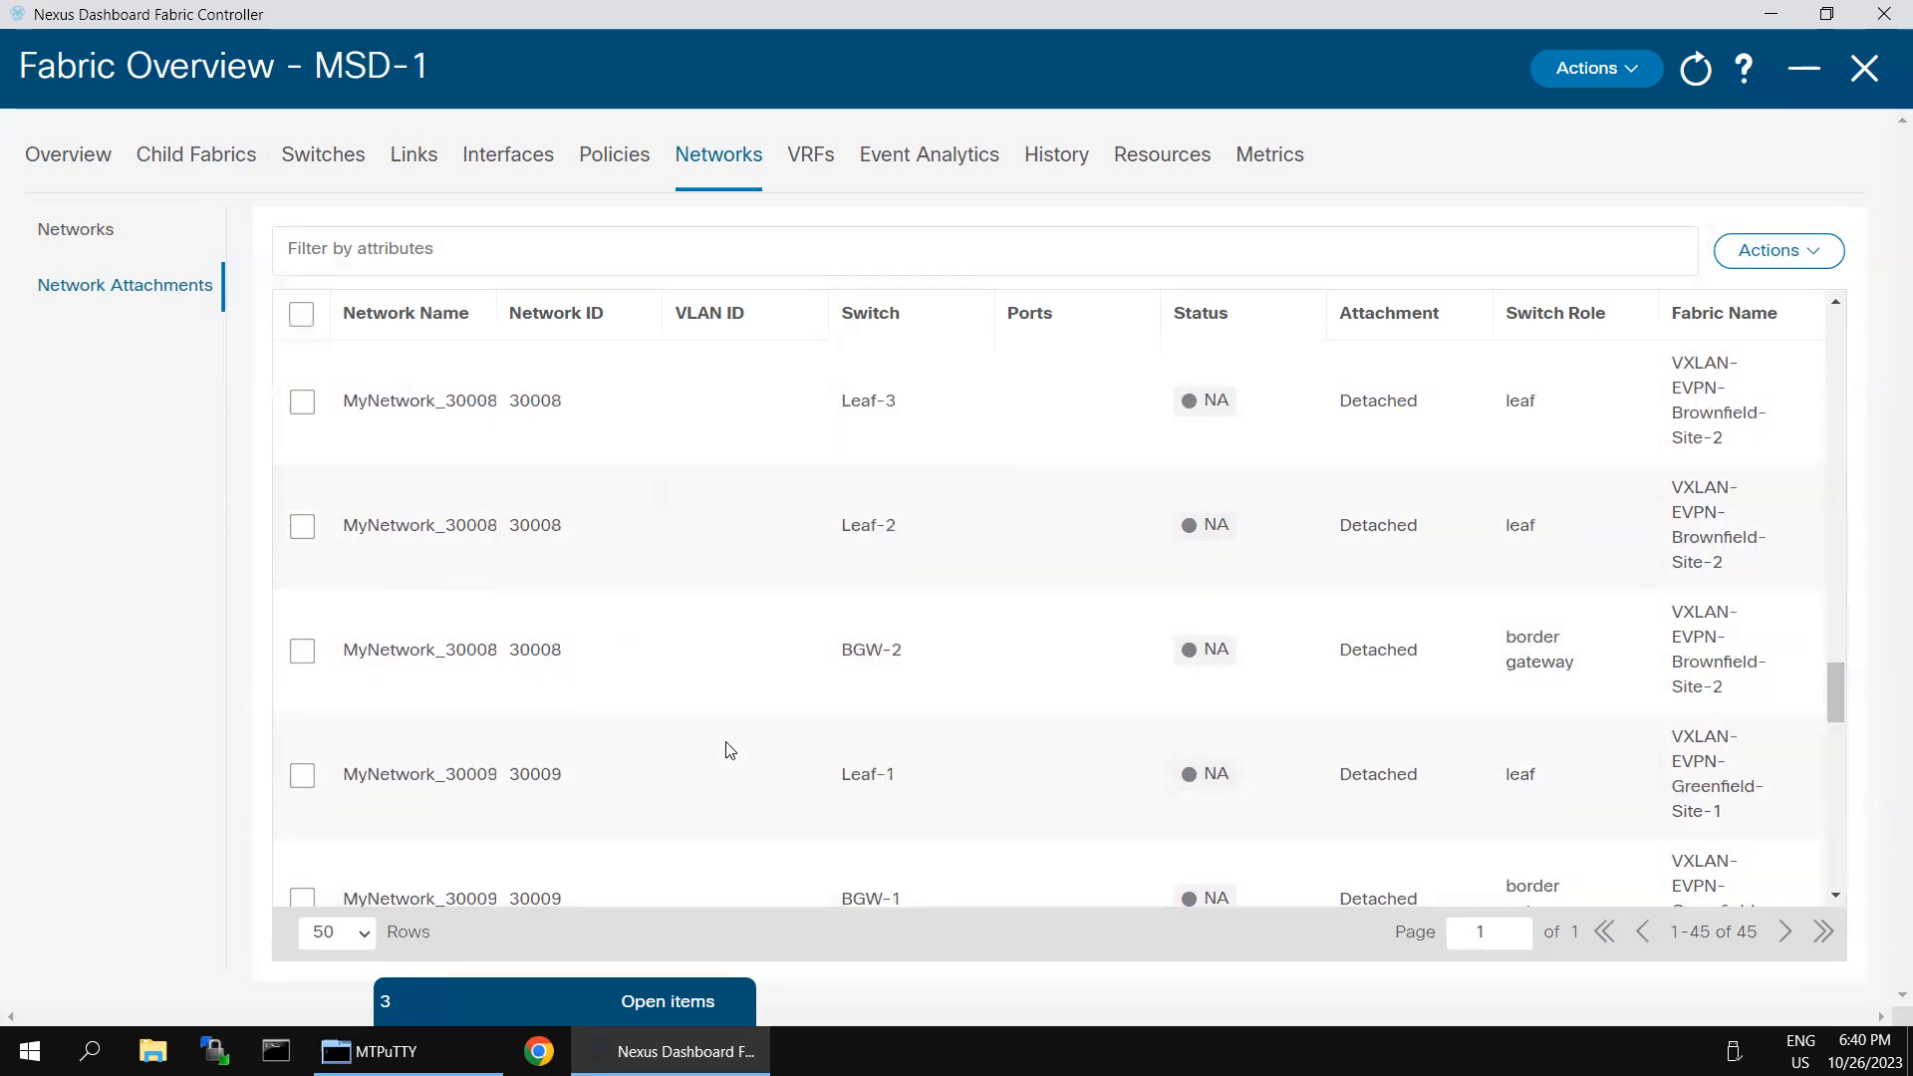
scroll(730, 703, "down", 3)
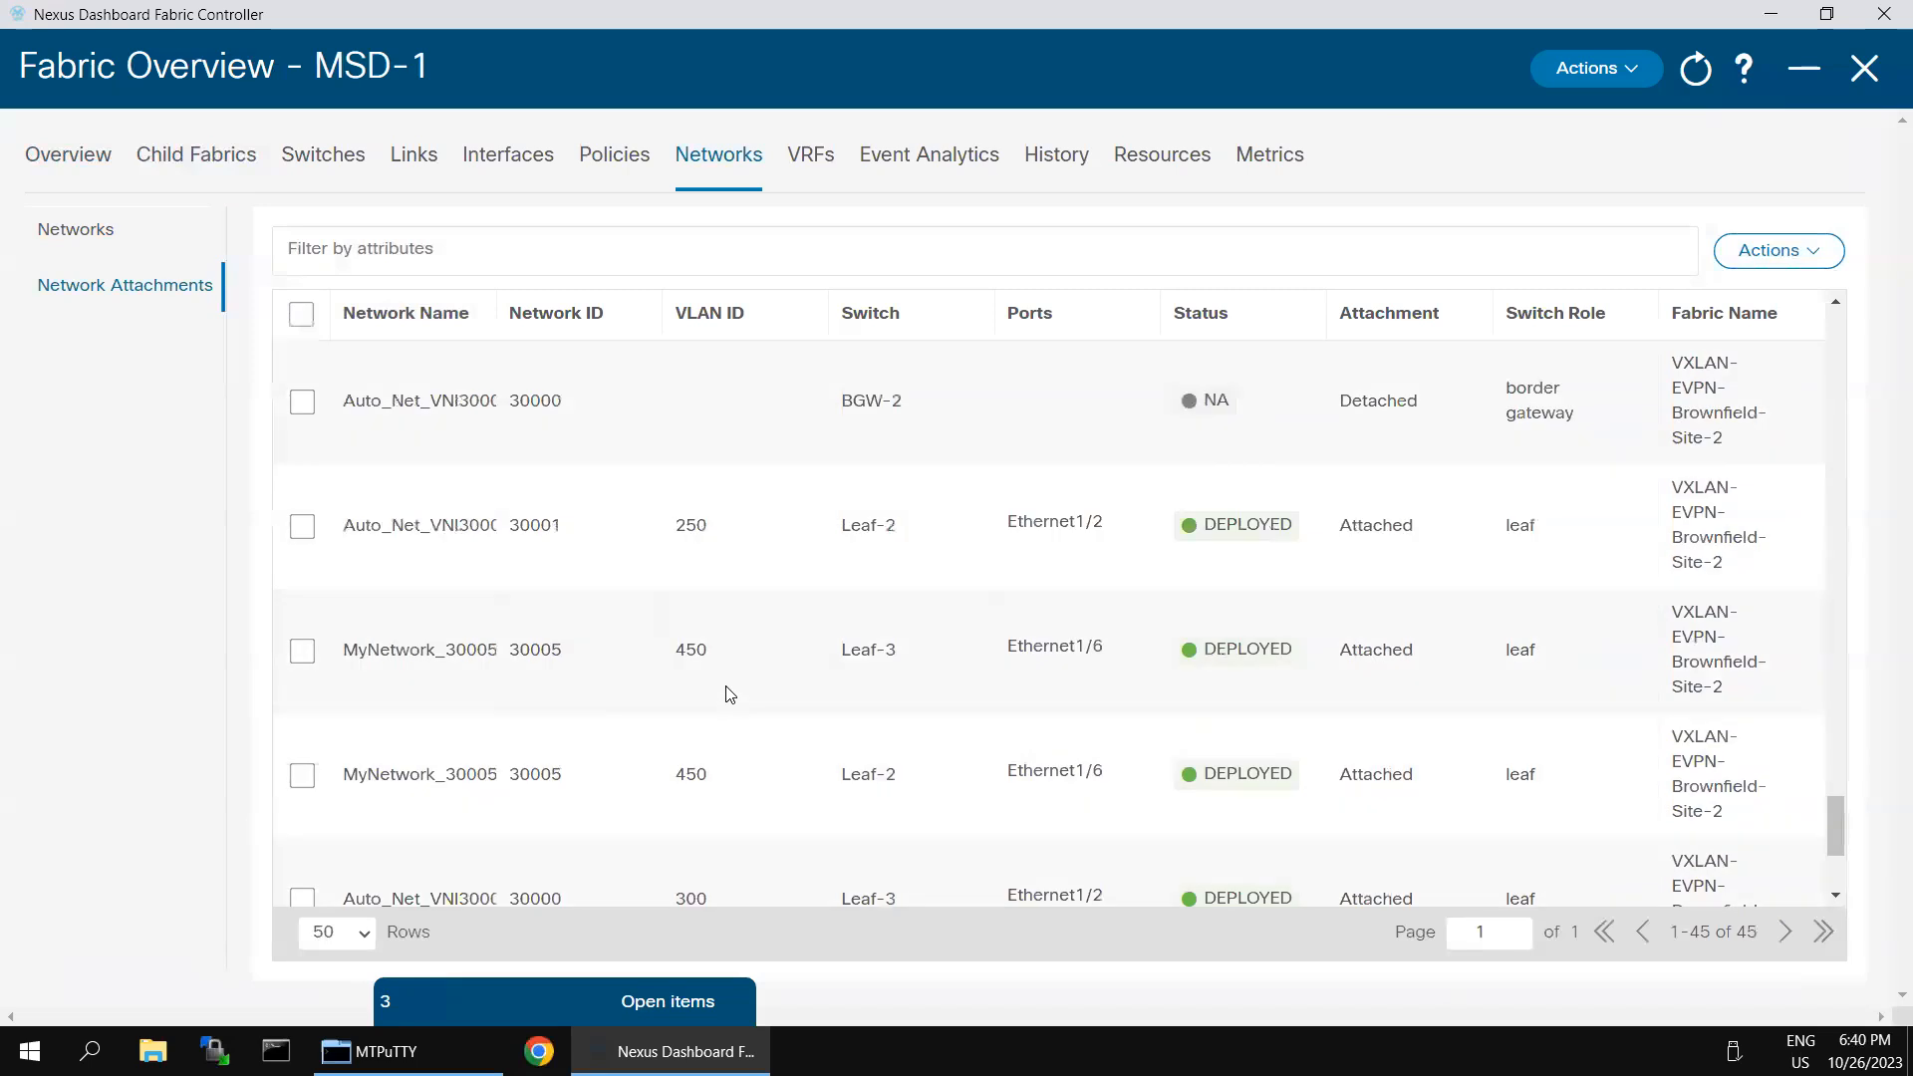
scroll(841, 654, "down", 3)
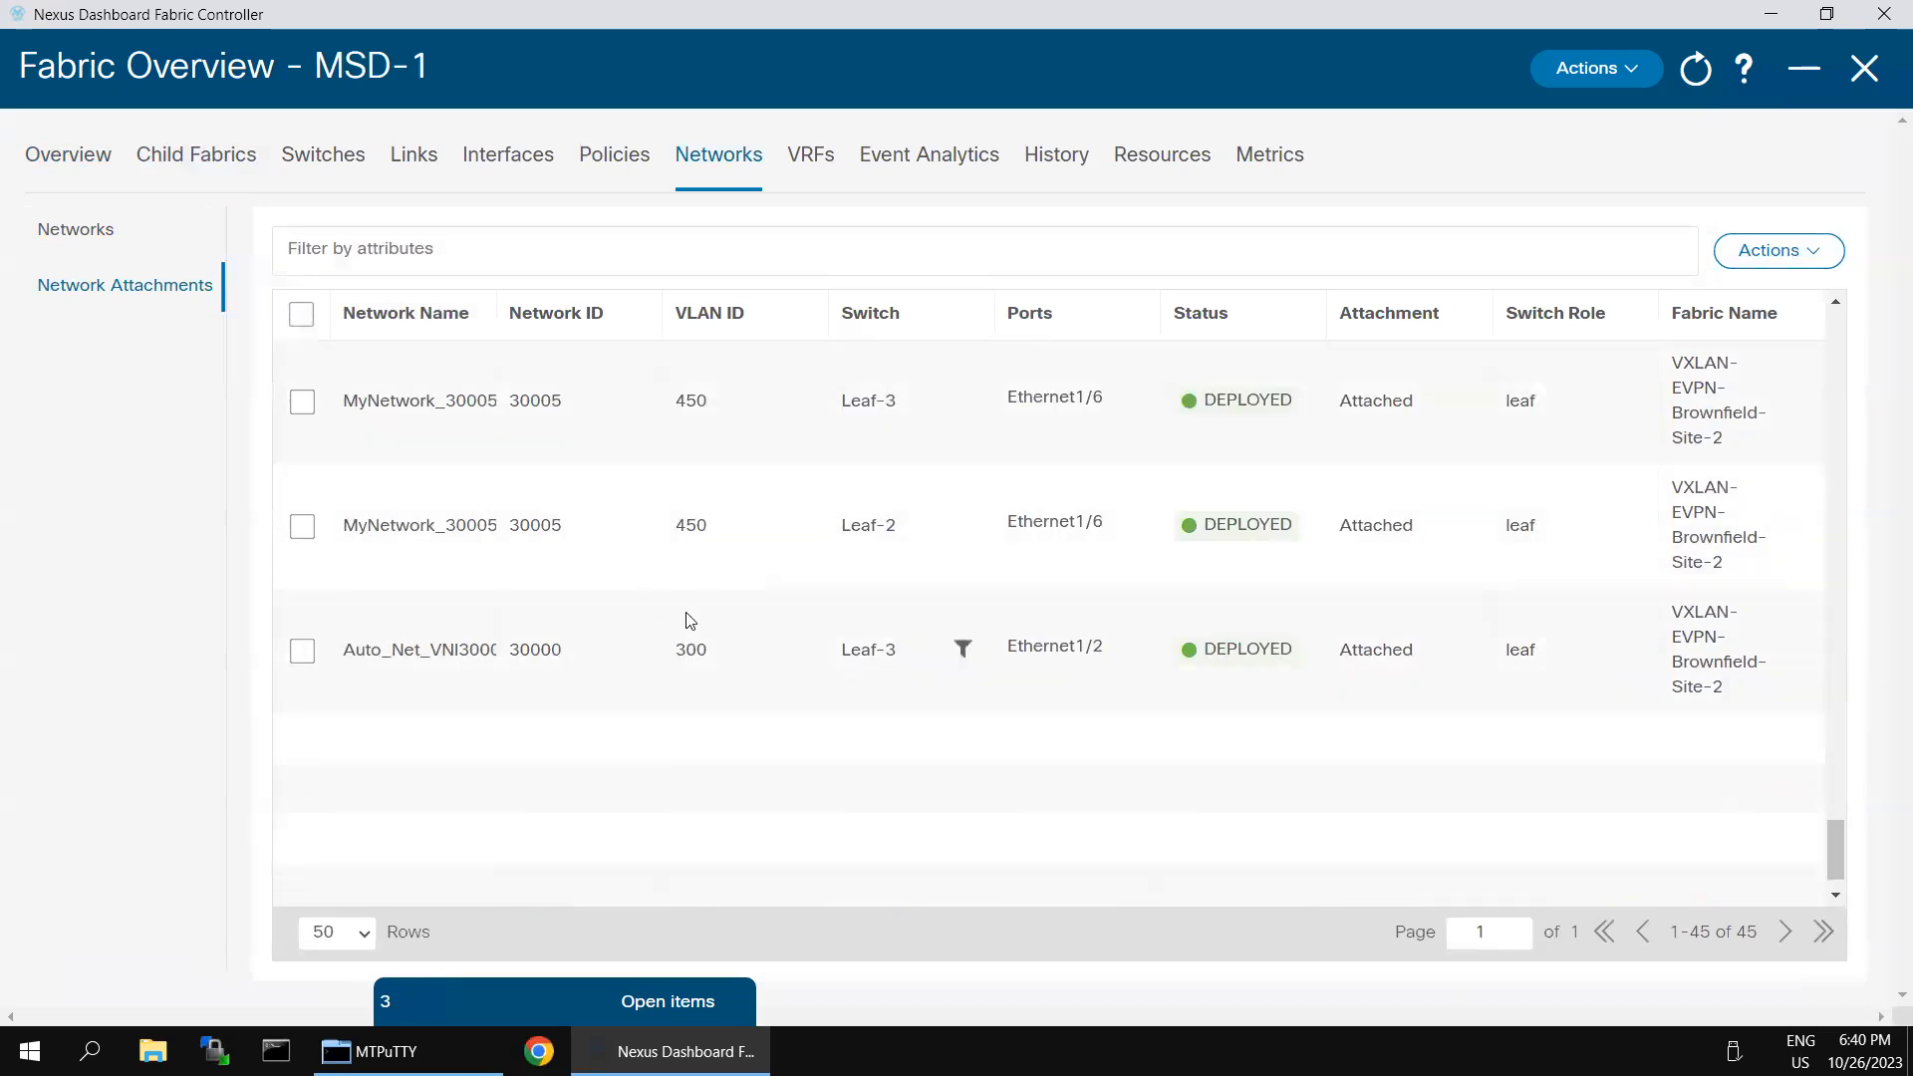
scroll(653, 606, "up", 6)
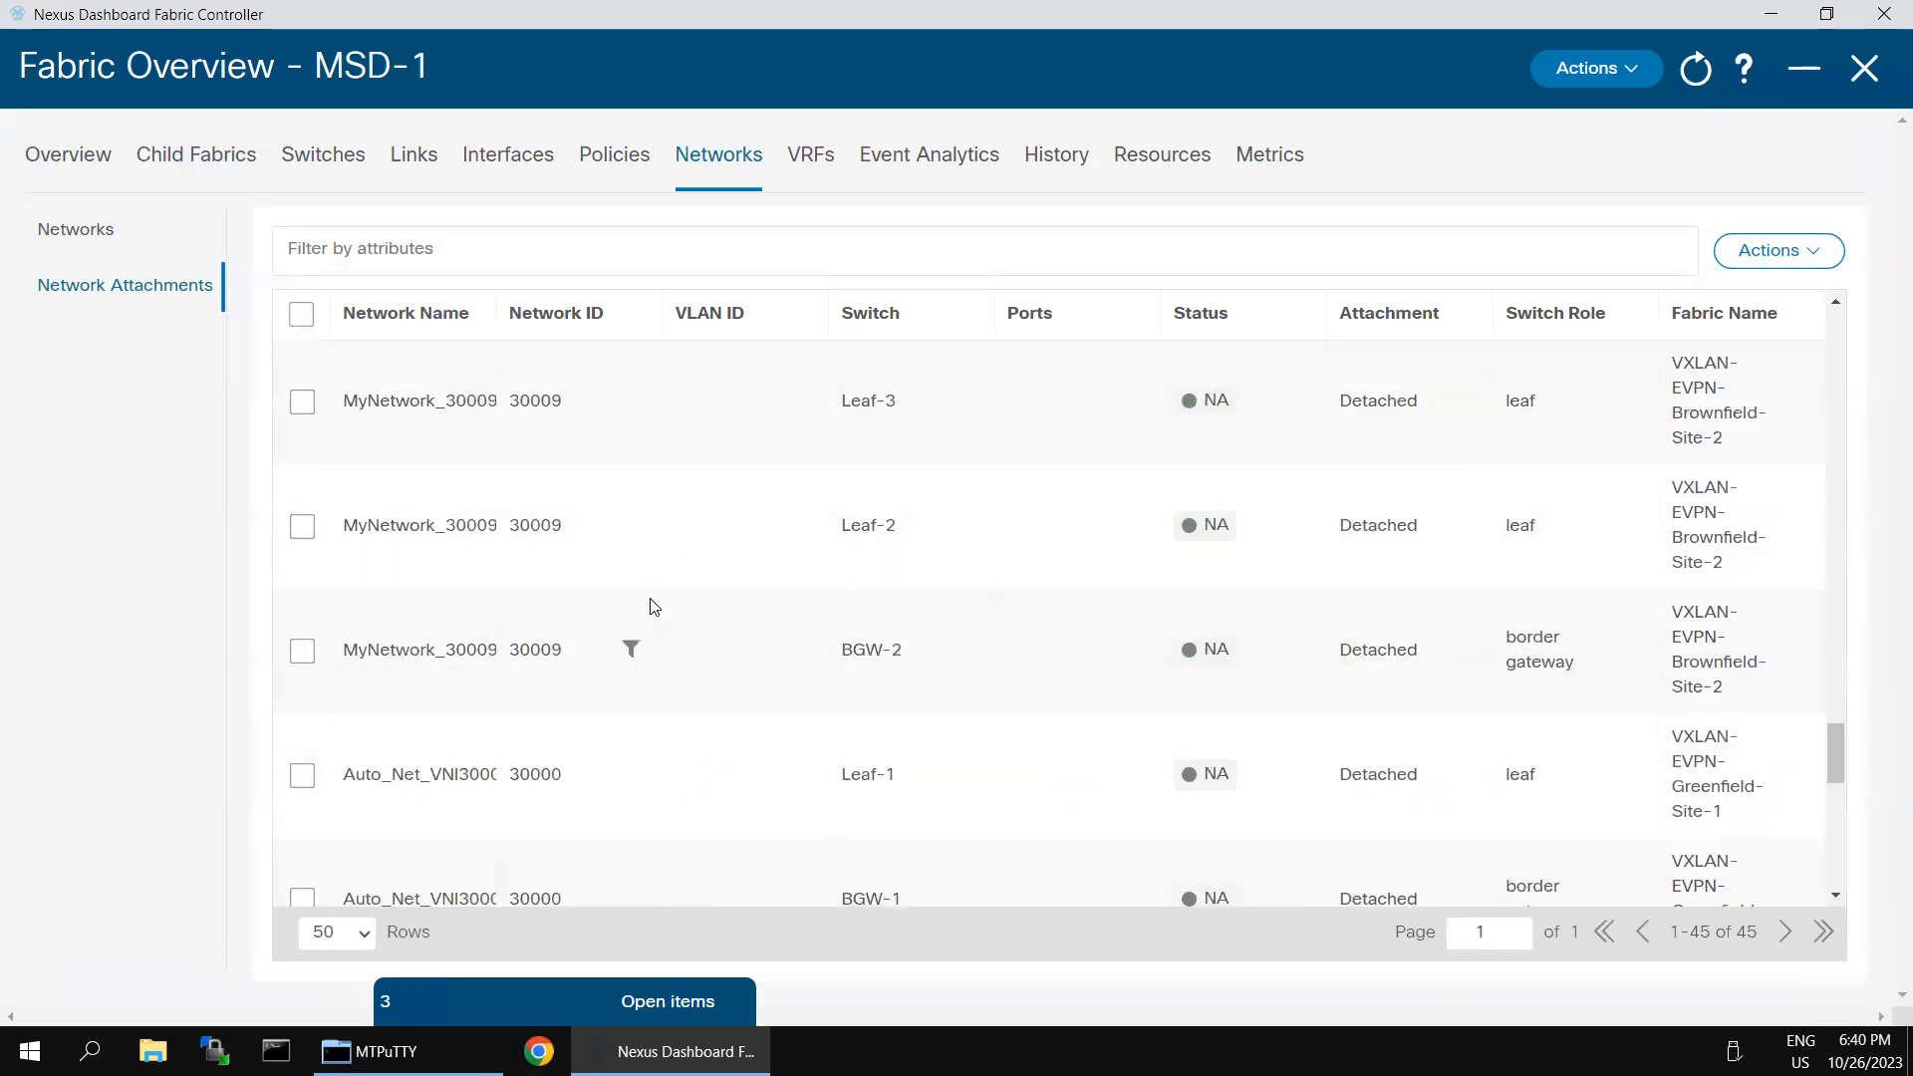
scroll(654, 606, "up", 15)
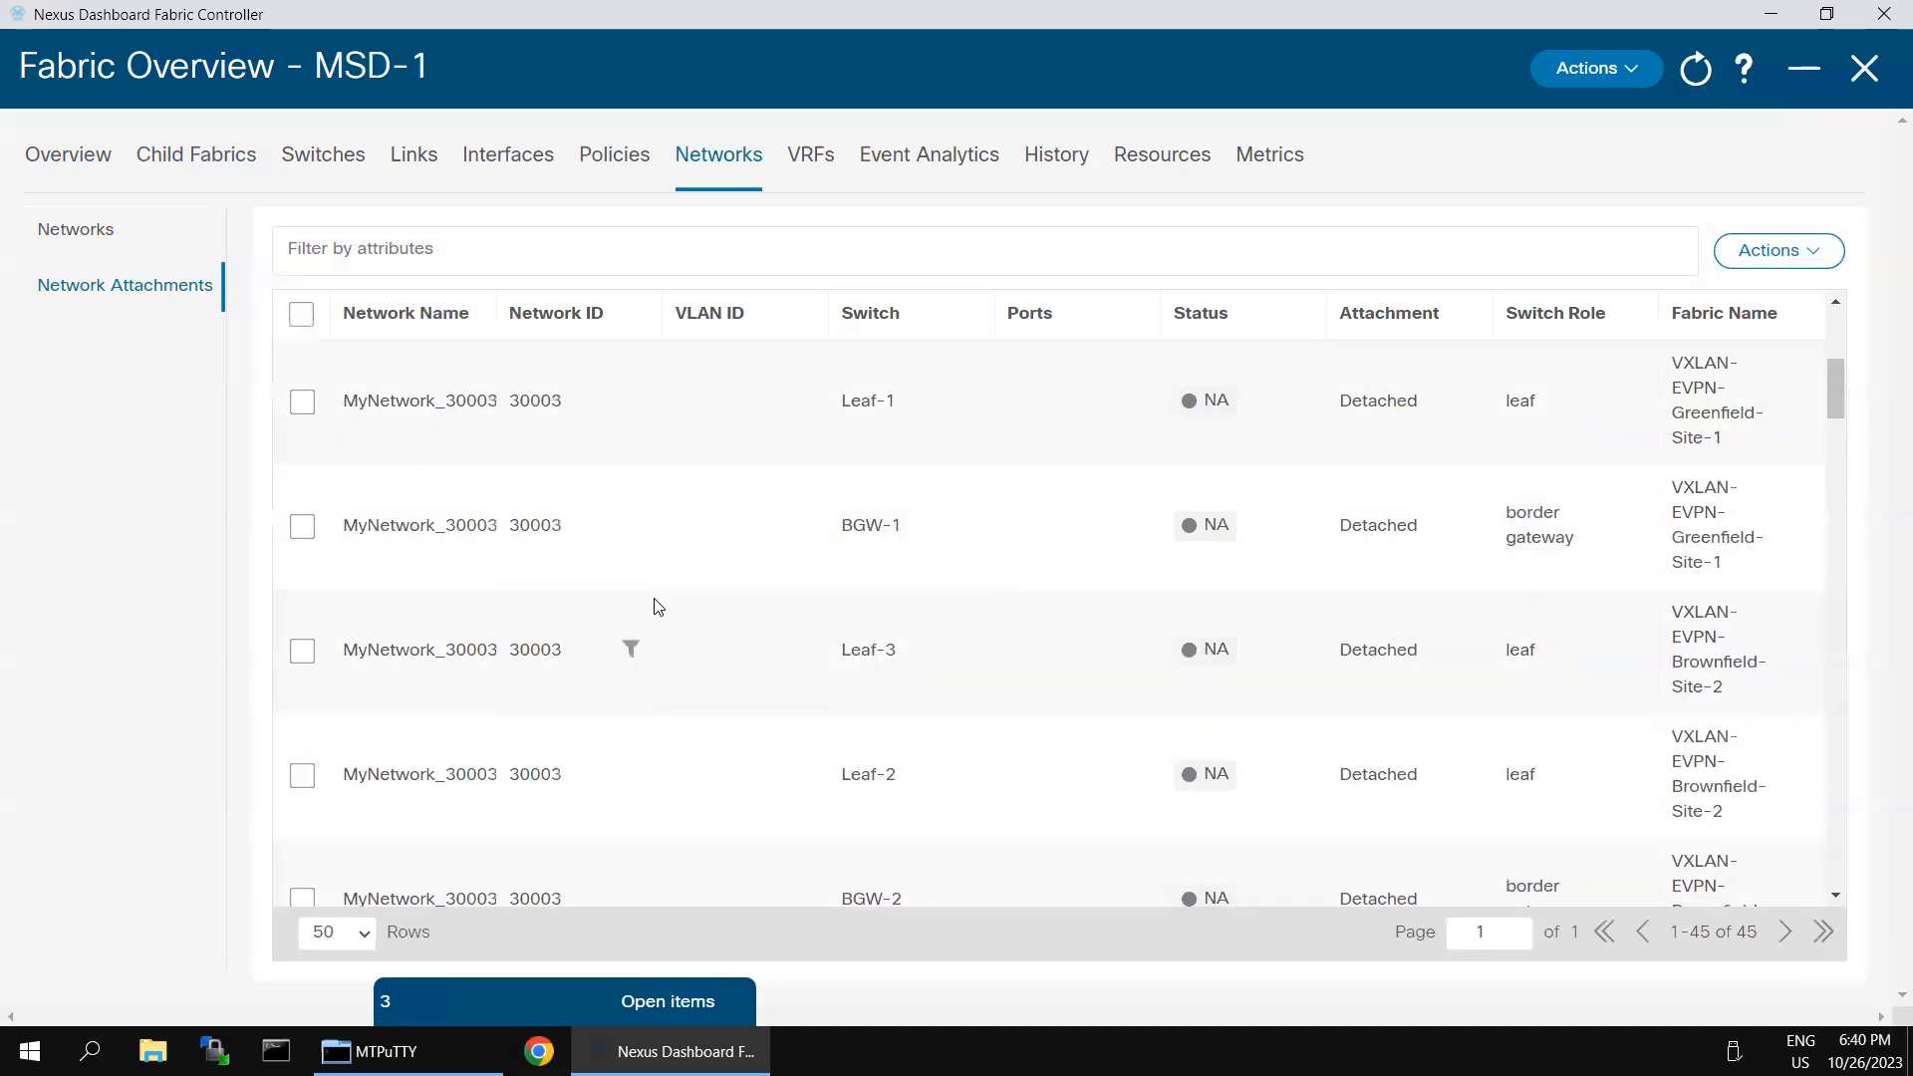
scroll(658, 606, "up", 5)
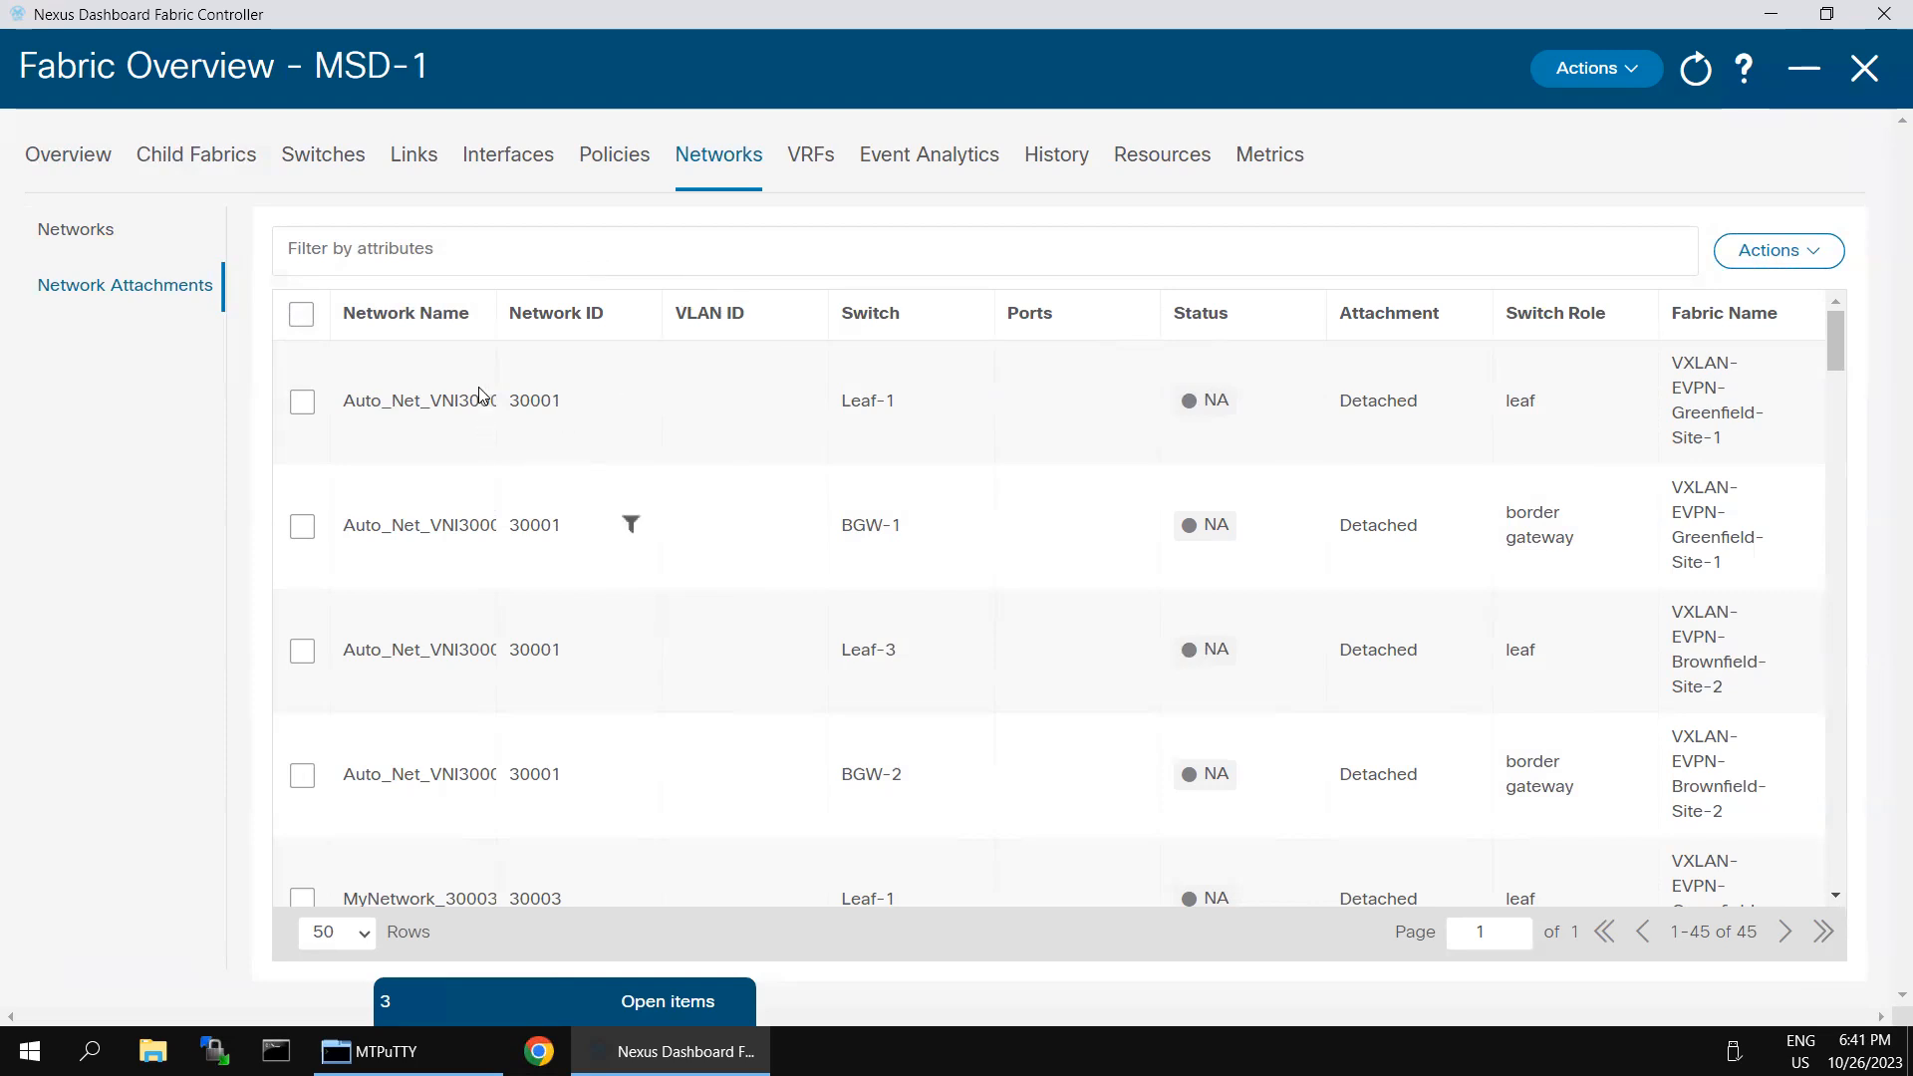
- Widen the network name column, then attach Auto_Net_VNI30001_VLAN250 to Leaf-1 on Ethernet1/2 with VLAN 250 and save
left_click_drag(501, 308, 757, 319)
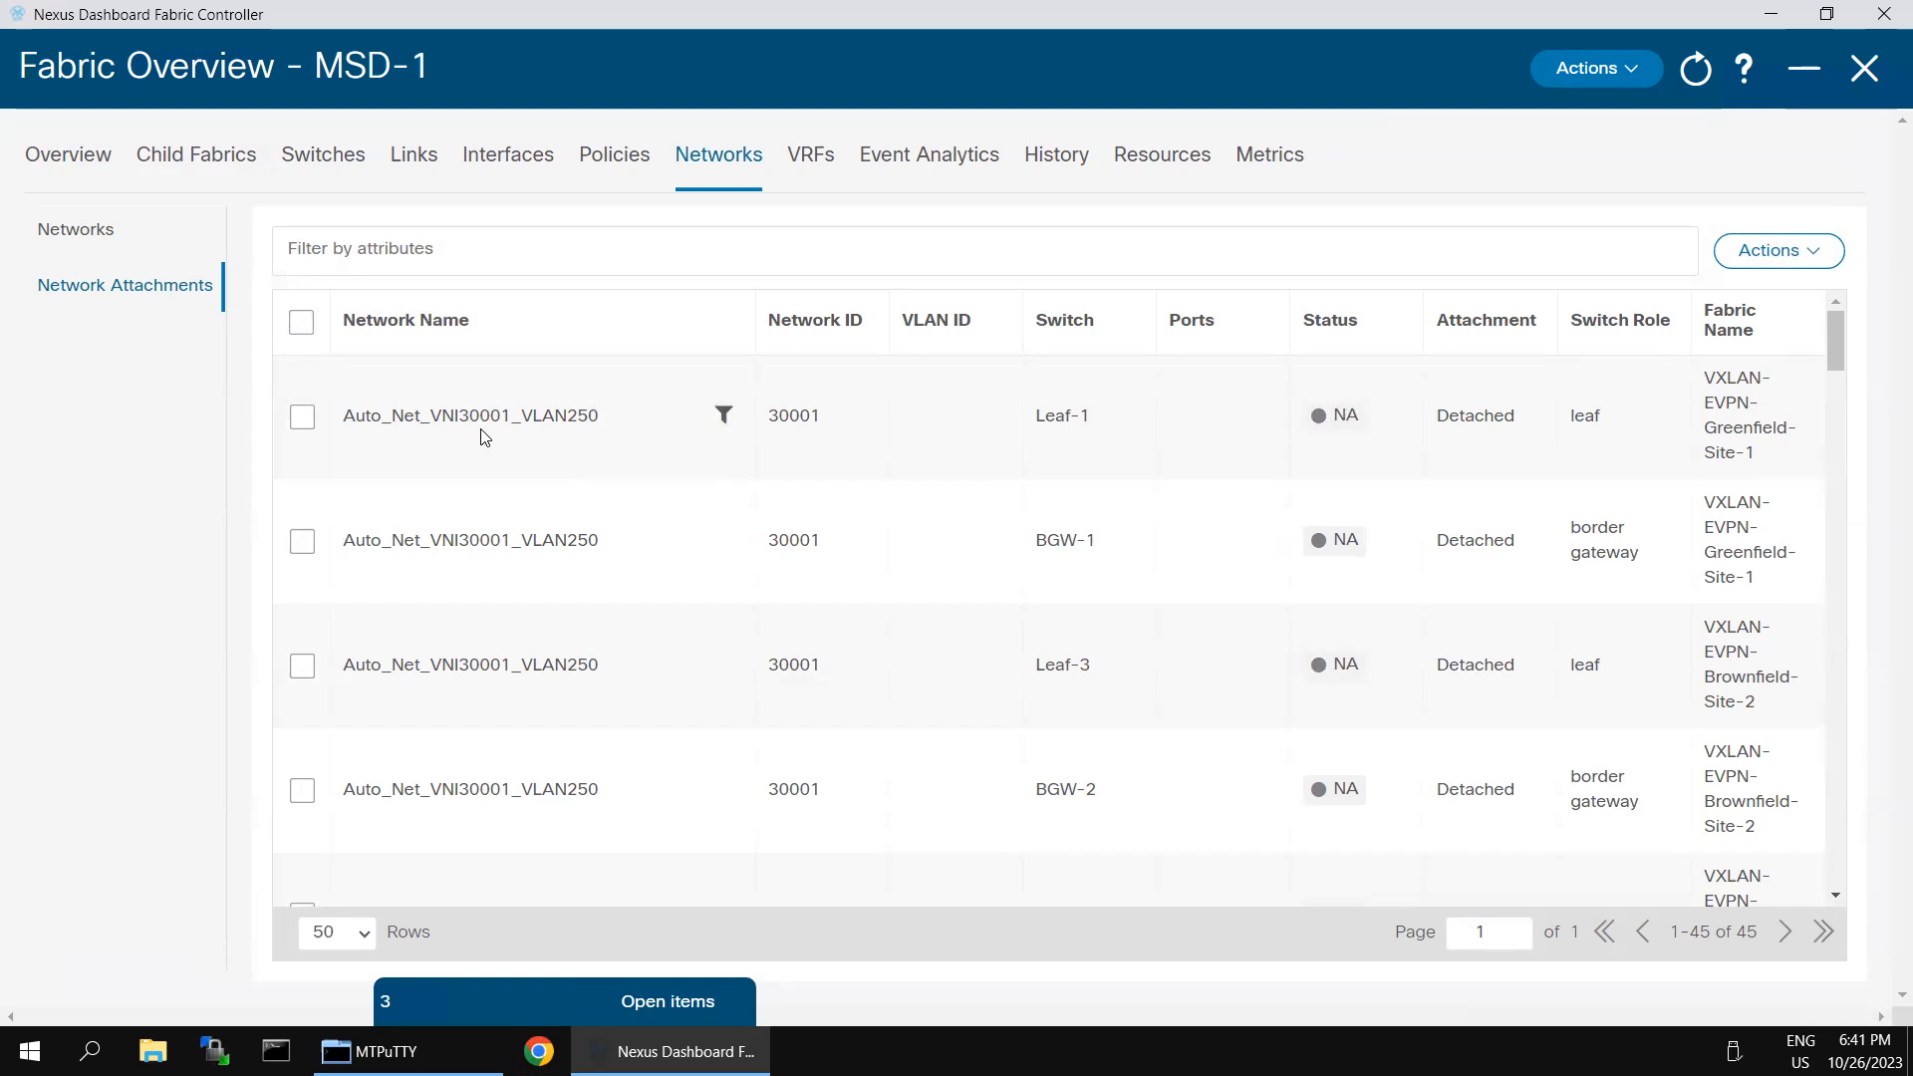
left_click(303, 418)
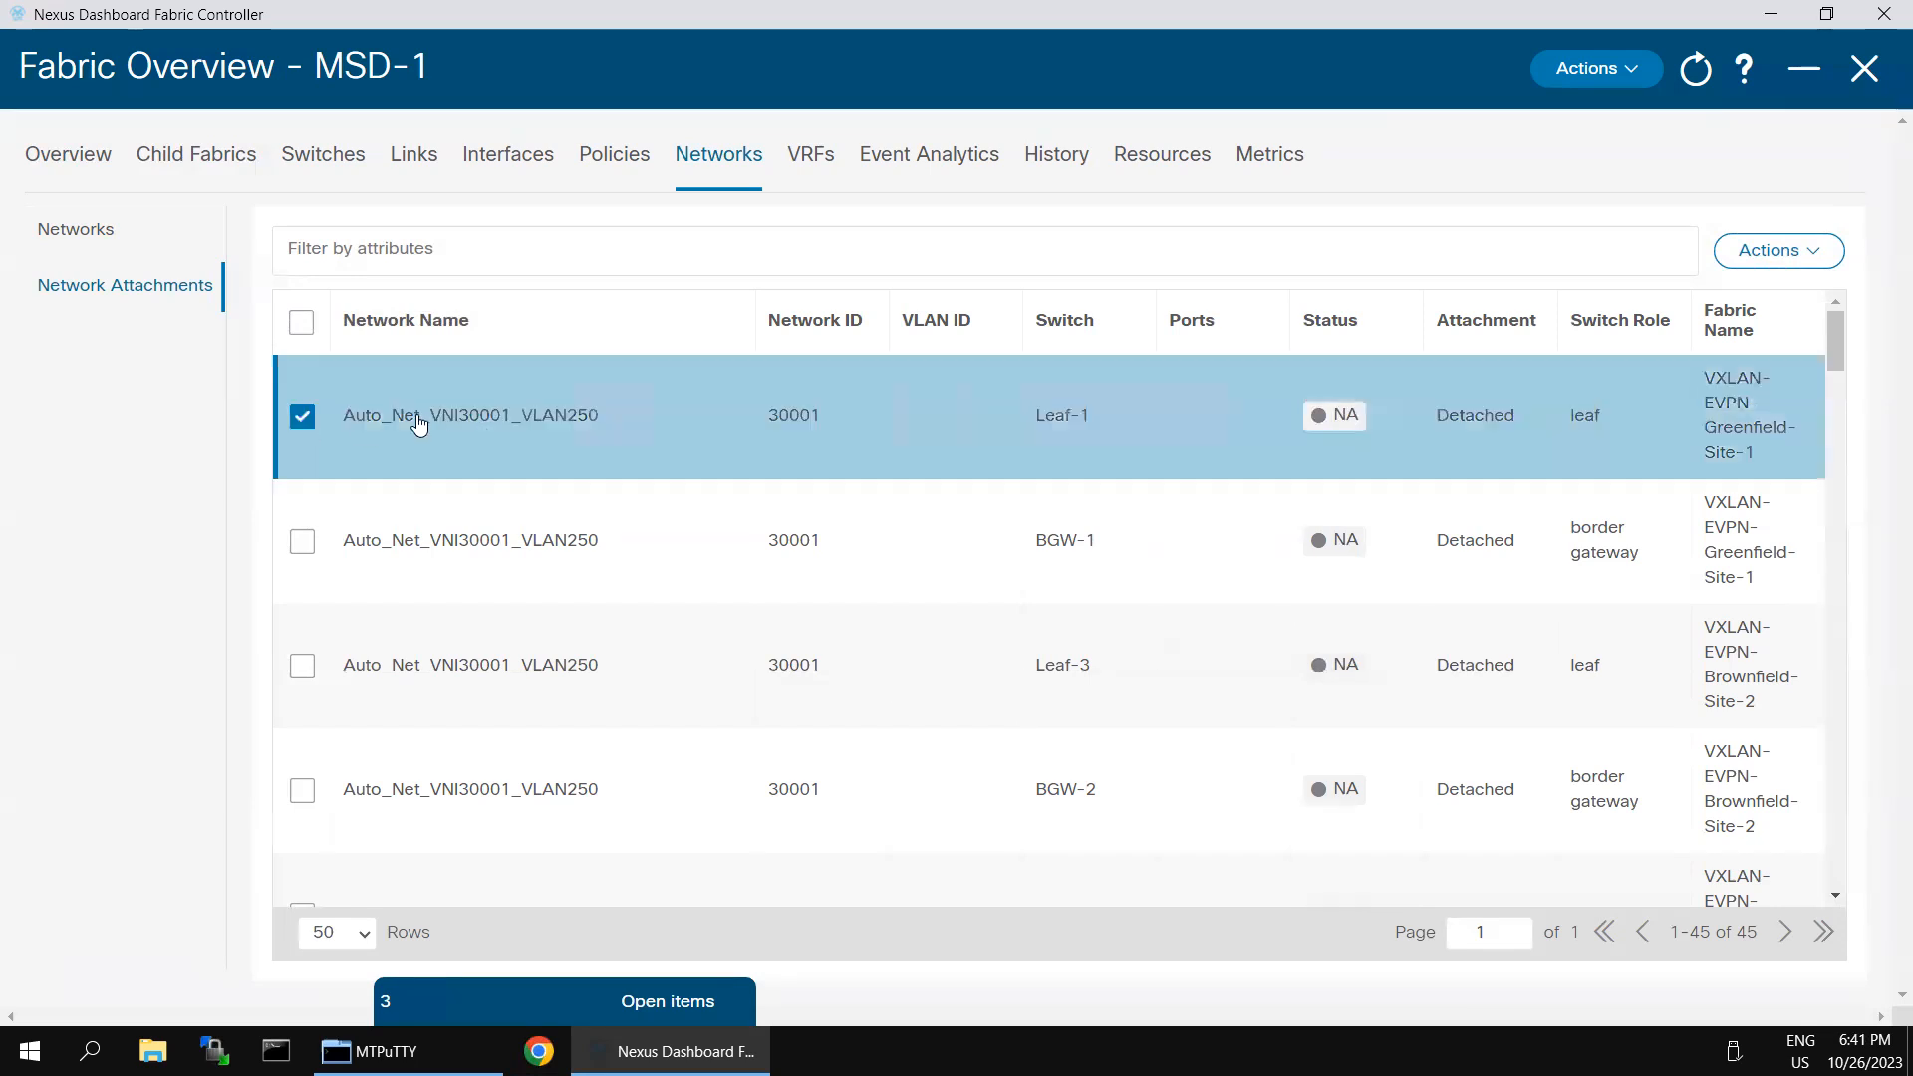
left_click(1815, 269)
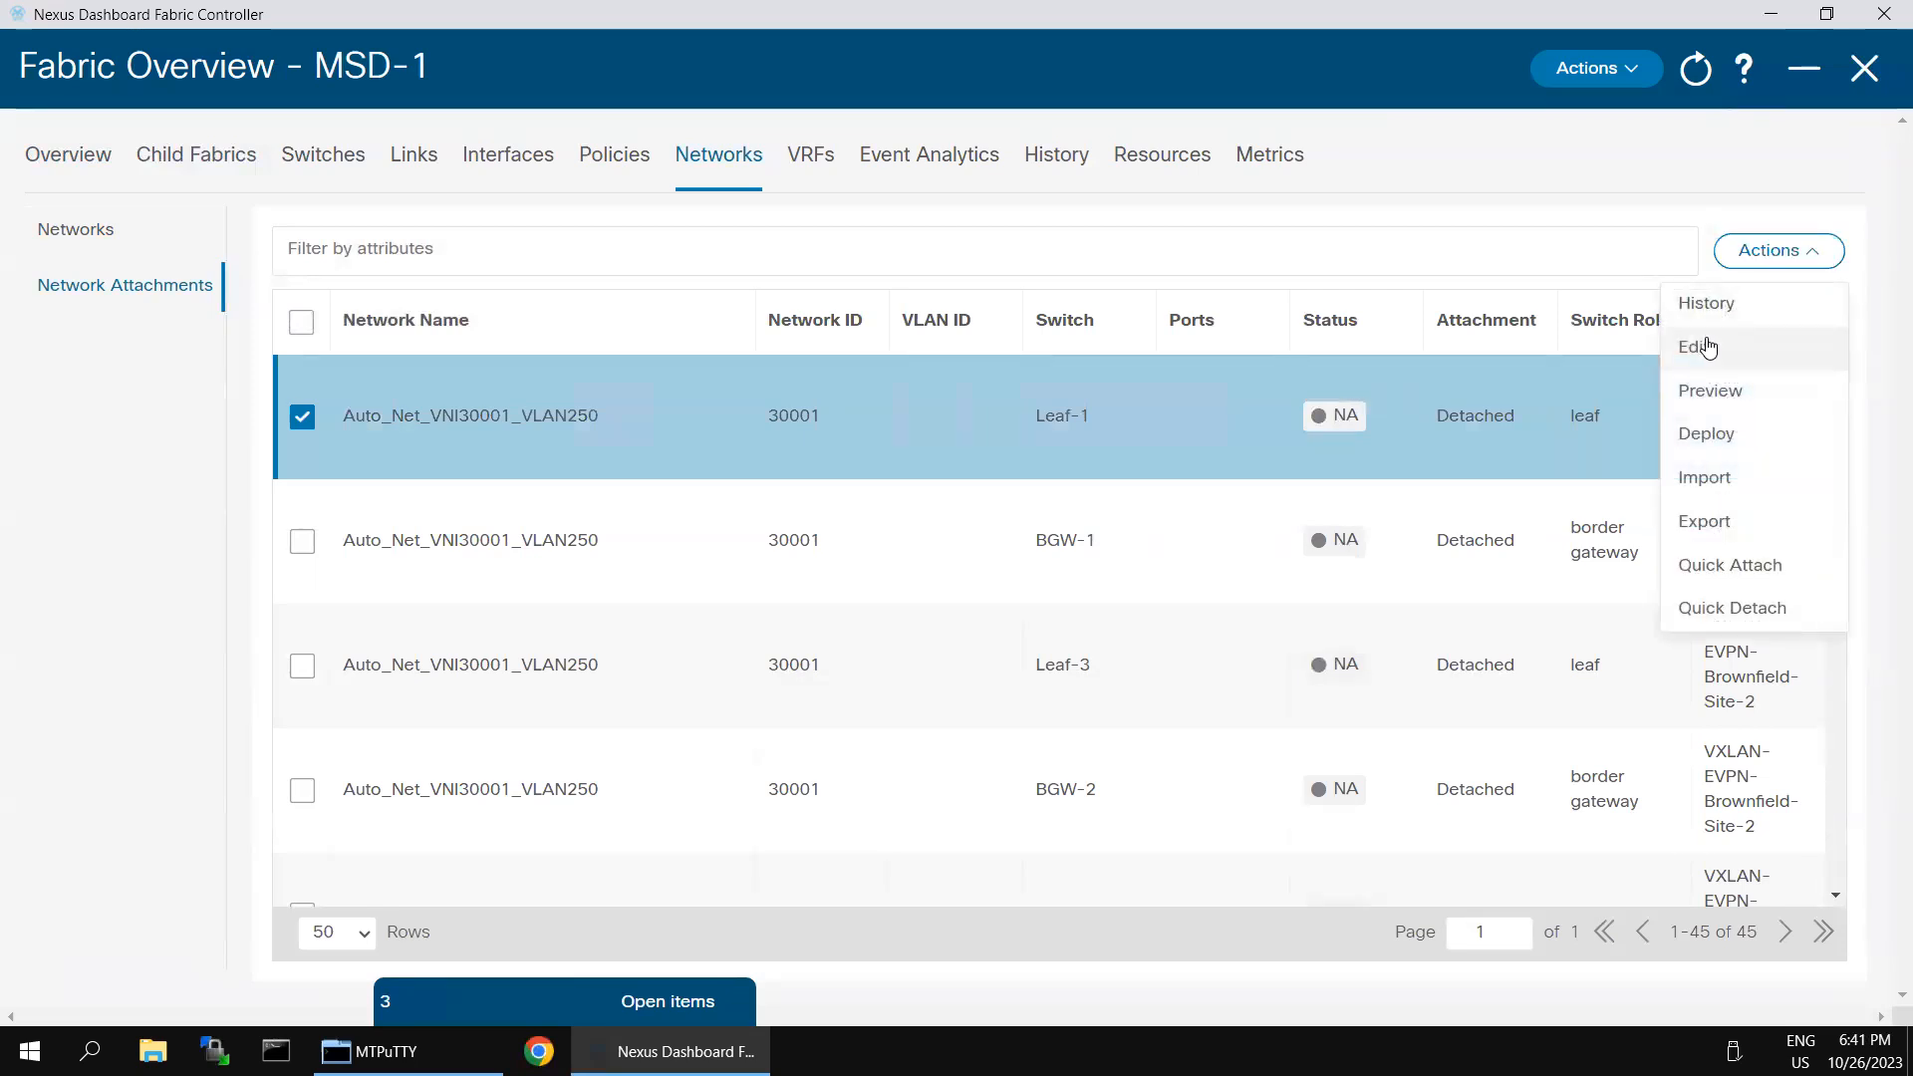
left_click(1708, 347)
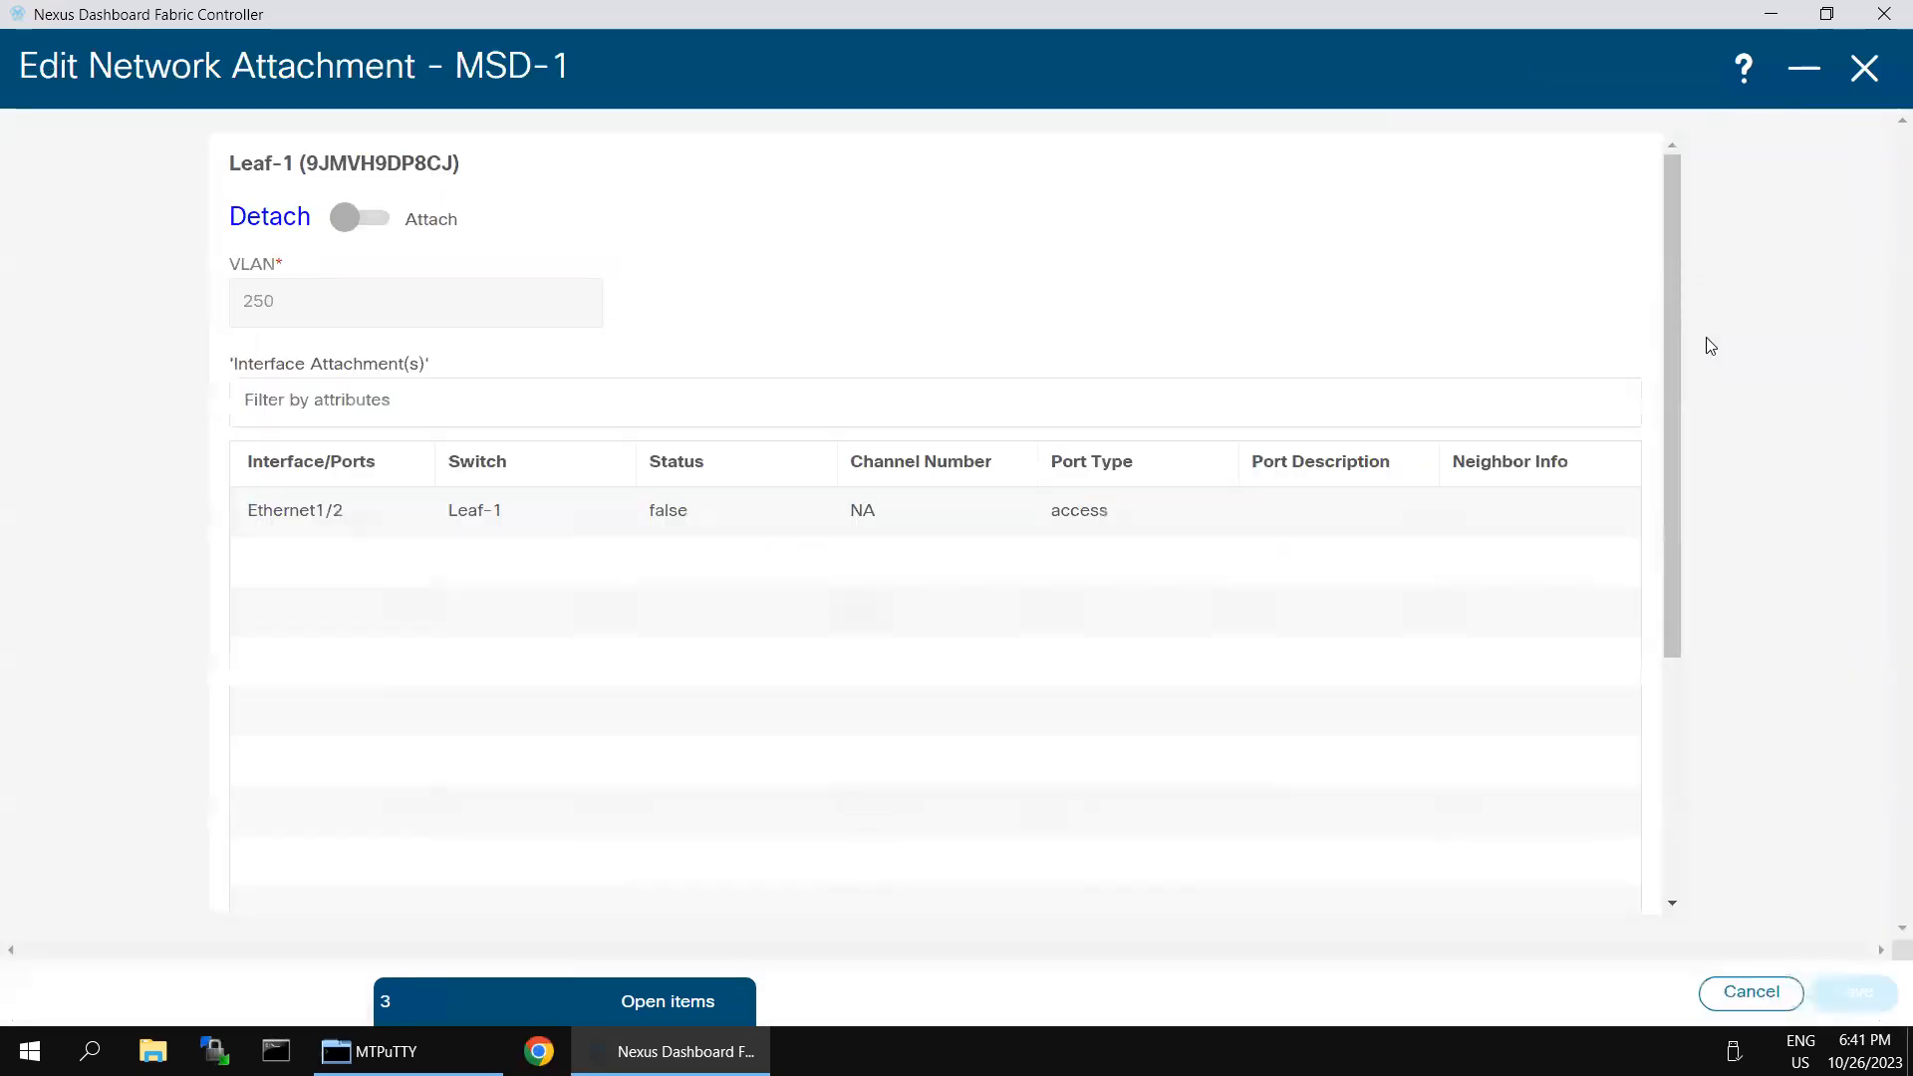
left_click(339, 225)
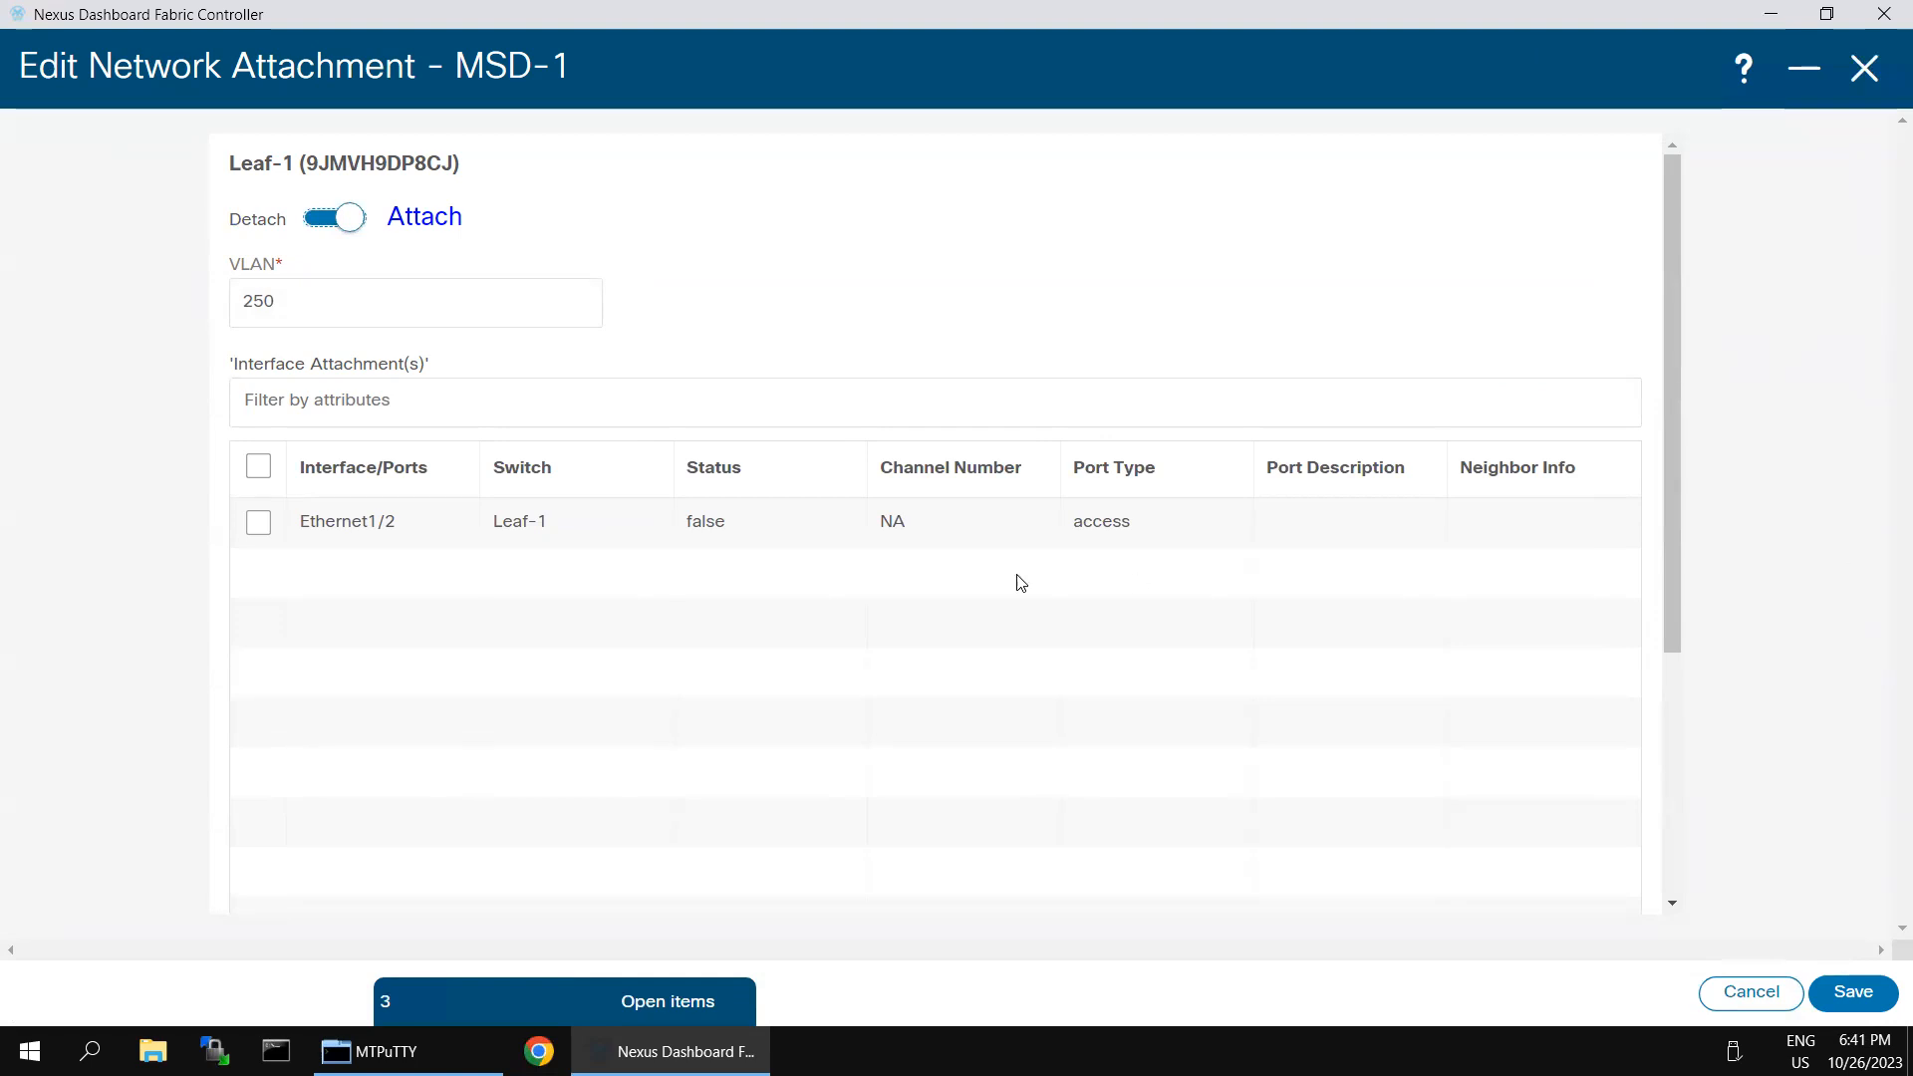
left_click(258, 523)
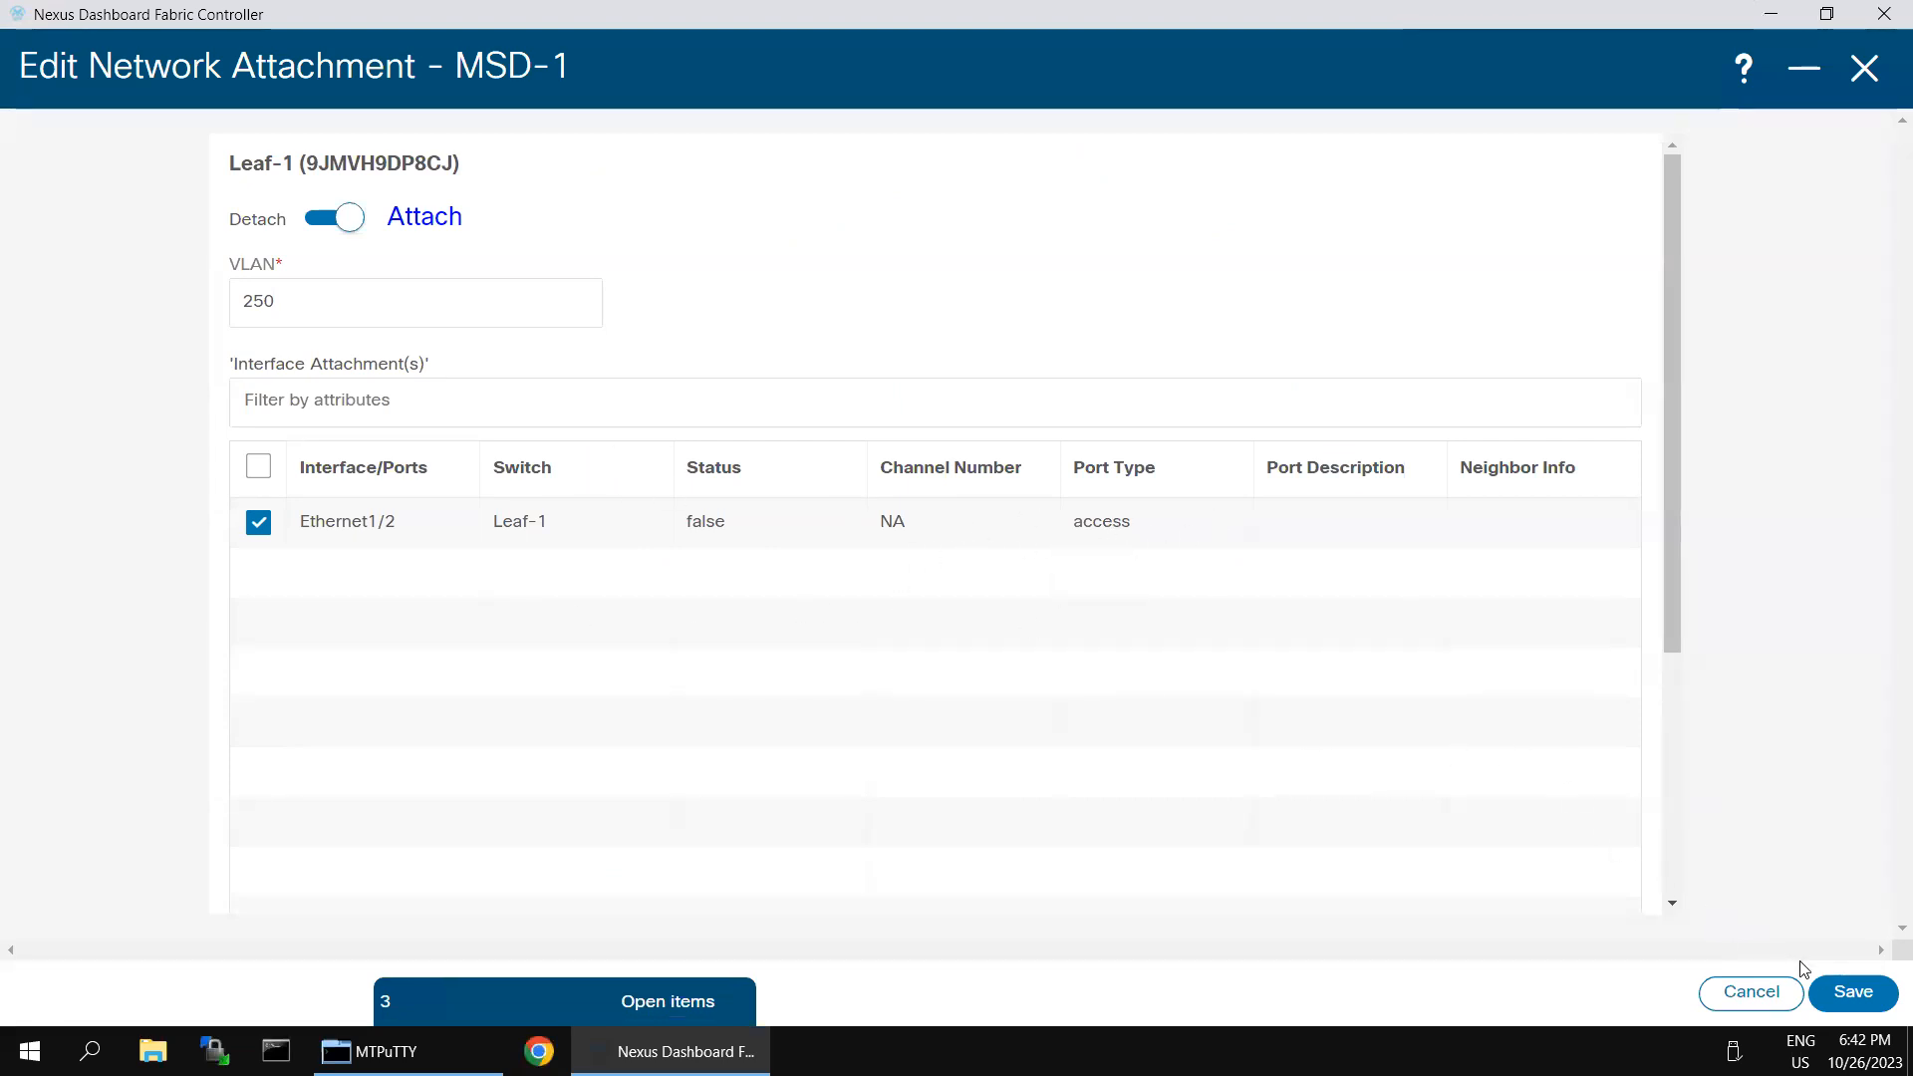
left_click(1851, 992)
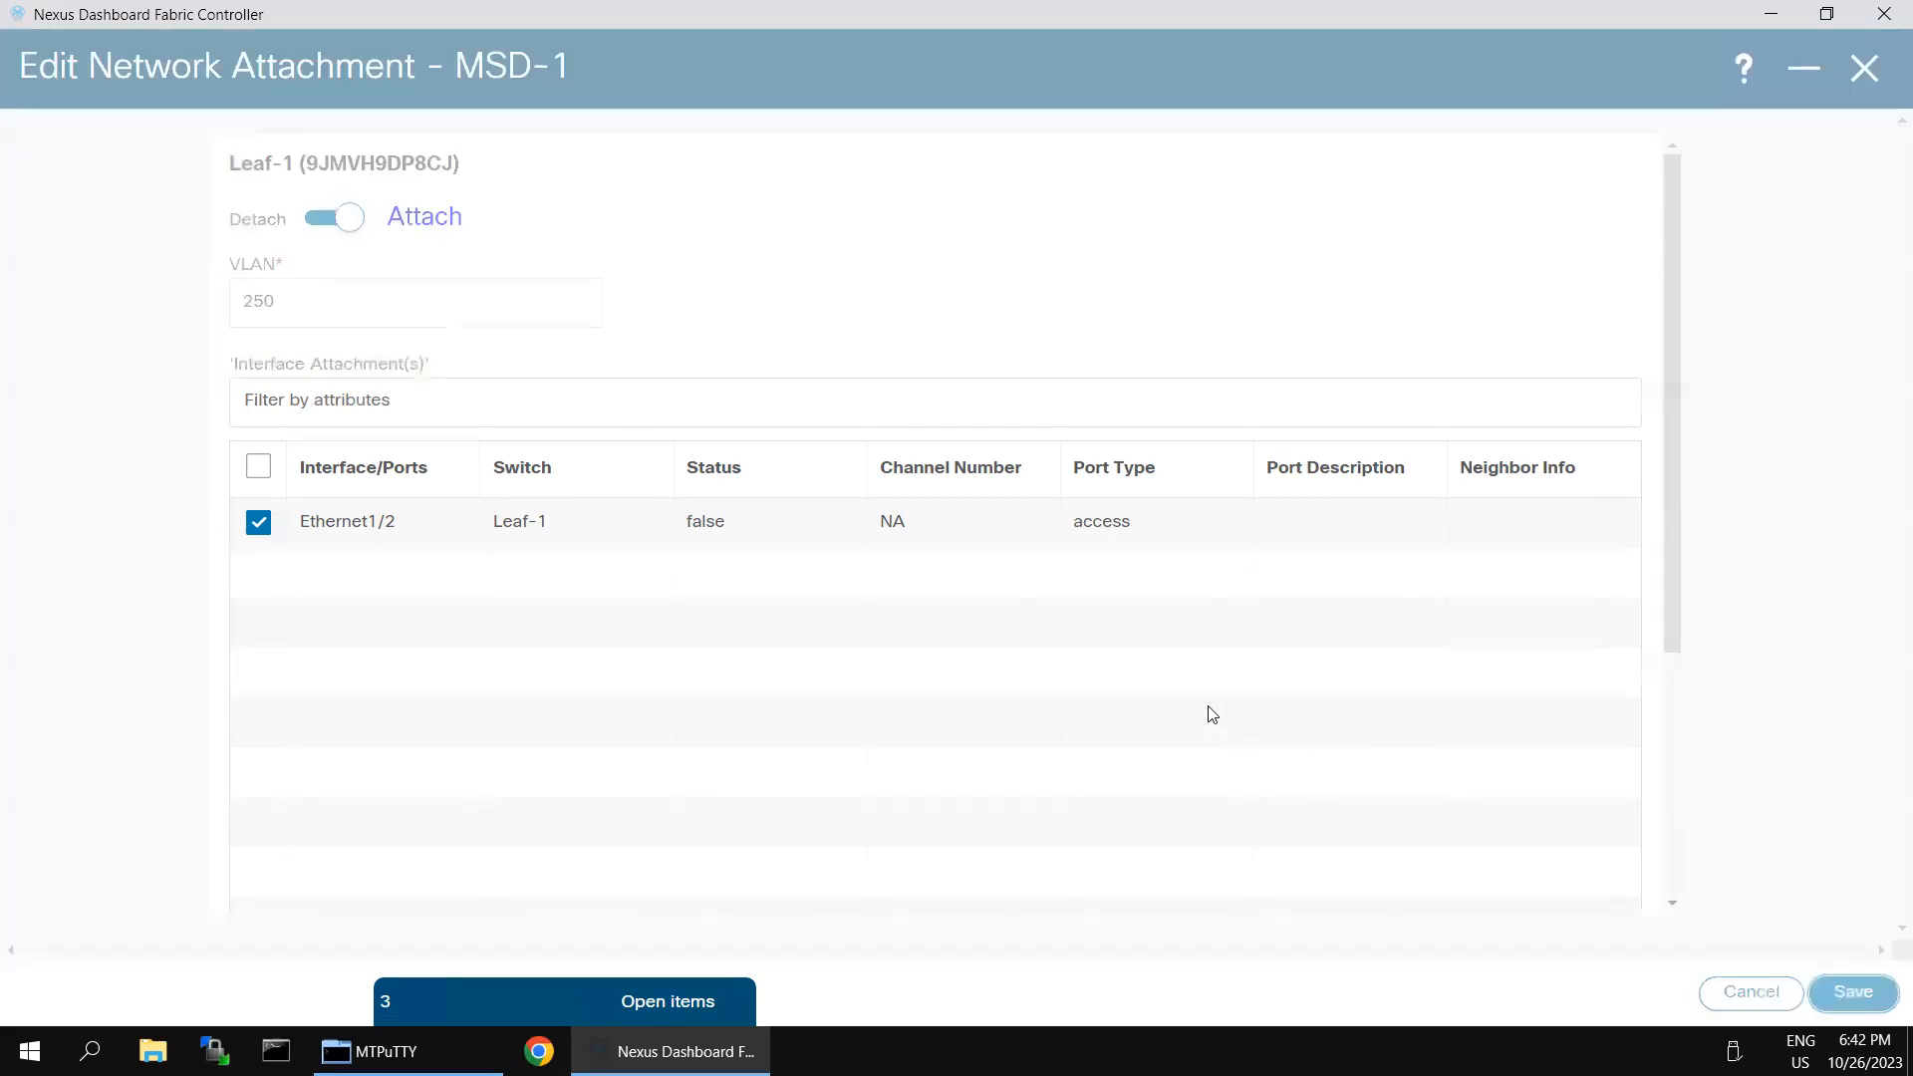
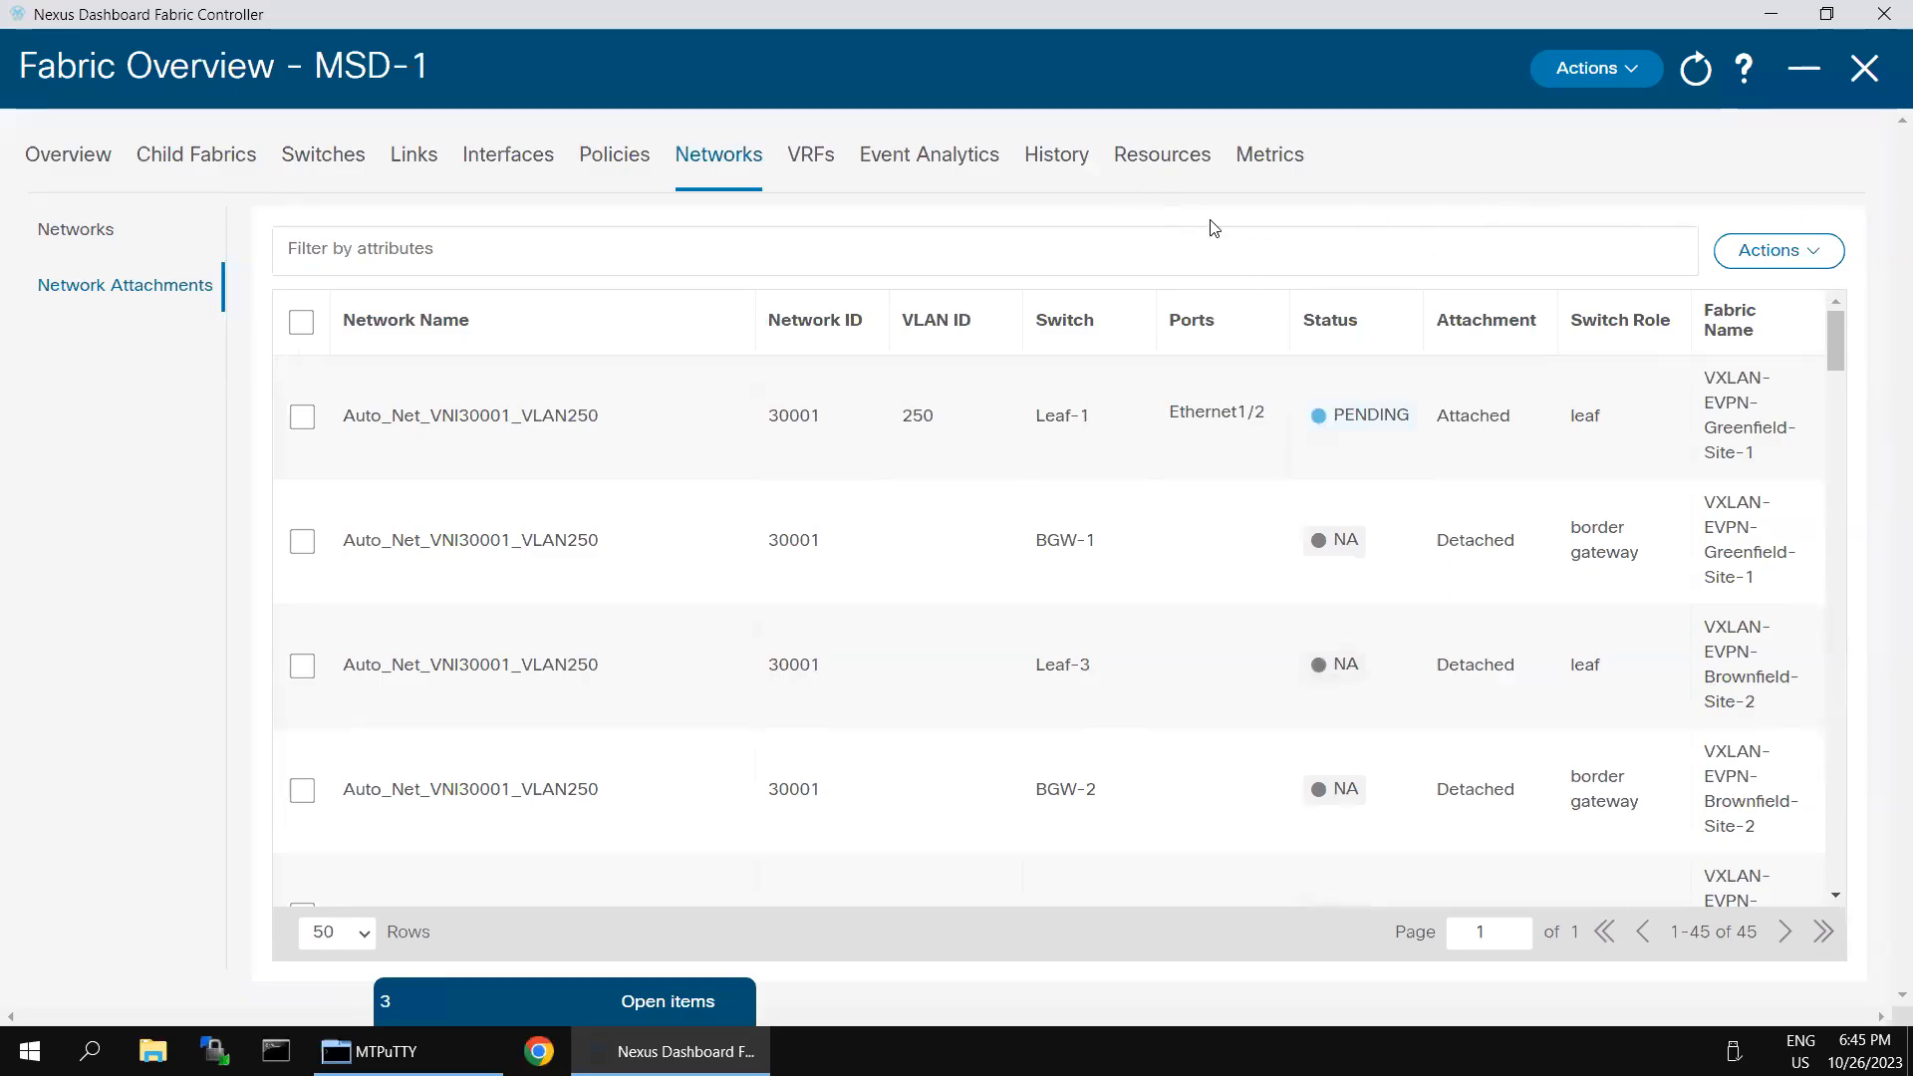
- Reopen the Auto_Net_VNI30001_VLAN250 attachment on Leaf-1, check its VLAN and interface selection, and save it
left_click(306, 424)
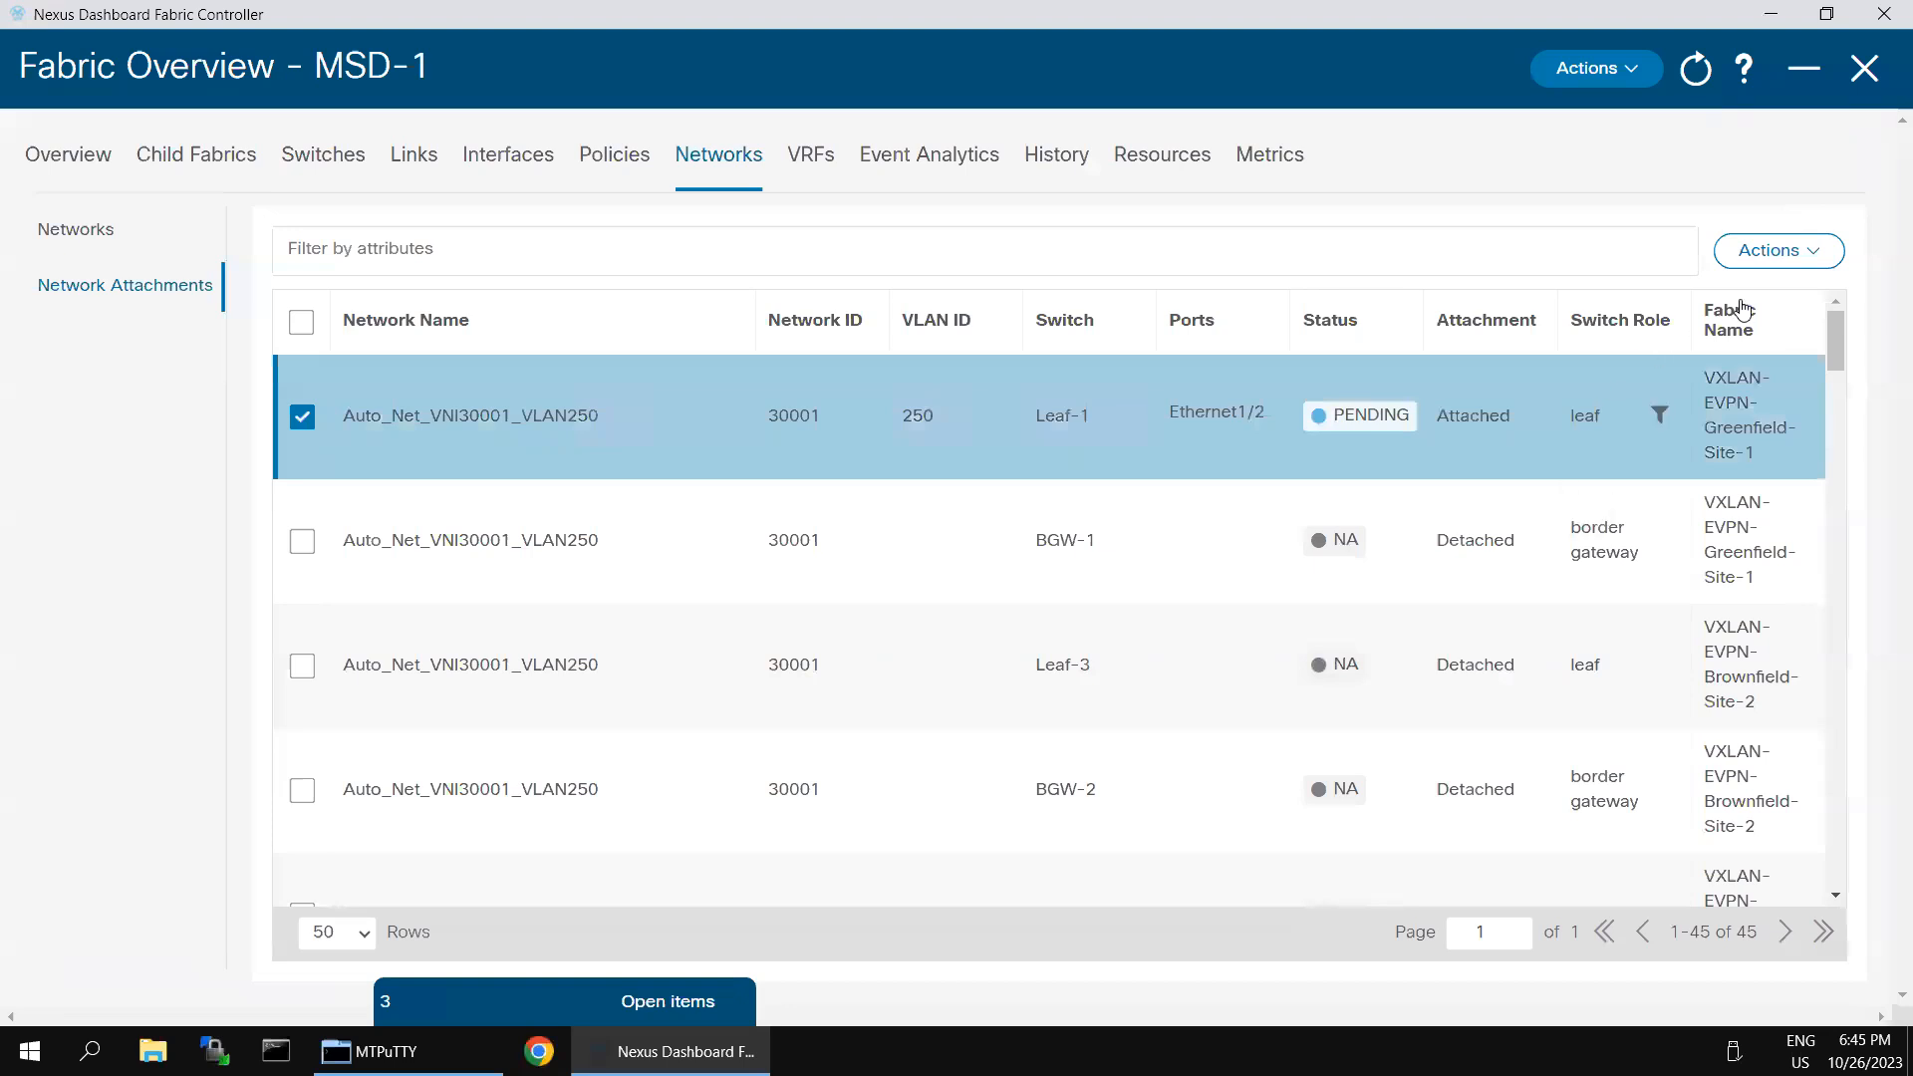
left_click(1825, 263)
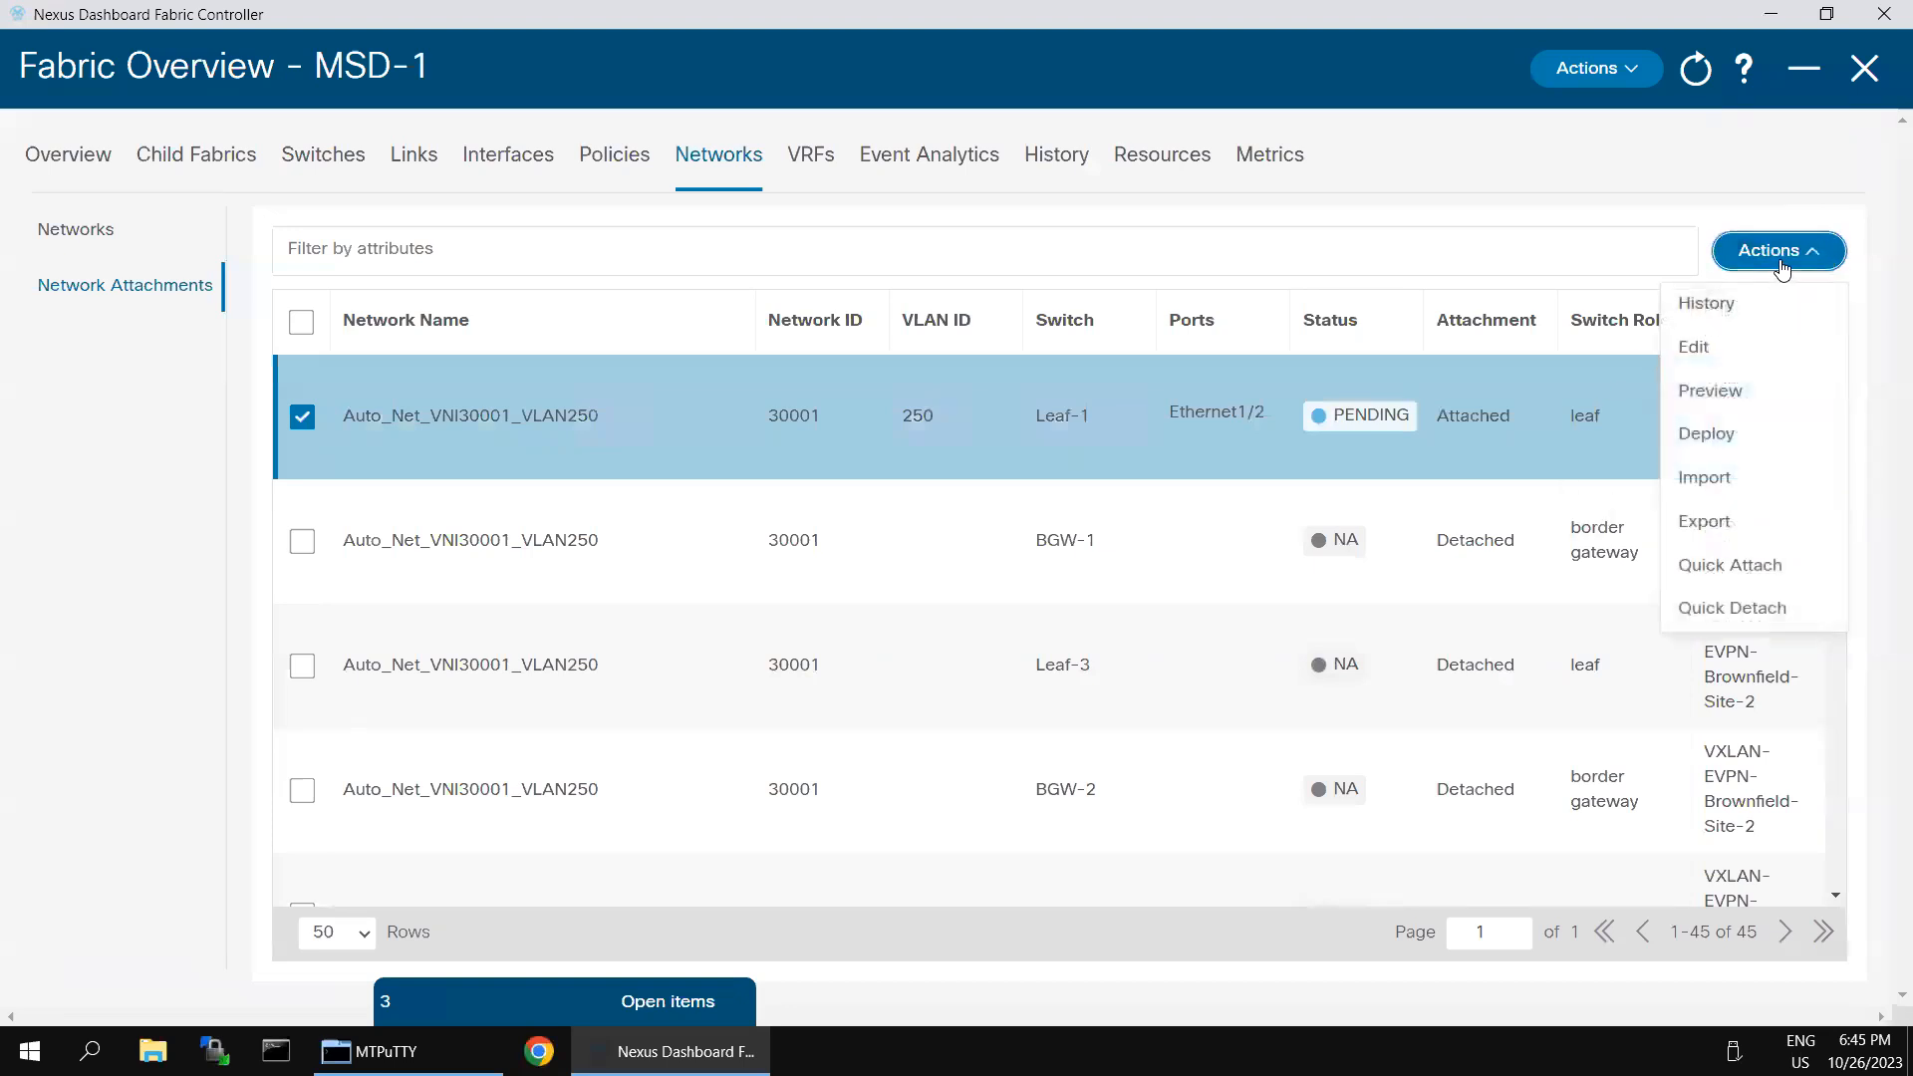
left_click(1706, 349)
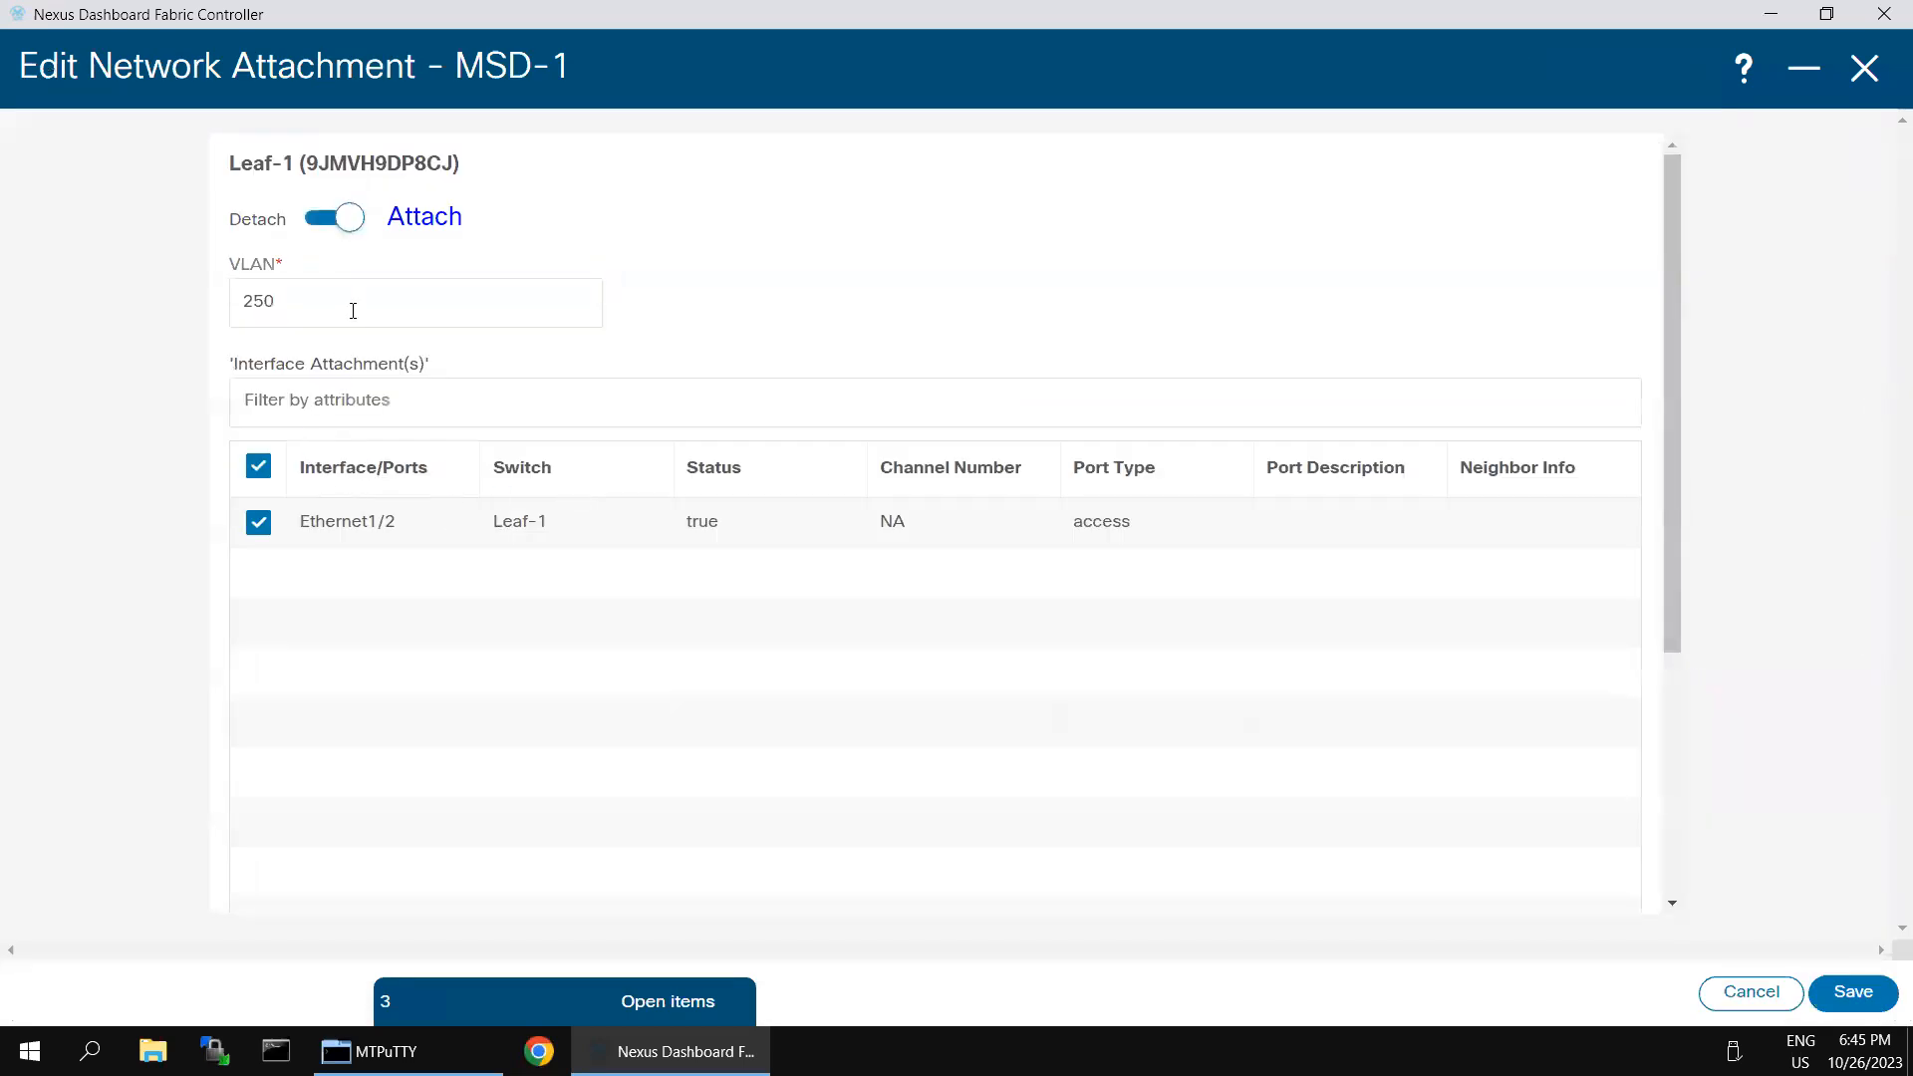
left_click(1838, 992)
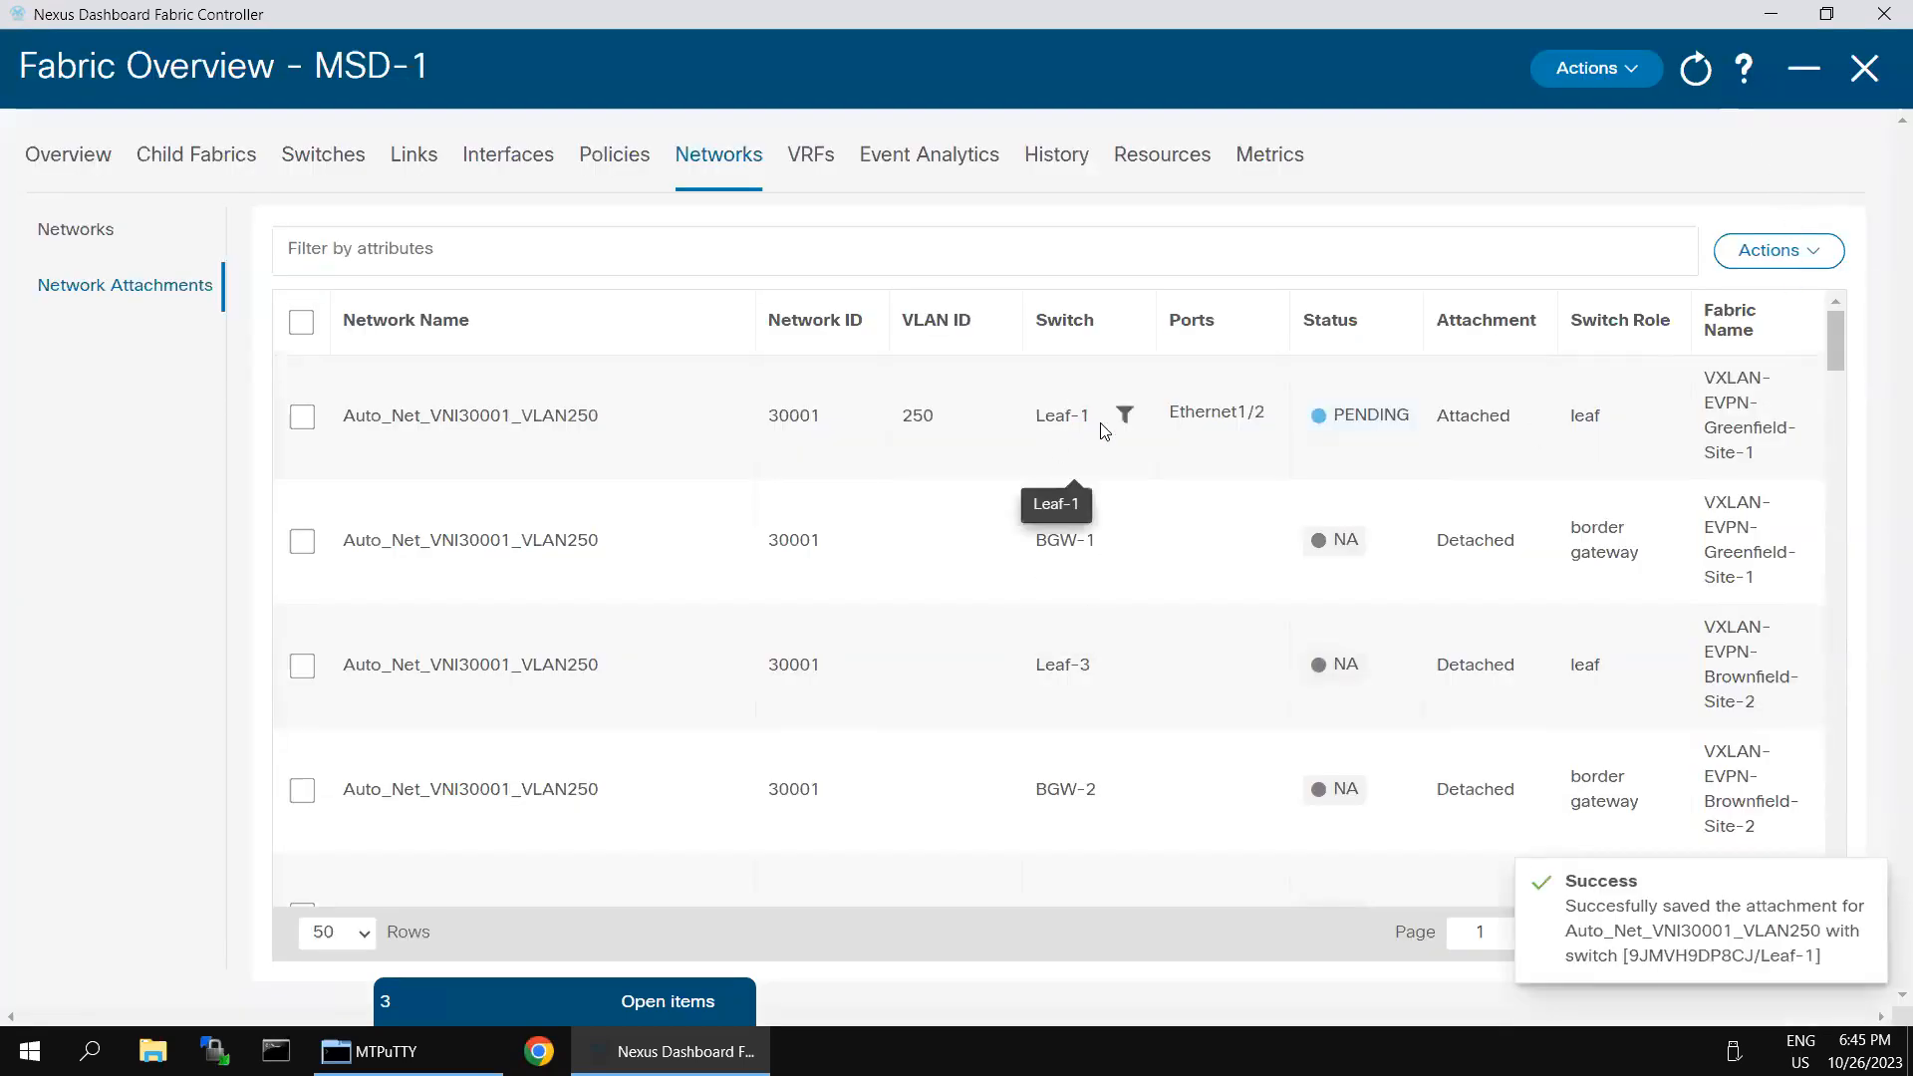
- Review the remaining network attachments across both sites, checking their switches, ports and deployment statuses
scroll(1138, 535, "down", 15)
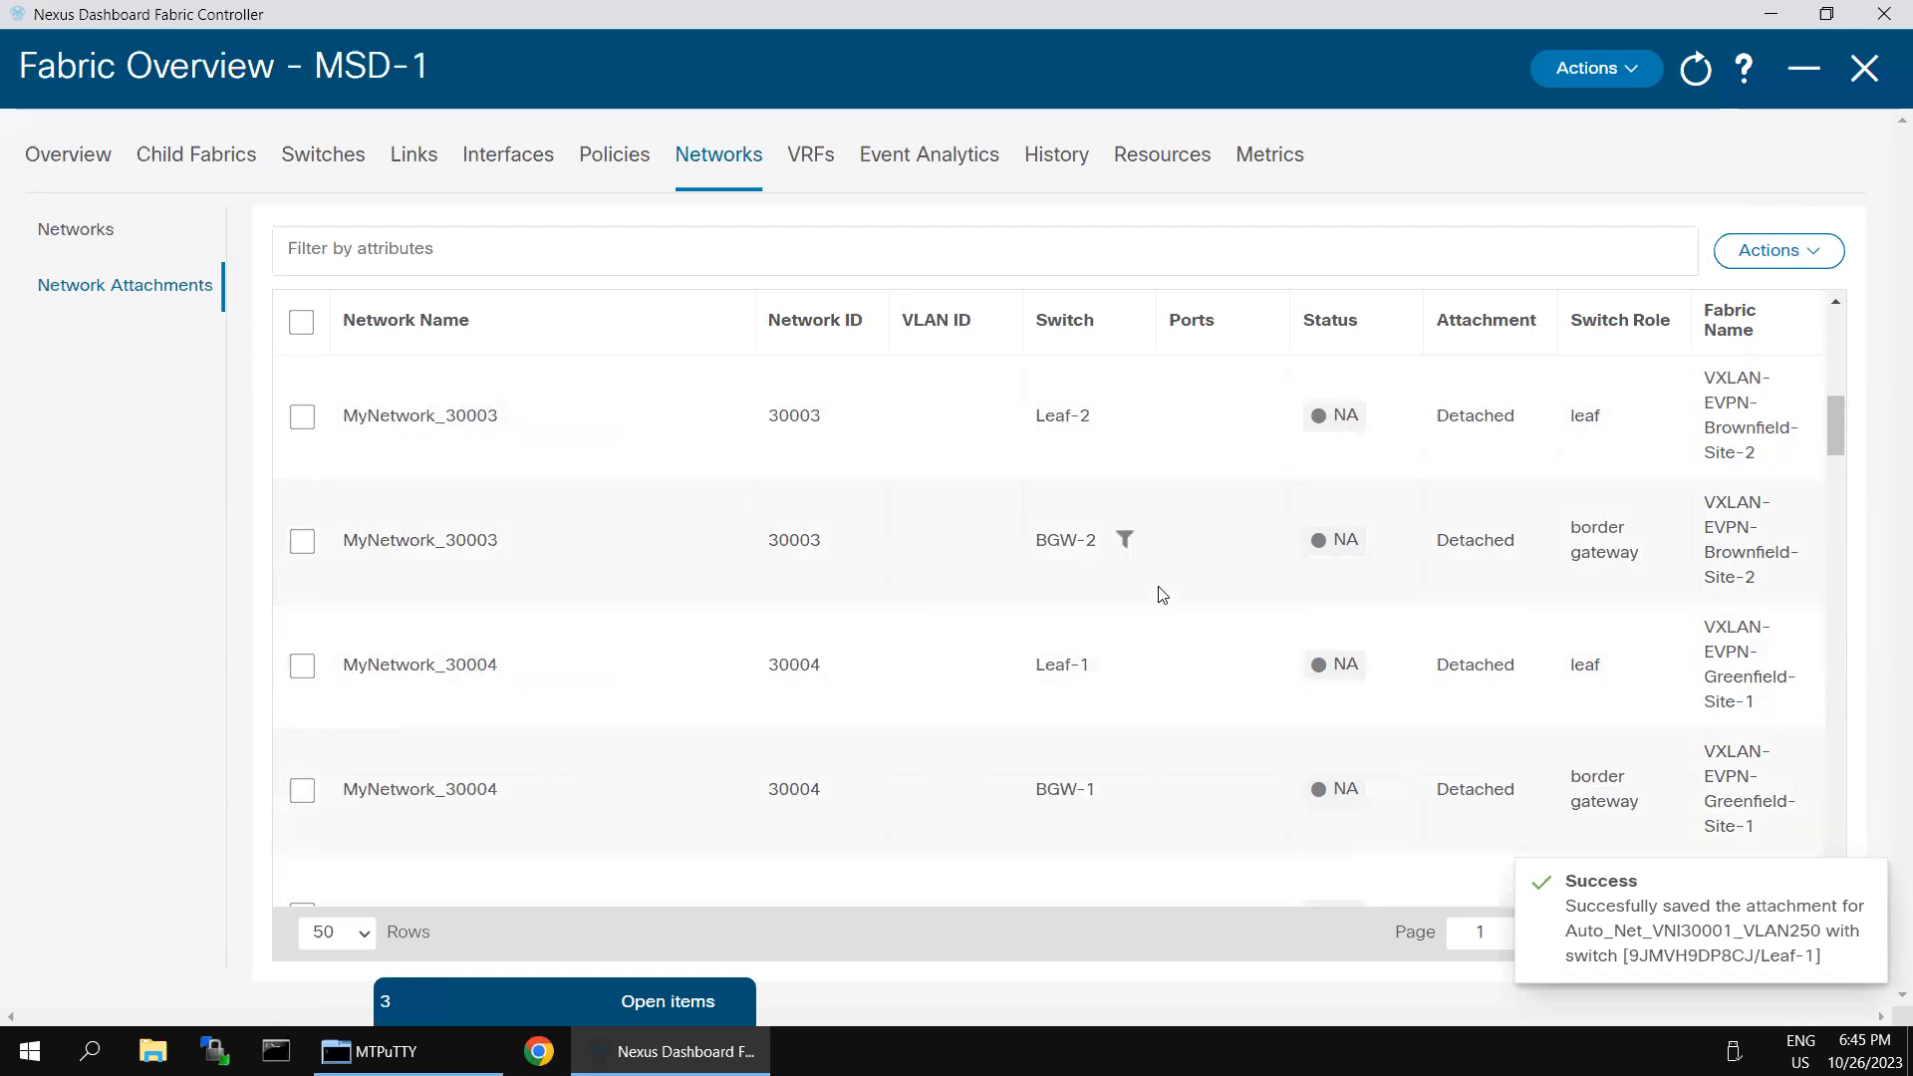
scroll(1174, 636, "down", 20)
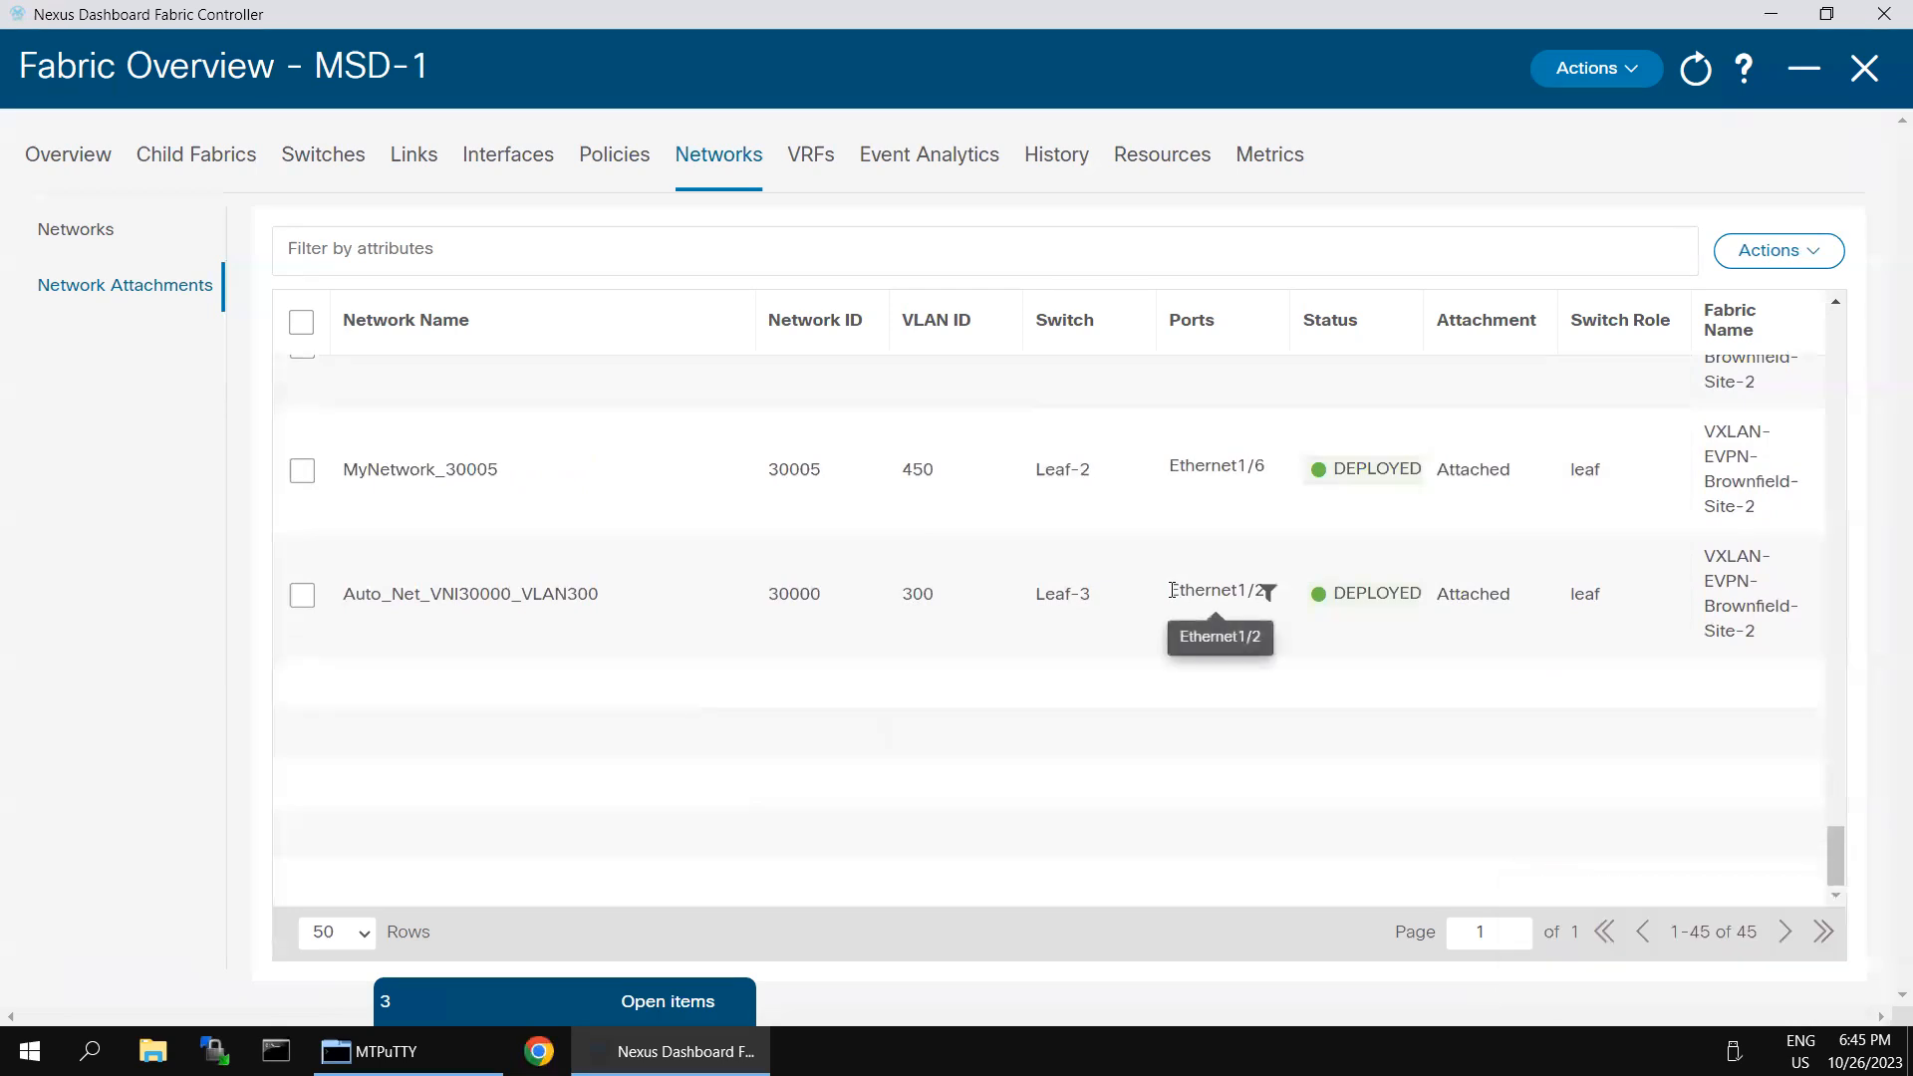
scroll(1174, 638, "up", 1)
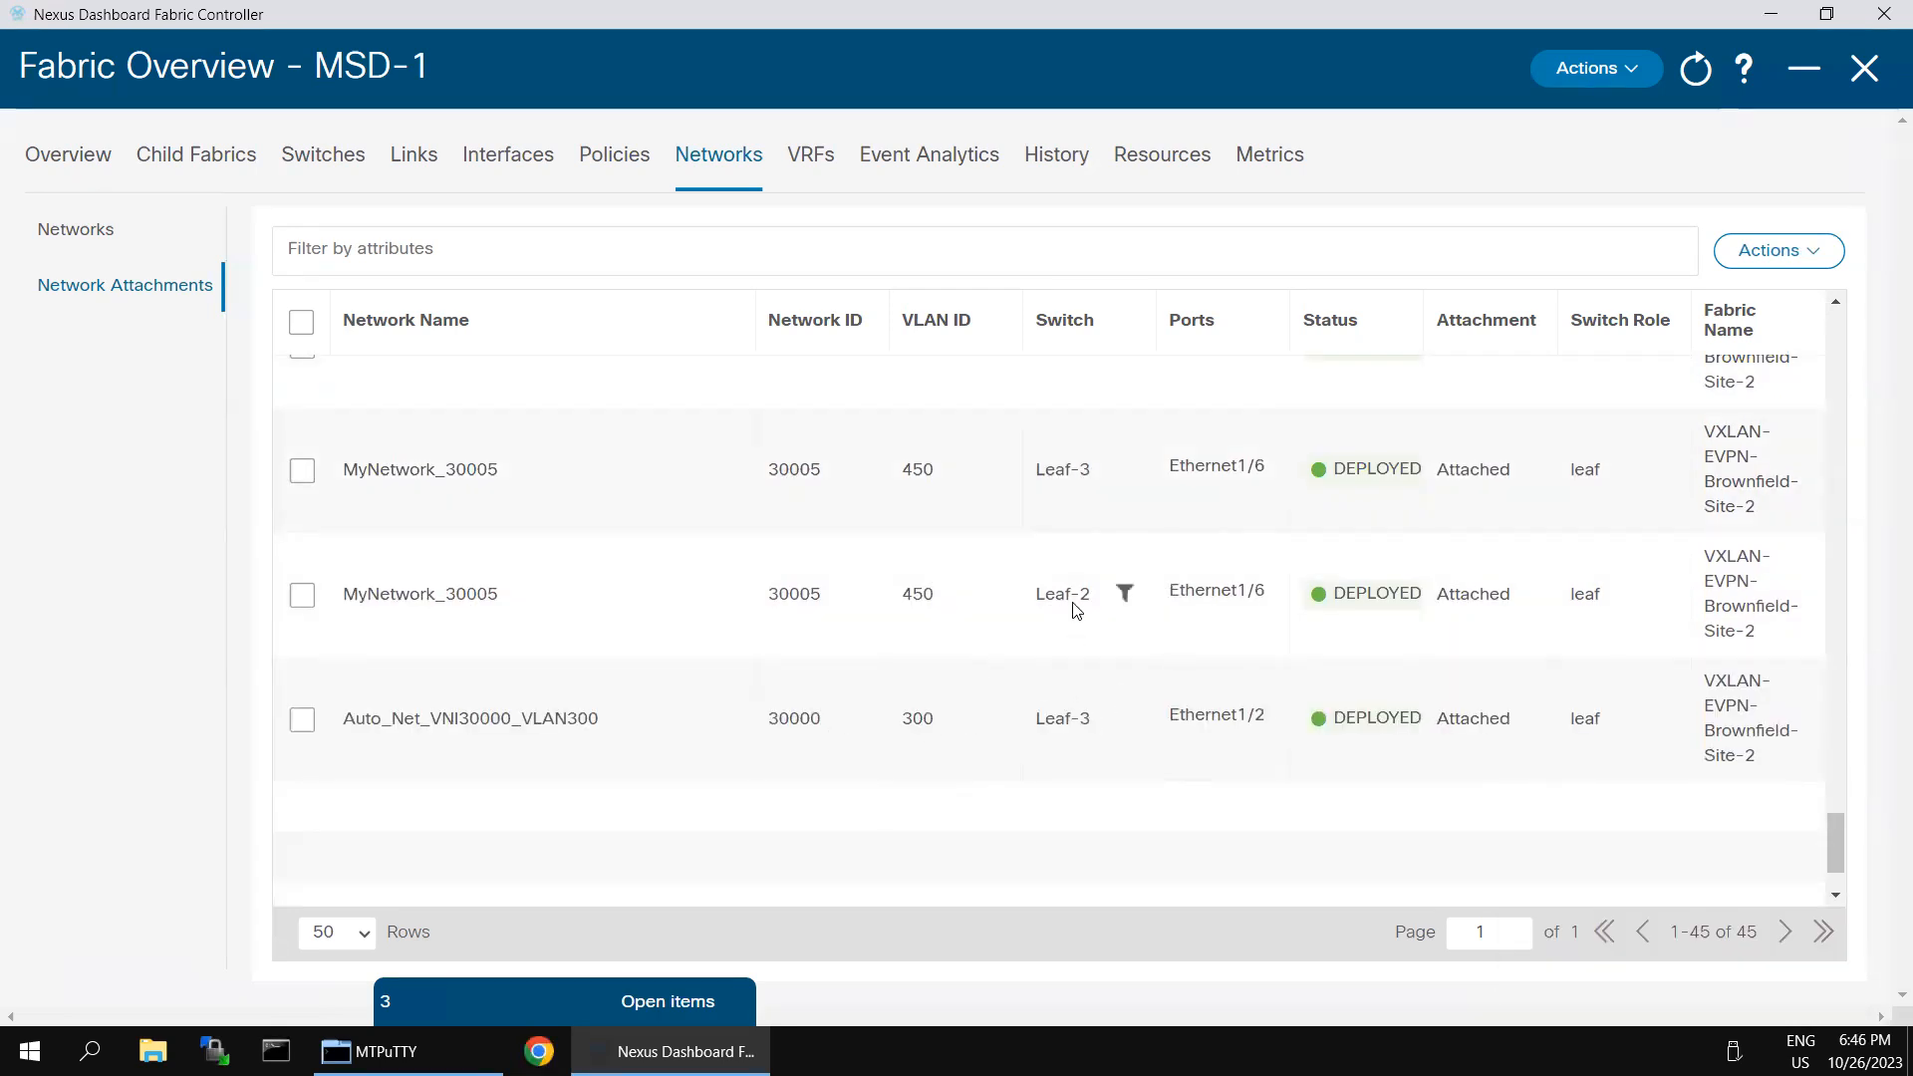
scroll(1076, 610, "up", 3)
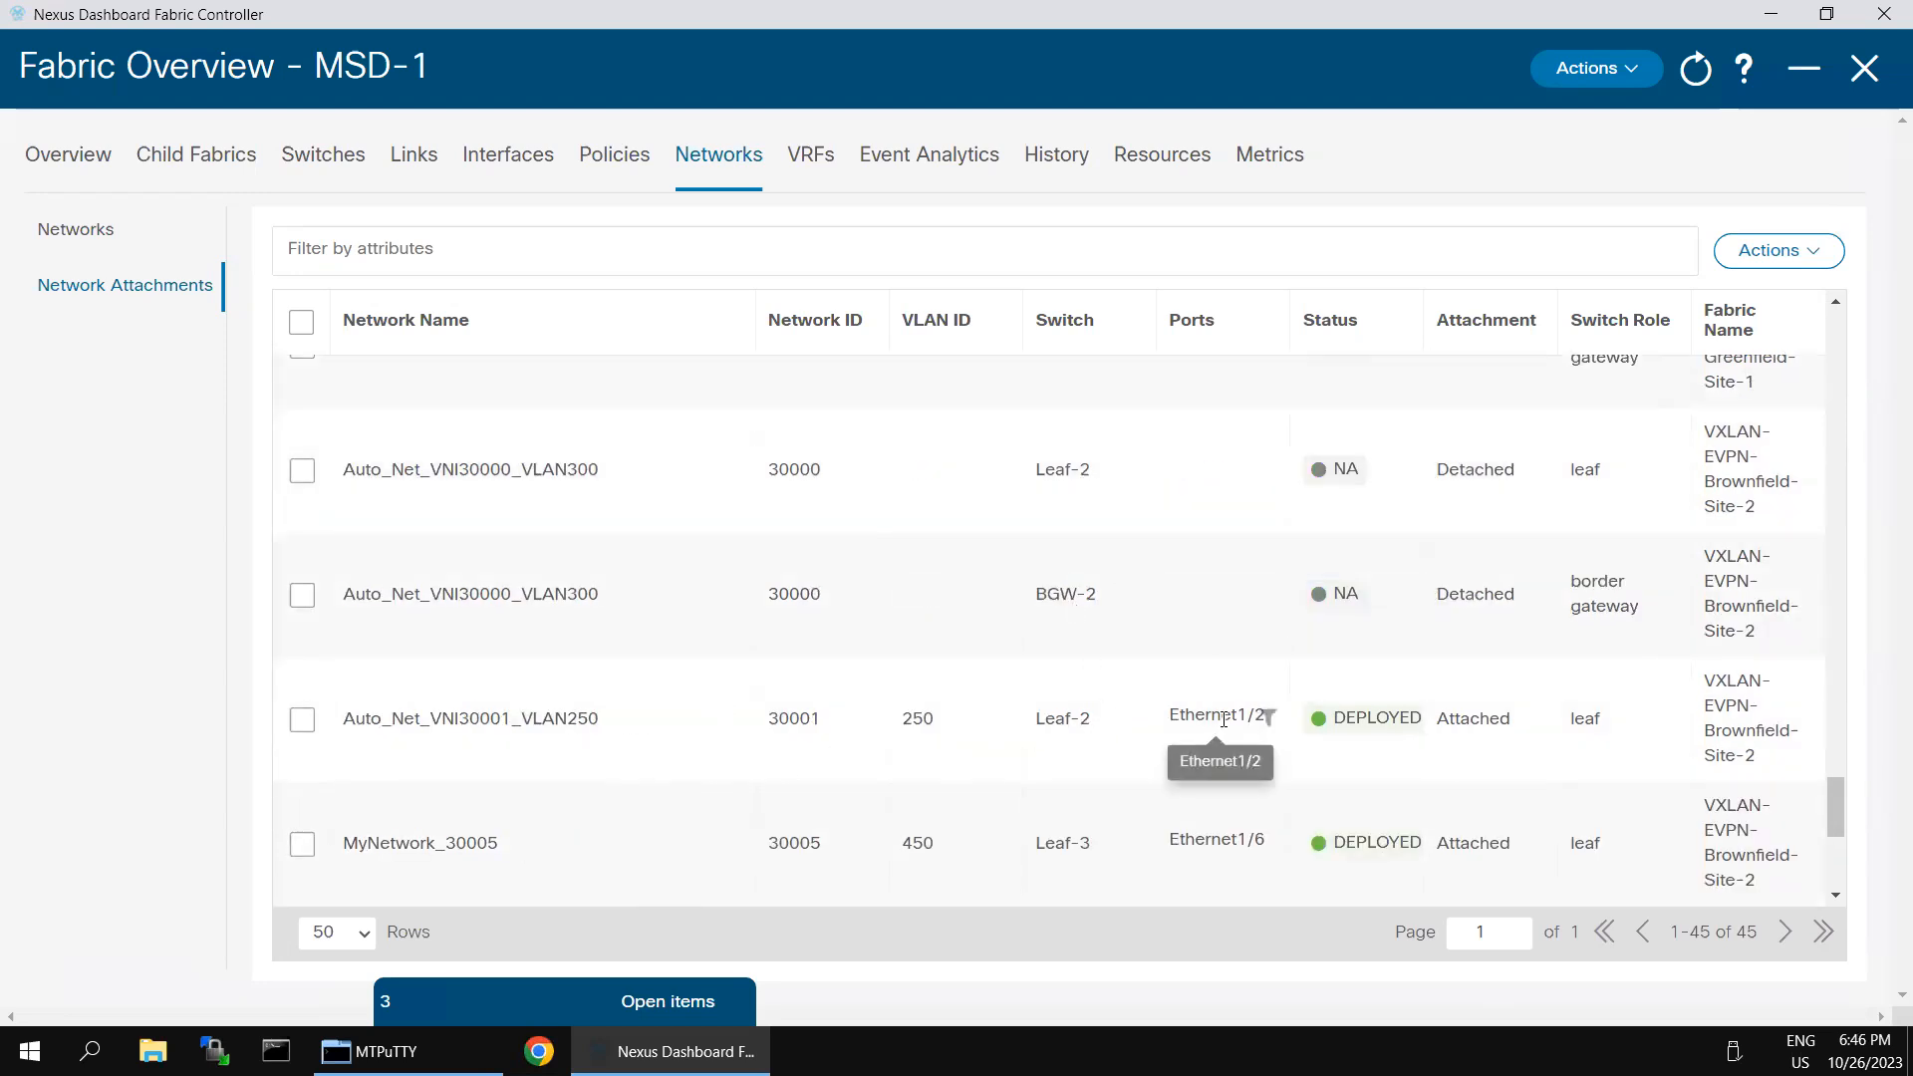
scroll(1241, 657, "up", 5)
scroll(1246, 650, "up", 15)
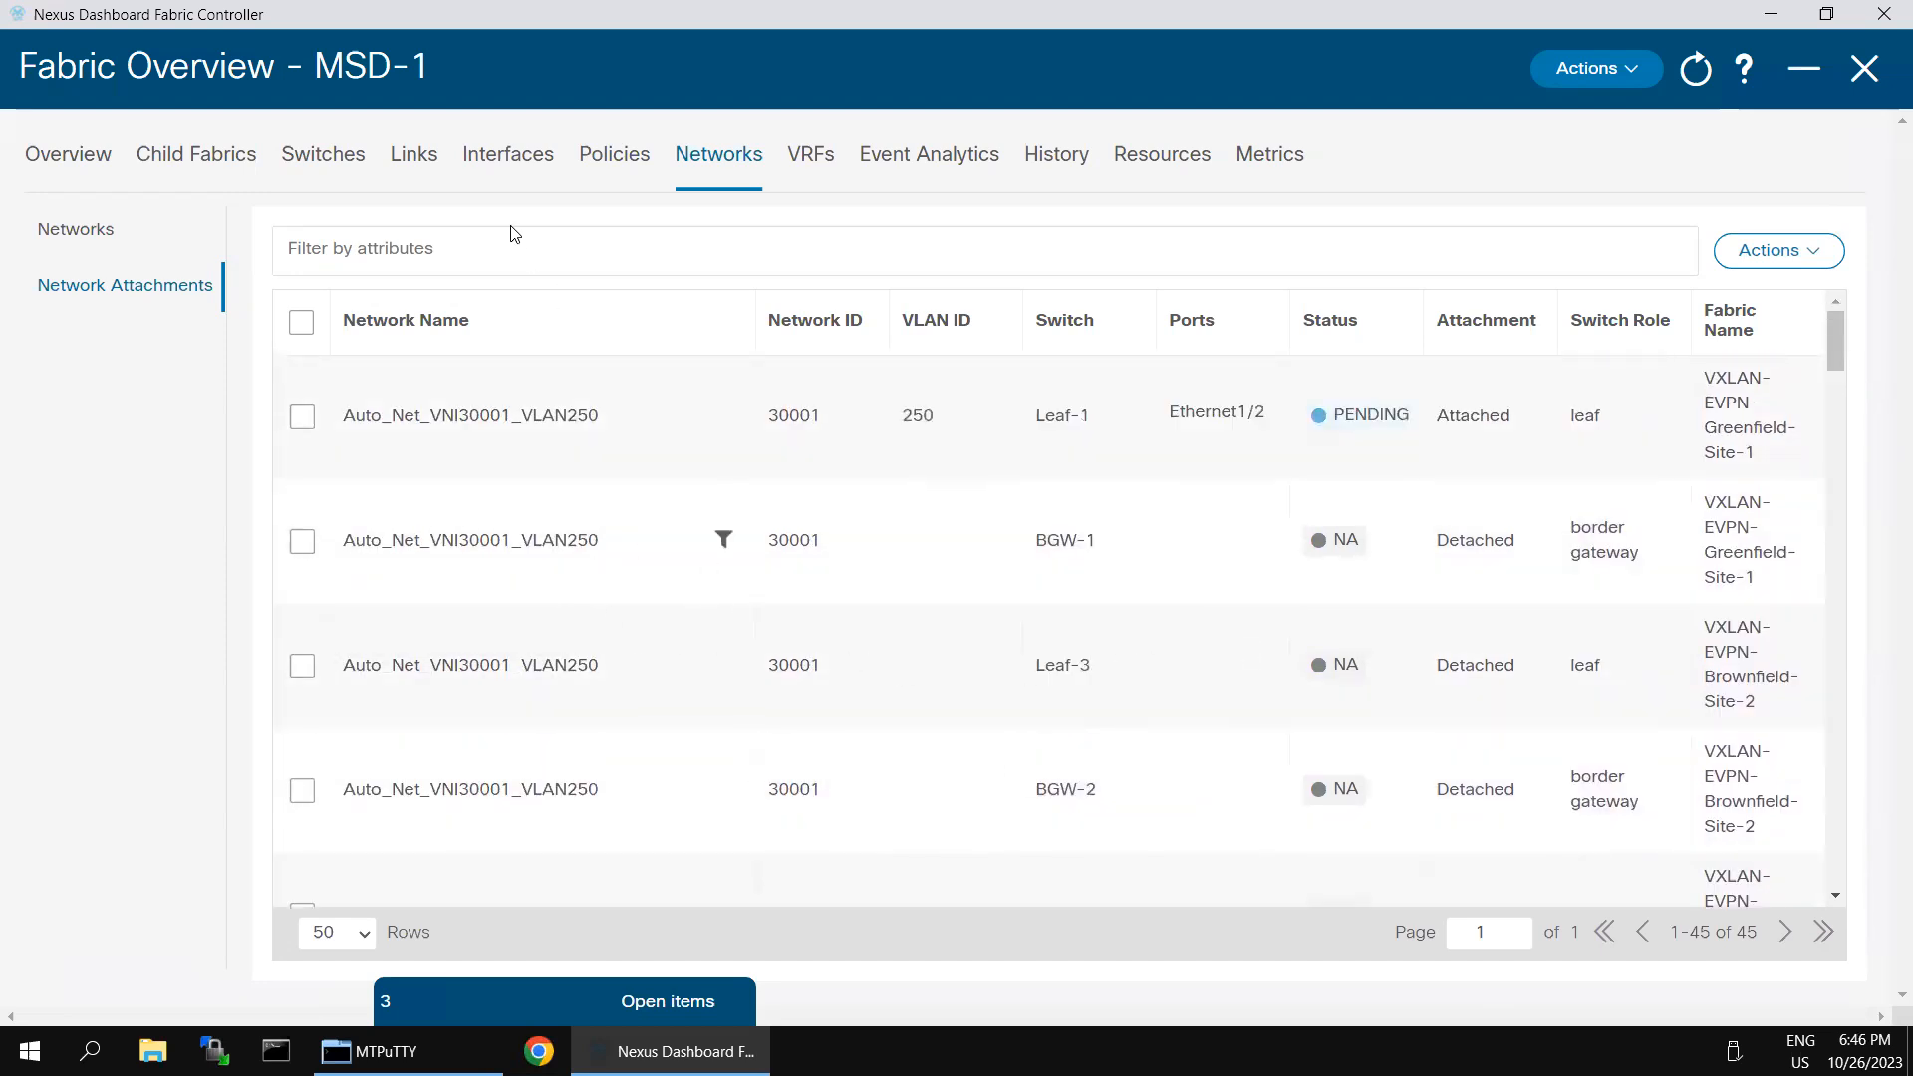
- Filter the network attachments to switches whose name contains BGW
left_click(514, 257)
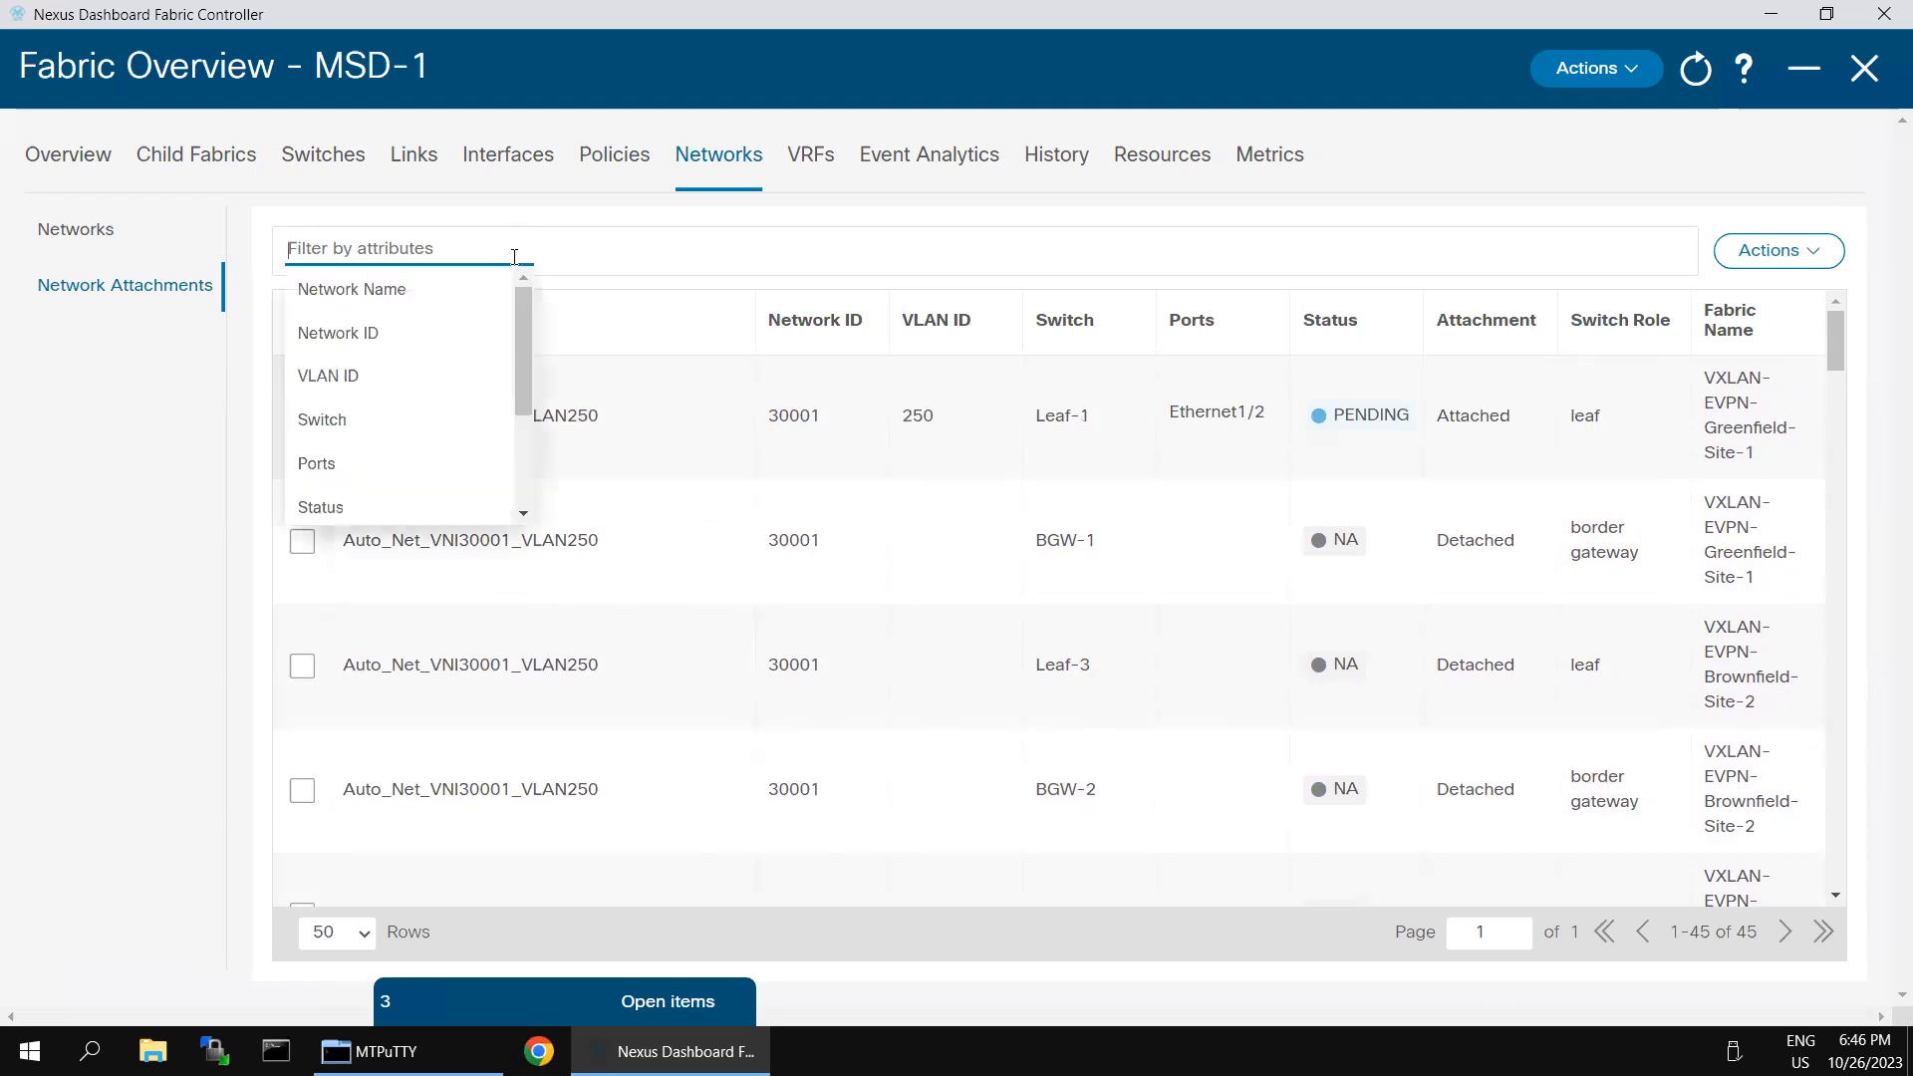
left_click(382, 419)
left_click(398, 381)
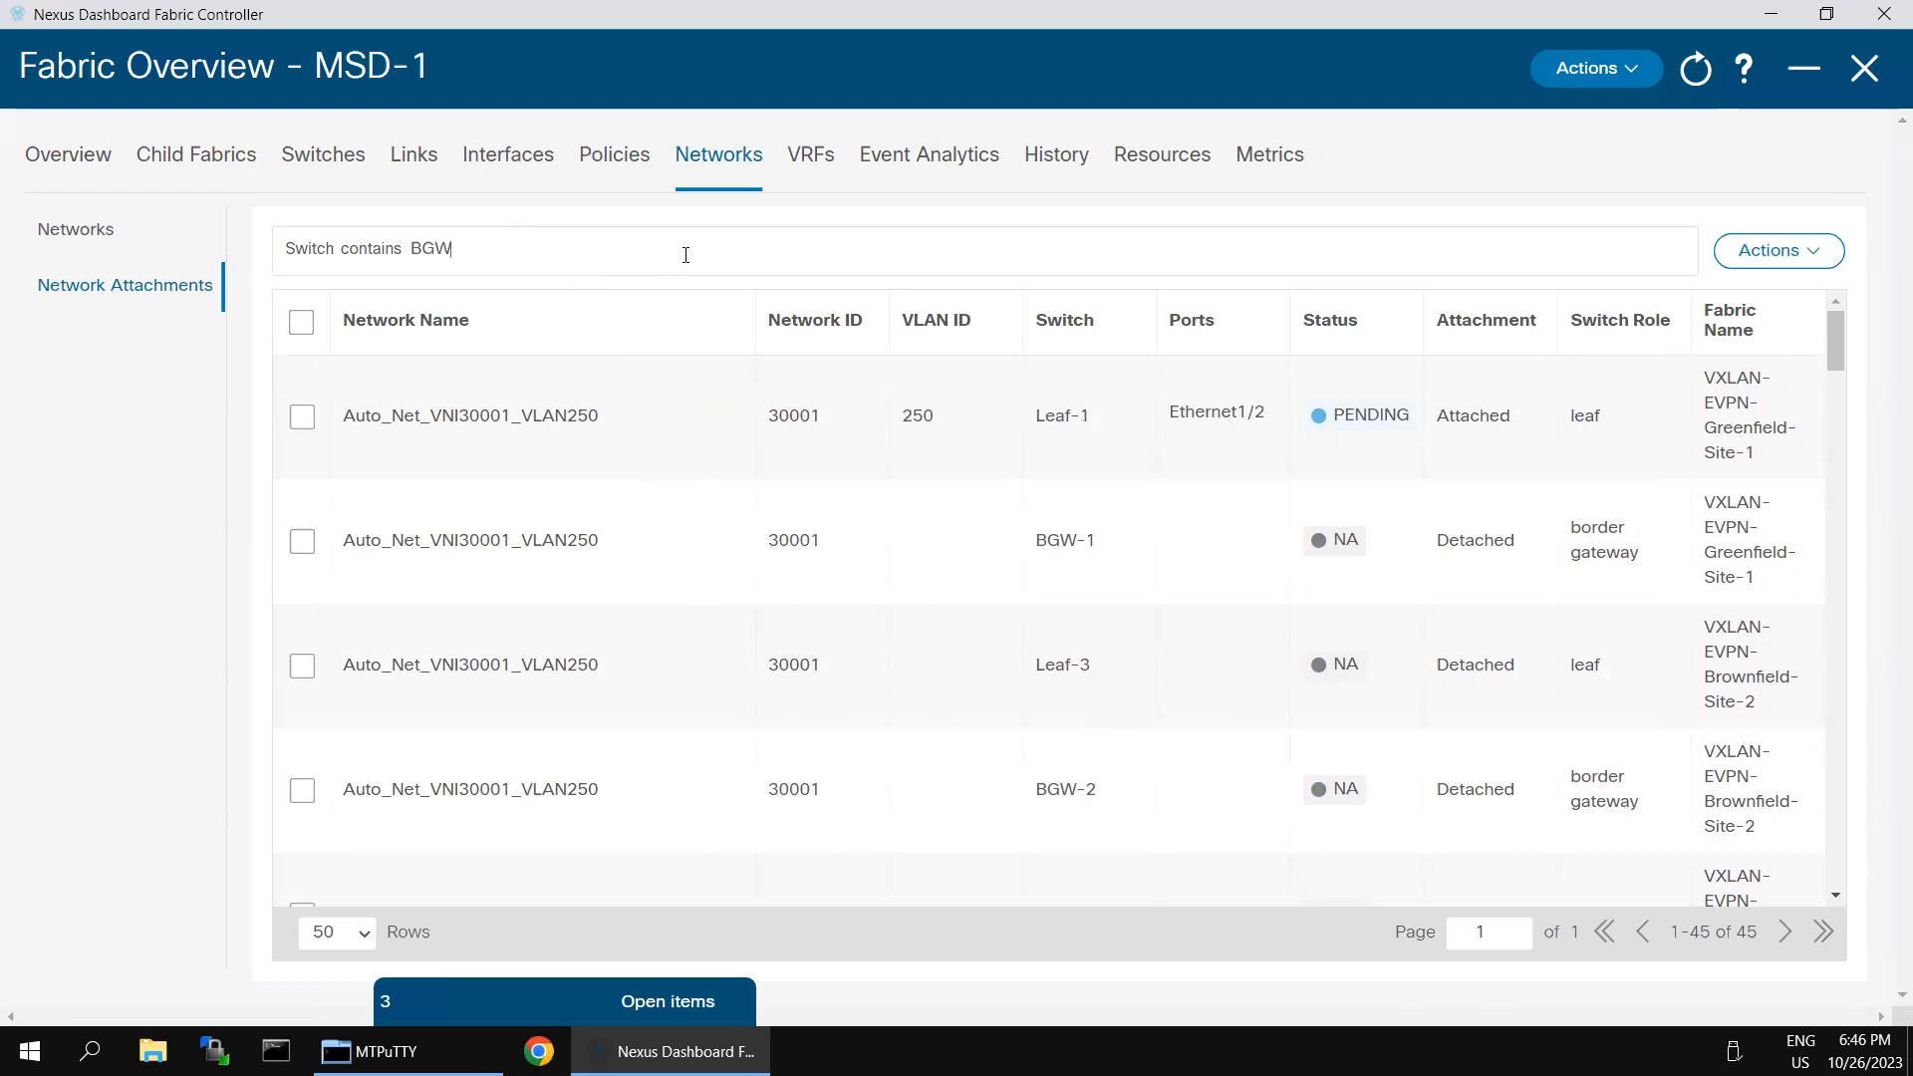
key("Return")
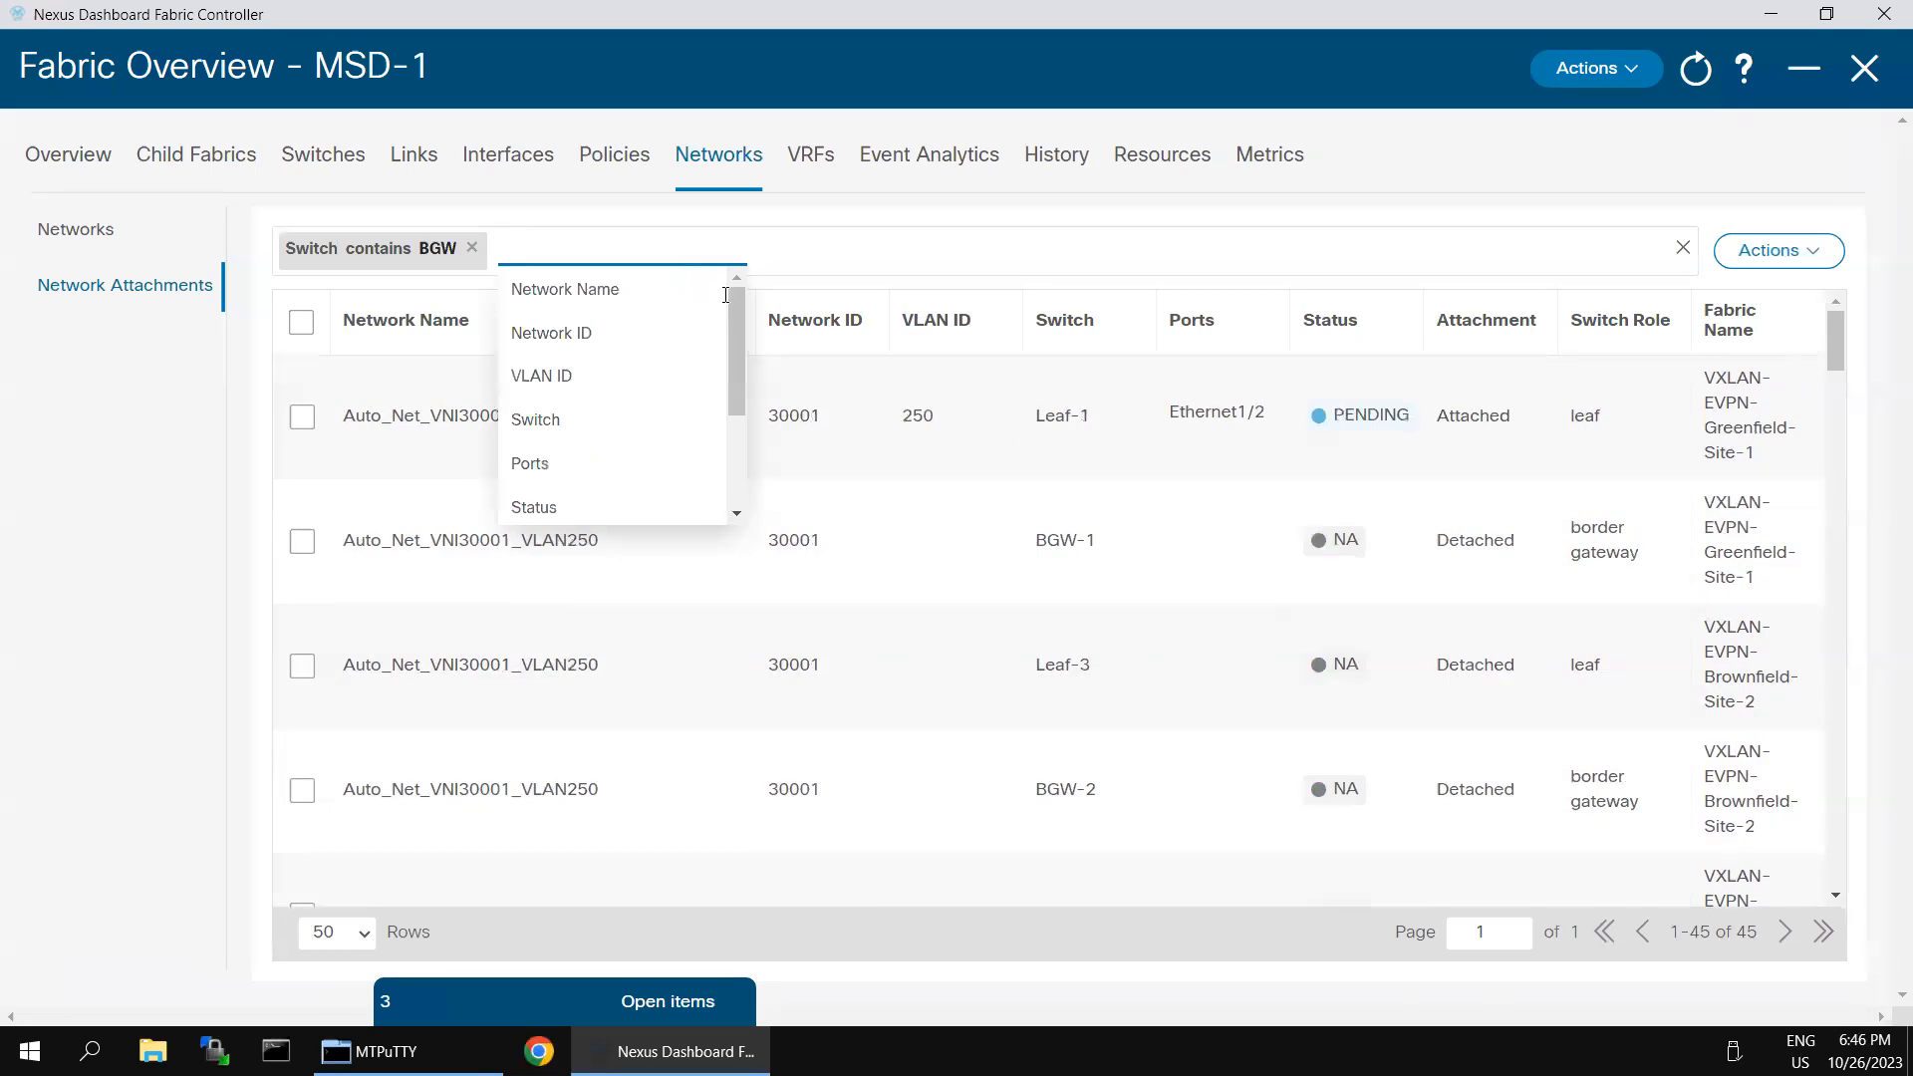
left_click(1595, 187)
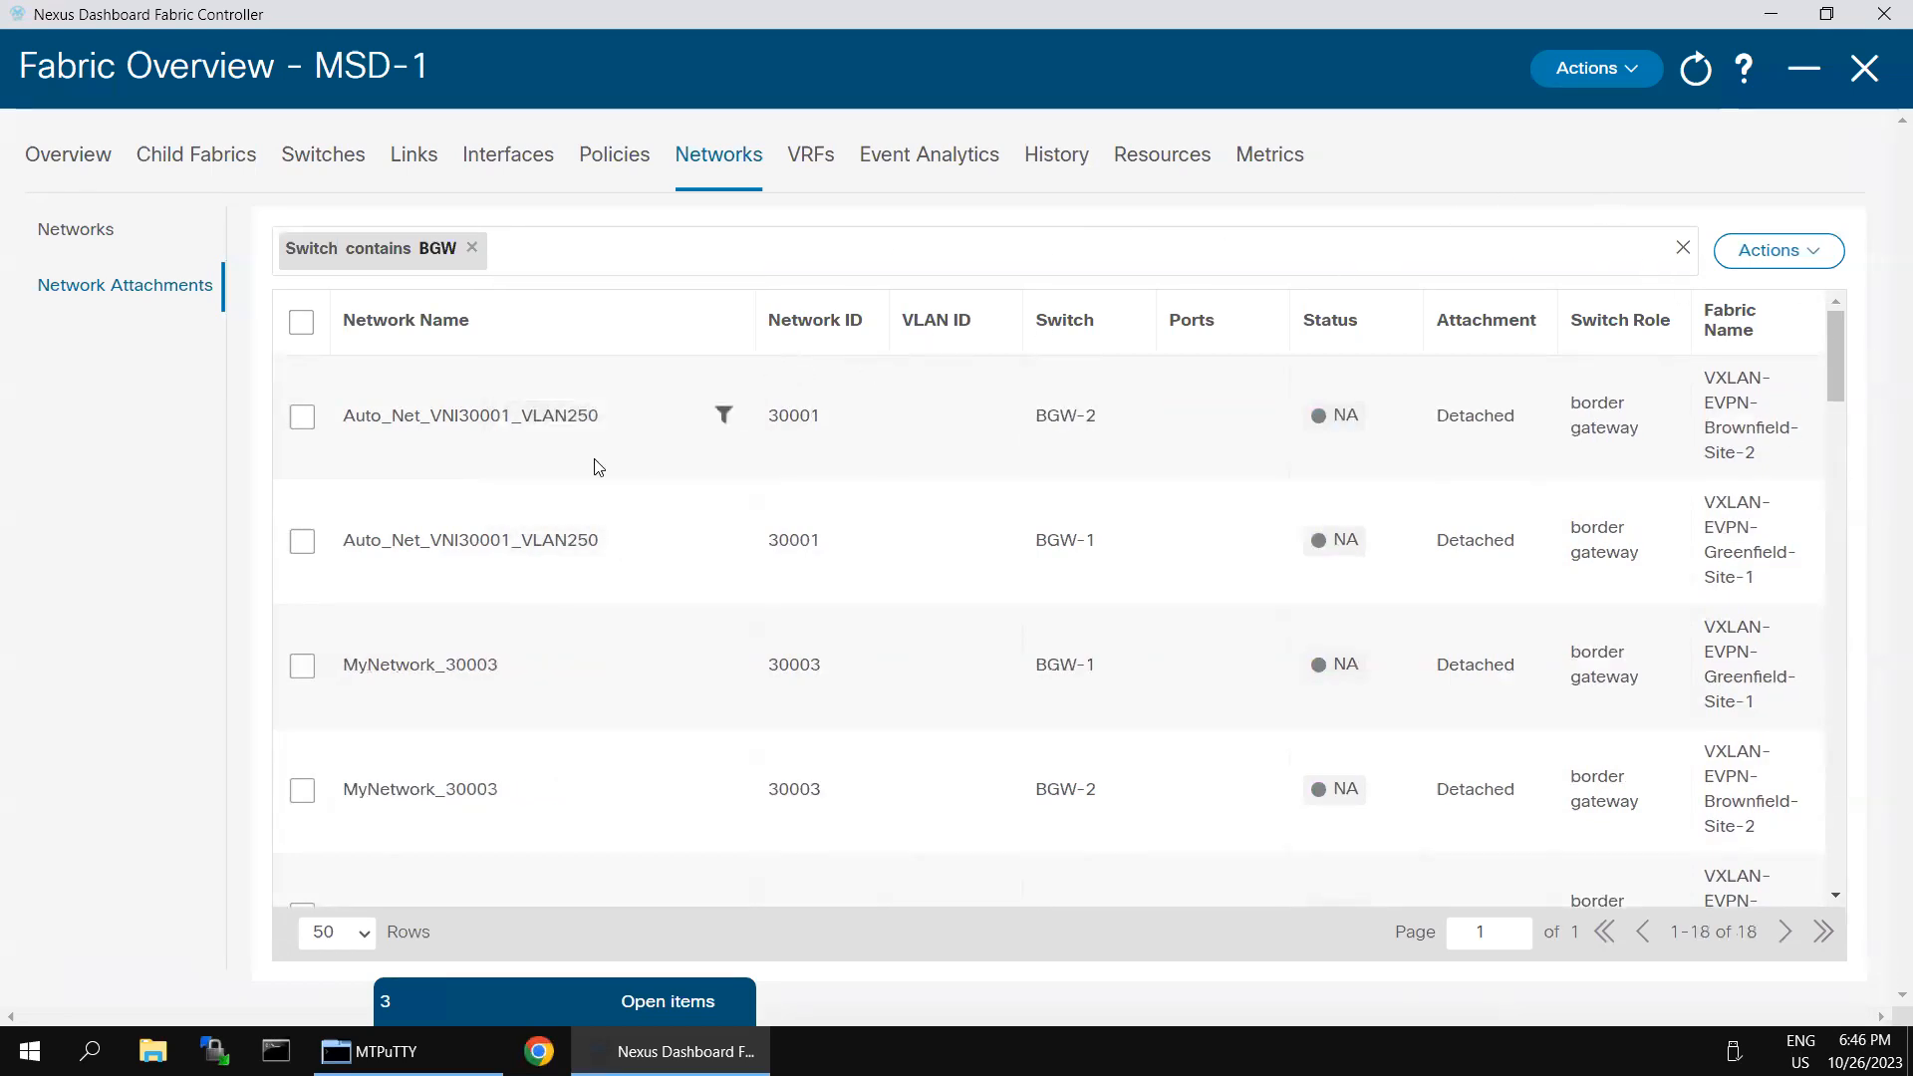
- Attach Auto_Net_VNI30001_VLAN250 to border gateways BGW-2 and BGW-1 with VLAN 250, saving both attachments
left_click(305, 420)
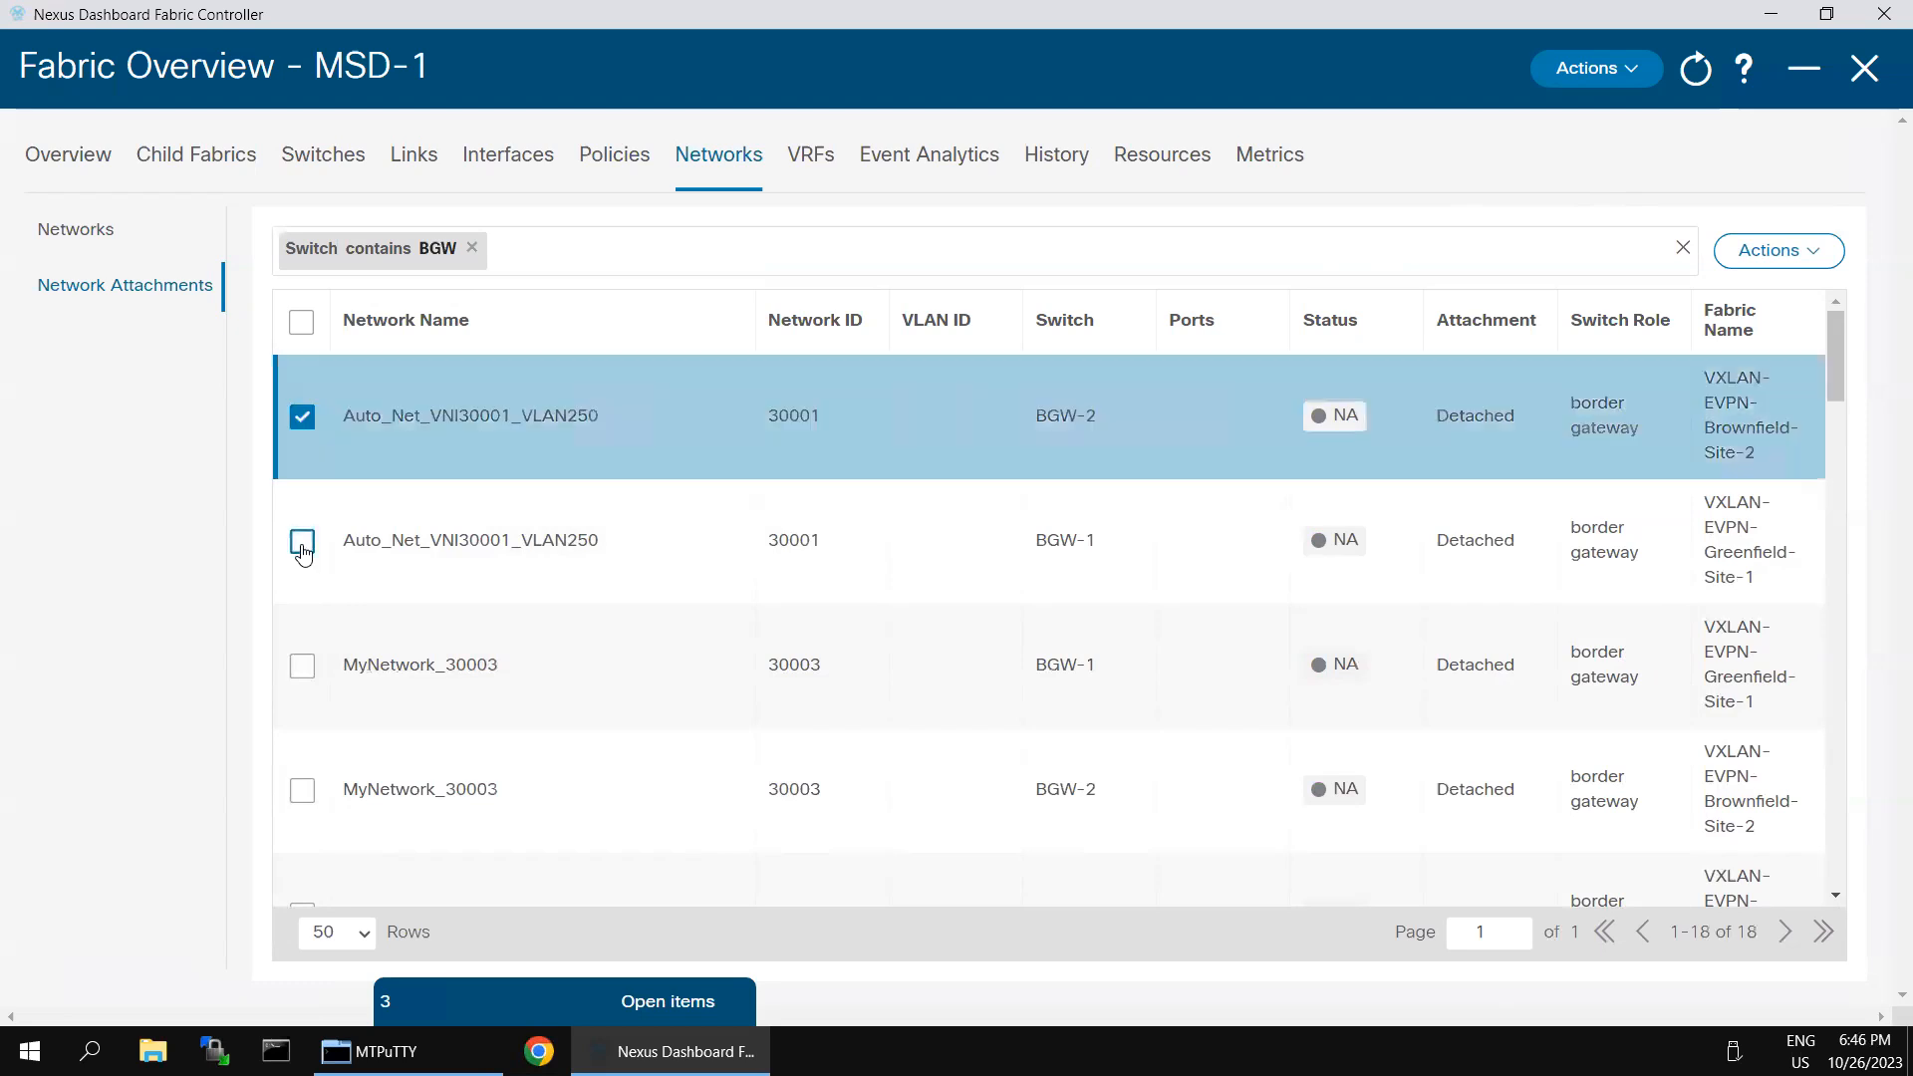
left_click(303, 548)
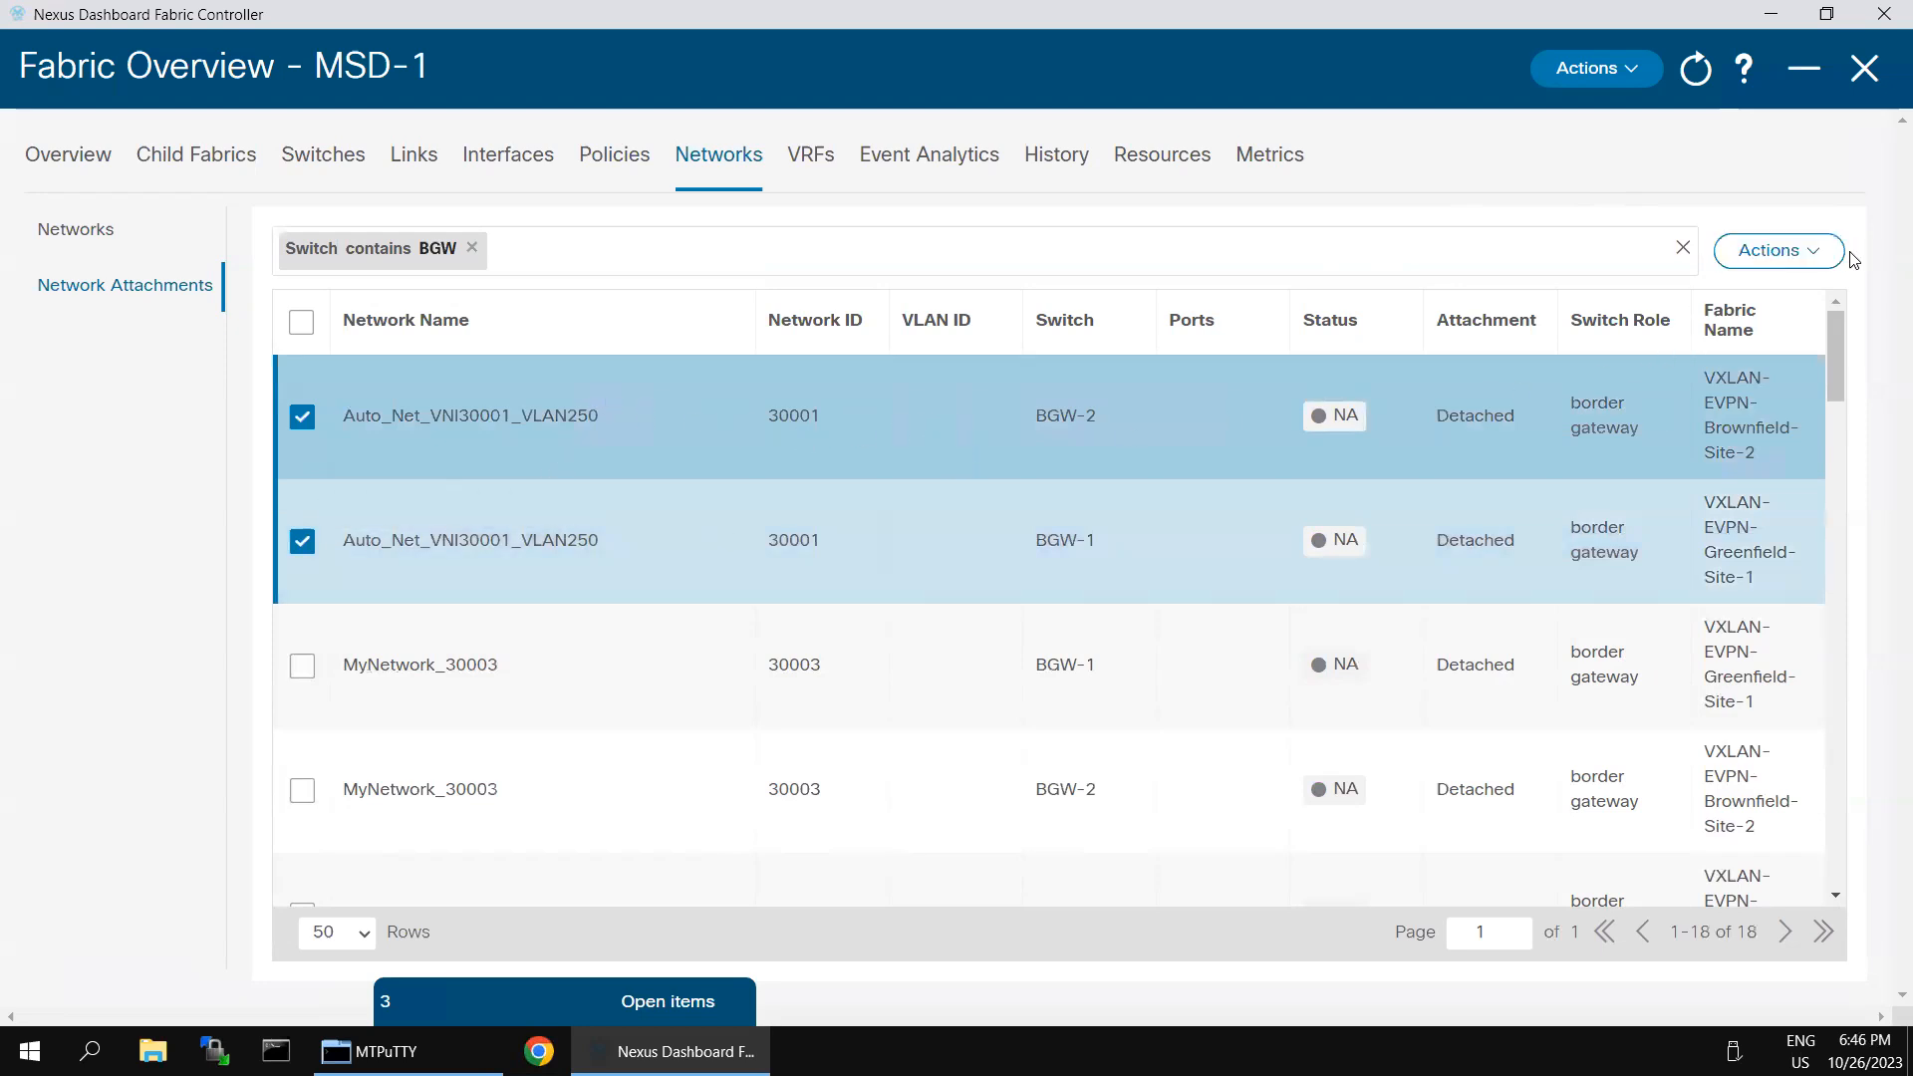
left_click(1804, 262)
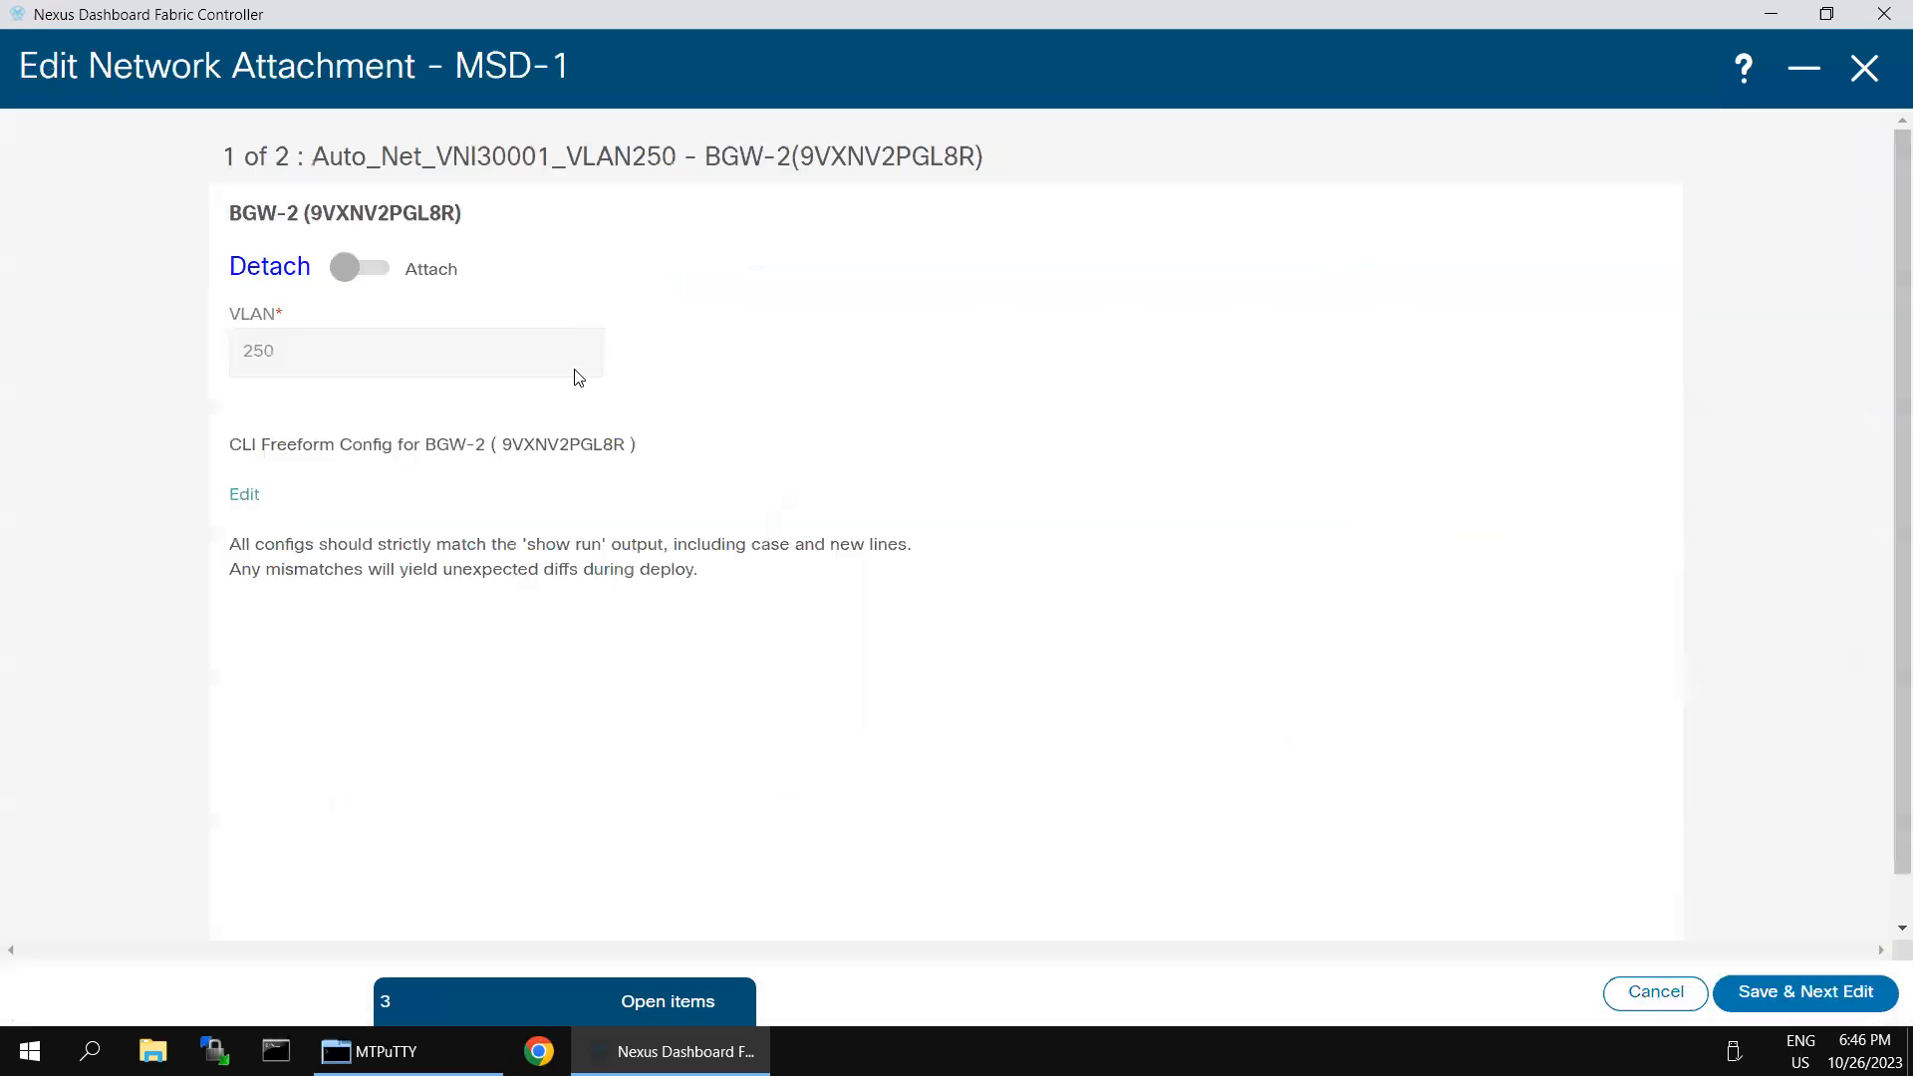
left_click(344, 268)
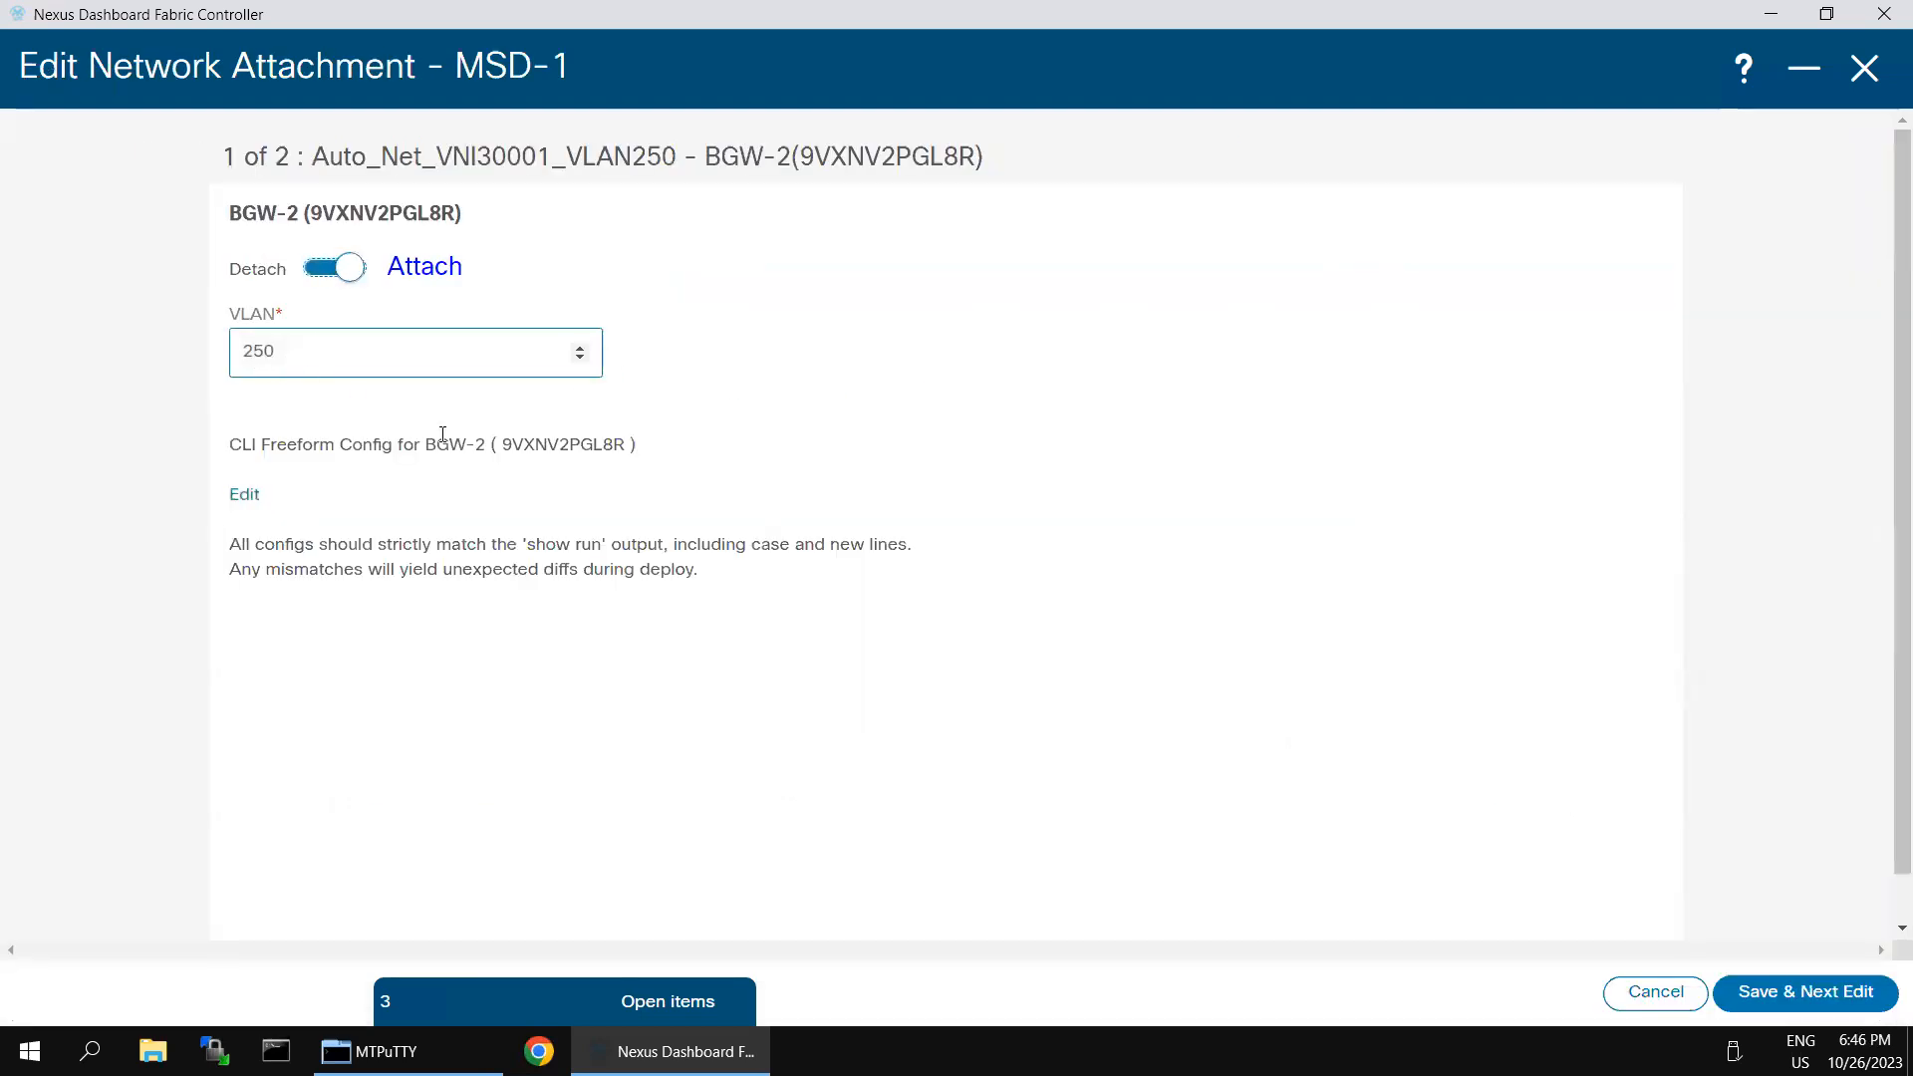
left_click(1781, 992)
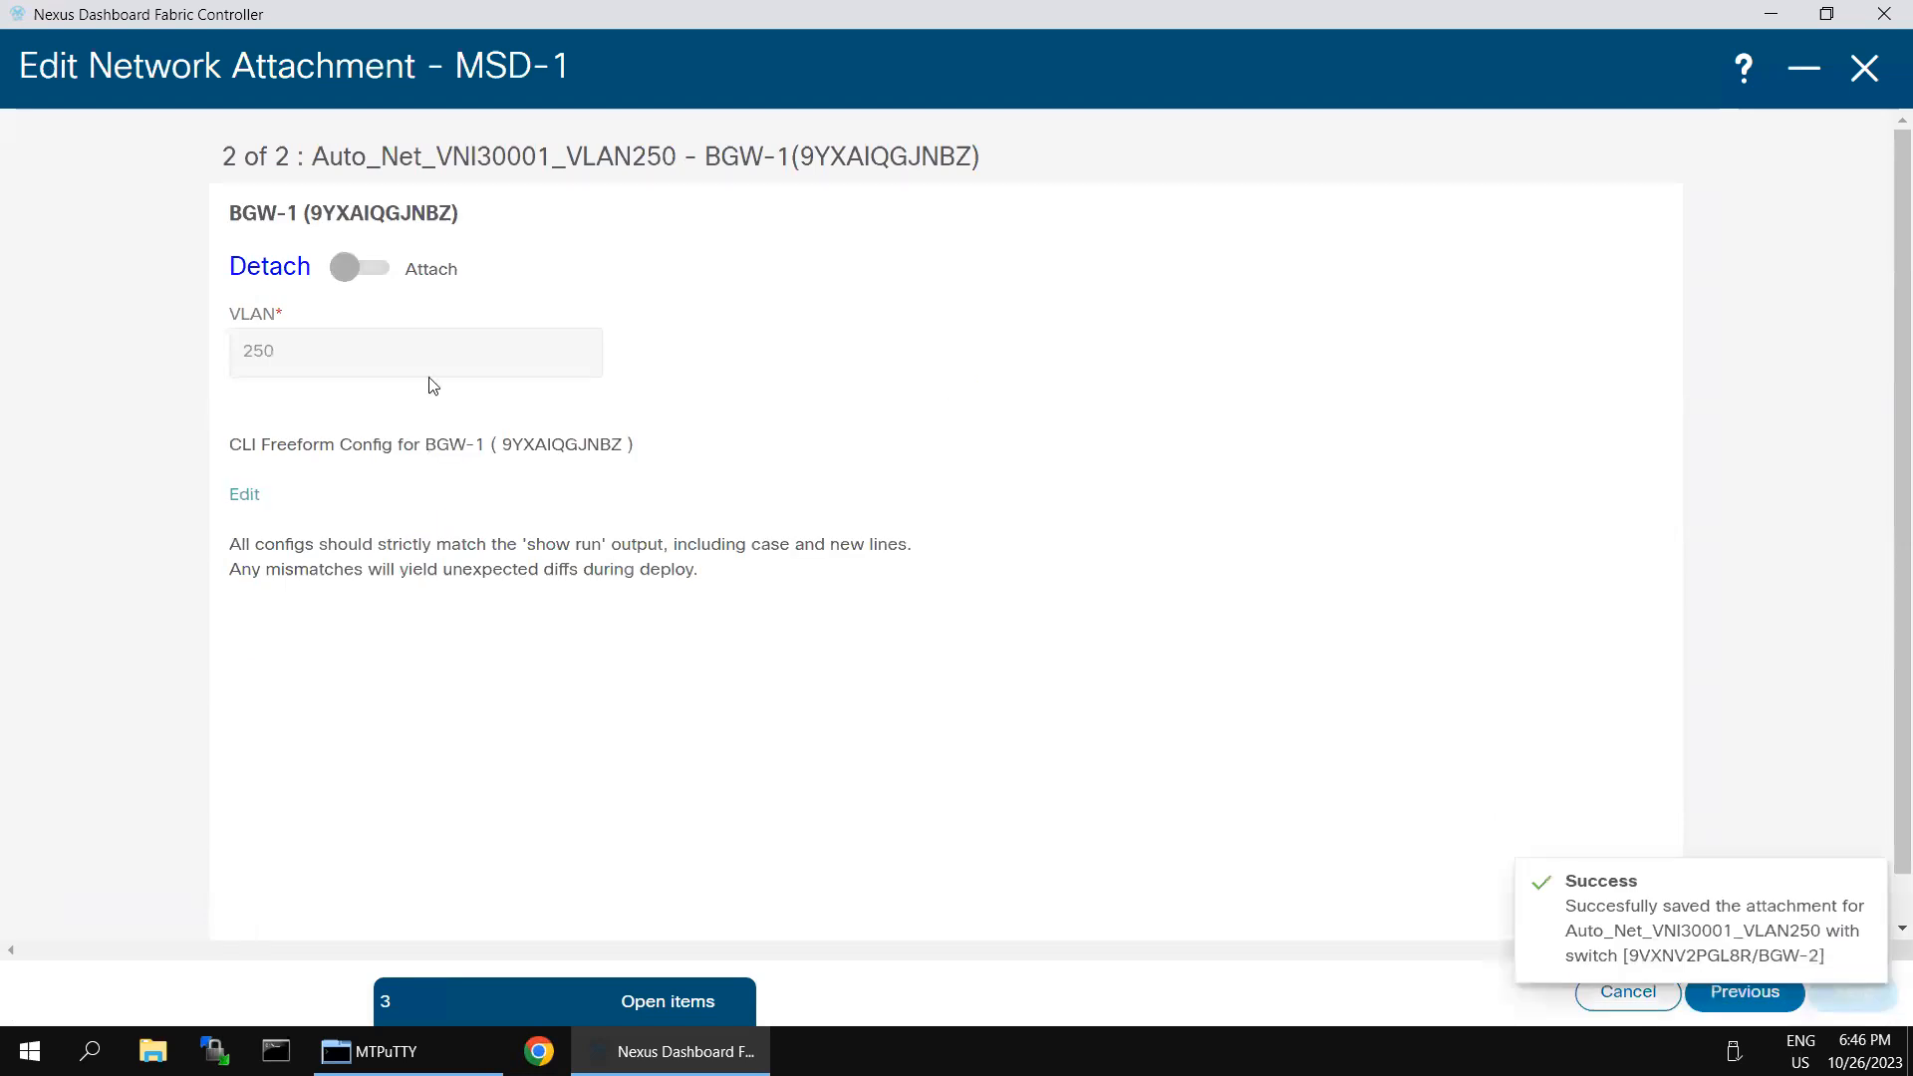
left_click(357, 271)
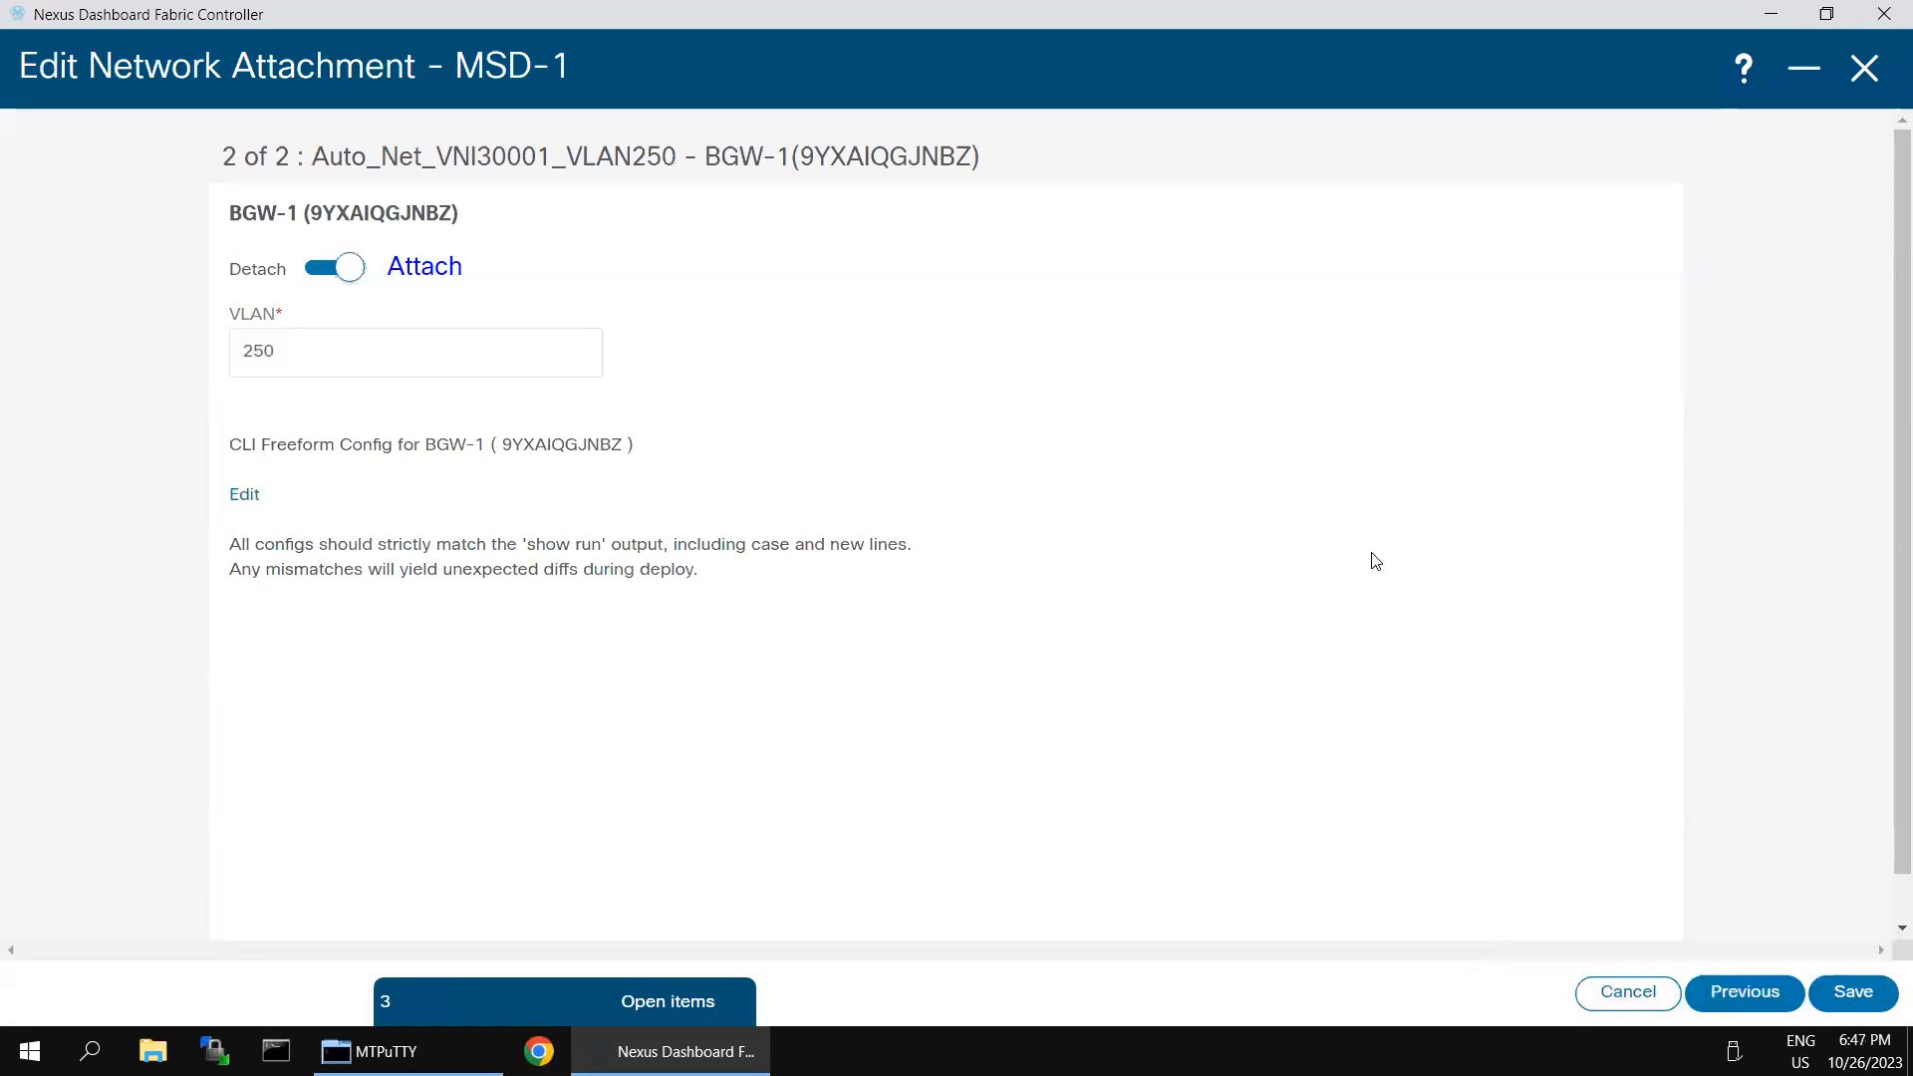
left_click(1847, 997)
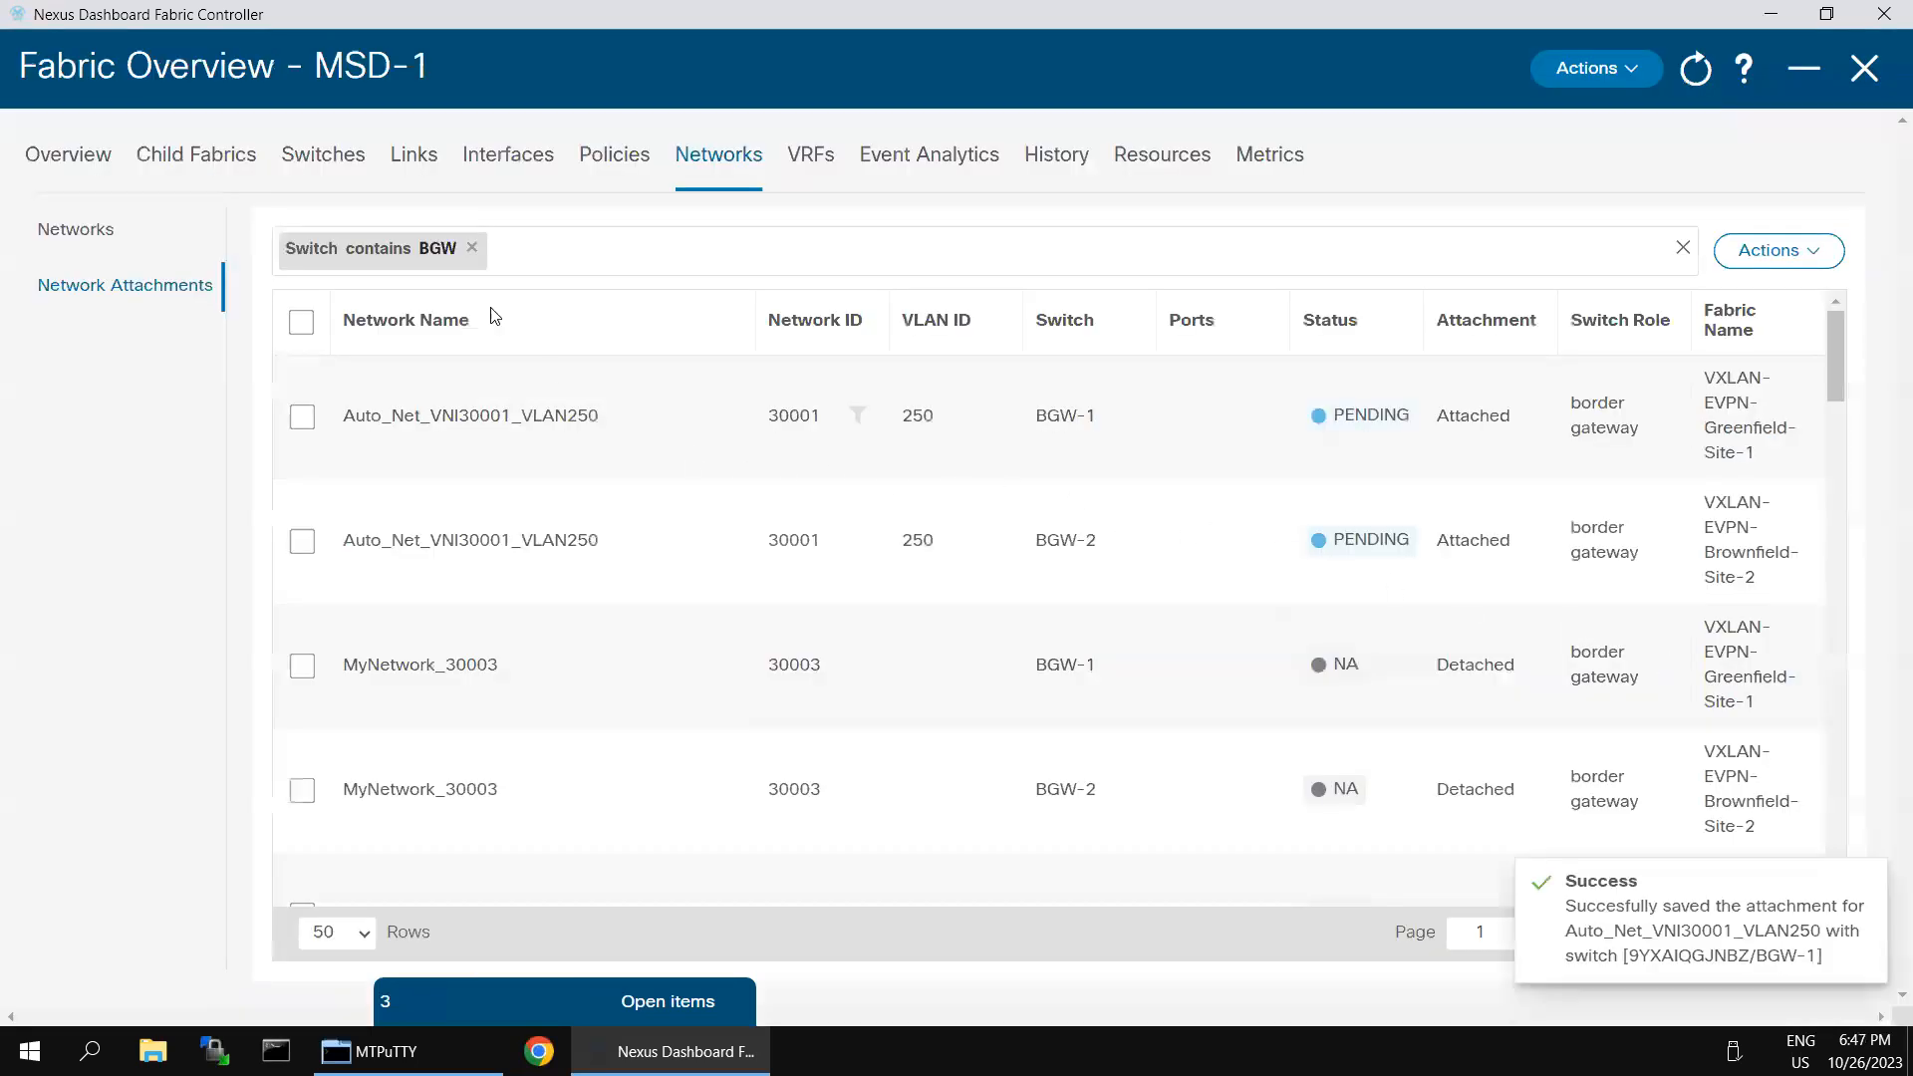
- Clear the switch filter and open the deployment of the Auto_Net_VNI30001_VLAN250 attachments on BGW-2, Leaf-1 and BGW-1
left_click(471, 247)
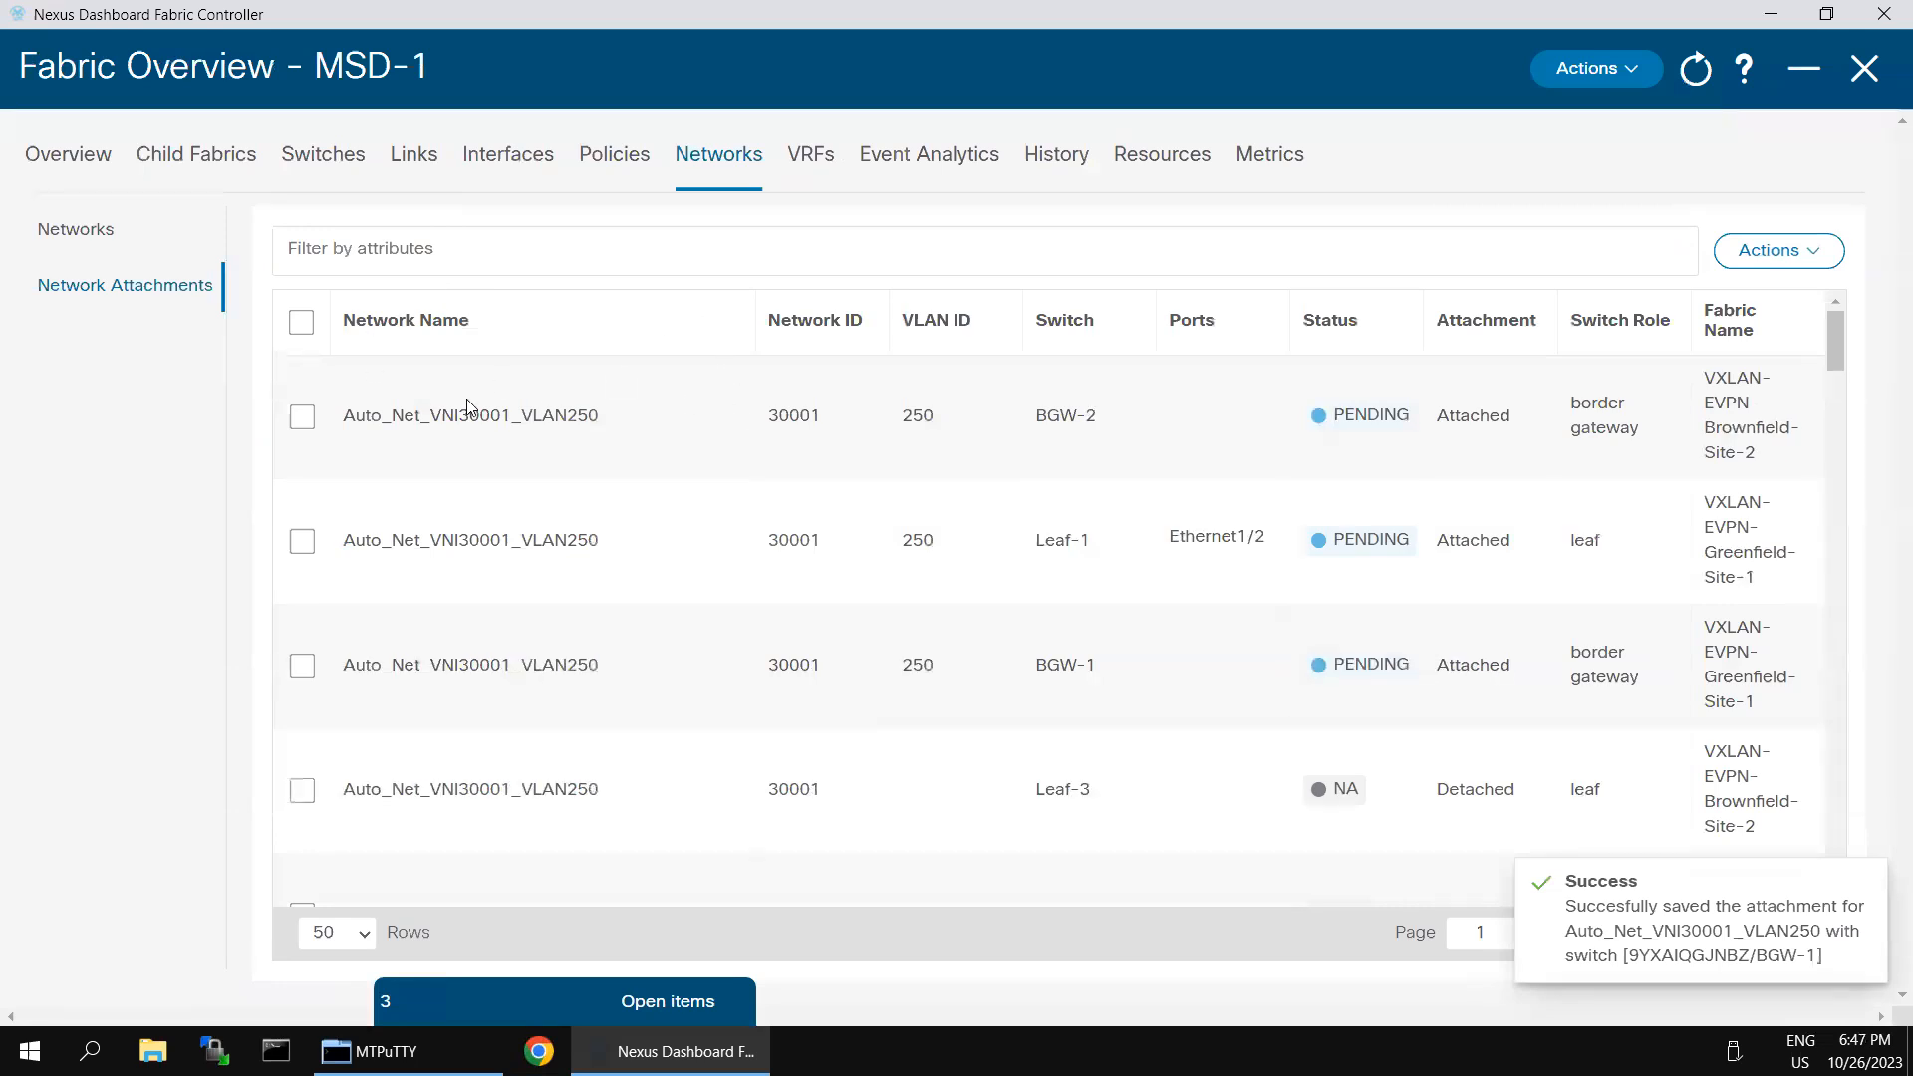
left_click(303, 417)
left_click(301, 544)
left_click(302, 666)
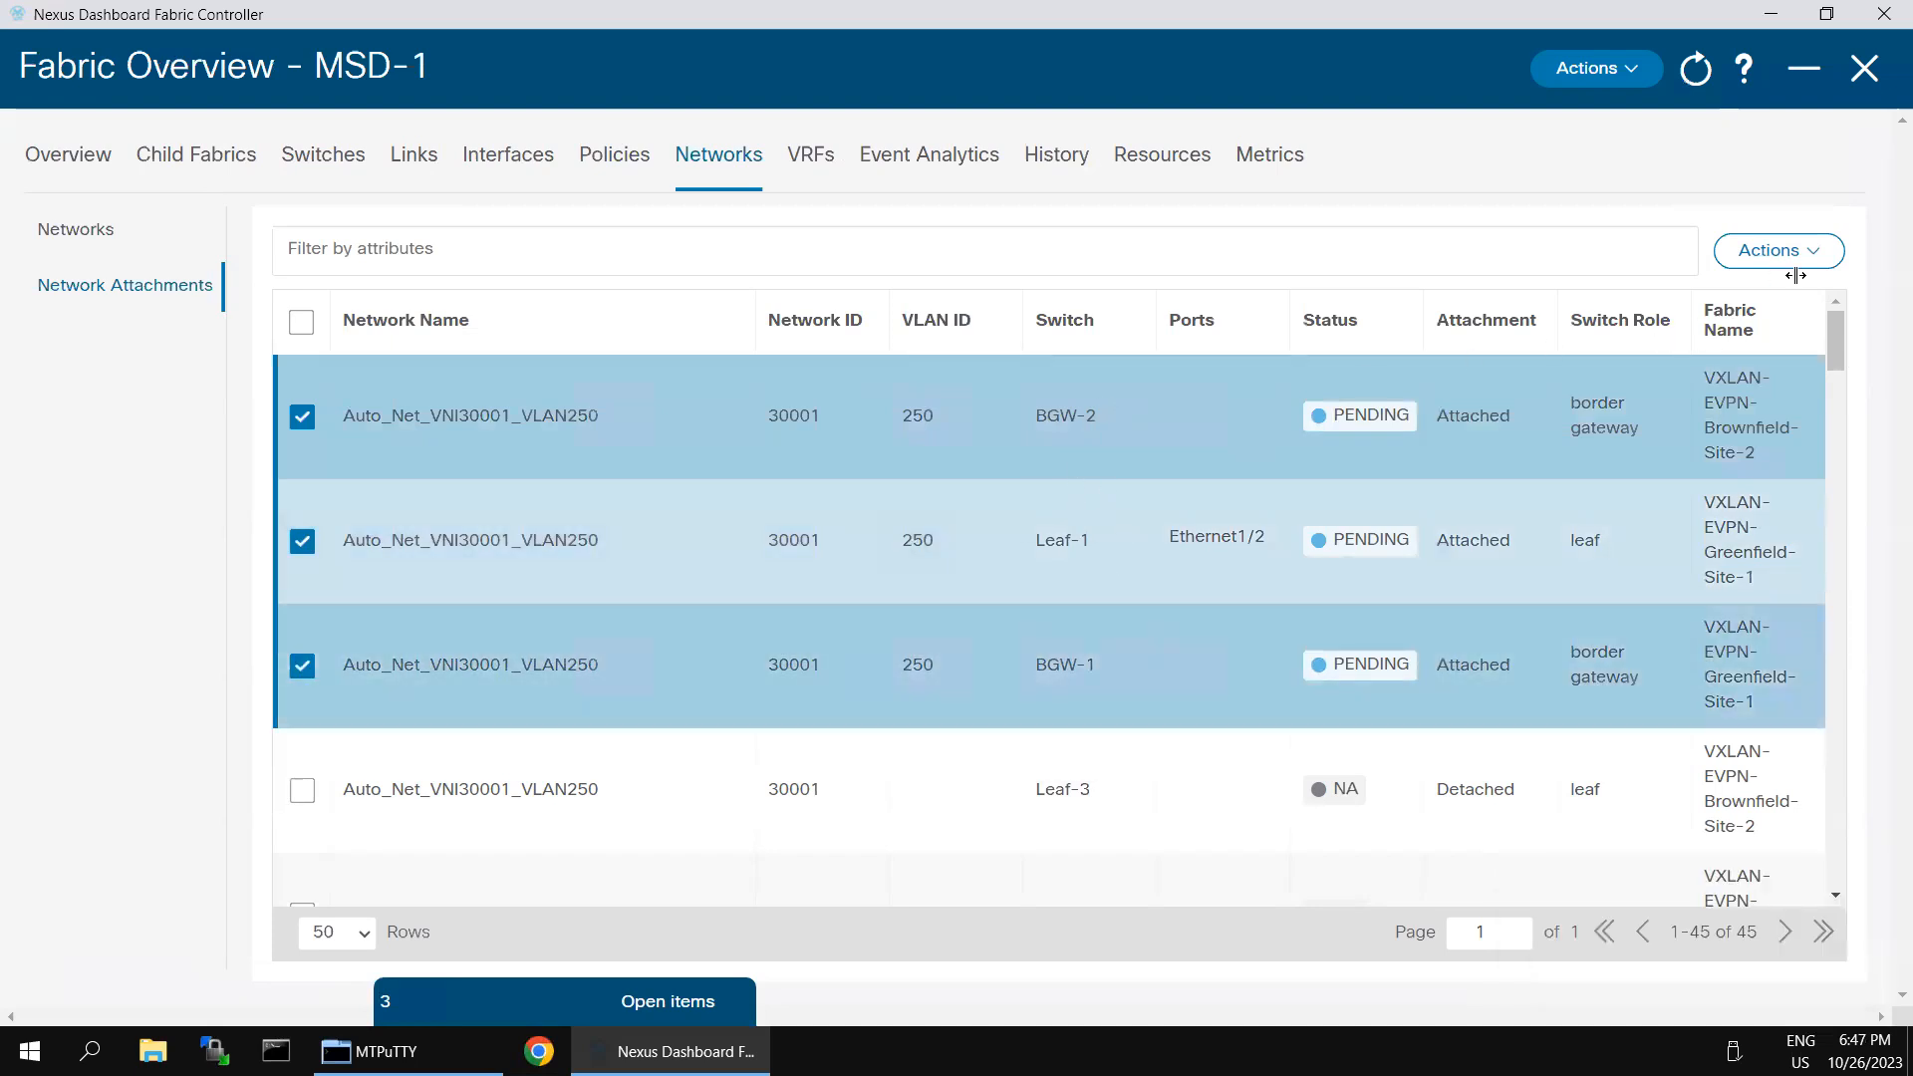
left_click(1824, 255)
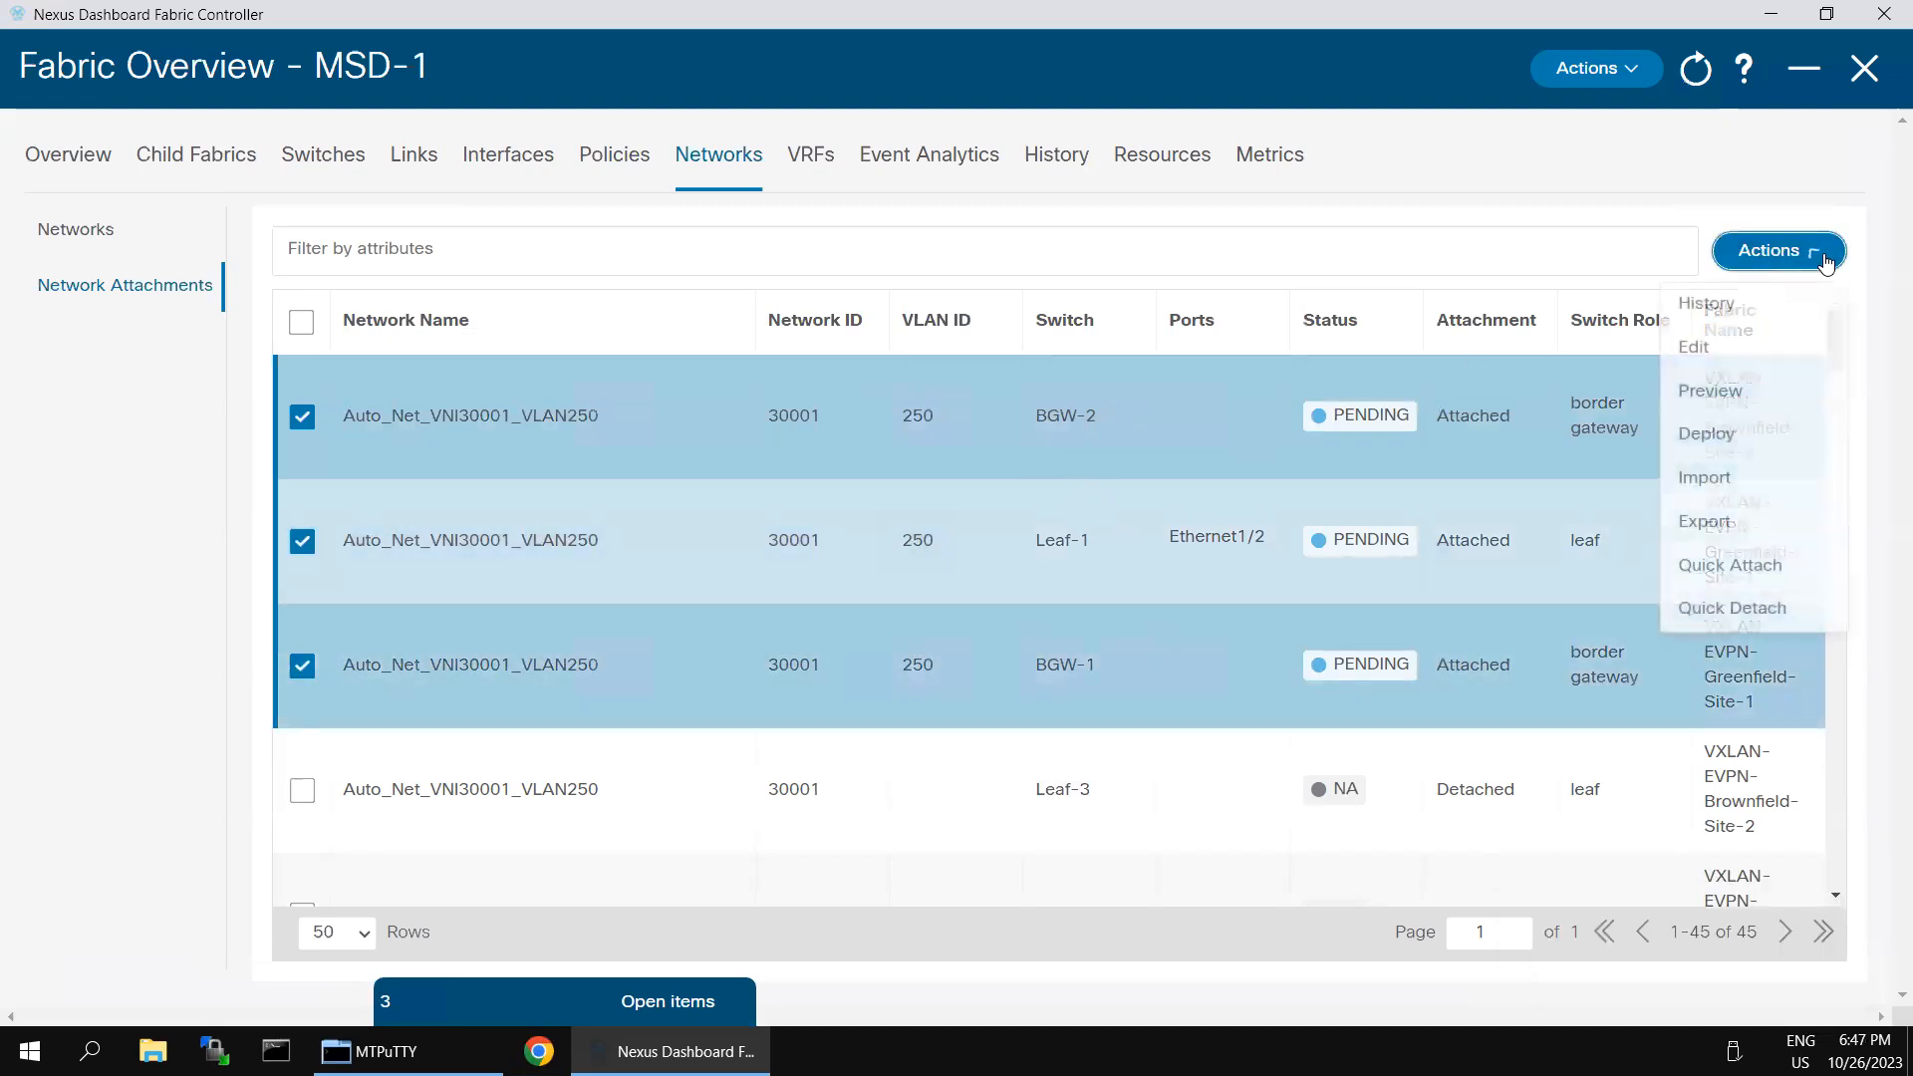
left_click(1714, 443)
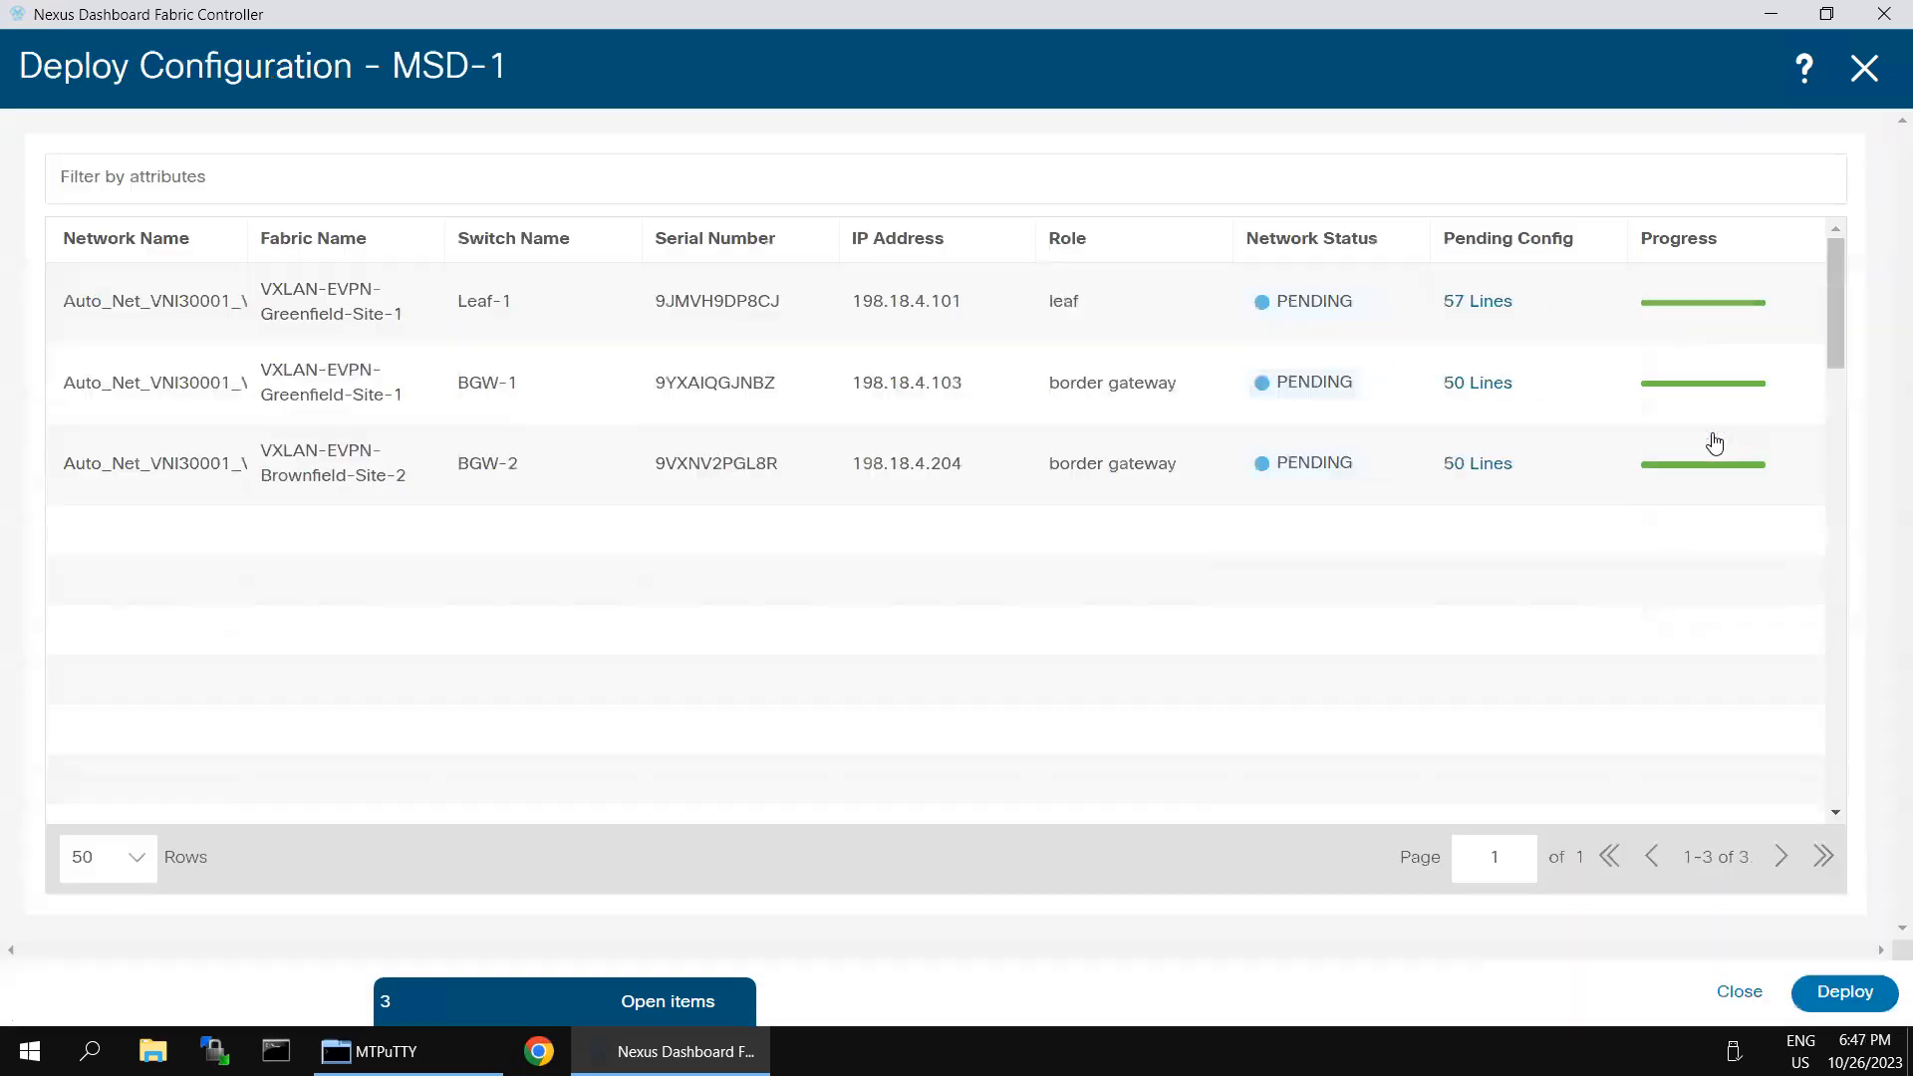
- Review the whole pending configuration for Leaf-1, including its VRF, VLAN and interface commands, and close it
left_click(1492, 307)
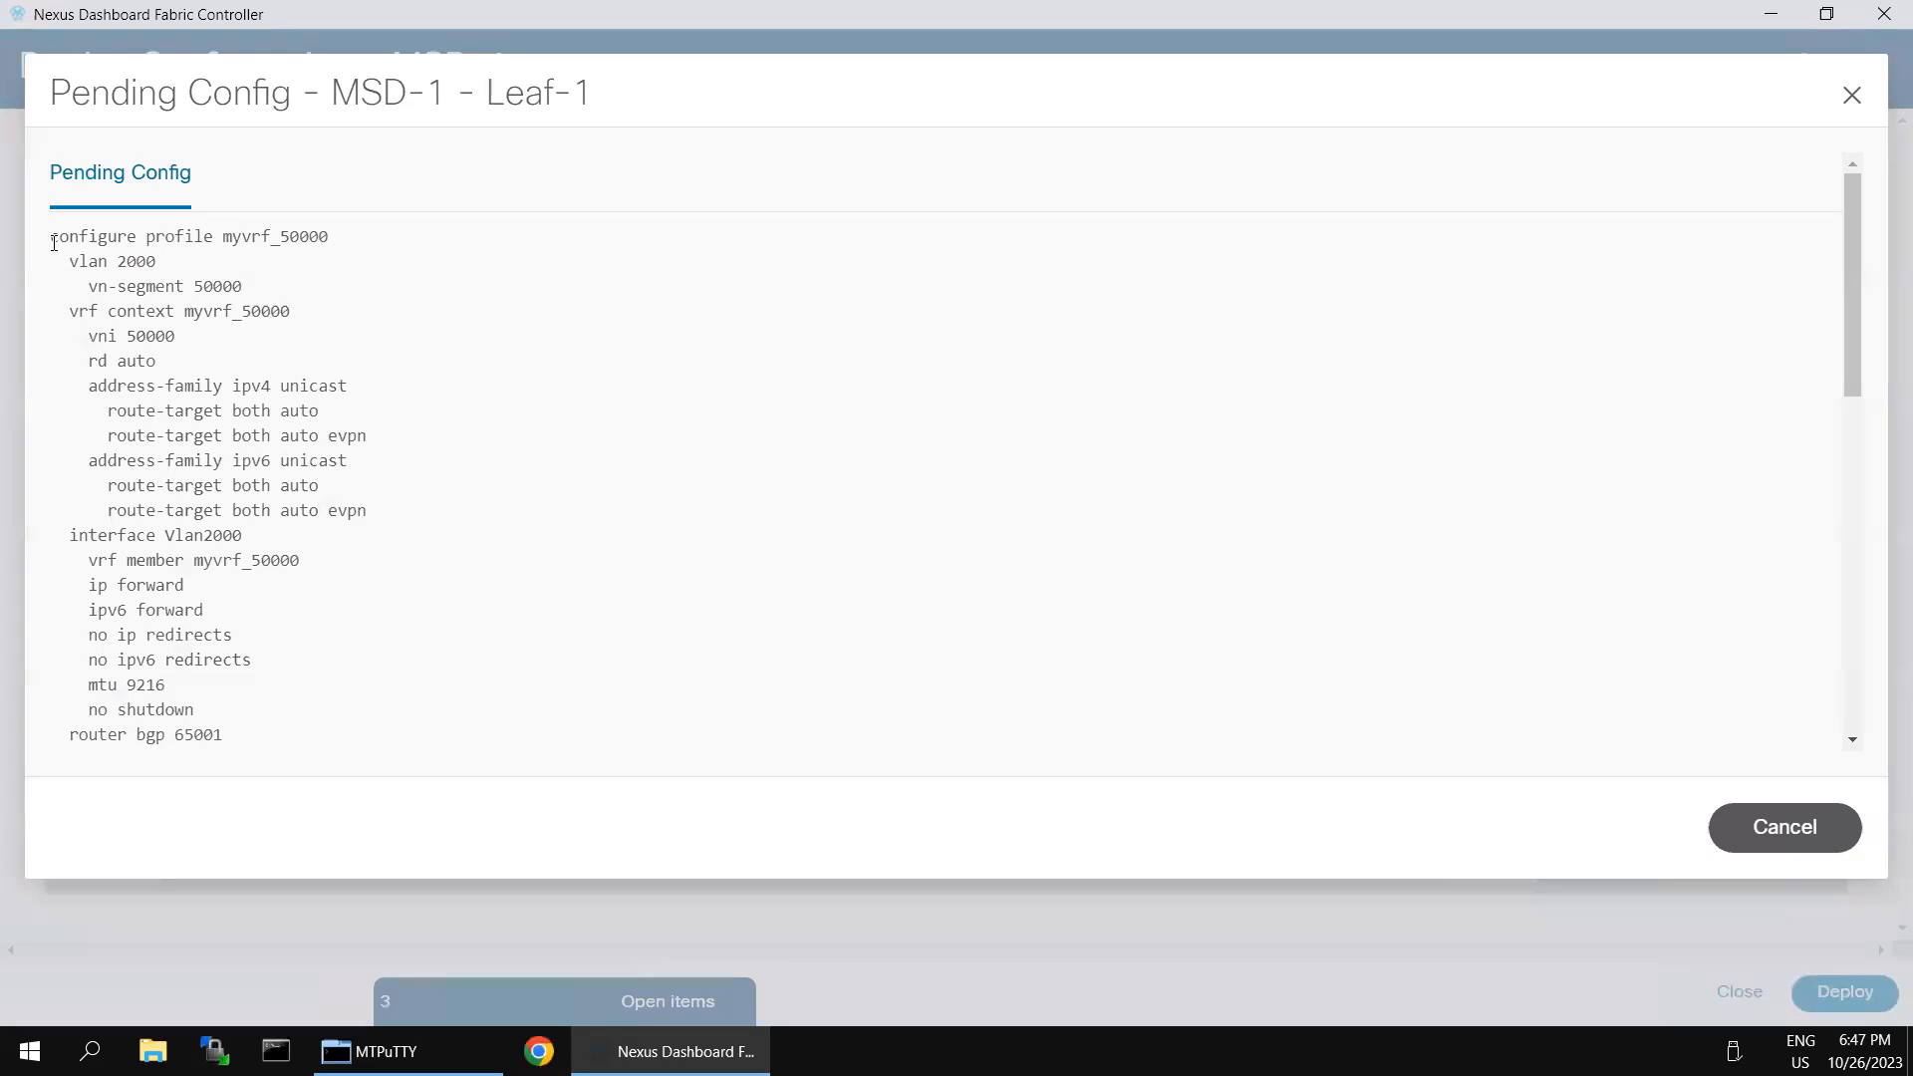
left_click_drag(76, 242, 438, 758)
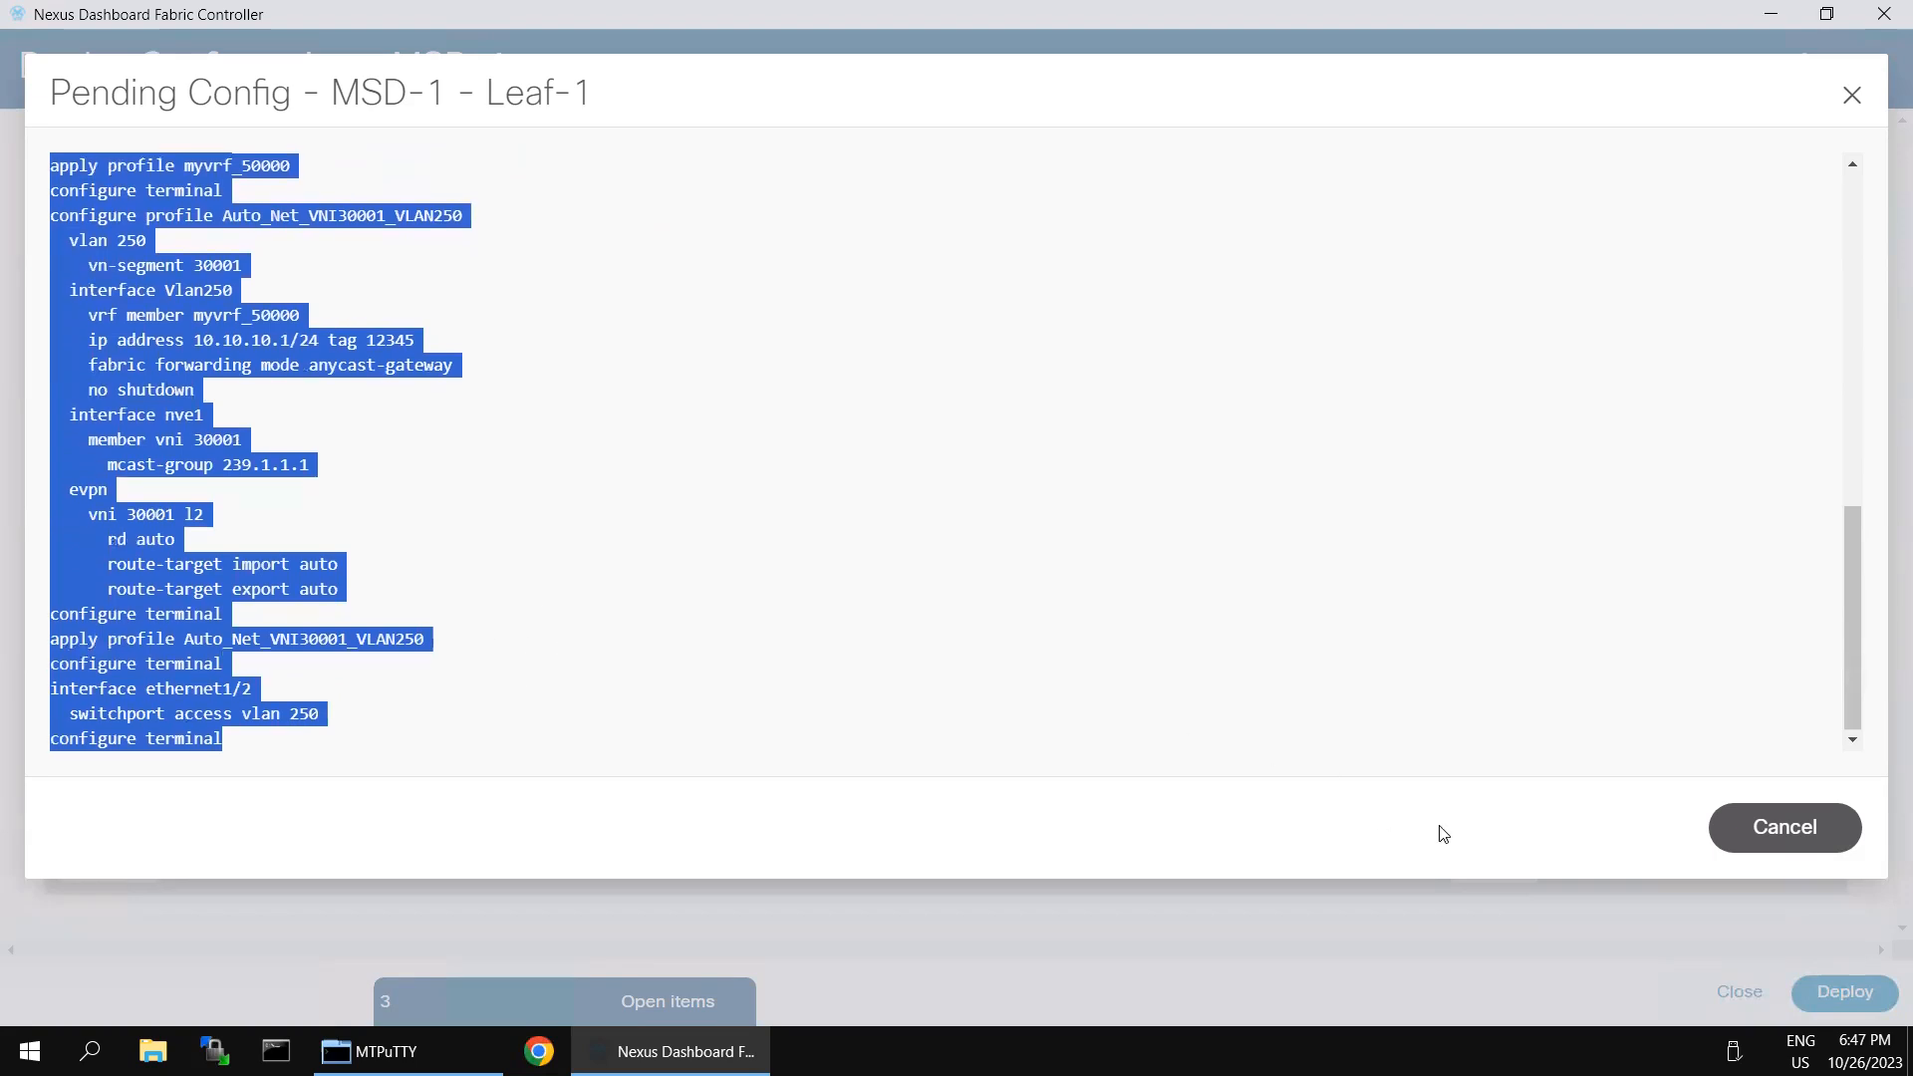
left_click(1794, 829)
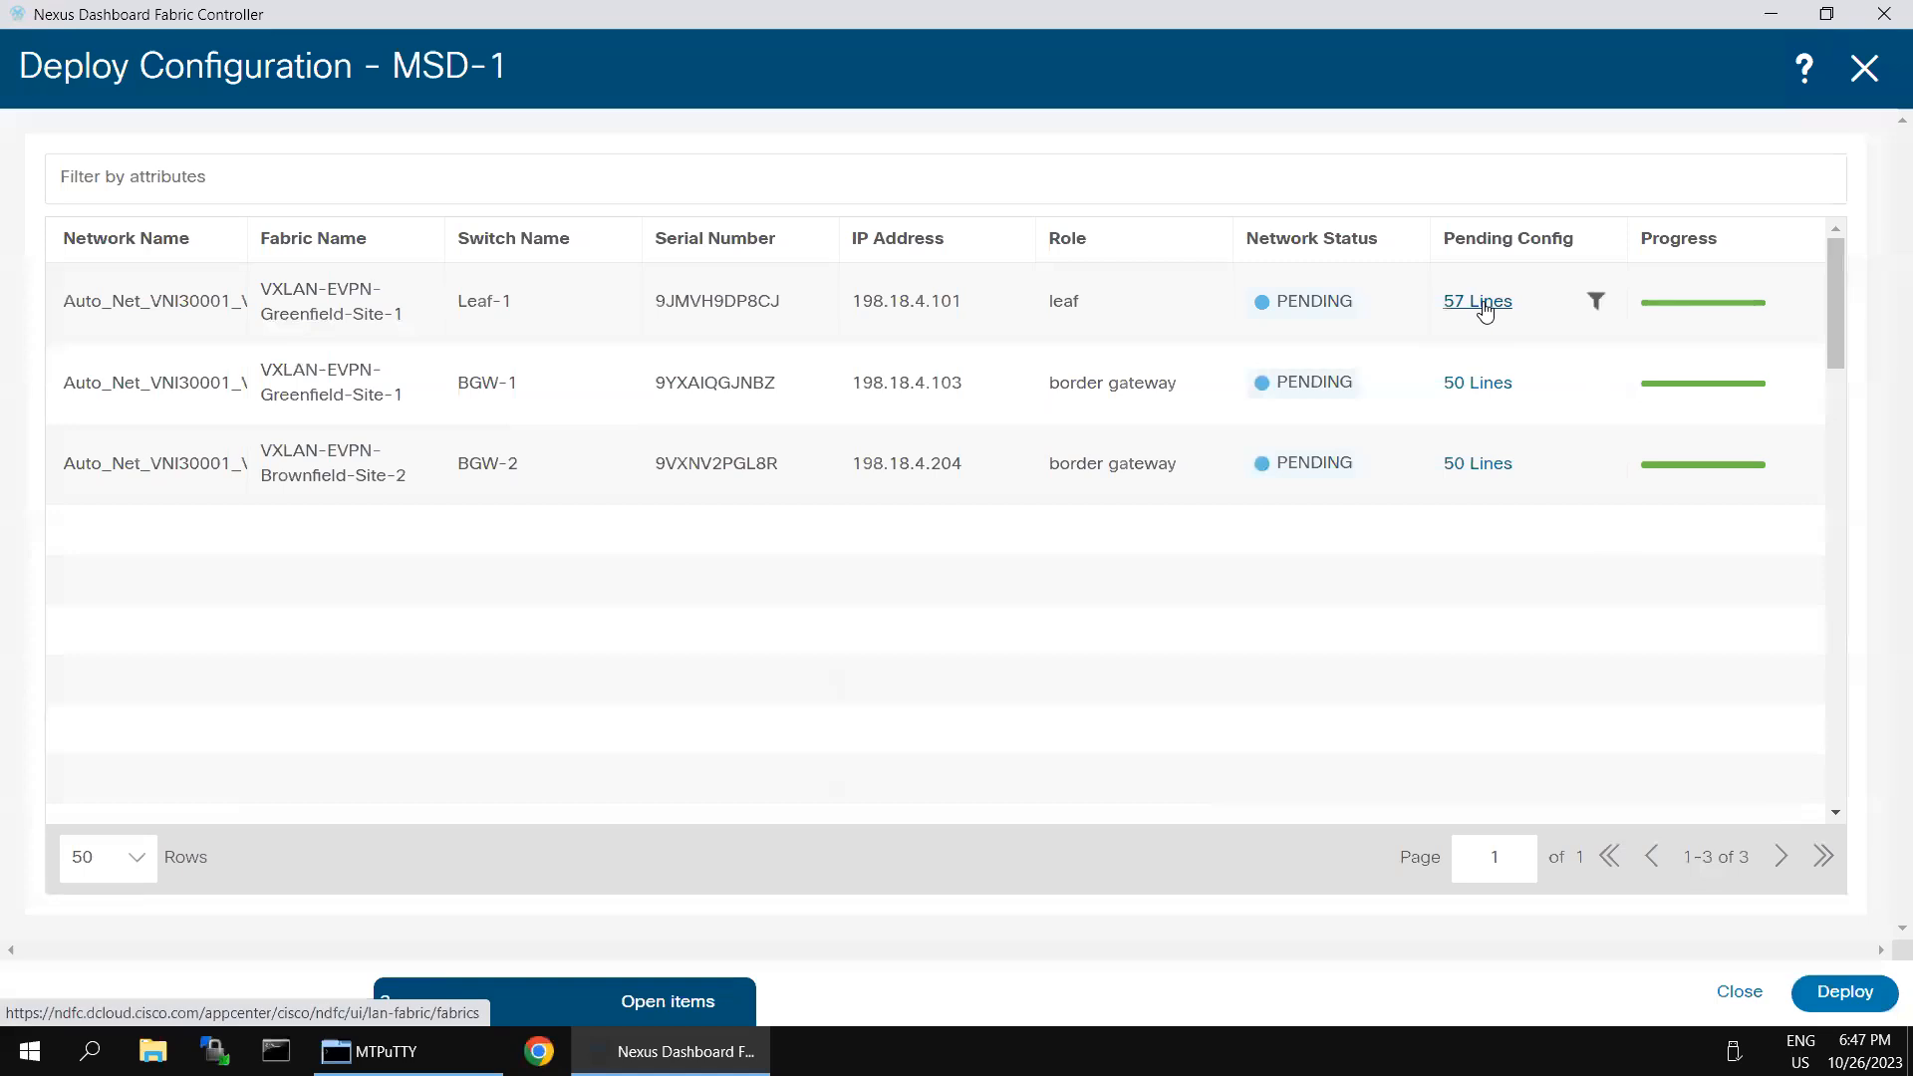
- Deploy the pending network configuration to Leaf-1, BGW-1 and BGW-2, and close the deployment and MSD-1 fabric overview
left_click(1843, 992)
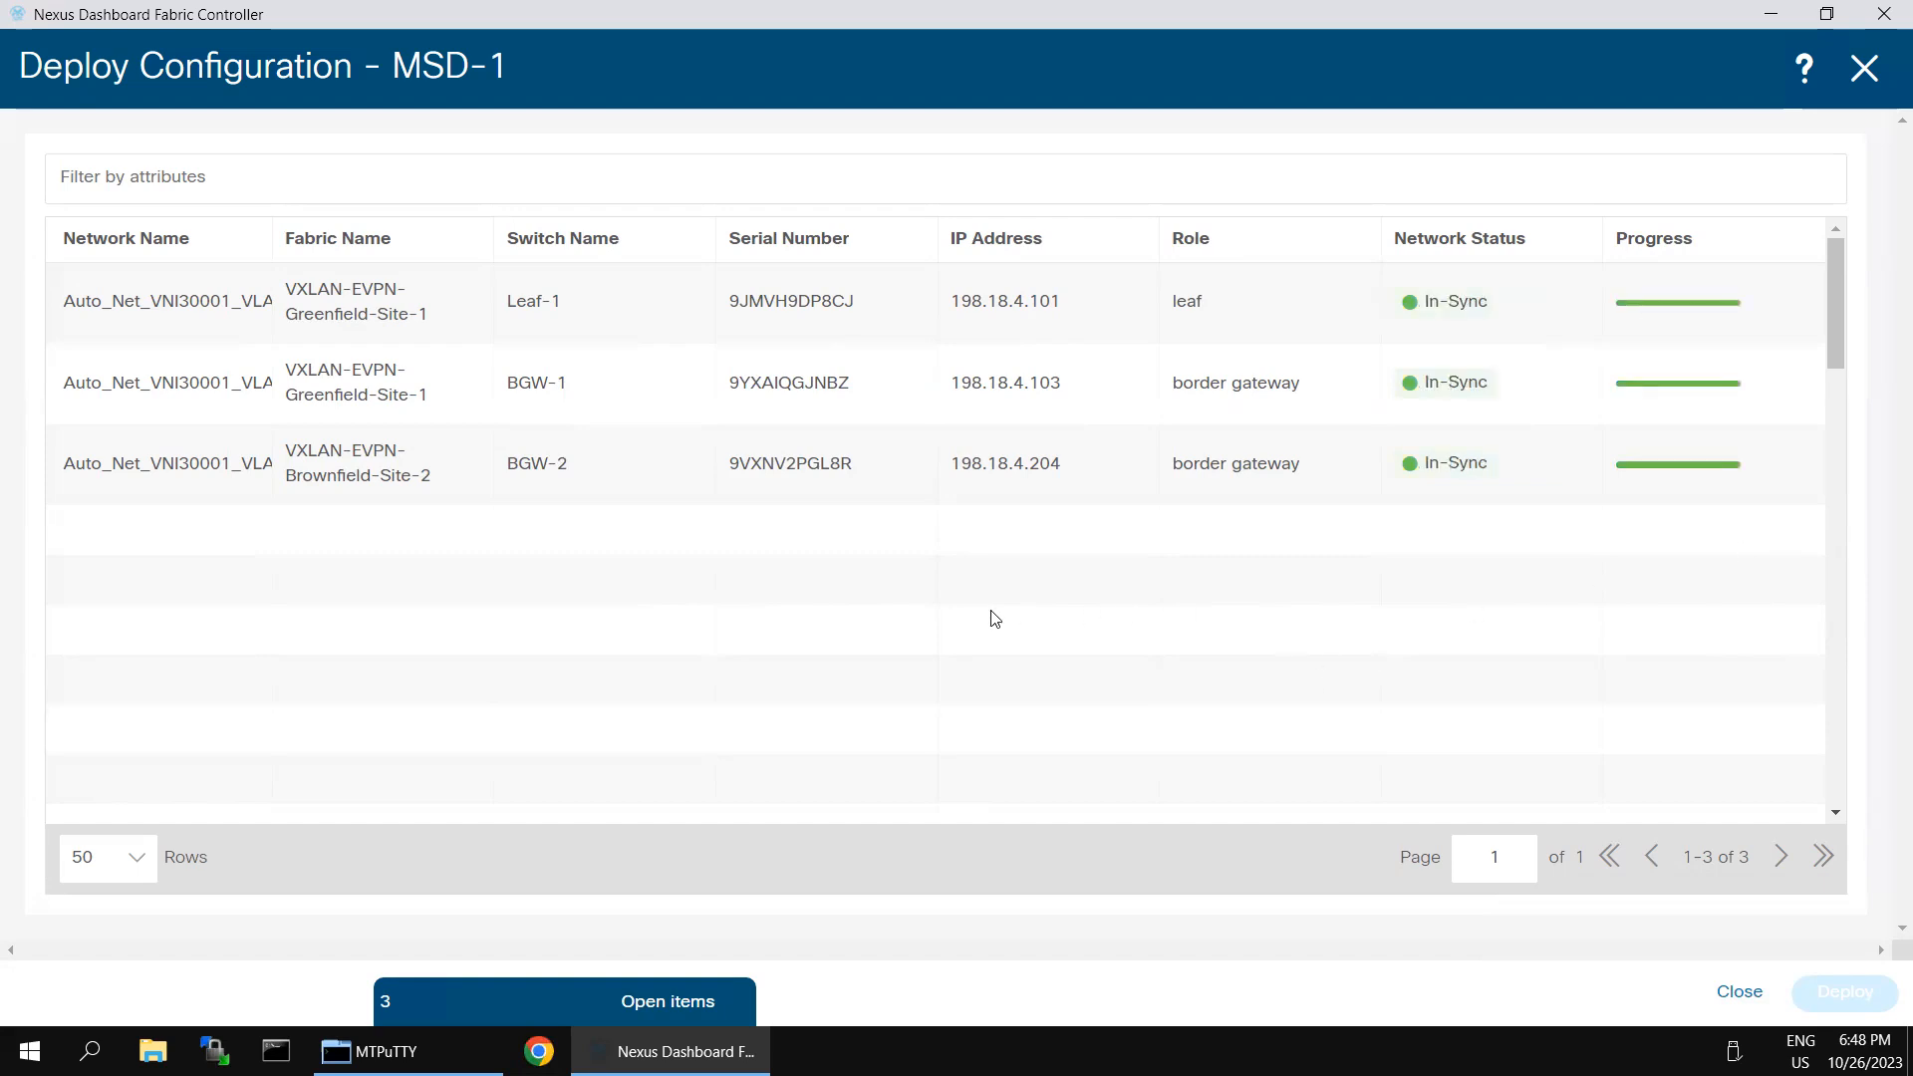
left_click(1864, 67)
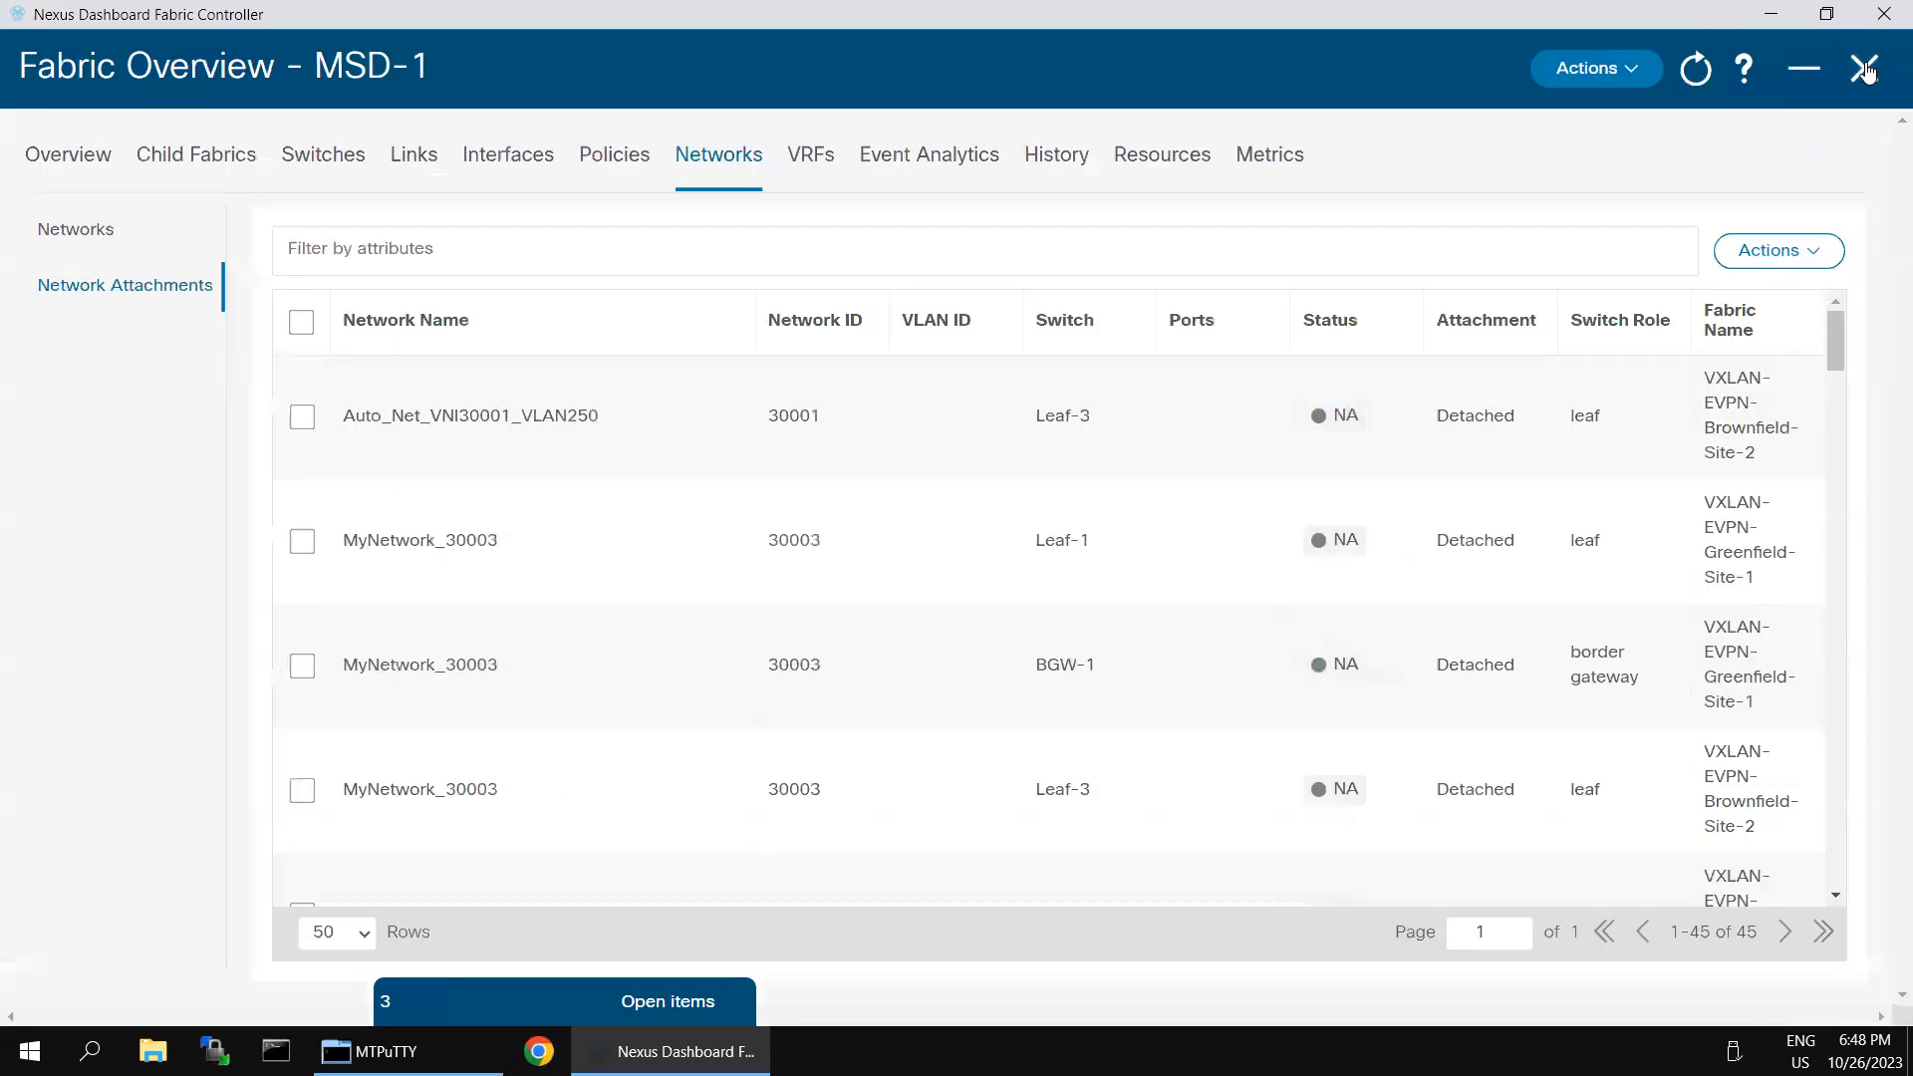
left_click(1863, 68)
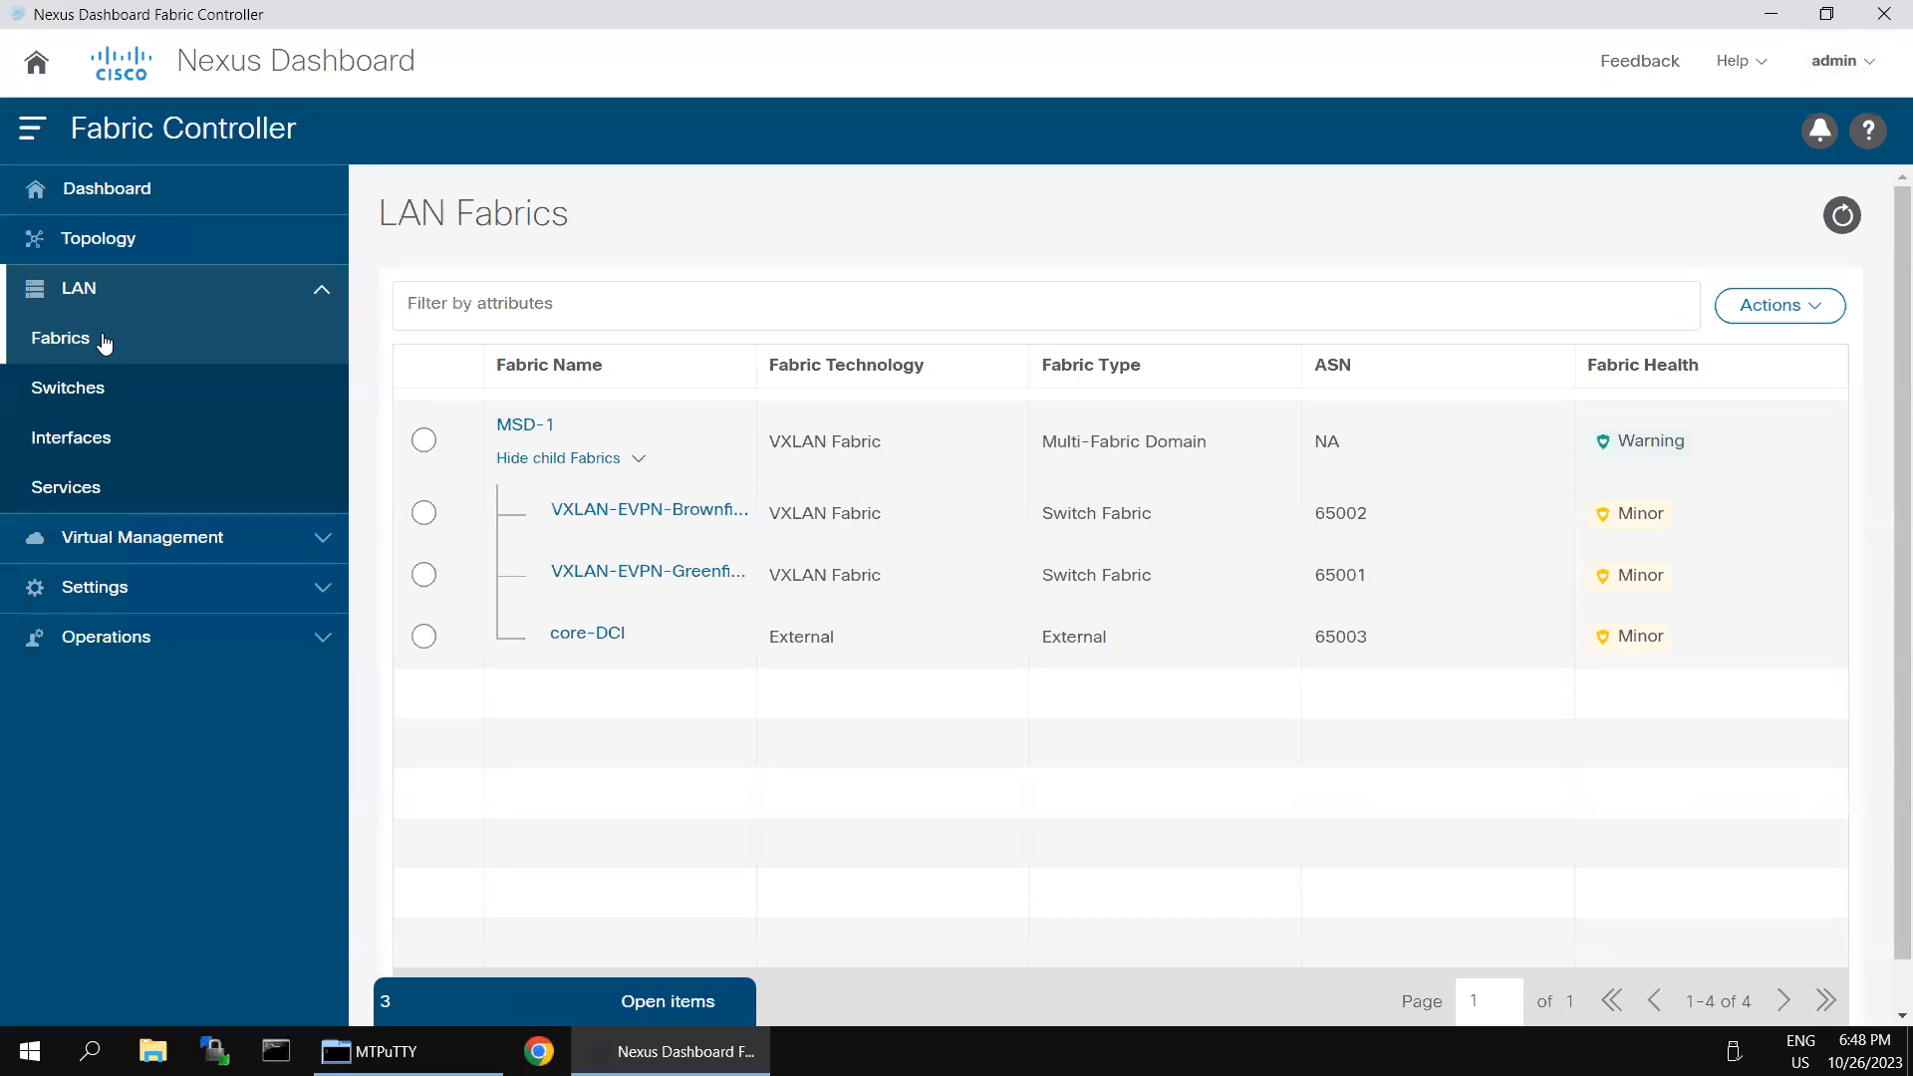
- Inspect the topology of VXLAN-EVPN-Brownfield-Site-2, and check the configuration status of the switches in the MSD-1 topology
left_click(111, 247)
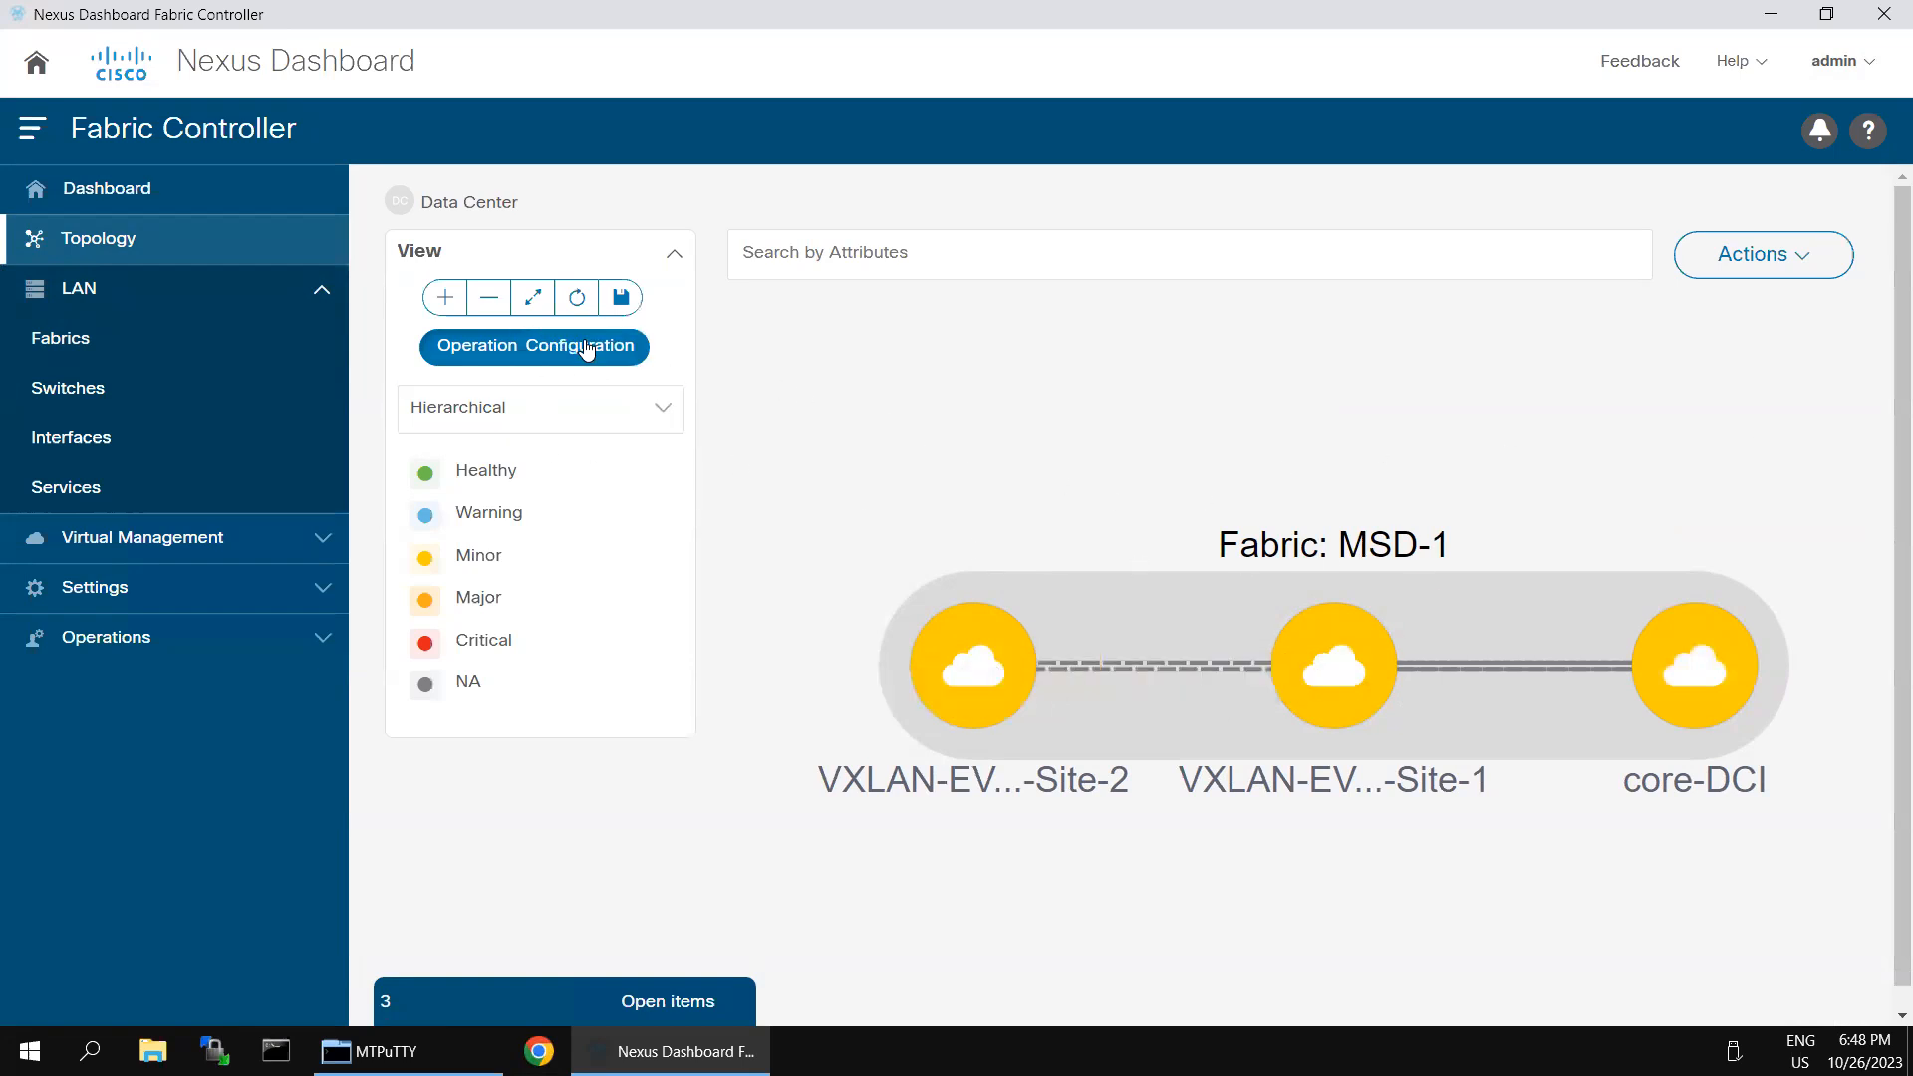
double_click(984, 672)
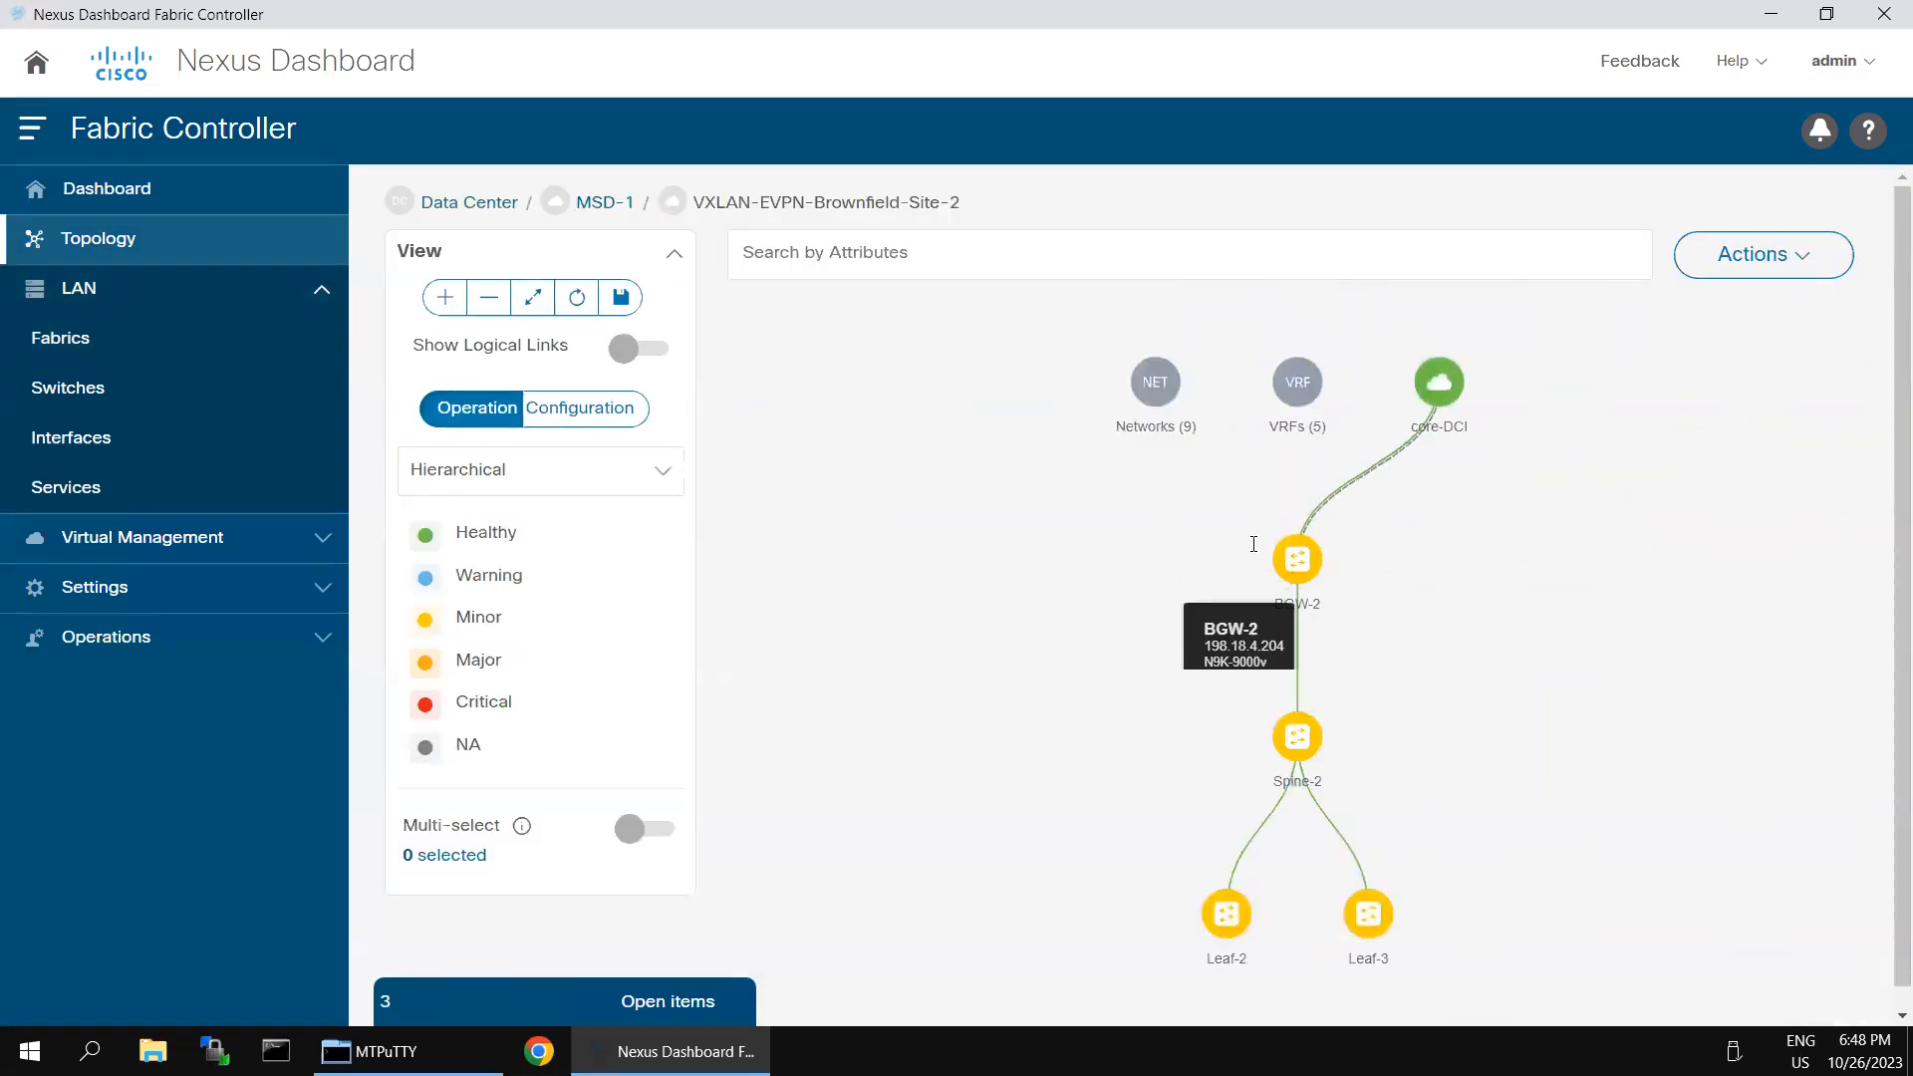
left_click(634, 203)
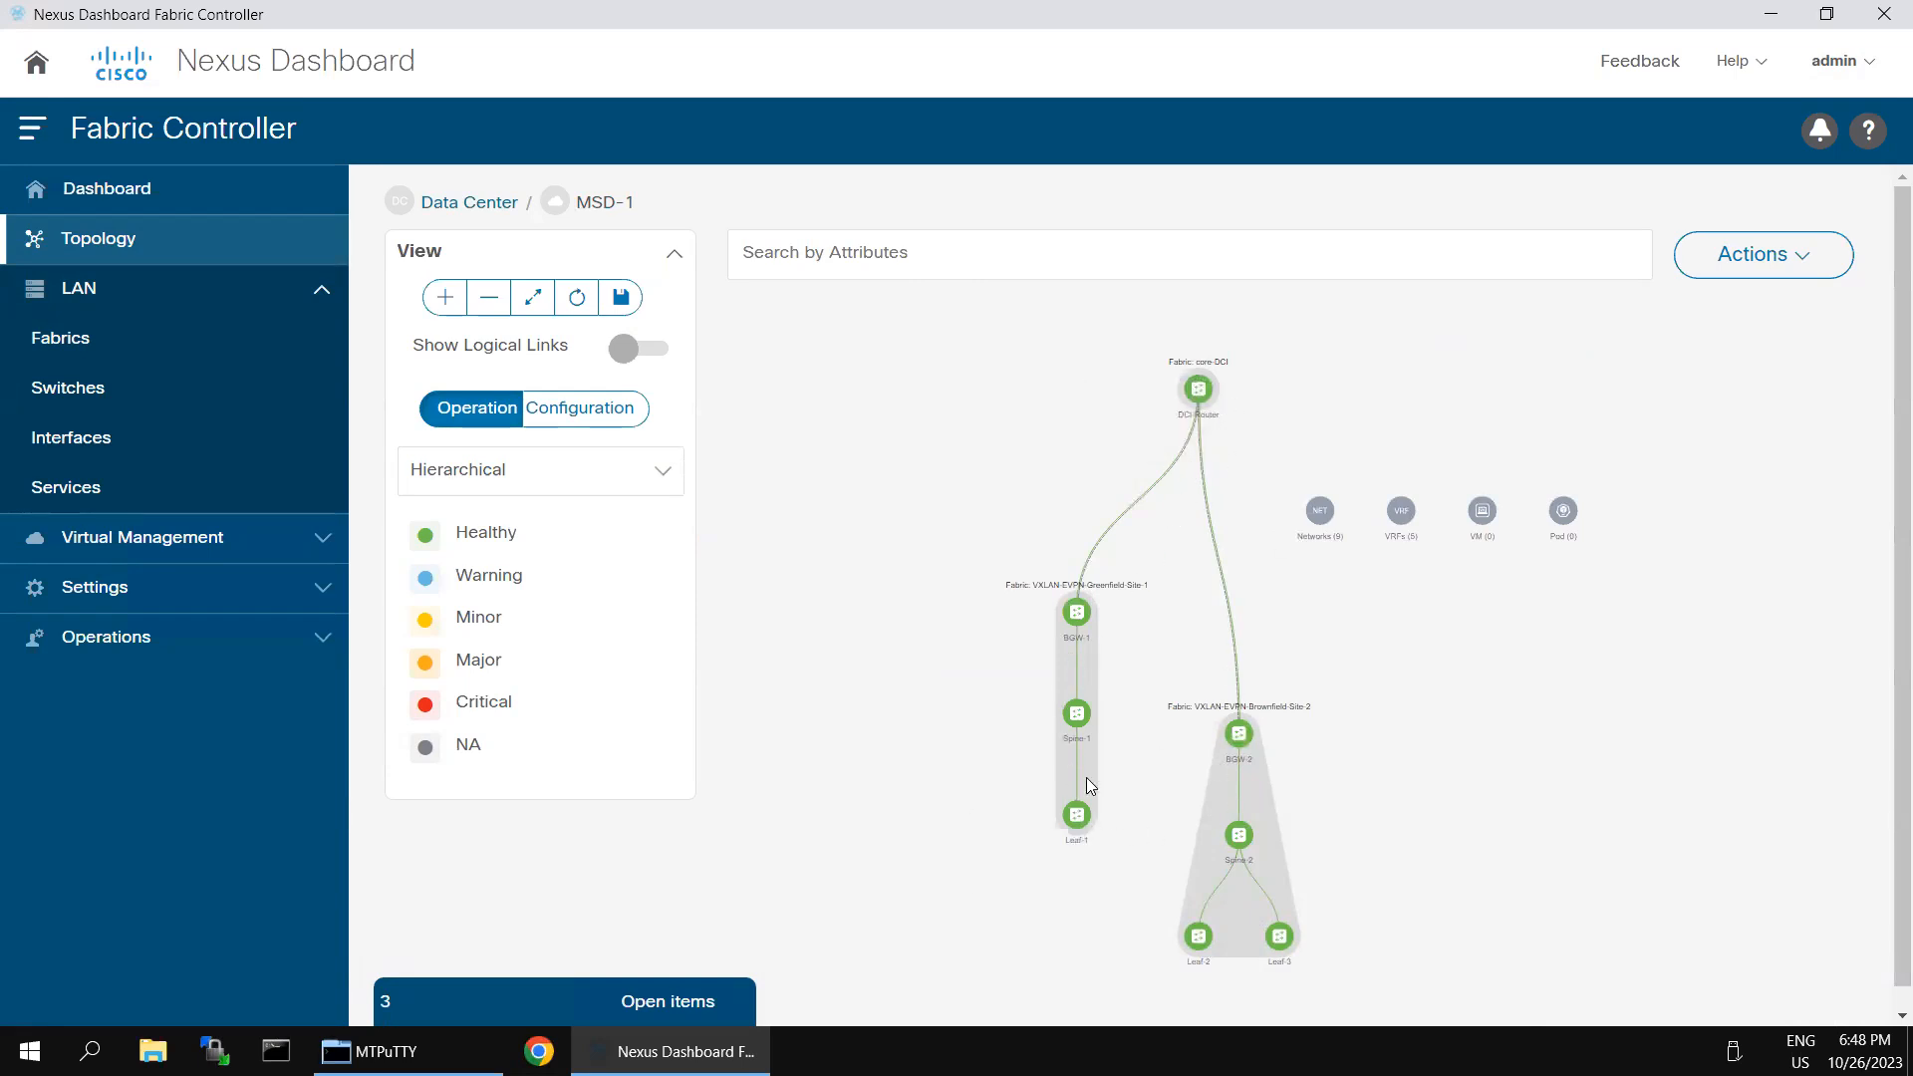
left_click(596, 417)
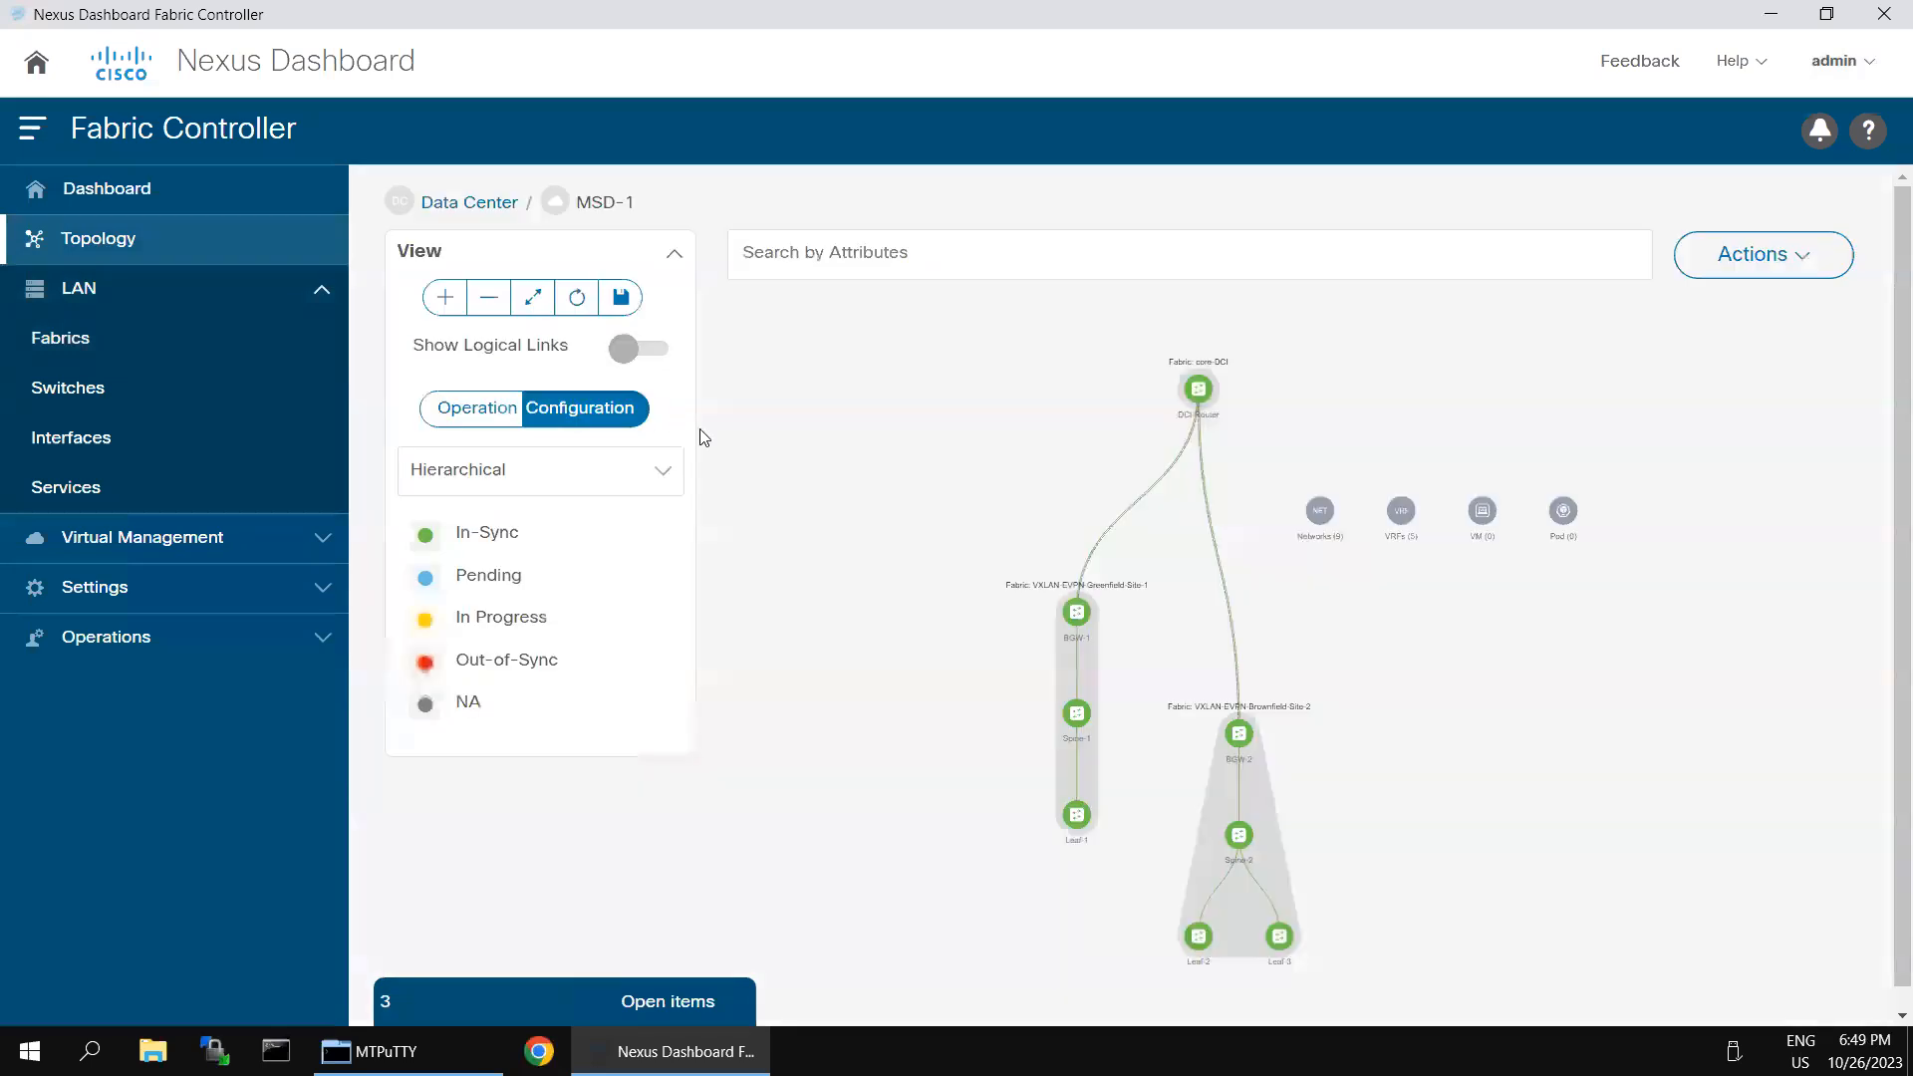
mouse_move(1082, 612)
mouse_move(1241, 736)
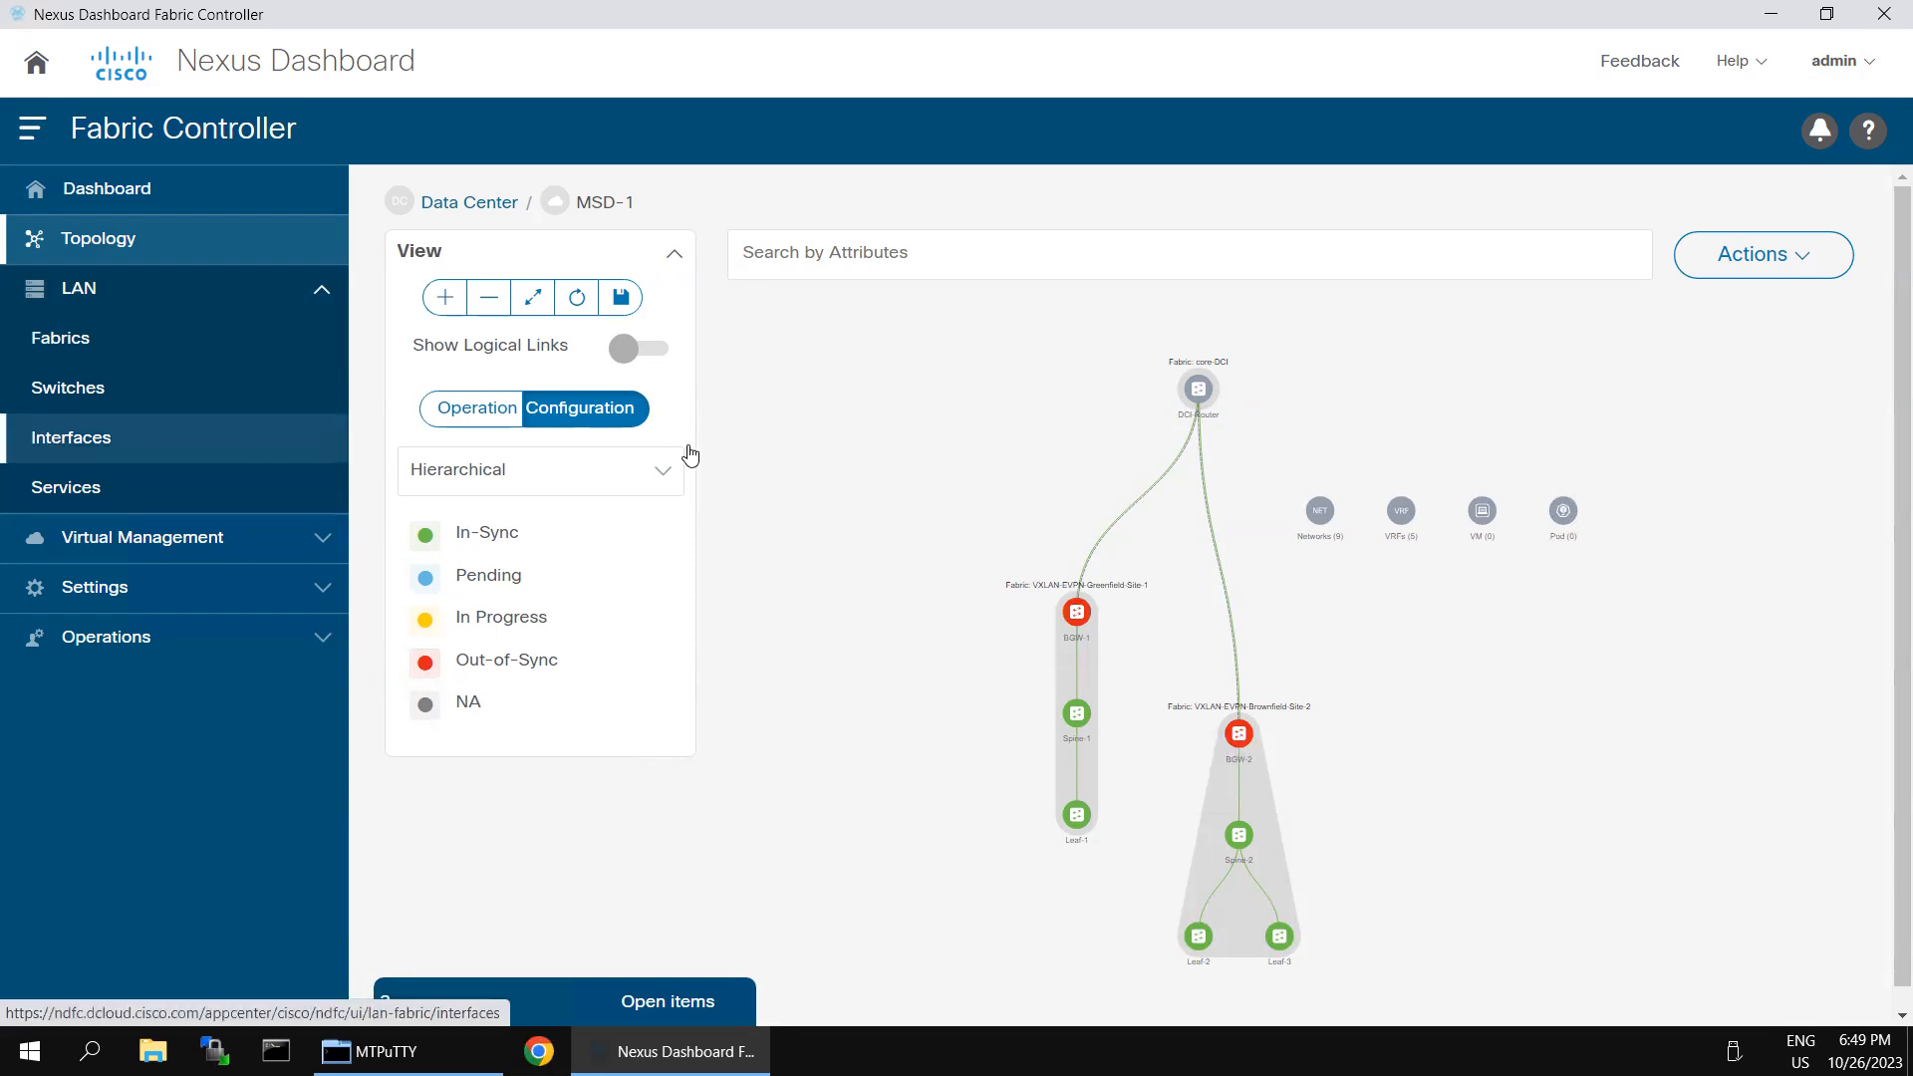
- Recalculate the MSD-1 fabric configuration for deployment, and review the pending configuration of BGW-2
mouse_move(1091, 2)
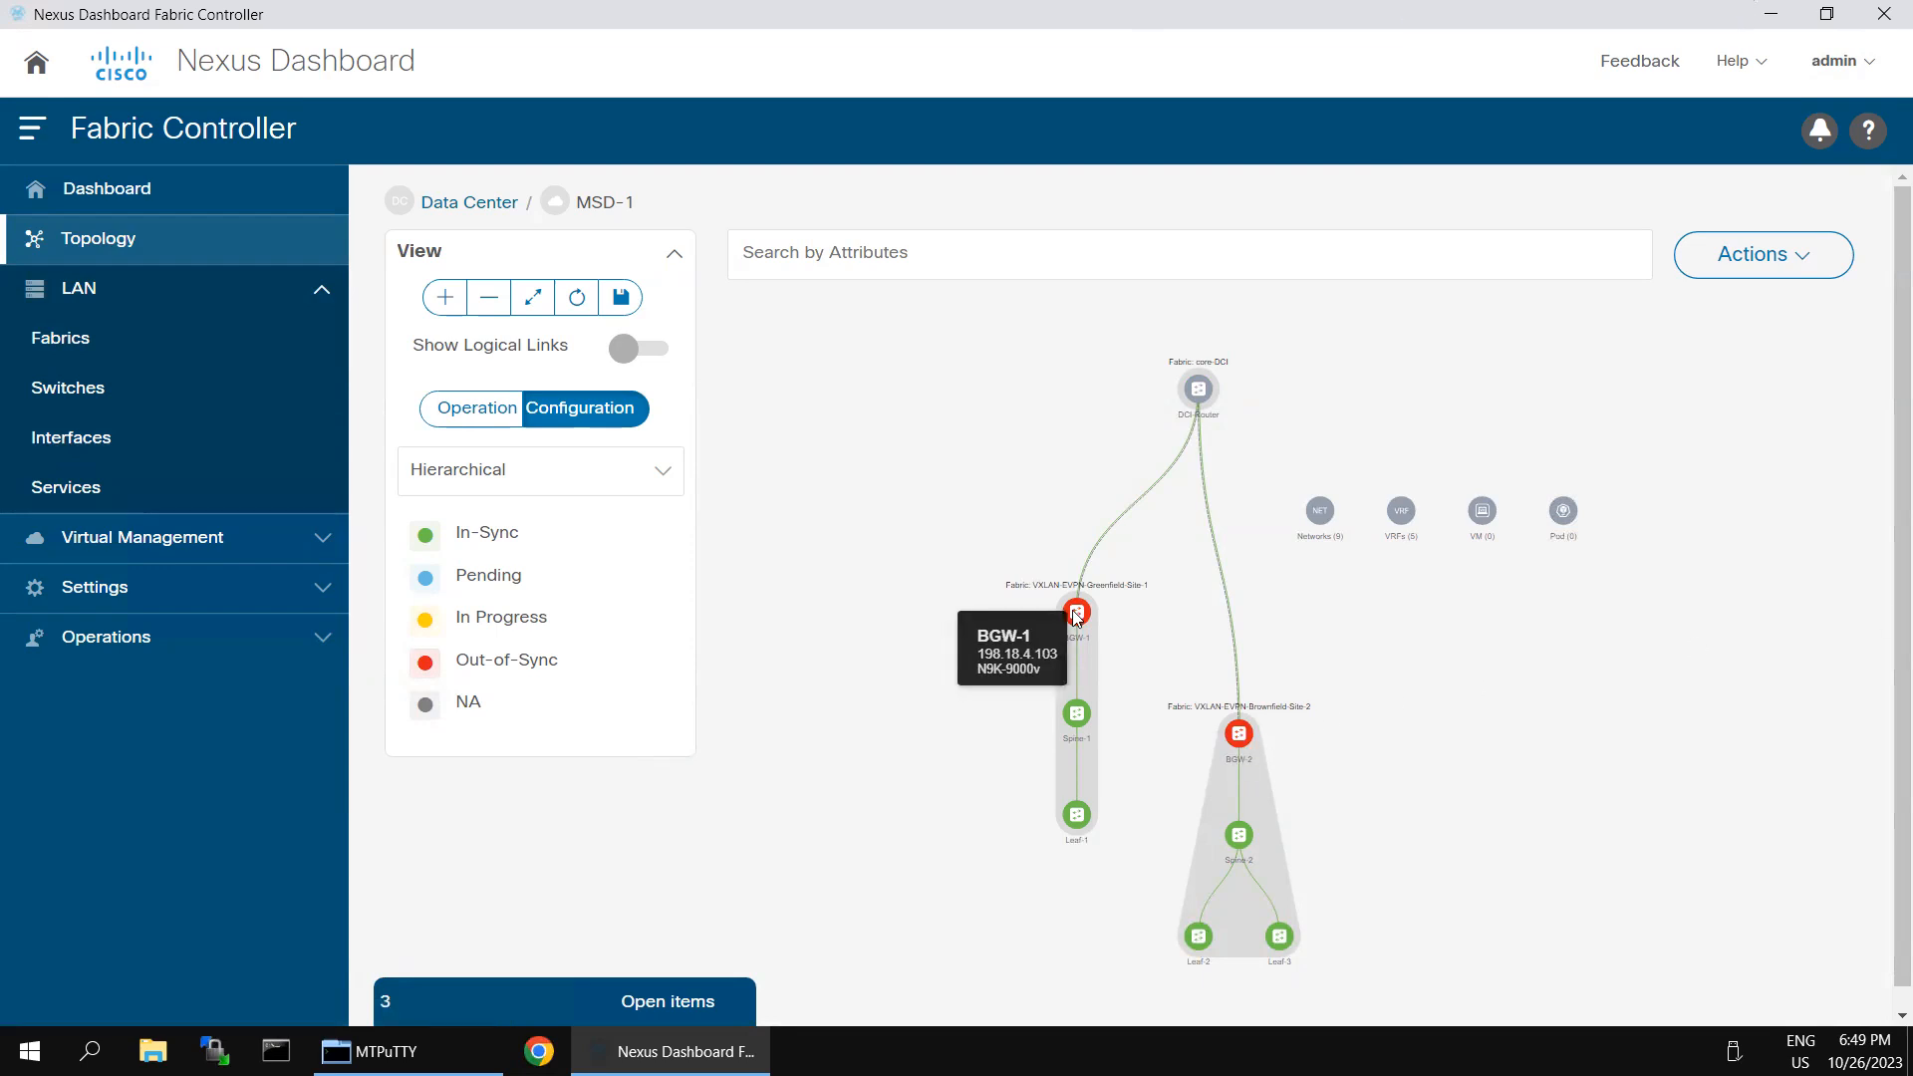
left_click(1828, 262)
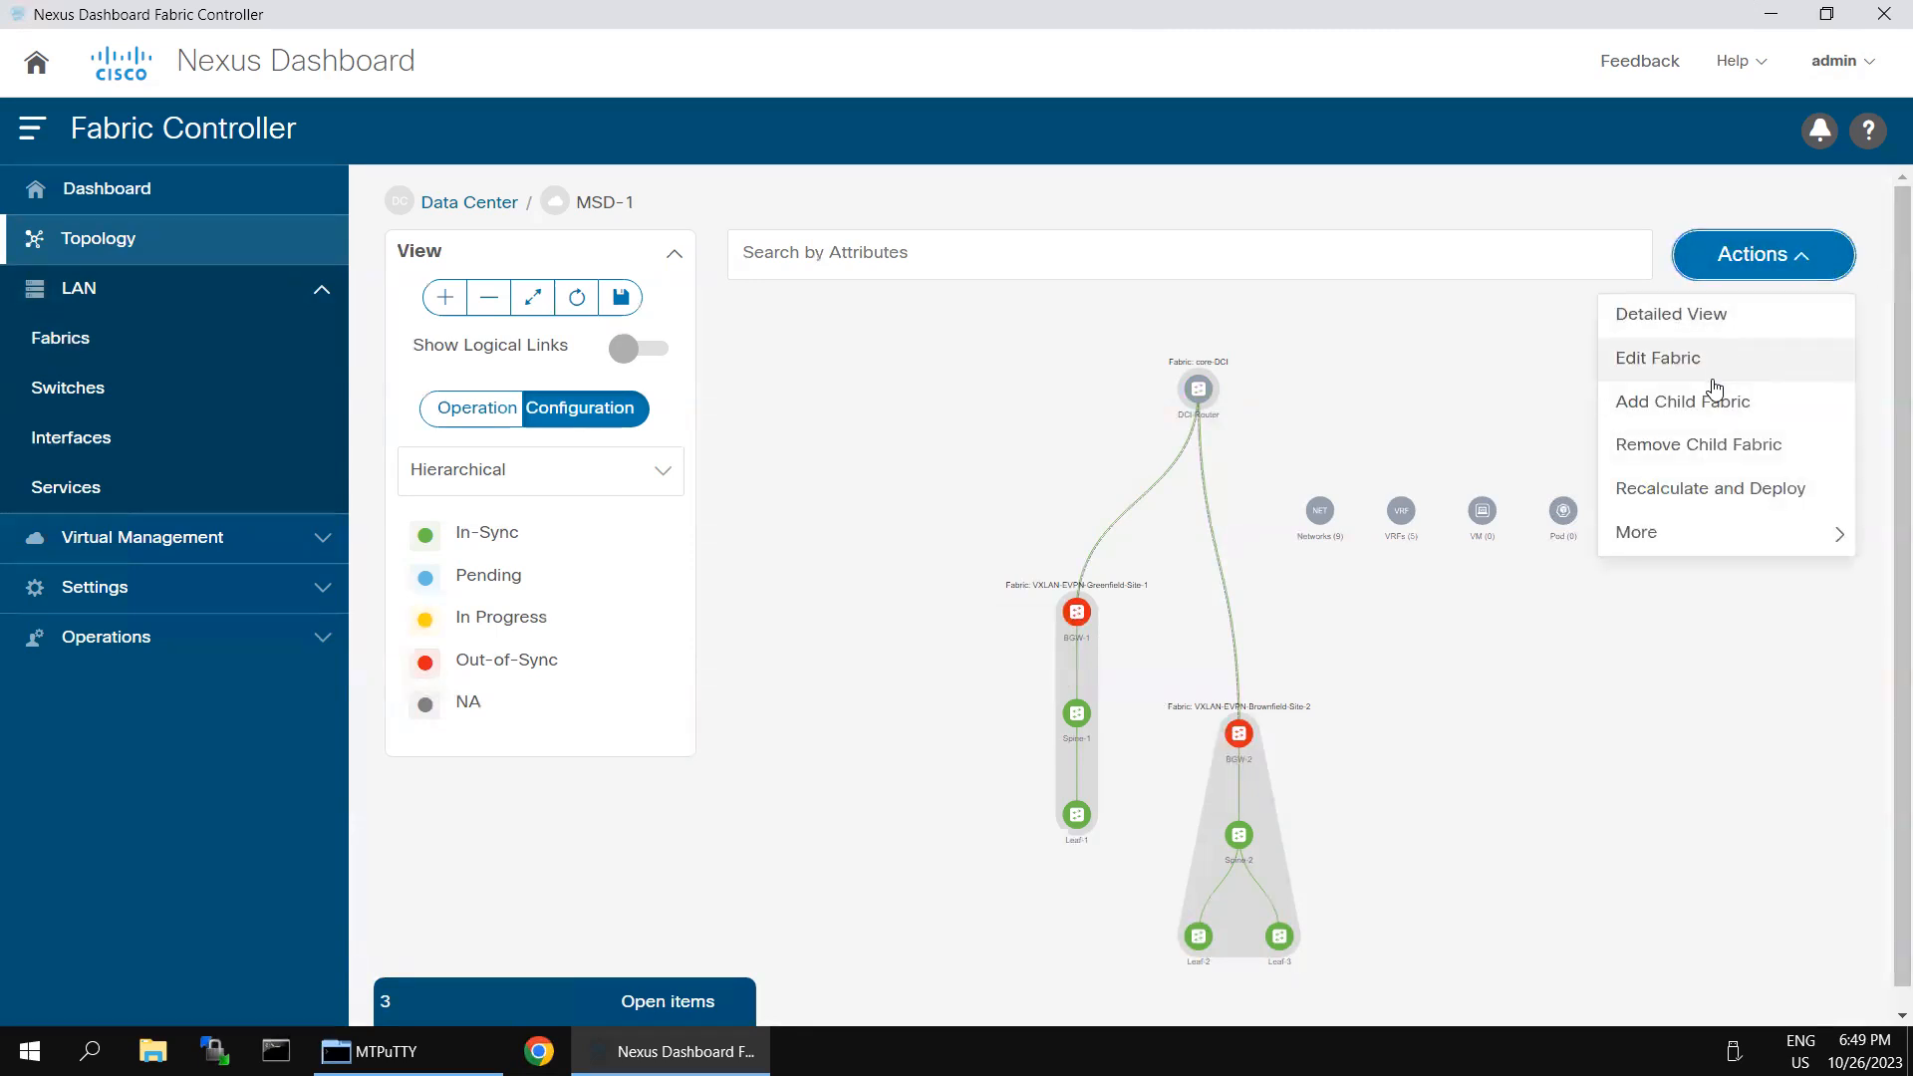
left_click(1704, 489)
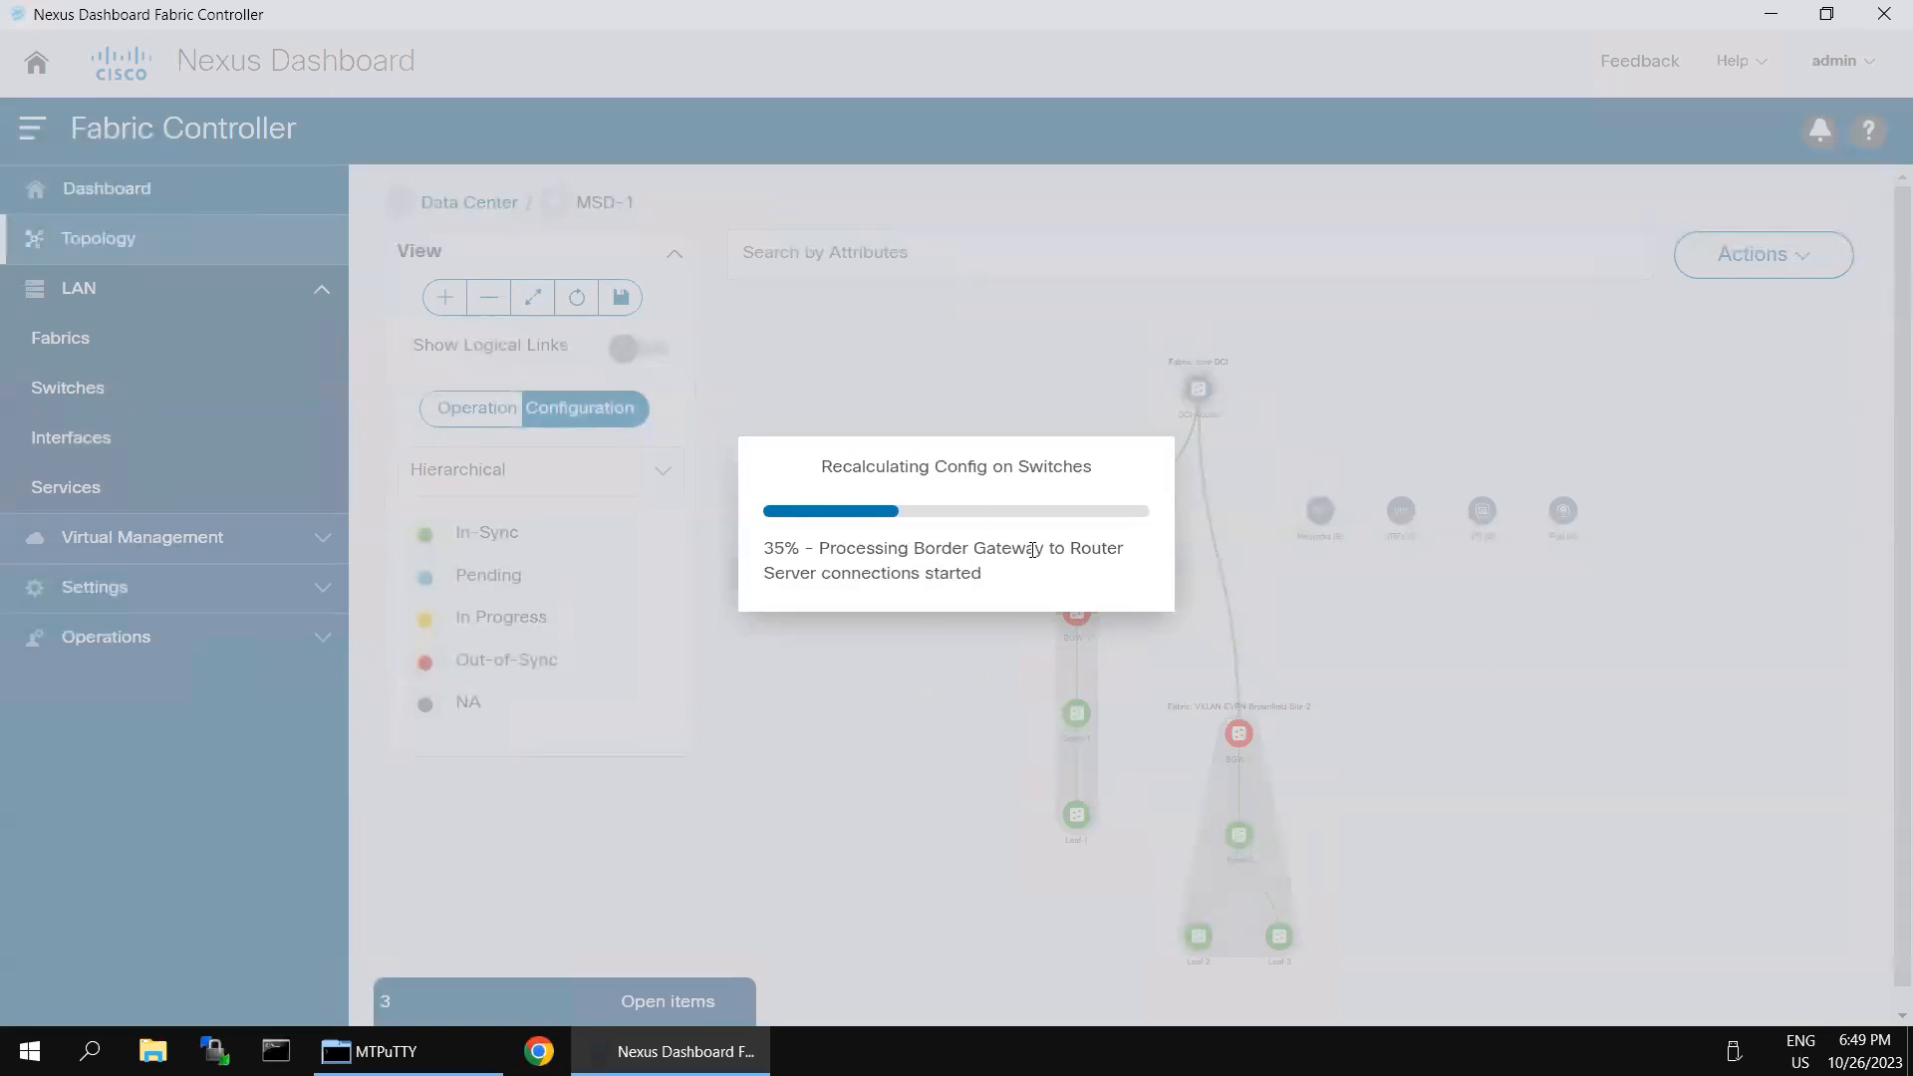
mouse_move(1267, 2)
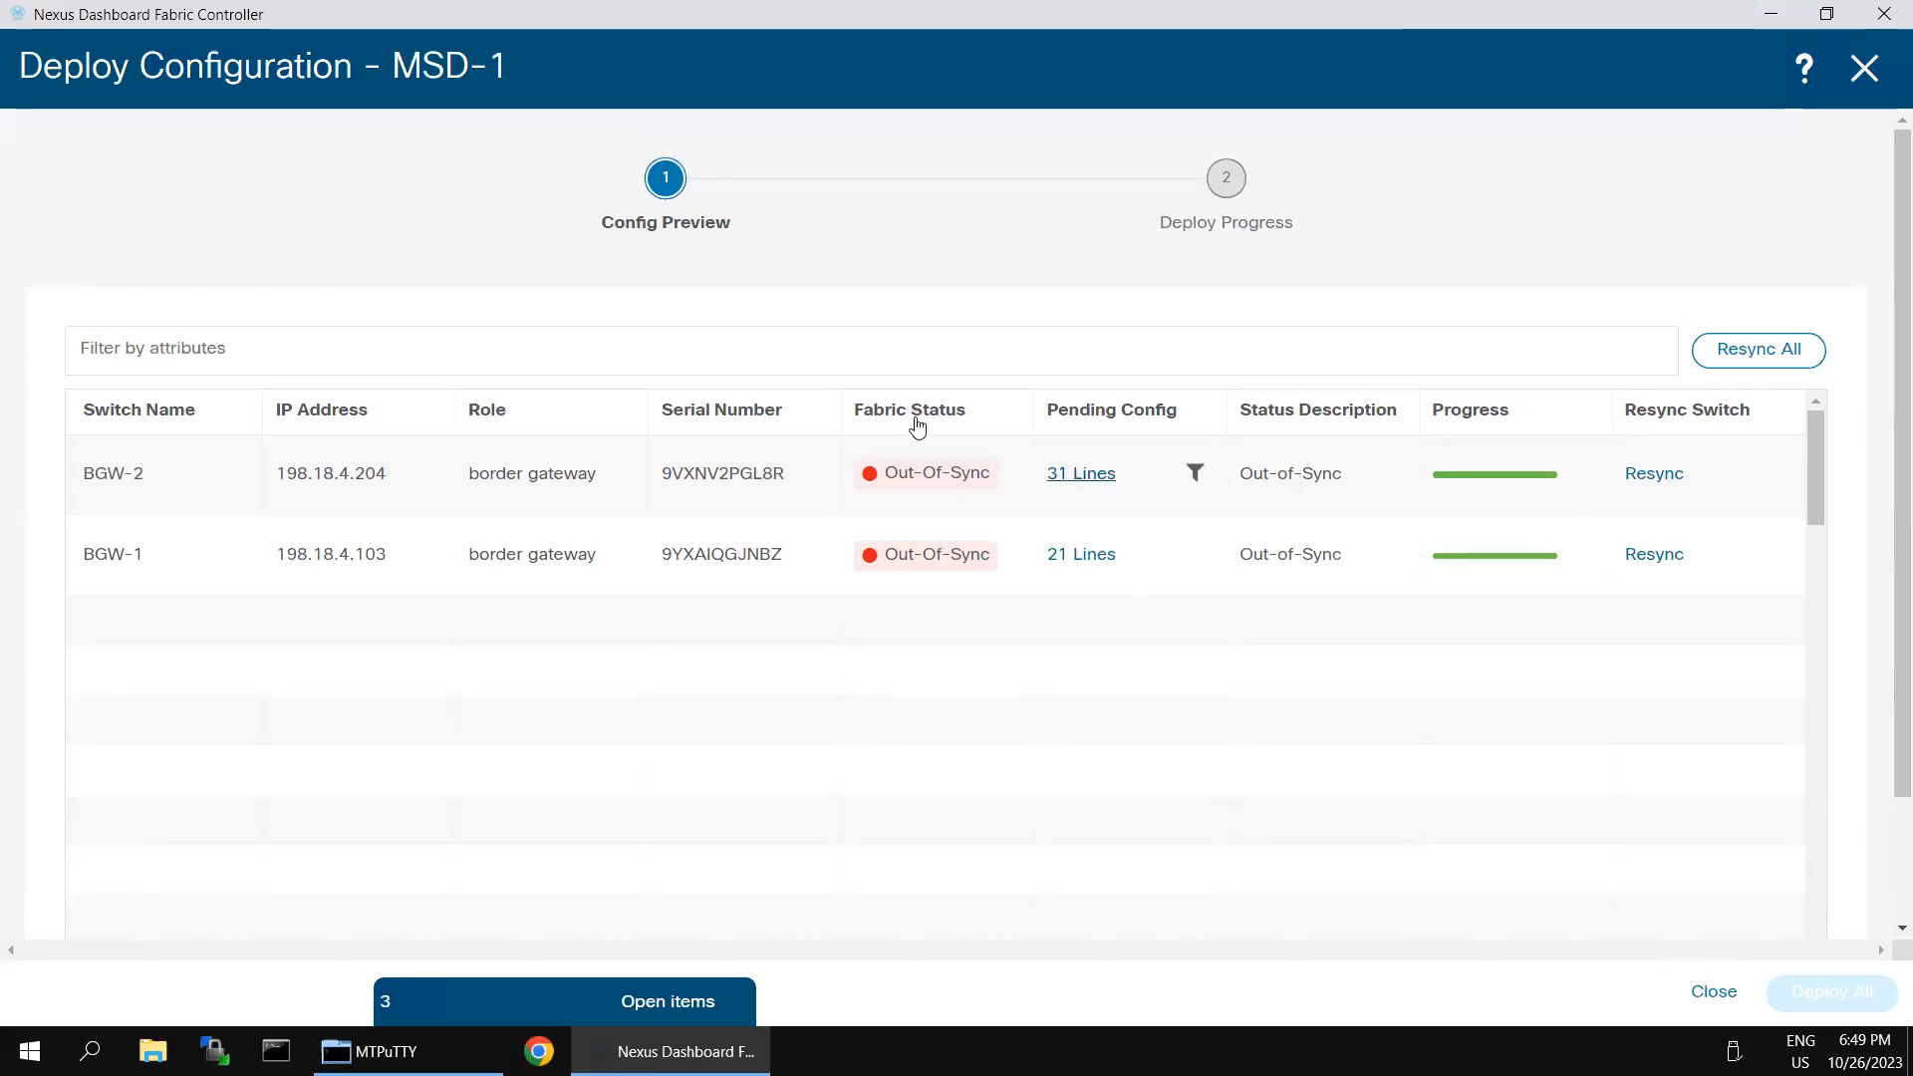
left_click(1082, 475)
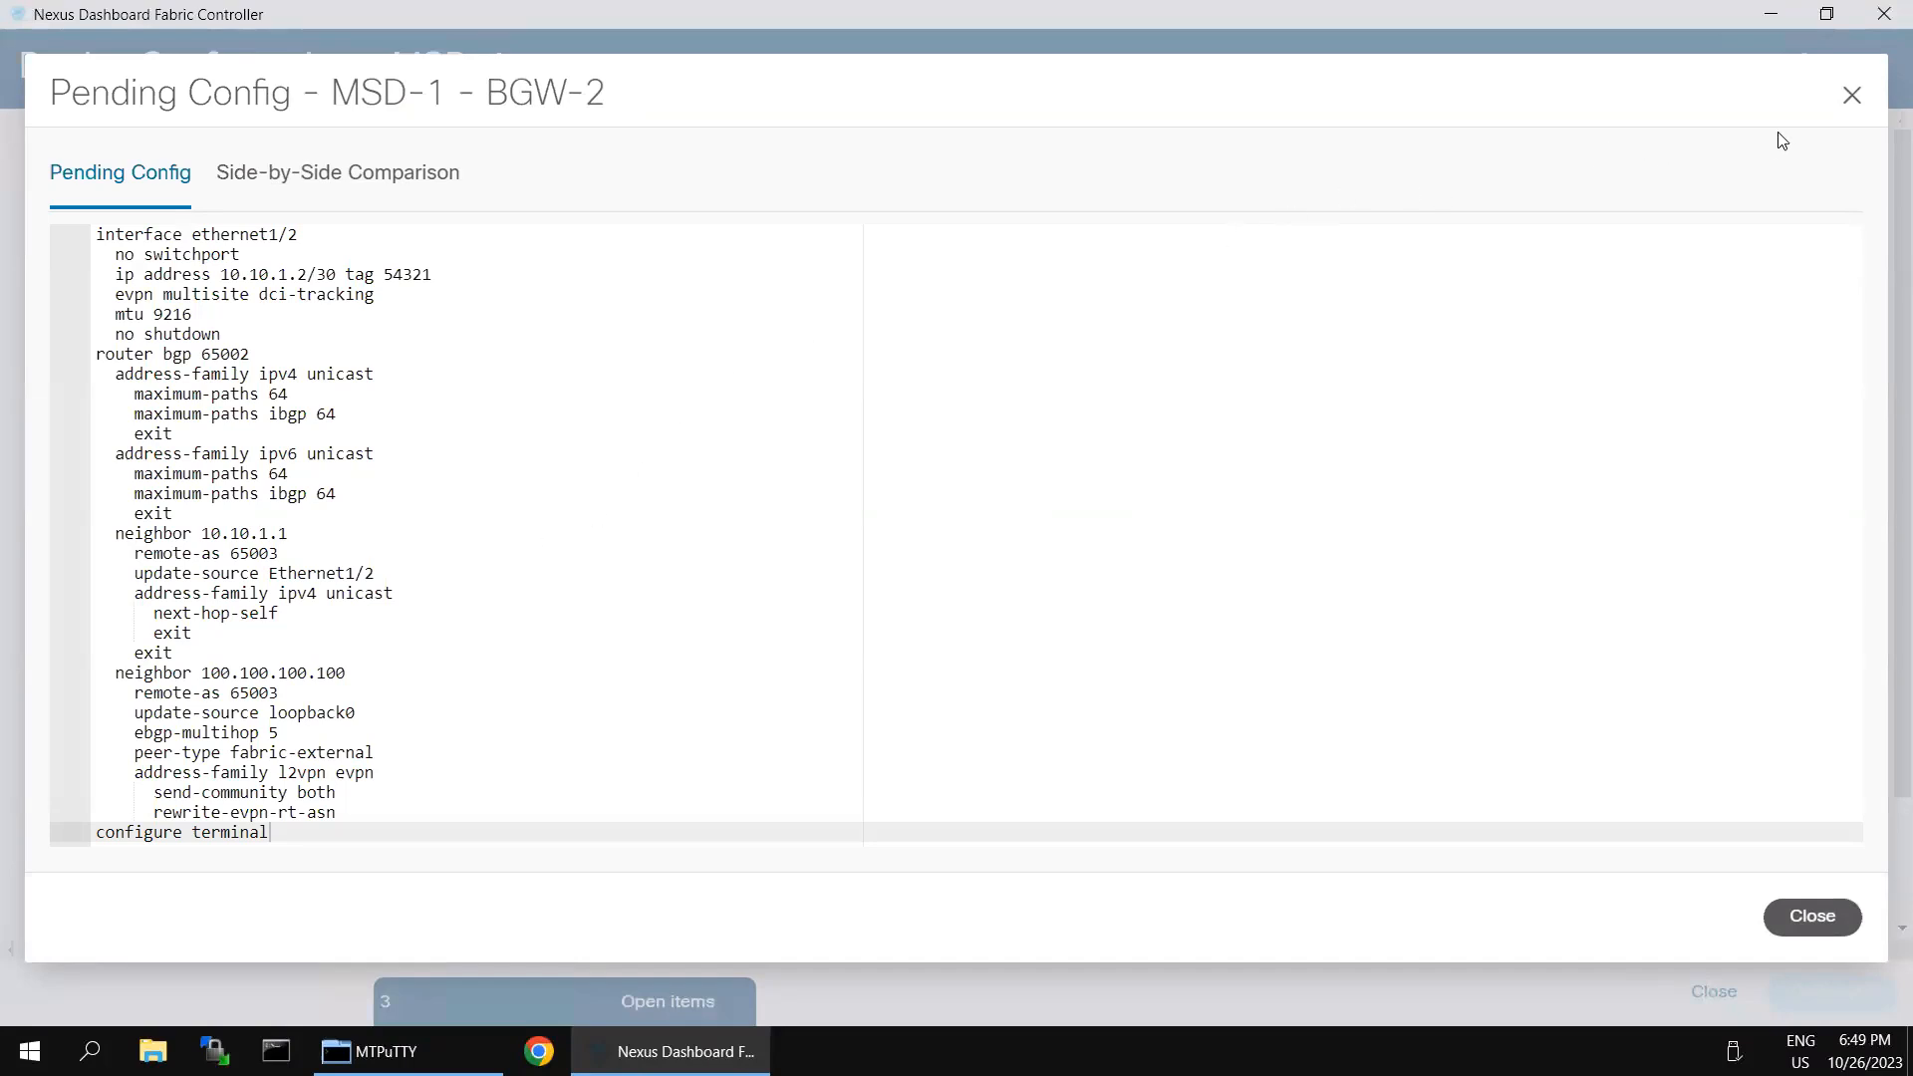
left_click(1851, 94)
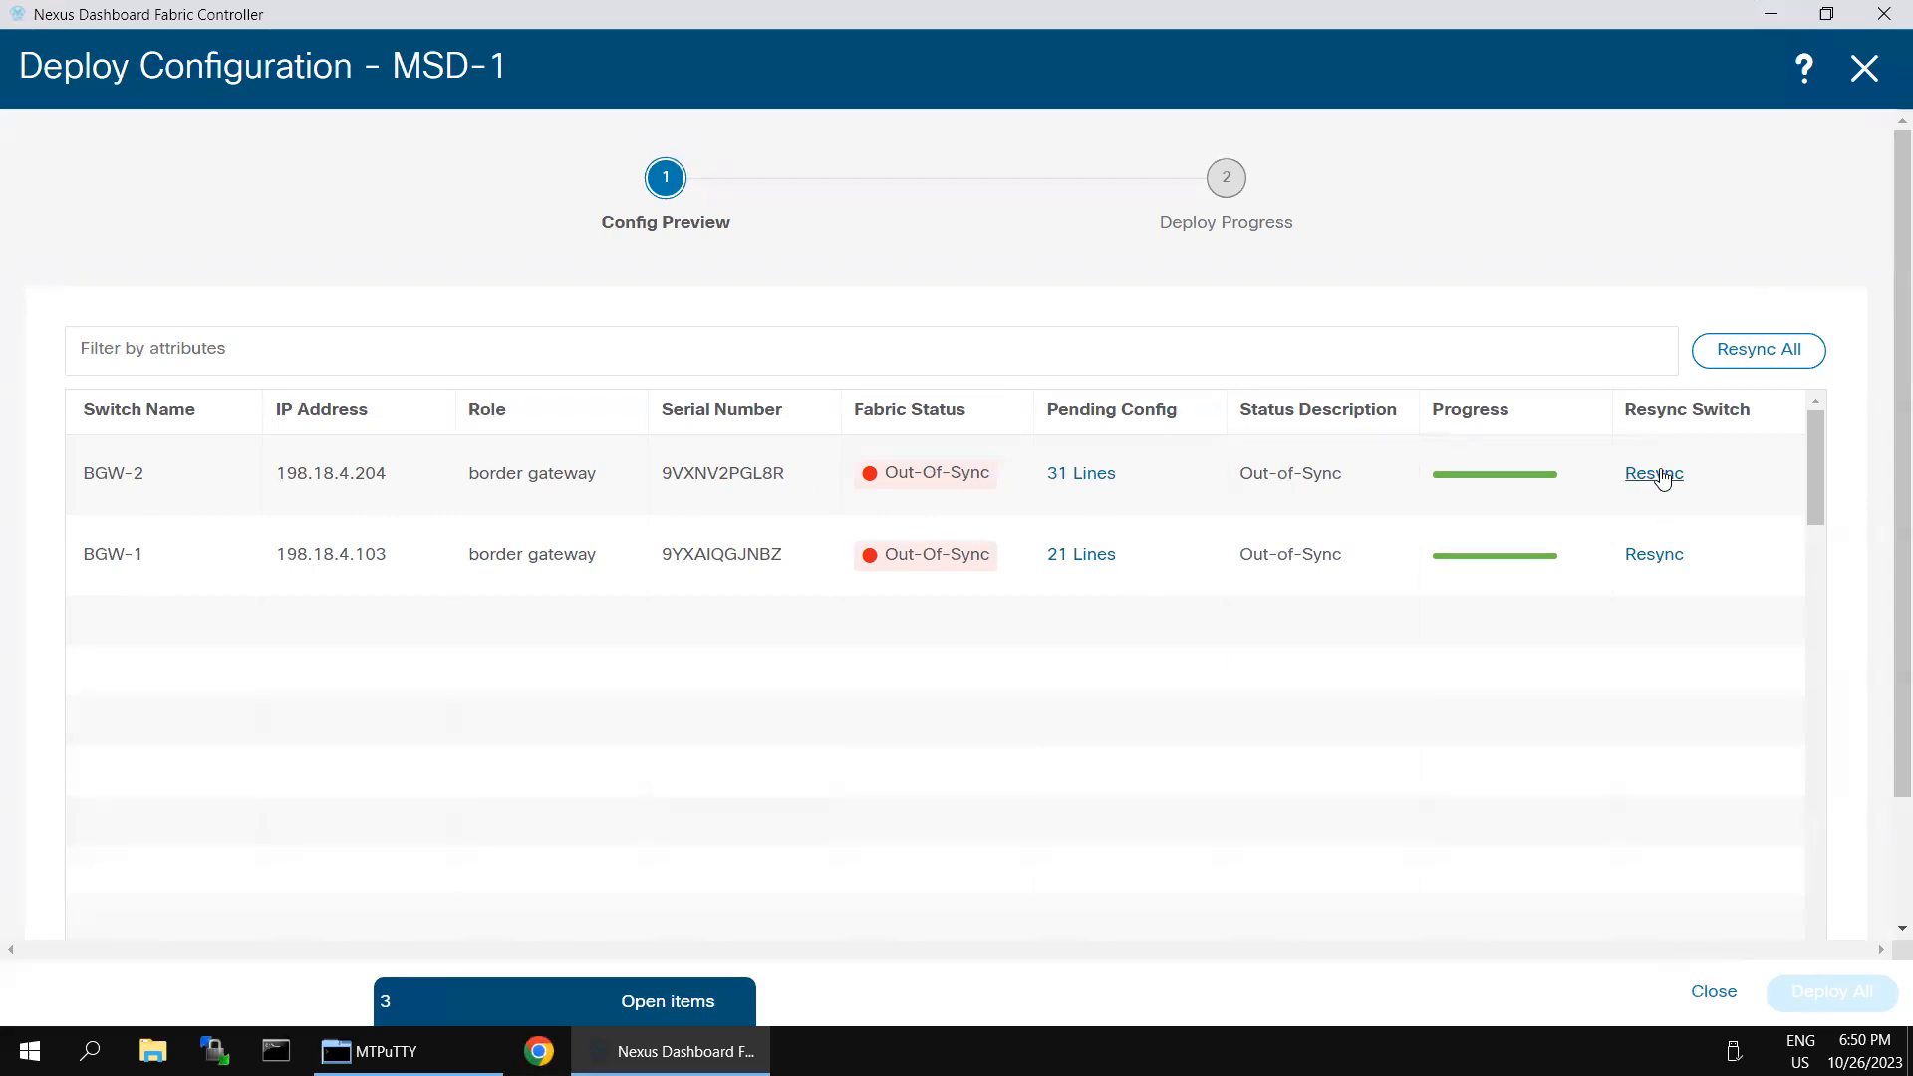
- Resync all switches listed in the MSD-1 deployment preview and close it without deploying
left_click(1766, 352)
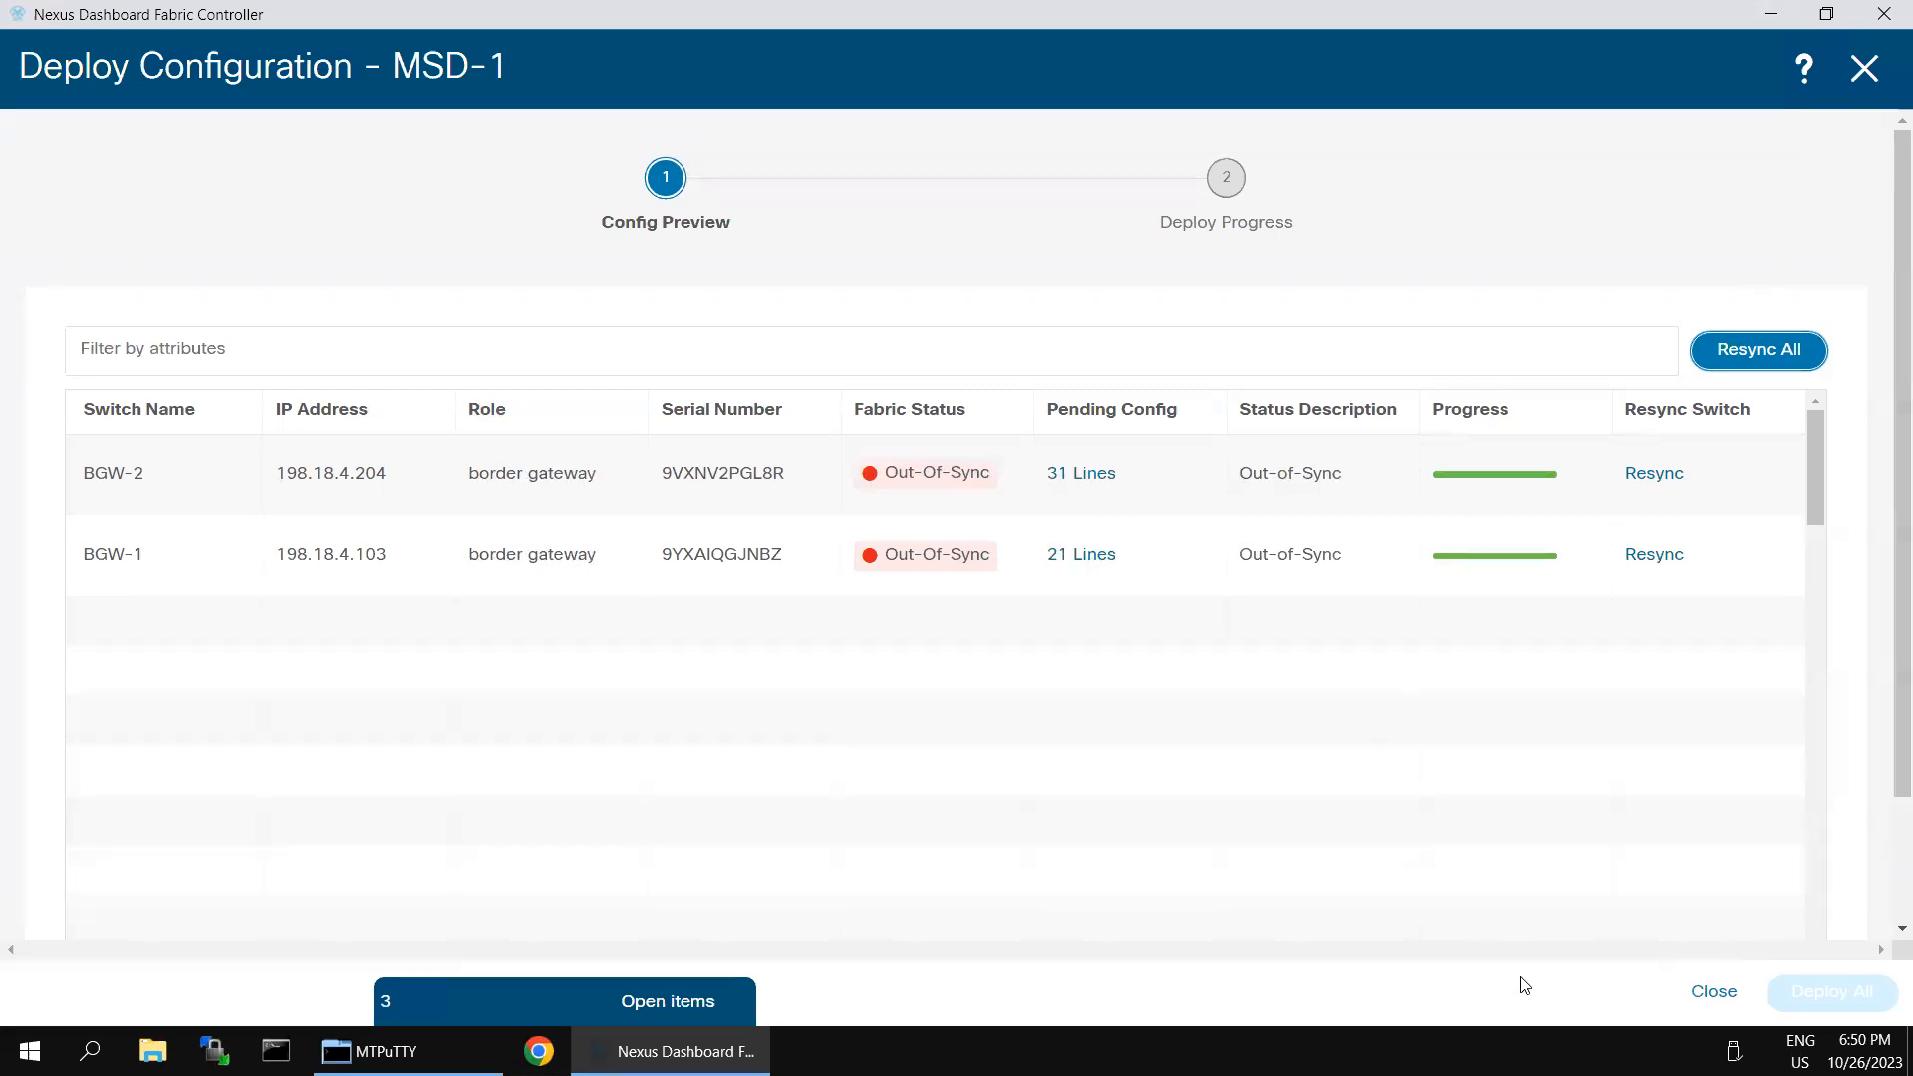
scroll(1886, 870, "down", 2)
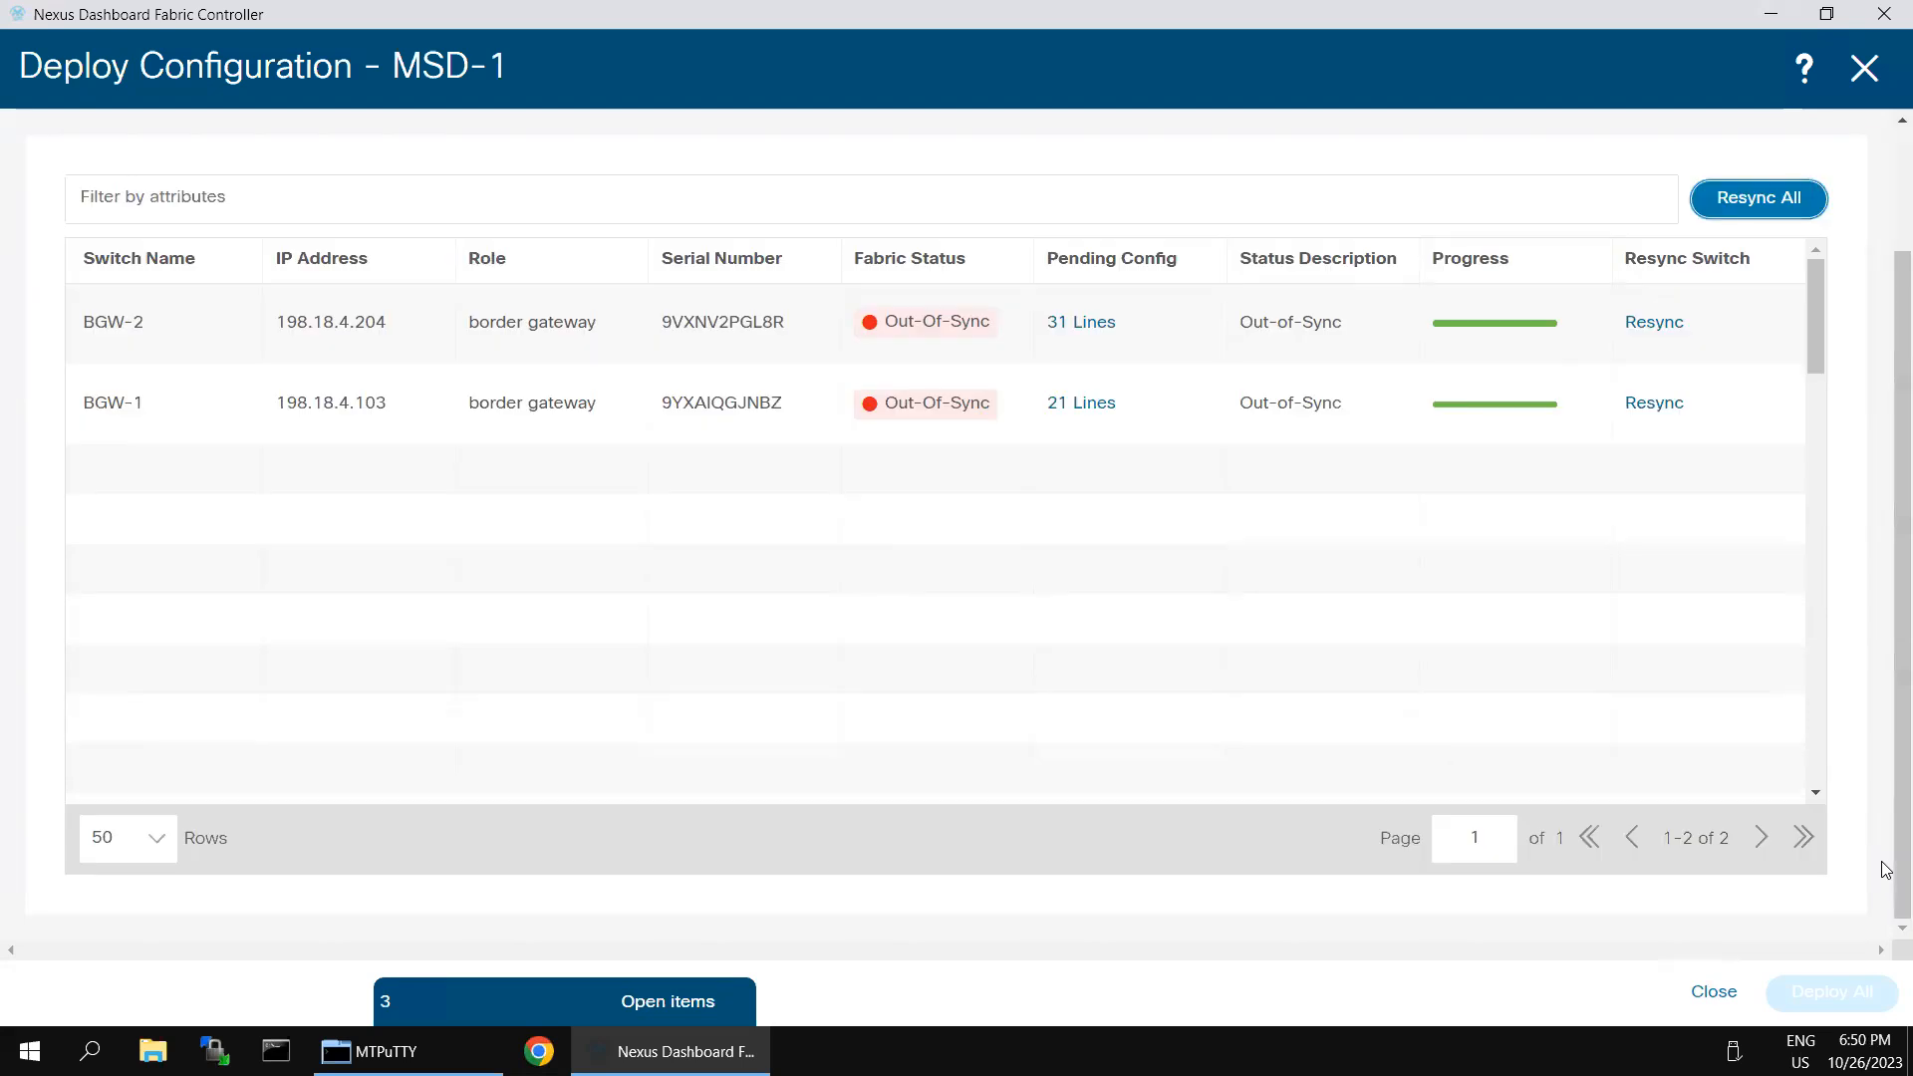
left_click(1862, 70)
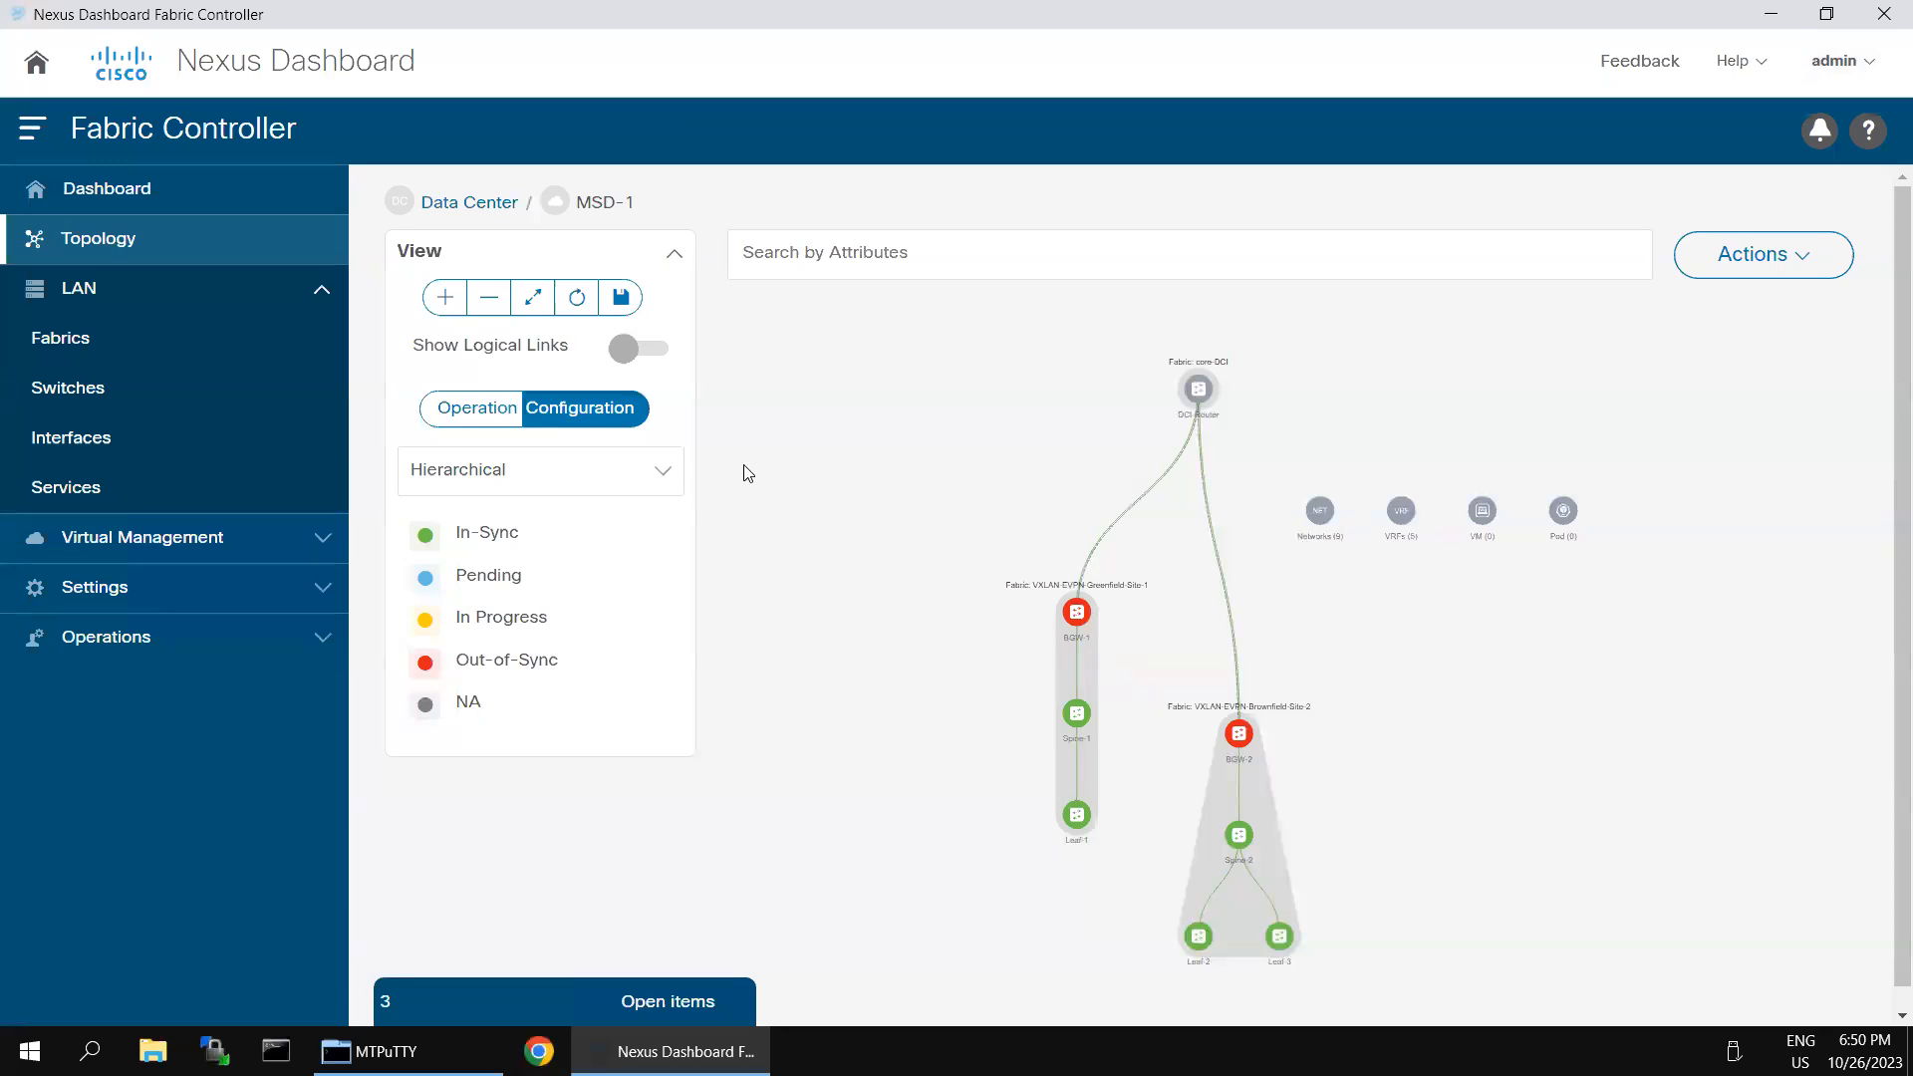
- Show the logical links in the MSD-1 topology, and switch to the Excalidraw multi-site diagram to check the server addresses
left_click(630, 354)
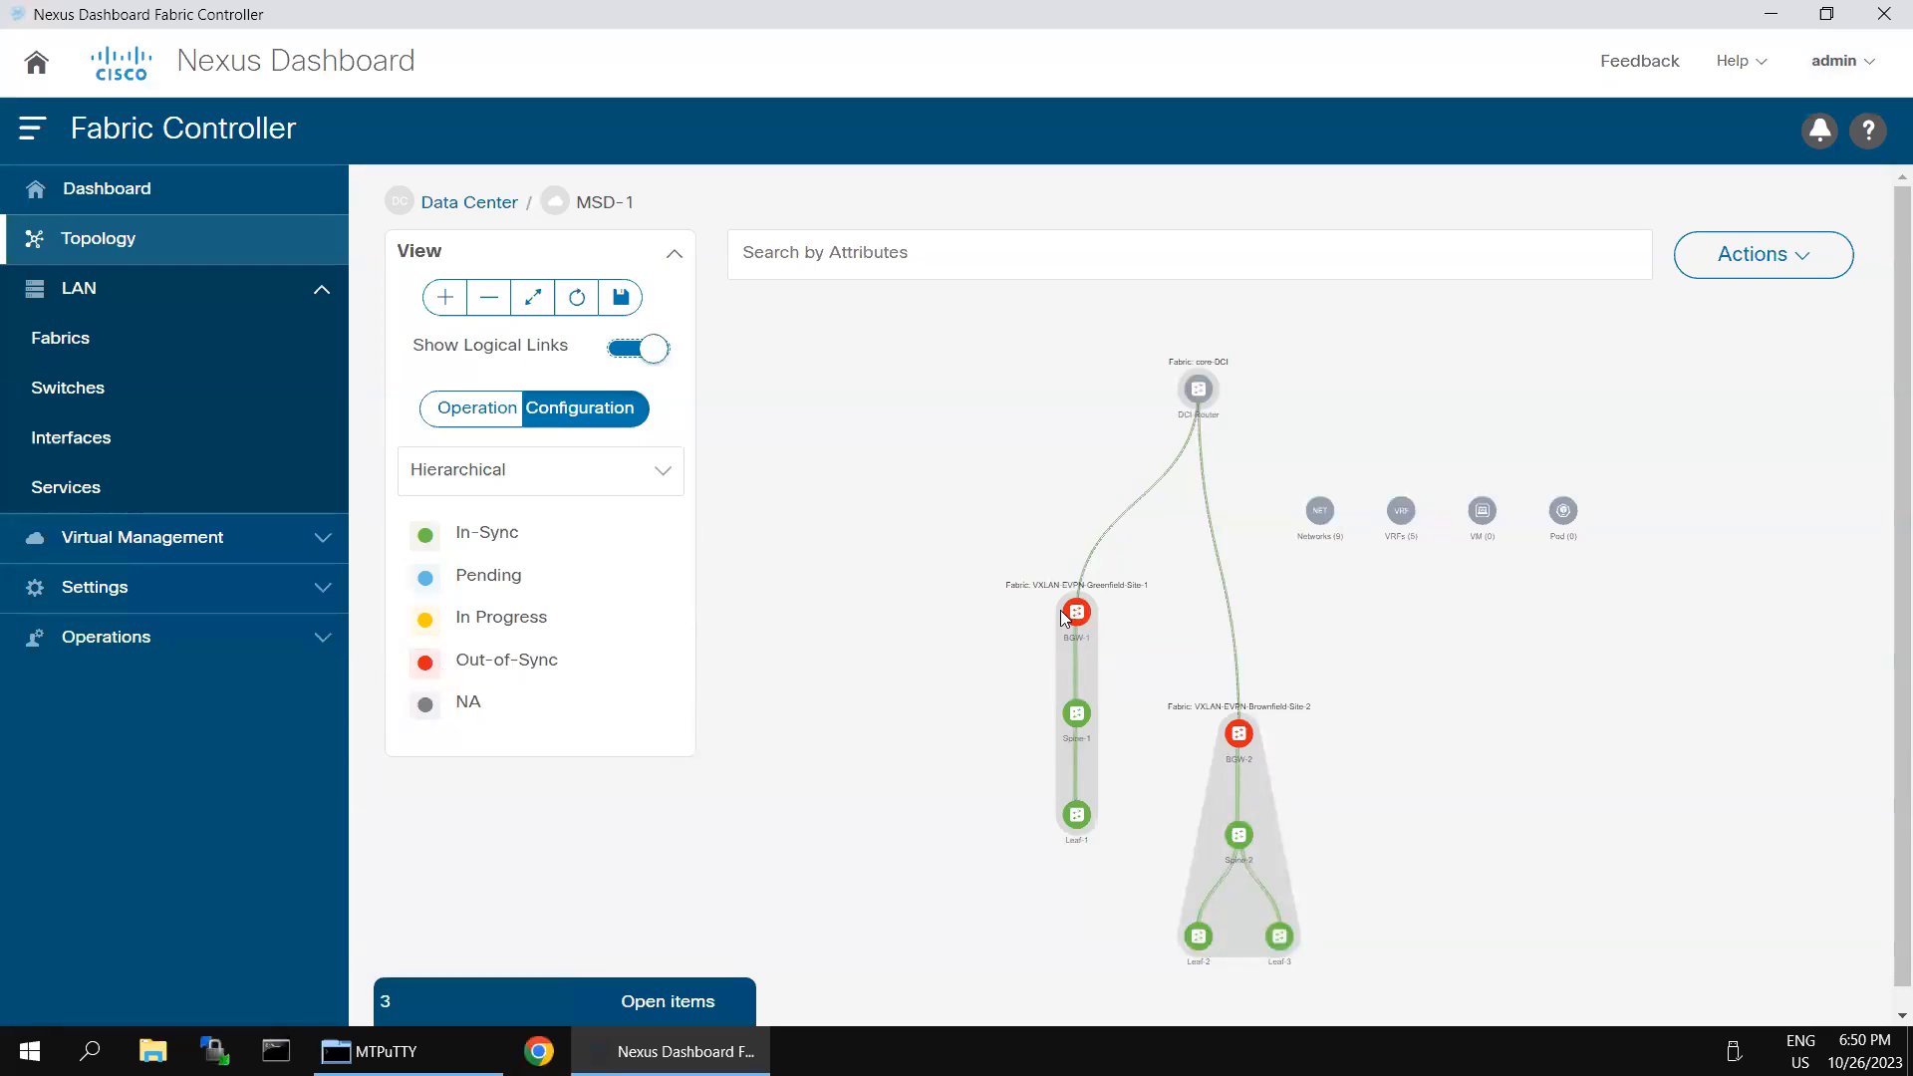
mouse_move(1254, 9)
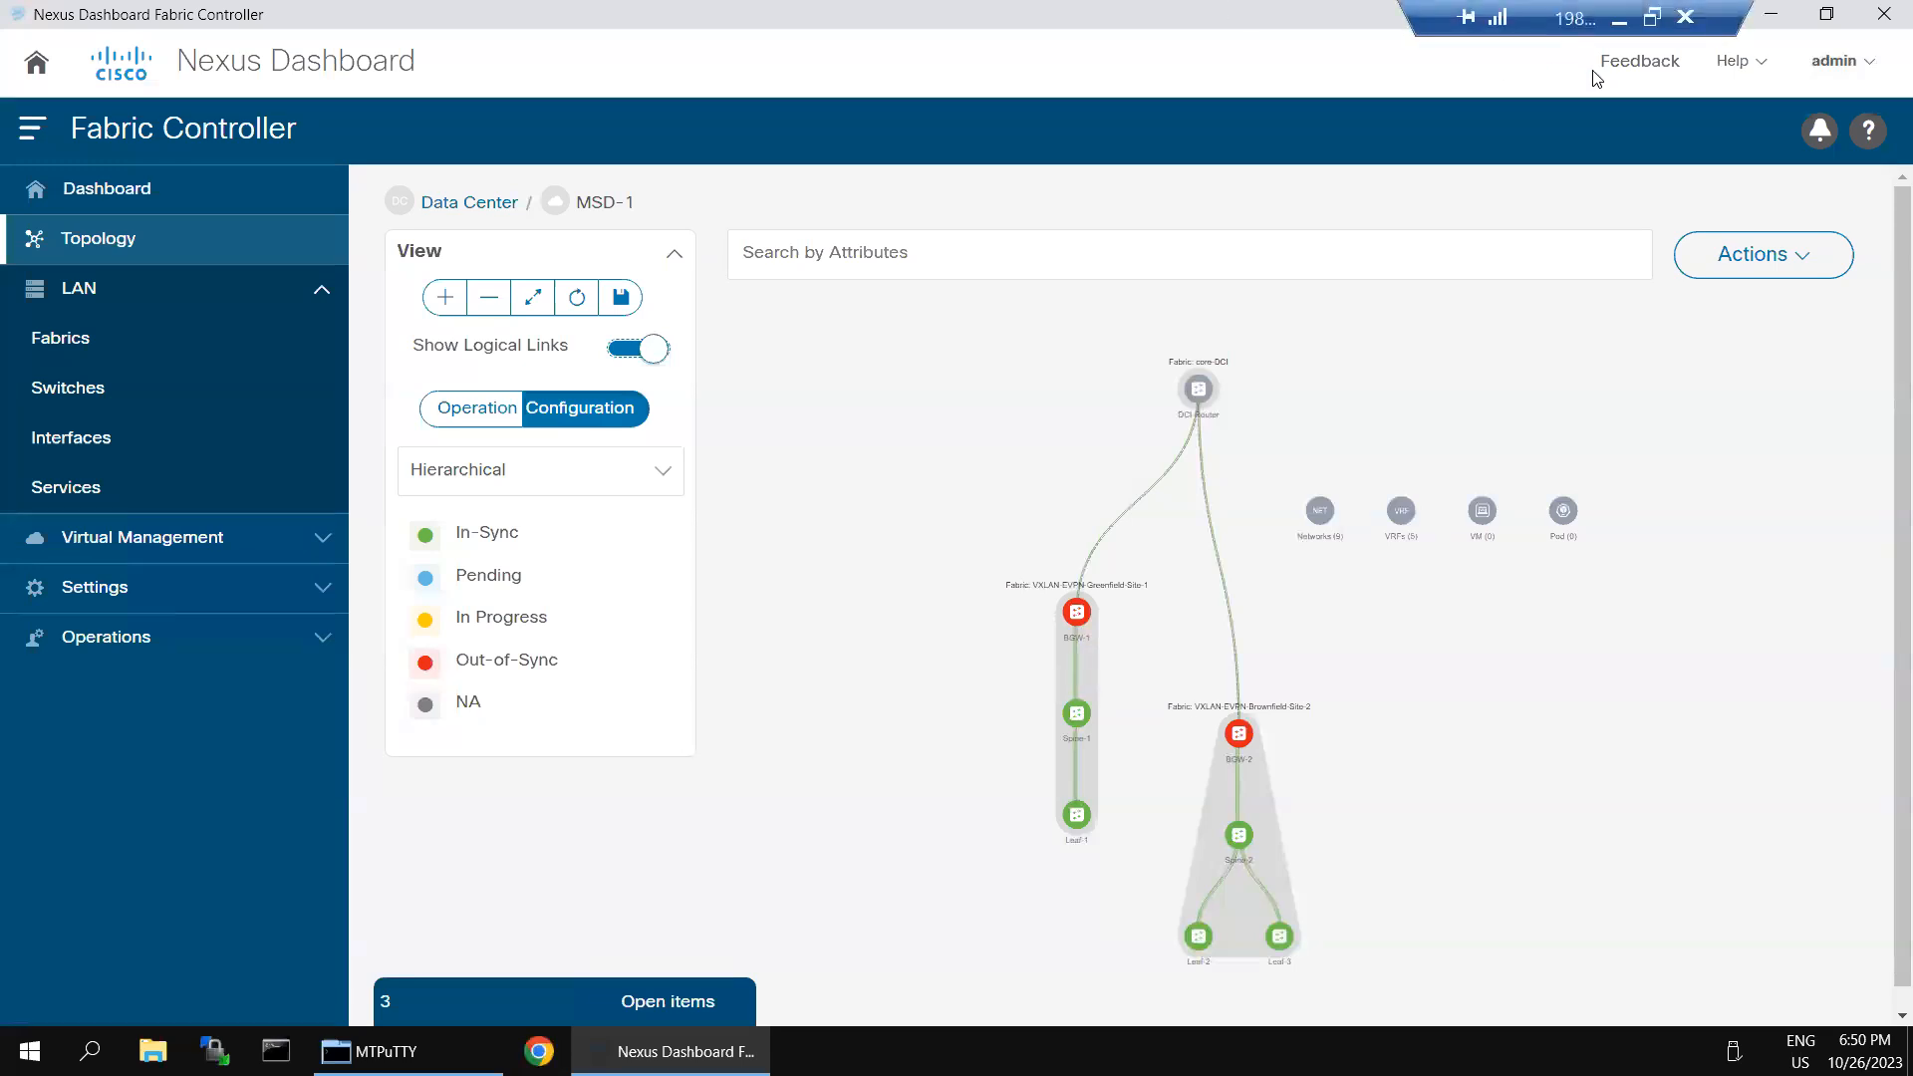
left_click(1619, 16)
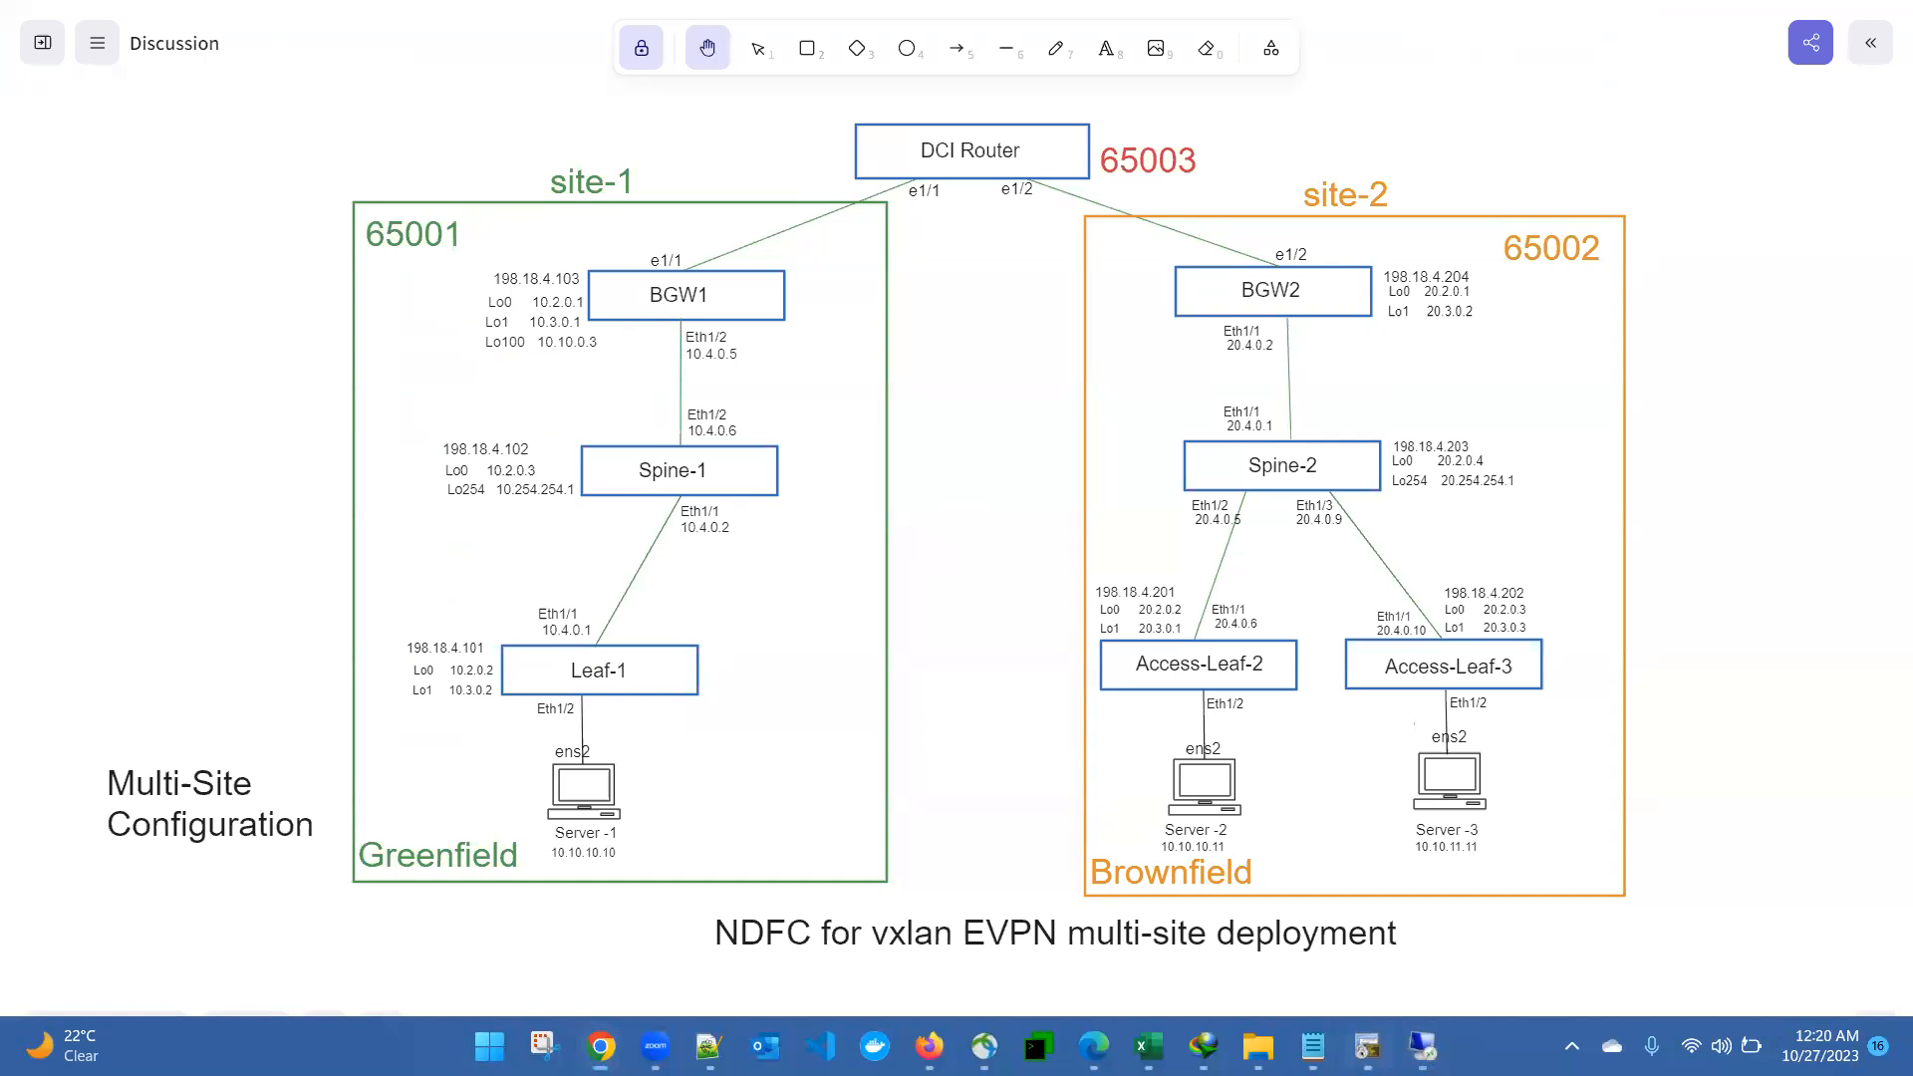
left_click(1367, 1047)
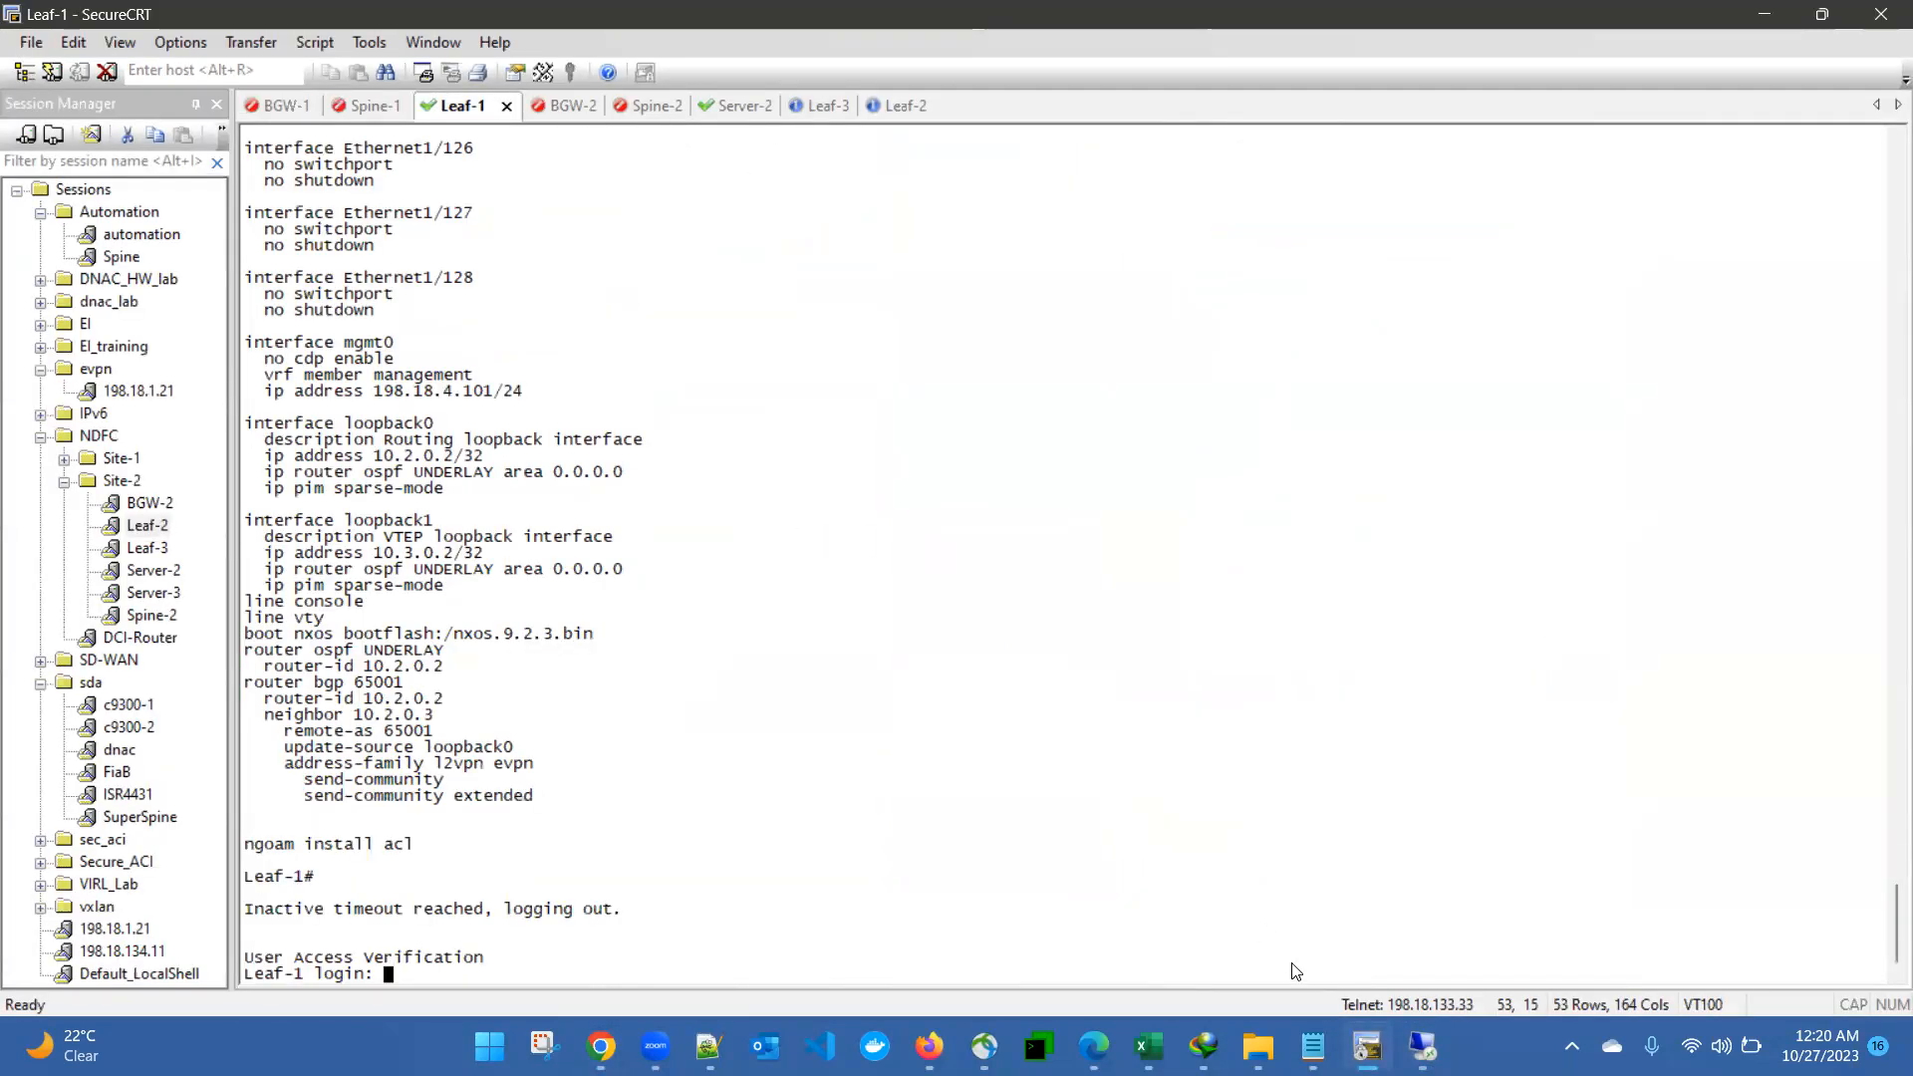
mouse_move(601, 1047)
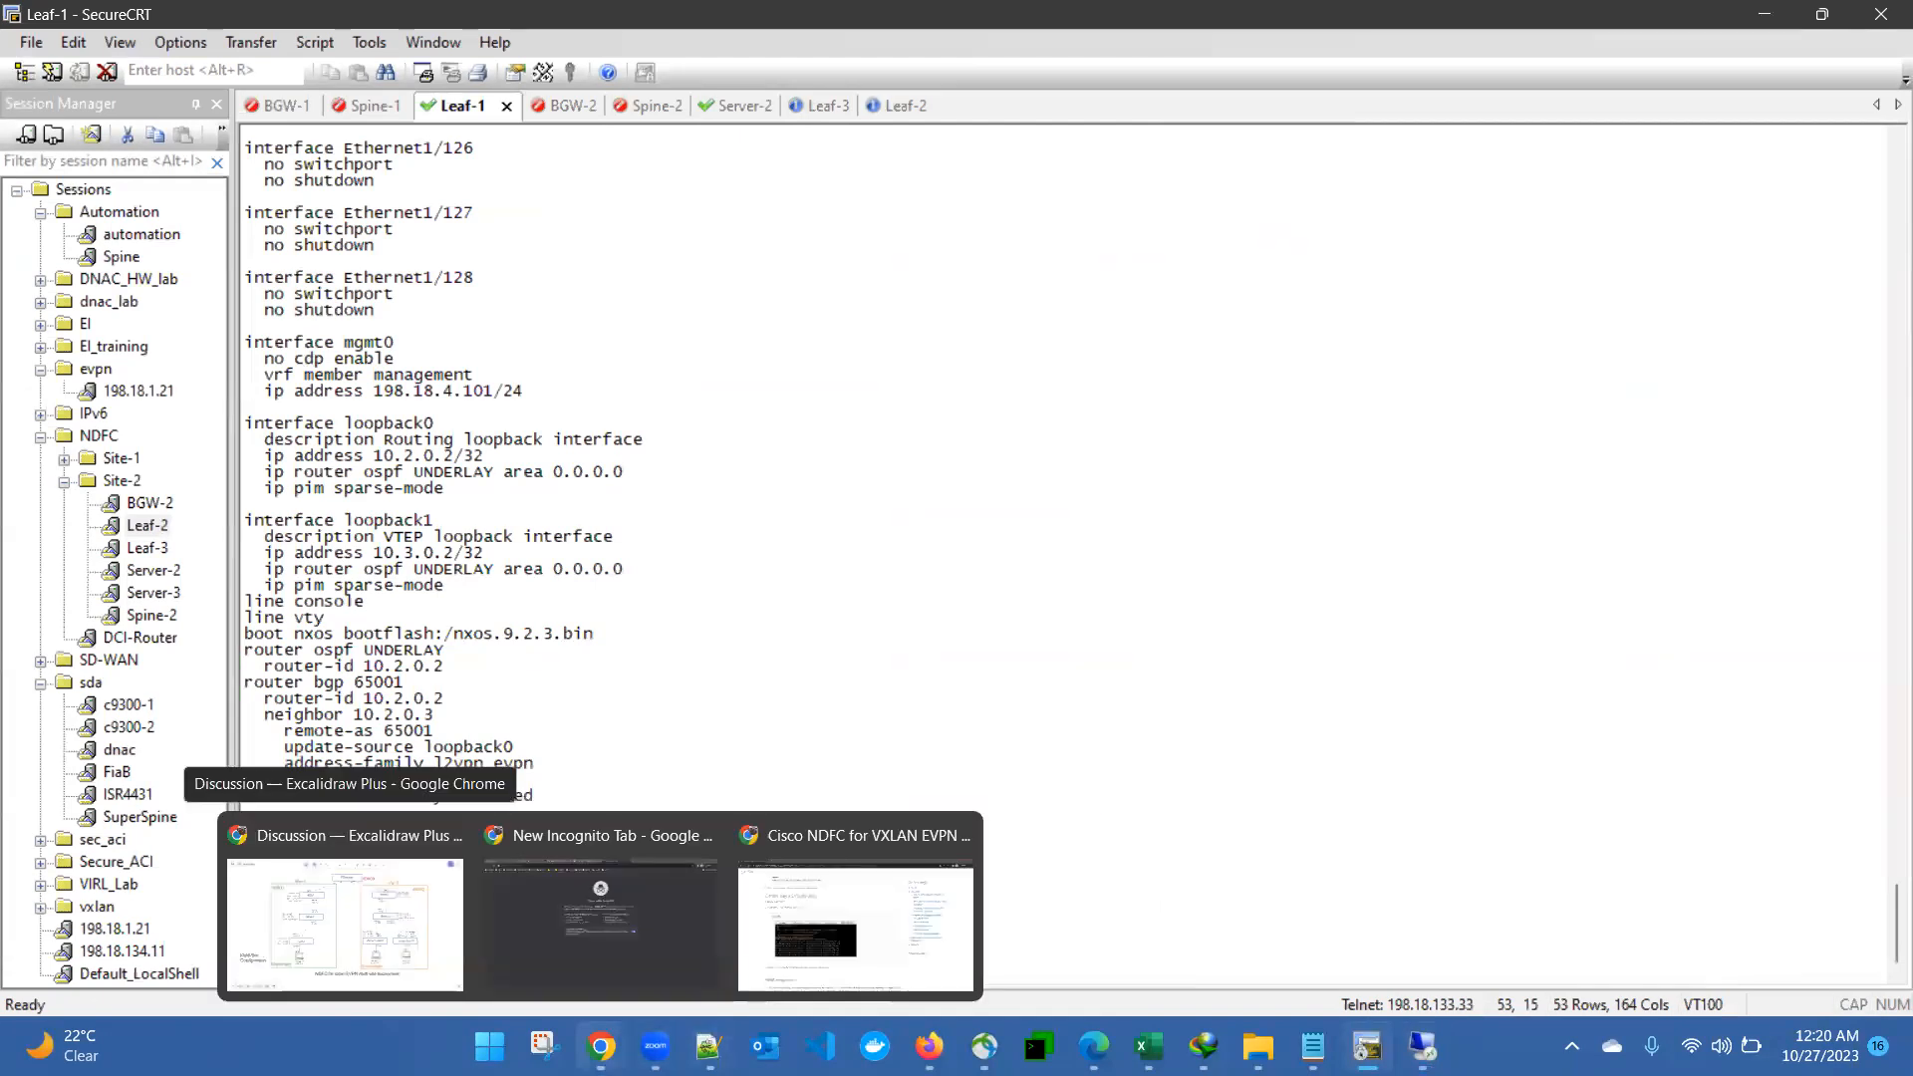
left_click(361, 913)
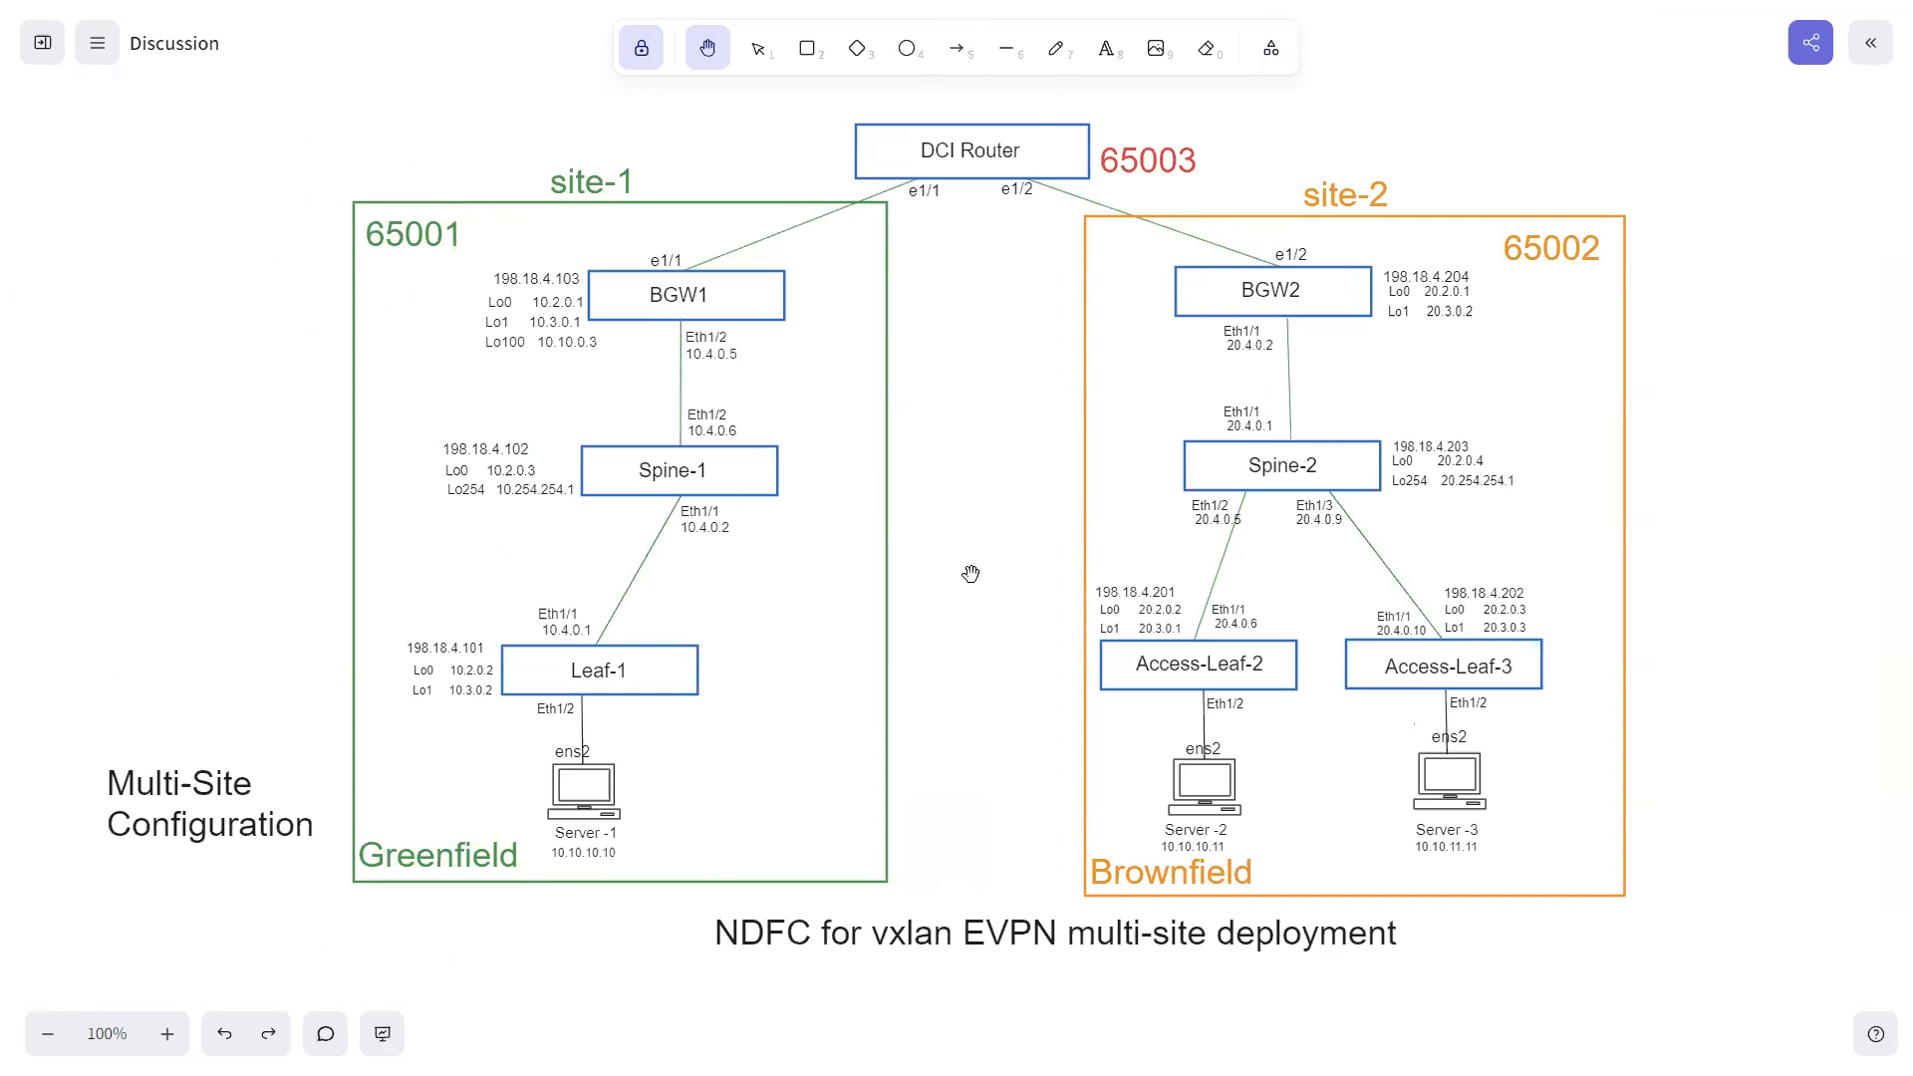
- Switch to SecureCRT and connect to Server-1 in Site-1, accepting its host key once and signing in as tc with the account password
key("super")
left_click(1368, 1047)
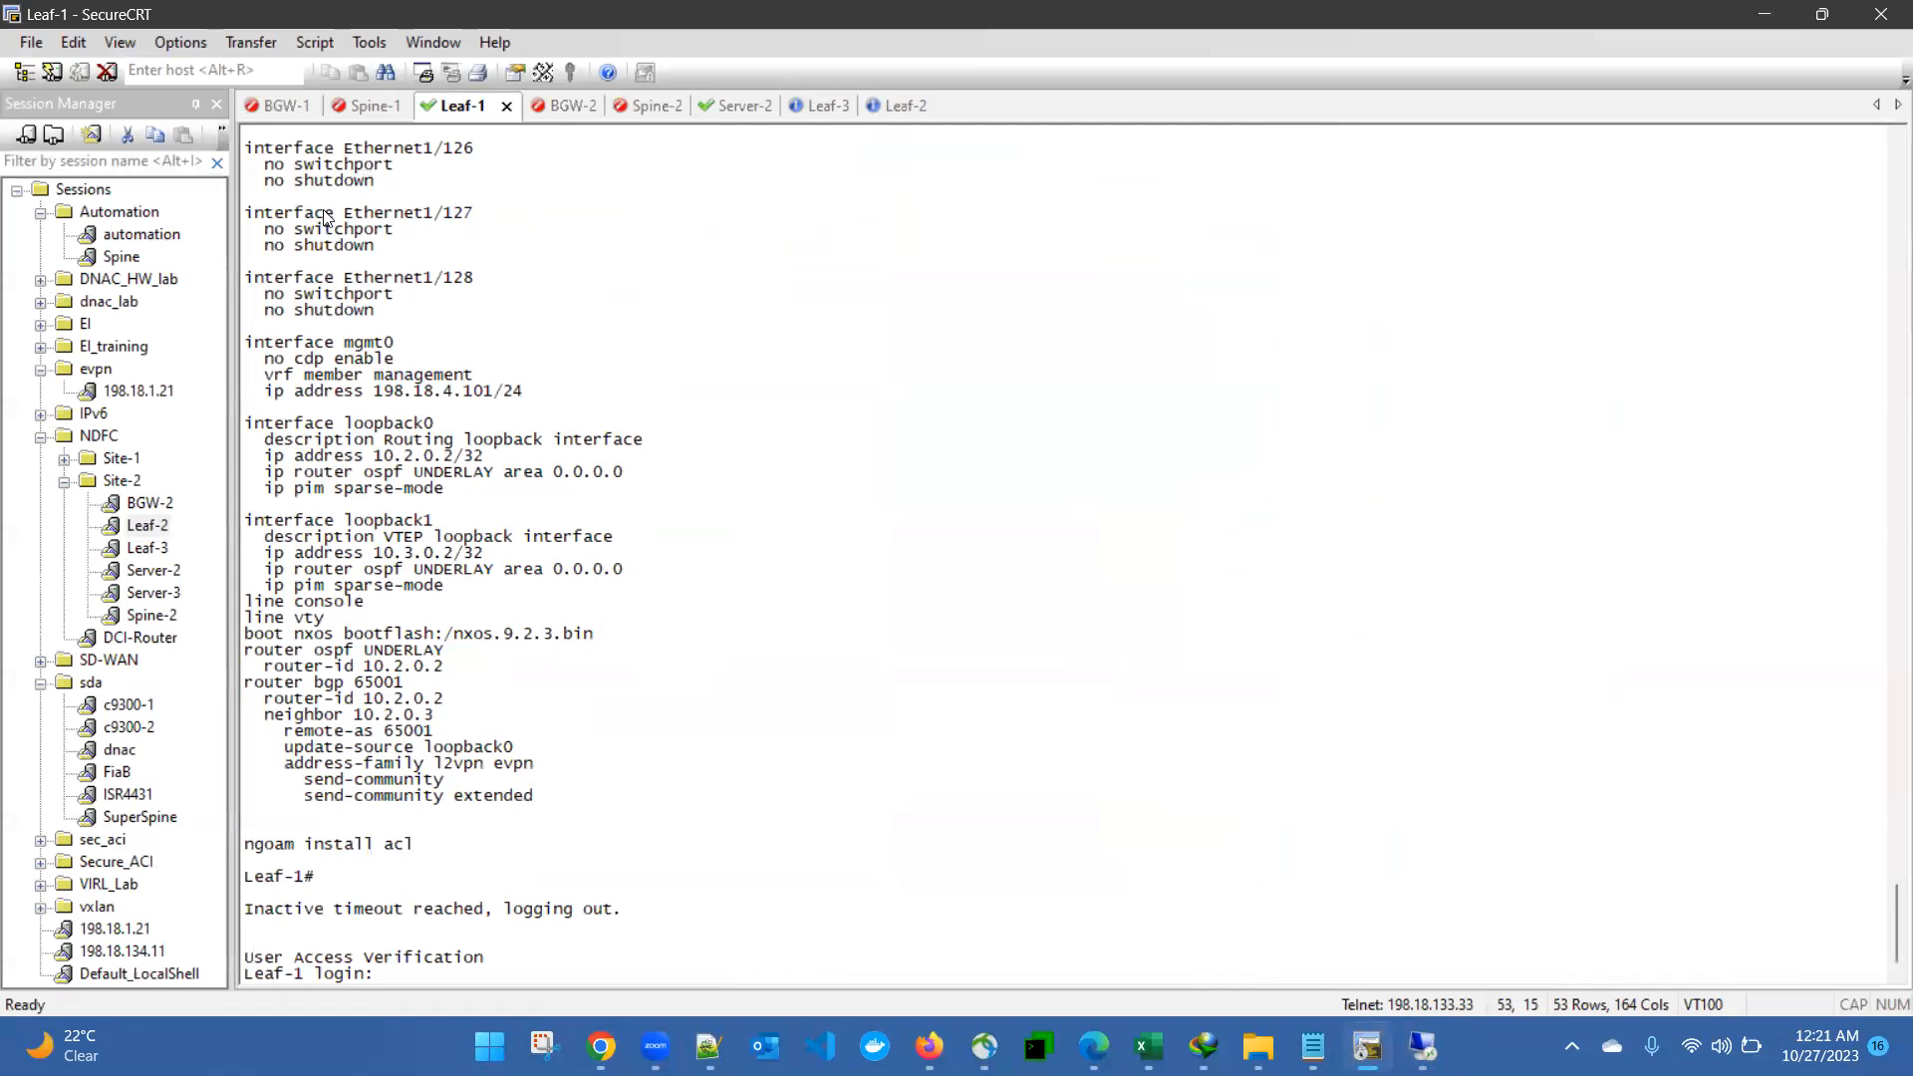
left_click(61, 461)
double_click(149, 527)
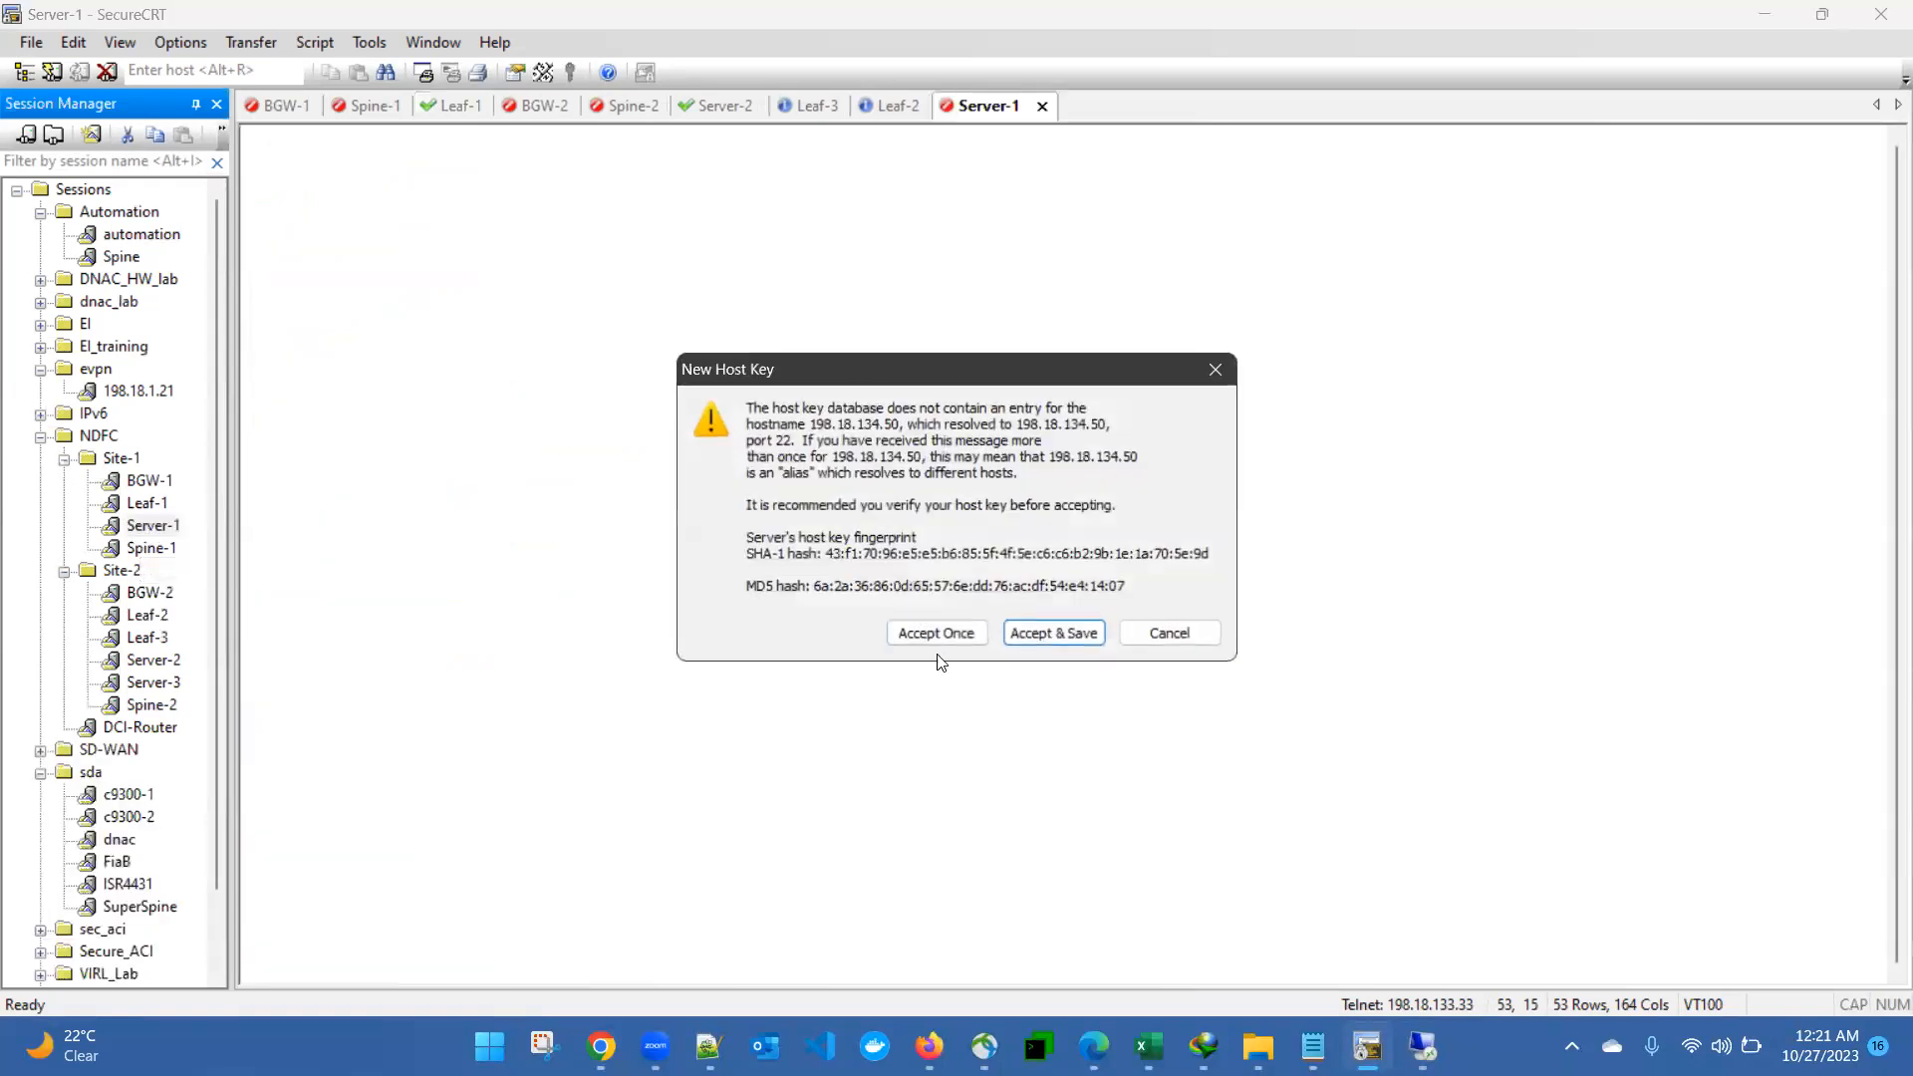
left_click(935, 634)
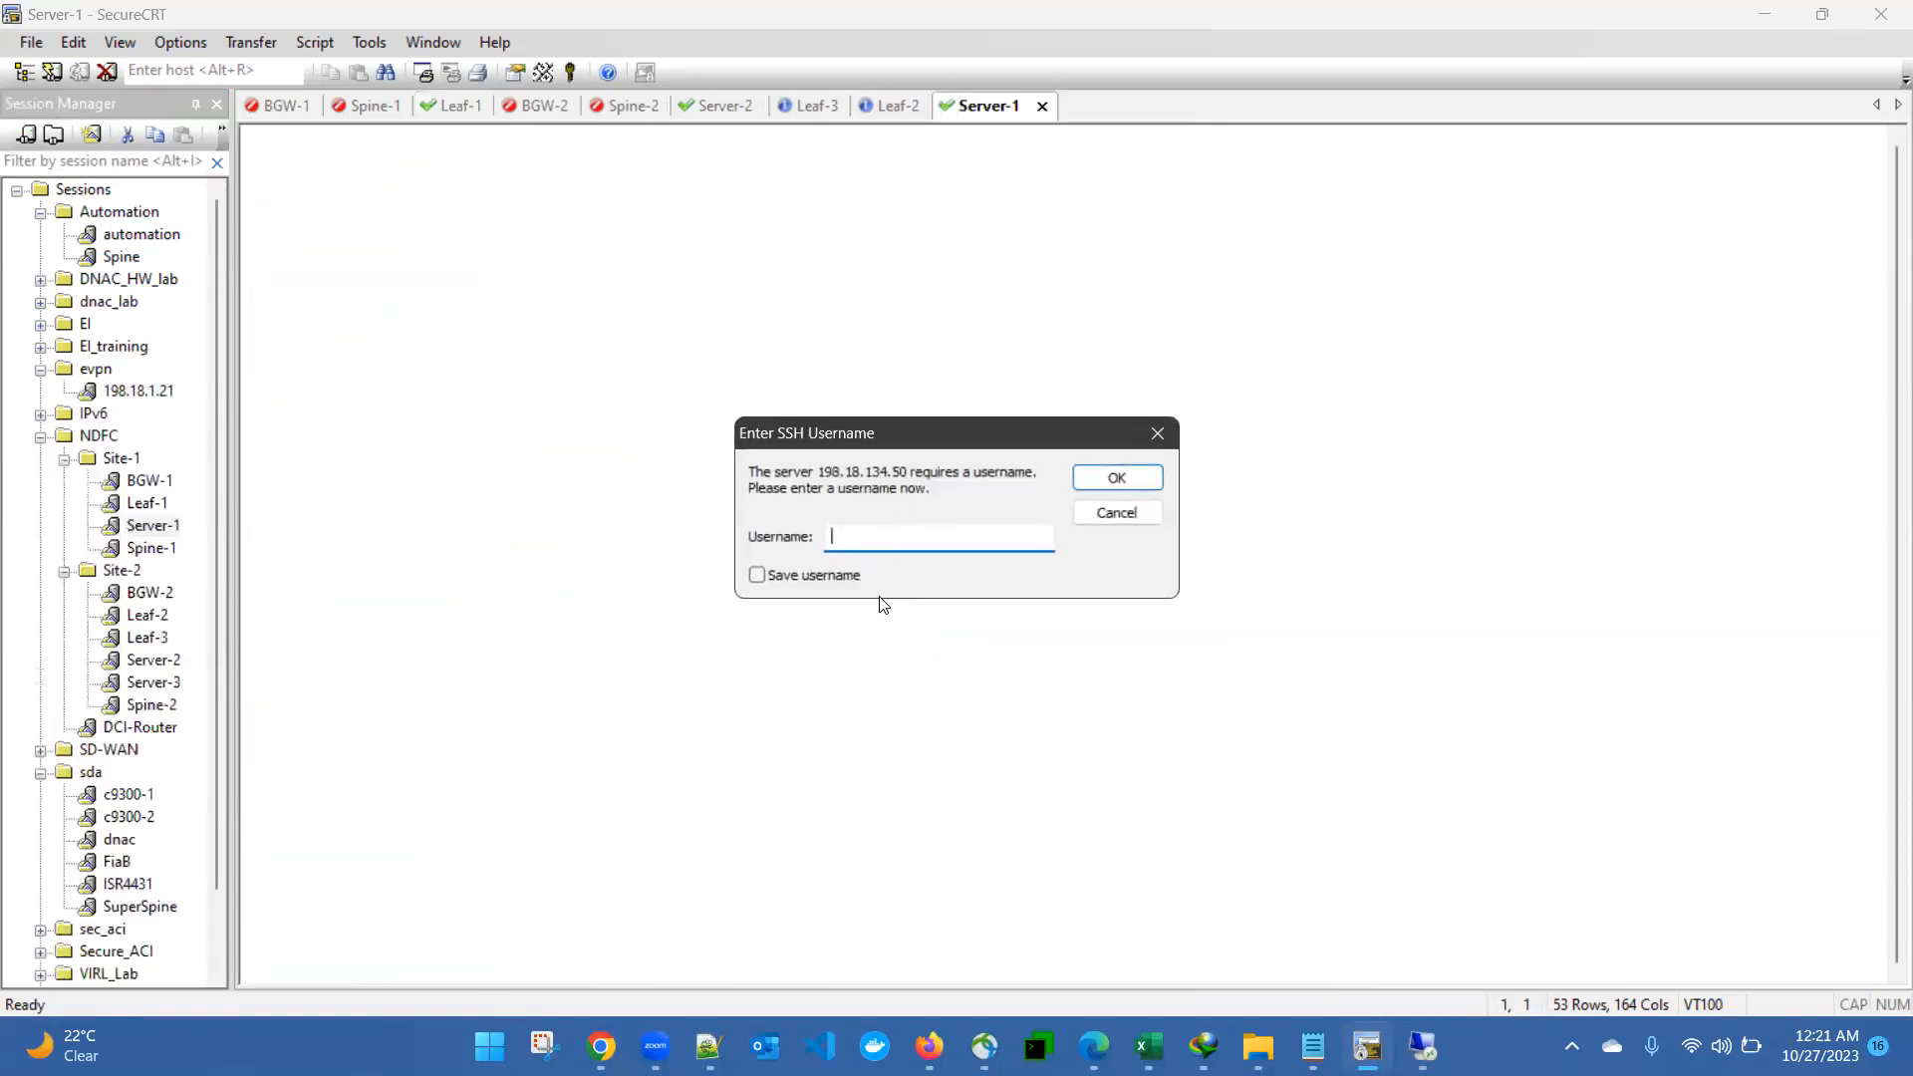
type("tc")
key("Return")
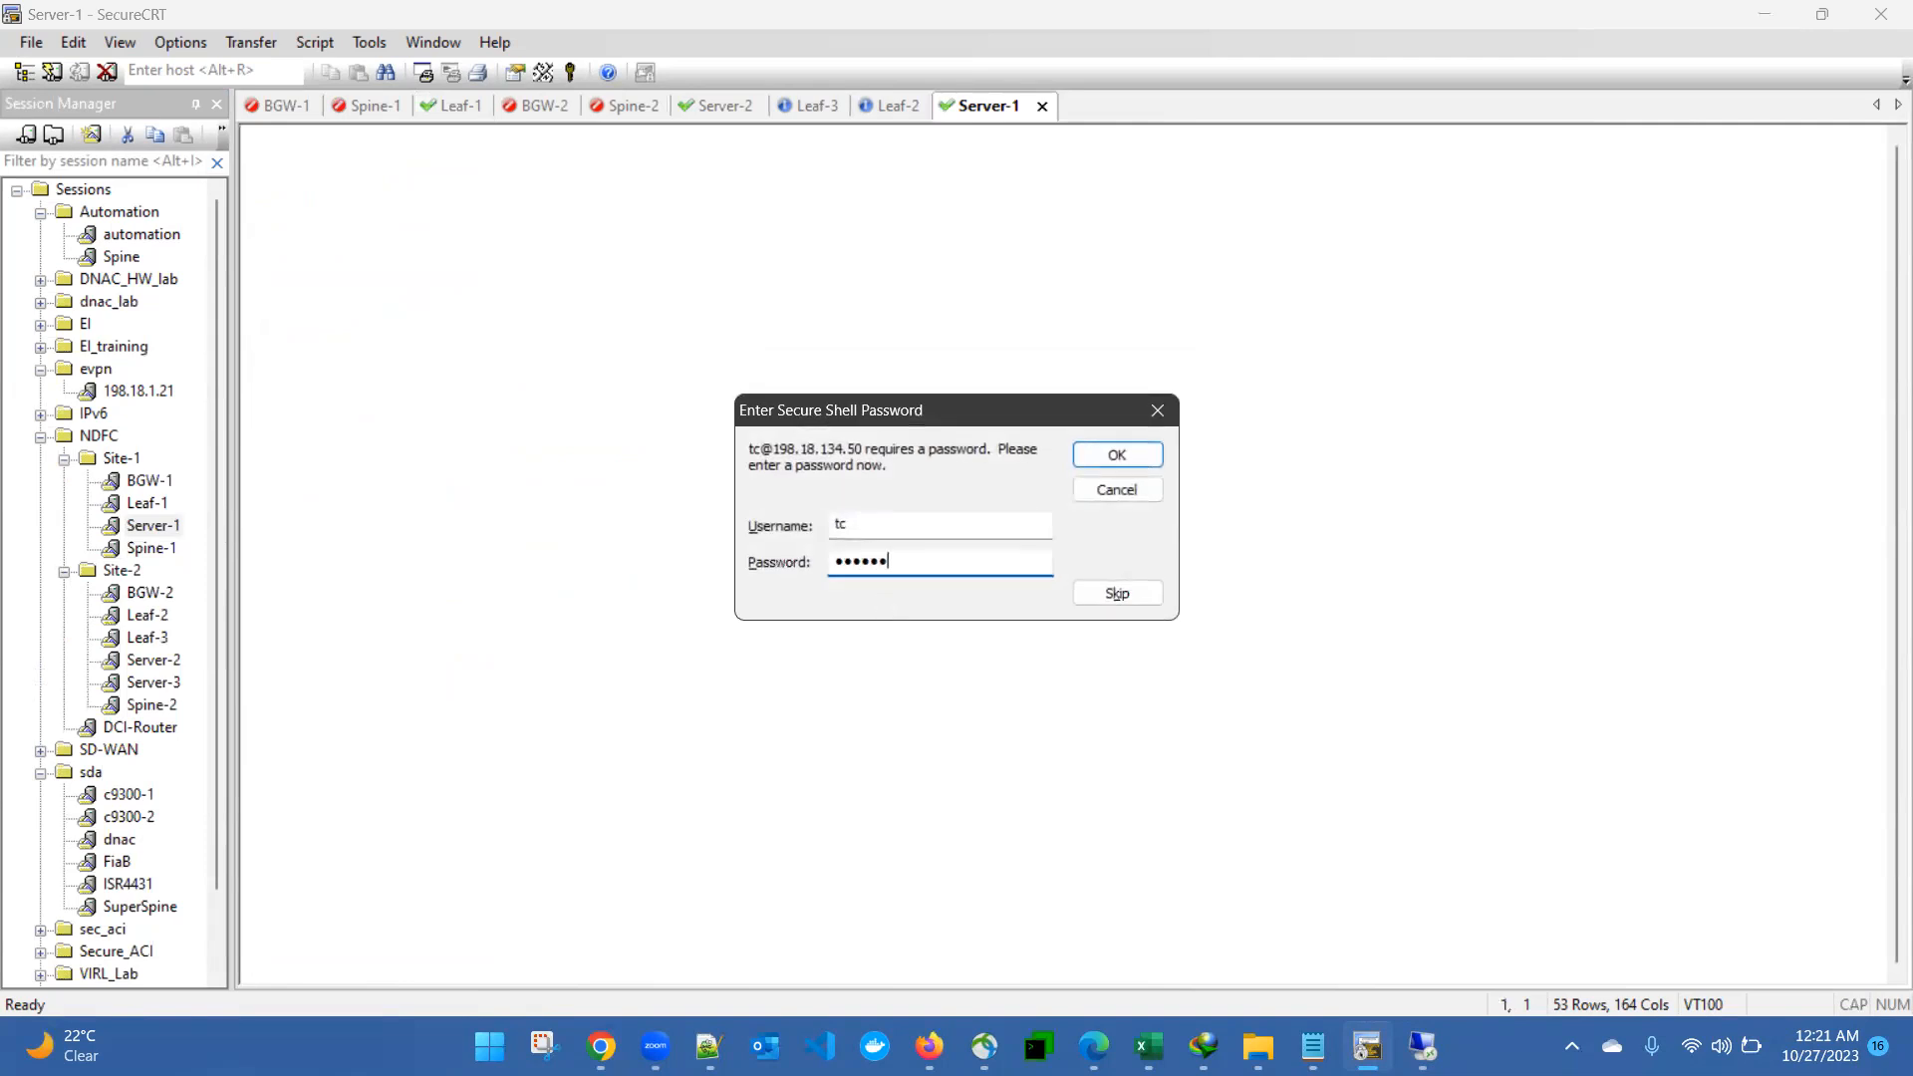
key("Return")
- Ping 10.10.10.11 from Server-1 to test connectivity to Server-2
type("ping 10.10.10.11")
key("Return")
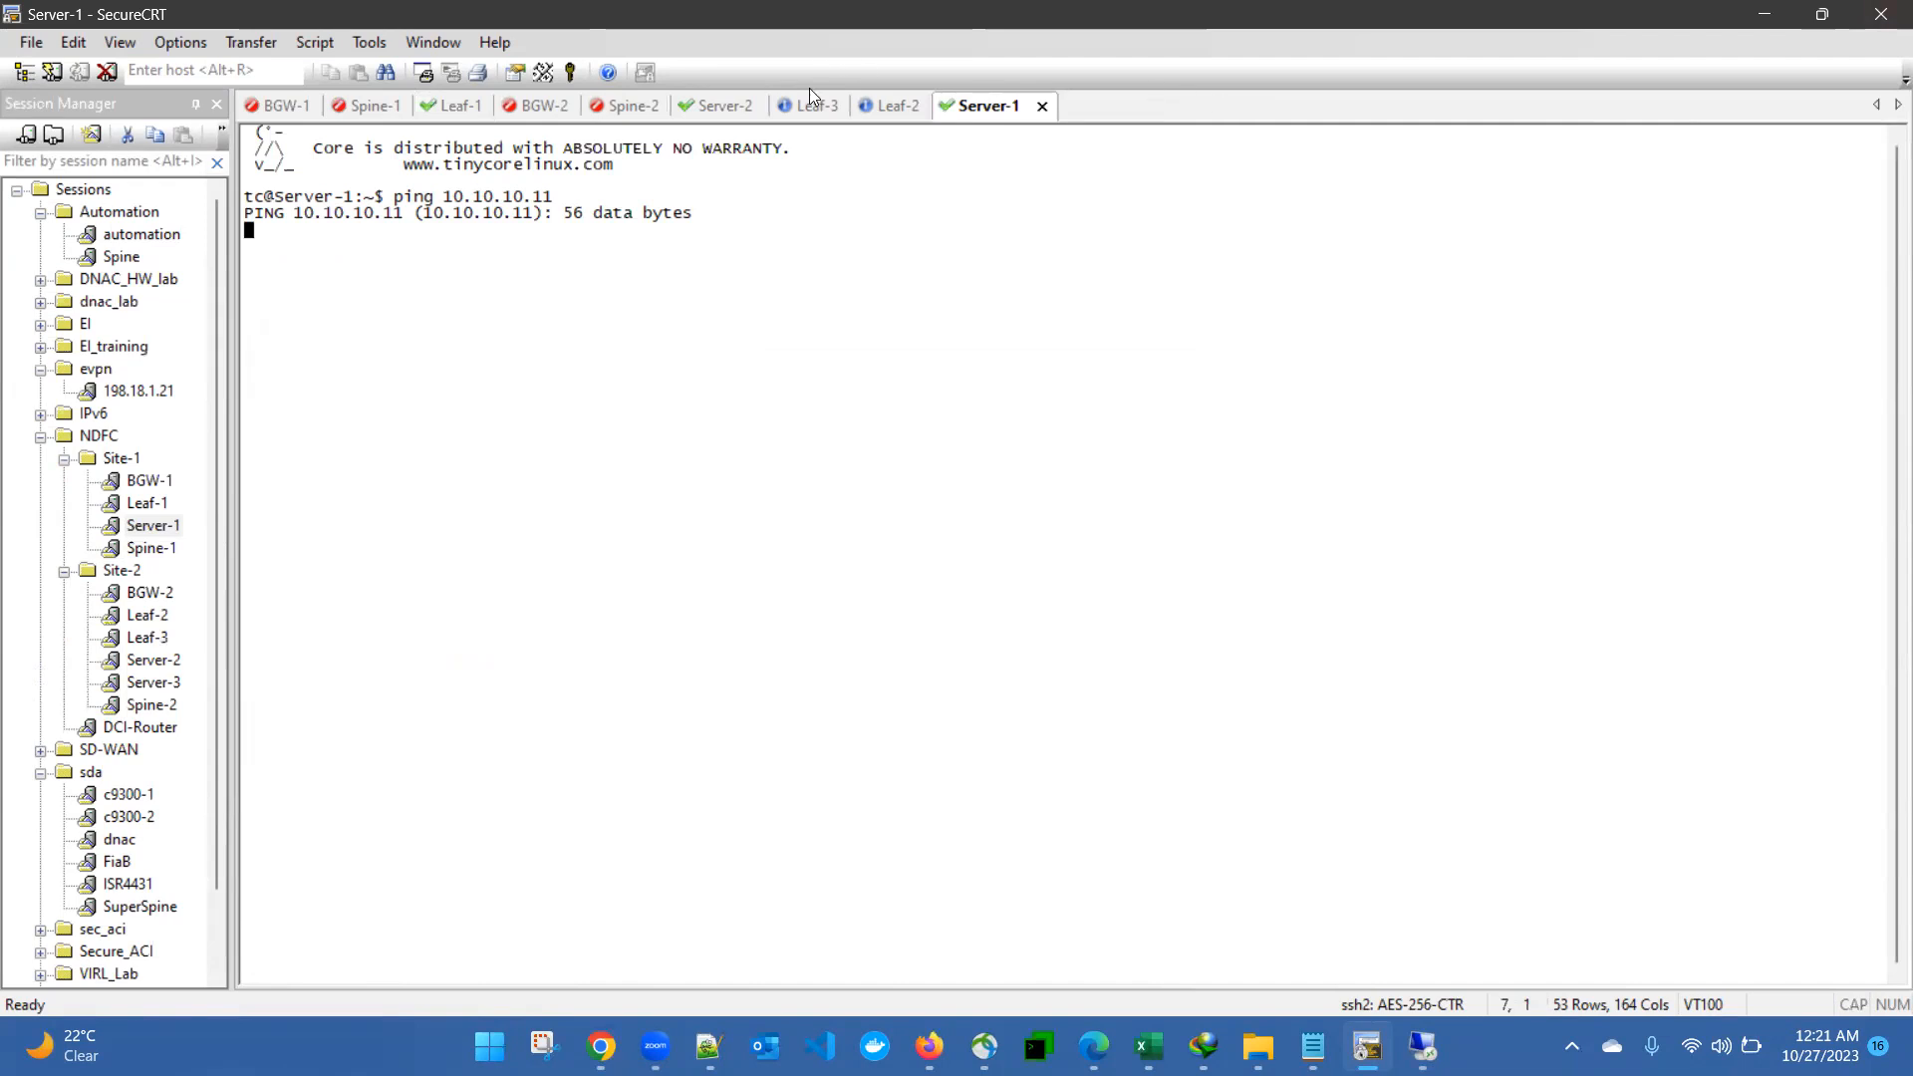
left_click_drag(244, 213, 632, 265)
left_click(632, 265)
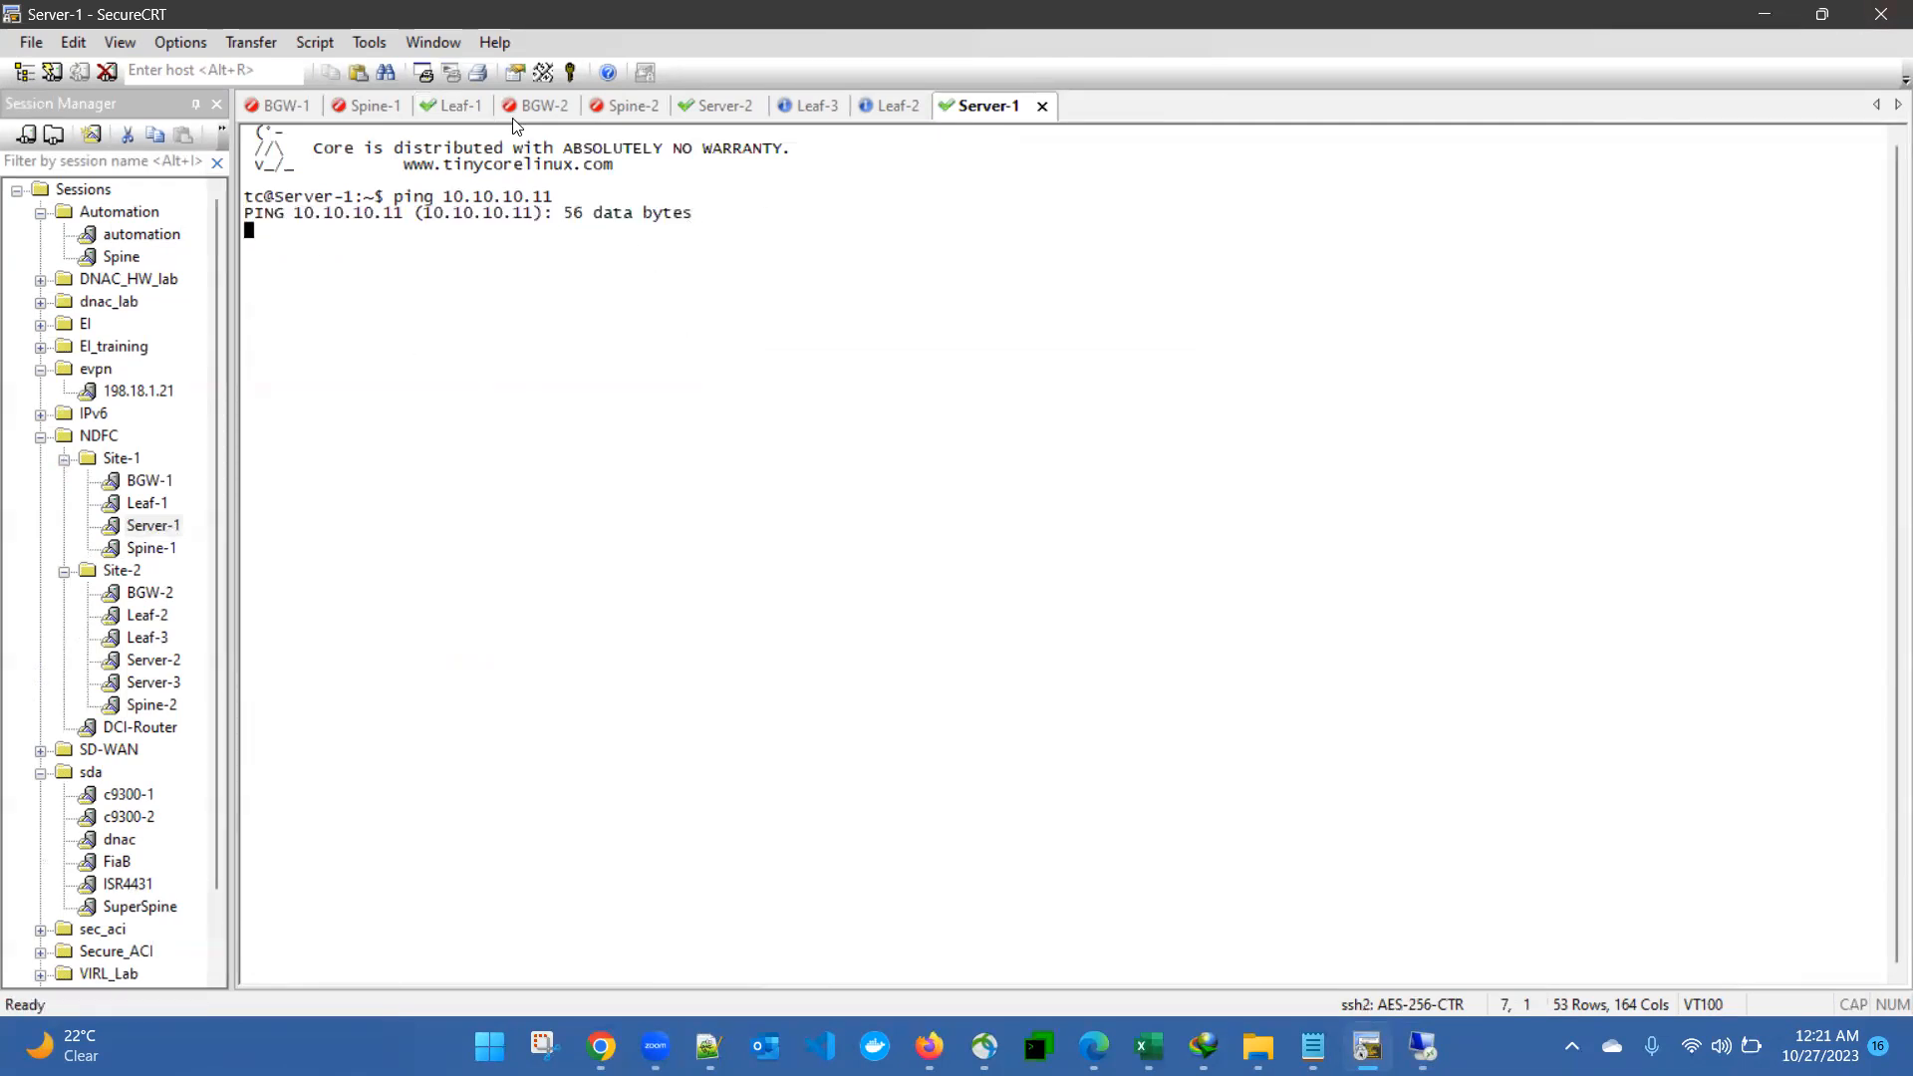
- Reconnect the BGW-1 session and log in as admin with the account password
left_click(291, 108)
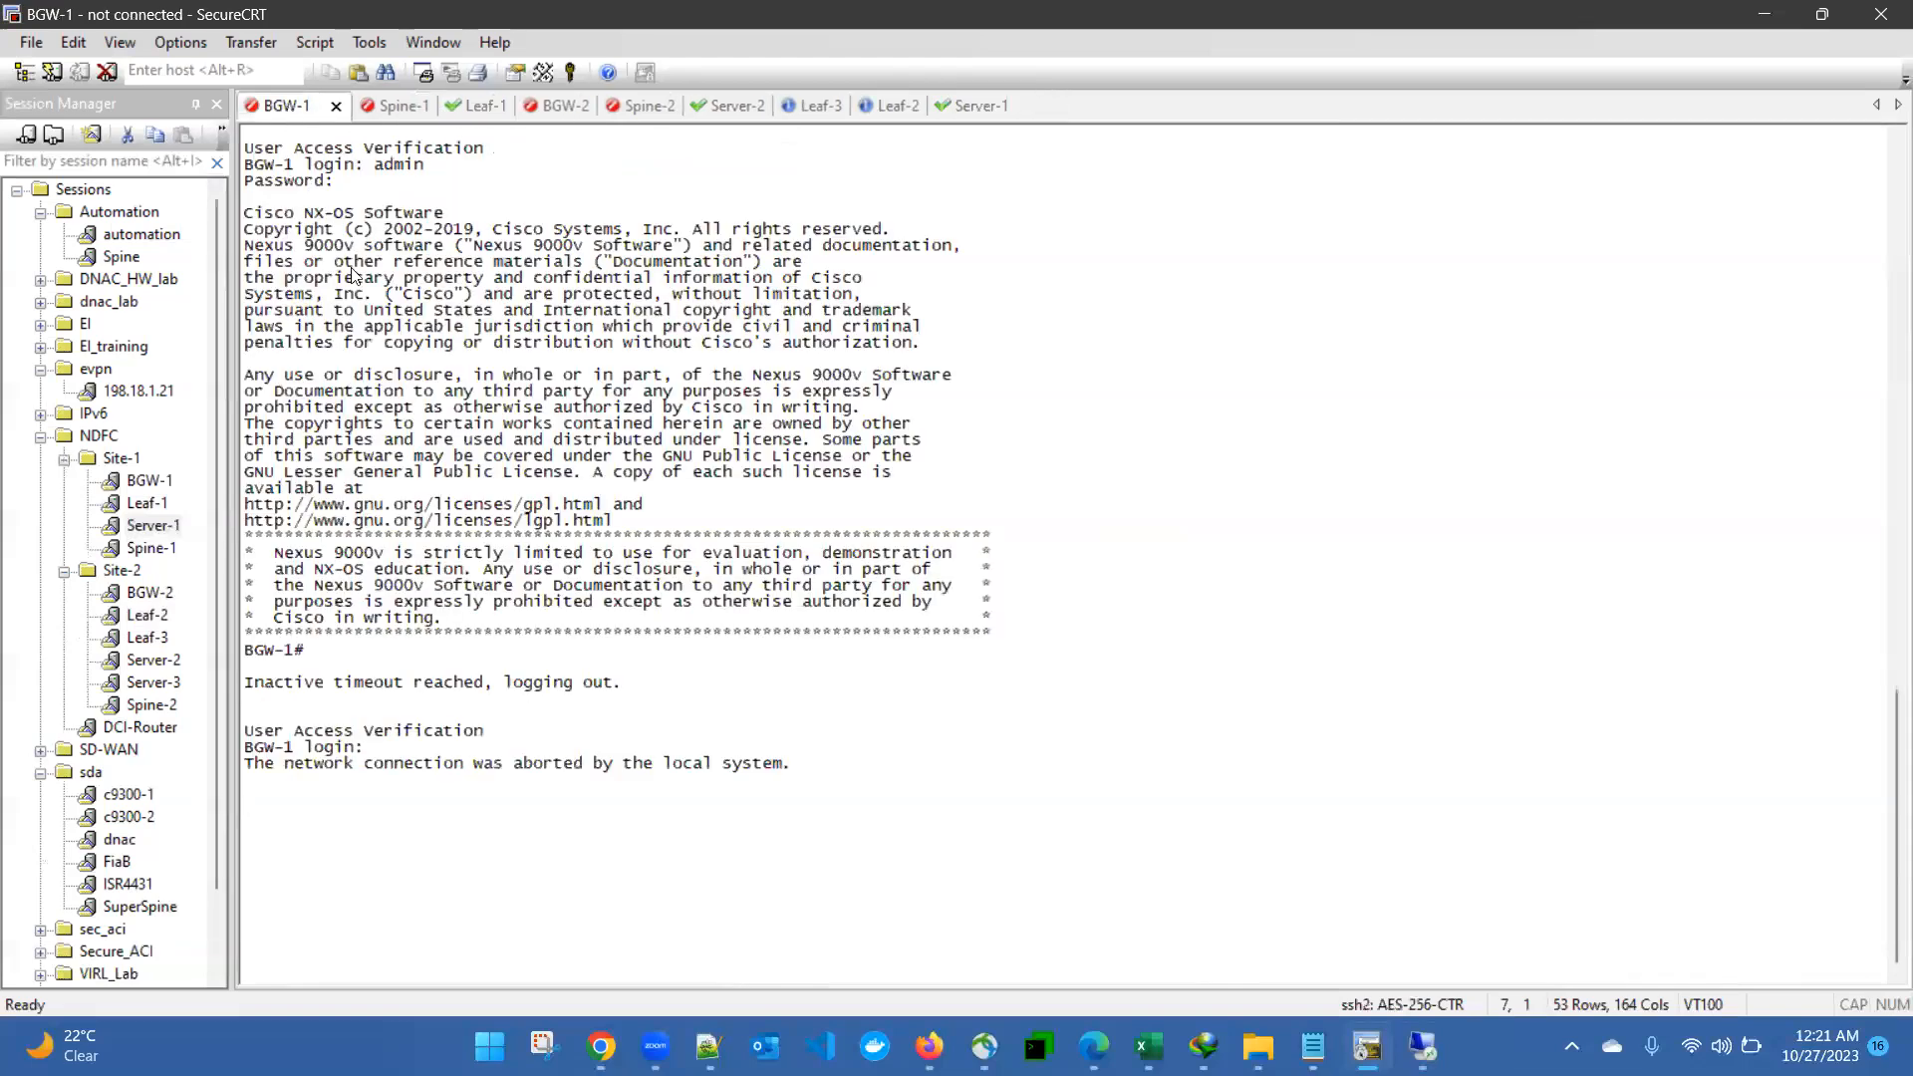
key("Return")
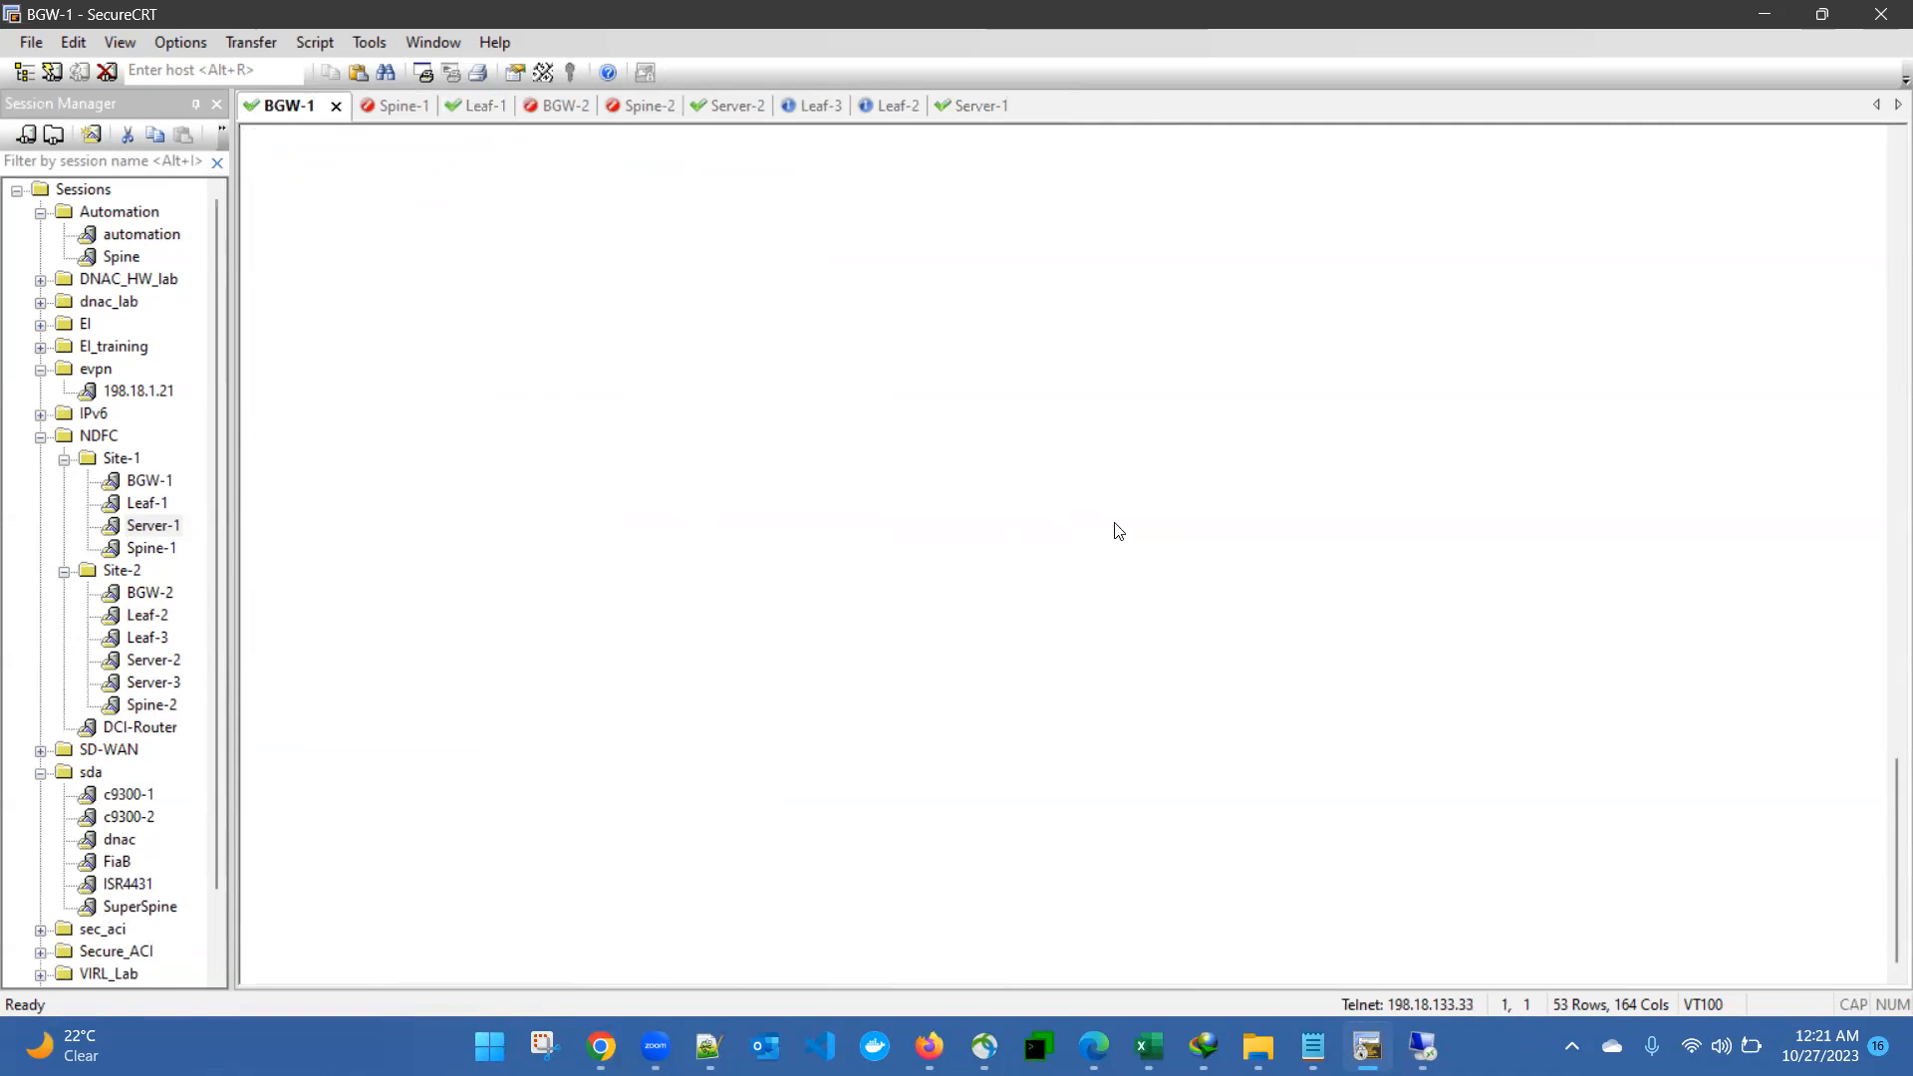
key("Return")
type("admin")
key("Return")
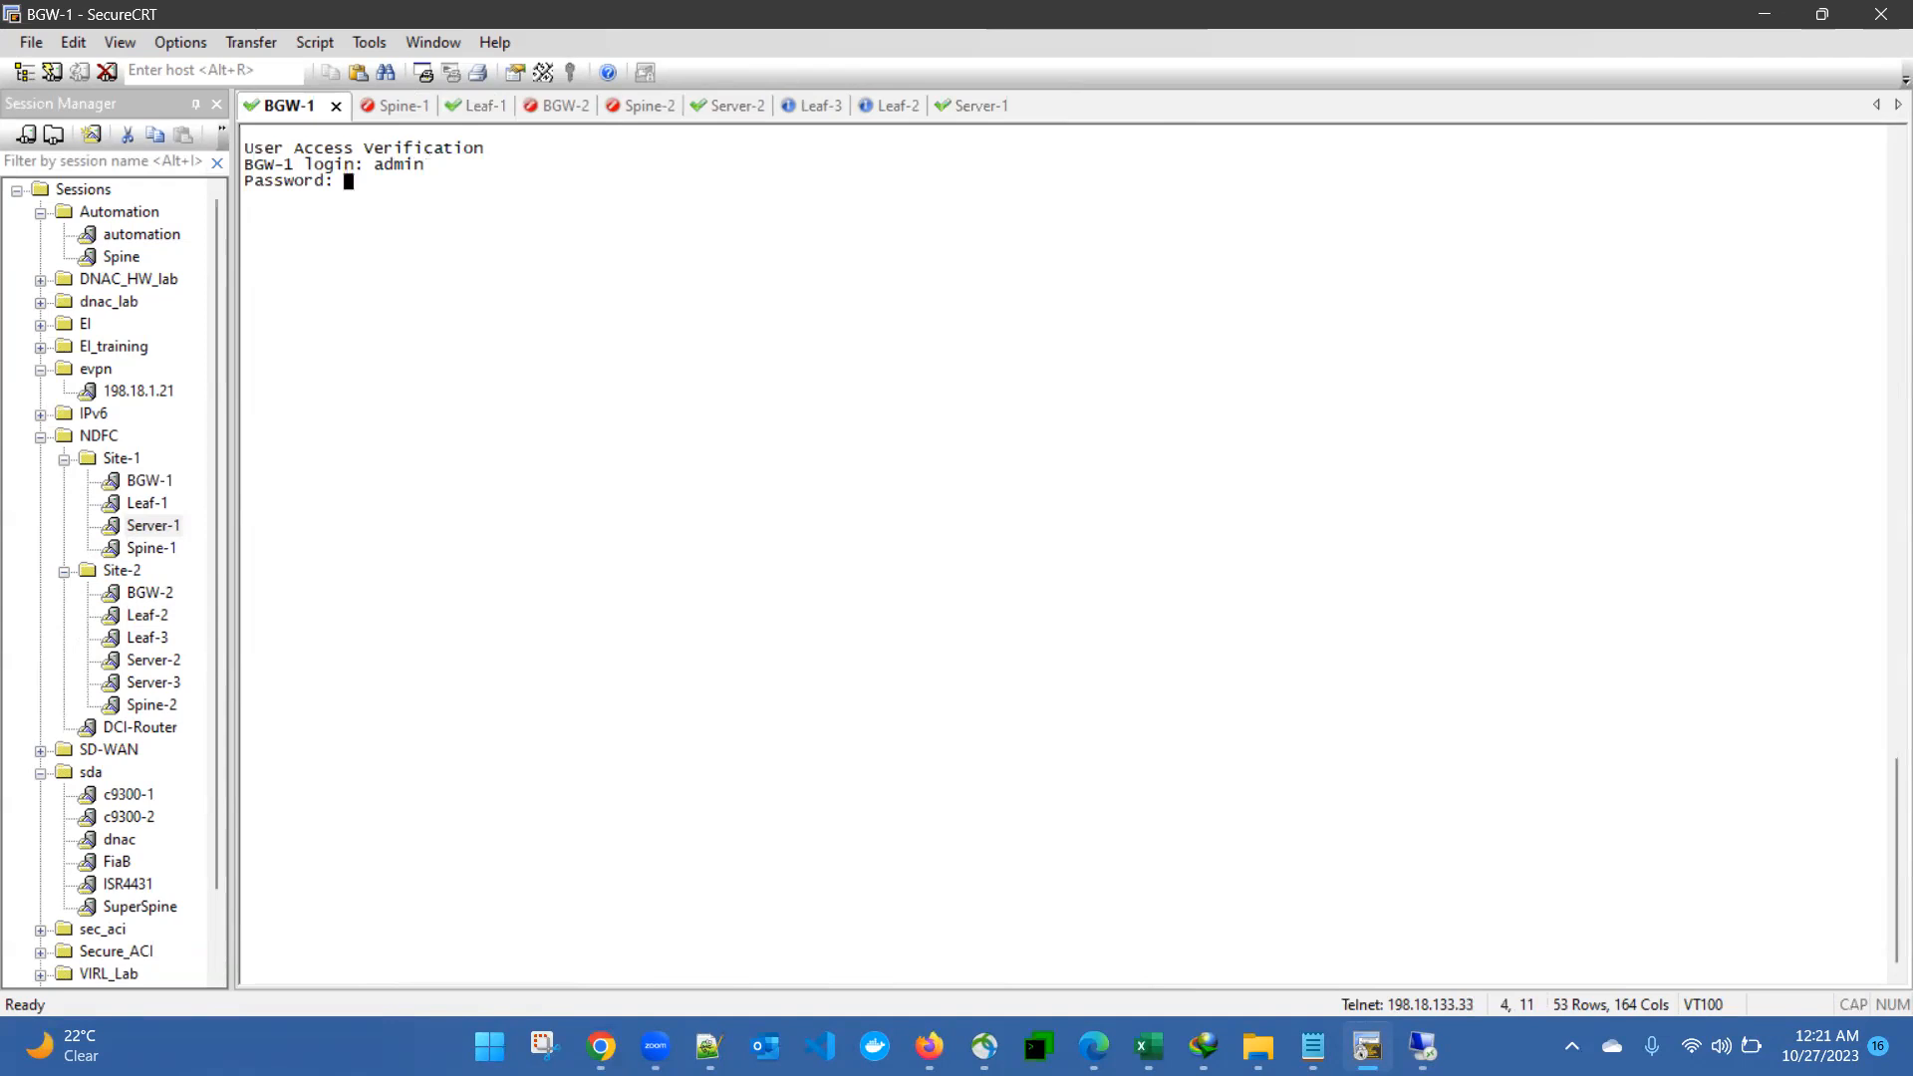
key("Return")
- Run "show ip bgp all sum" on BGW-1 and examine the entries for neighbor 100.100.100.100
type("show ip bgp ")
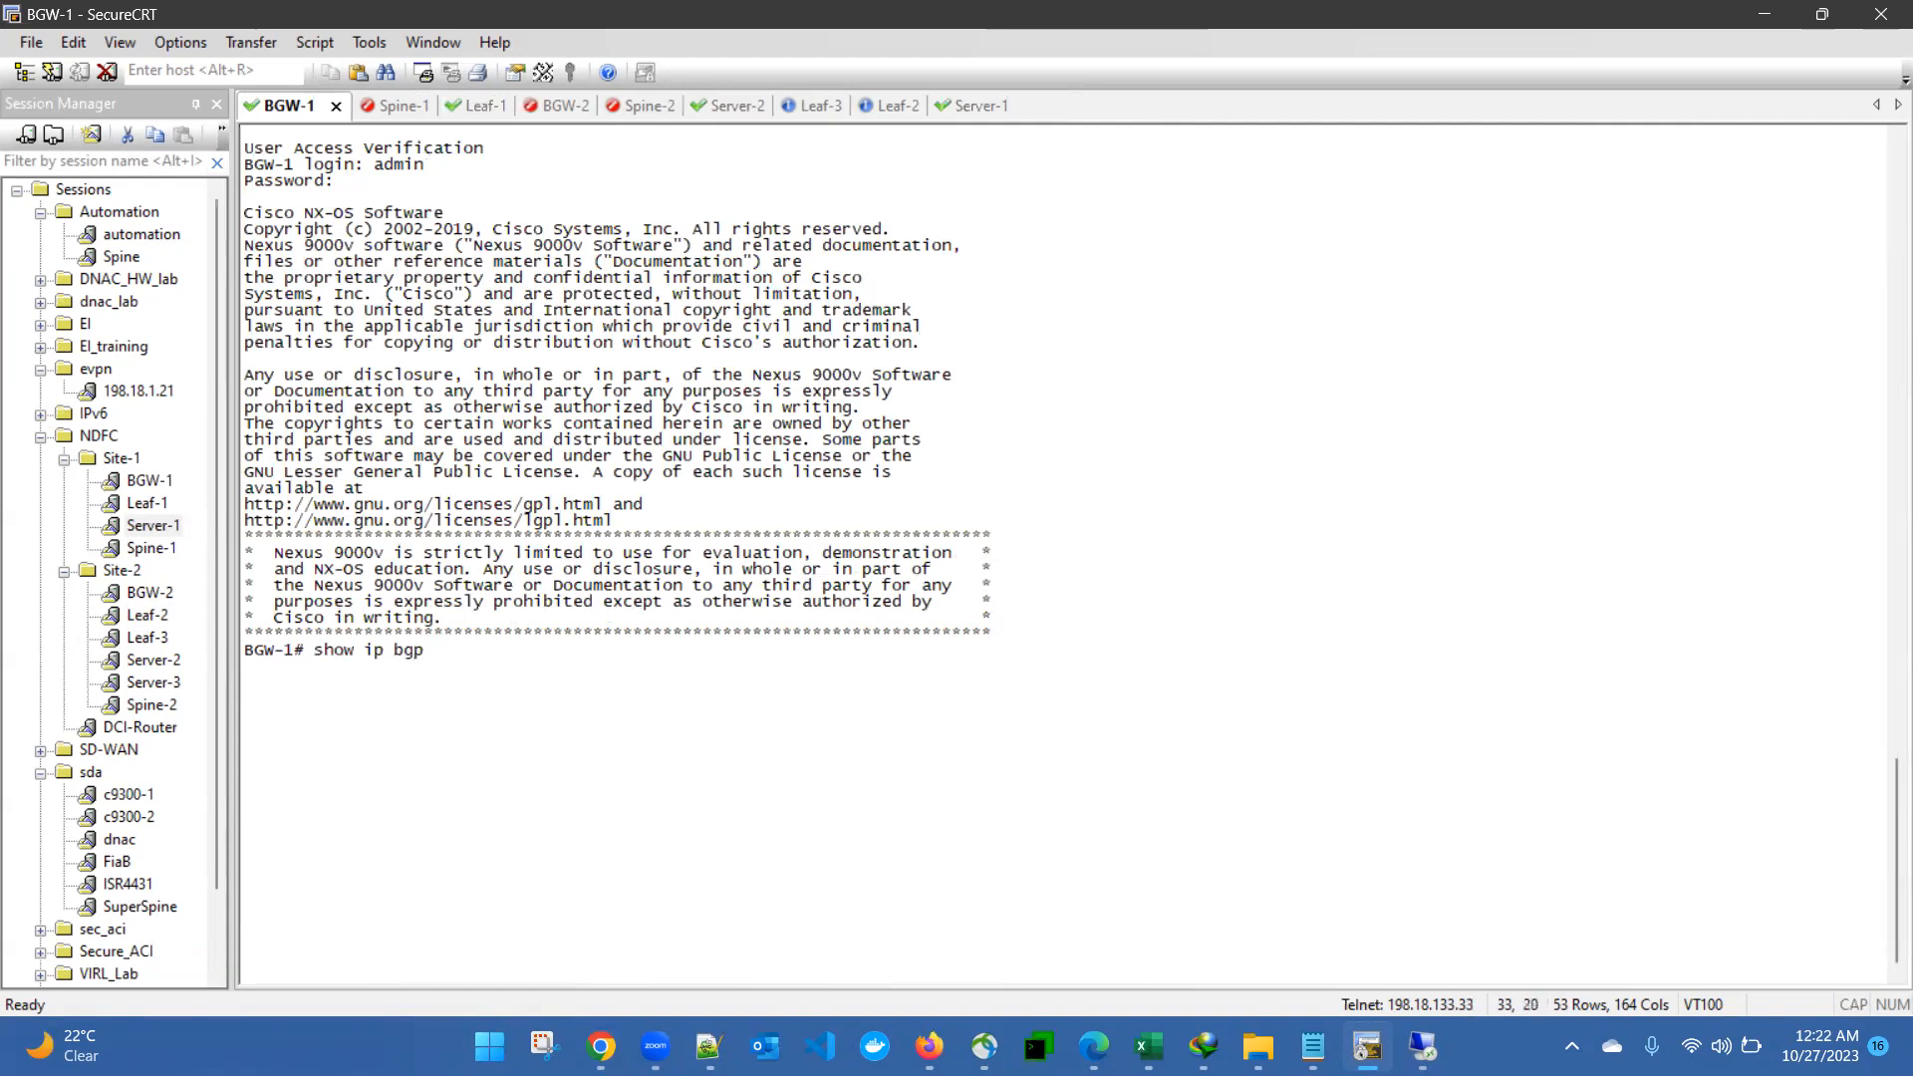
type("all sum")
key("Return")
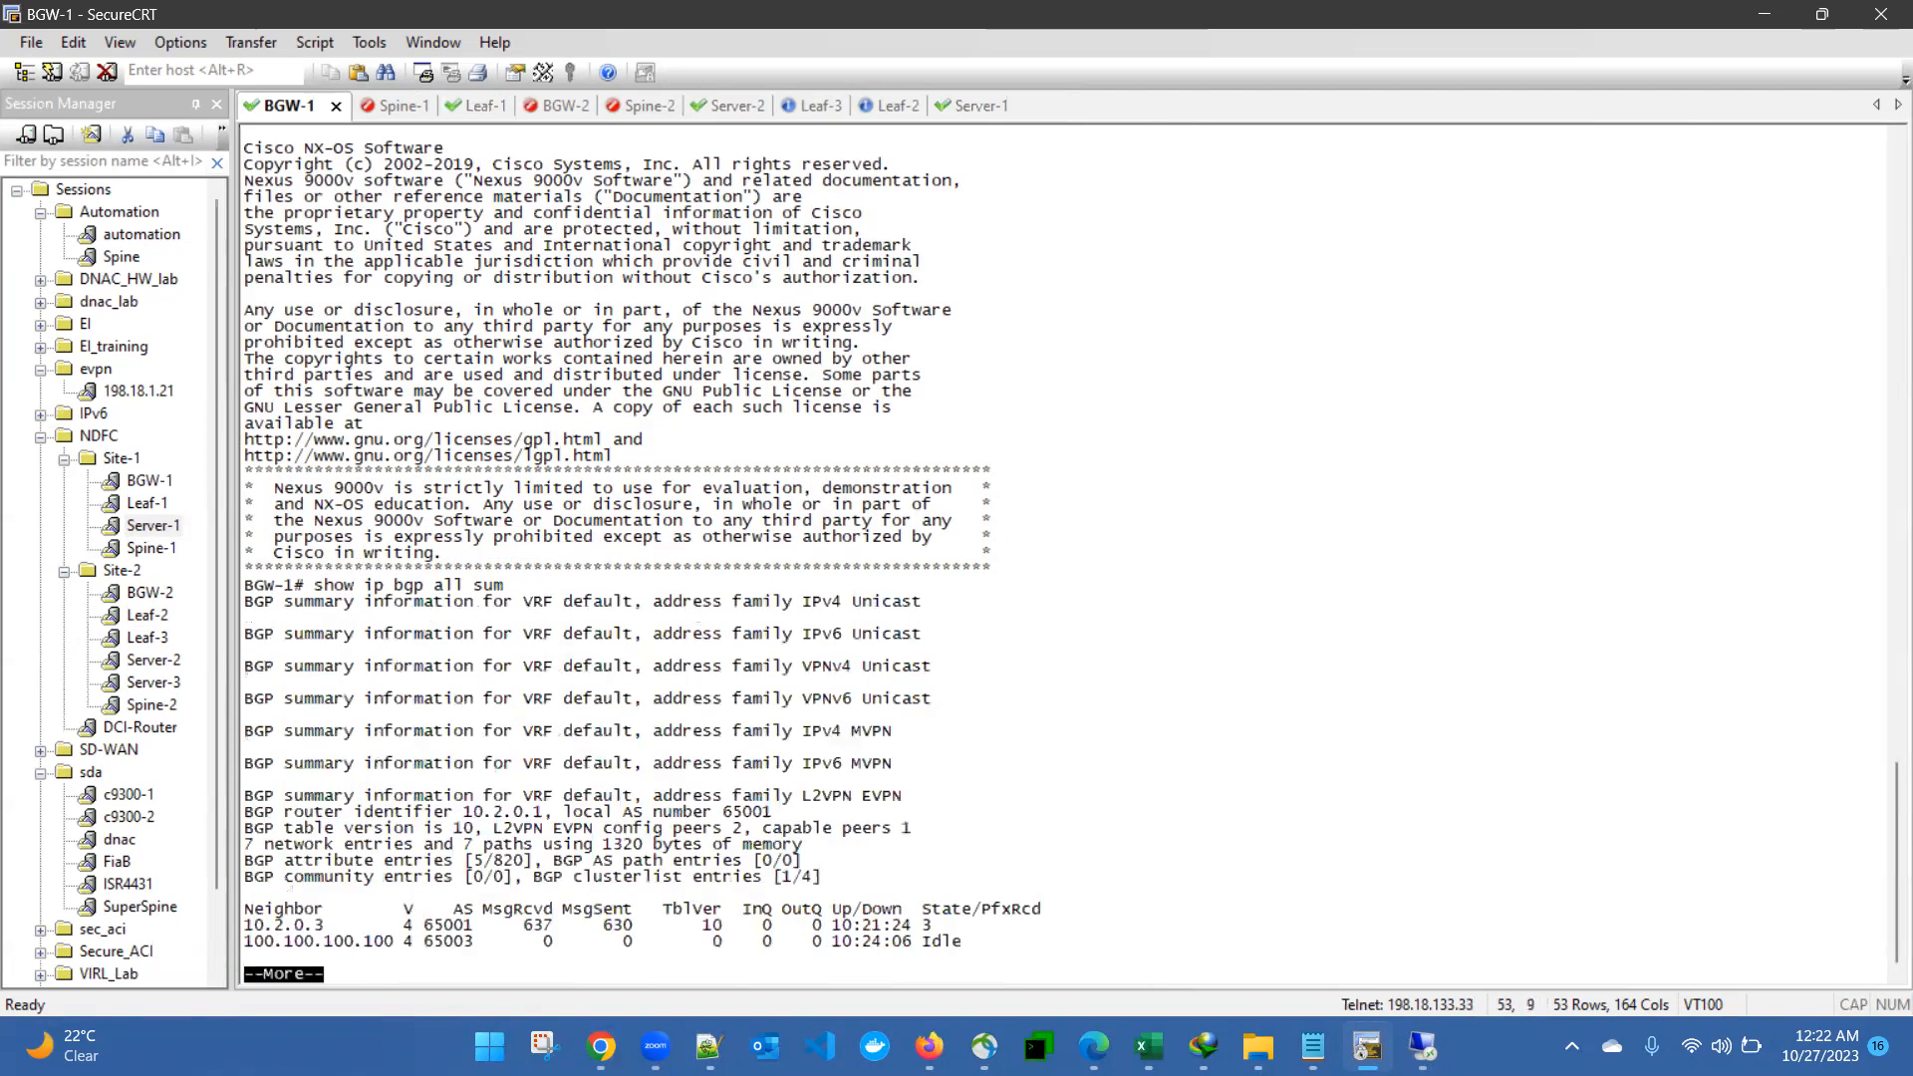
key("Return")
key("Return")
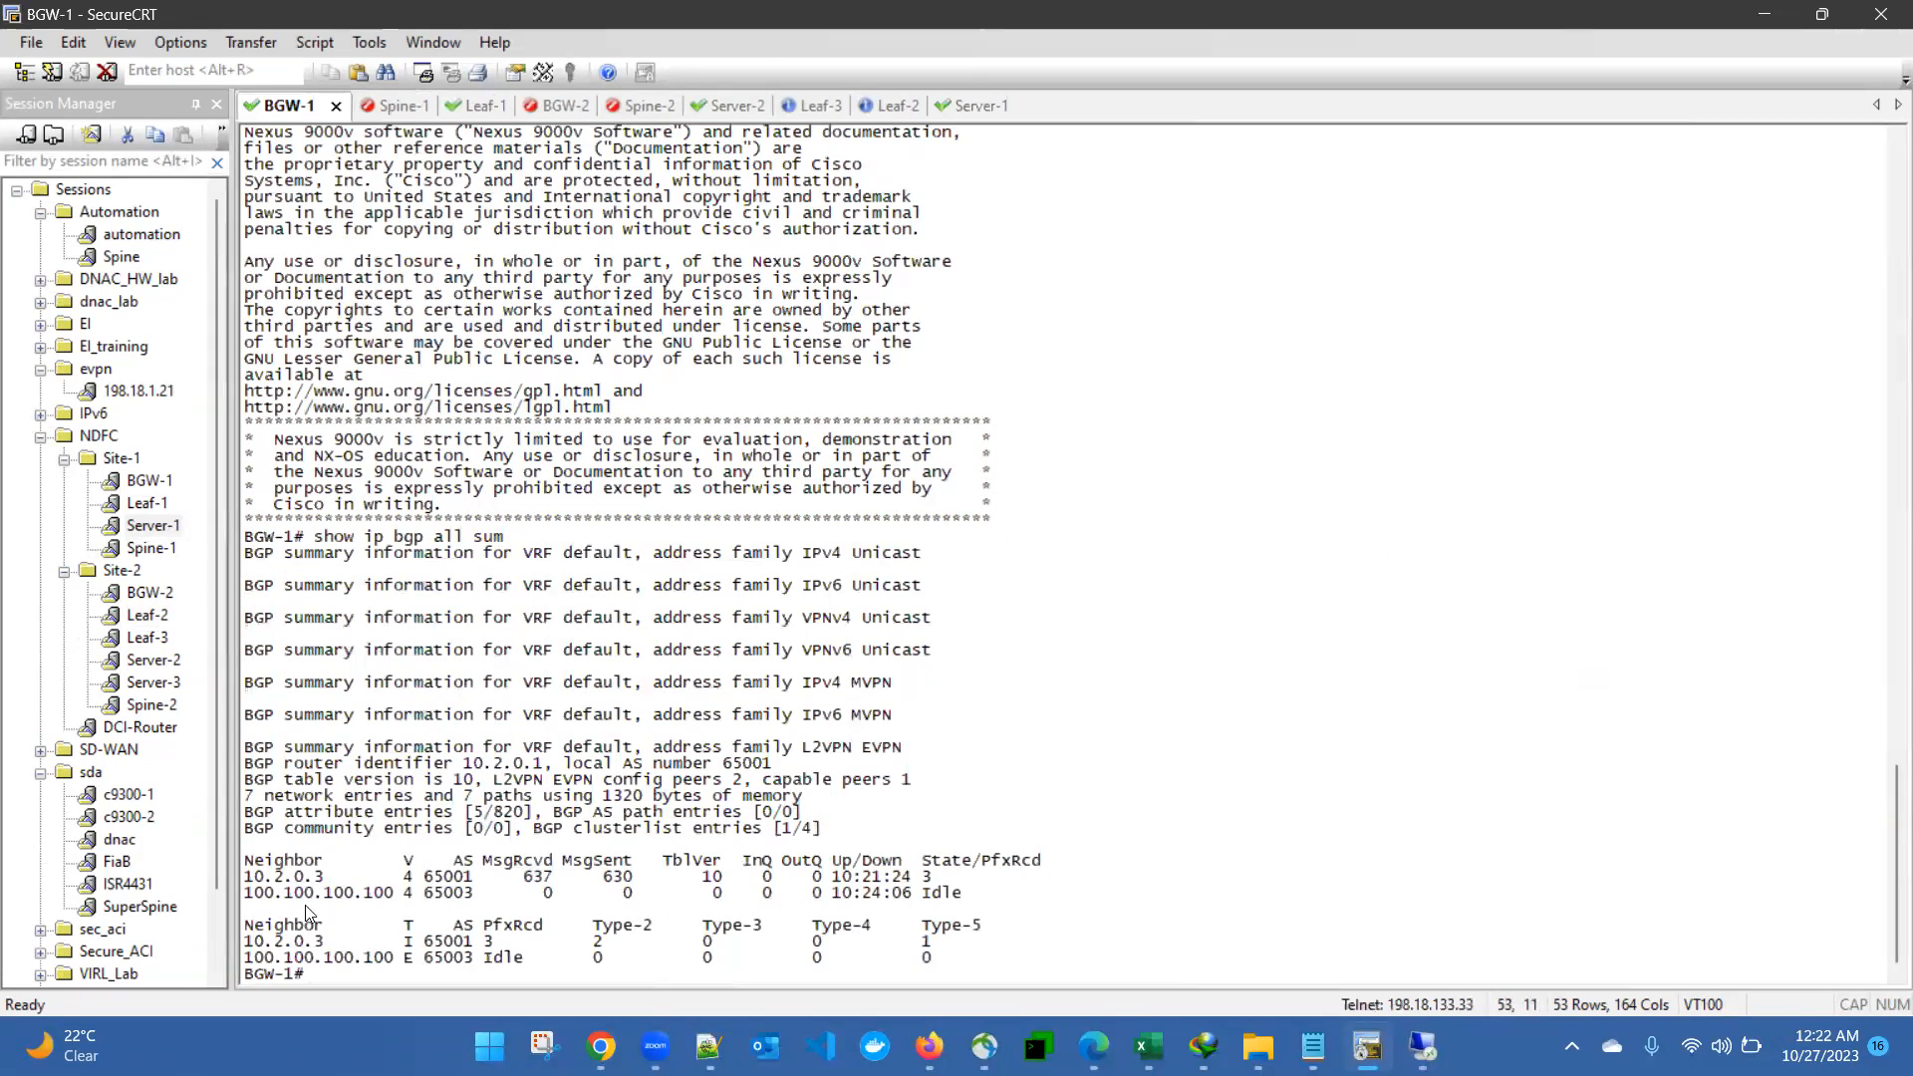
left_click_drag(275, 895, 966, 910)
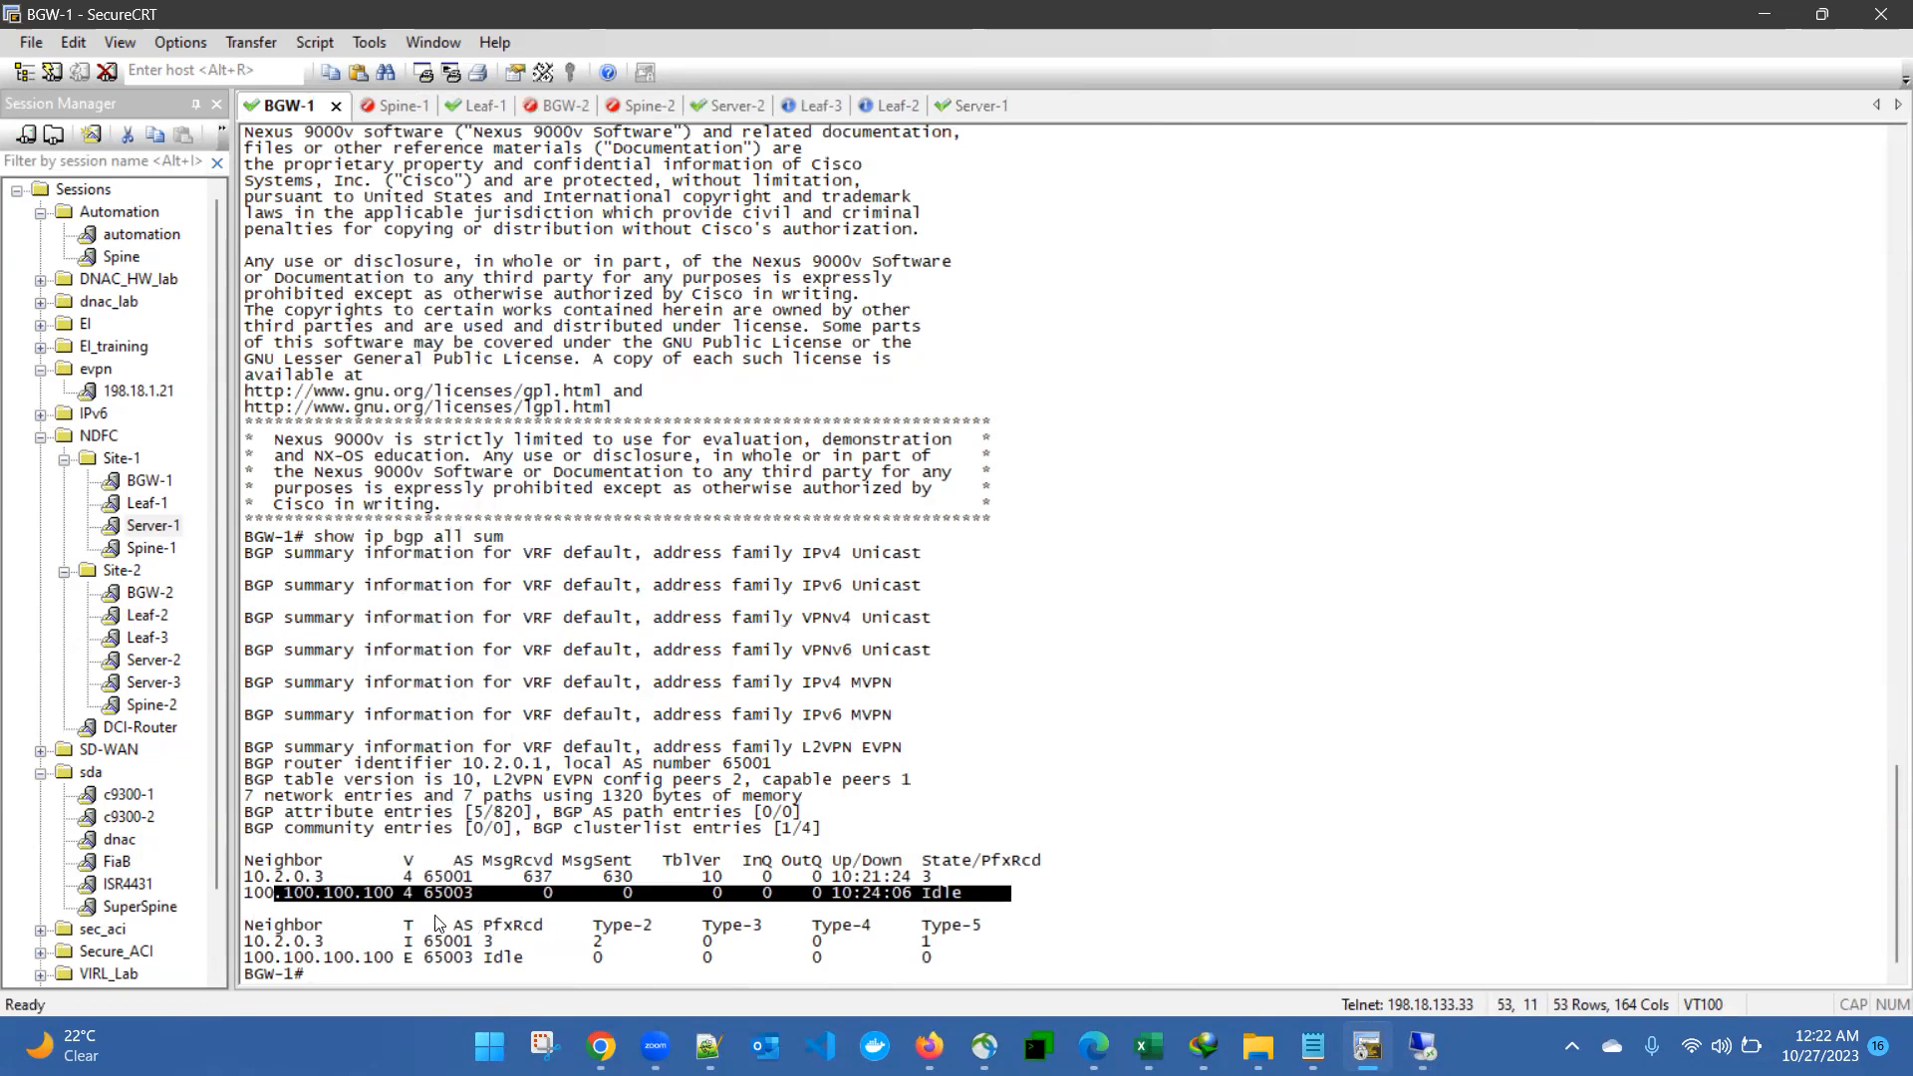
left_click_drag(289, 956, 482, 963)
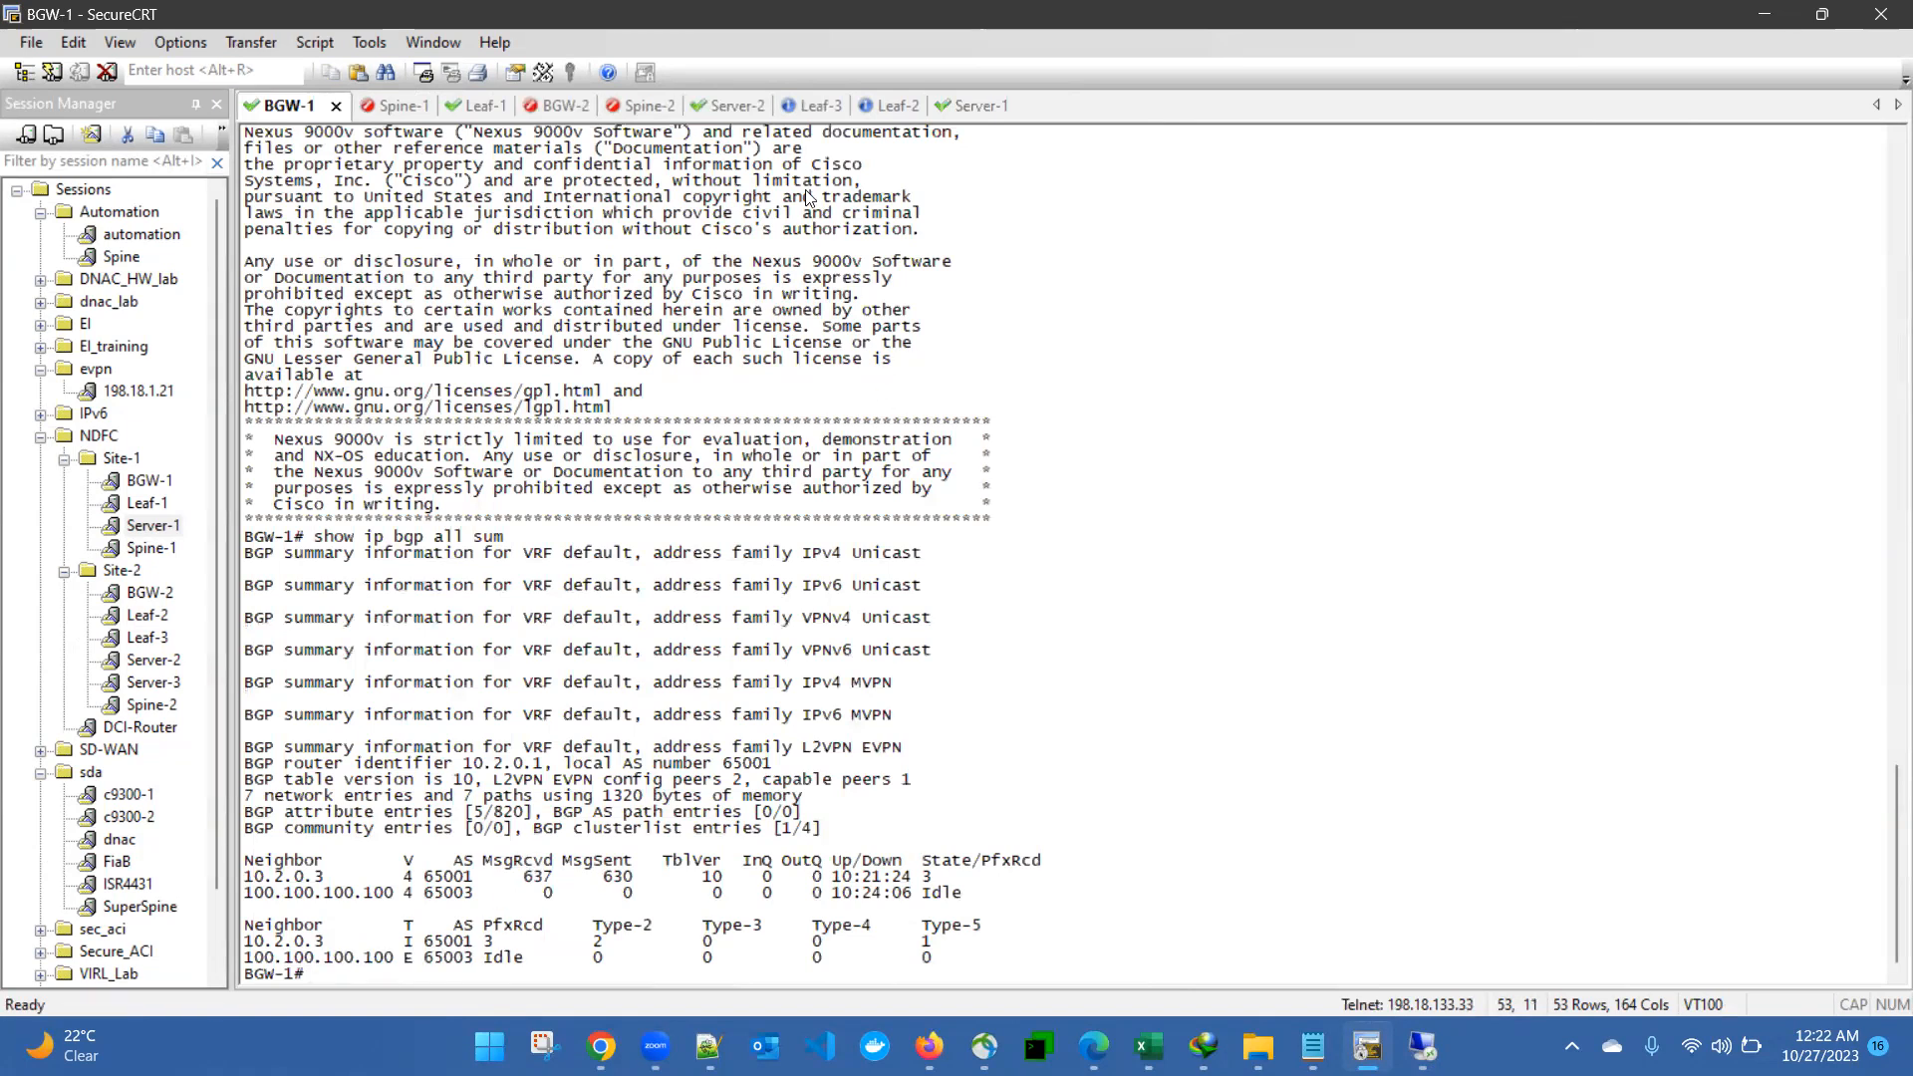
- Return to the Server-1 session and check the output of the running ping to 10.10.10.11
left_click(982, 105)
key("Return")
key("Return")
key("Return")
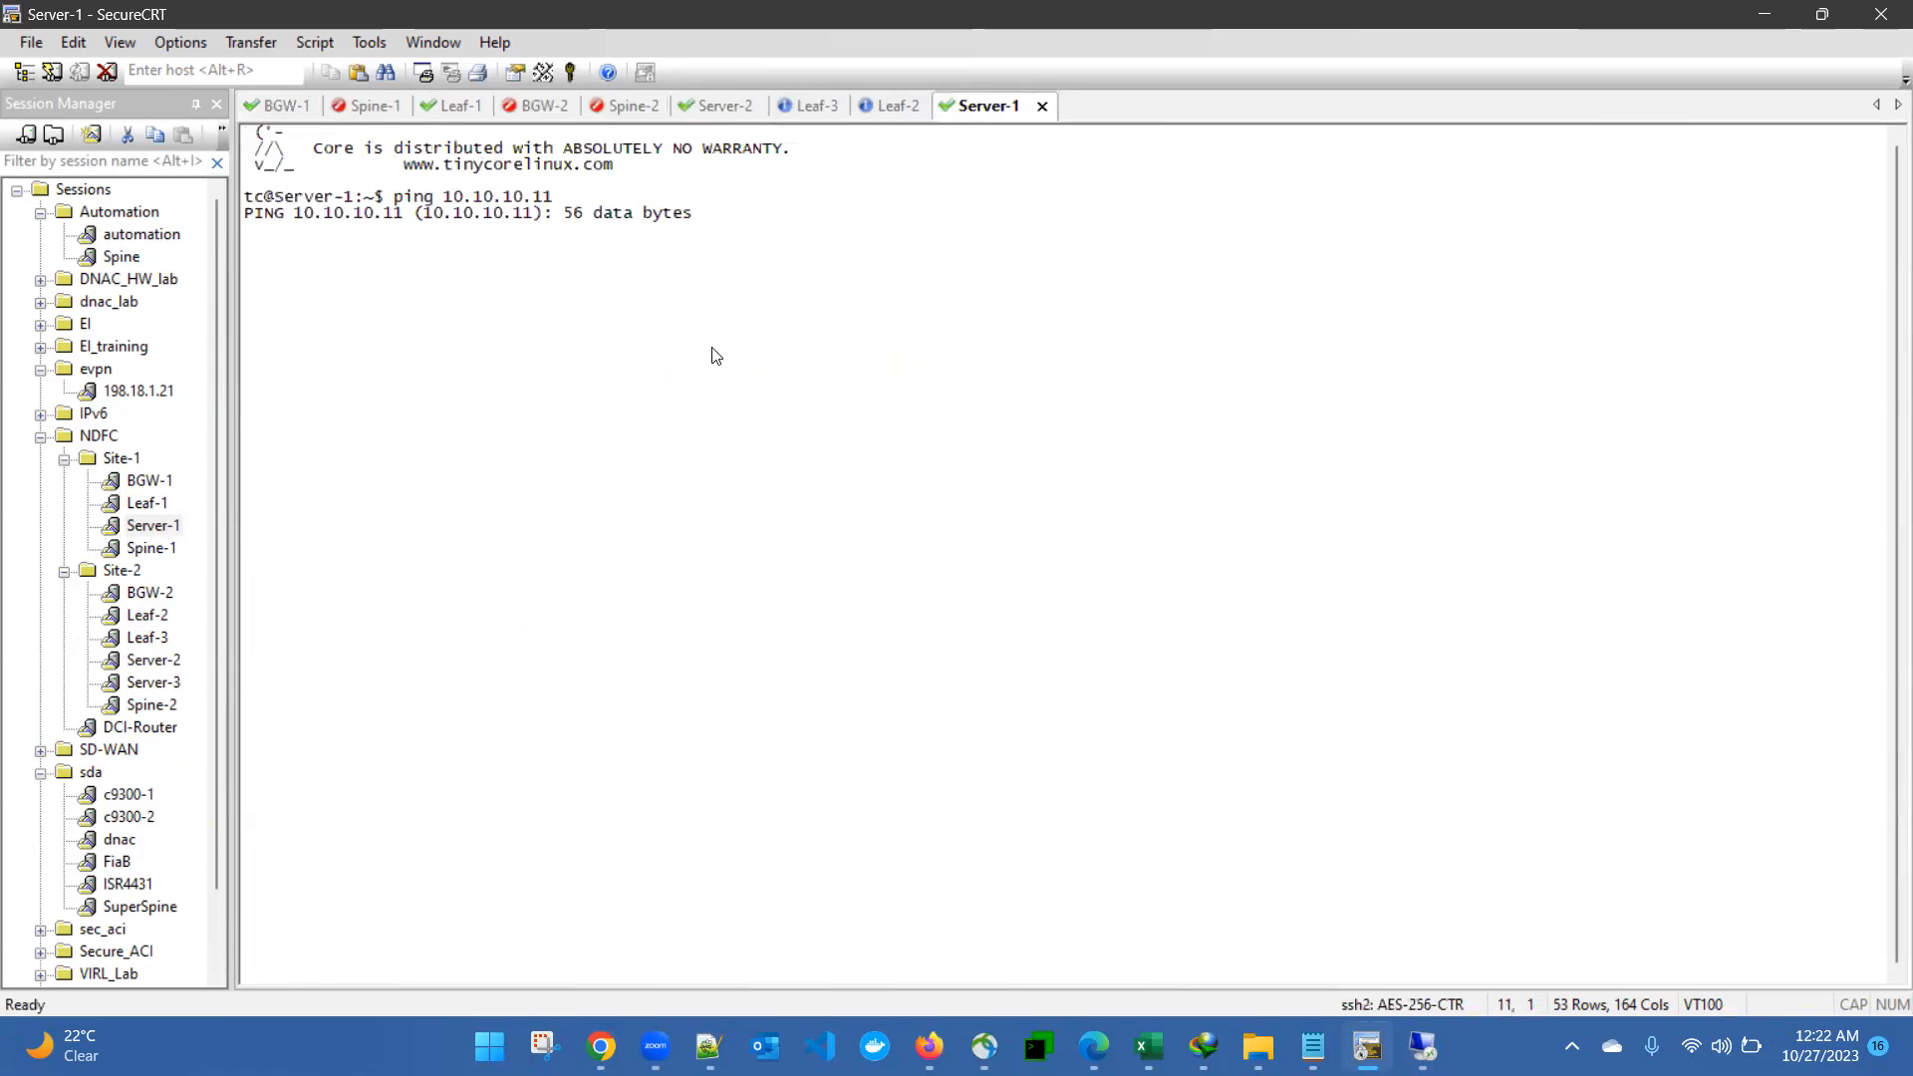
left_click_drag(363, 165, 833, 252)
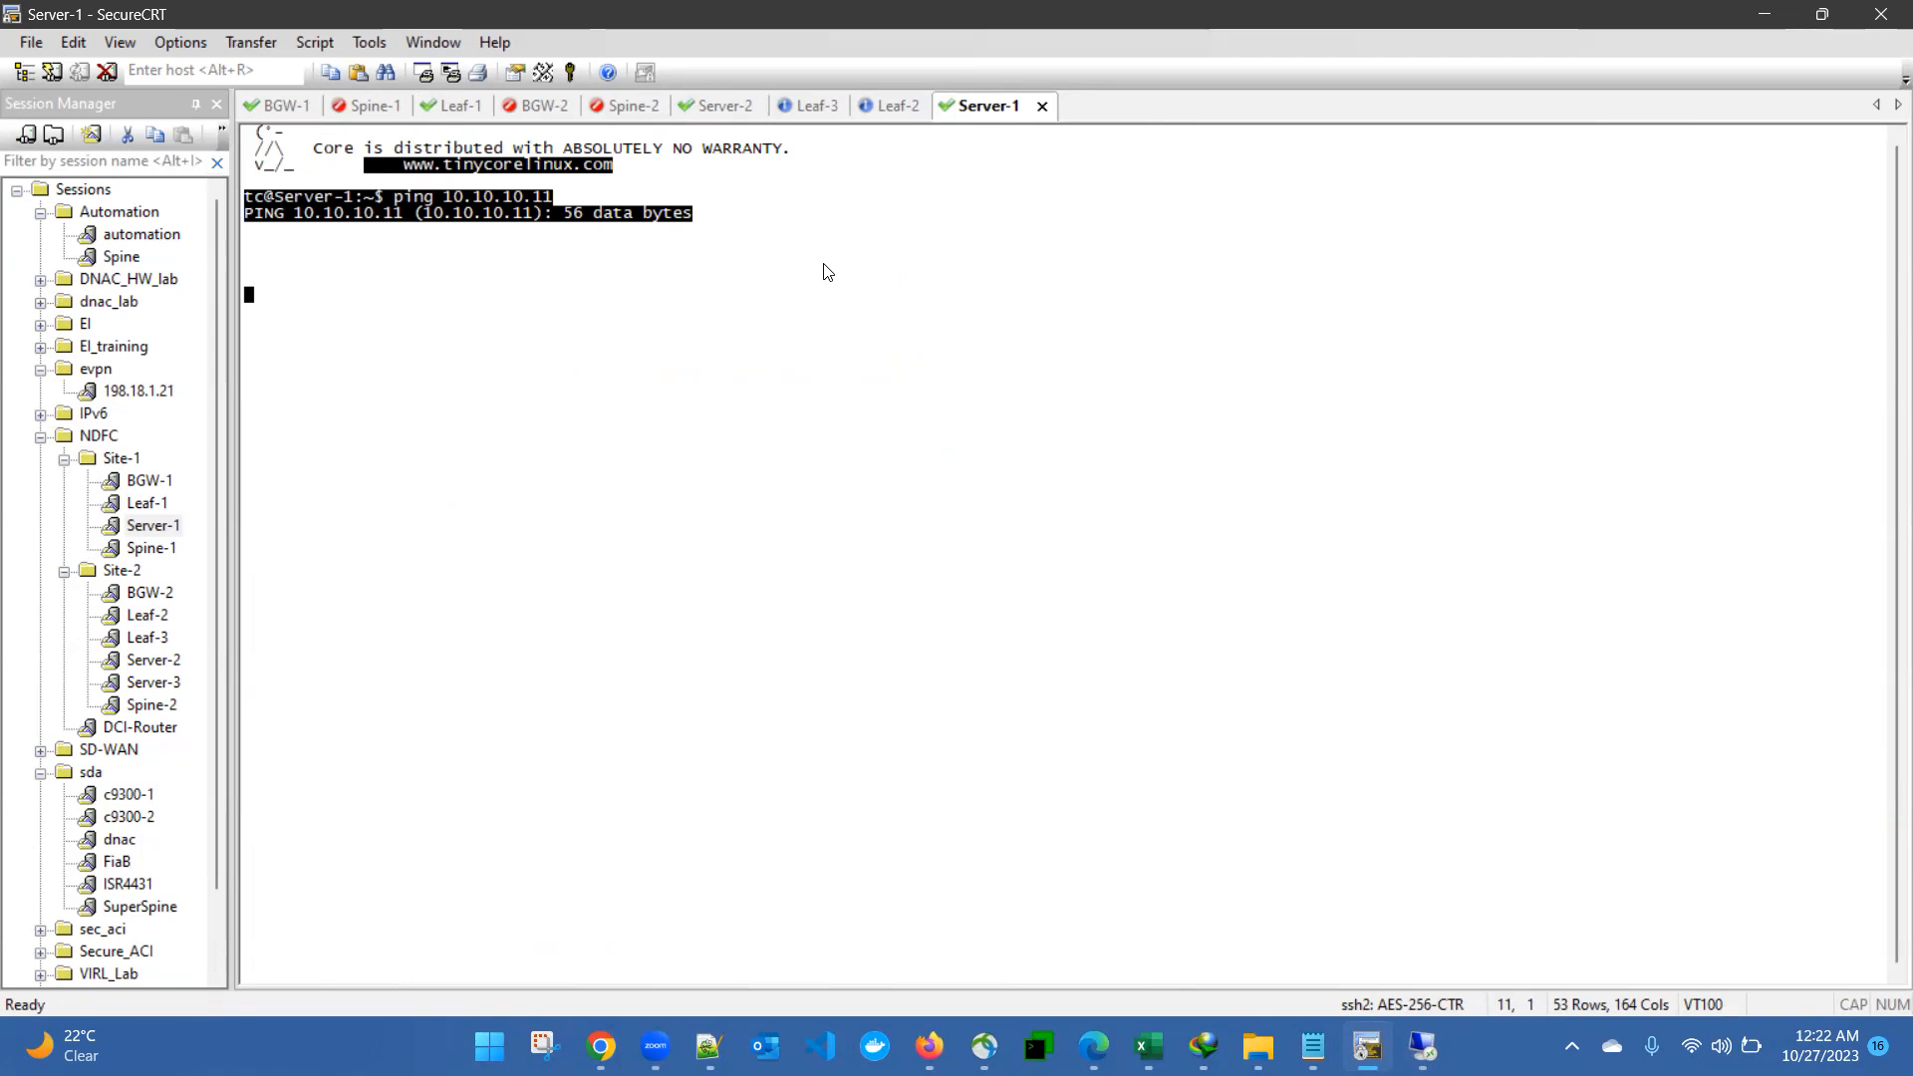
left_click(747, 389)
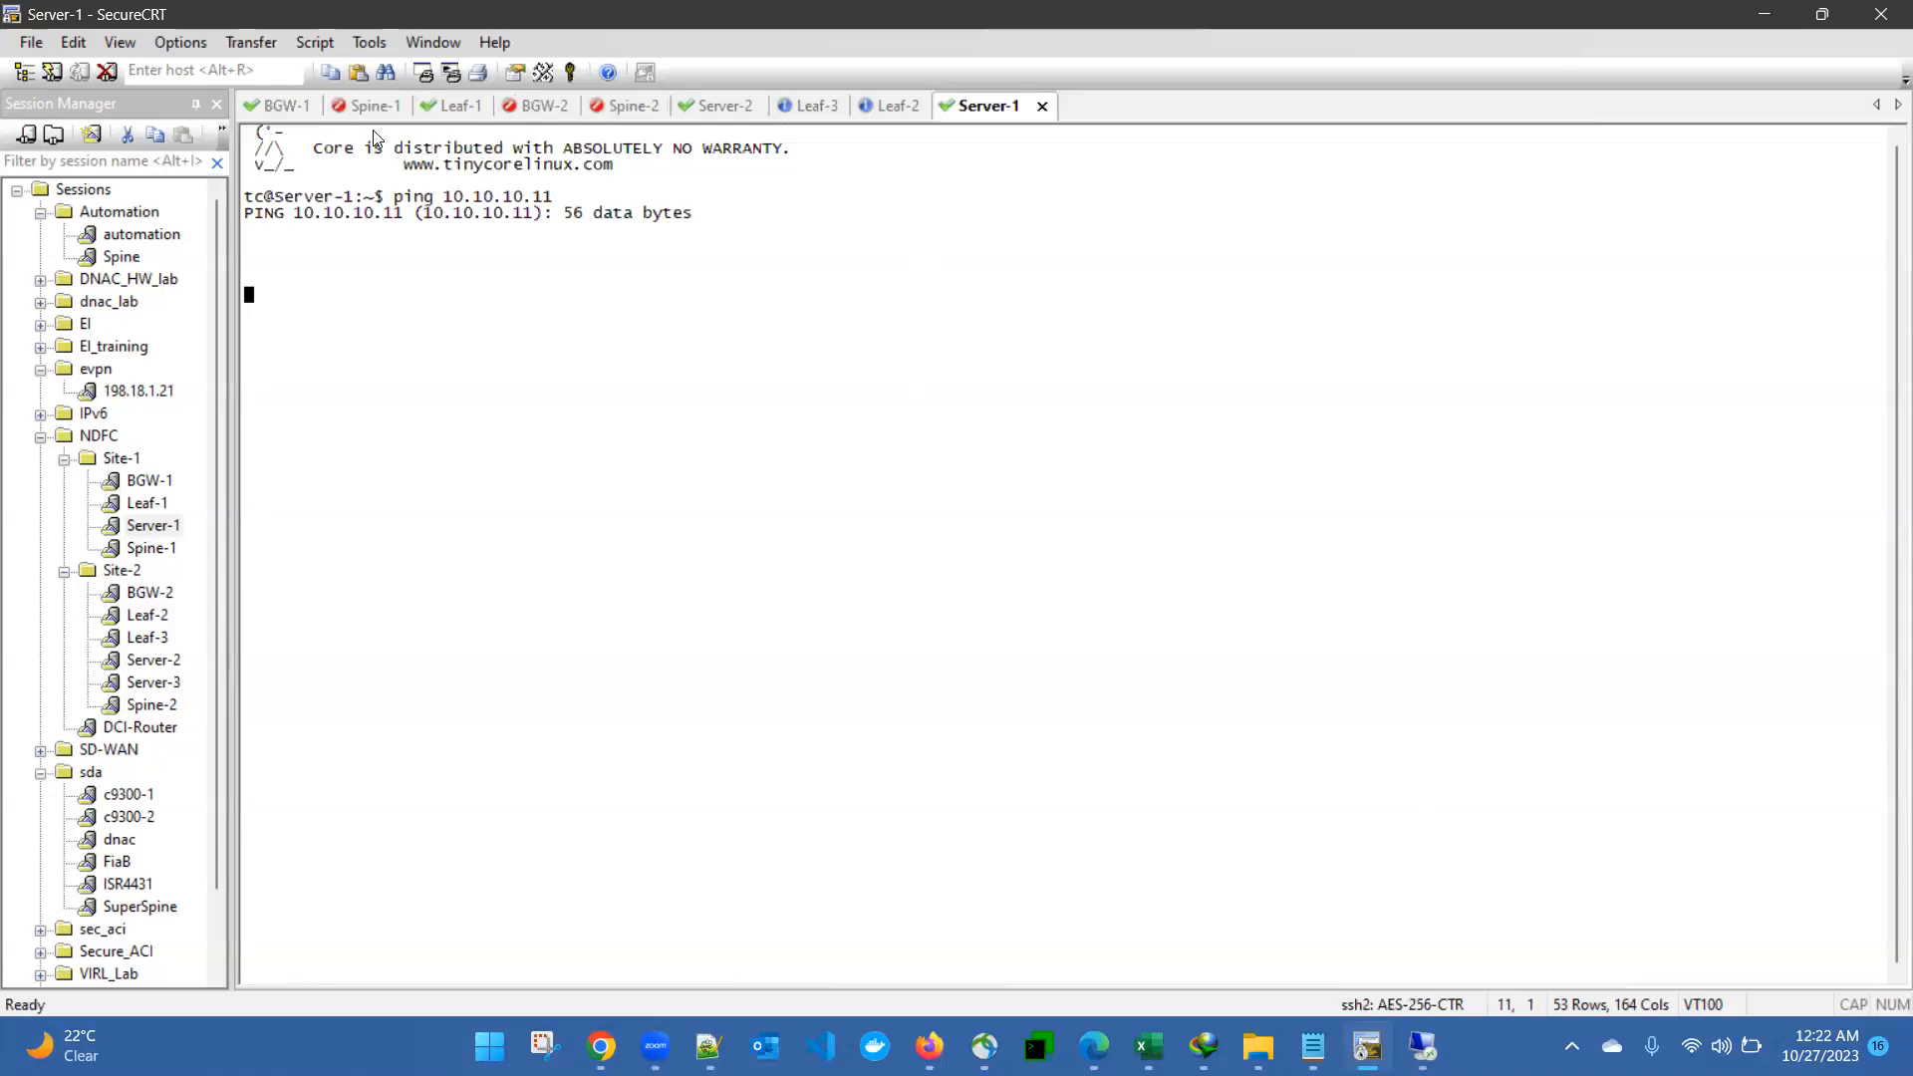
left_click_drag(244, 191, 774, 336)
left_click(781, 342)
- Switch to the Nexus Dashboard remote desktop and log in as admin with the account password
key("alt+Tab")
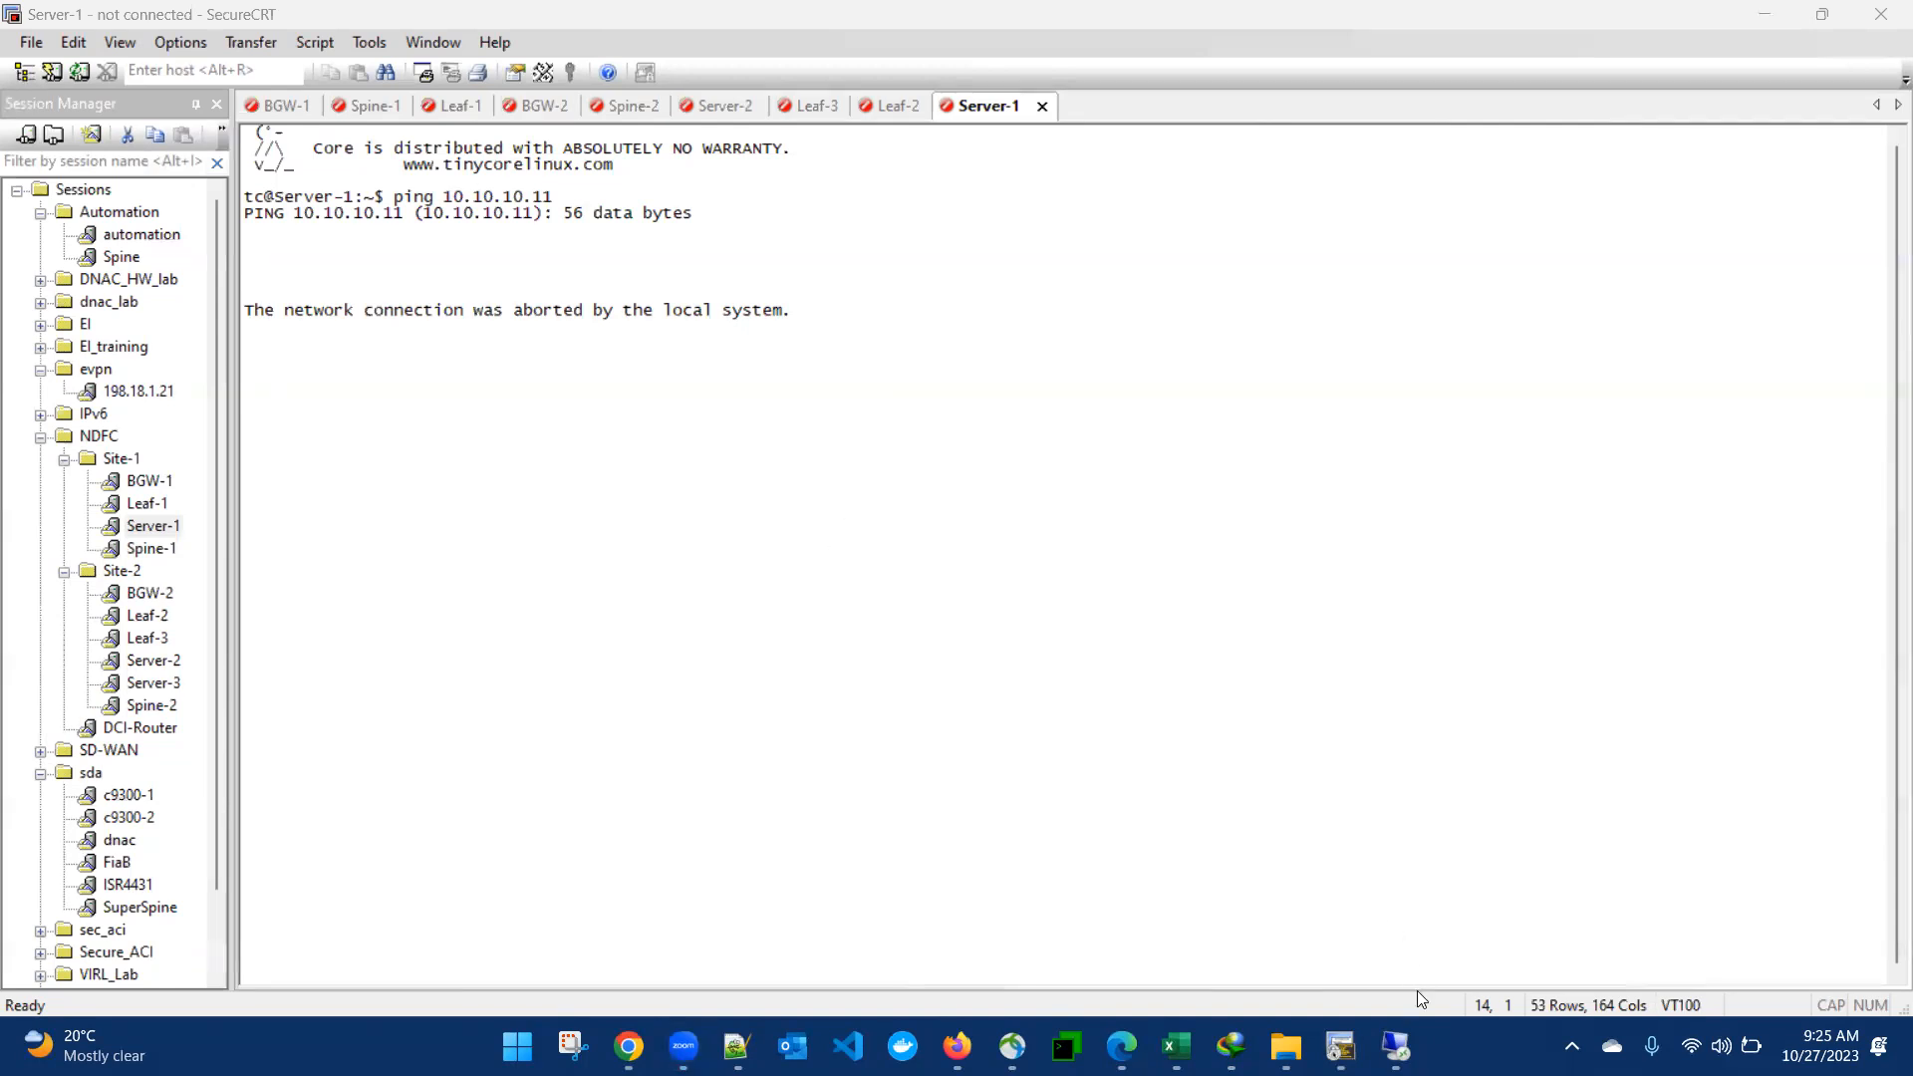
left_click(1396, 1046)
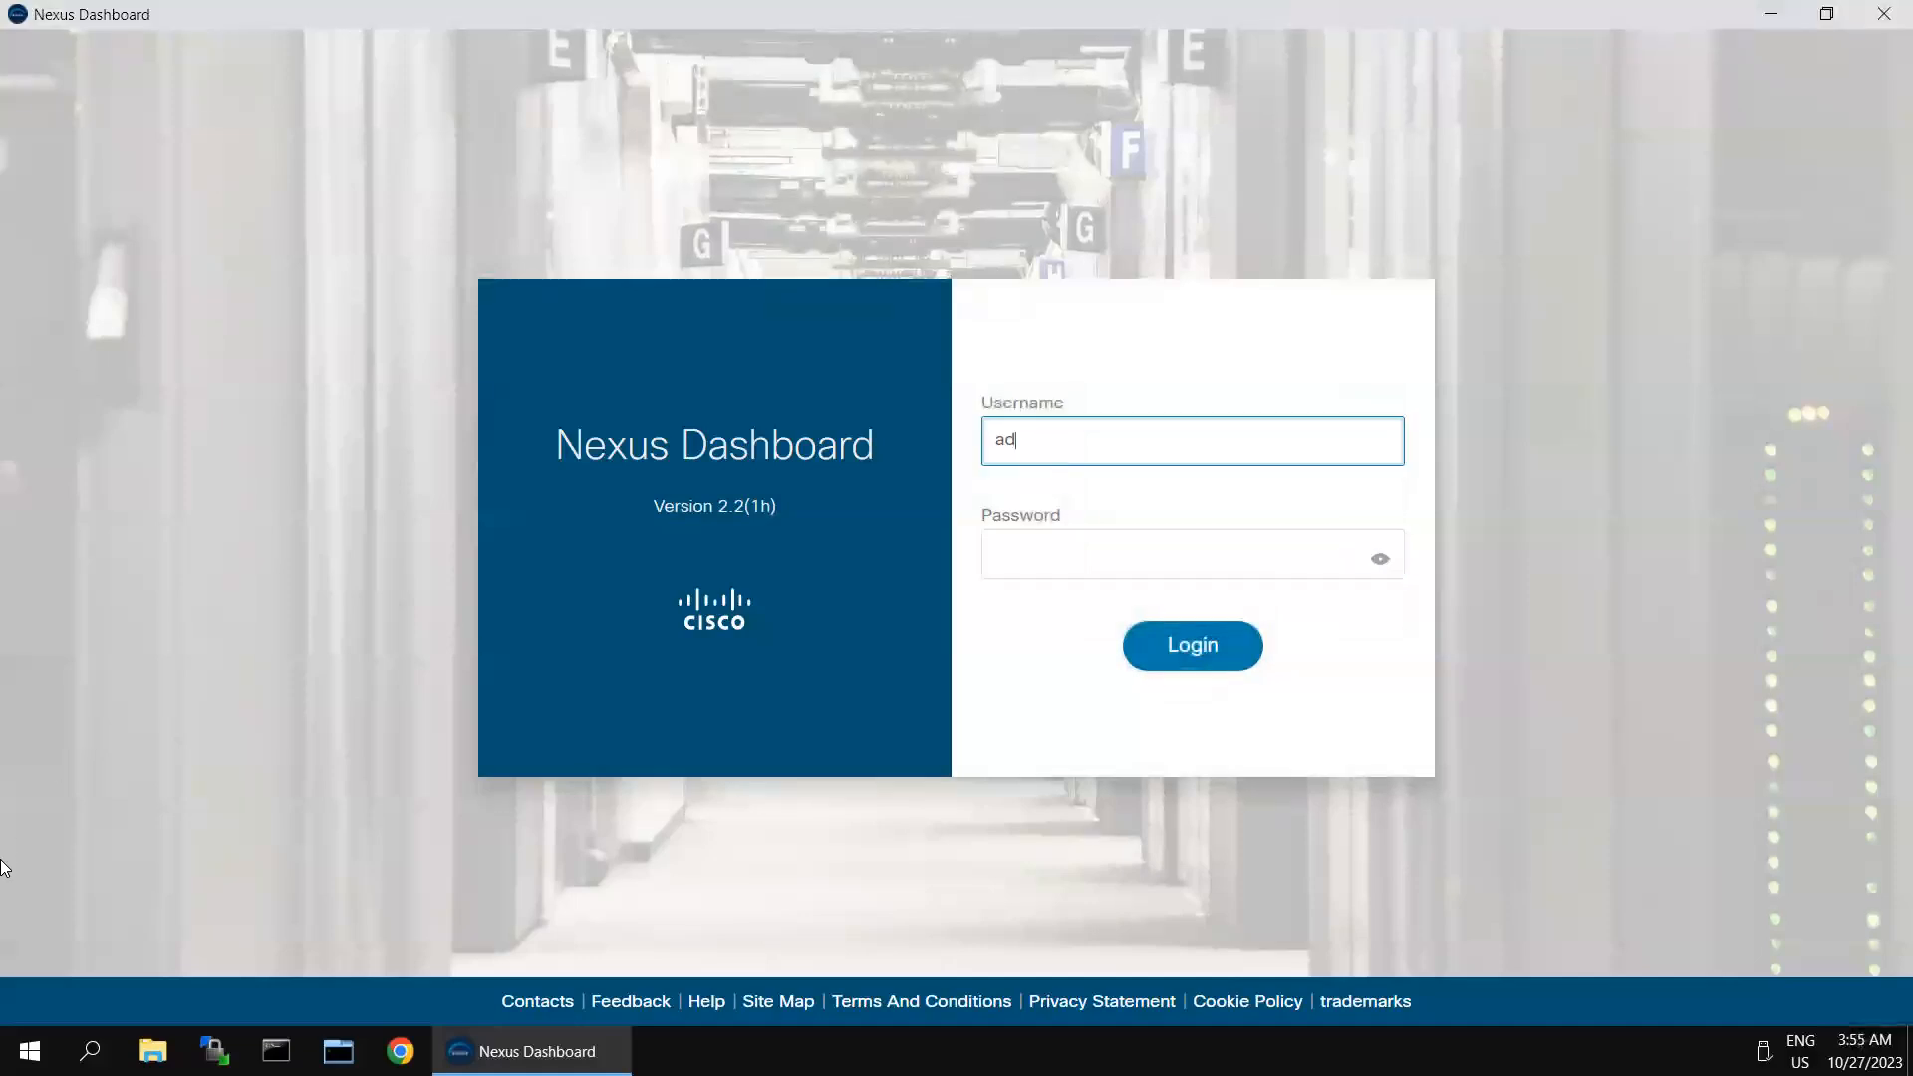
key("Tab")
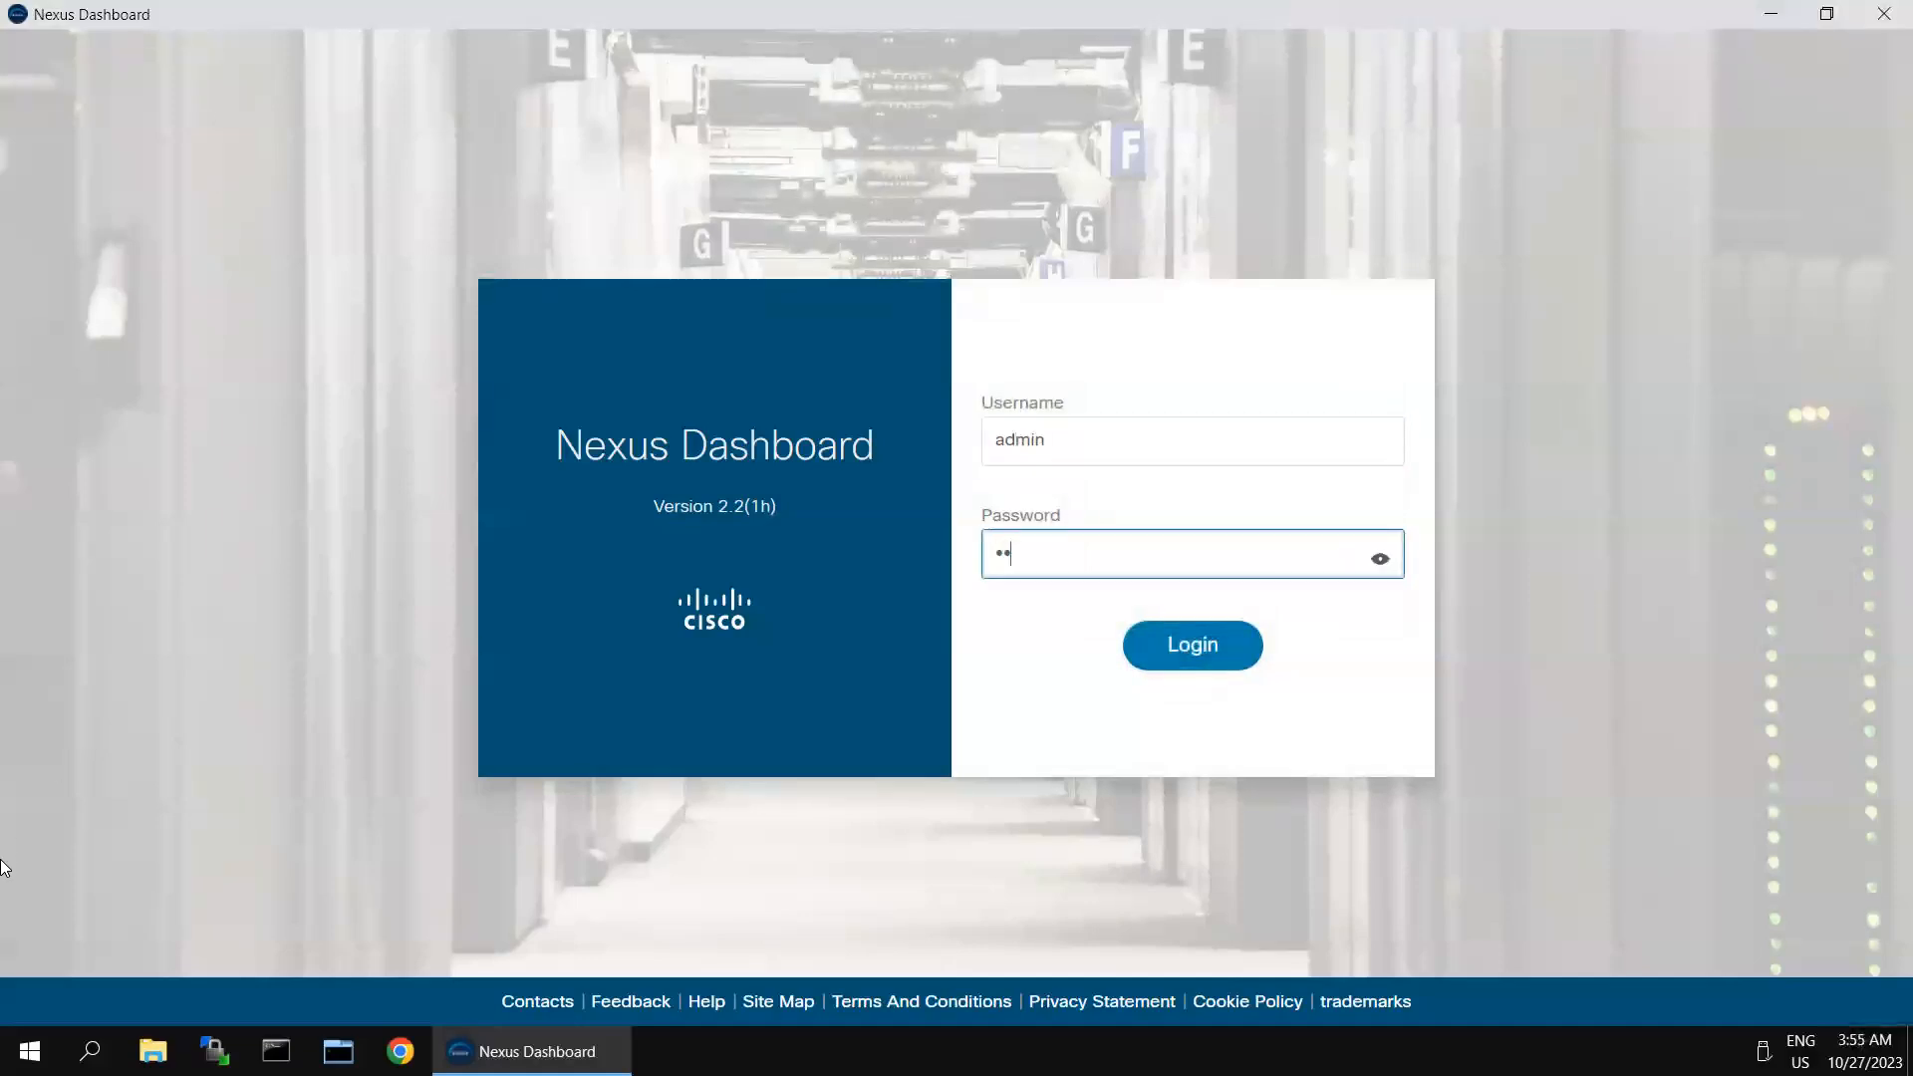
type("**********")
key("Return")
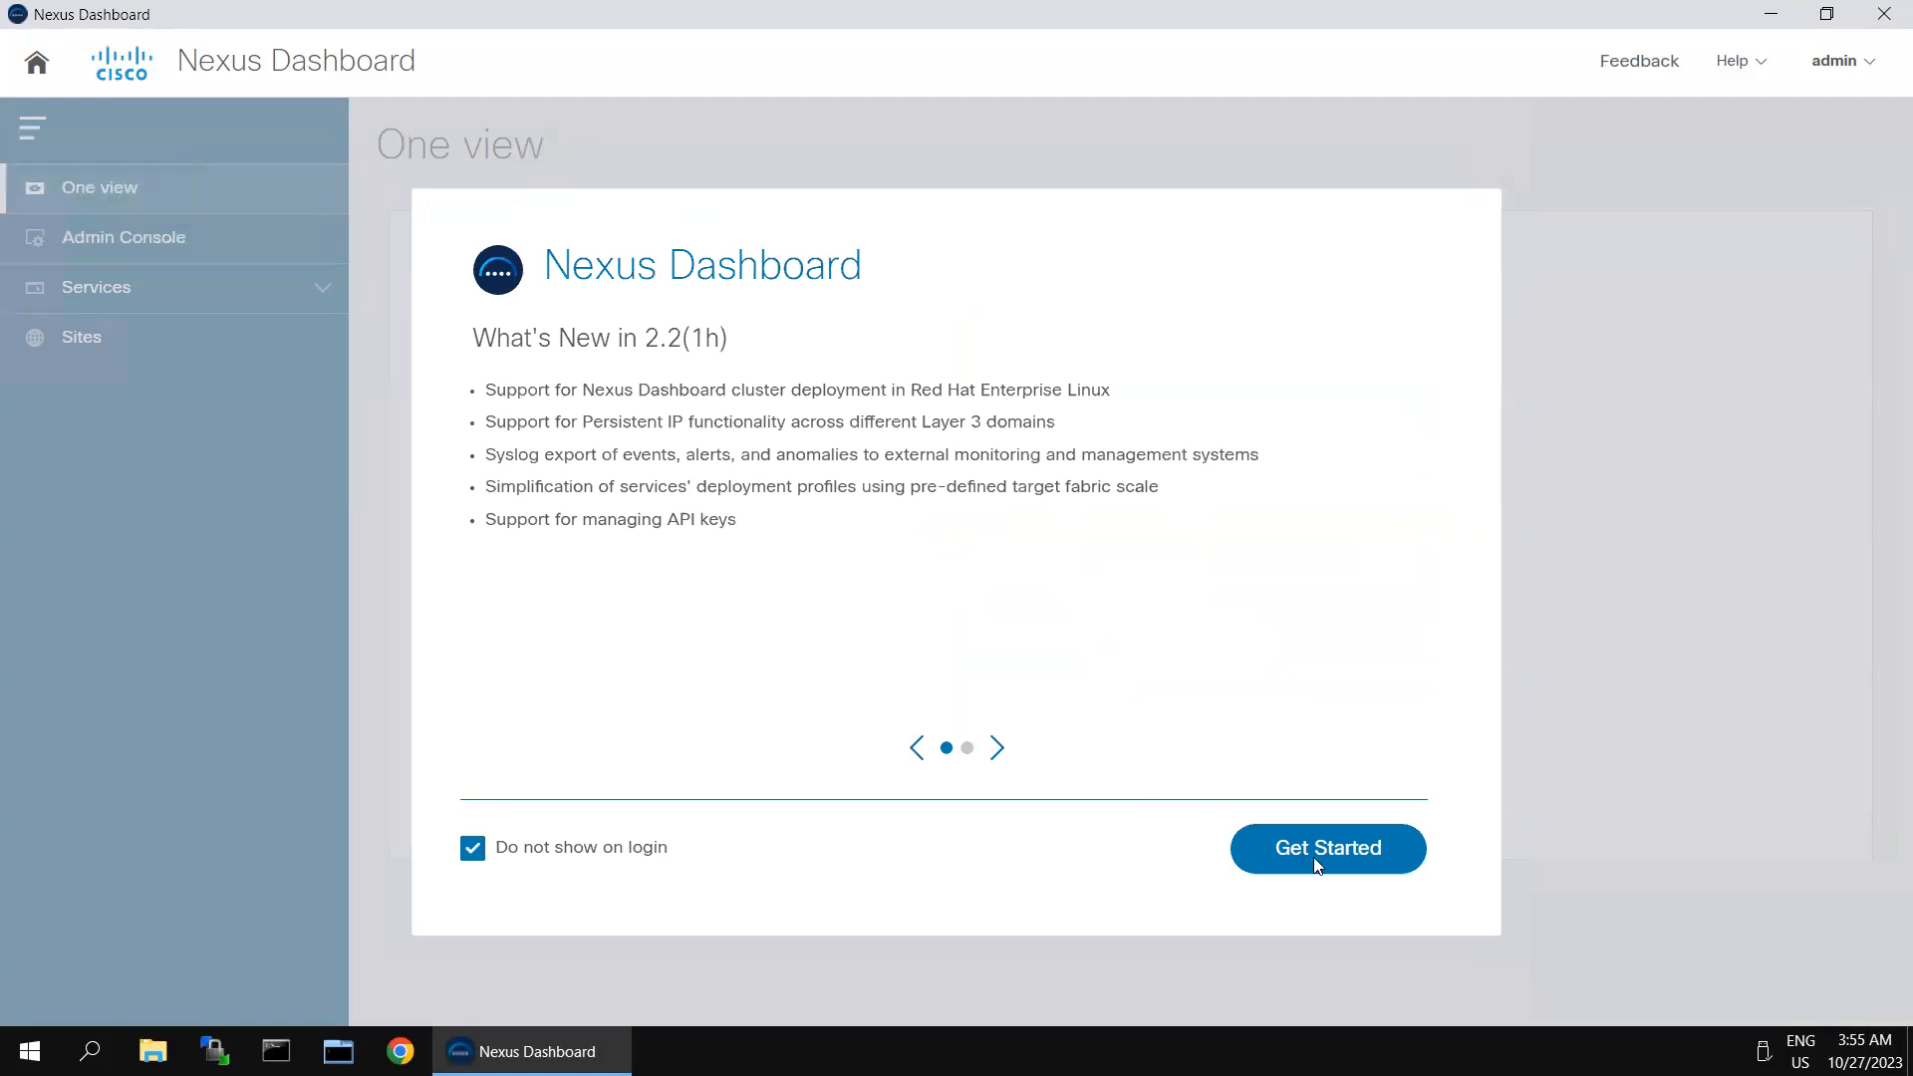
- Dismiss the What's New and setup screens, and open the Nexus Dashboard Fabric Controller service from the Admin Console's service catalog
left_click(1314, 857)
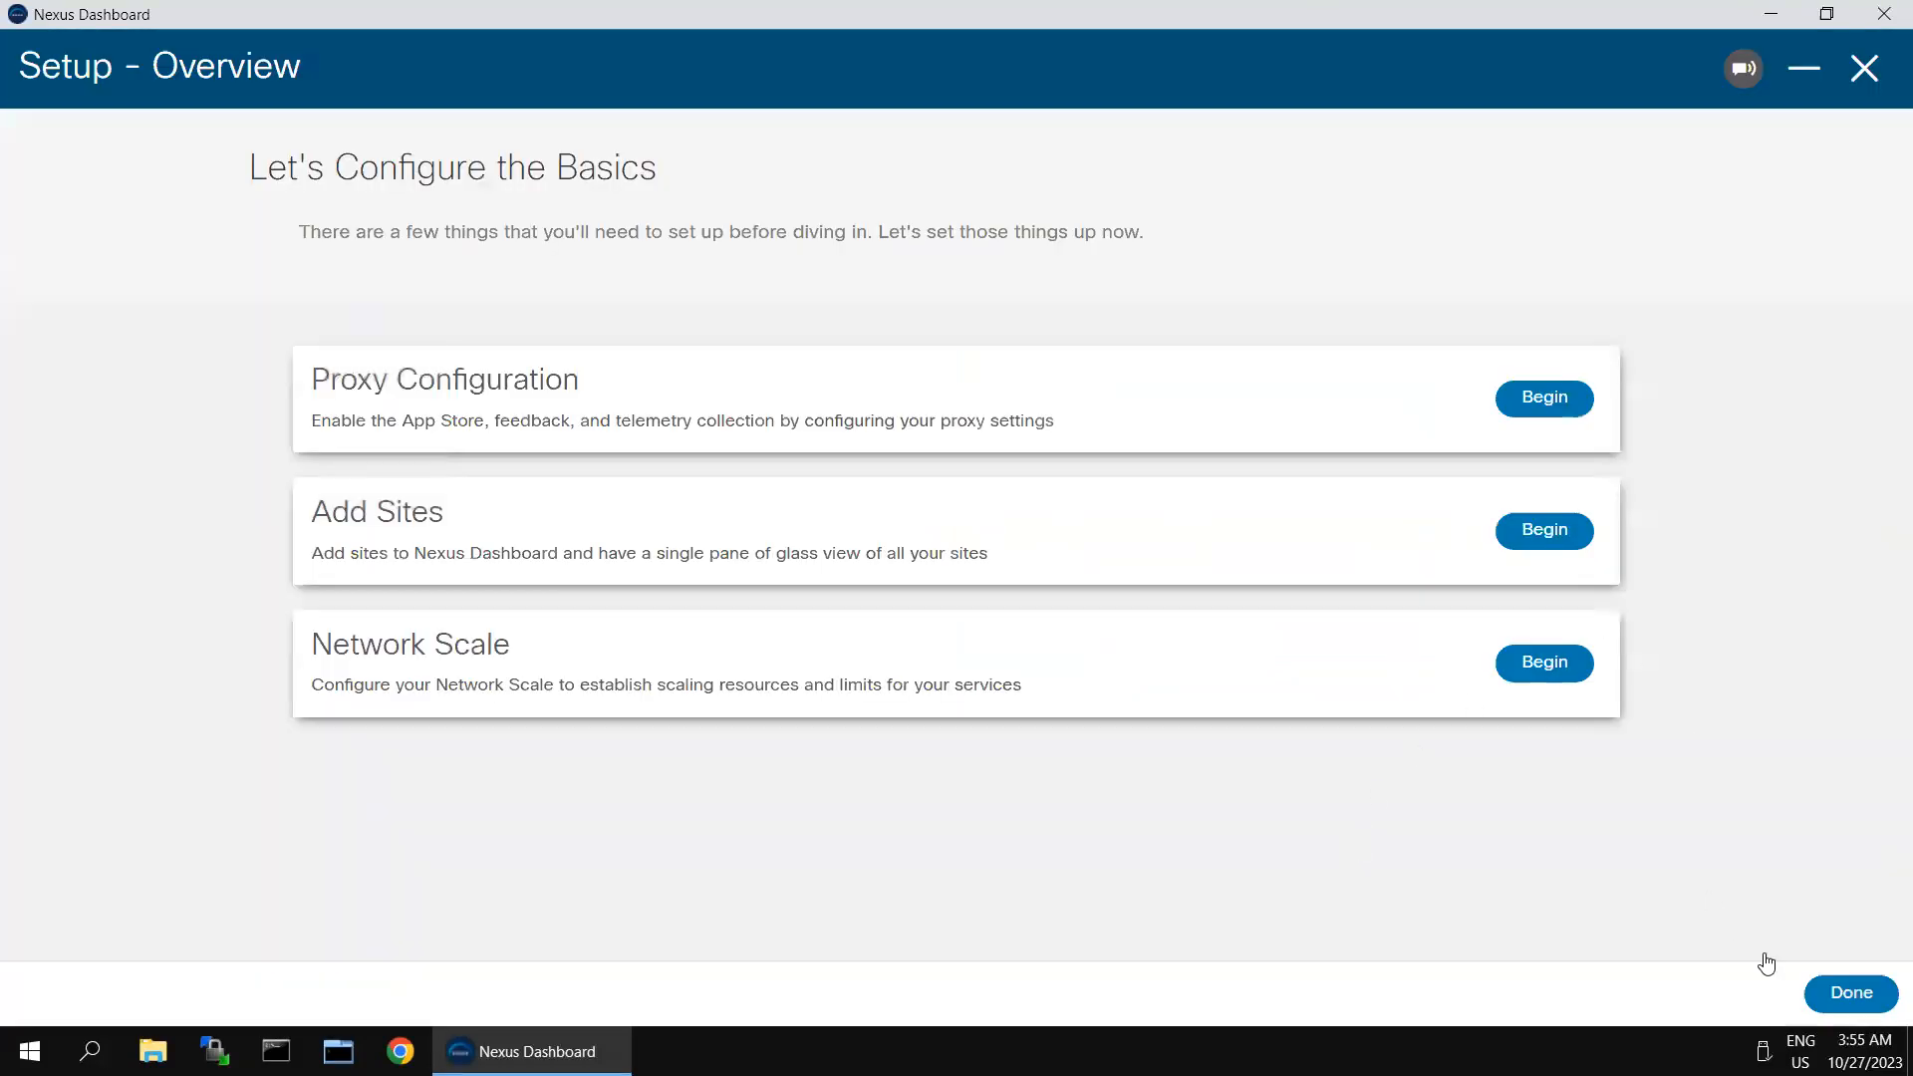
left_click(1865, 69)
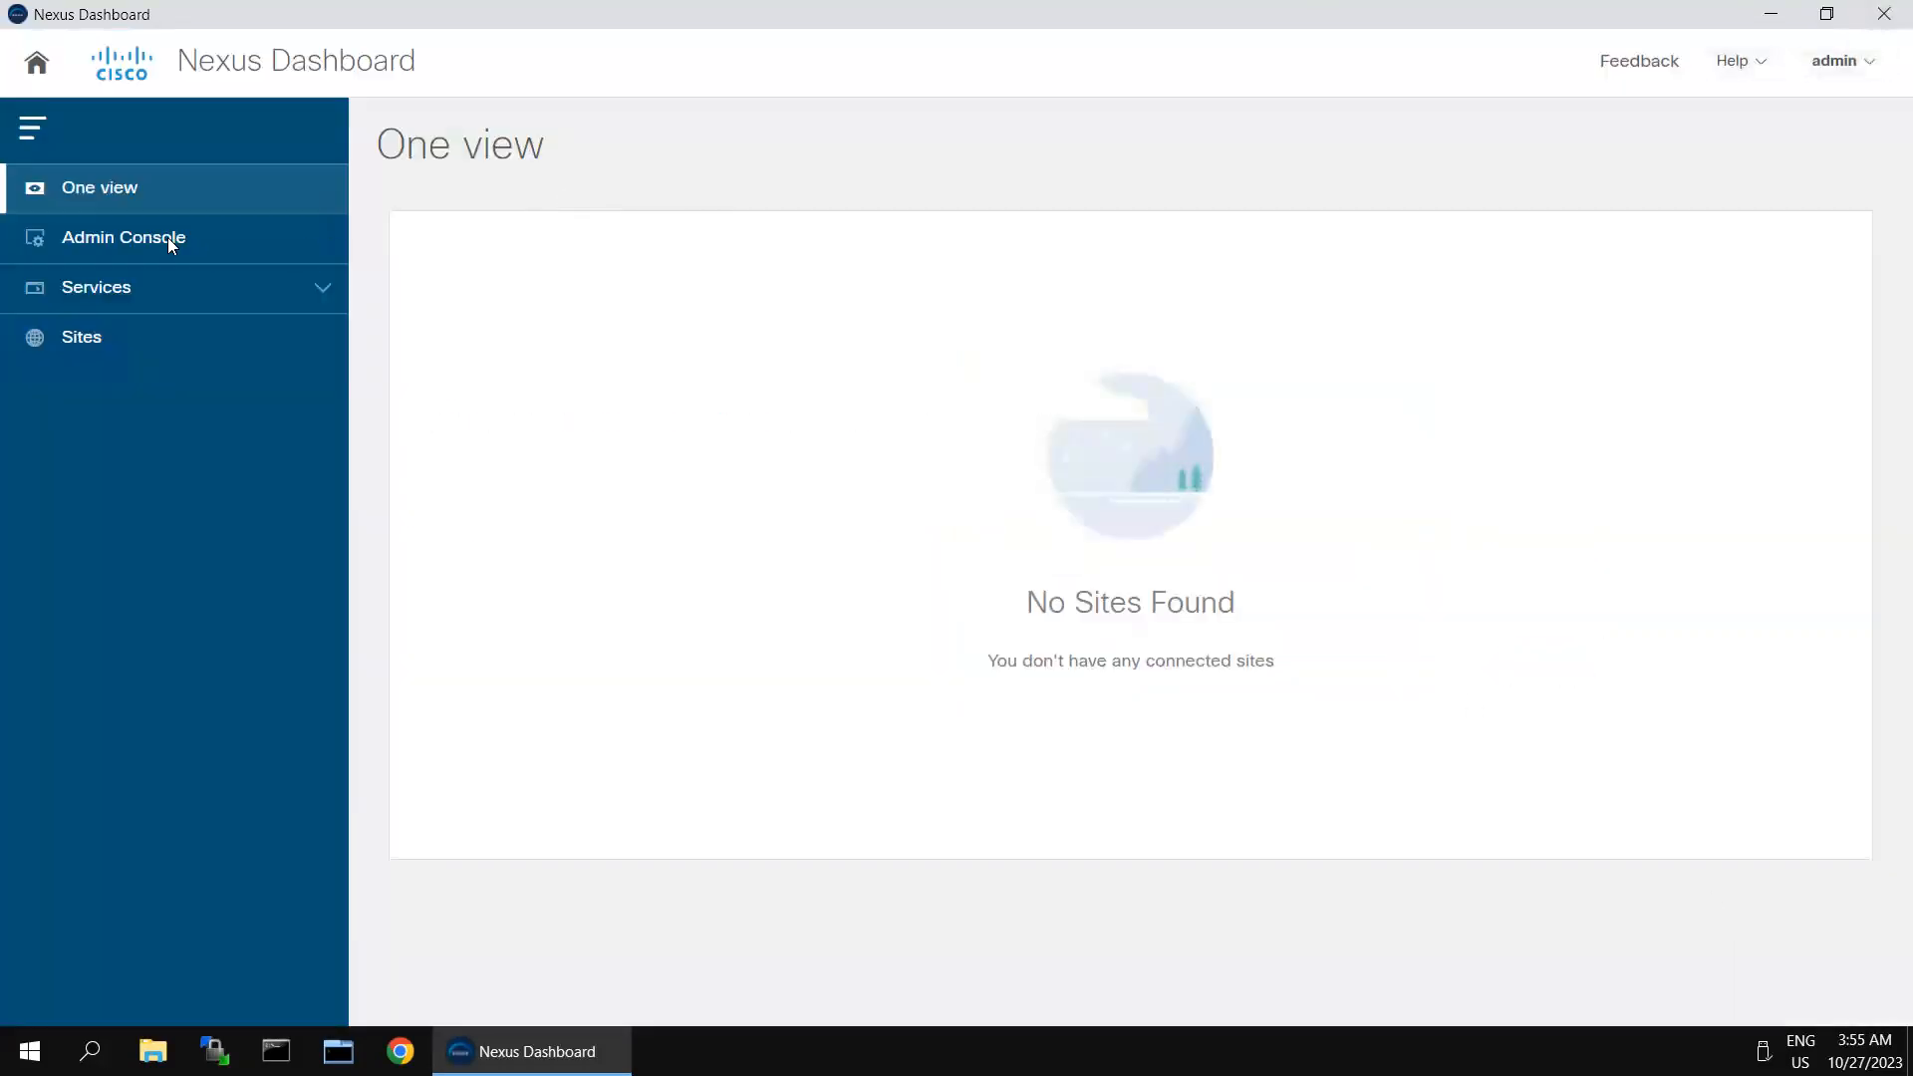
left_click(117, 238)
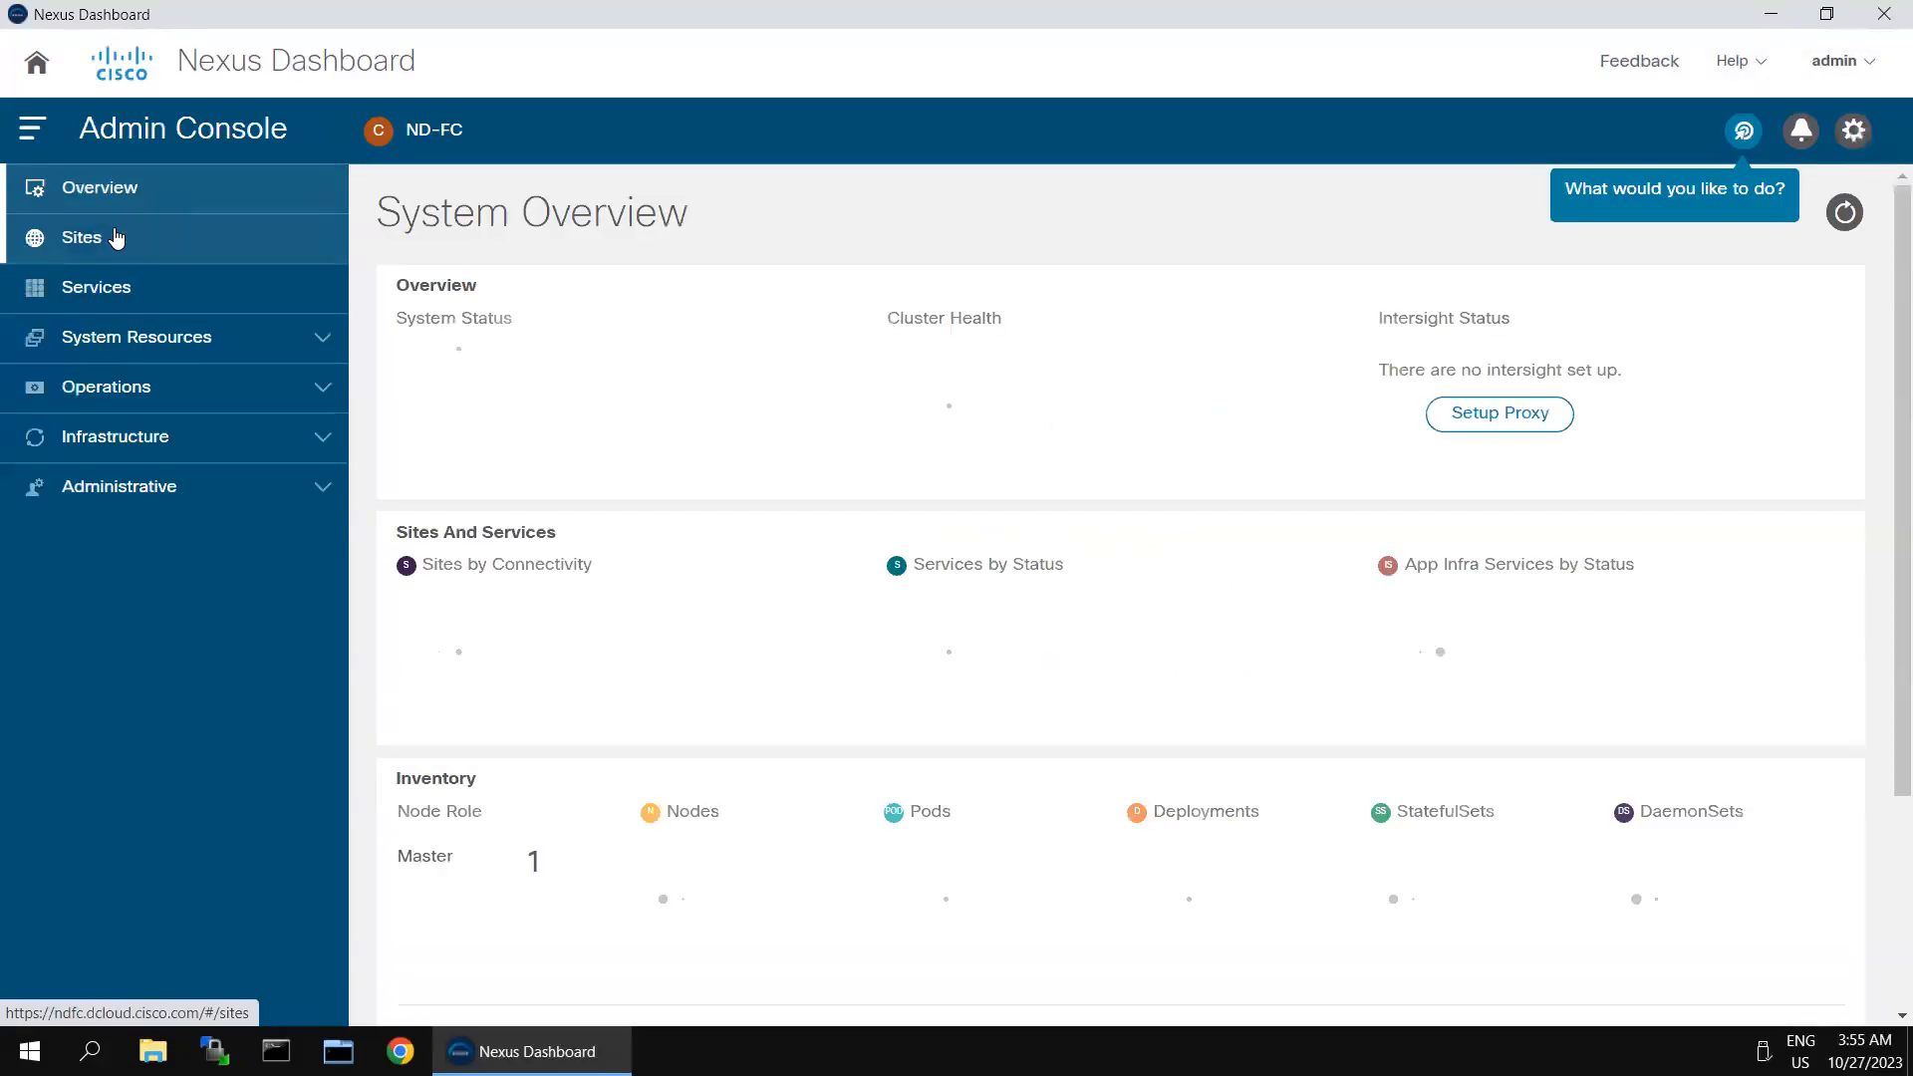
left_click(117, 286)
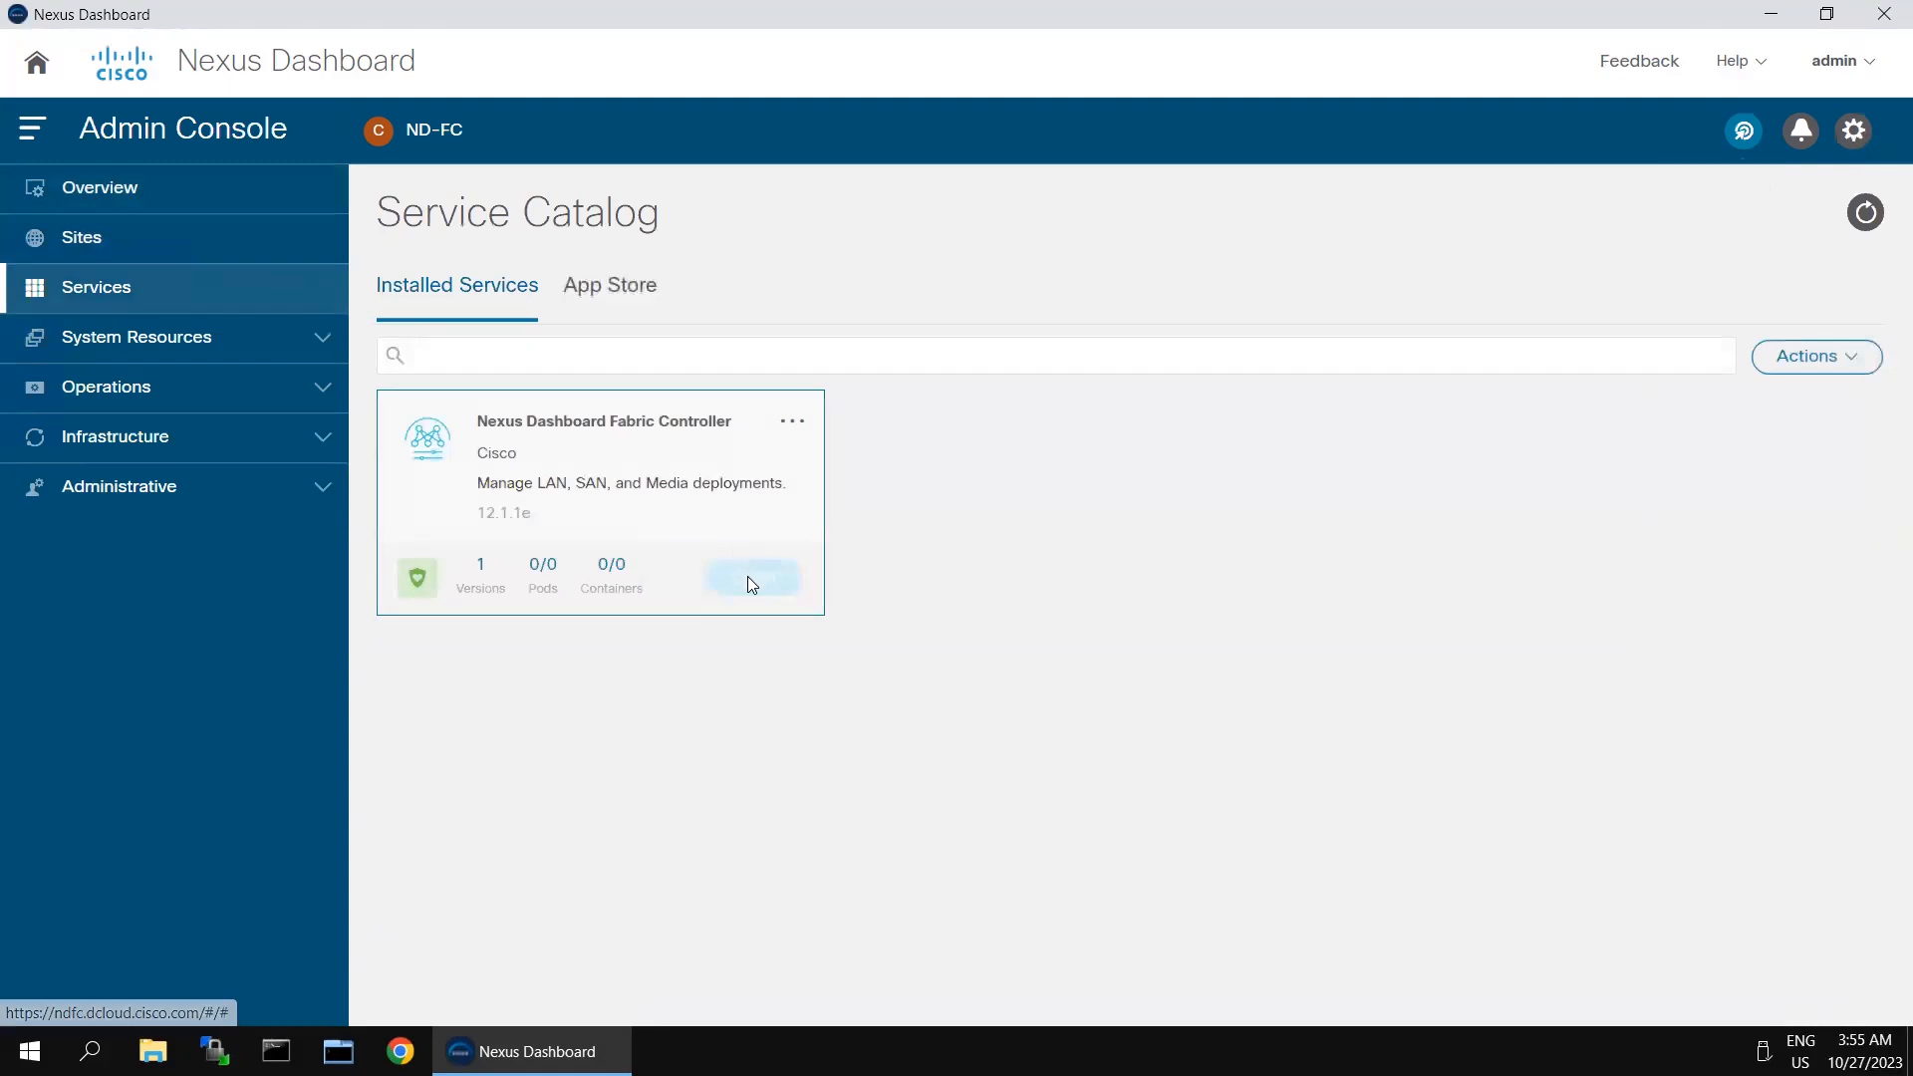
left_click(754, 579)
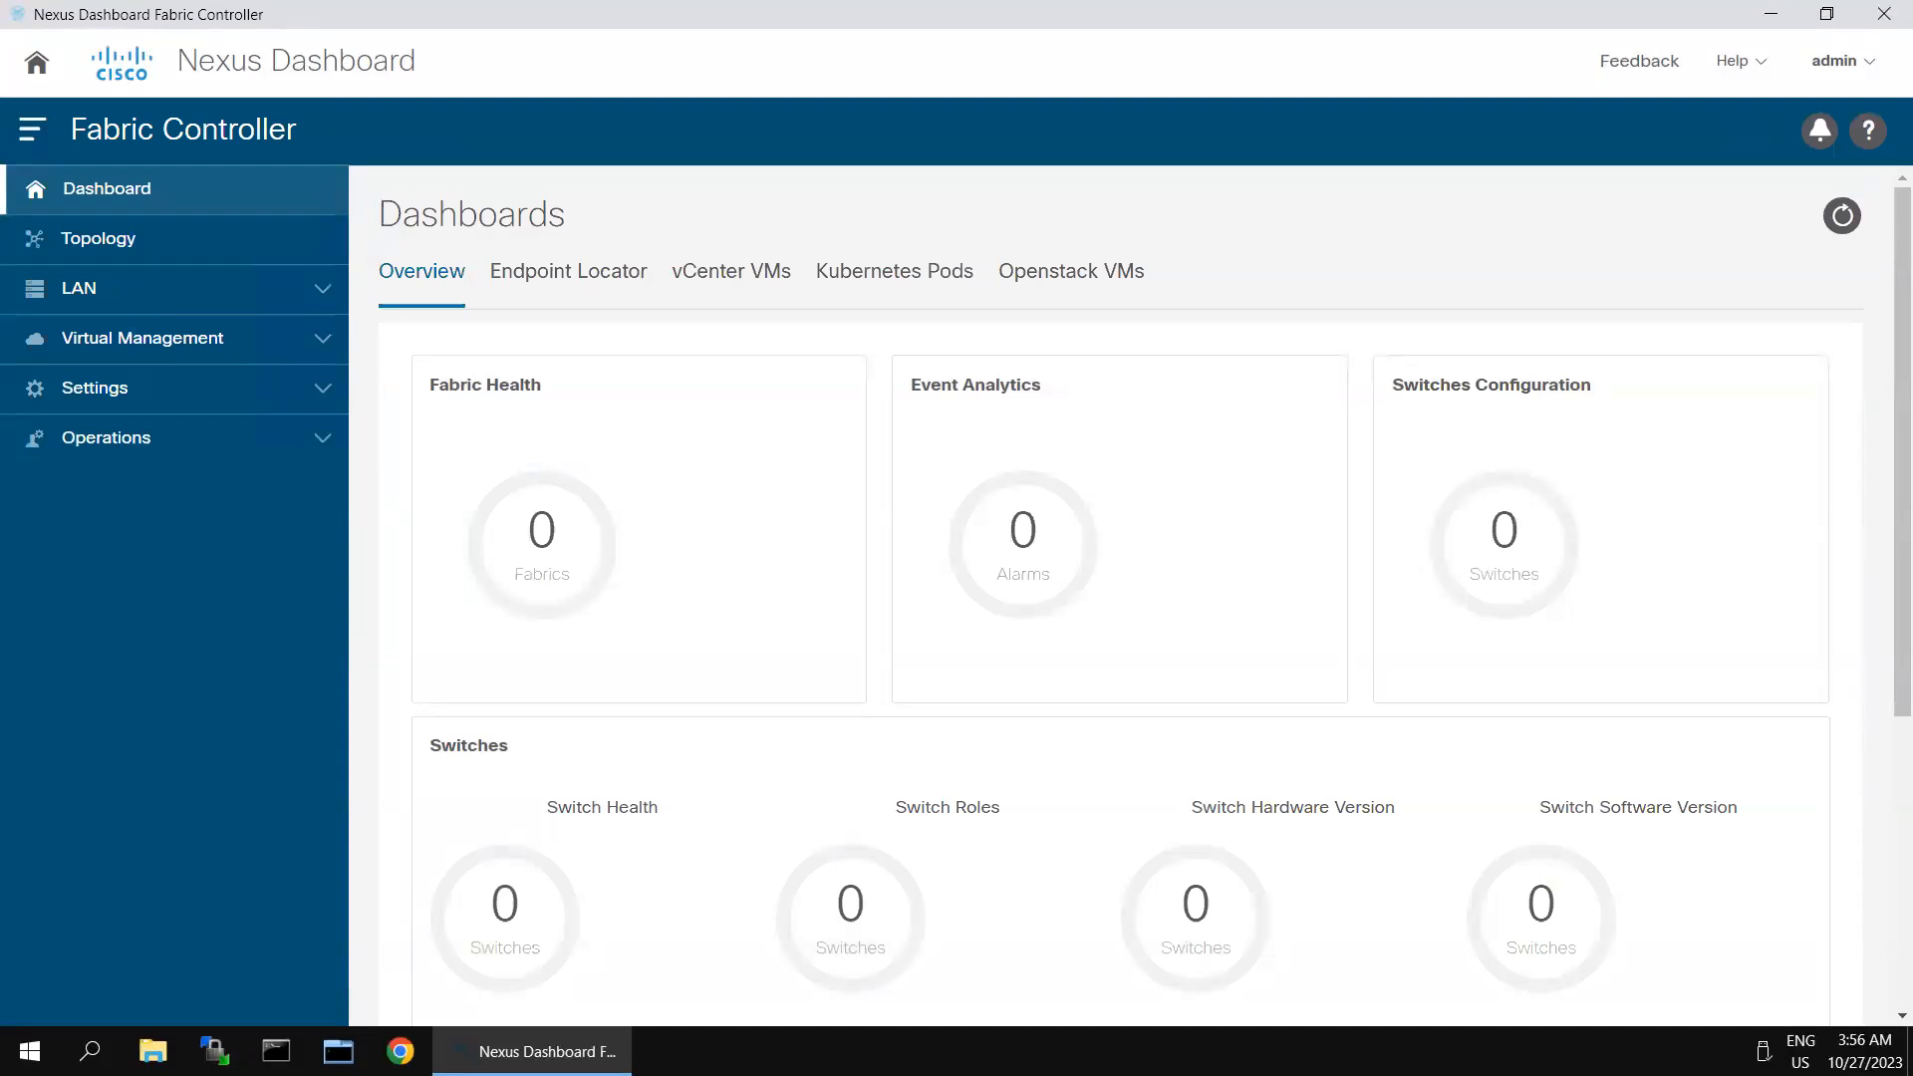
- Start creating a new LAN fabric and name it BF-Site-2
left_click(323, 288)
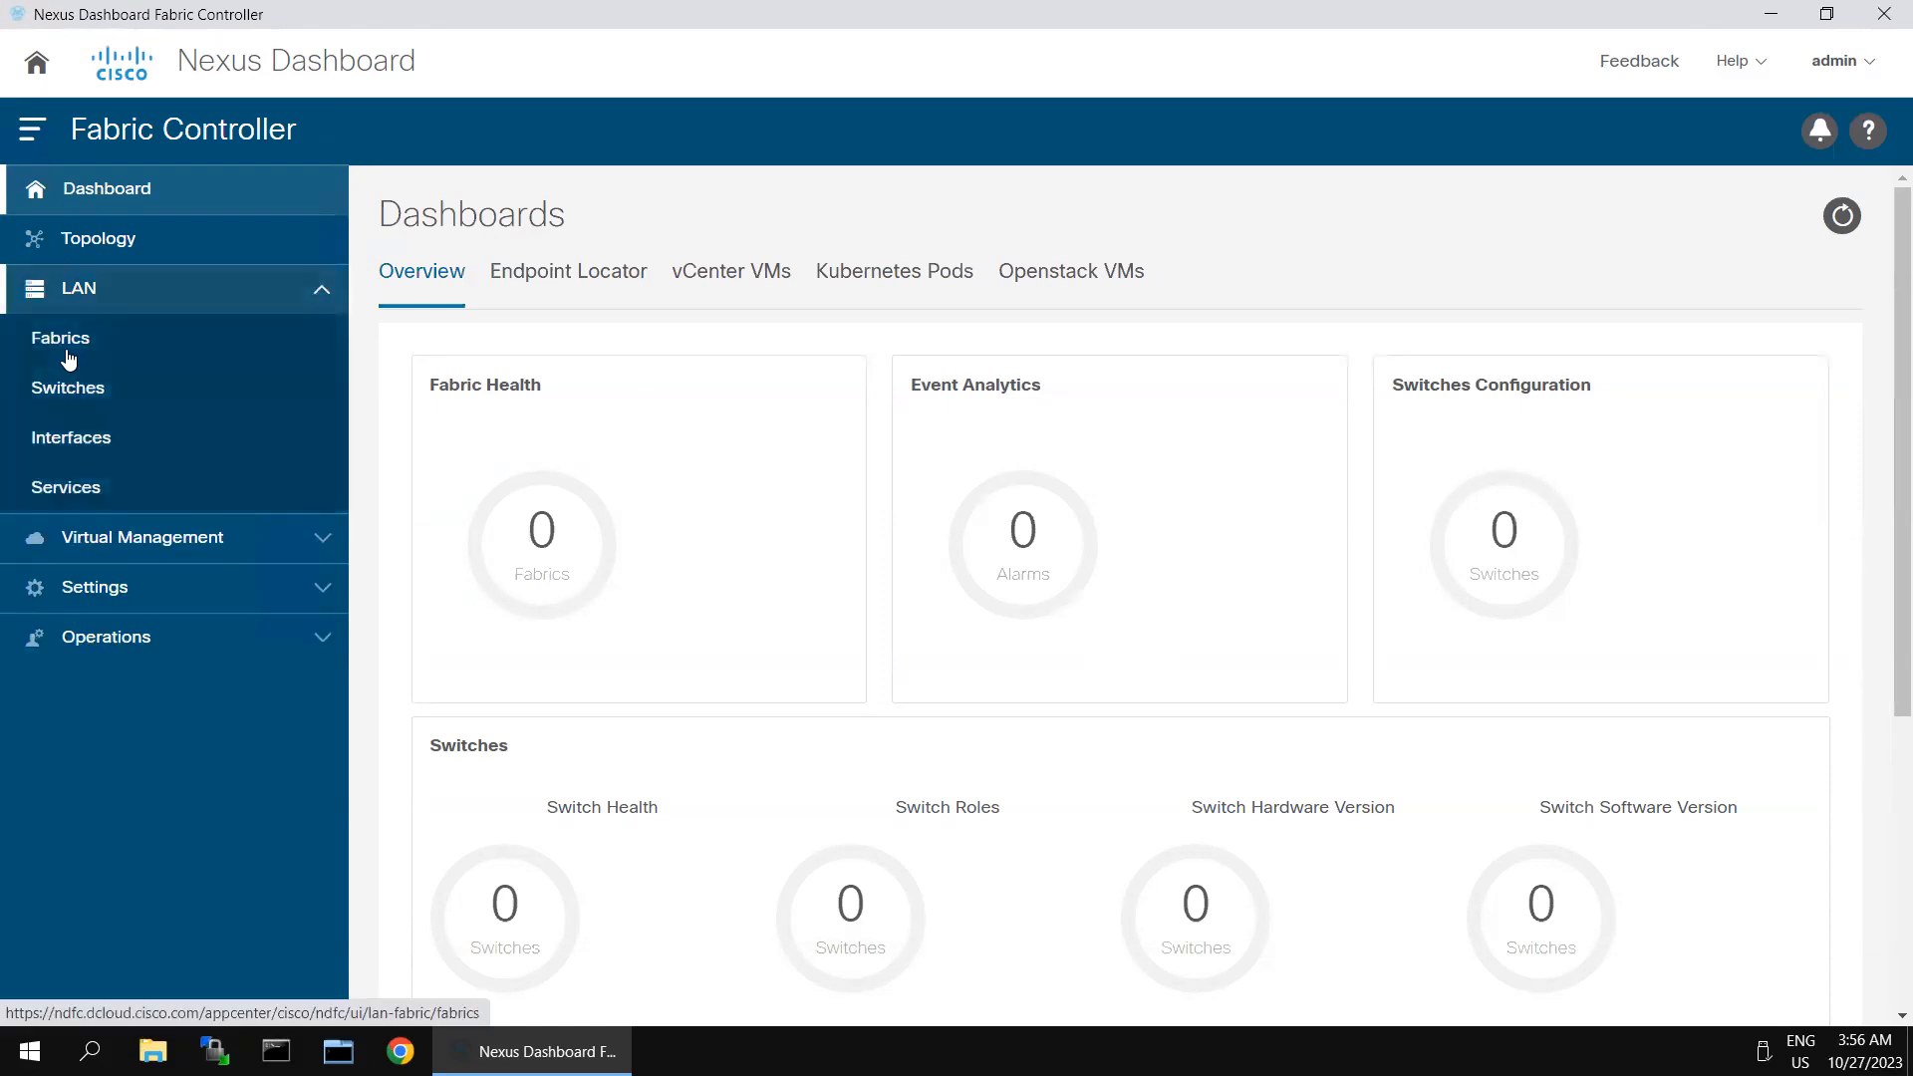
left_click(68, 354)
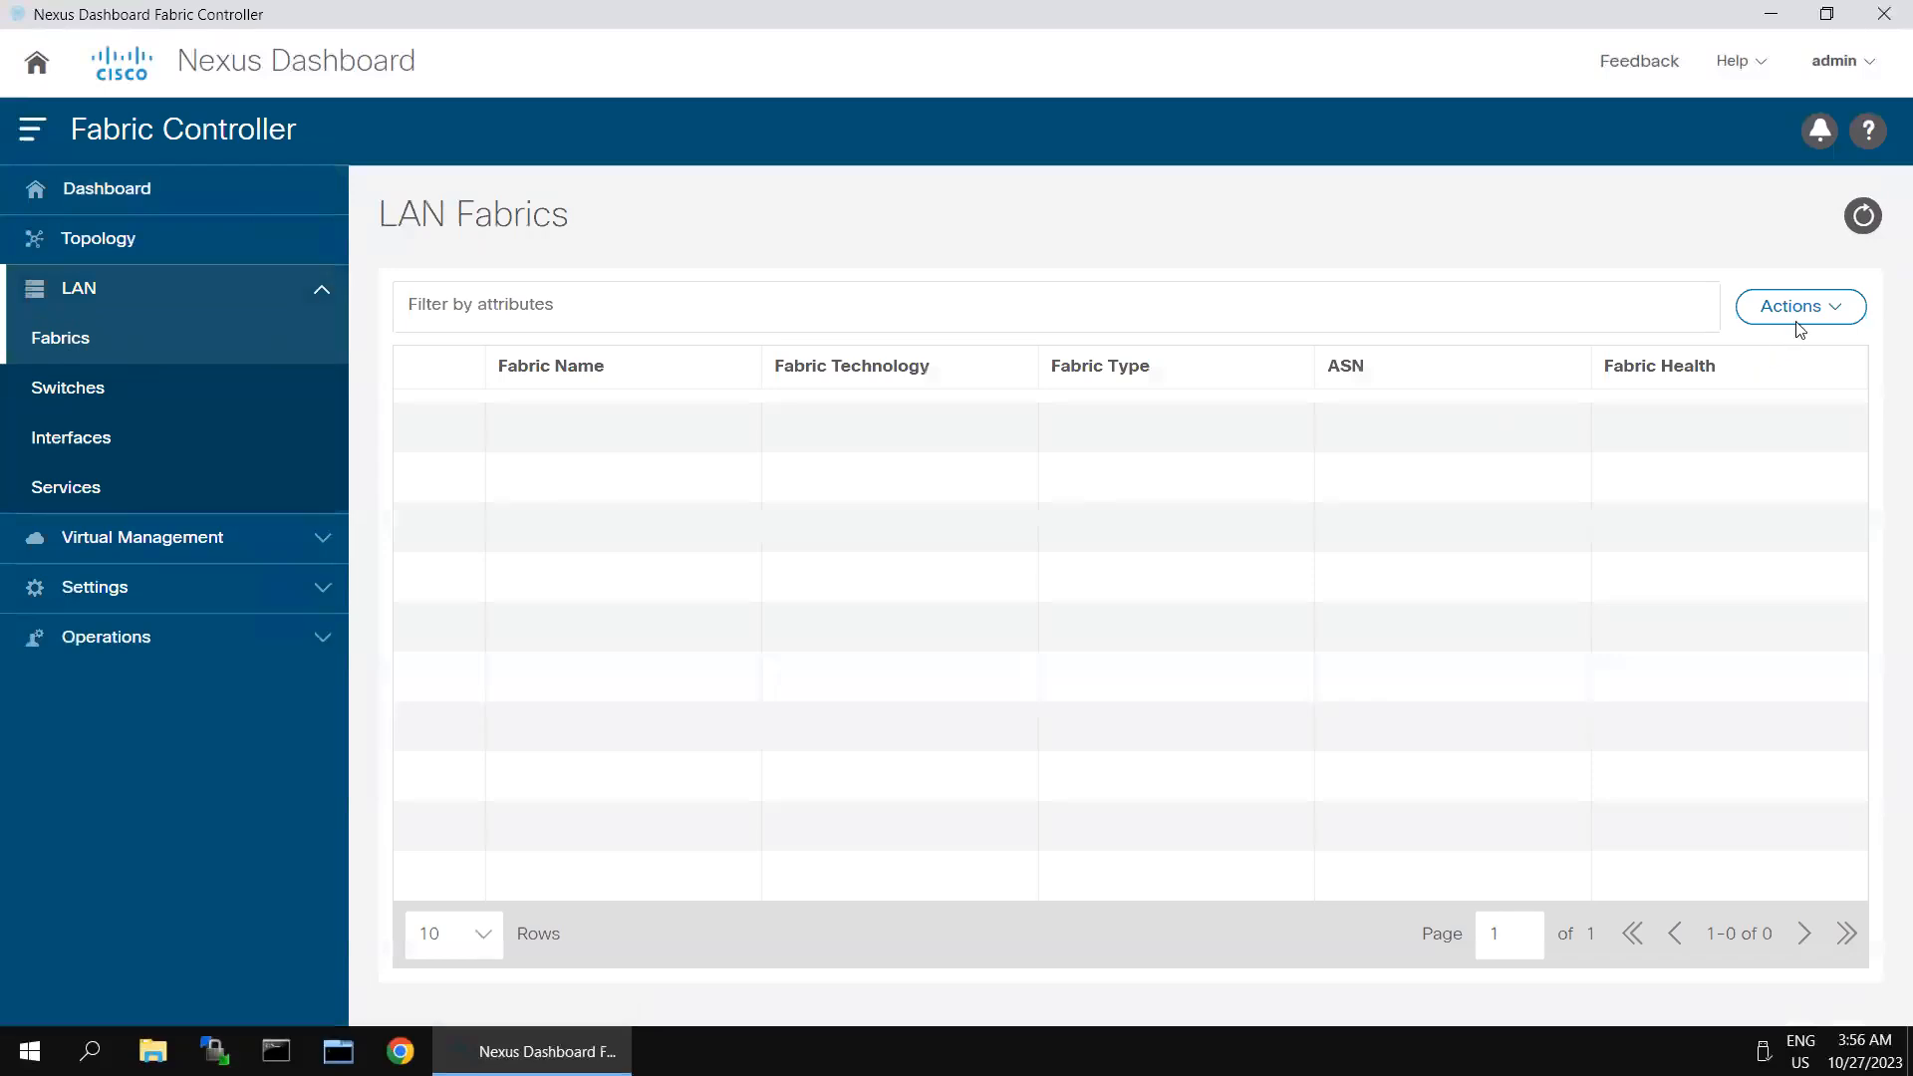
left_click(1797, 321)
left_click(1769, 375)
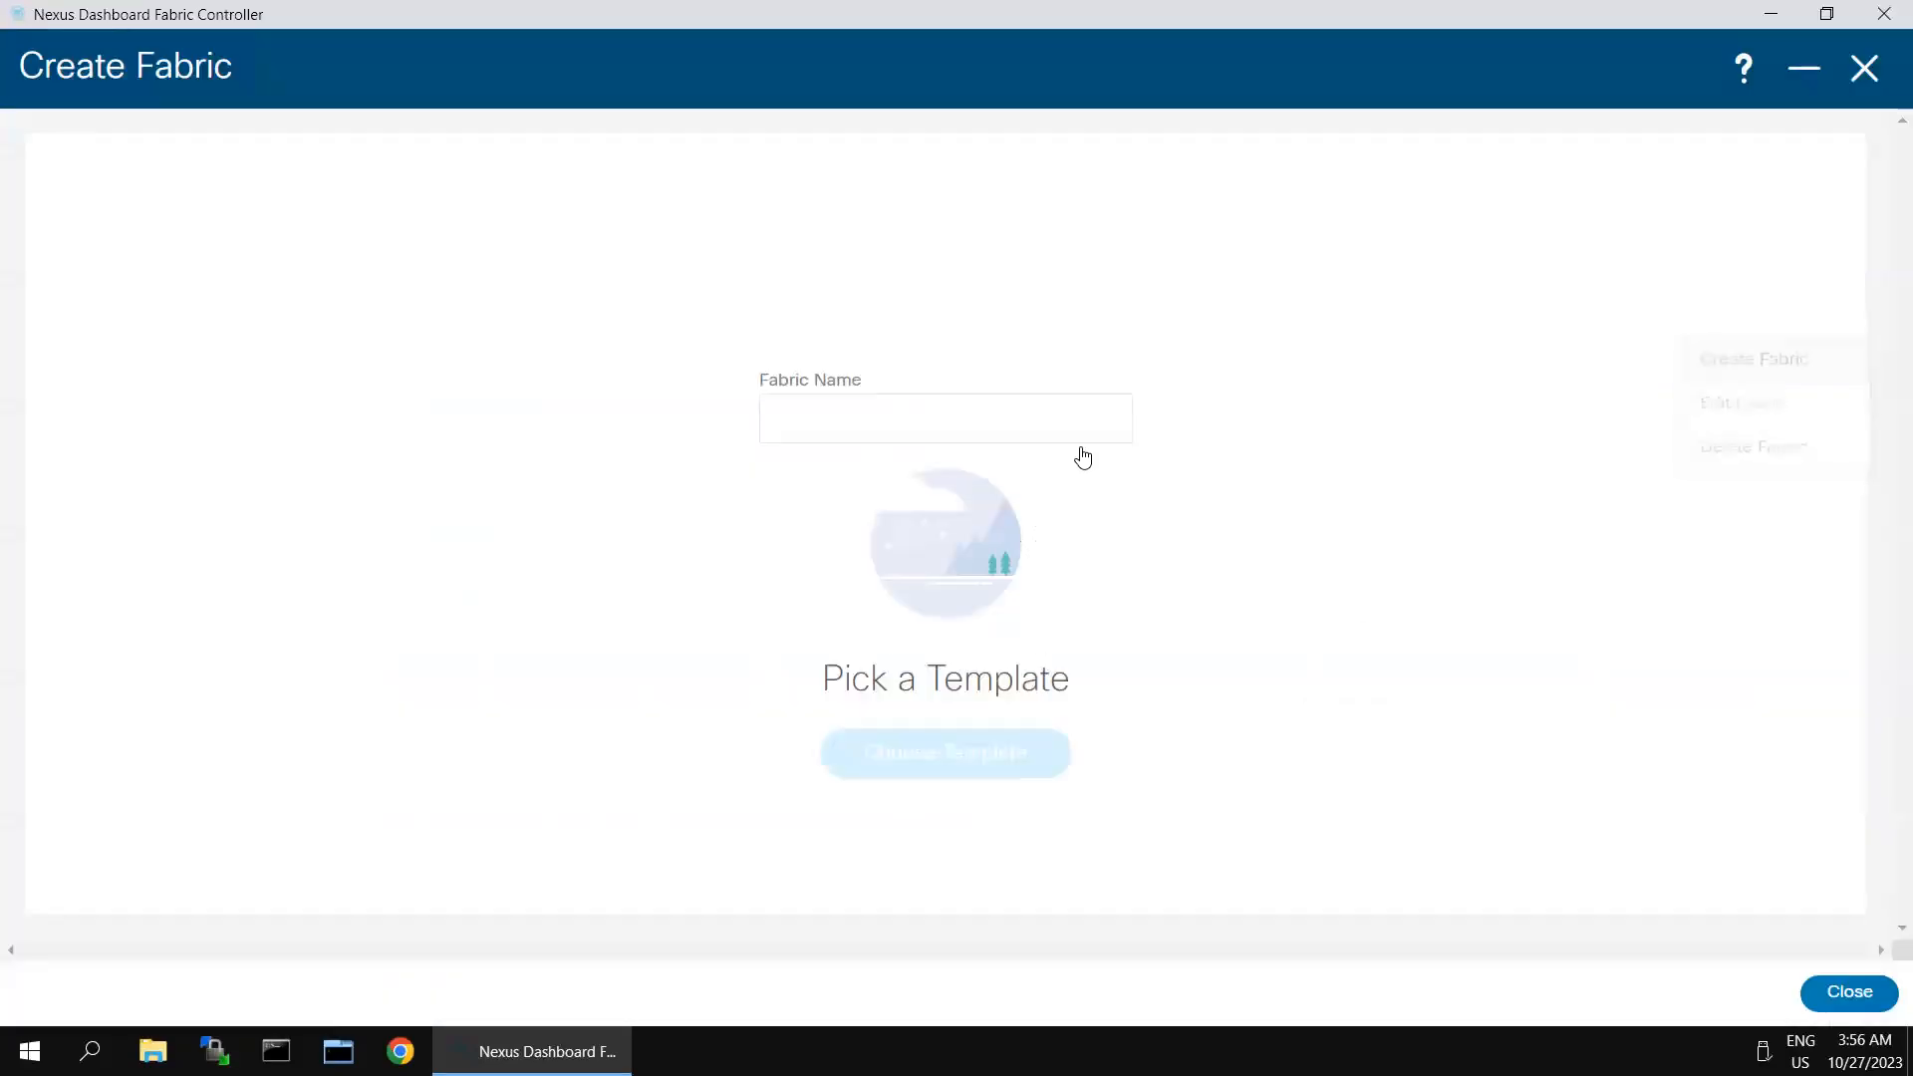
left_click(1000, 426)
type("B")
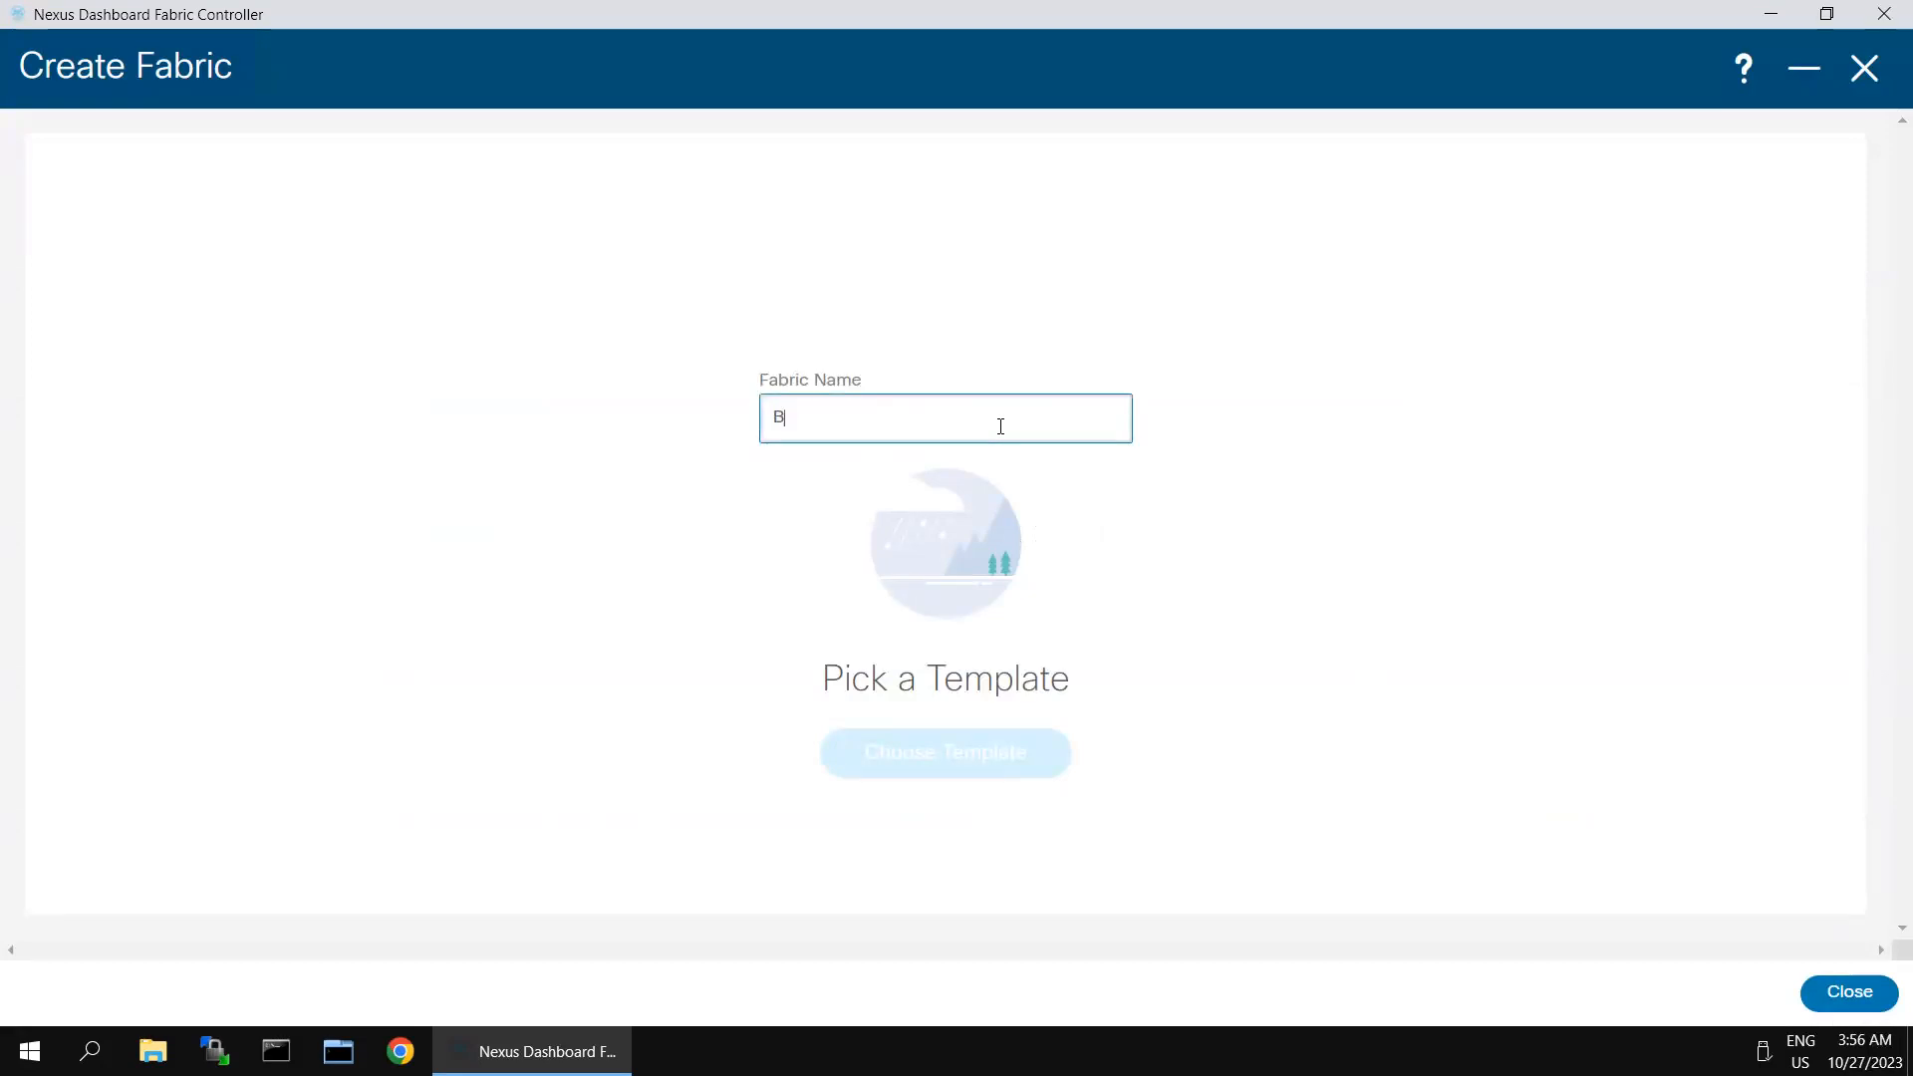
type("F-Site")
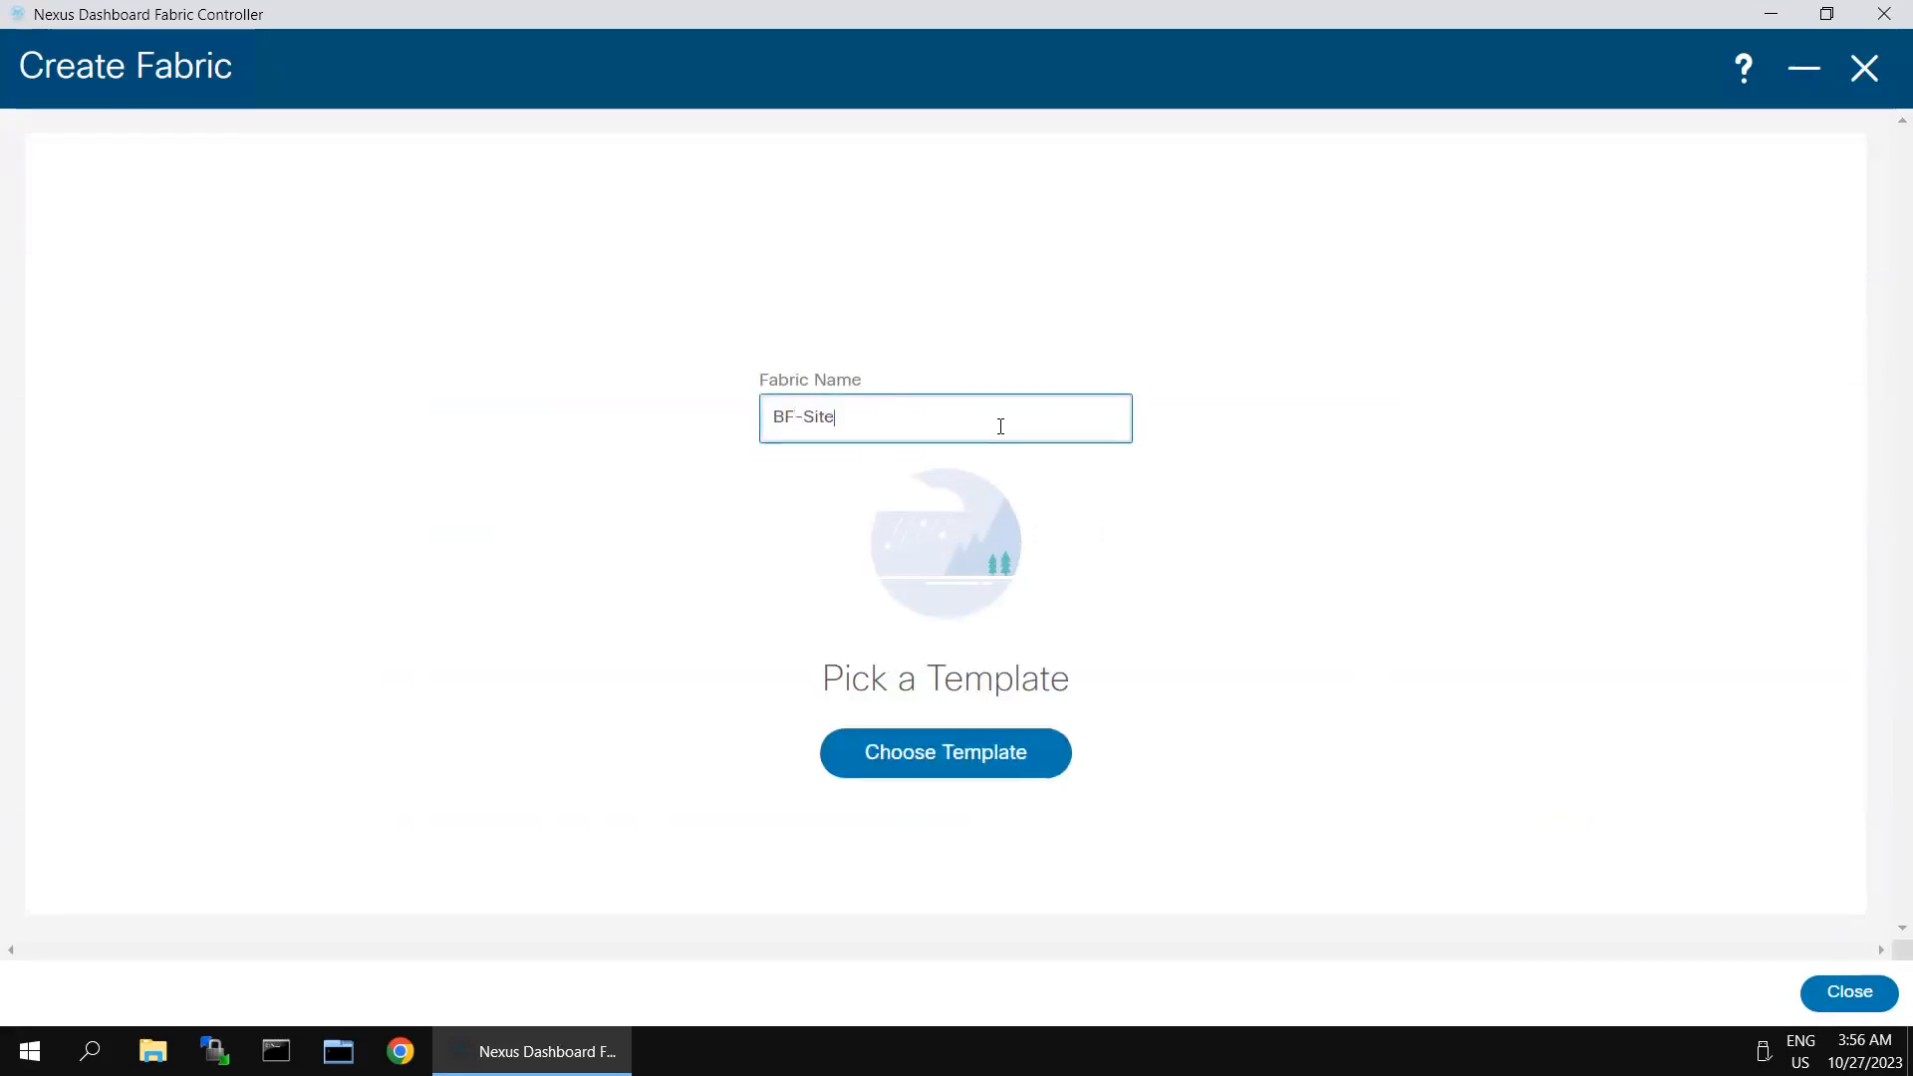
type("-2")
- Choose the Easy_Fabric template for the fabric and set its BGP ASN to 65002
left_click(917, 764)
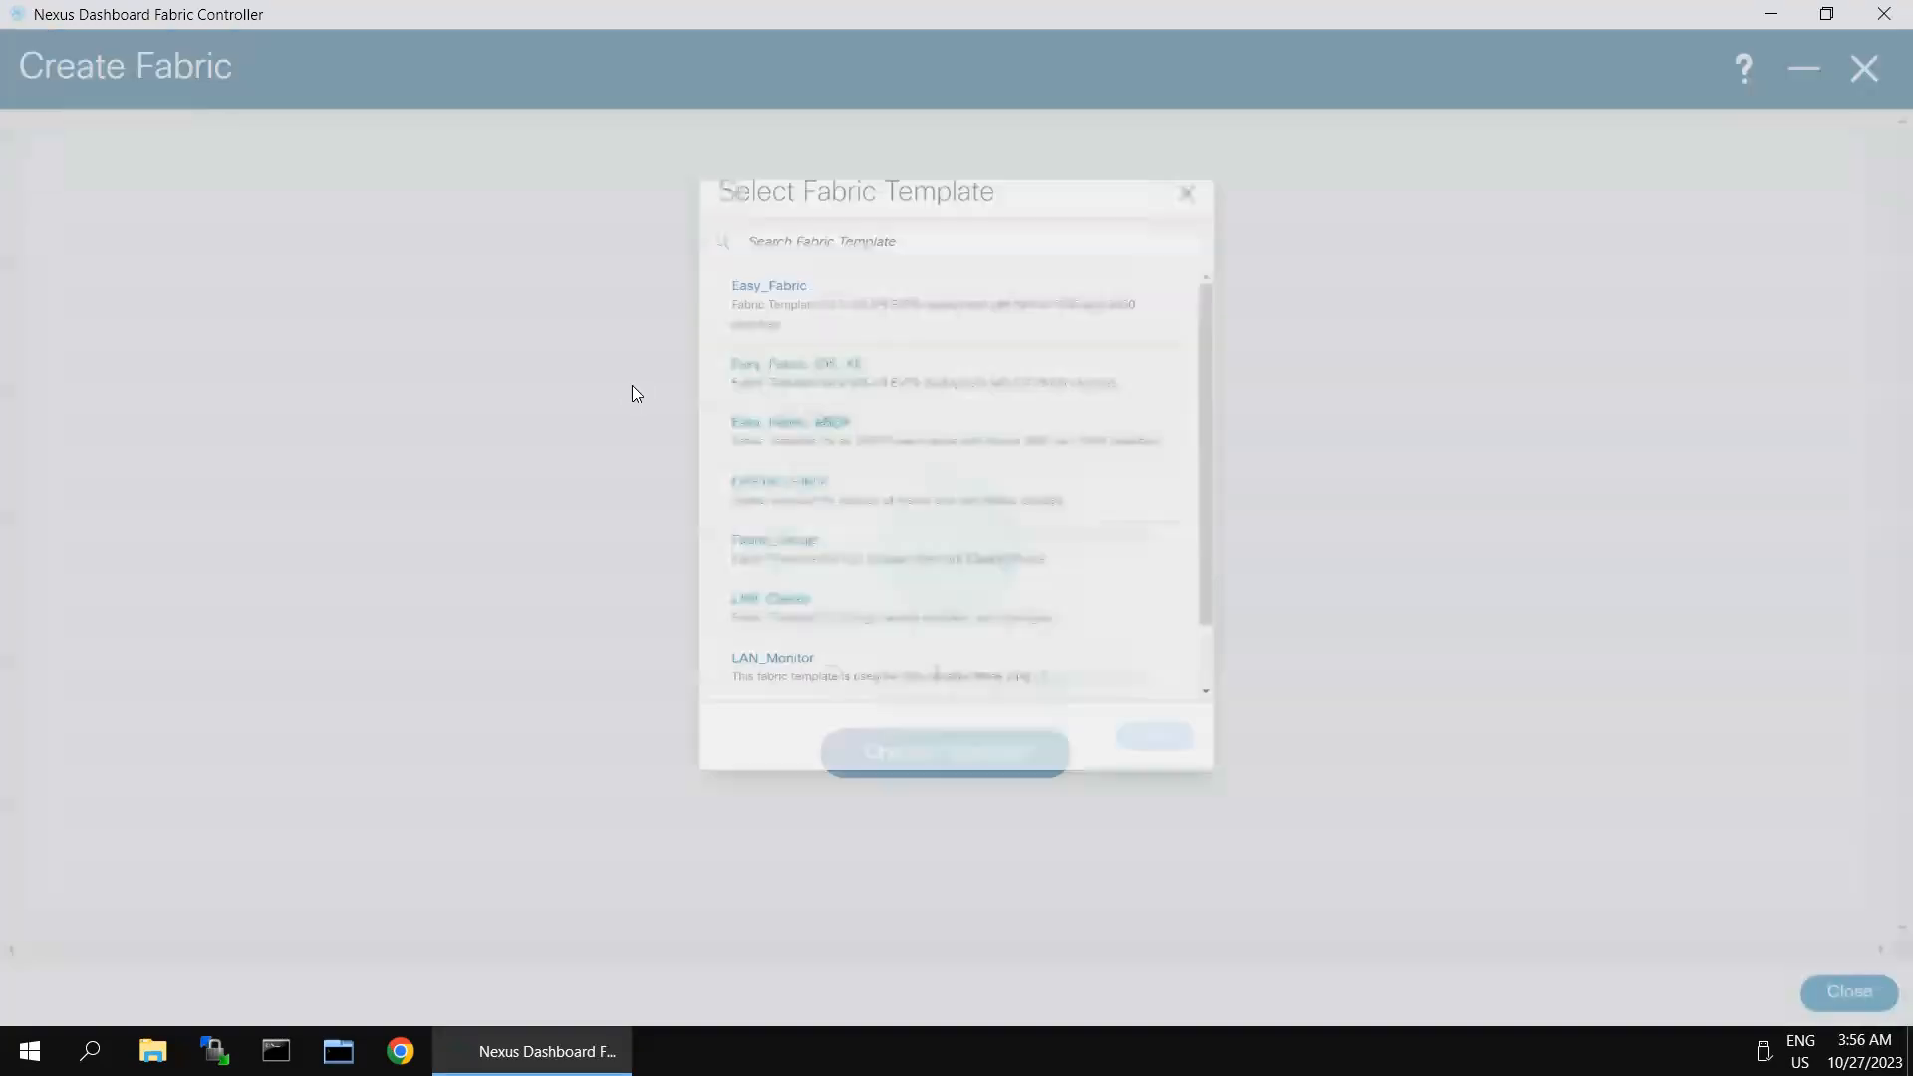
left_click(690, 221)
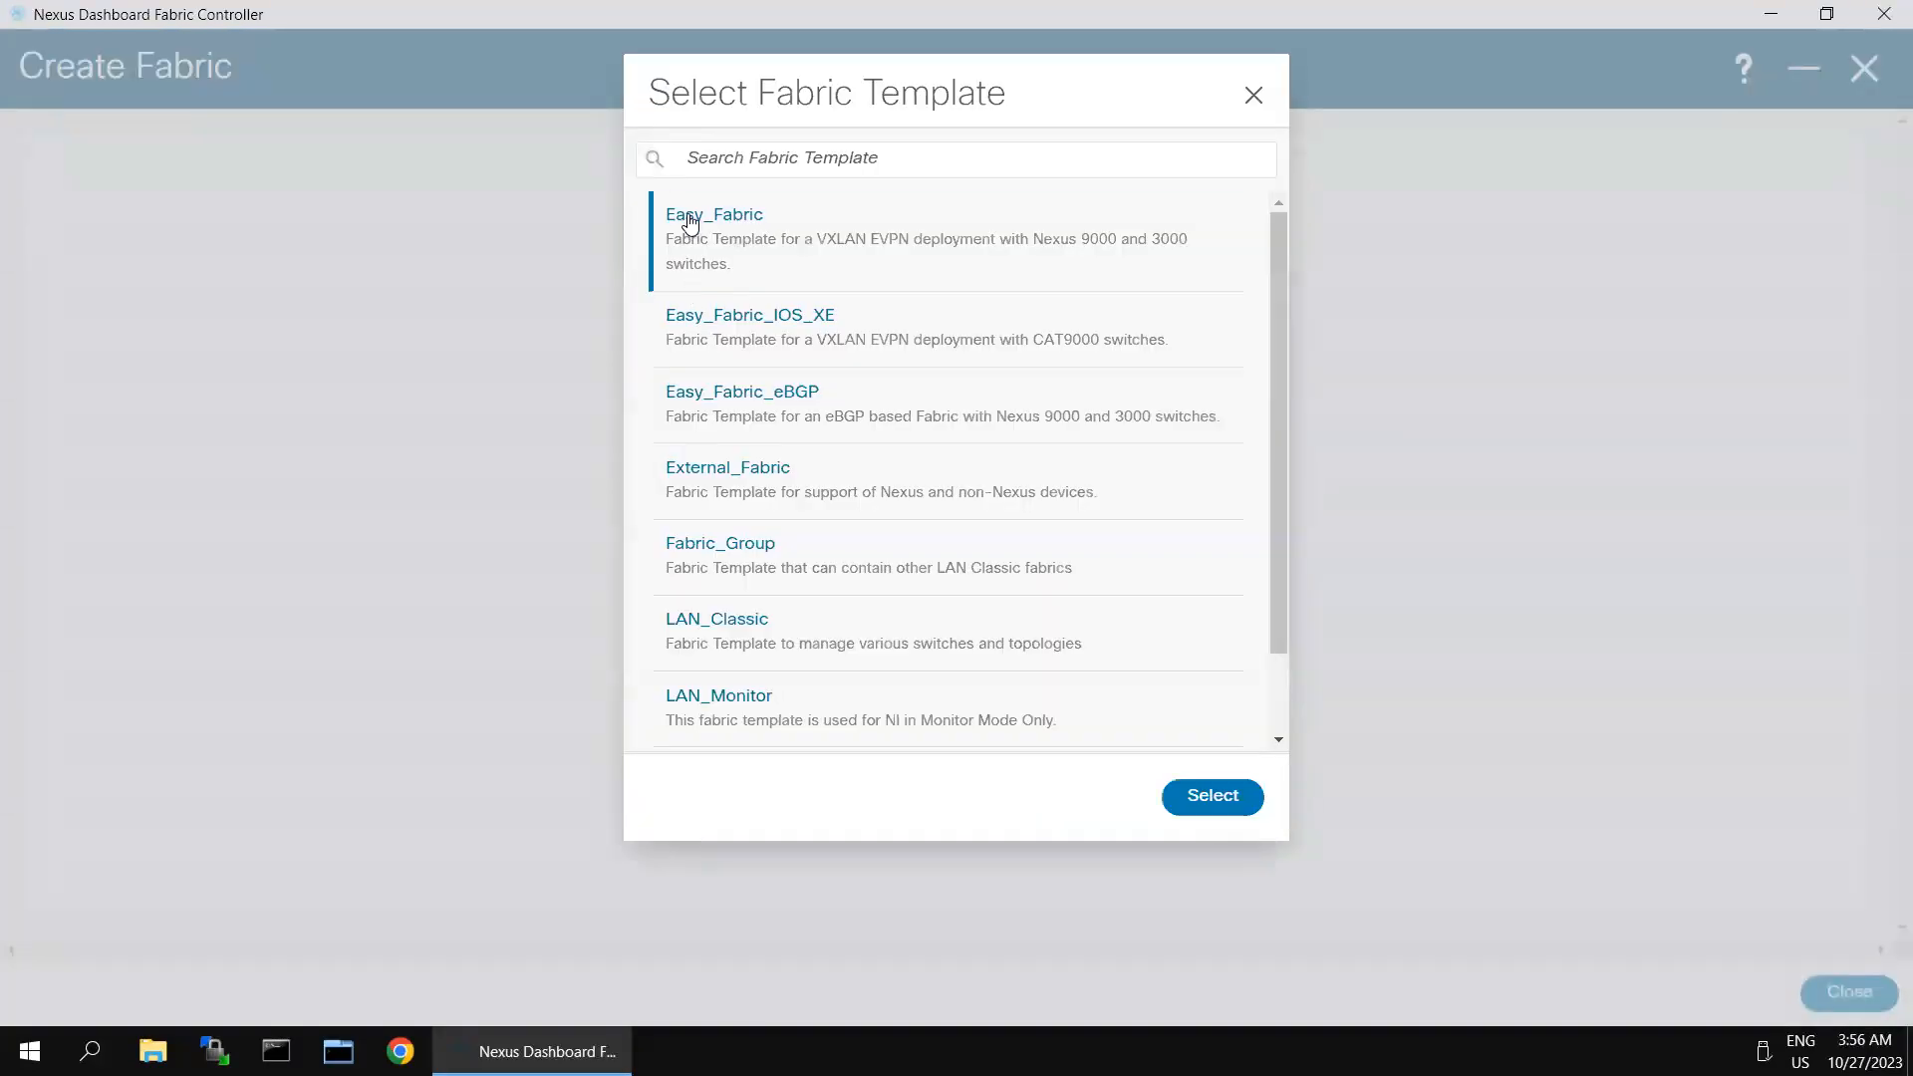
left_click(1230, 794)
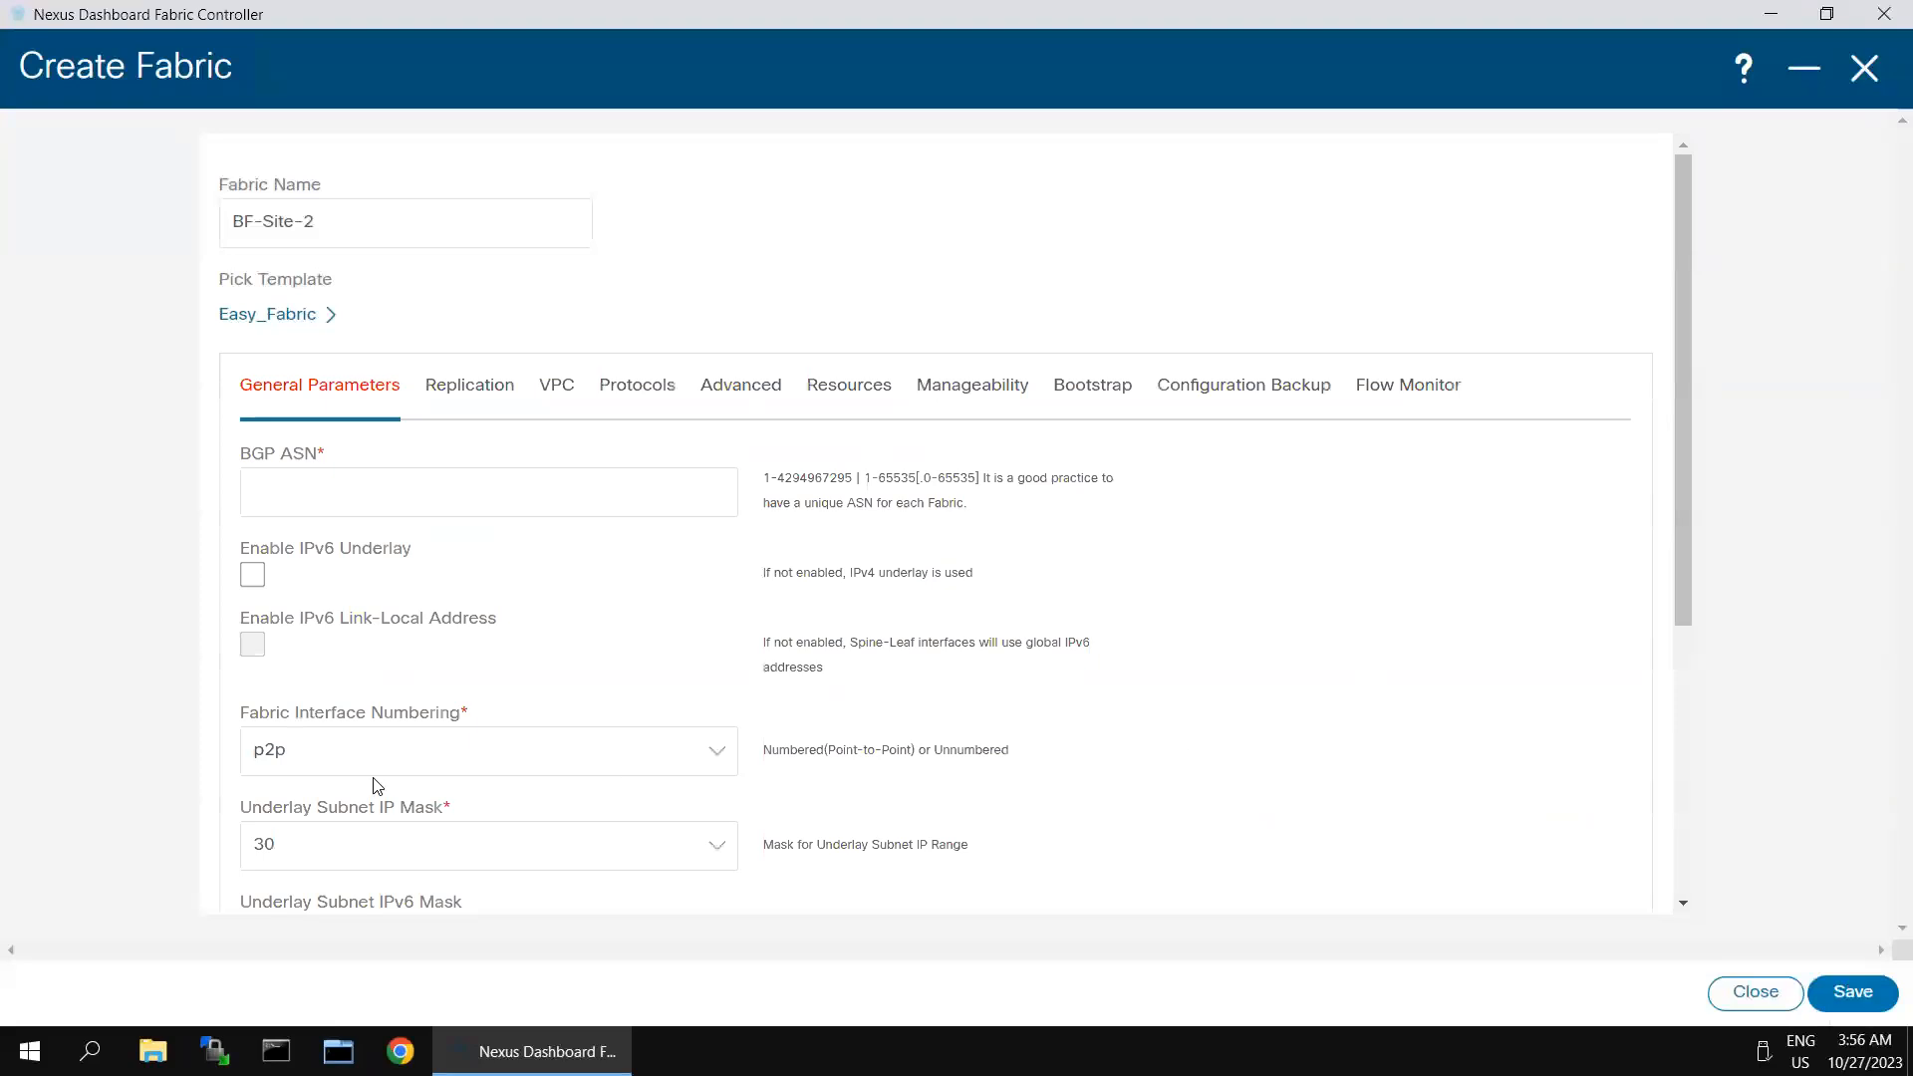
left_click(427, 507)
type("65002")
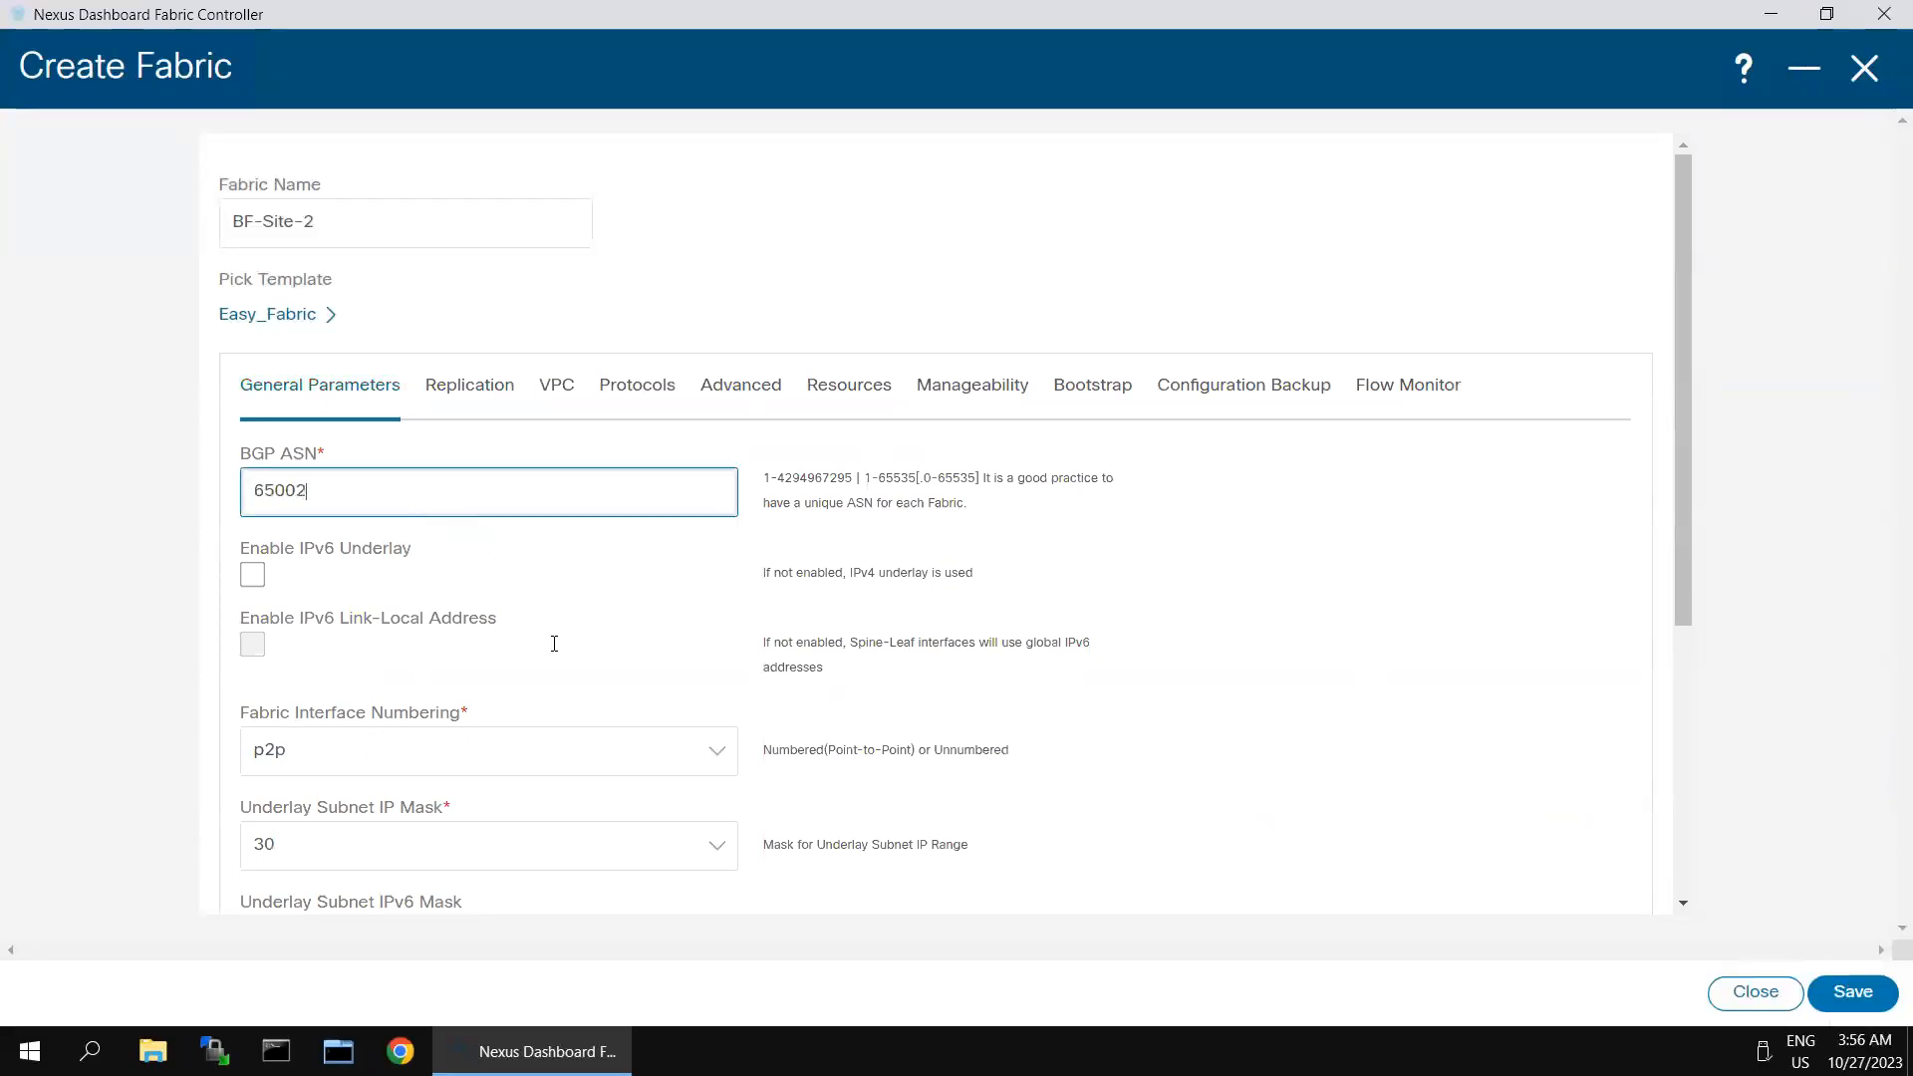
scroll(639, 725, "down", 3)
scroll(639, 724, "down", 1)
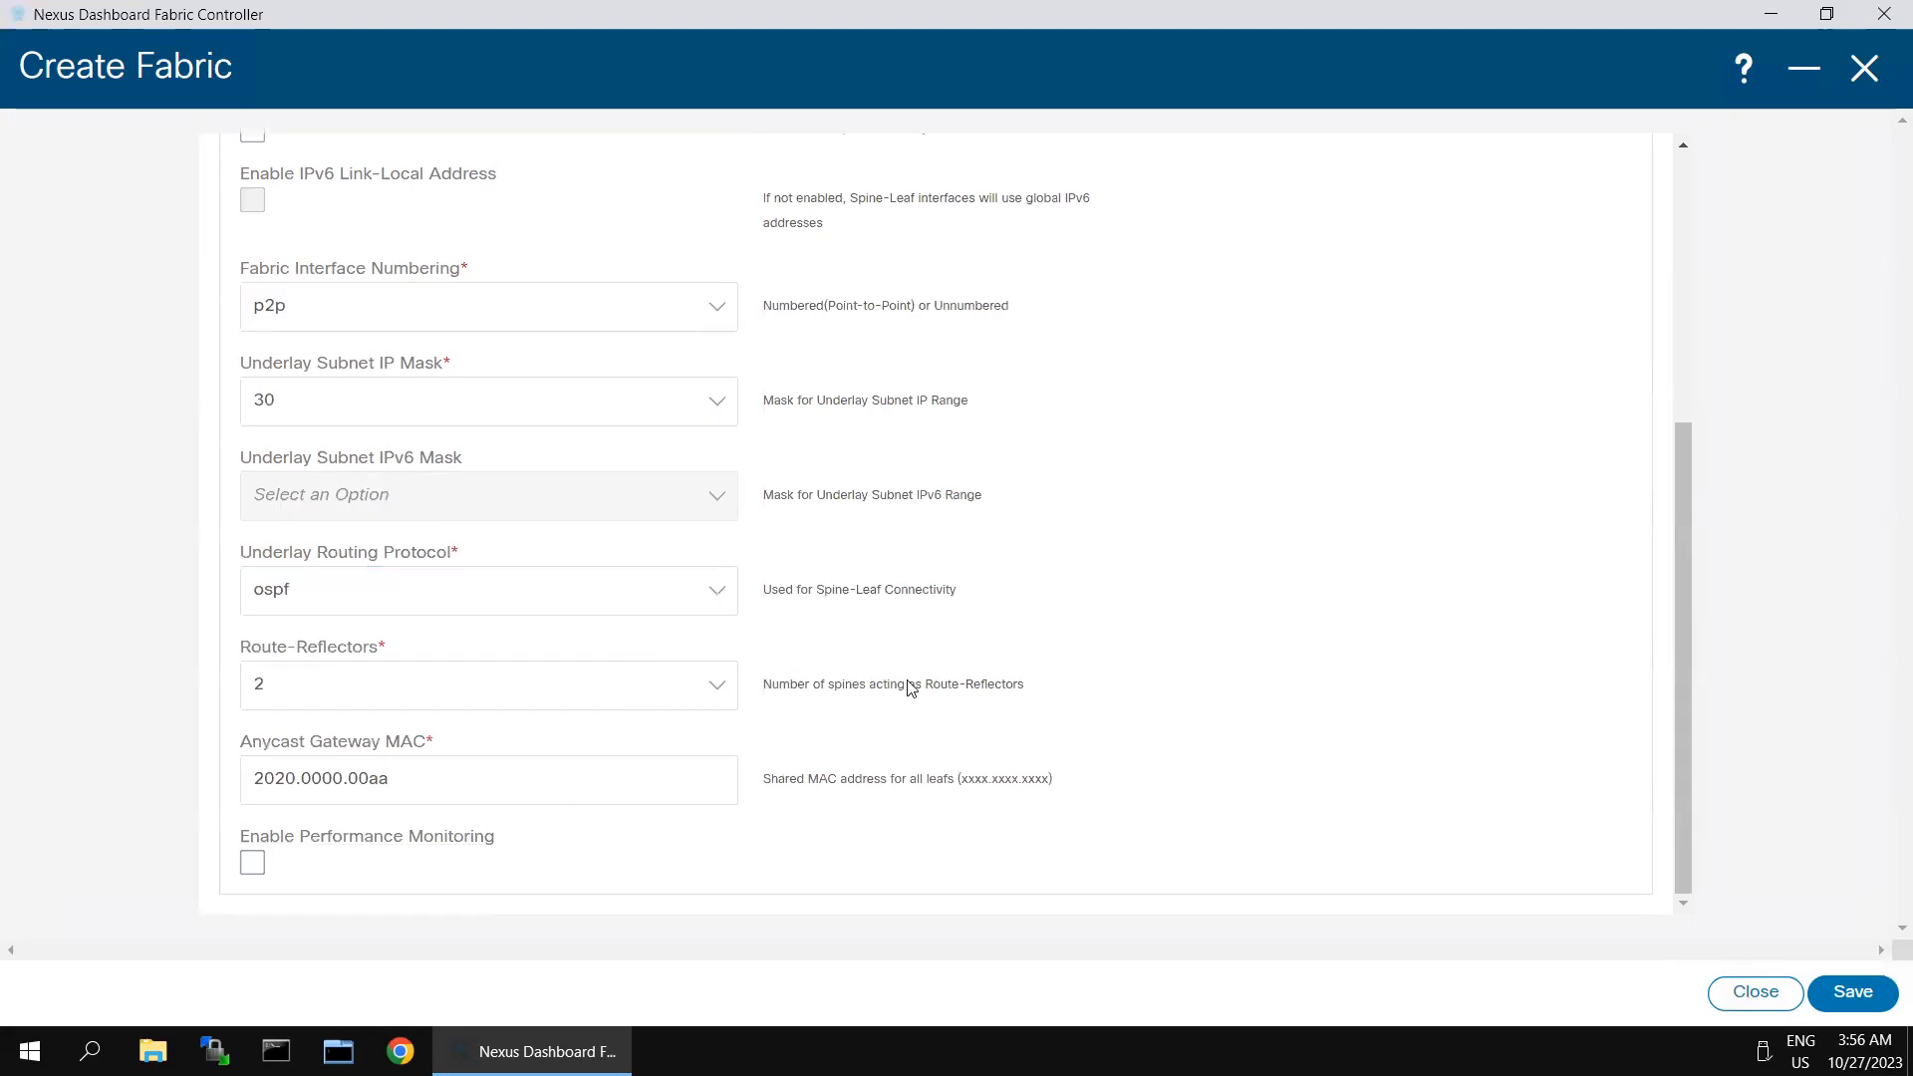
scroll(977, 526, "up", 4)
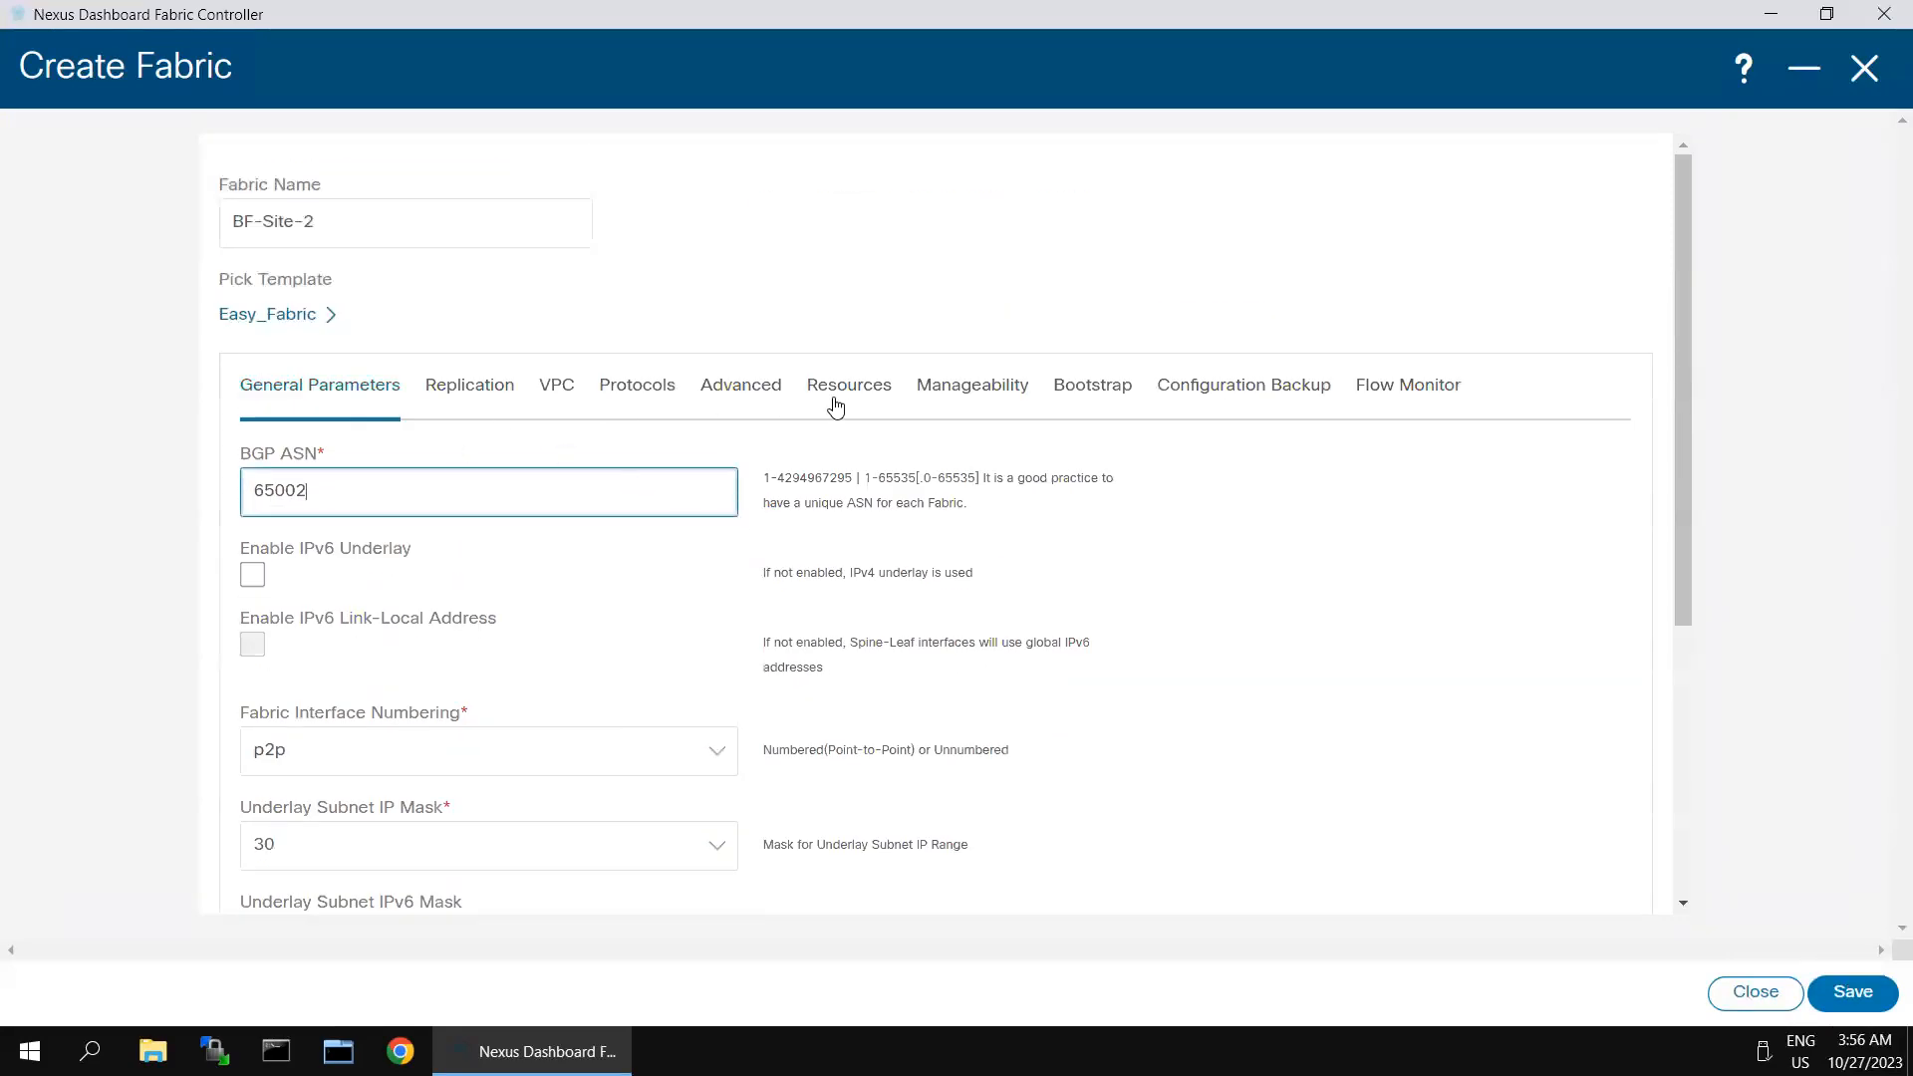
- Set the underlay ranges: routing loopback 20.2.0.0/22, VTEP loopback 20.3.0.0/22, RP loopback 20.254.254.0/24 and subnet 20.4.0.0/16
left_click(839, 398)
left_click(303, 571)
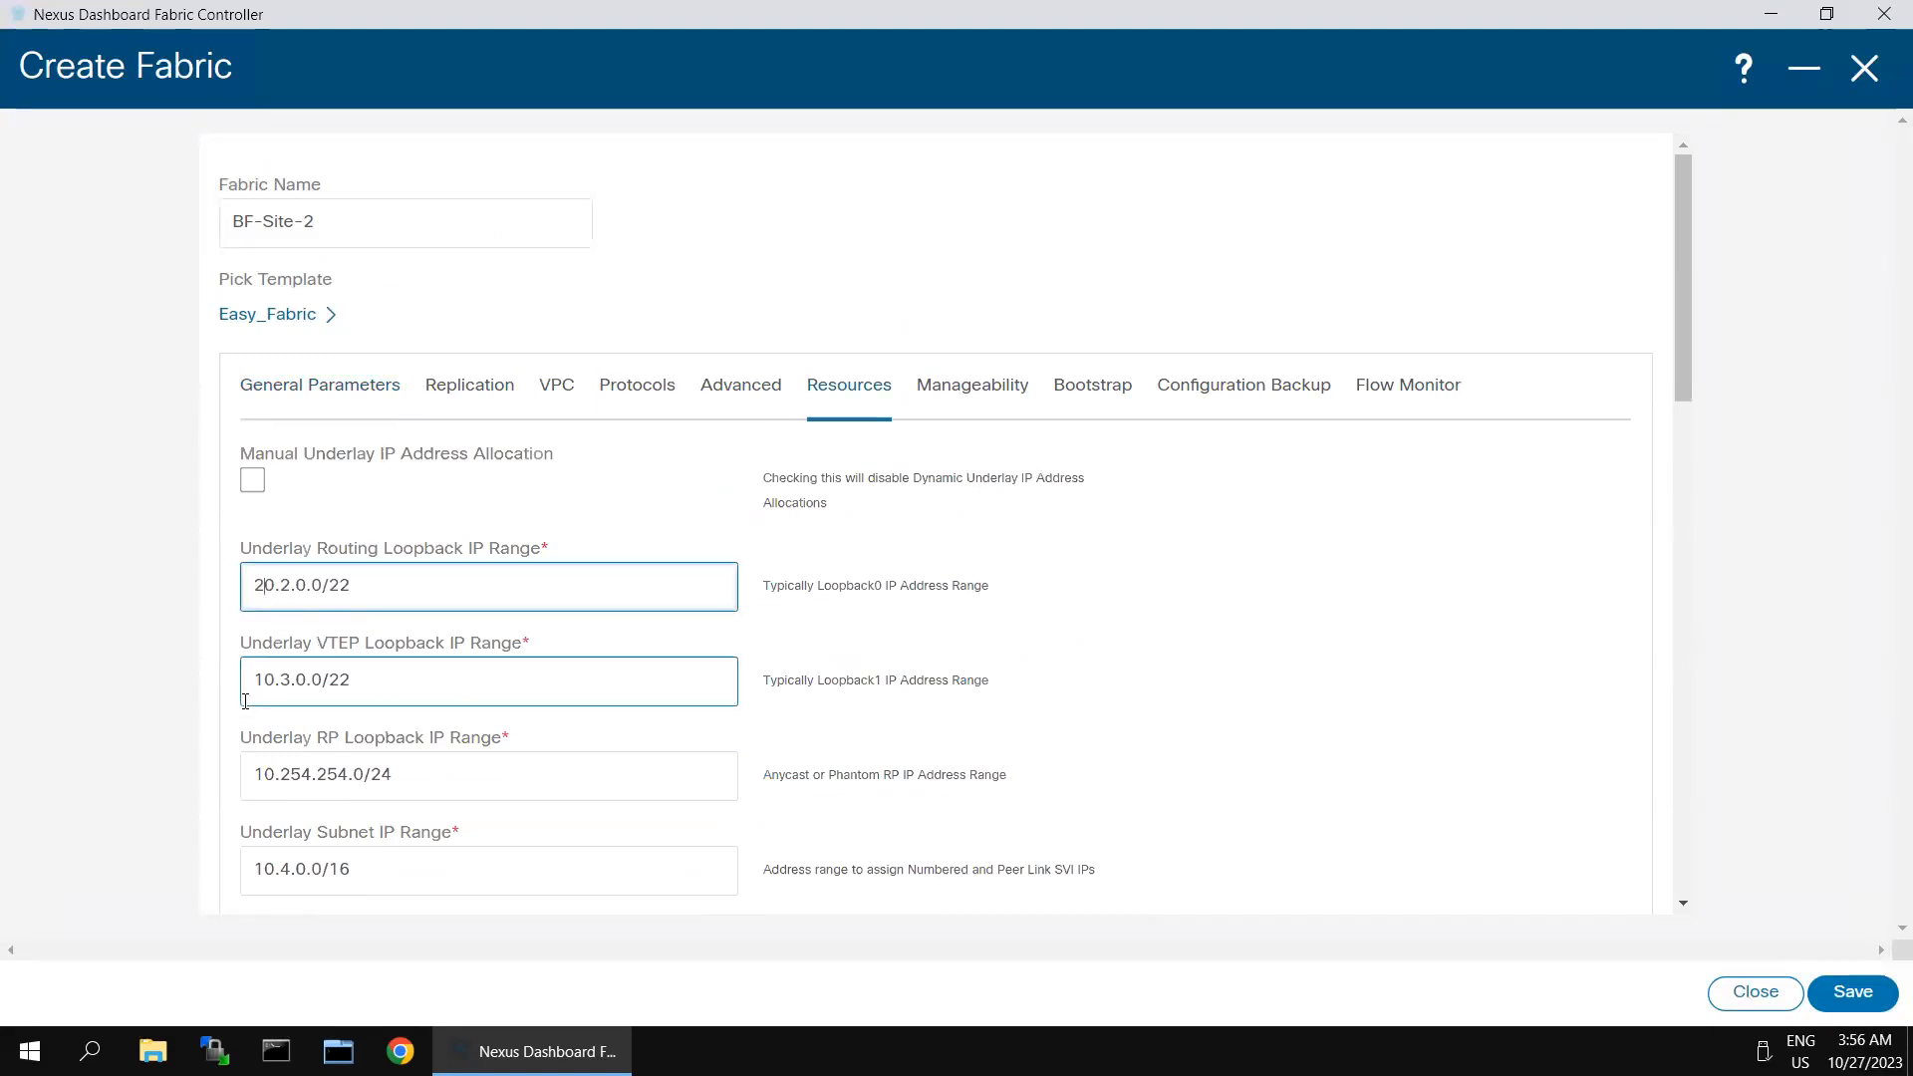
left_click(265, 678)
key("BackSpace")
type("2")
left_click(265, 775)
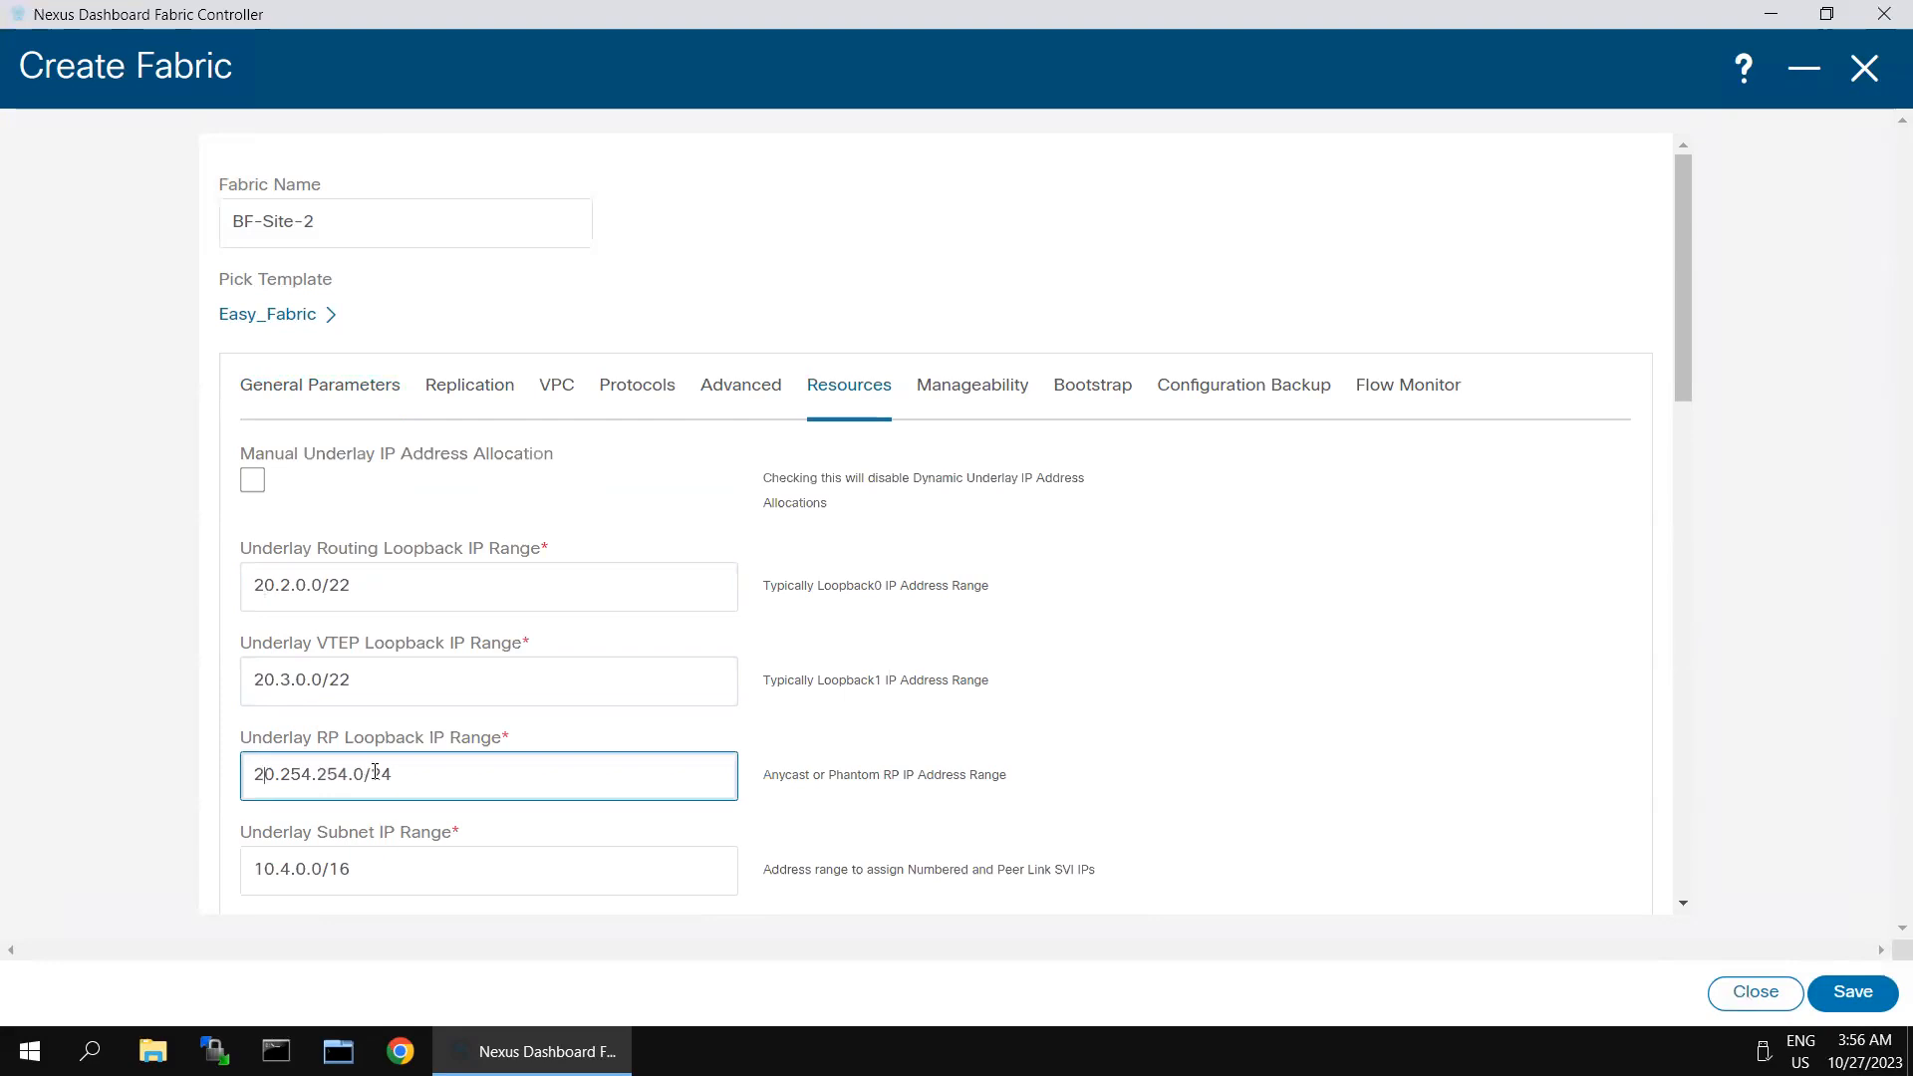
scroll(286, 794, "down", 3)
left_click(262, 493)
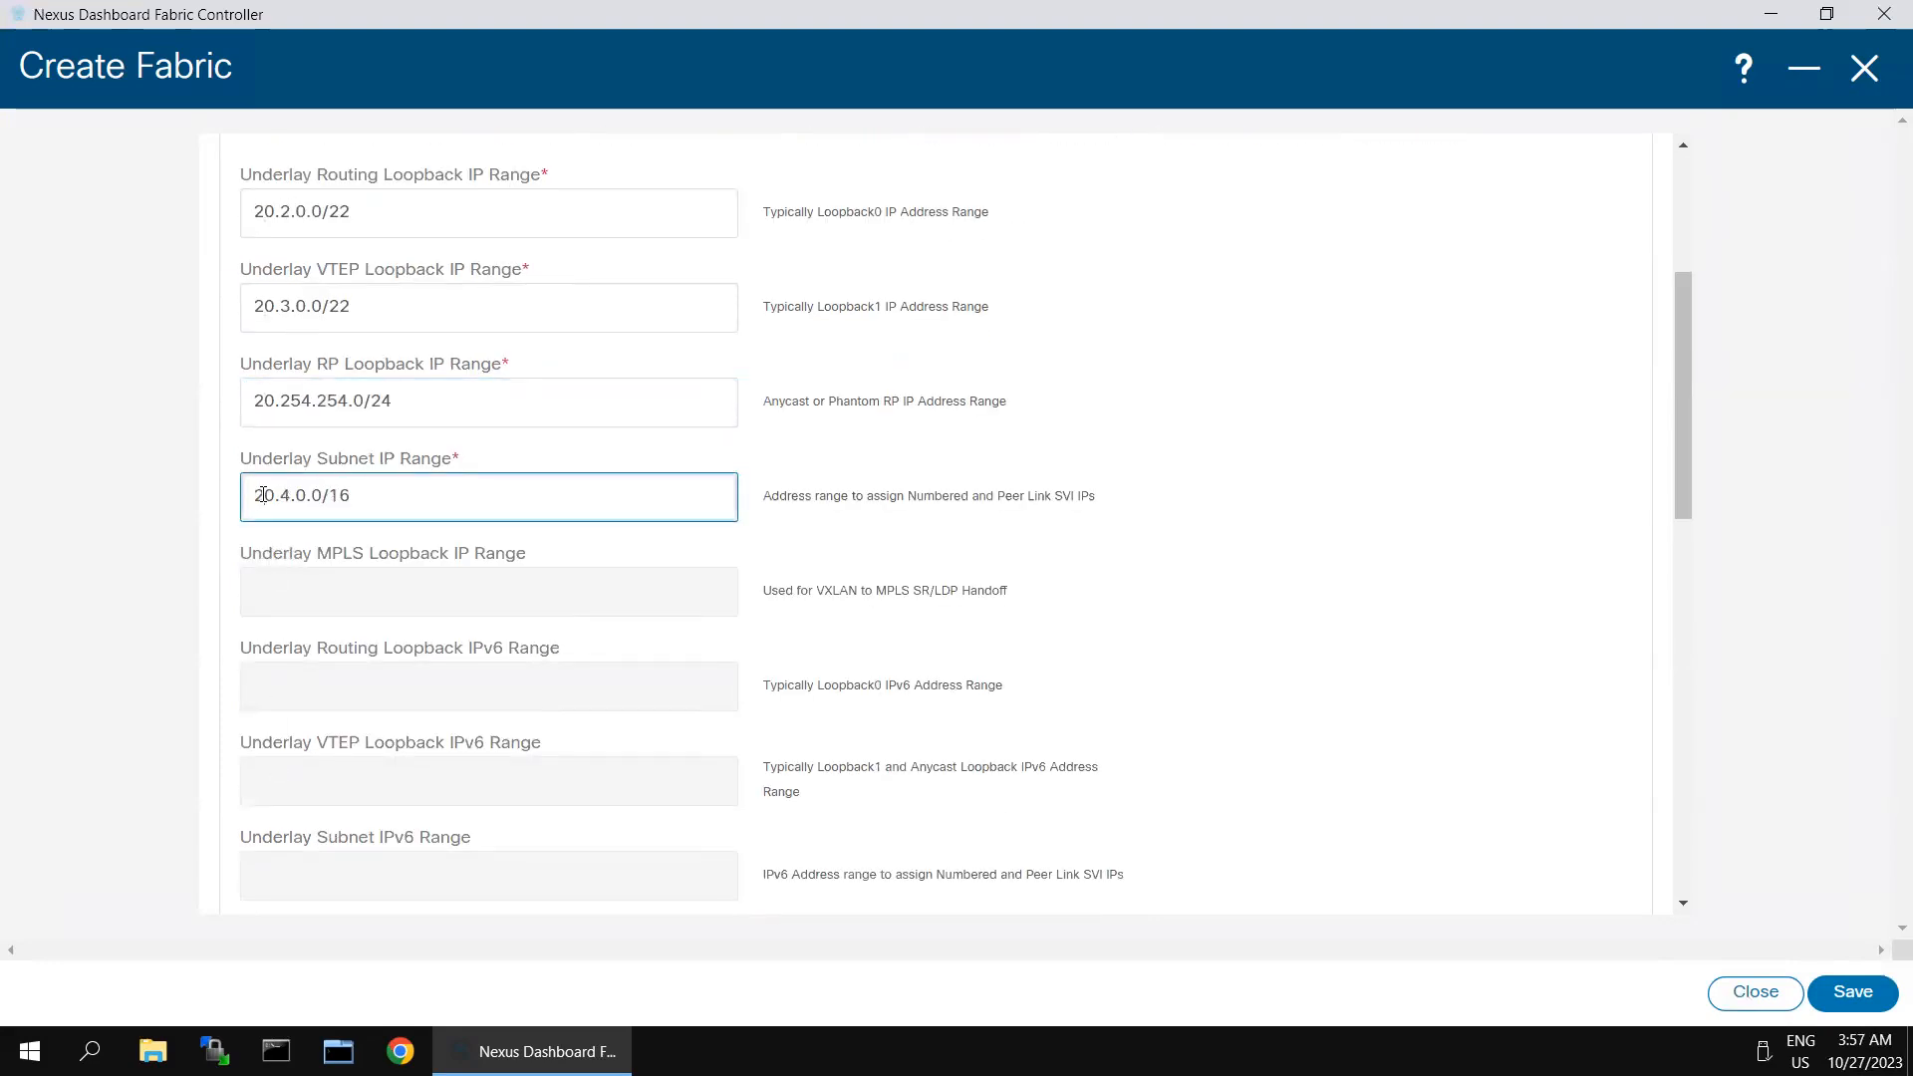
- Set the VRF Lite subnet IP range in the fabric's resources to 20.33.0.0/16
scroll(675, 637, "down", 6)
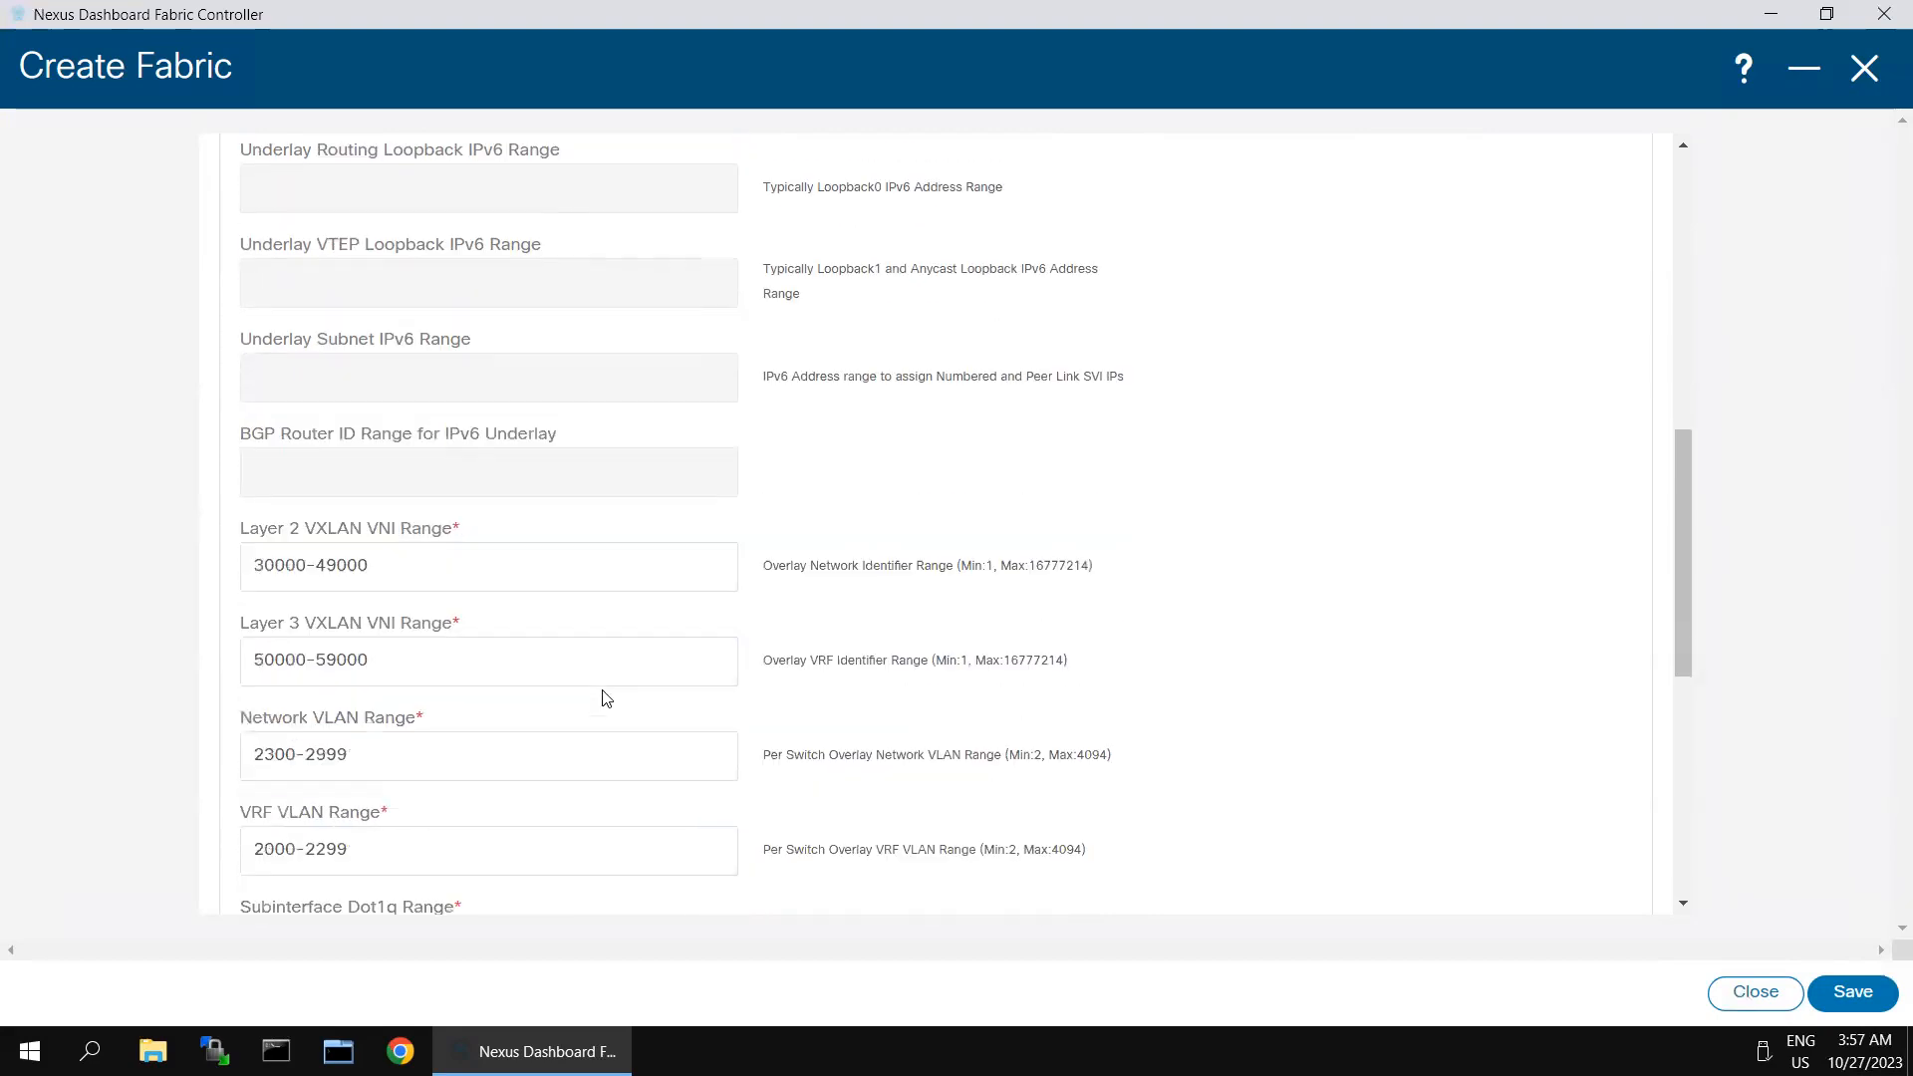
scroll(604, 690, "down", 3)
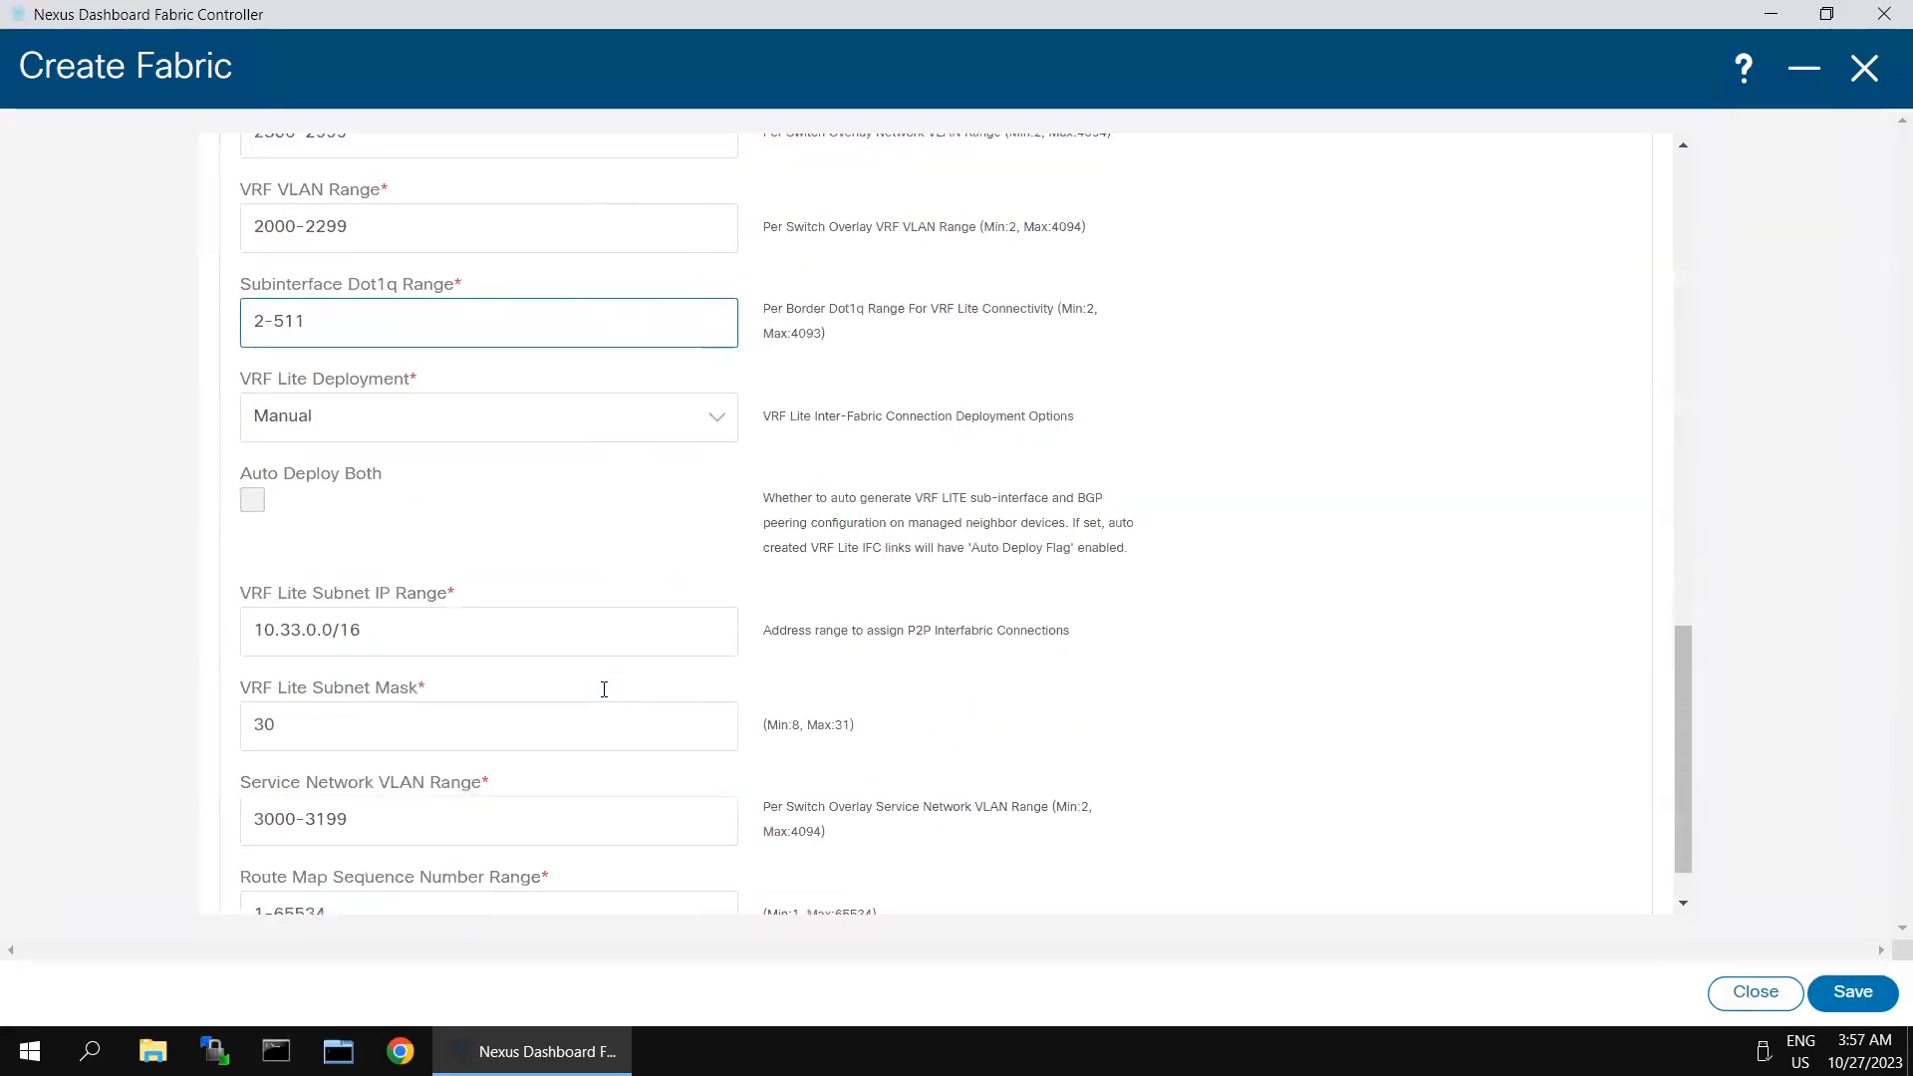
left_click(267, 629)
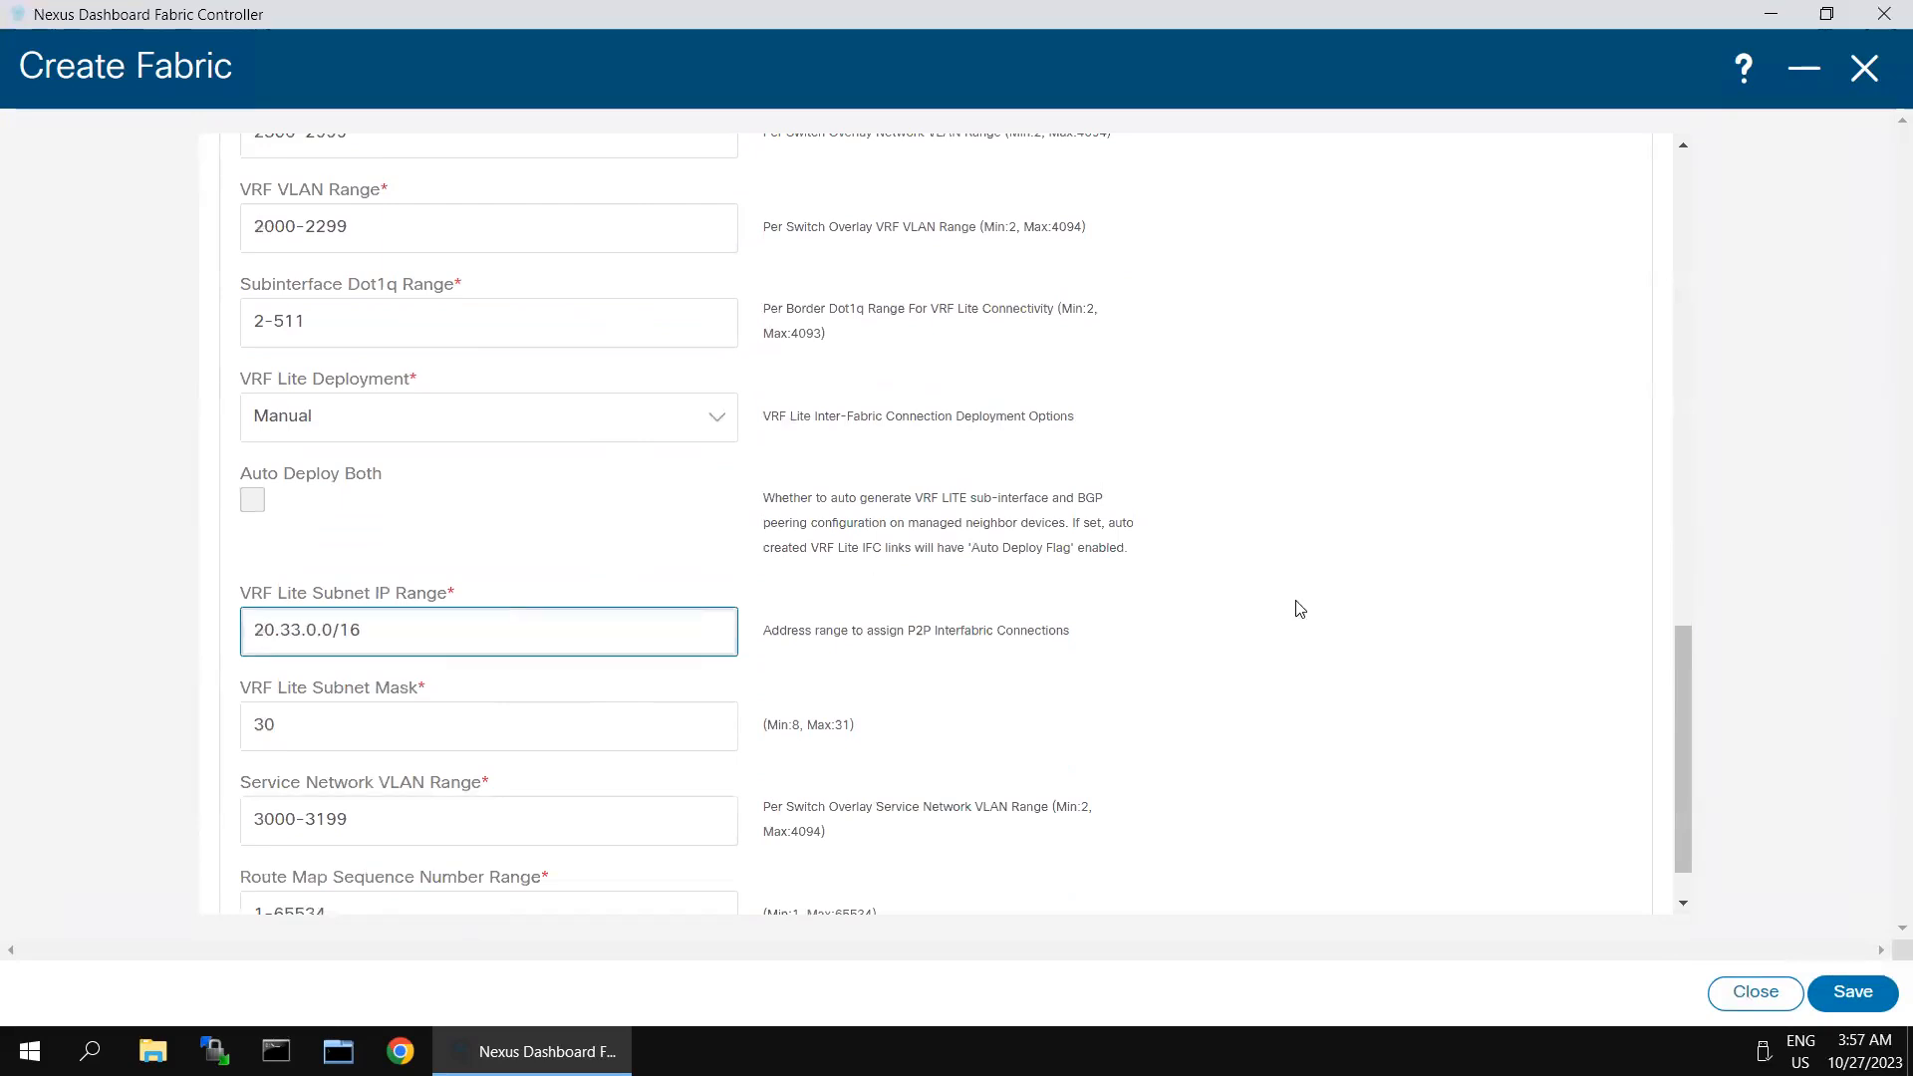
- Enable hourly fabric backup for BF-Site-2 and save the new fabric
scroll(1299, 609, "up", 9)
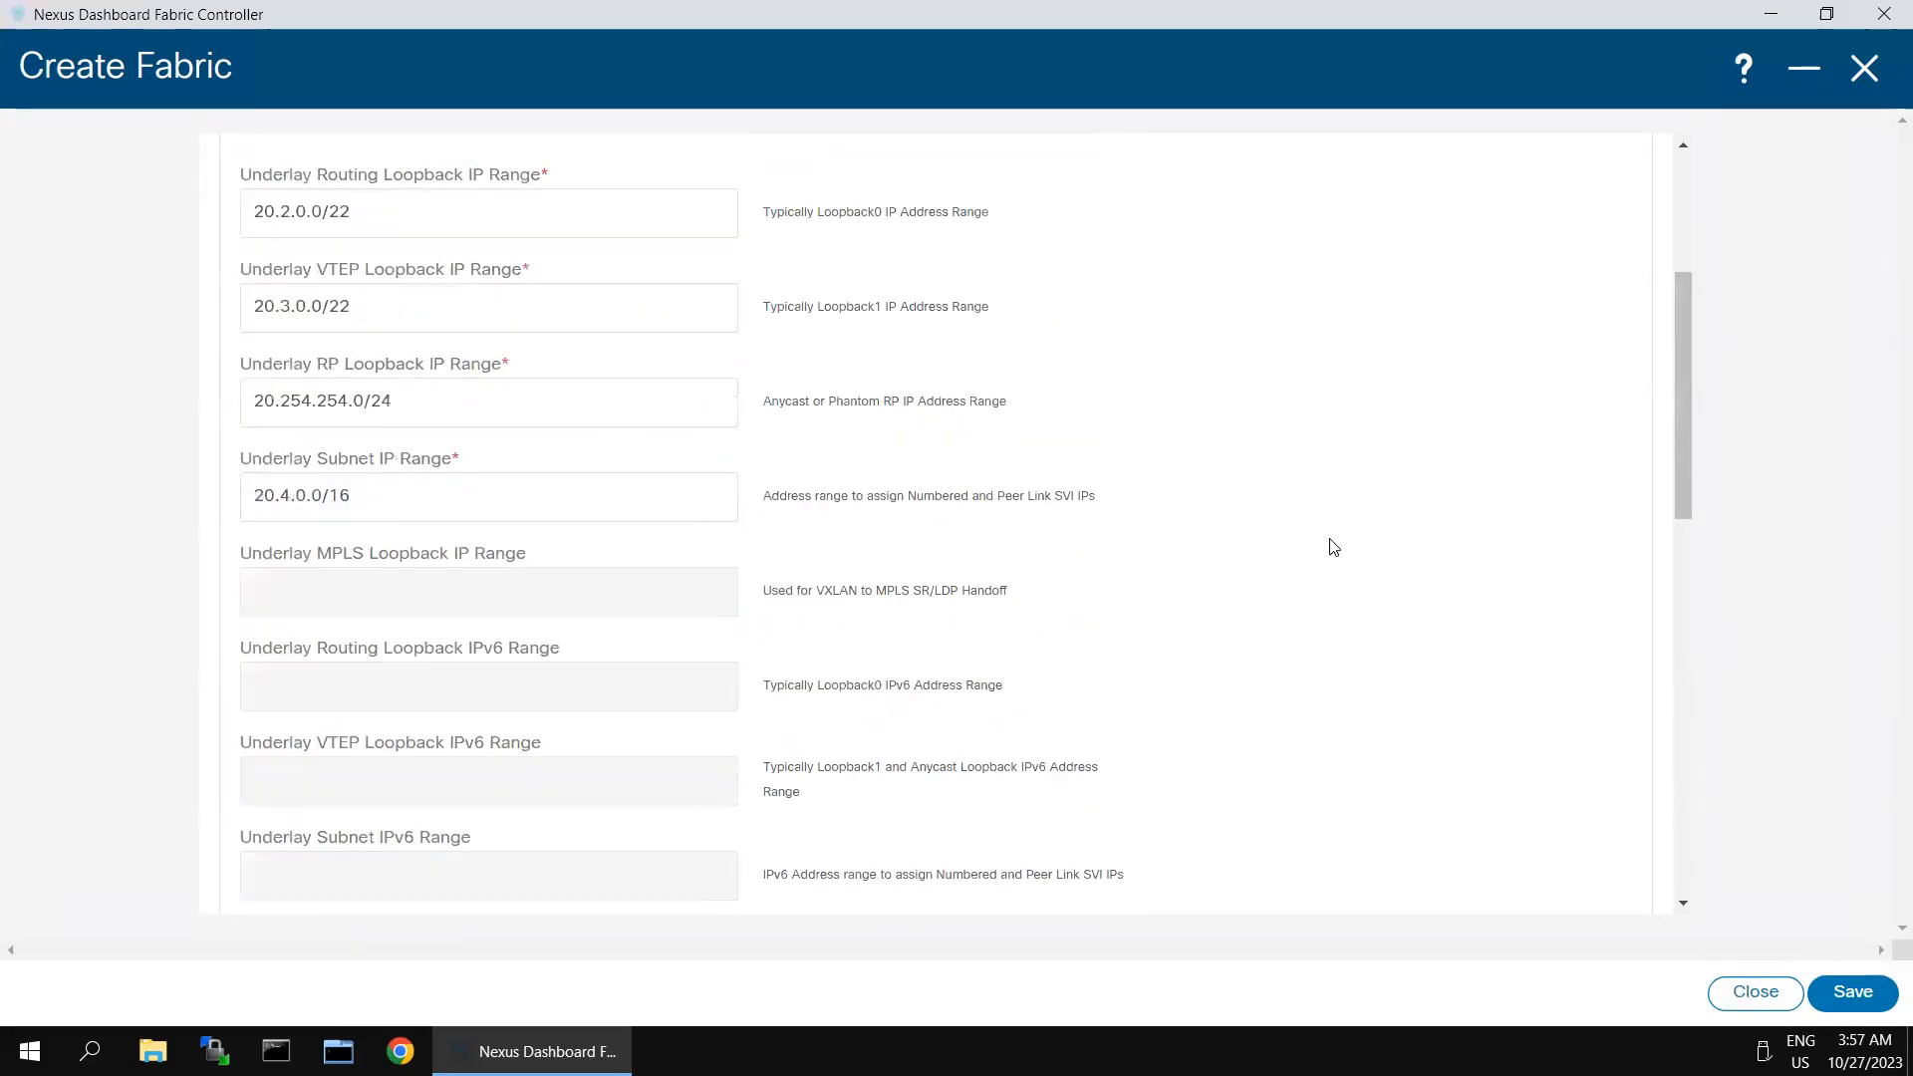
scroll(1695, 269, "up", 4)
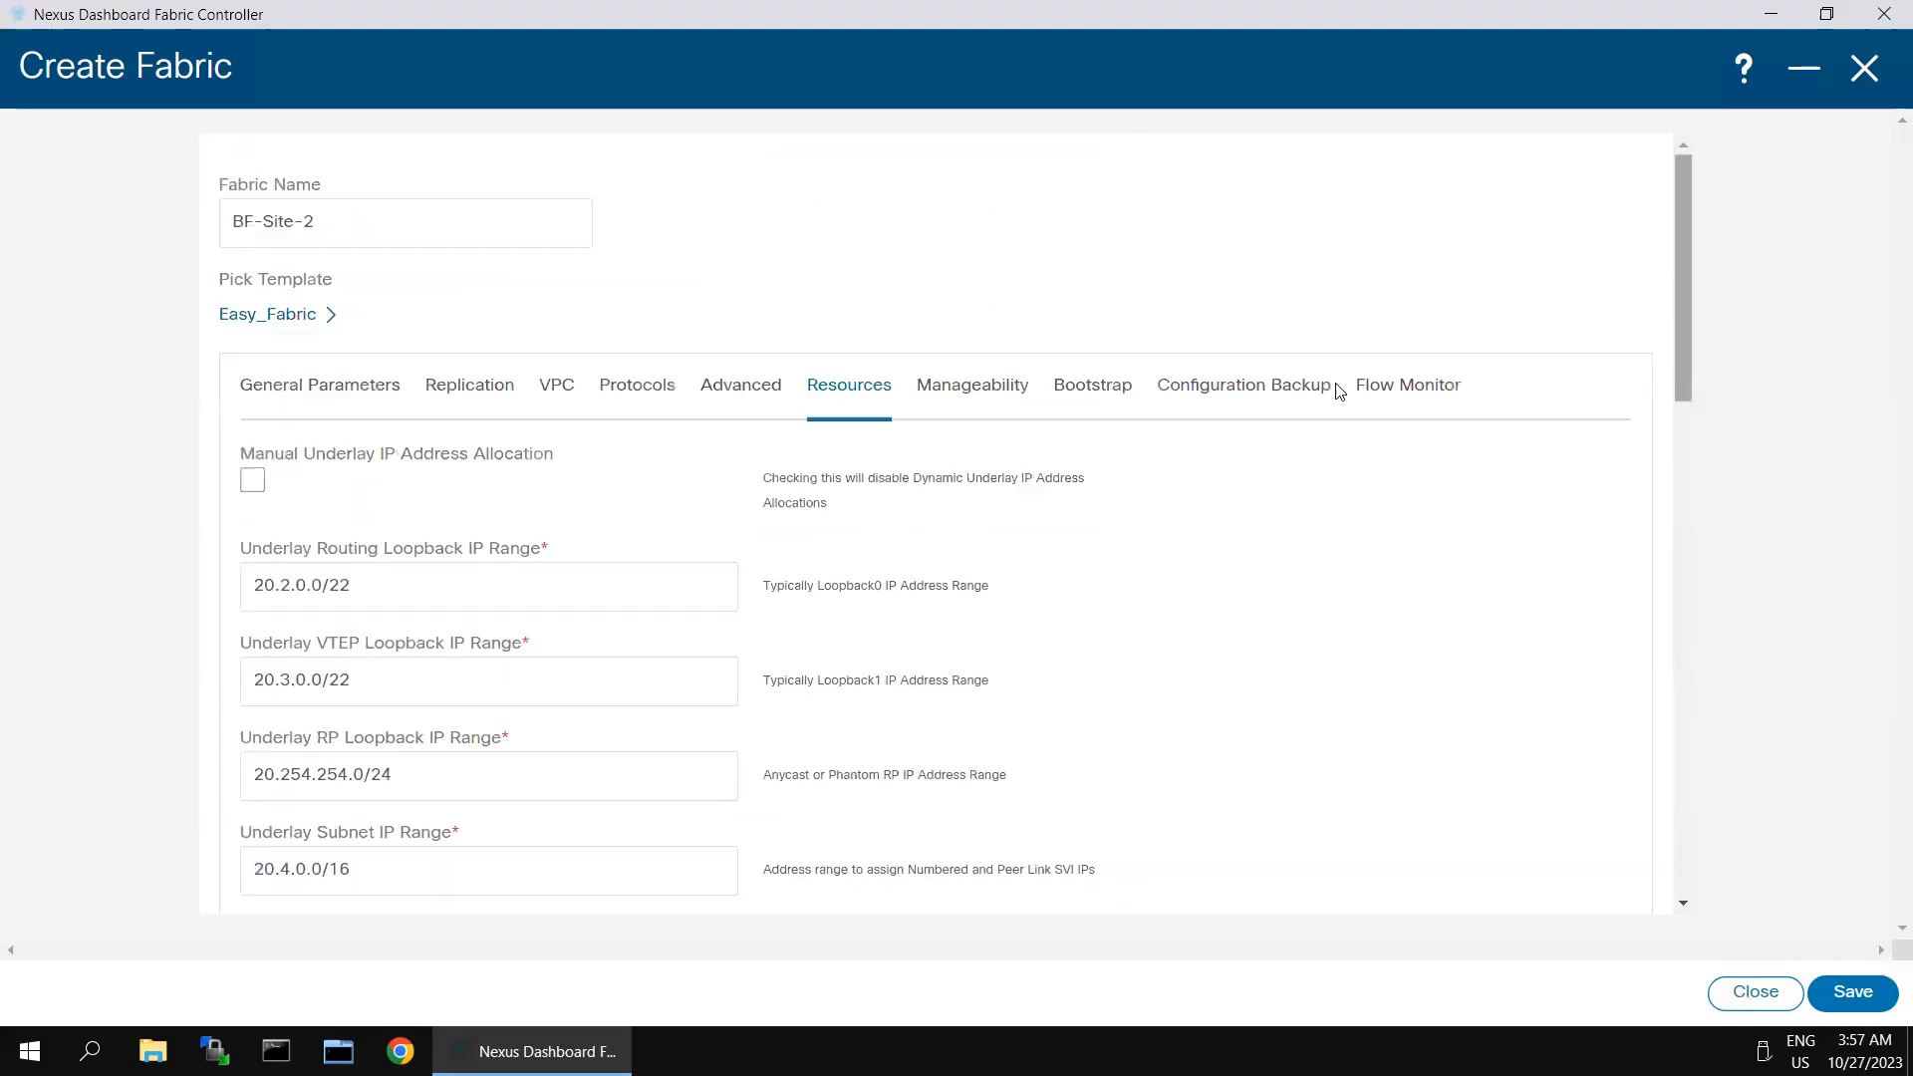
left_click(1254, 395)
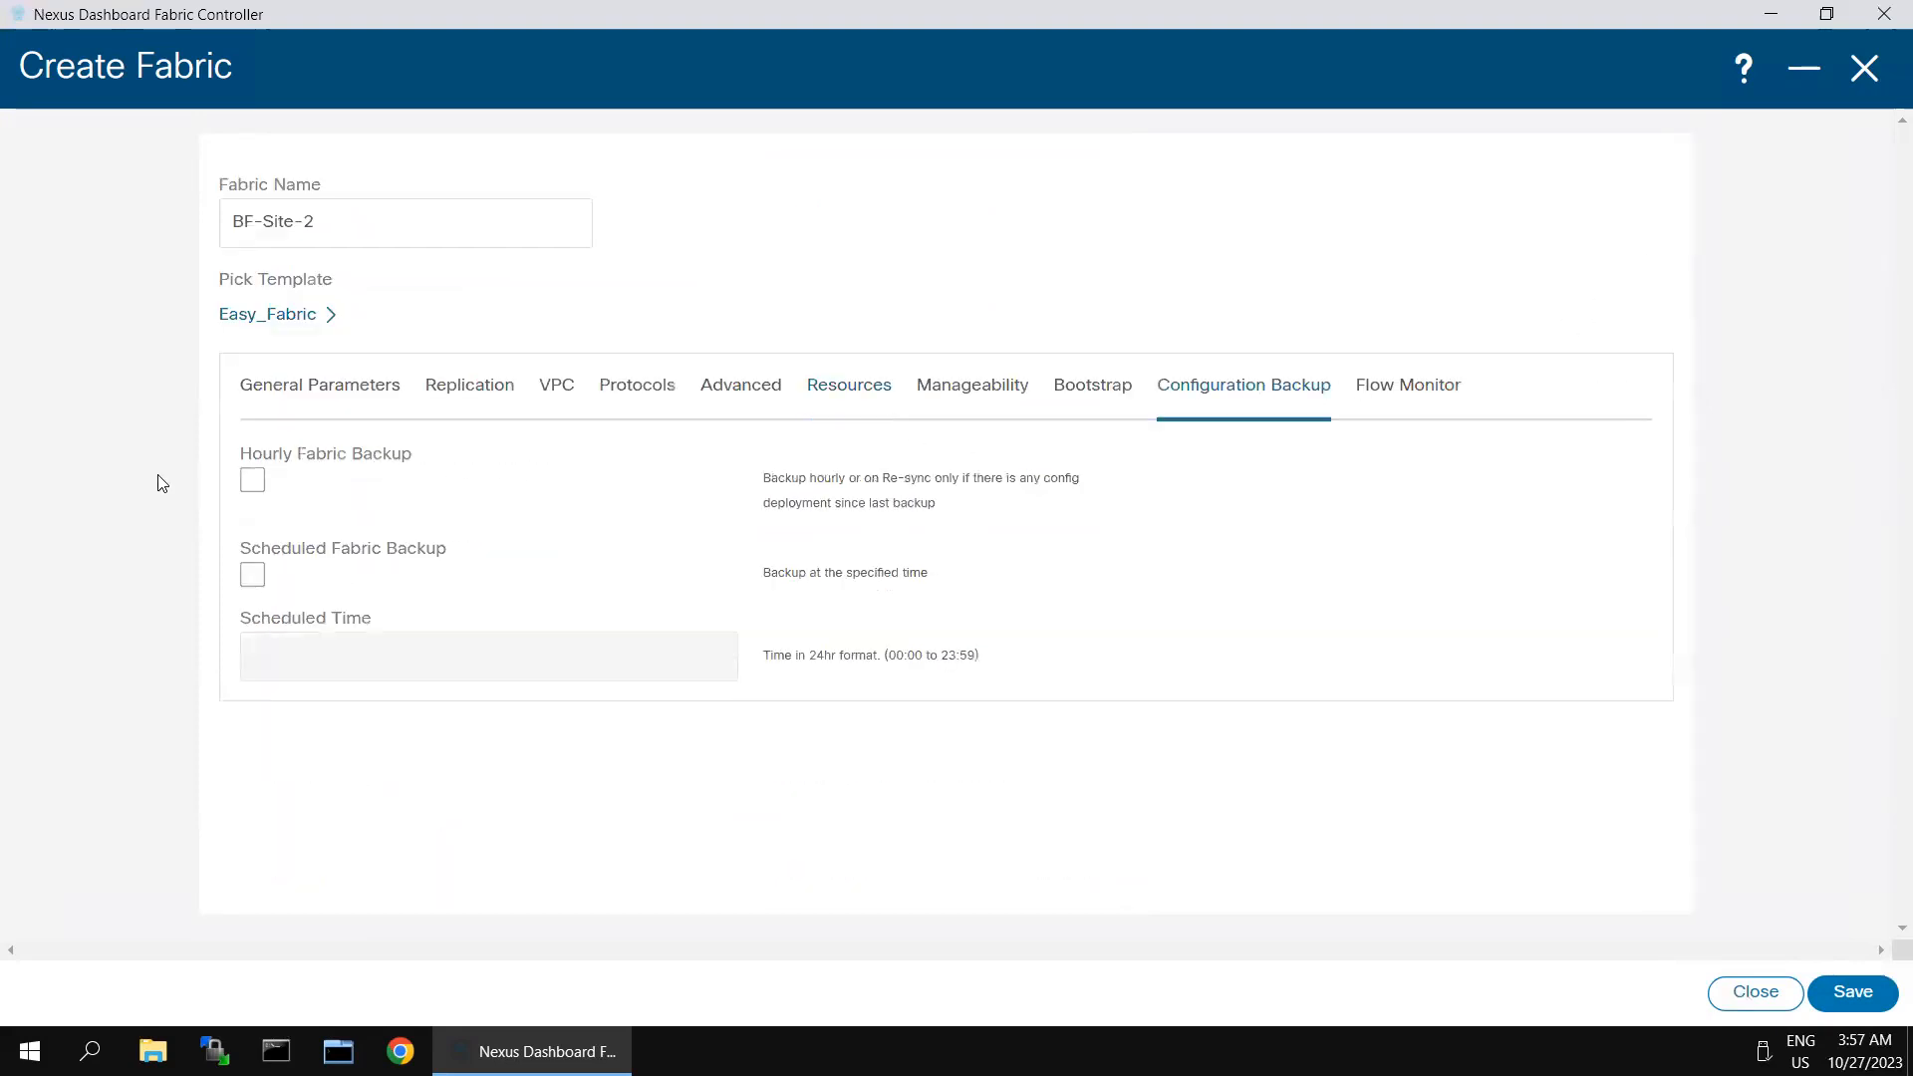
left_click(252, 482)
left_click(1881, 986)
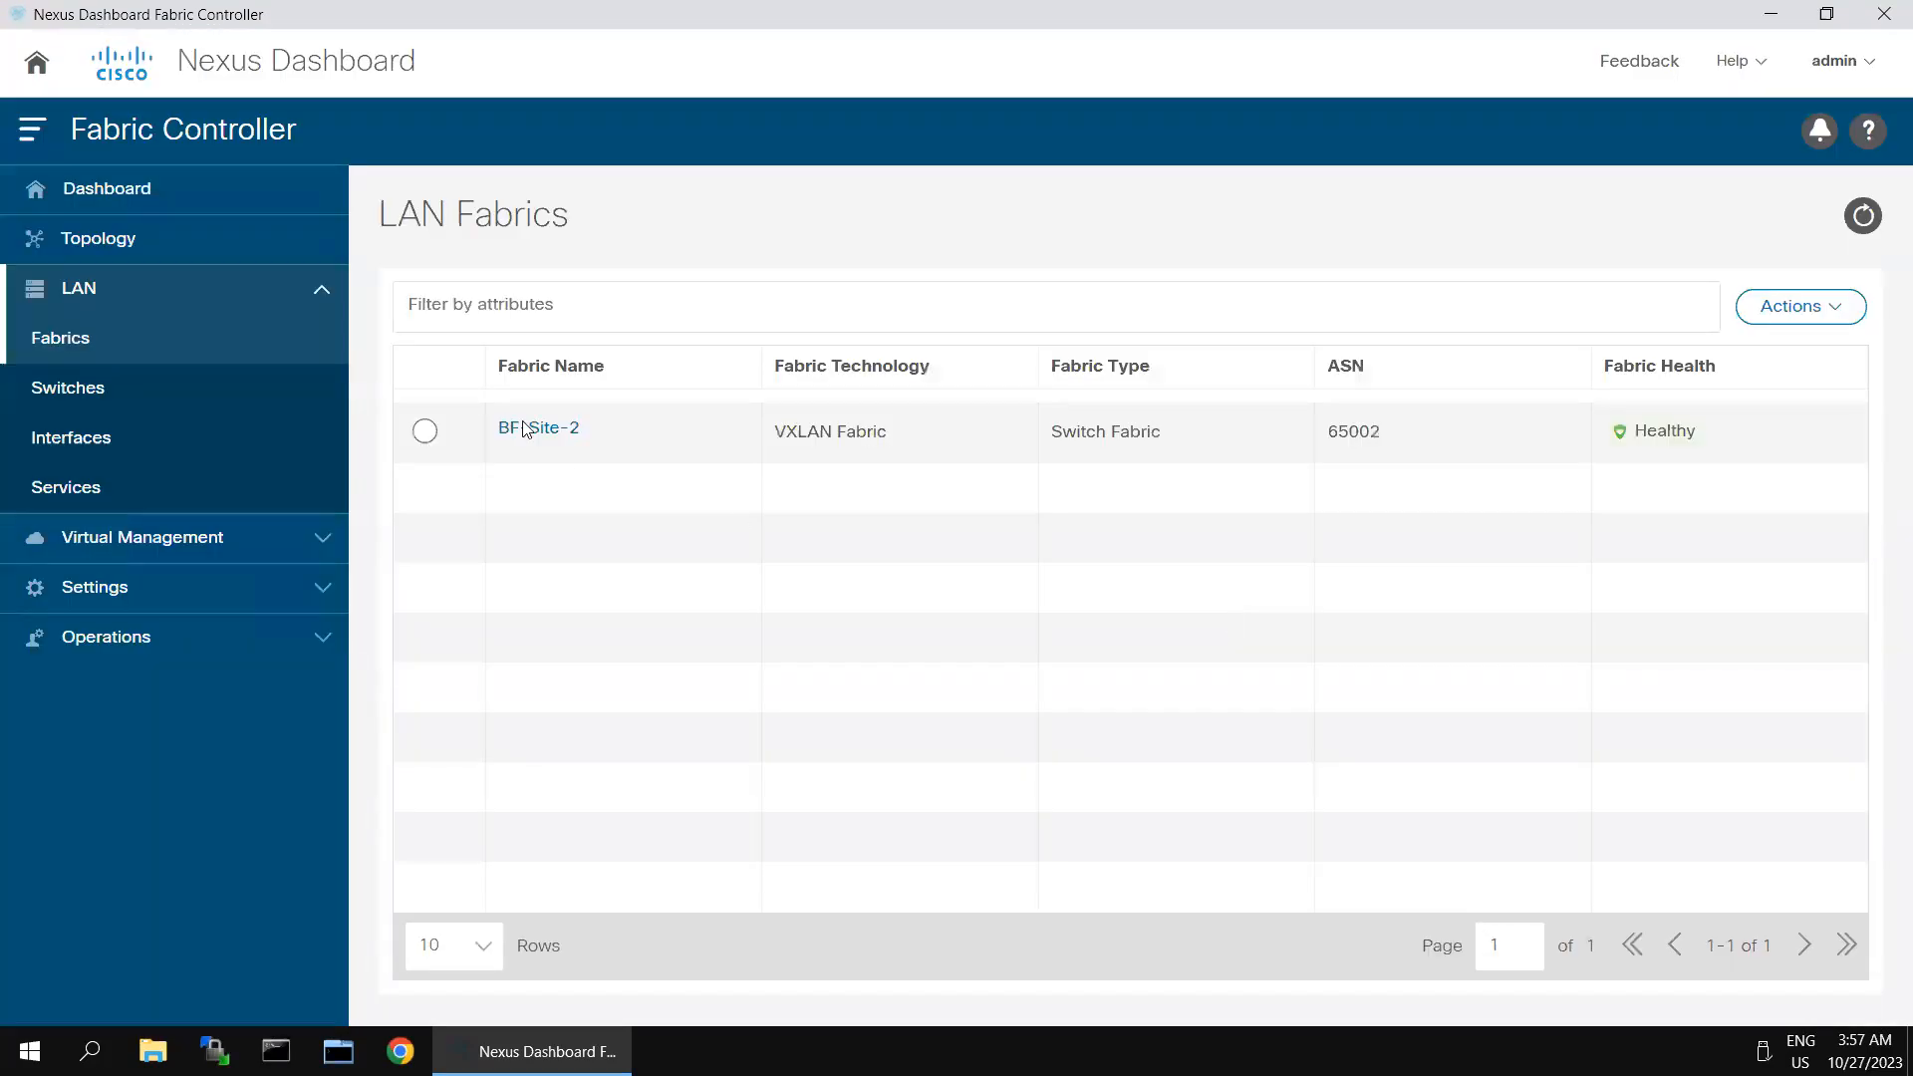
- Open the full overview of the BF-Site-2 fabric and show its switches
left_click(423, 435)
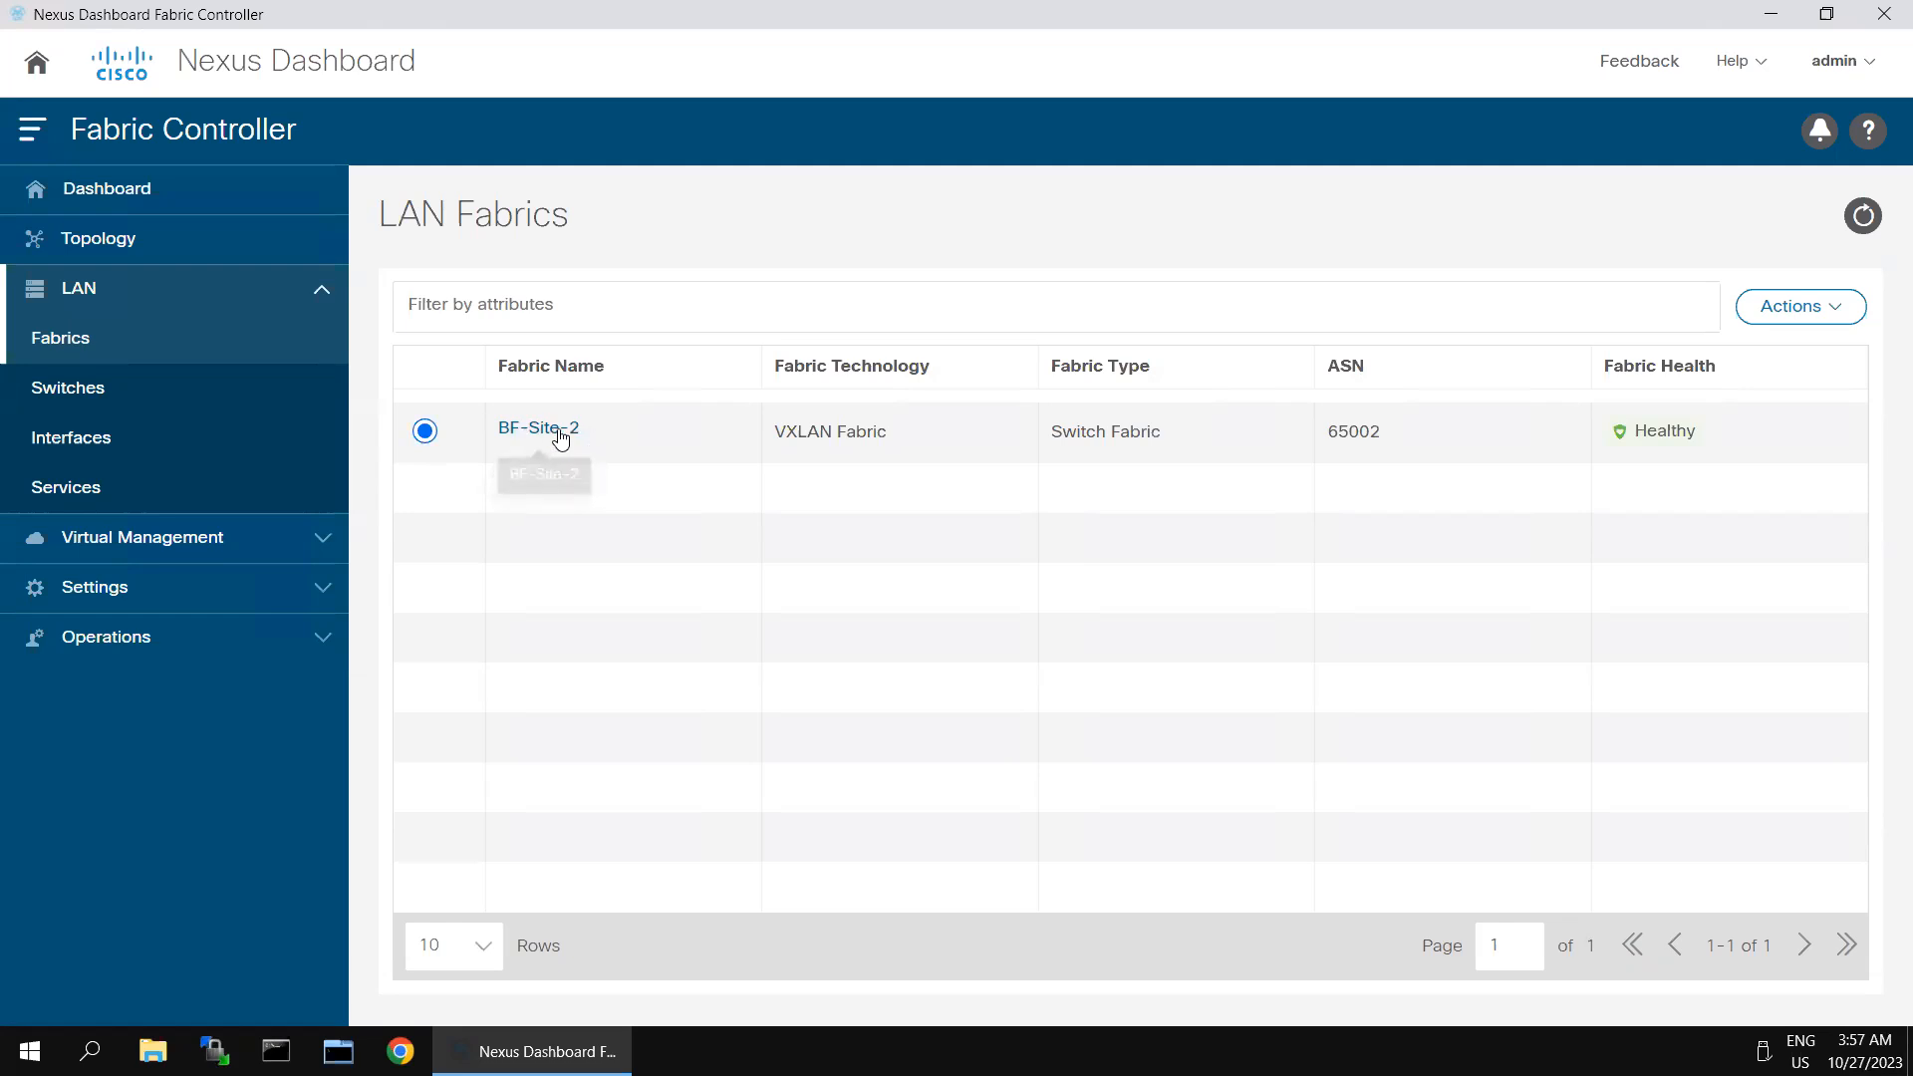
left_click(528, 430)
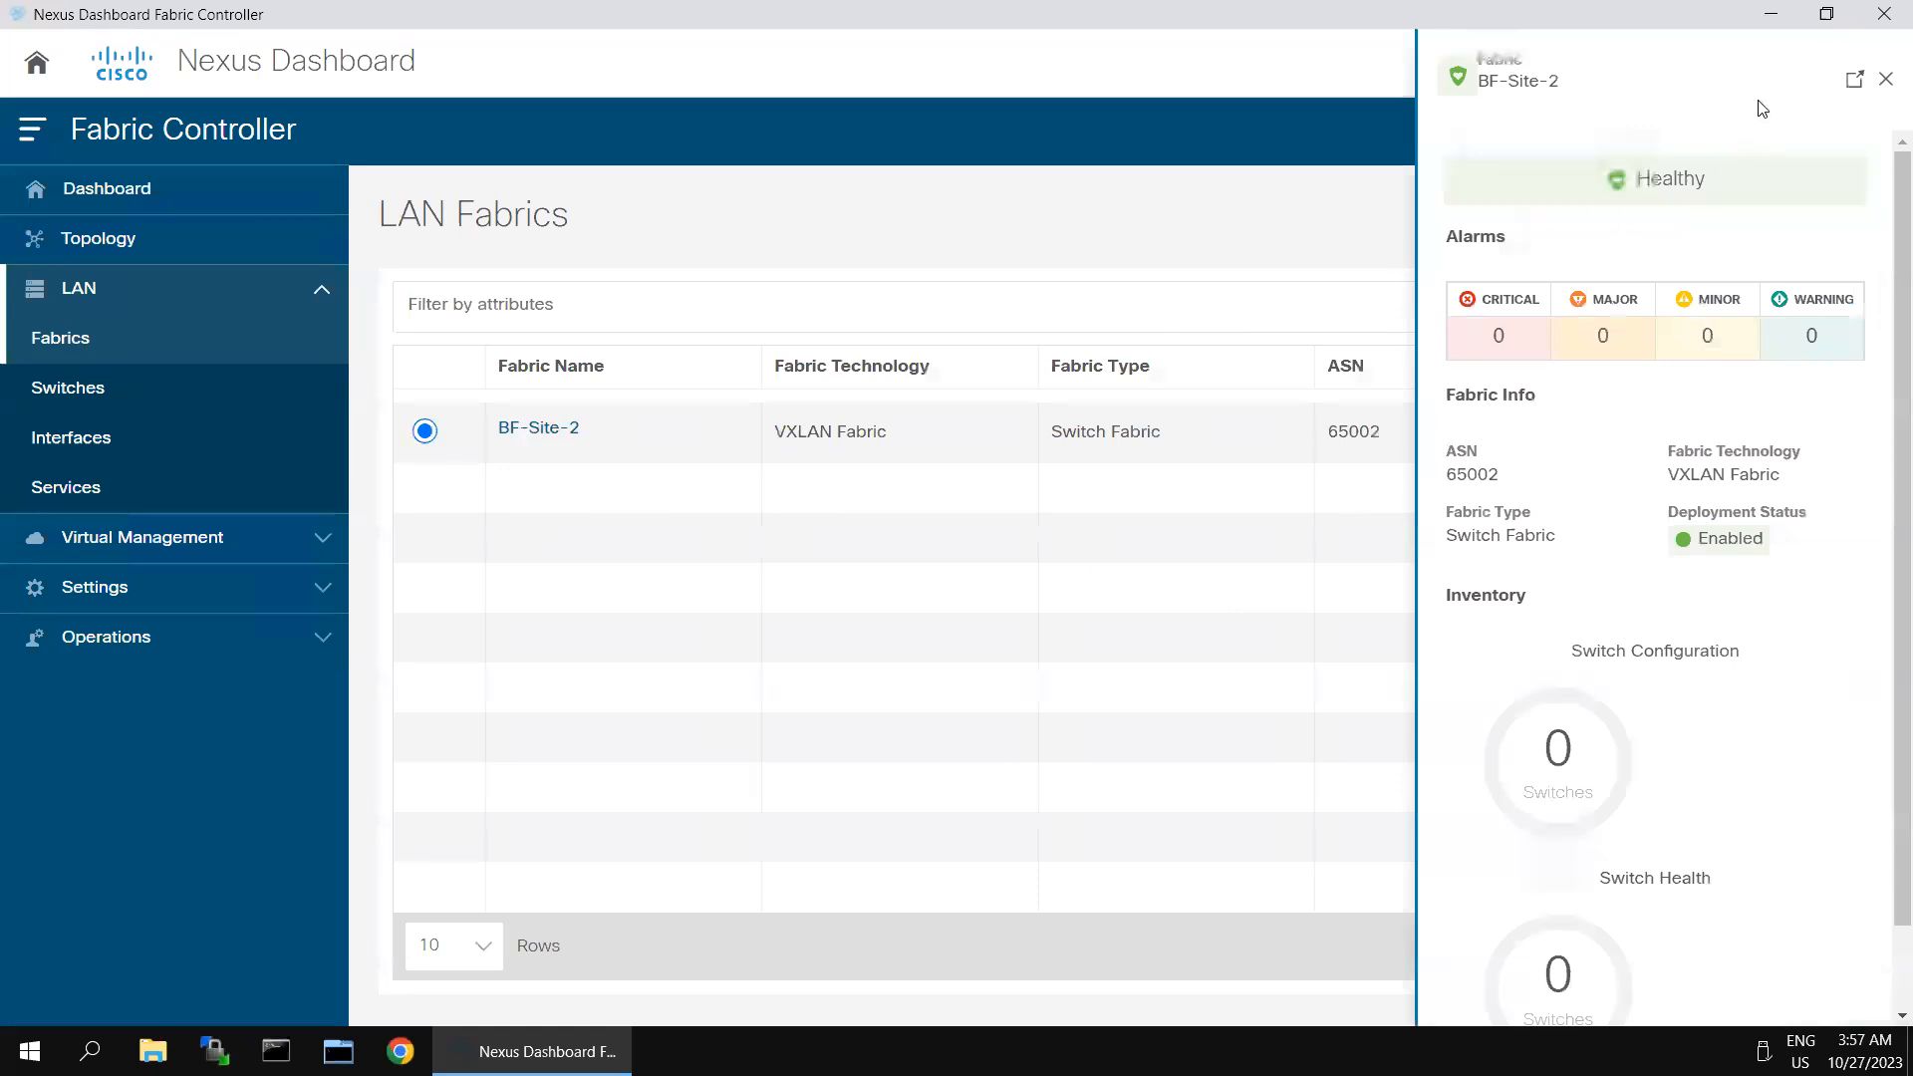
left_click(1855, 78)
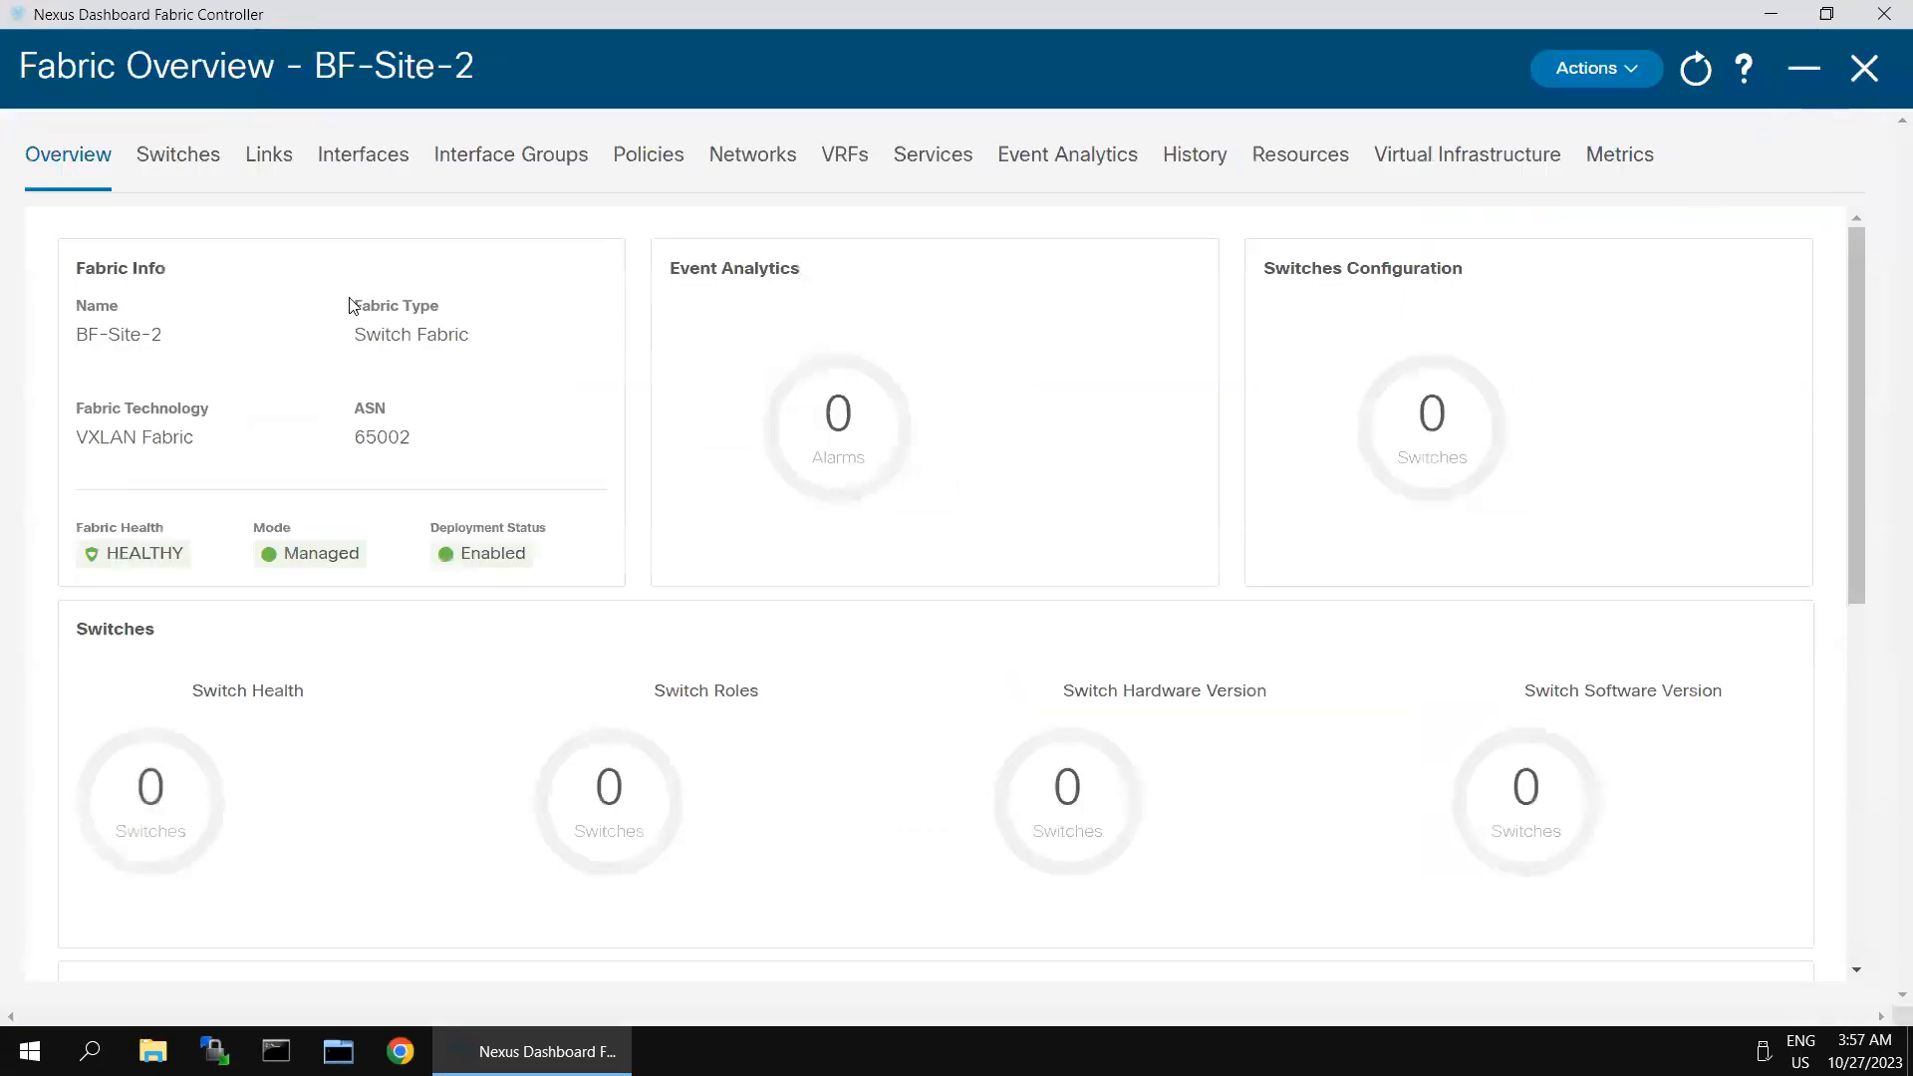
left_click(185, 155)
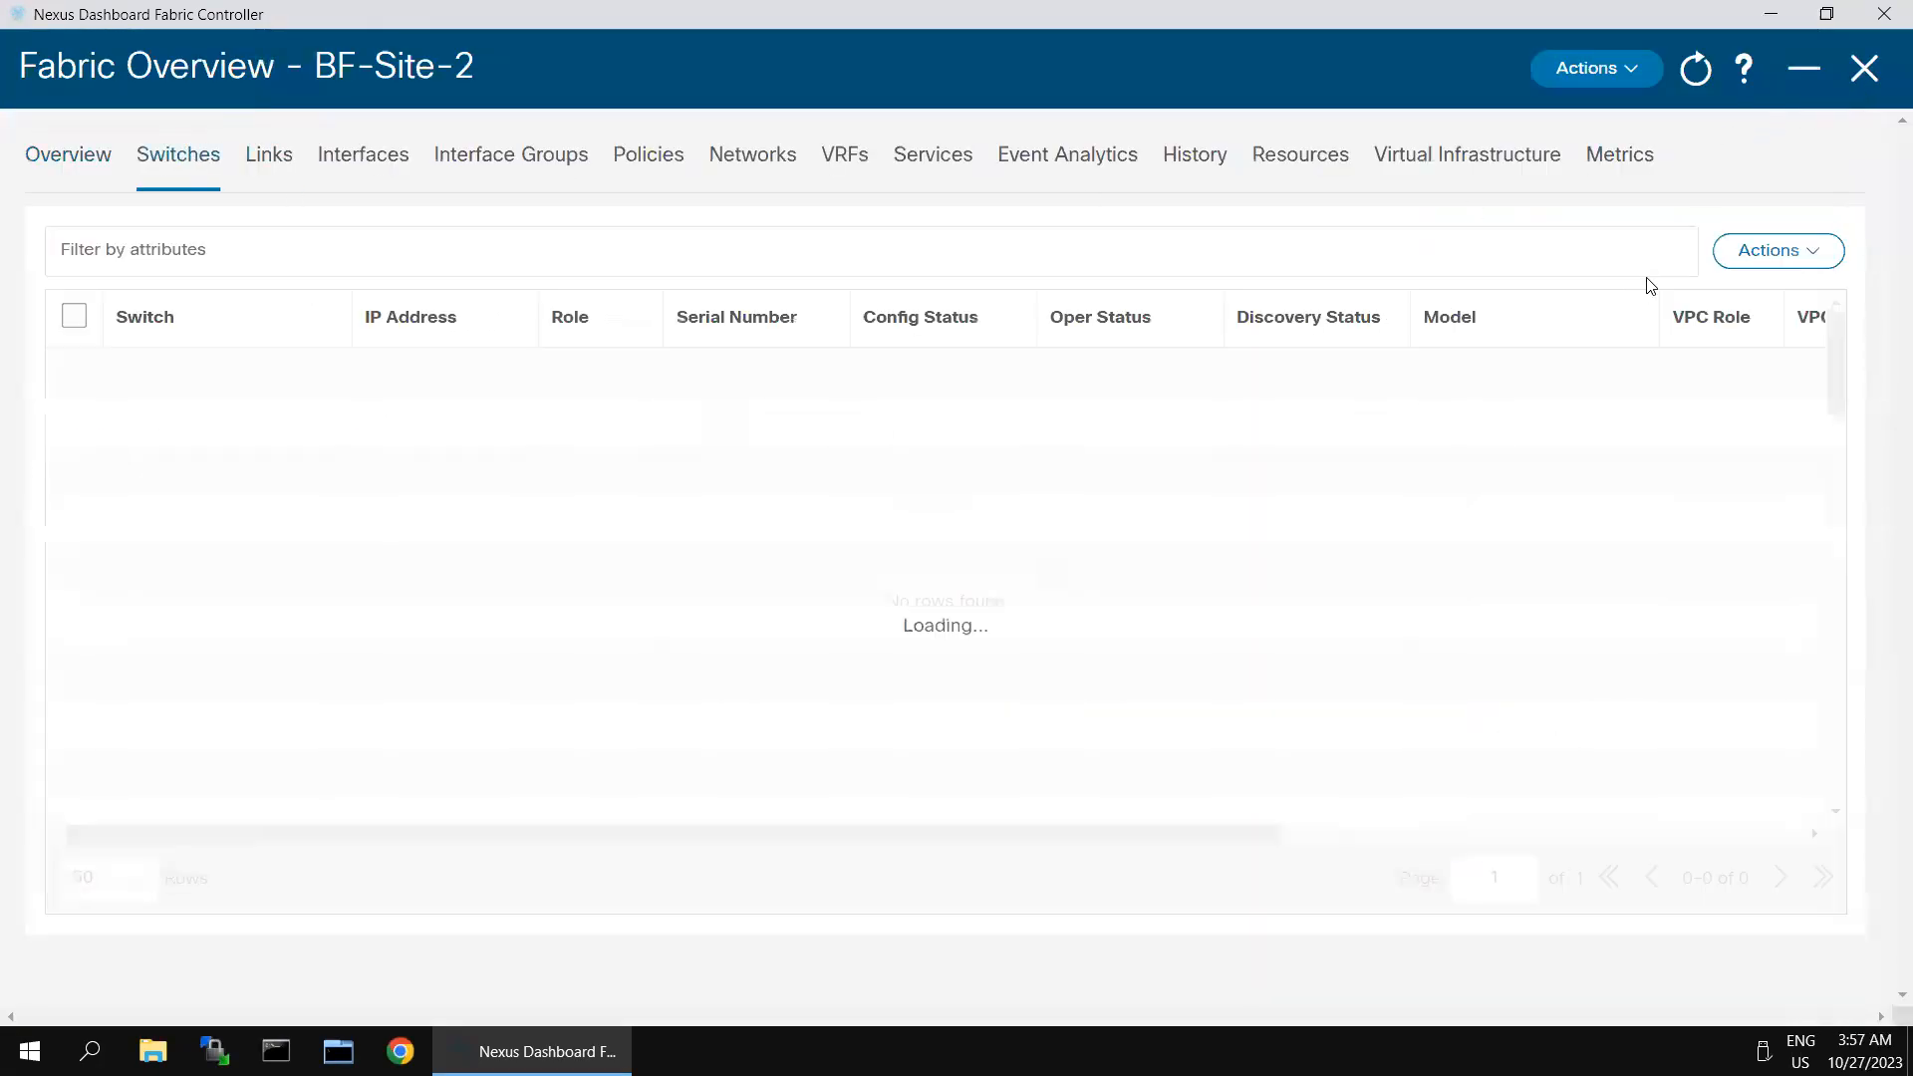
- Discover switches for BF-Site-2 from seed IP 198.18.4.201 with MD5 authentication, username admin and the switch password, keeping Preserve Config enabled
left_click(1764, 250)
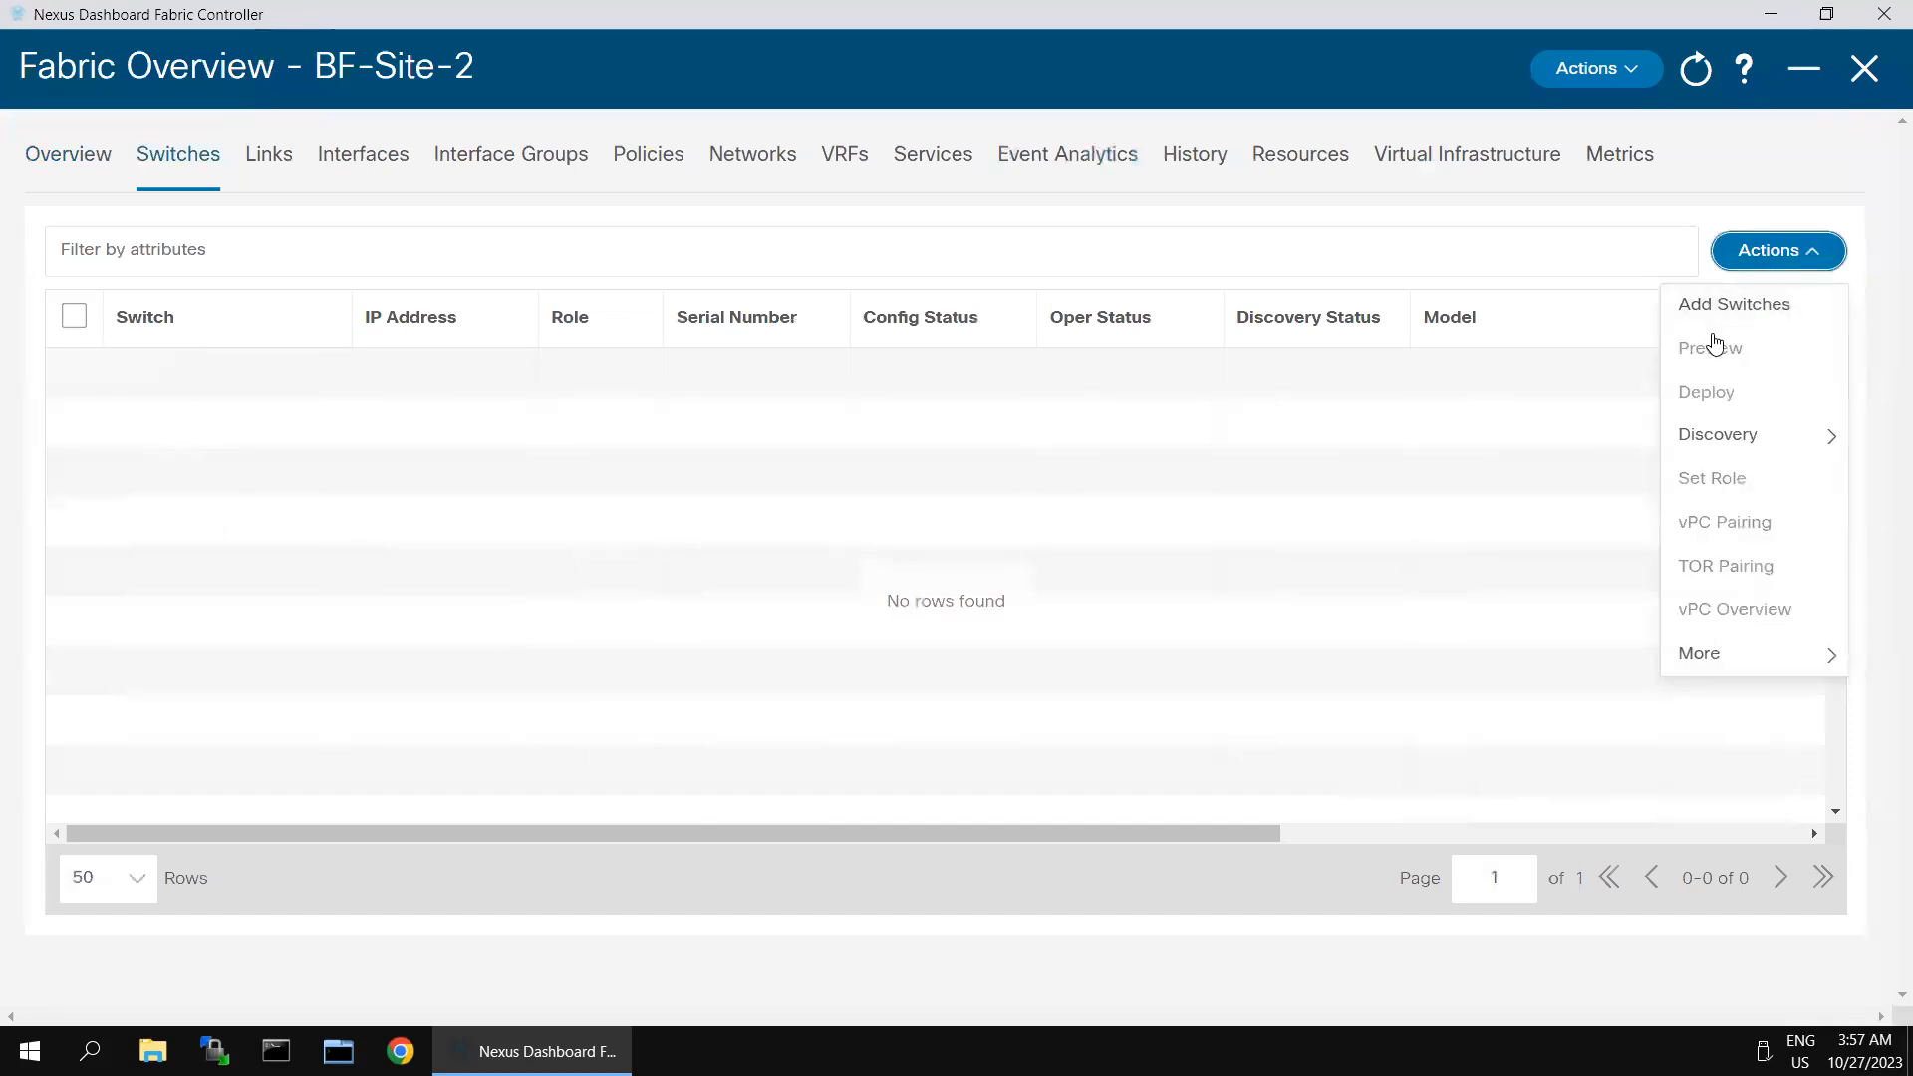
left_click(1715, 311)
left_click(416, 340)
type("198.18.")
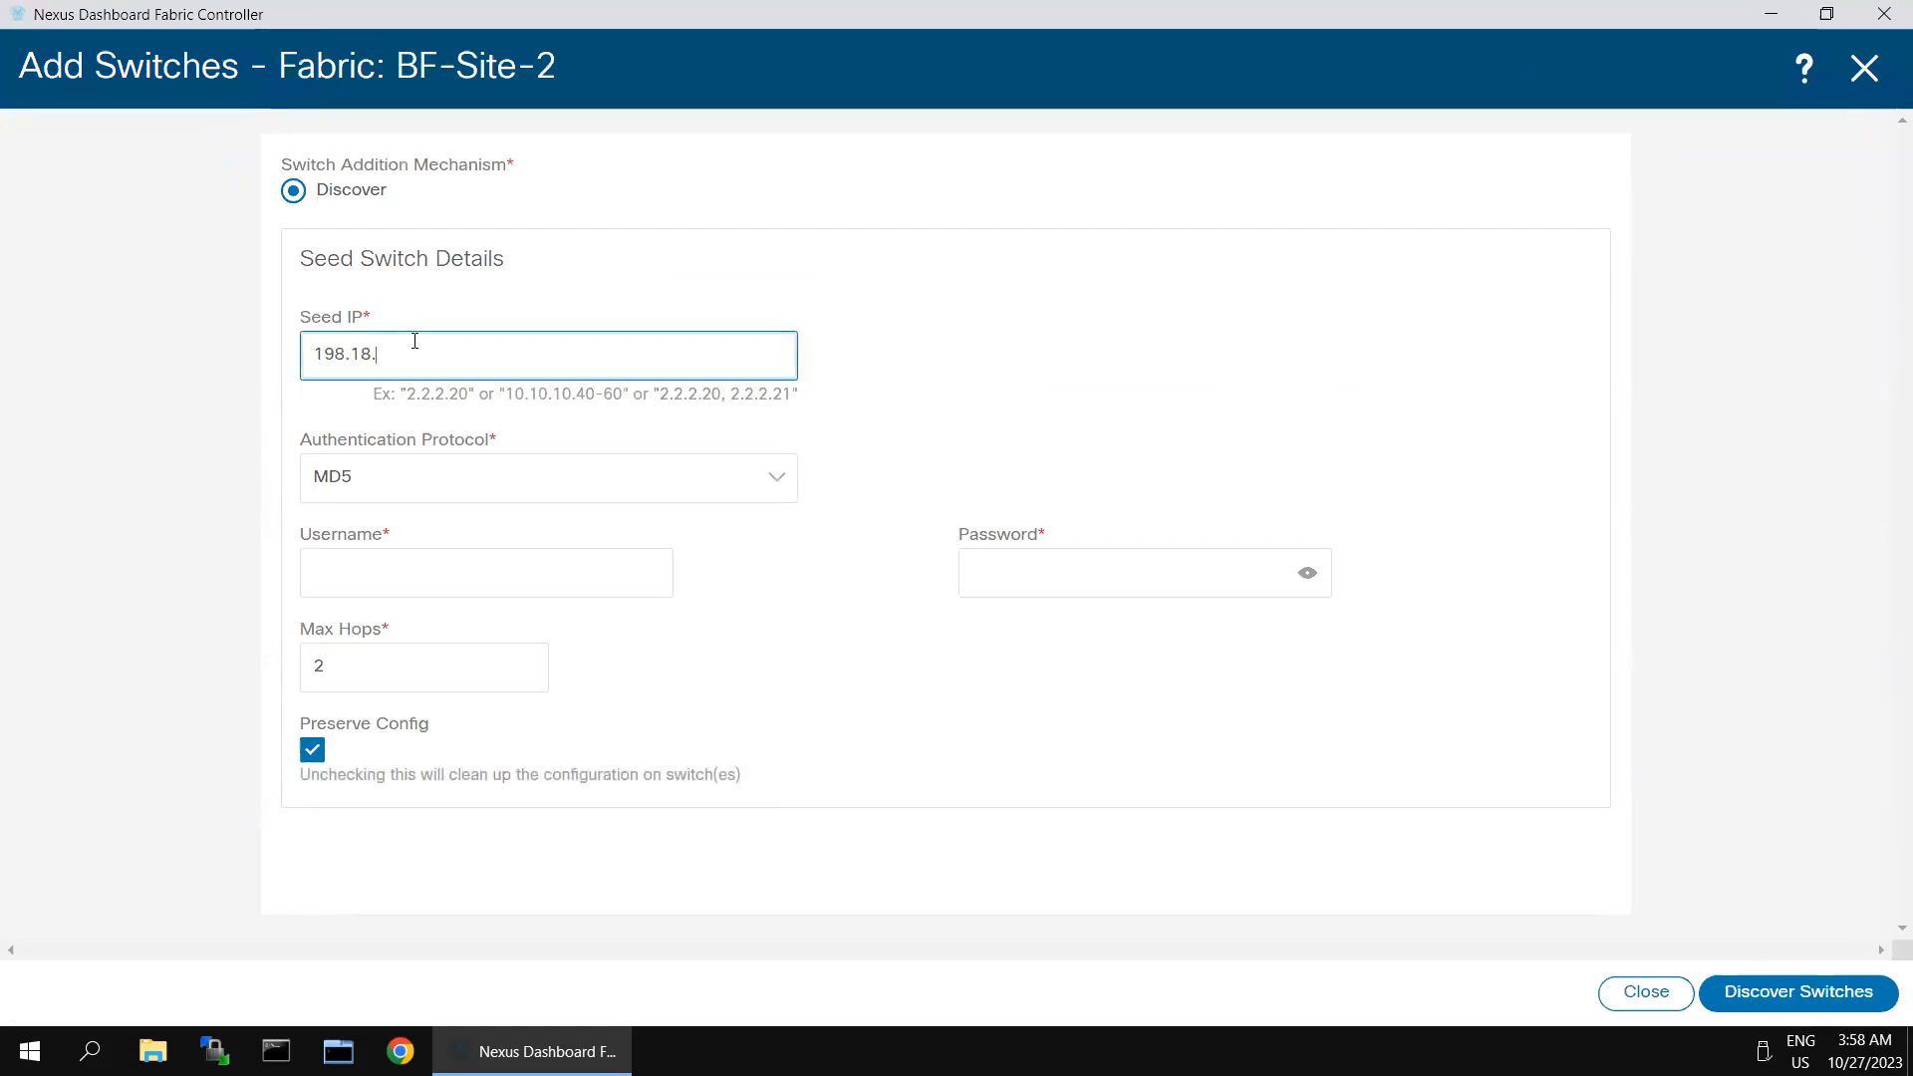
type("4.201")
left_click(459, 562)
type("admin")
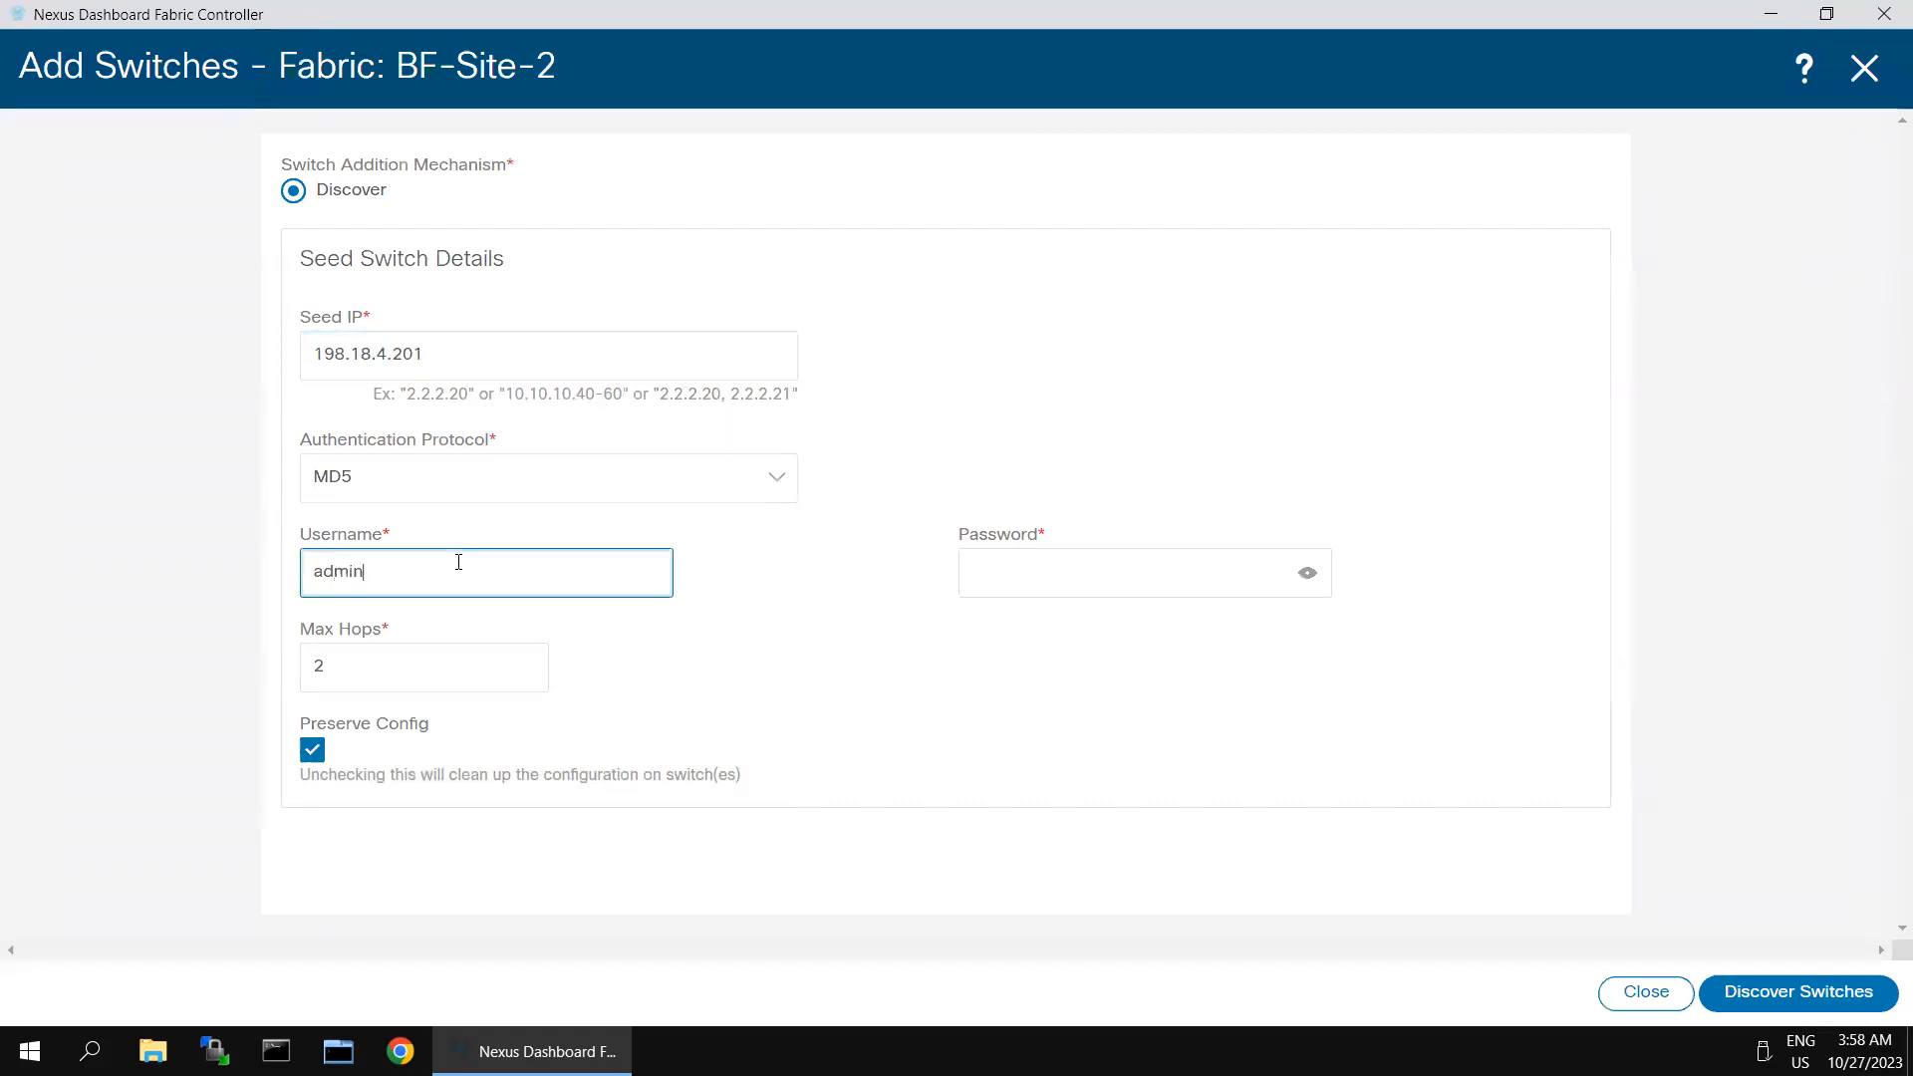
key("Tab")
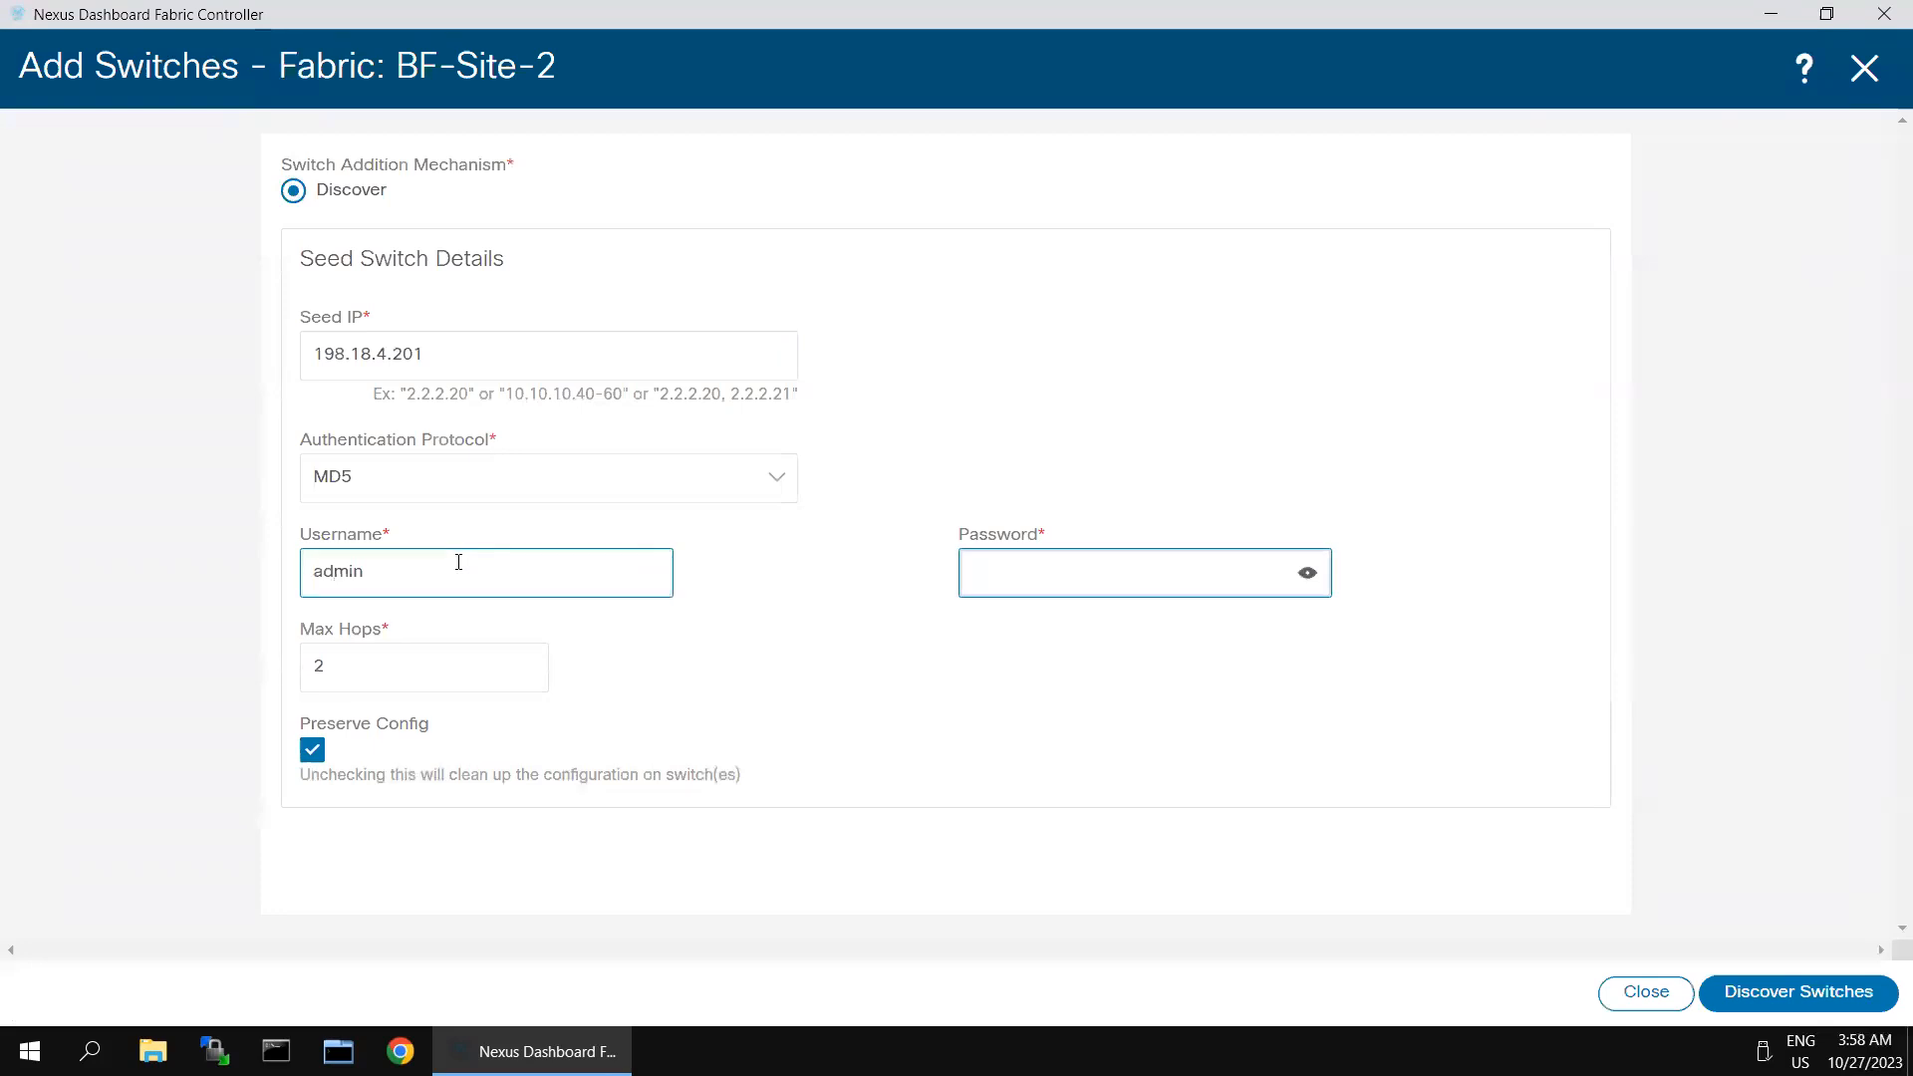
type("C1sco")
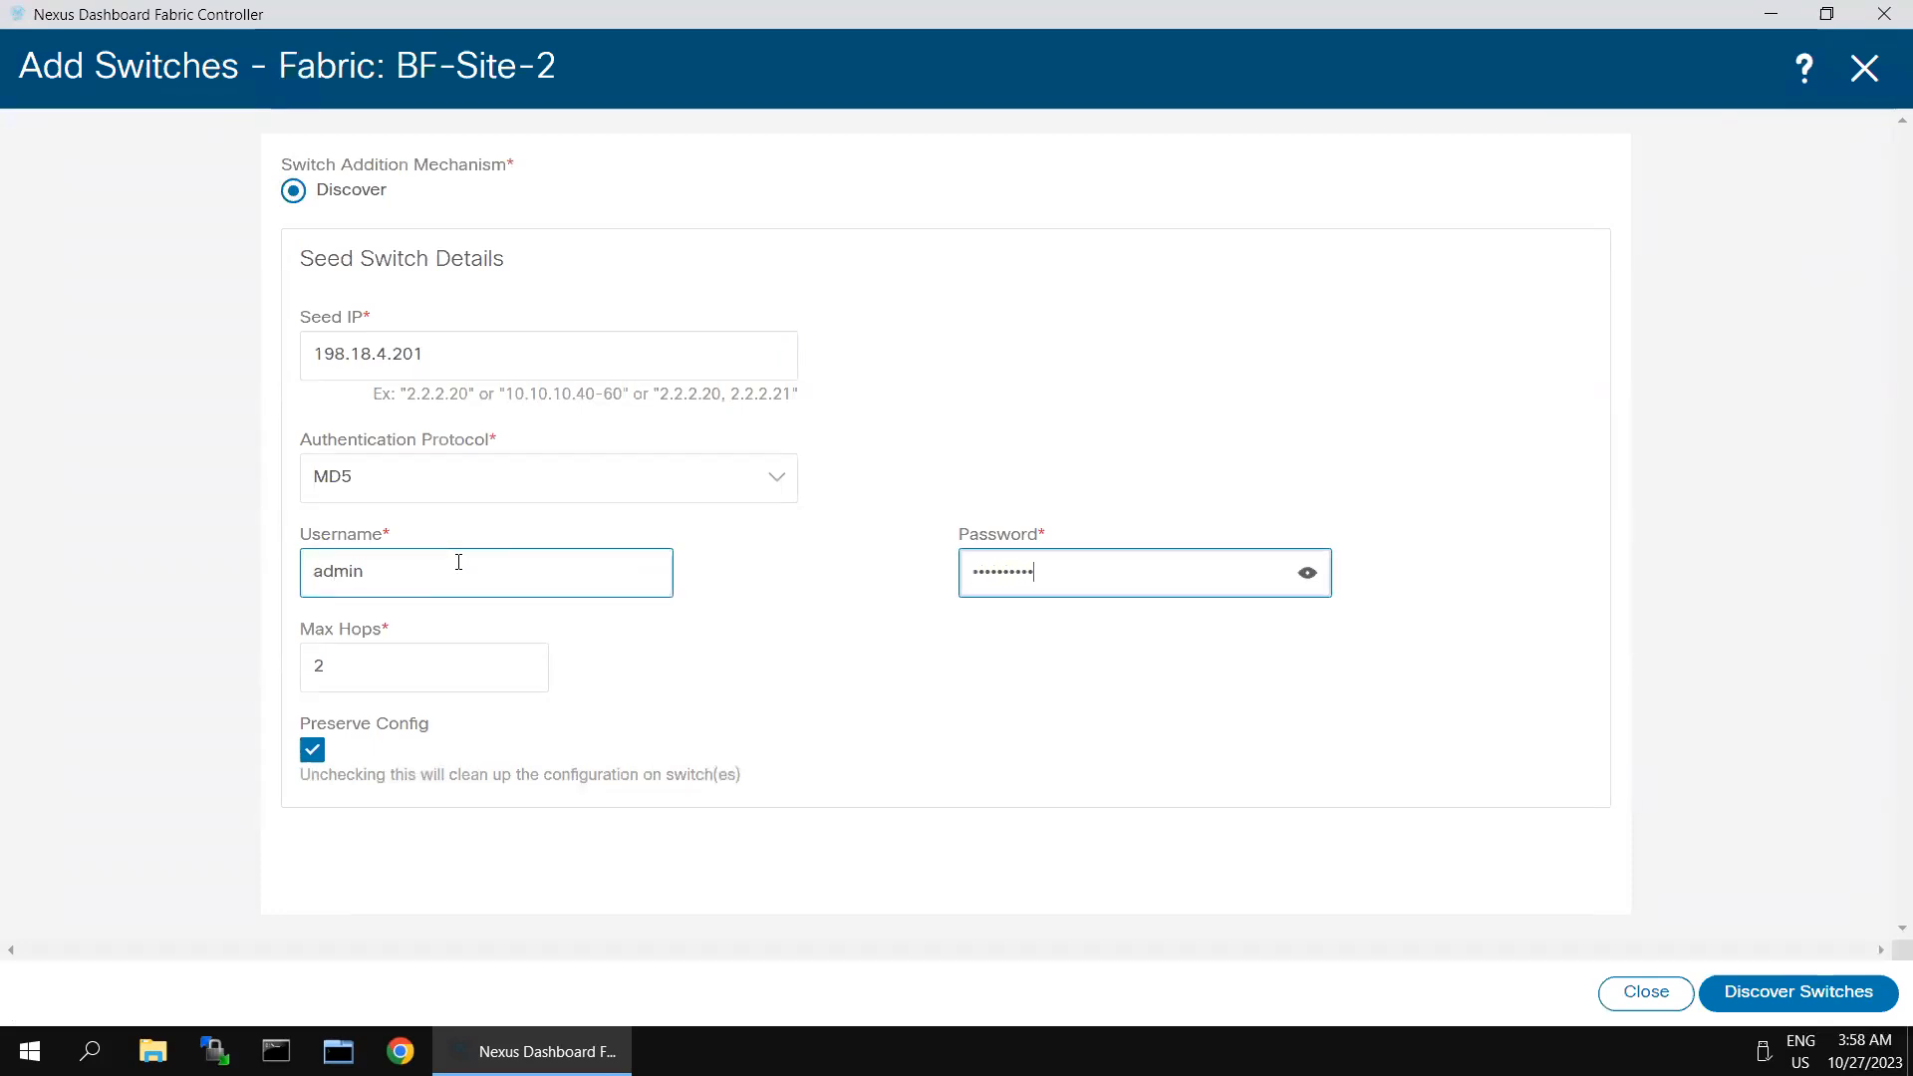
left_click(1809, 991)
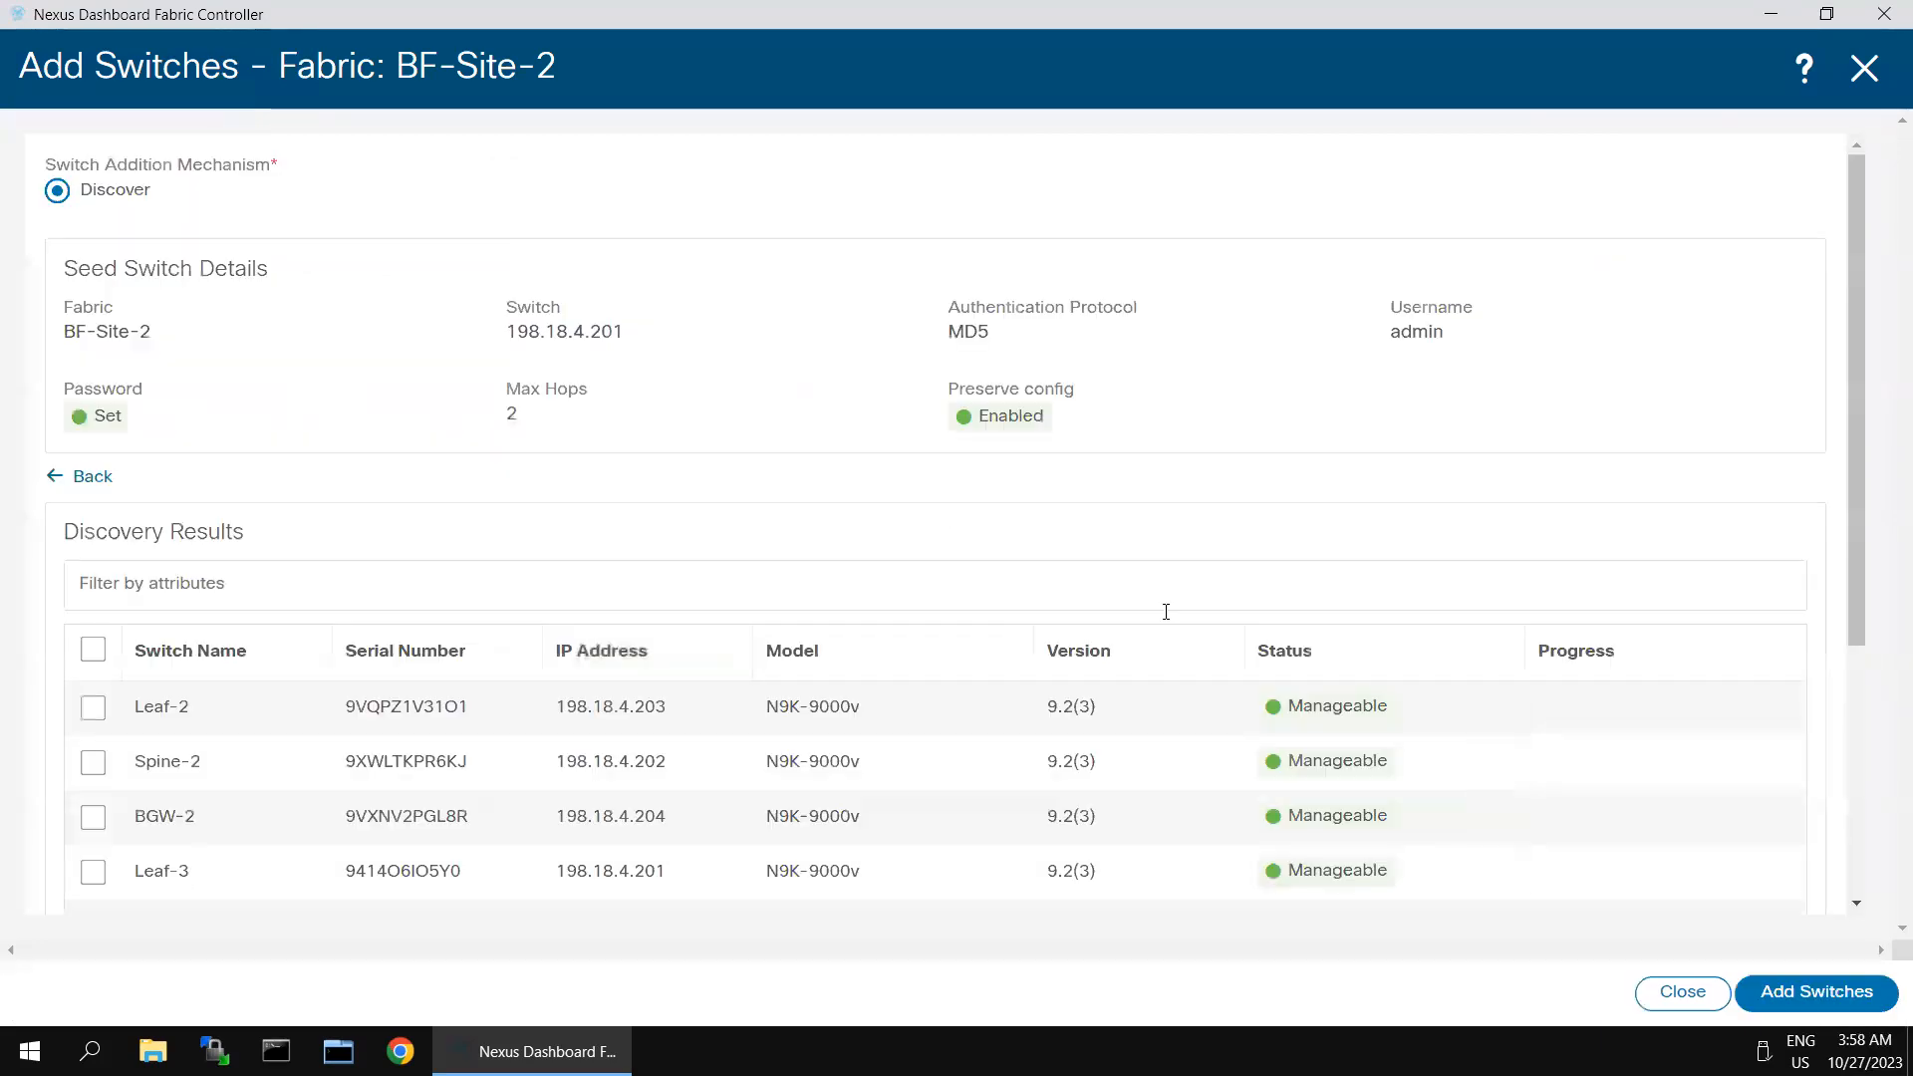
- Add all discovered switches, Leaf-2, Spine-2, BGW-2 and Leaf-3, to the BF-Site-2 fabric
left_click(93, 650)
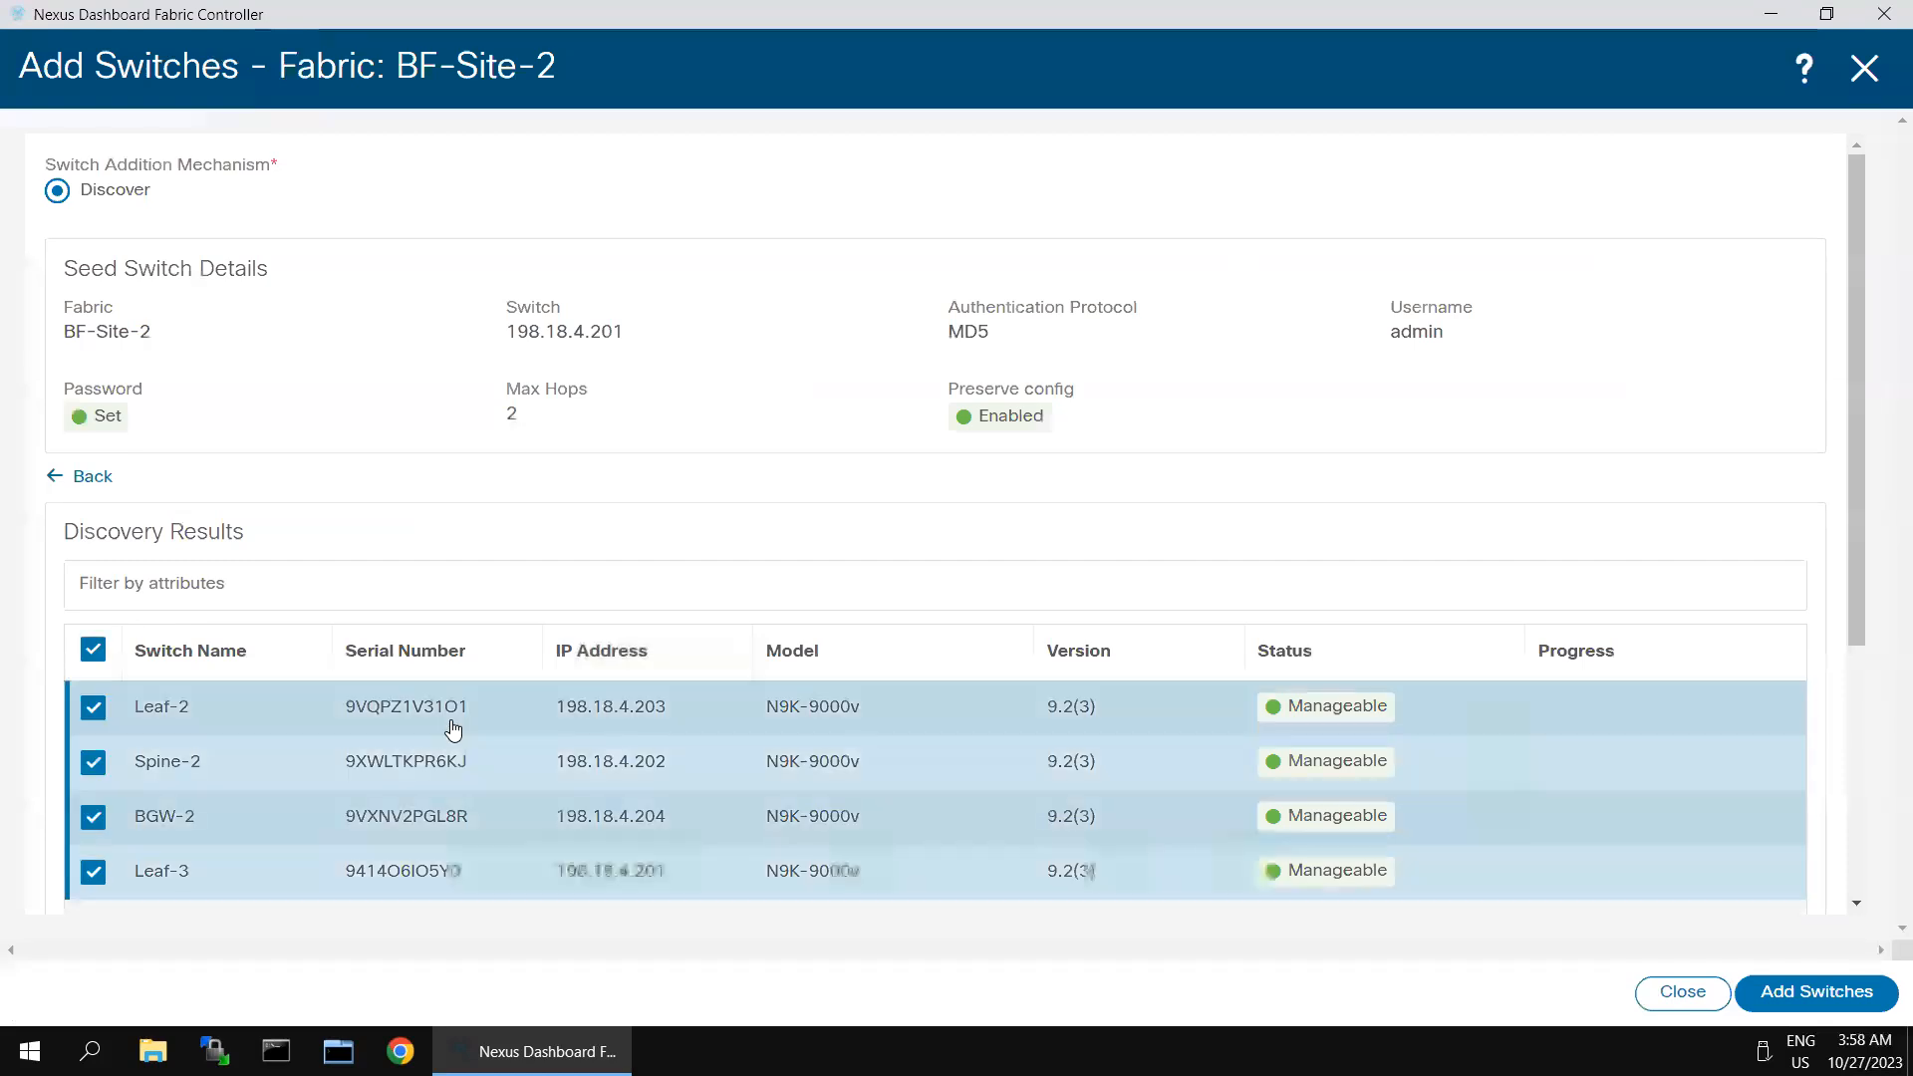
left_click(1784, 991)
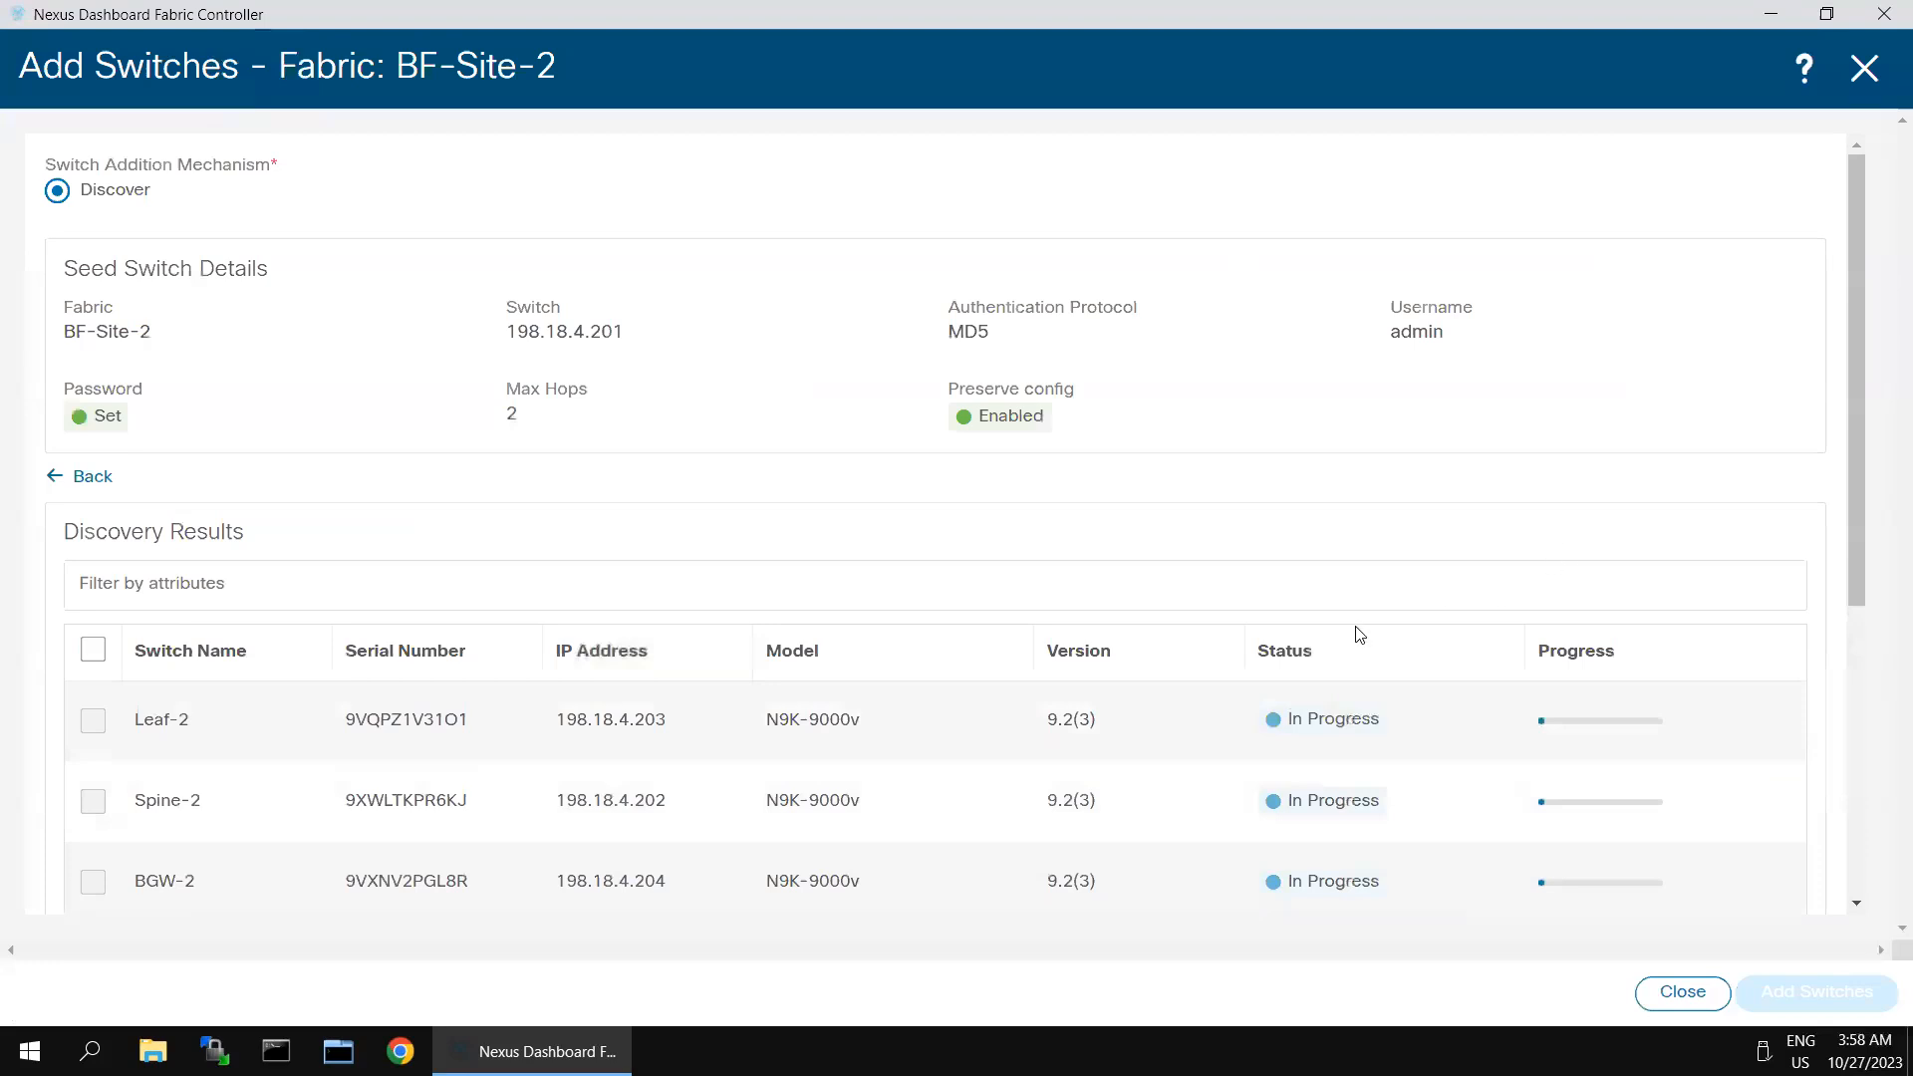
scroll(1335, 668, "down", 3)
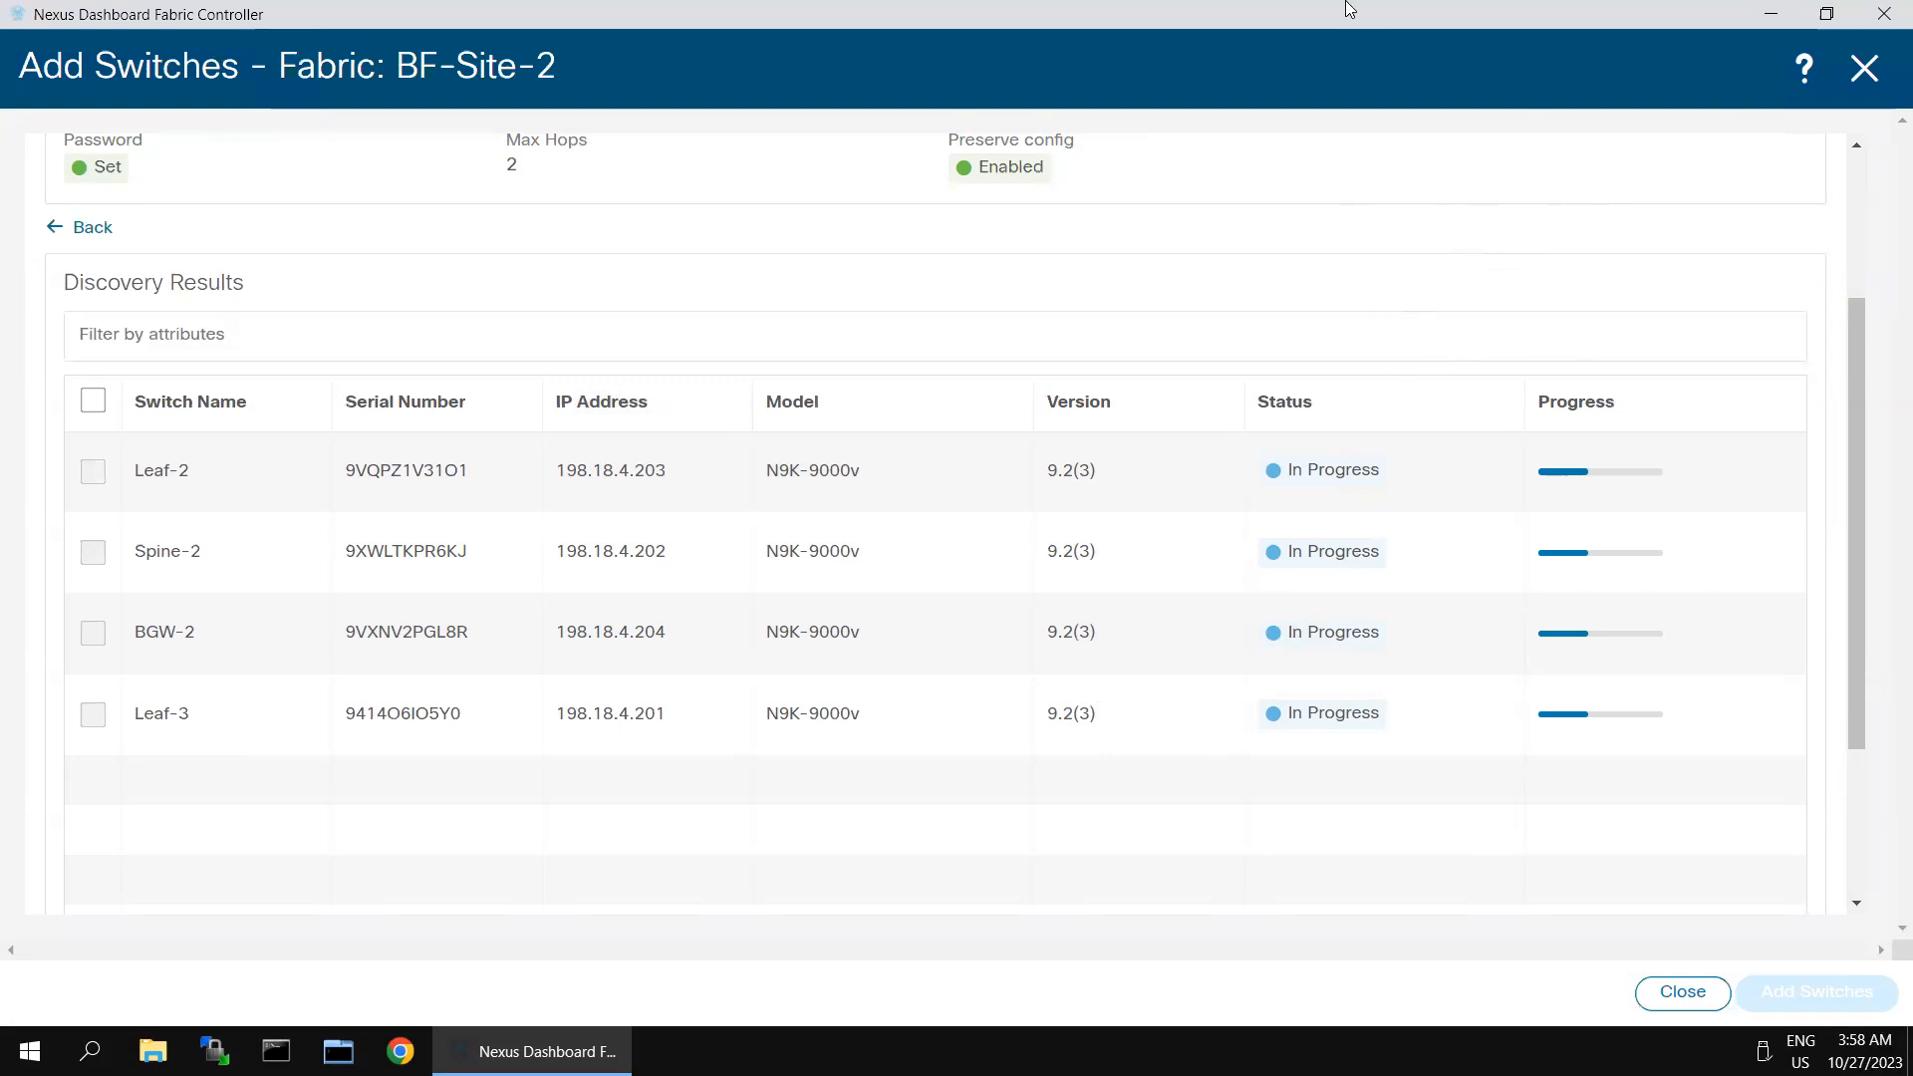
- Switch to SecureCRT, reconnect the BGW-2 session and log in as admin with the account password
left_click(1608, 25)
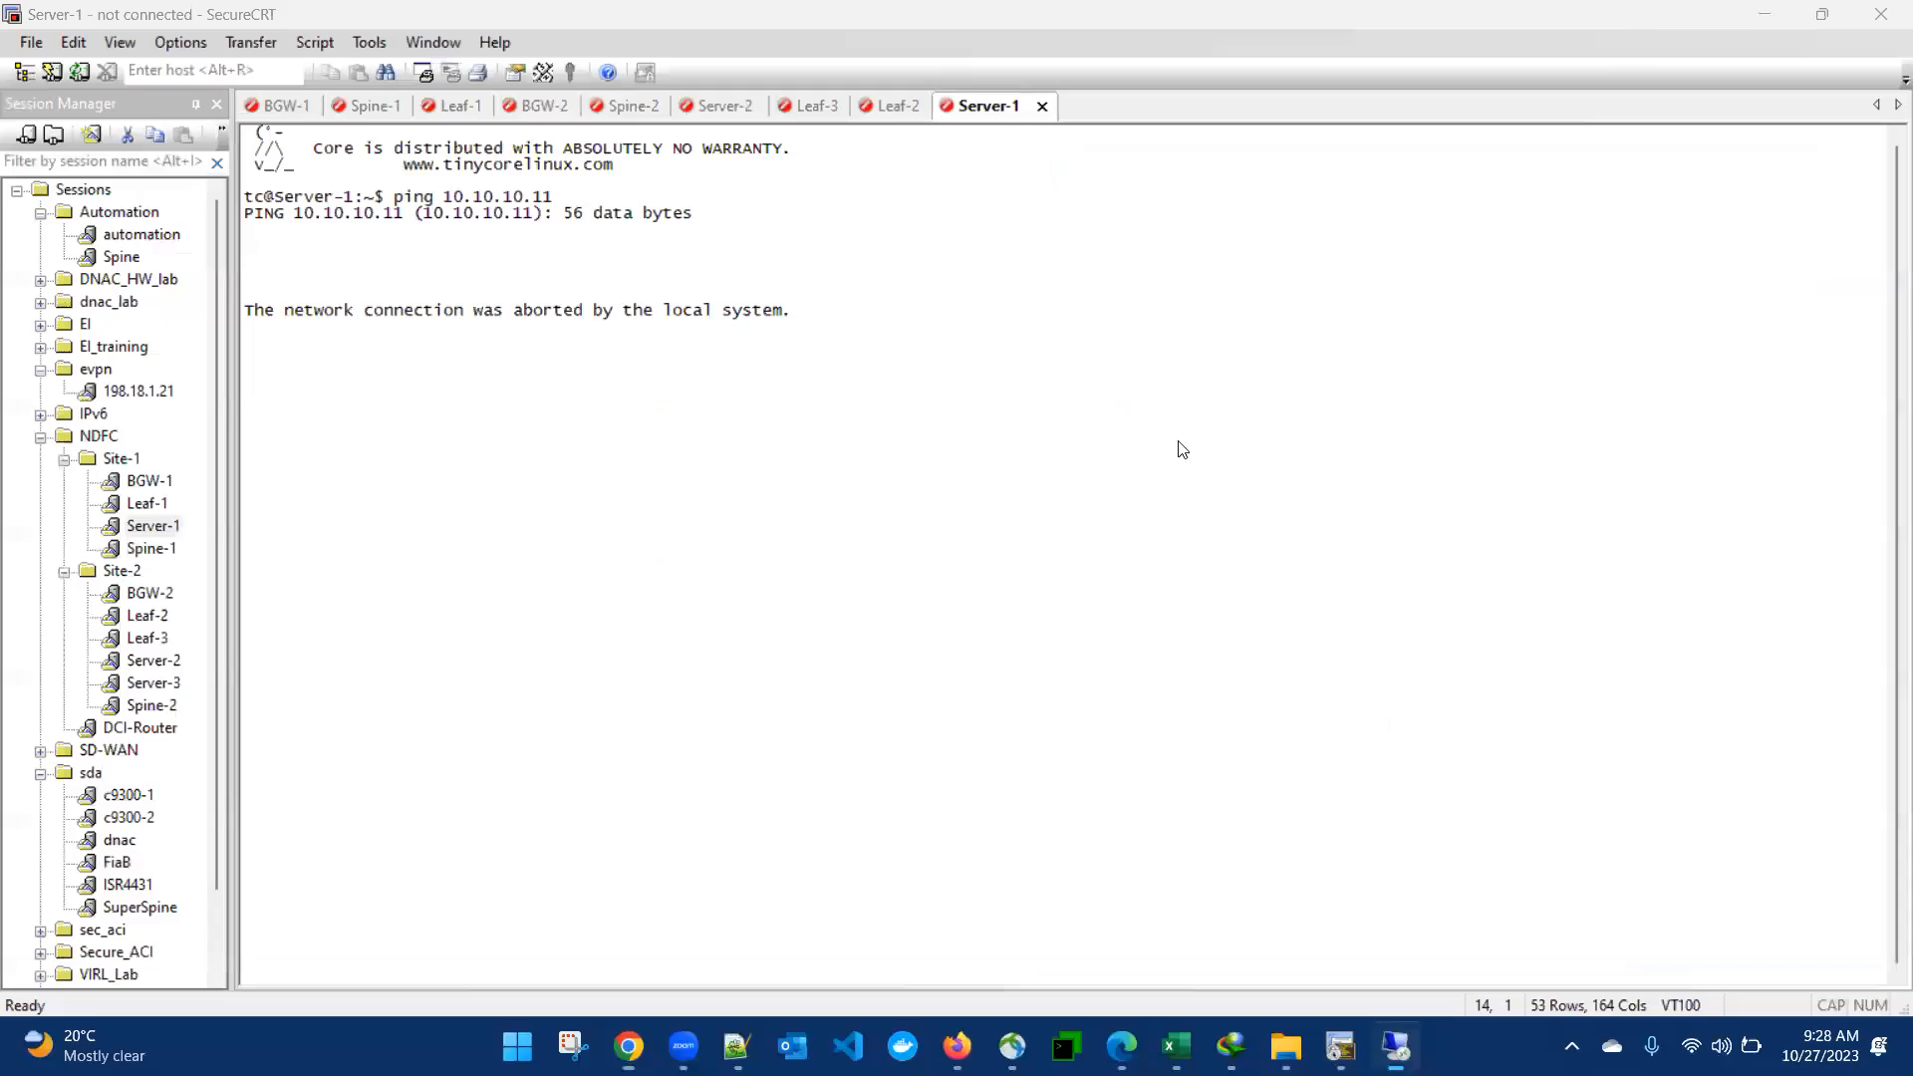
left_click(543, 108)
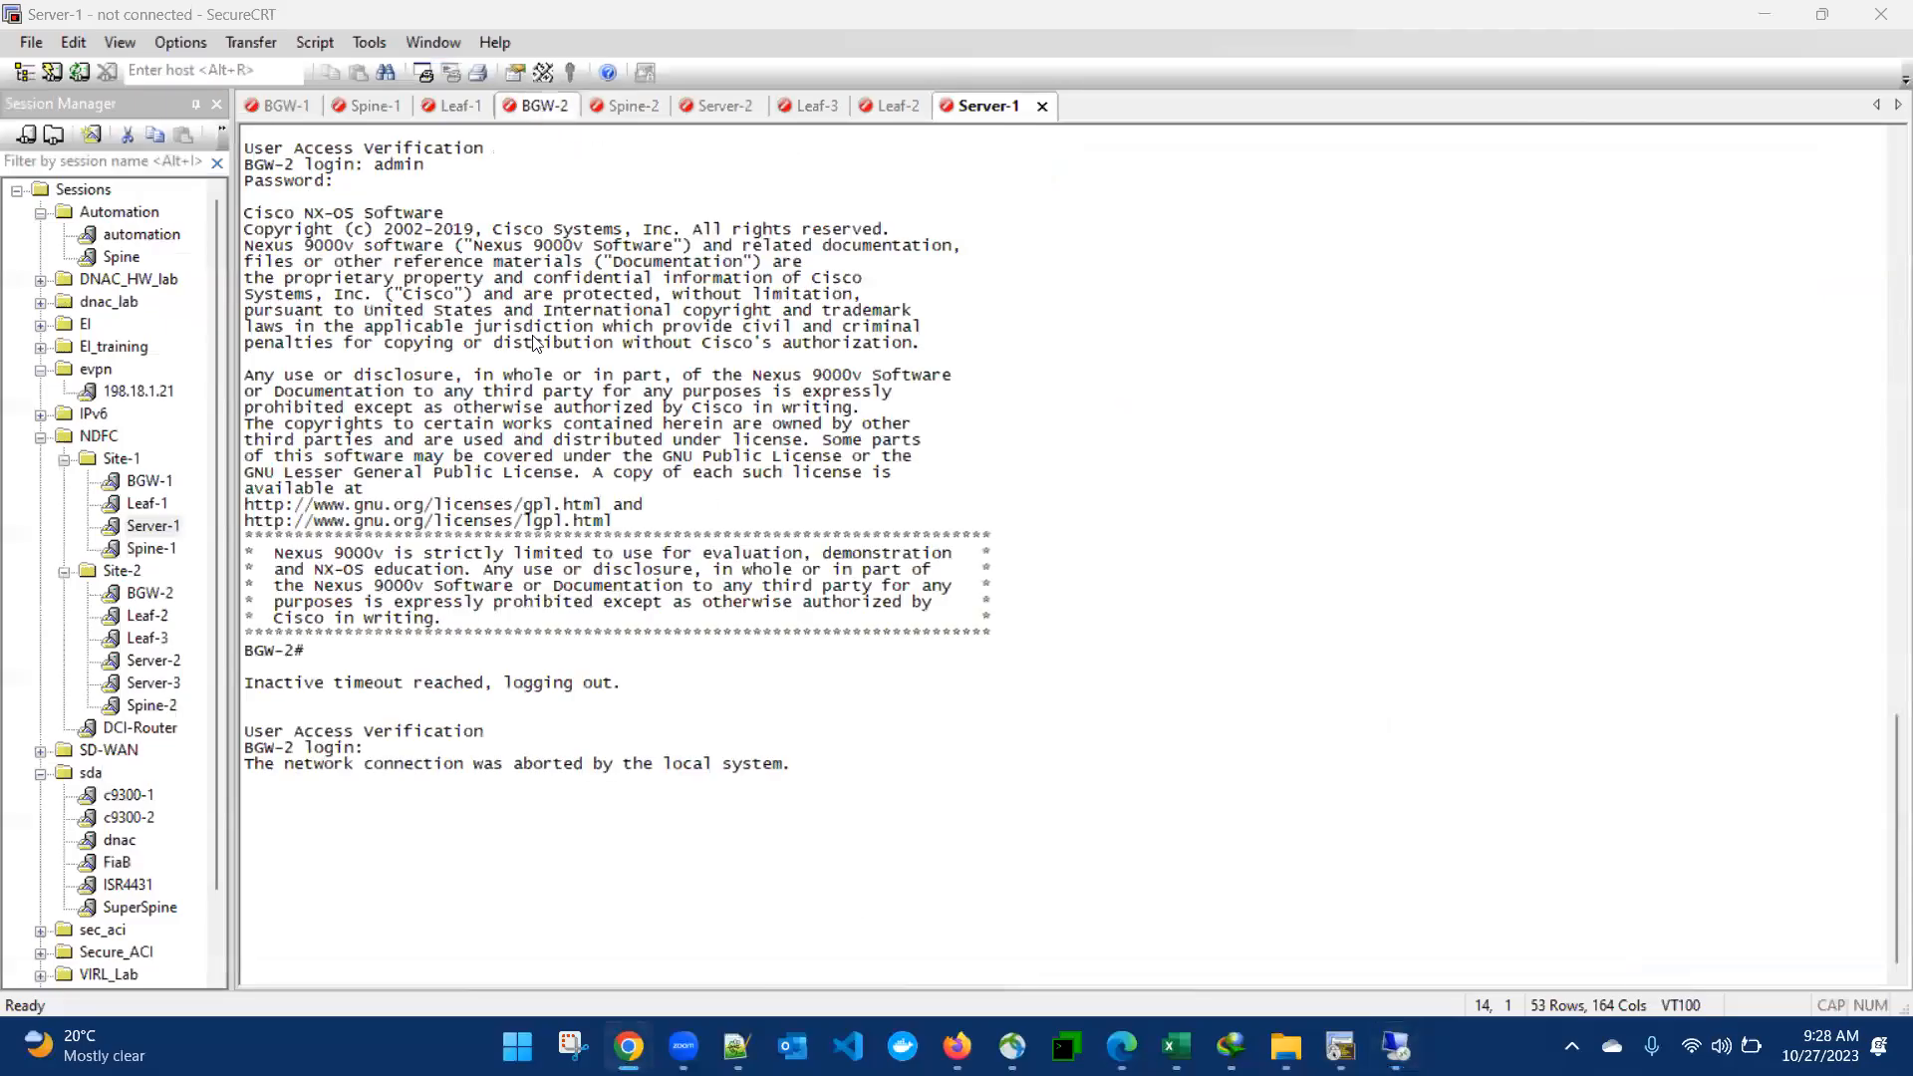
key("Return")
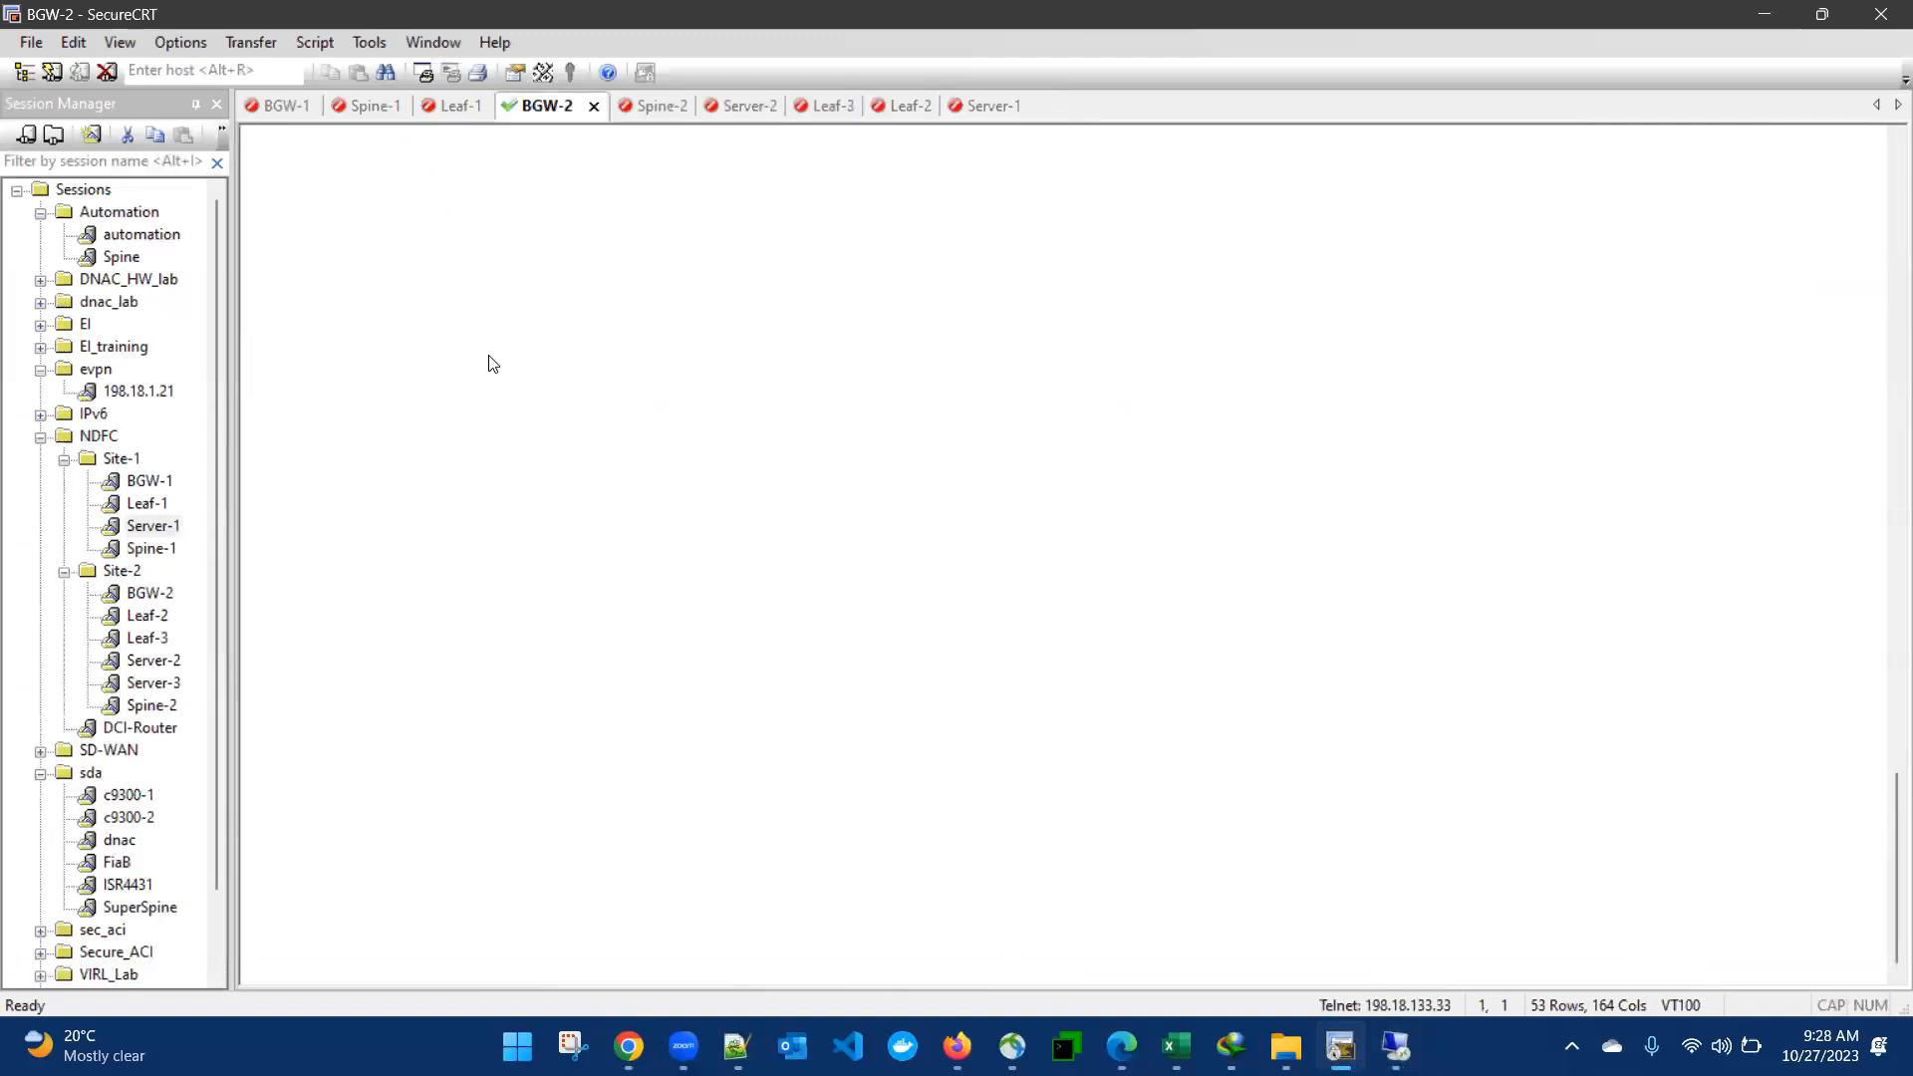
type("adm")
type("in")
key("Return")
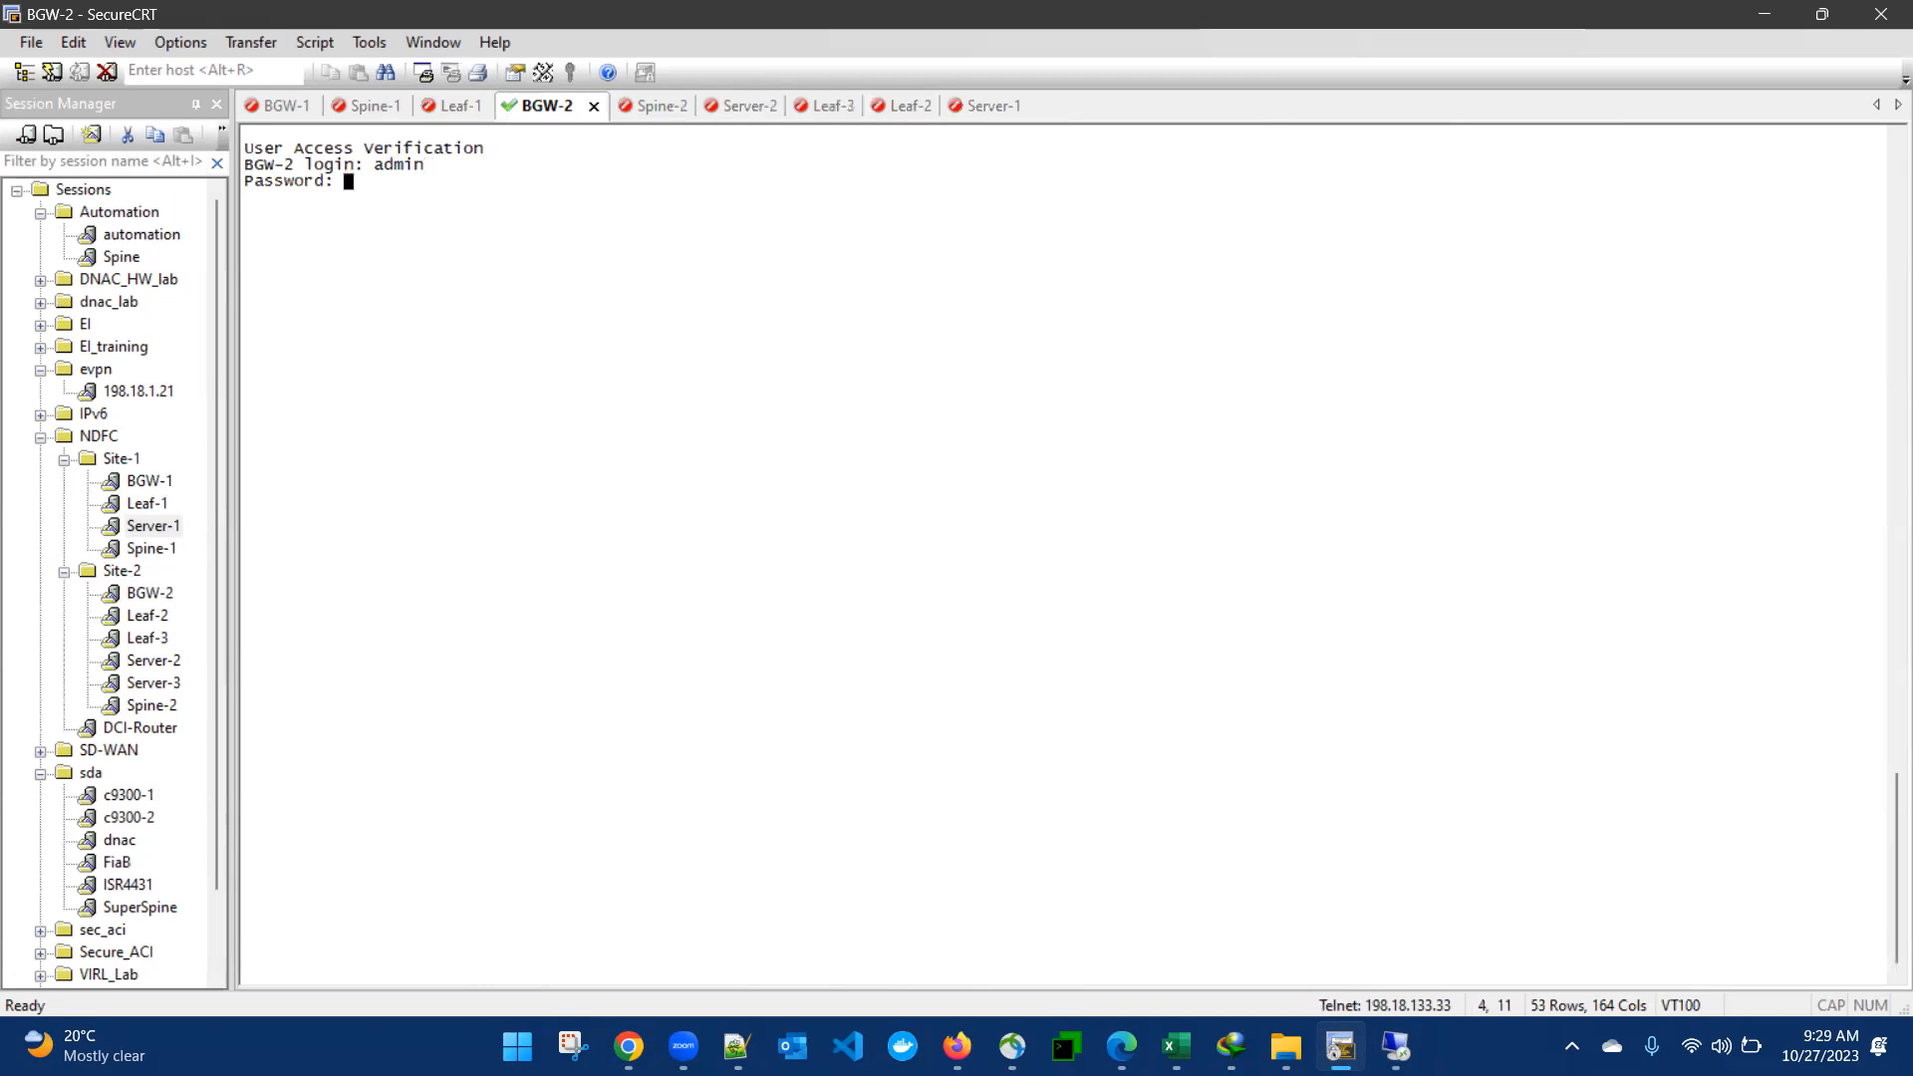
key("Return")
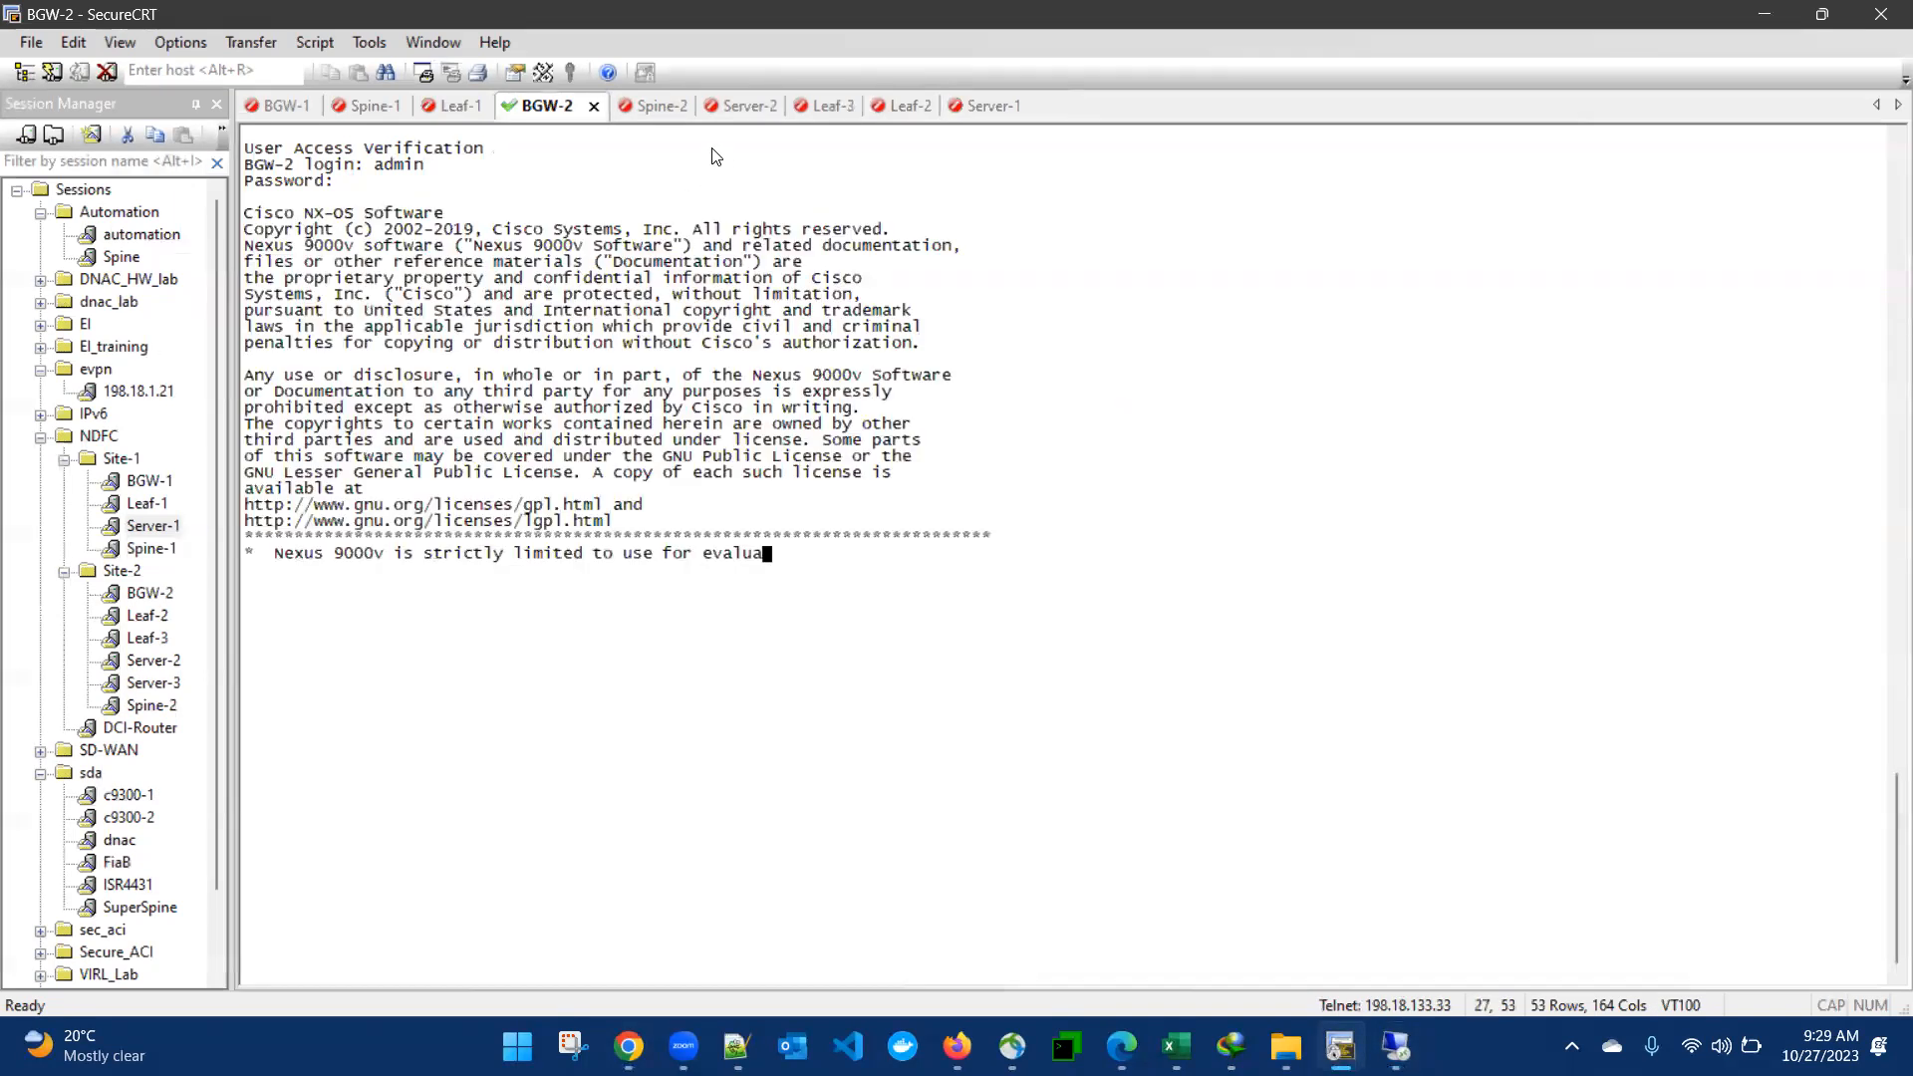
- Reconnect the Spine-2 session and log in as admin with the account password
left_click(665, 99)
key("Return")
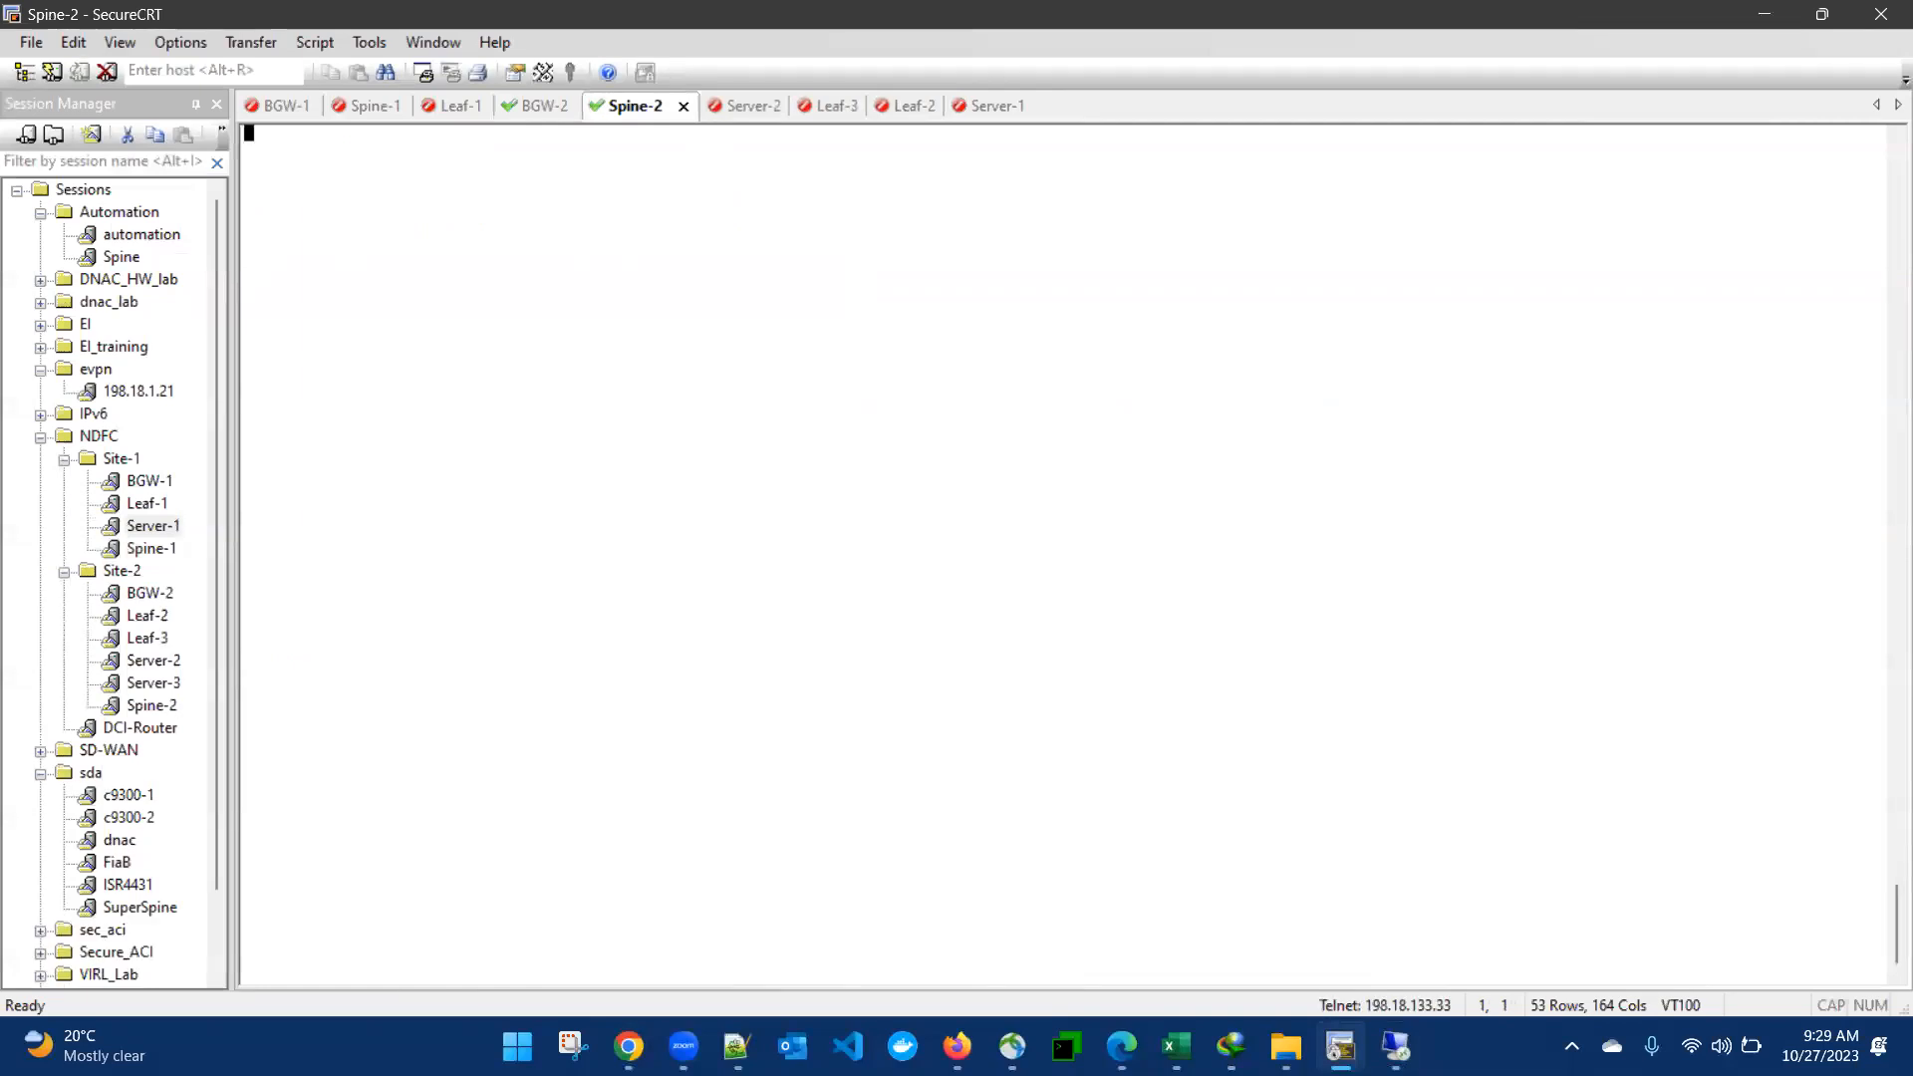
type("admin")
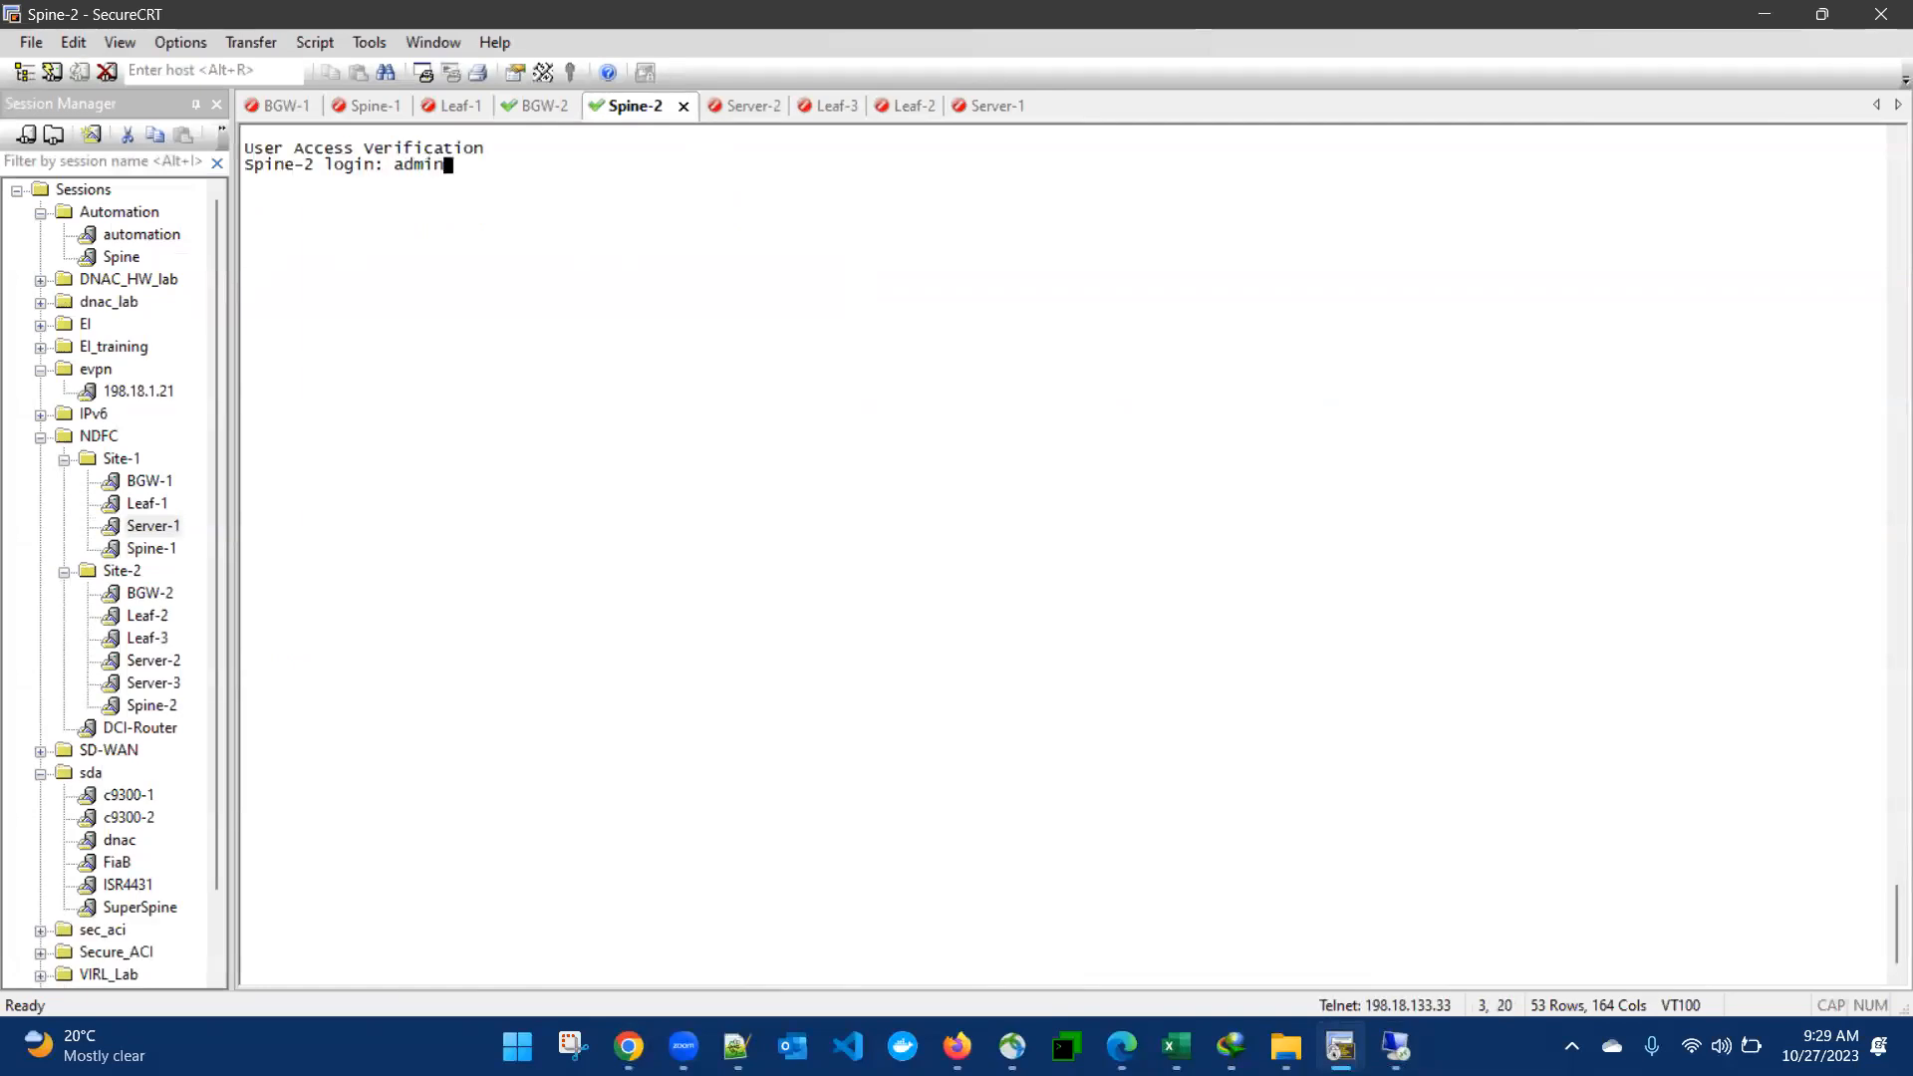
key("Return")
key("Return")
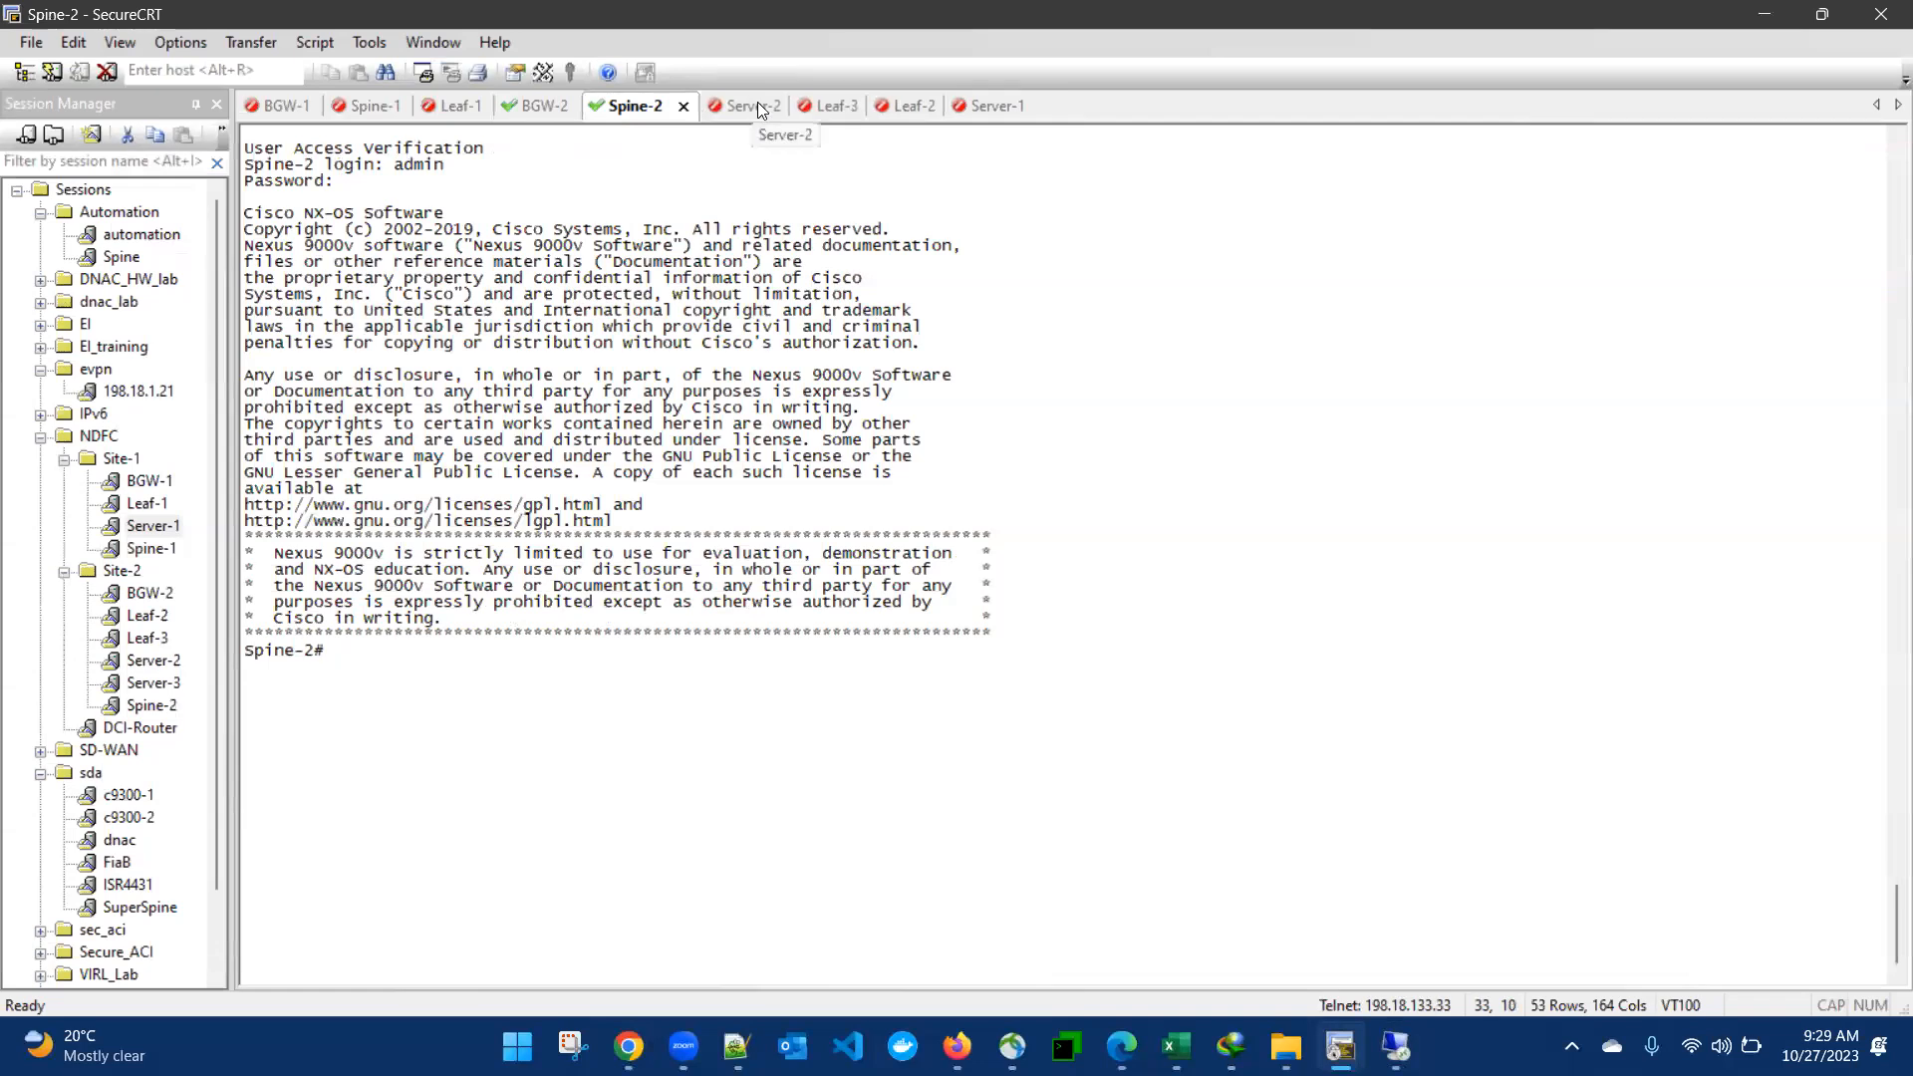
- Bring up the Leaf-3 session, switch back to Nexus Dashboard and close the Add Switches page
left_click(854, 109)
left_click(1395, 1047)
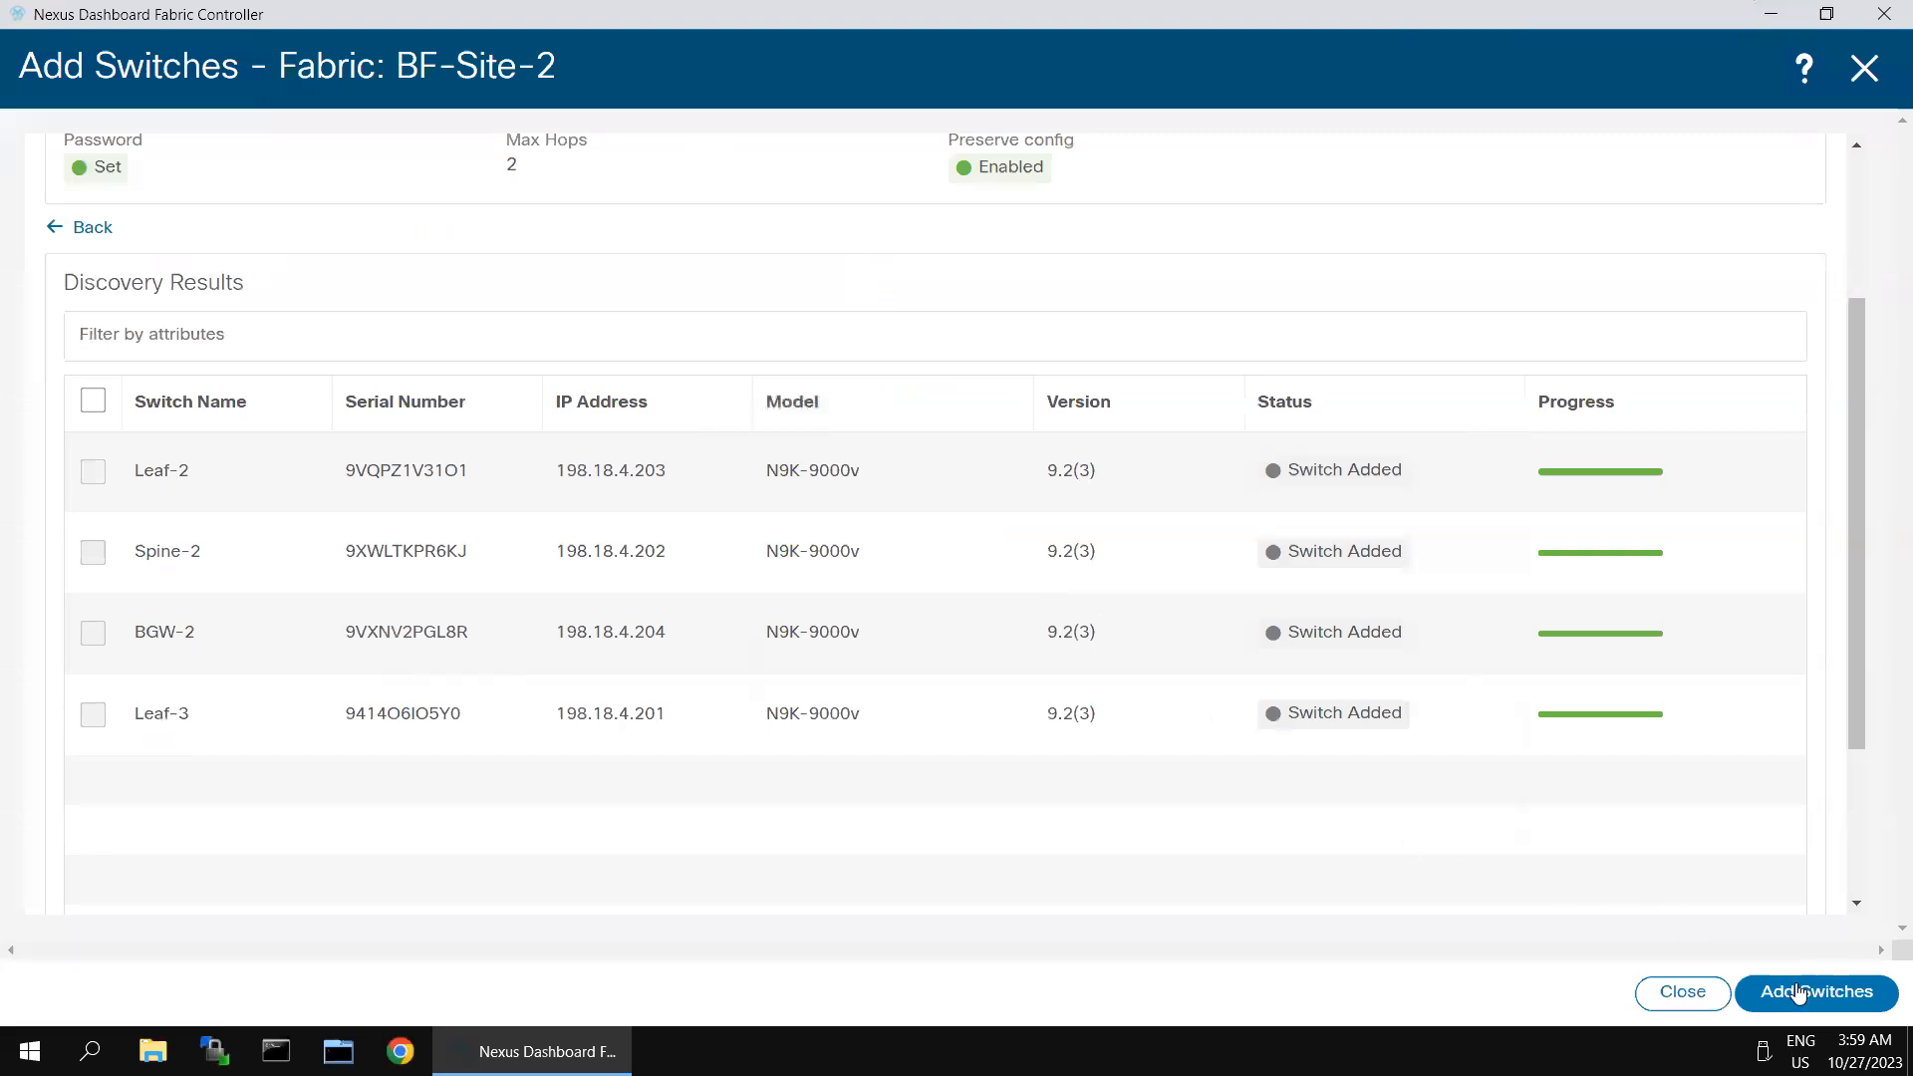
left_click(1864, 68)
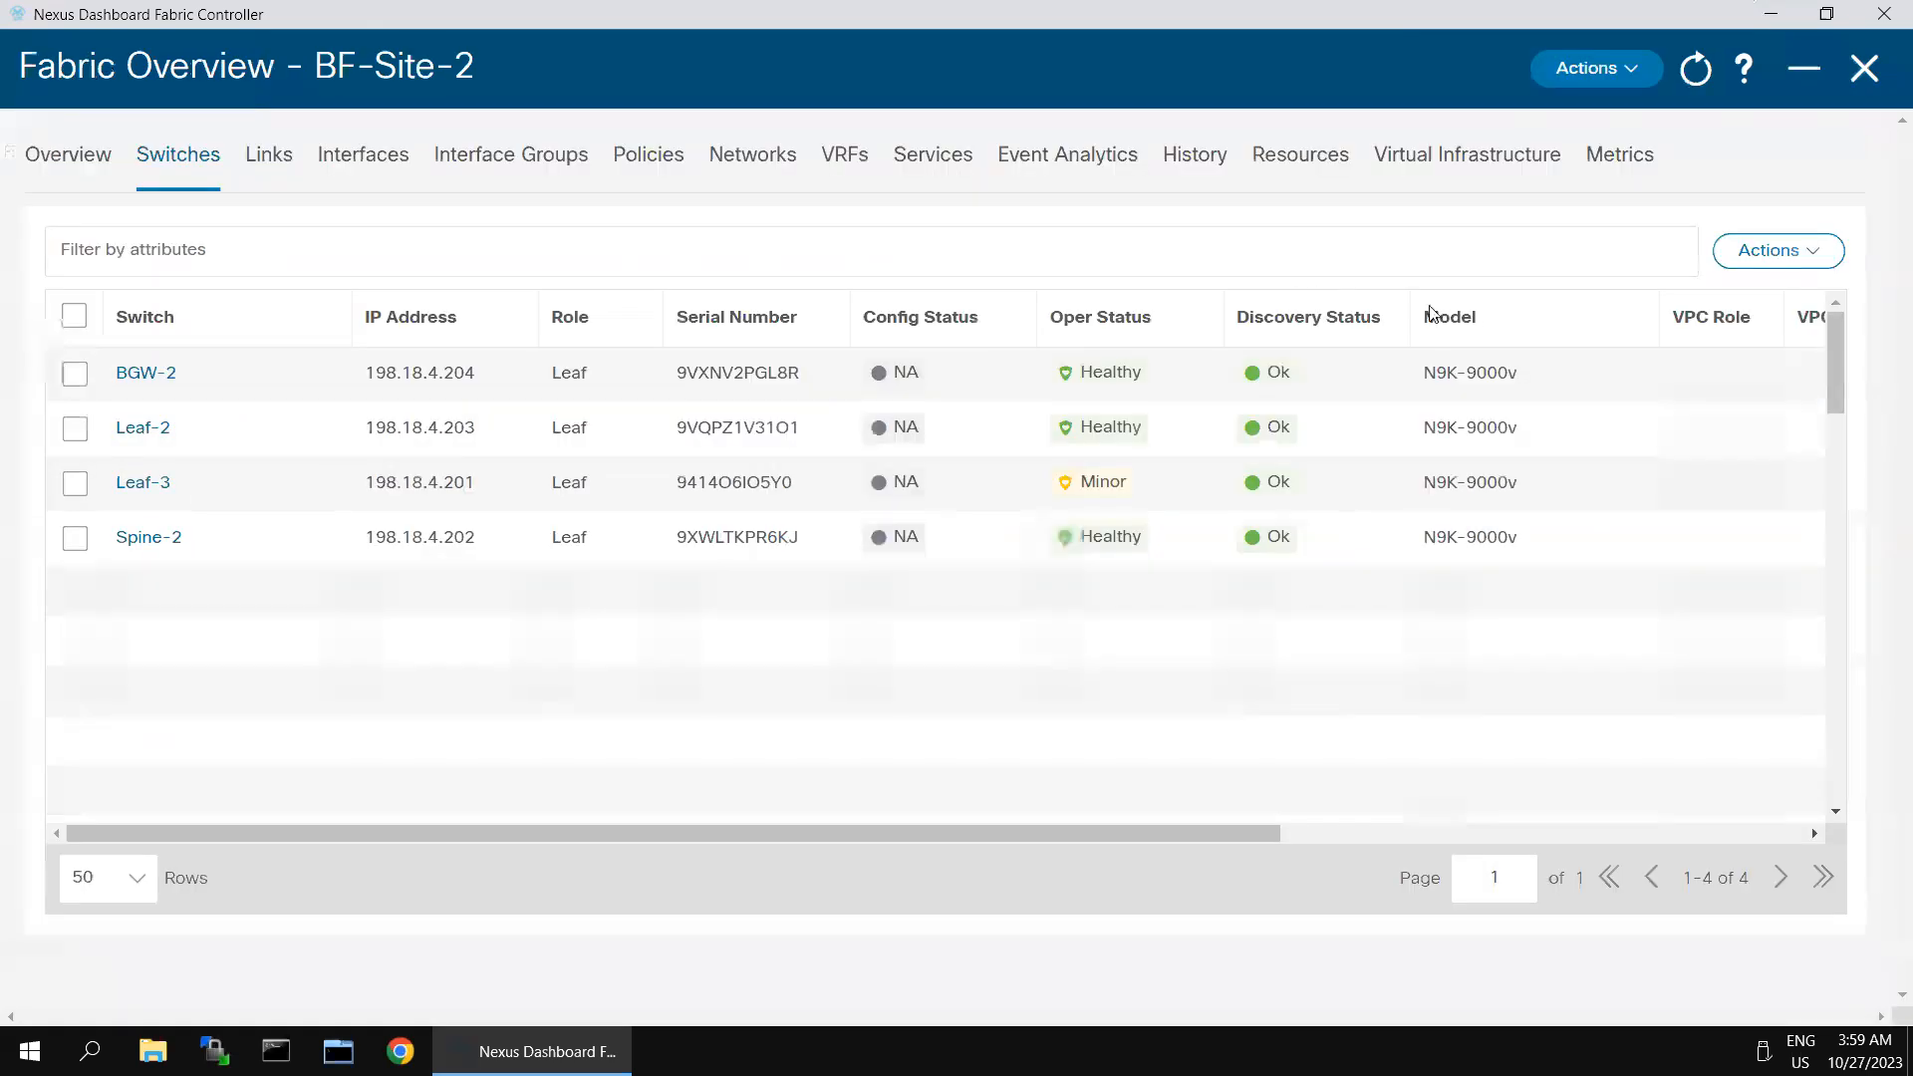
- Set the role of switch BGW-2 to Border Gateway and acknowledge the warning
left_click(74, 375)
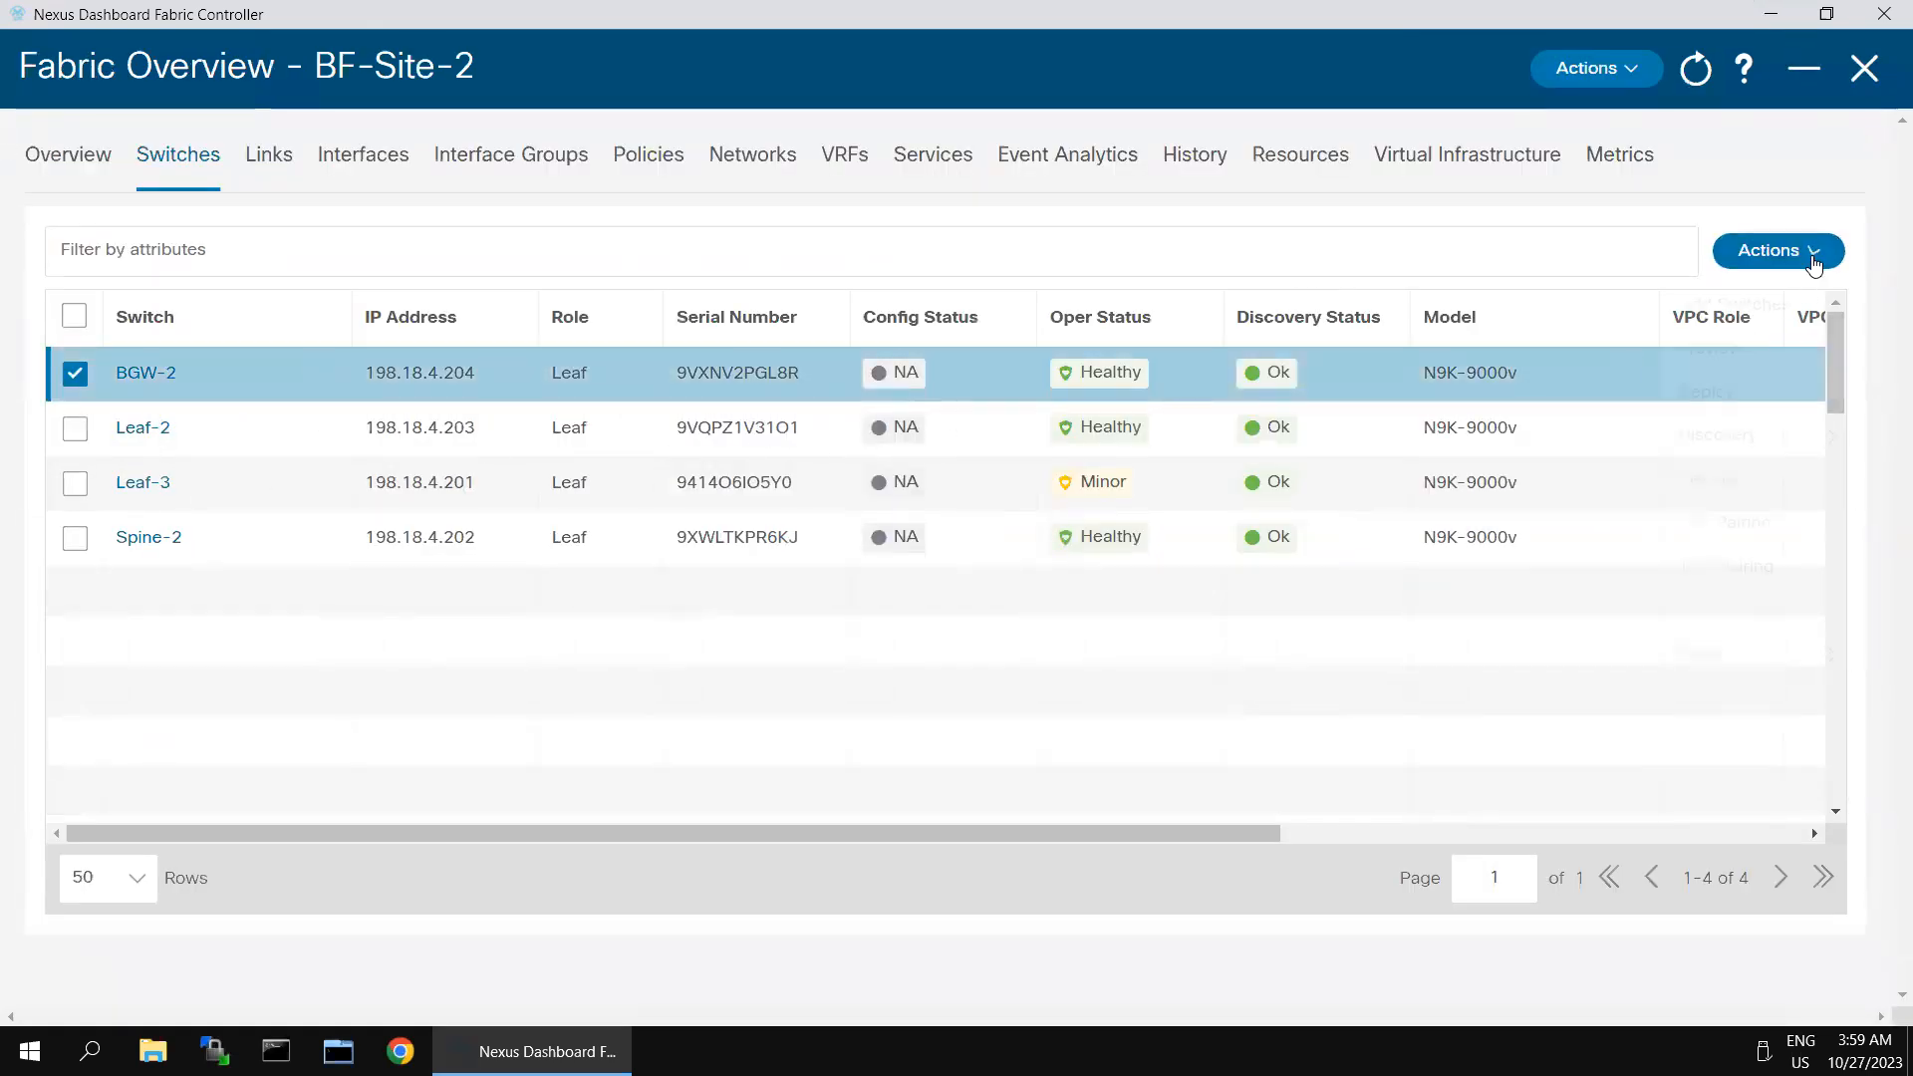
left_click(1814, 261)
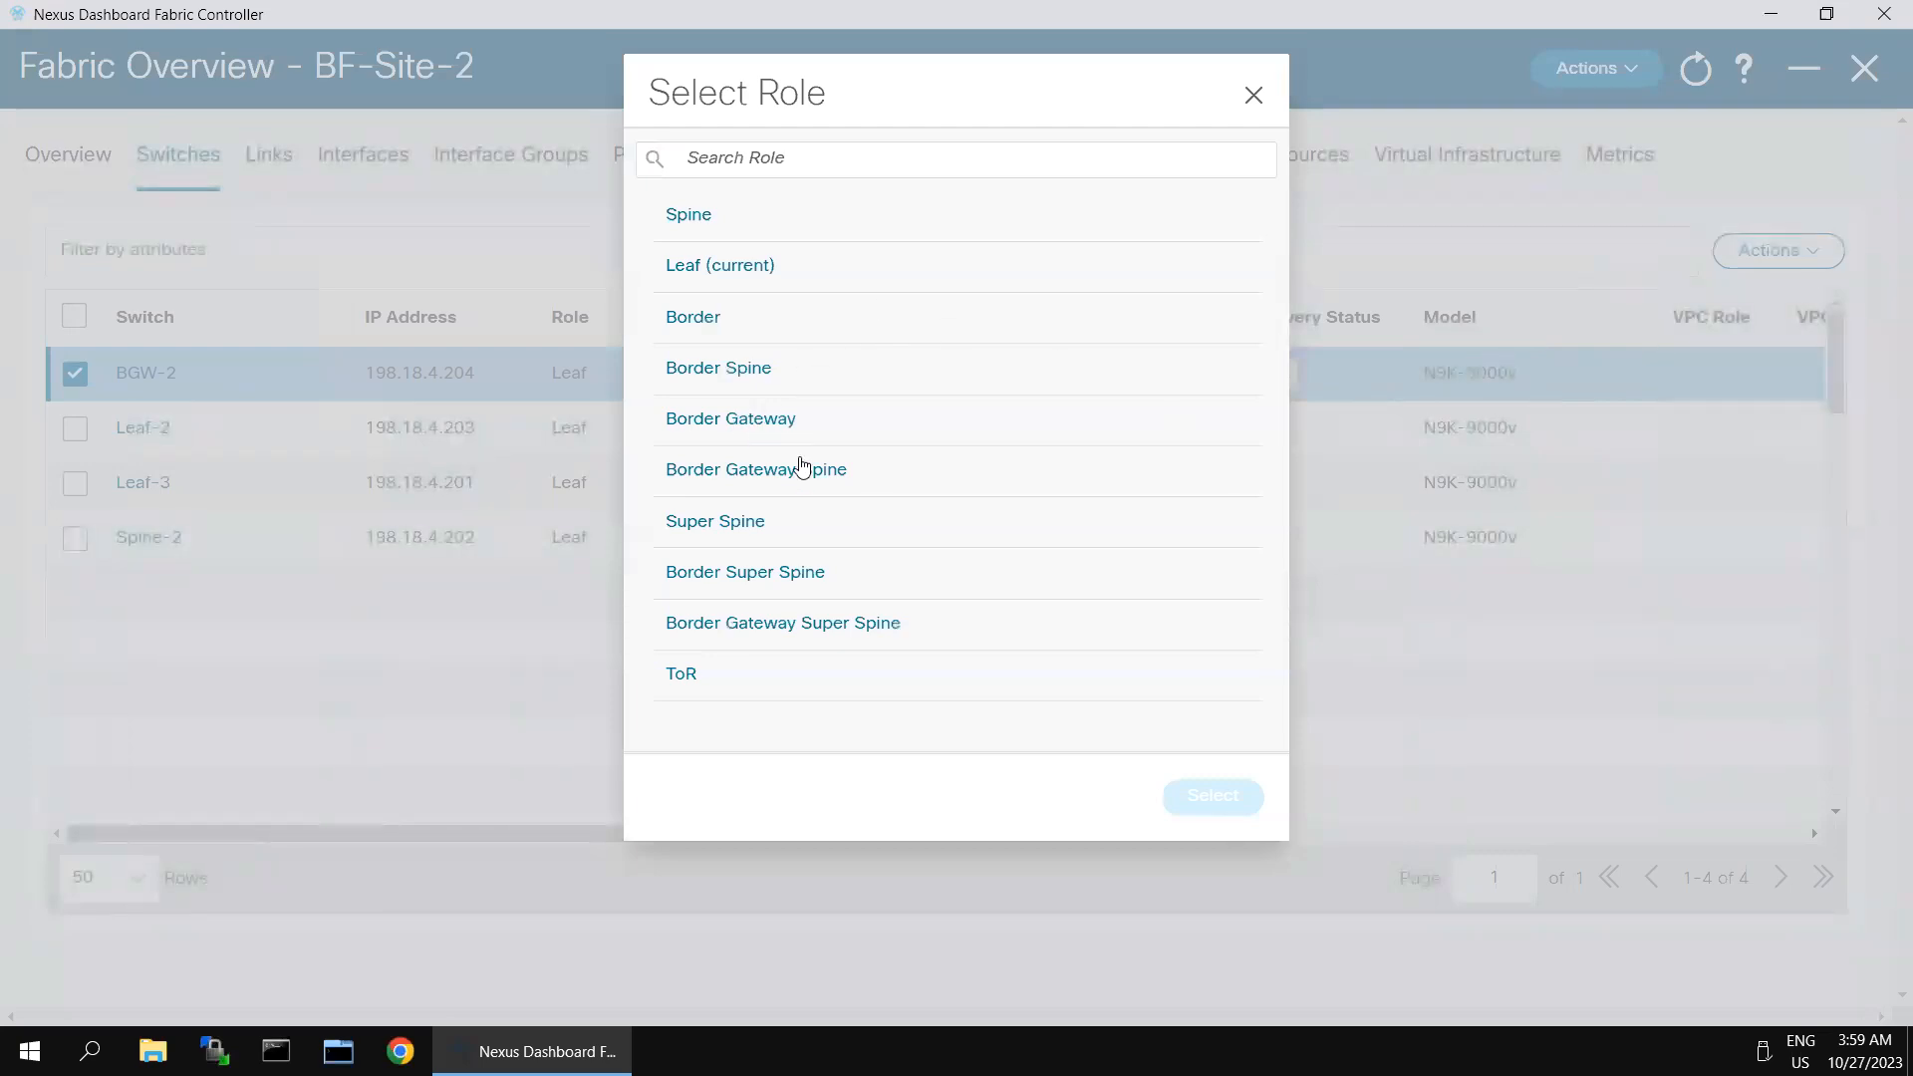
left_click(792, 426)
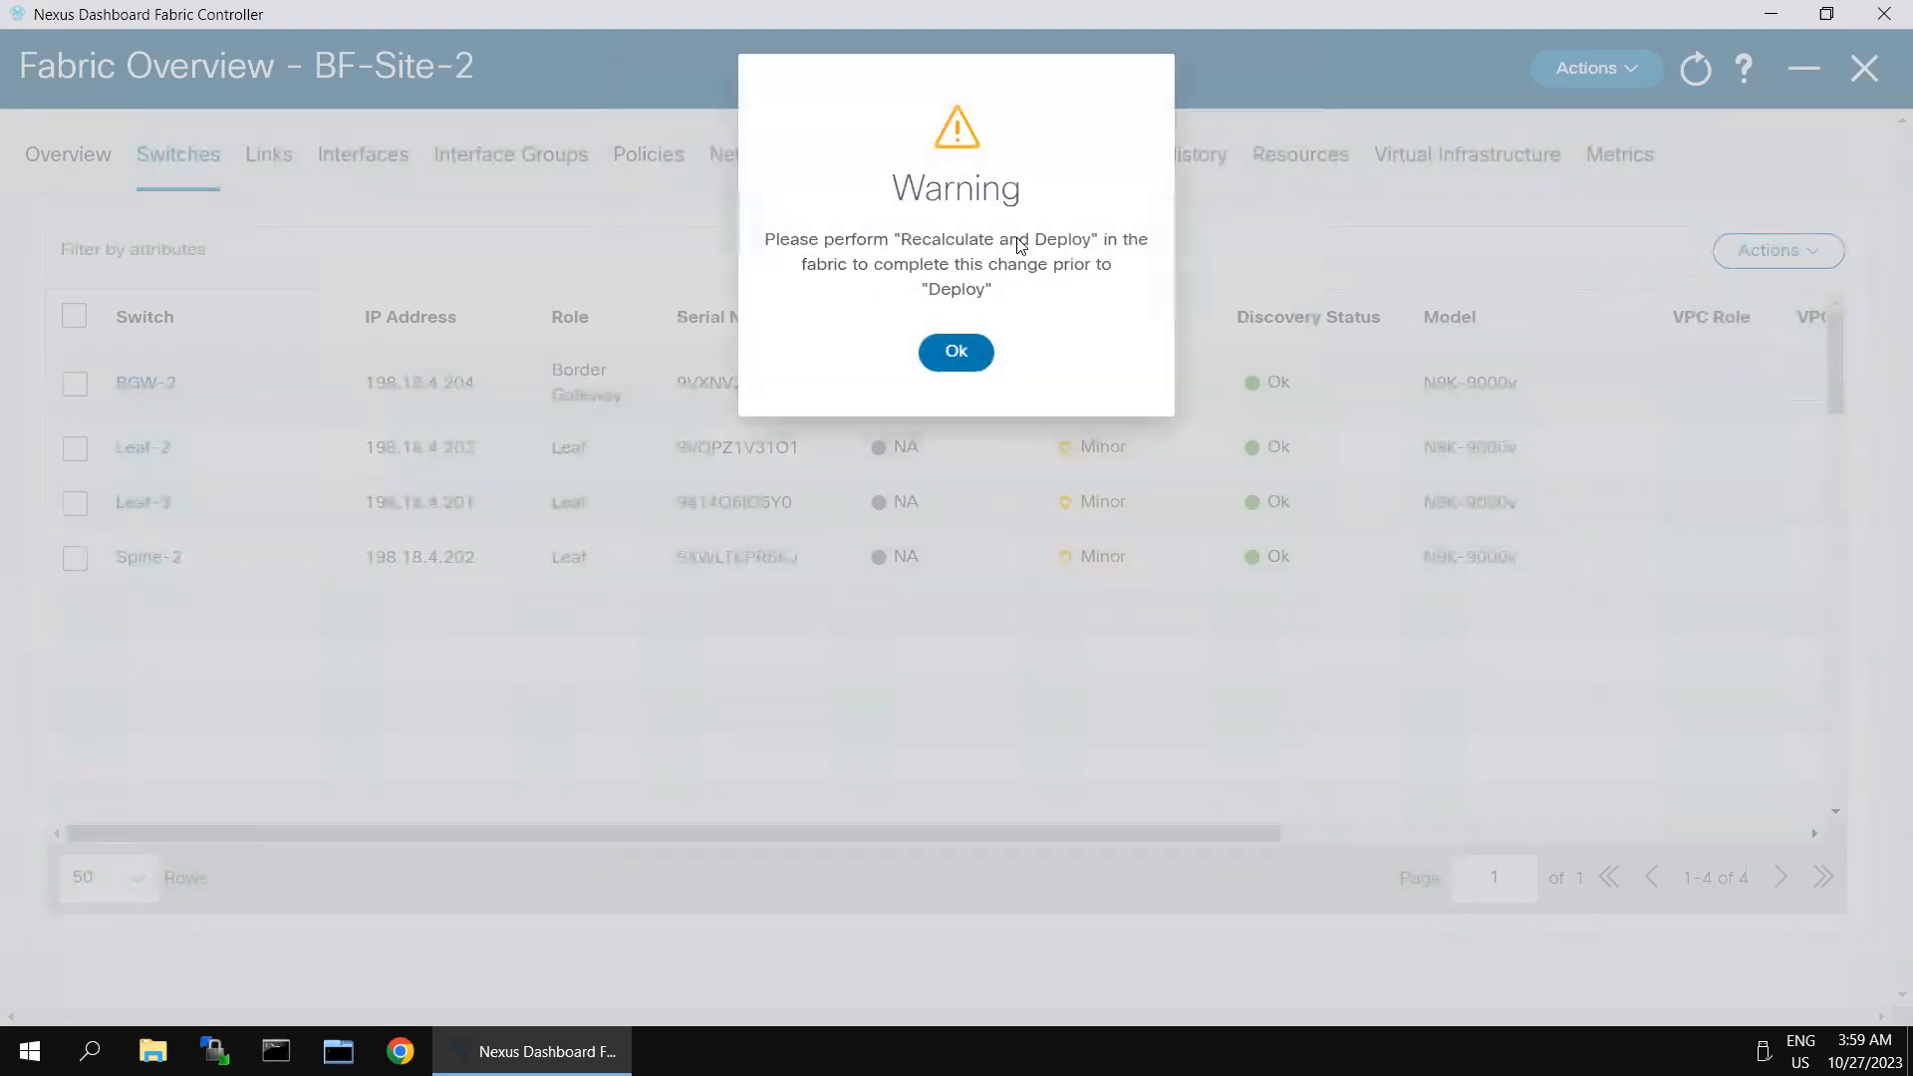
left_click(957, 354)
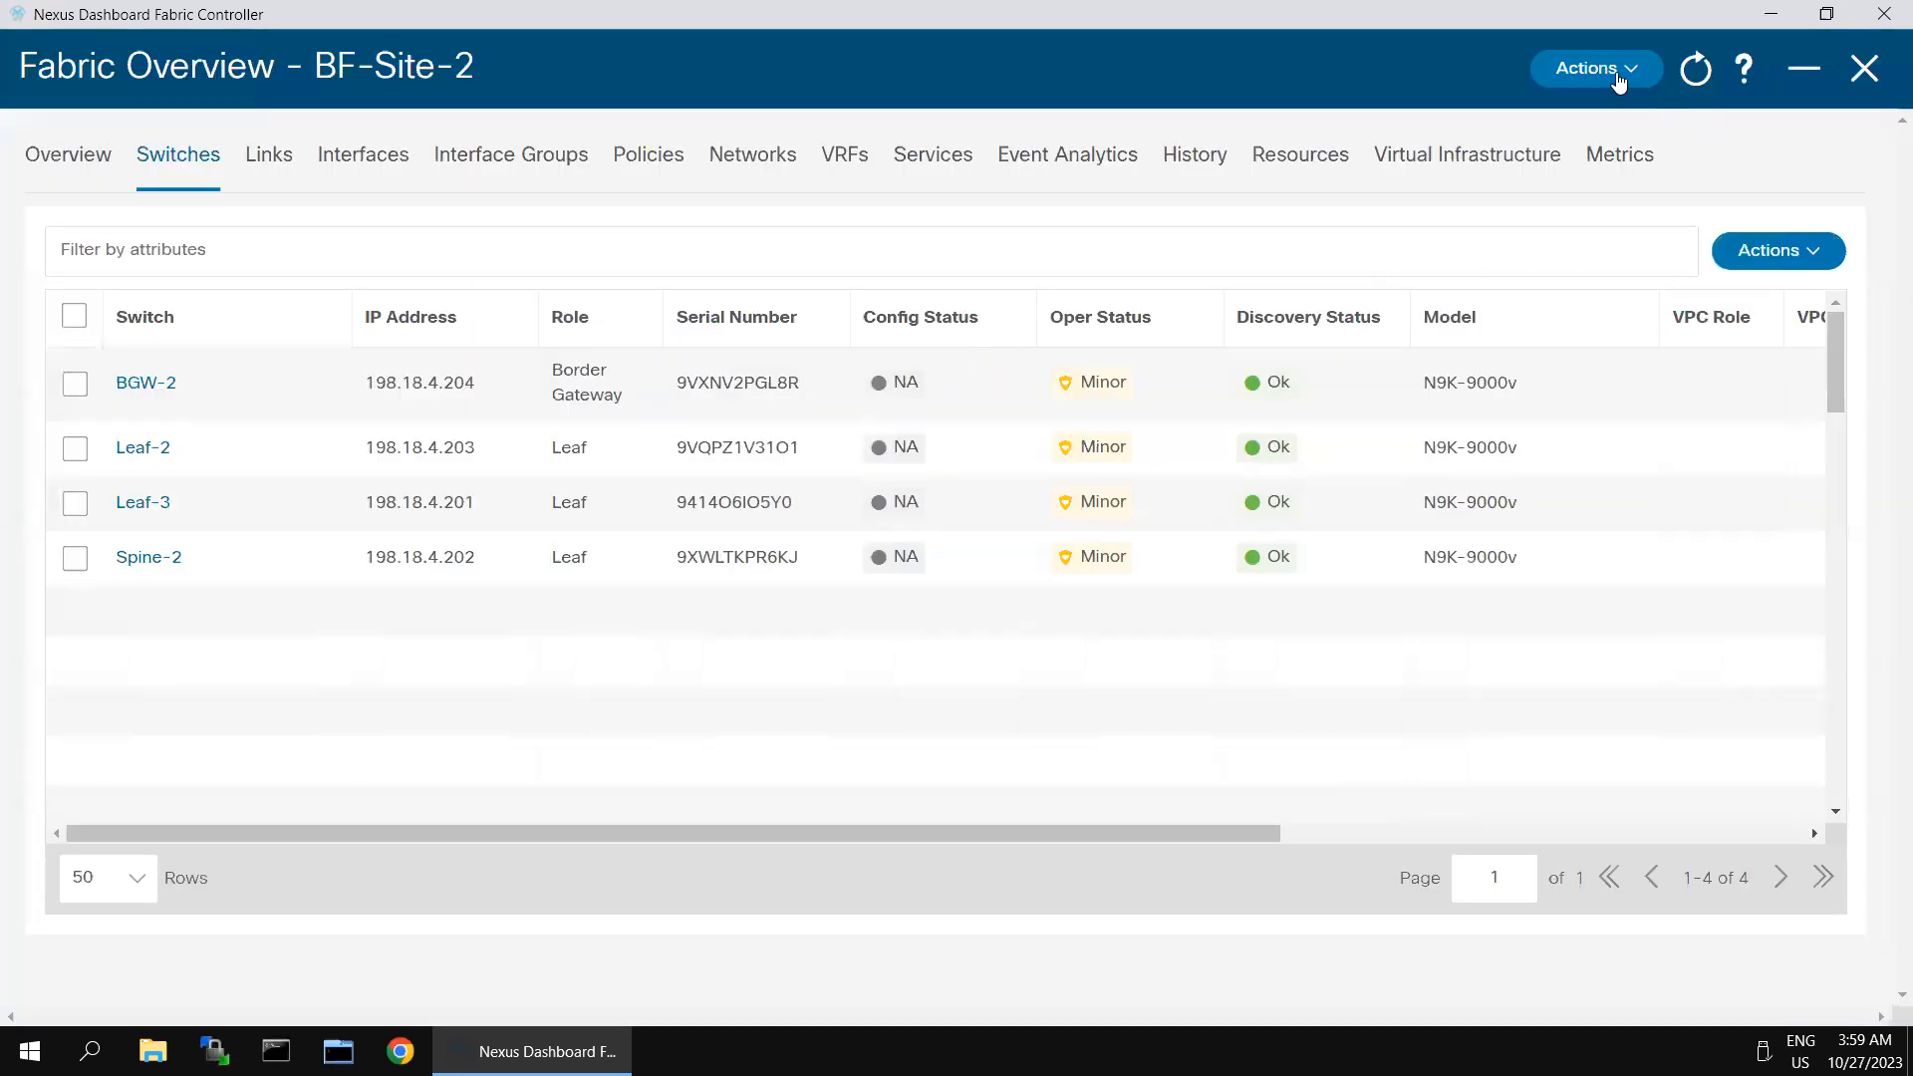
- Run Recalculate and Deploy on the BF-Site-2 fabric
left_click(76, 385)
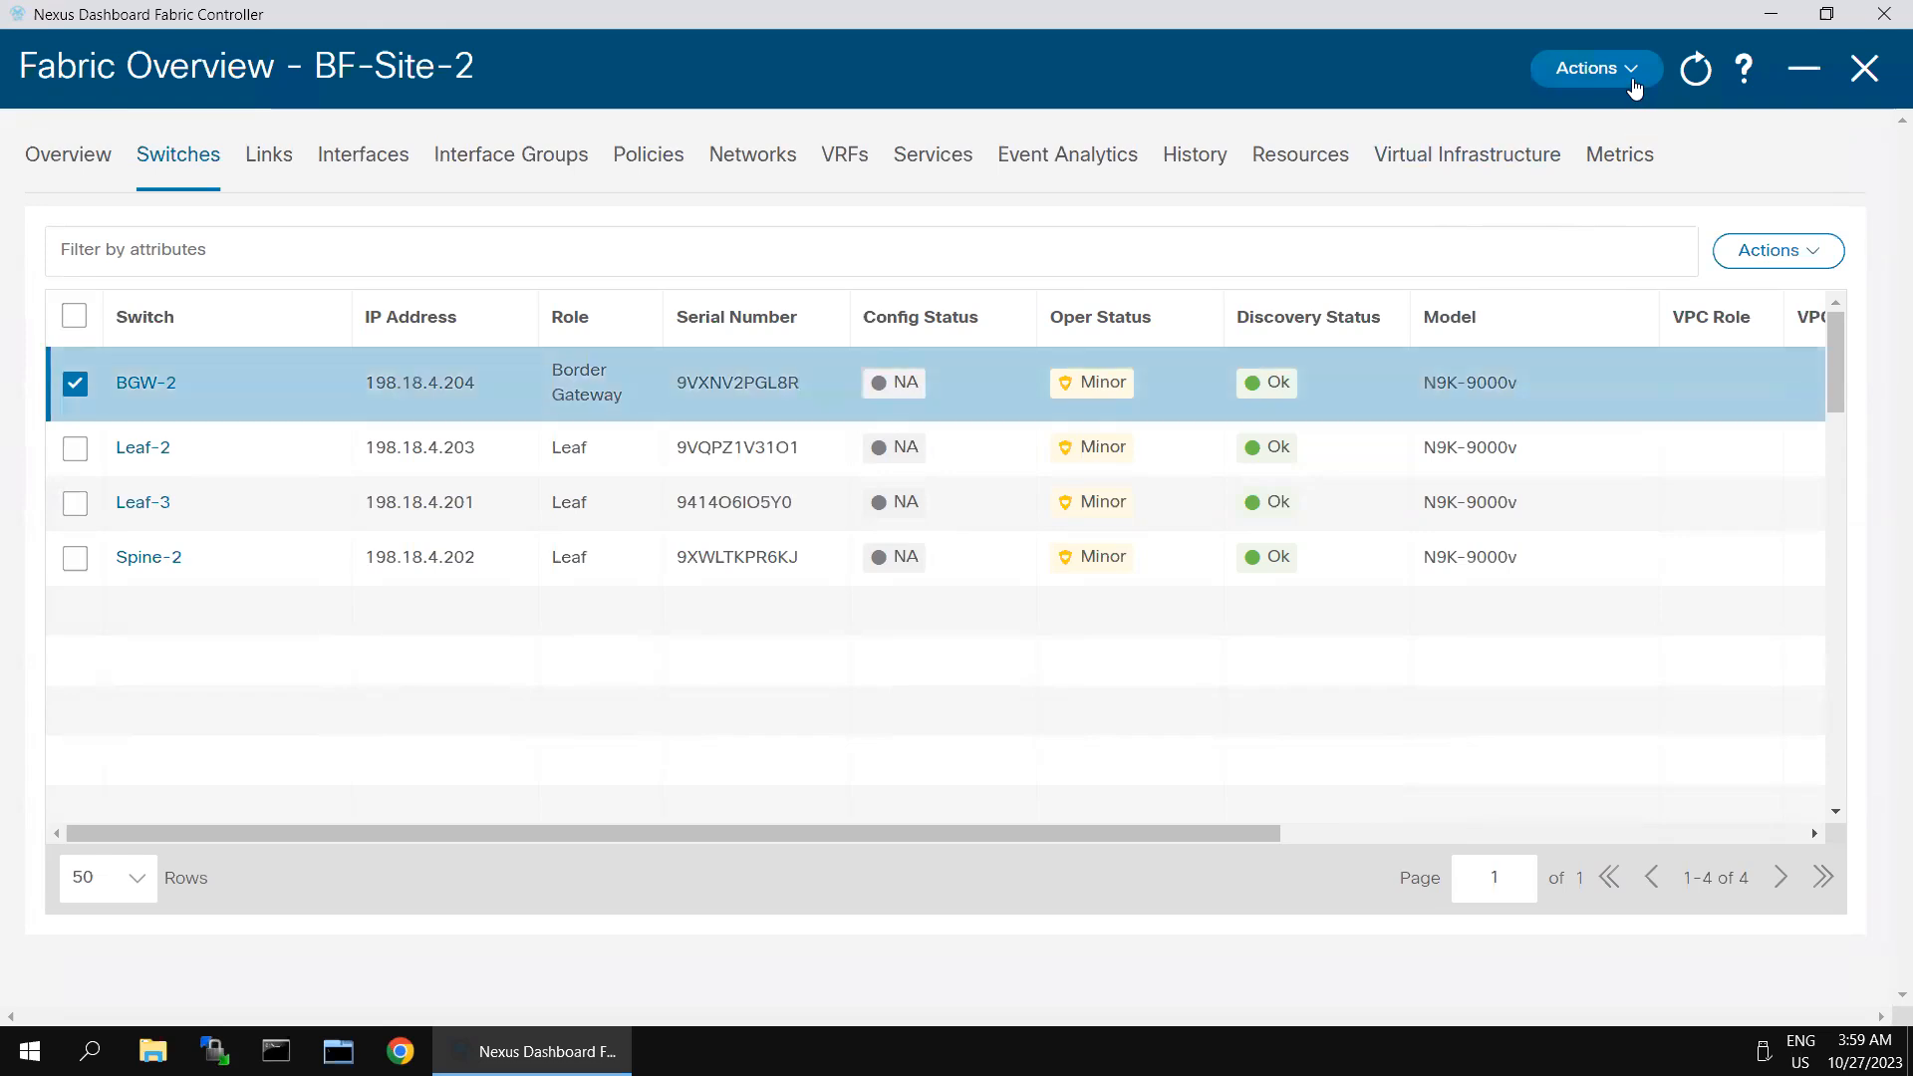
left_click(1634, 86)
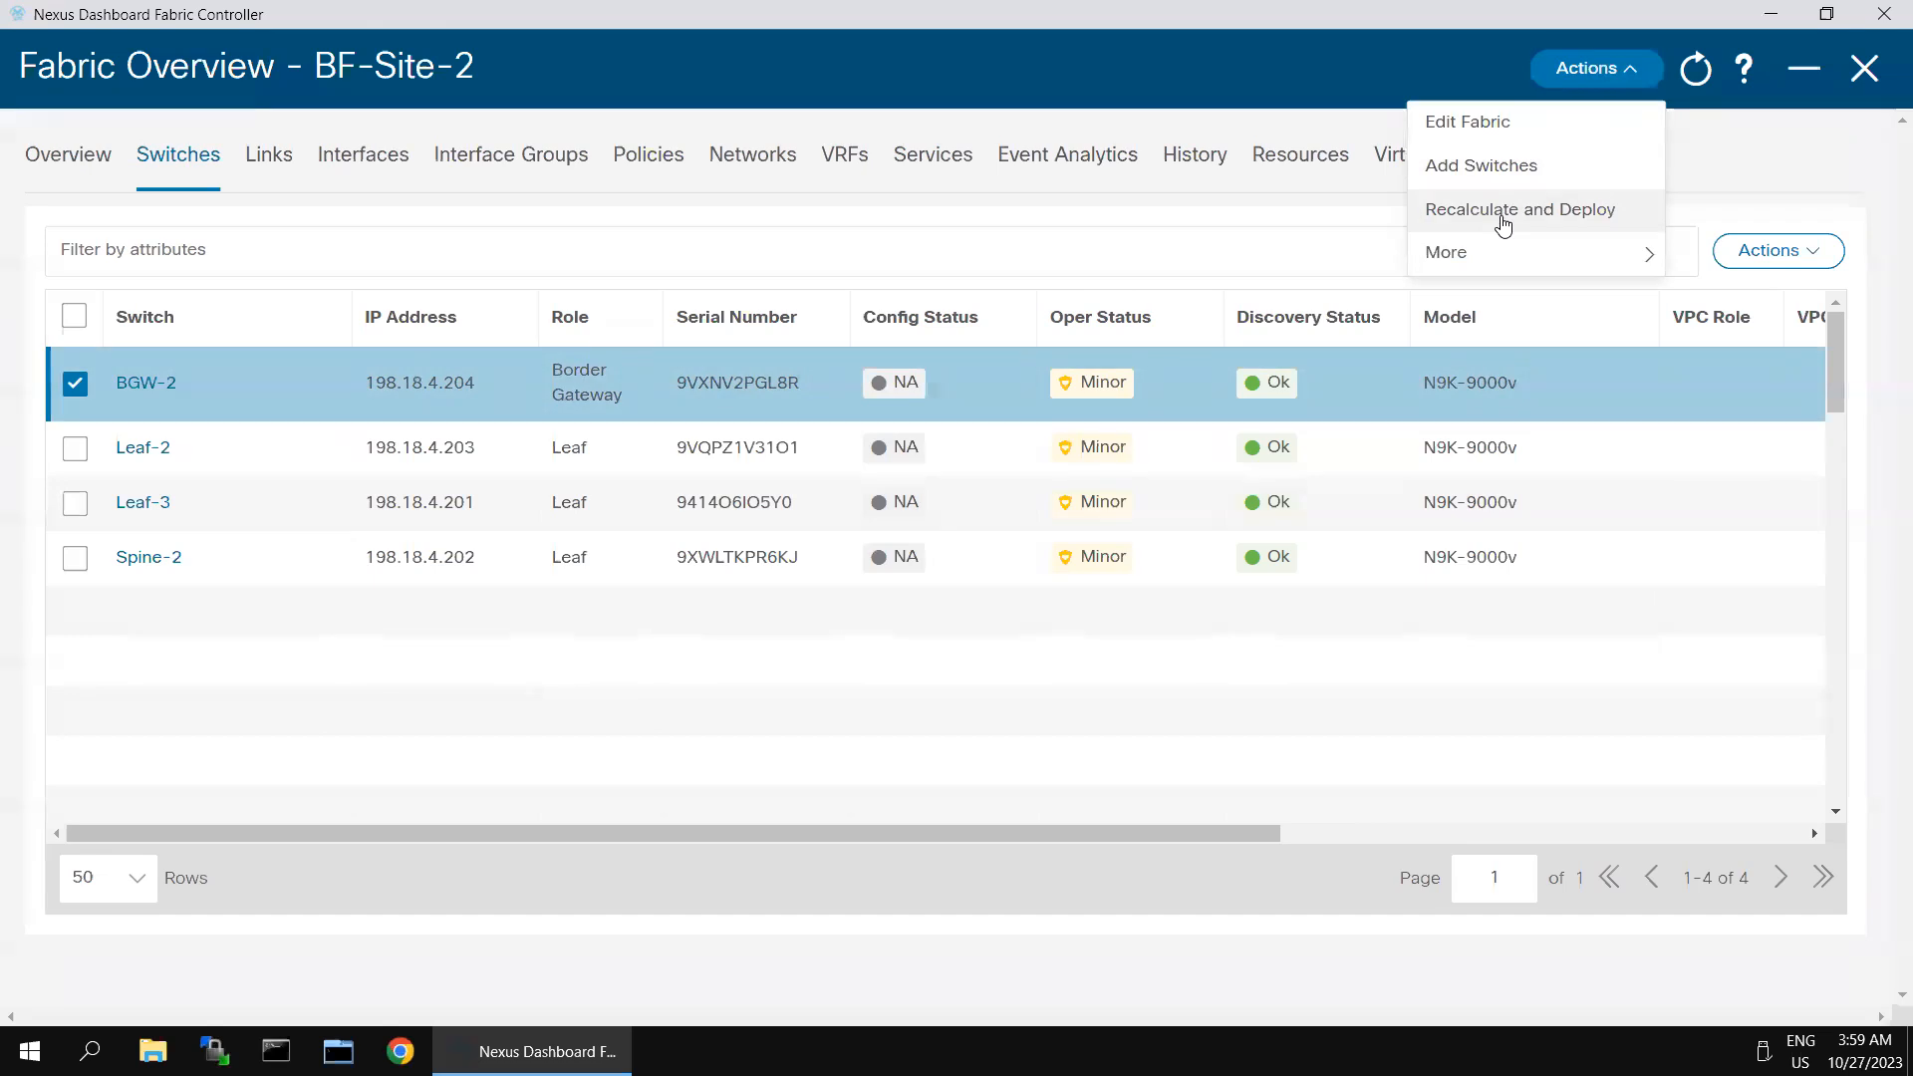
left_click(1503, 211)
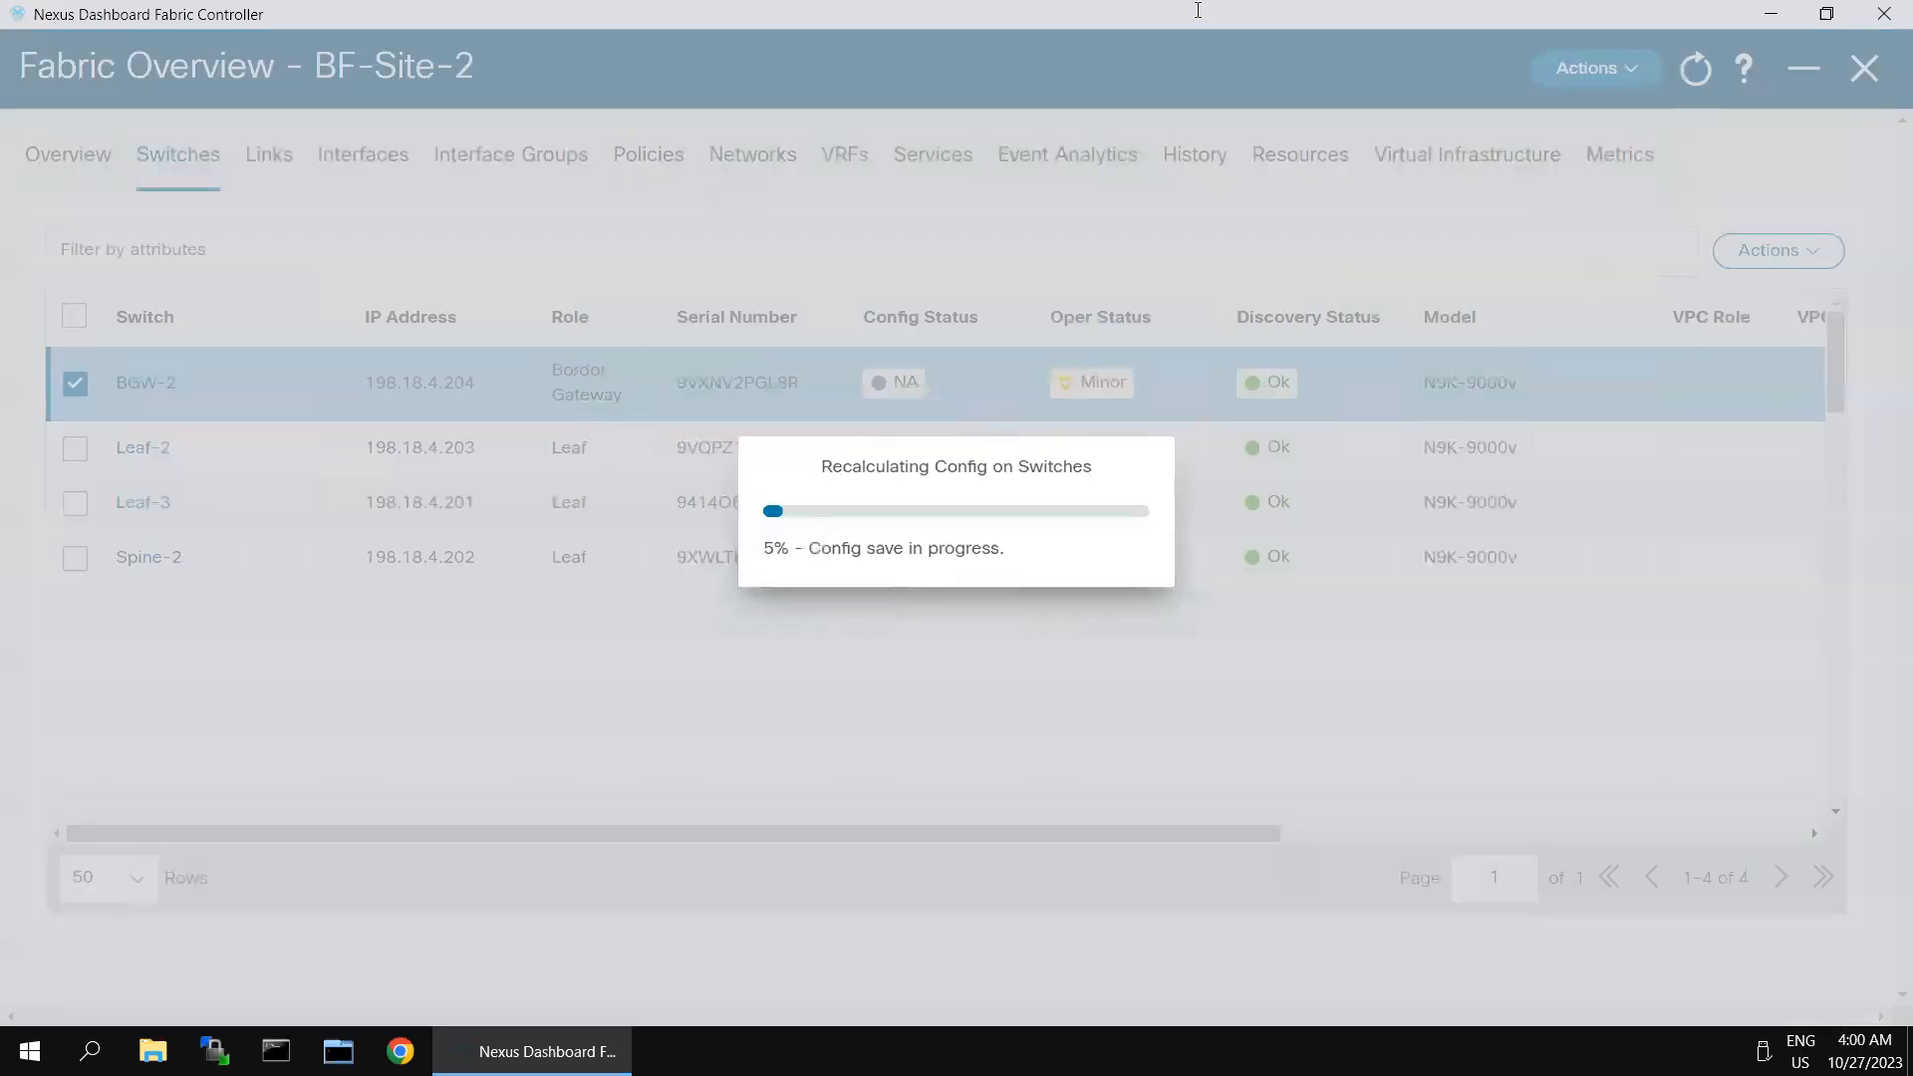
- Switch to SecureCRT, reconnect the Leaf-3 session and log in as admin with the account password
left_click(1617, 18)
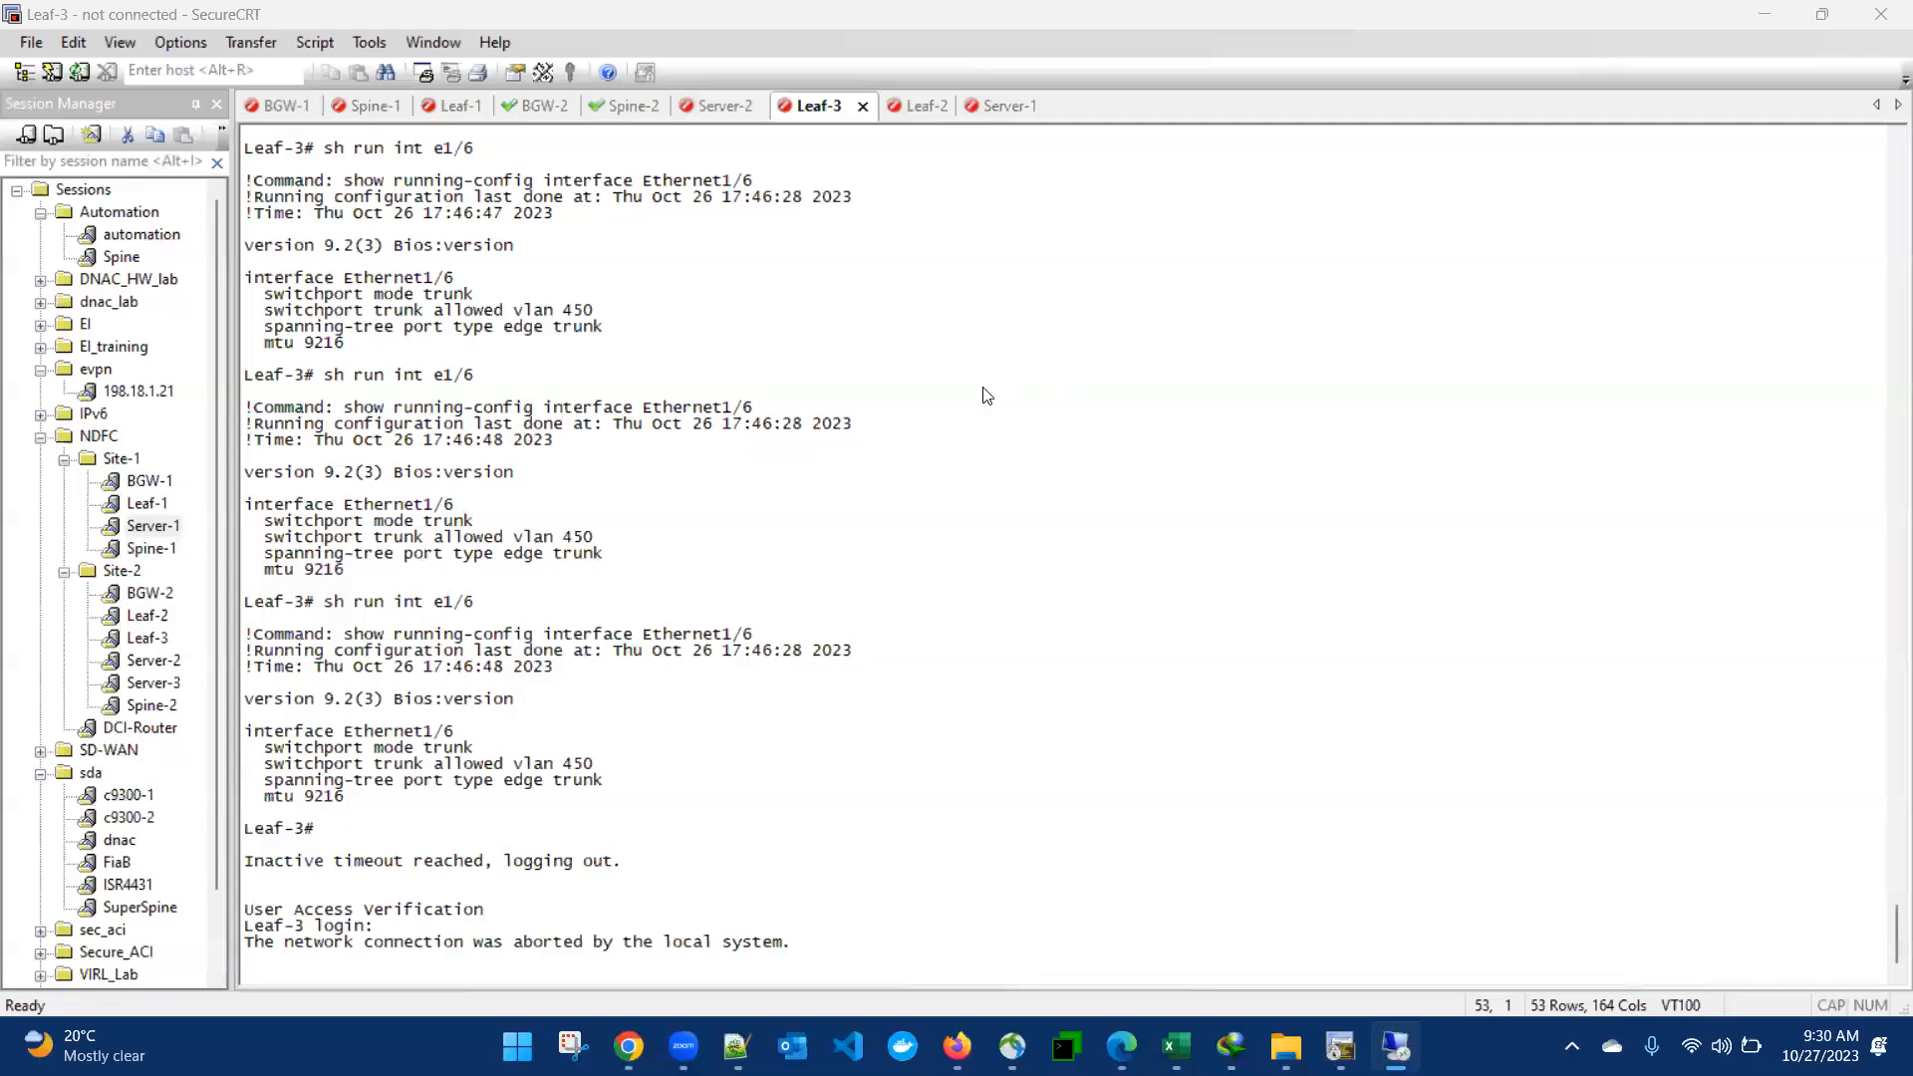
key("Return")
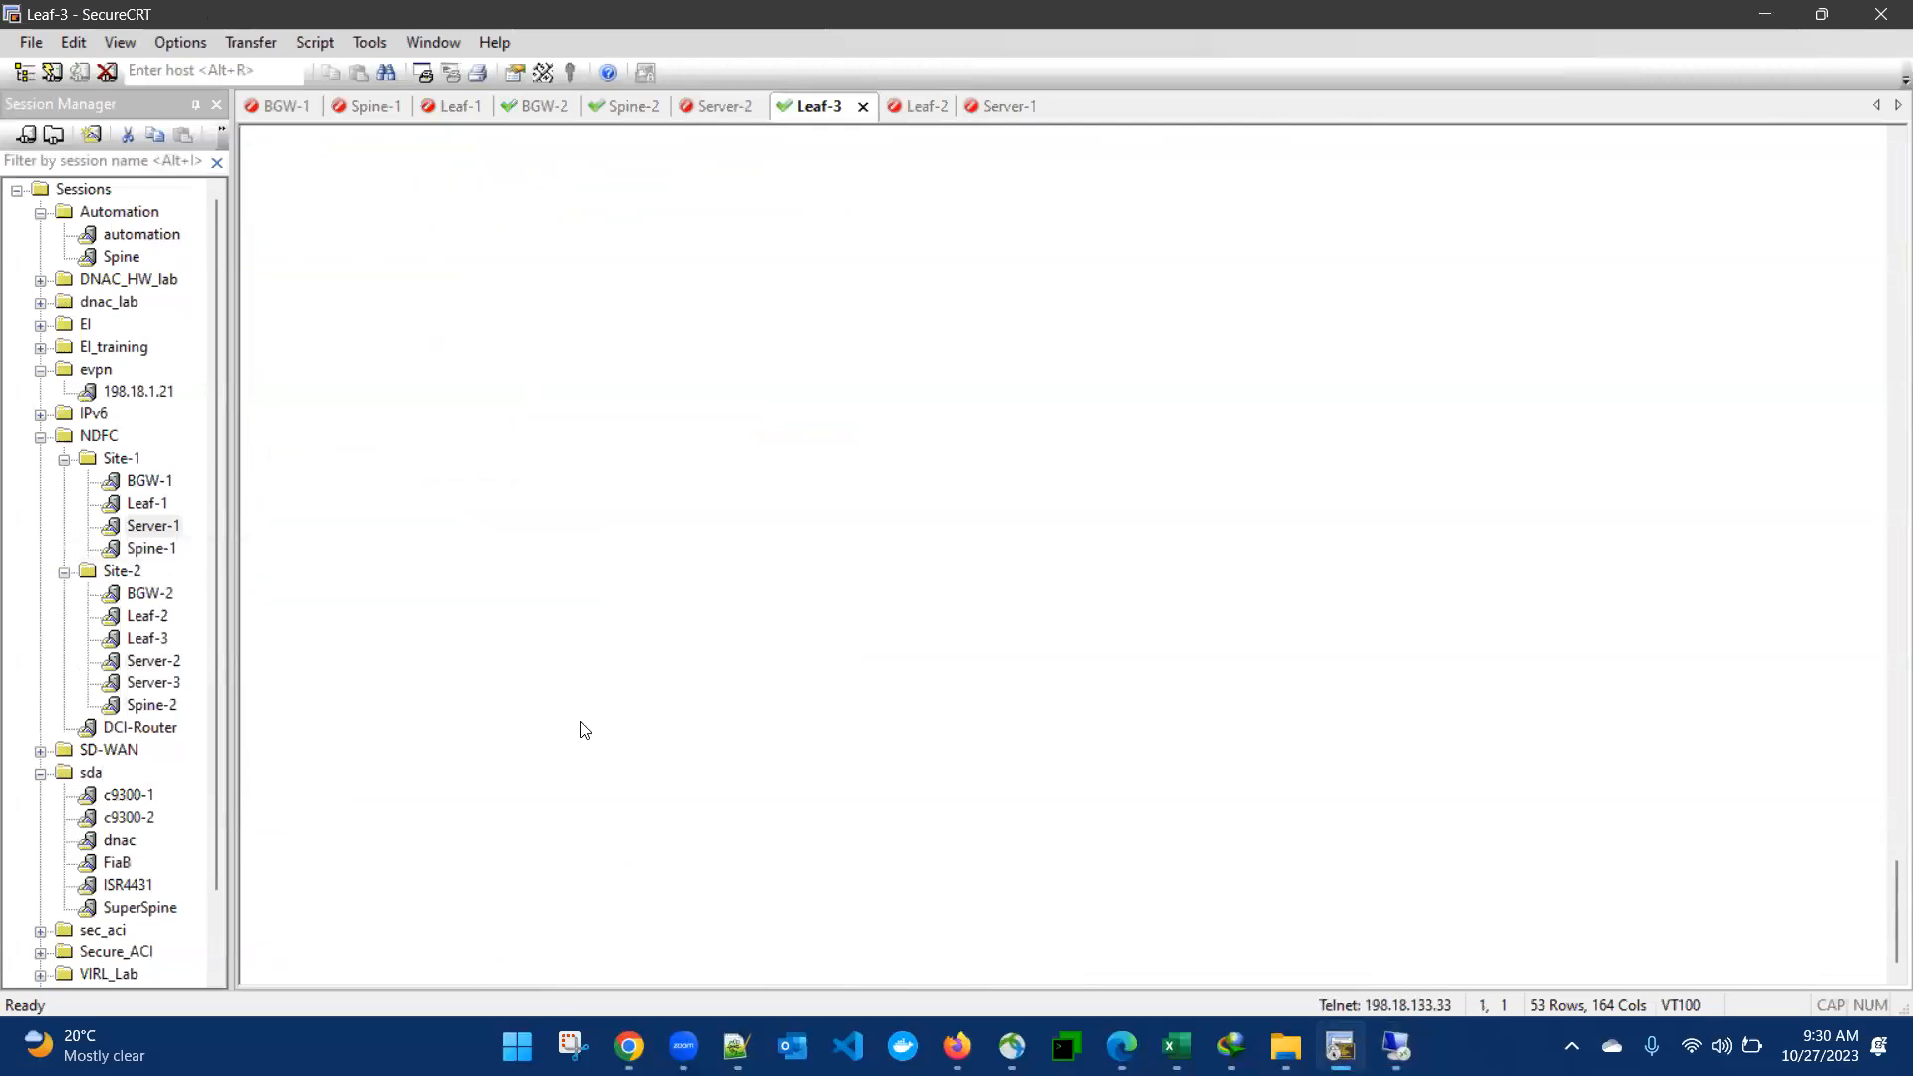
type("admin")
key("Return")
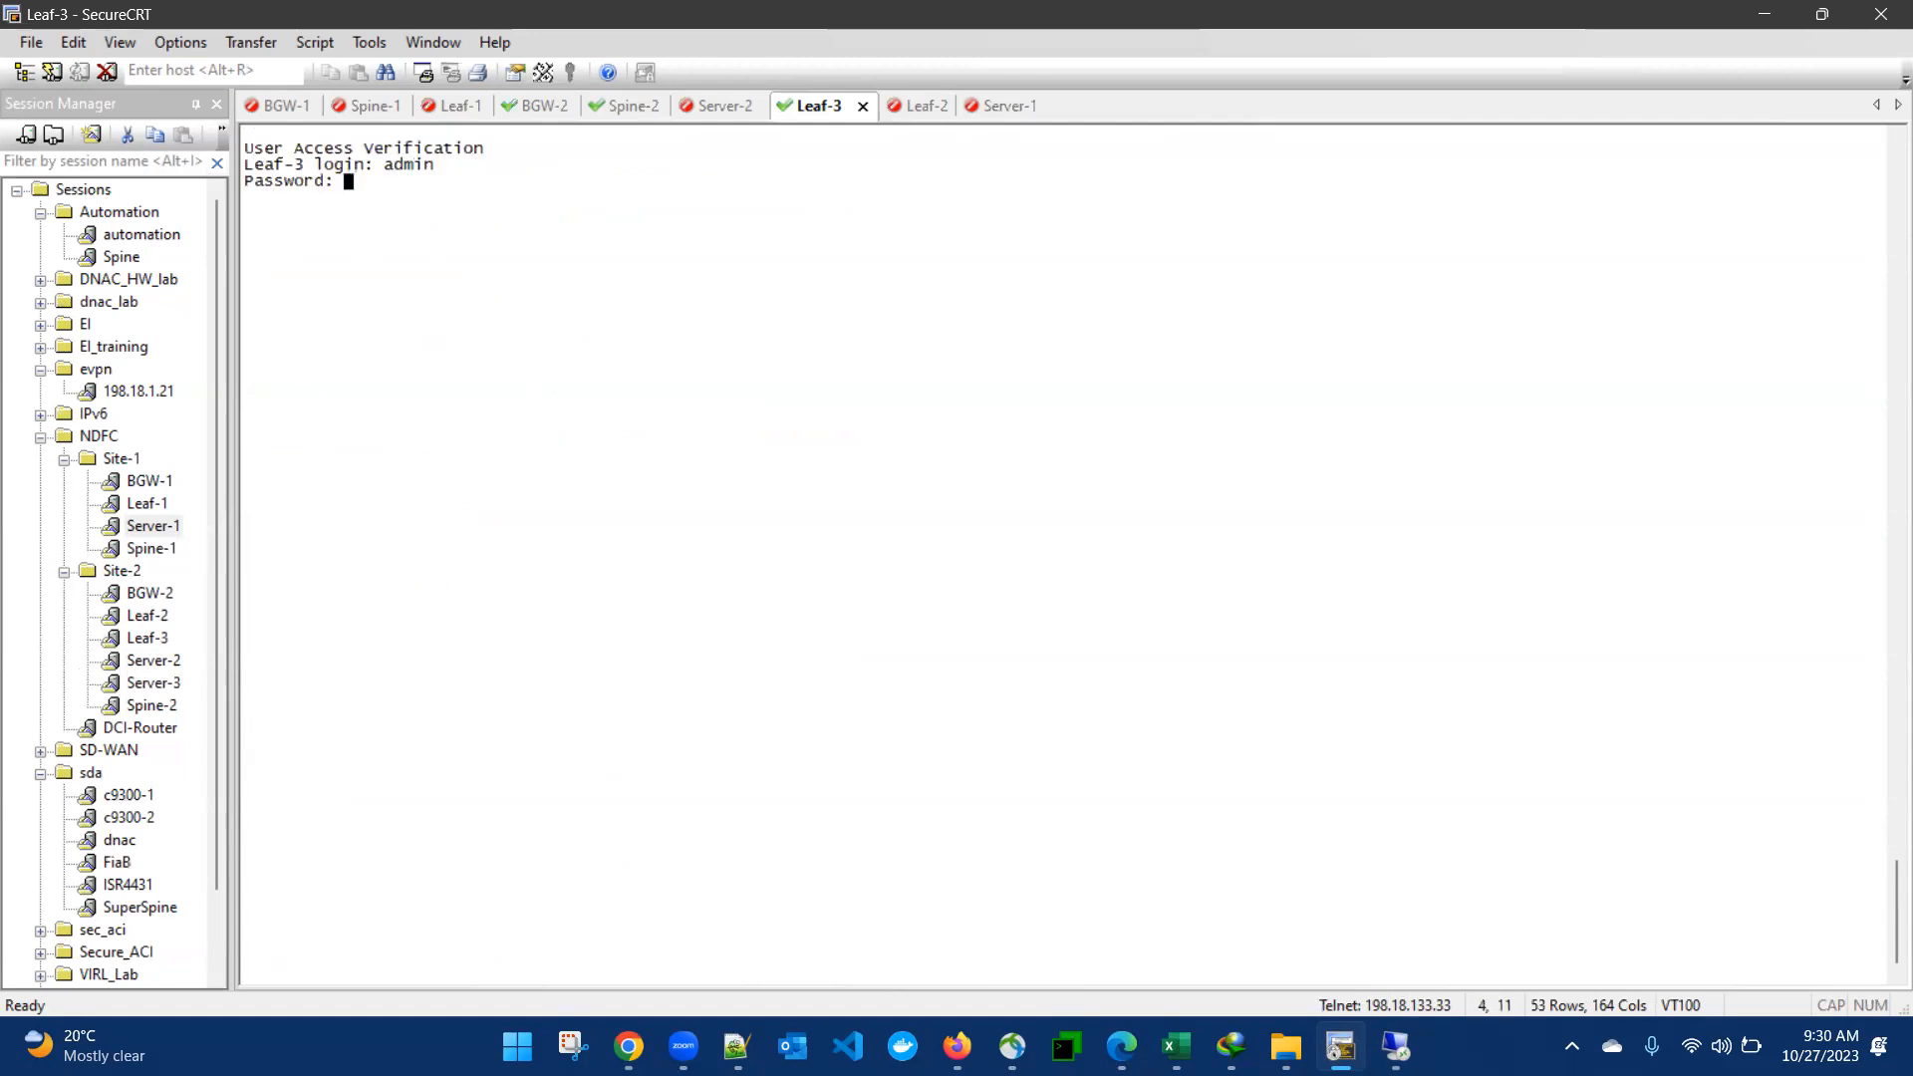
key("Return")
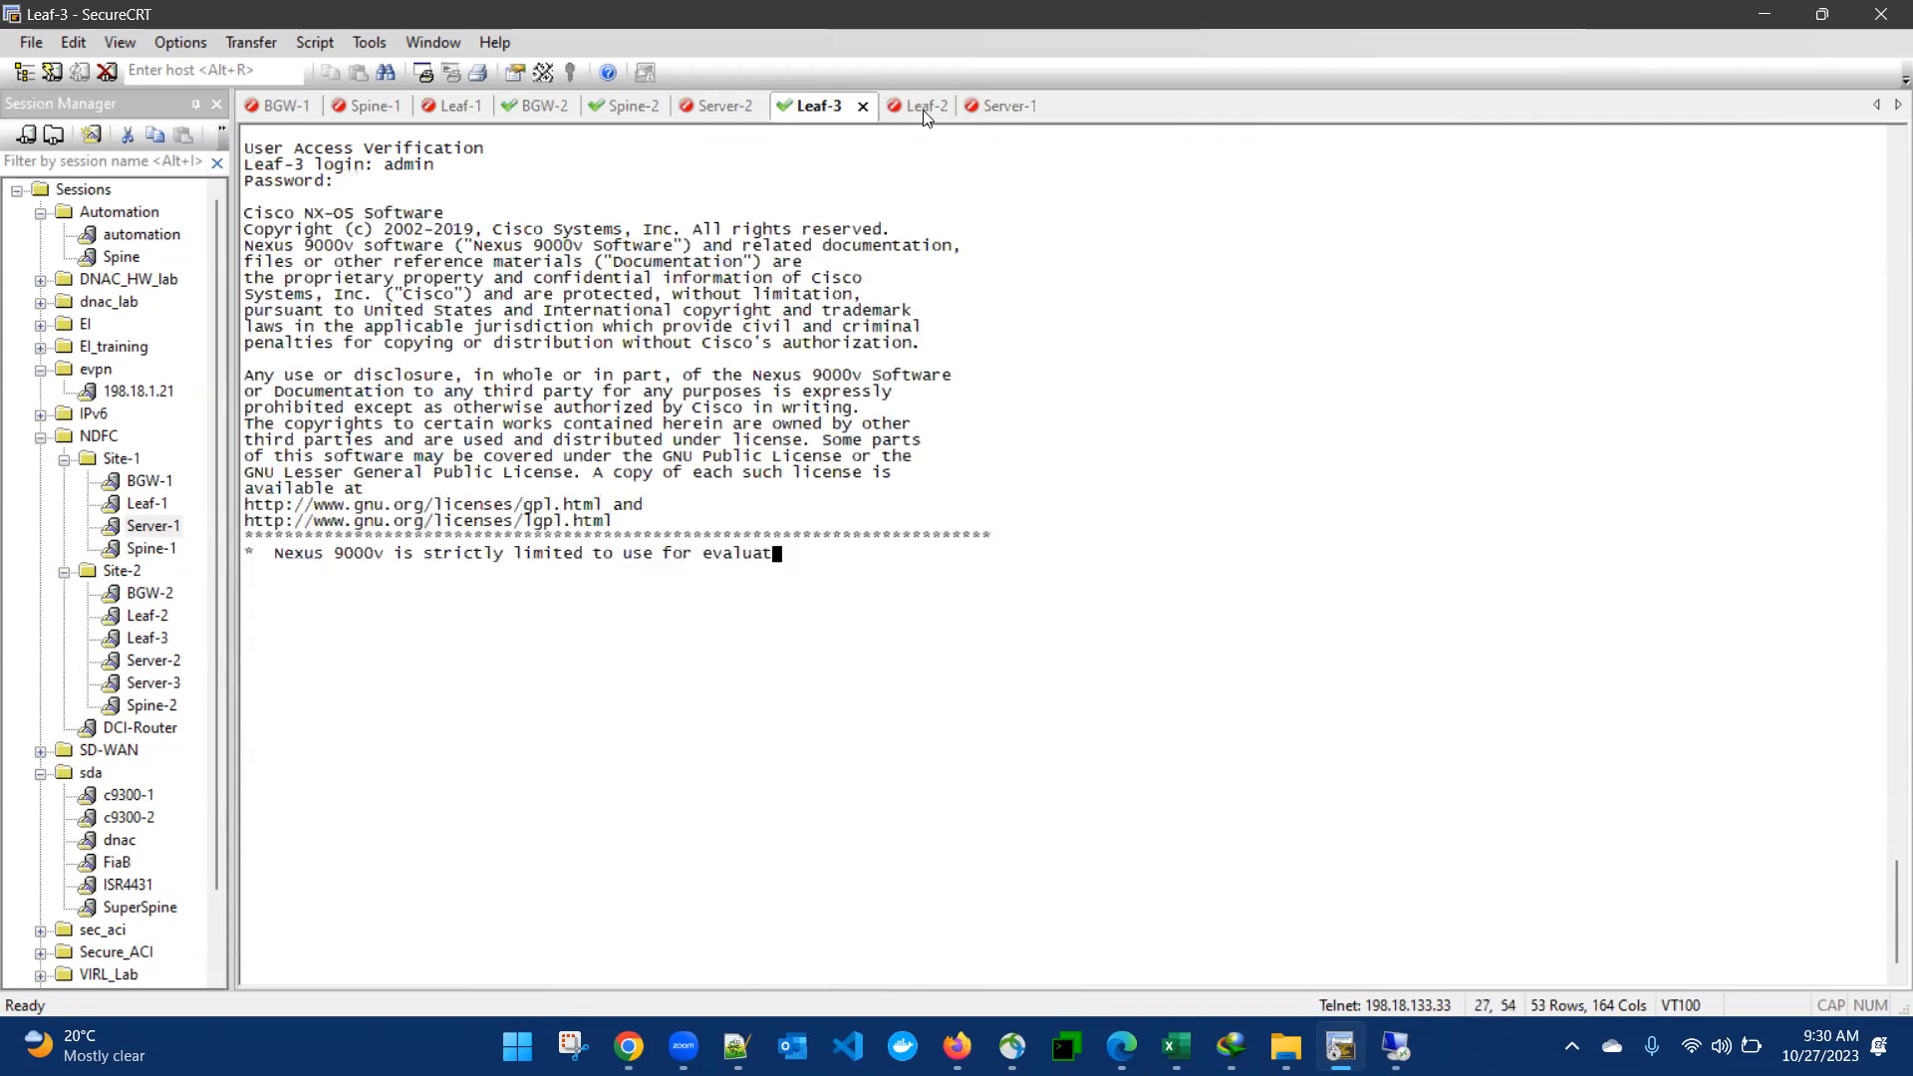
- Reconnect the Leaf-2 terminal session and log in as admin with the account password
left_click(902, 106)
key("Return")
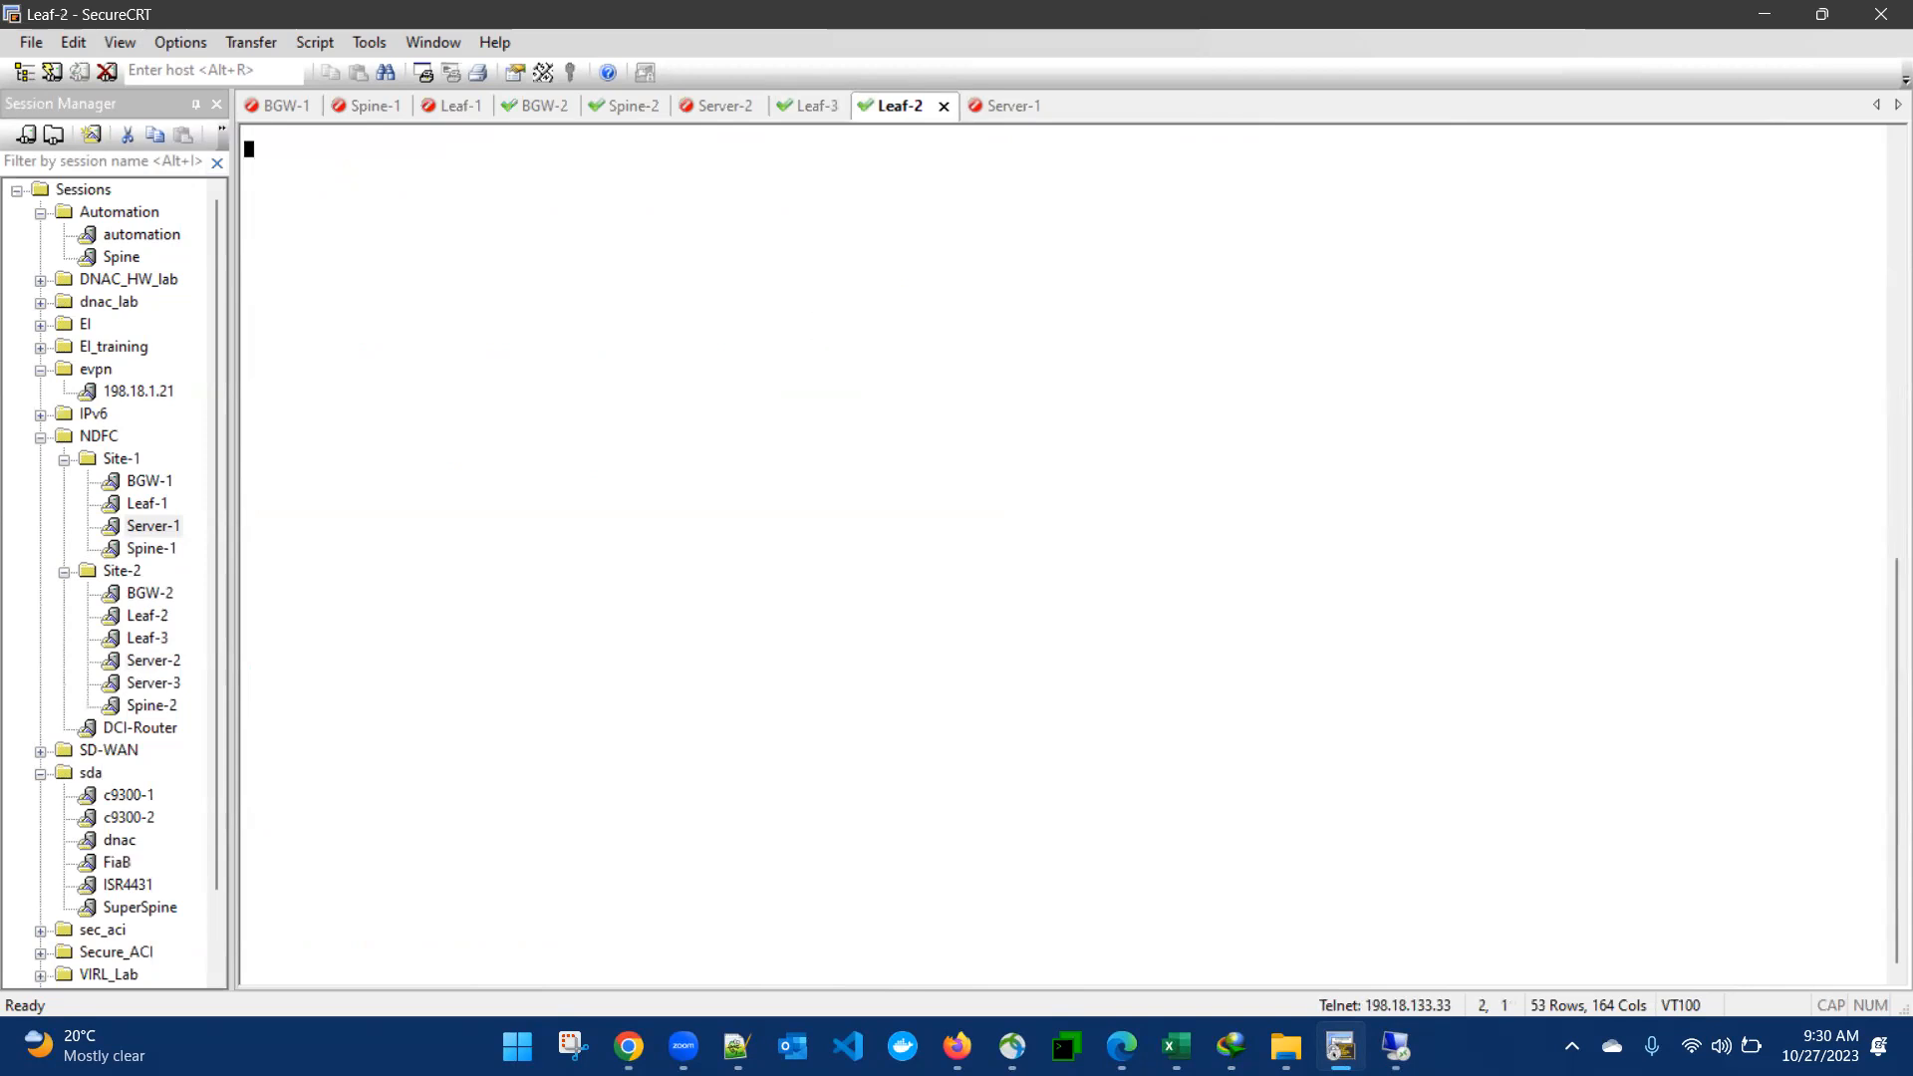
type("admin")
key("Return")
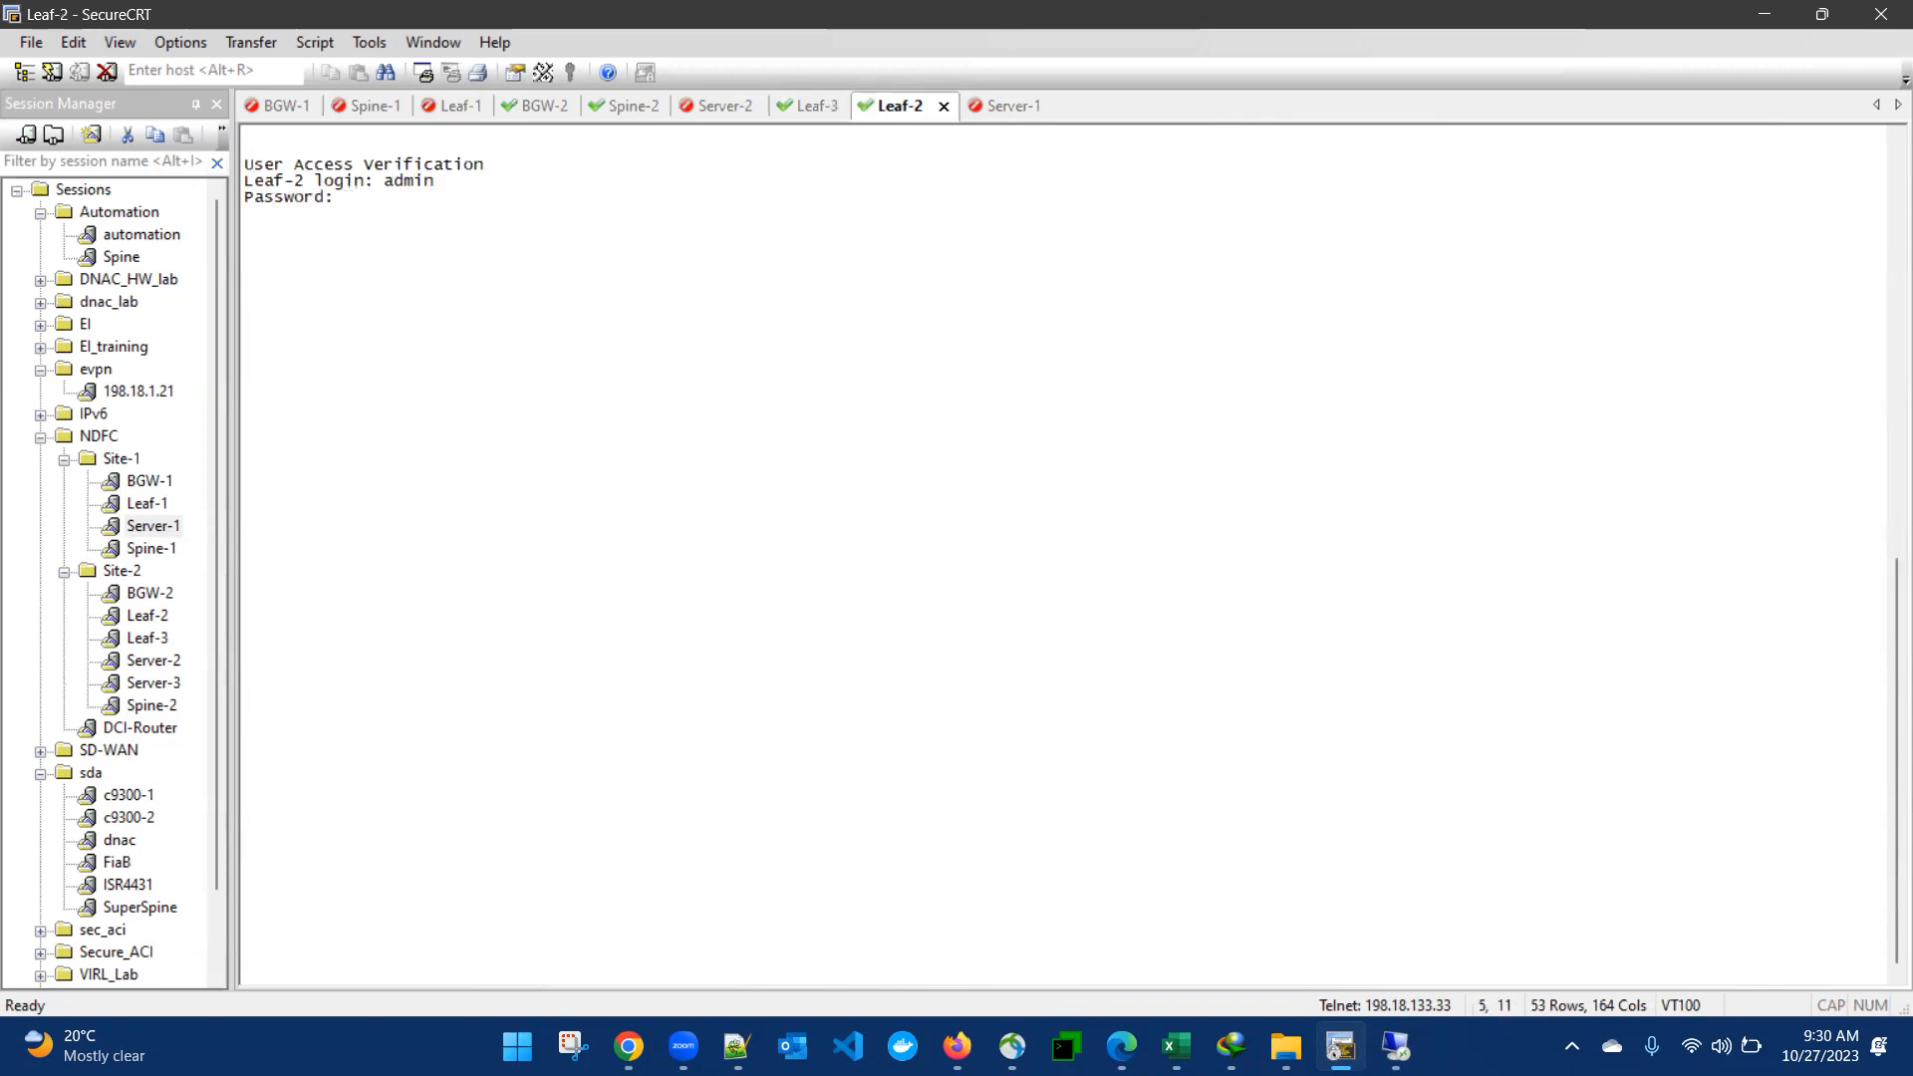
key("Return")
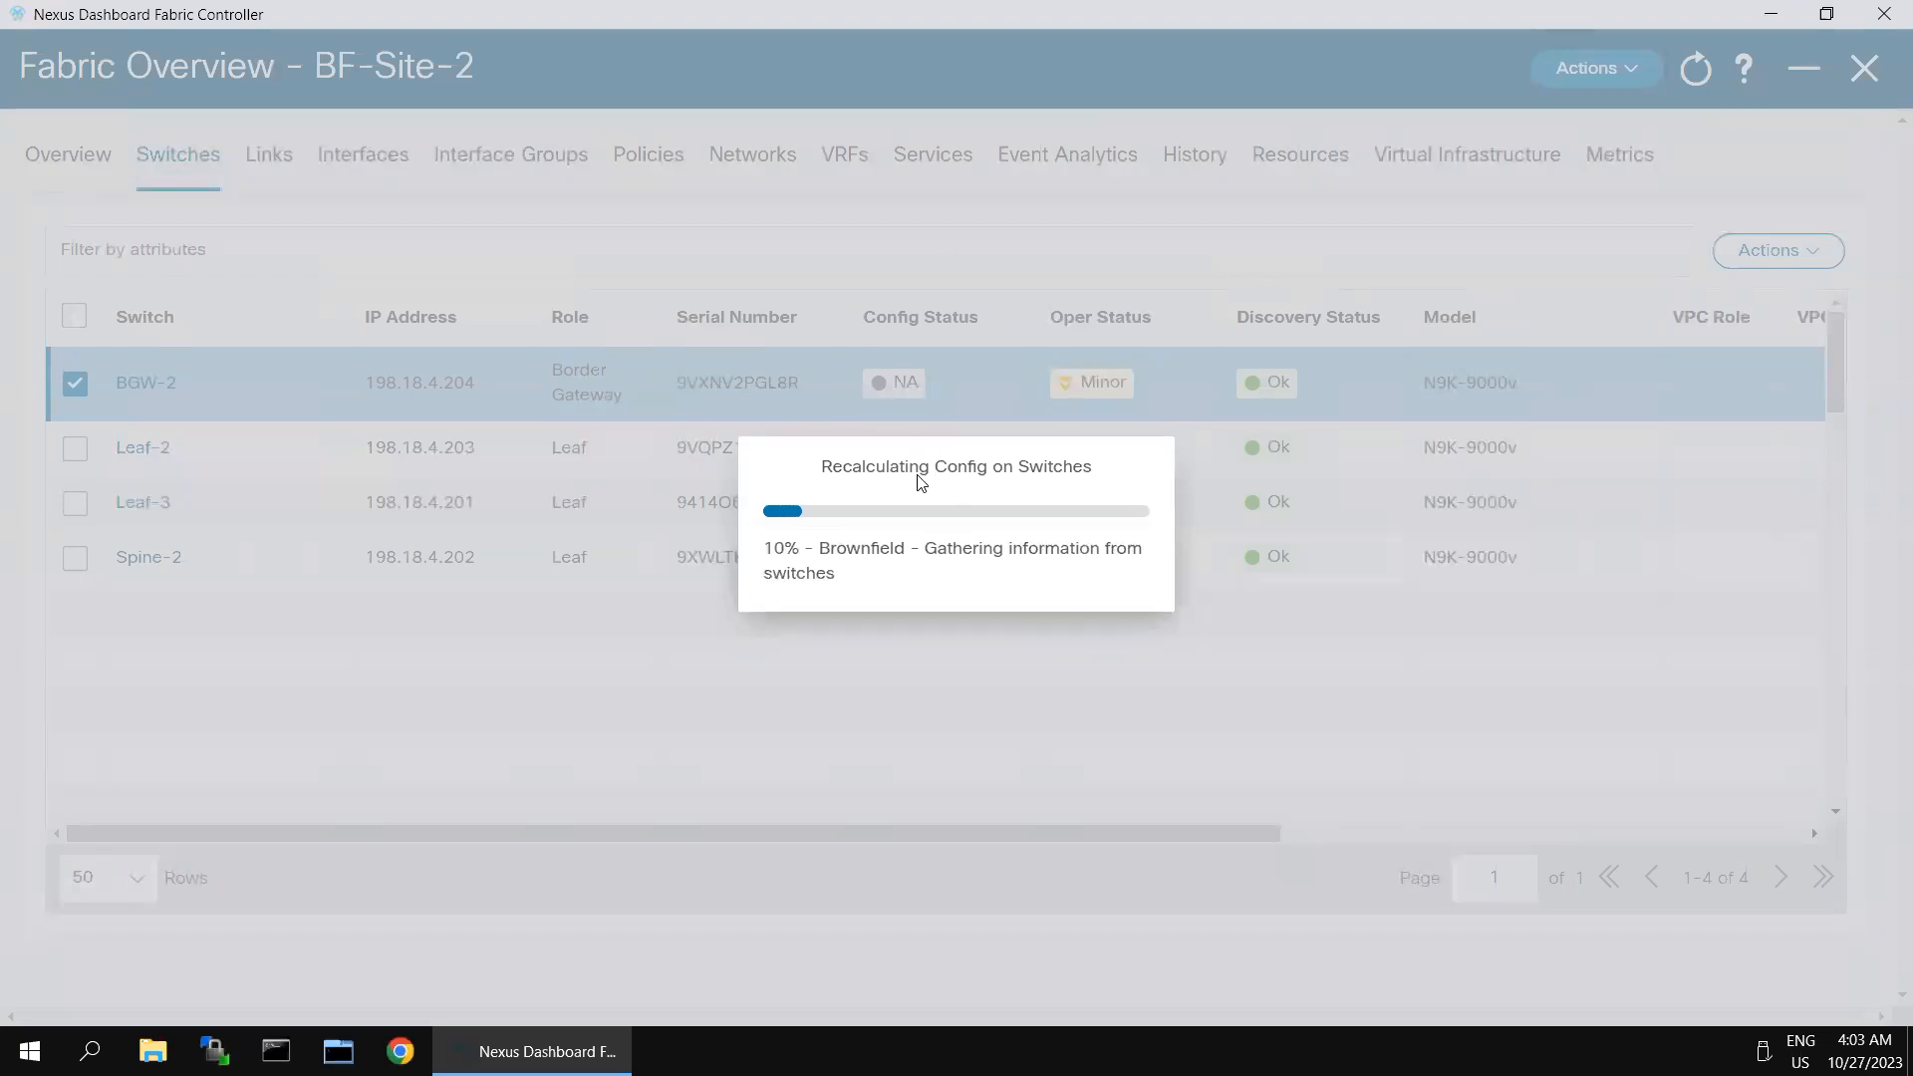
- Review the feature bash, run bash and sudo pkill ppm commands in BGW-2's SecureCRT session, and return to Nexus Dashboard to dismiss the error
mouse_move(1562, 30)
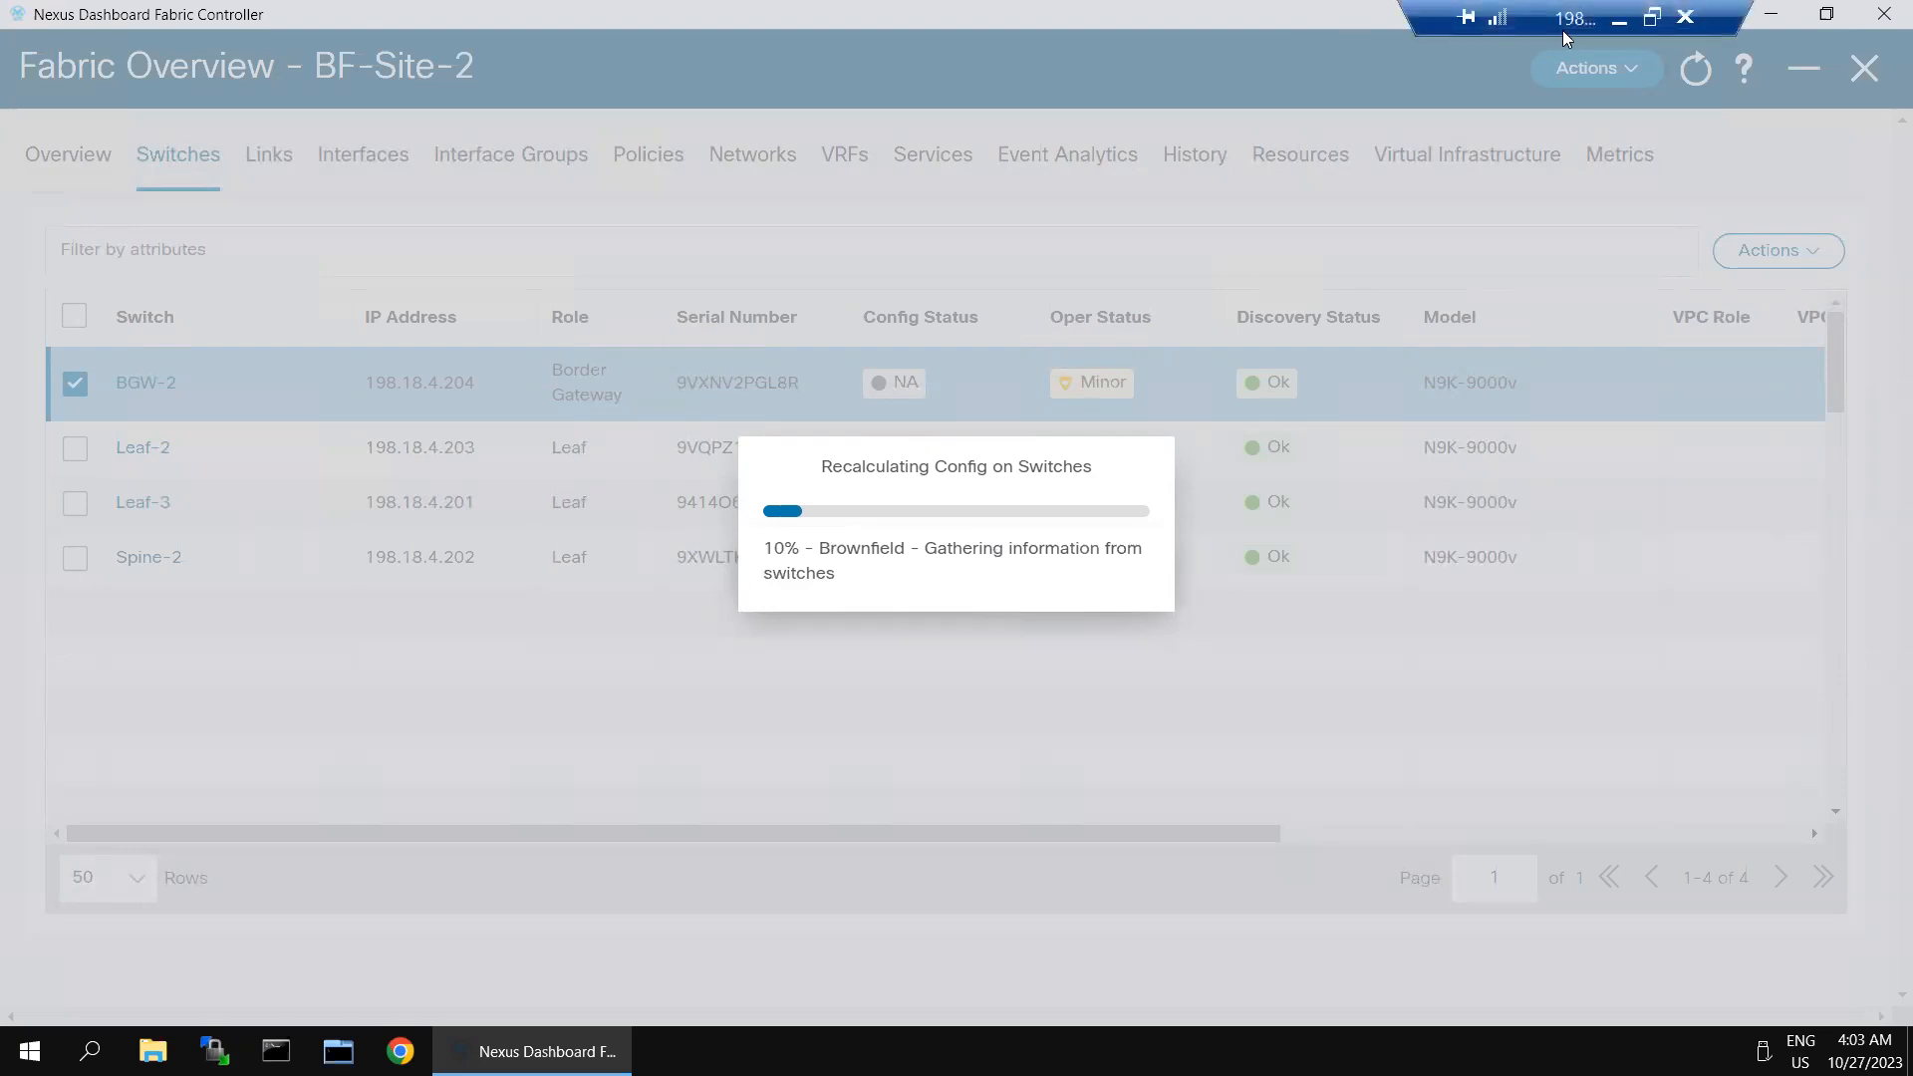
left_click(1616, 22)
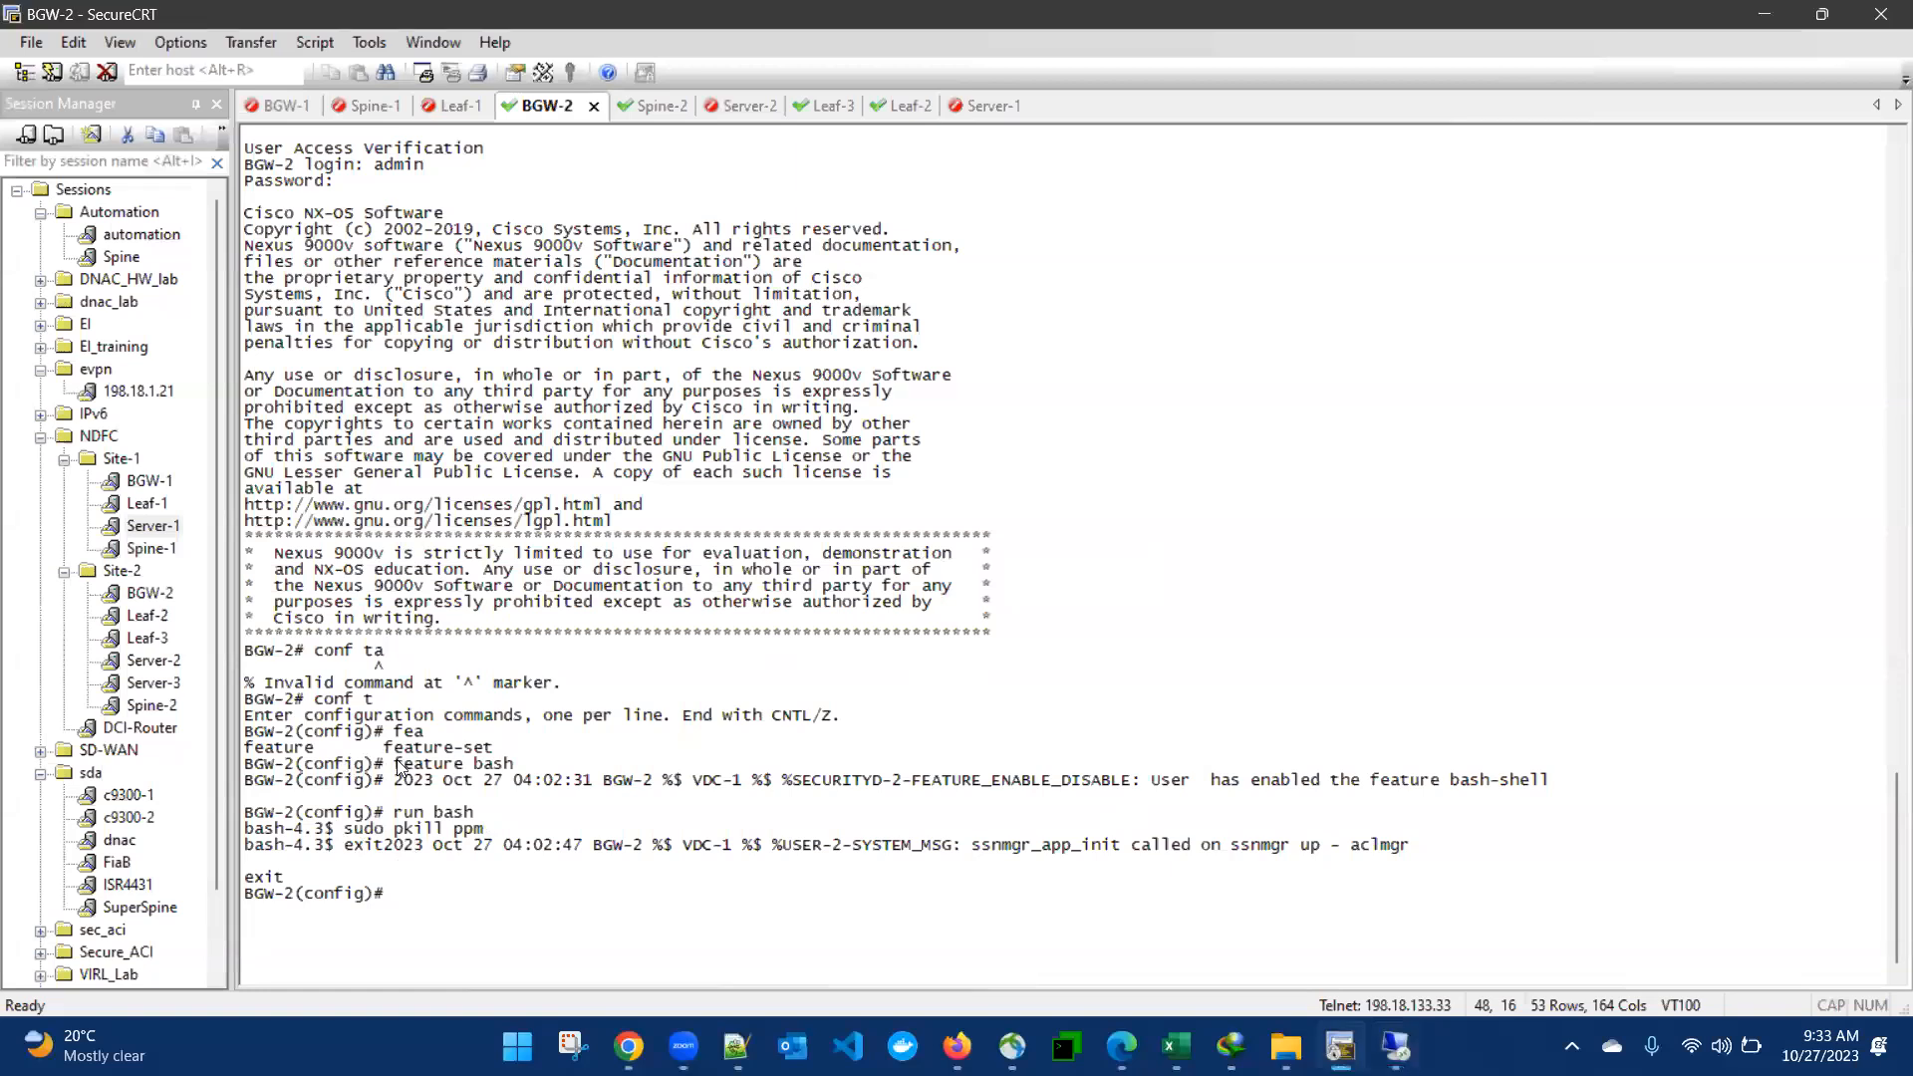
left_click_drag(395, 764, 513, 764)
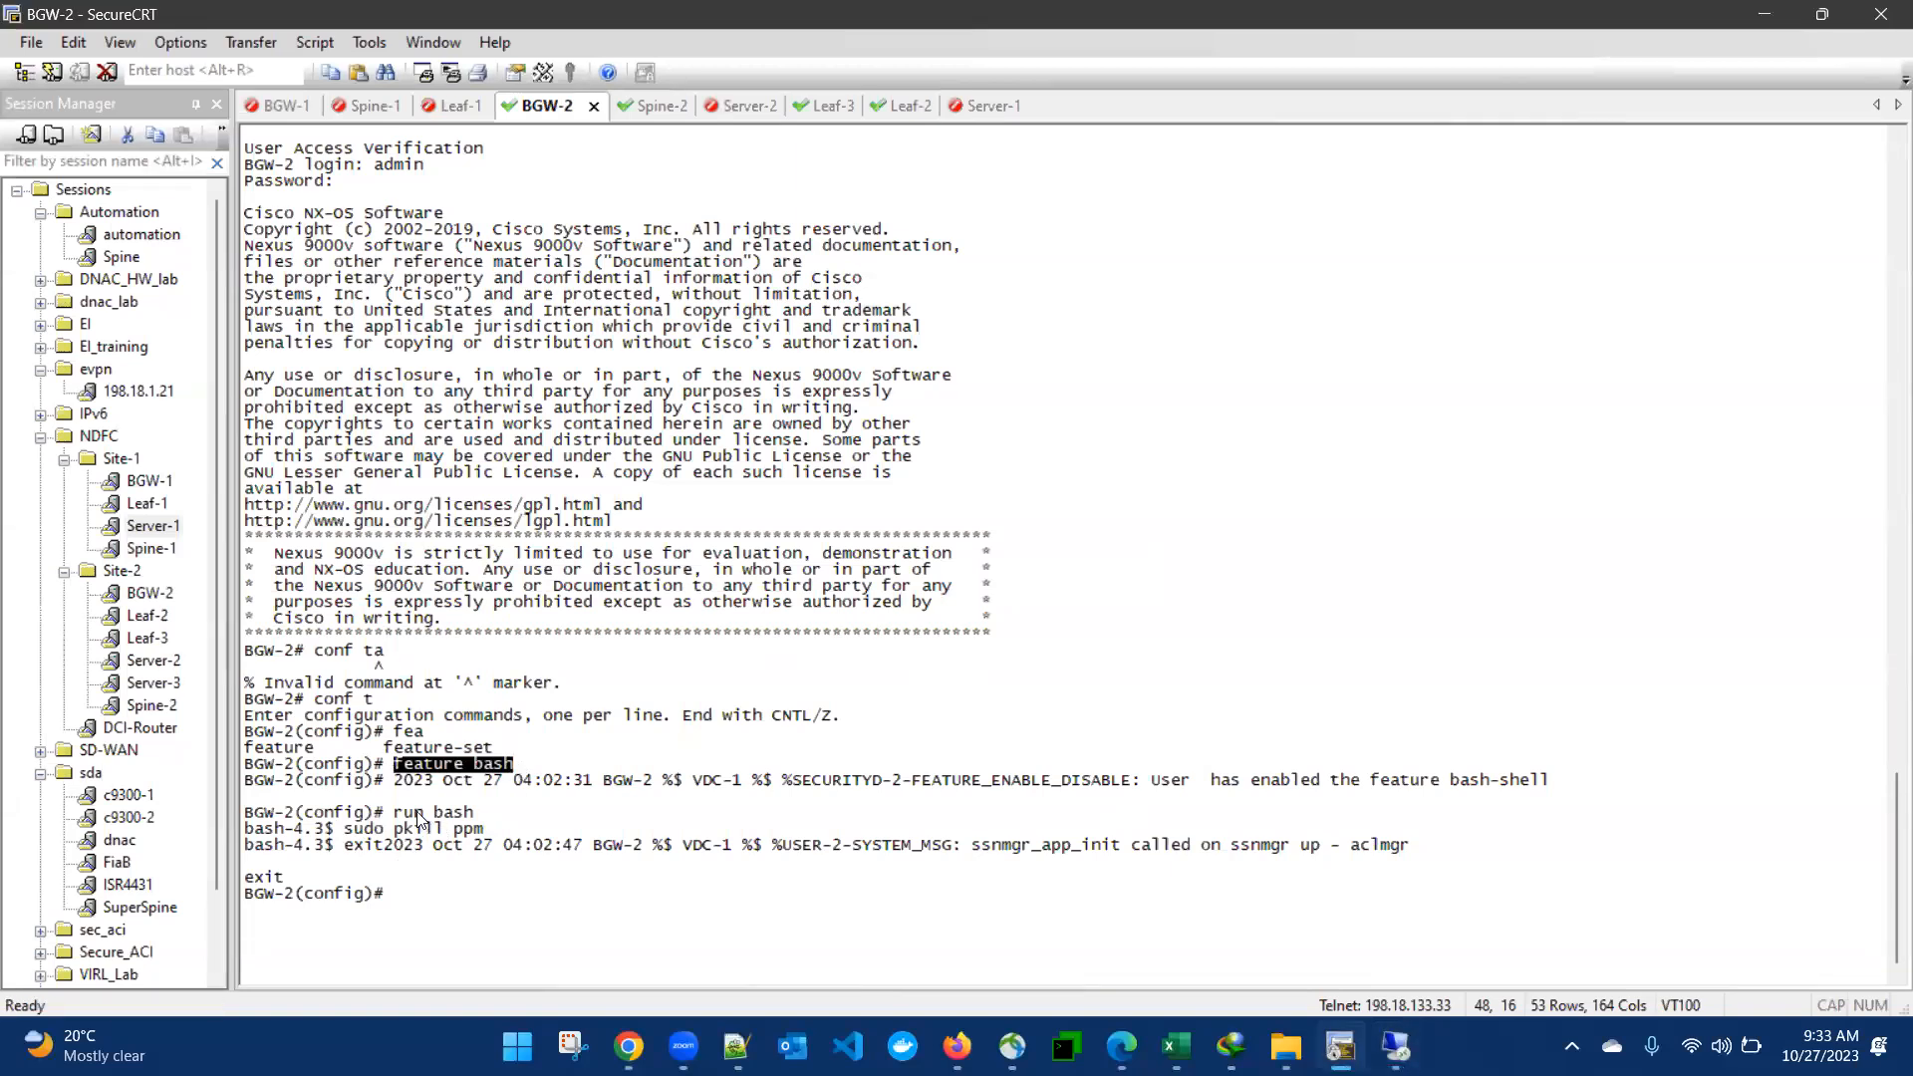
left_click_drag(395, 813, 474, 813)
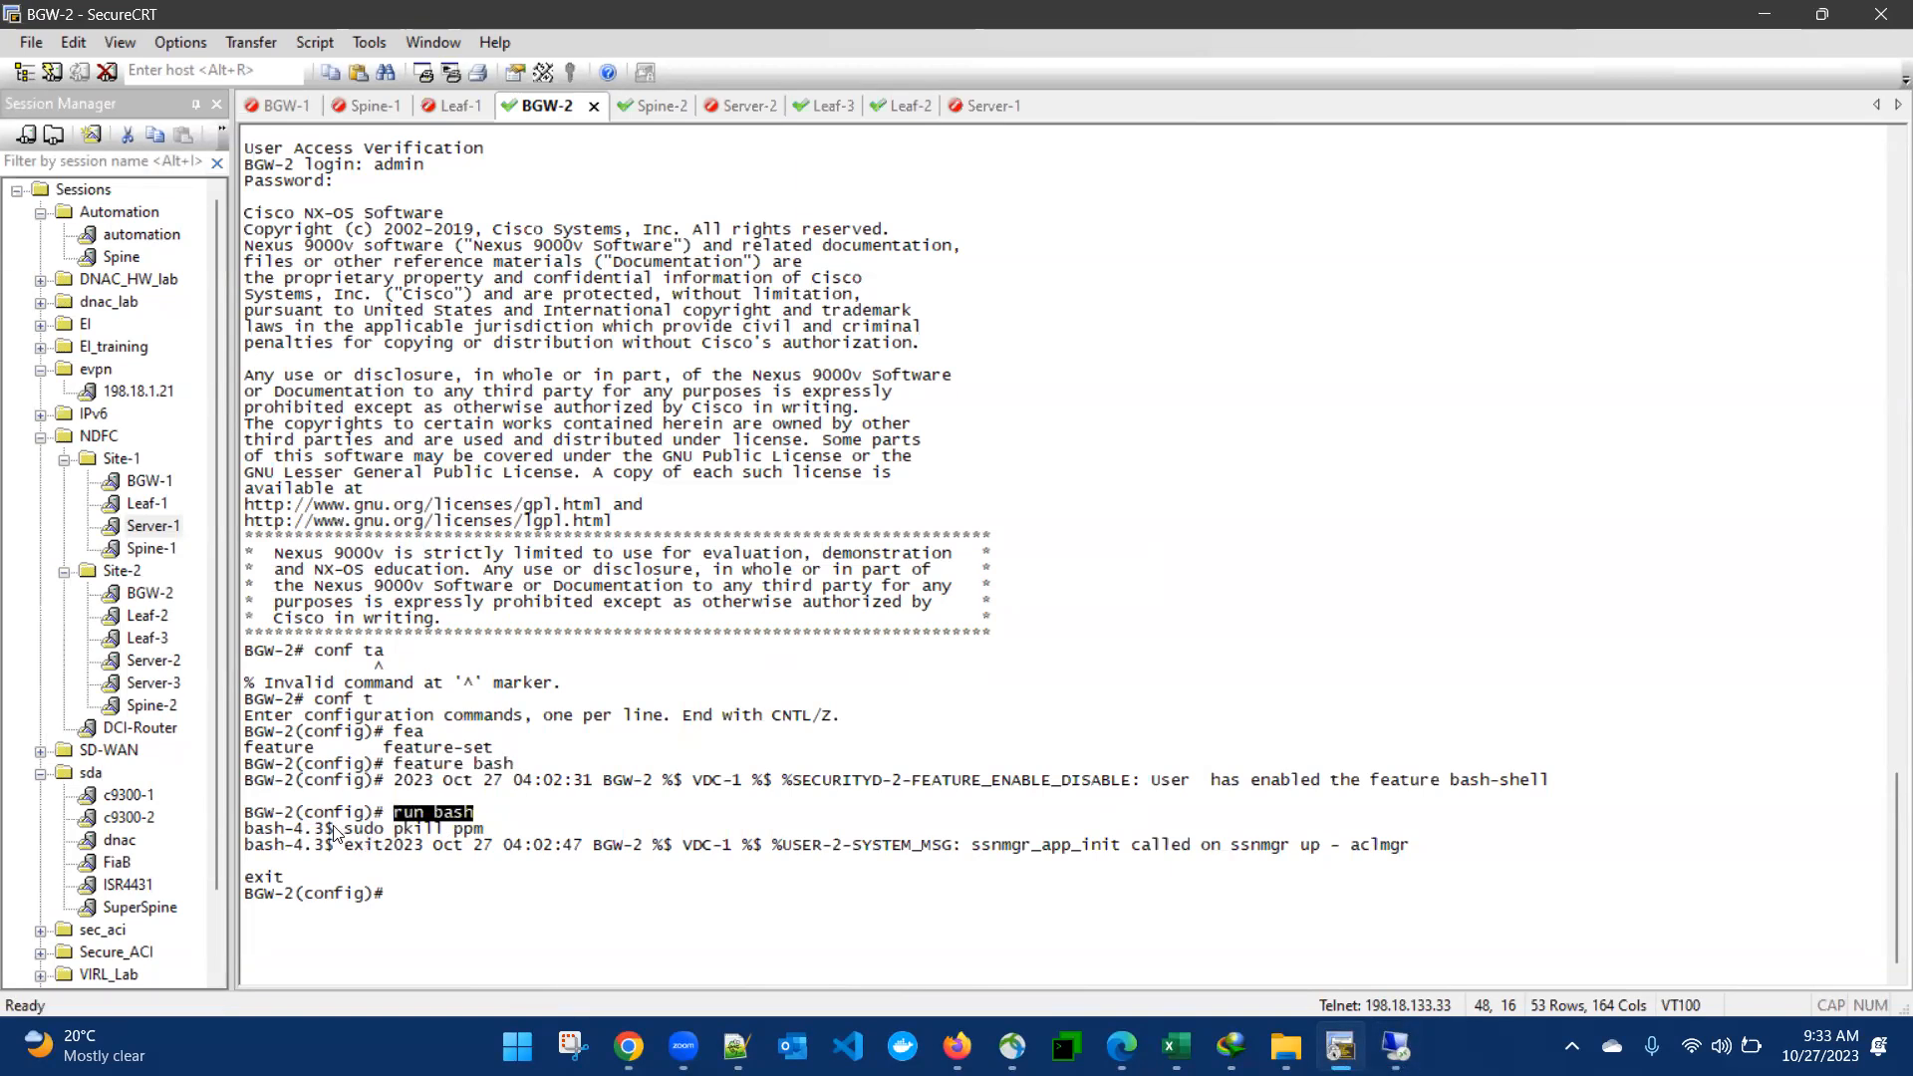
left_click_drag(345, 831, 484, 831)
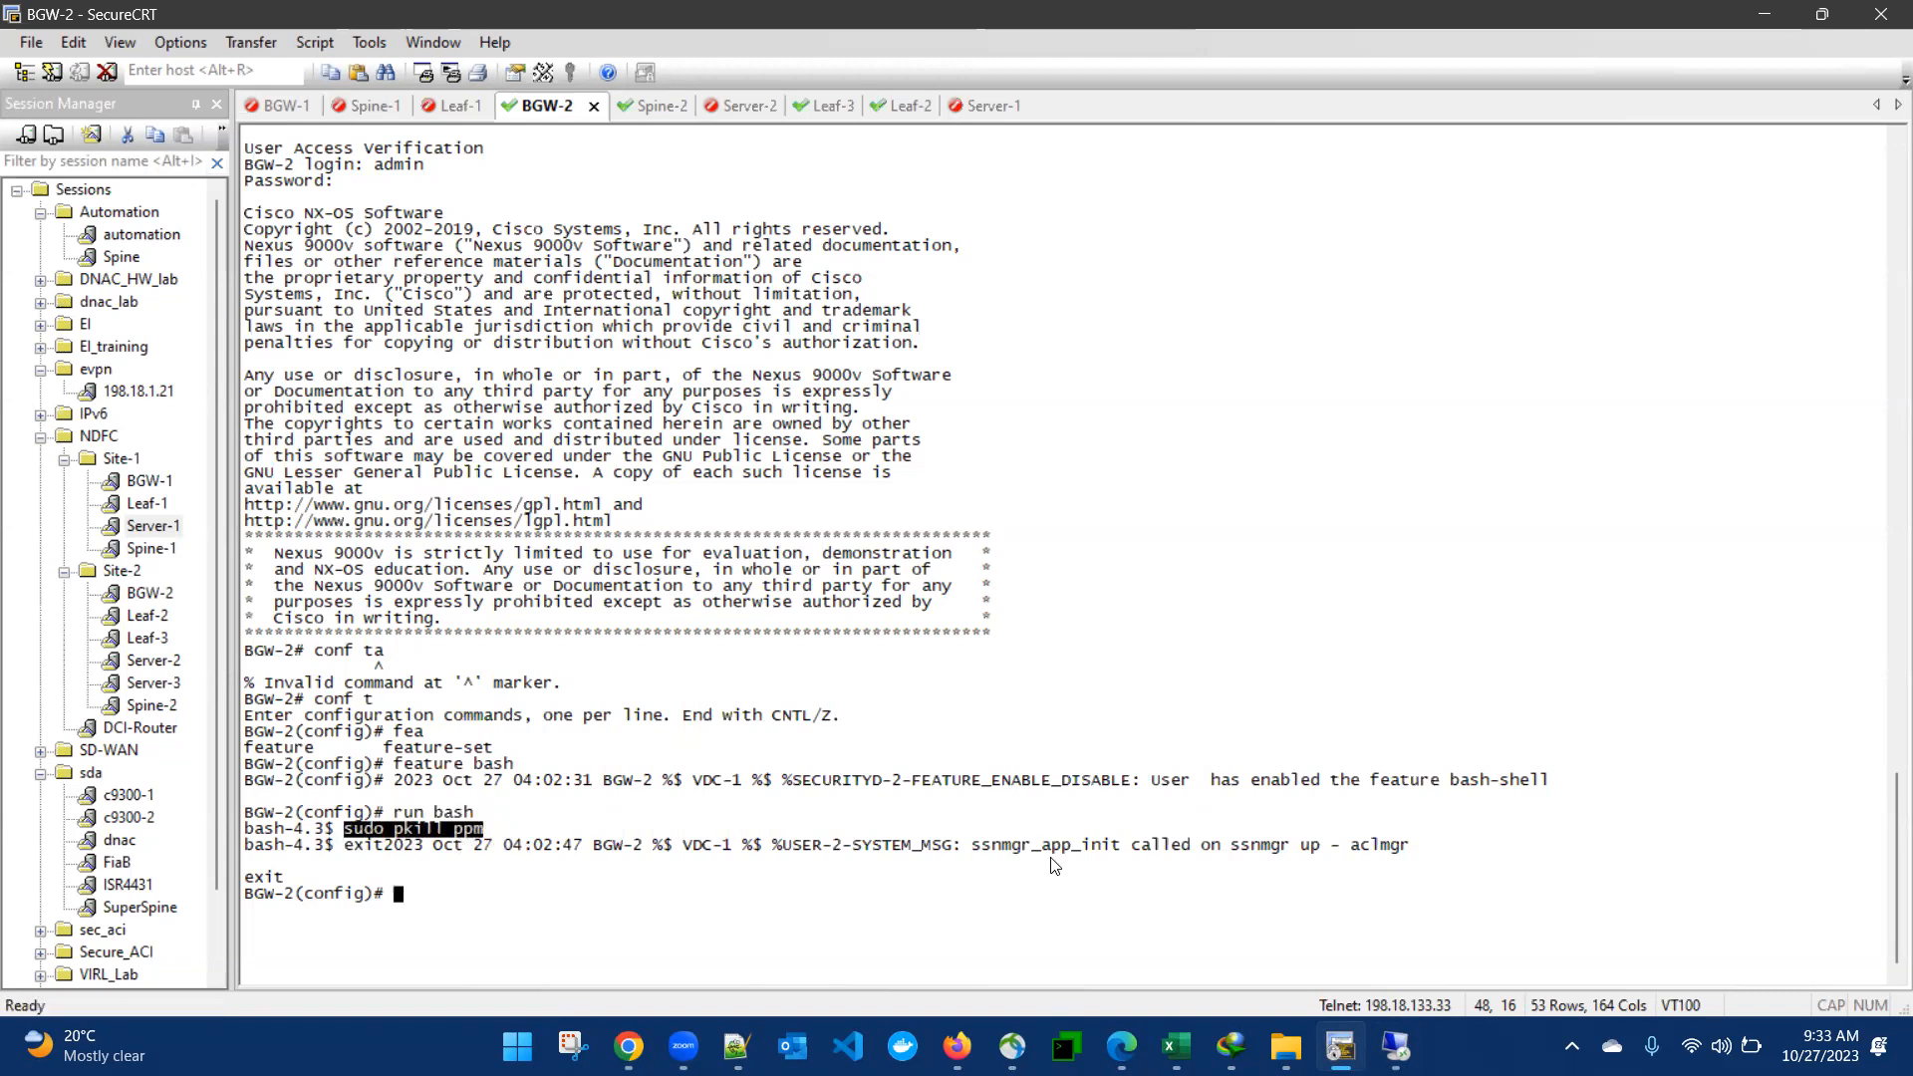
left_click(1393, 1049)
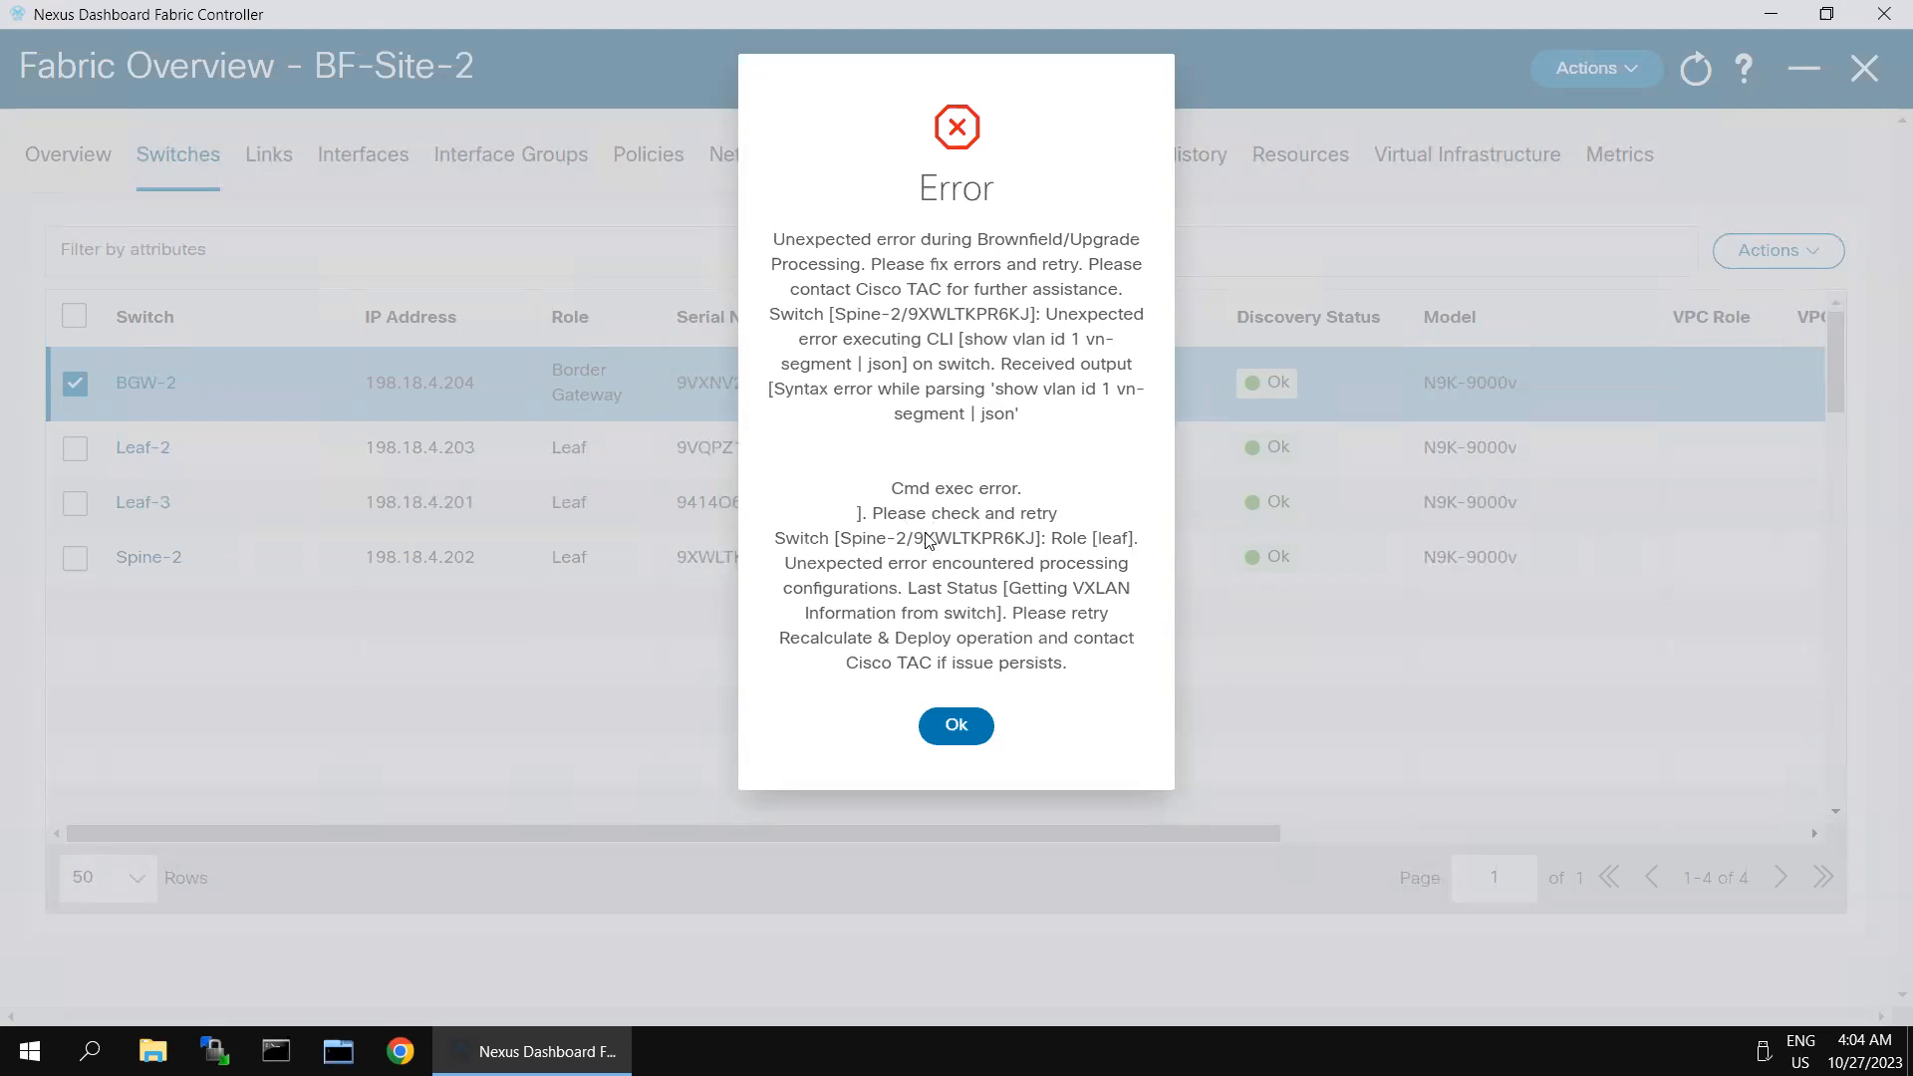
left_click(956, 726)
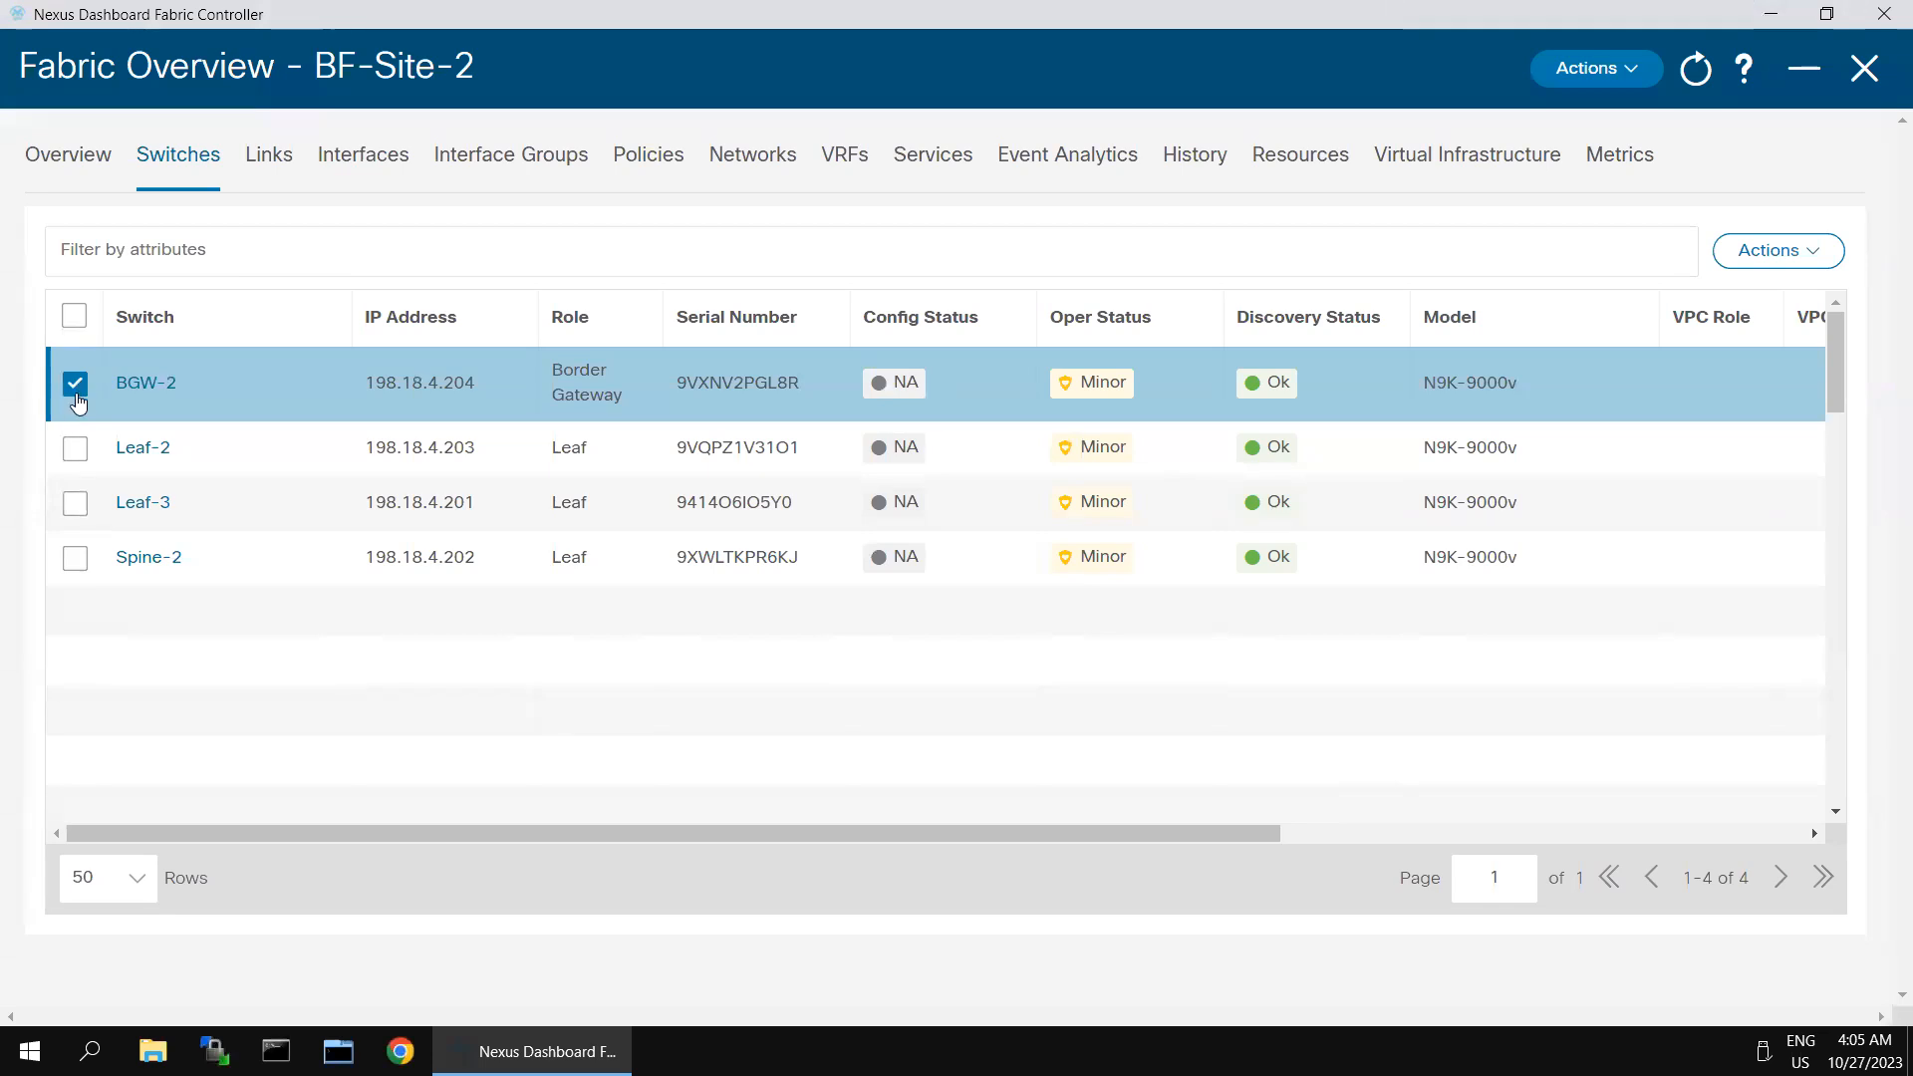
- Try Recalculate and Deploy on the BF-Site-2 fabric with only Leaf-2 and Leaf-3 selected
left_click(74, 384)
left_click(76, 450)
left_click(75, 503)
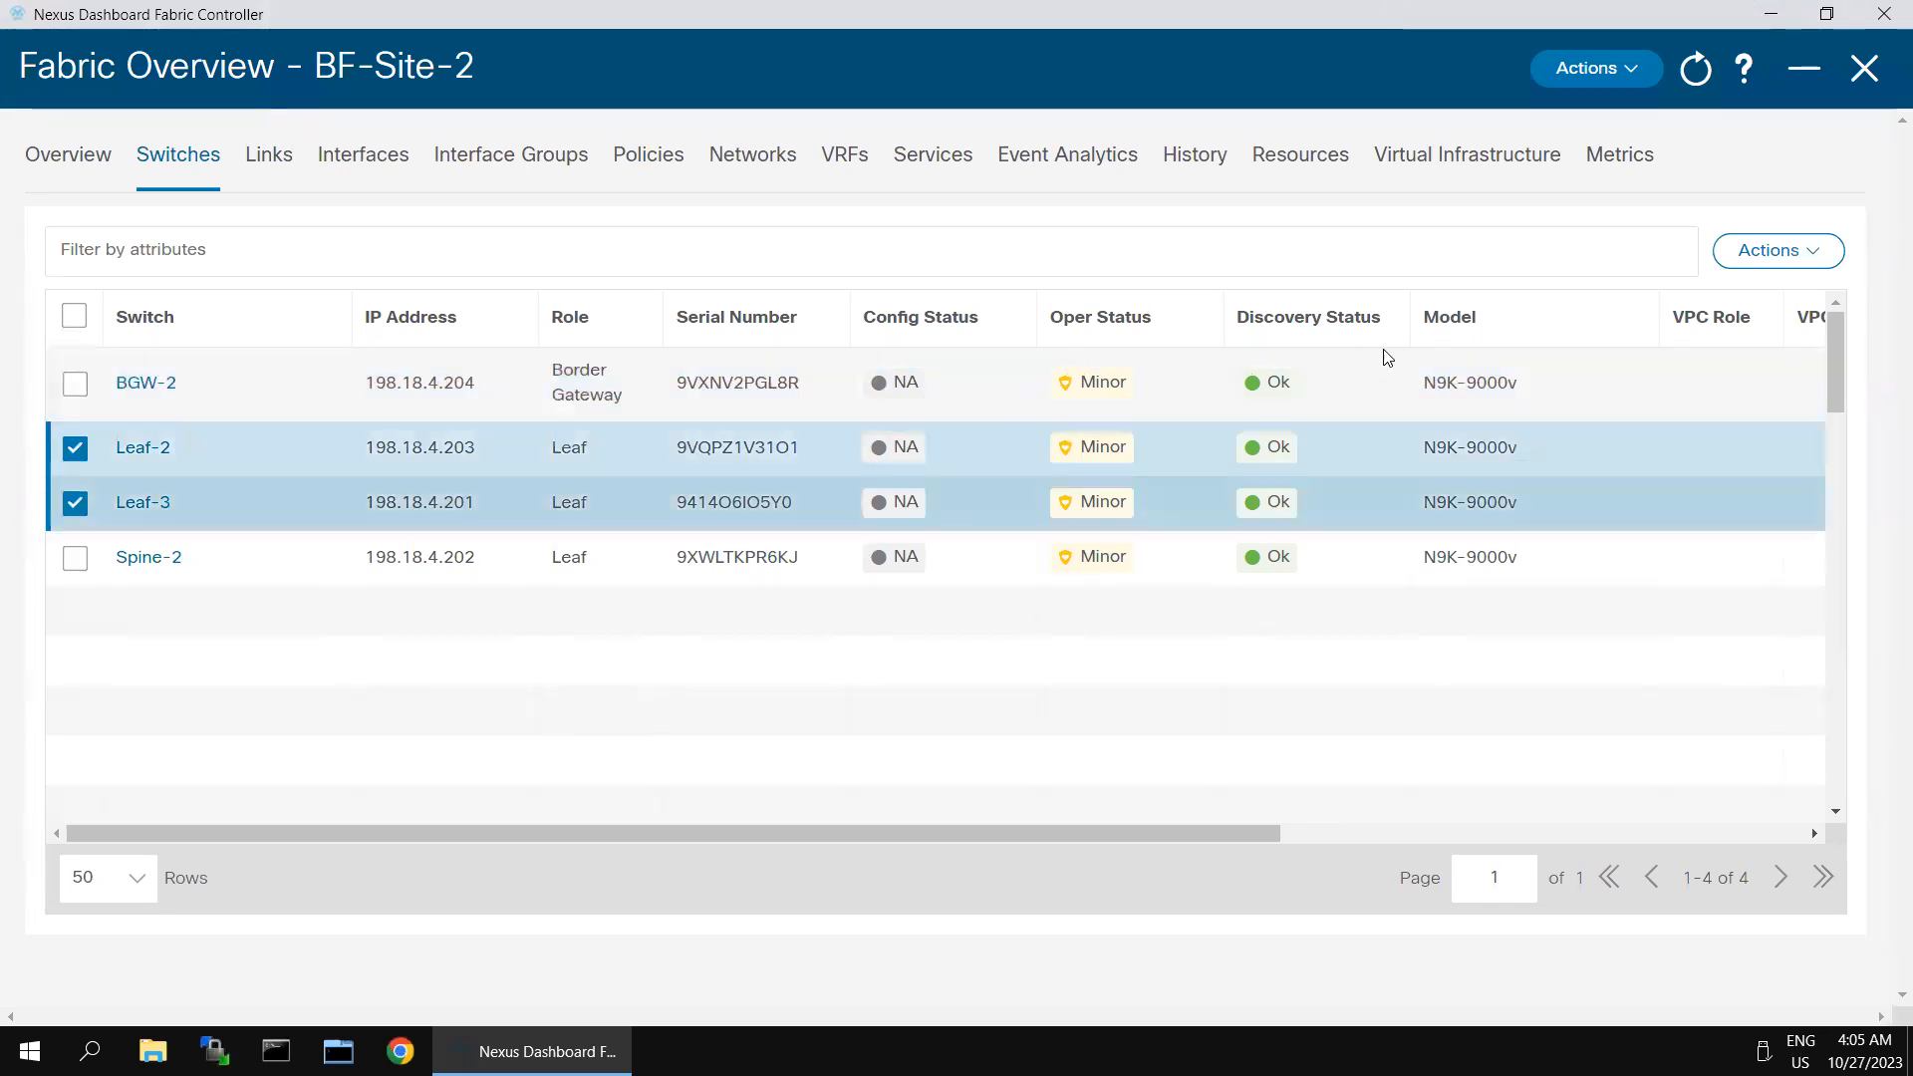
left_click(1634, 85)
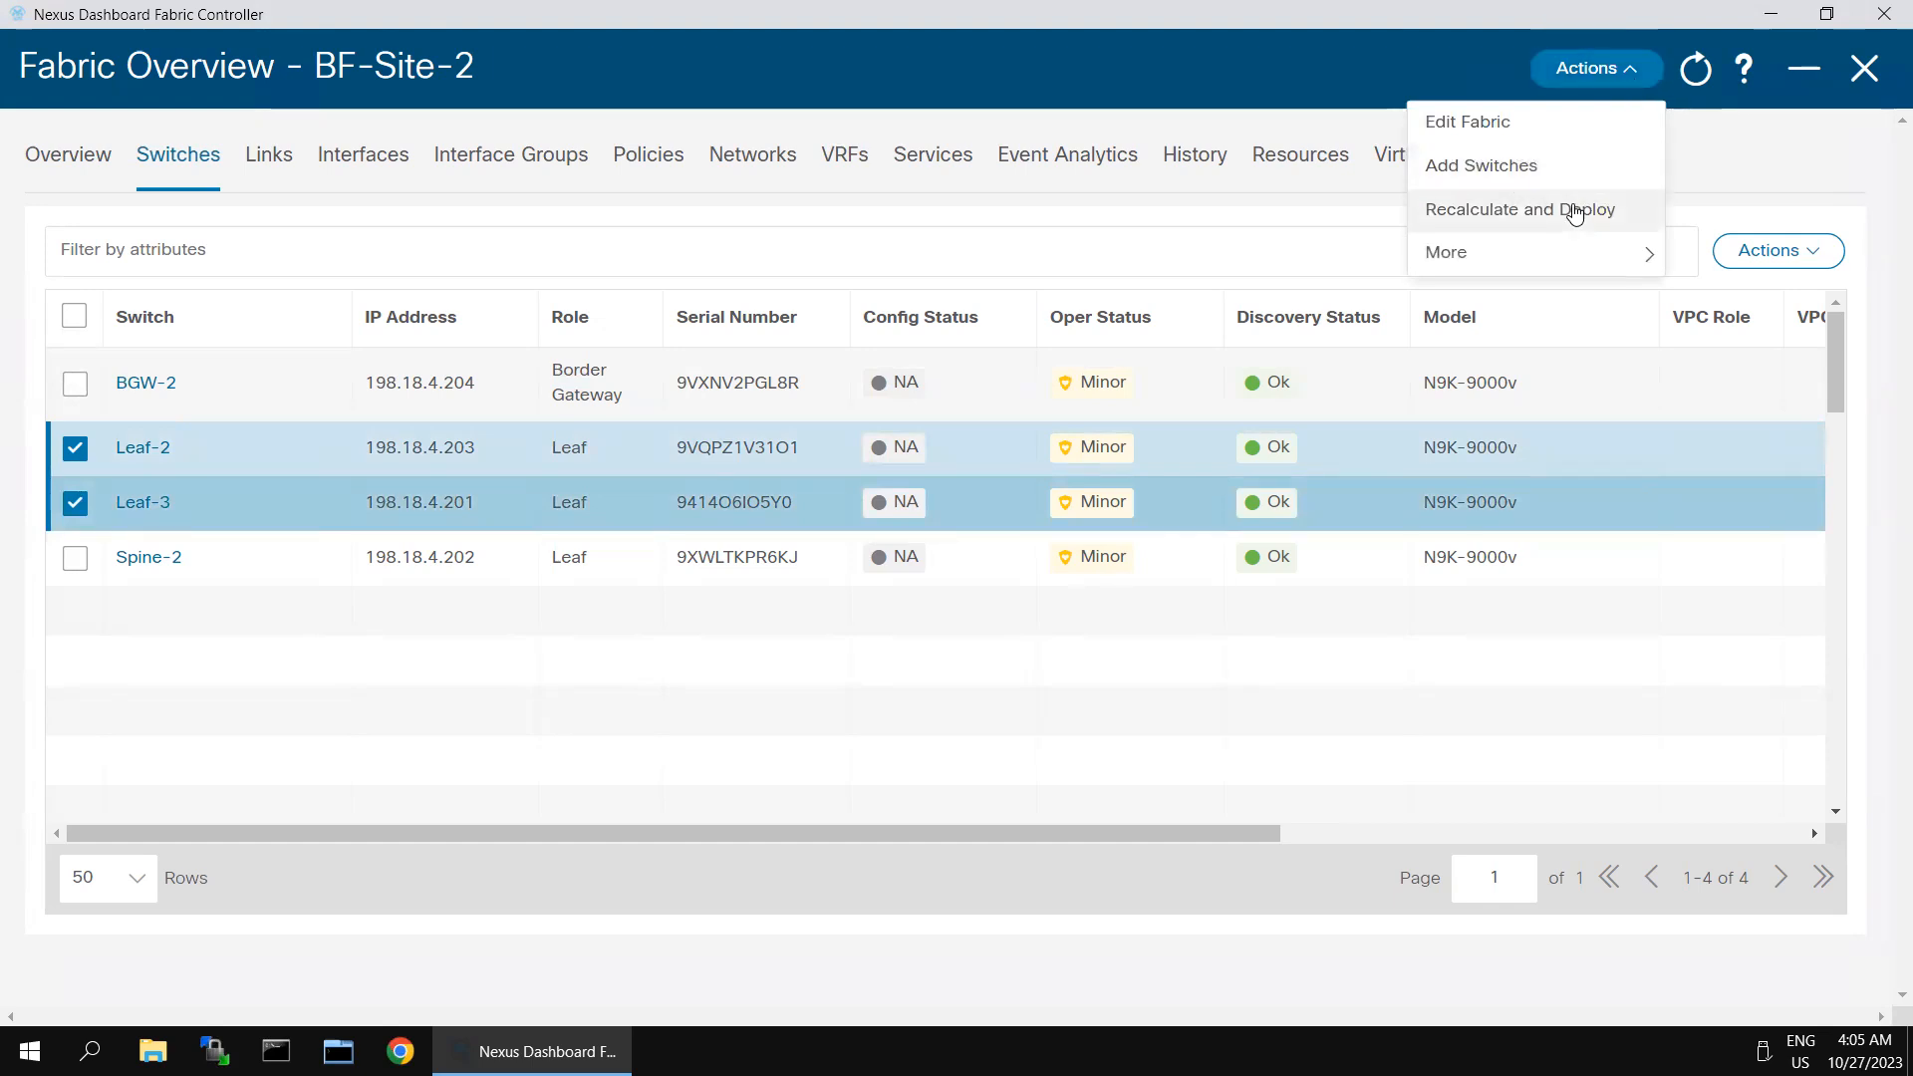
left_click(1575, 211)
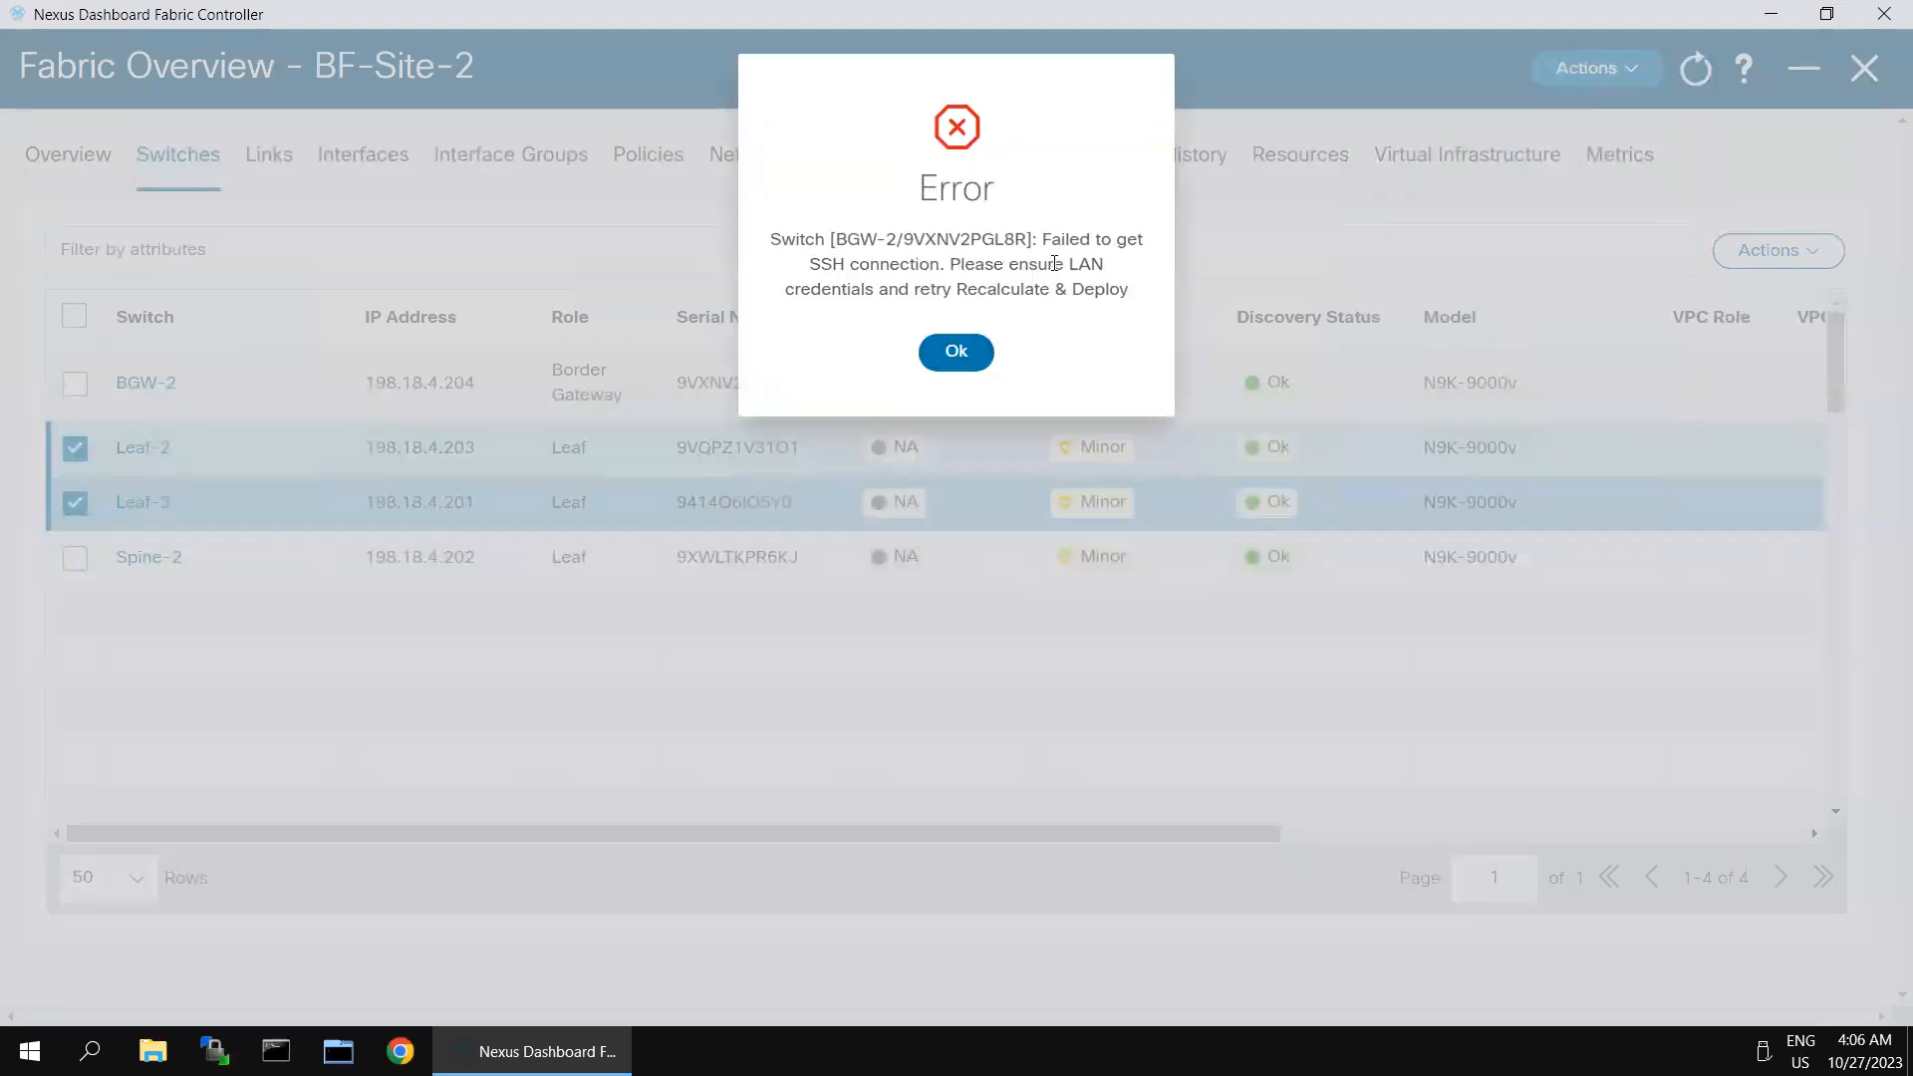
- Read through the deployment error text for switch BGW-2 and dismiss it
left_click_drag(880, 267, 1108, 290)
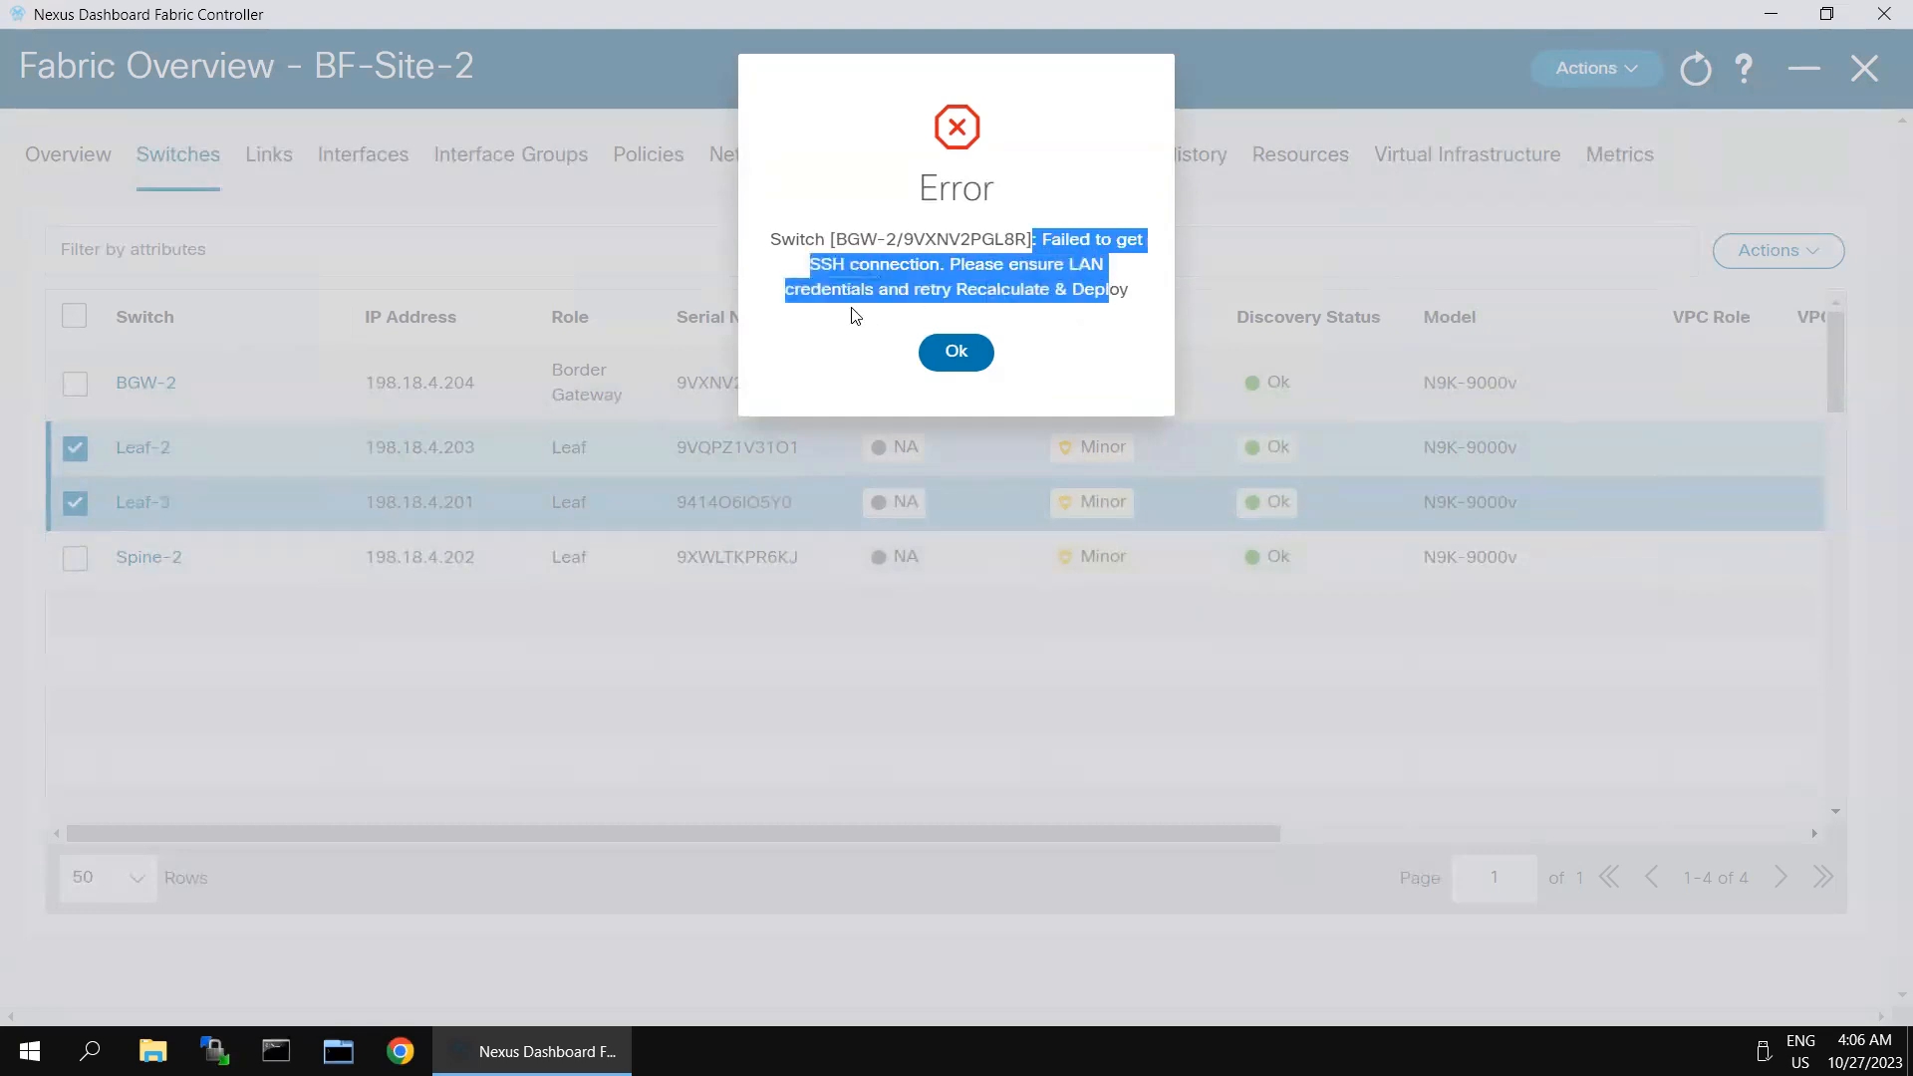
left_click(840, 351)
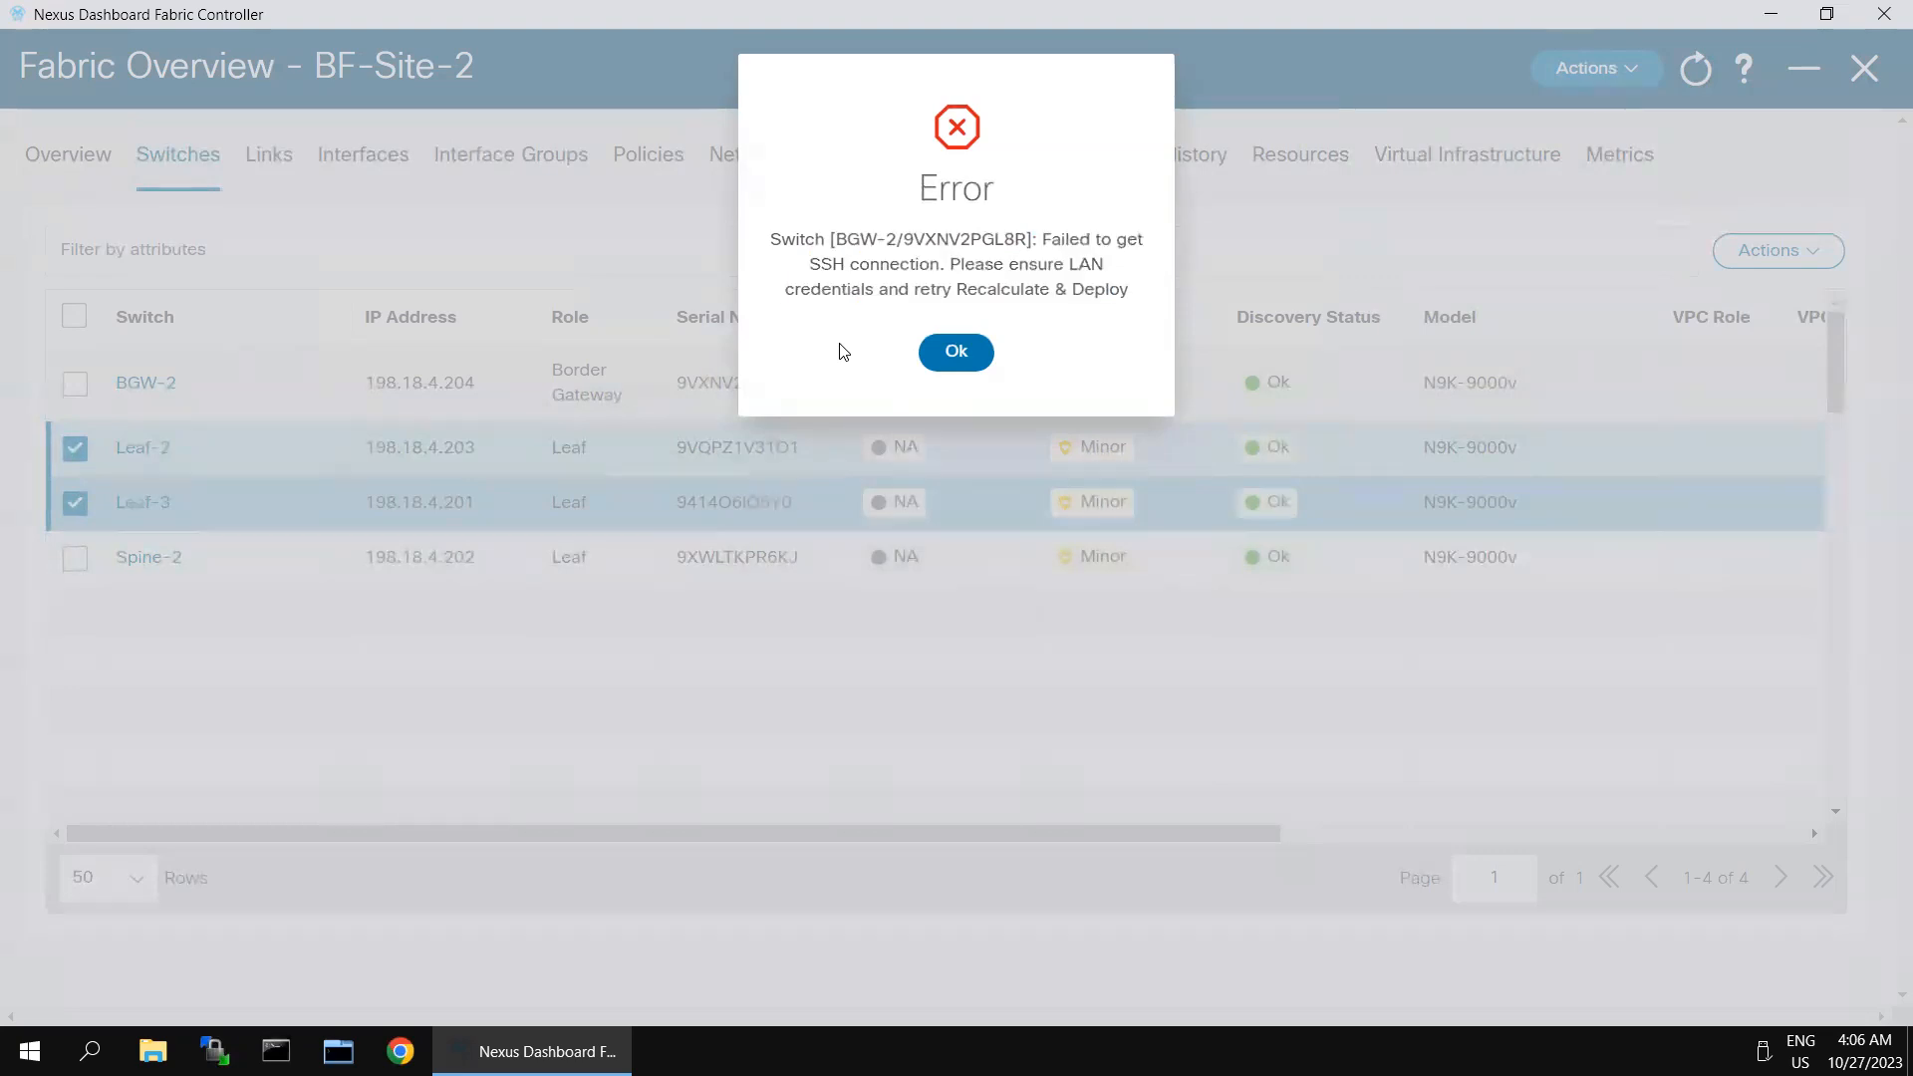
left_click_drag(860, 240, 1090, 239)
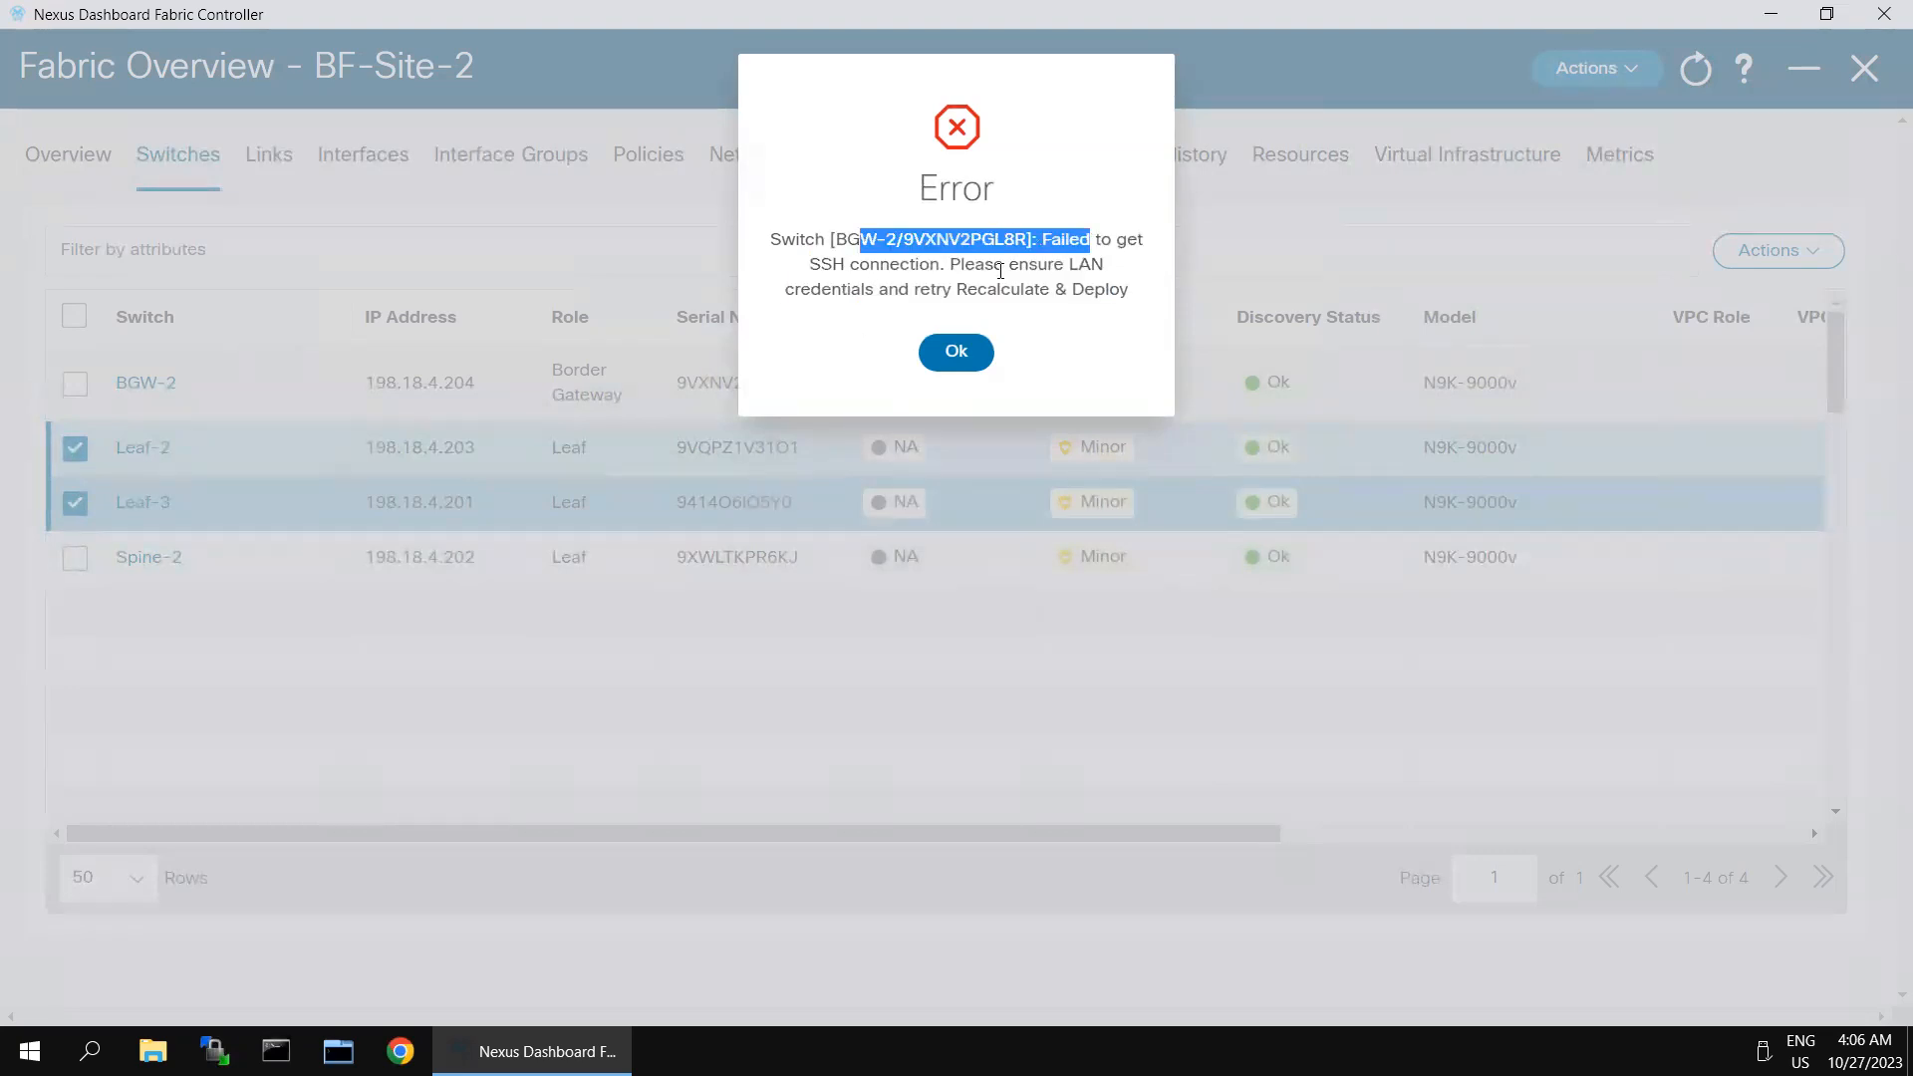
left_click_drag(865, 288, 782, 239)
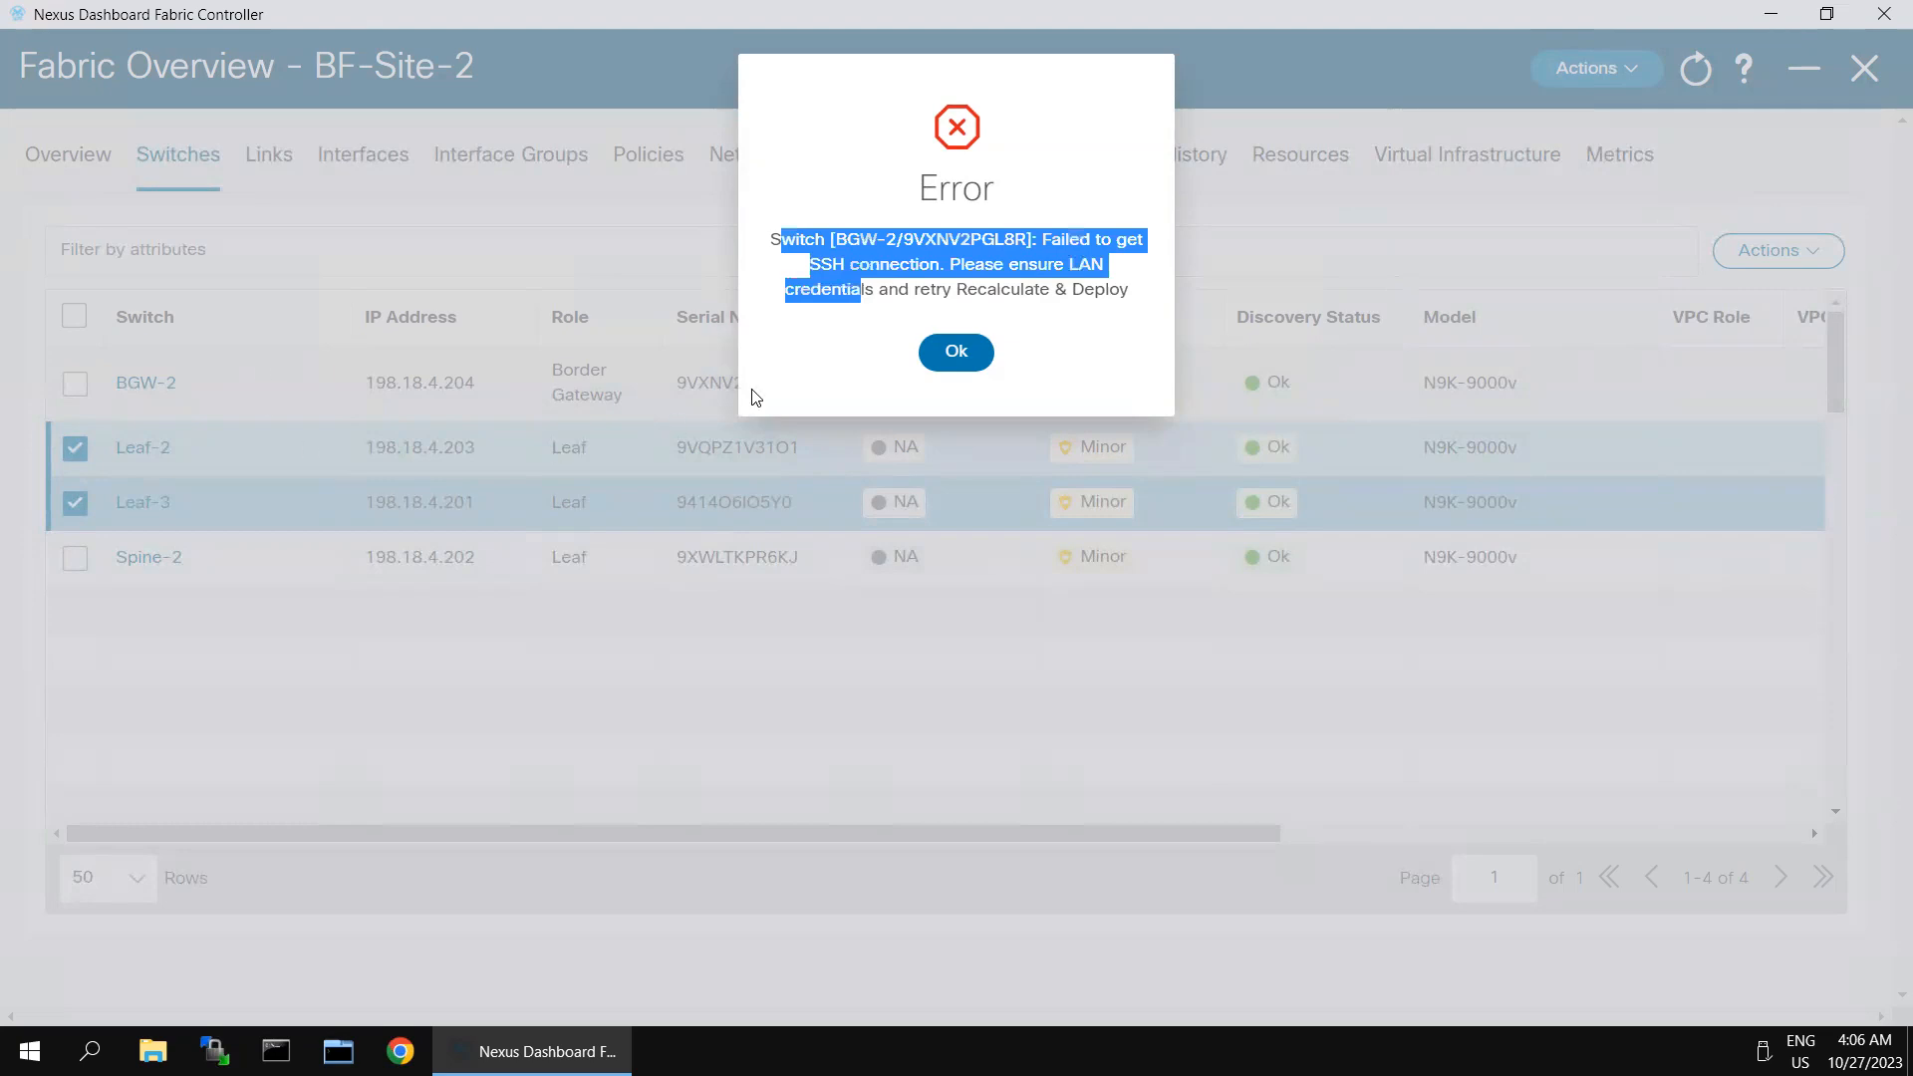
left_click(955, 352)
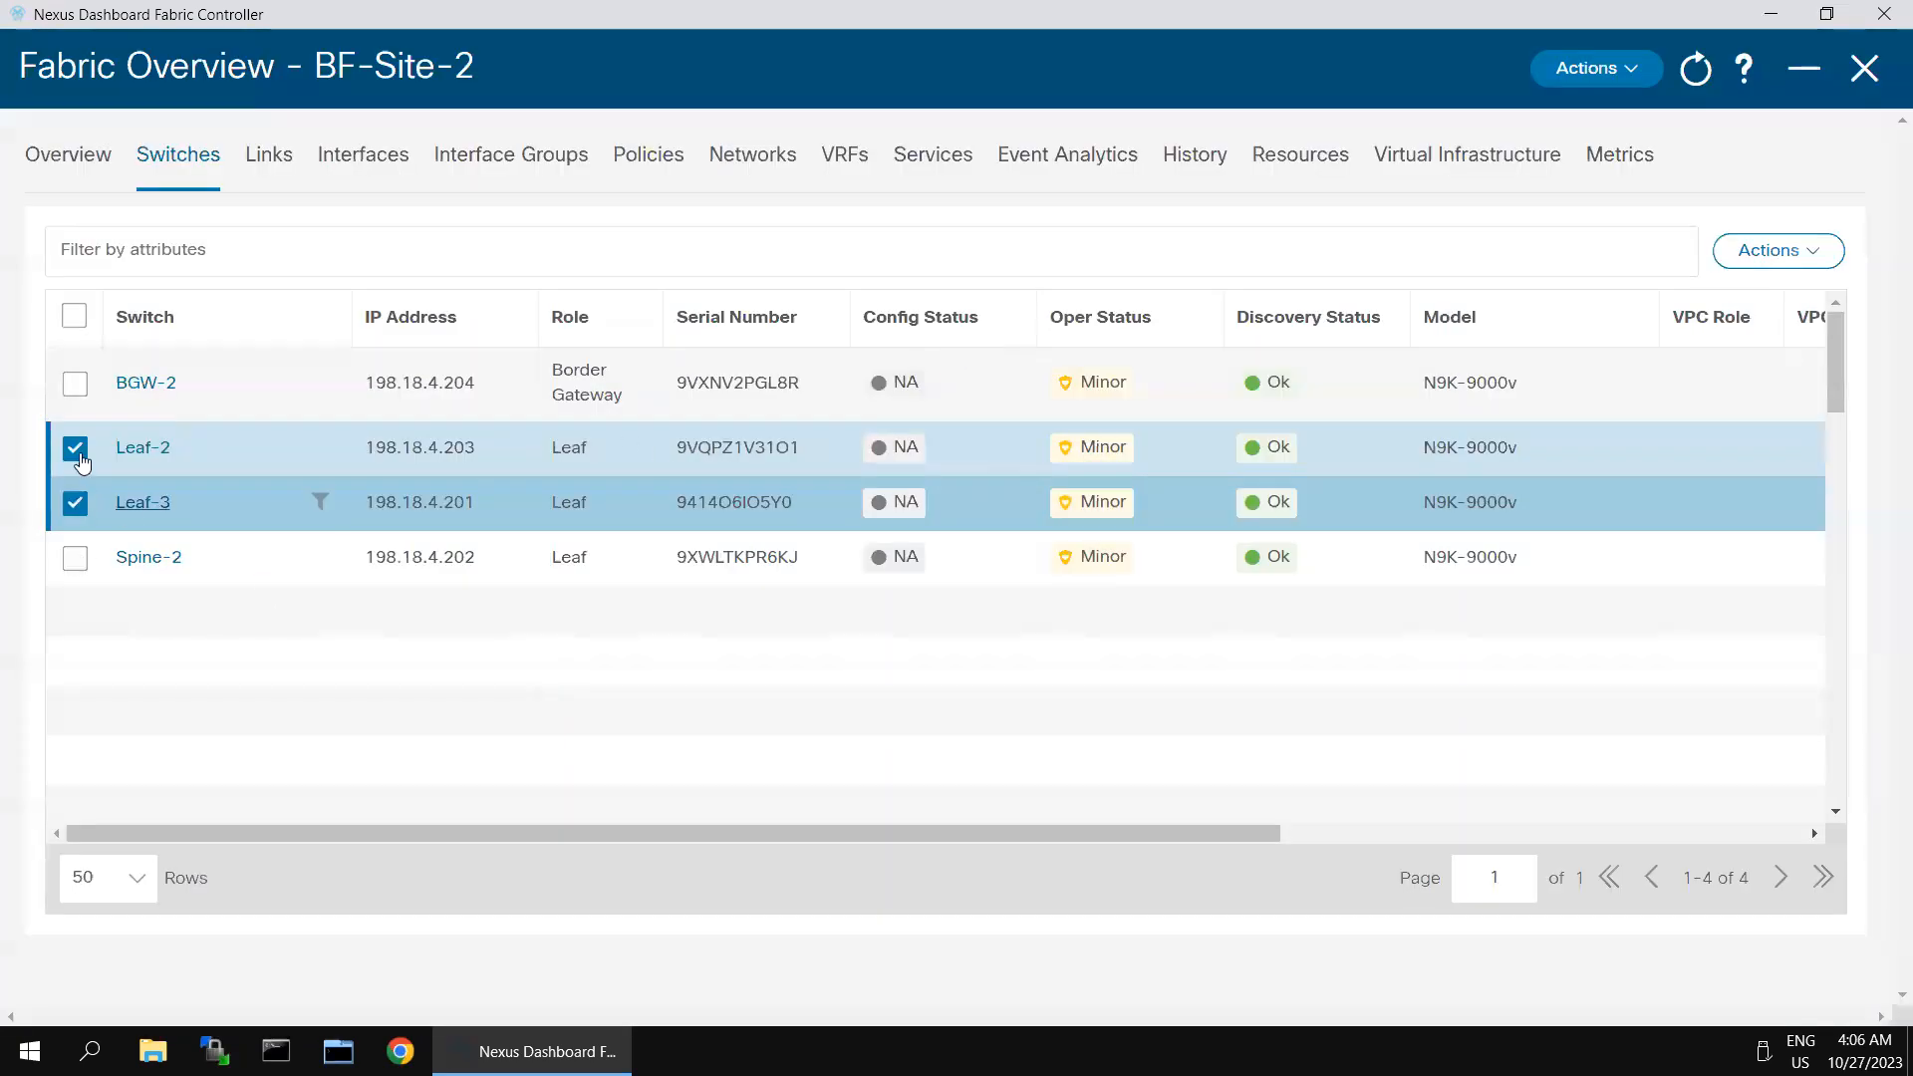
- Set the role of switch Spine-2 to Spine, with the leaf switches deselected, and acknowledge the warning
left_click(76, 450)
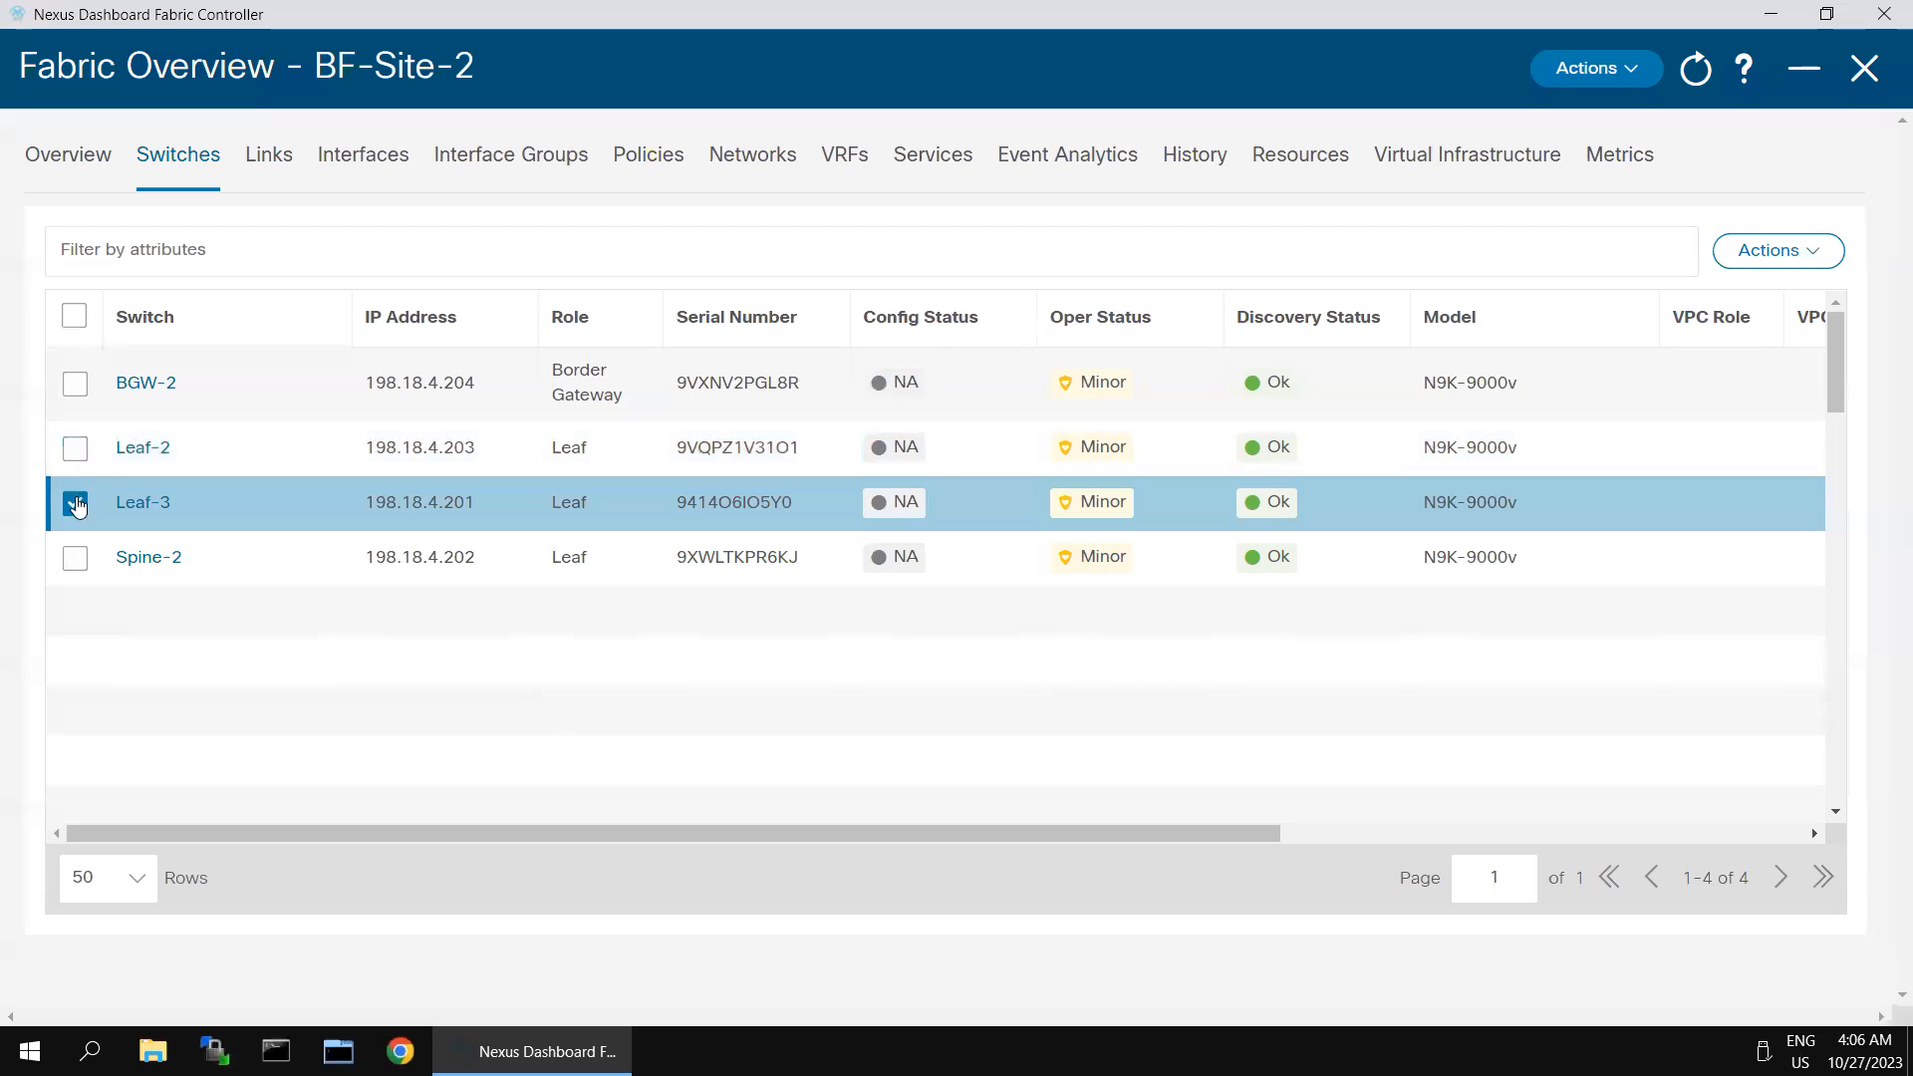
left_click(77, 505)
left_click(77, 558)
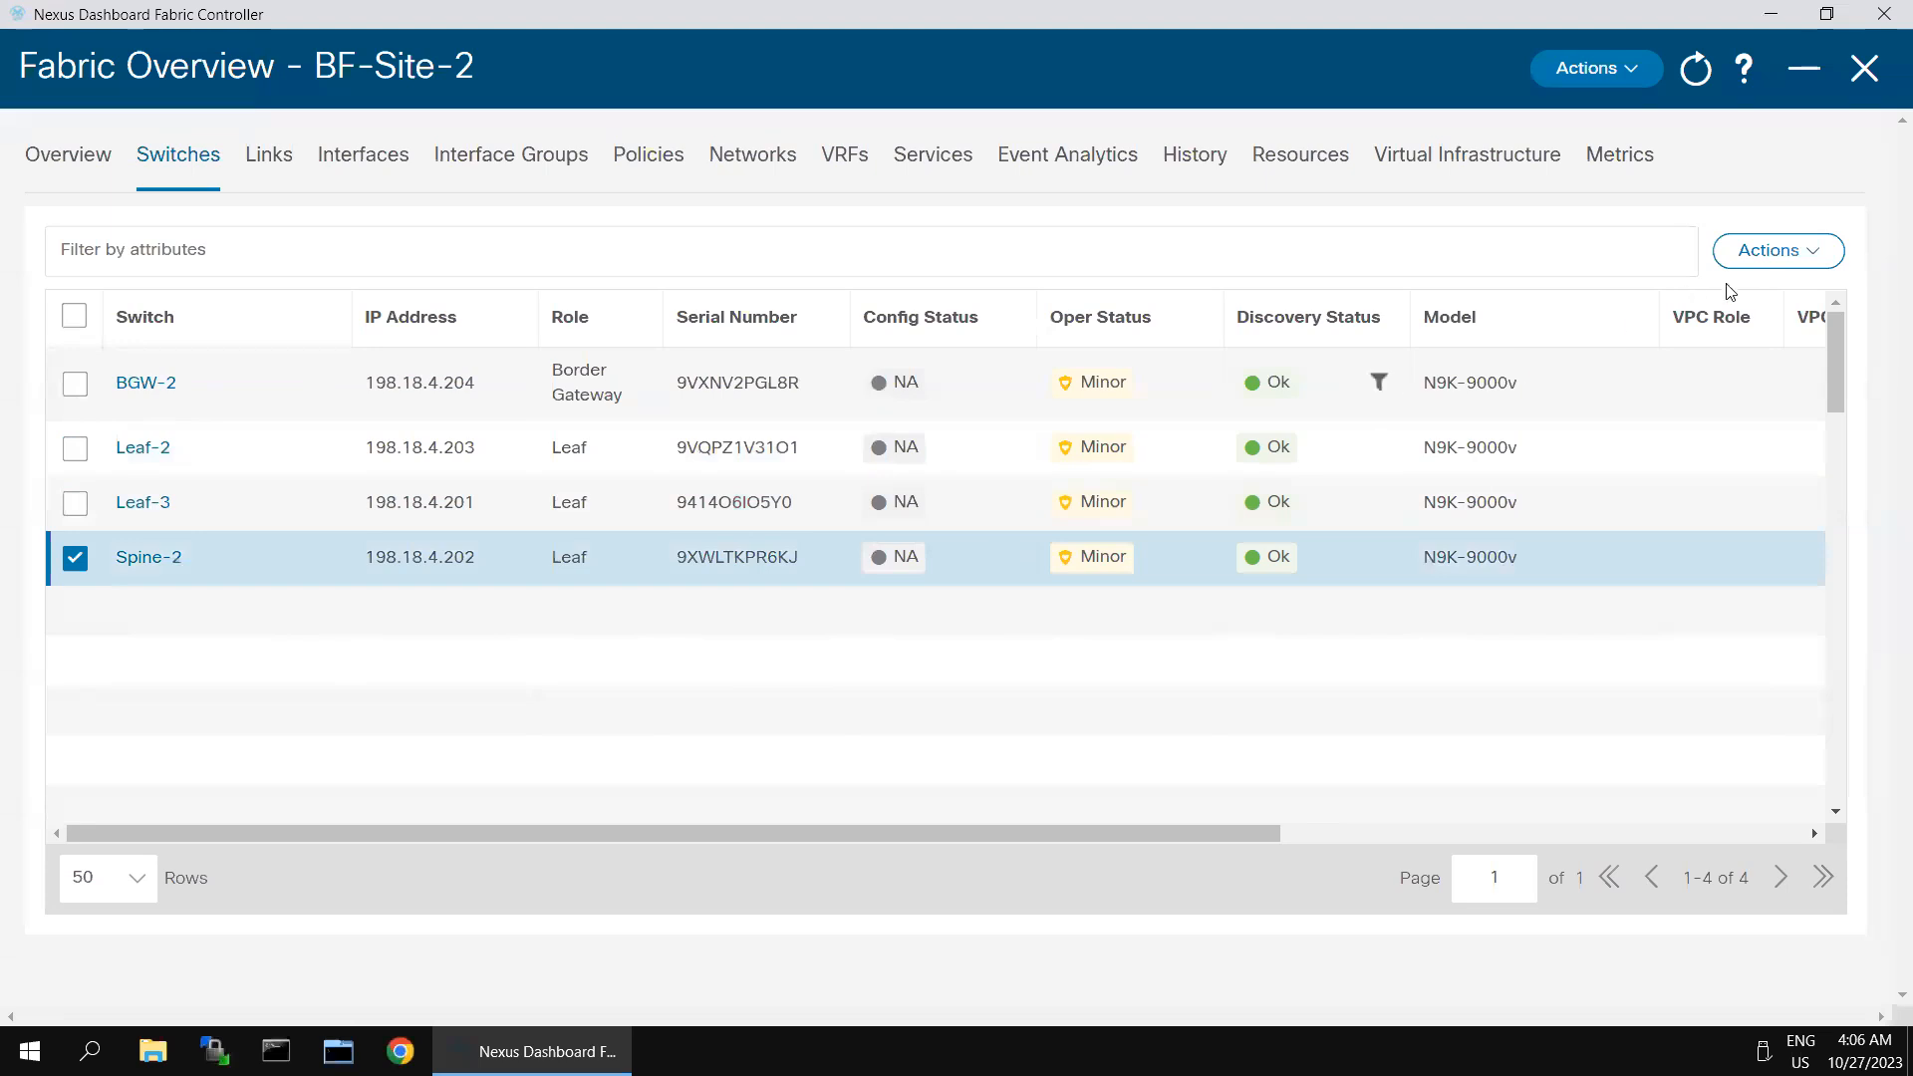
left_click(1775, 260)
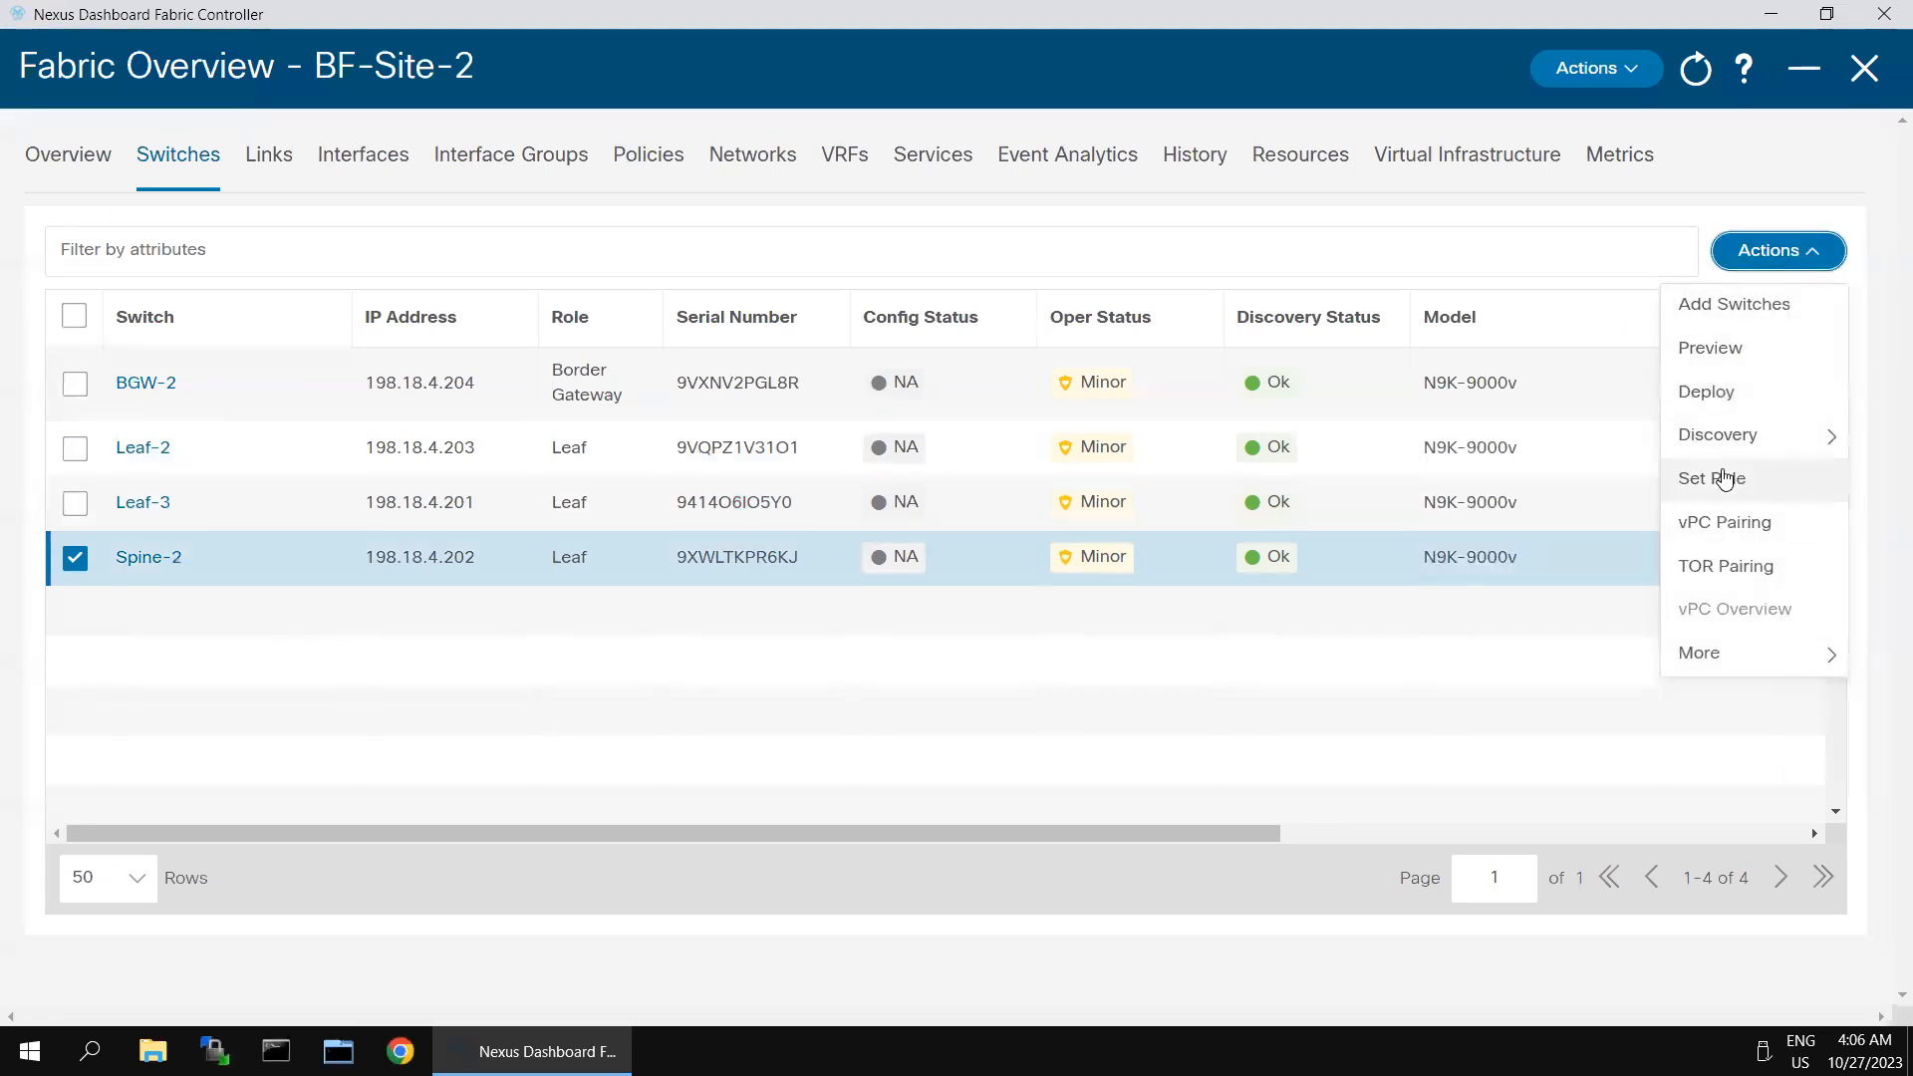
left_click(1724, 480)
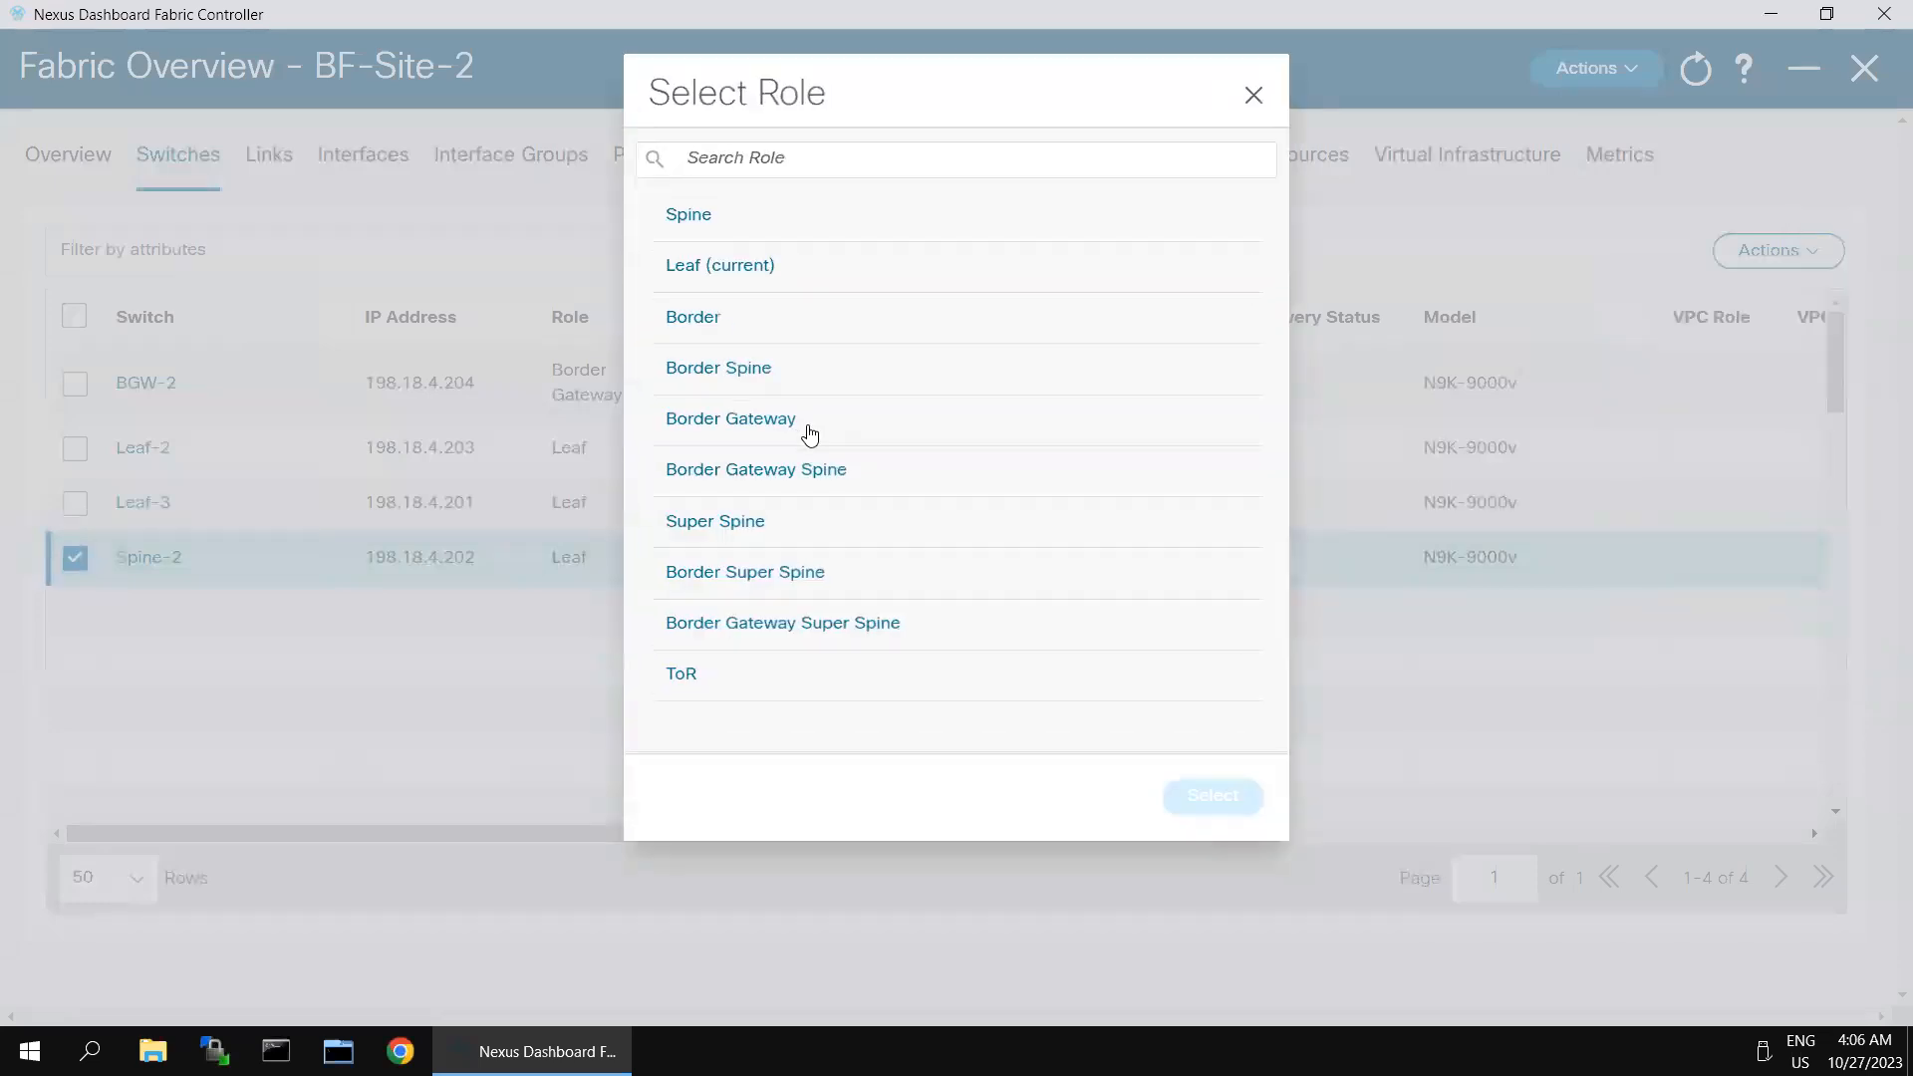
left_click(694, 217)
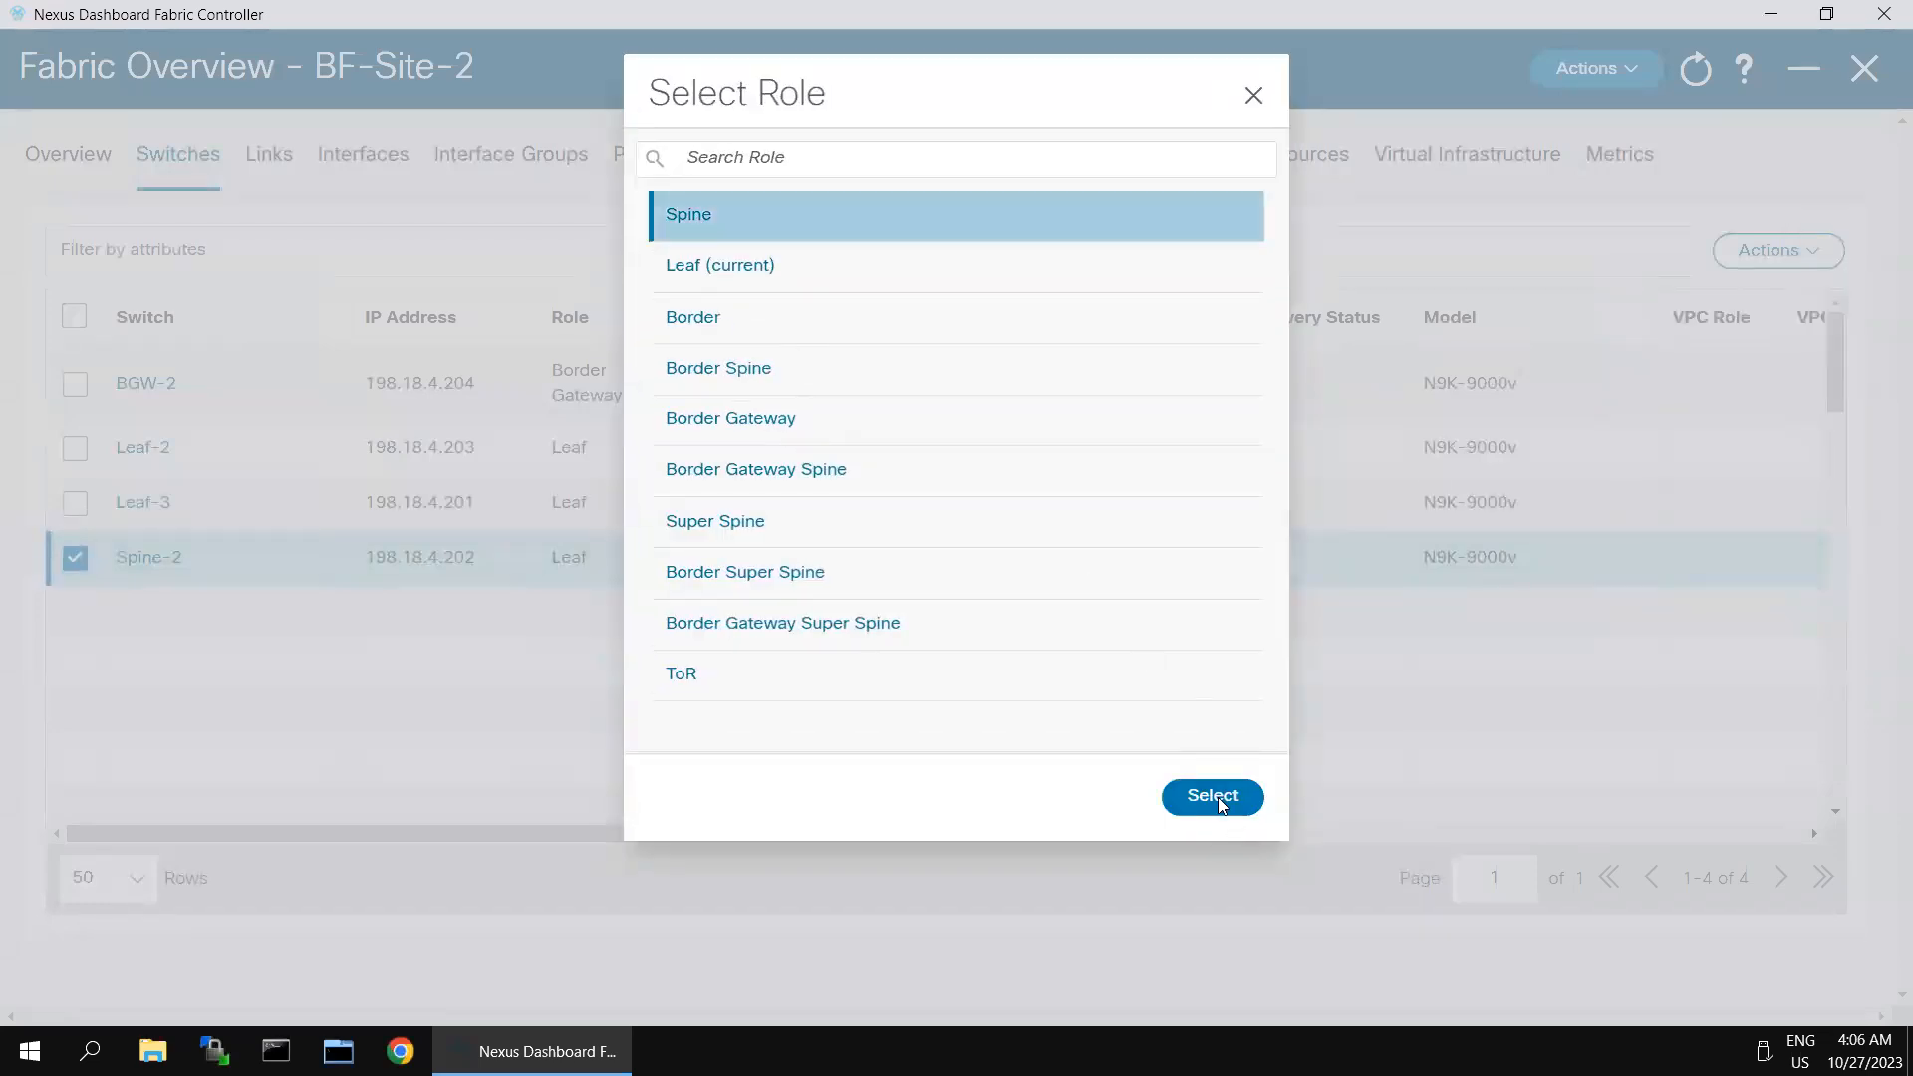
left_click(1218, 797)
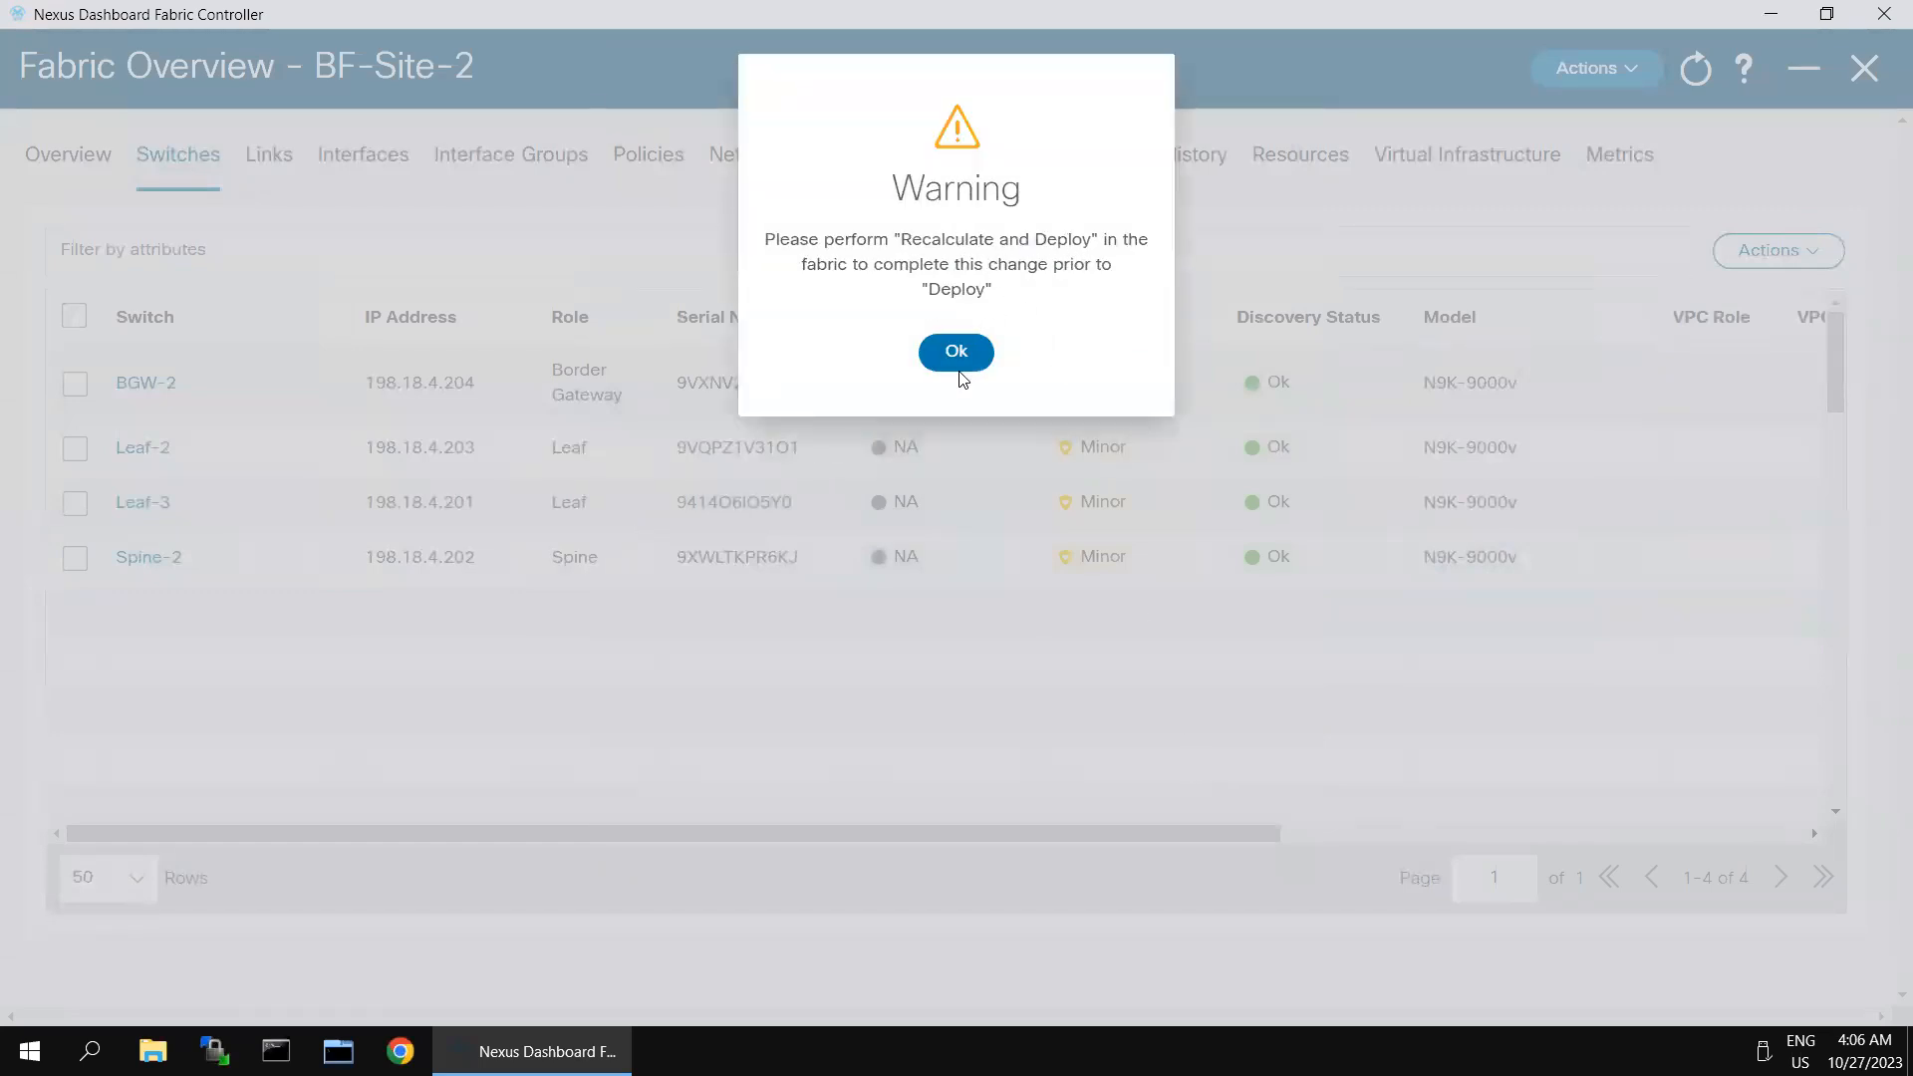
left_click(958, 372)
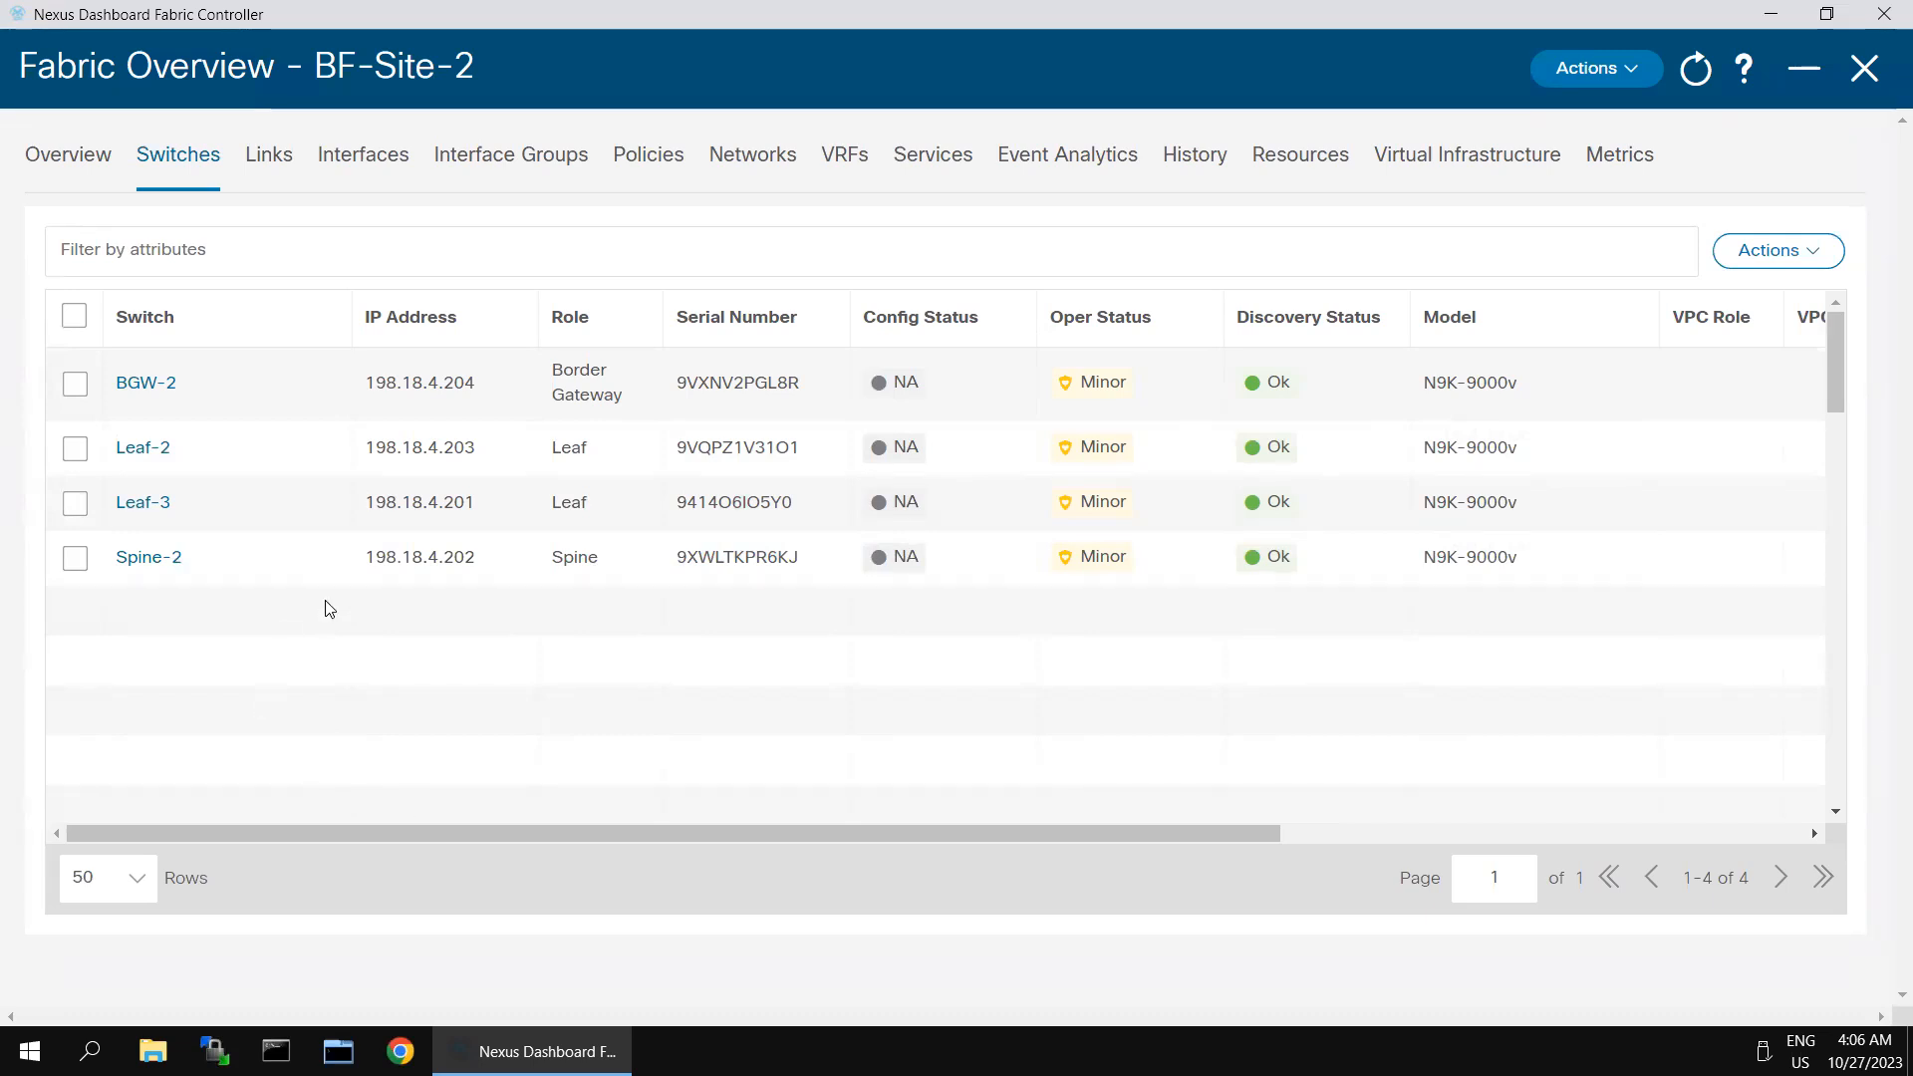
- Try Recalculate and Deploy with Spine-2 selected, dismiss the error and clear the switch selection
left_click(76, 557)
left_click(1634, 72)
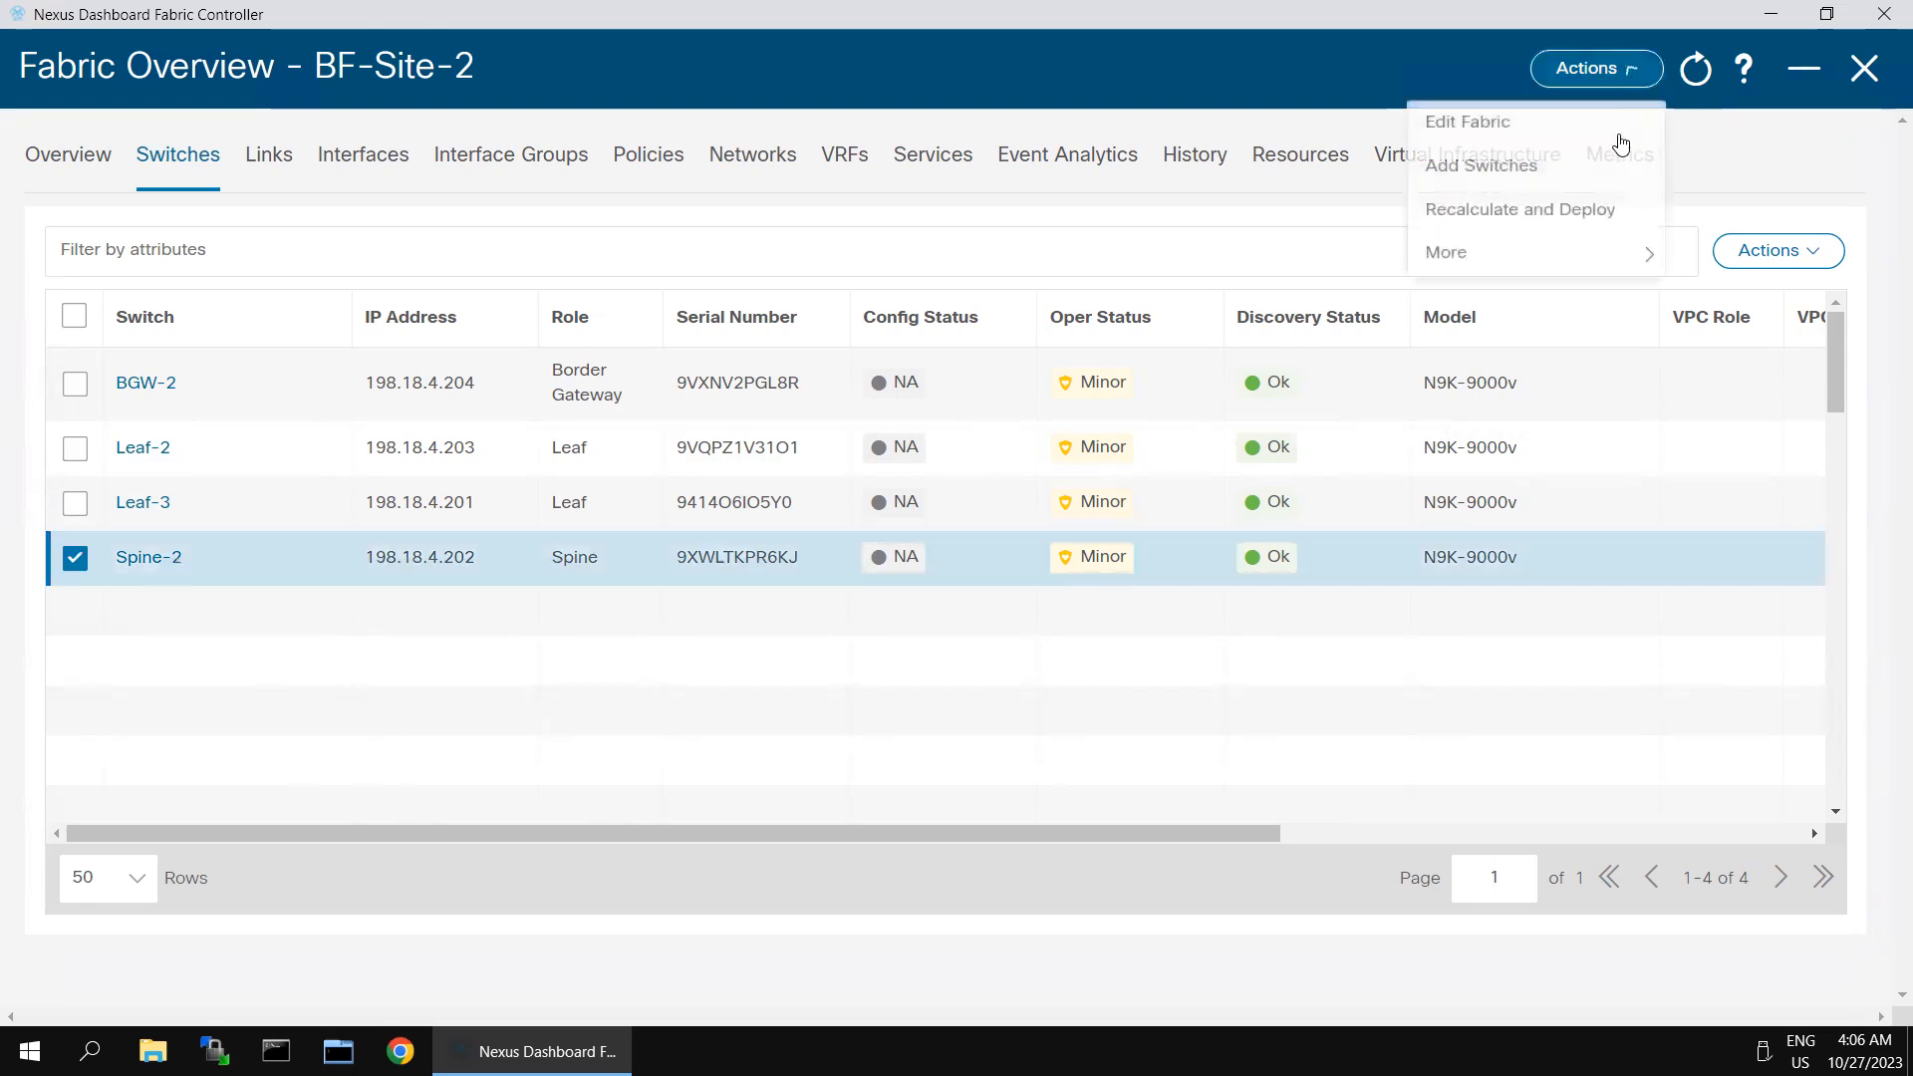
left_click(1545, 213)
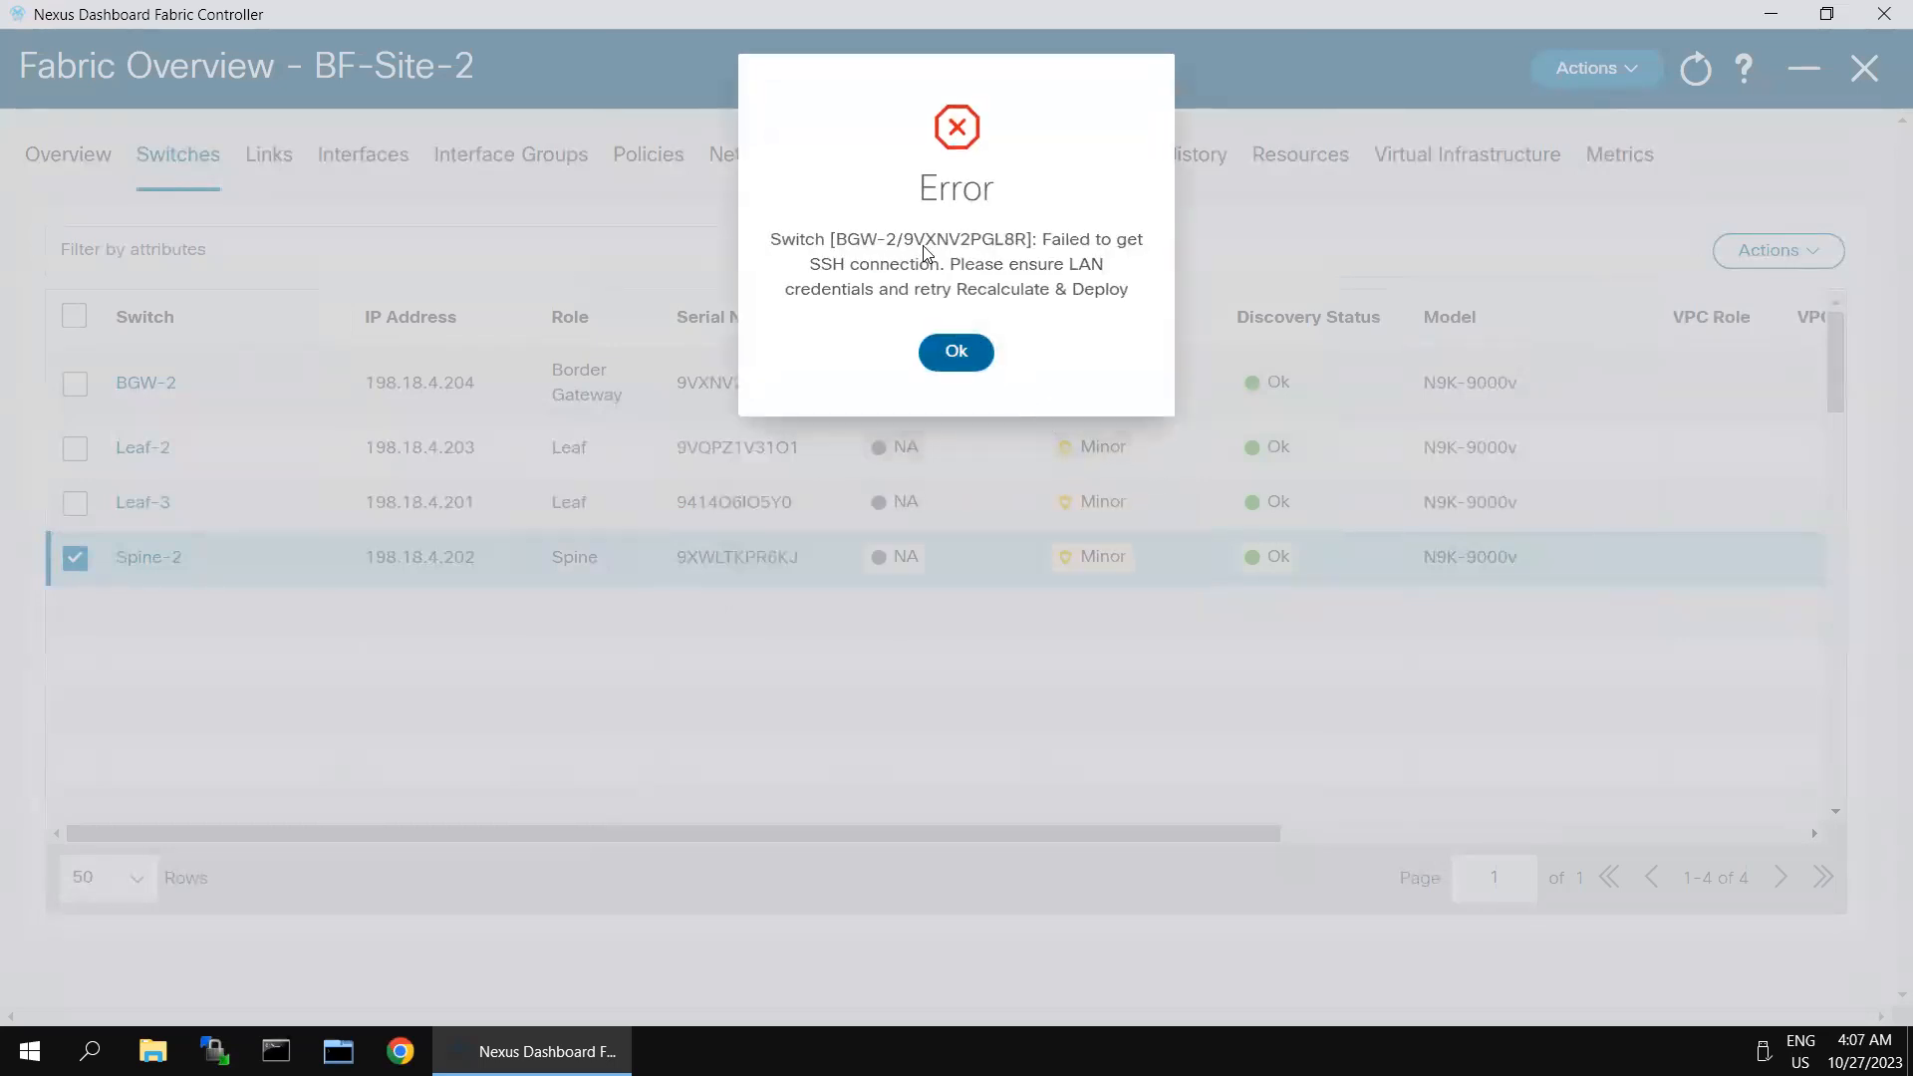
left_click(957, 355)
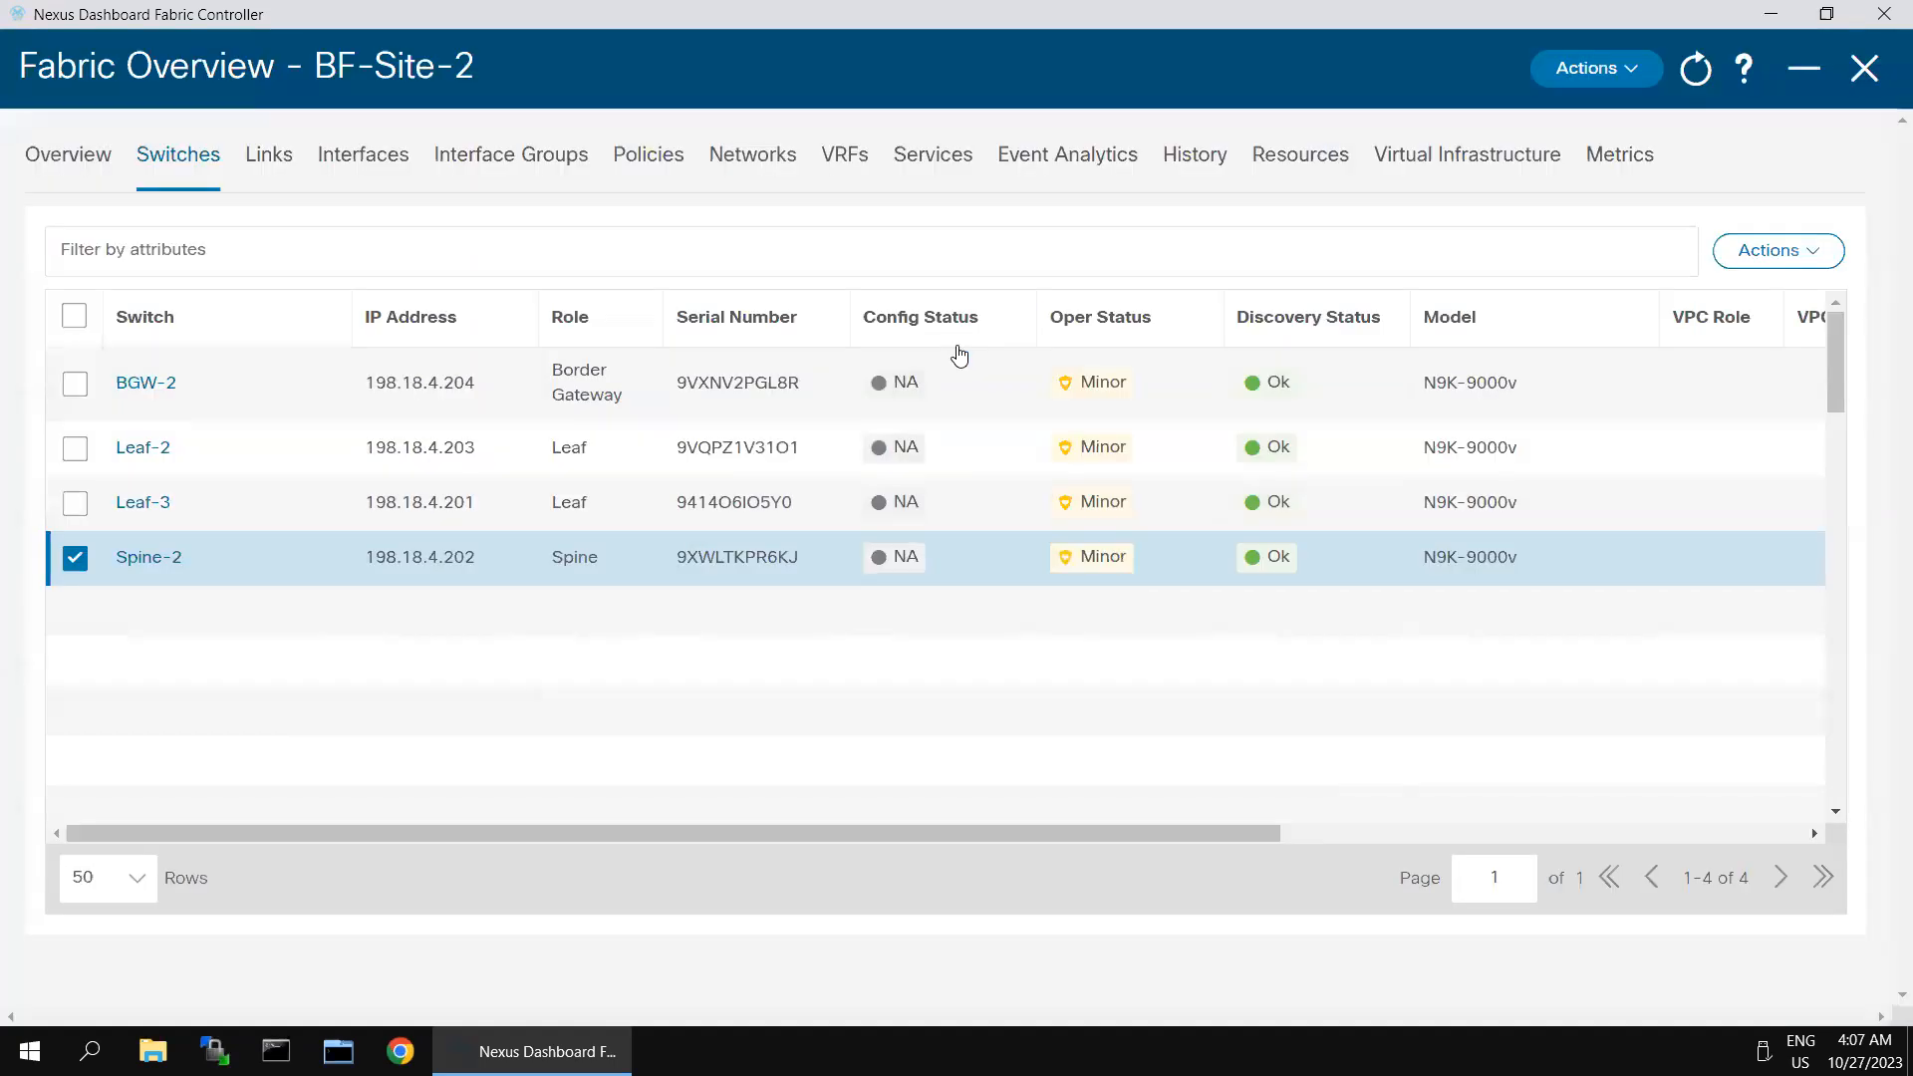
left_click(78, 560)
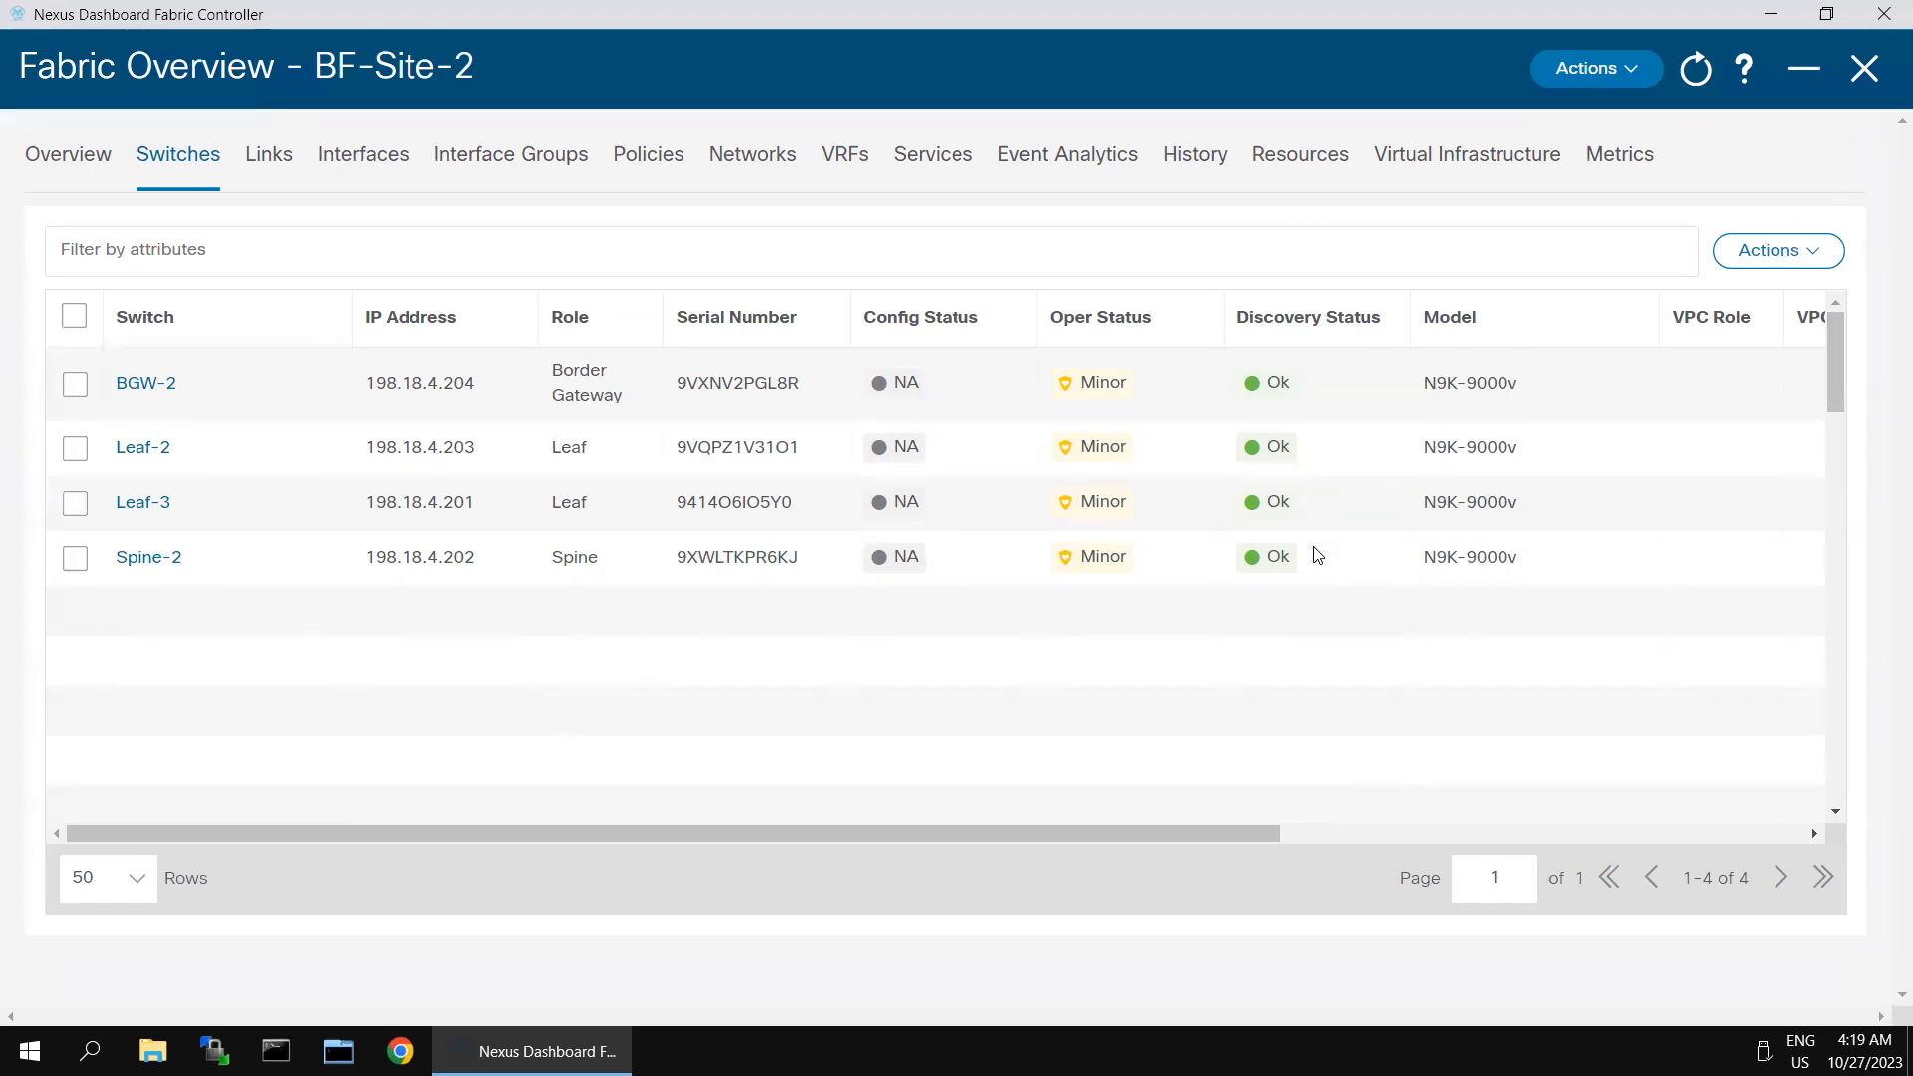
- Select BGW-2 and rerun Recalculate and Deploy on BF-Site-2 to generate the configuration preview
left_click(73, 395)
left_click(1627, 78)
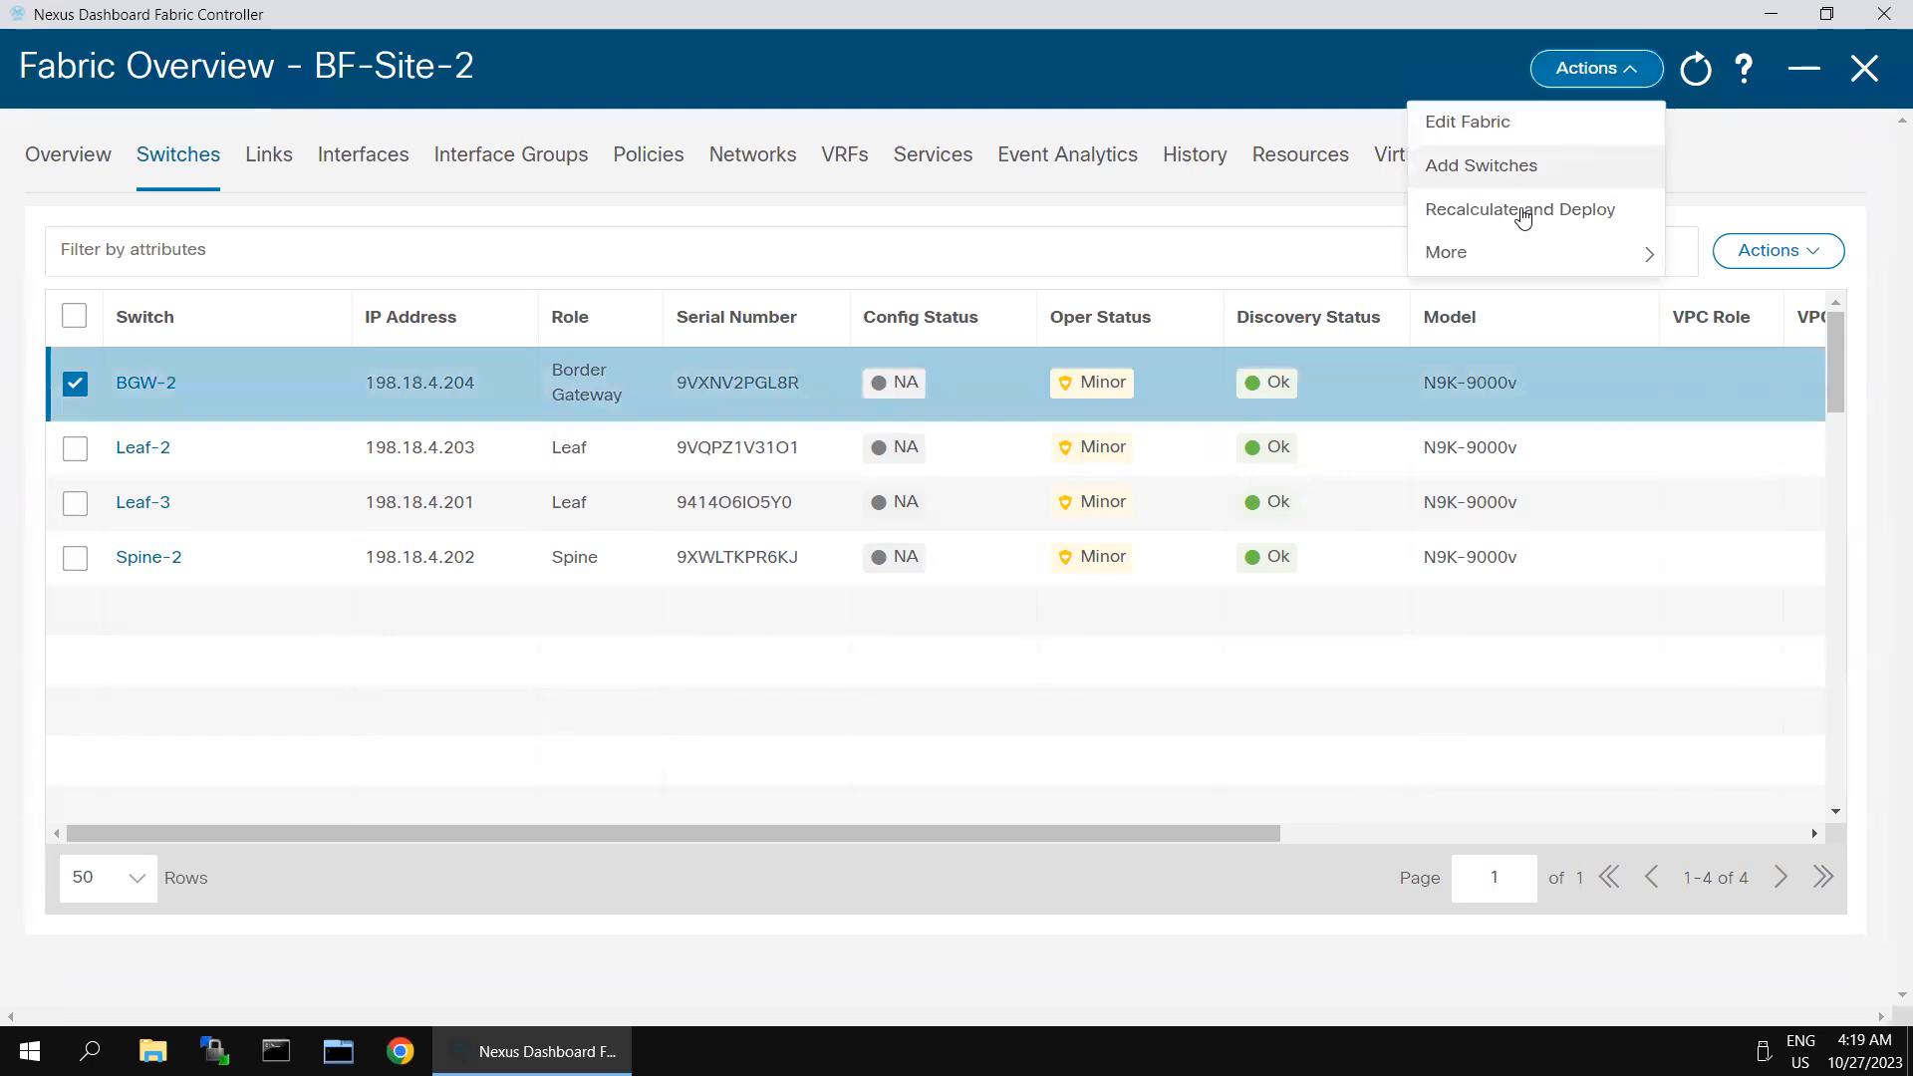
left_click(1521, 211)
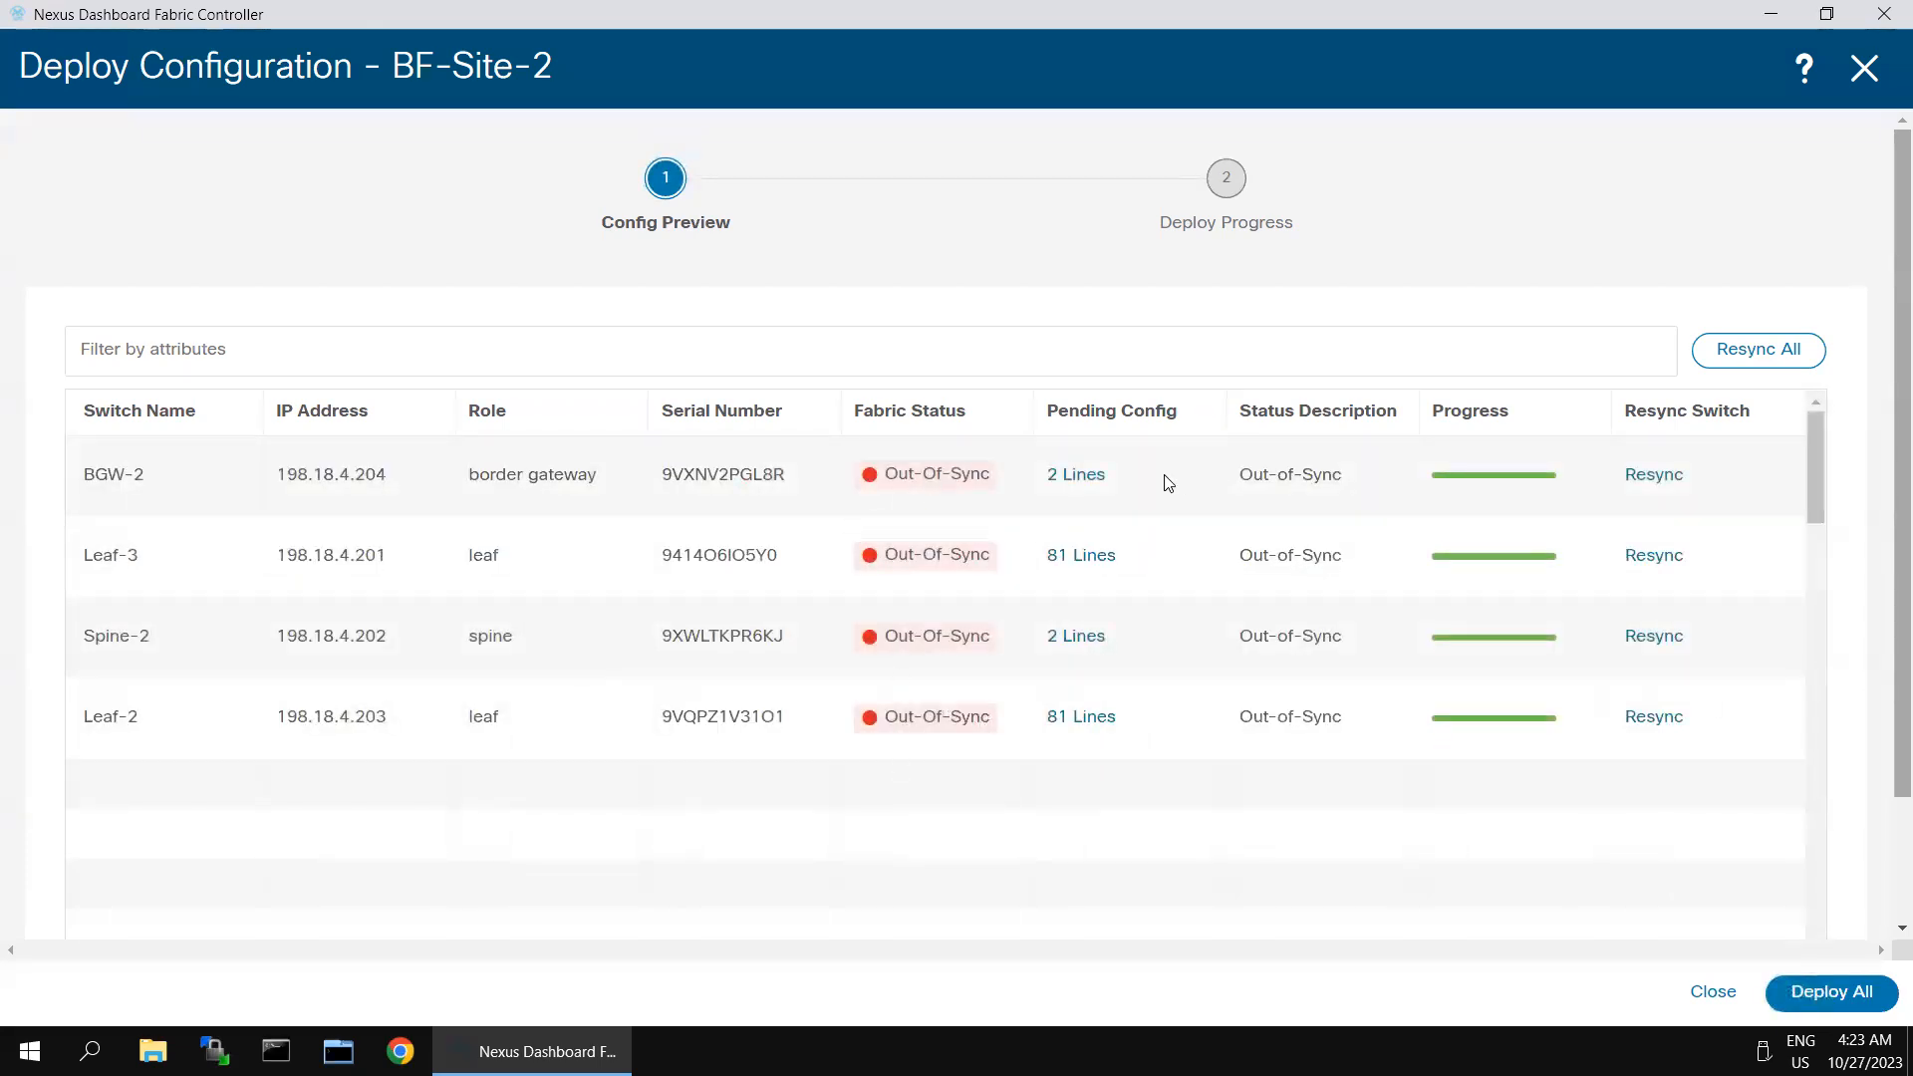
- Open Leaf-3's pending configuration and examine the side-by-side comparison of its running and expected configurations
left_click(1082, 557)
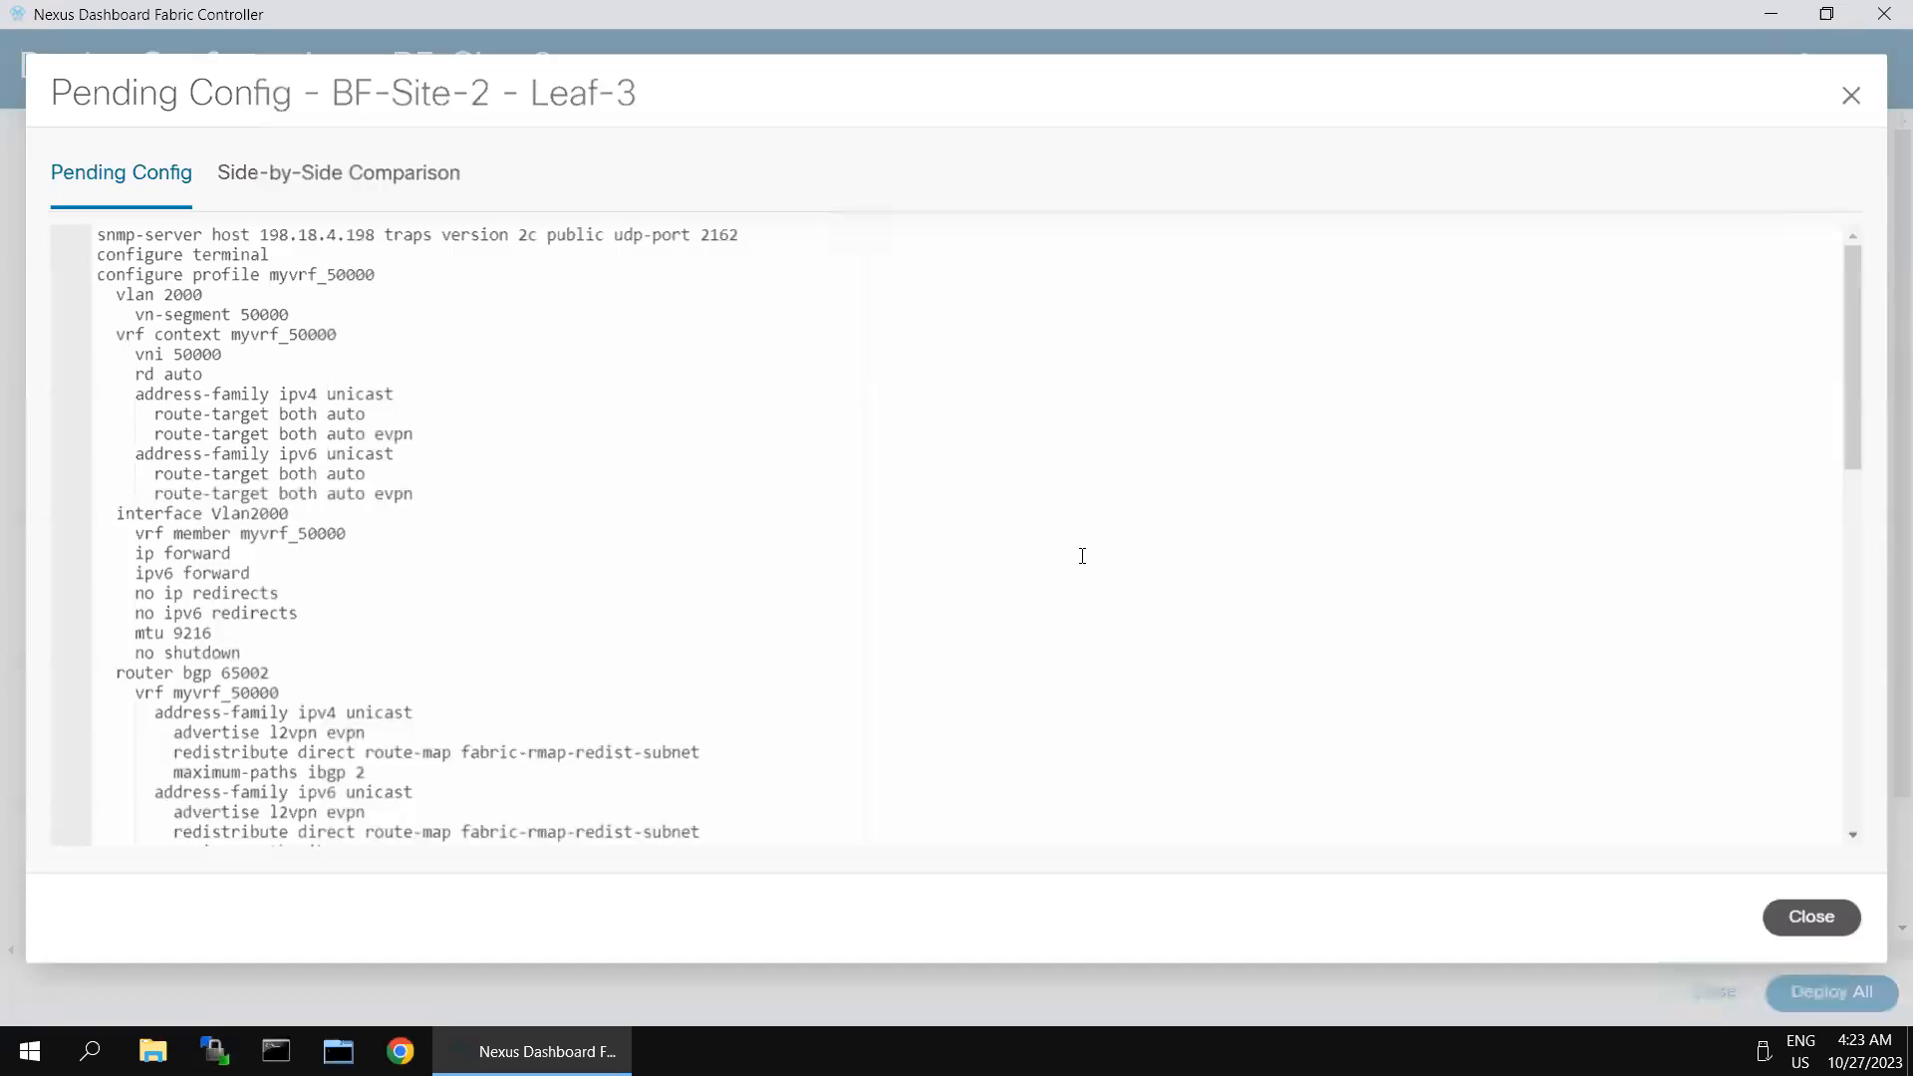
left_click(398, 174)
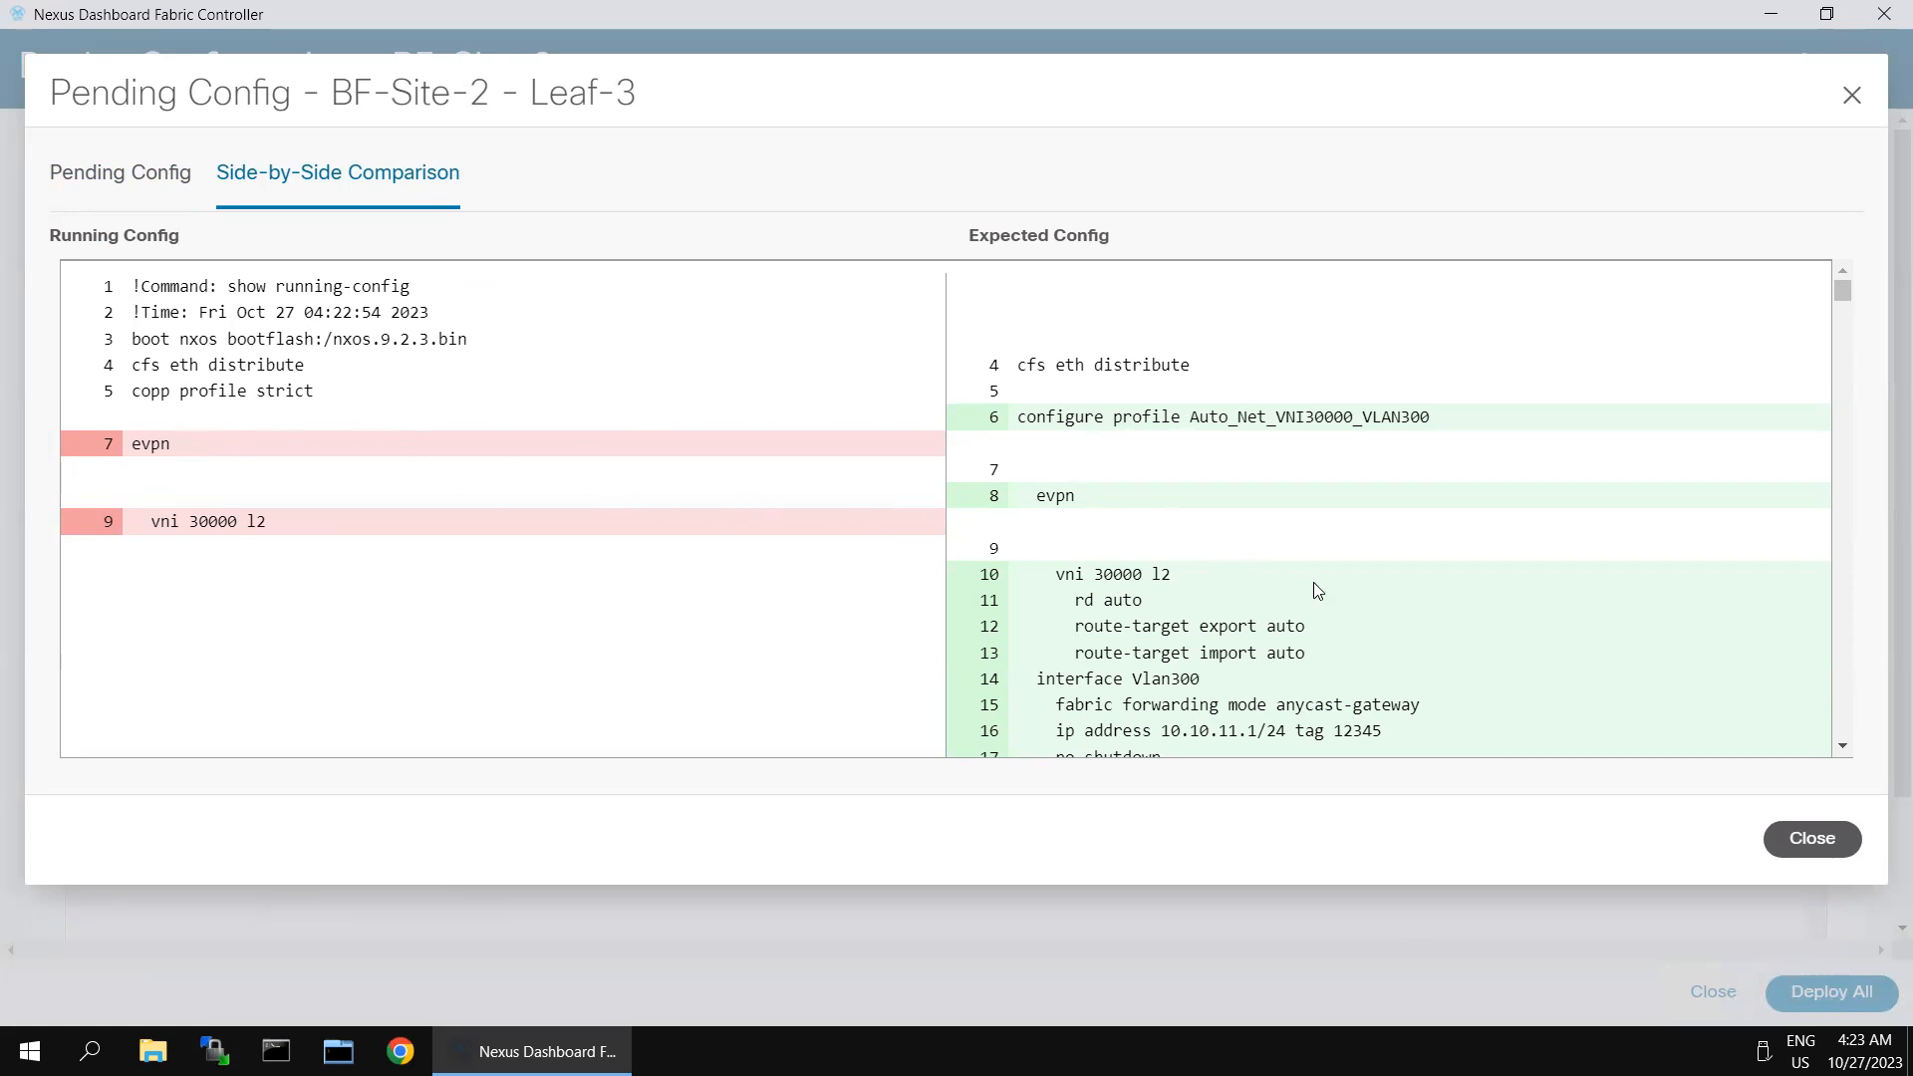
scroll(1321, 598, "down", 1)
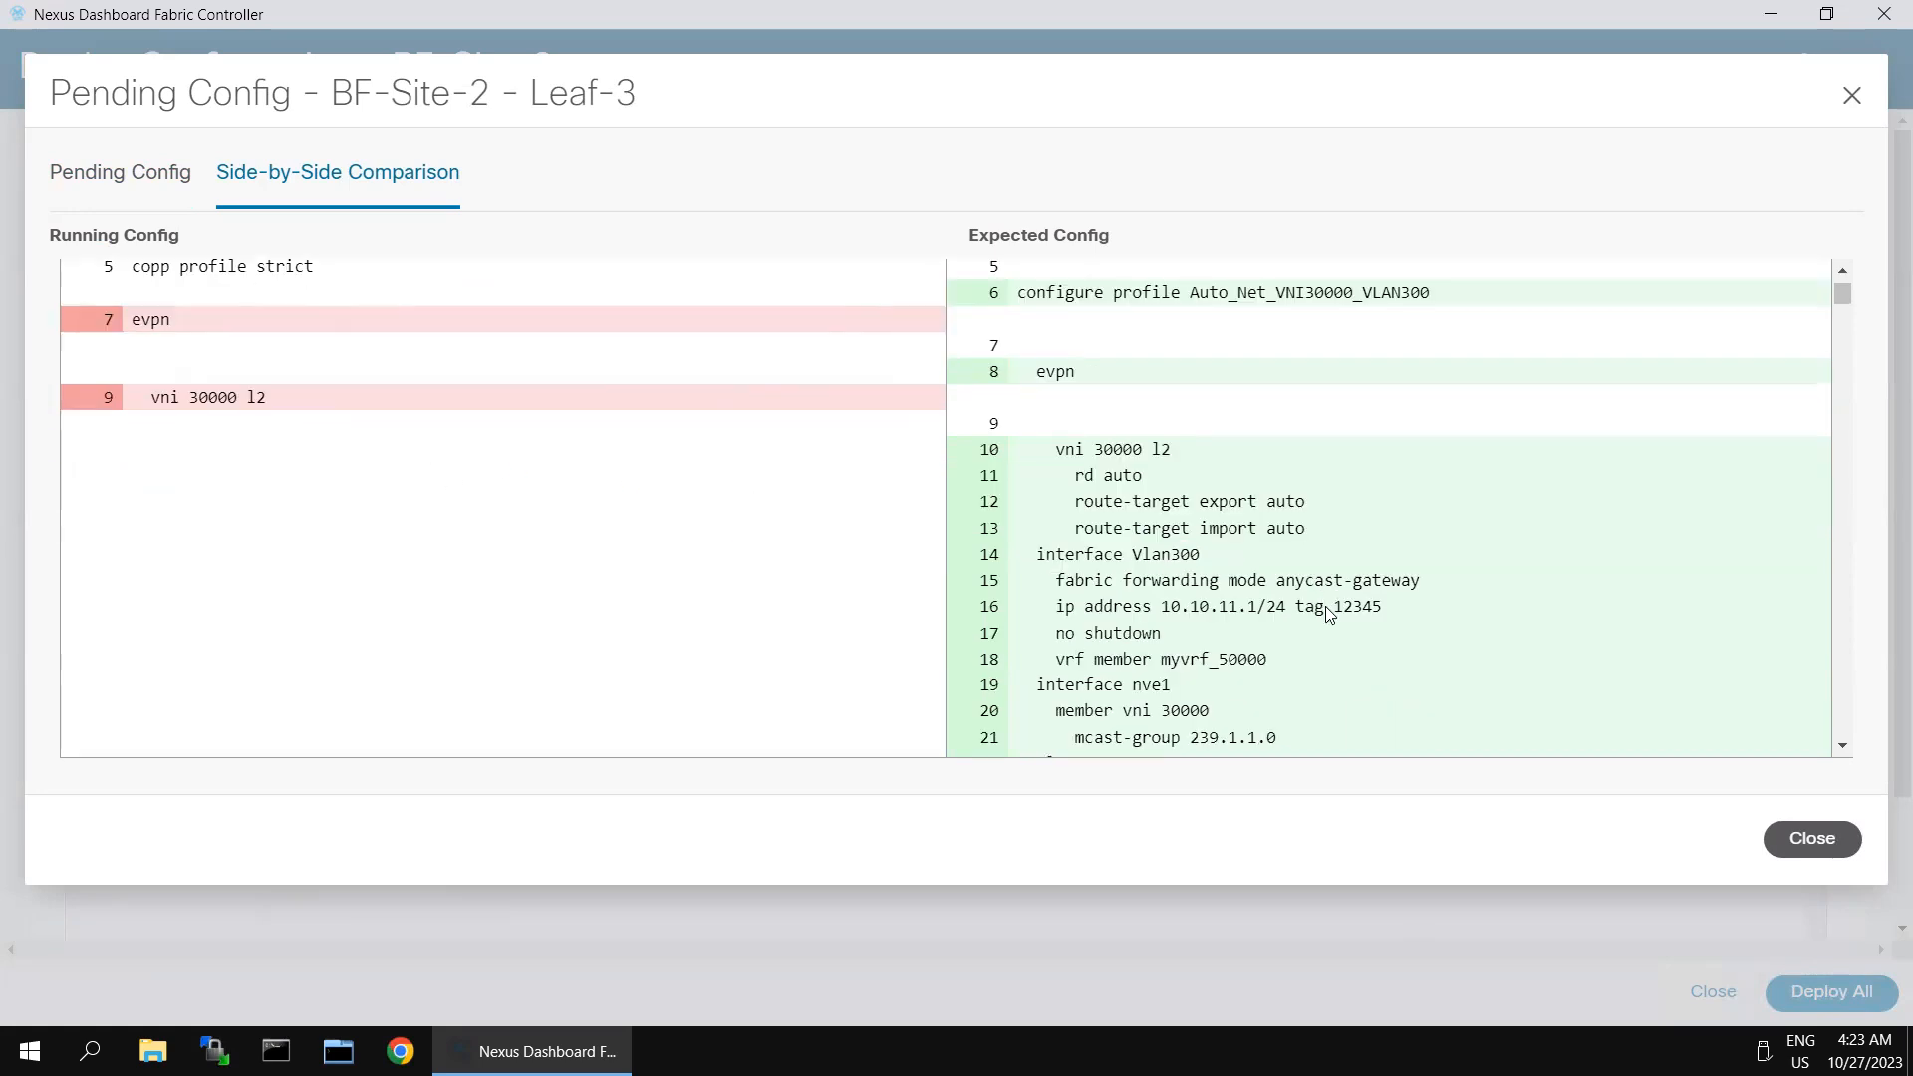
scroll(1326, 608, "down", 1)
scroll(1323, 613, "up", 2)
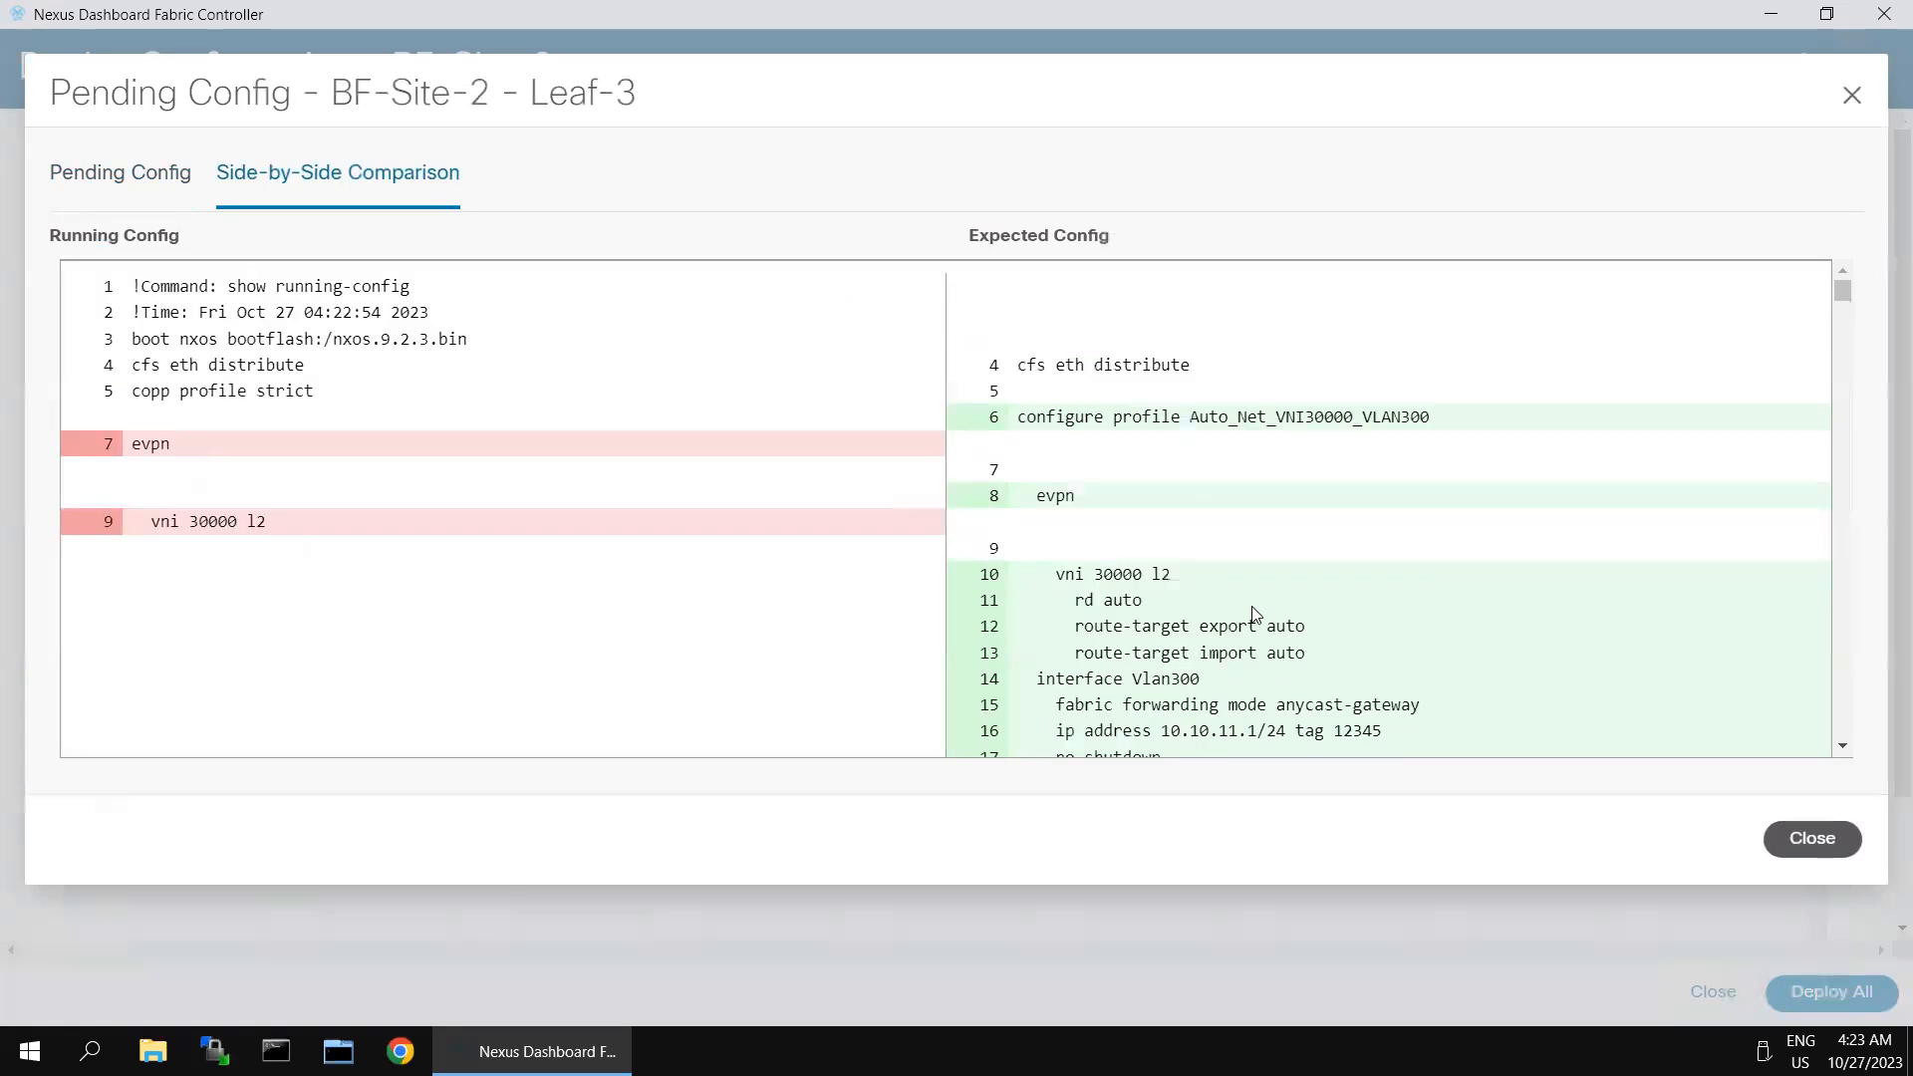
- Examine the VNI 30000 network and myvrf_50000 profile lines in Leaf-3's expected configuration, and close the comparison
scroll(1179, 576, "down", 1)
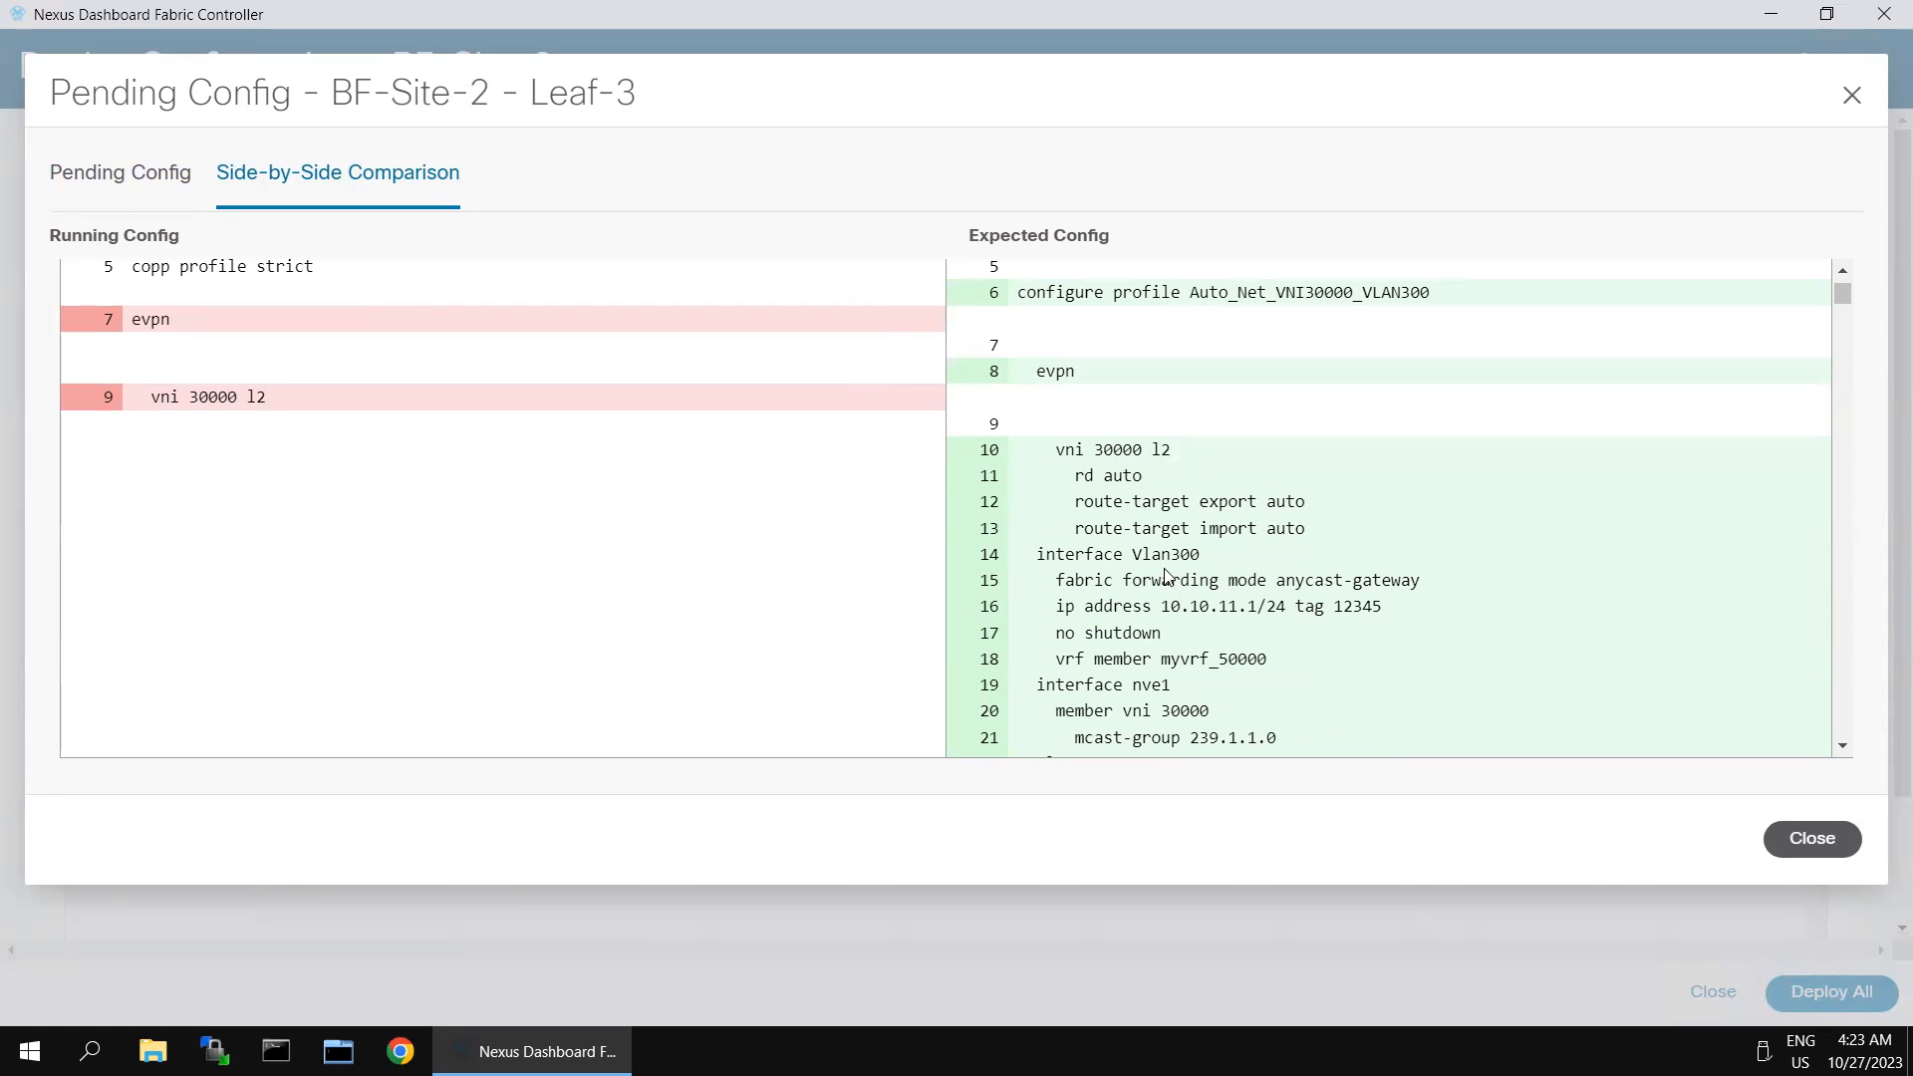
scroll(1171, 584, "down", 1)
scroll(1118, 594, "down", 2)
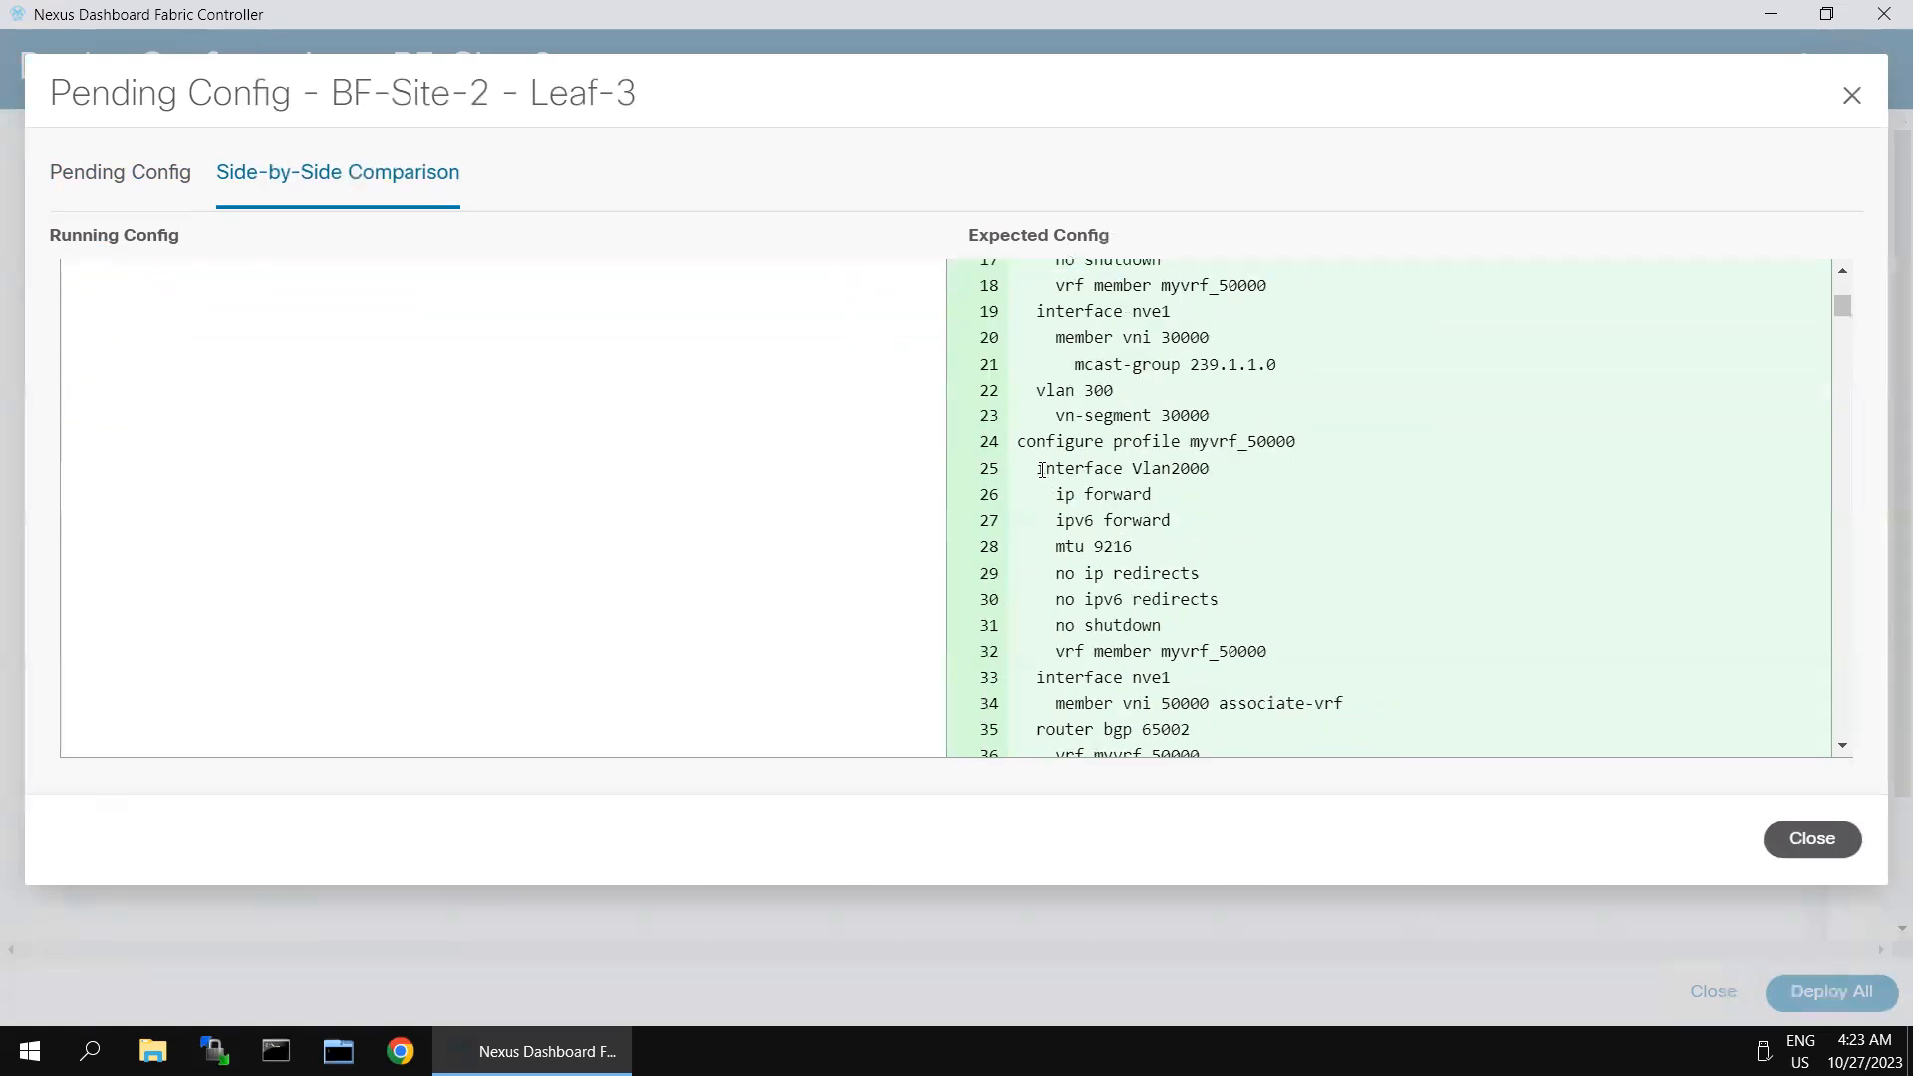
left_click_drag(1017, 469, 1201, 599)
scroll(1251, 618, "down", 2)
left_click_drag(1113, 505, 1217, 690)
left_click(1810, 839)
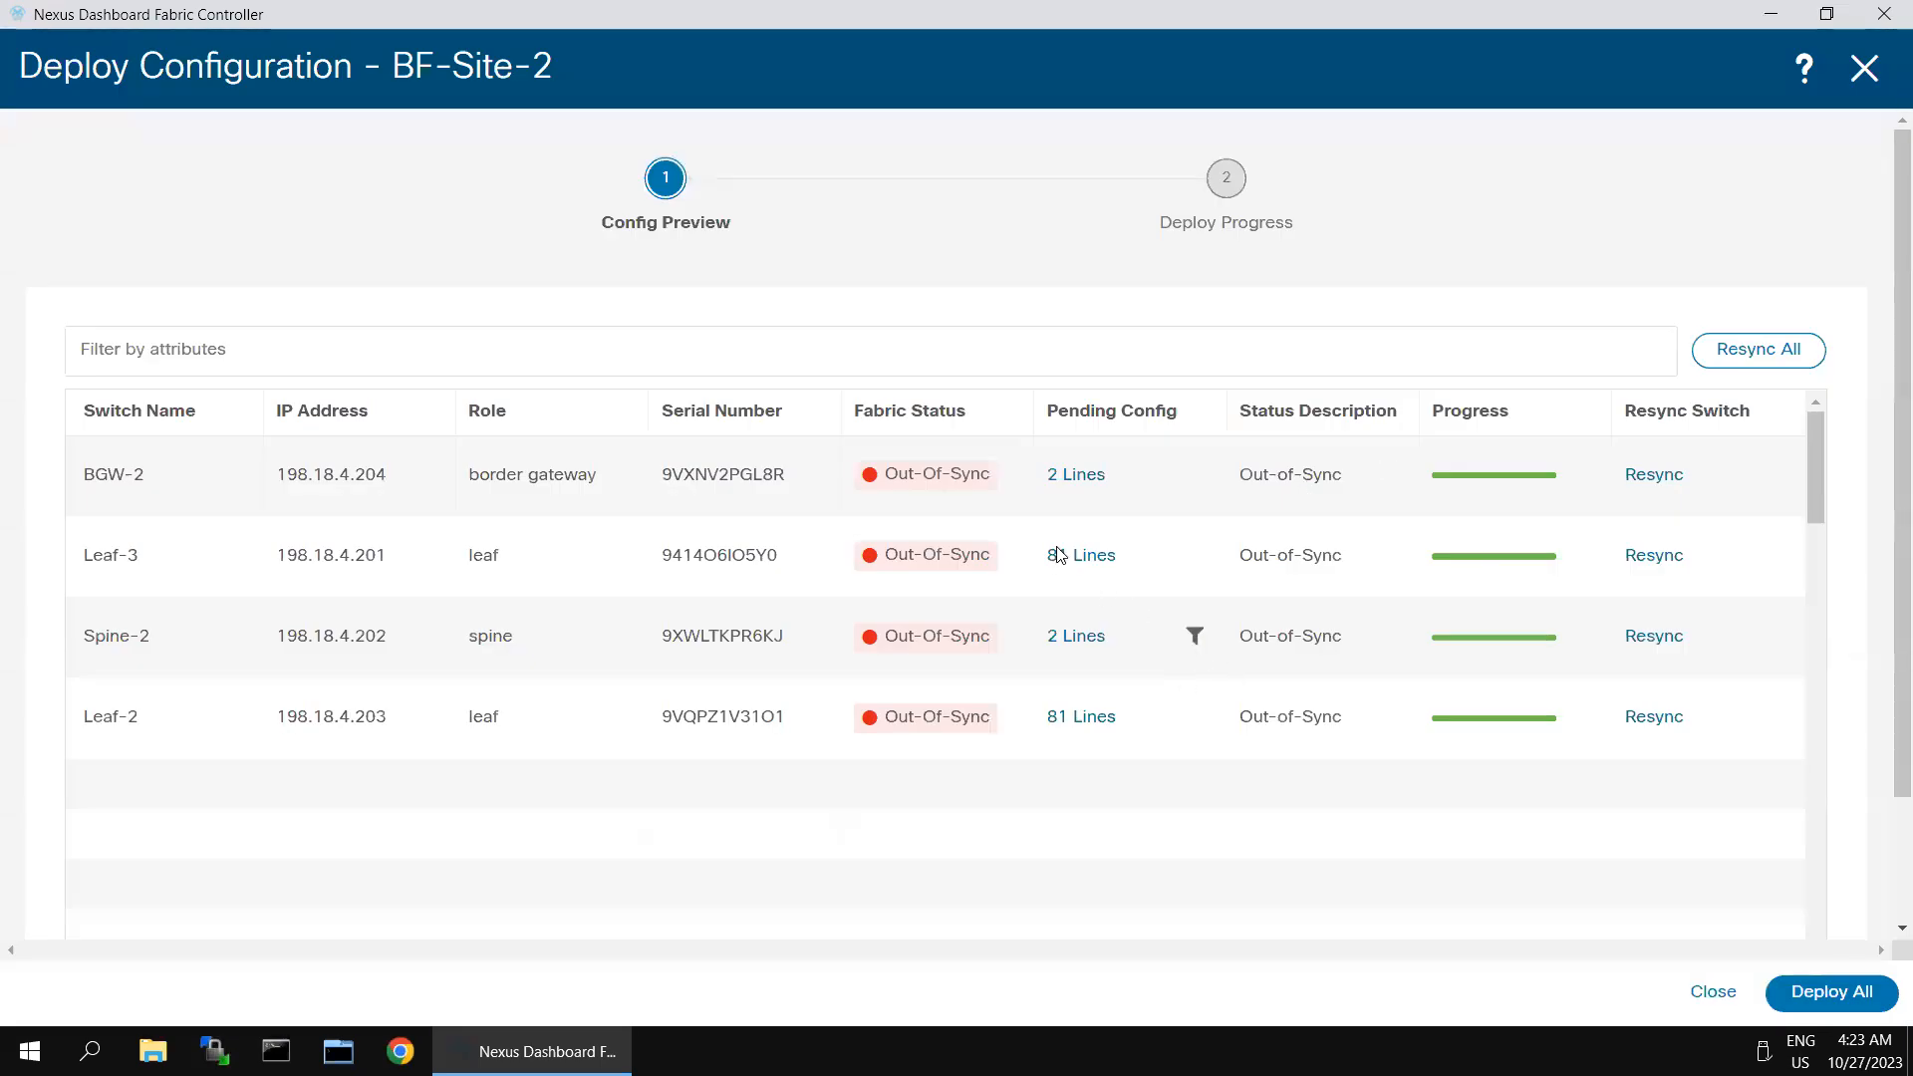
- Open BGW-2's pending configuration, examine the differences between its running and expected configurations side by side, and close it
left_click(1086, 475)
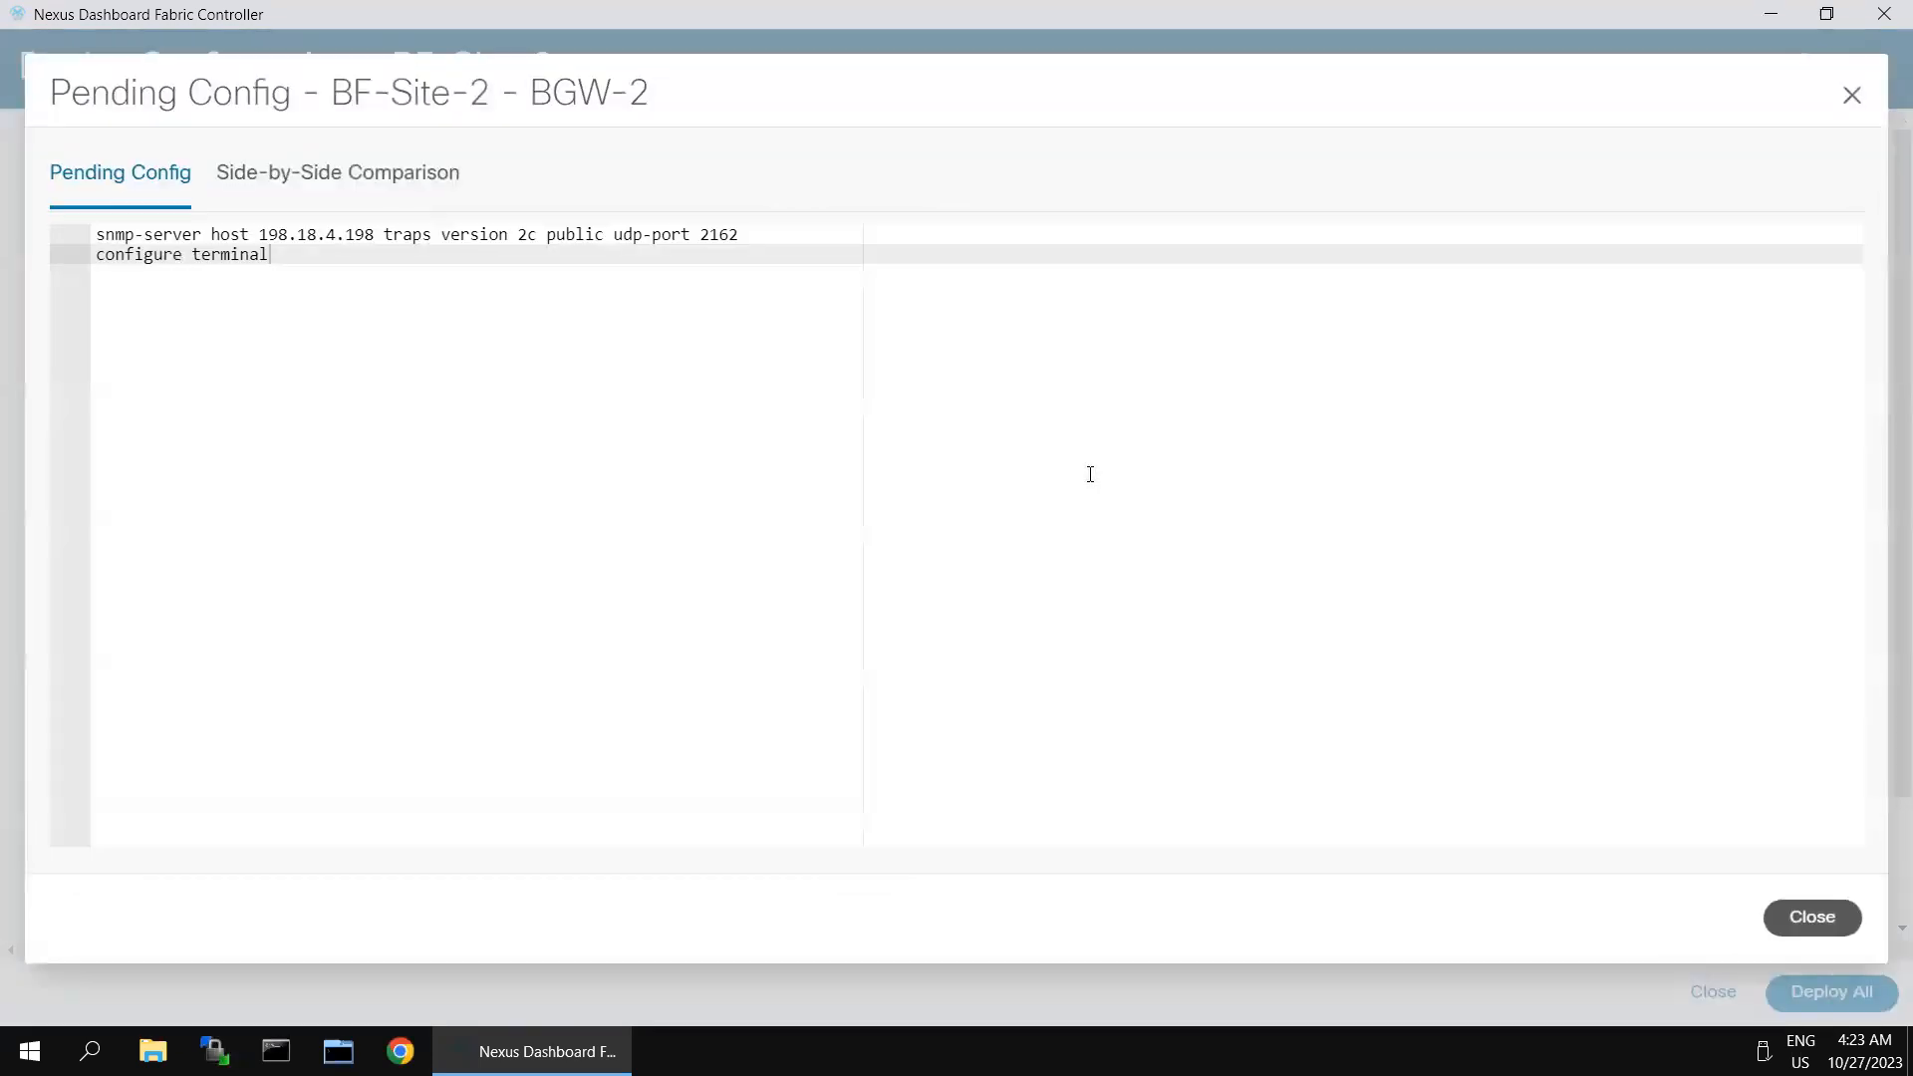
left_click(385, 176)
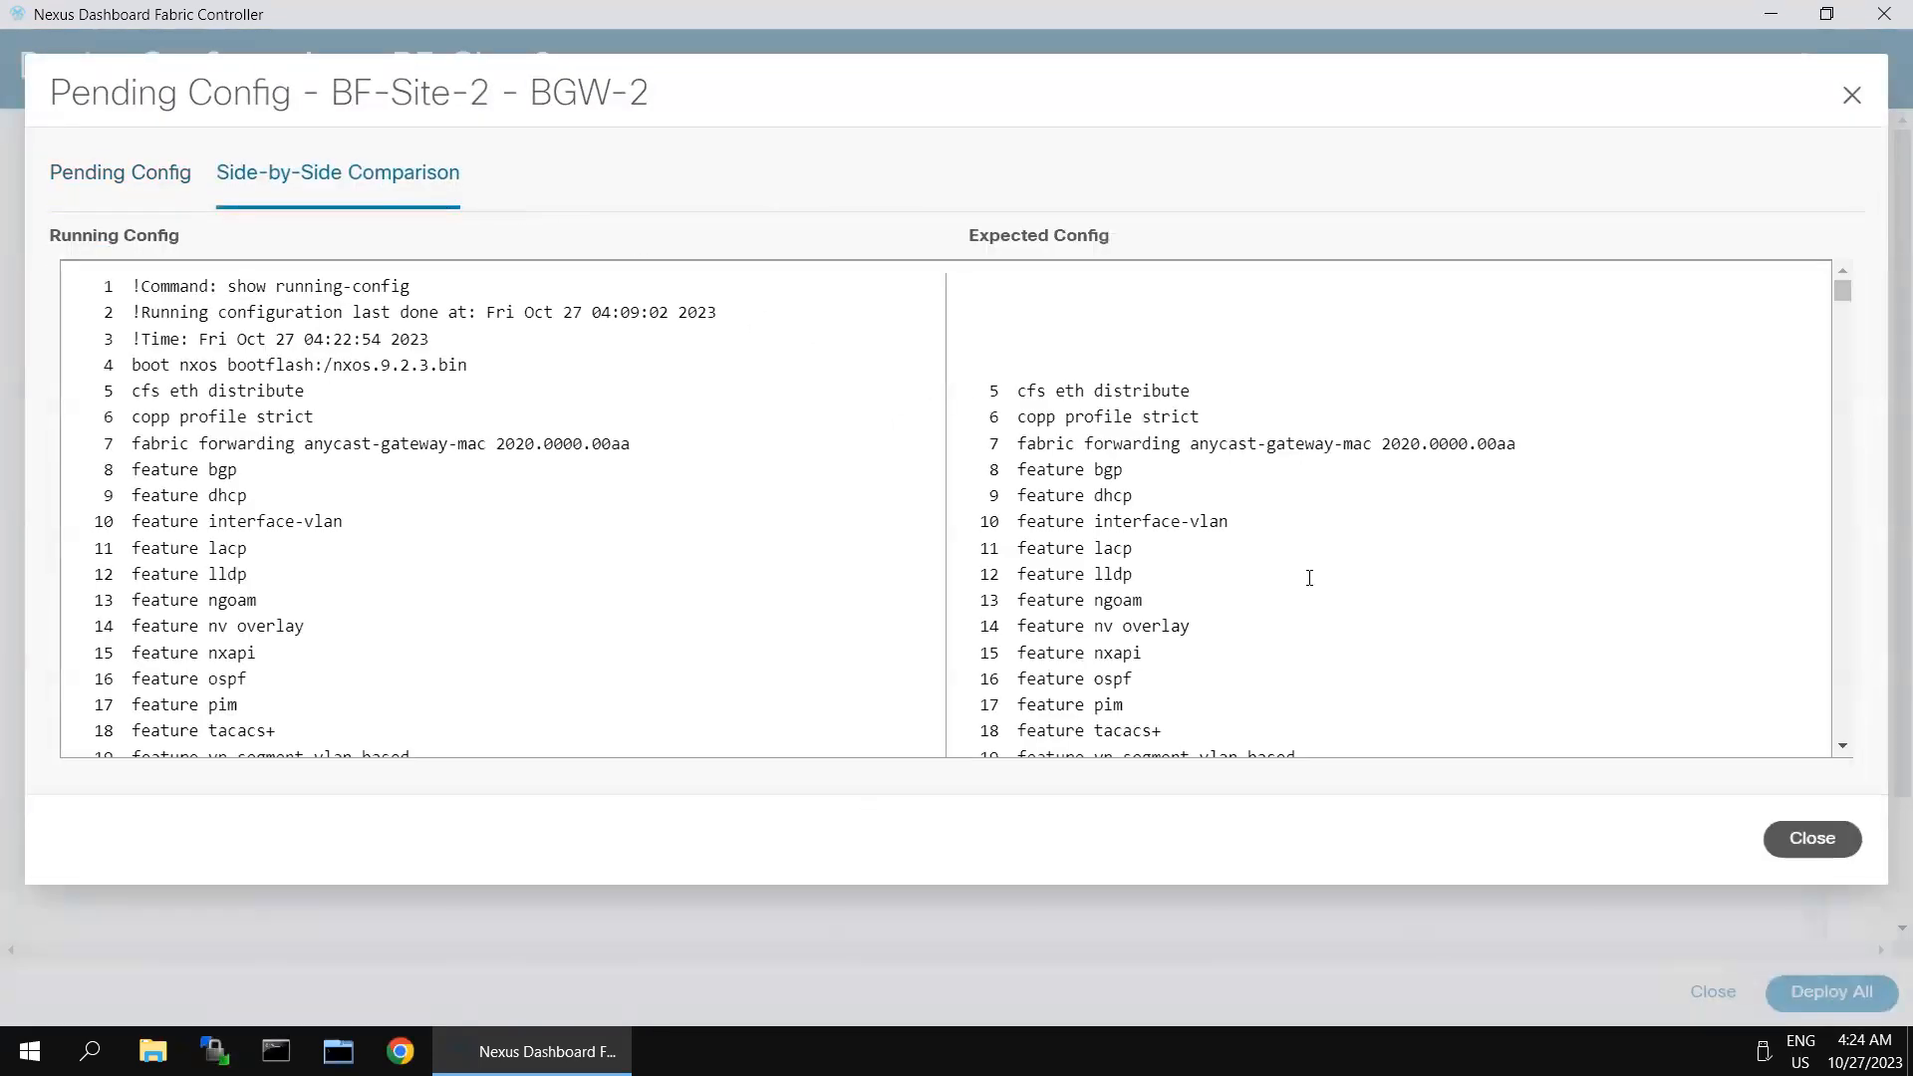
scroll(1312, 578, "down", 5)
scroll(1314, 584, "down", 20)
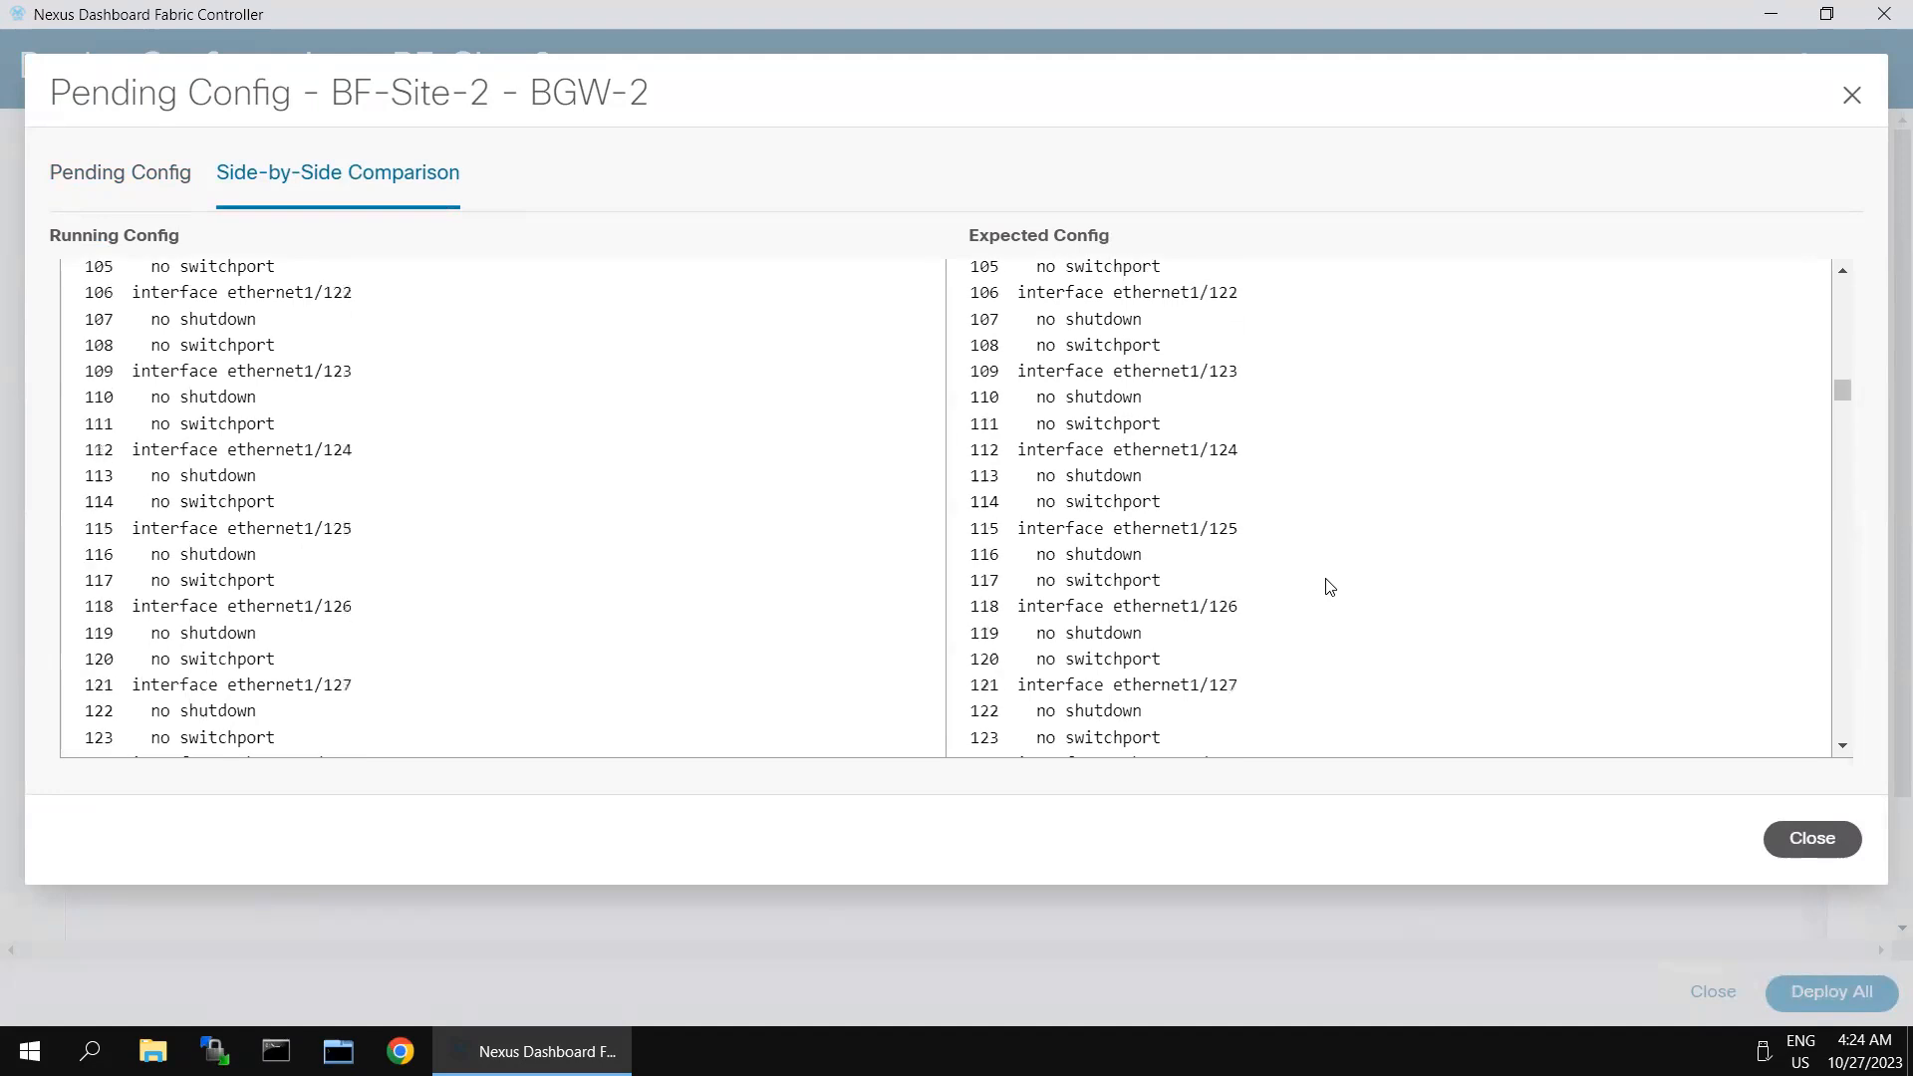
scroll(1331, 587, "down", 20)
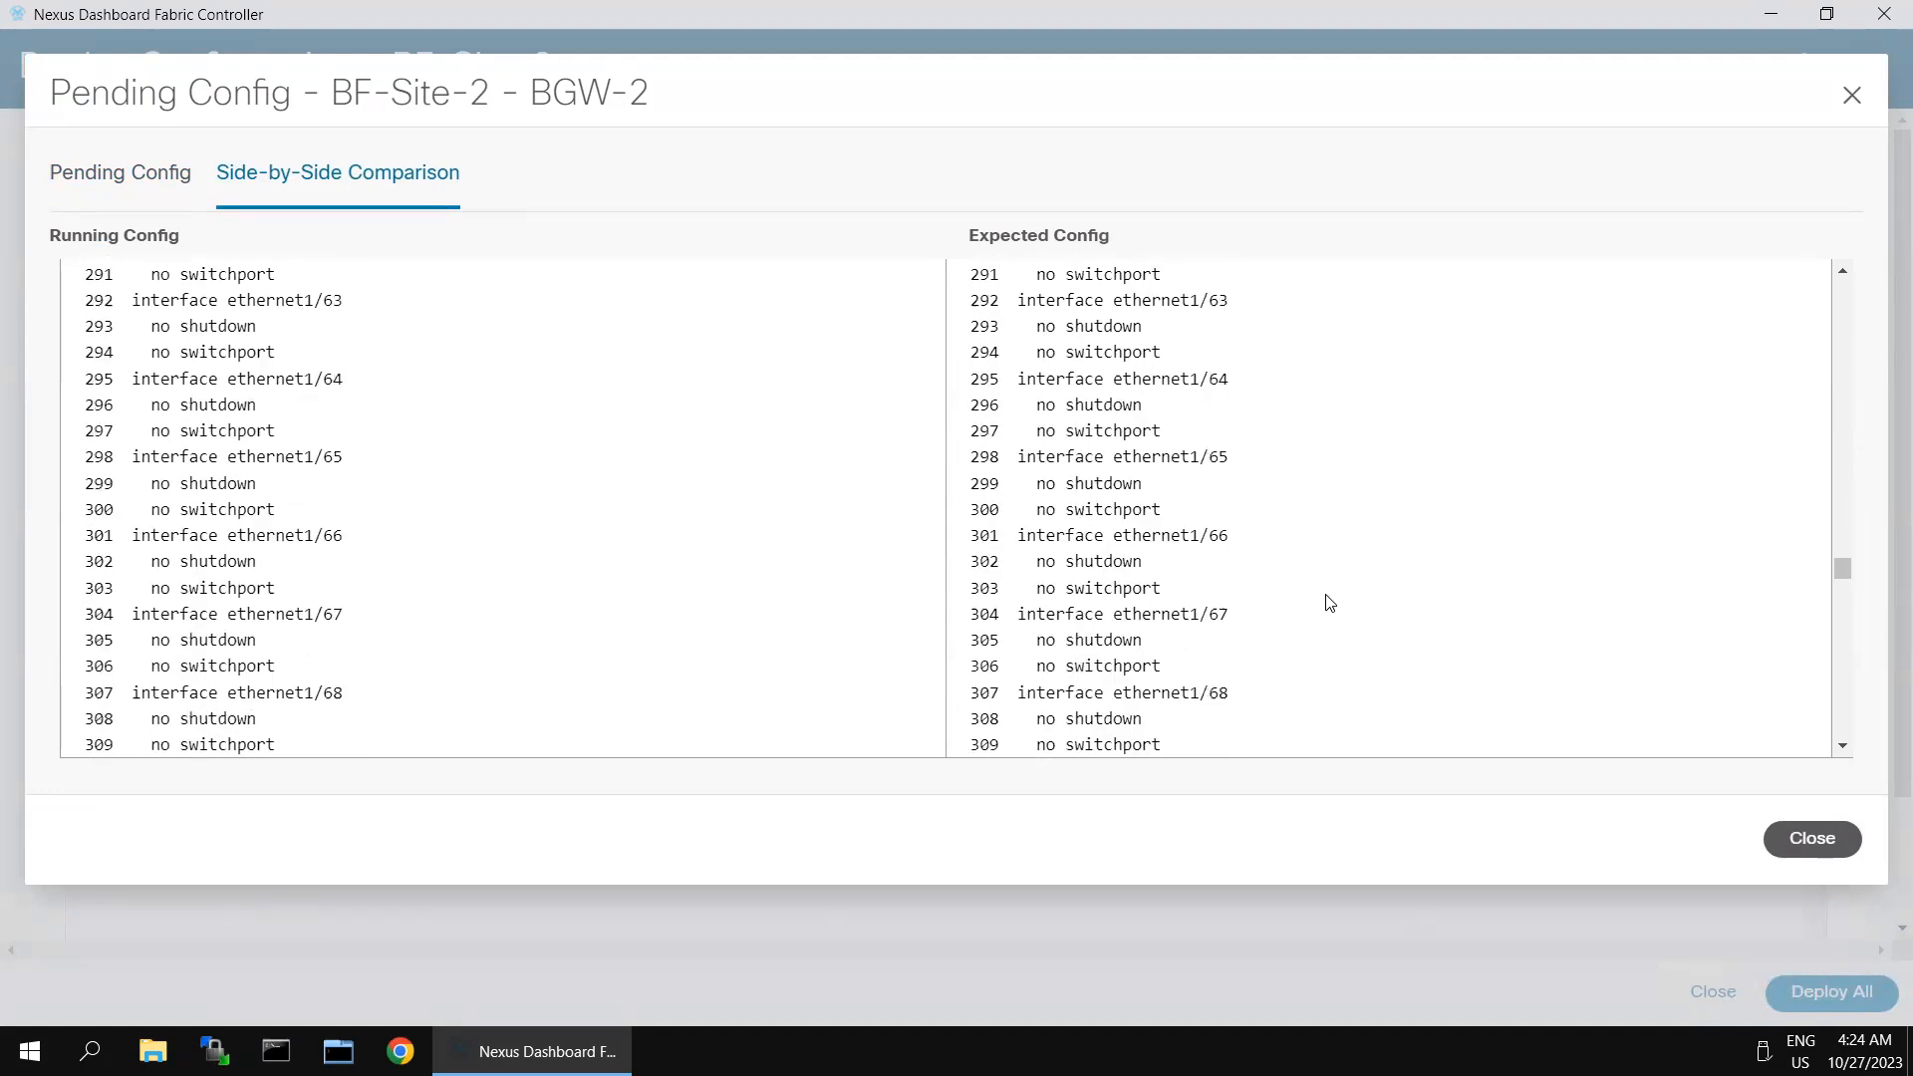
scroll(1332, 604, "down", 20)
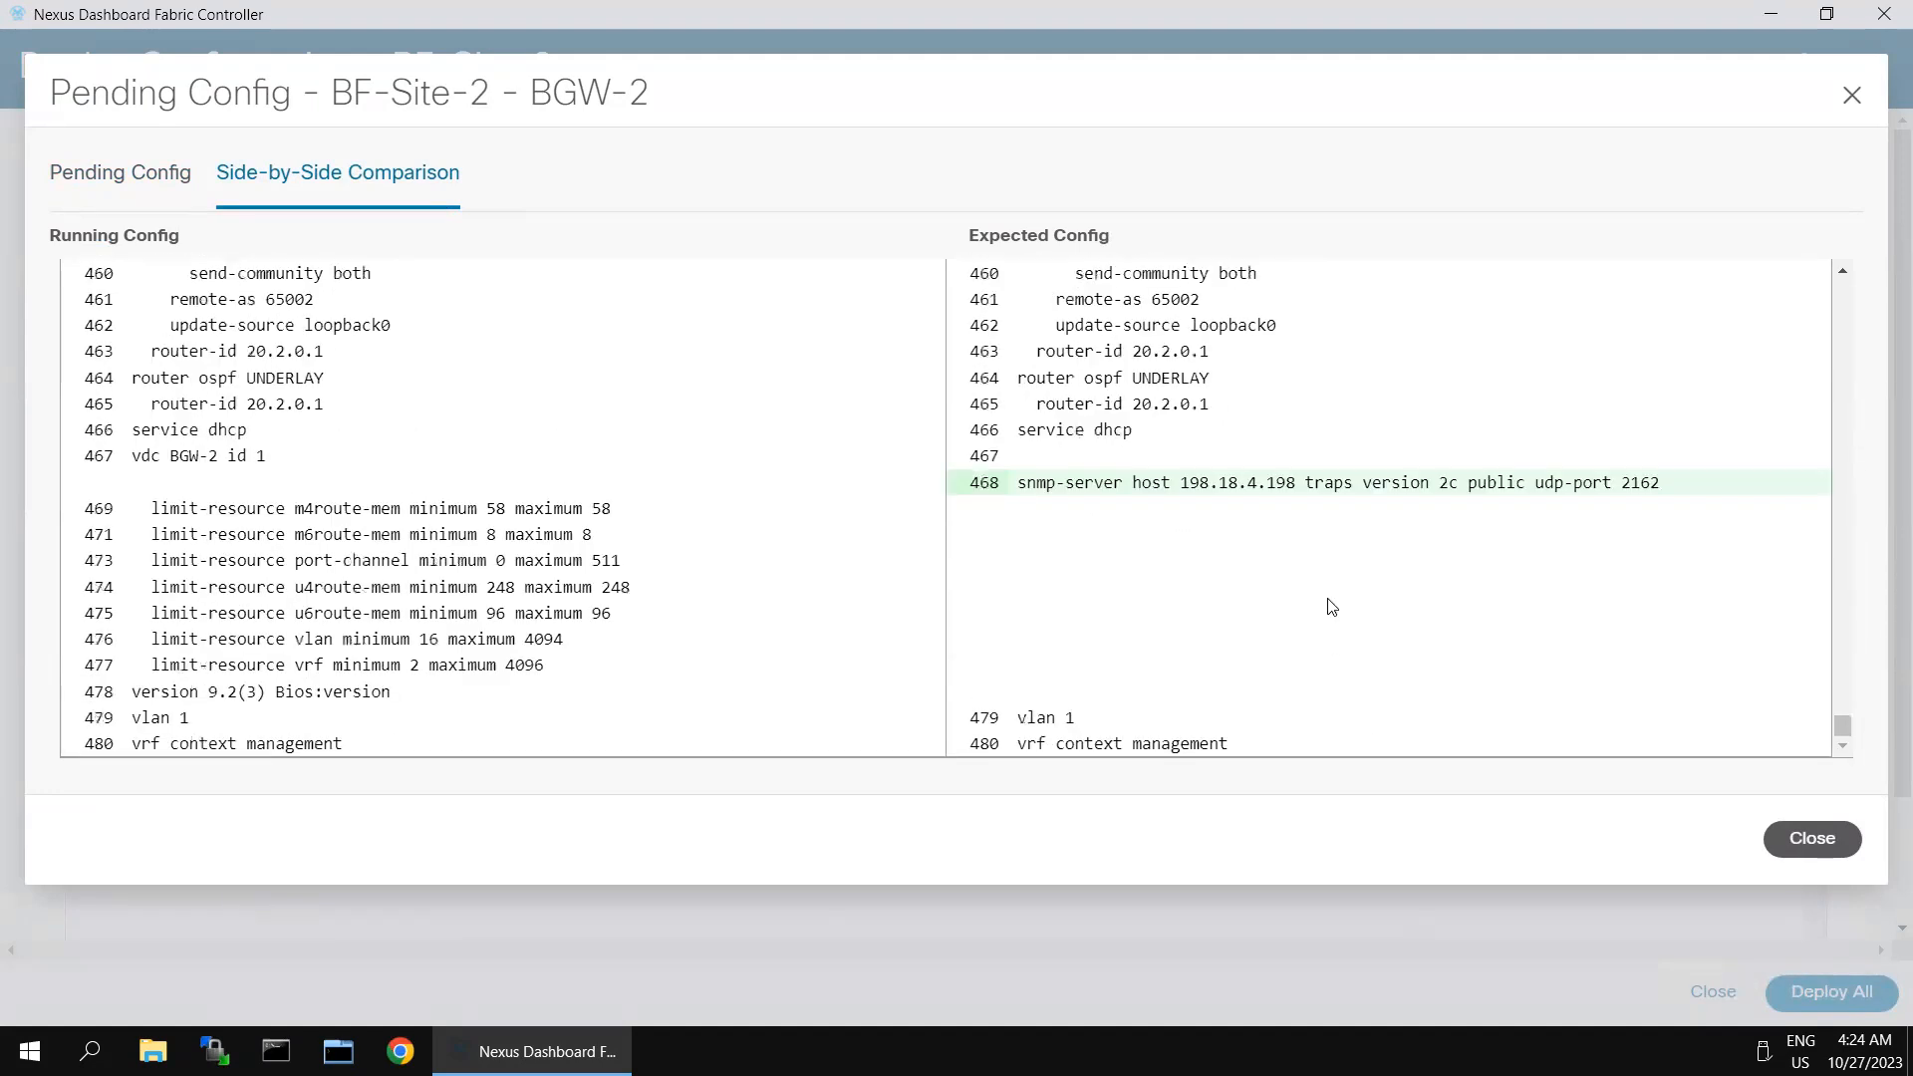
scroll(1388, 512, "up", 6)
scroll(1395, 513, "down", 3)
scroll(1395, 513, "up", 15)
scroll(1395, 514, "down", 15)
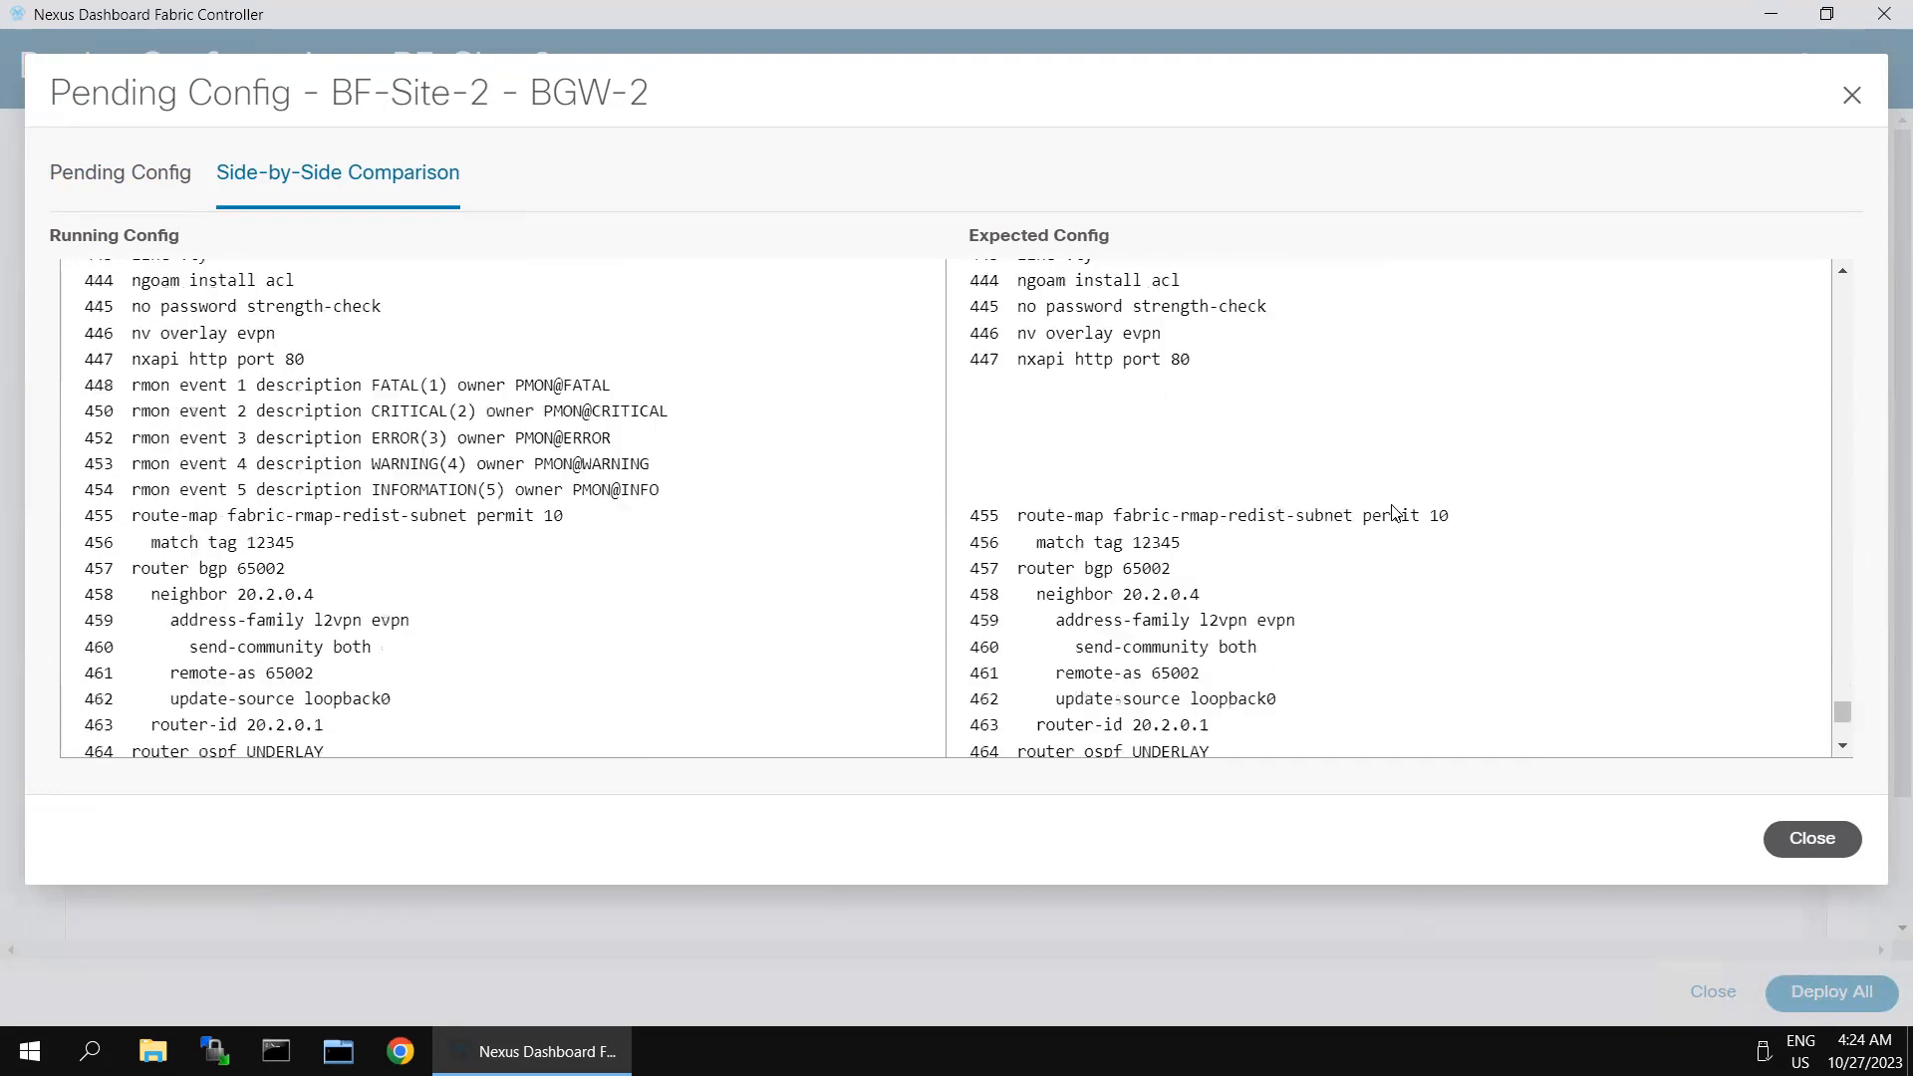
scroll(1395, 513, "down", 4)
scroll(1395, 518, "up", 20)
scroll(1395, 524, "up", 20)
scroll(1395, 523, "up", 20)
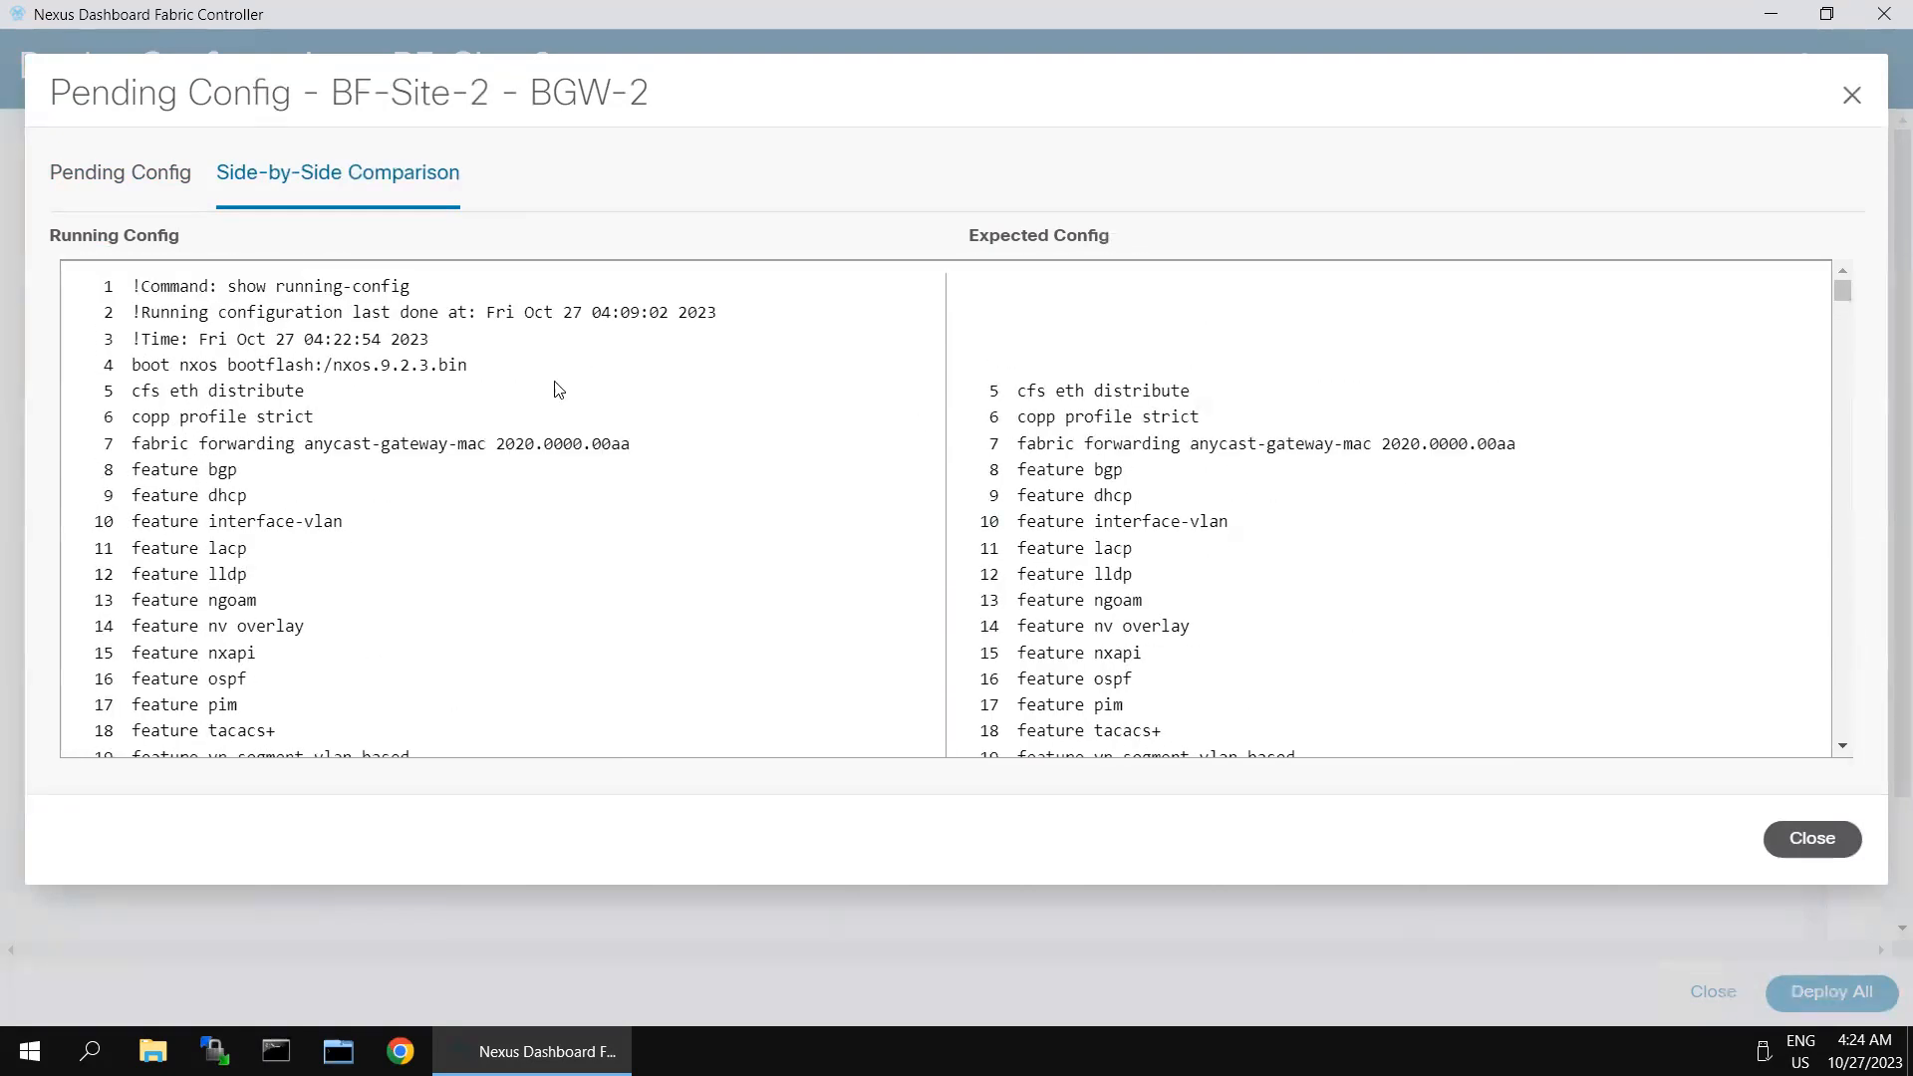
scroll(1166, 578, "down", 20)
scroll(1166, 573, "down", 20)
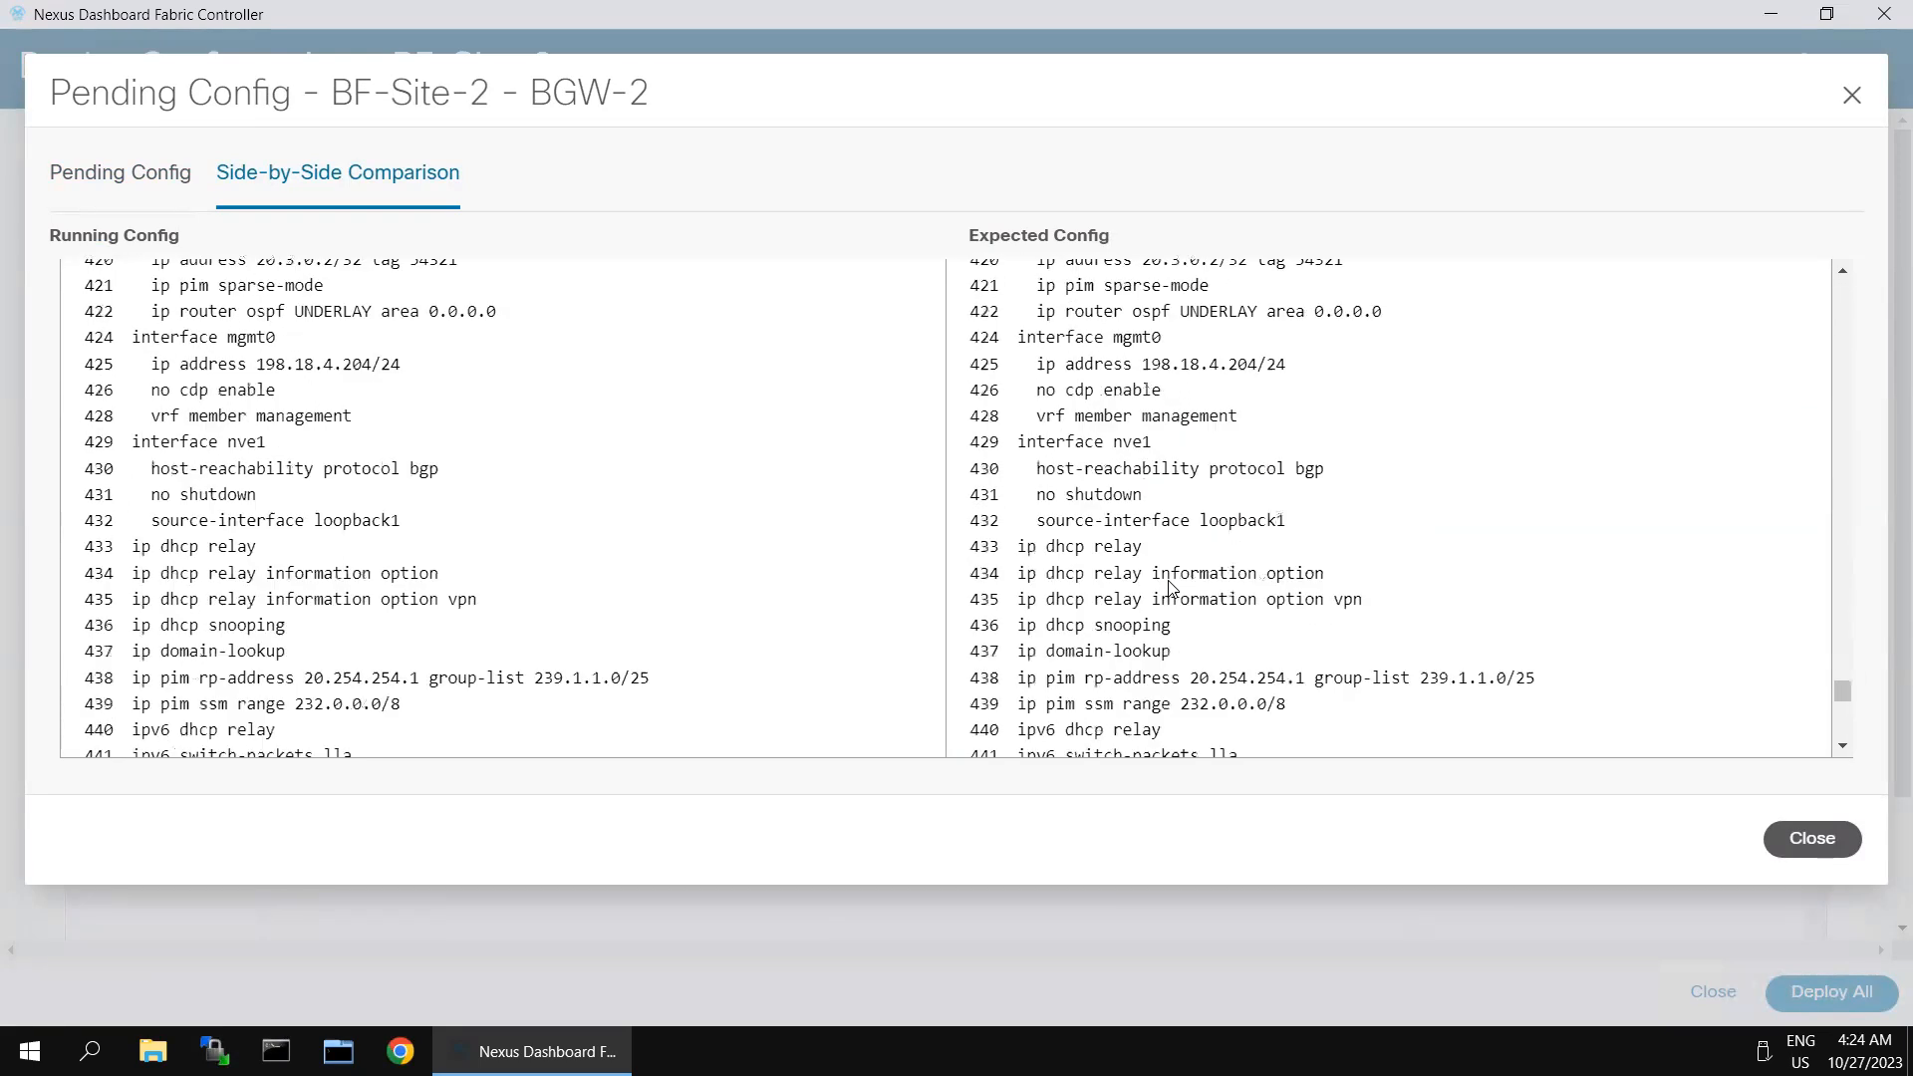
scroll(1241, 665, "down", 10)
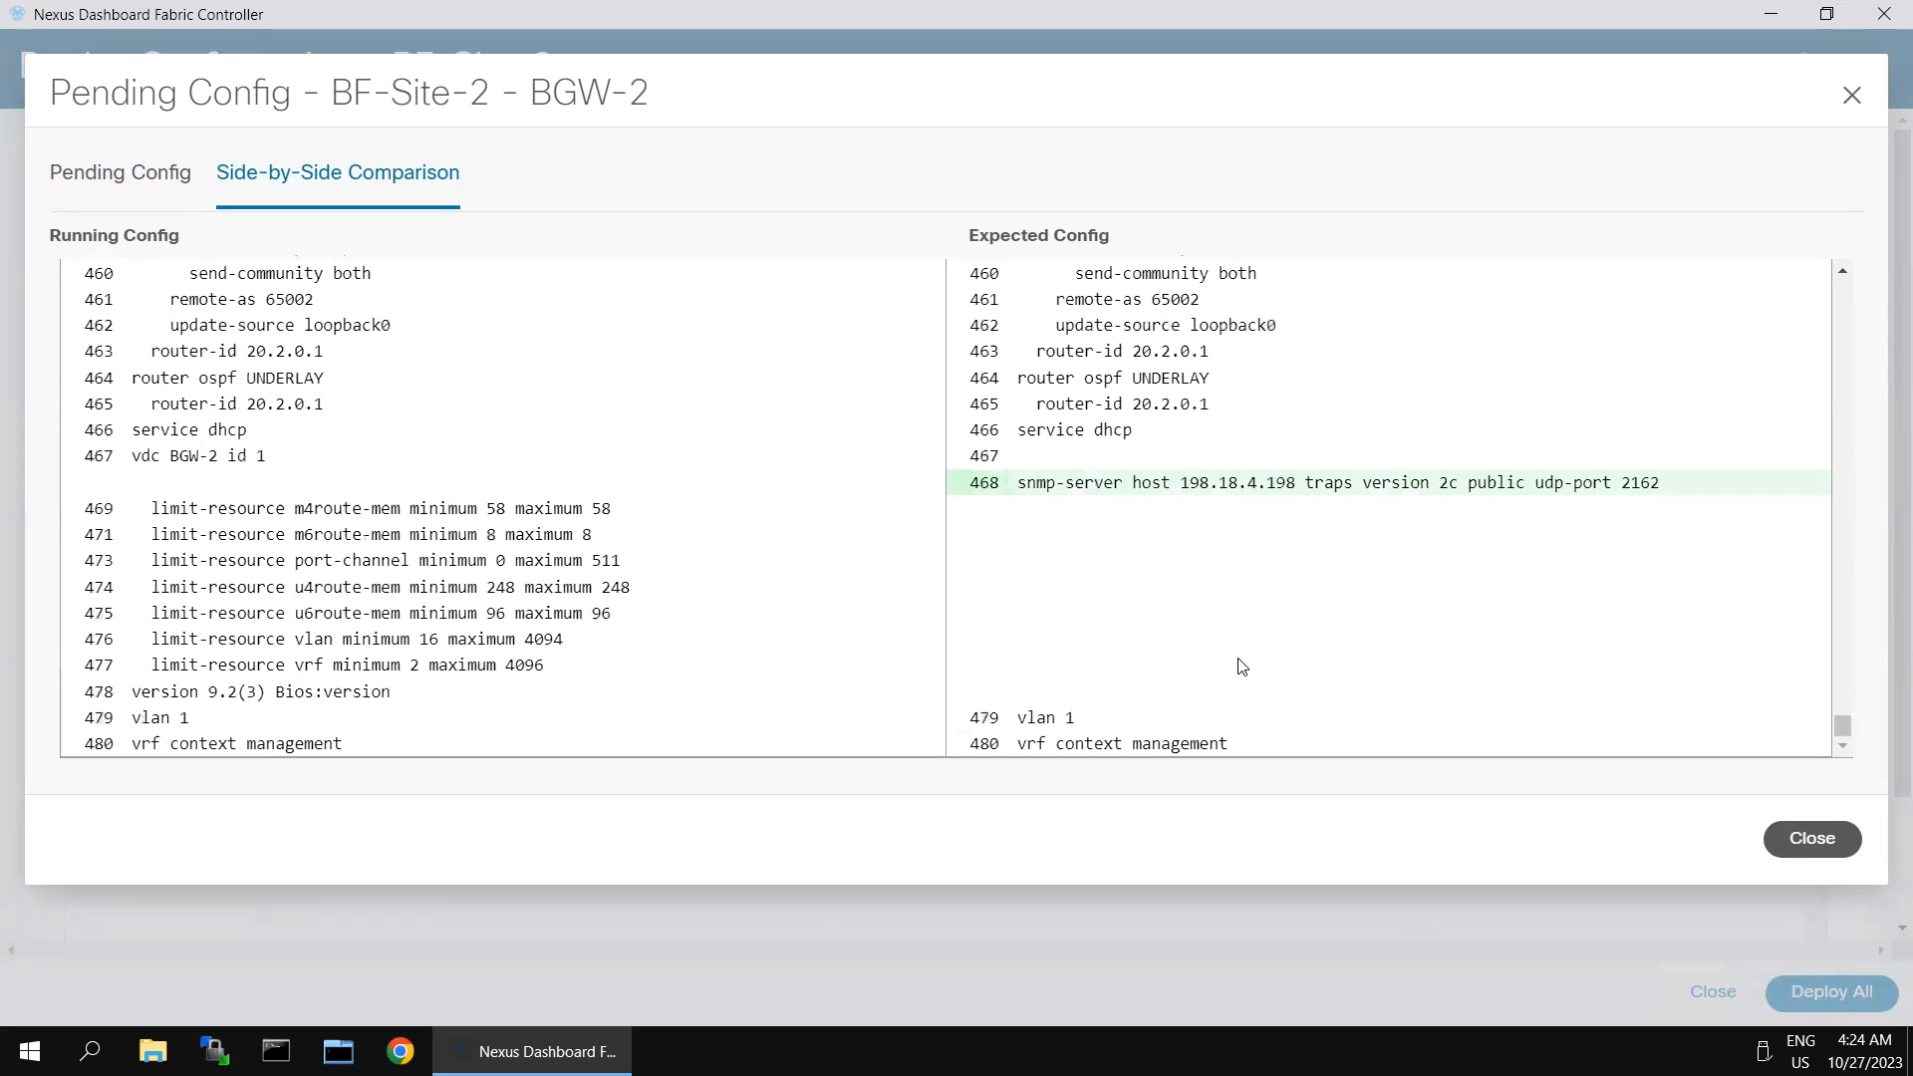
left_click(1793, 838)
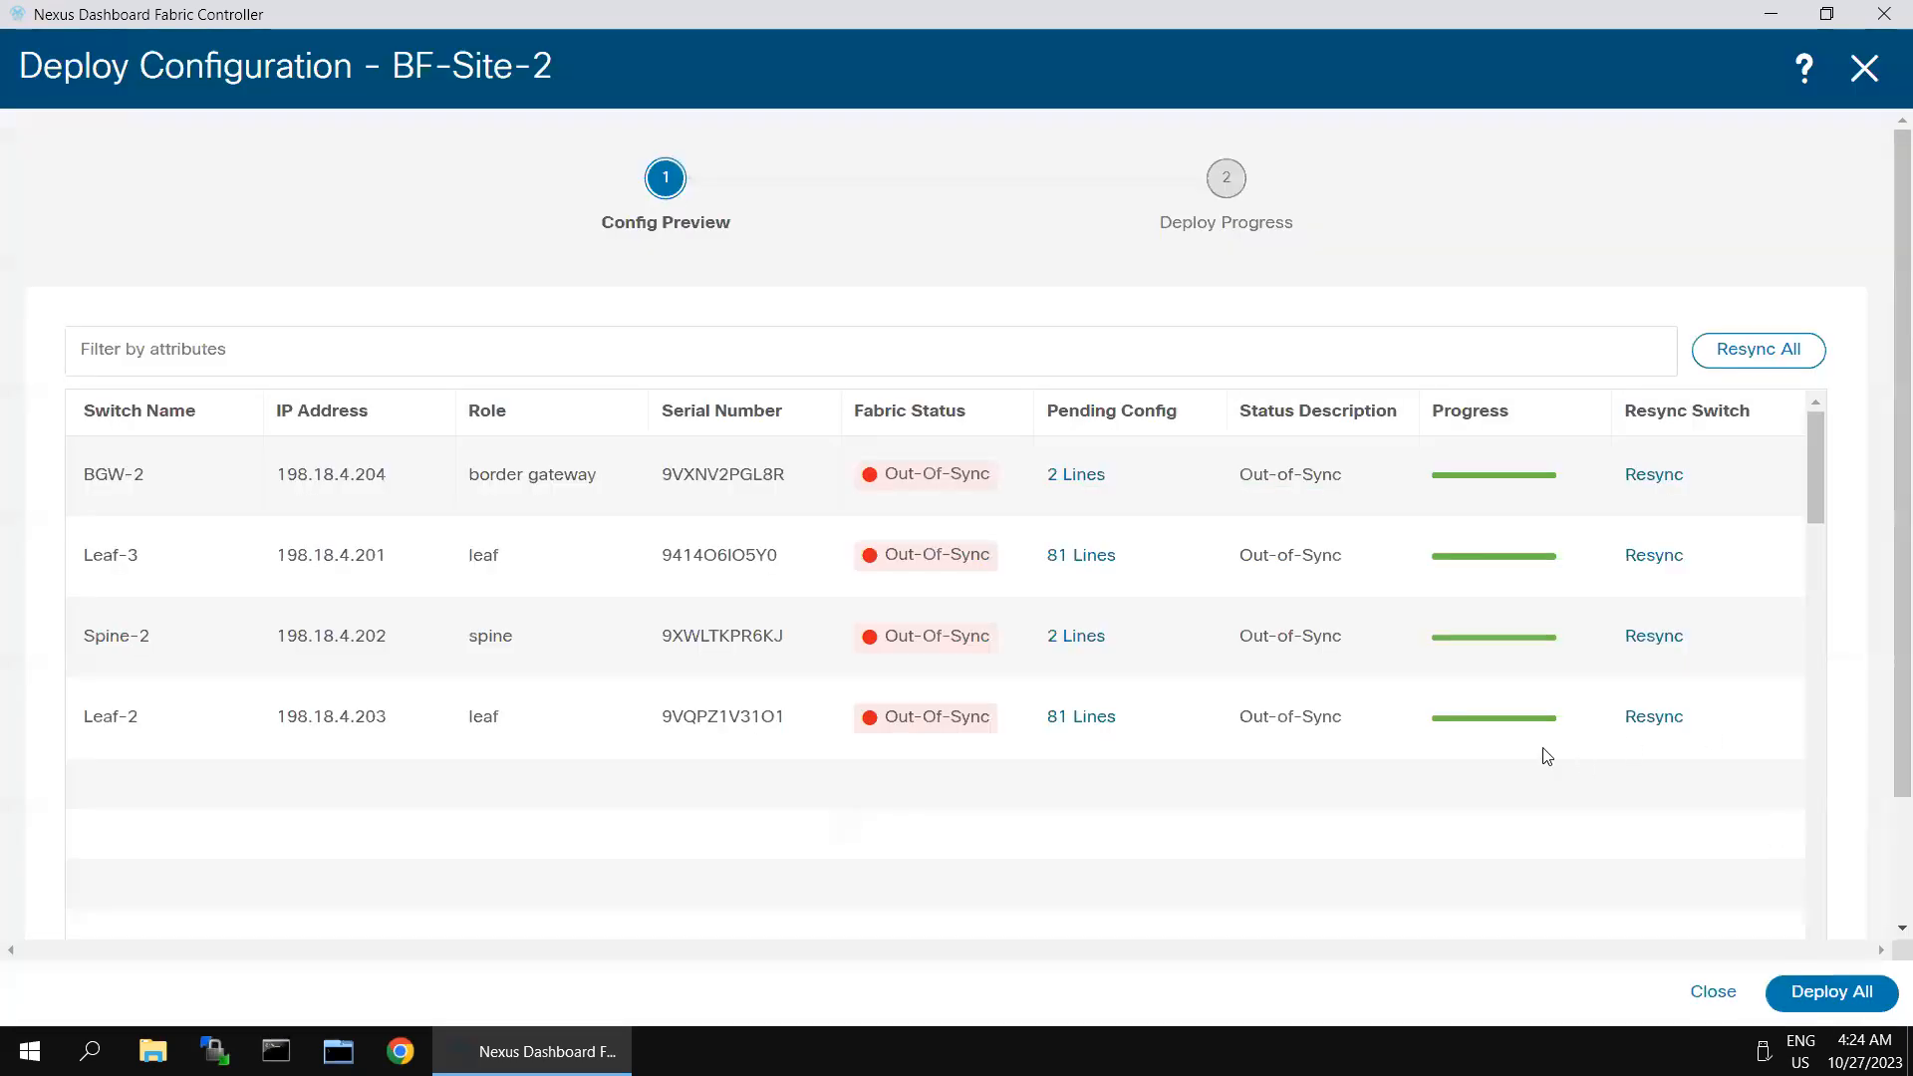
- Deploy all pending configurations to the BF-Site-2 switches, and display the fabric's topology in the Configuration view
left_click(1805, 994)
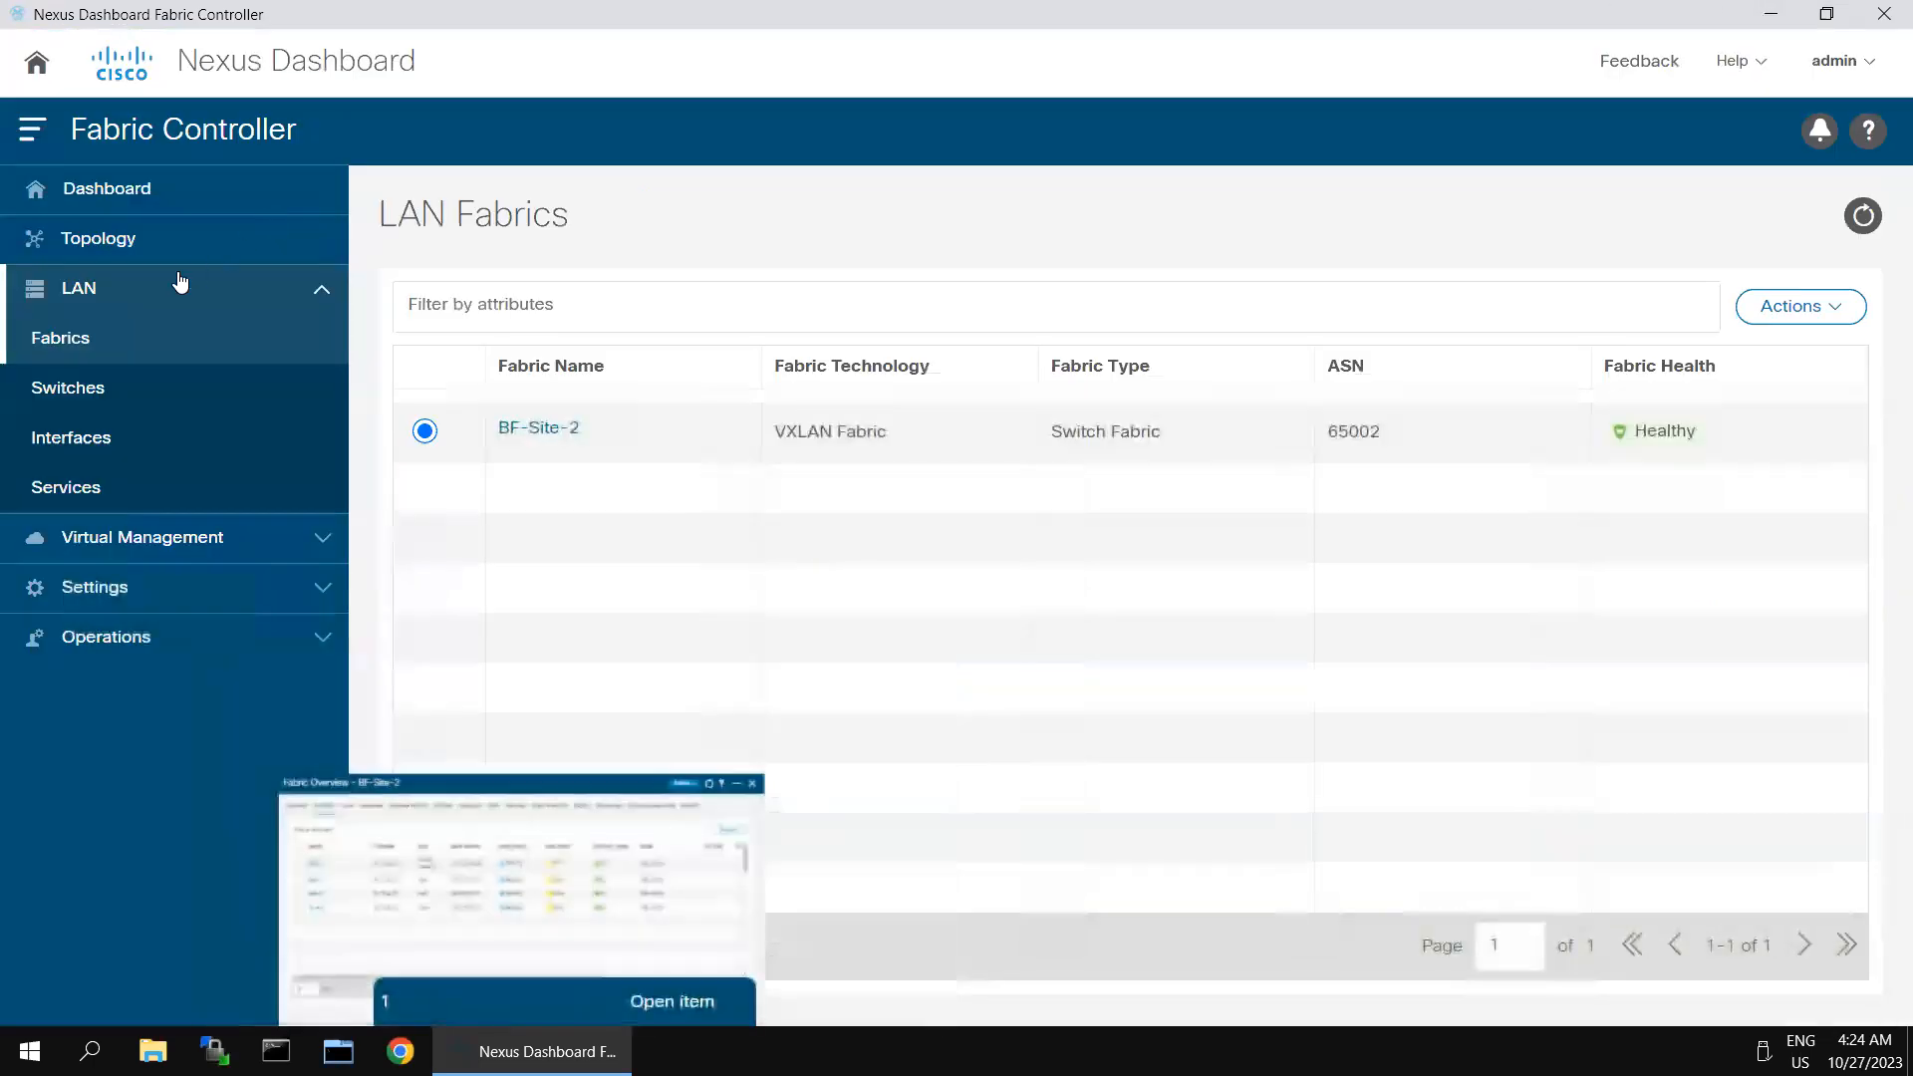
left_click(99, 251)
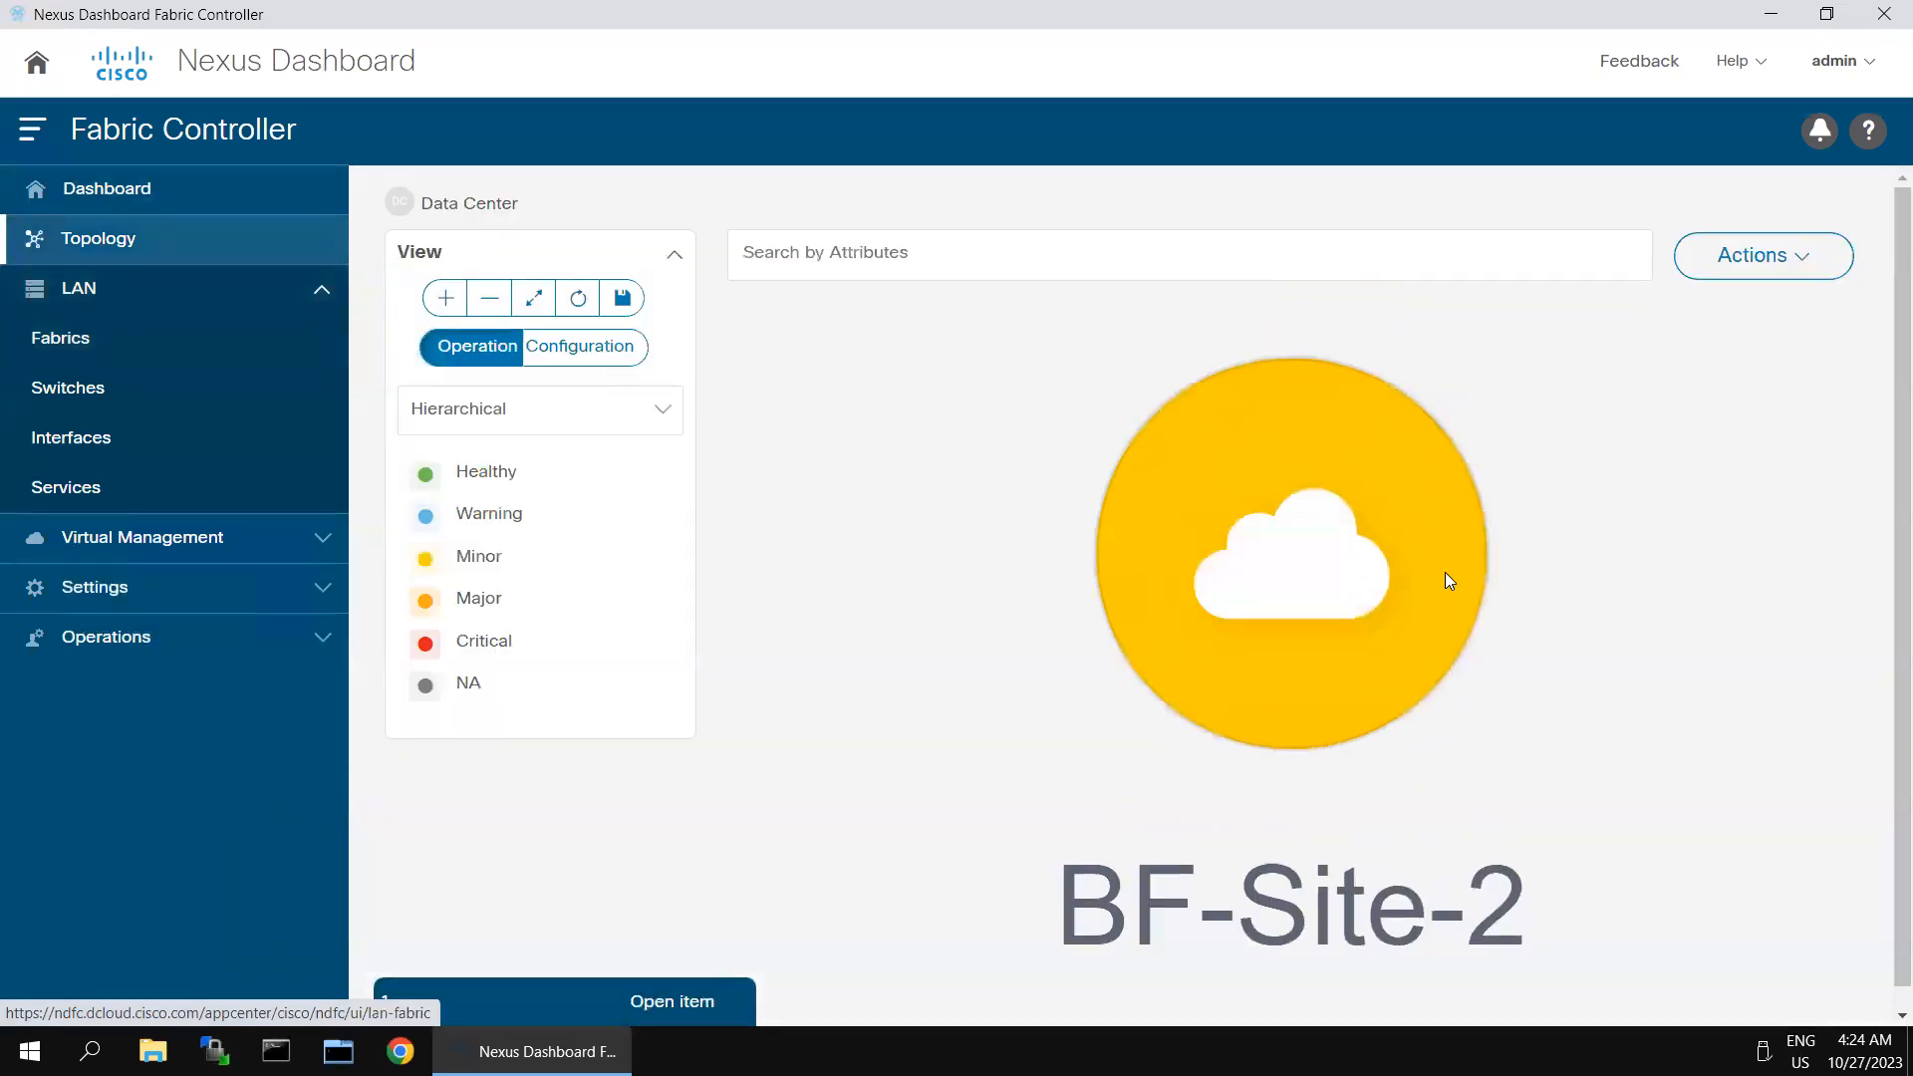
double_click(1327, 551)
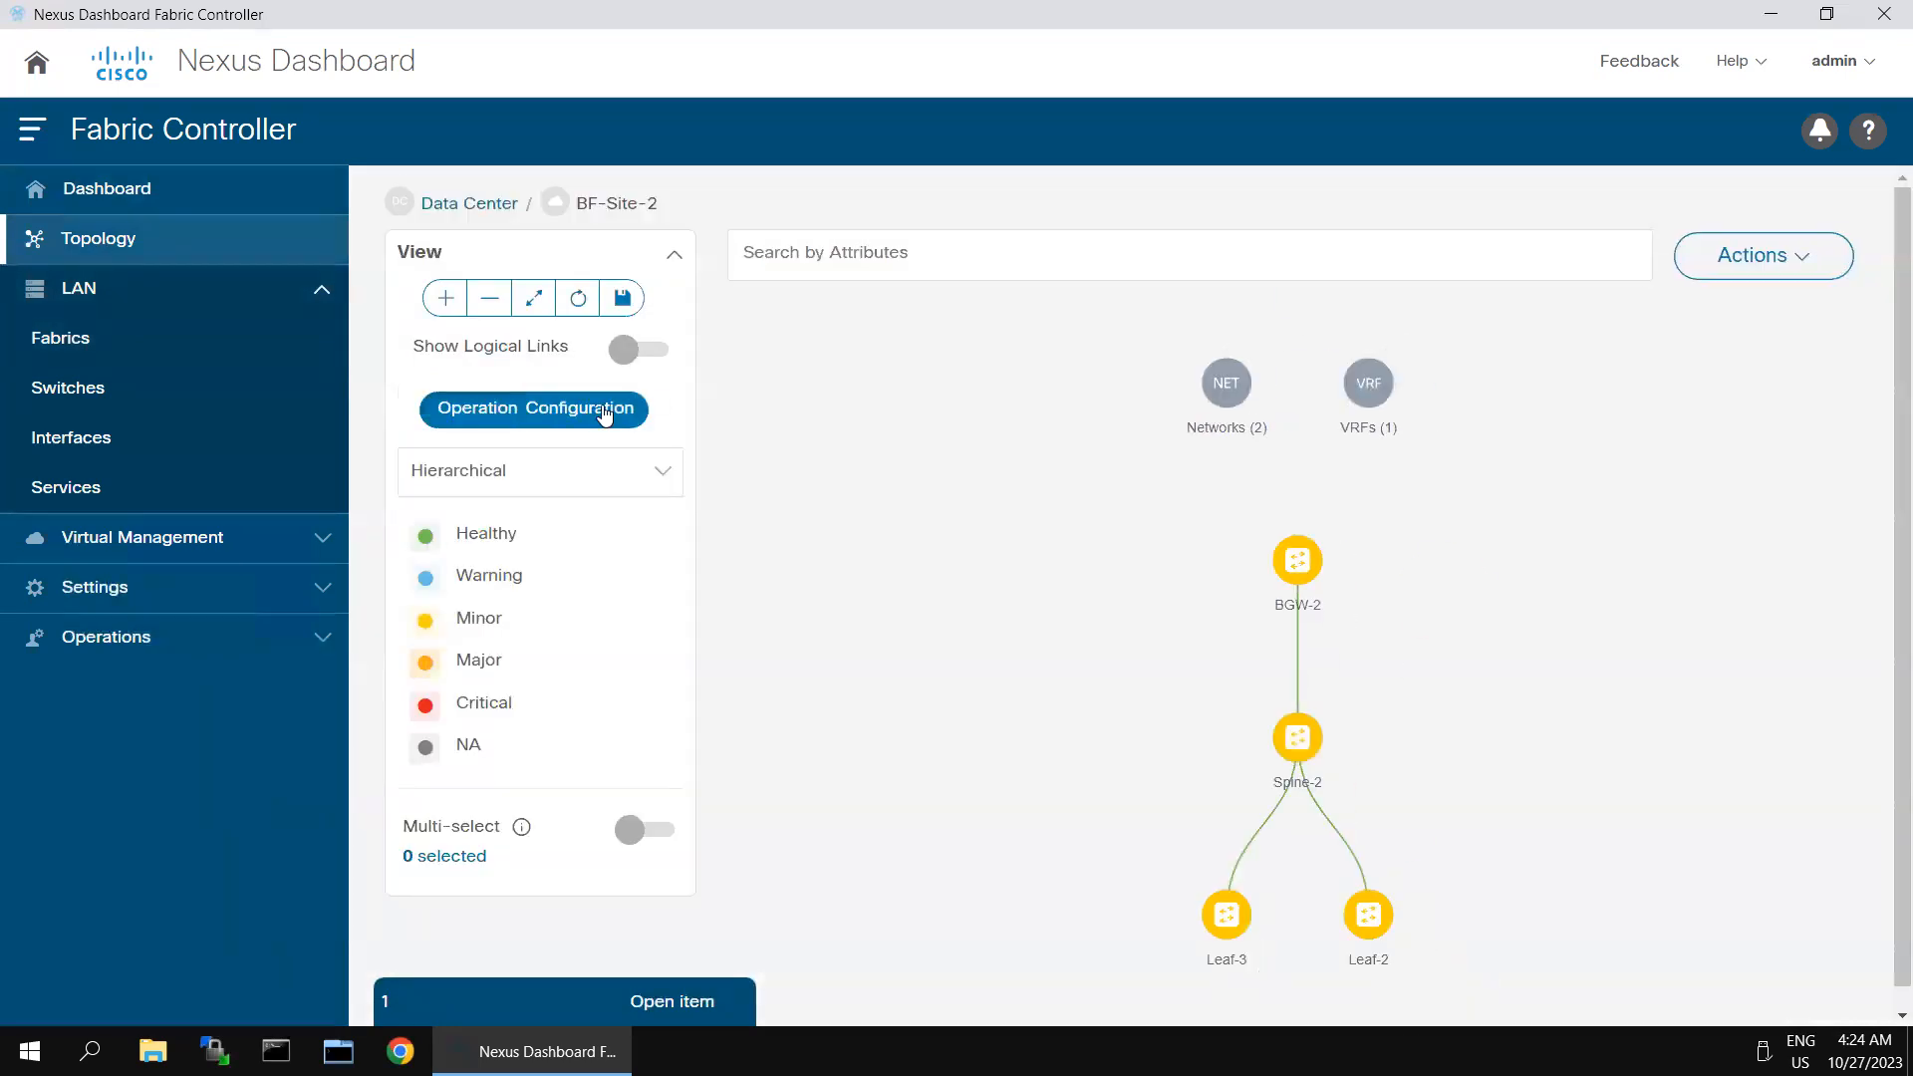
left_click(602, 407)
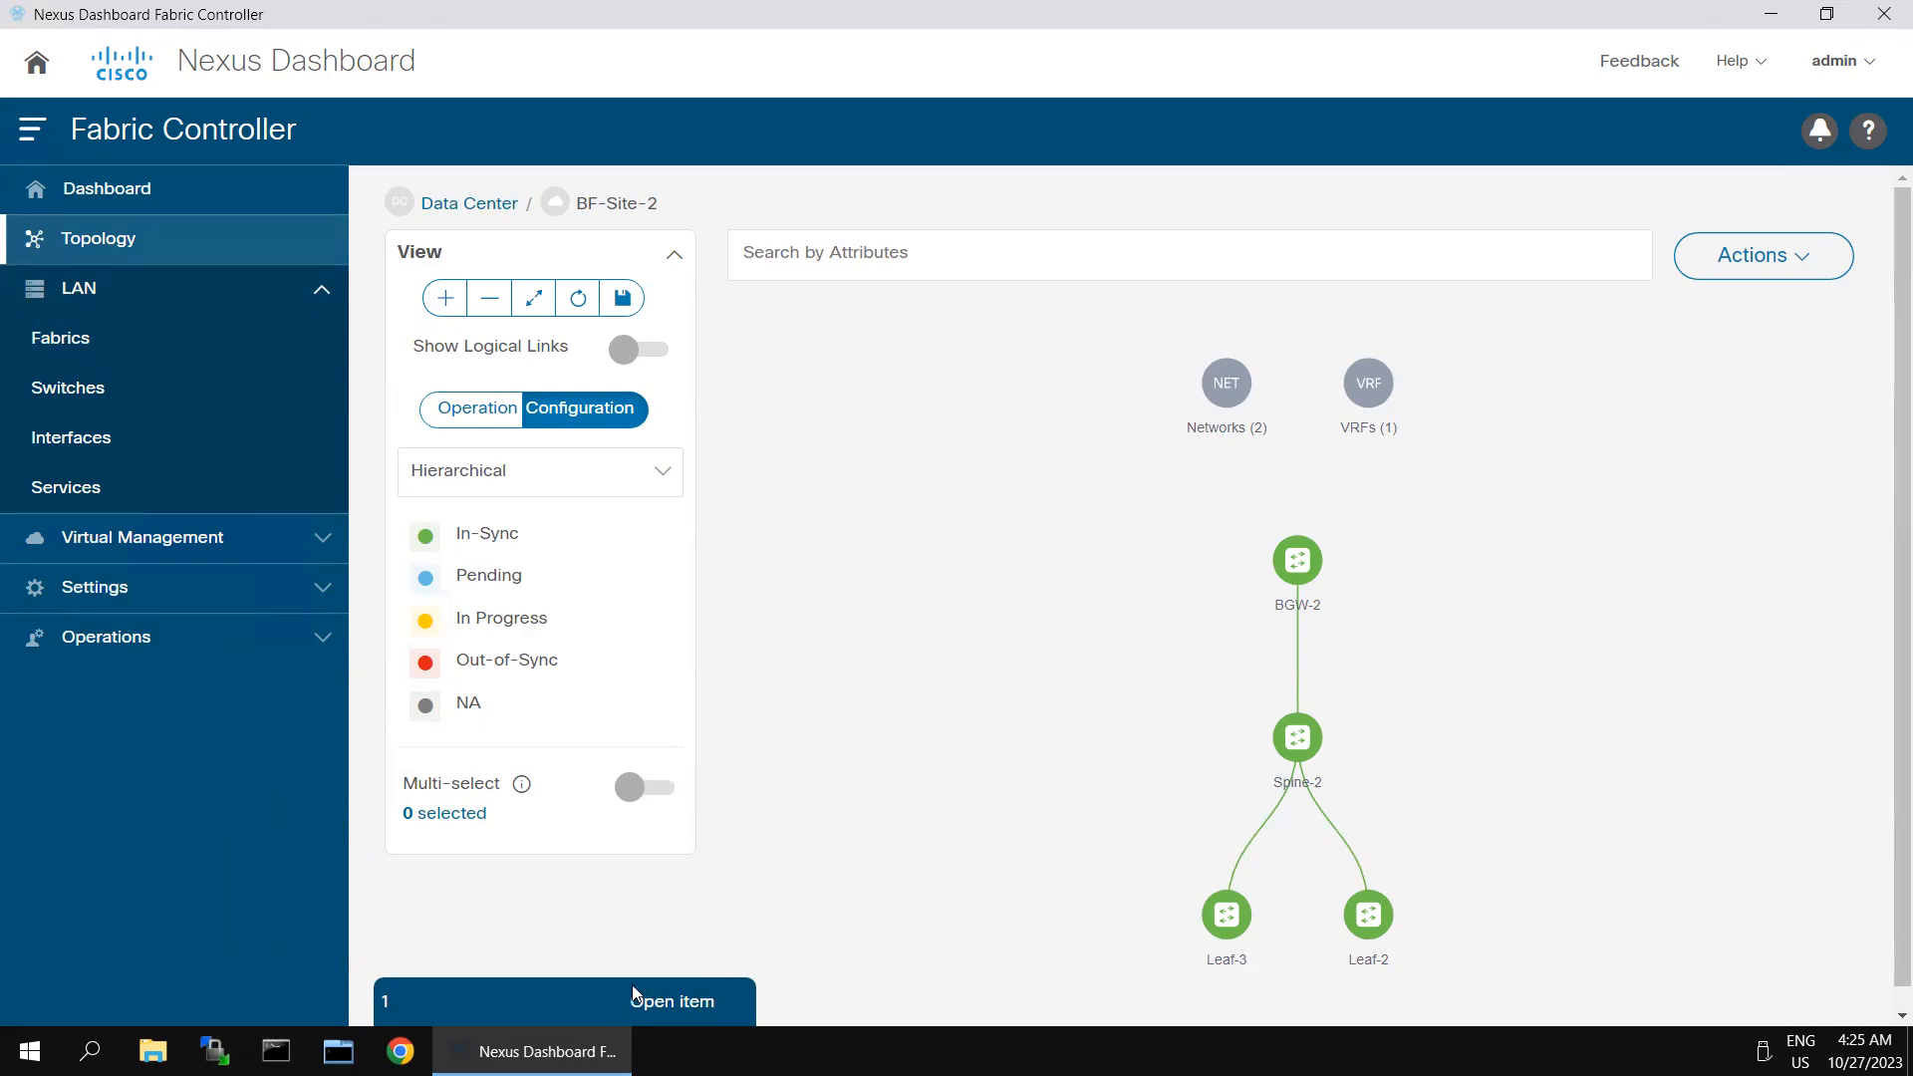
- Reopen the BF-Site-2 fabric overview and filter its interfaces with Interface == Ethernet1/6
left_click(598, 1004)
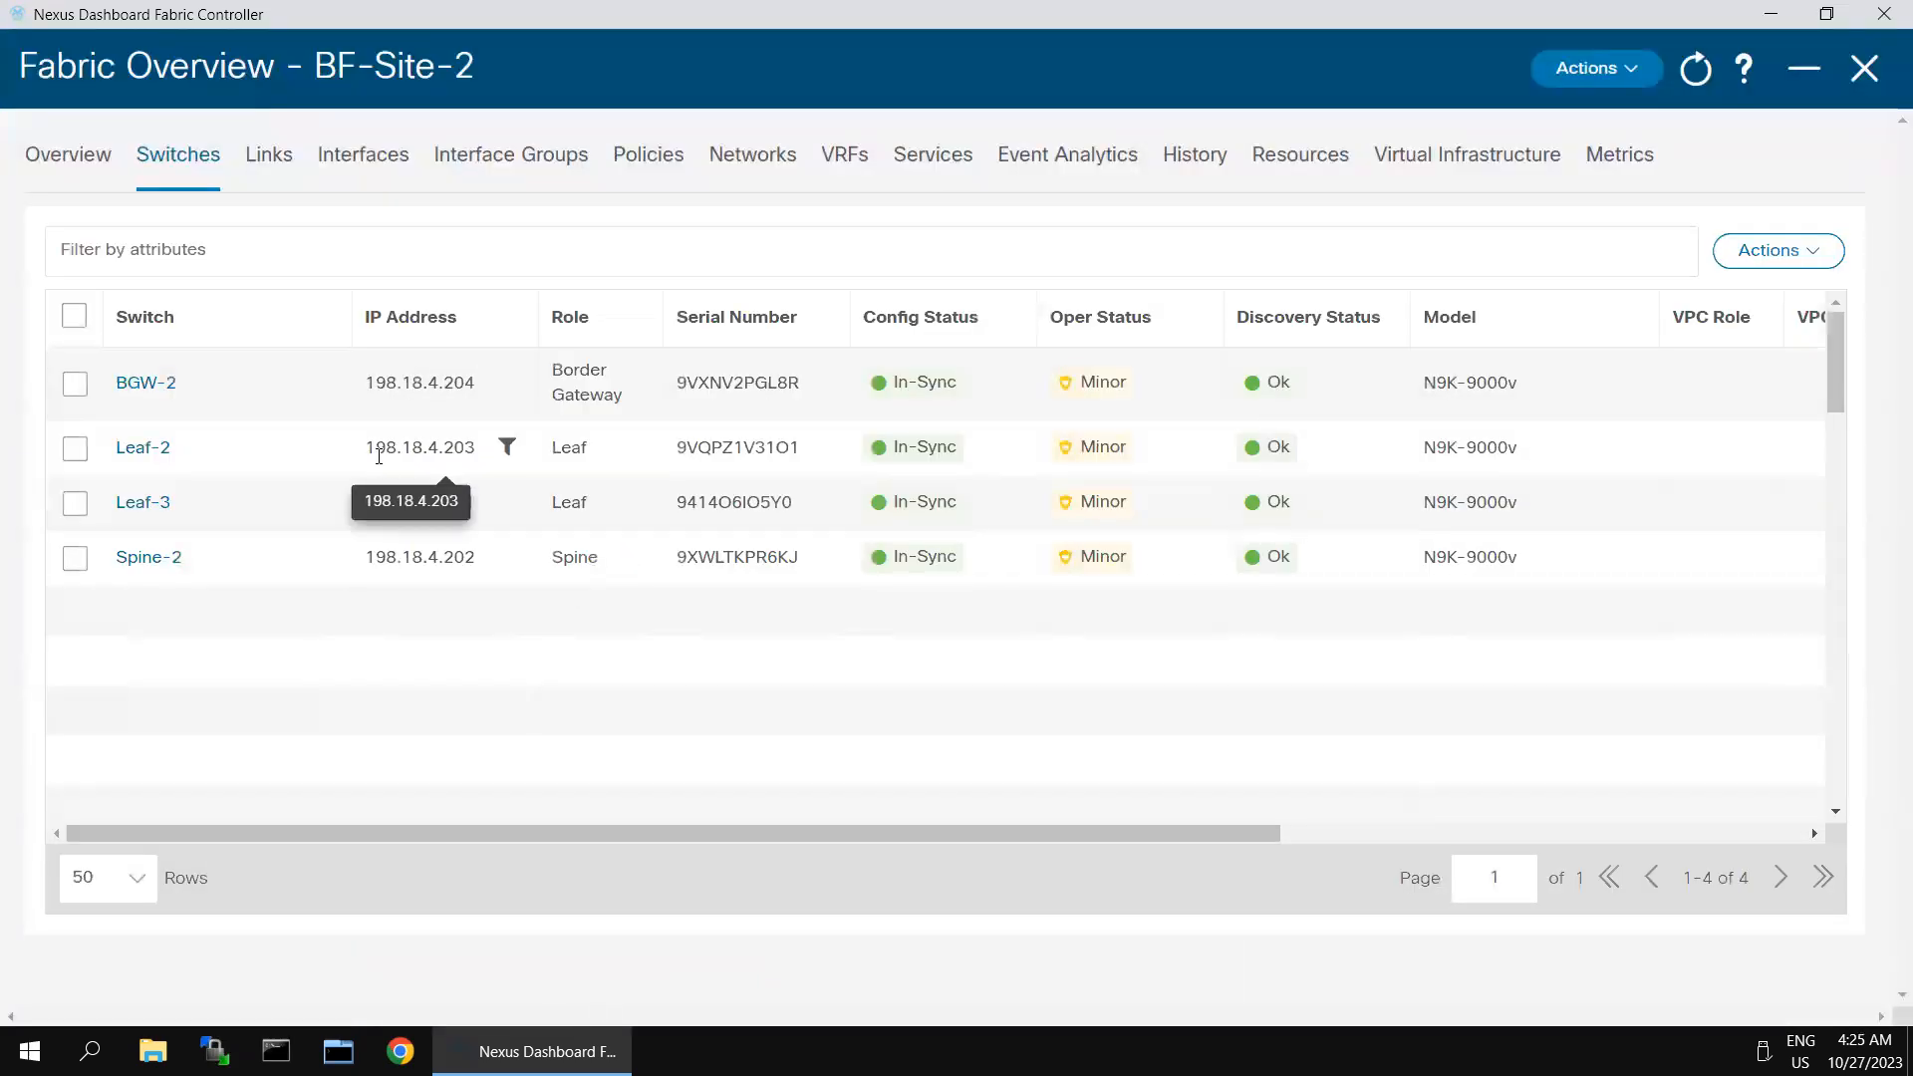
left_click(381, 165)
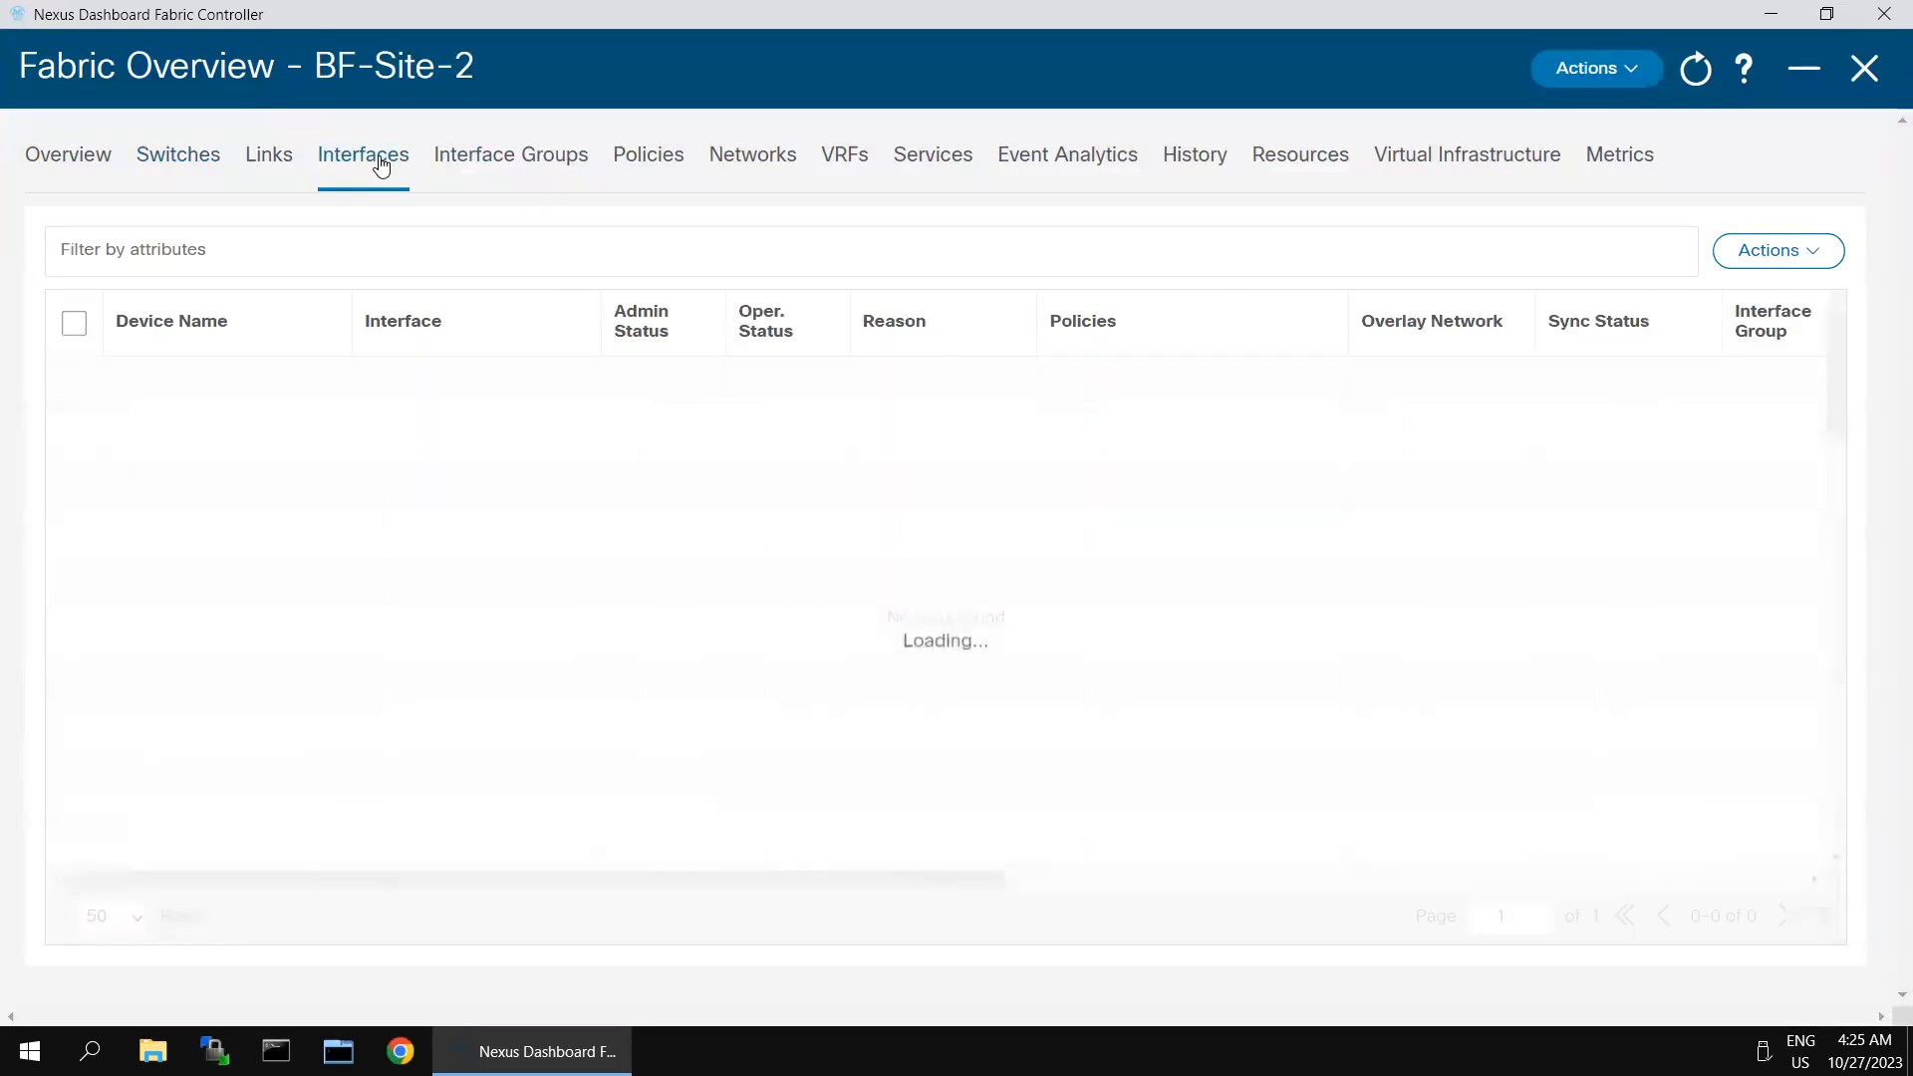
left_click(315, 252)
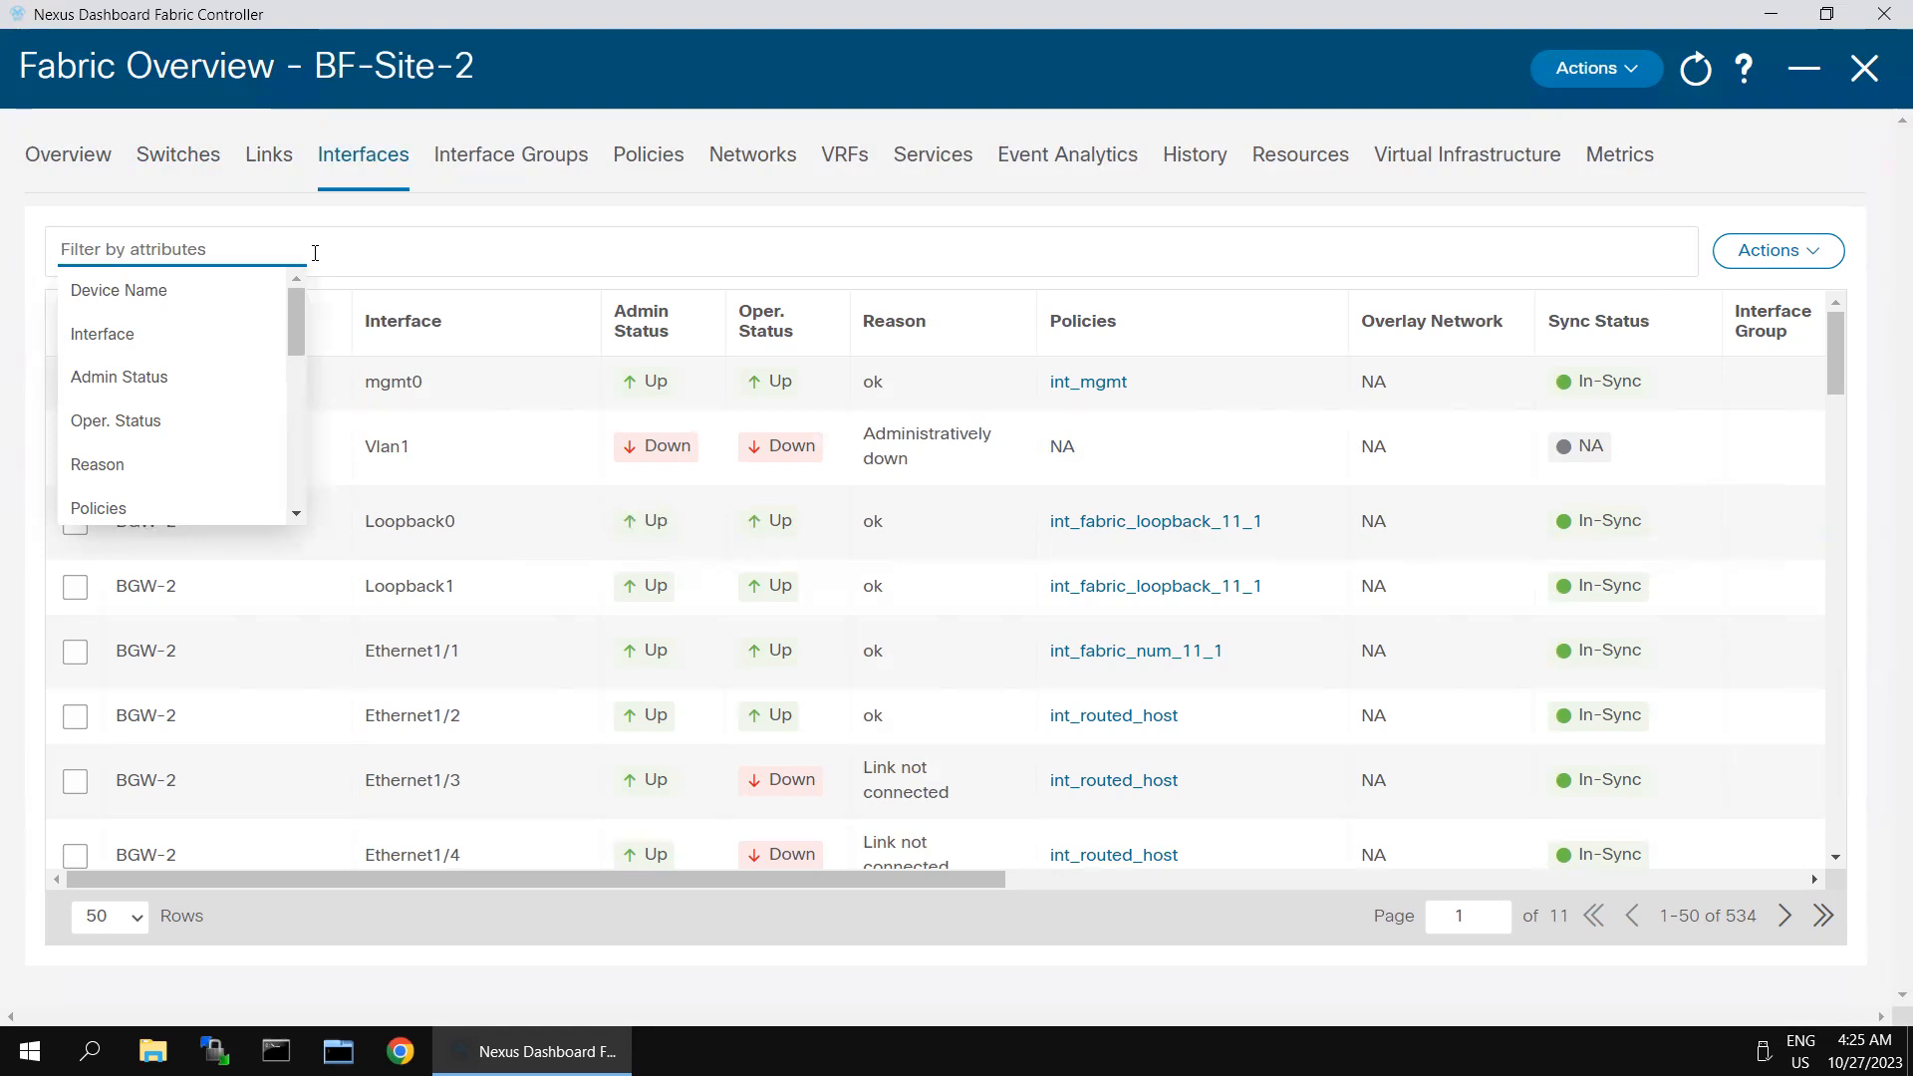
left_click(116, 336)
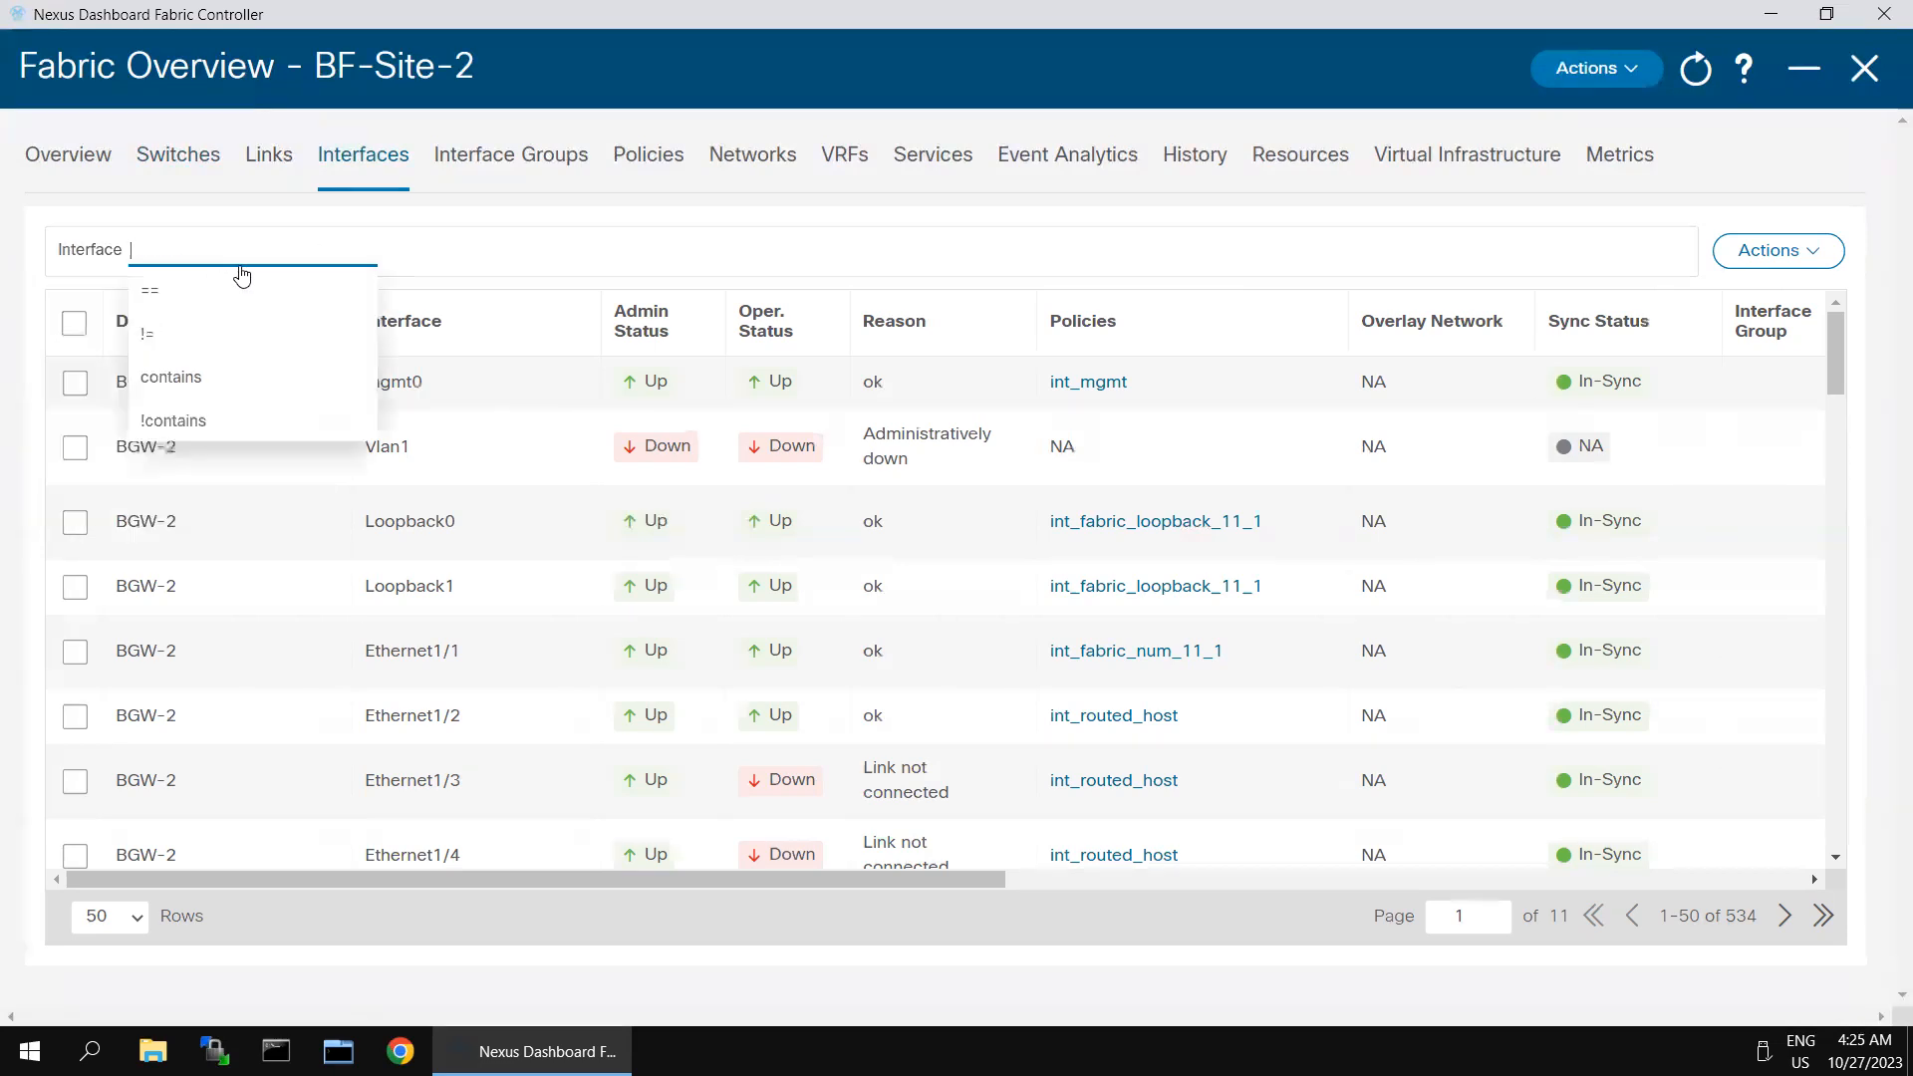
left_click(172, 292)
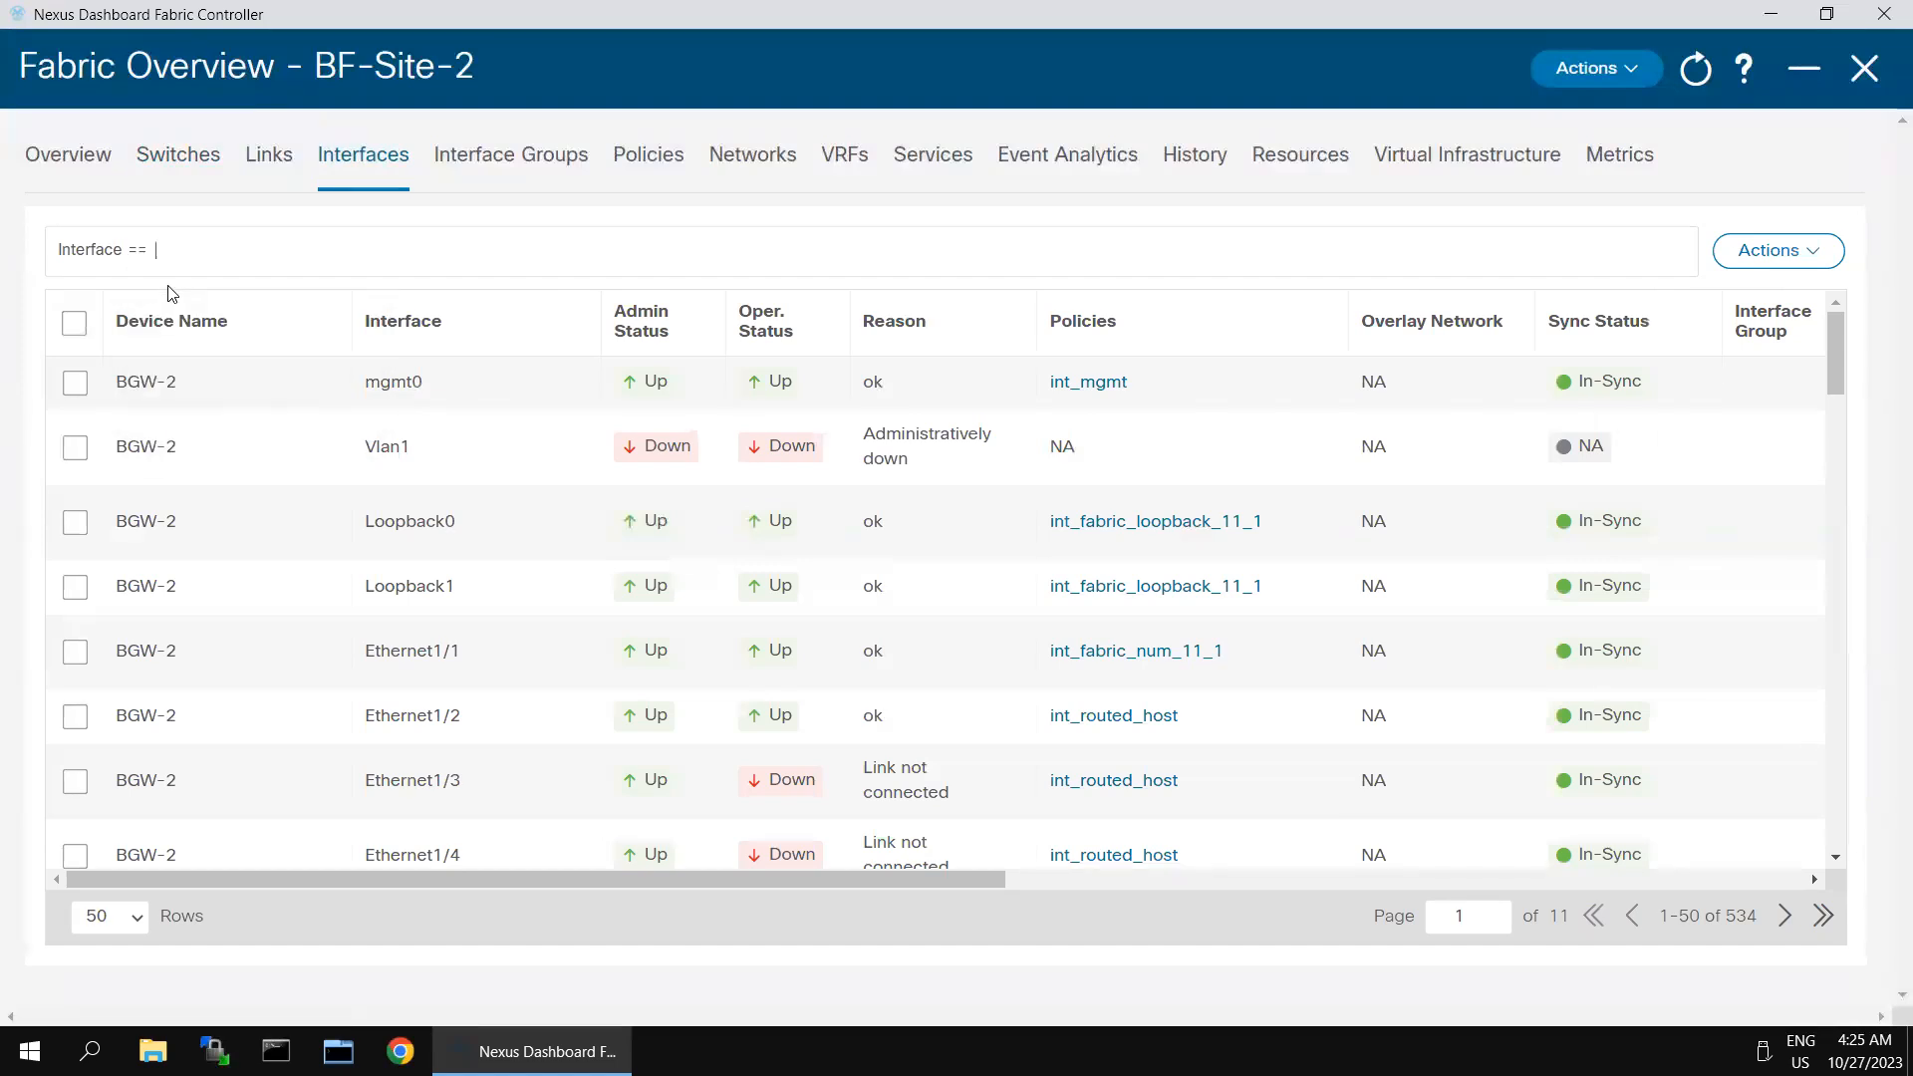
type("Ethernet1/6")
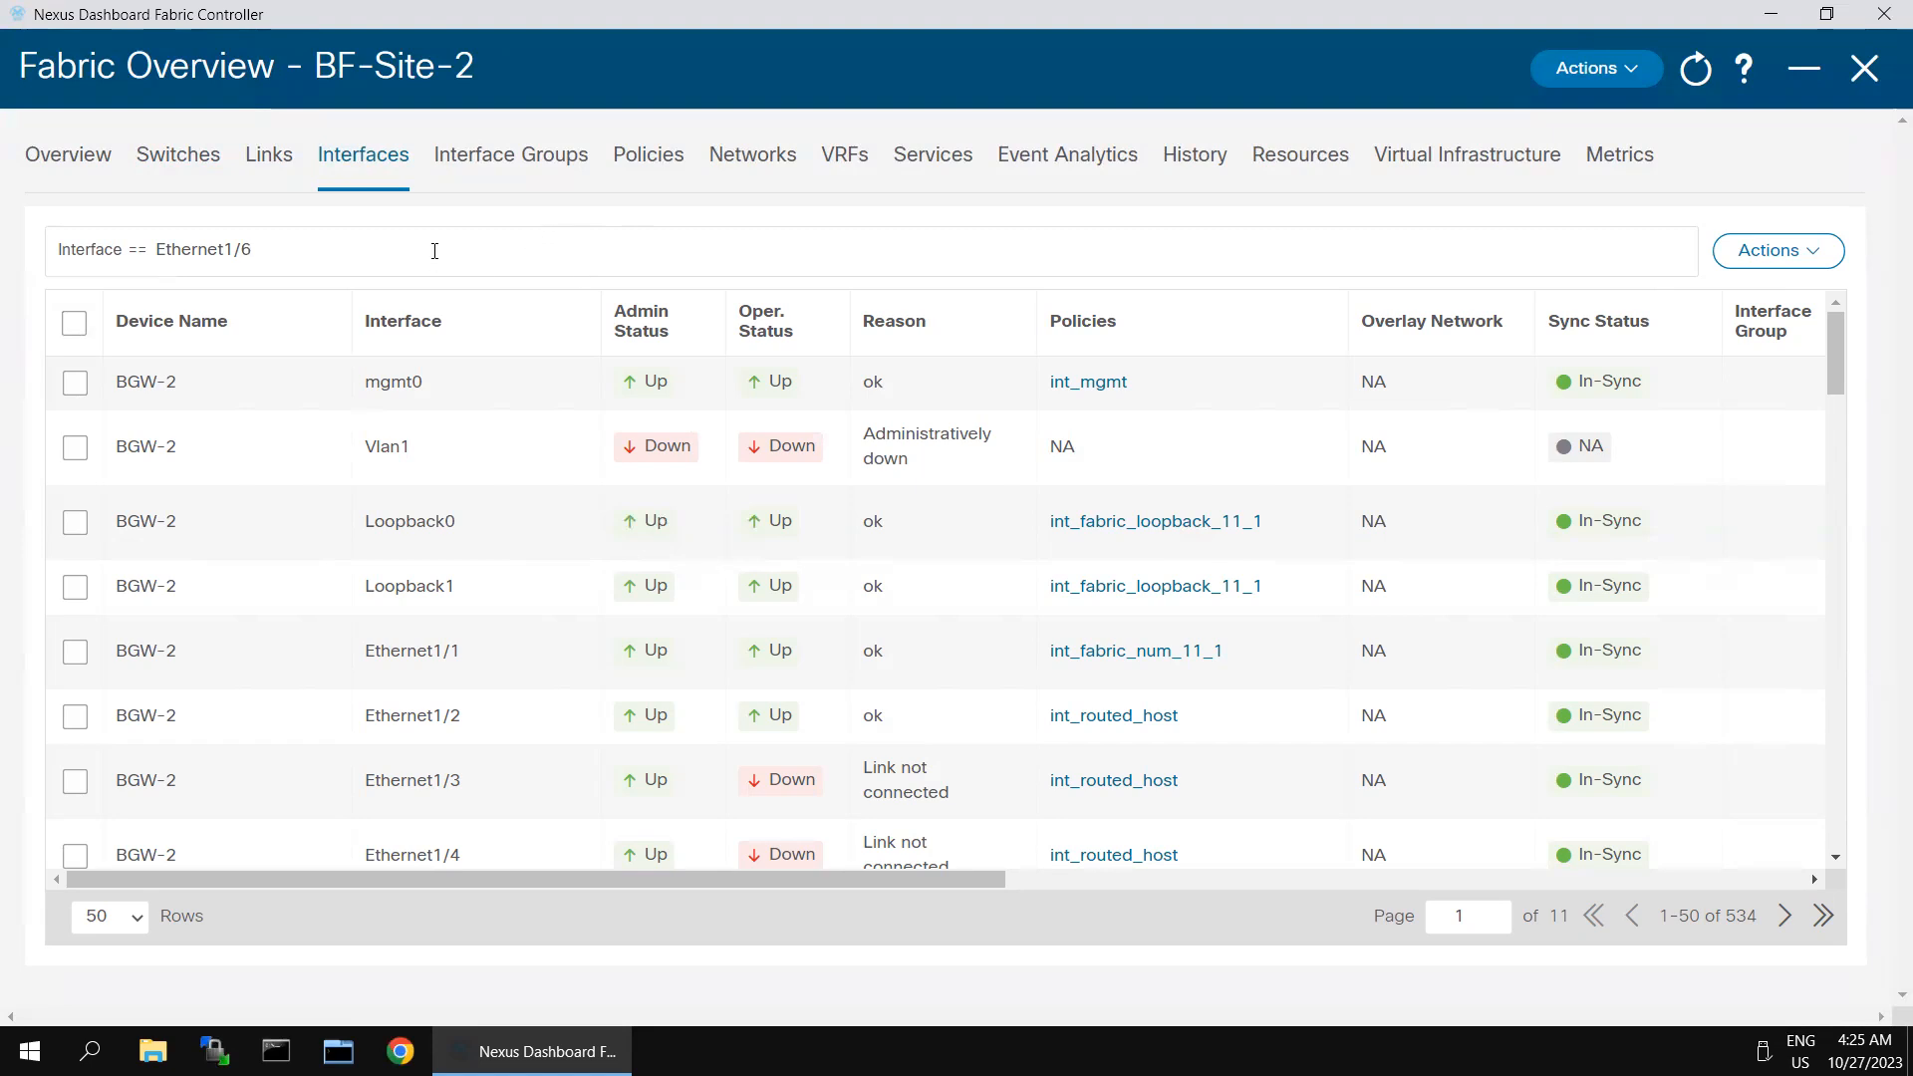
key("Return")
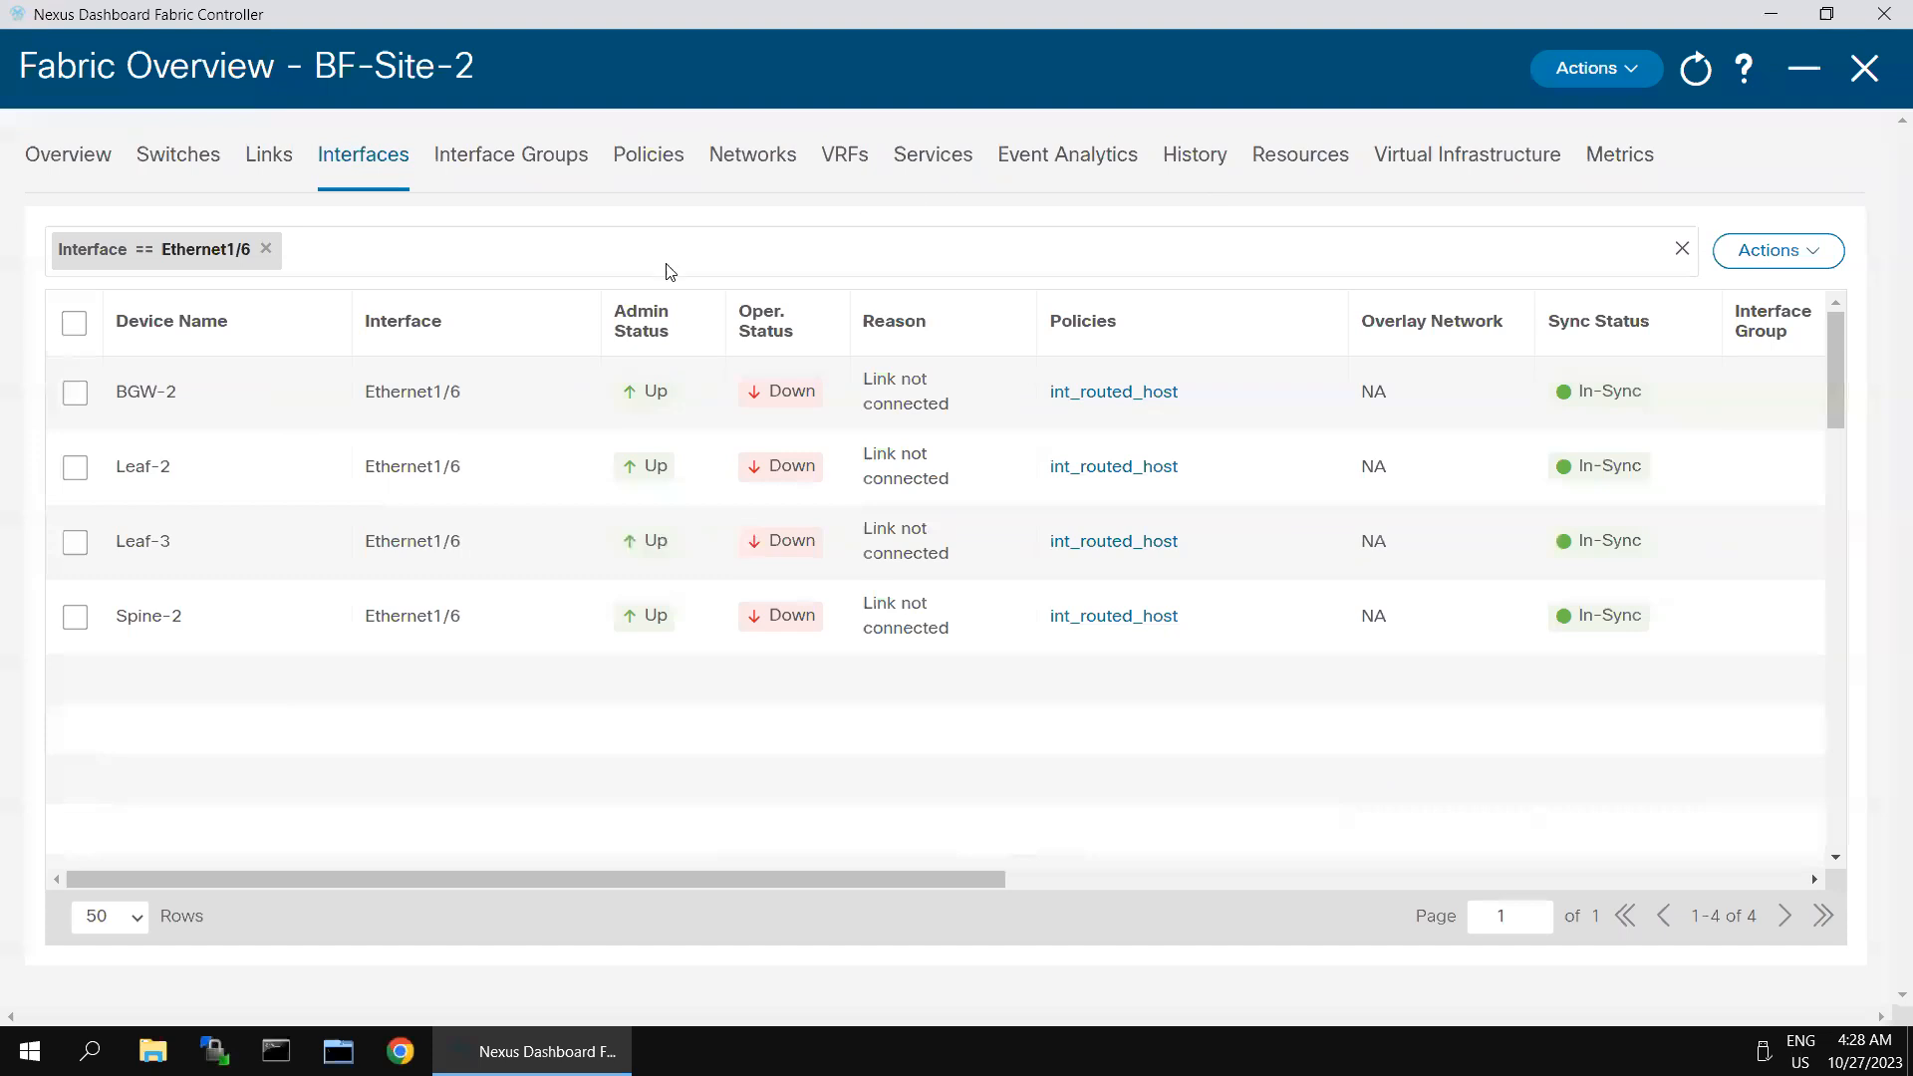
- Edit Ethernet1/6 on Leaf-2 and Leaf-3 together and assign the int_trunk_host policy template
left_click(73, 472)
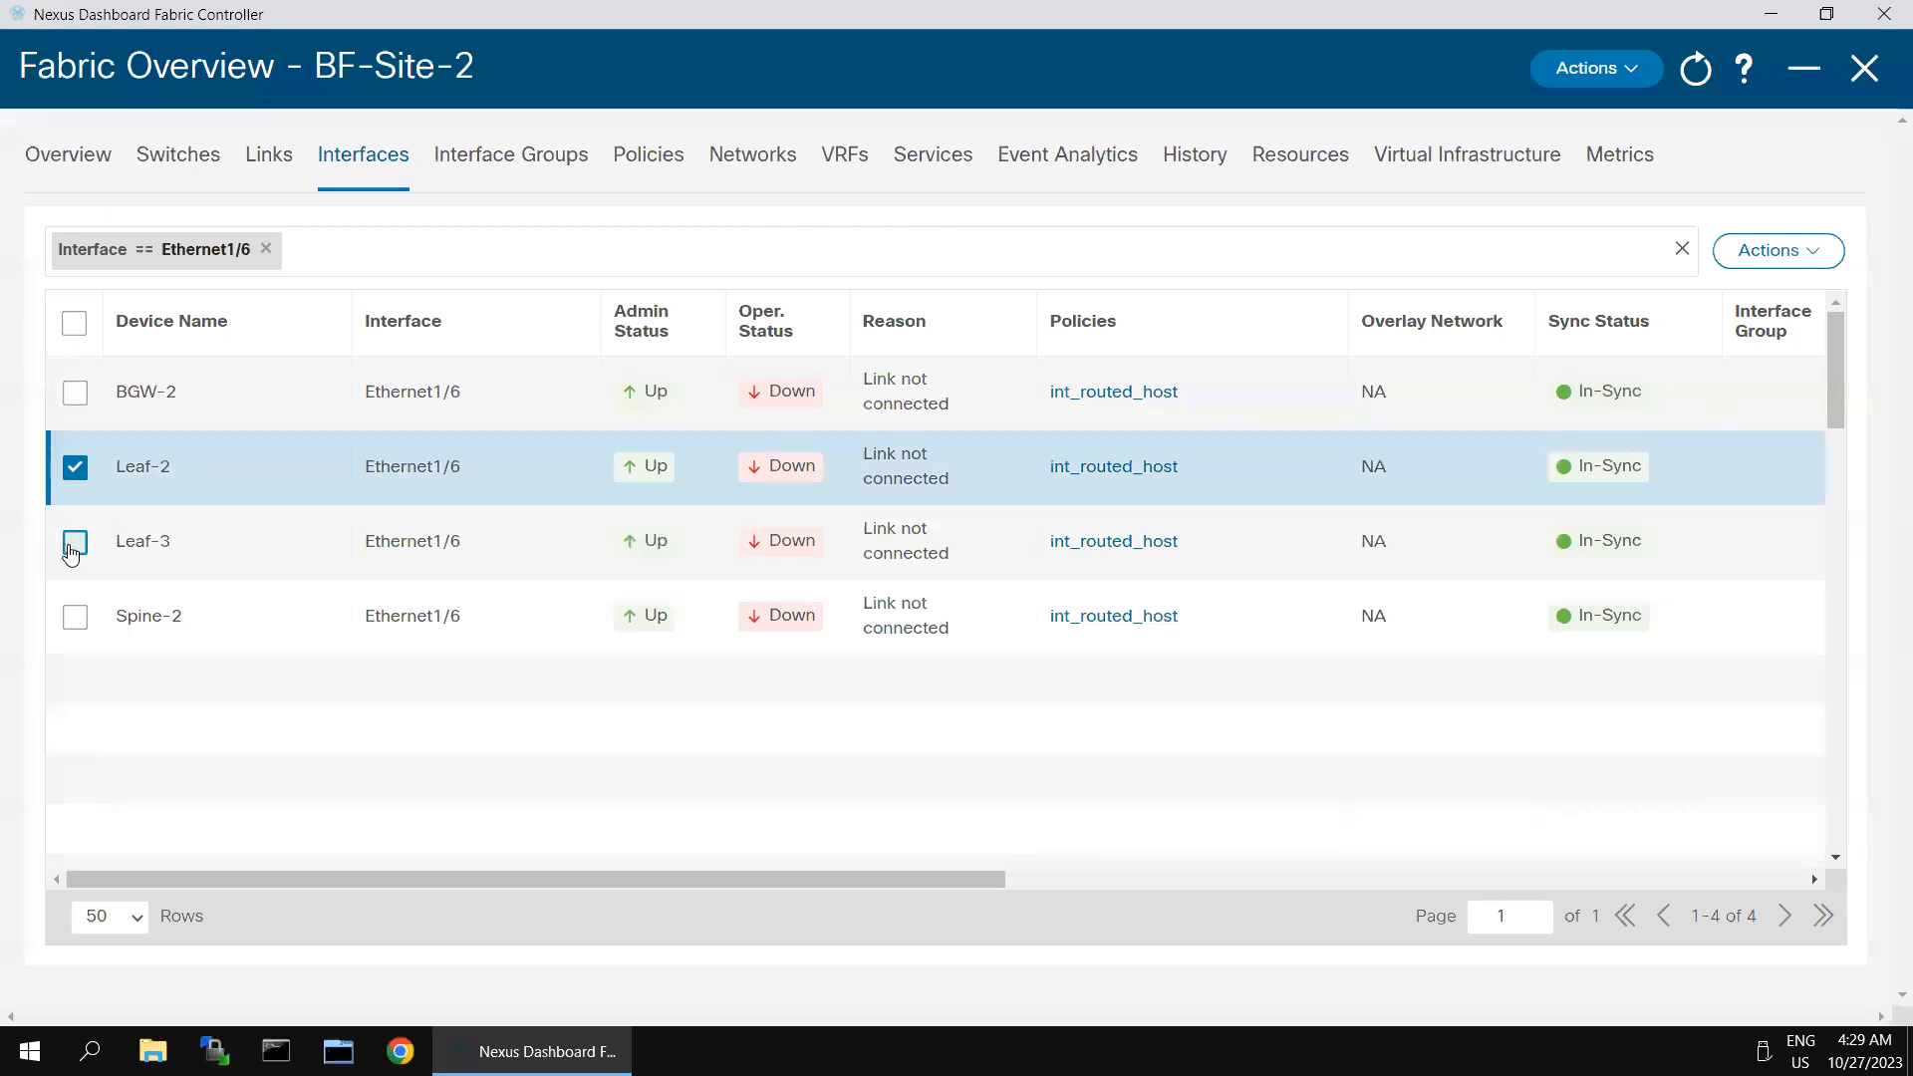
left_click(72, 554)
left_click(1810, 271)
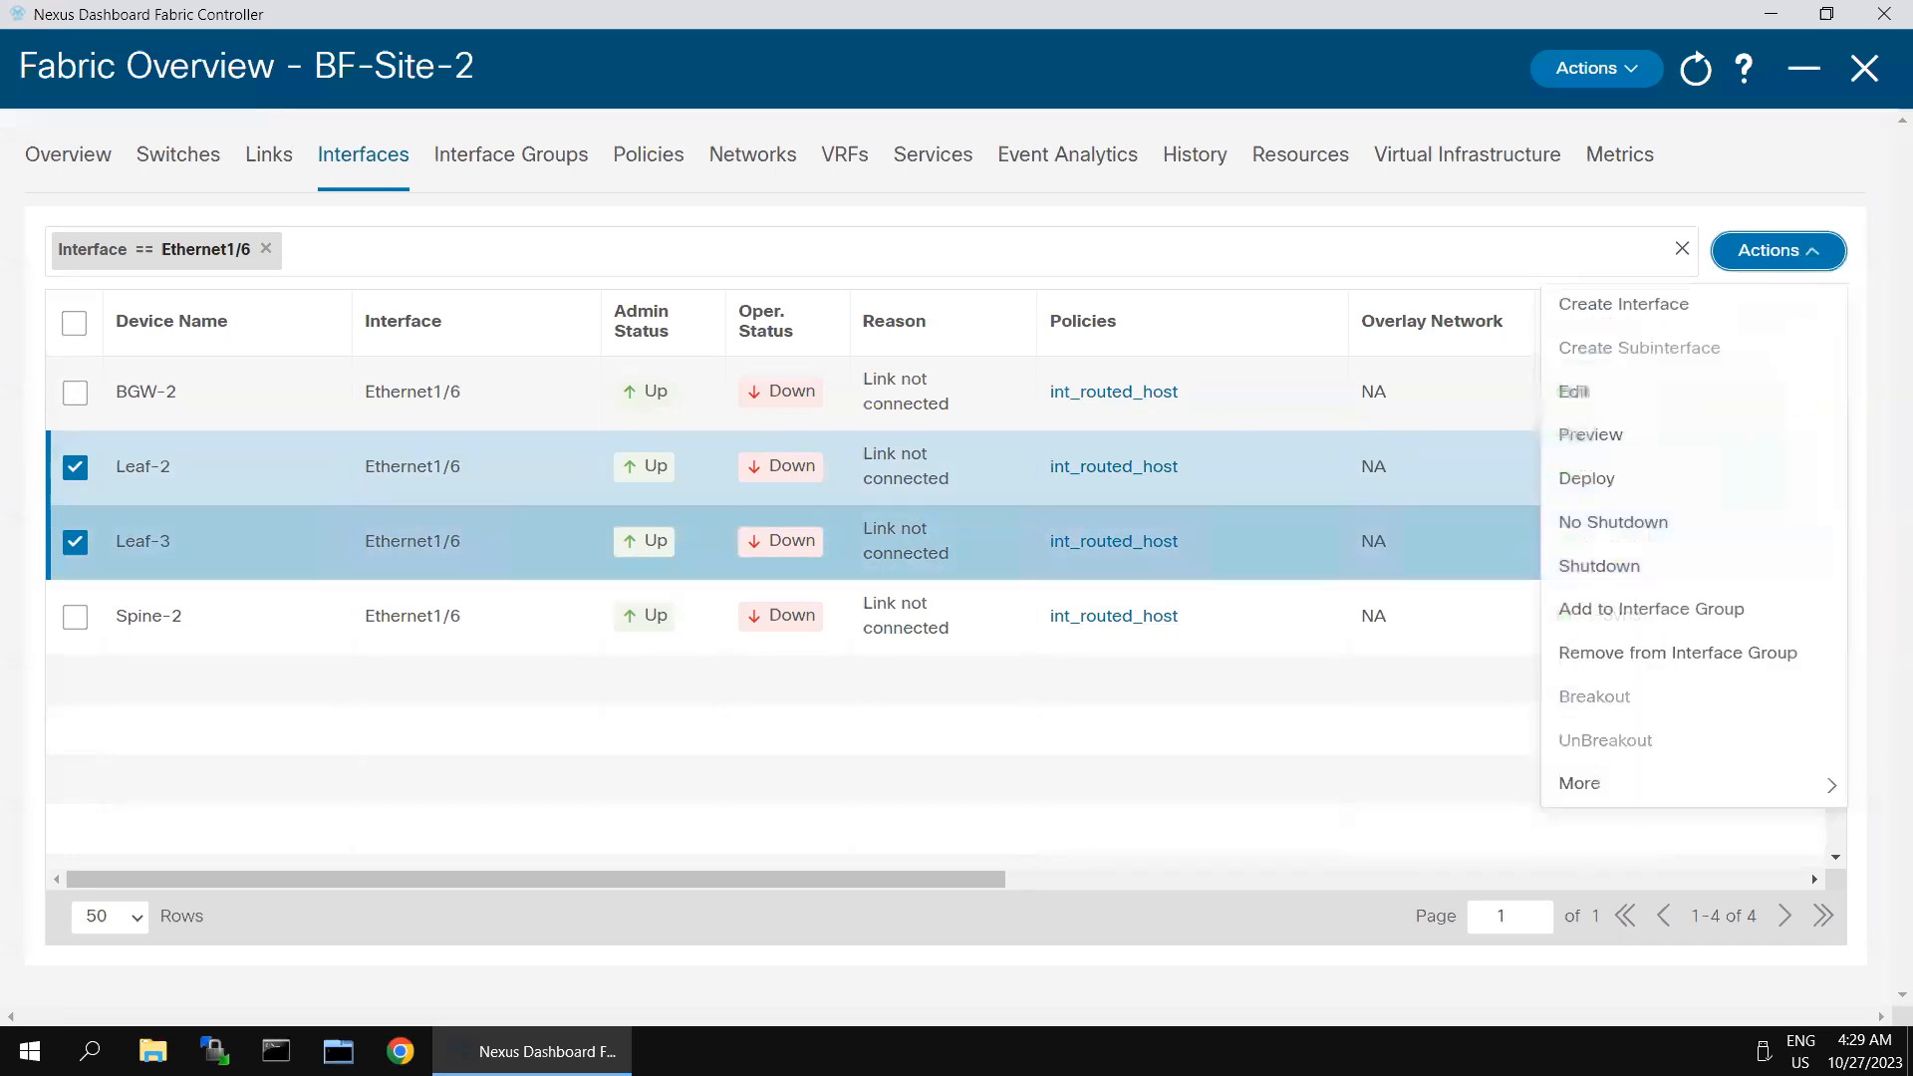
left_click(1575, 391)
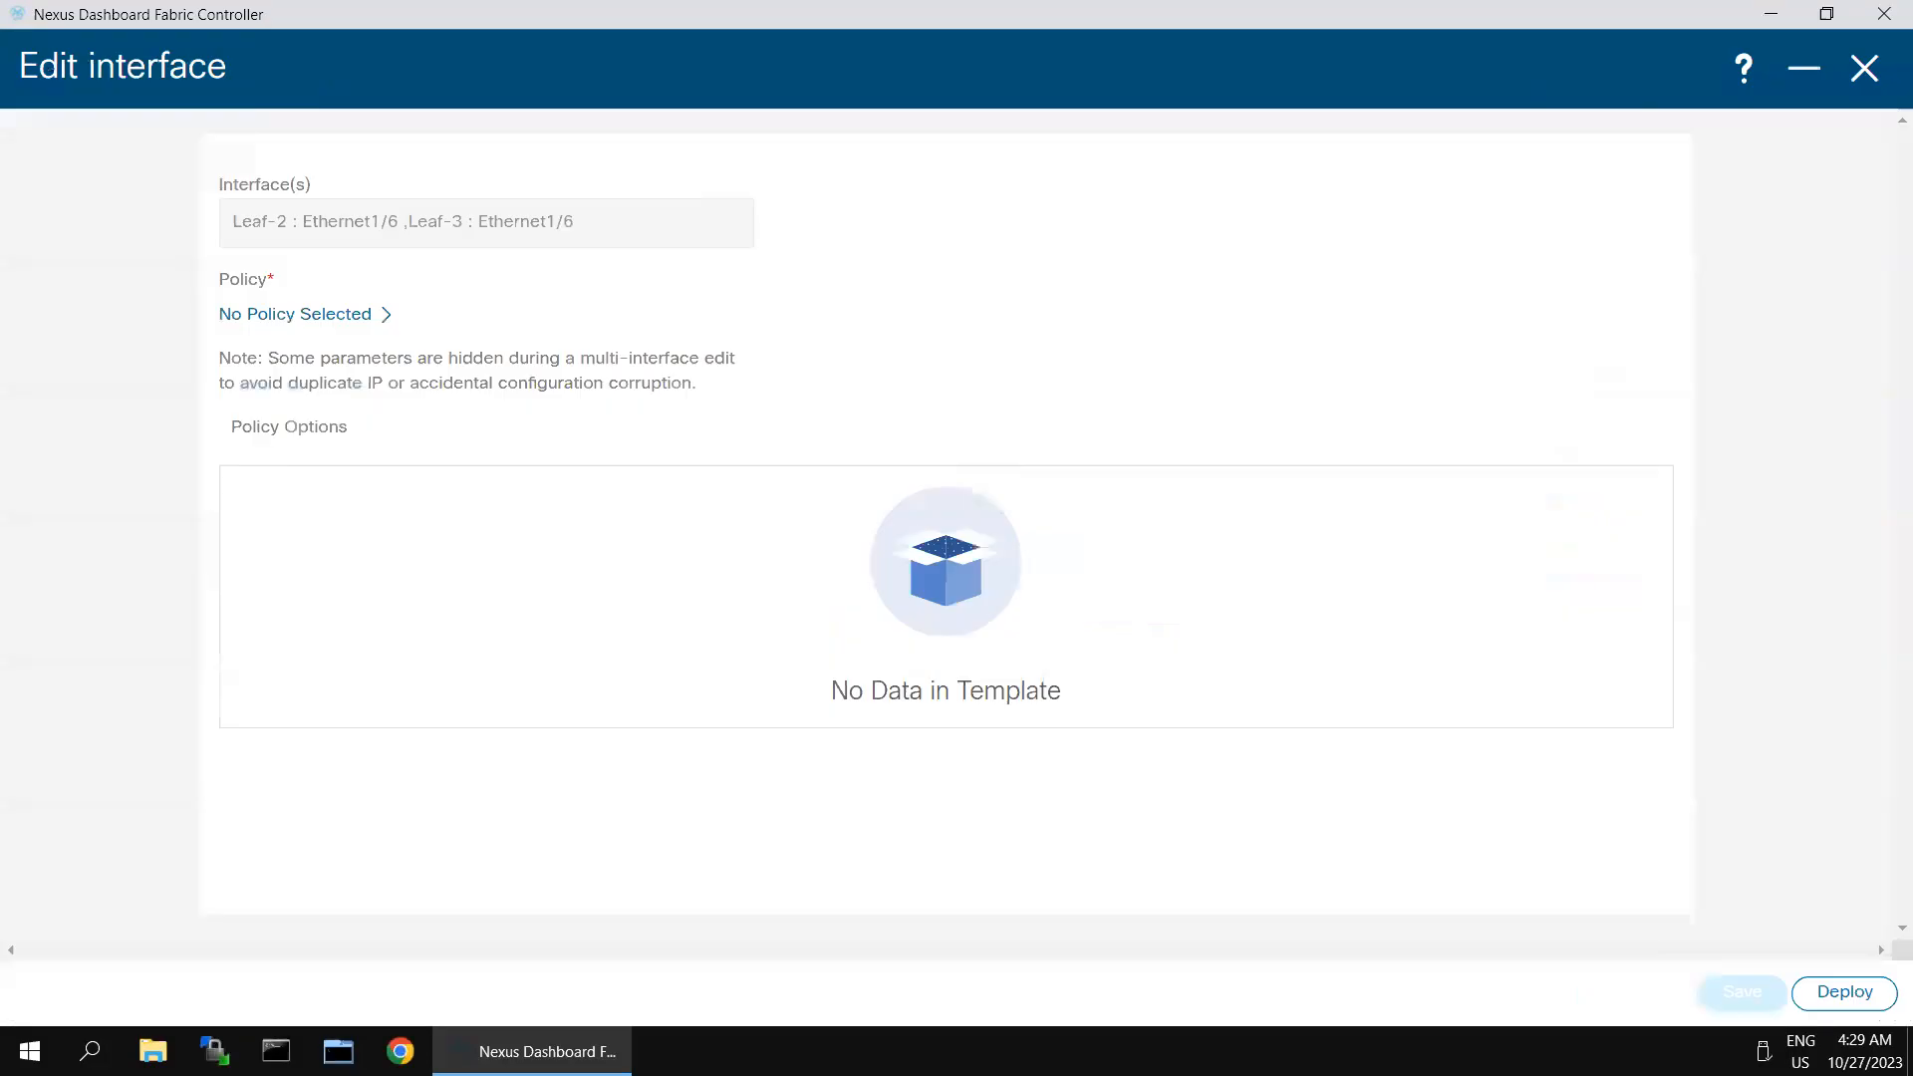
left_click(359, 324)
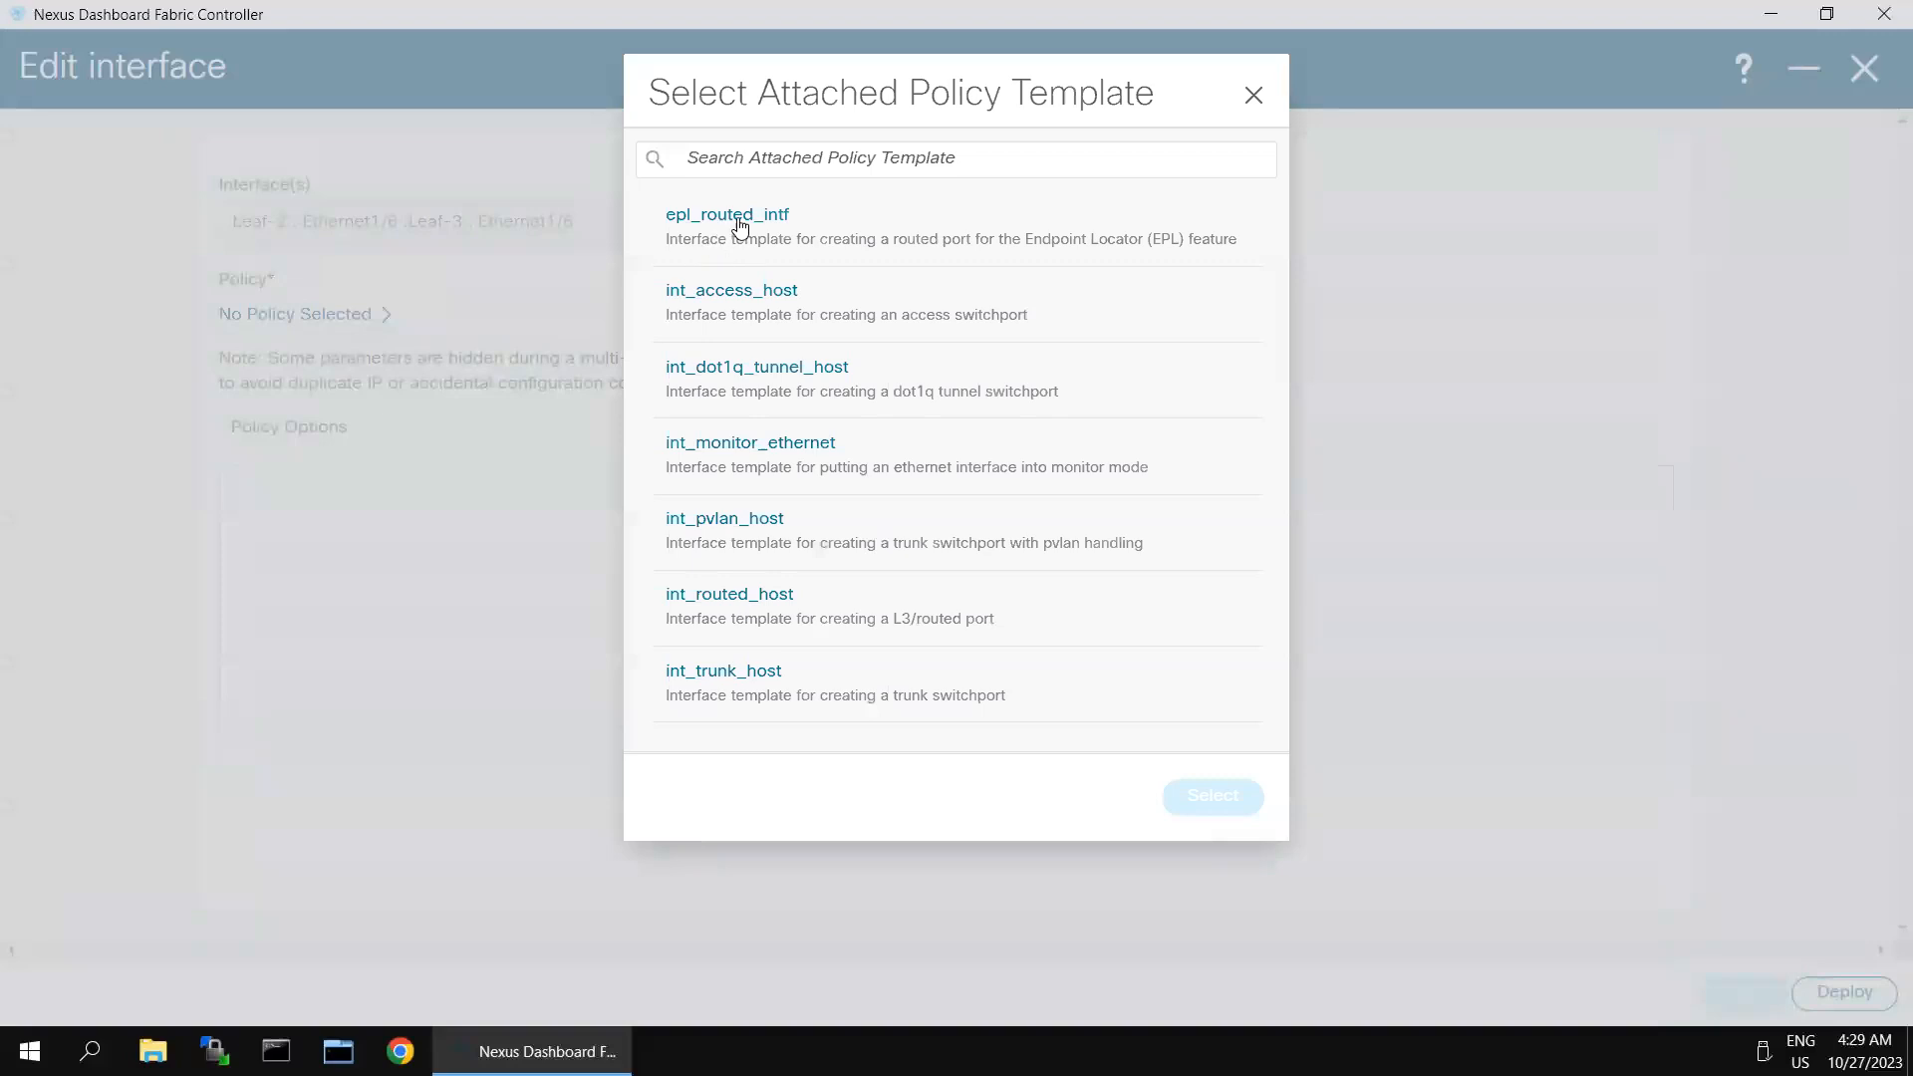
left_click(728, 686)
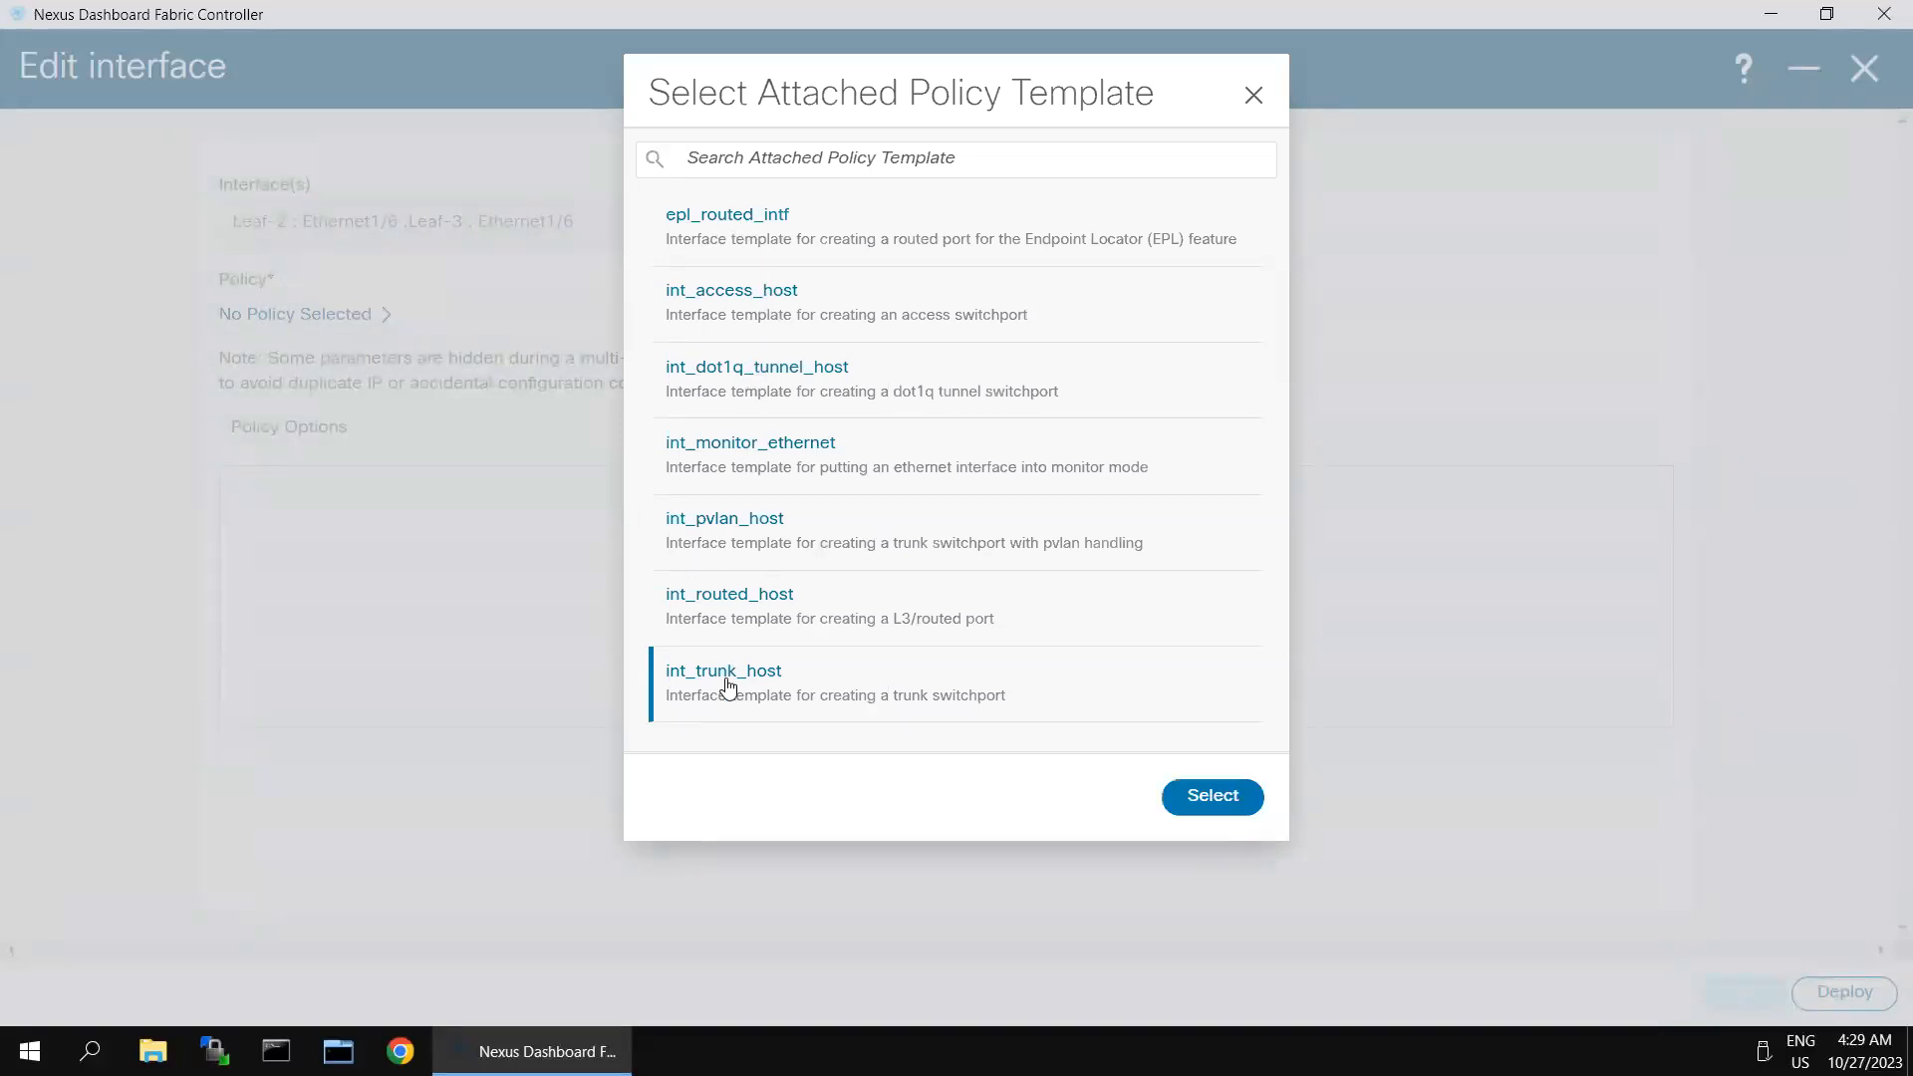
left_click(1222, 796)
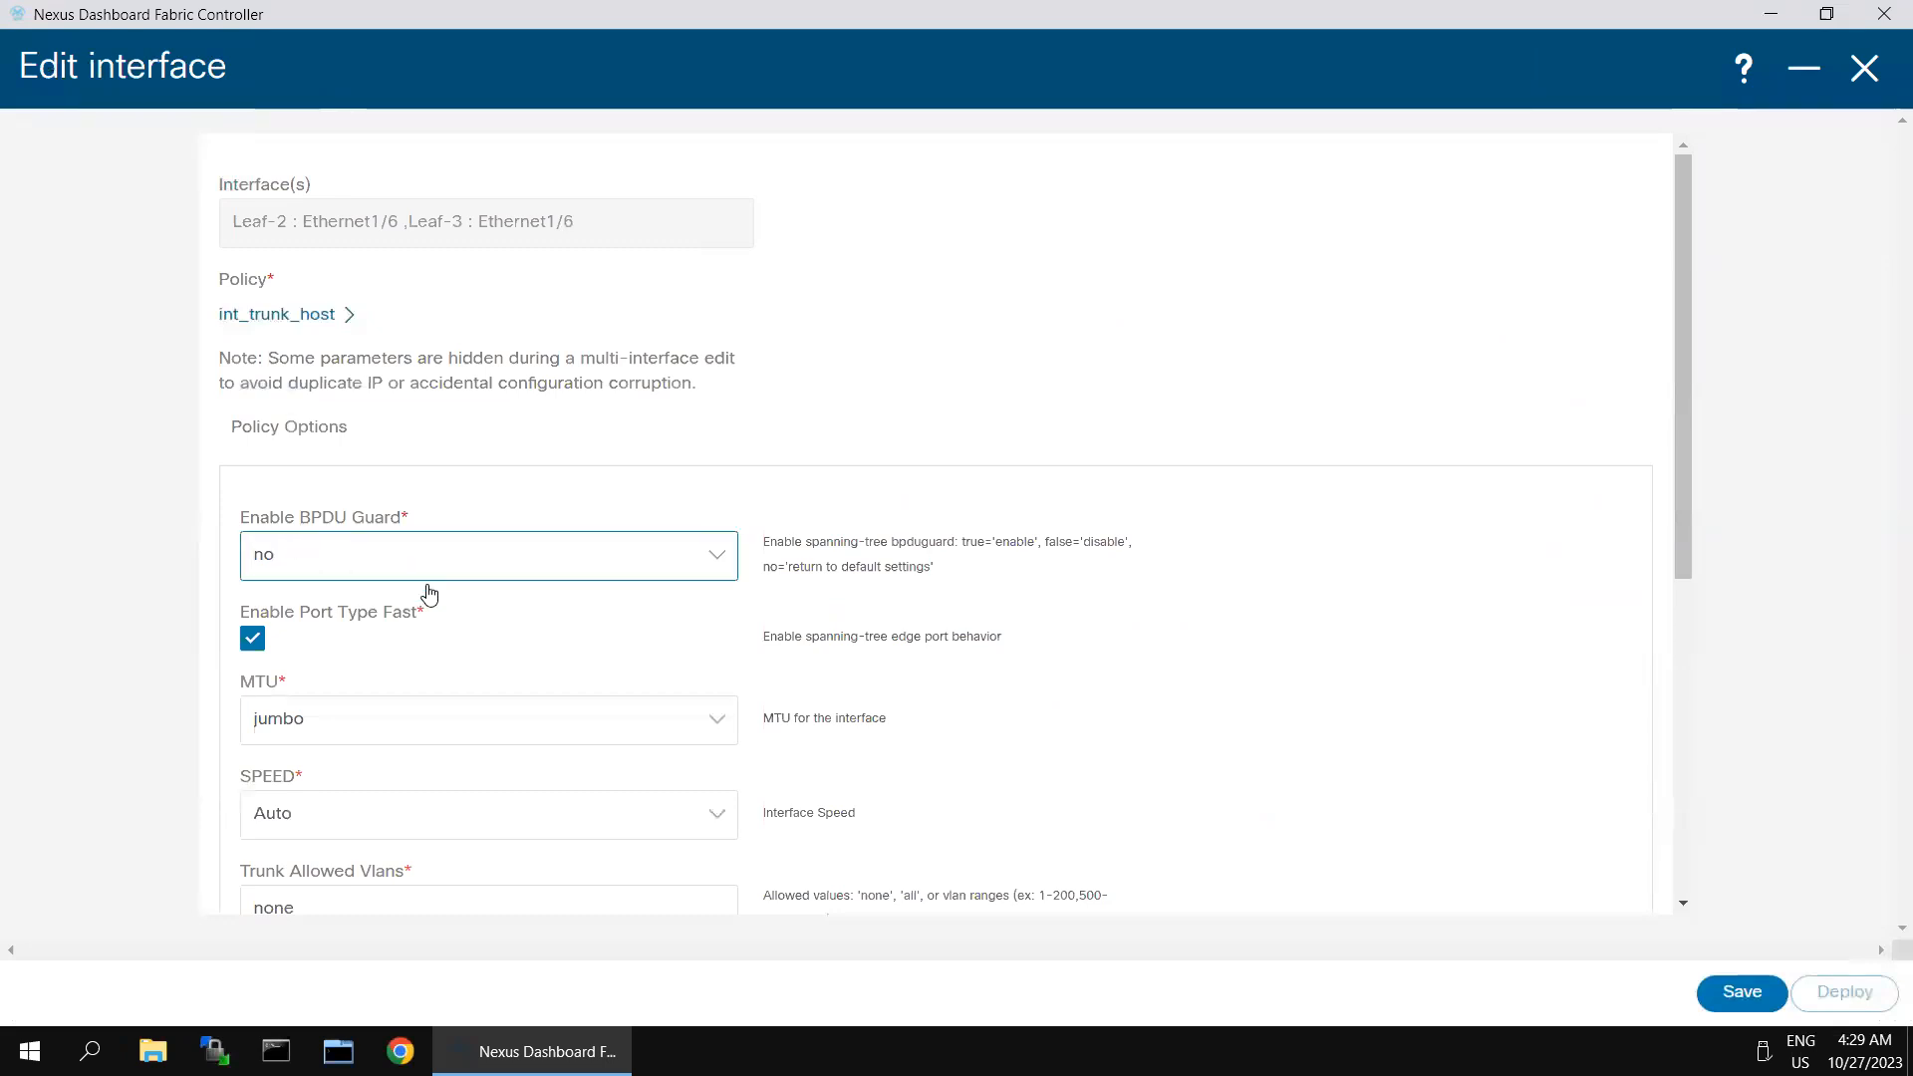
- Save the trunk policy with its default options for both leaf interfaces and start their deployment preview
scroll(439, 665, "down", 1)
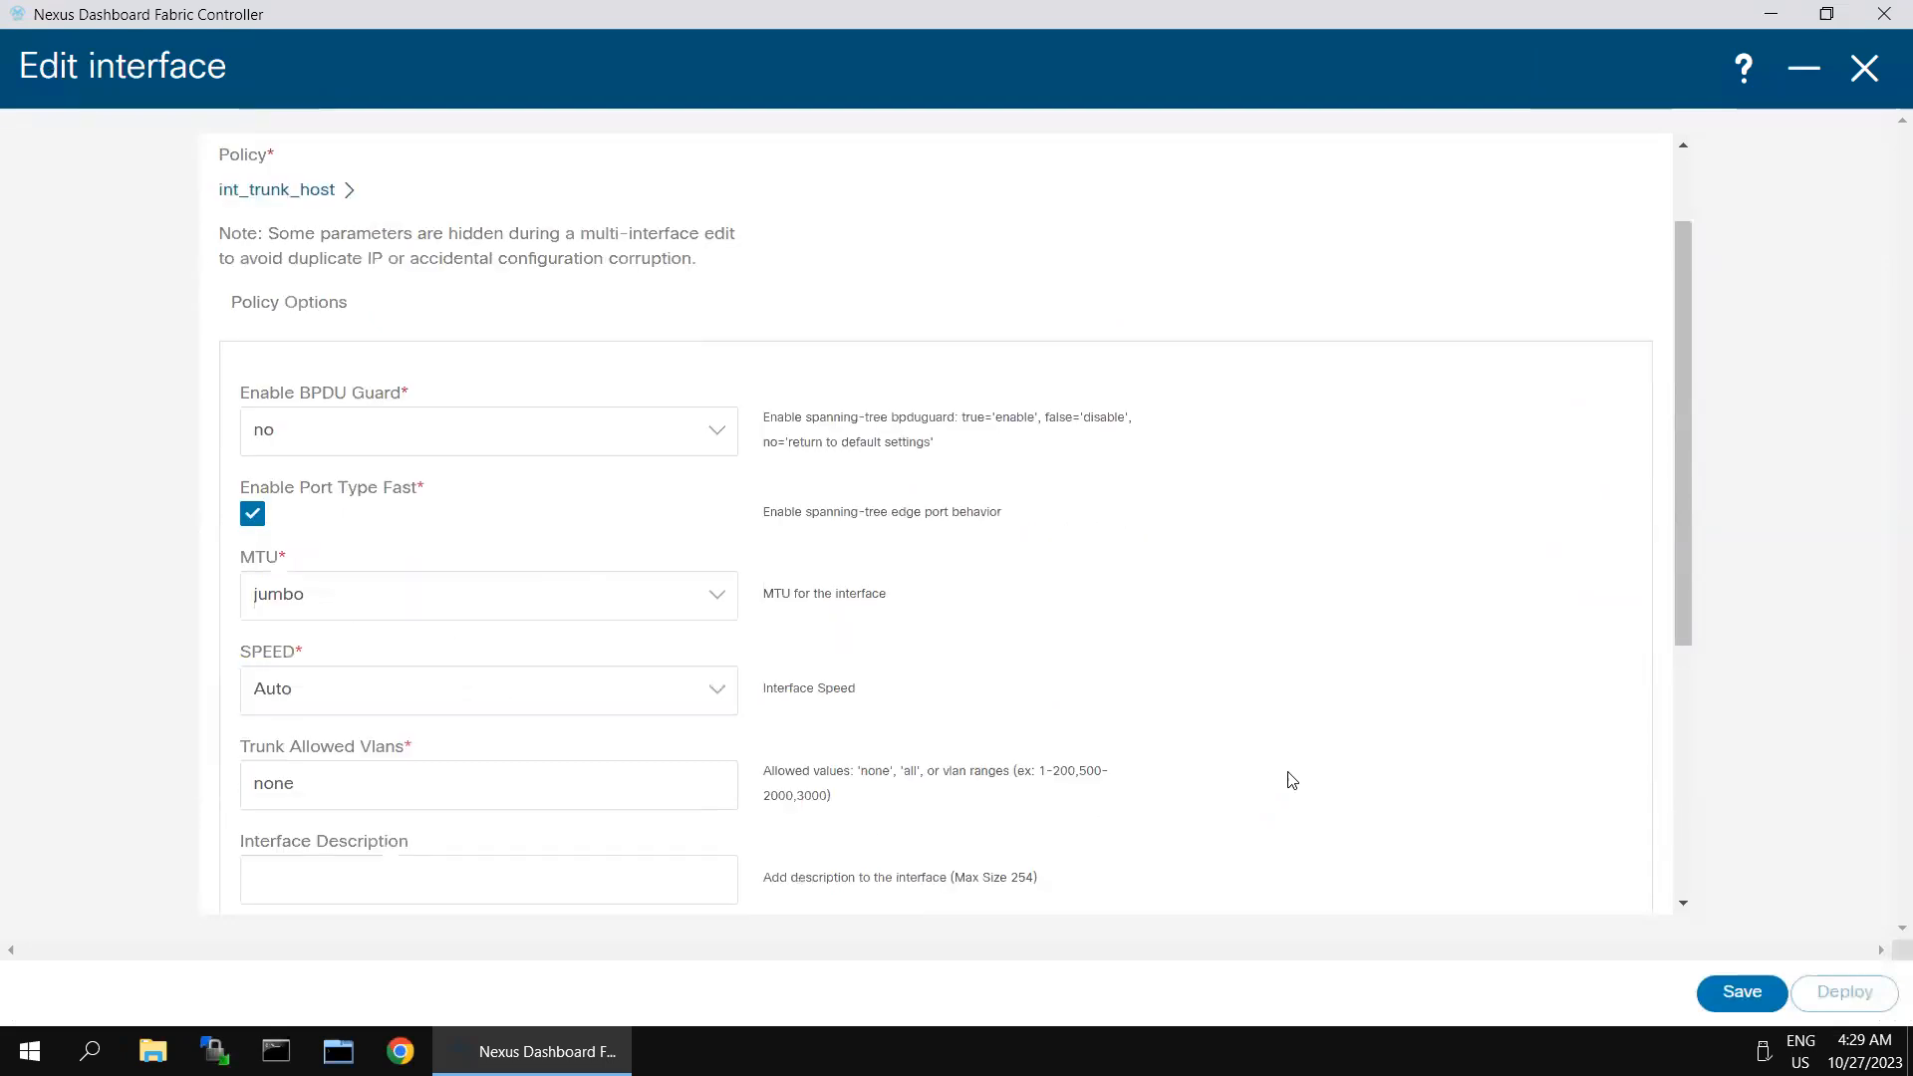
scroll(1291, 780, "down", 4)
left_click(1734, 993)
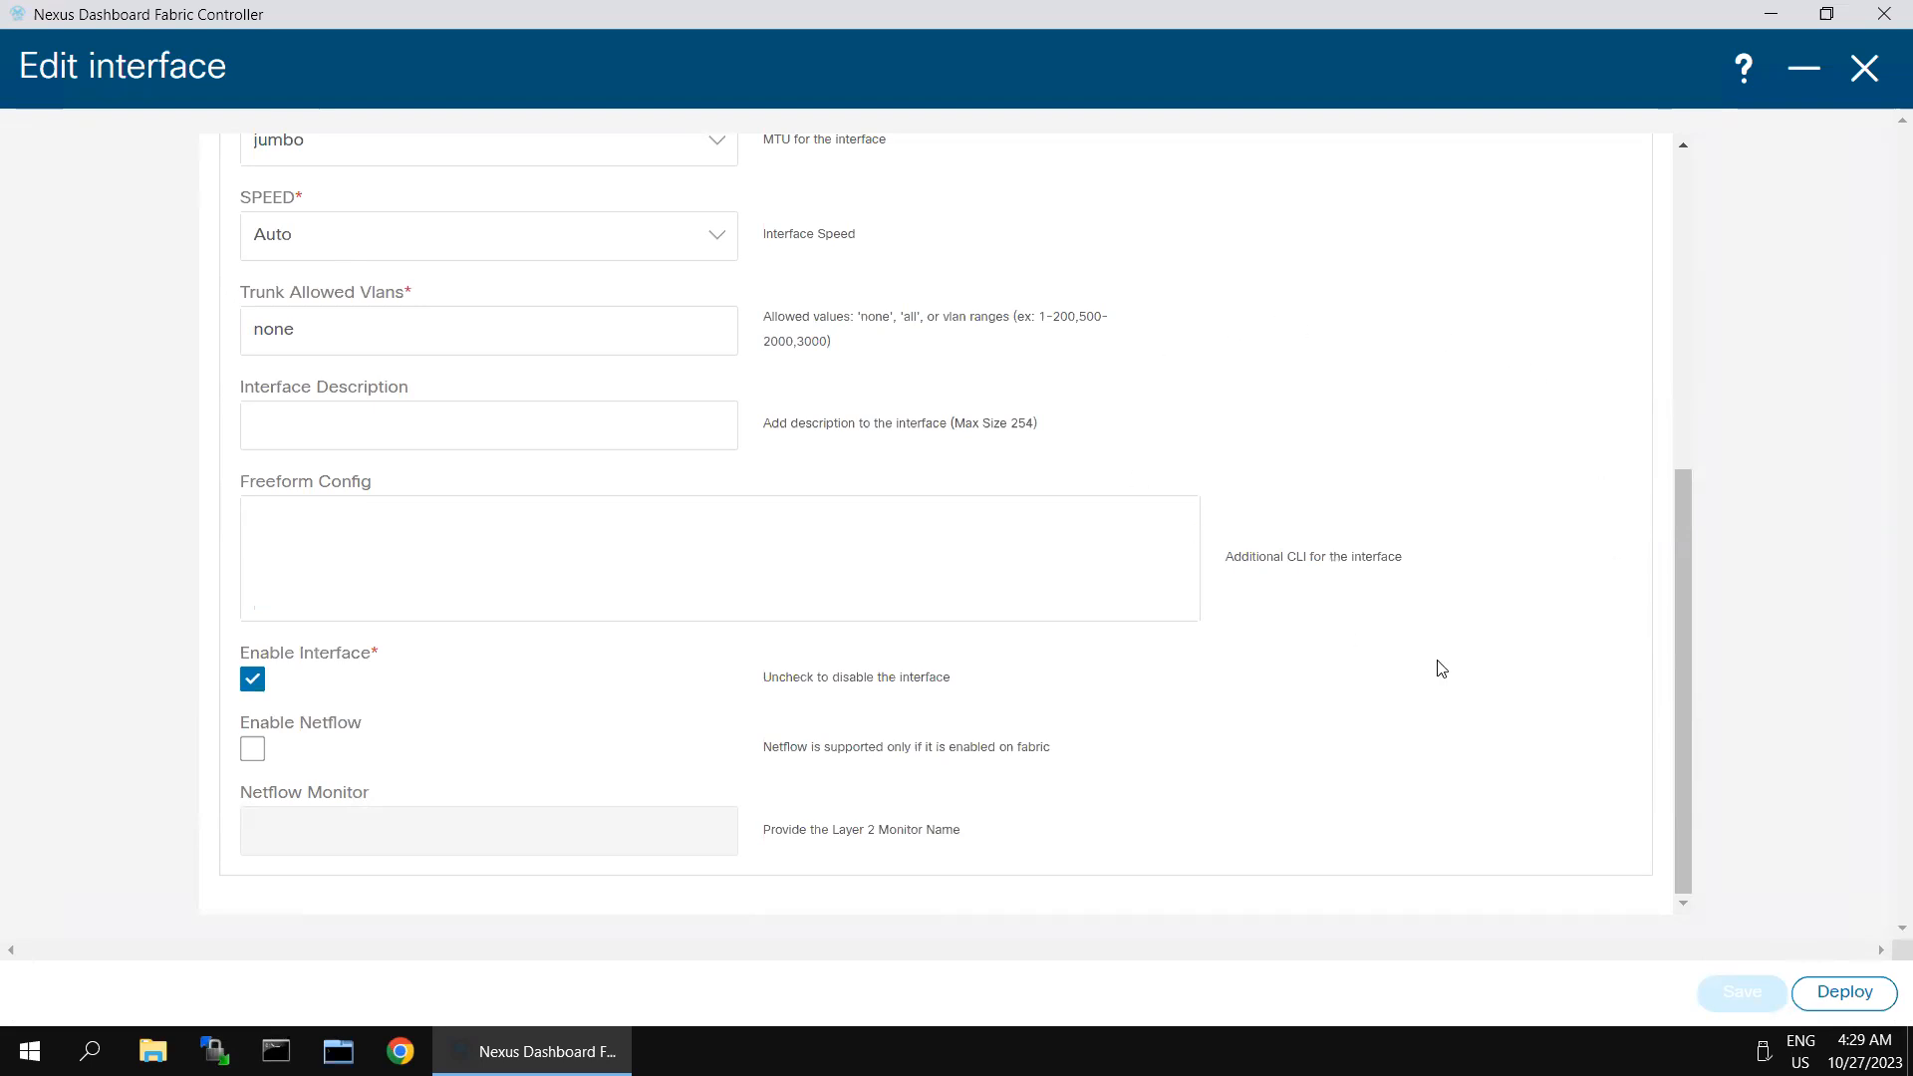
left_click(1845, 993)
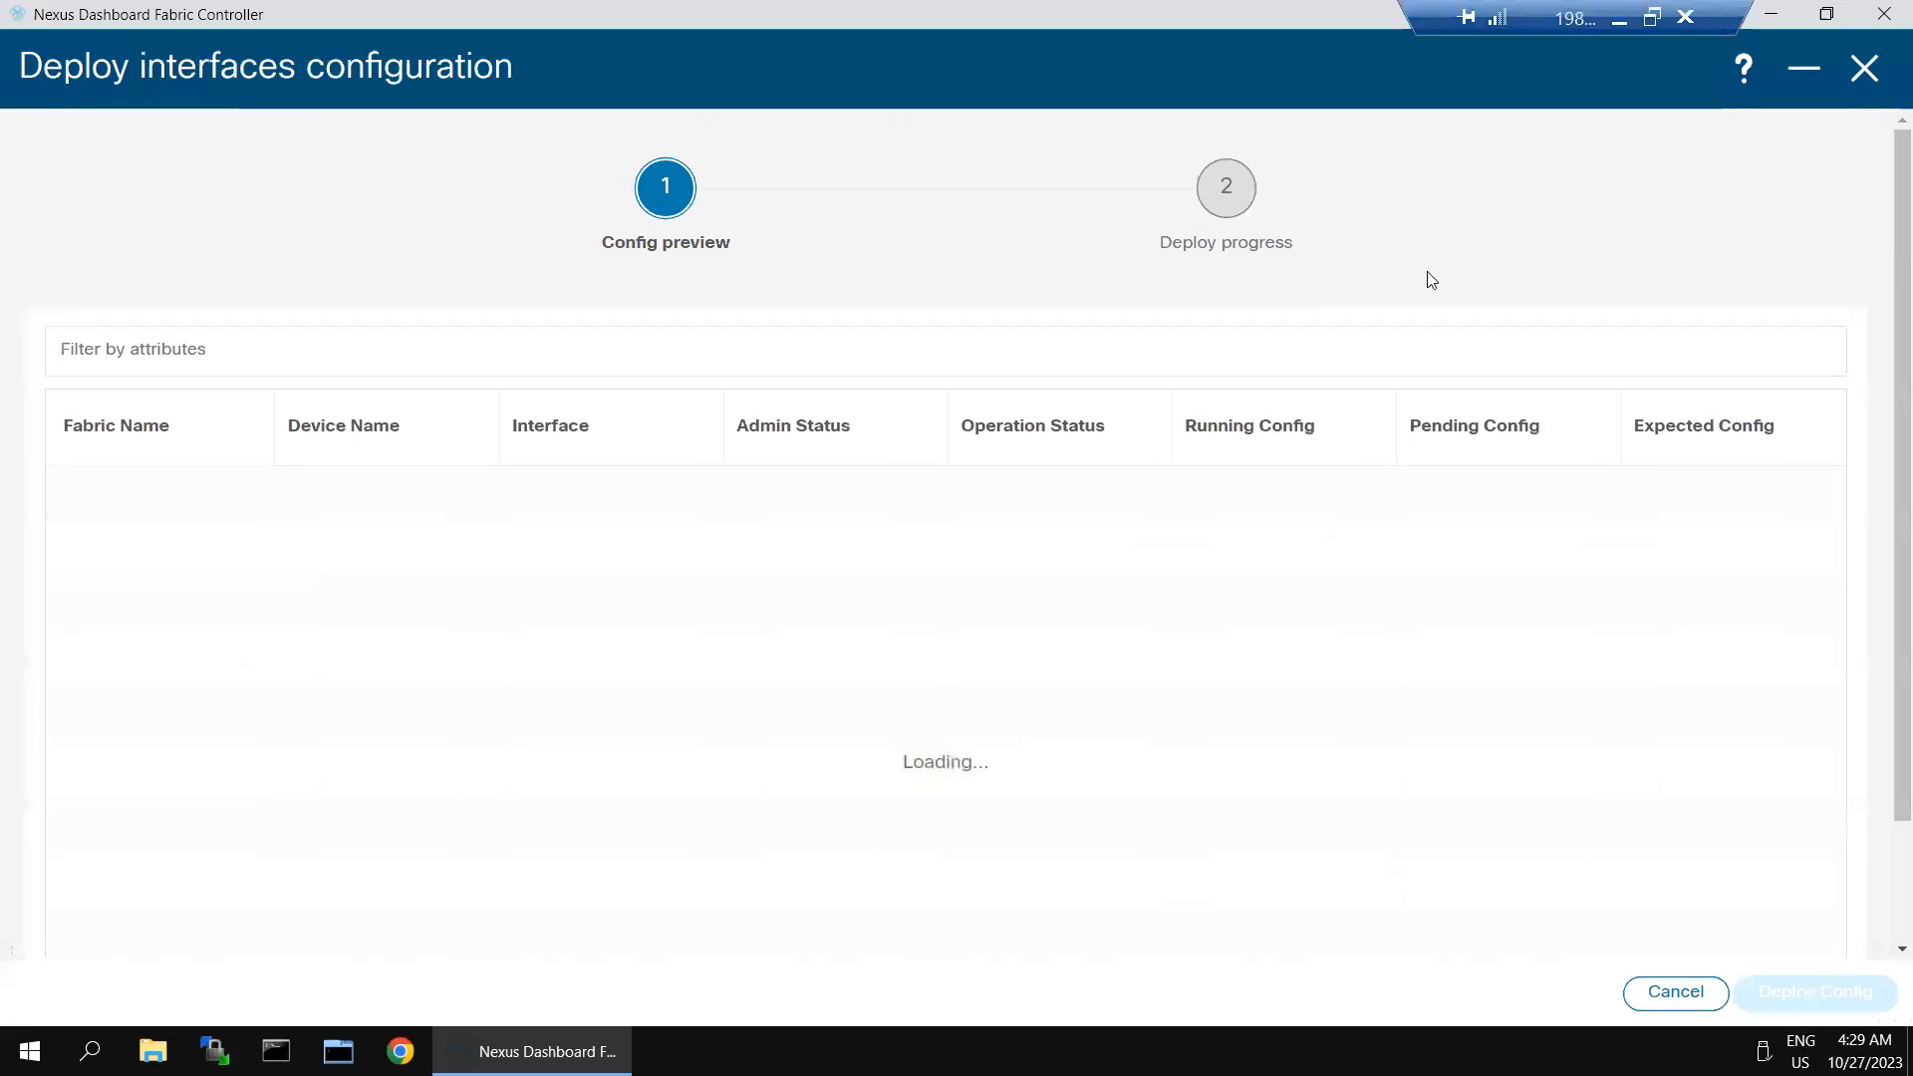
- Switch to SecureCRT and log in to the Leaf-2 console as admin with the account password
left_click(1619, 20)
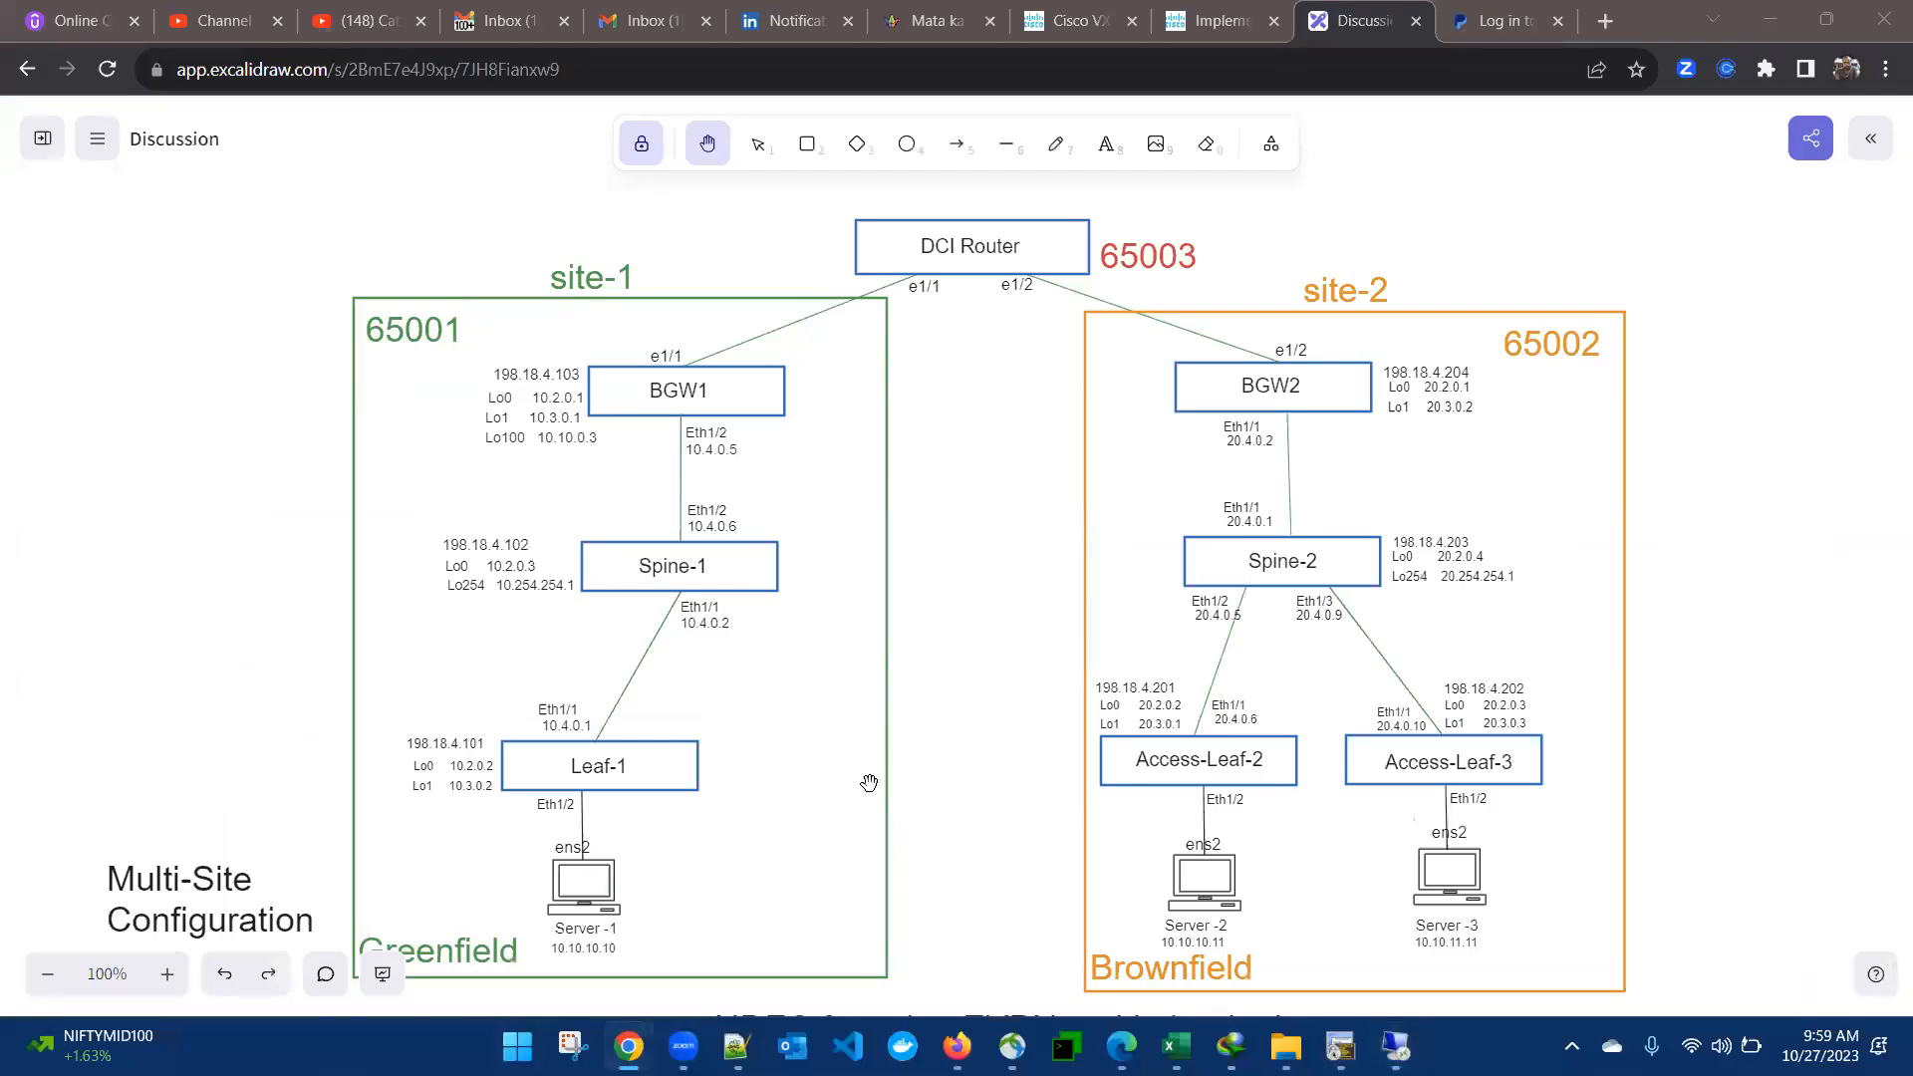
left_click(1340, 1046)
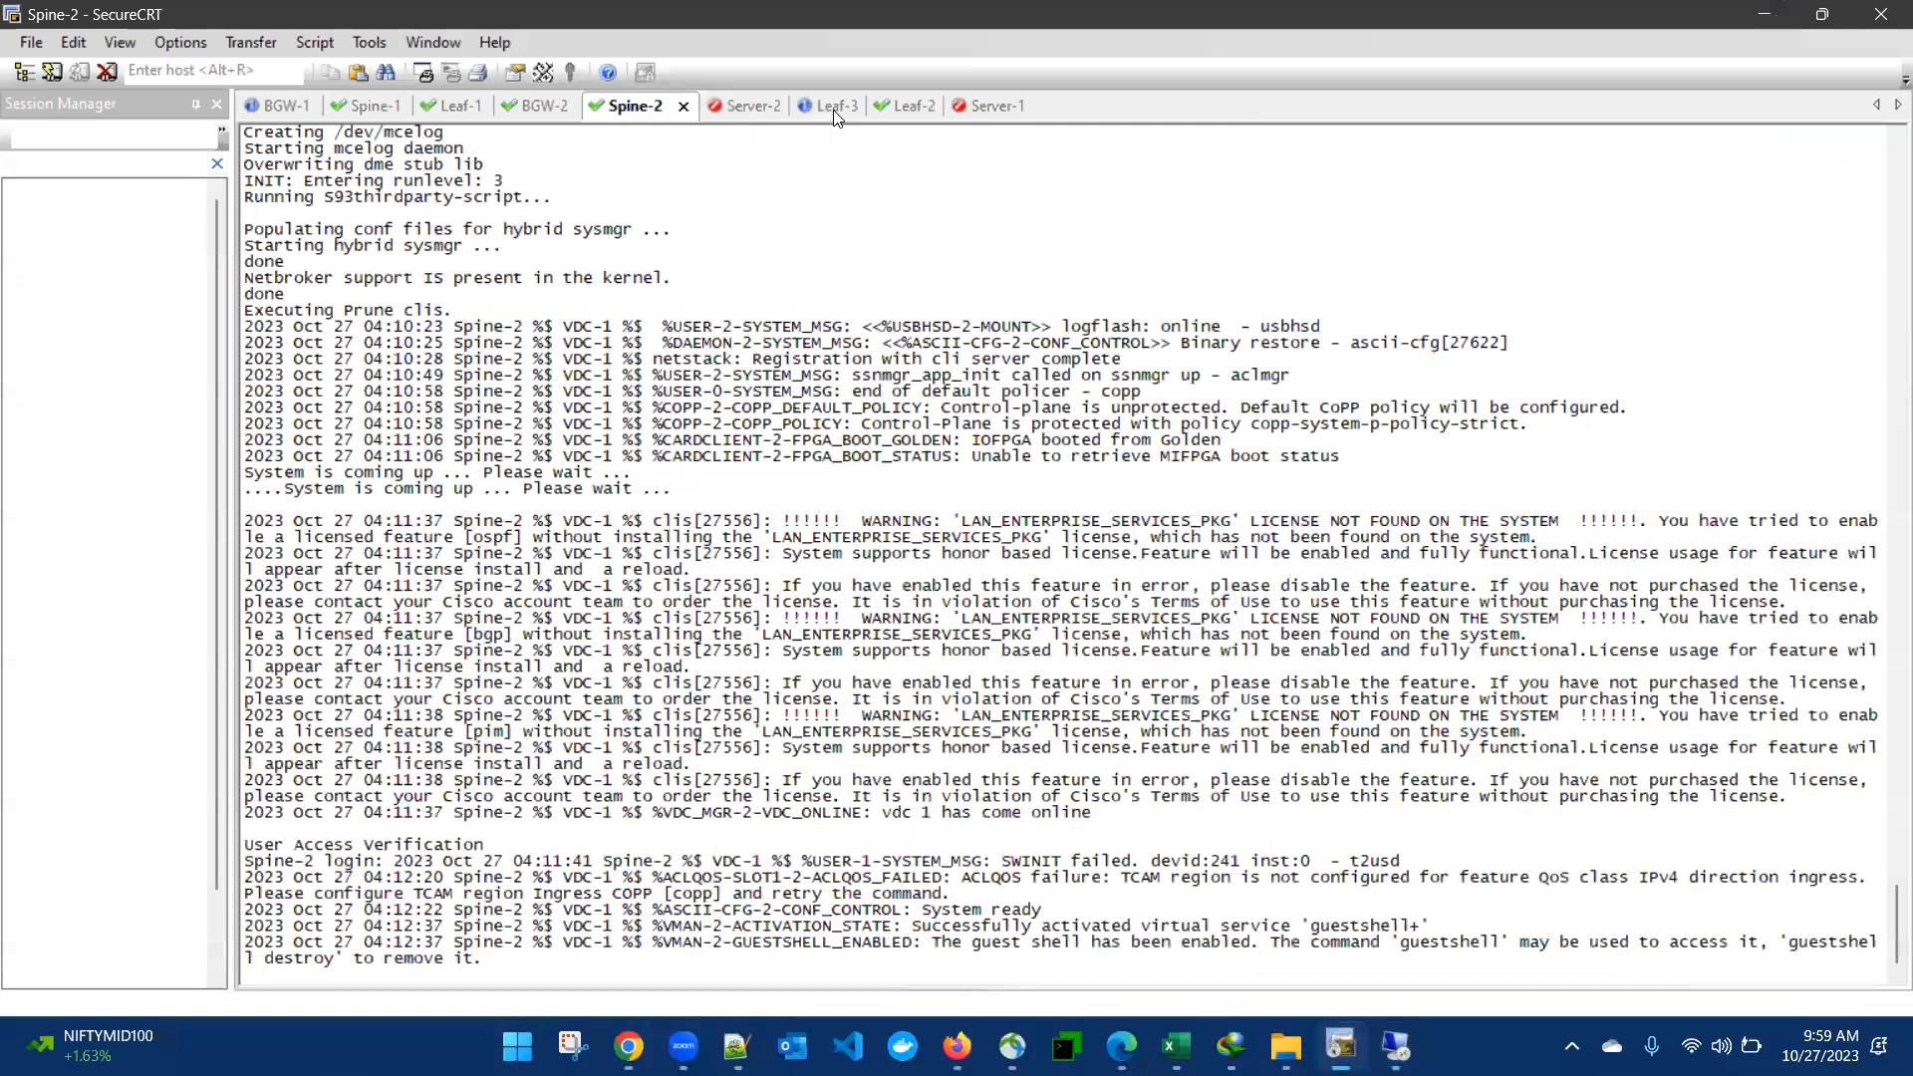
left_click(905, 106)
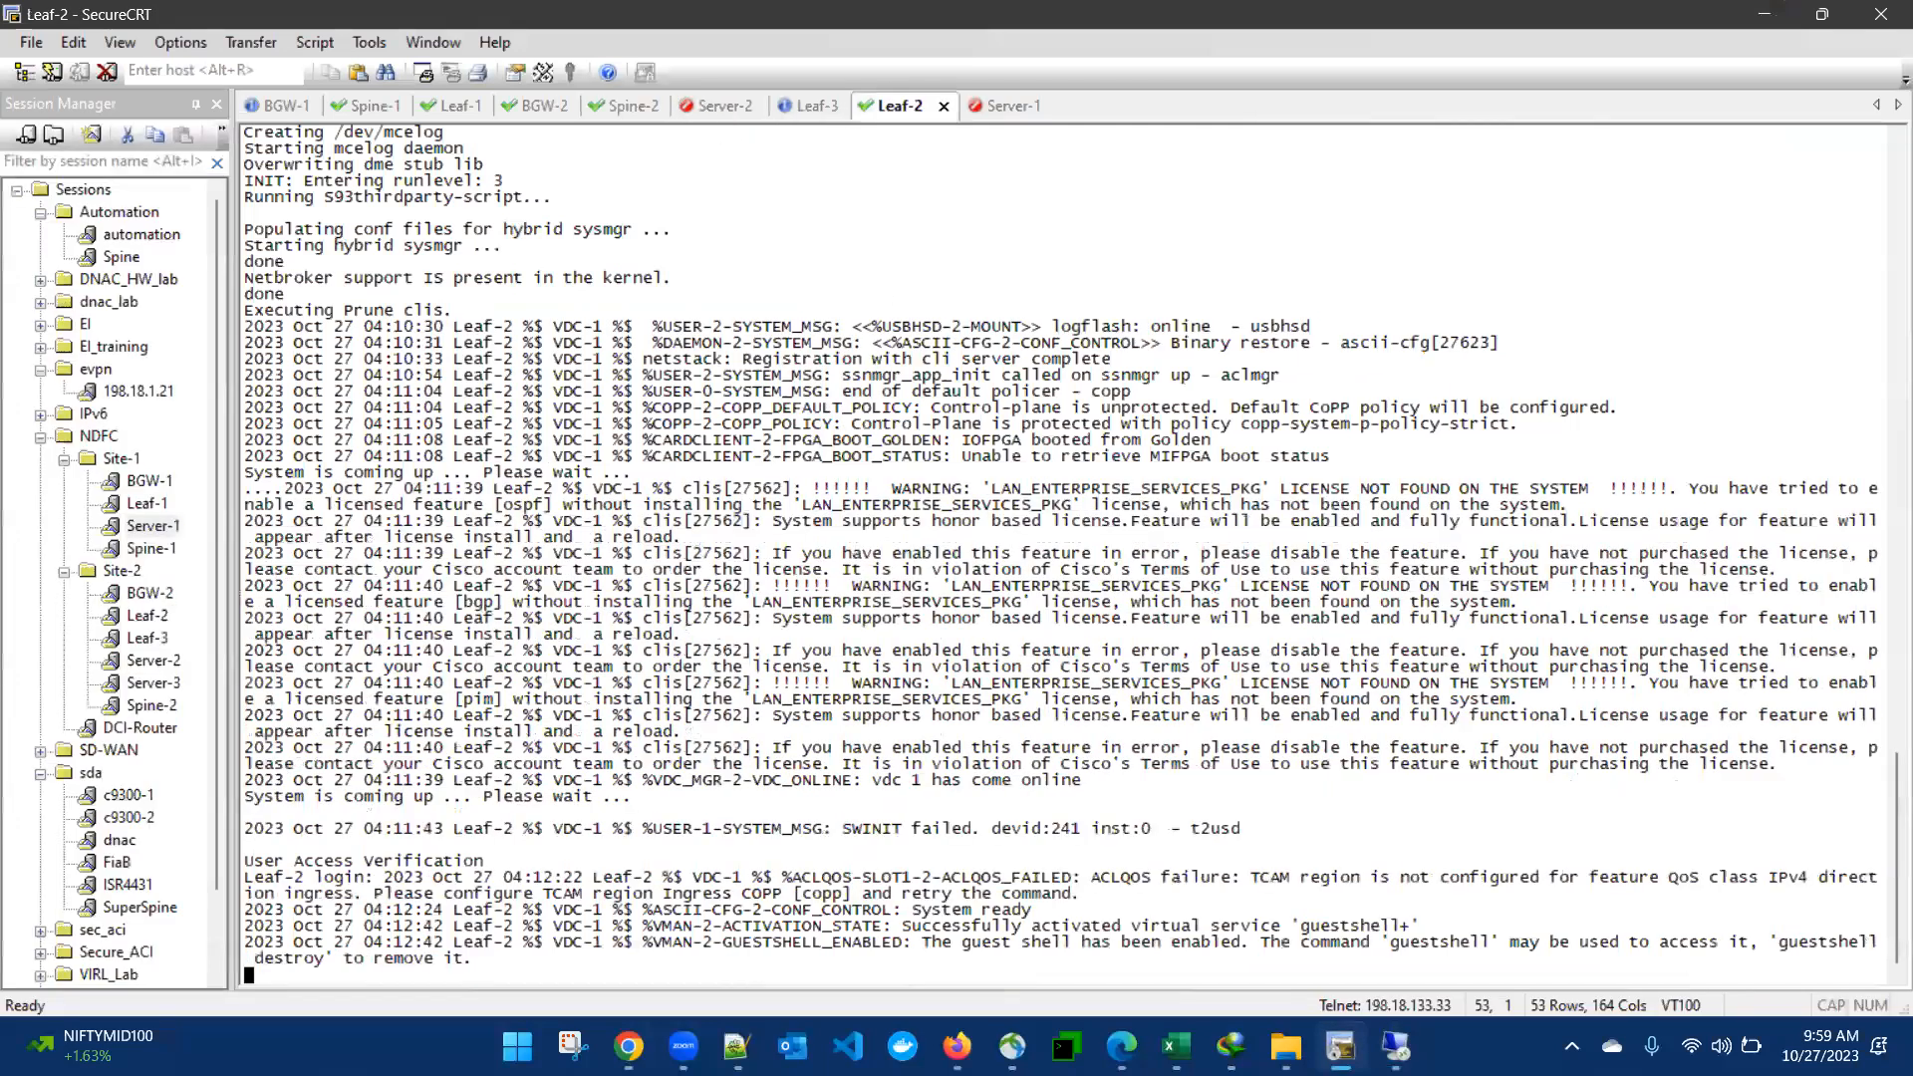
key("Return")
key("Return")
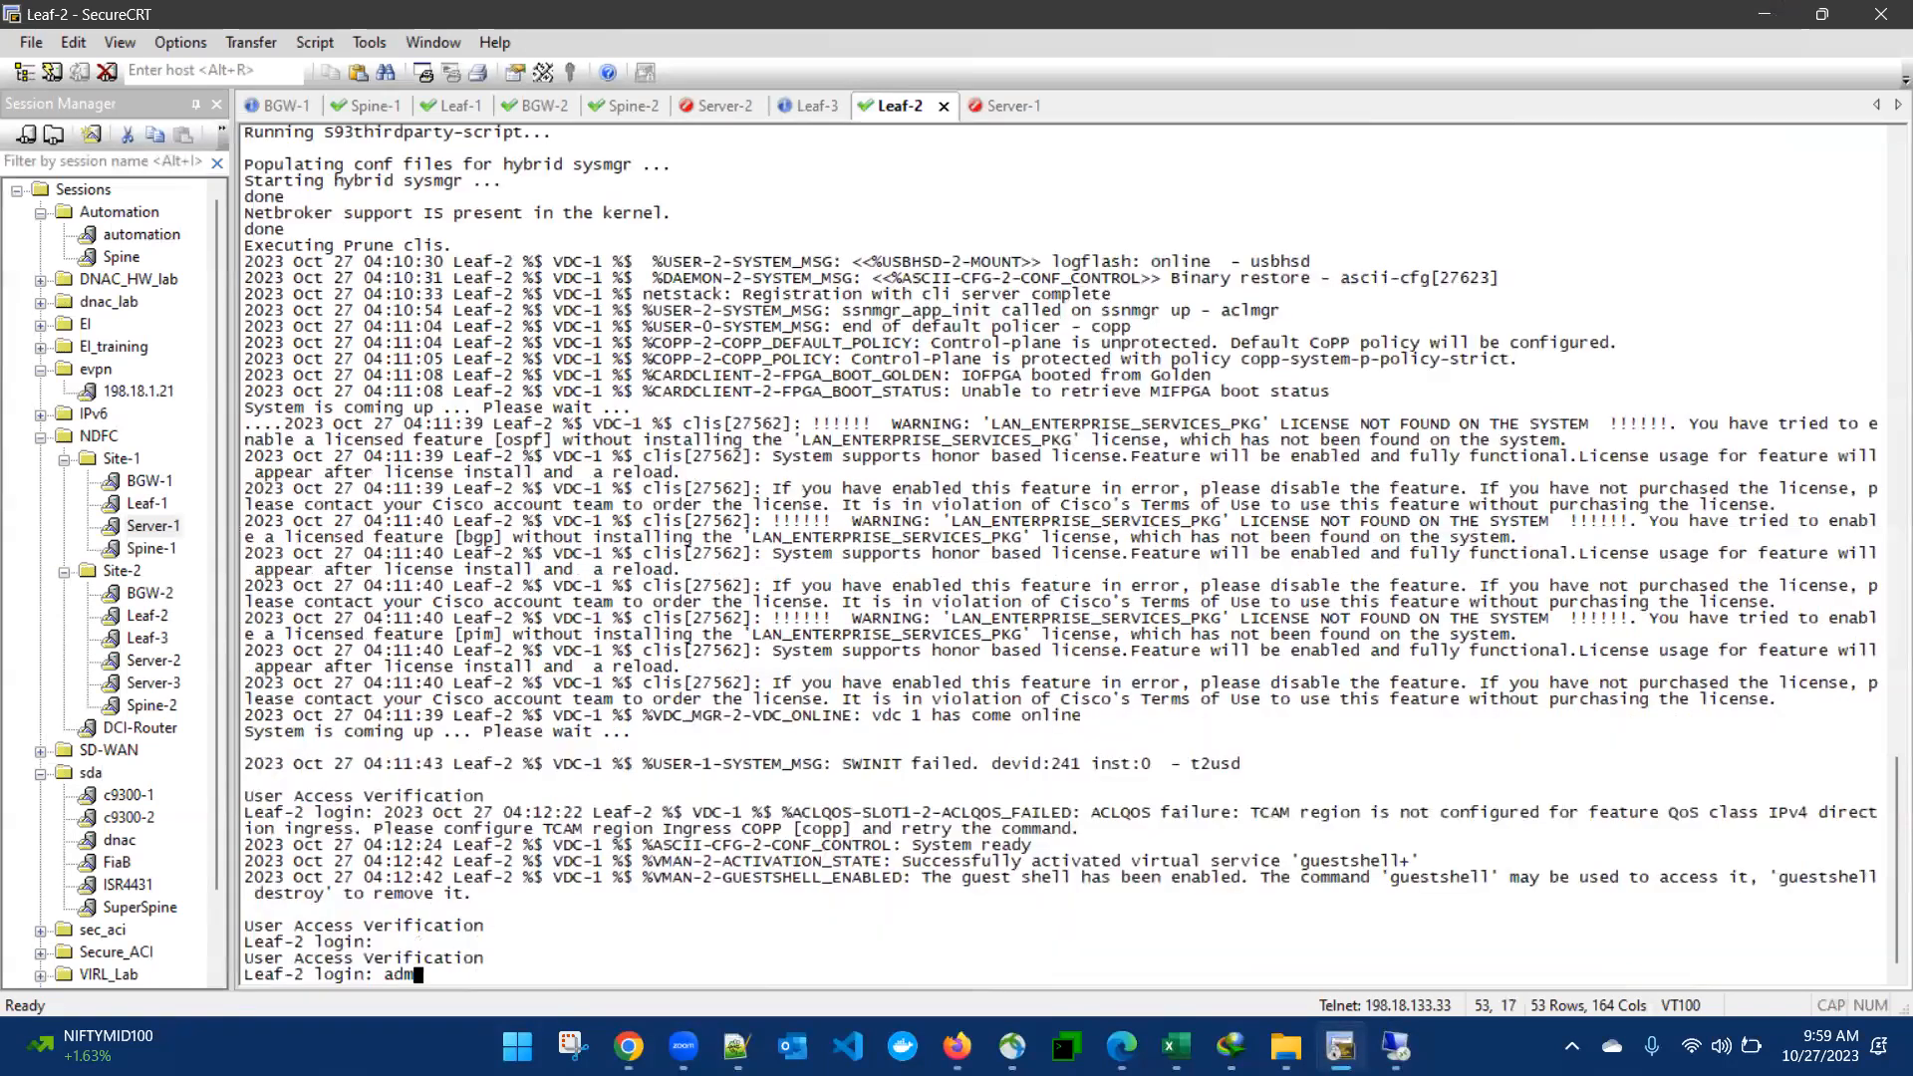
type("admin")
key("Return")
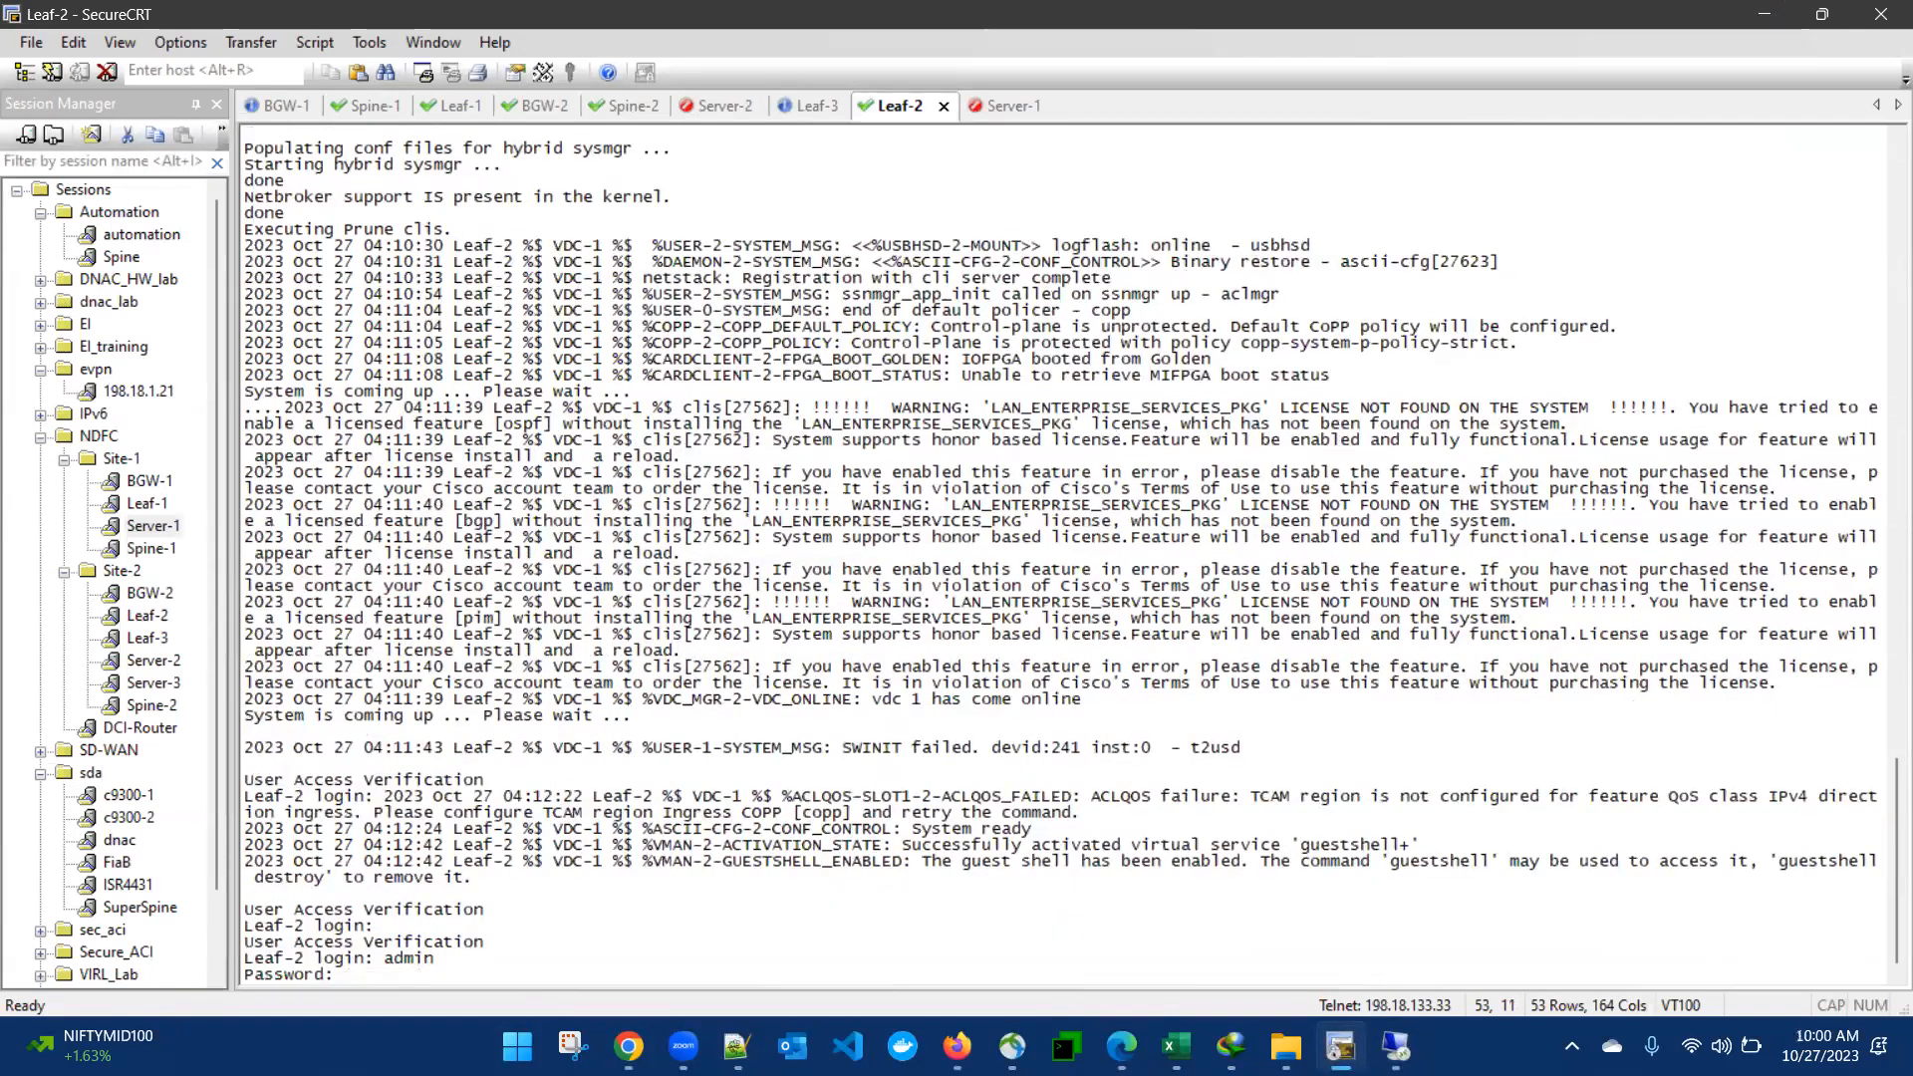
key("Return")
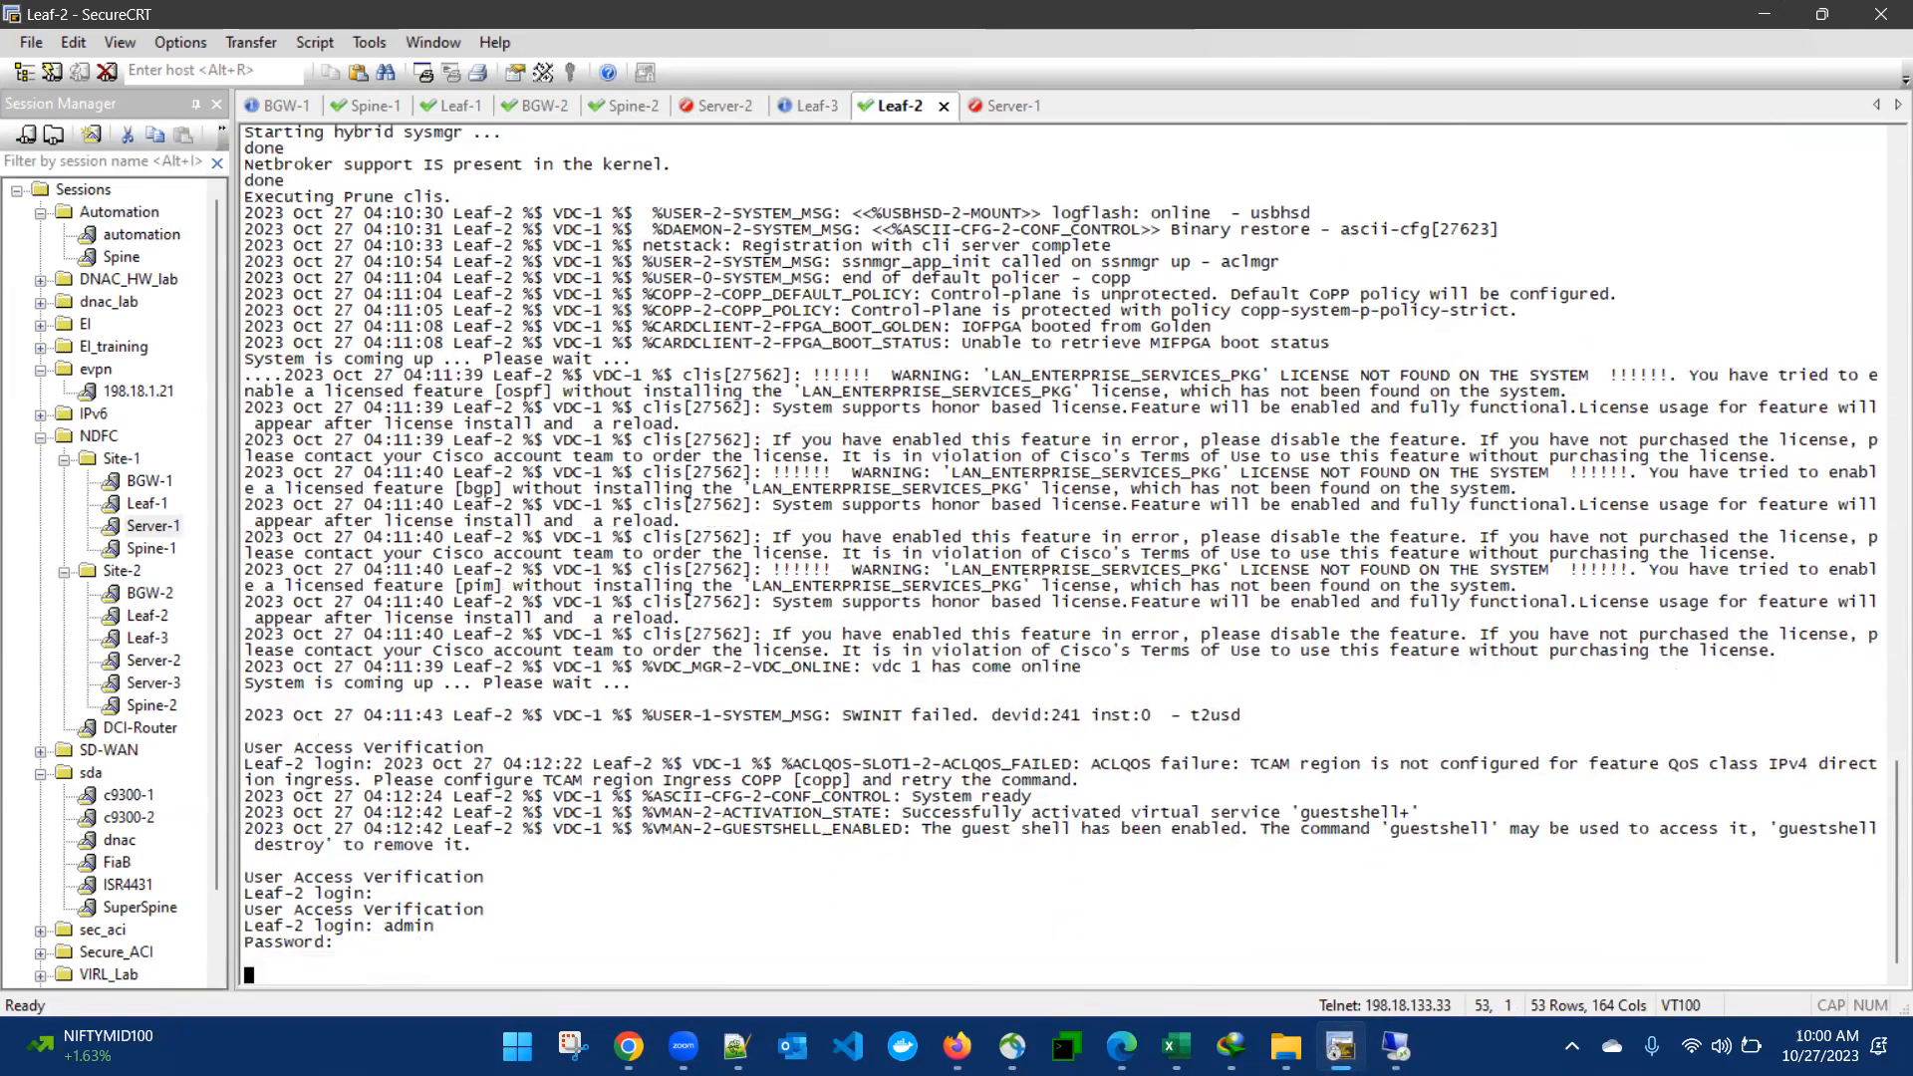
- Display the running configuration of interface e1/6 on Leaf-2 with sh run int e1/6, running the command twice
type("sh run int e1/6")
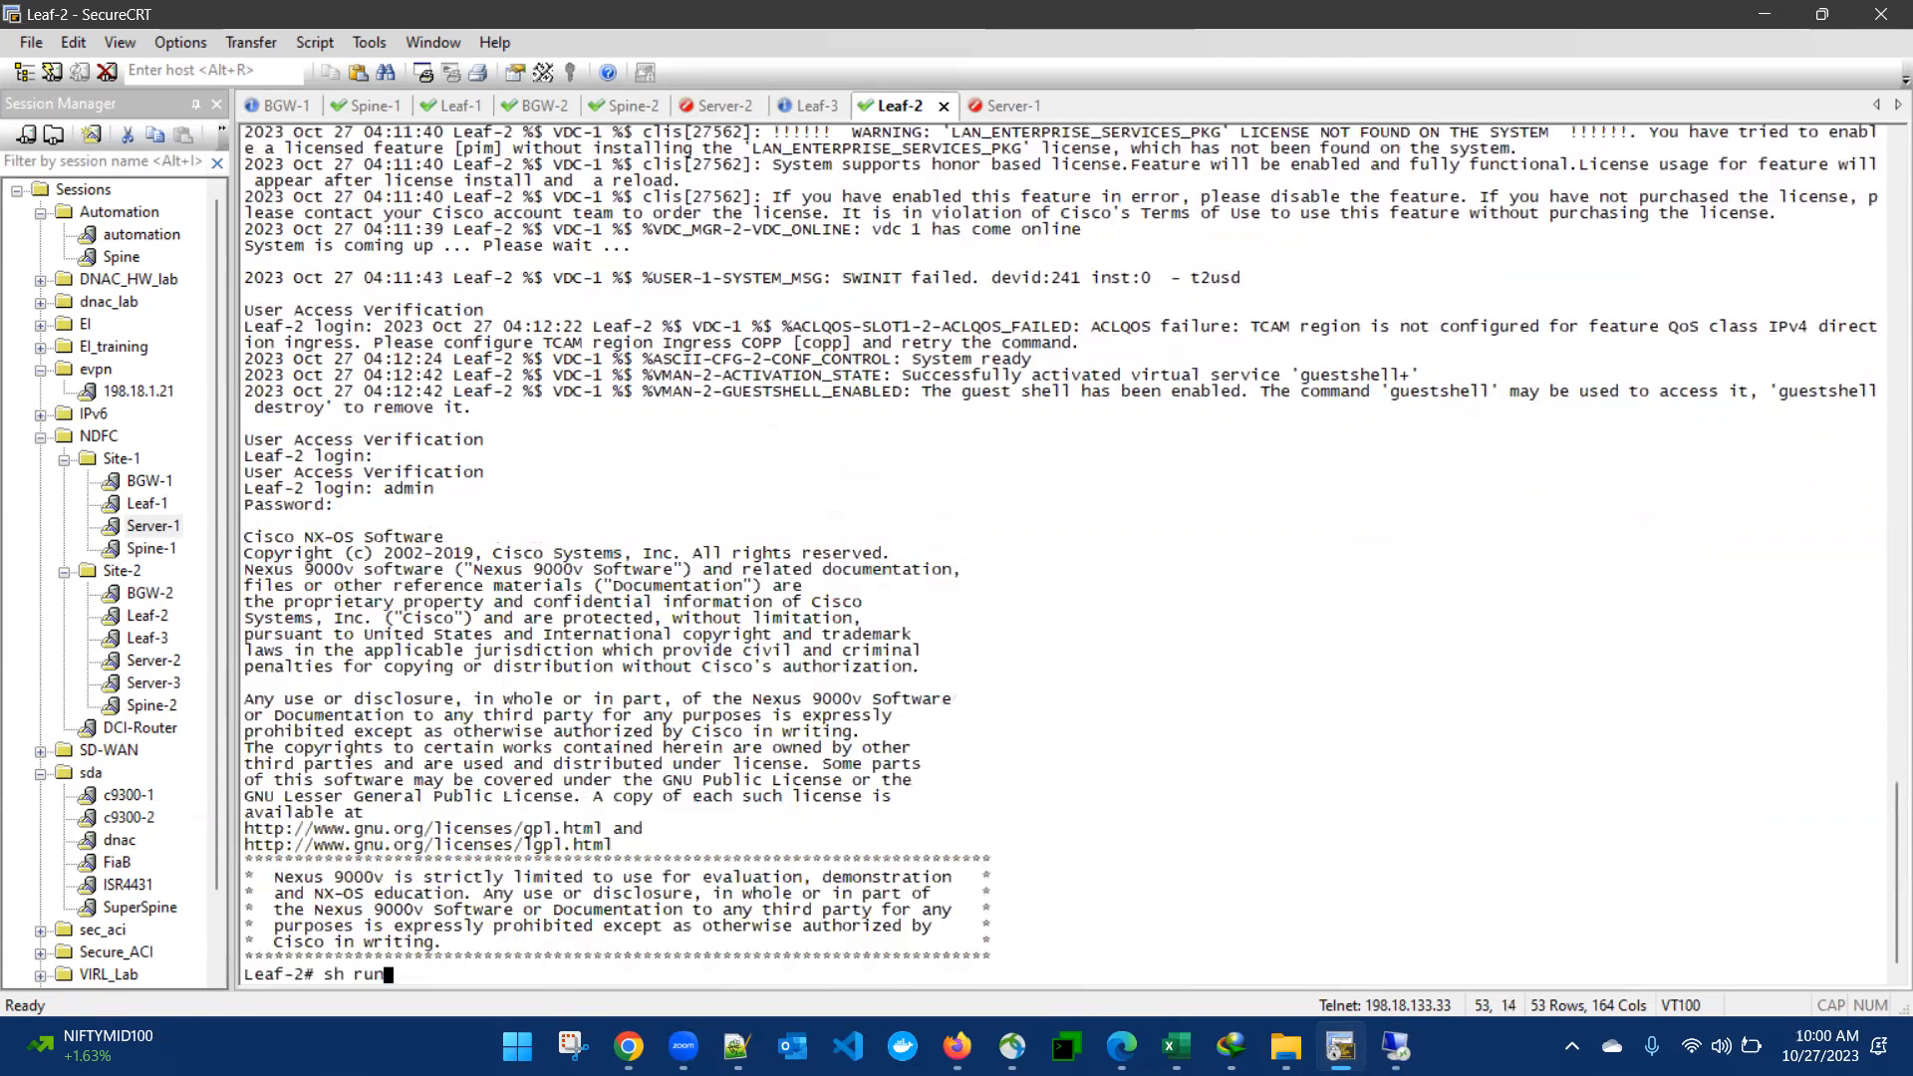
key("Return")
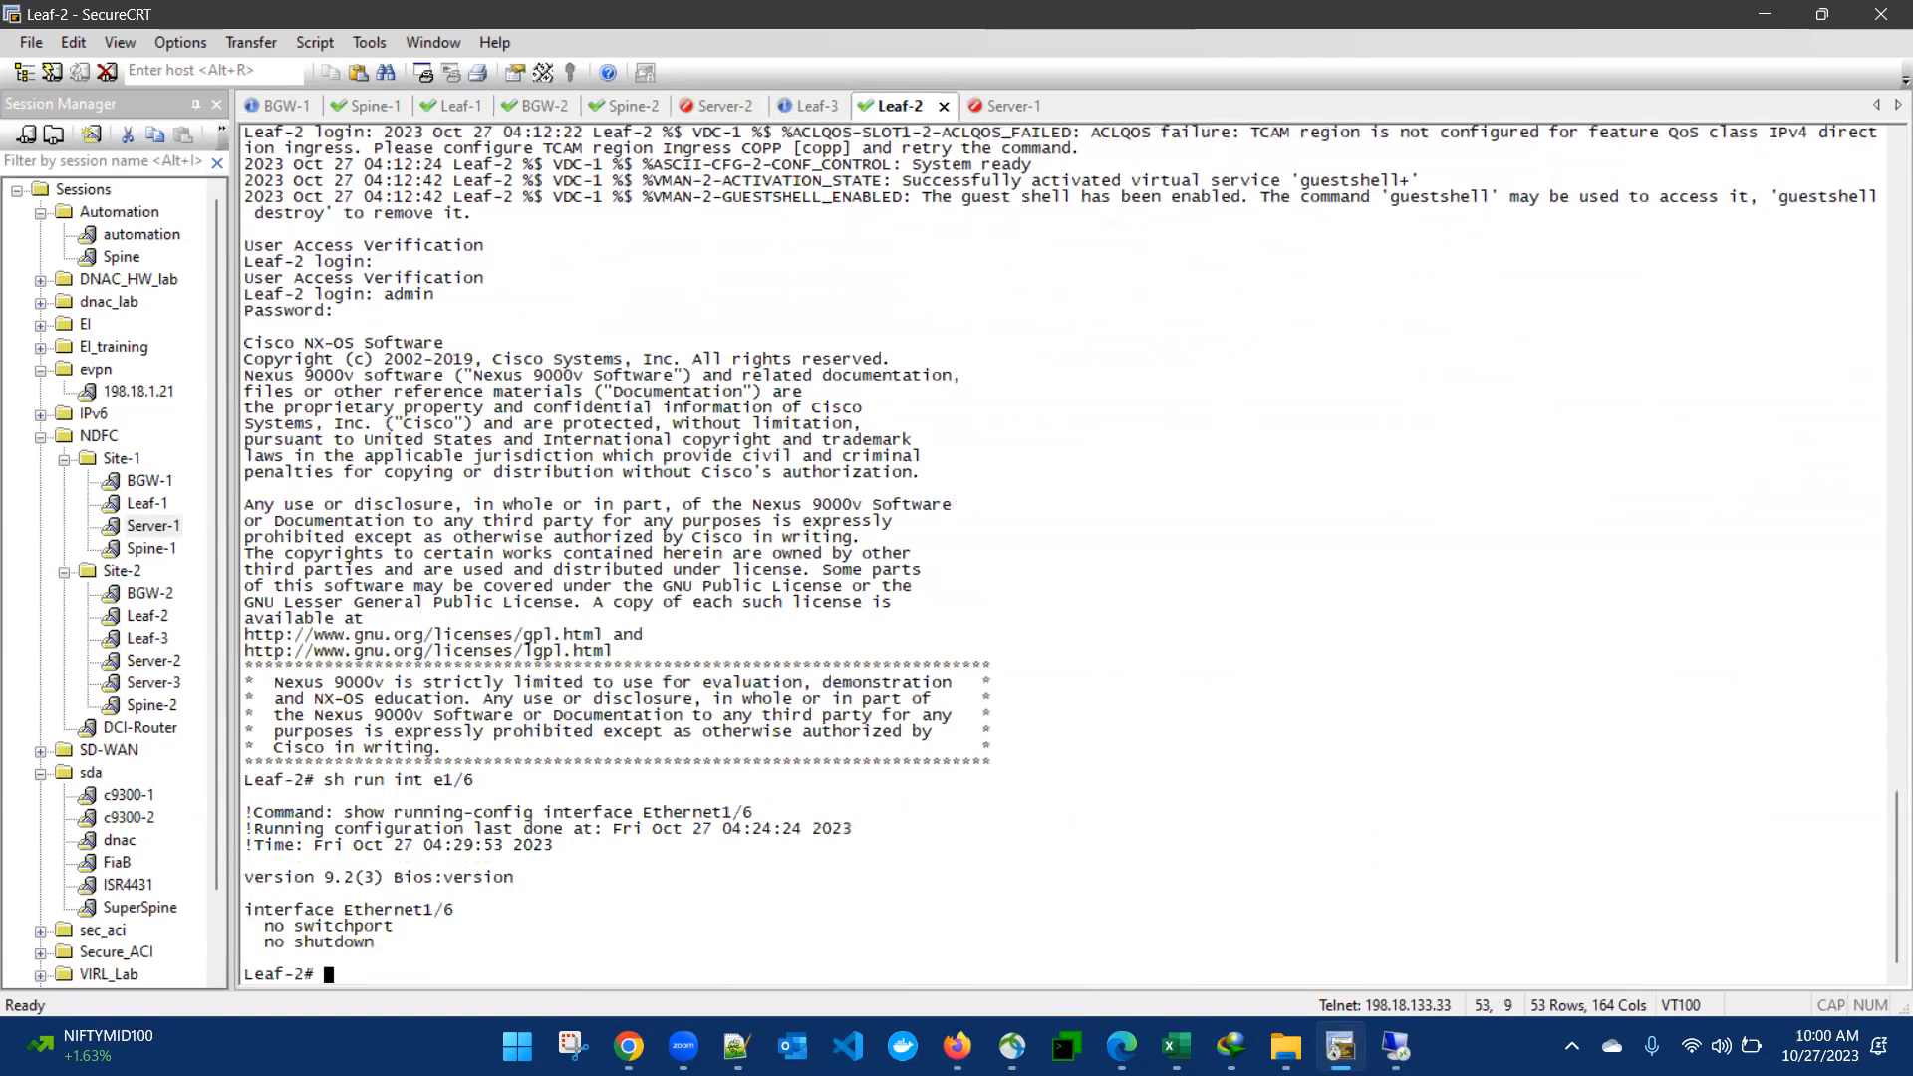
key("Up")
key("Return")
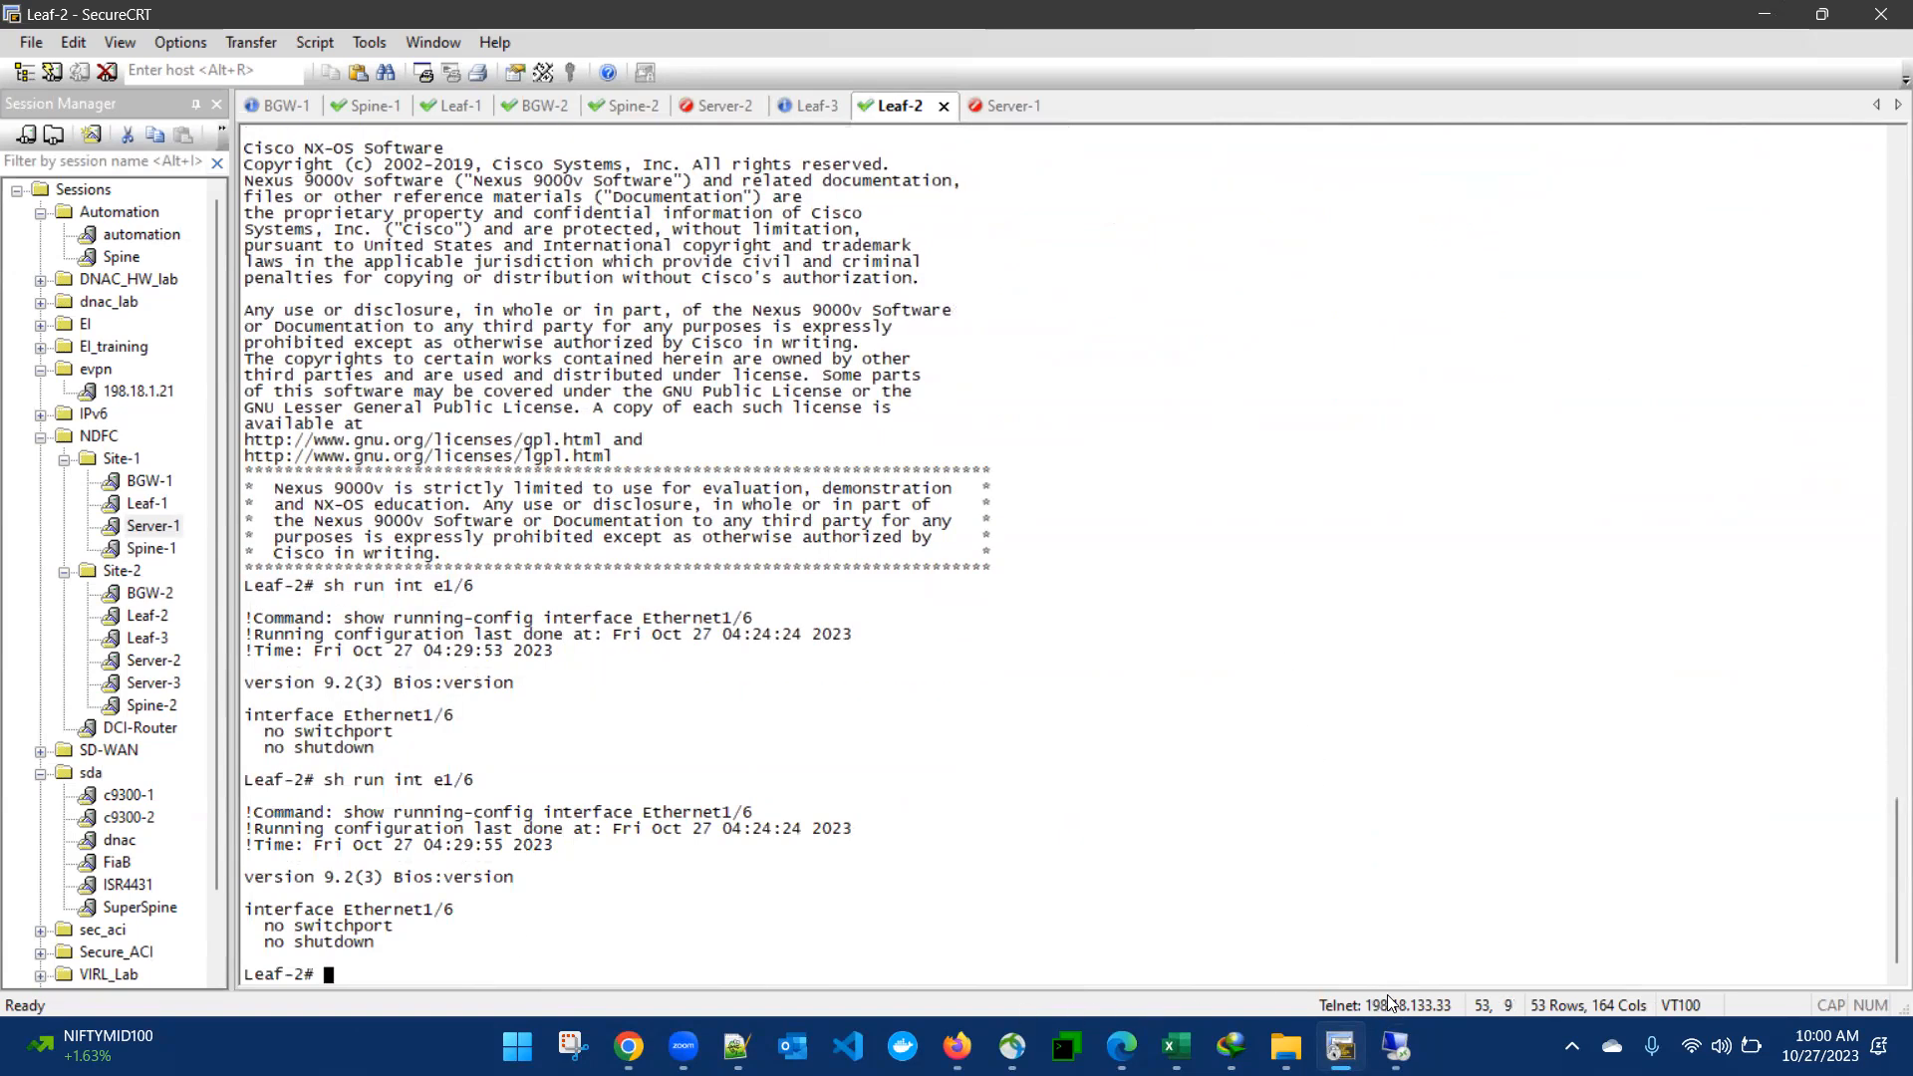
- Deploy the Ethernet1/6 configuration to Leaf-2 and Leaf-3 in NDFC, and recheck the interface's running configuration on Leaf-2 in SecureCRT
left_click(1397, 1048)
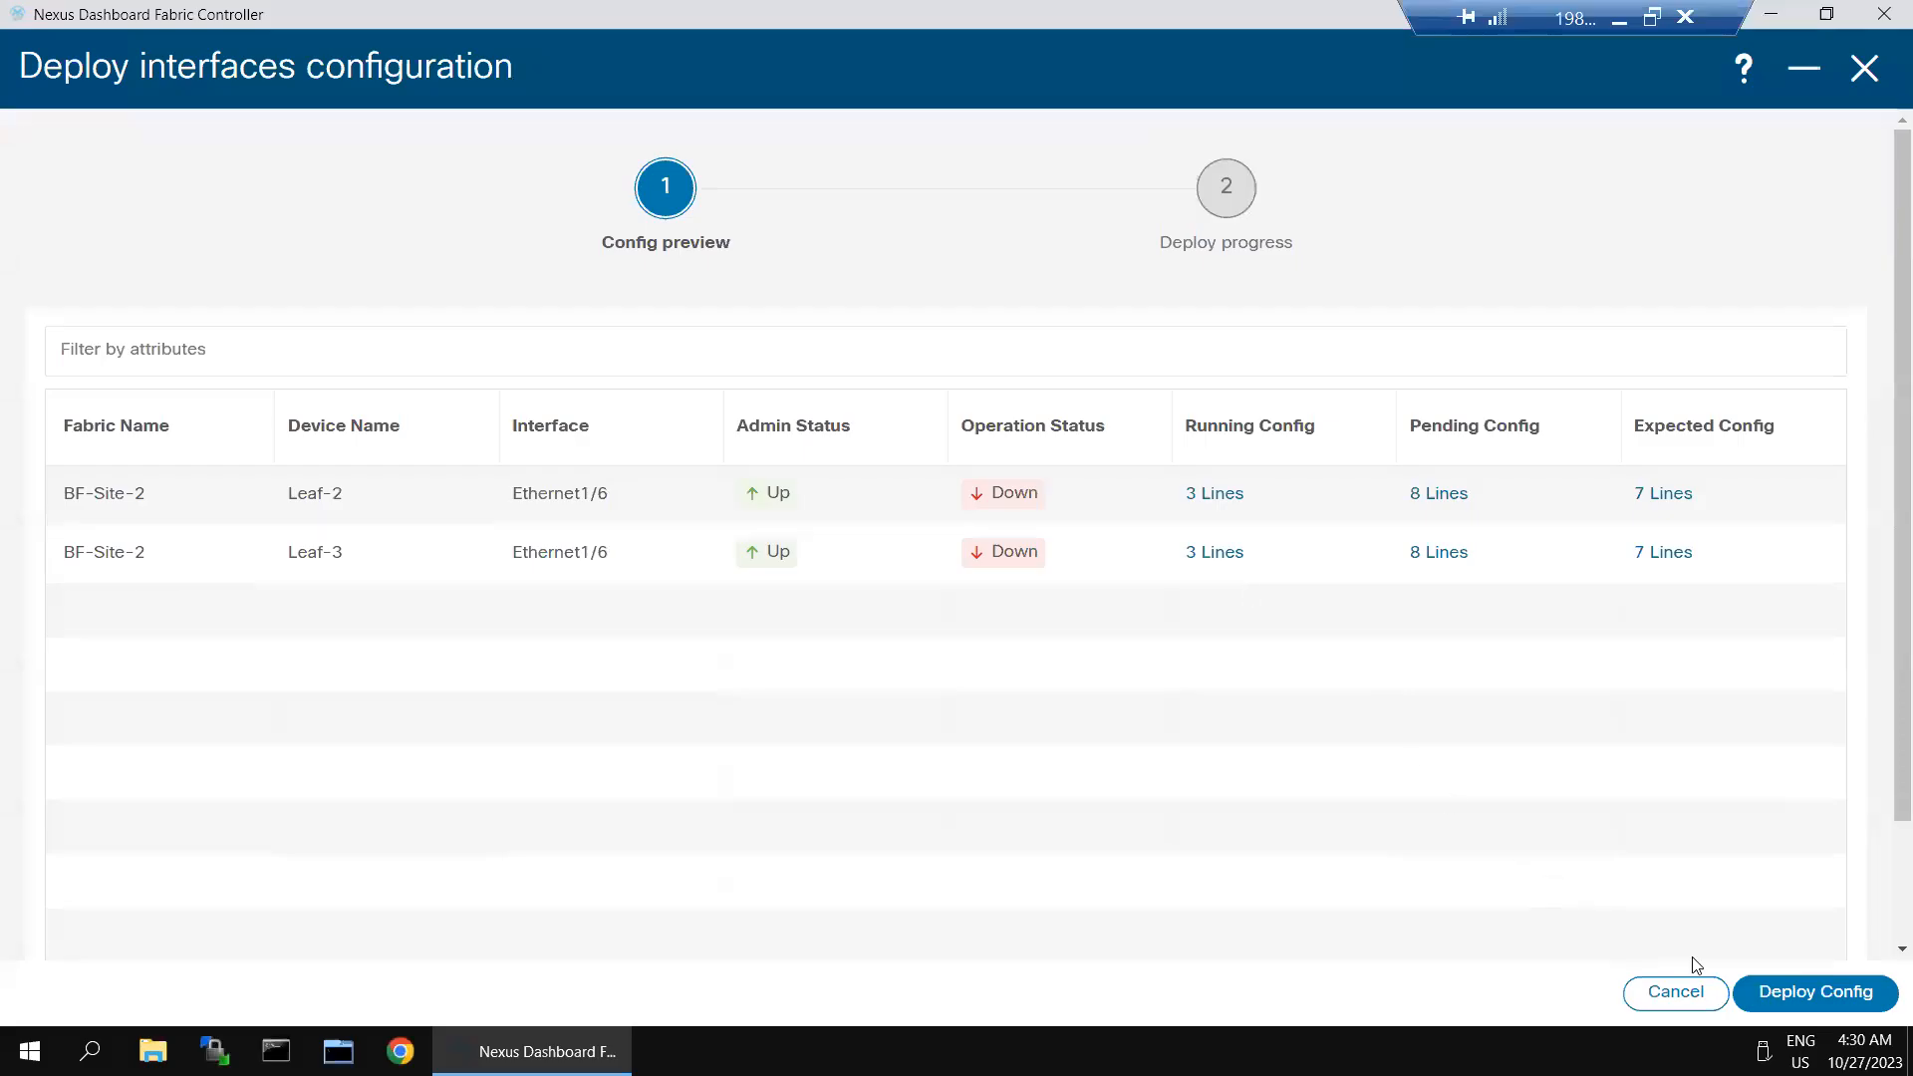
left_click(1781, 992)
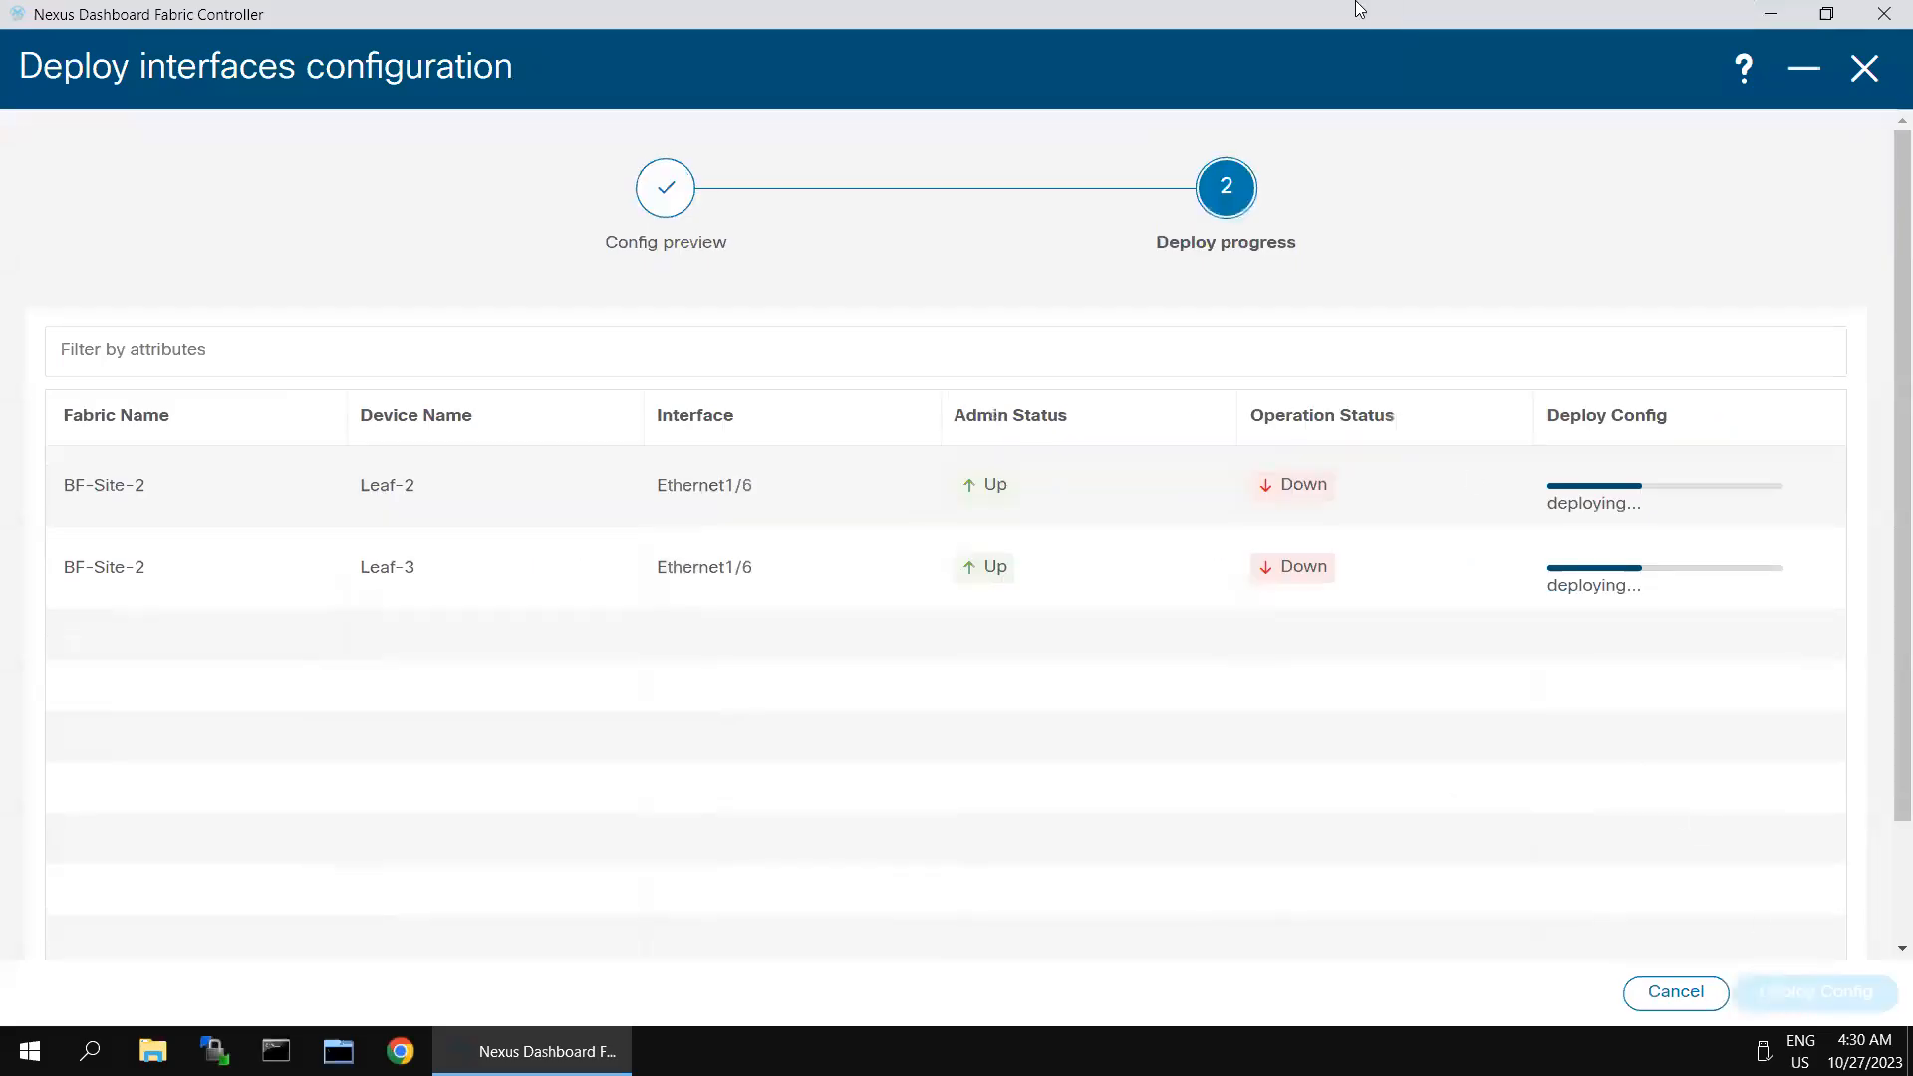
left_click(1616, 18)
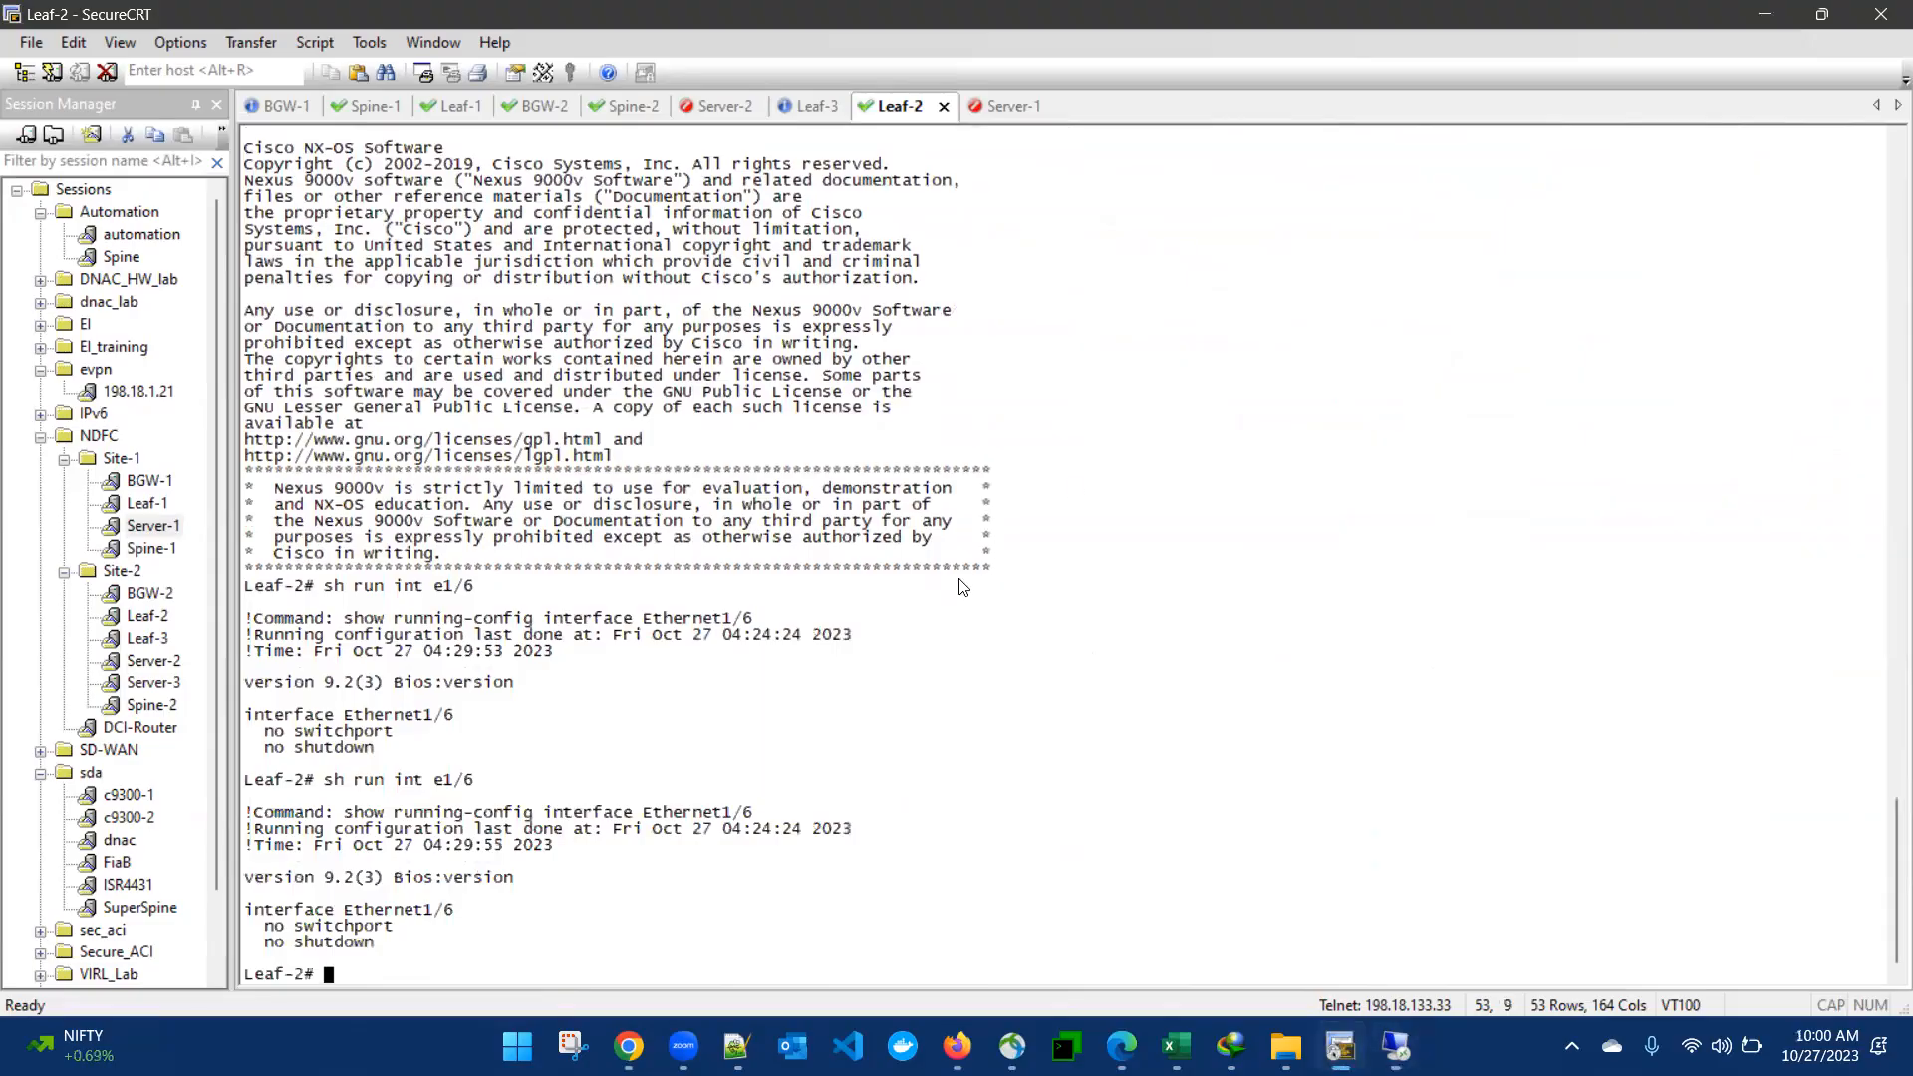
key("Up")
key("Return")
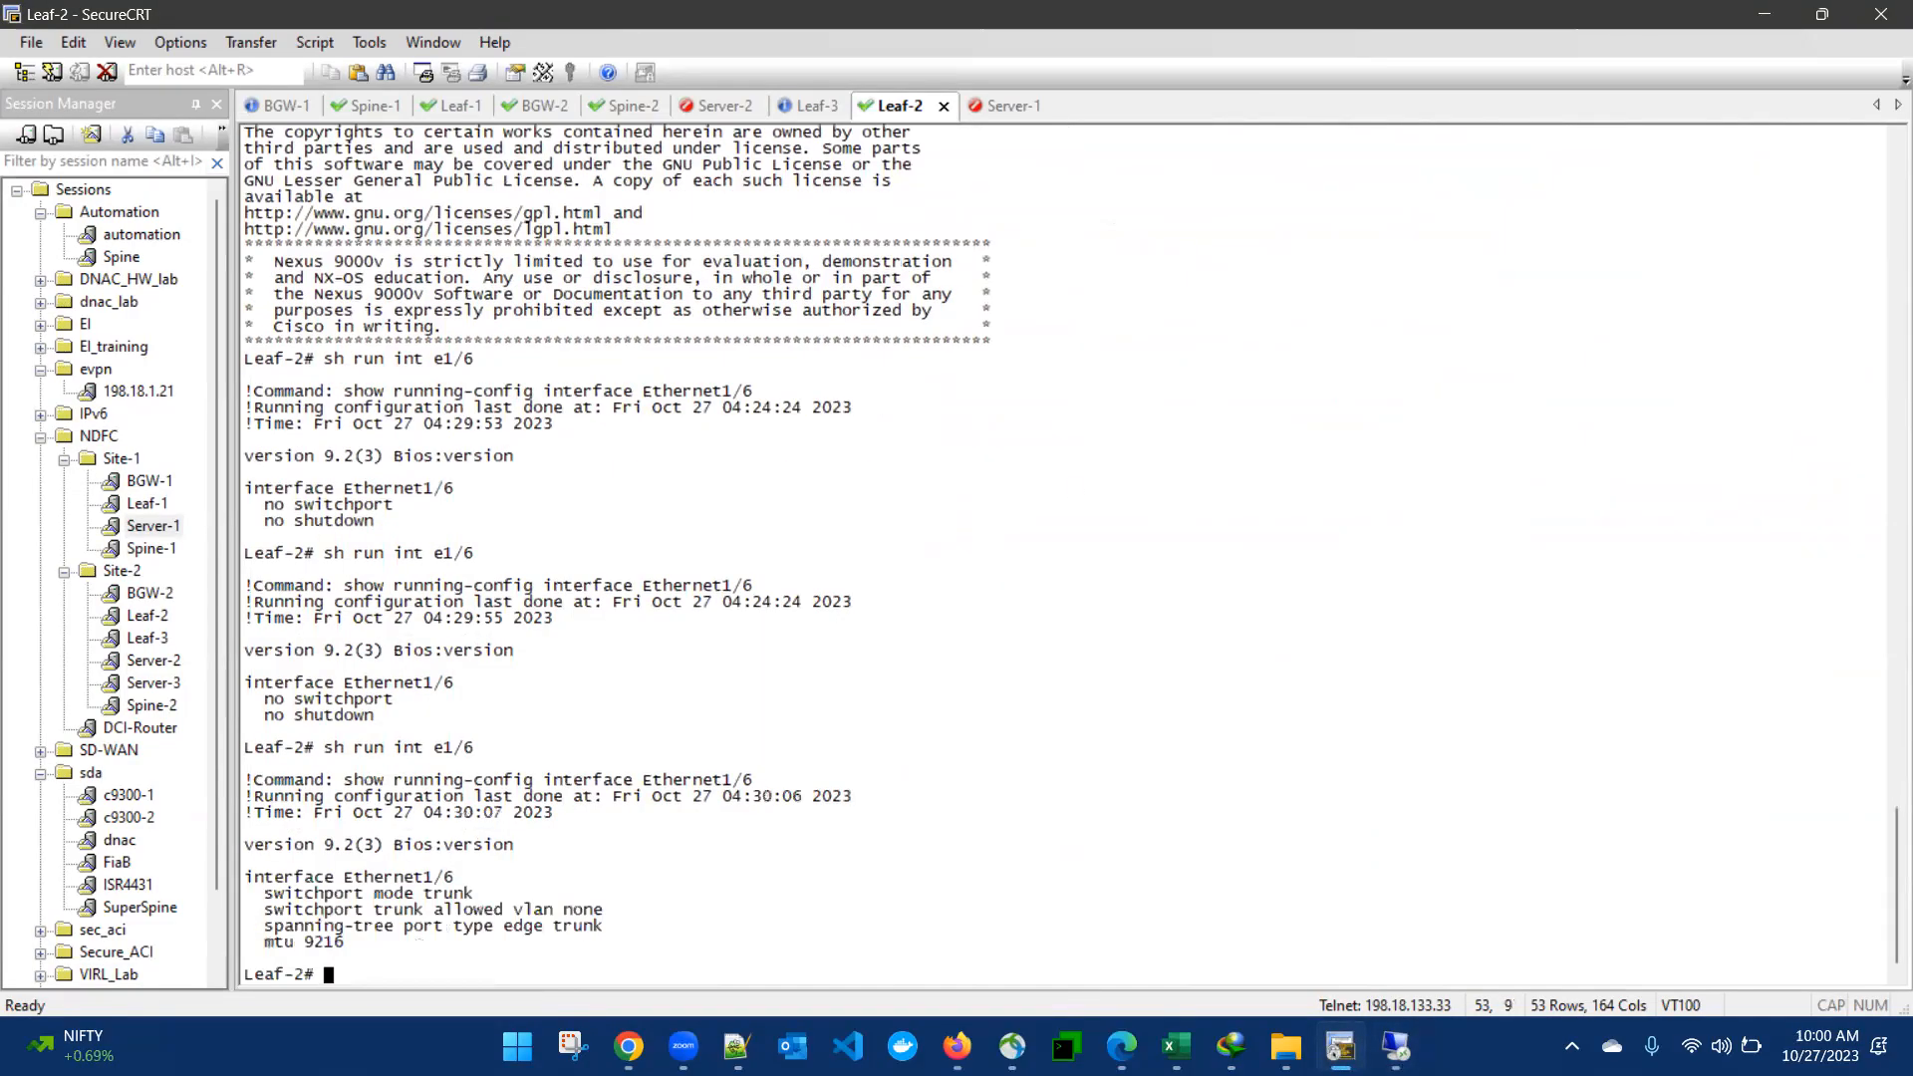
left_click_drag(254, 878, 598, 945)
left_click(797, 876)
- Return to NDFC, close the interface editor, and display the VRFs of the BF-Site-2 fabric
left_click(1396, 1047)
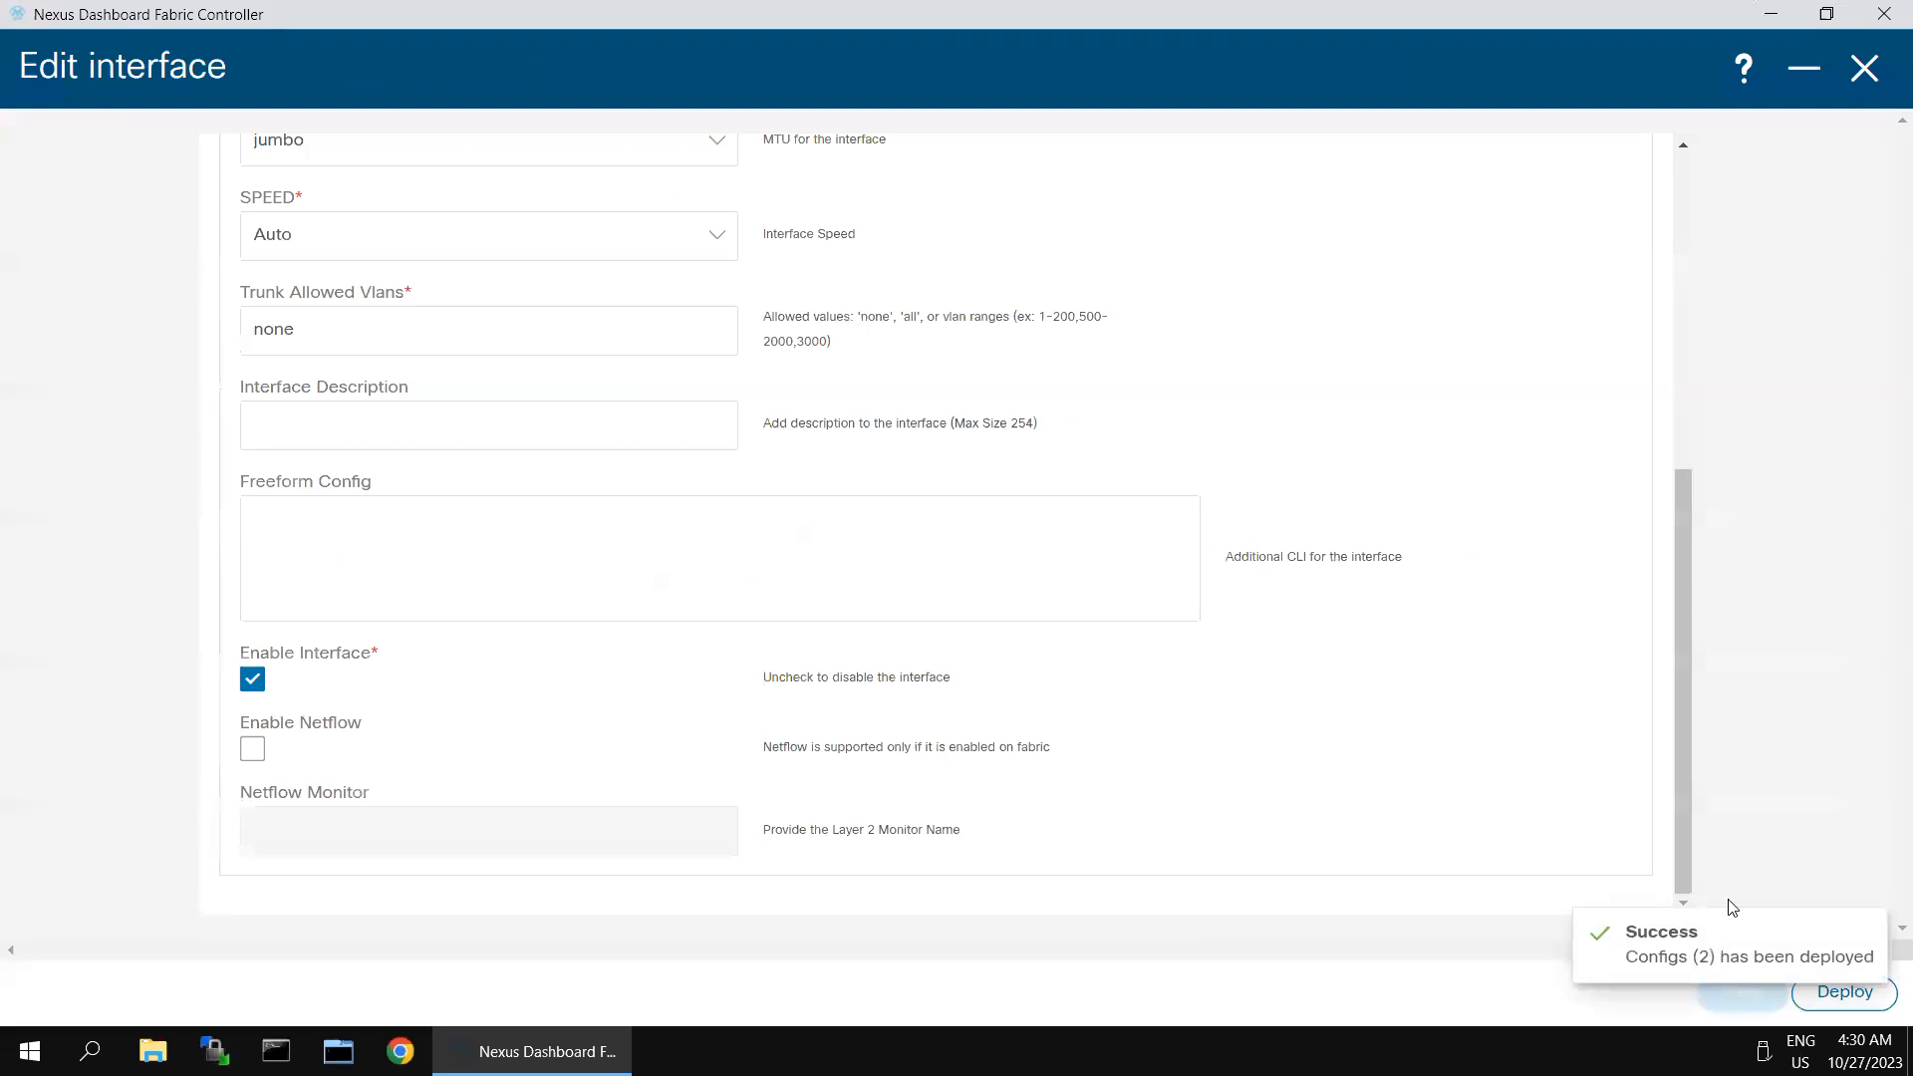
left_click(1864, 68)
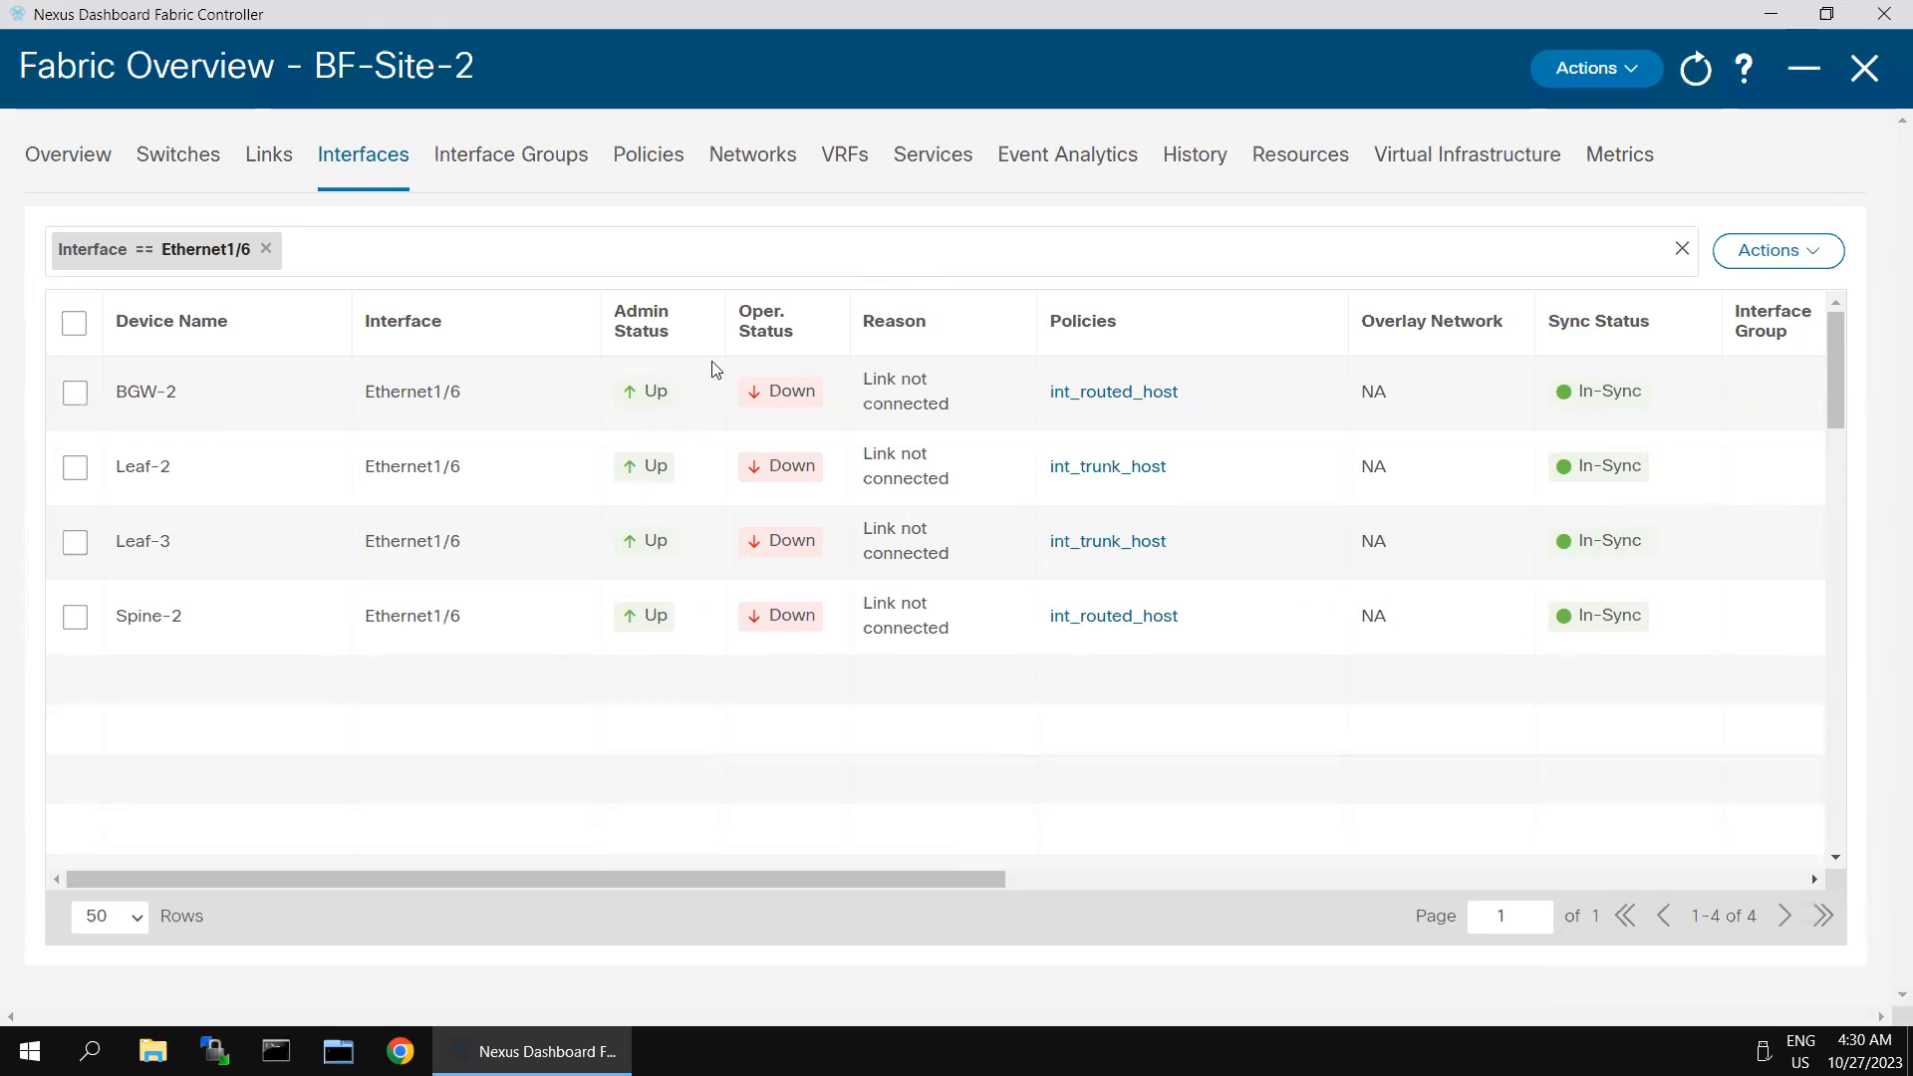
left_click(834, 157)
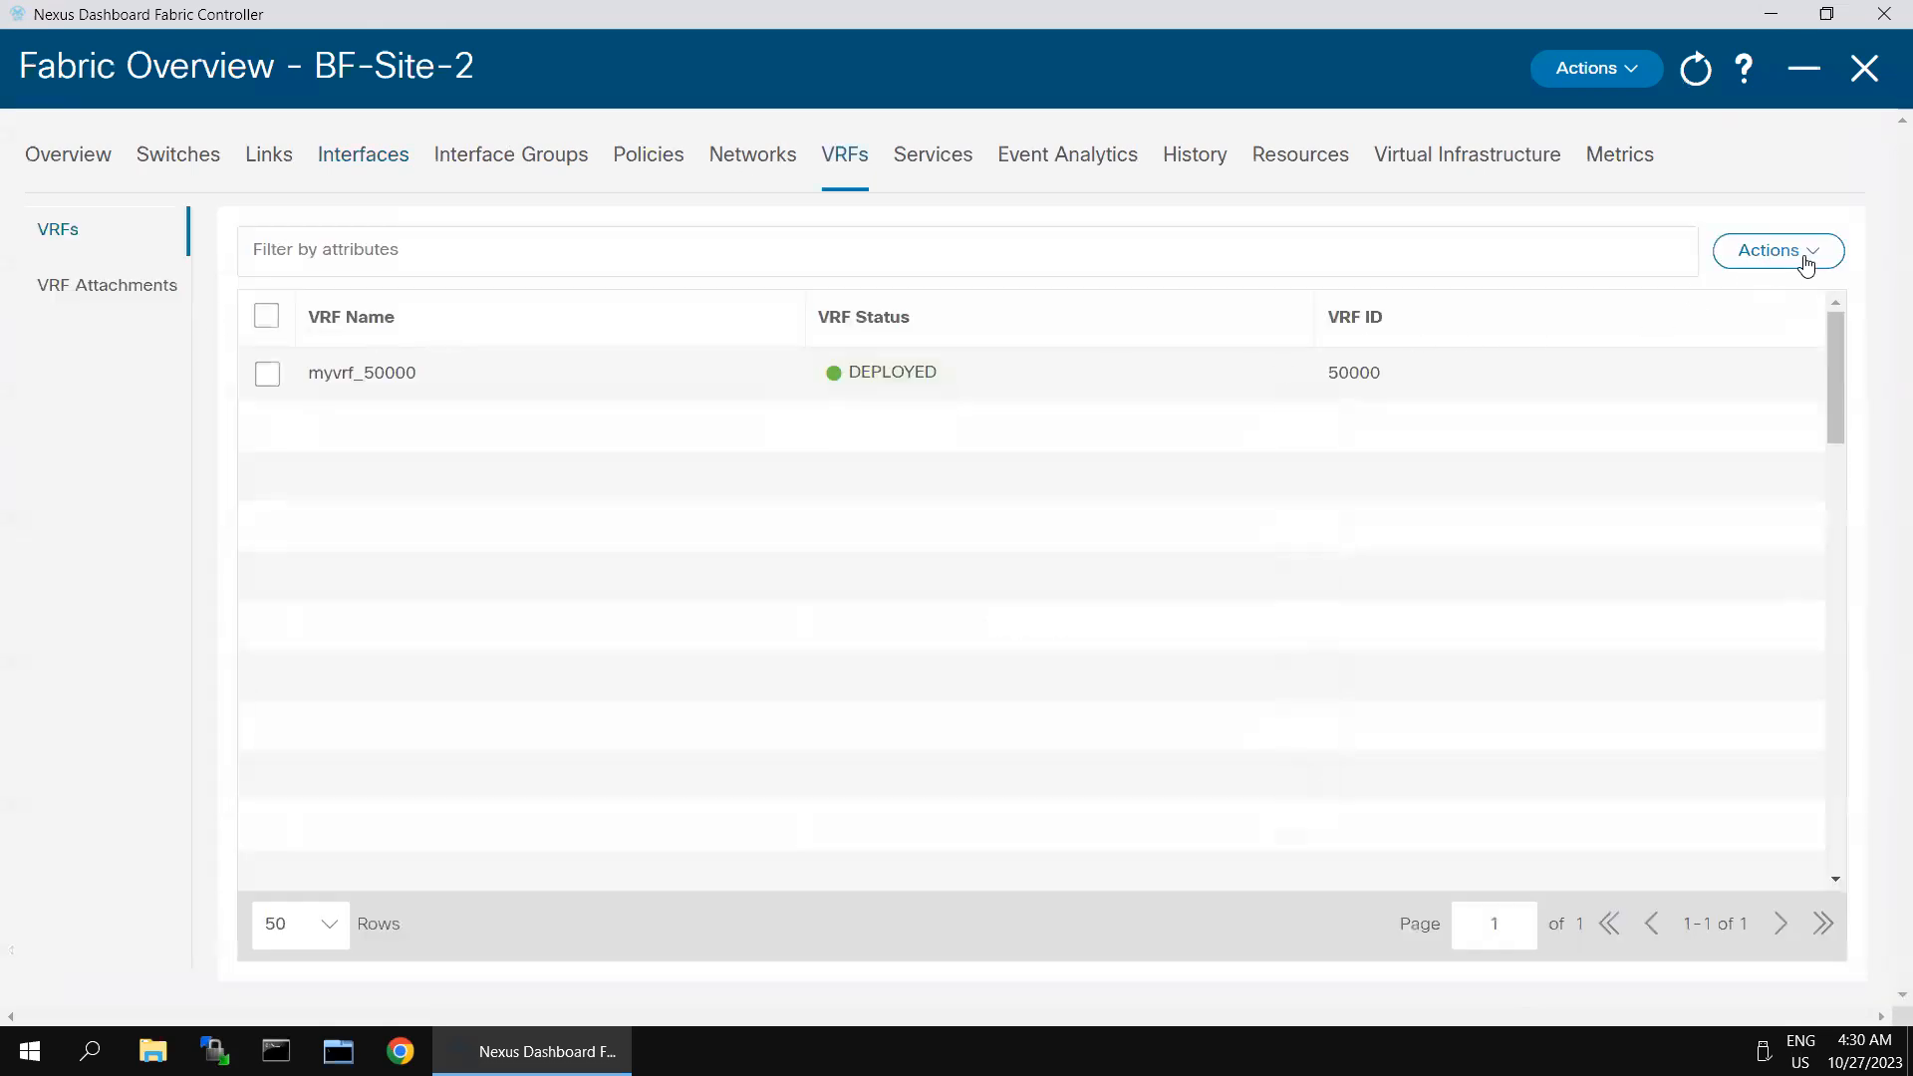
- Try to import VRFs into BF-Site-2 from a CSV file in the Downloads folder
left_click(1807, 262)
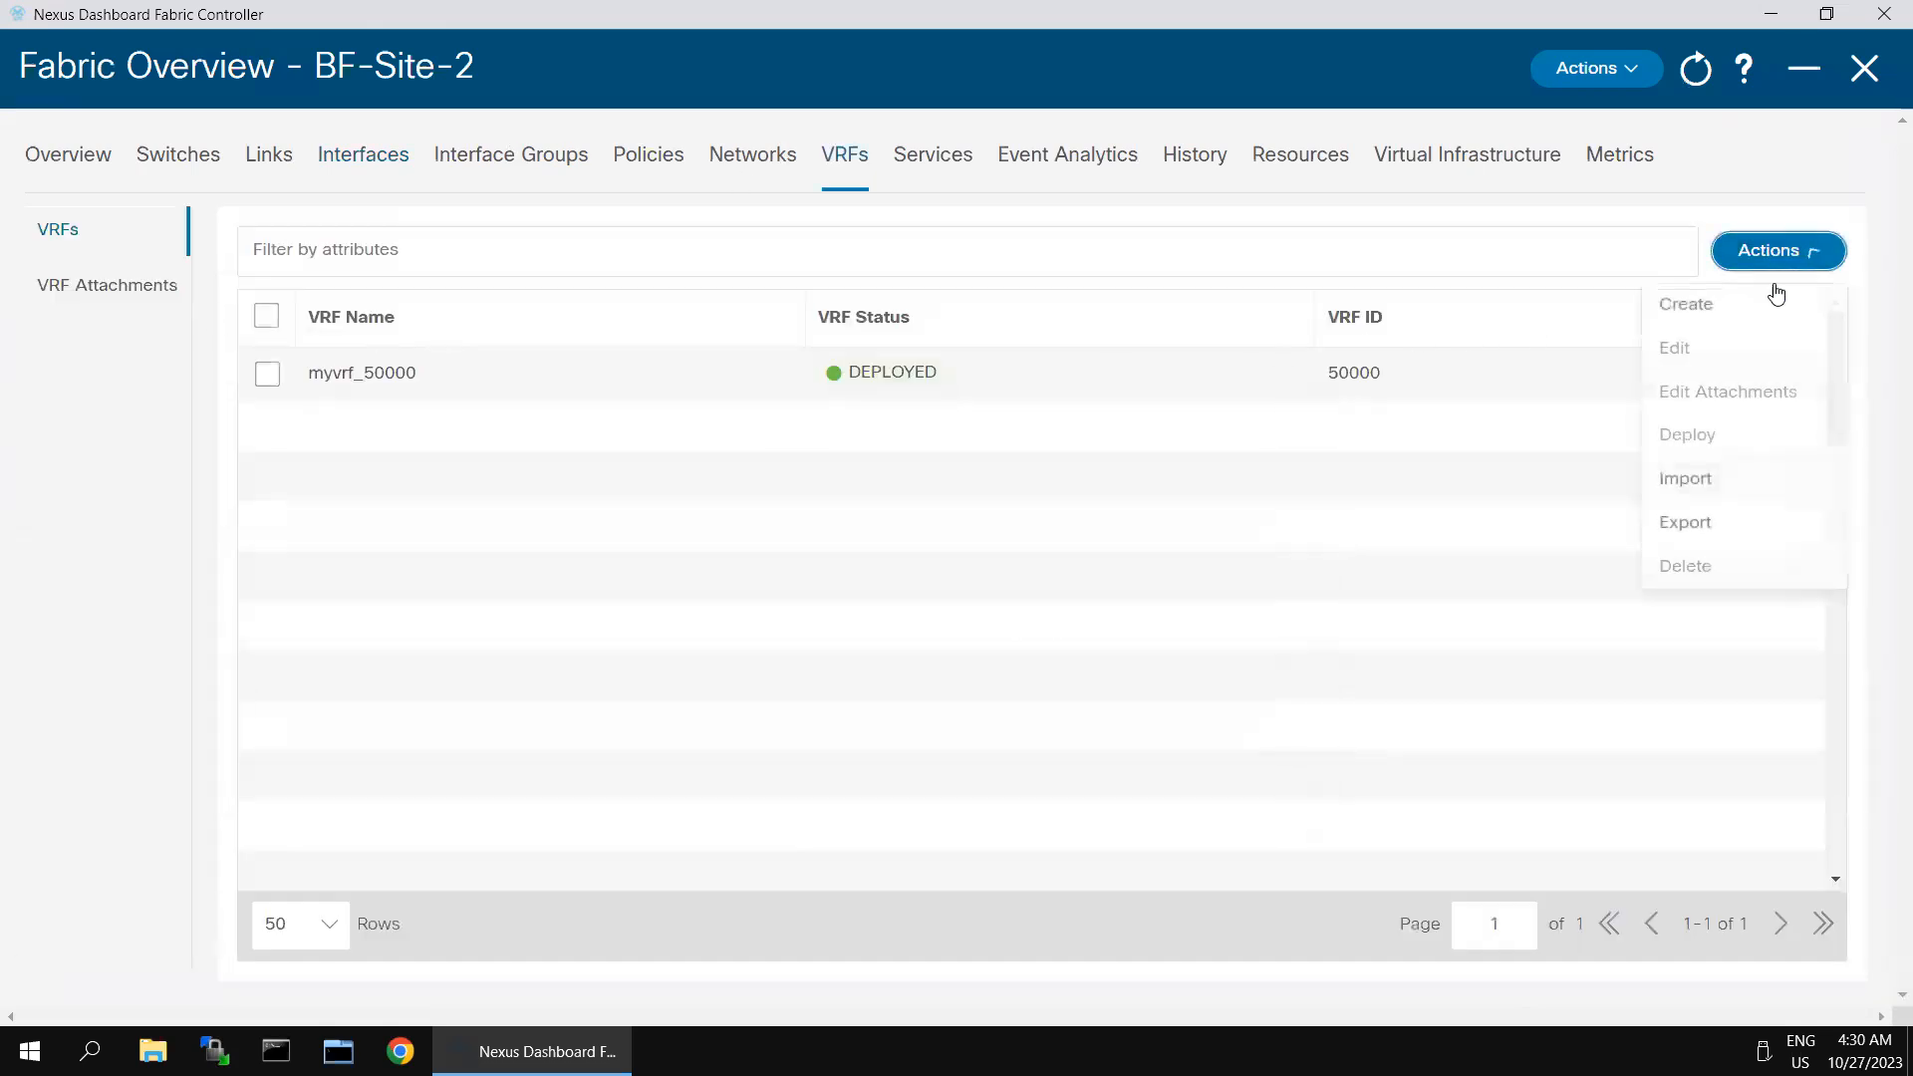
left_click(1698, 478)
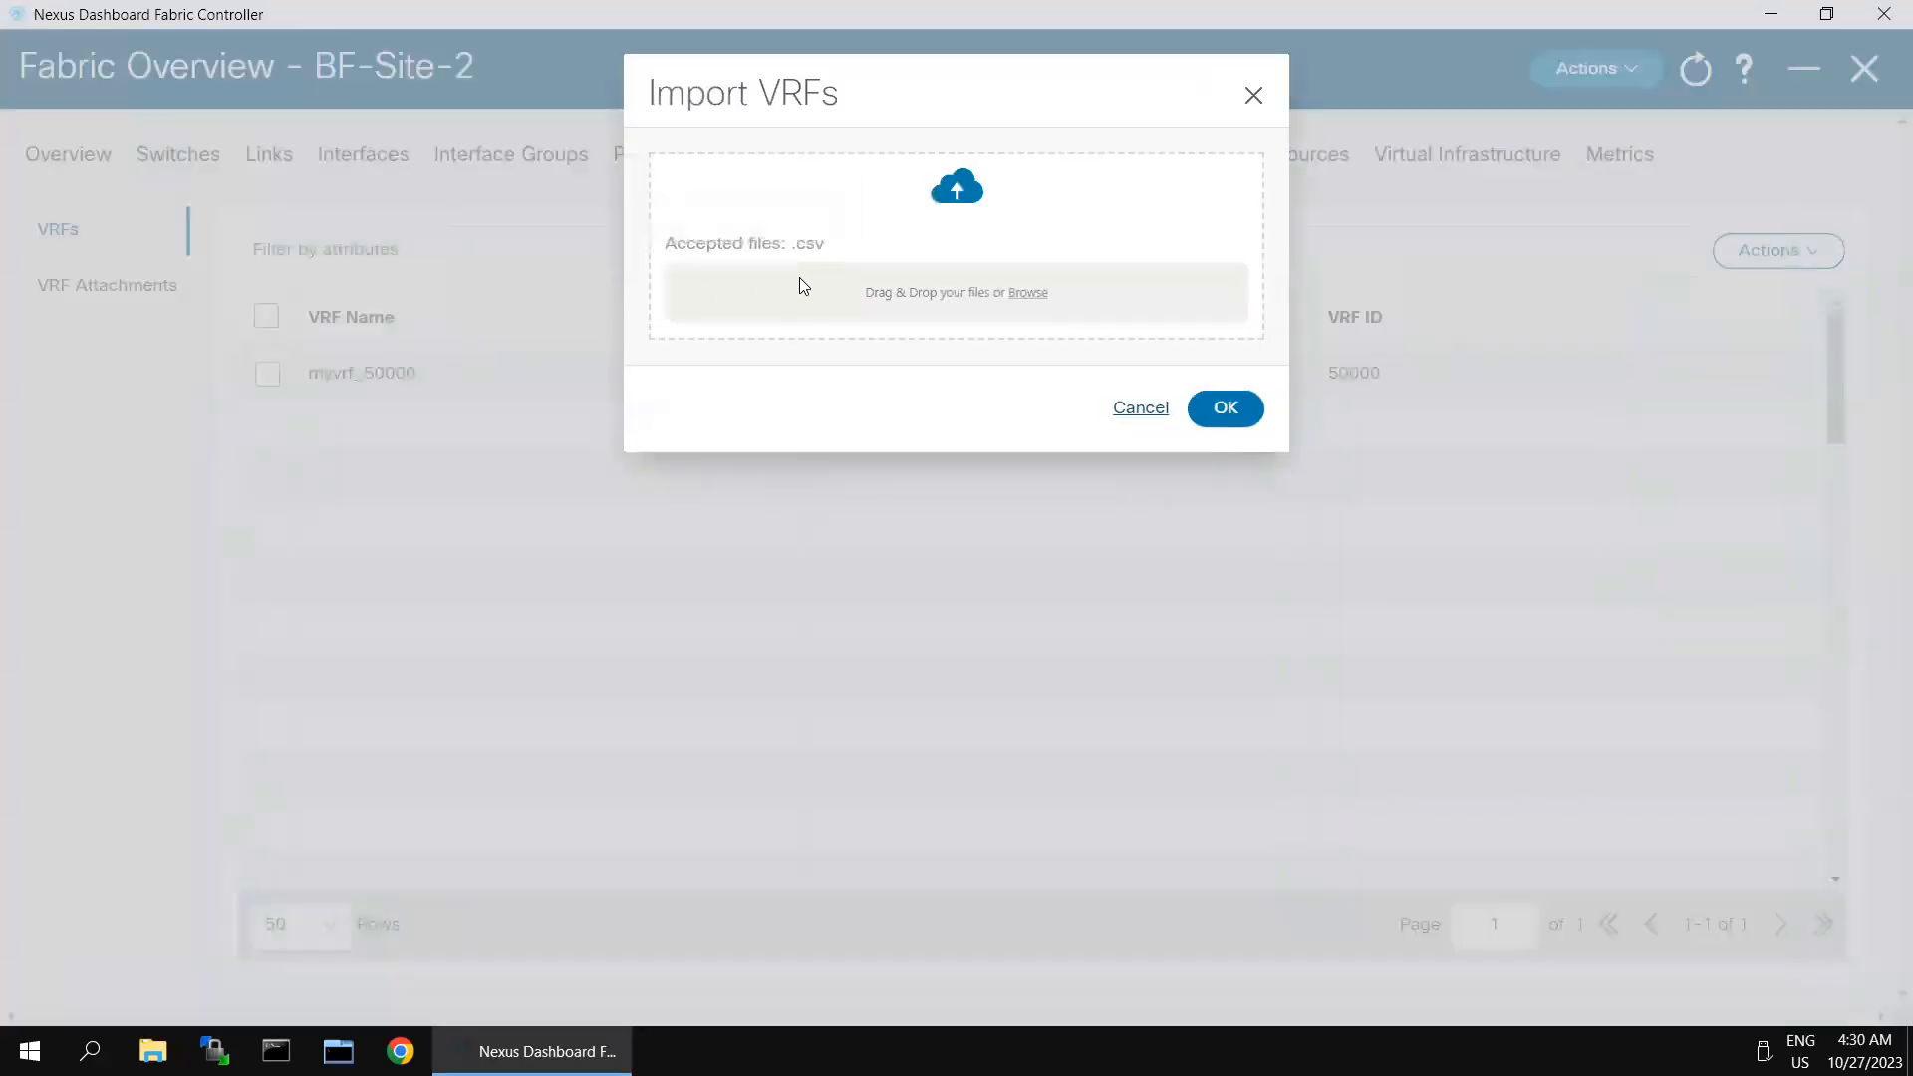
left_click(909, 286)
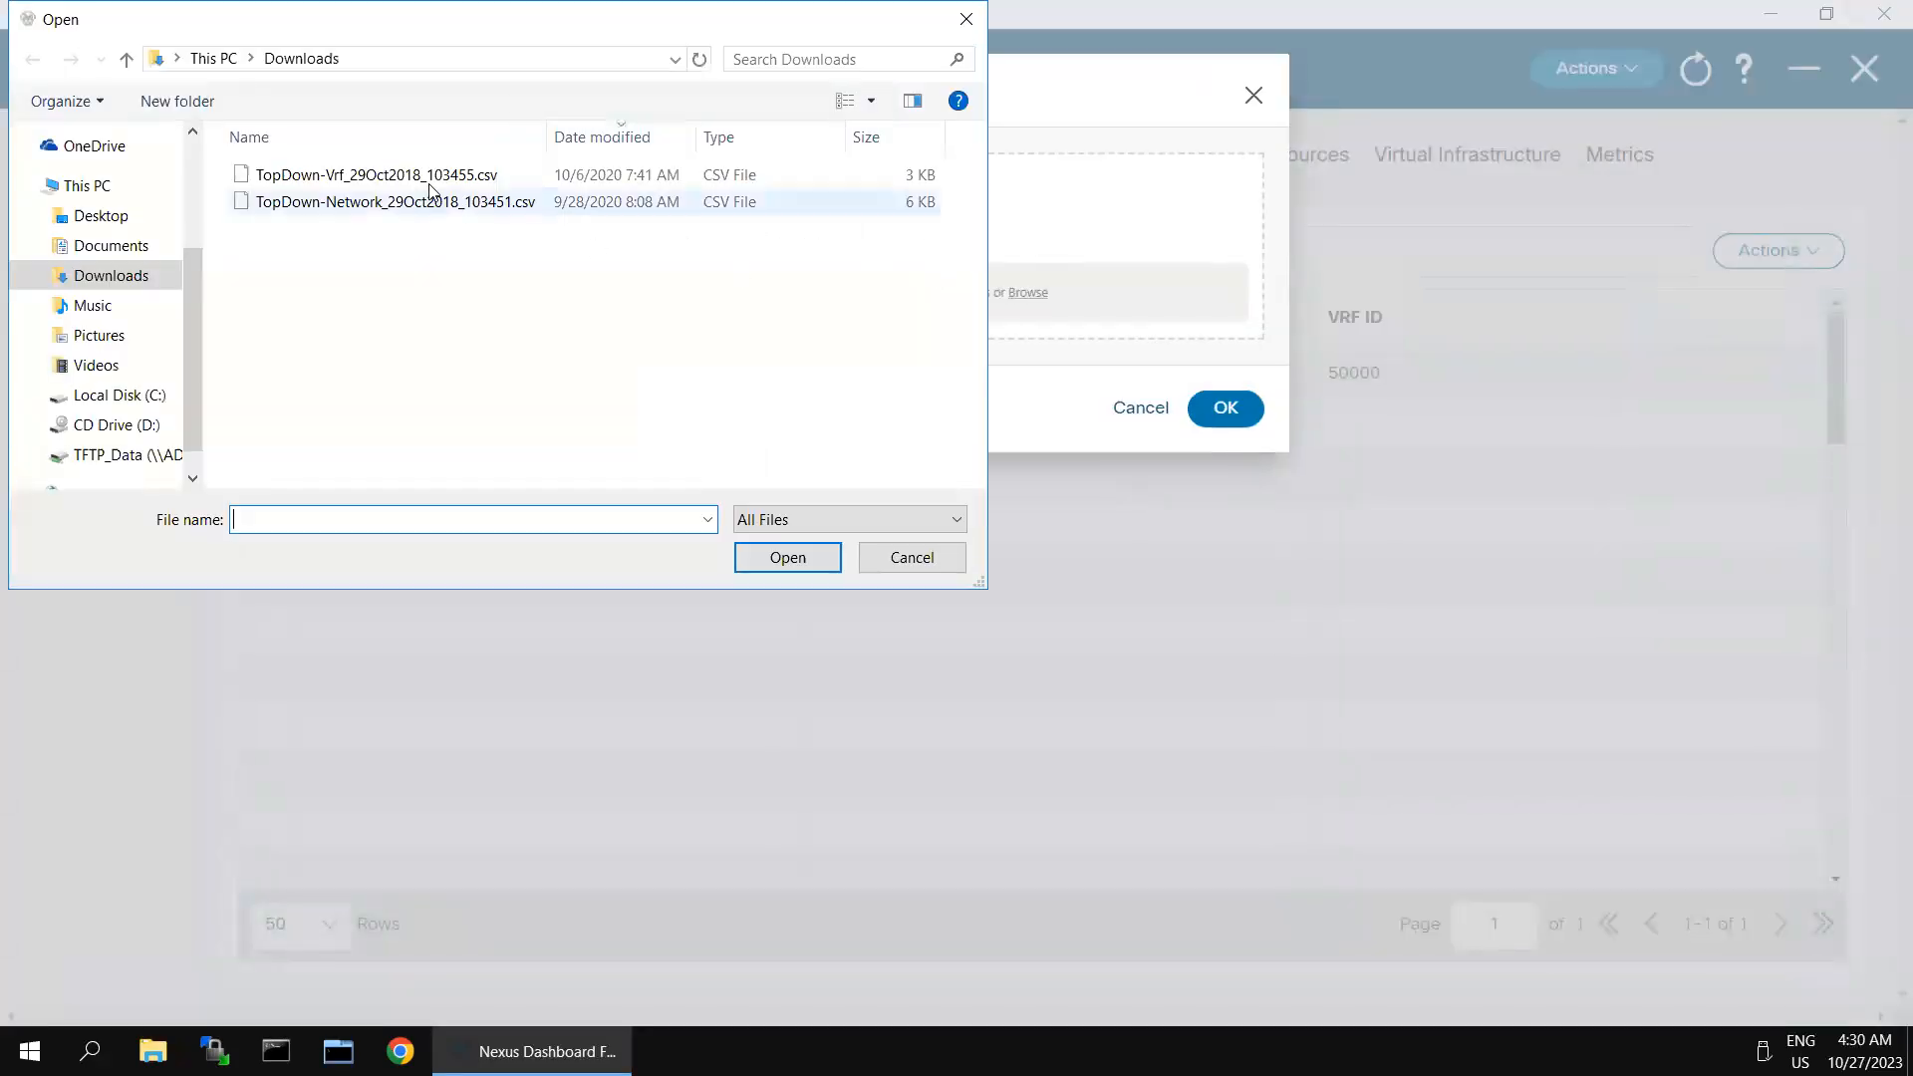
double_click(431, 191)
left_click(1226, 408)
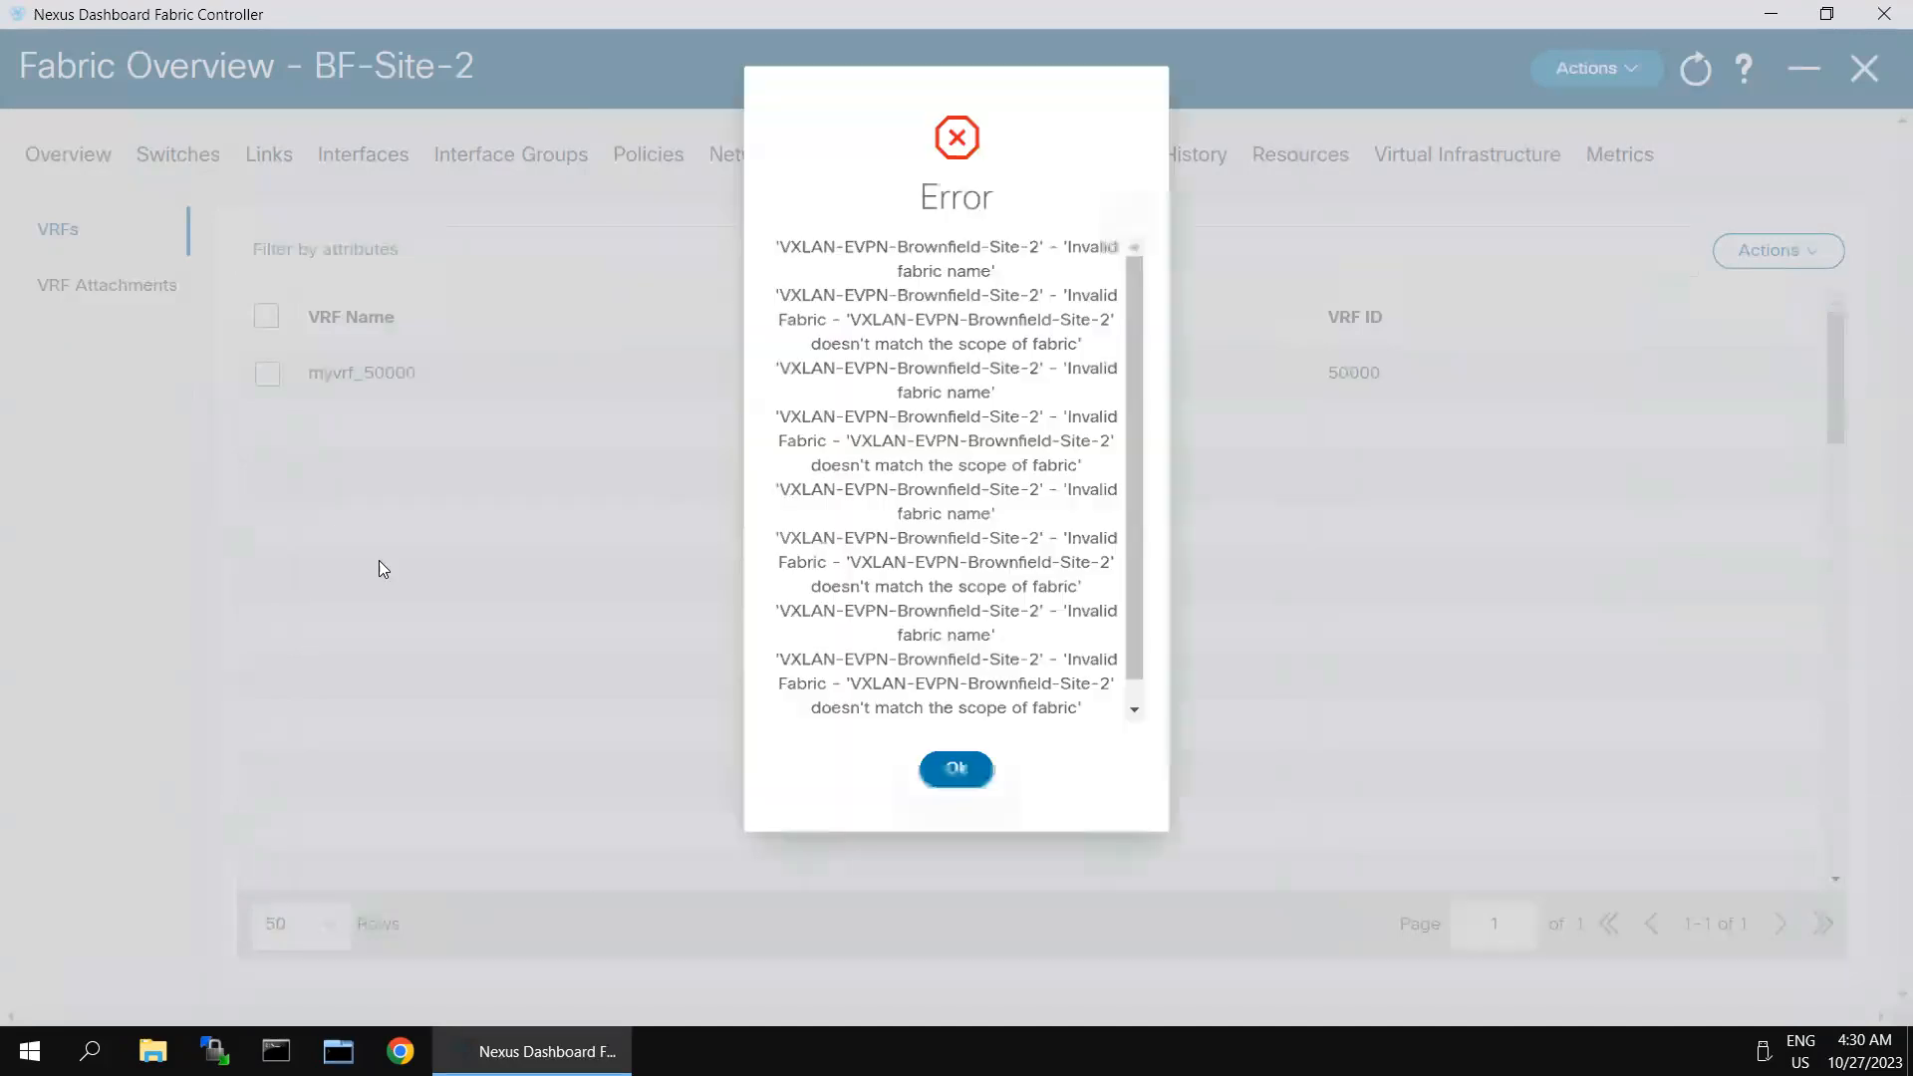
left_click(958, 776)
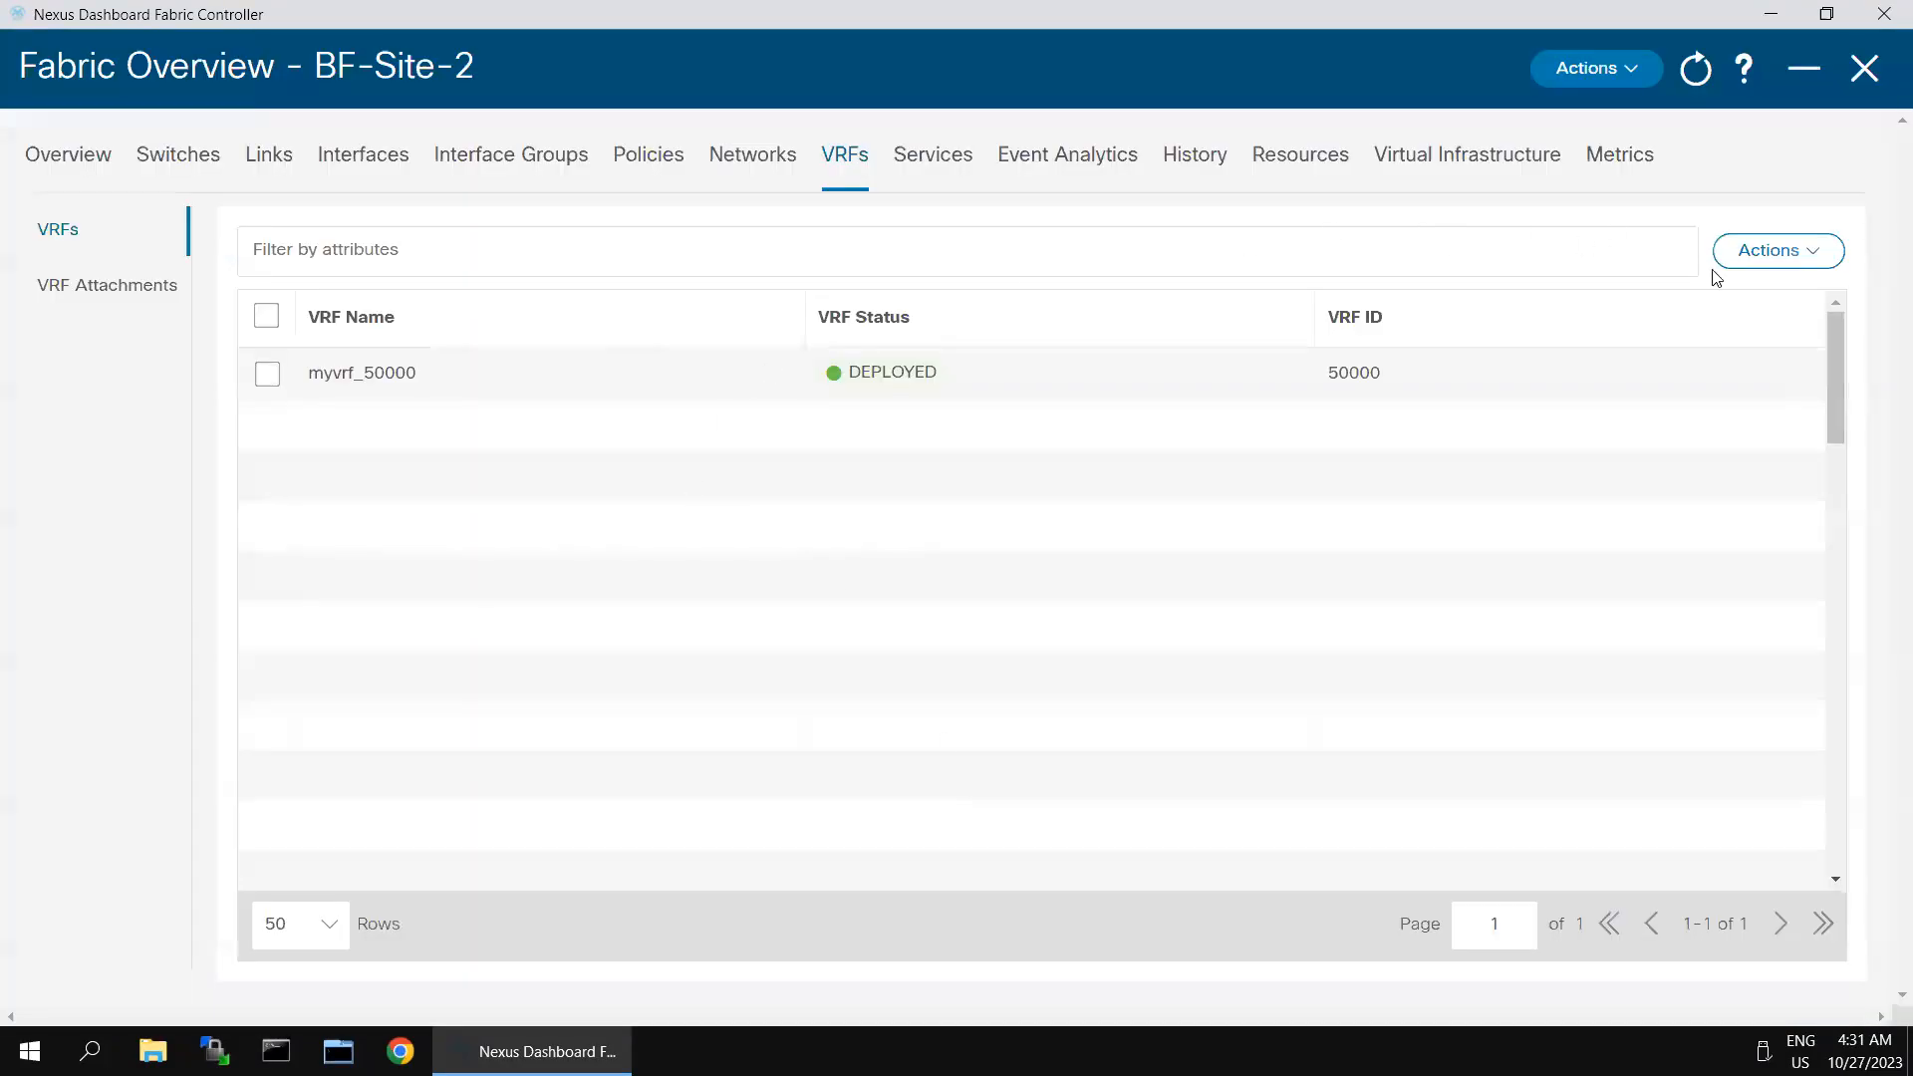
- Try the VRF import again with TopDown-Vrf_29Oct2018_103455.csv, and examine the fabric name cited in the error
left_click(1812, 257)
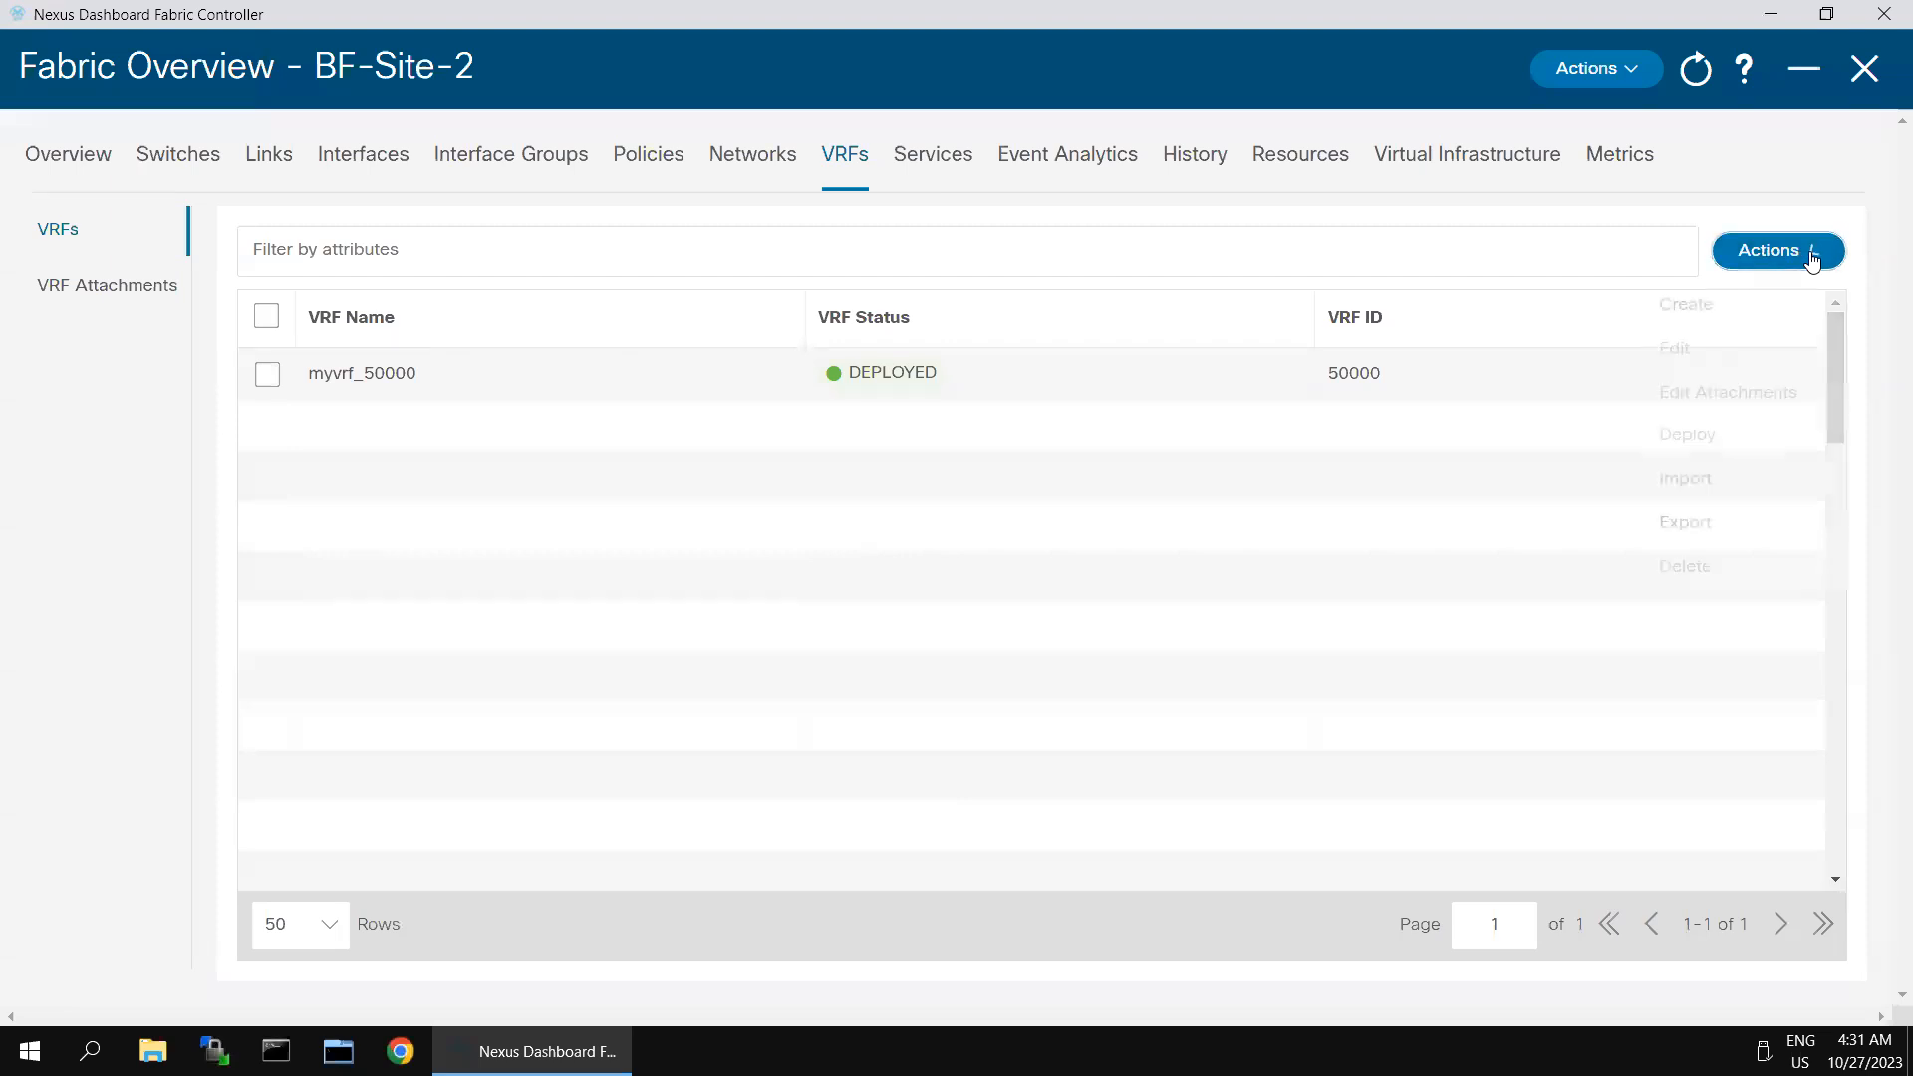
left_click(1697, 489)
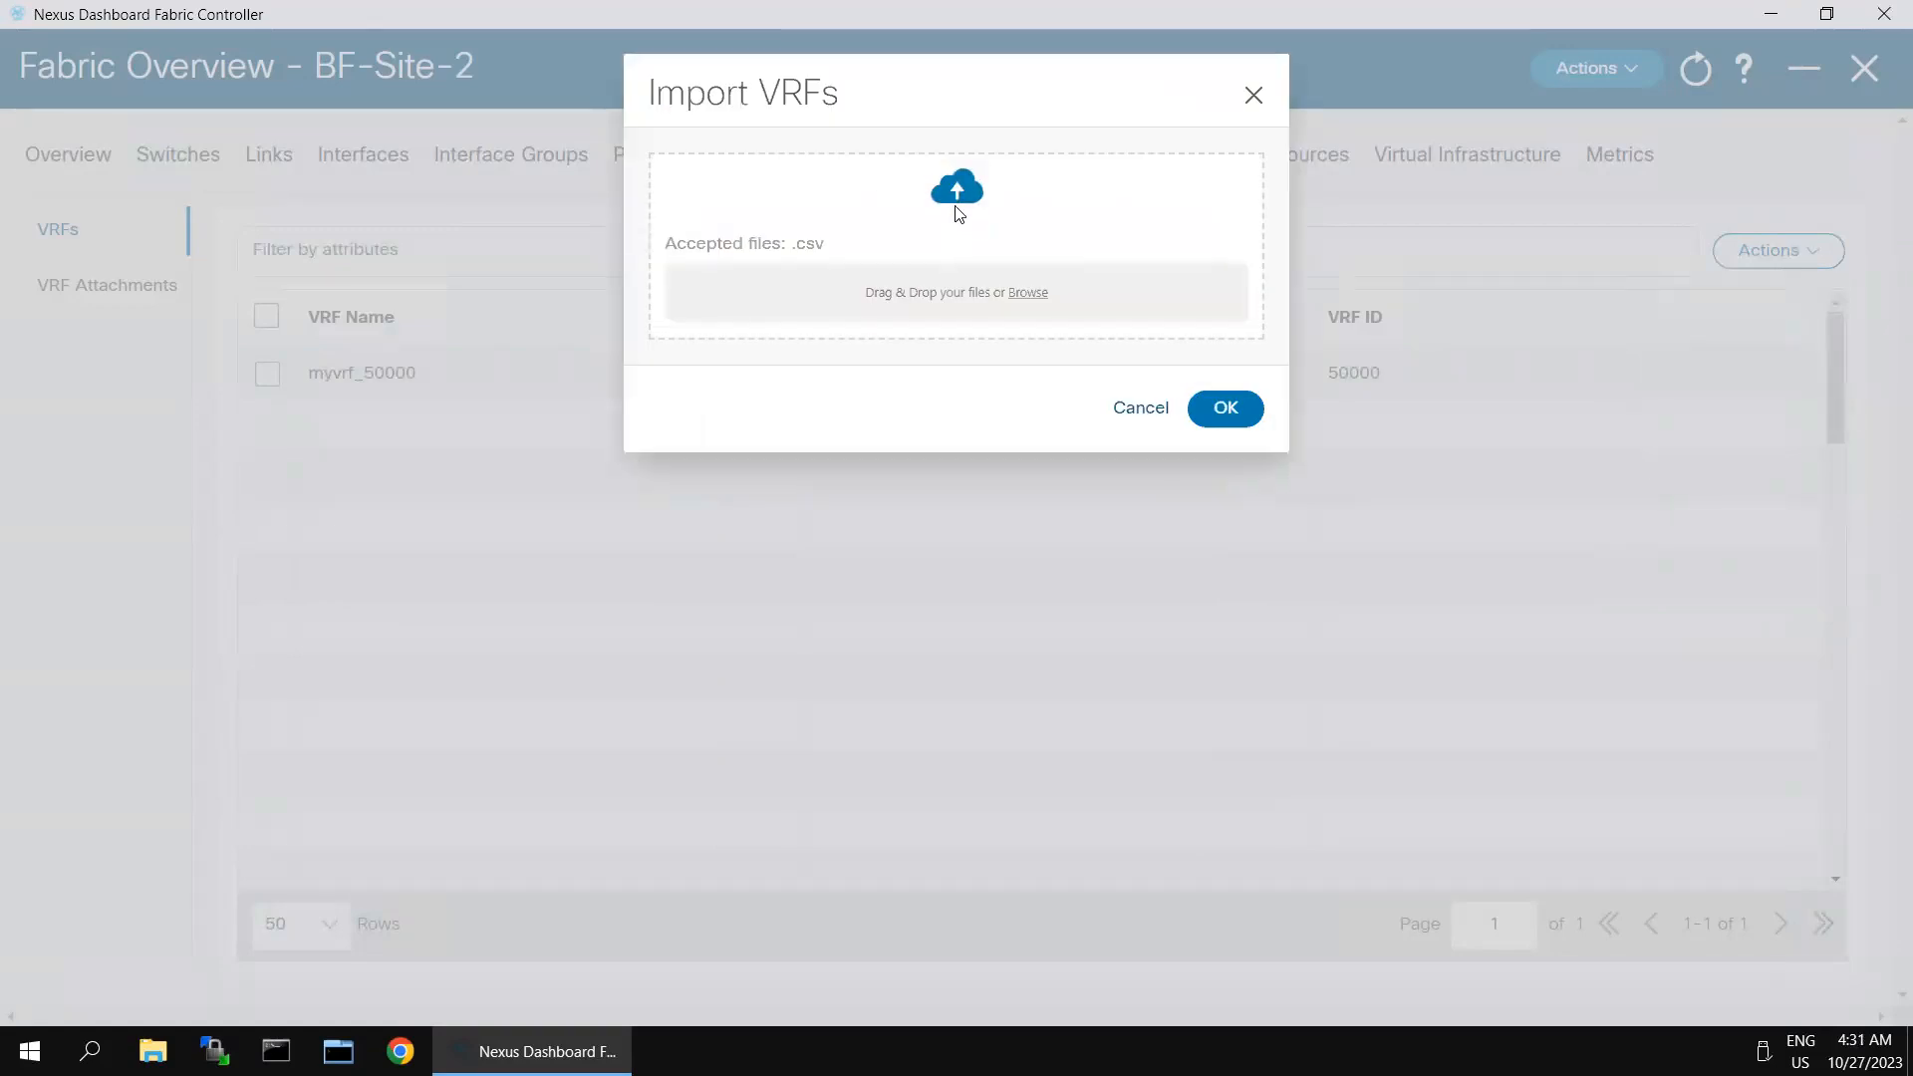
left_click(951, 287)
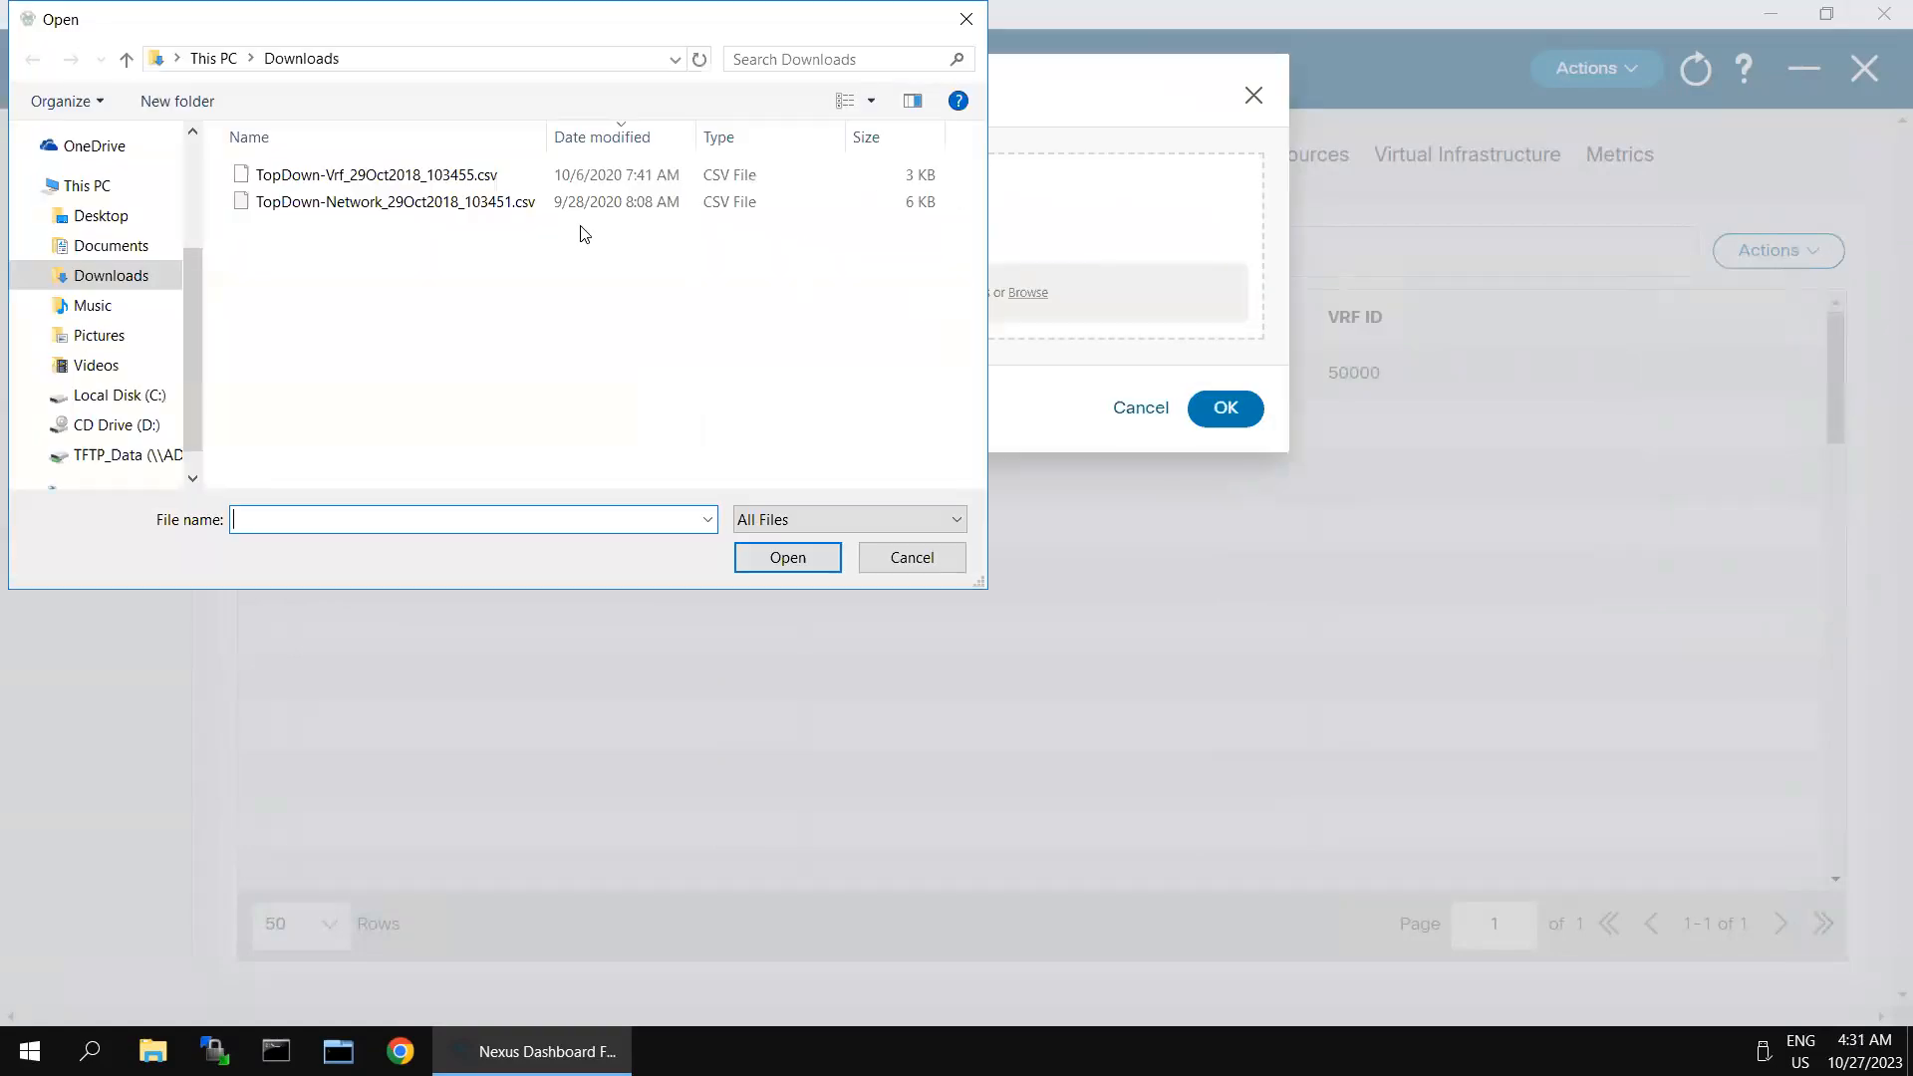
left_click(442, 177)
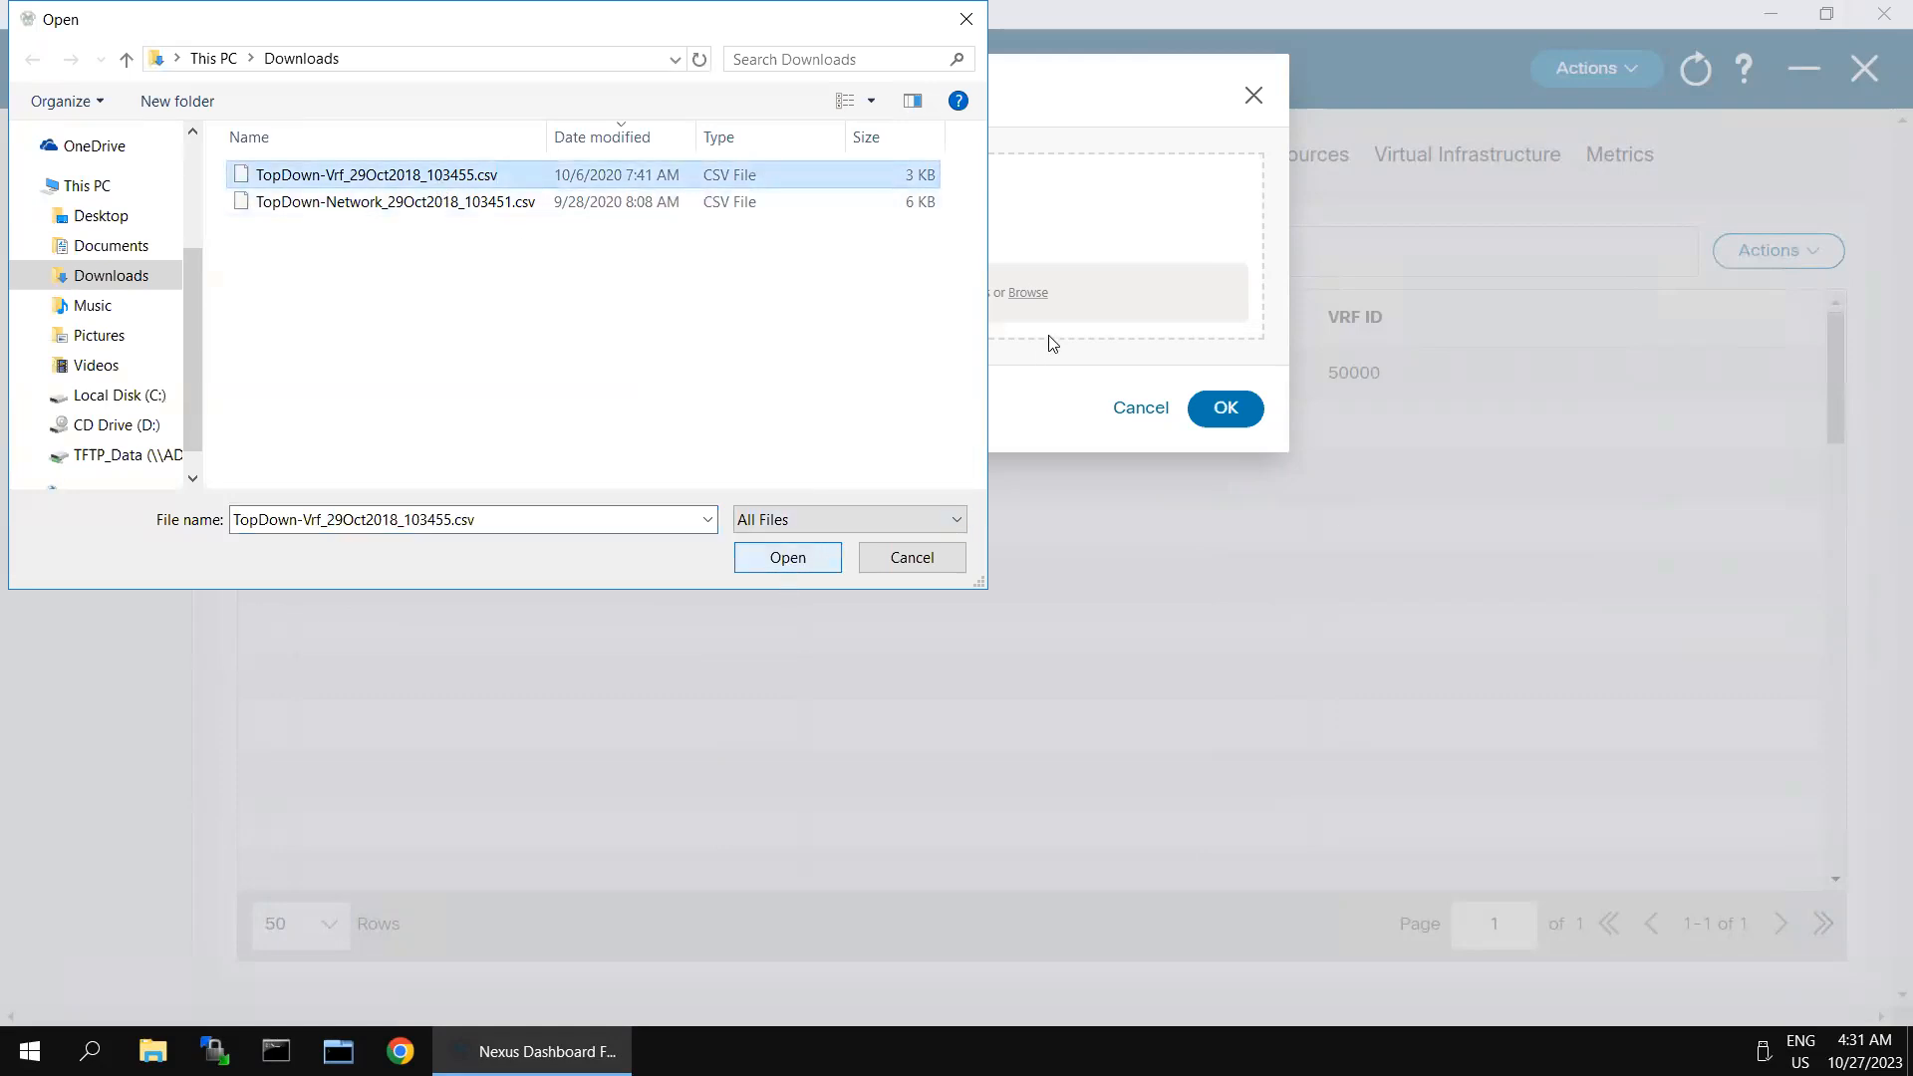
left_click(1228, 410)
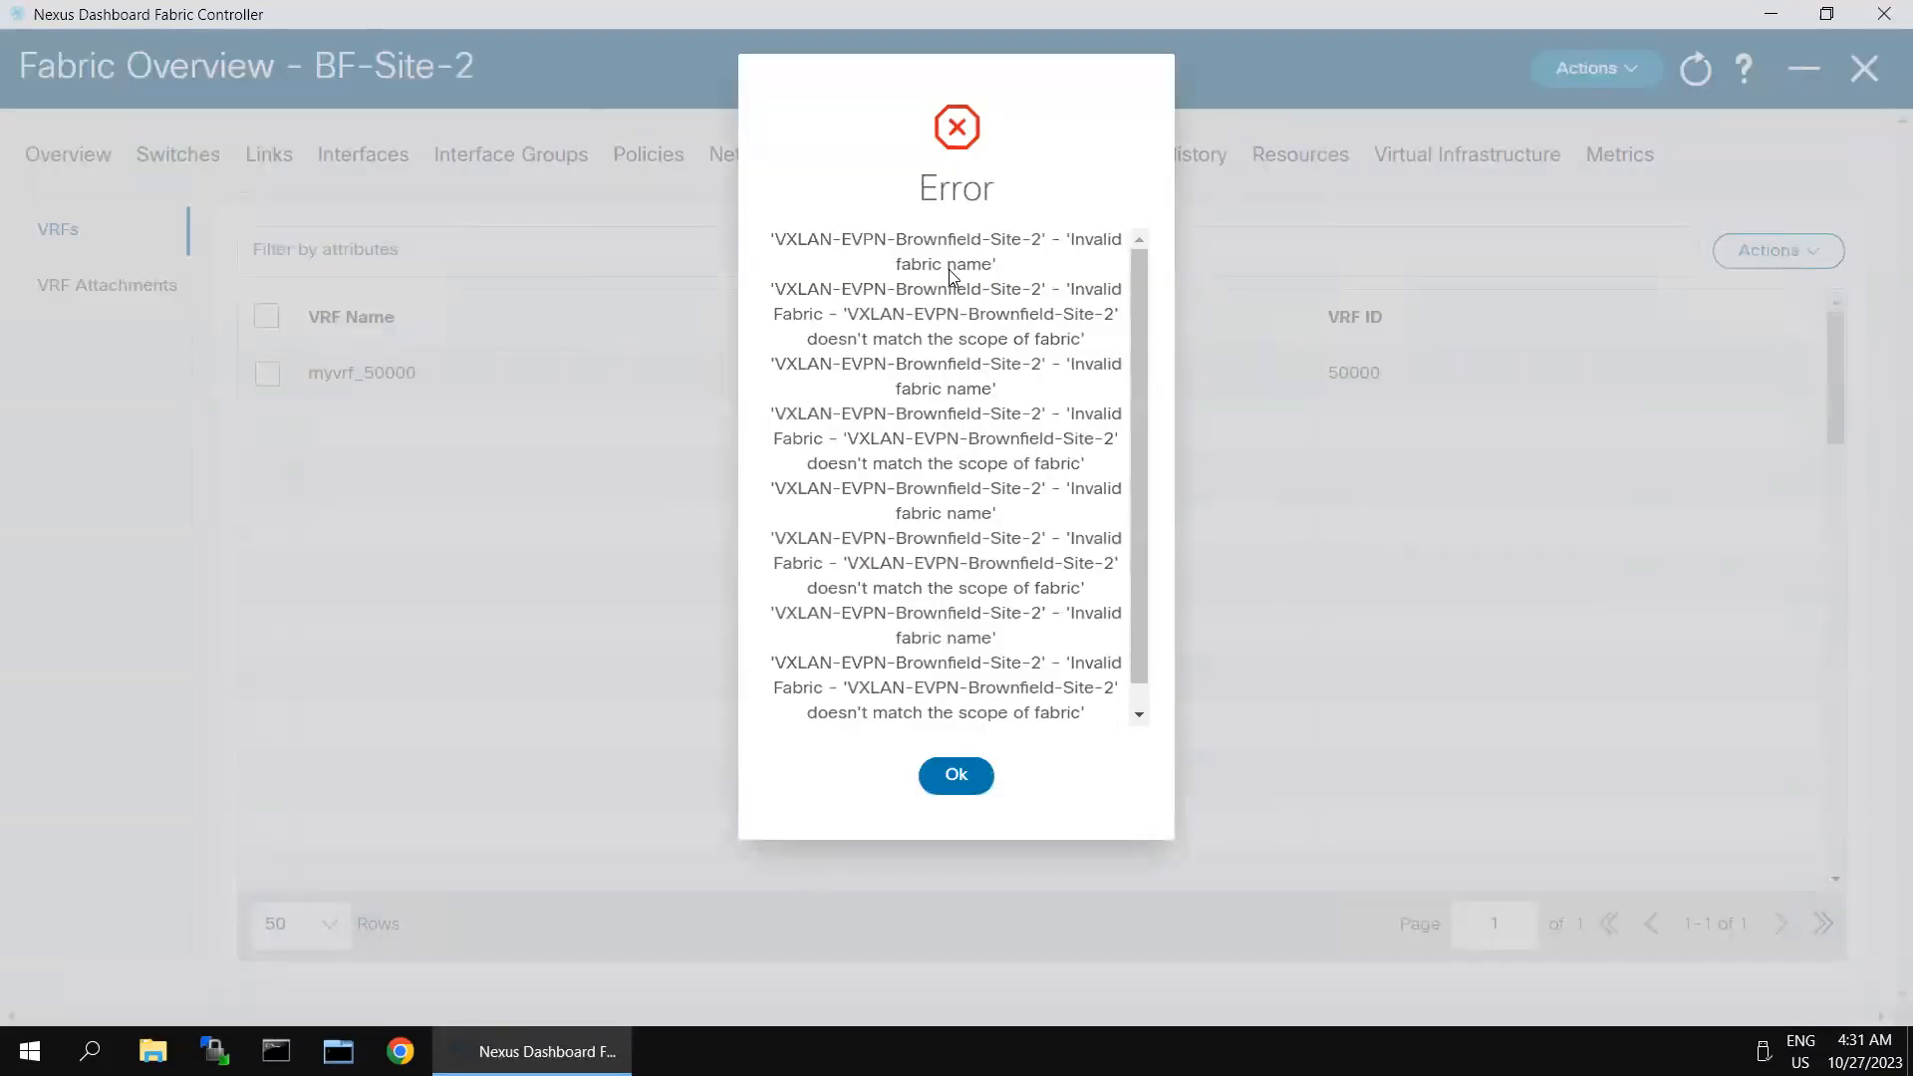
left_click_drag(786, 241, 1040, 246)
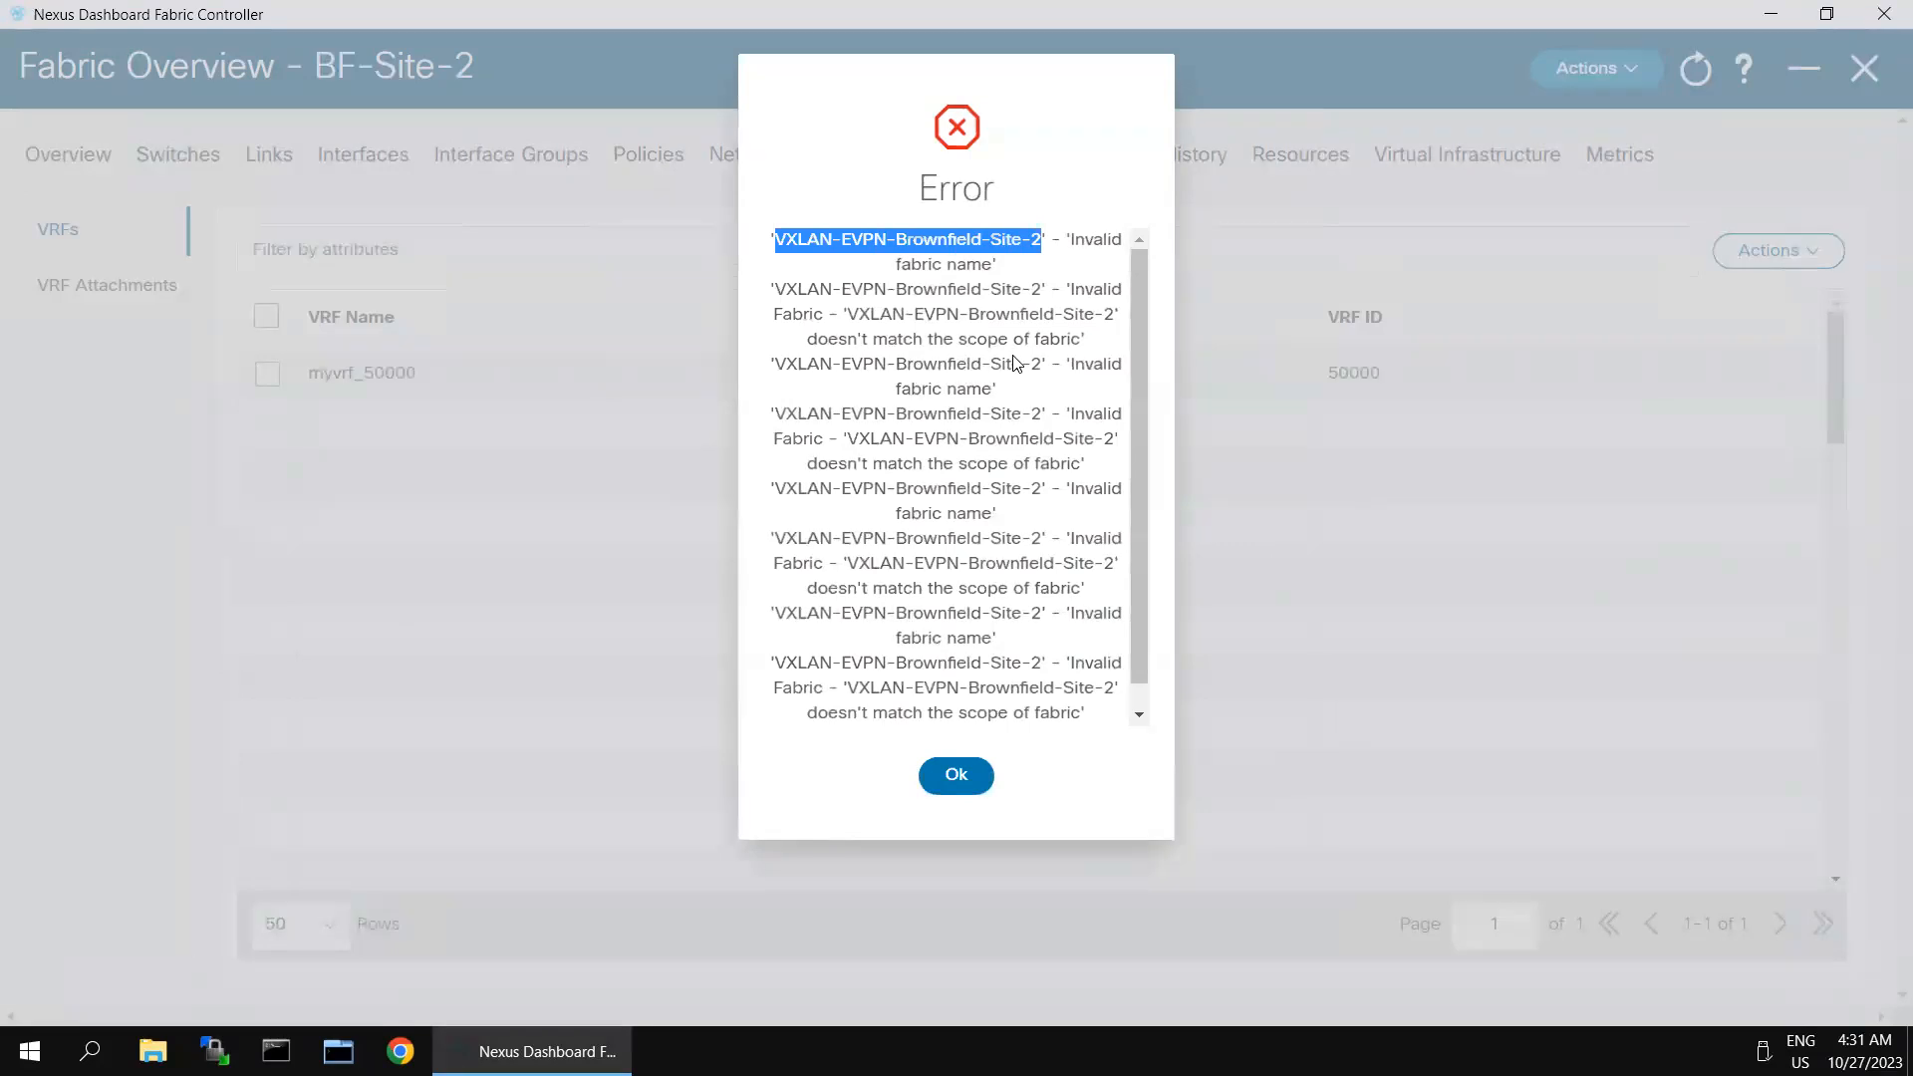
left_click(946, 777)
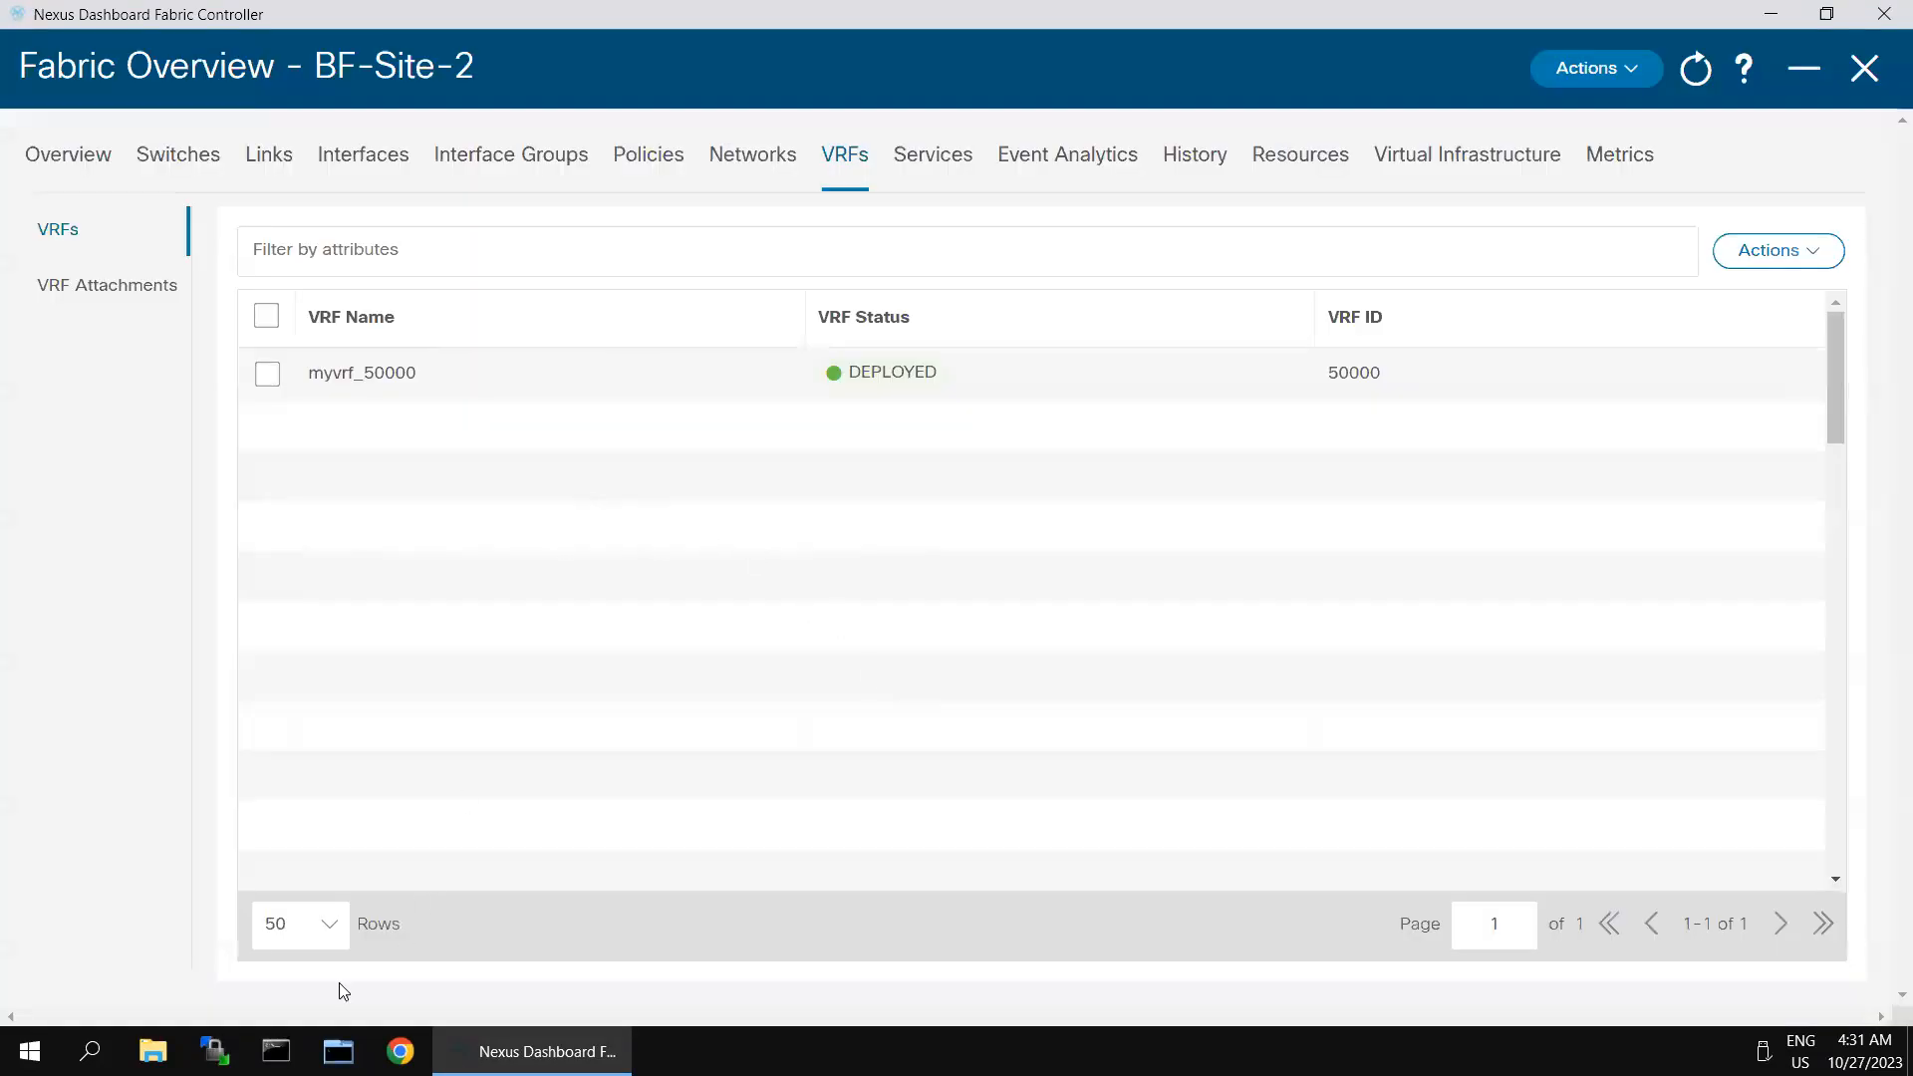
- Open TopDown-Vrf_29Oct2018_103455.csv from the Downloads folder in Notepad, making Notepad the default app for CSV files
left_click(153, 1051)
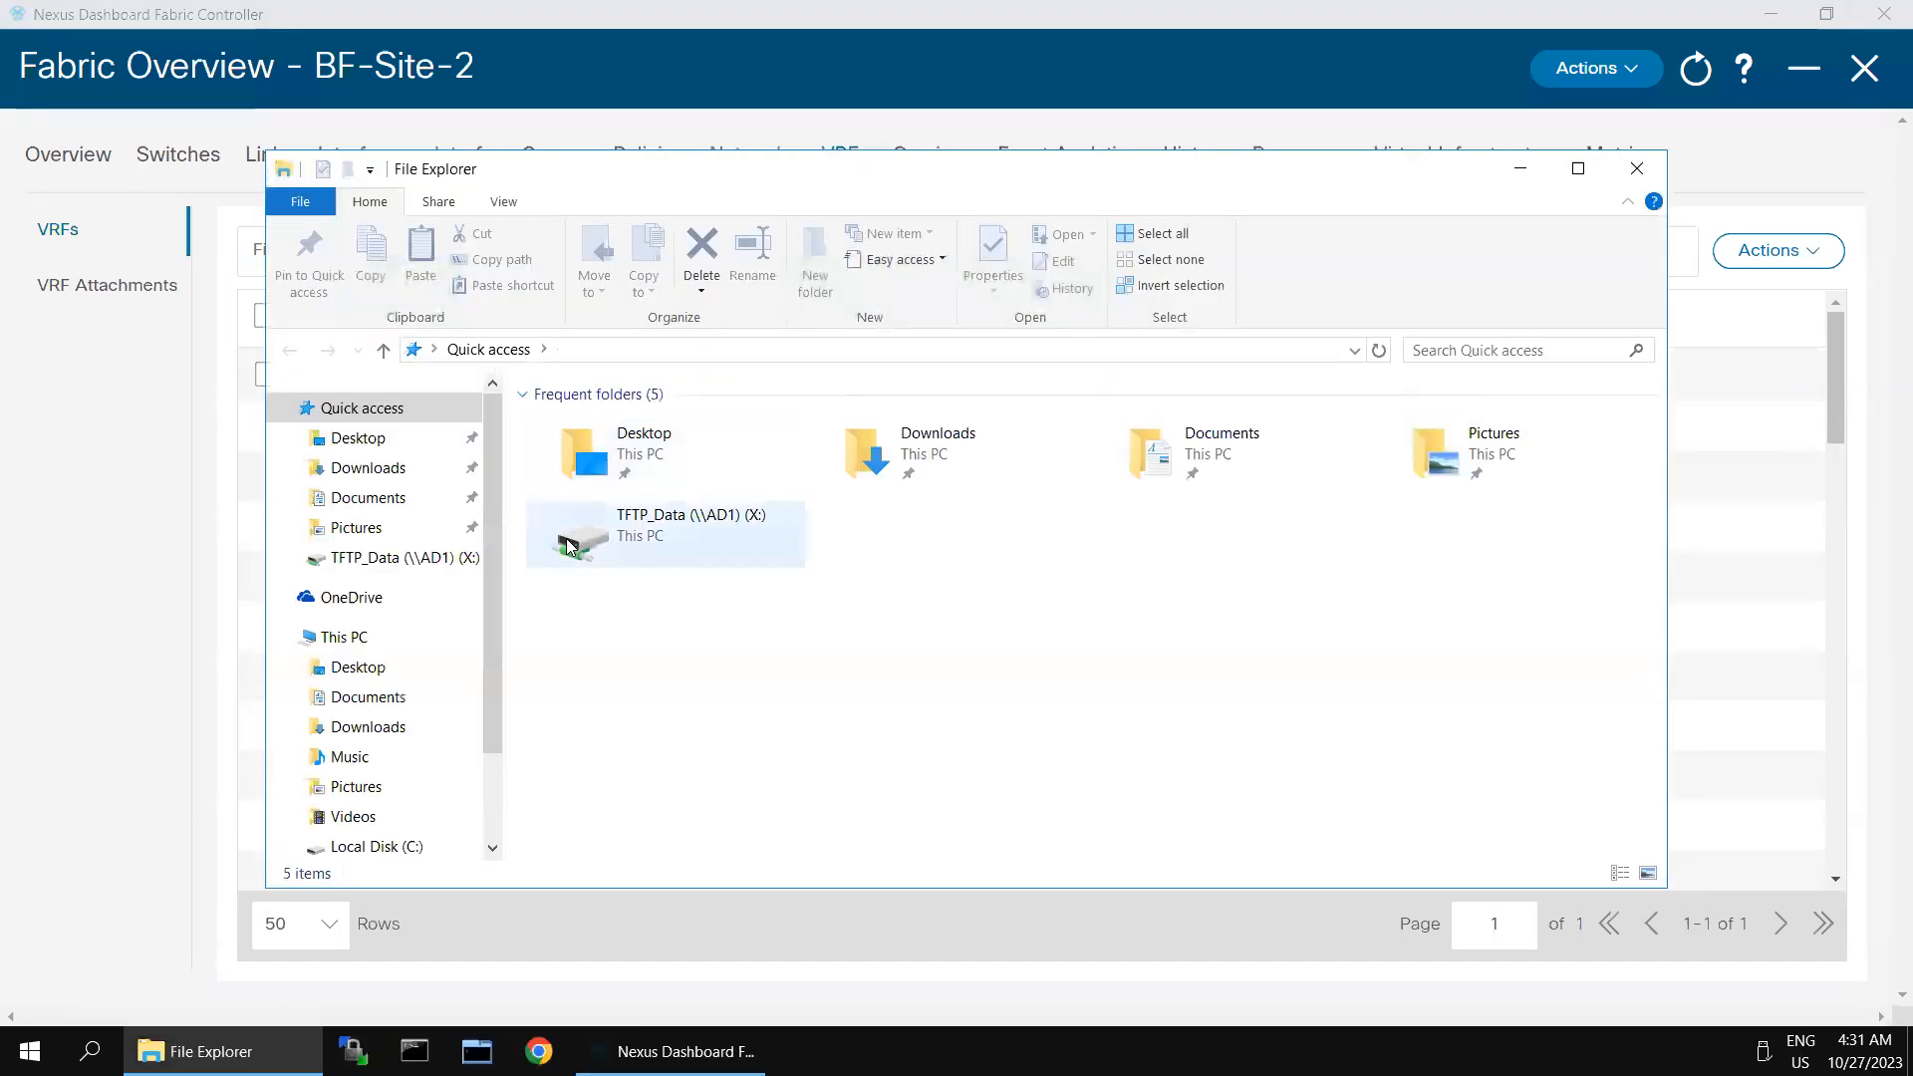
left_click(384, 477)
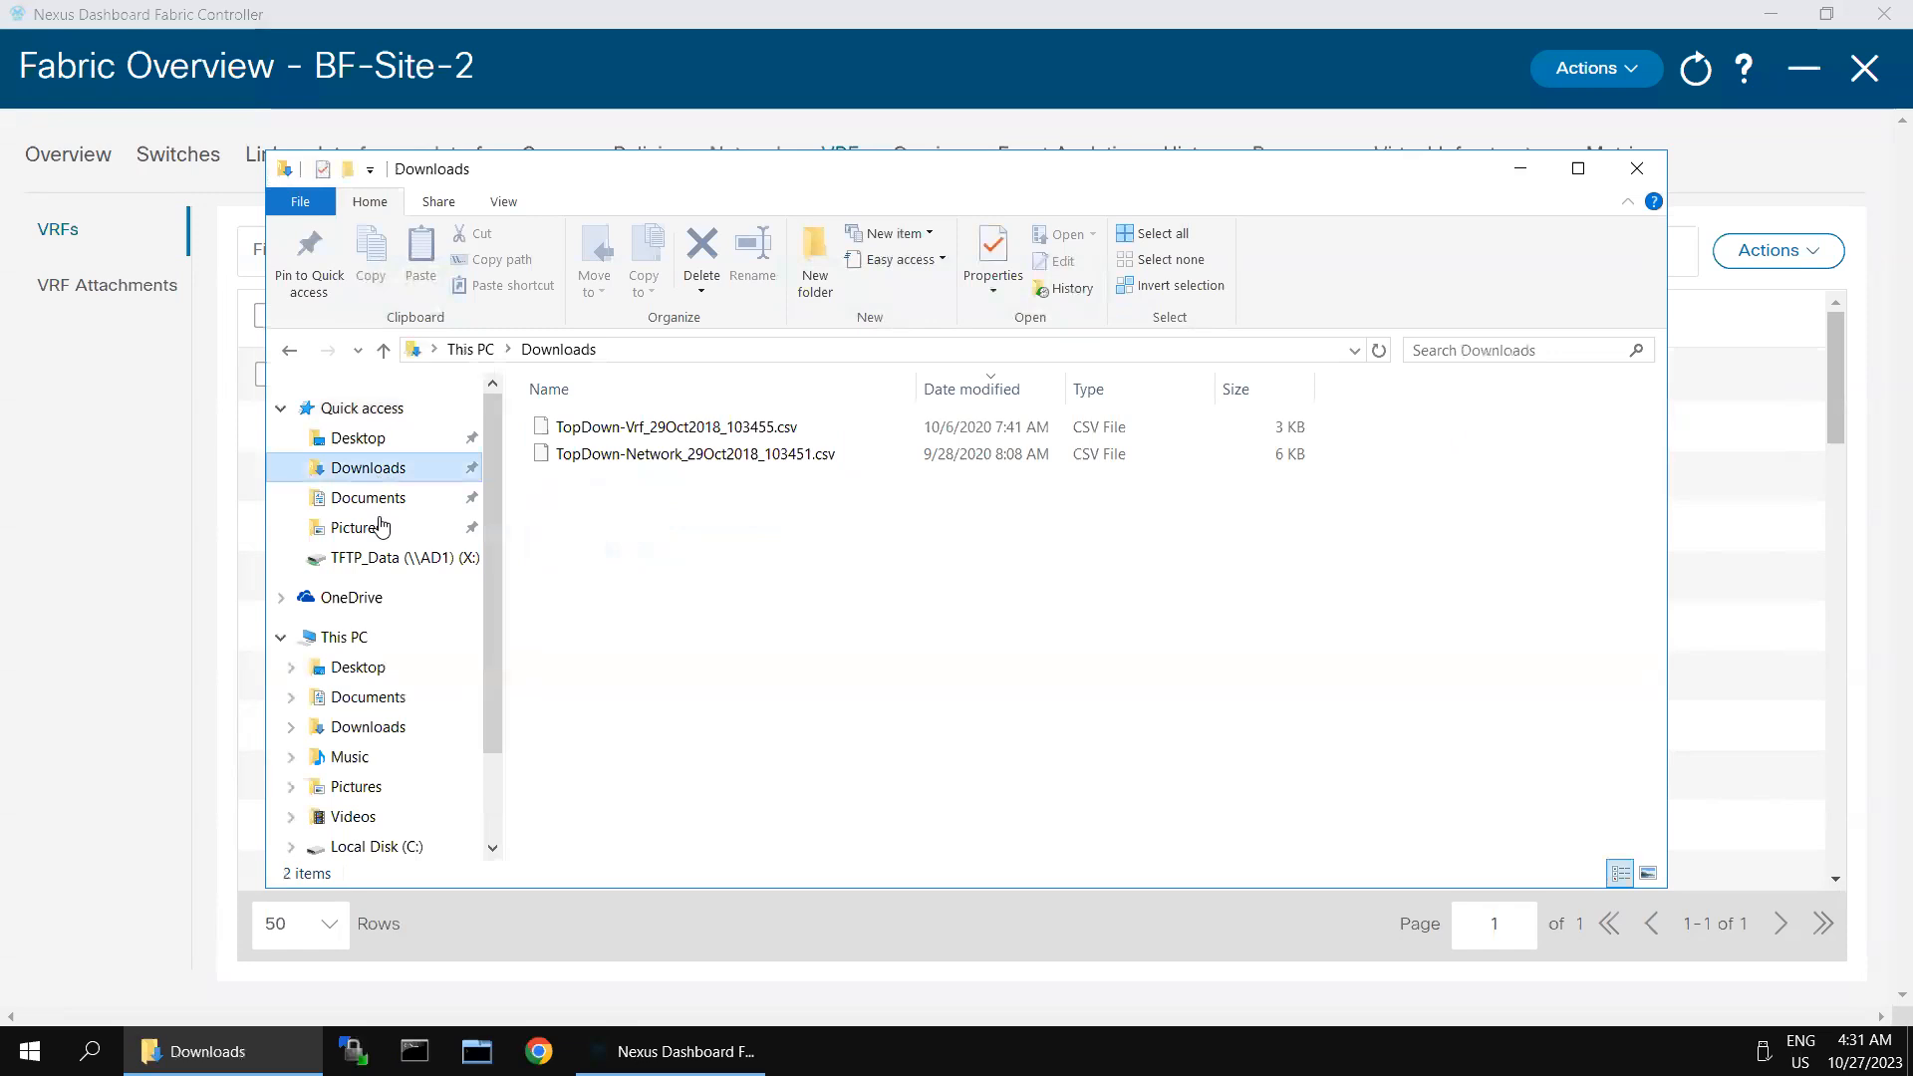
double_click(643, 429)
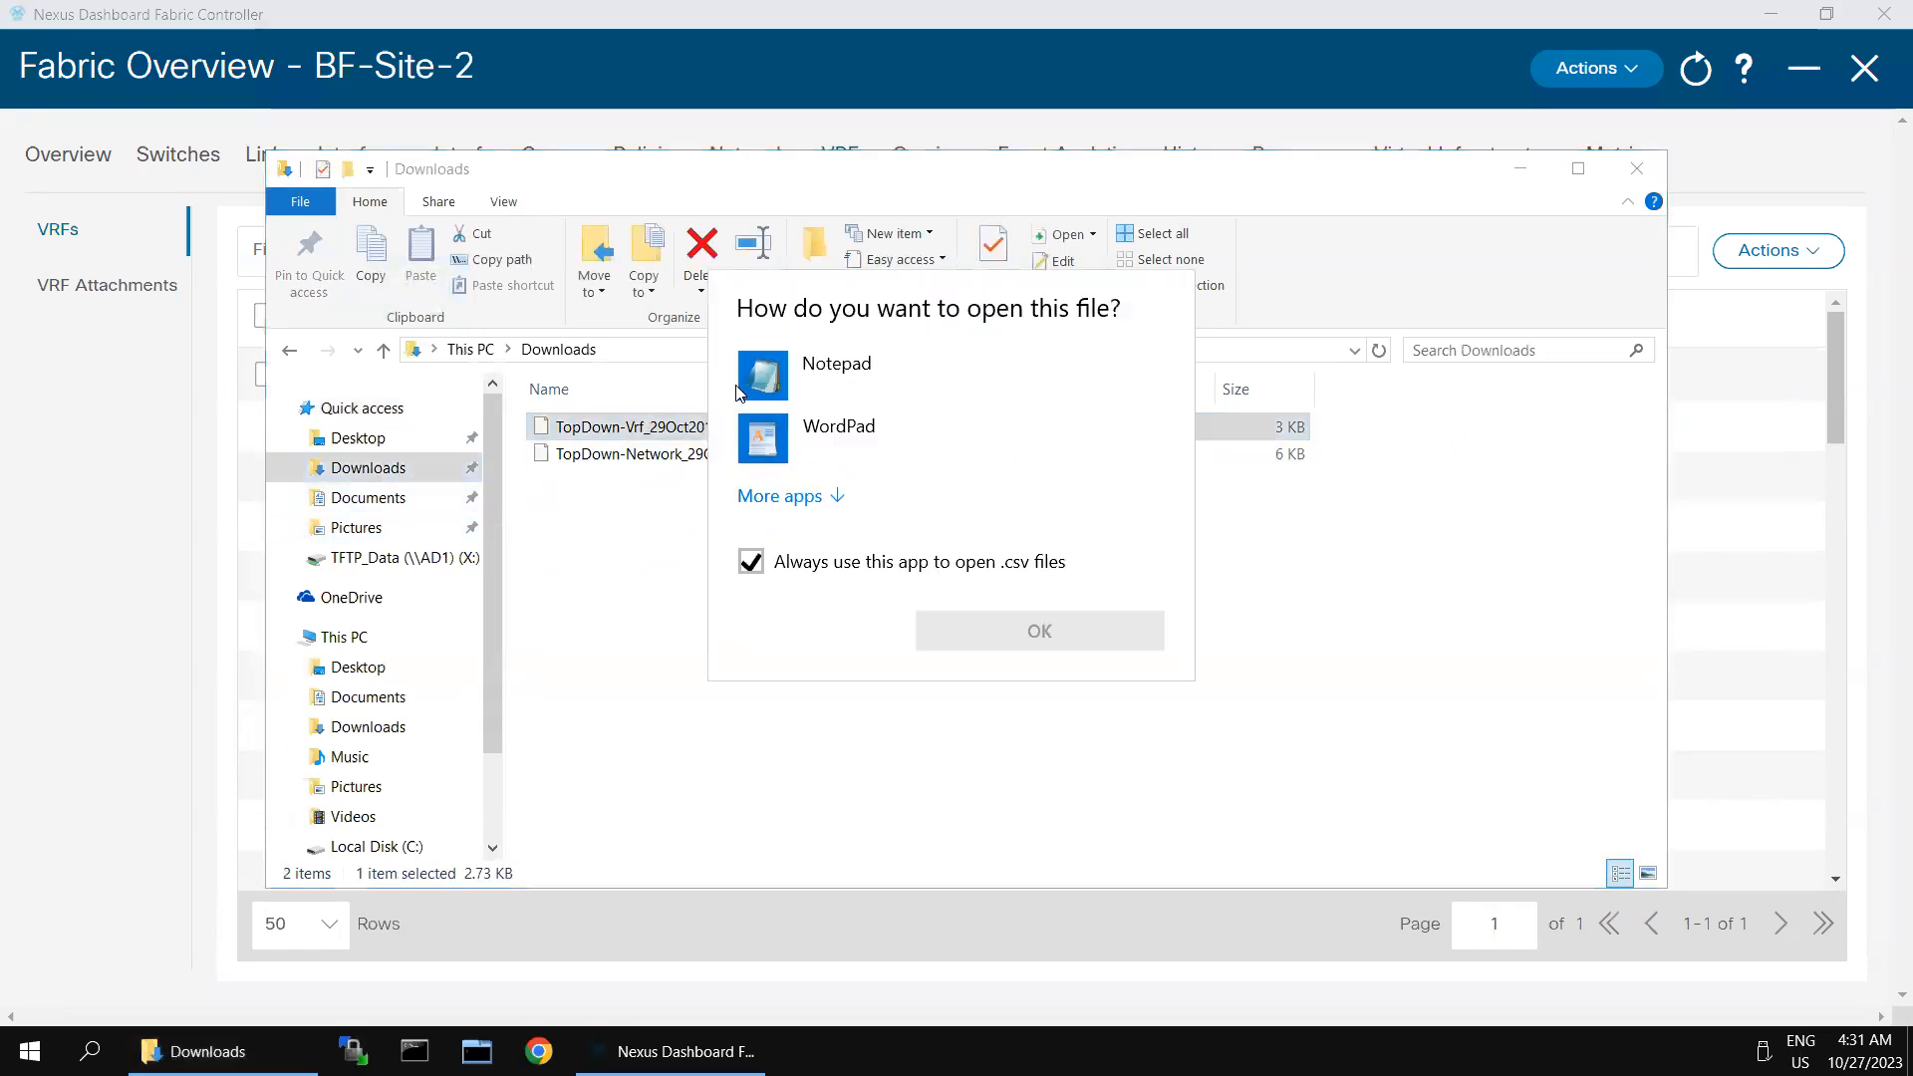
left_click(840, 367)
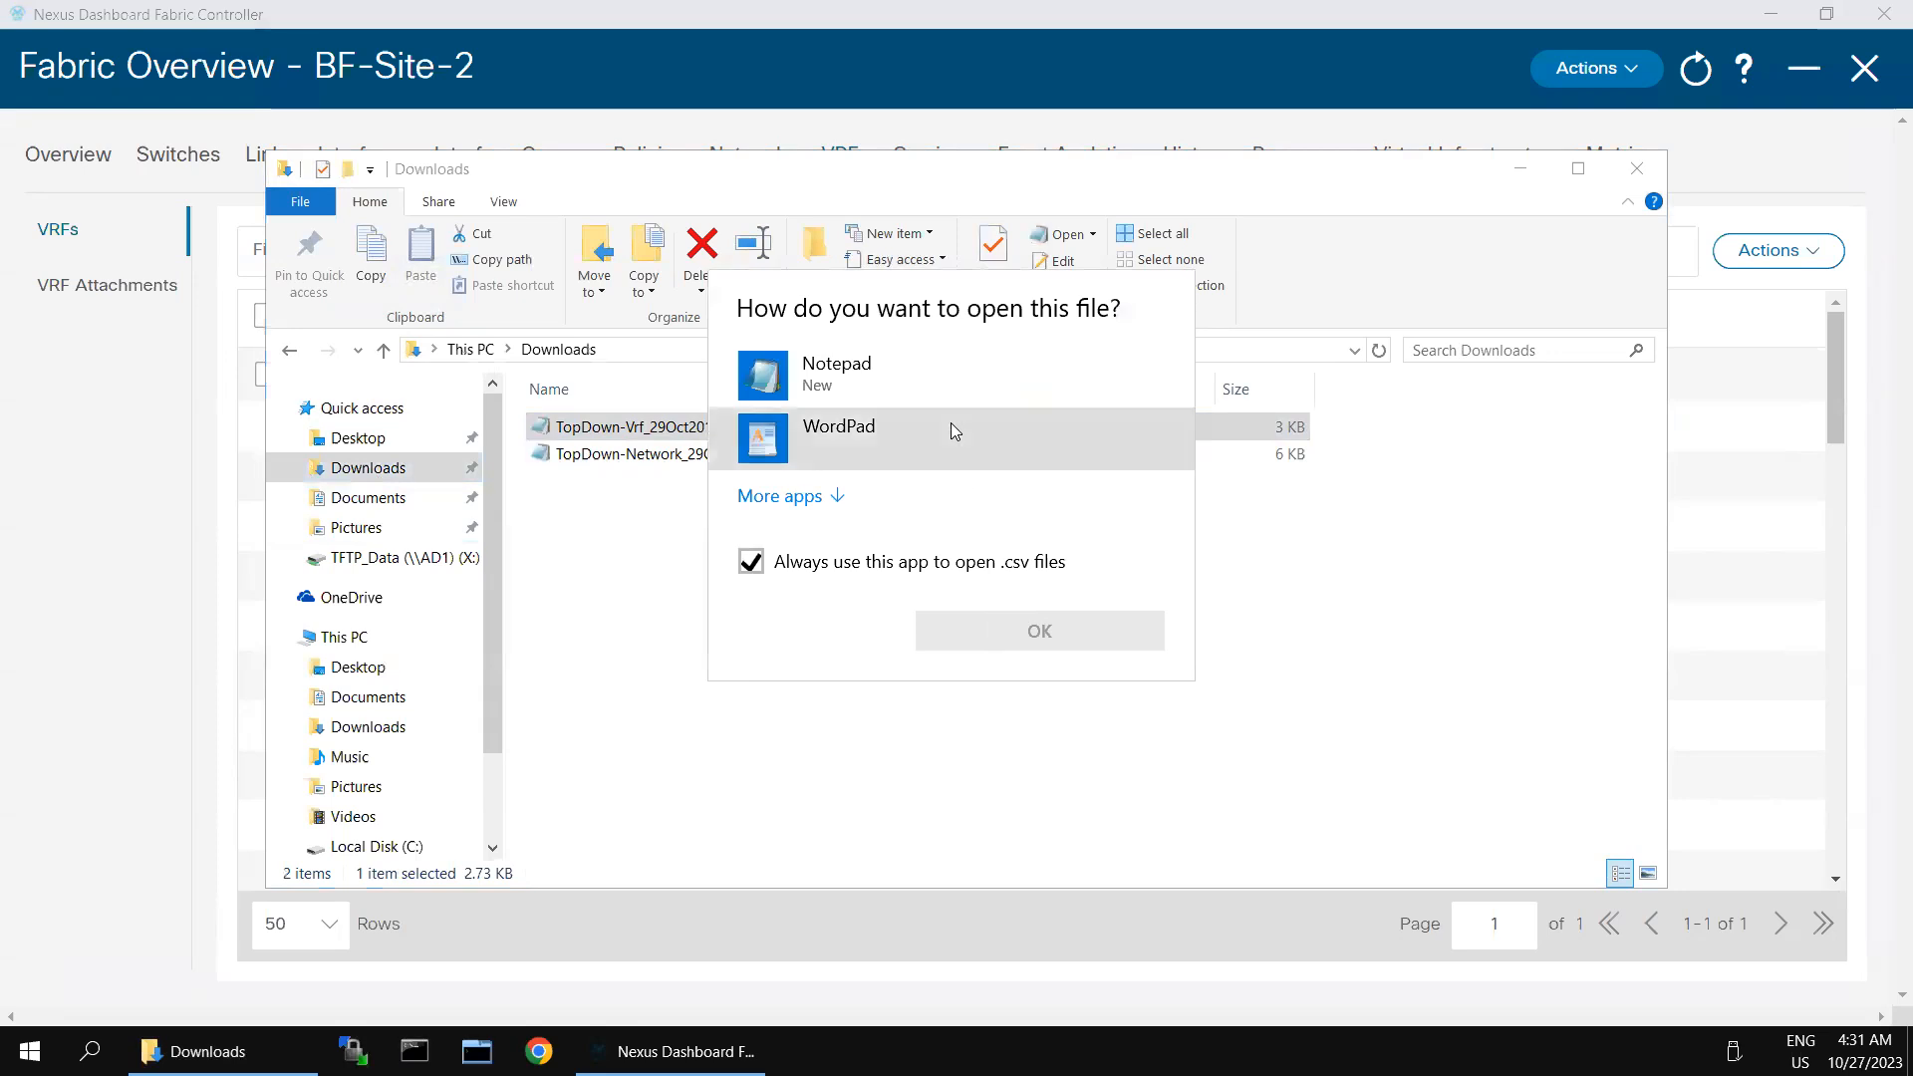
left_click(867, 379)
double_click(865, 374)
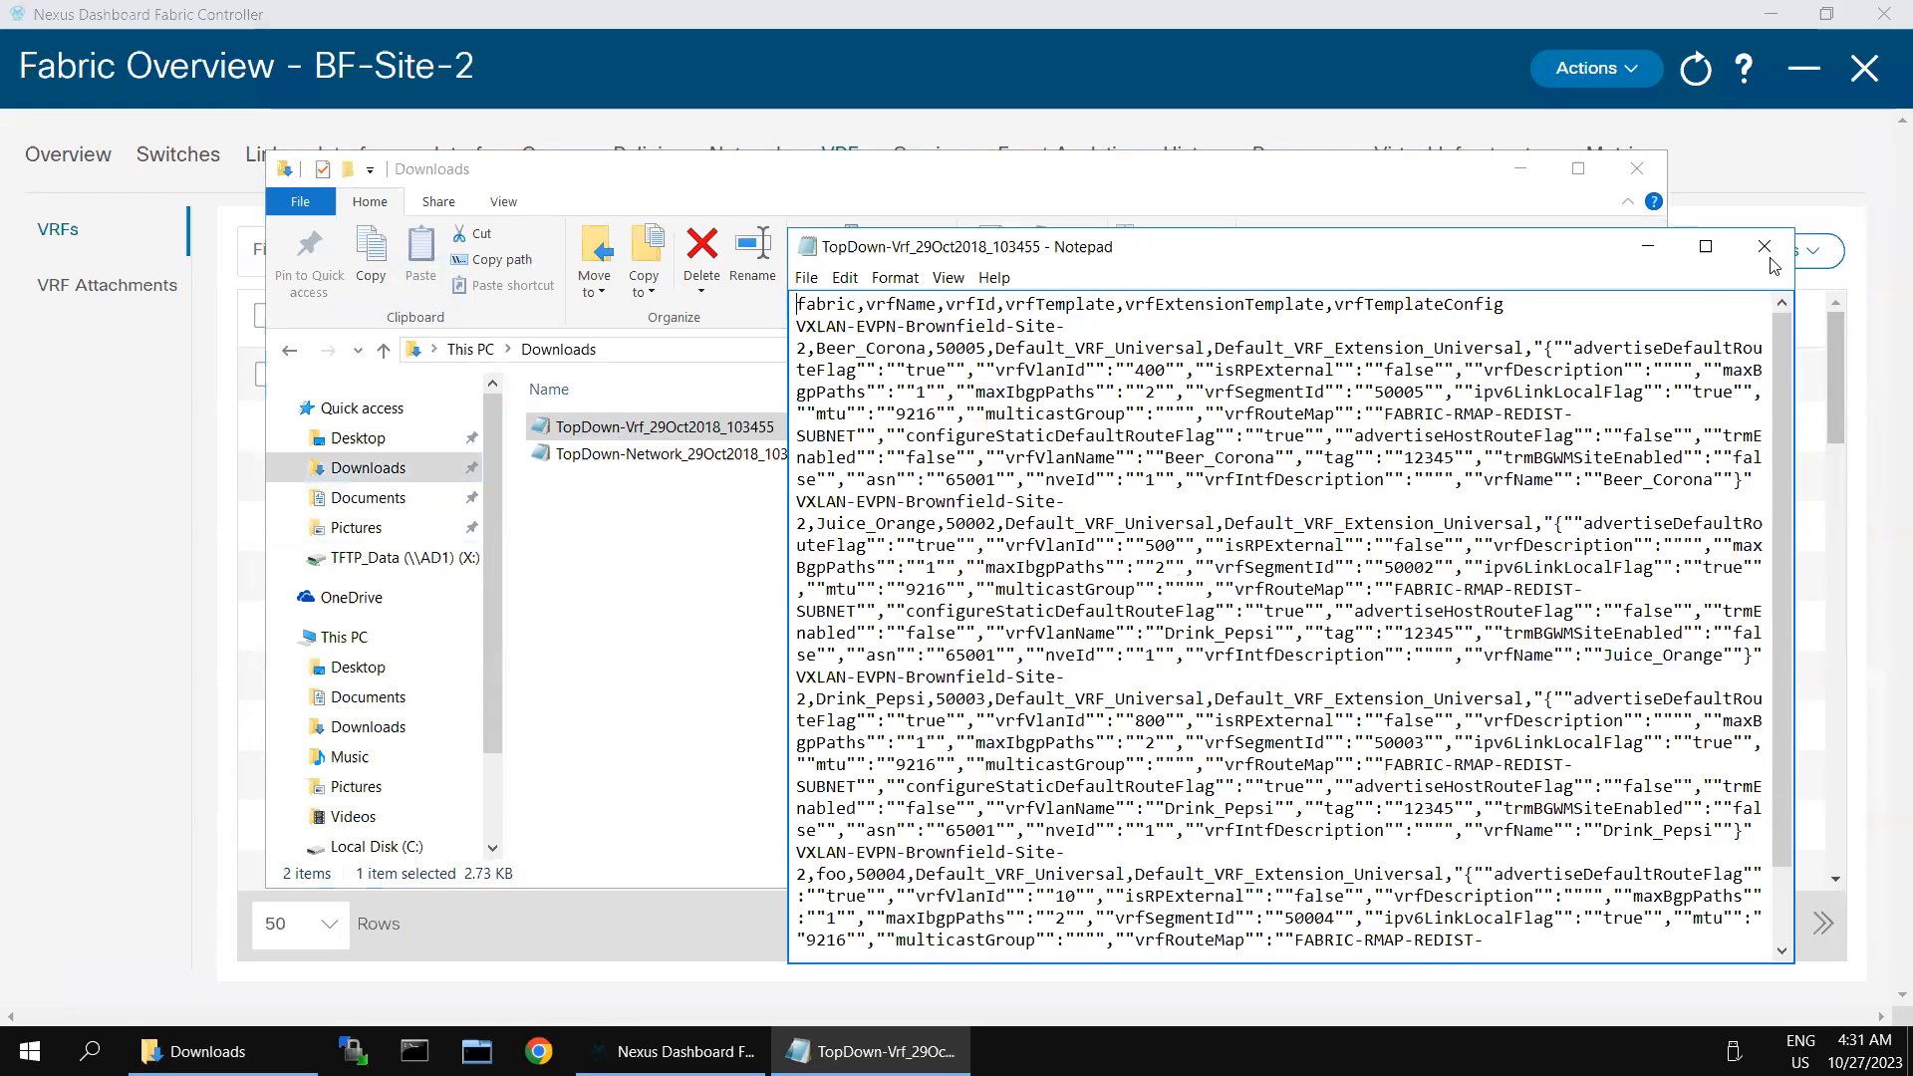
- Launch Notepad++, decline its update, add a blank document, and restore the window to a smaller size
left_click(90, 1051)
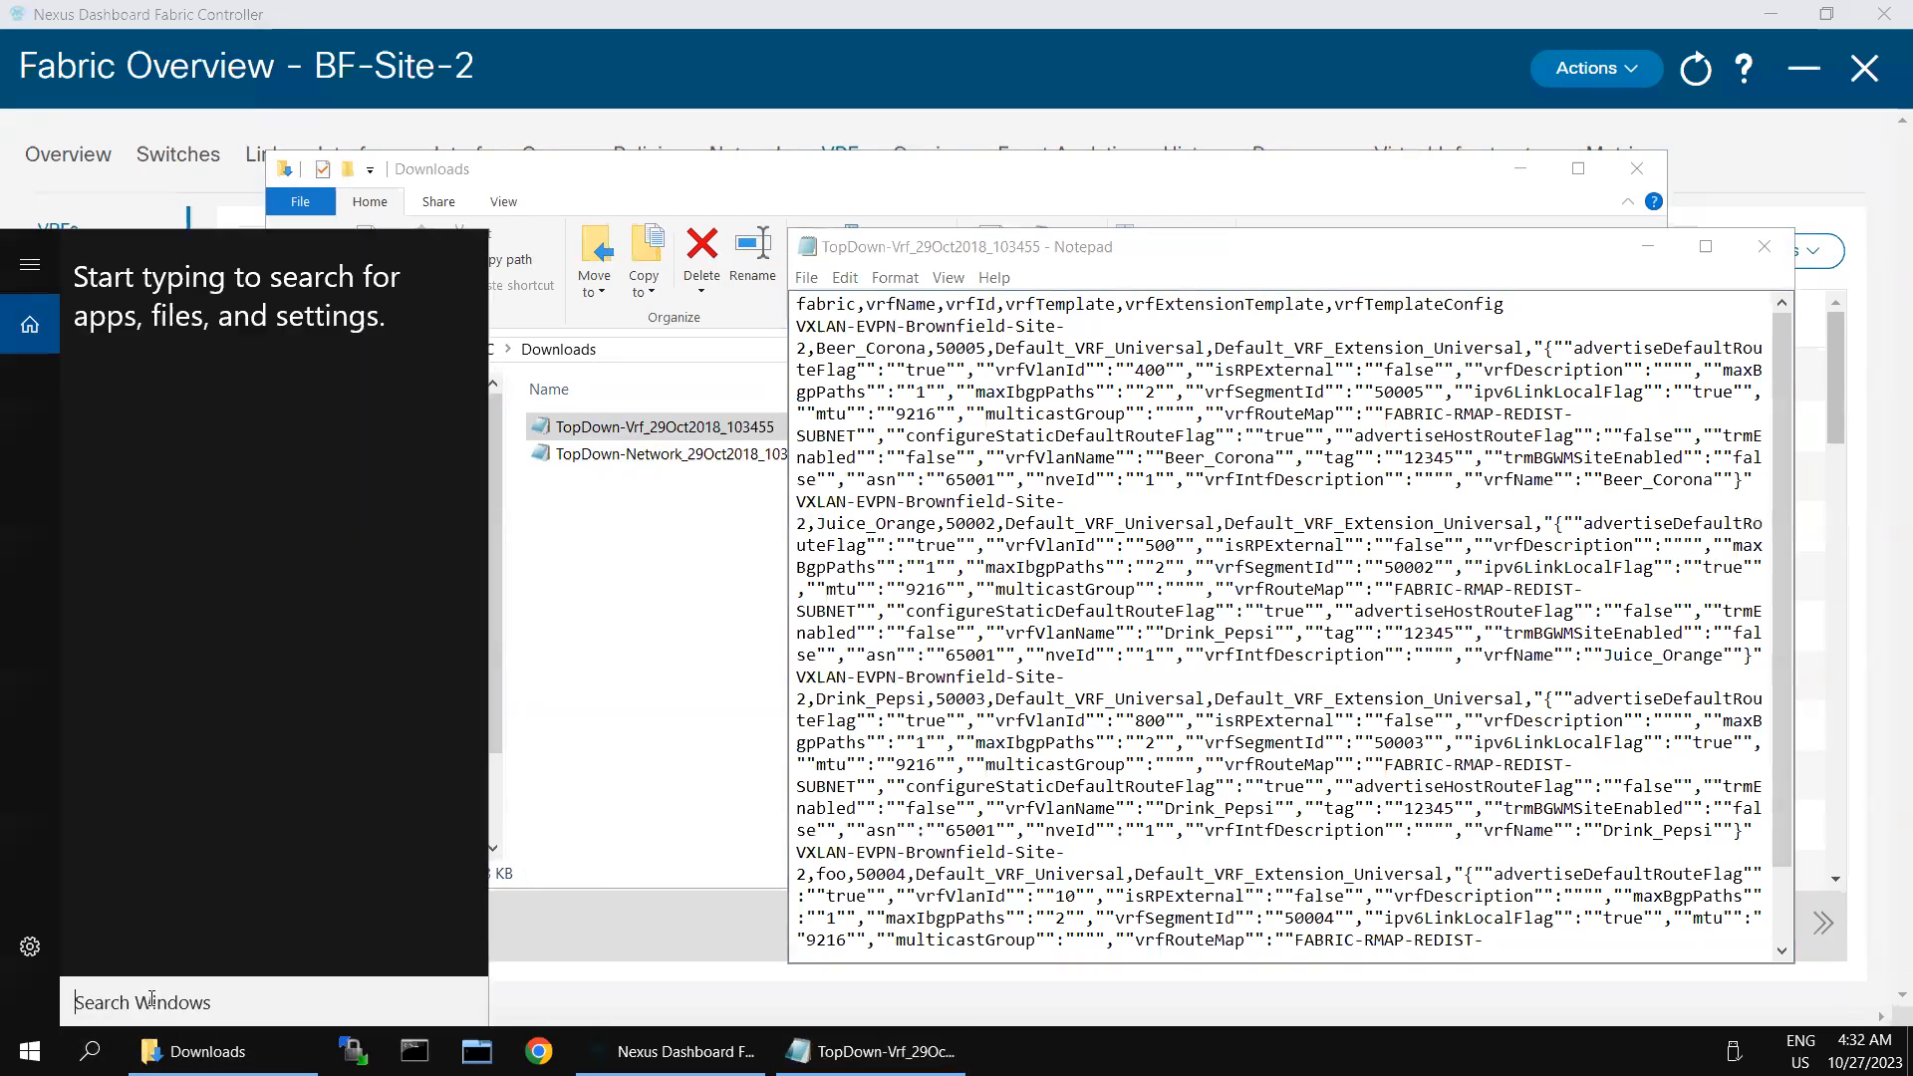
type("notepad")
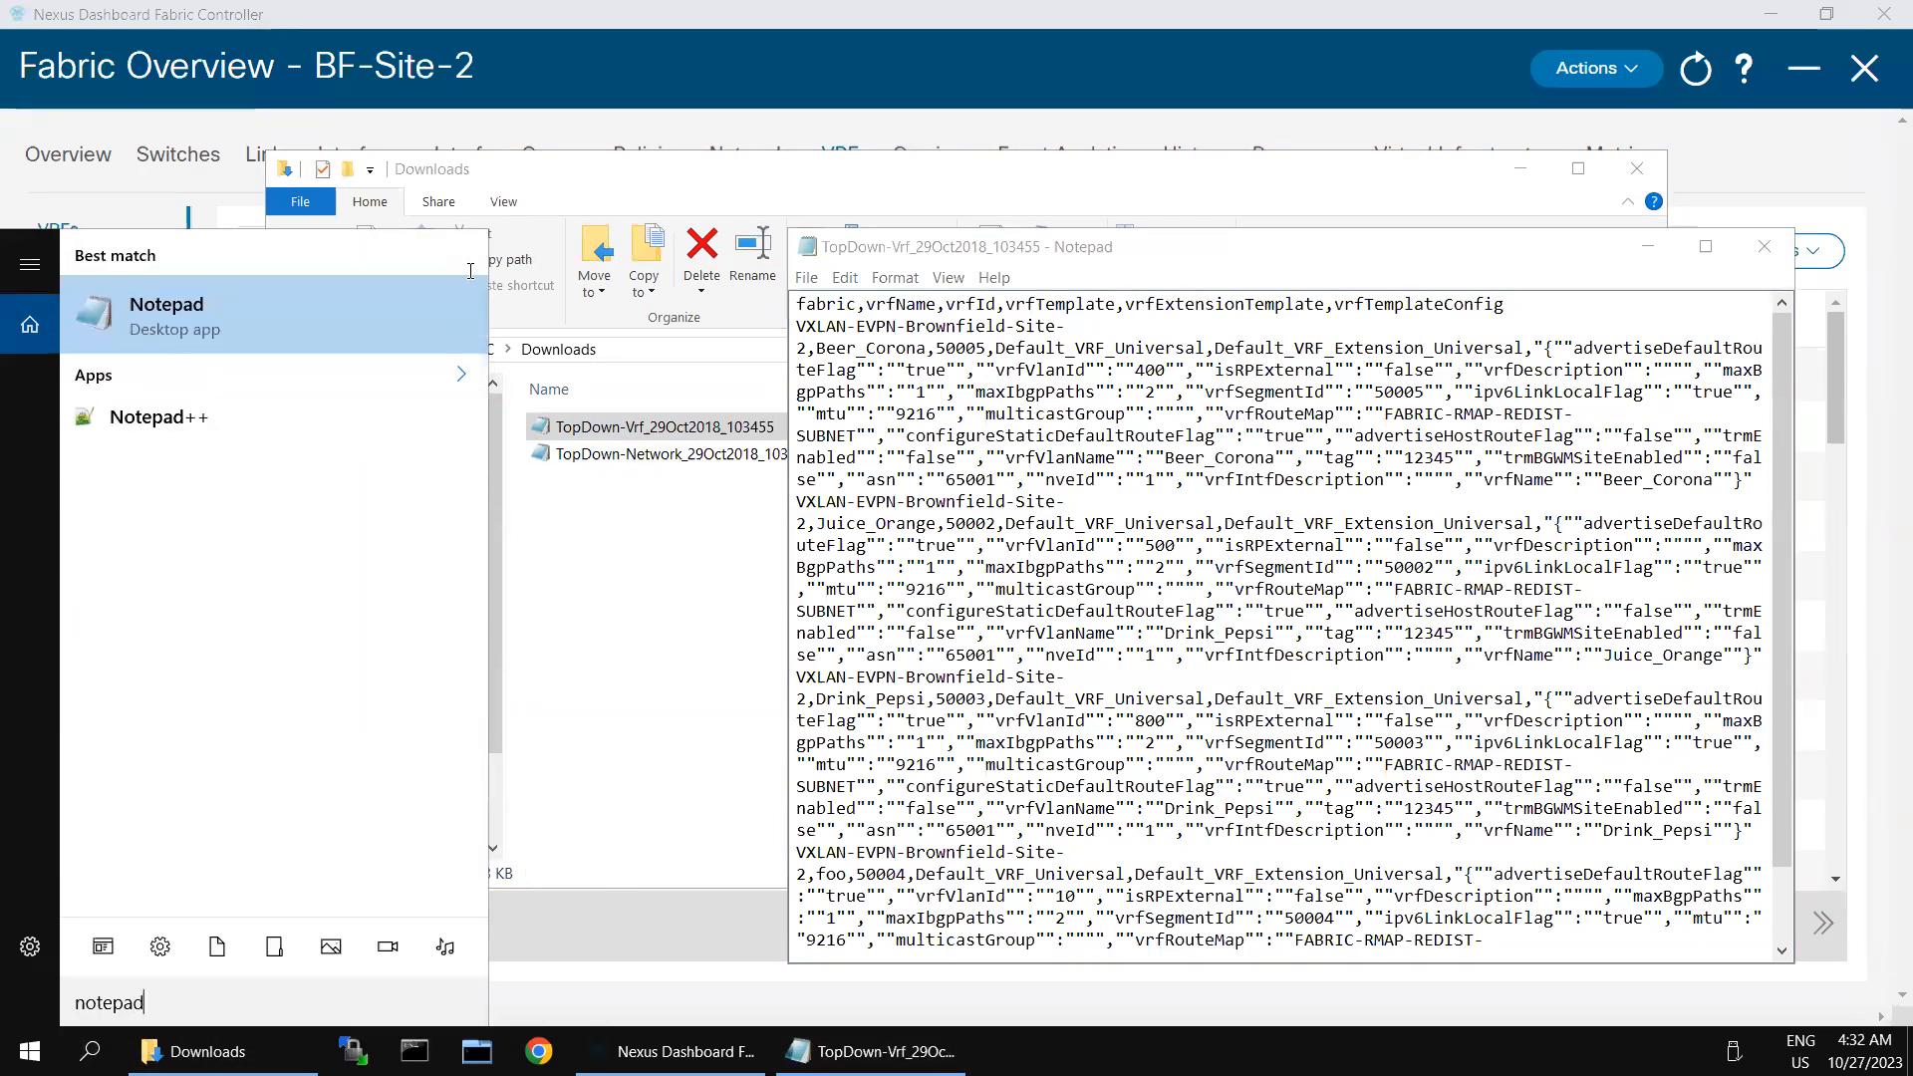
left_click(178, 417)
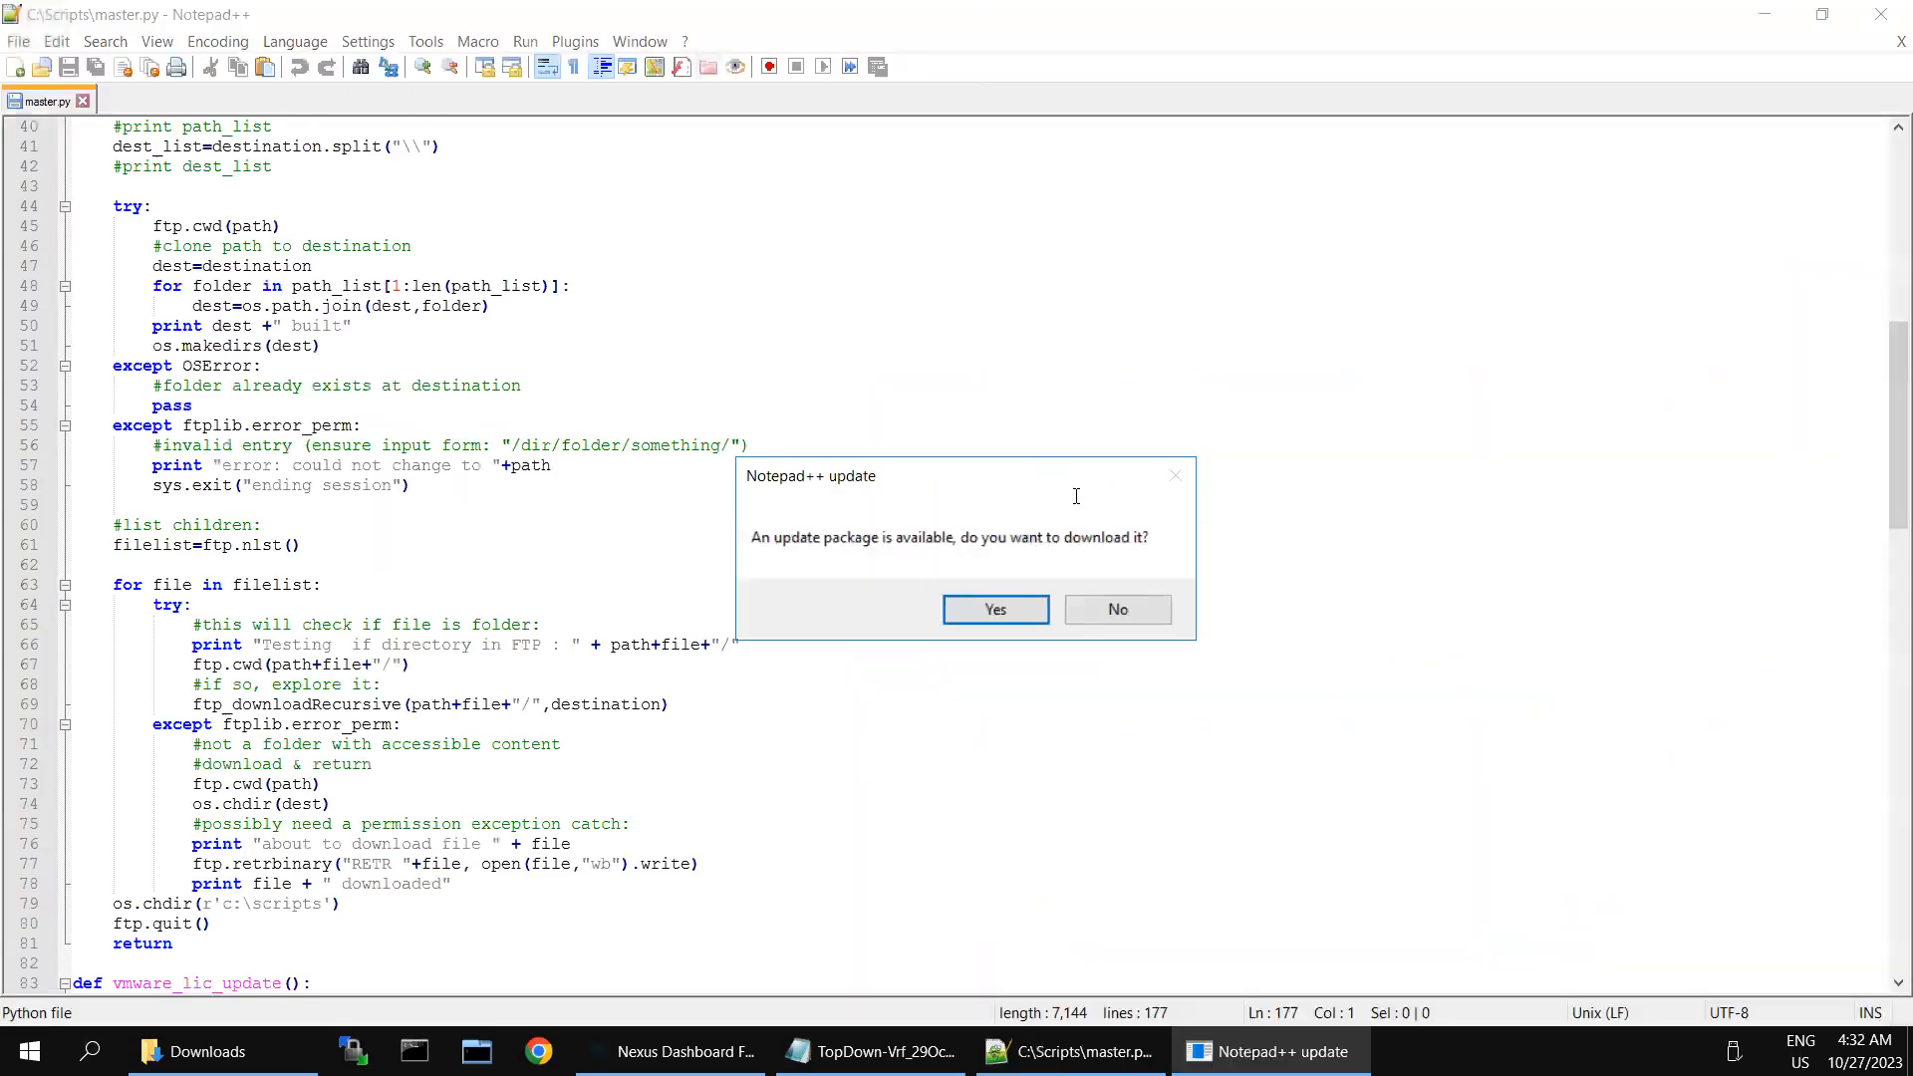
left_click(1135, 612)
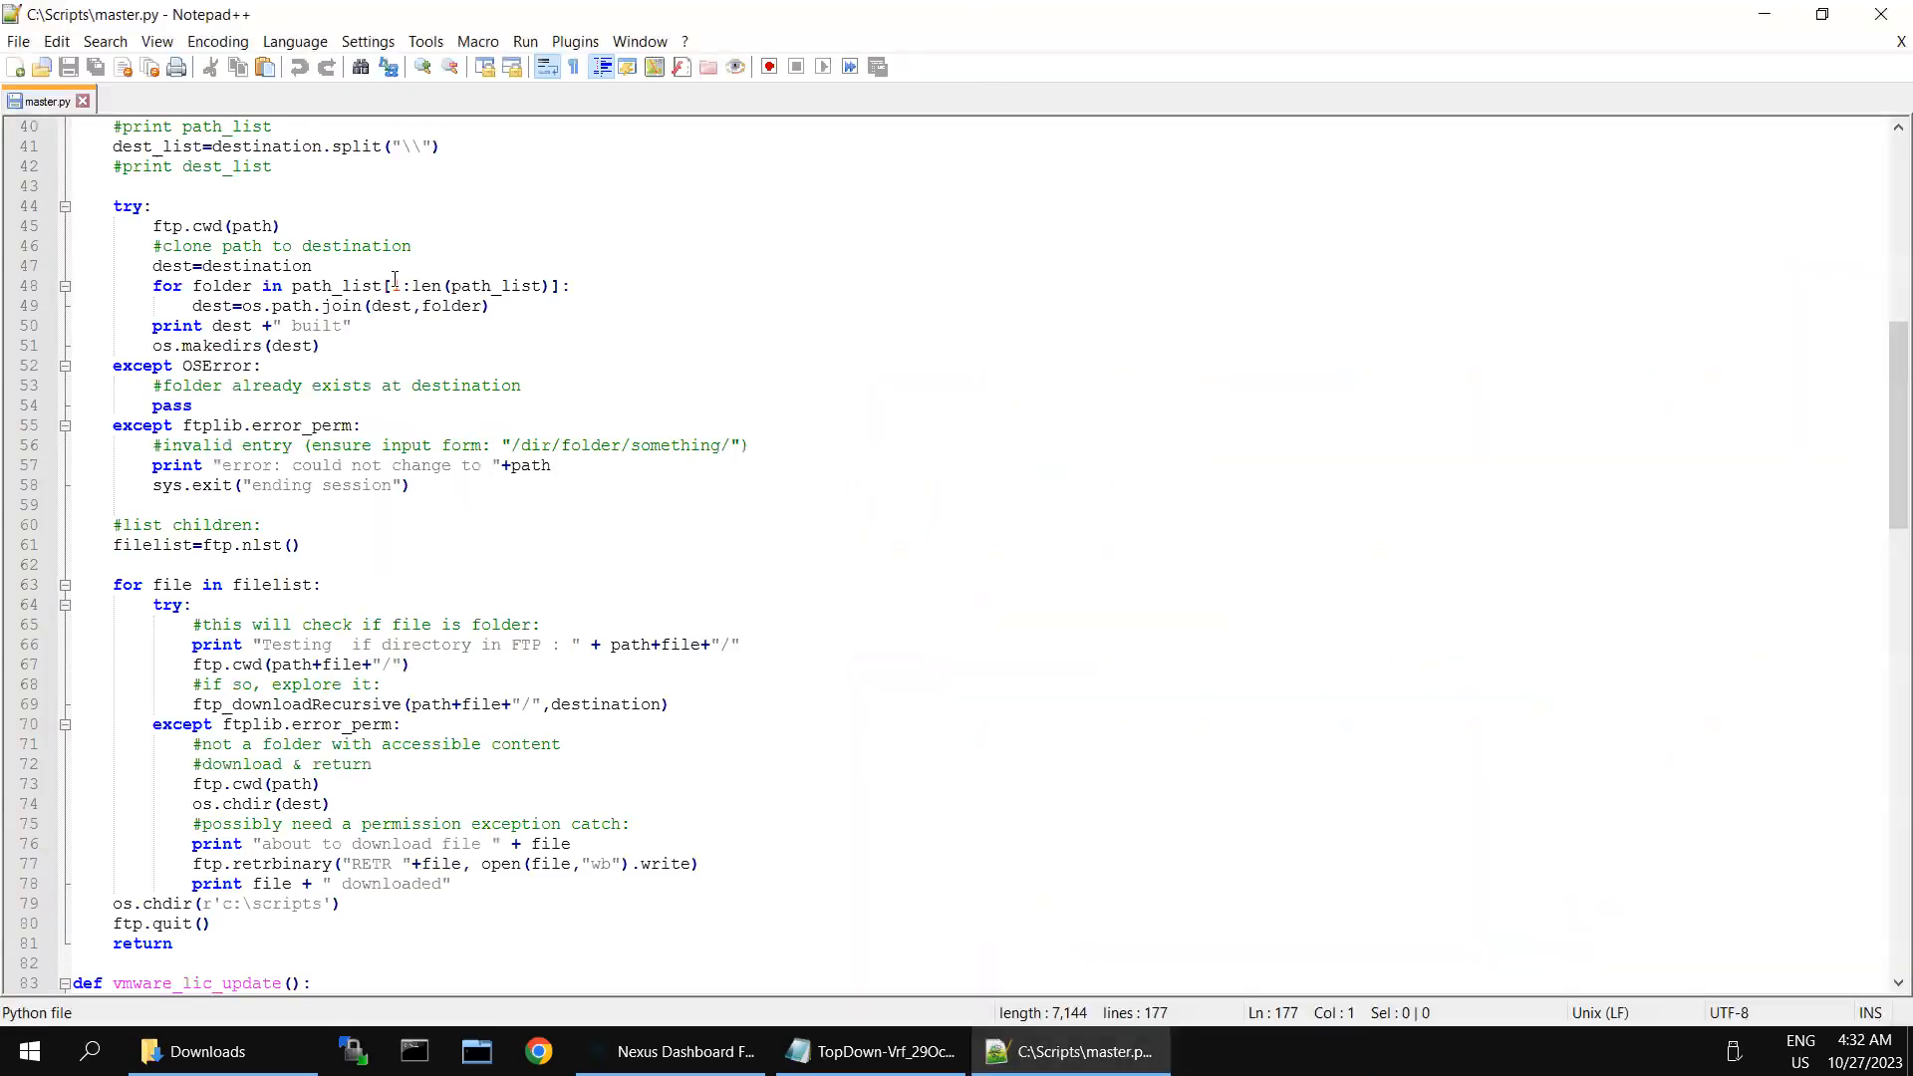
double_click(158, 107)
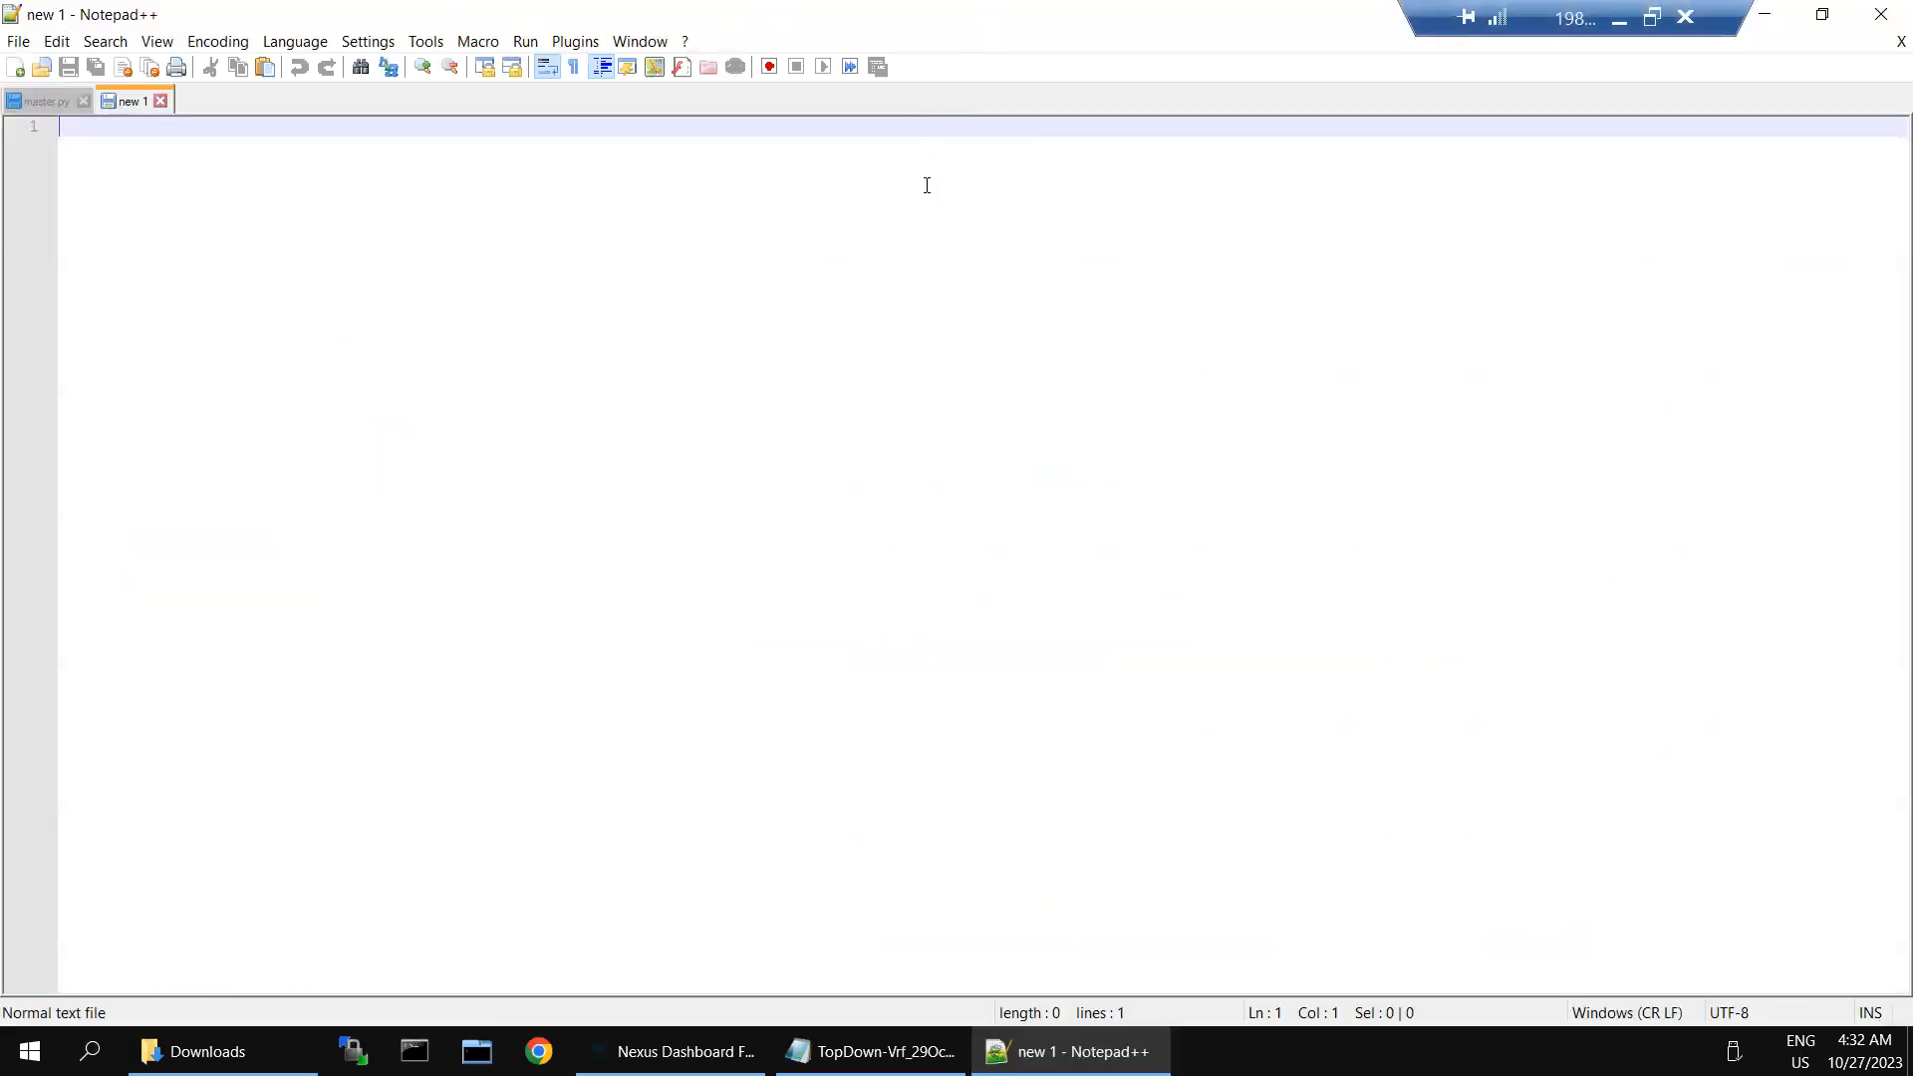
double_click(828, 28)
left_click_drag(817, 30, 990, 180)
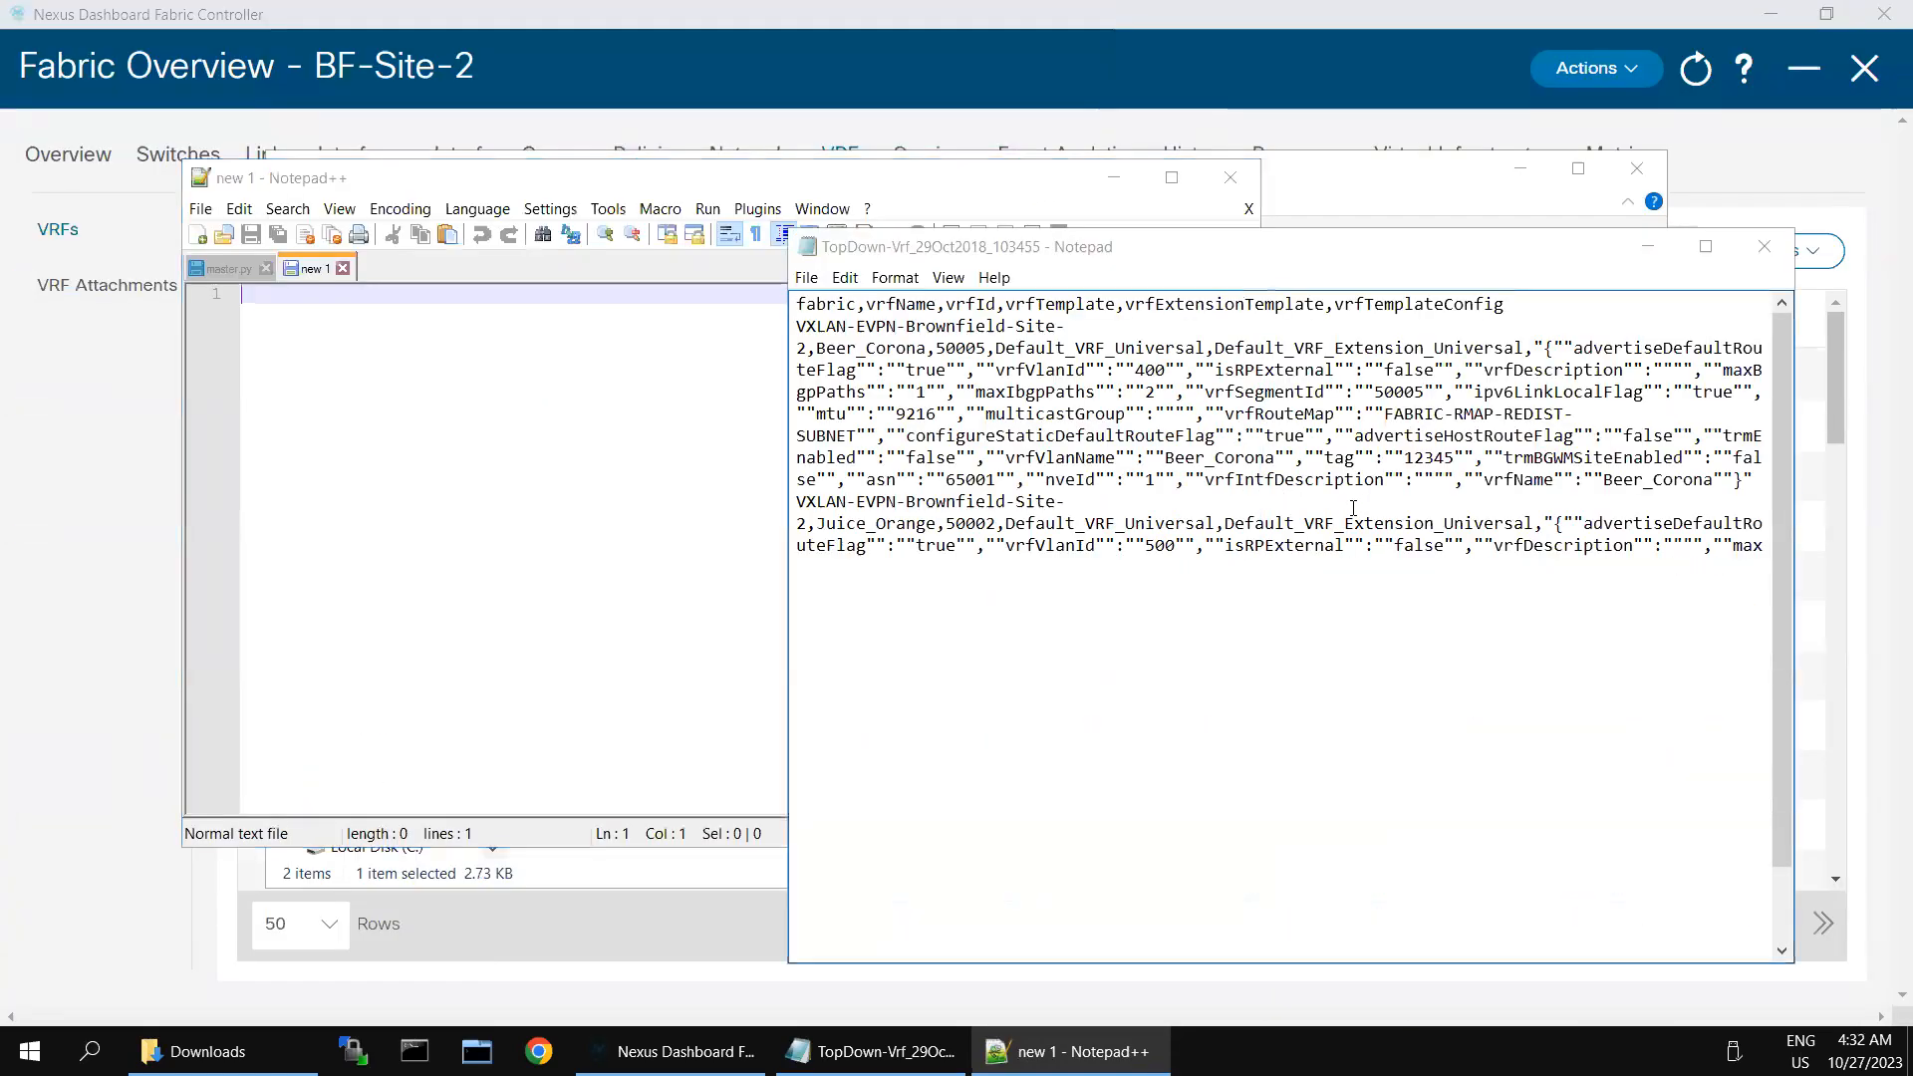
- Close the CSV in Notepad and open TopDown-Vrf_29Oct2018_103455.csv from the Downloads folder in a maximized Notepad++ window
left_click(1353, 508)
key("ctrl+a")
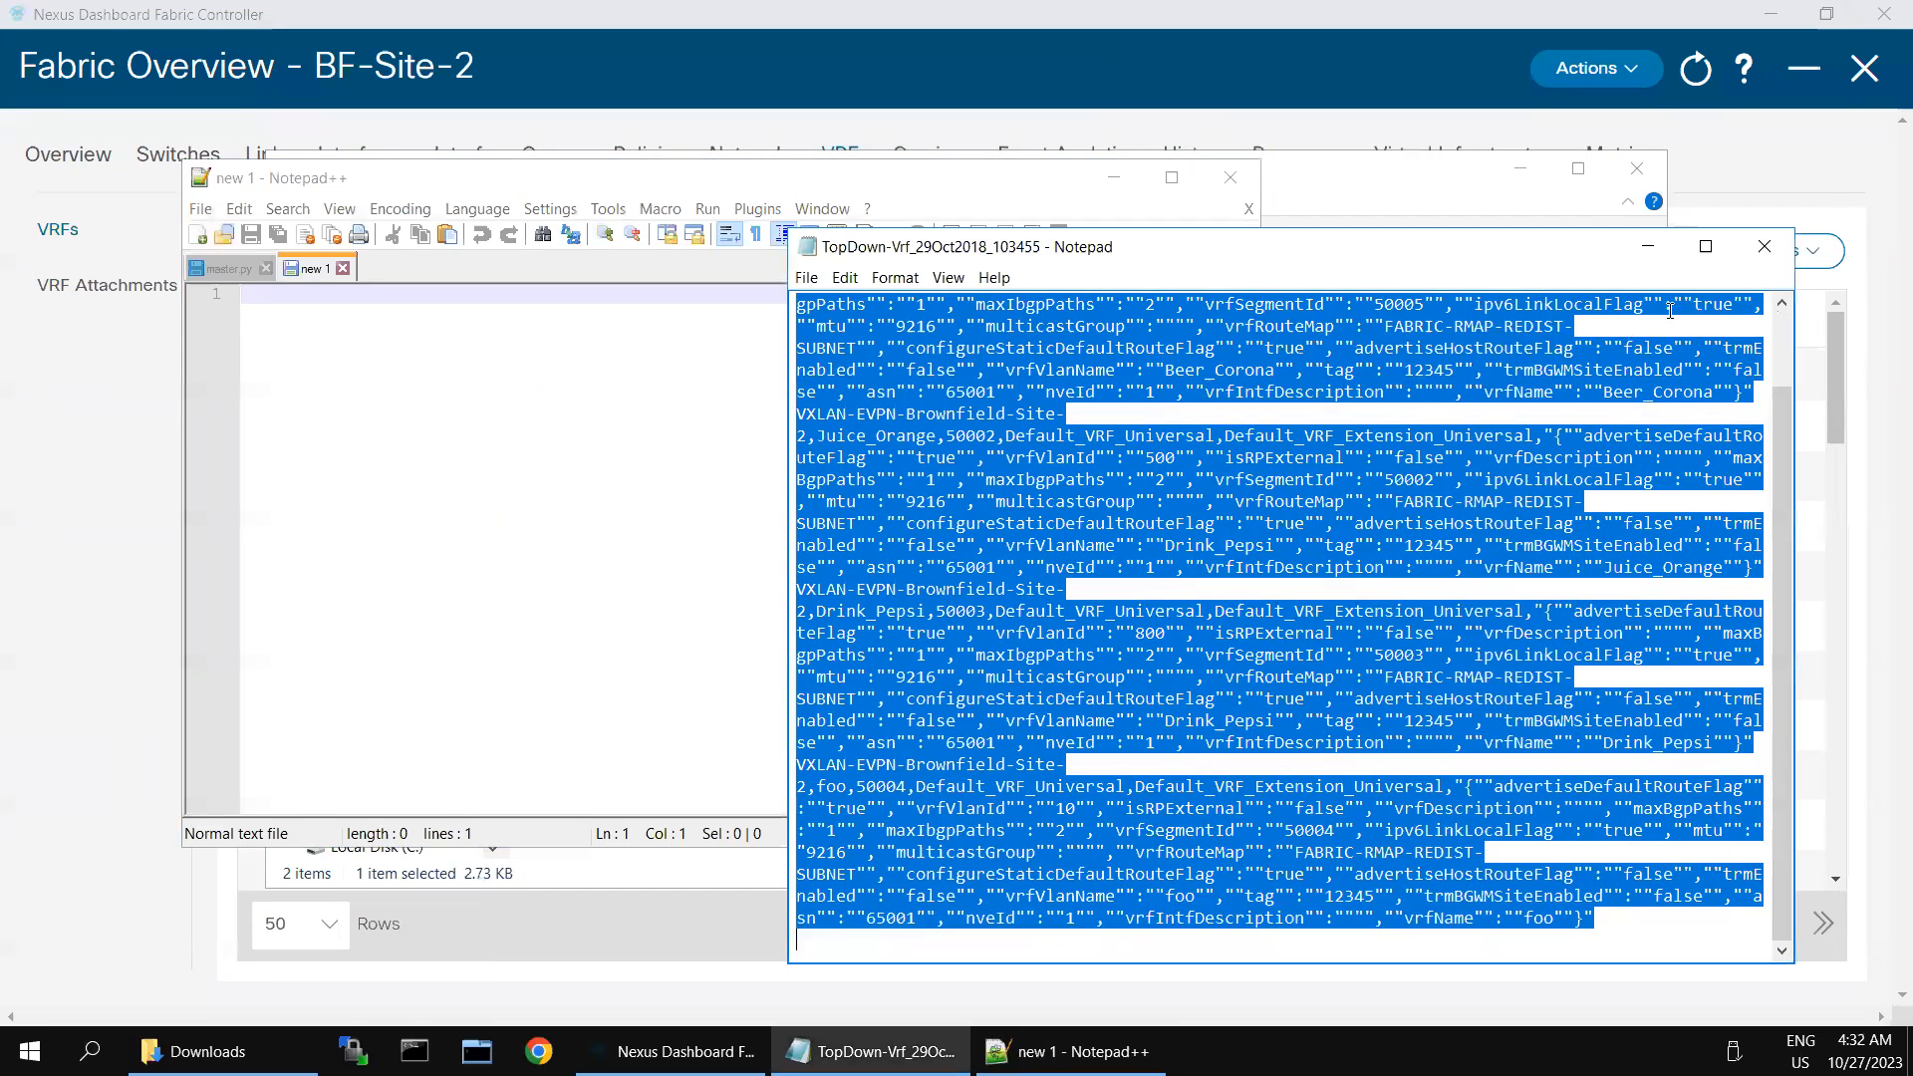
left_click(1764, 247)
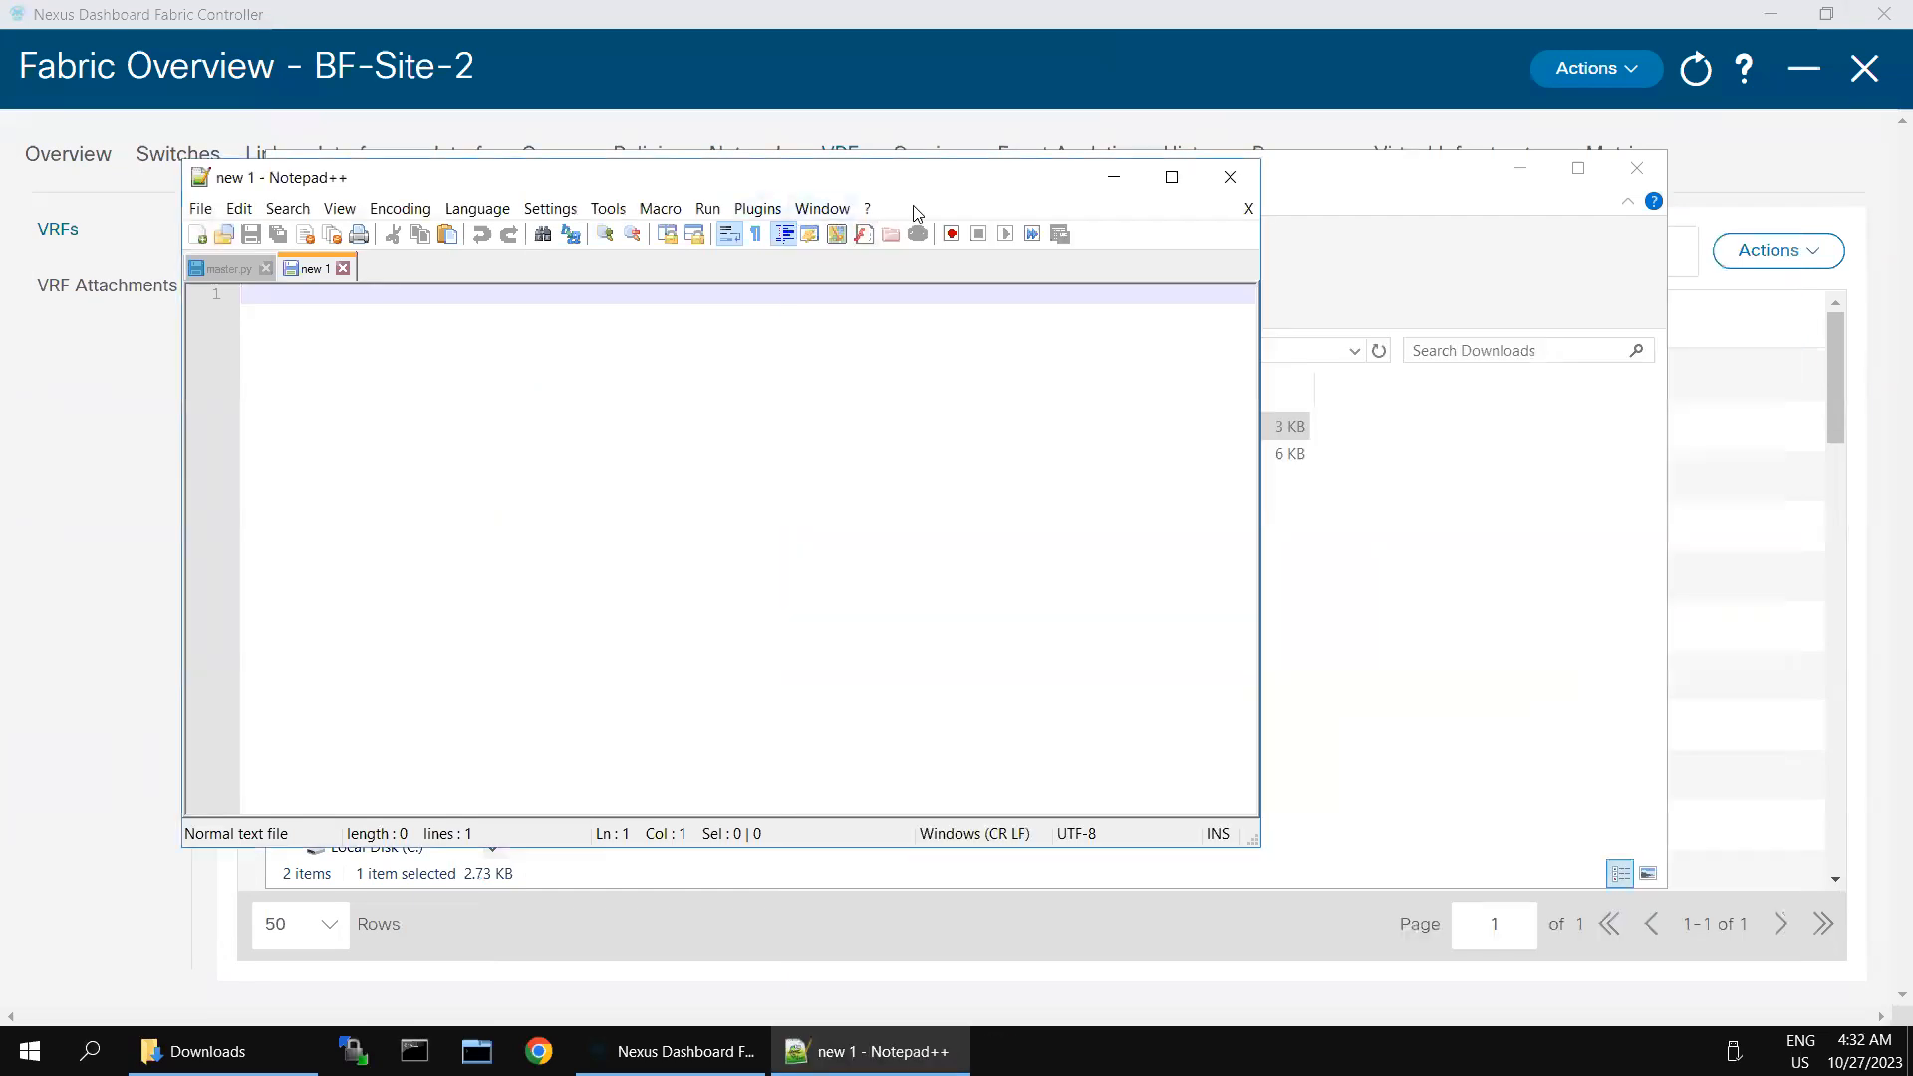
left_click_drag(702, 335, 1418, 464)
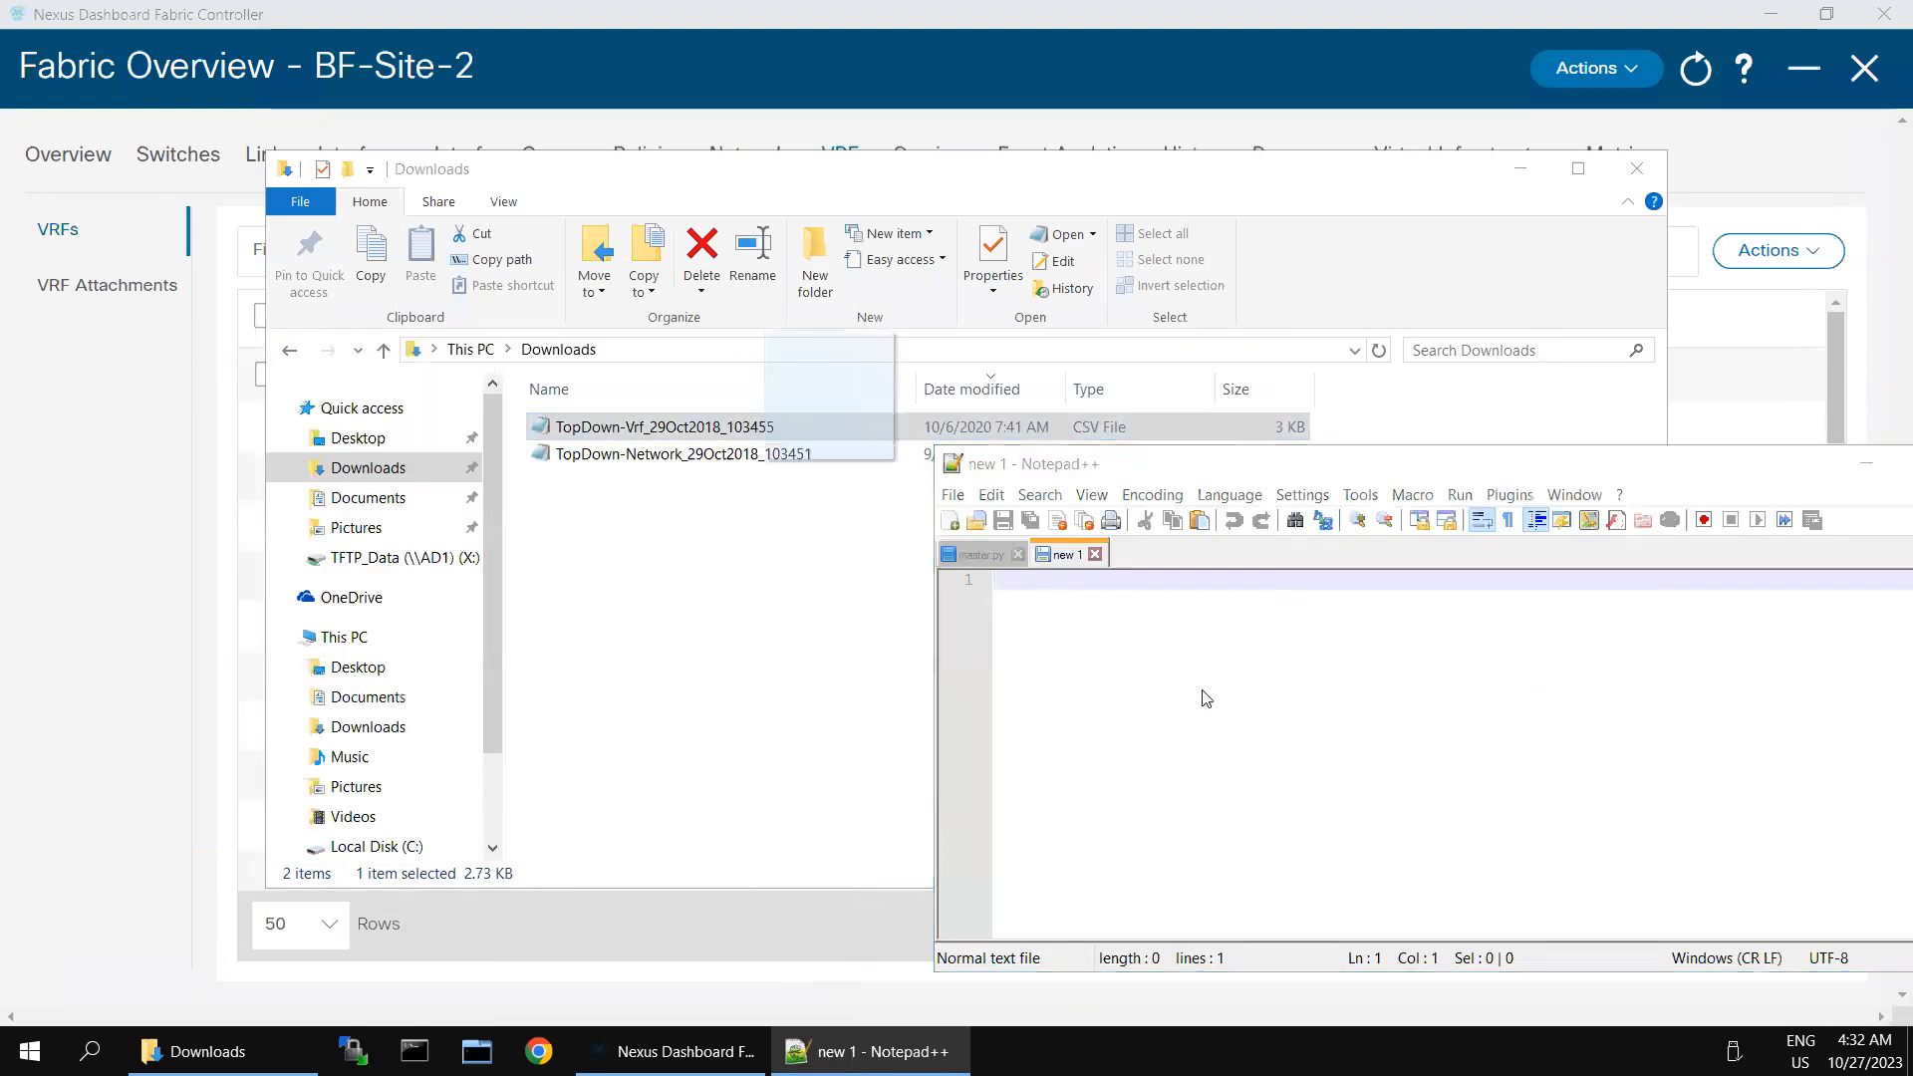
left_click_drag(1206, 699, 1206, 697)
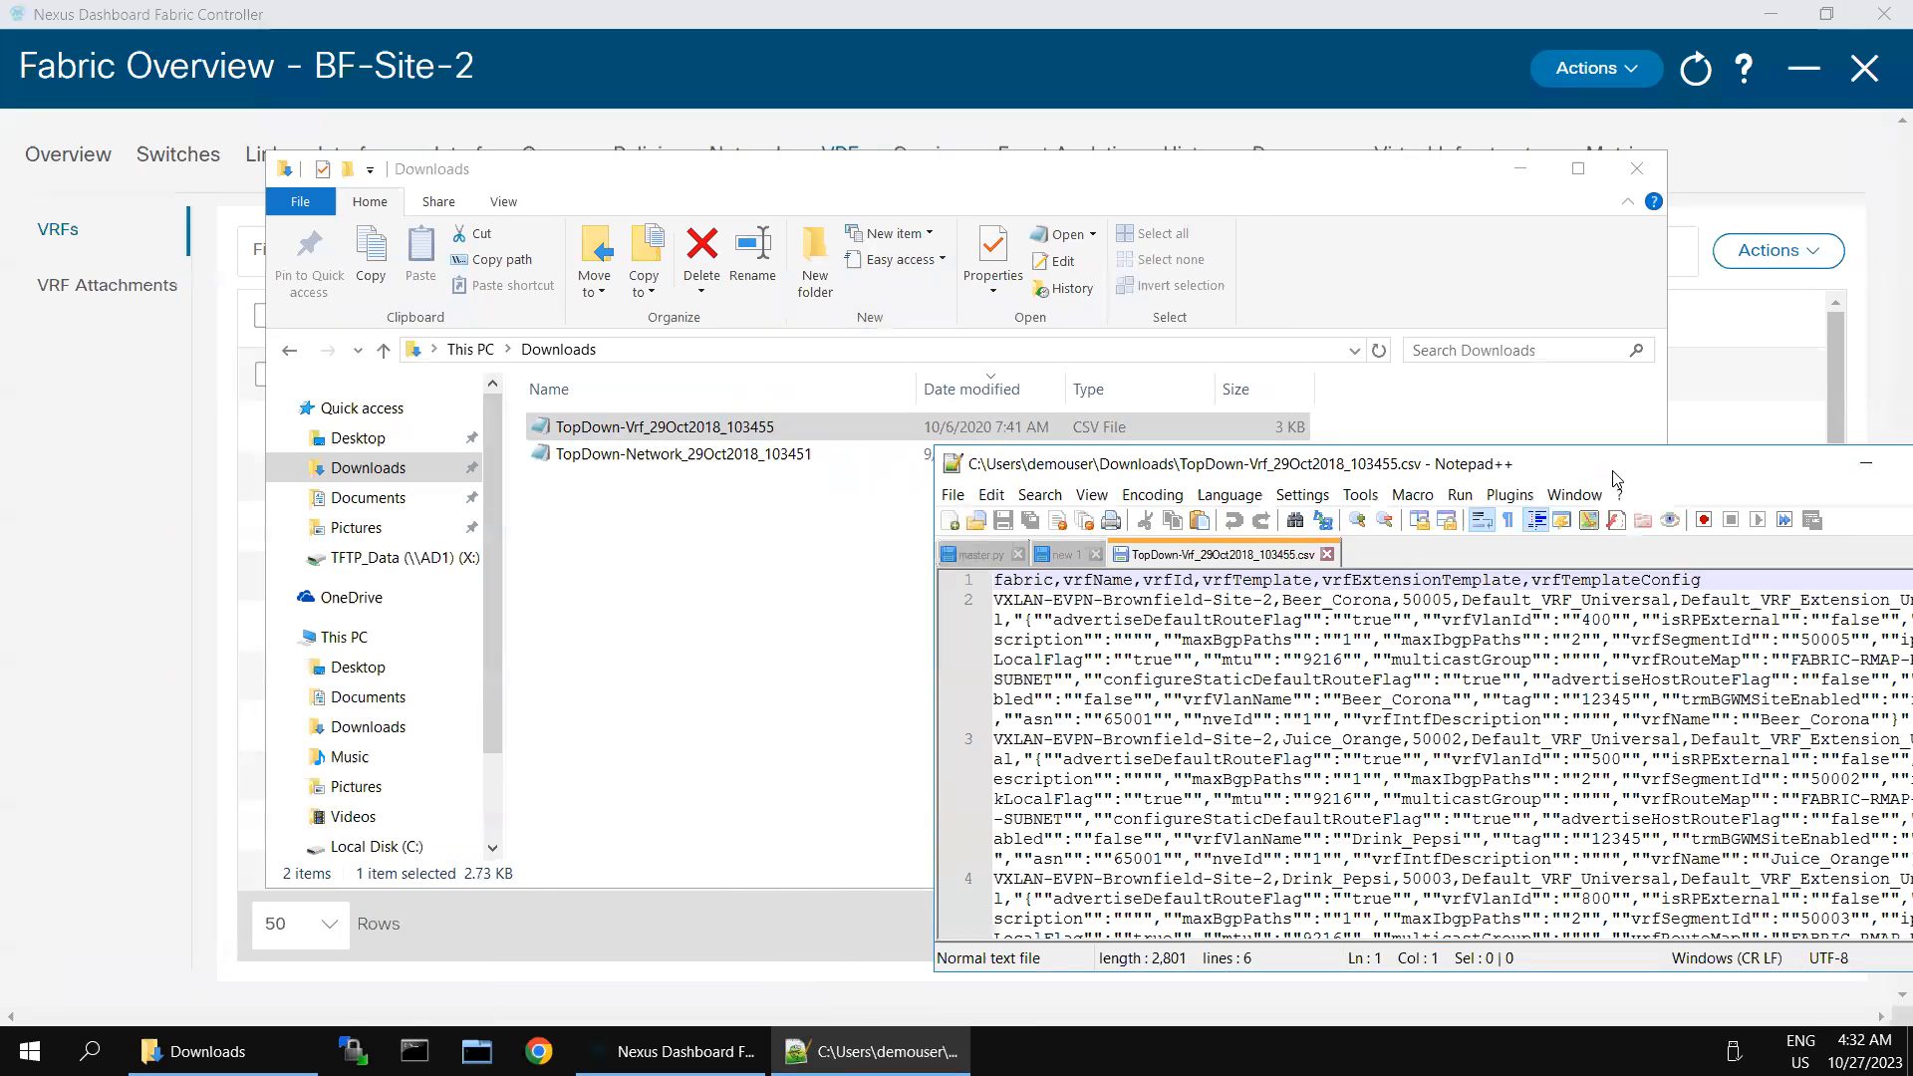
left_click(1520, 167)
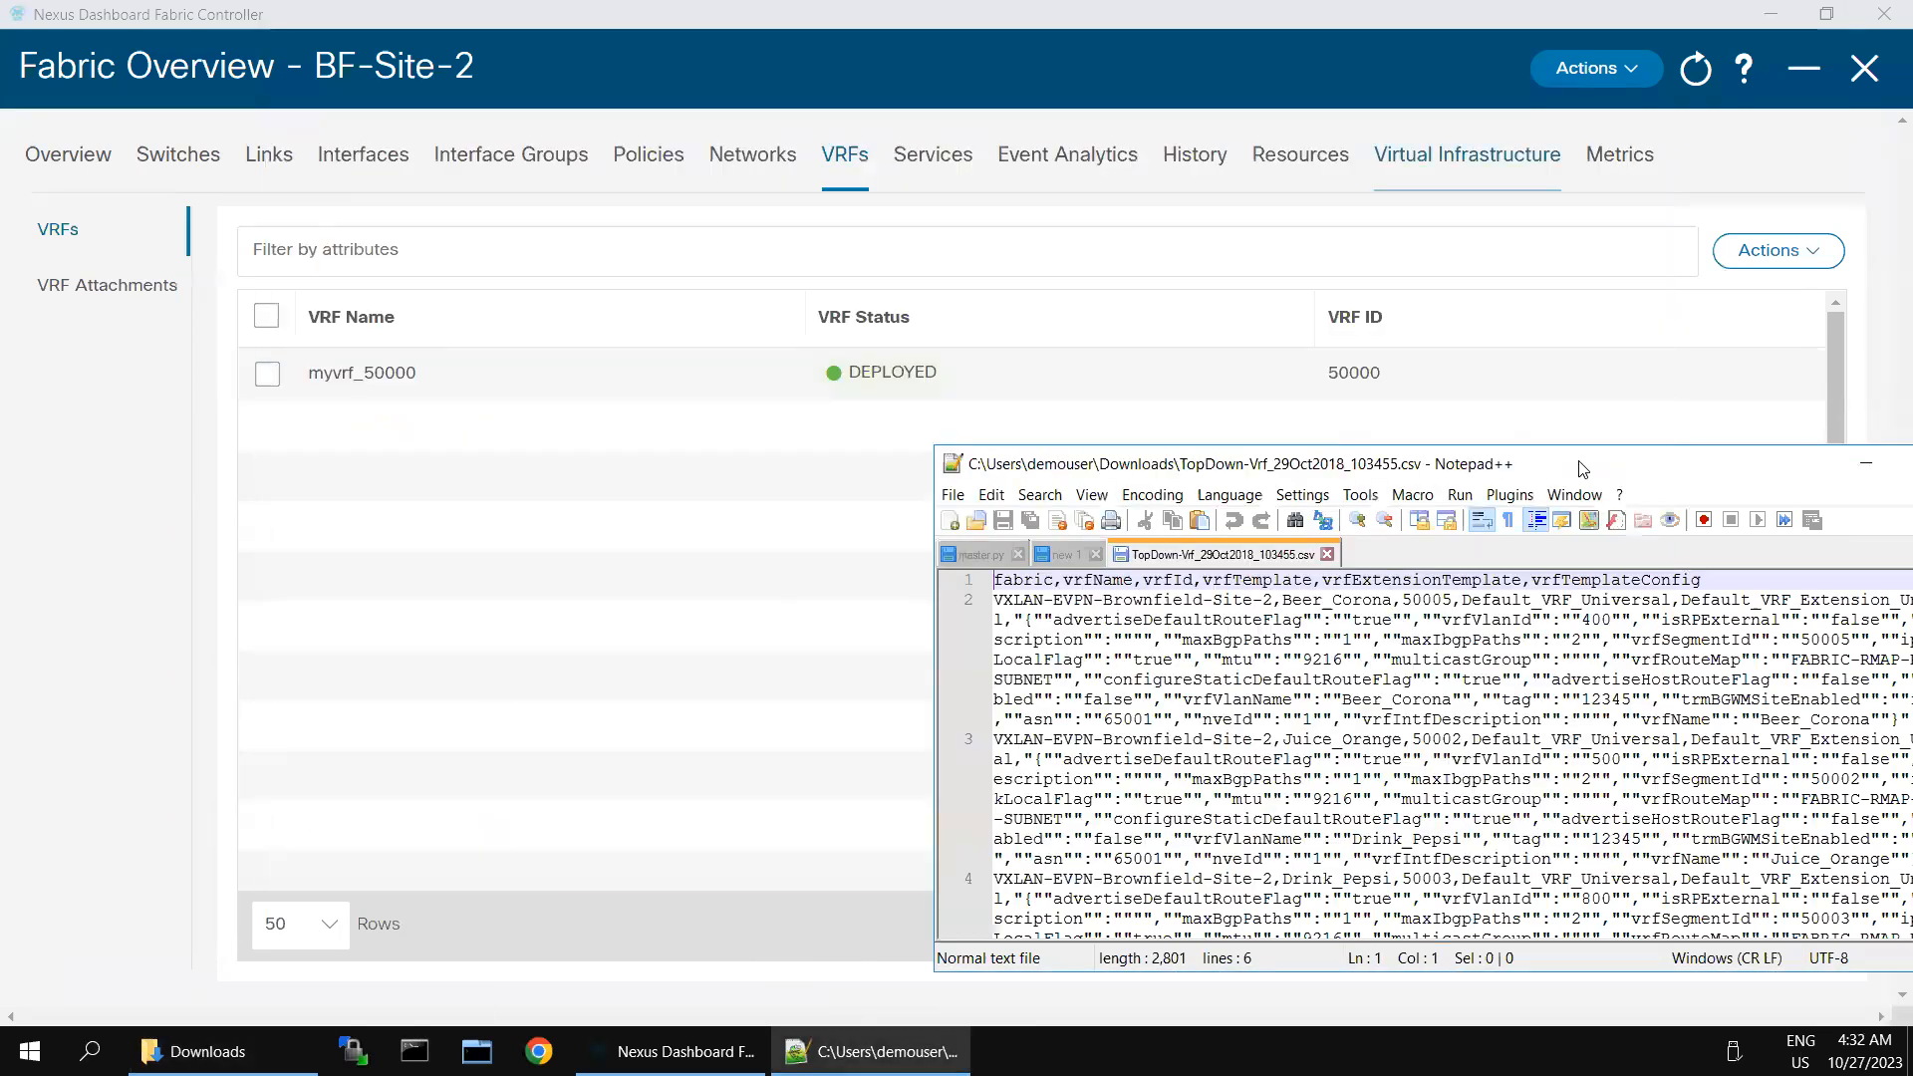
left_click_drag(1591, 475, 1099, 388)
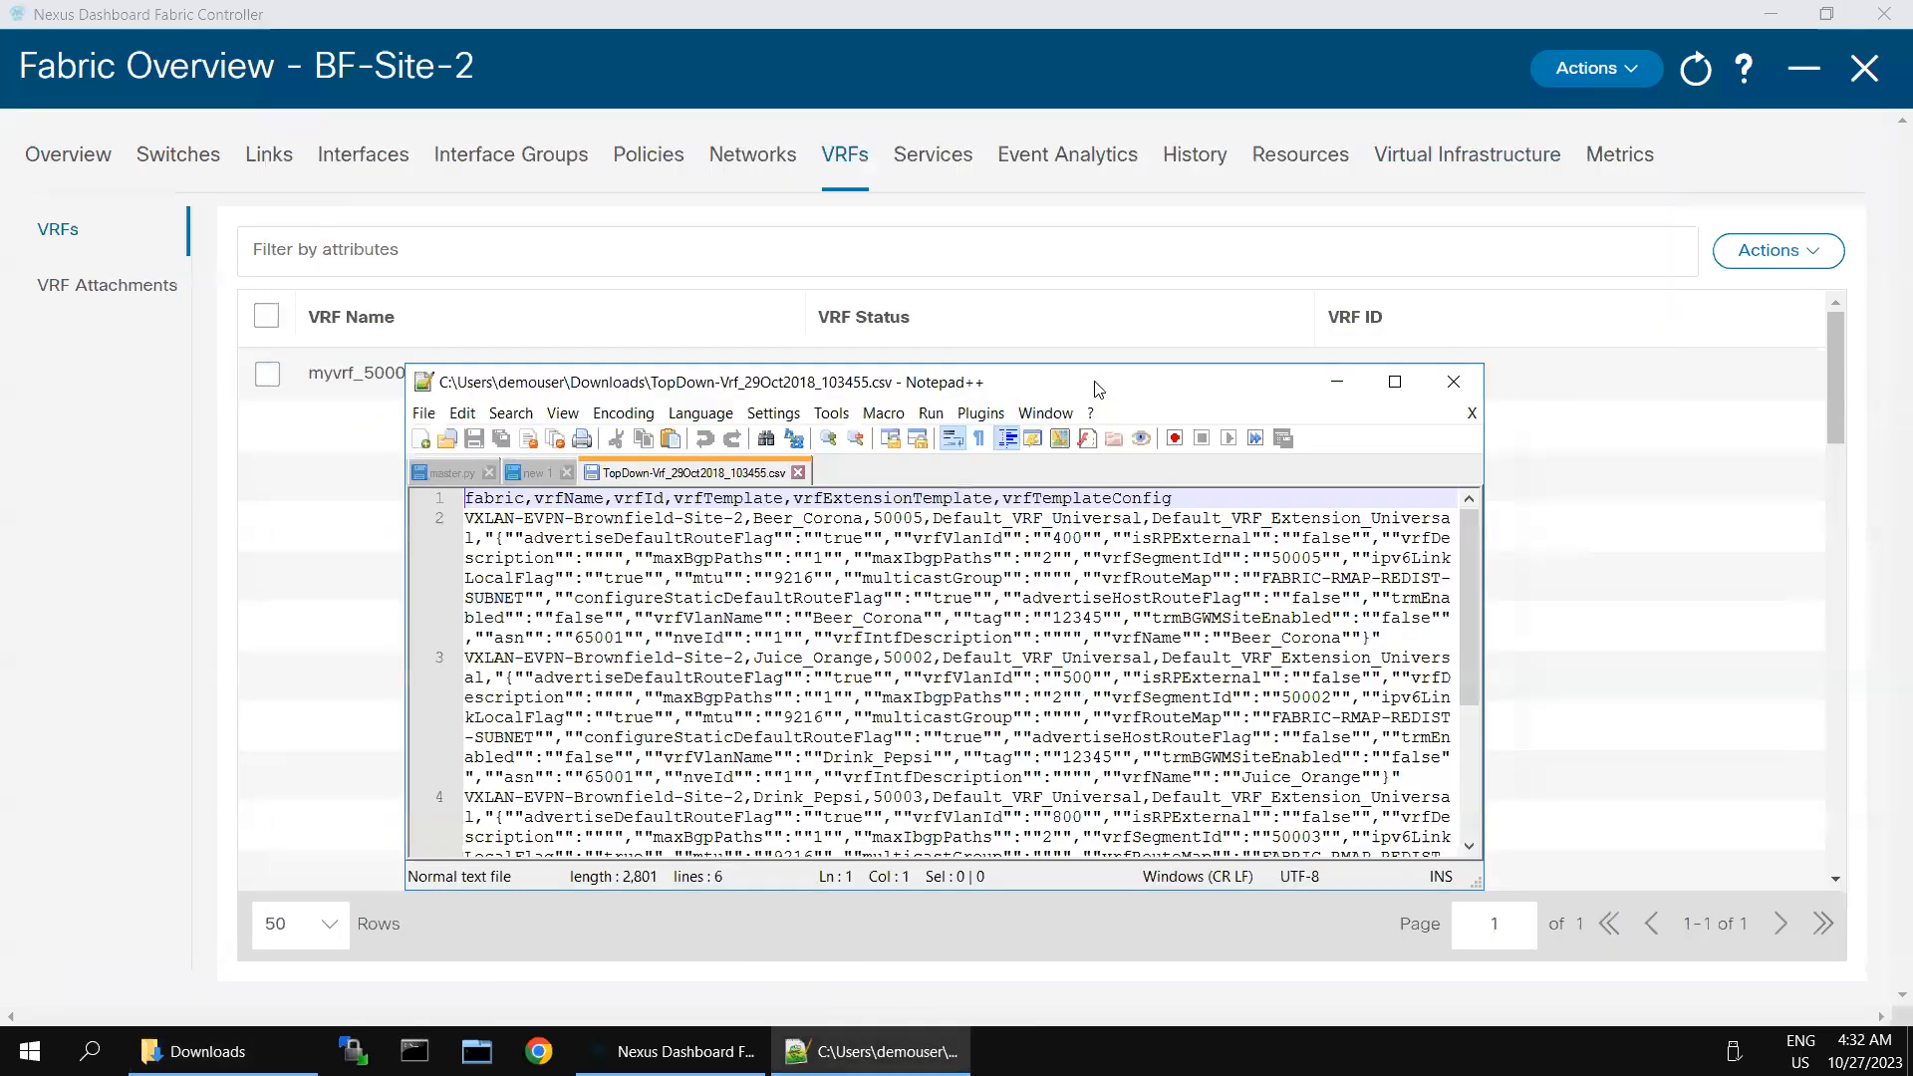
double_click(1100, 389)
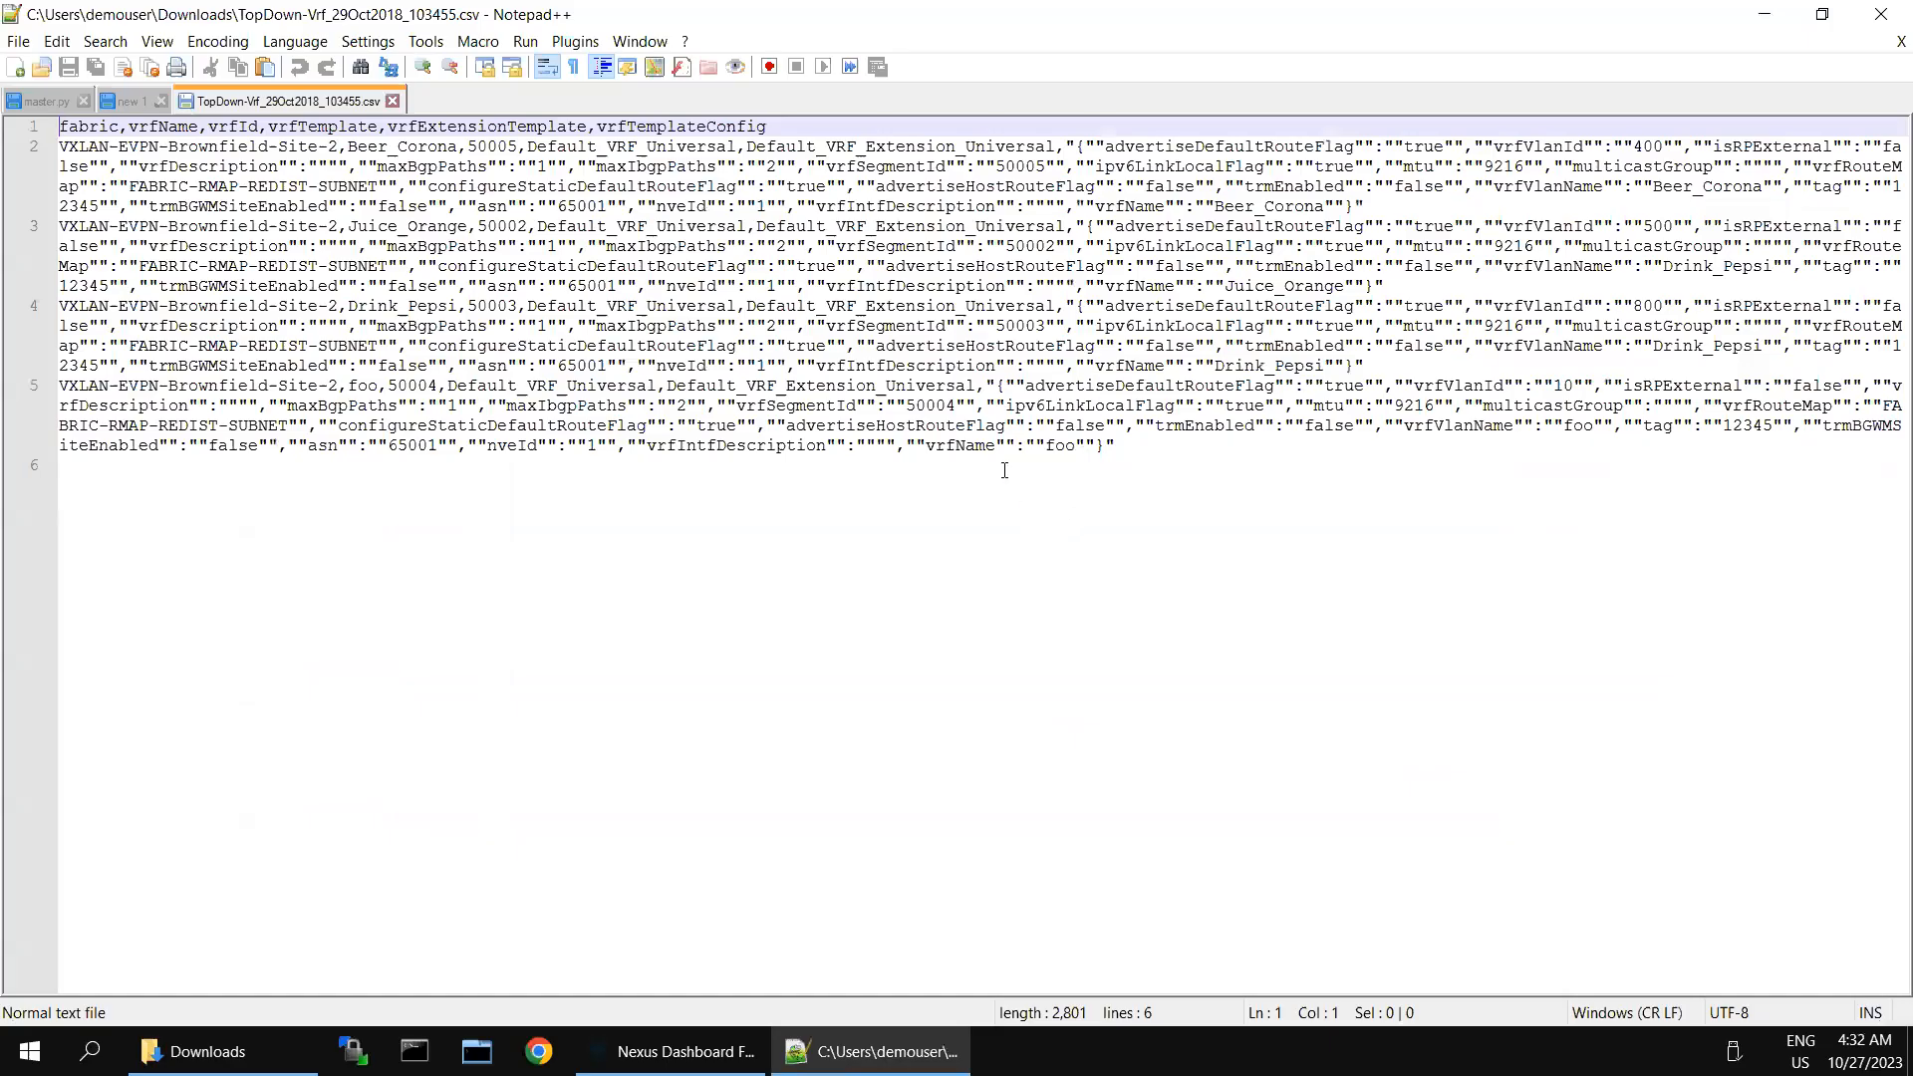
- Count the occurrences of VXLAN-EVPN in the VRF CSV and find the first one
key("ctrl+f")
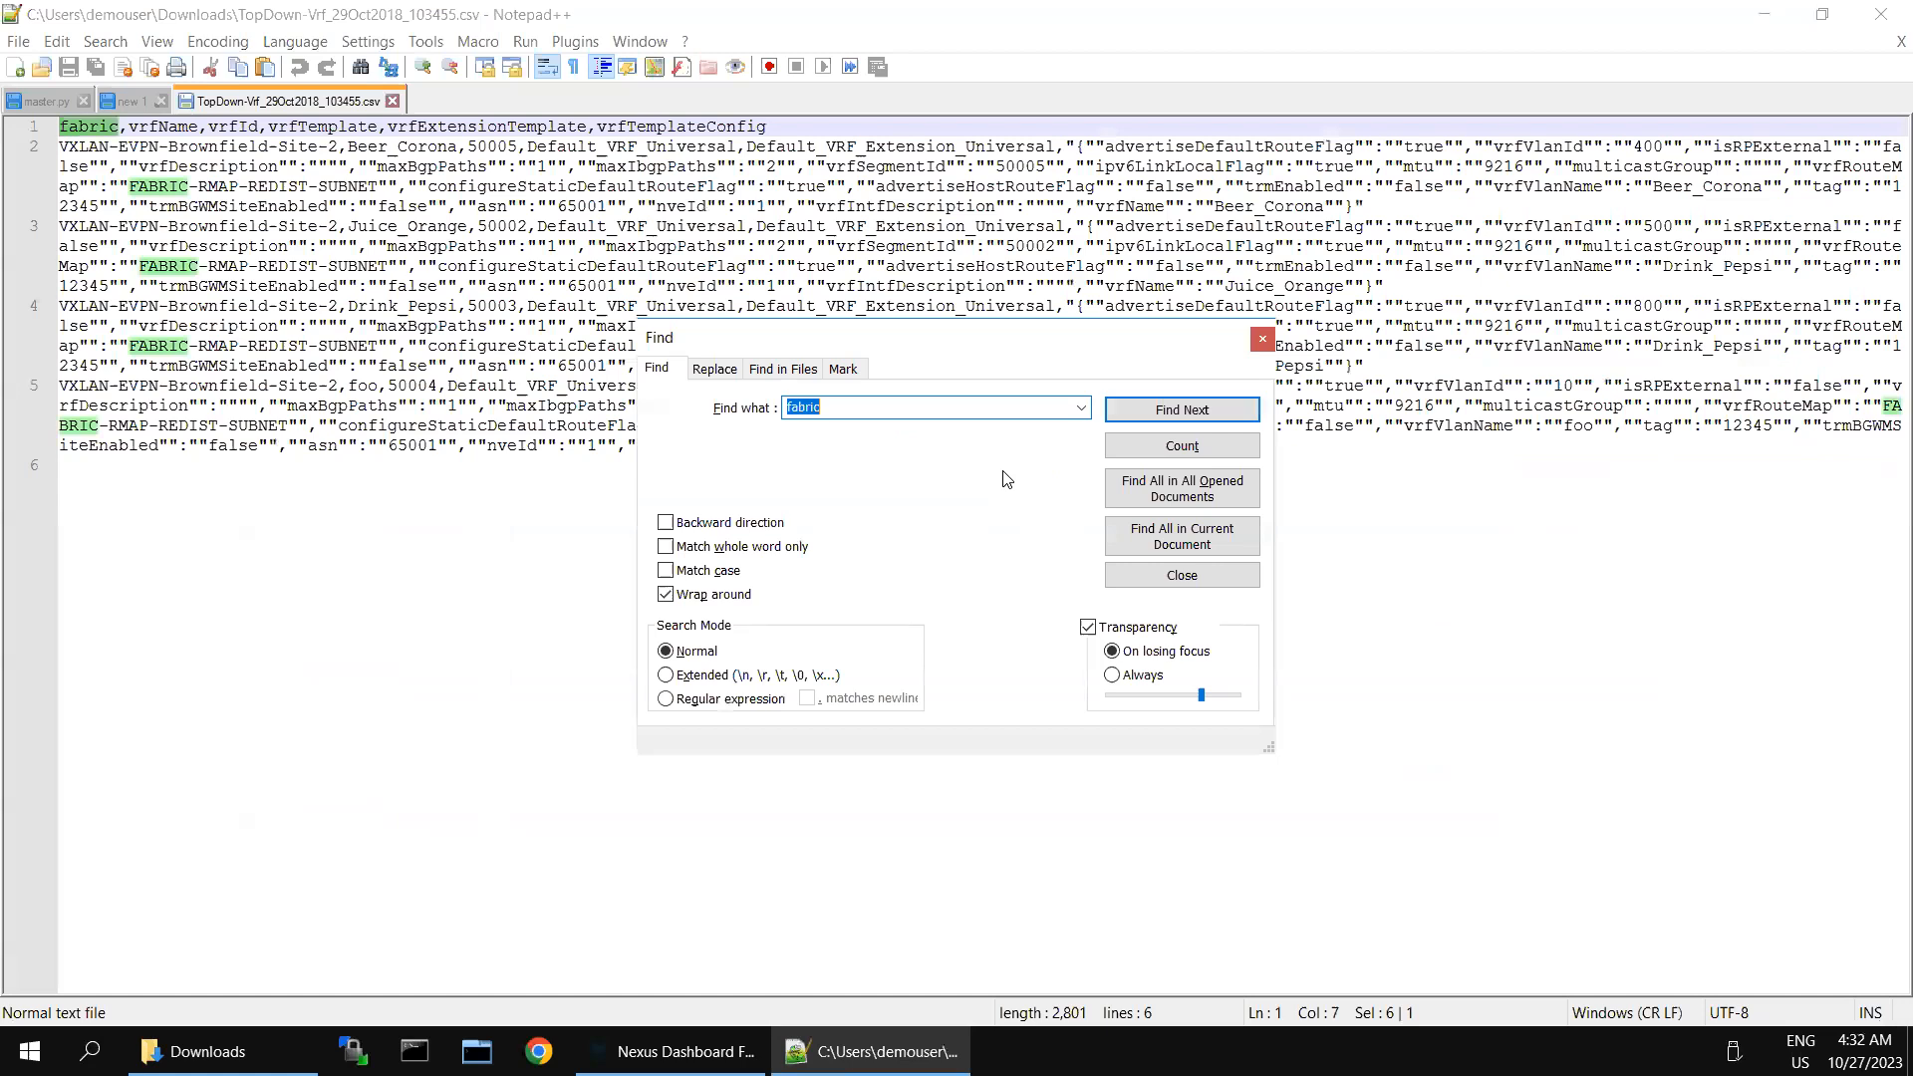
type("V")
left_click(1168, 447)
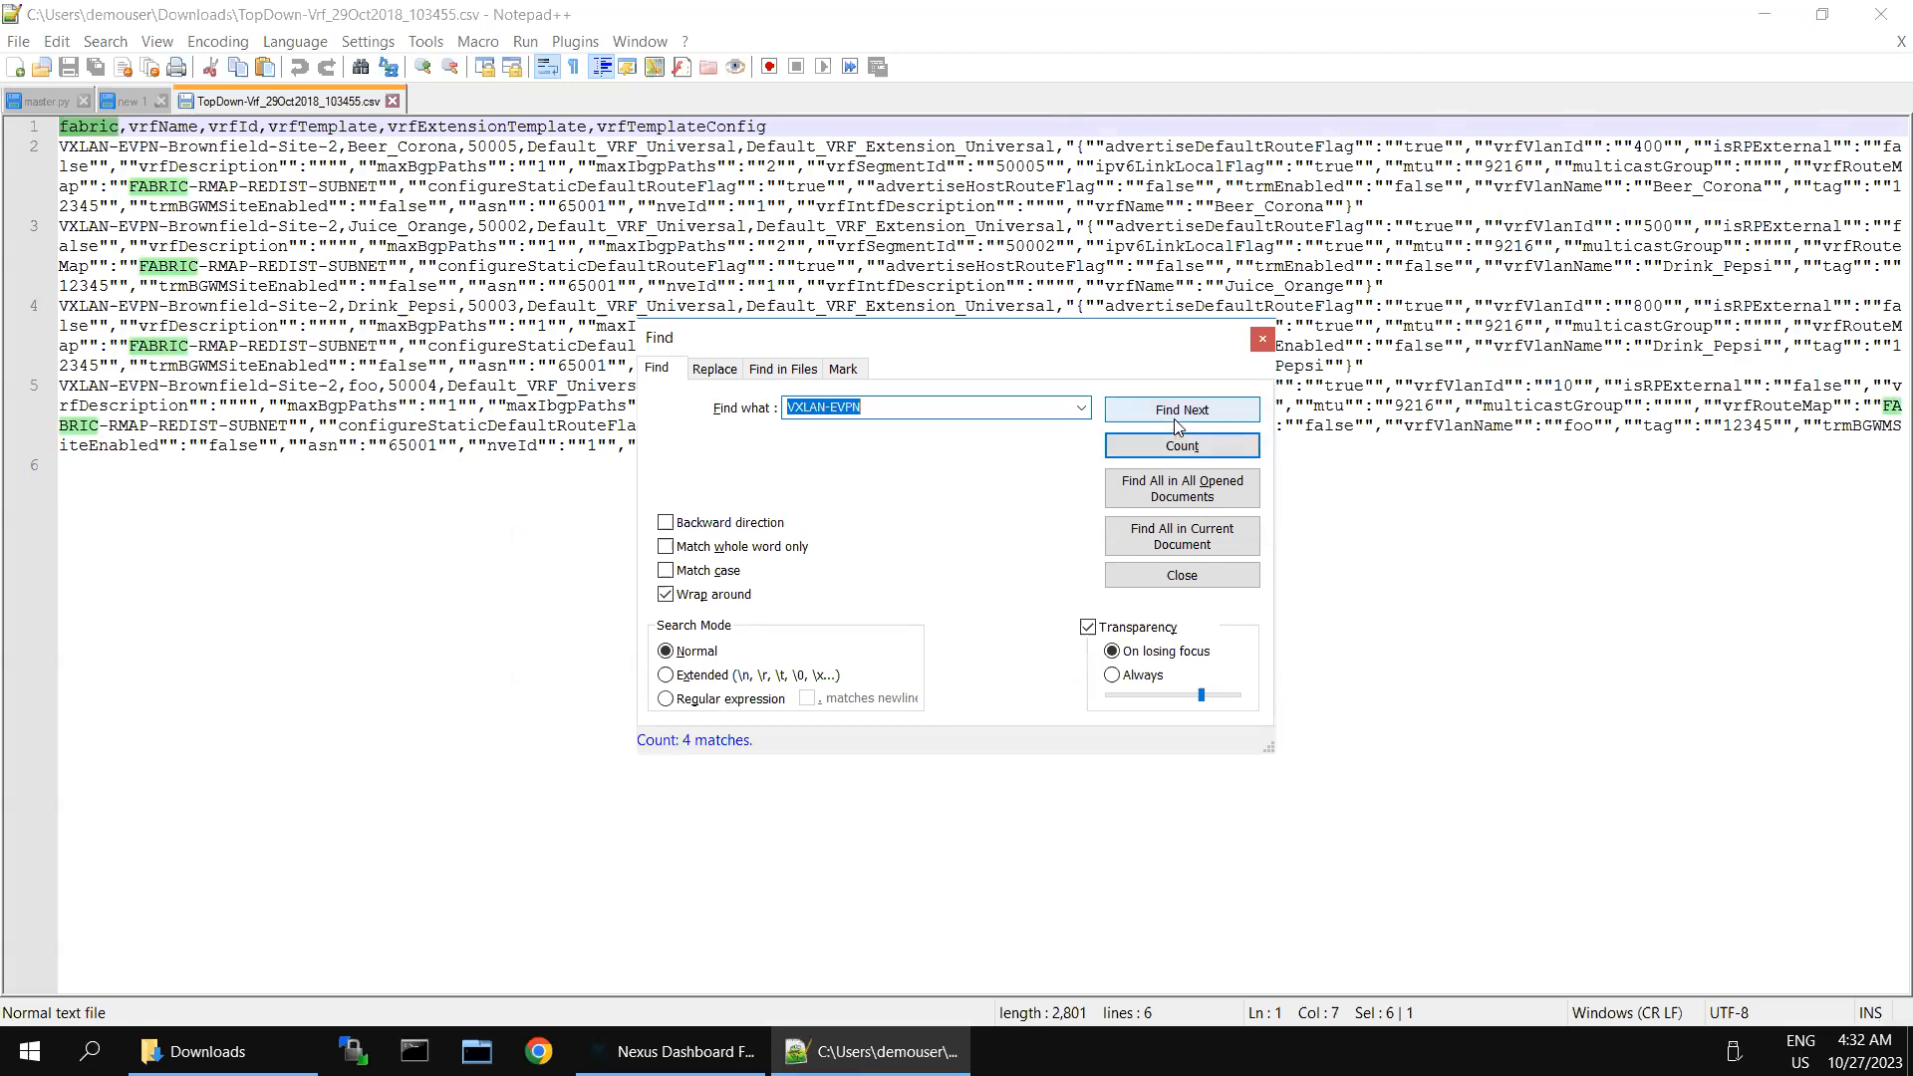
left_click(1176, 421)
left_click(1179, 427)
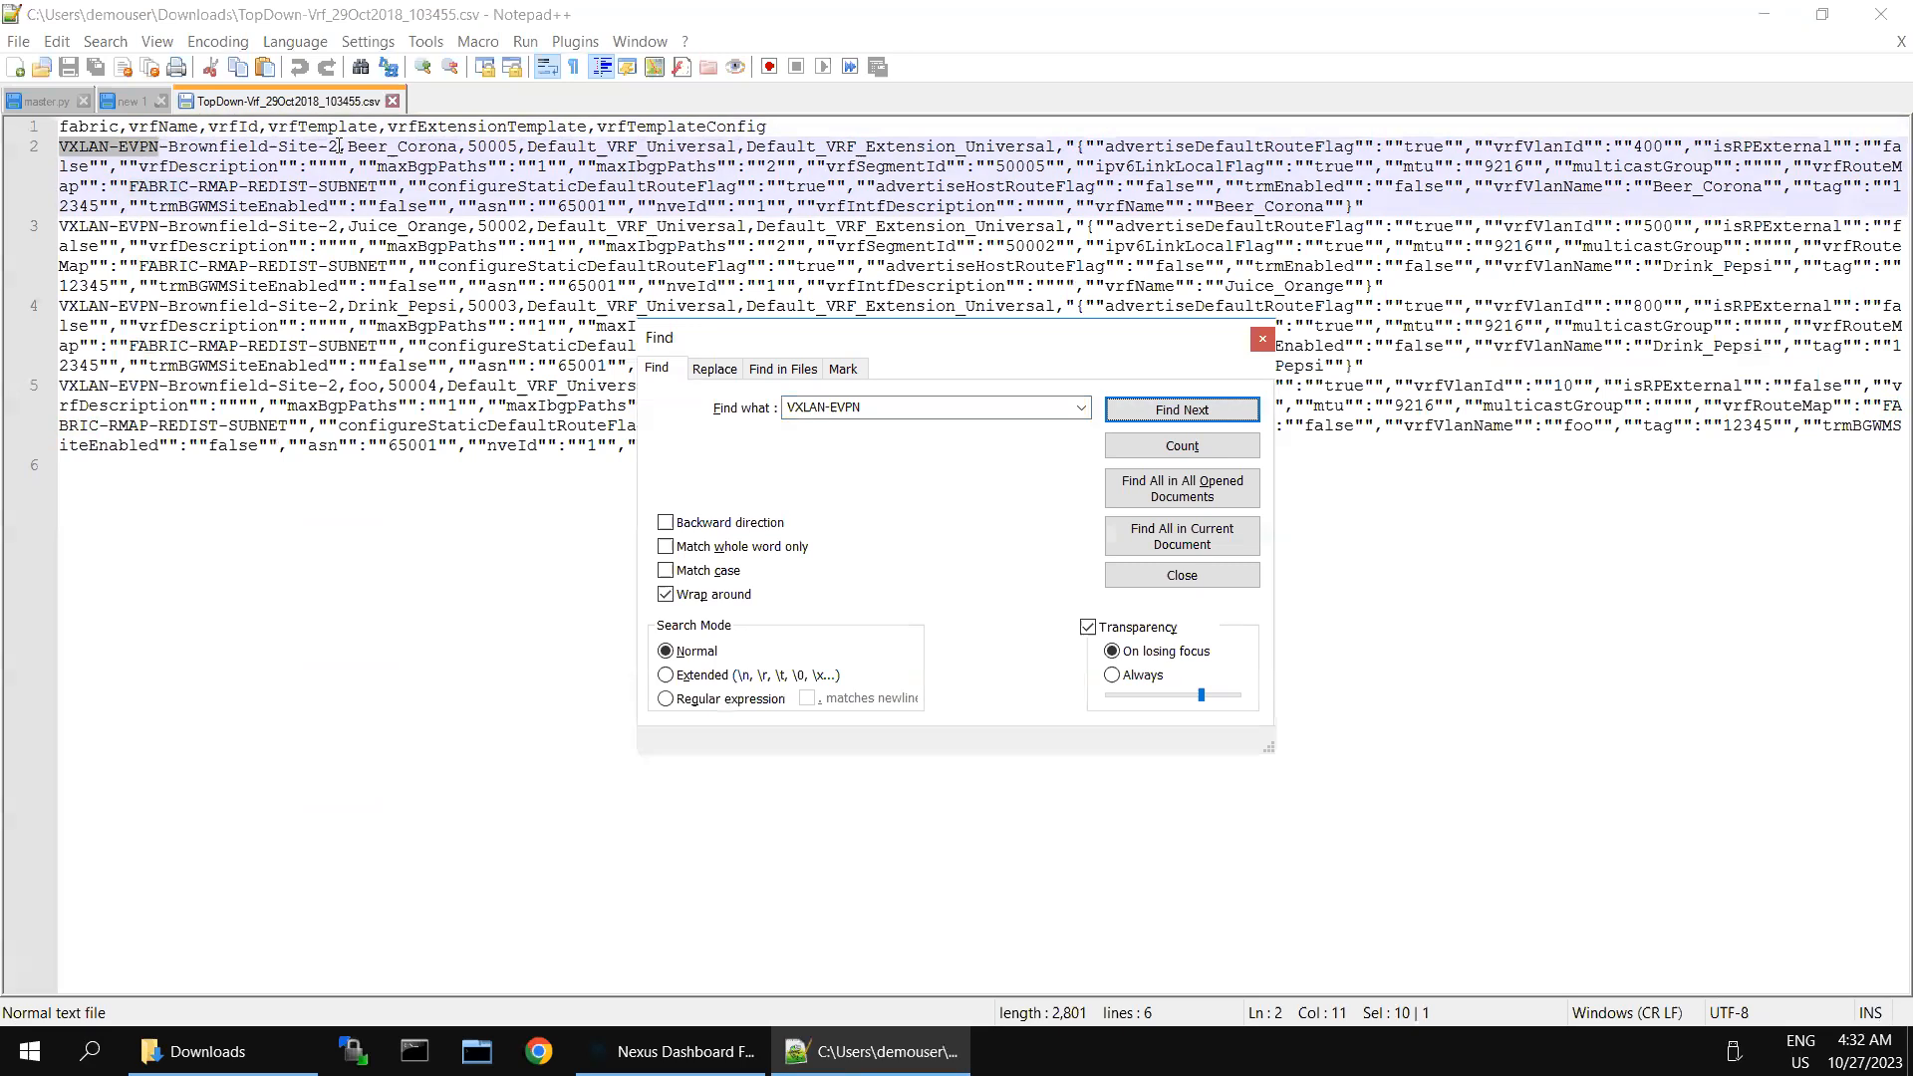
- Copy the full fabric name VXLAN-EVPN-Brownfield-Site-2 from the CSV into the search and count its occurrences
left_click_drag(338, 147, 64, 144)
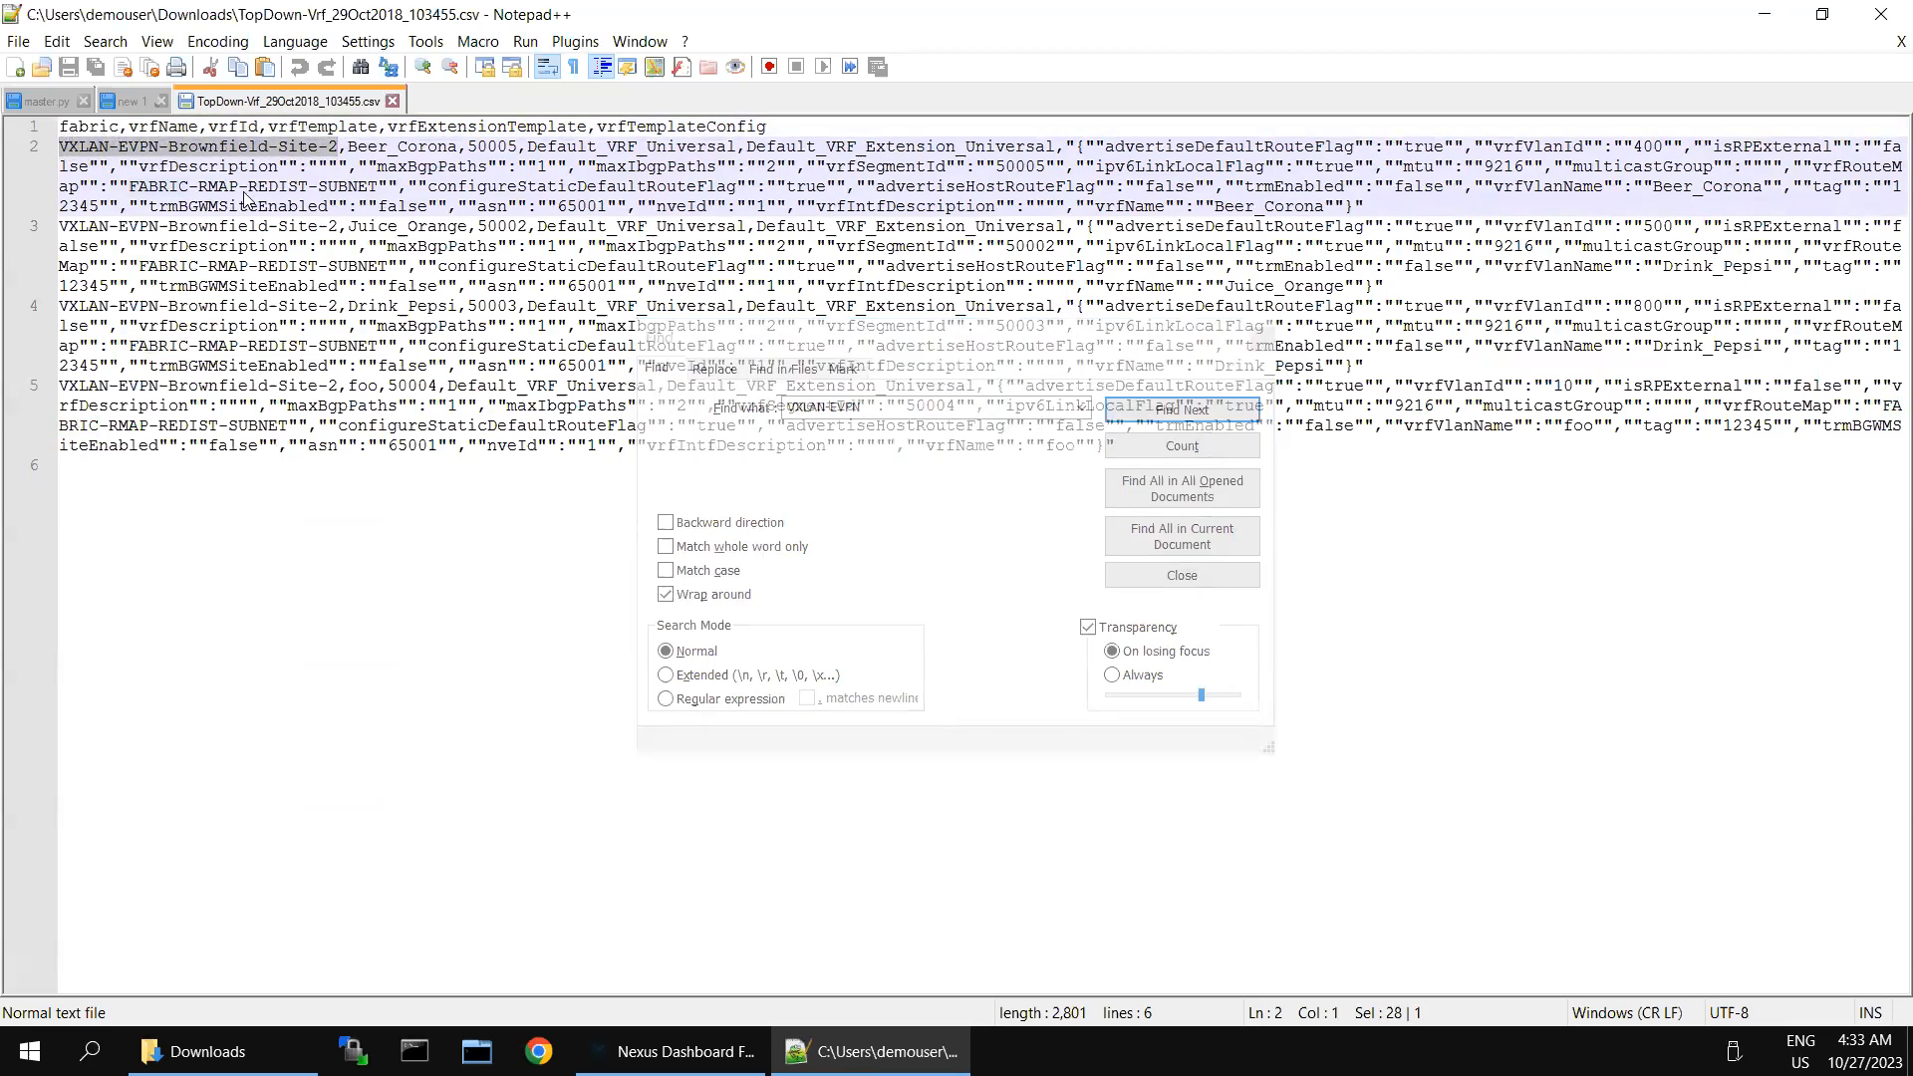
left_click(887, 406)
key("ctrl+a")
type("VXLAN-EVPN-Brownfield-Site-2")
left_click(1182, 449)
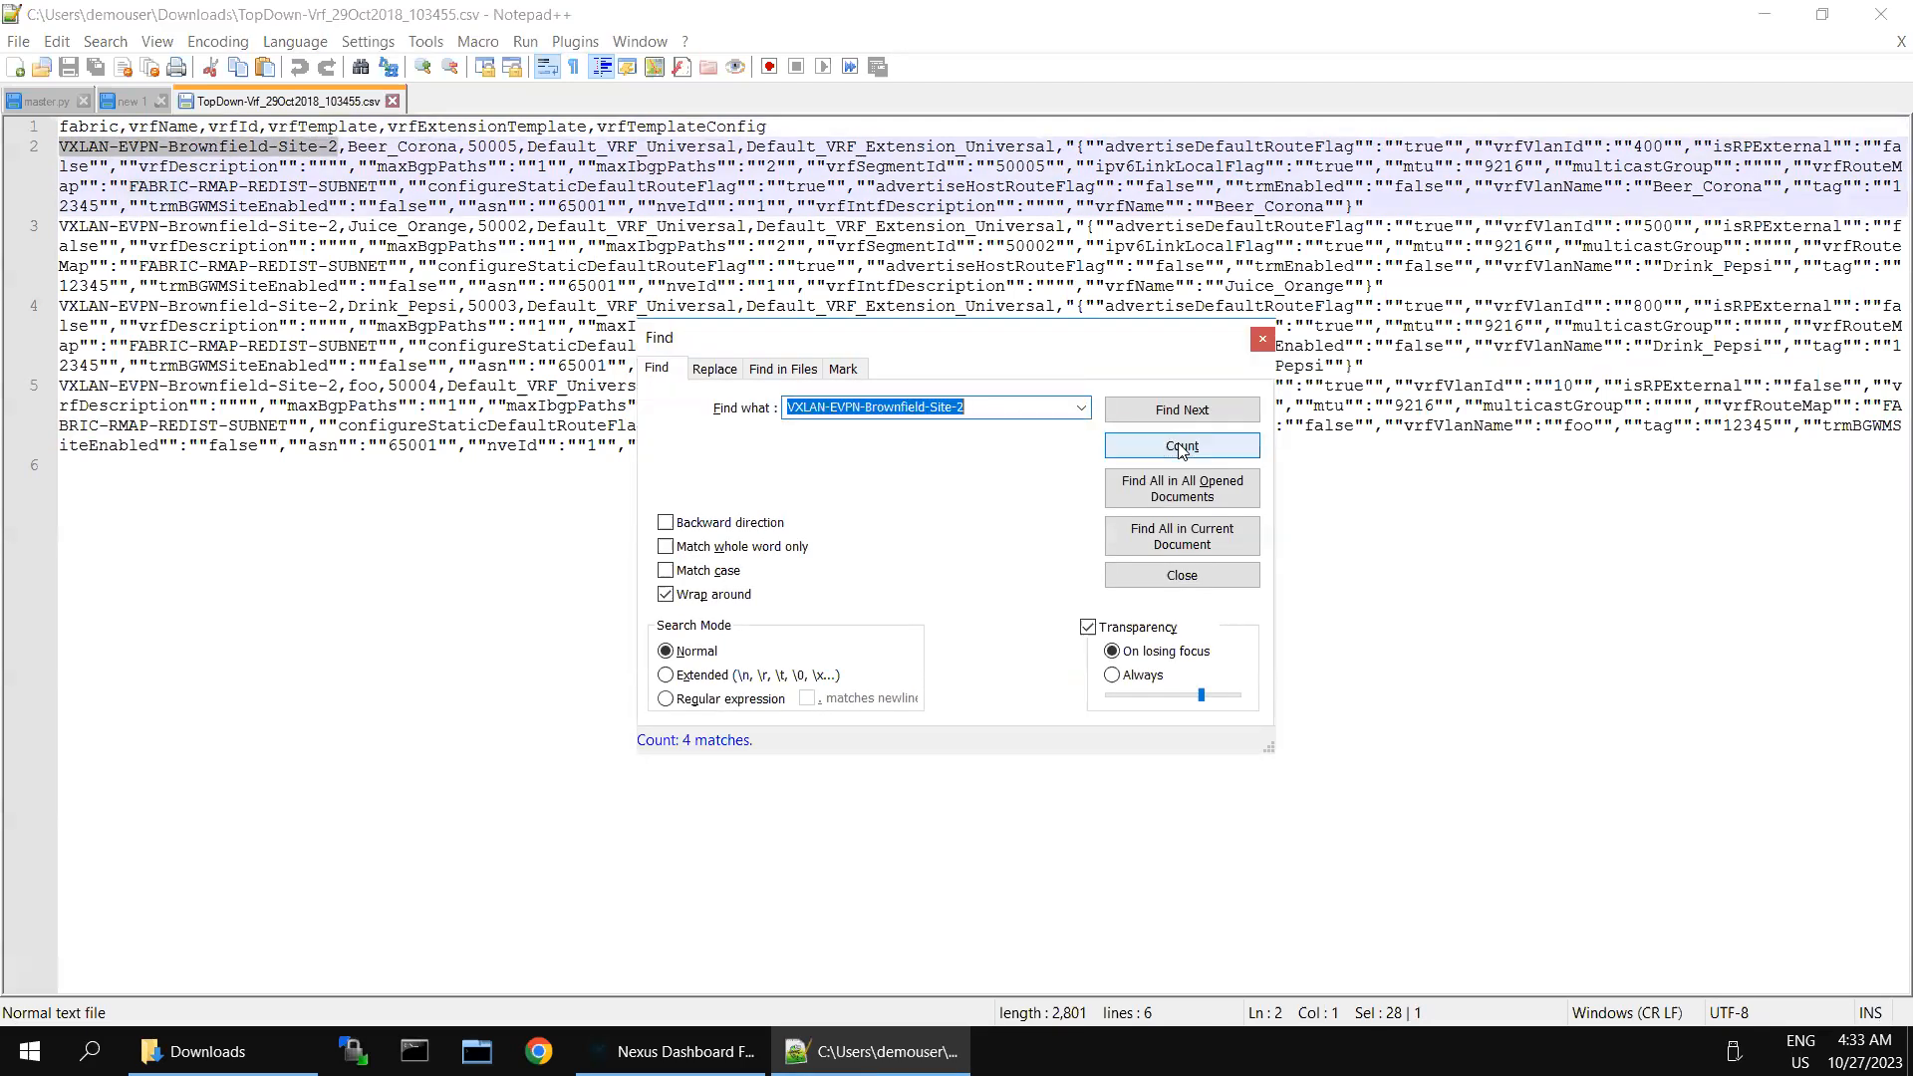
- Check the fabric name in NDFC, and set BF-Site-2 as the replacement for VXLAN-EVPN-Brownfield-Site-2 in Notepad++
left_click(1769, 14)
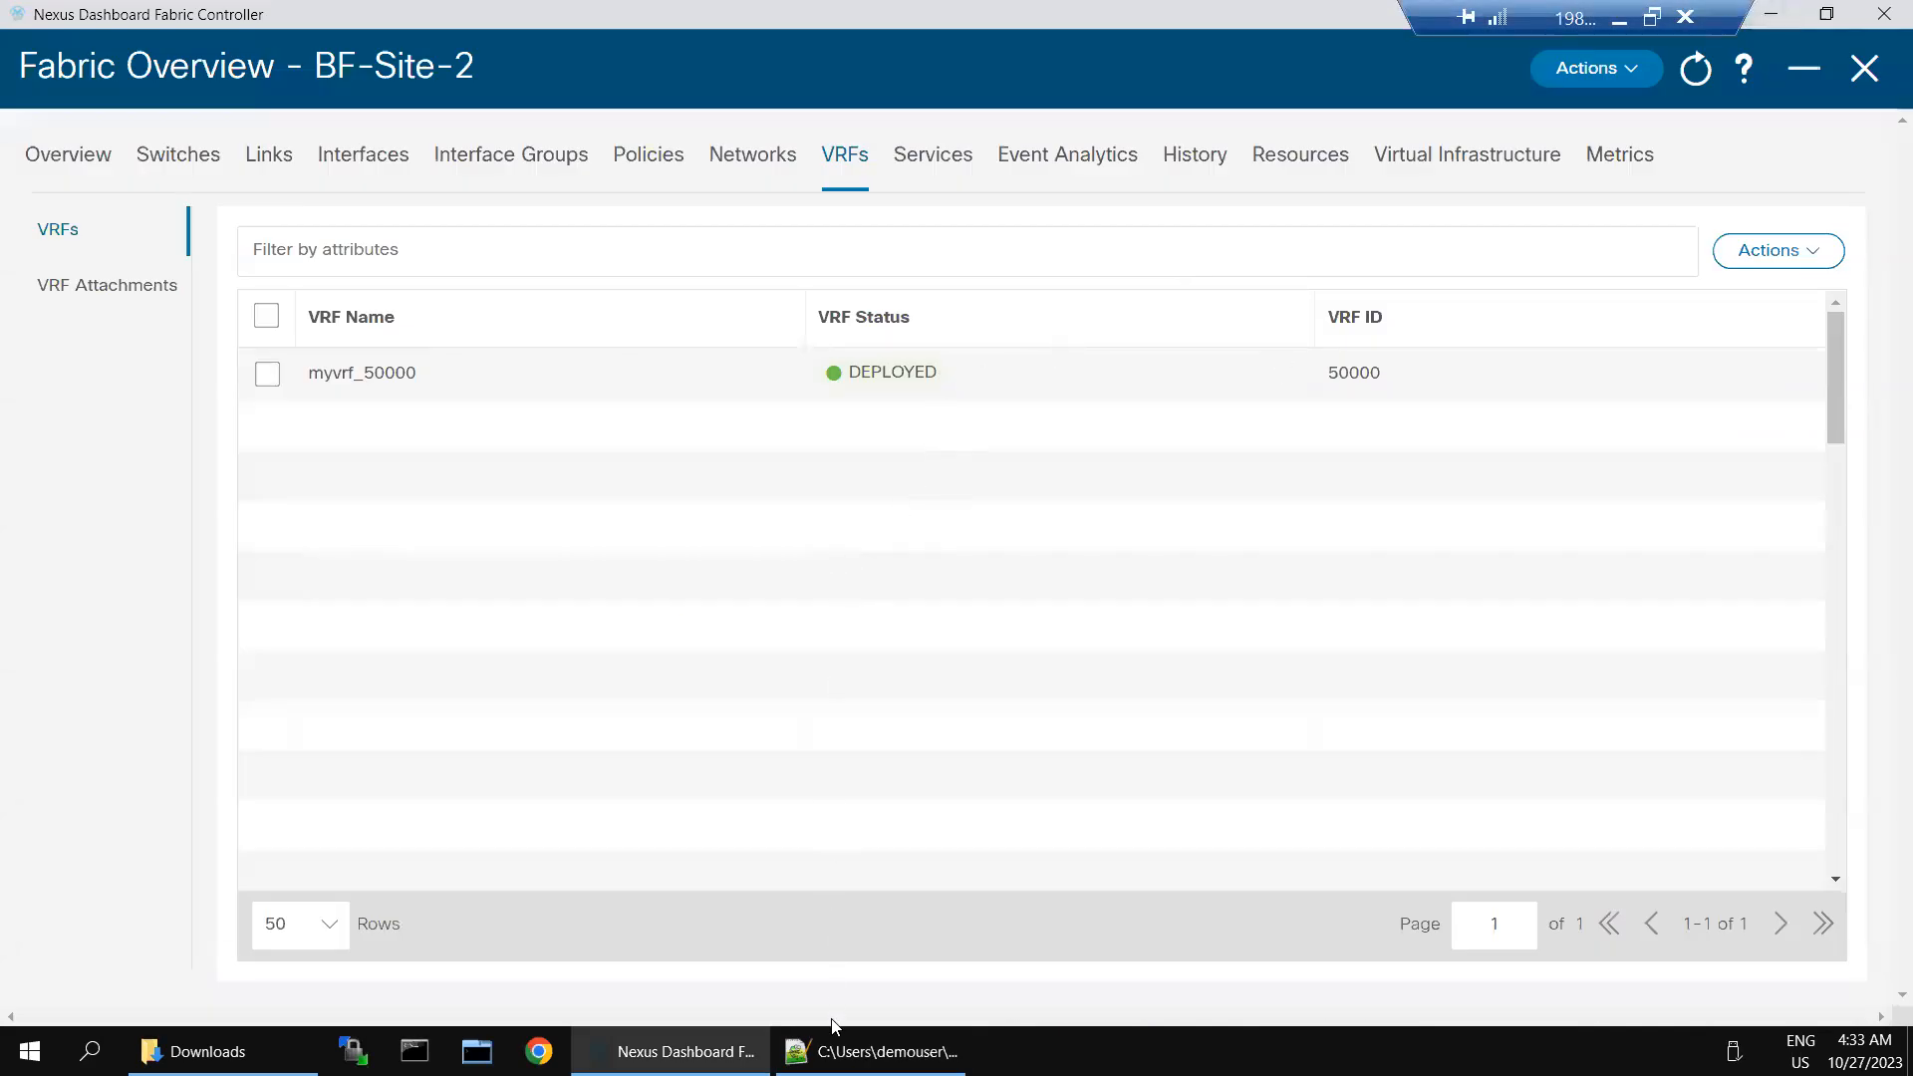
left_click(877, 1051)
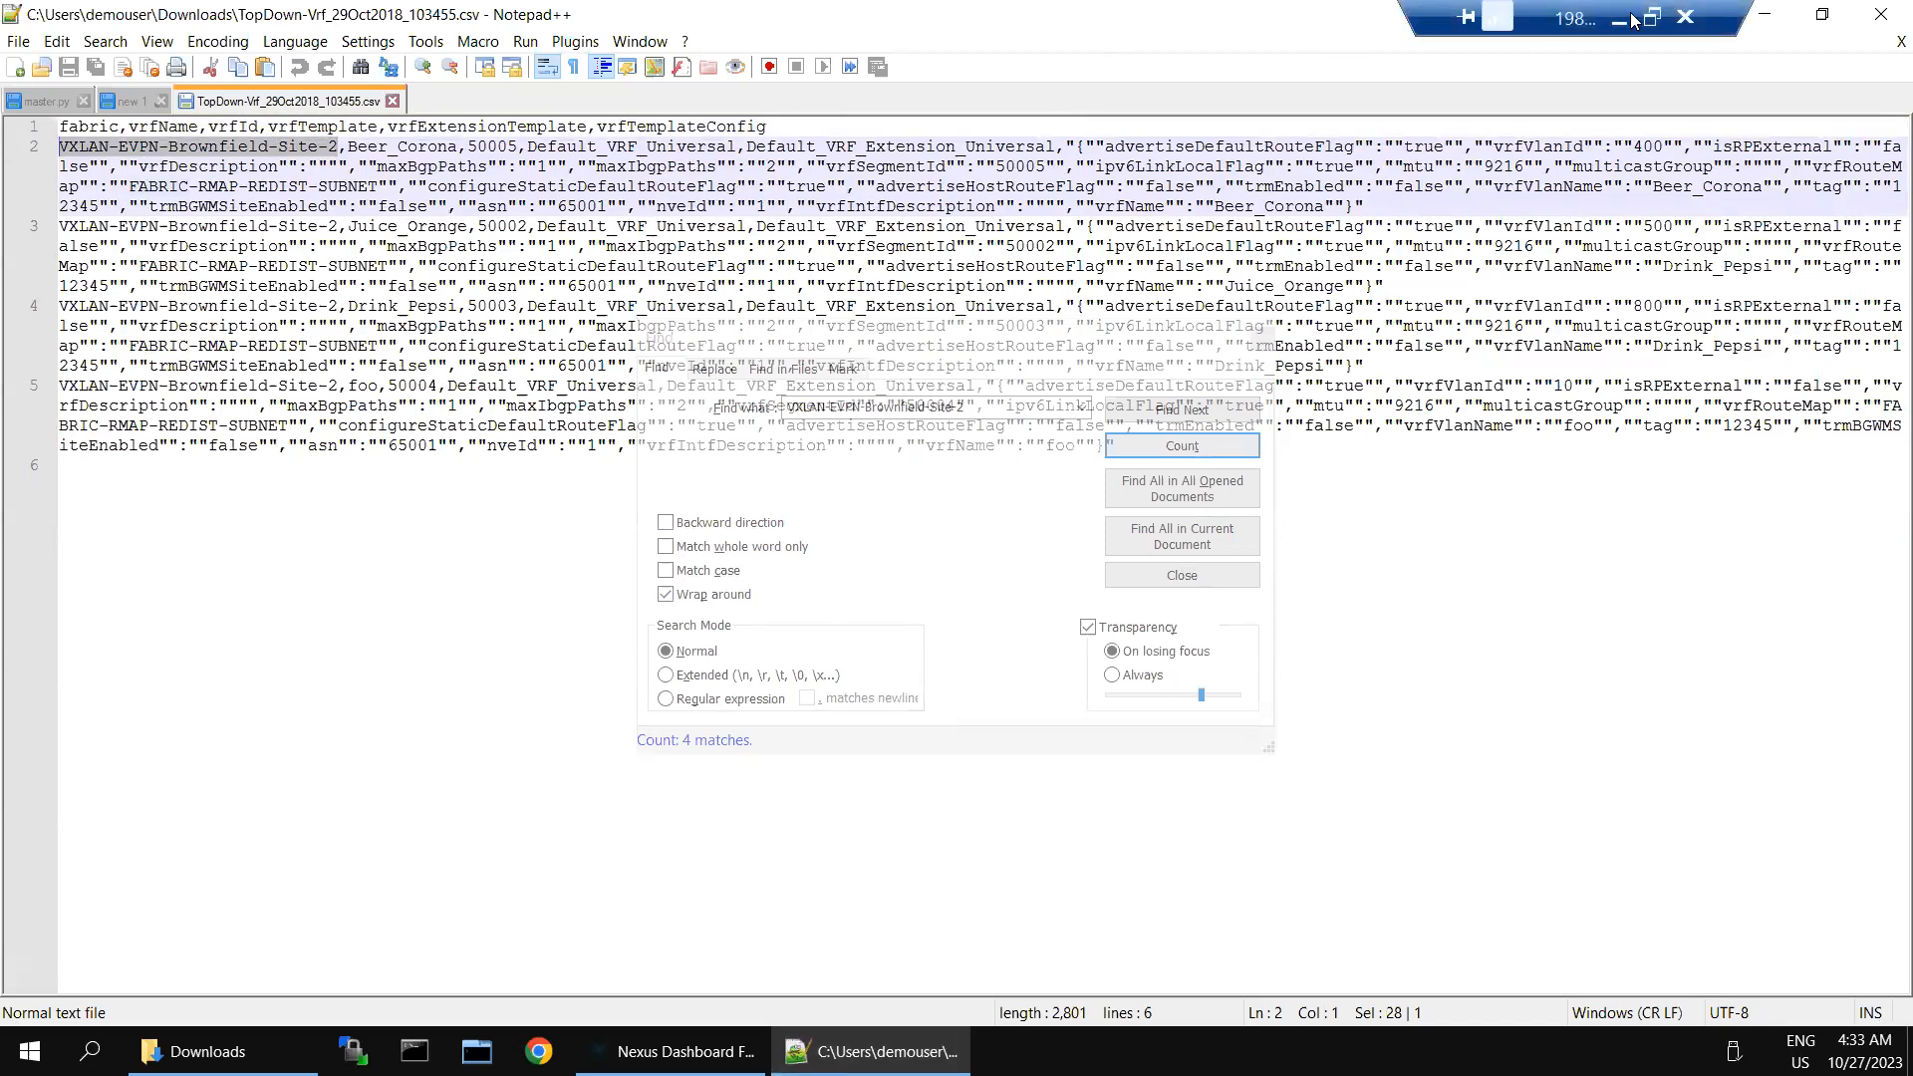
left_click(1765, 14)
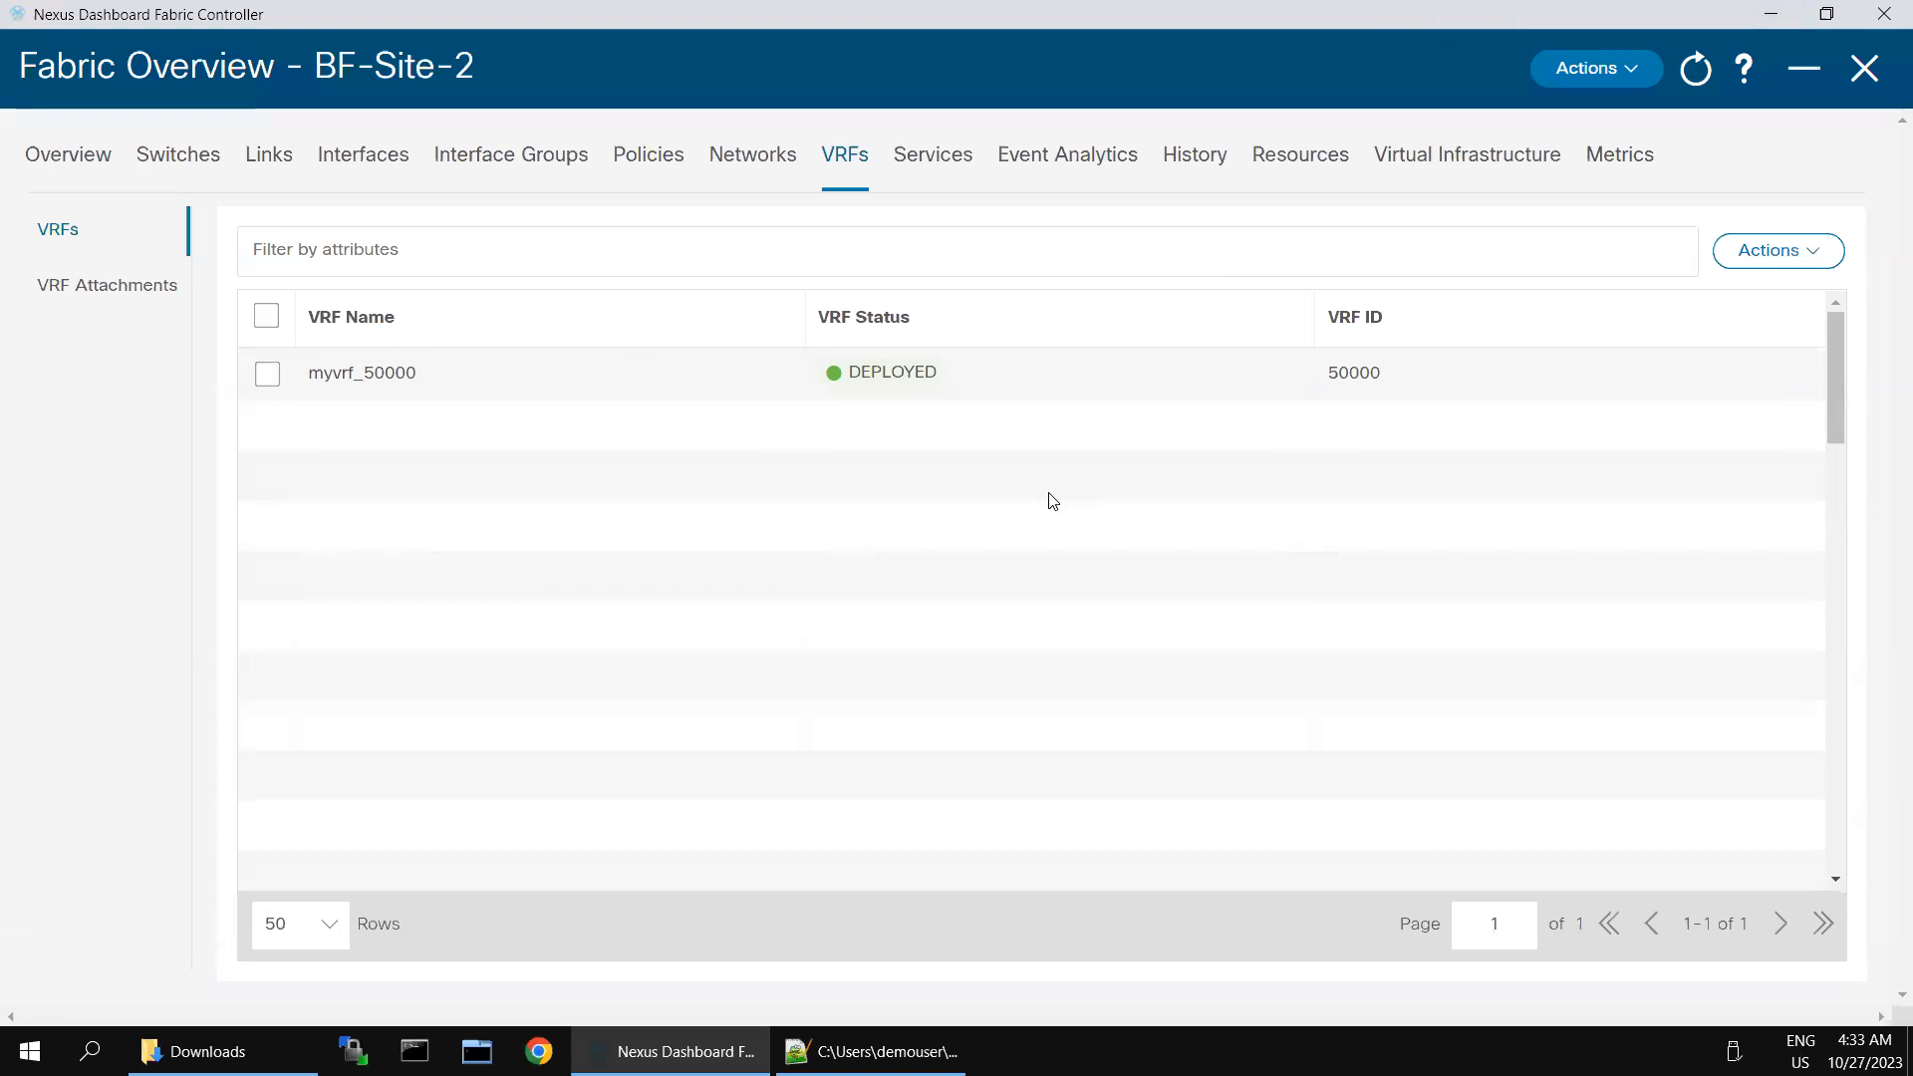
left_click(877, 1051)
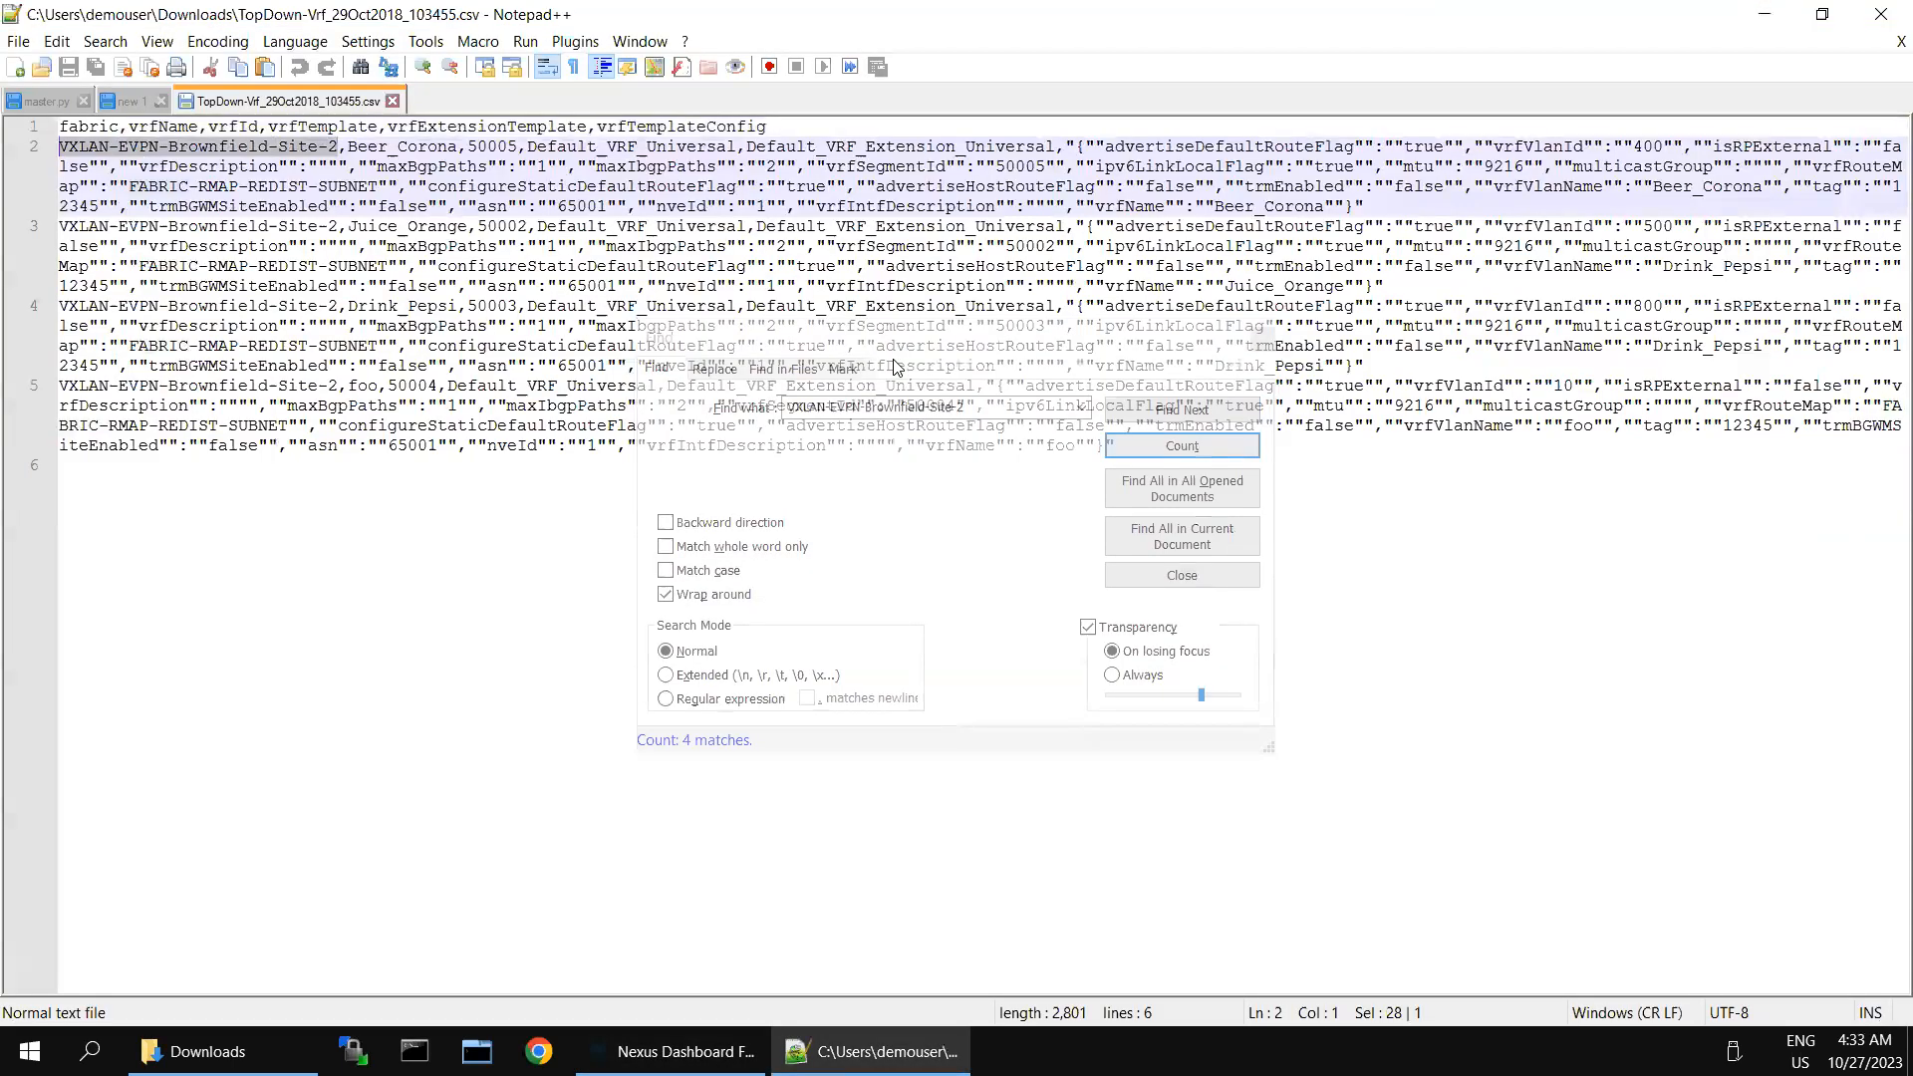
left_click(1004, 516)
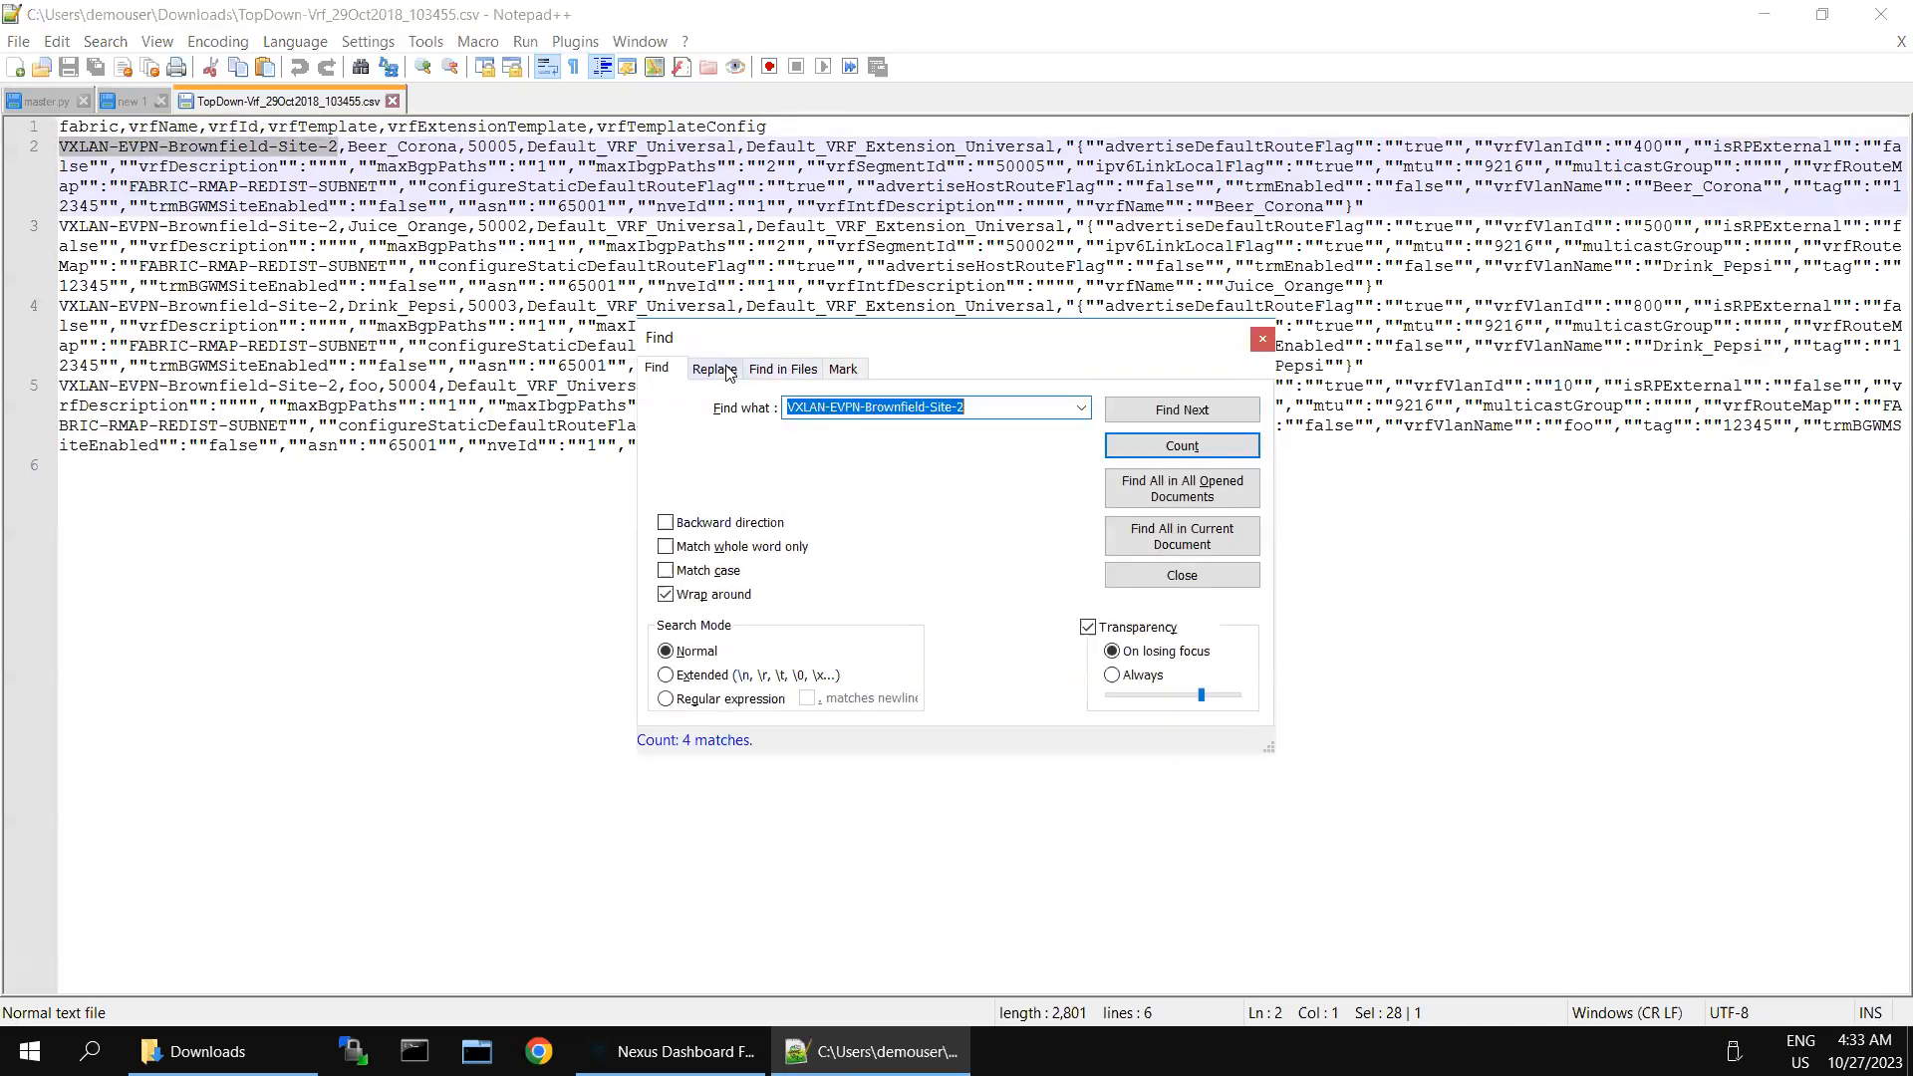
left_click(730, 371)
left_click(839, 446)
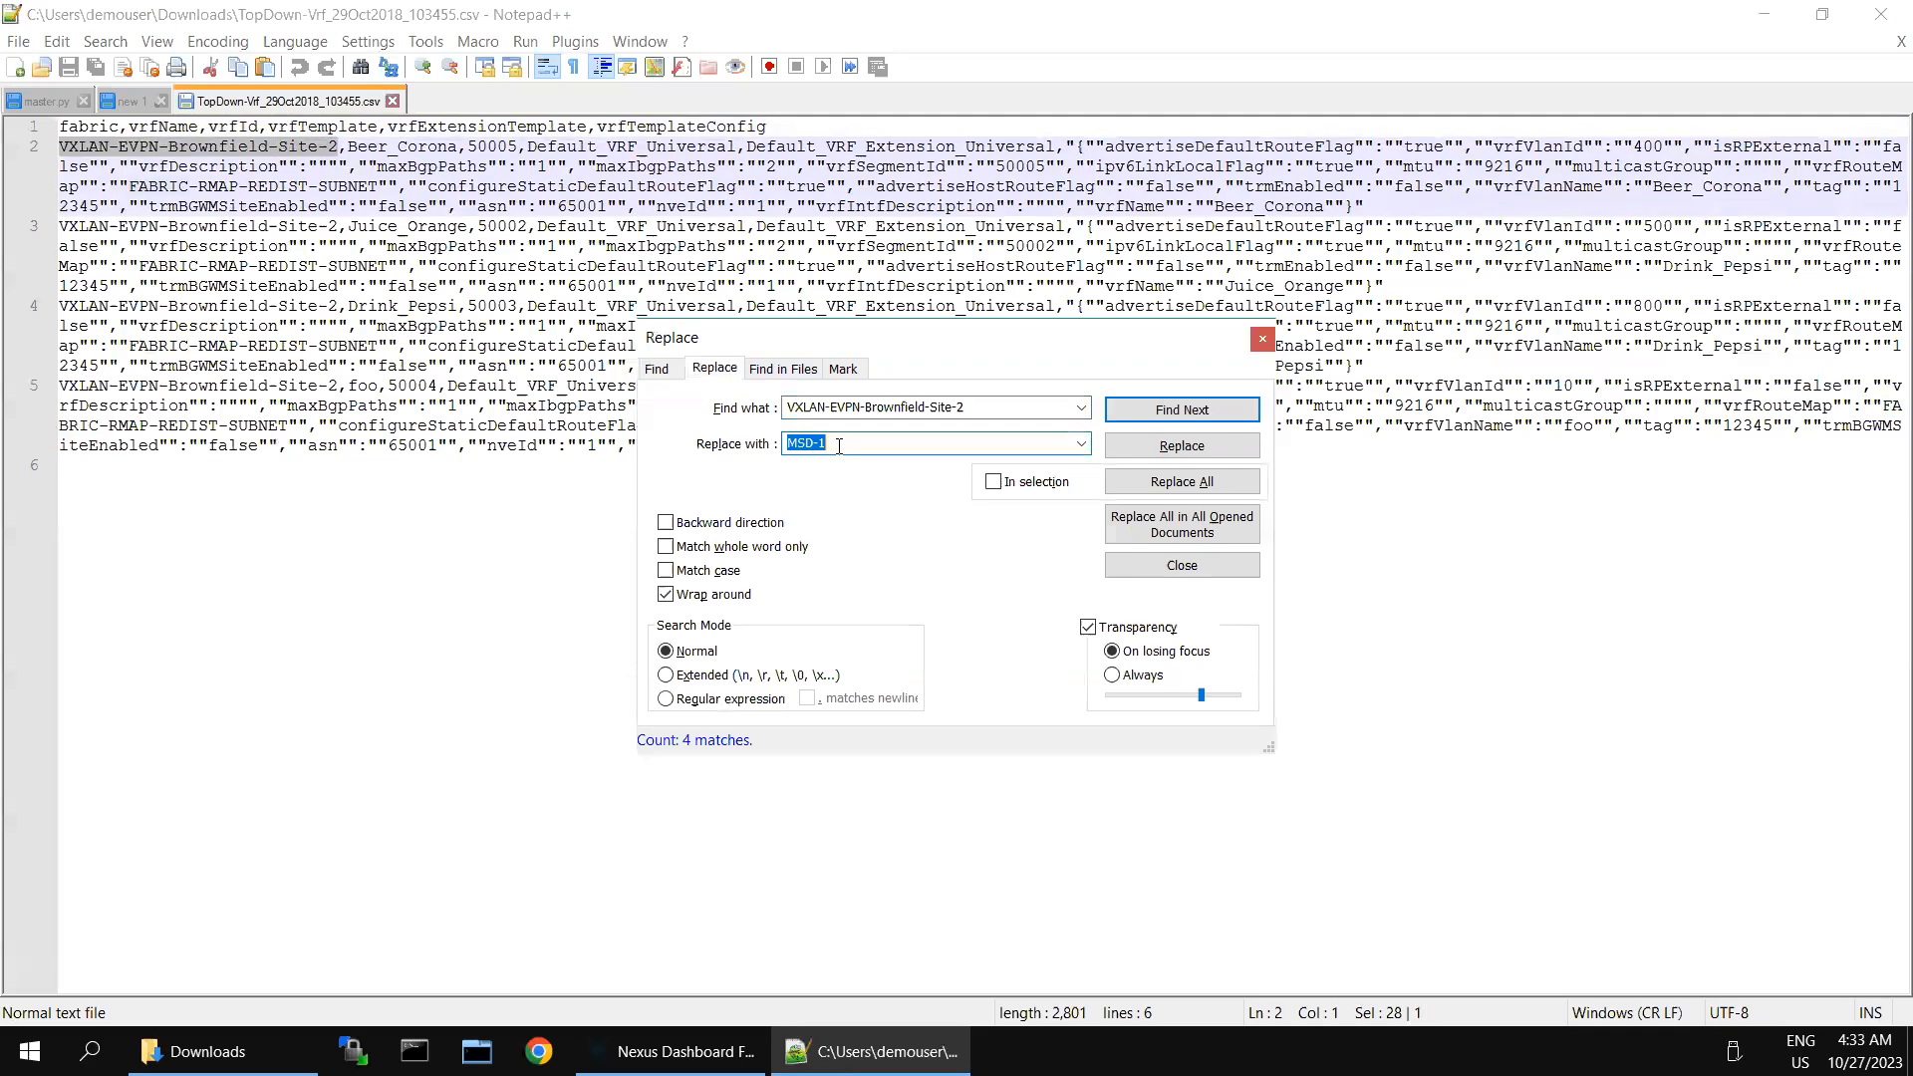
type("BR")
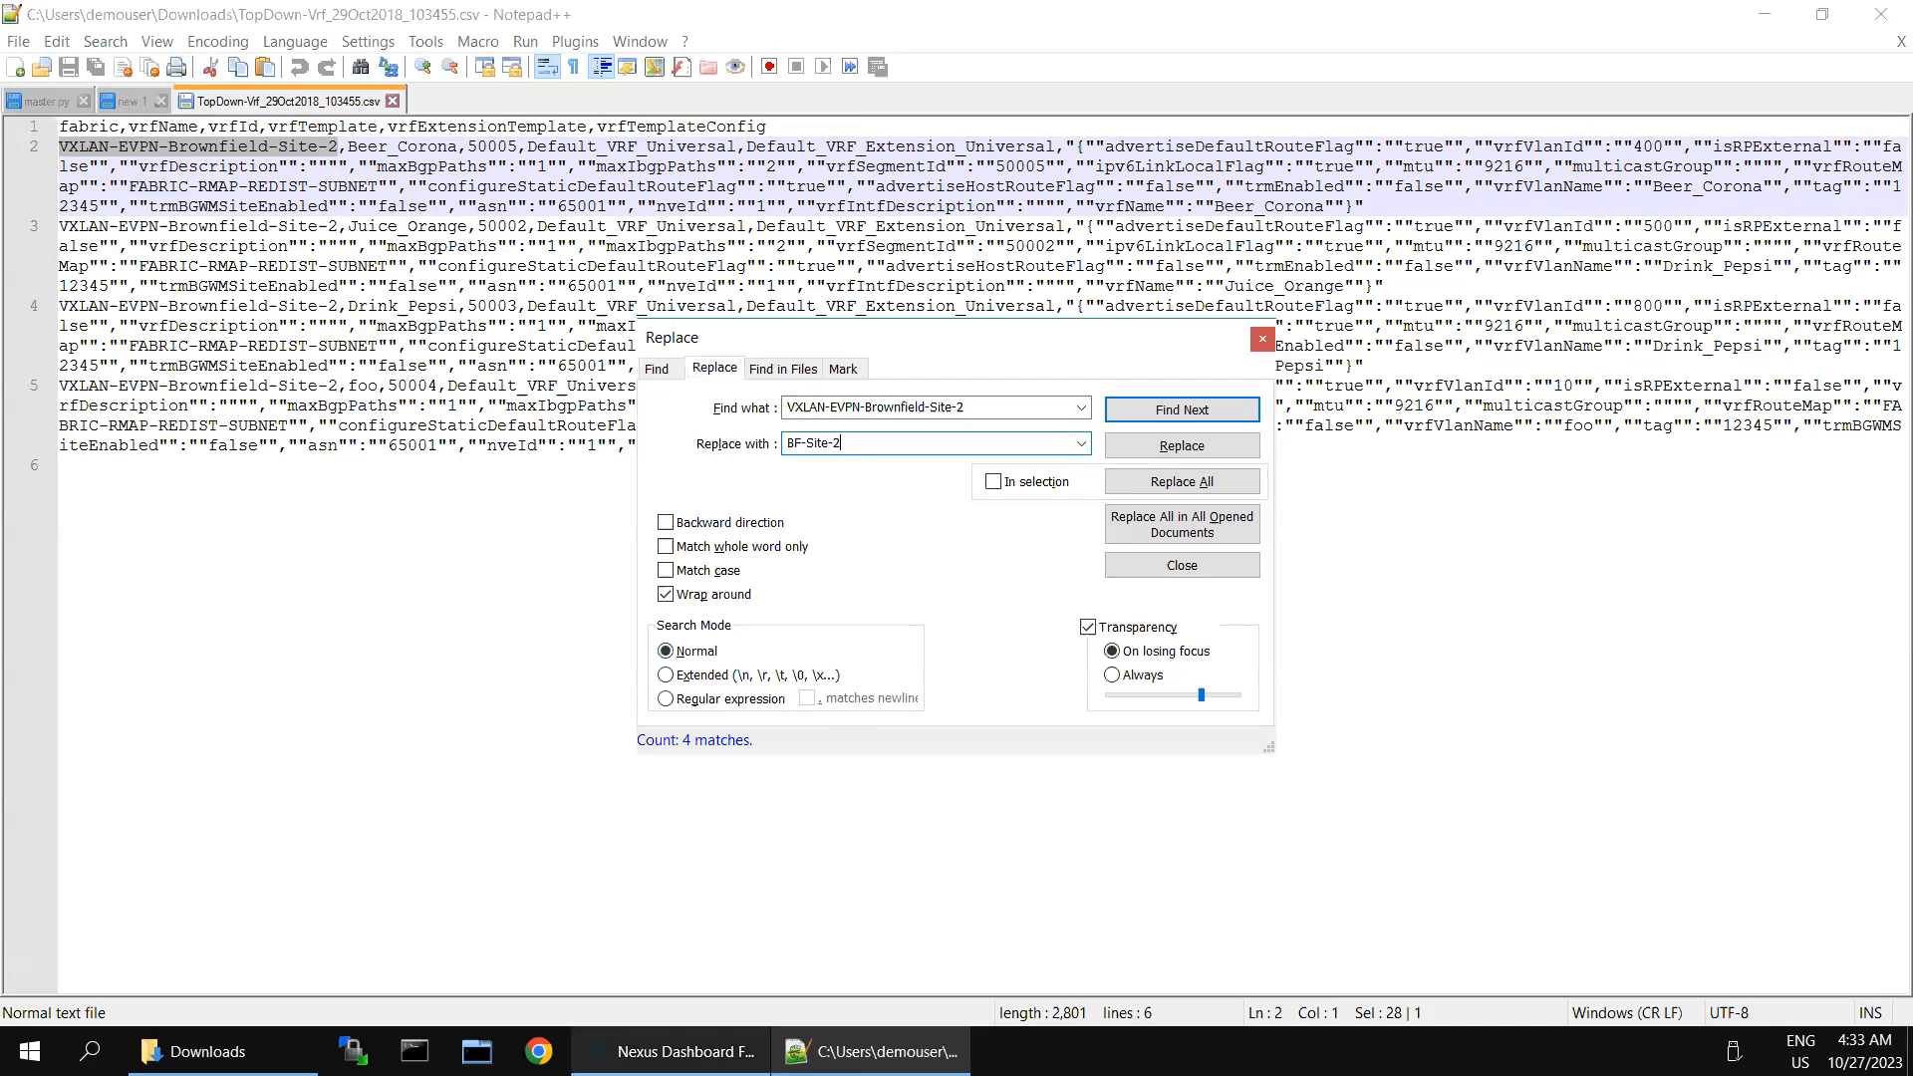
- Verify the spelling against NDFC, replace all VXLAN-EVPN-Brownfield-Site-2 occurrences in the CSV with BF-Site-2, and save the file
left_click(685, 1051)
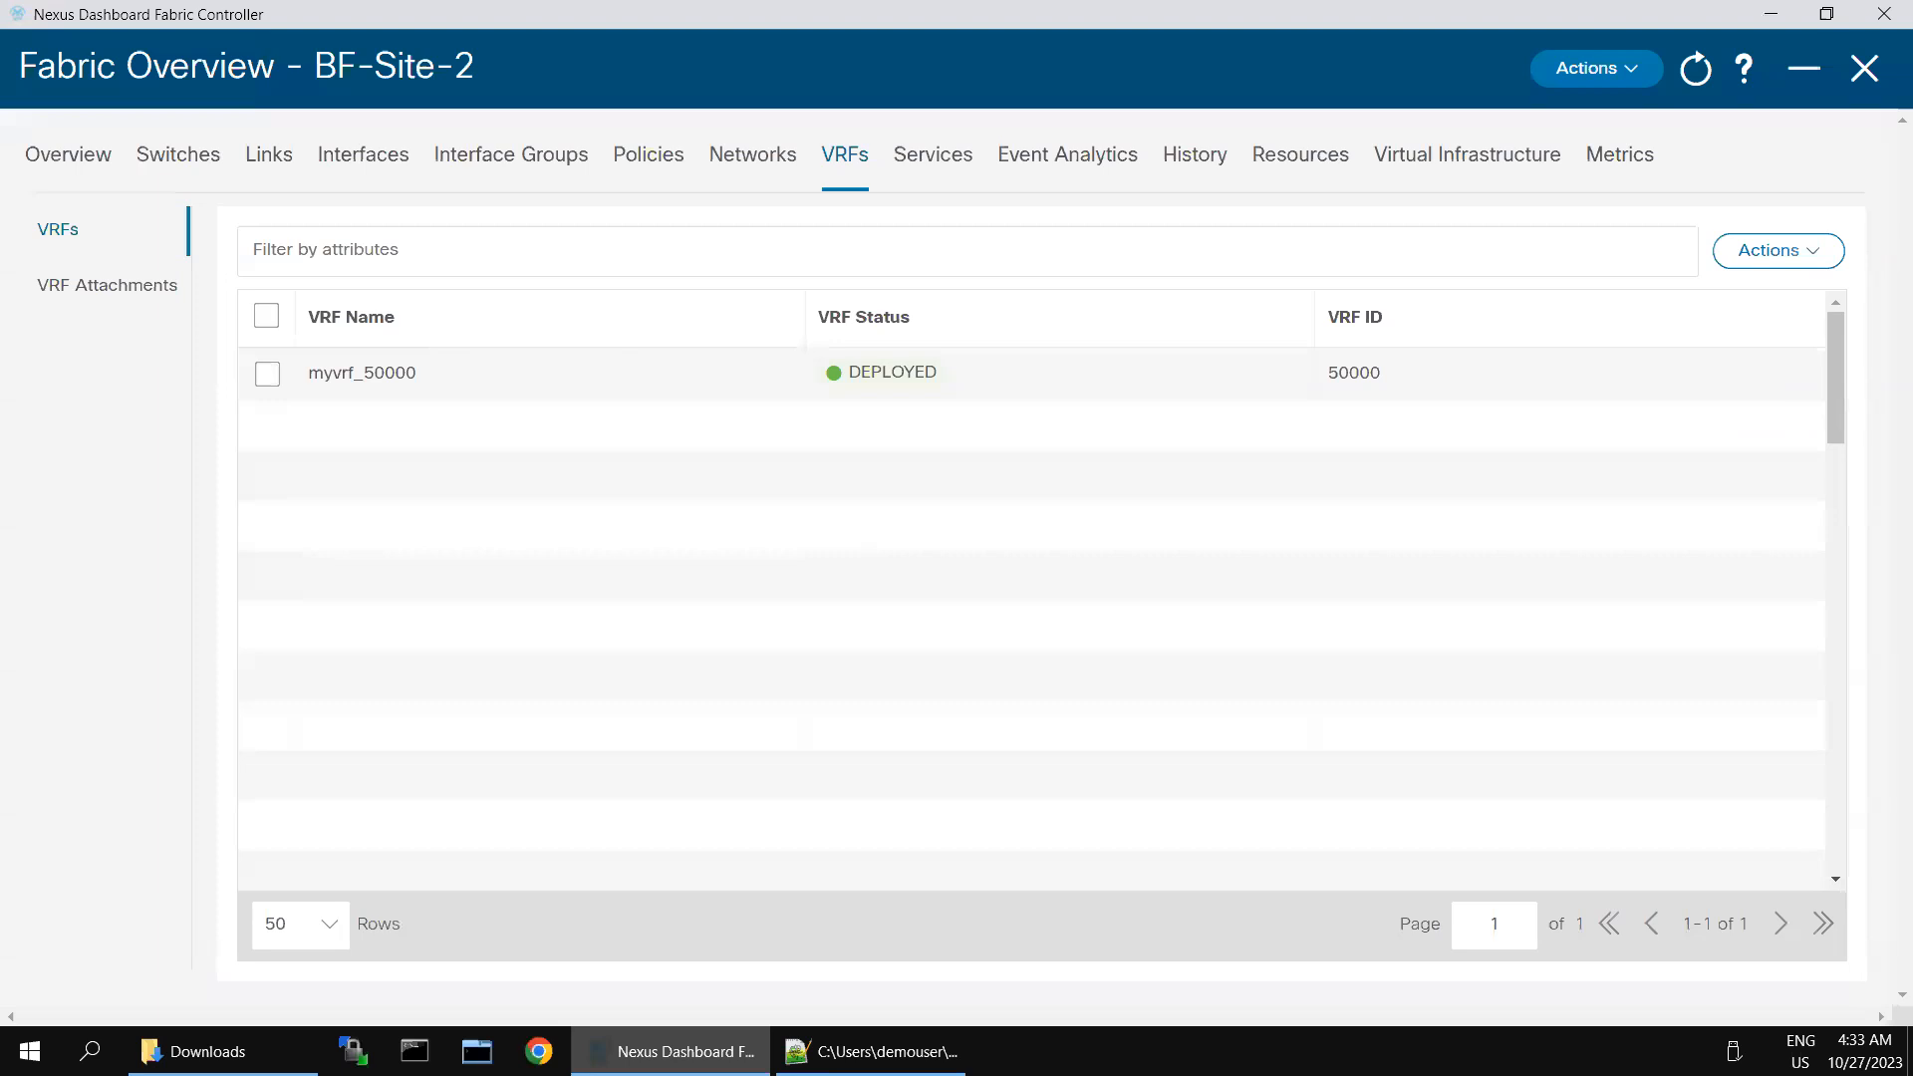
left_click(685, 1052)
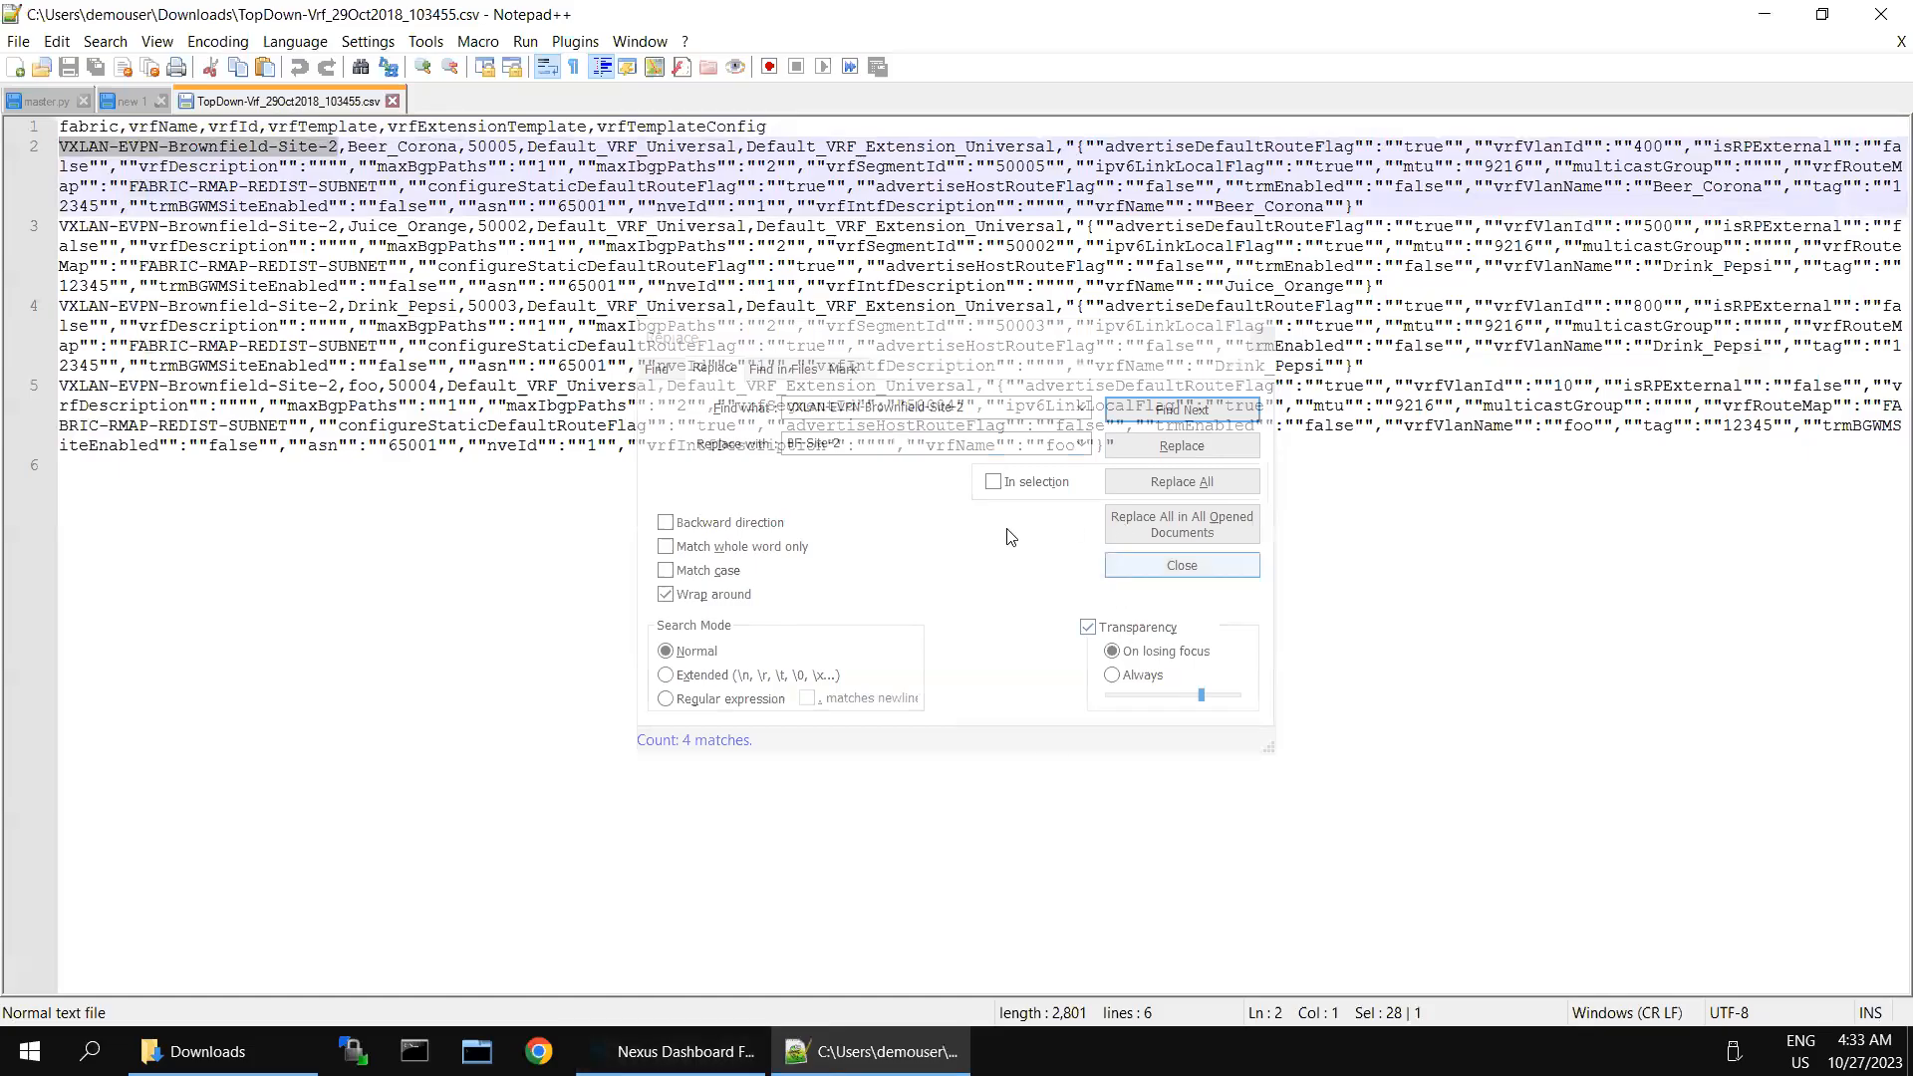
left_click(1170, 490)
left_click(1170, 489)
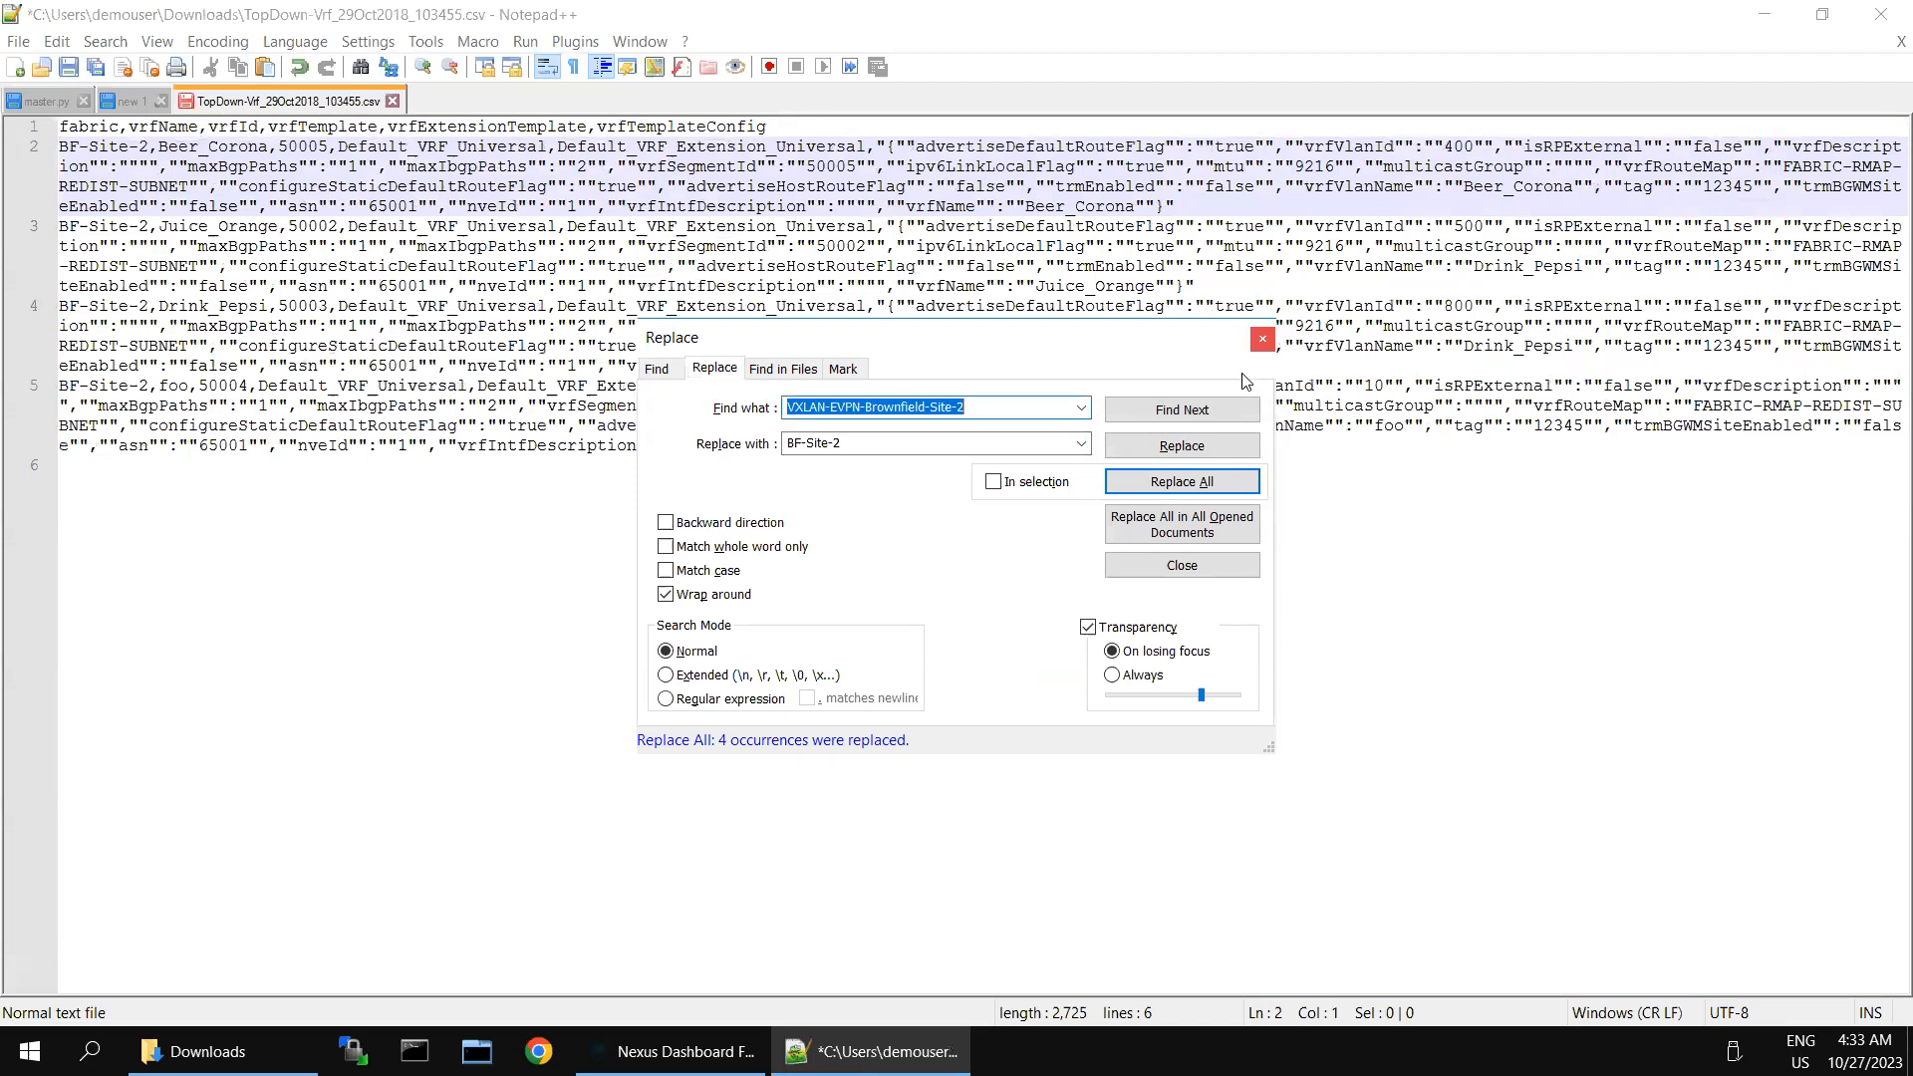
left_click(1262, 340)
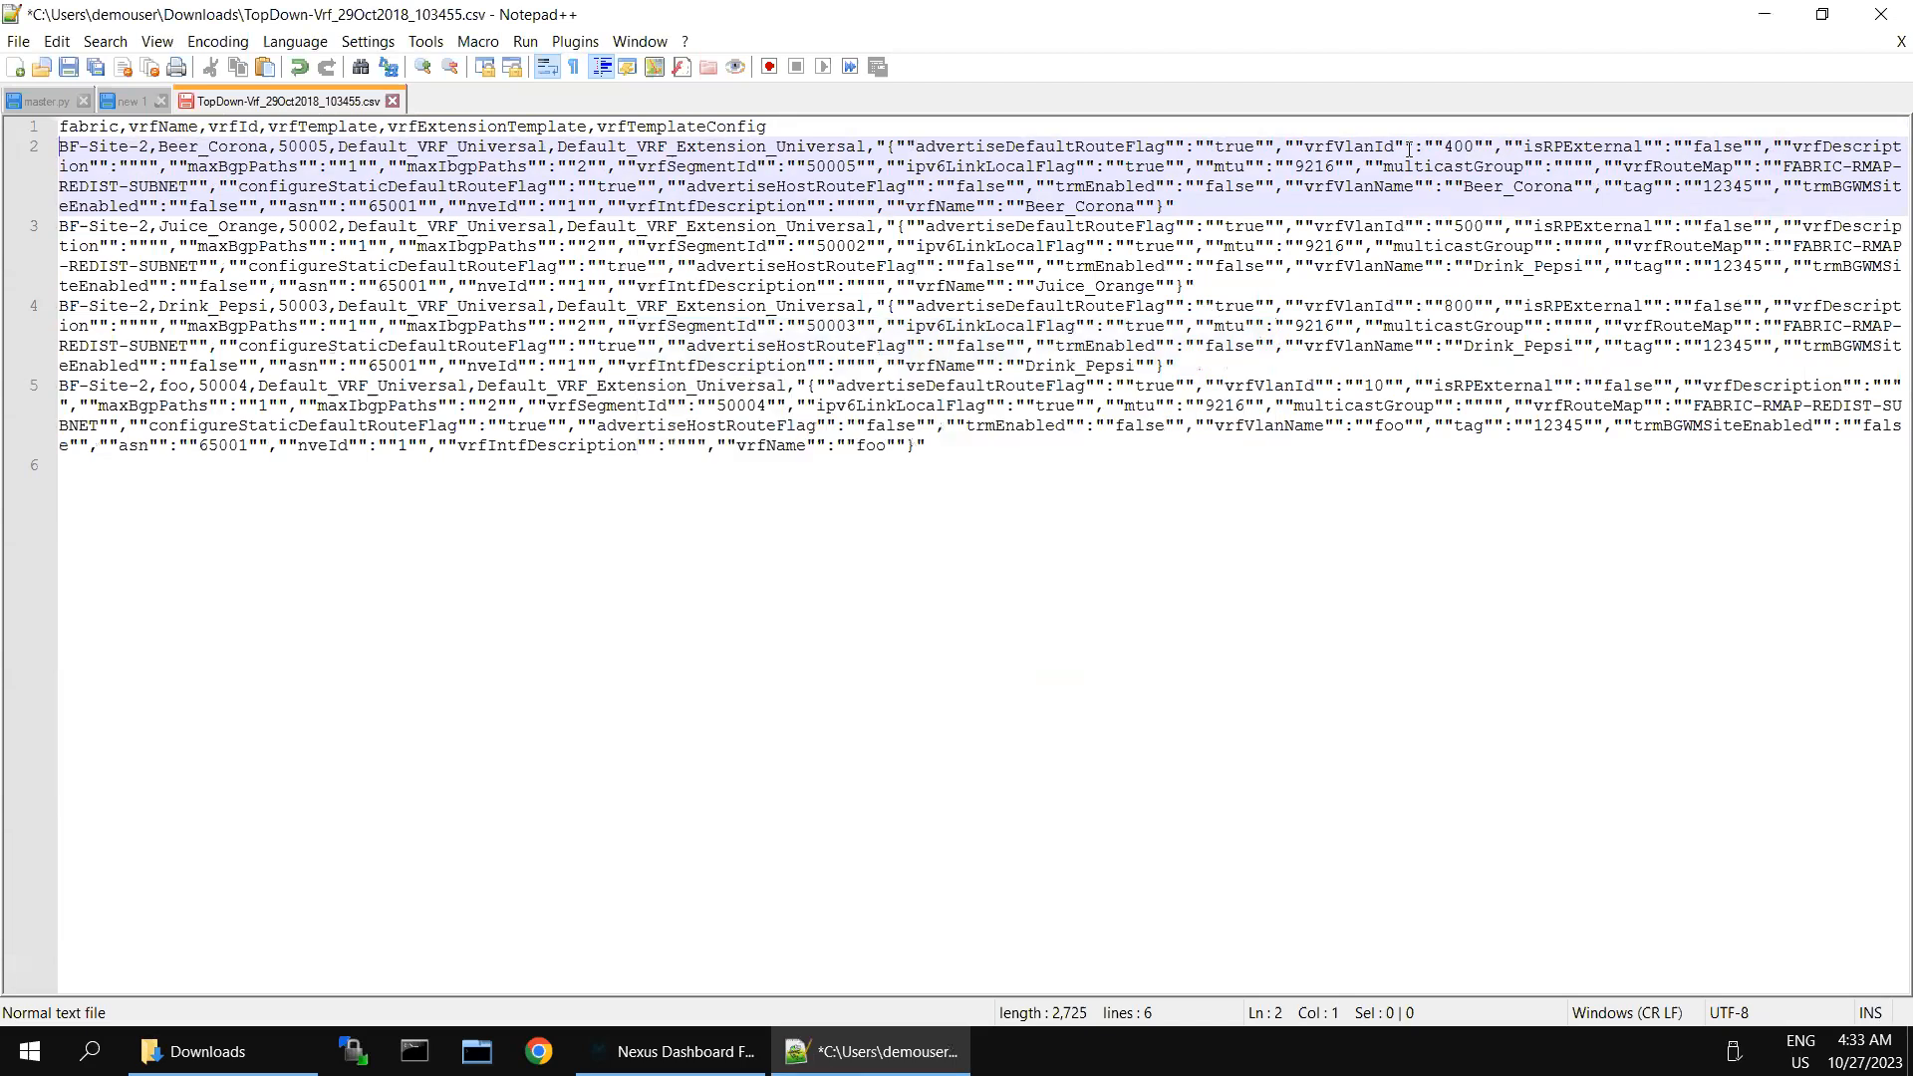
left_click(69, 72)
- Return to NDFC and import the VRFs into BF-Site-2 from the edited TopDown-Vrf_29Oct2018_103455.csv
left_click(673, 1052)
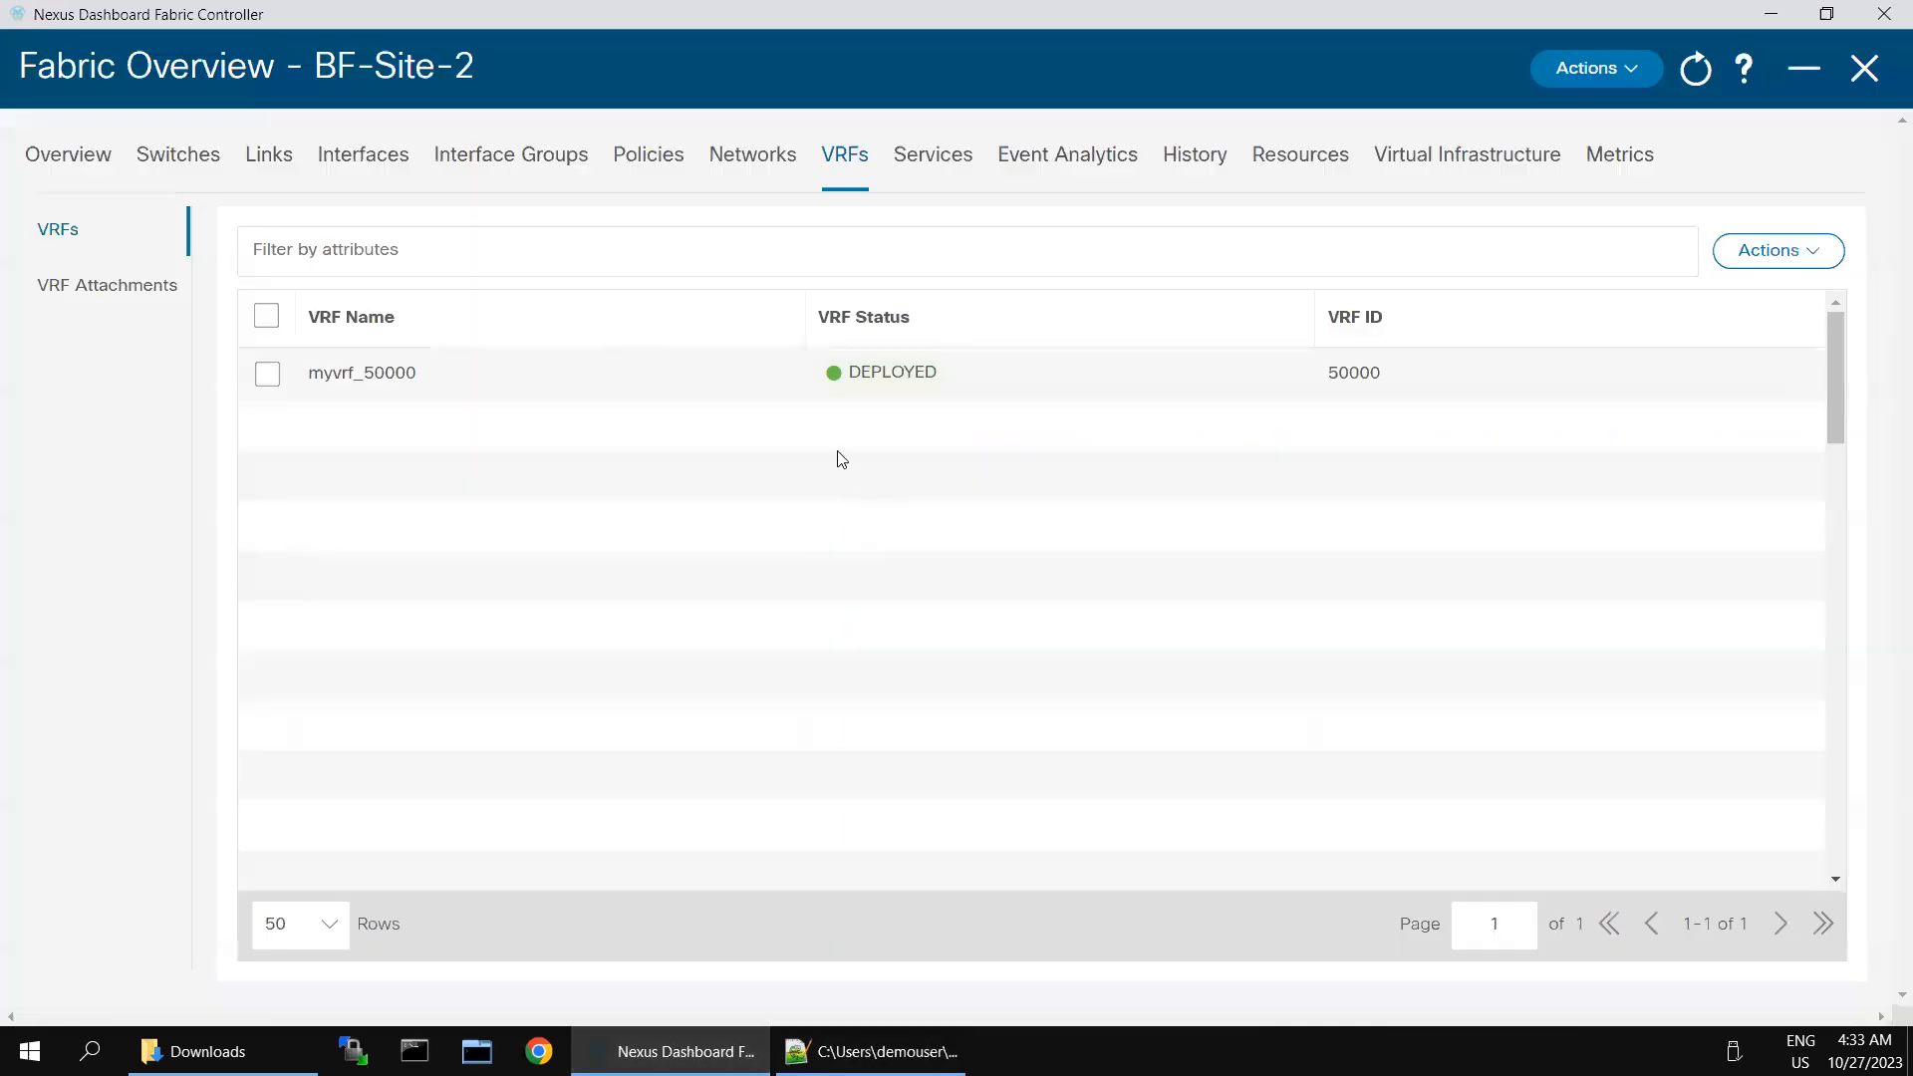
left_click(1783, 261)
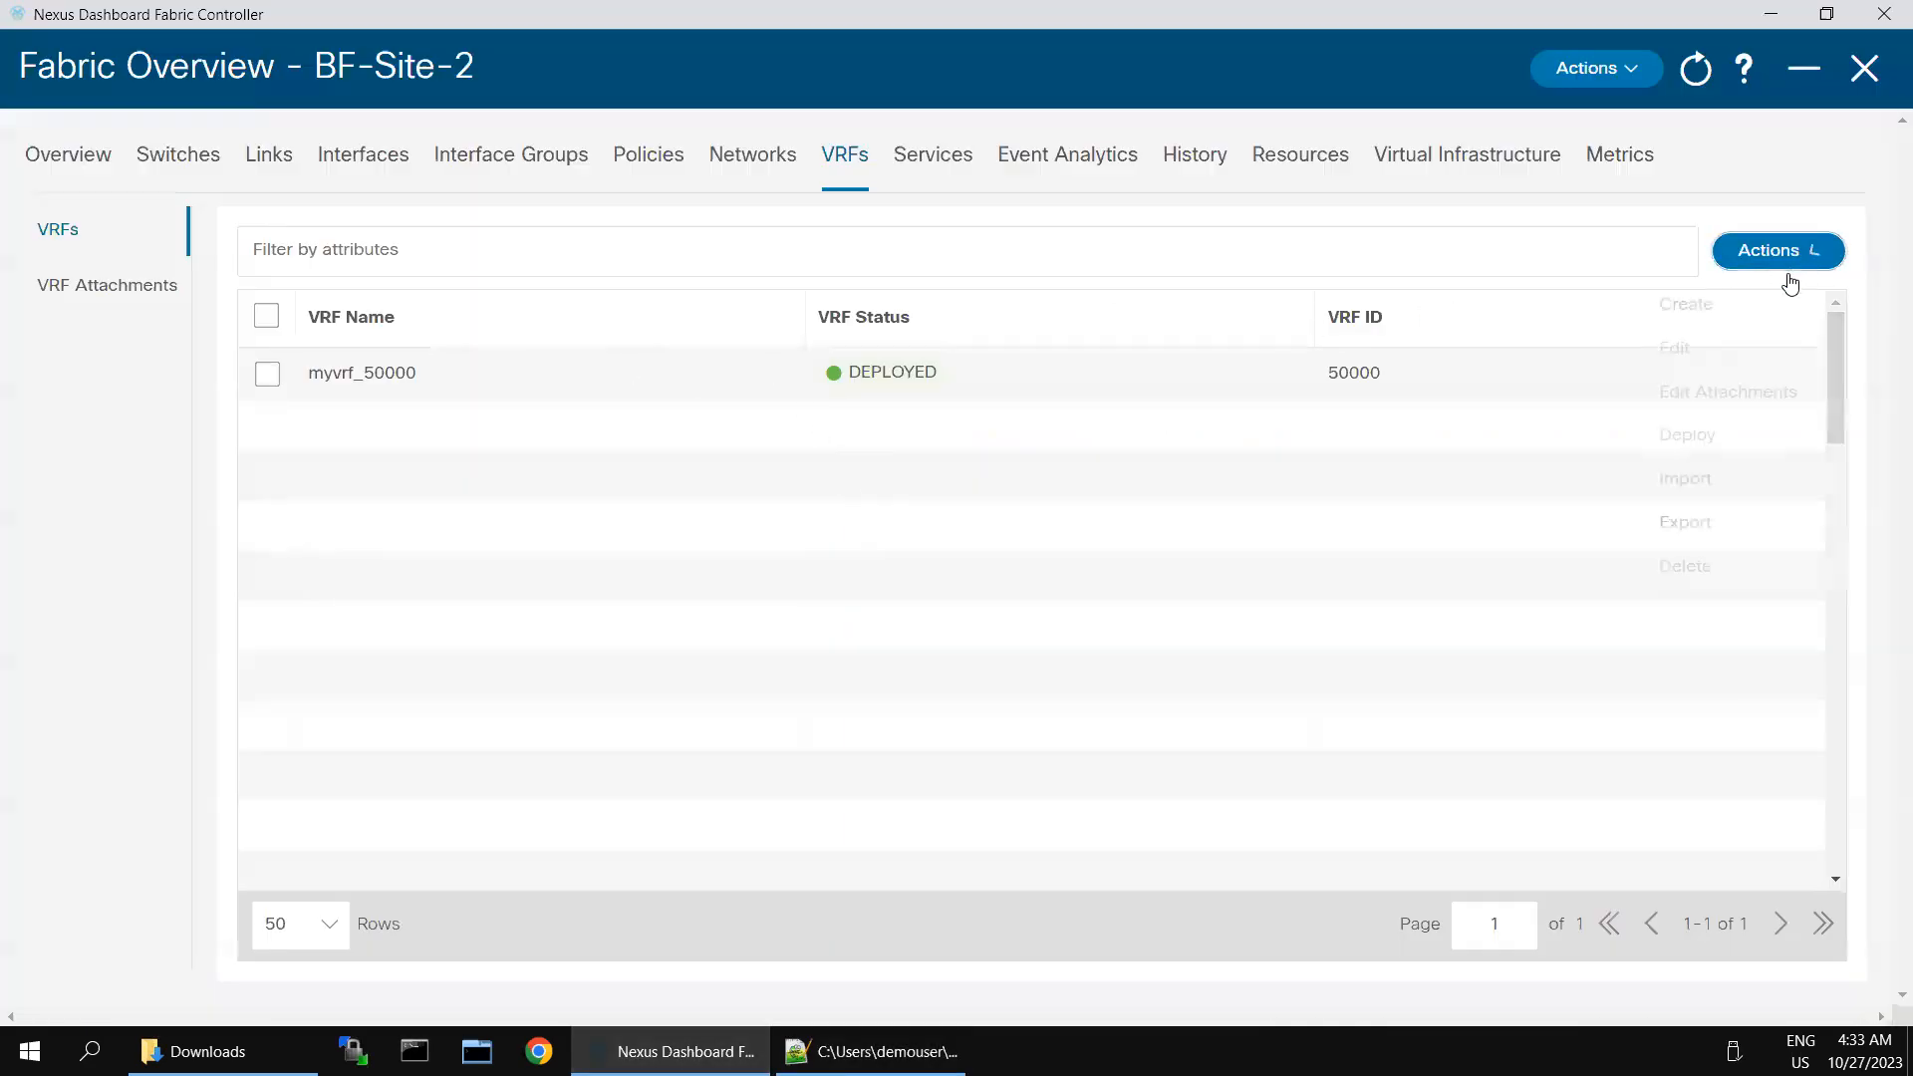
left_click(1691, 491)
left_click(970, 295)
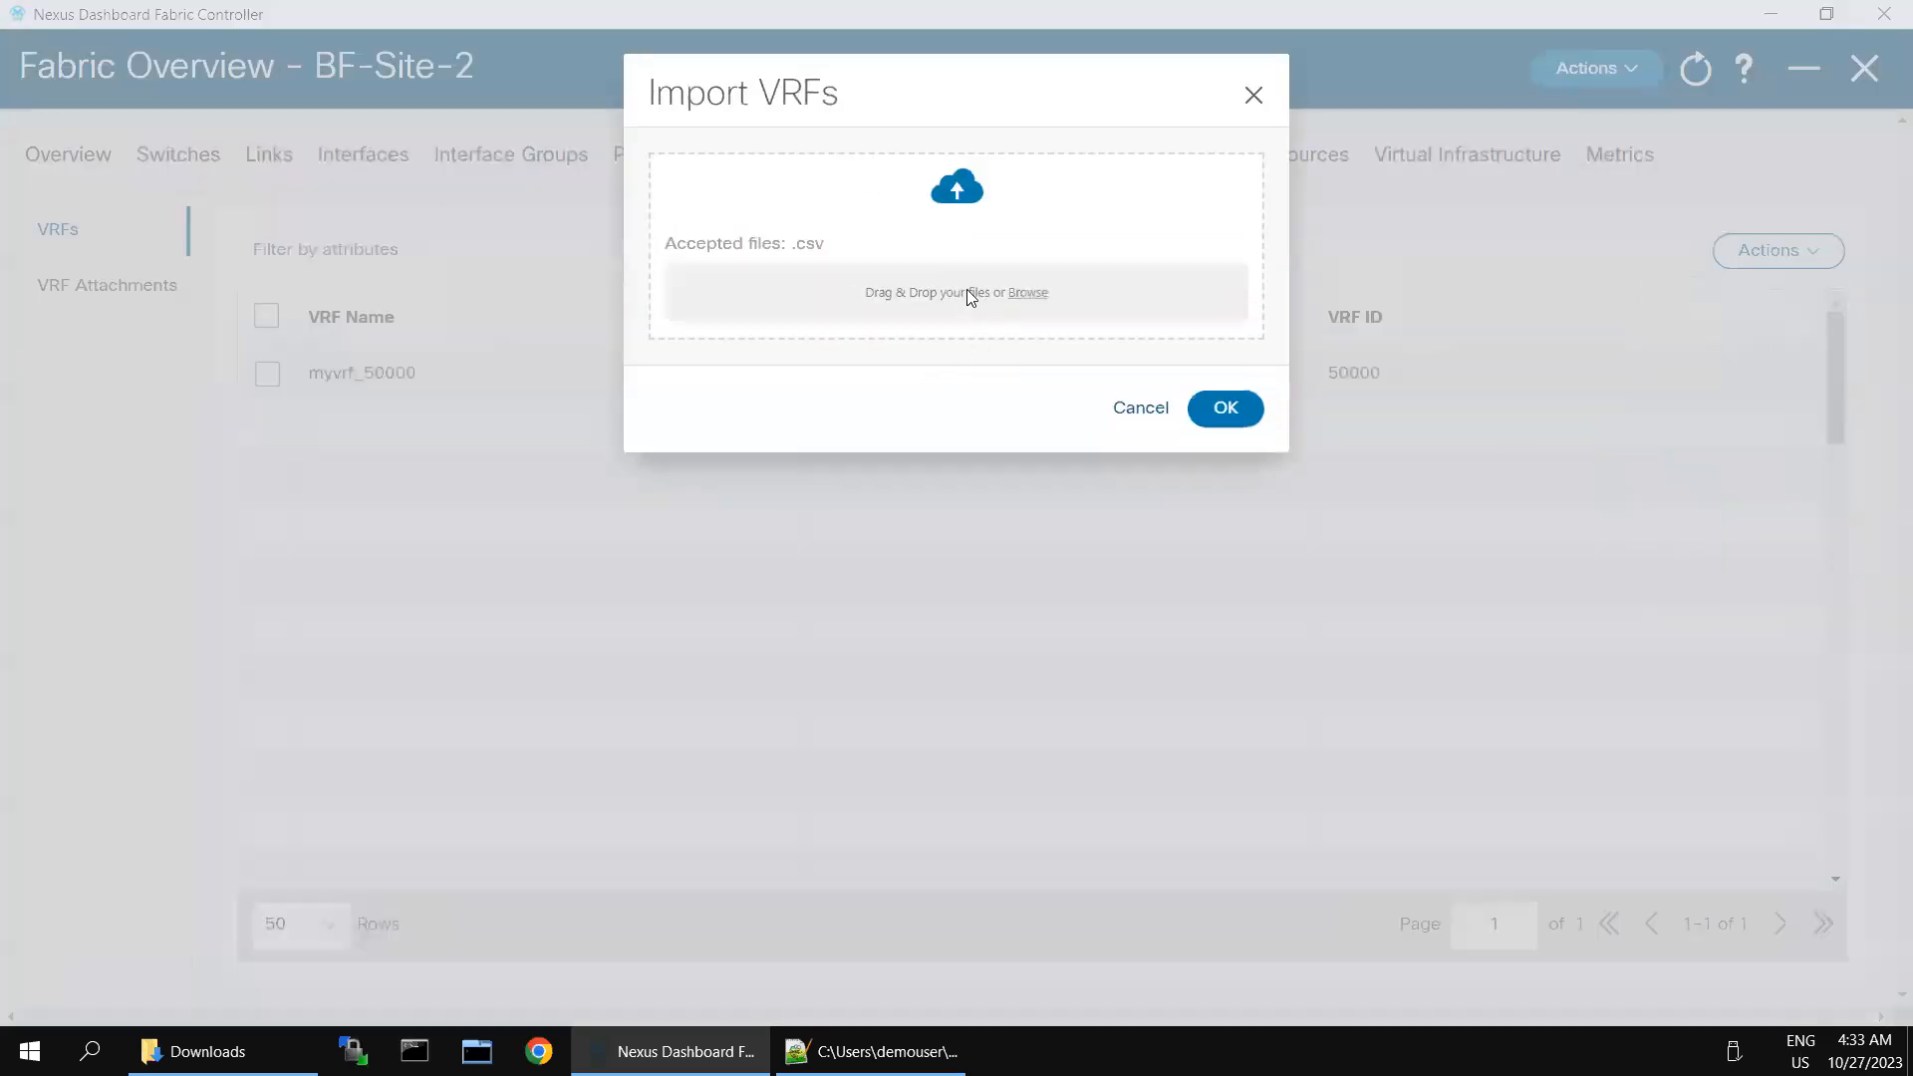
double_click(388, 182)
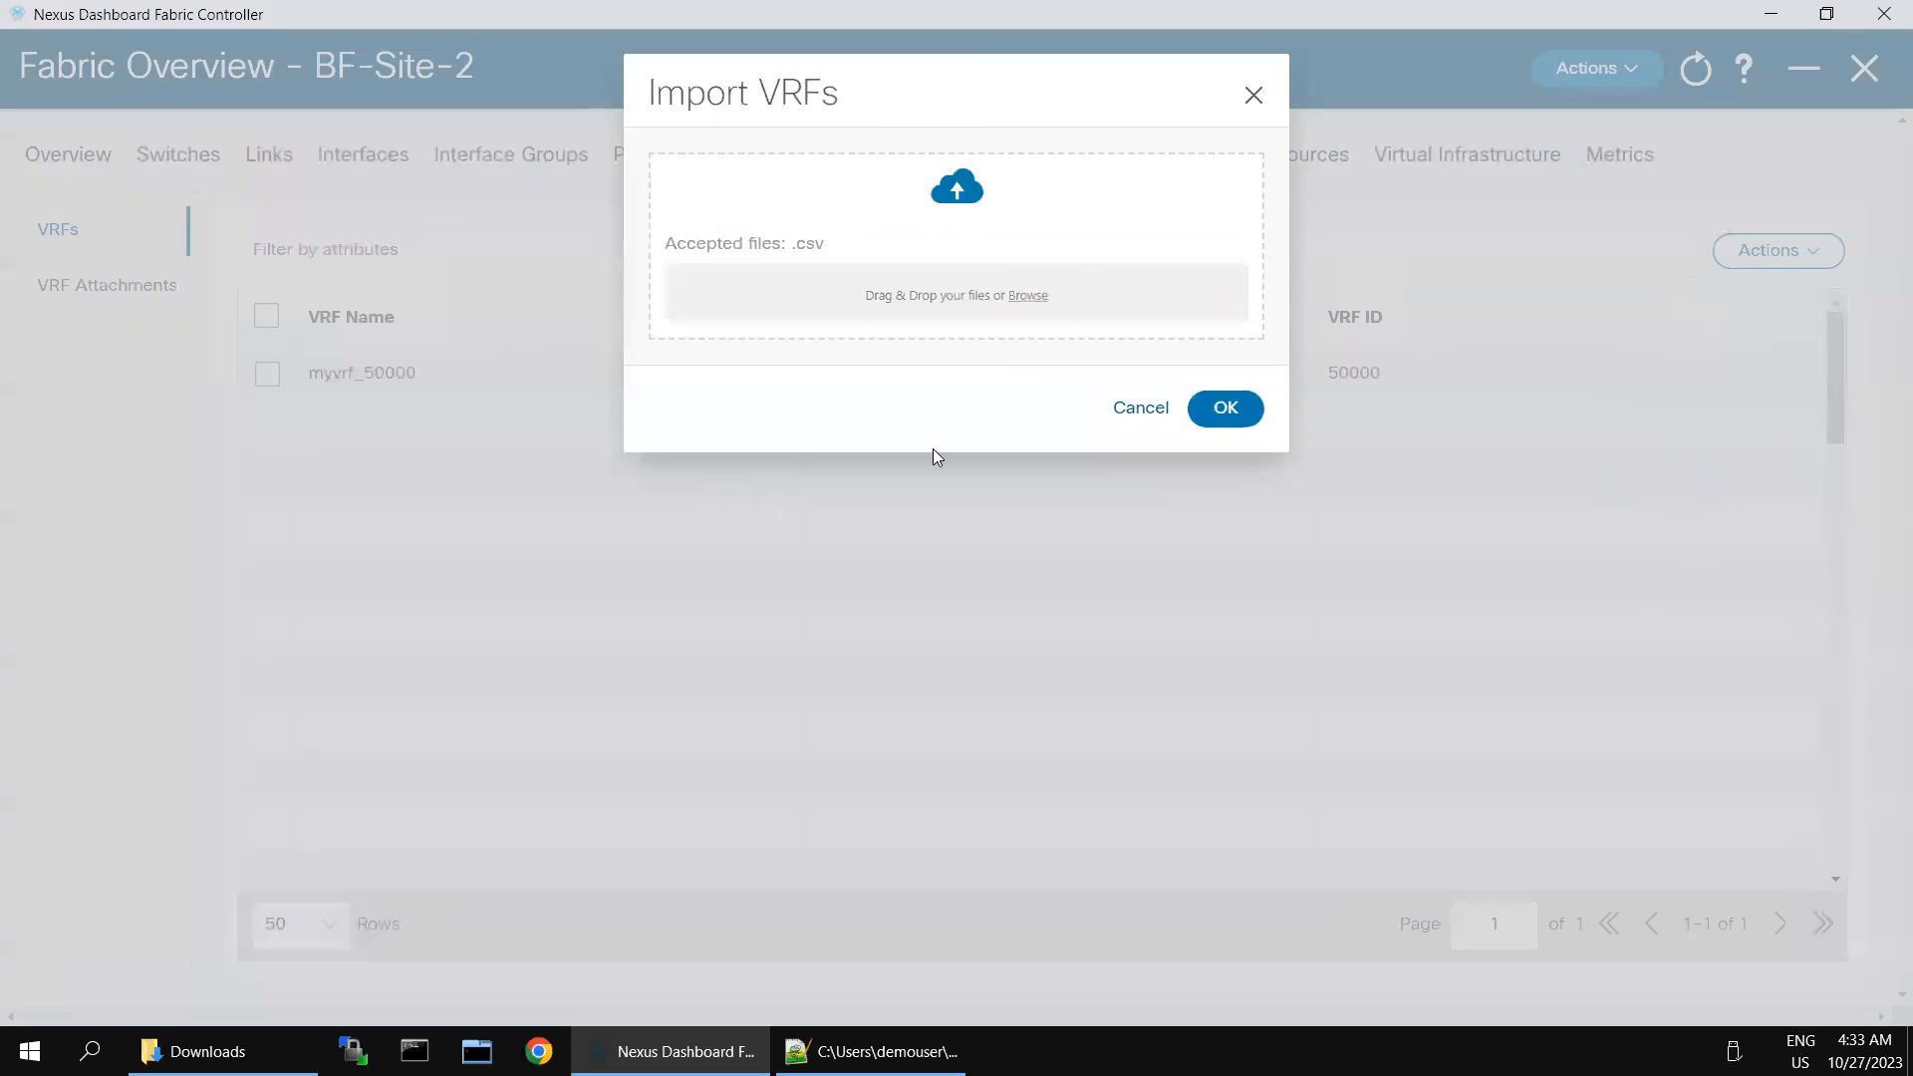
key("Return")
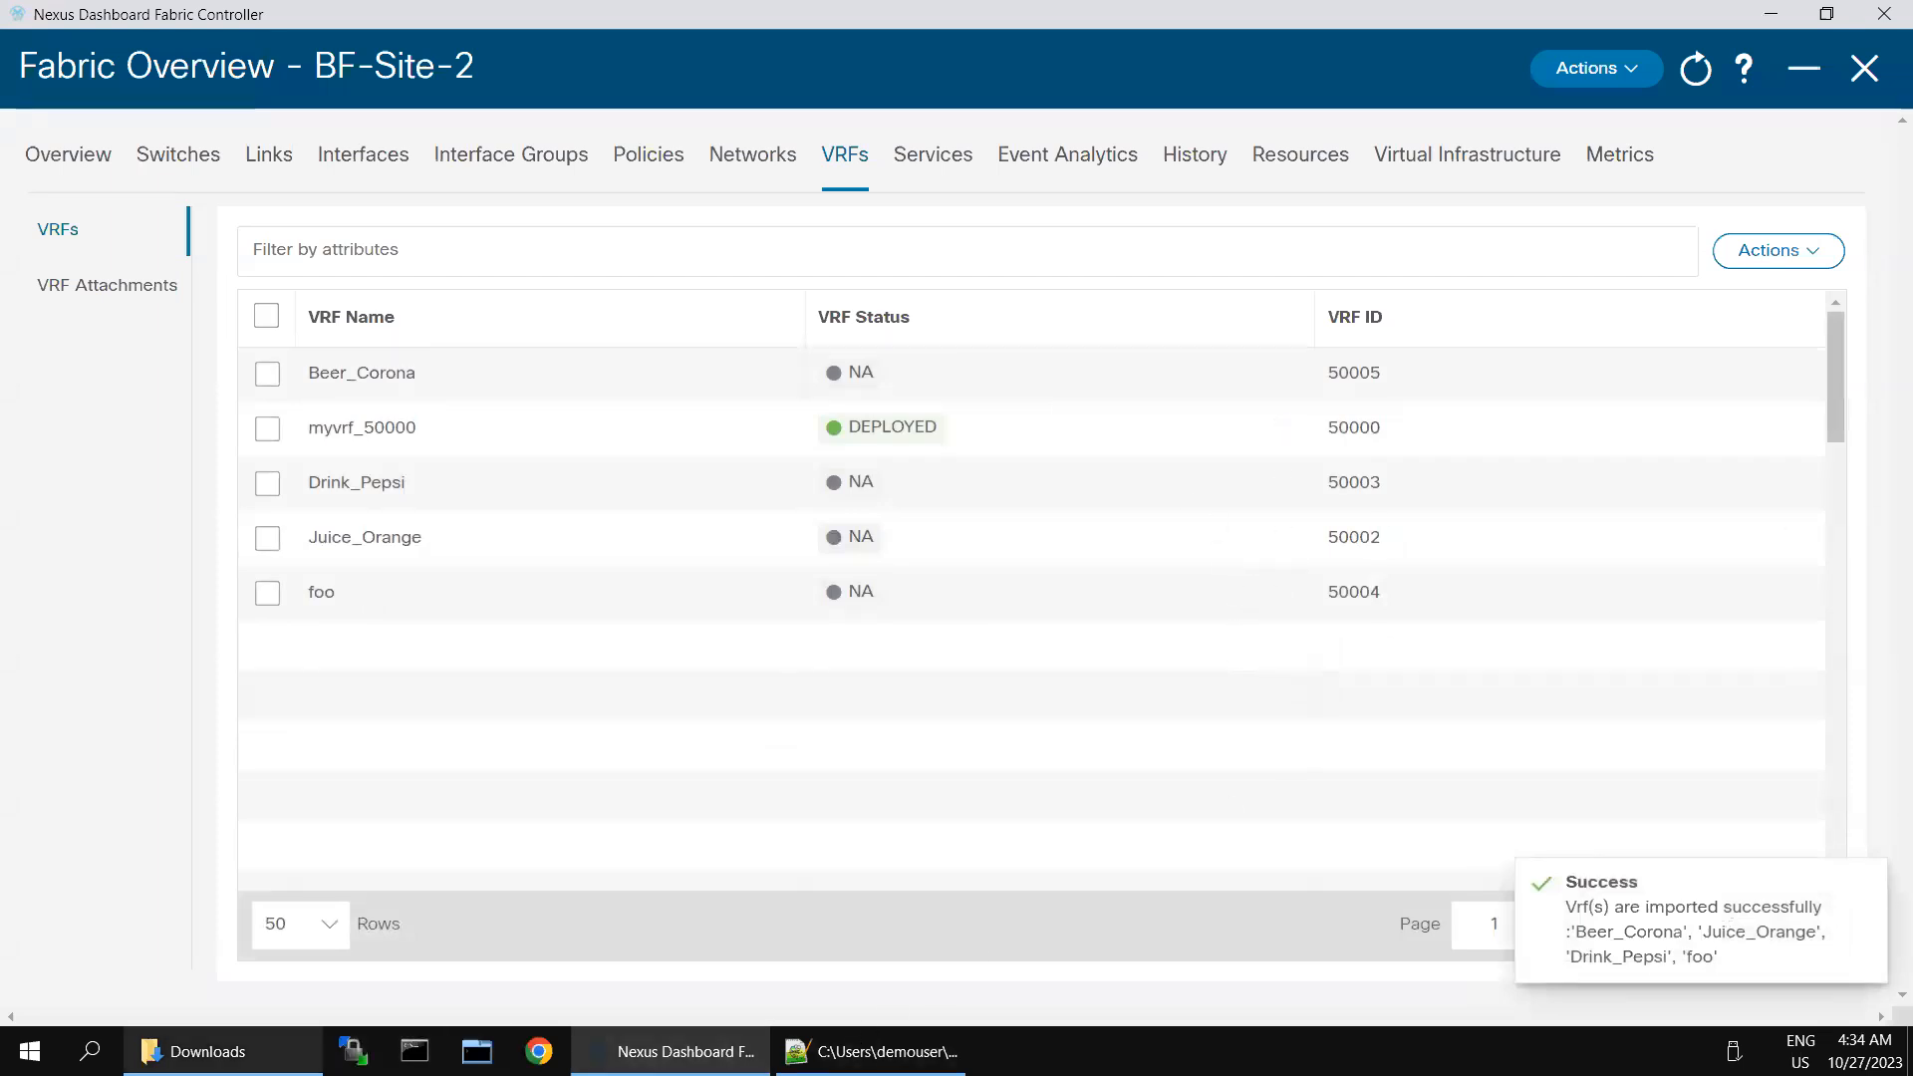
- Switch to the Downloads folder and open TopDown-Network_29Oct2018_103451.csv in a maximized Notepad++ window
left_click(209, 1051)
left_click(797, 1051)
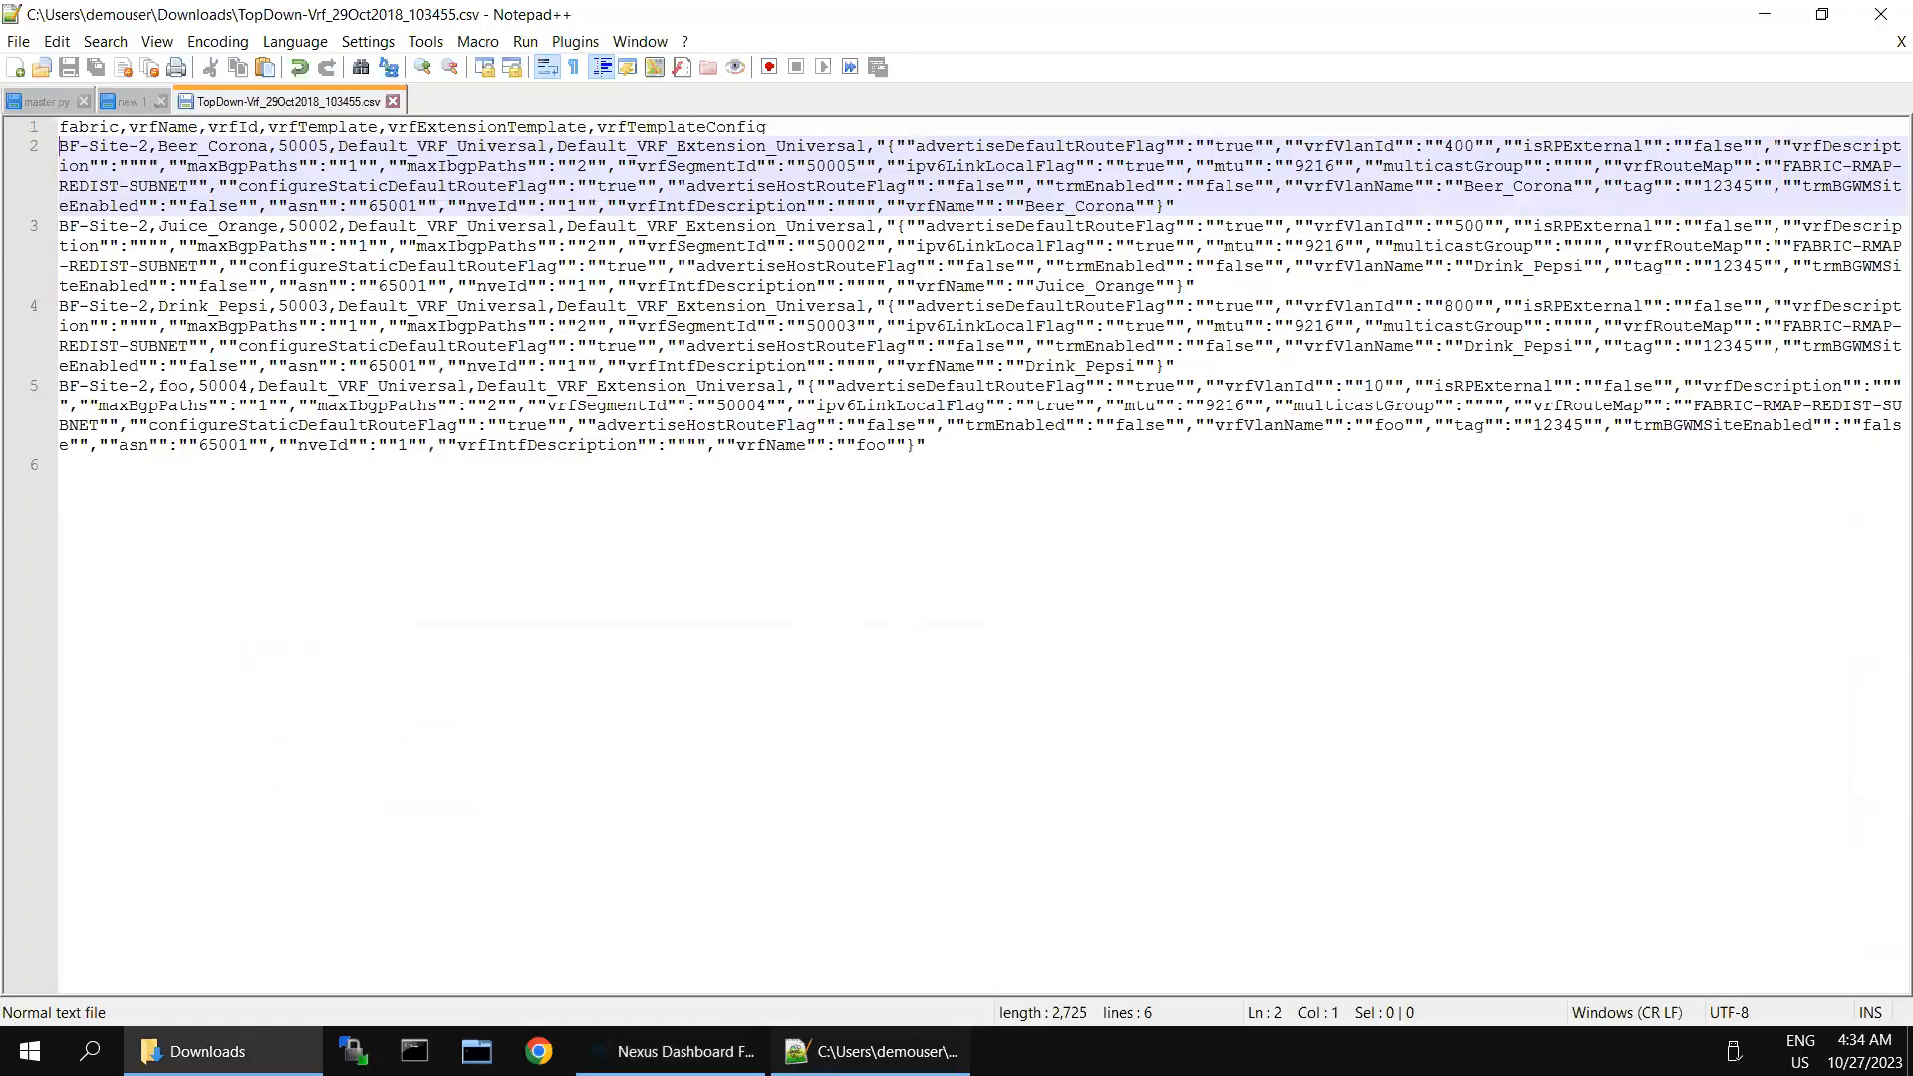
double_click(1096, 20)
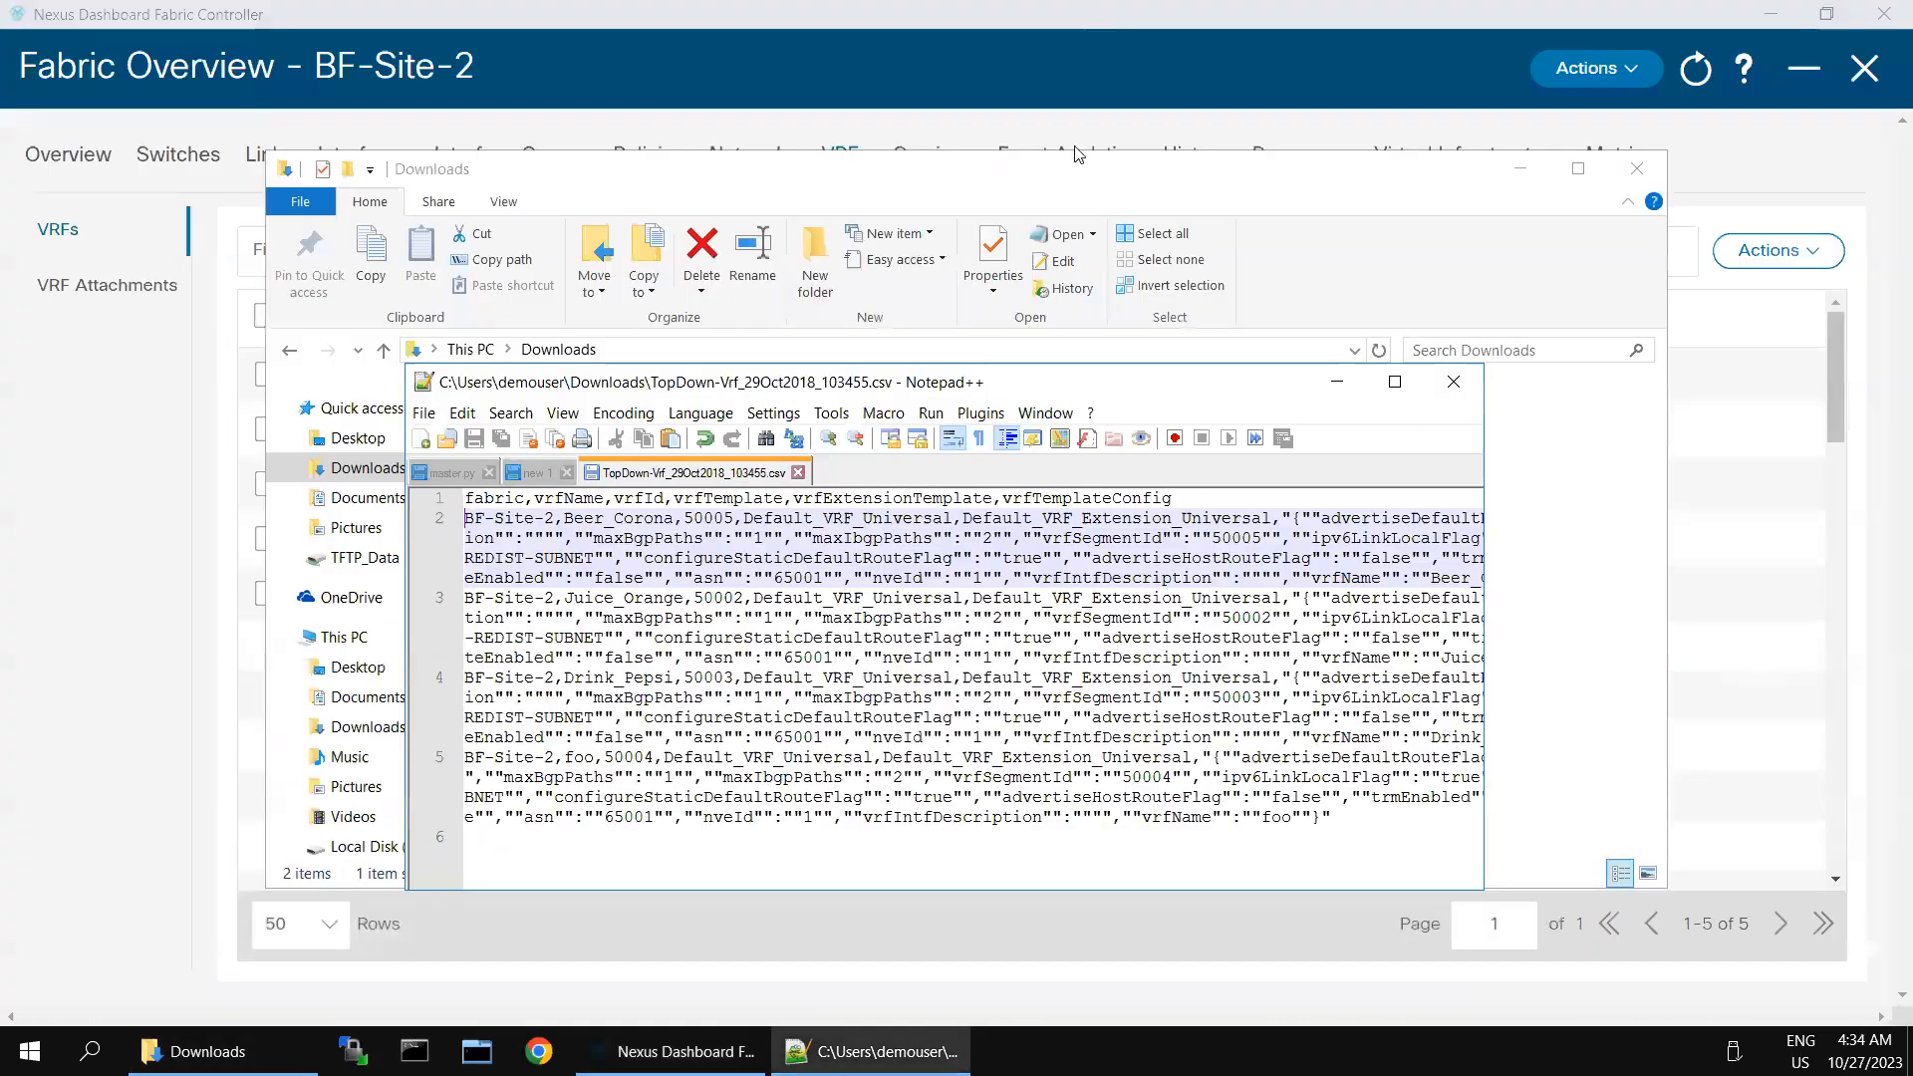
left_click_drag(1156, 388, 1604, 471)
left_click(657, 496)
left_click_drag(690, 455, 1823, 749)
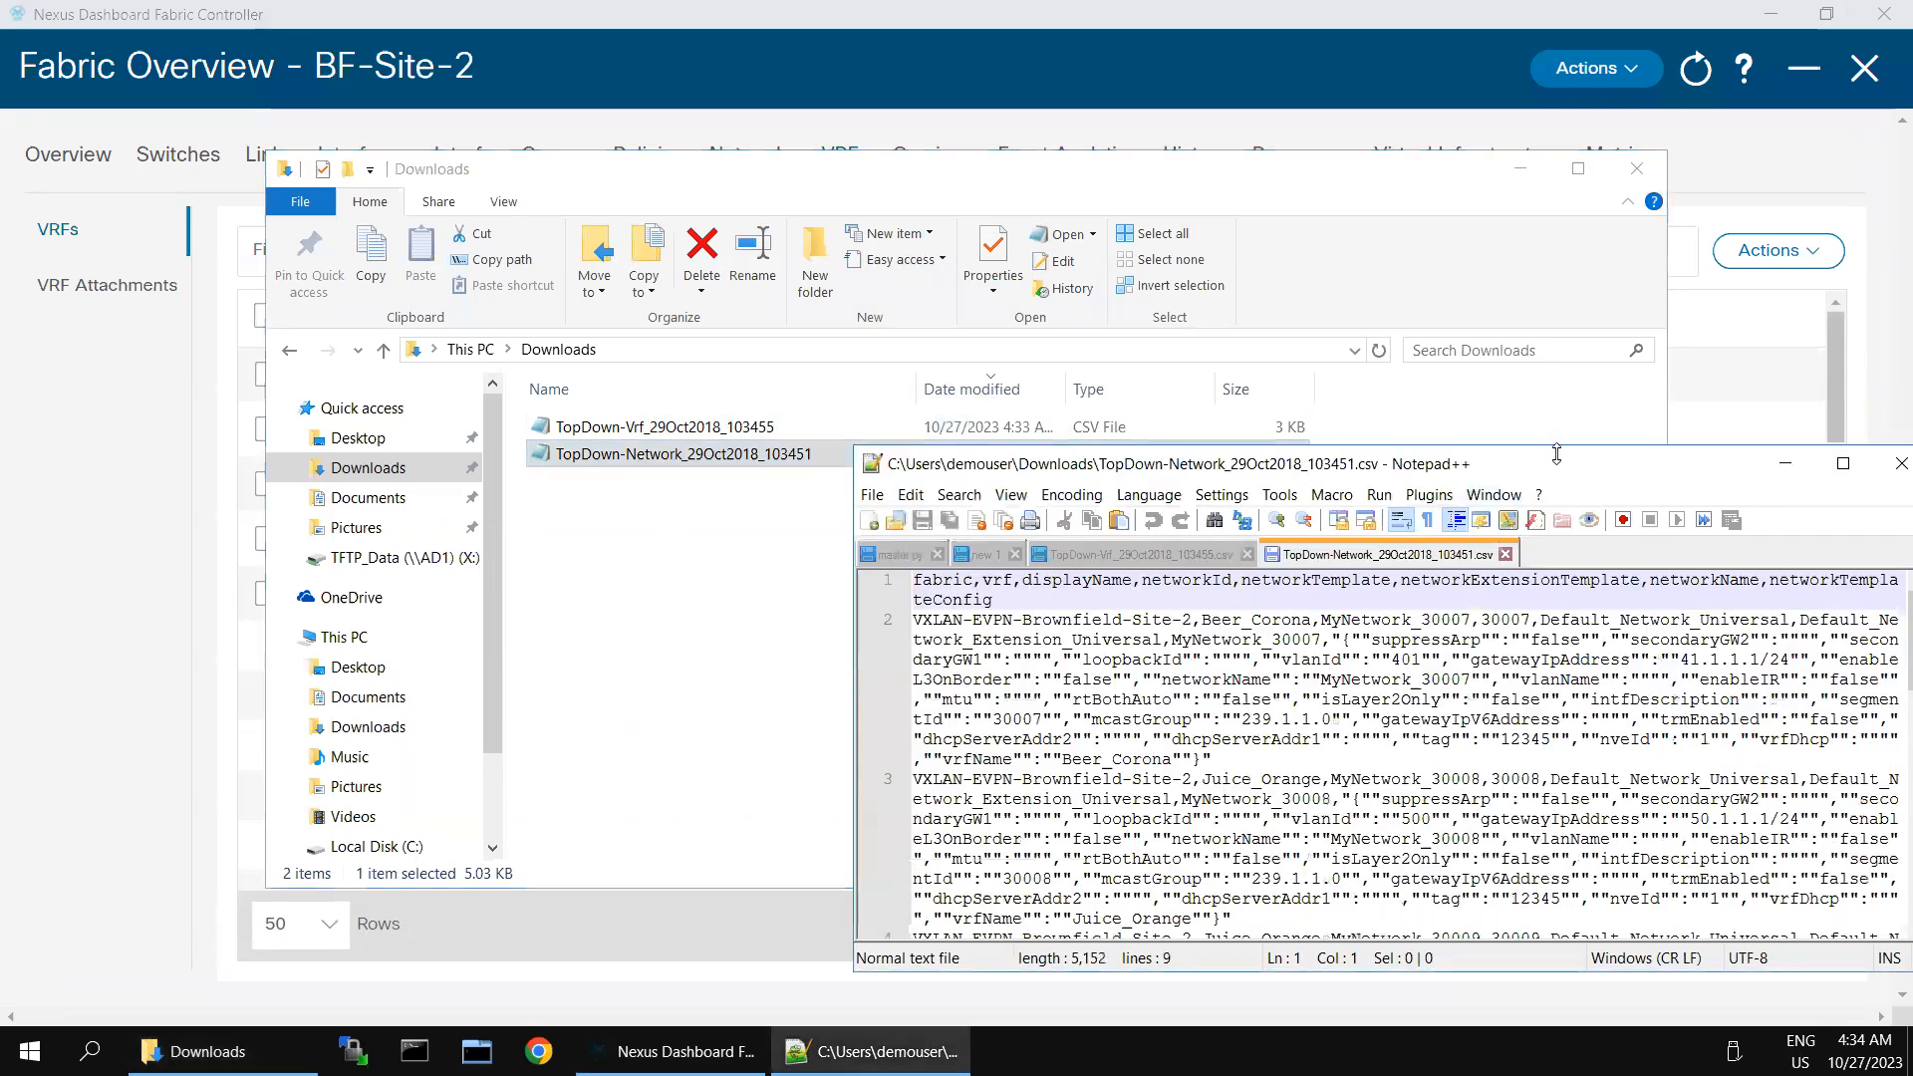
double_click(1563, 466)
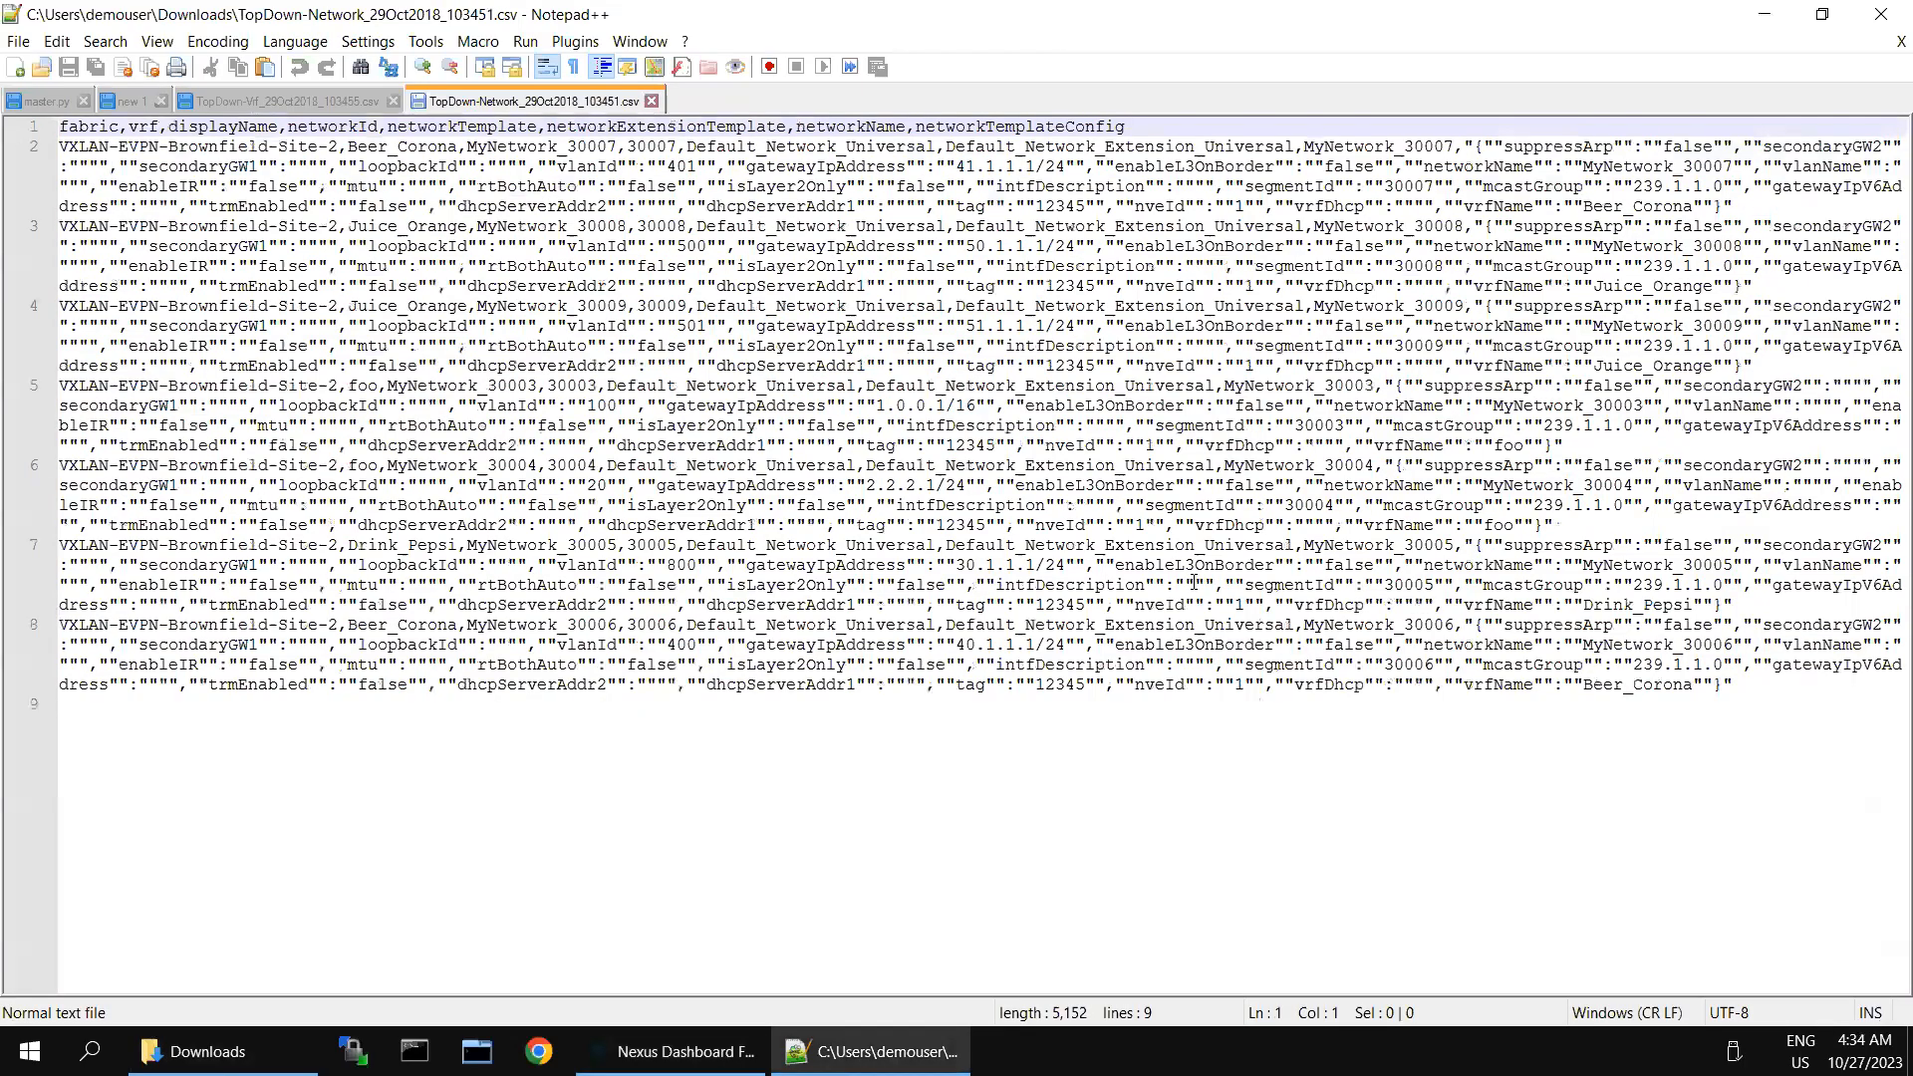
- Replace every VXLAN-EVPN-Brownfield-Site-2 in the network CSV with BF-Site-2 and save the file
left_click(1195, 583)
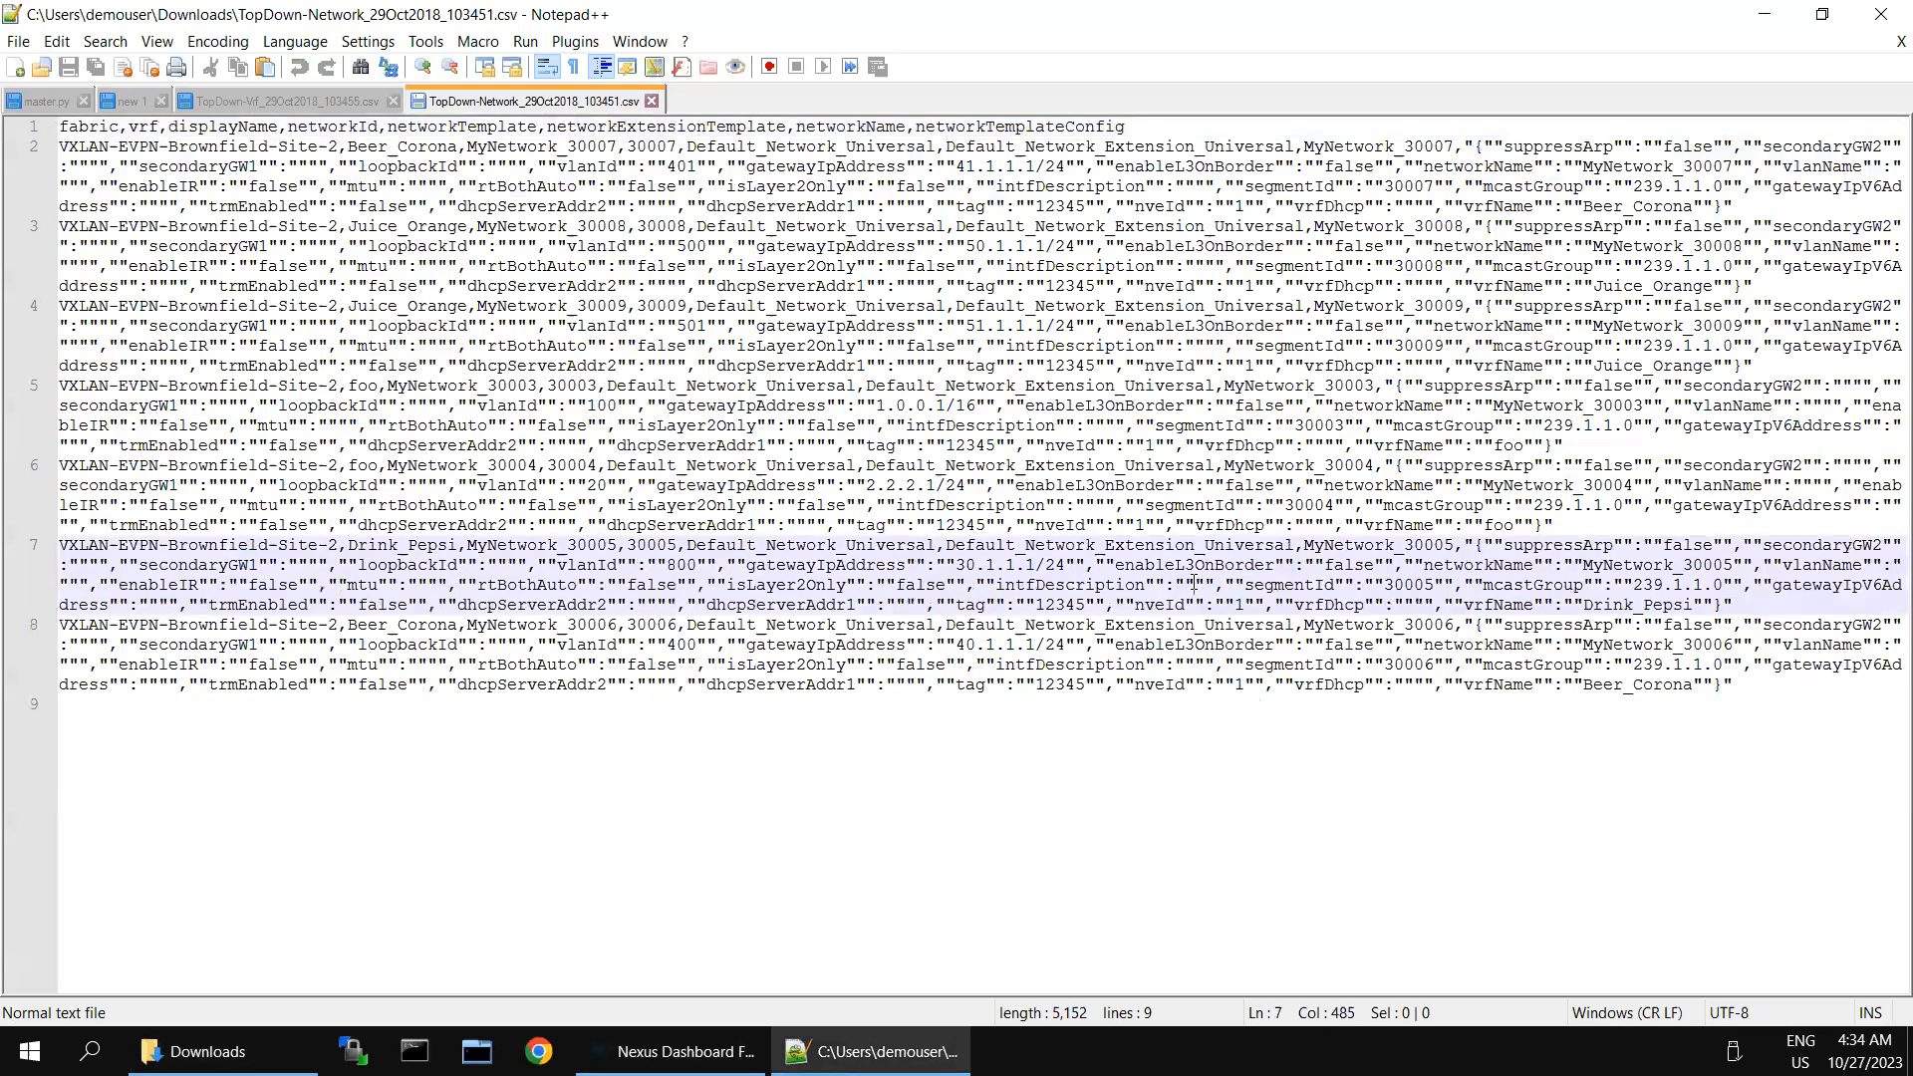
key("ctrl+f")
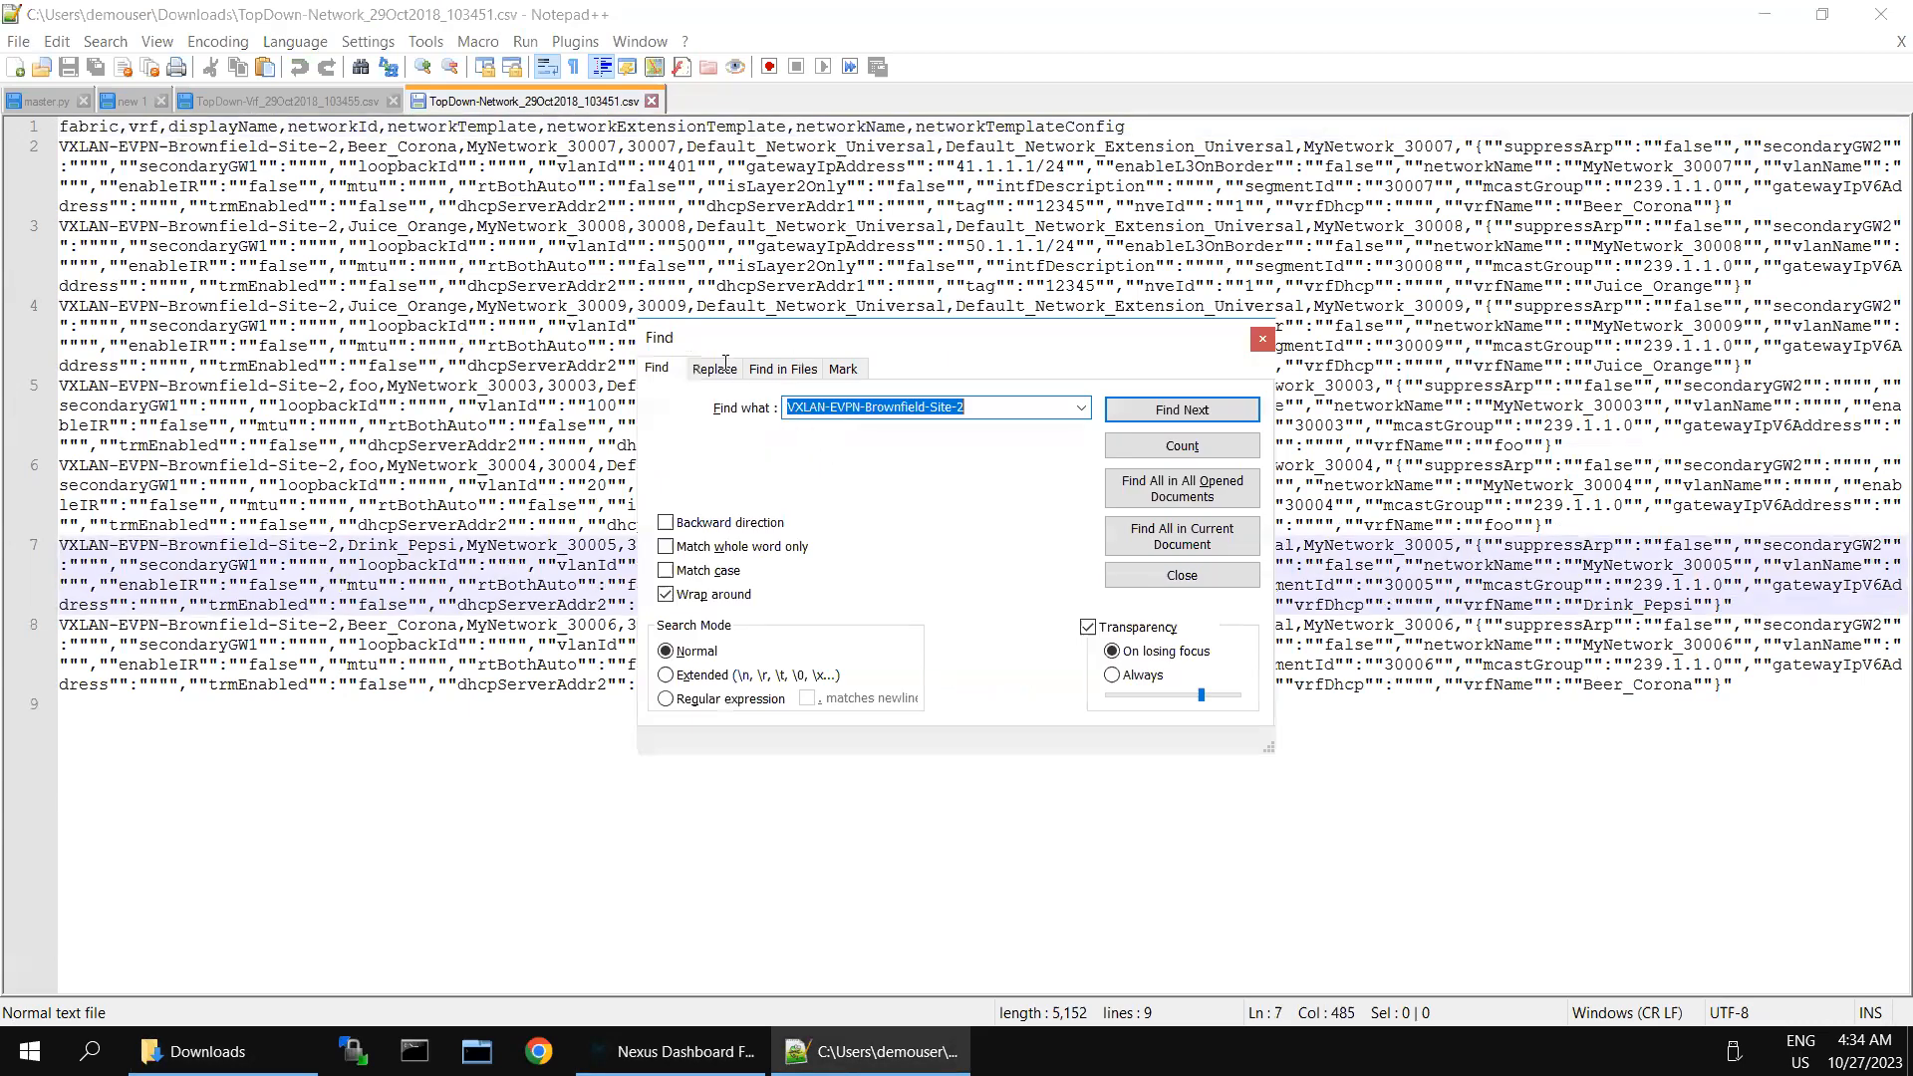
left_click(713, 371)
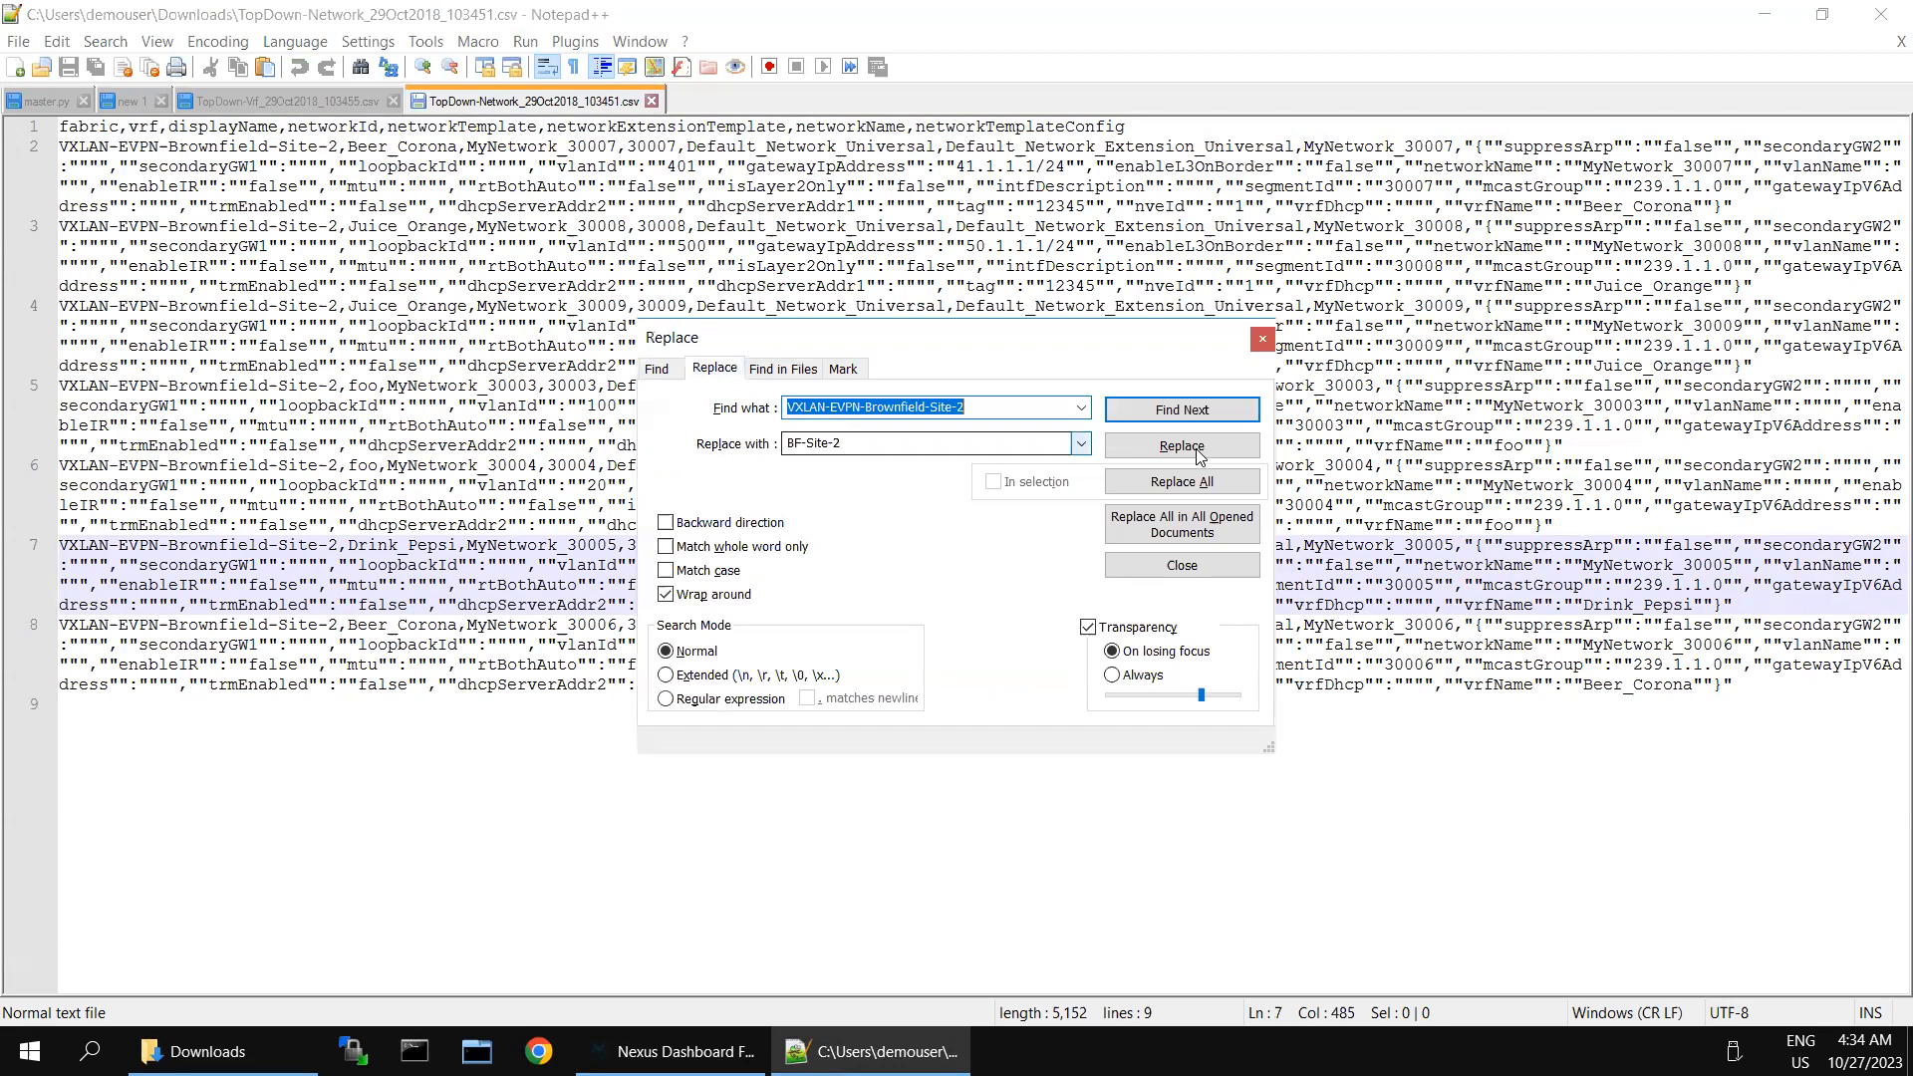
left_click(1200, 482)
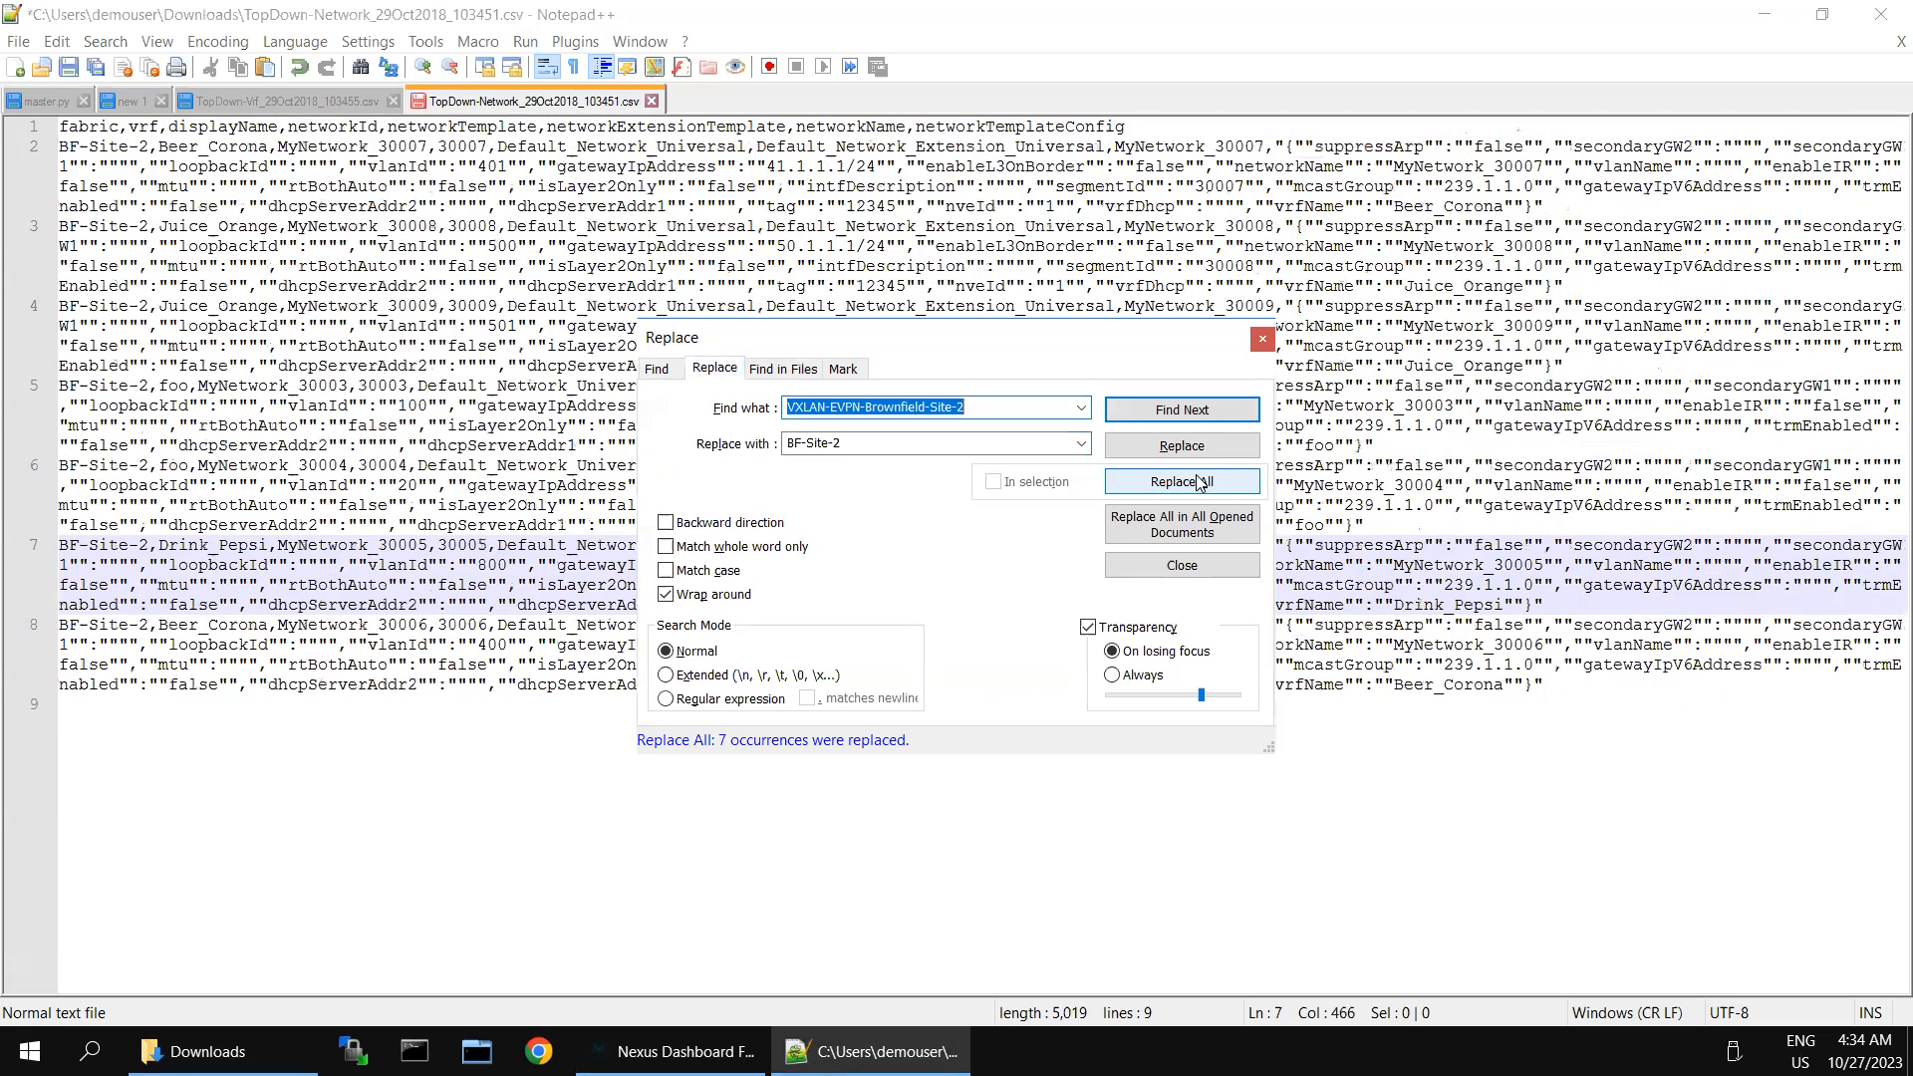
left_click(68, 67)
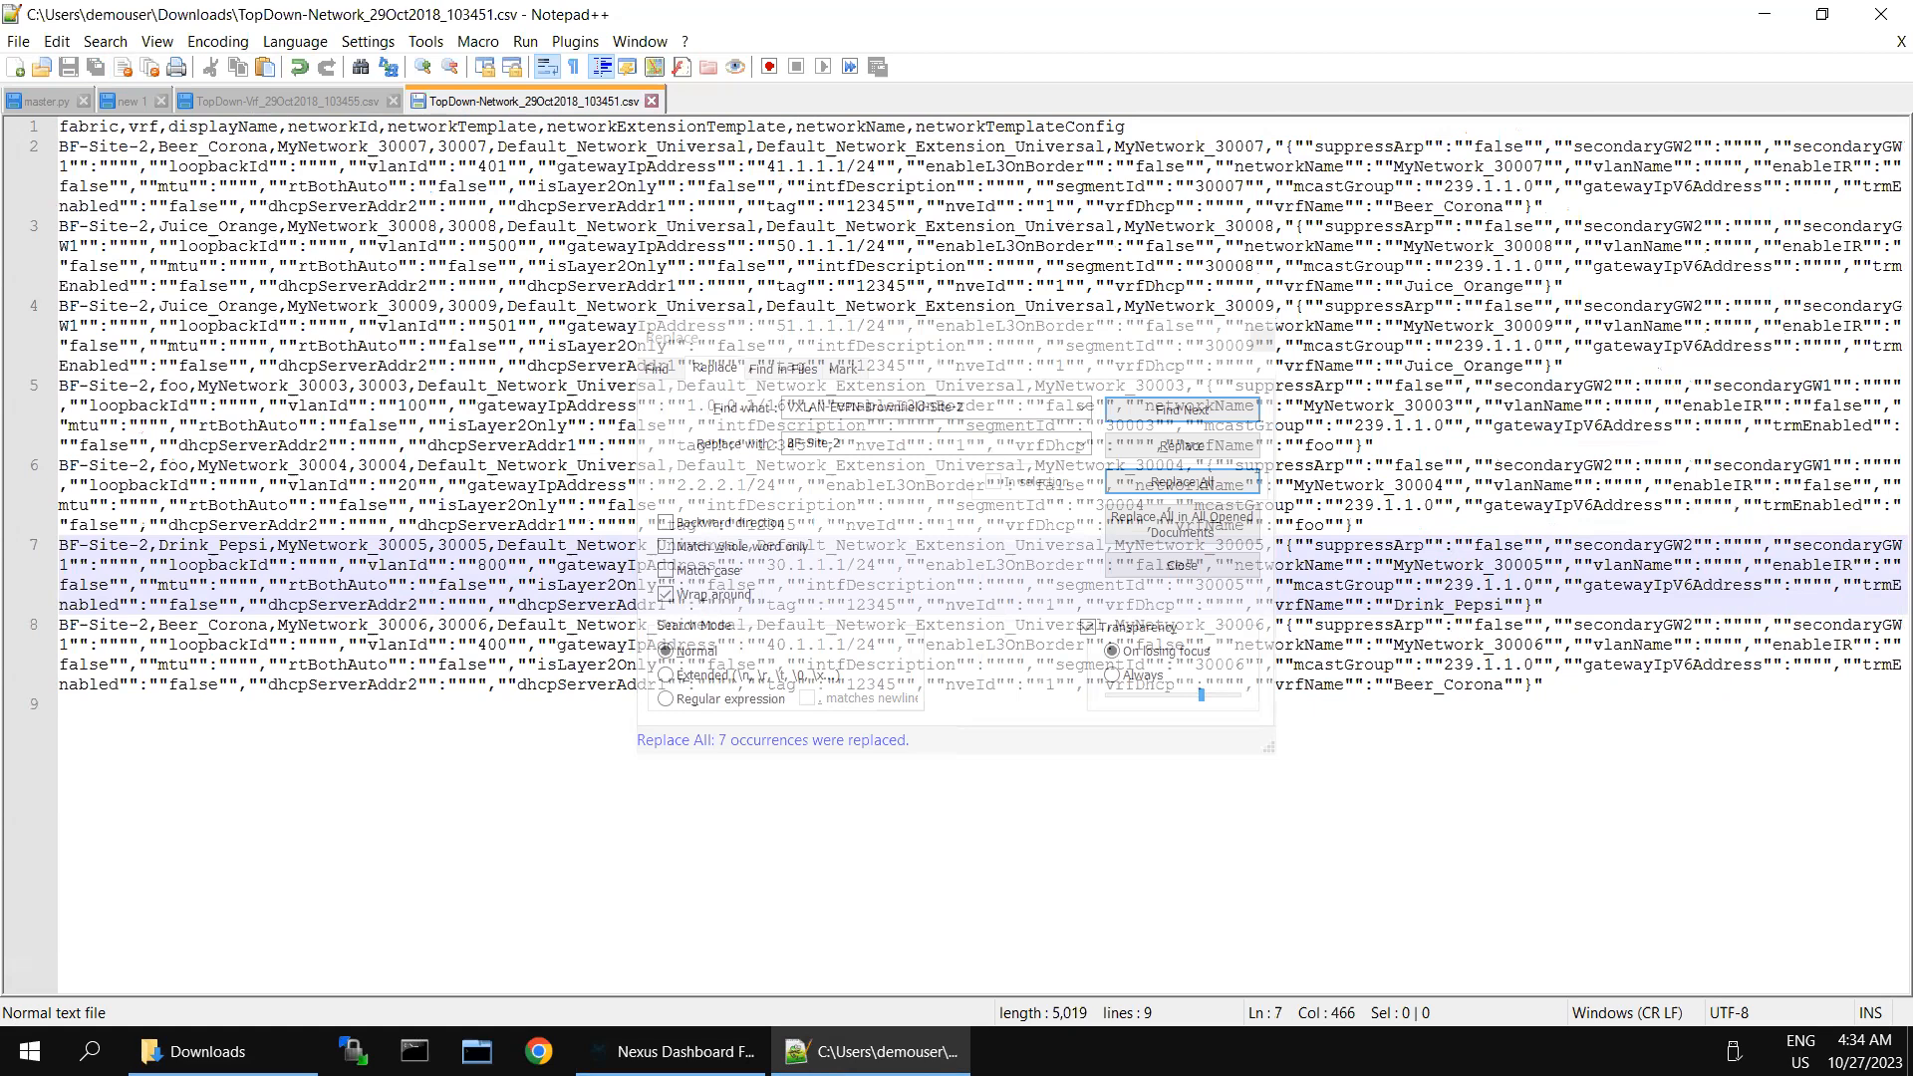
- Return to NDFC and review the VRF attachments and network attachments of BF-Site-2, widening the attachments' Network Name column
left_click(678, 1051)
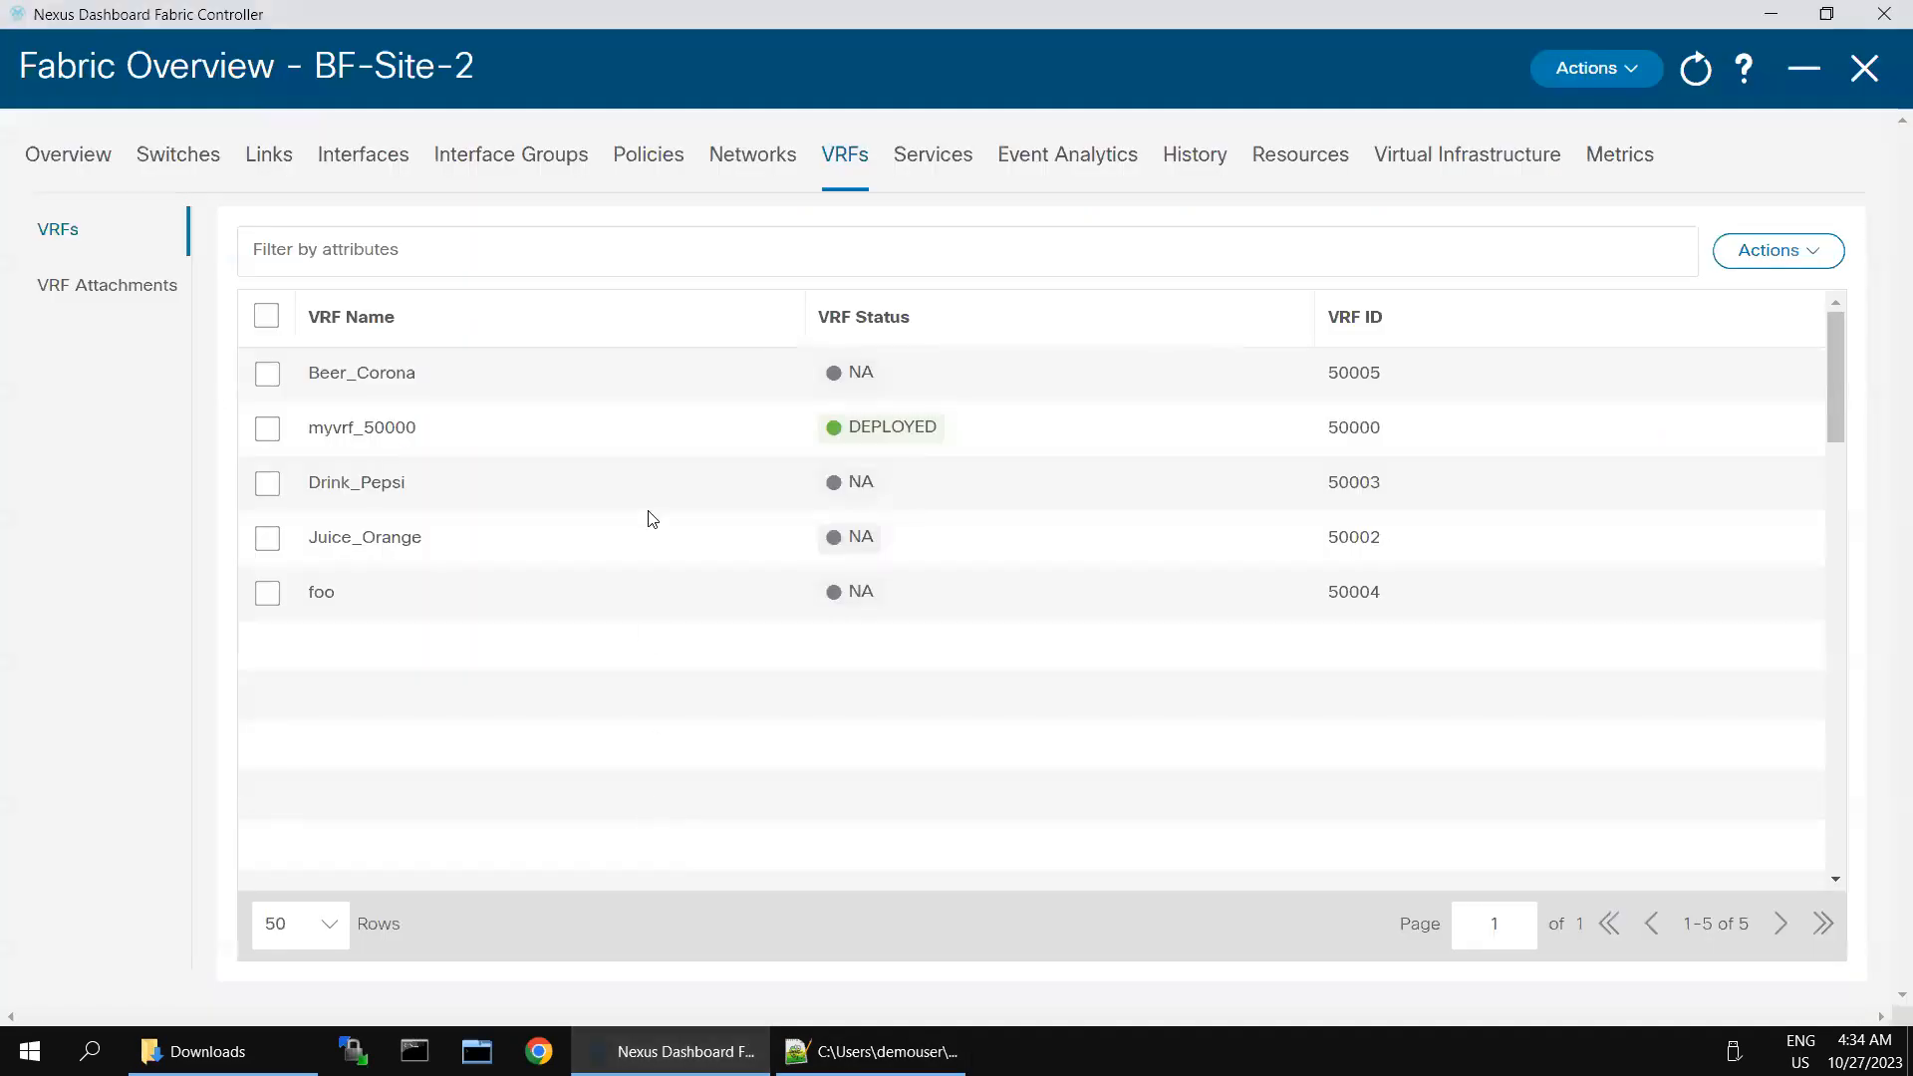
left_click(127, 292)
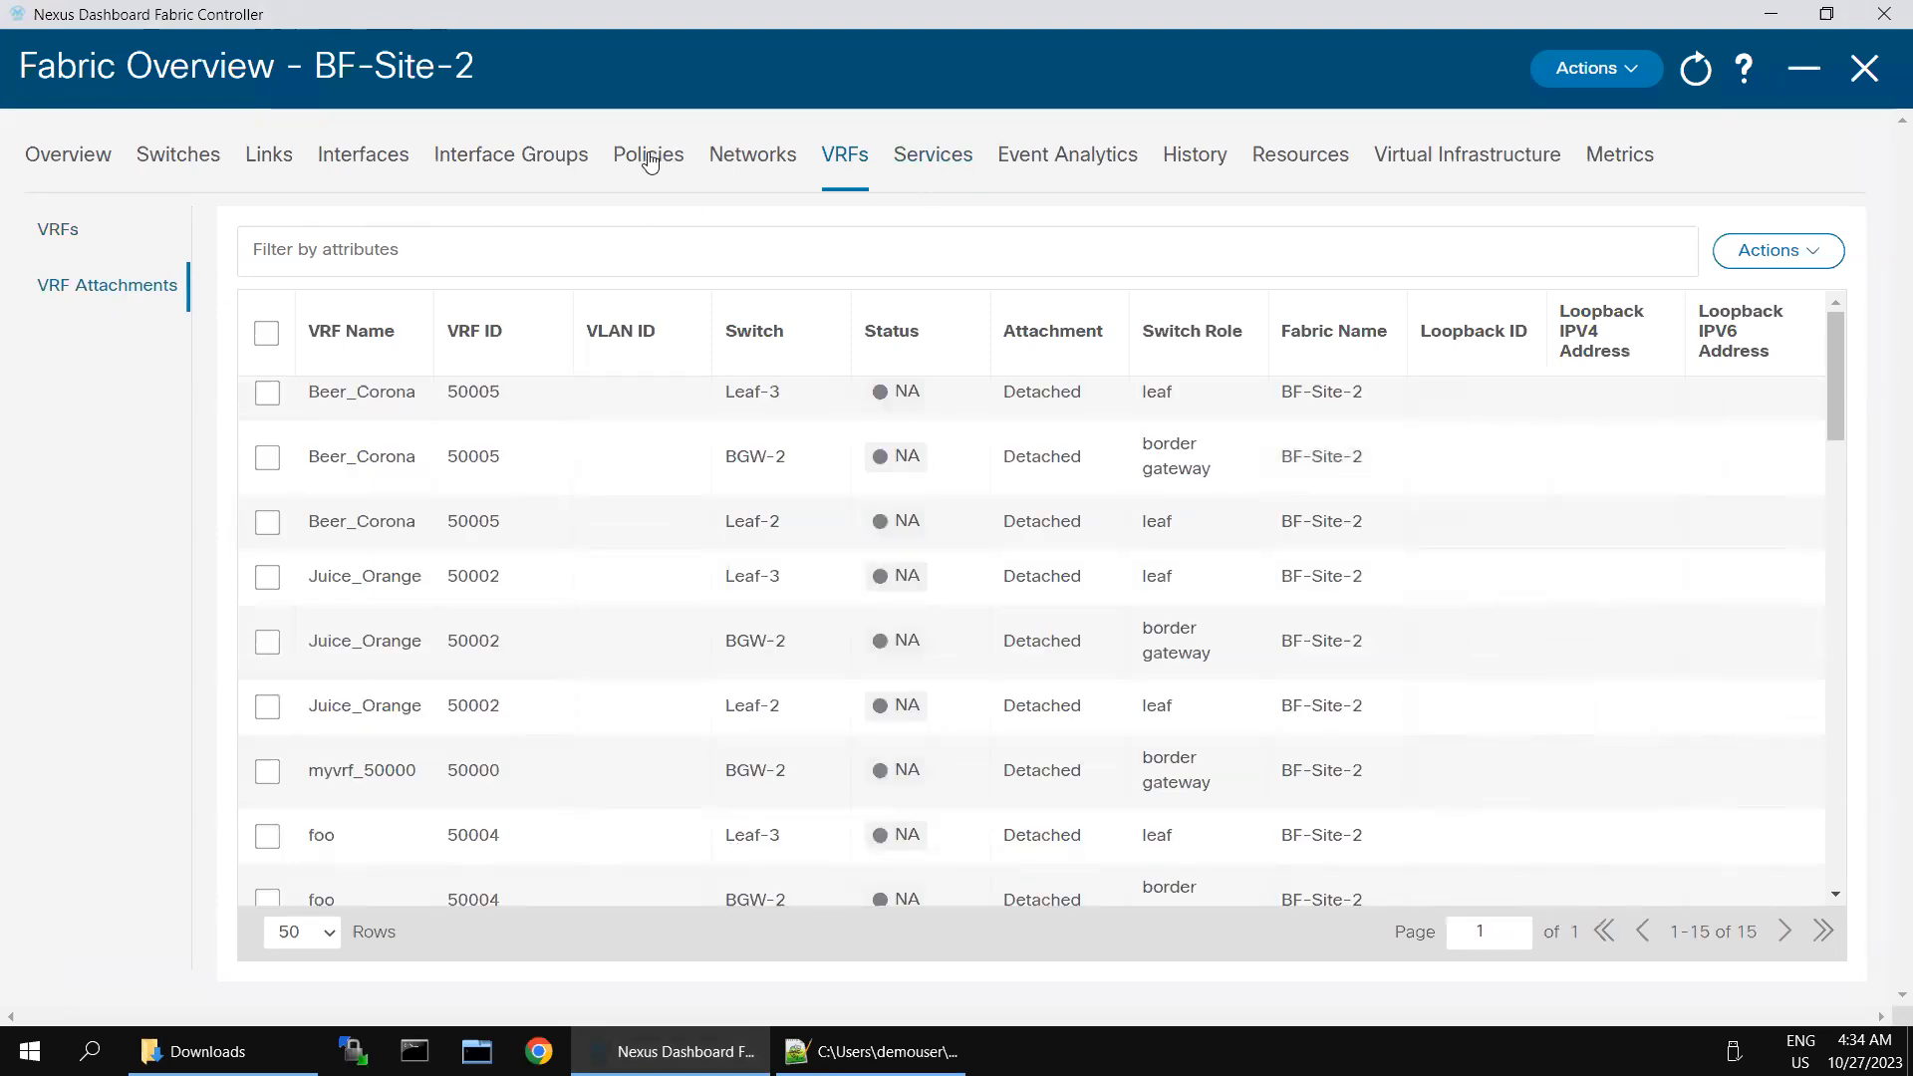
left_click(758, 158)
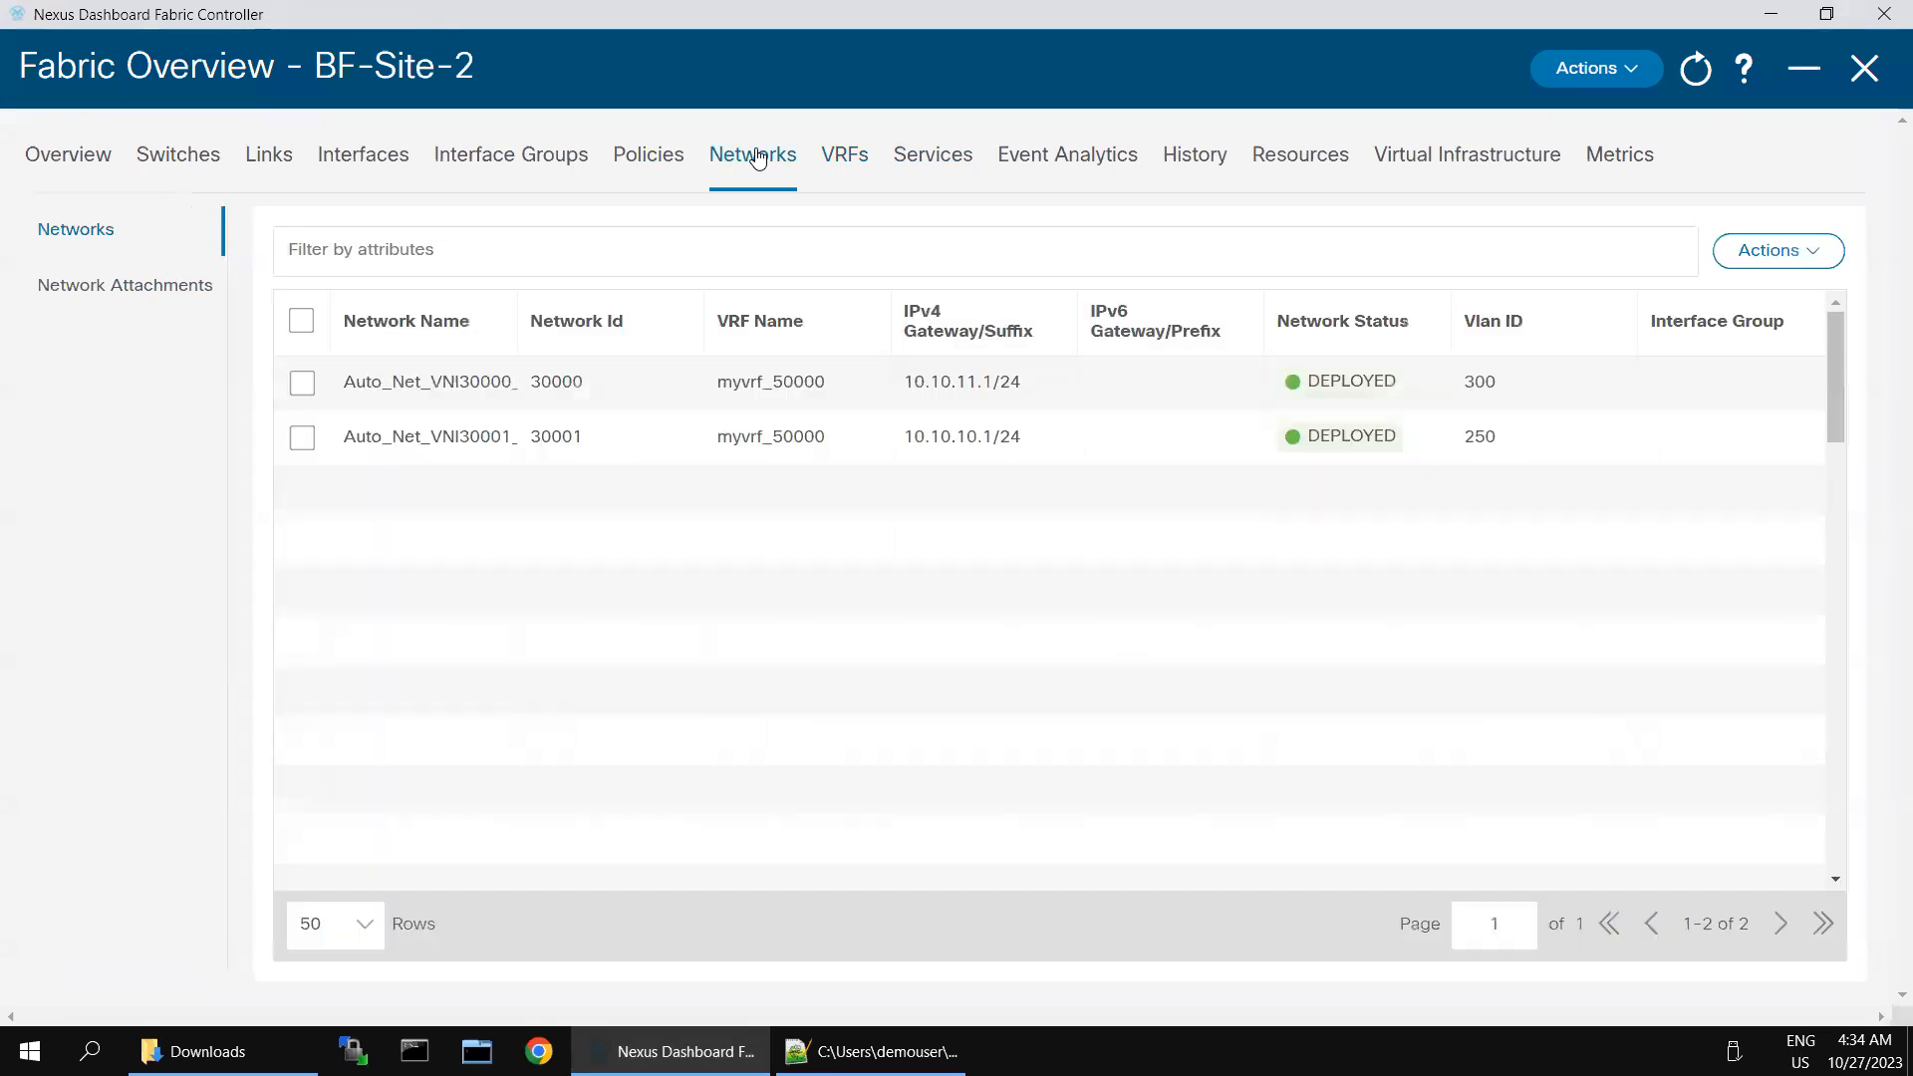
left_click(148, 288)
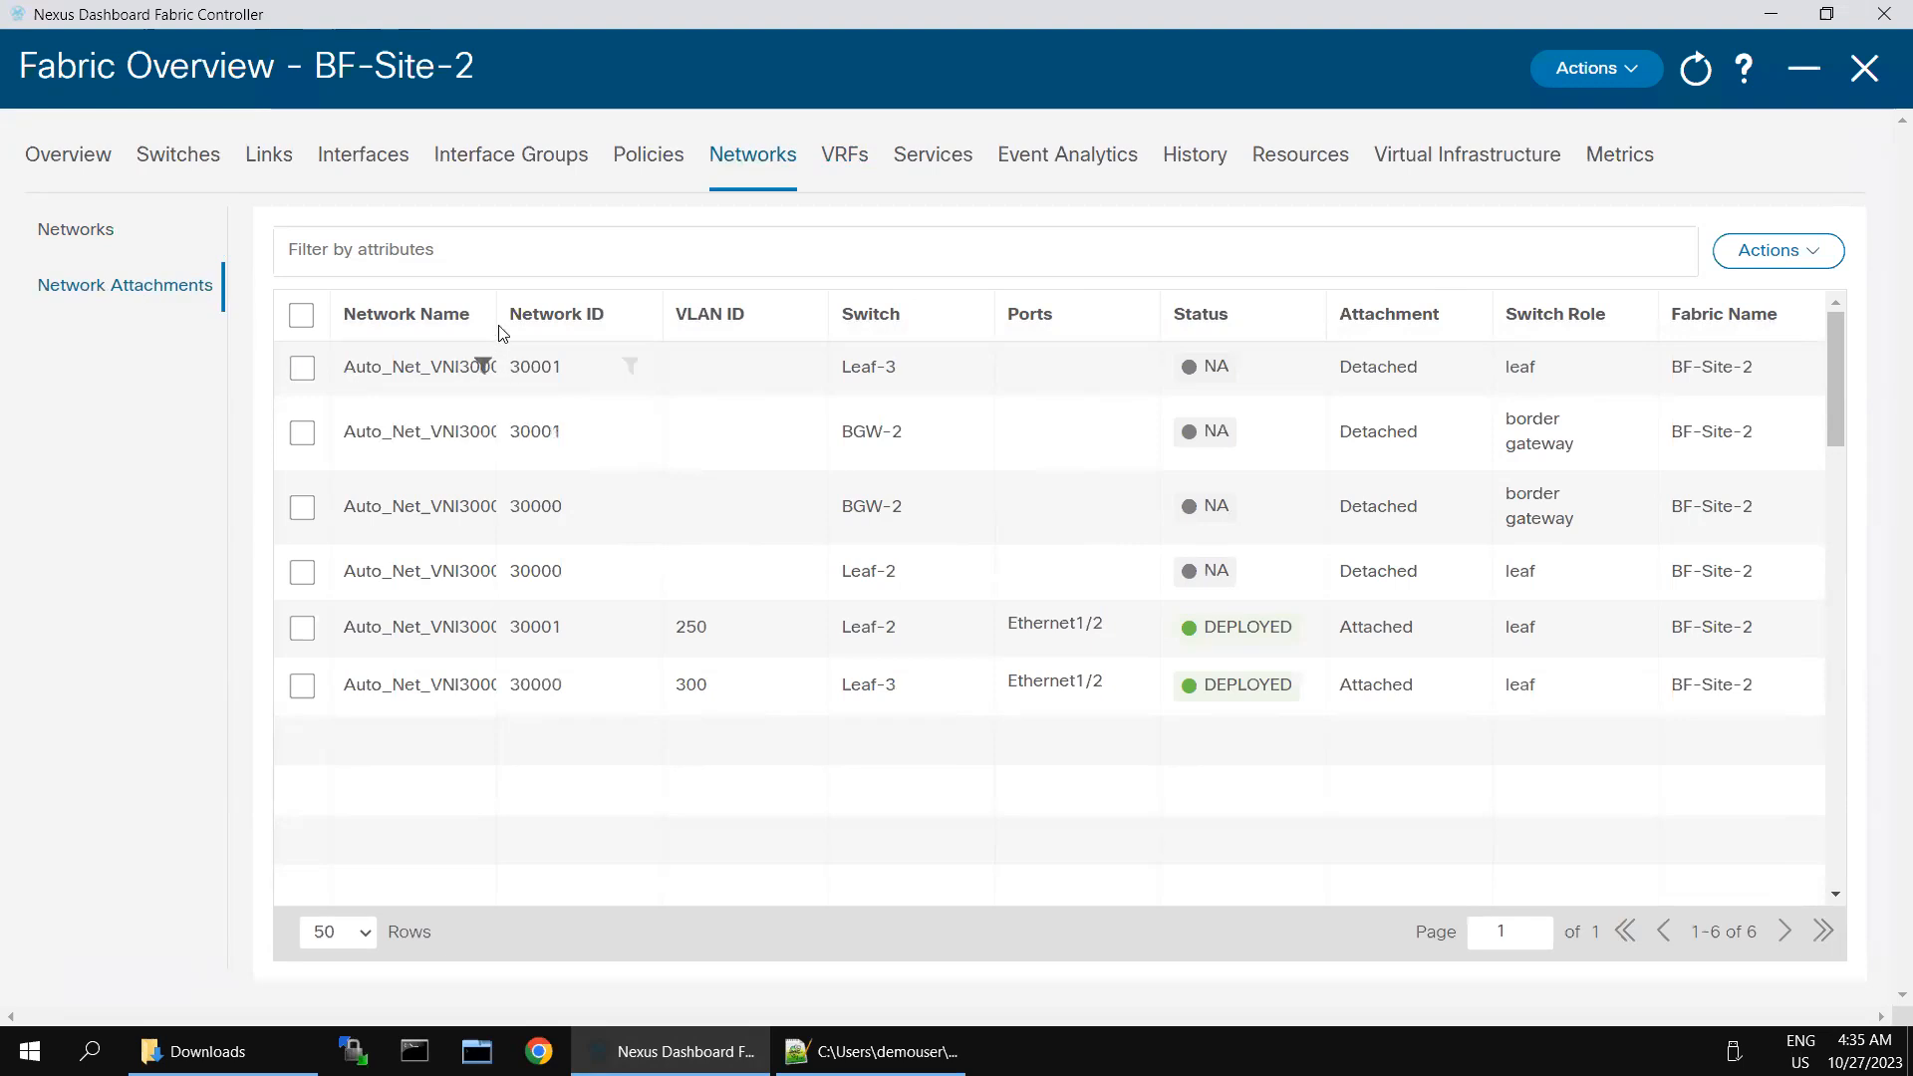
left_click_drag(497, 303, 713, 318)
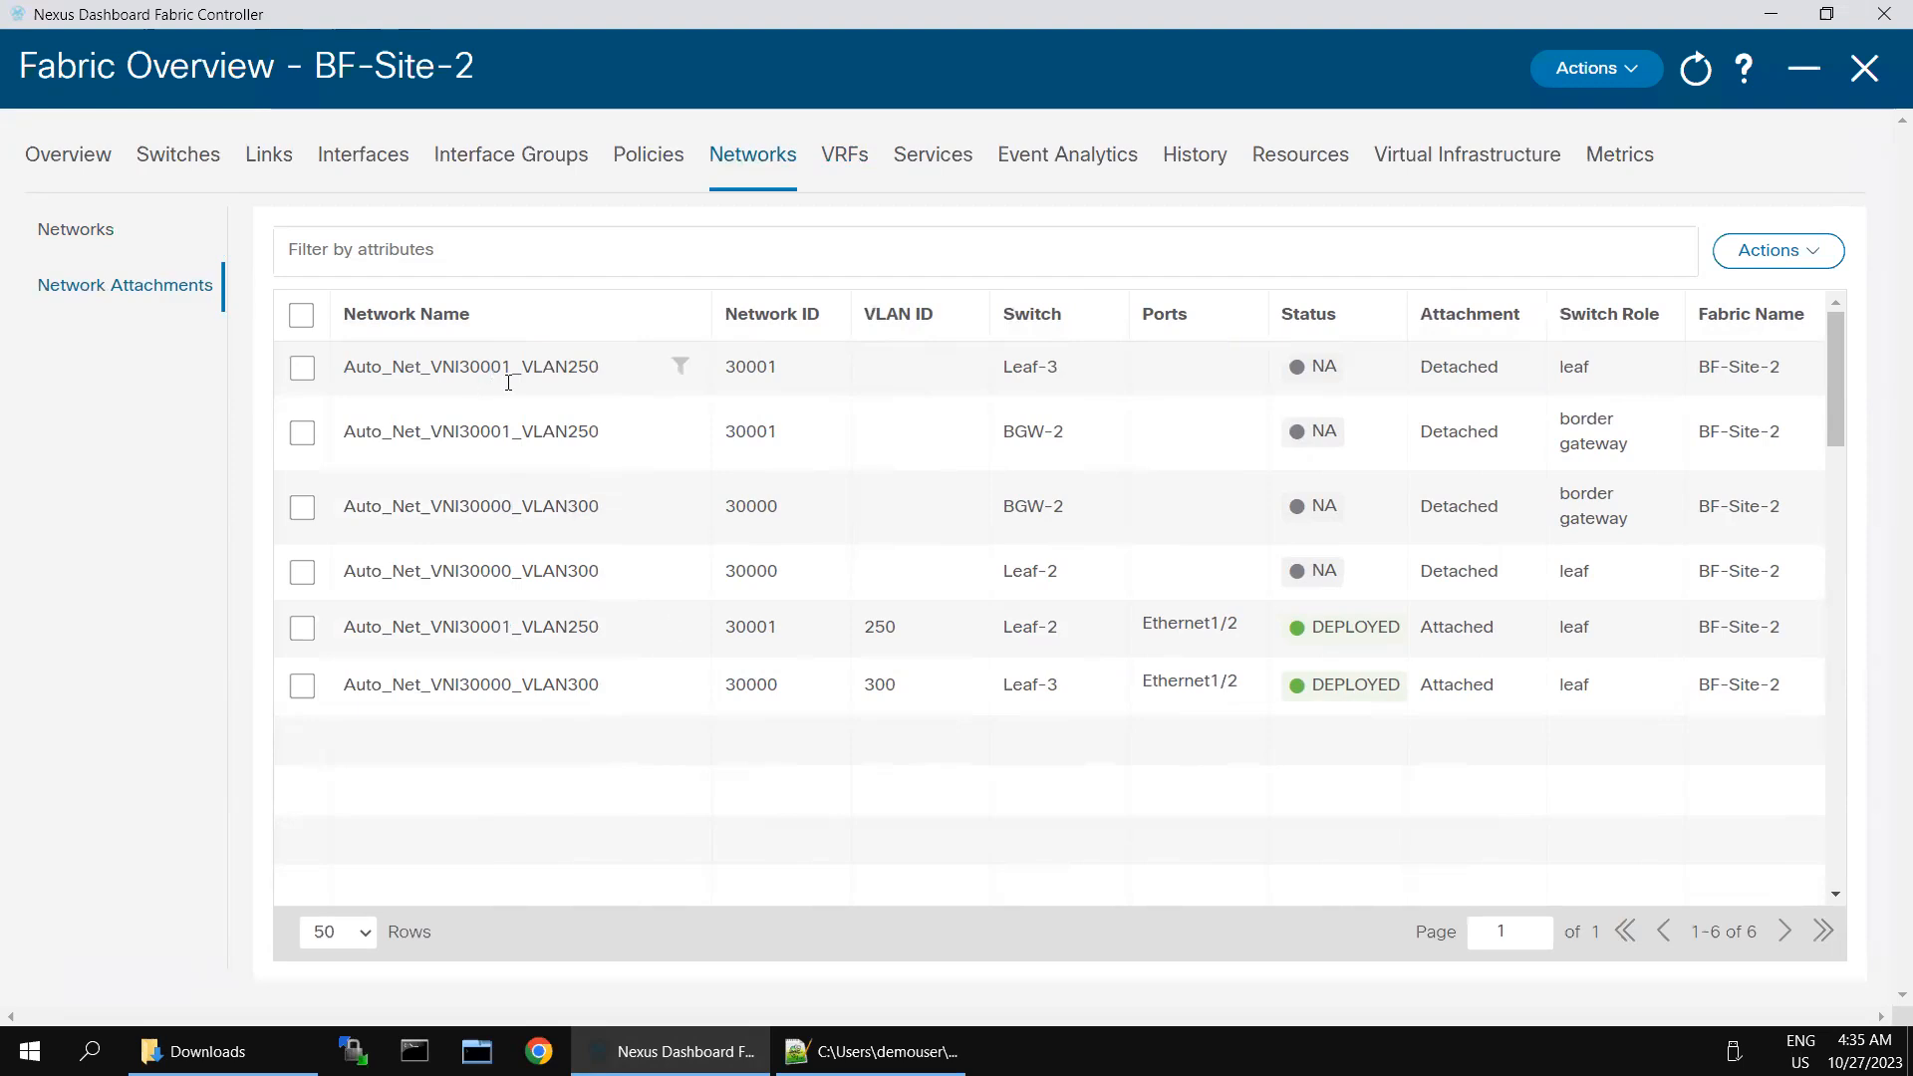
- Compare the existing networks with their switch attachments, widening the Network Name column in both lists to read the full names
left_click(77, 235)
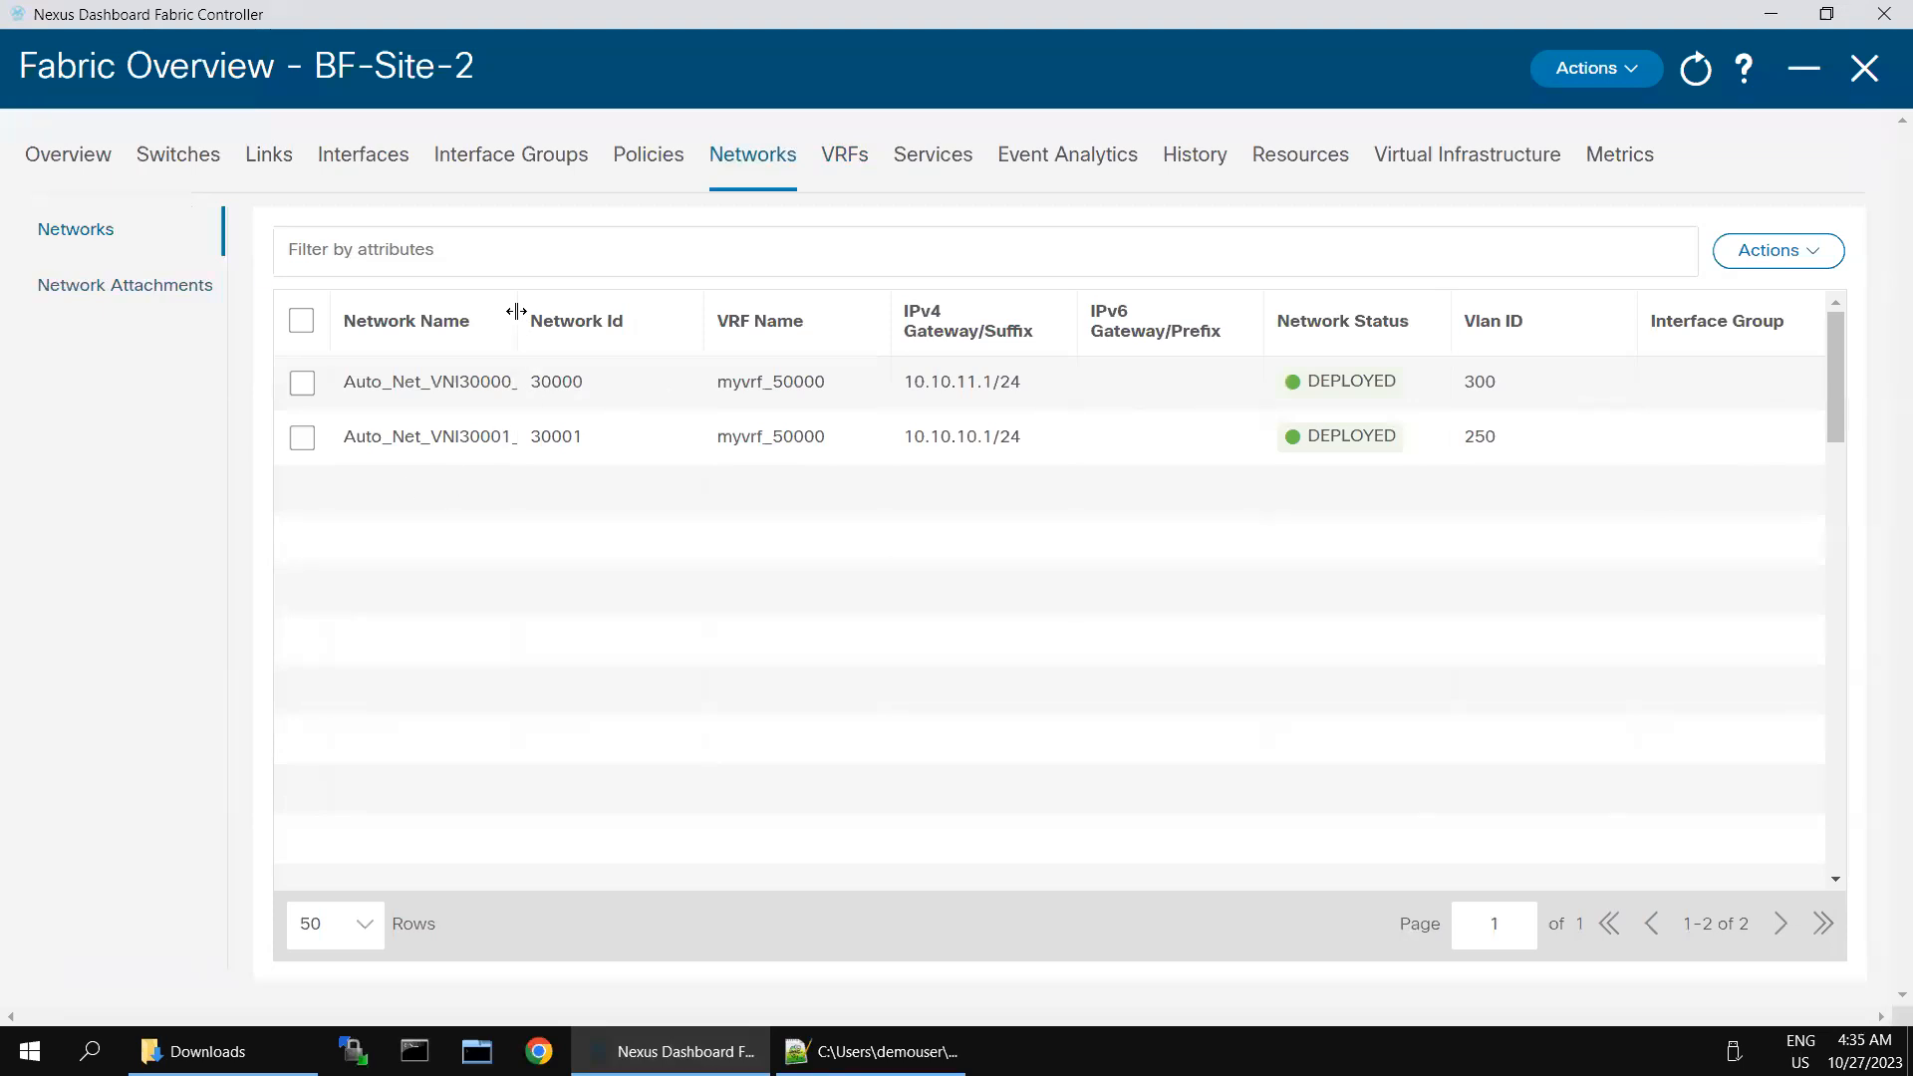
left_click_drag(517, 321, 669, 320)
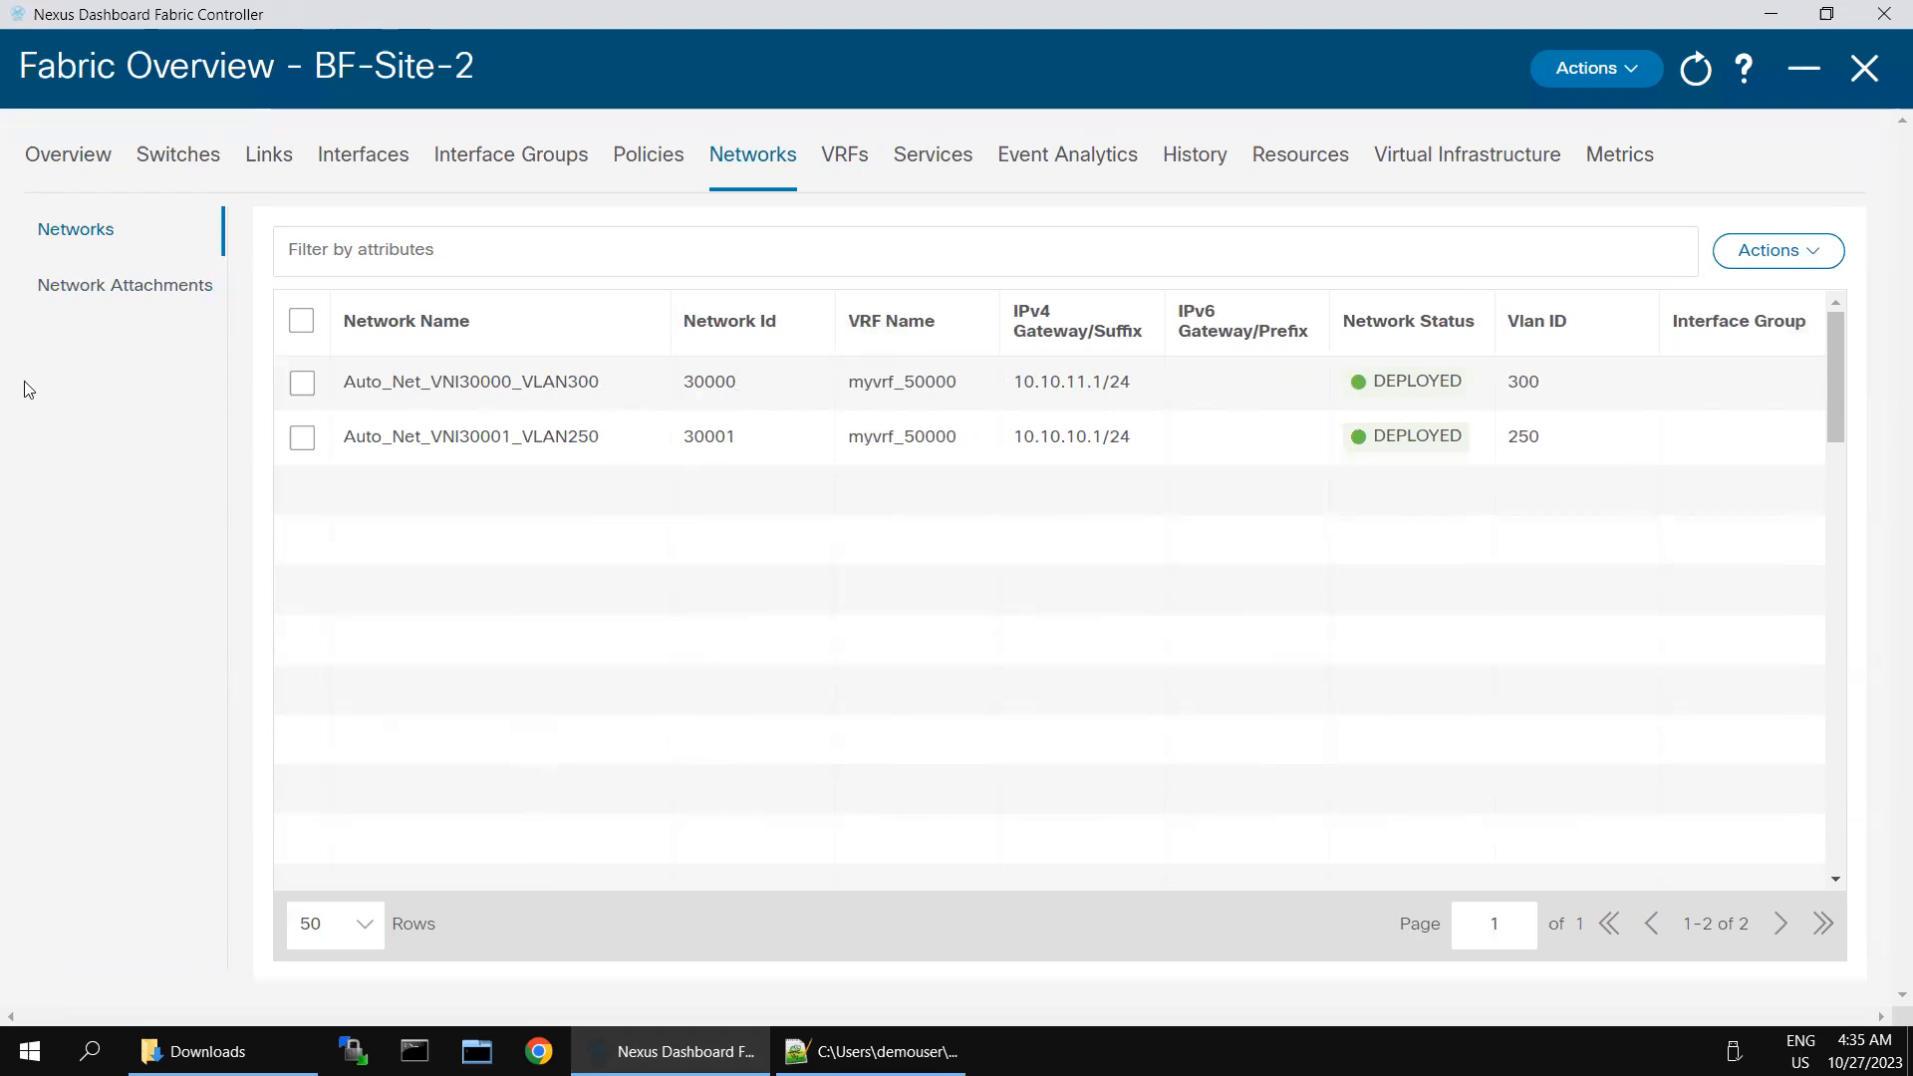
left_click(96, 295)
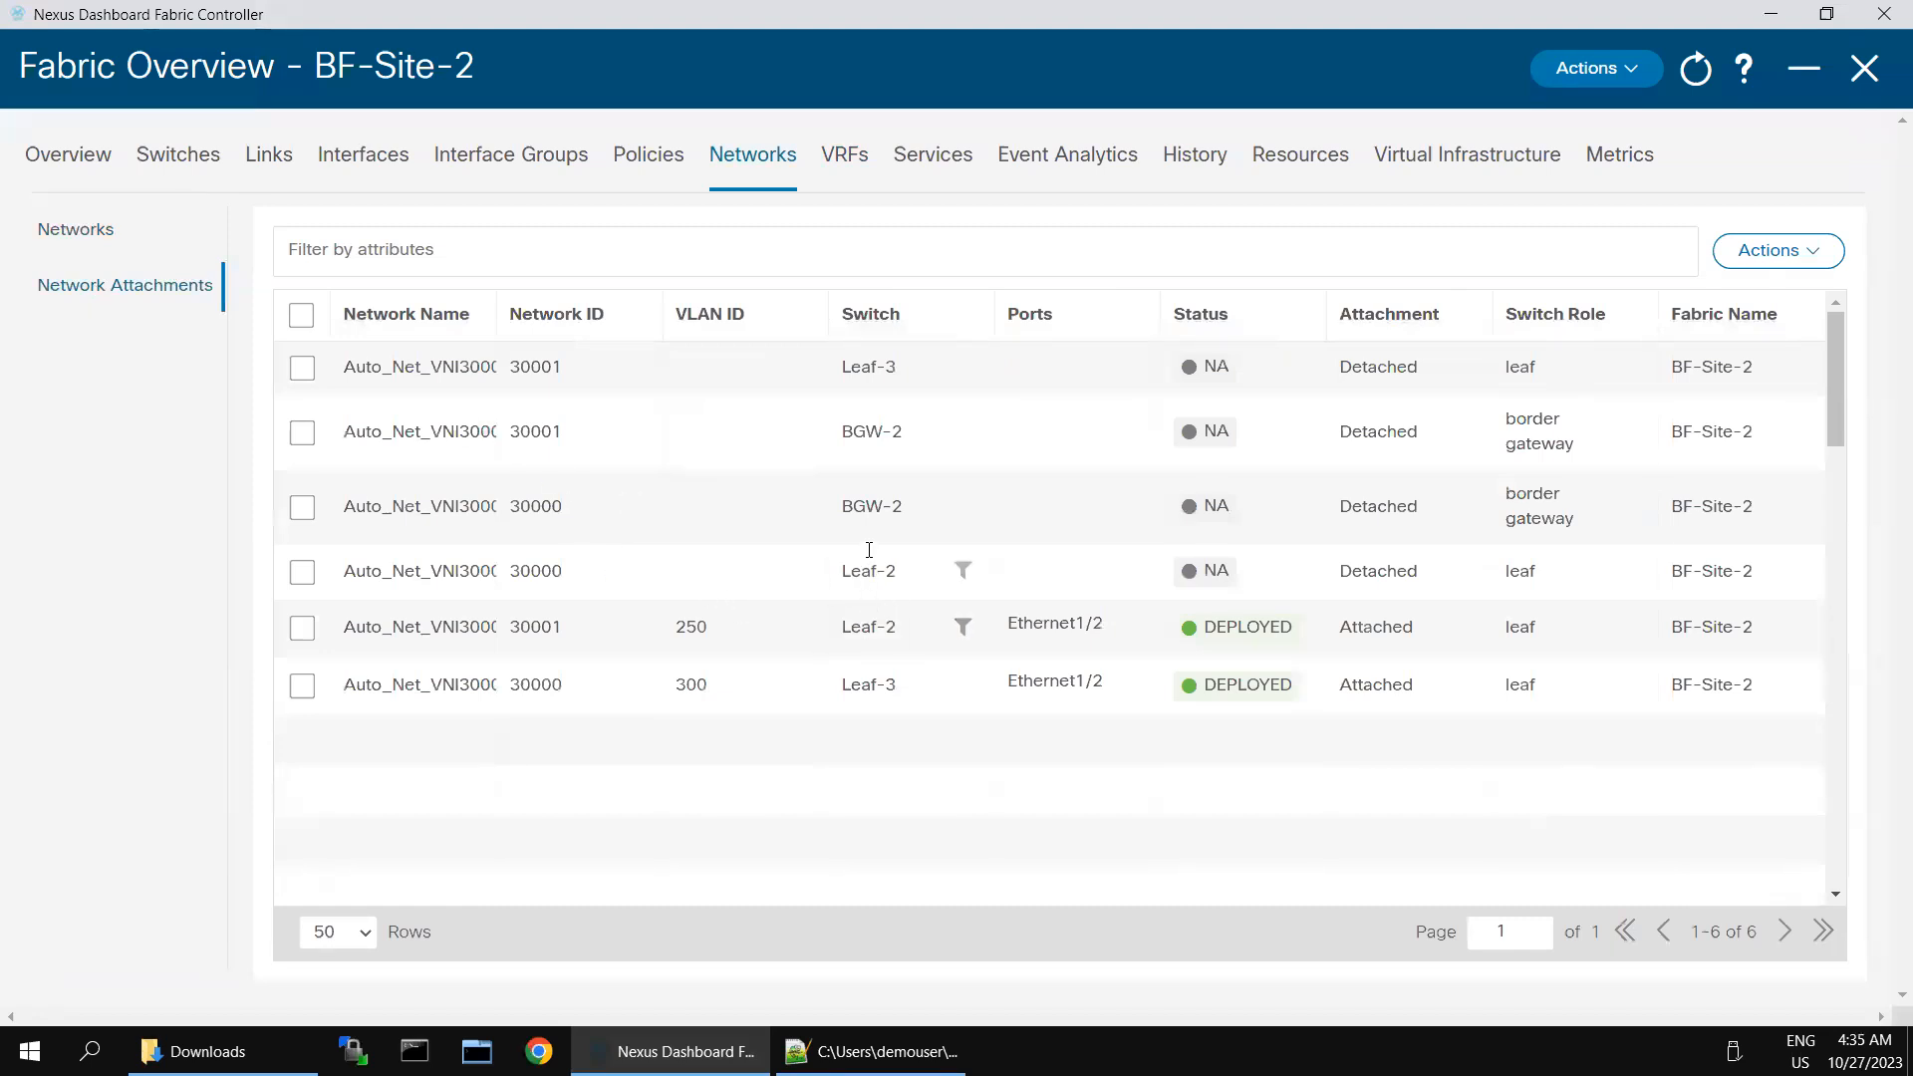
left_click_drag(494, 301, 737, 325)
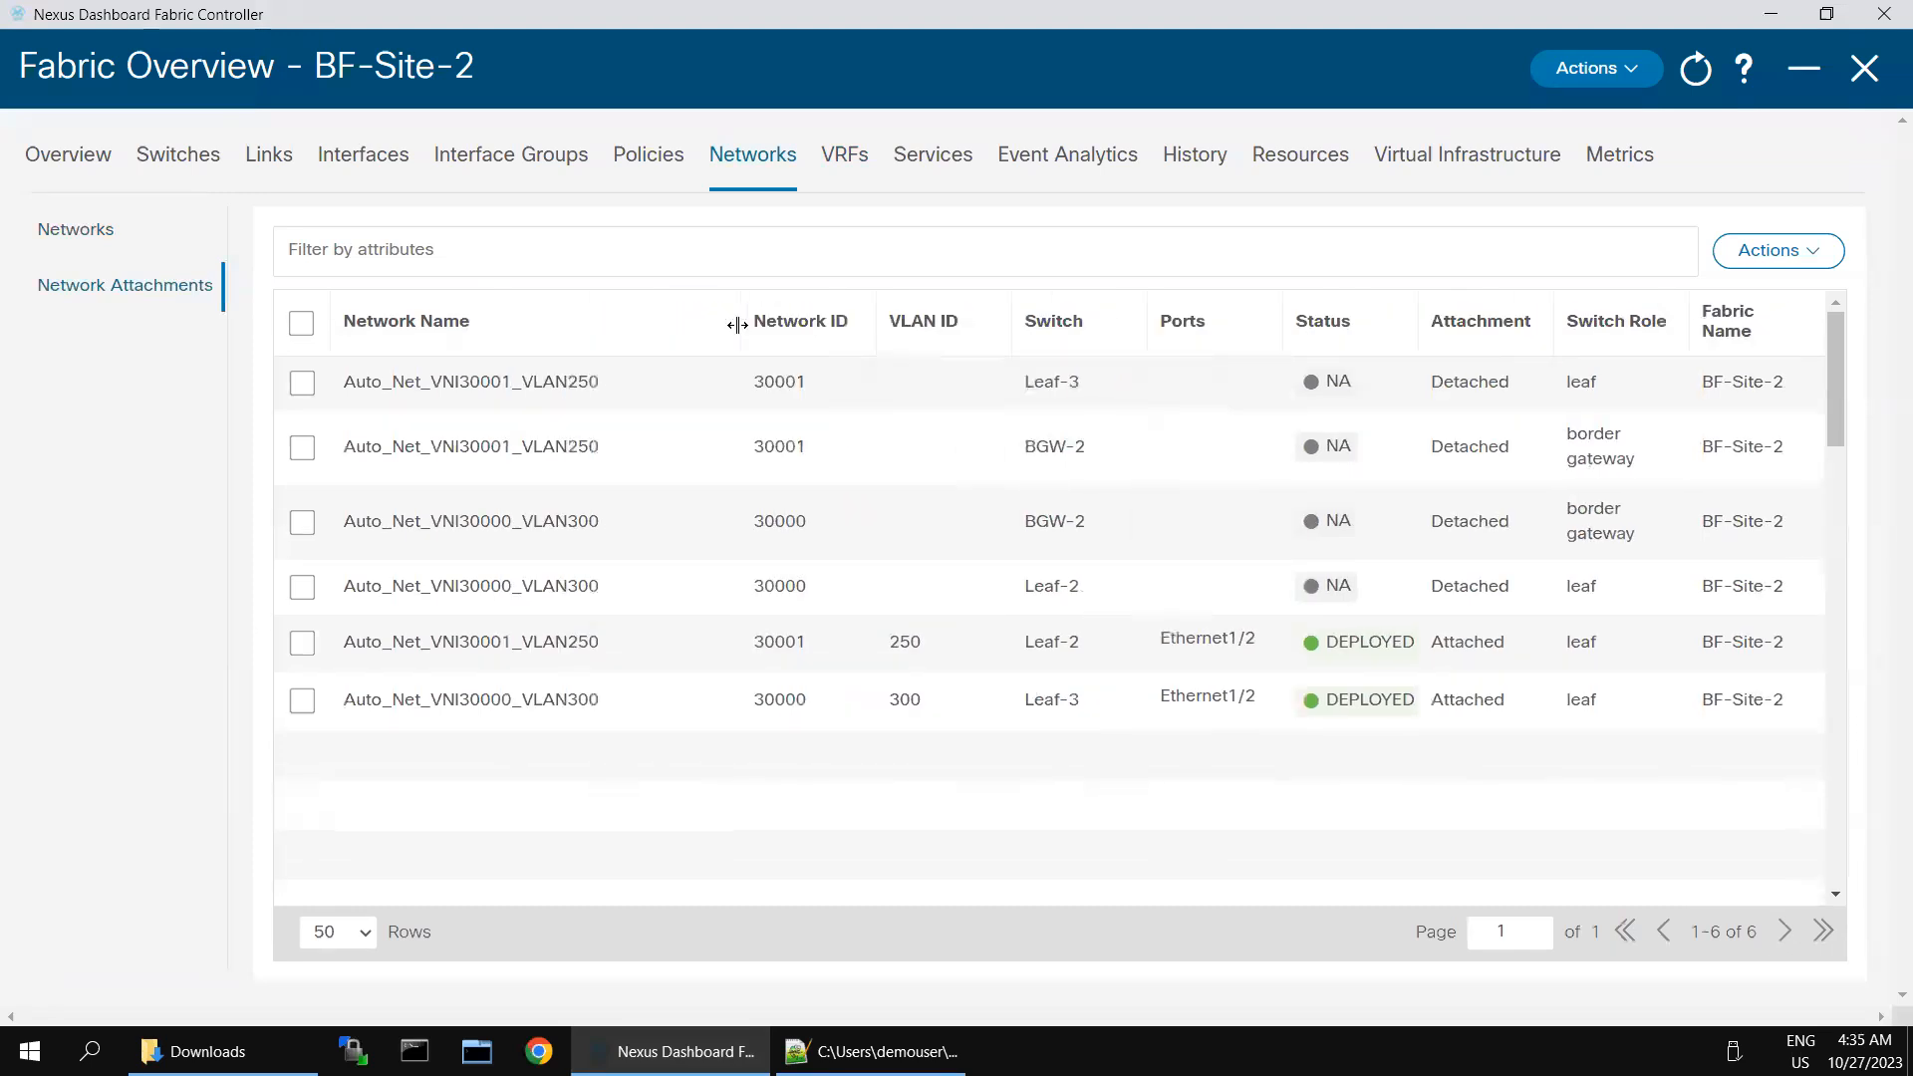
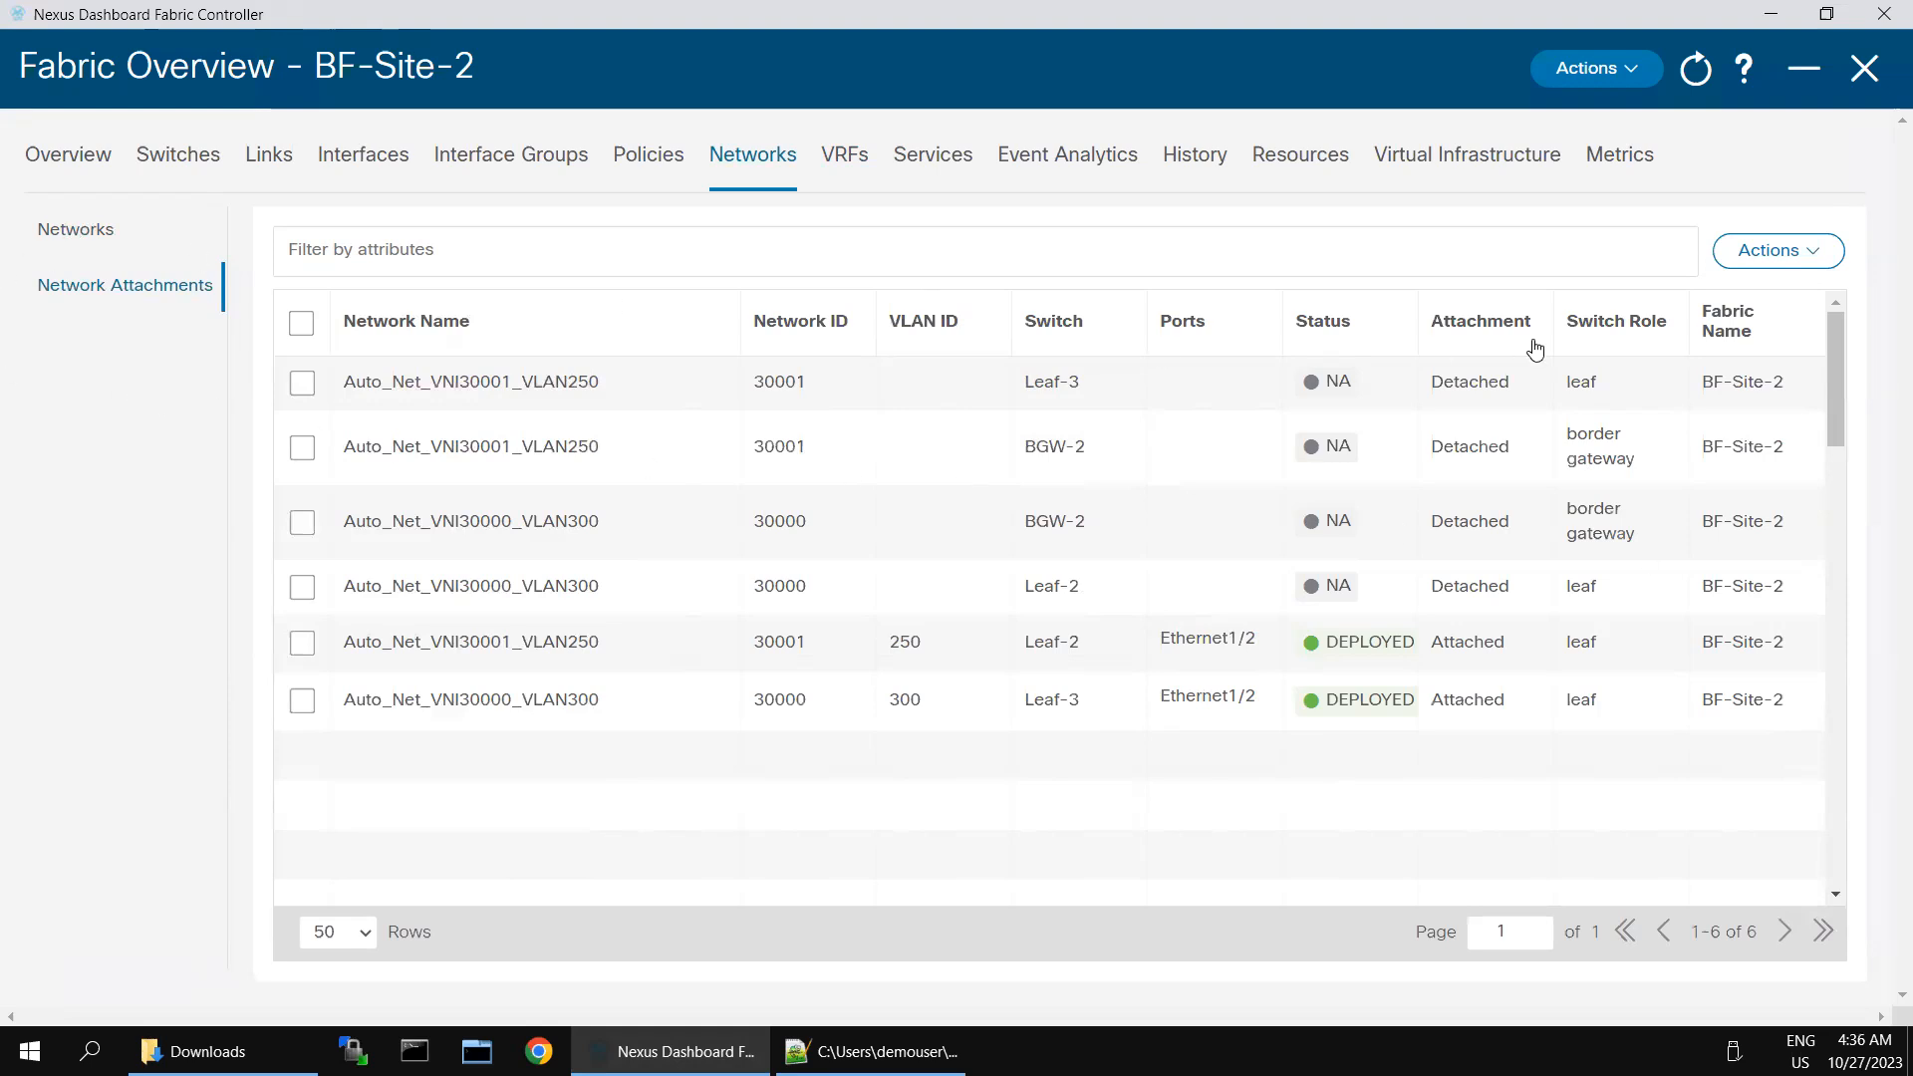
- Import the networks into BF-Site-2 from TopDown-Network_29Oct2018_103451.csv in the Downloads folder
left_click(1822, 253)
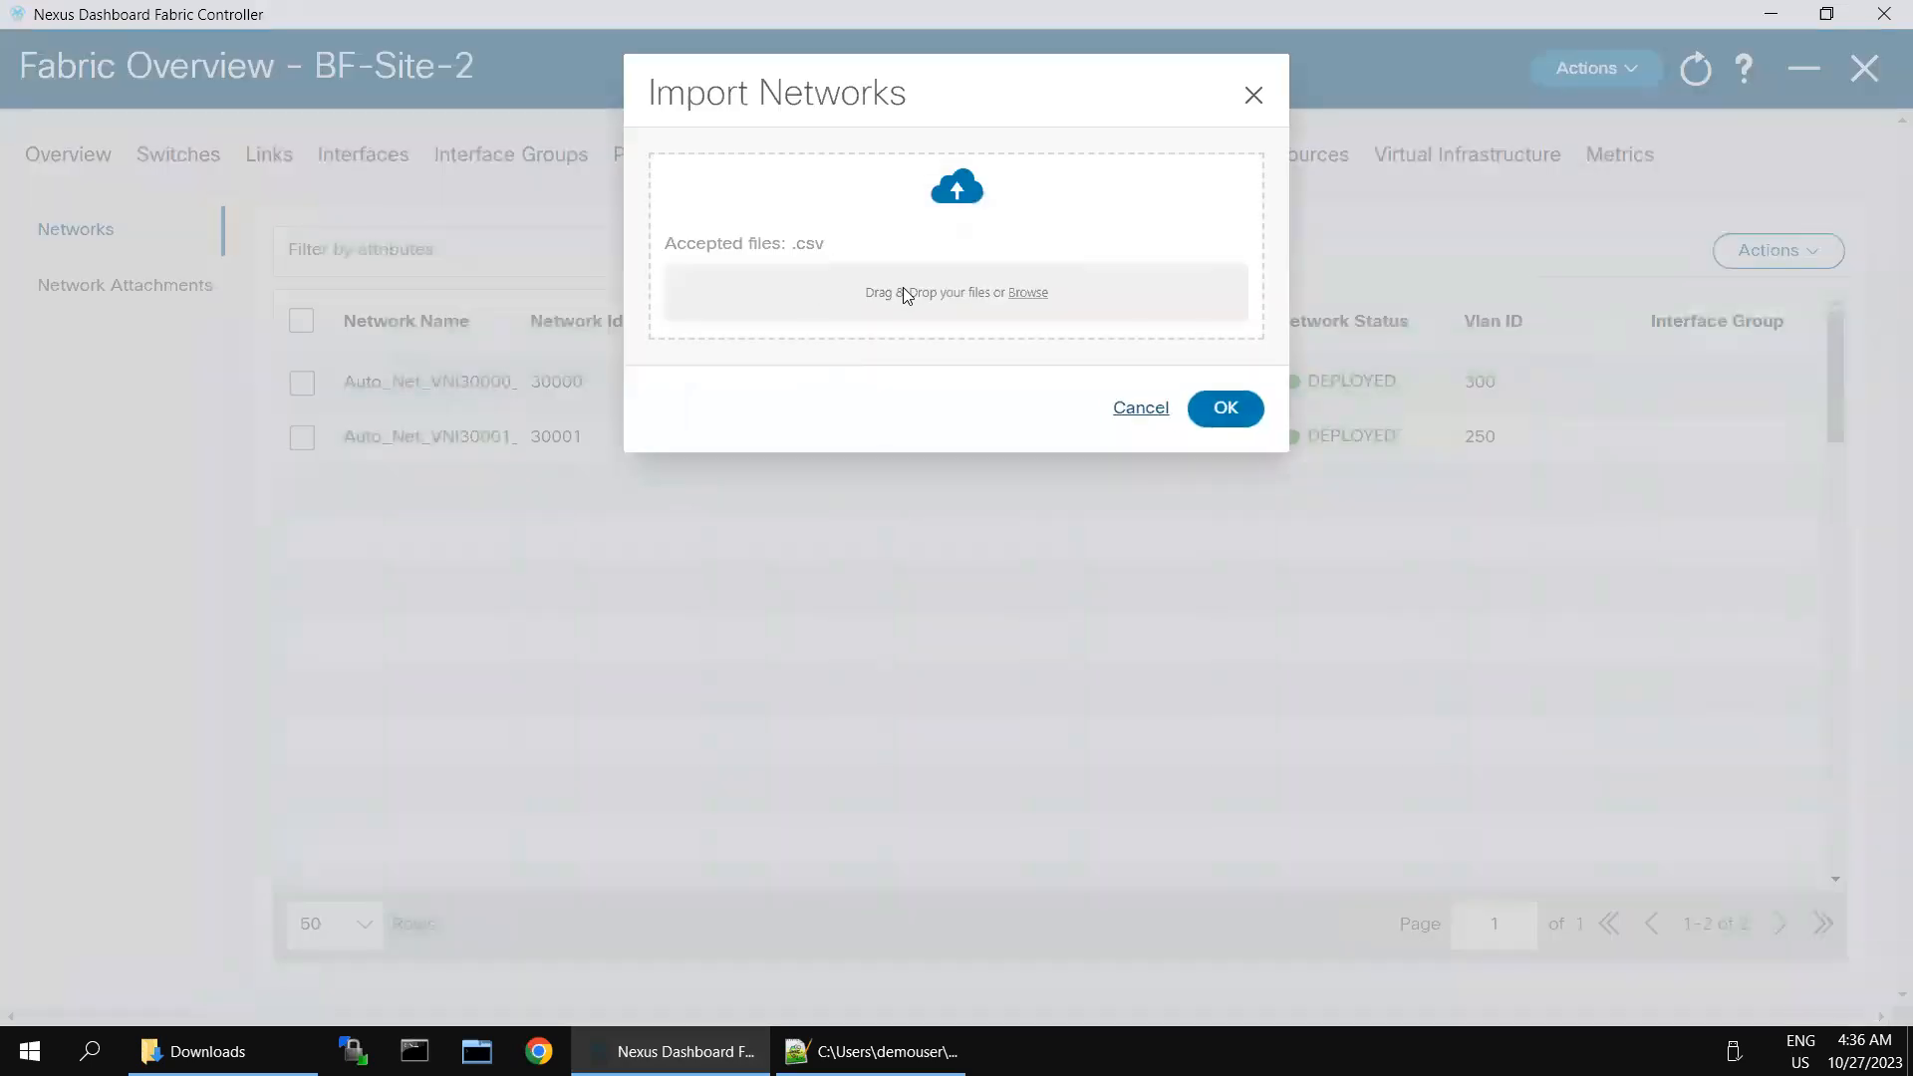
left_click(904, 289)
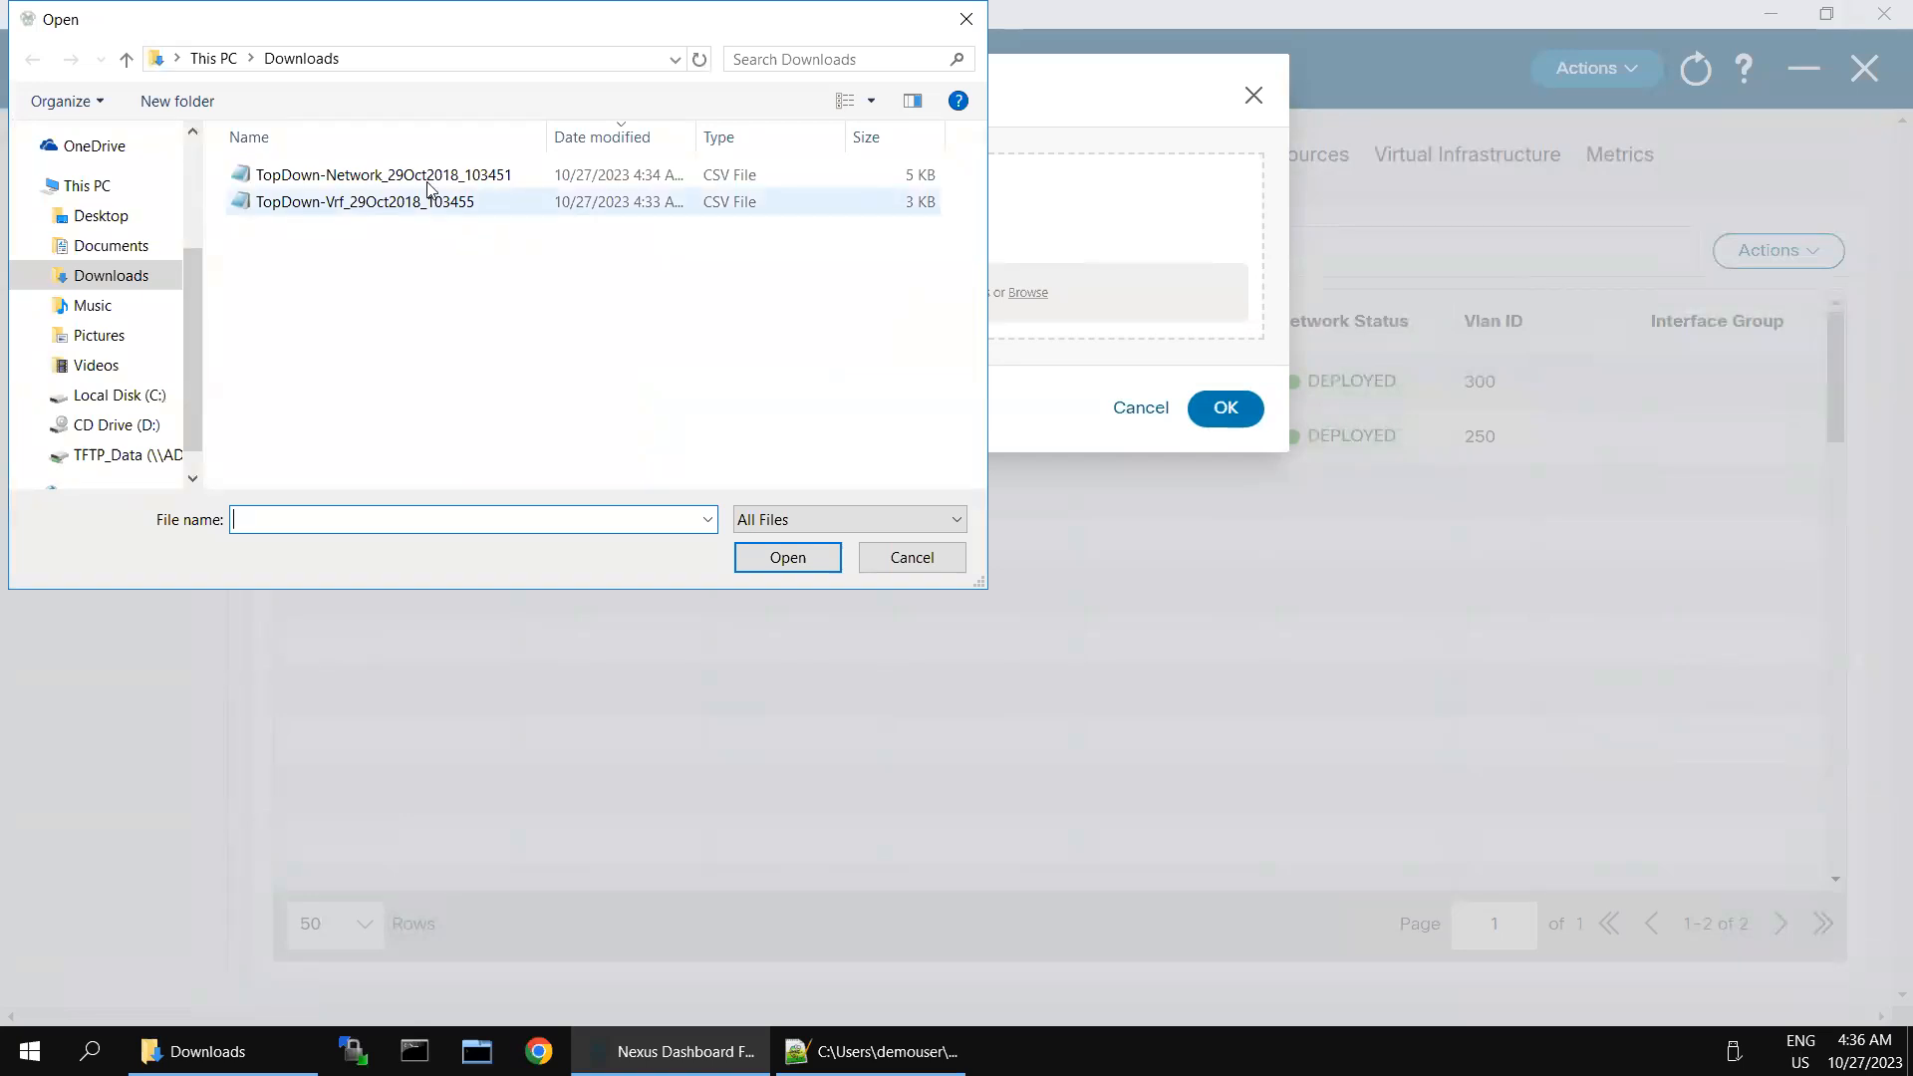
left_click(427, 185)
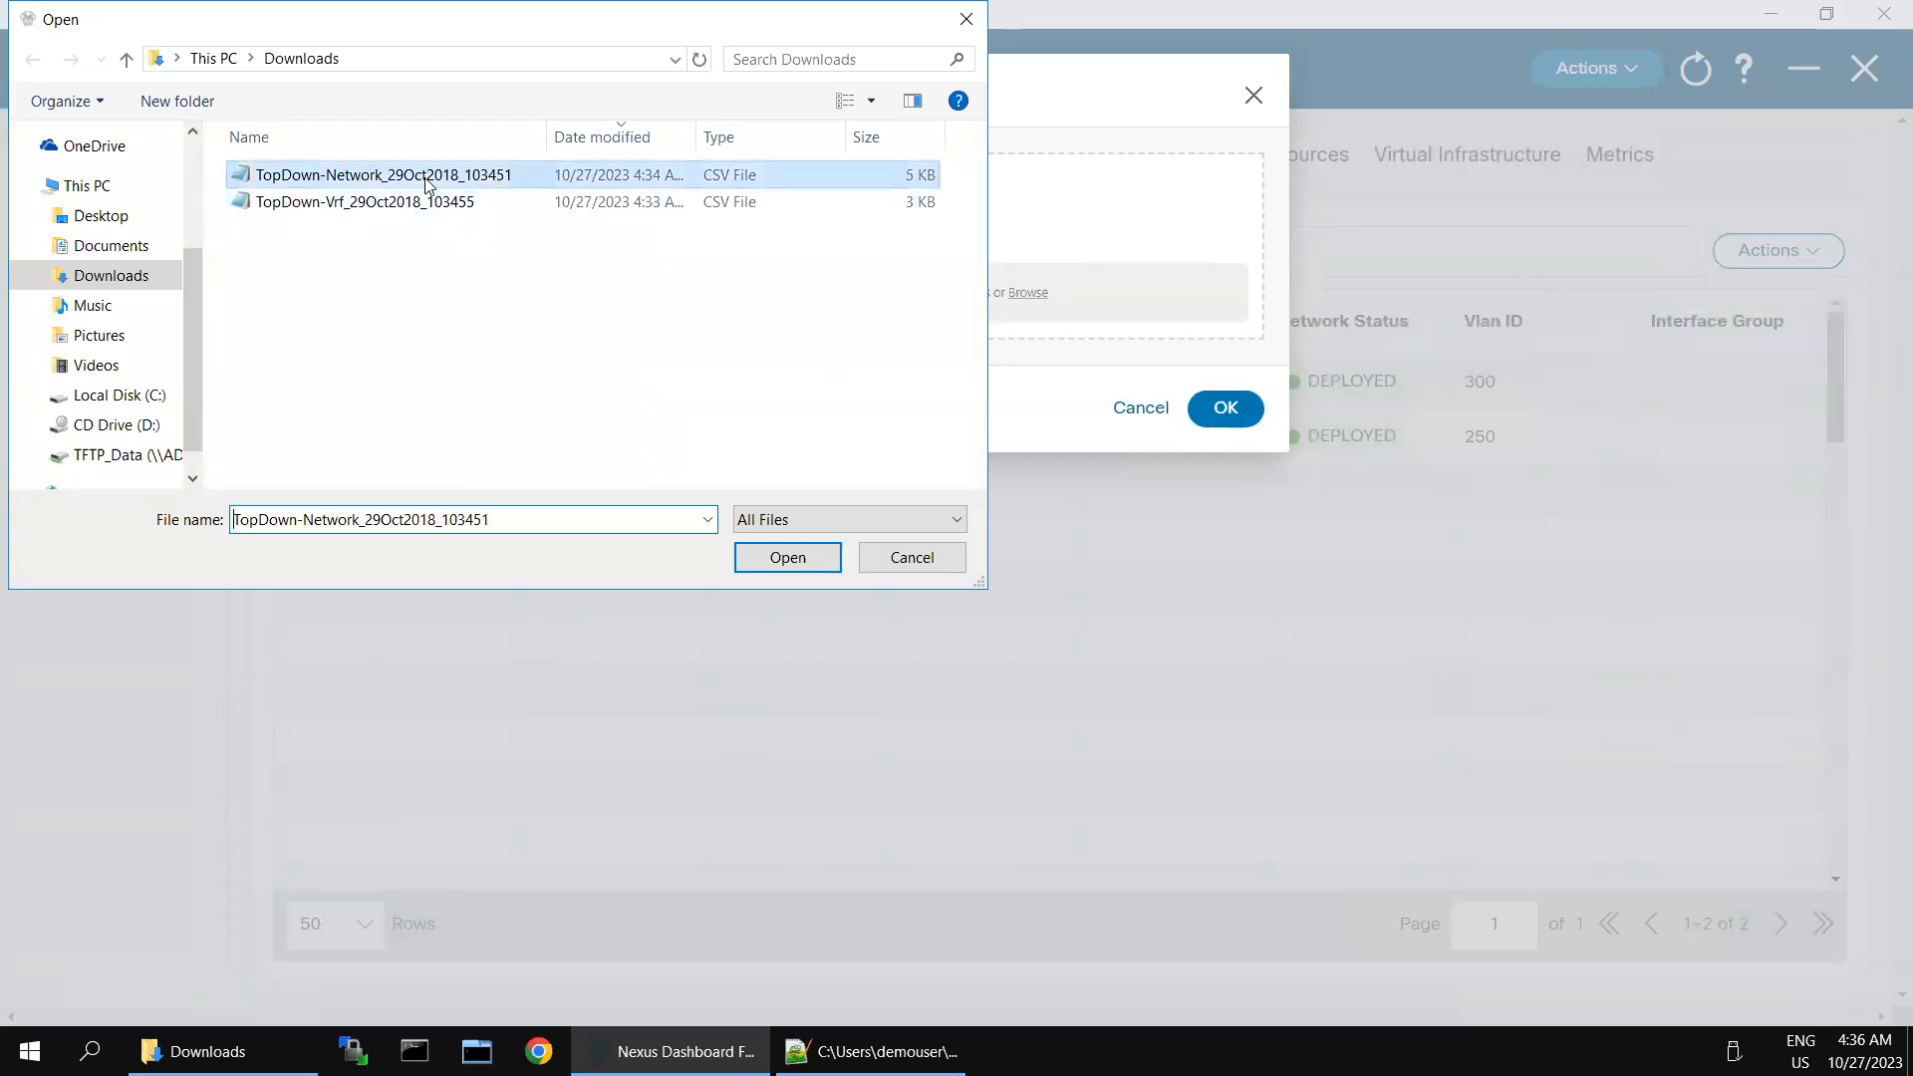
left_click(789, 560)
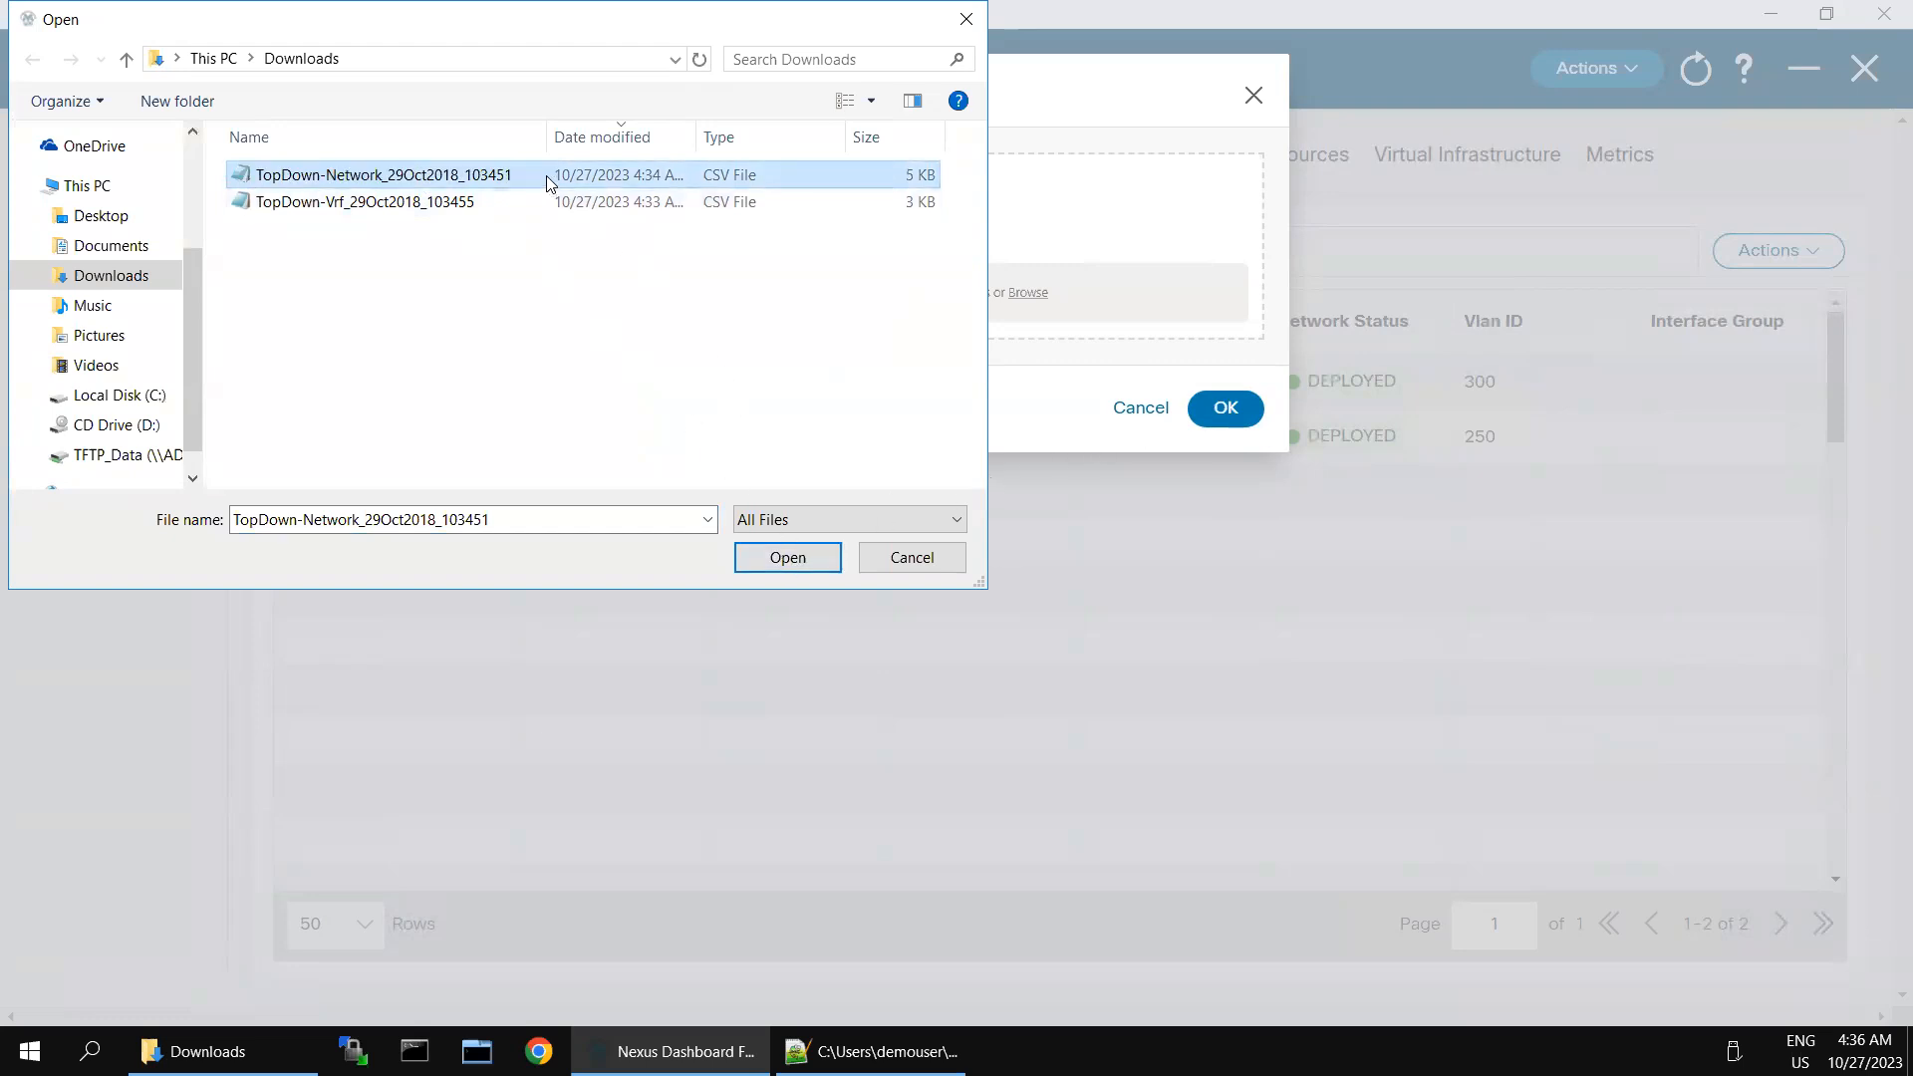
key("Return")
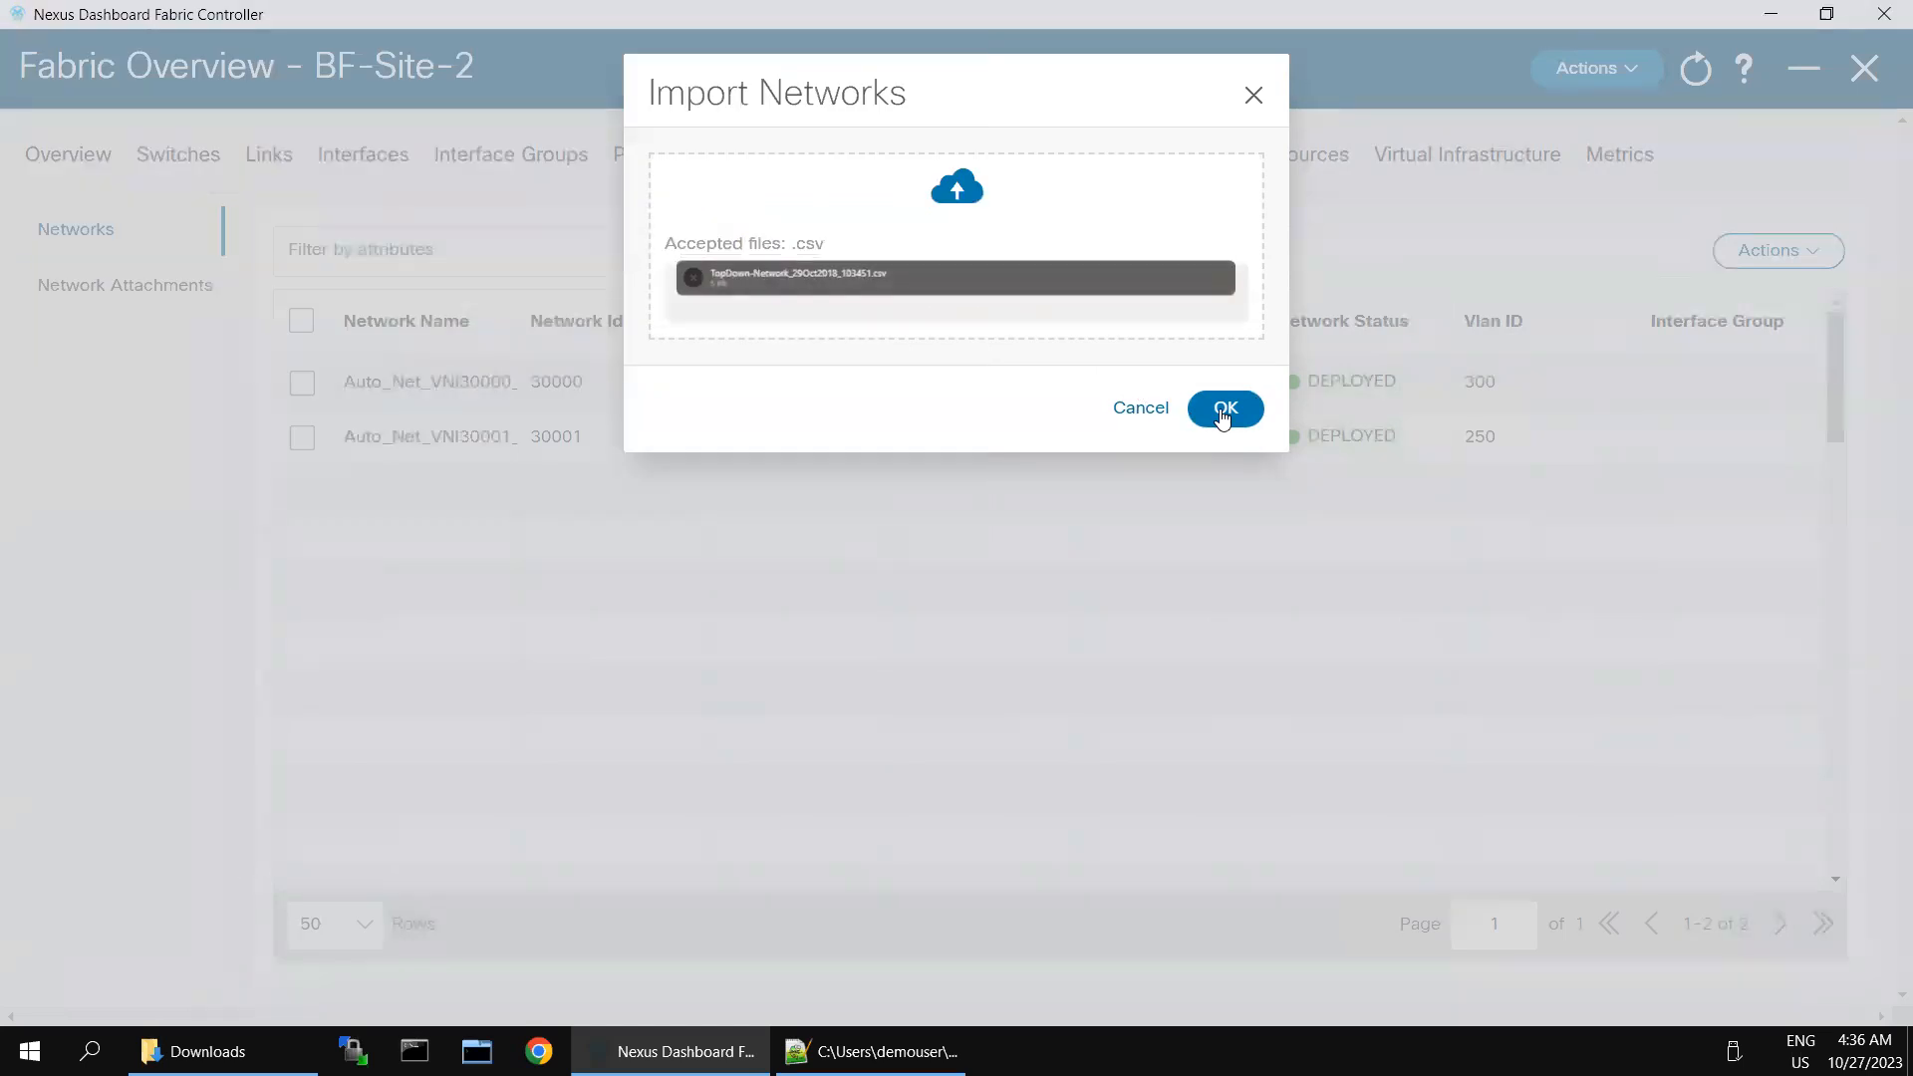
left_click(1223, 413)
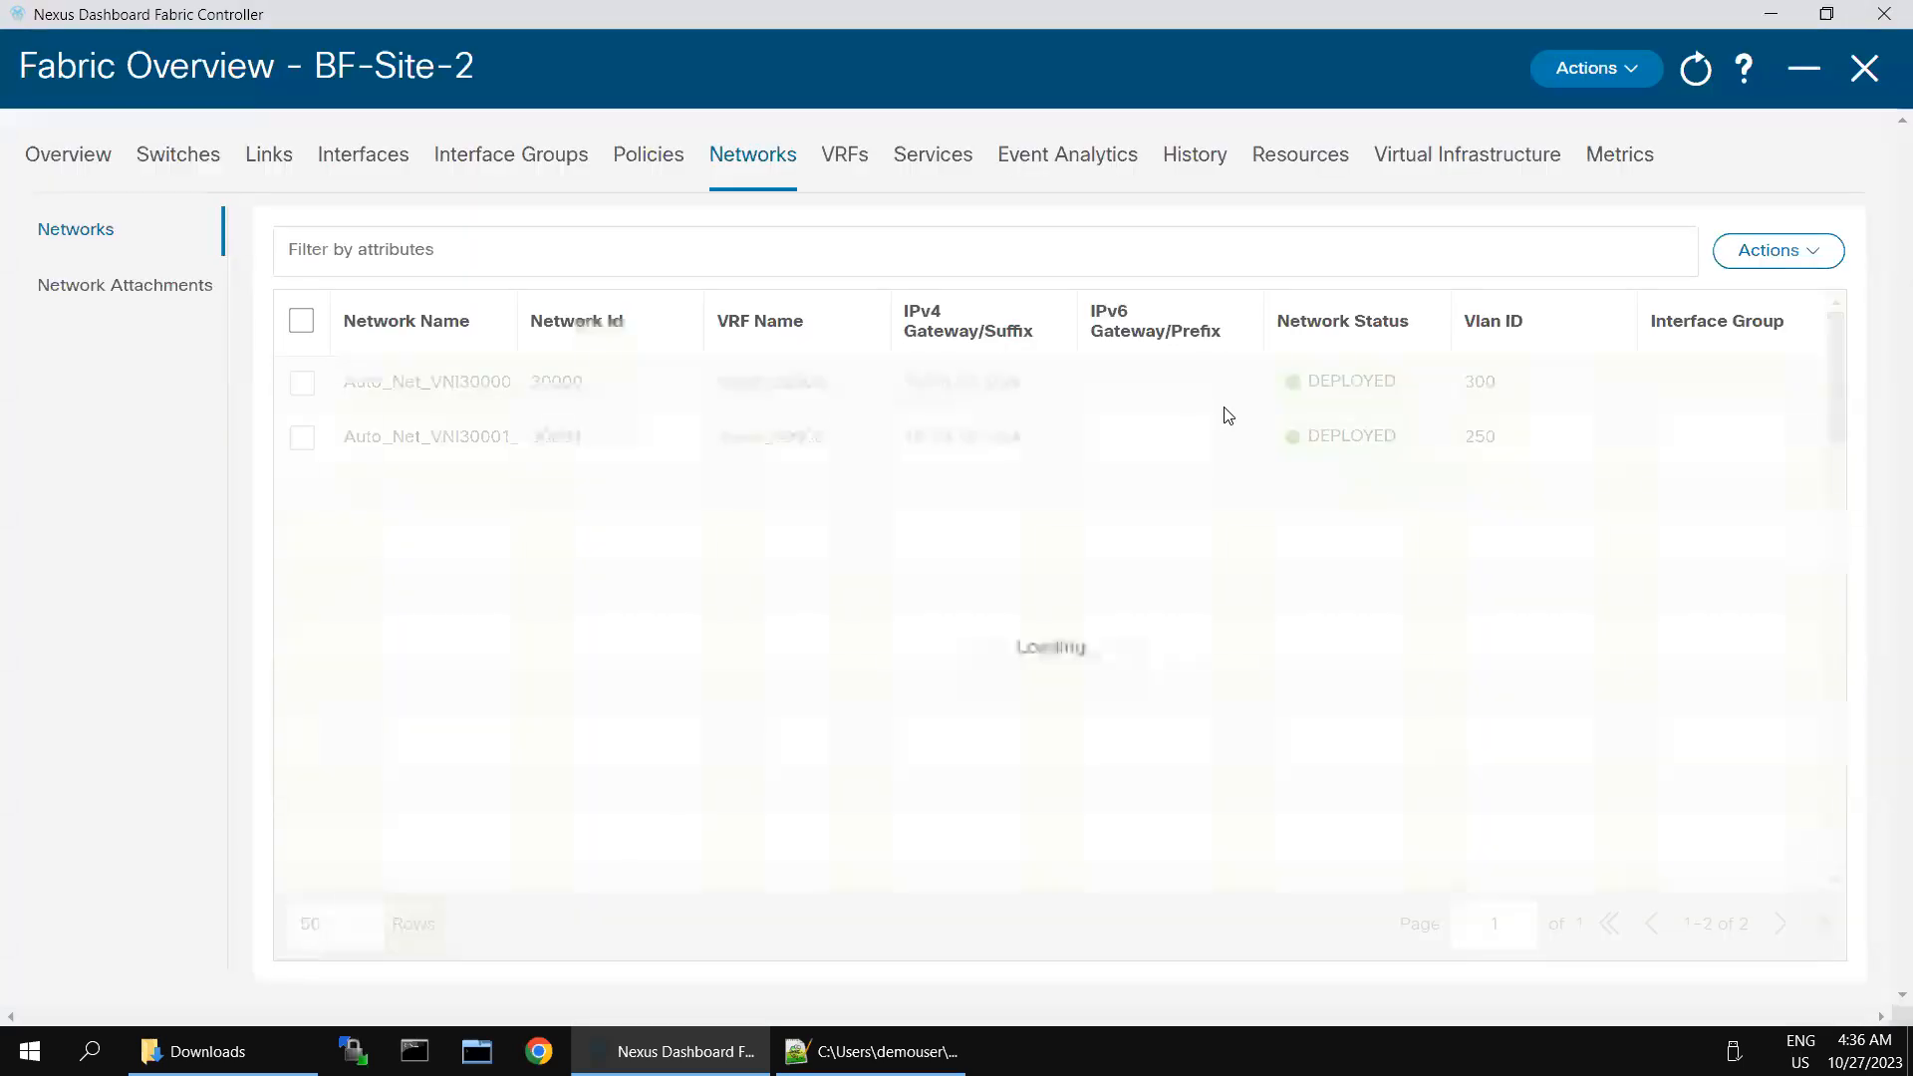
- Show the network attachments with a widened Network Name column and filter them to Switch contains Leaf-2
left_click(127, 288)
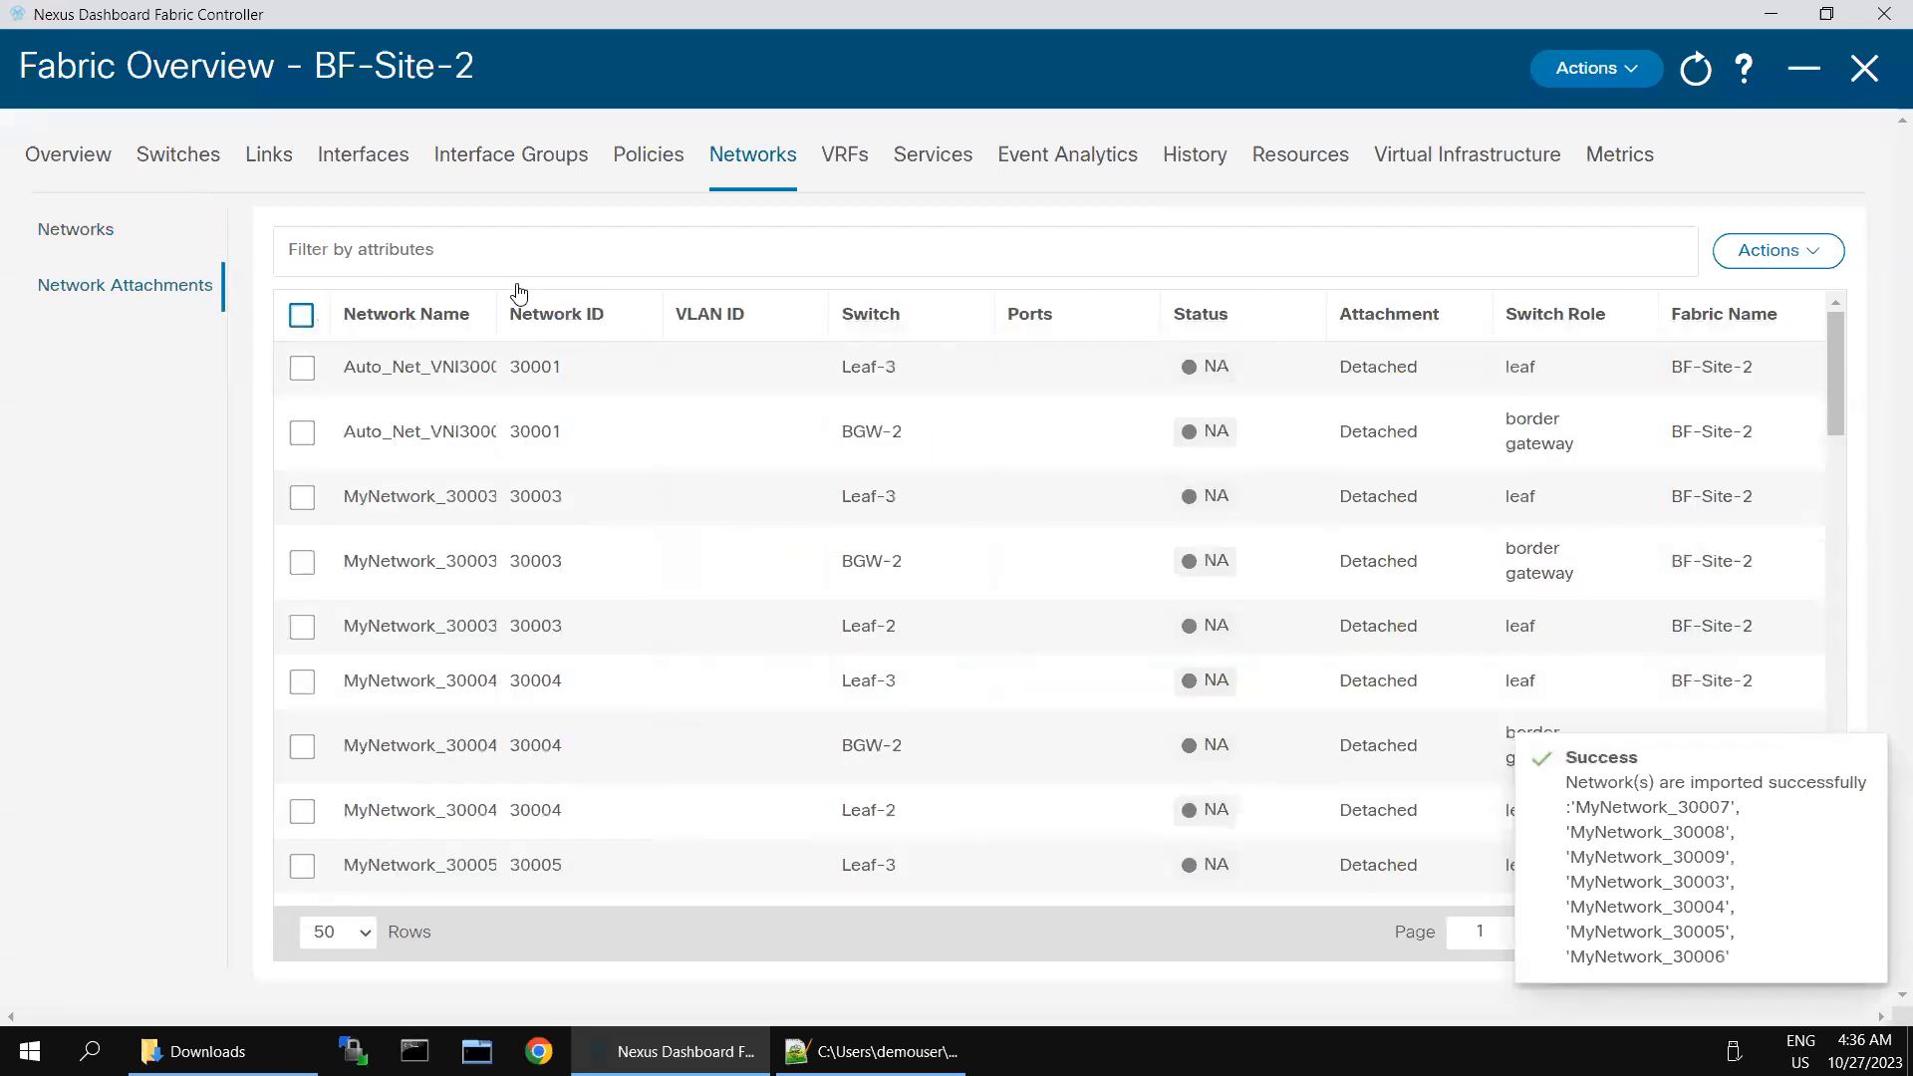
left_click_drag(496, 308, 782, 321)
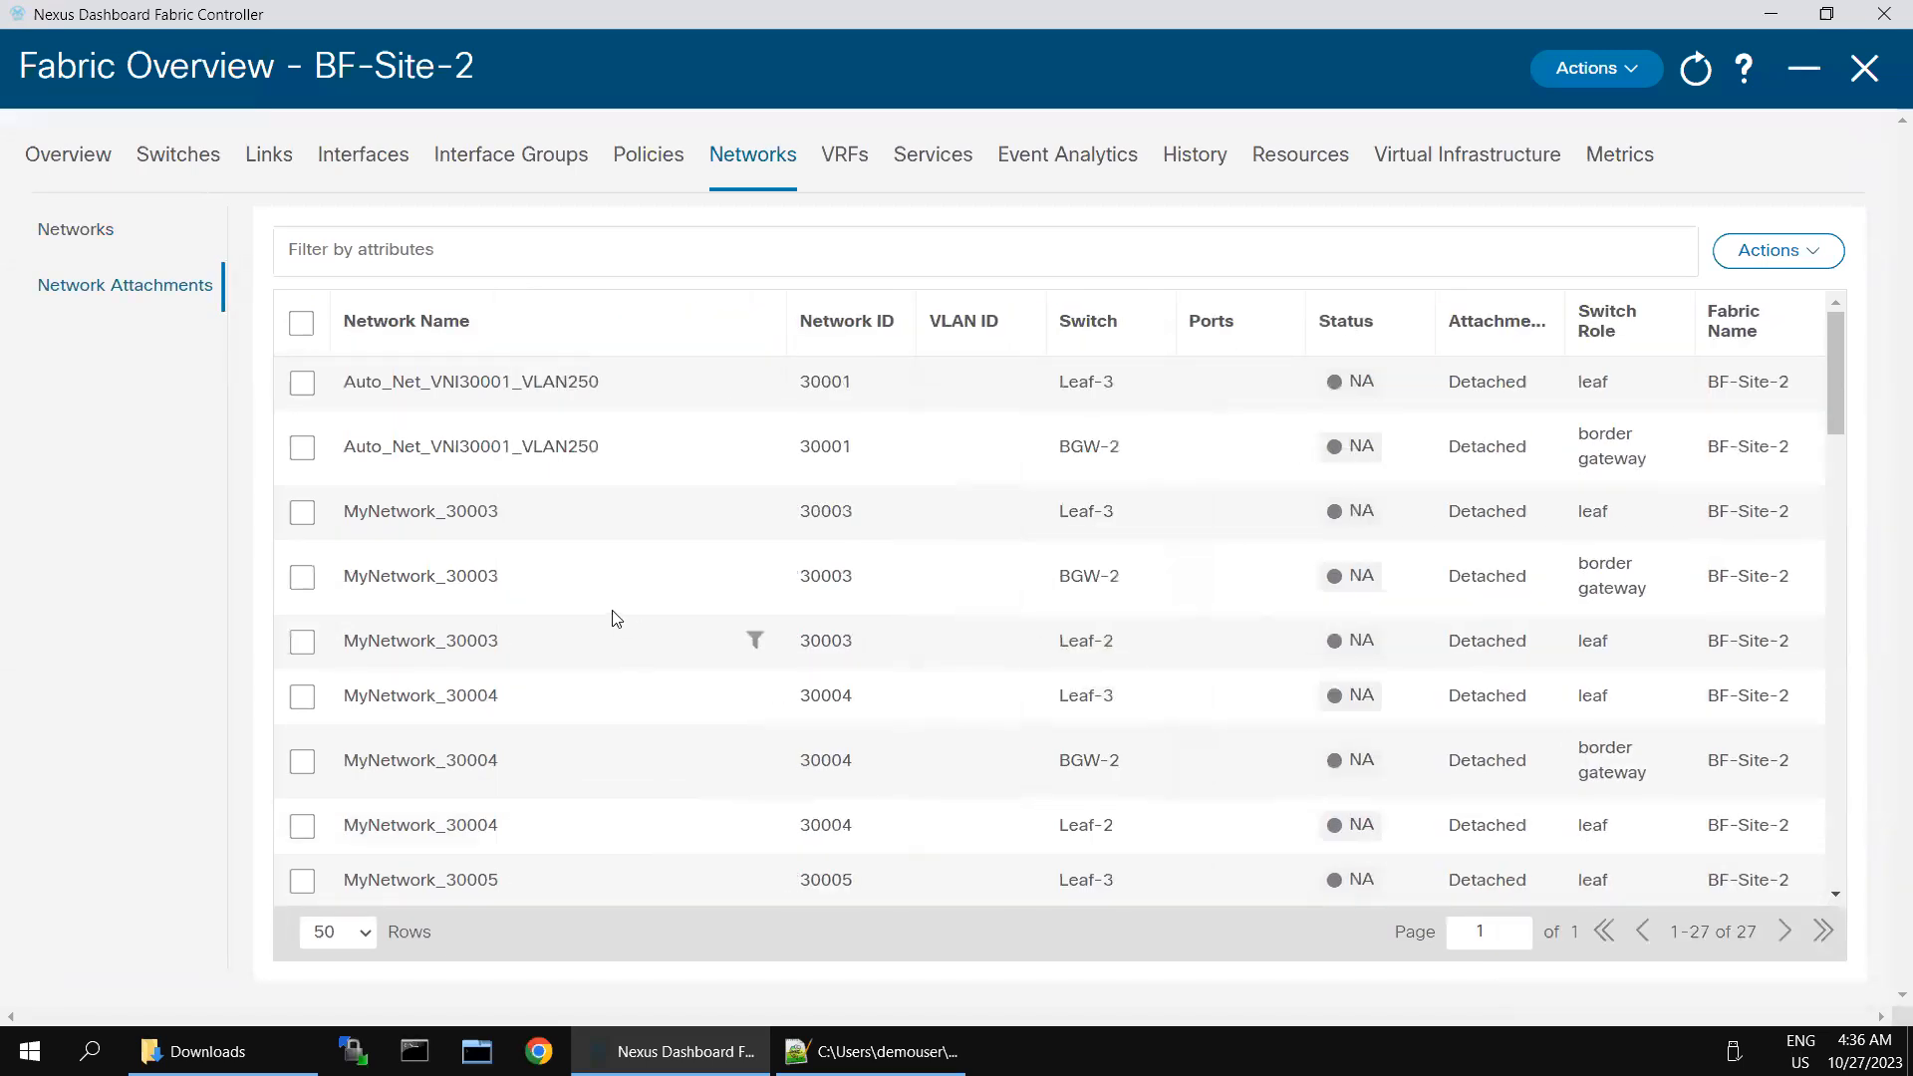
left_click(570, 255)
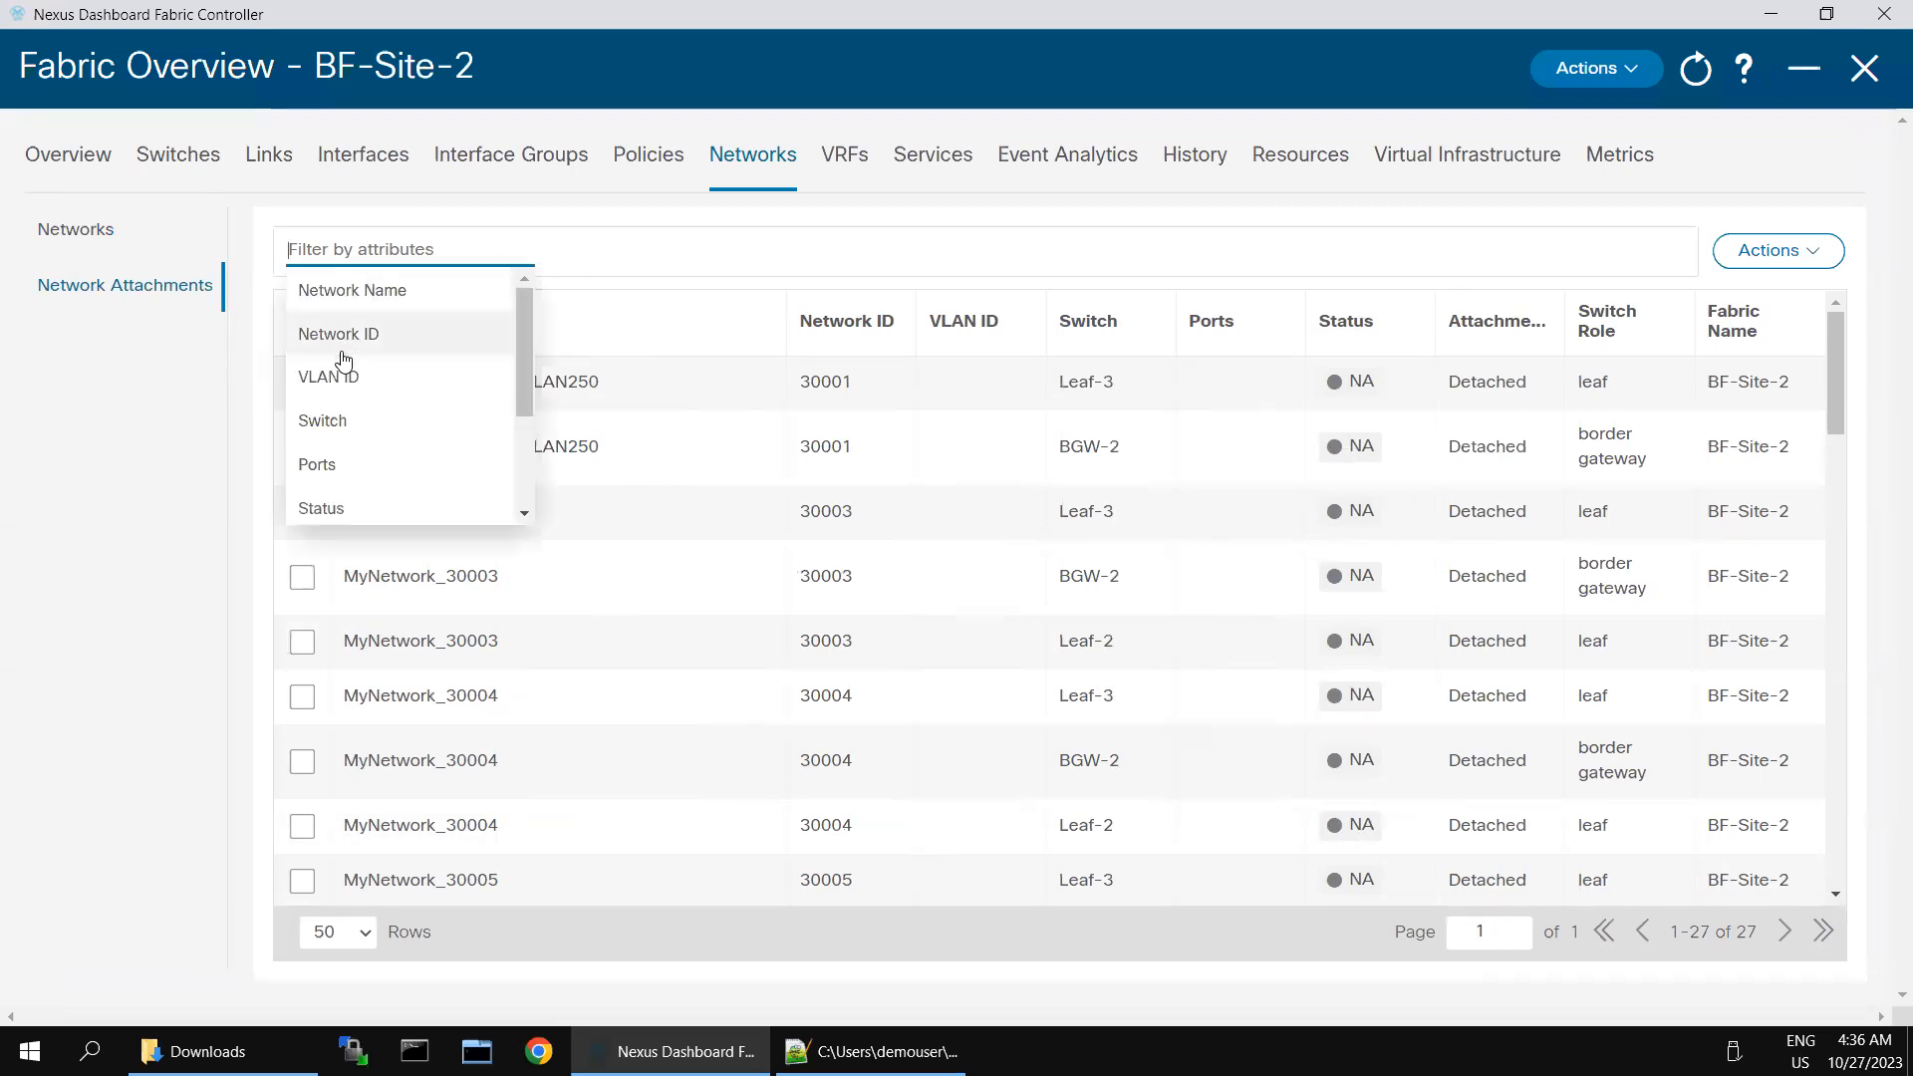
left_click(334, 422)
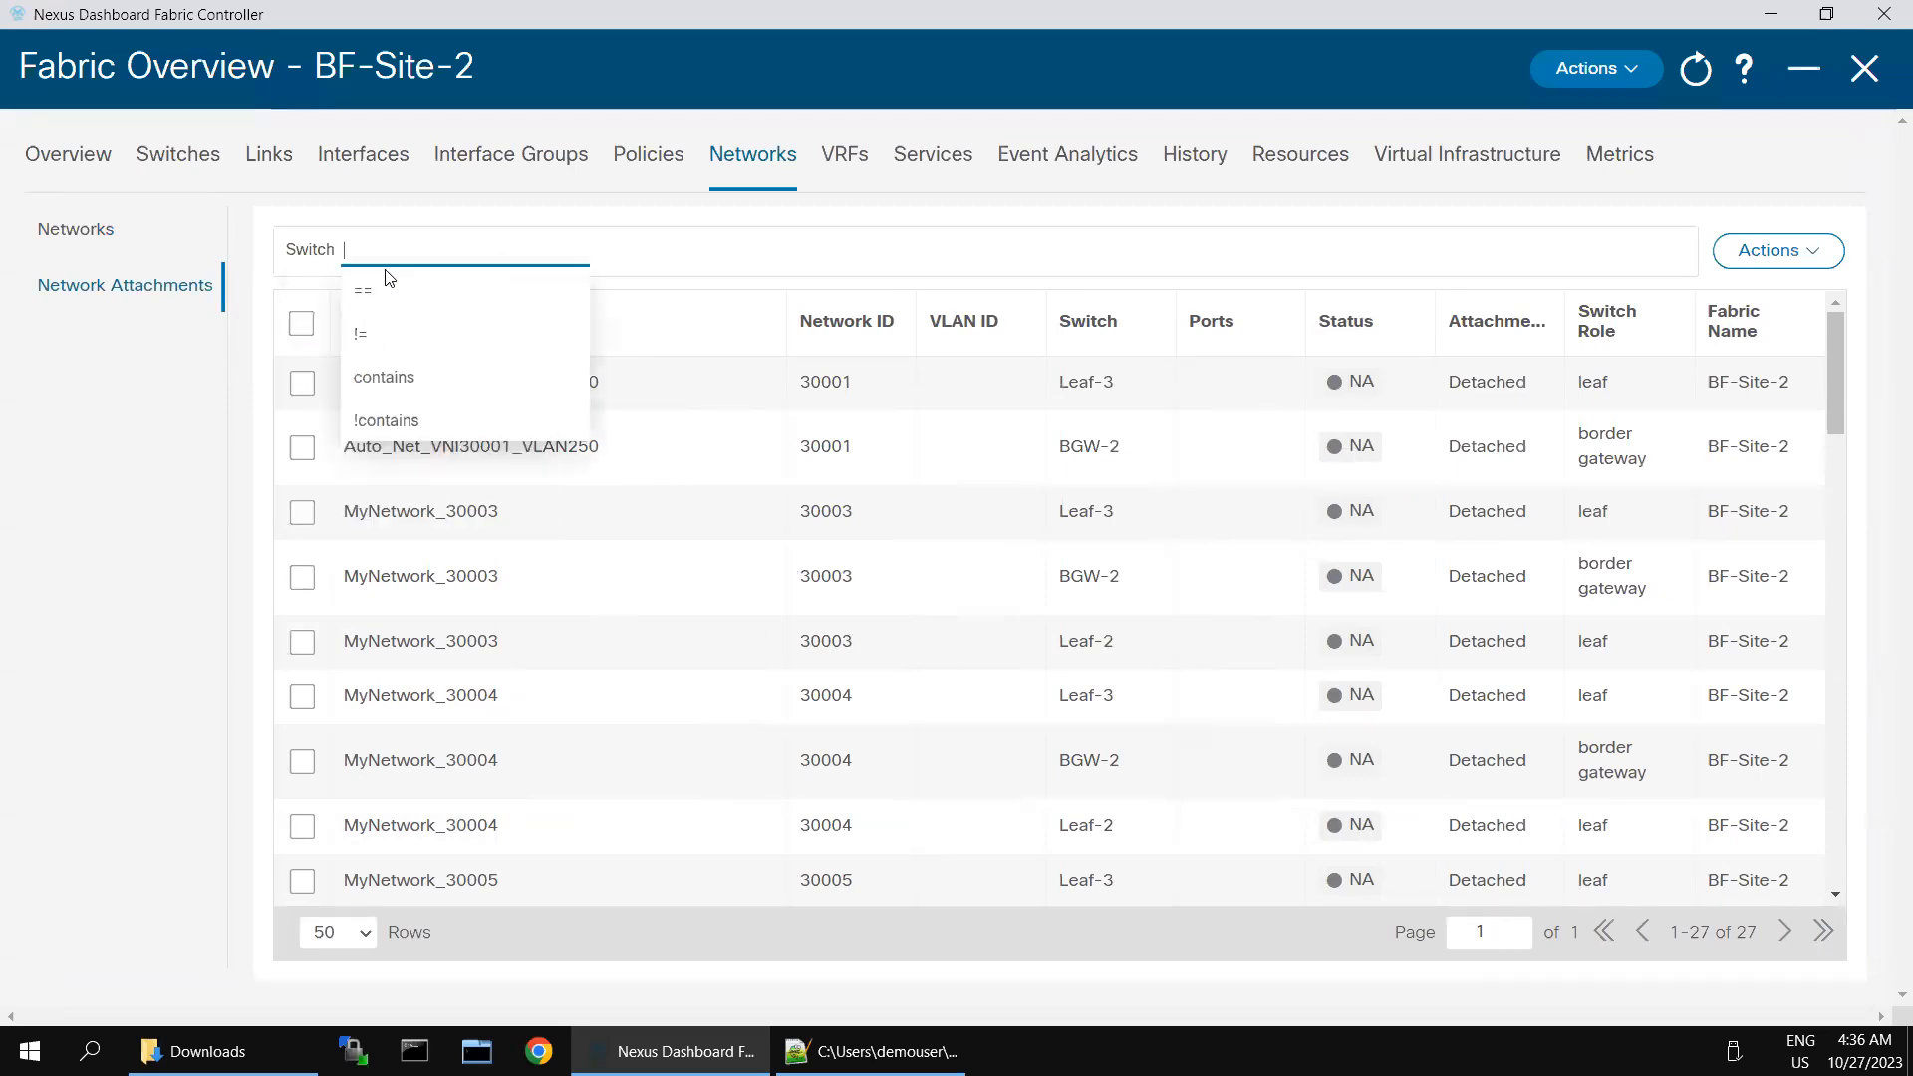
left_click(404, 379)
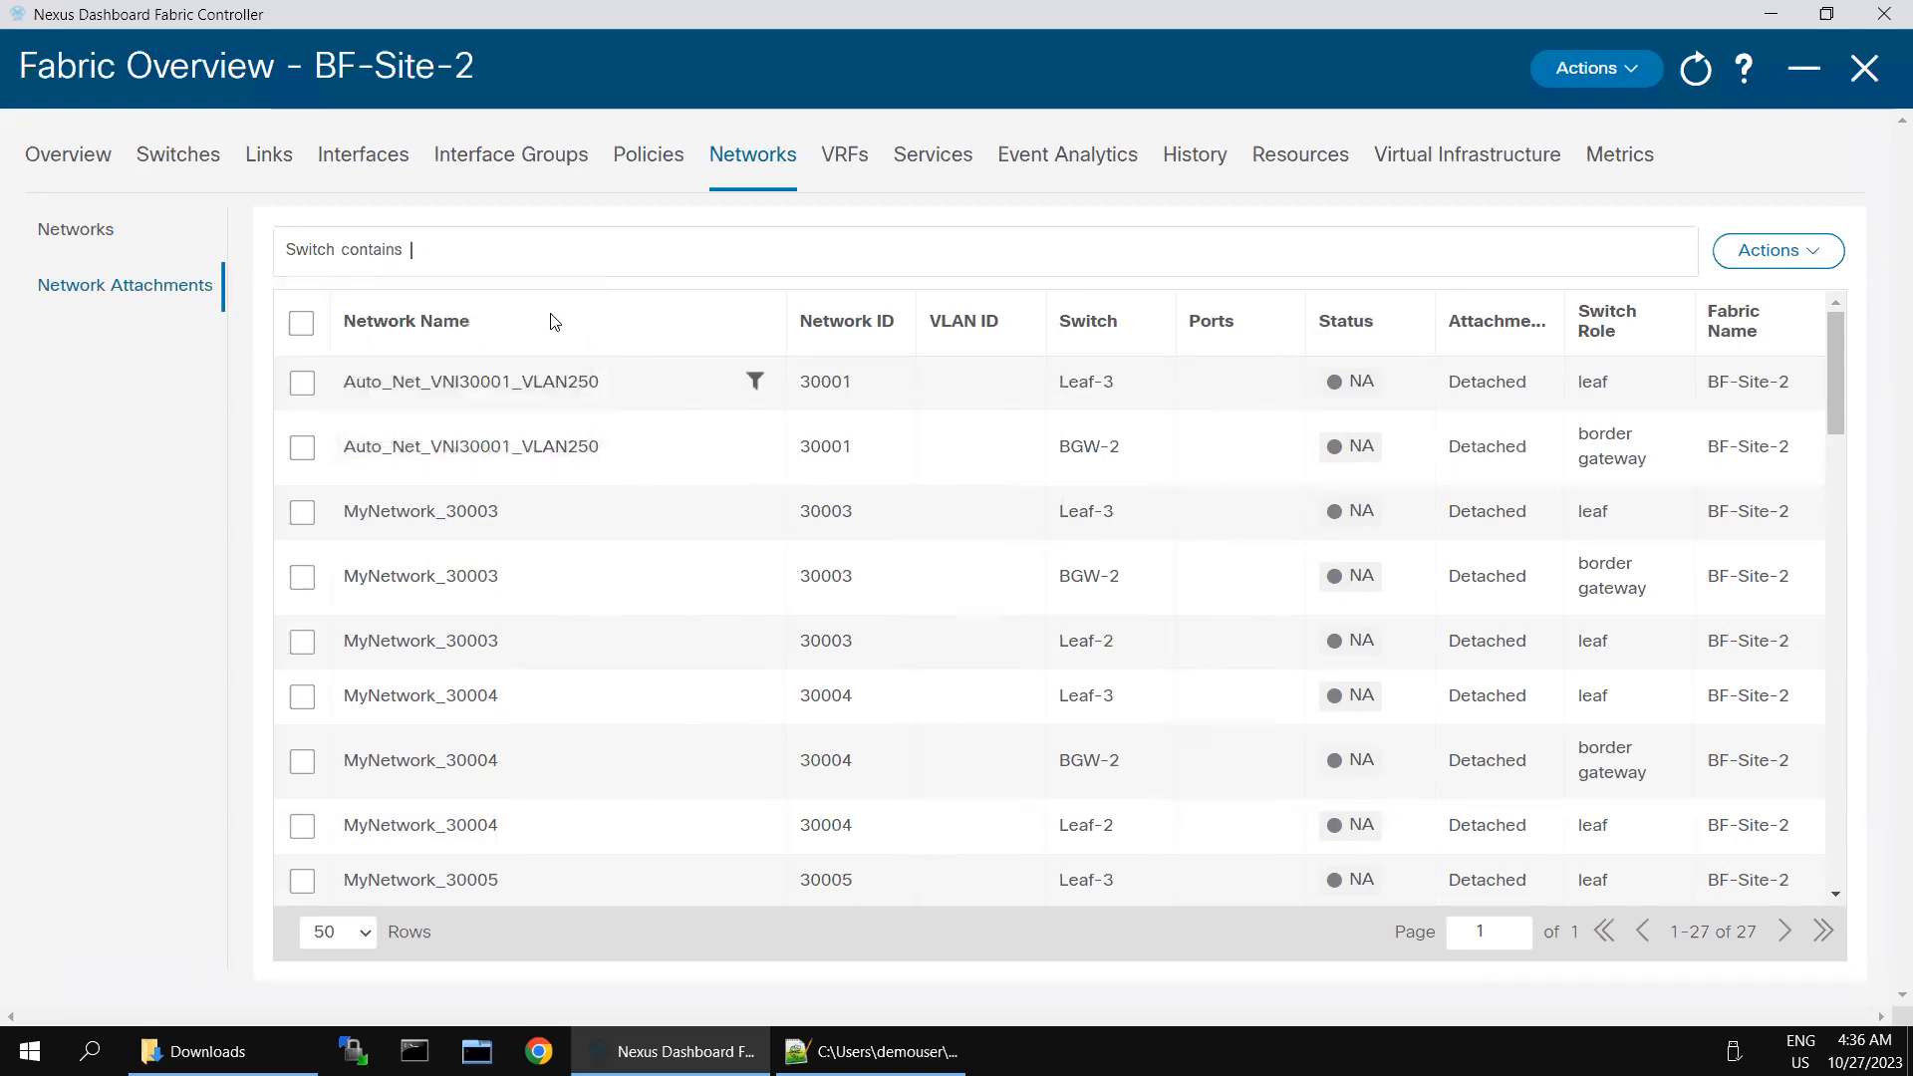
type("Leaf-2")
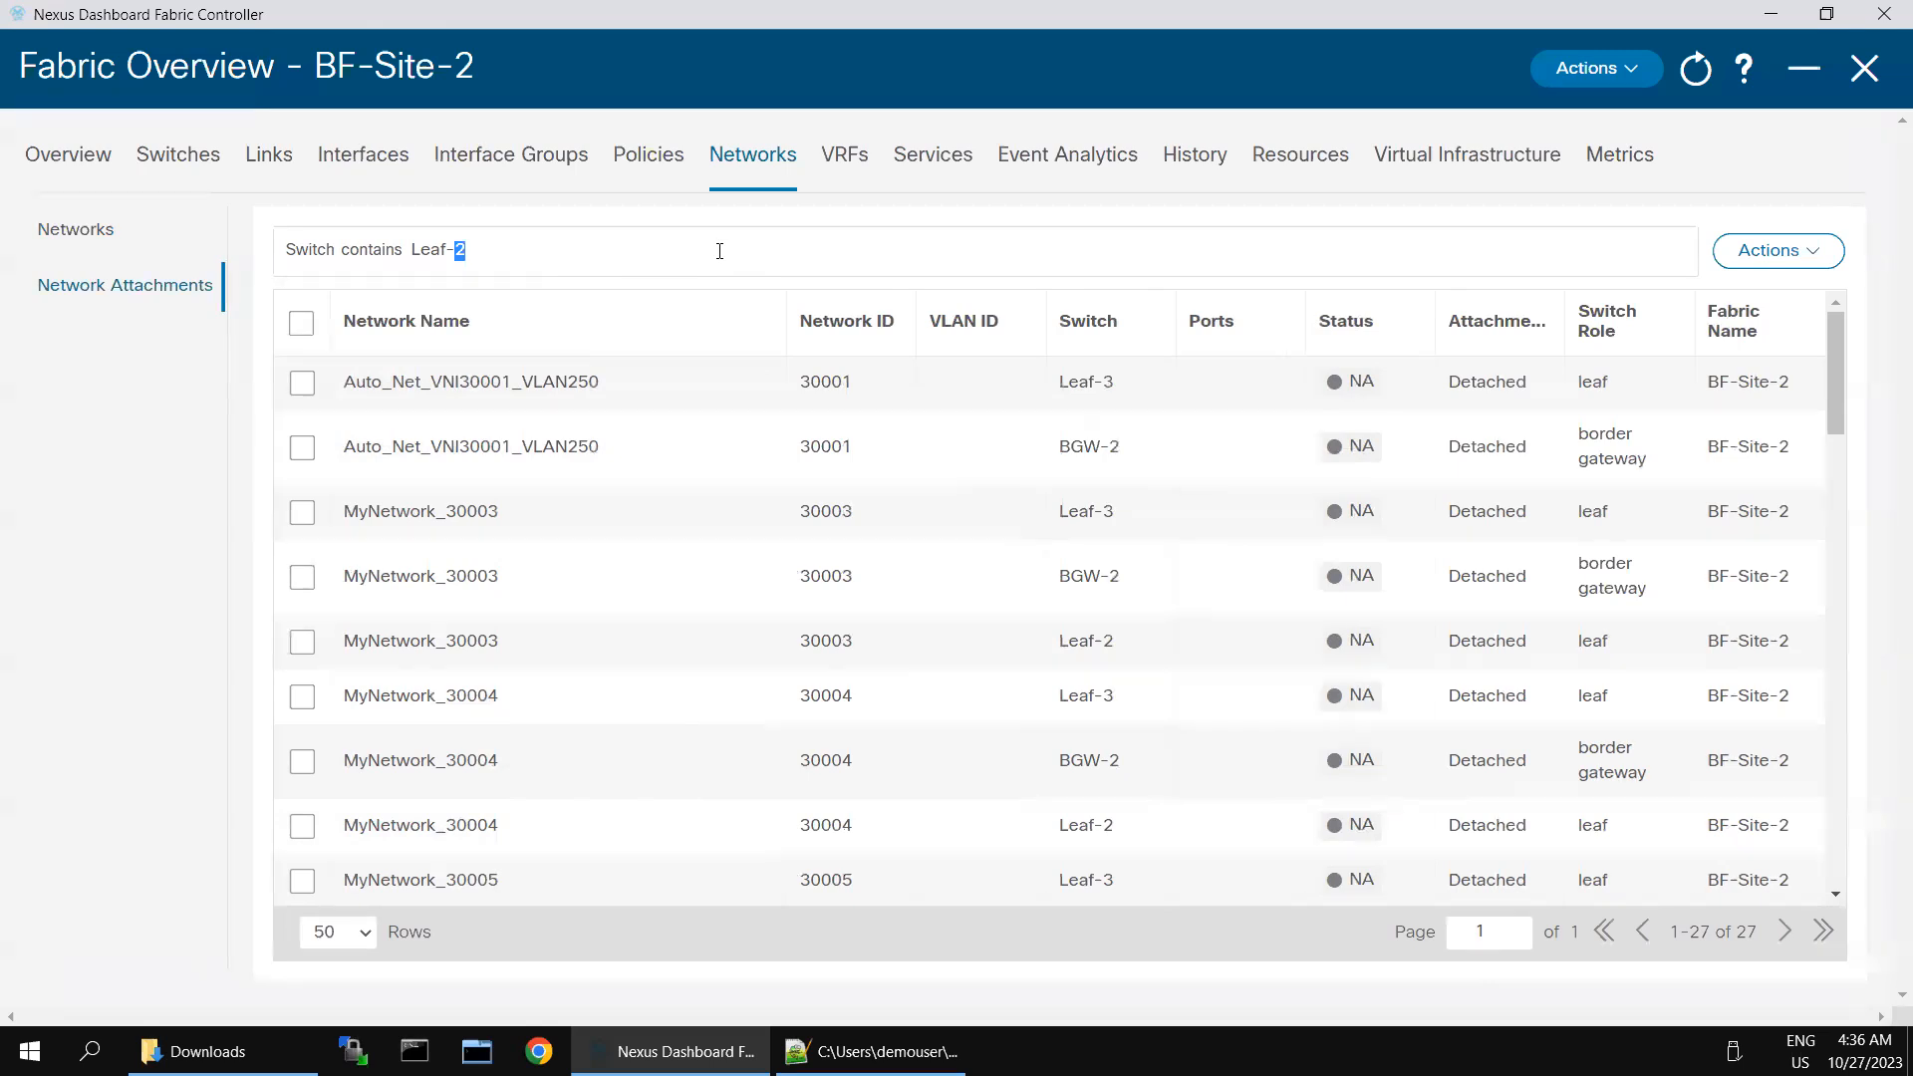
key("Return")
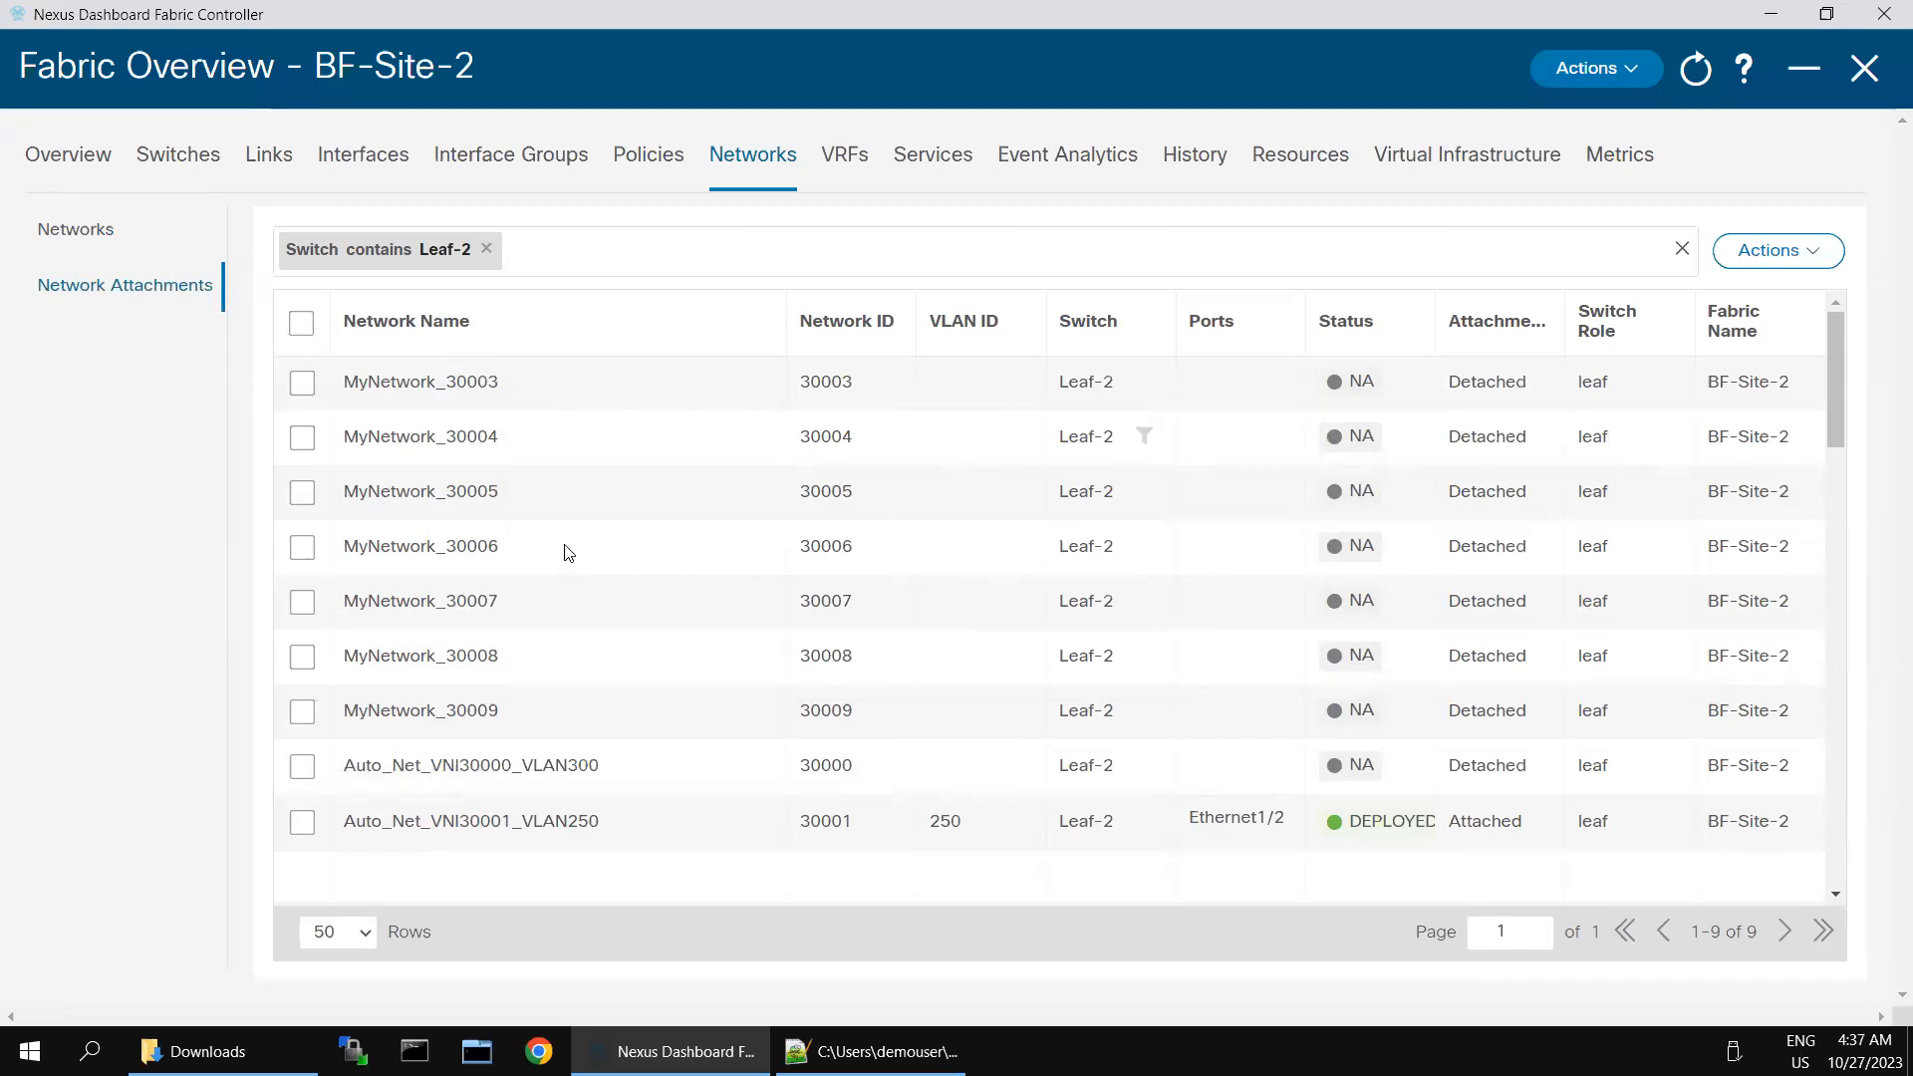
- Edit the MyNetwork_30005 attachment on Leaf-2: attach it with VLAN 450 on interface Ethernet1/6 and save
left_click(301, 493)
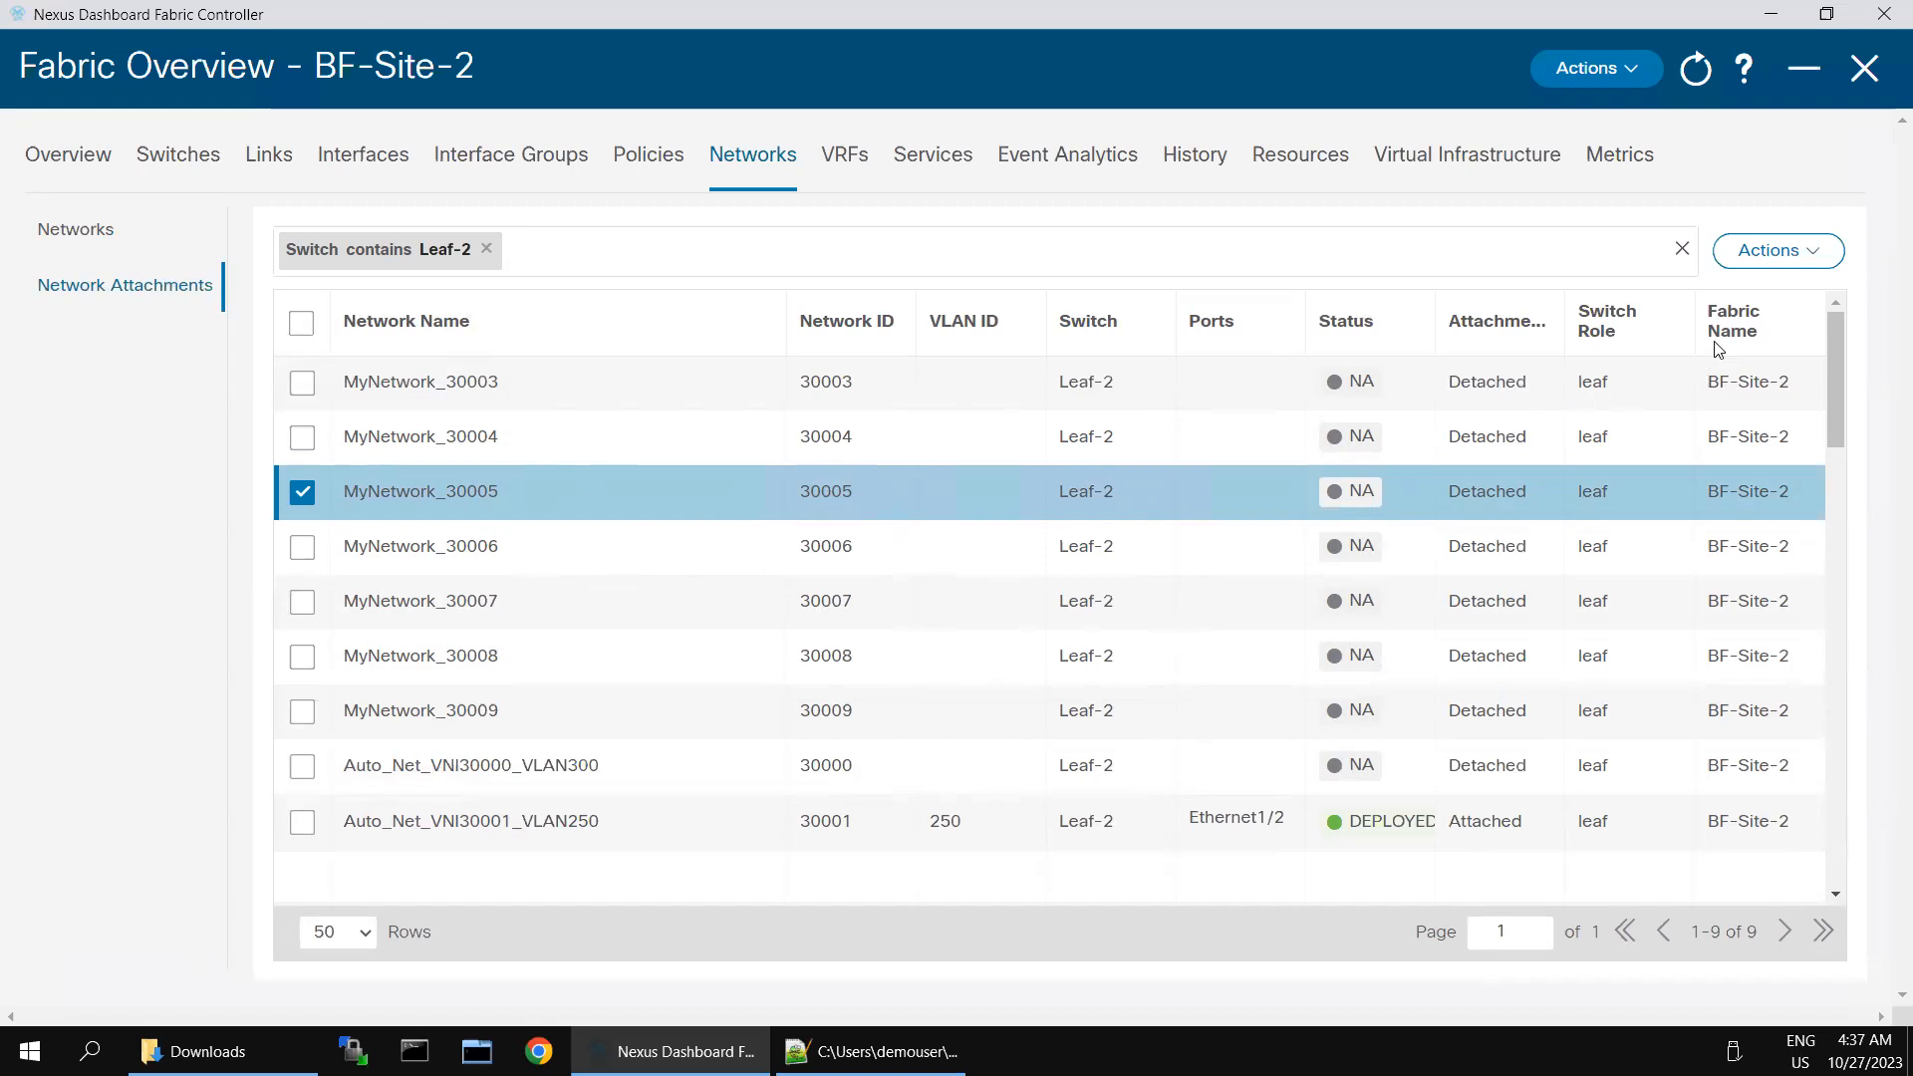
left_click(1811, 255)
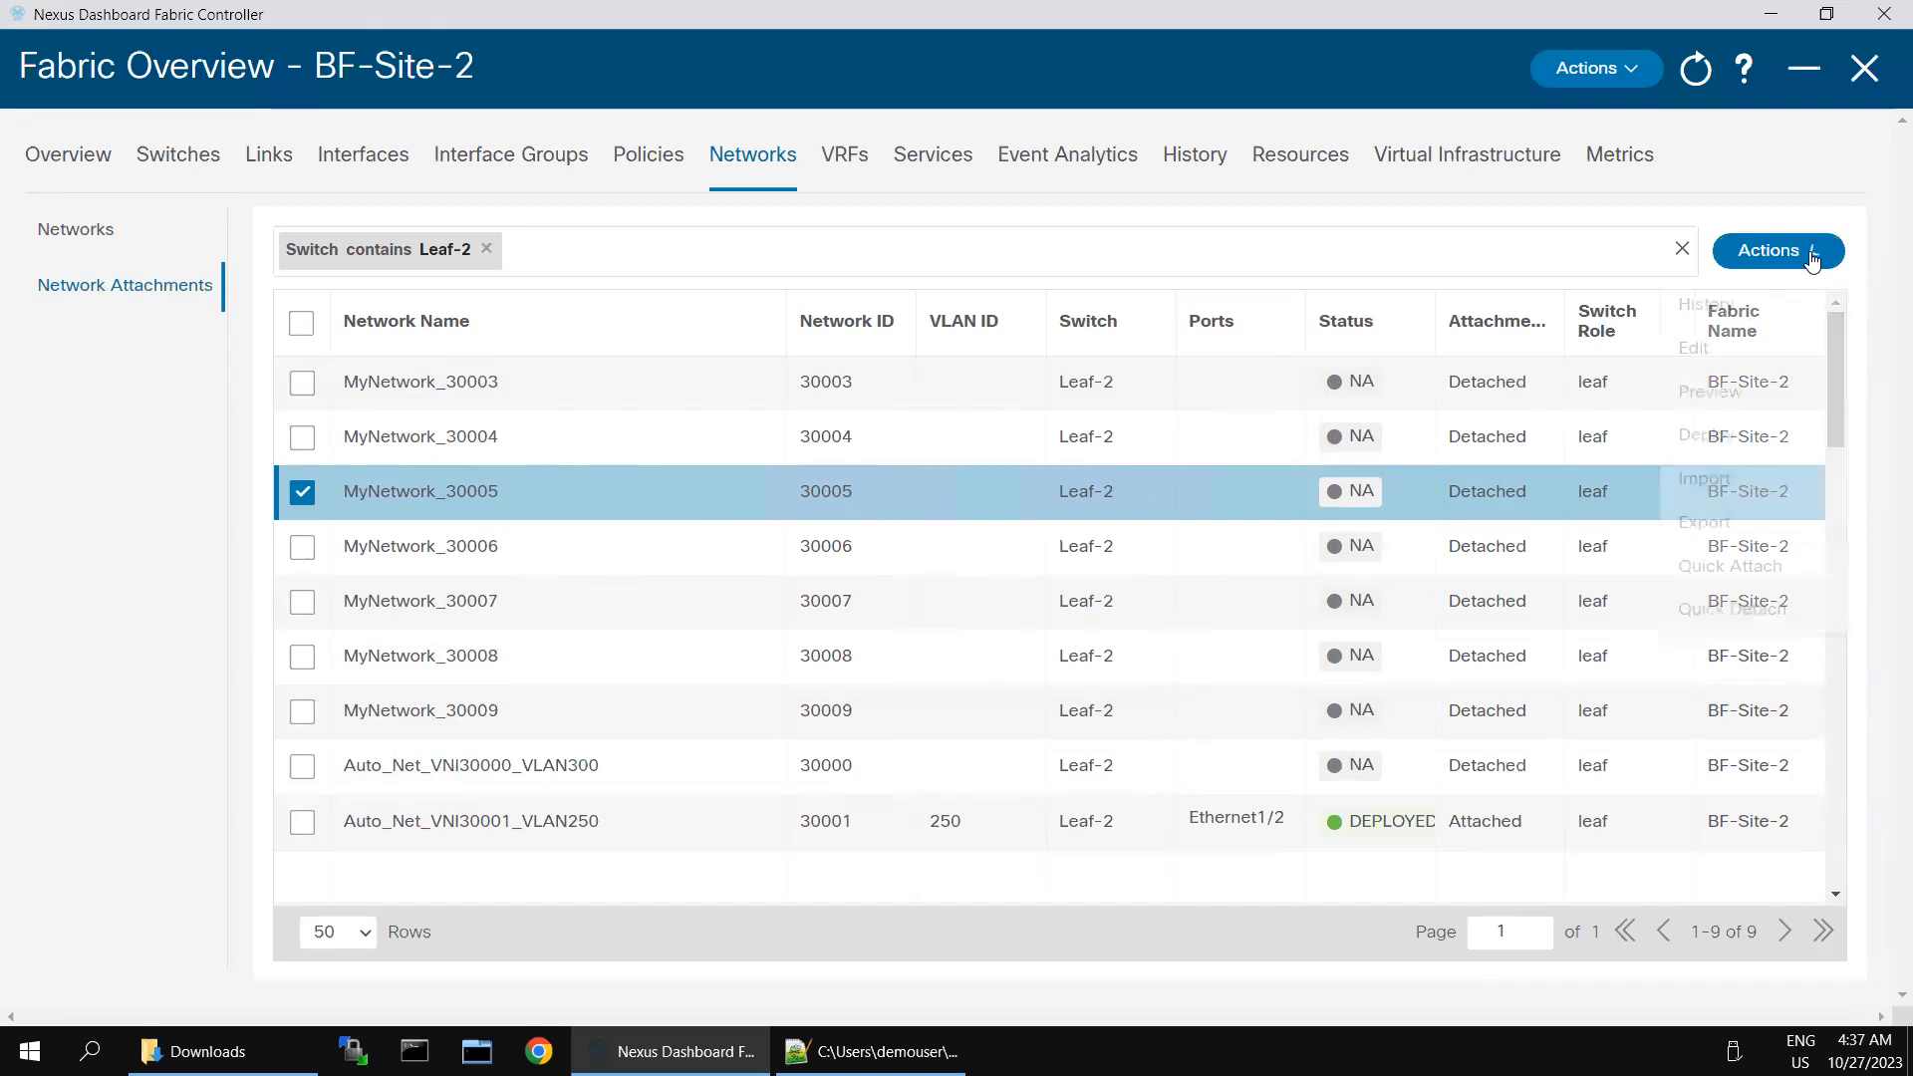
left_click(1699, 351)
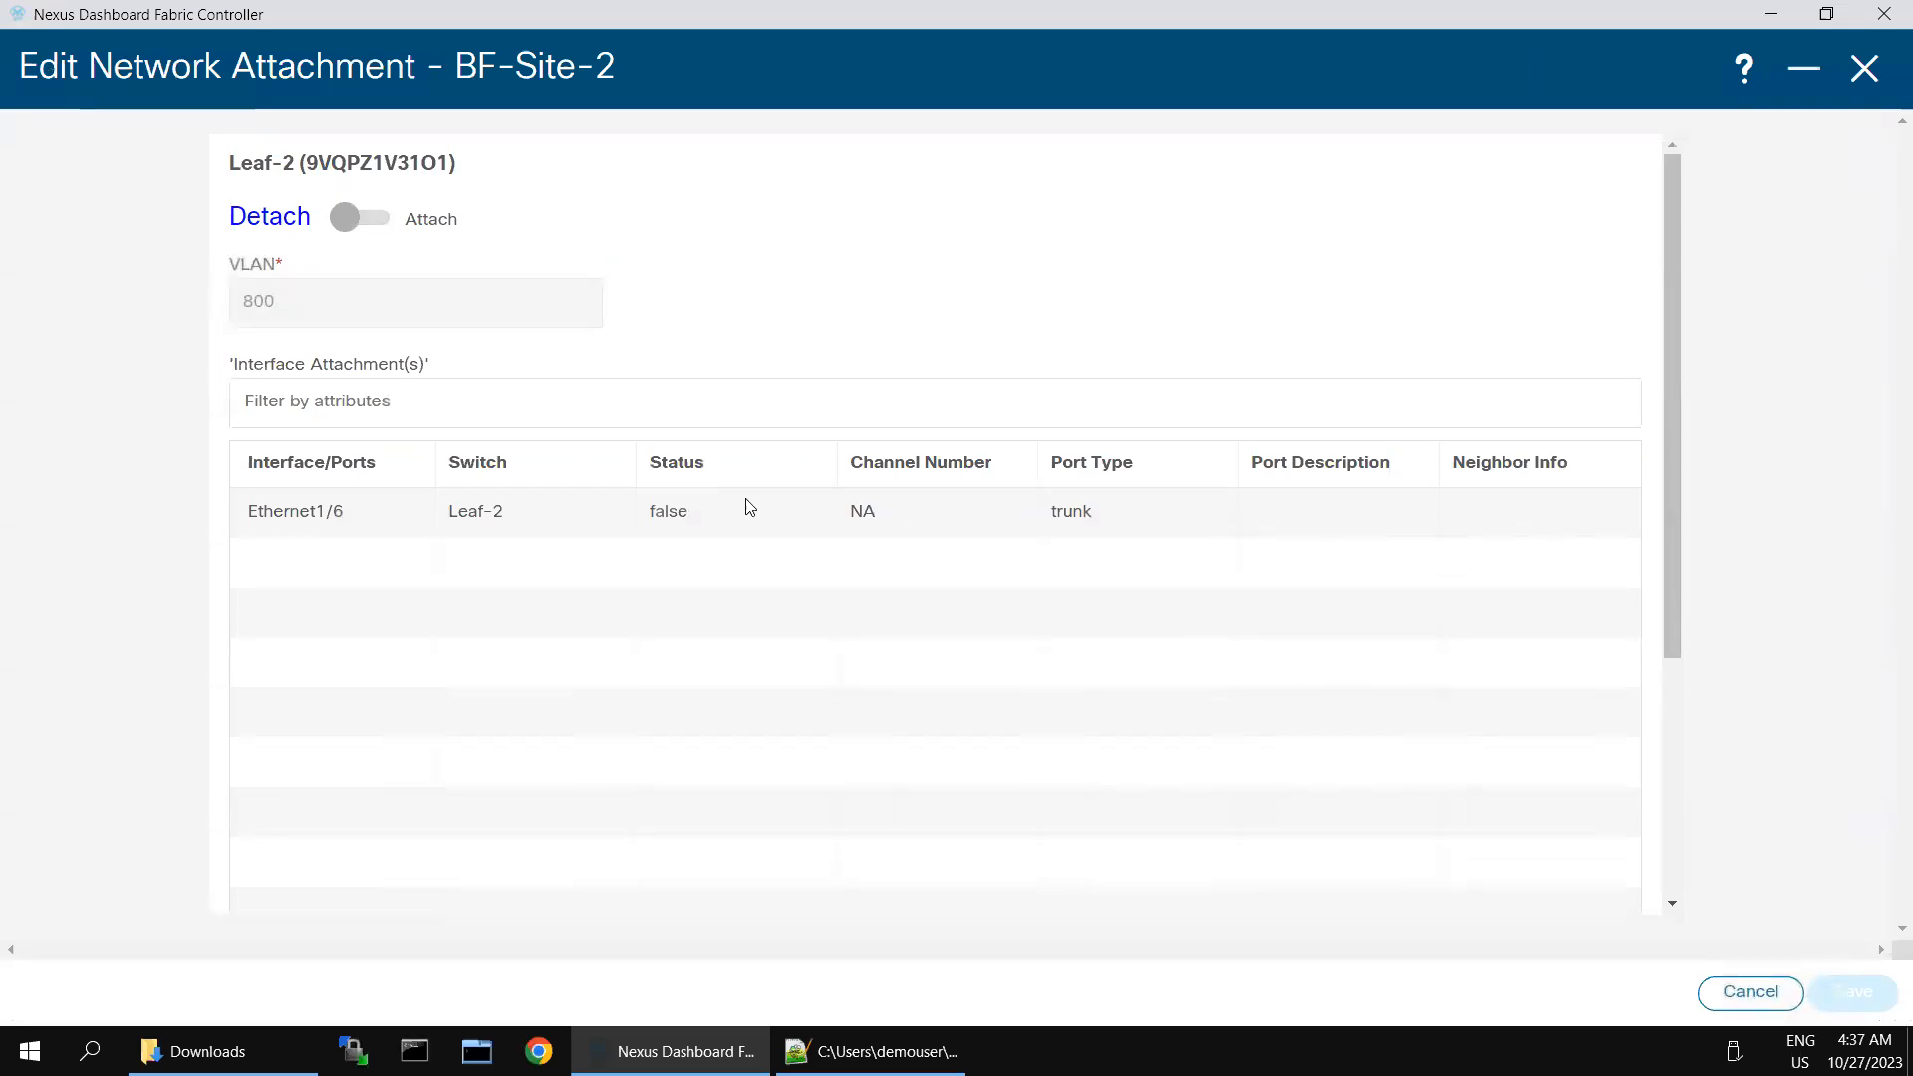
left_click(357, 228)
left_click(313, 299)
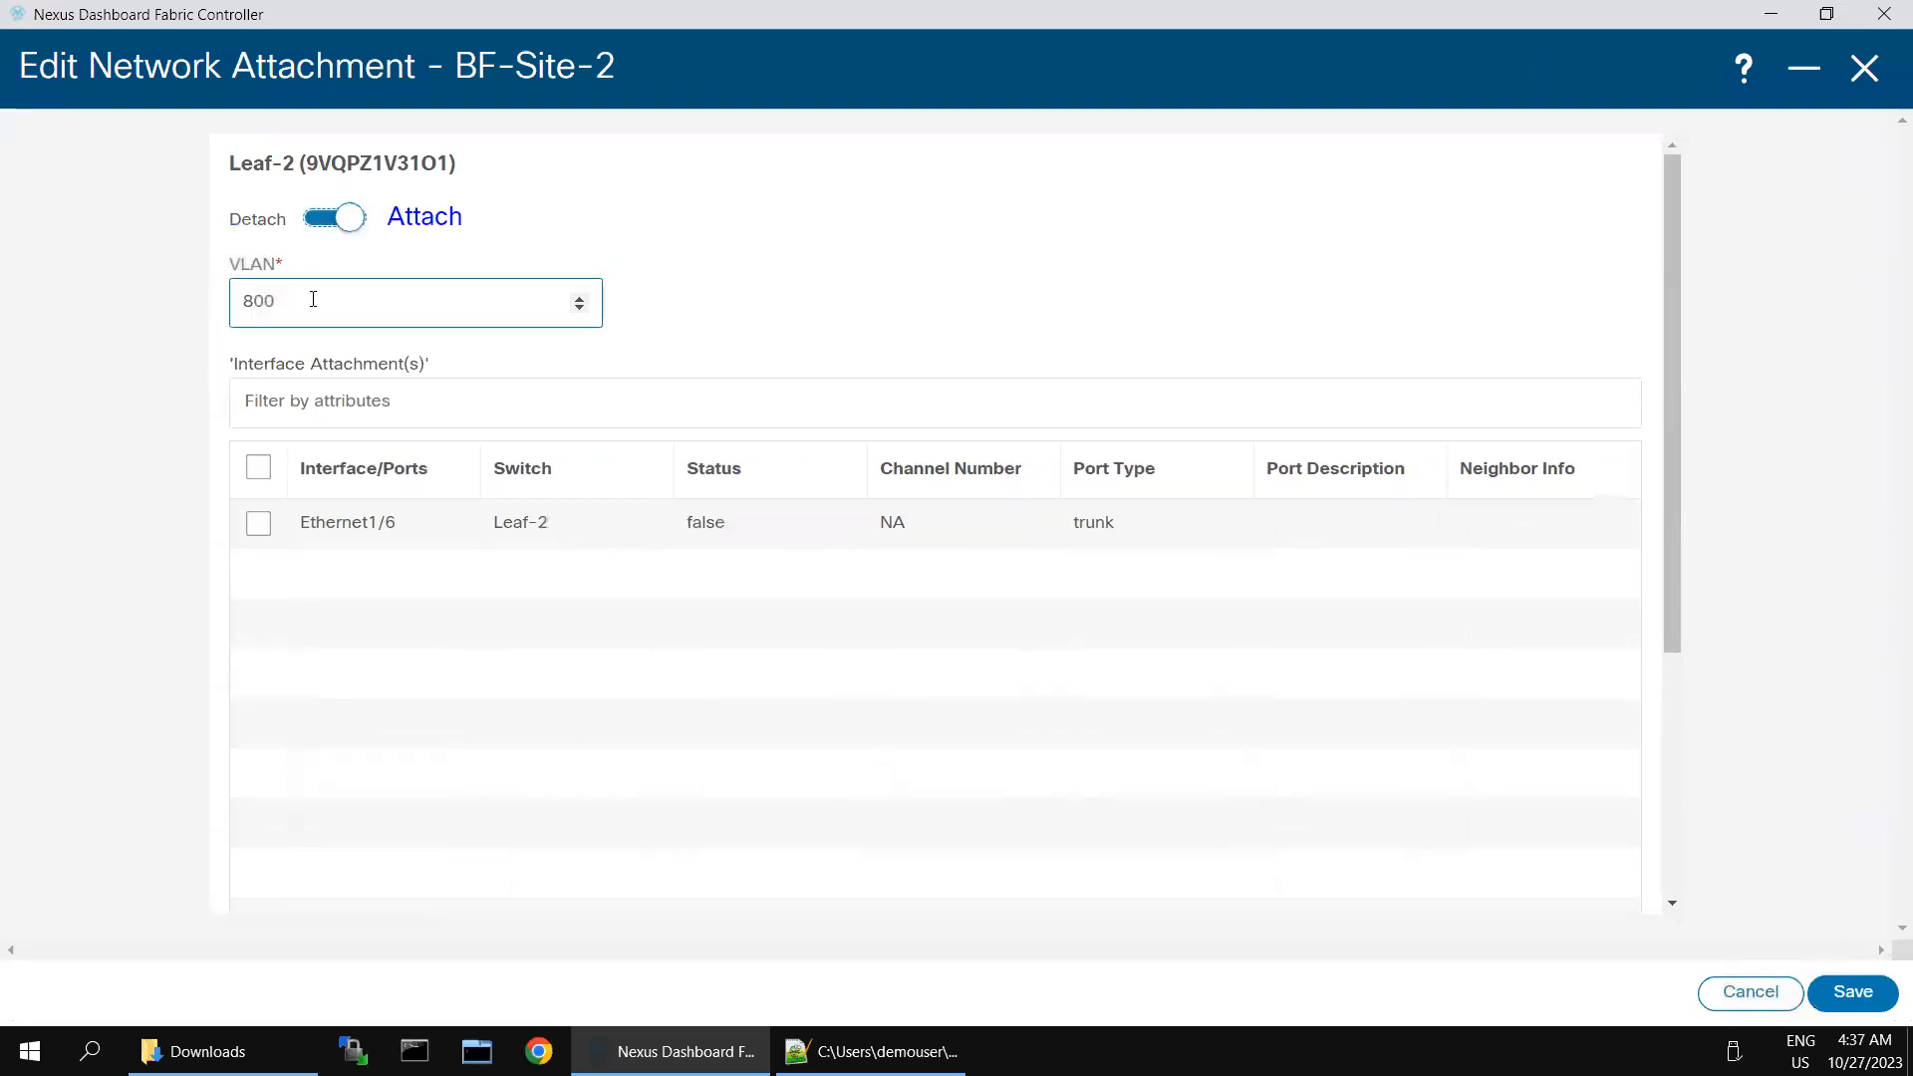
key("BackSpace")
key("BackSpace")
key("BackSpace")
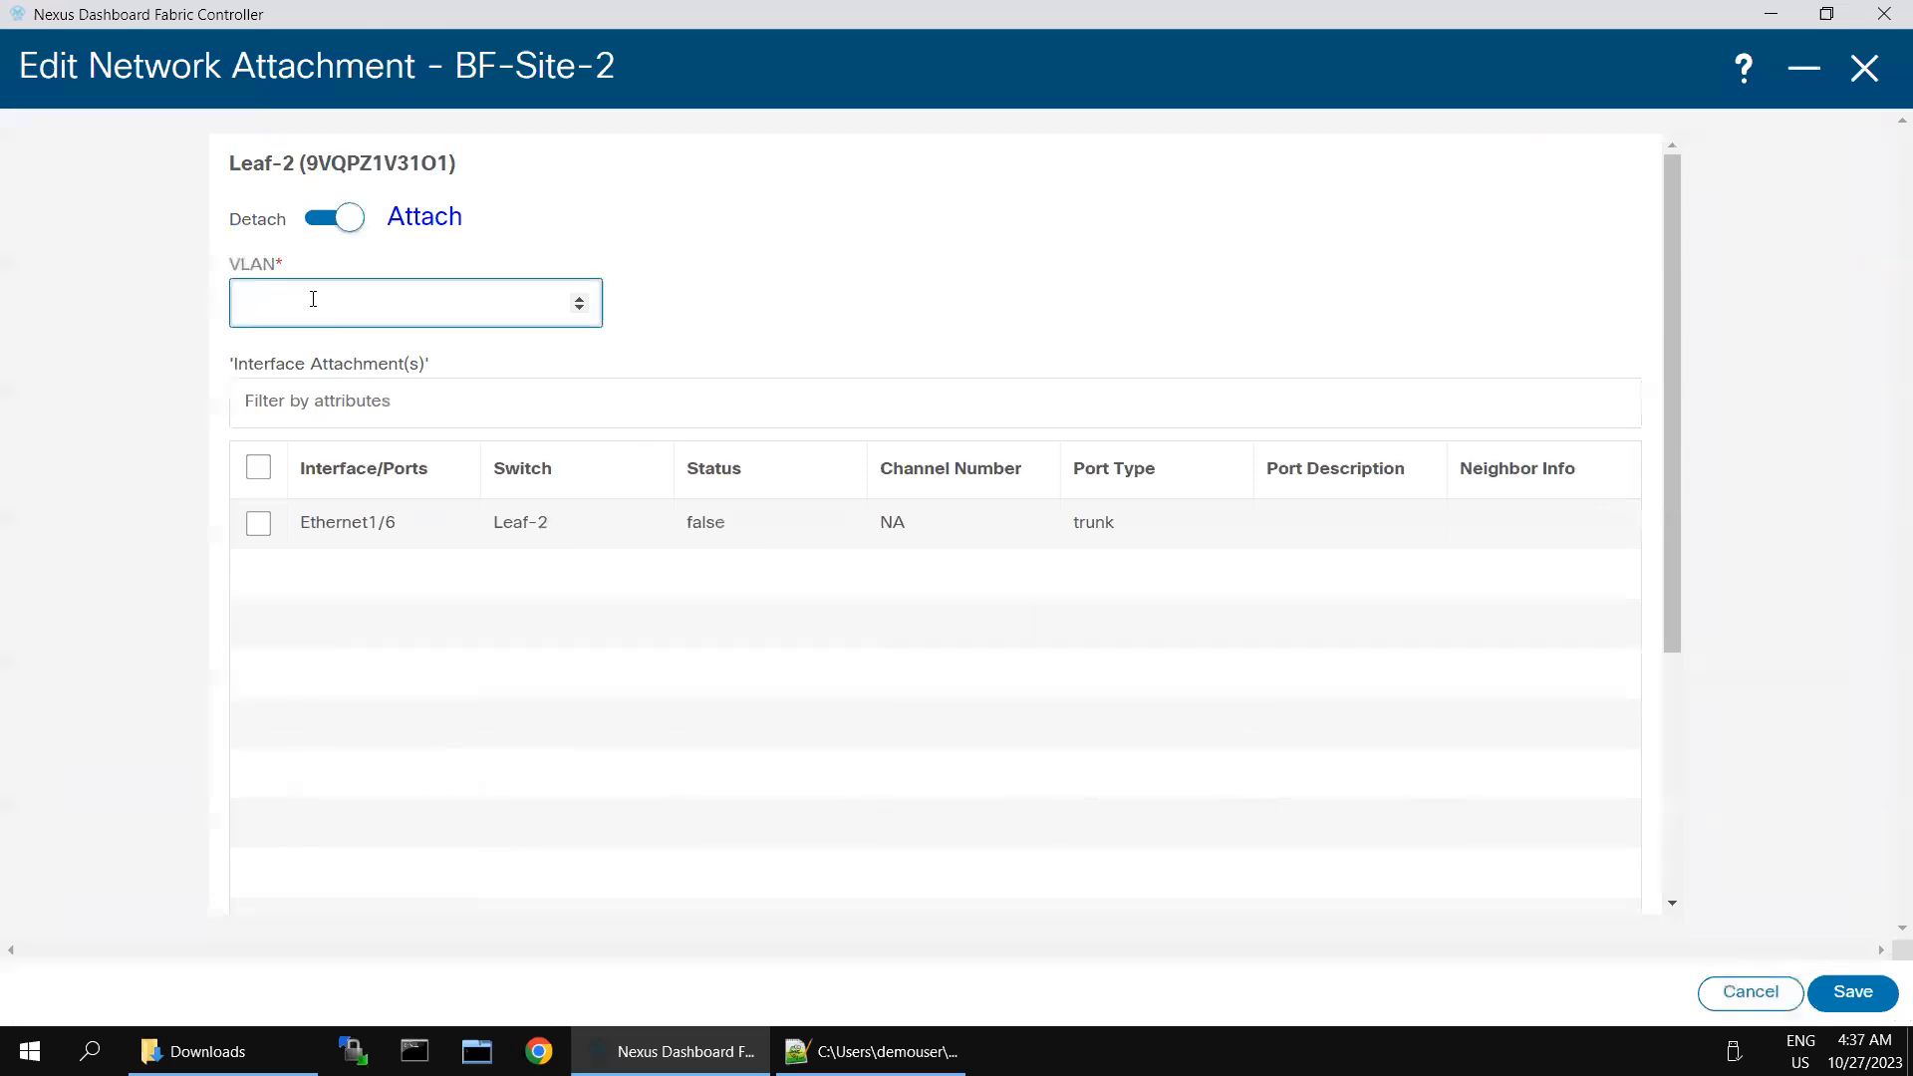
left_click(258, 523)
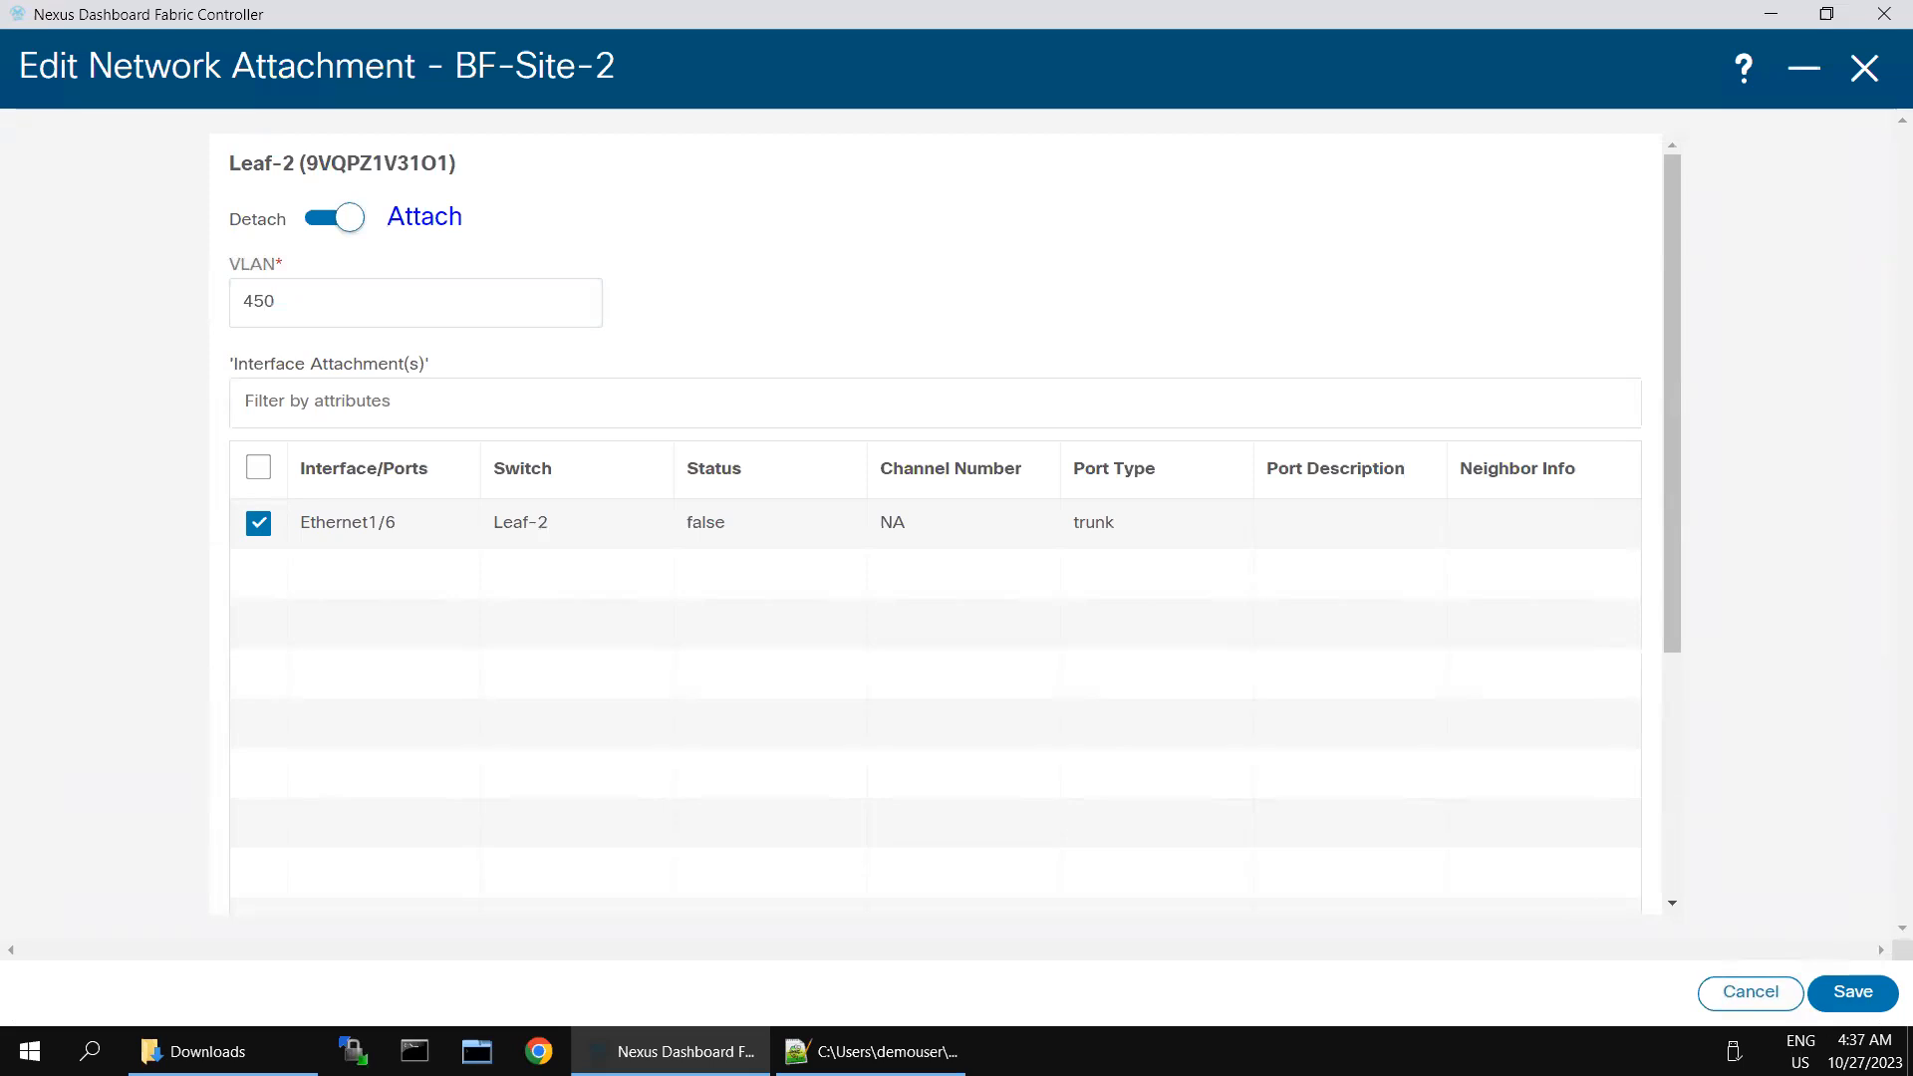
left_click(1851, 993)
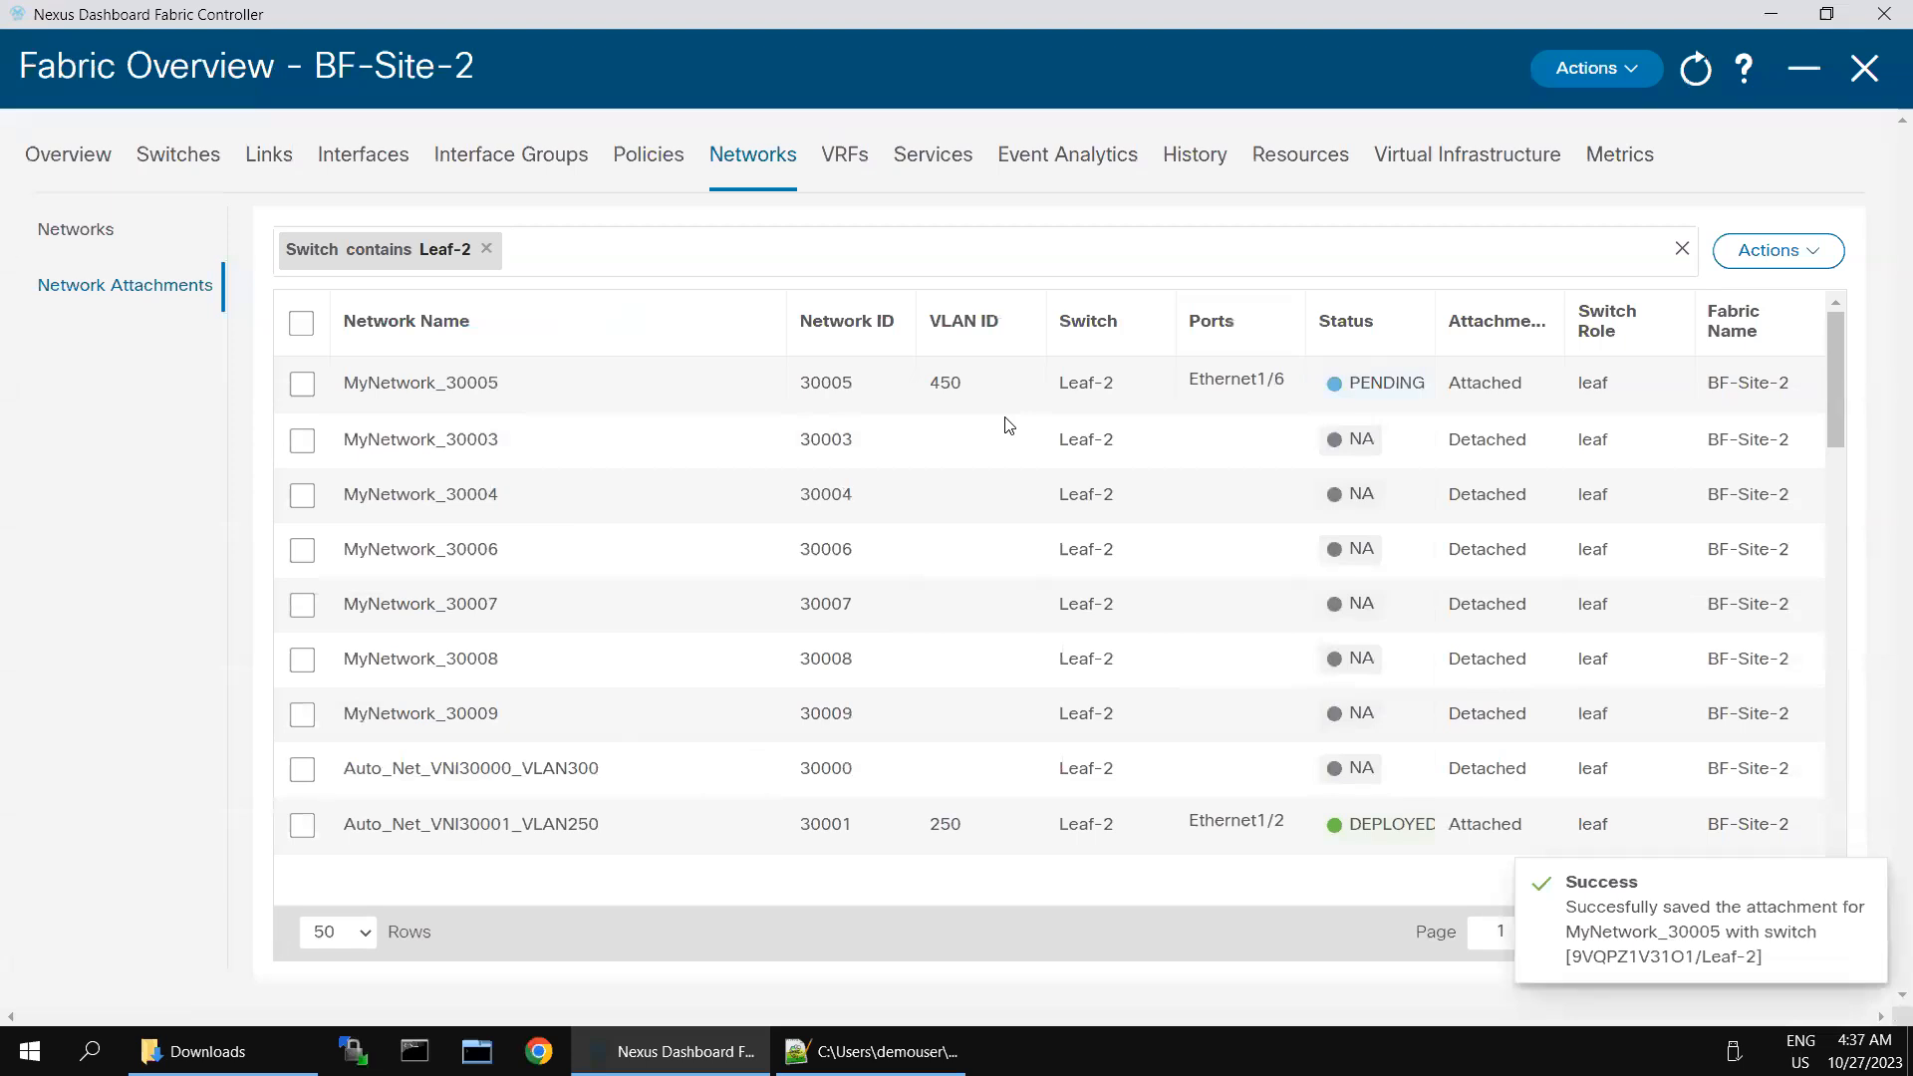
- Replace the Leaf-2 filter on the network attachments with Switch contains Leaf-3
double_click(410, 248)
left_click(482, 252)
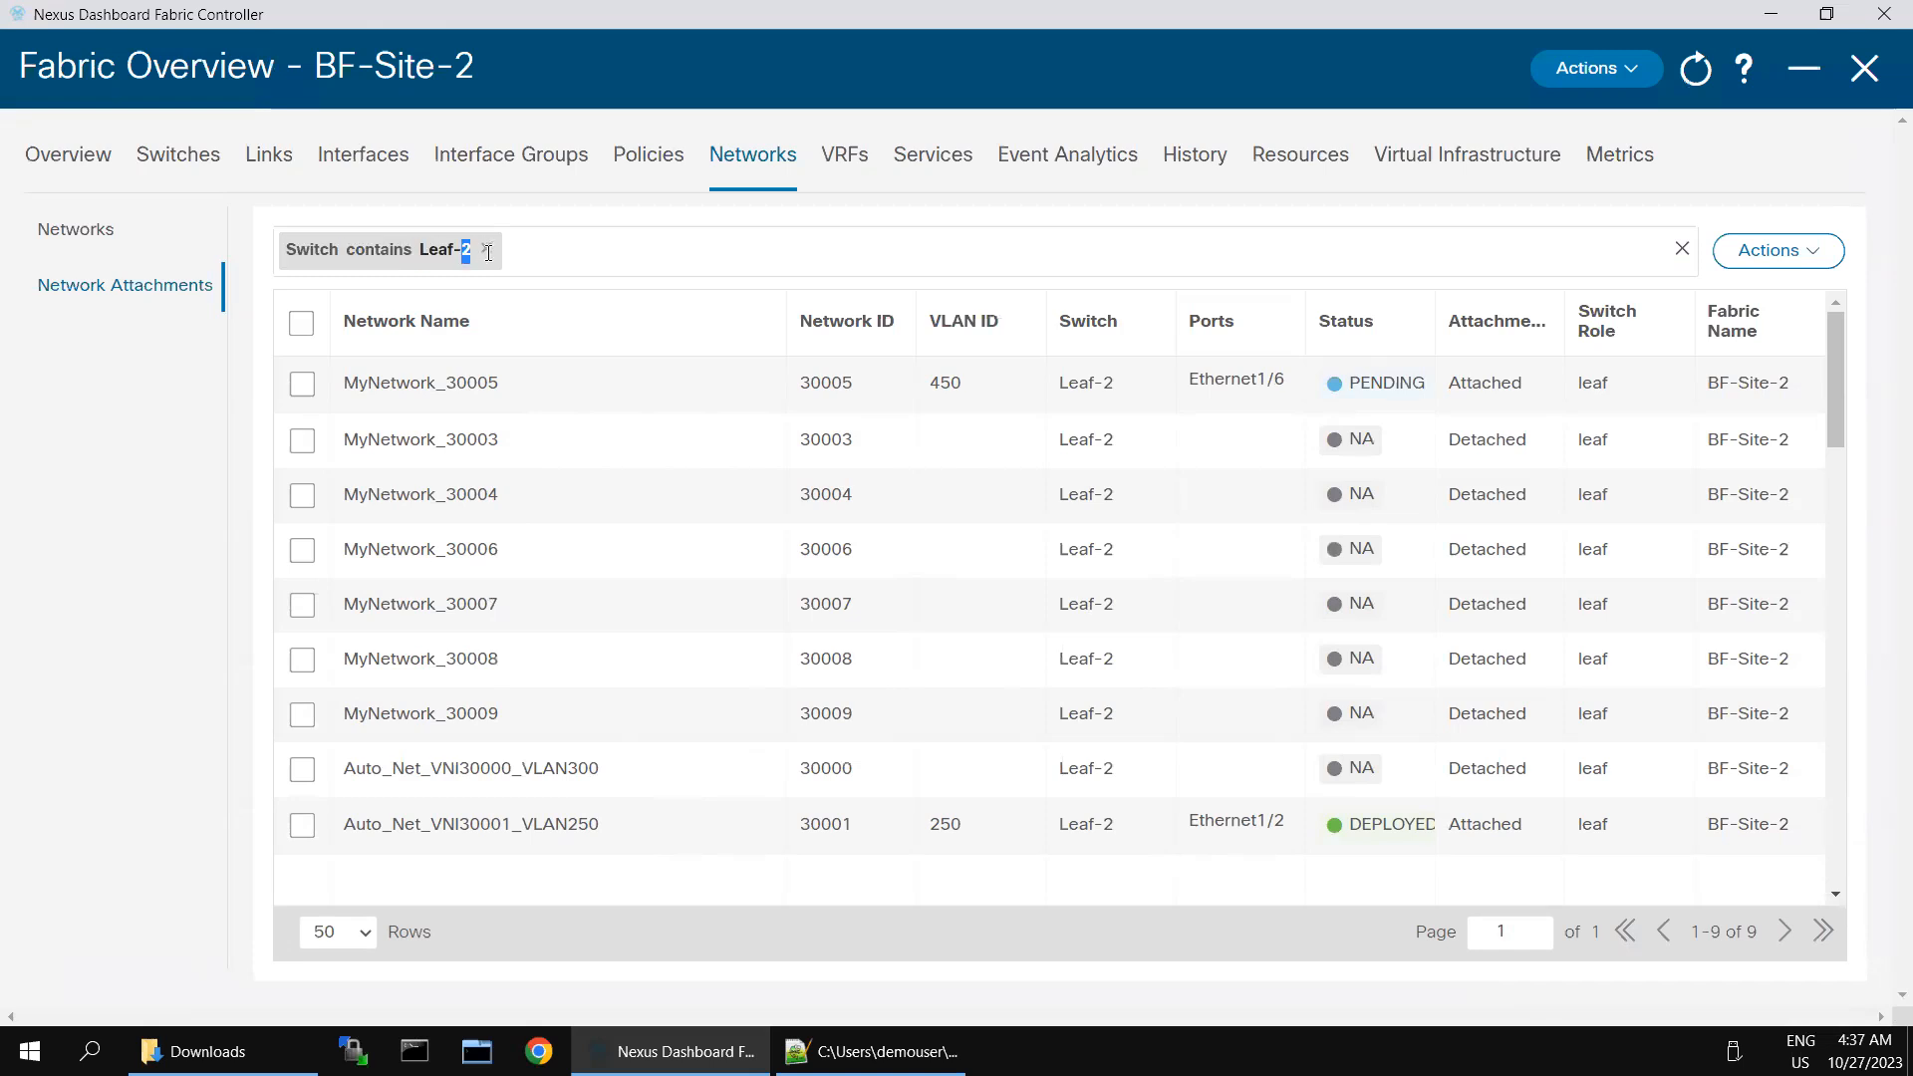
left_click(487, 249)
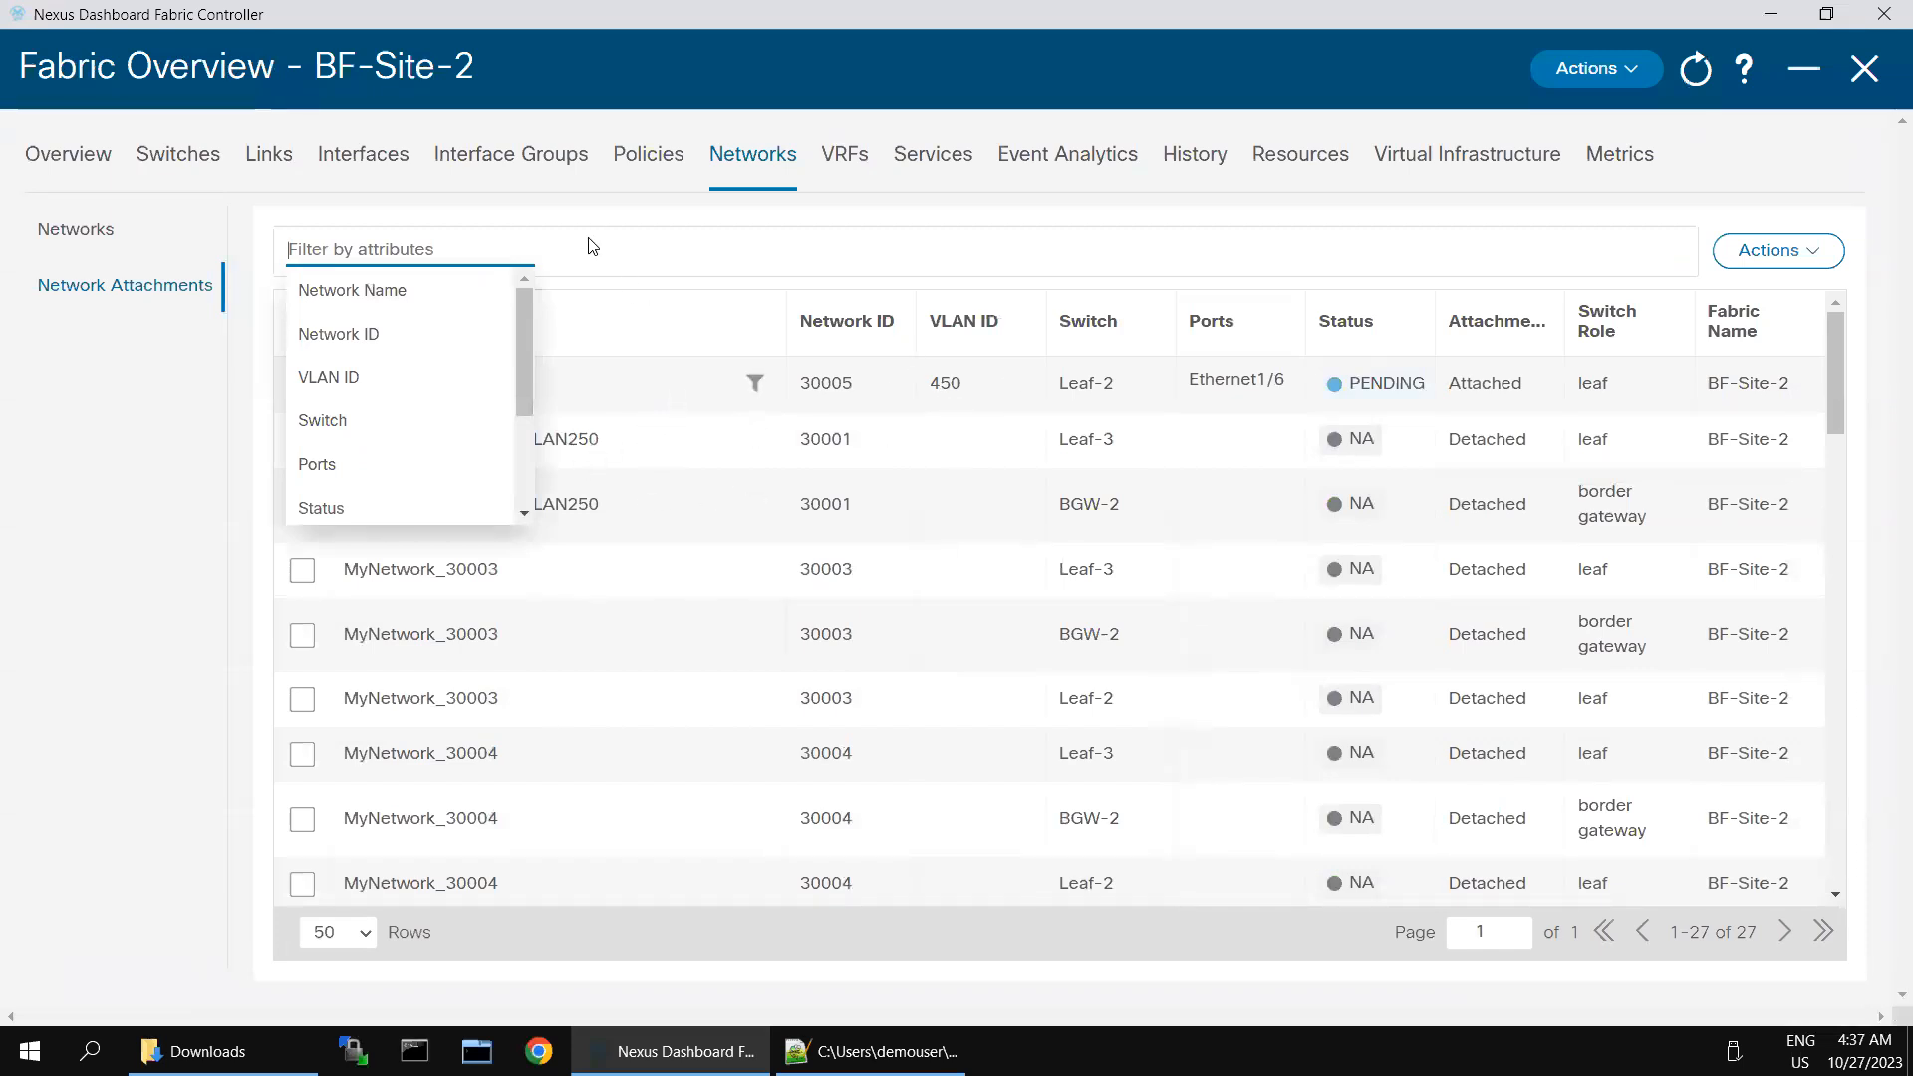
left_click(338, 427)
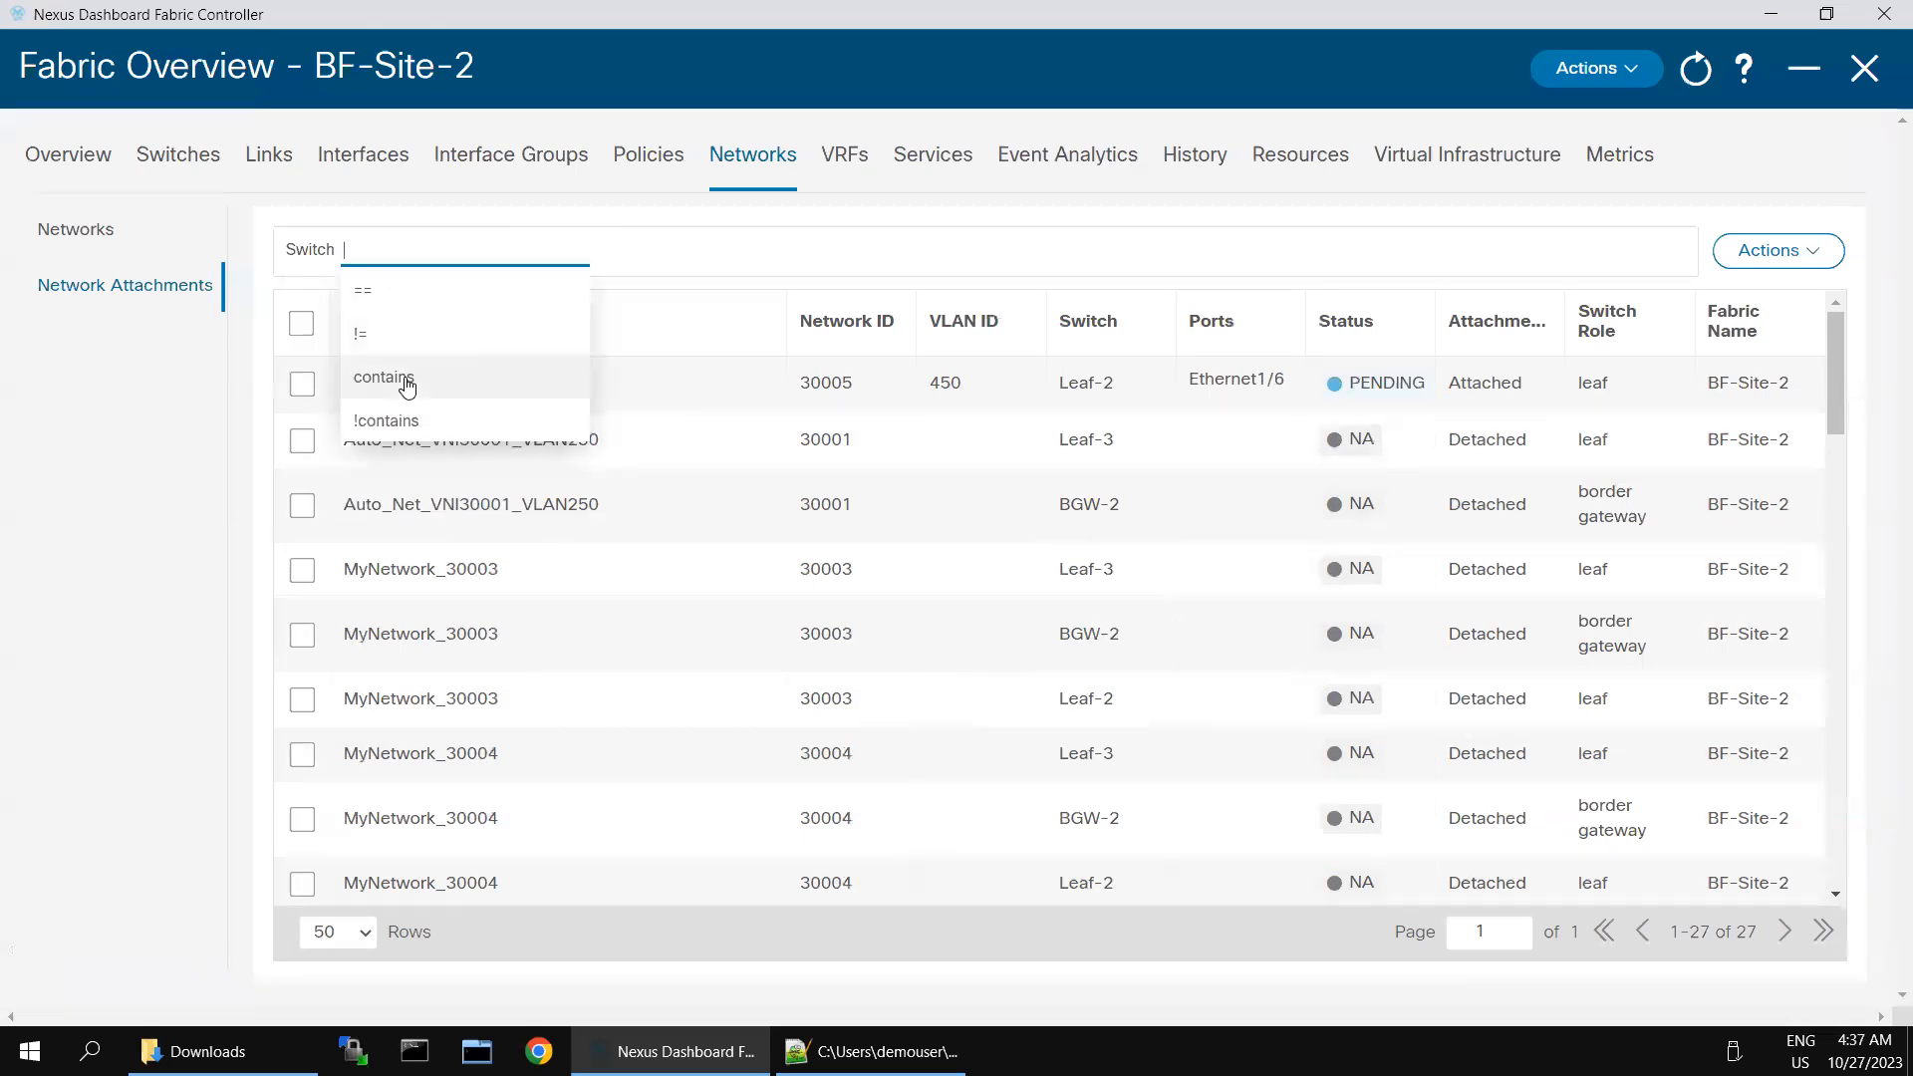
left_click(407, 384)
type("L")
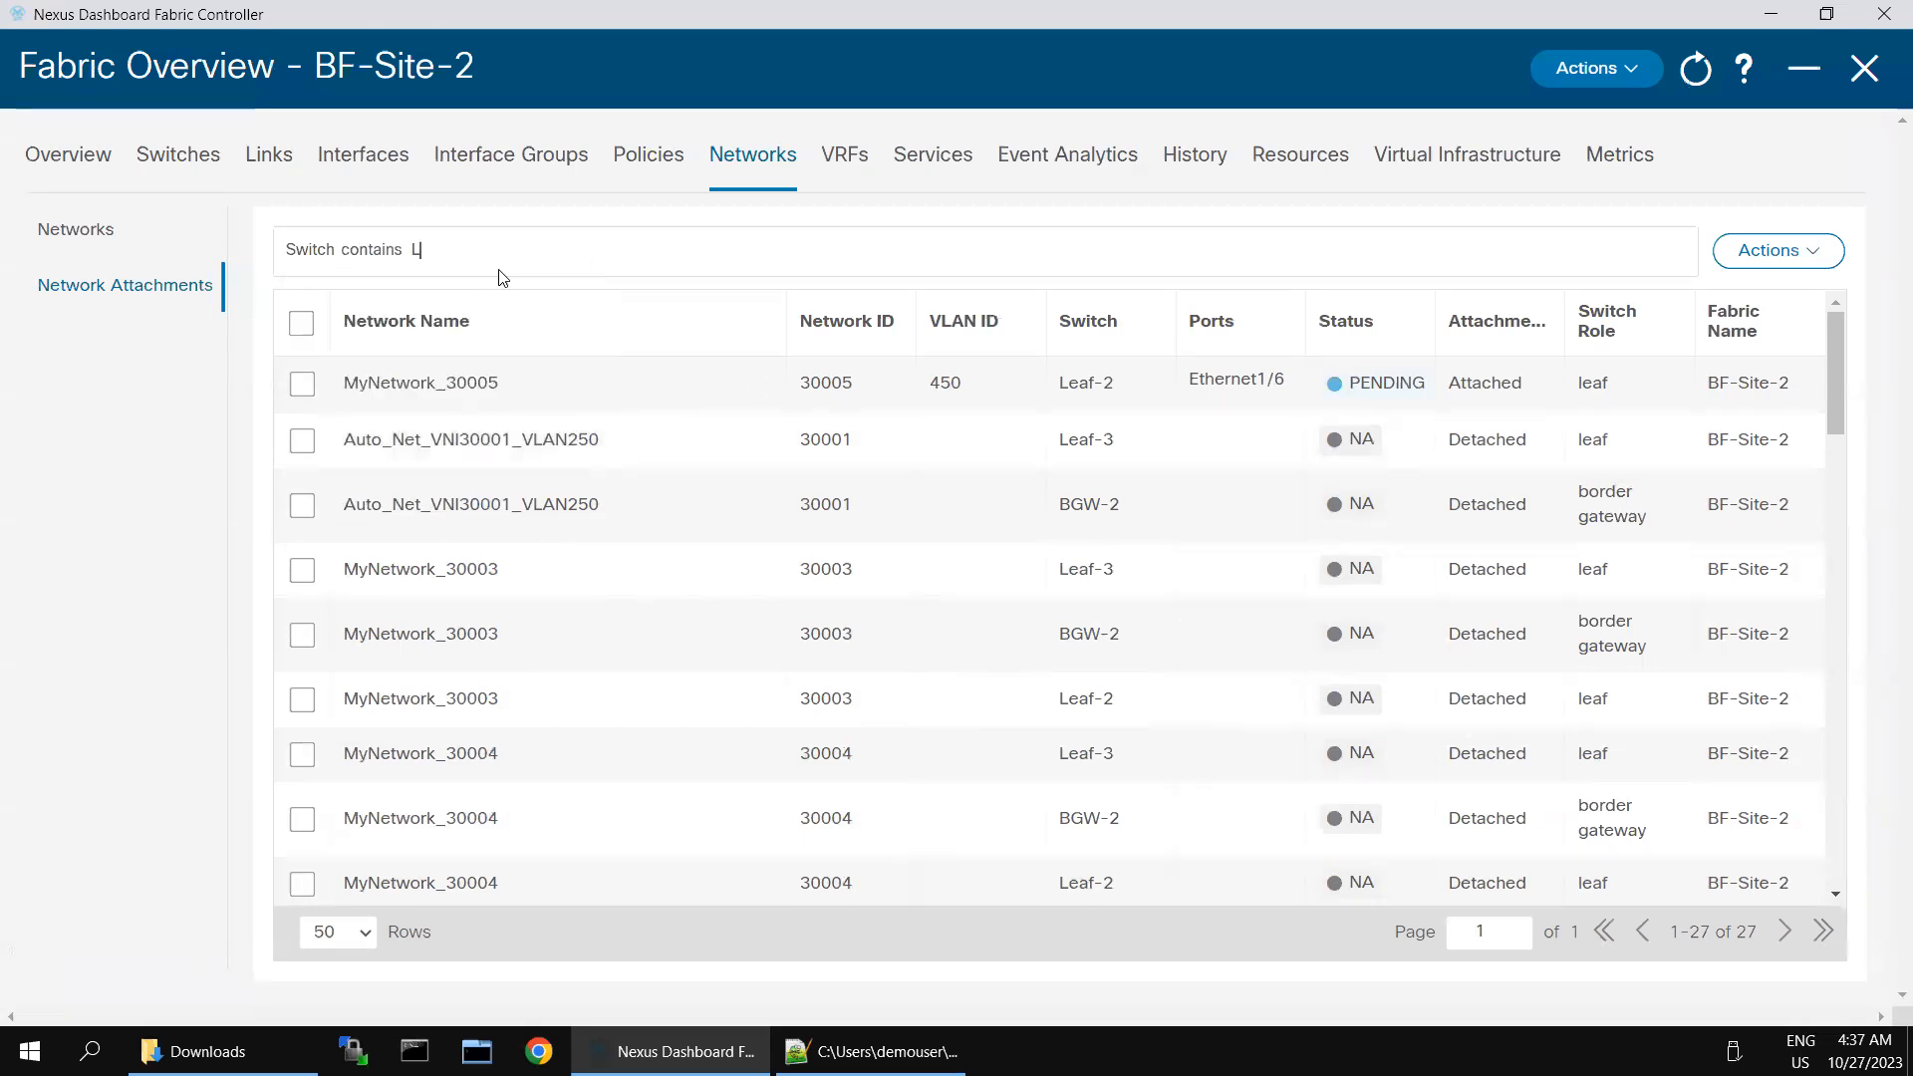
type("eaf-3")
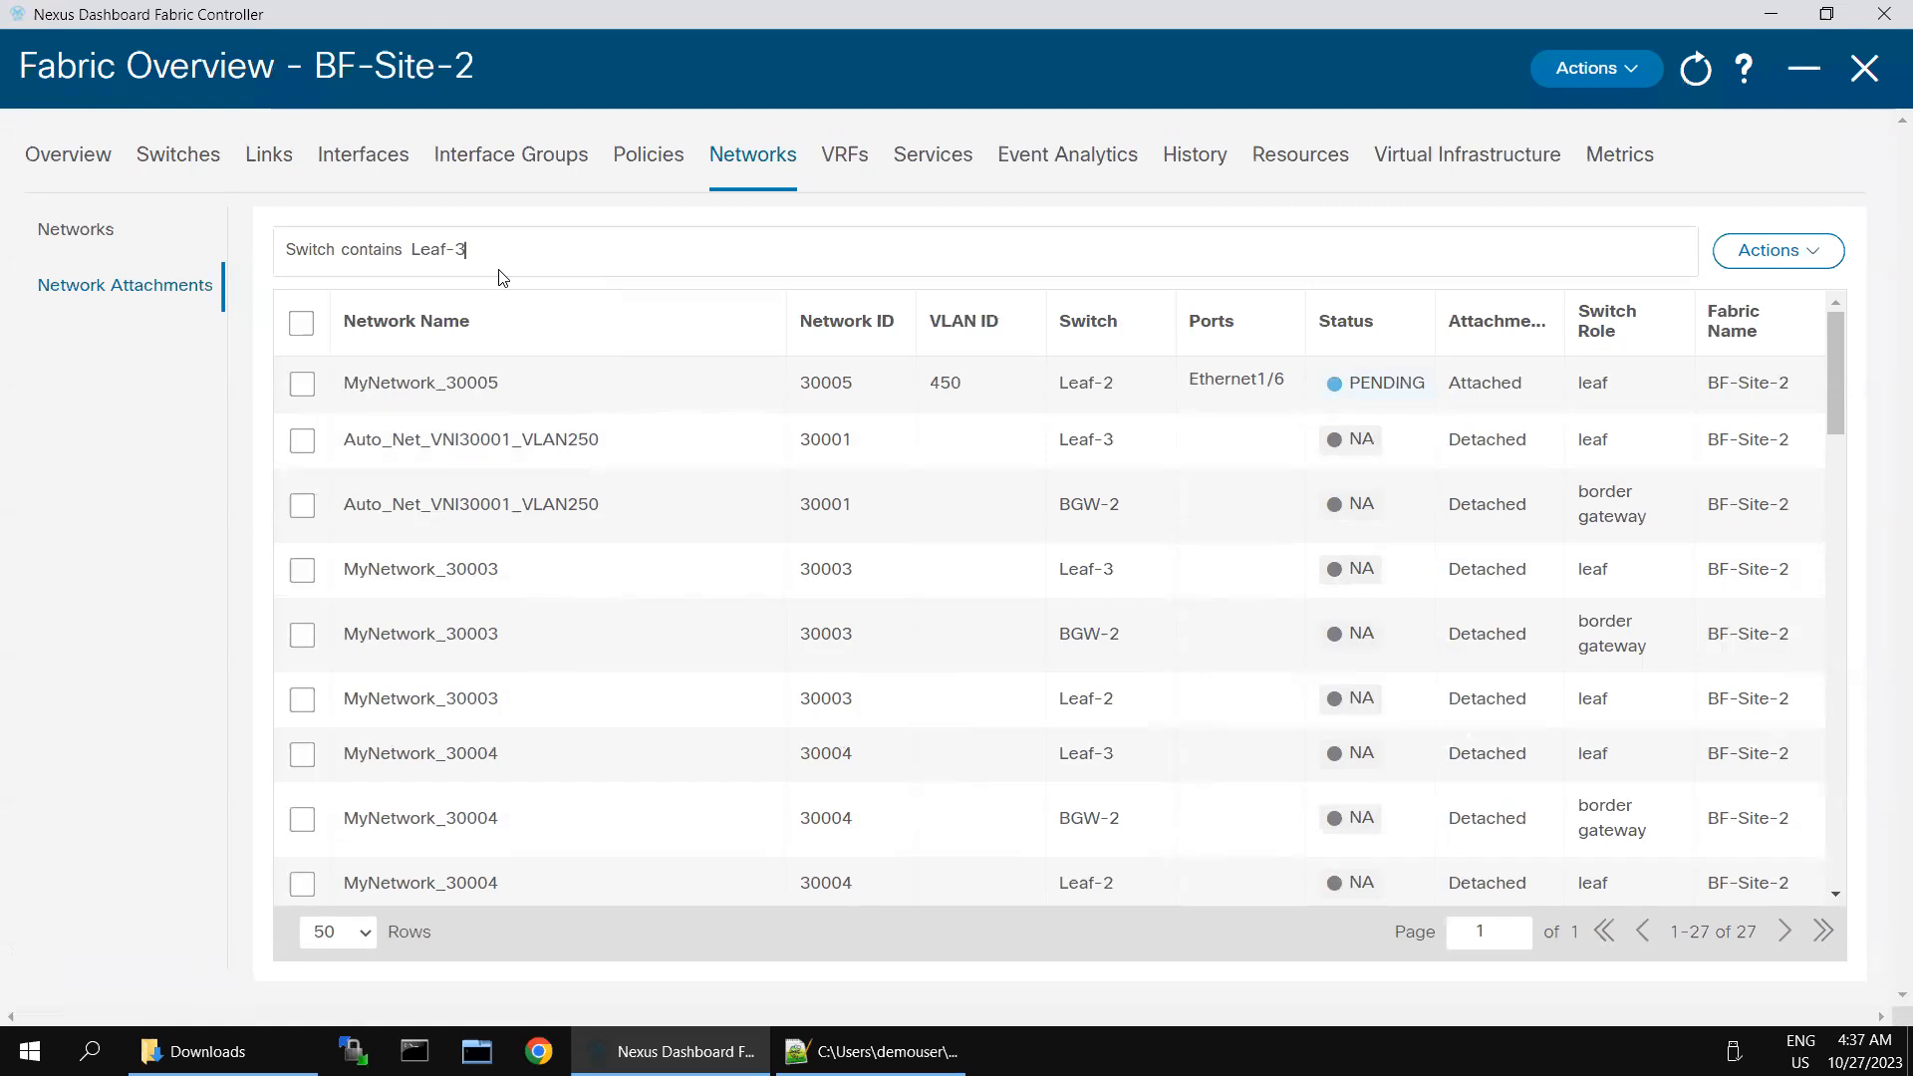
key("Return")
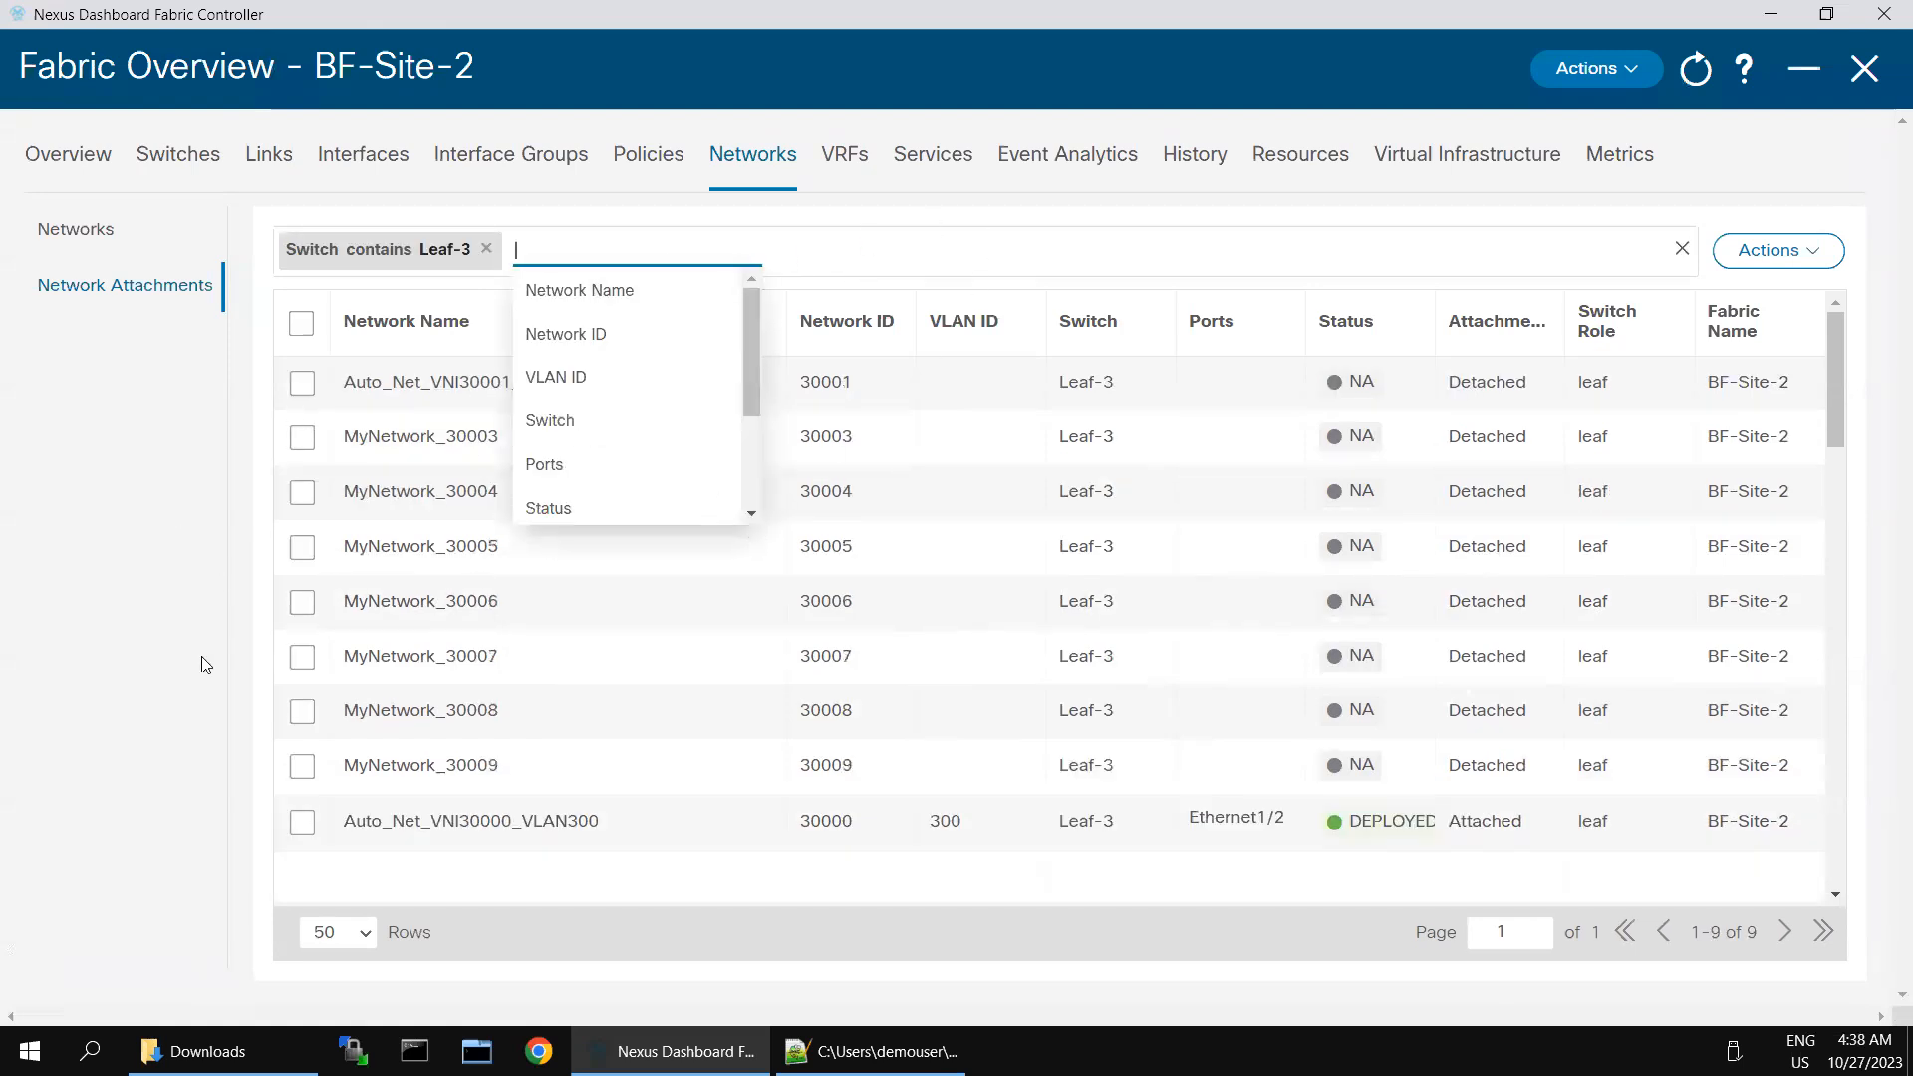
- Edit the MyNetwork_30005 attachment on Leaf-3: attach it with VLAN 450 on interface Ethernet1/6 and save
left_click(302, 547)
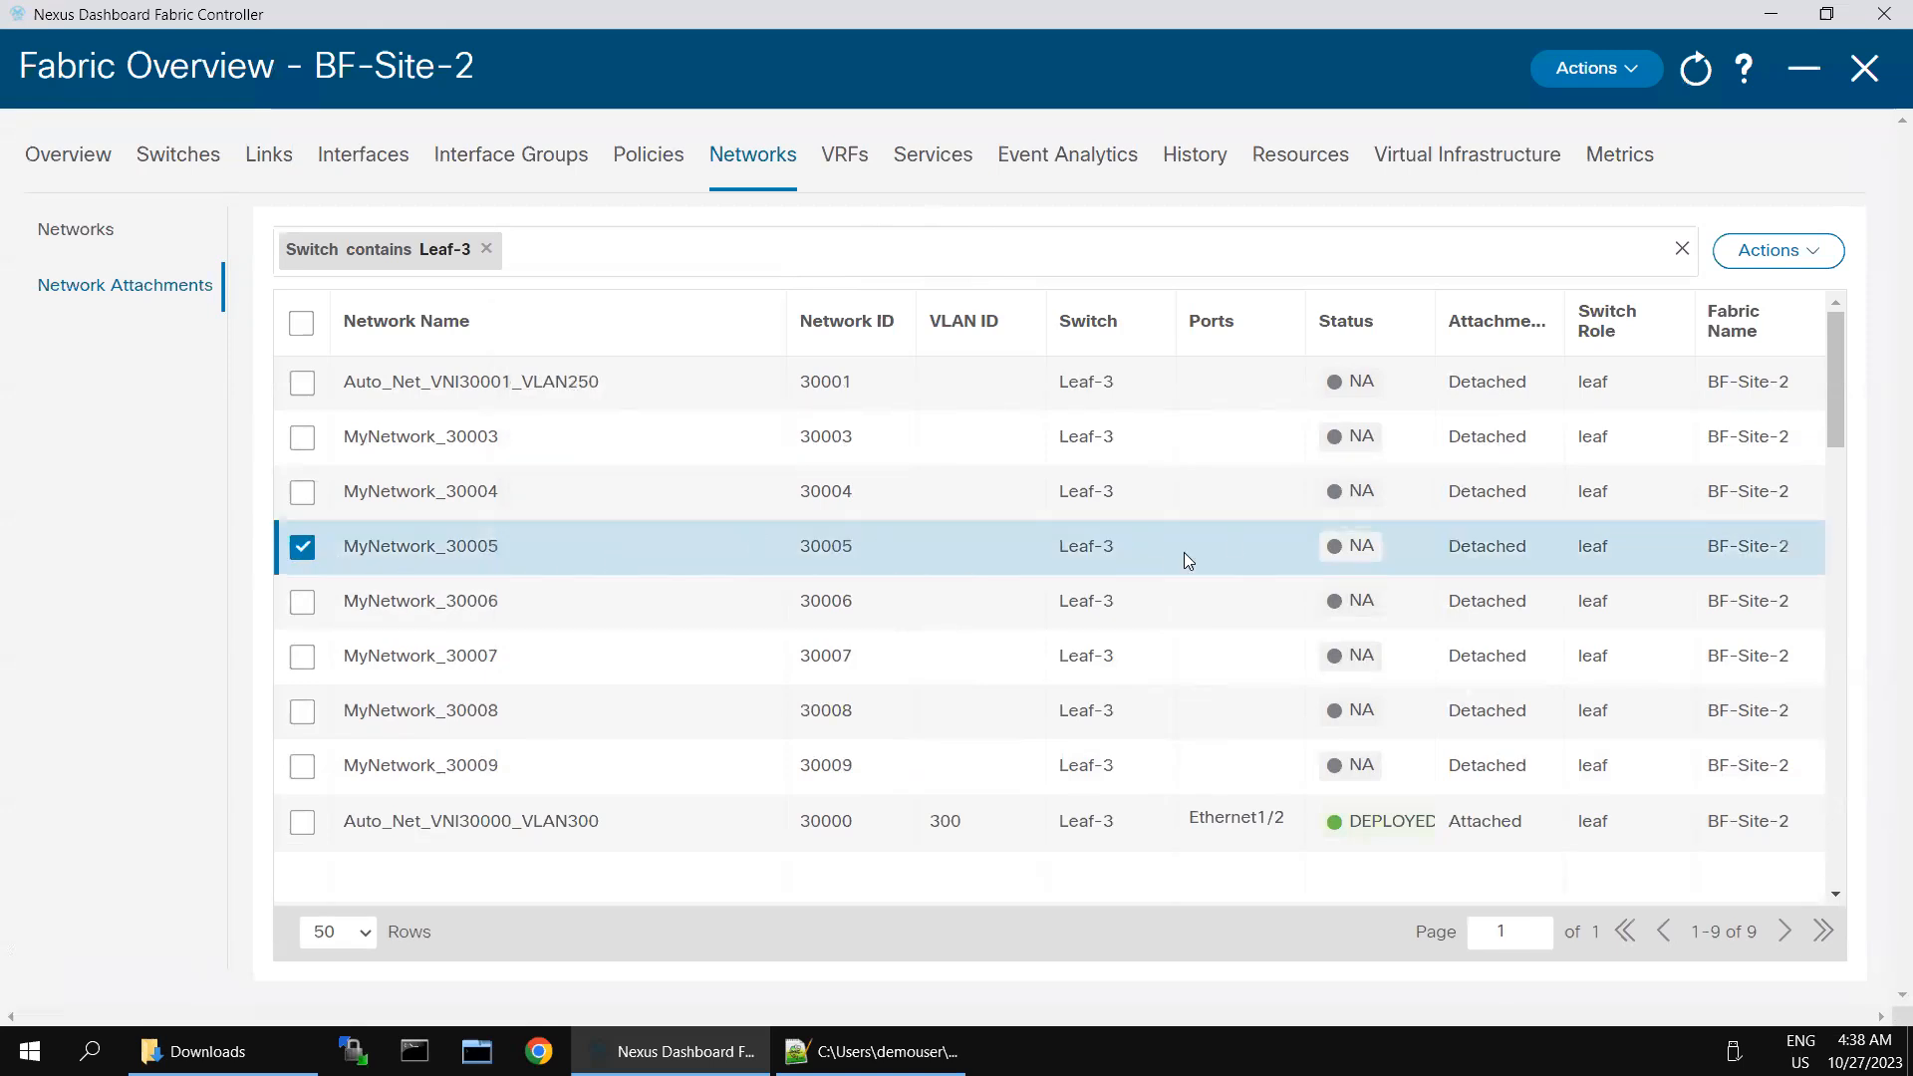
left_click(1829, 255)
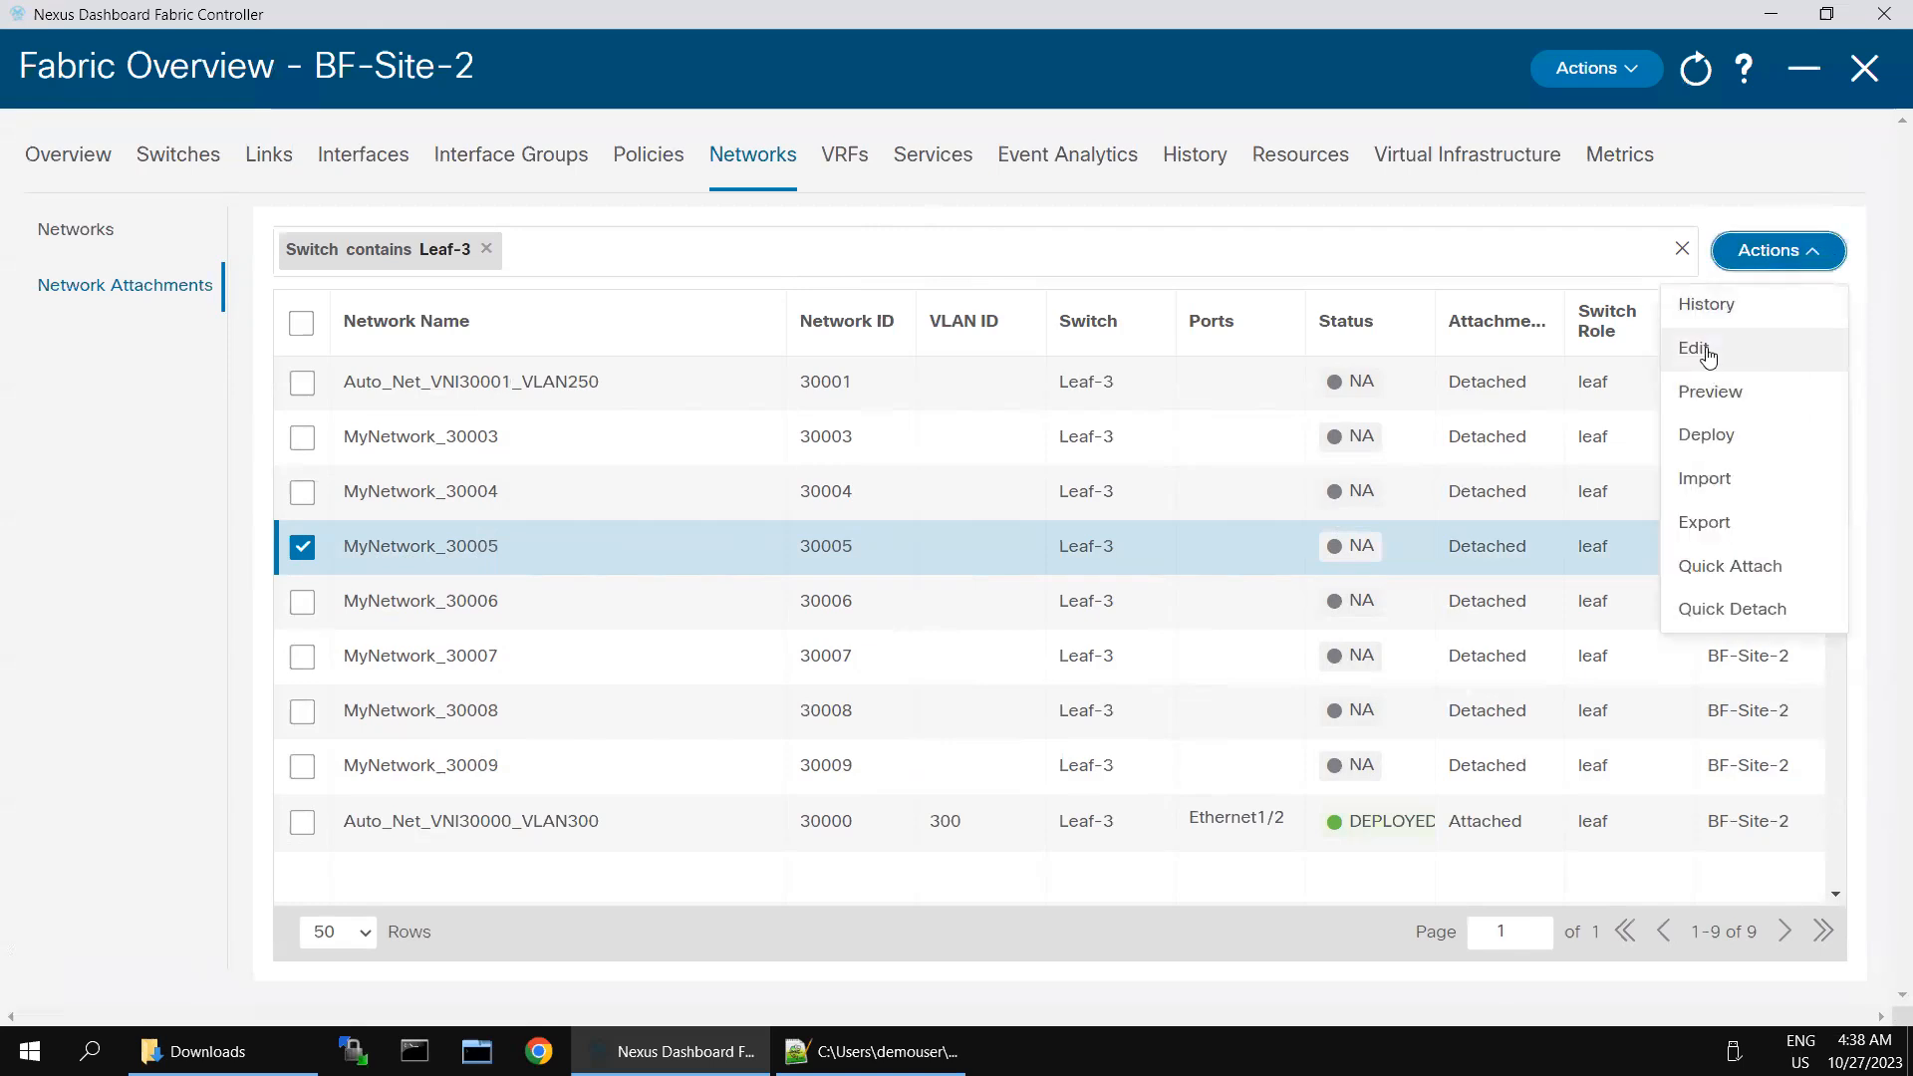
left_click(1706, 352)
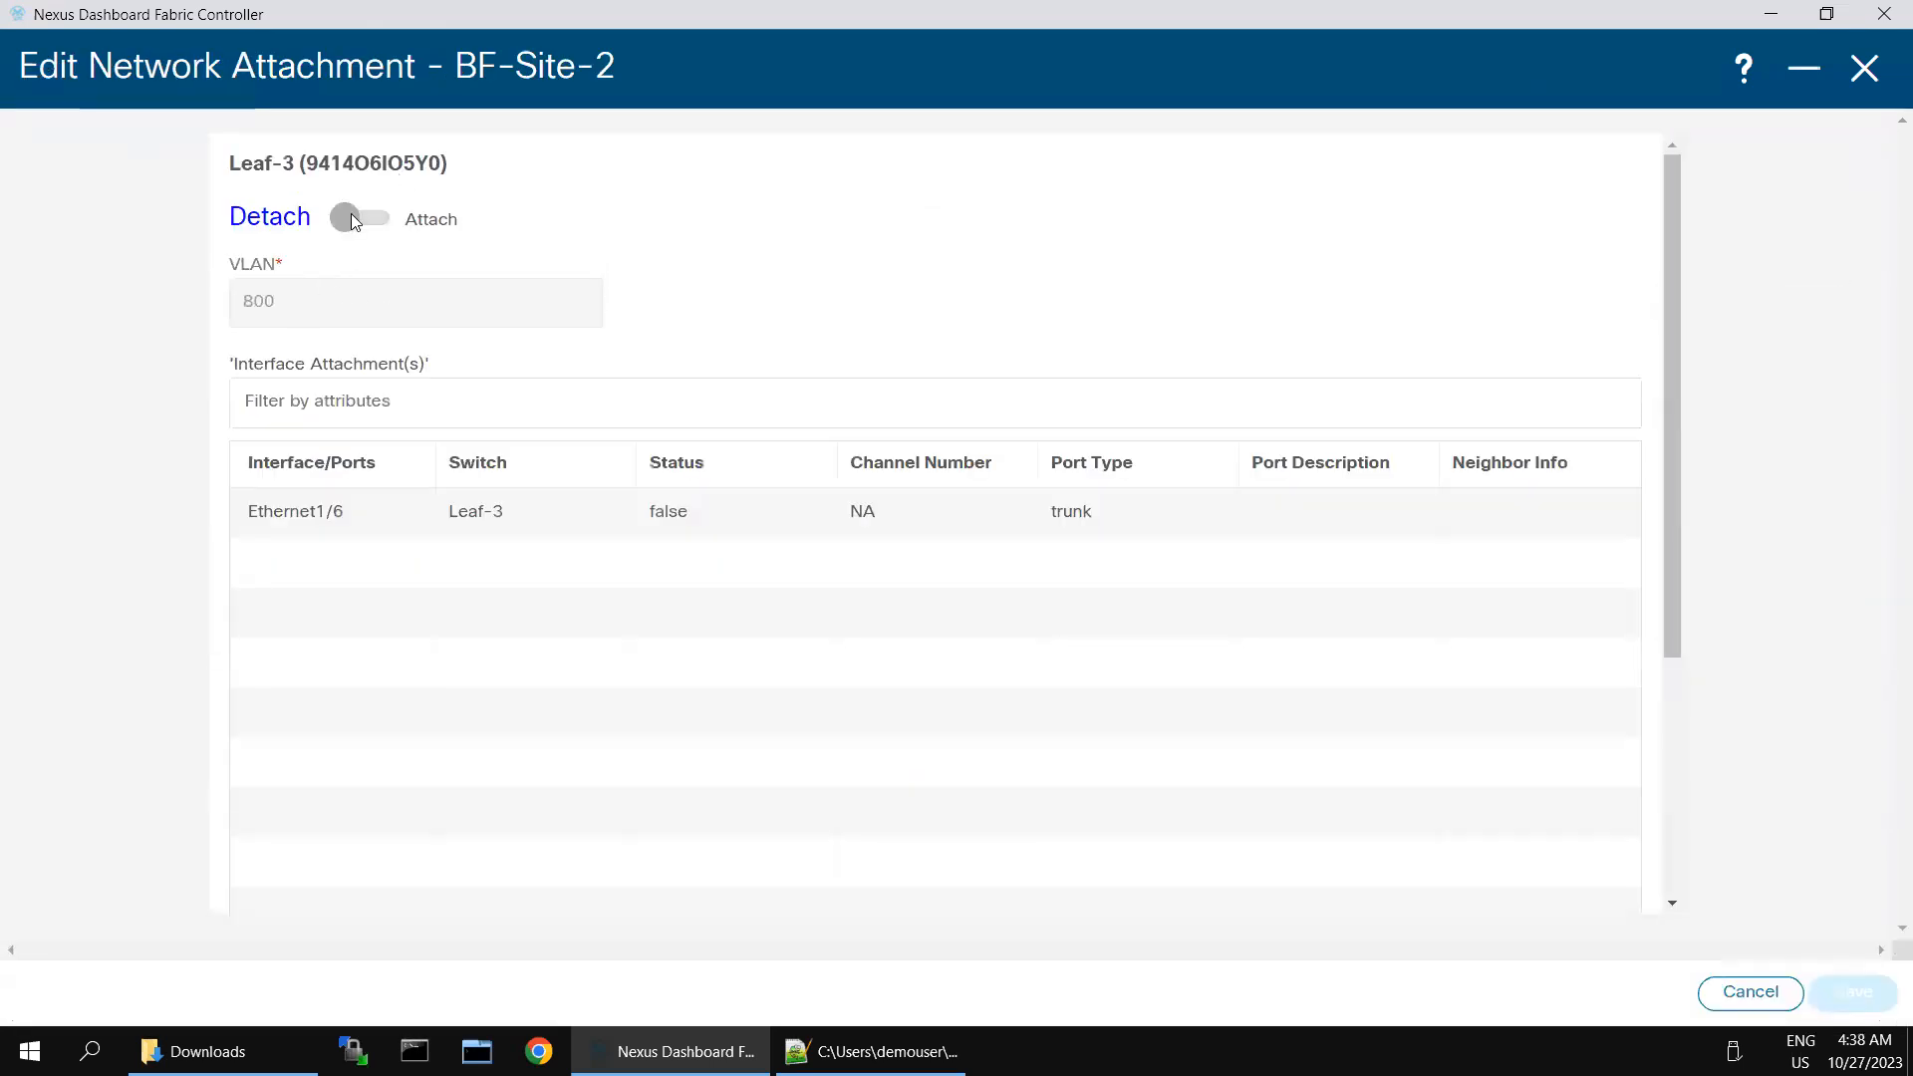
left_click(333, 258)
left_click(309, 293)
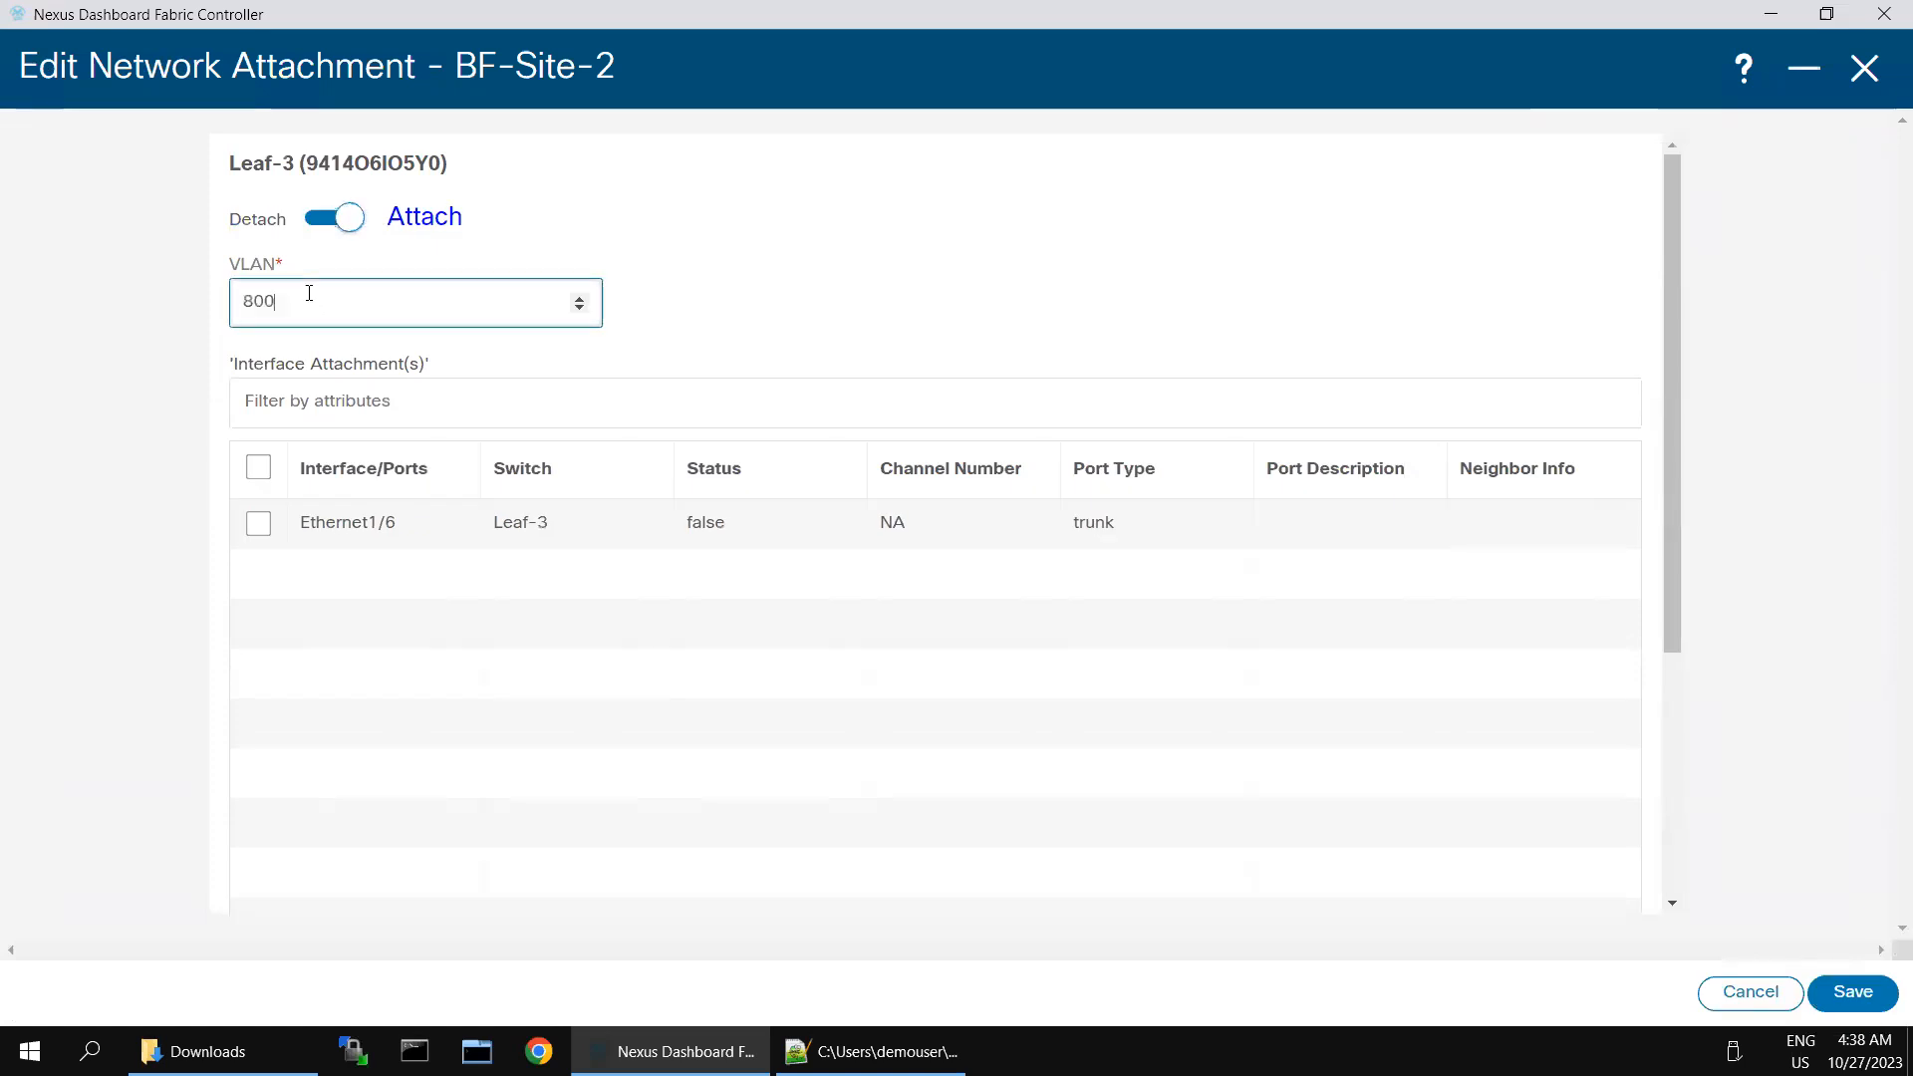
type("450")
left_click(258, 523)
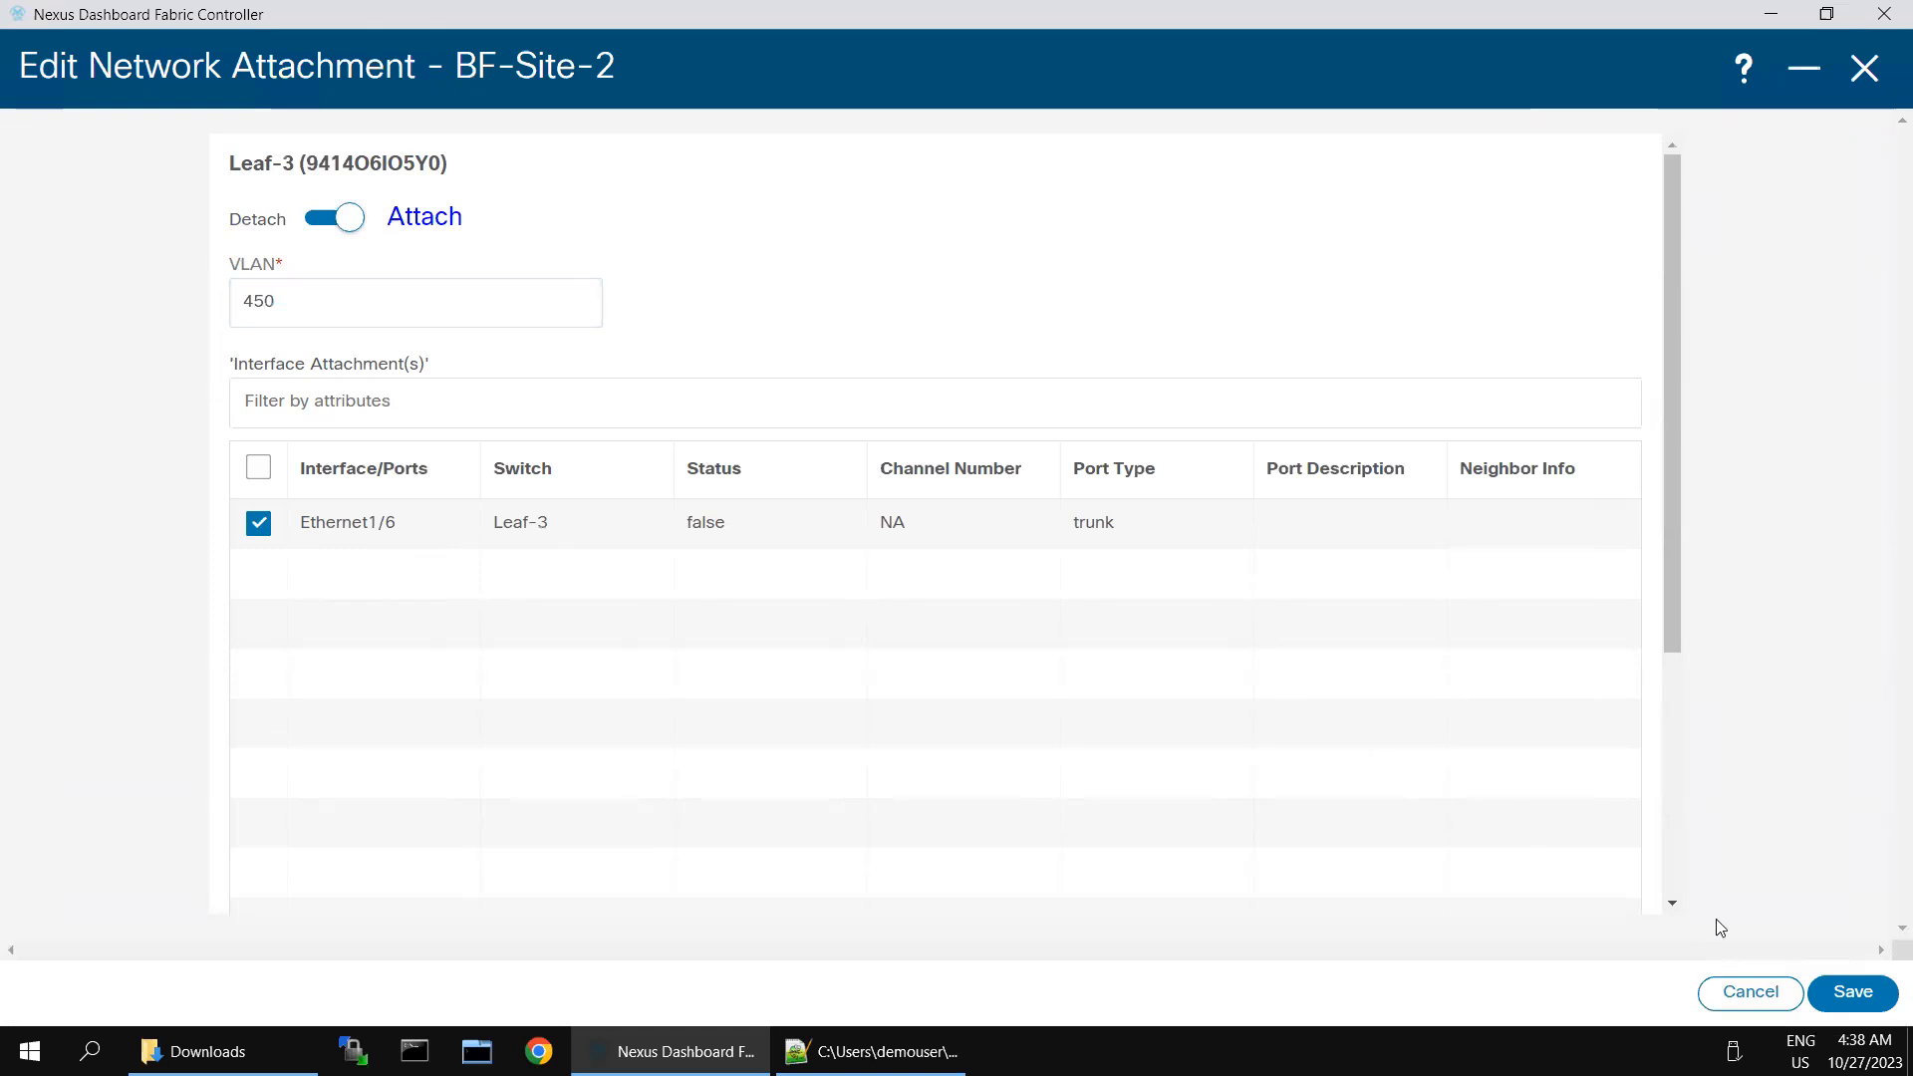
left_click(1851, 994)
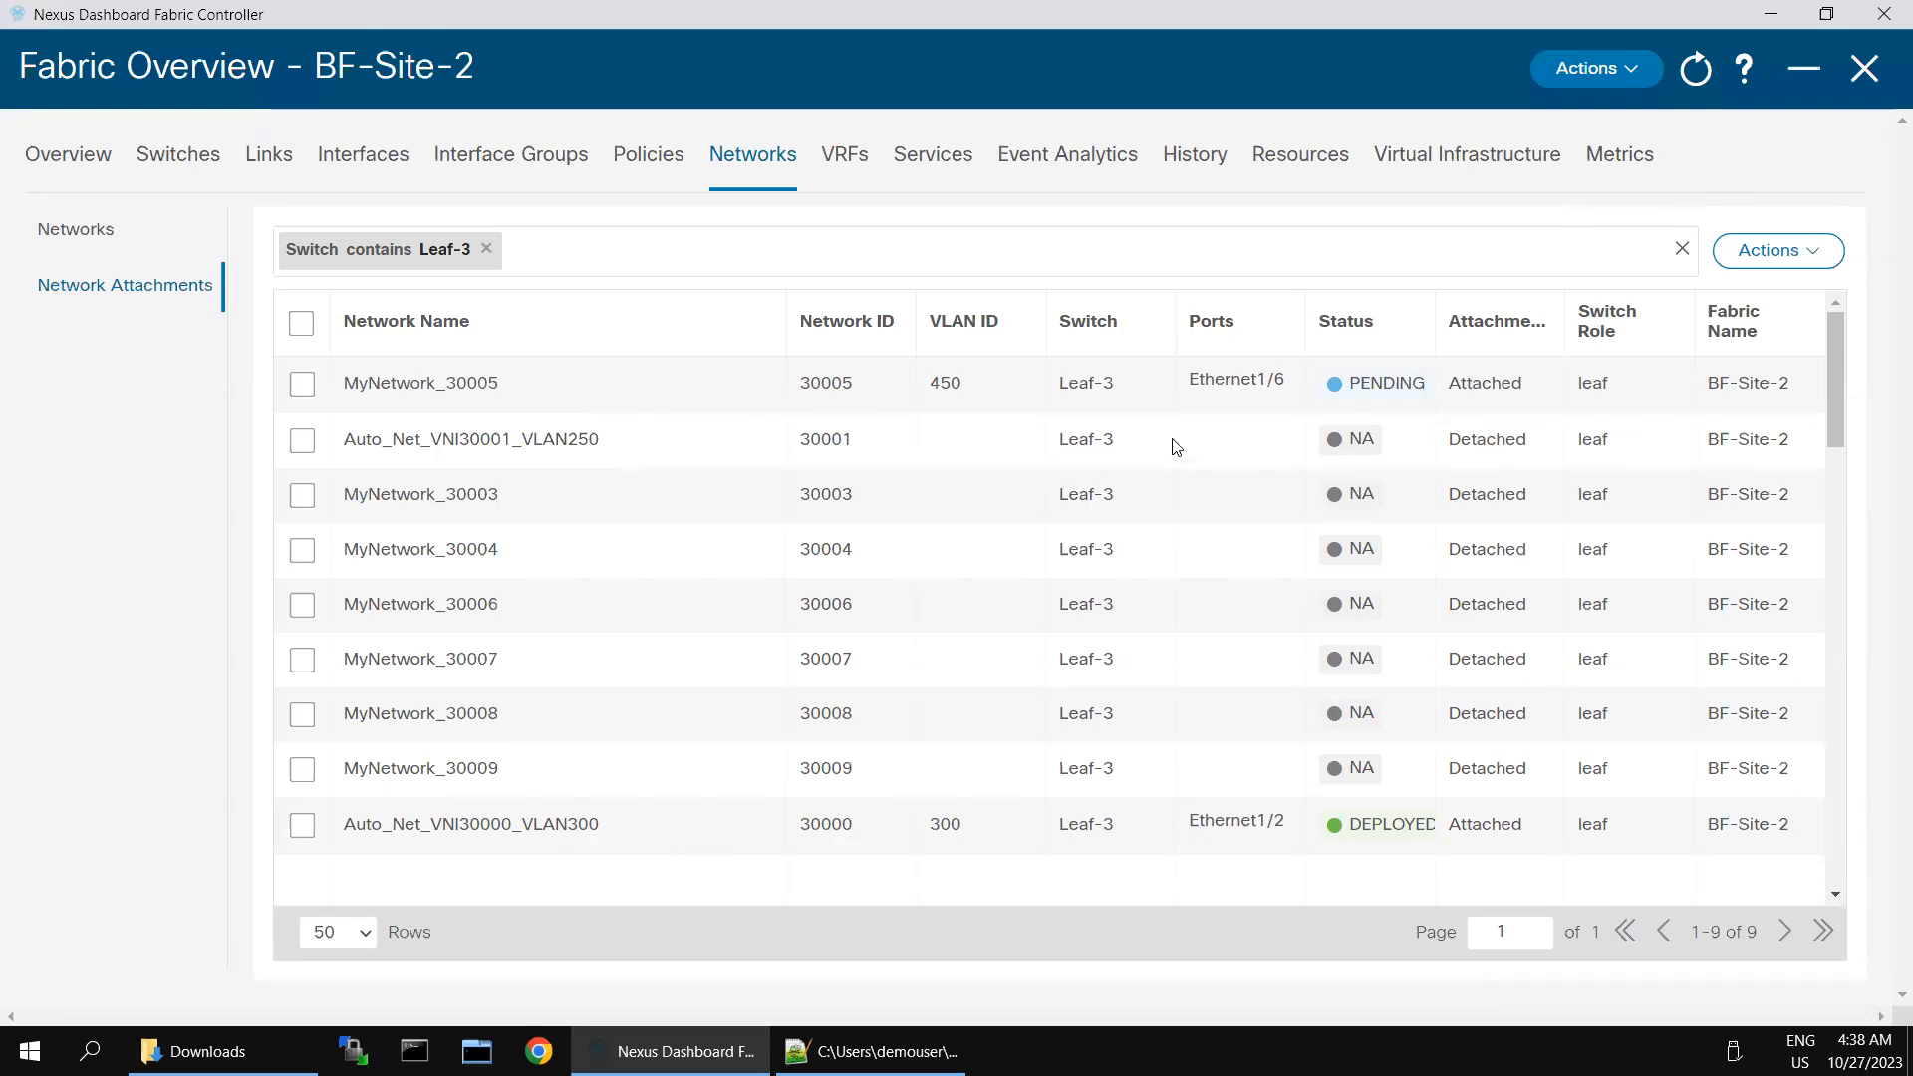
- Run Recalculate and Deploy on the BF-Site-2 fabric to generate the configuration preview
left_click(1626, 76)
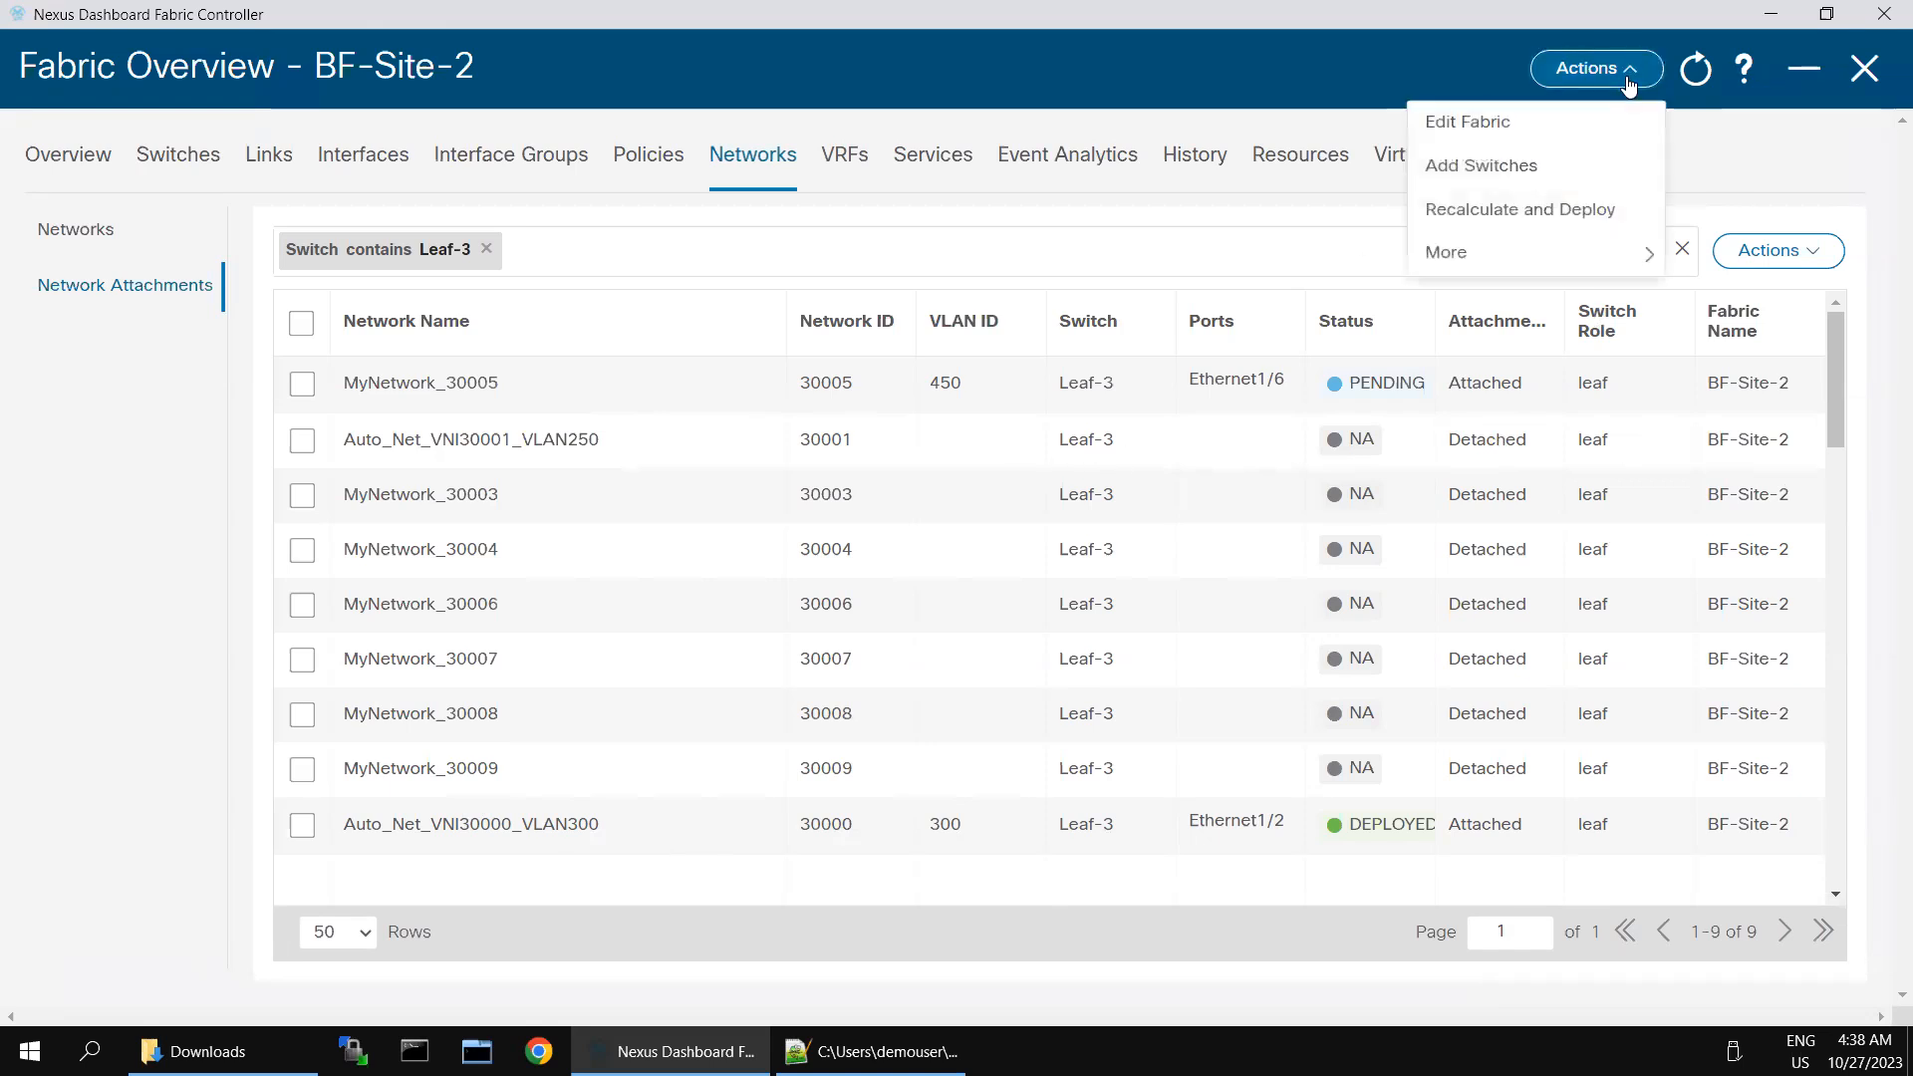
left_click(1498, 212)
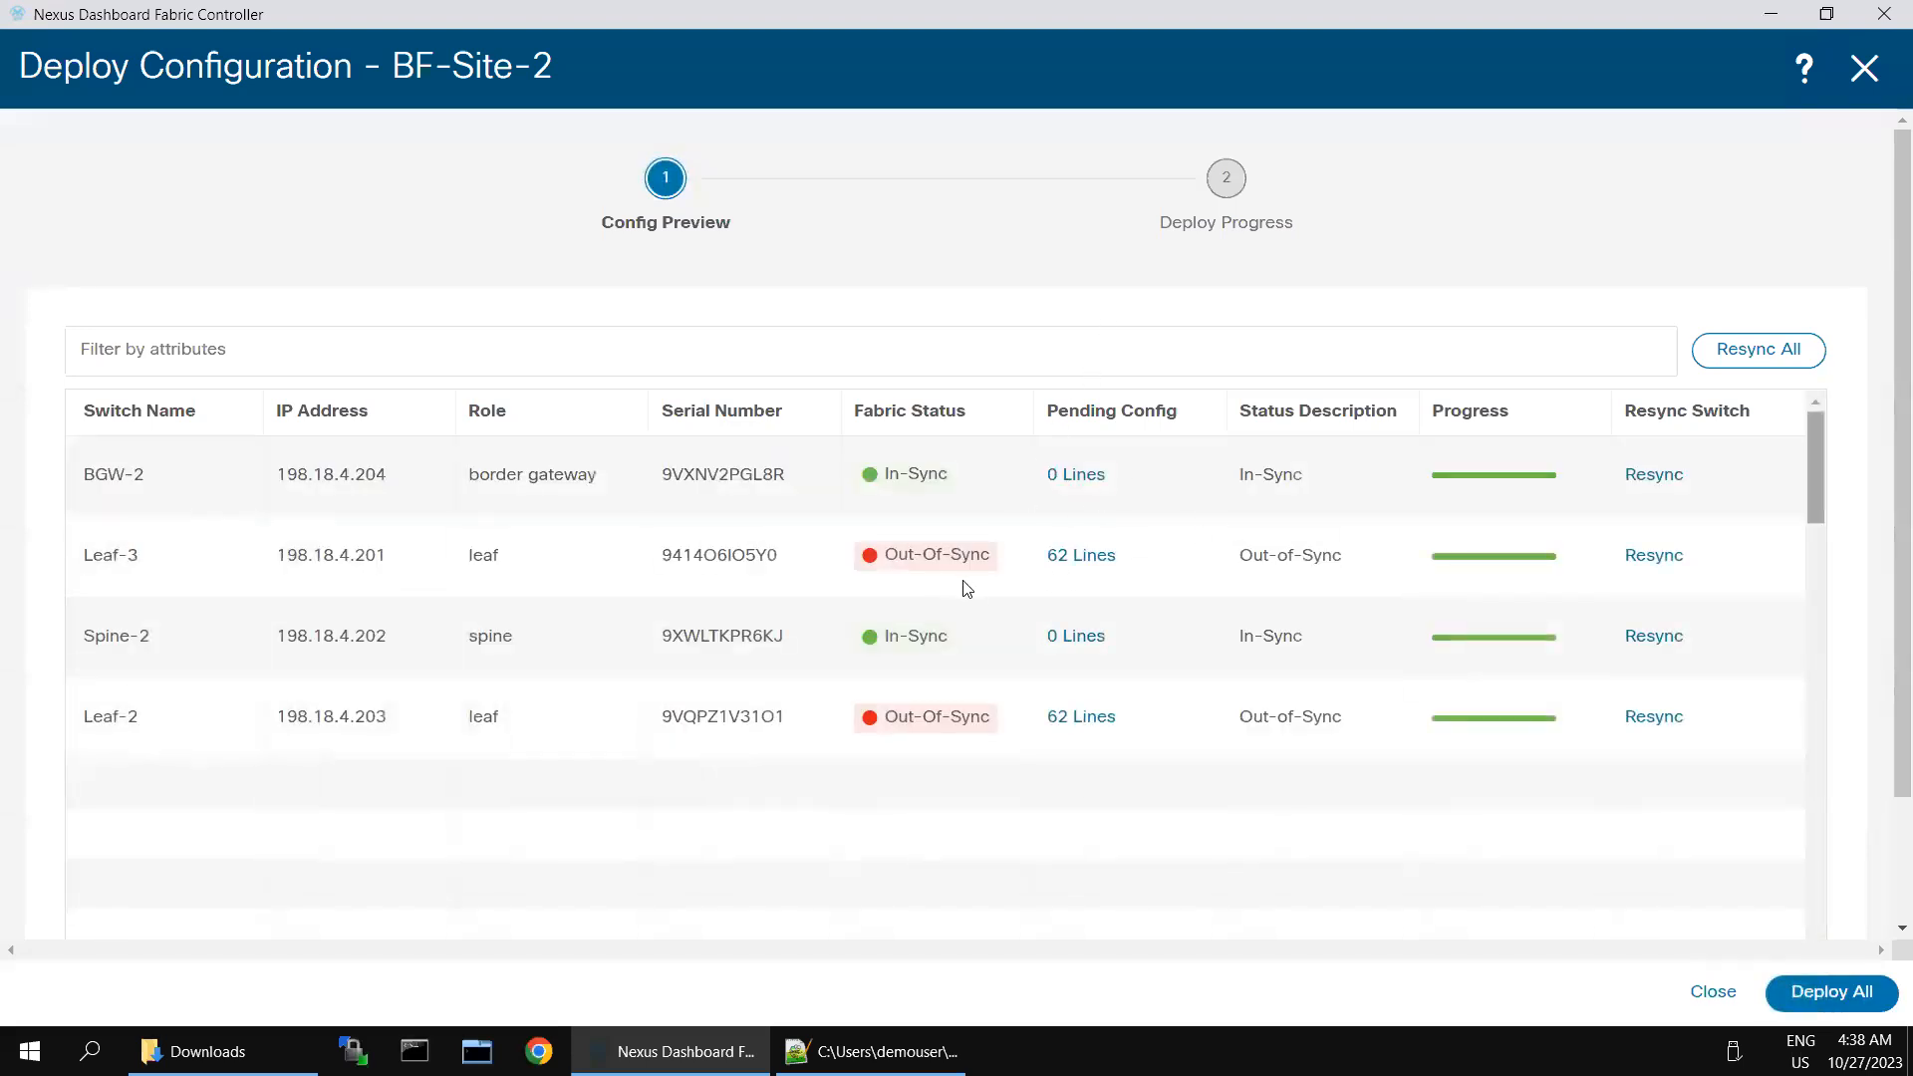
- Examine Leaf-2's pending configuration in the side-by-side comparison of running and expected config
left_click(1093, 723)
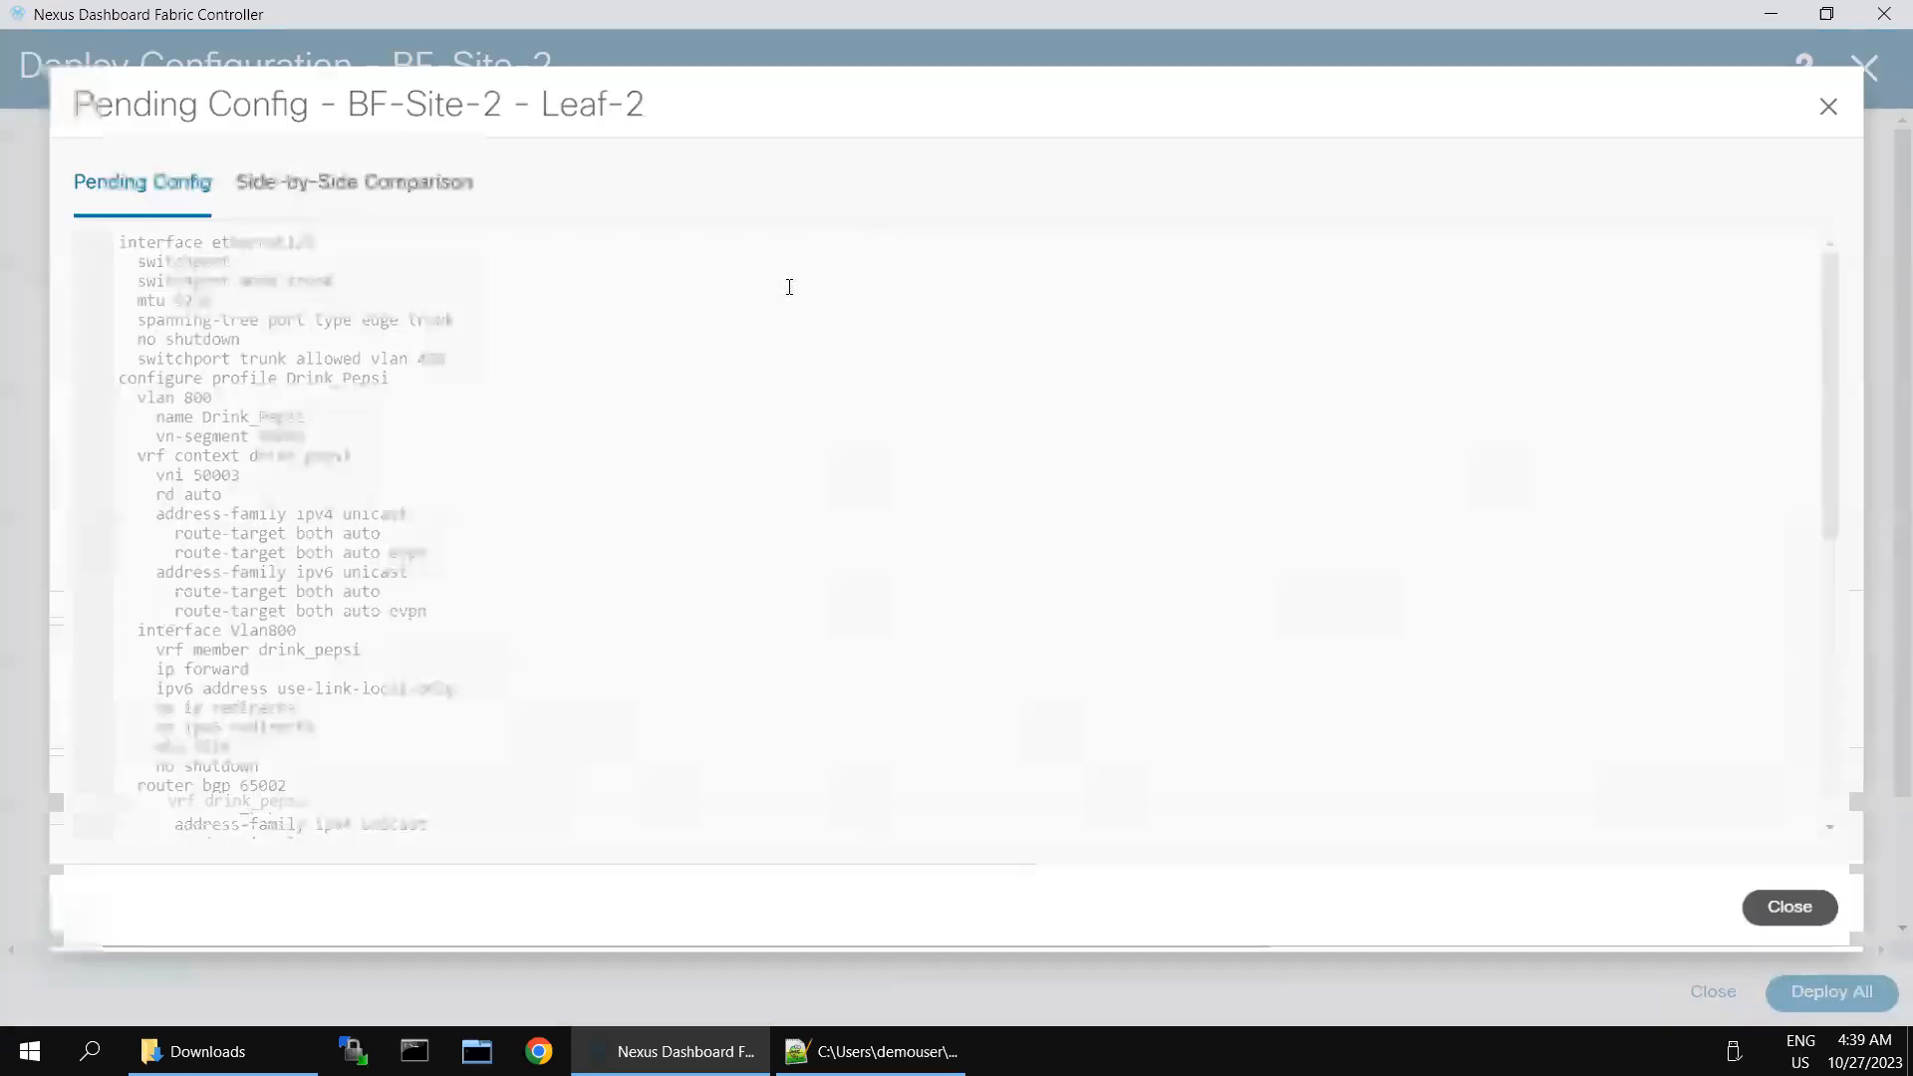
left_click(344, 192)
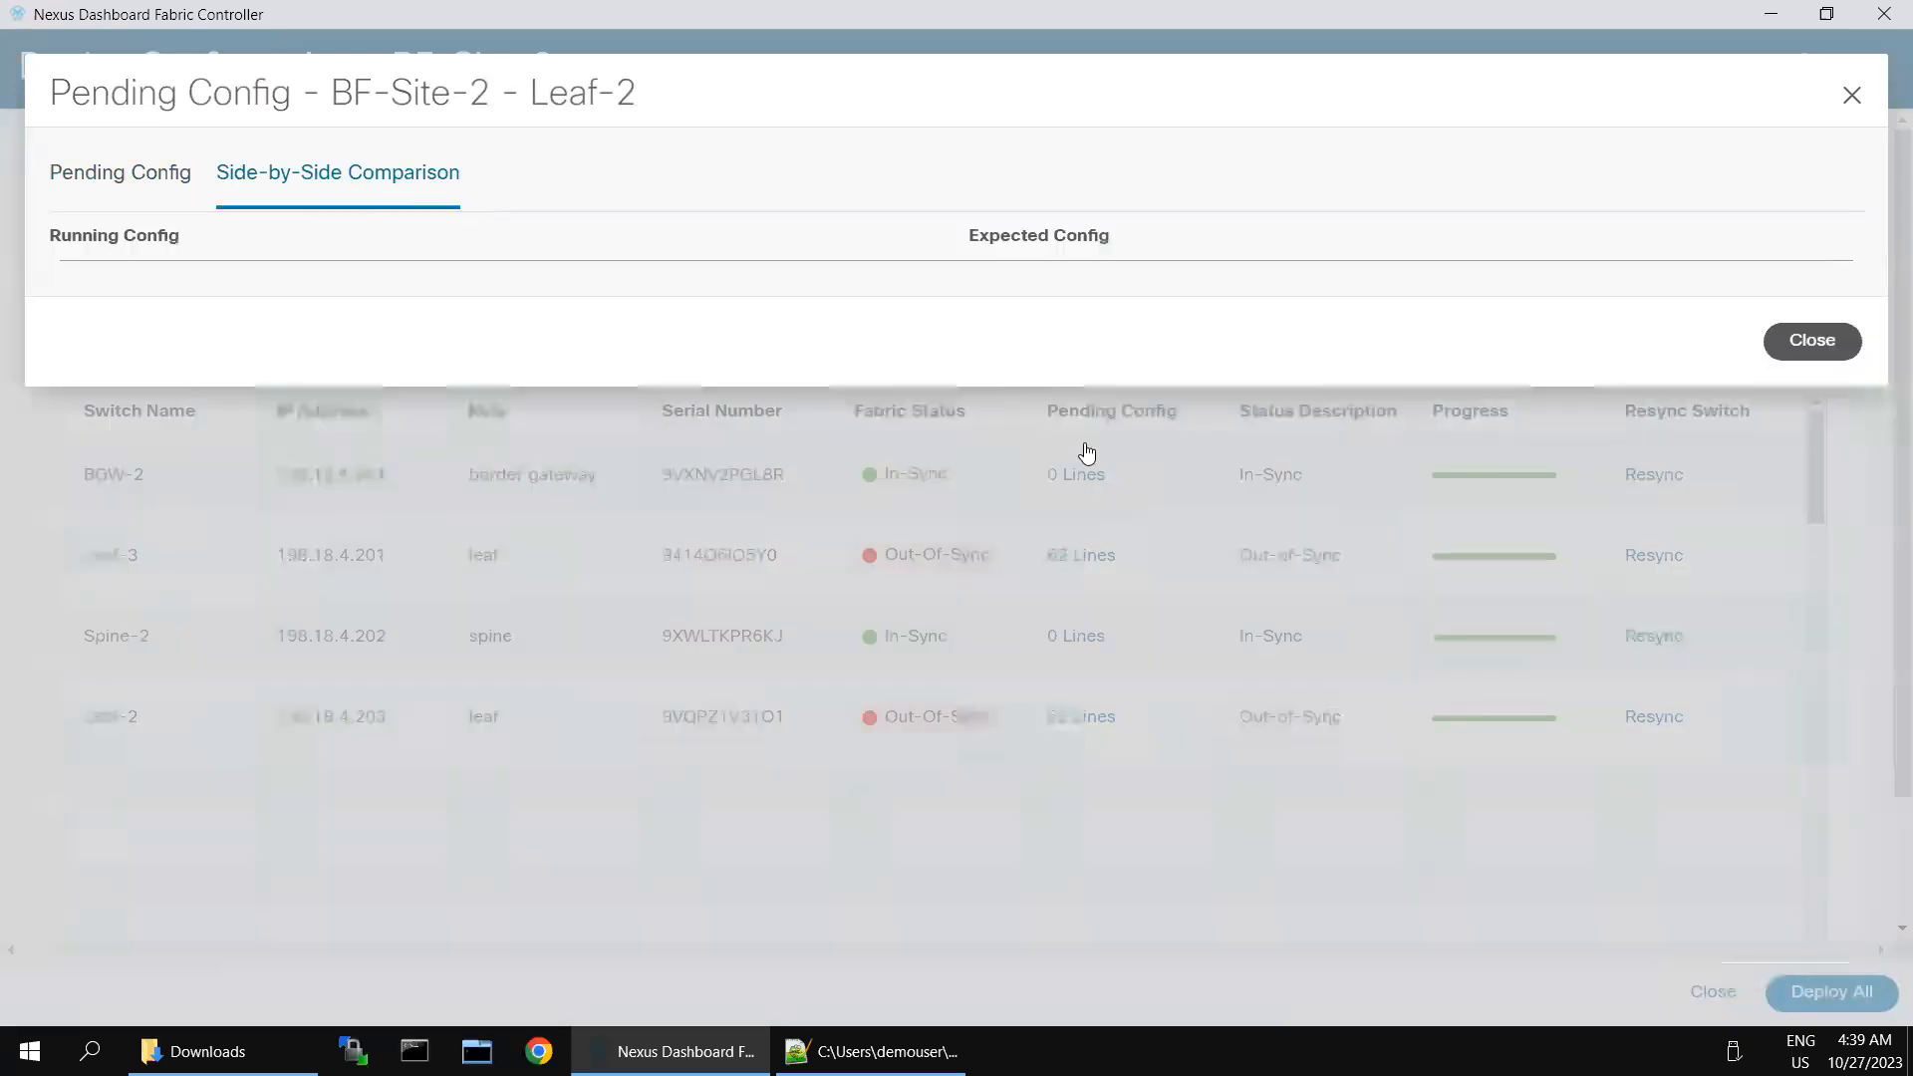
scroll(1388, 535, "down", 10)
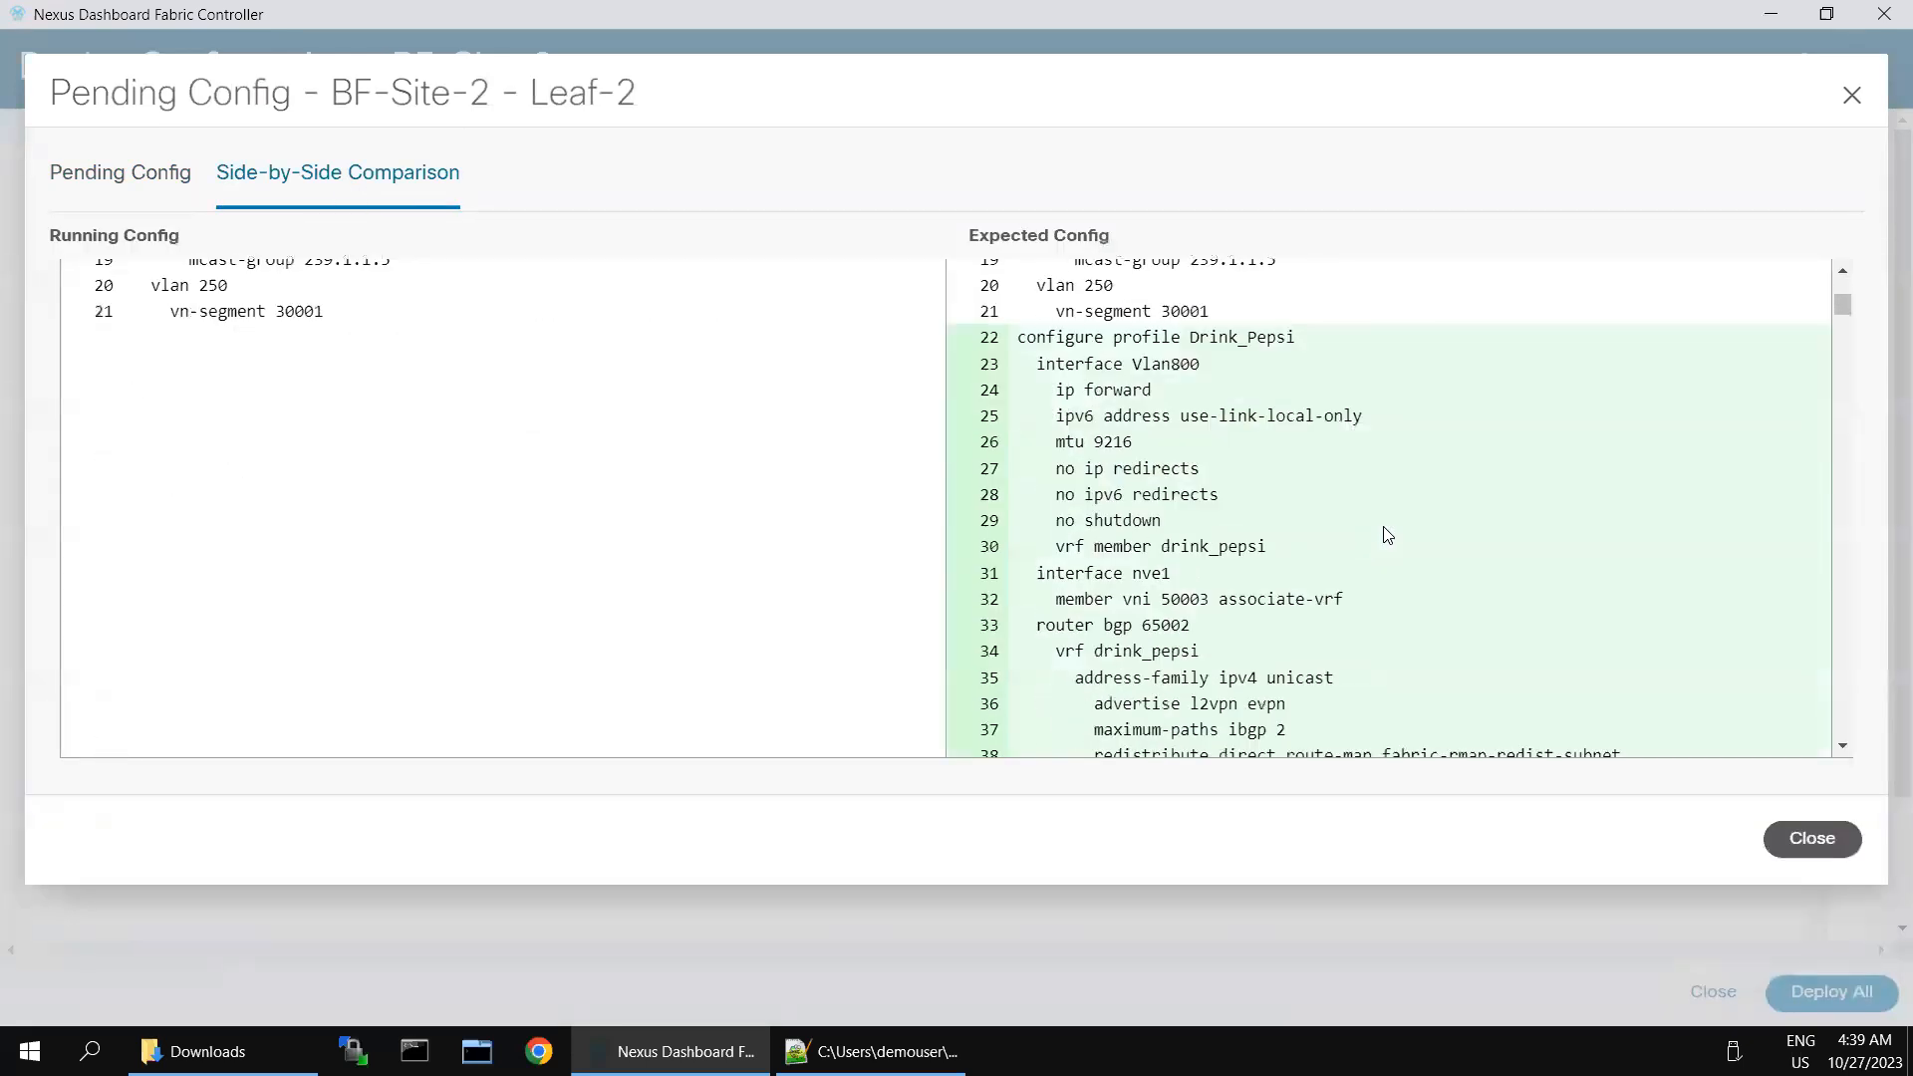
scroll(1388, 535, "up", 3)
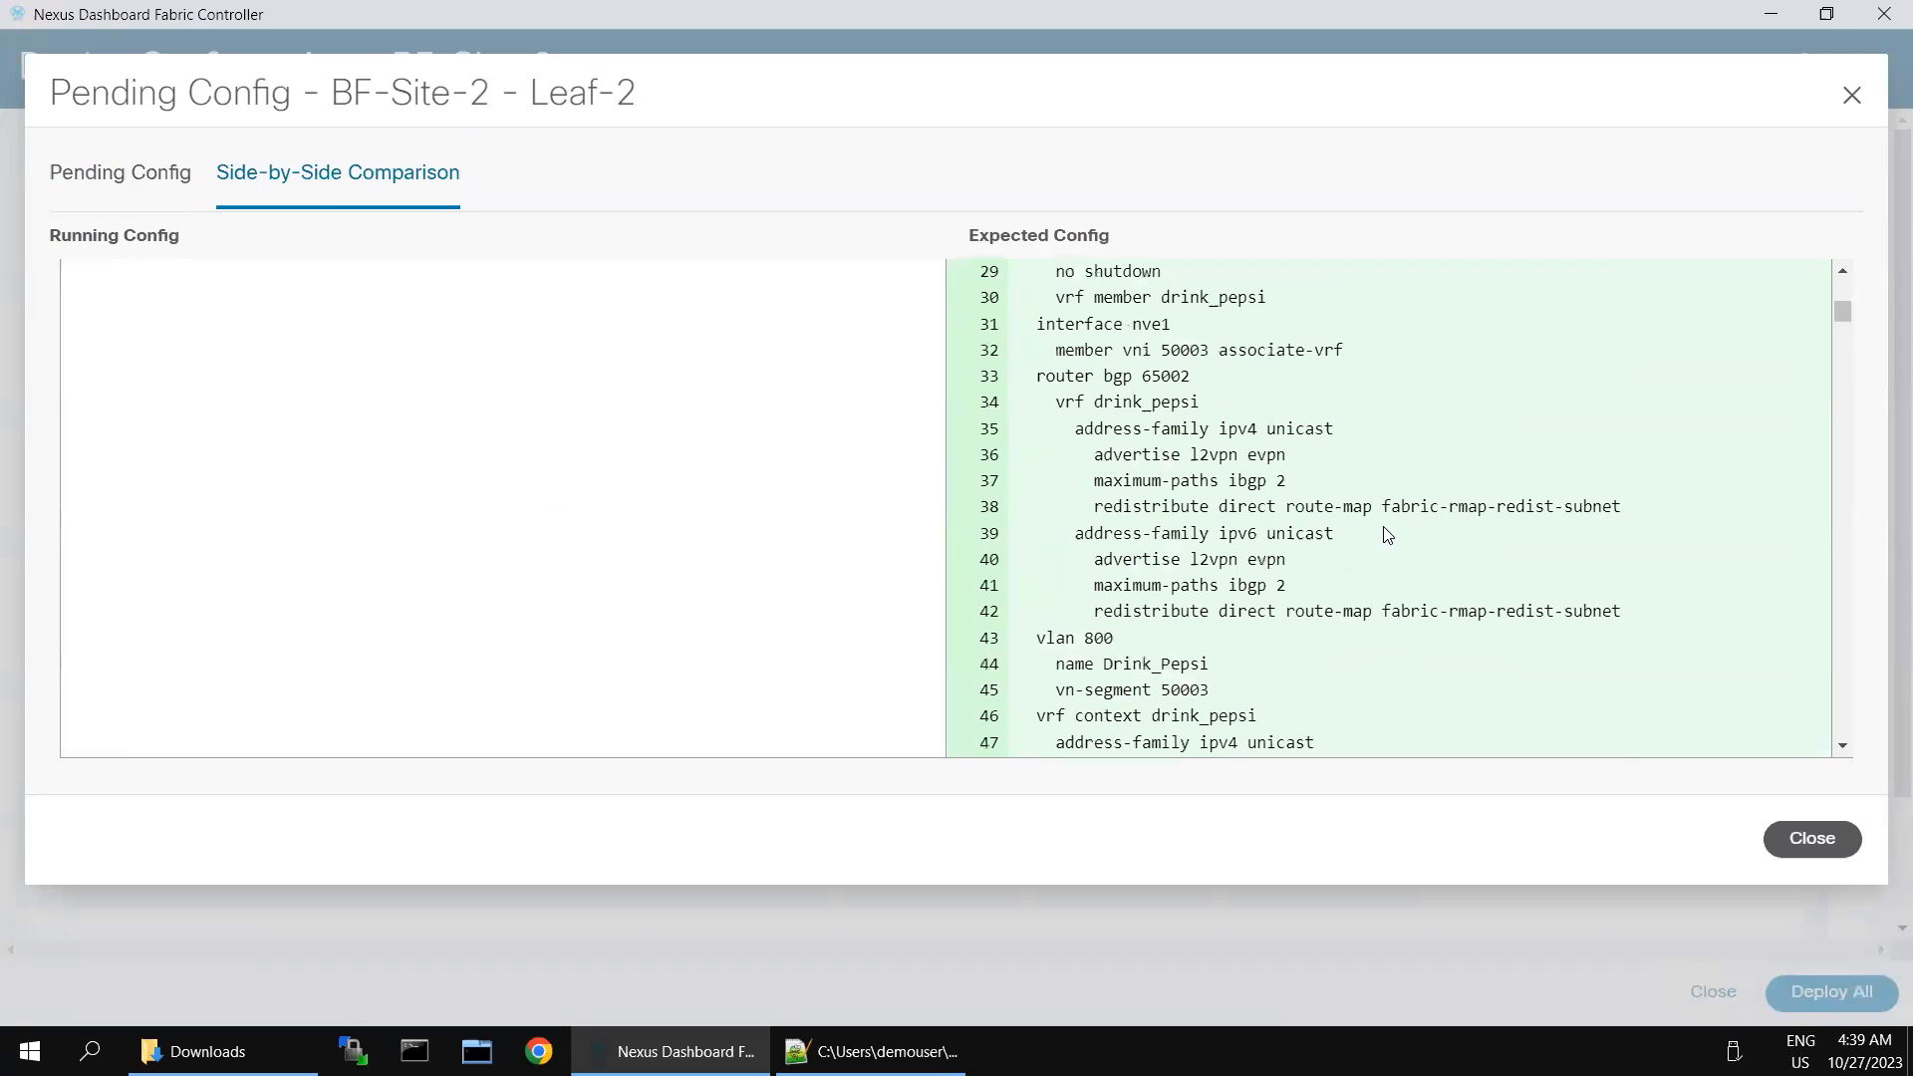
scroll(1388, 535, "up", 2)
scroll(1388, 535, "up", 3)
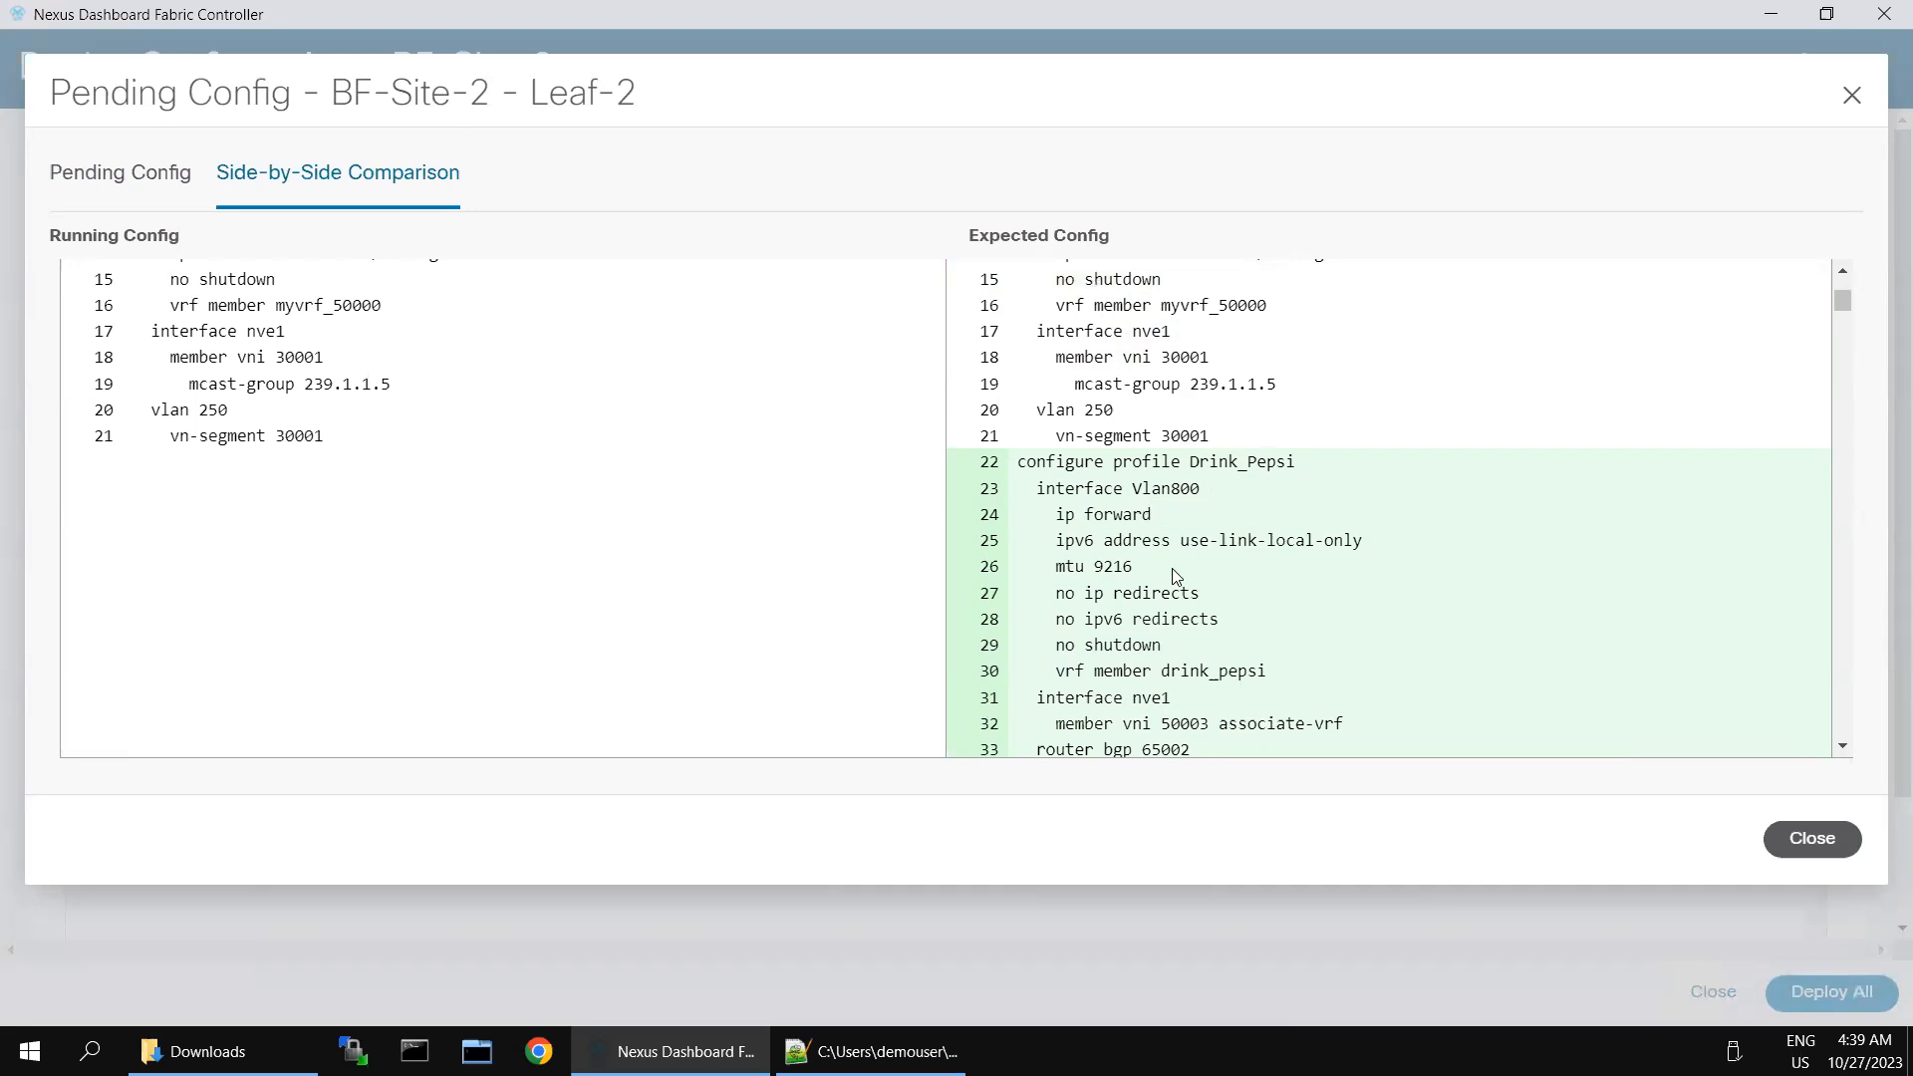
scroll(1266, 598, "down", 3)
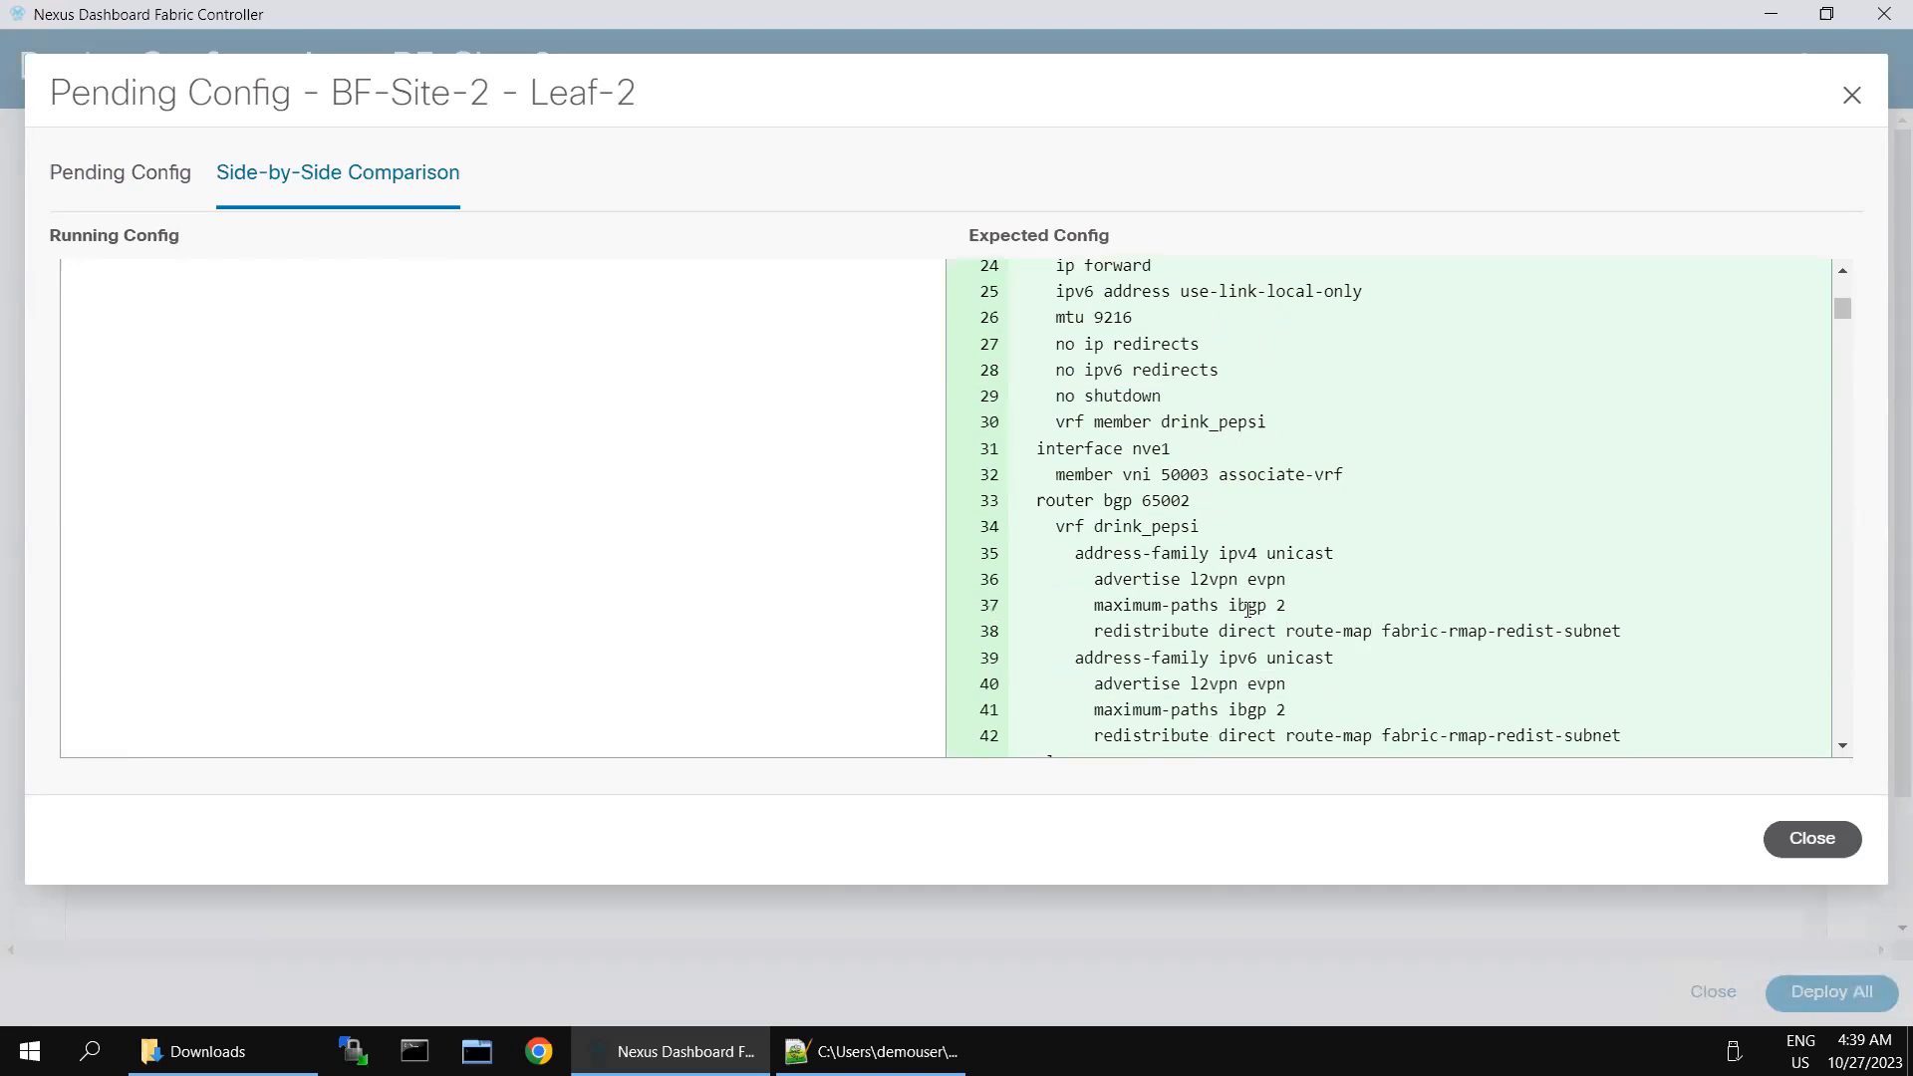
scroll(1248, 610, "down", 5)
scroll(1233, 493, "down", 10)
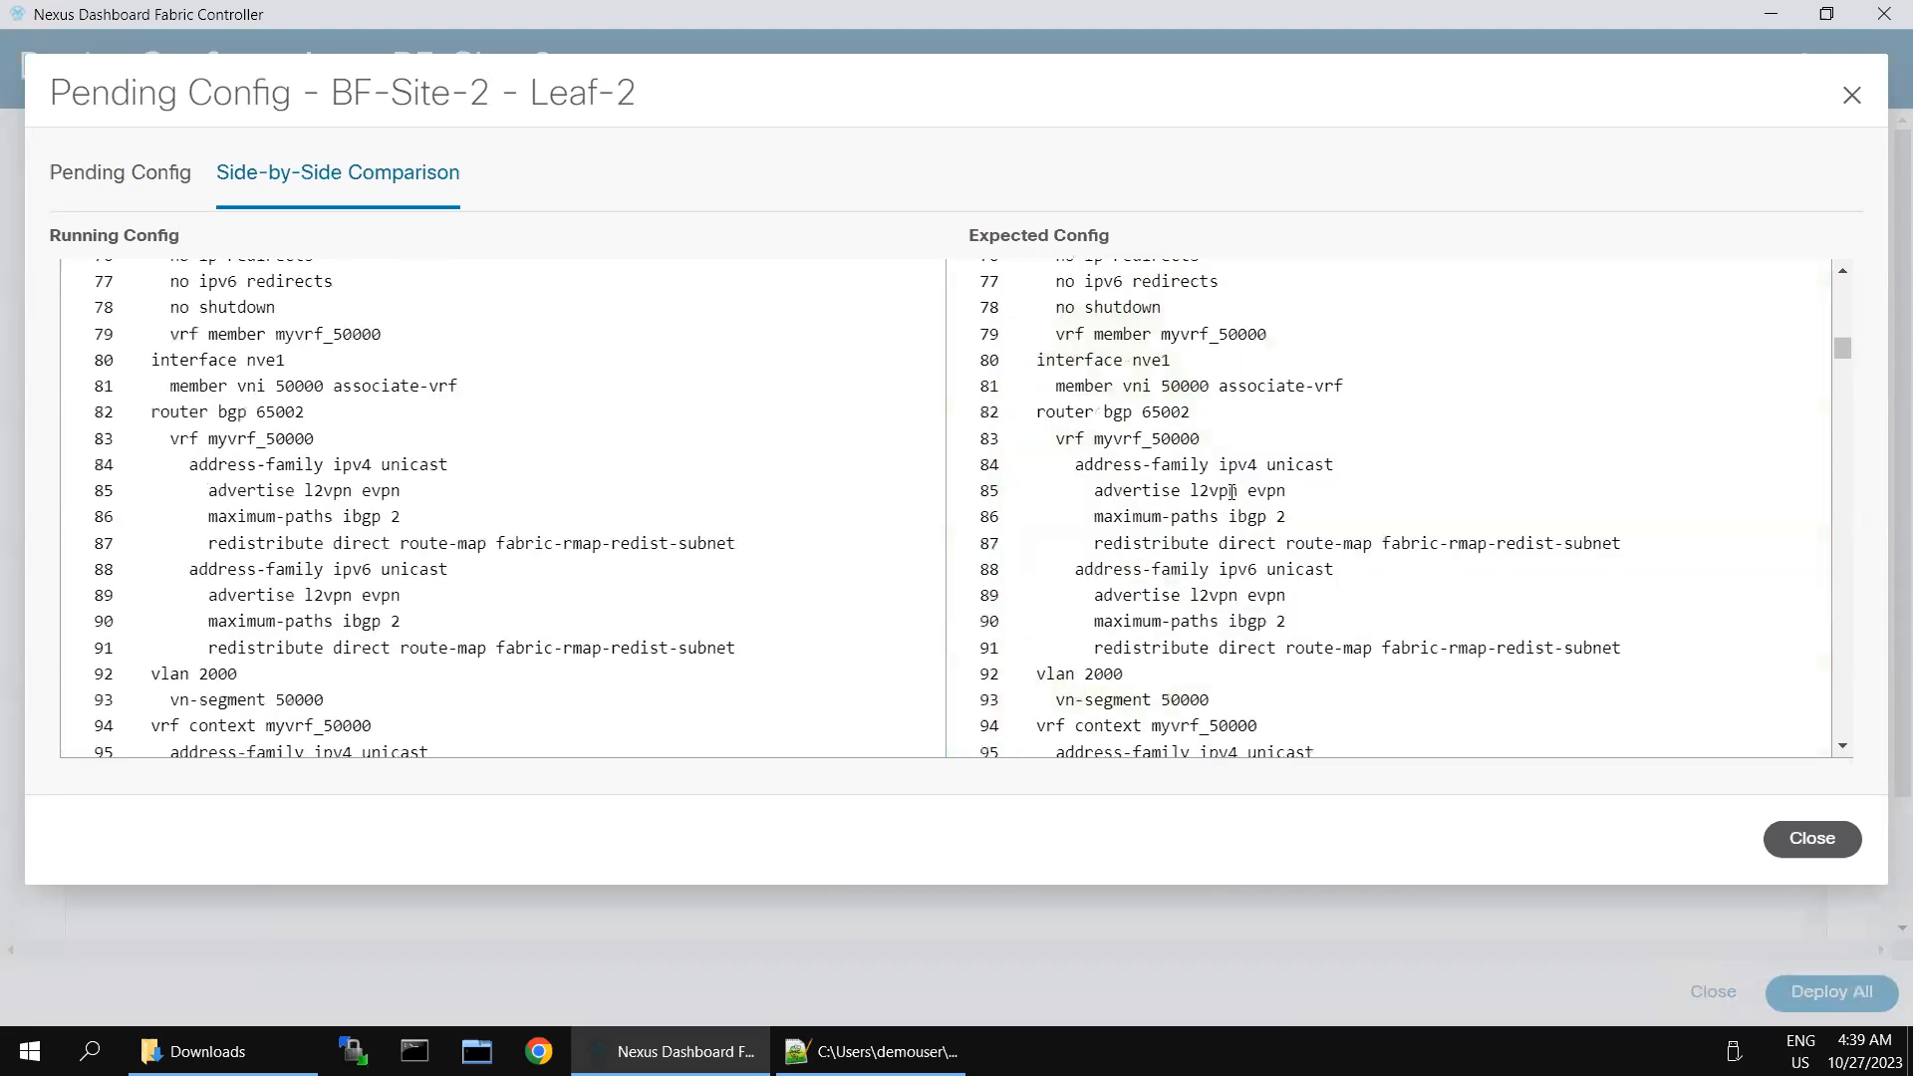
scroll(1233, 493, "down", 11)
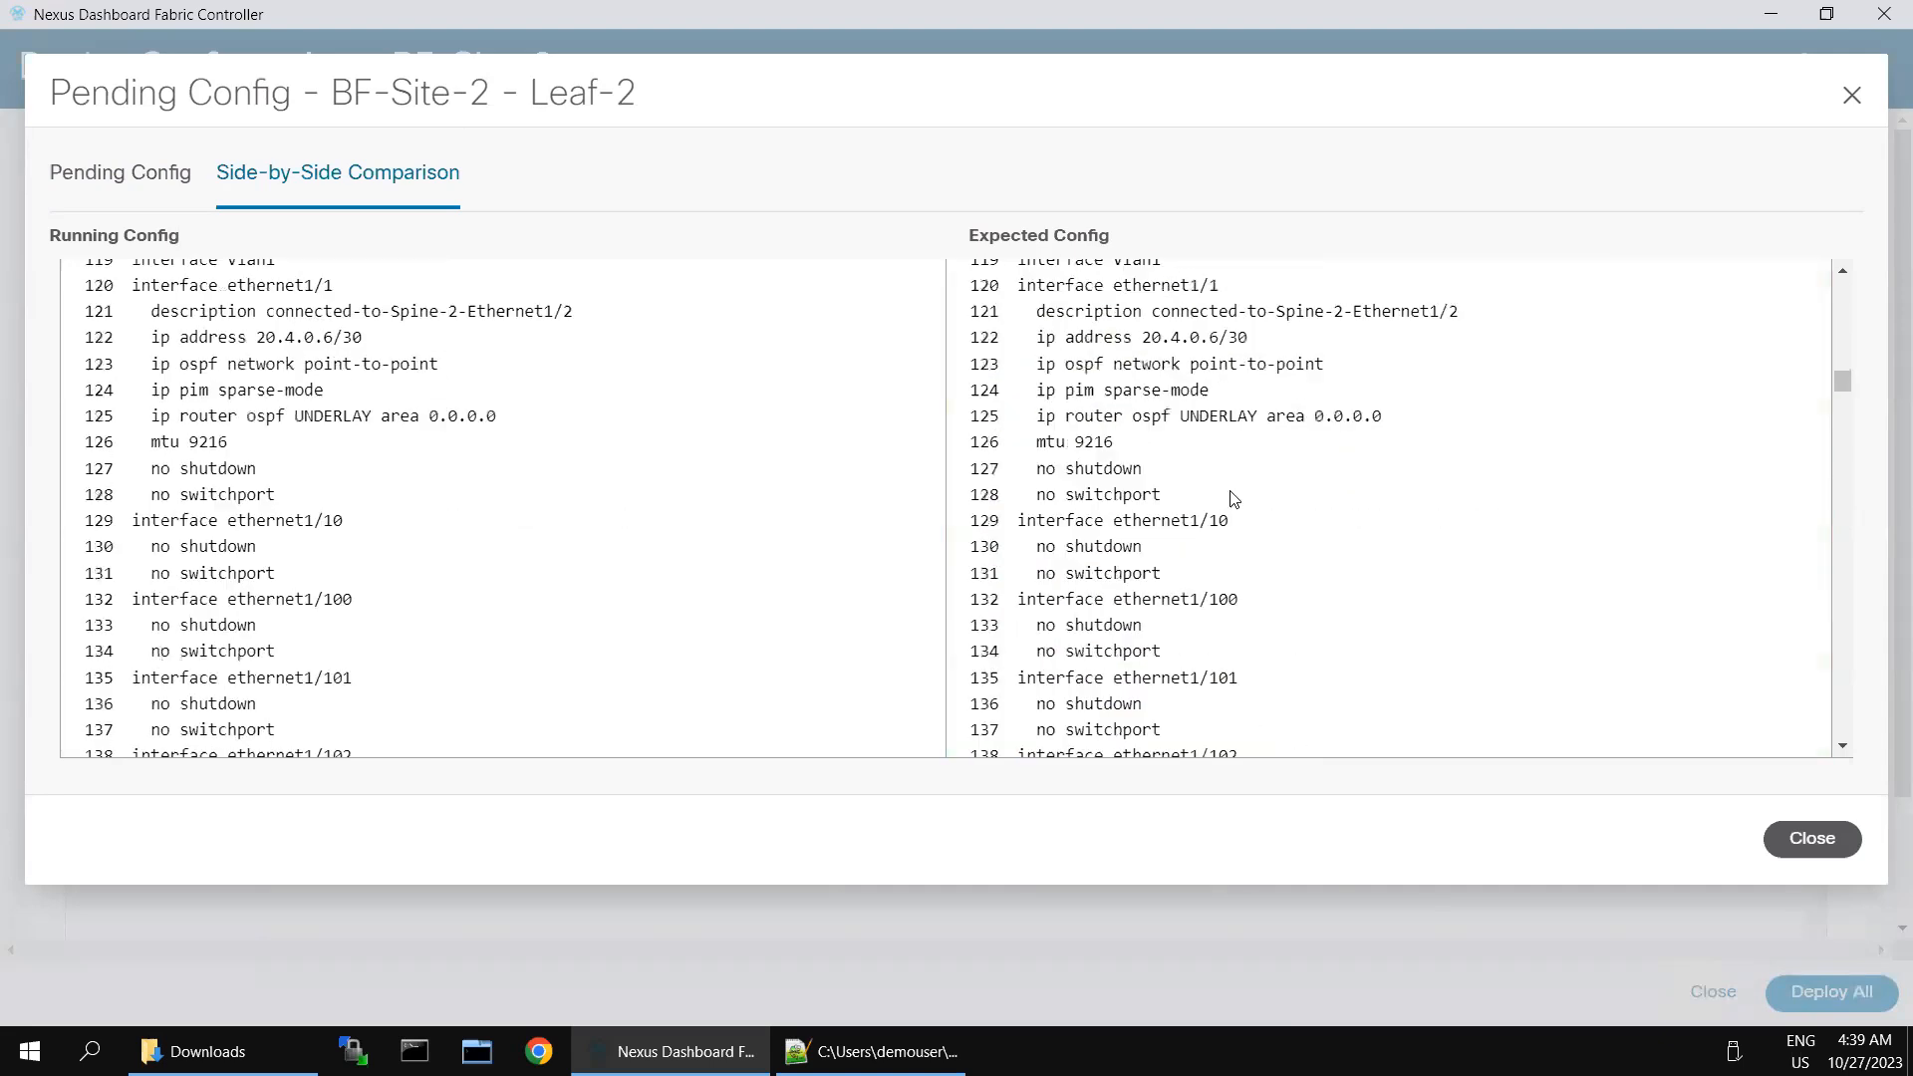
left_click(1804, 842)
- Deploy the pending configuration to all BF-Site-2 switches and close the deployment progress once it finishes
left_click(1827, 997)
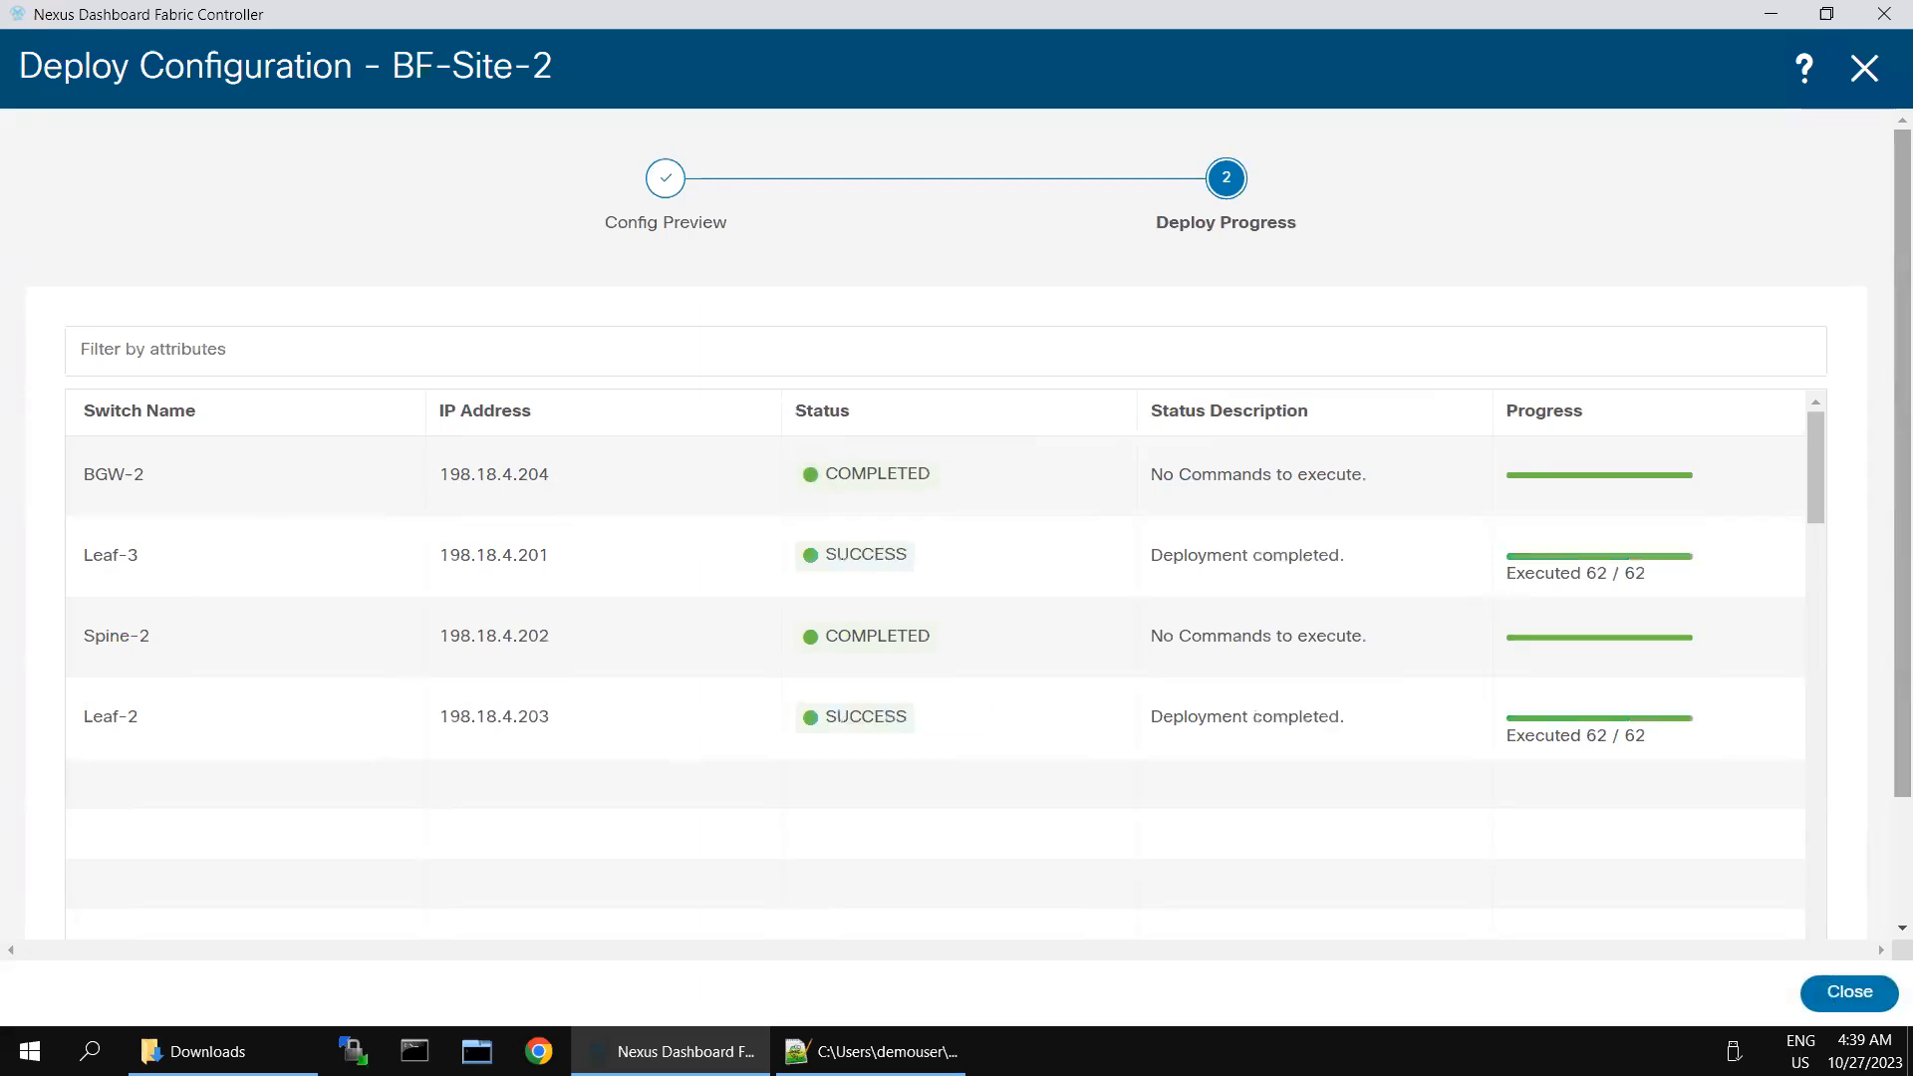
left_click(1849, 991)
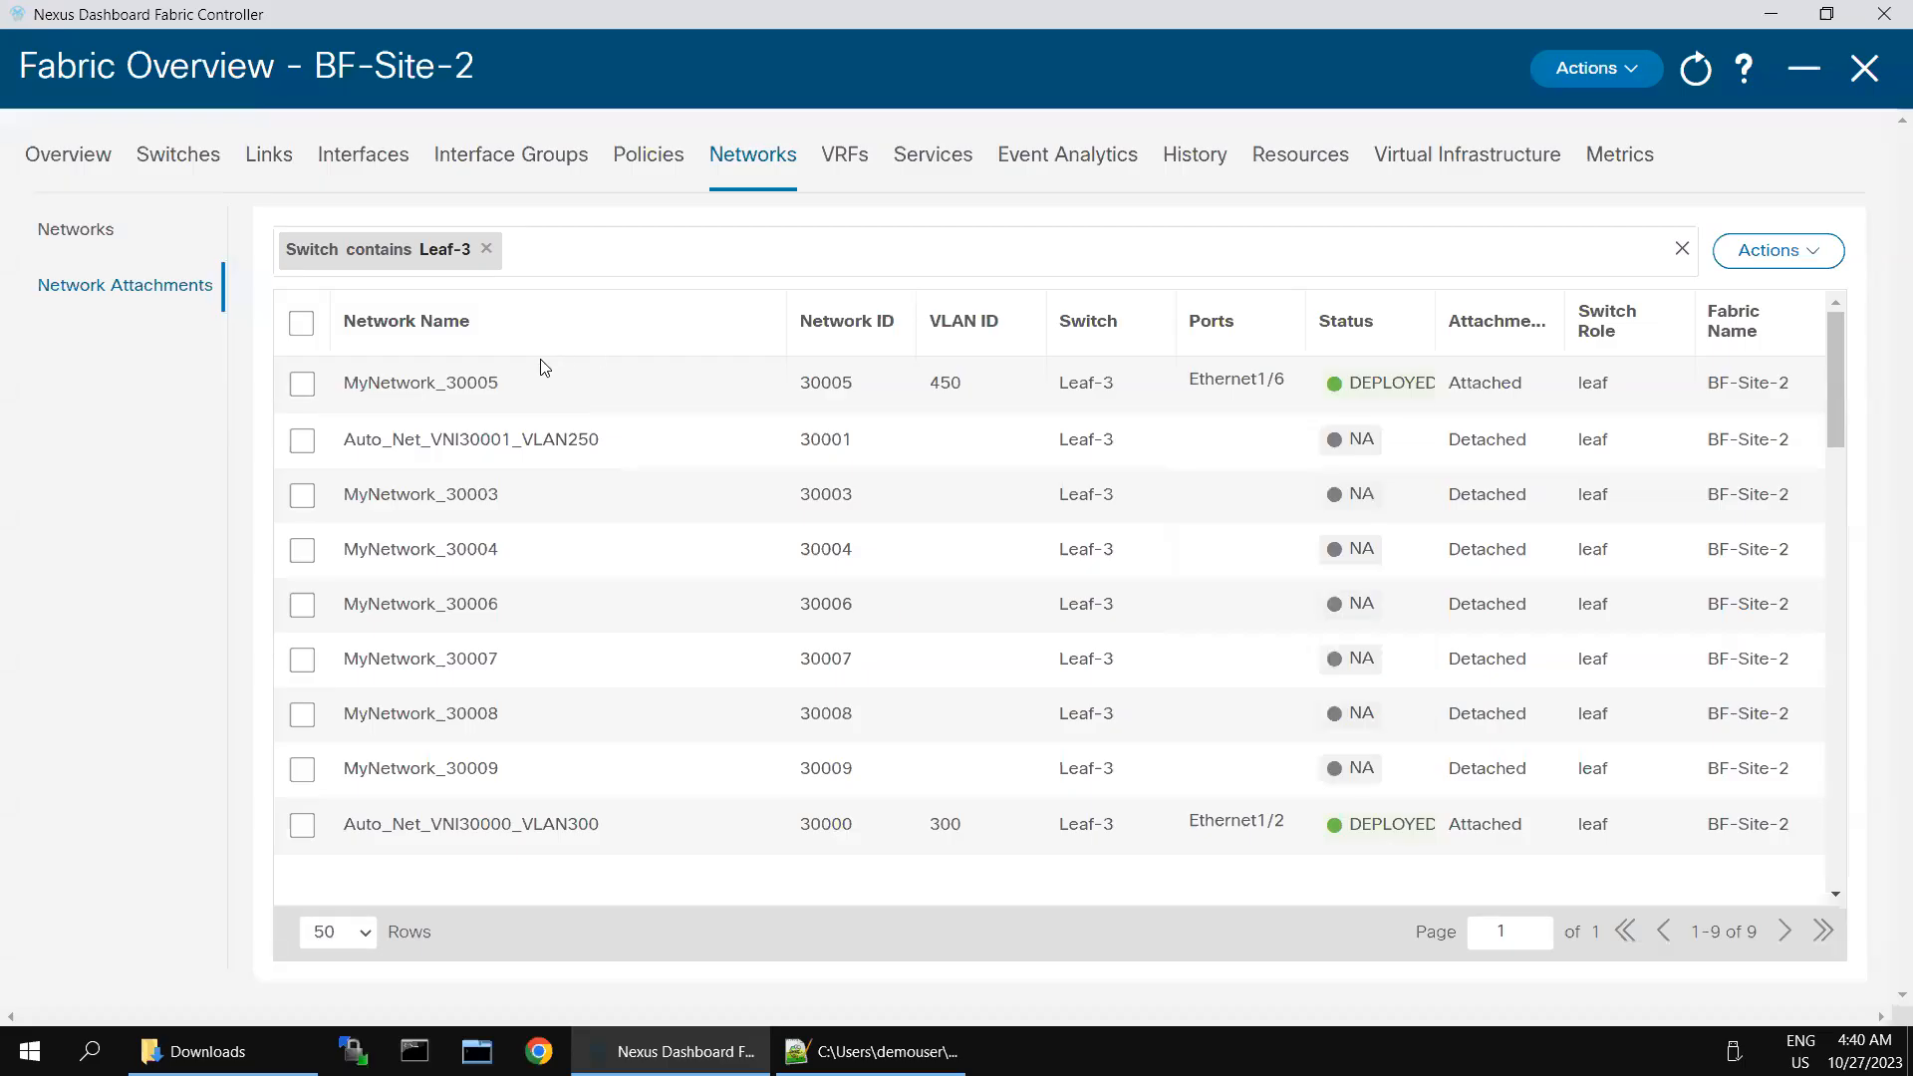
- Minimize the BF-Site-2 overview and start a new LAN fabric named VXLAN-EVPN-Greenfield-Site-1
left_click(1802, 69)
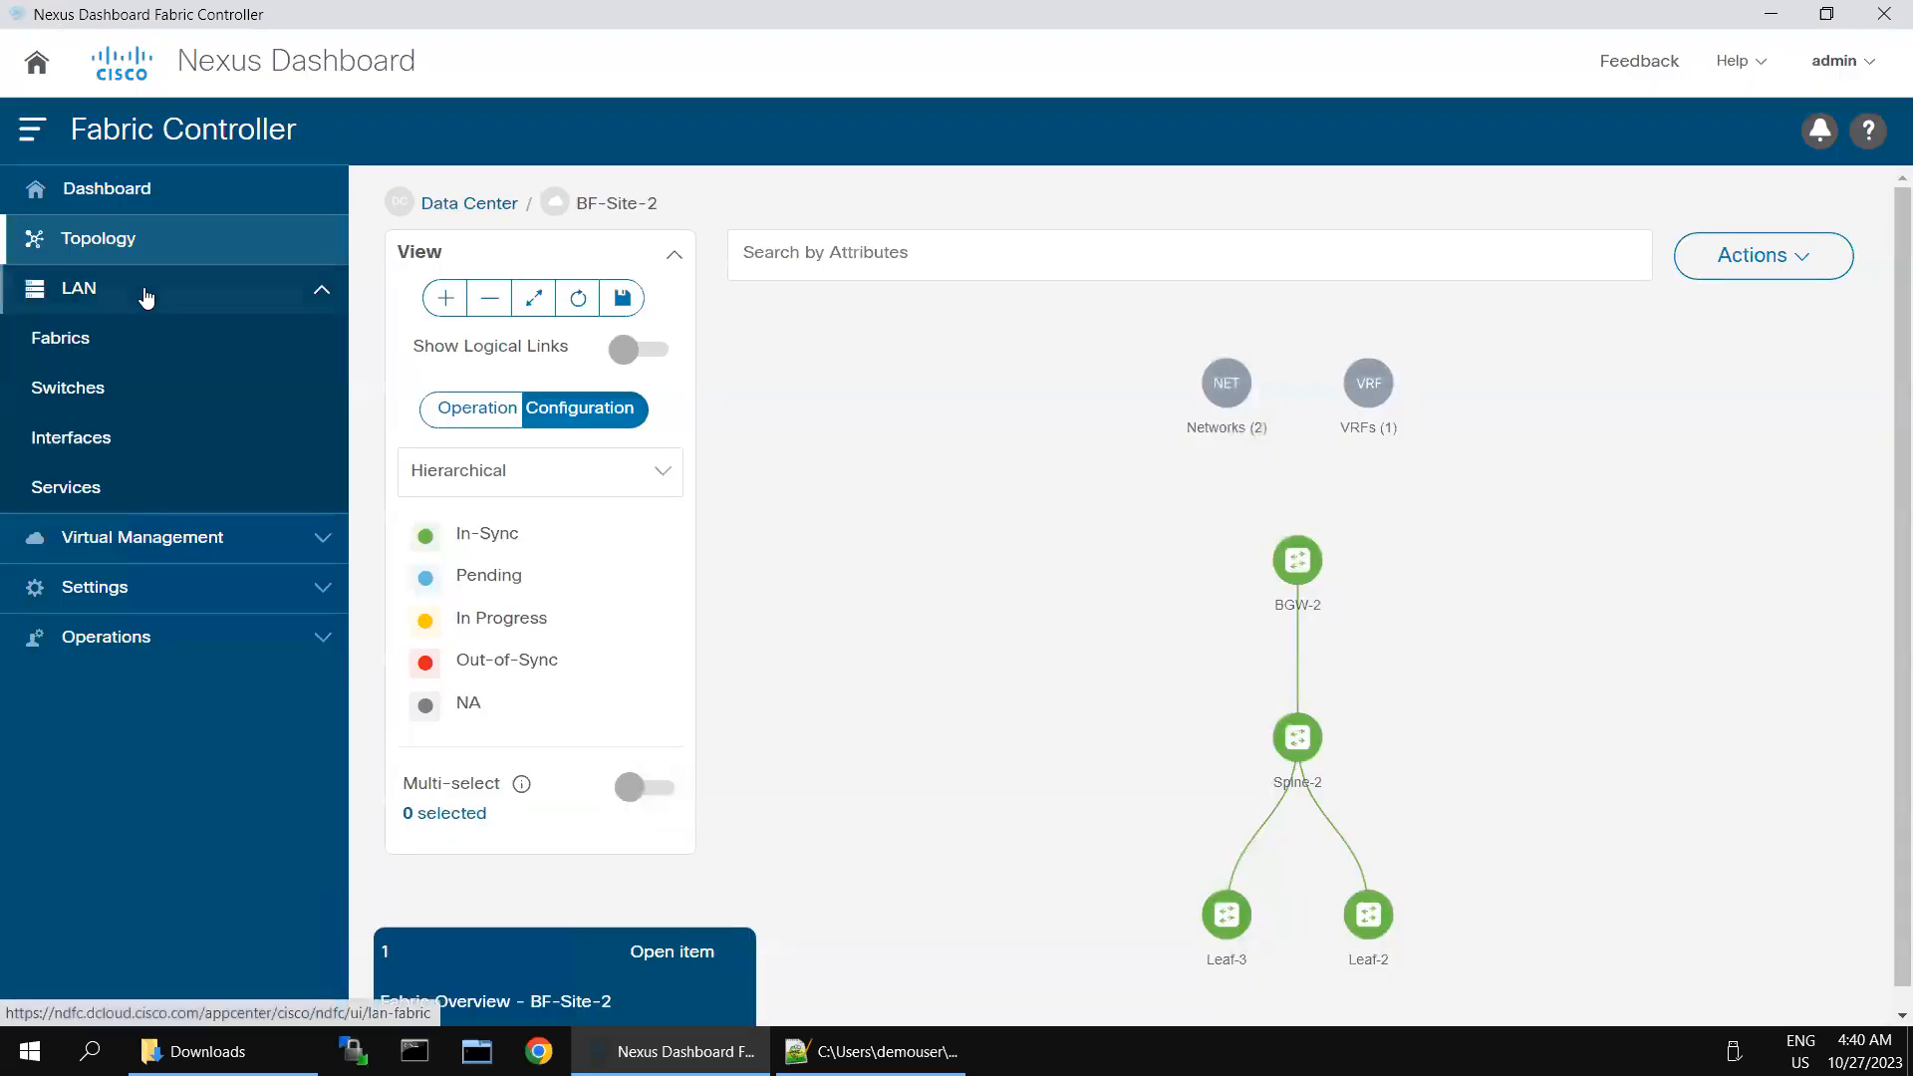
left_click(105, 340)
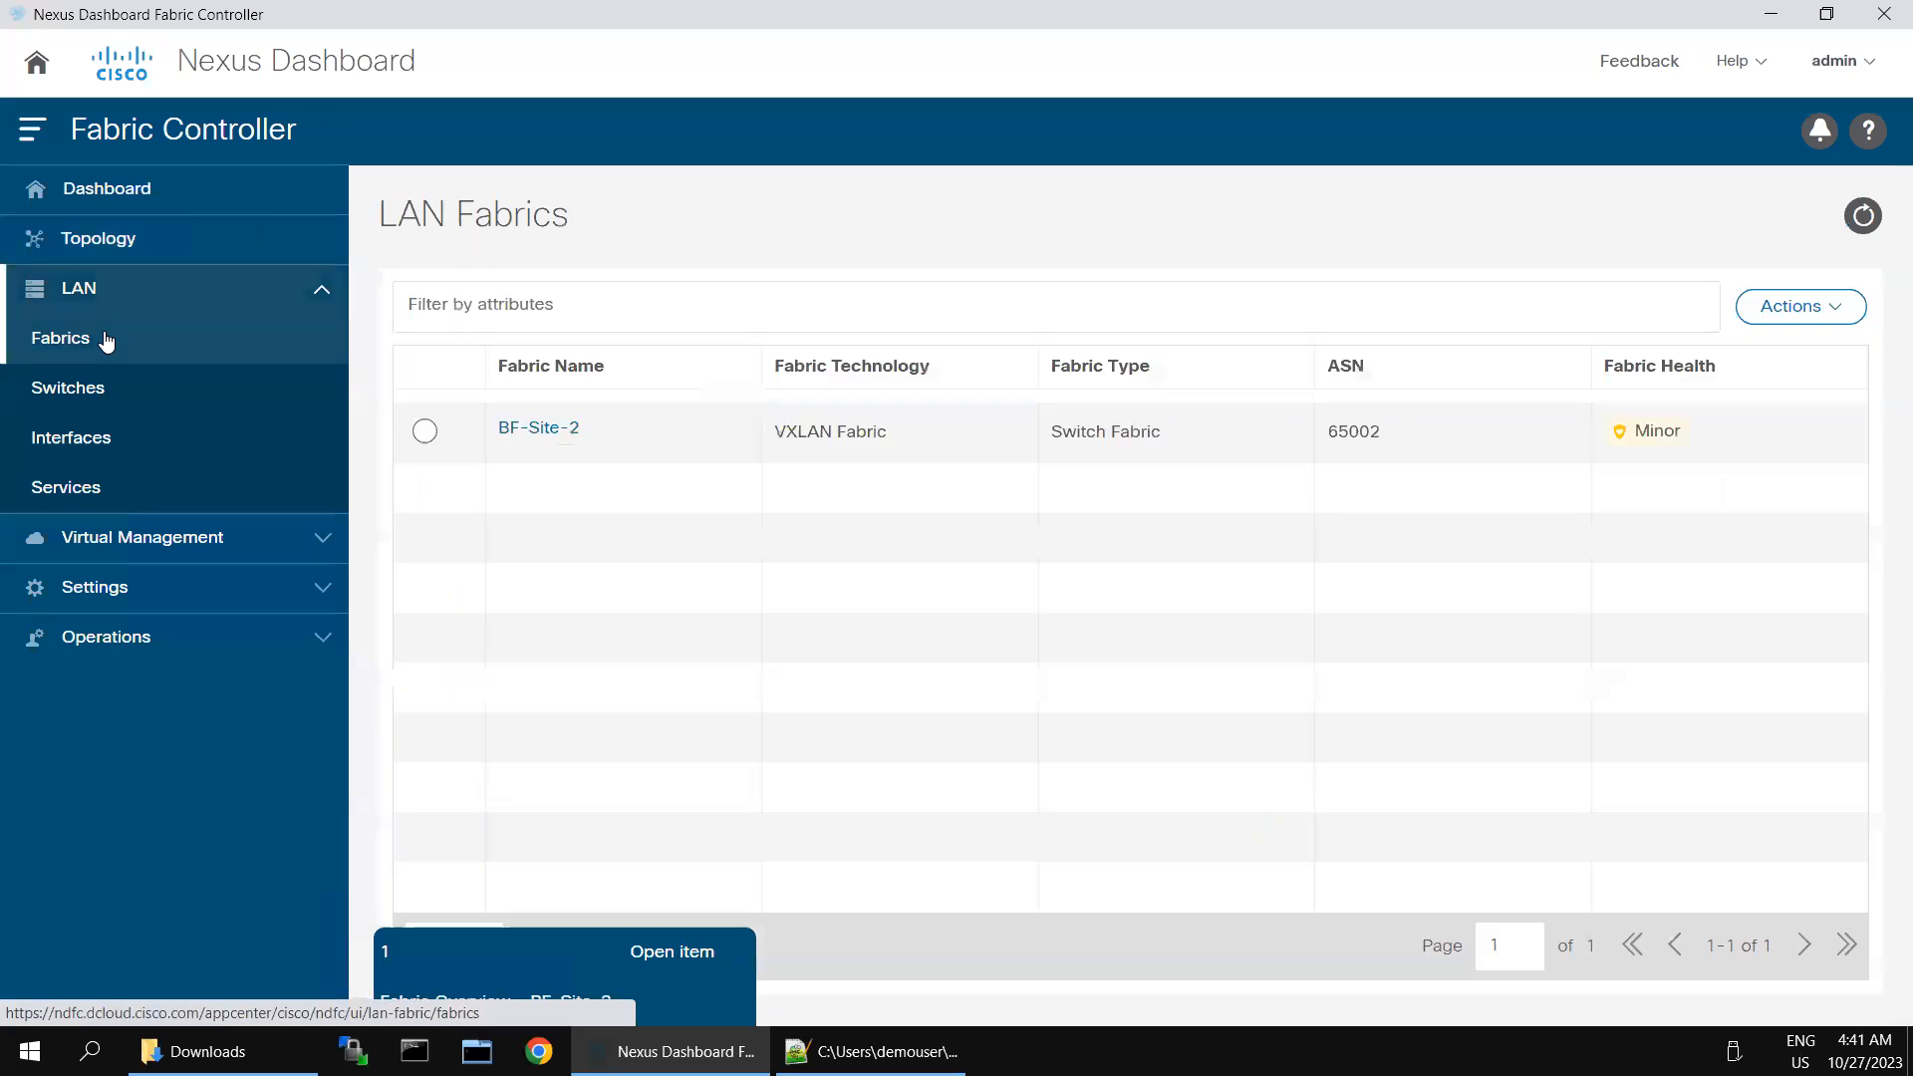
left_click(1788, 323)
left_click(1782, 367)
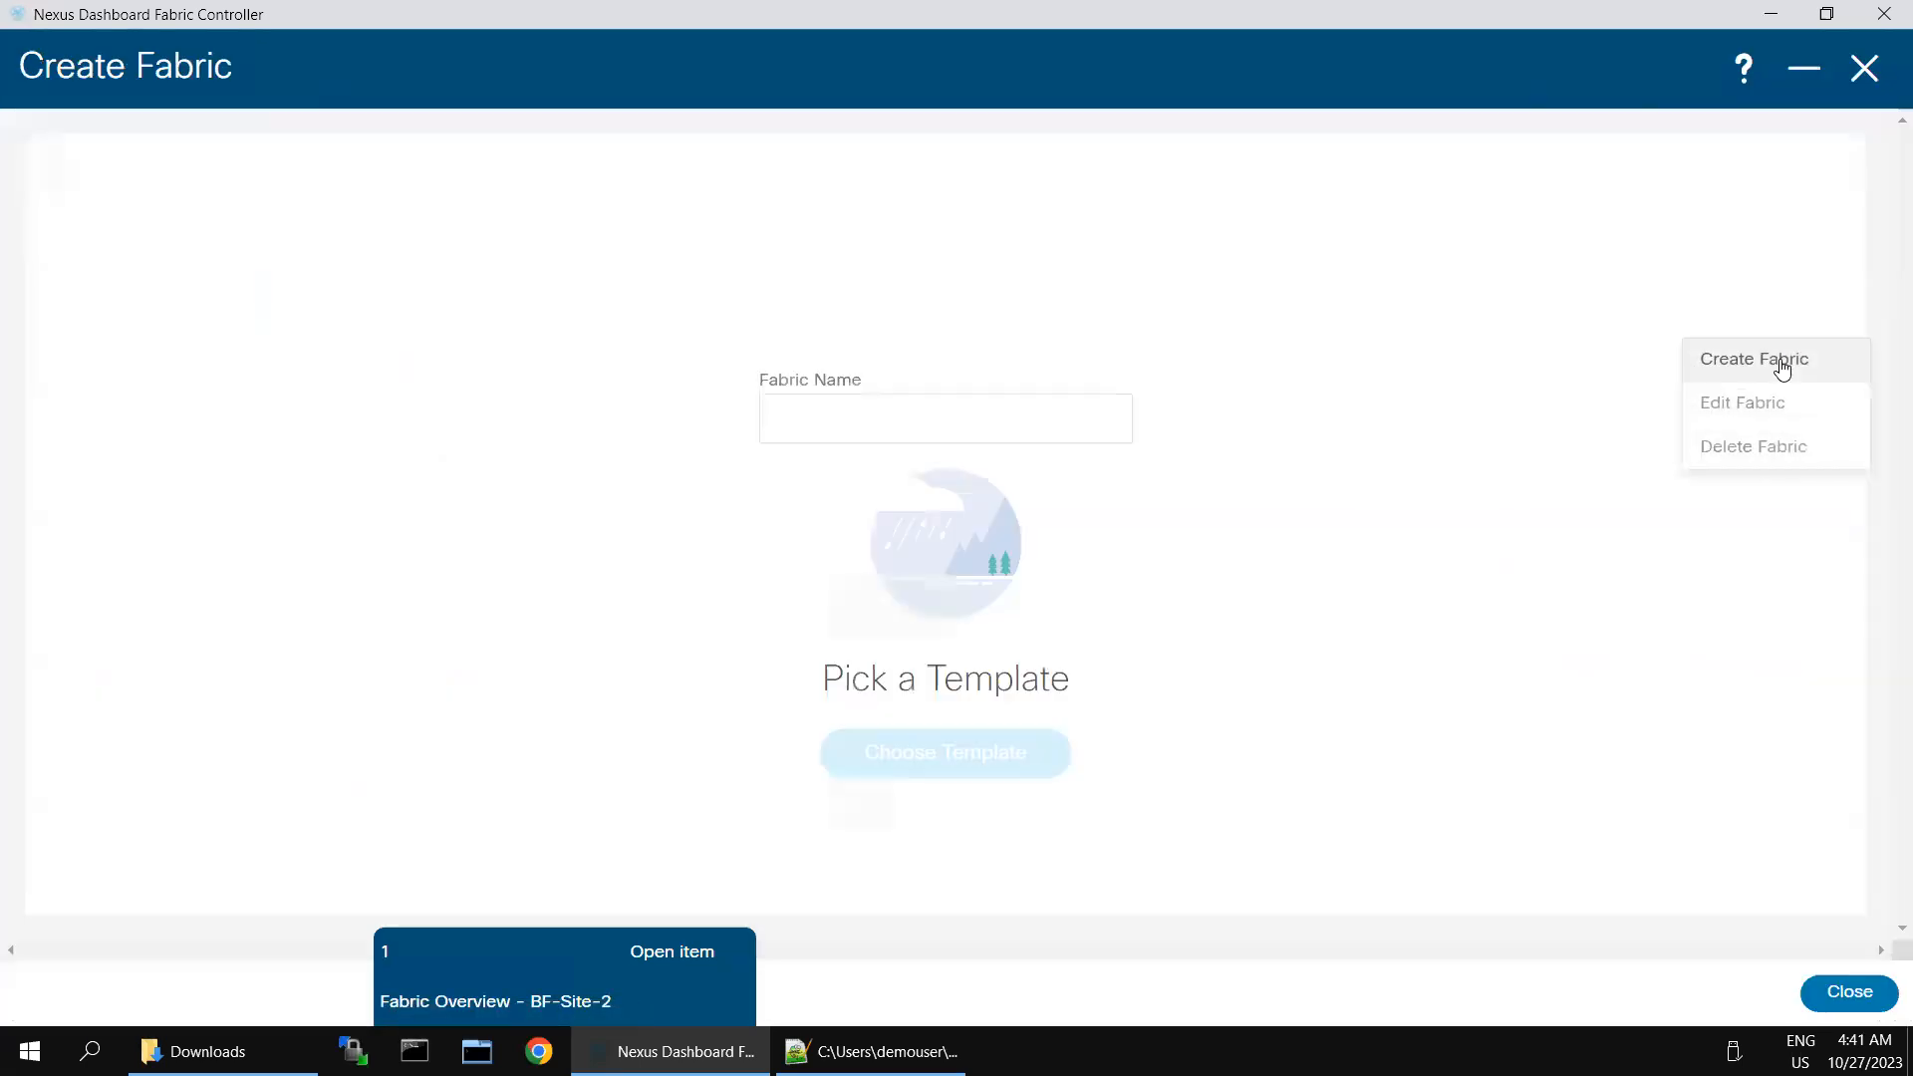
left_click(805, 432)
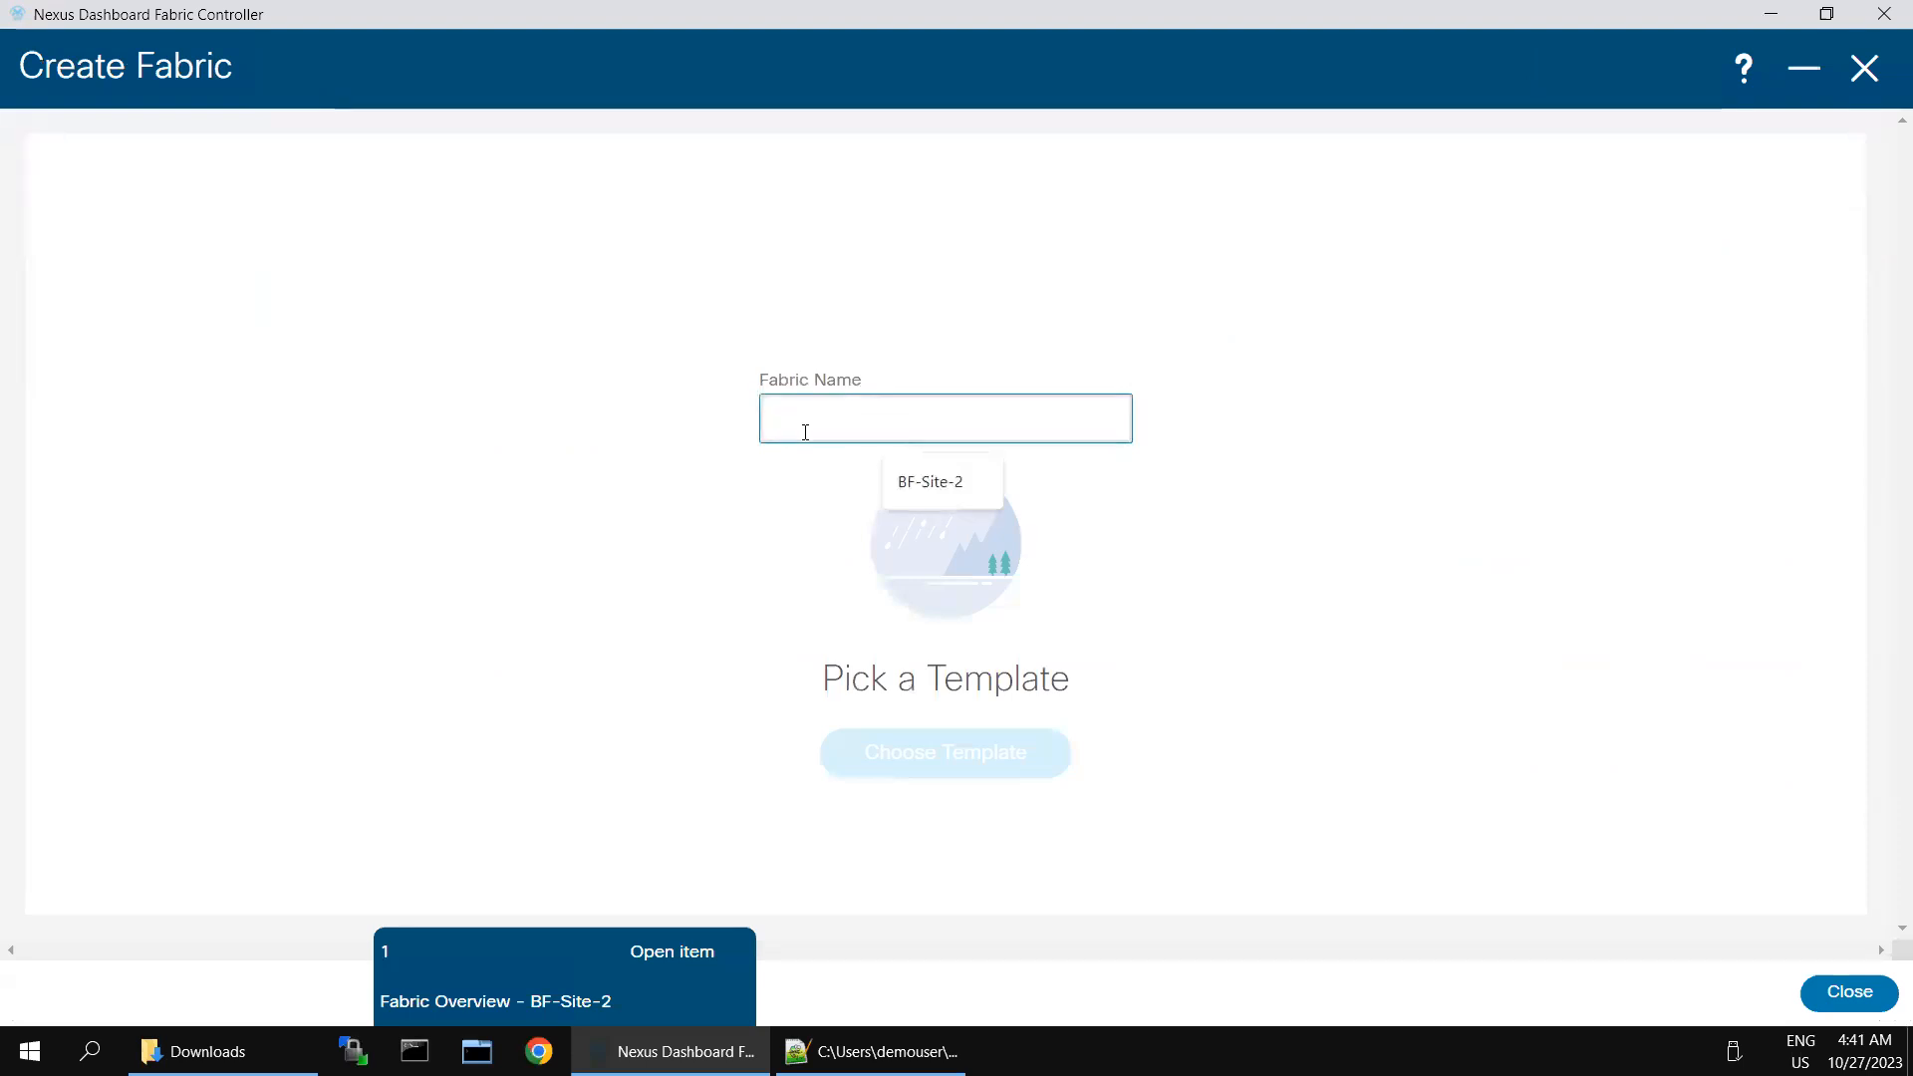
type("VXLAN-EVPN-Gre")
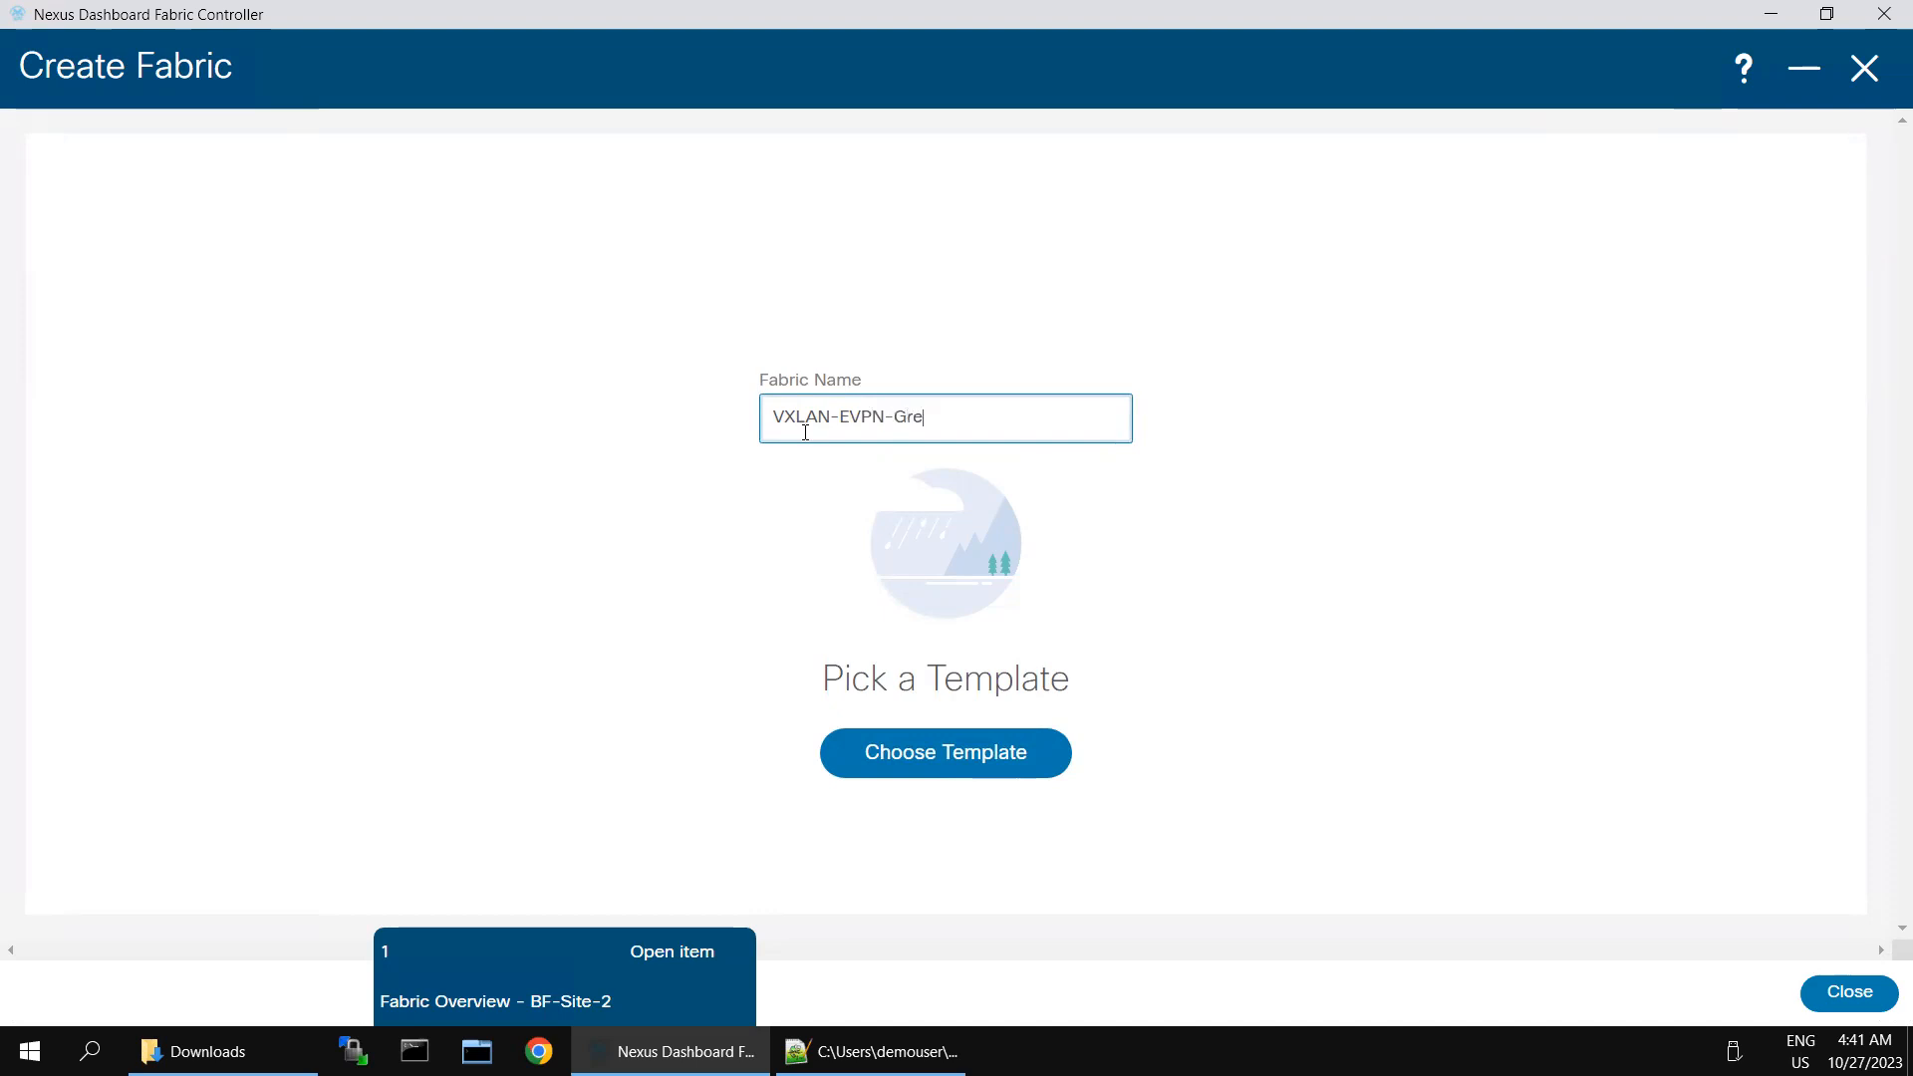
type("nfield-site")
key("BackSpace")
key("BackSpace")
key("BackSpace")
key("BackSpace")
type("Site-1")
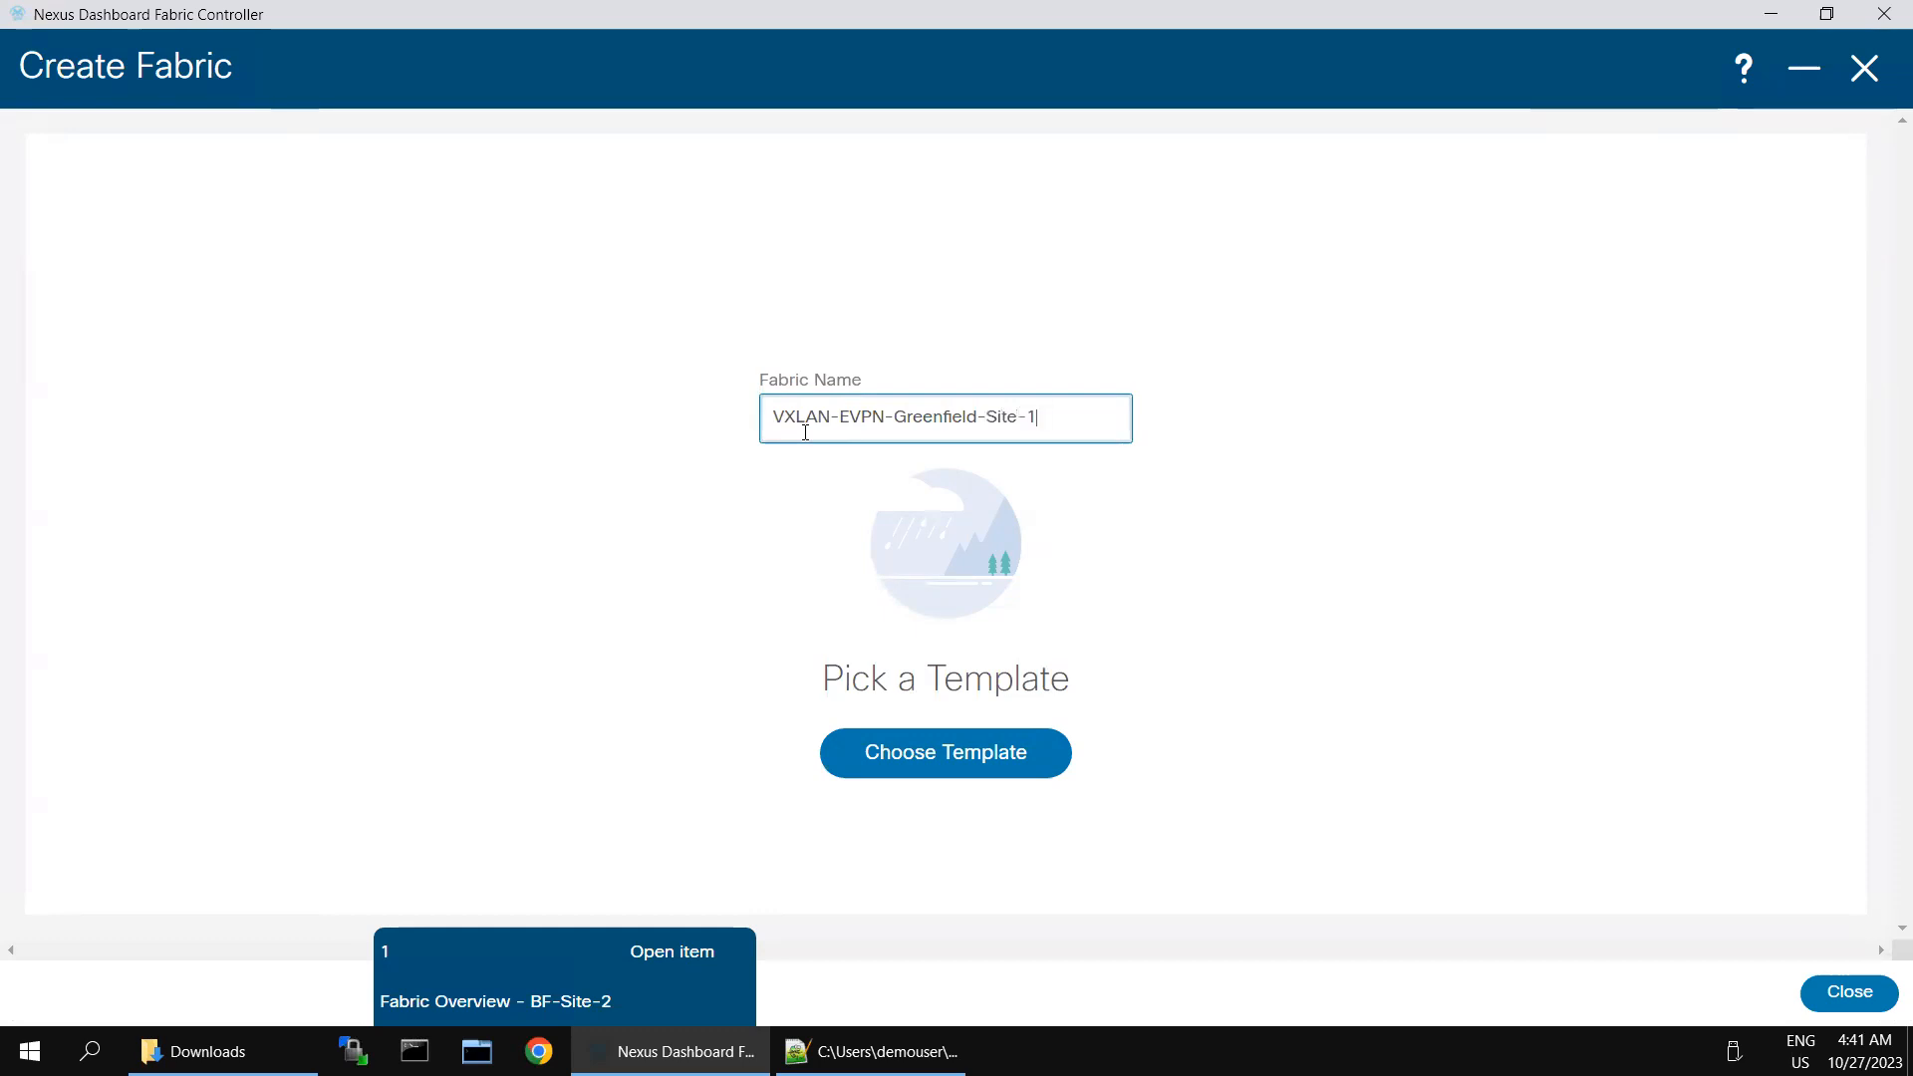
- Choose Easy_Fabric as the template for the new fabric
left_click(953, 752)
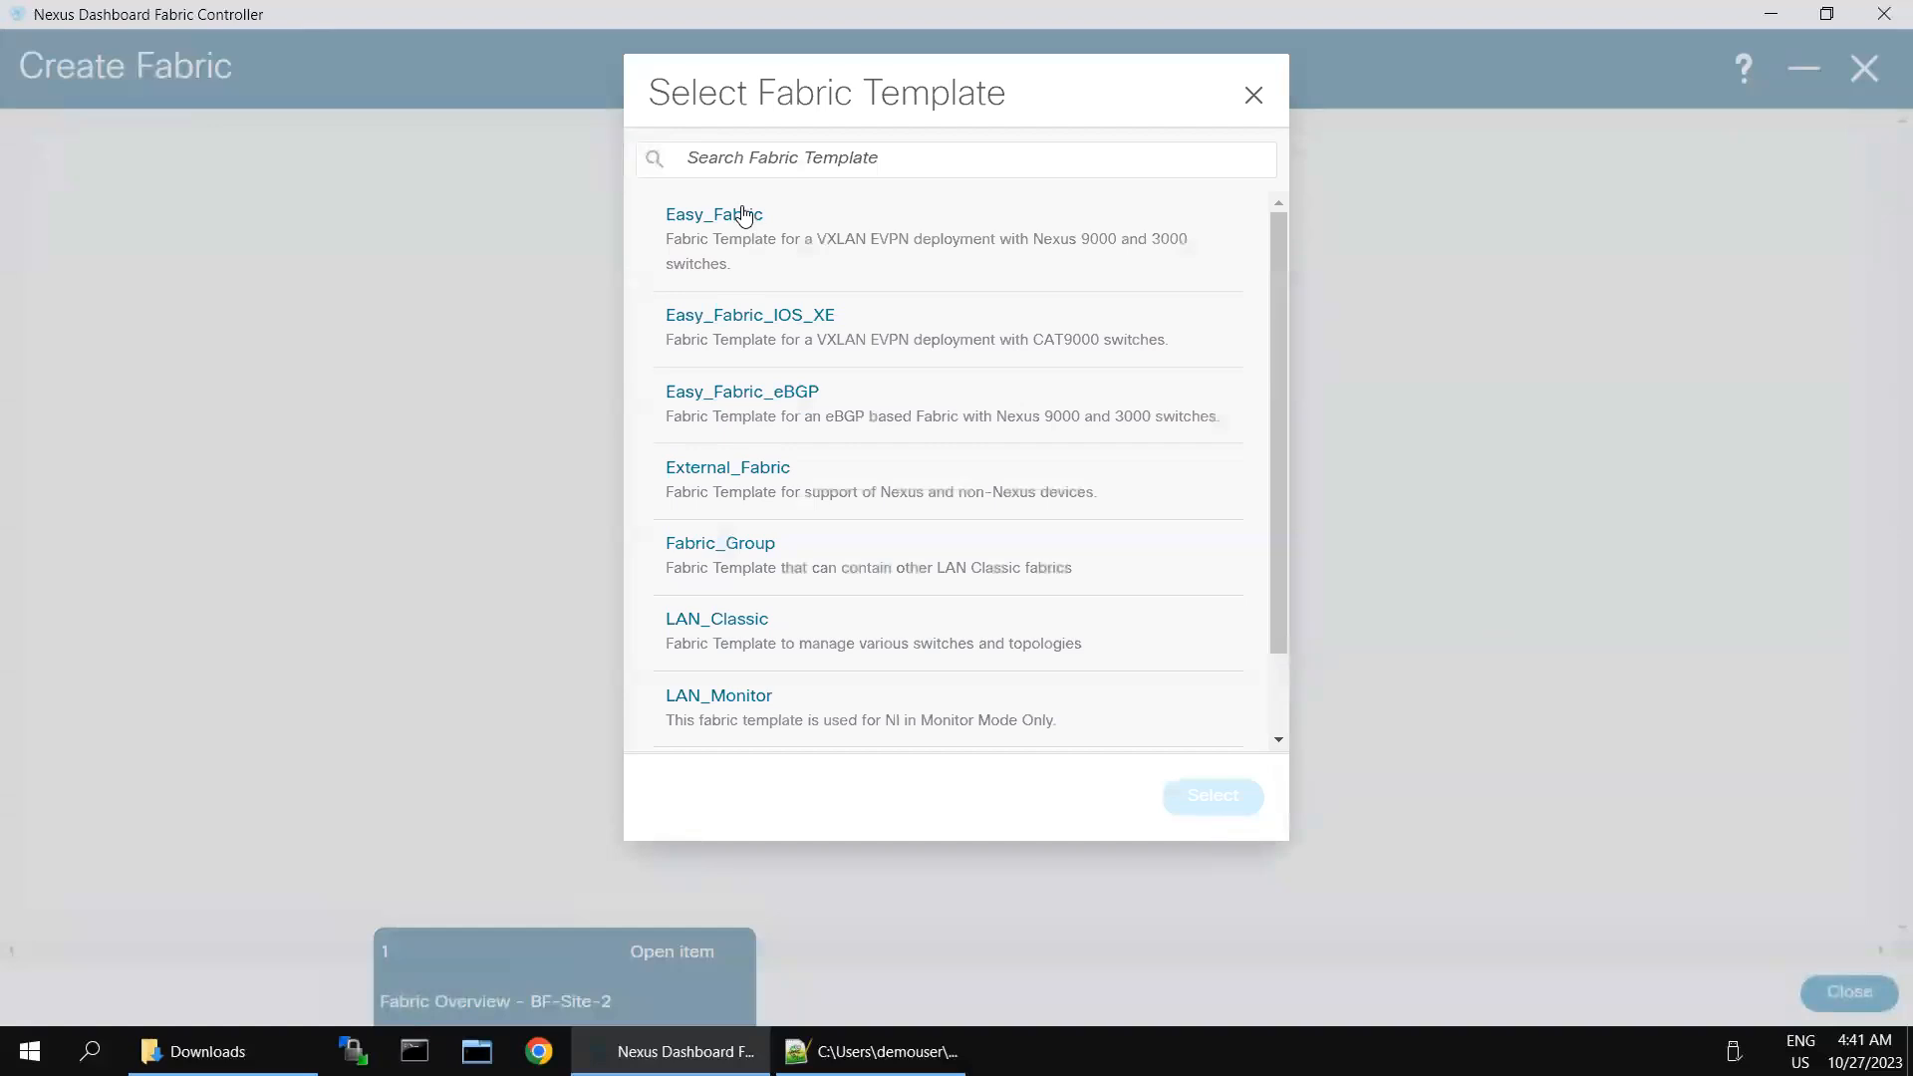
left_click(741, 213)
left_click(1208, 797)
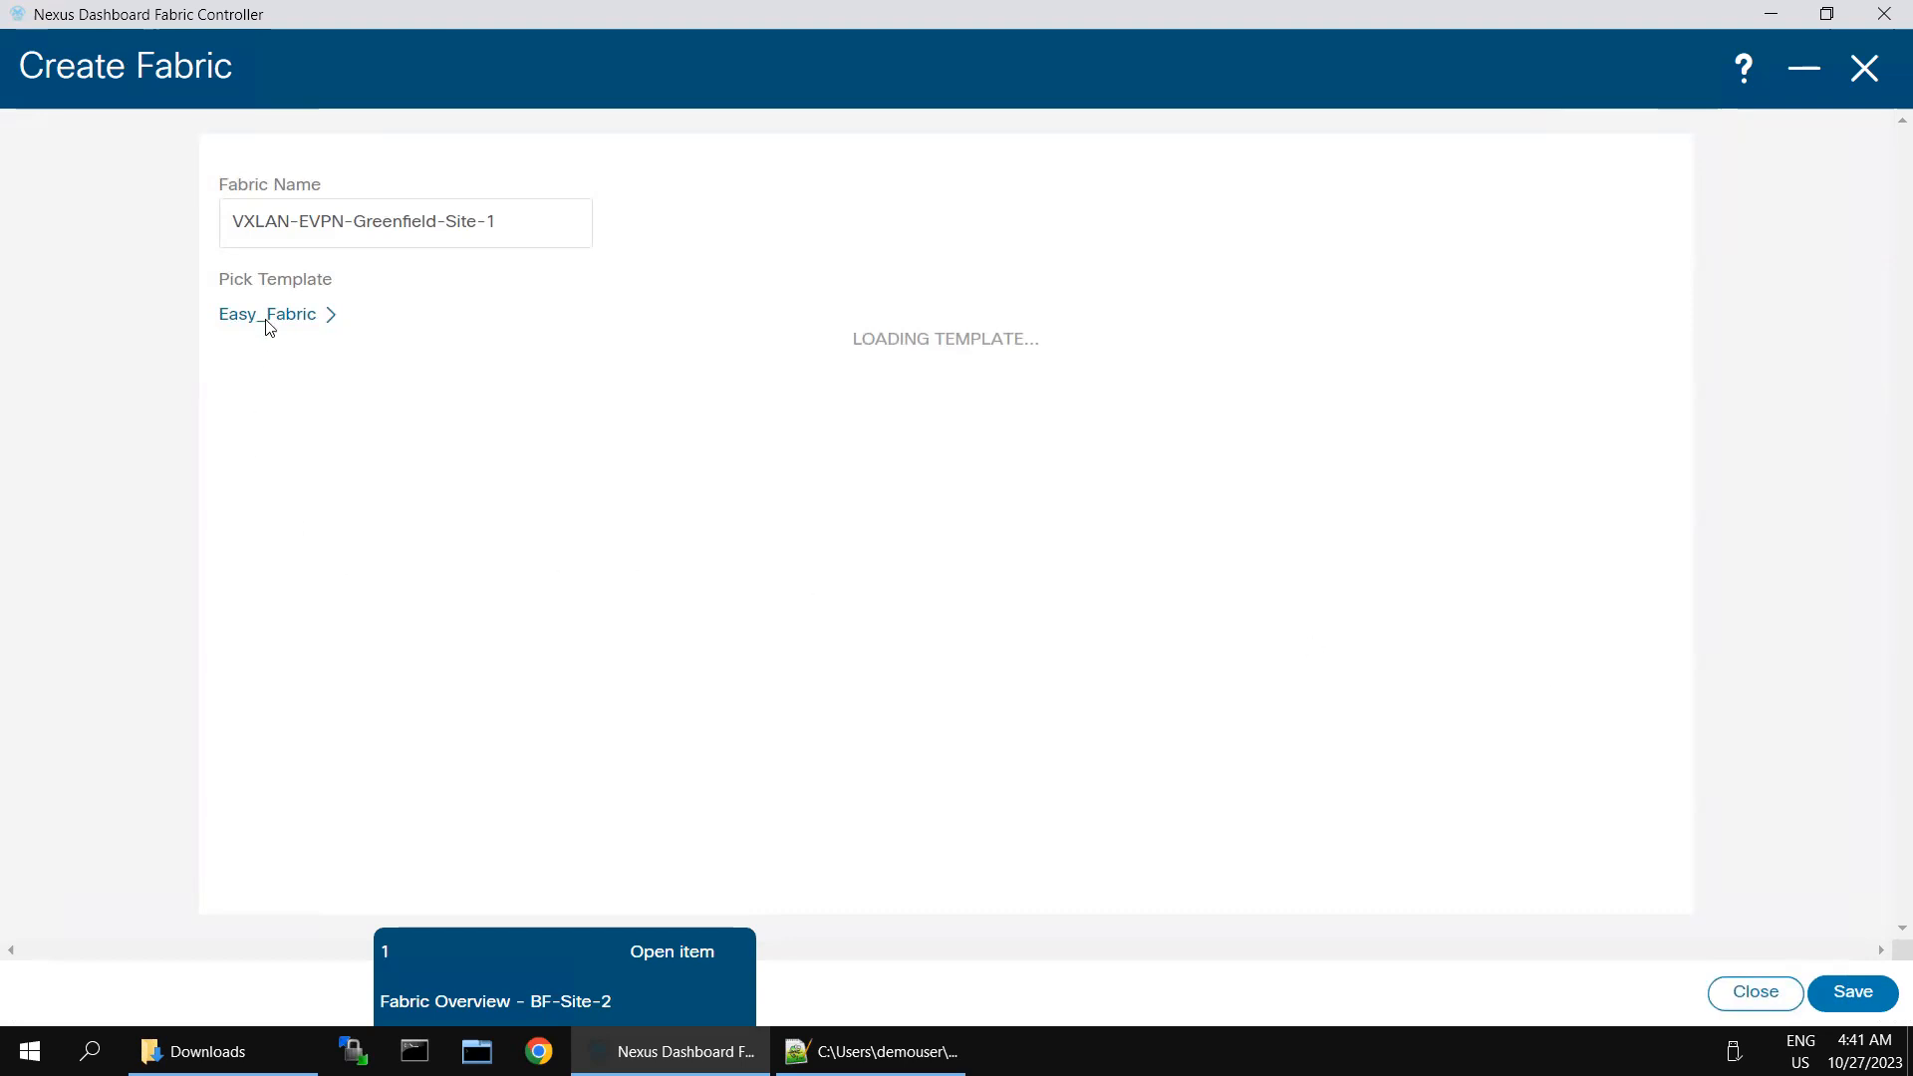
left_click(373, 495)
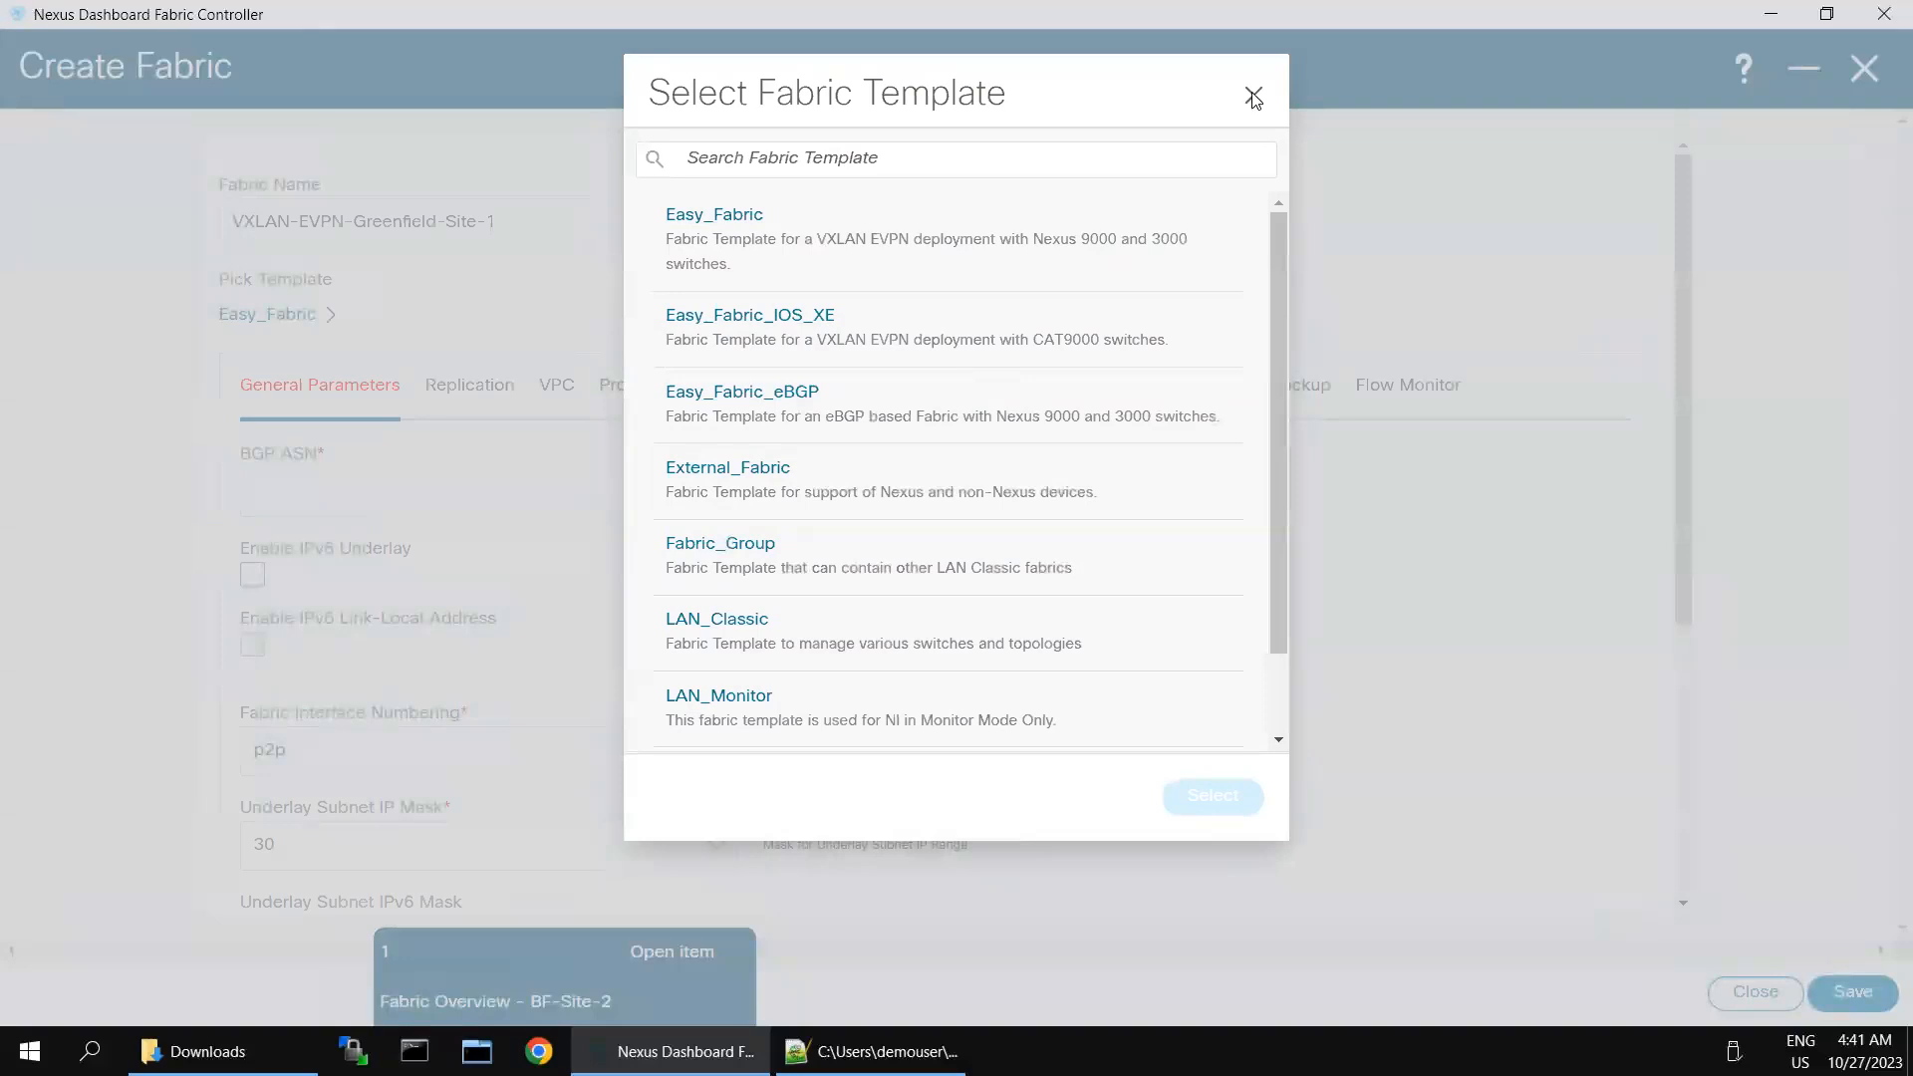
left_click(1252, 95)
- Set the new fabric's BGP ASN to 65001
left_click(434, 475)
type("65001")
left_click(127, 609)
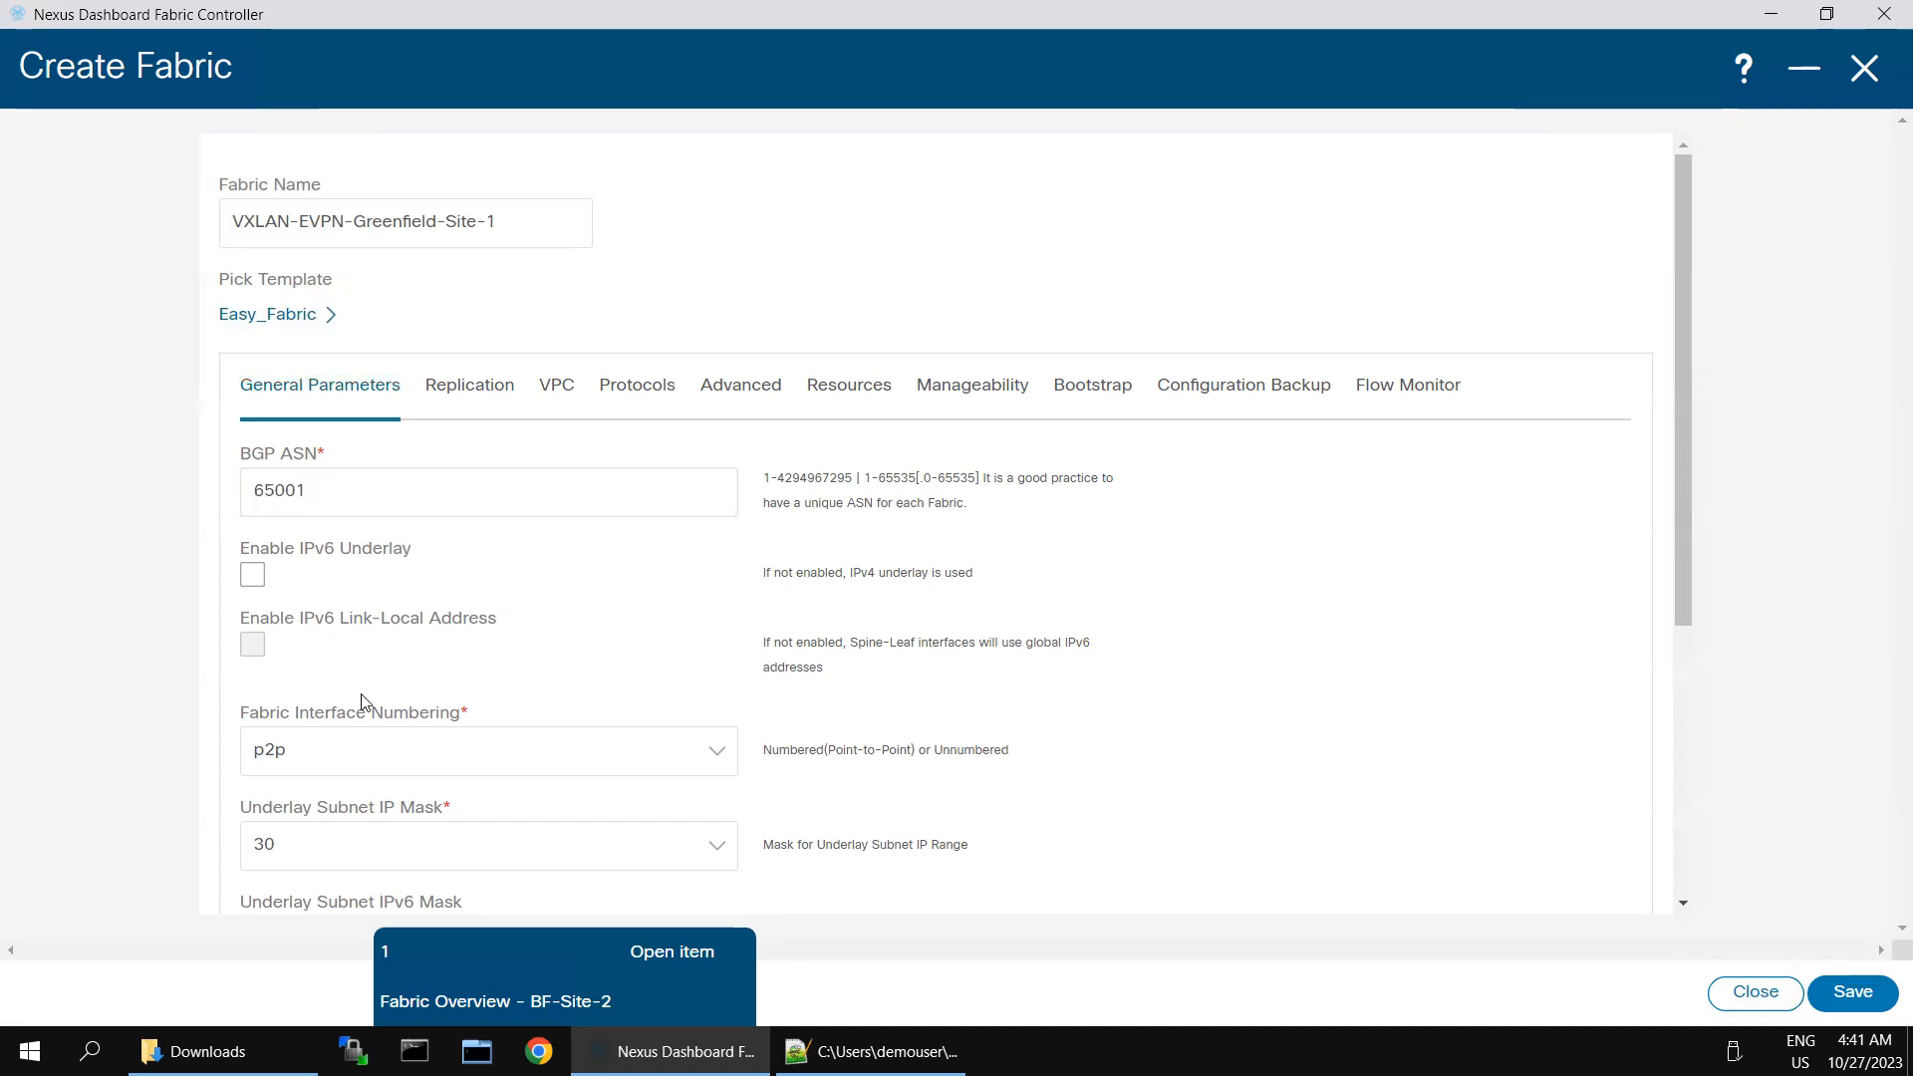
- Review the new fabric's general parameters, including interface numbering, underlay mask, routing protocol, route reflectors and anycast gateway MAC
scroll(1126, 705, "down", 4)
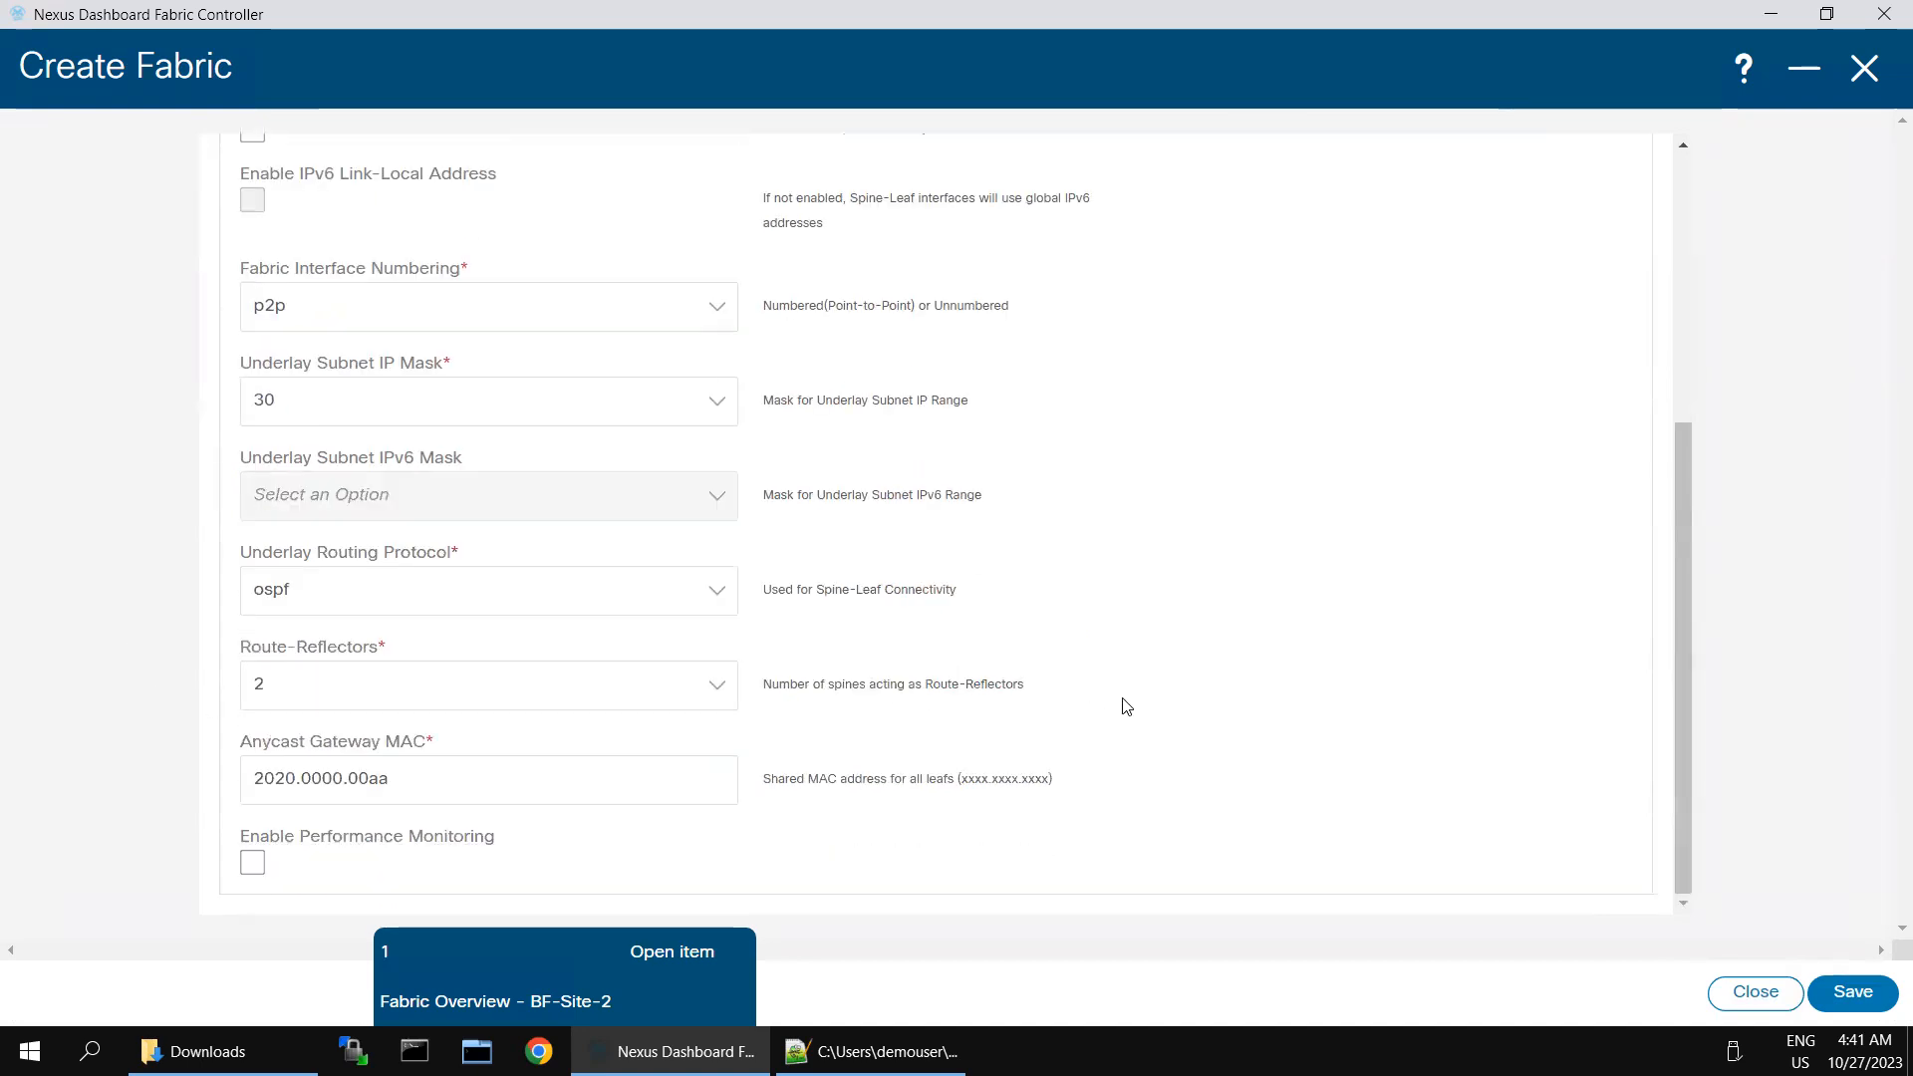
scroll(1108, 628, "up", 2)
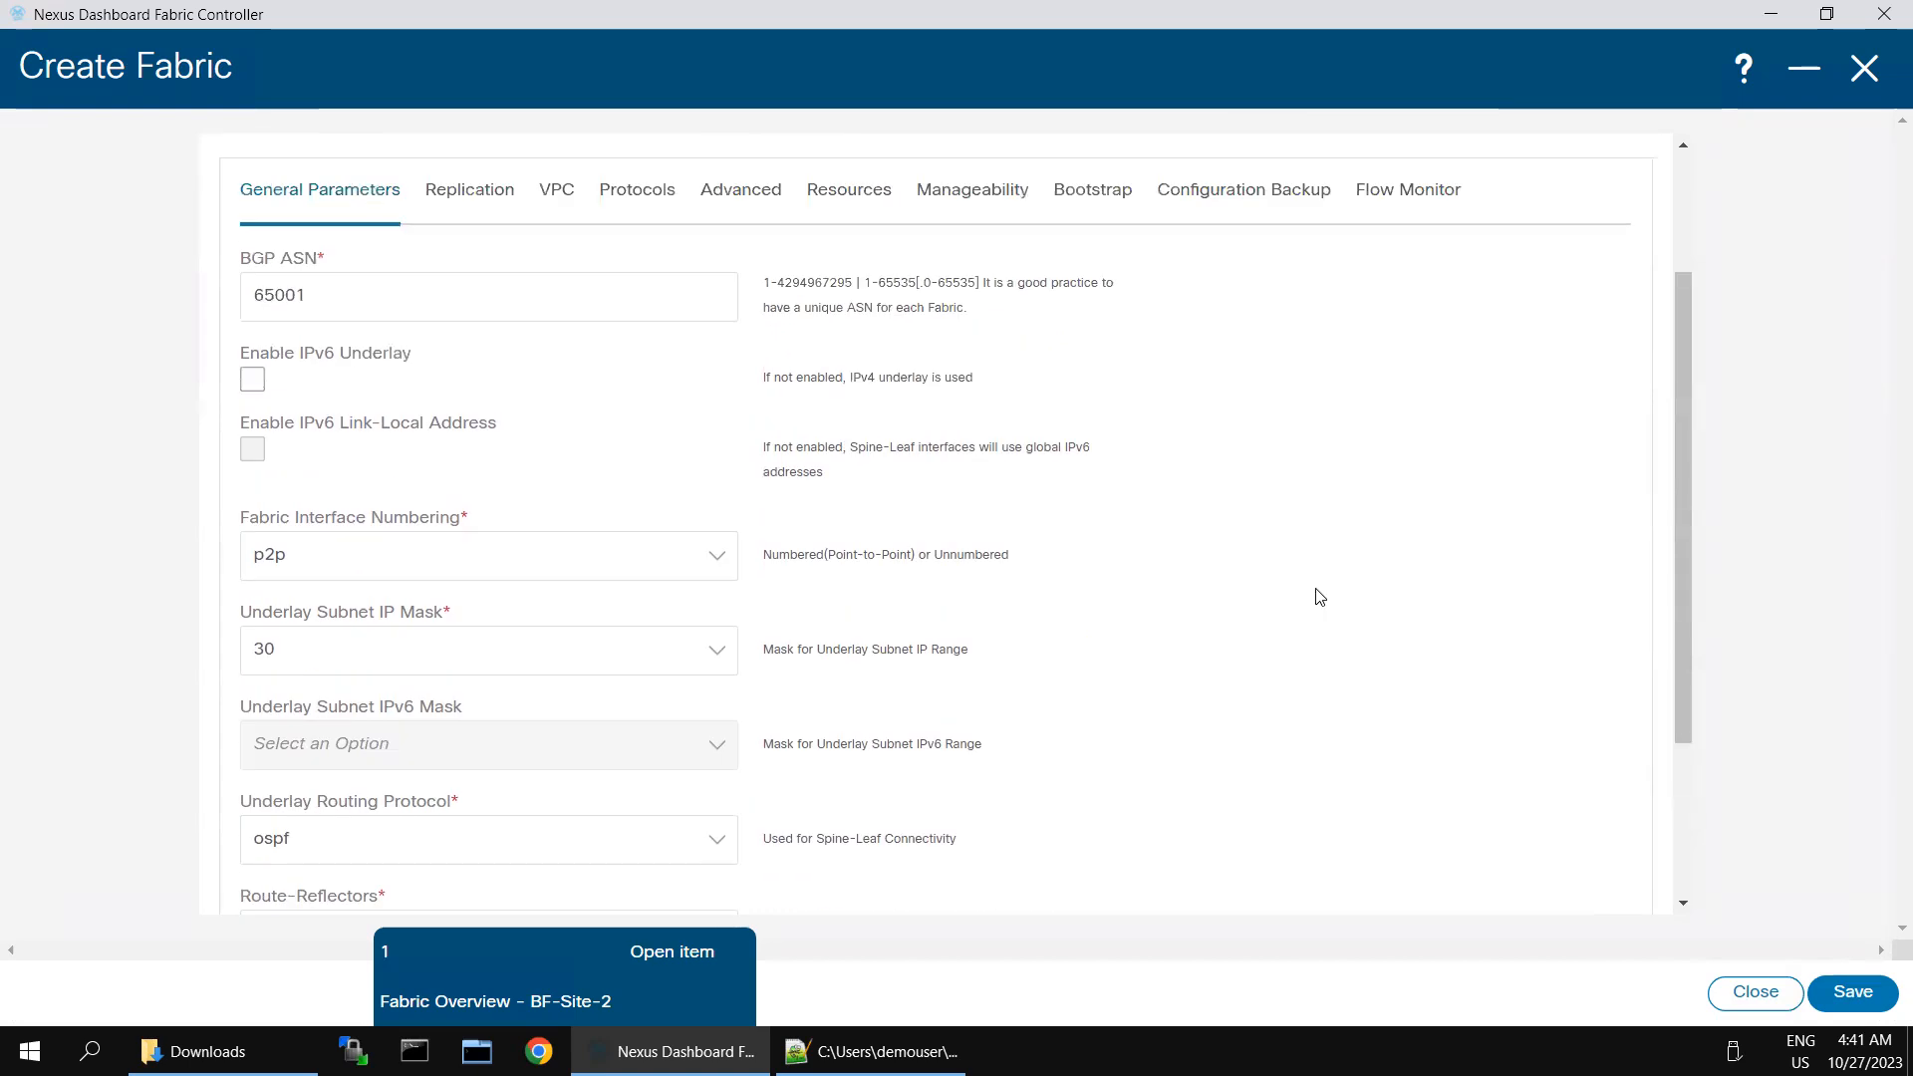
scroll(1143, 596, "up", 1)
scroll(1143, 596, "up", 1)
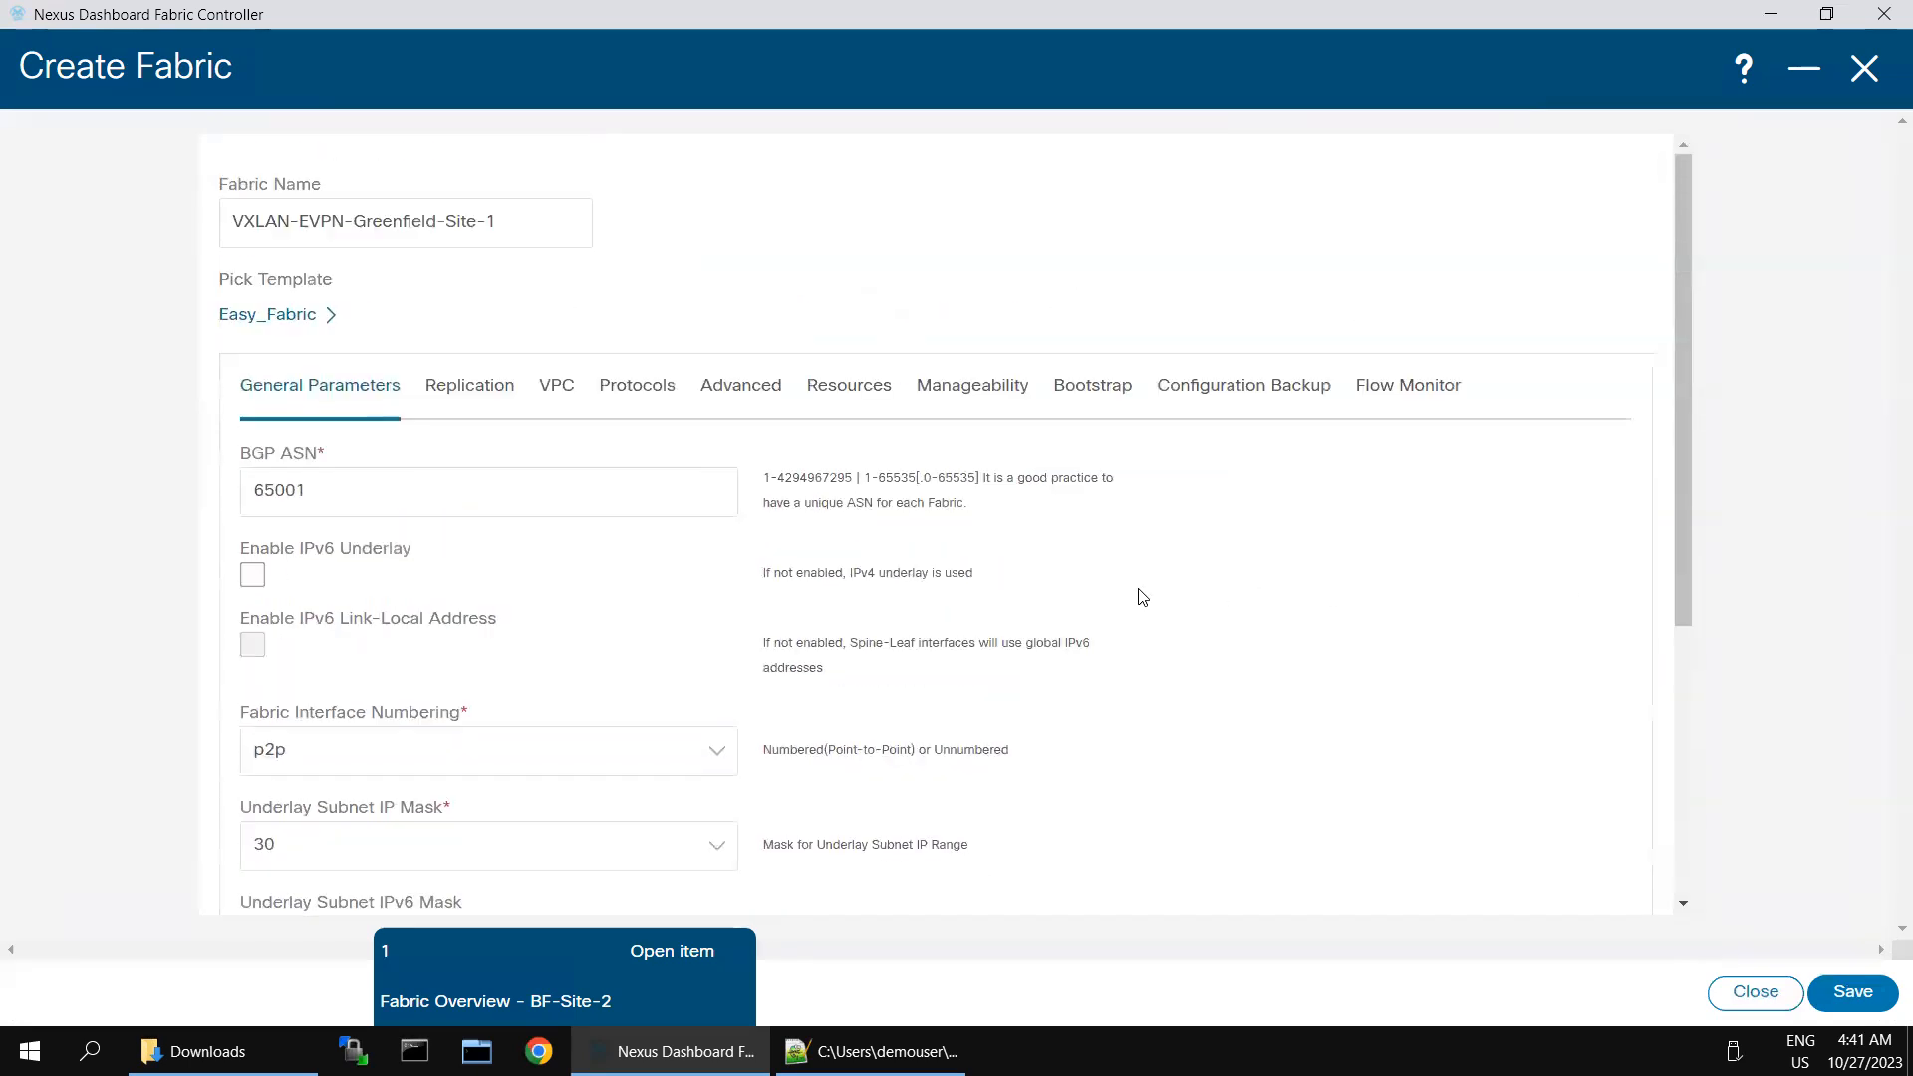
scroll(1143, 596, "down", 4)
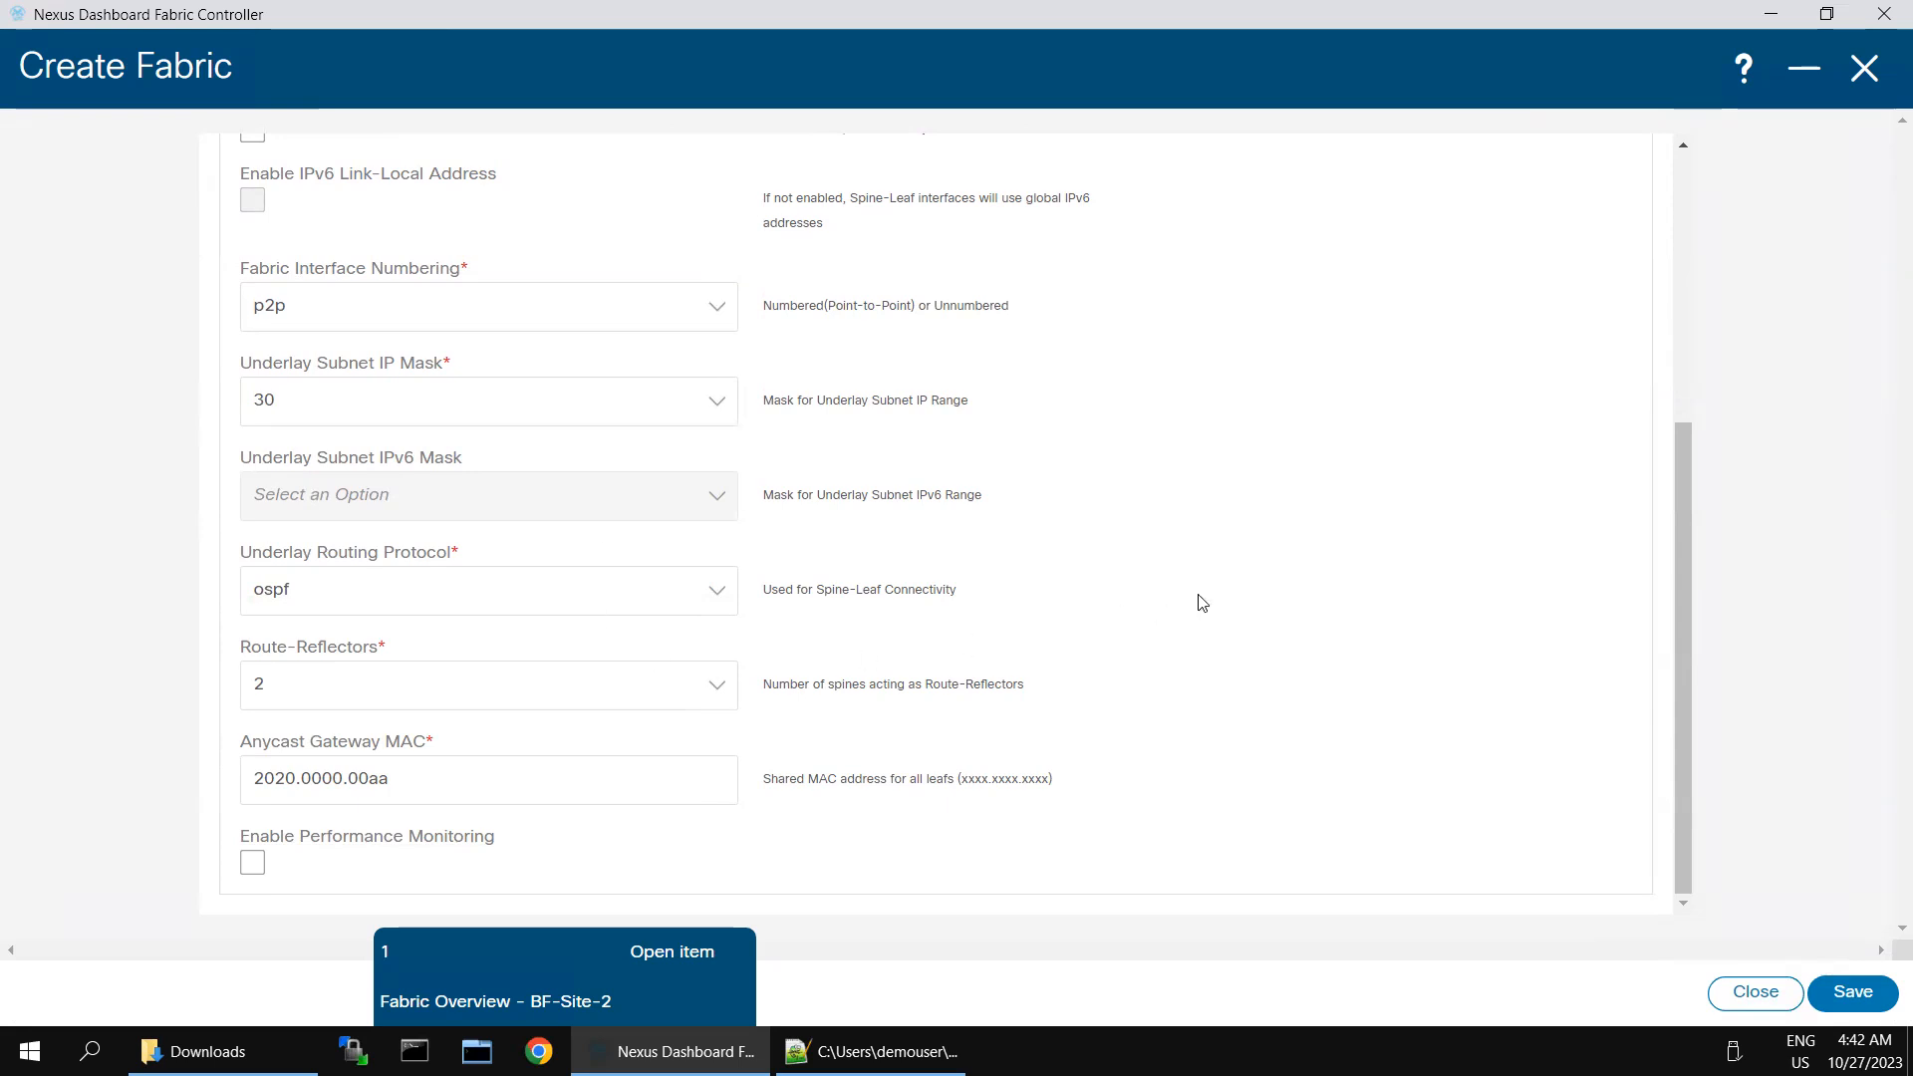
scroll(1202, 603, "up", 5)
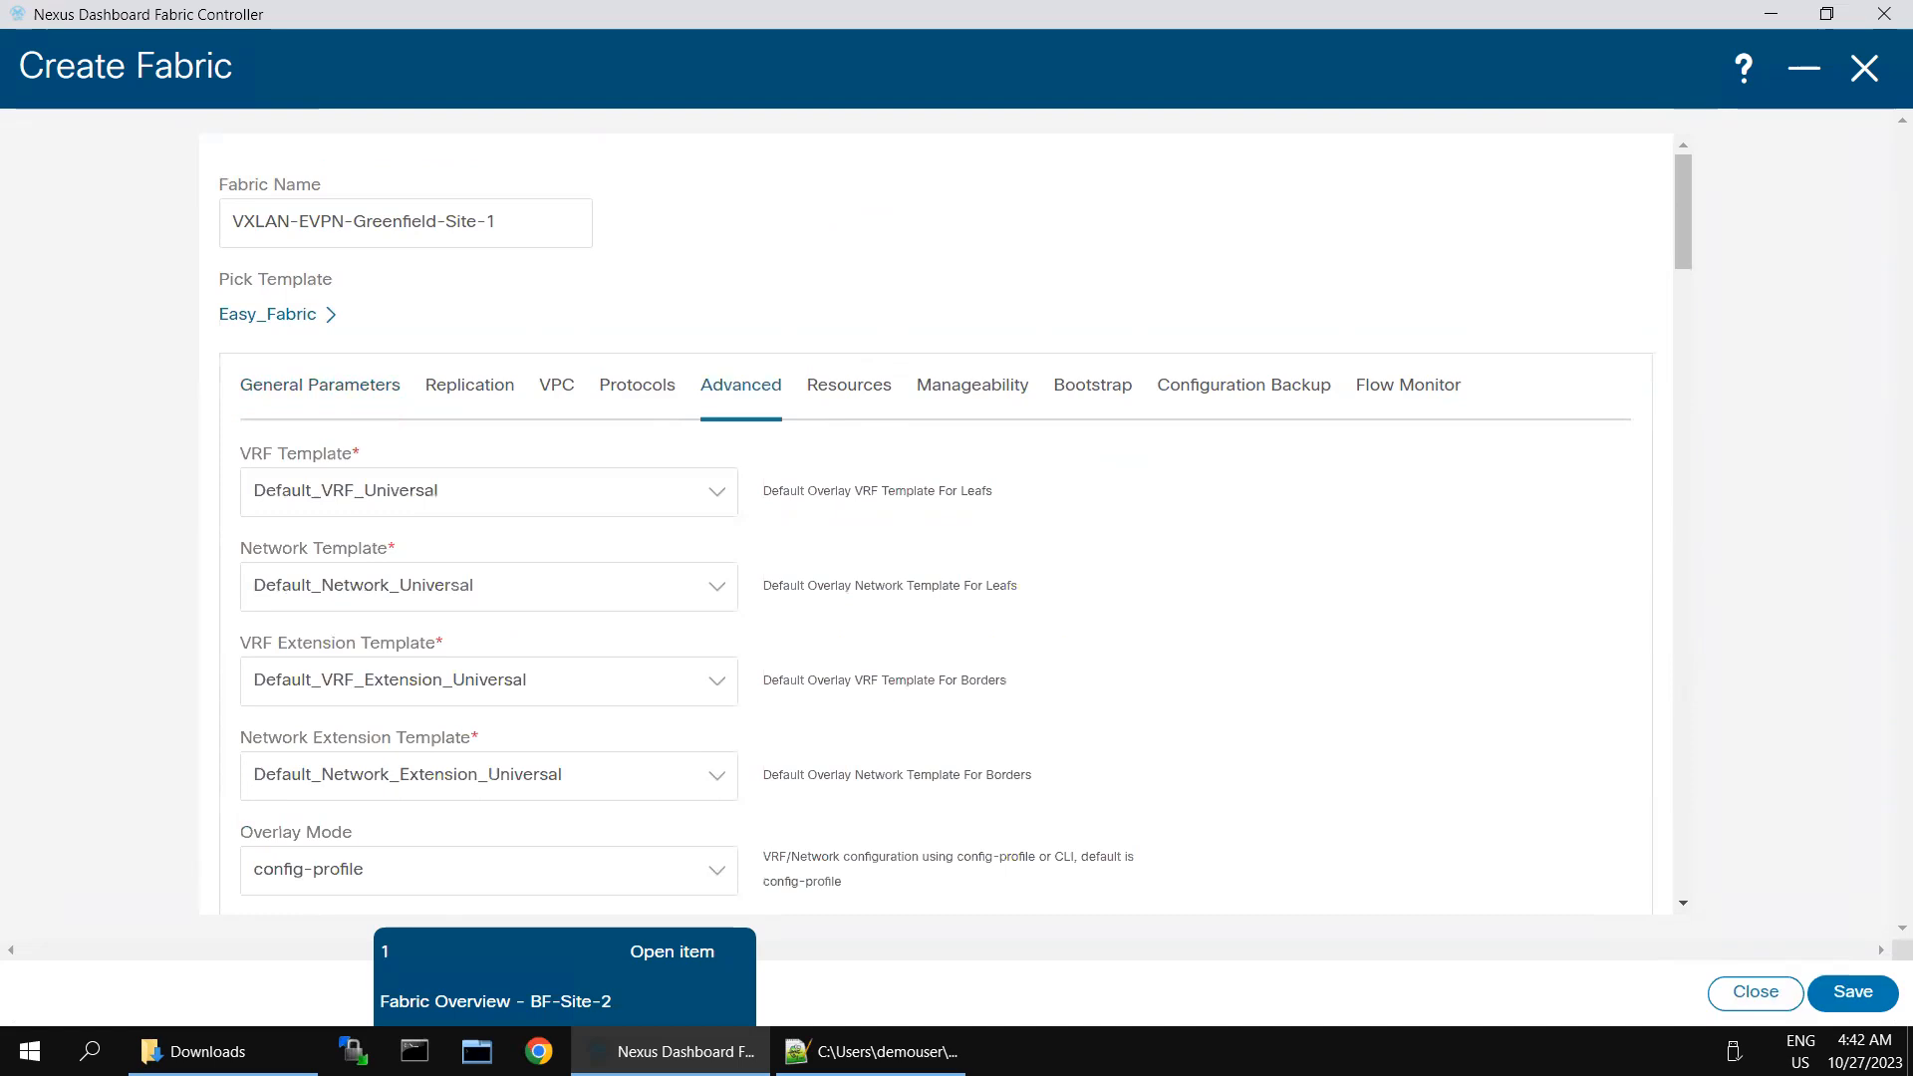
- Review the new fabric's advanced settings, from the VRF and network templates through the MACsec and spanning-tree options
scroll(1289, 667, "down", 10)
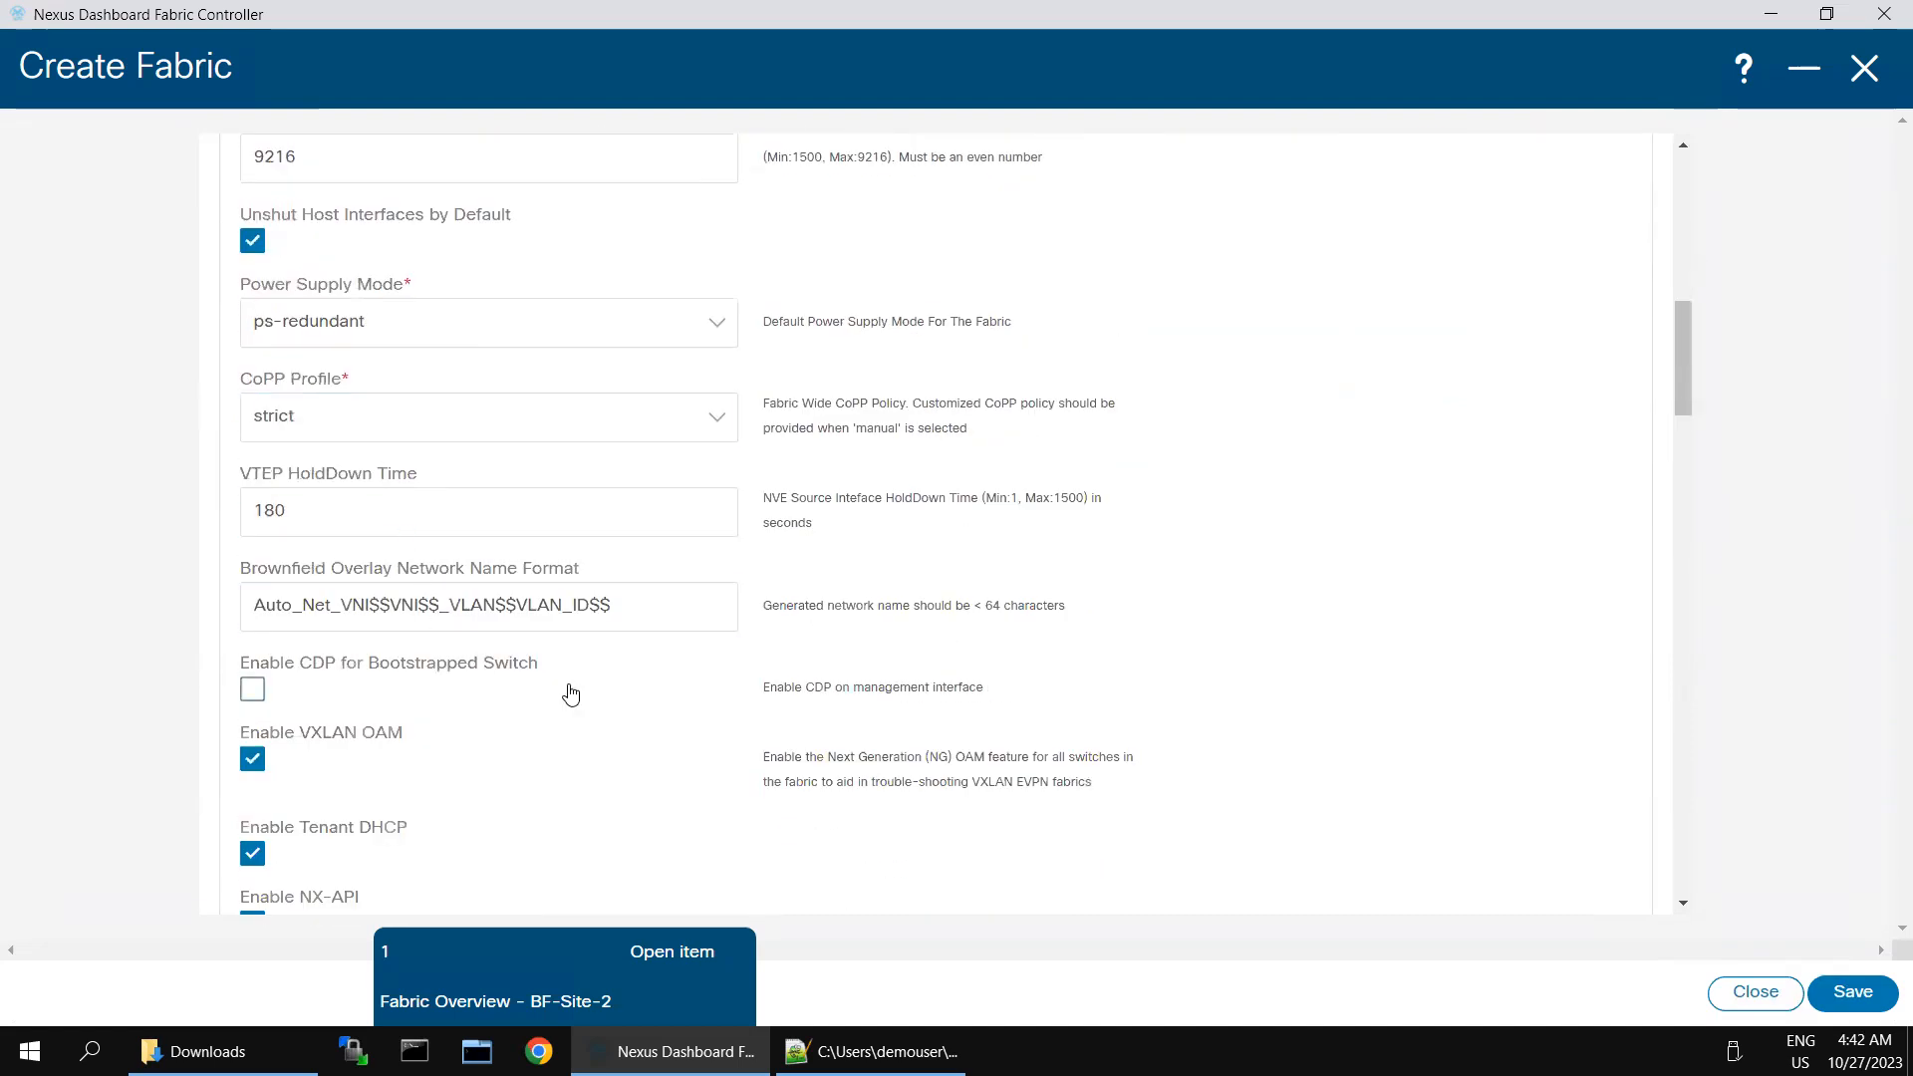
scroll(568, 692, "down", 1)
scroll(617, 698, "down", 8)
scroll(1264, 734, "down", 9)
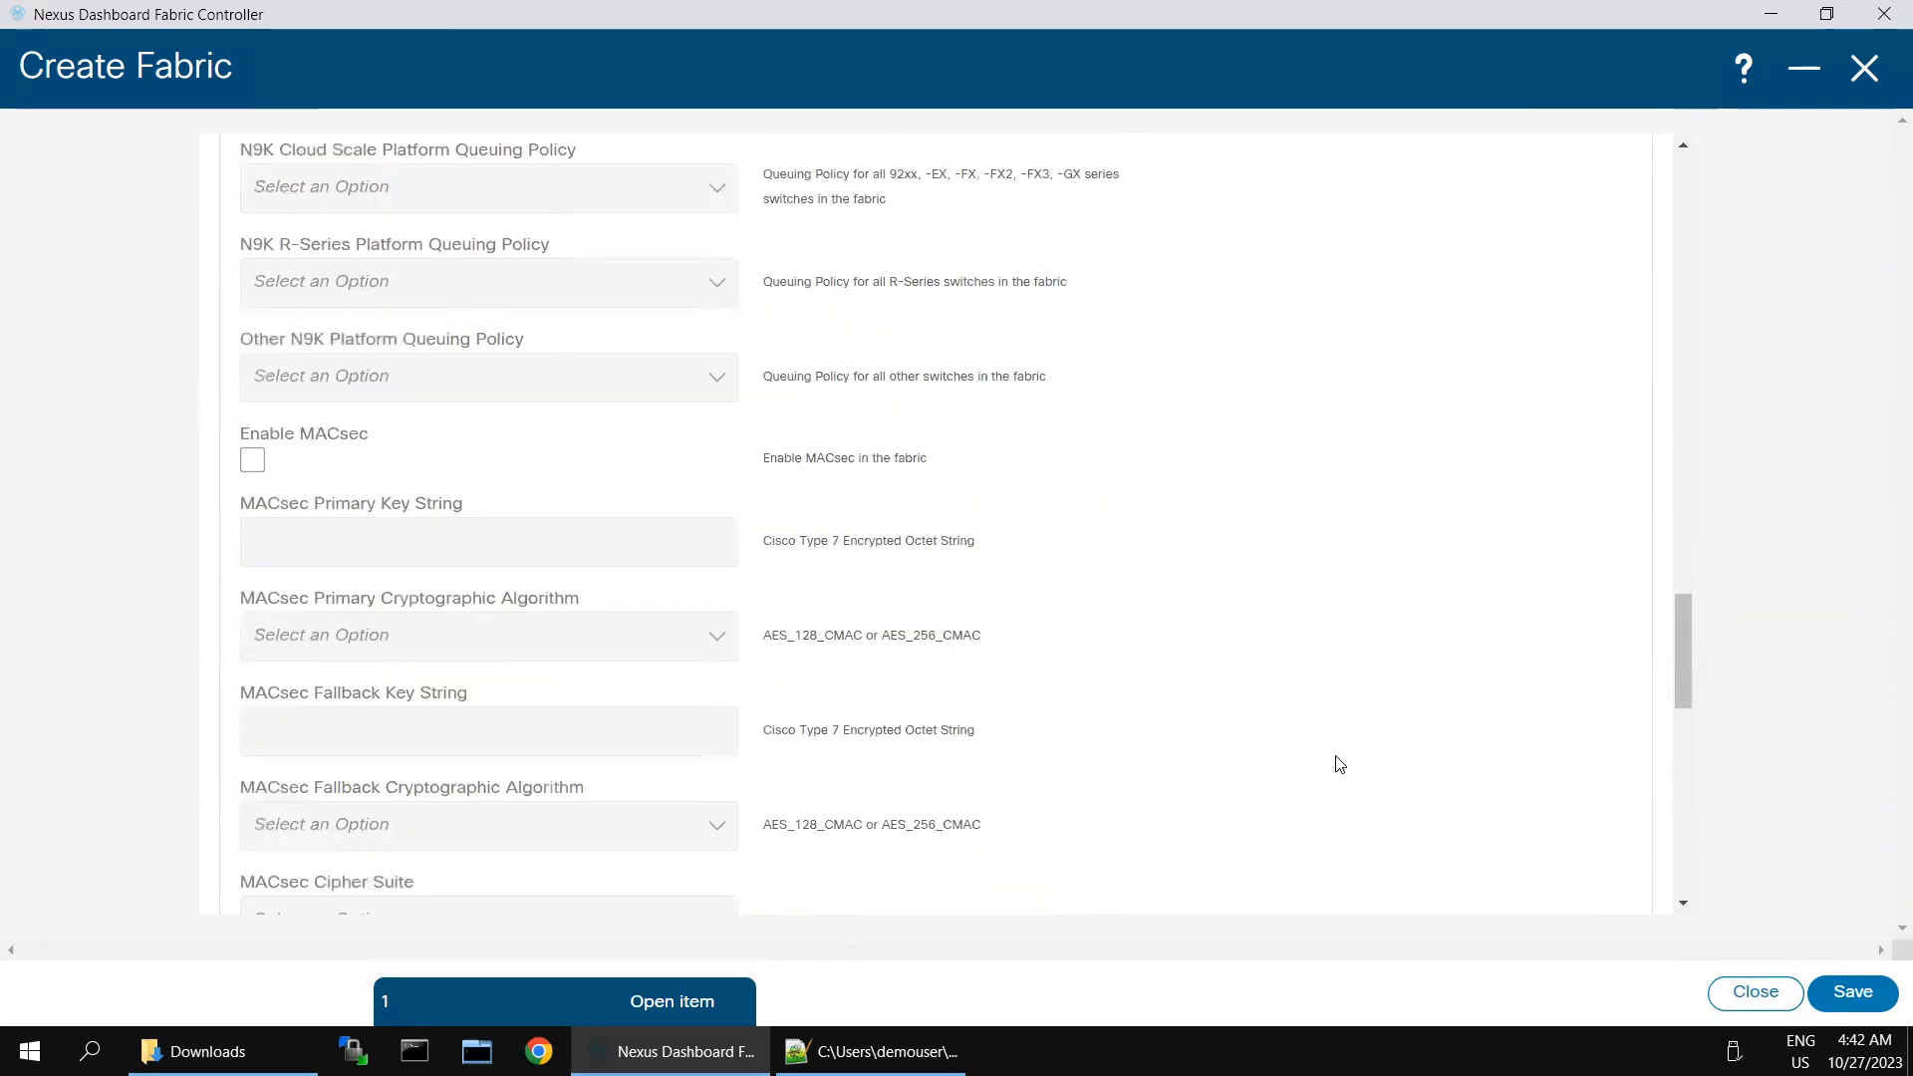
scroll(1340, 765, "down", 5)
scroll(1341, 764, "up", 7)
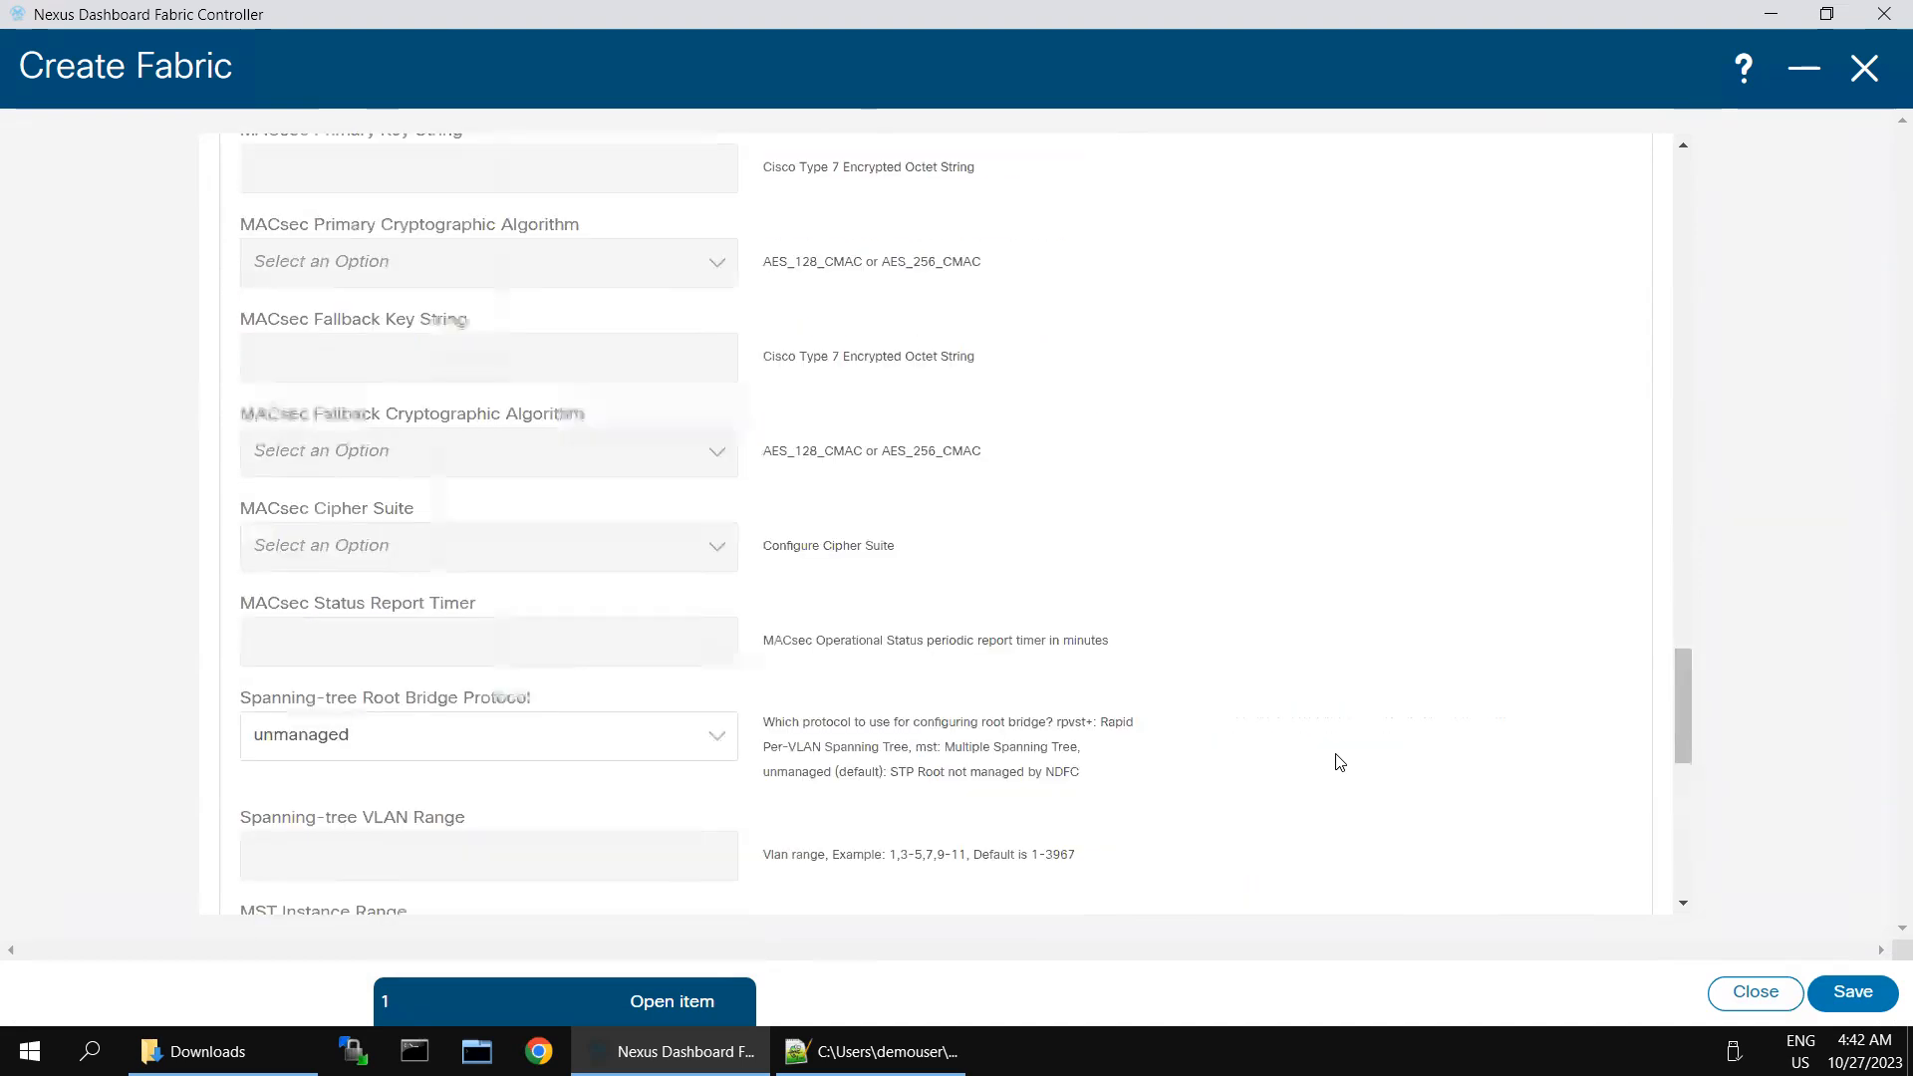
scroll(1329, 747, "up", 5)
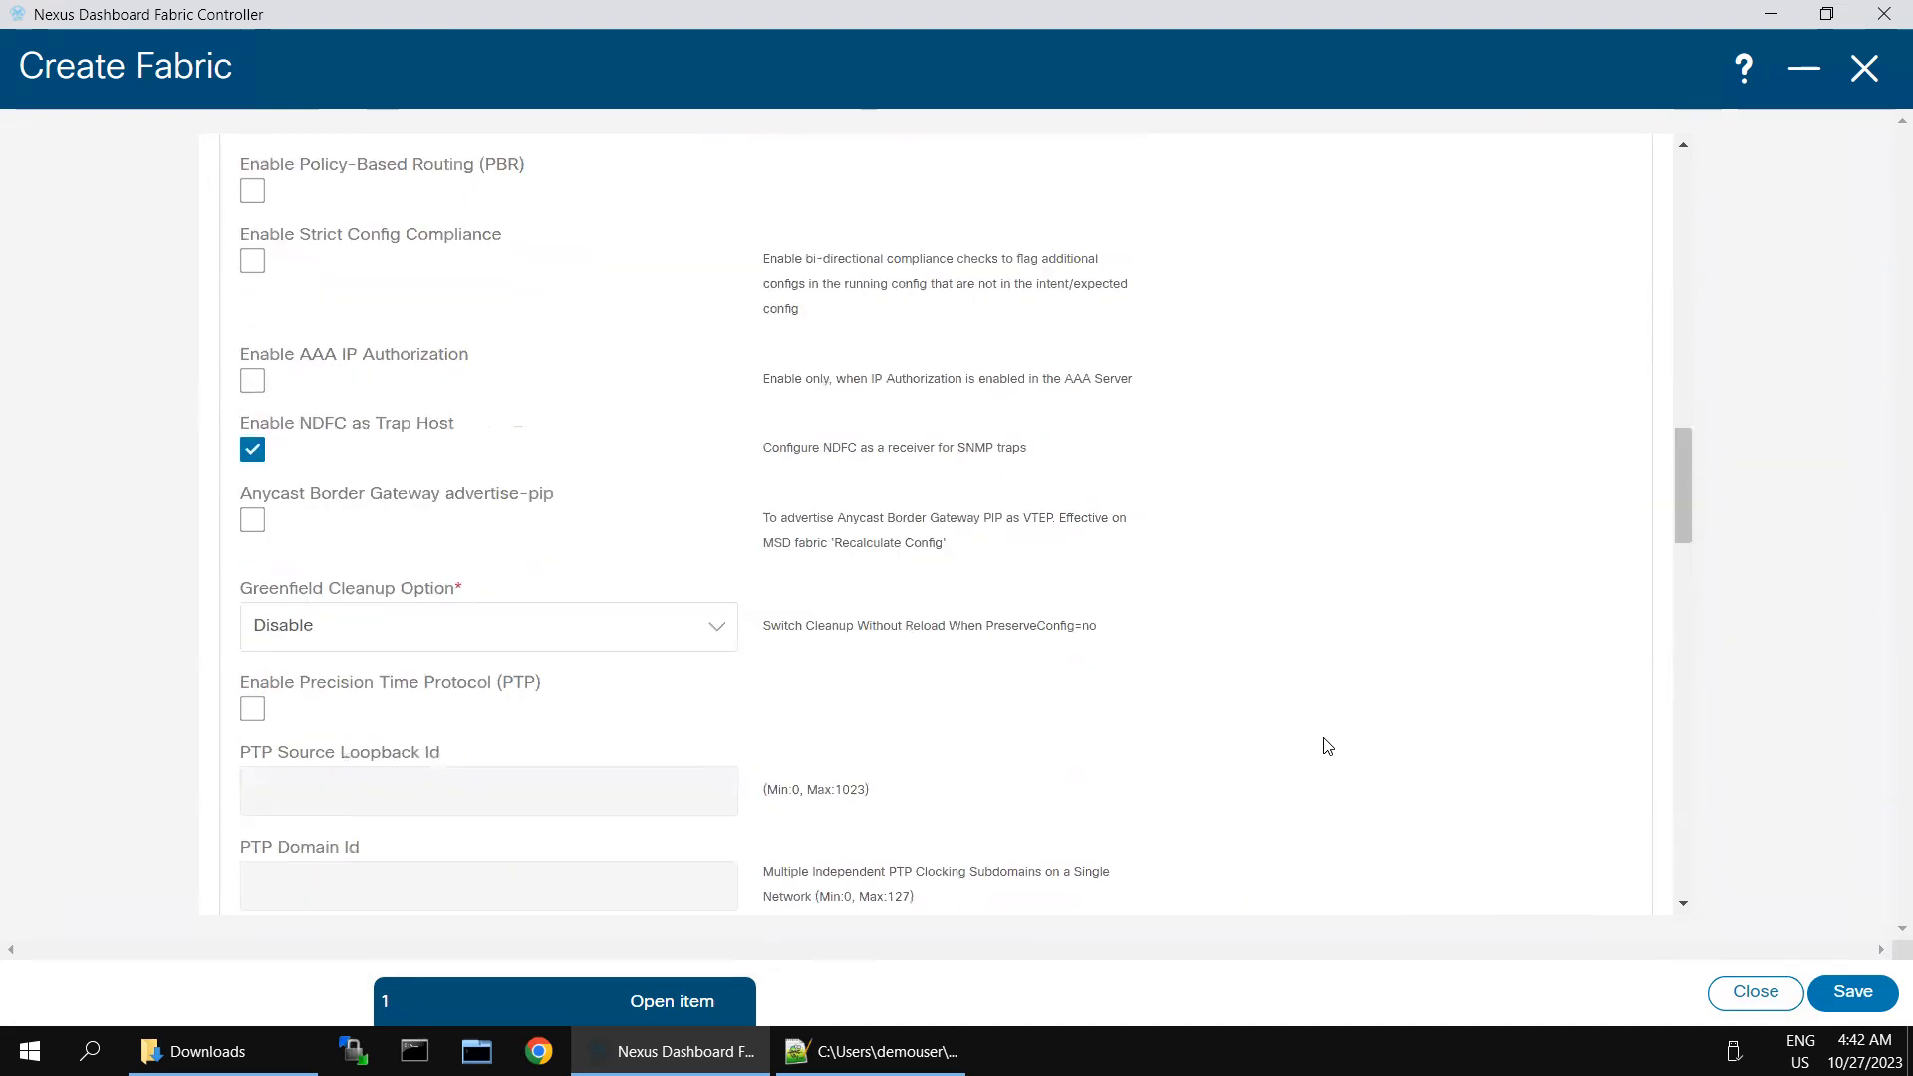
scroll(1328, 748, "up", 5)
scroll(1329, 747, "up", 3)
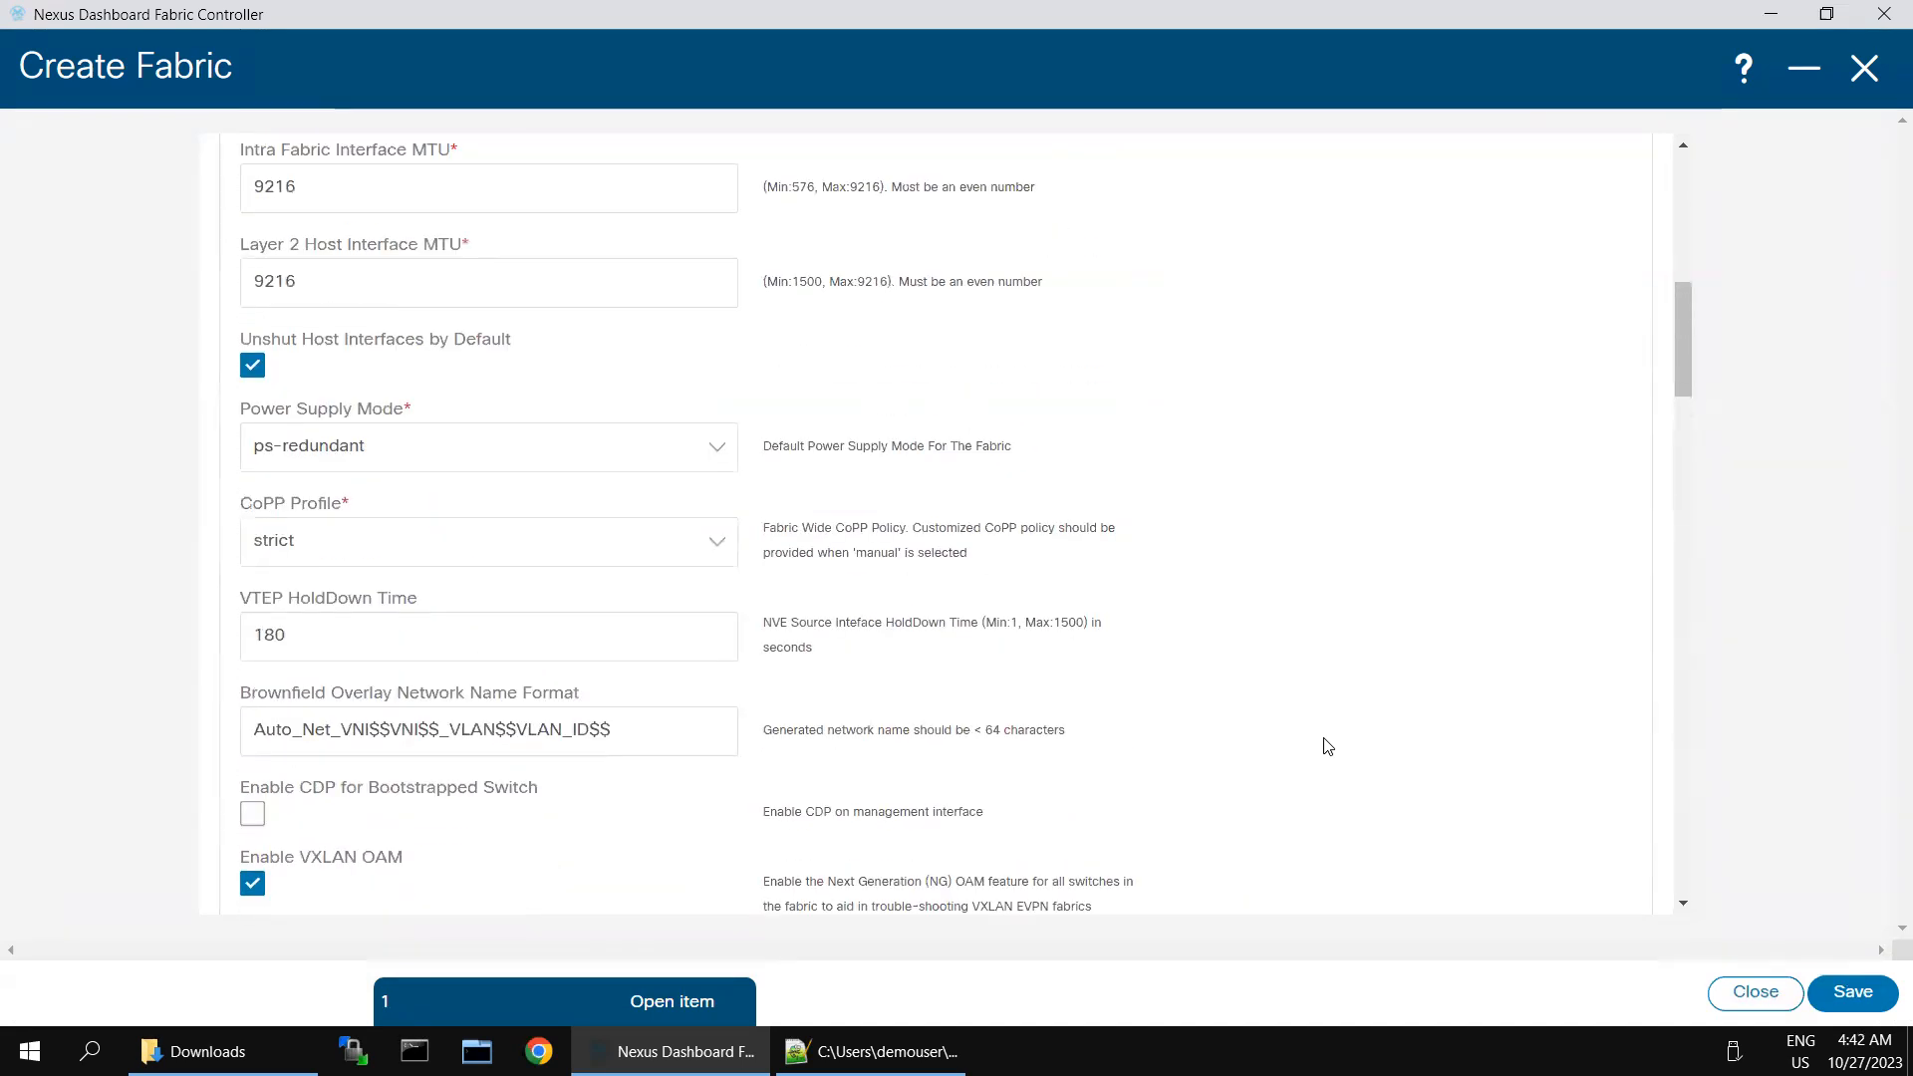
scroll(1328, 747, "up", 5)
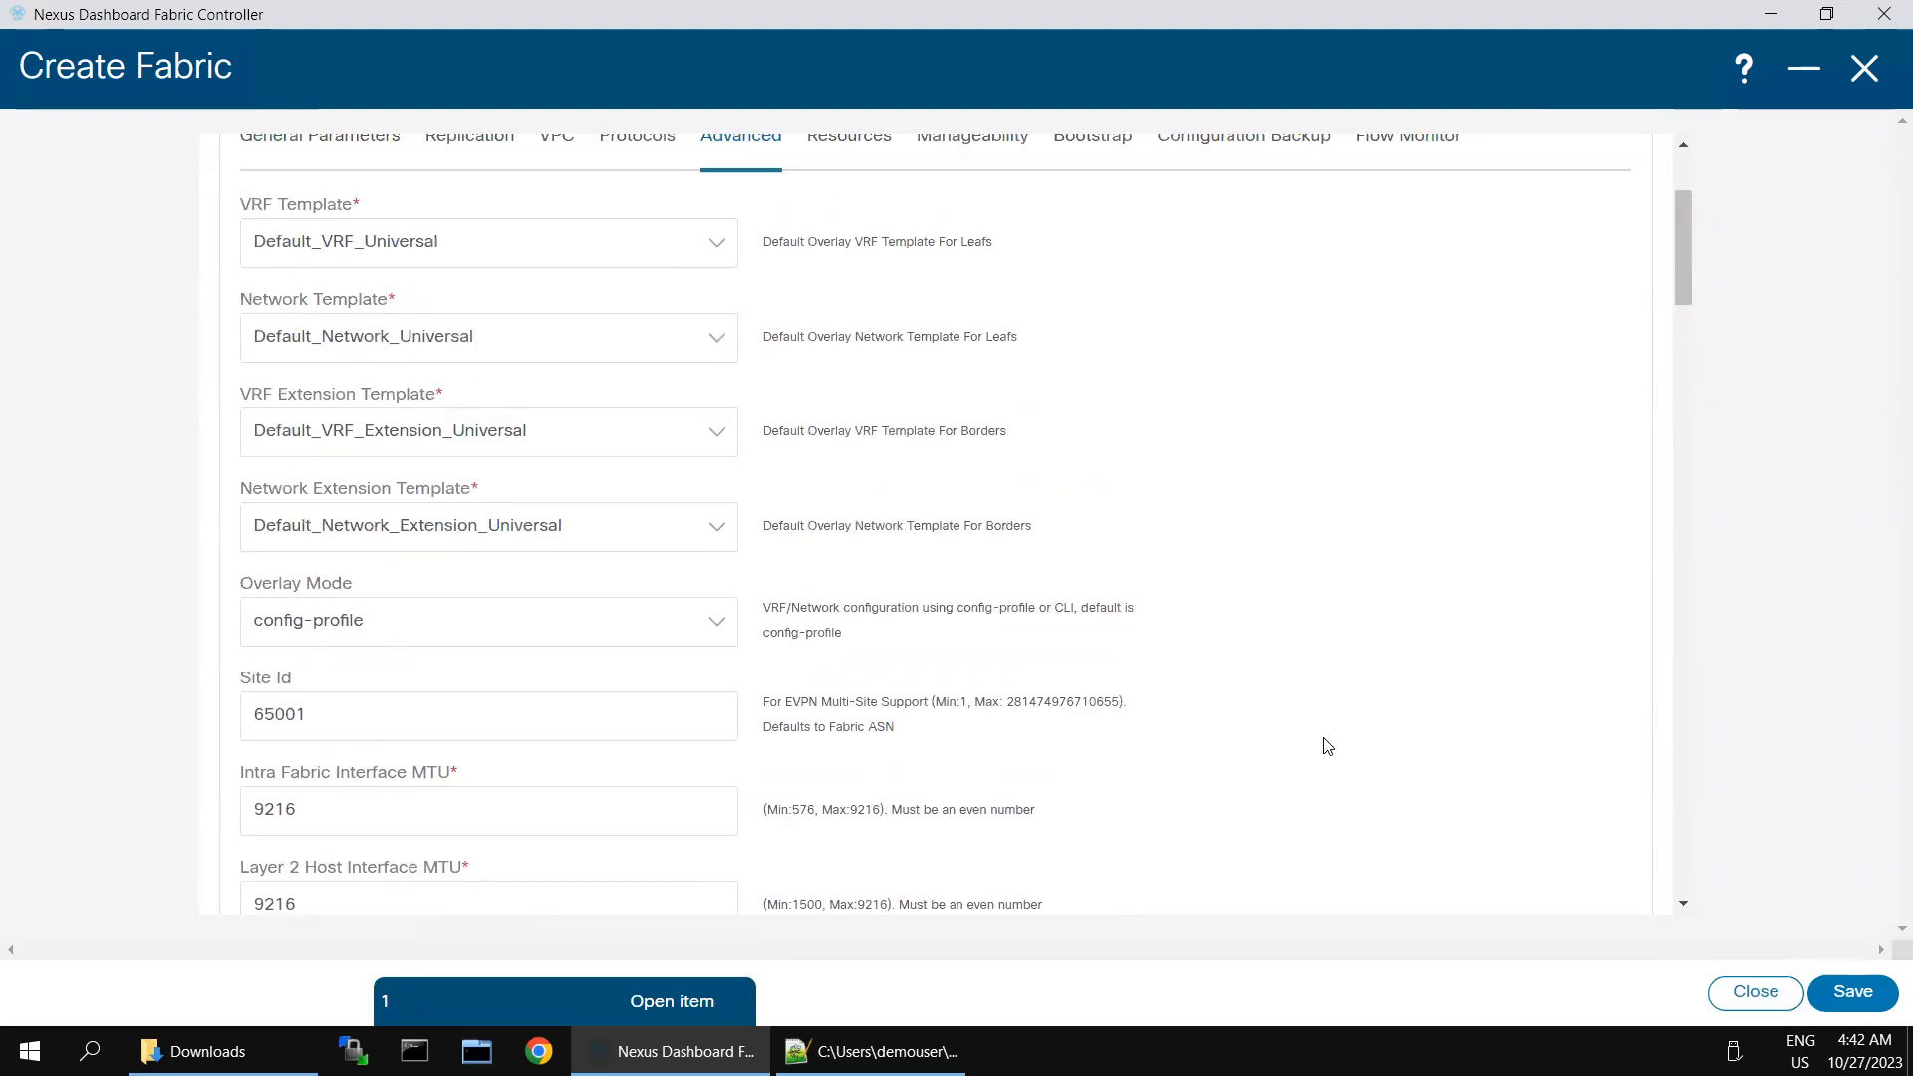
scroll(1328, 747, "up", 2)
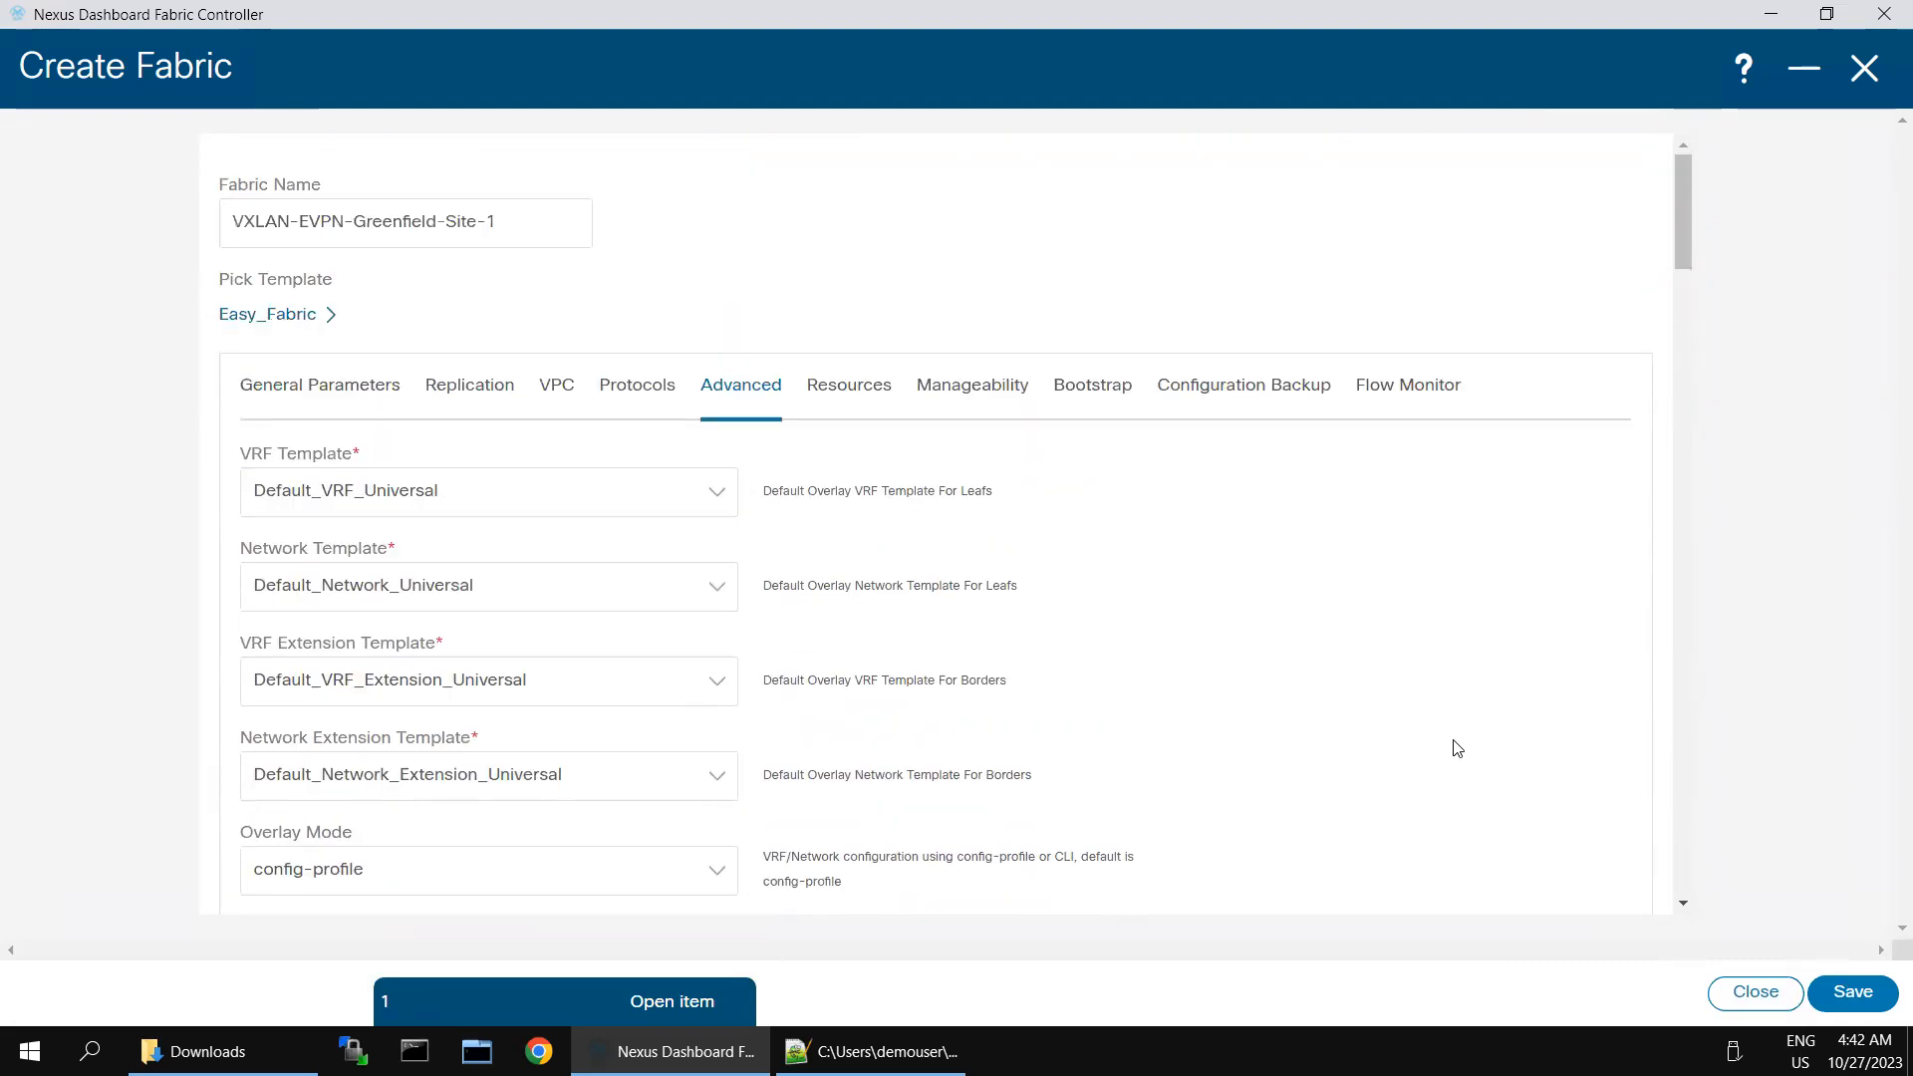
scroll(1437, 667, "down", 1)
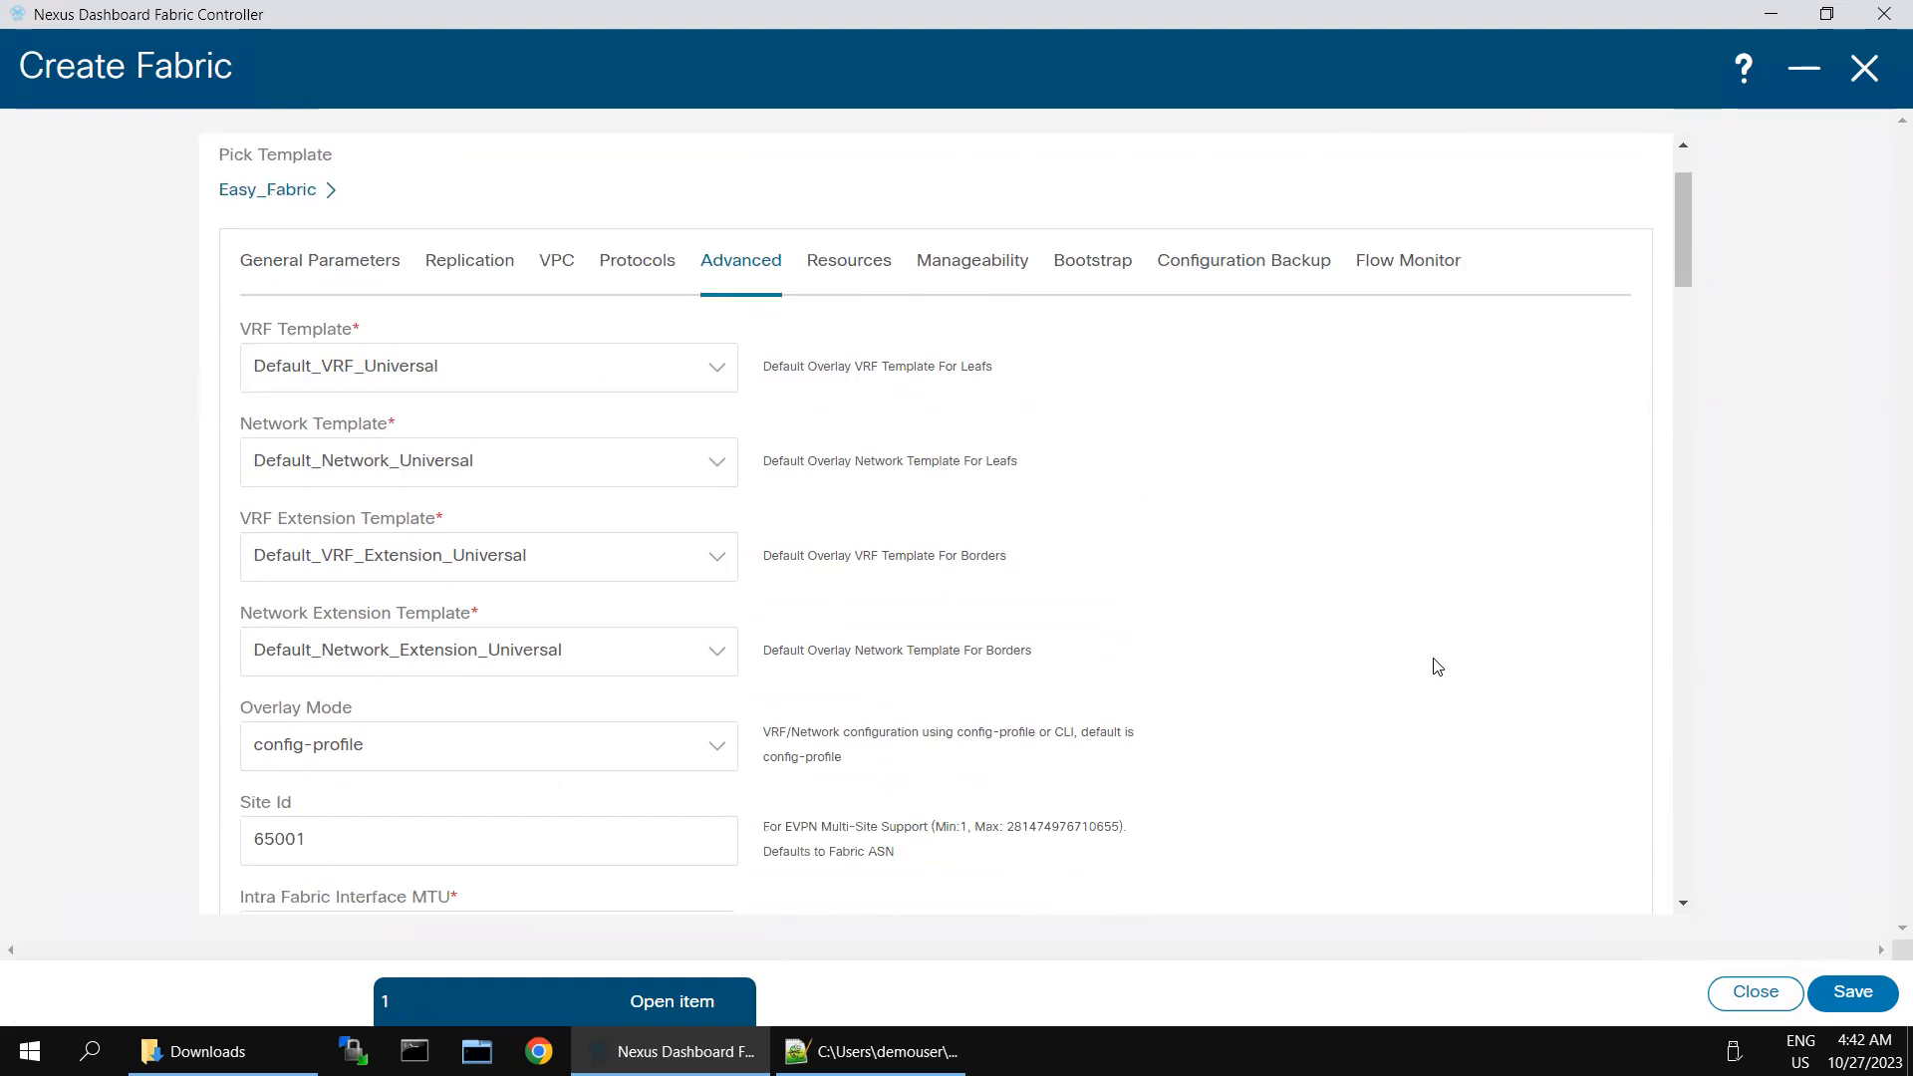
- Check the new fabric's configuration backup options and save VXLAN-EVPN-Greenfield-Site-1
scroll(1437, 666, "down", 3)
left_click_drag(320, 469, 210, 476)
scroll(1455, 375, "up", 4)
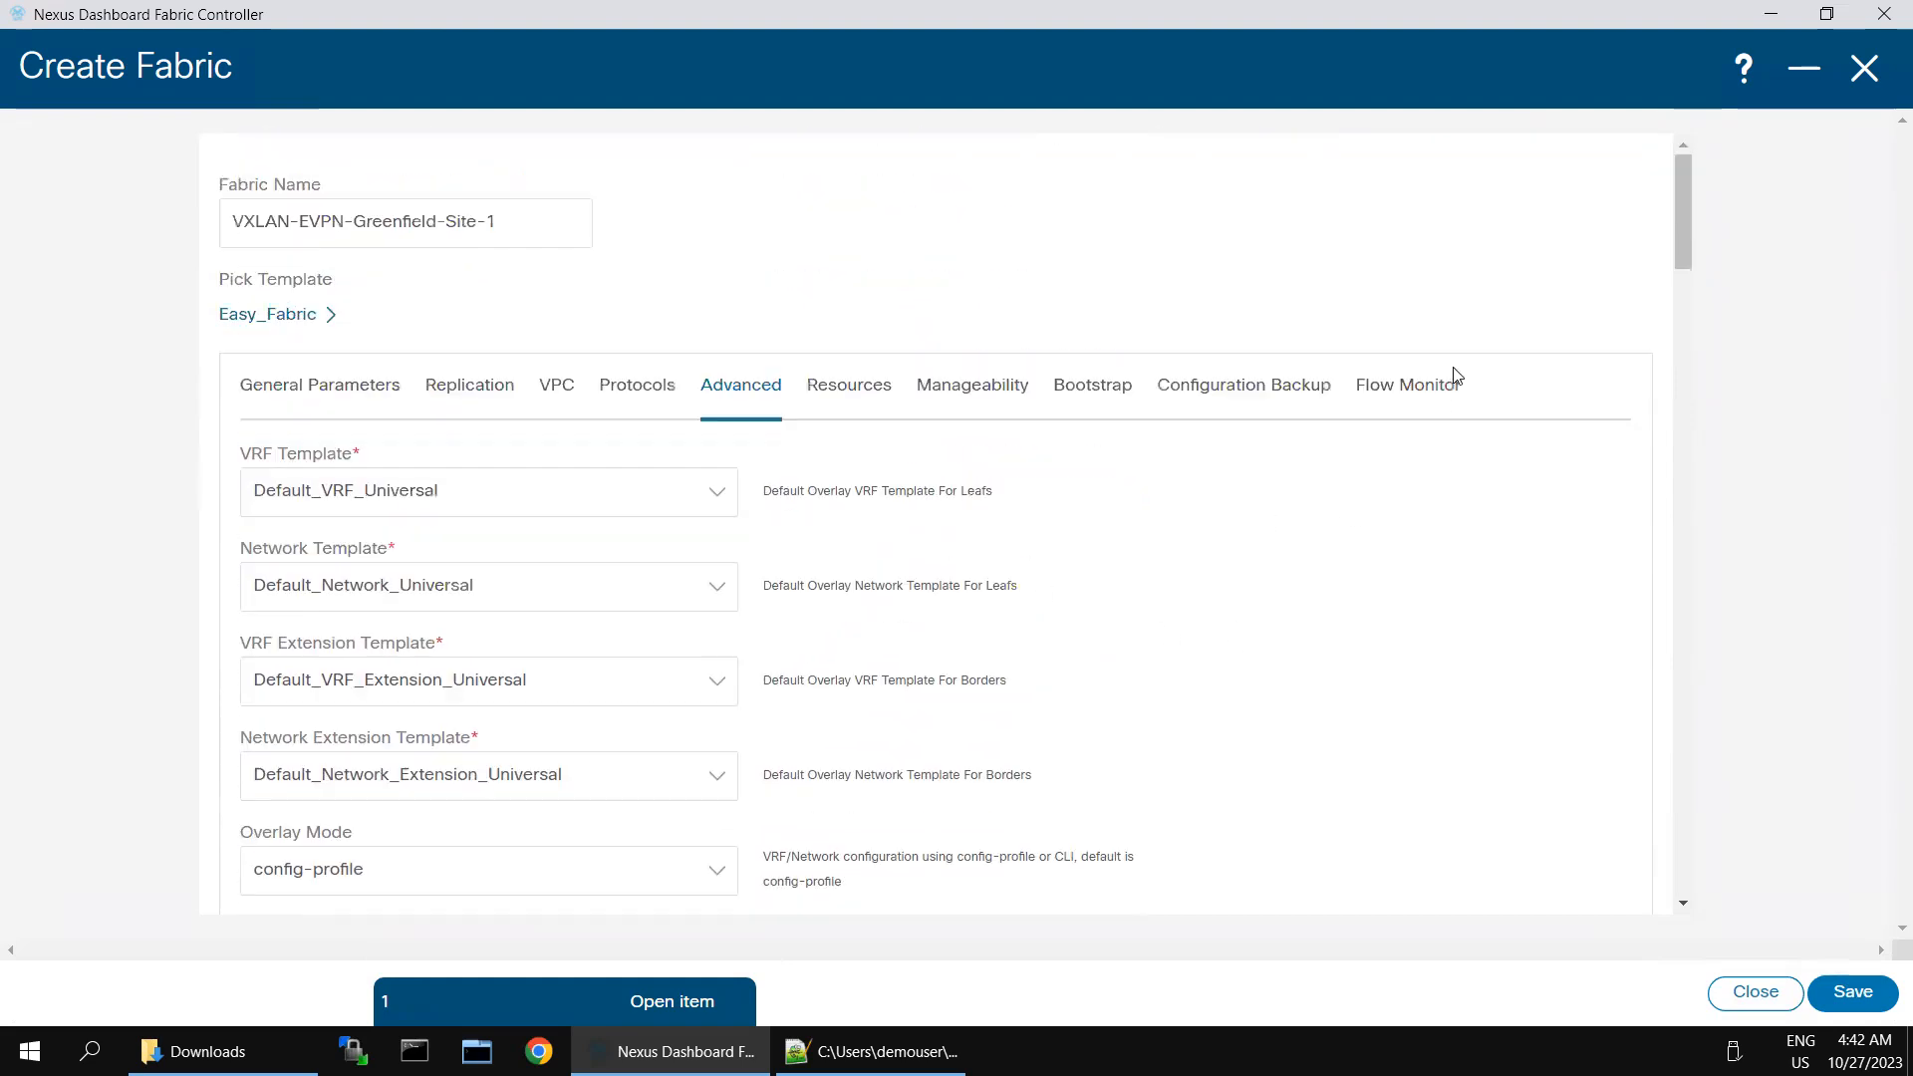
left_click(1215, 397)
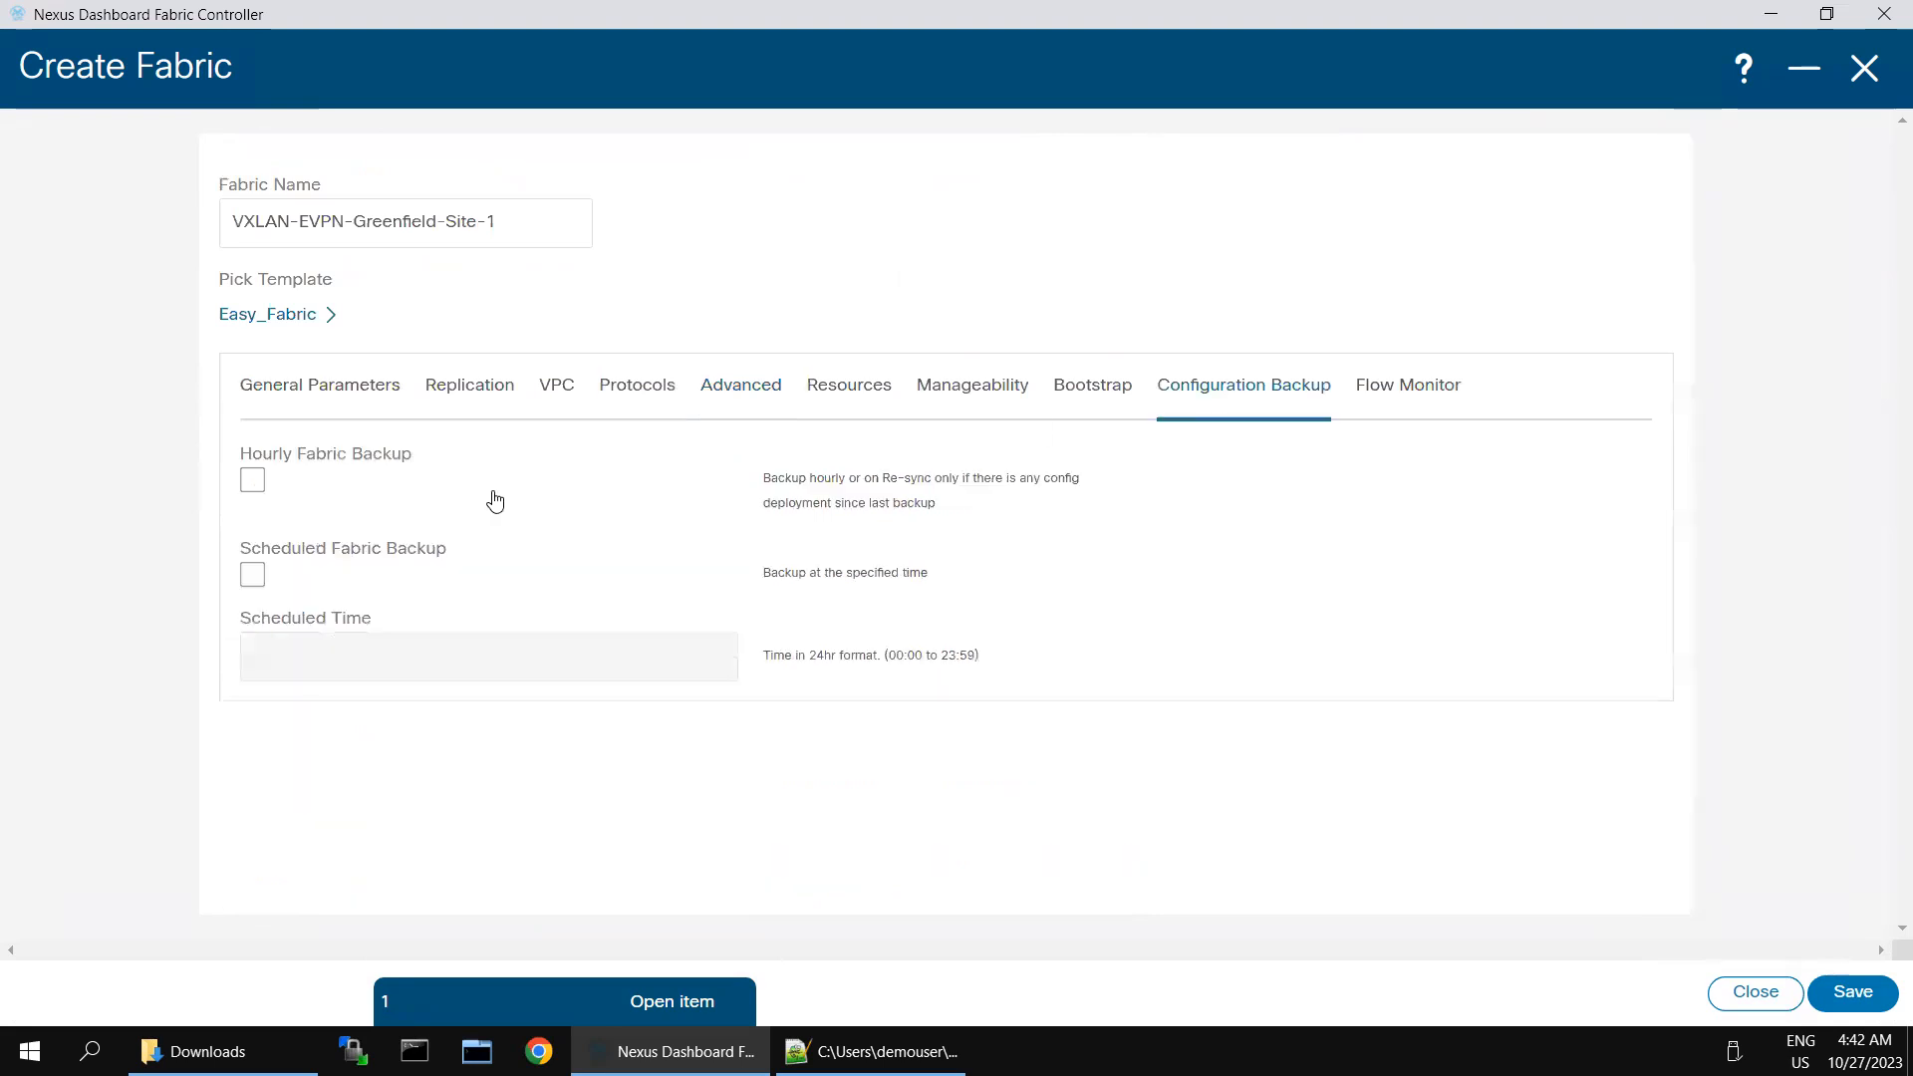
key("space")
left_click(1844, 992)
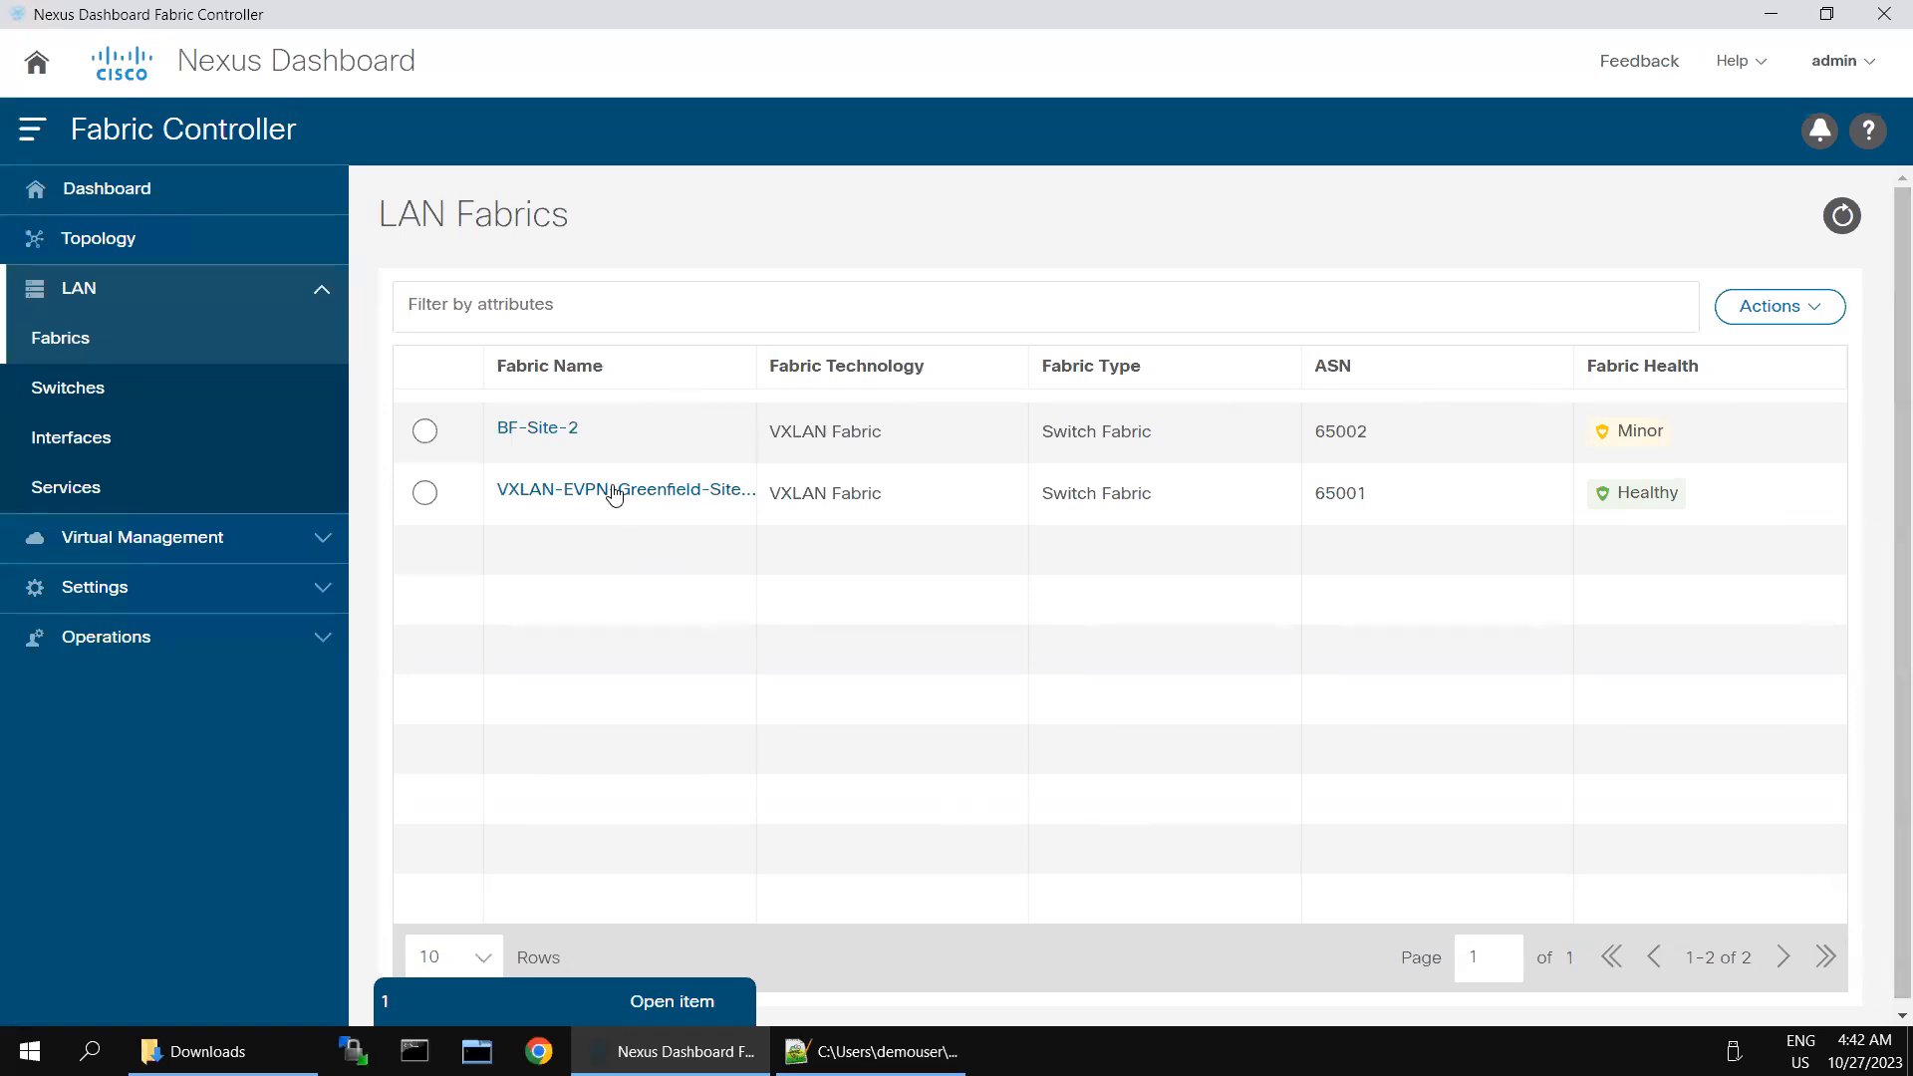
- Open the full overview of the VXLAN-EVPN-Greenfield-Site-1 fabric and show its switch list
left_click(812, 499)
left_click(1854, 79)
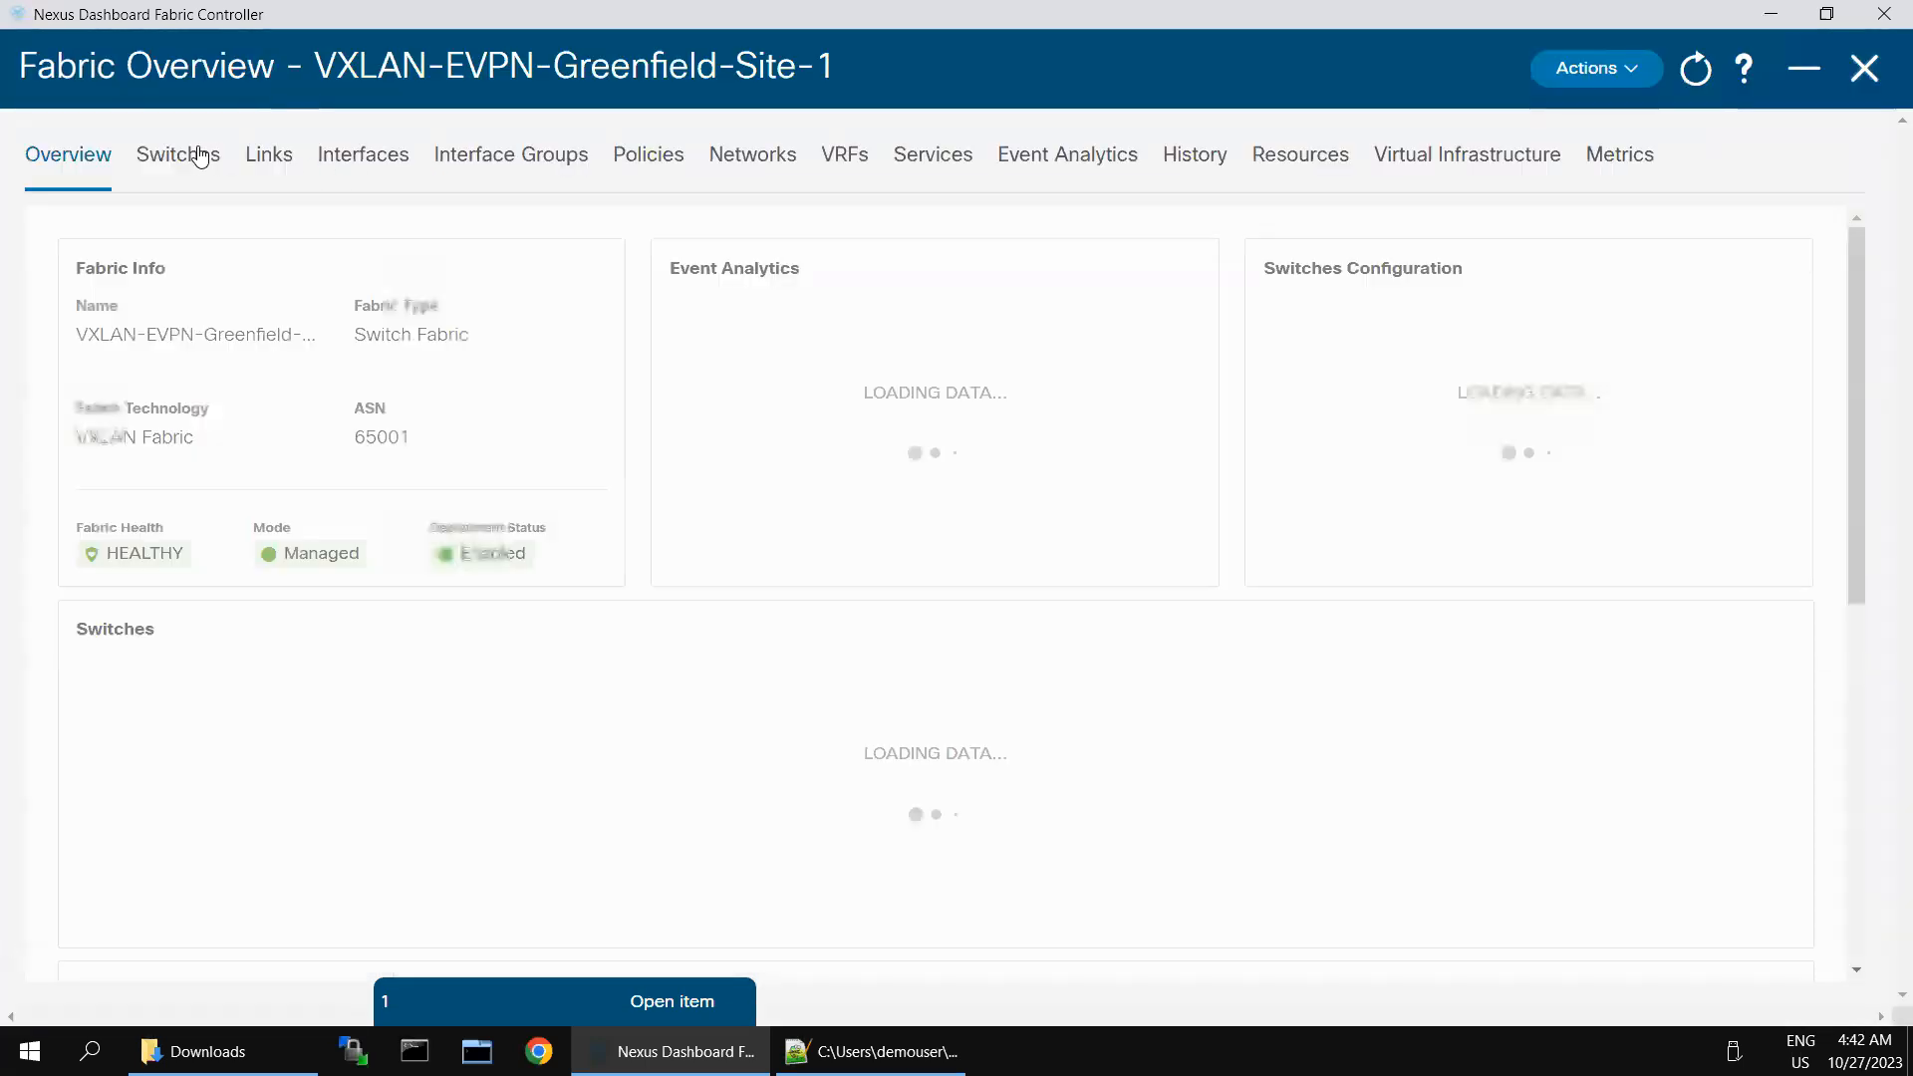
left_click(203, 159)
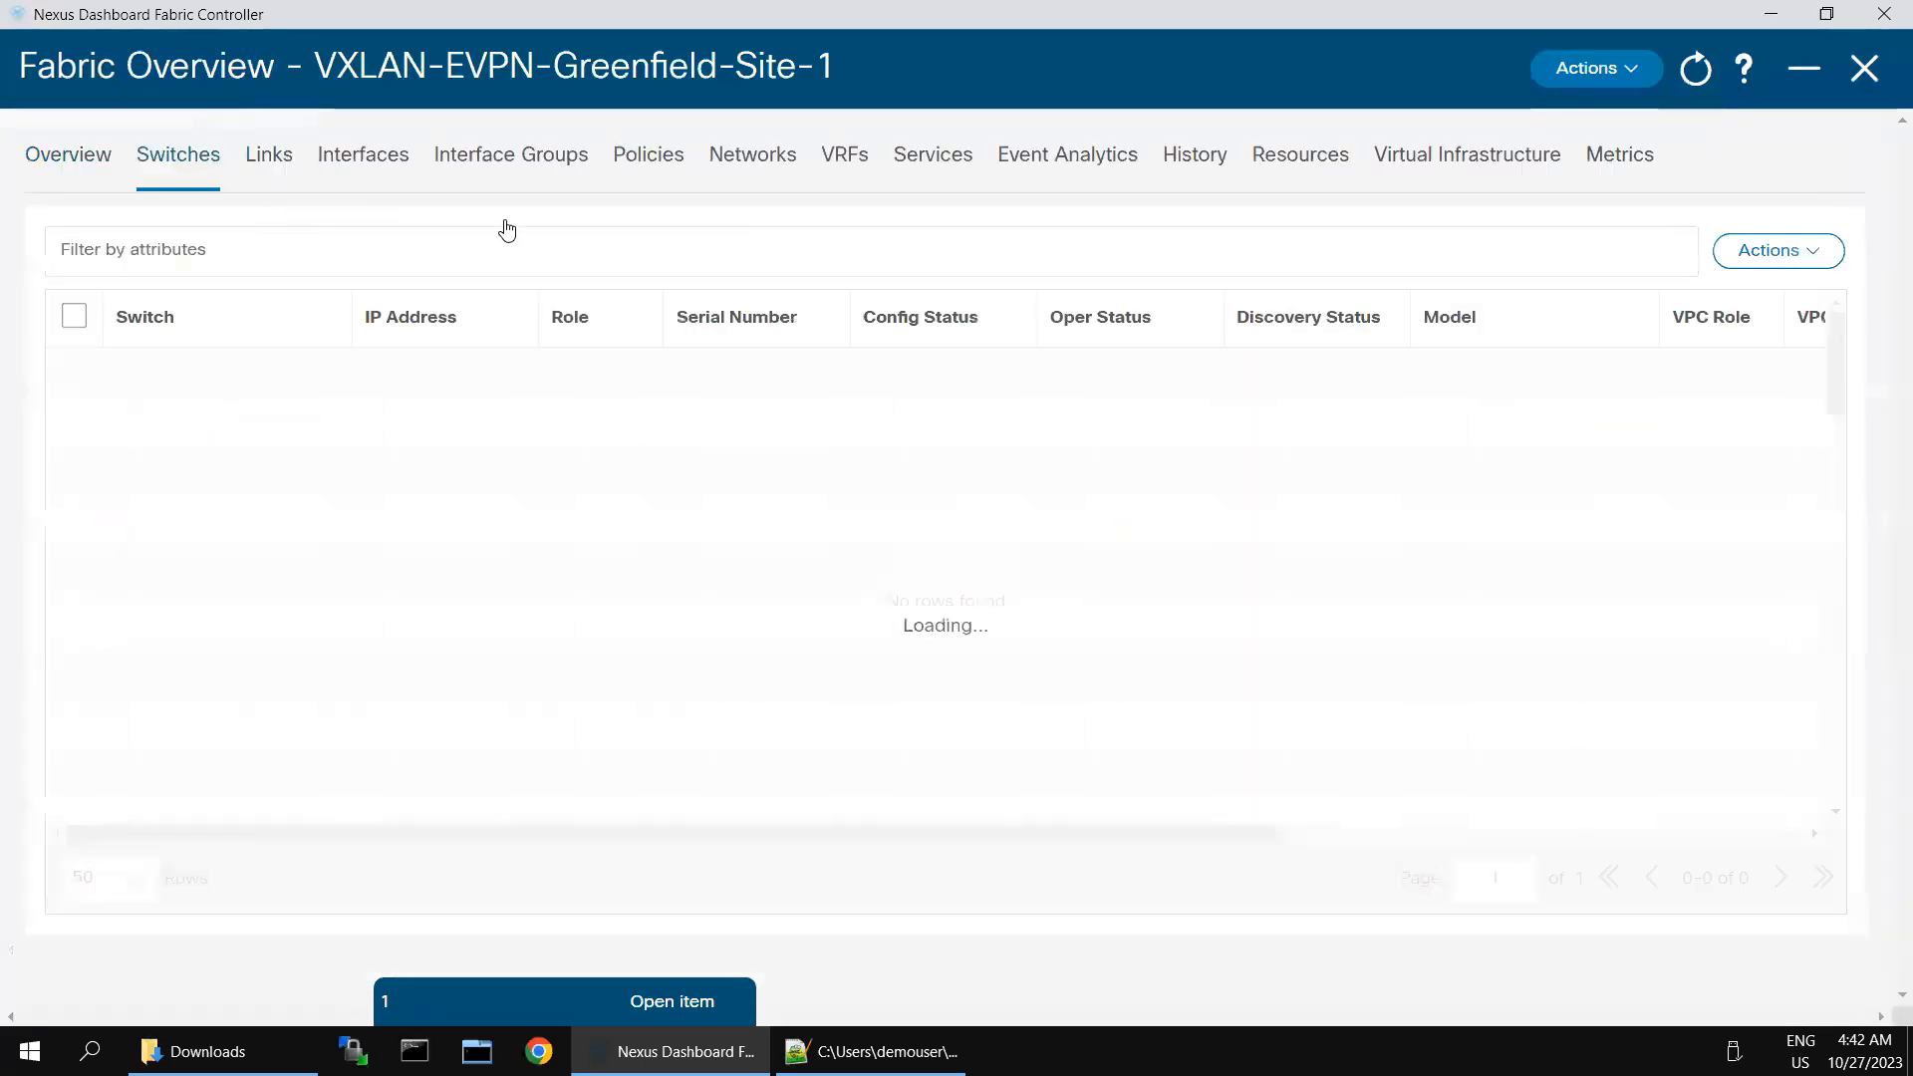
- Try to discover switches for the fabric from seed IP 198.18.4.101, with username admin and the switch password
left_click(1779, 250)
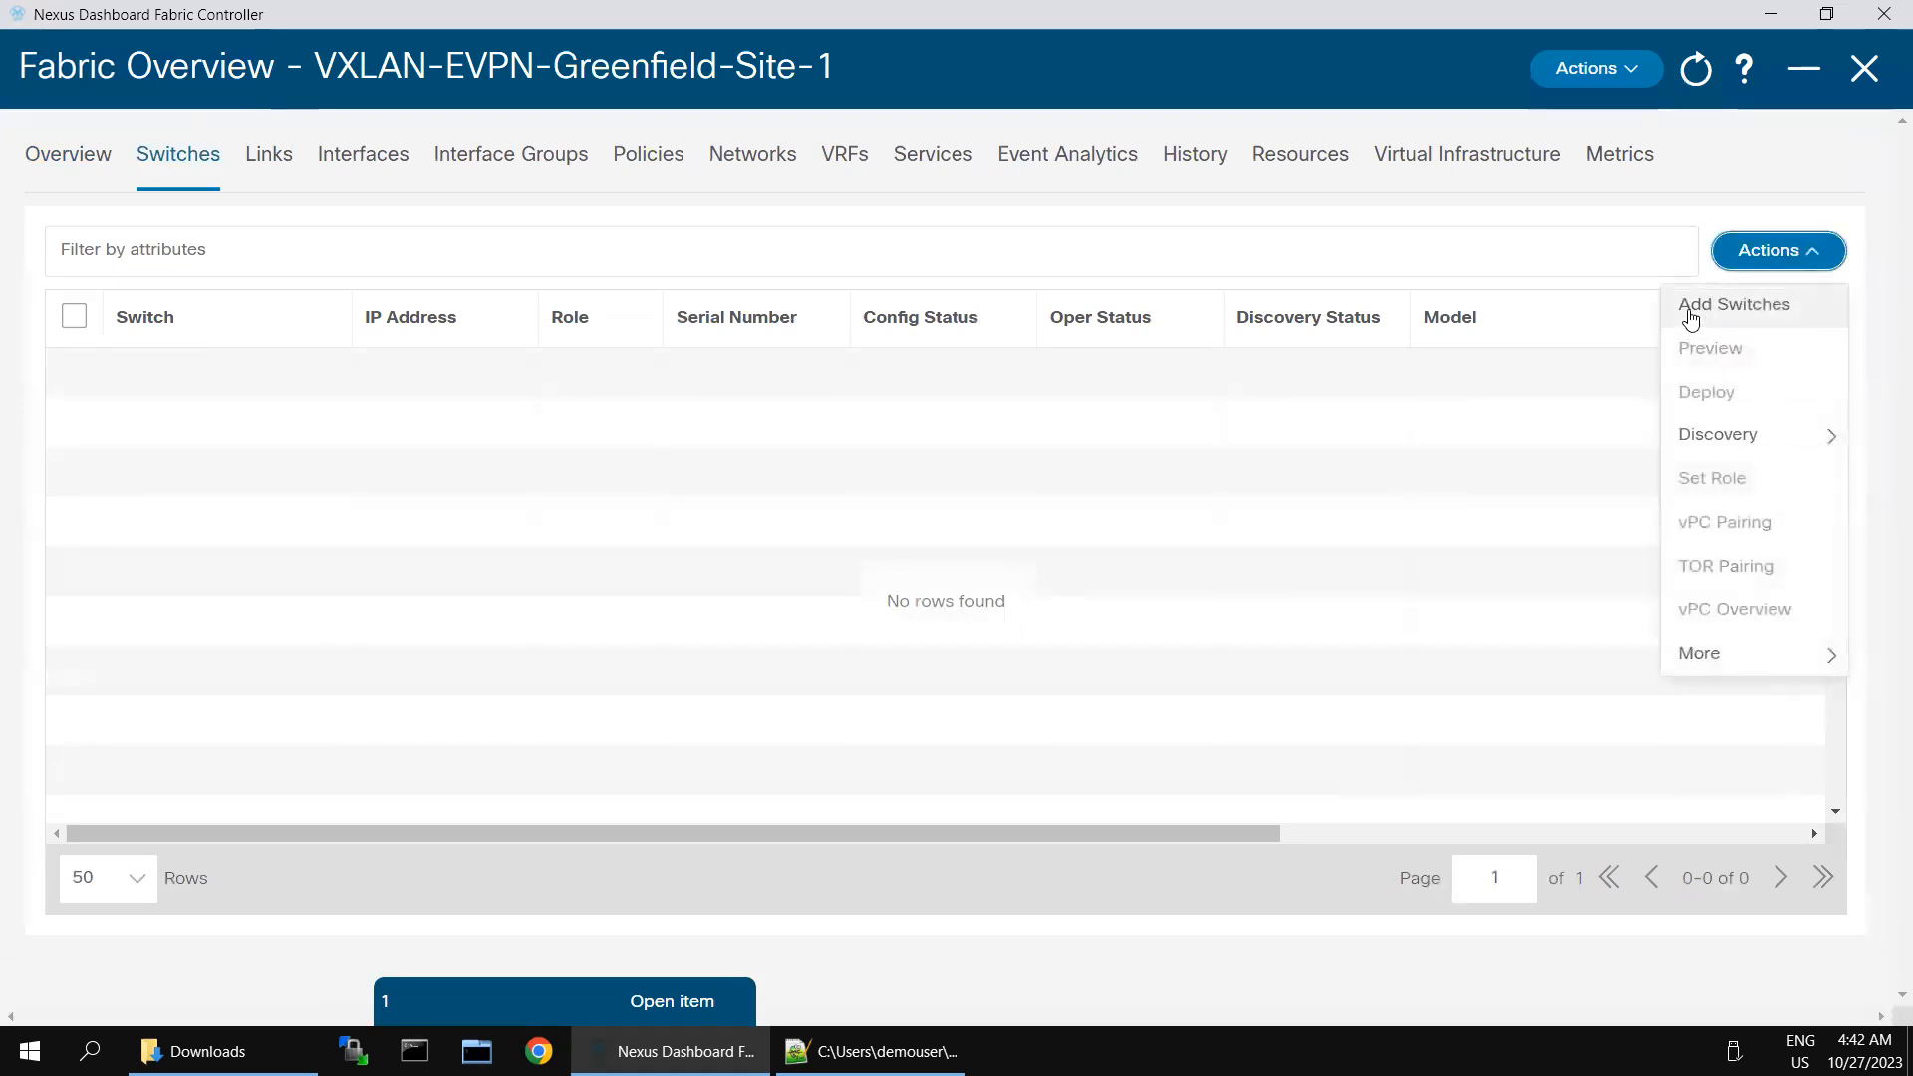
left_click(1691, 325)
left_click(506, 349)
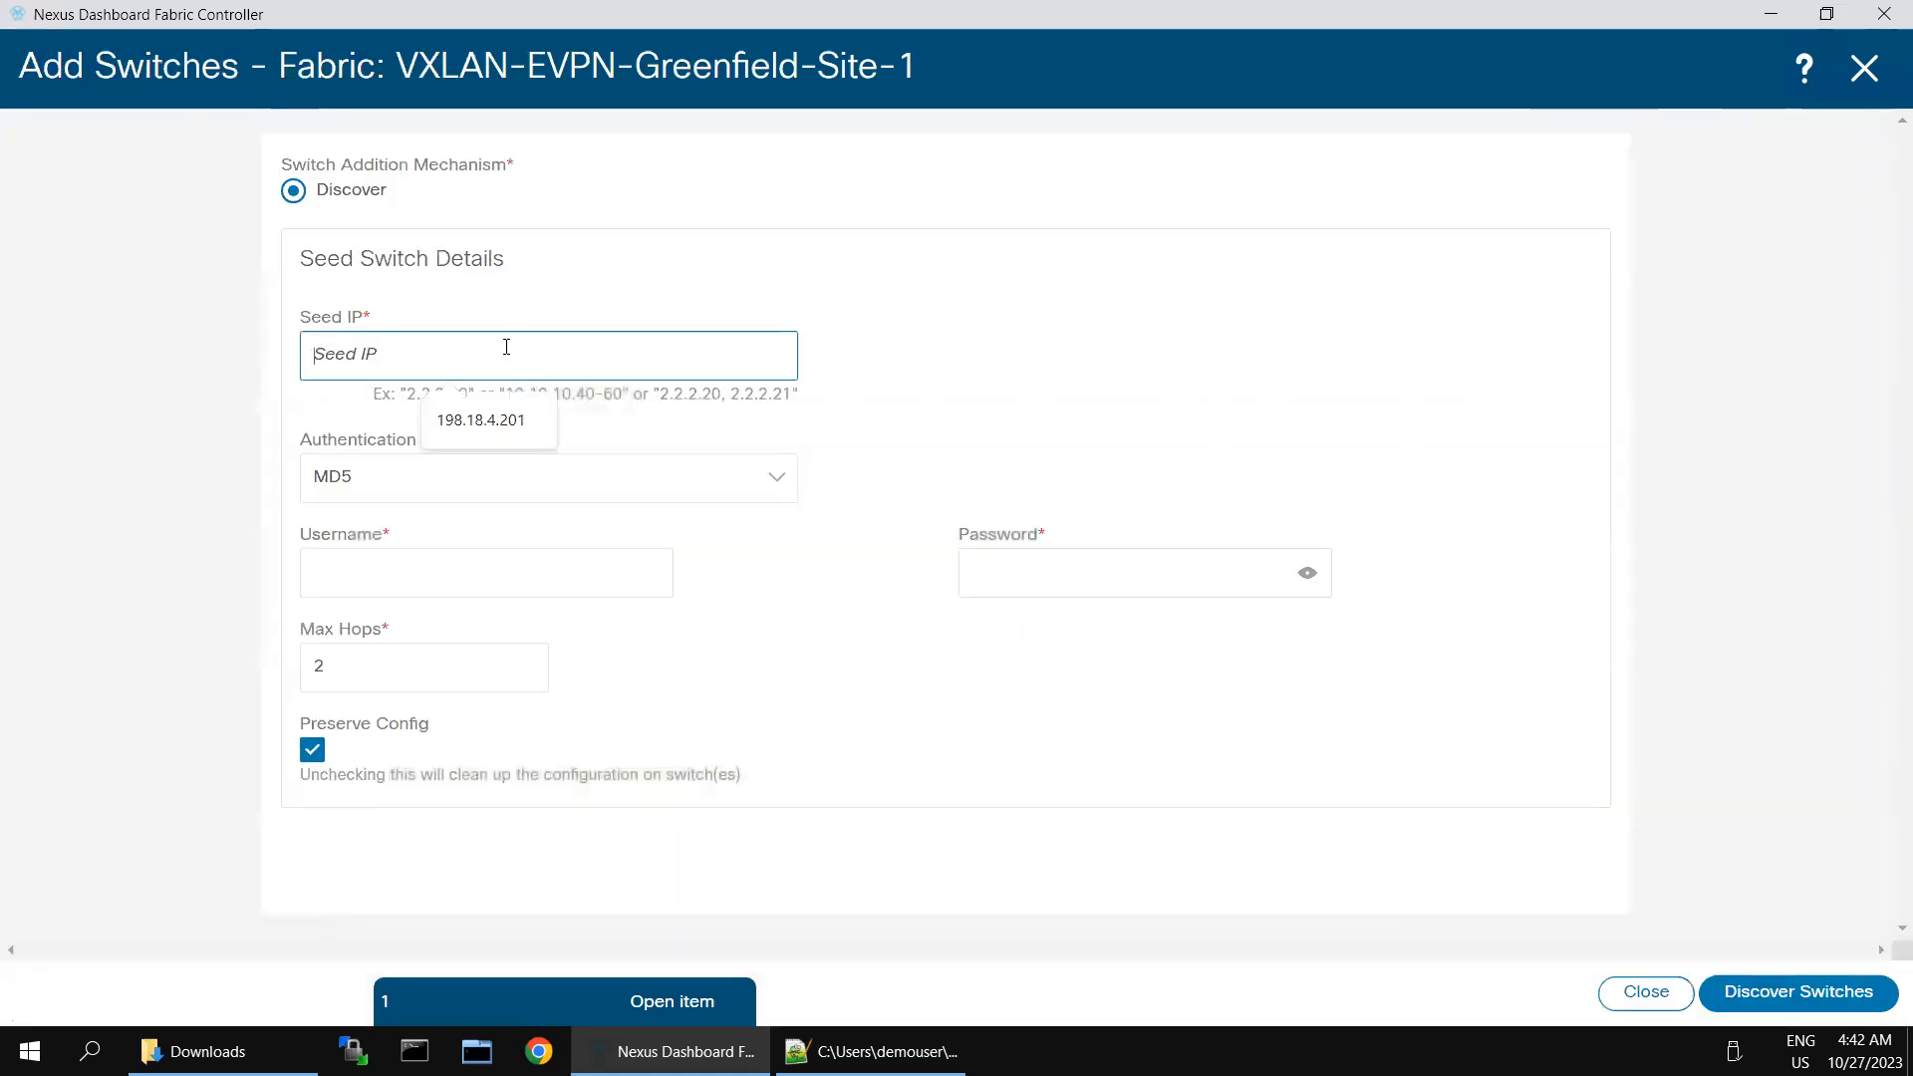
type("198.18.")
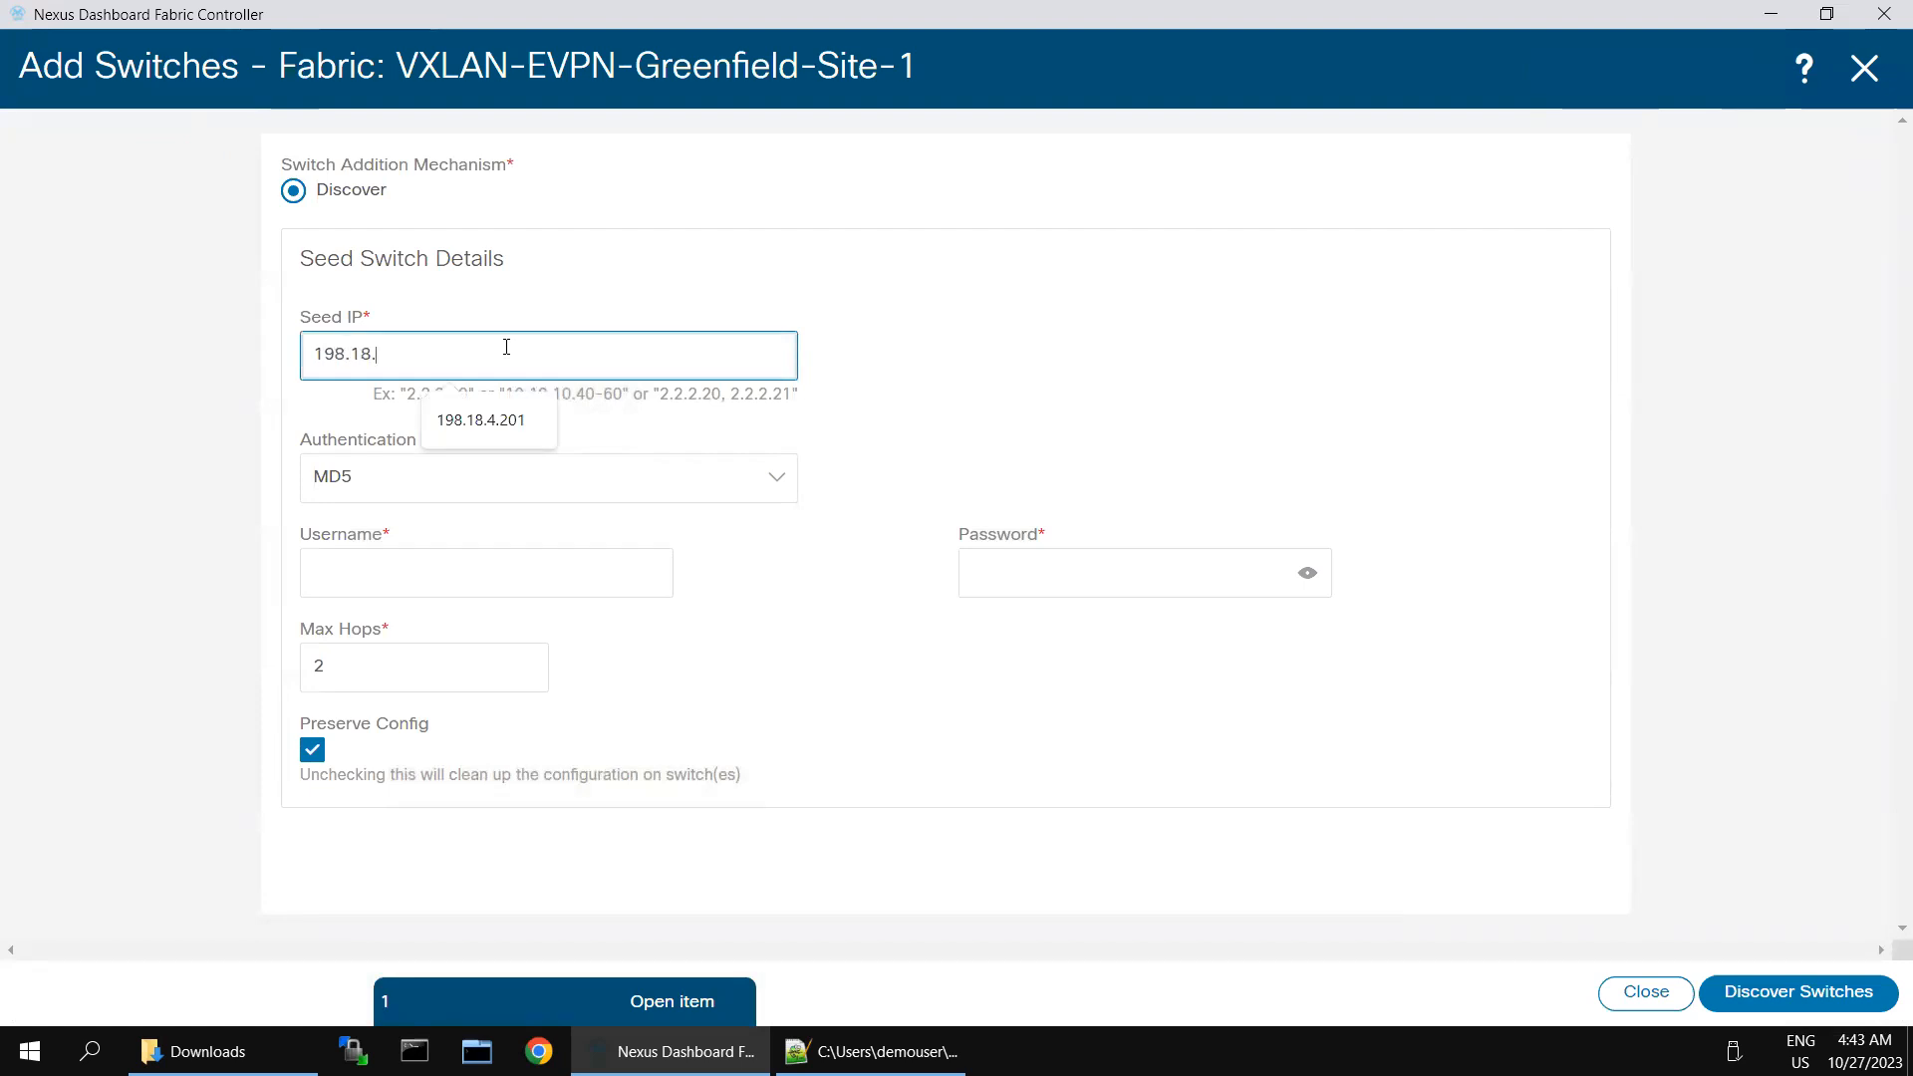
type("4.101")
left_click(474, 578)
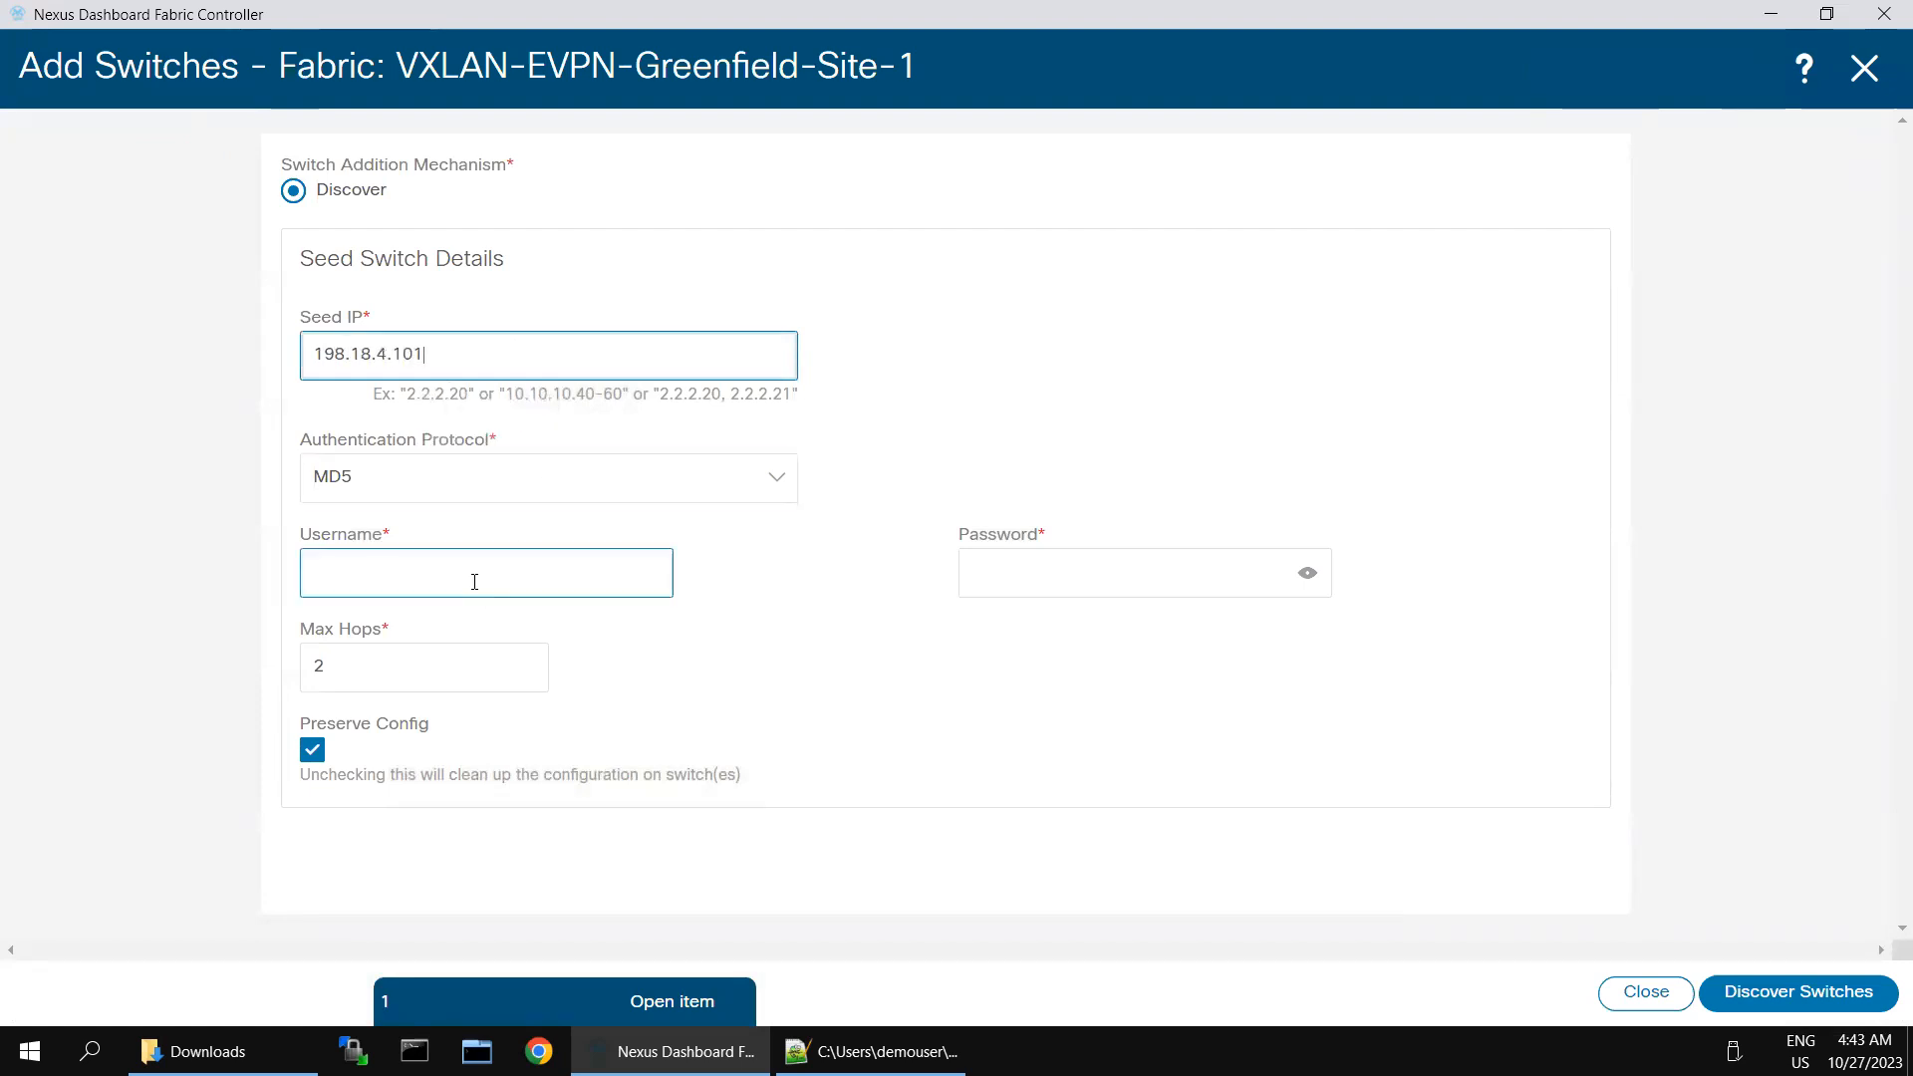
type("admin")
key("Tab")
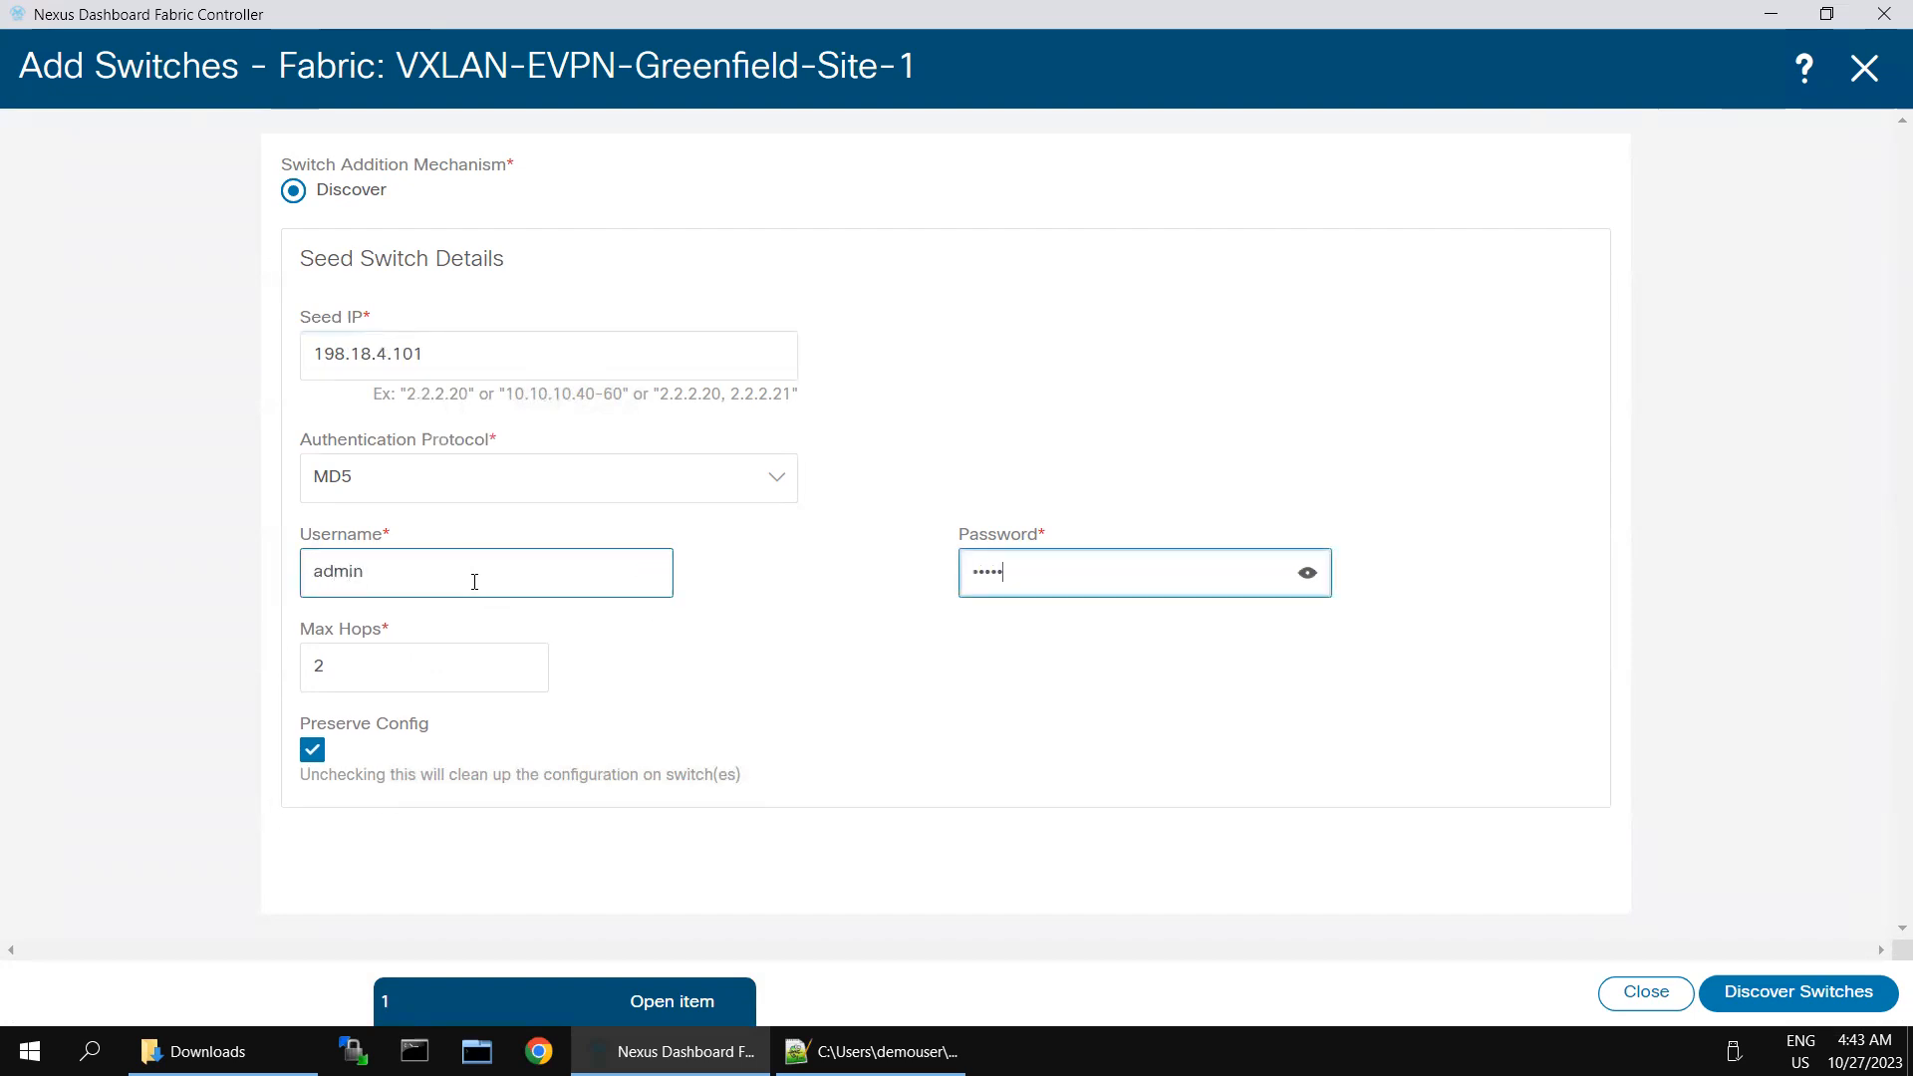
left_click(1805, 995)
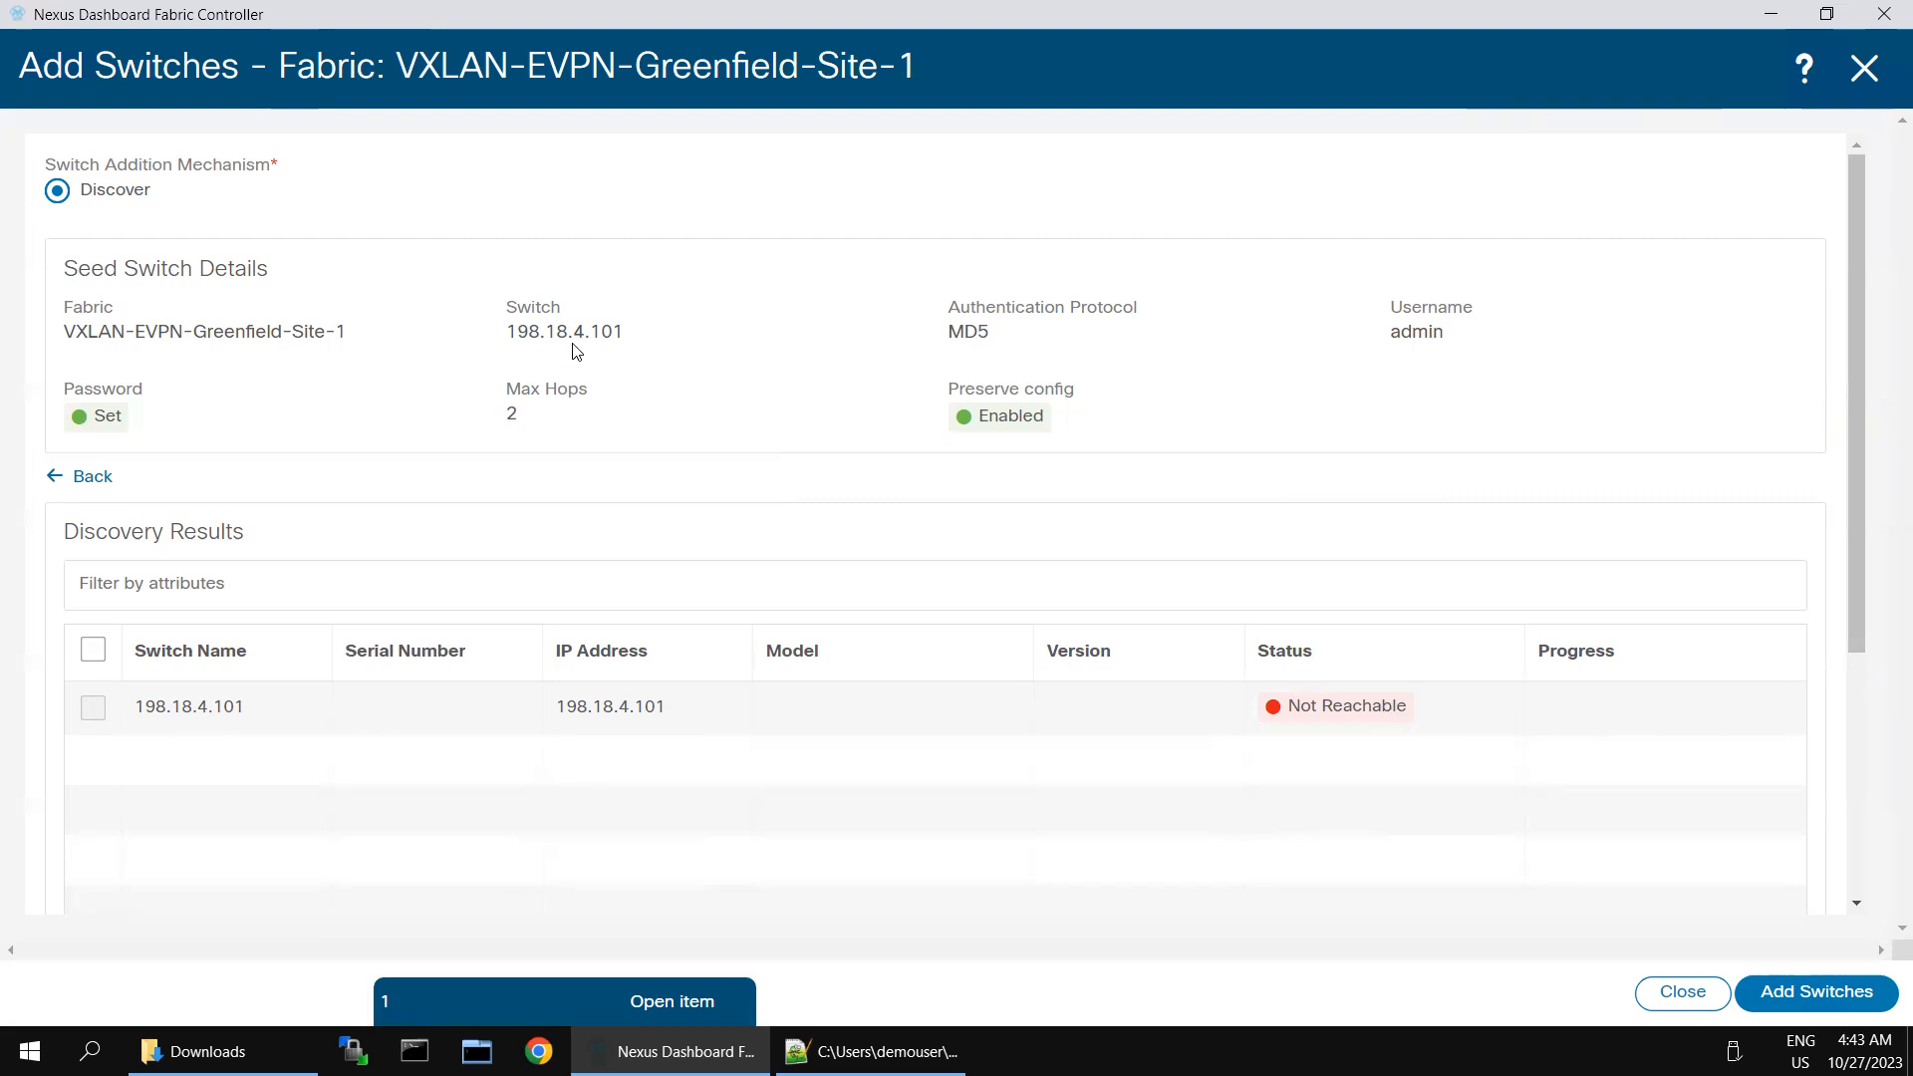
- Try to add the 198.18.4.101 discovery entry to the fabric, and close the switch addition form
left_click(1770, 992)
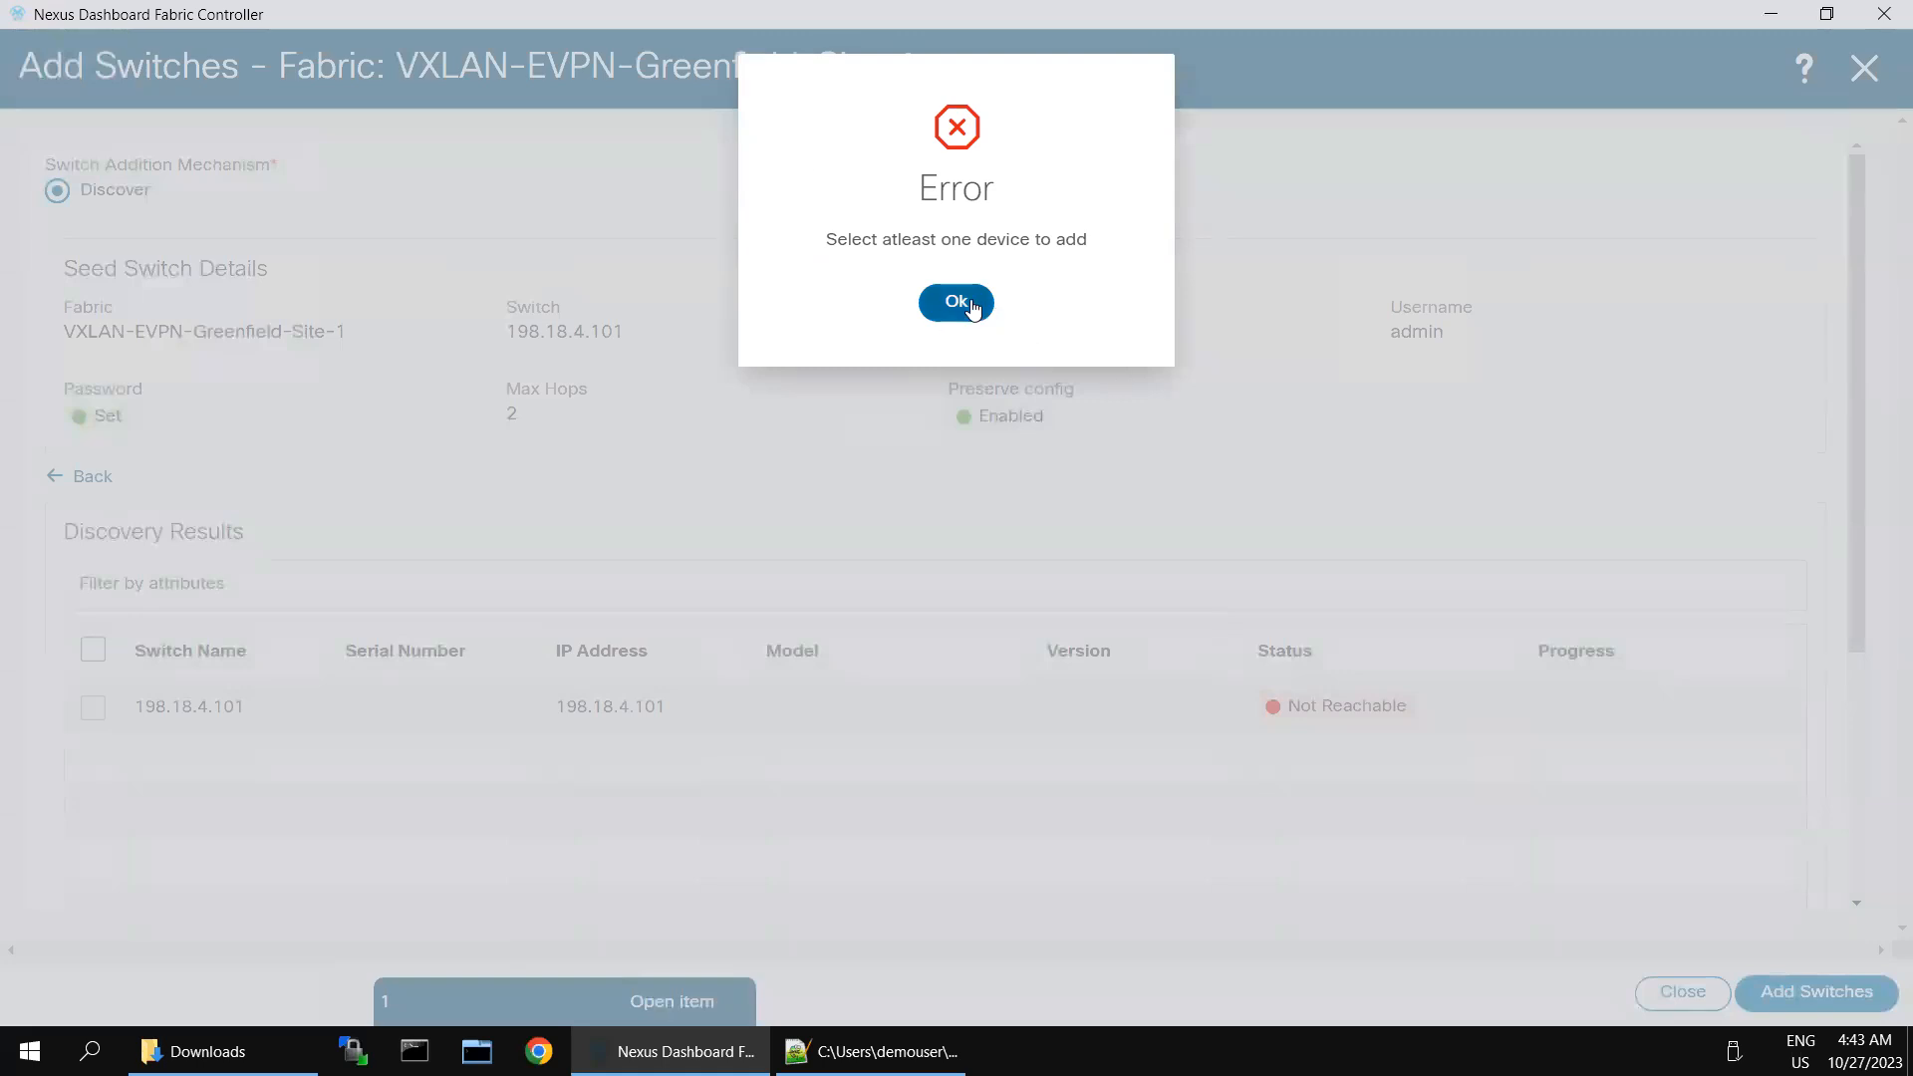
left_click(971, 307)
left_click(92, 650)
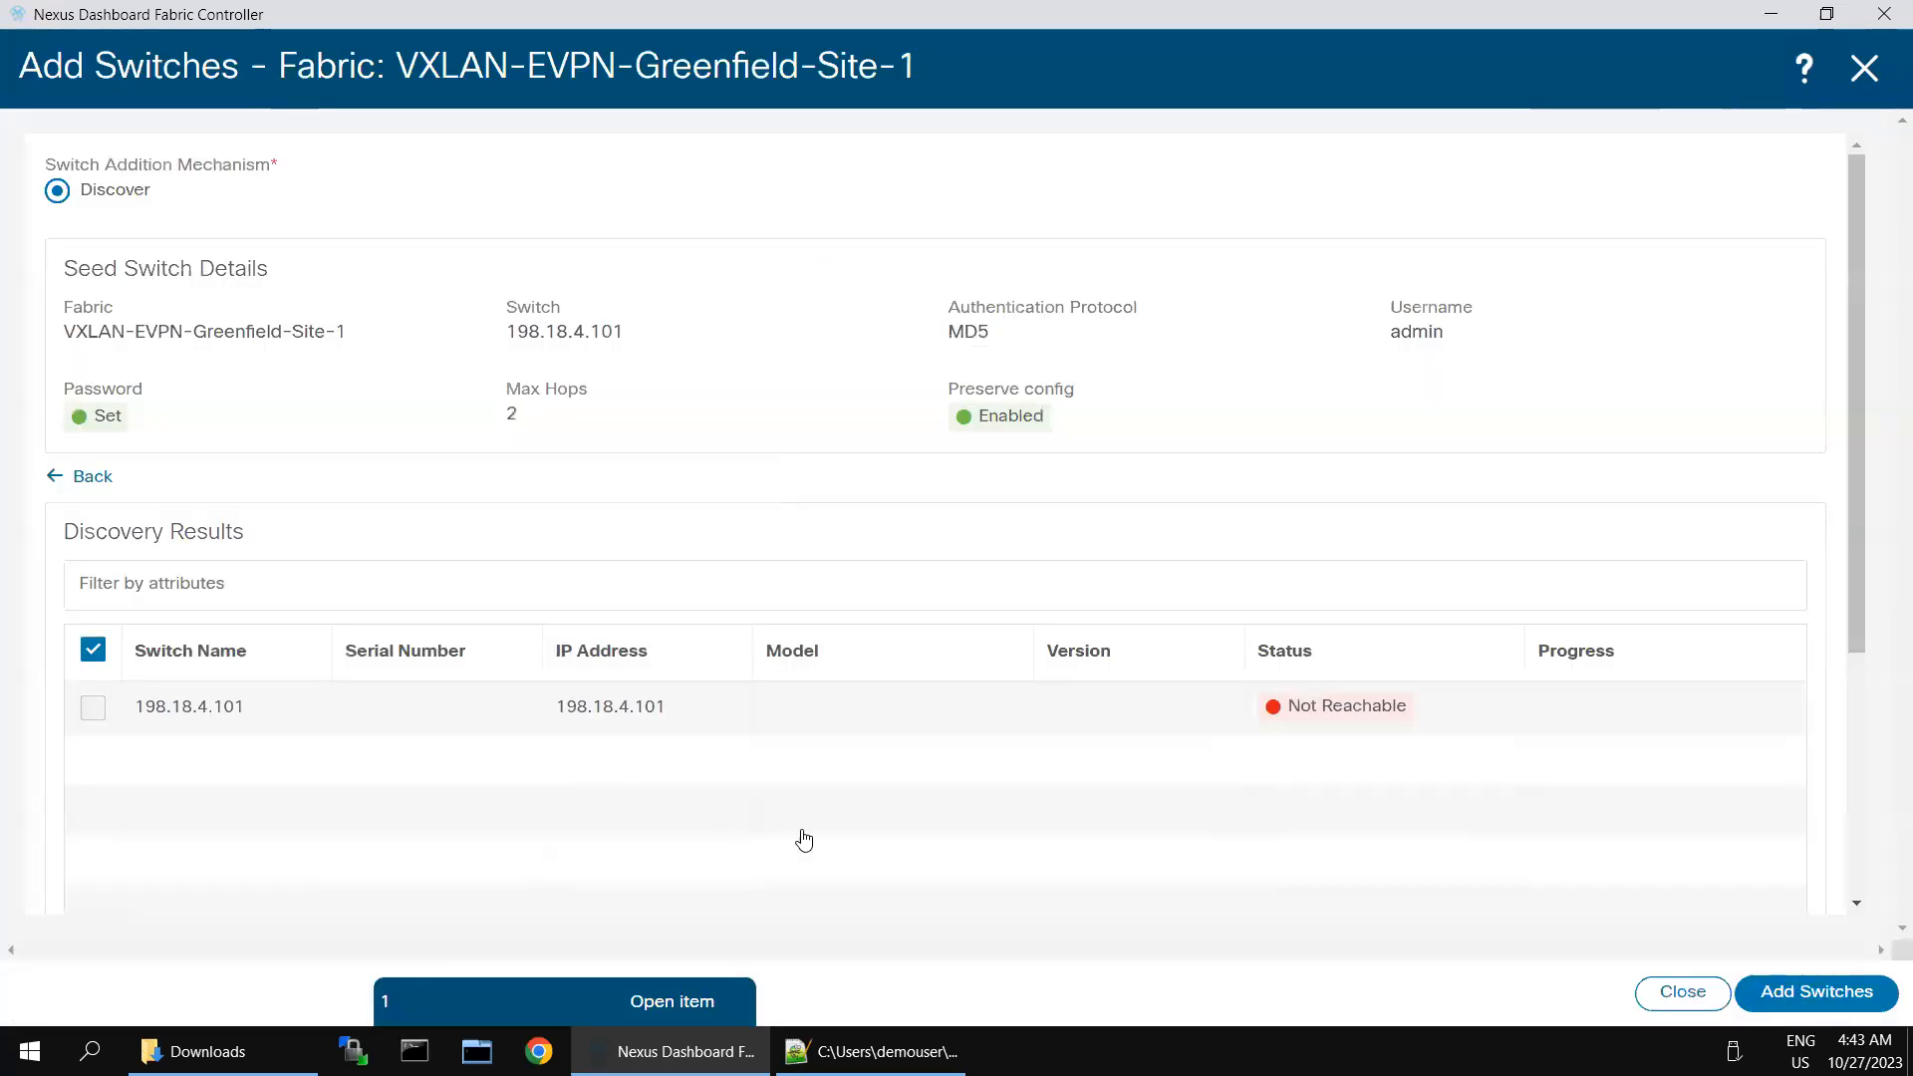
left_click(1785, 992)
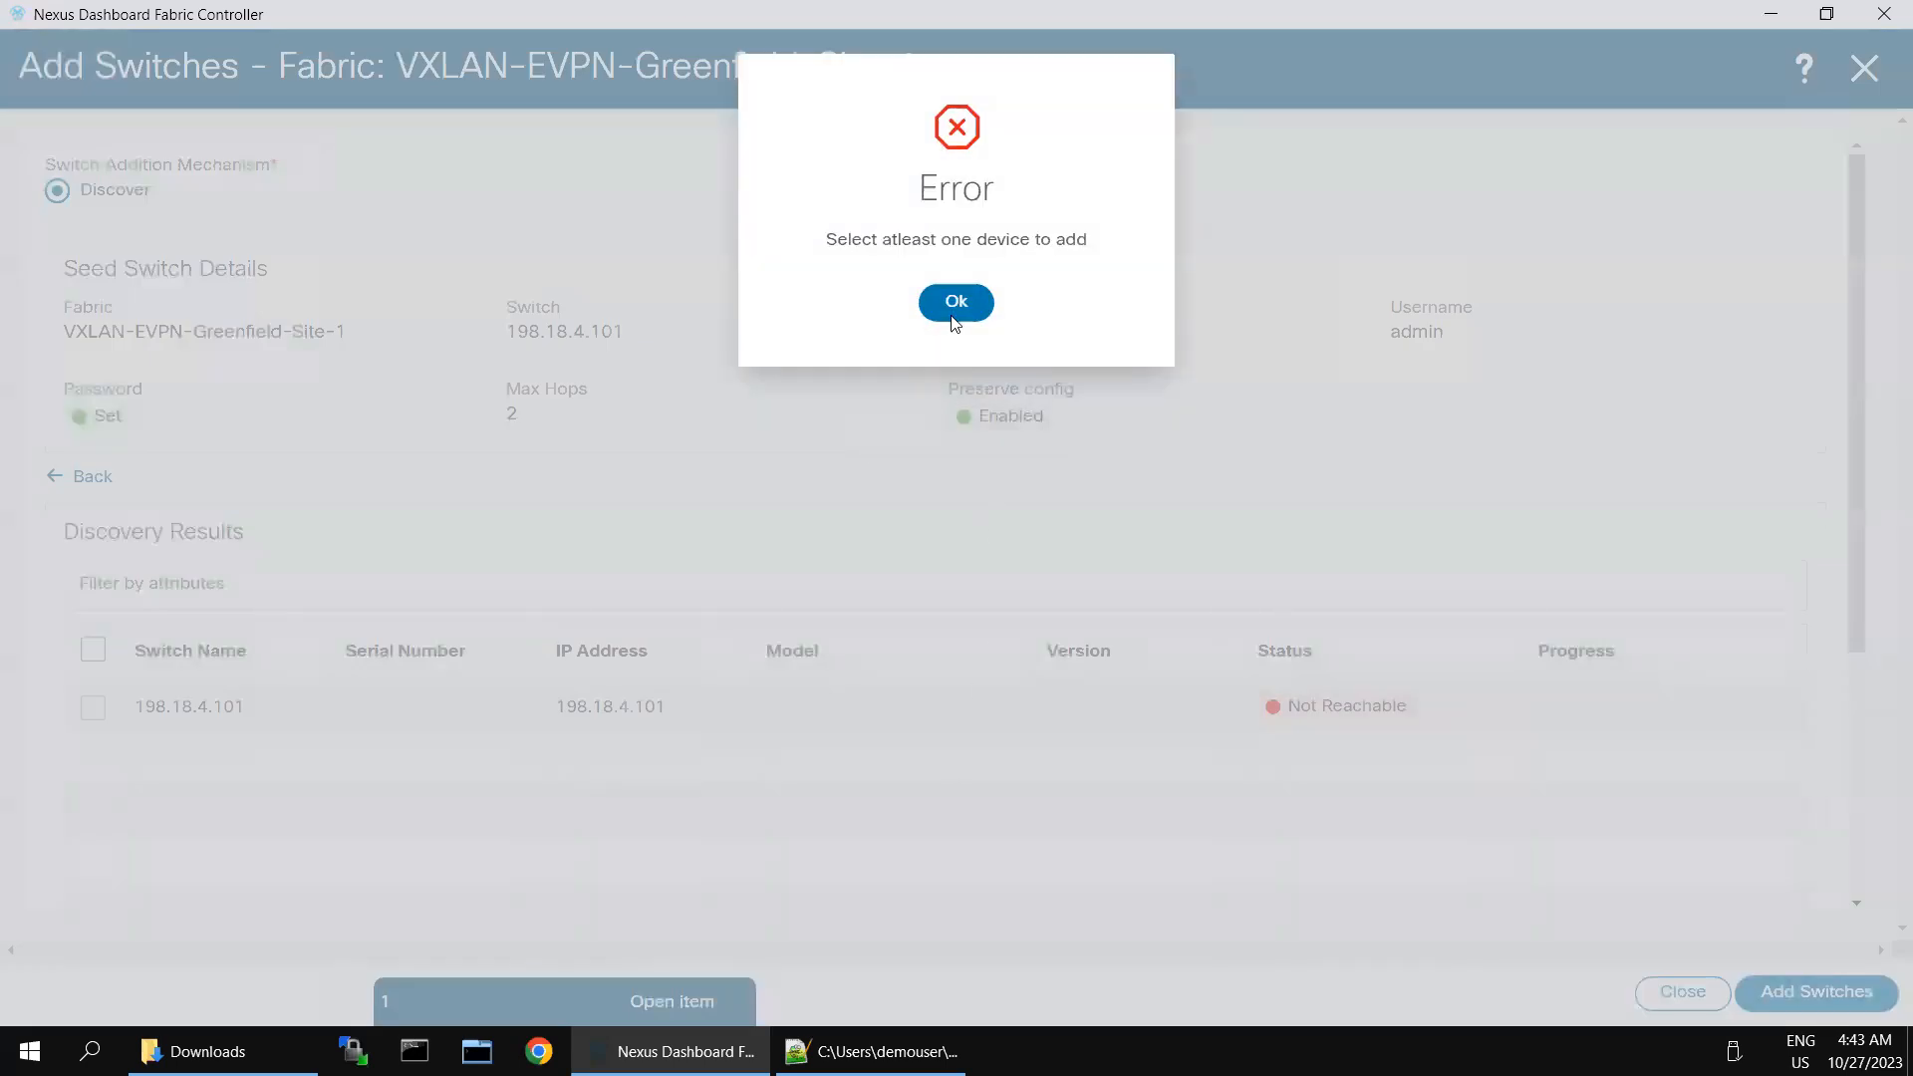
left_click(955, 303)
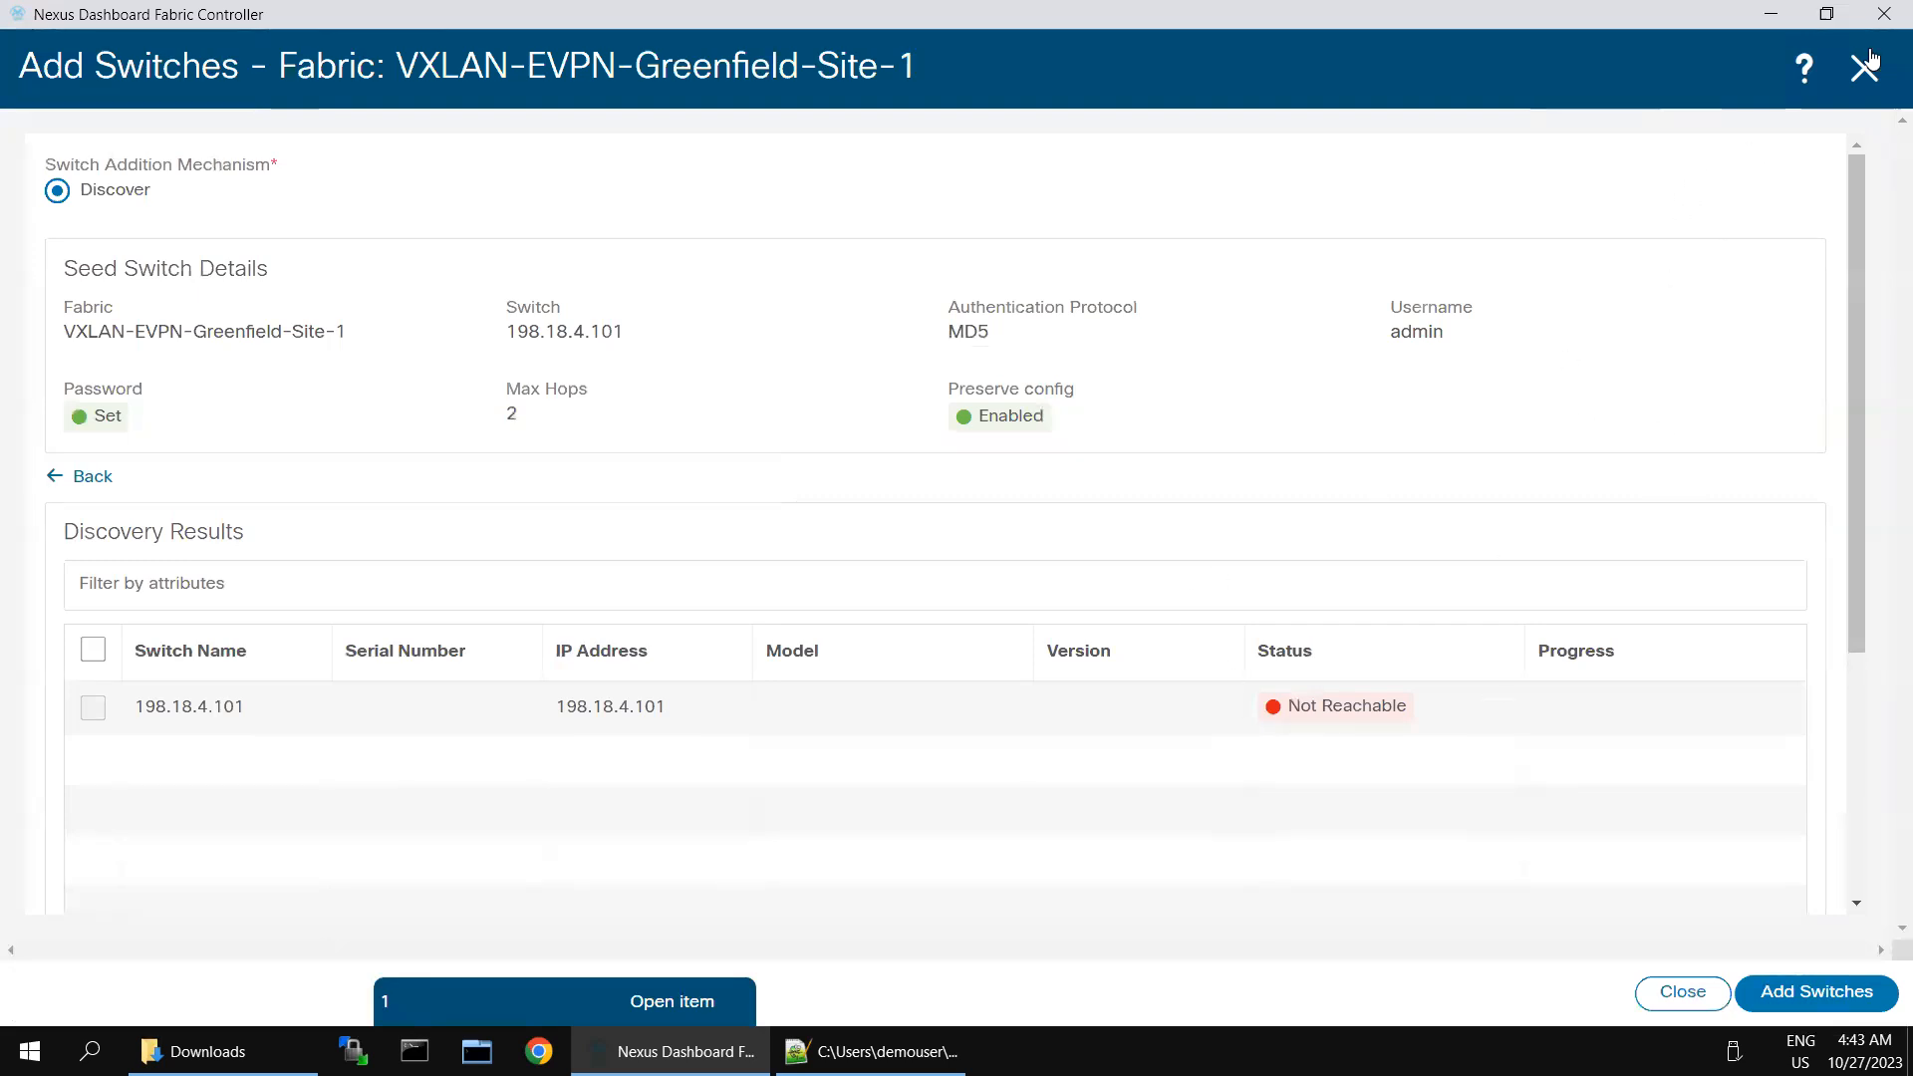
left_click(1865, 68)
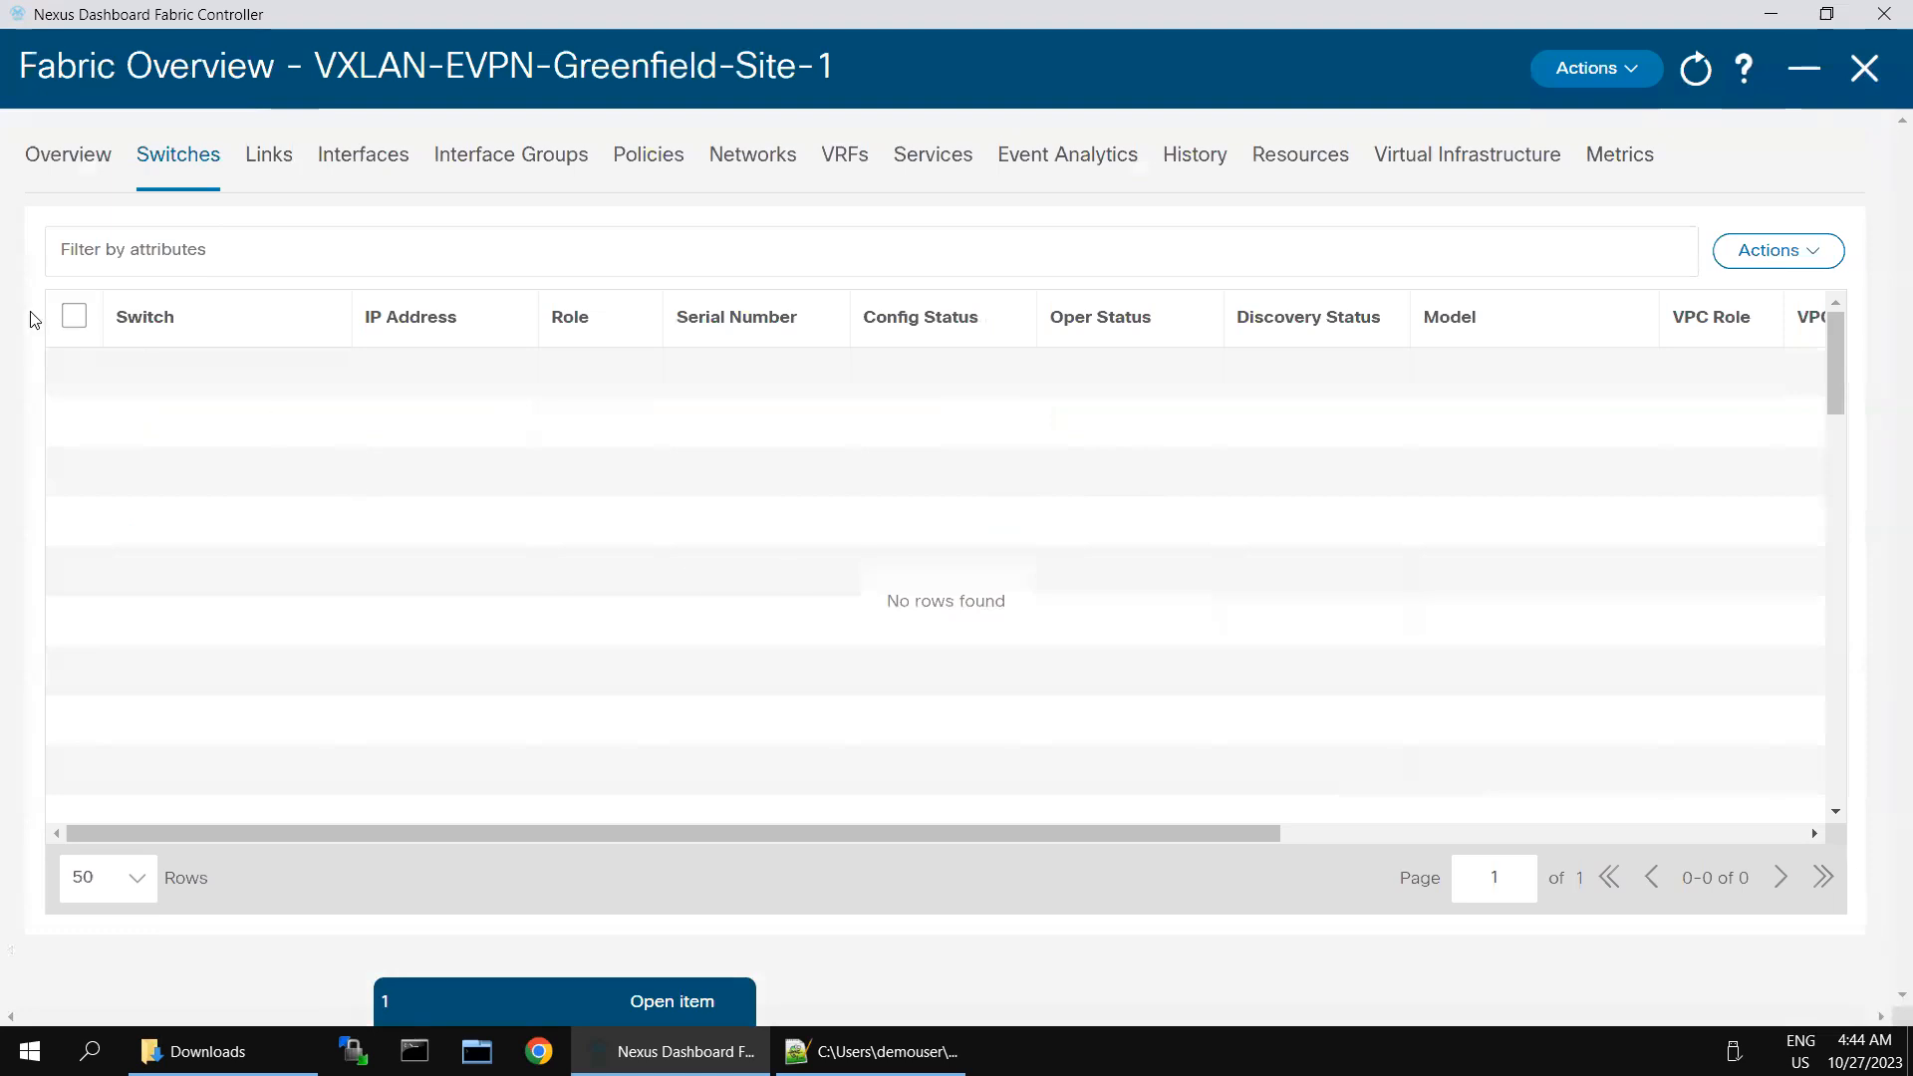
- Start a new switch discovery from seed IP 198.18.4.101, entering username admin and the switch password
left_click(74, 316)
left_click(1772, 250)
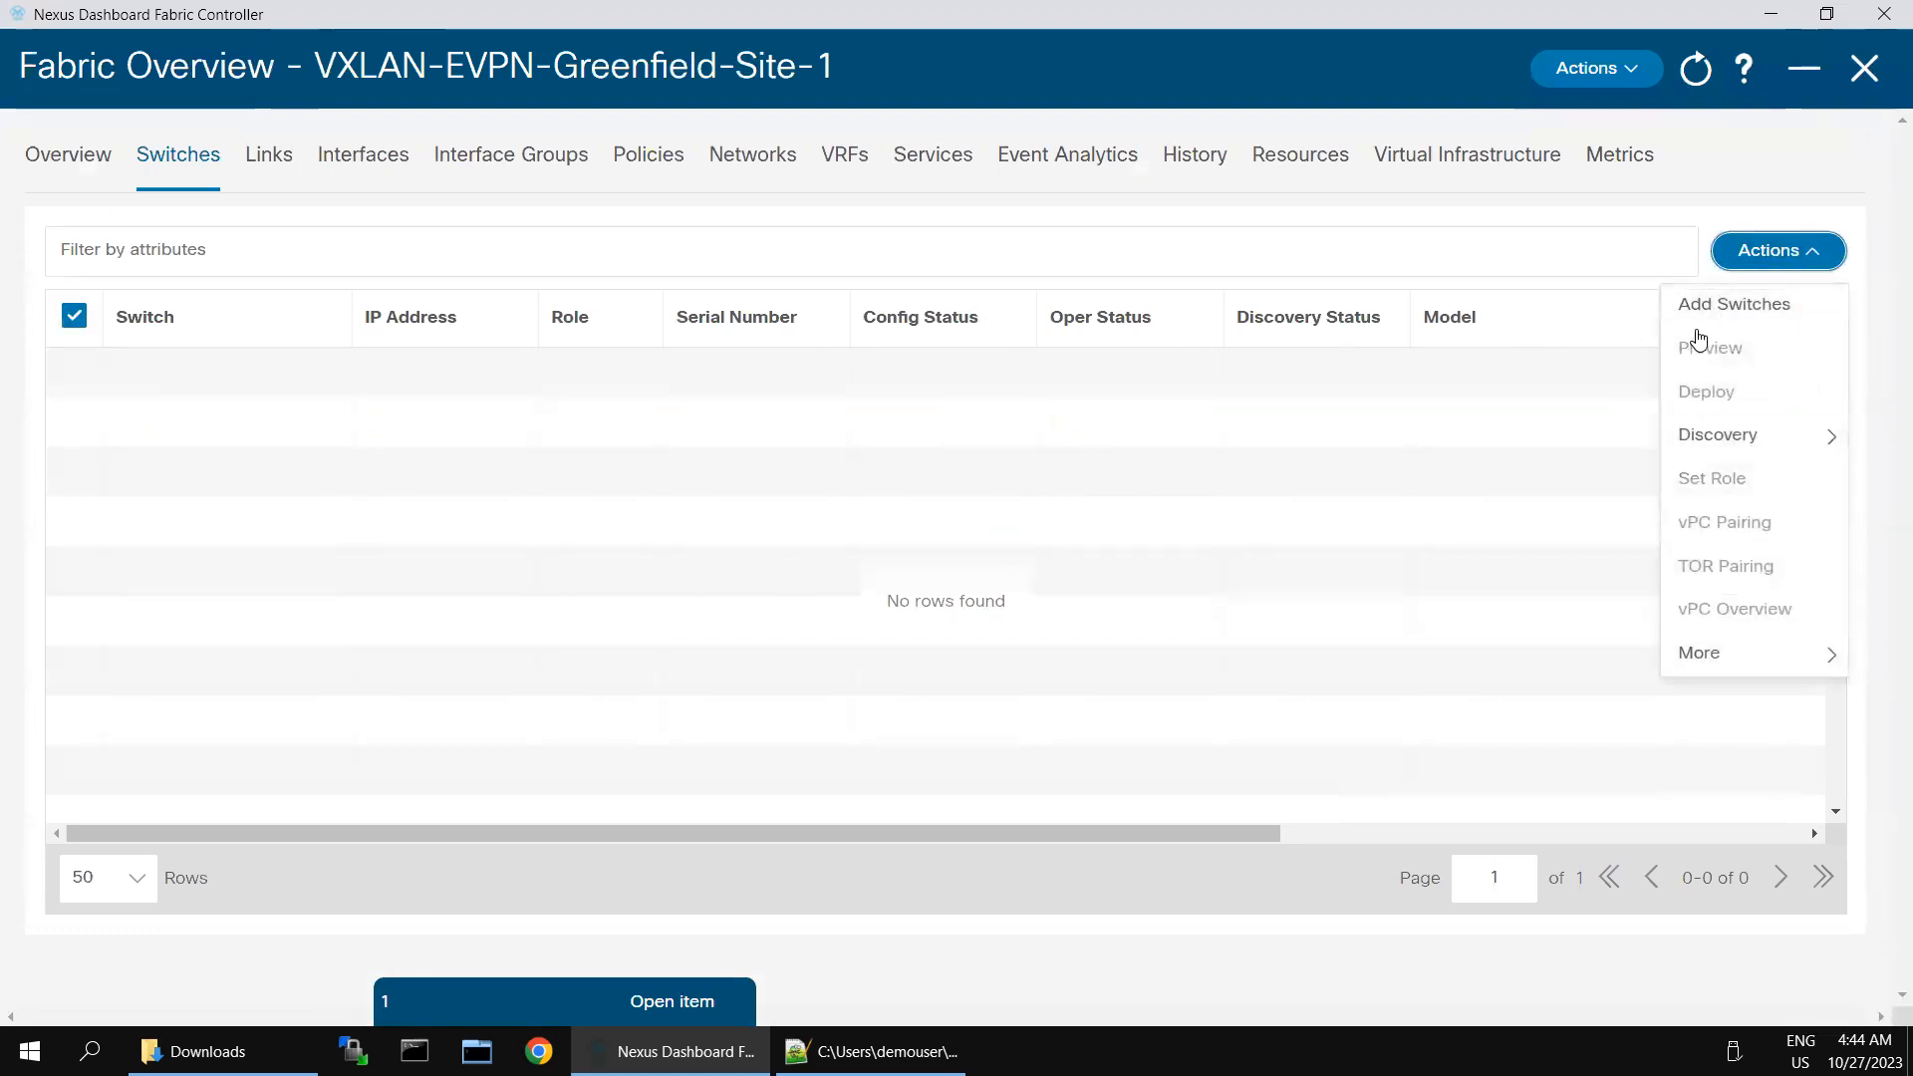
left_click(1699, 305)
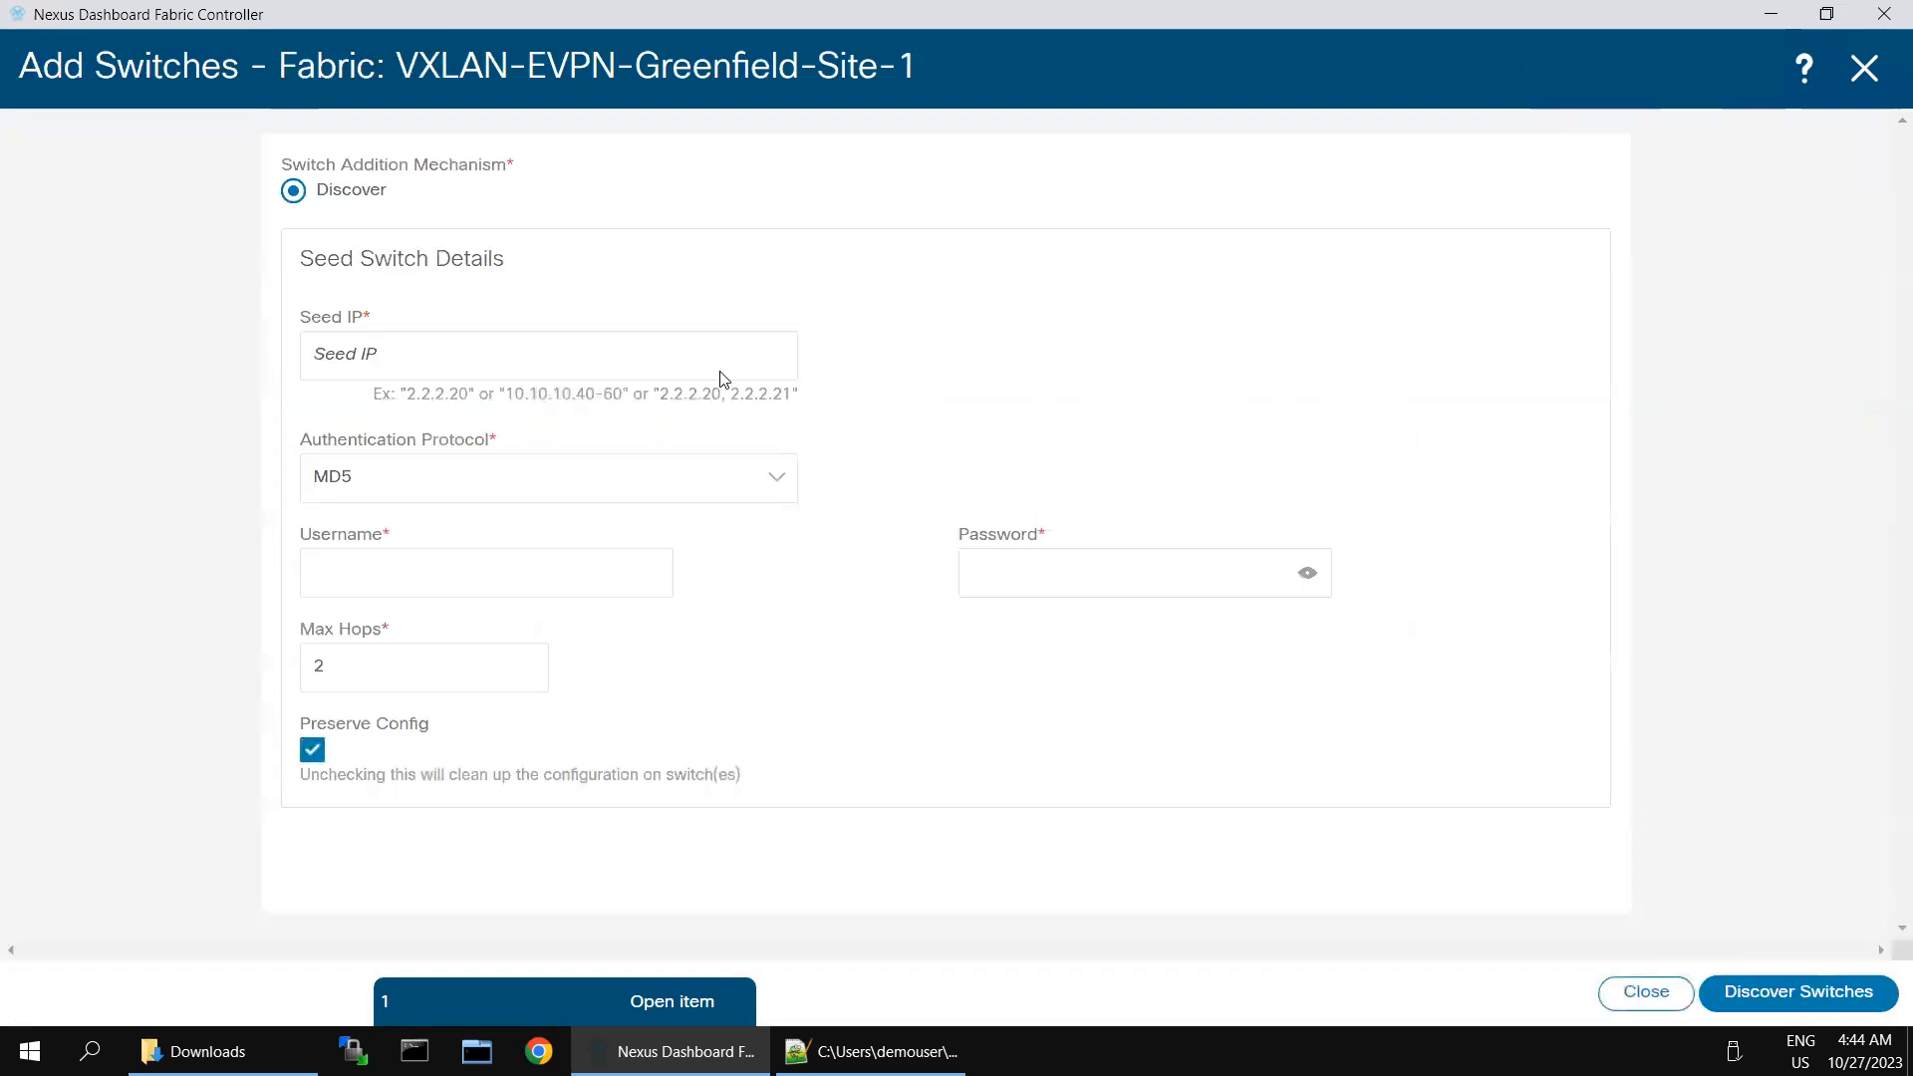
left_click(490, 366)
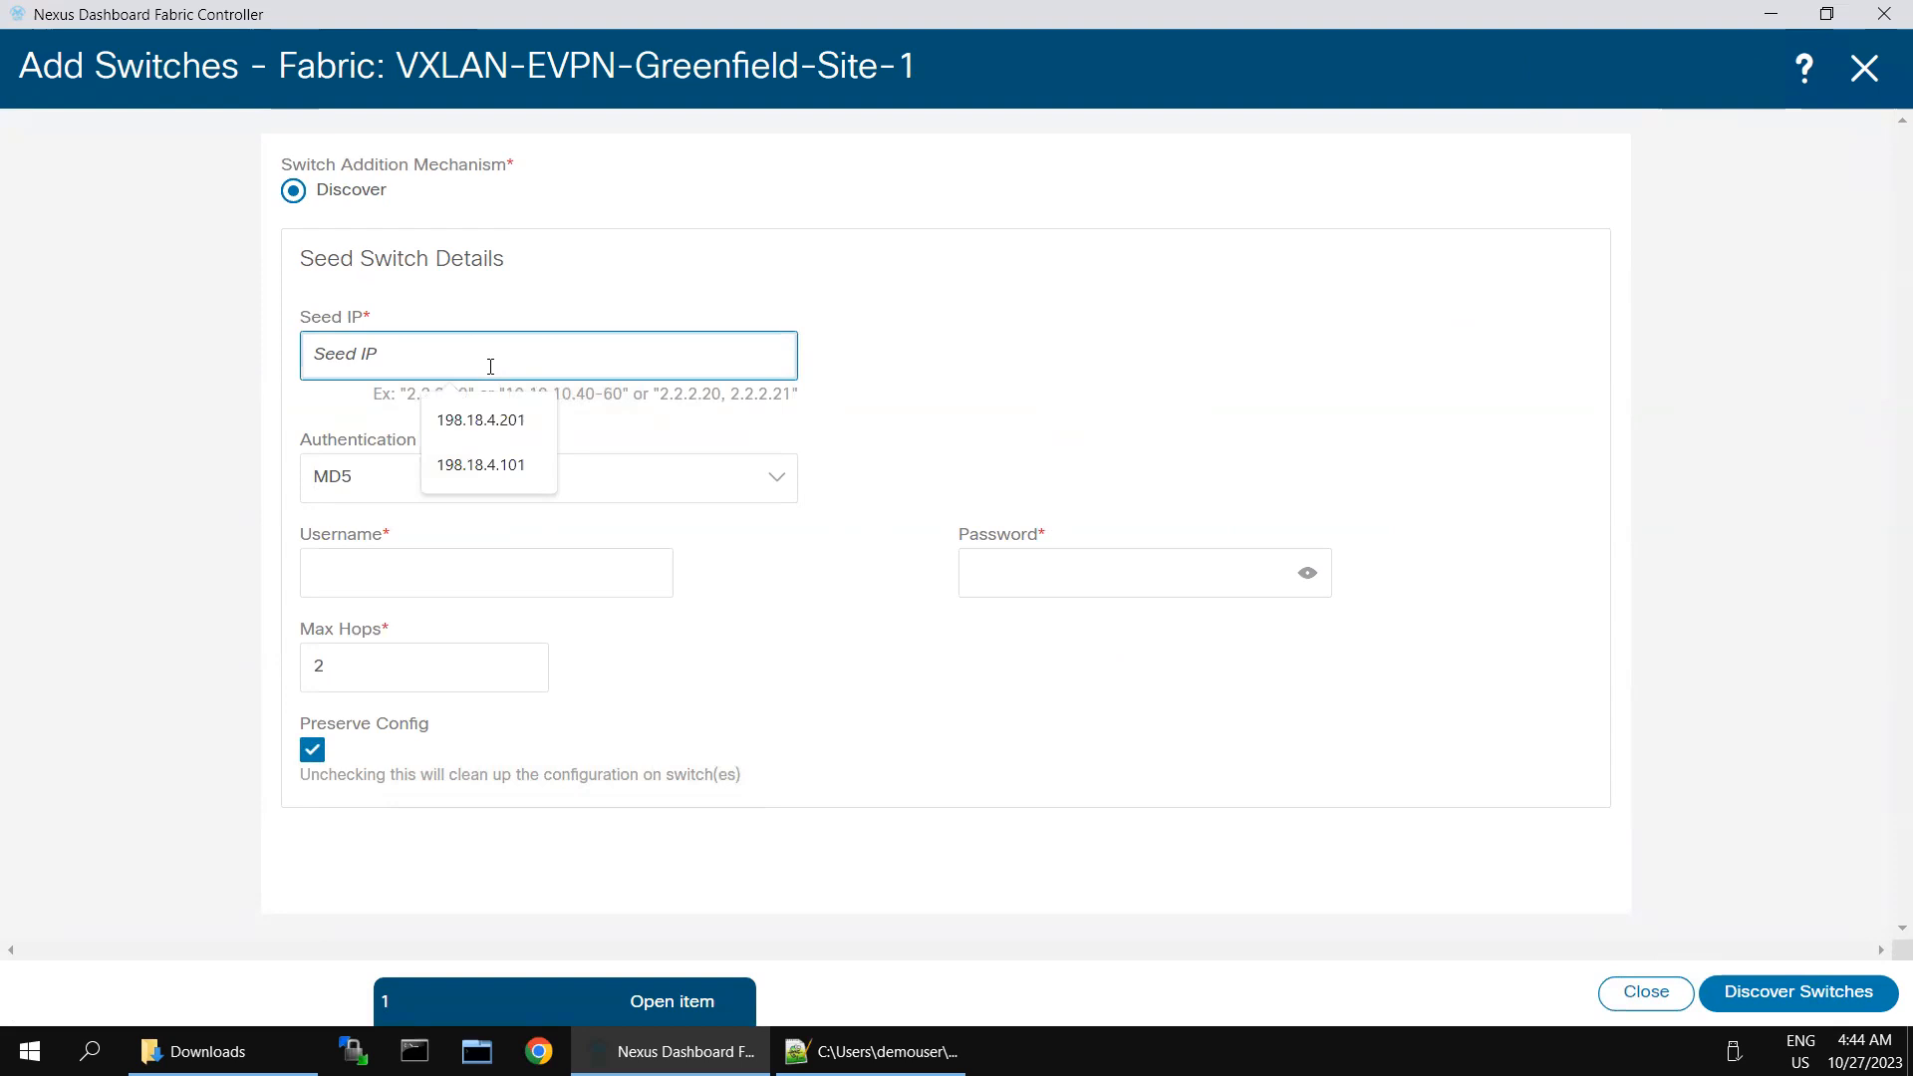
left_click(489, 473)
left_click(368, 566)
type("admin")
key("Tab")
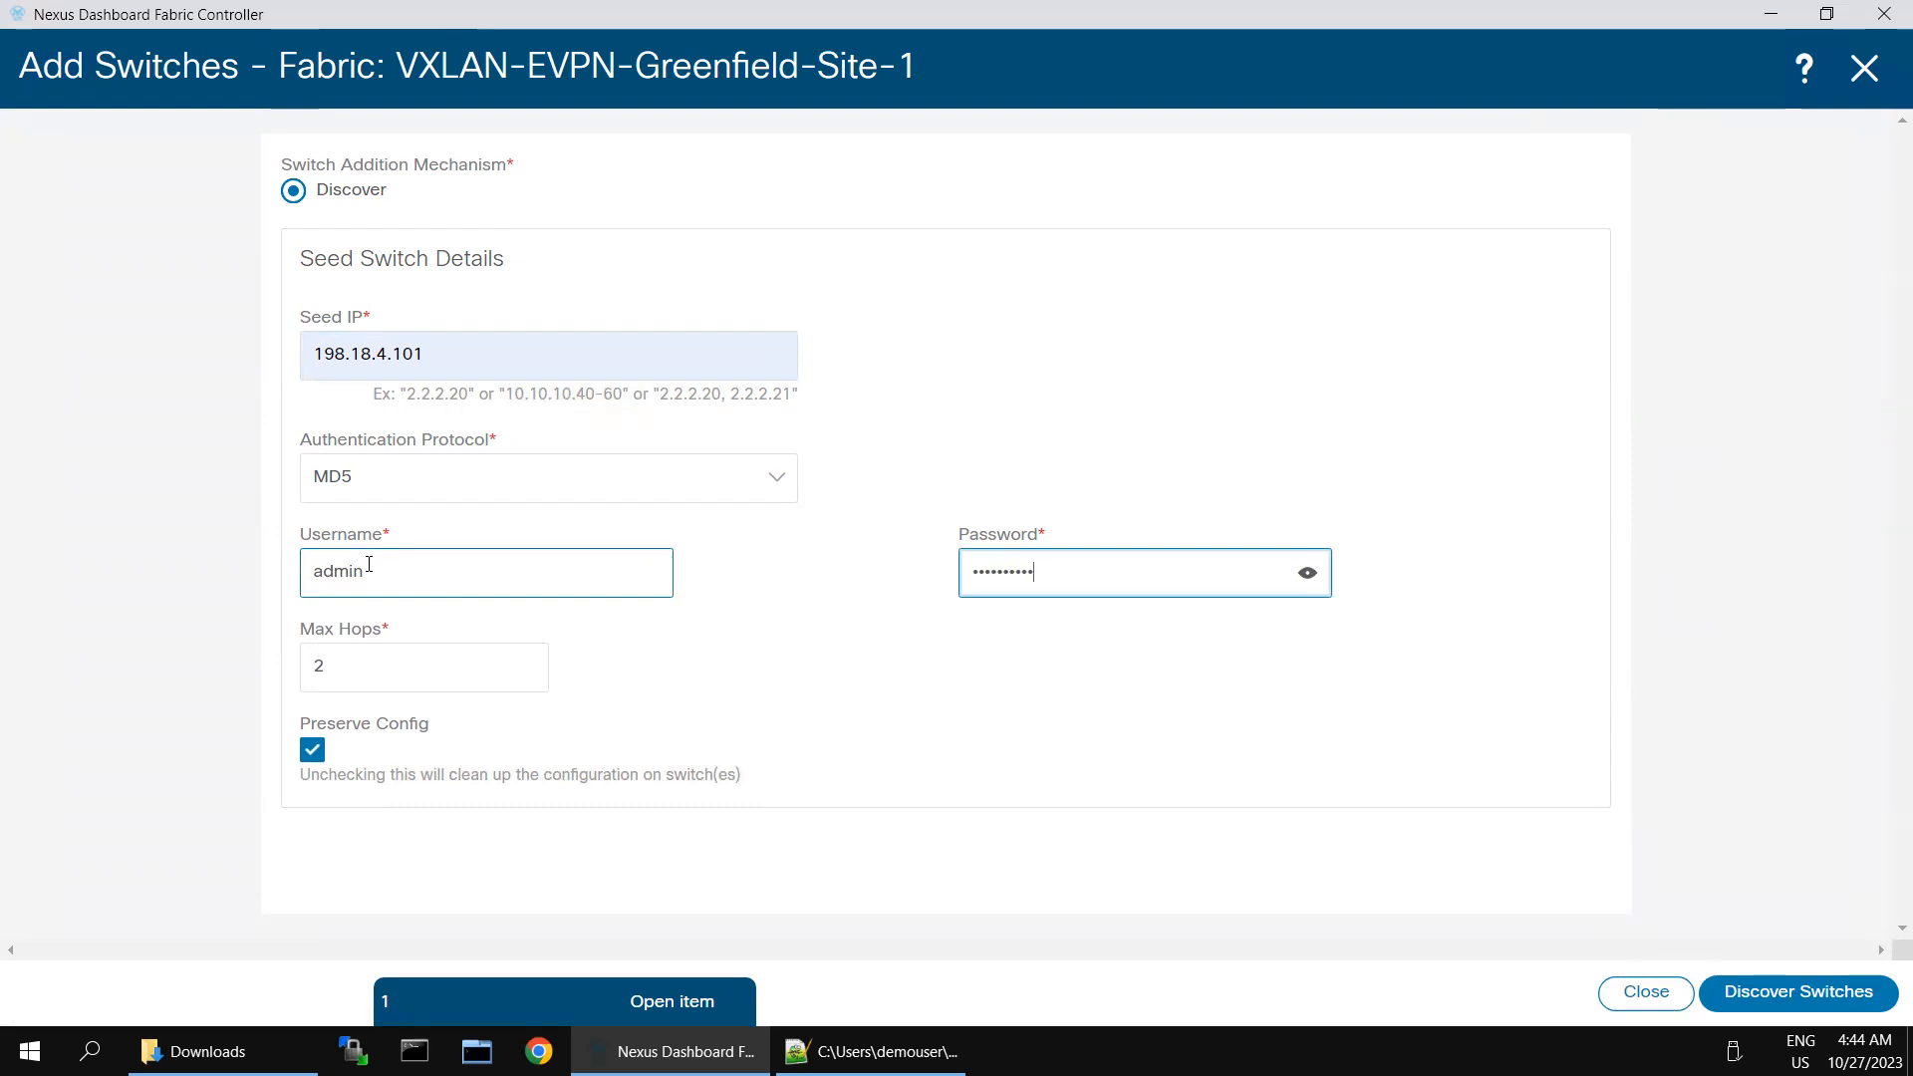
left_click(1779, 995)
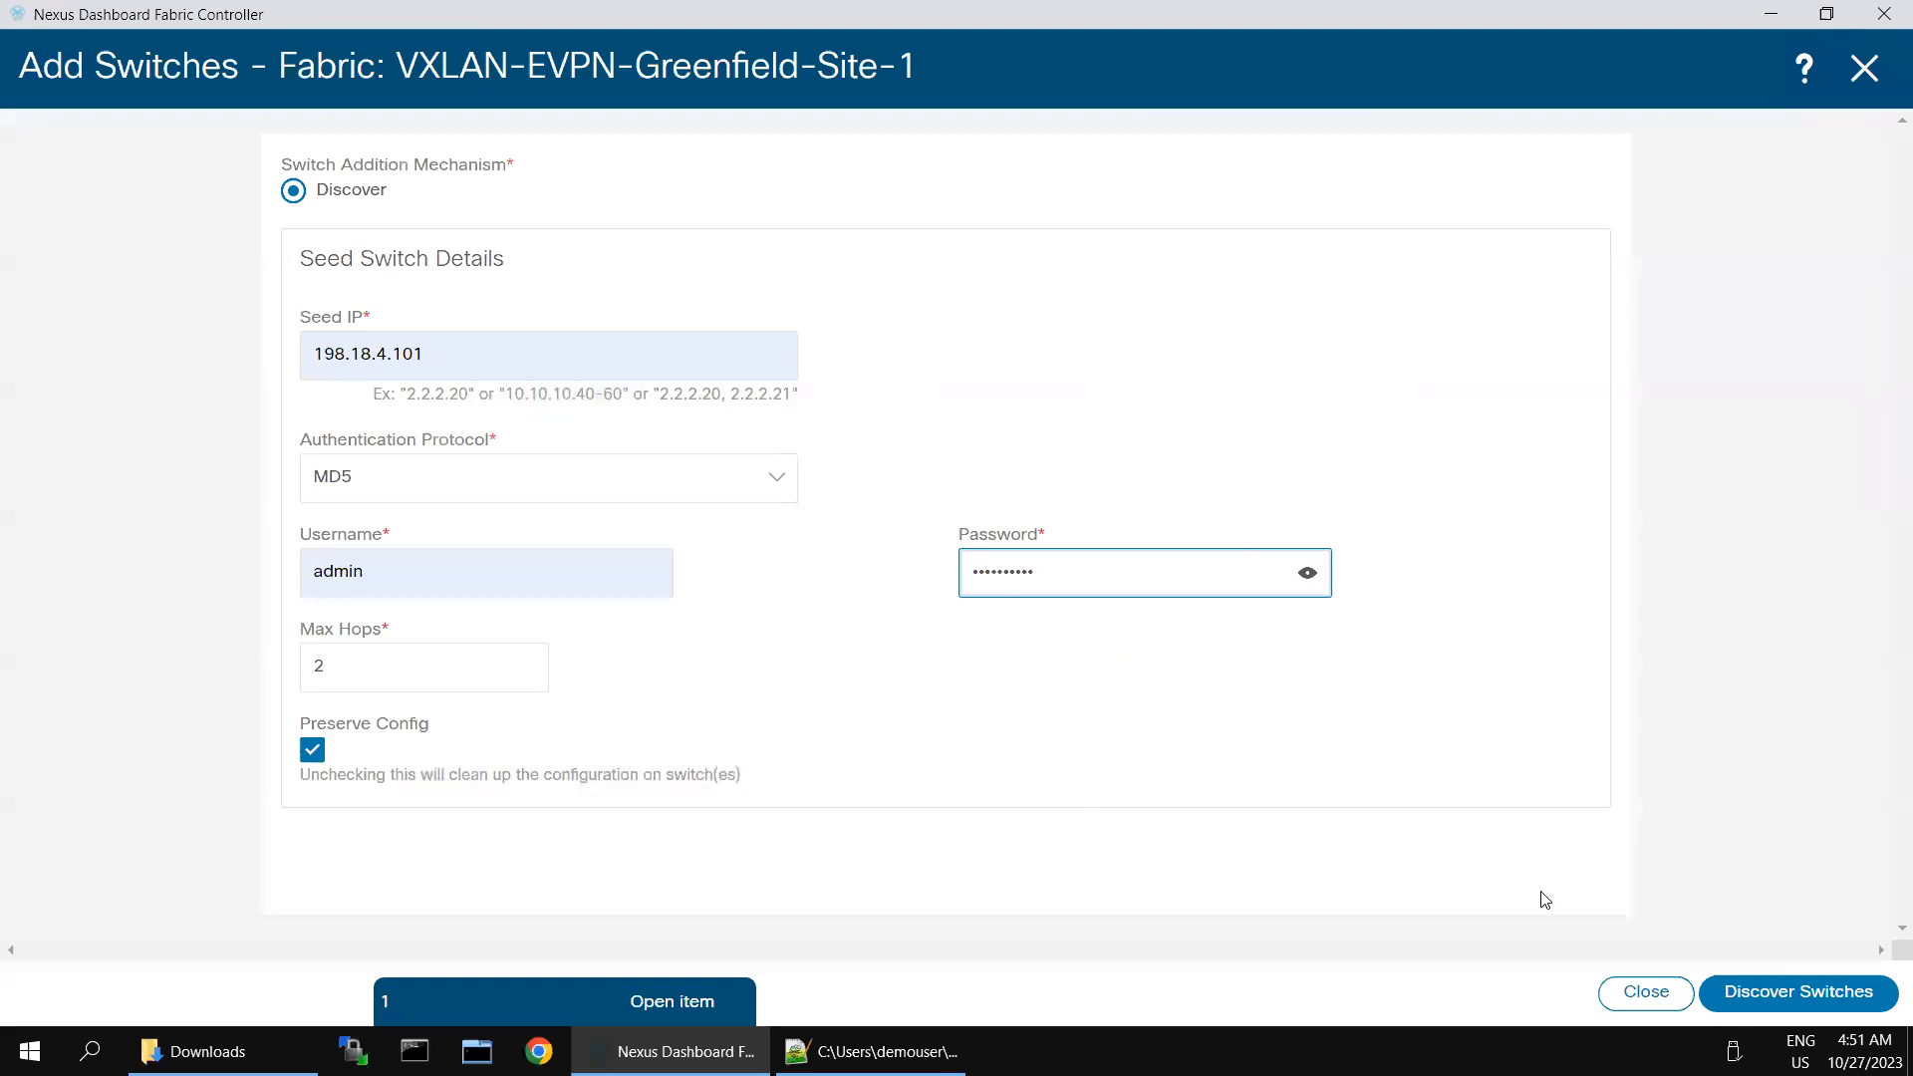
- Run the discovery for 198.18.4.101 again and add Leaf-1 to the fabric
left_click(1809, 992)
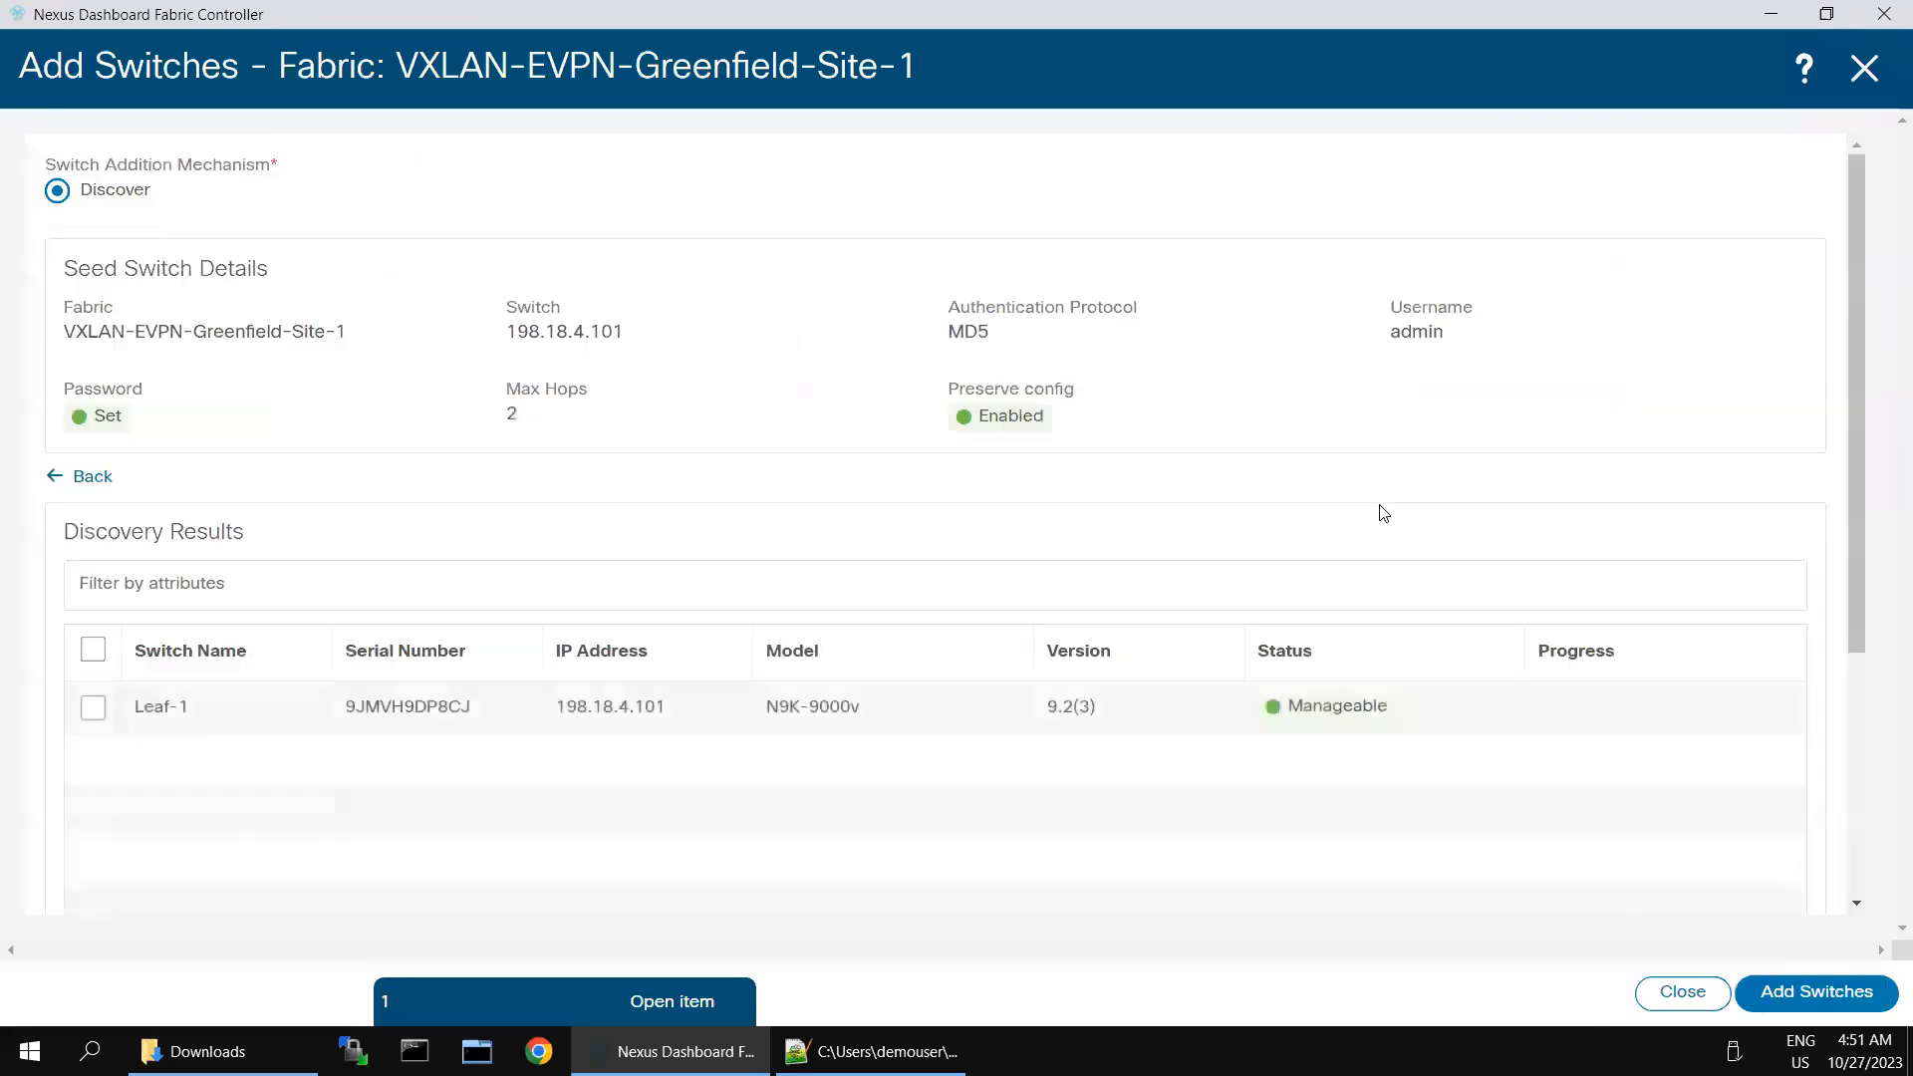
left_click(92, 709)
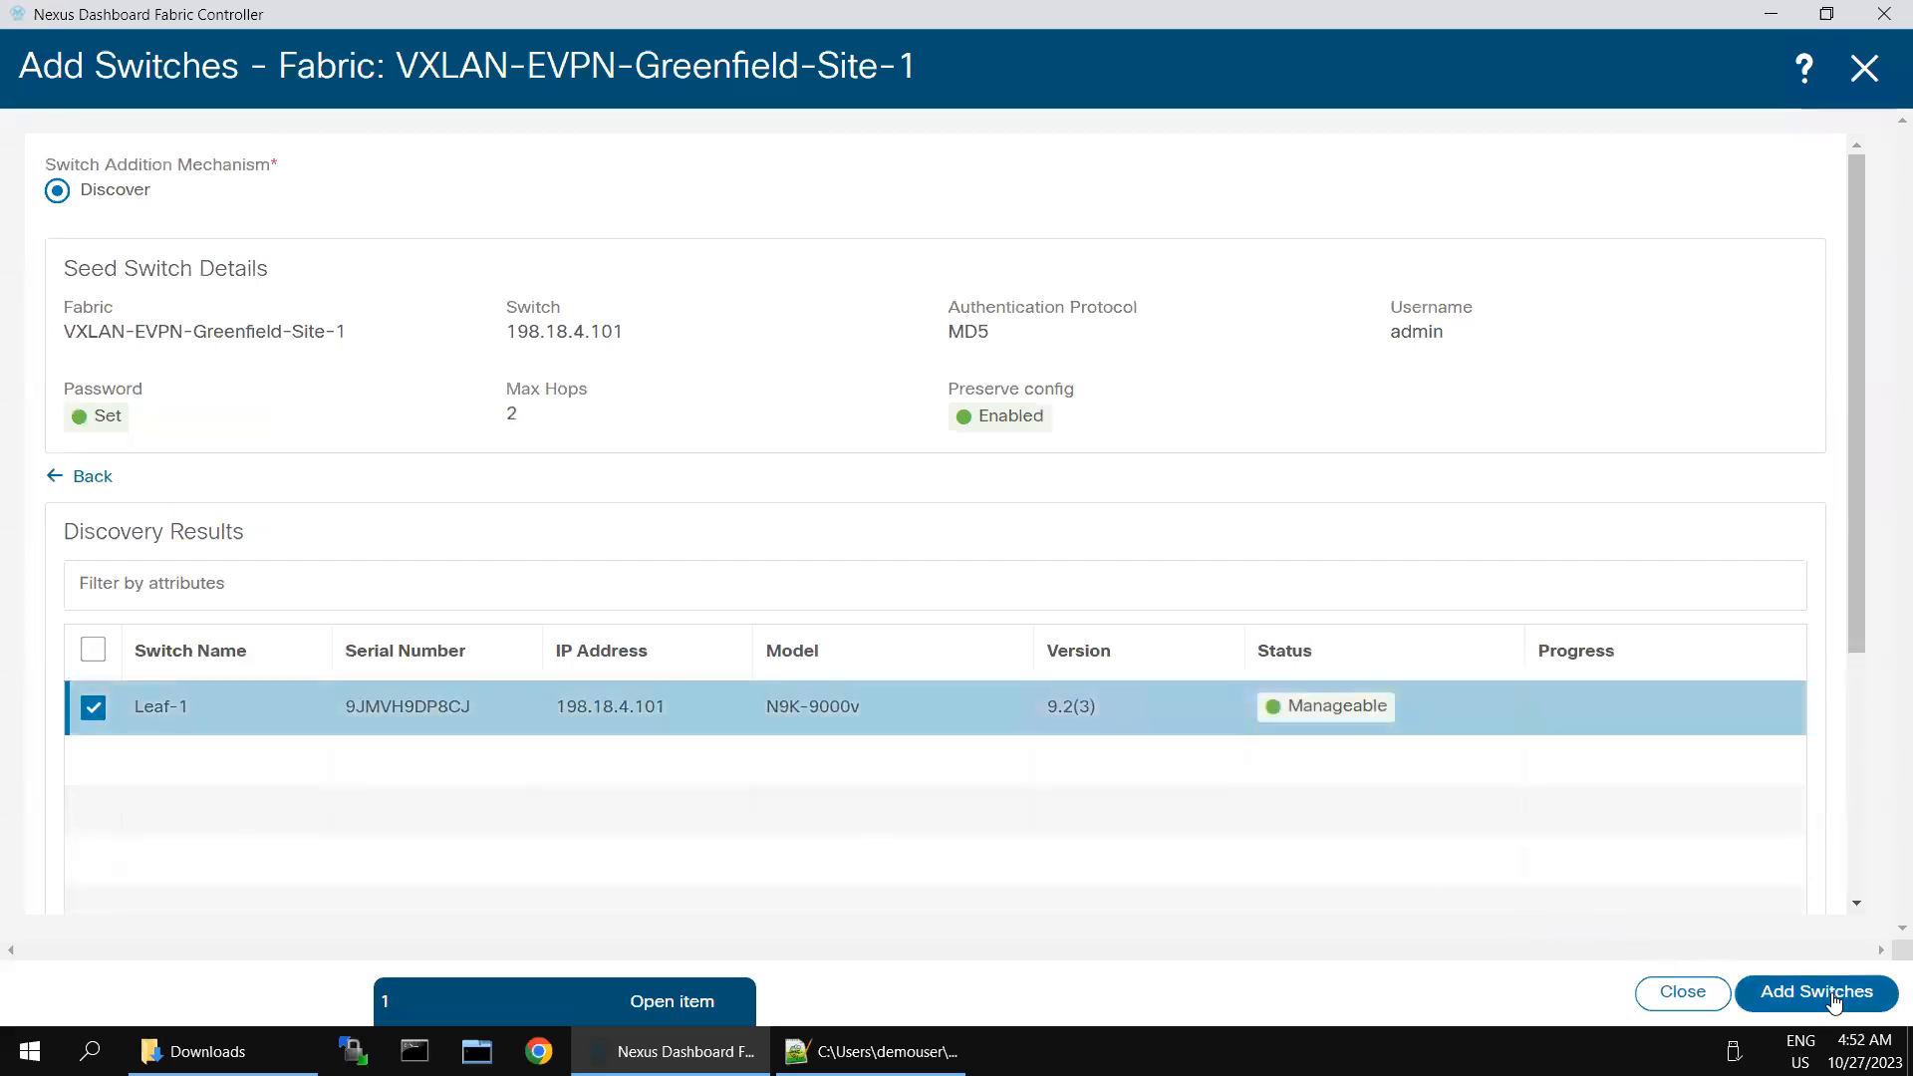
left_click(1793, 991)
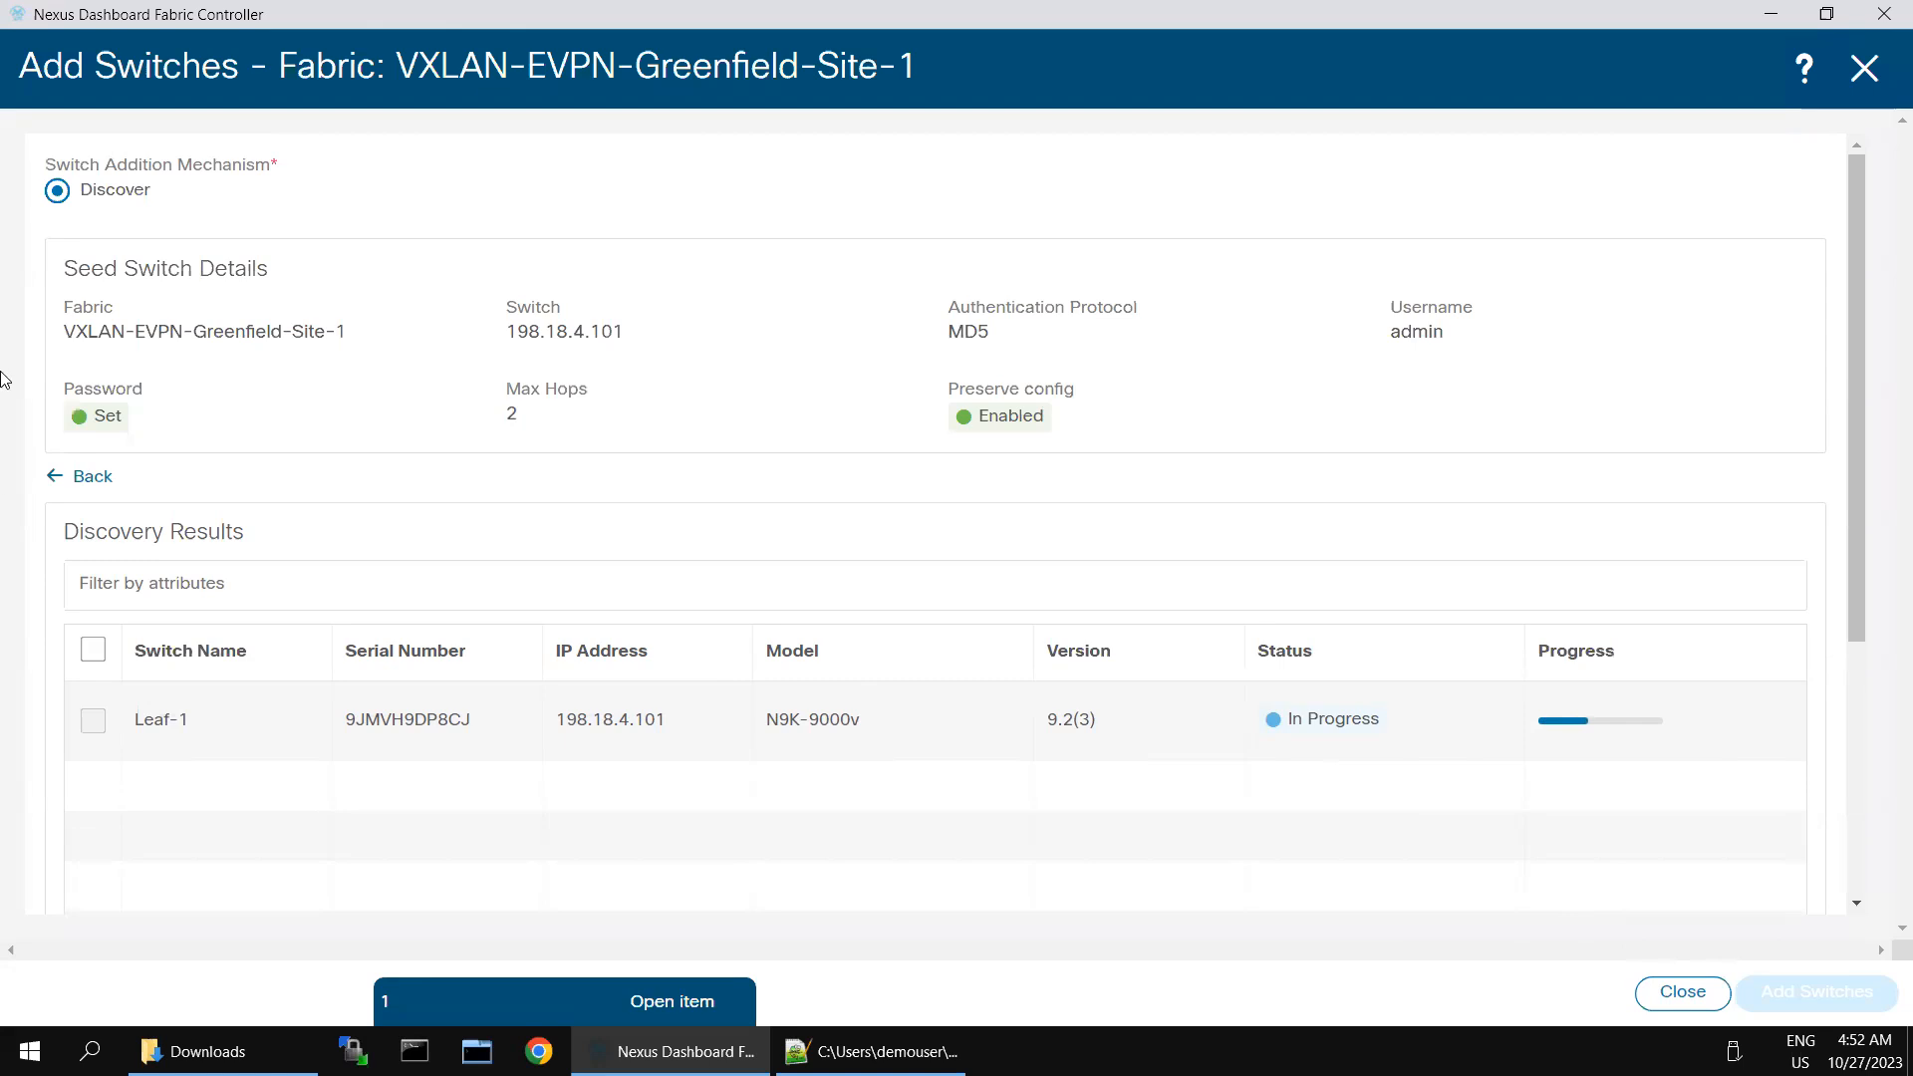
- Discover the switch at seed IP 198.18.4.102, add Spine-1 to the fabric, and return to the seed details
left_click(64, 486)
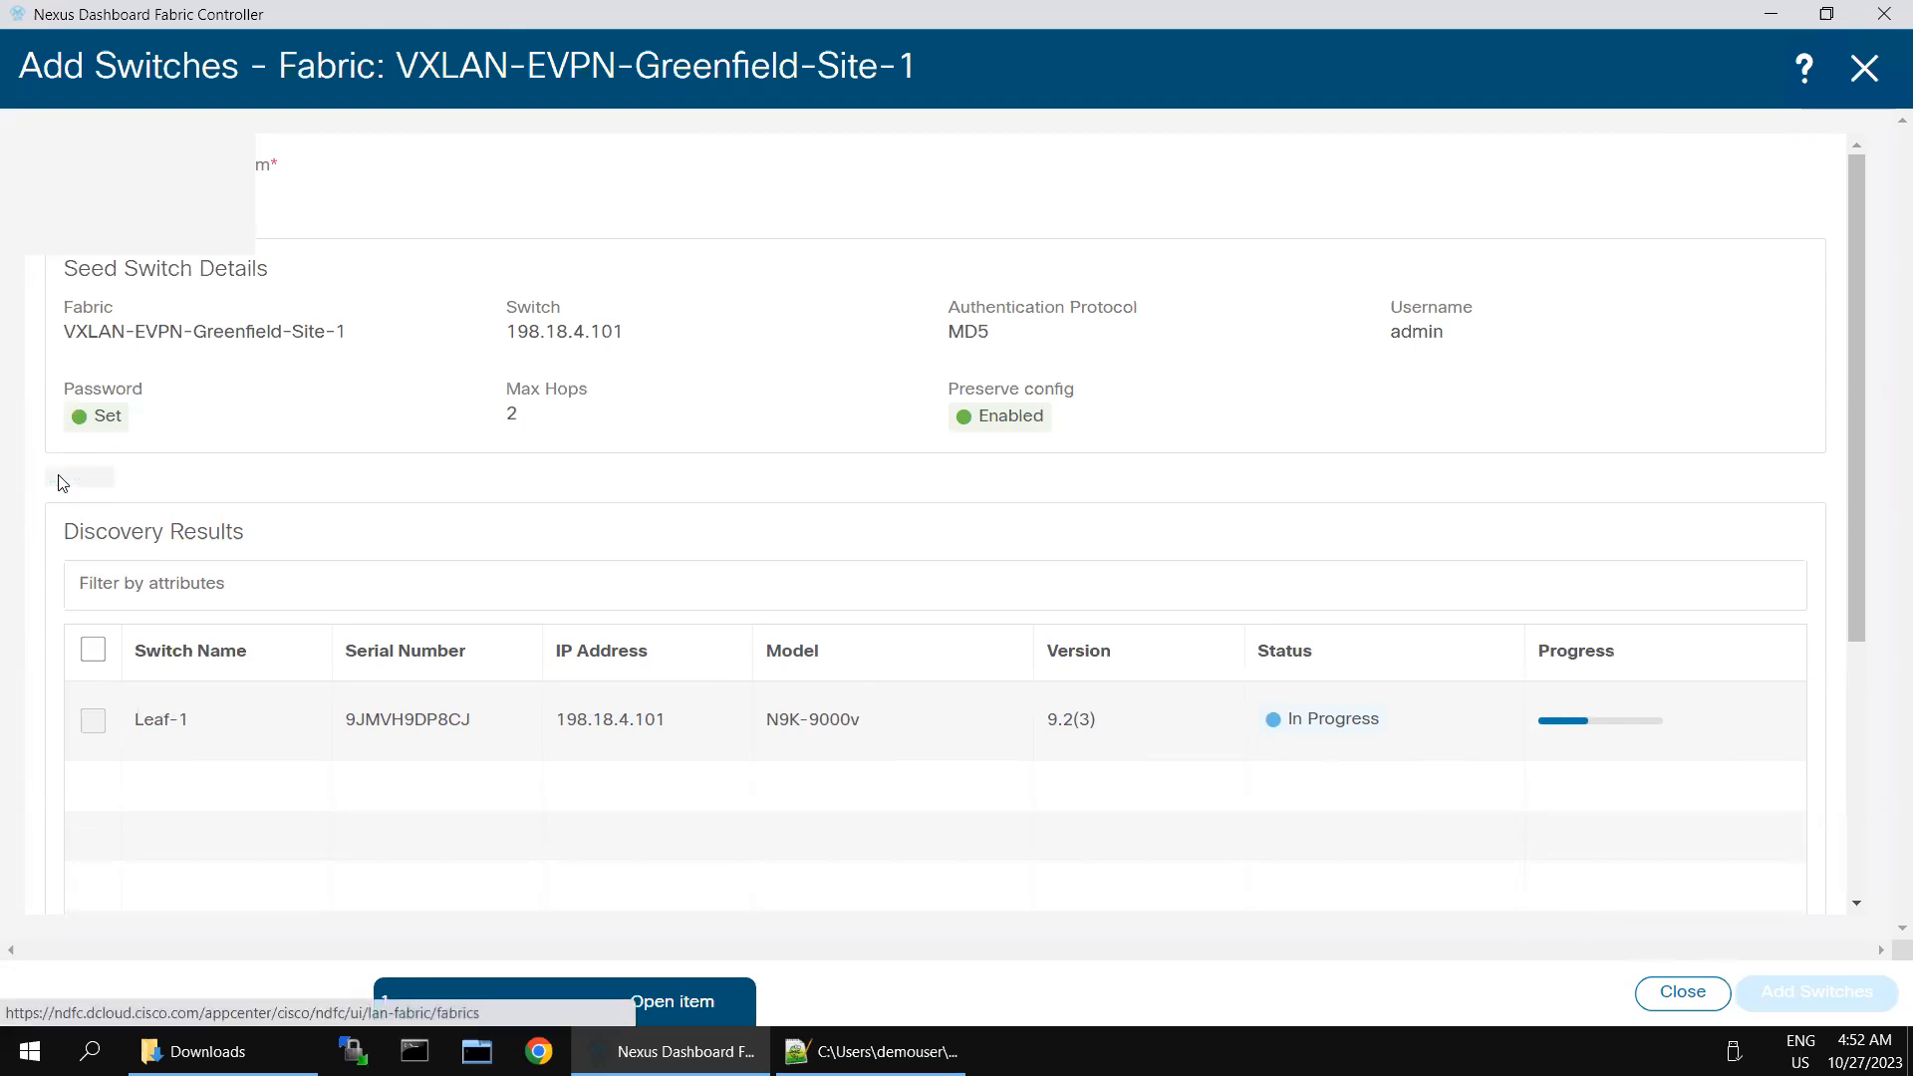
left_click(472, 355)
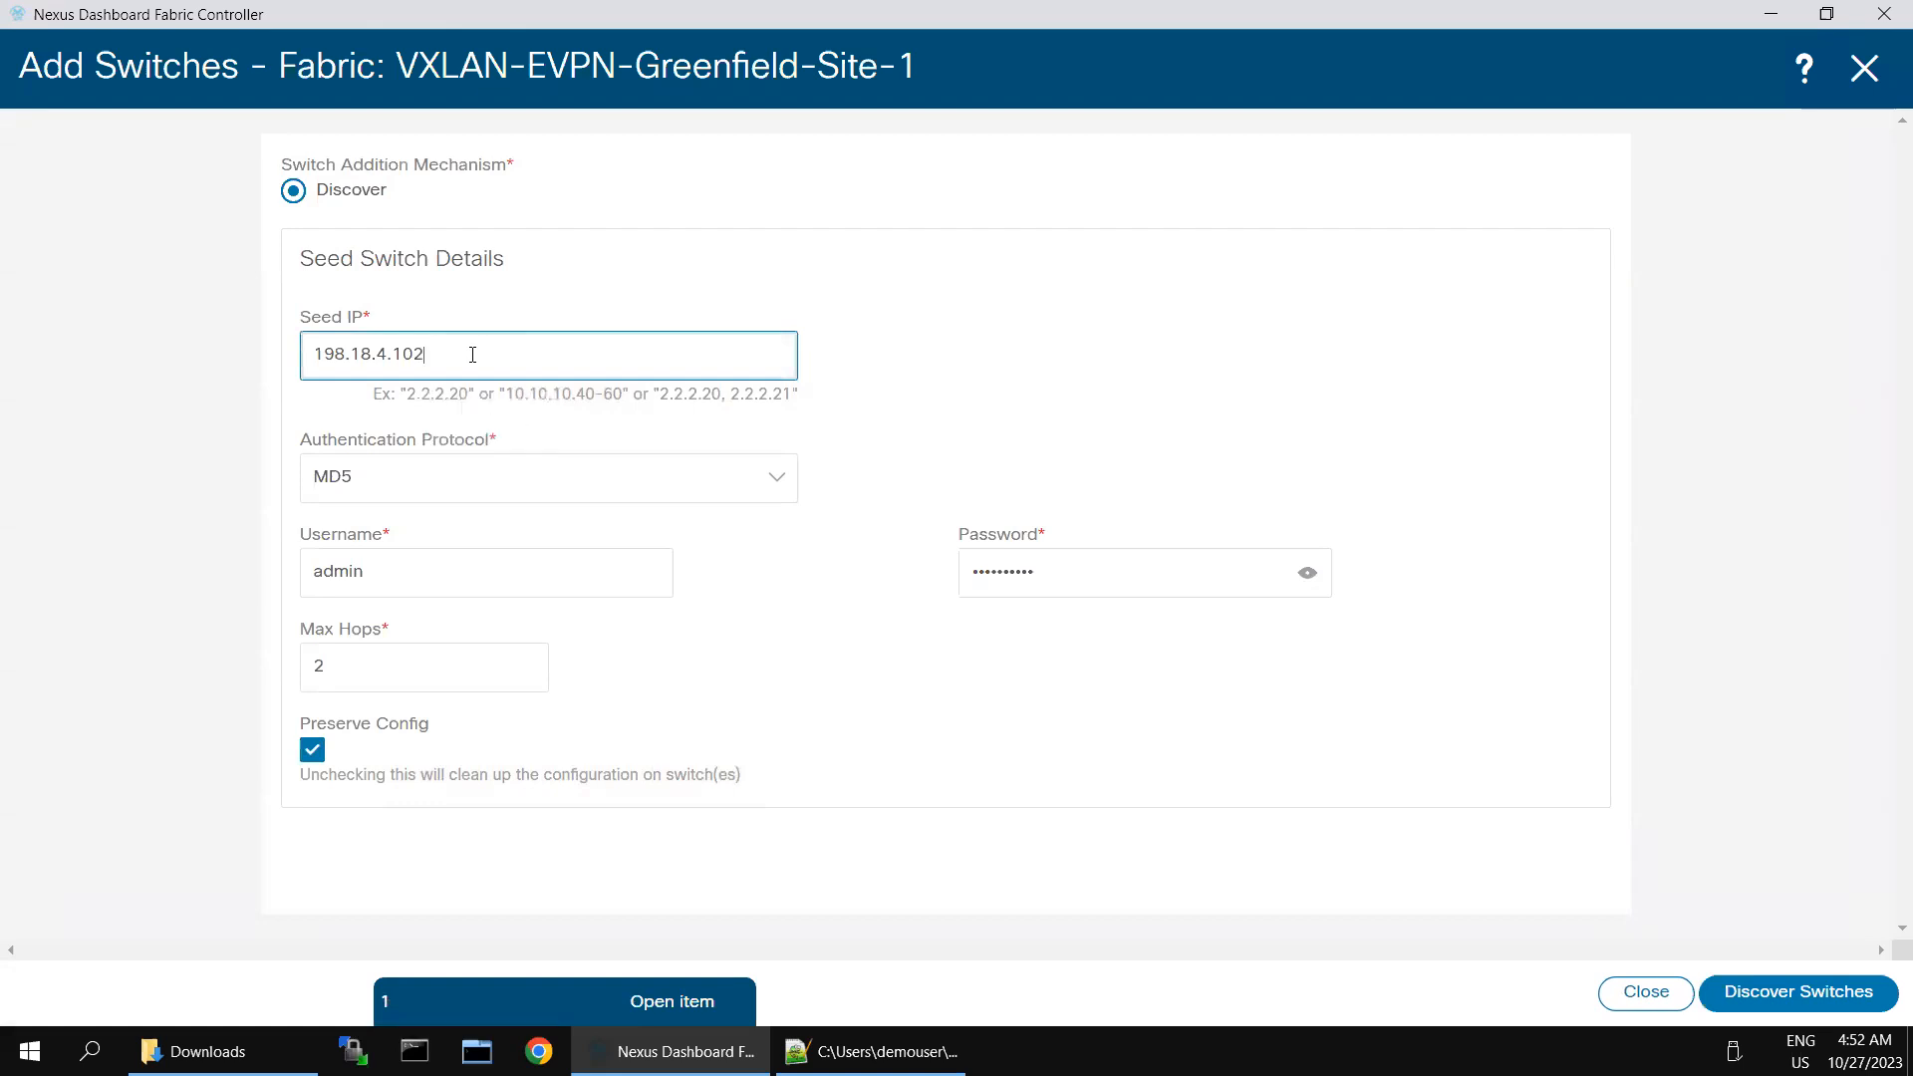
left_click(1816, 993)
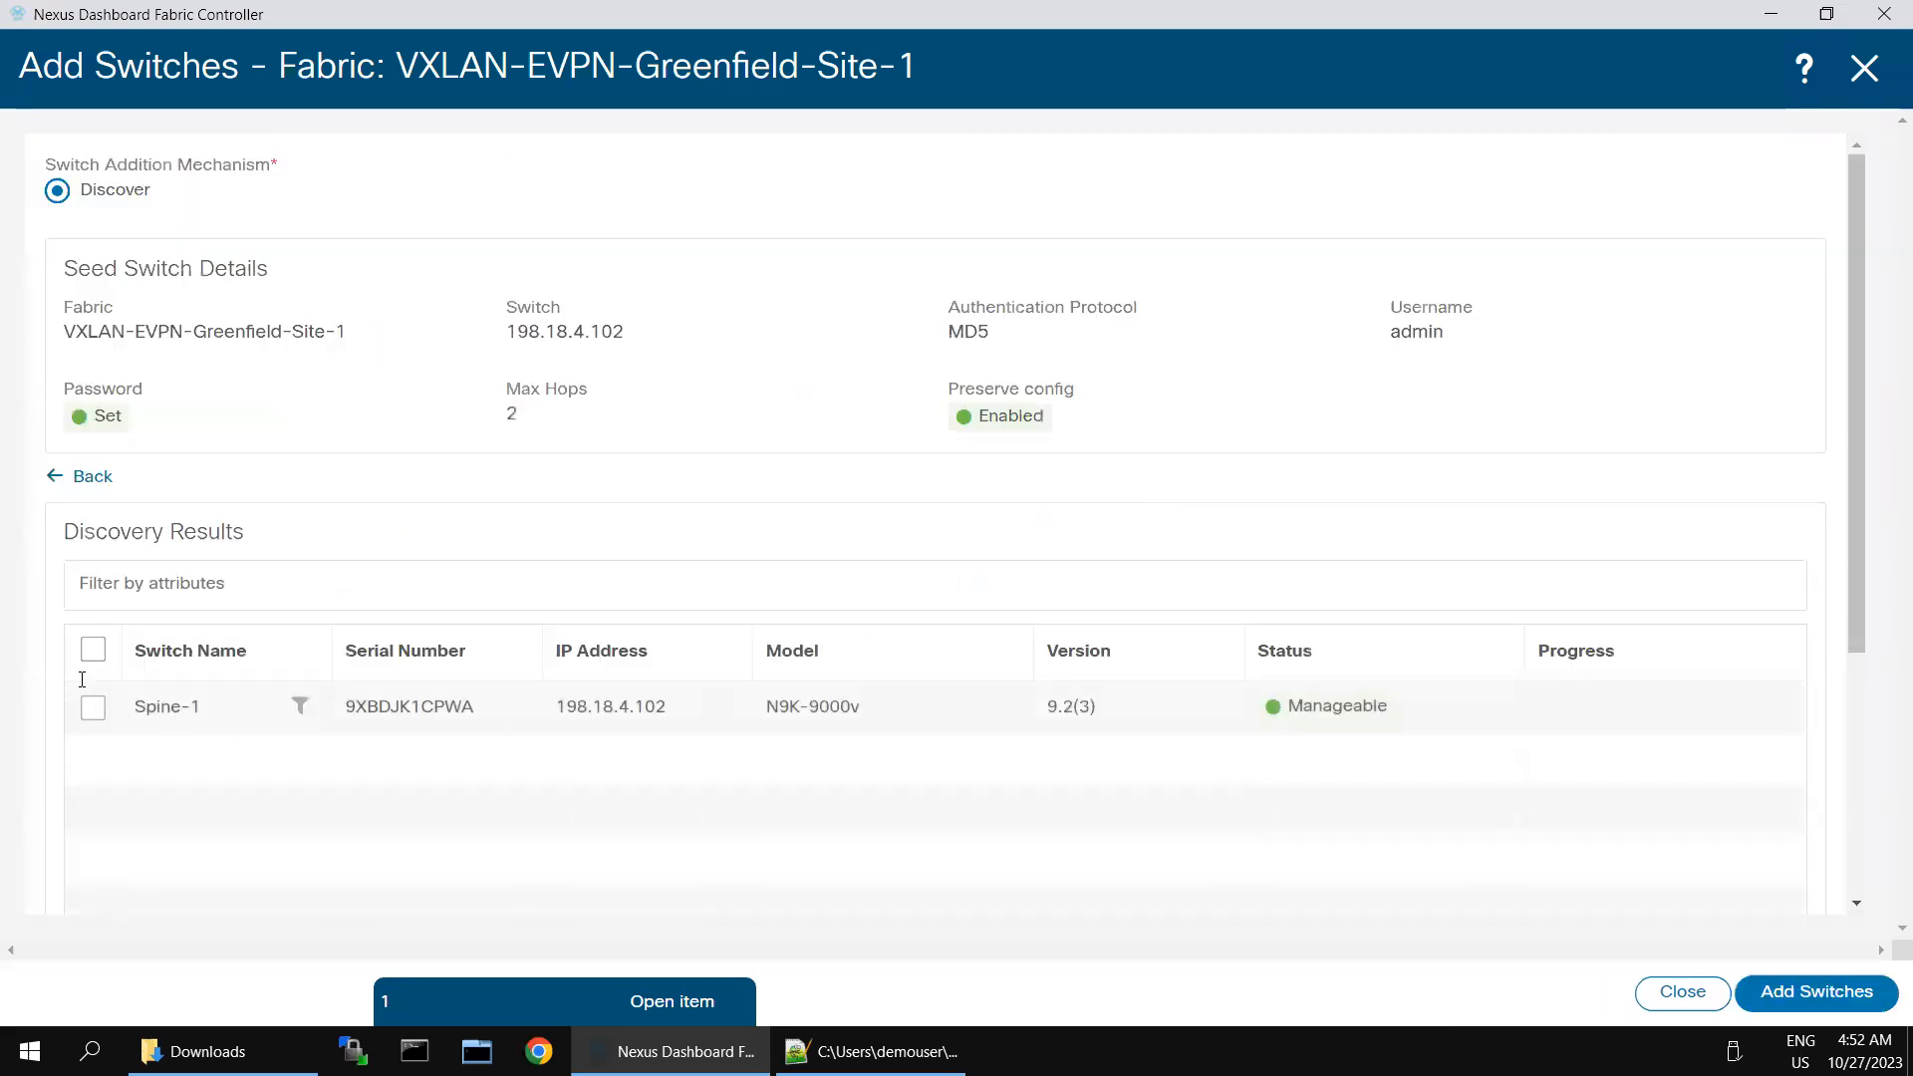
left_click(93, 653)
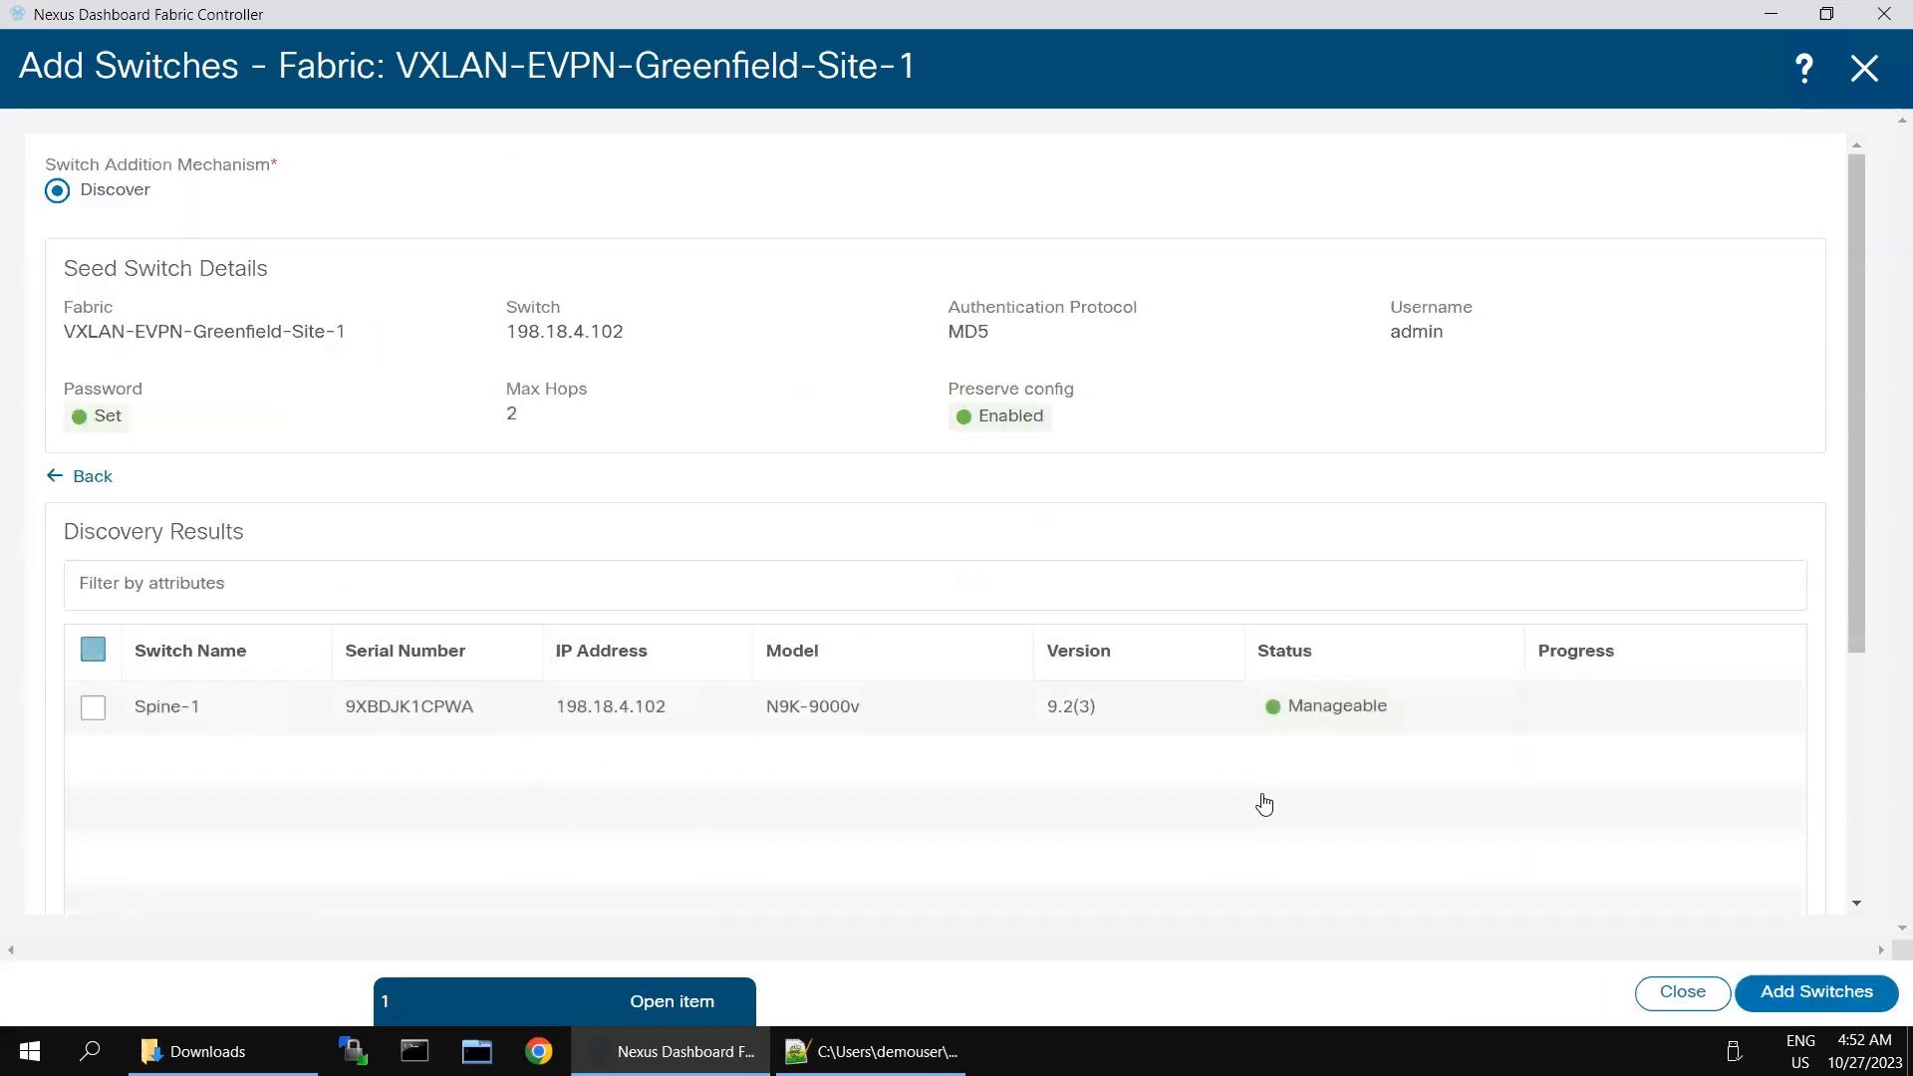
left_click(1826, 990)
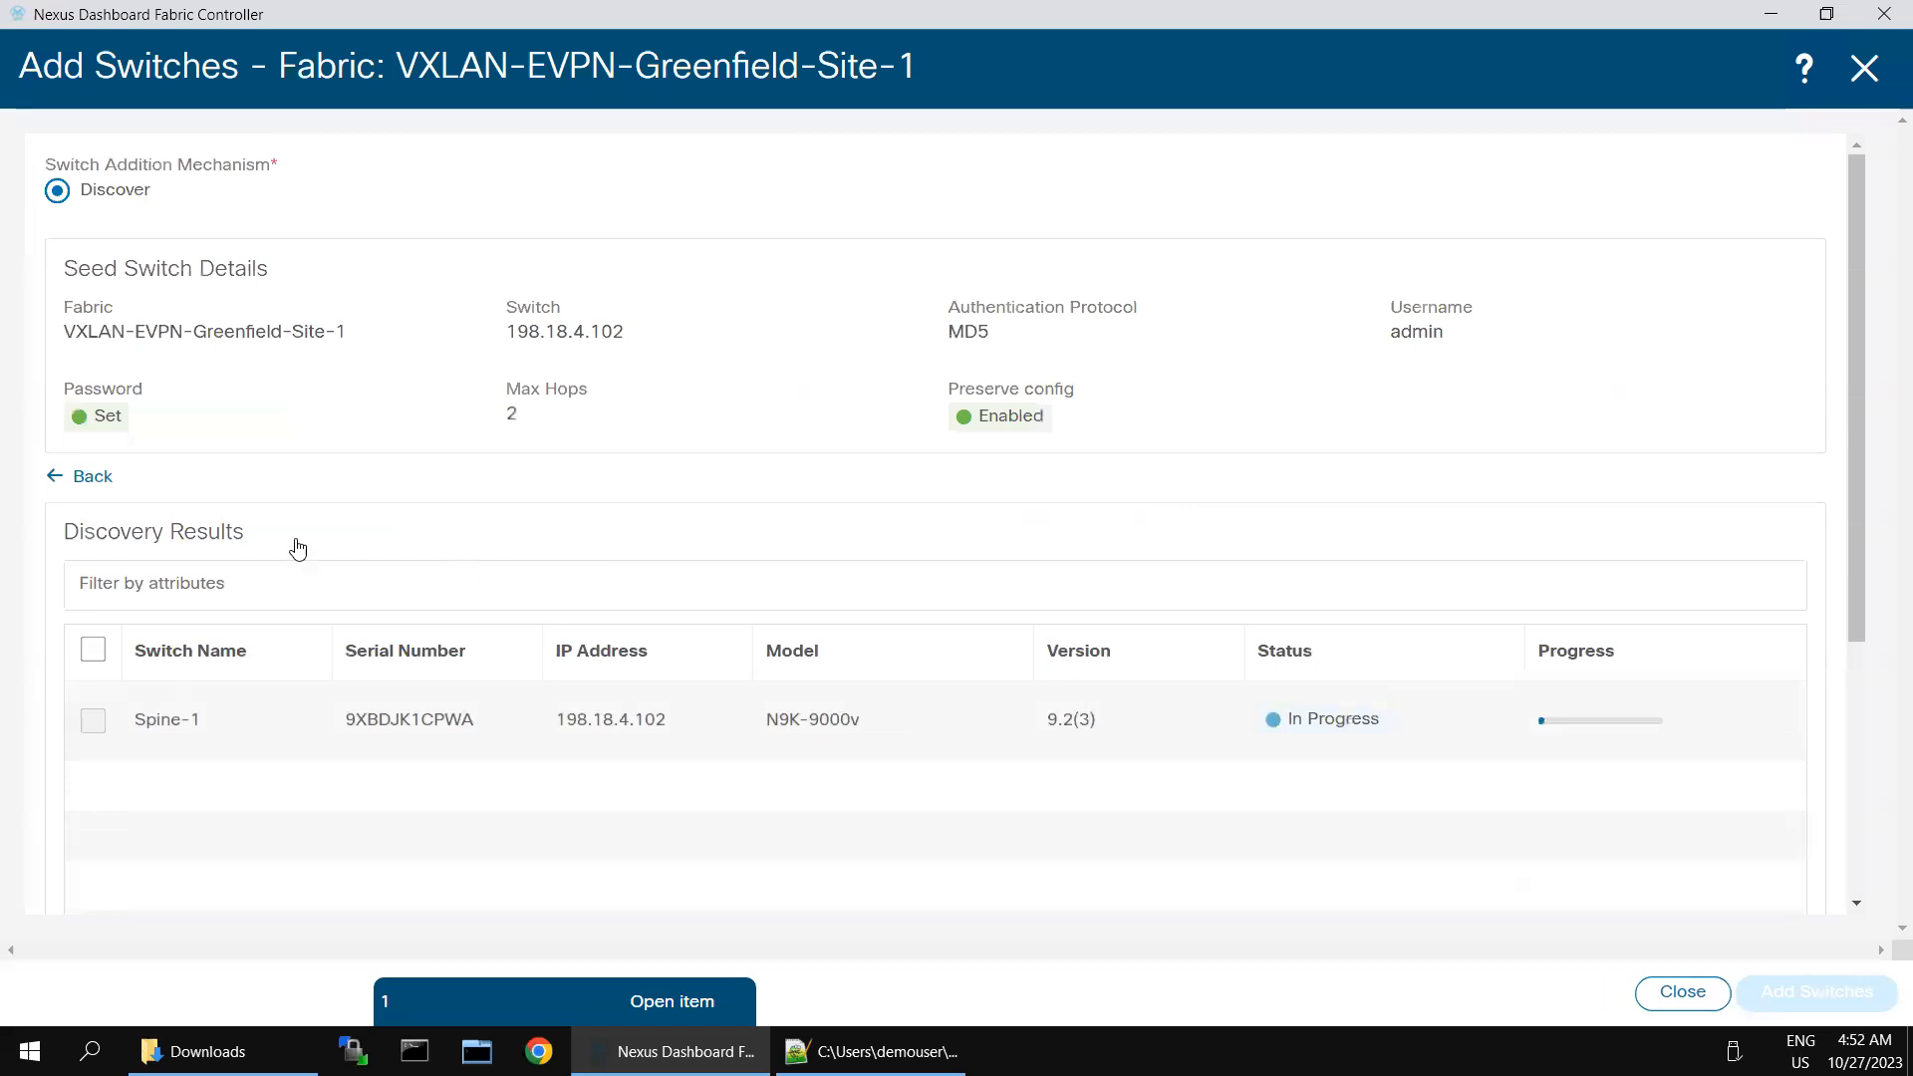
left_click(71, 480)
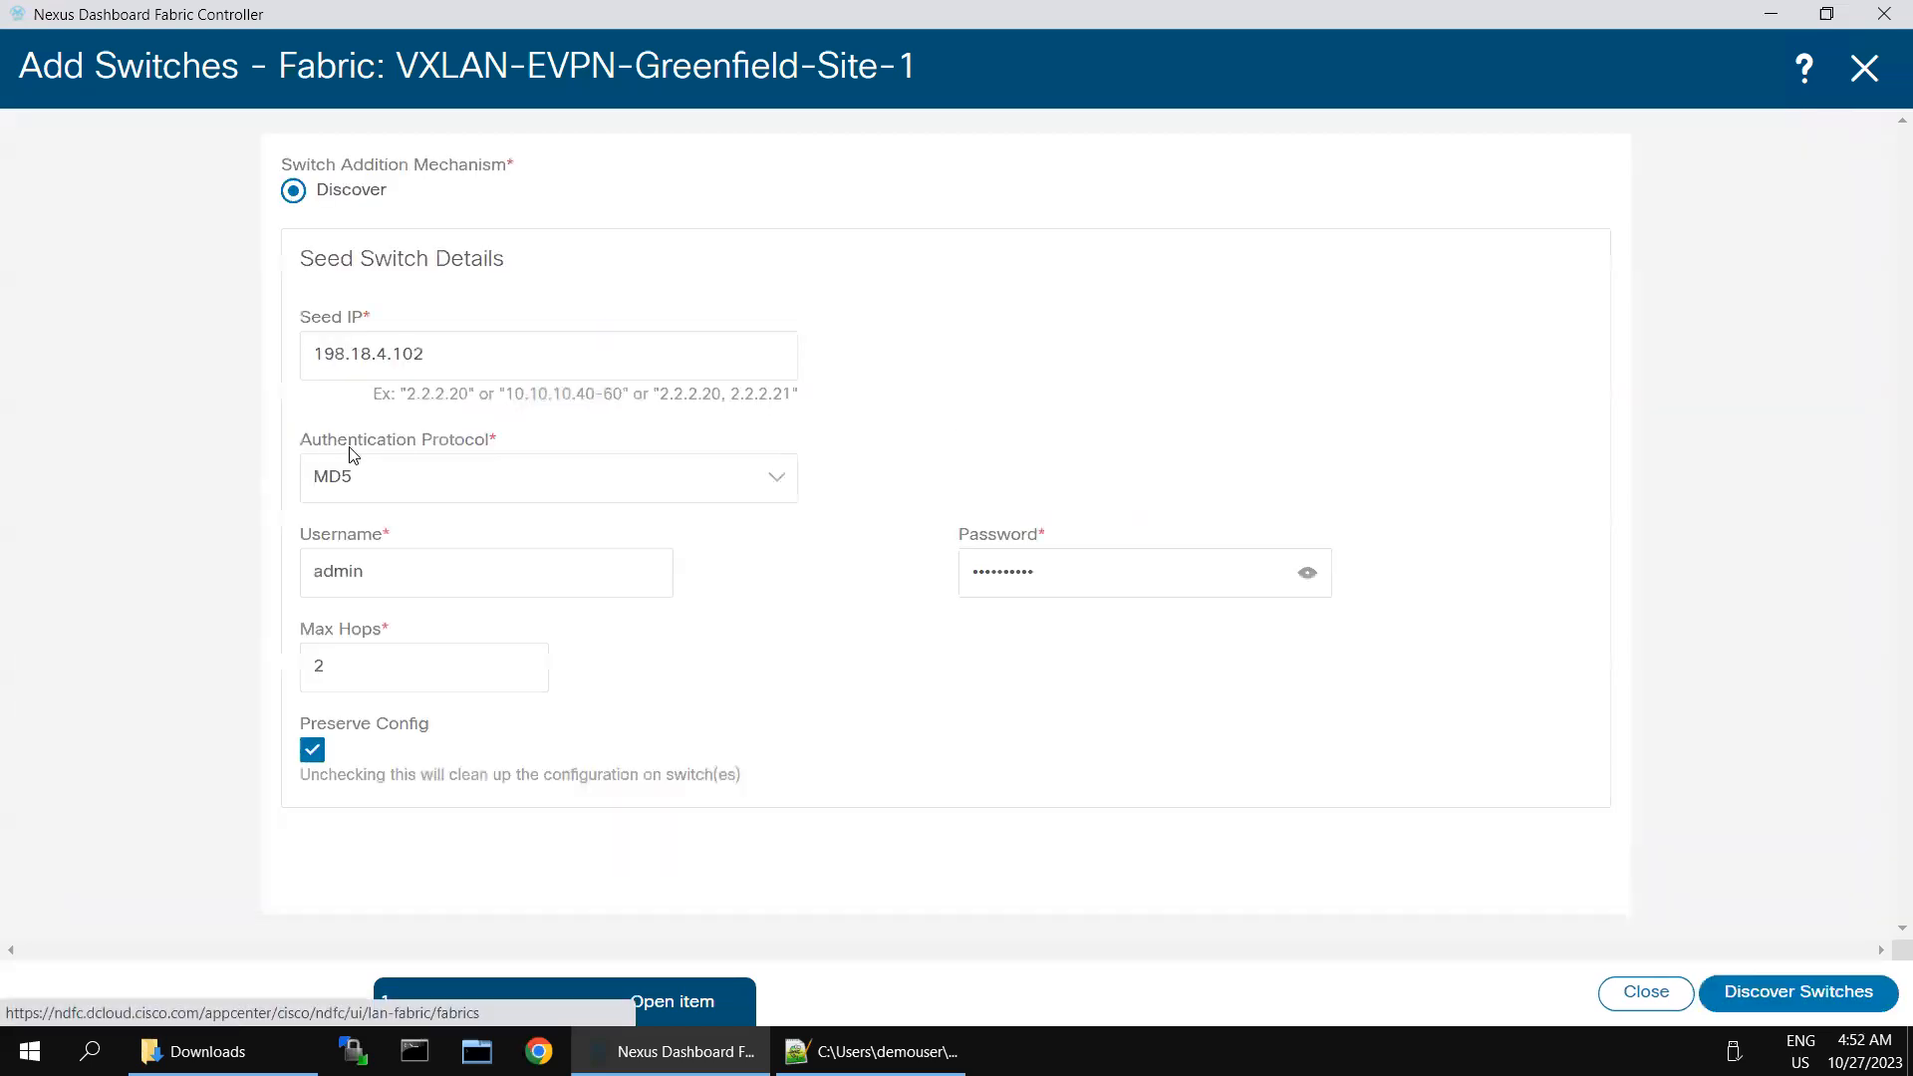
- Switch to the BGW-1 session in SecureCRT, log in as admin with the password, and display the mgmt0 running configuration
mouse_move(1575, 5)
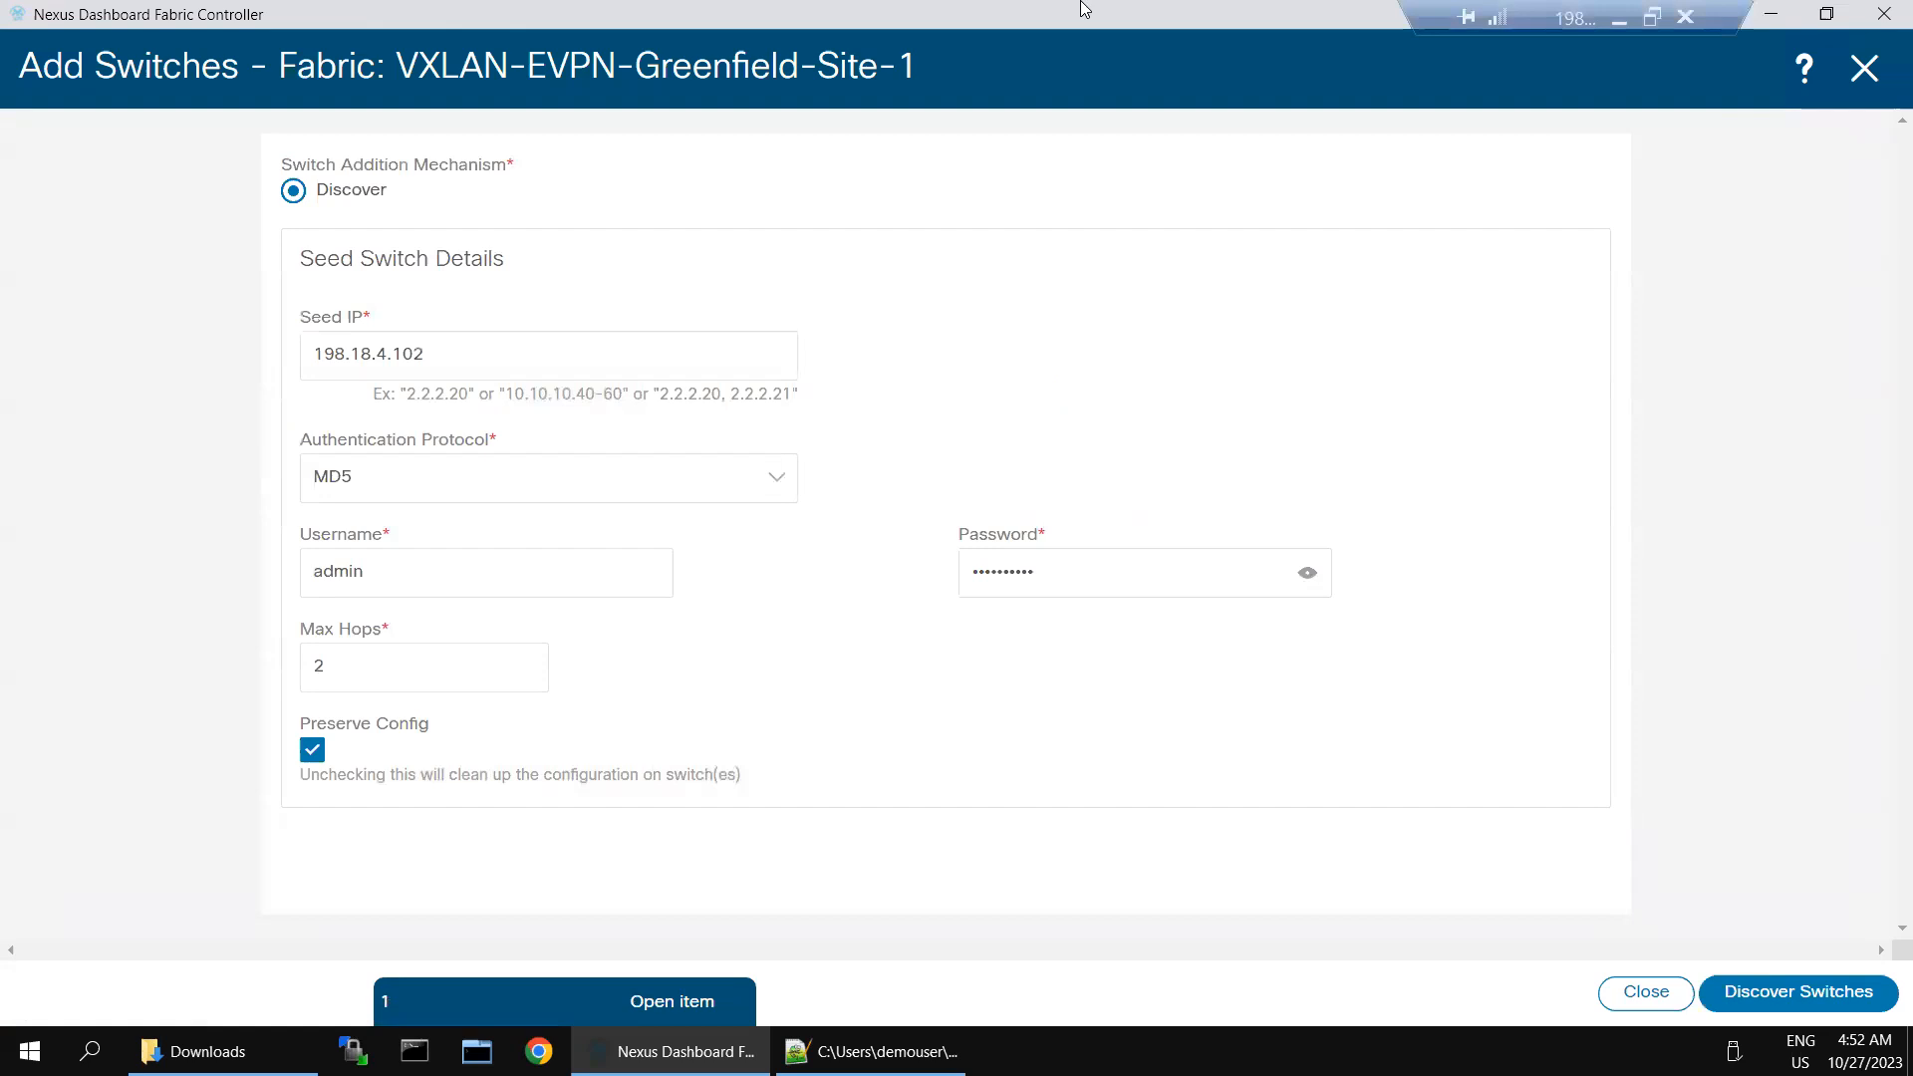
left_click(1632, 22)
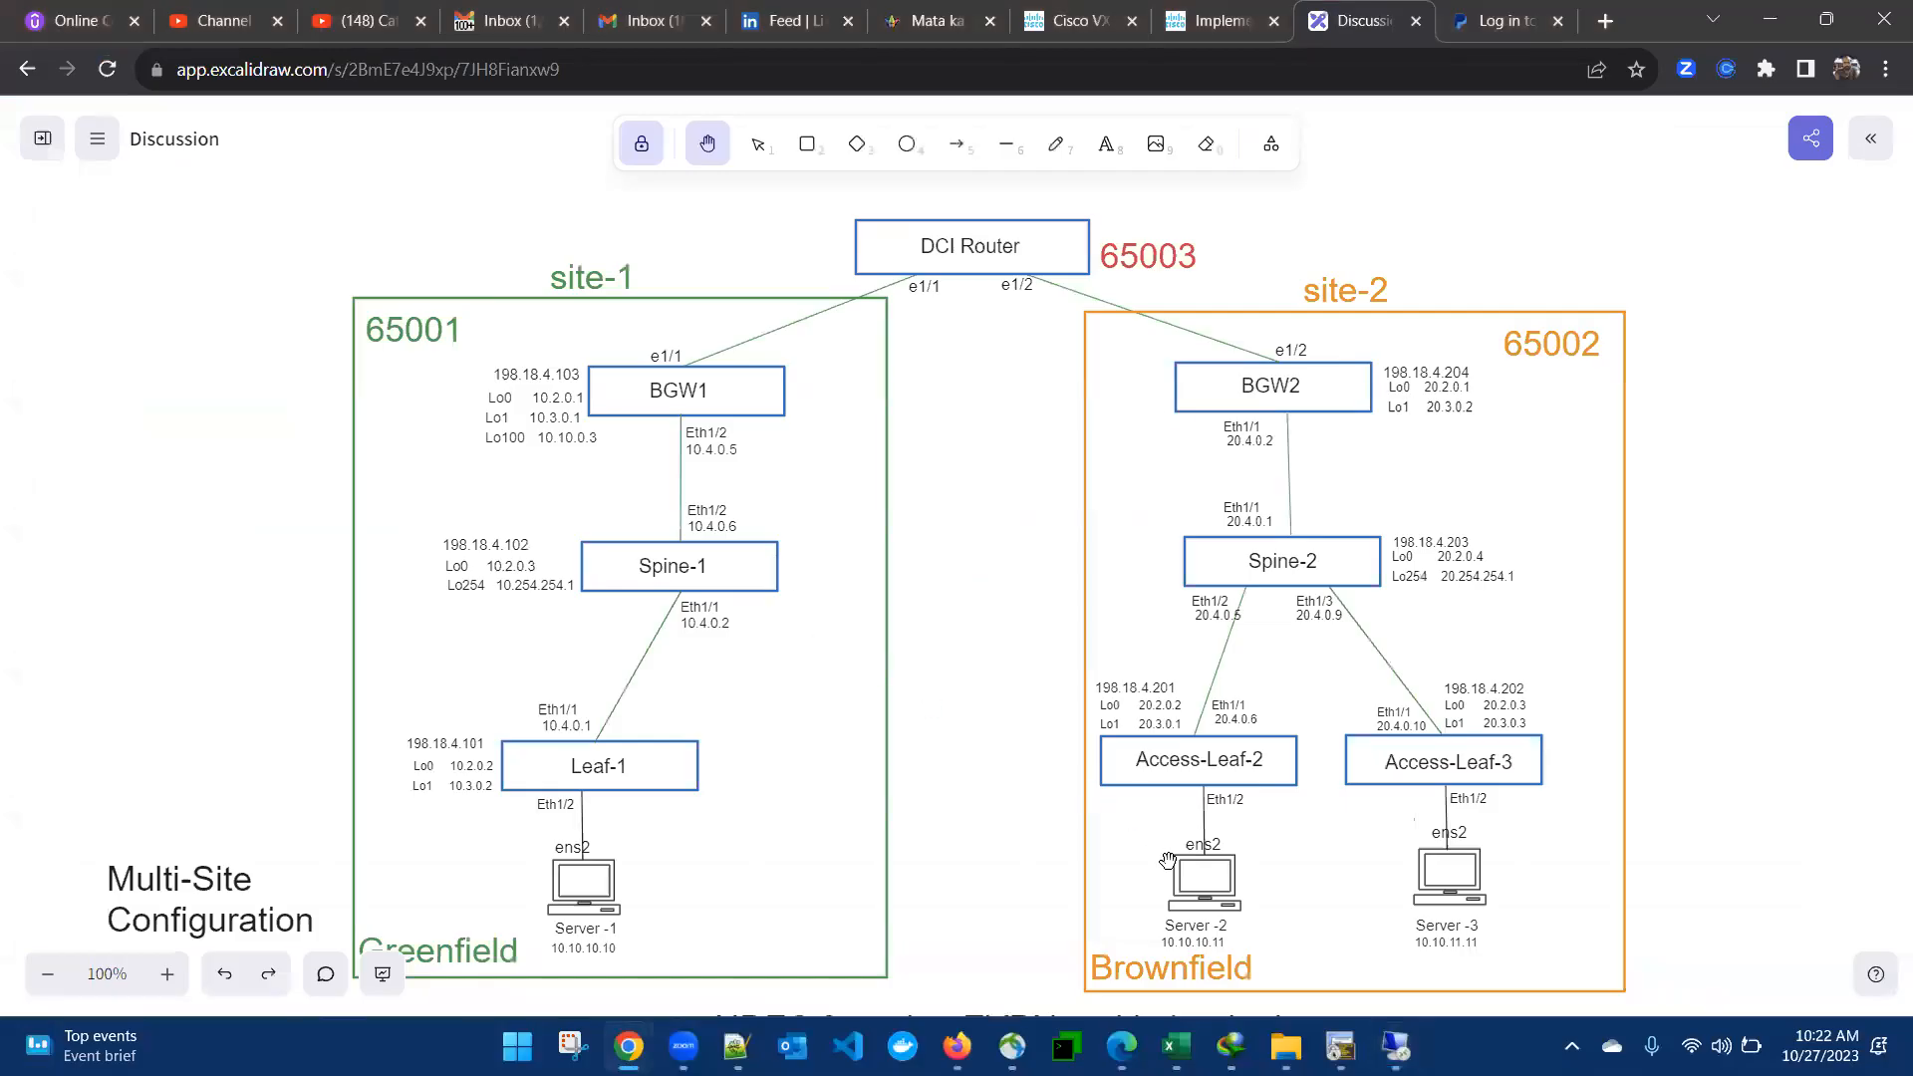
key("alt+Tab")
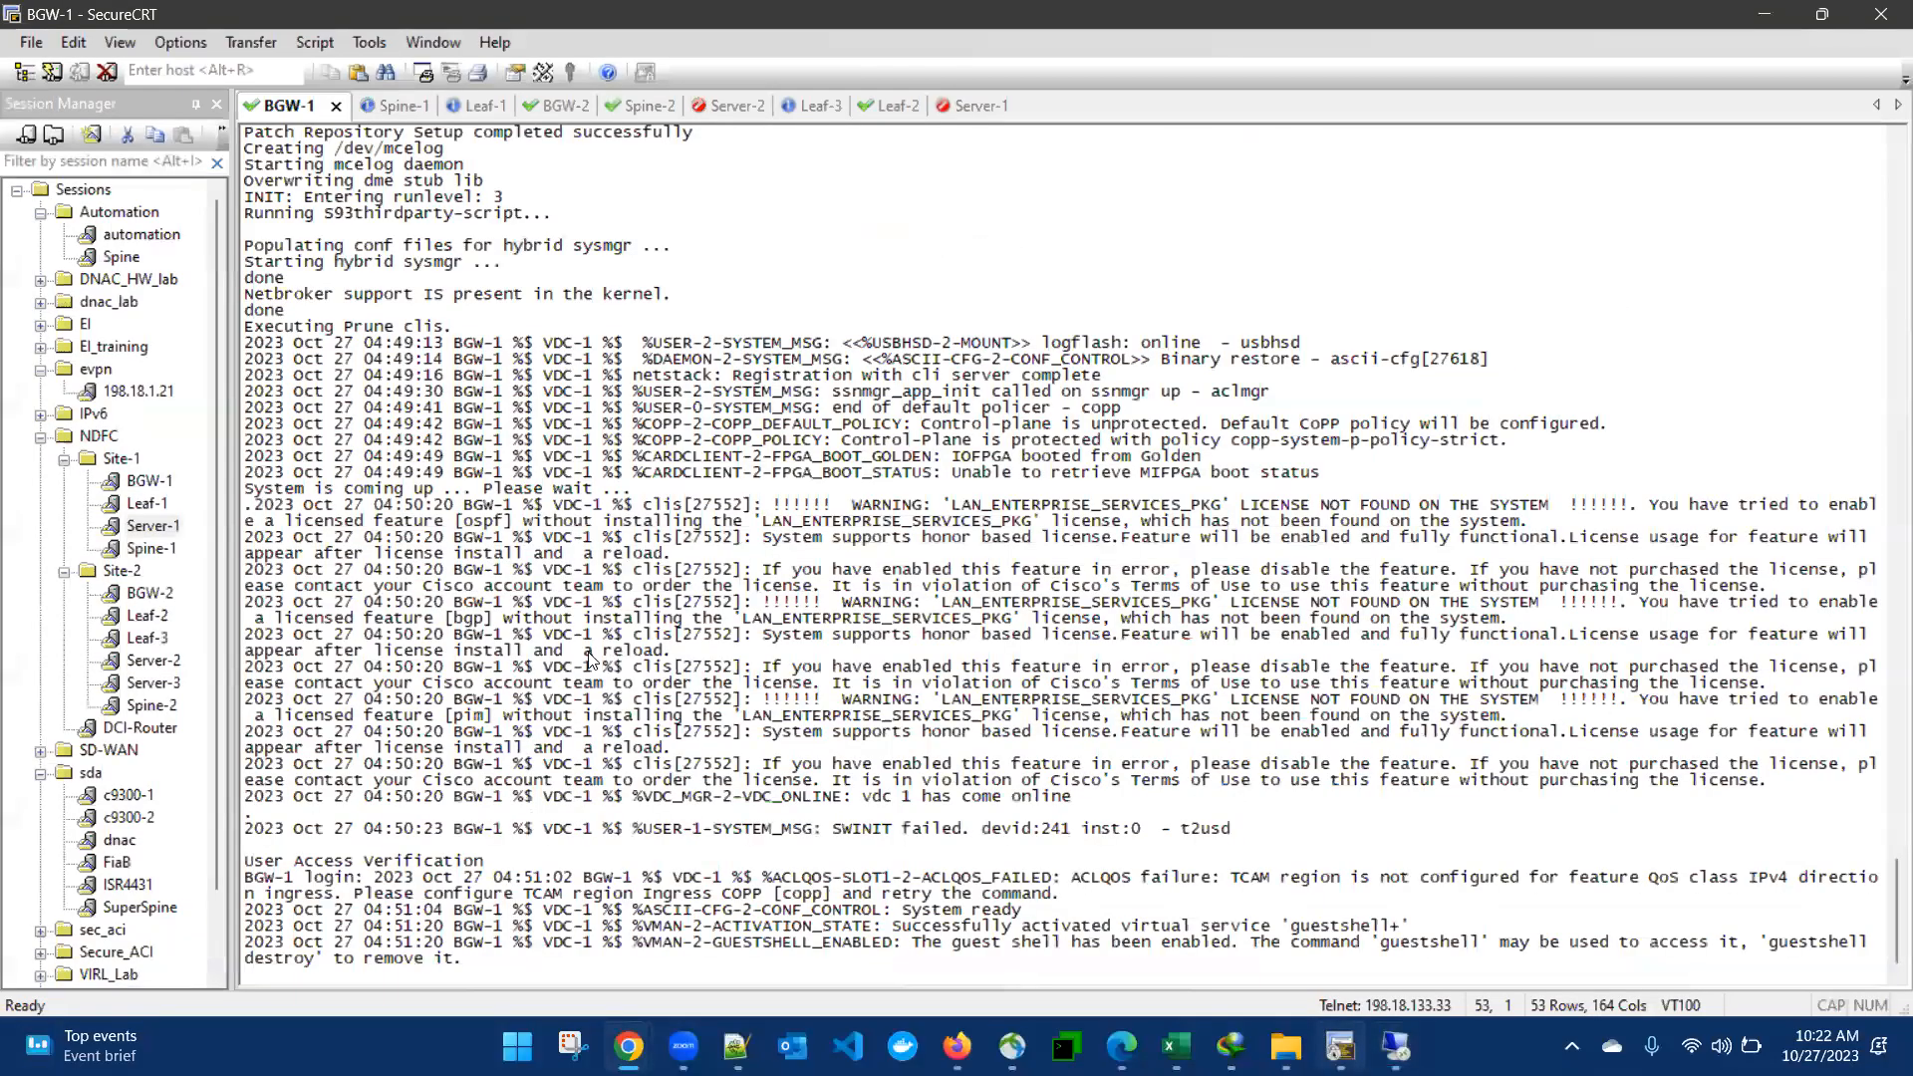
key("Return")
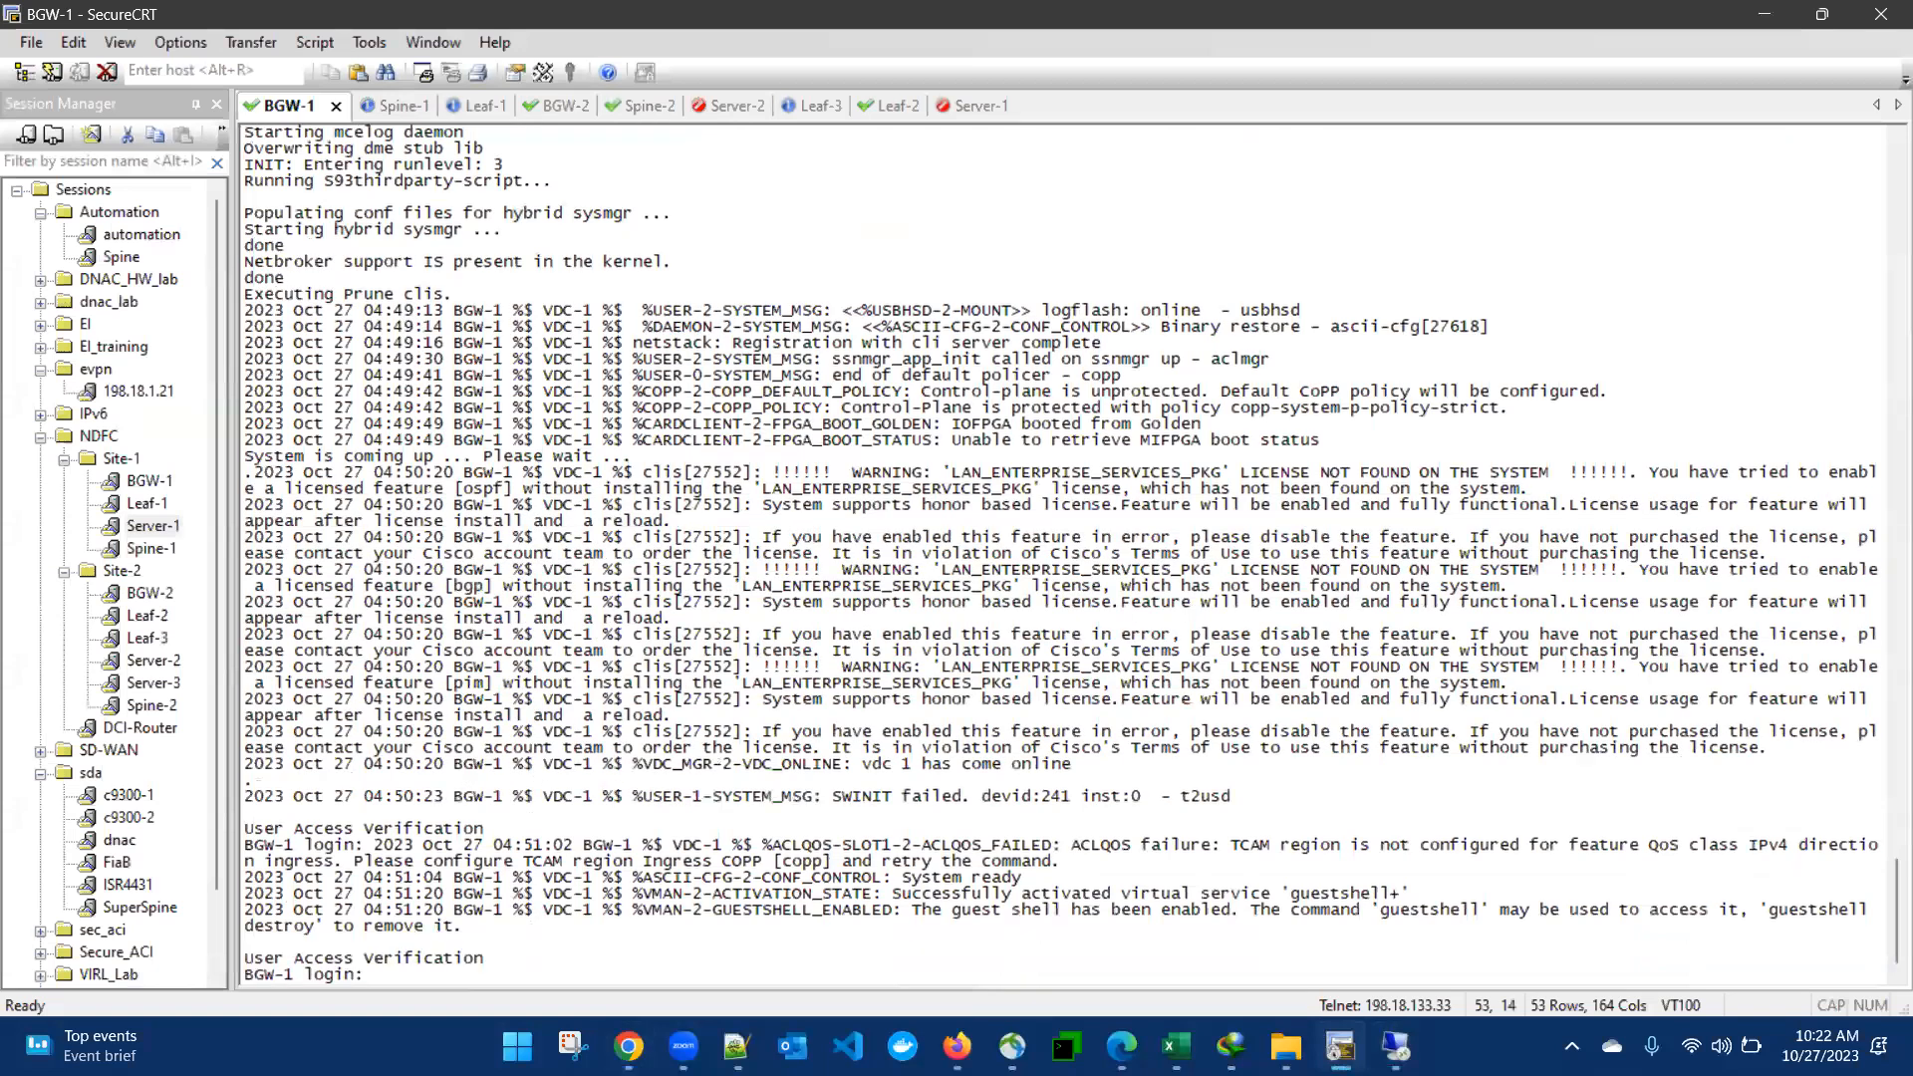
type("admin")
key("Return")
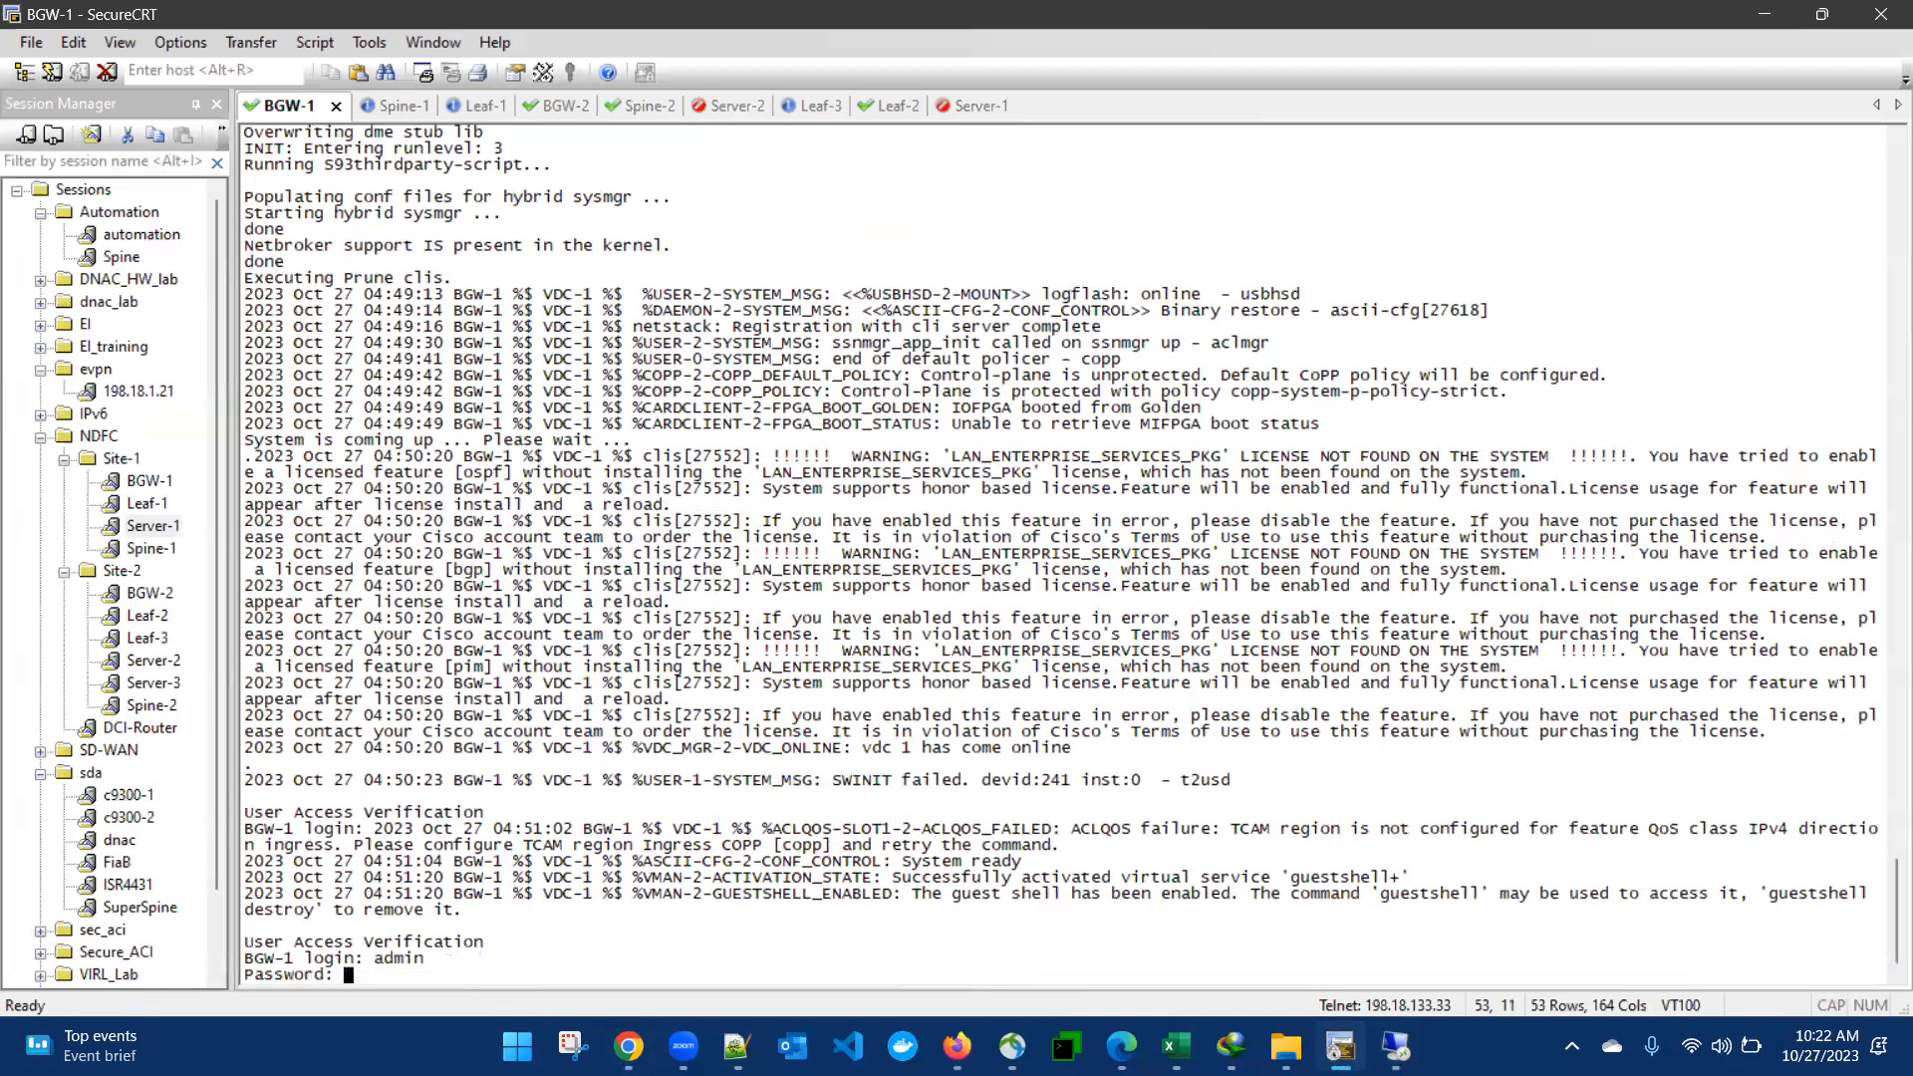
key("Return")
type("sh run int mgmt0")
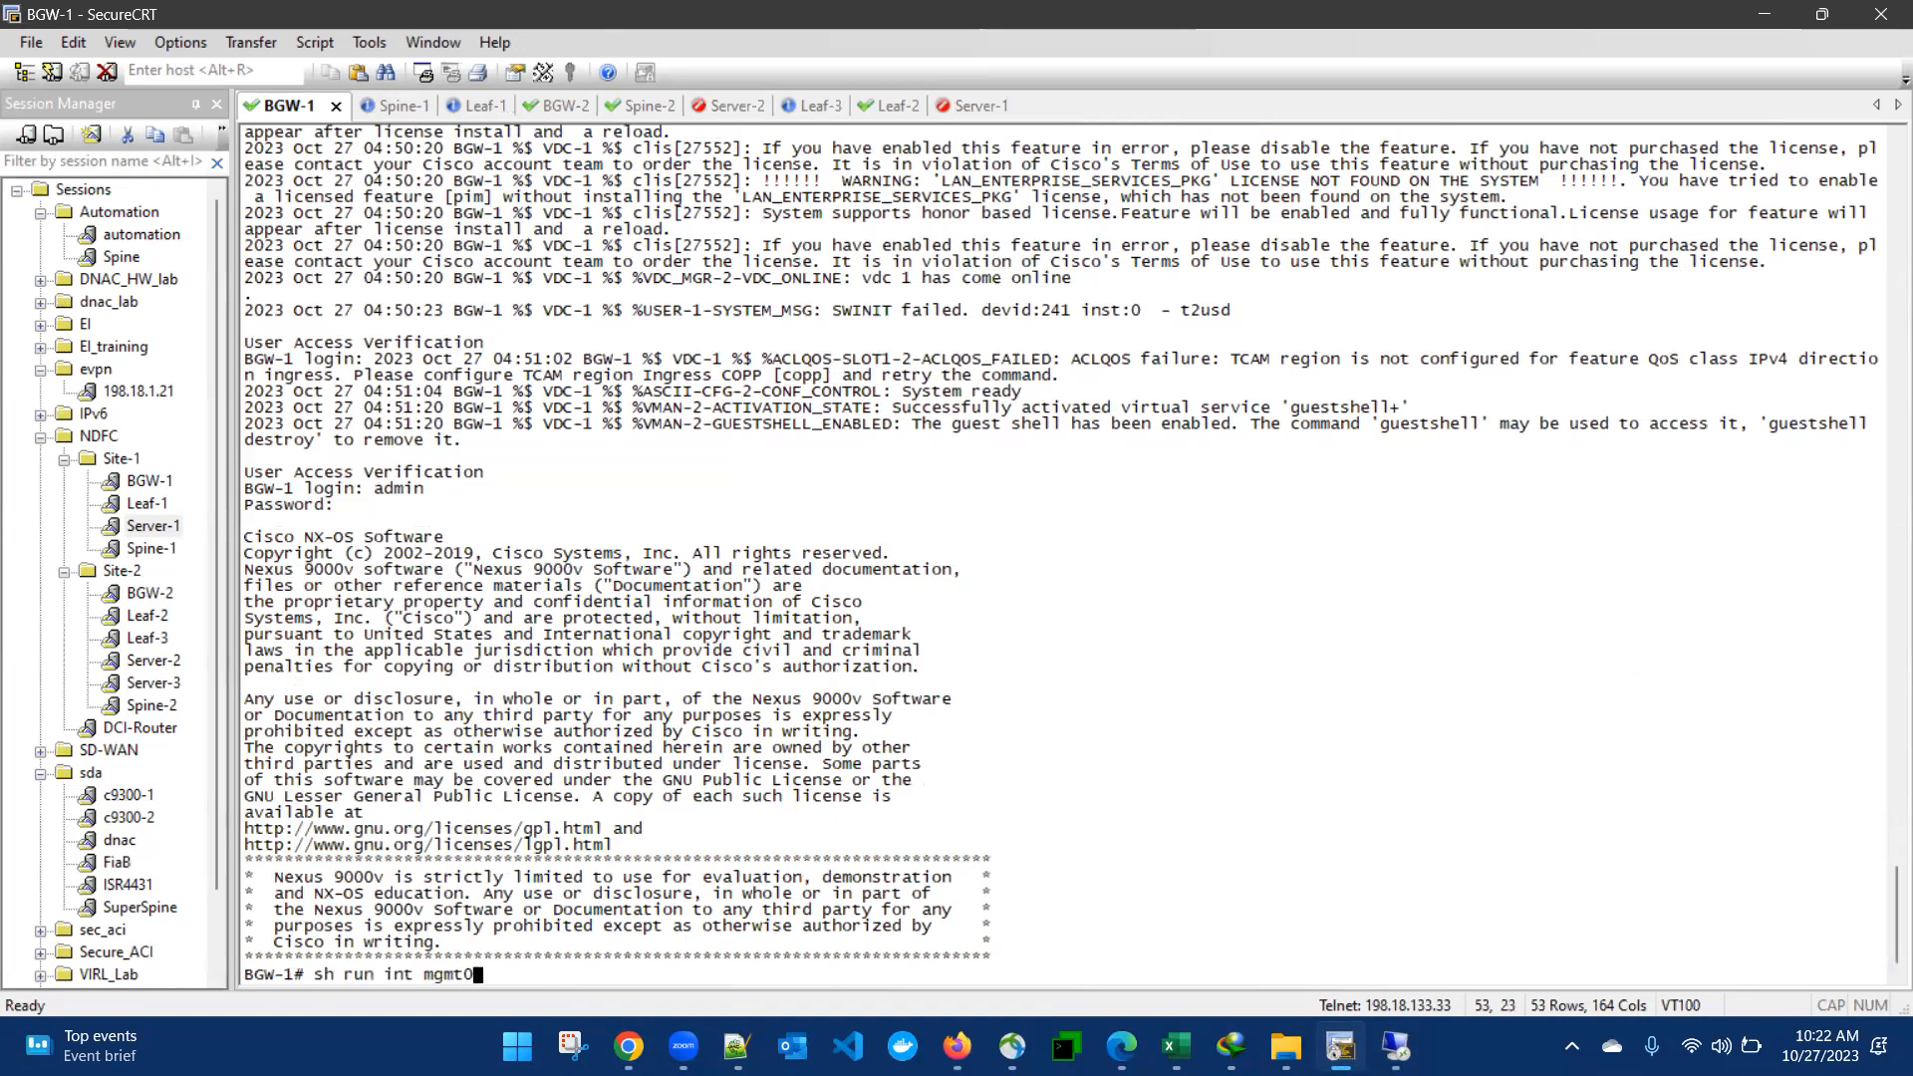
key("Return")
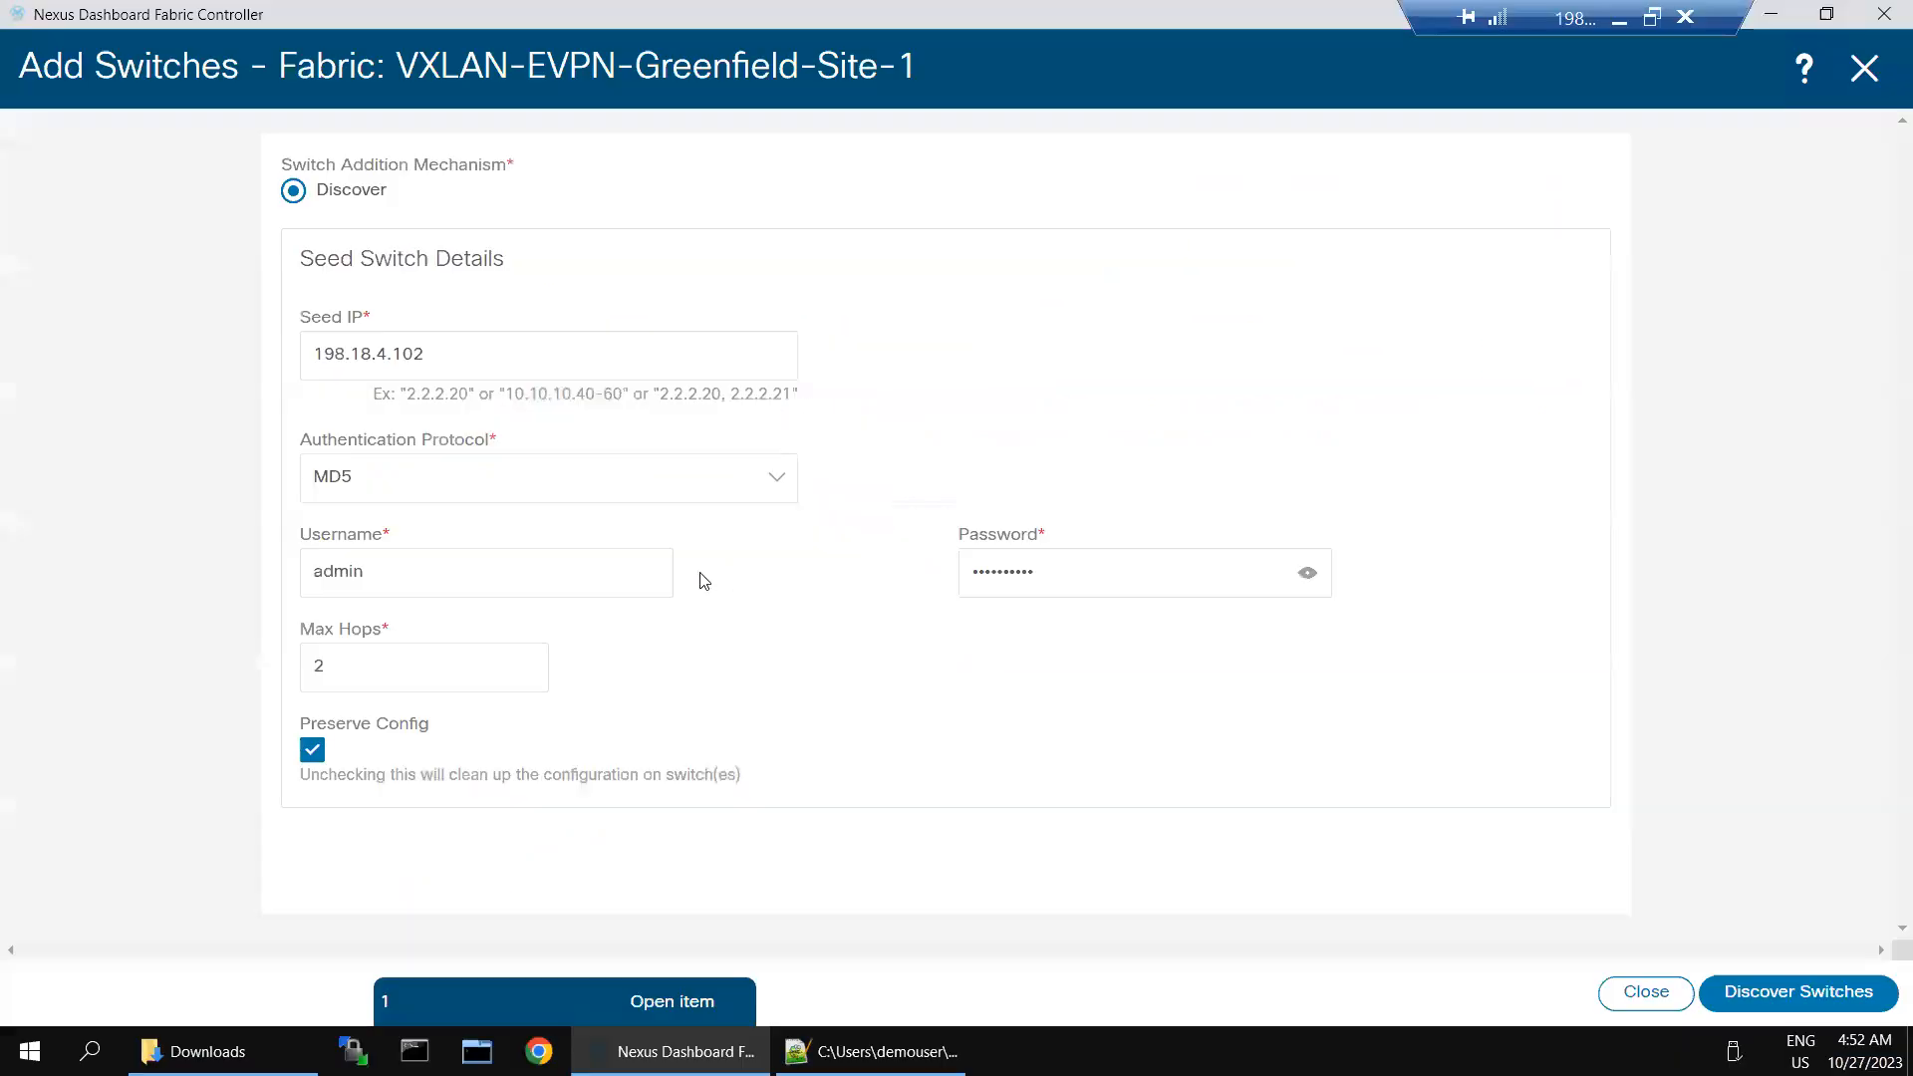
- Return to the fabric controller, discover the switch at seed IP 198.18.4.103, add BGW-1 to the fabric, and close the addition form
left_click(470, 357)
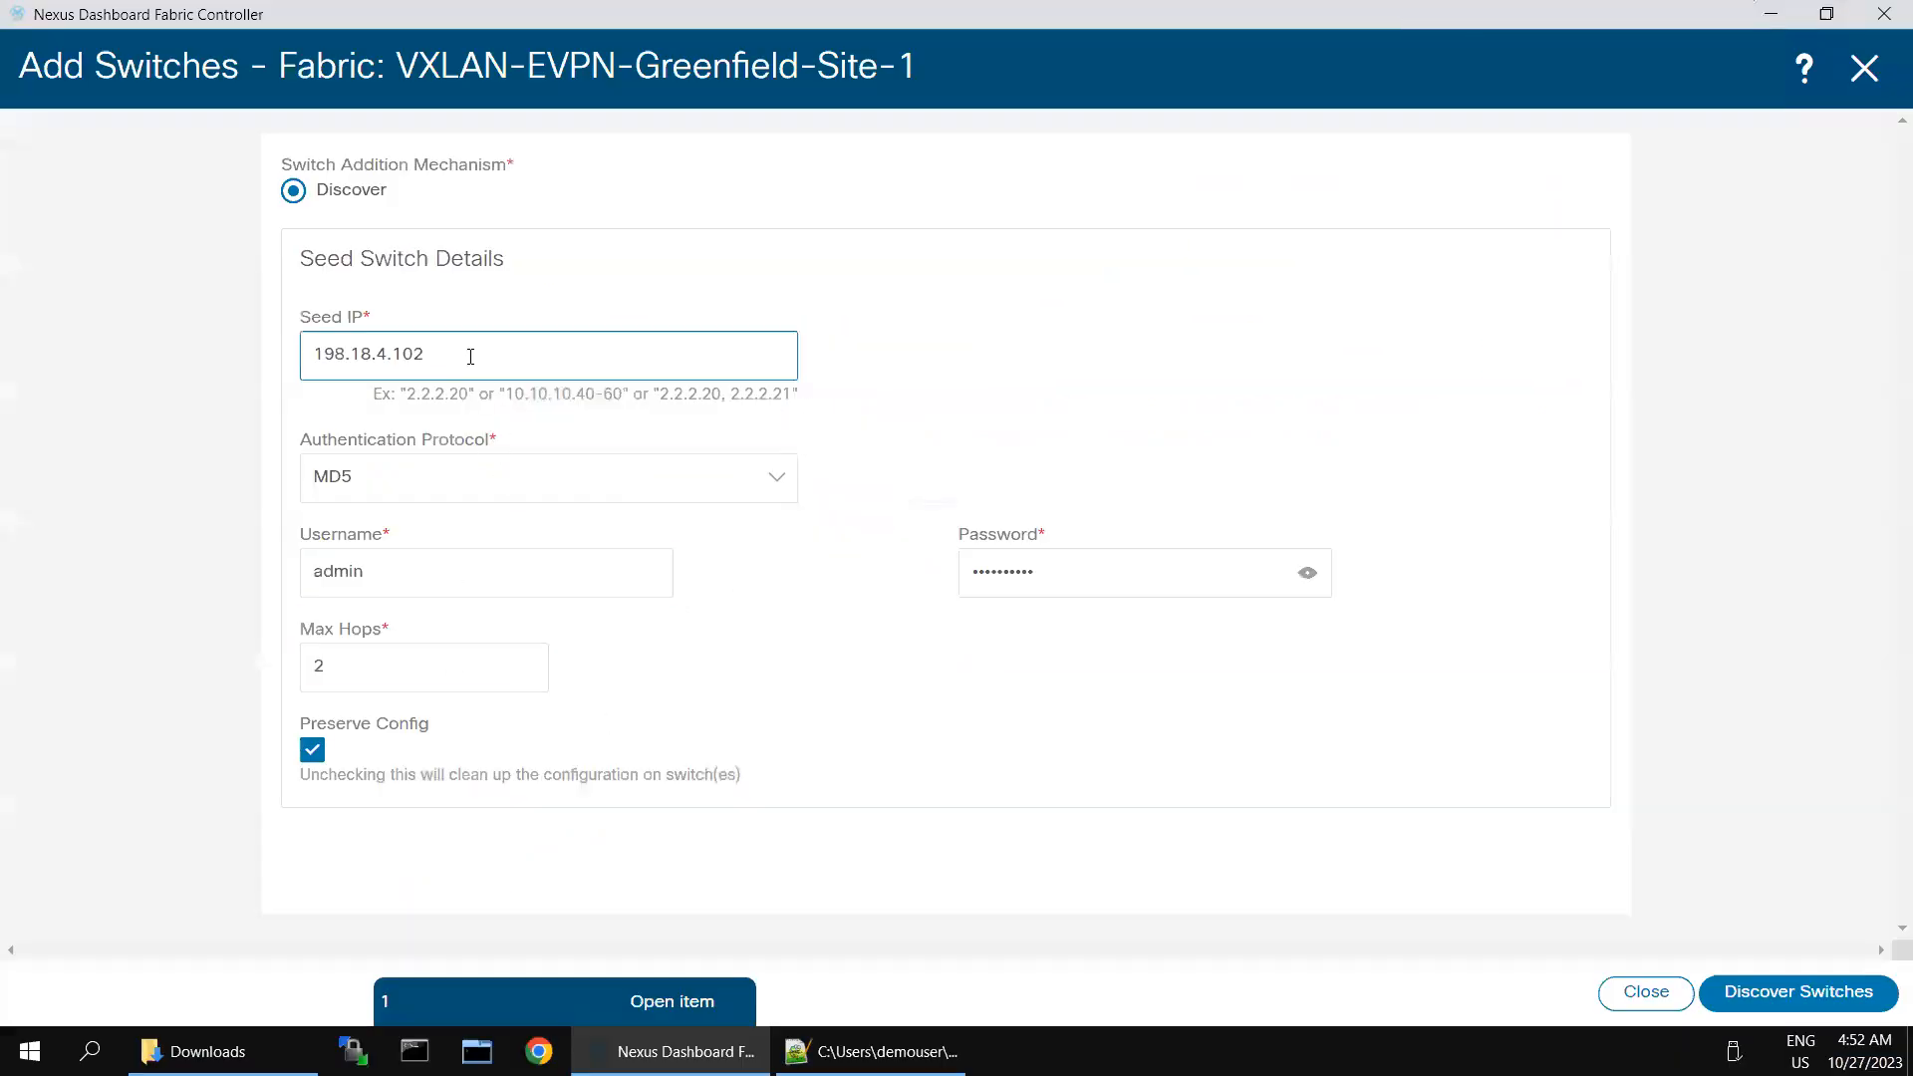
key("BackSpace")
type("3")
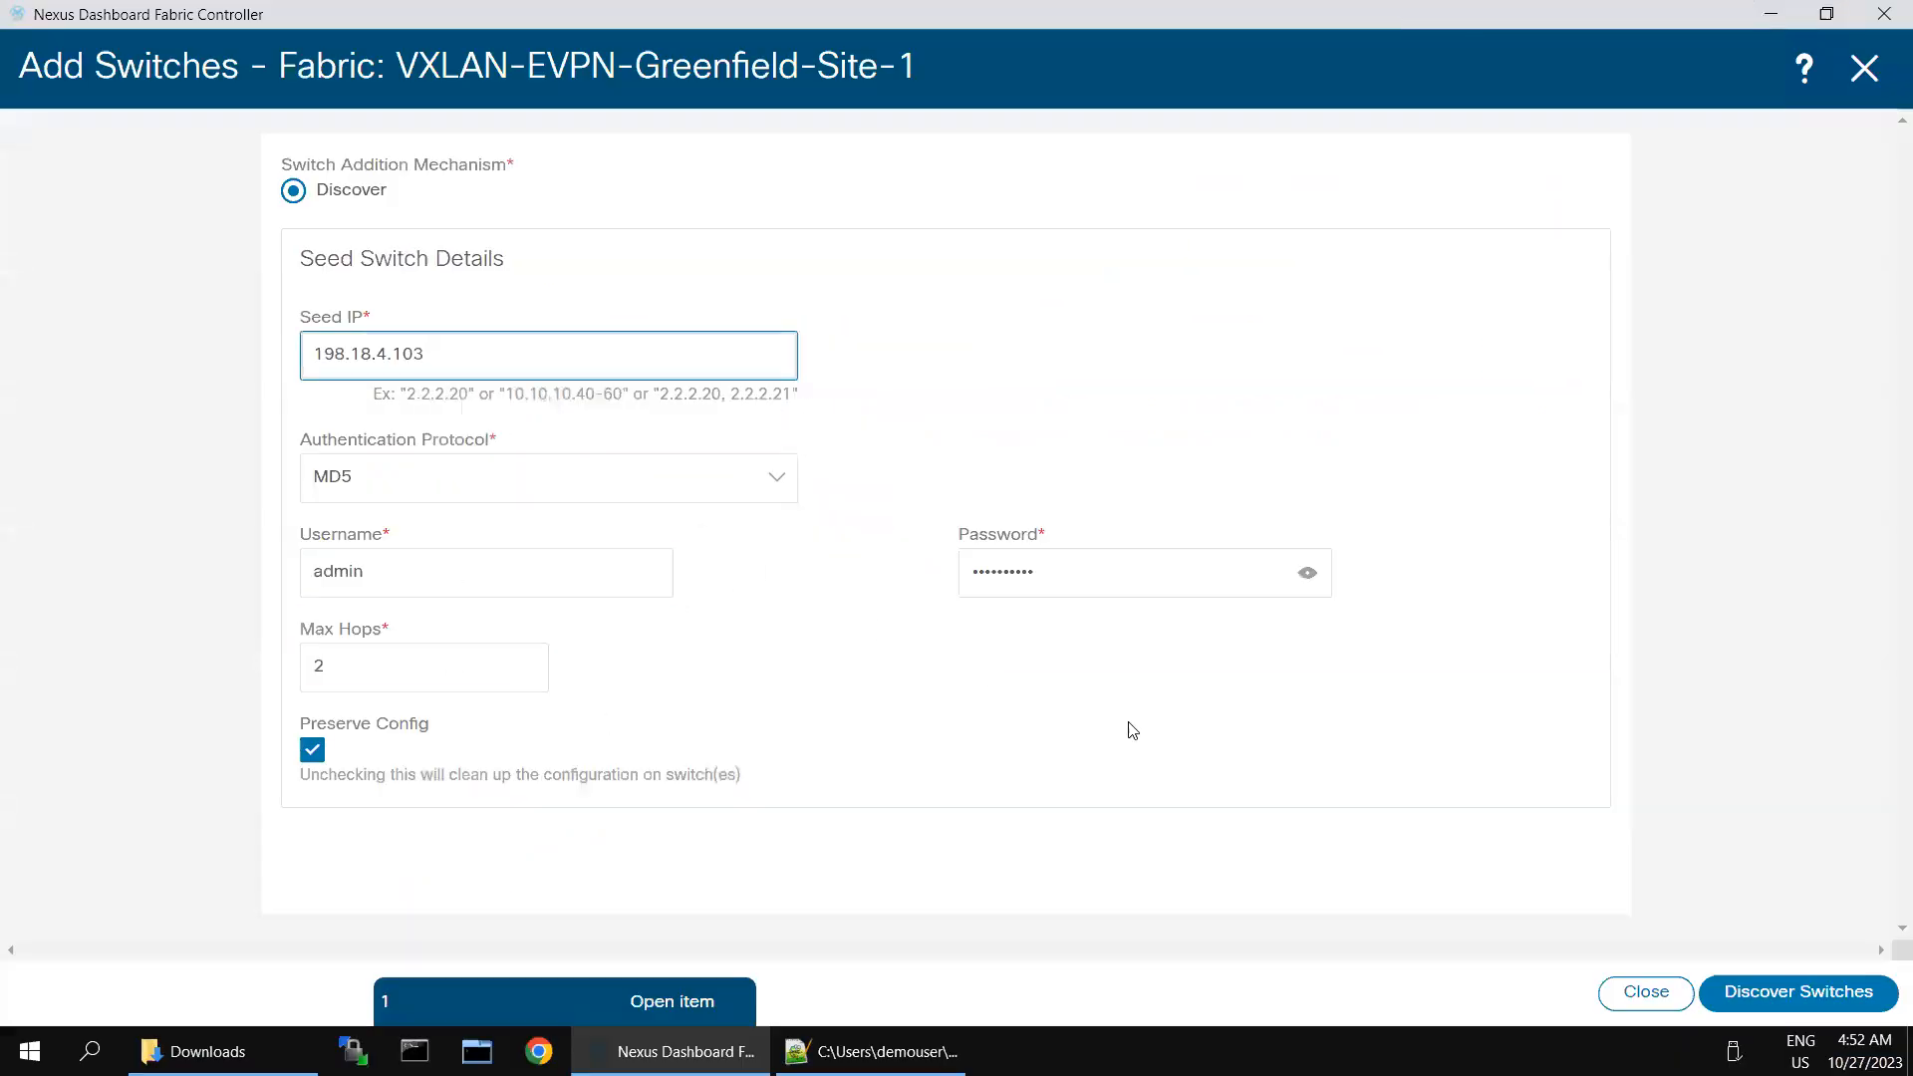
left_click(1709, 992)
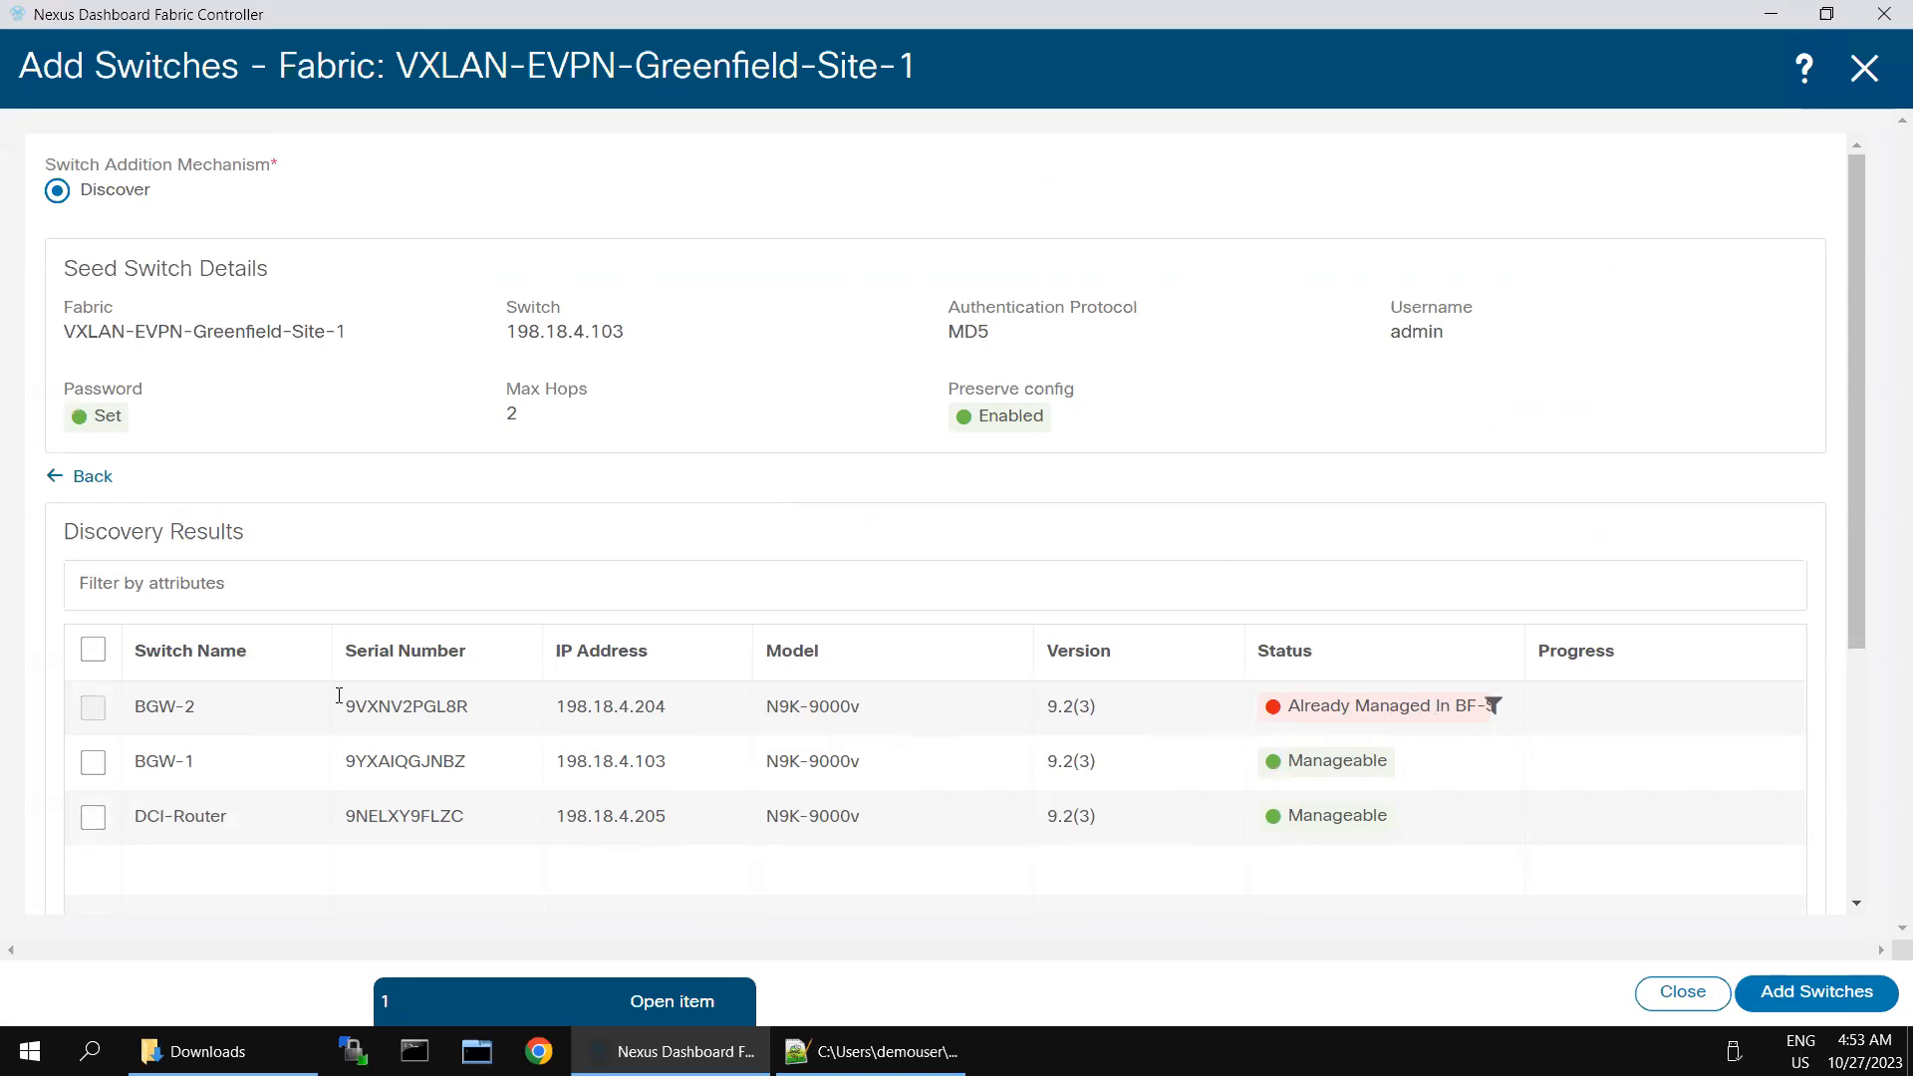
left_click(93, 763)
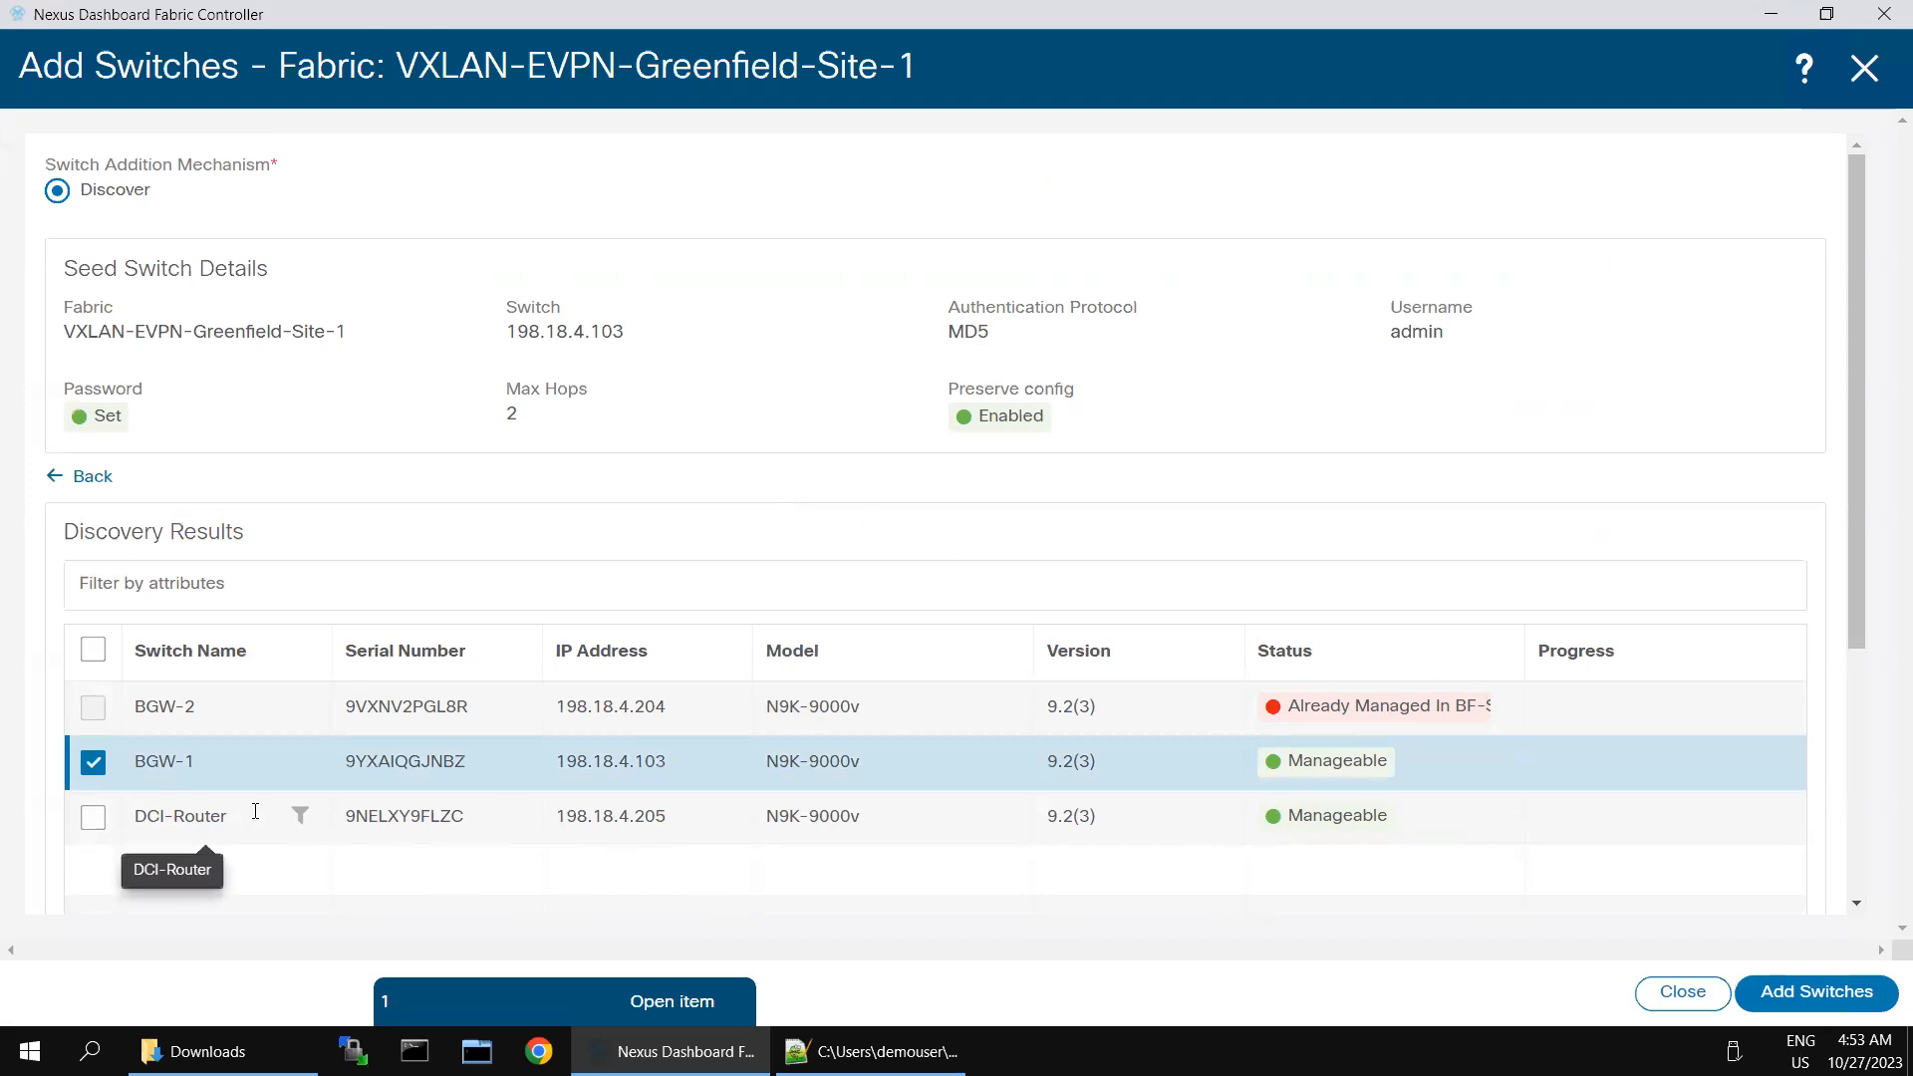
left_click(1804, 994)
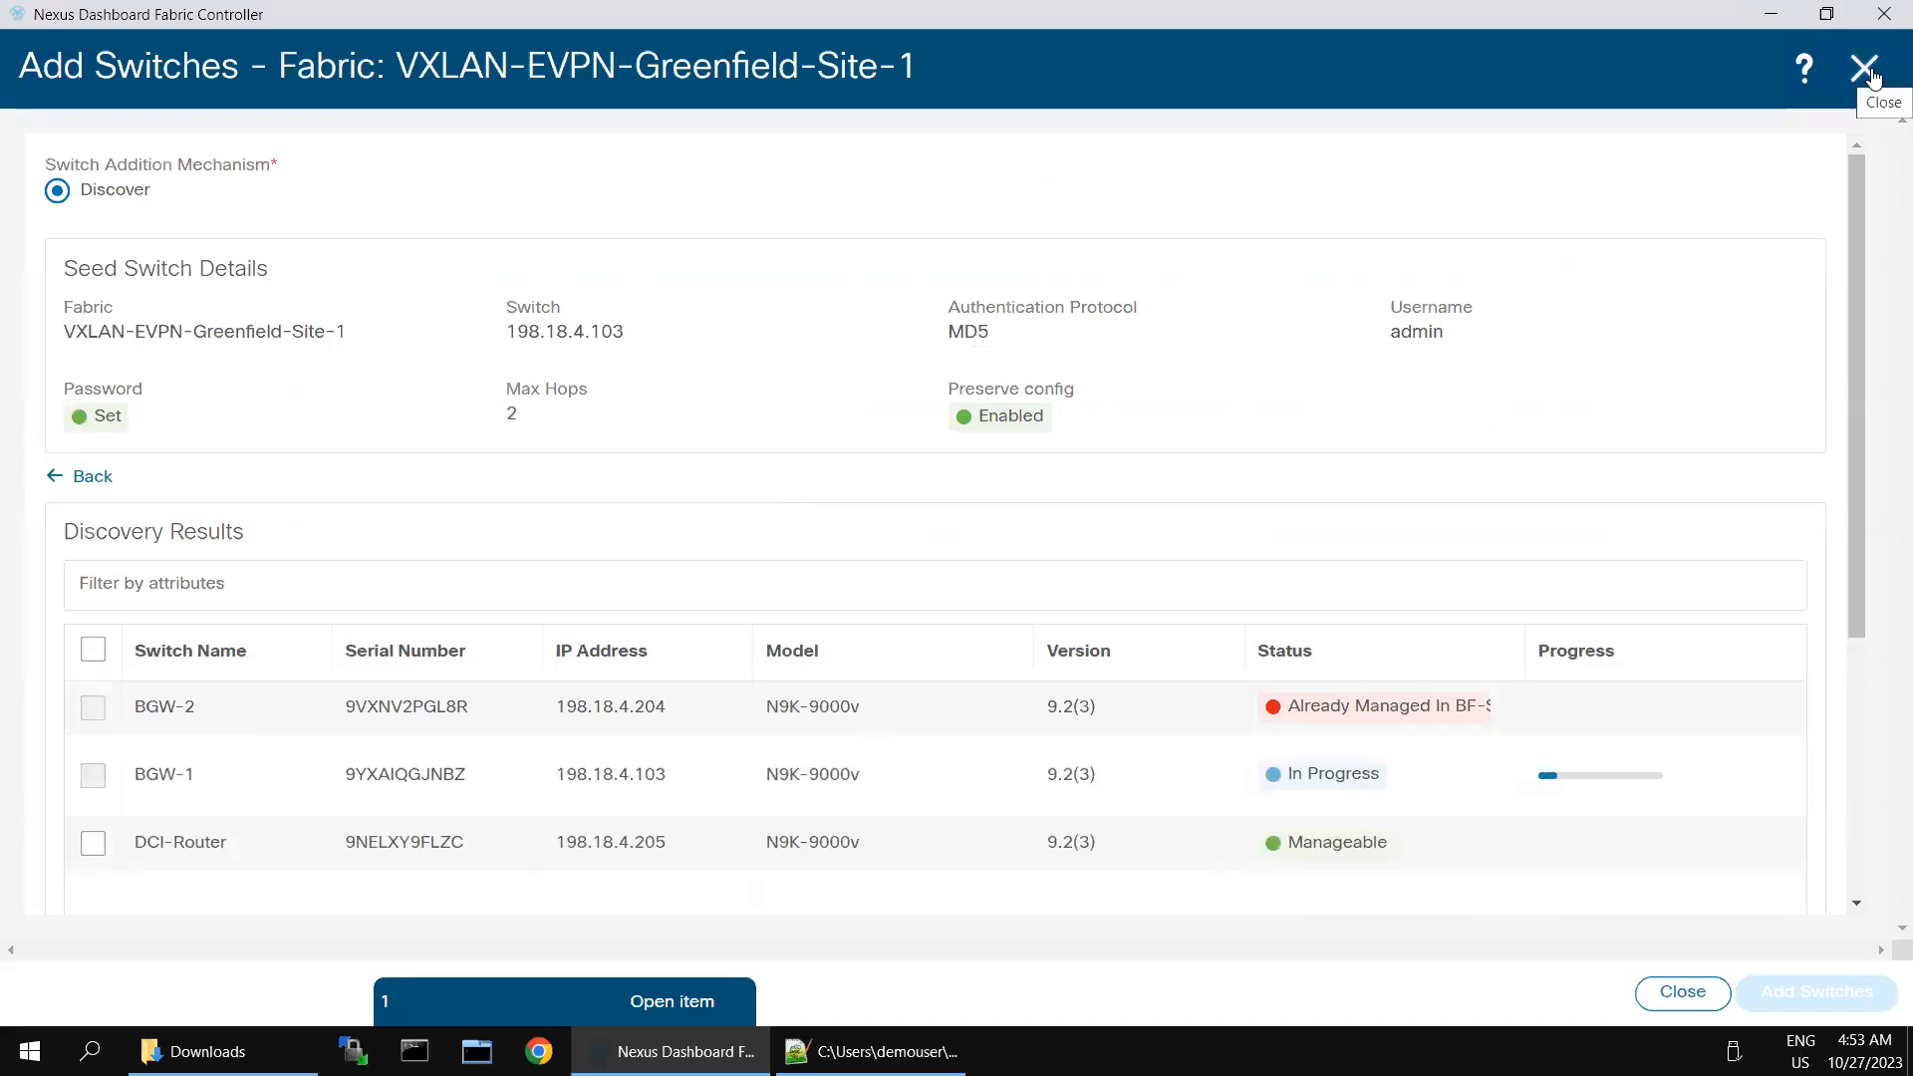
left_click(1866, 70)
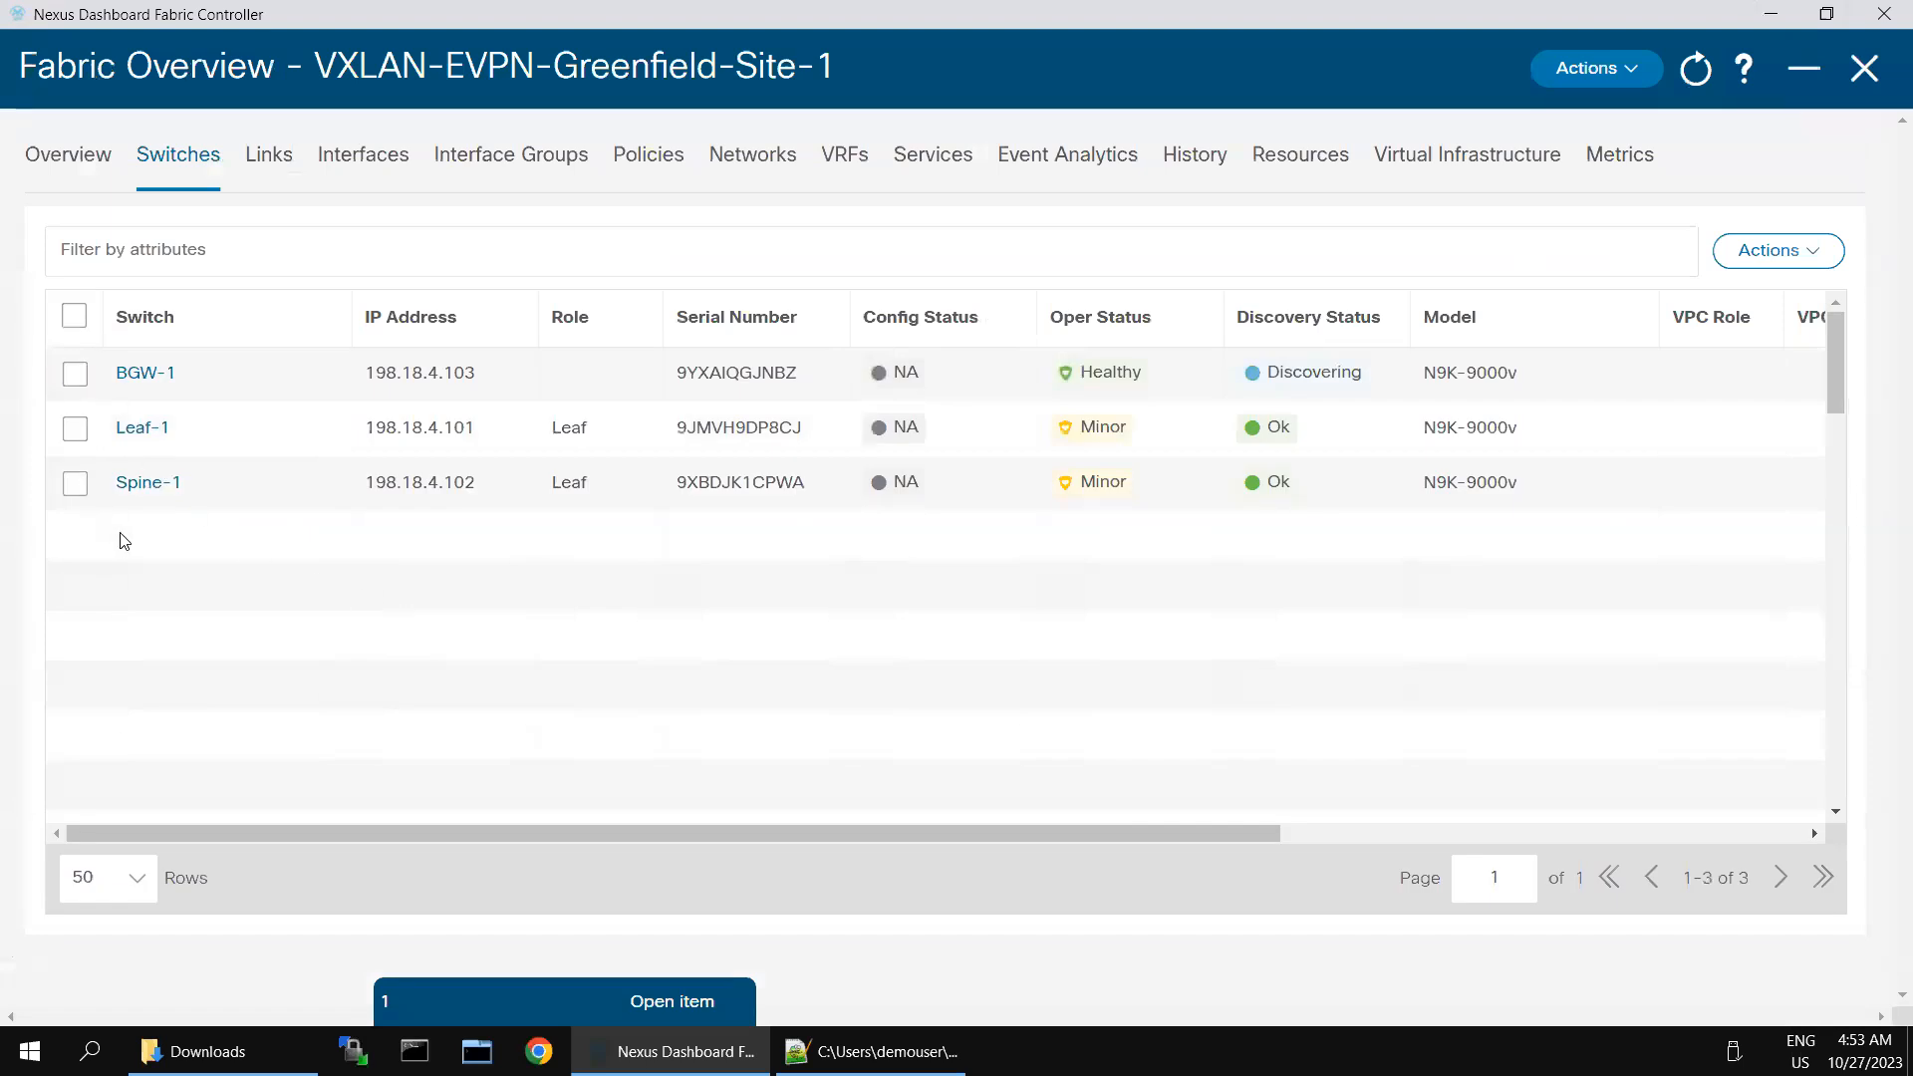
- Set the role of BGW-1 to Border Gateway and acknowledge the recalculation warning
mouse_move(1316, 374)
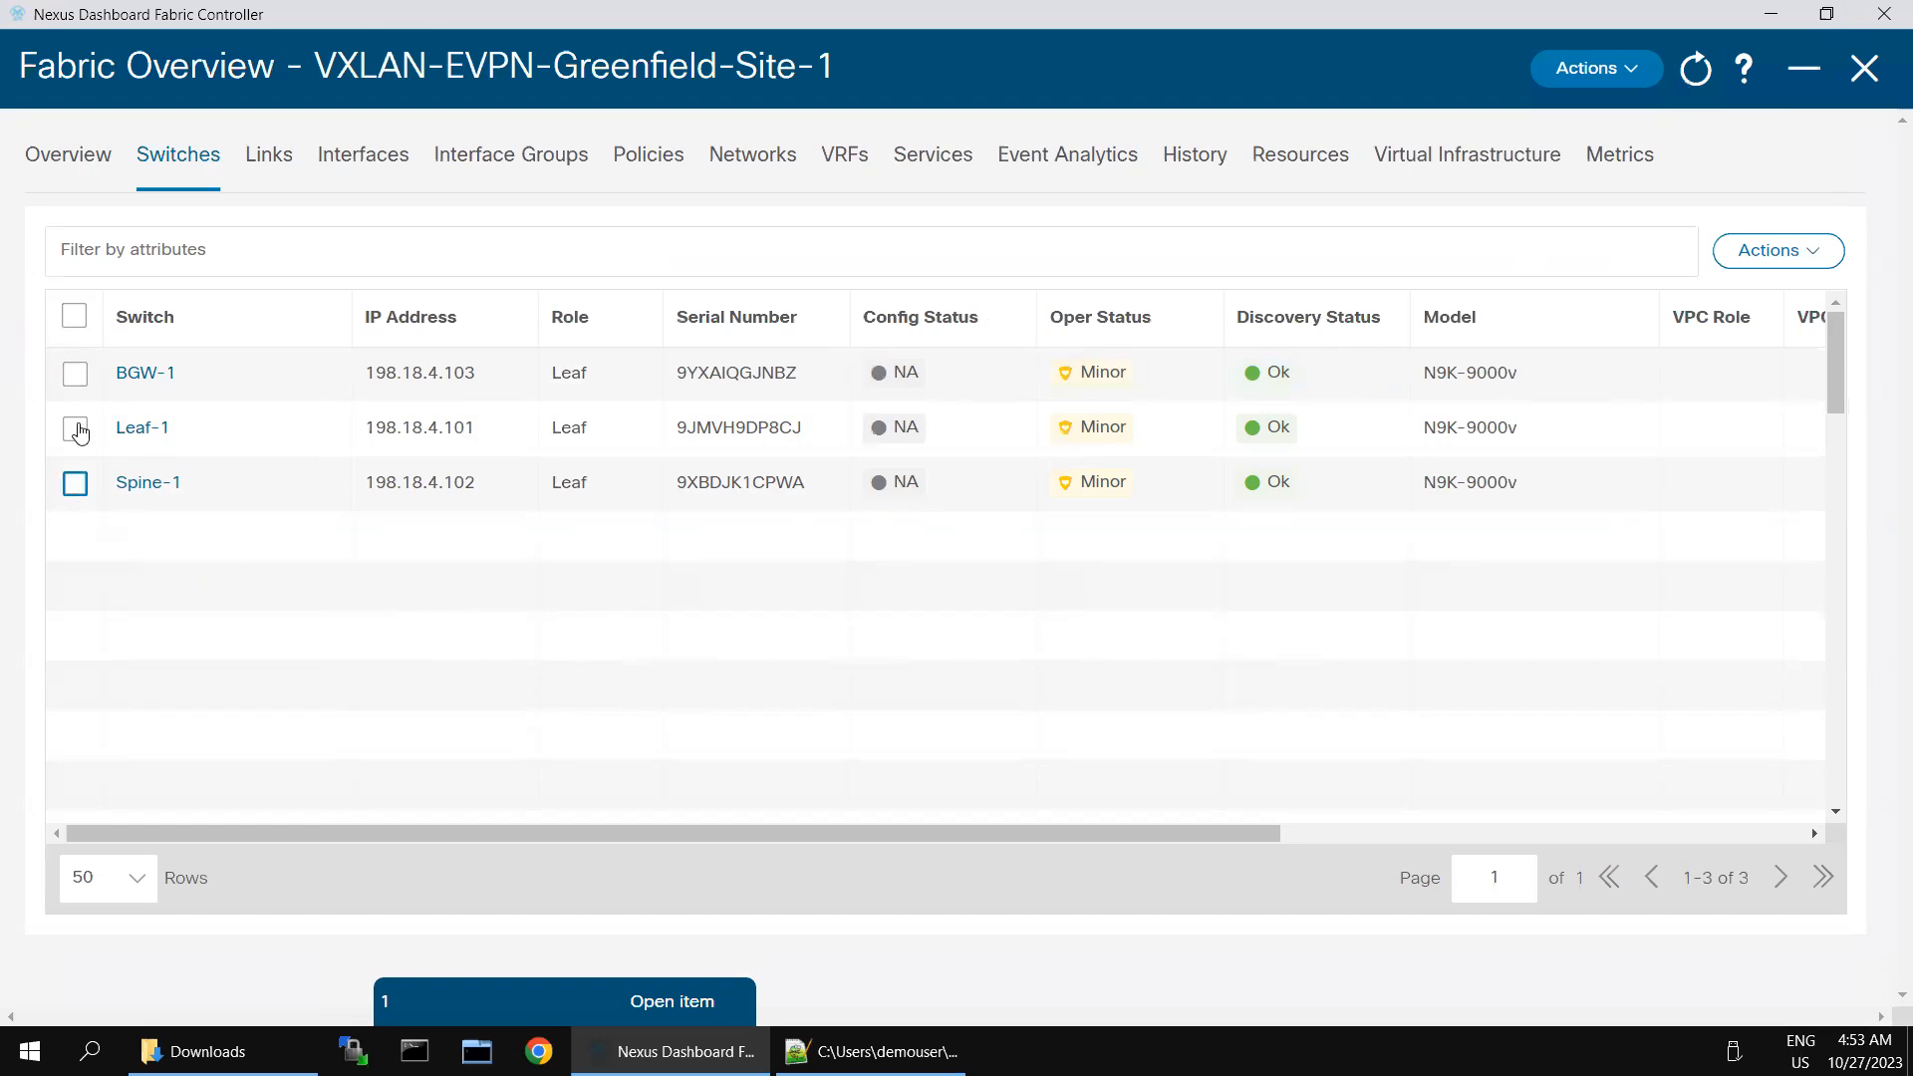
left_click(75, 373)
left_click(1766, 251)
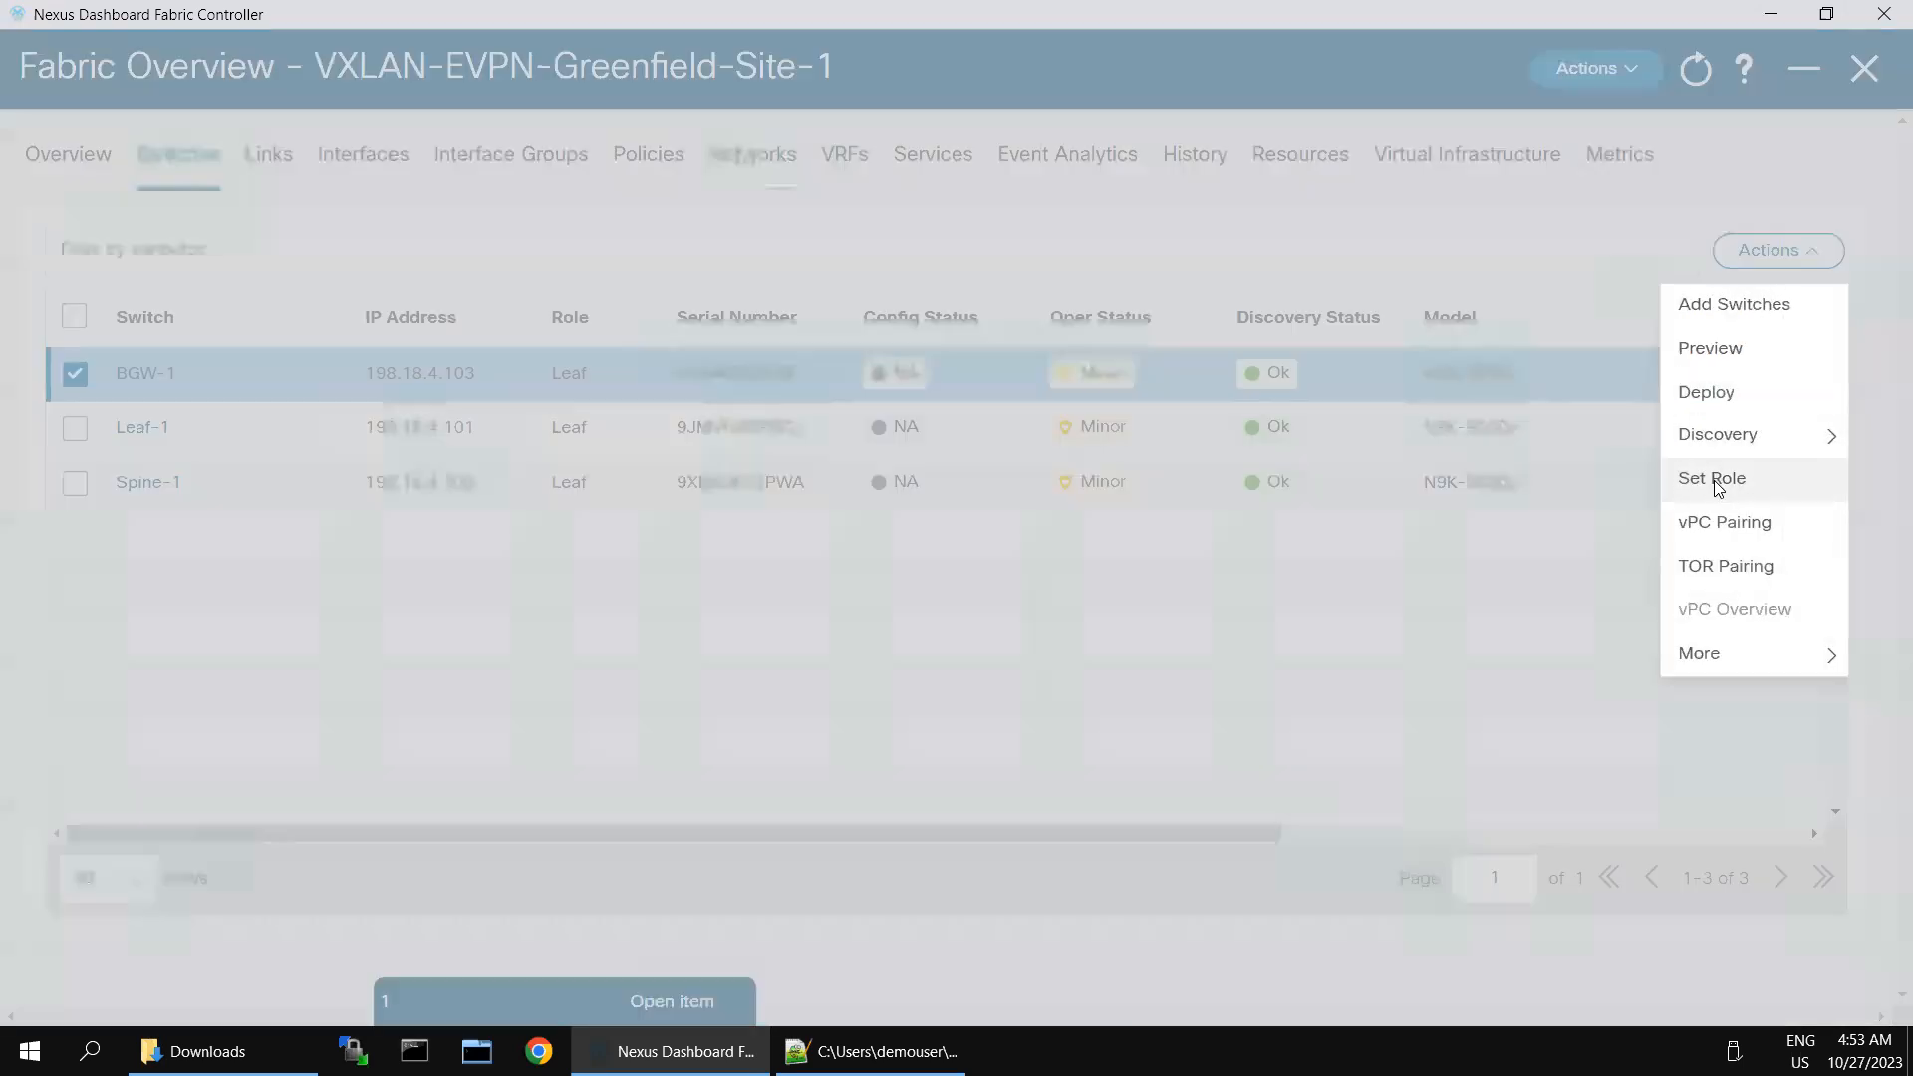
left_click(1714, 481)
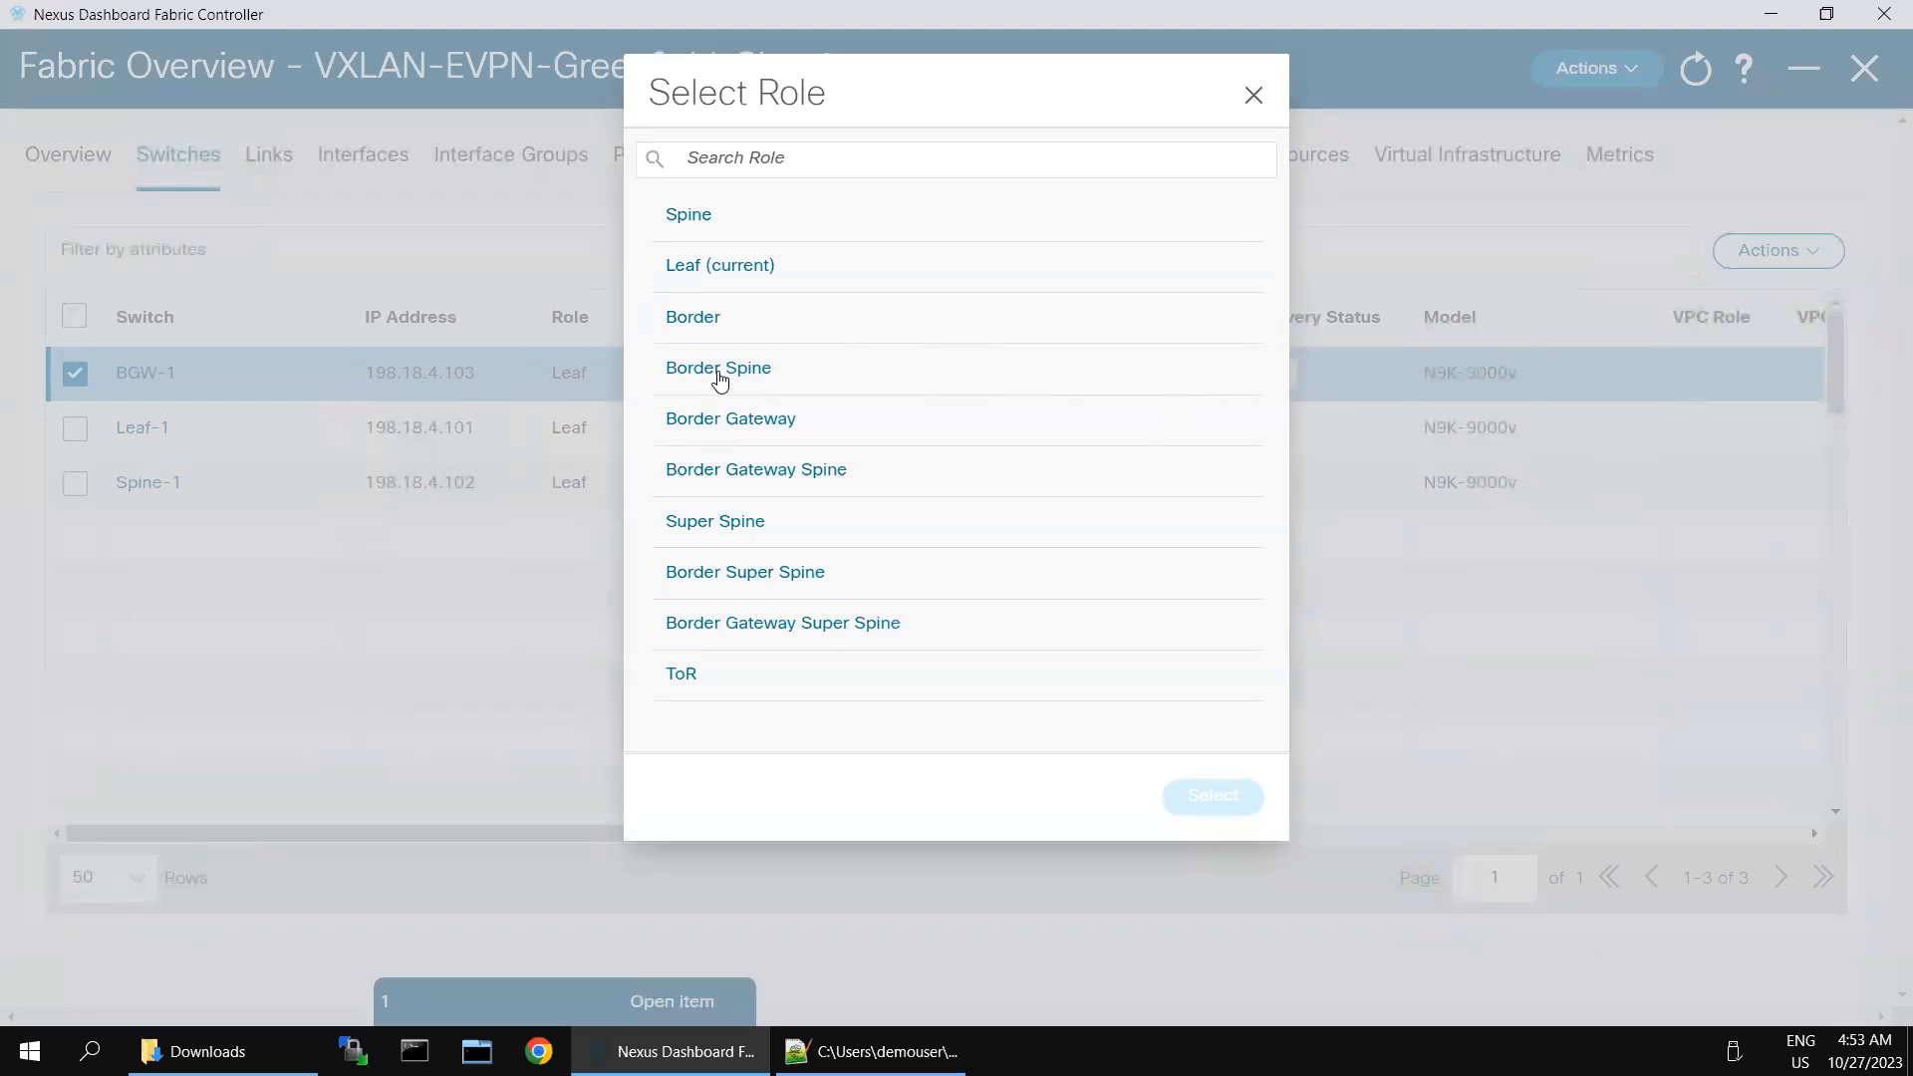
left_click(718, 424)
left_click(1198, 803)
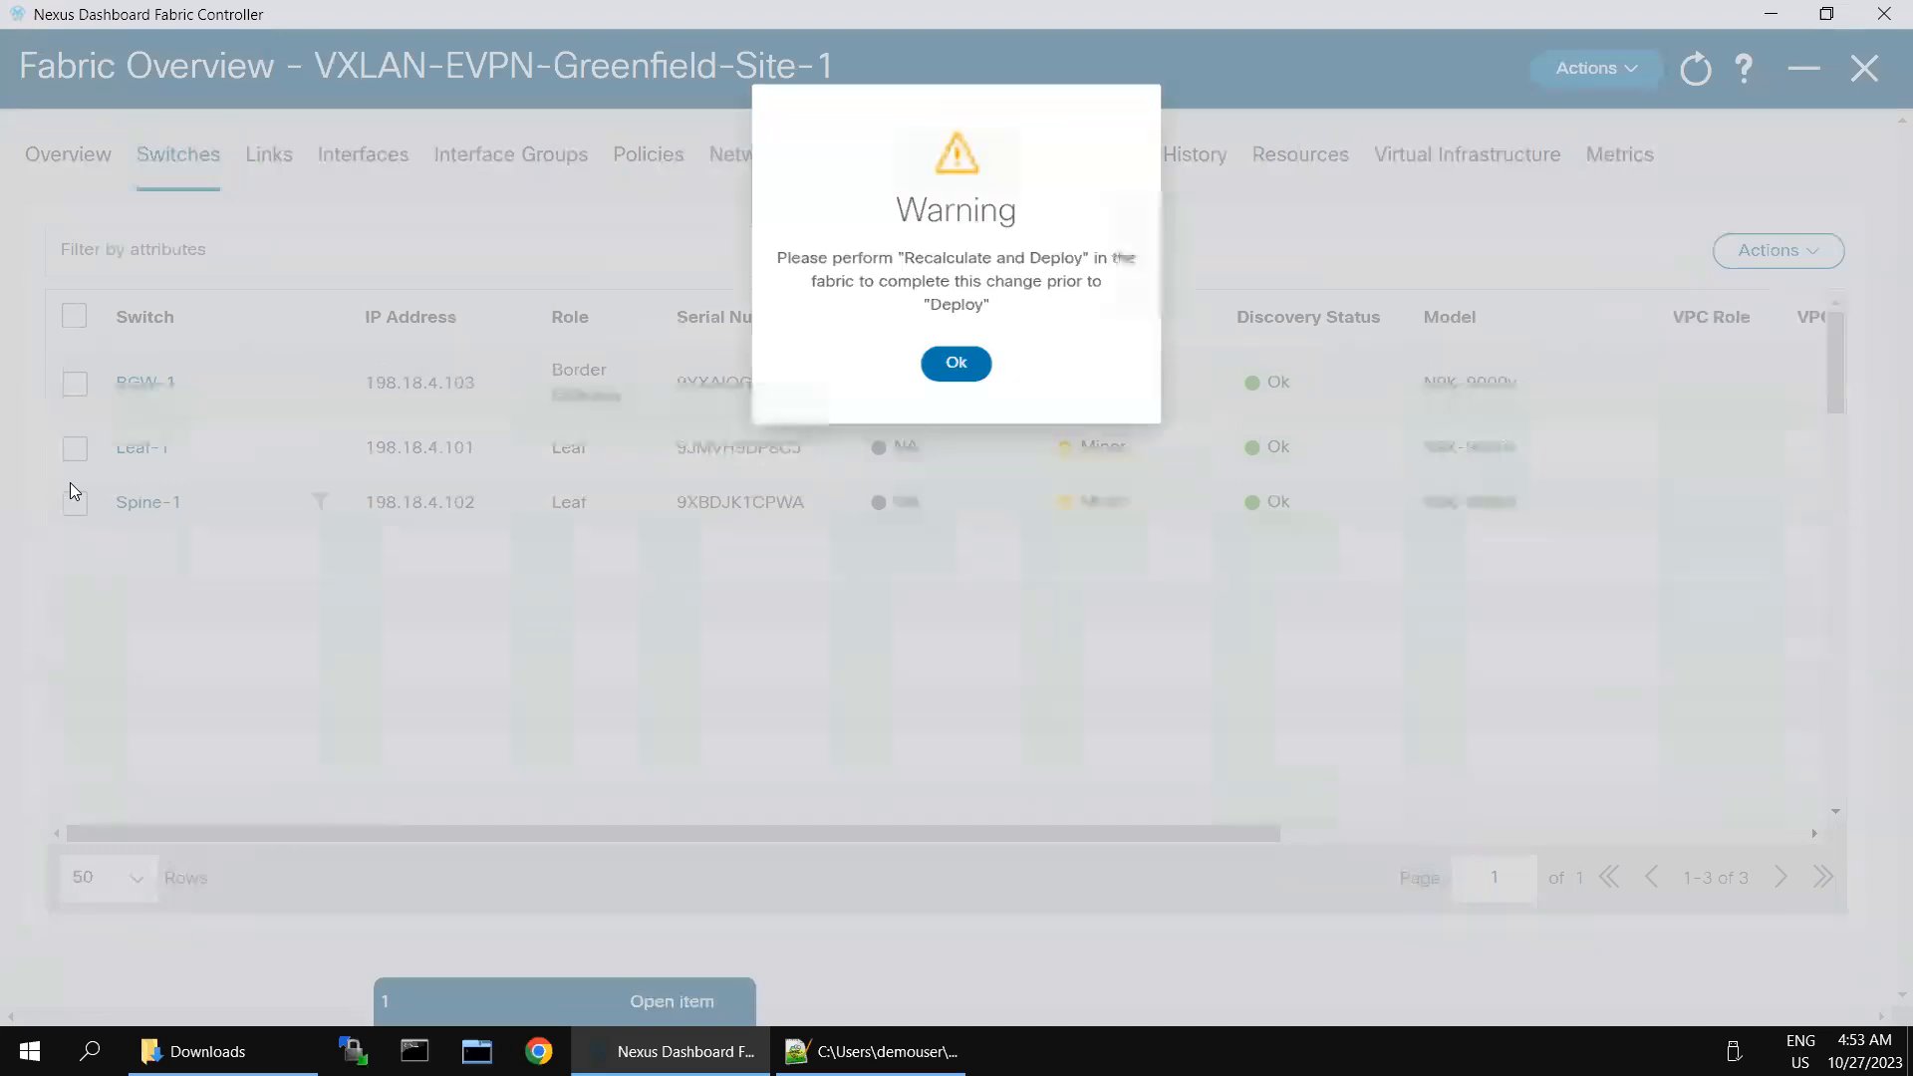
left_click(979, 353)
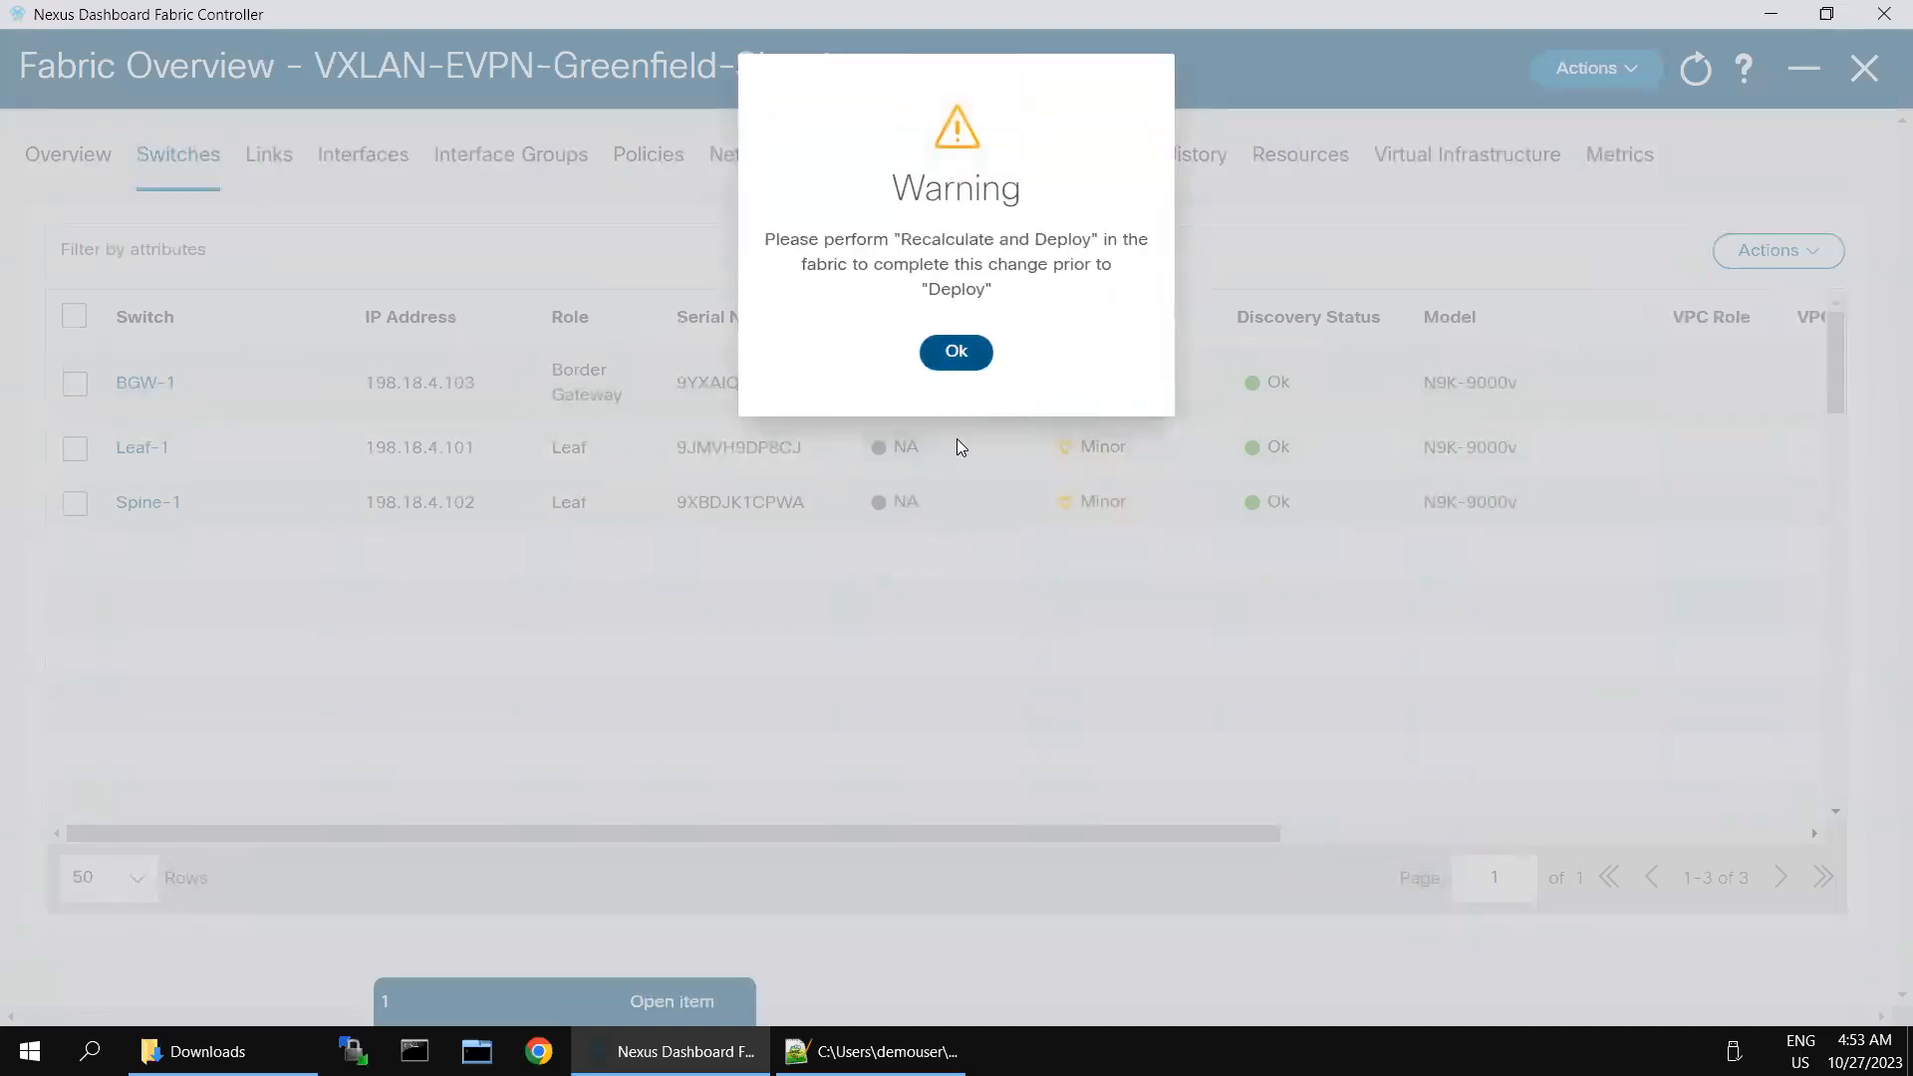
- Set the role of Spine-1 to Spine in the fabric's switch list
left_click(75, 504)
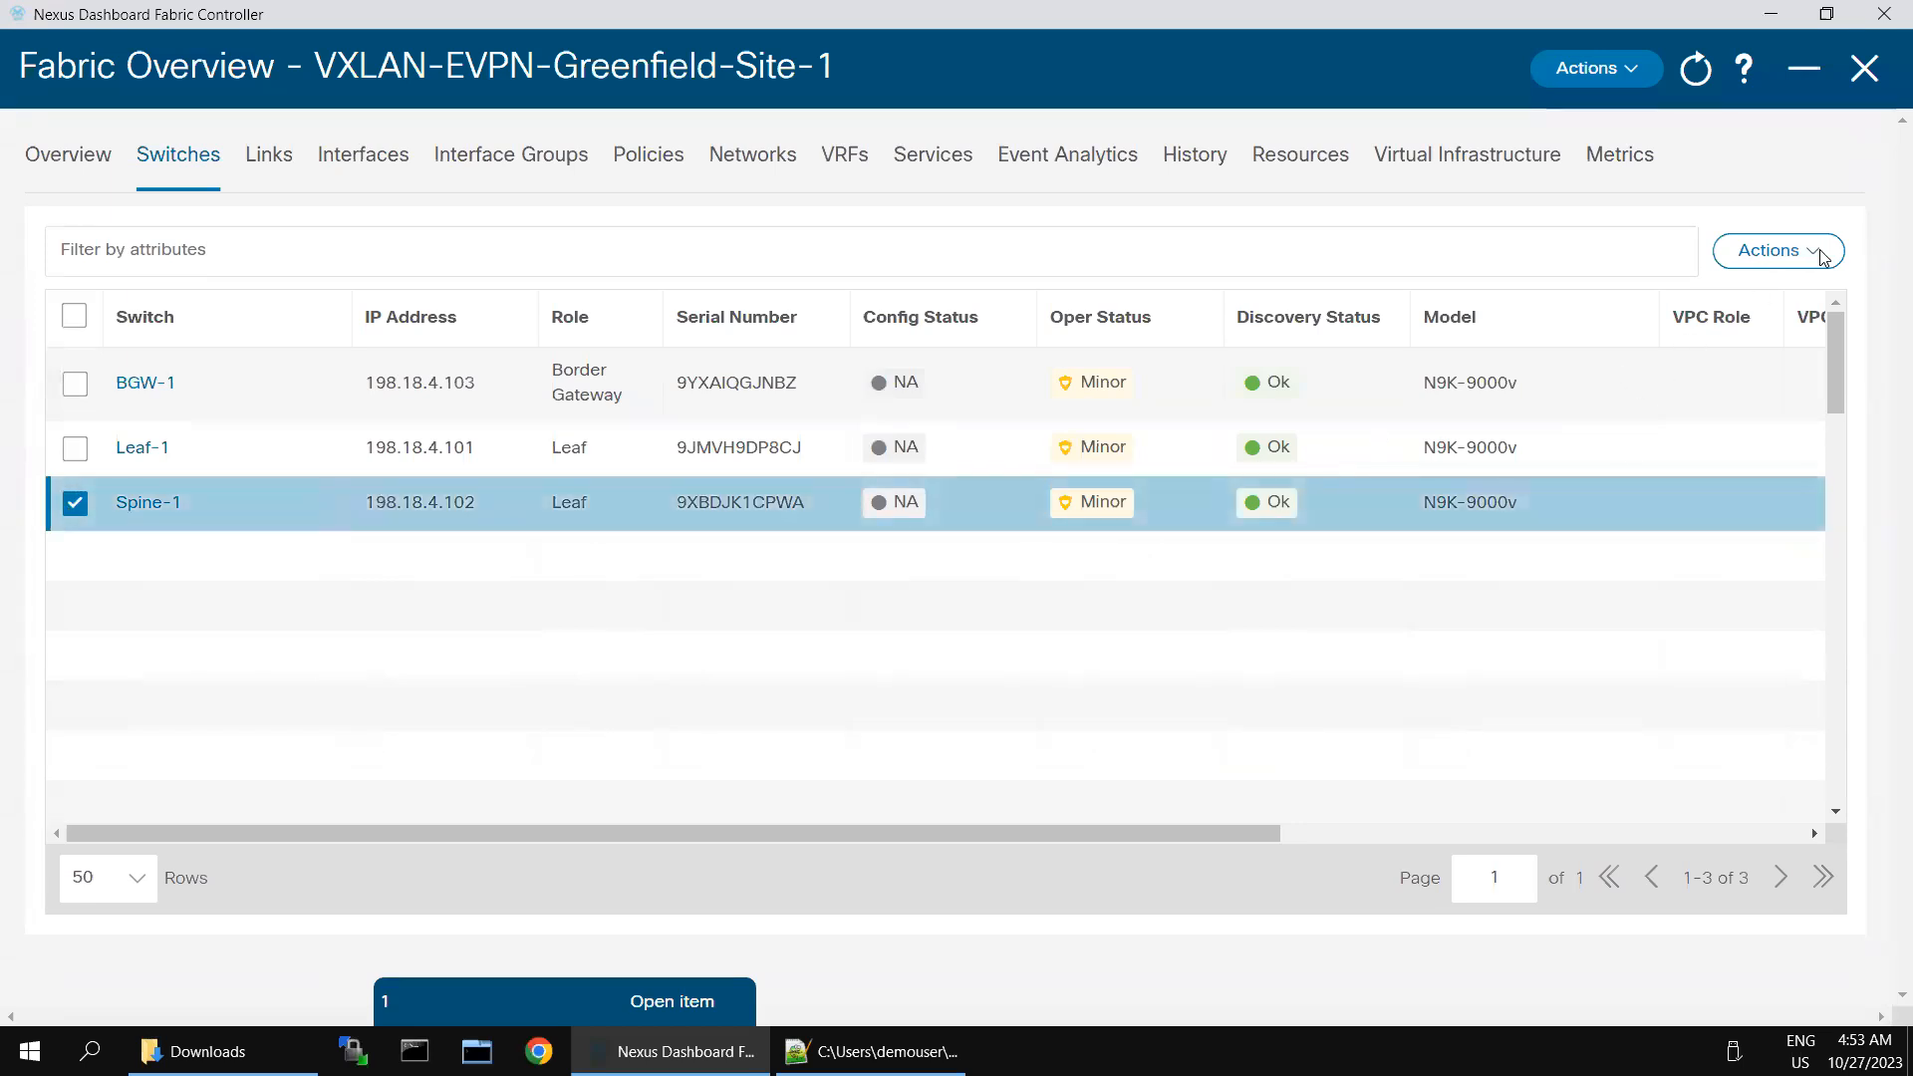
left_click(1778, 250)
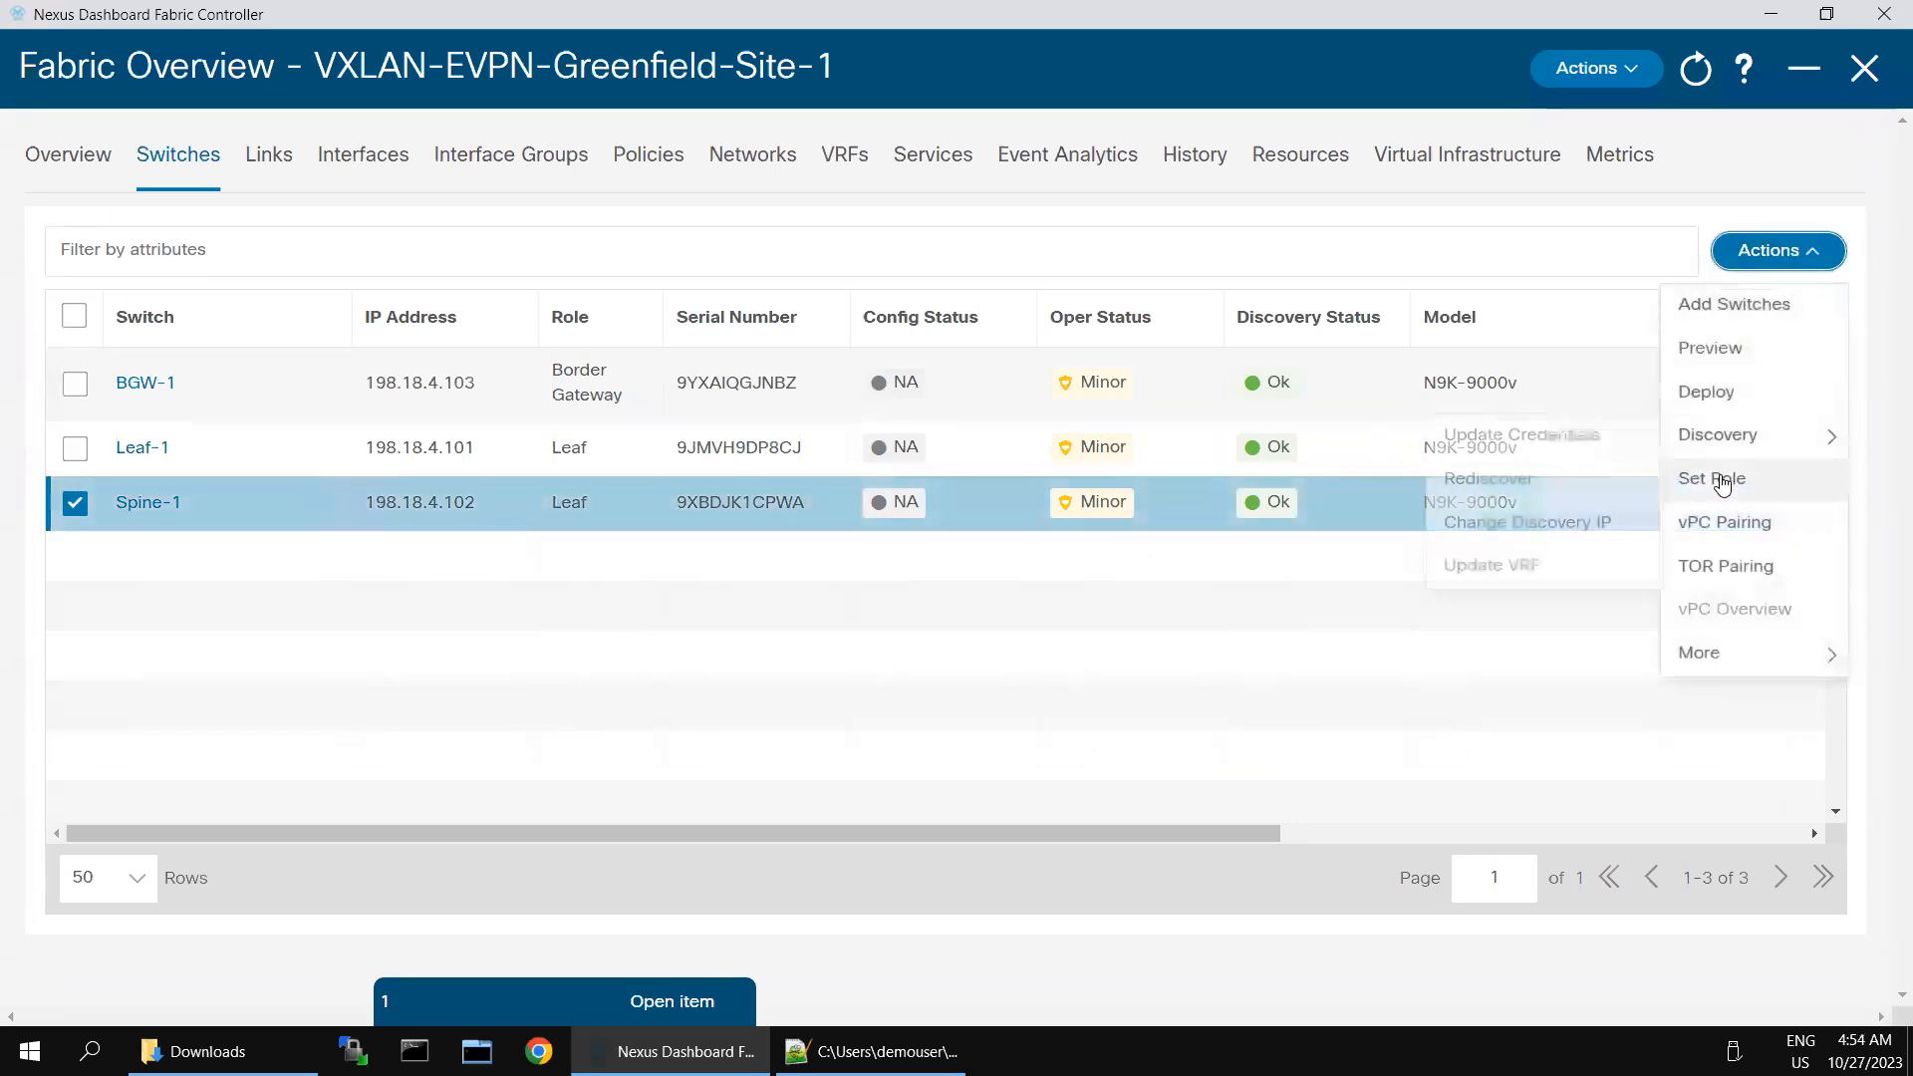
left_click(1729, 480)
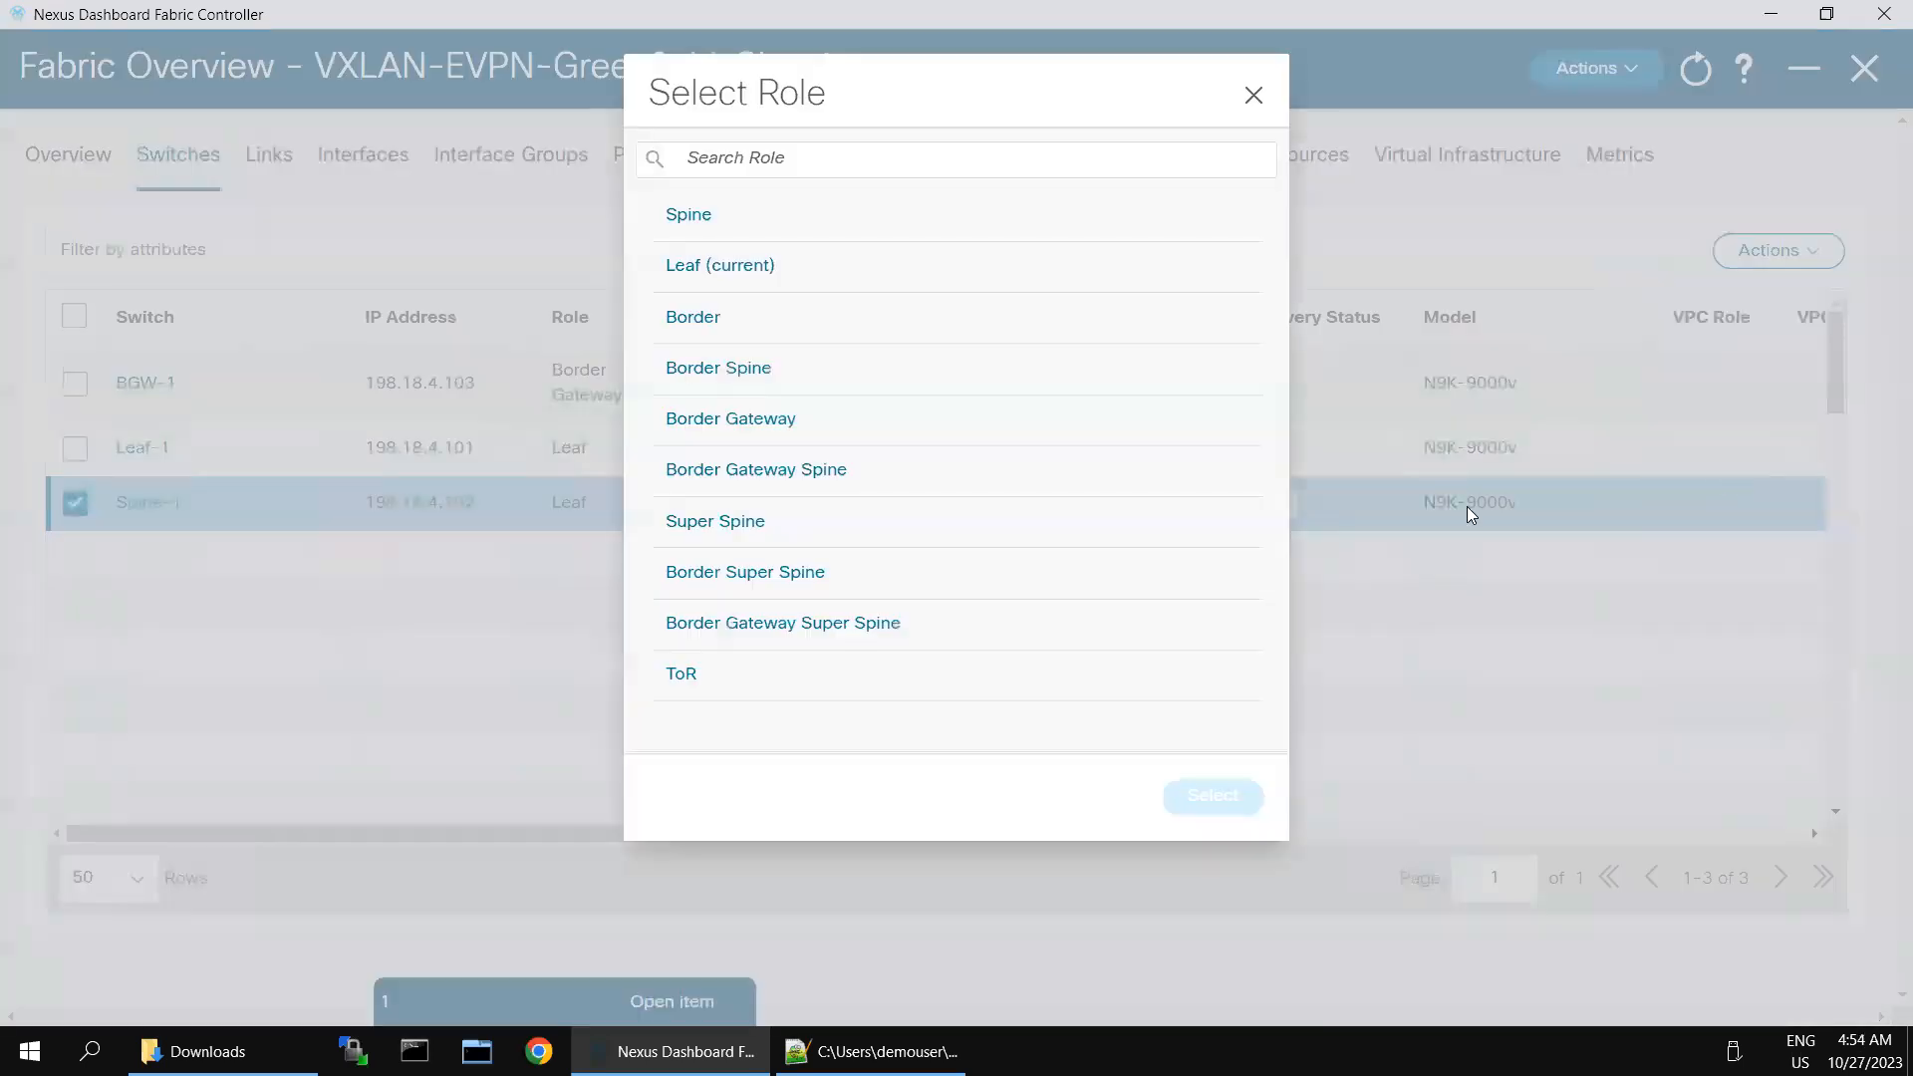
left_click(693, 217)
left_click(1231, 787)
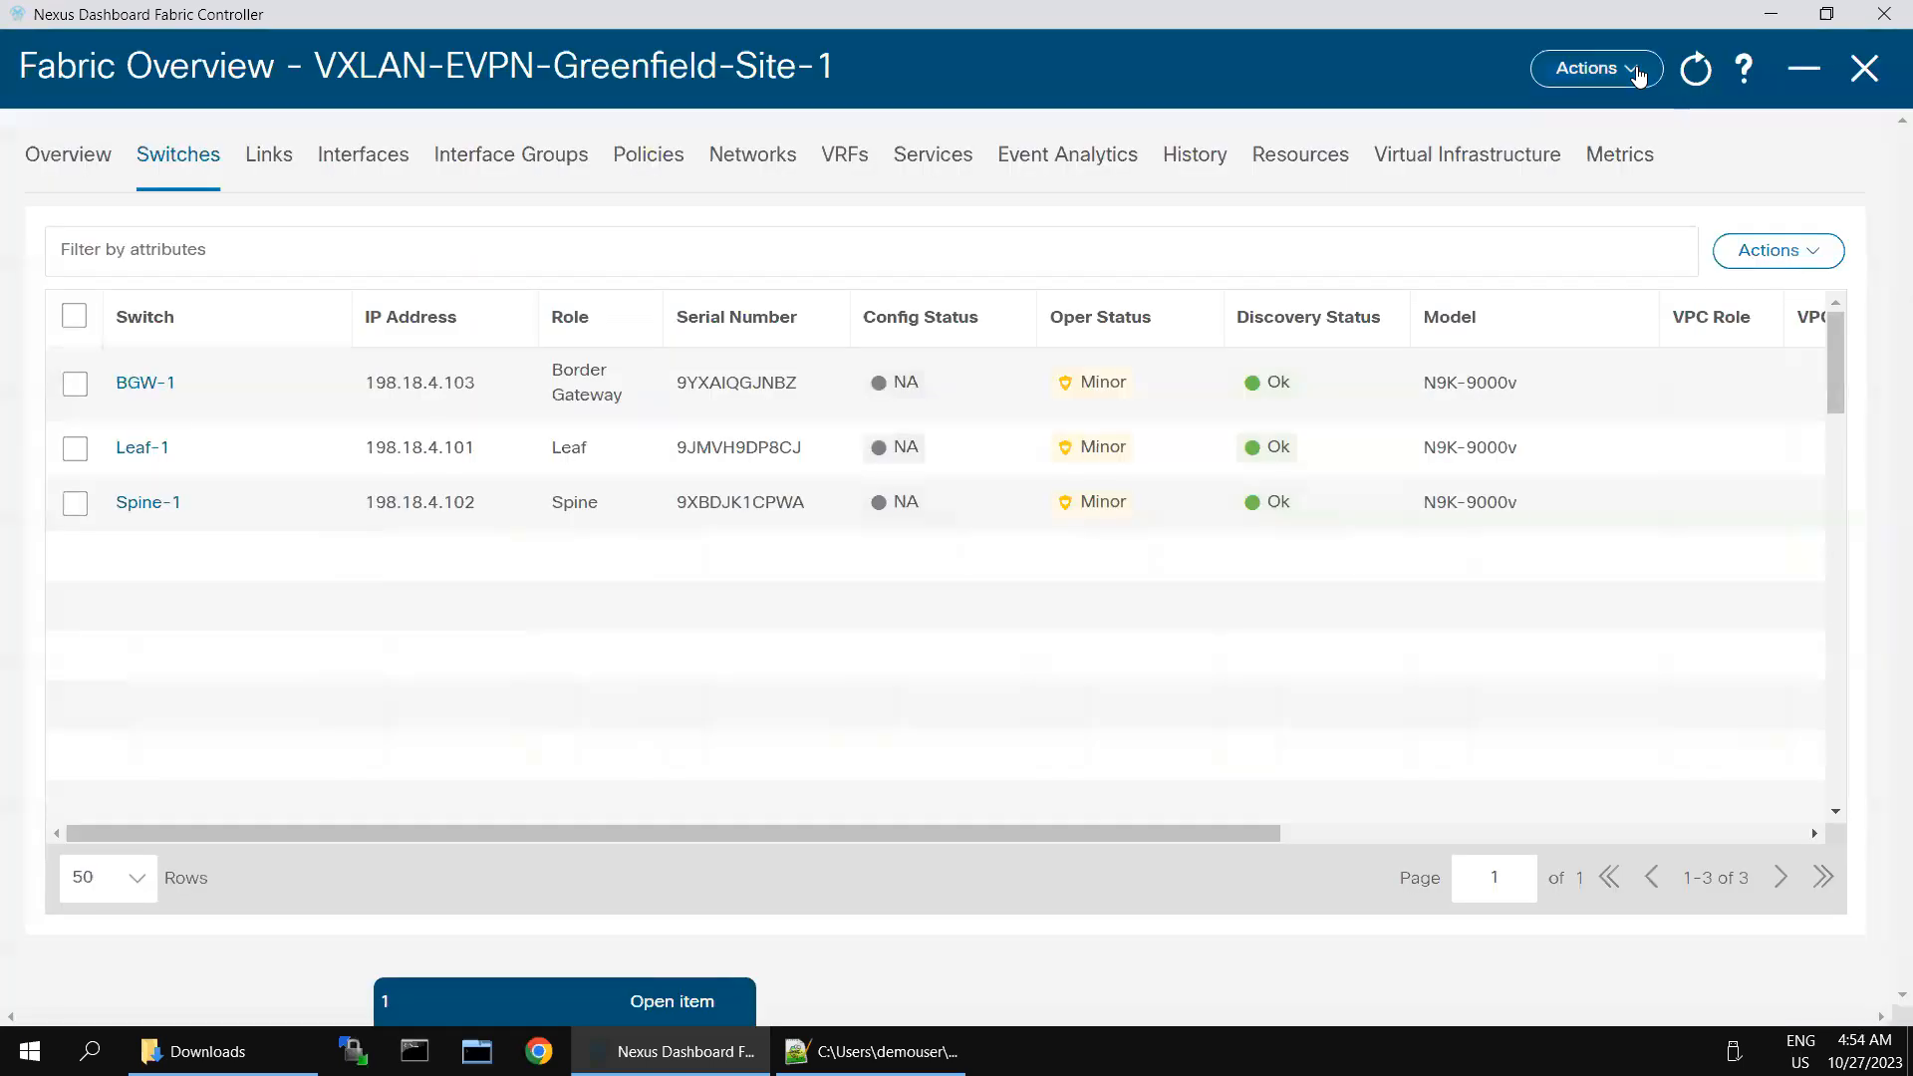
- Start Recalculate and Deploy for the fabric, checking the multi-site topology diagram in Excalidraw while it processes
left_click(1590, 68)
left_click(1522, 207)
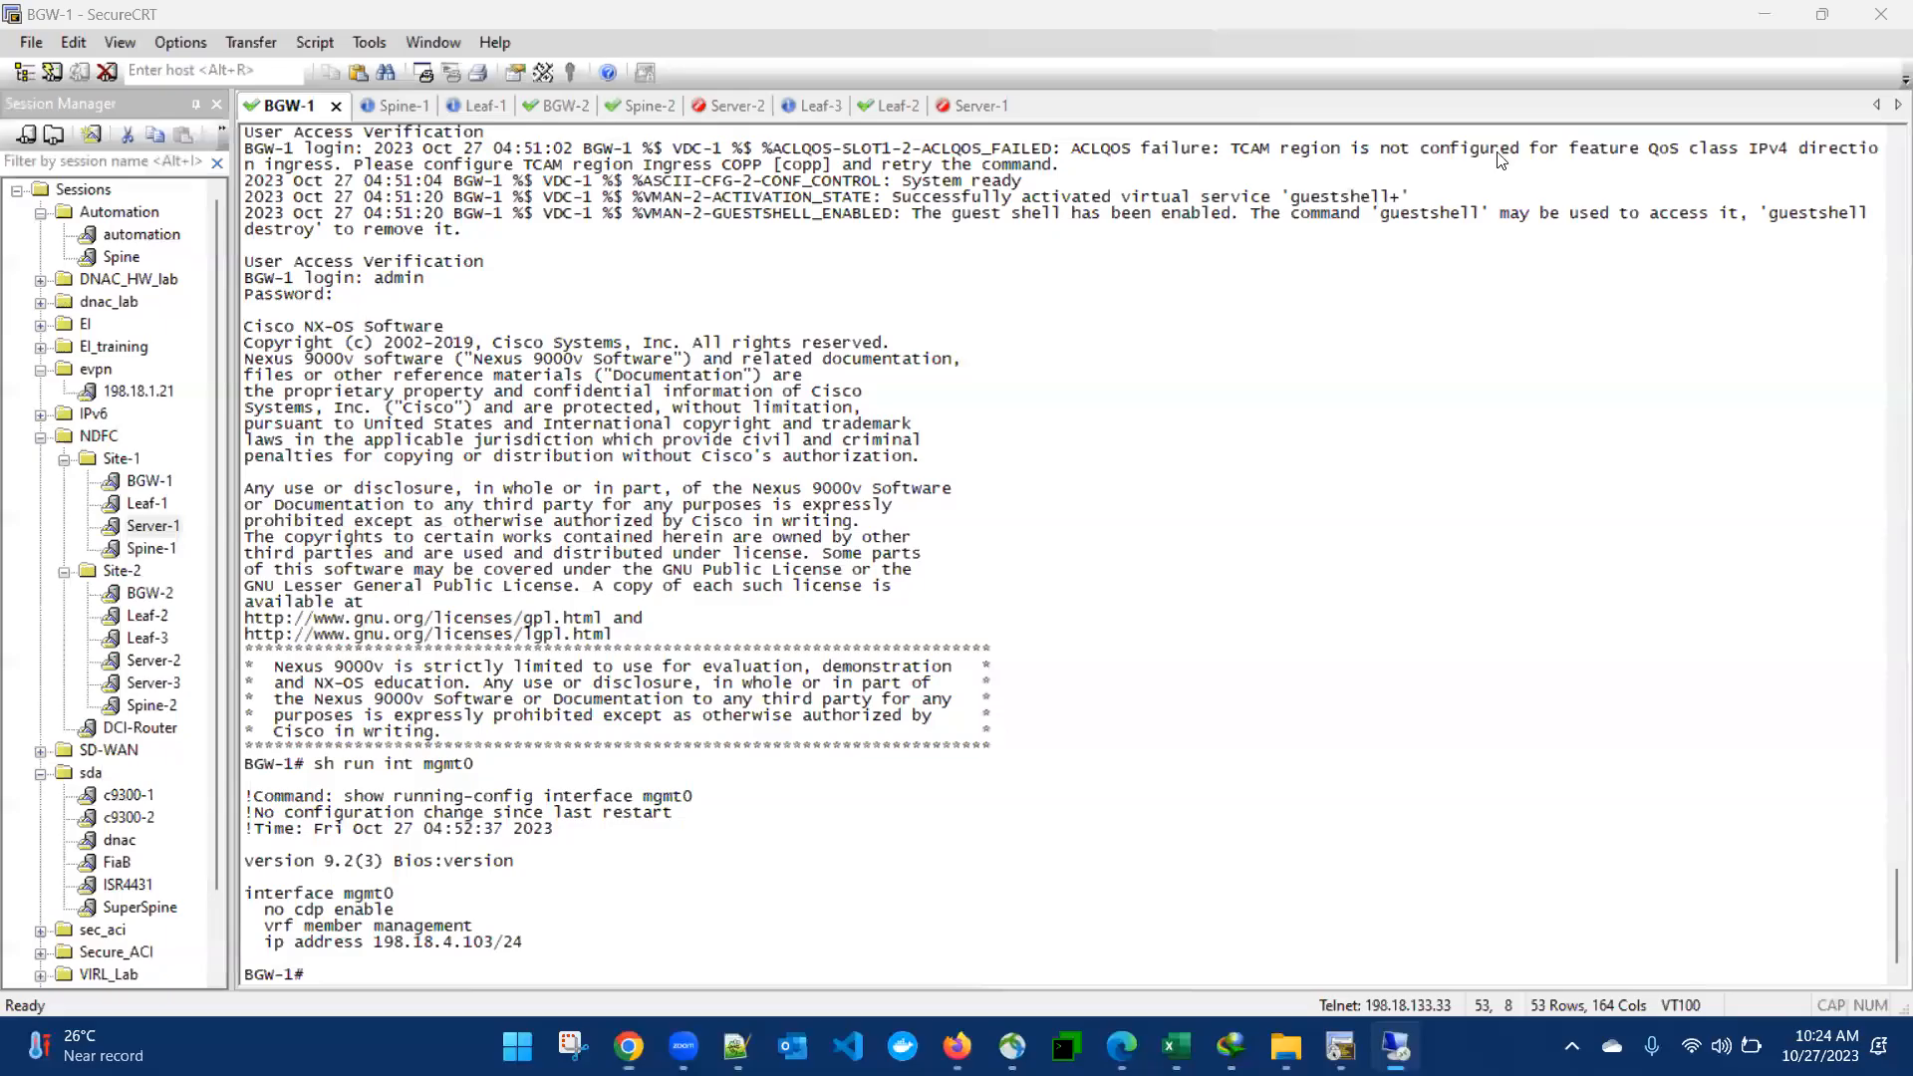
left_click(627, 1046)
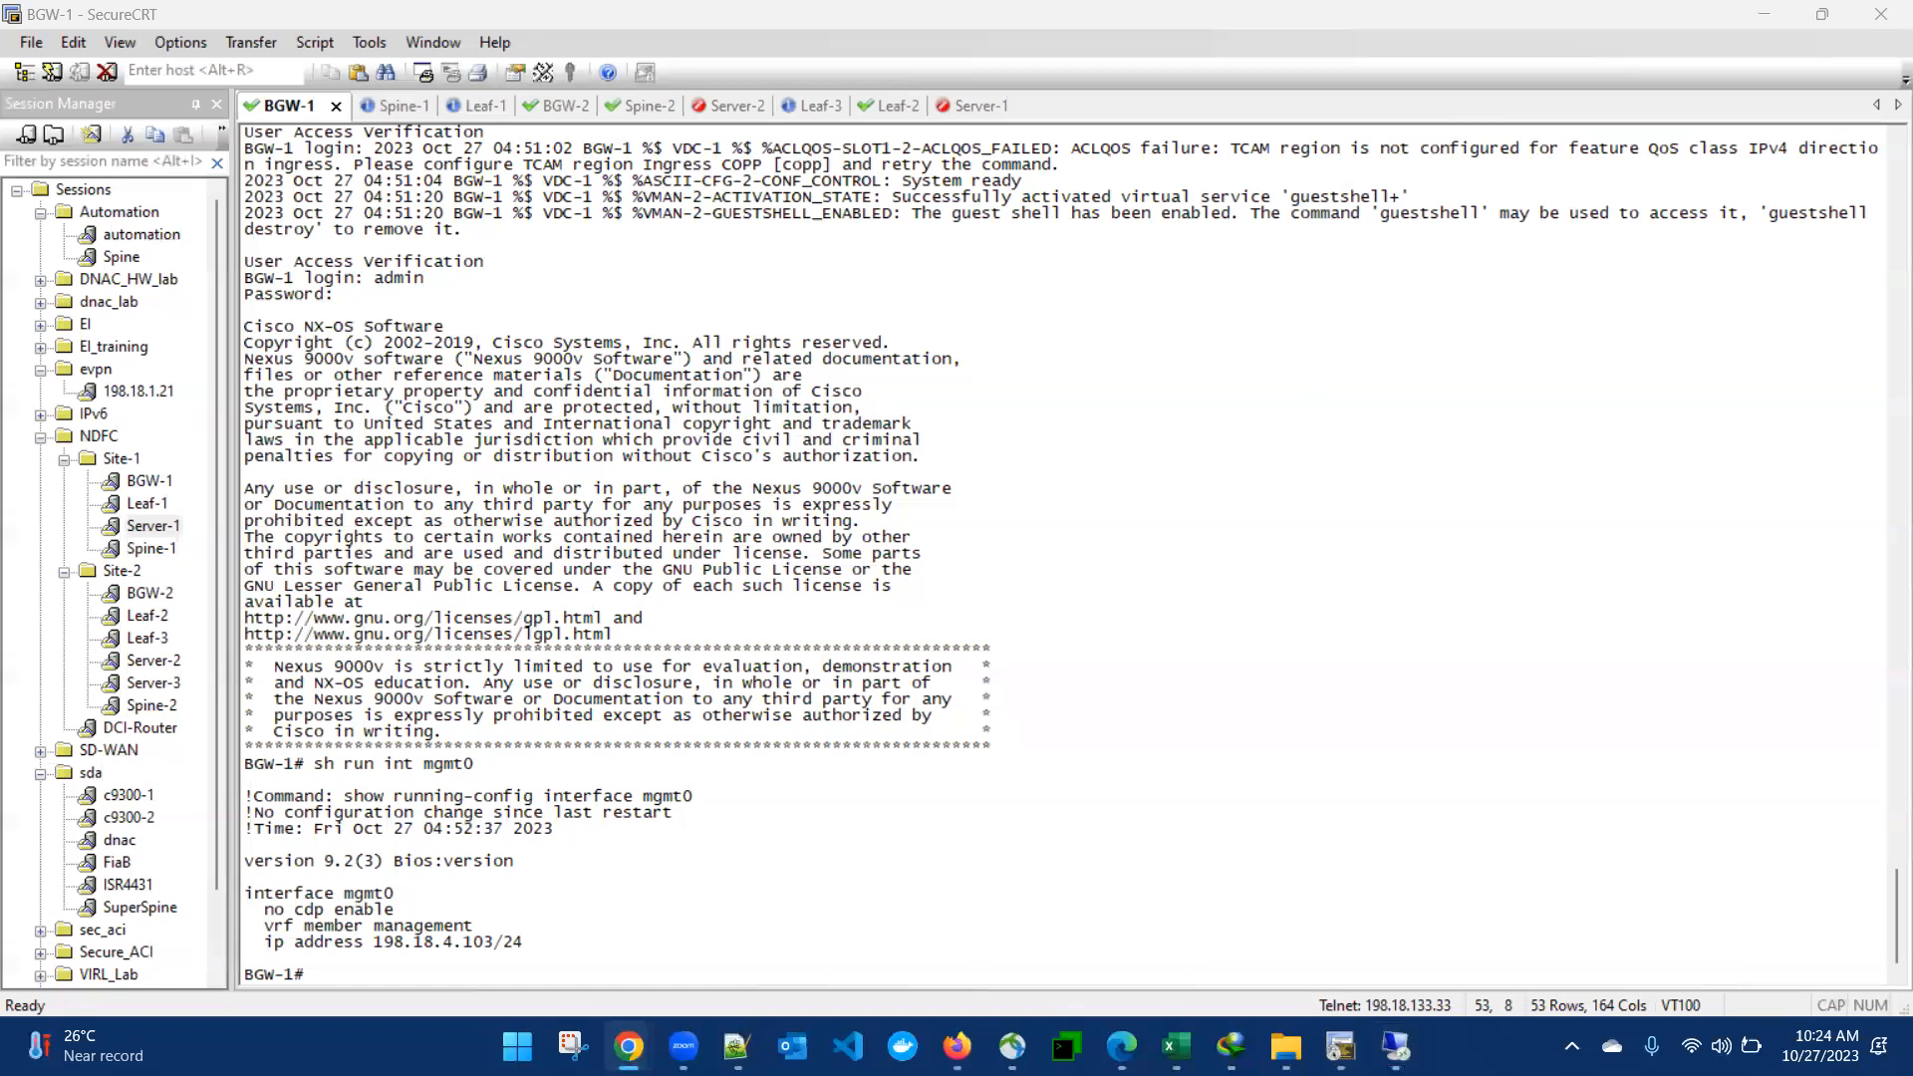
left_click(289, 887)
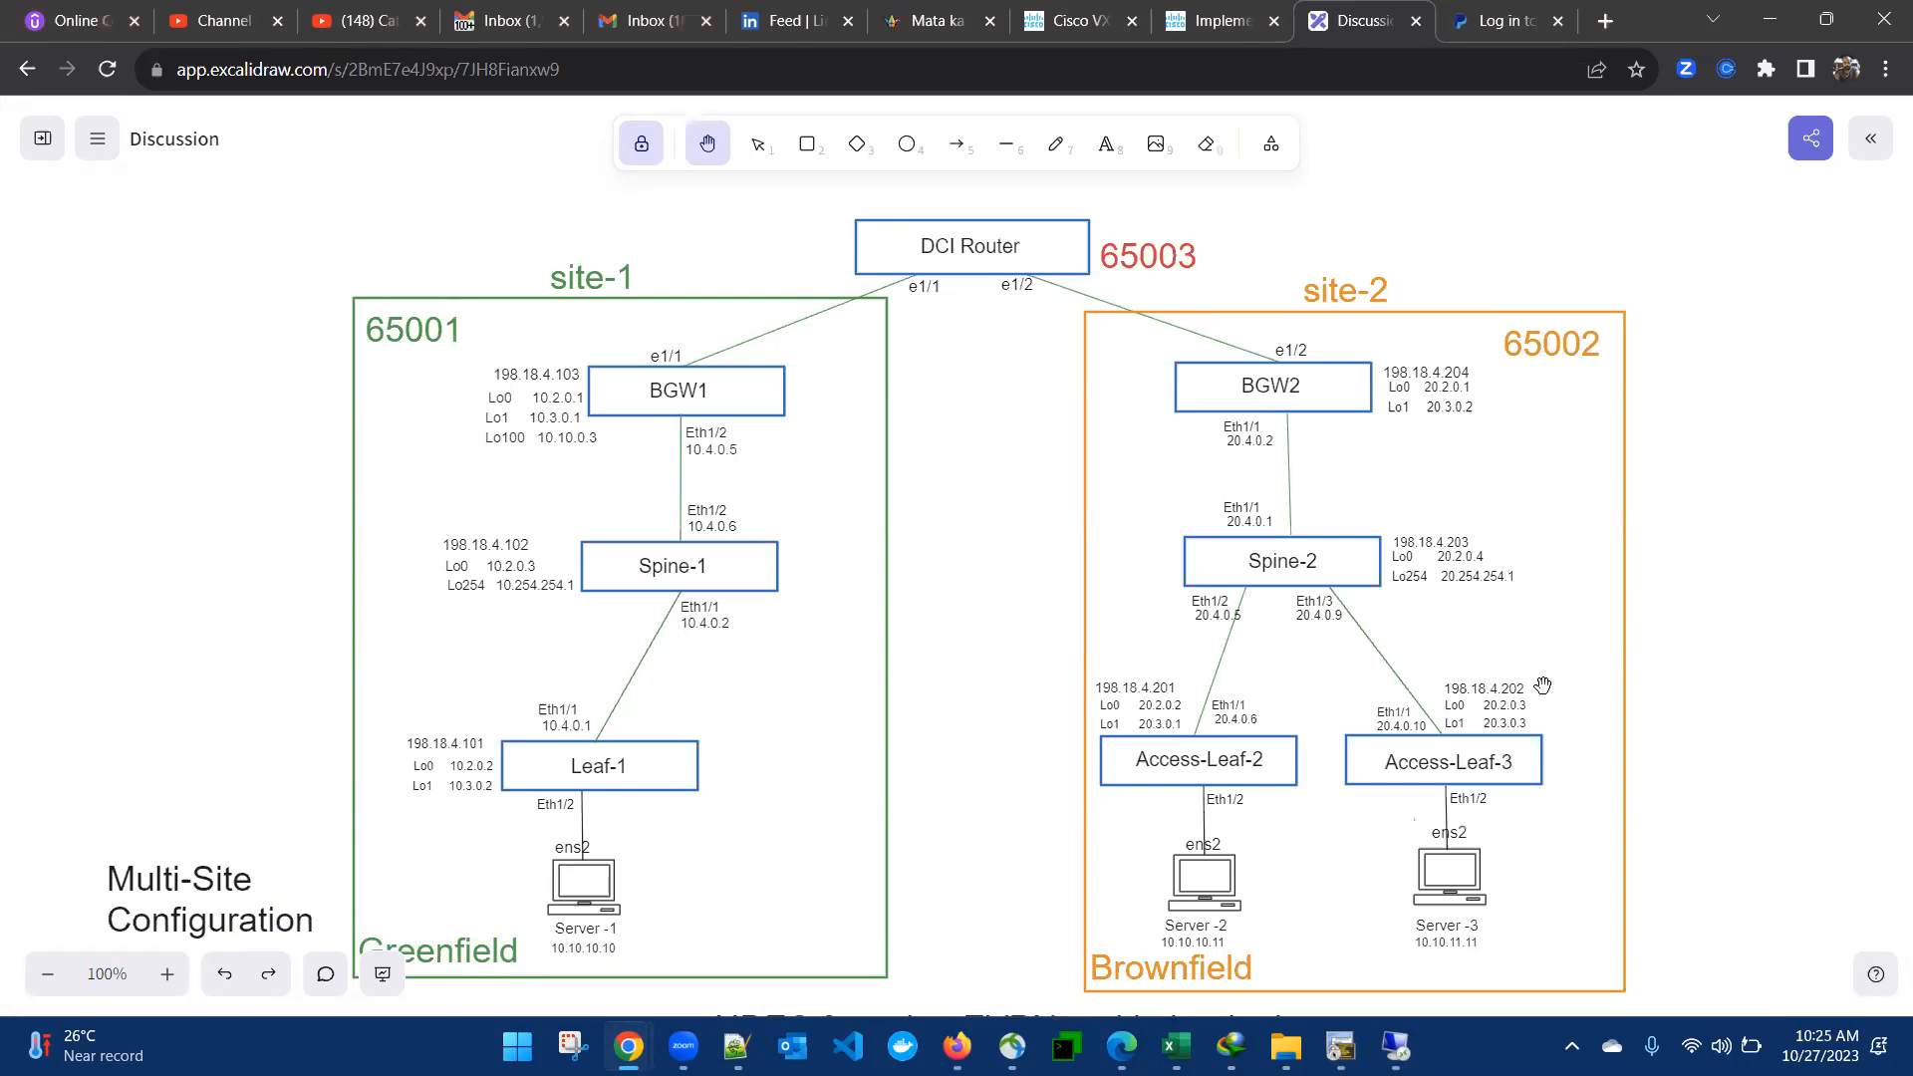
left_click(1396, 1046)
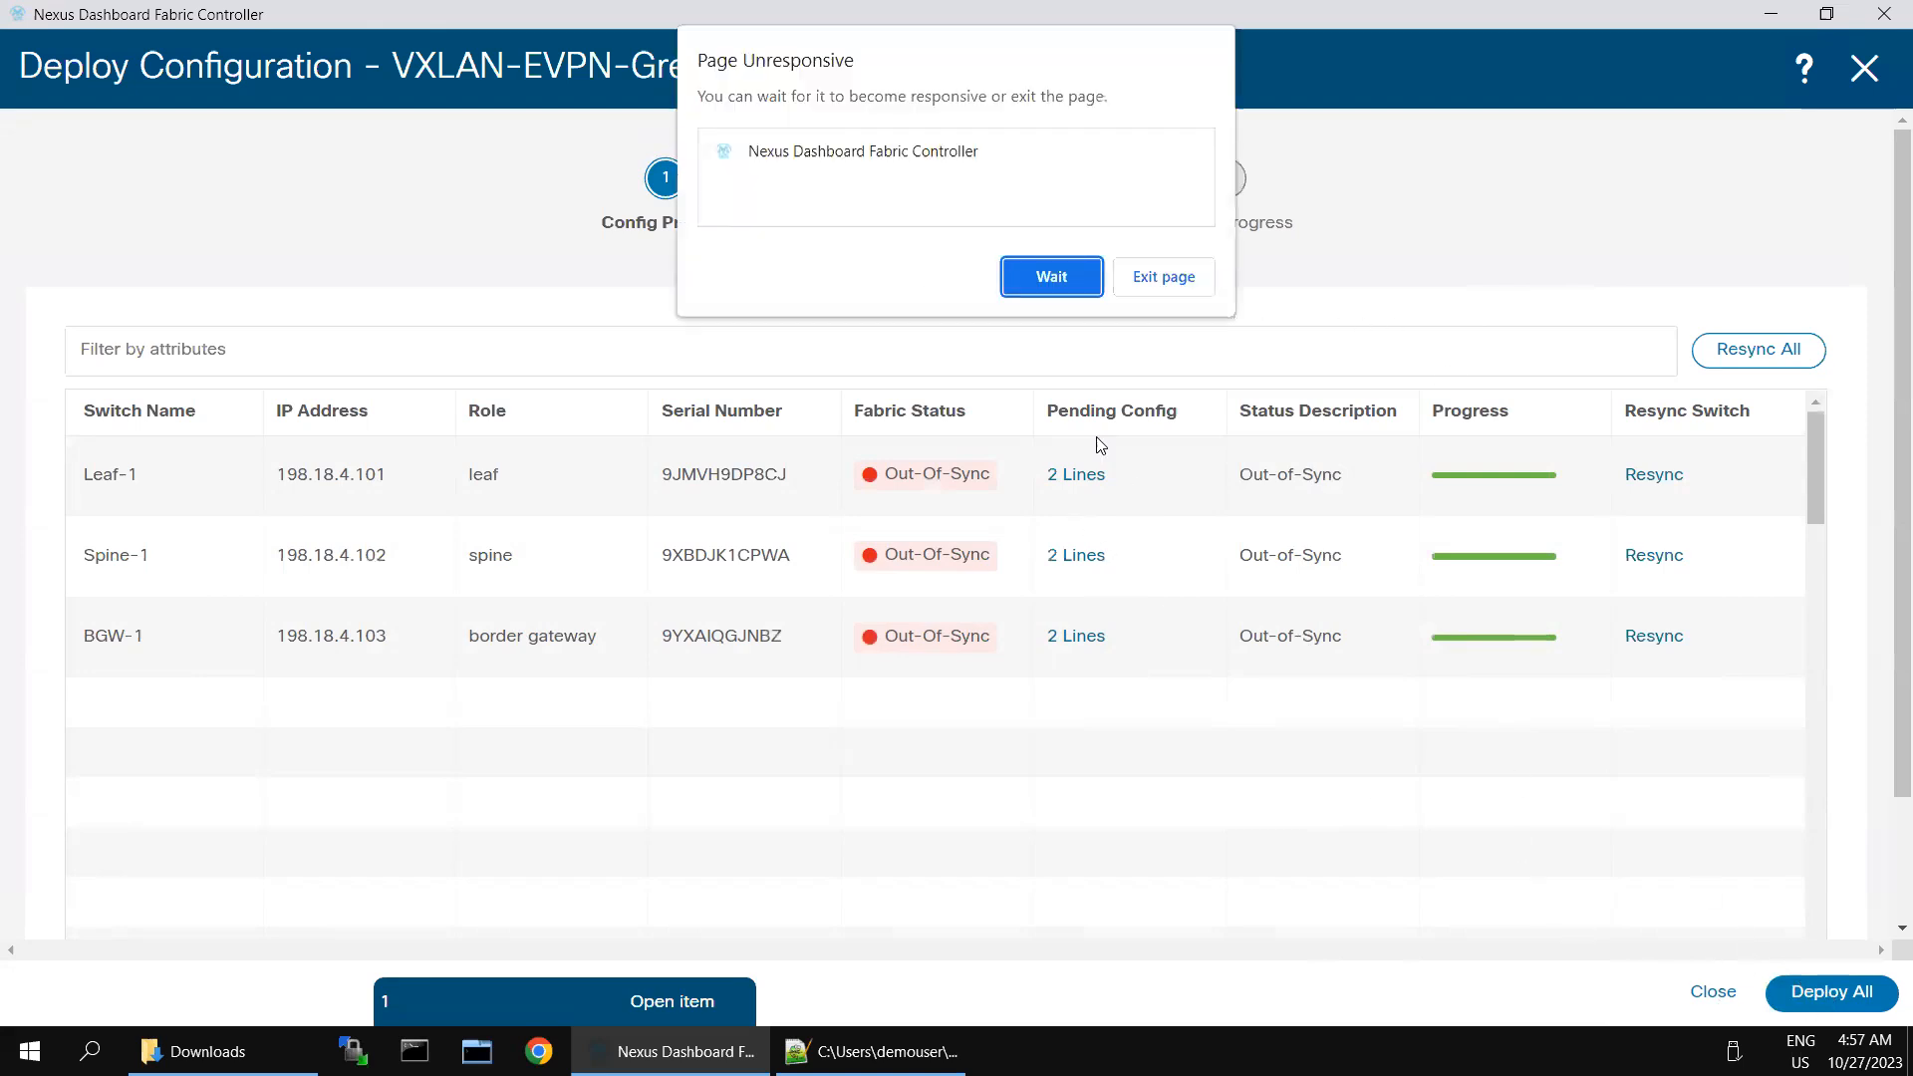
- Keep waiting for the unresponsive controller page and review the status columns of the fabric's switches
left_click(1061, 271)
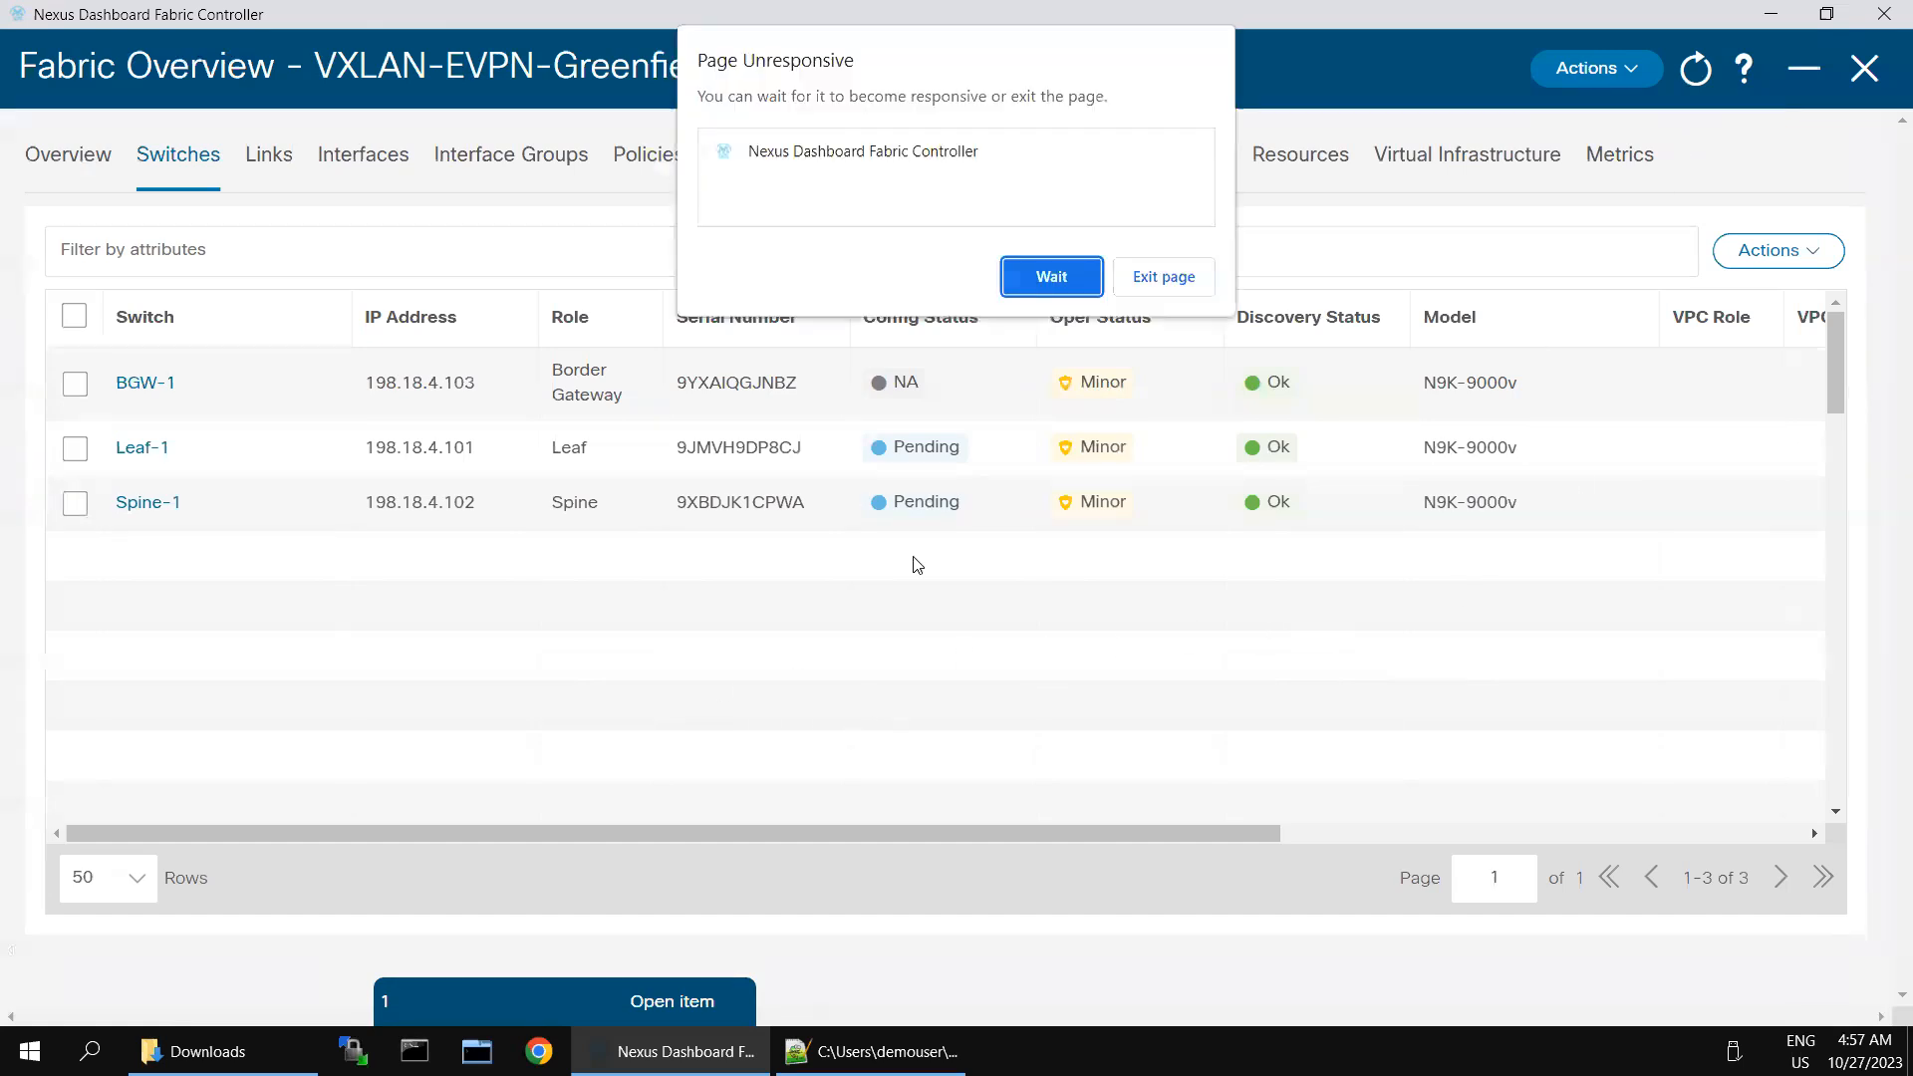
left_click(1085, 290)
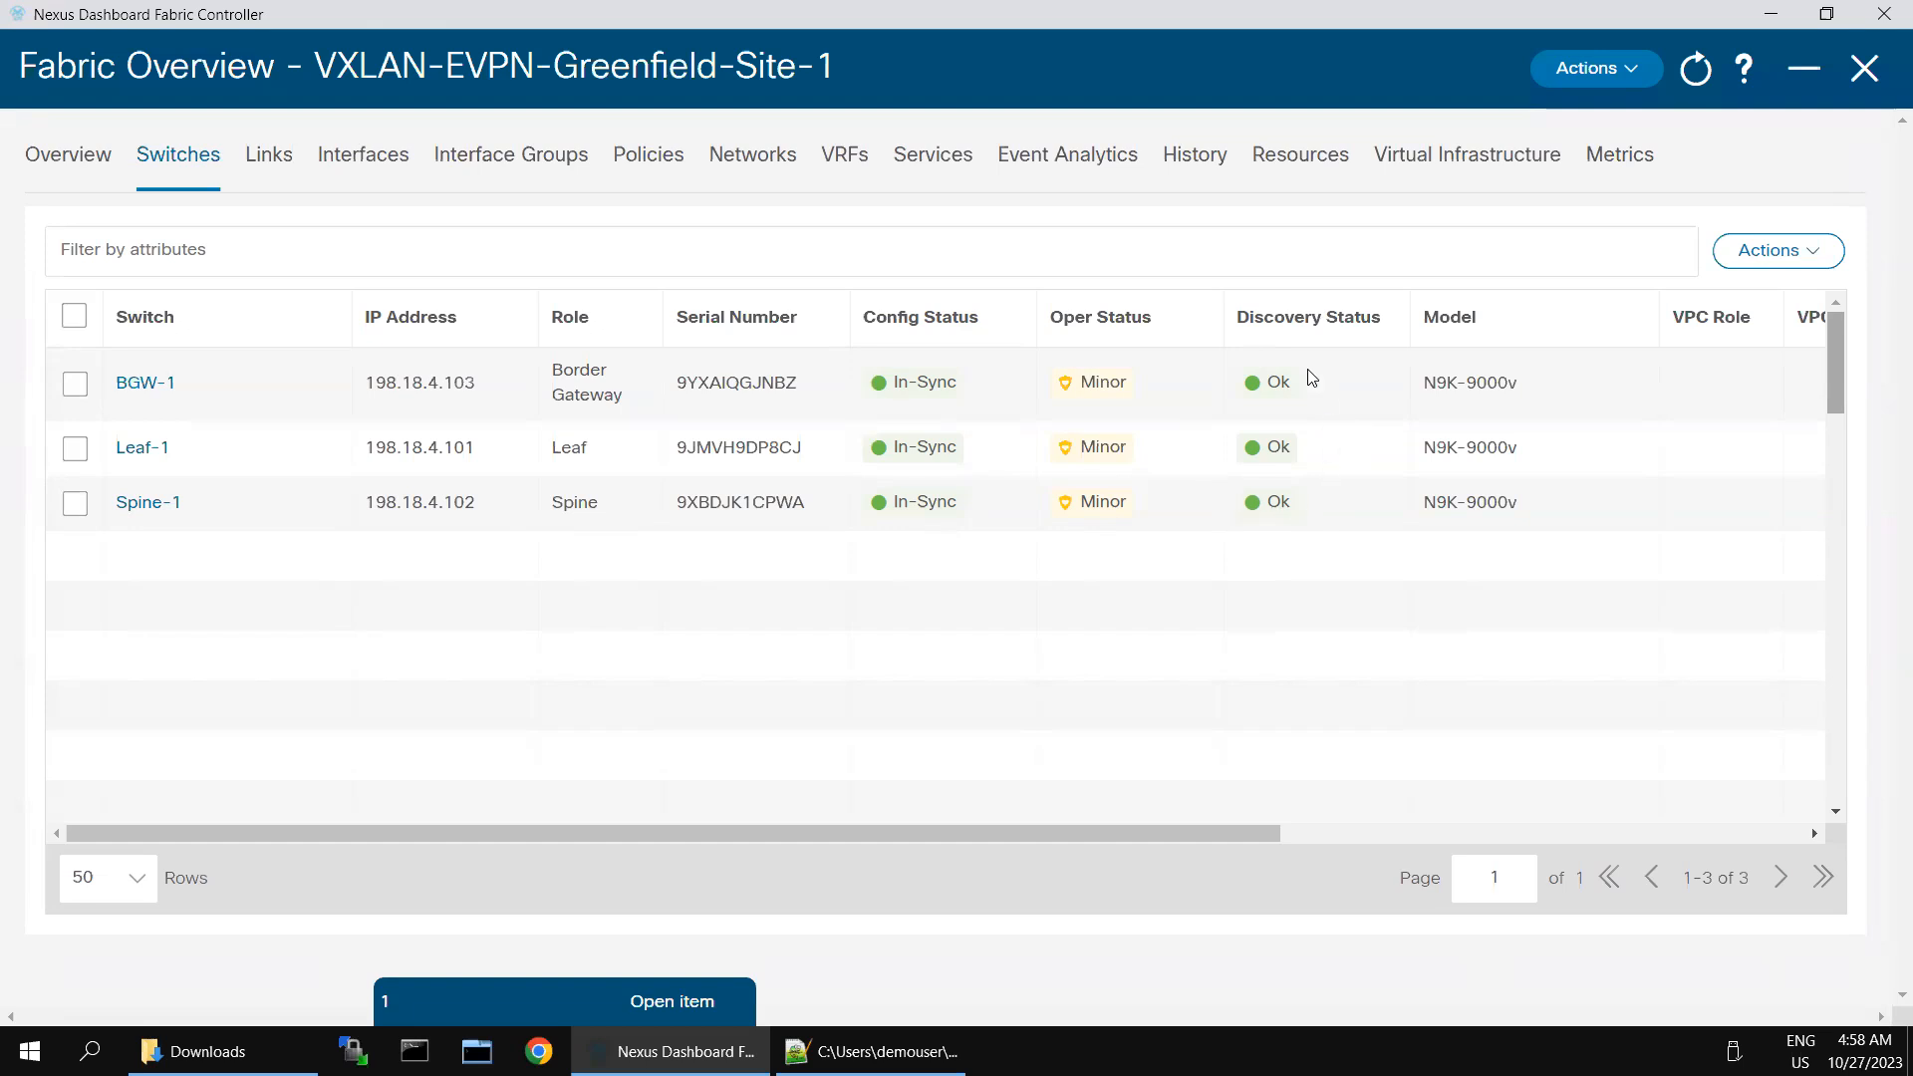
left_click(1471, 834)
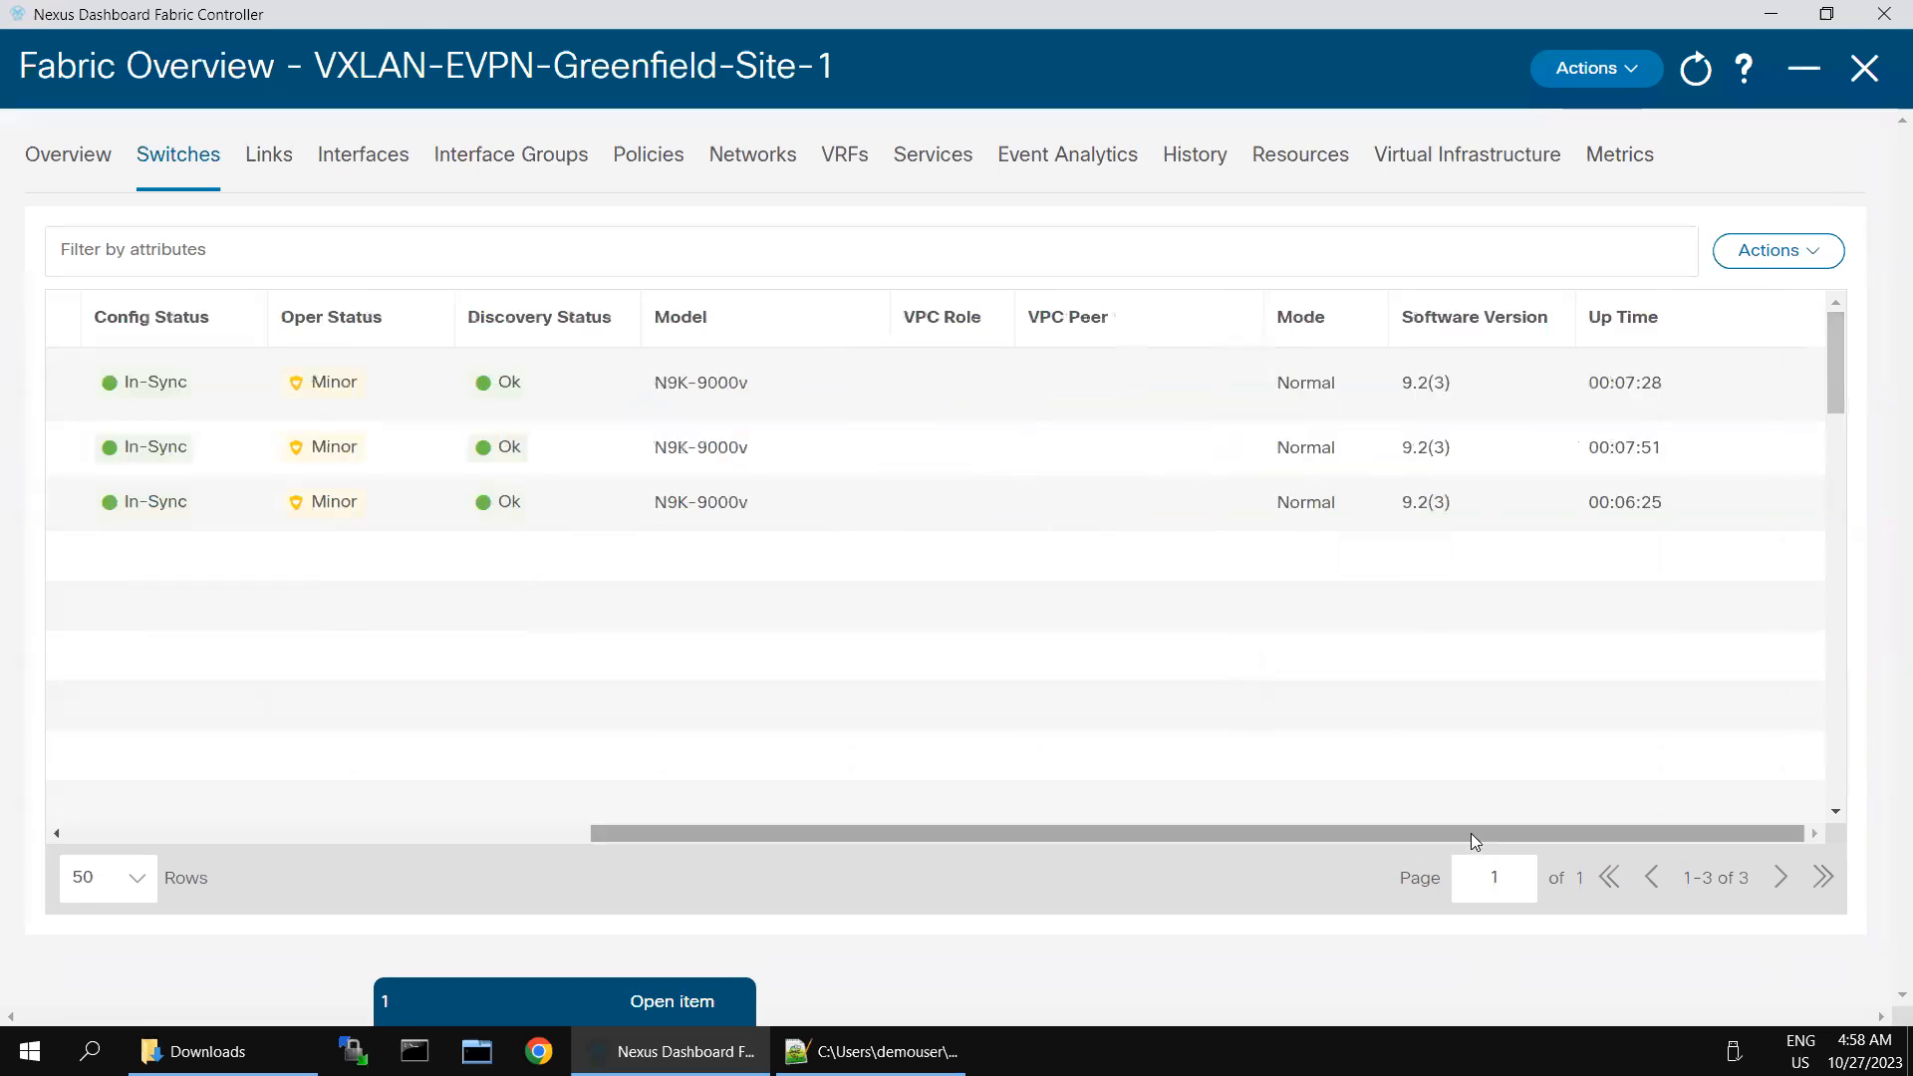
left_click(349, 836)
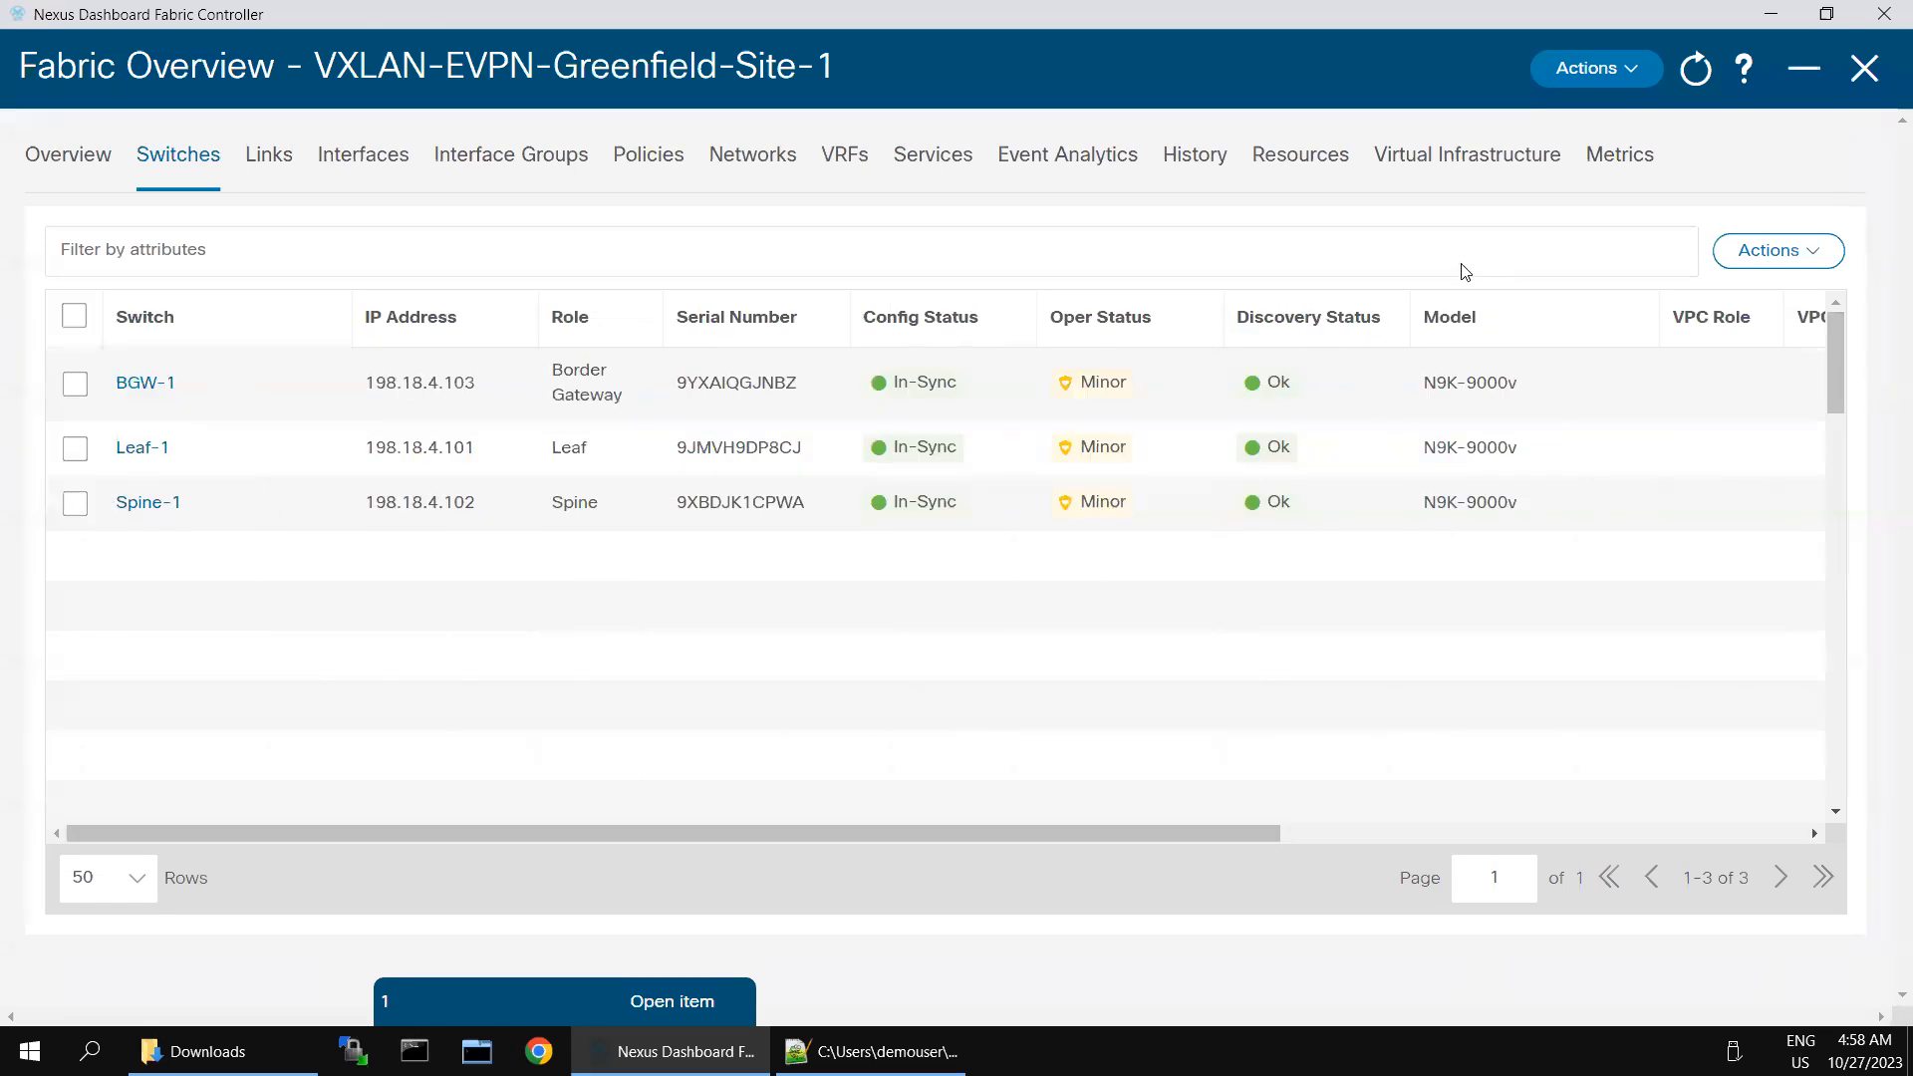
- Open the fabric's interface list and filter it to interfaces equal to Ethernet1/2
left_click(361, 166)
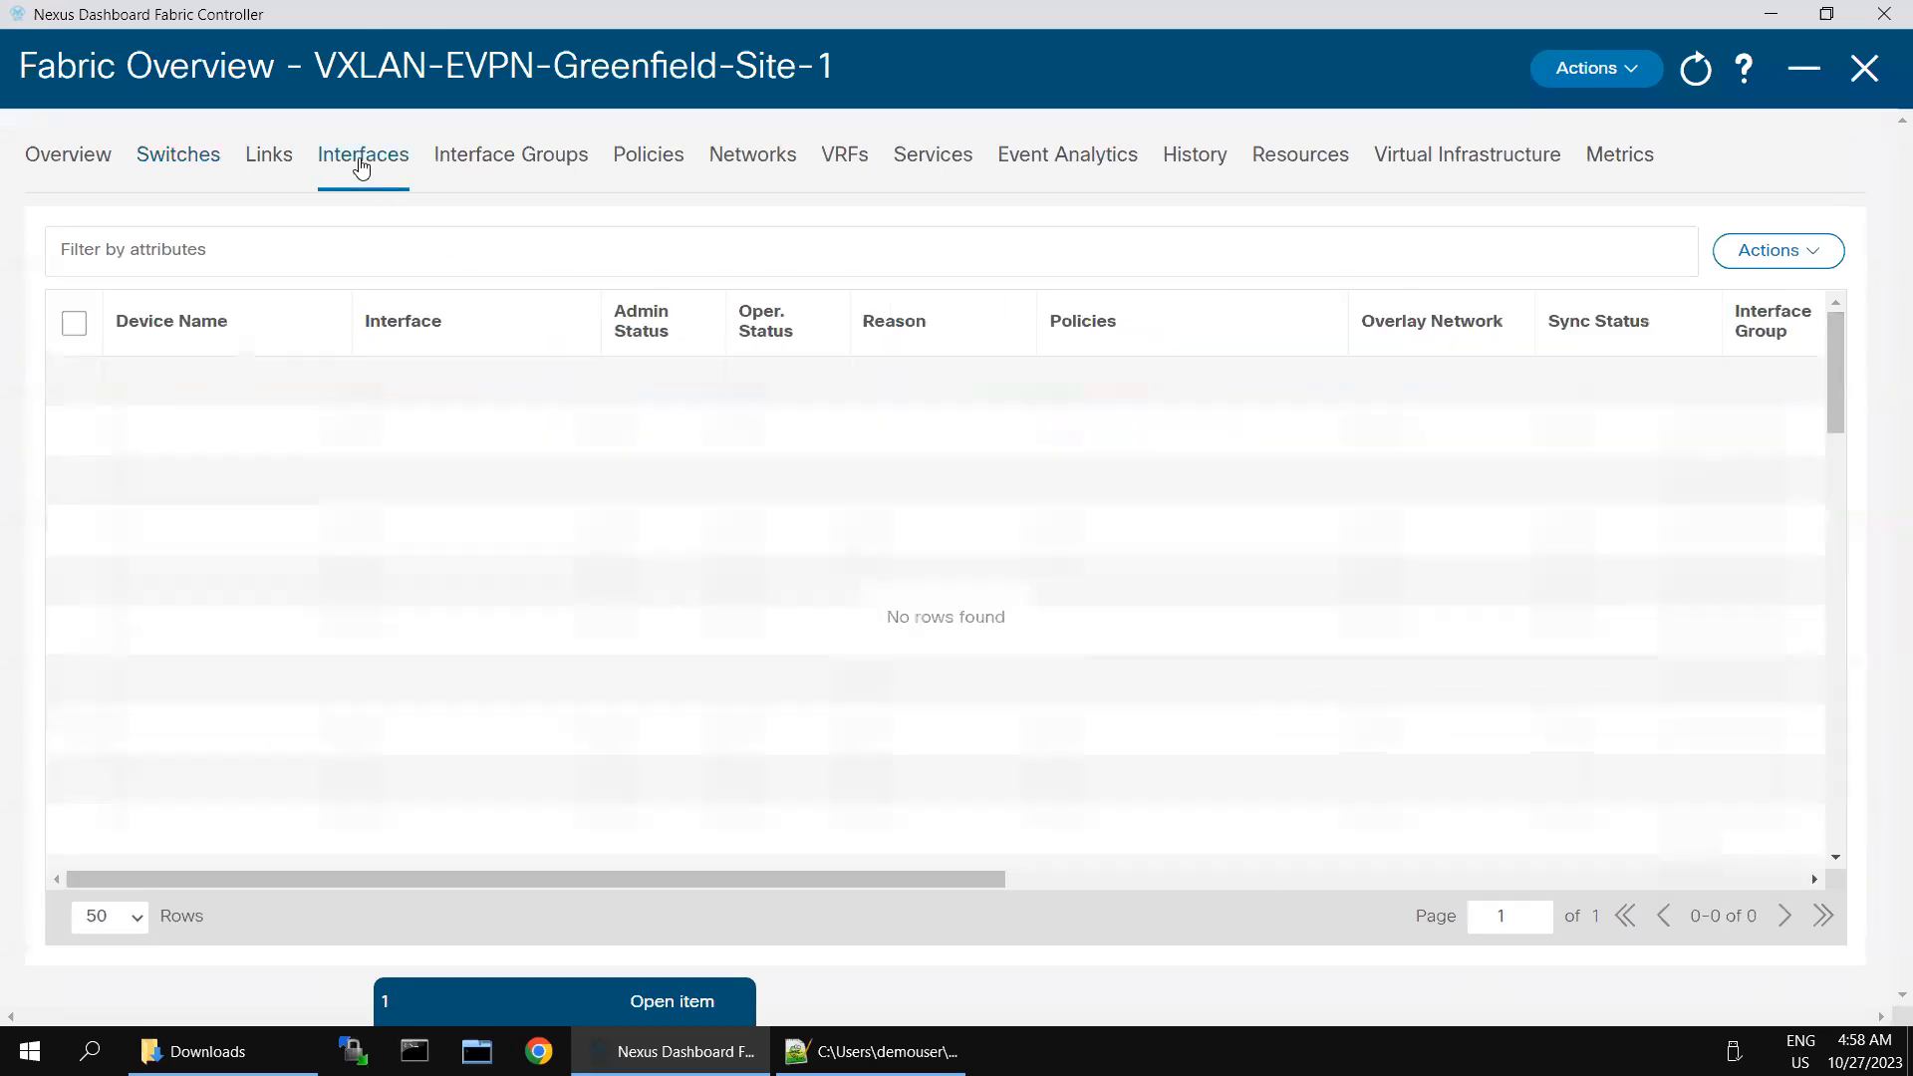
left_click(342, 257)
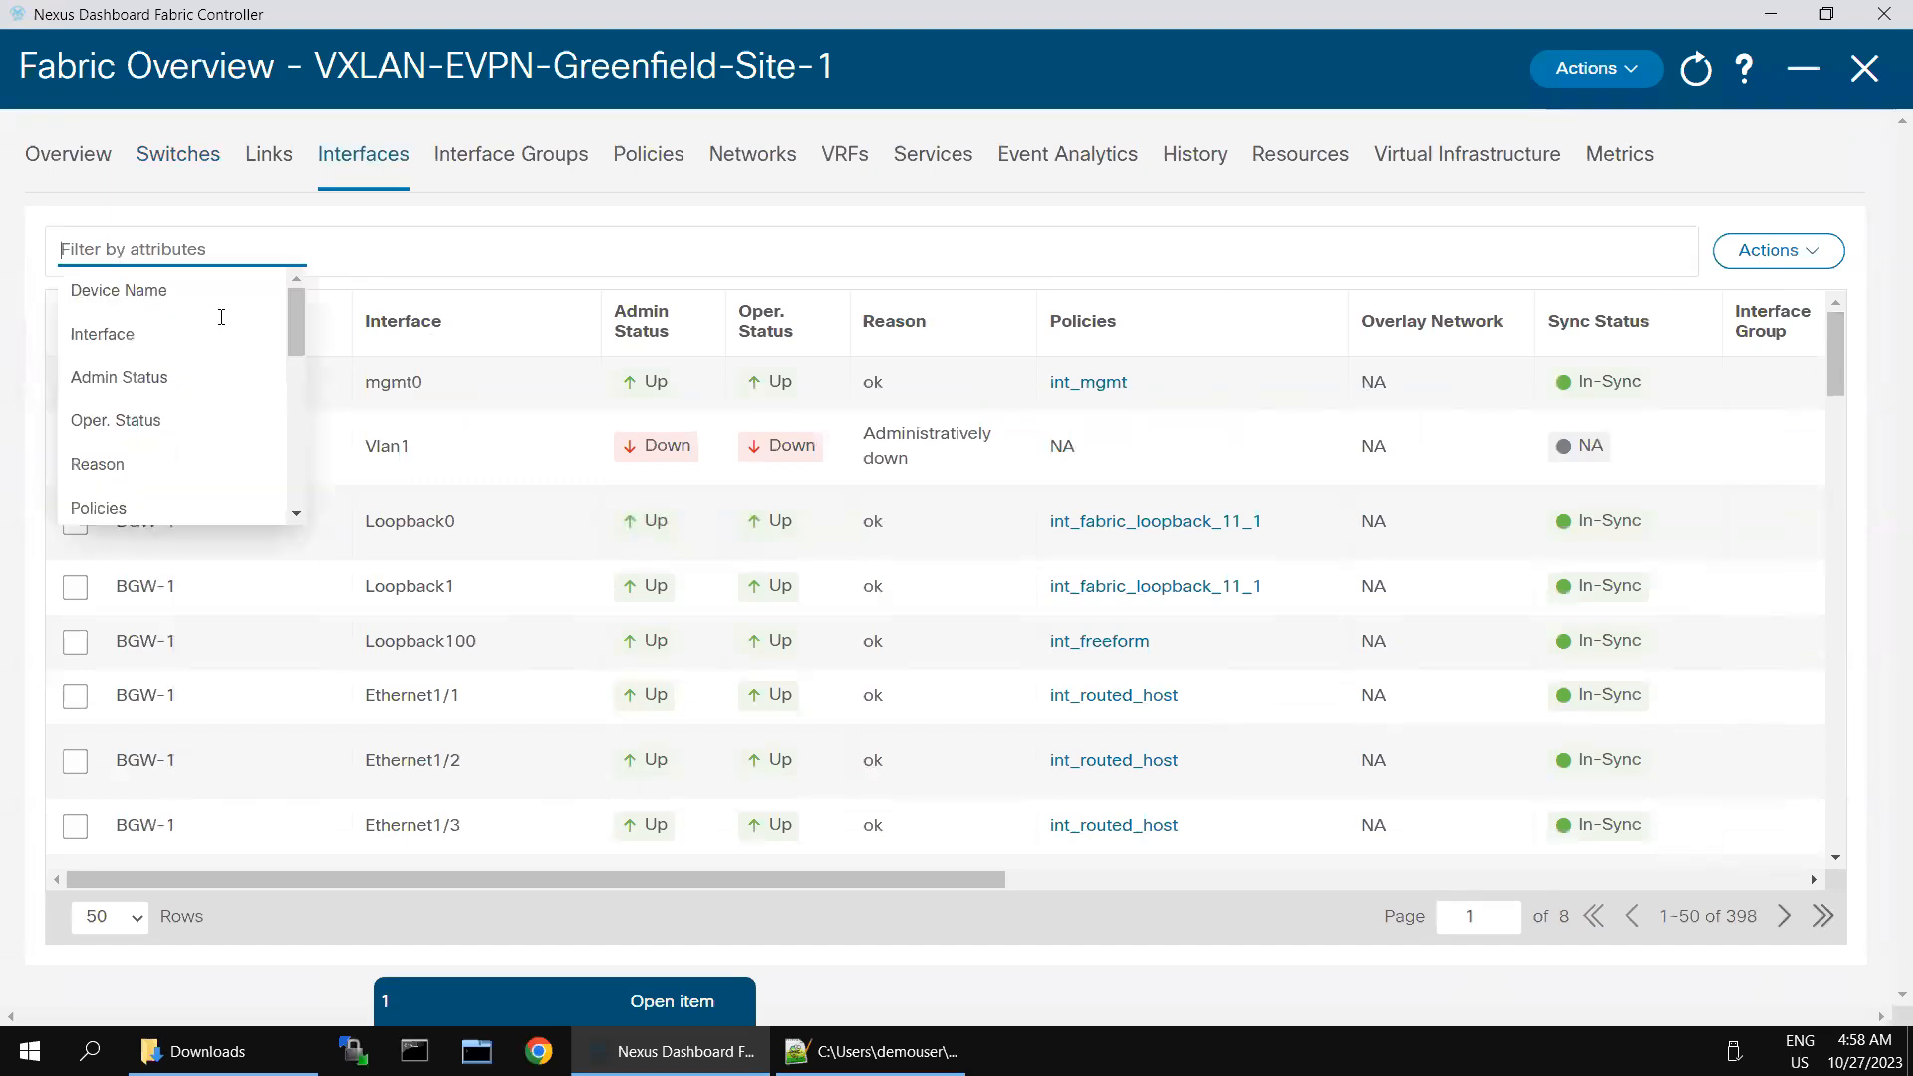
left_click(139, 349)
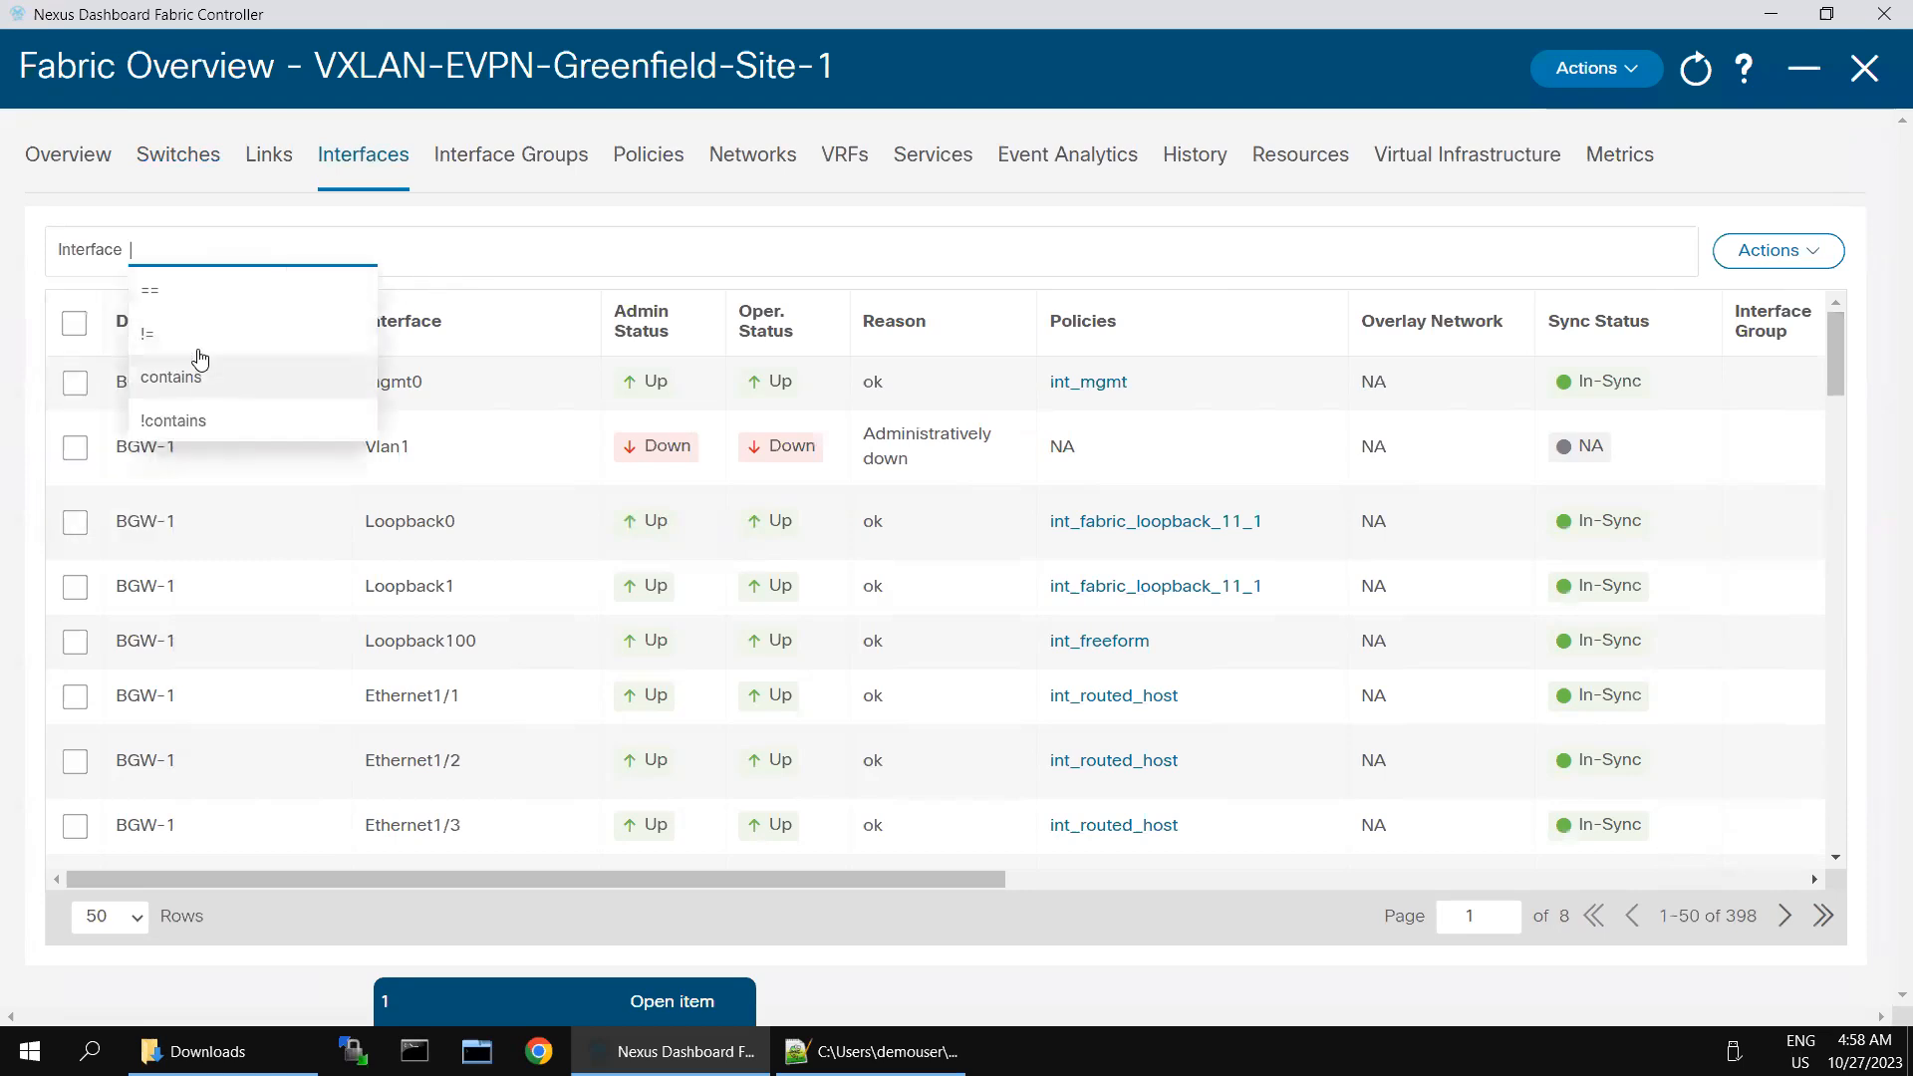
left_click(184, 295)
type("Ethernet1/2")
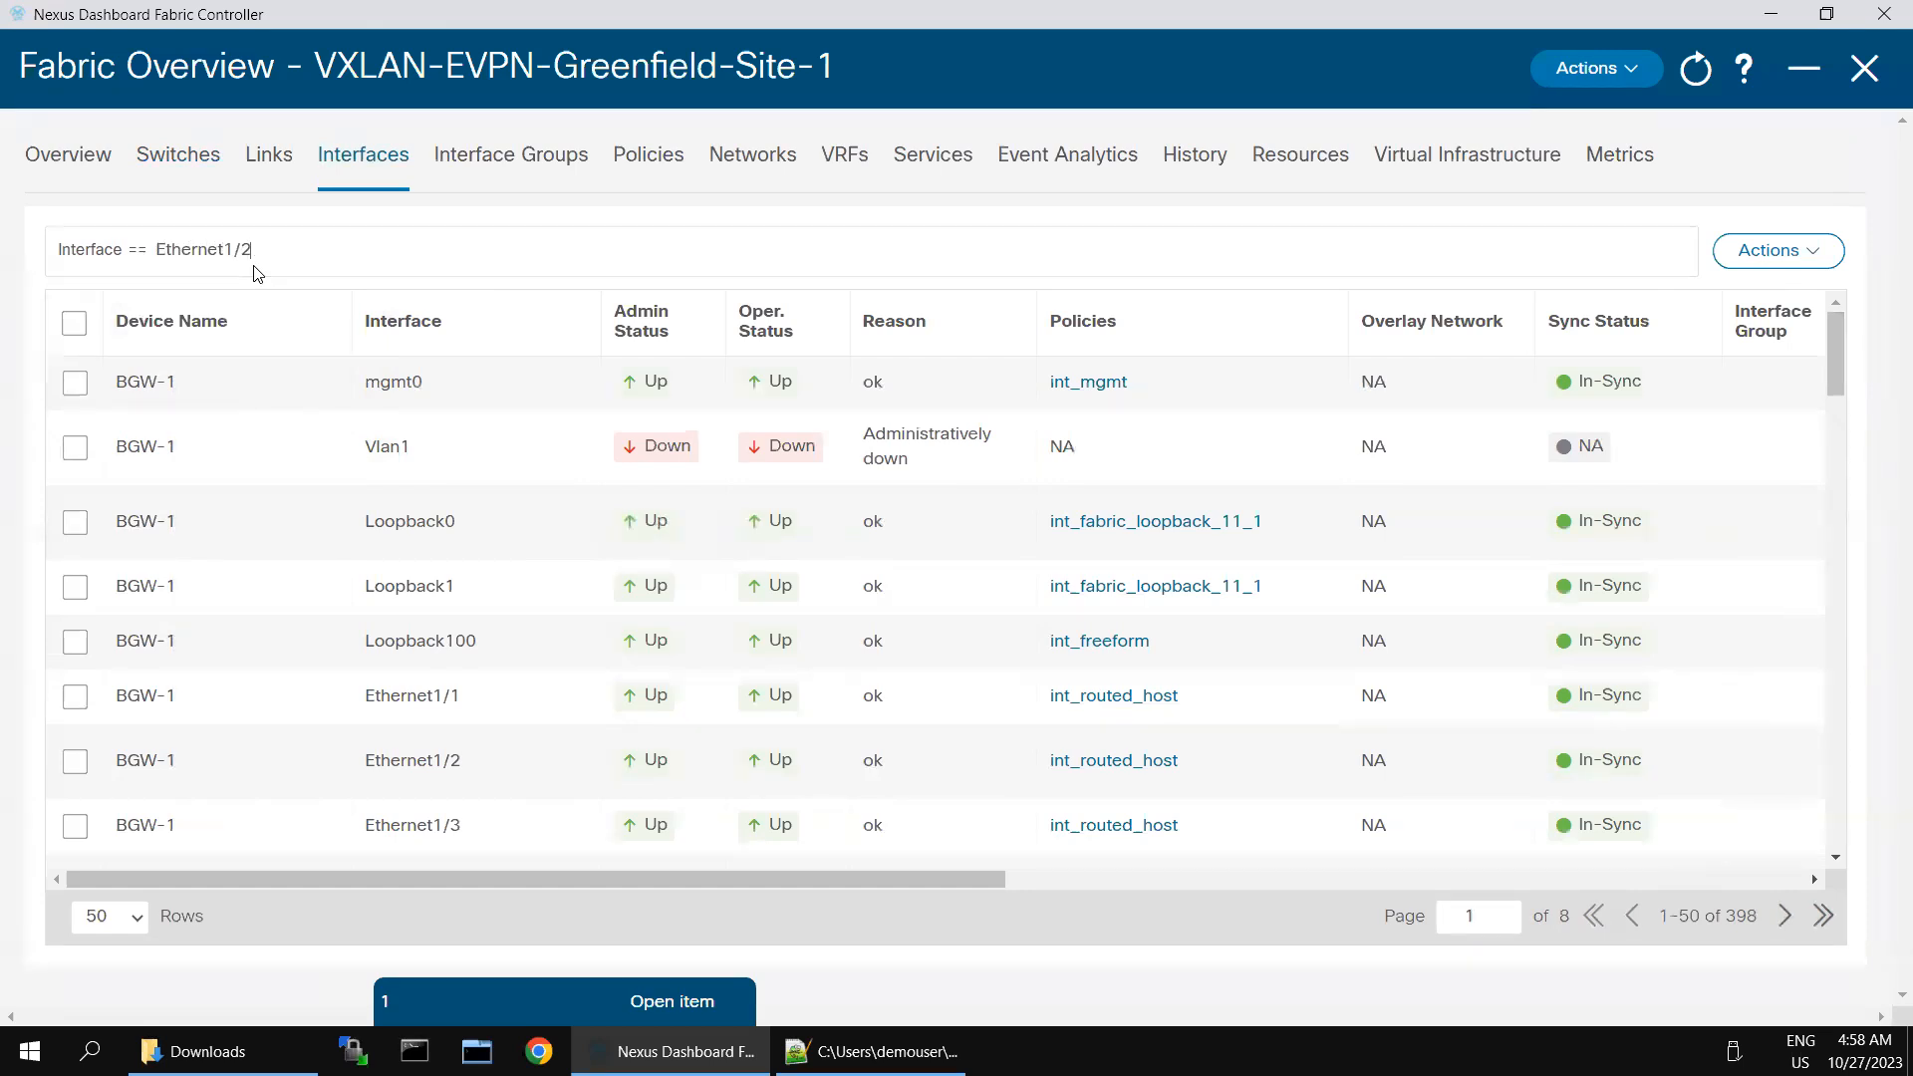
key("Return")
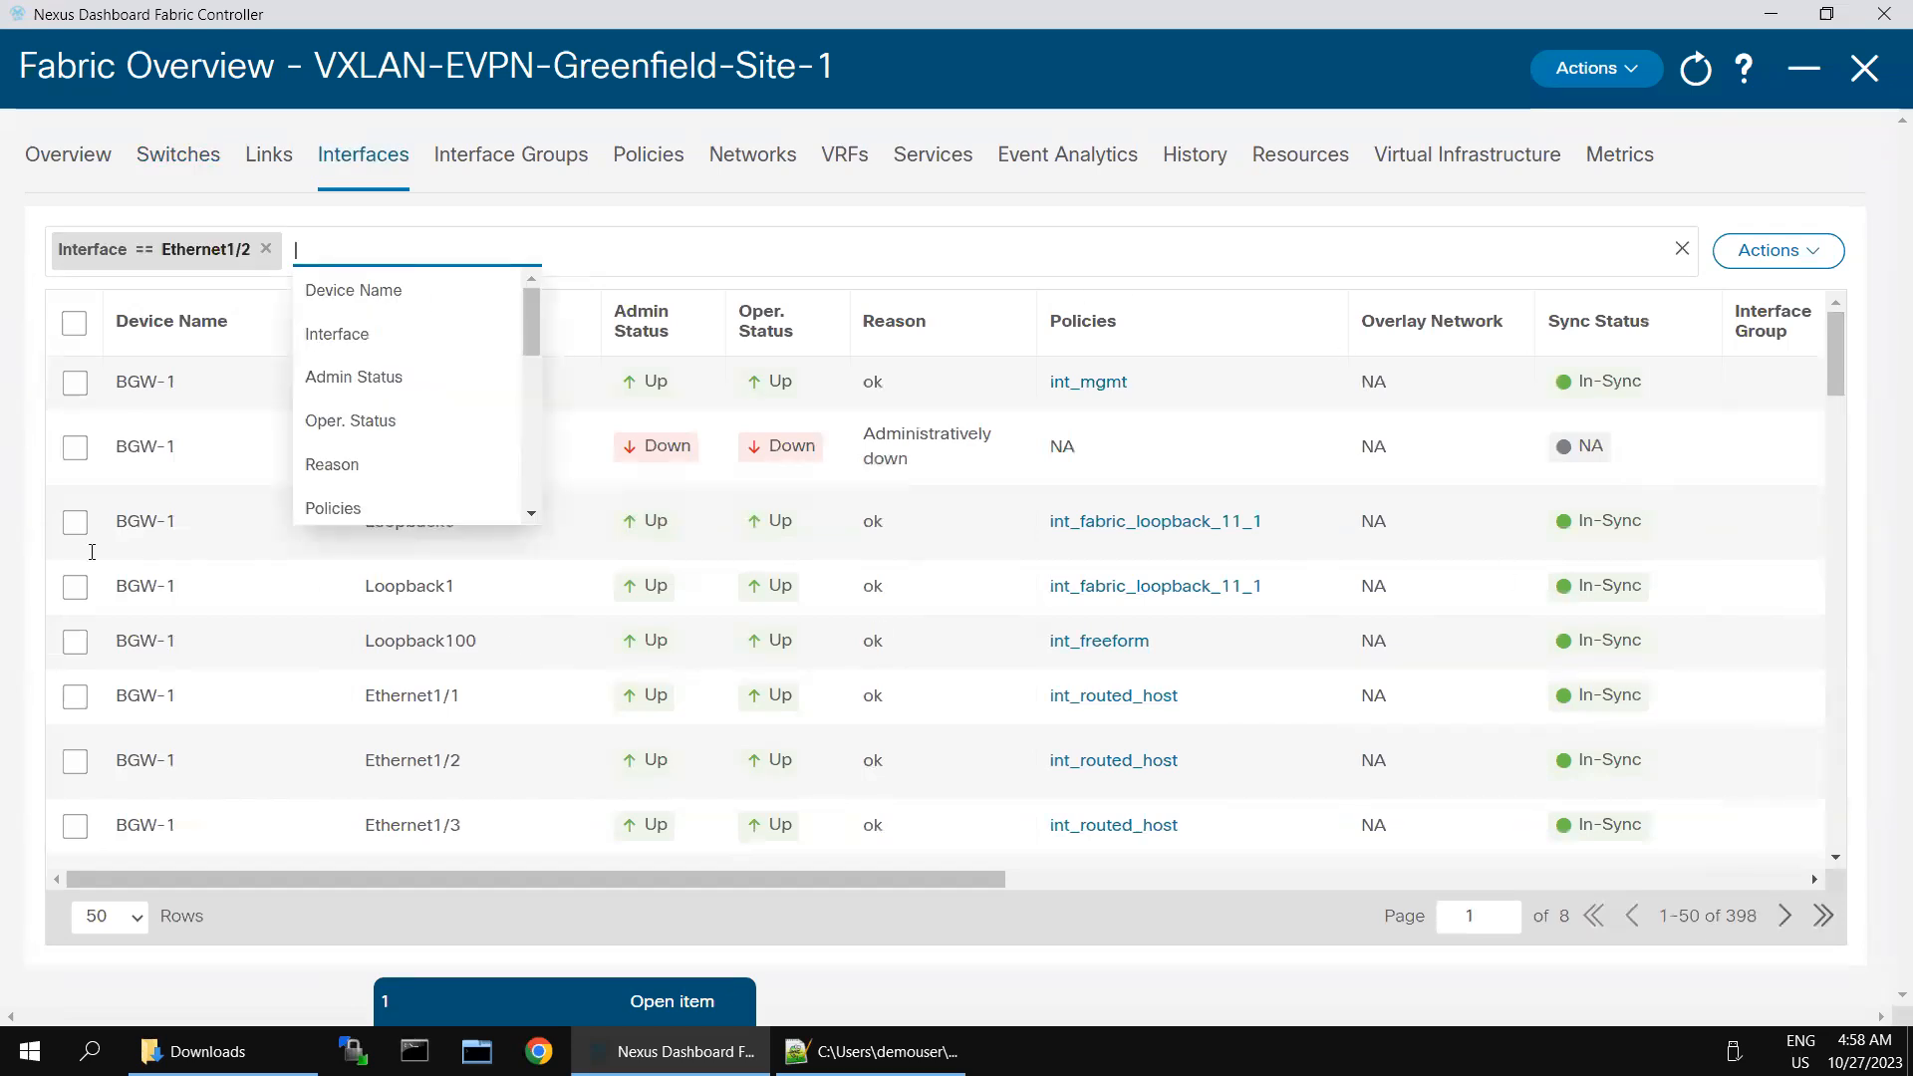
- Open Leaf-1's Ethernet1/2 for editing, save it with the int_access_host policy settings and start its deployment
left_click(306, 635)
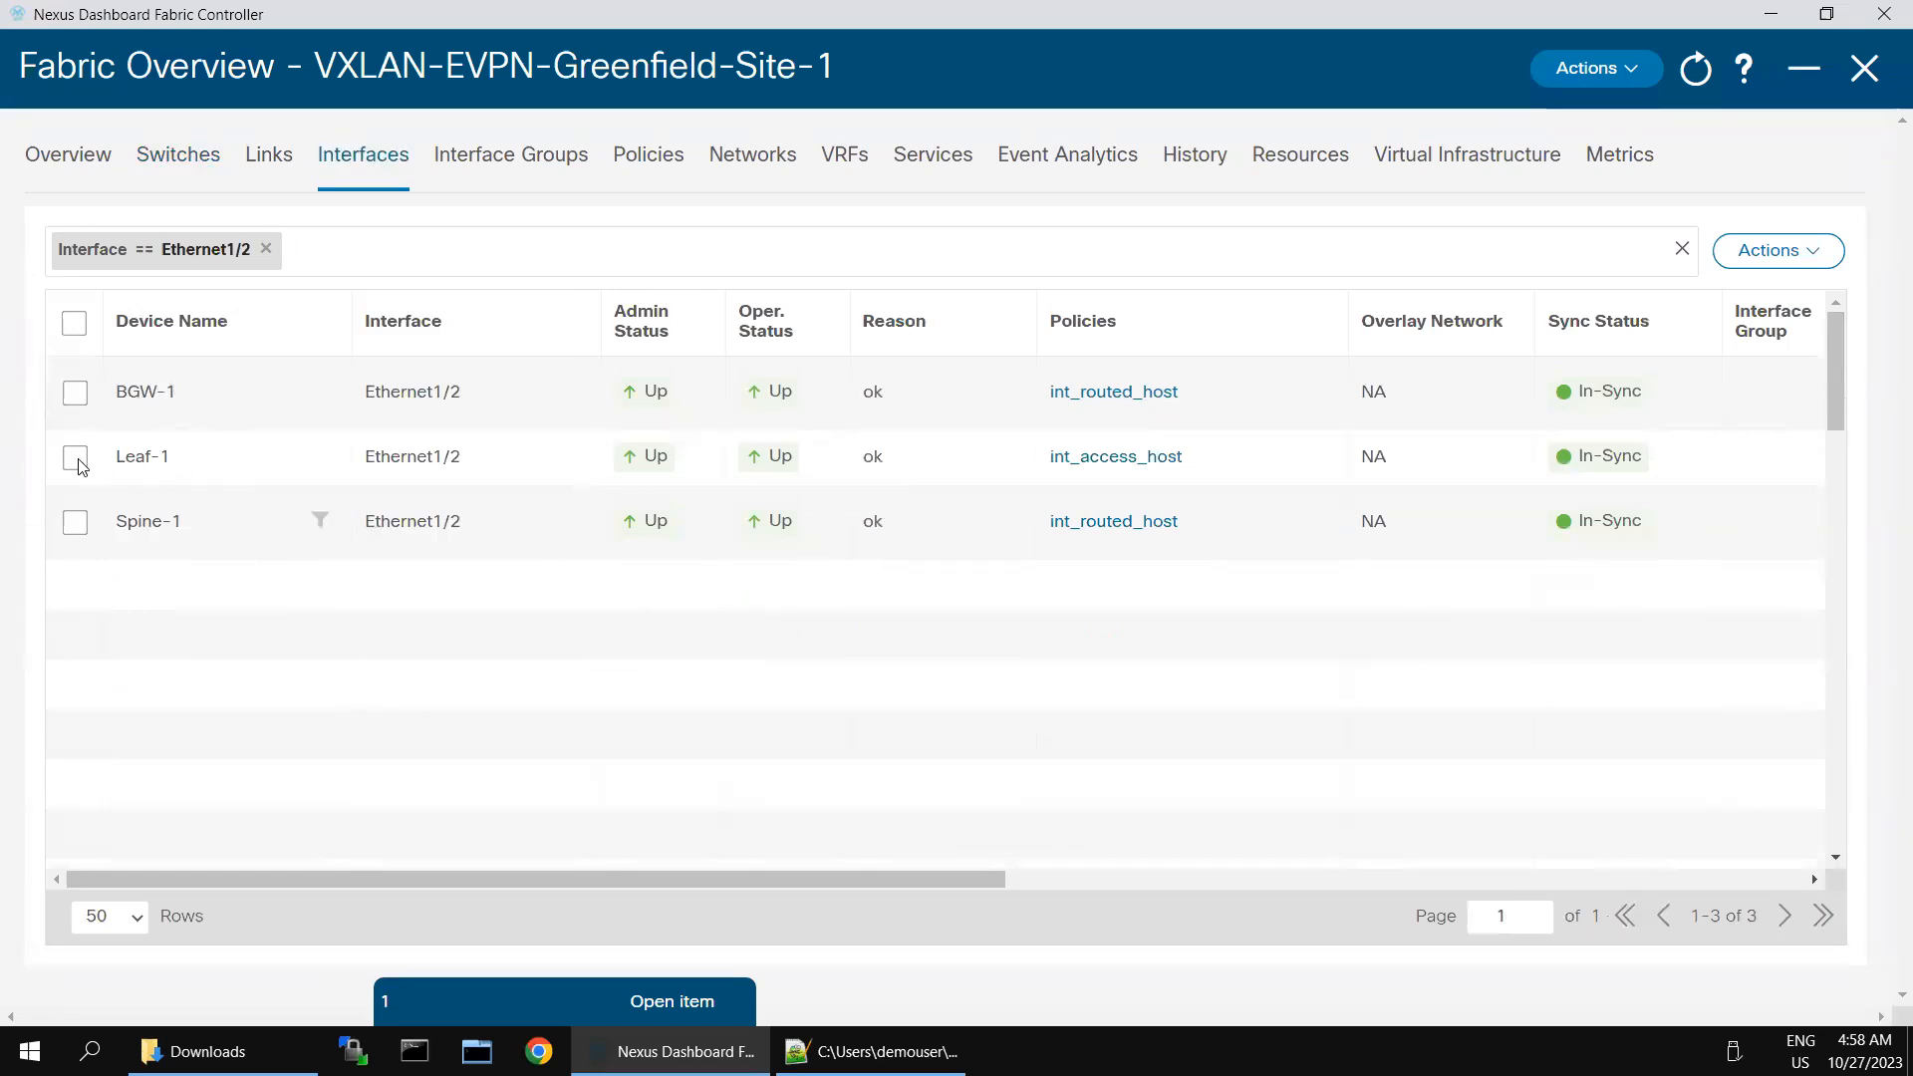
left_click(302, 473)
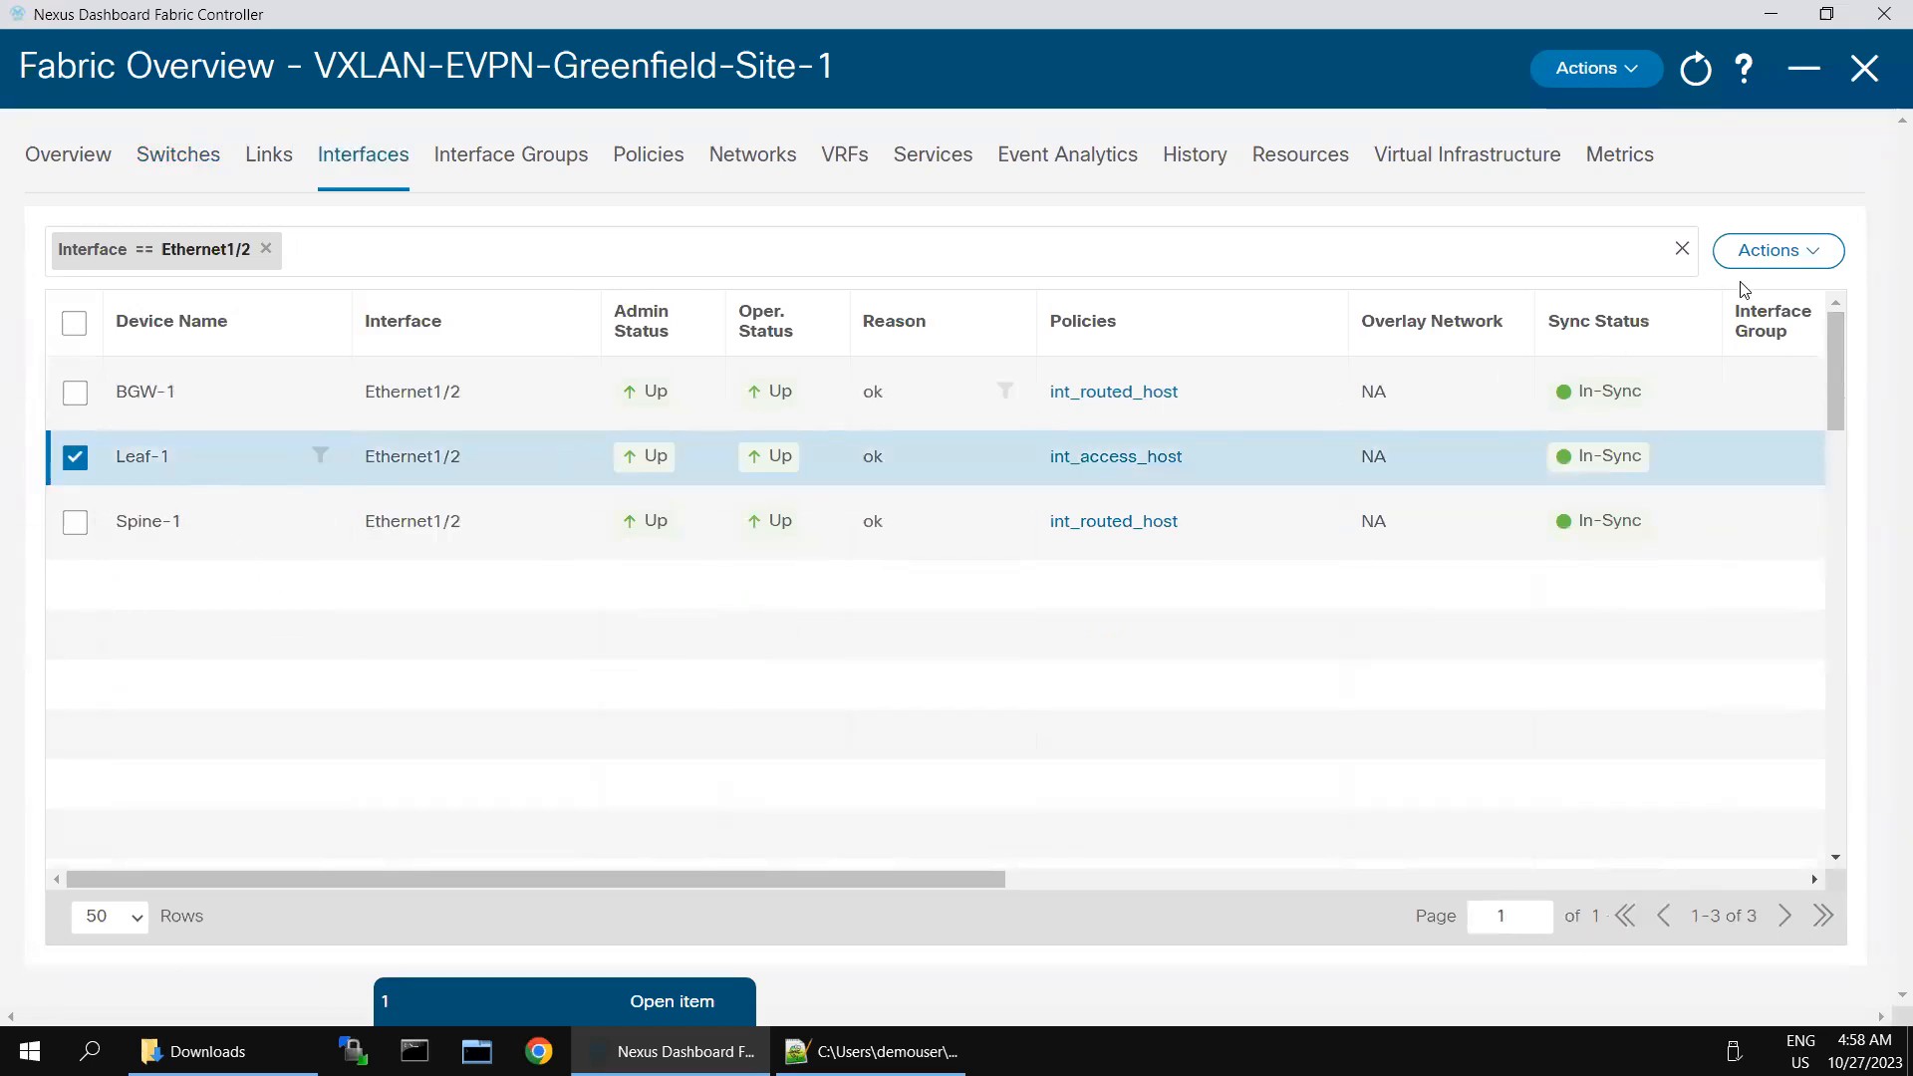
left_click(1799, 262)
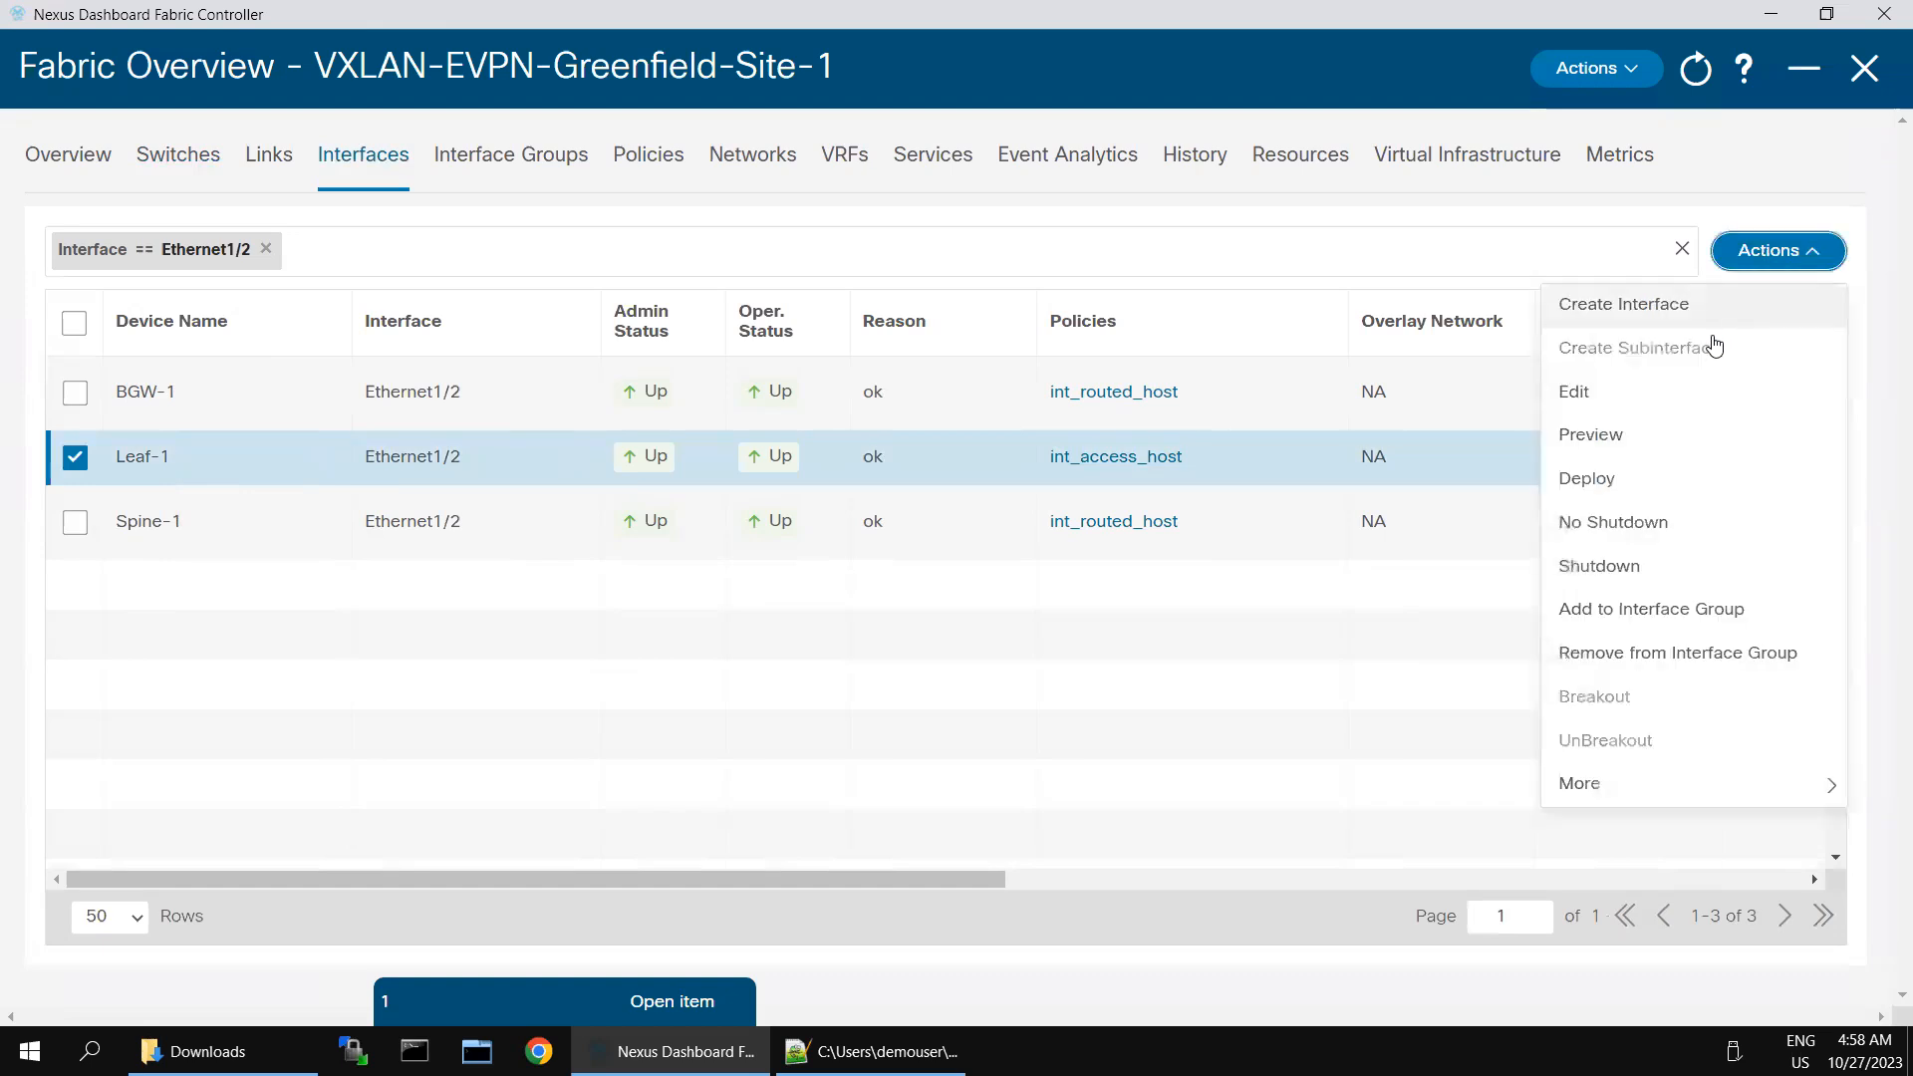
left_click(1573, 390)
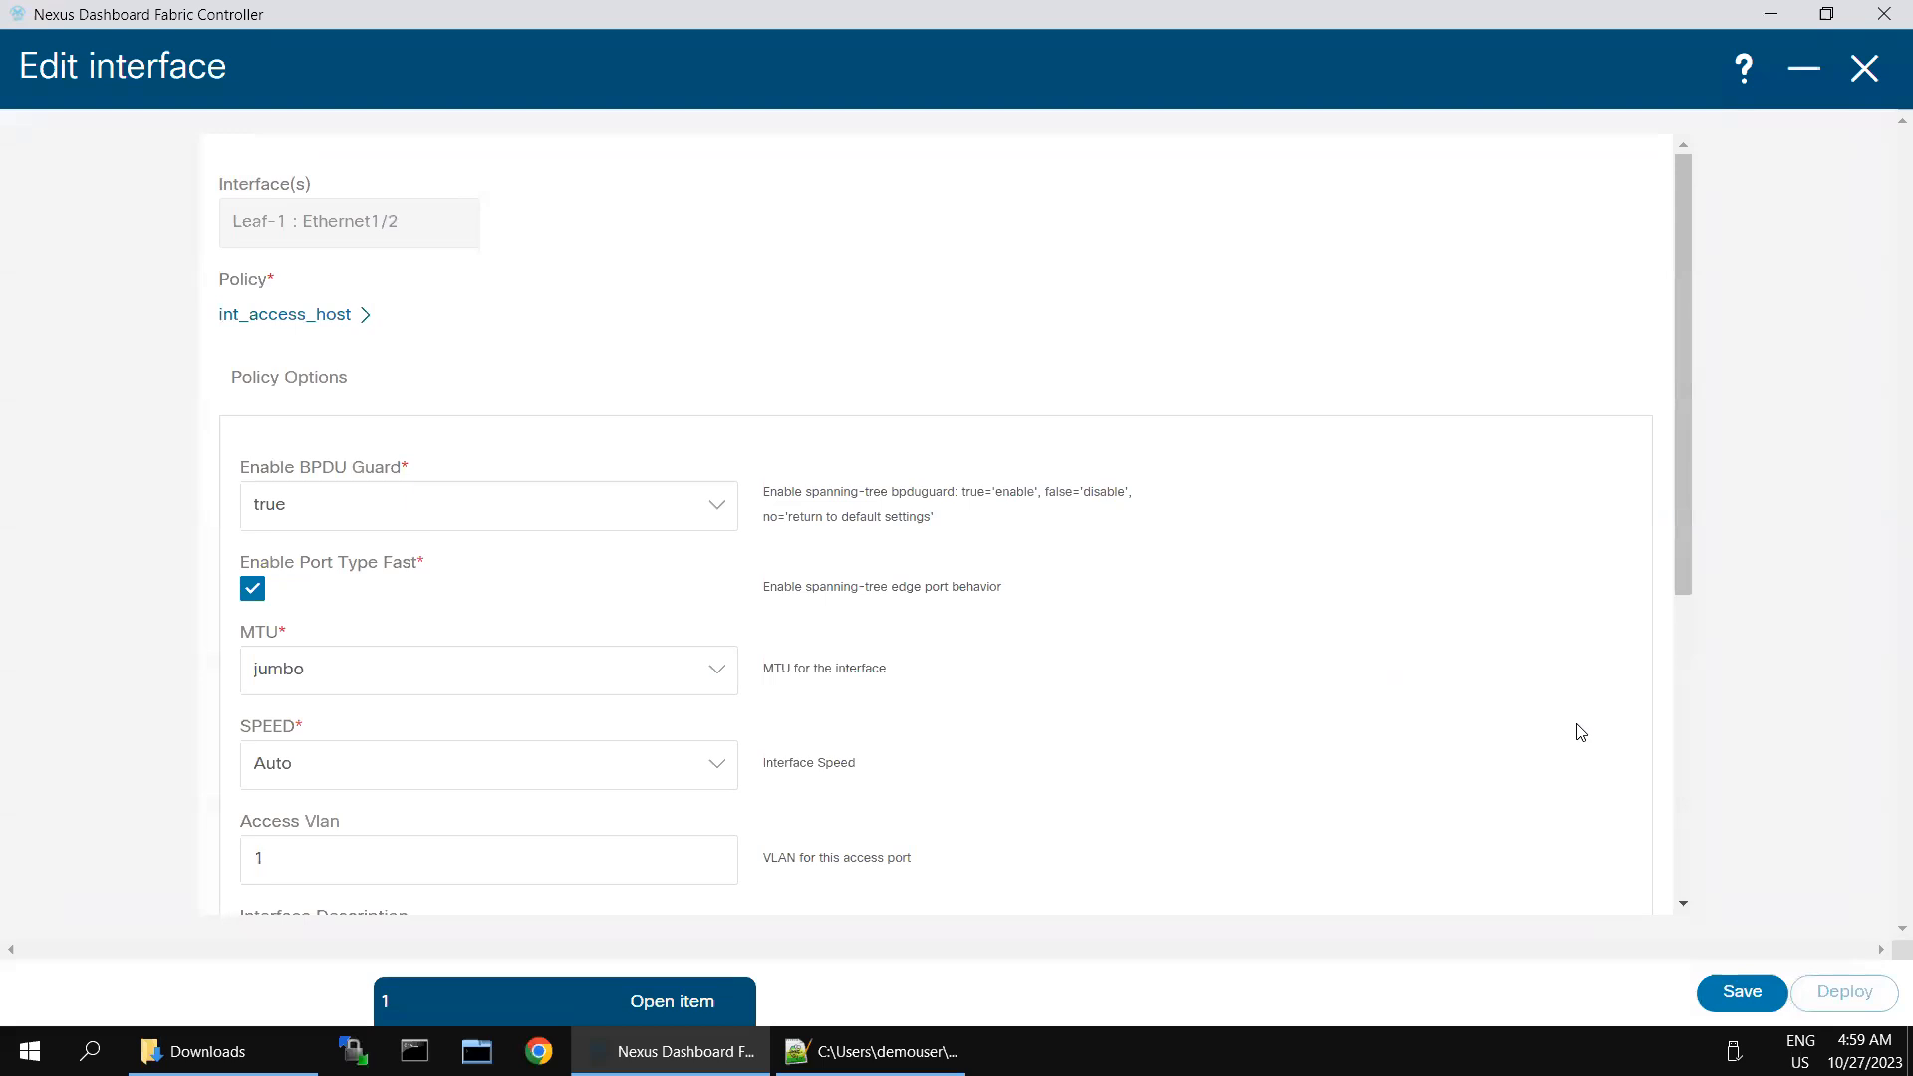
scroll(1575, 730, "down", 5)
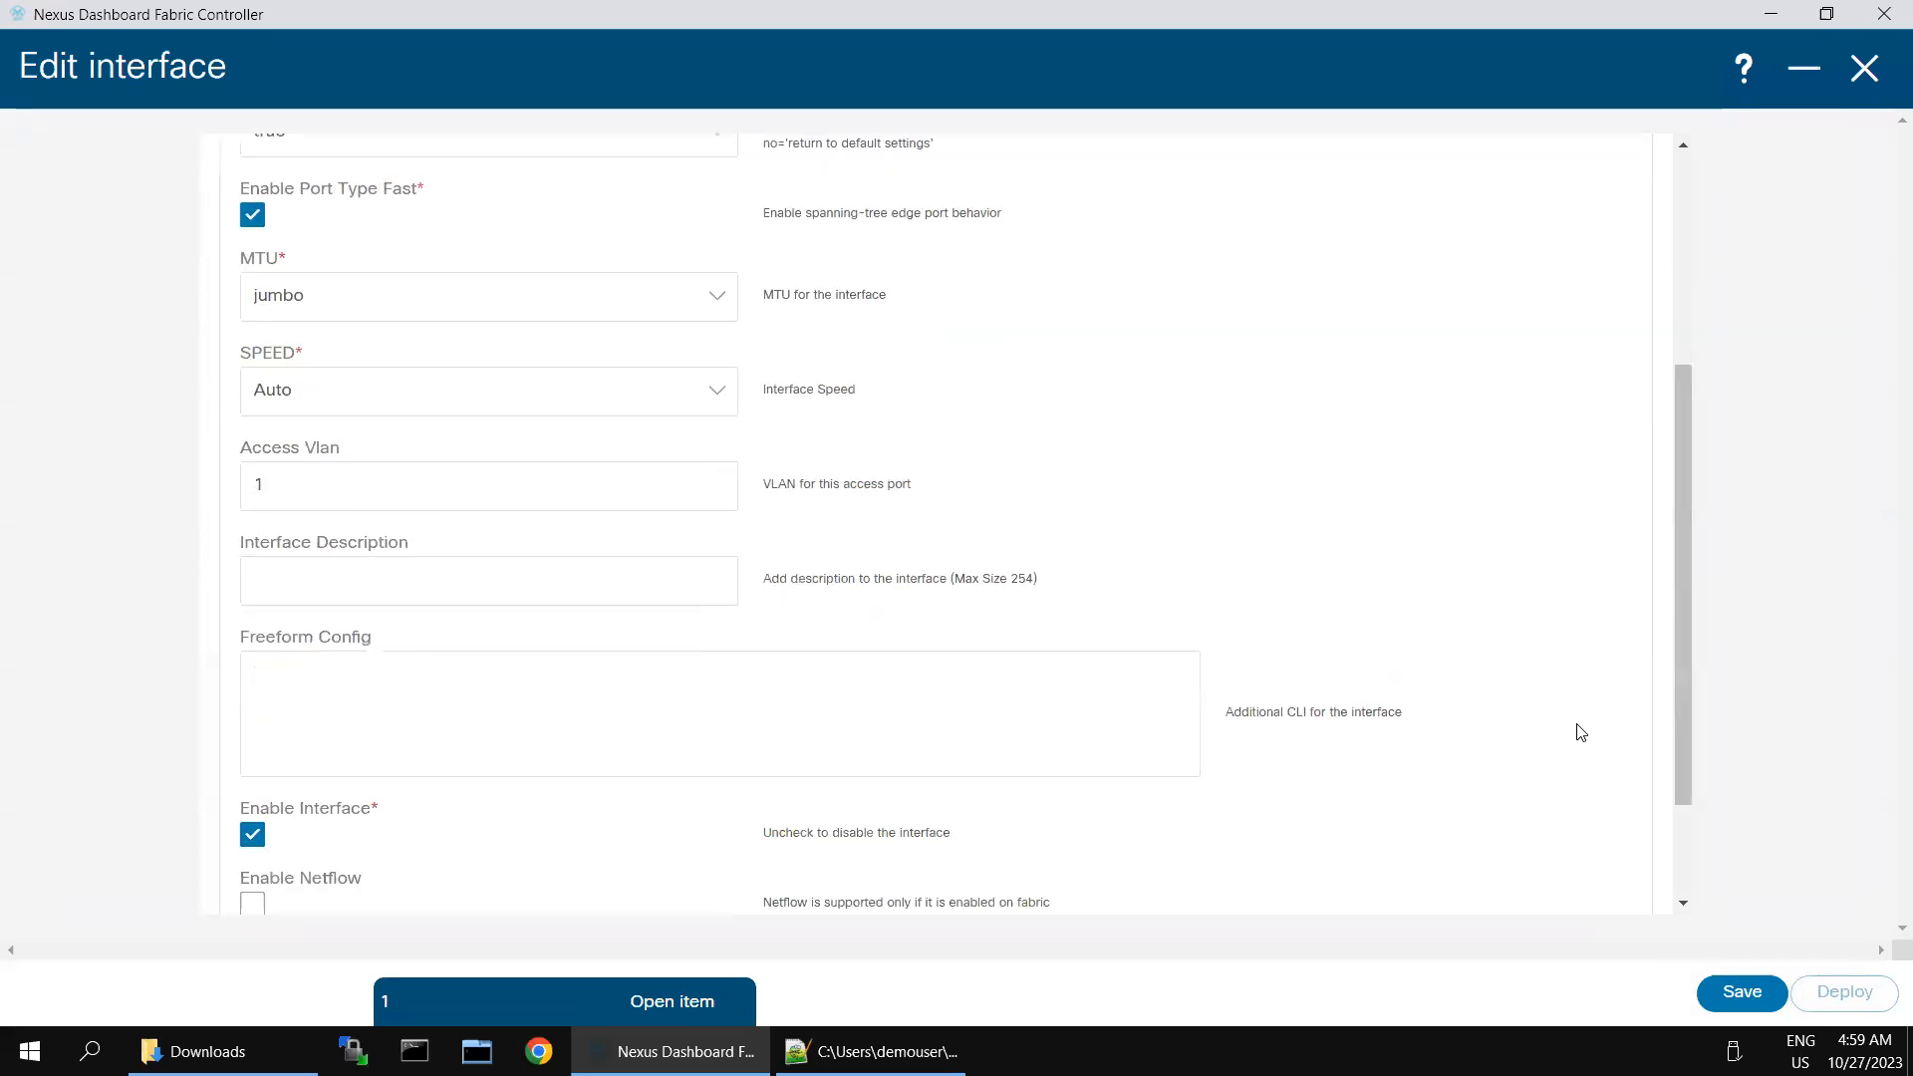
left_click(1742, 993)
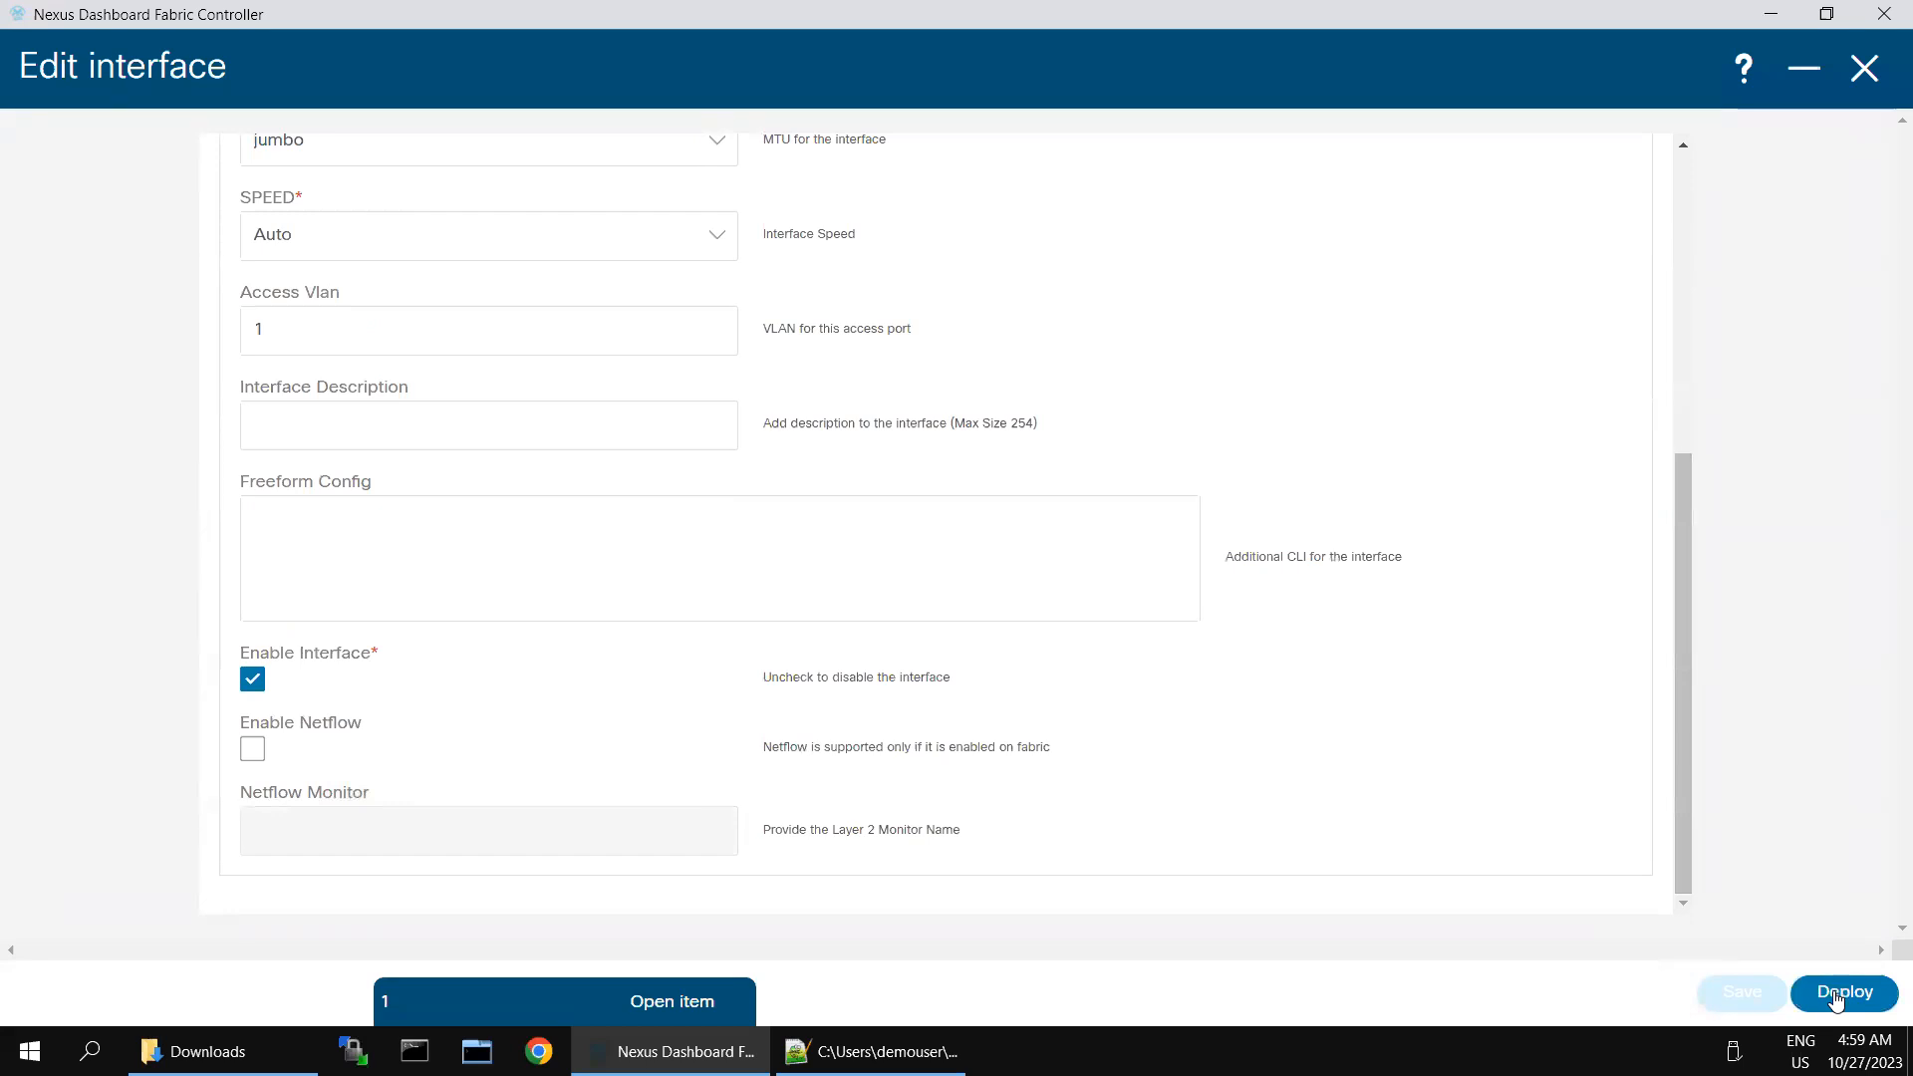
left_click(1839, 996)
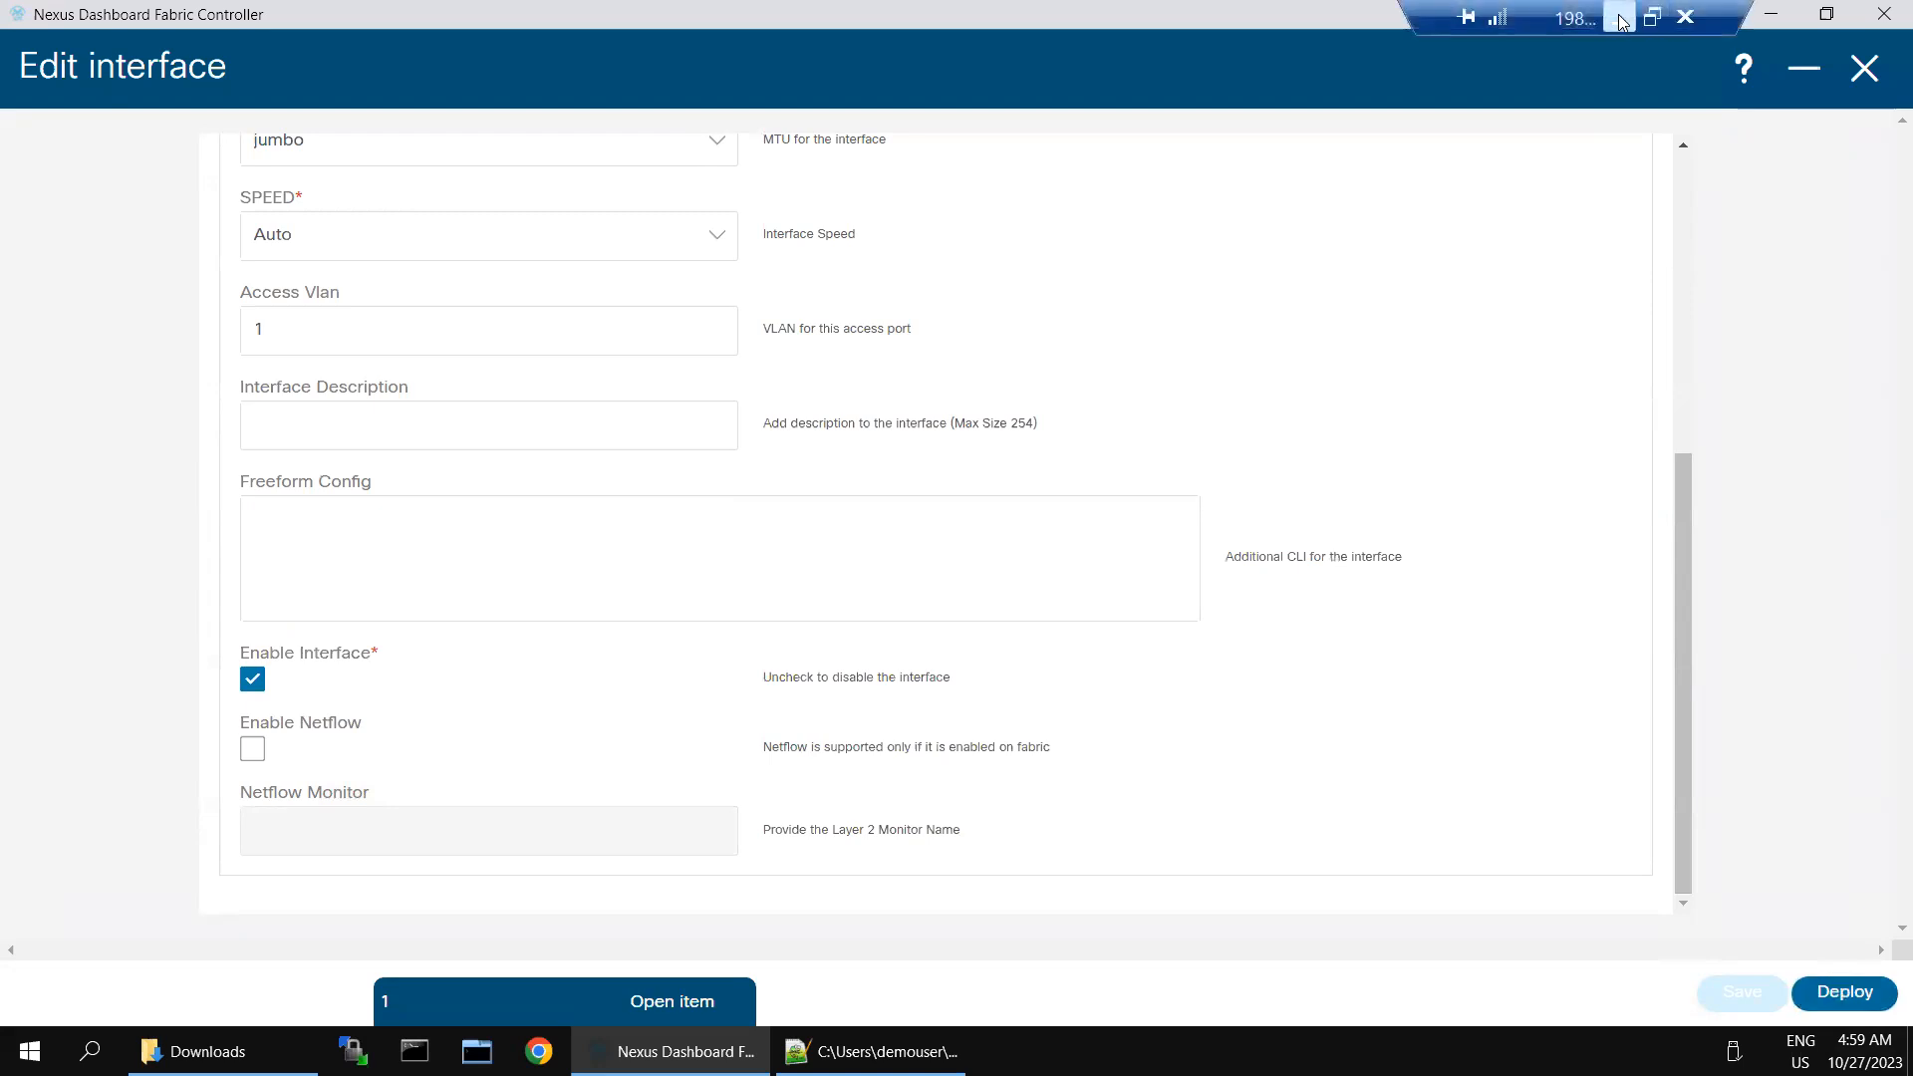
- Switch to SecureCRT and log in to the Leaf-1 console with the admin account and its password
left_click(1624, 22)
left_click(1341, 1047)
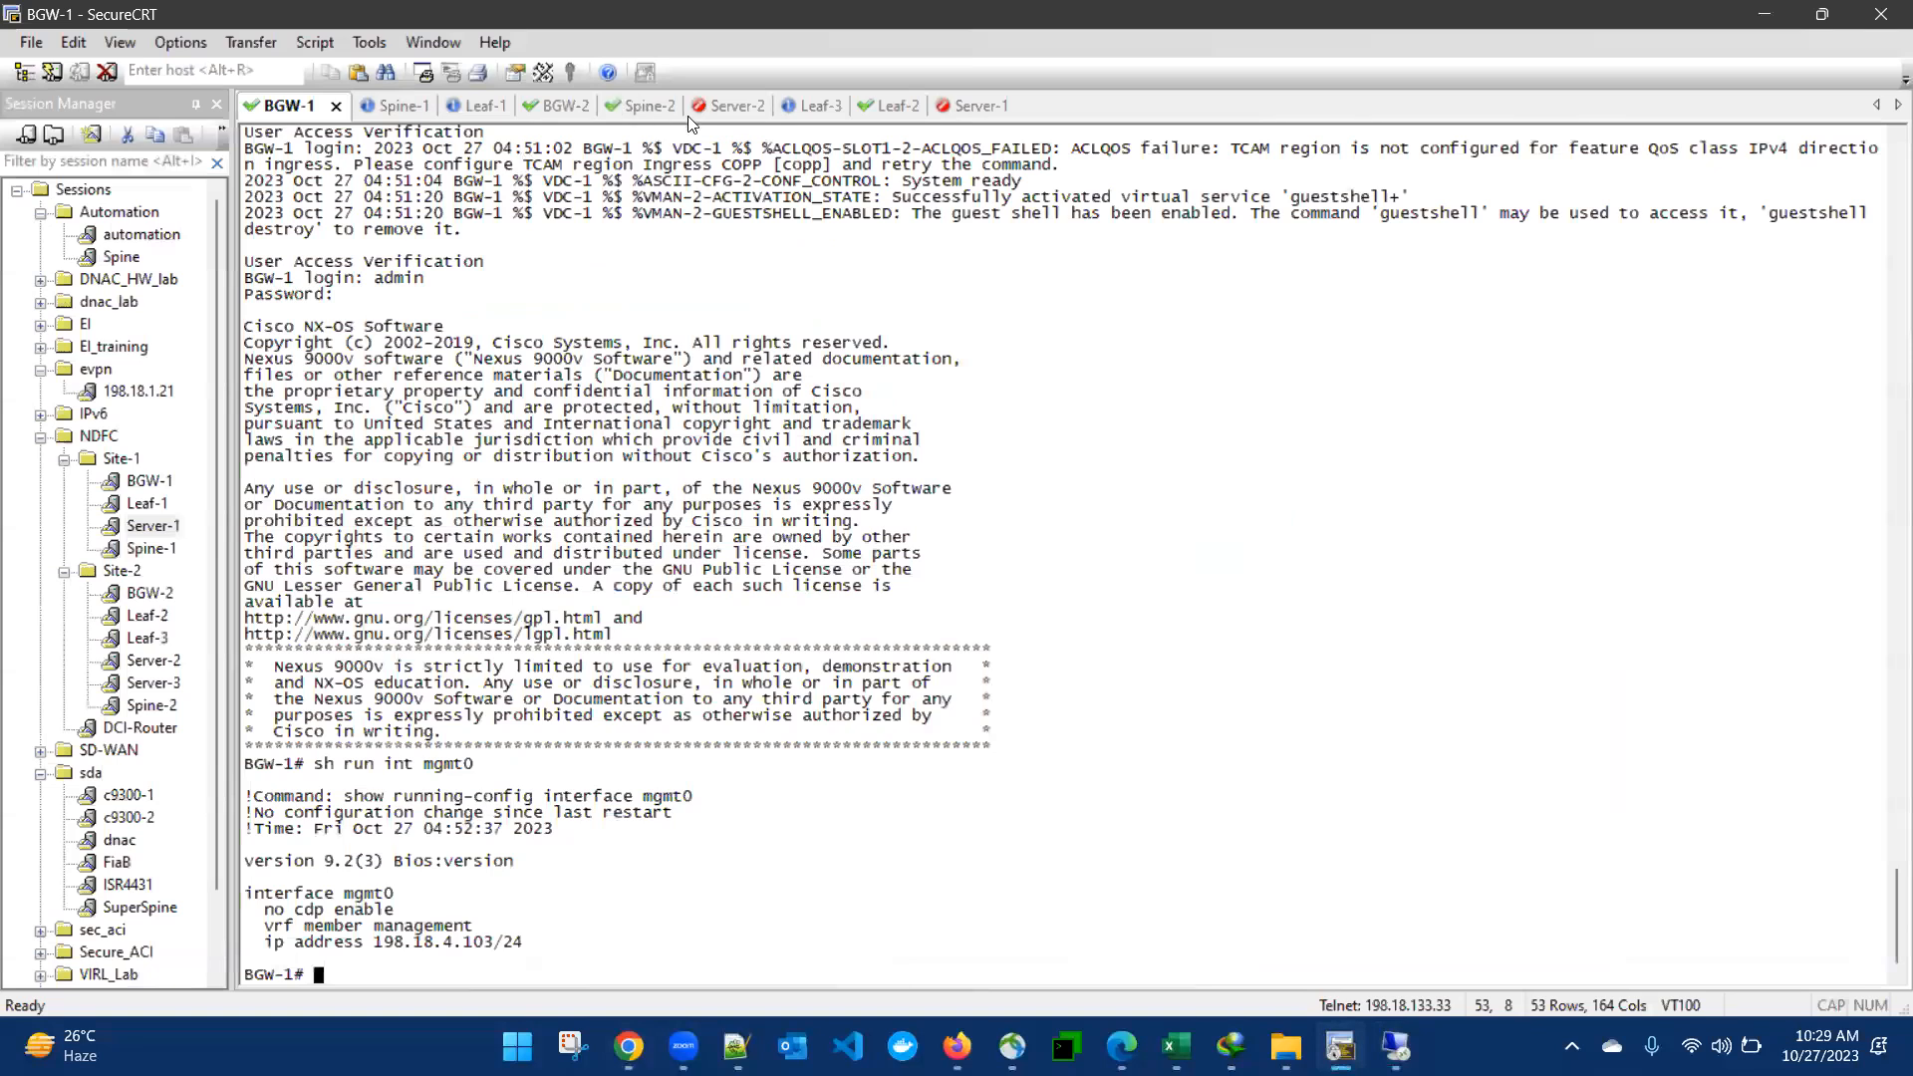
left_click(476, 105)
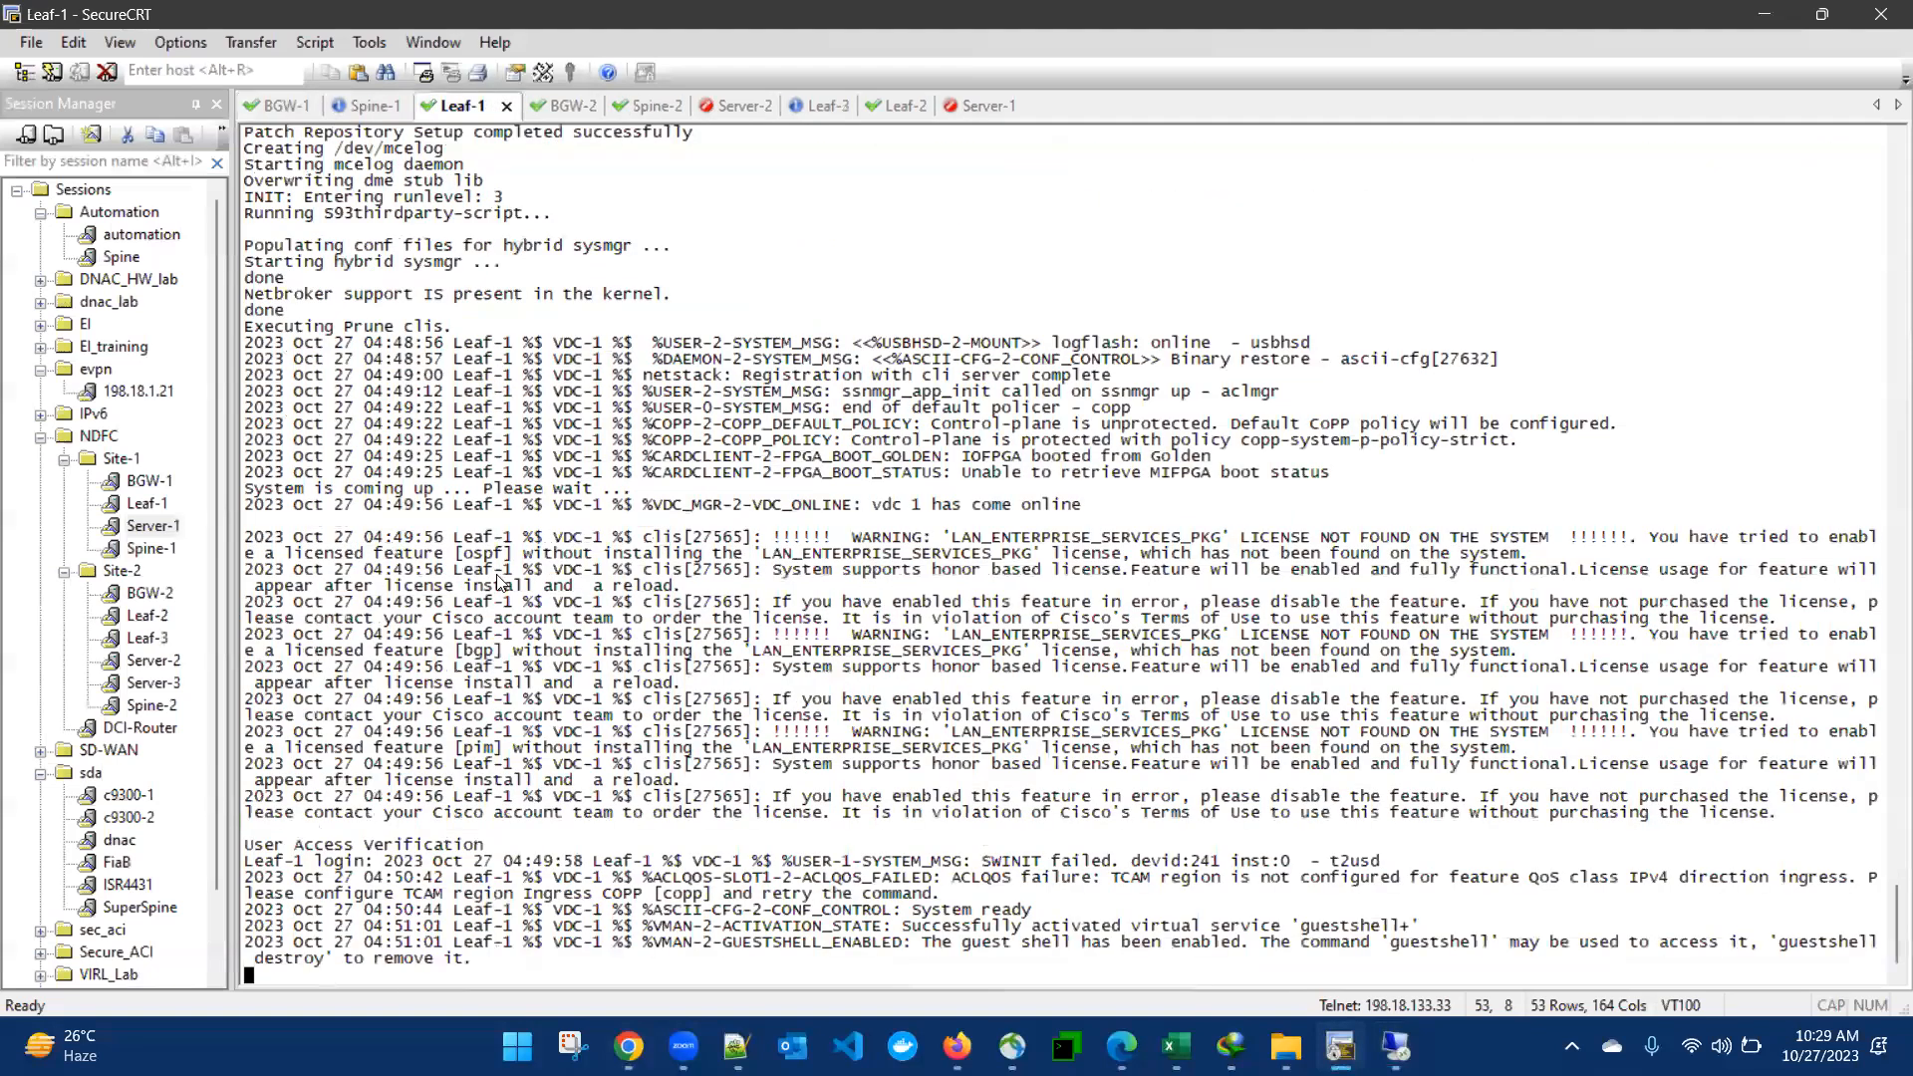
key("Return")
type("admin")
key("Return")
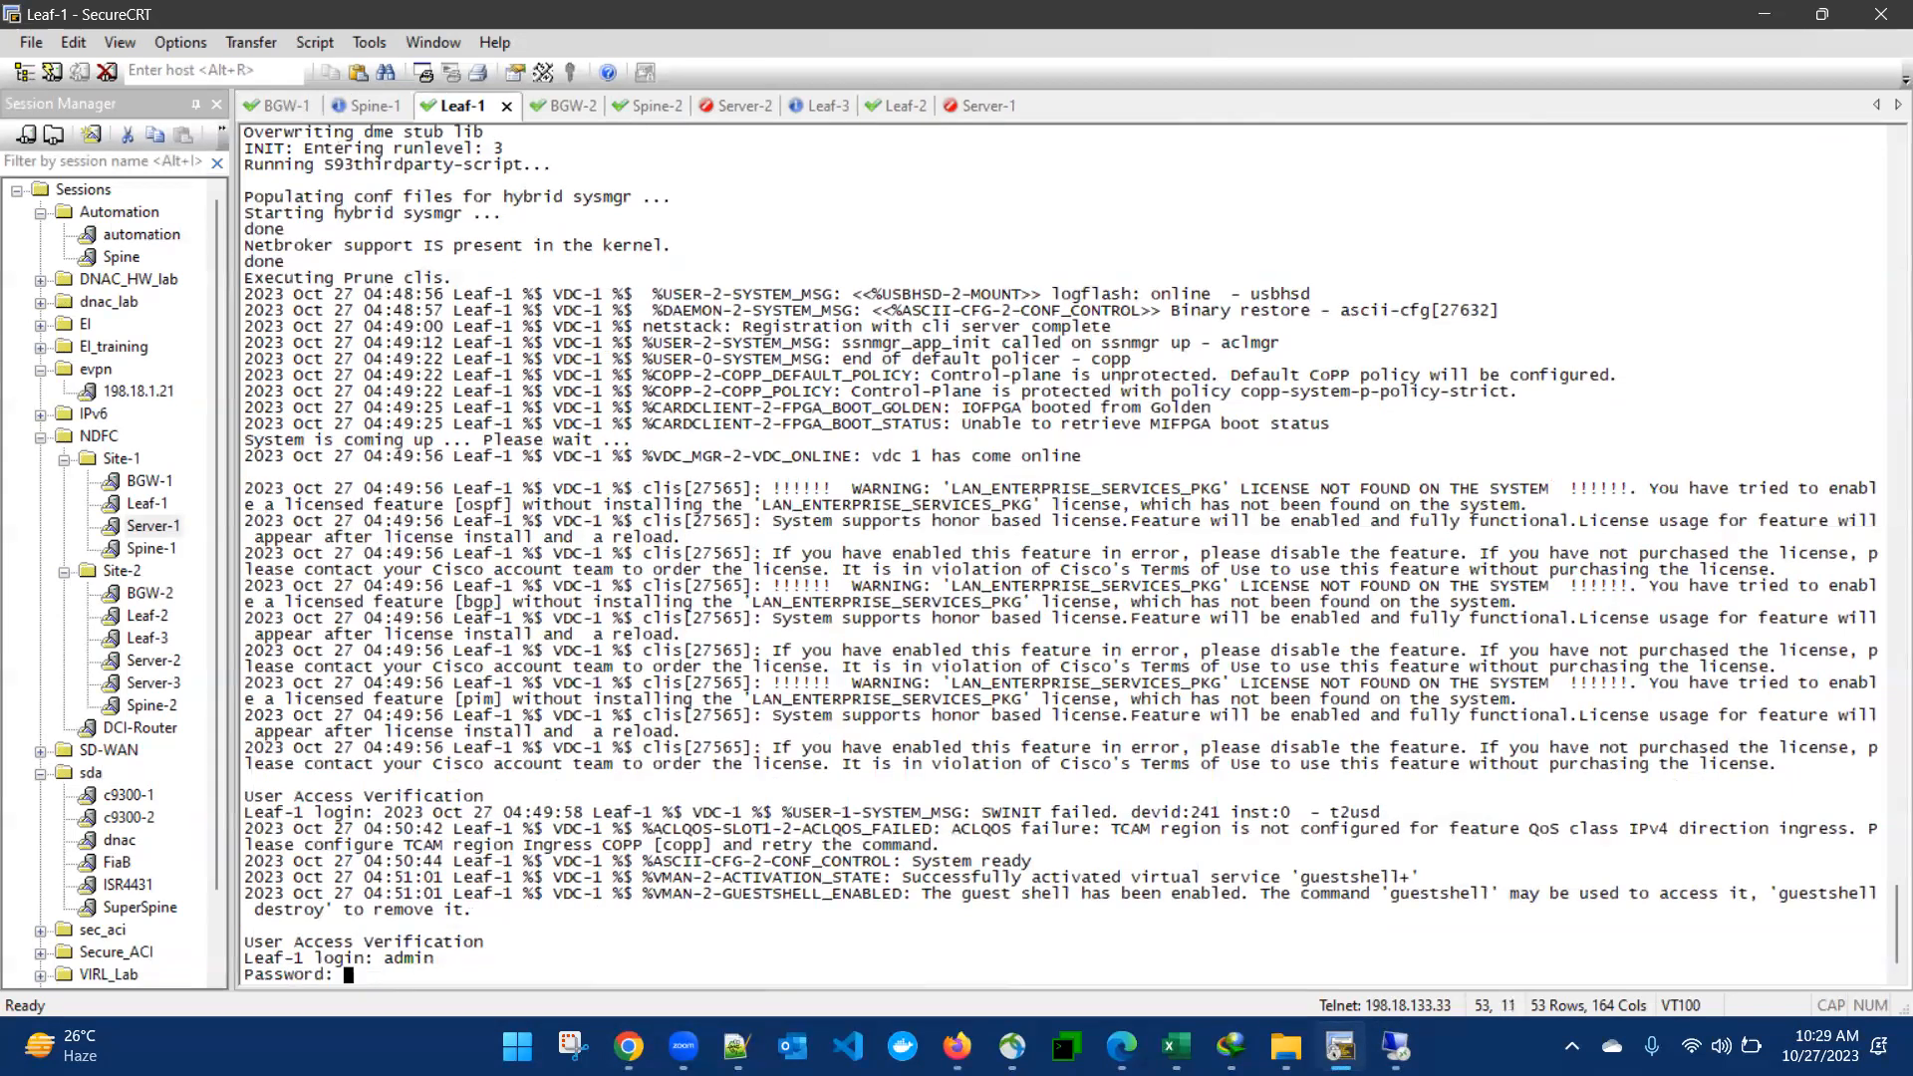
key("Return")
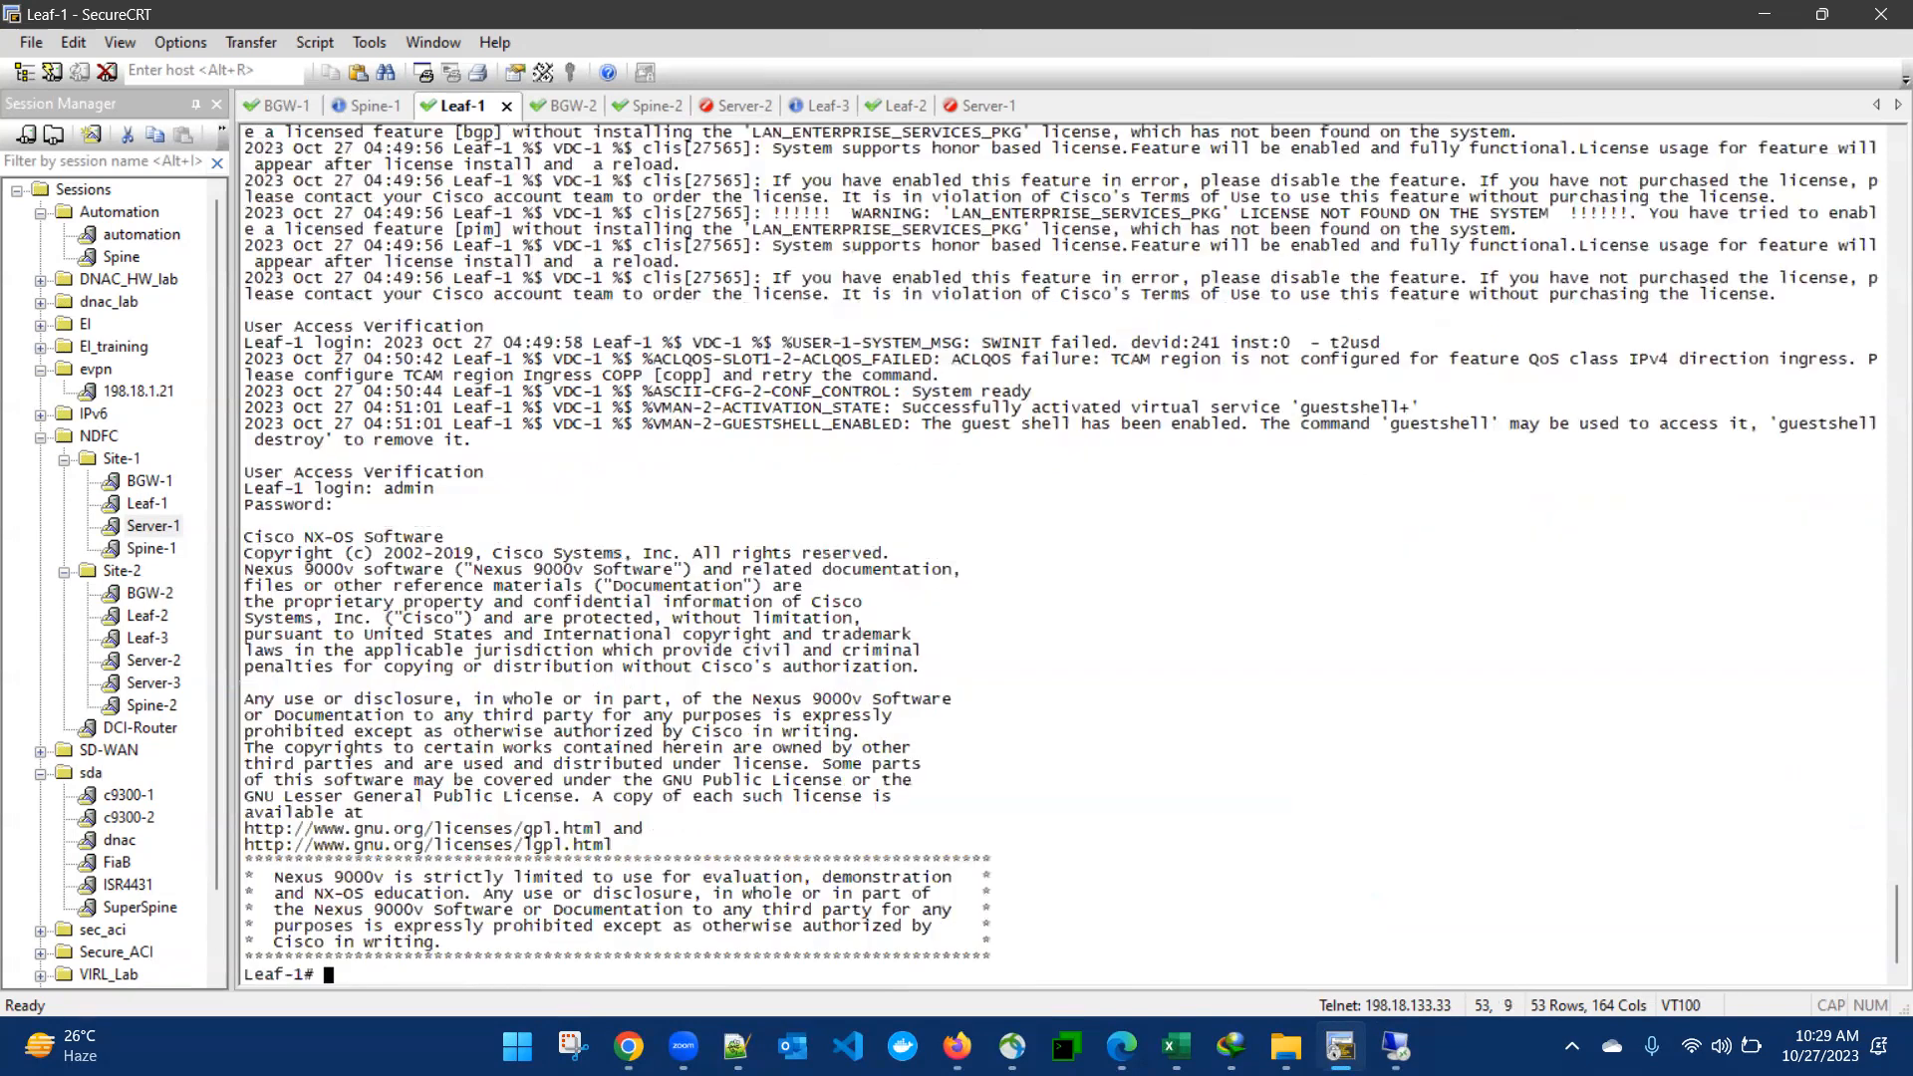
- Show the running configuration of interface e1/2 on Leaf-1 and examine its interface lines
type("sh run int e1/2")
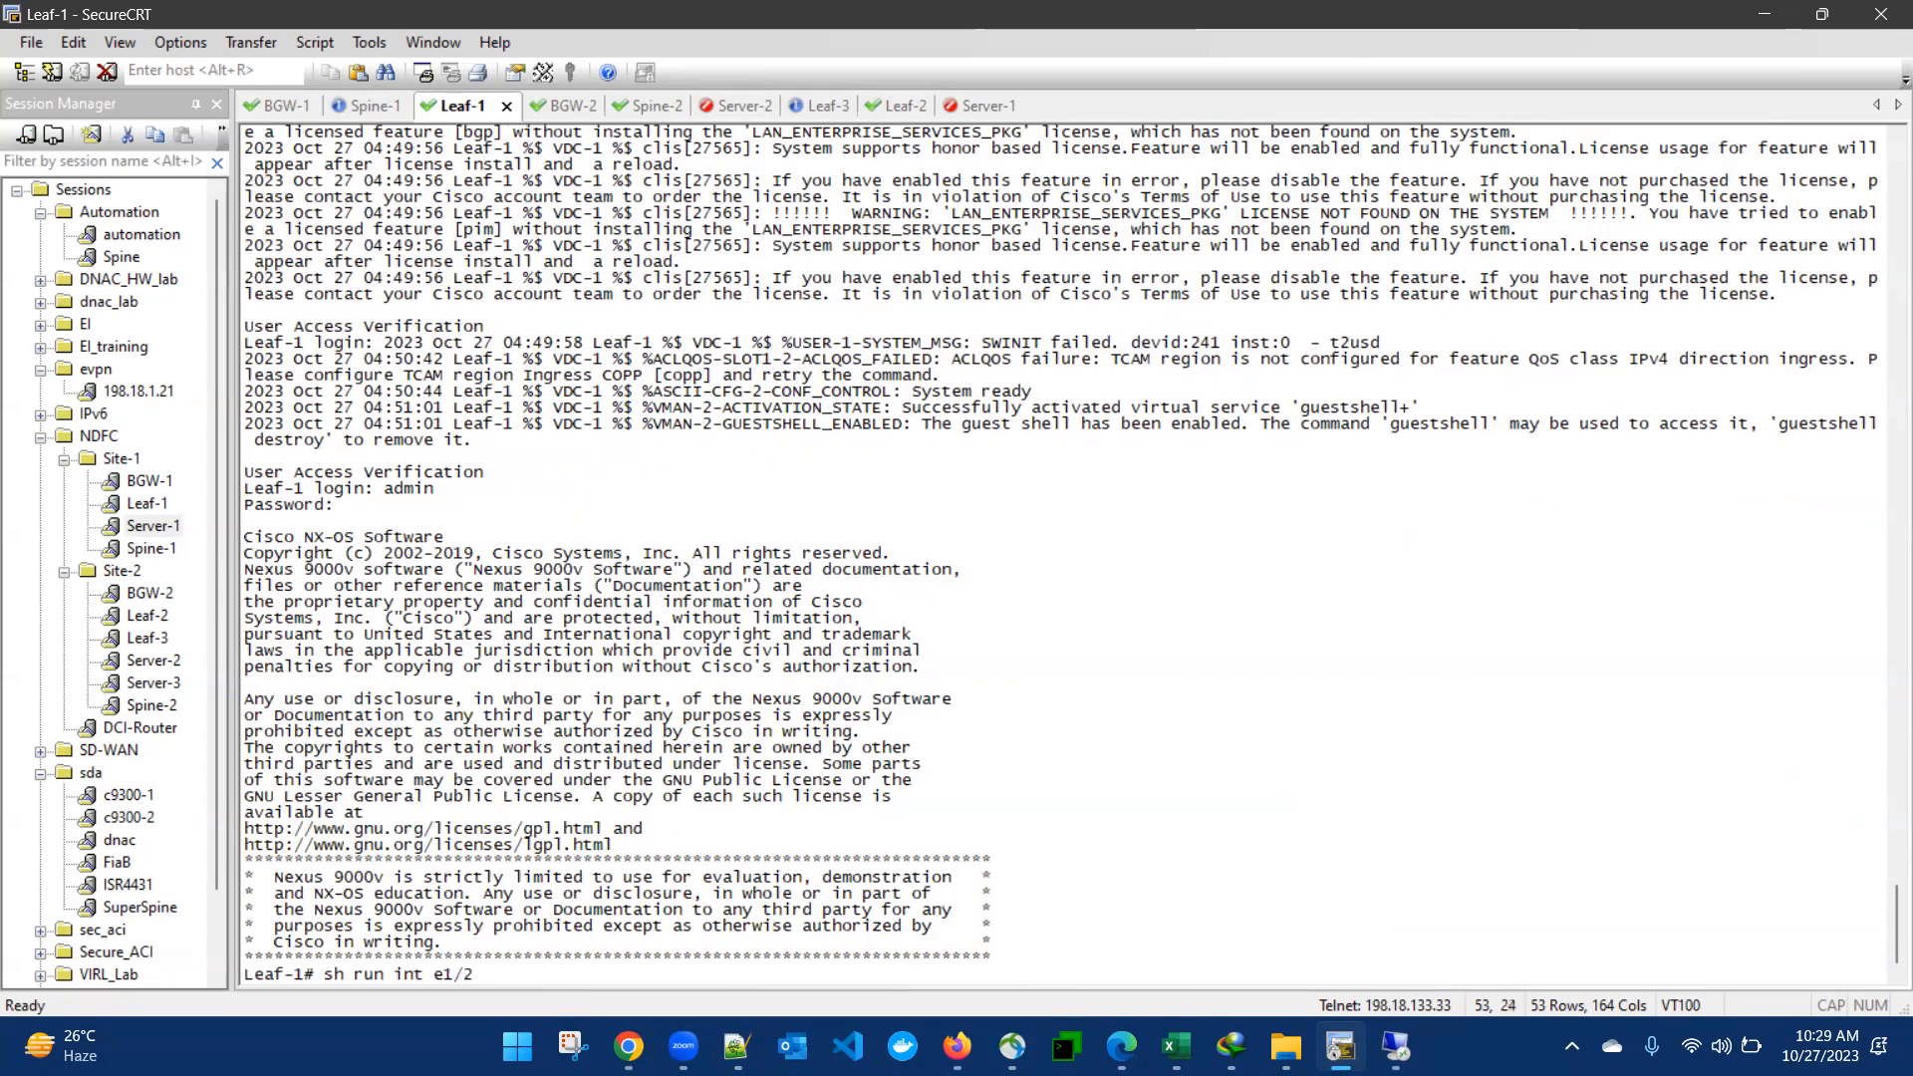
key("Return")
left_click_drag(308, 897, 344, 943)
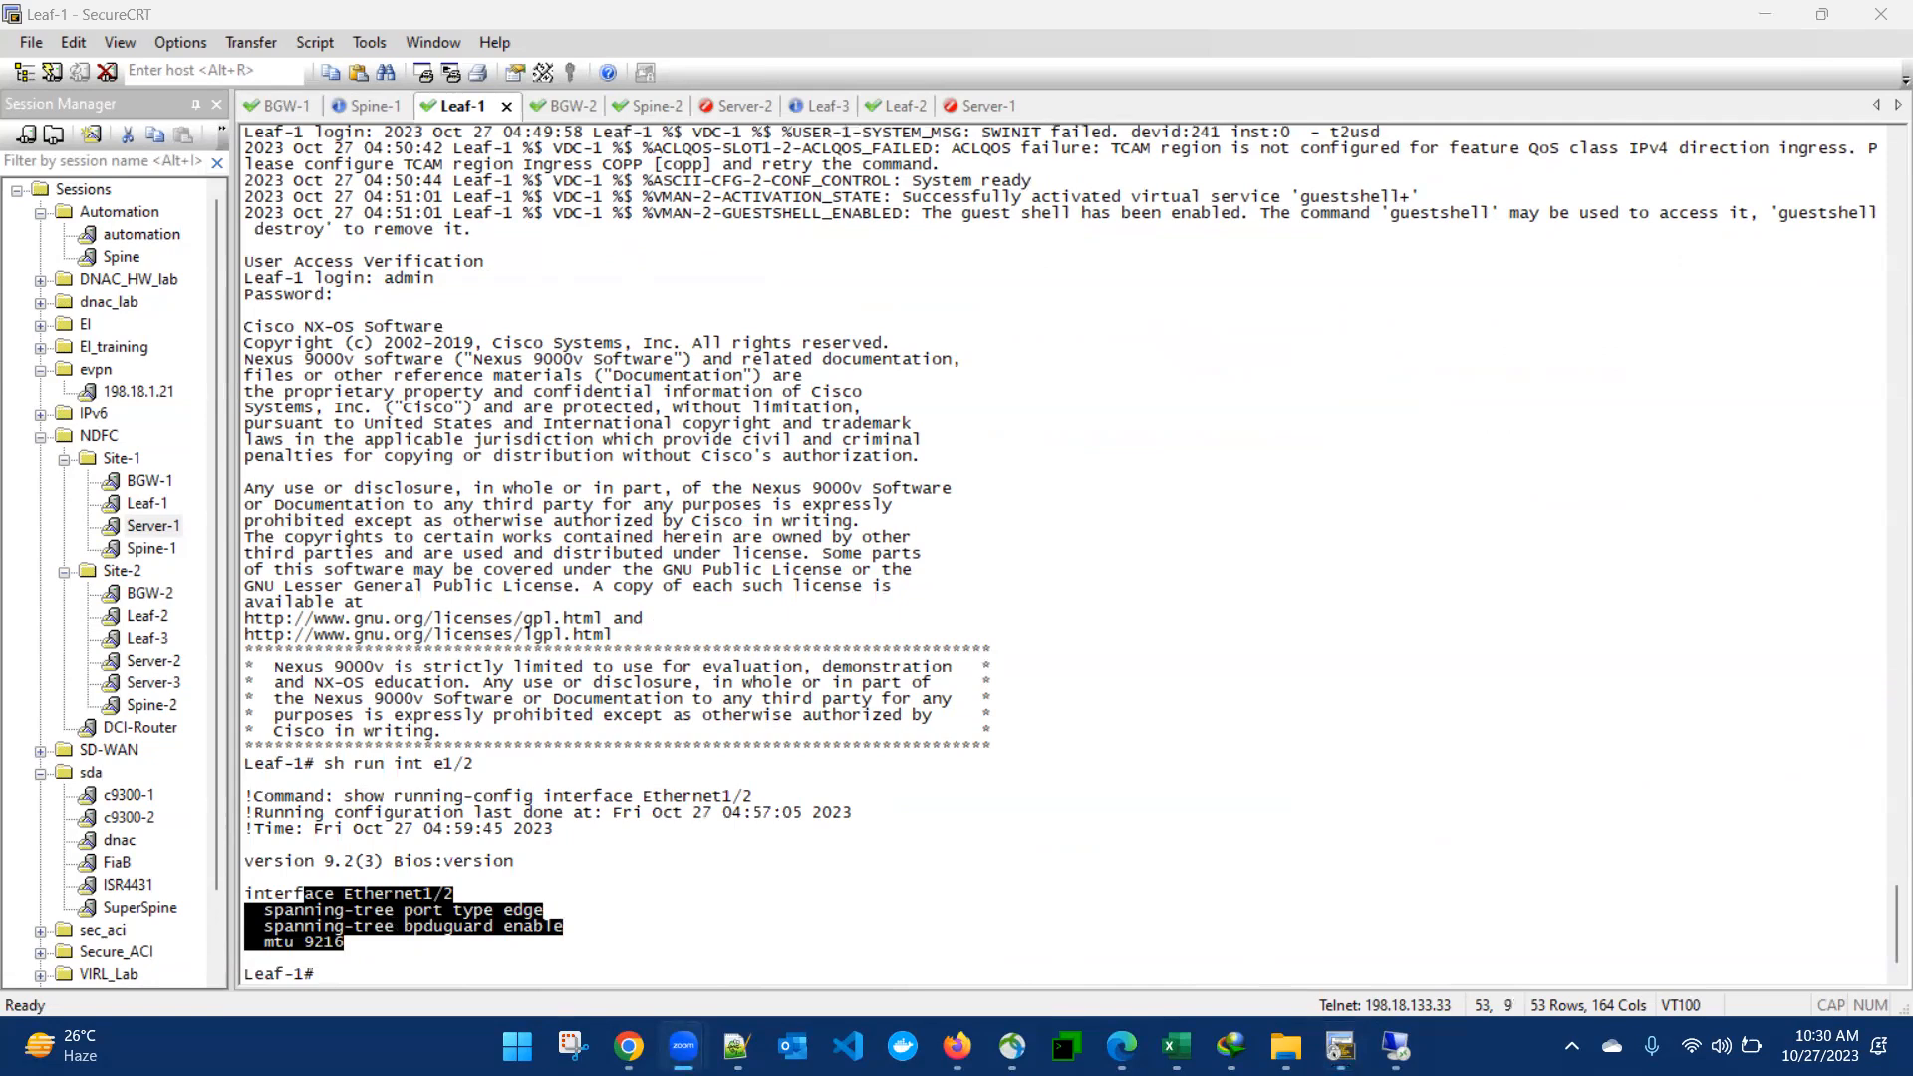
- Return to Nexus Dashboard Fabric Controller and leave the deployment preview, interface editor and fabric overview for the LAN fabrics list
left_click(1396, 1046)
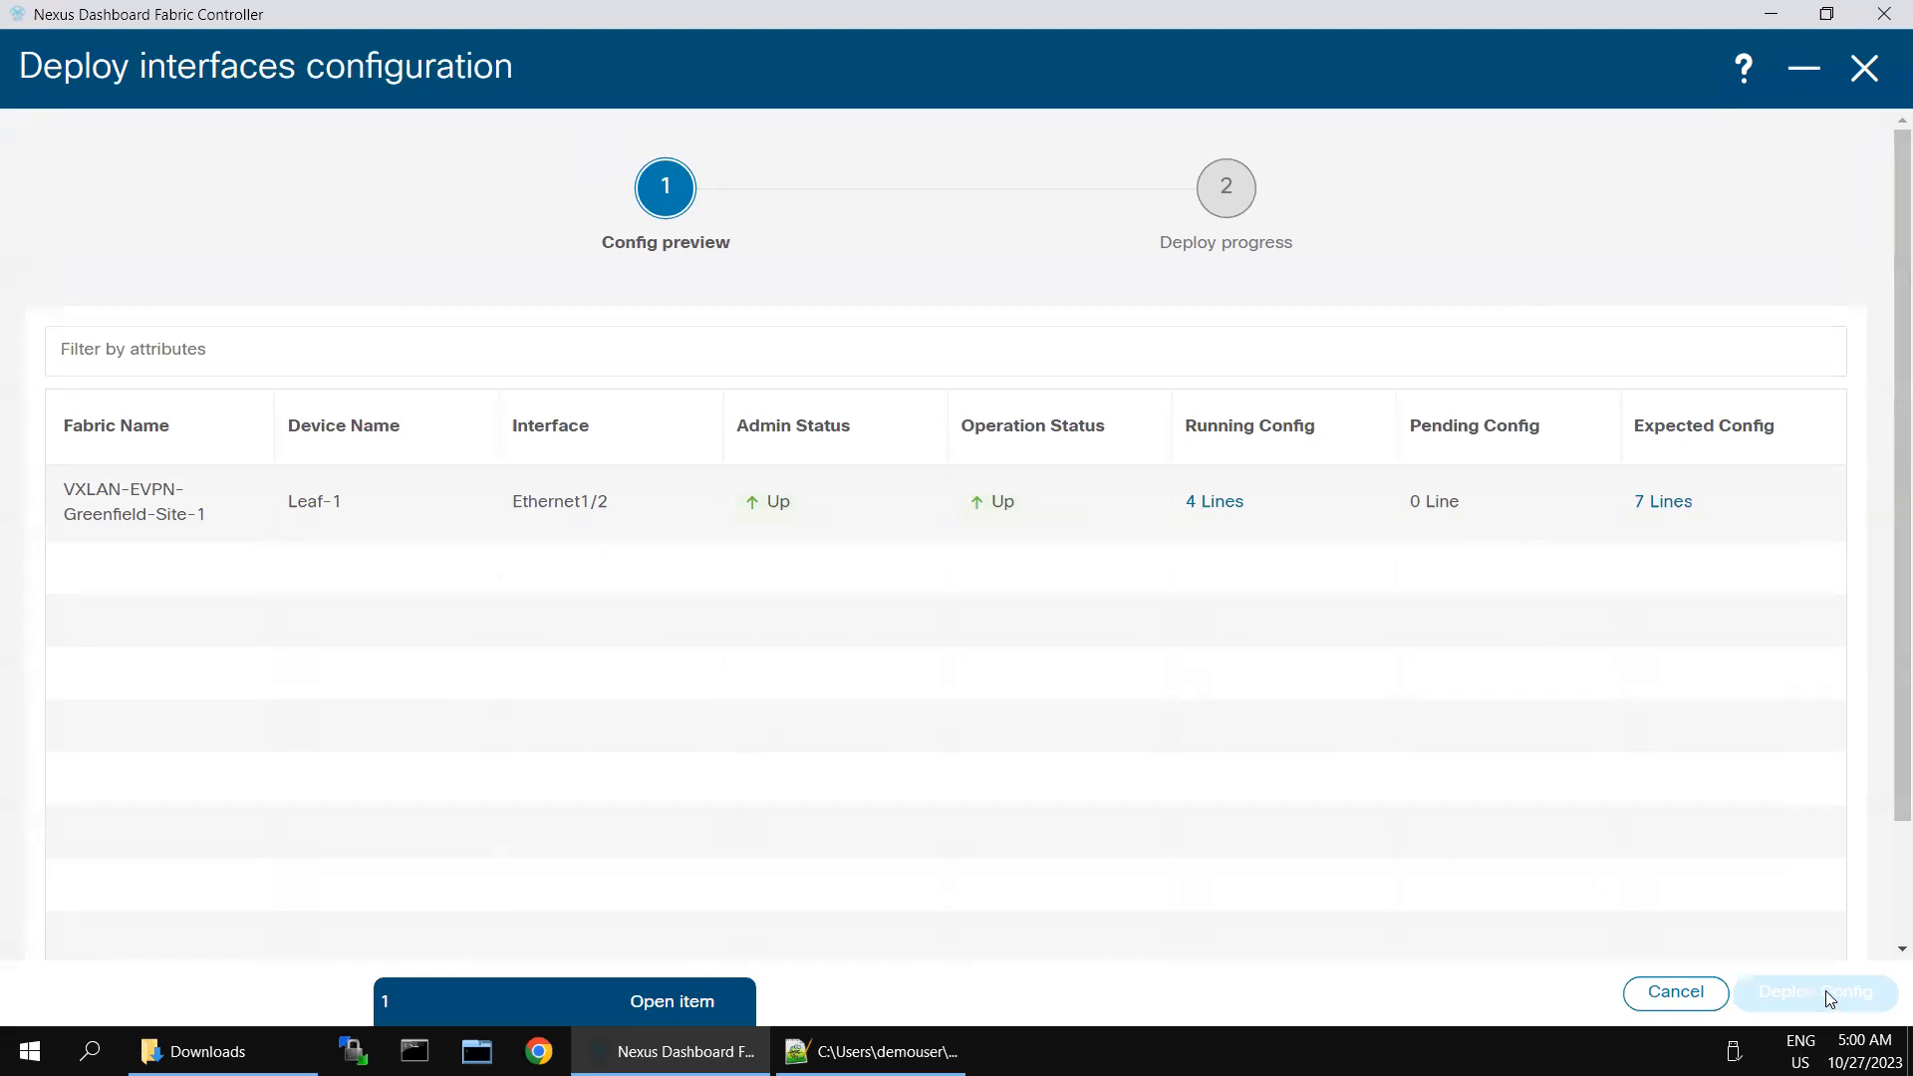
left_click(1571, 767)
left_click(1859, 75)
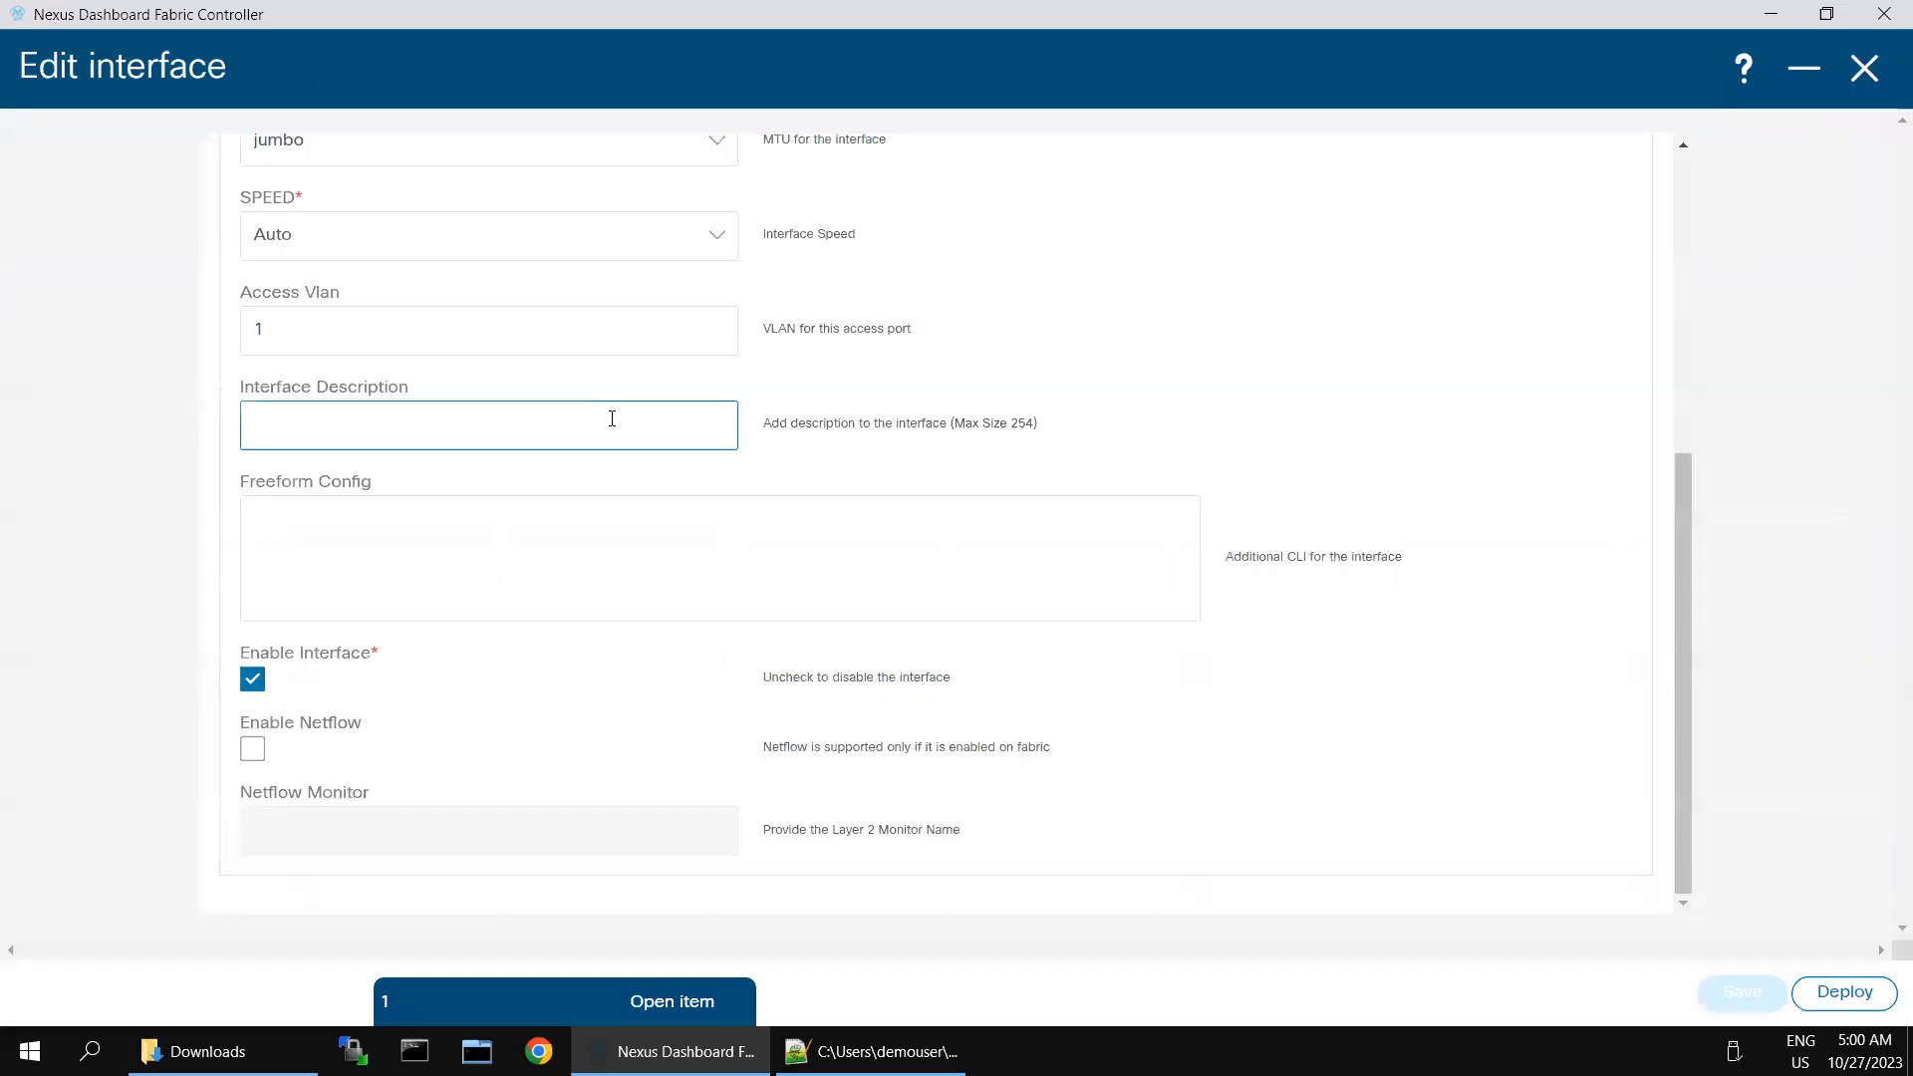
left_click(1862, 70)
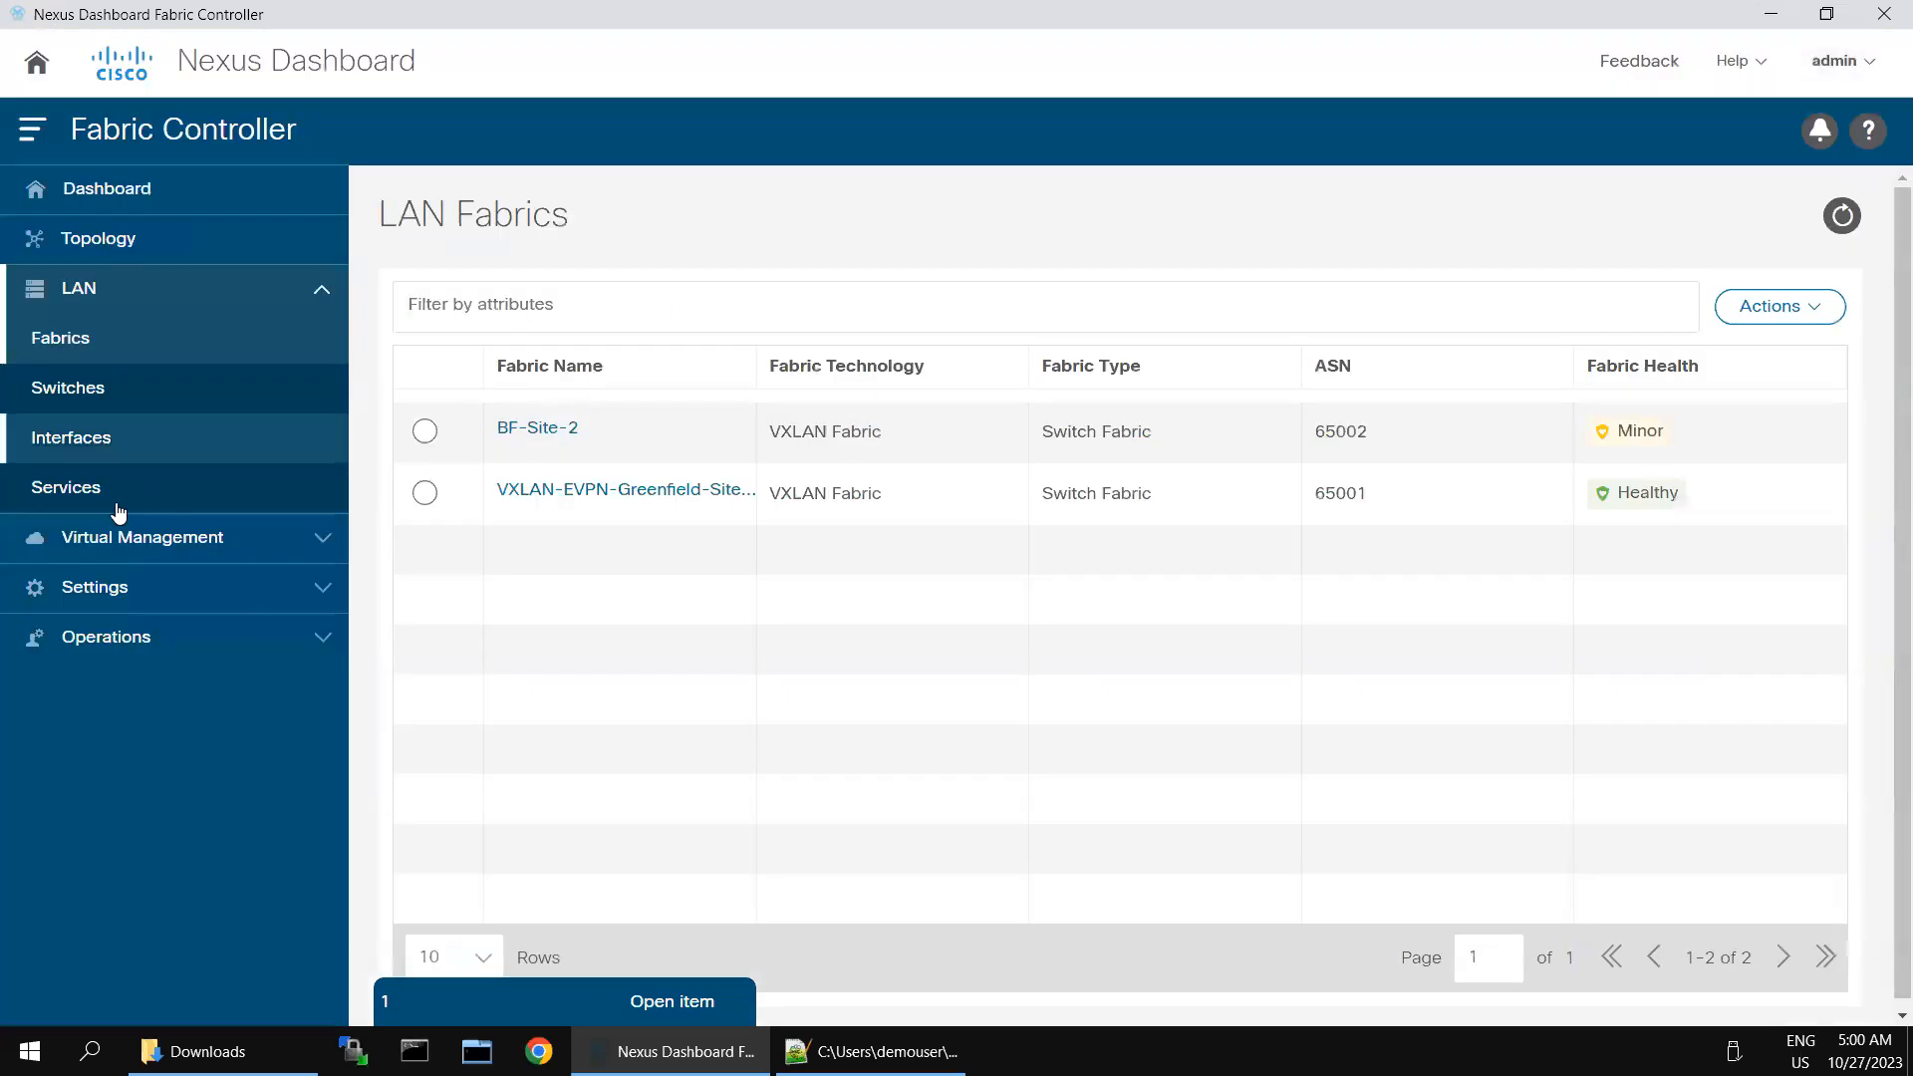
- Examine the VXLAN-EVPN-Greenfield-Site-1 topology in the Configuration view, including the switch summary of Leaf-1
left_click(101, 250)
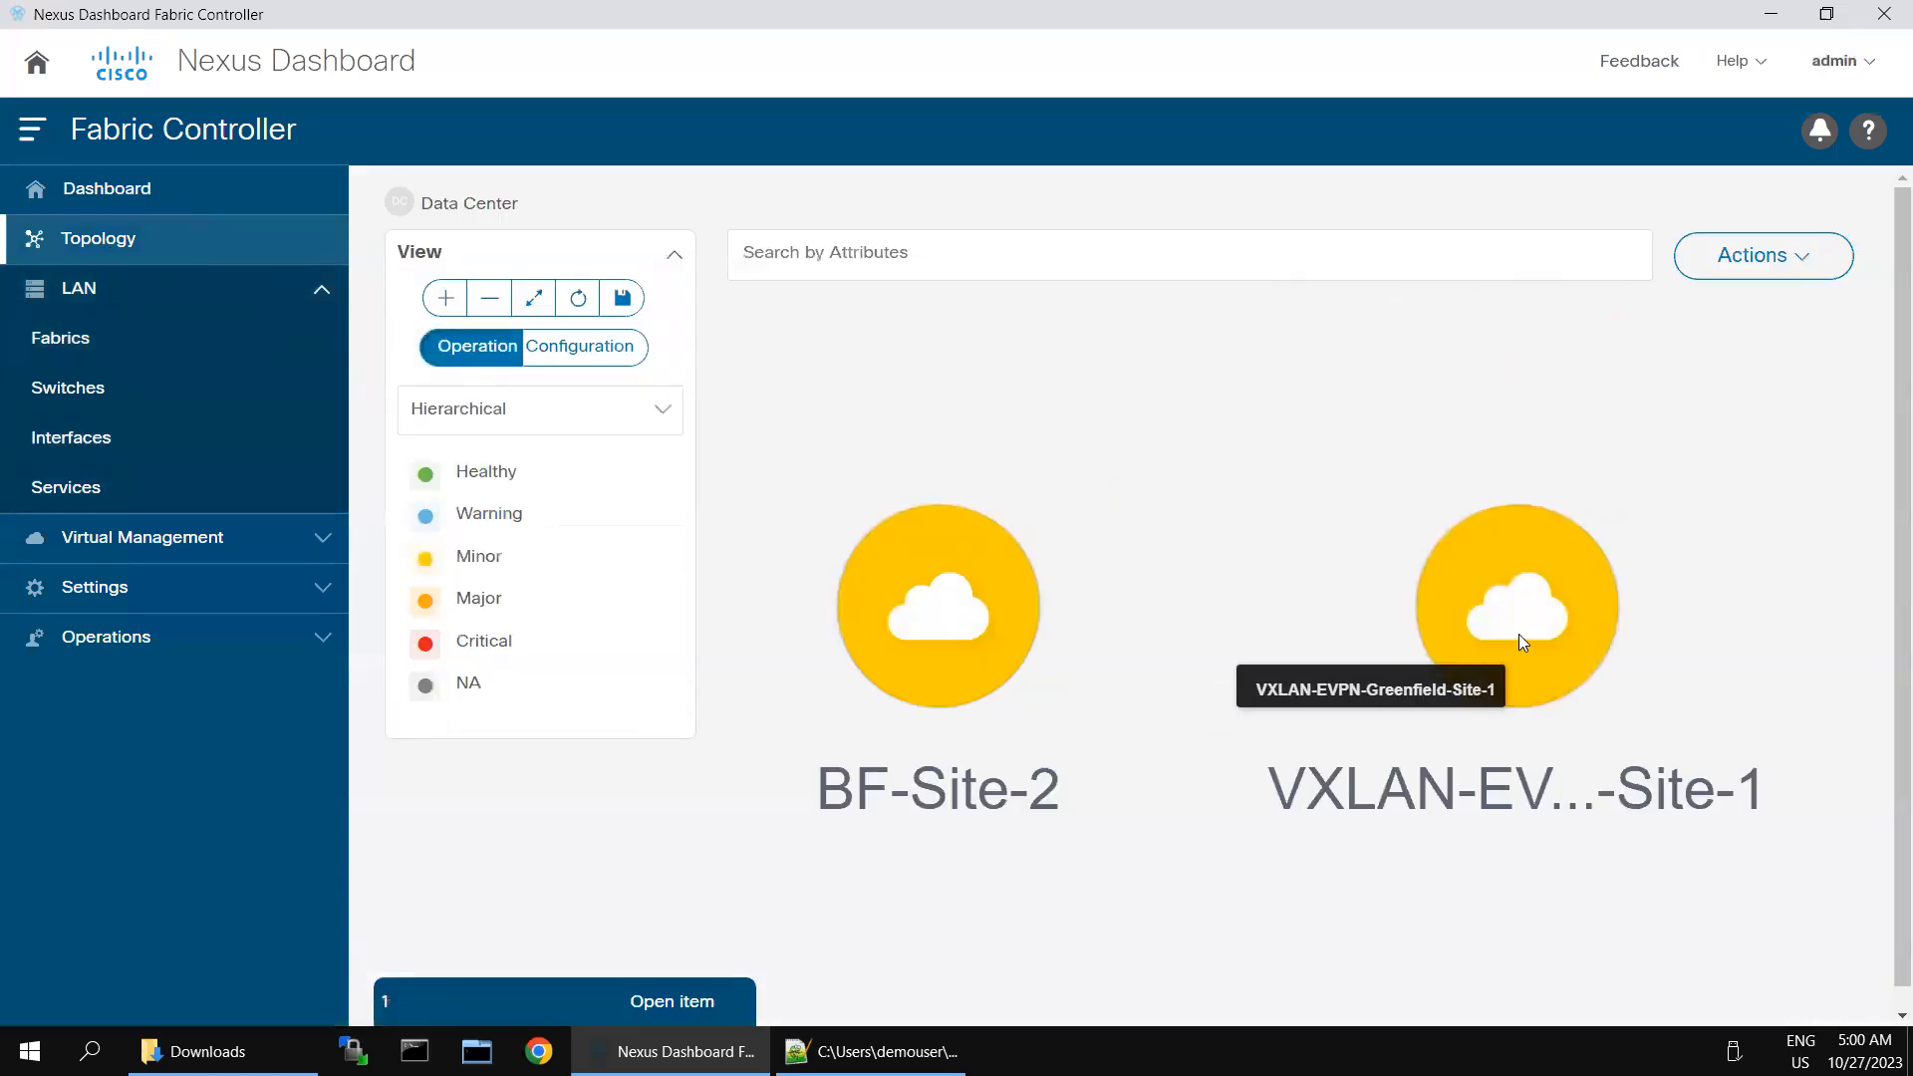
double_click(1519, 633)
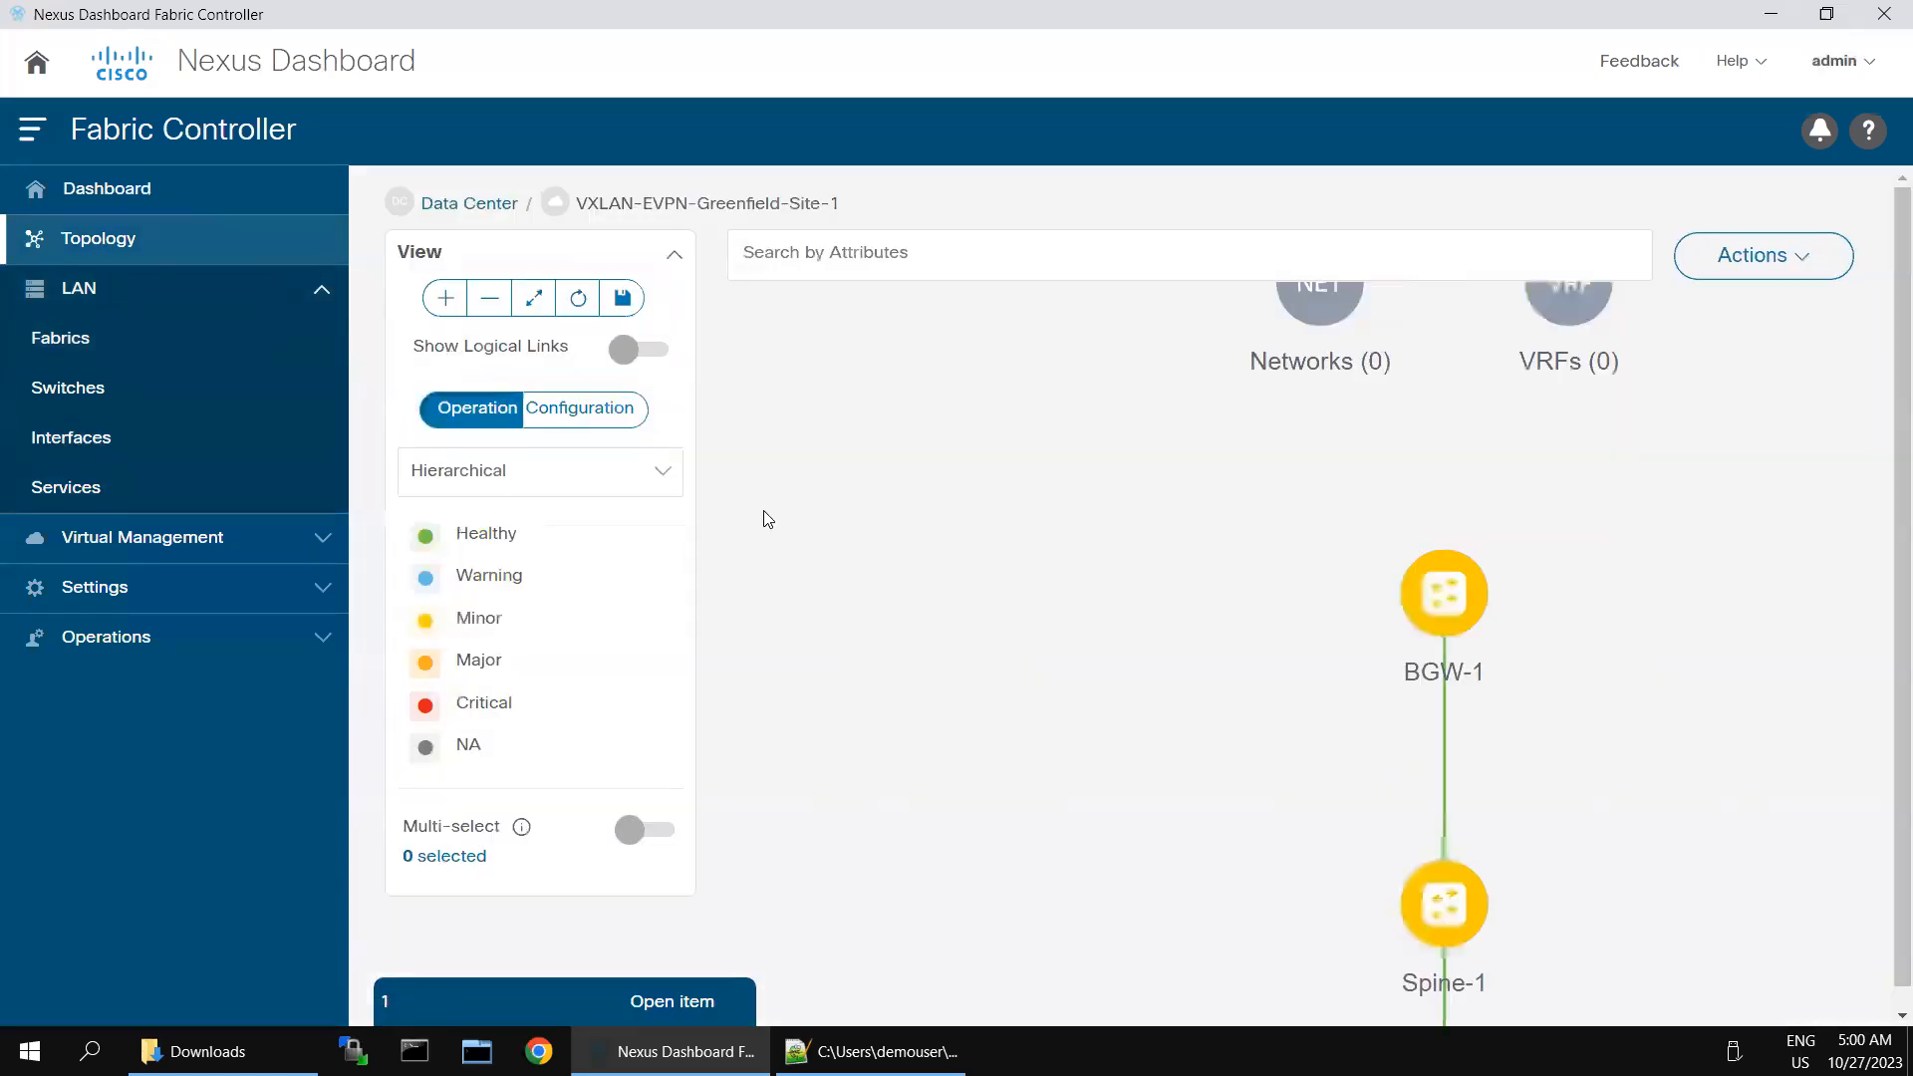
left_click(559, 409)
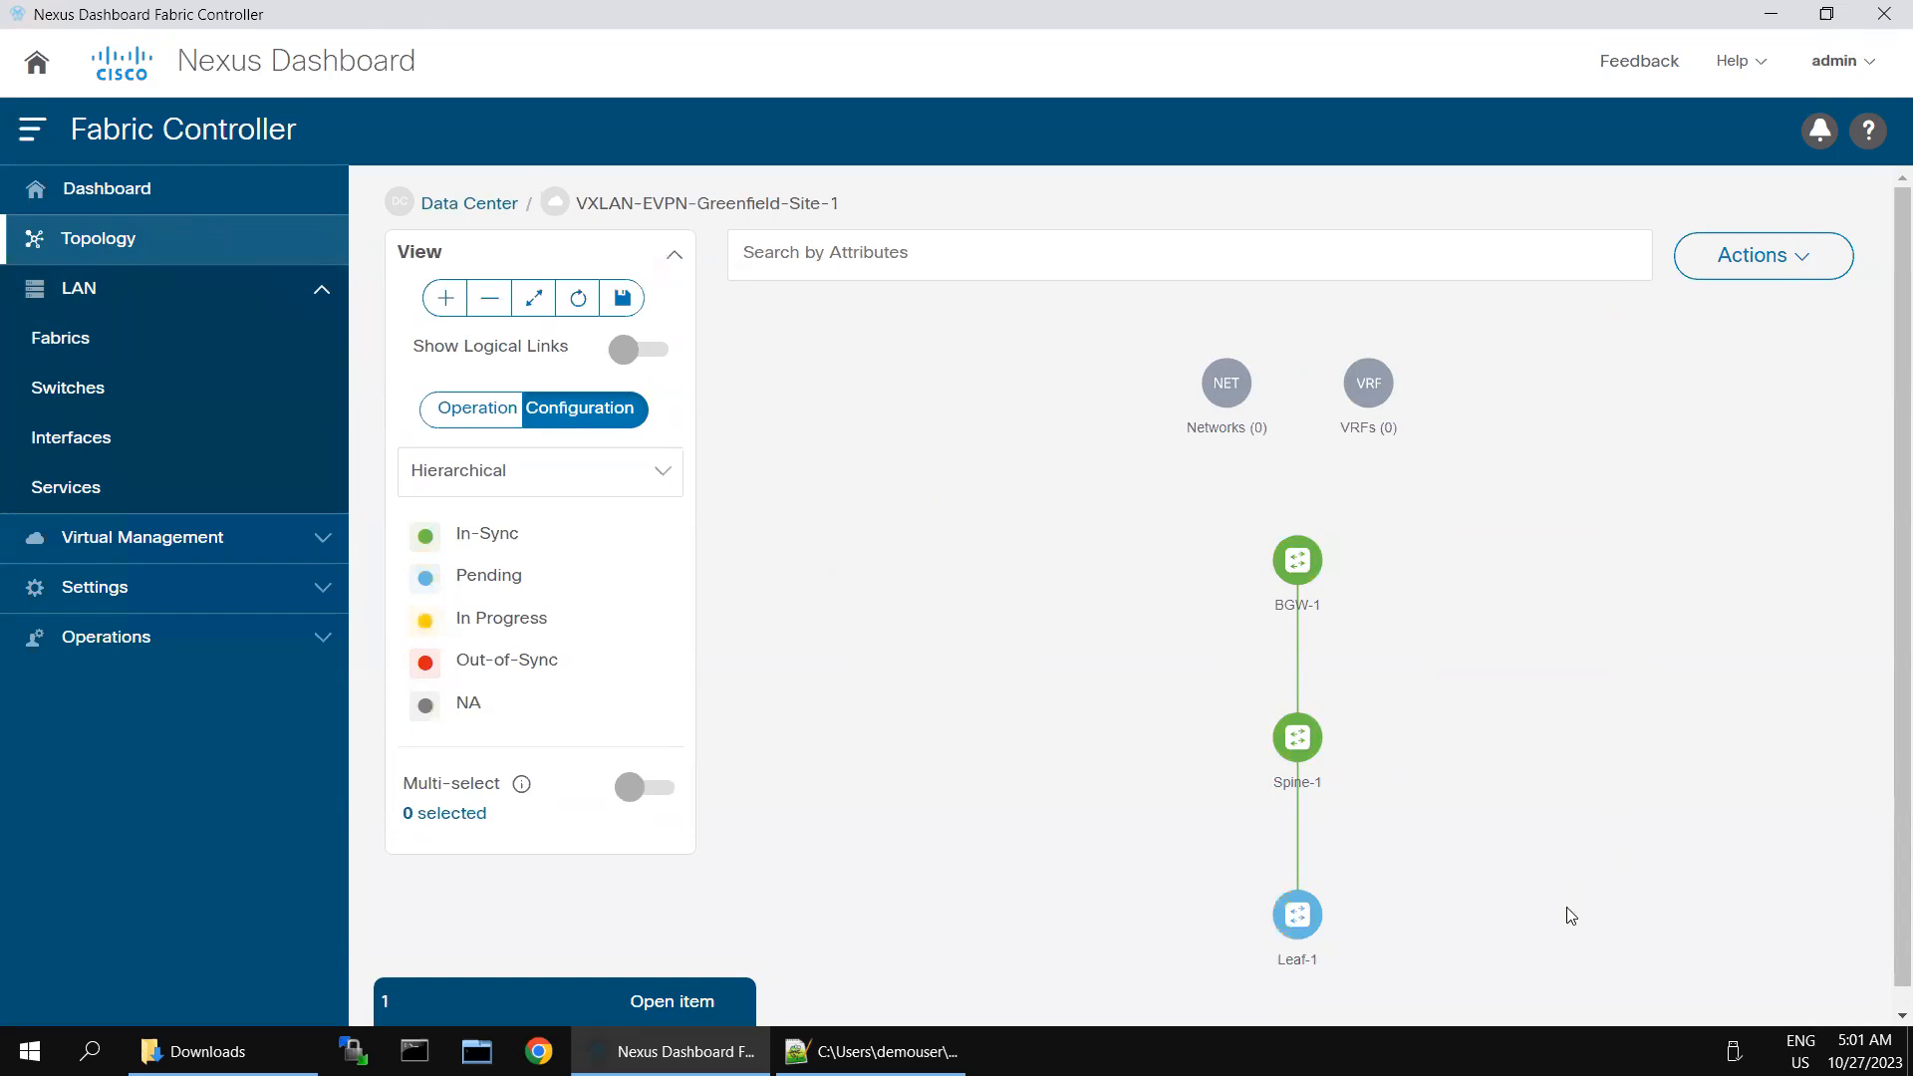
mouse_move(1300, 931)
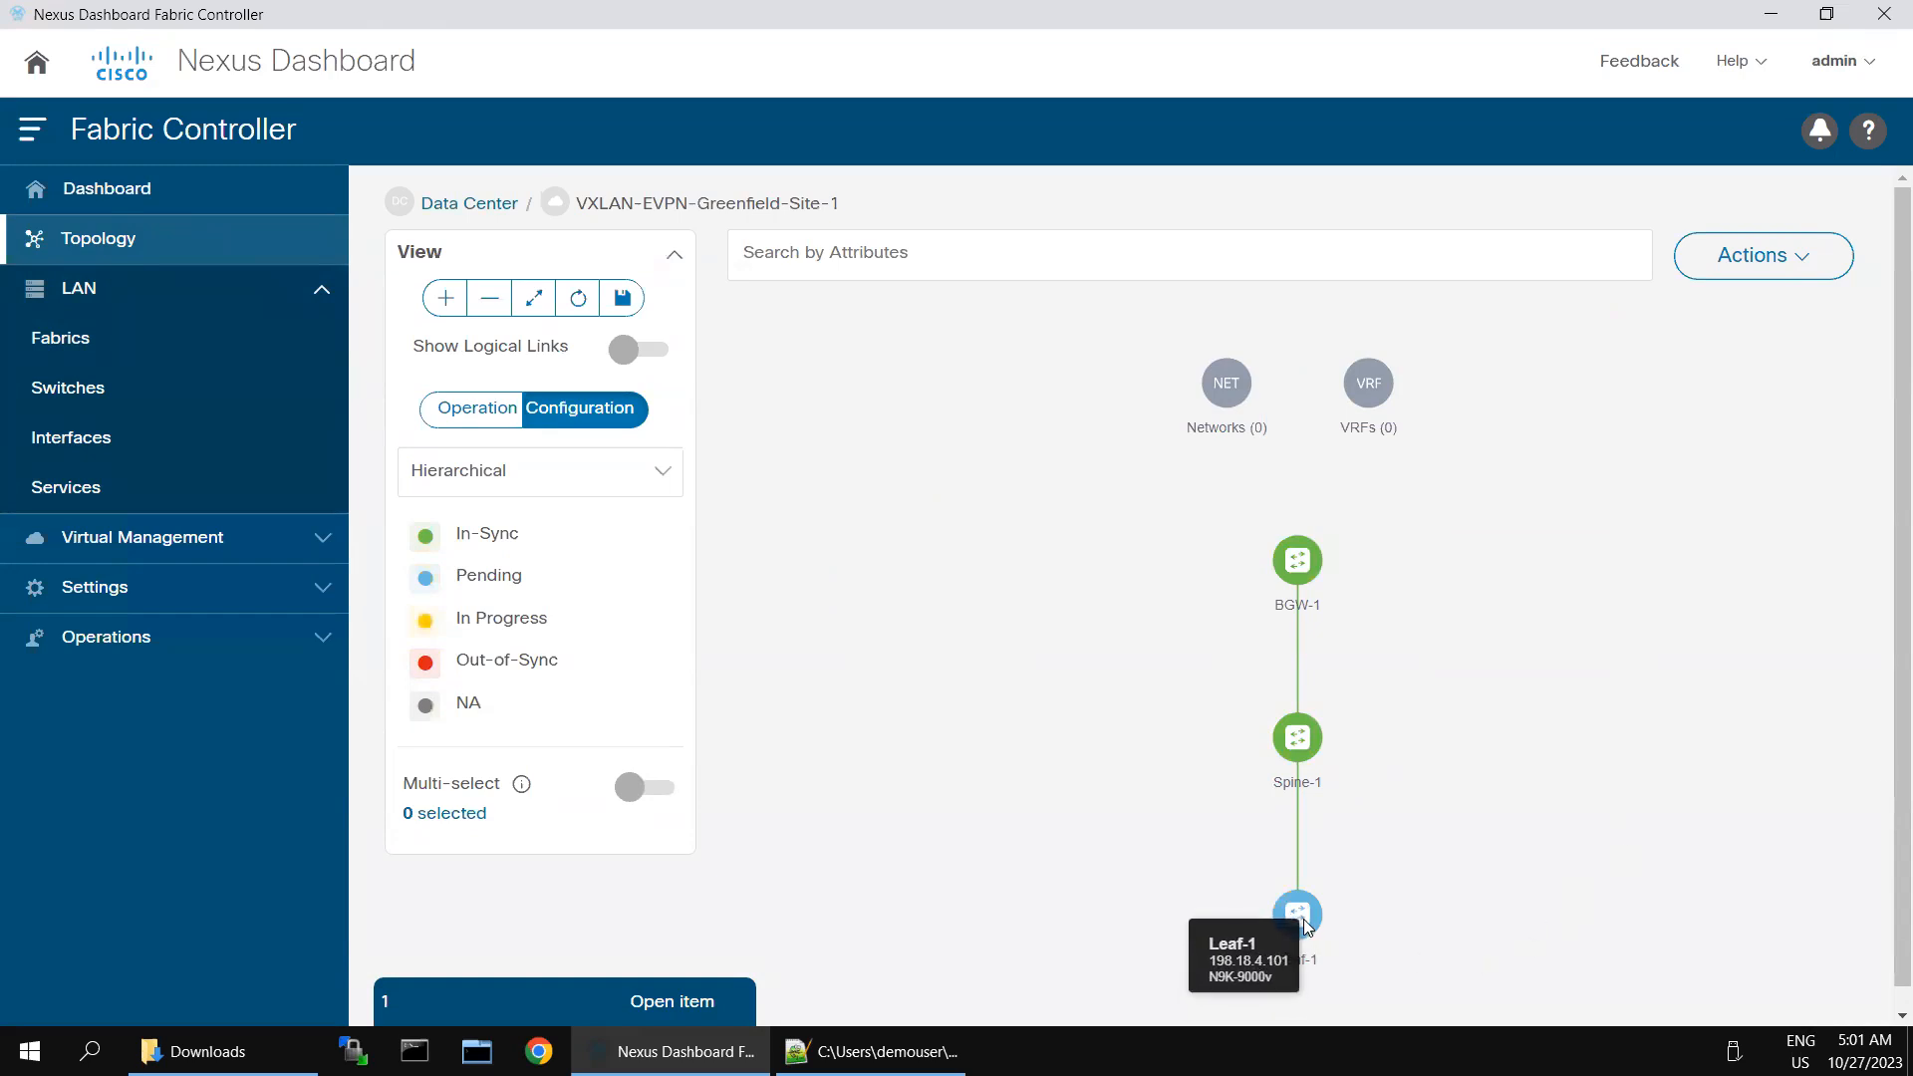
left_click(1303, 922)
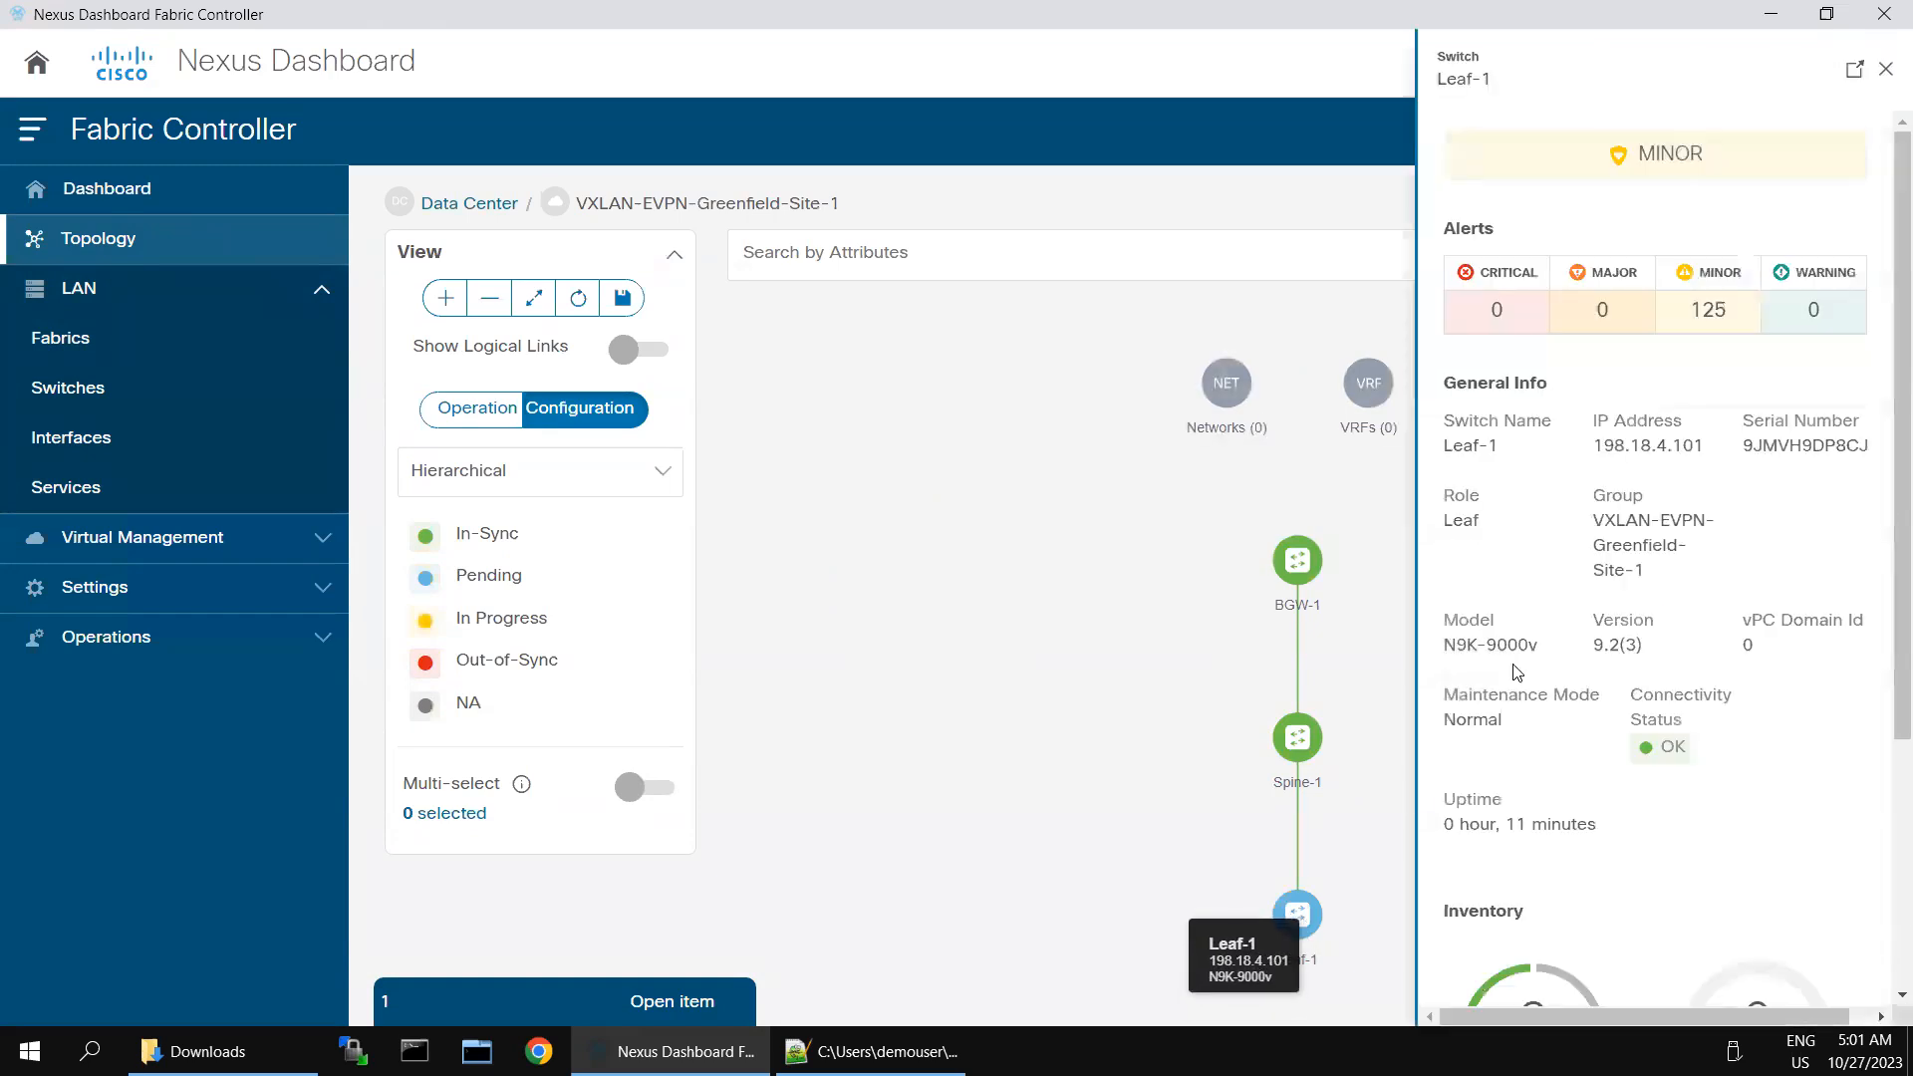
left_click(1884, 72)
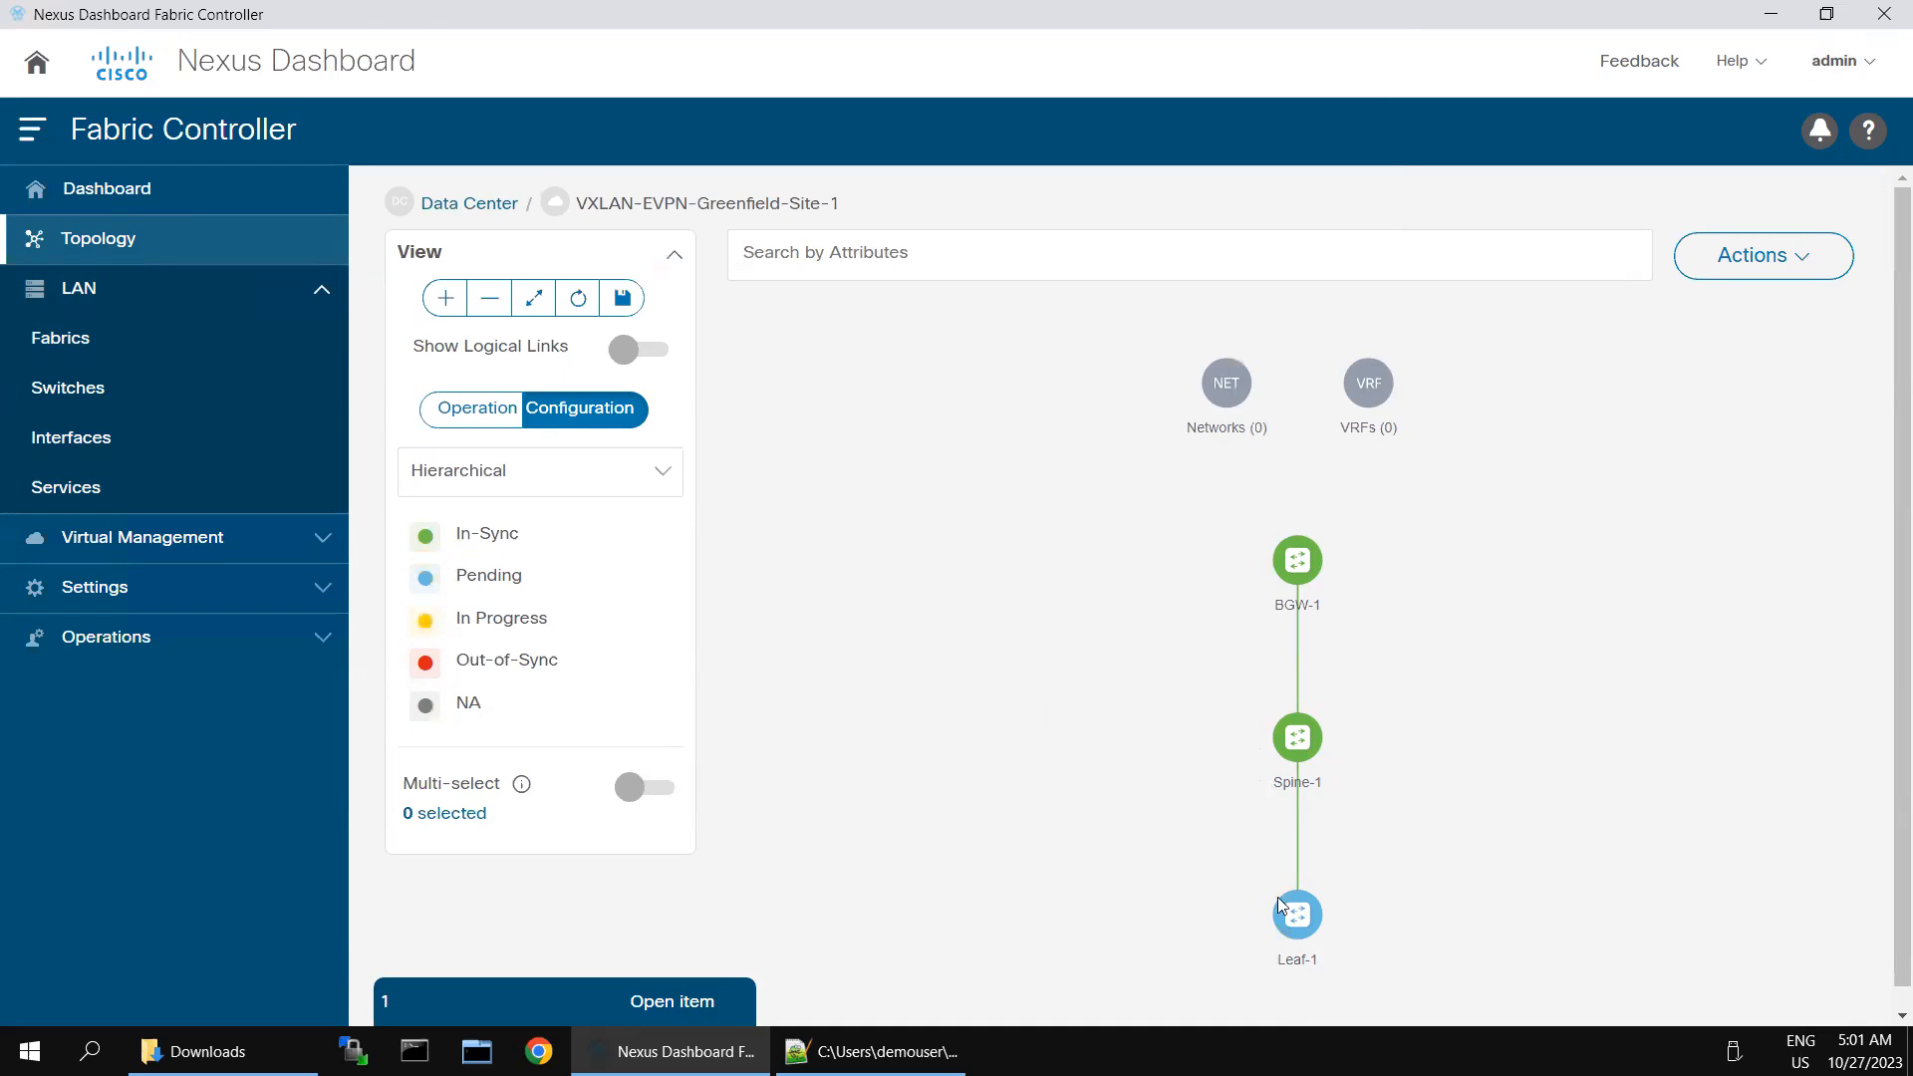
scroll(1295, 913, "down", 3)
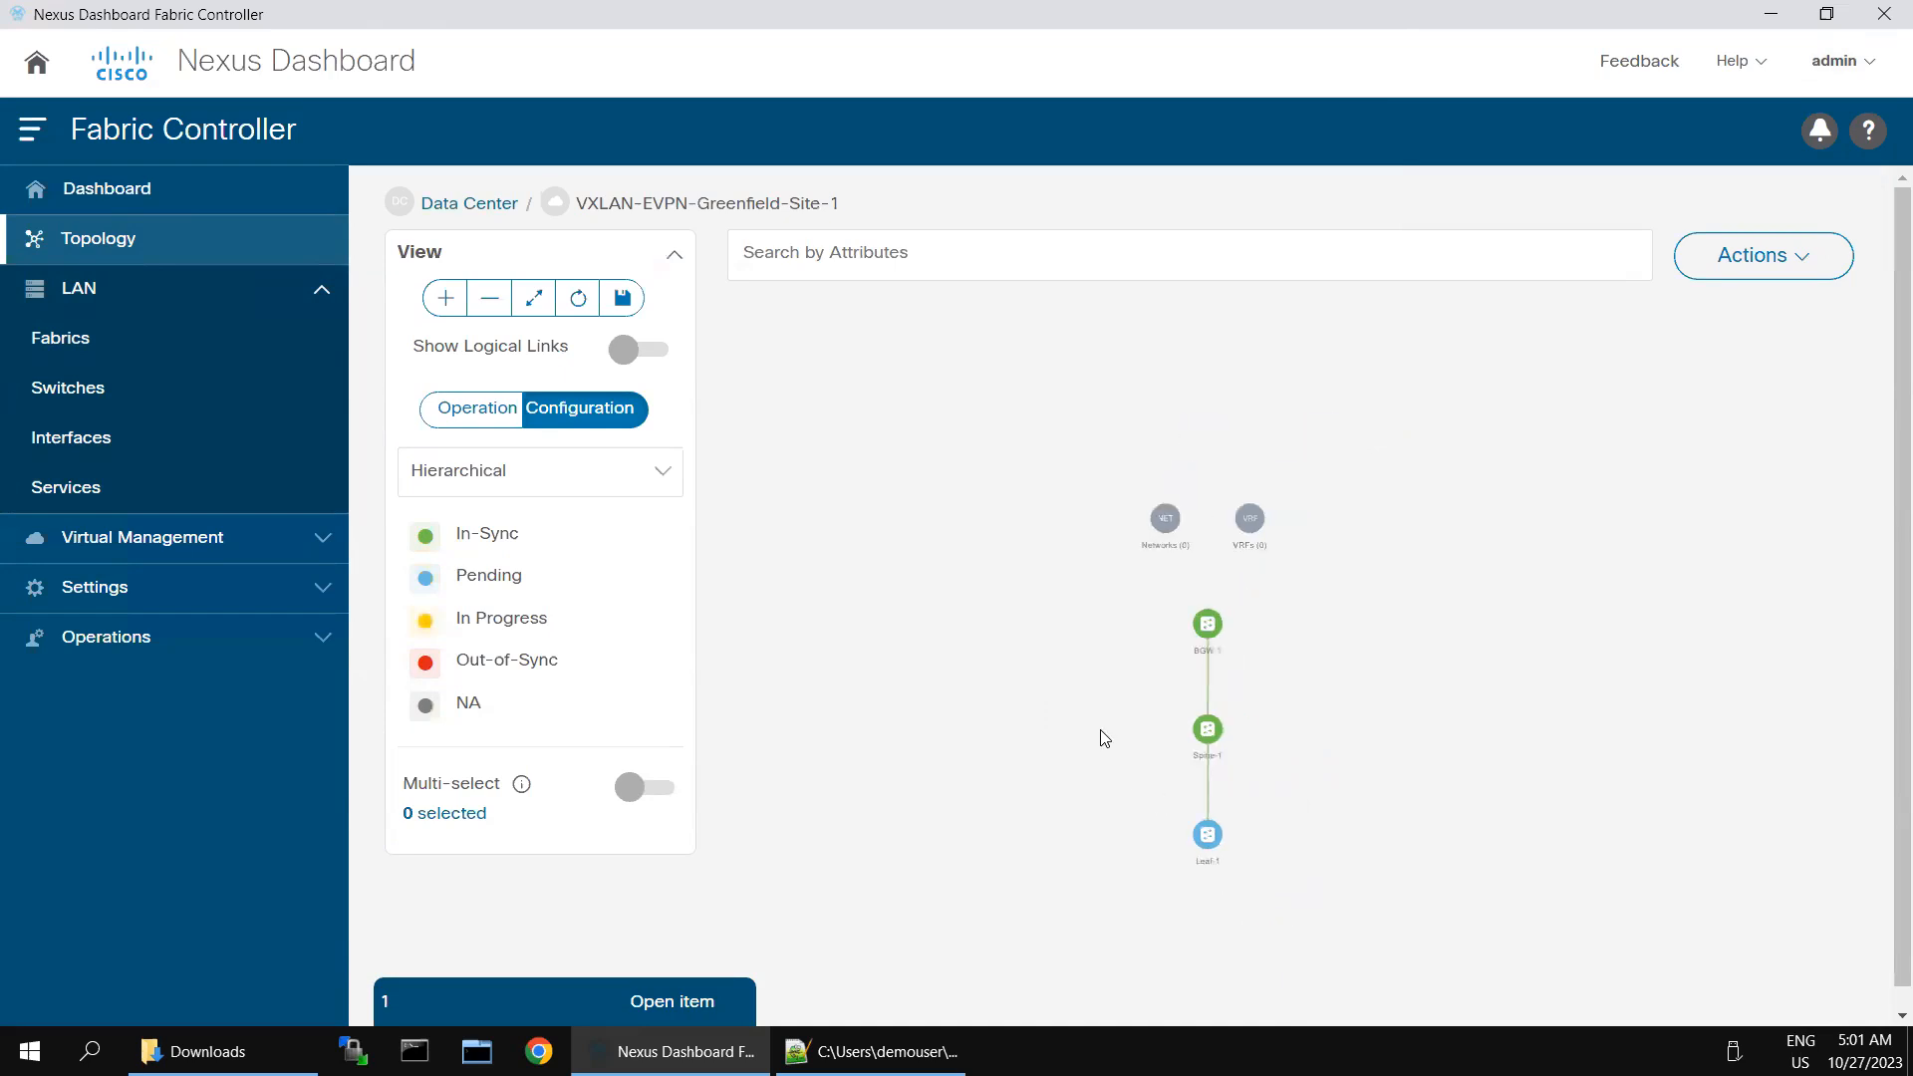
mouse_move(1214, 849)
- Reopen the VXLAN-EVPN-Greenfield-Site-1 fabric overview and filter its interface list to interfaces equal to Ethernet1/2
left_click(55, 346)
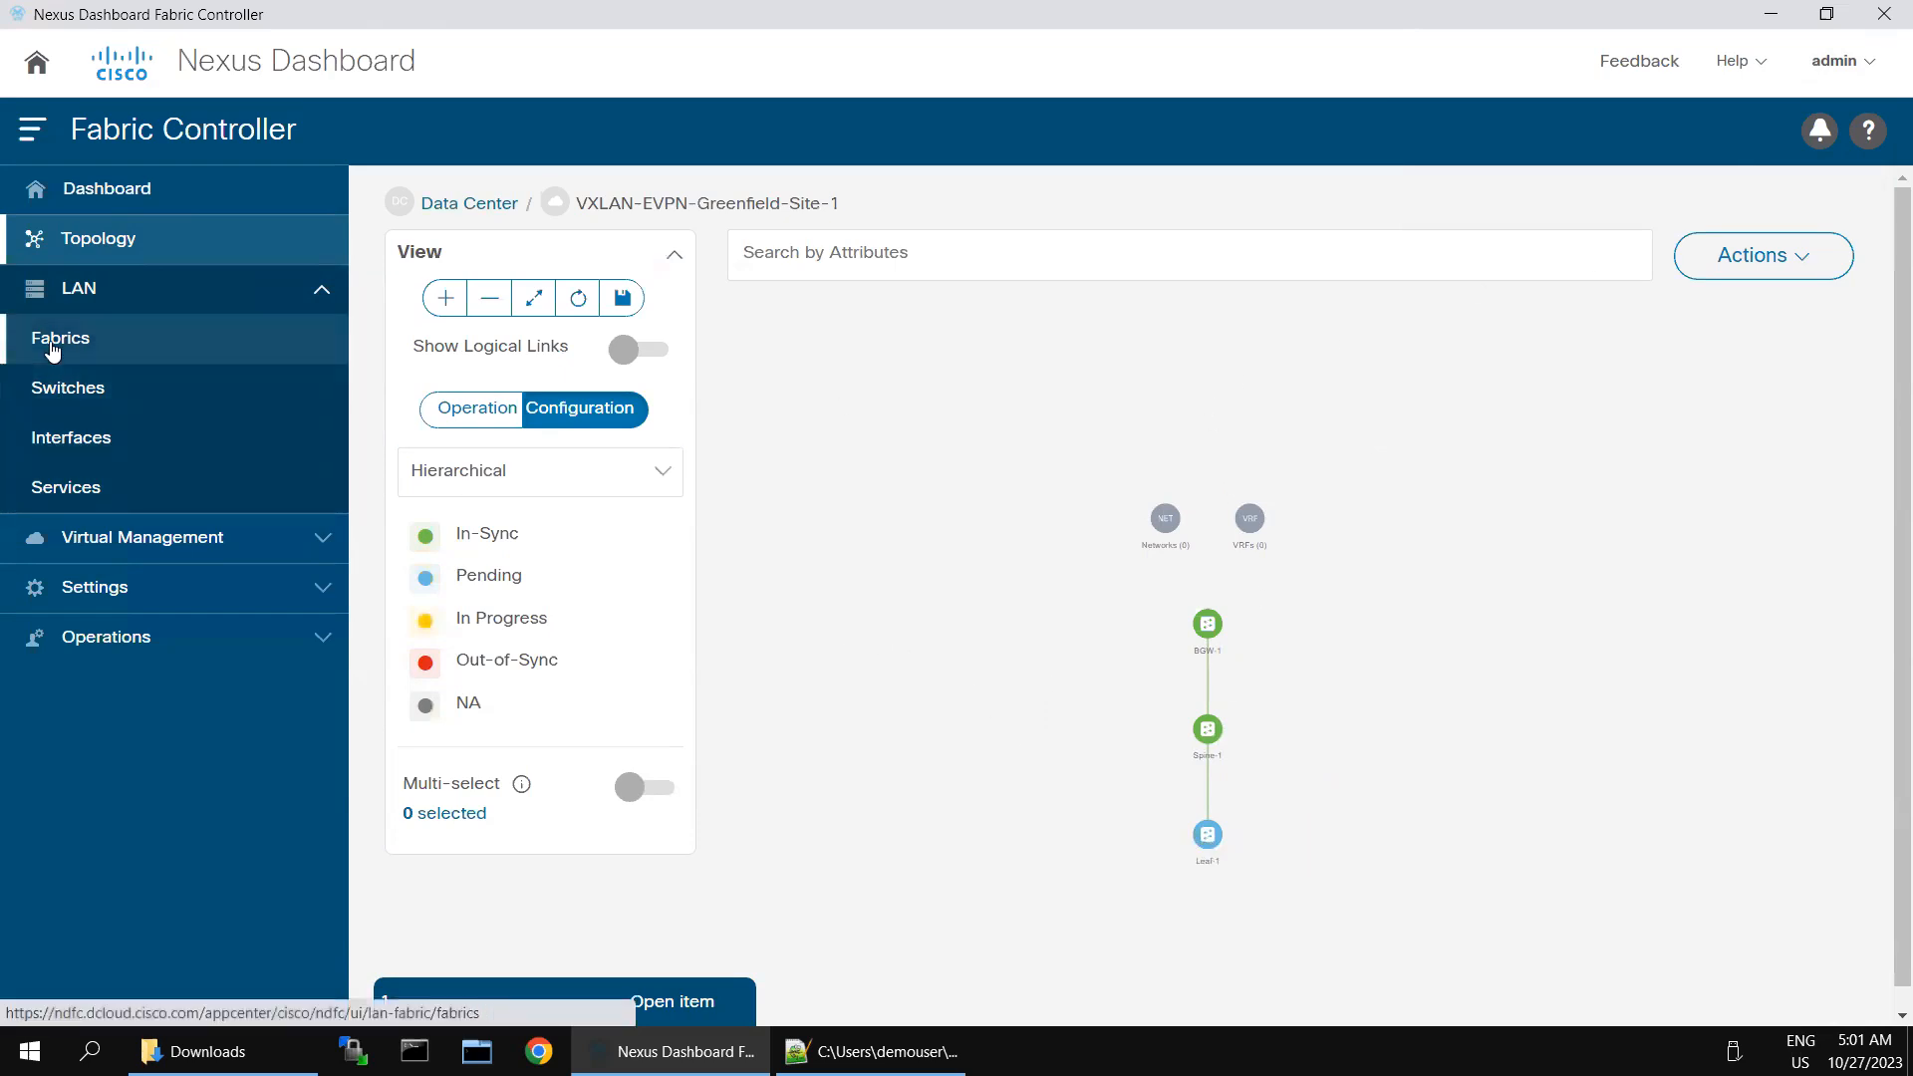
double_click(536, 495)
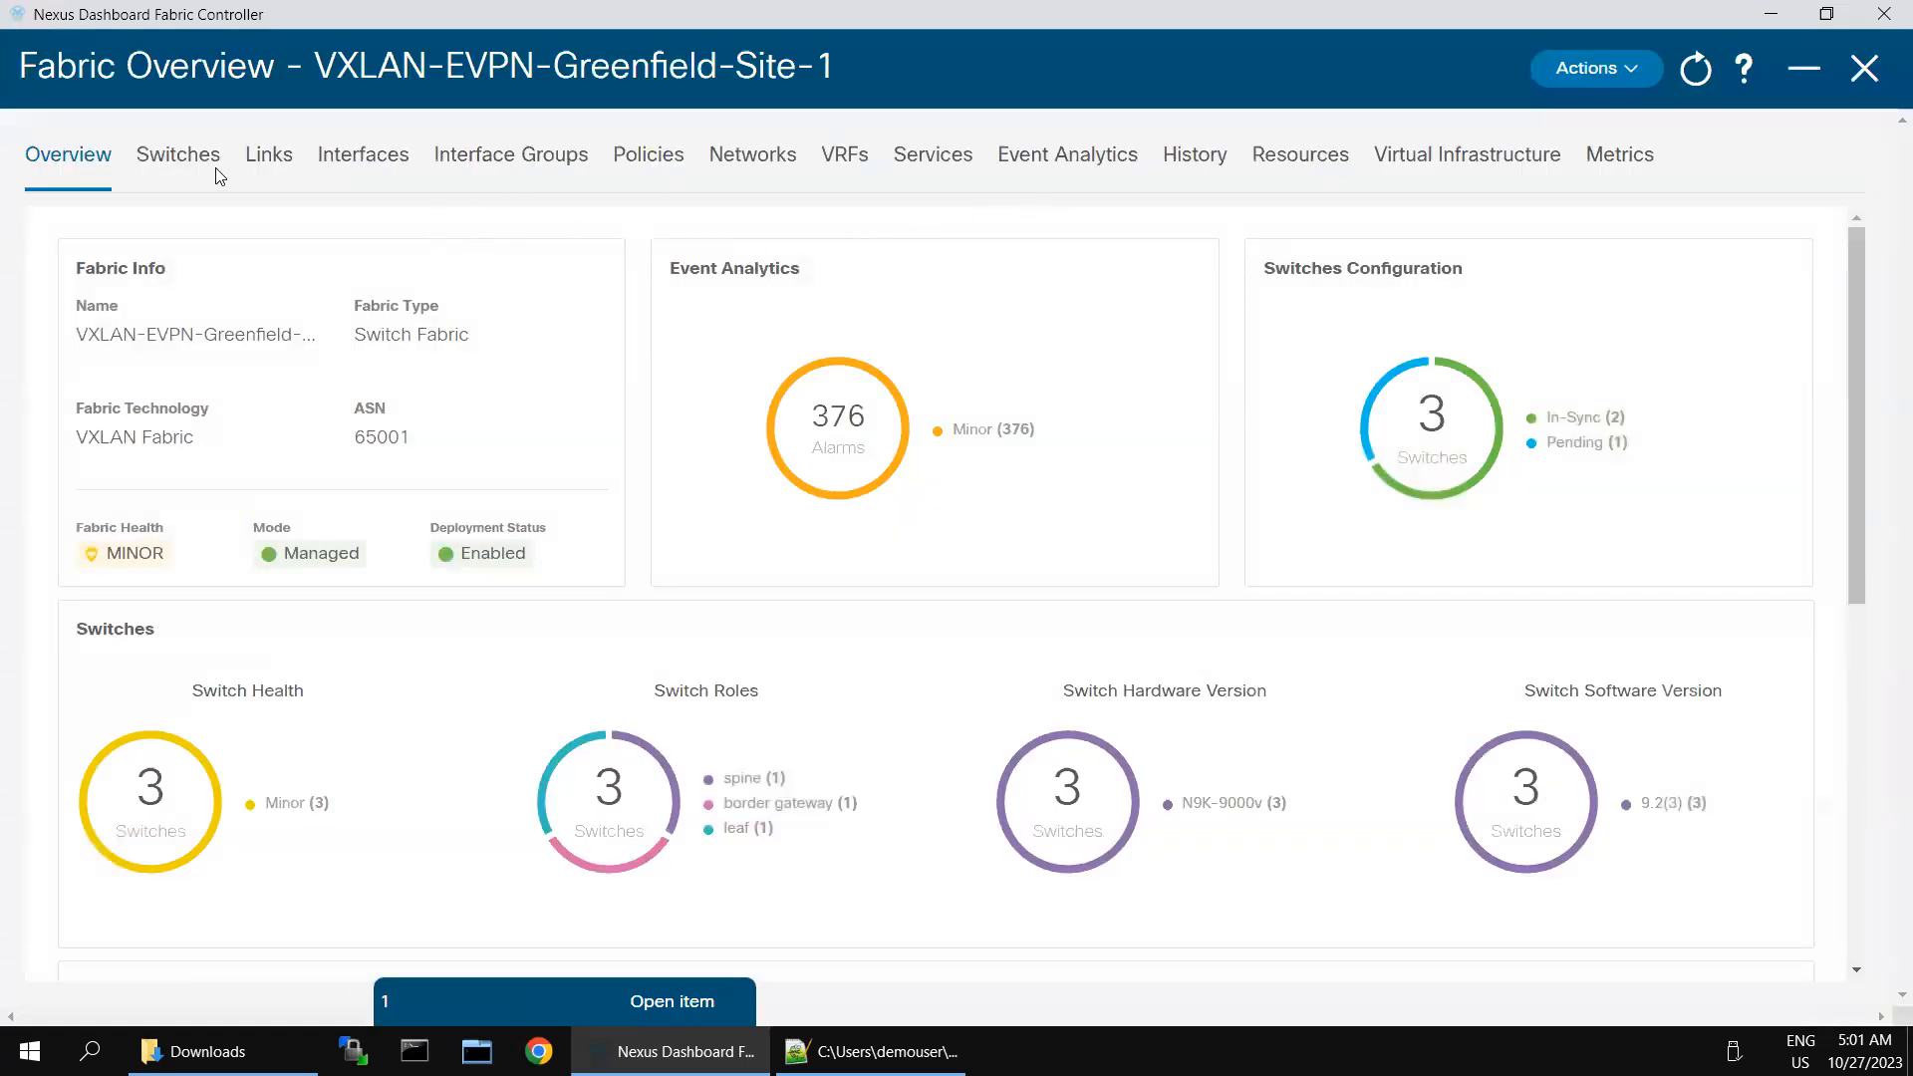
left_click(360, 159)
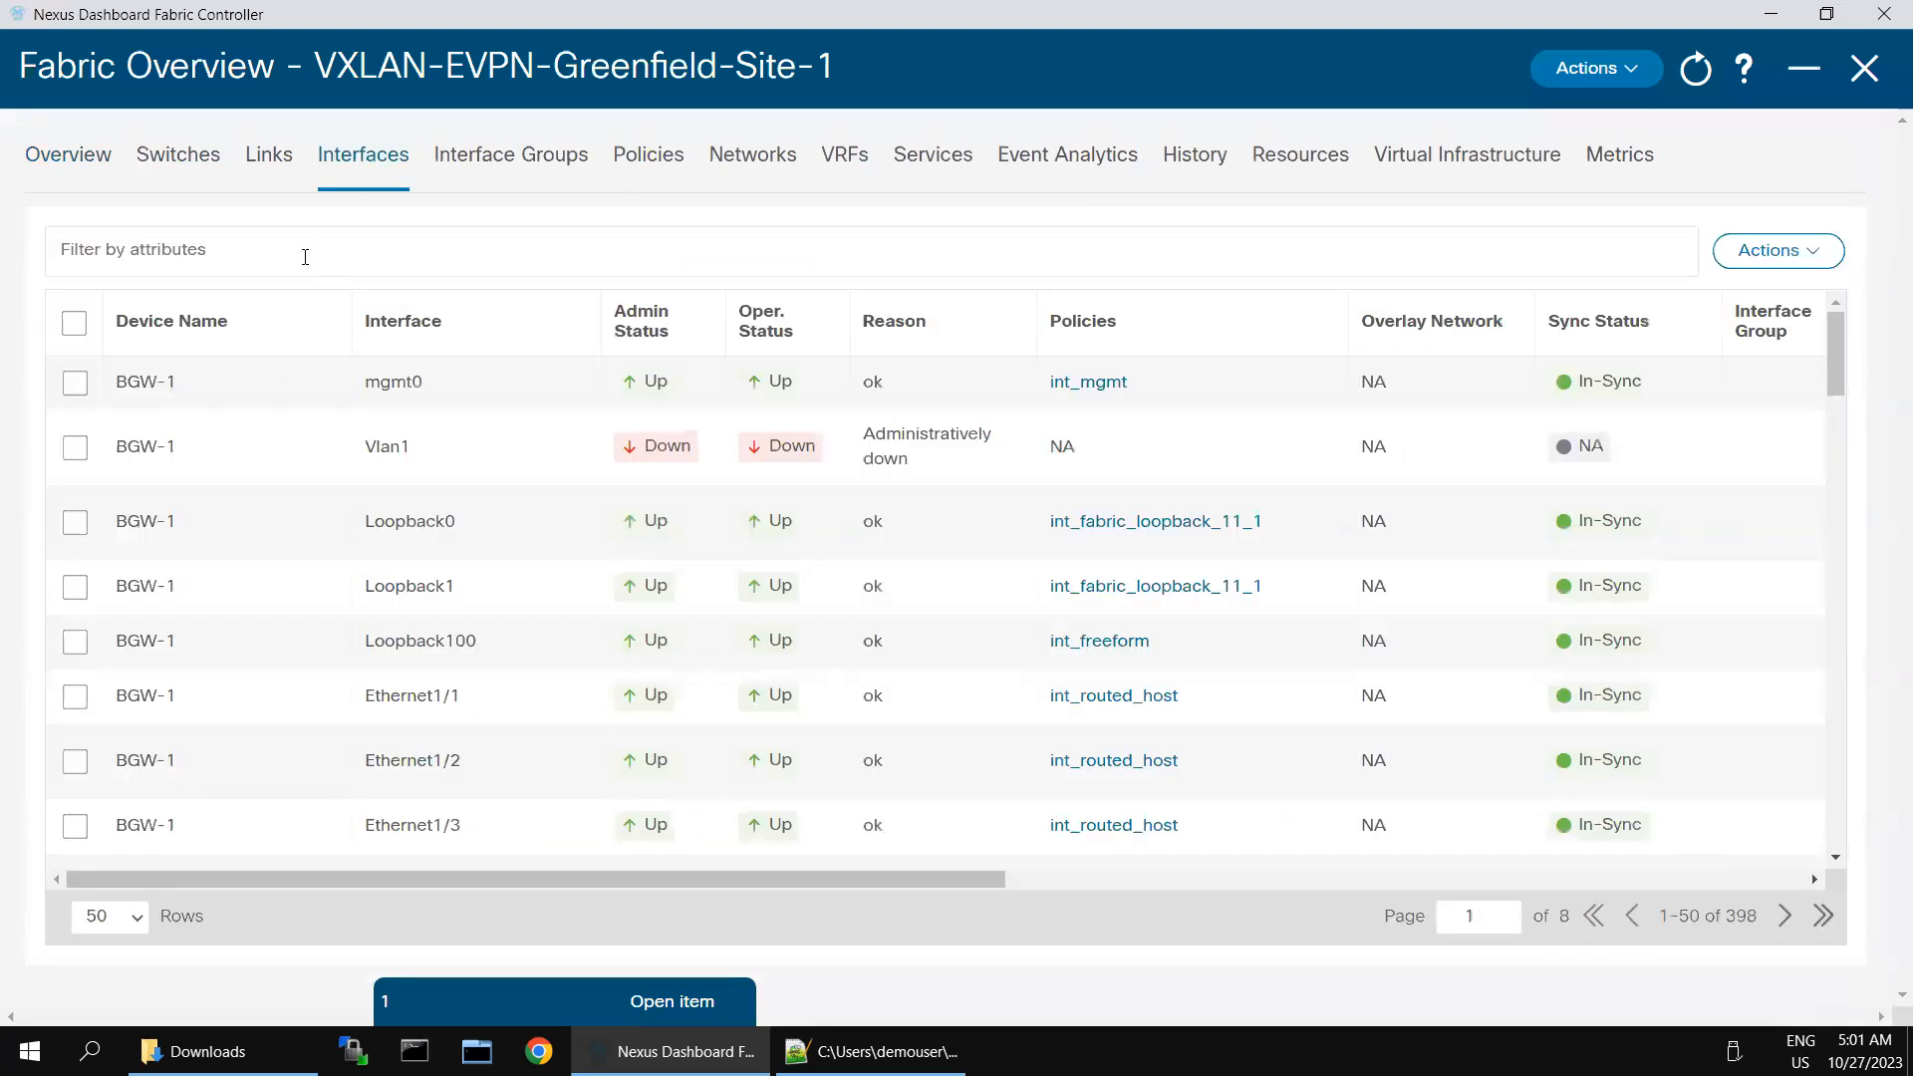
left_click(305, 257)
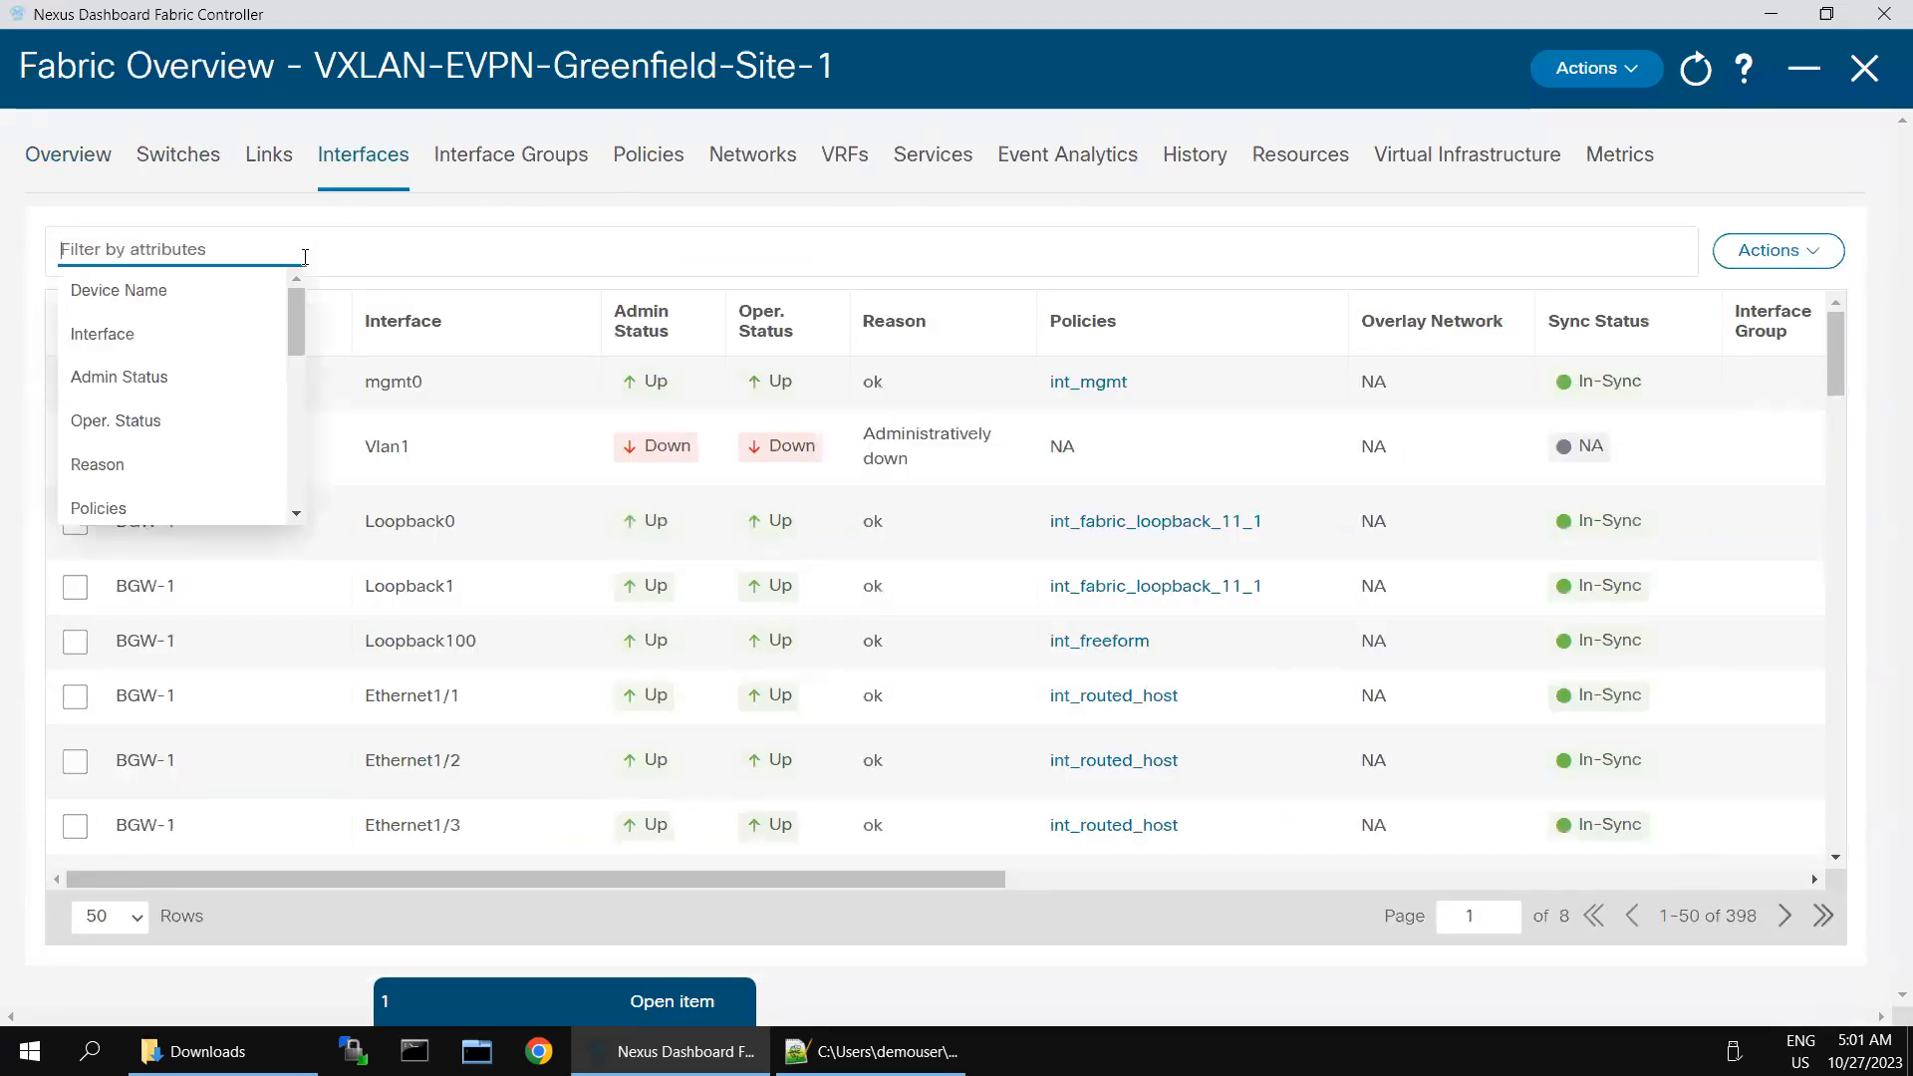
left_click(140, 342)
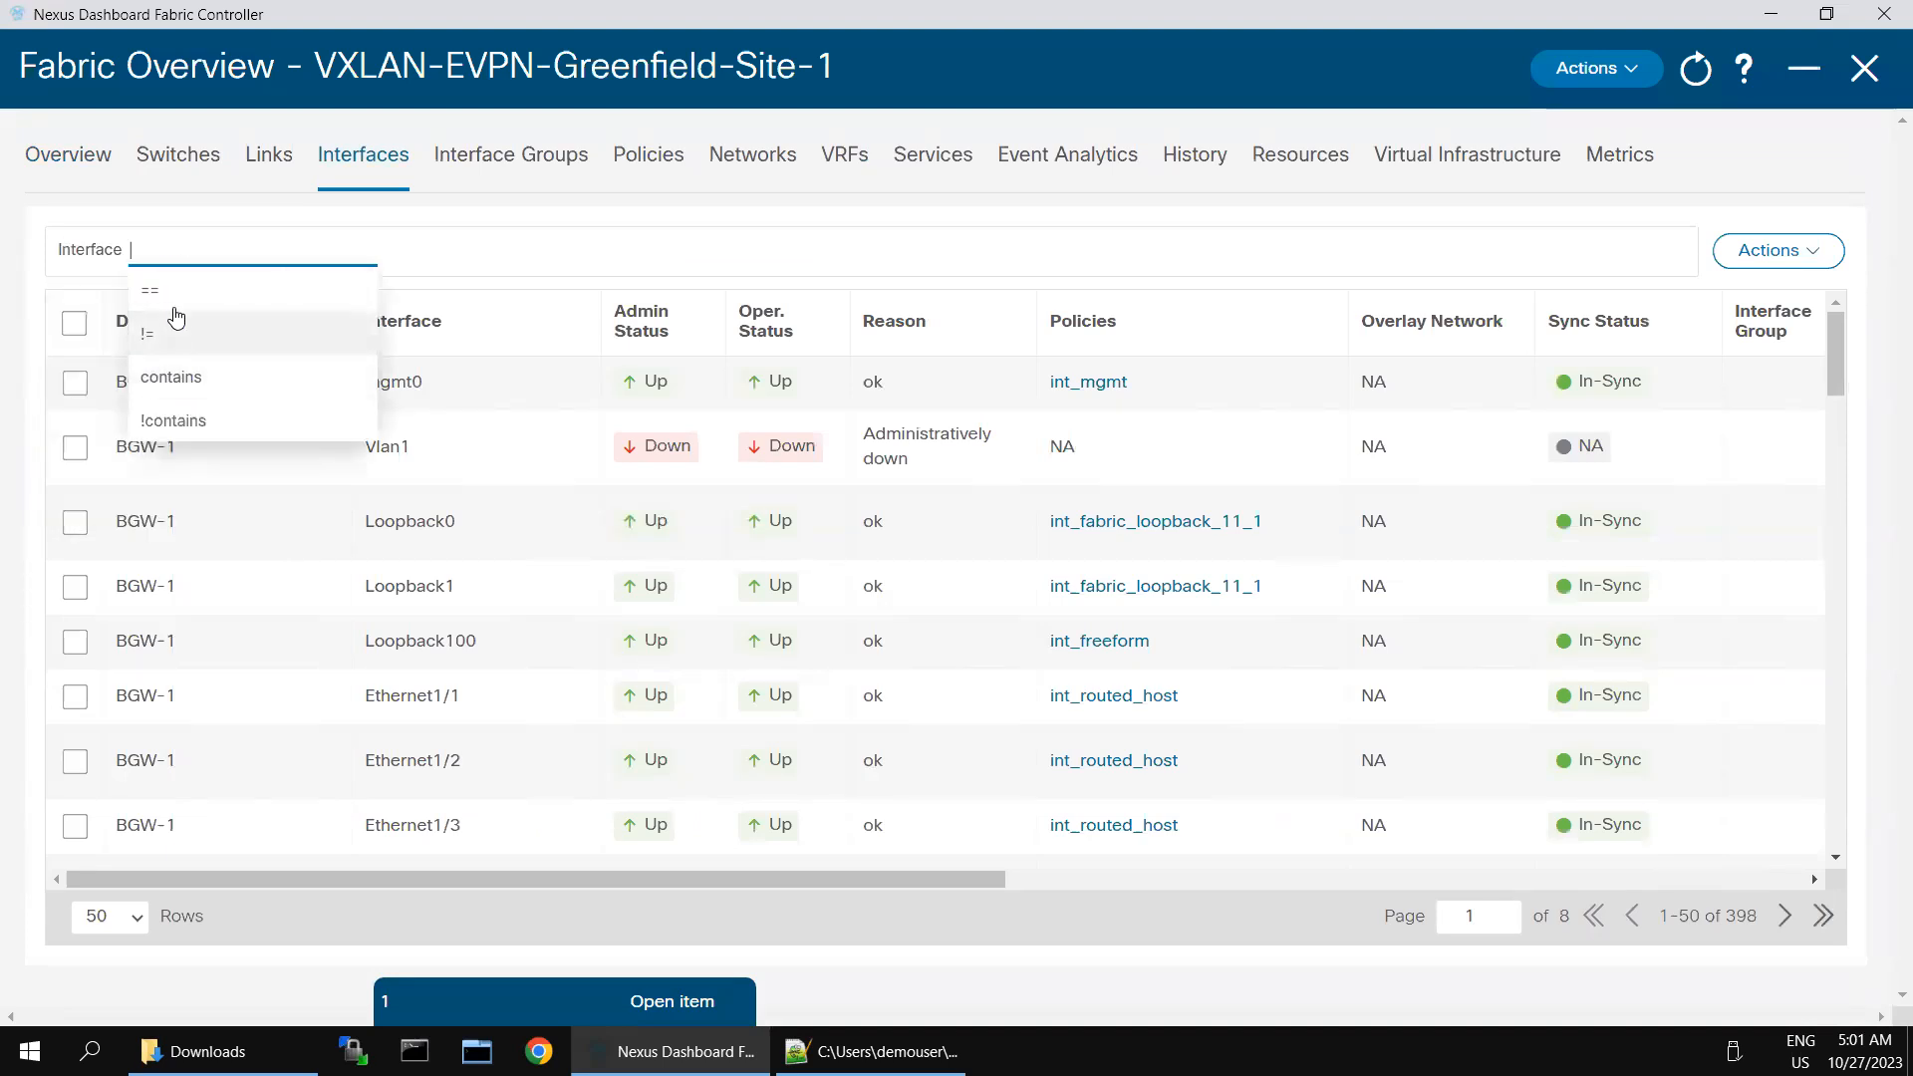
left_click(176, 305)
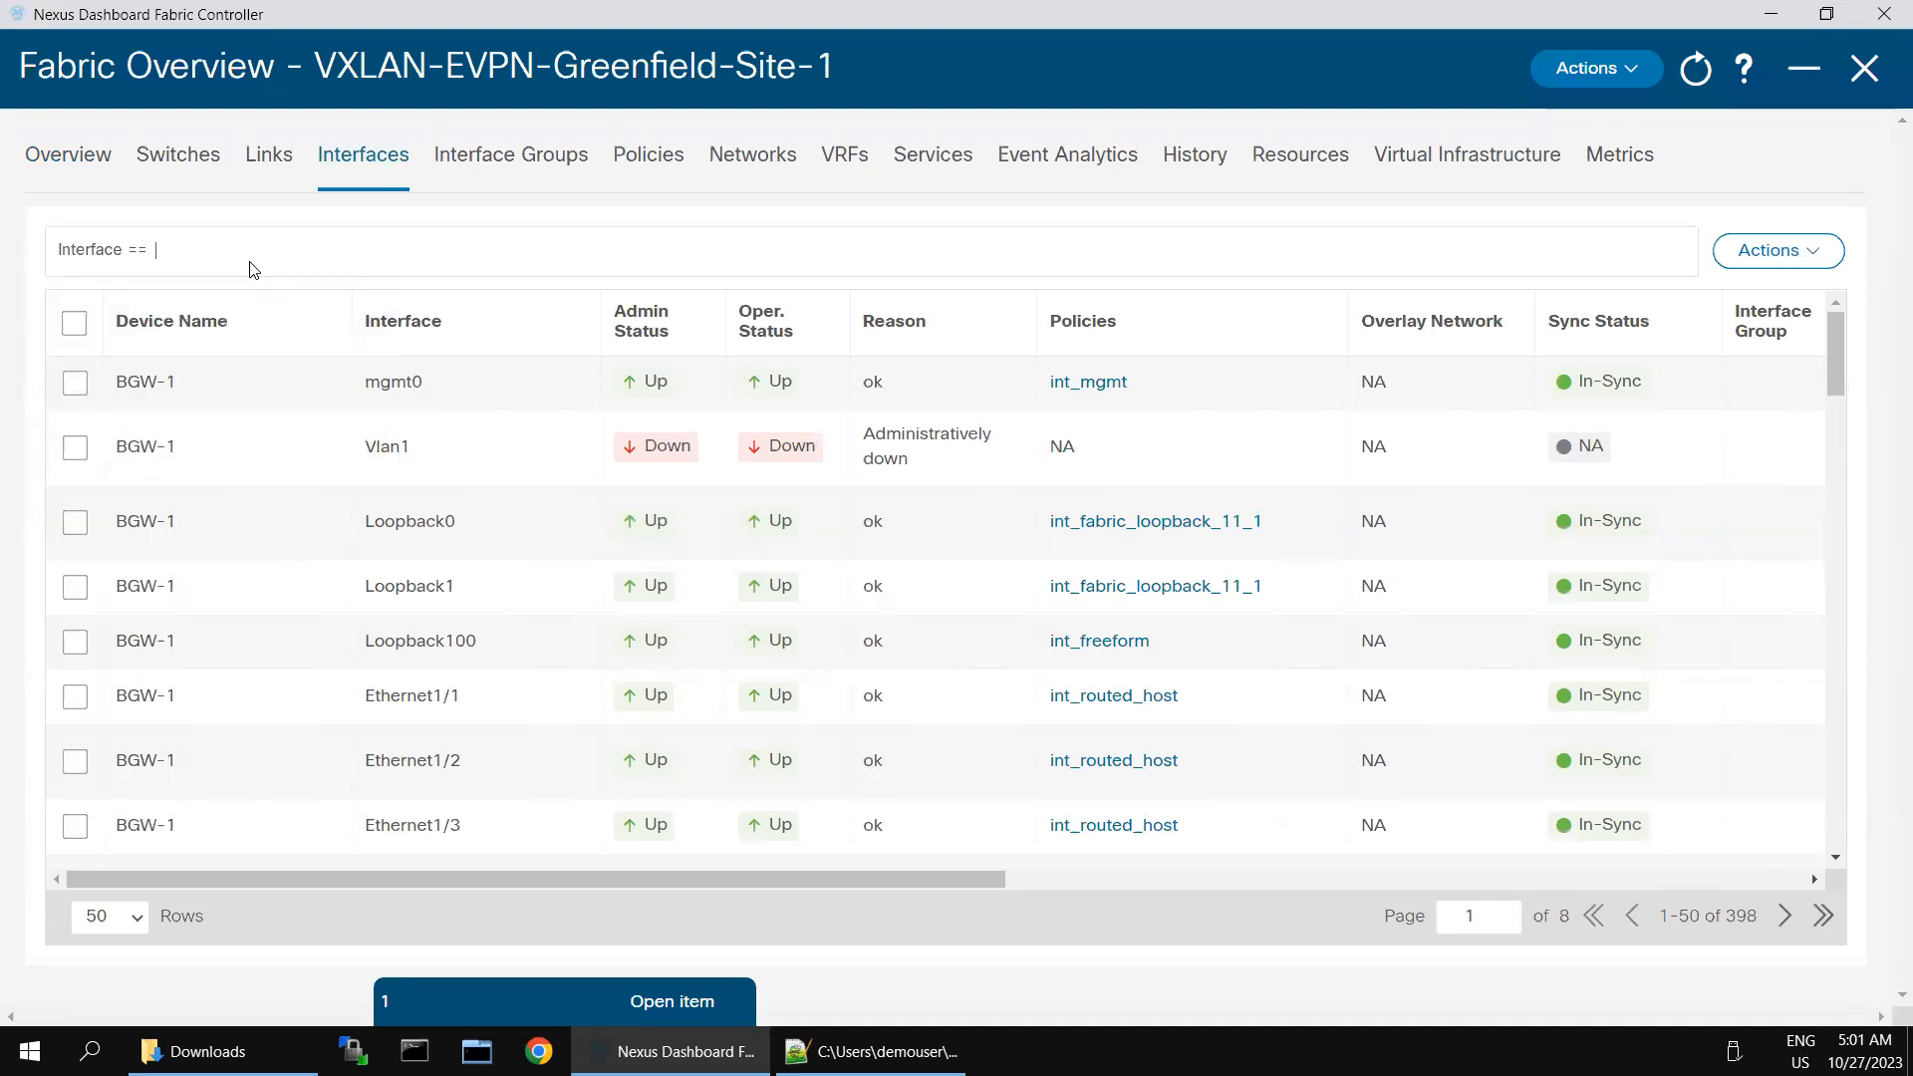
type("Eth")
key("Return")
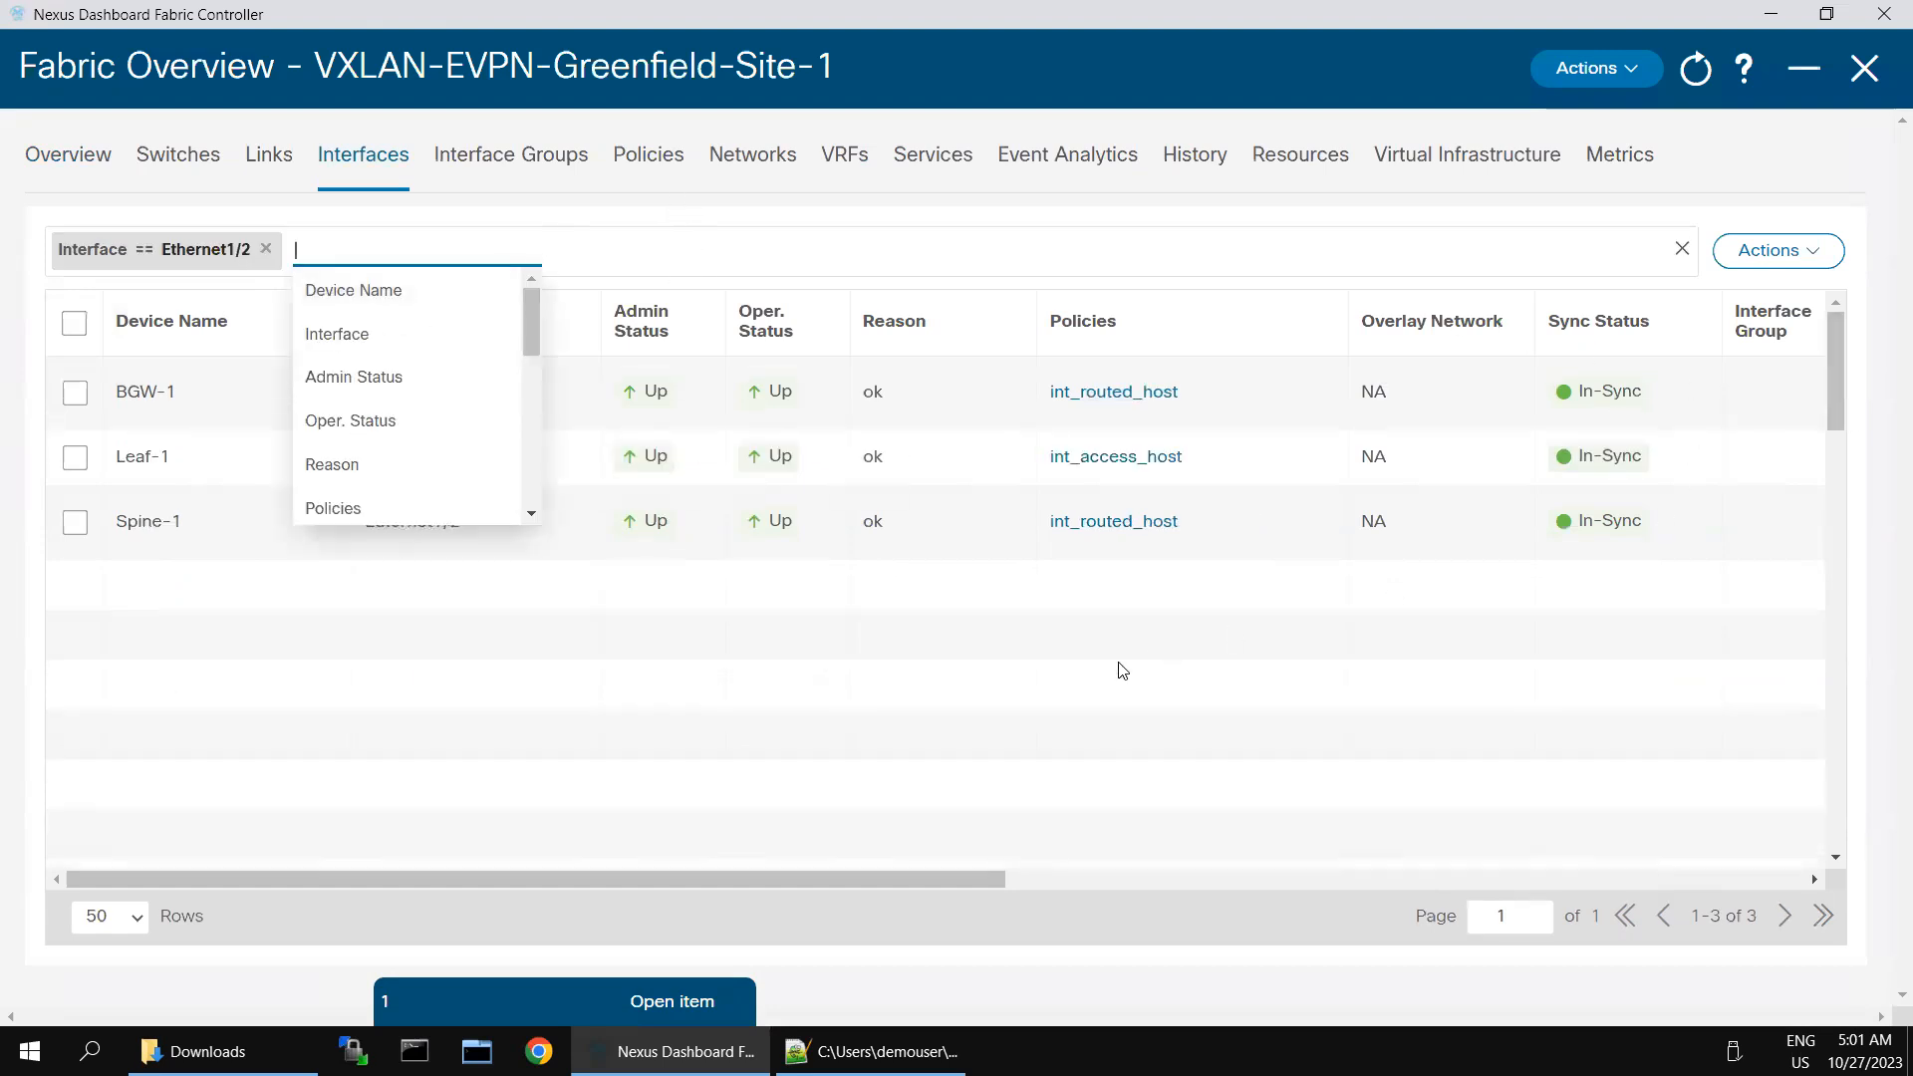
left_click(380, 602)
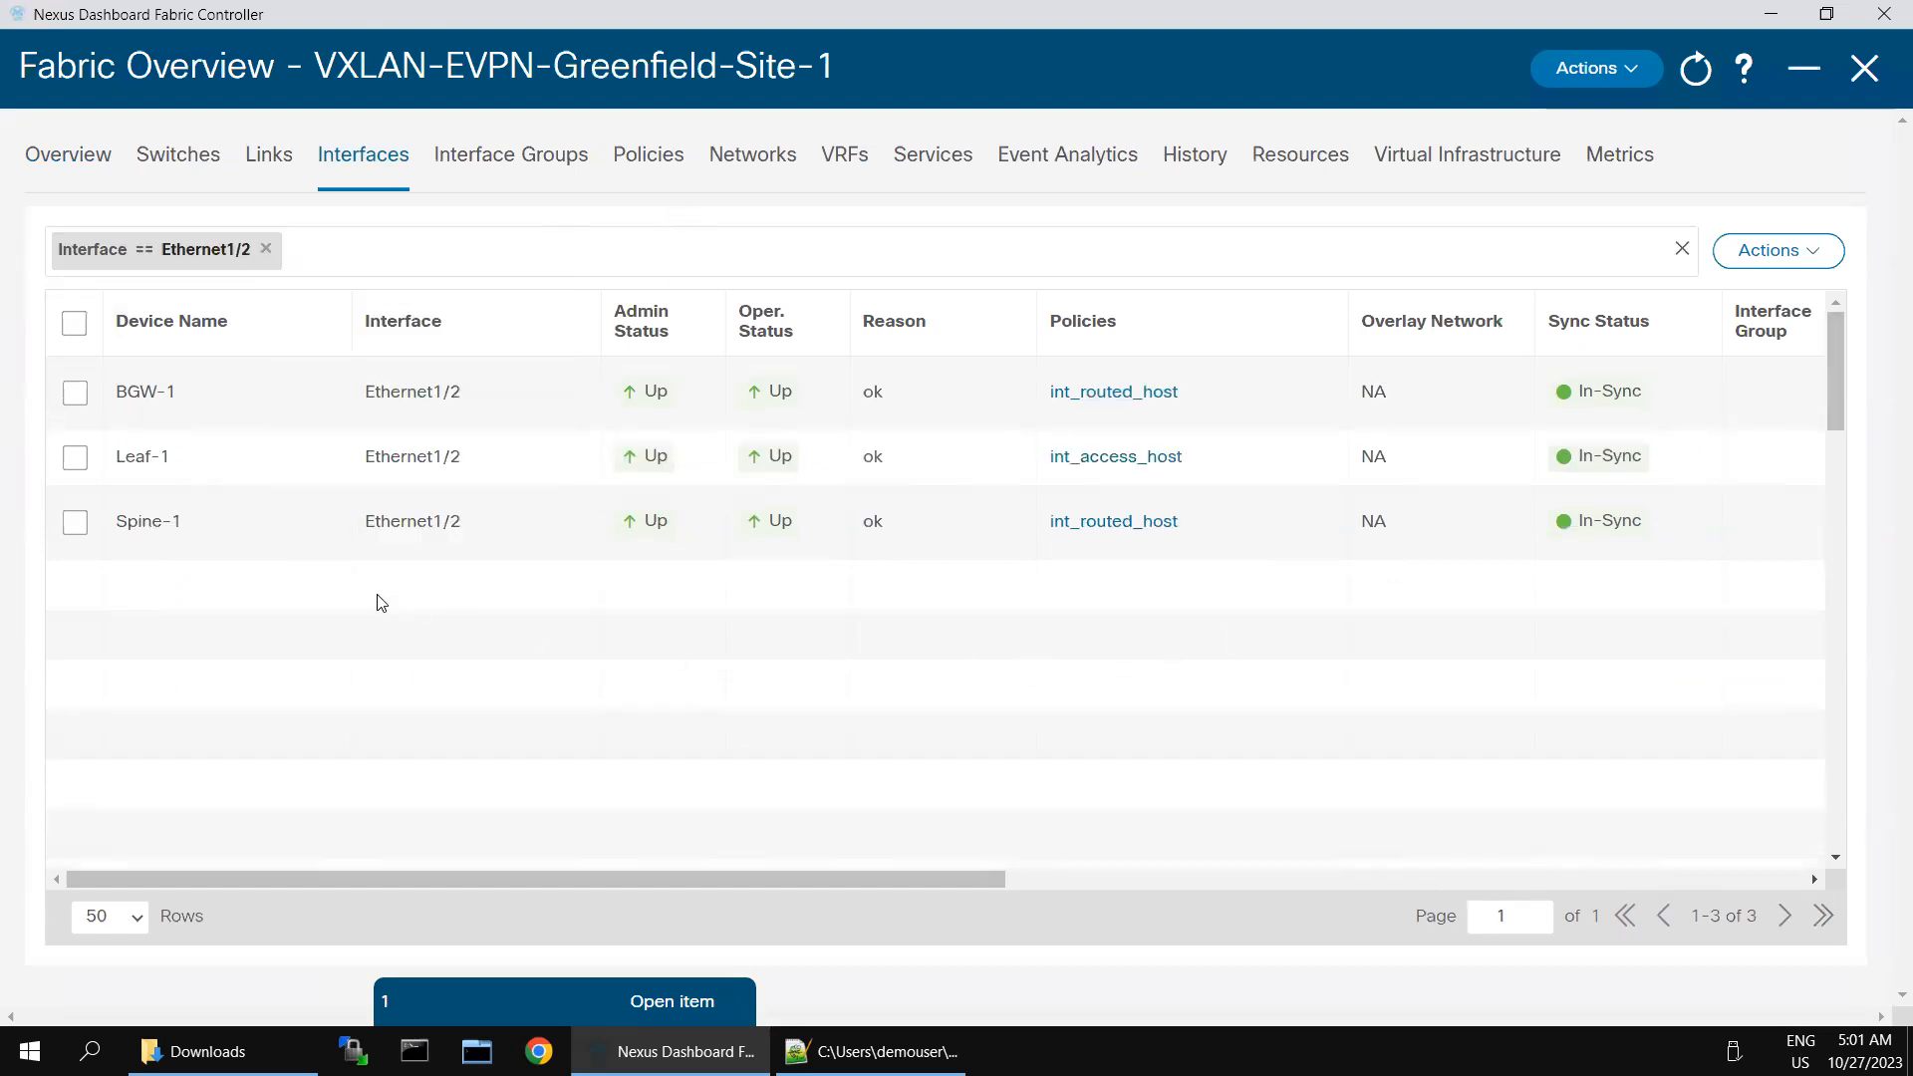
- Open Ethernet1/2 of Leaf-1 for editing, review its policy options, and bring up its deployment preview
left_click(74, 458)
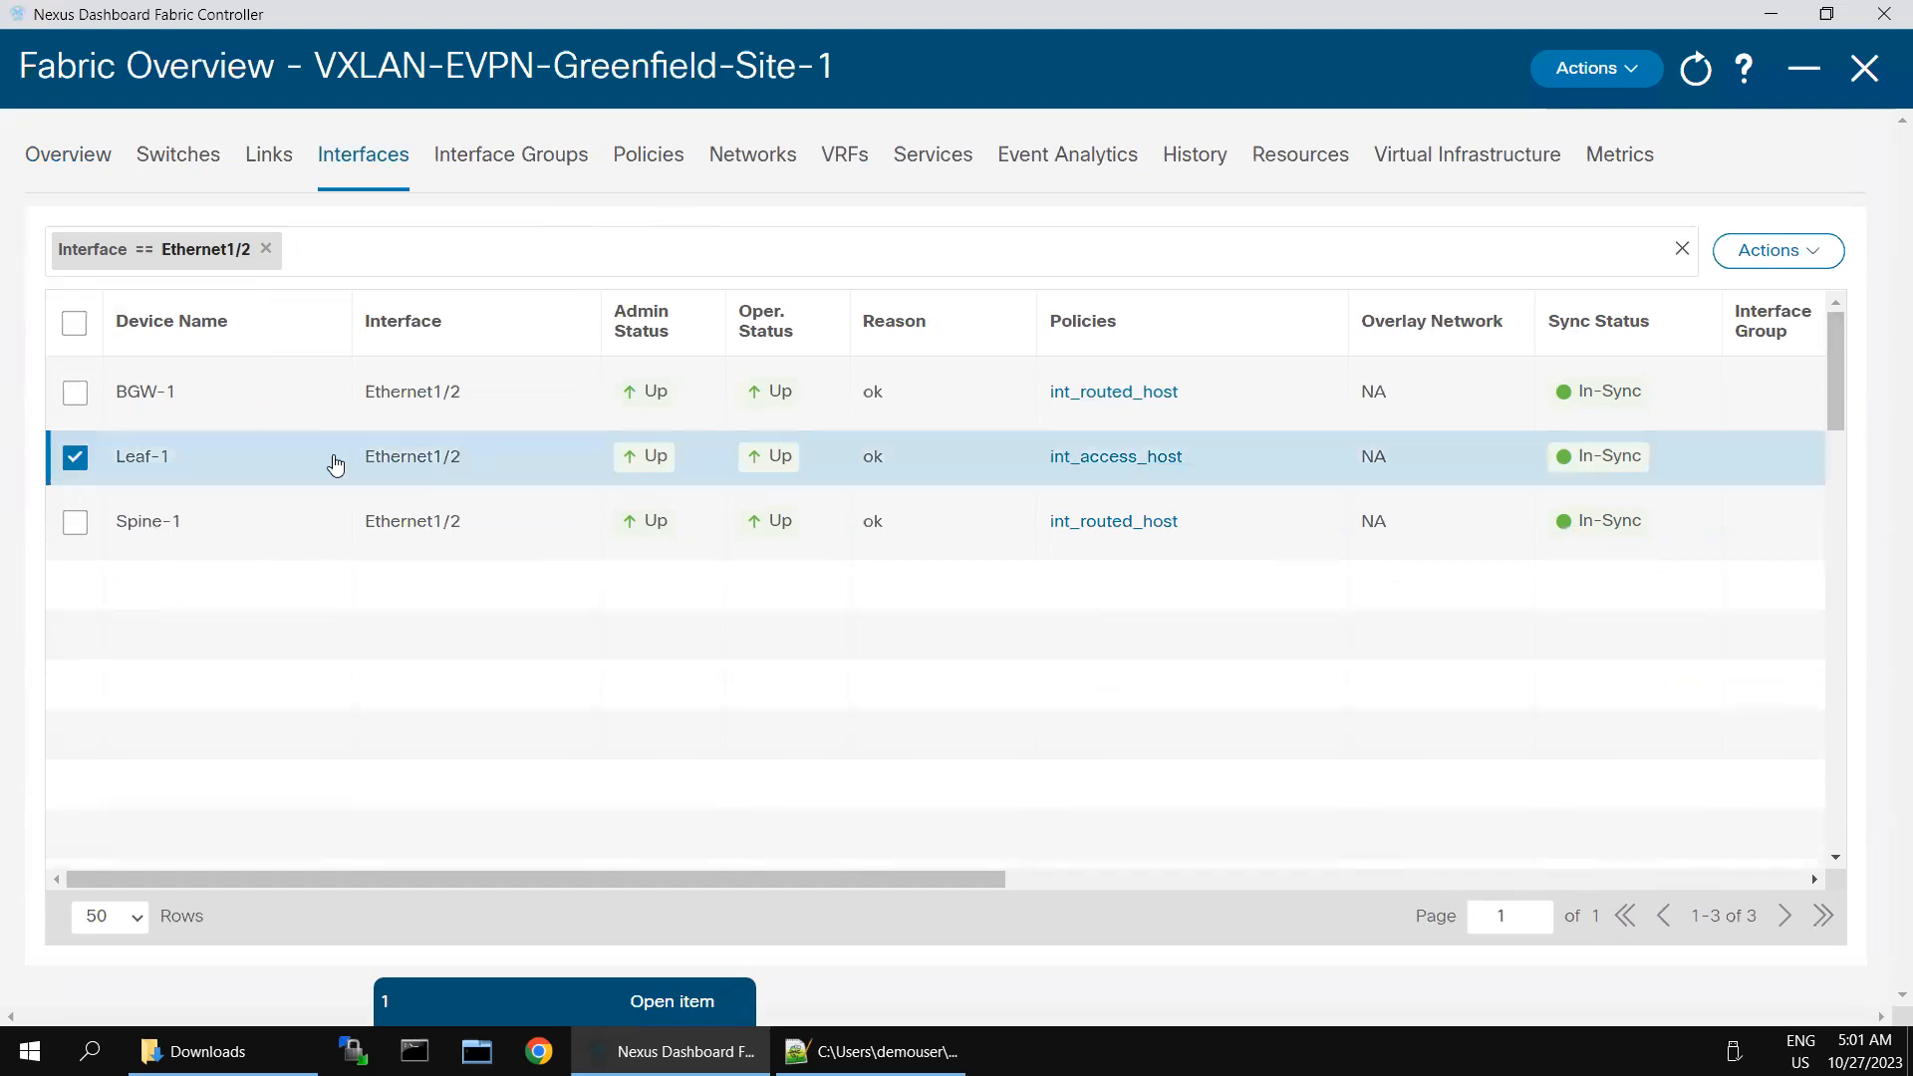
left_click(1809, 261)
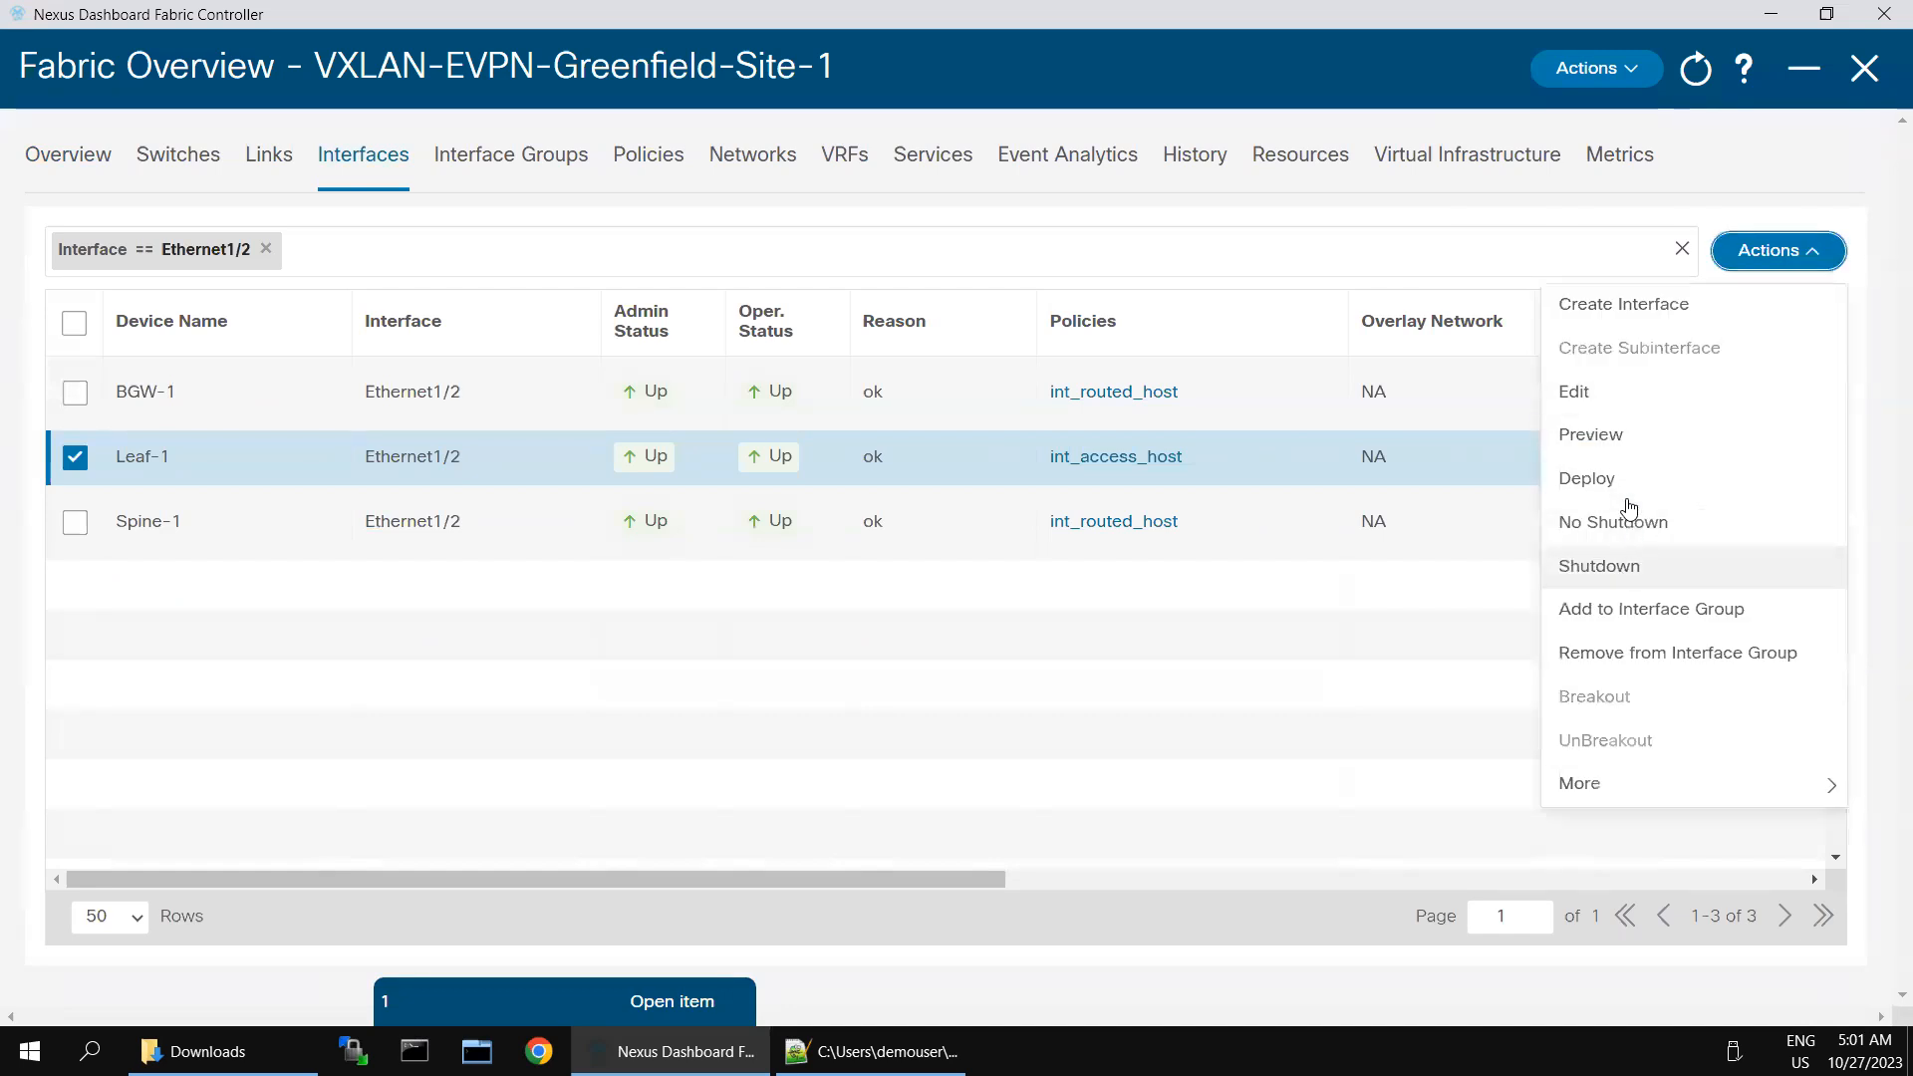
left_click(1593, 393)
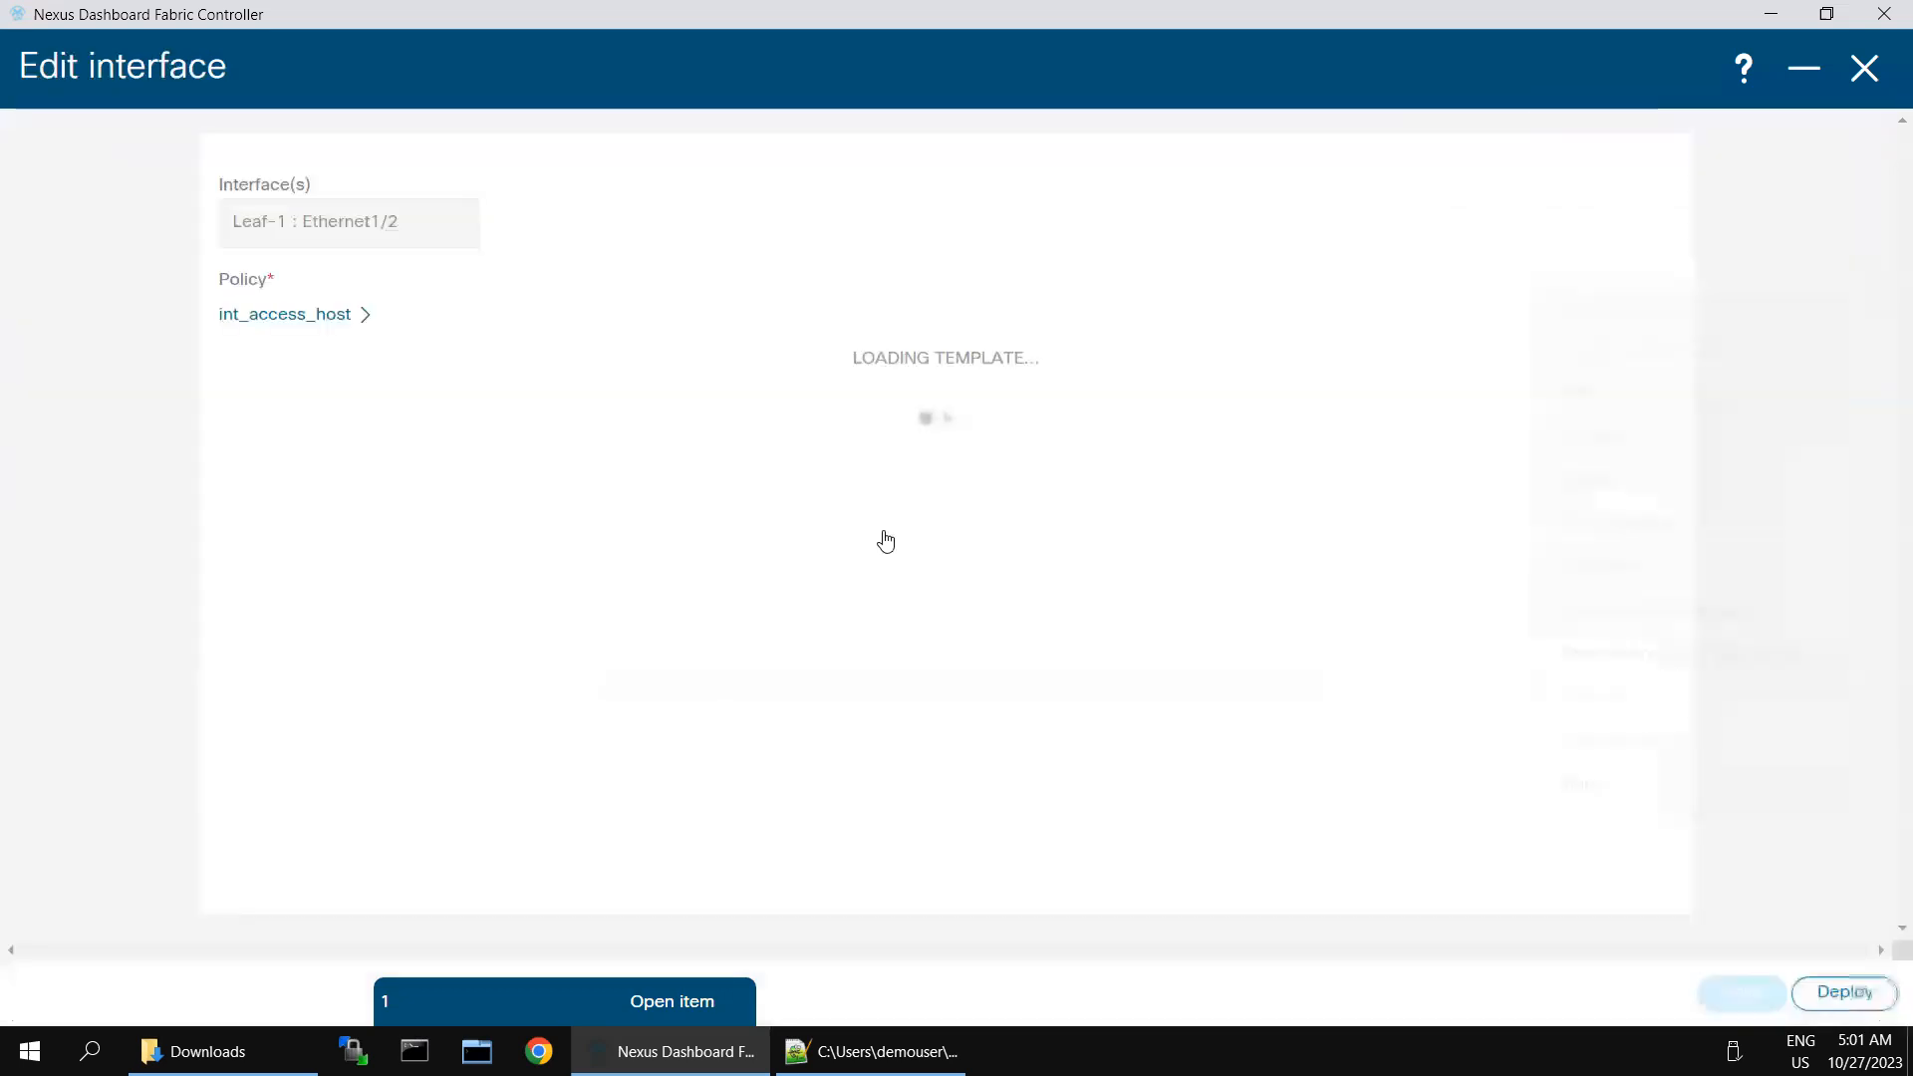
scroll(1337, 657, "down", 5)
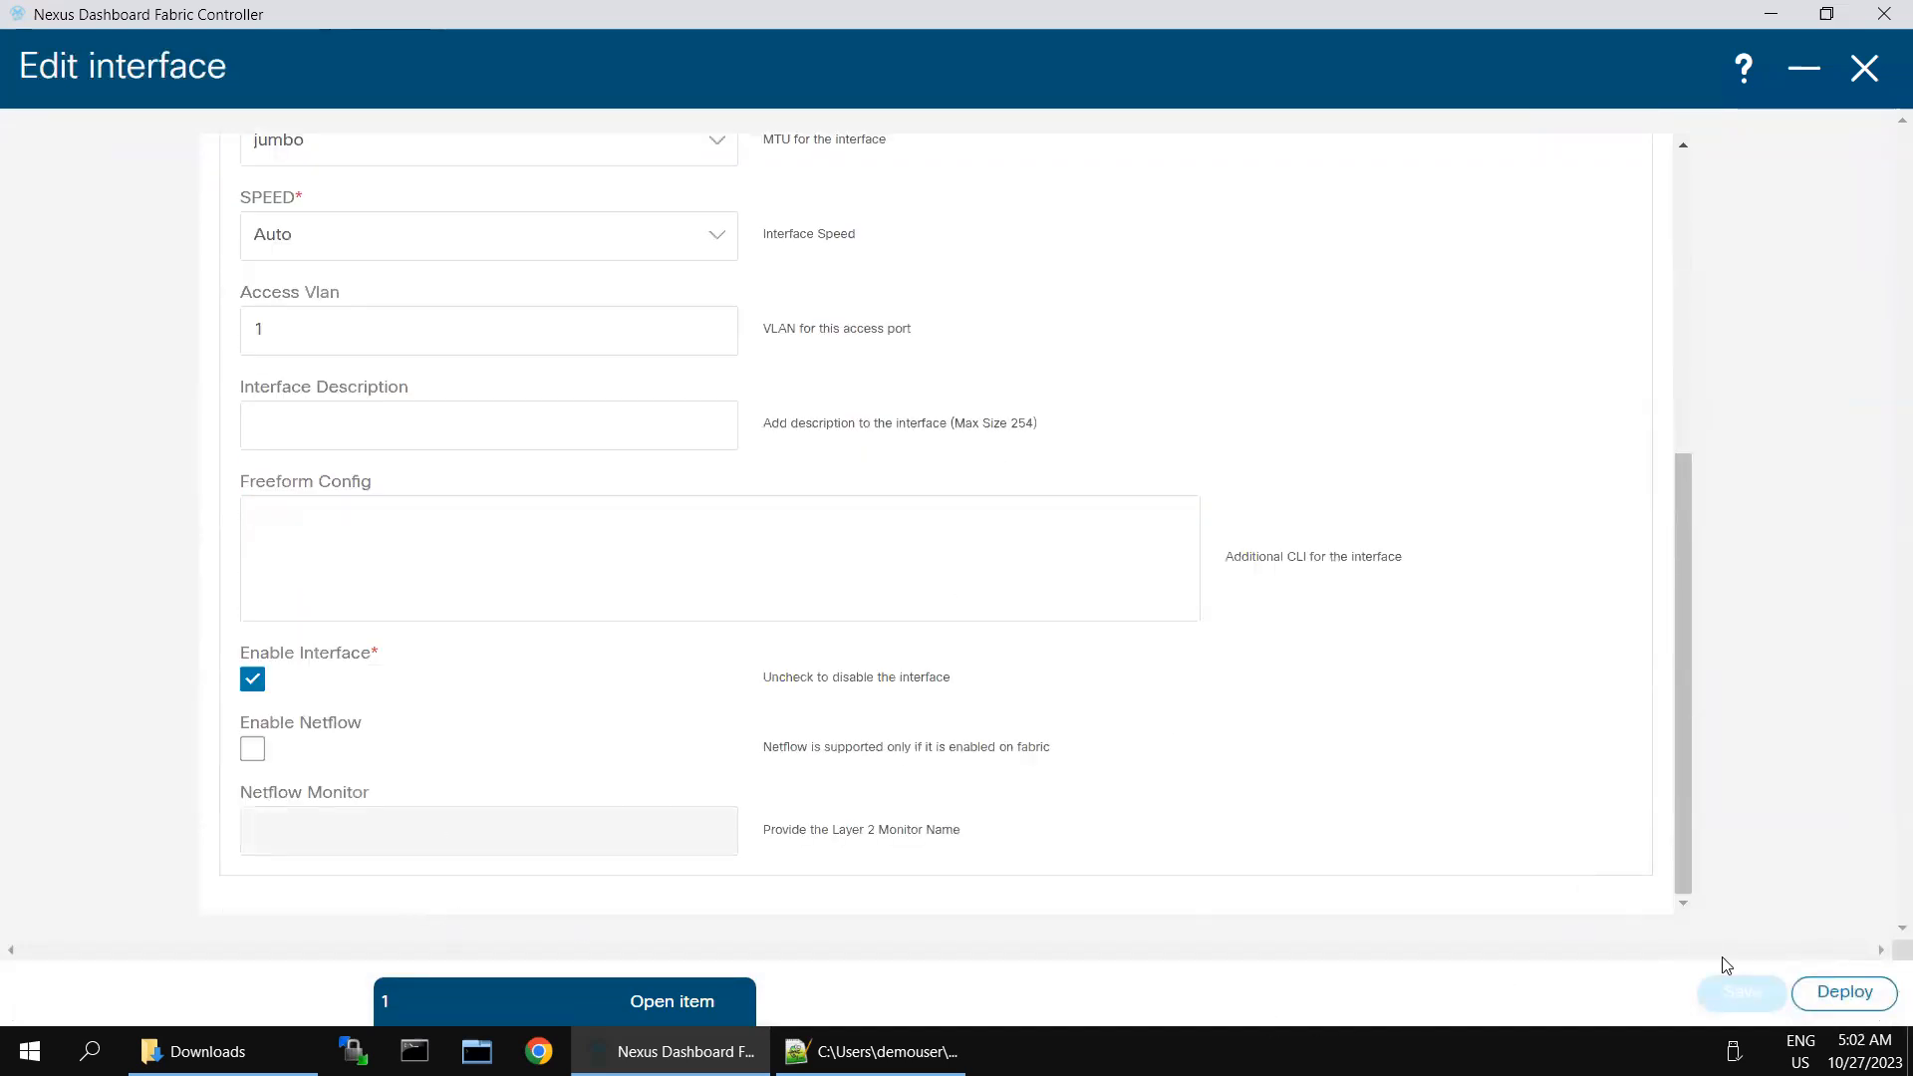
left_click(1829, 995)
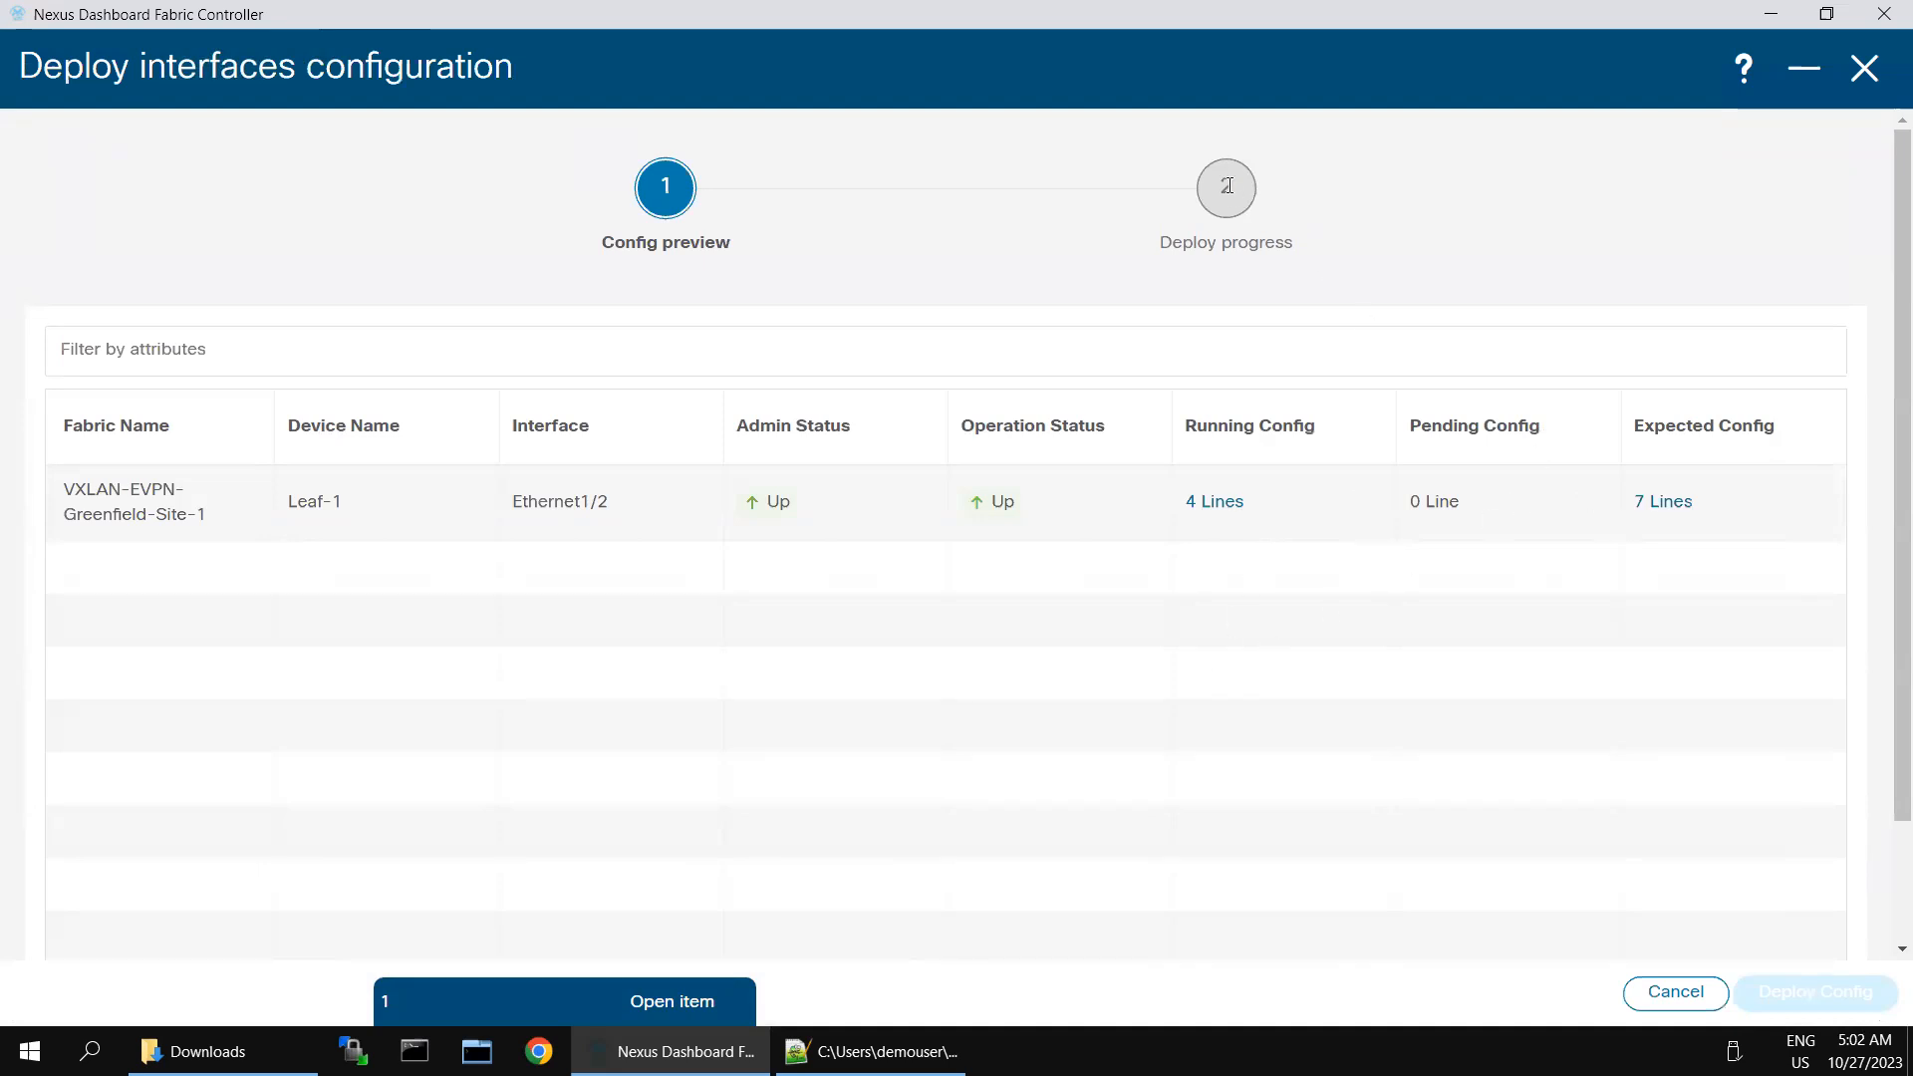
- Examine the expected configuration of Leaf-1 Ethernet1/2 and compare its running, pending and expected config entries
left_click(1671, 503)
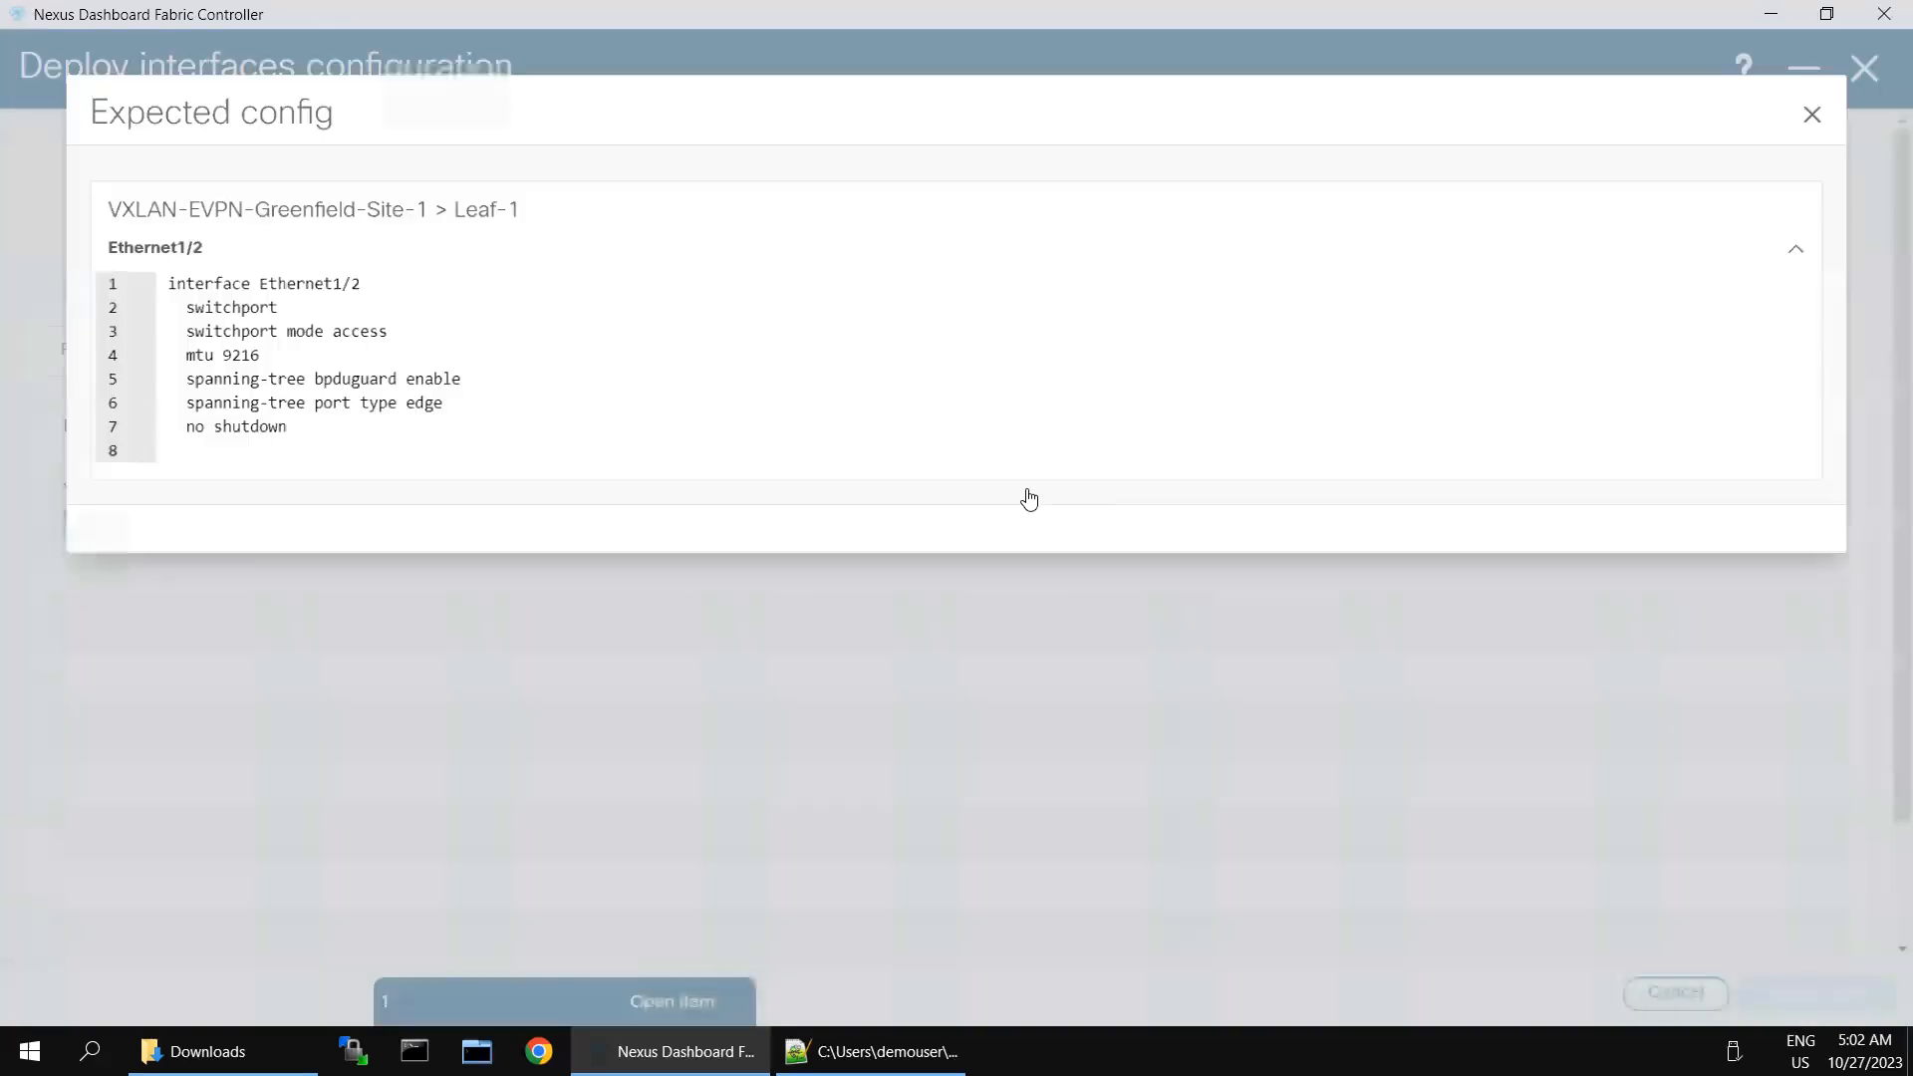
left_click_drag(169, 272, 257, 422)
left_click(1852, 99)
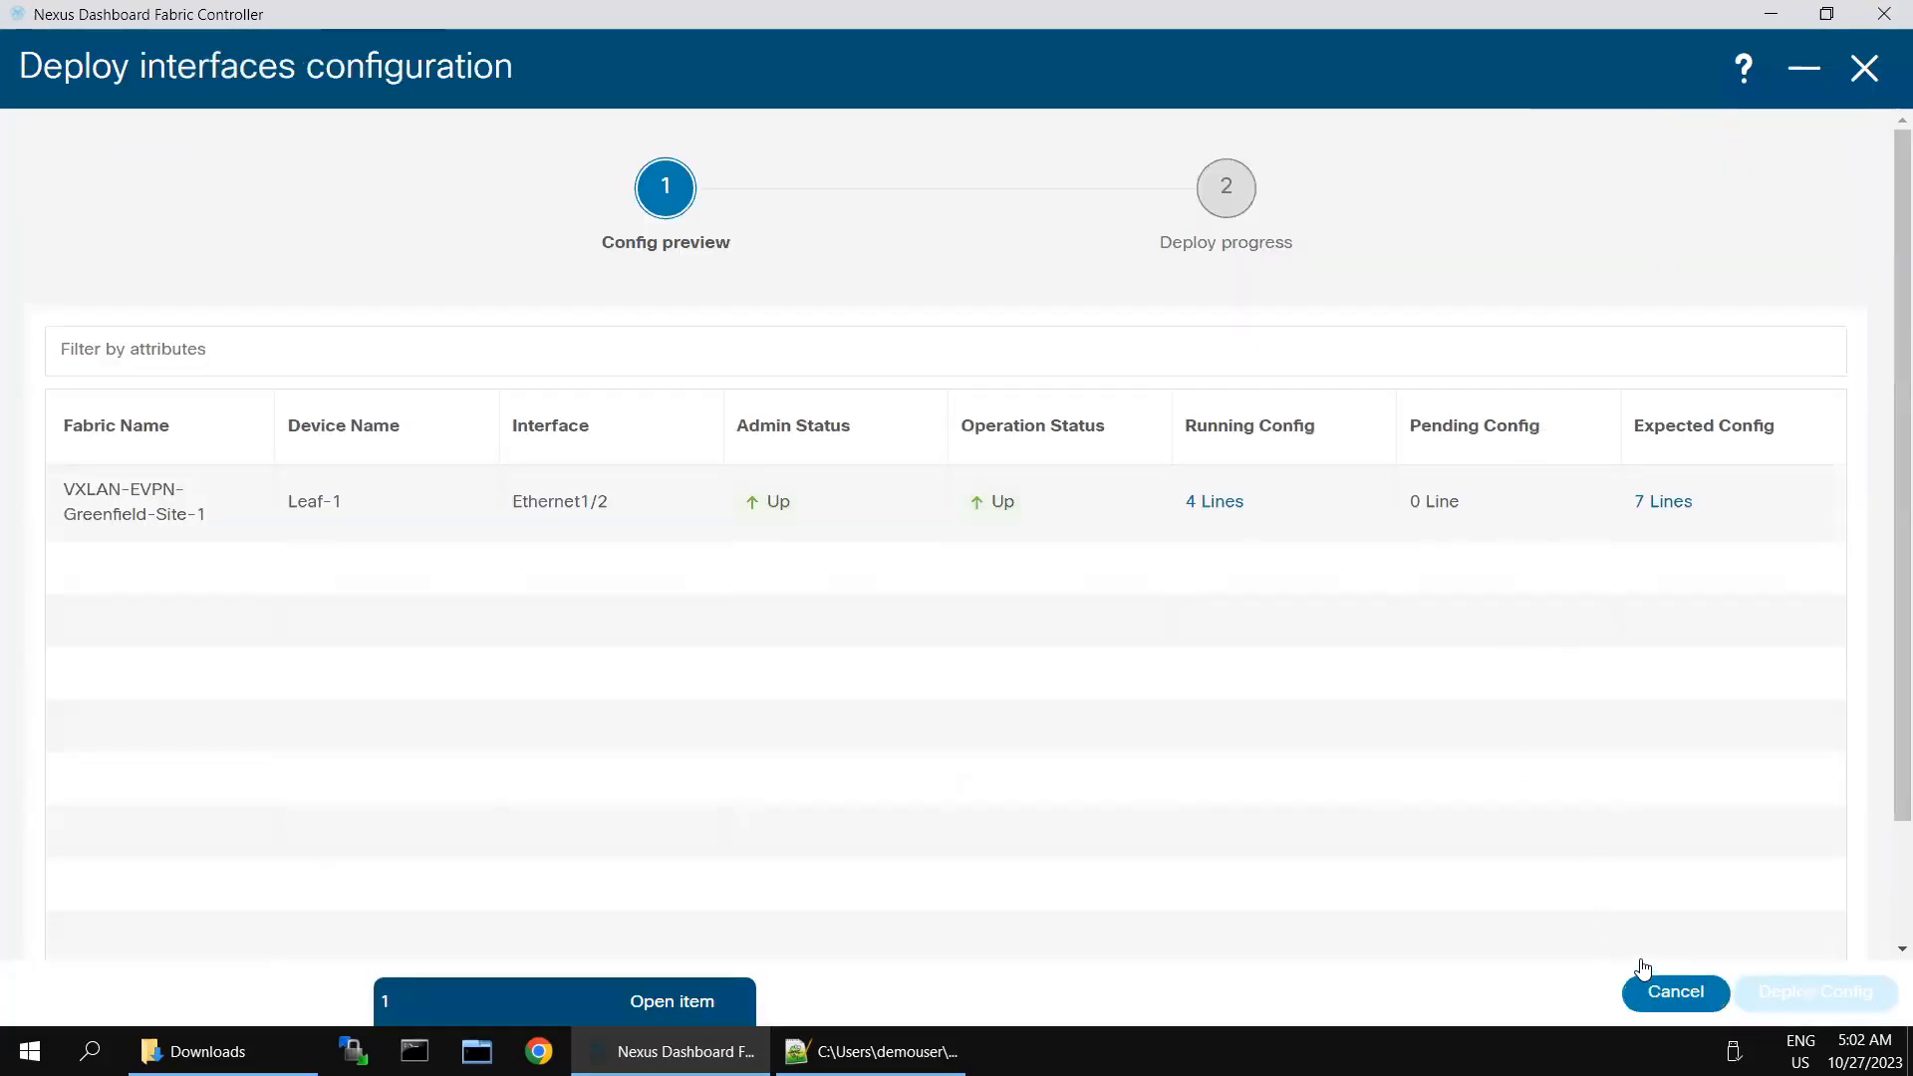
scroll(1774, 865, "down", 2)
scroll(1465, 770, "up", 2)
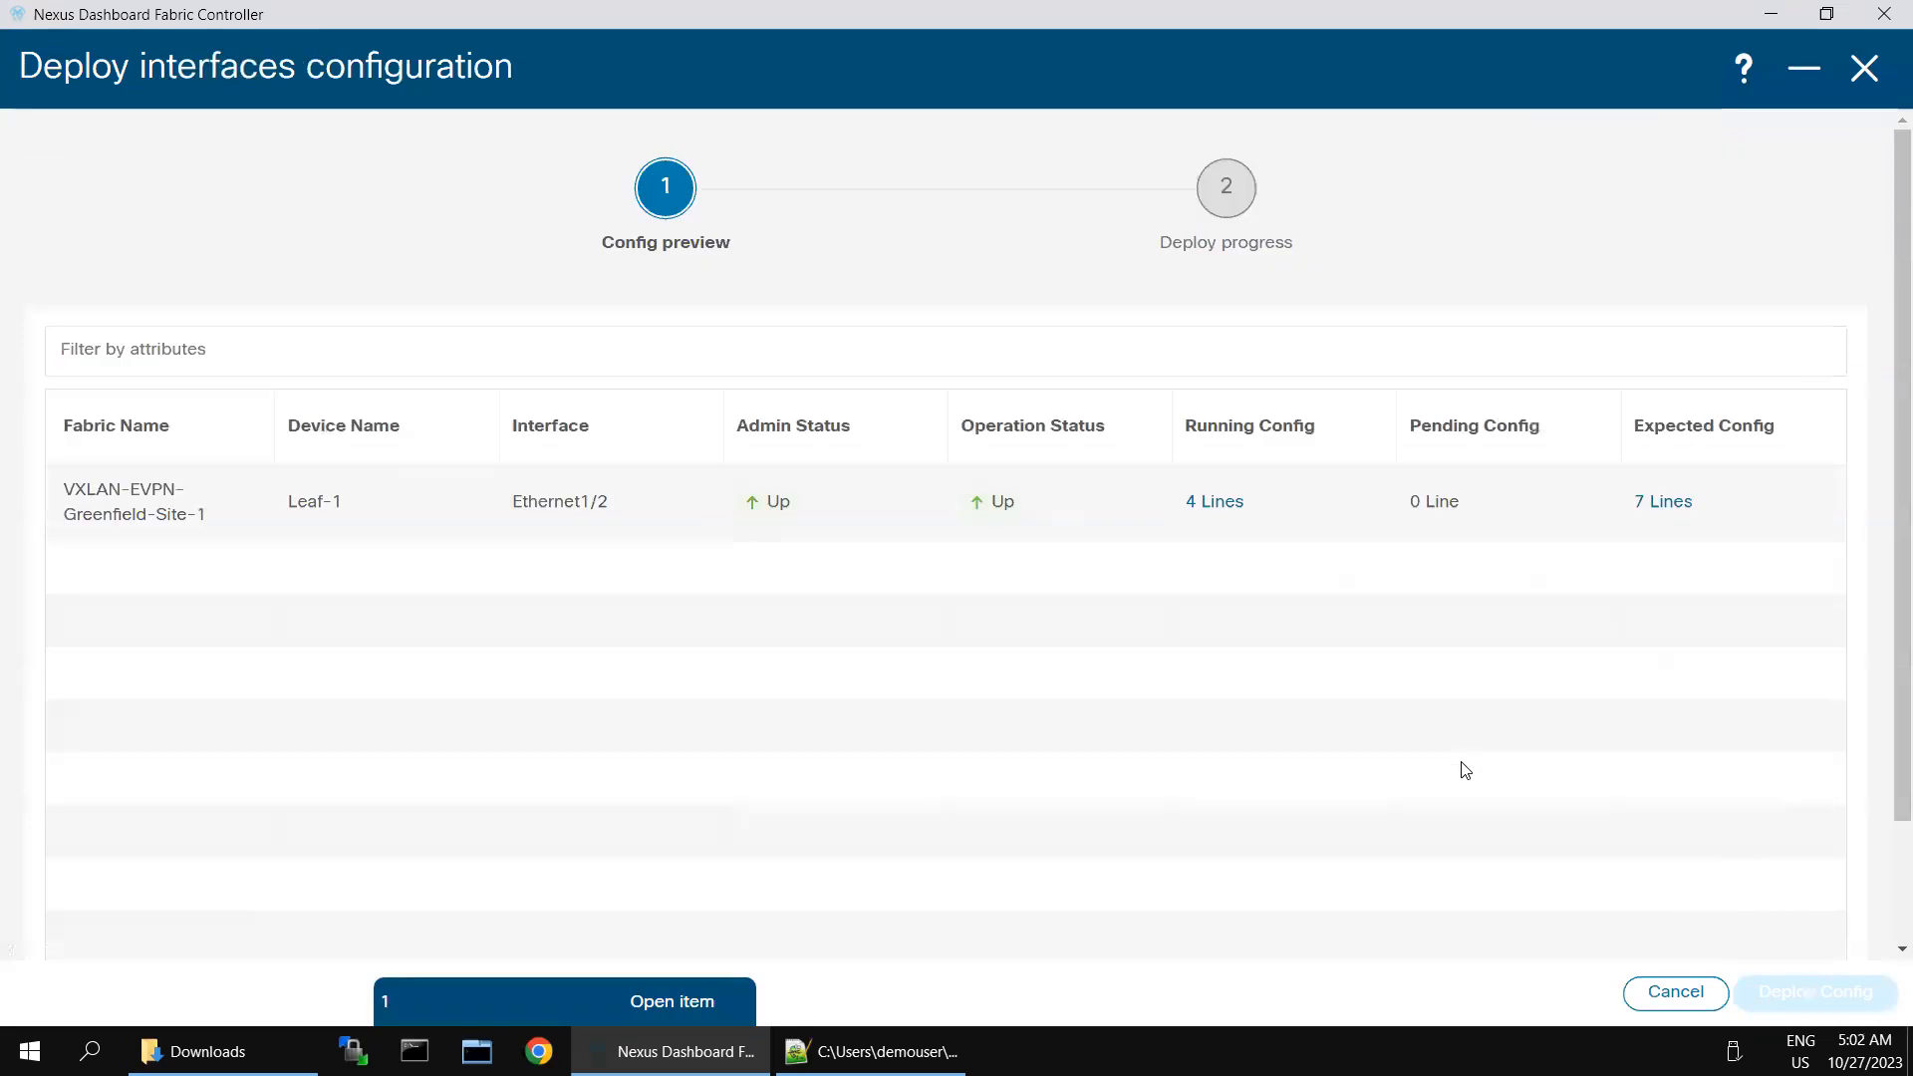
left_click_drag(1199, 508, 1484, 609)
left_click(1089, 813)
- Minimise the deployment preview and interface editor, look through the open items, and return to the Leaf-1 Ethernet1/2 editor
left_click(1805, 68)
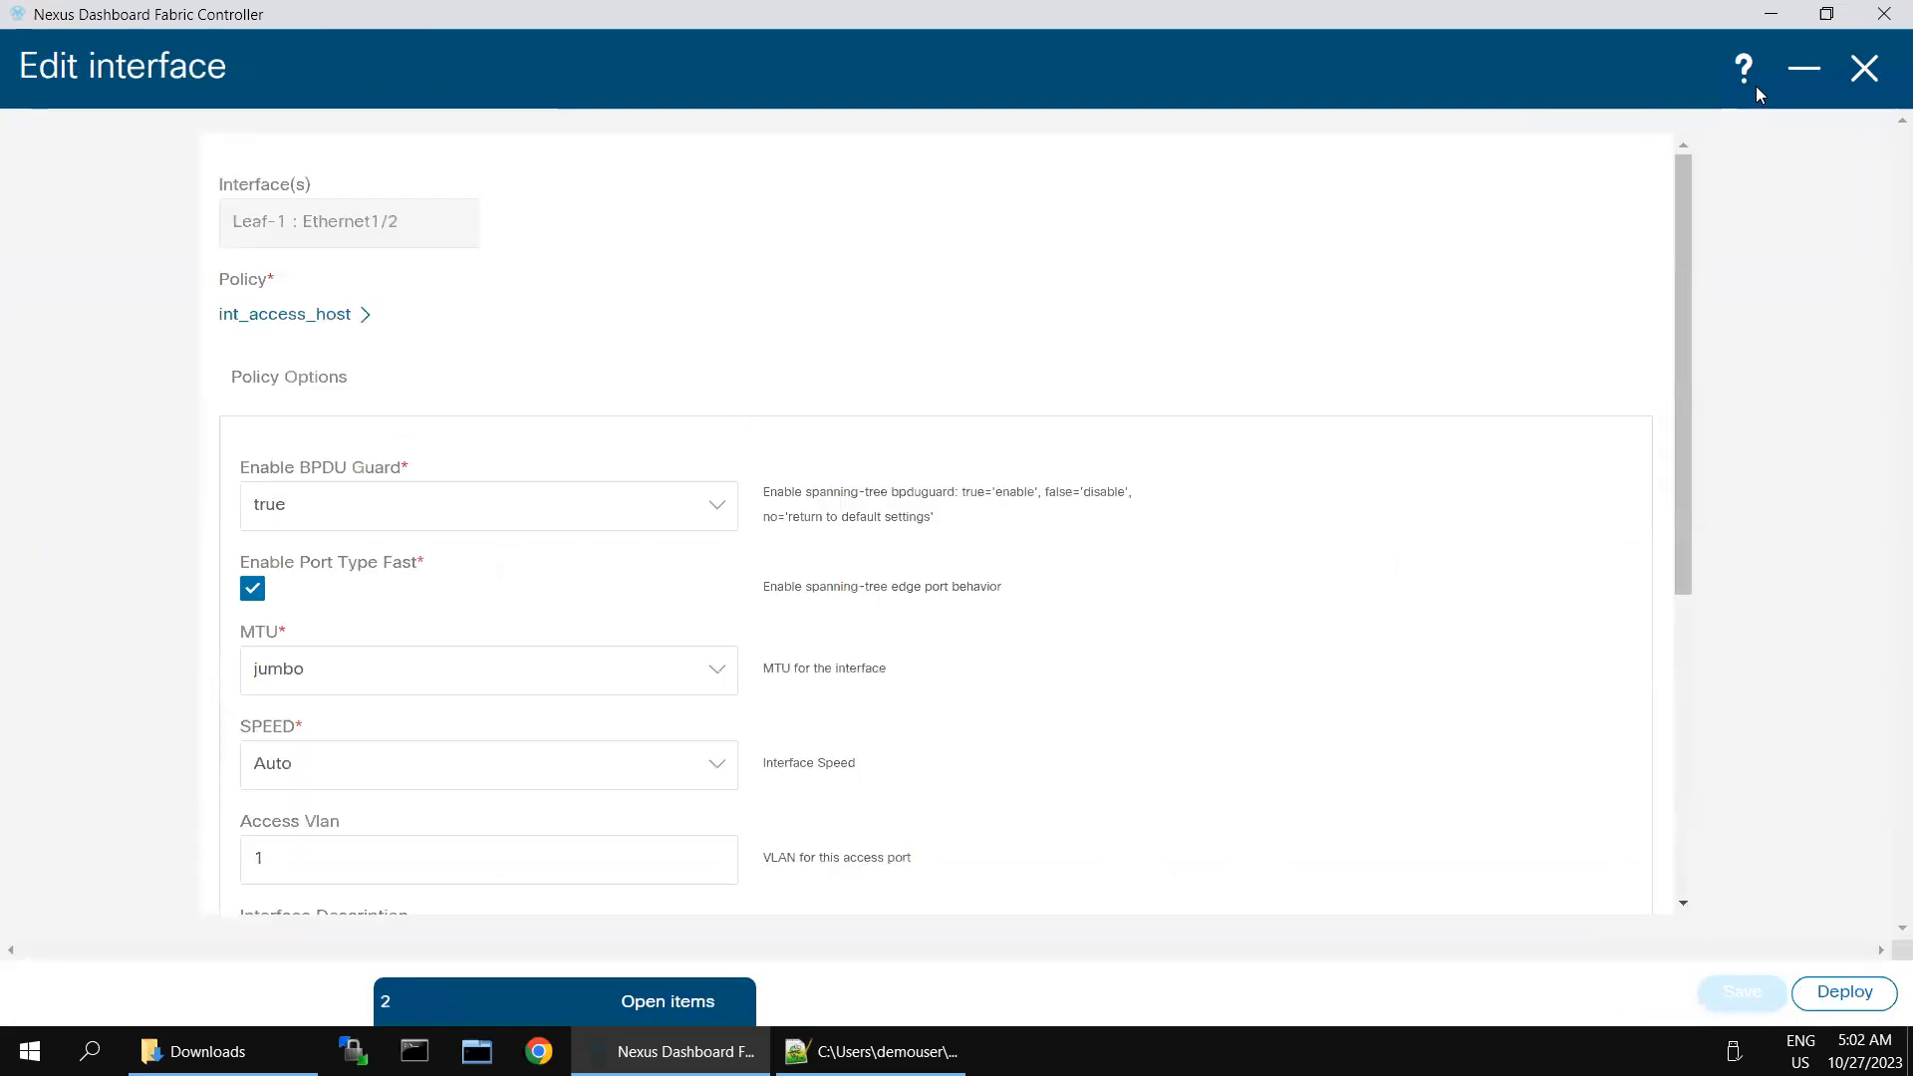
scroll(1341, 607, "down", 5)
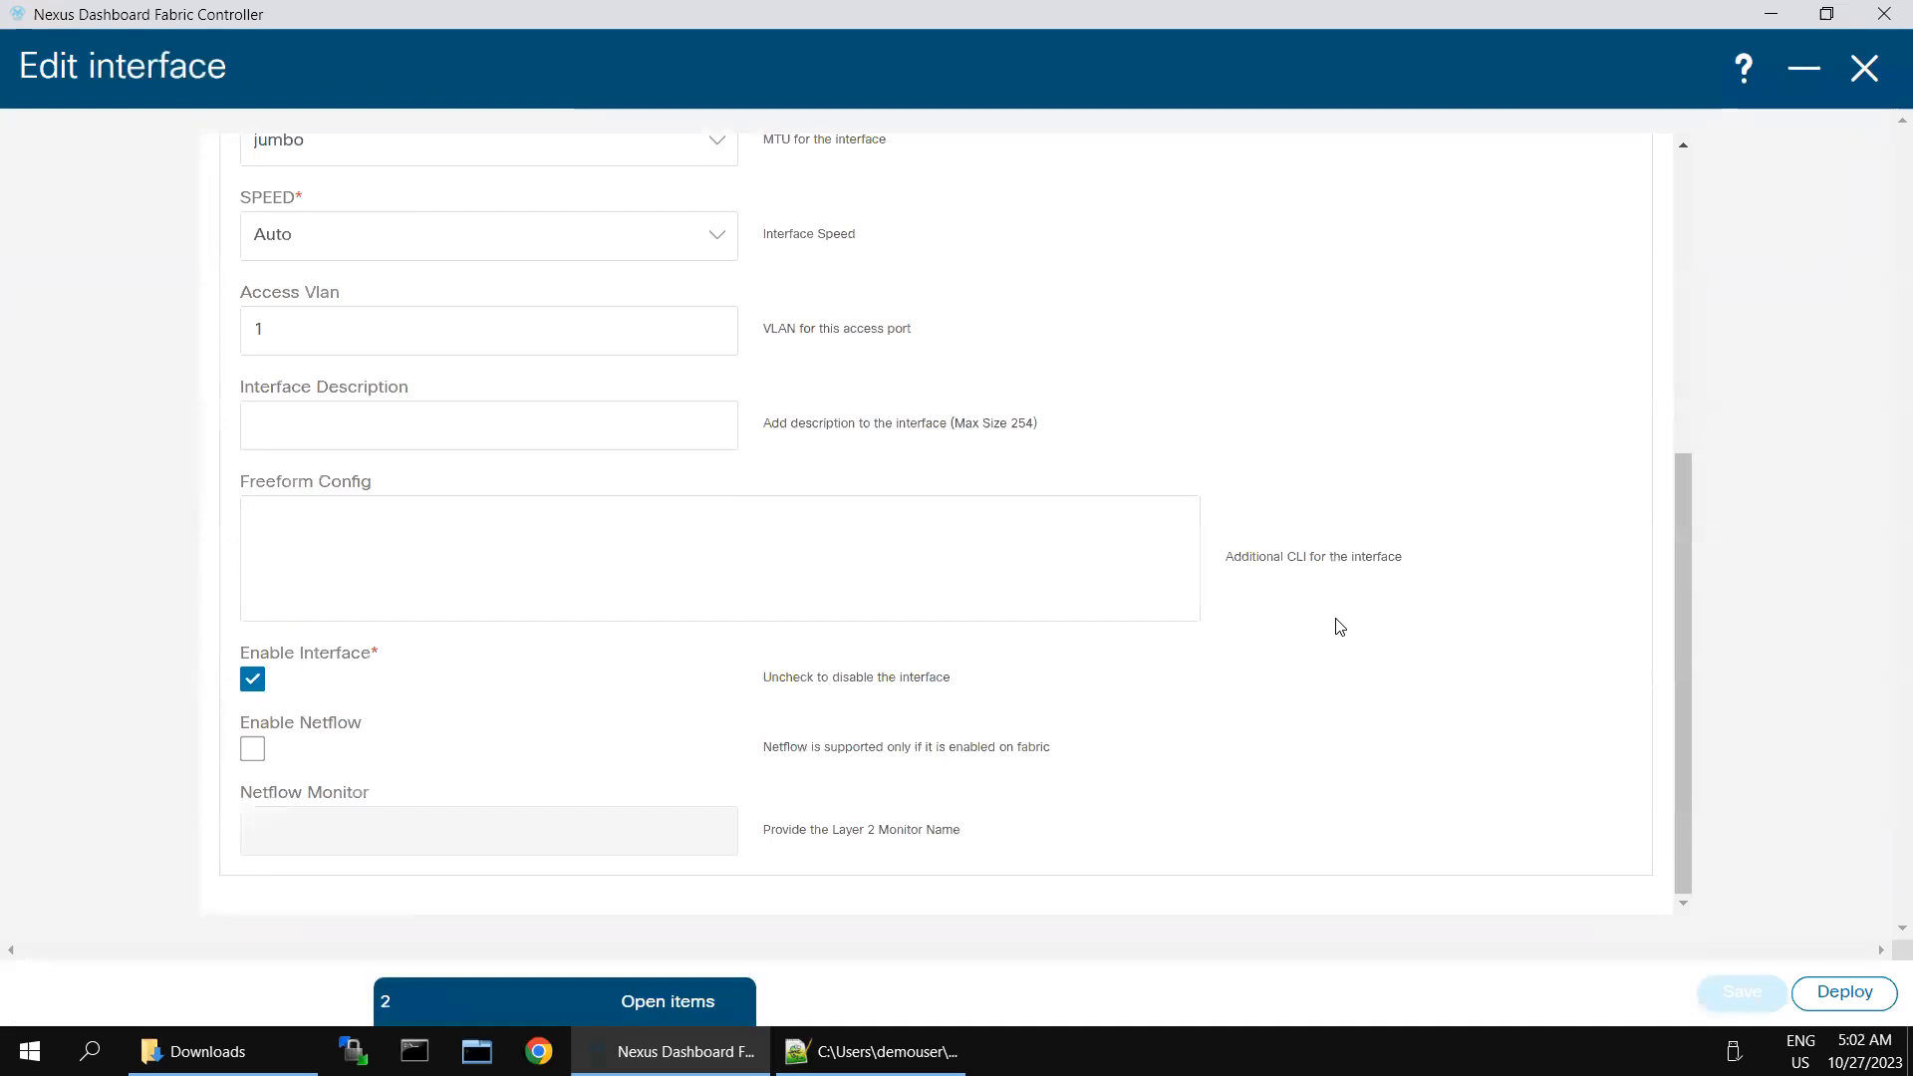
left_click(1808, 76)
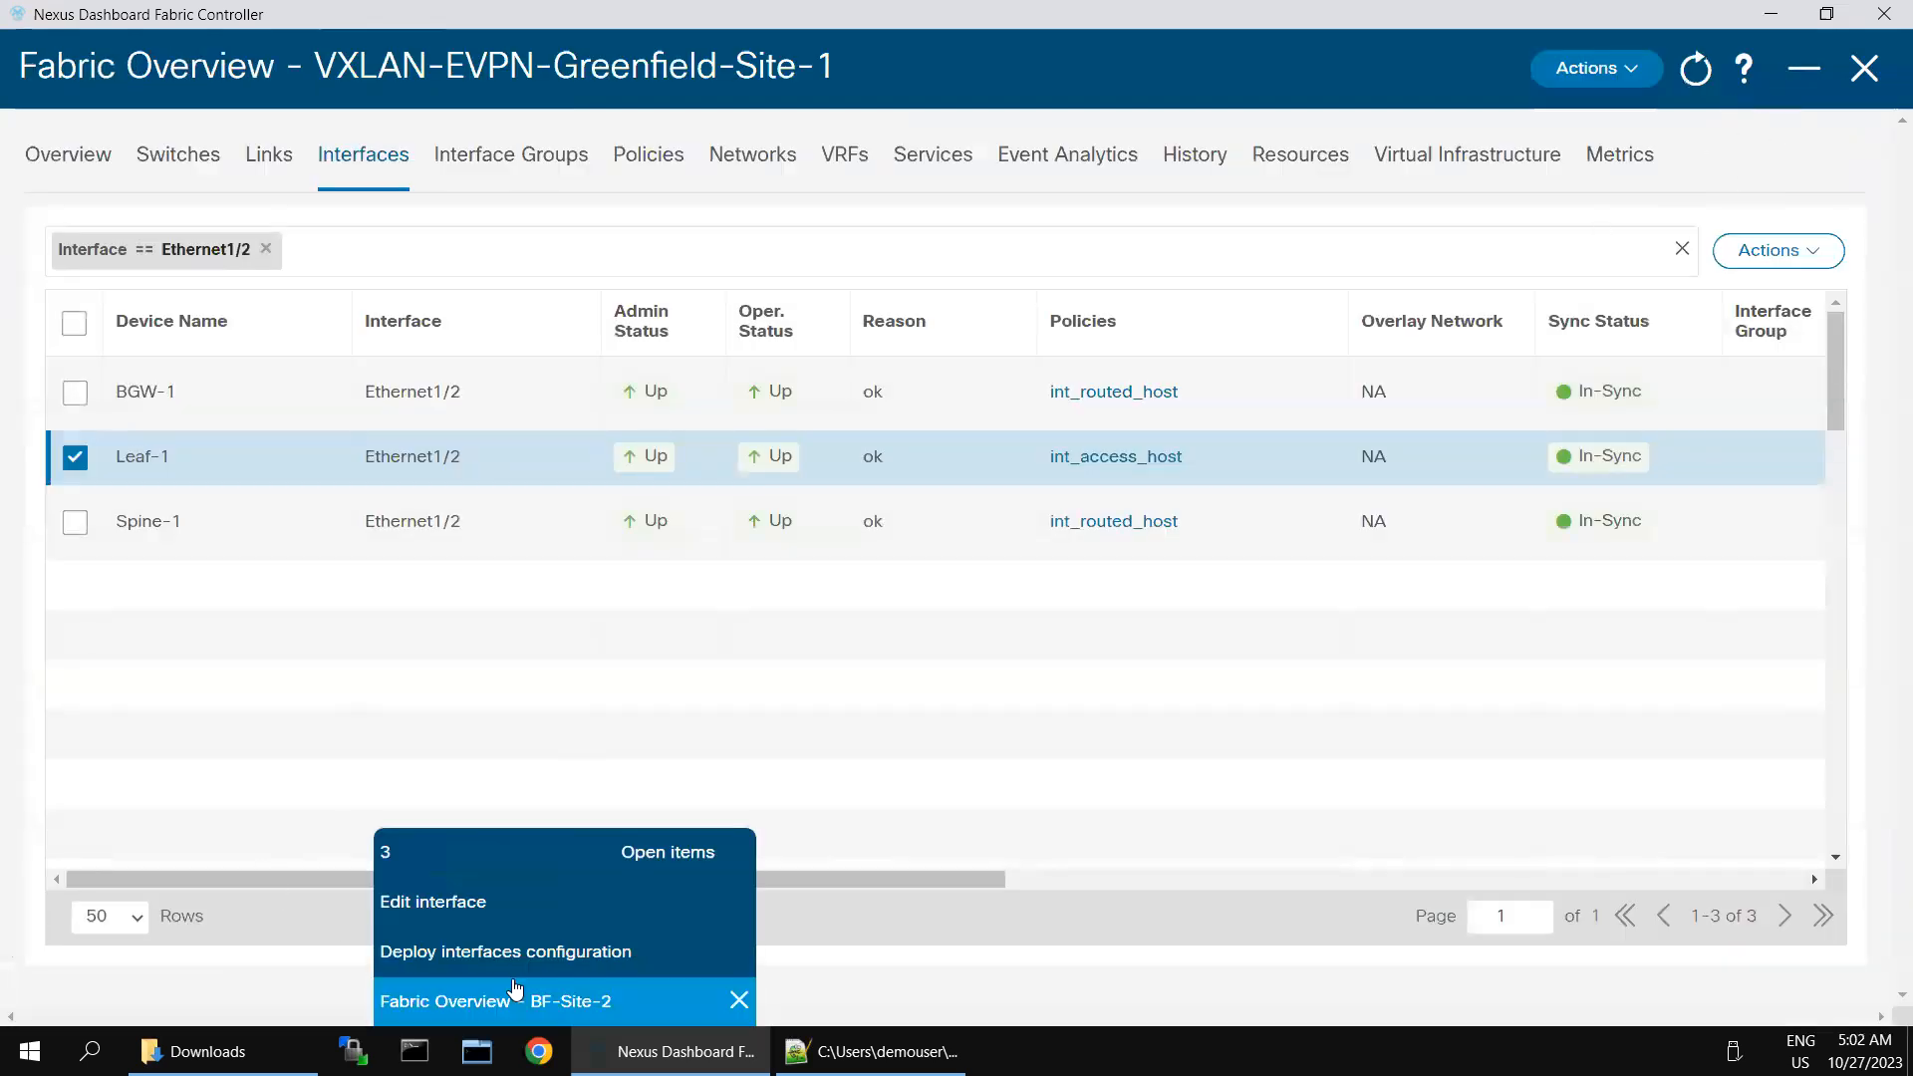
left_click(516, 987)
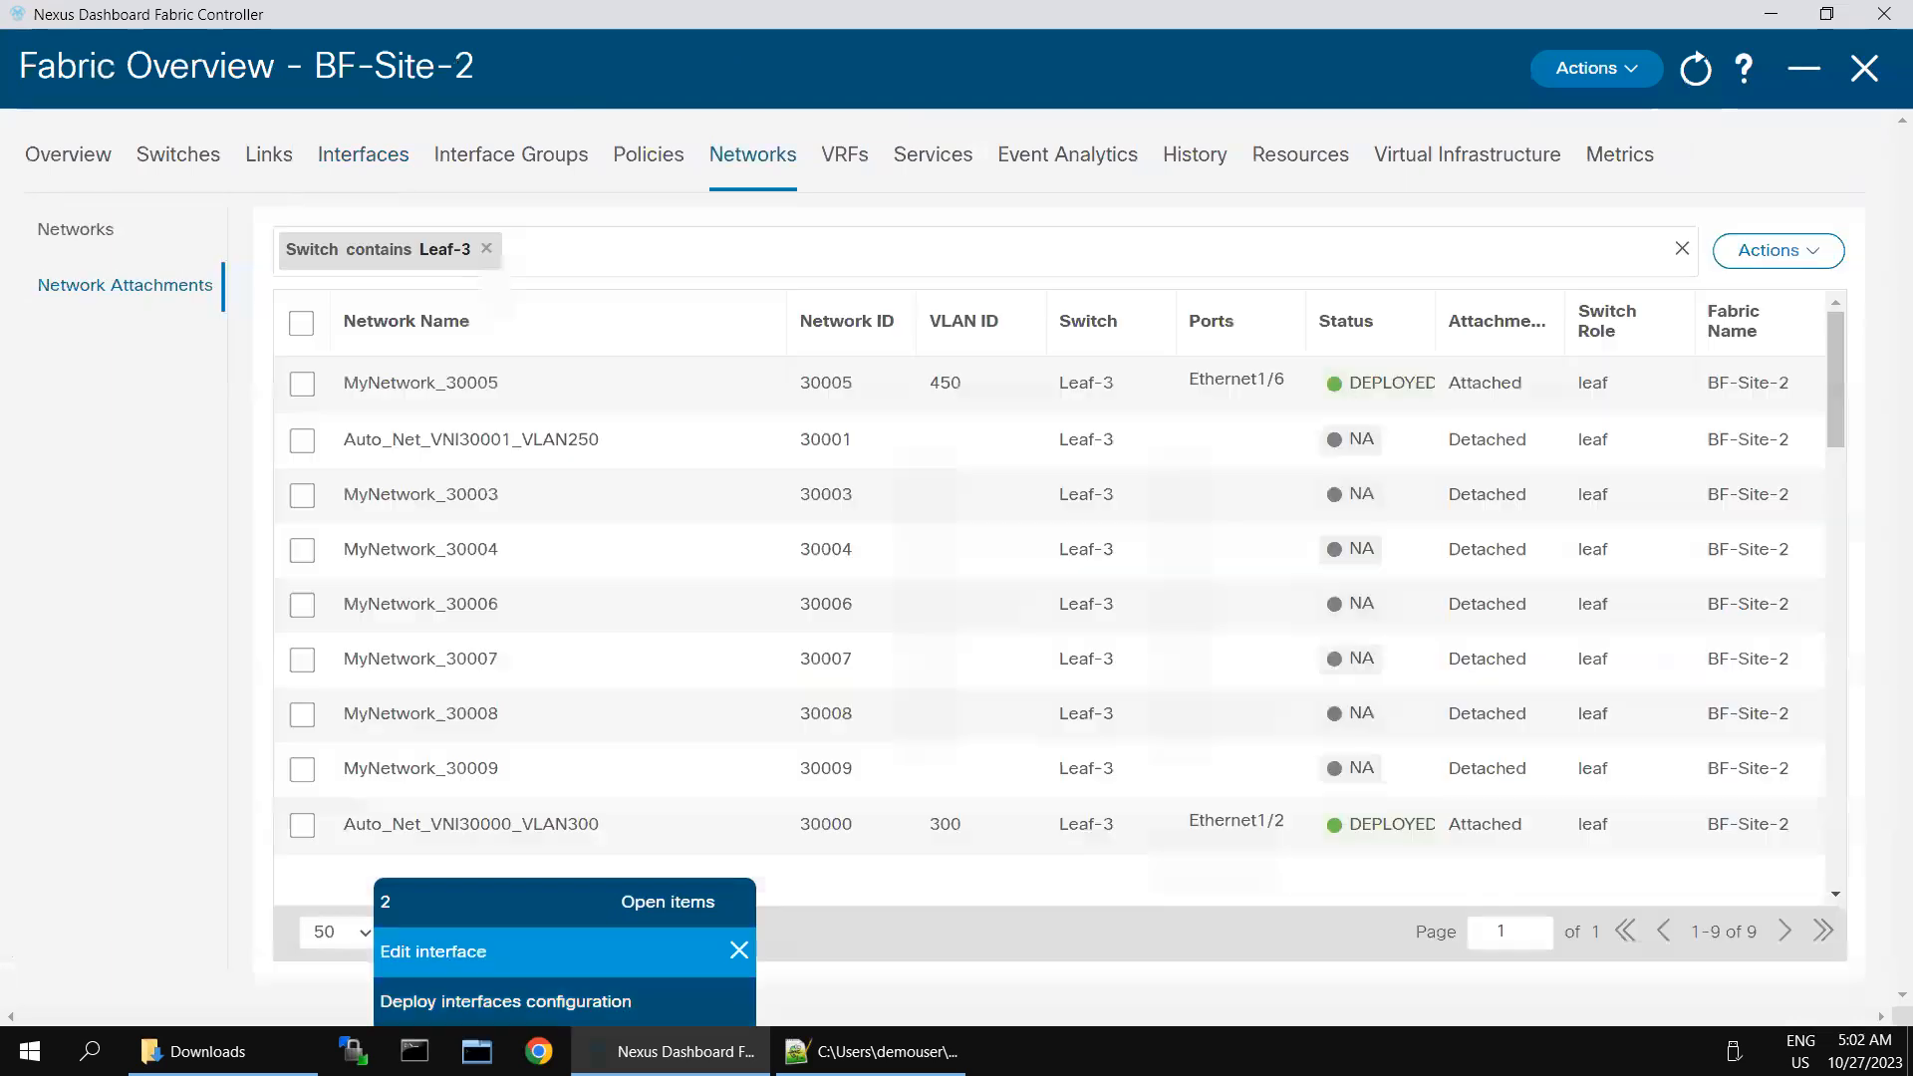
left_click(500, 1014)
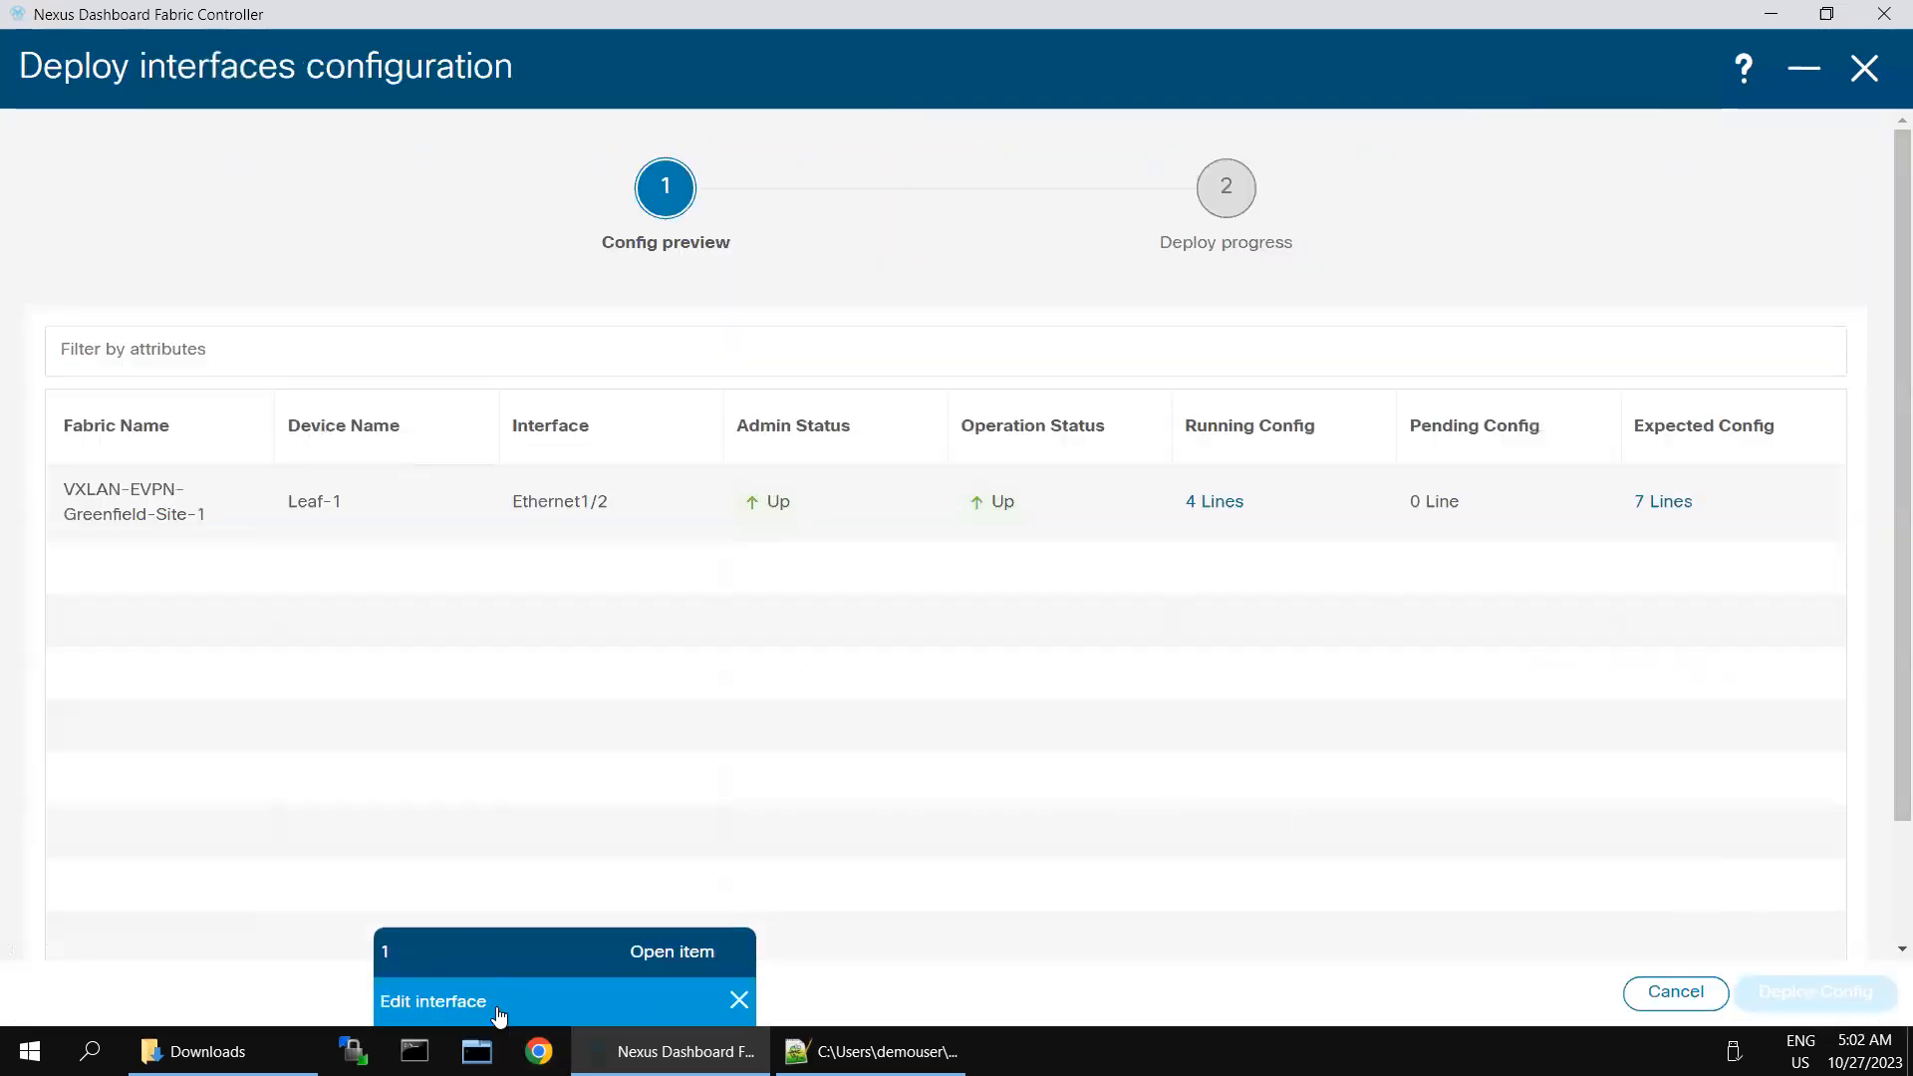
left_click(504, 1006)
scroll(1214, 782, "down", 5)
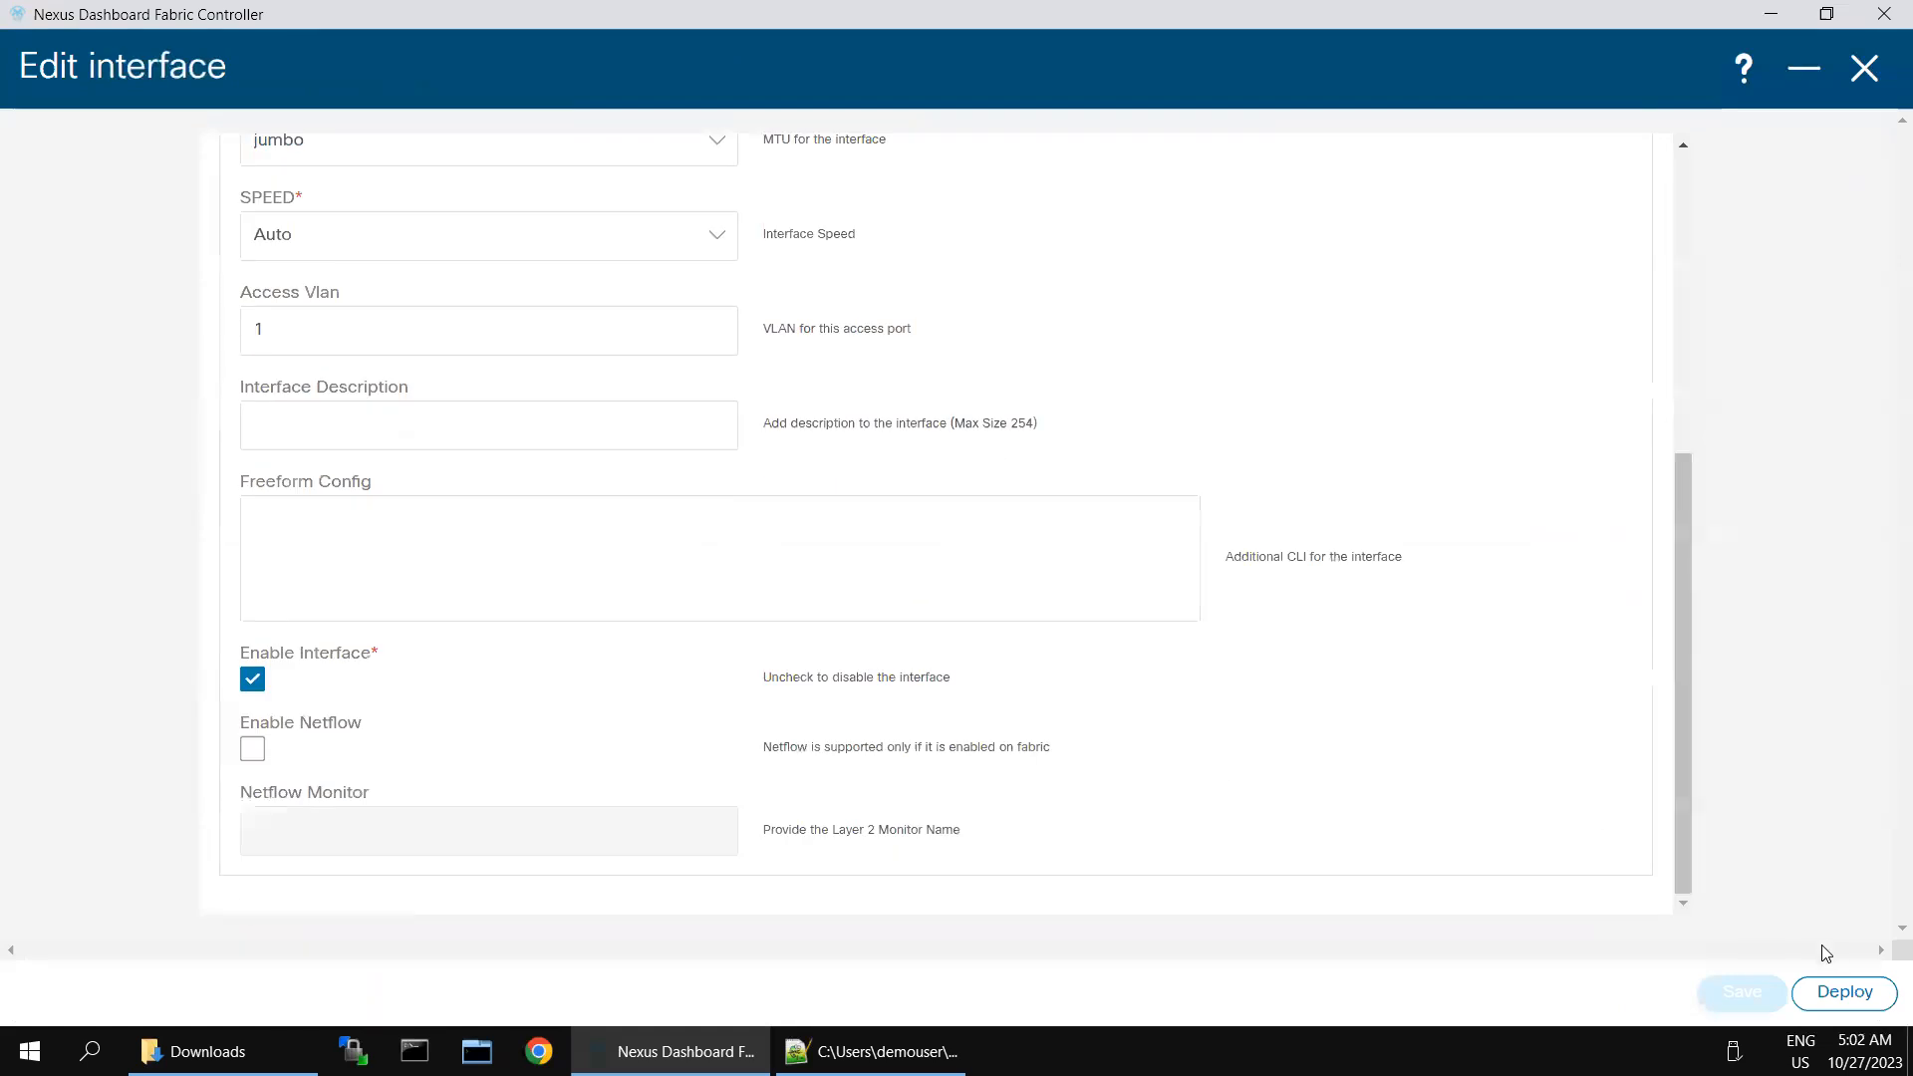
- Bring up the deployment preview from the editor again and examine the running configuration of Leaf-1 Ethernet1/2
left_click(1844, 993)
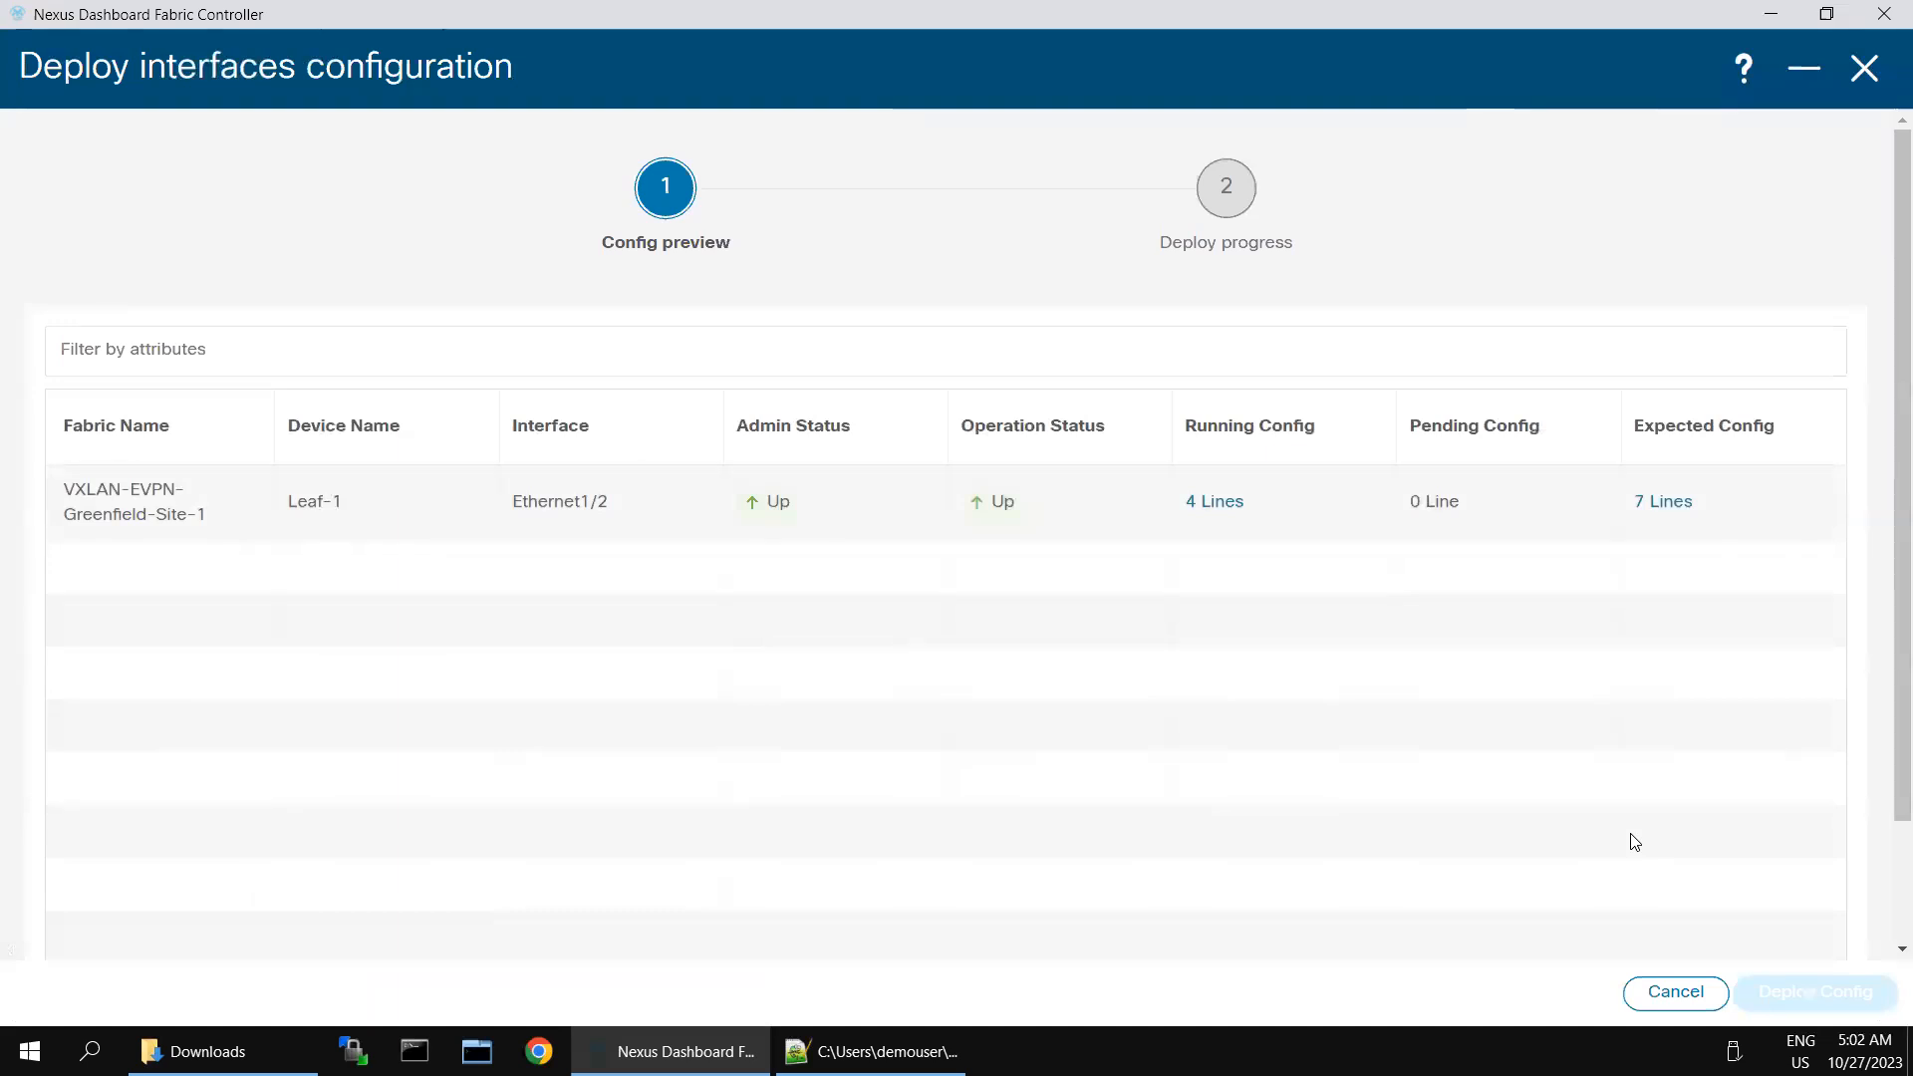
left_click(1218, 506)
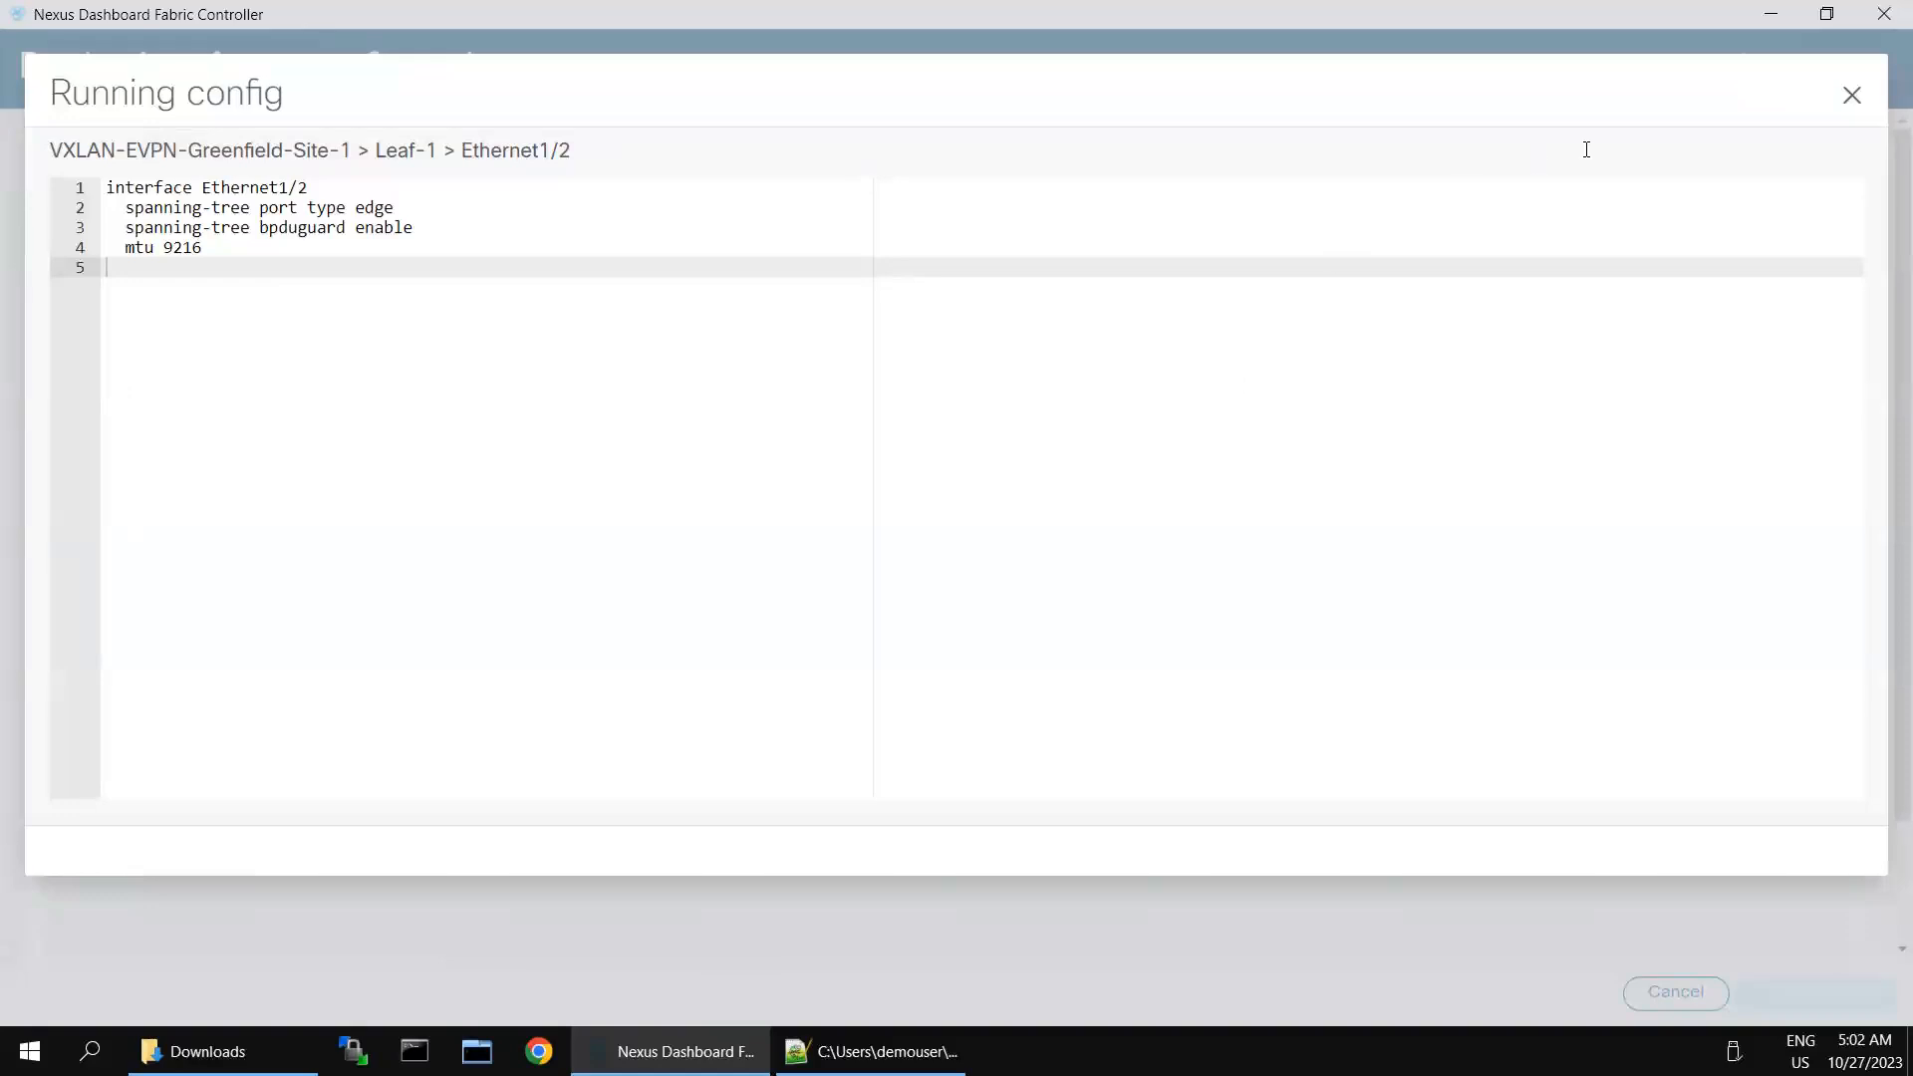
left_click(1853, 97)
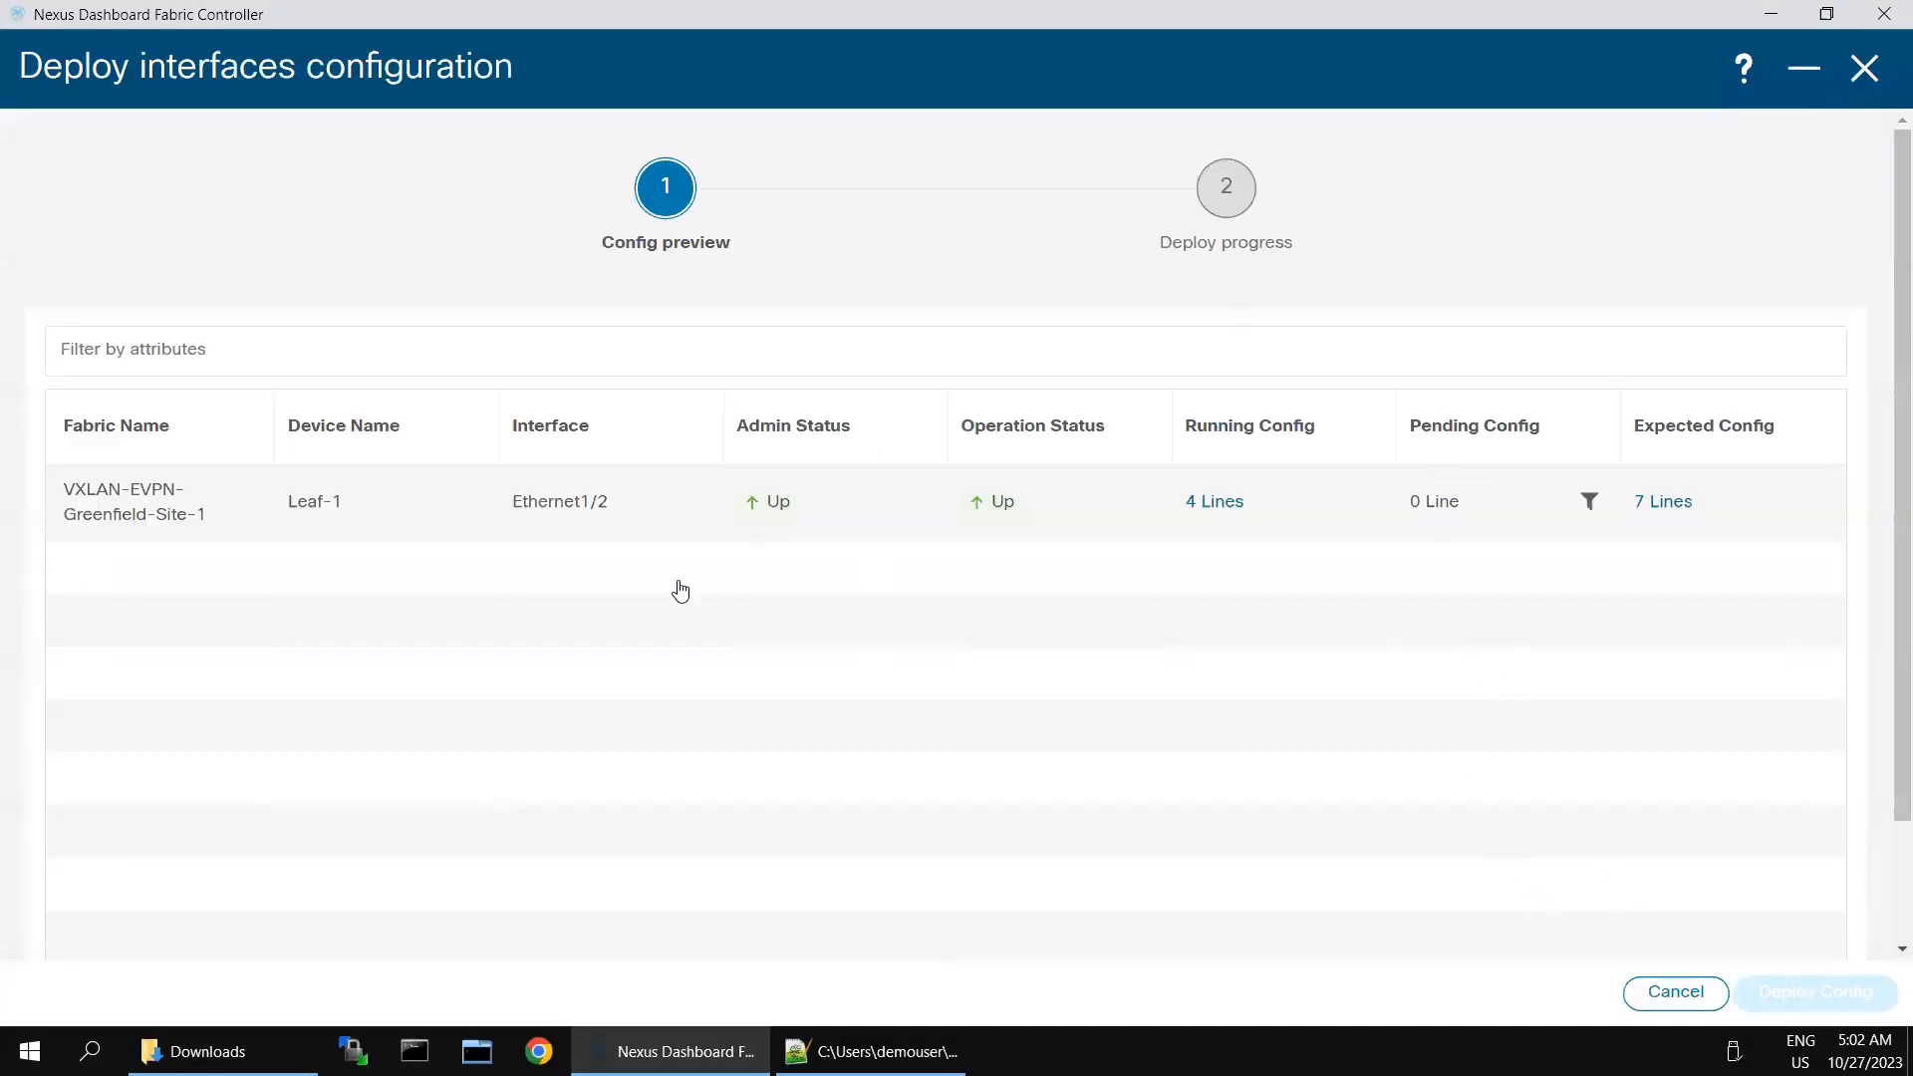
- Review the expected configuration of Leaf-1 Ethernet1/2 and copy its lines from interface Ethernet1/2 through no shutdown
scroll(1475, 817, "down", 2)
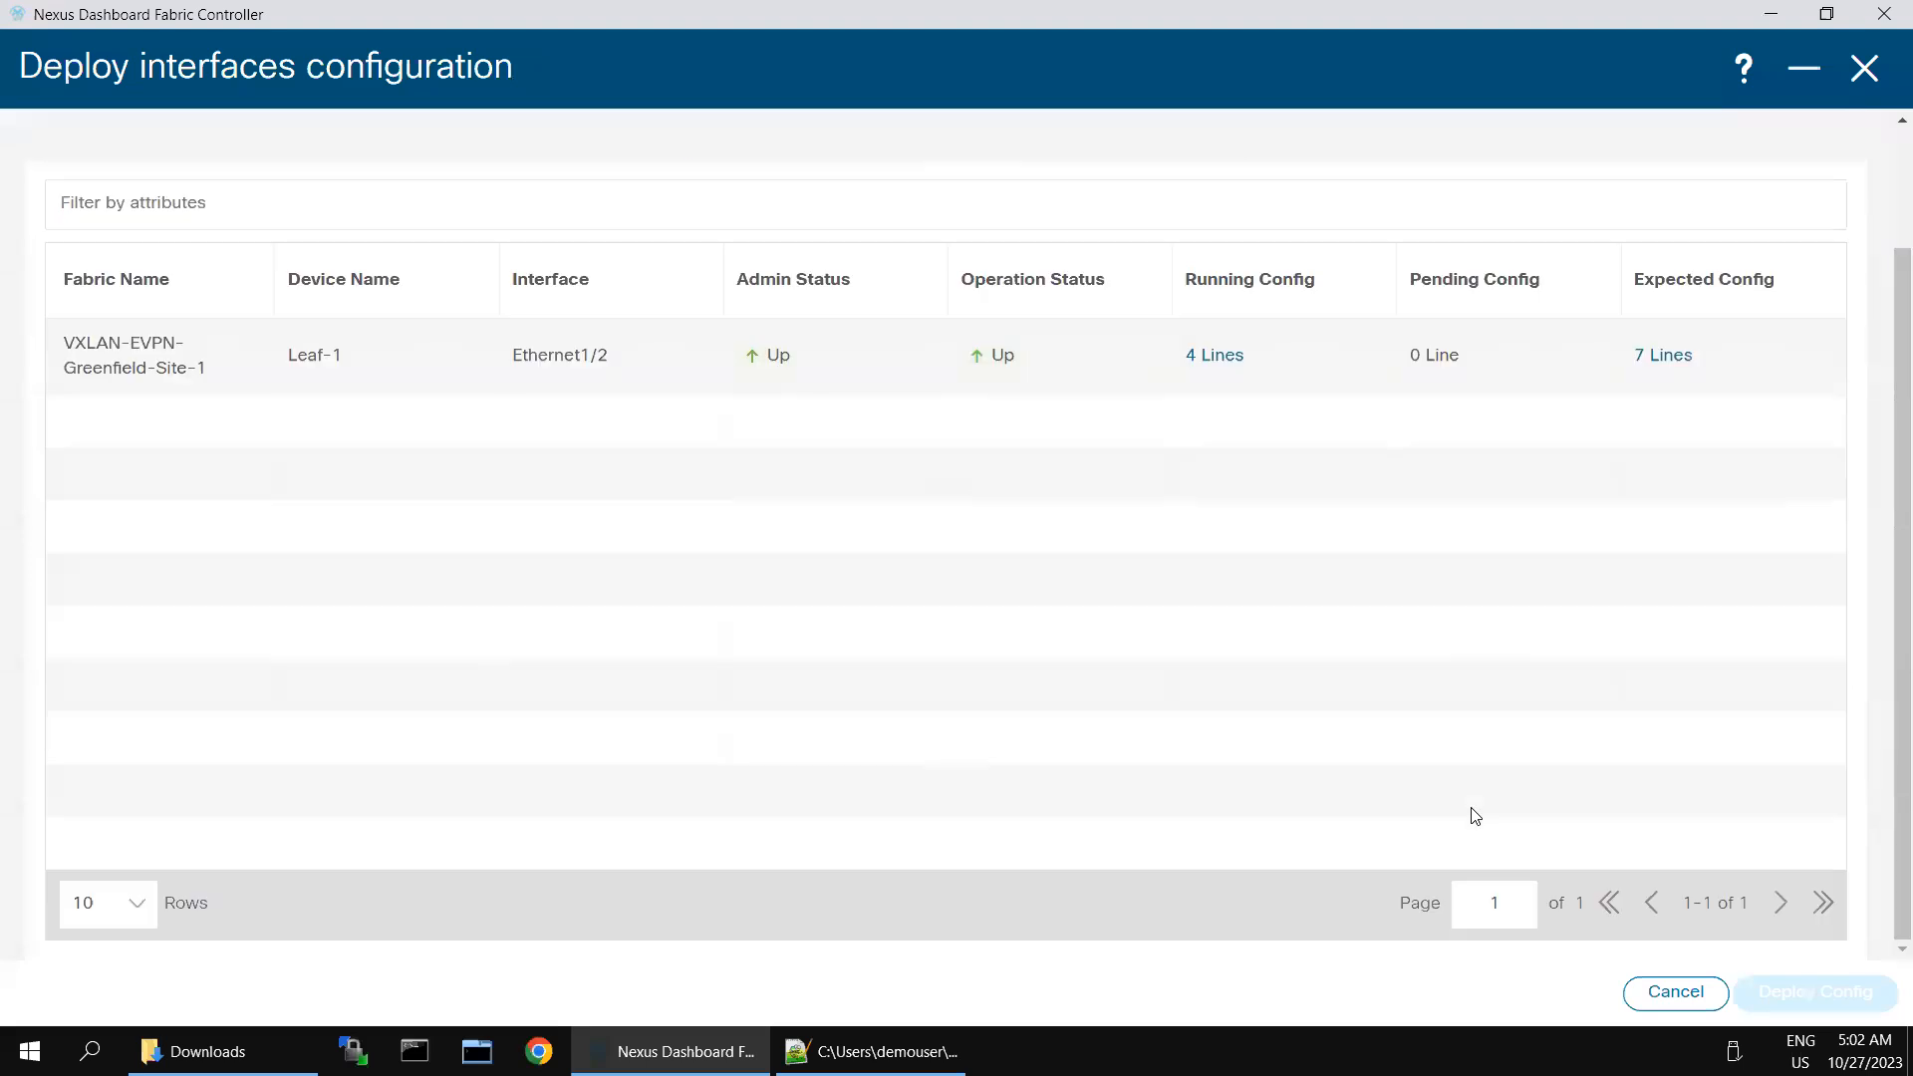
left_click(1667, 360)
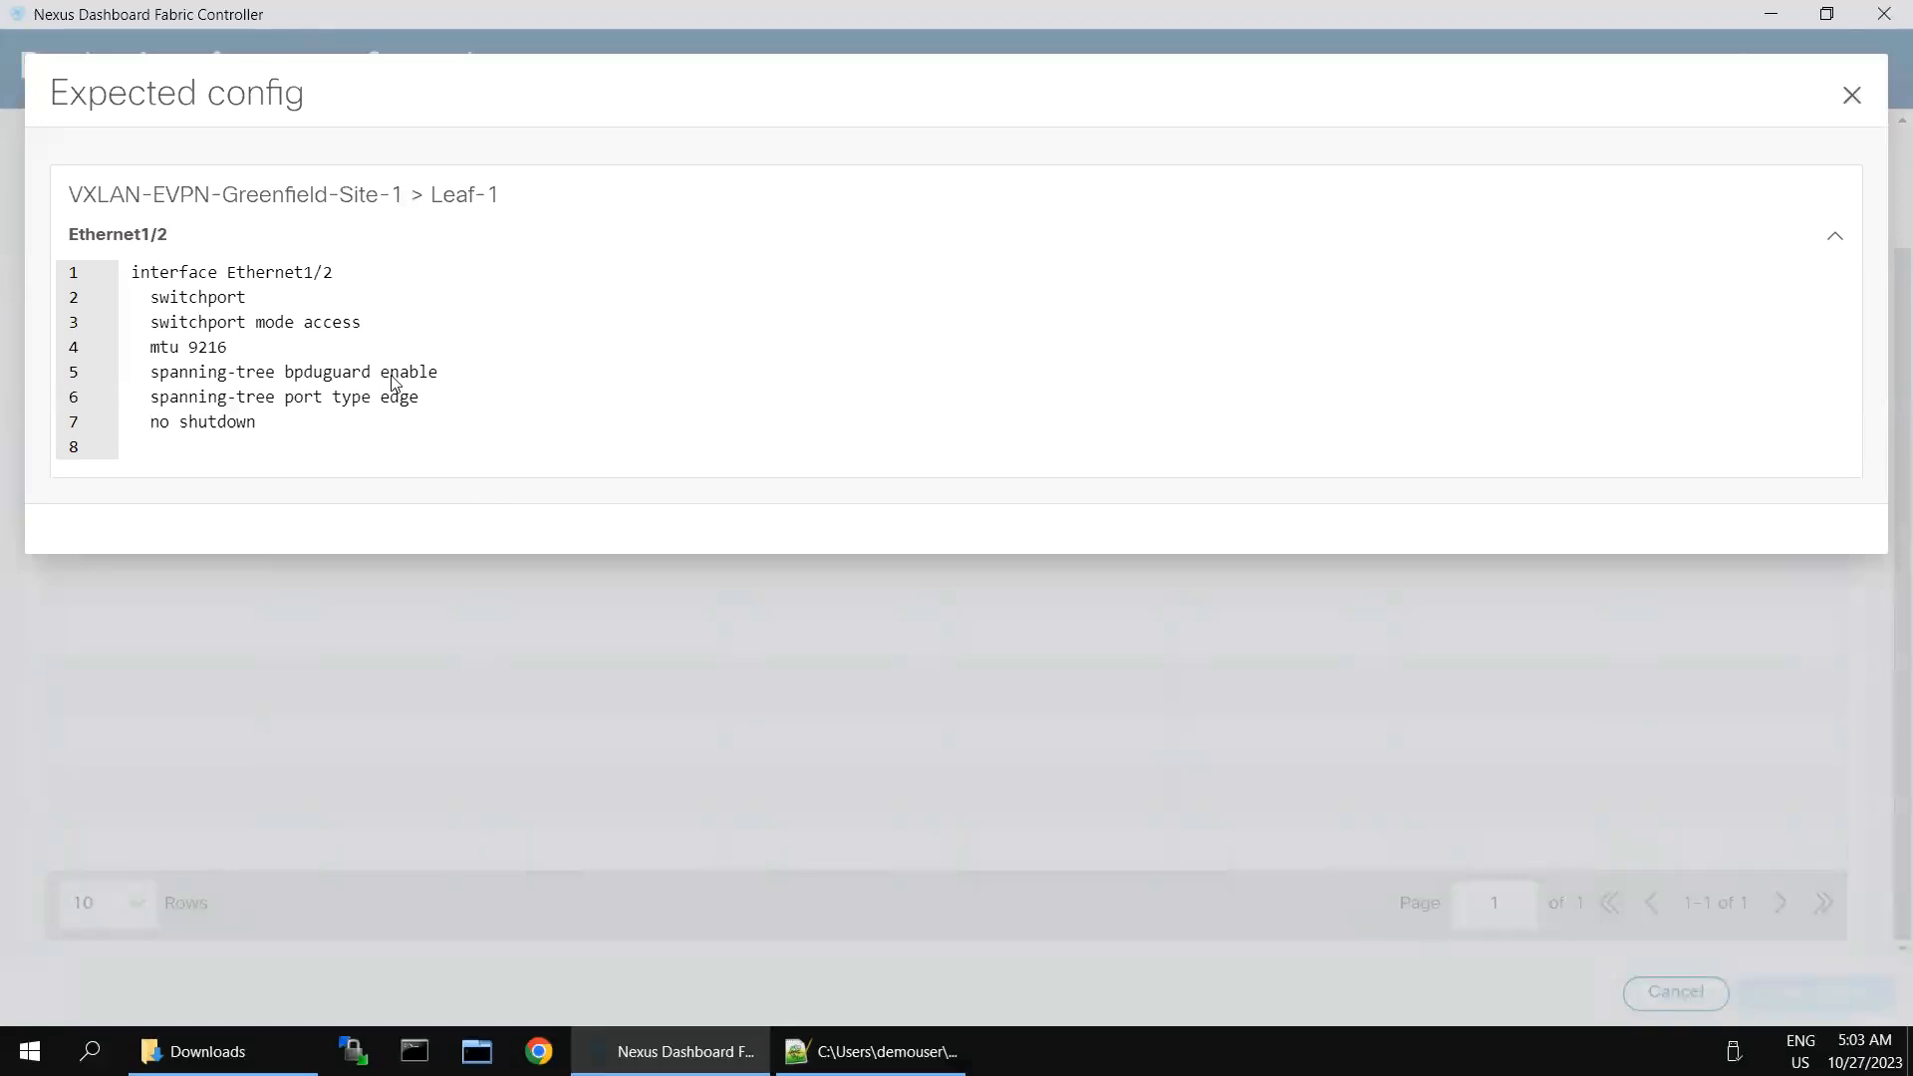
left_click(1853, 96)
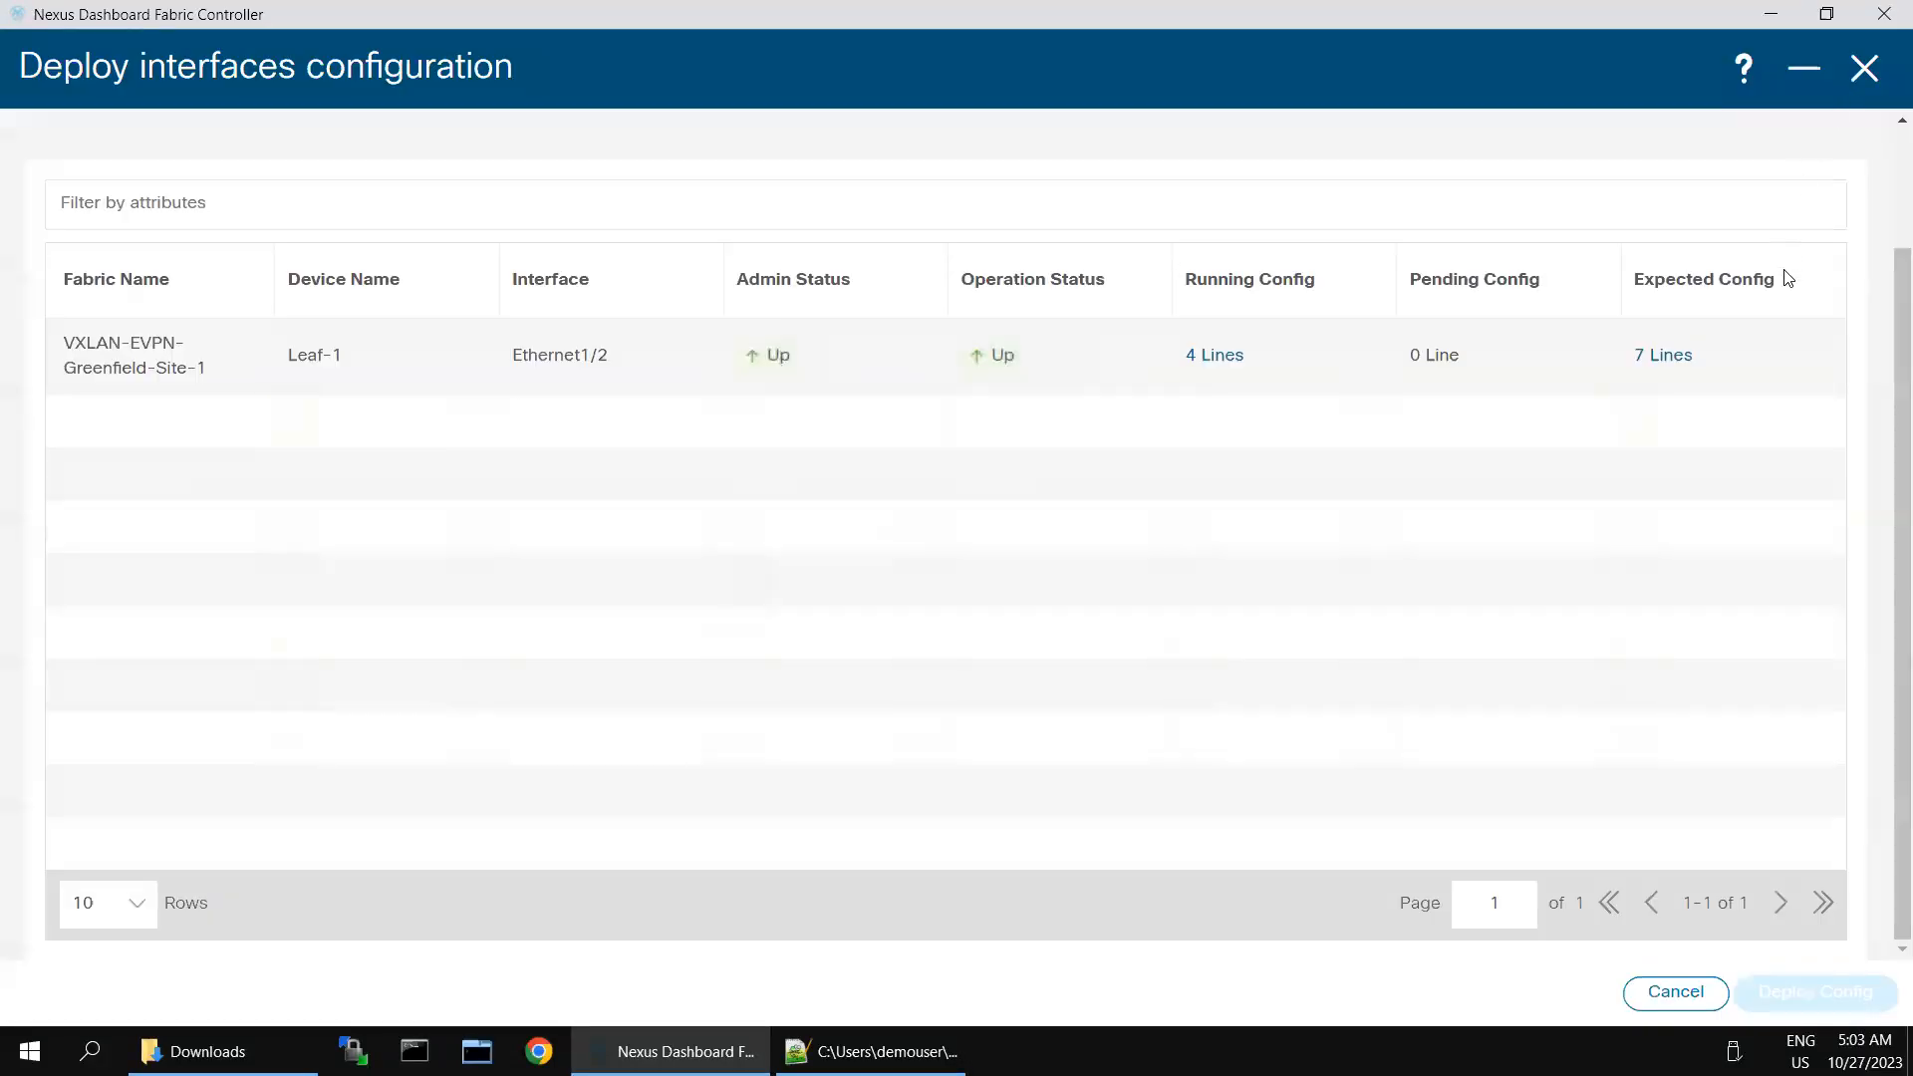
left_click(1659, 359)
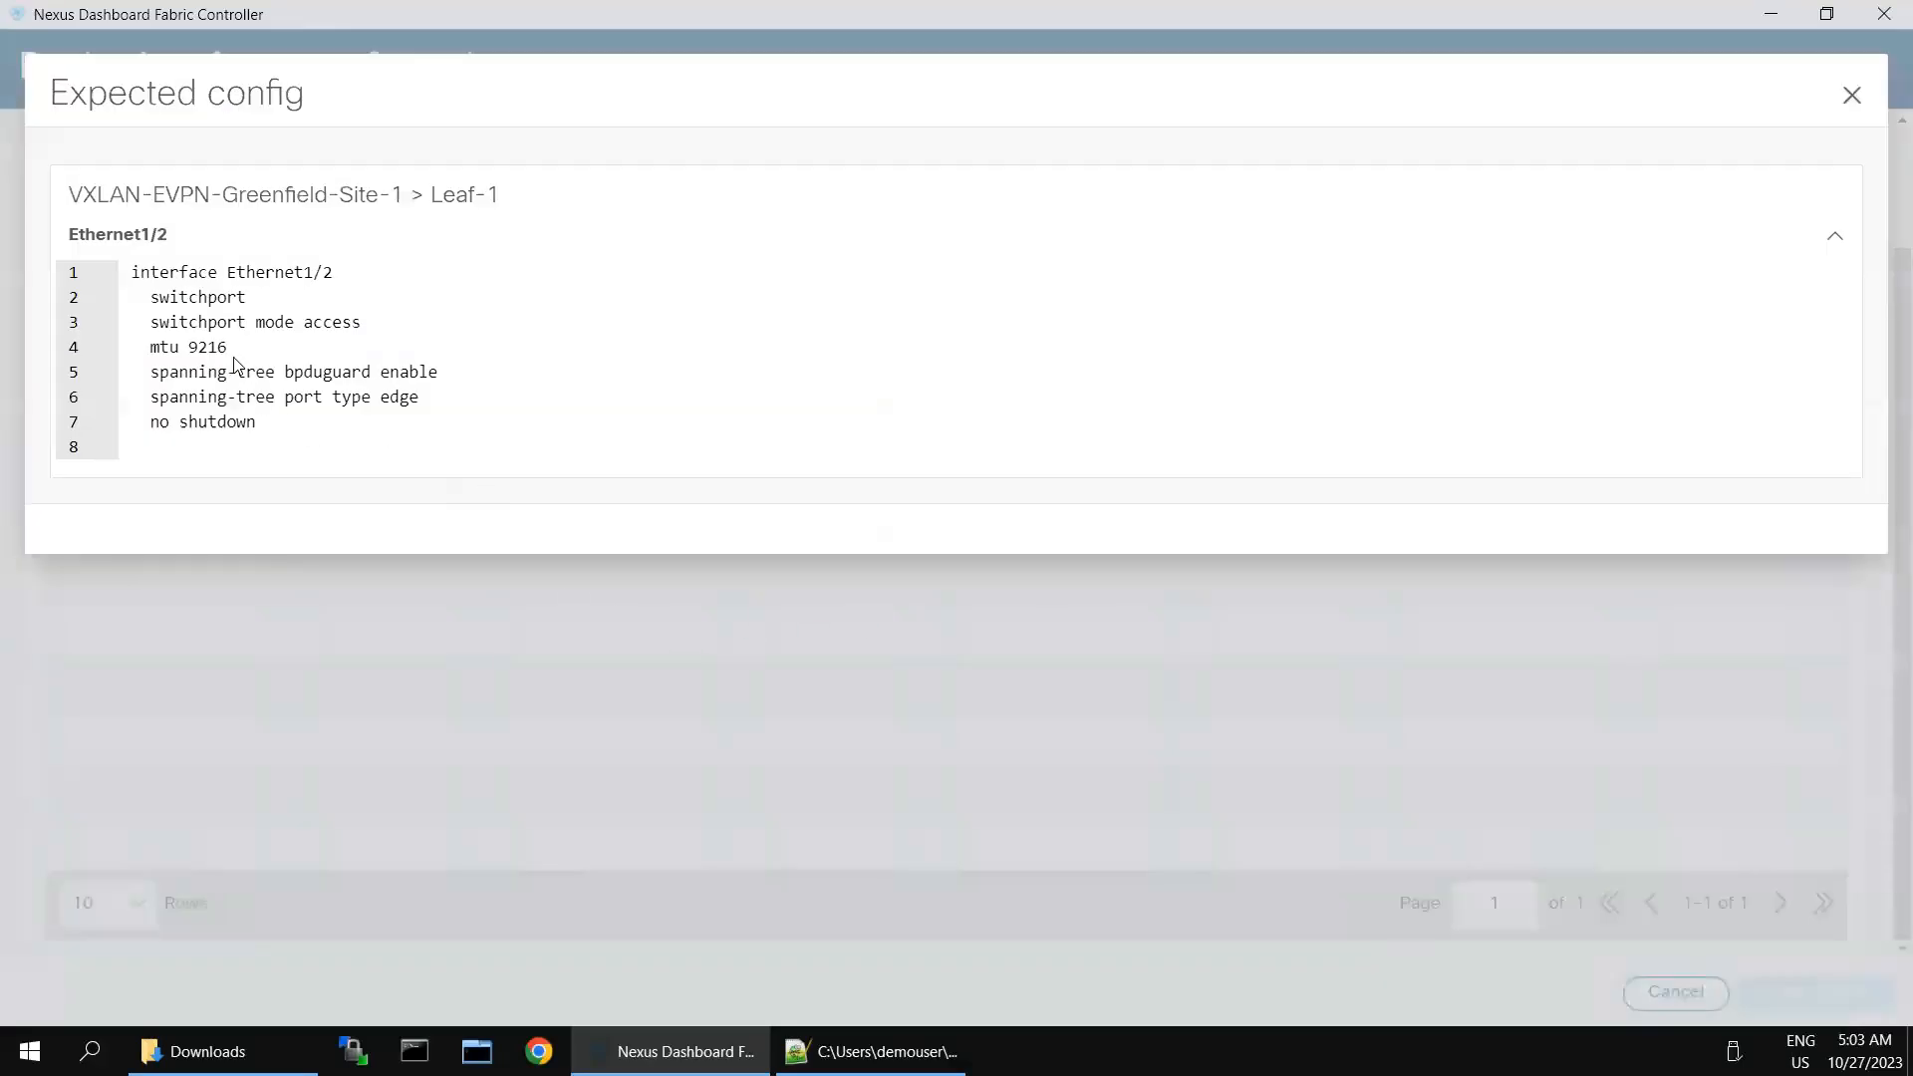
left_click_drag(257, 423, 137, 284)
key("ctrl+c")
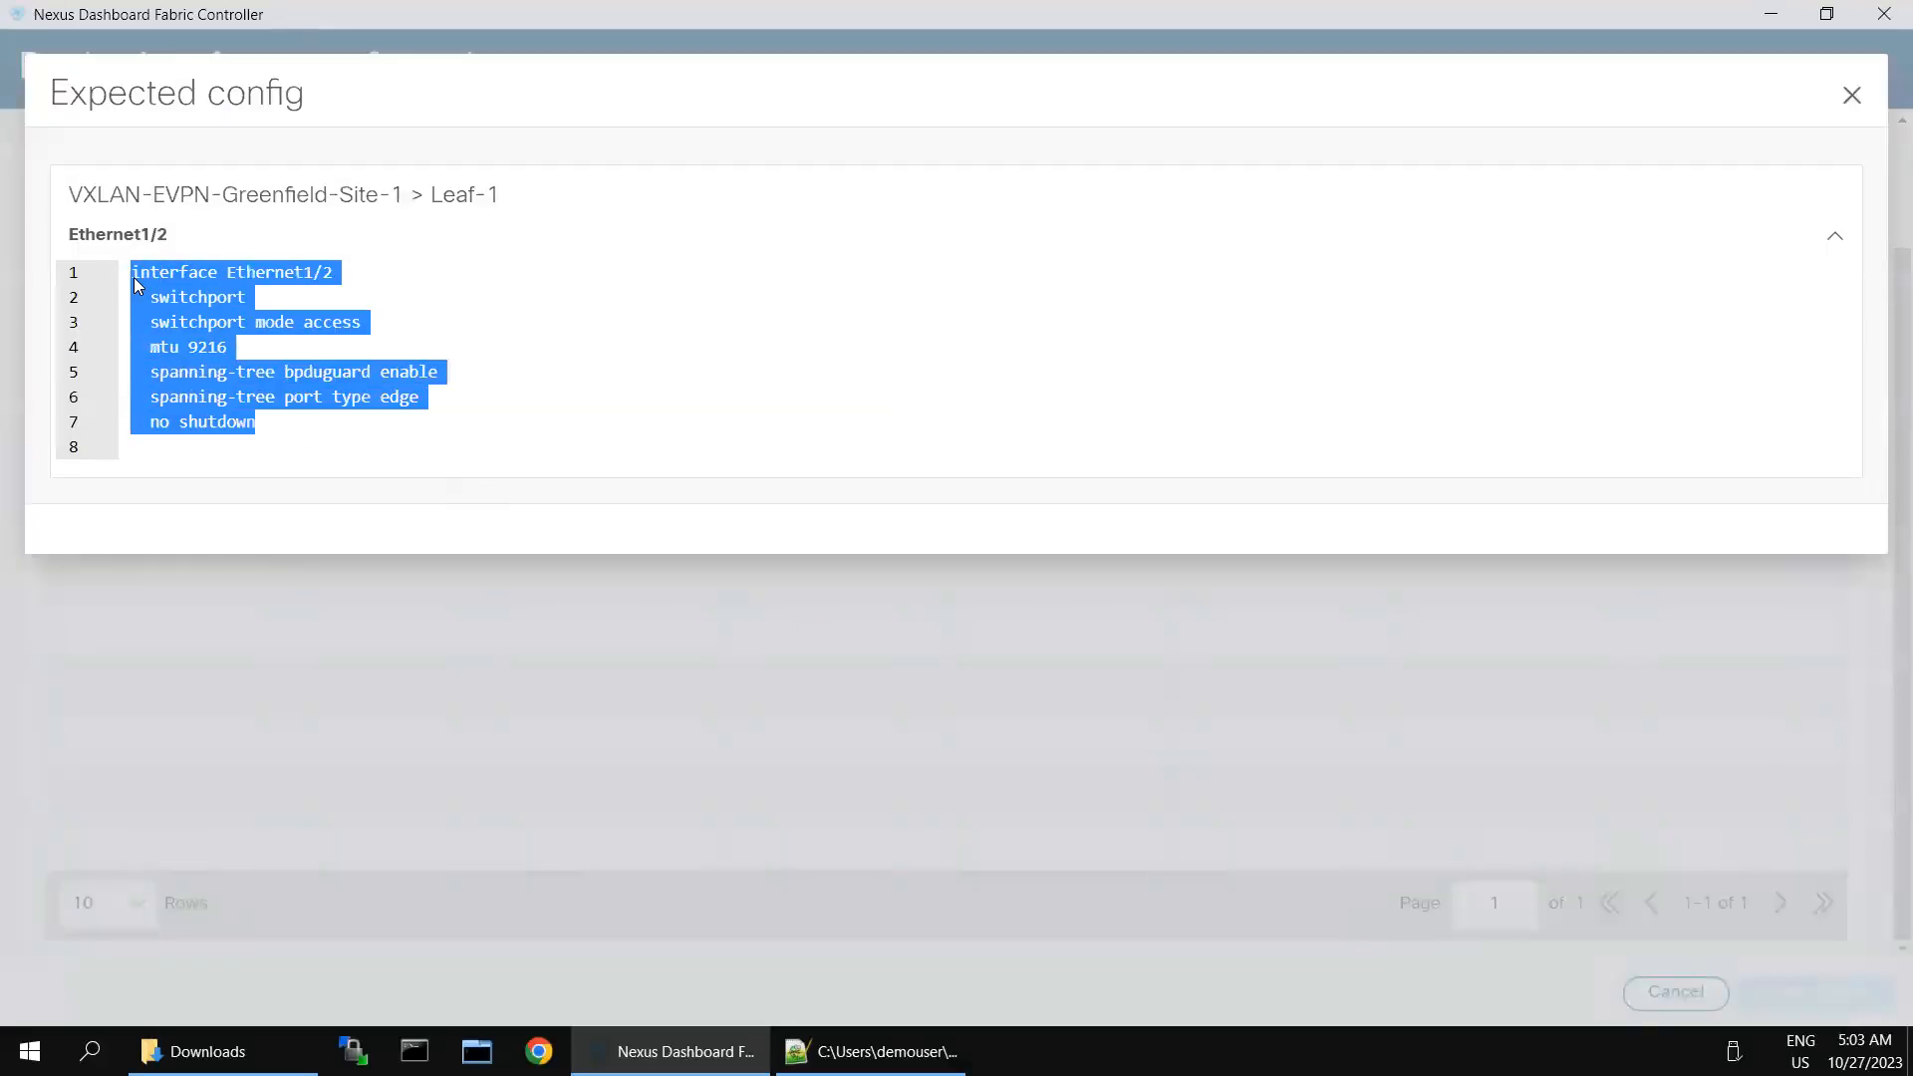
left_click(1850, 100)
triple_click(1803, 988)
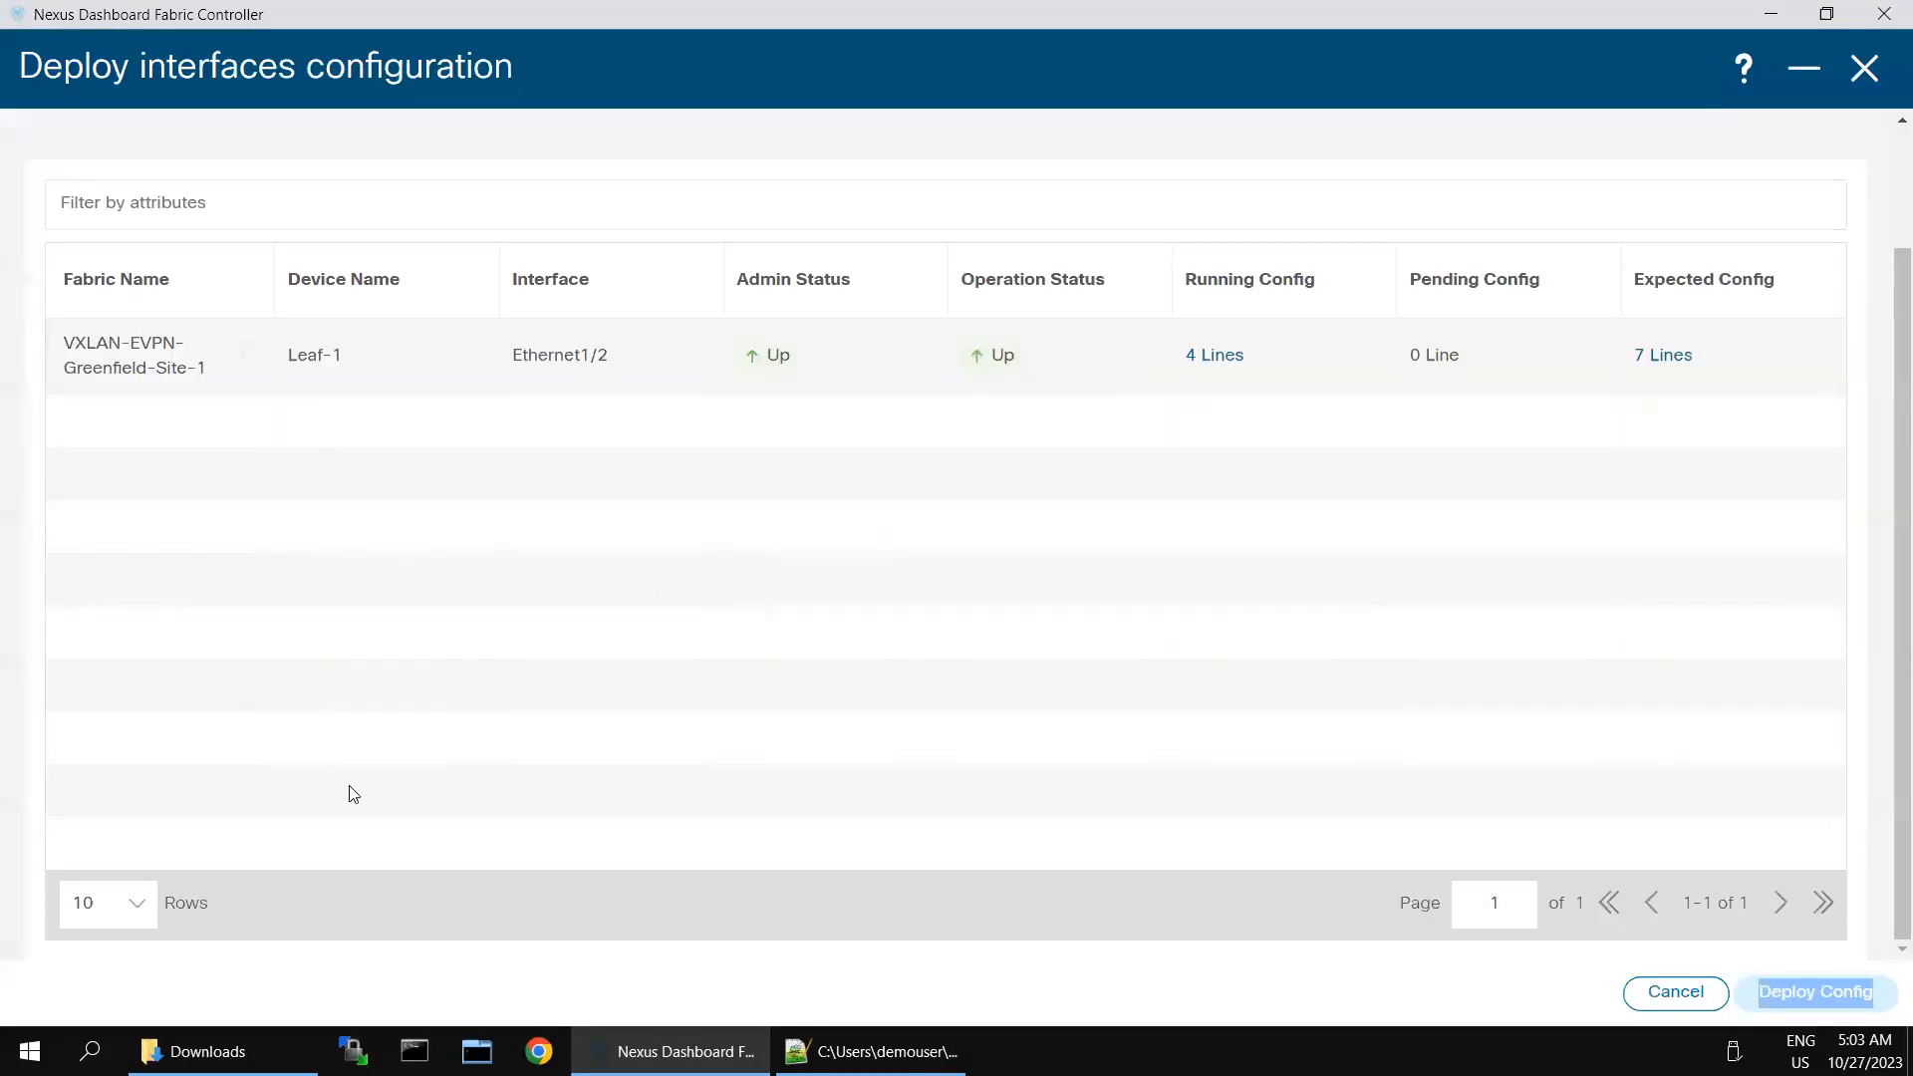
- Switch to the Leaf-1 session in SecureCRT, enter configuration mode with conf t, and paste the copied Ethernet1/2 lines
mouse_move(1024, 2)
left_click(1613, 23)
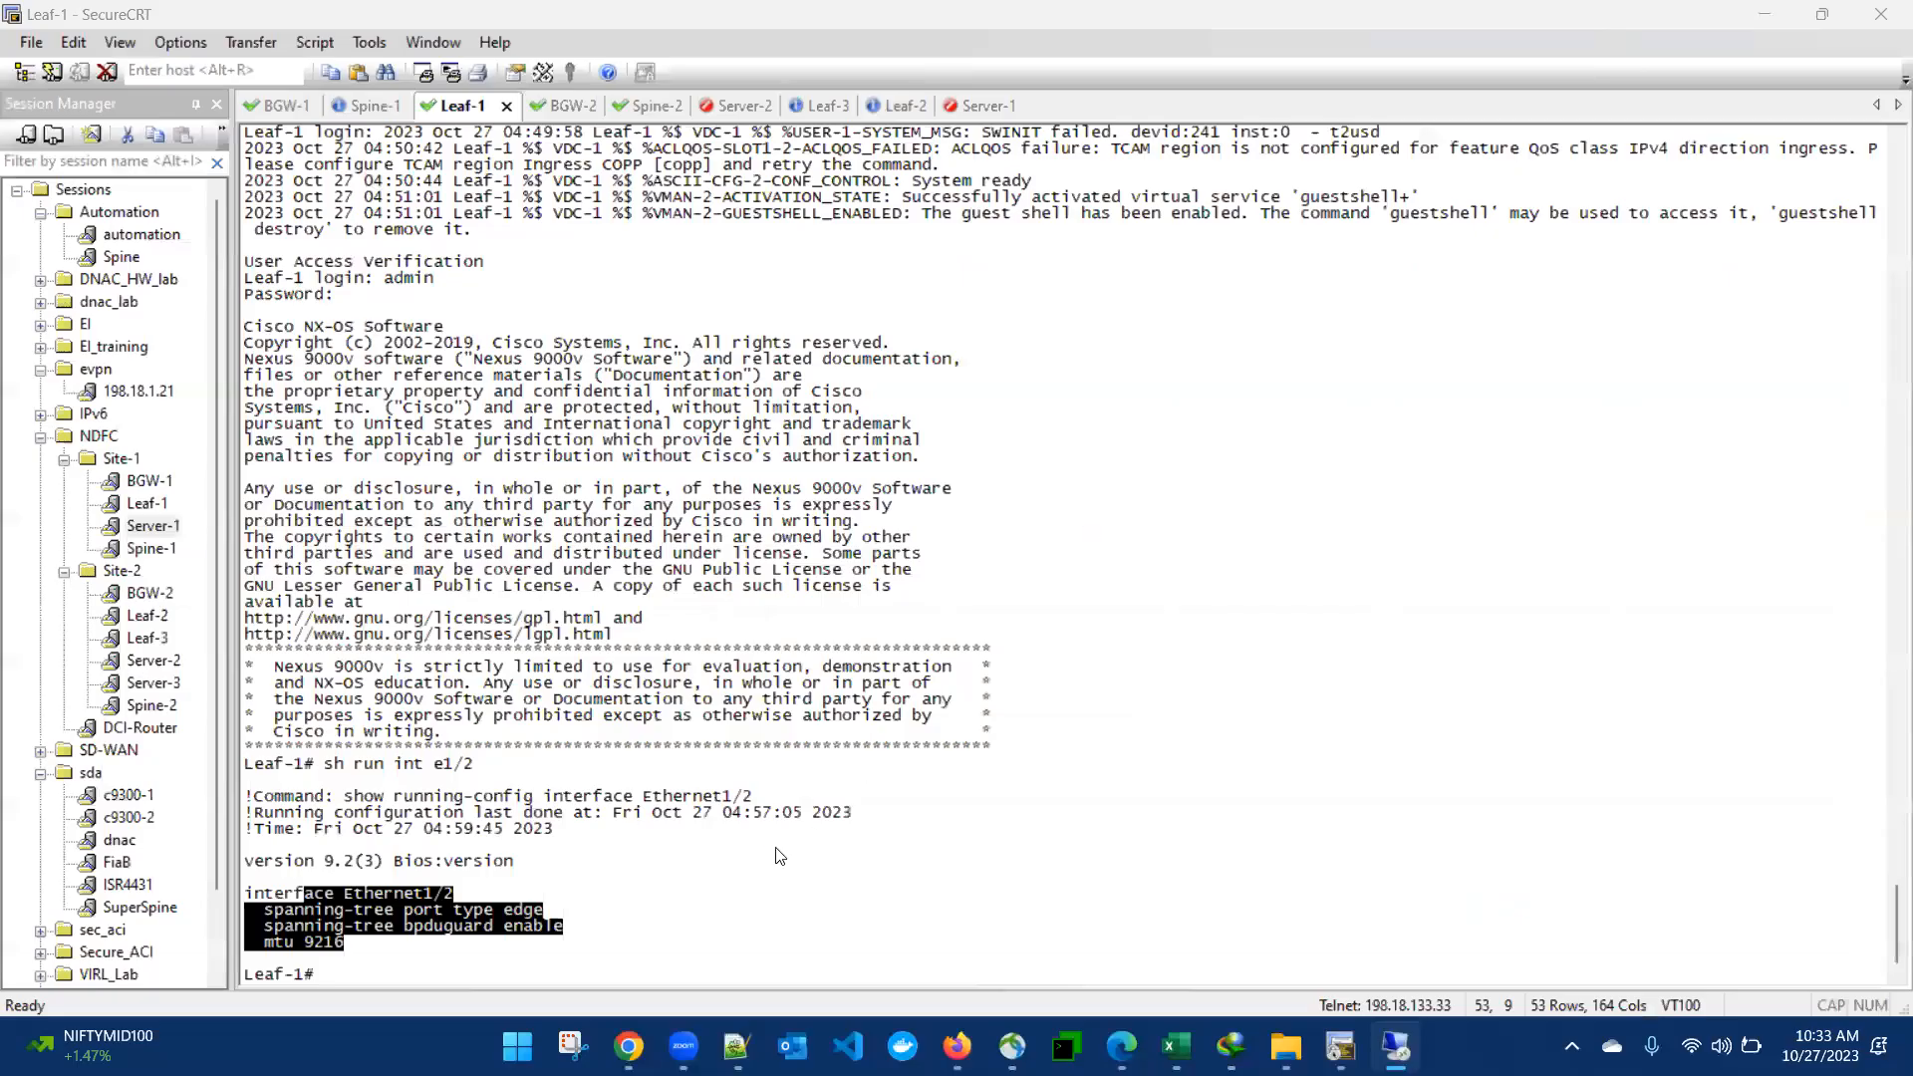
left_click(755, 882)
type("conf t")
key("Return")
right_click(769, 894)
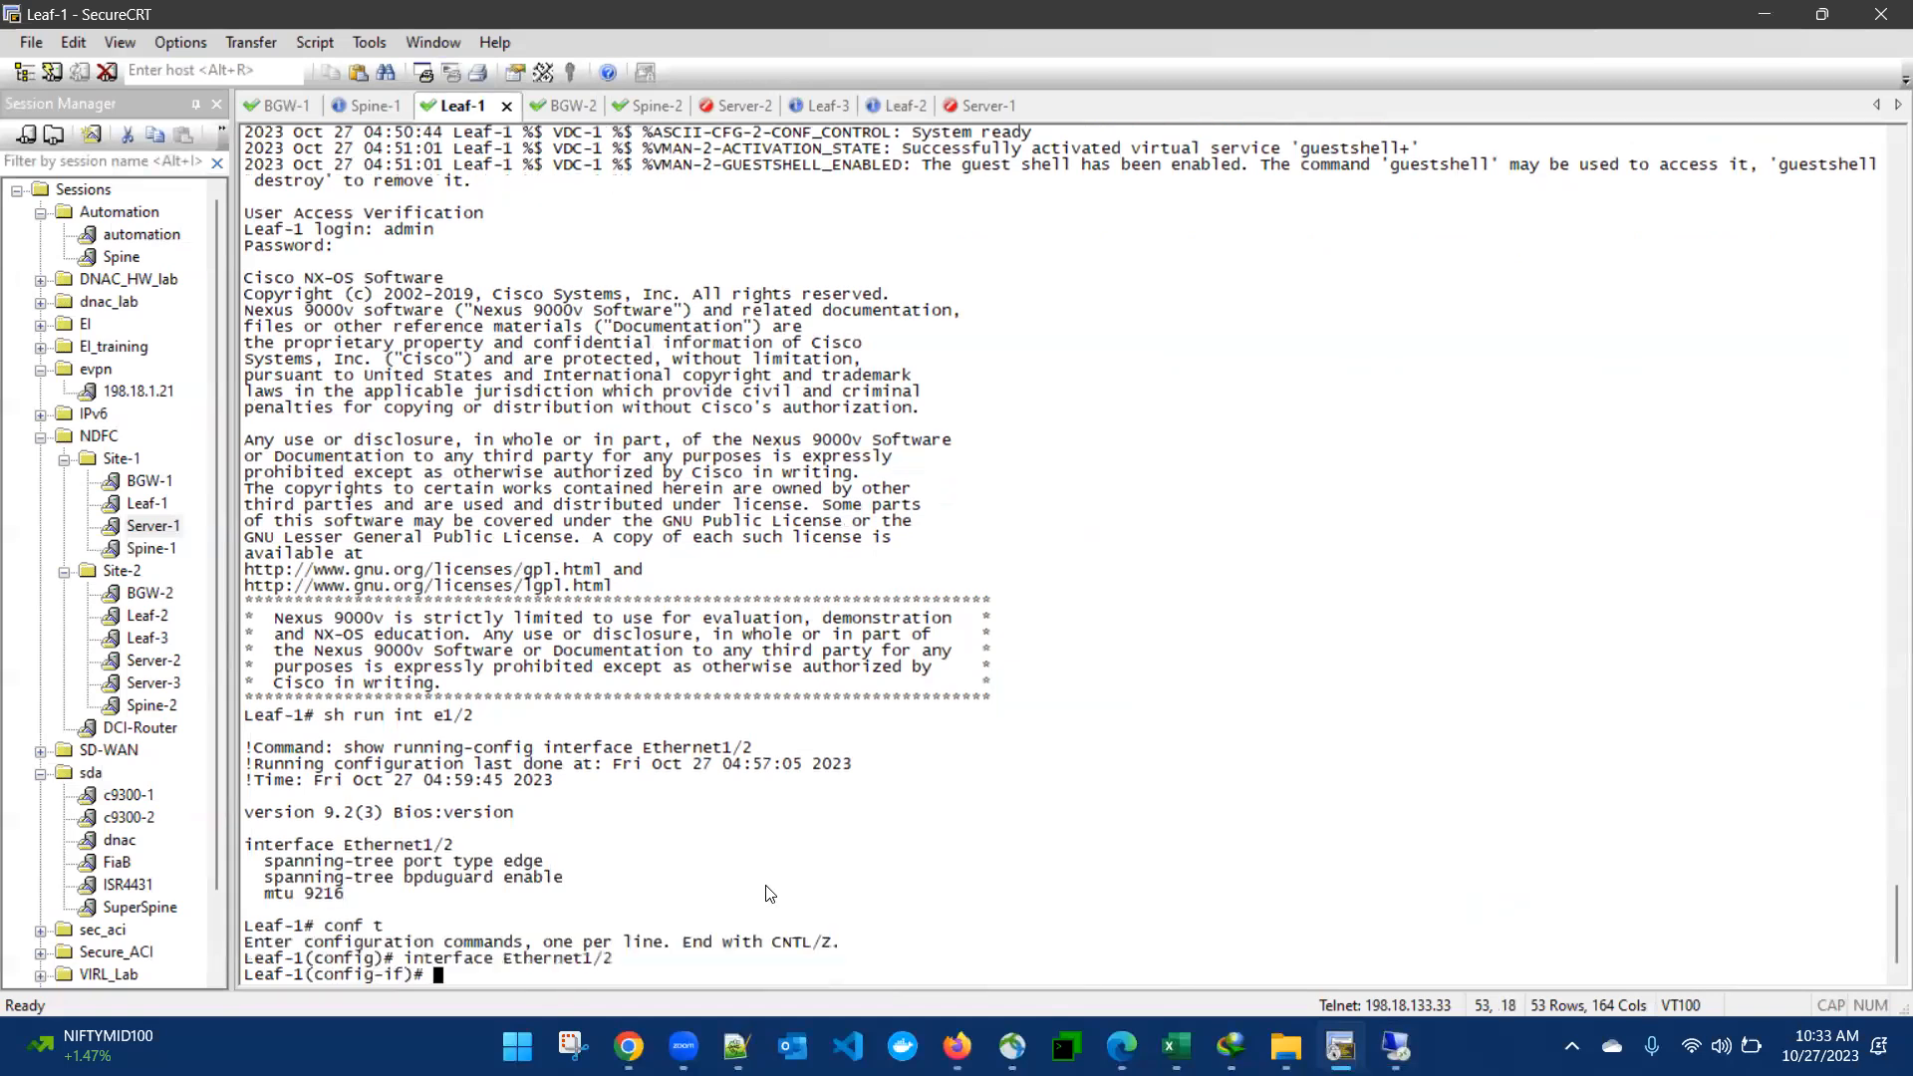
key("Return")
key("Return")
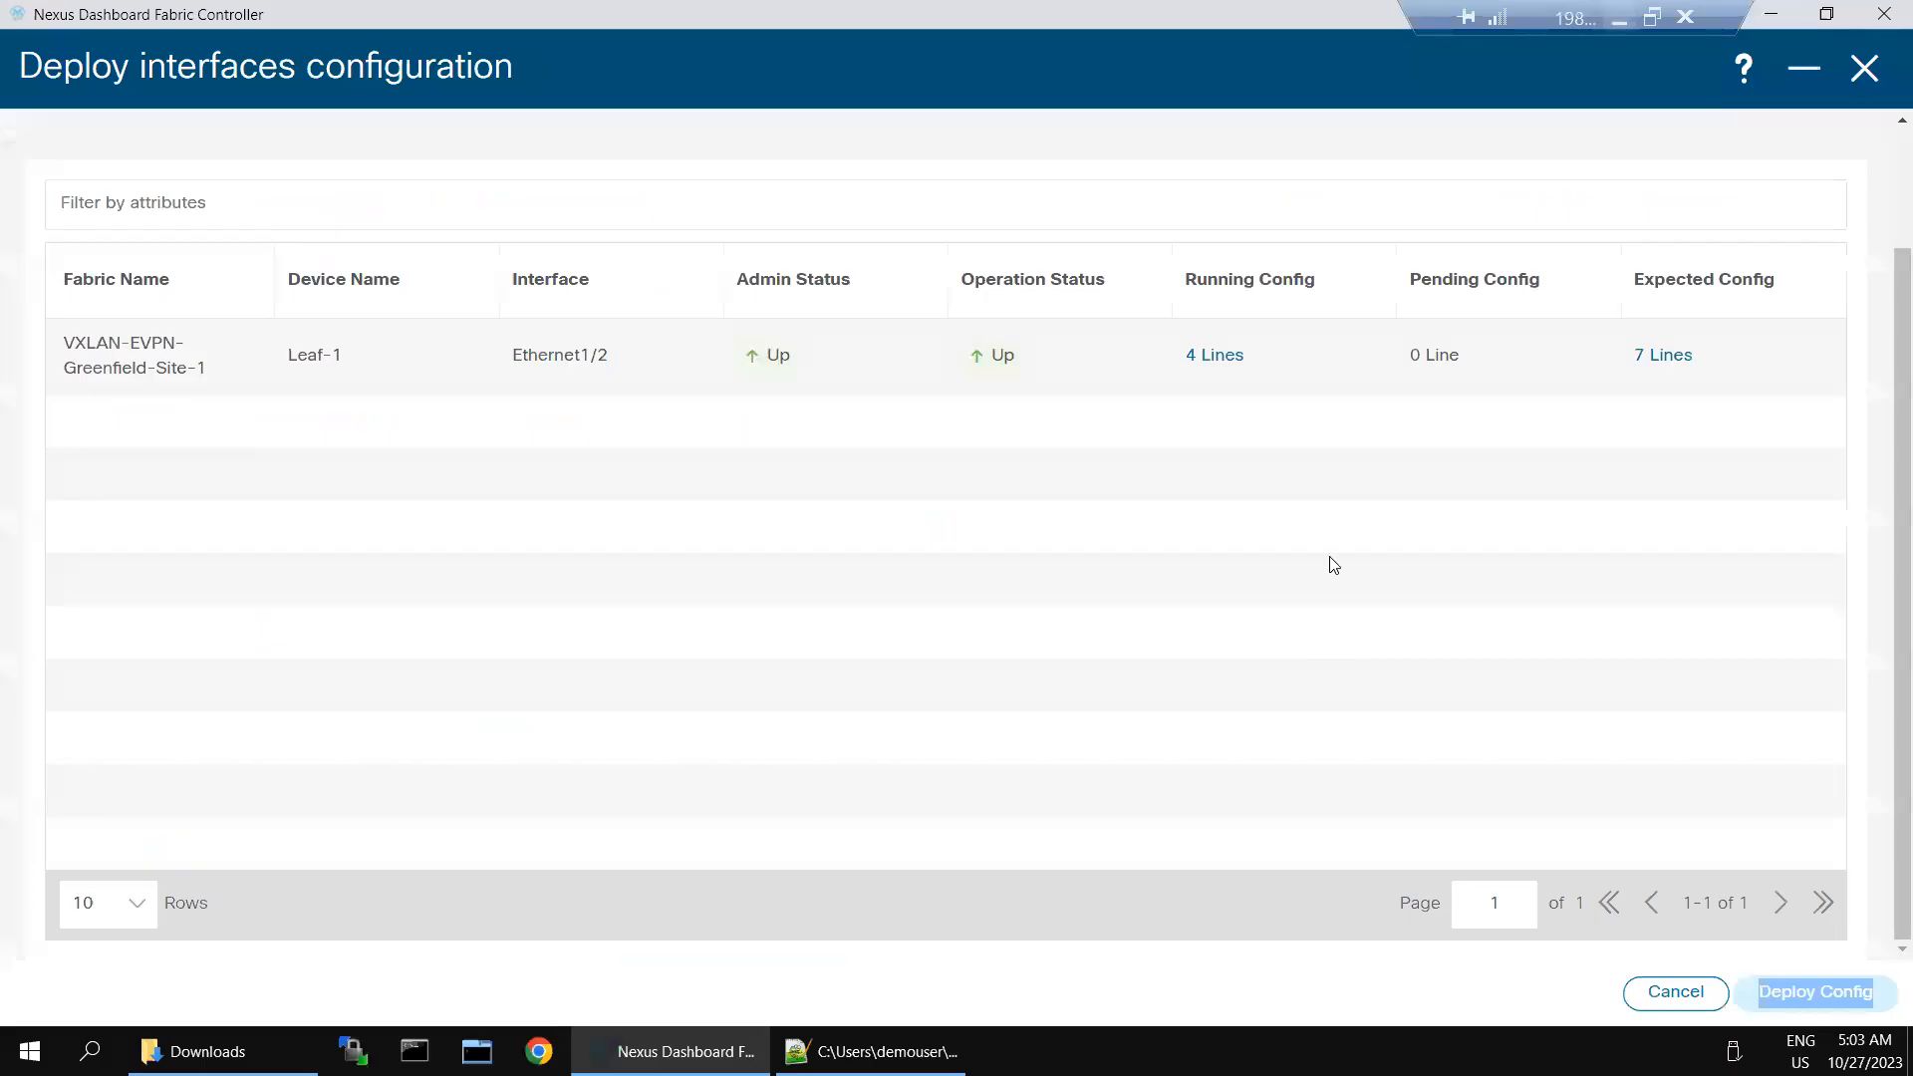
- Return to Nexus Dashboard Fabric Controller and close the deployment previews, interface editor and both fabric overviews
left_click(1797, 982)
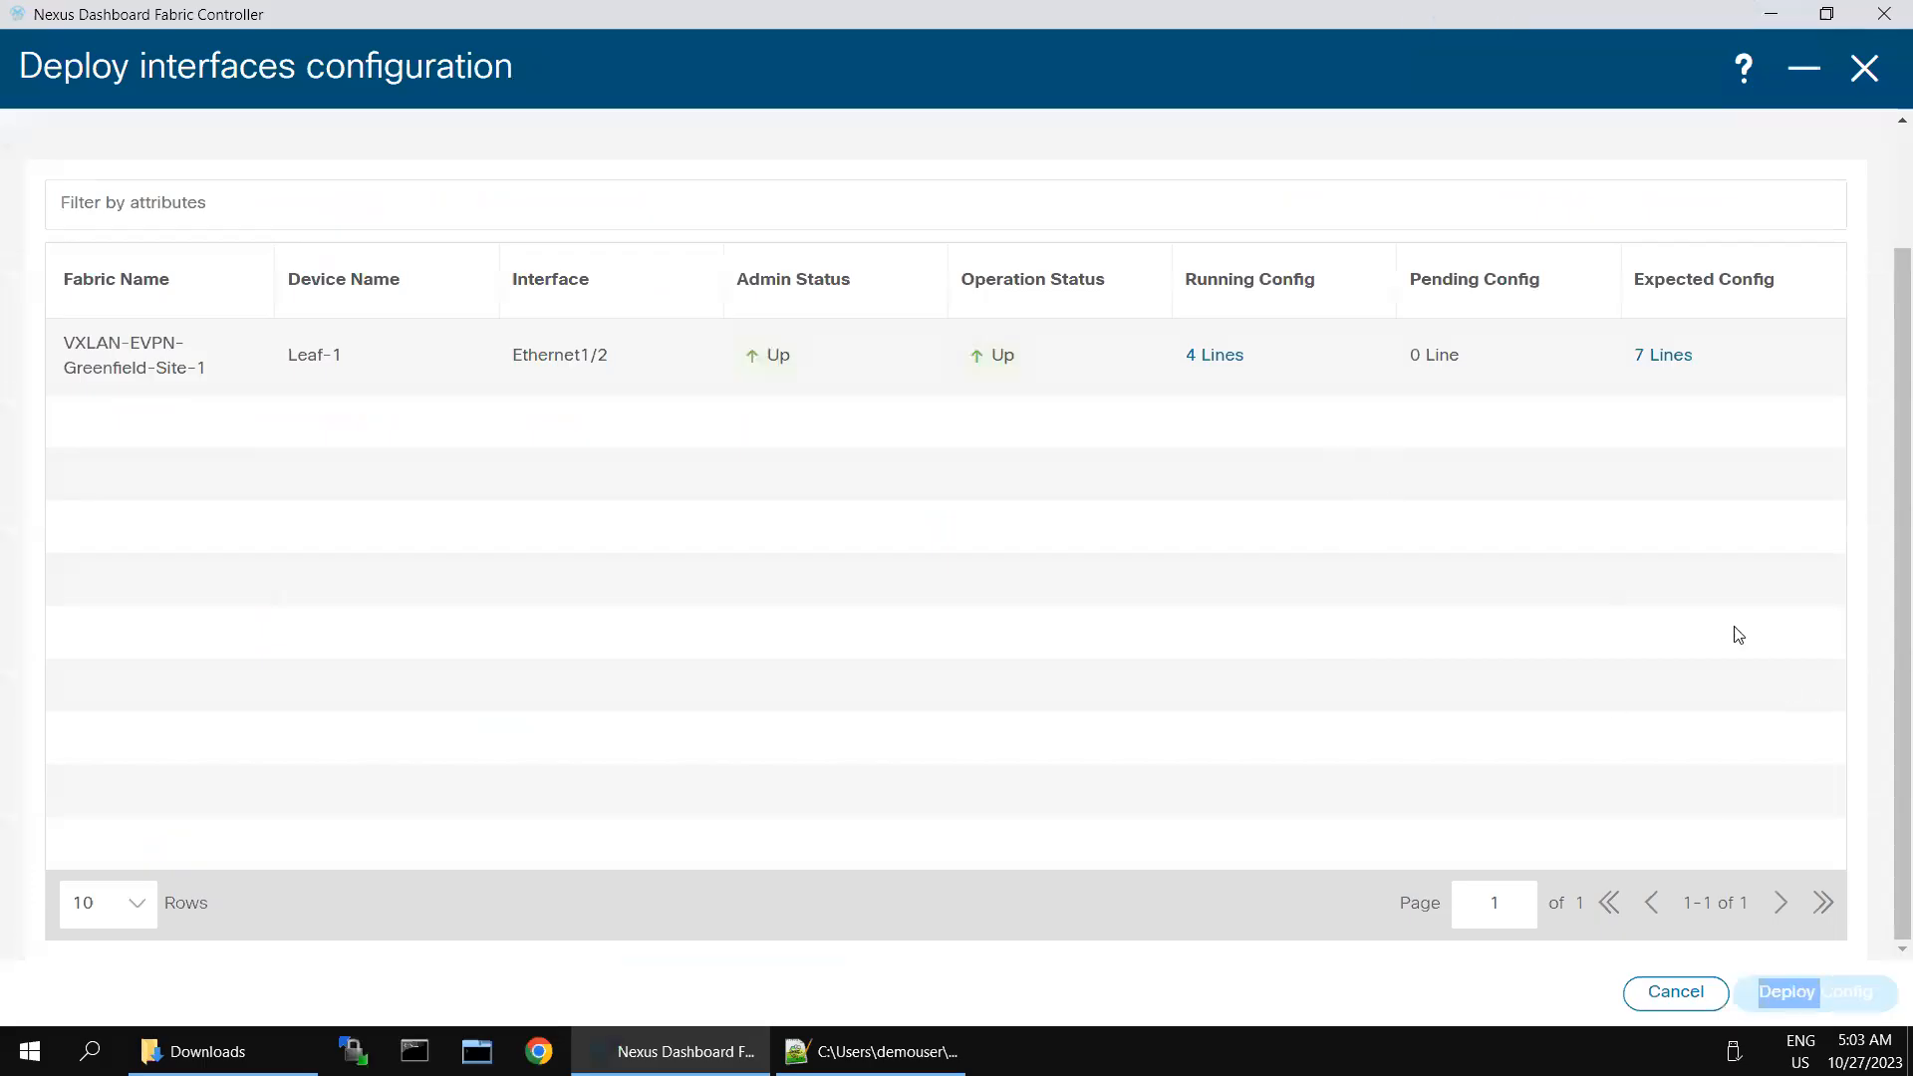
left_click(1863, 61)
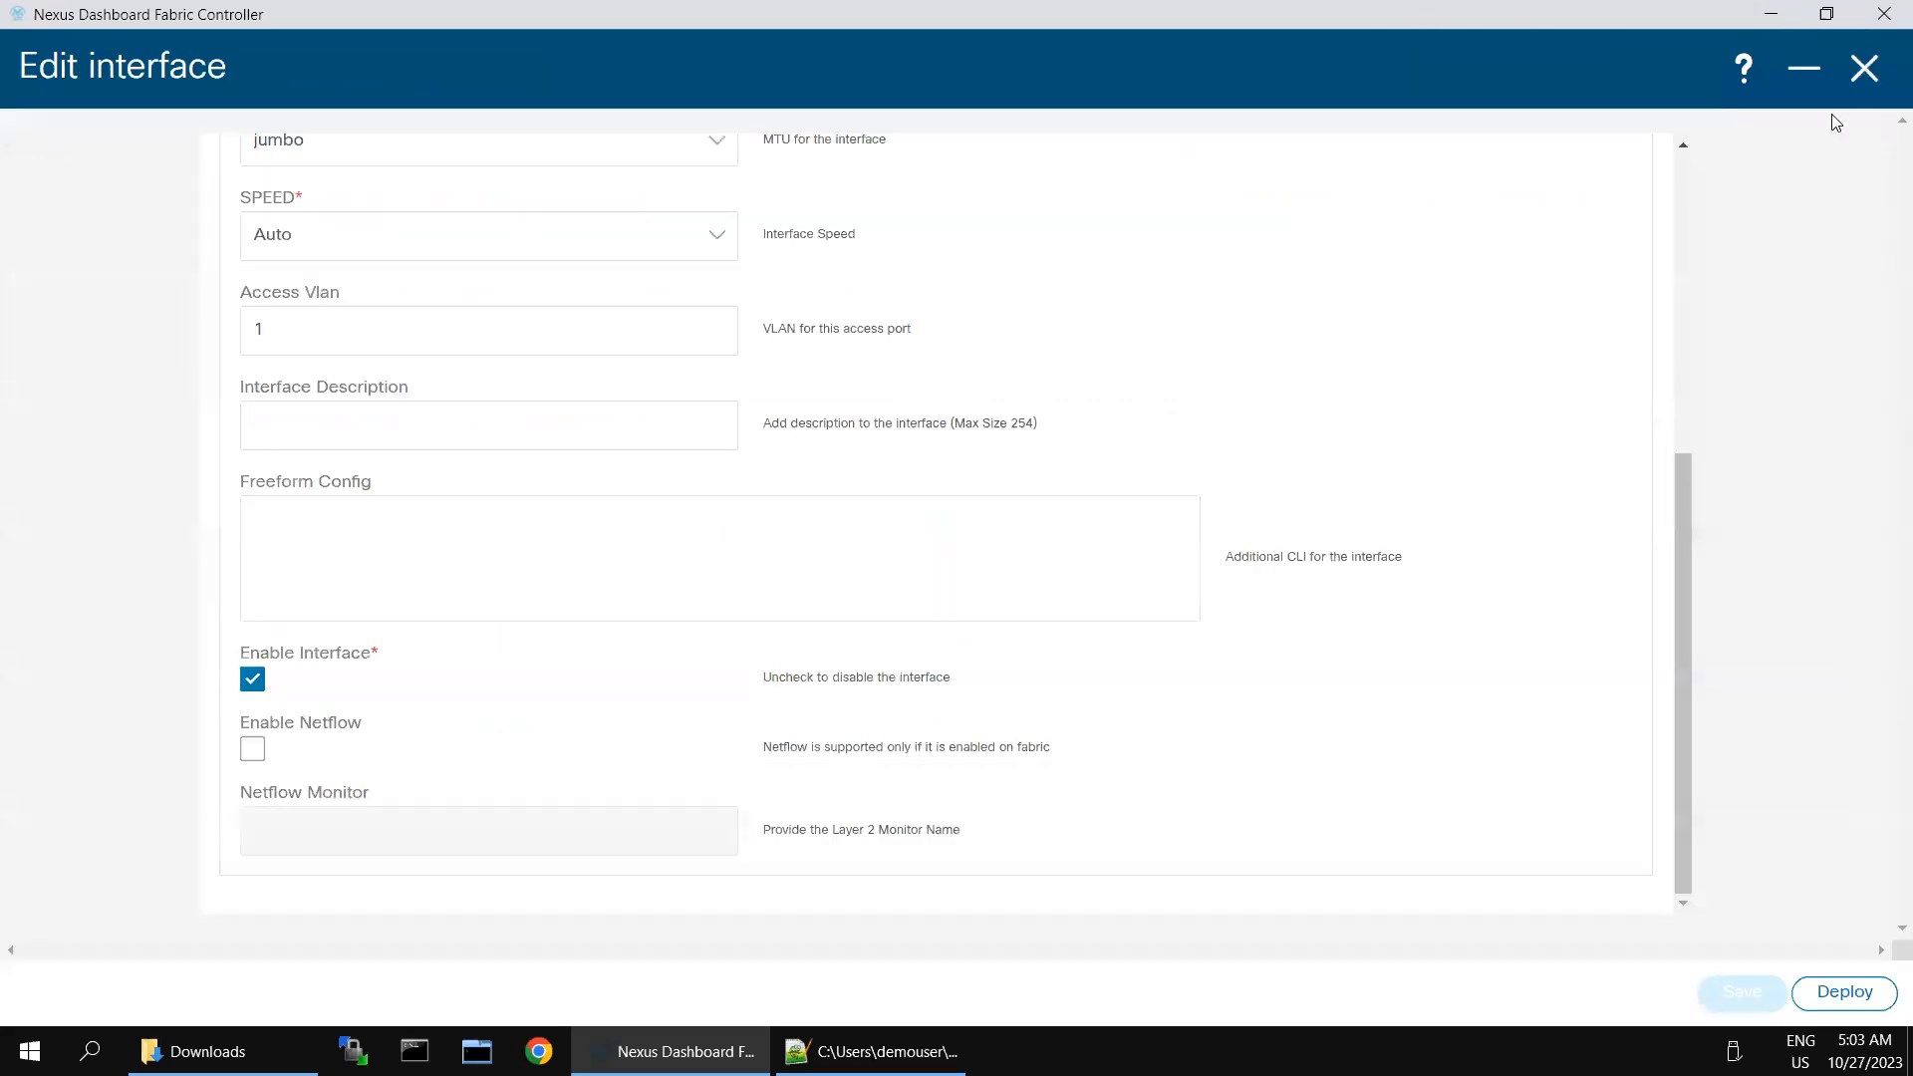
left_click(1862, 68)
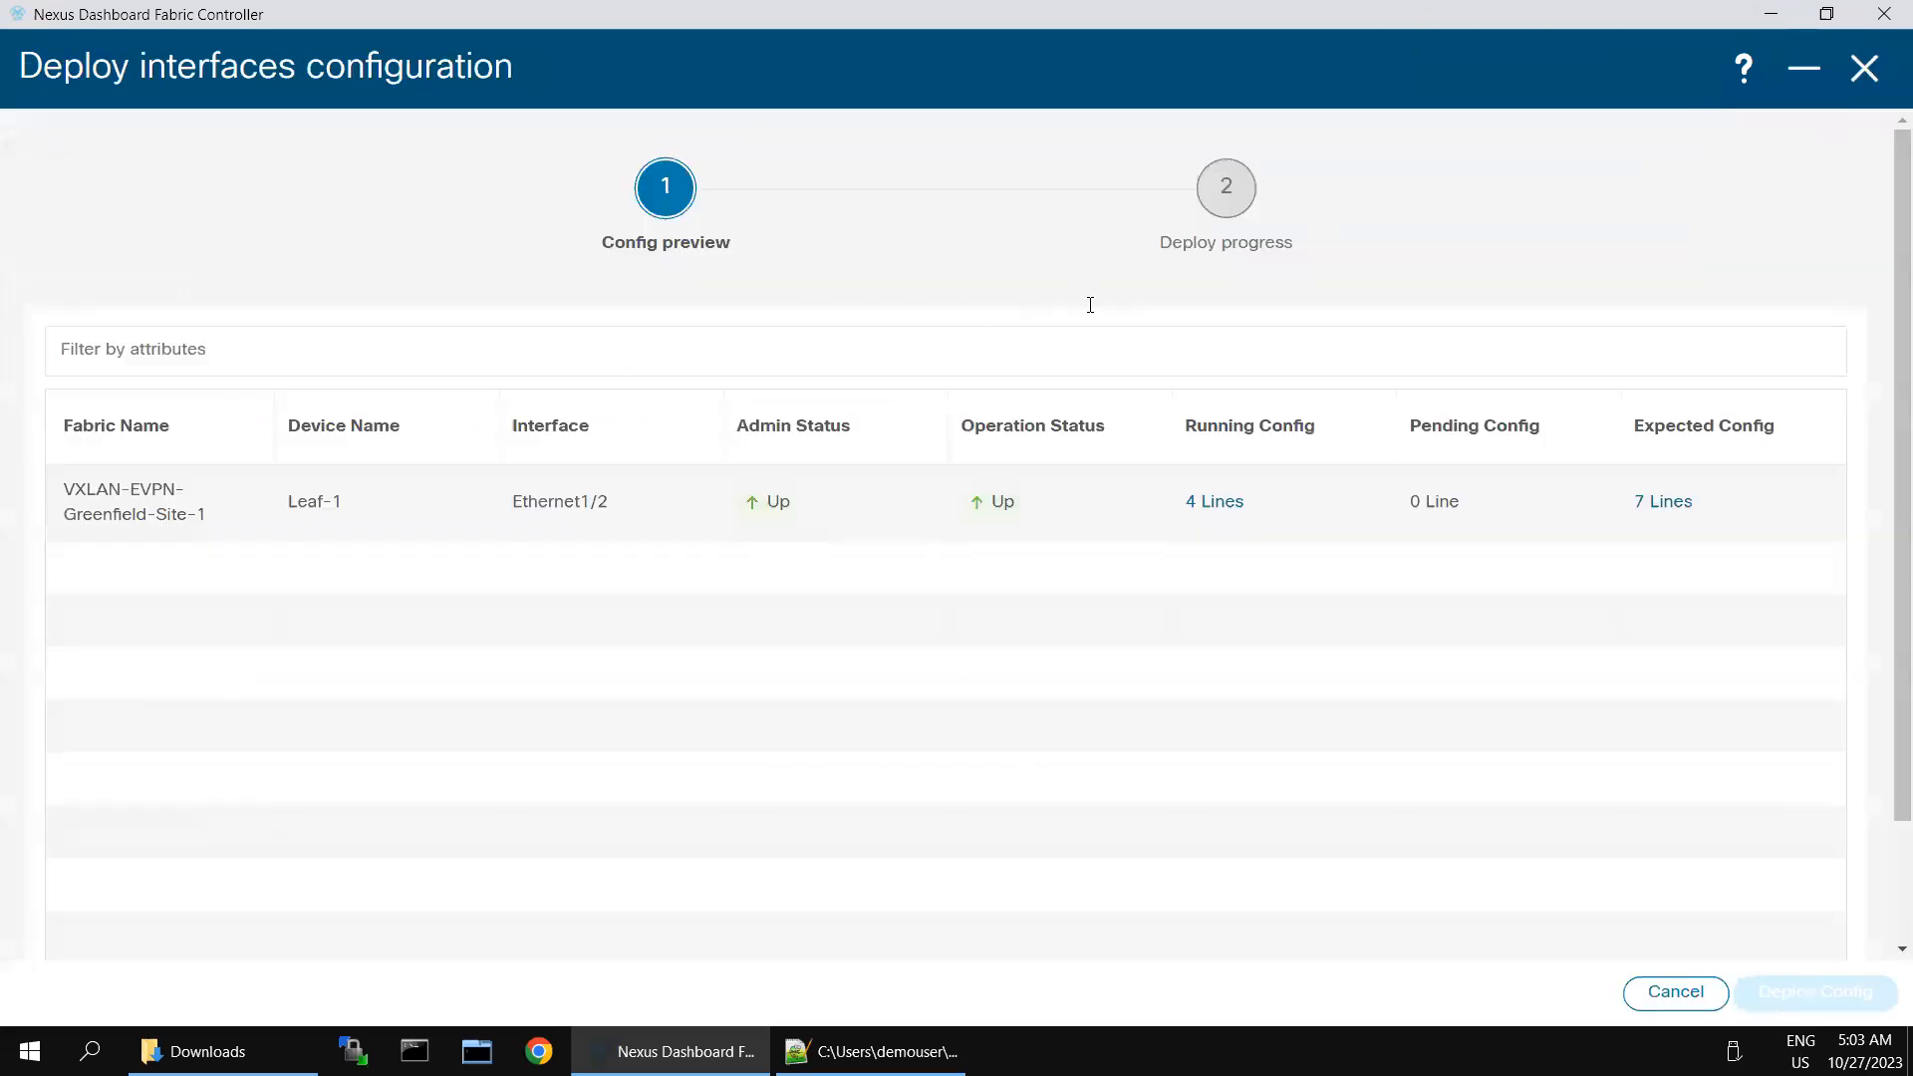
left_click(1867, 74)
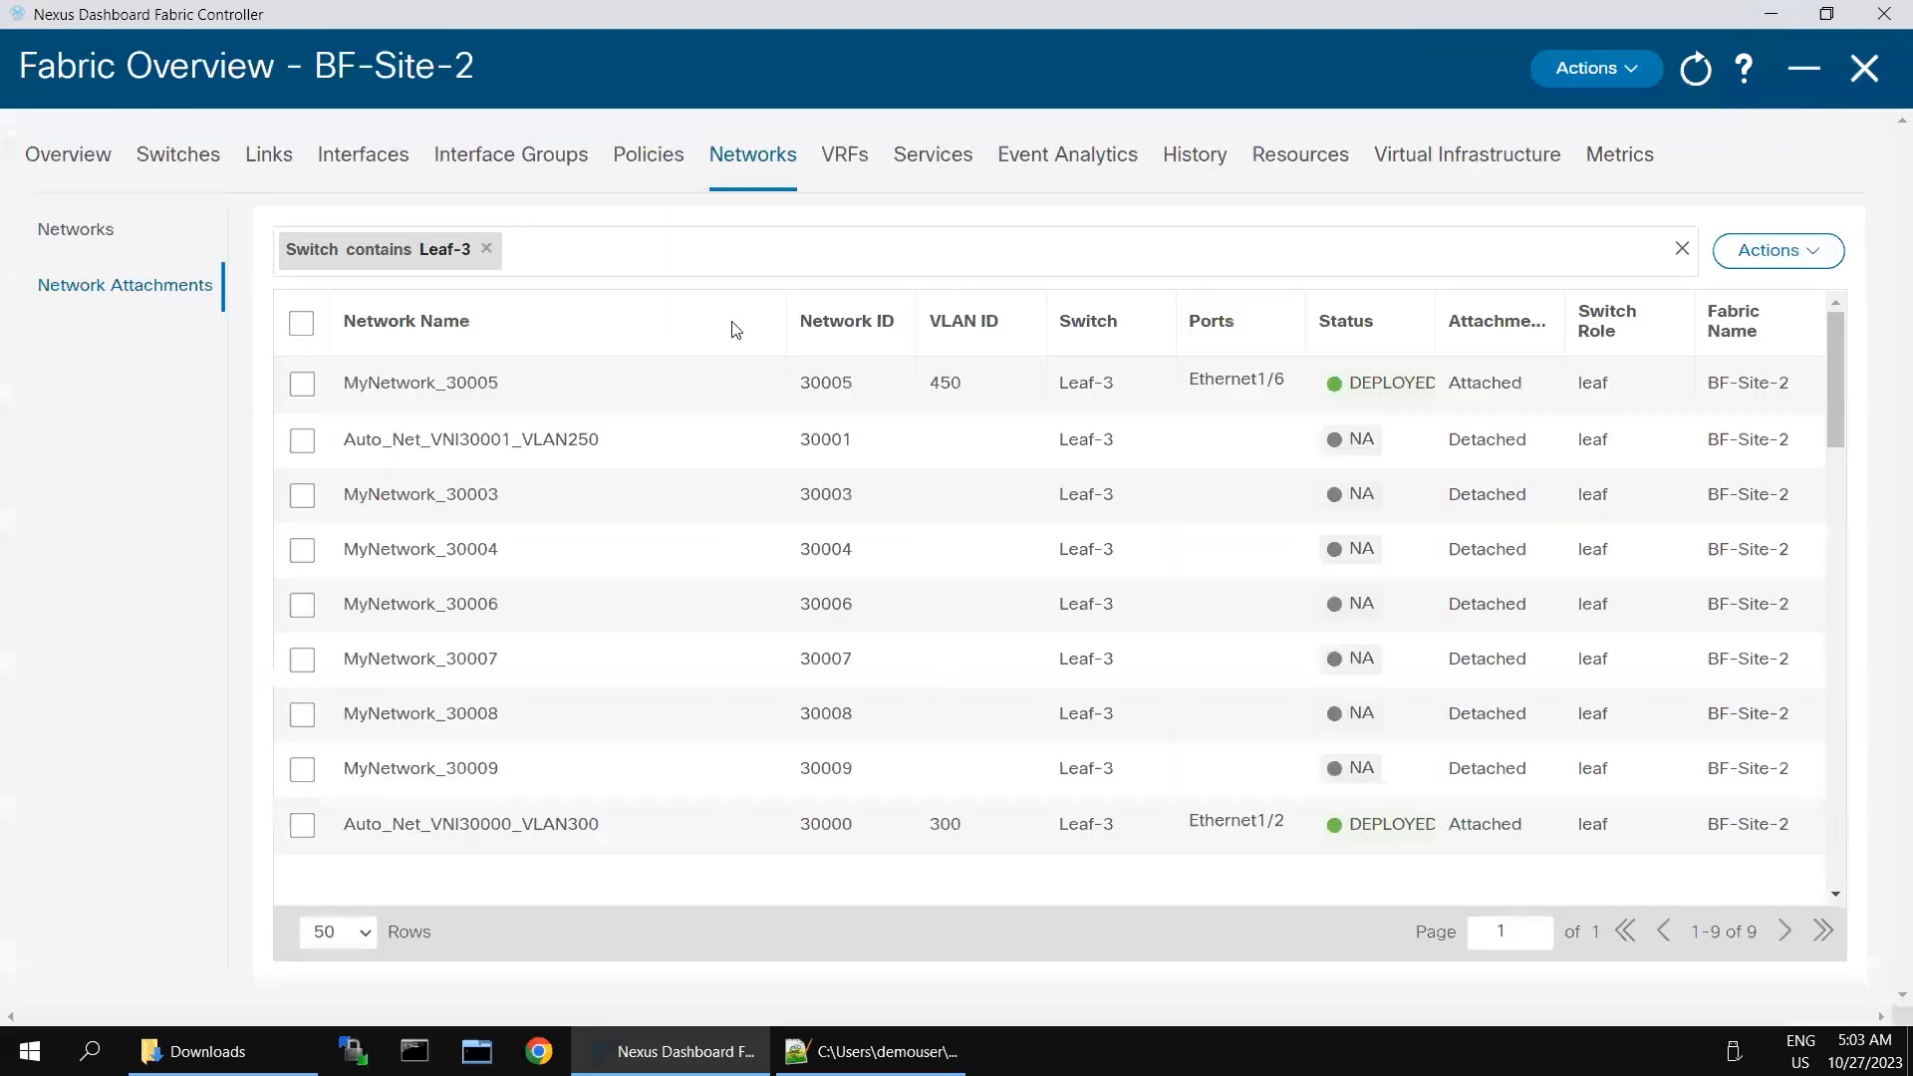
left_click(1878, 75)
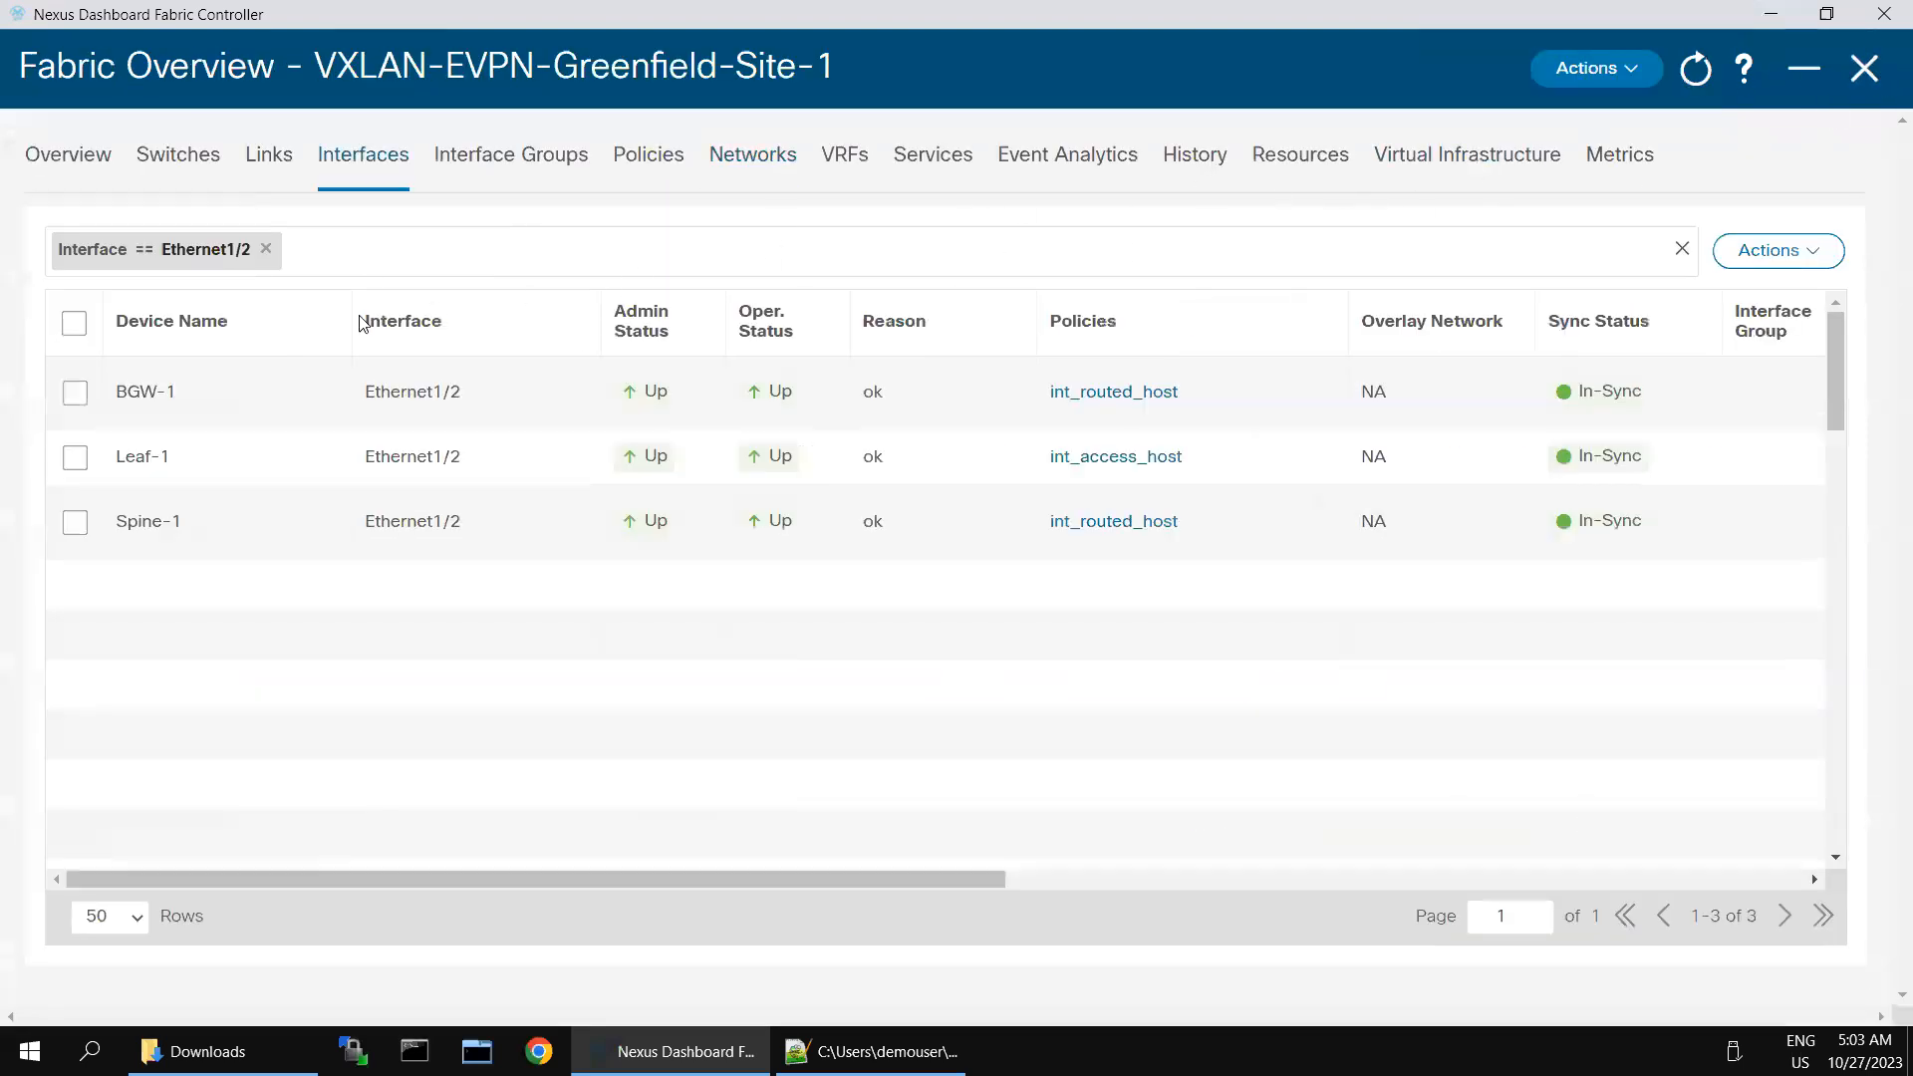
left_click(1864, 69)
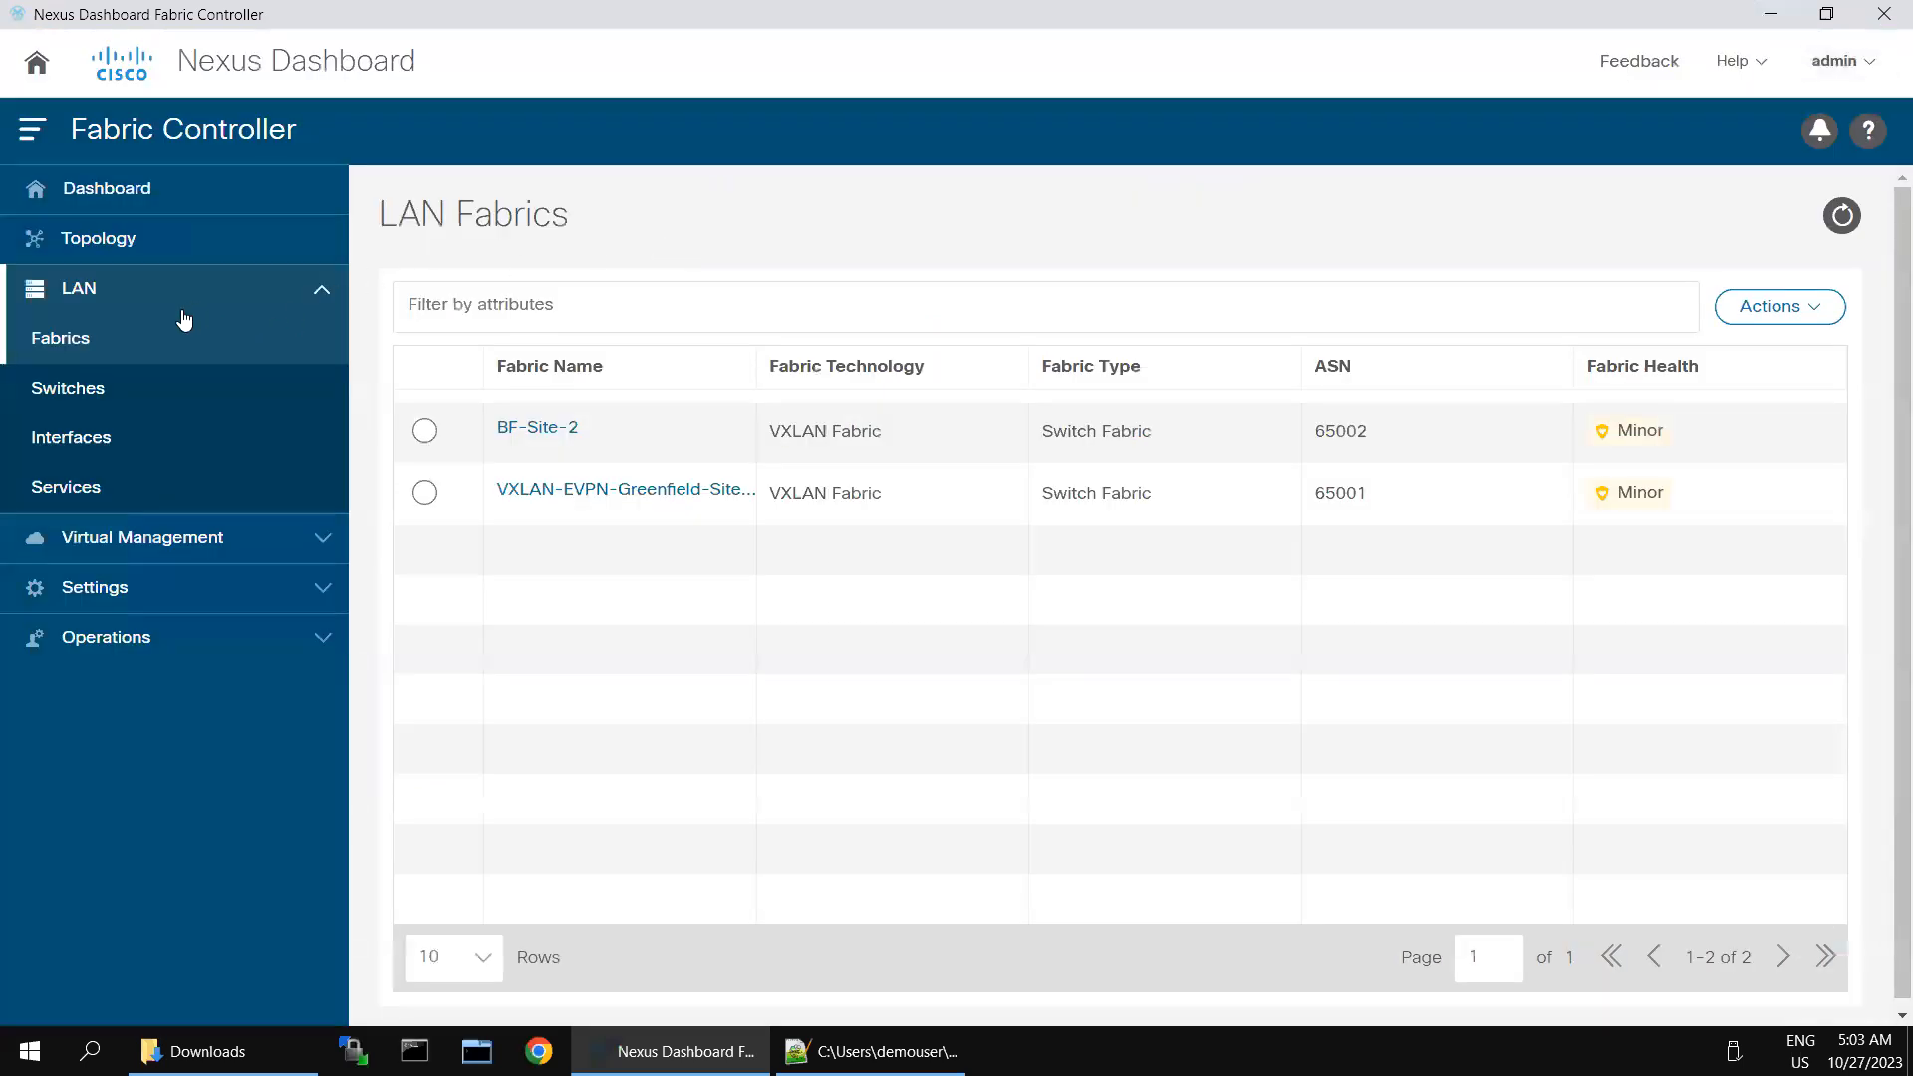
- Show the VXLAN-EVPN-Greenfield-Site-1 topology in the Configuration view and check the sync state of Leaf-1
left_click(82, 254)
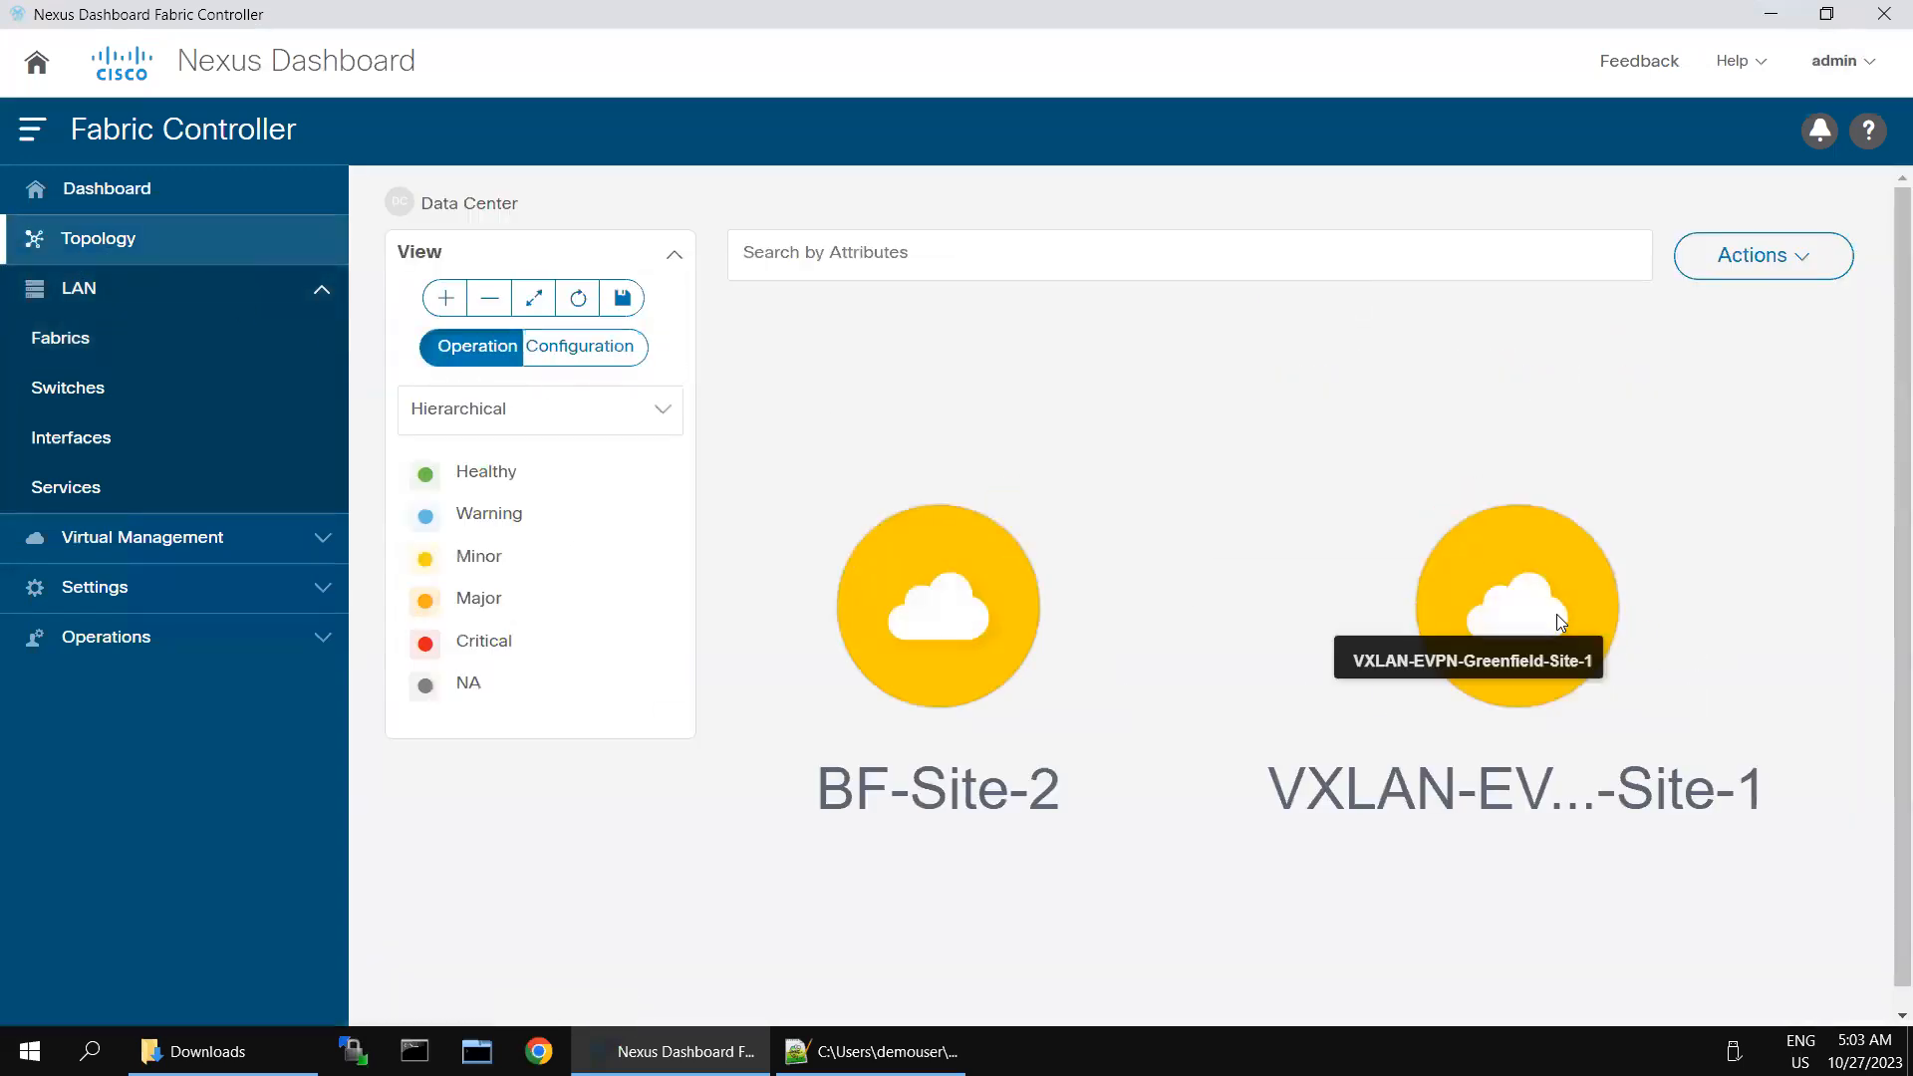
double_click(1553, 610)
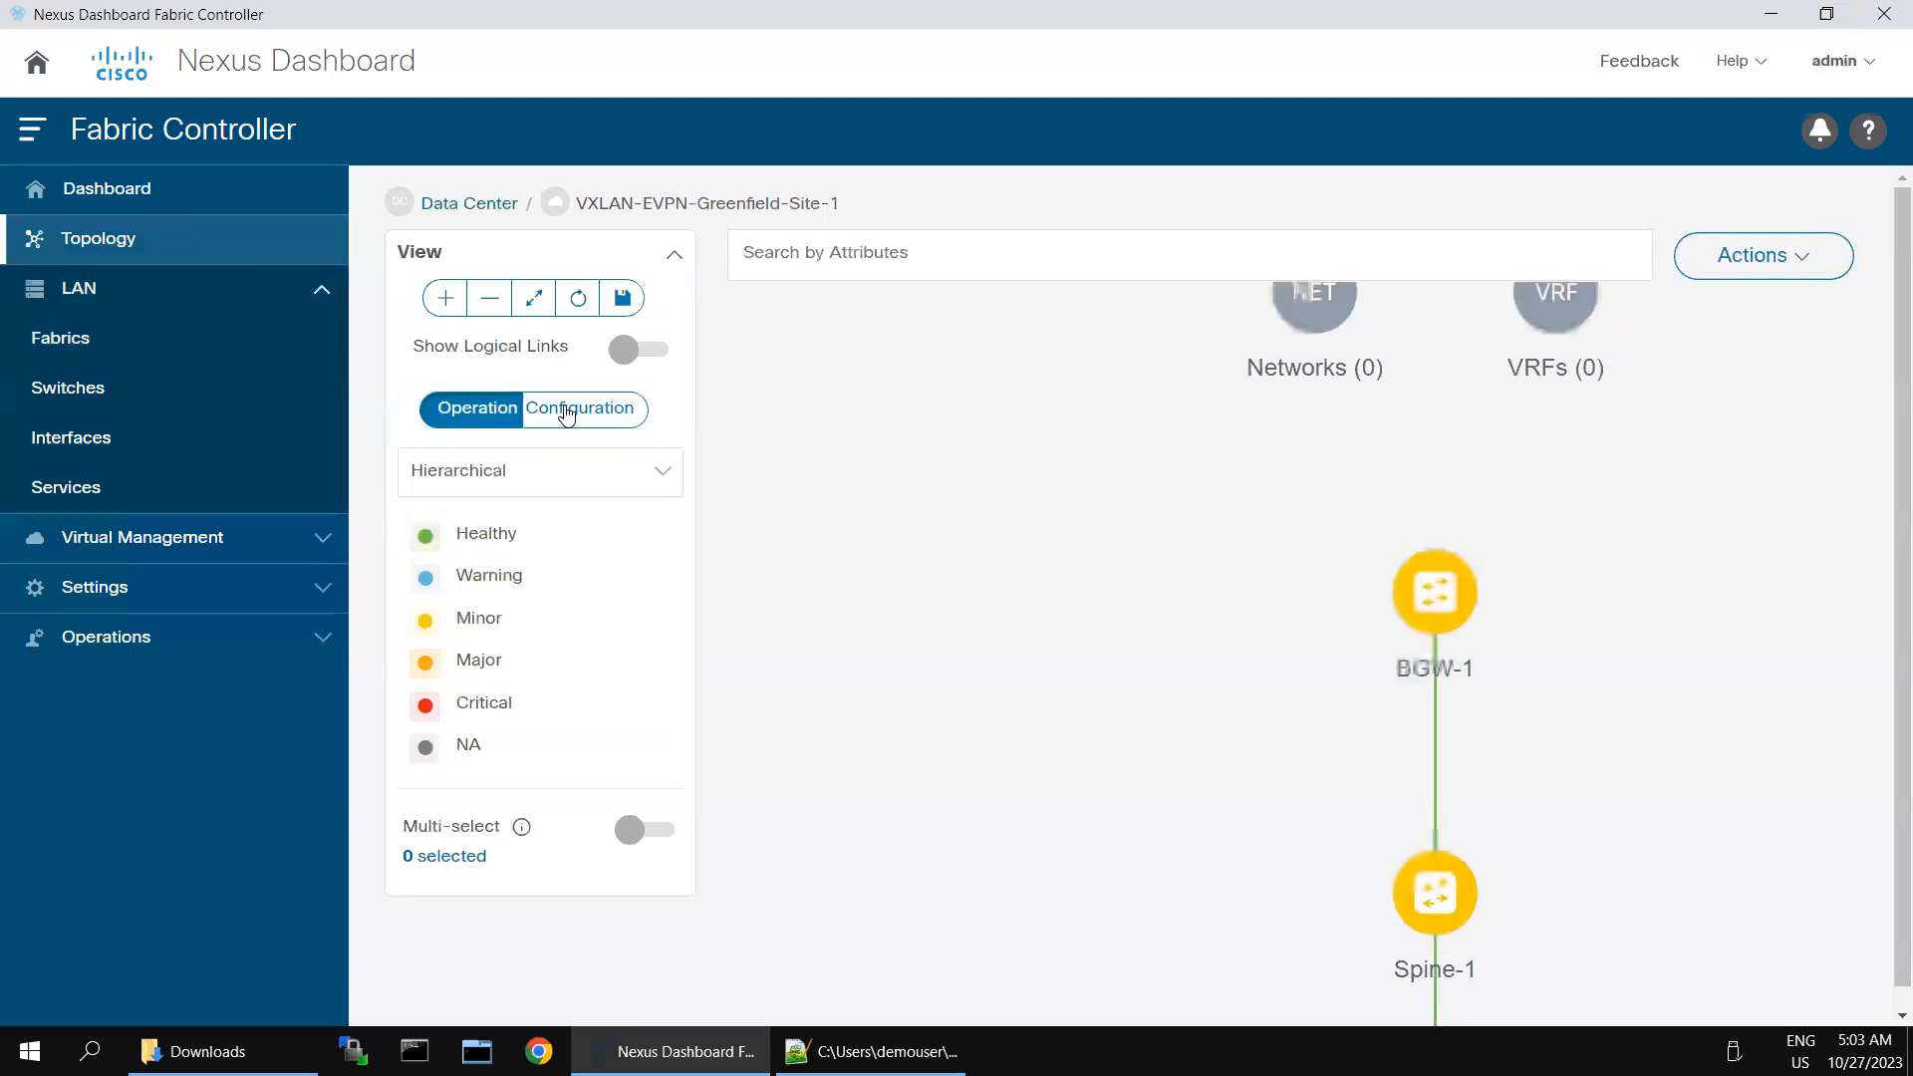
left_click(564, 409)
mouse_move(1305, 915)
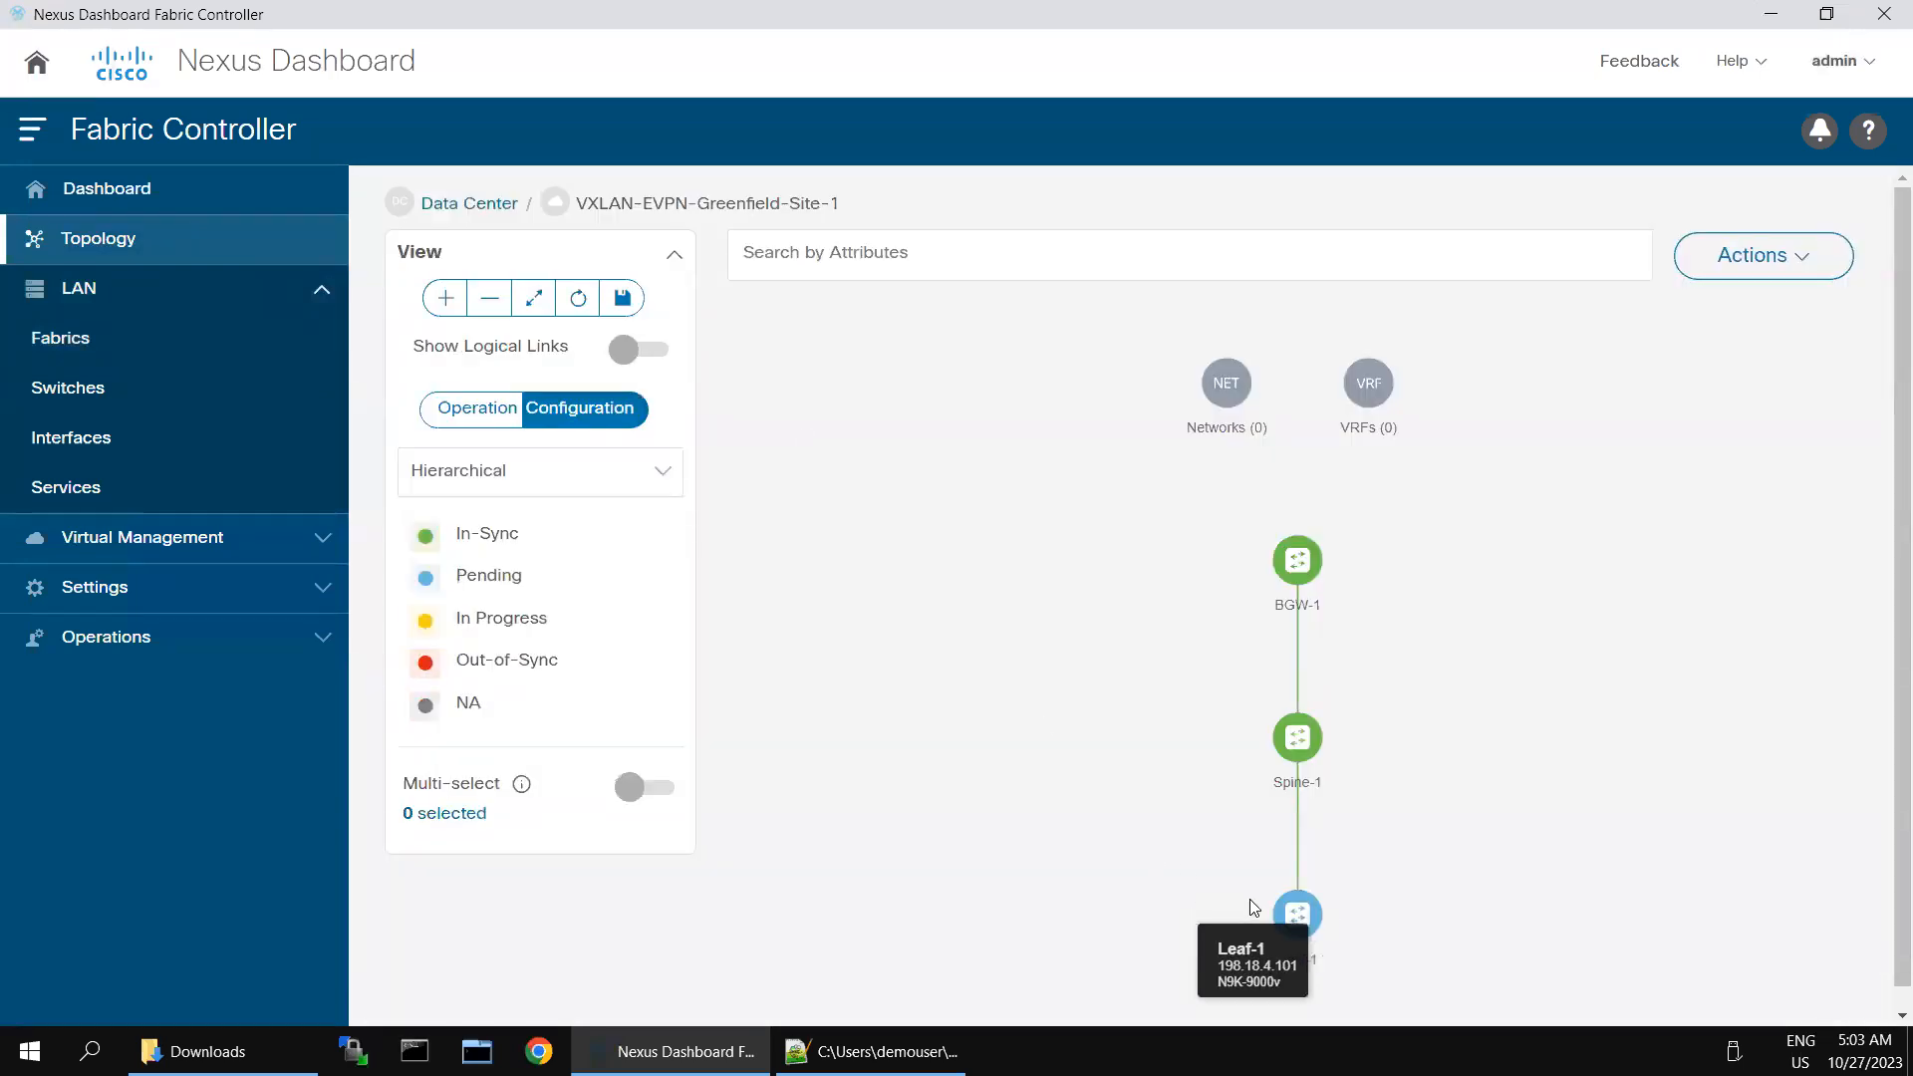
- Start creating a new fabric from the LAN fabrics list and name it Core-1
left_click(1817, 258)
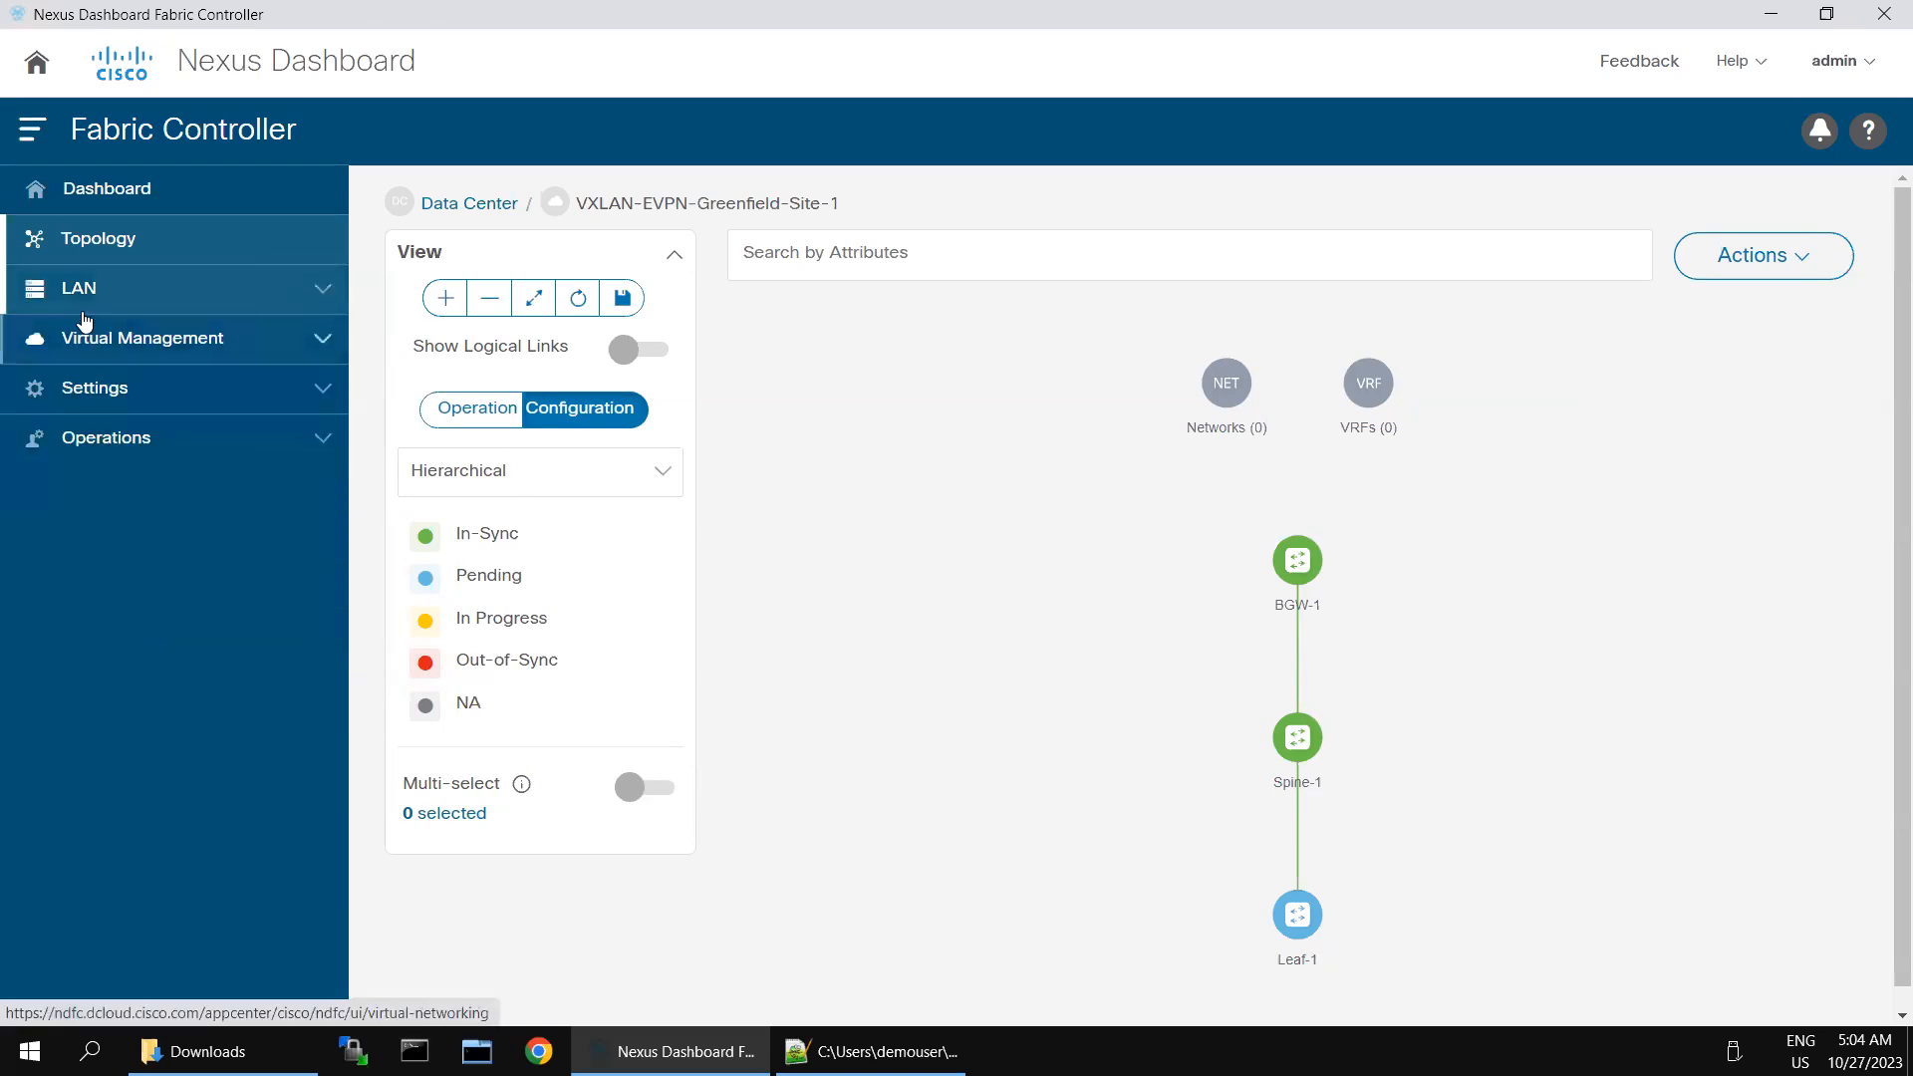
left_click(84, 344)
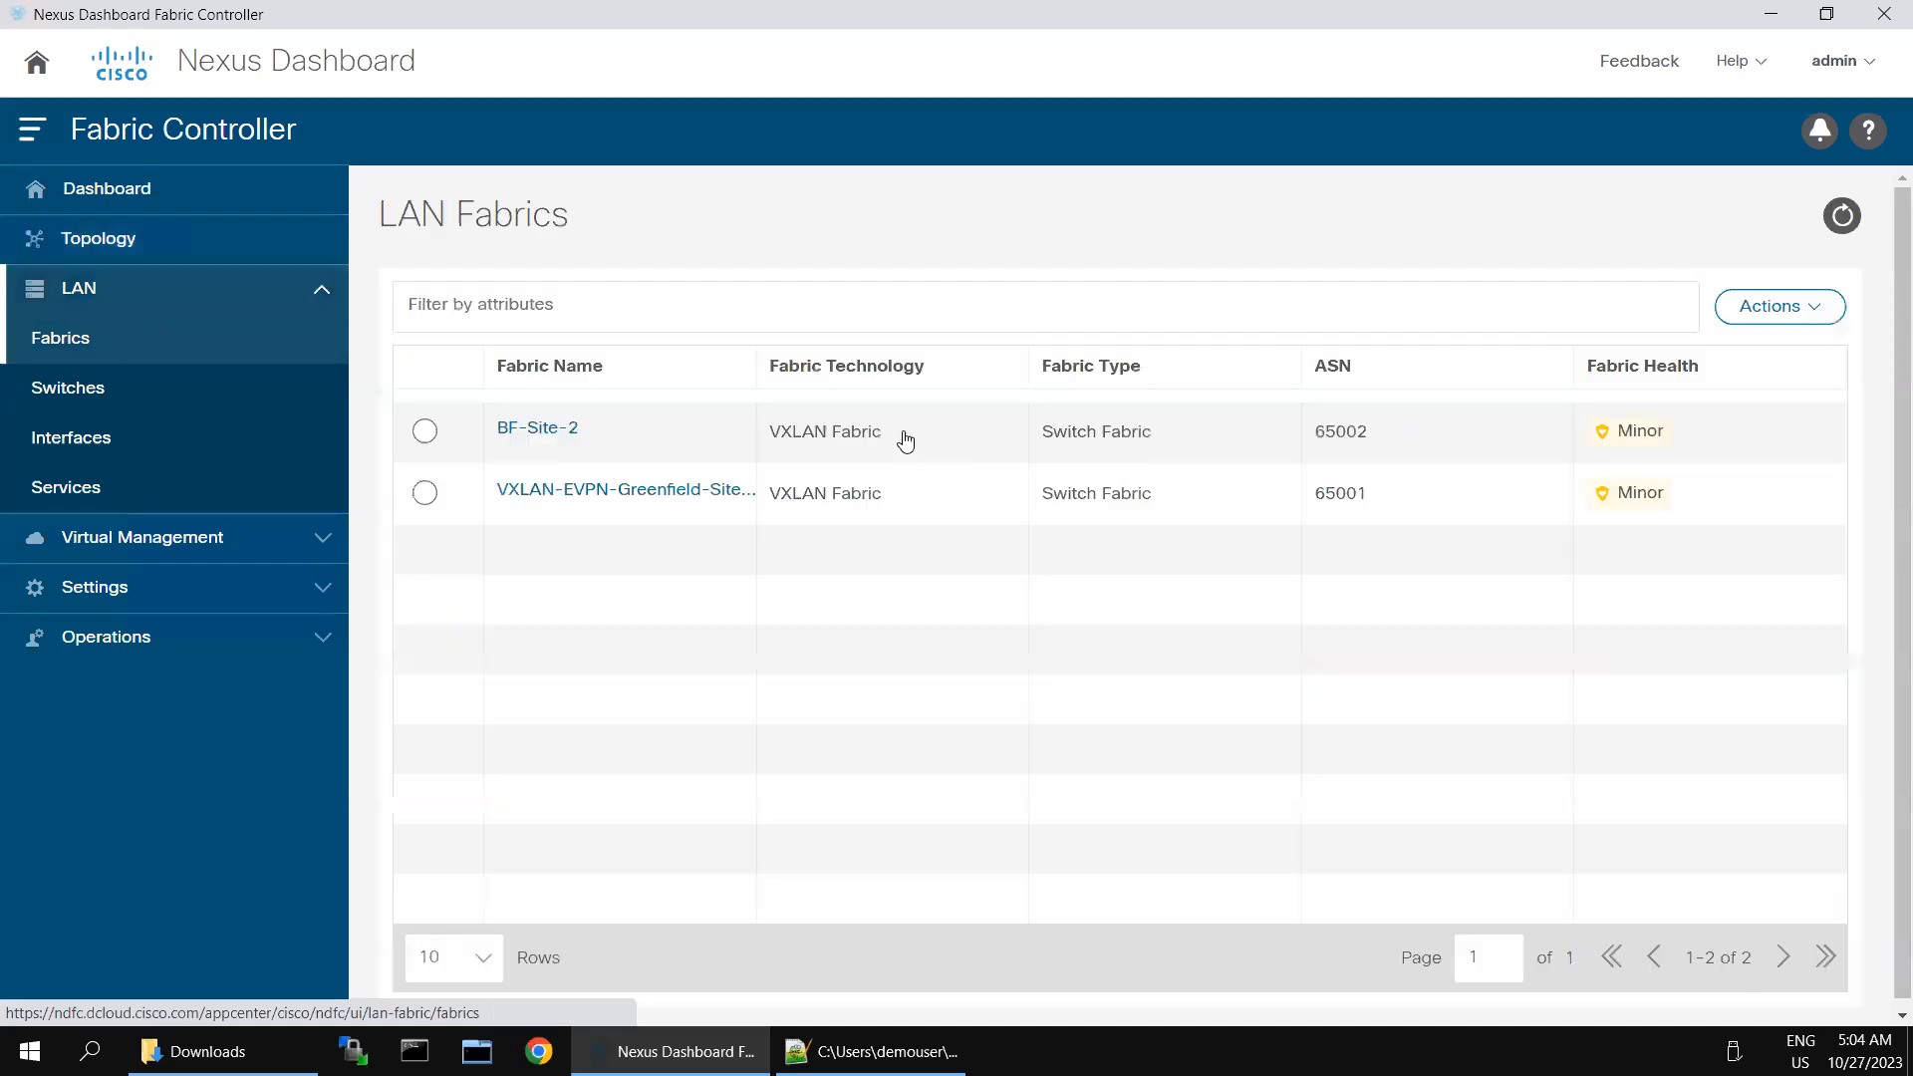
left_click(1783, 311)
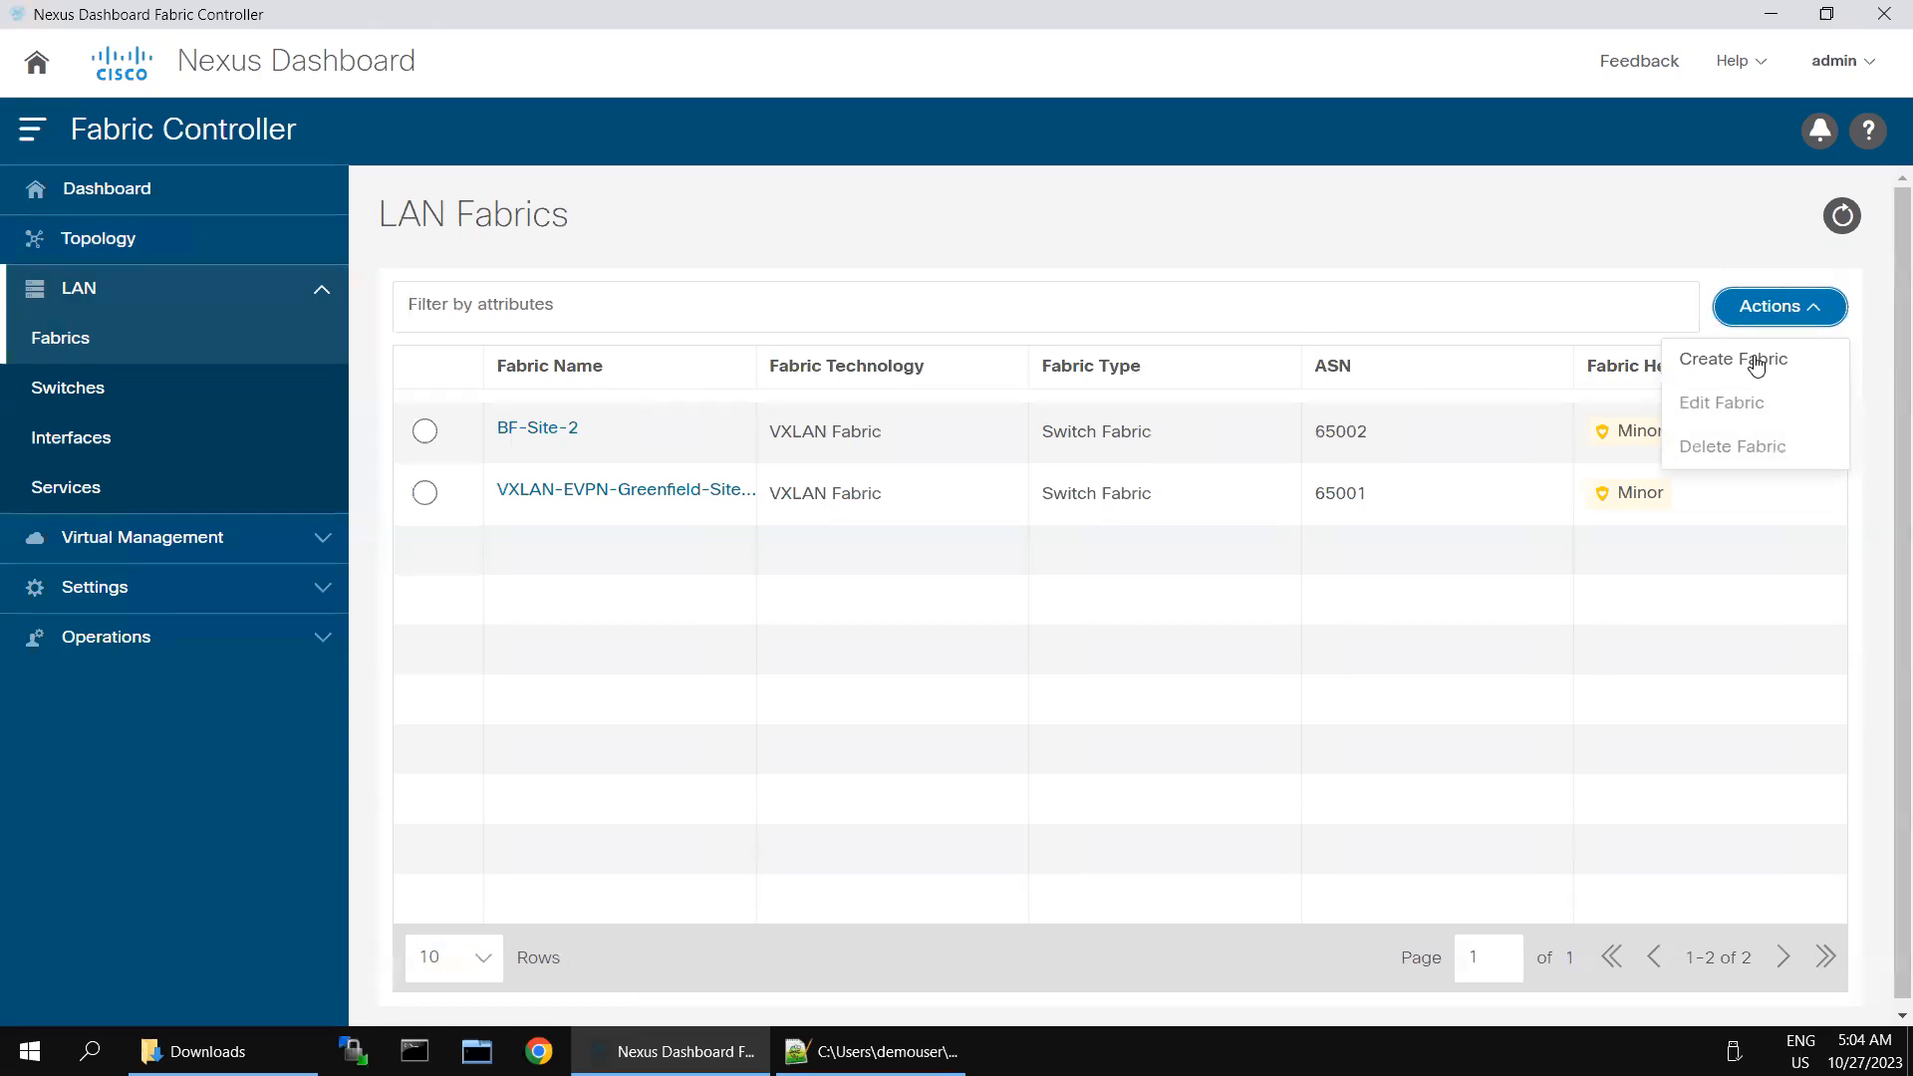
left_click(1757, 361)
left_click(1819, 315)
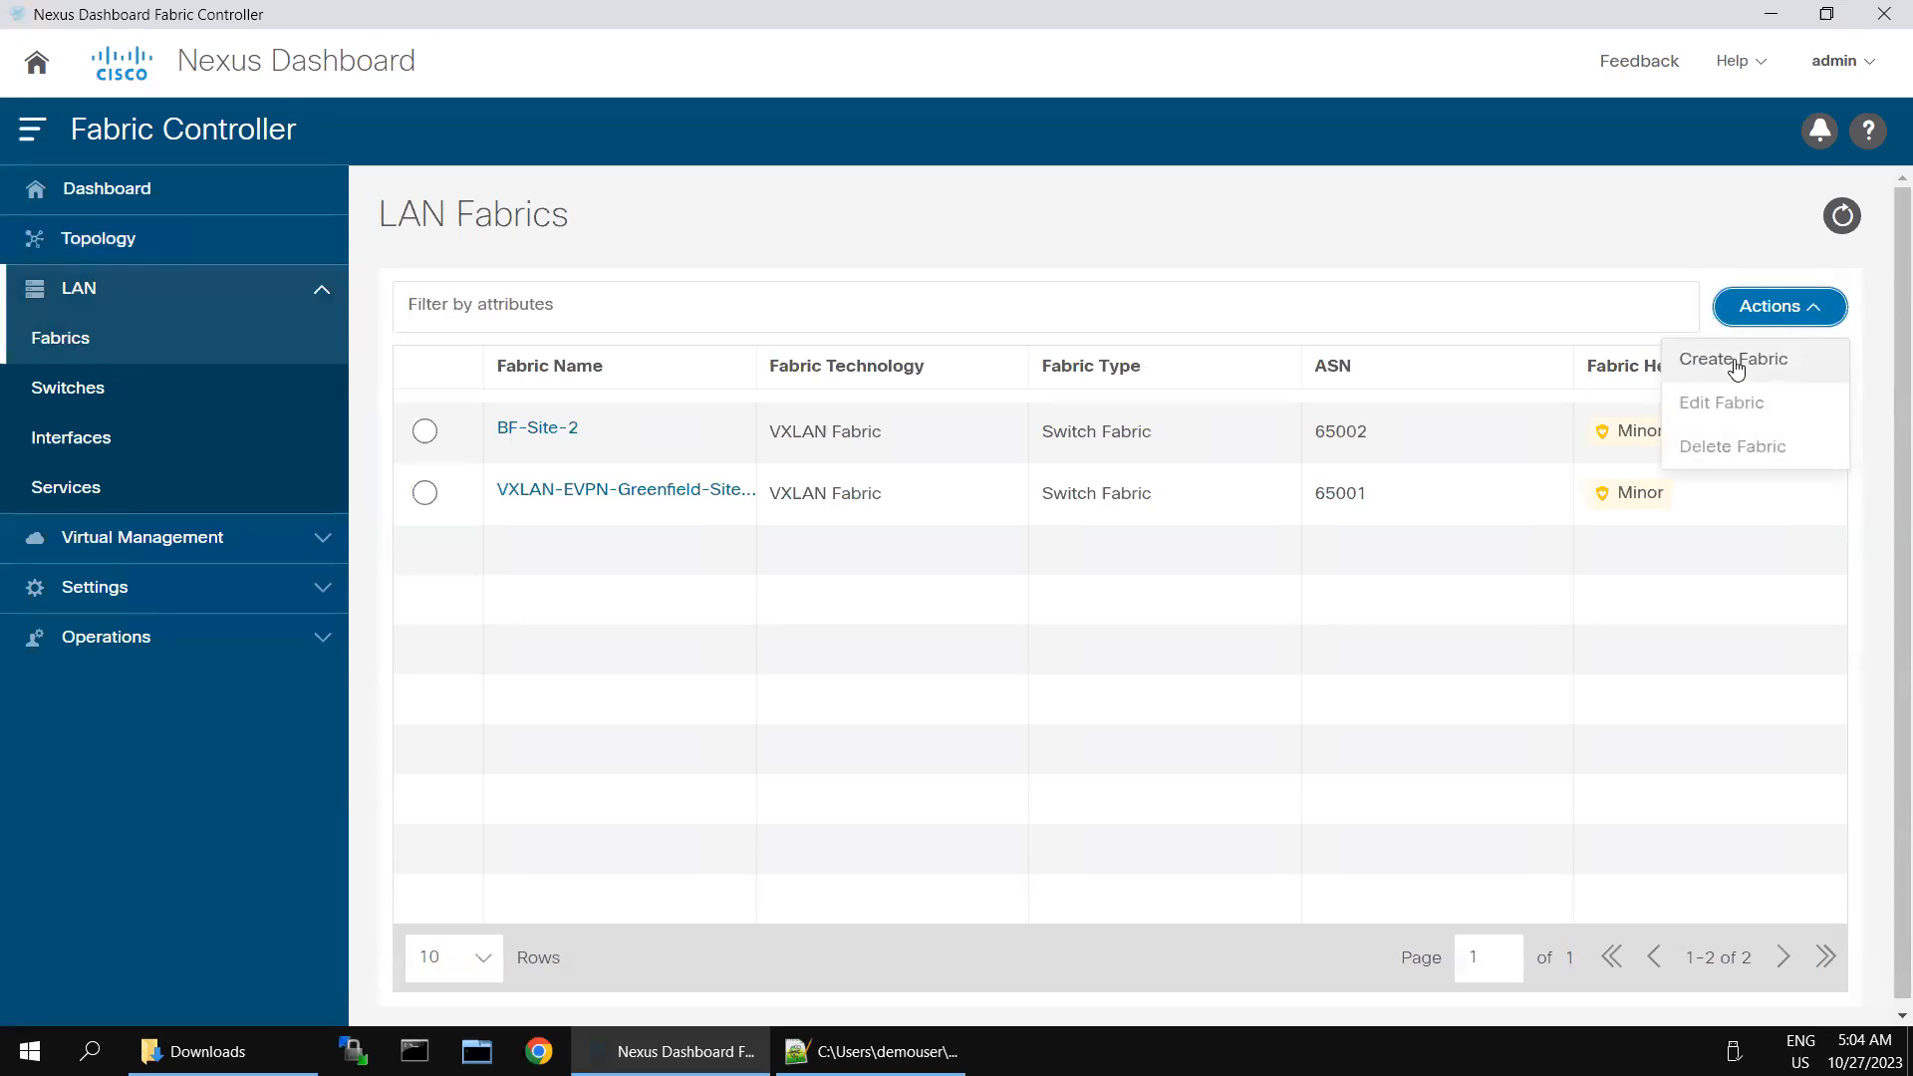
left_click(1736, 361)
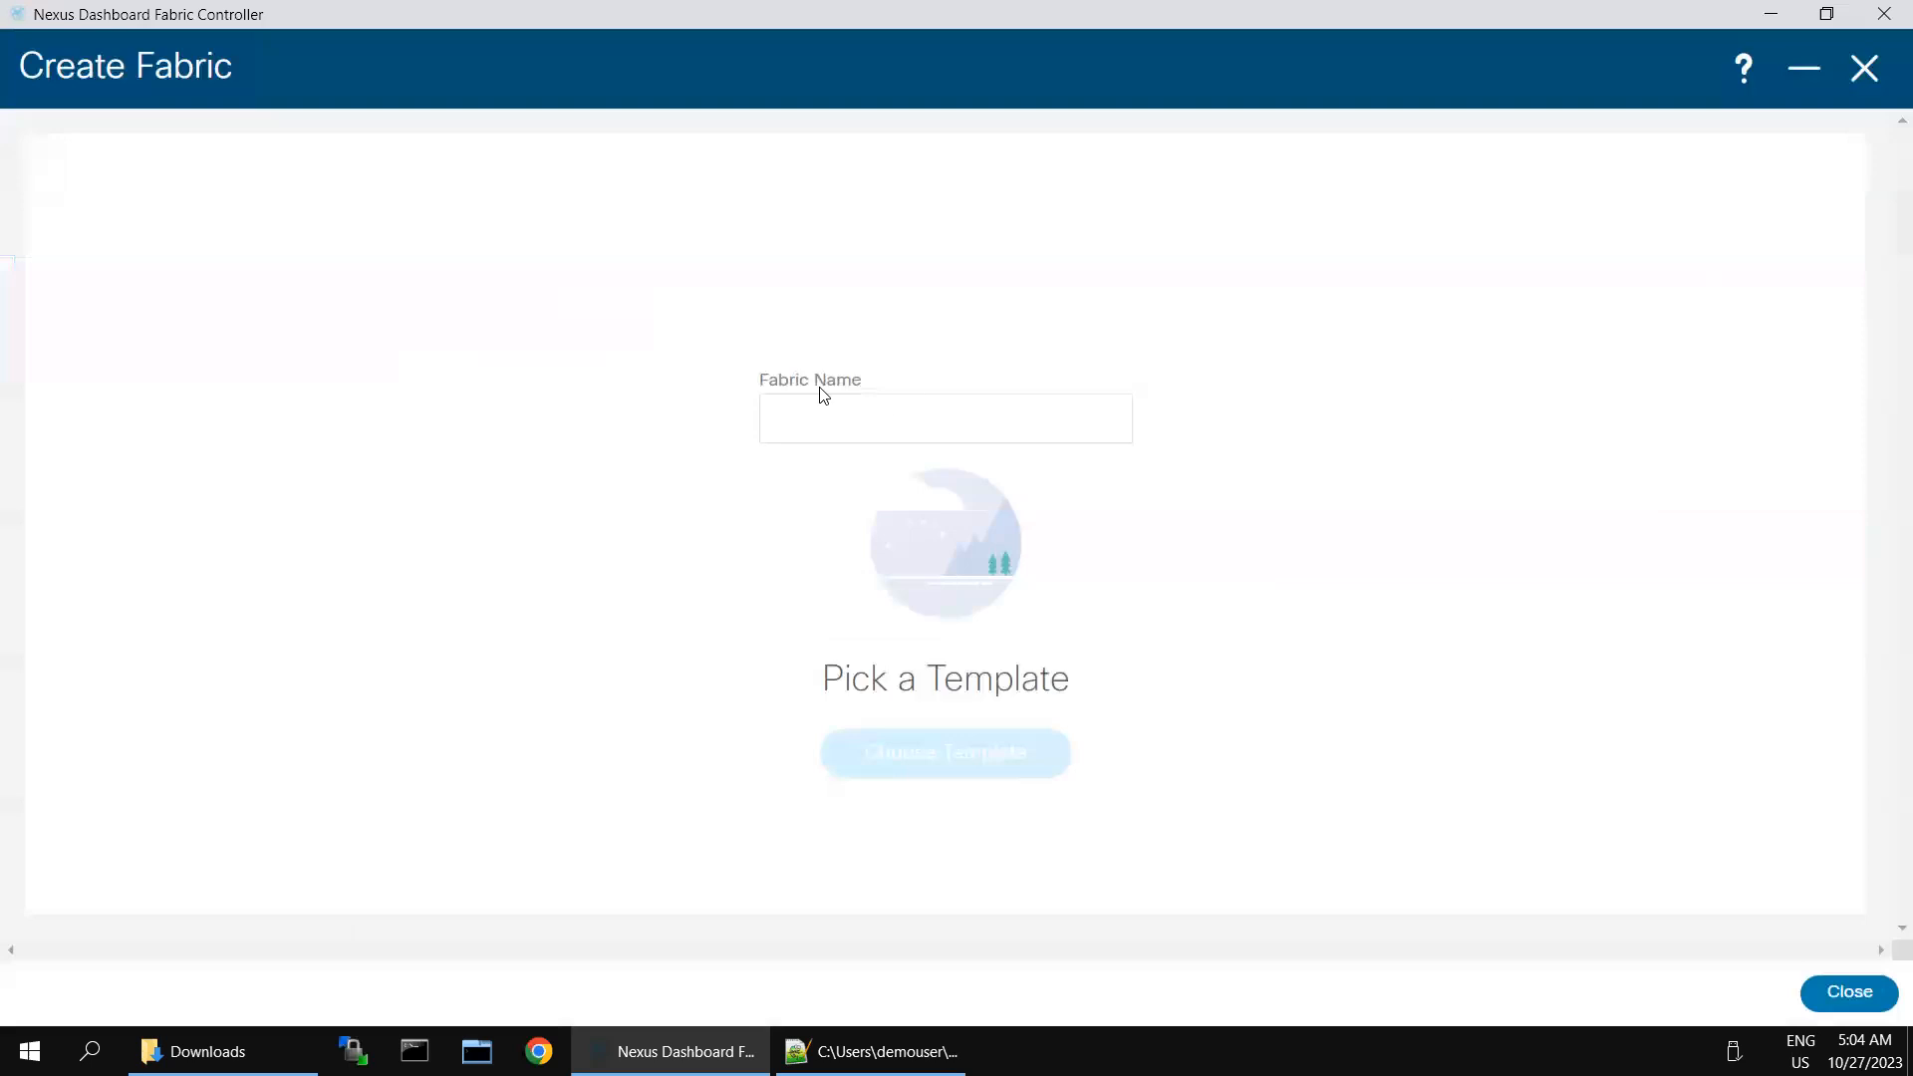
left_click(803, 412)
left_click(807, 416)
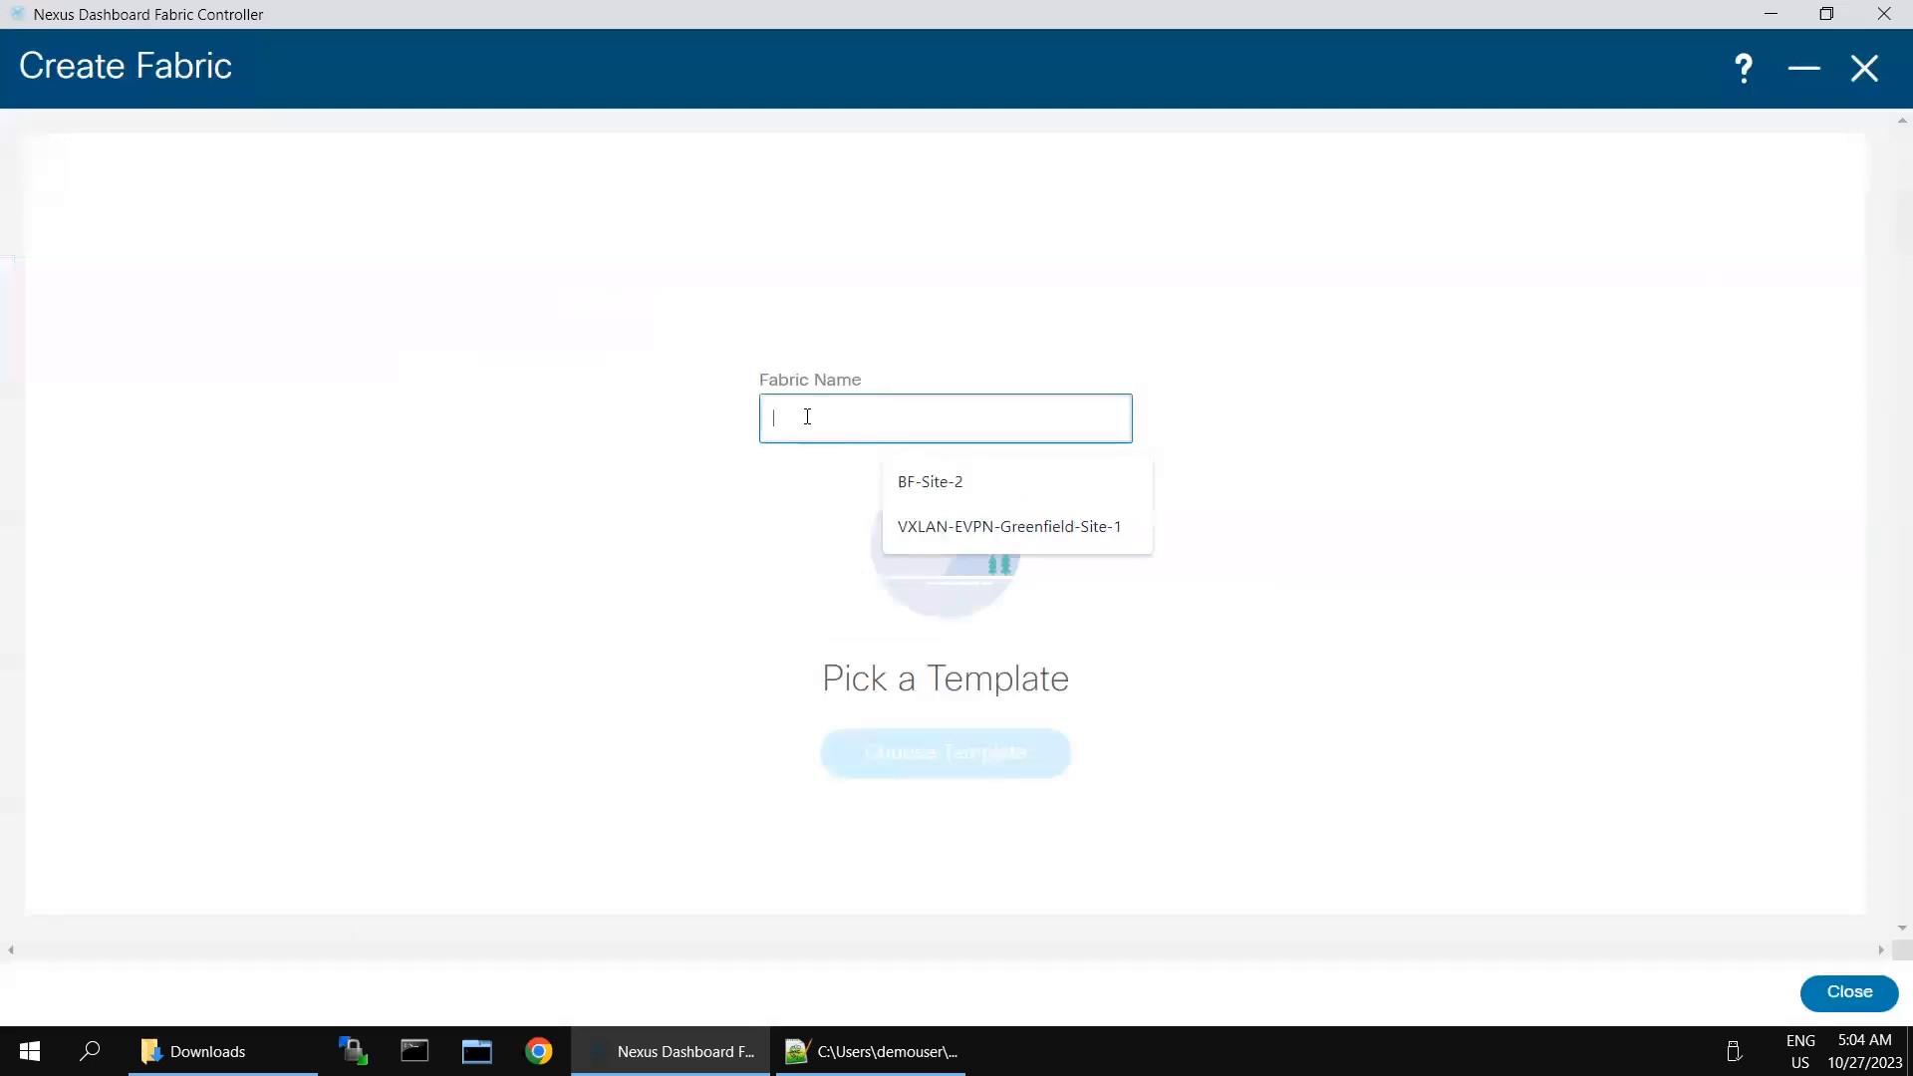
type("Core-")
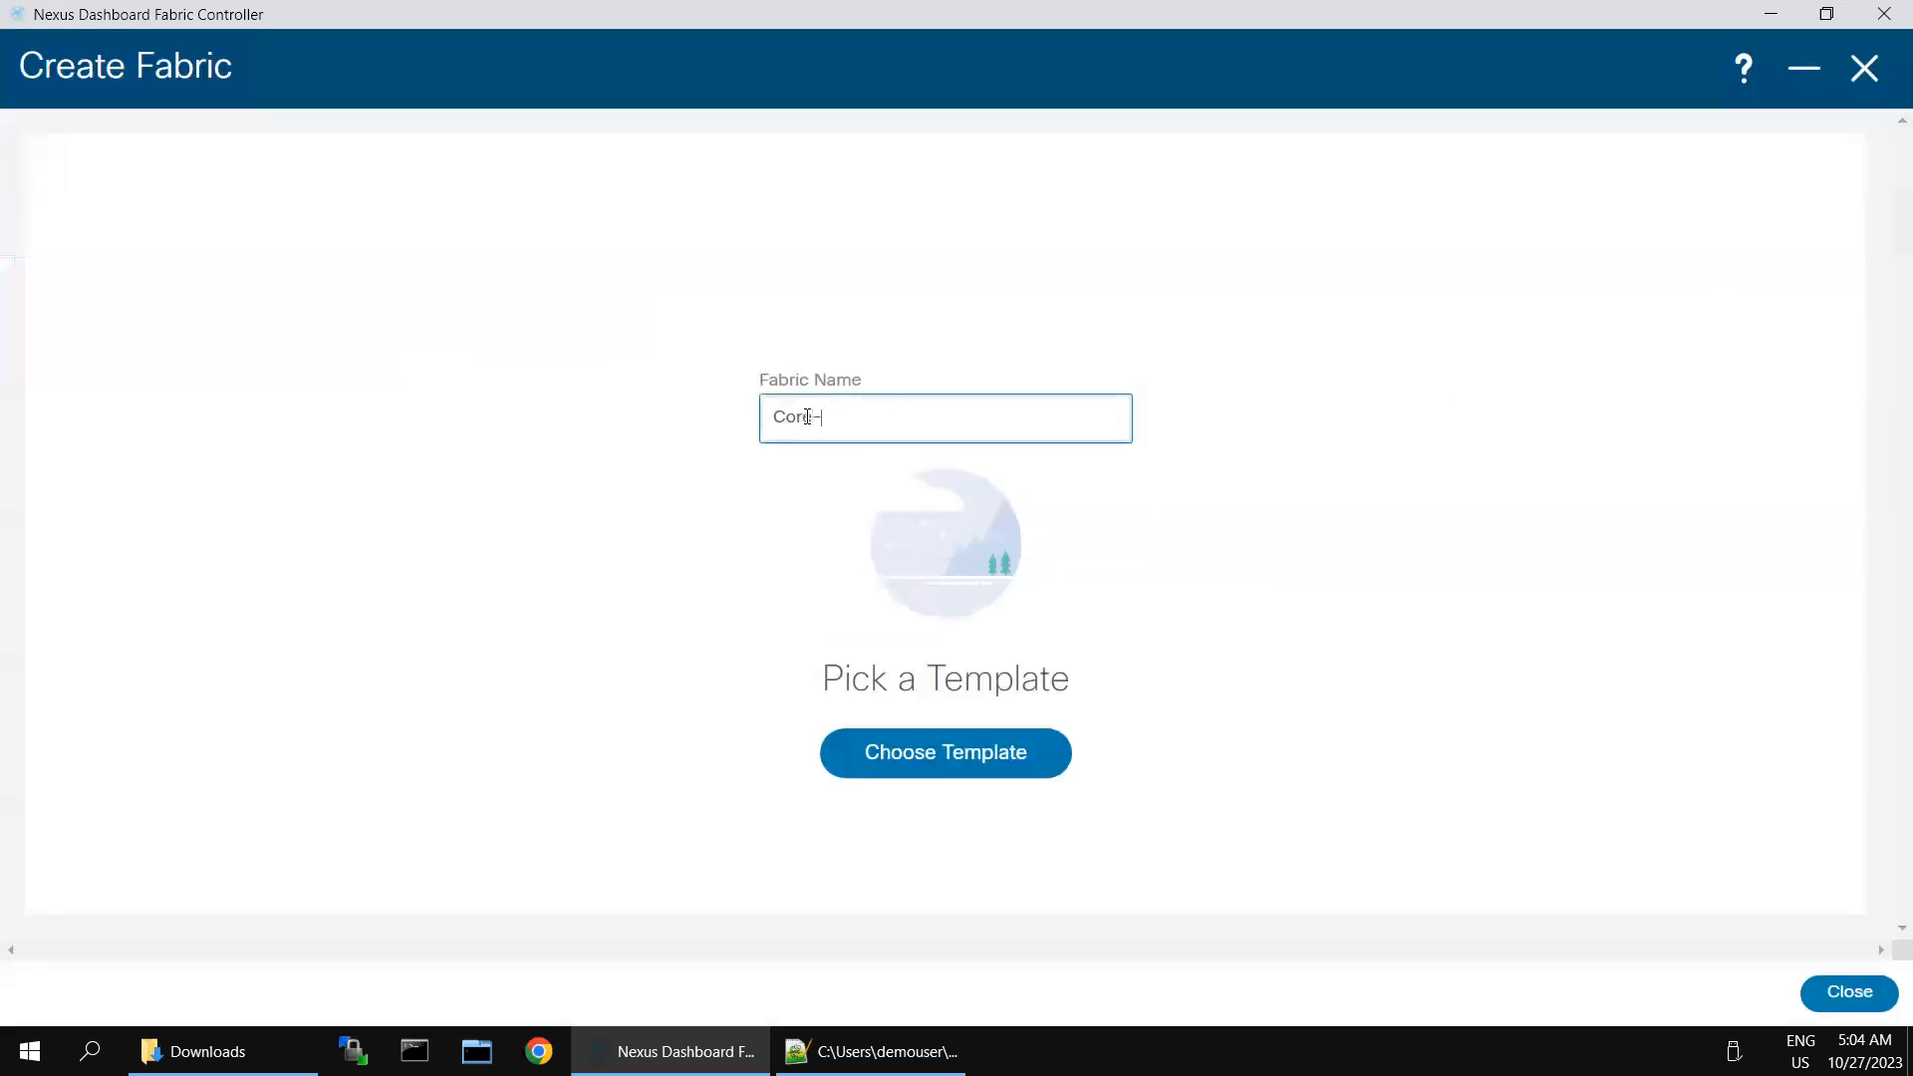
type("1")
- Choose External_Fabric as the template for the Core-1 fabric
left_click(930, 759)
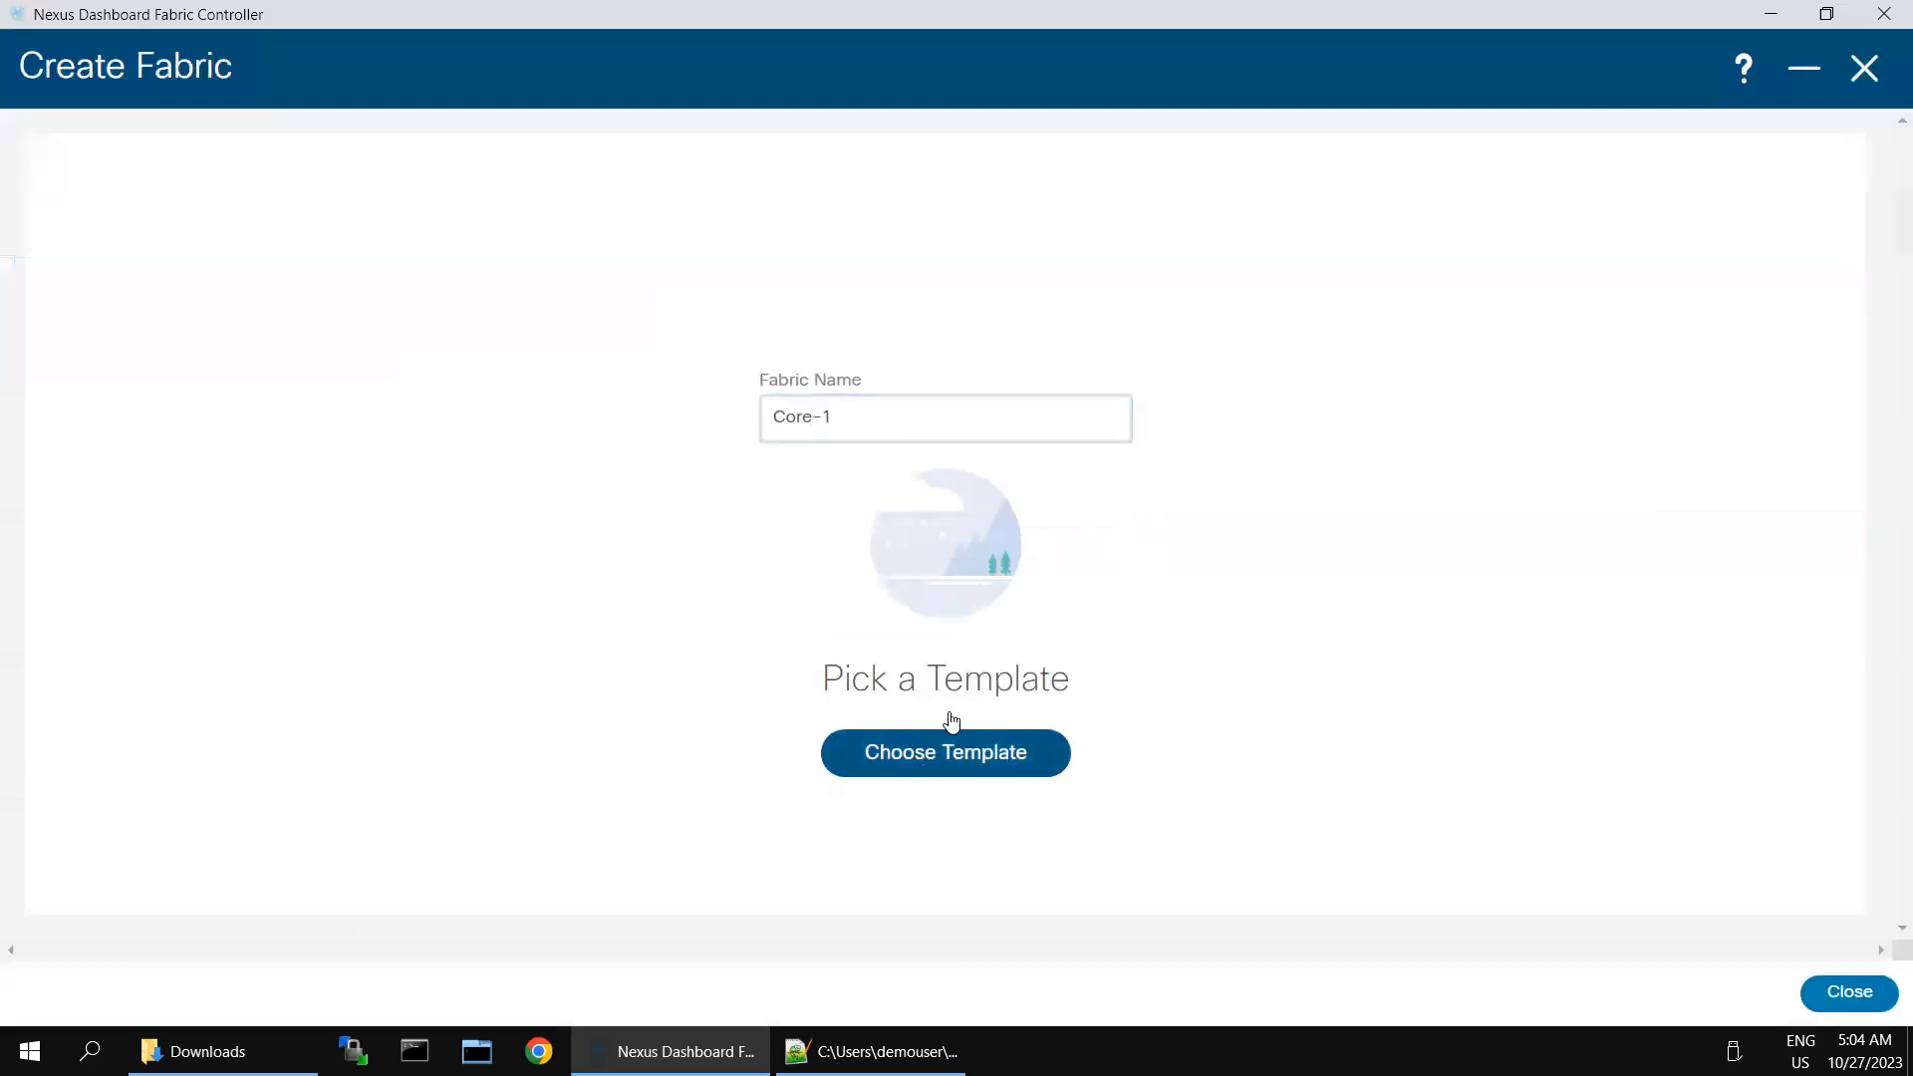
left_click(948, 743)
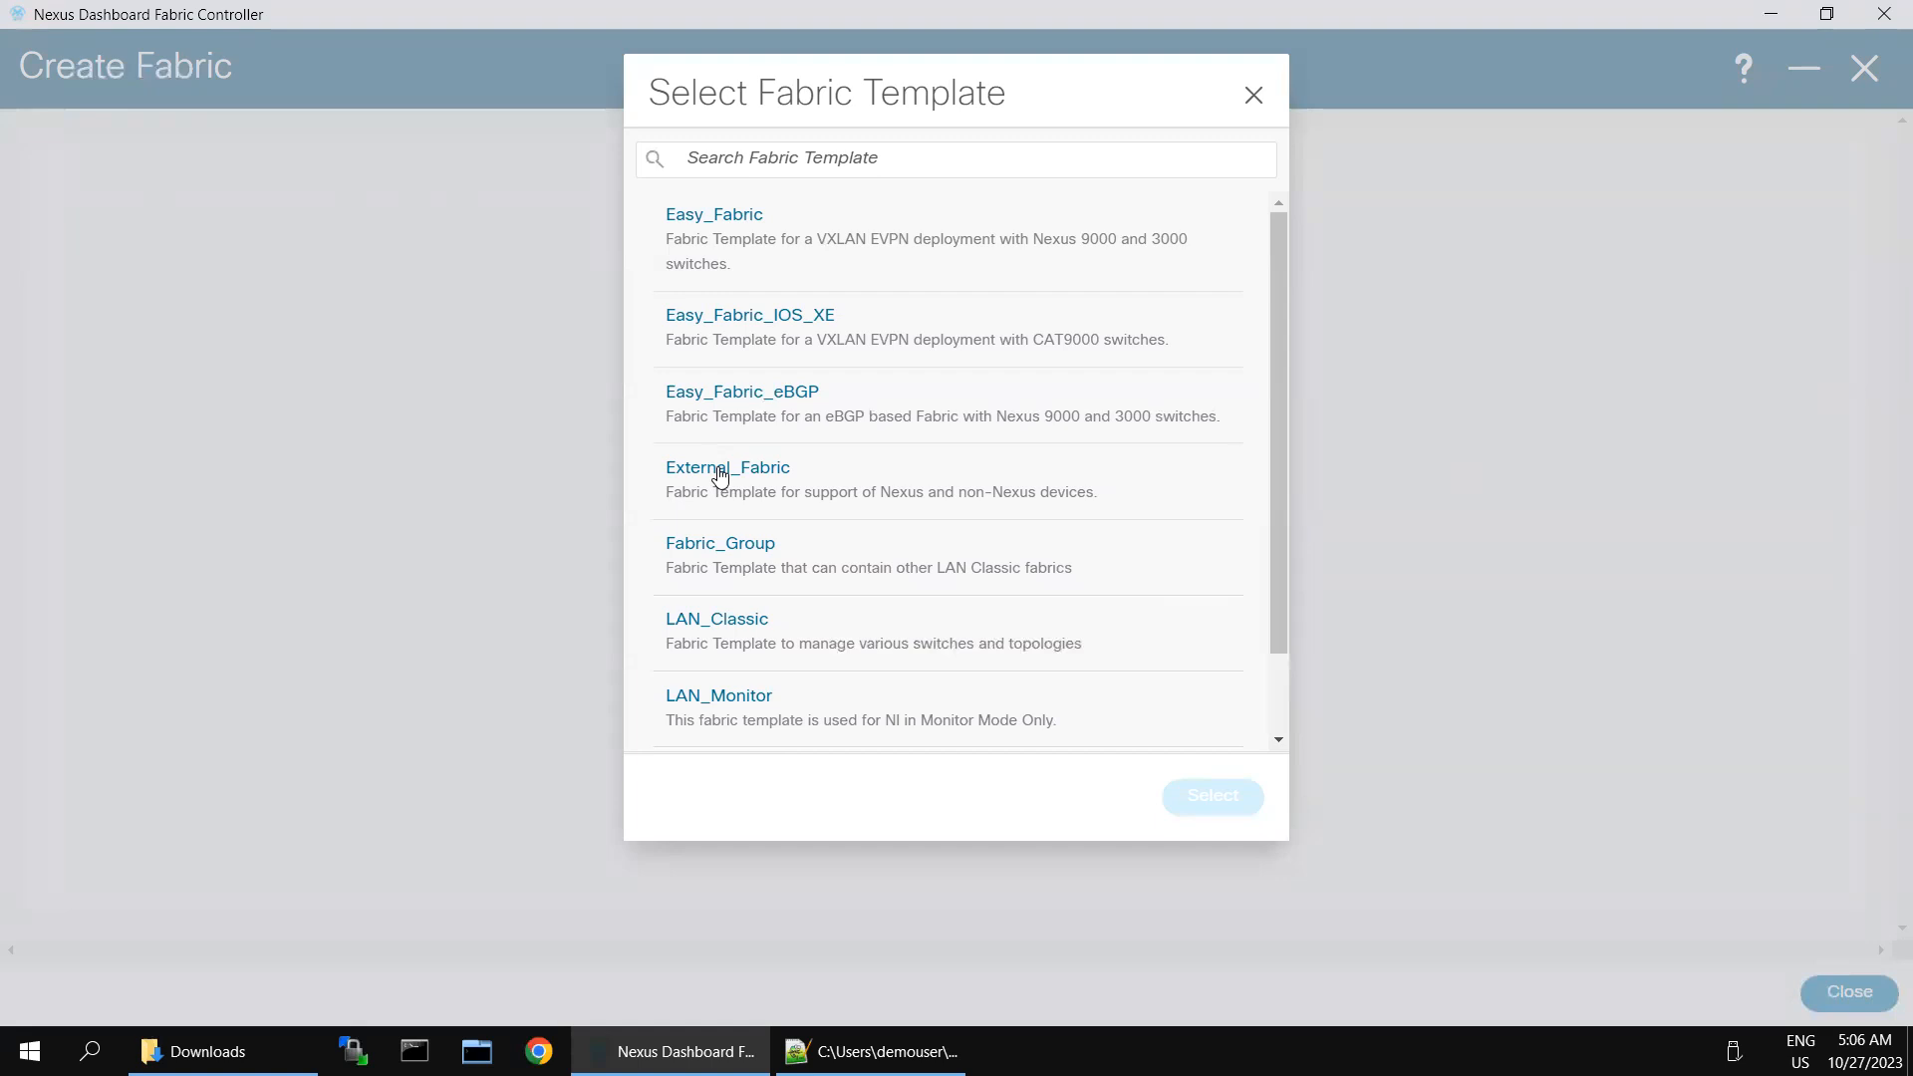
left_click(720, 476)
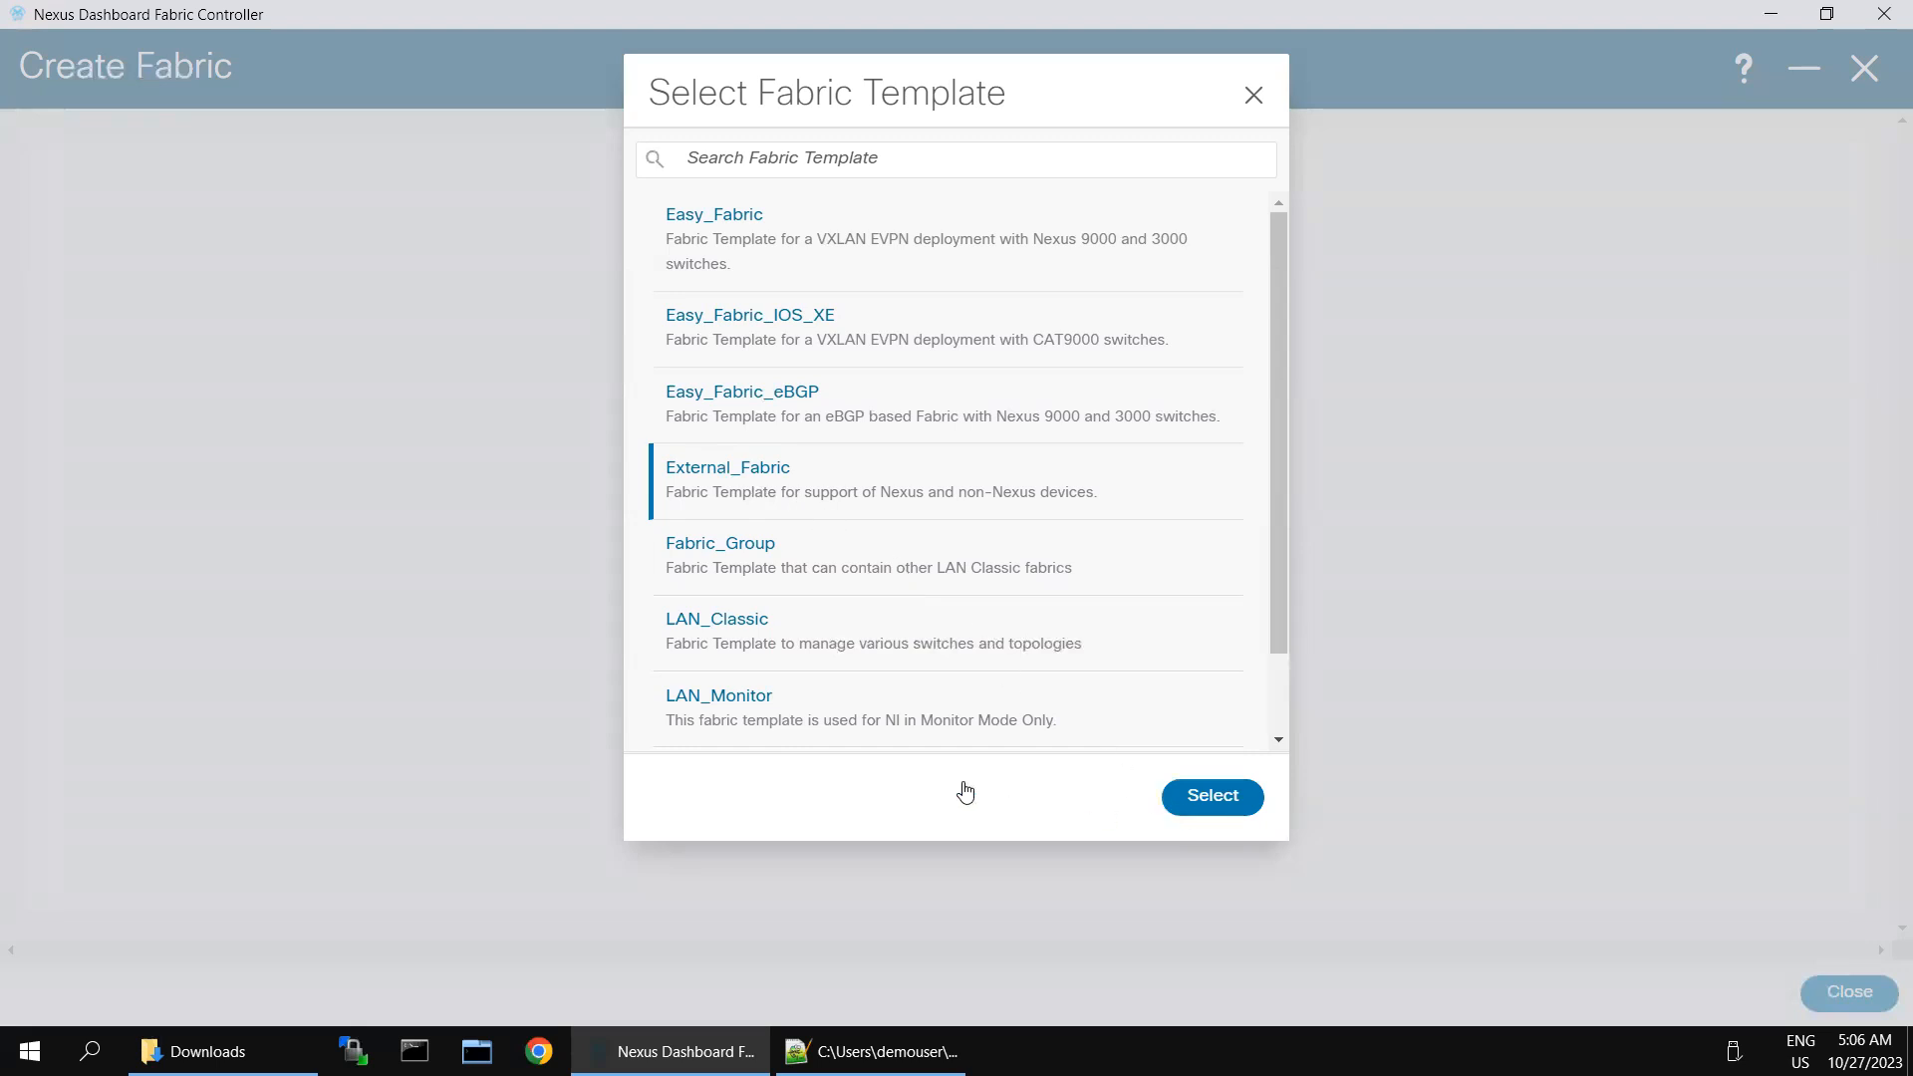
double_click(727, 468)
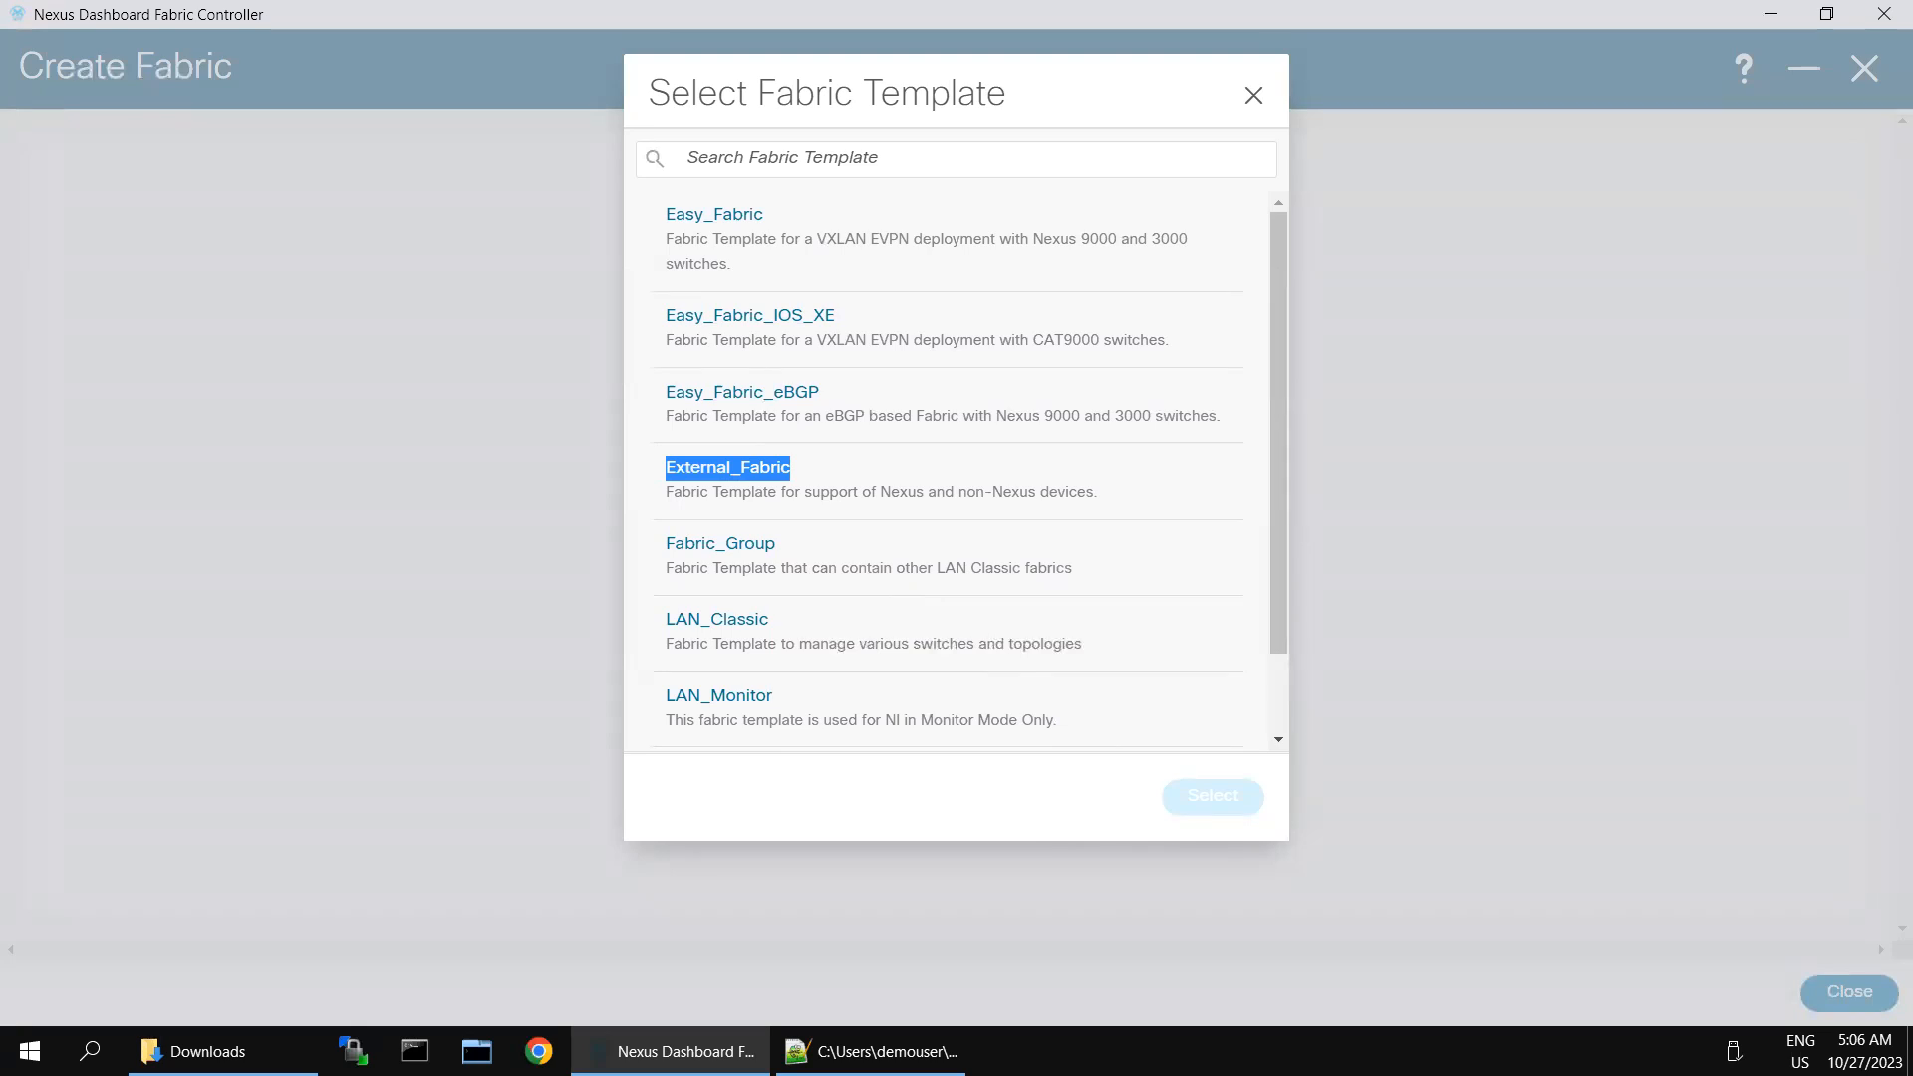
left_click(900, 774)
left_click(832, 817)
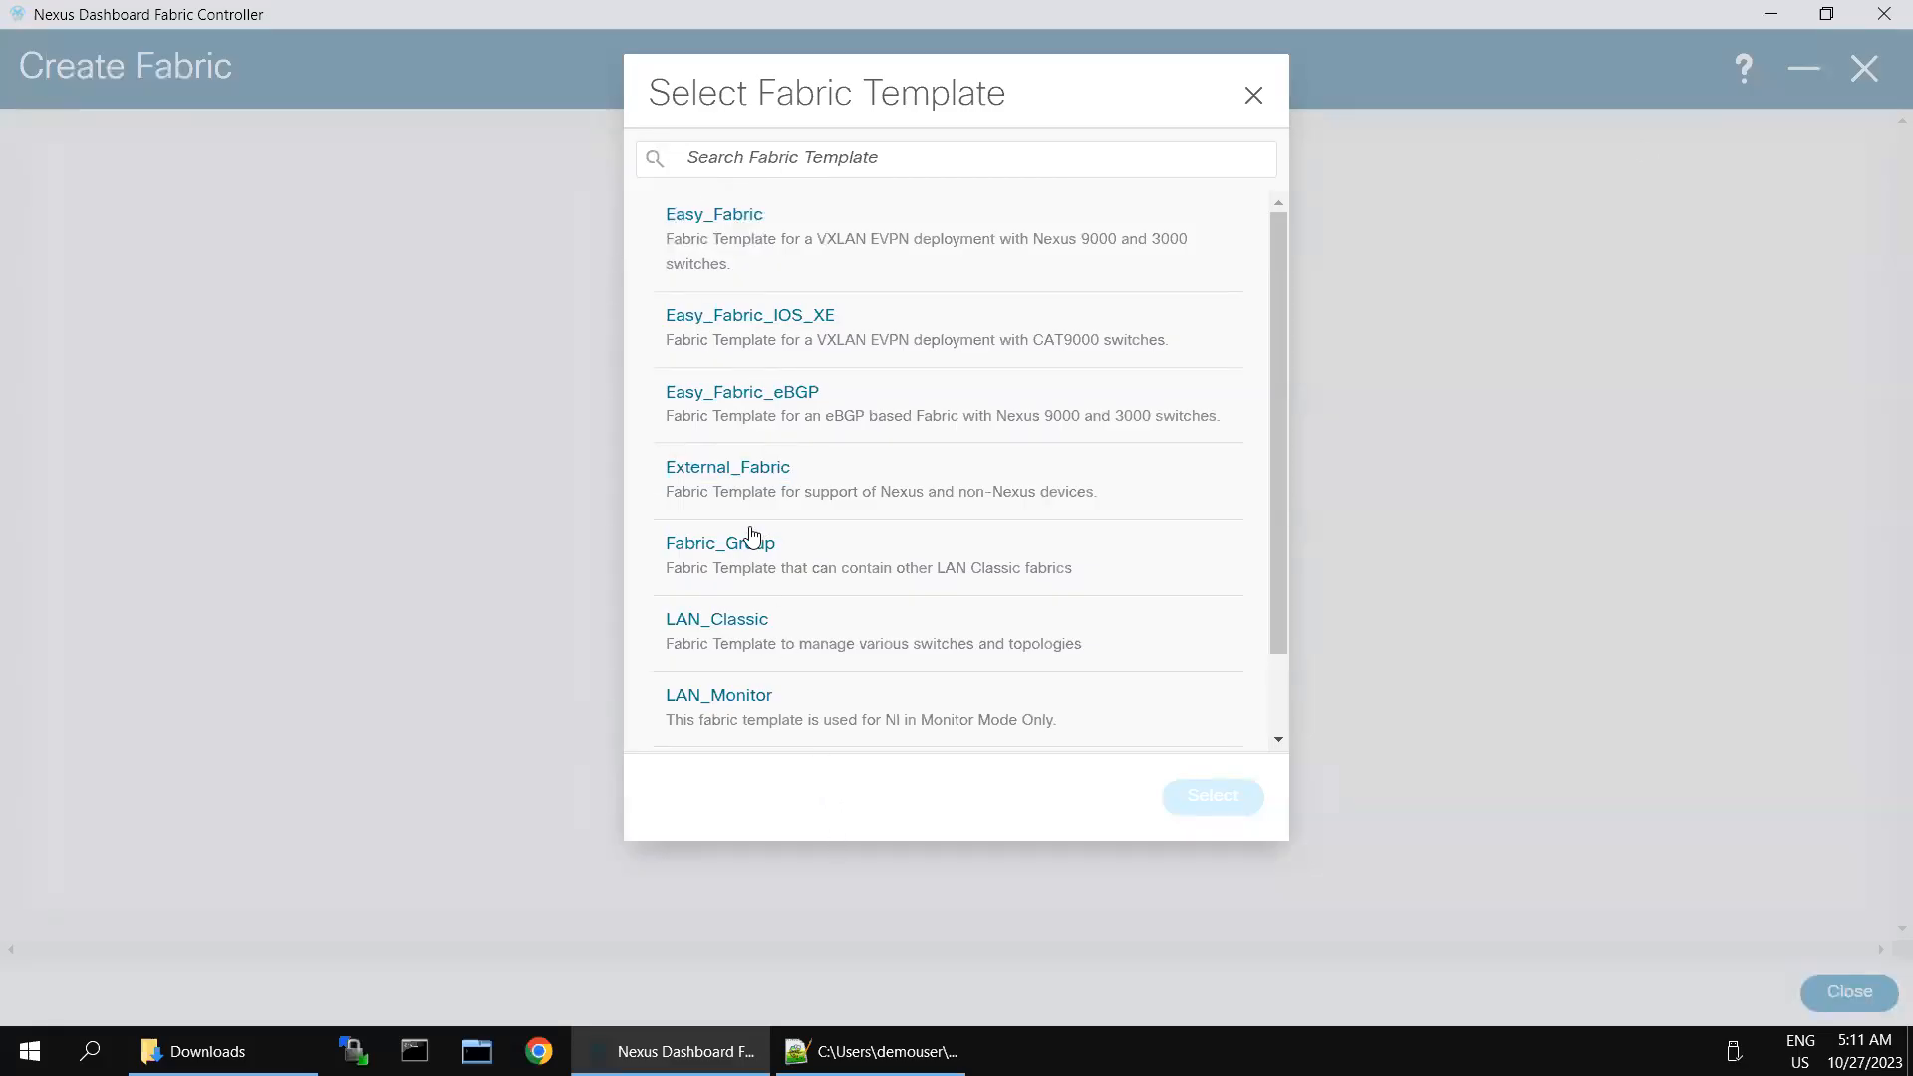
left_click(735, 470)
left_click(1213, 796)
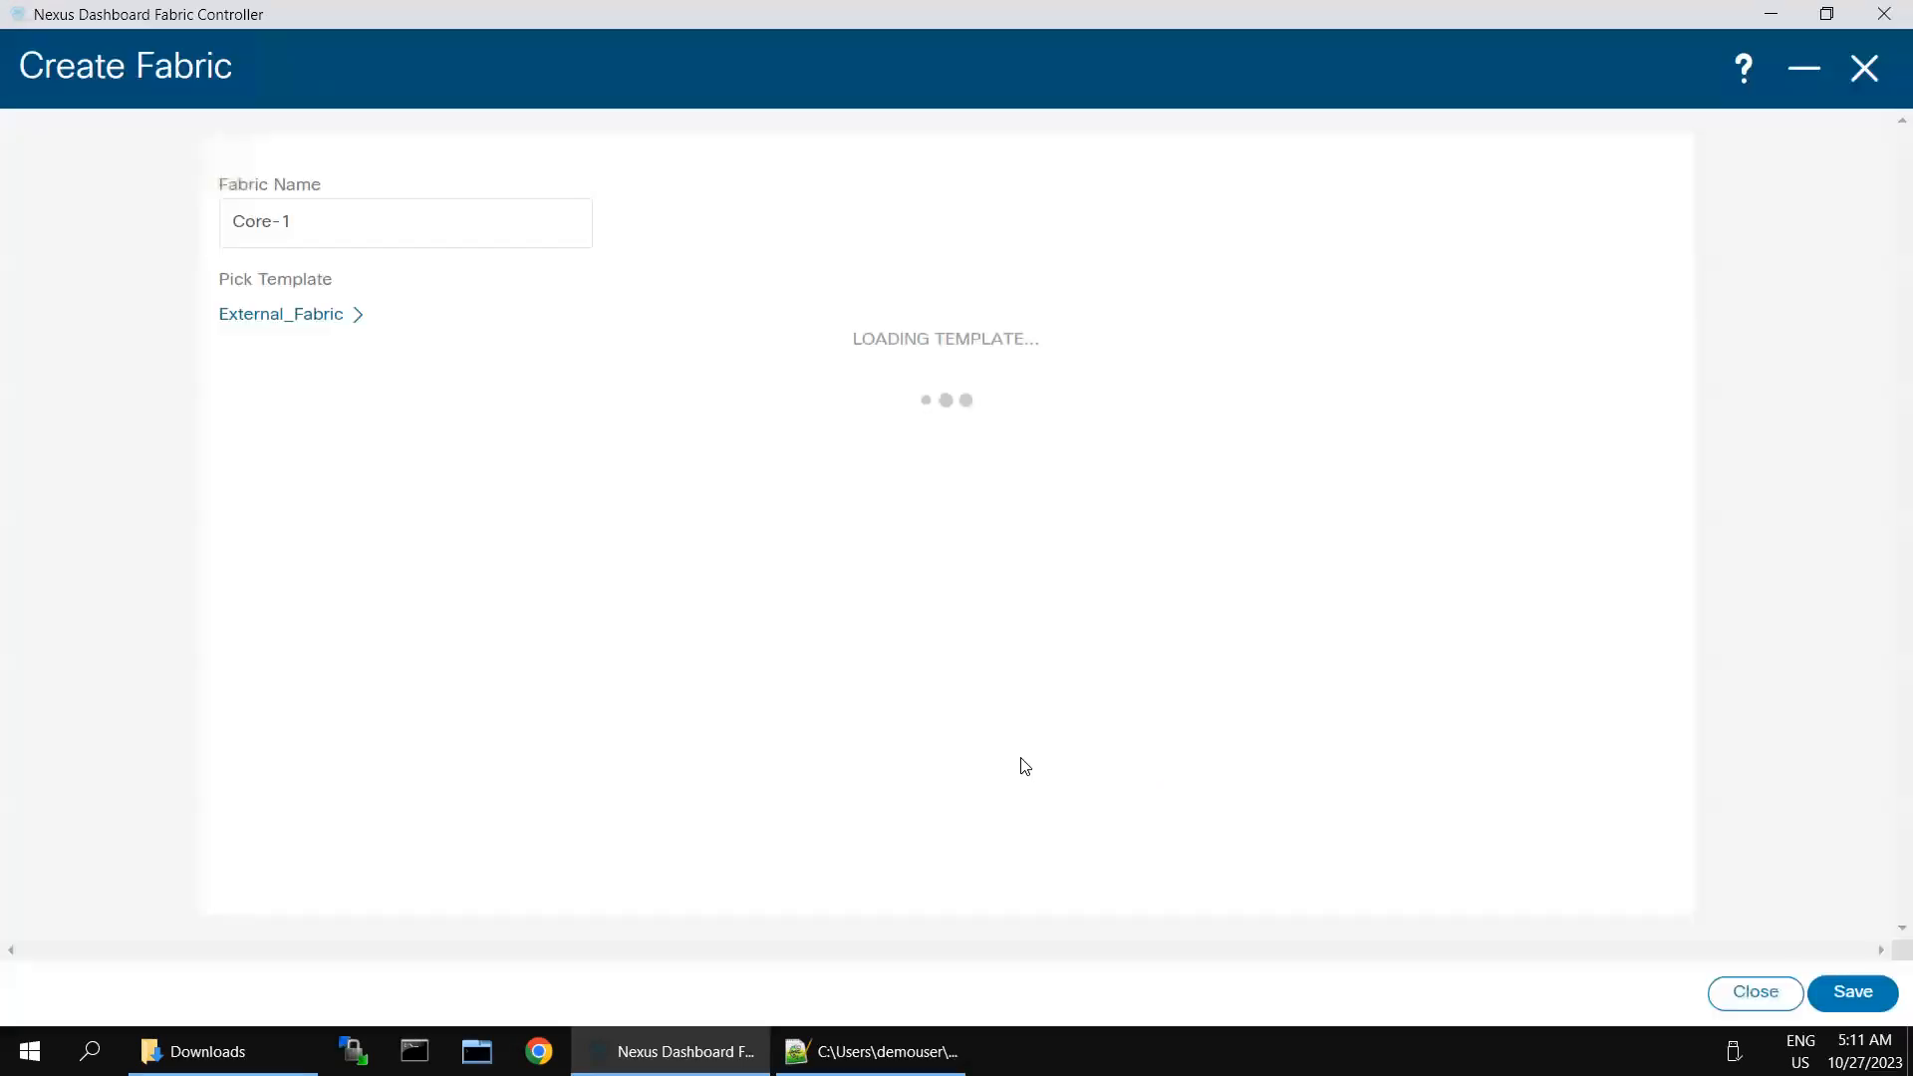
- Set the BGP AS number of Core-1 to 65003 and save the fabric
left_click(327, 491)
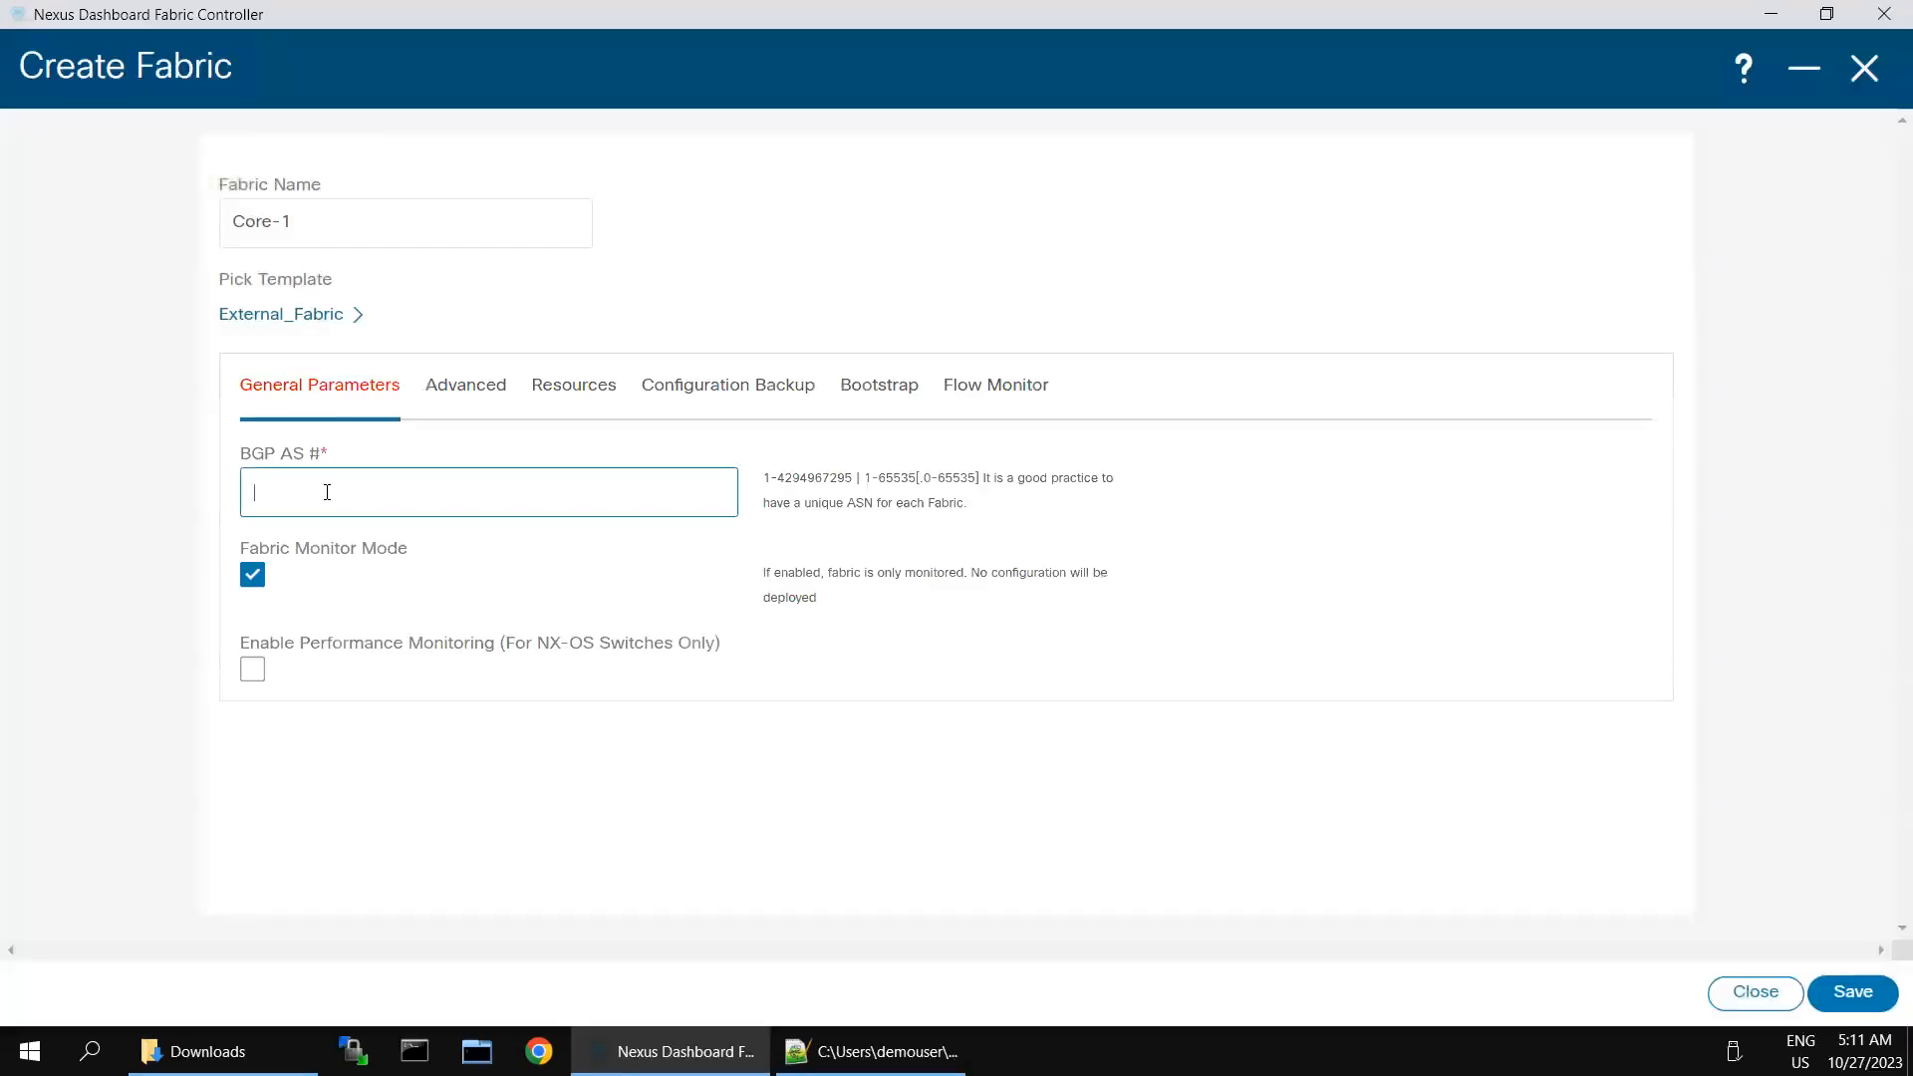
type("65003")
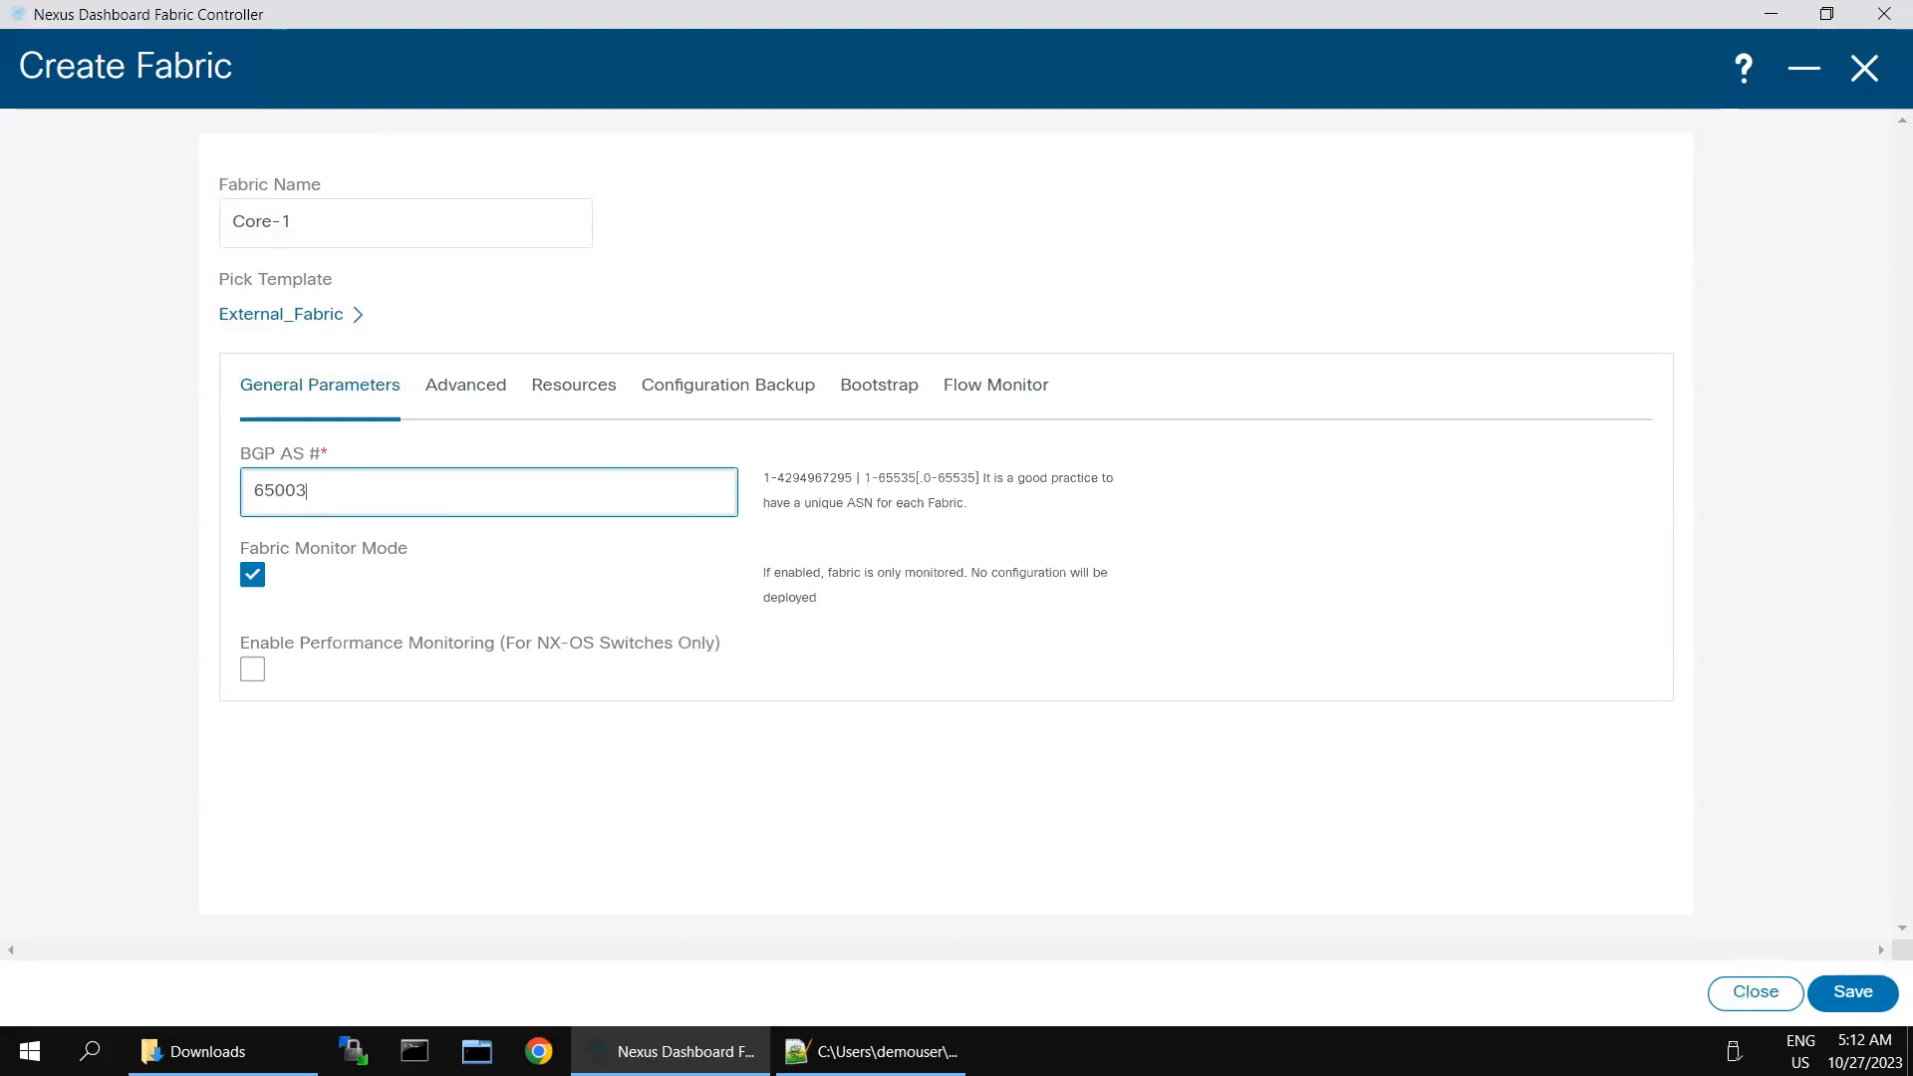
left_click(1848, 987)
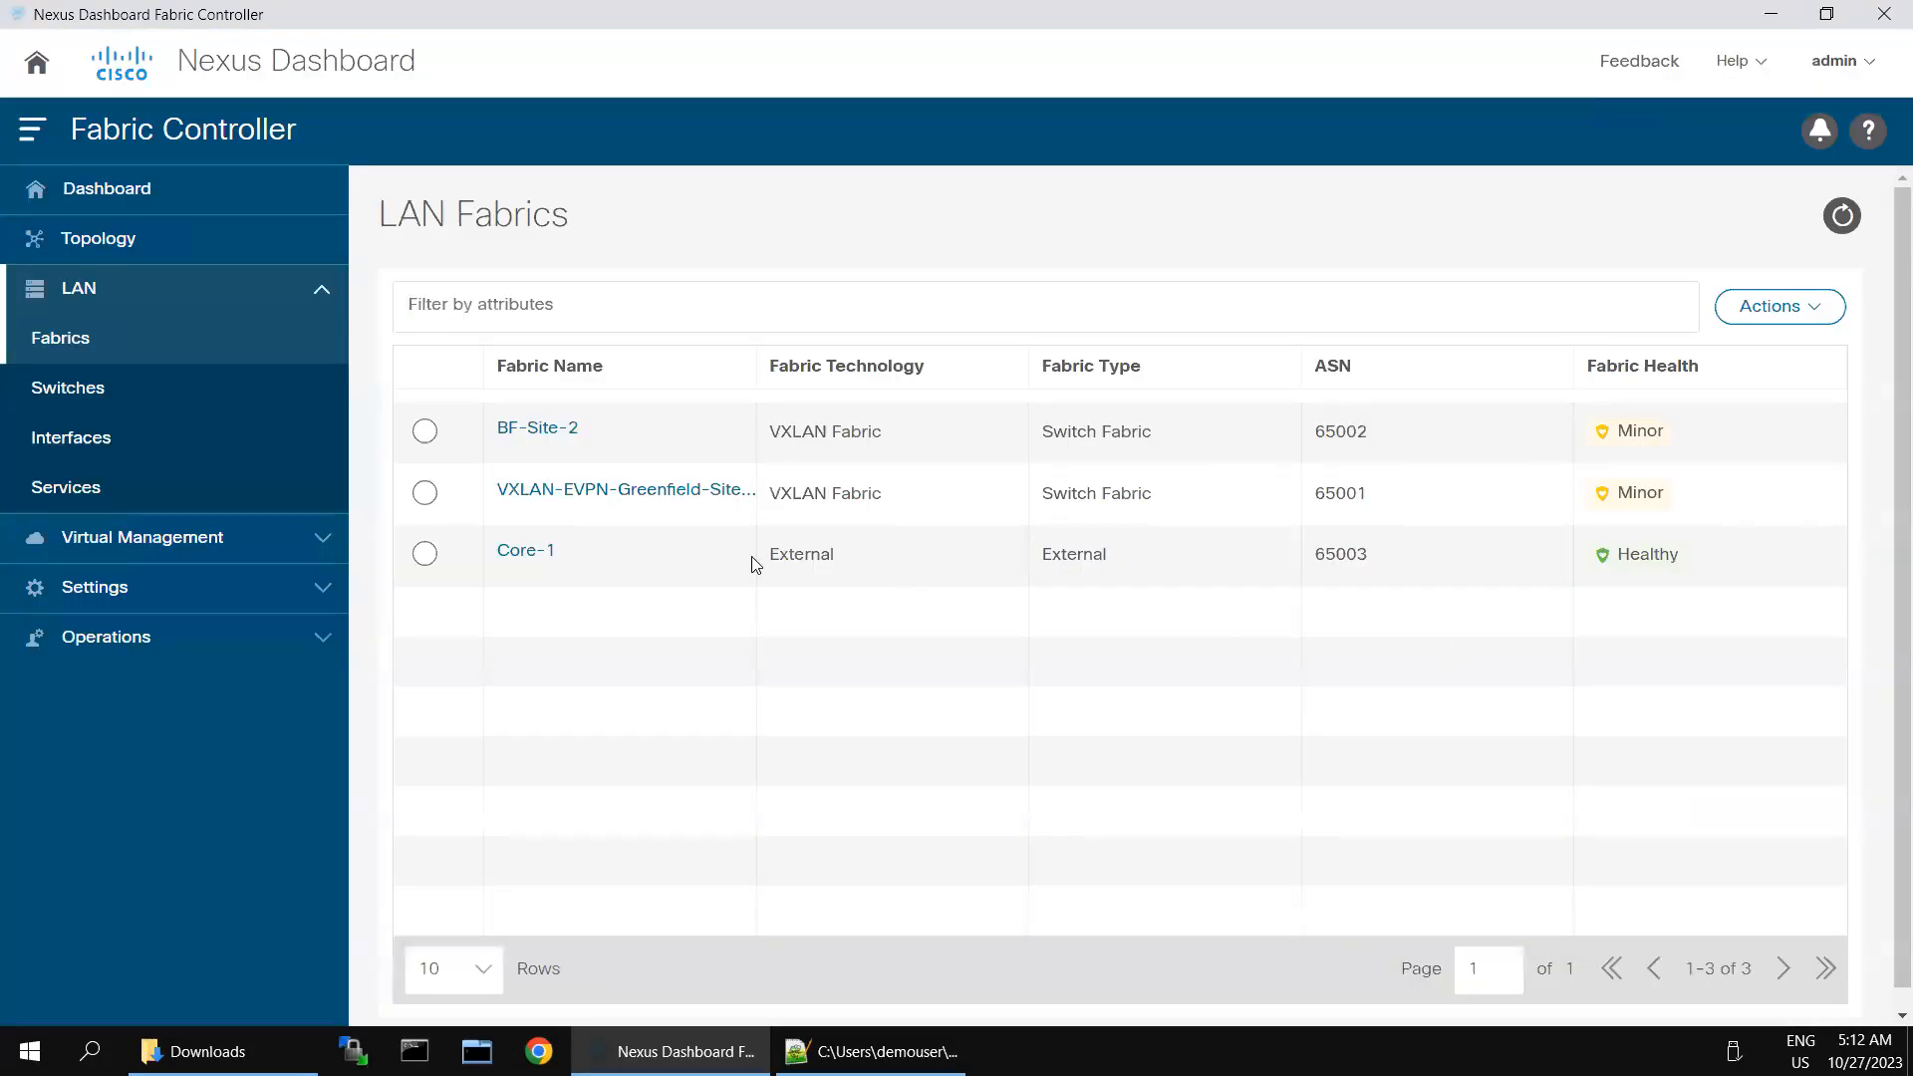
- Open the Core-1 fabric overview and start adding switches by discovery with seed IP 198.18.4.205
double_click(522, 555)
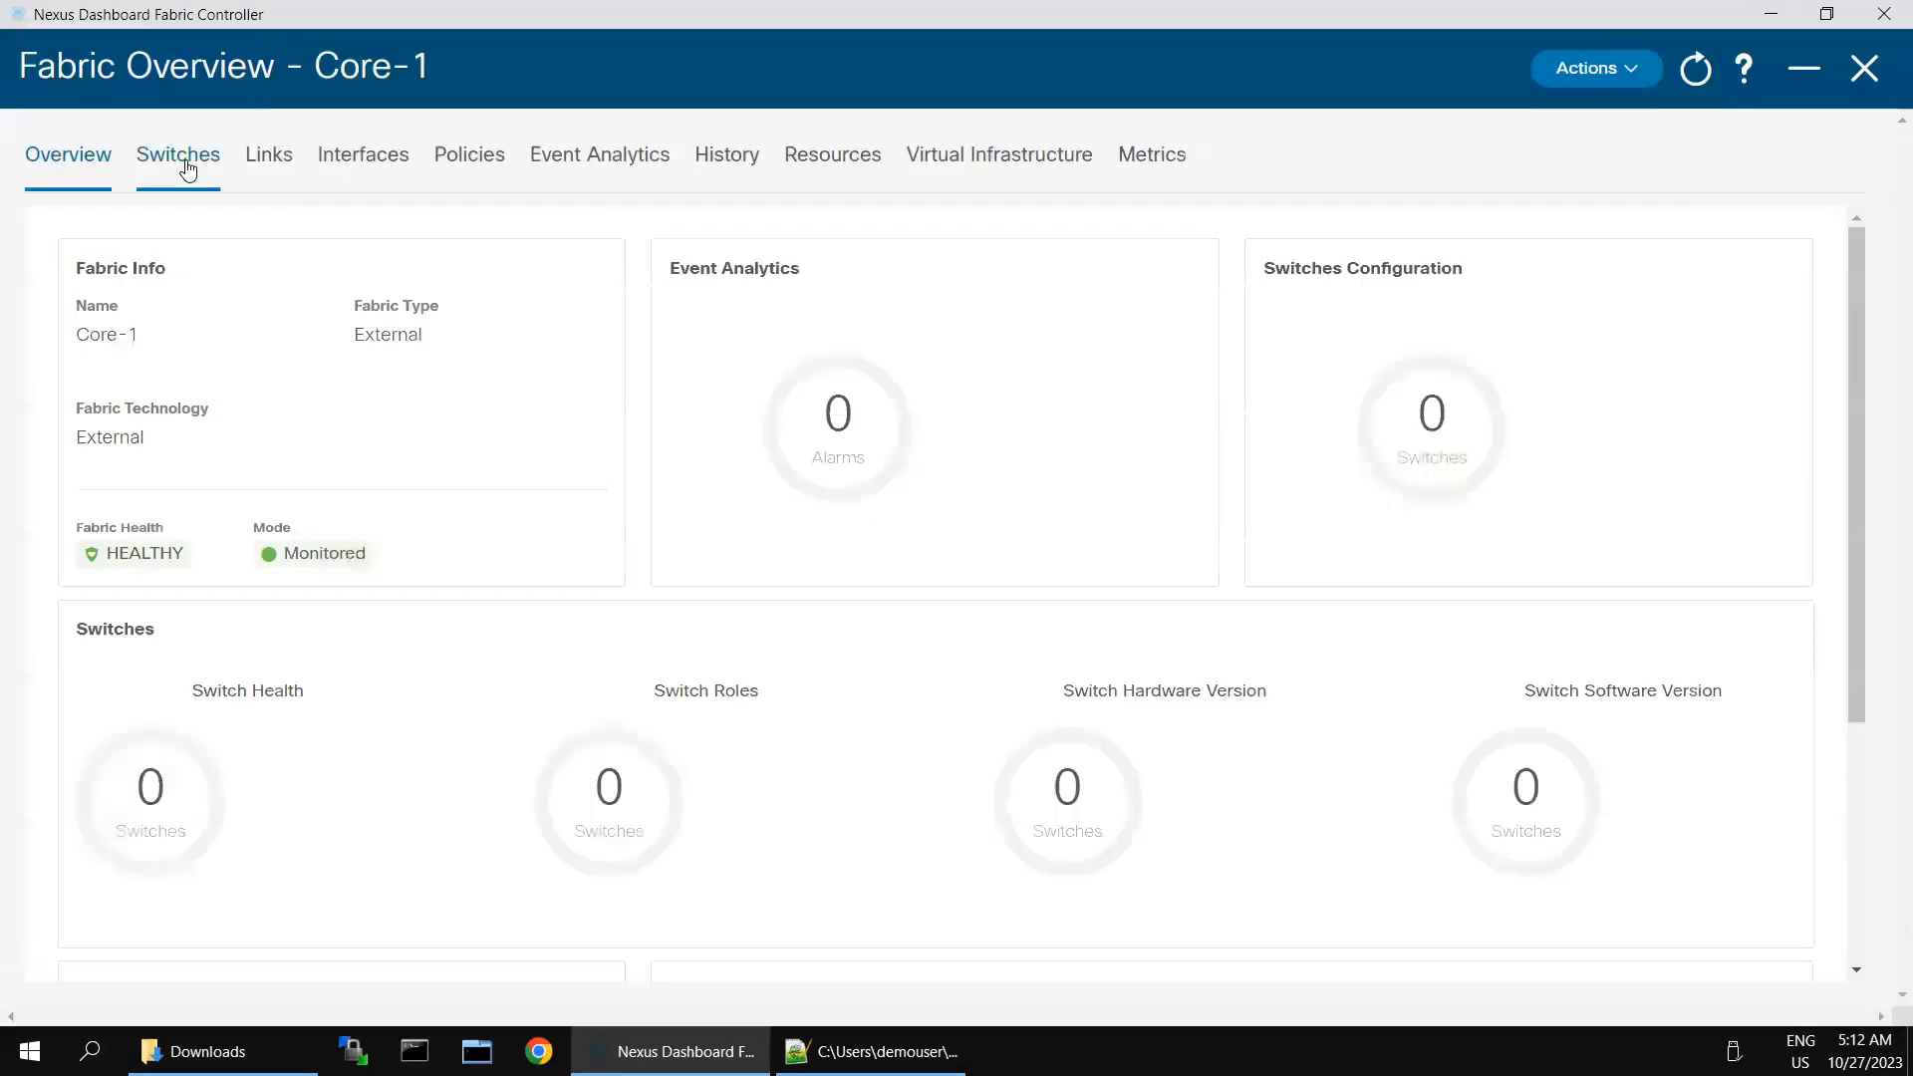
left_click(182, 158)
left_click(1782, 259)
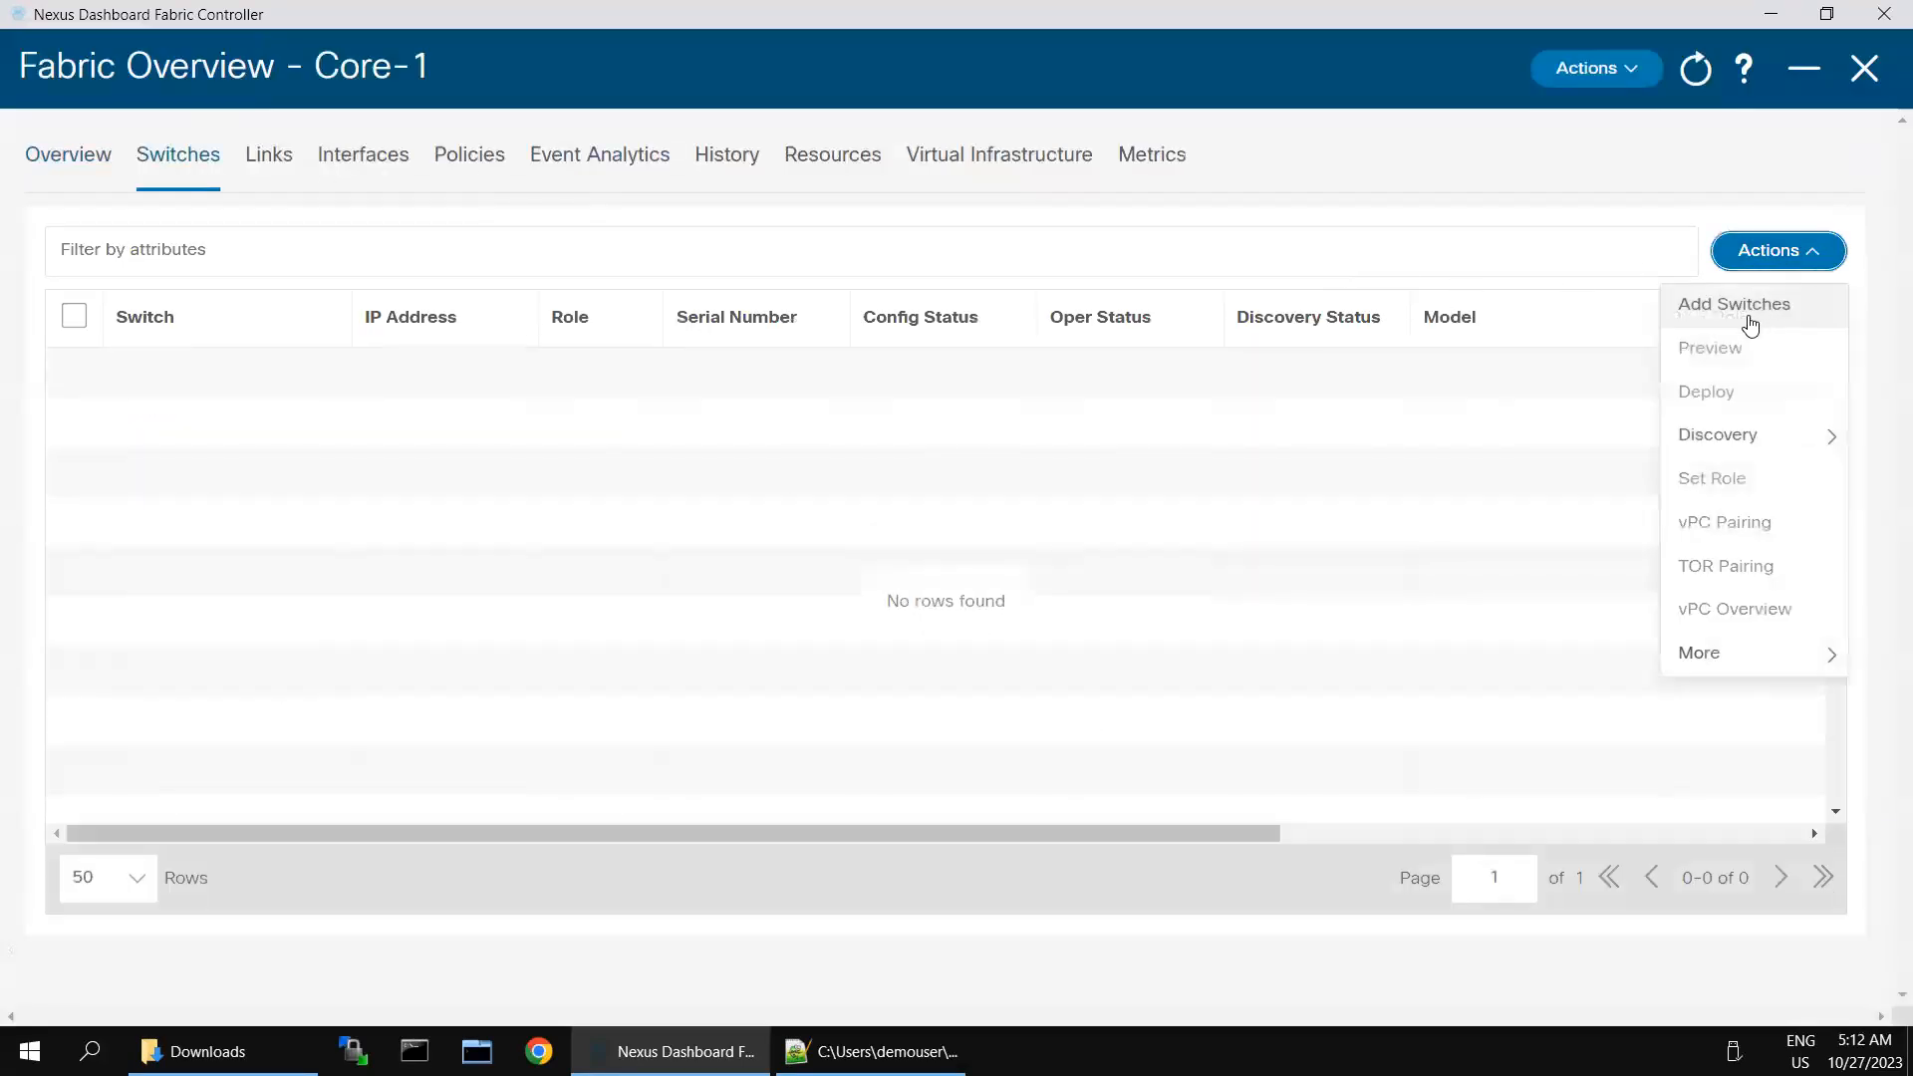
left_click(1712, 311)
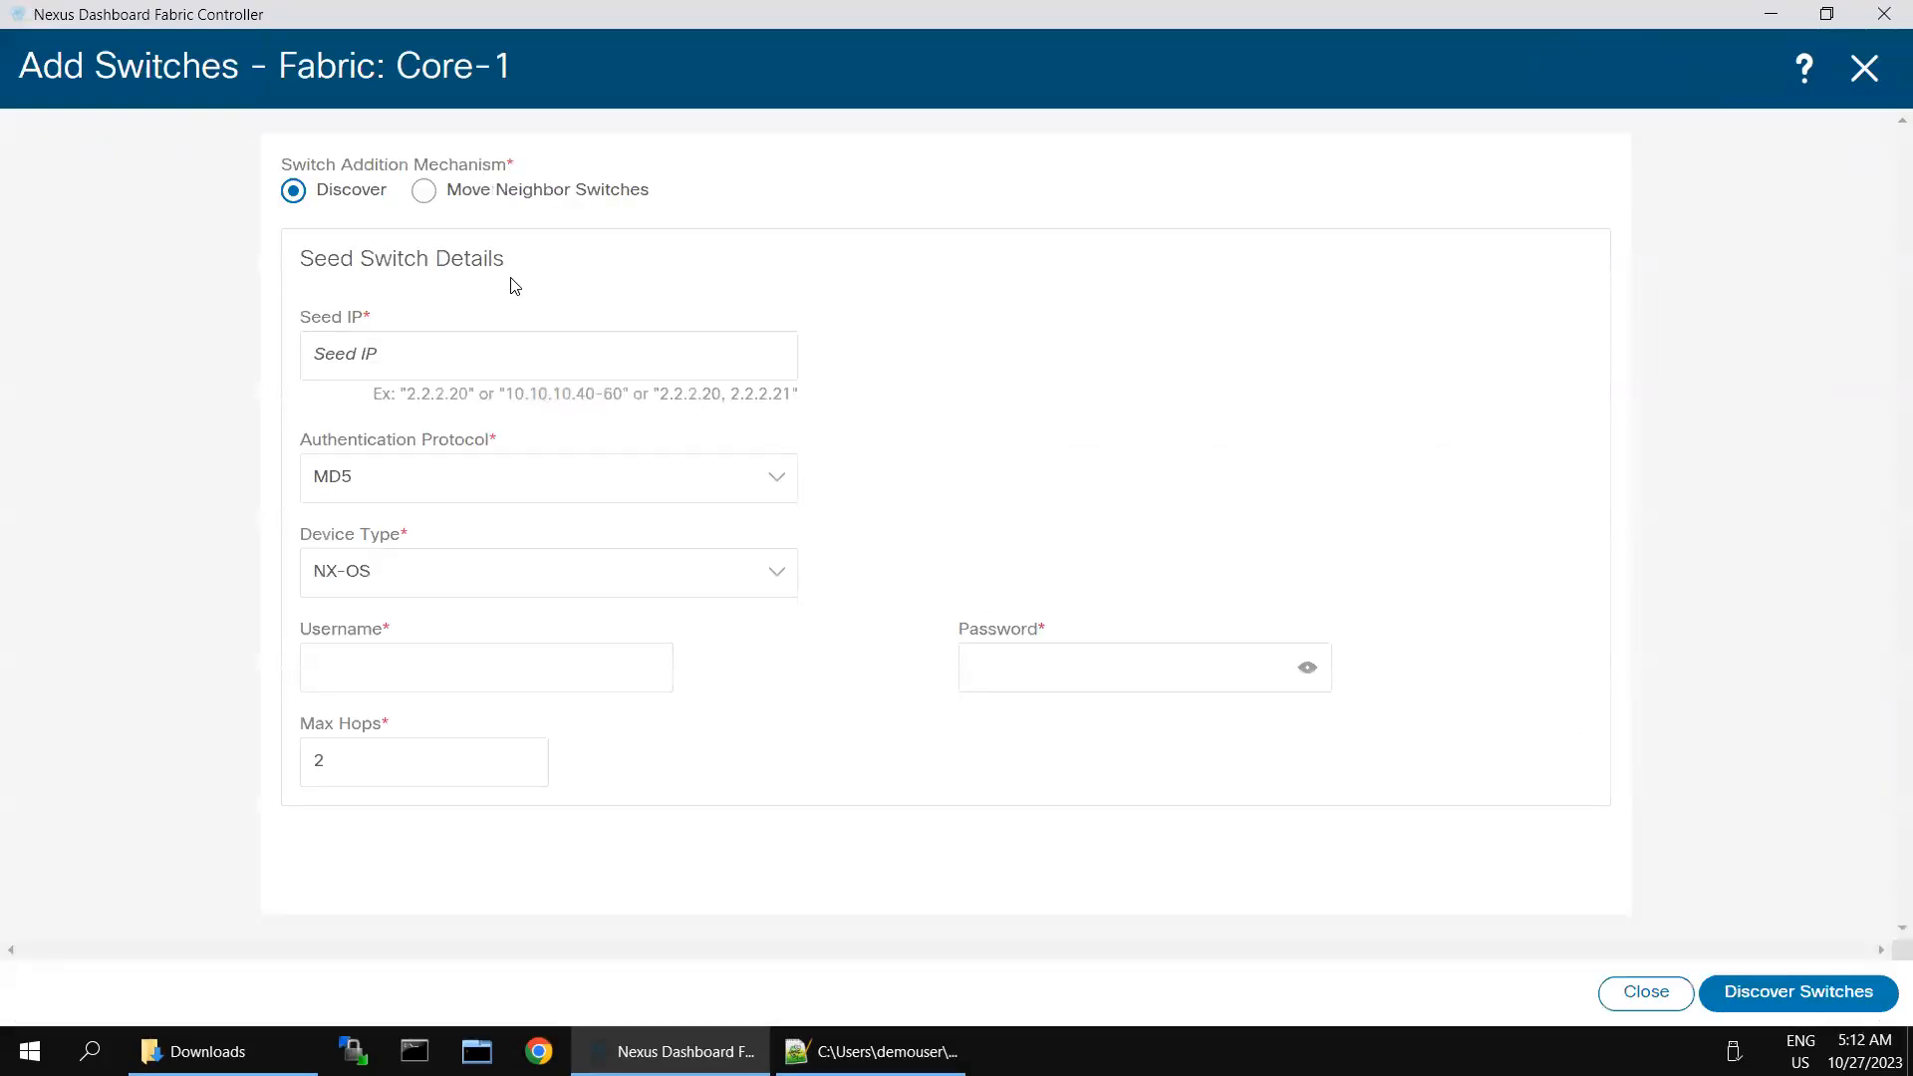
left_click(471, 353)
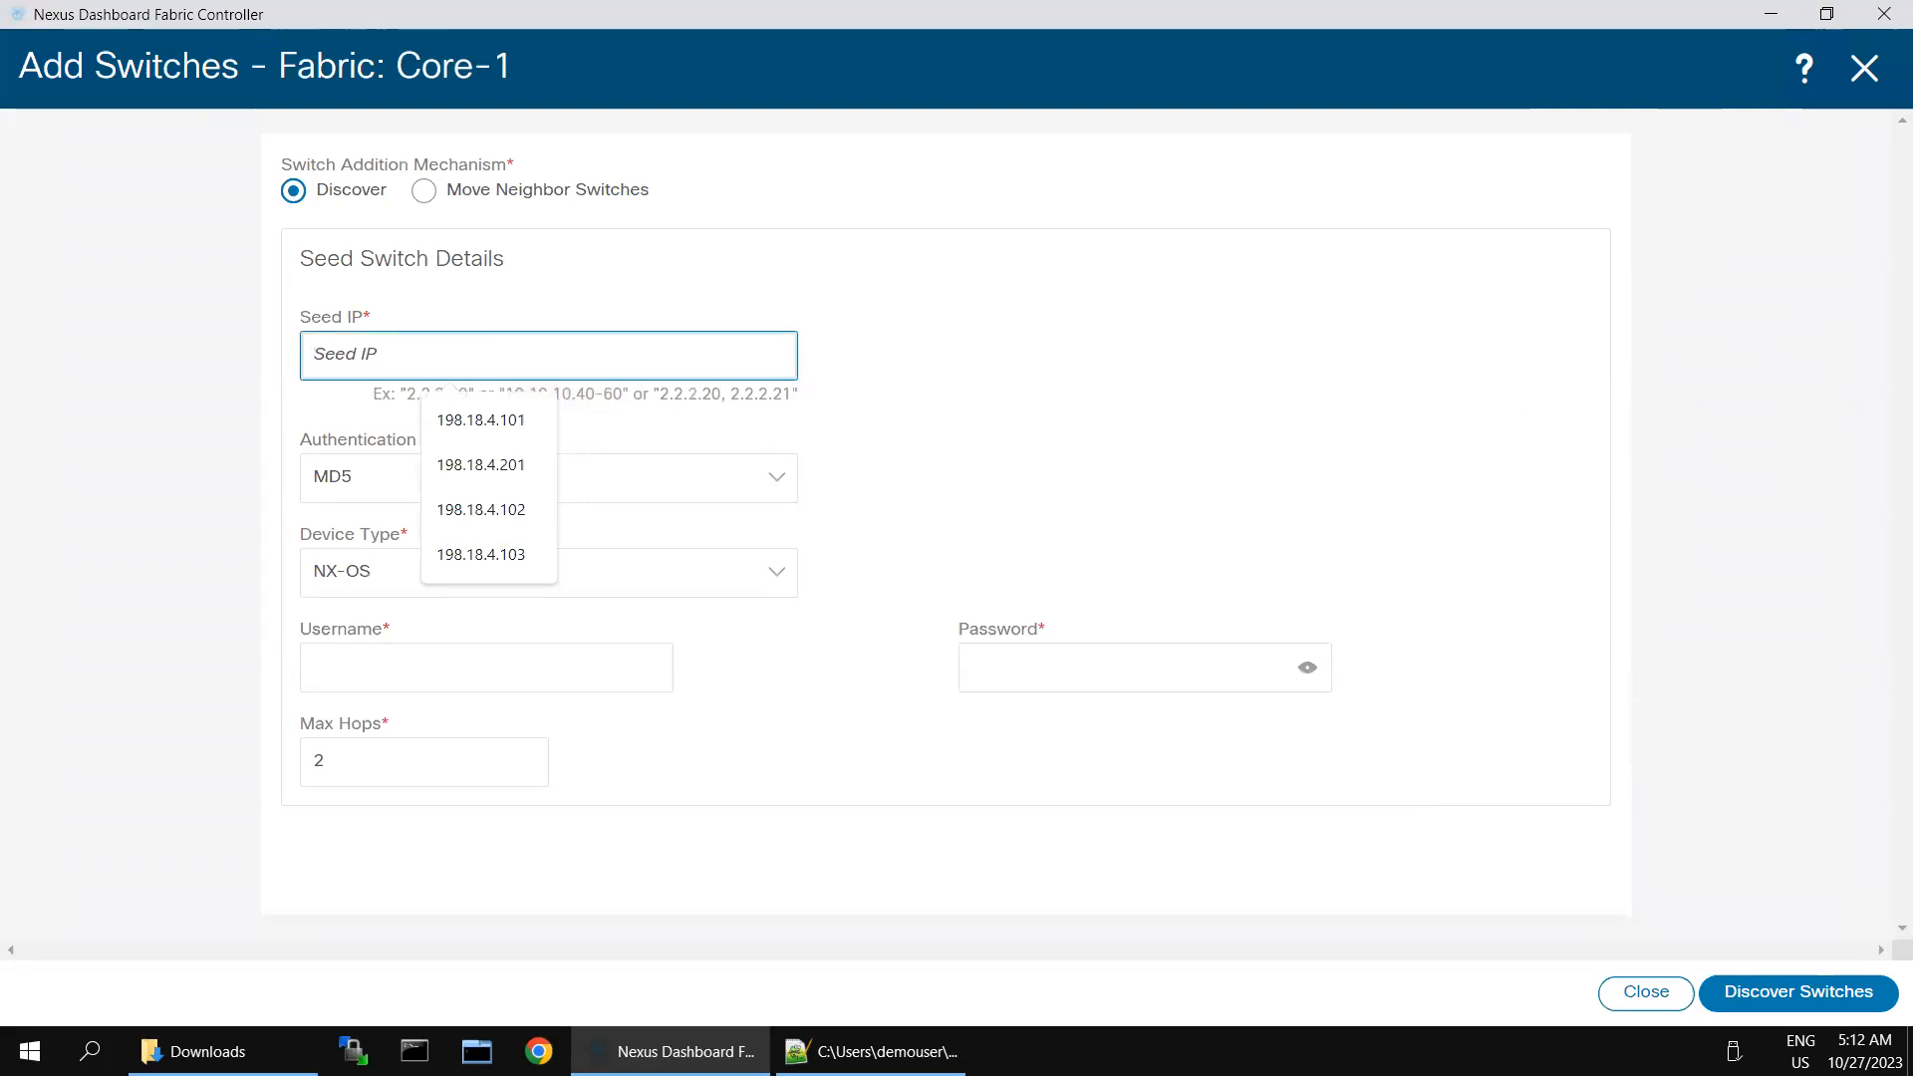
left_click(518, 472)
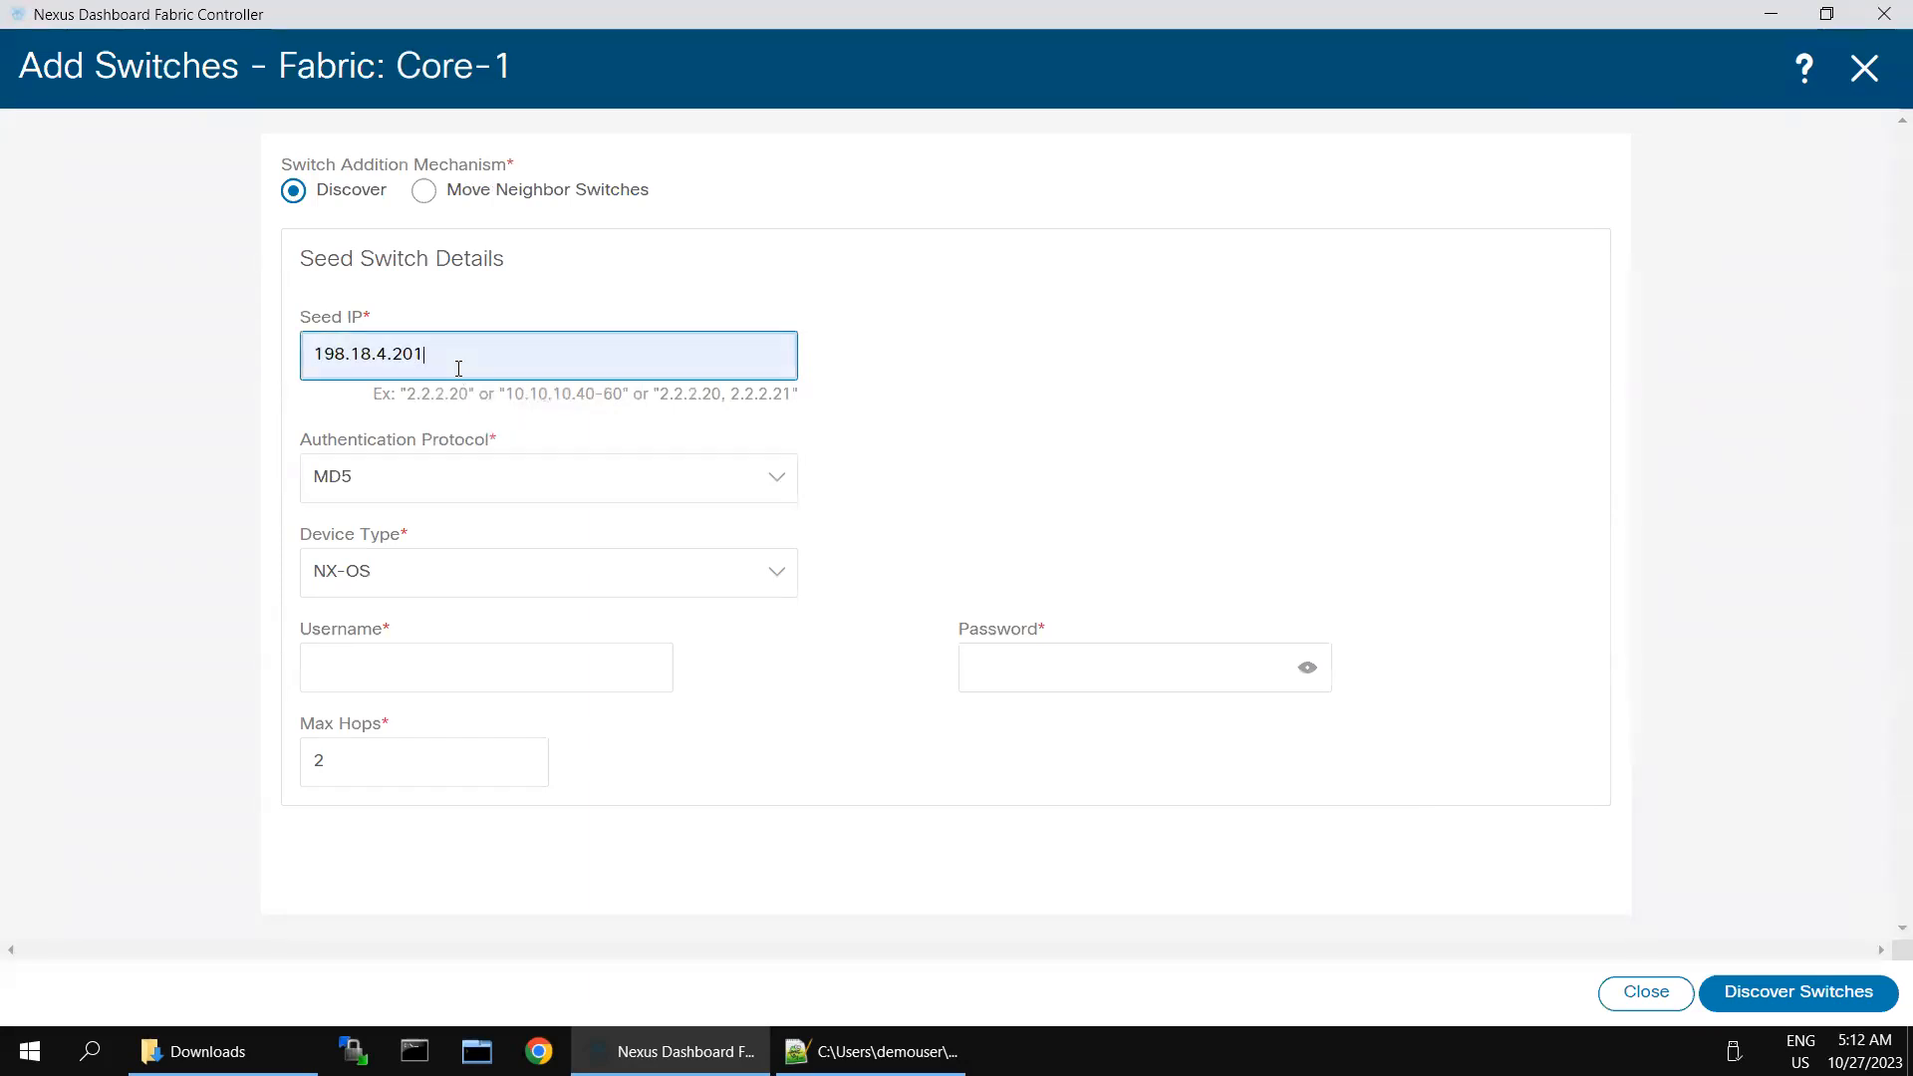
key("BackSpace")
type("5")
- Enter the username admin and the switch password in the seed switch details, and discover the switches
left_click(423, 658)
type("admin")
key("Tab")
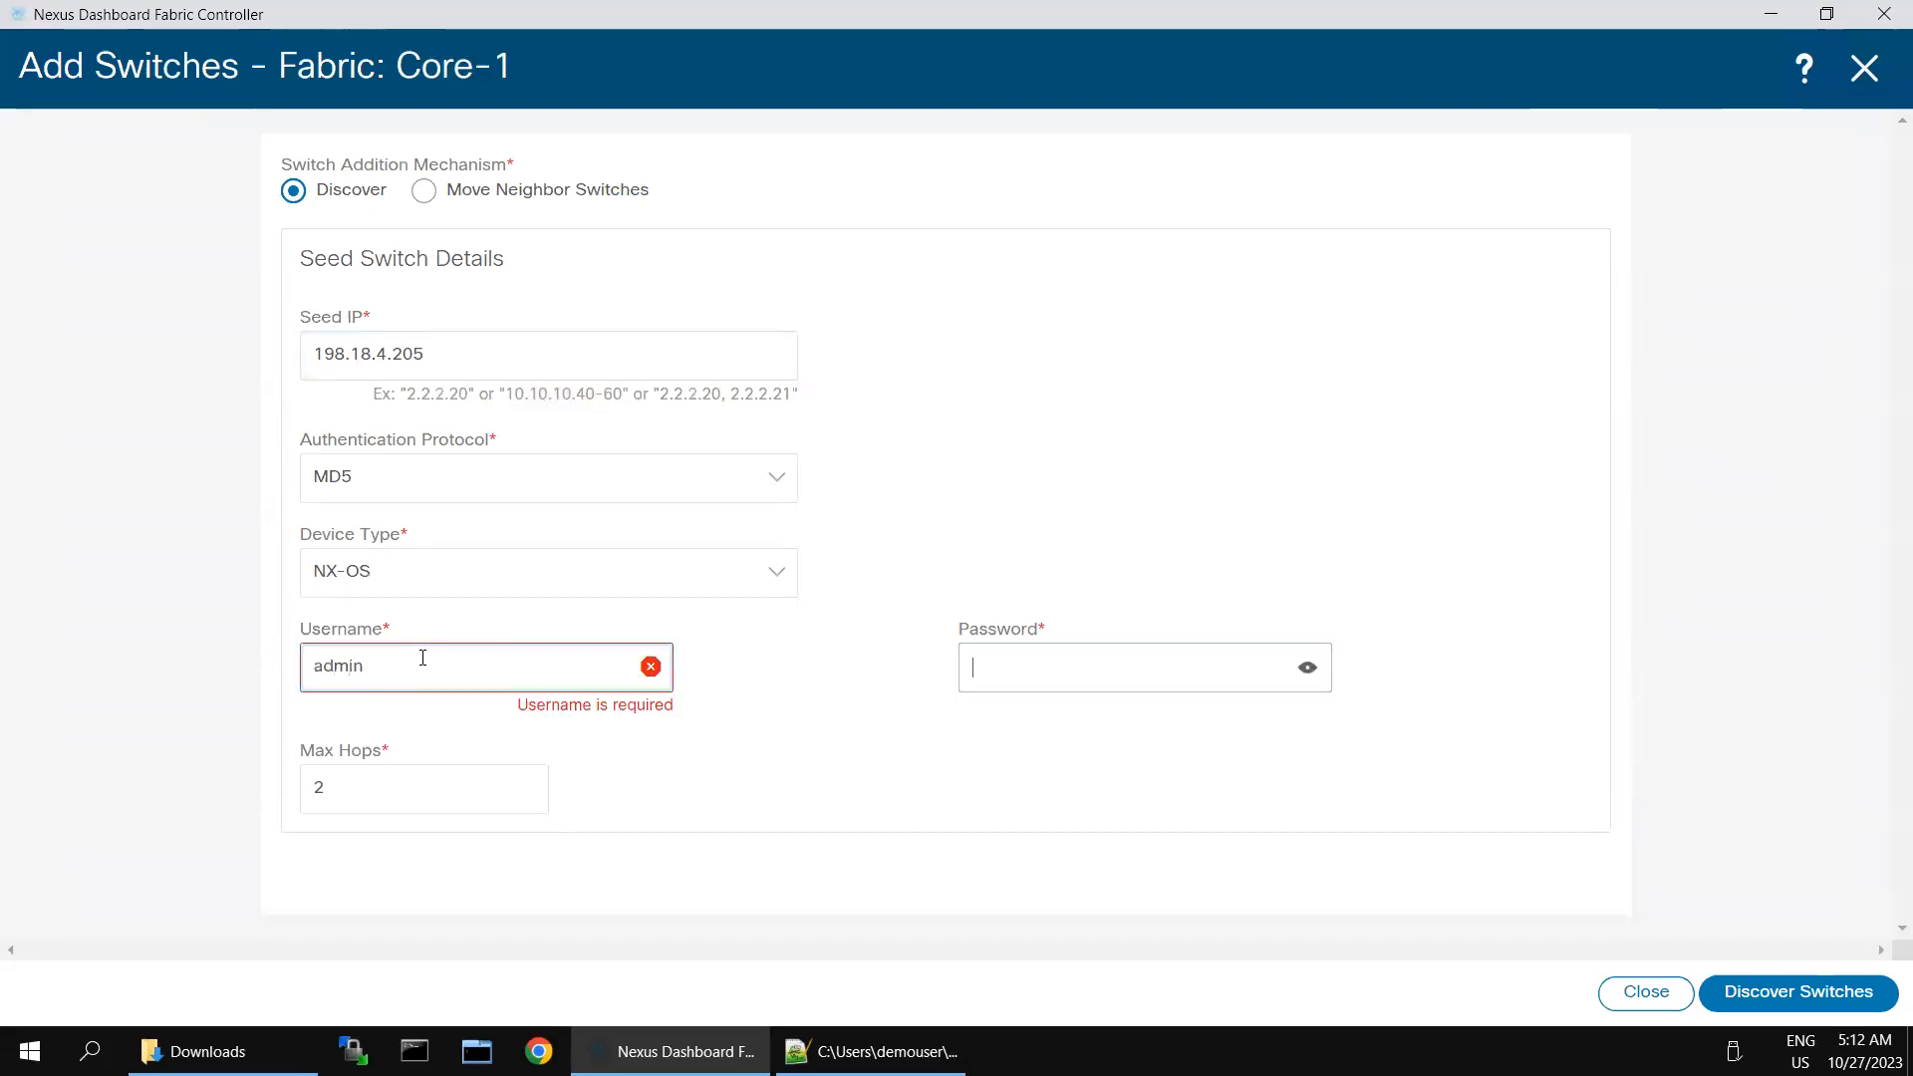
type("C1sco12")
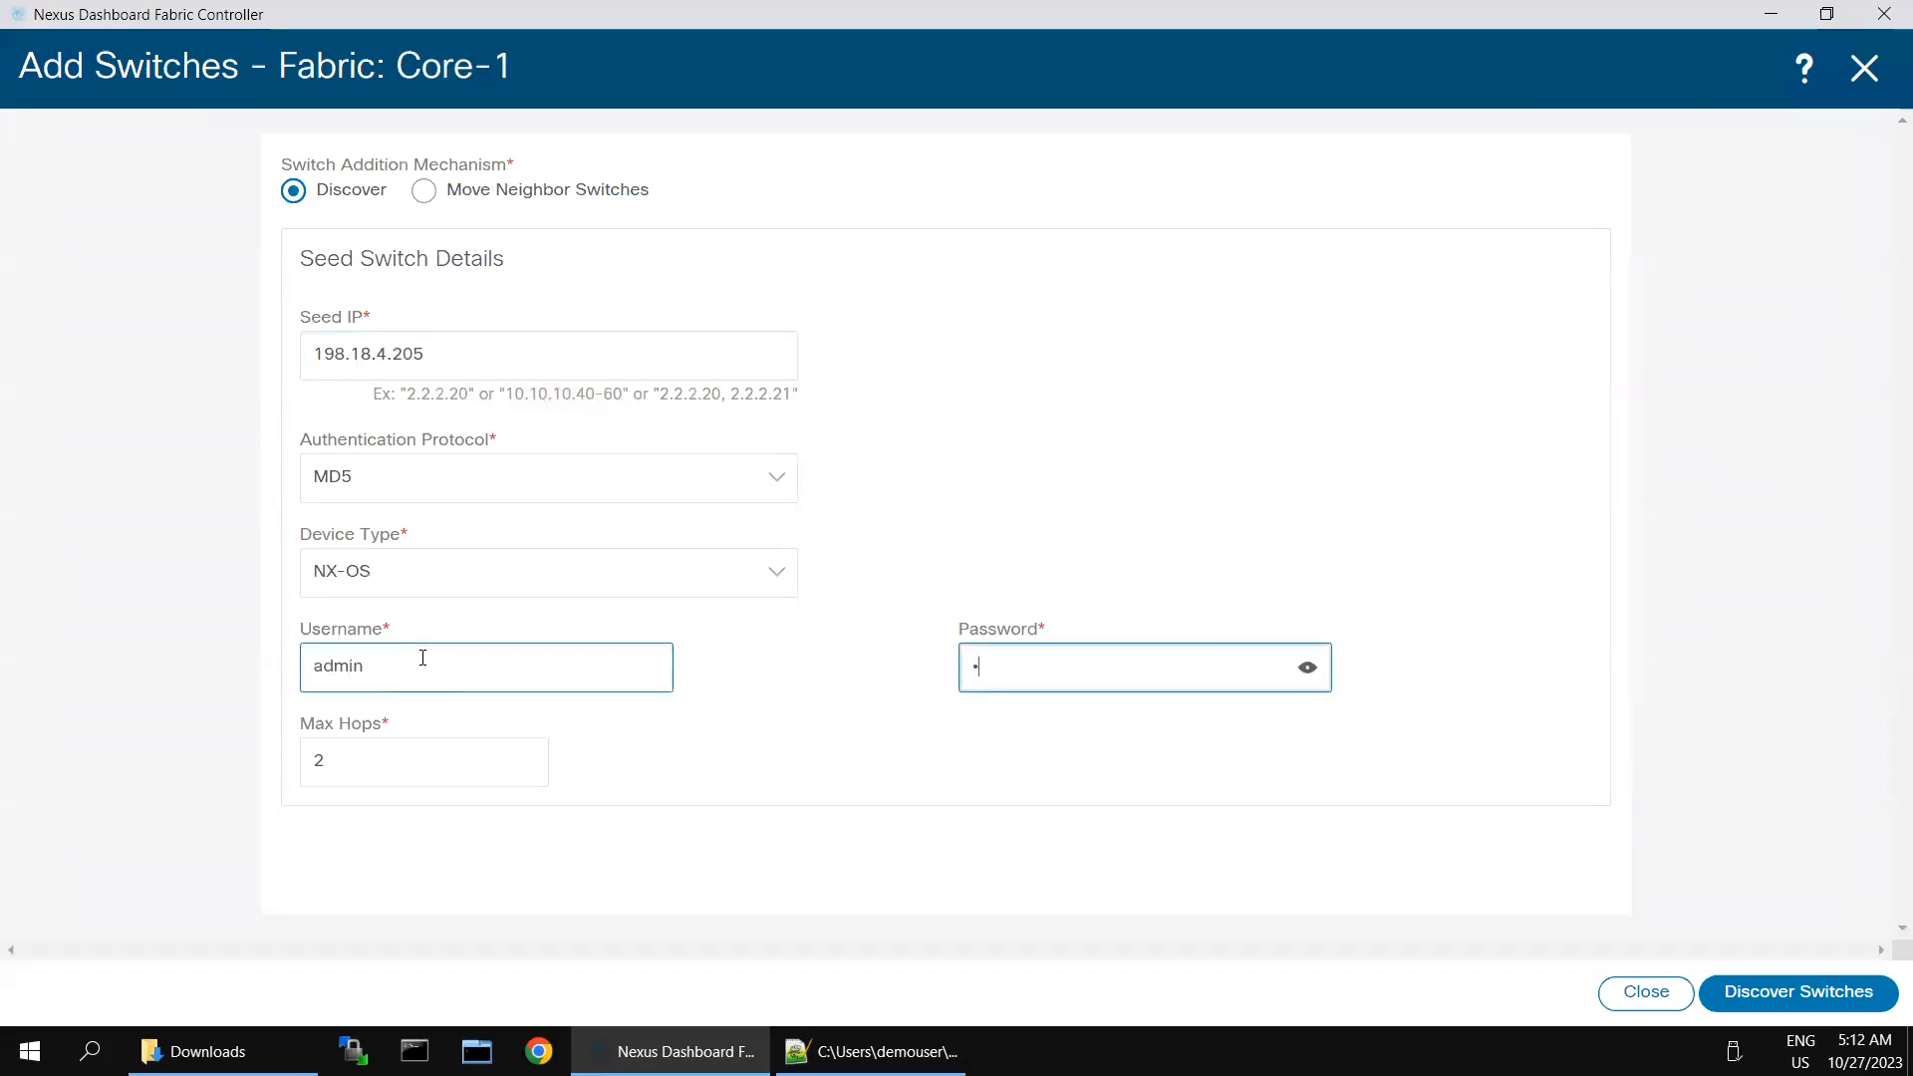
type("345")
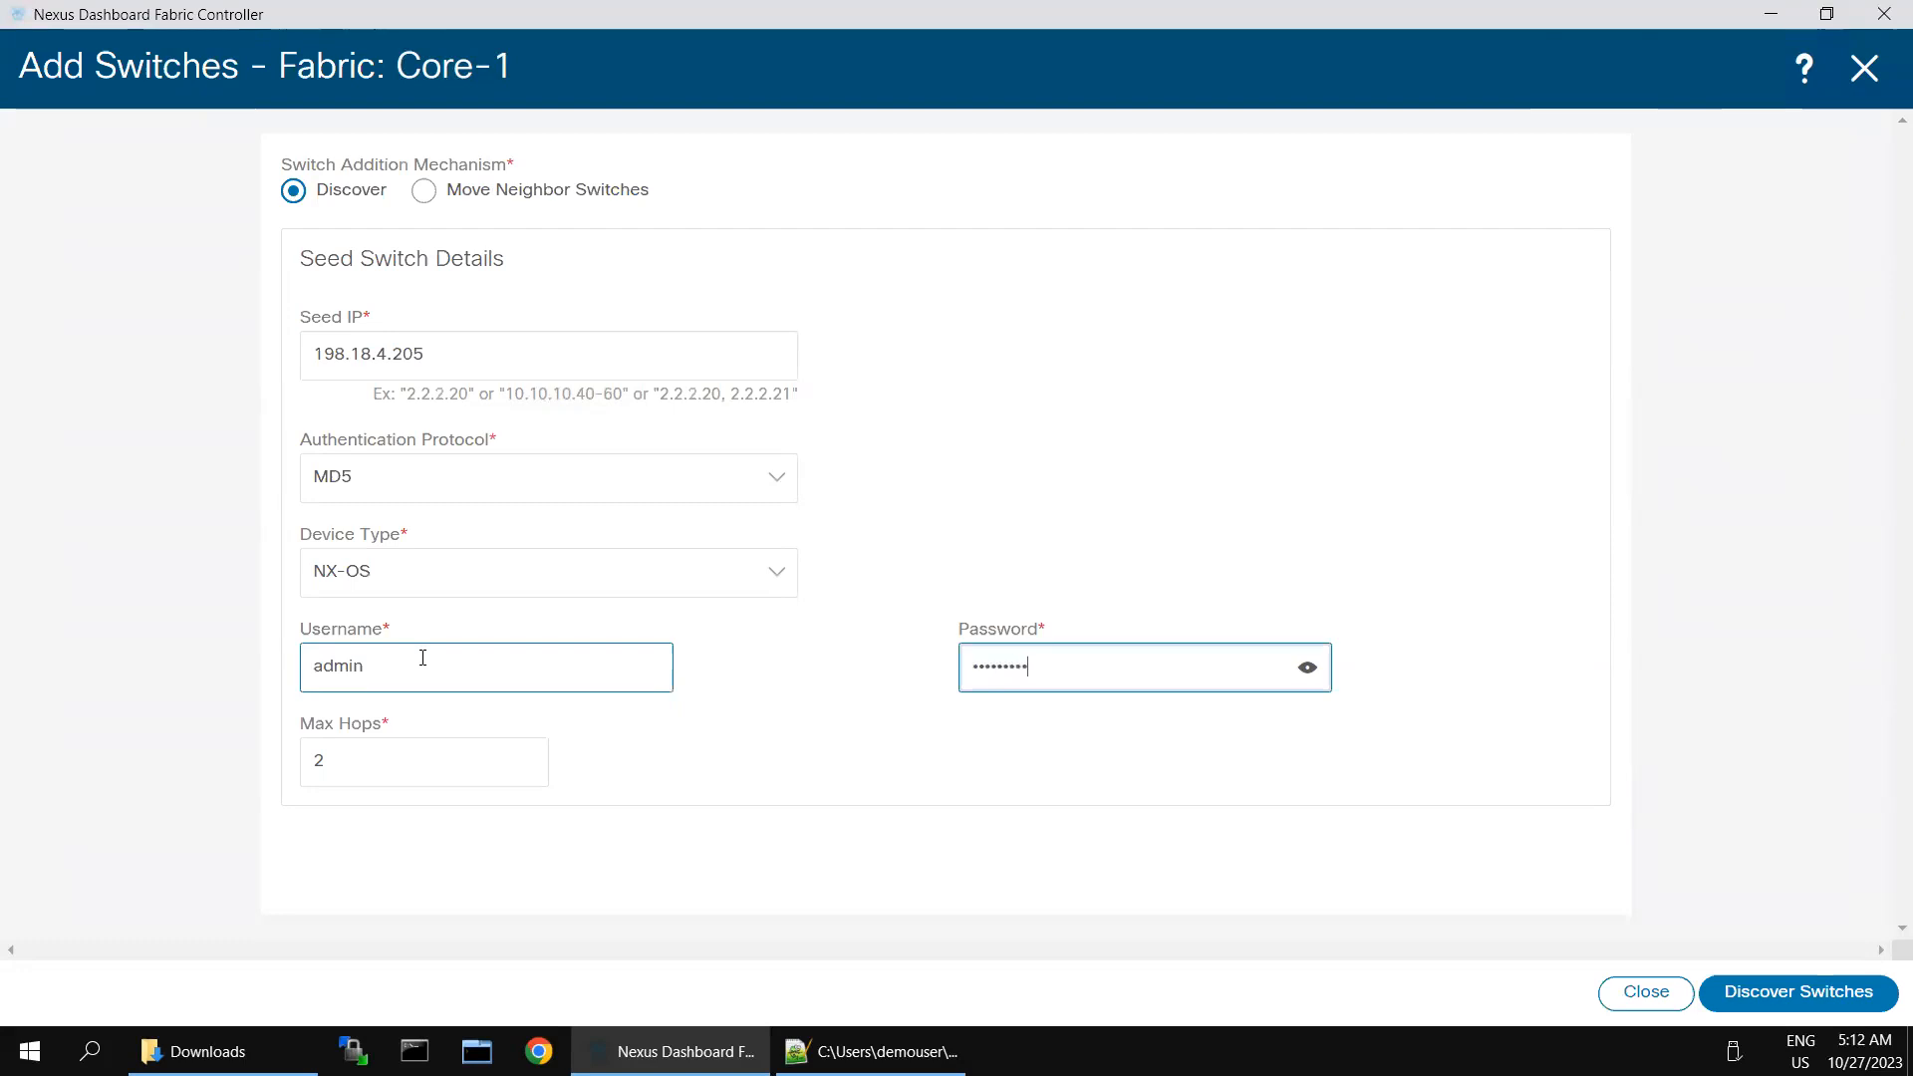
left_click(1822, 997)
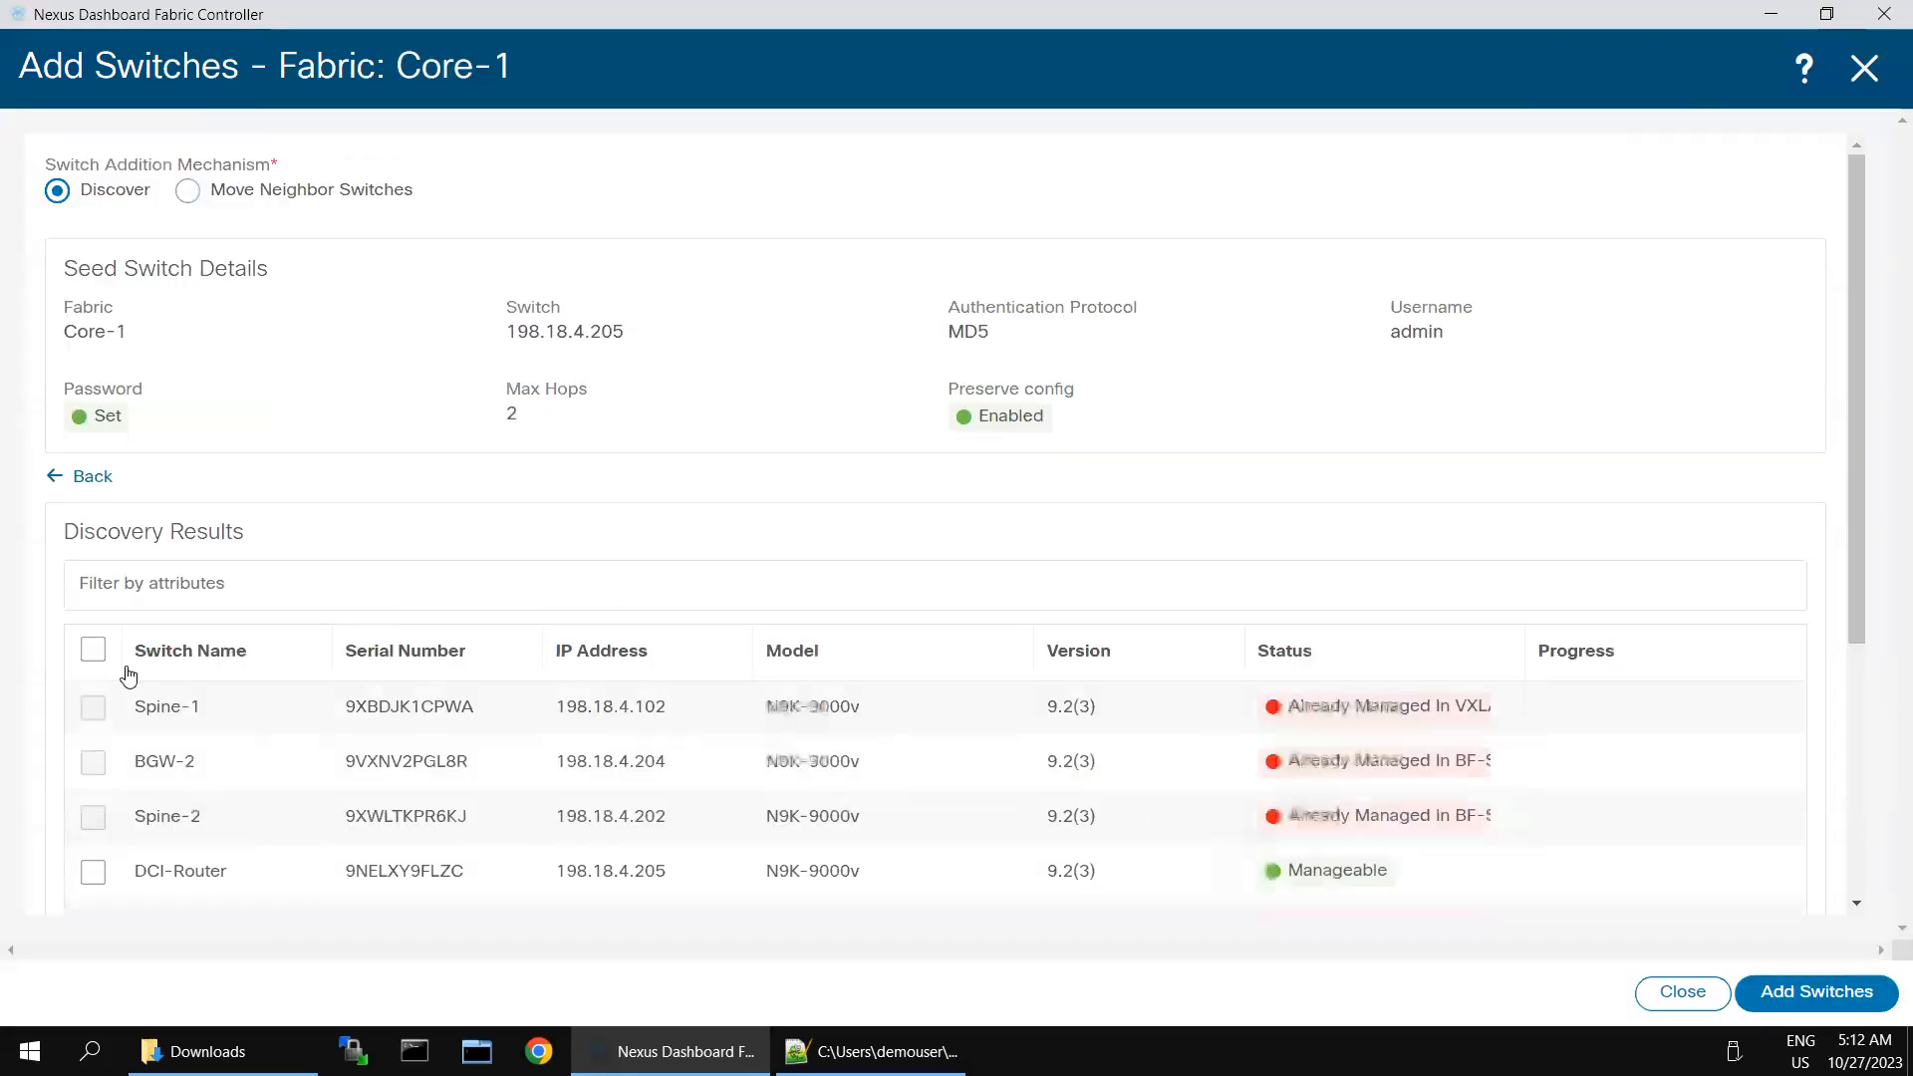
- Select DCI-Router in the discovery results and add it to the Core-1 fabric
left_click(92, 870)
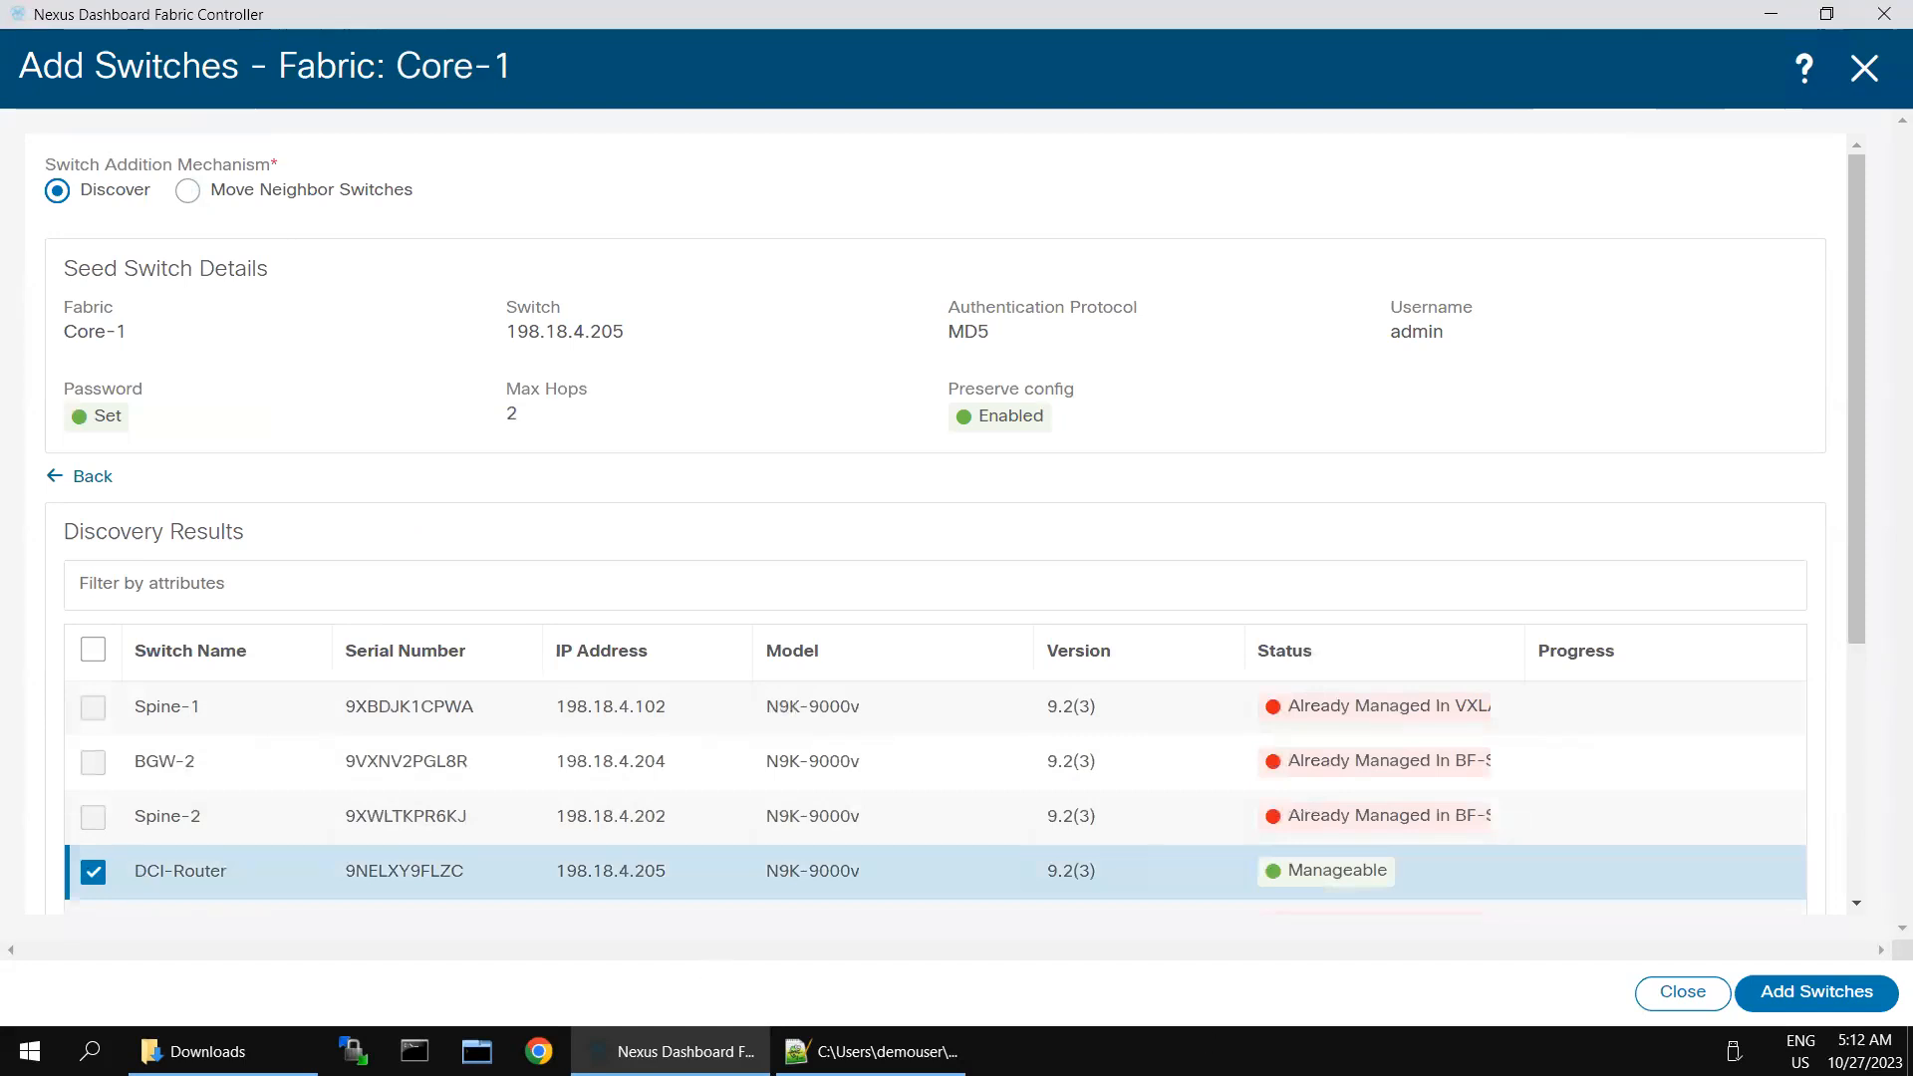
left_click(1816, 994)
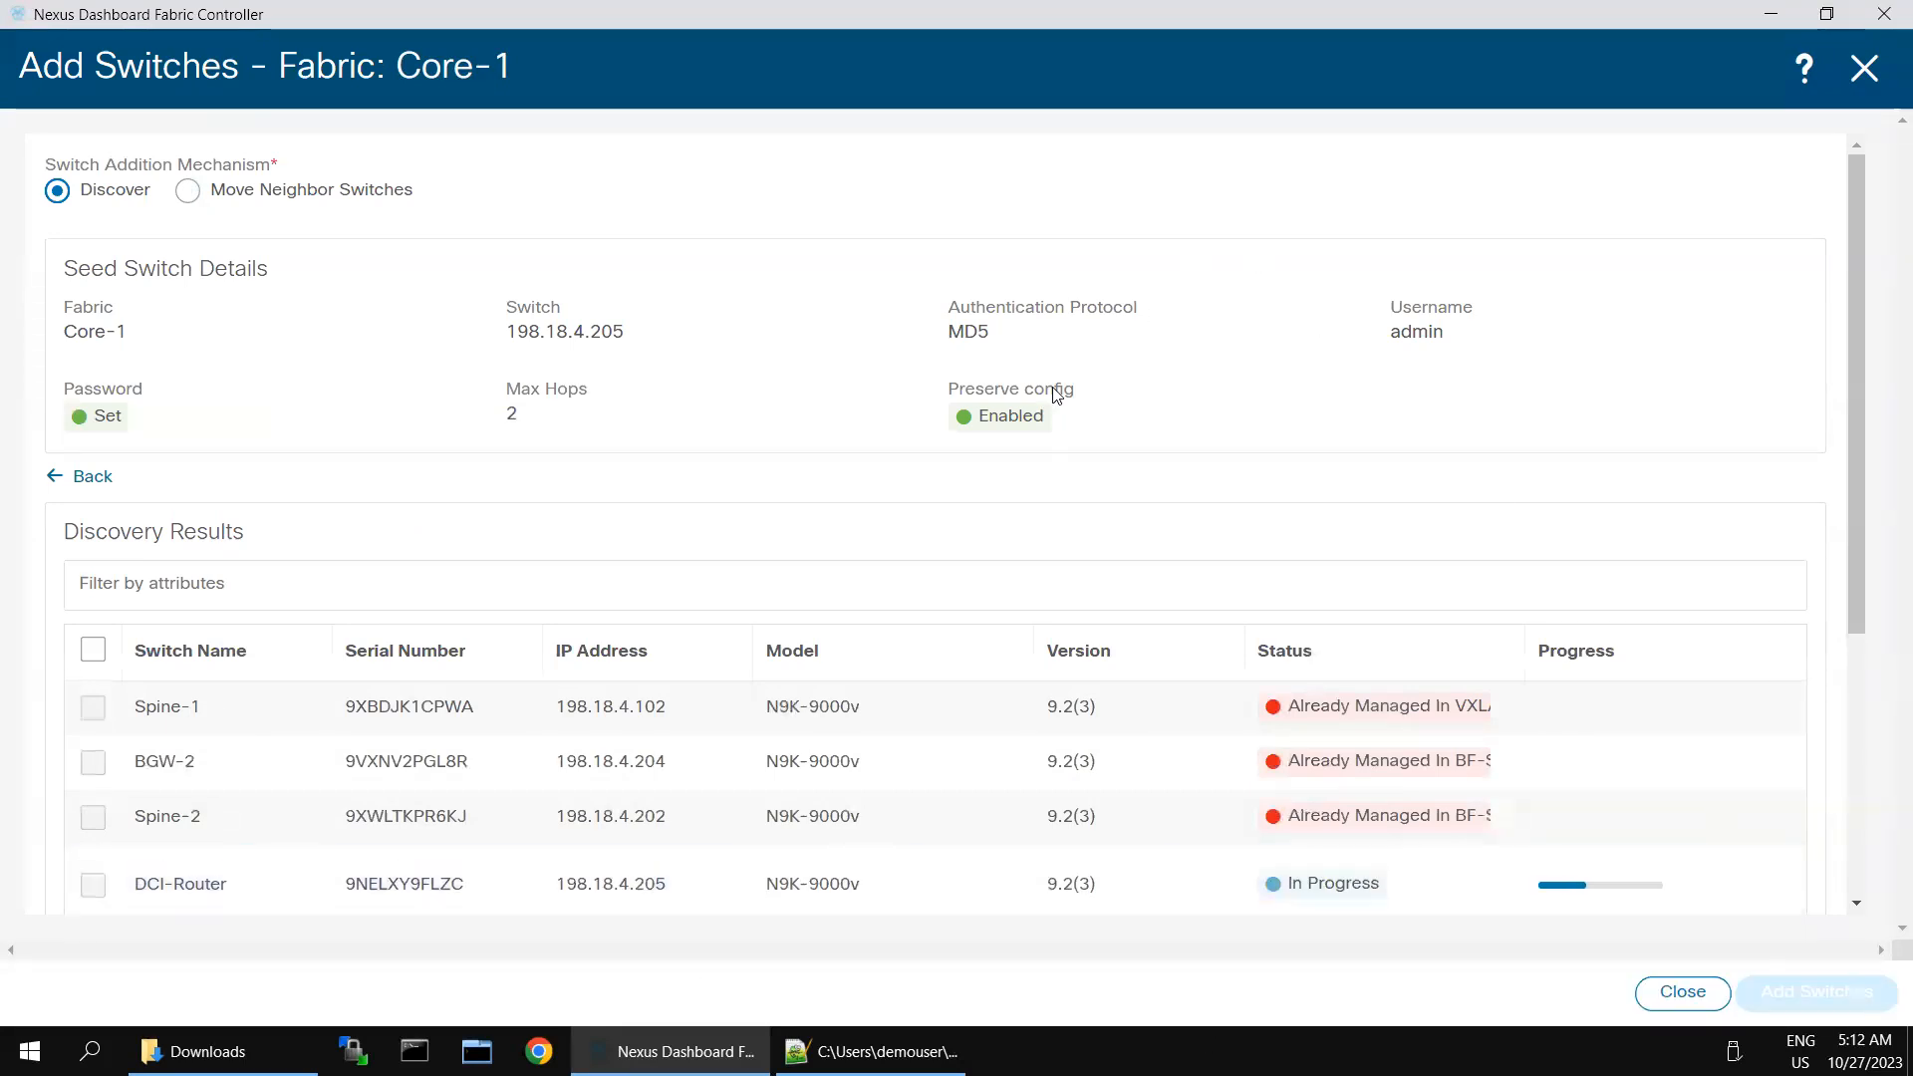
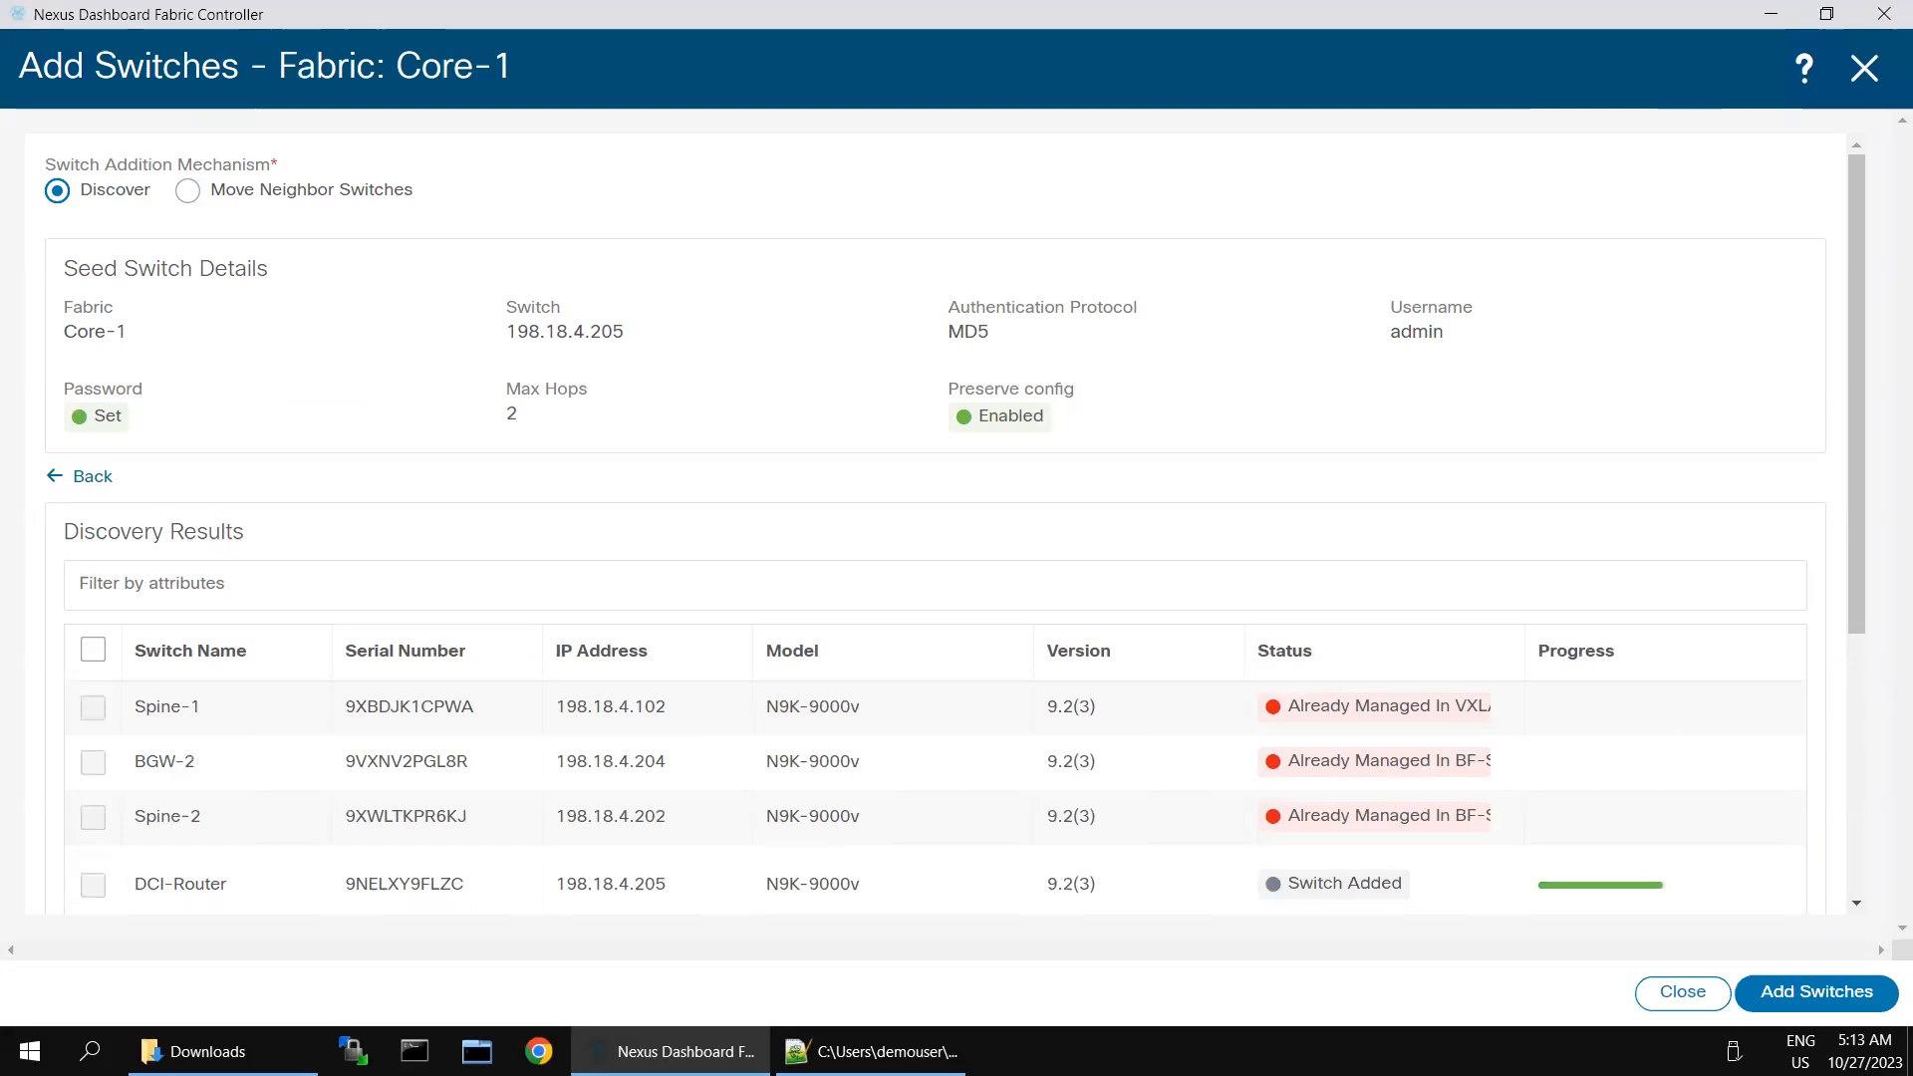
- Try to add the discovered switches to the Core-1 fabric and leave the switch addition page
left_click(1771, 992)
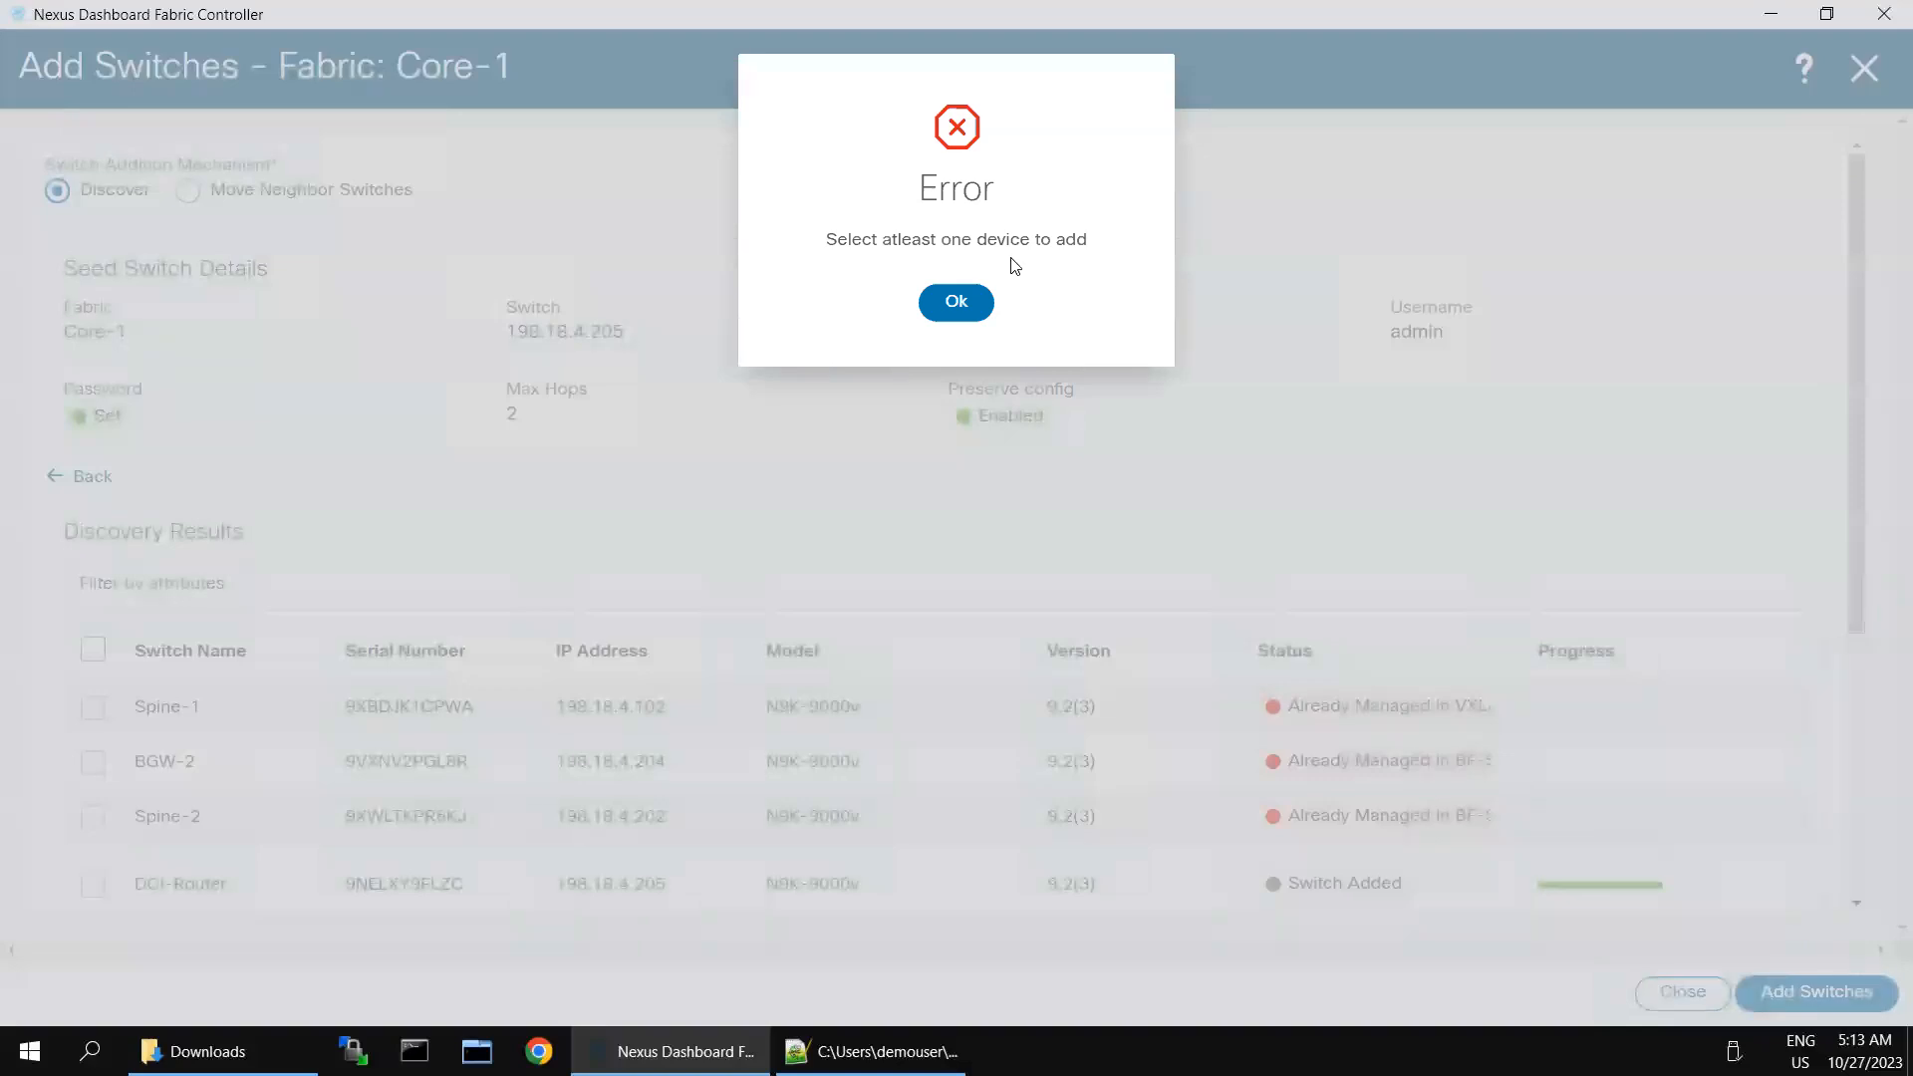
left_click(955, 302)
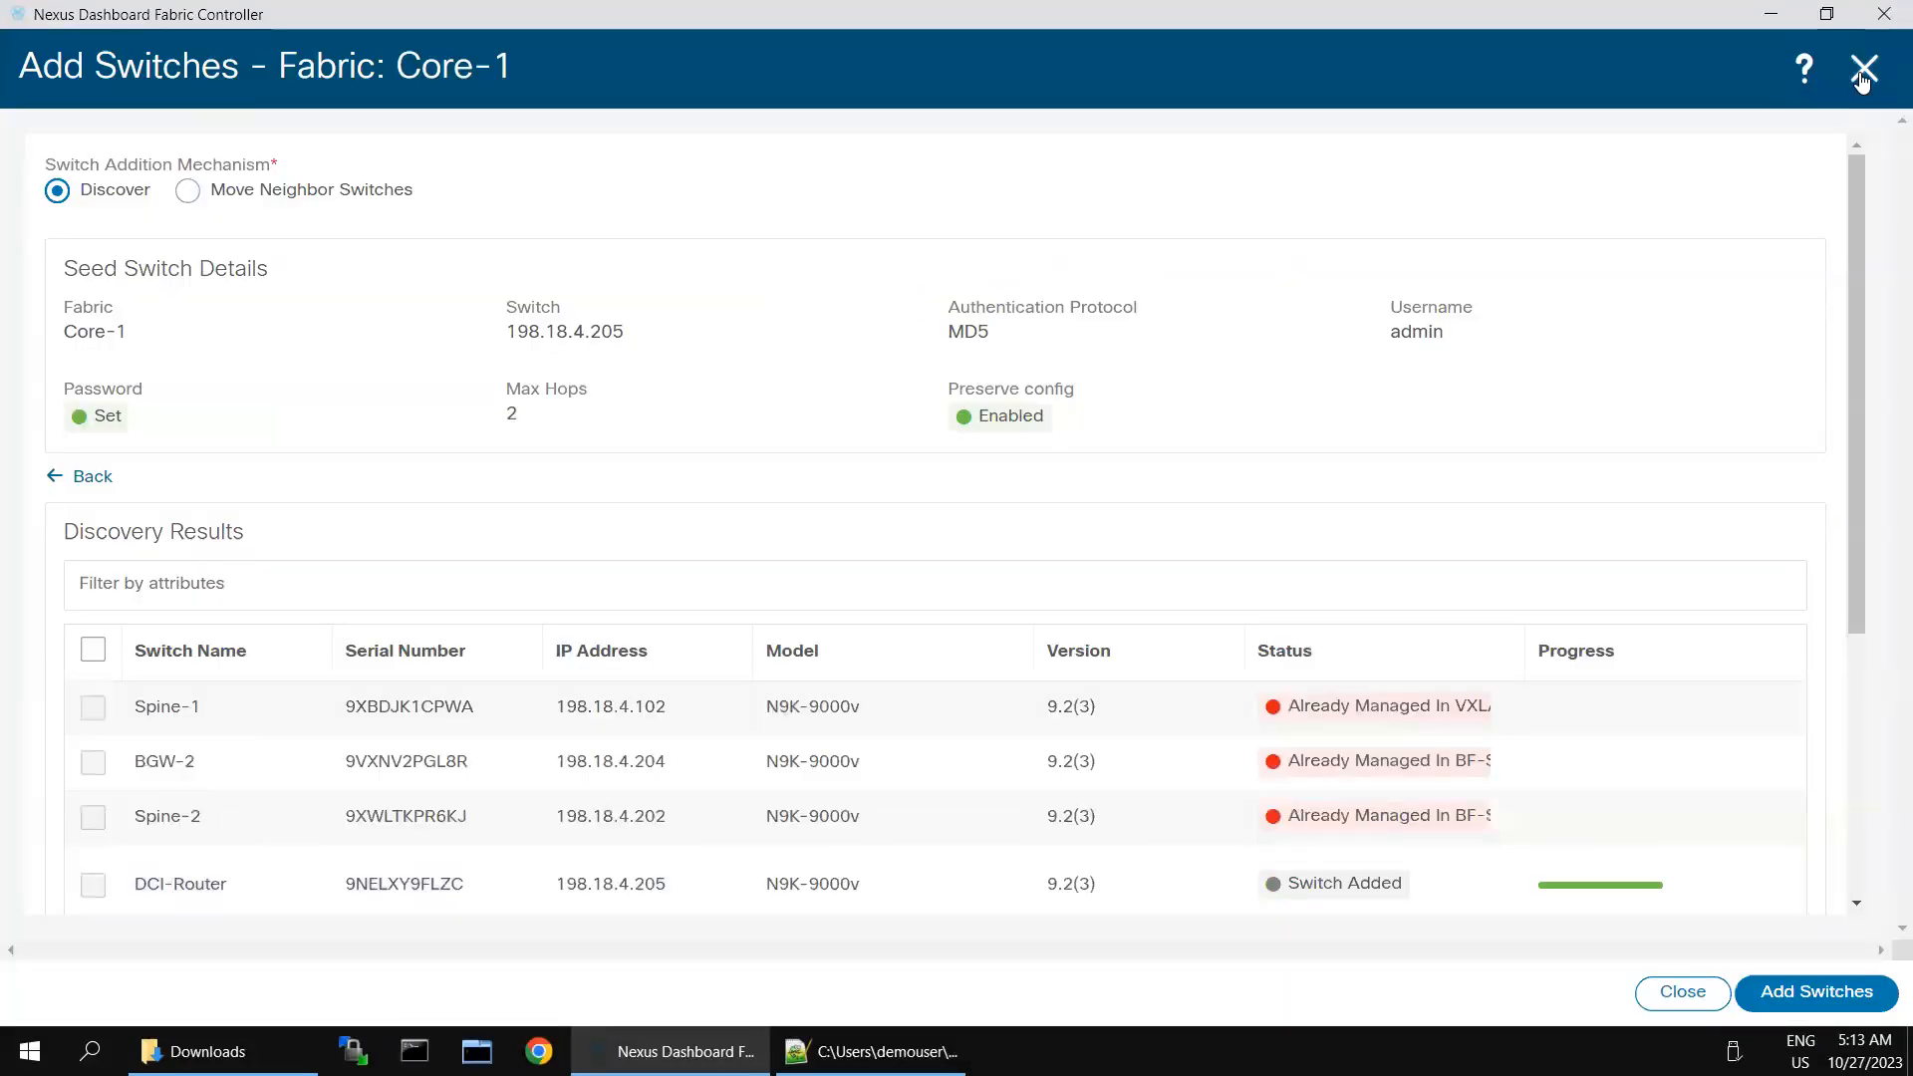
left_click(1862, 80)
- Set the role of the DCI-Router switch in the Core-1 fabric to Core Router
left_click(541, 365)
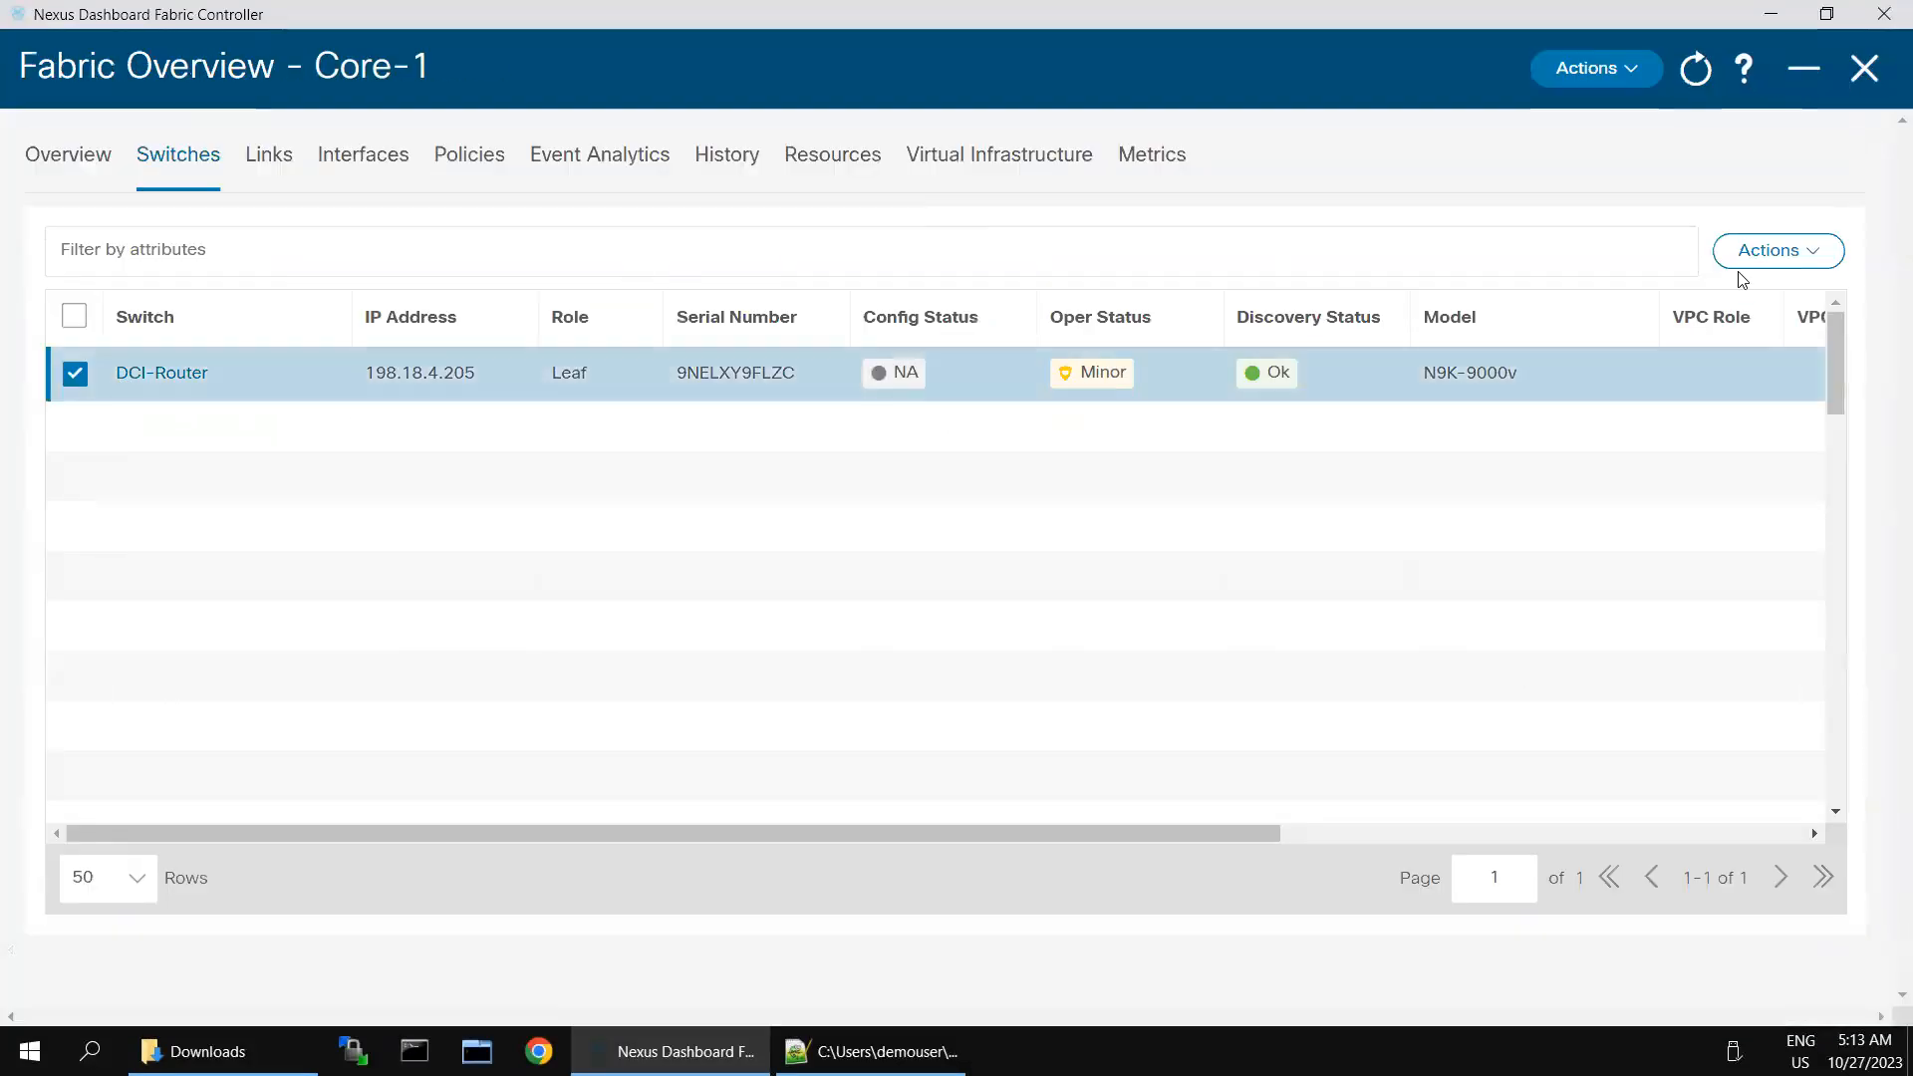
left_click(1779, 251)
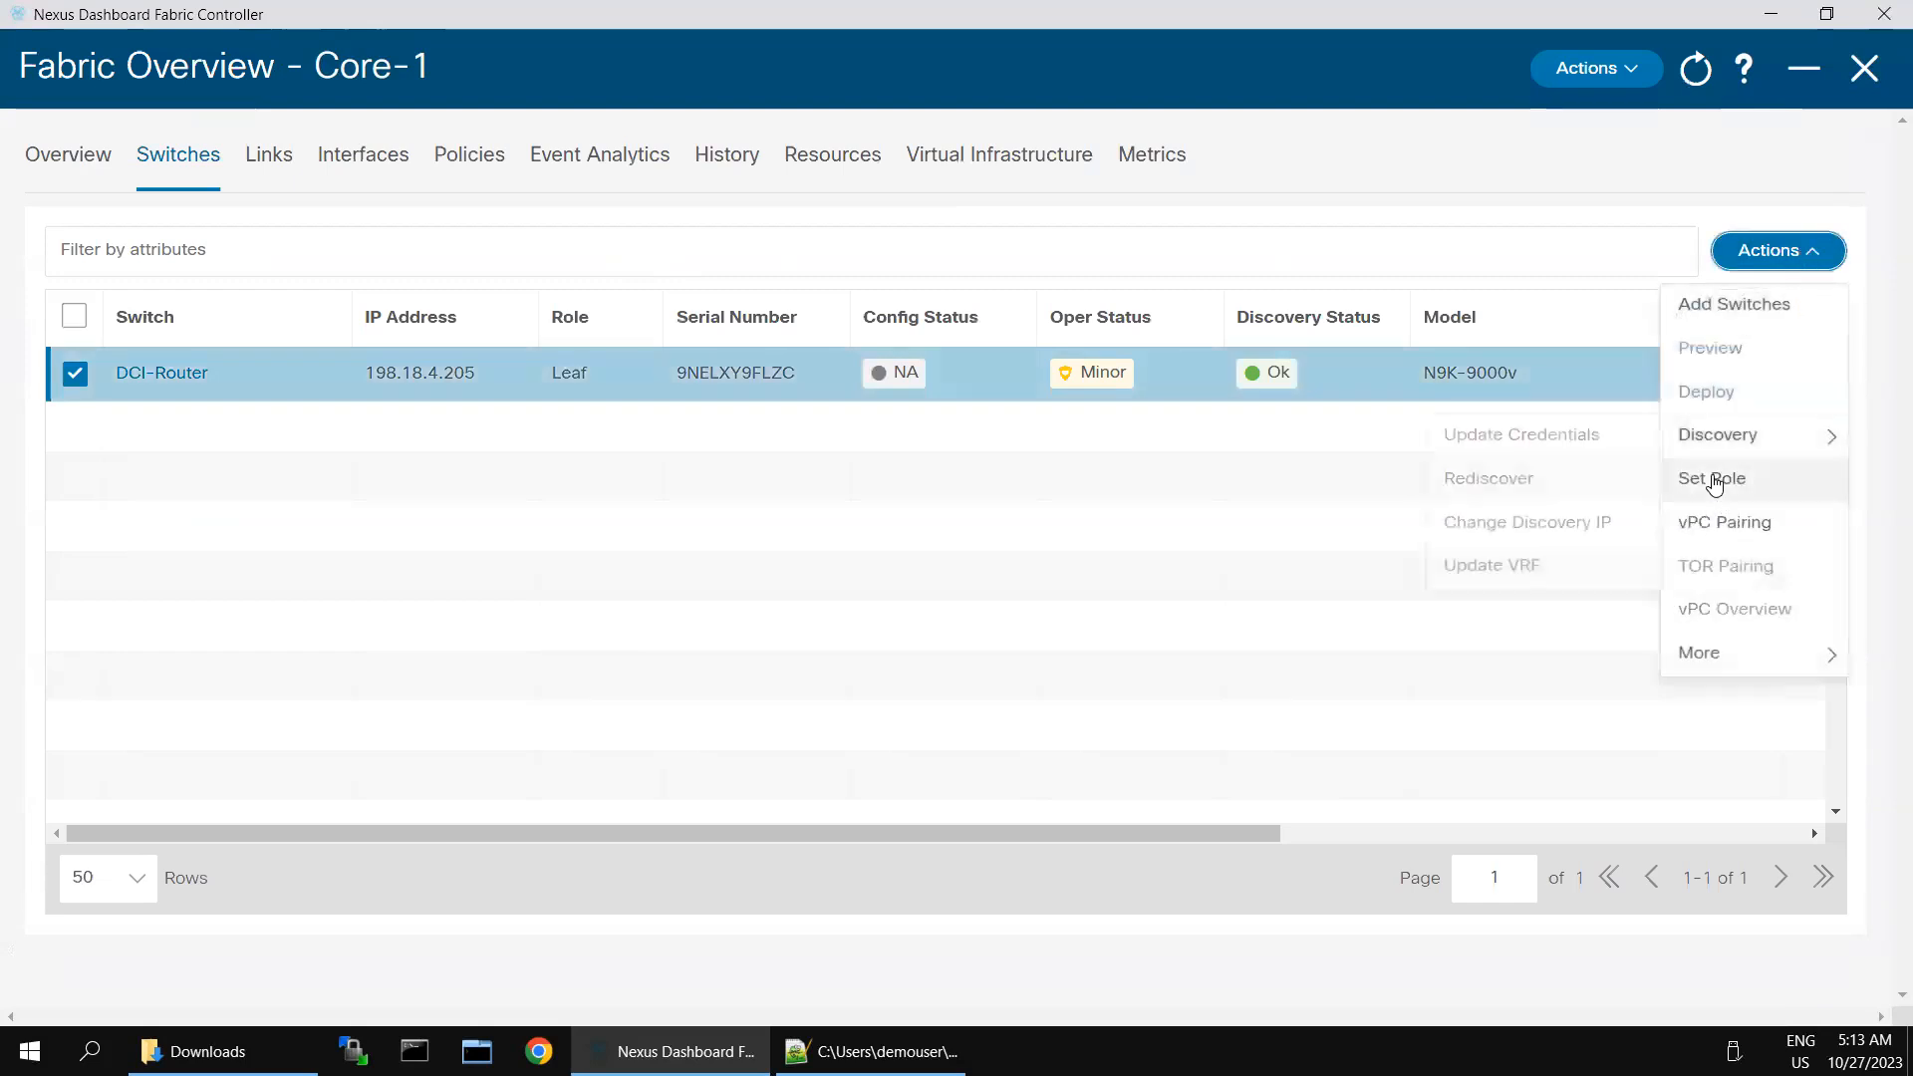
left_click(1716, 478)
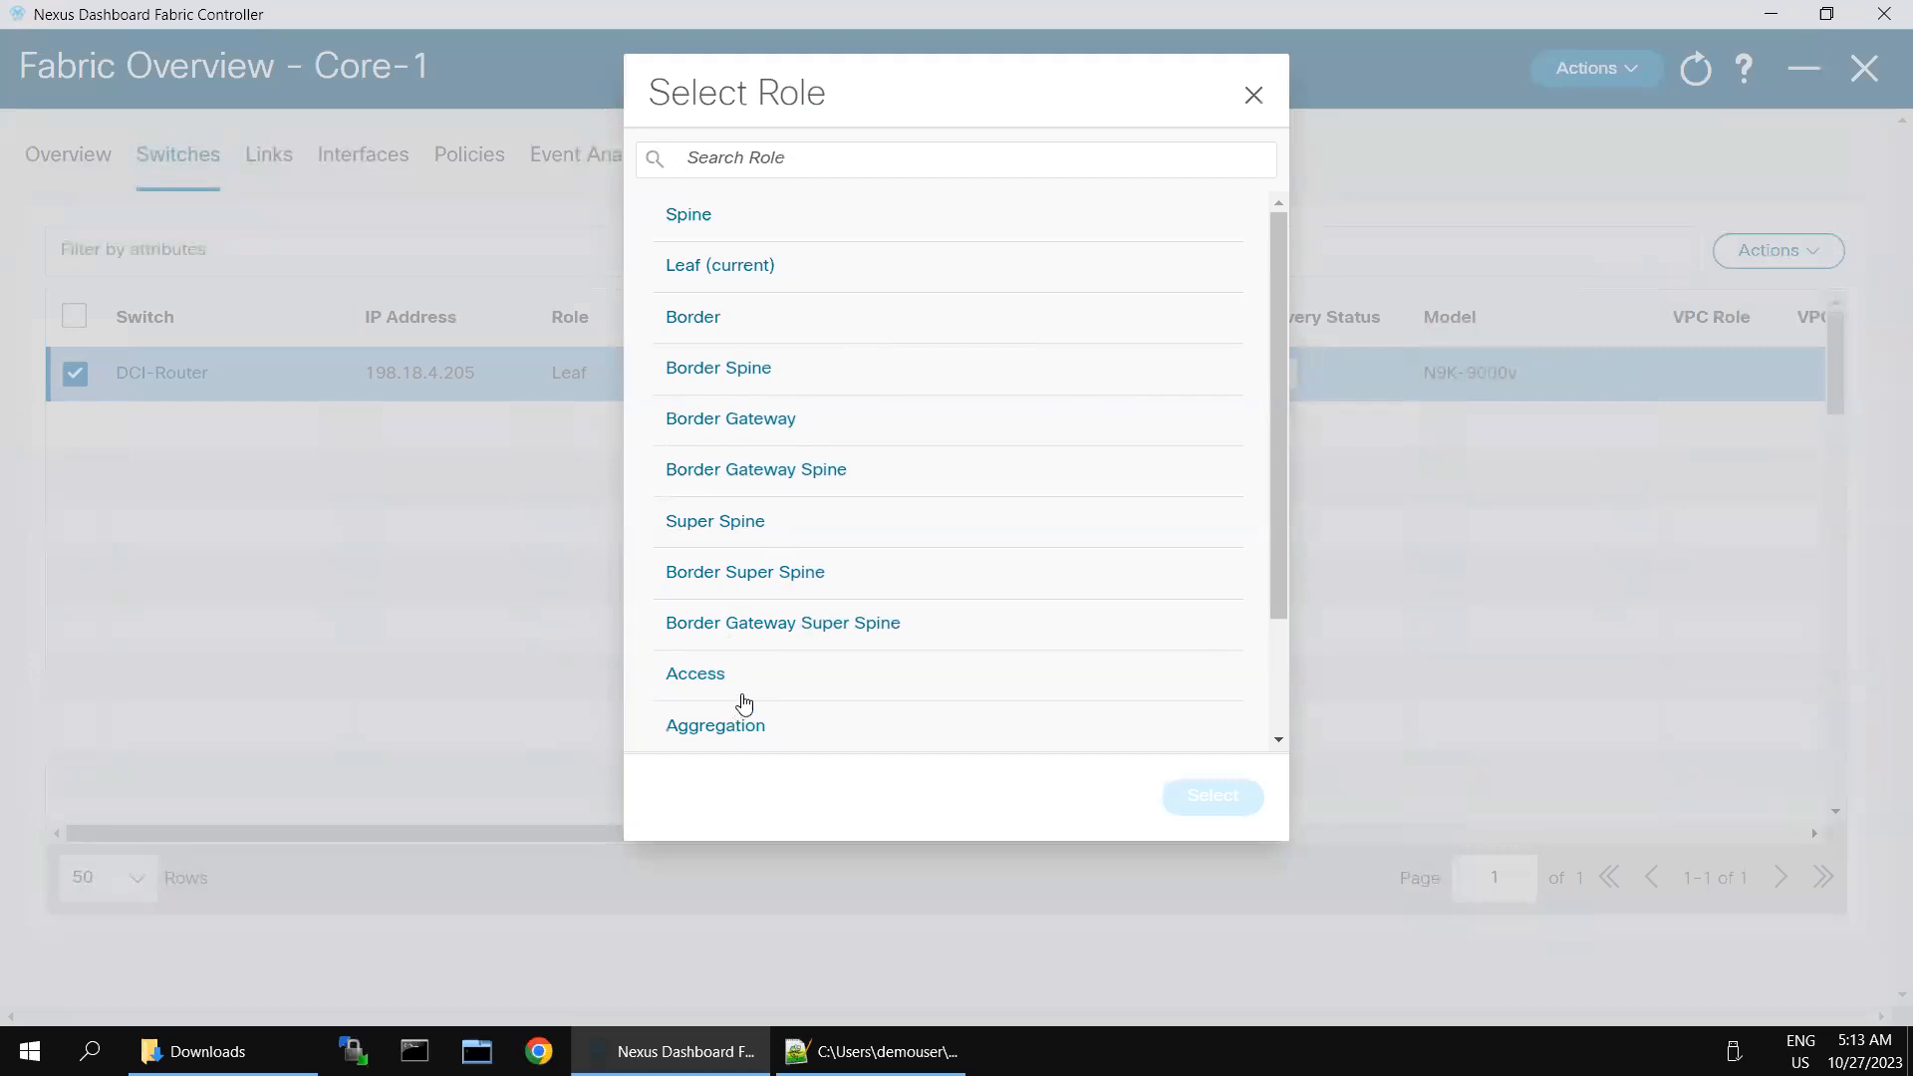
scroll(946, 643, "down", 3)
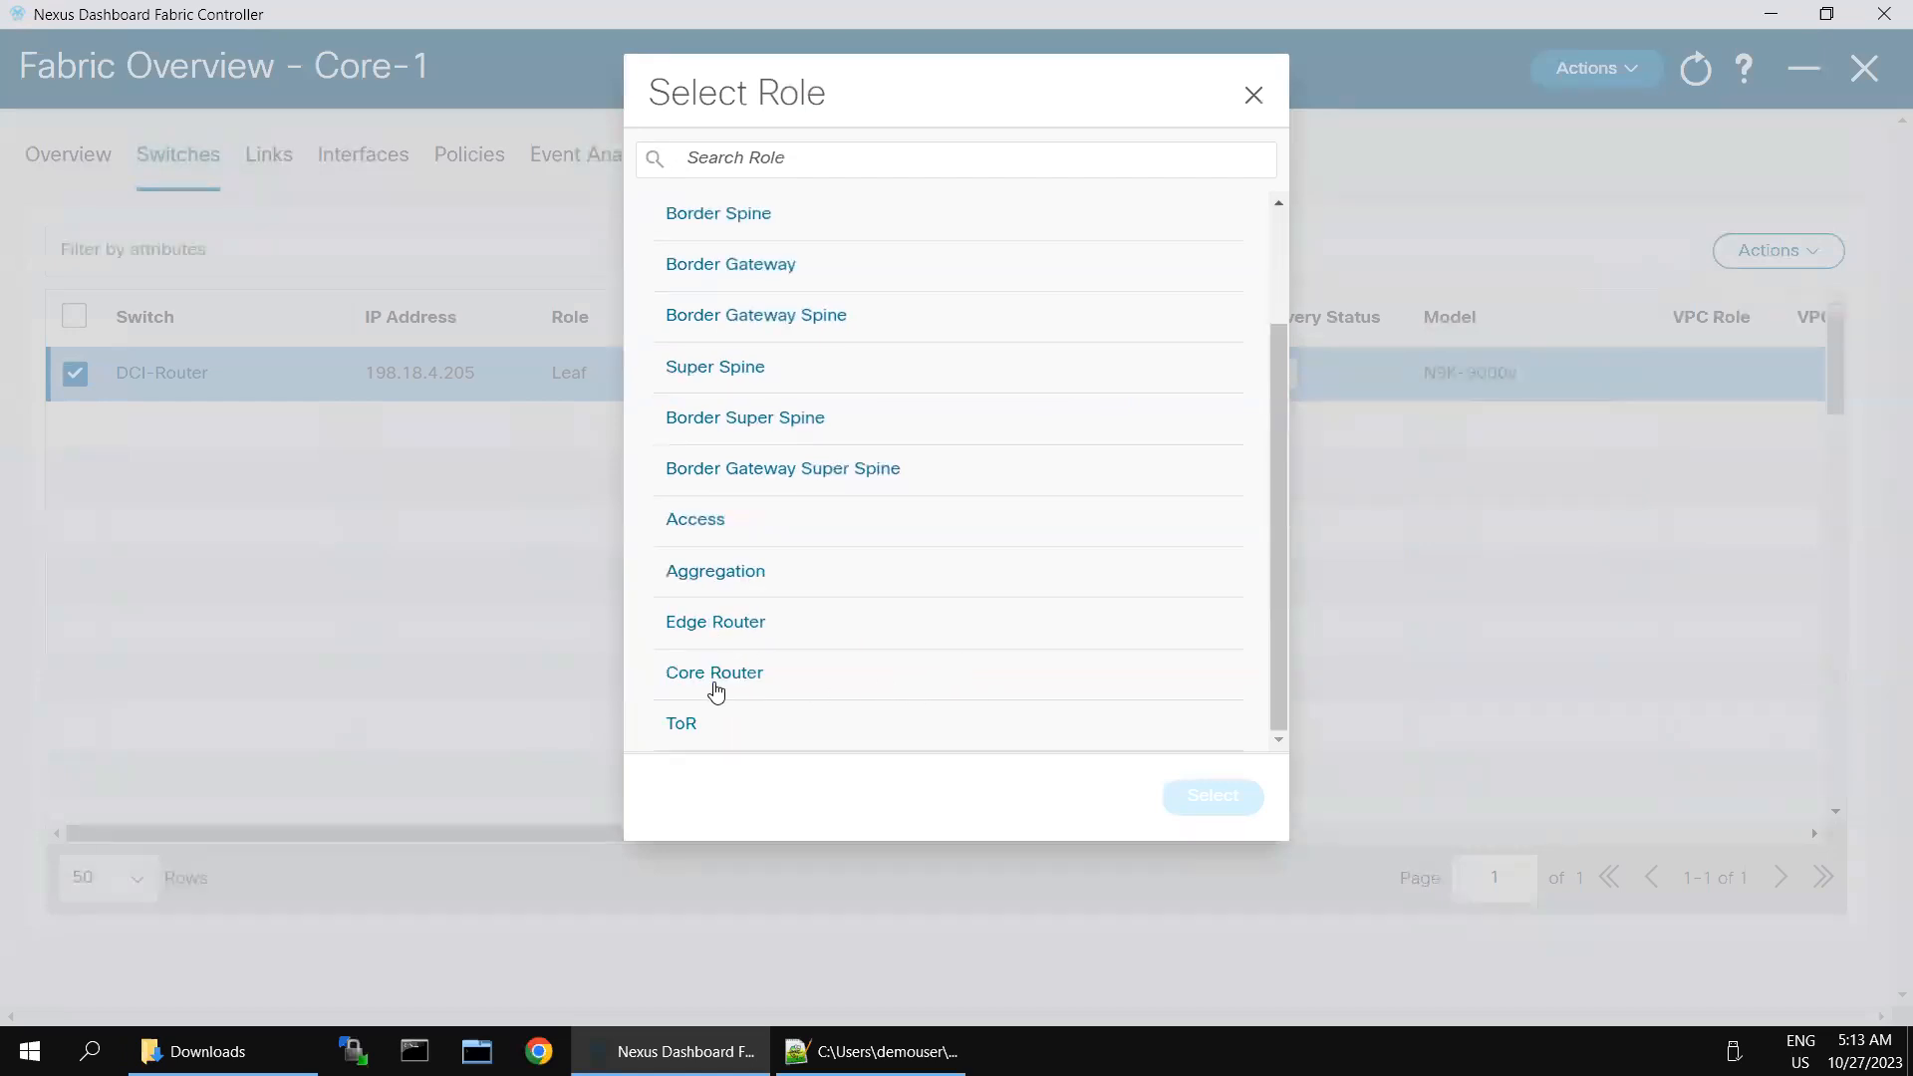
left_click(847, 688)
left_click(1194, 800)
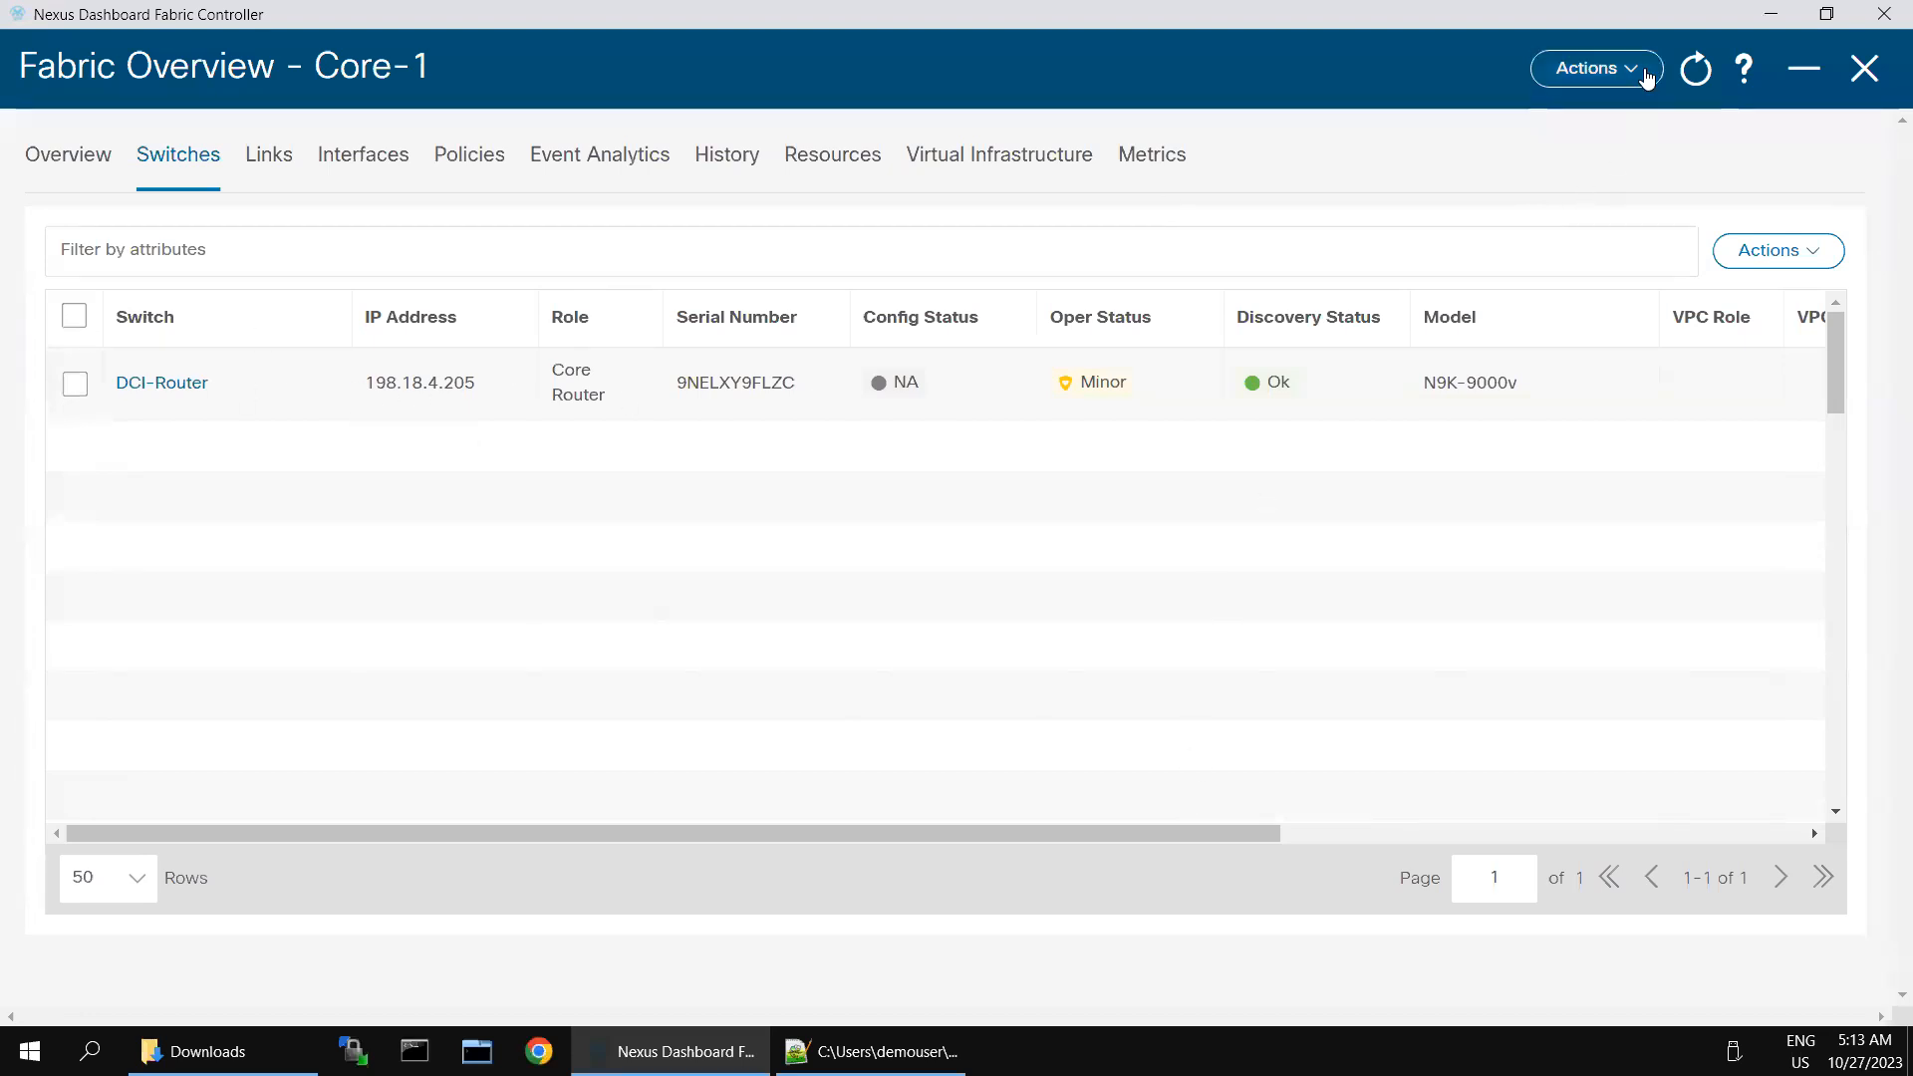
- Check which deployment actions are available for the Core-1 fabric and for the selected DCI-Router switch
left_click(1646, 78)
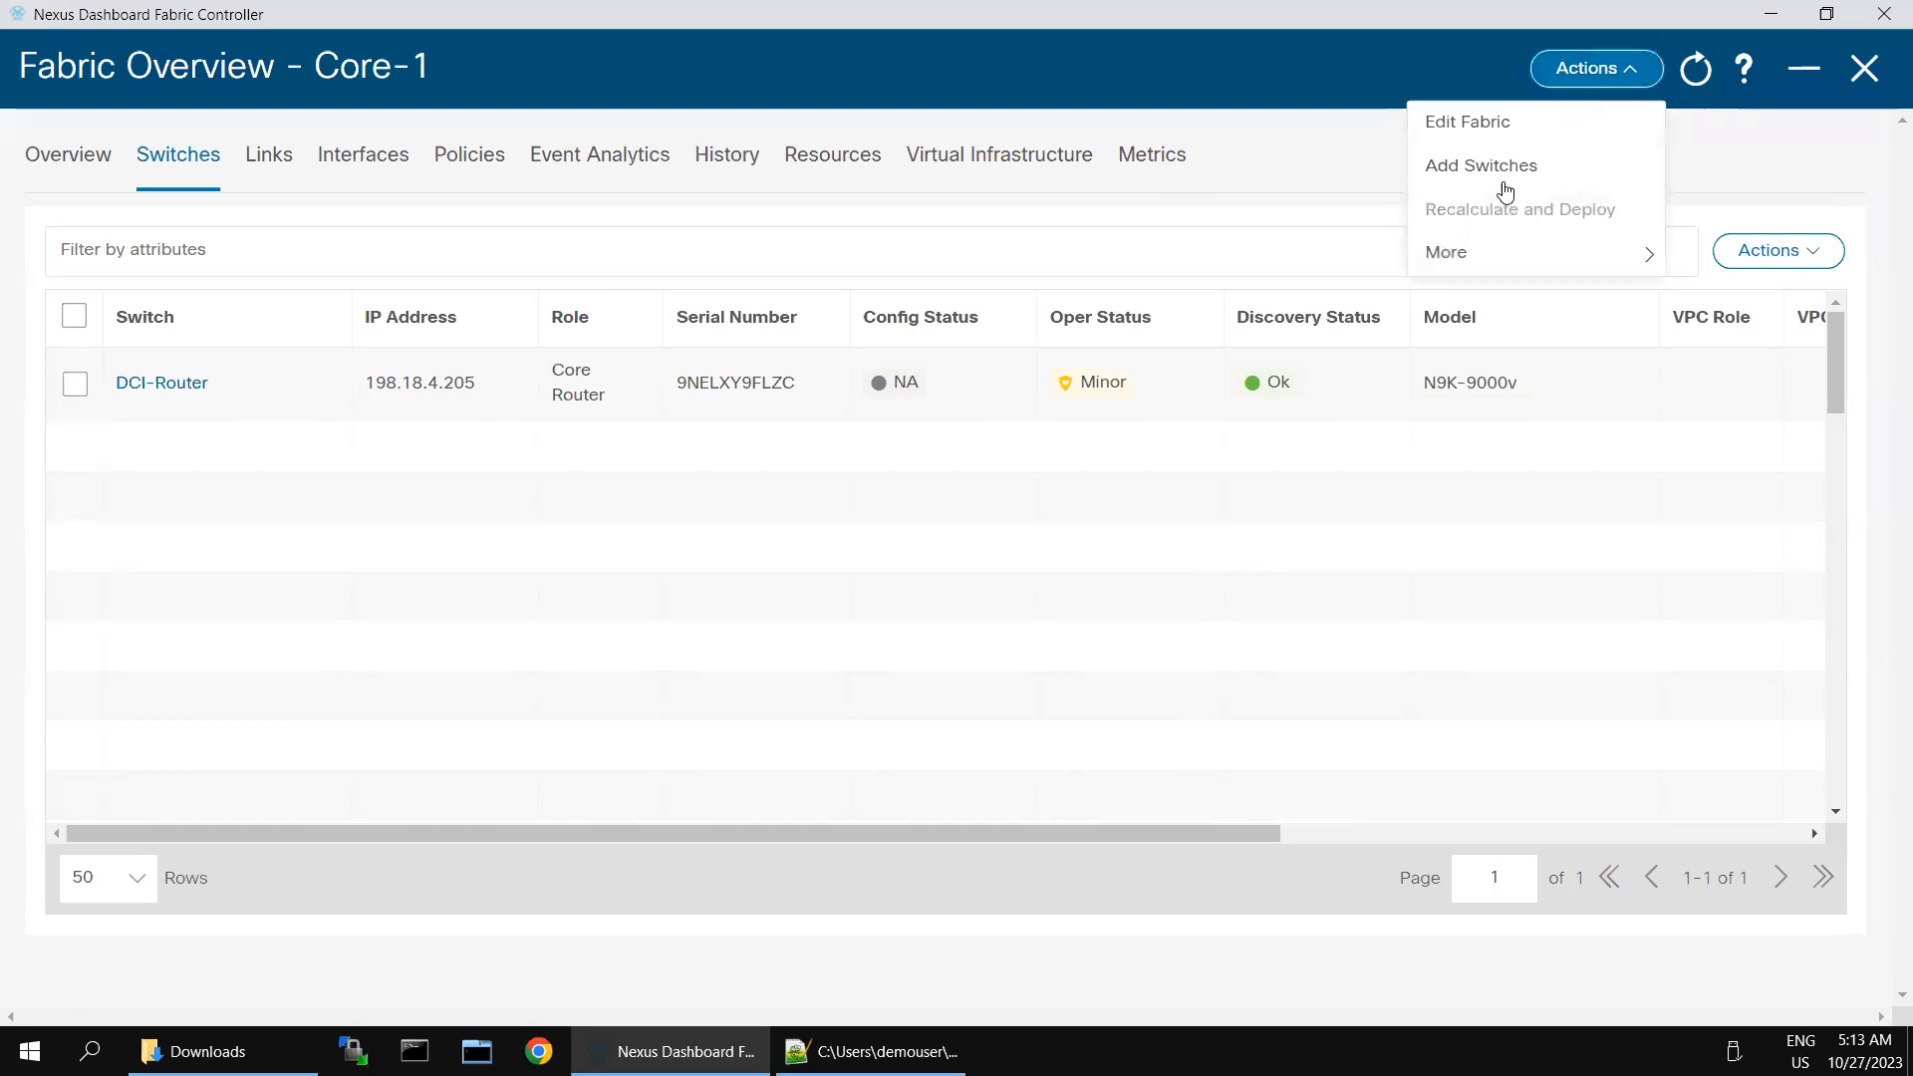
left_click(74, 383)
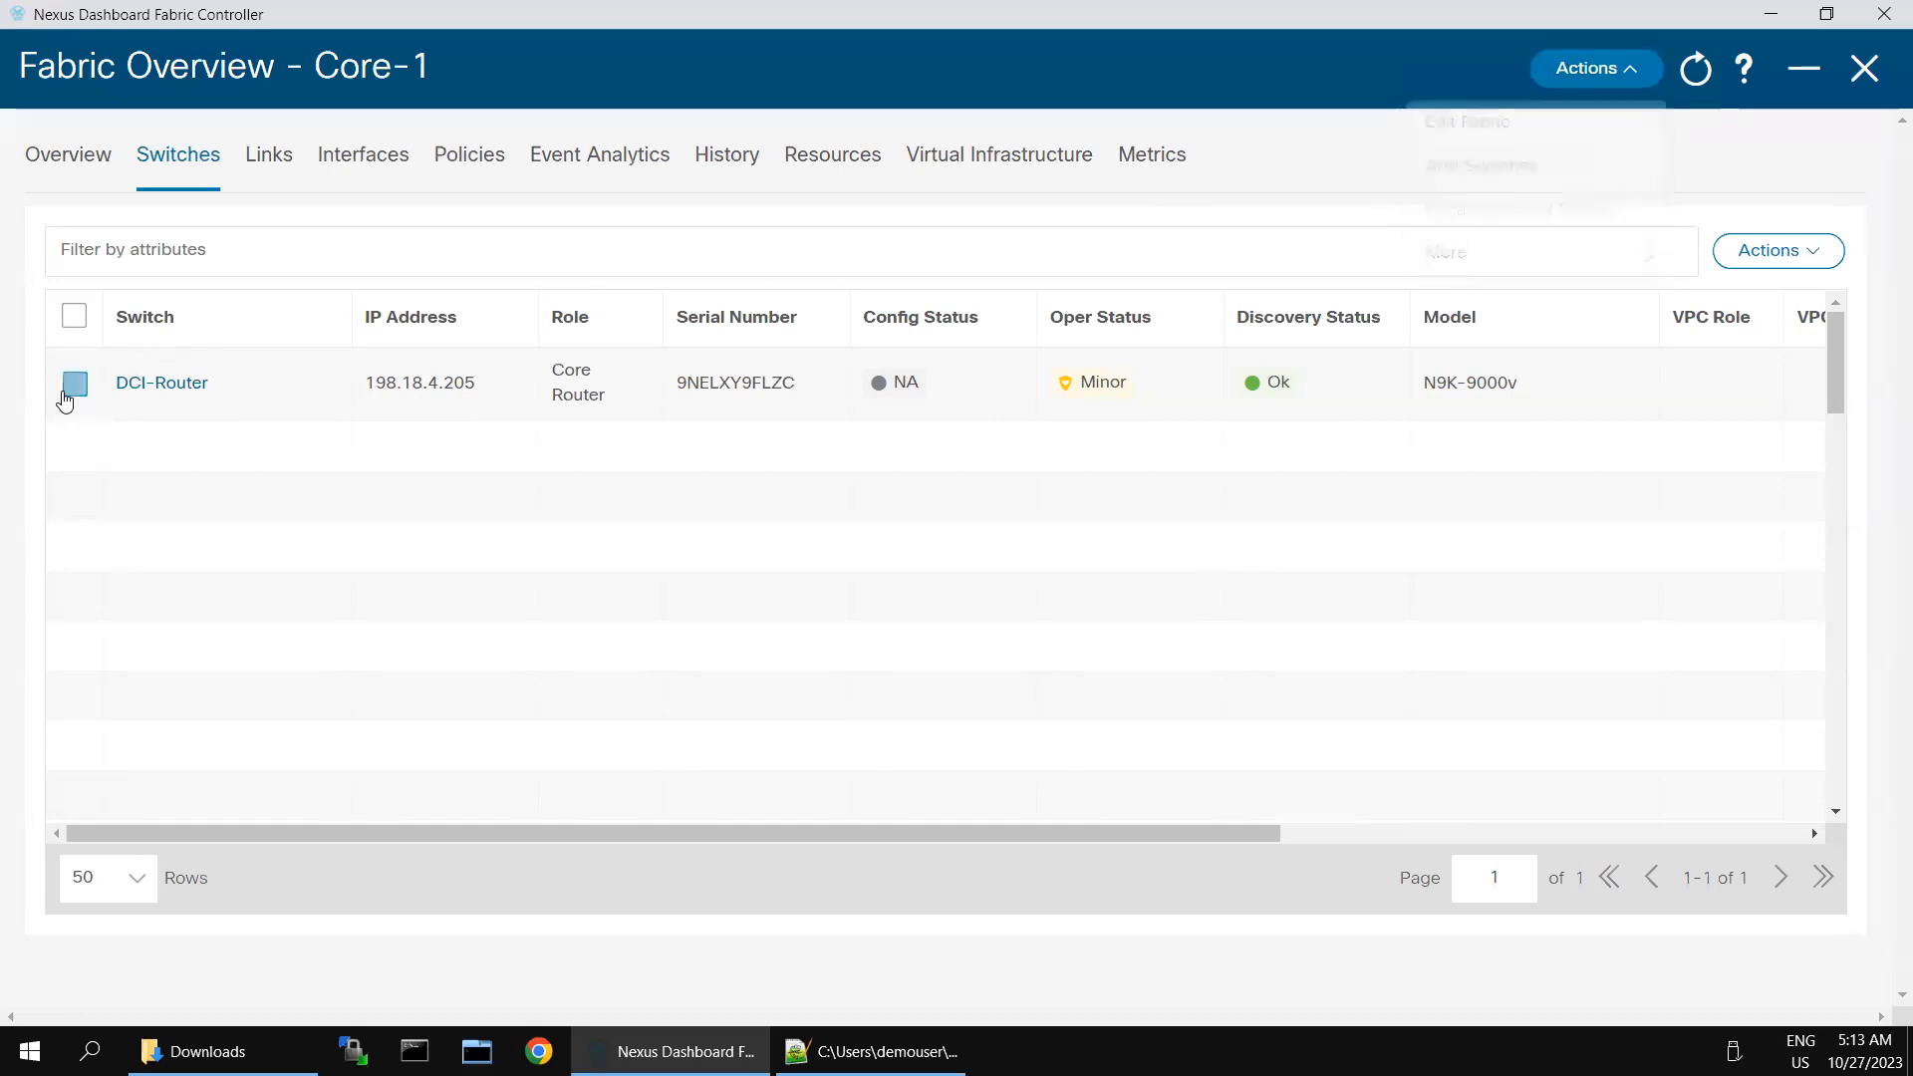
left_click(75, 383)
left_click(1640, 72)
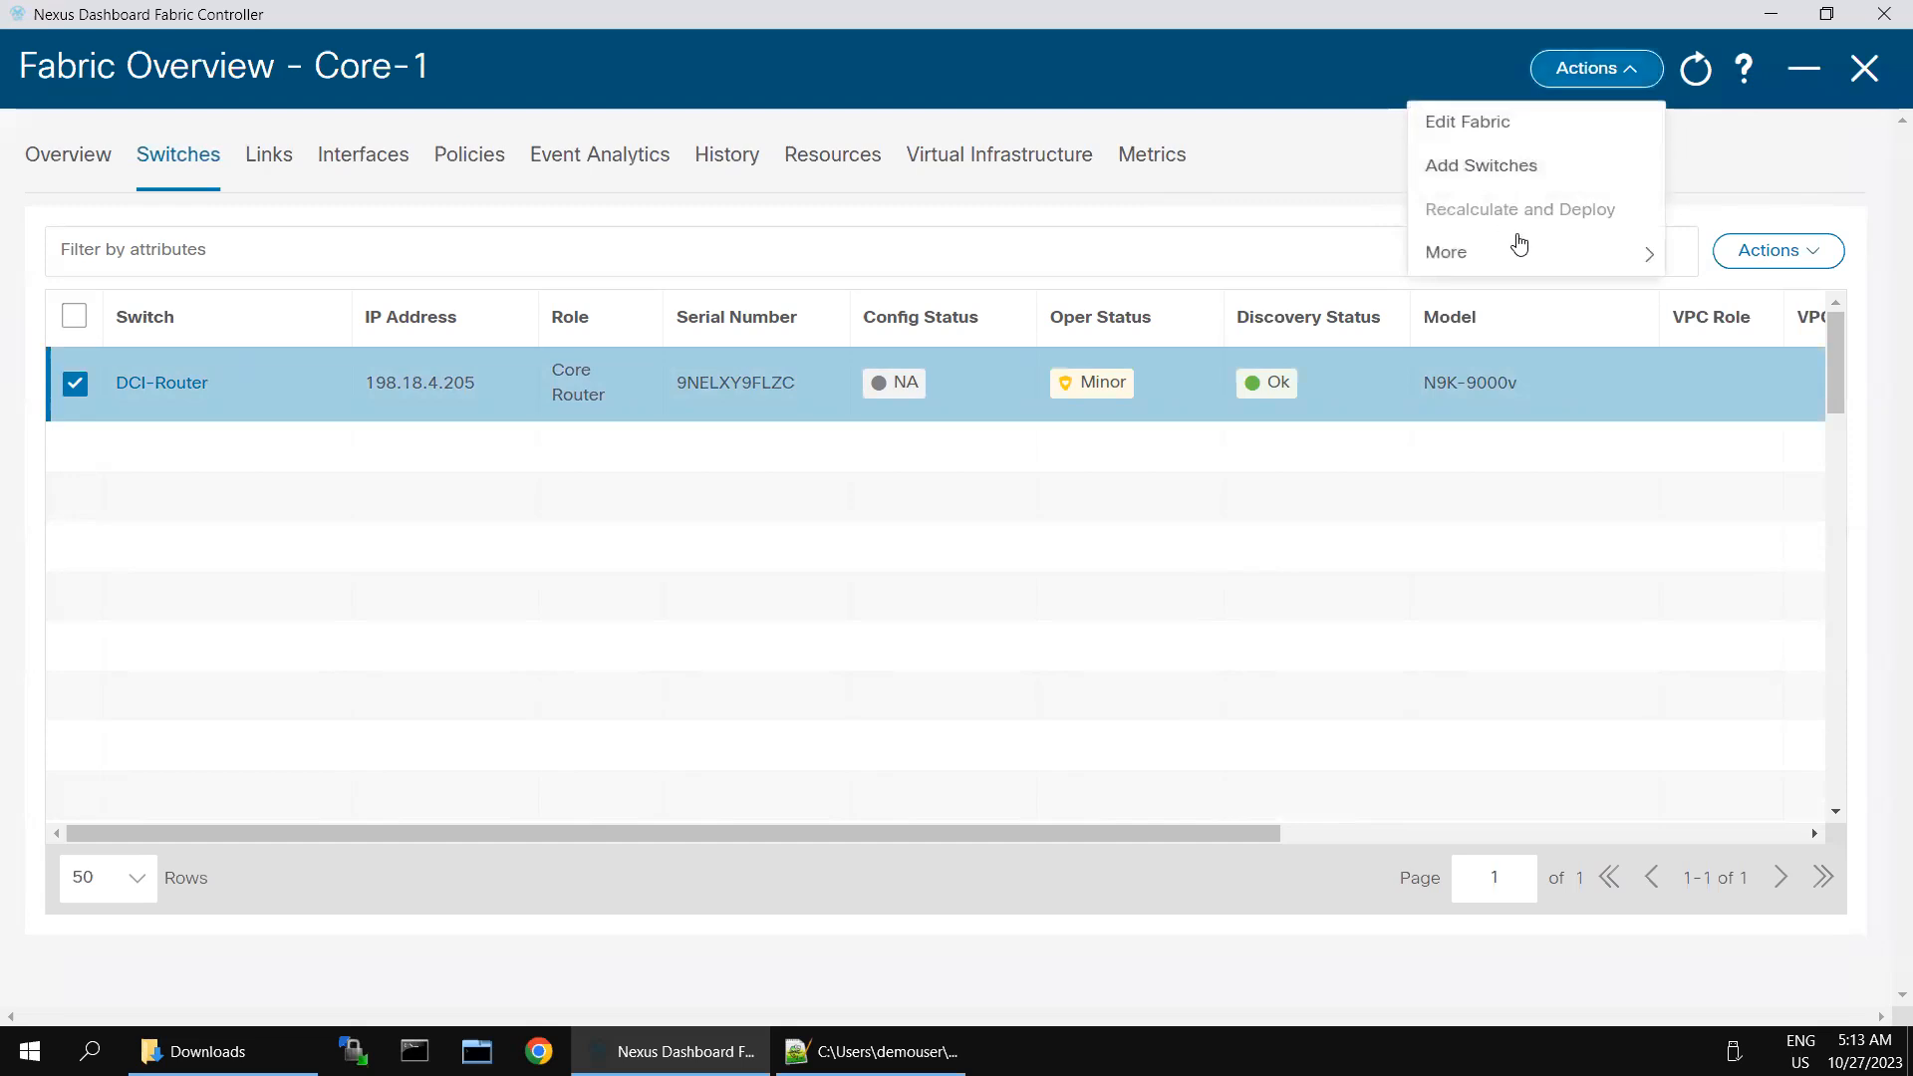
mouse_move(1525, 257)
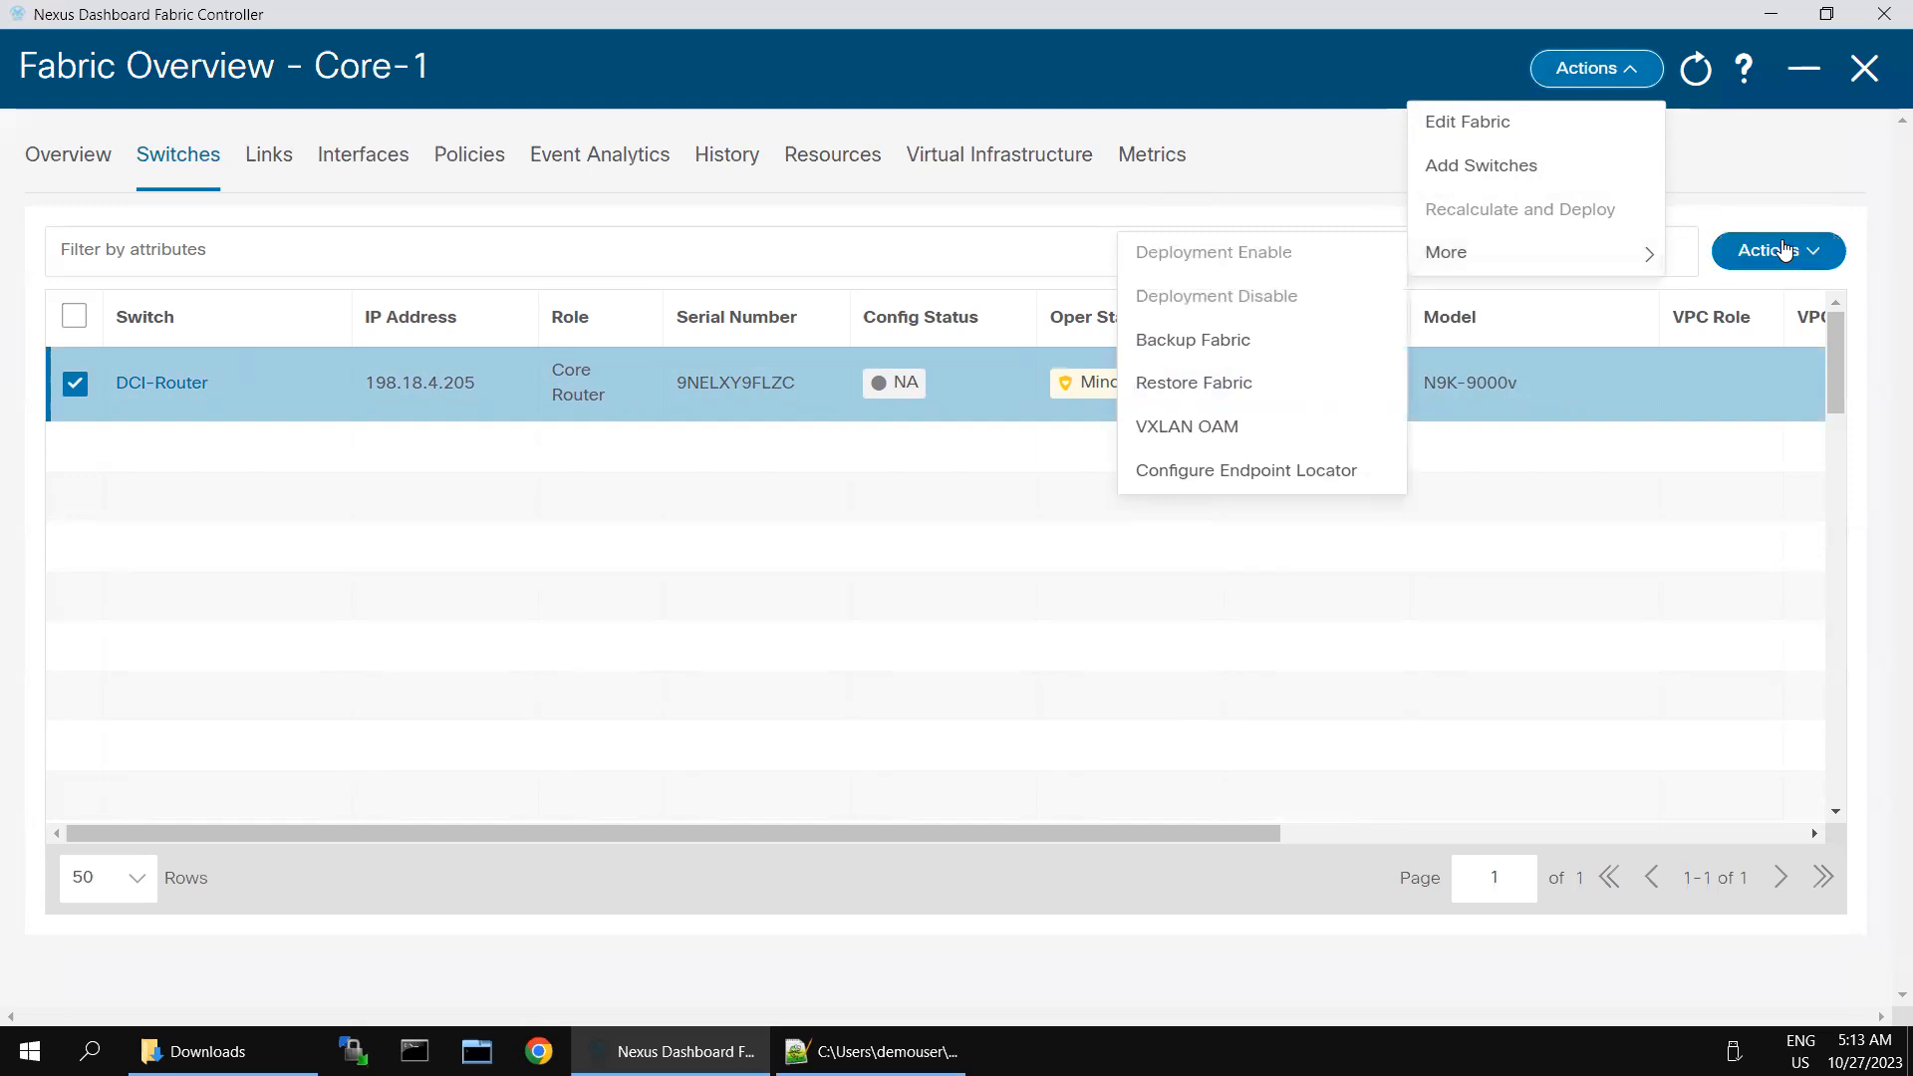
left_click(1778, 251)
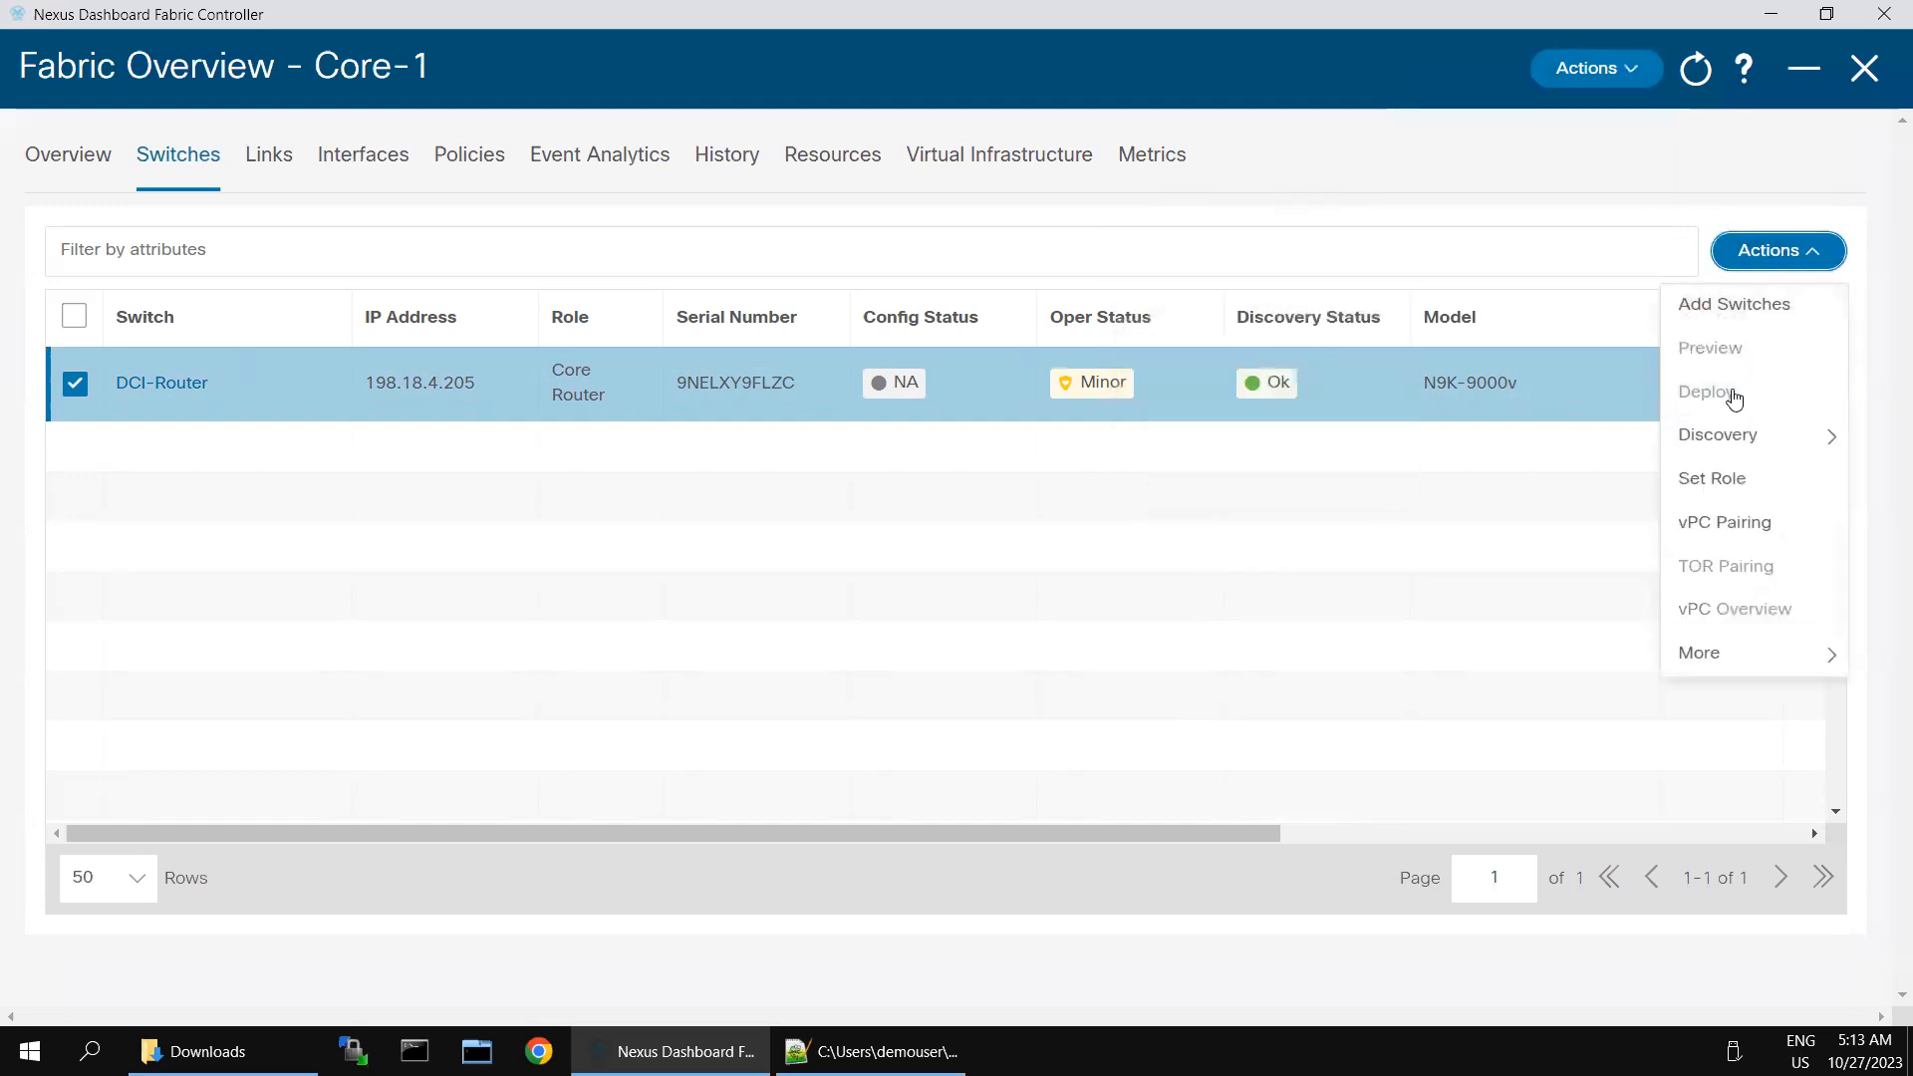
left_click(756, 467)
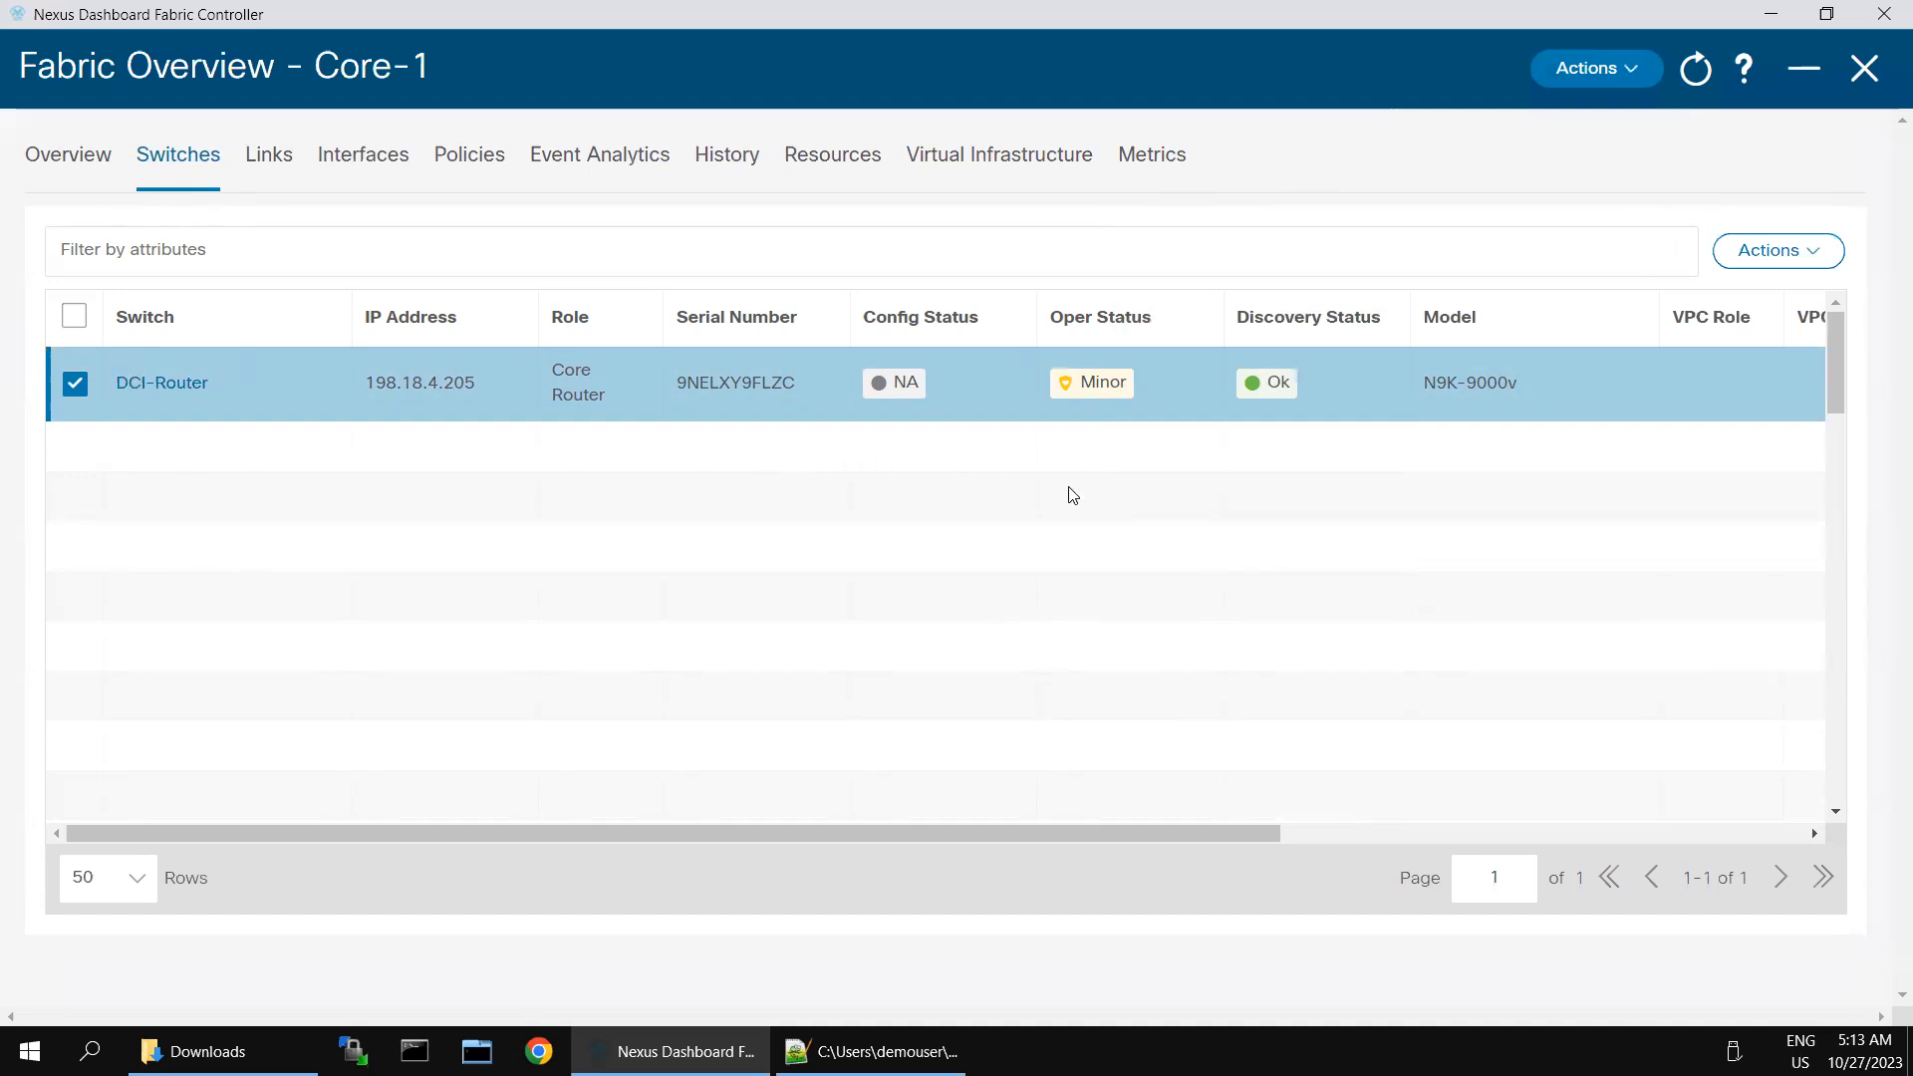
- Display the fabric topology in the Configuration view and drill into the Core-1 fabric
left_click(1867, 70)
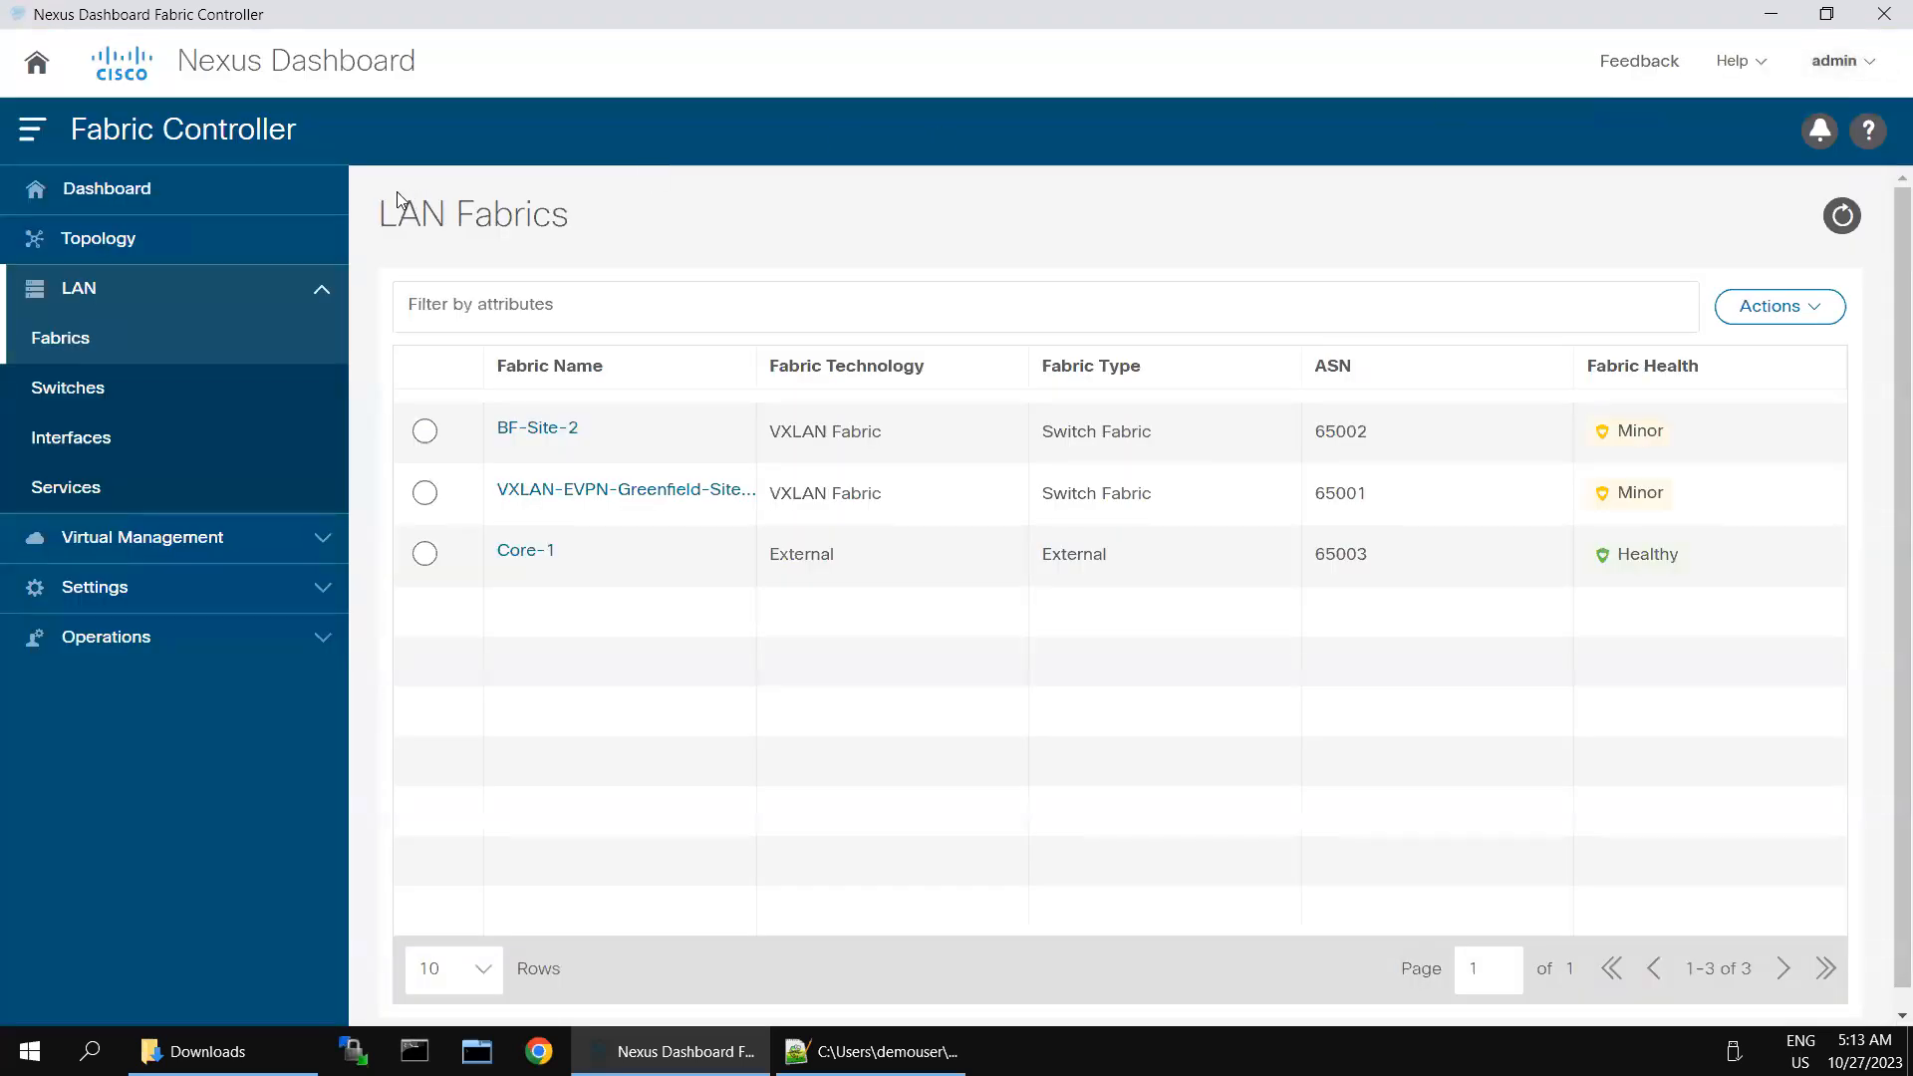
left_click(128, 240)
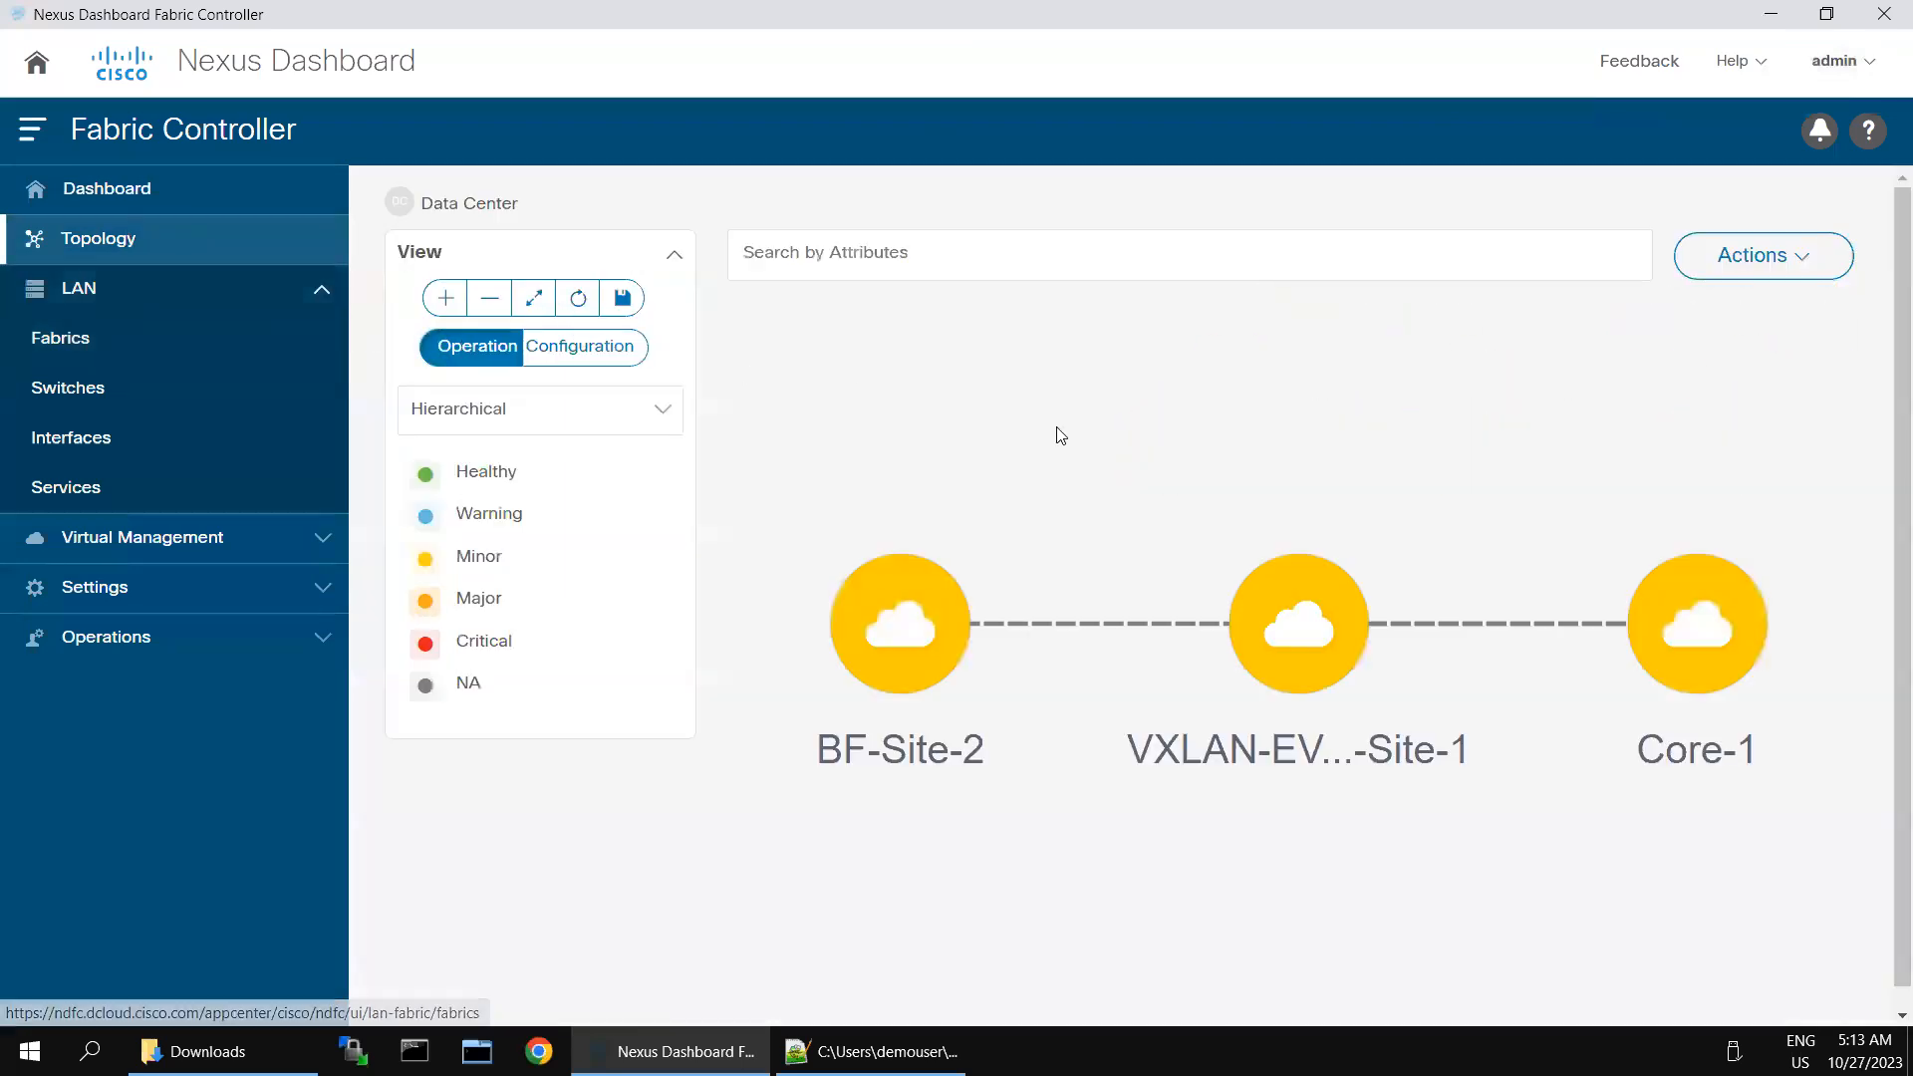
left_click(596, 357)
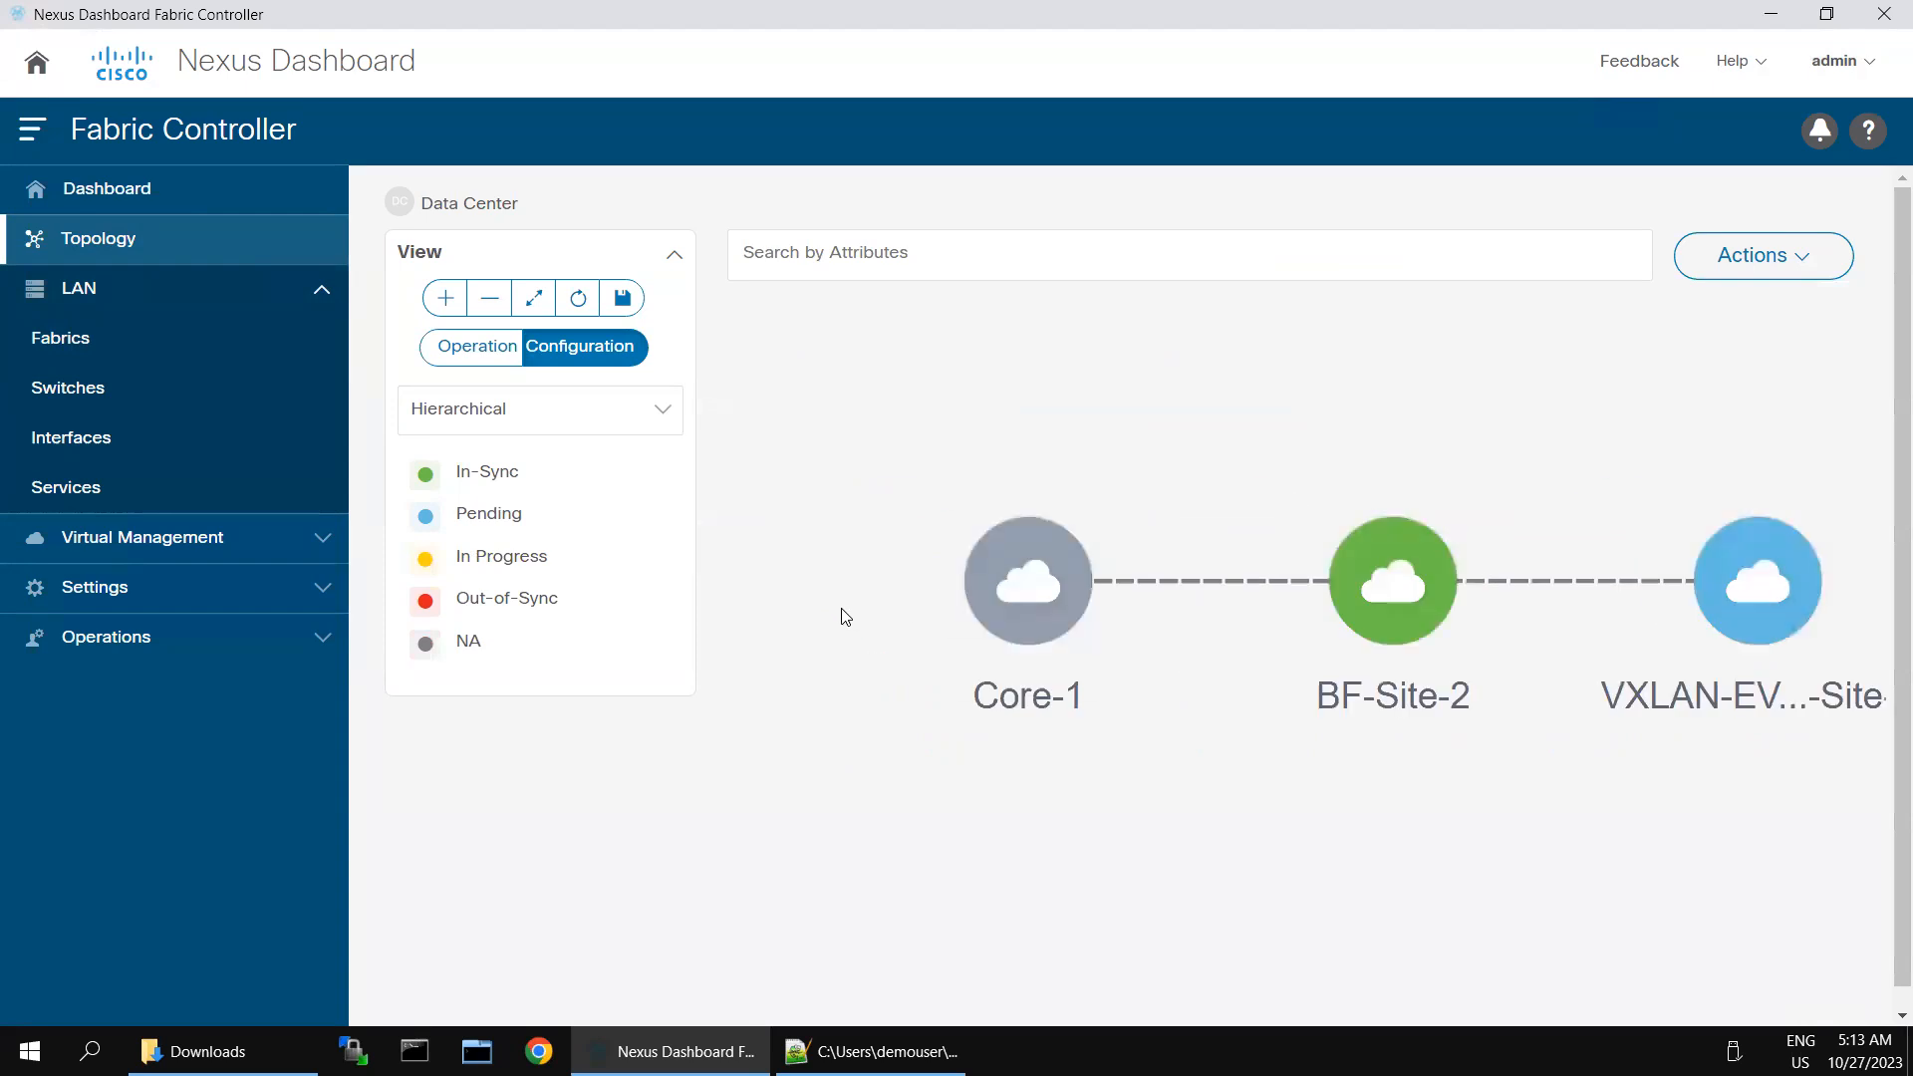
double_click(1027, 587)
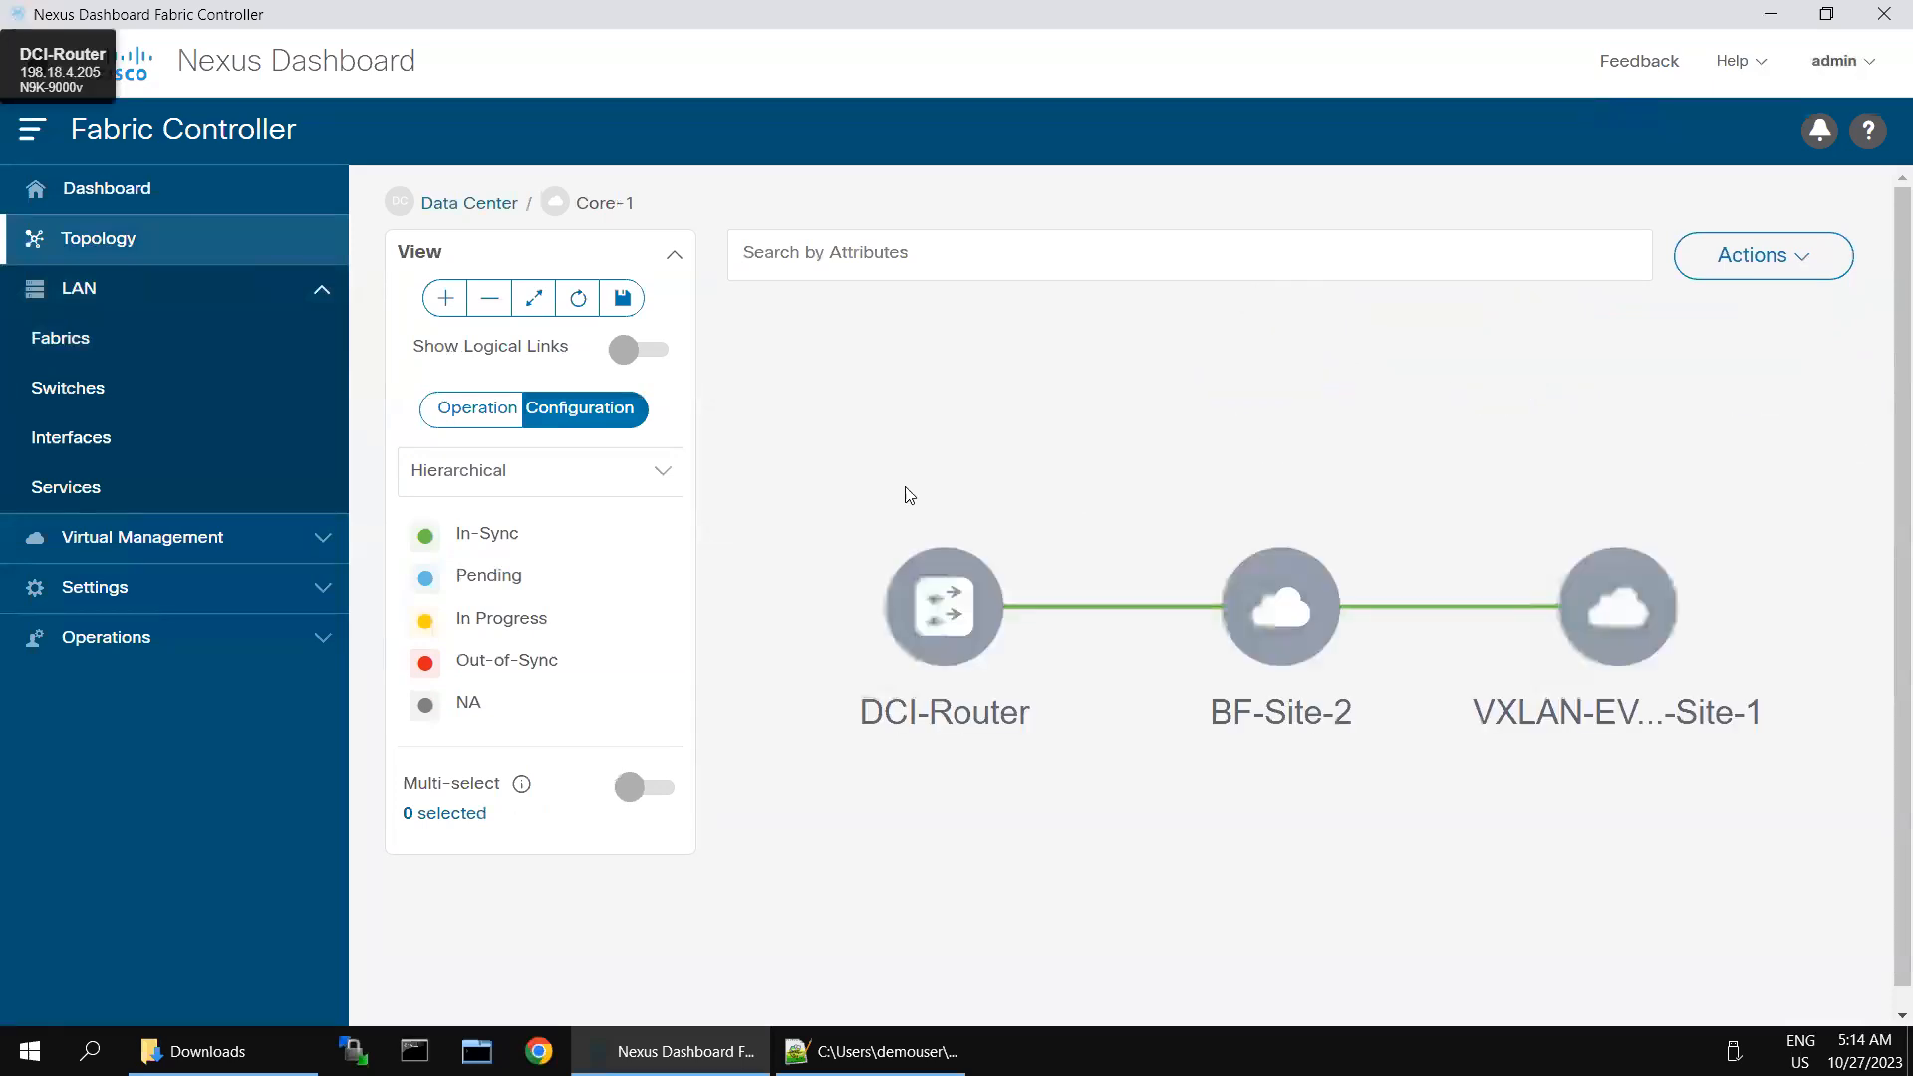
- Return to the Core-1 fabric's switch list, select DCI-Router and view its switch overview
left_click(83, 398)
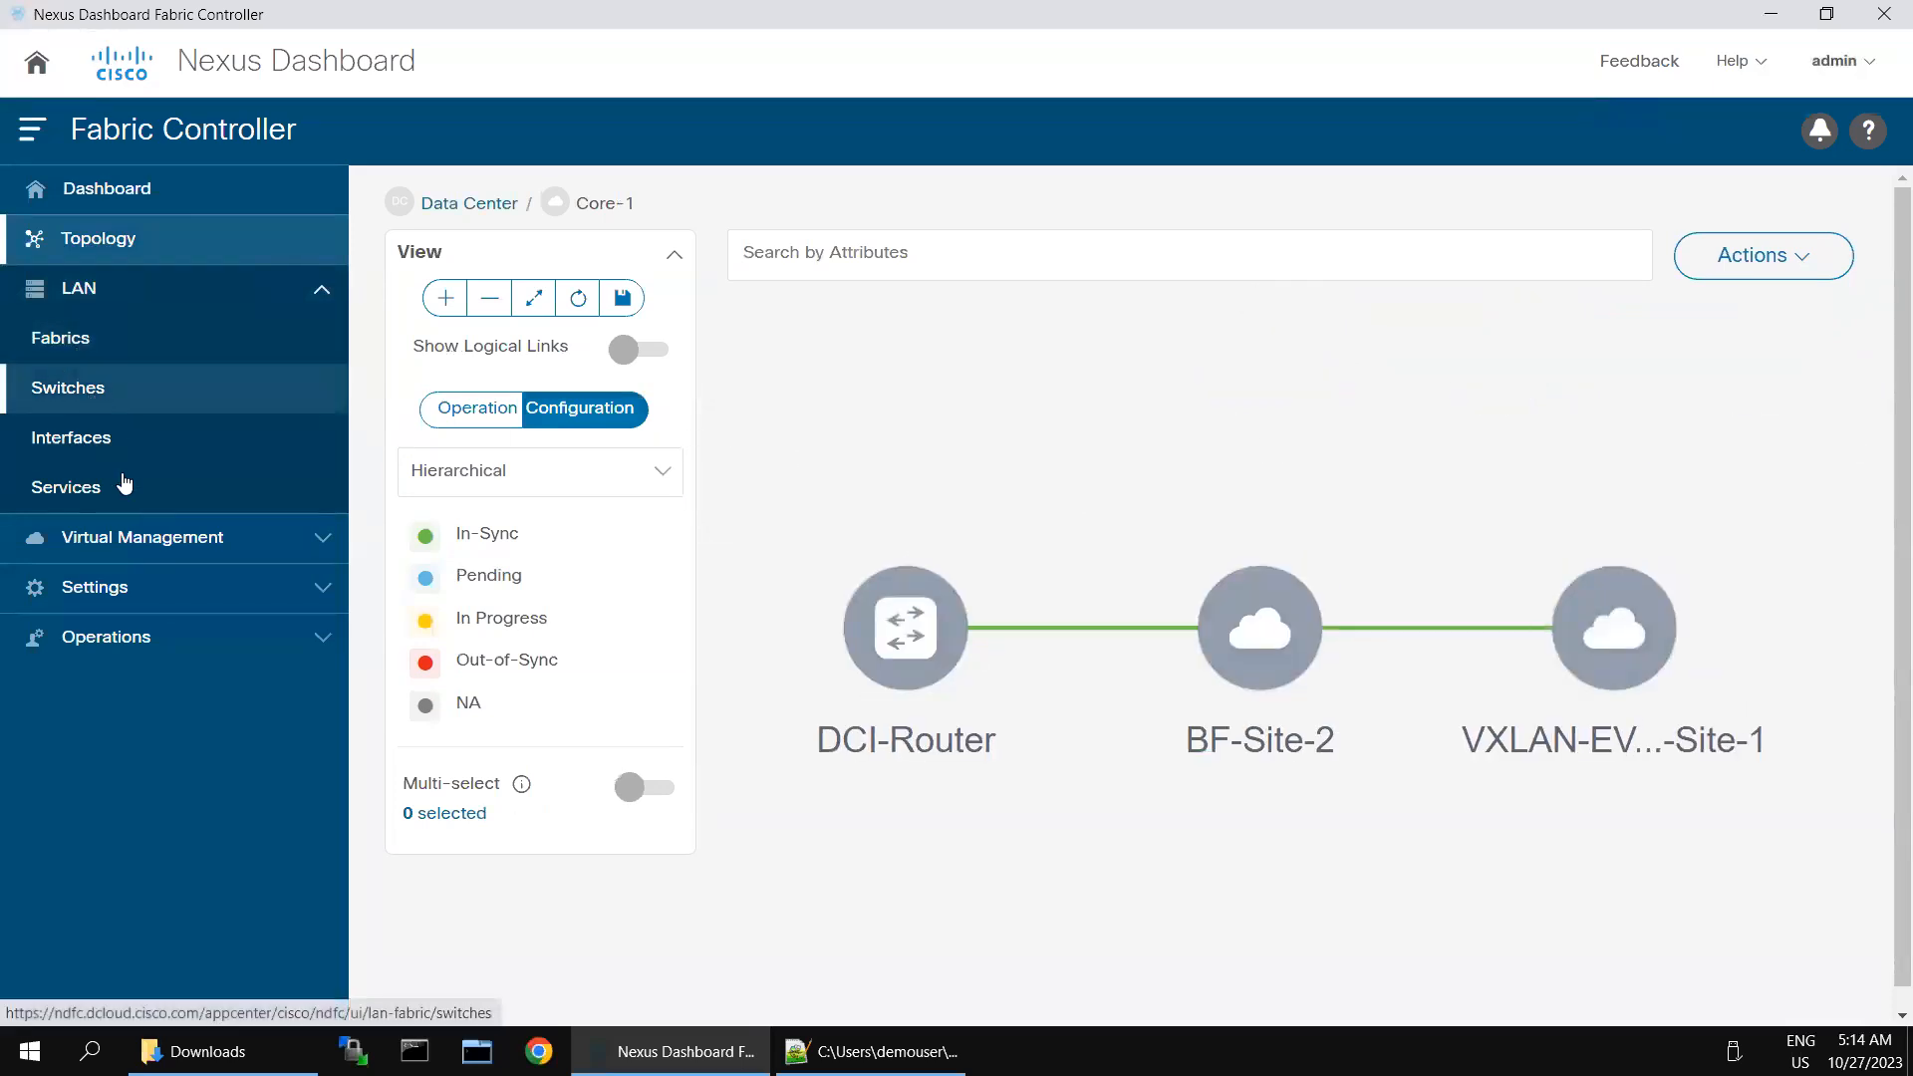
left_click(116, 345)
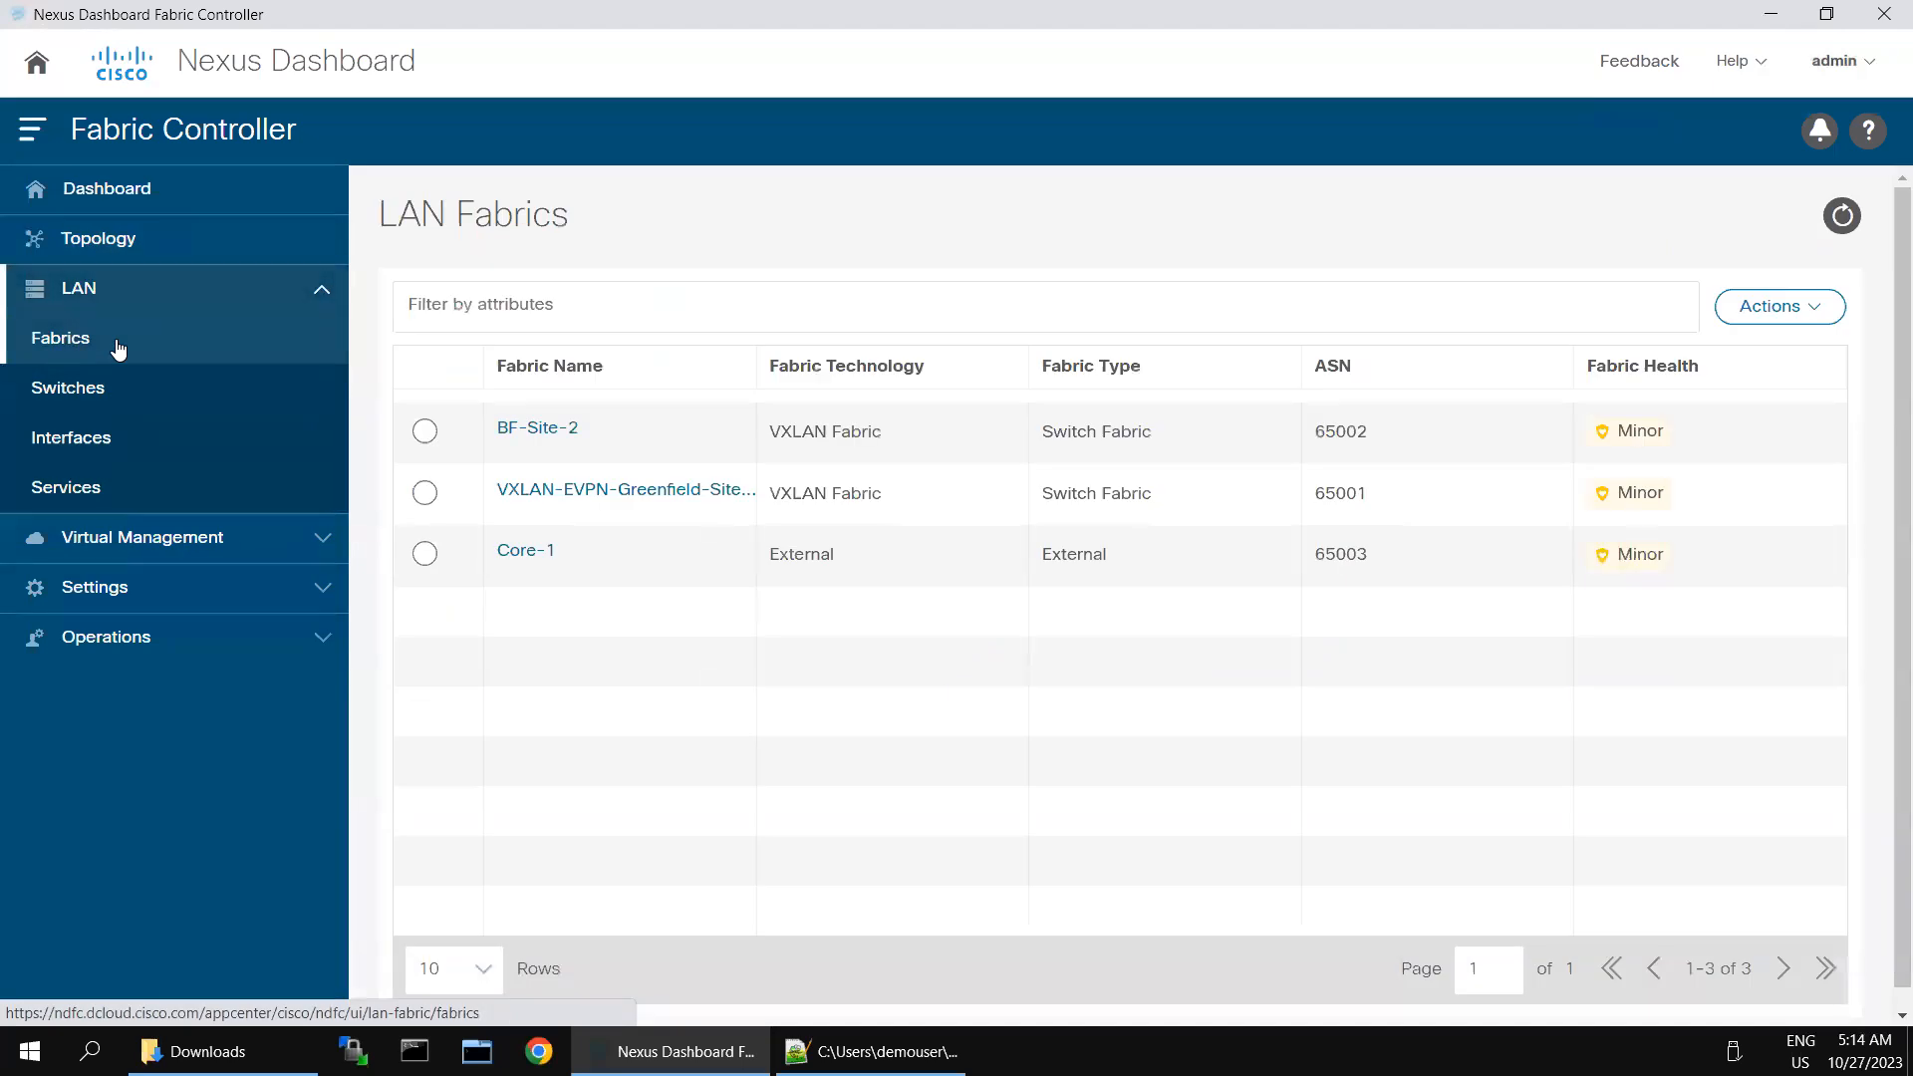
left_click(527, 553)
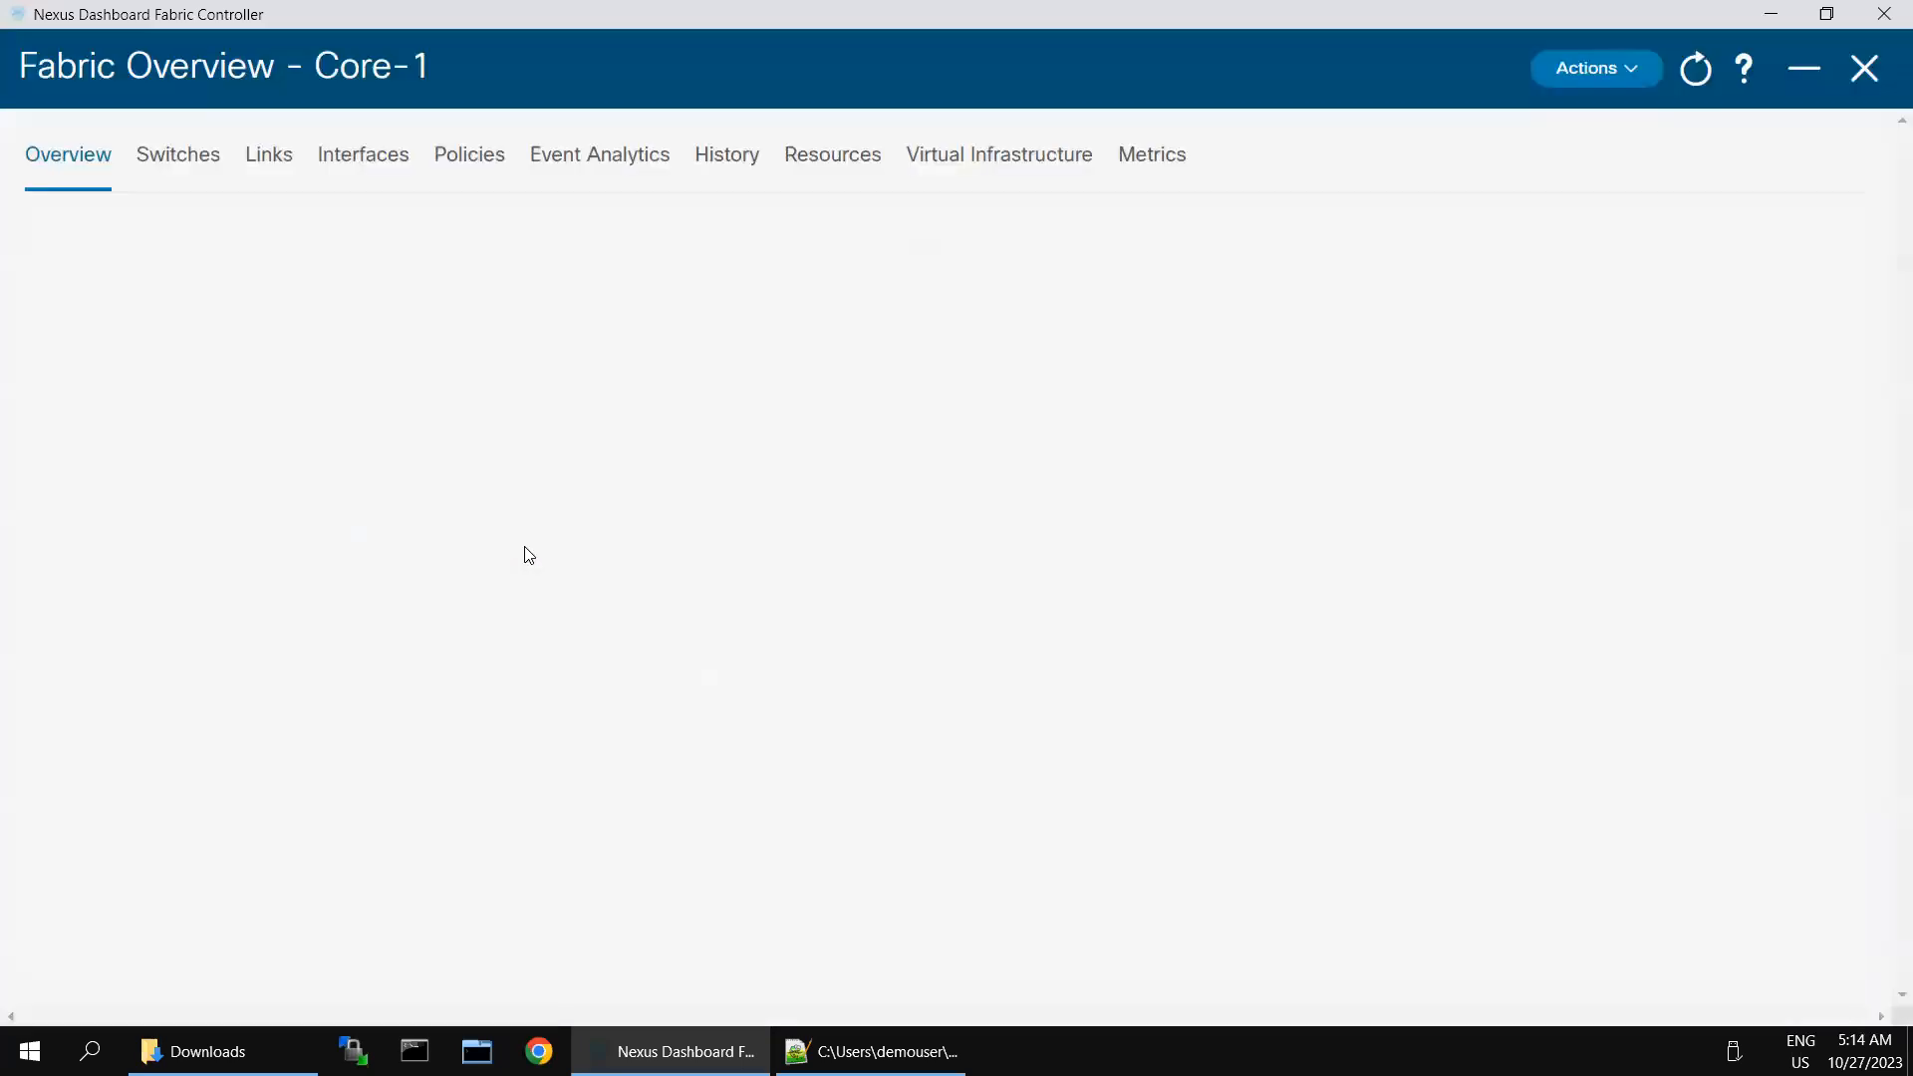
left_click(212, 161)
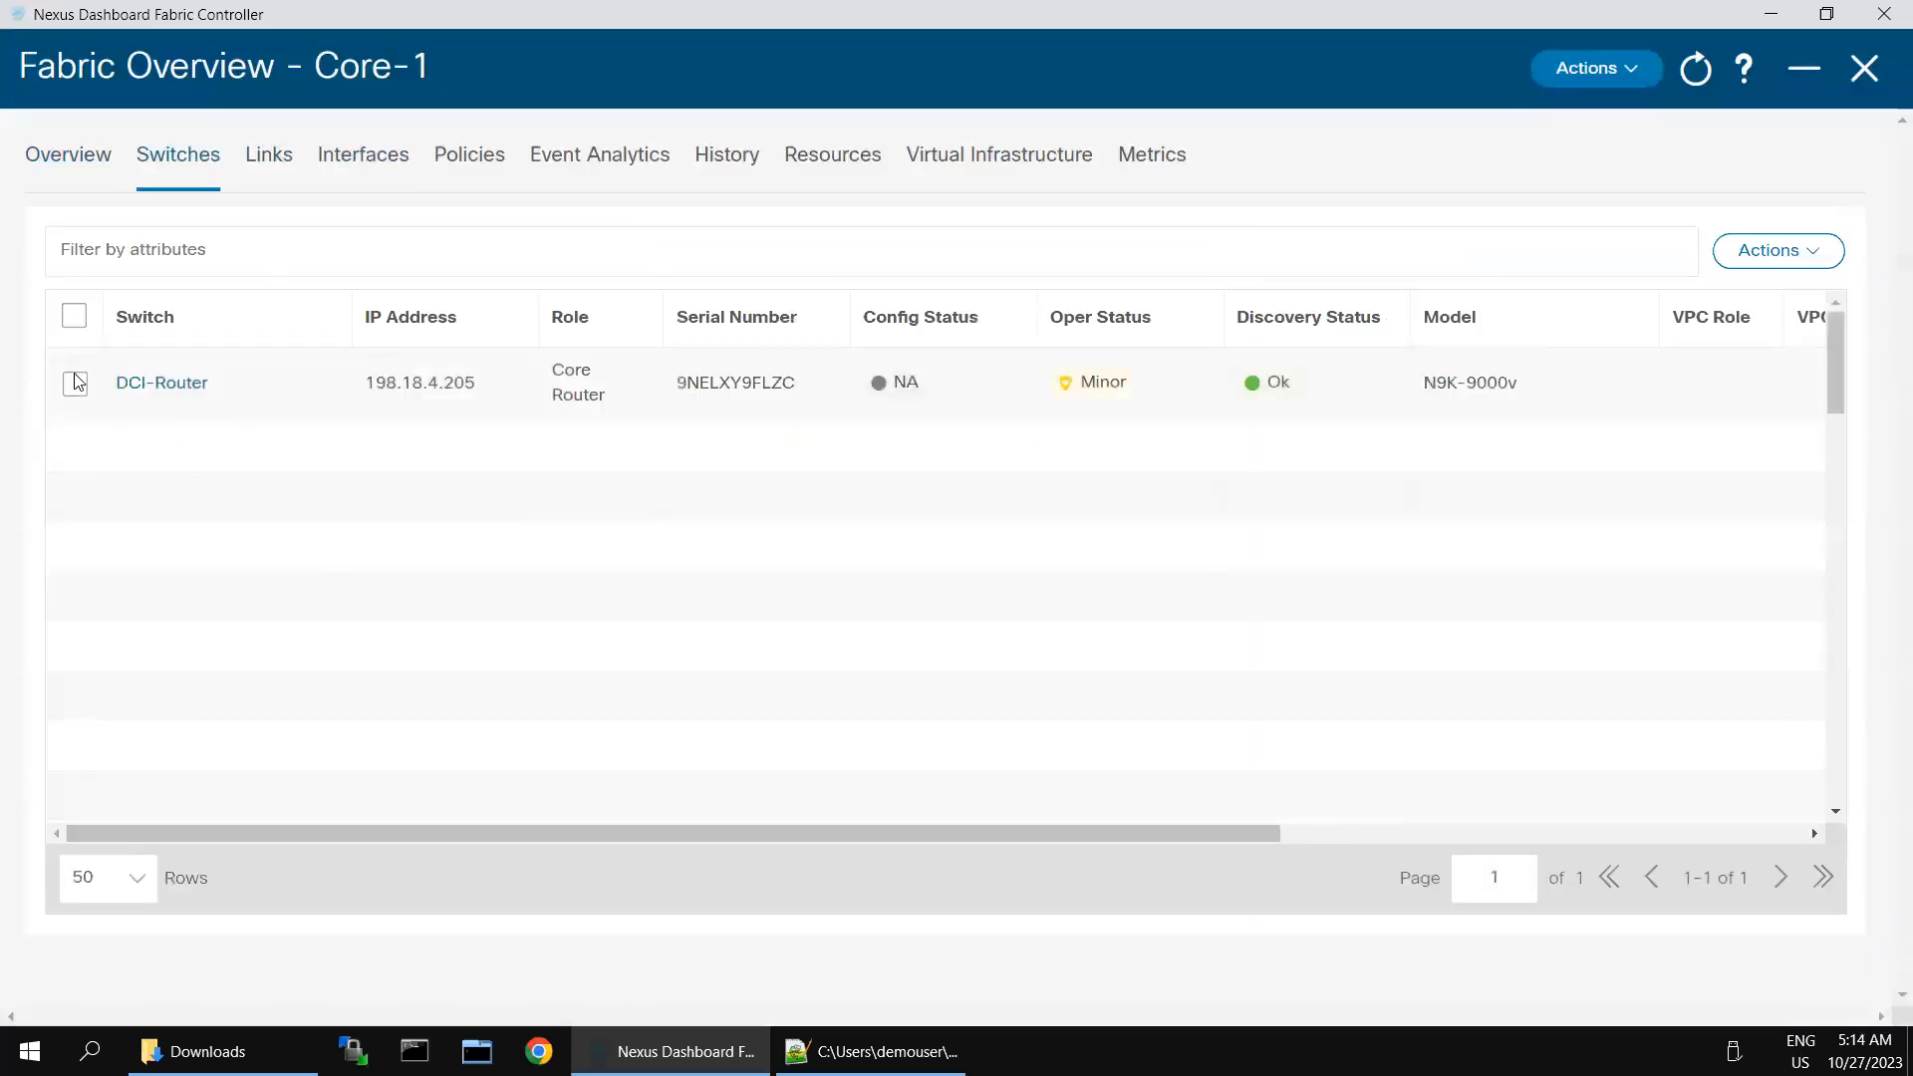
left_click(105, 395)
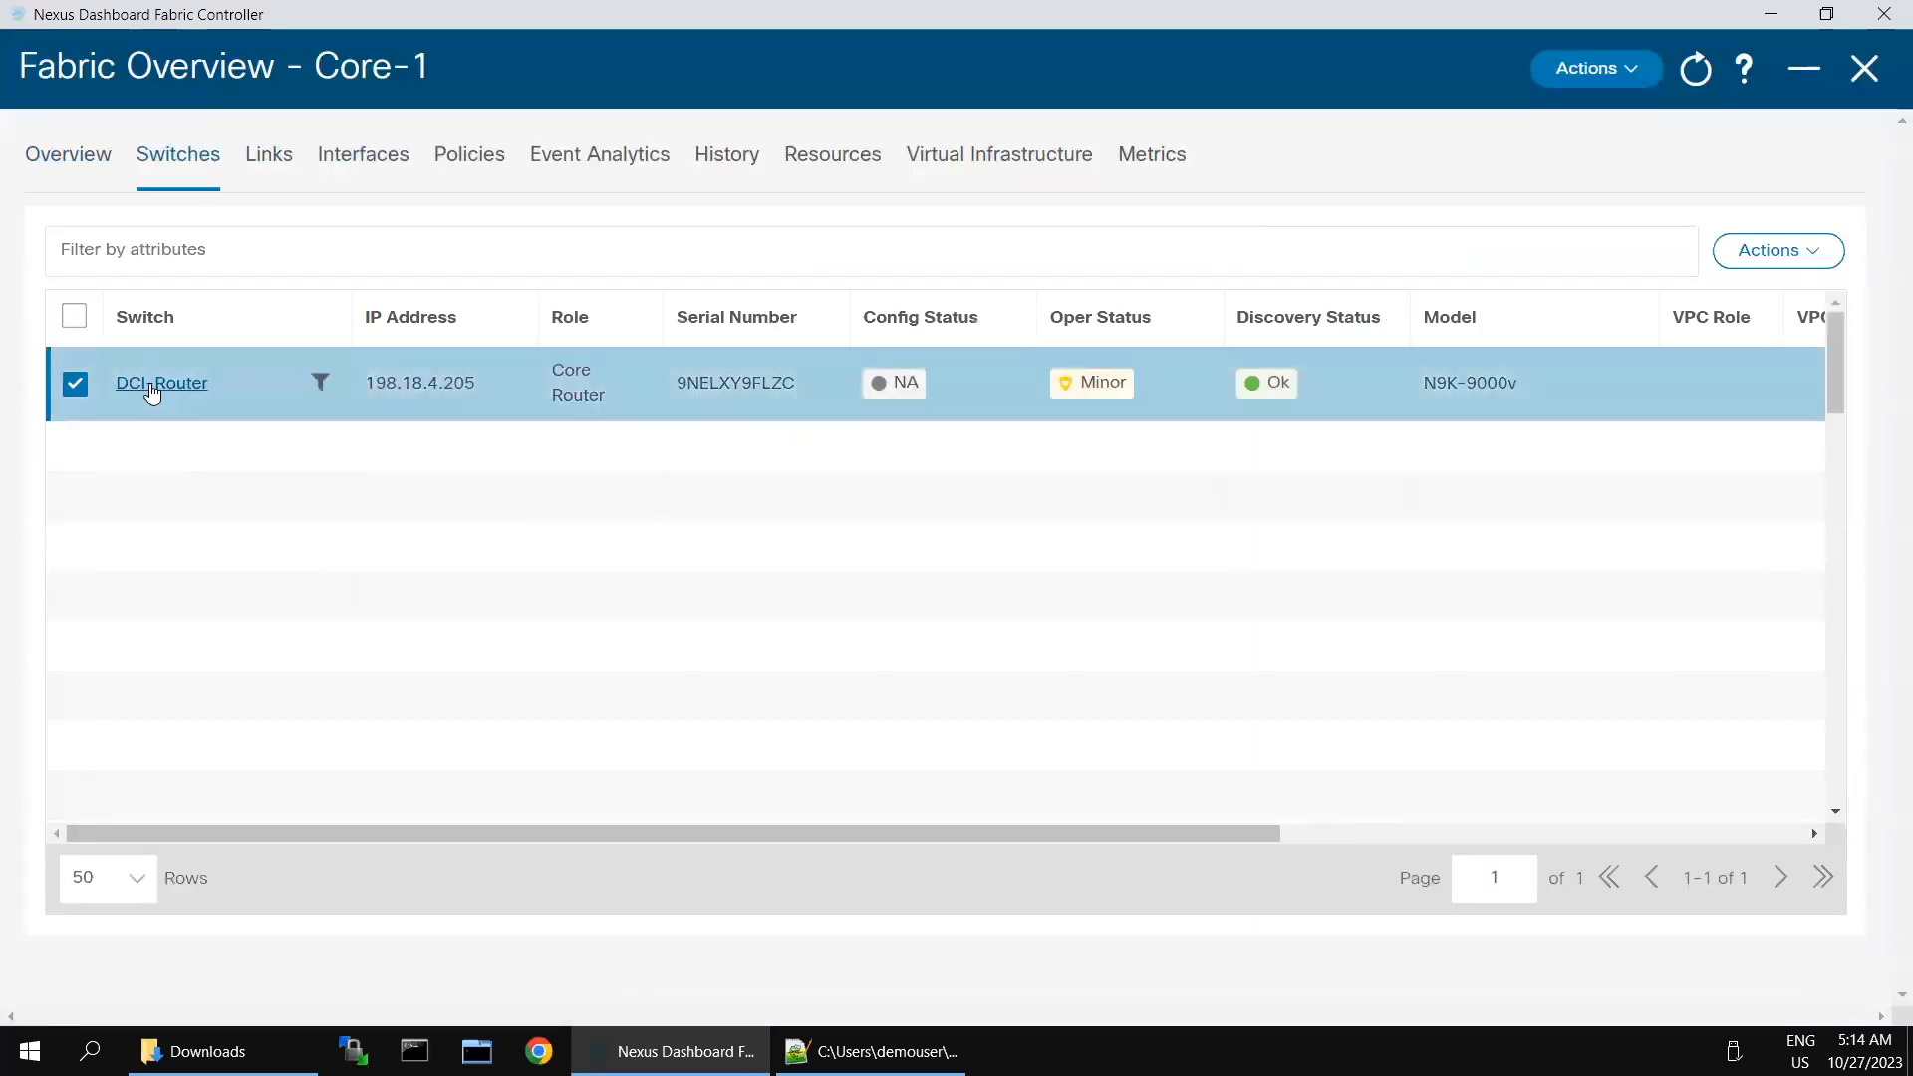
left_click(153, 387)
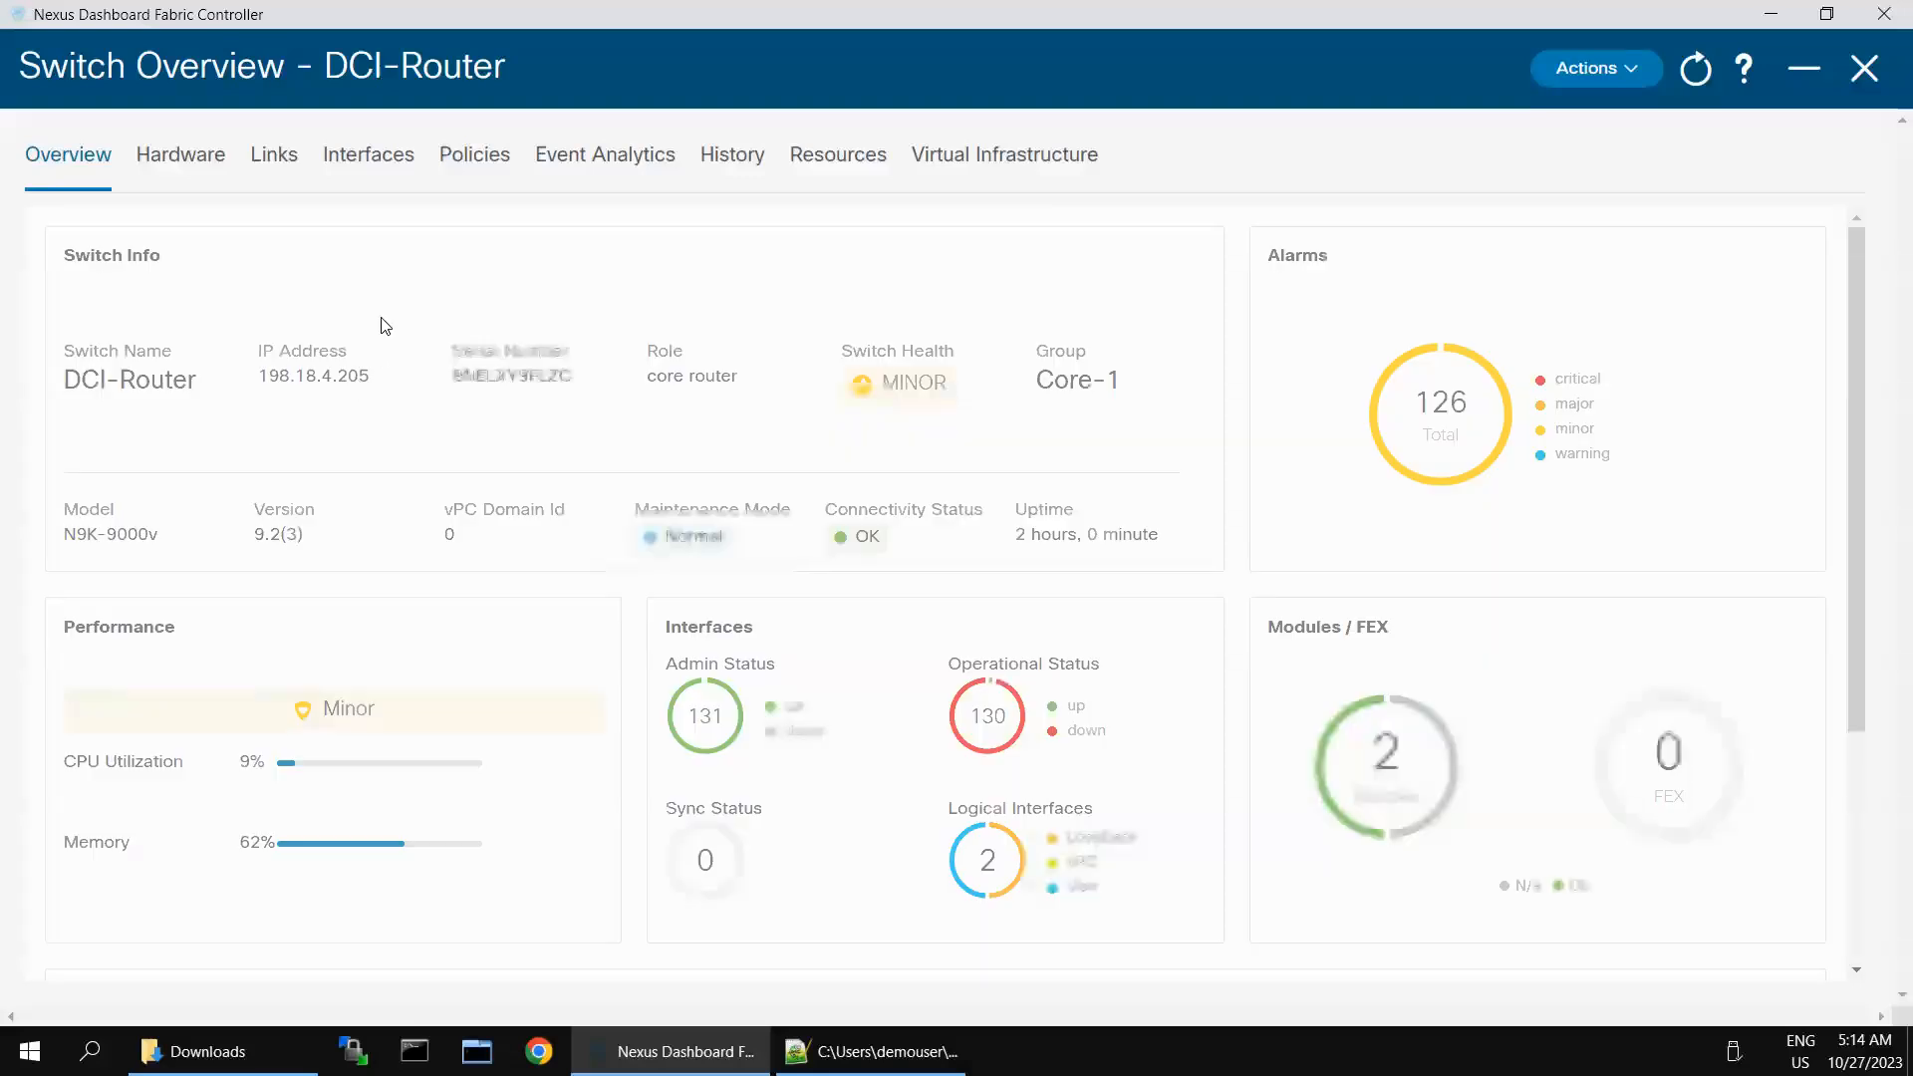
left_click(1865, 69)
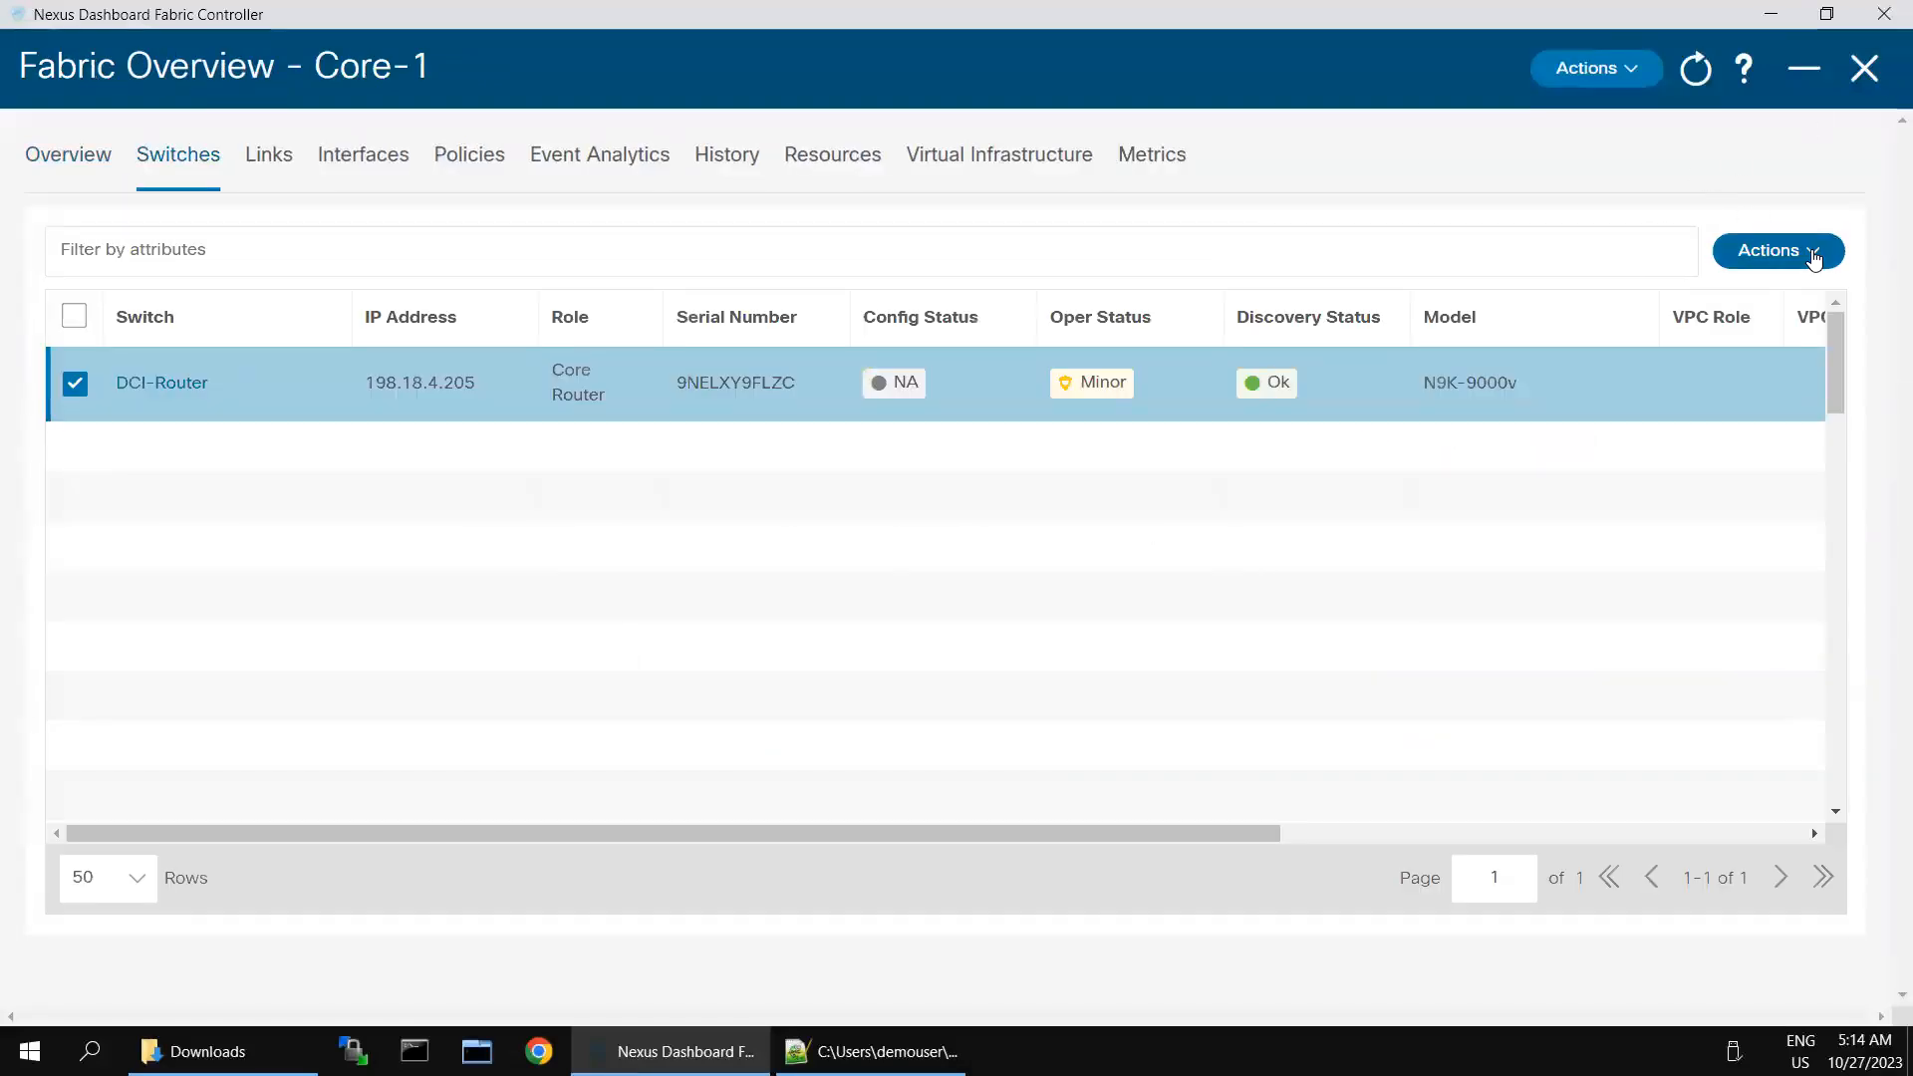
- Recheck the switch and fabric actions for a way to deploy DCI-Router's configuration
left_click(1813, 255)
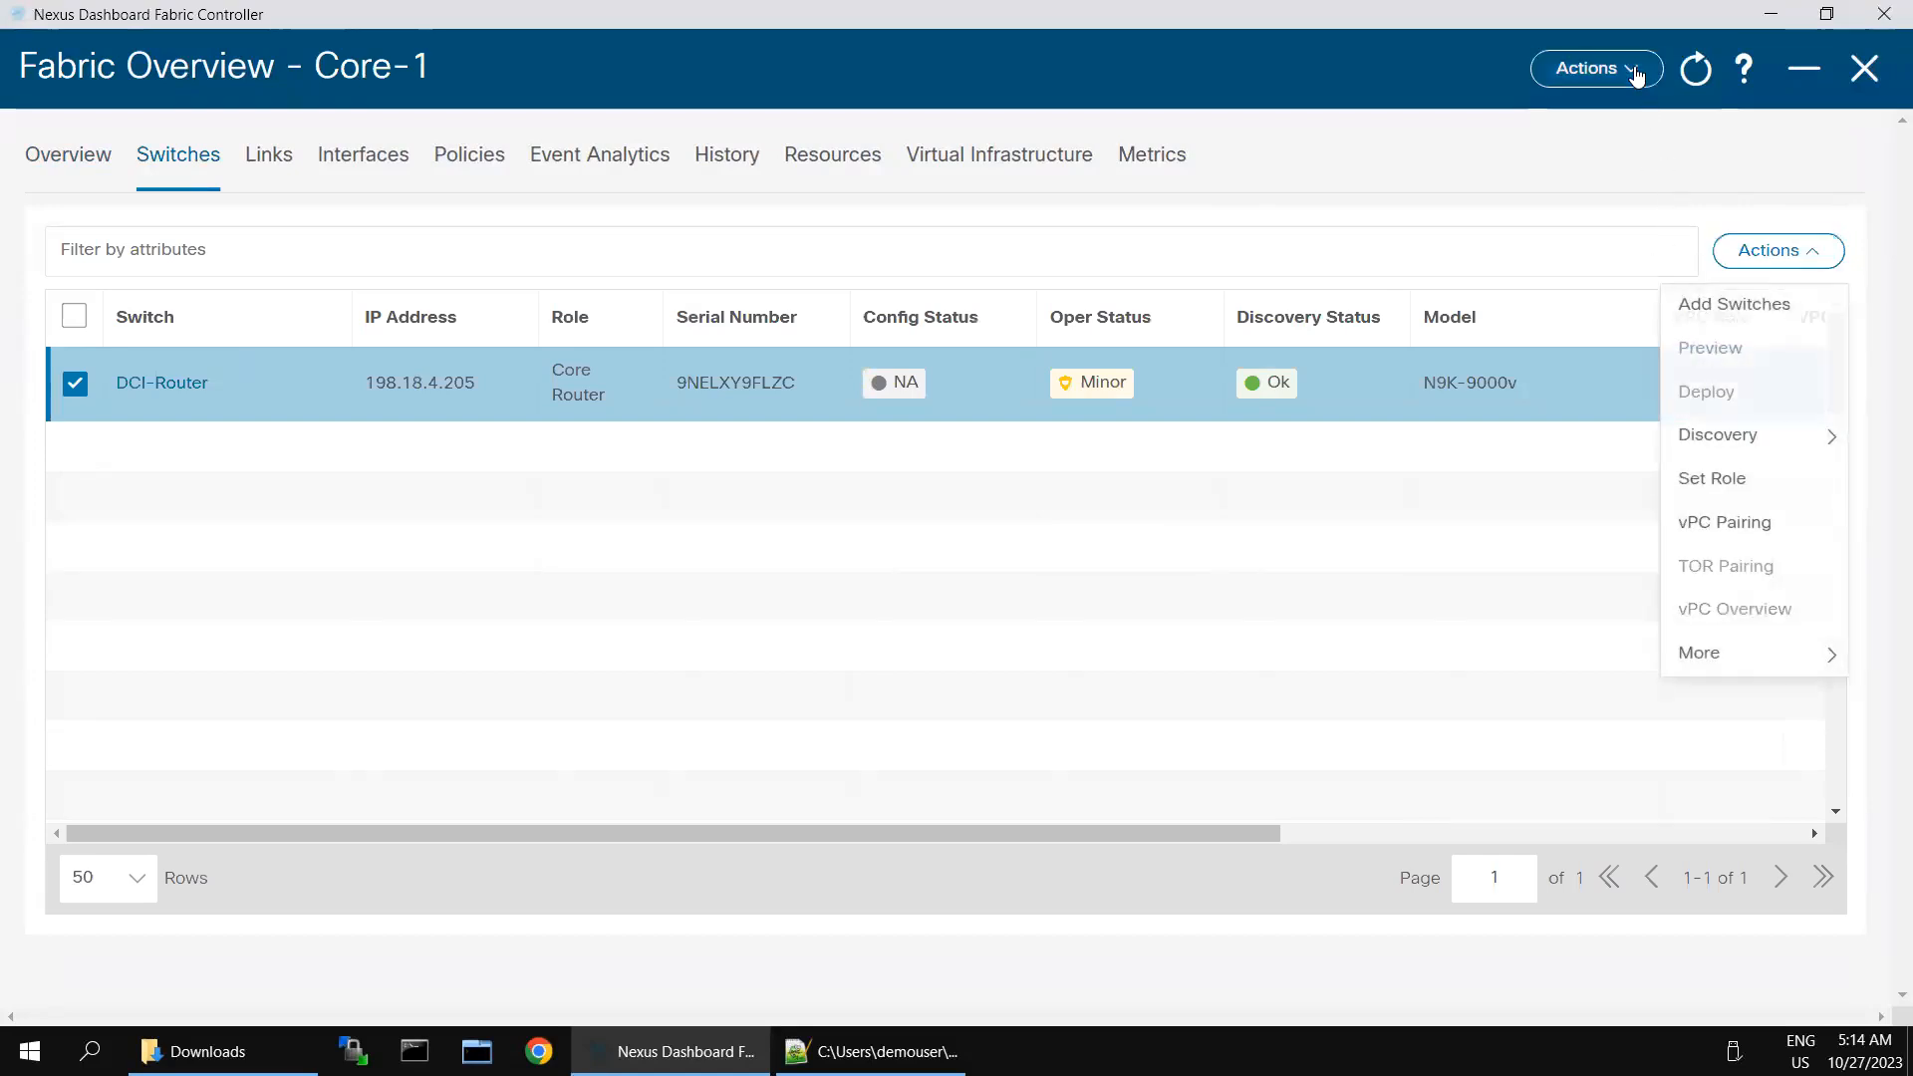
left_click(1637, 77)
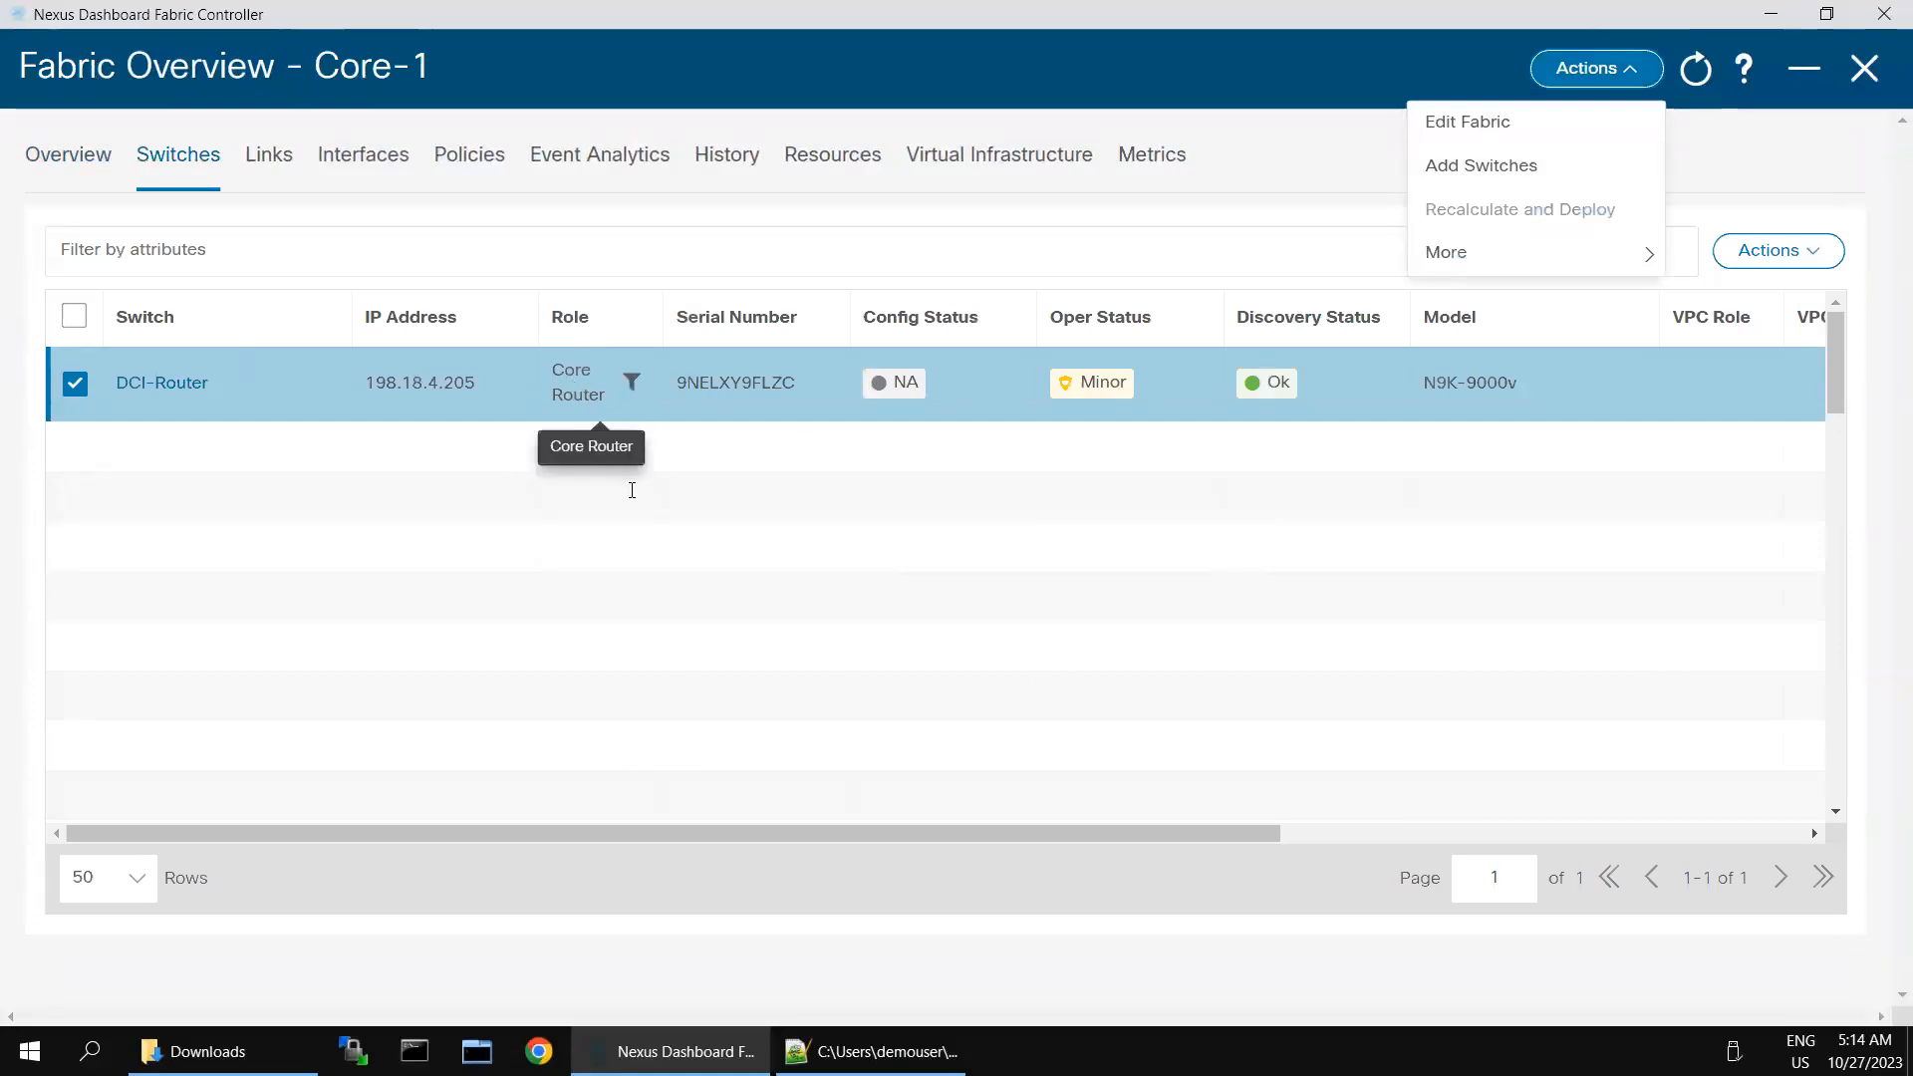
left_click(632, 504)
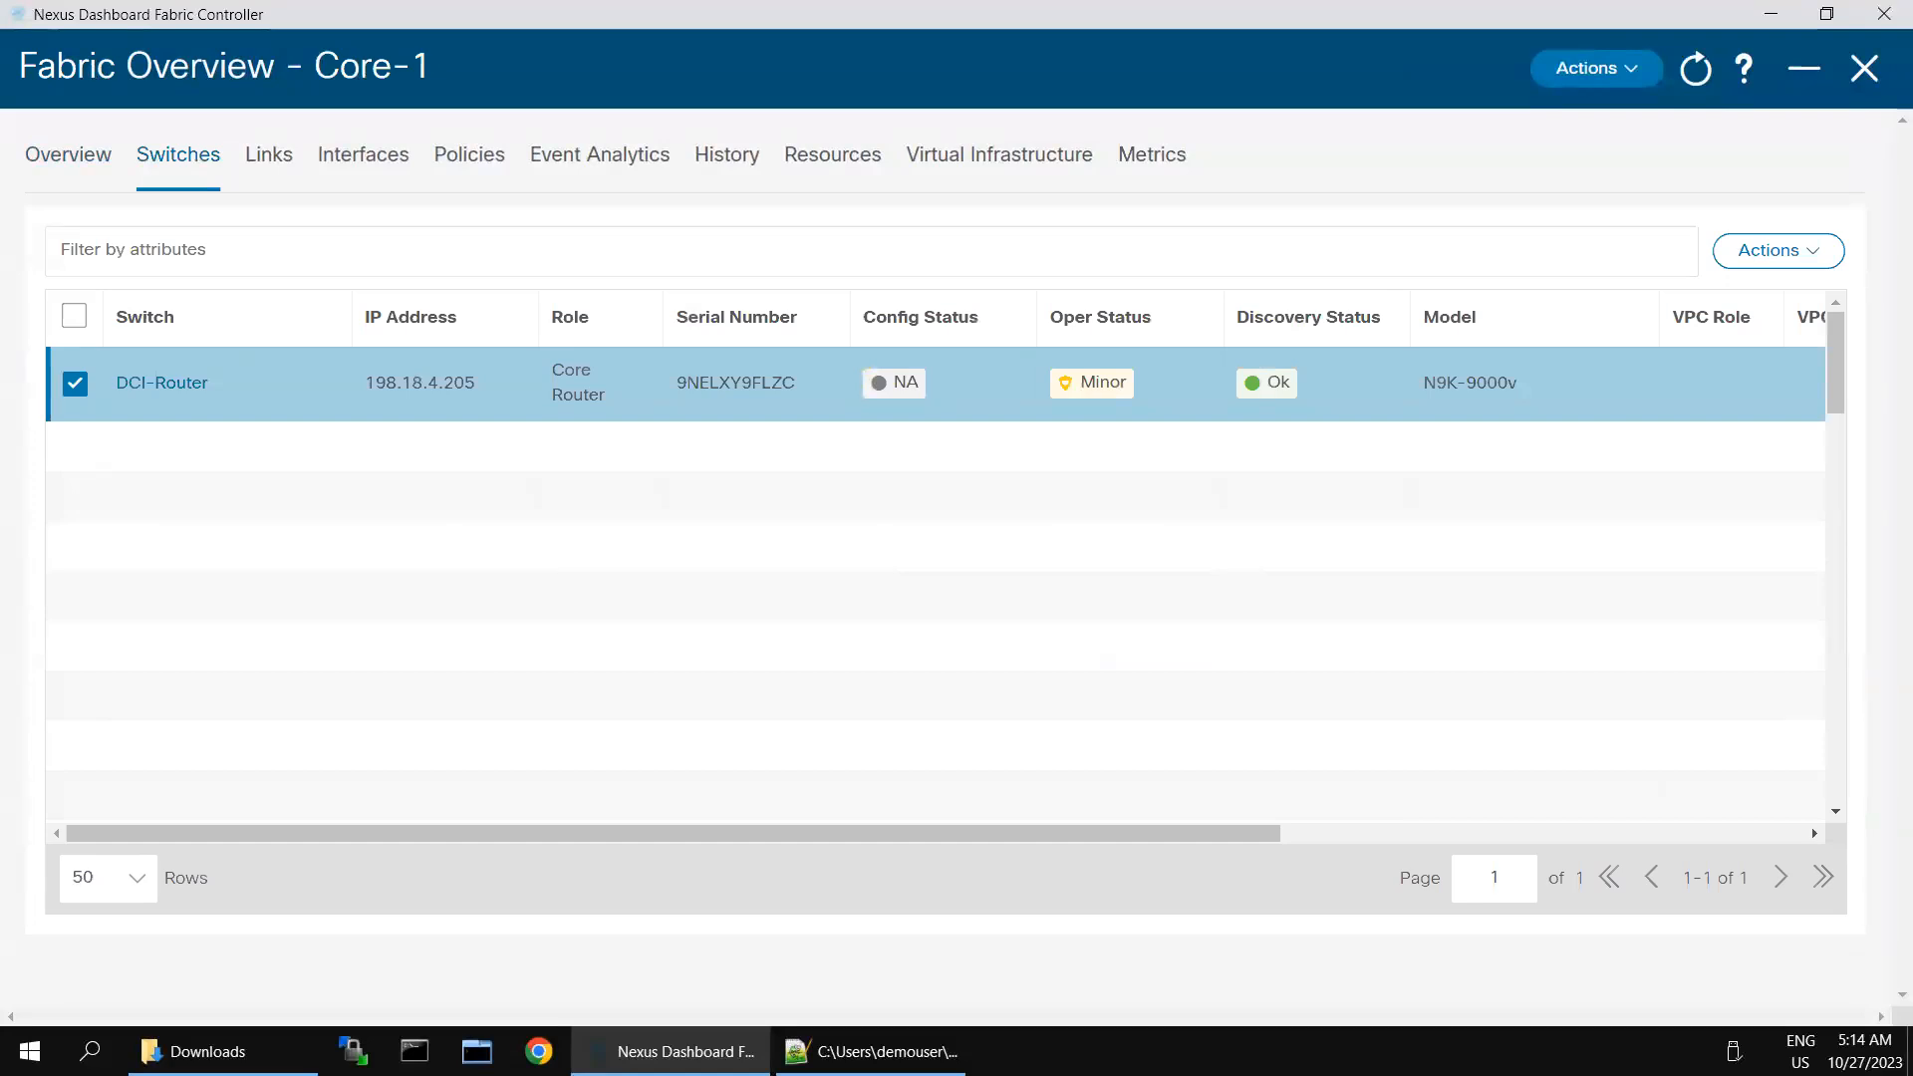
- Return to the LAN fabrics list and start creating a fabric named MSD-1
left_click(1861, 72)
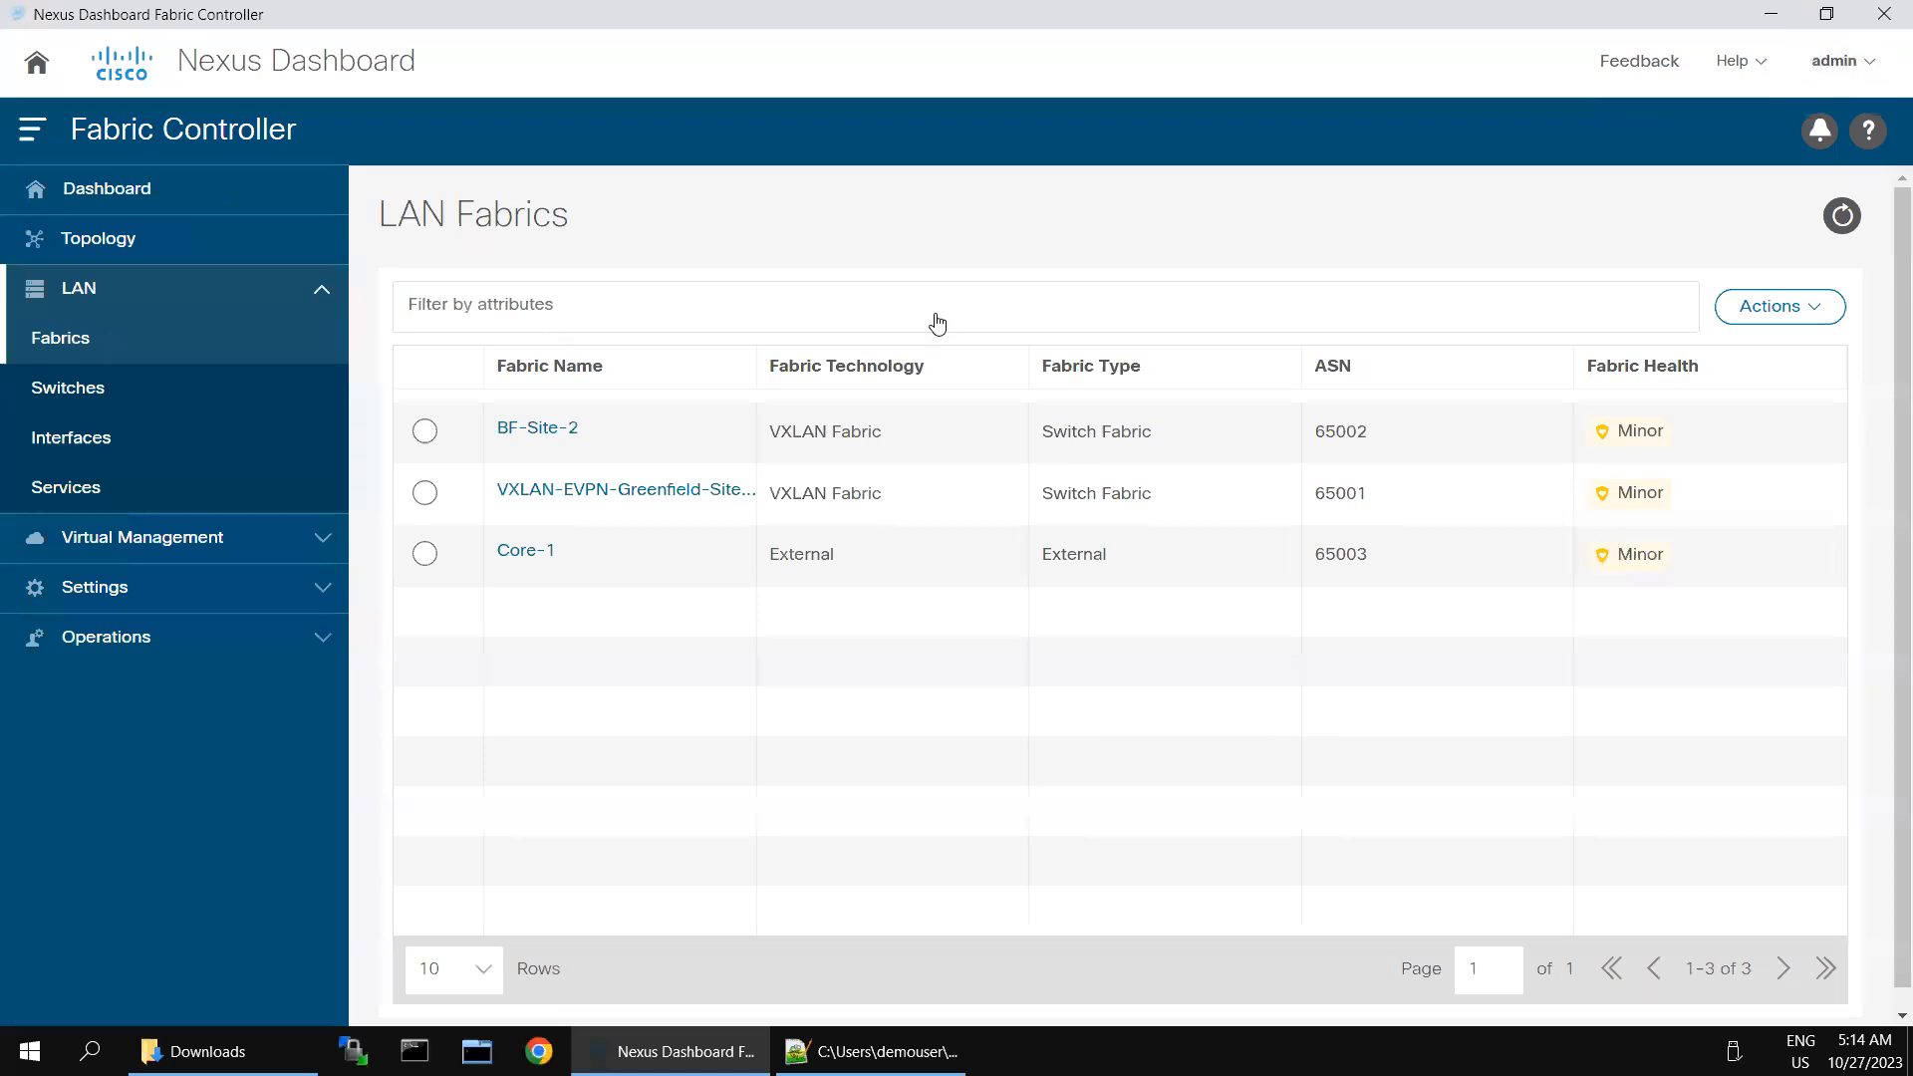
left_click(1821, 311)
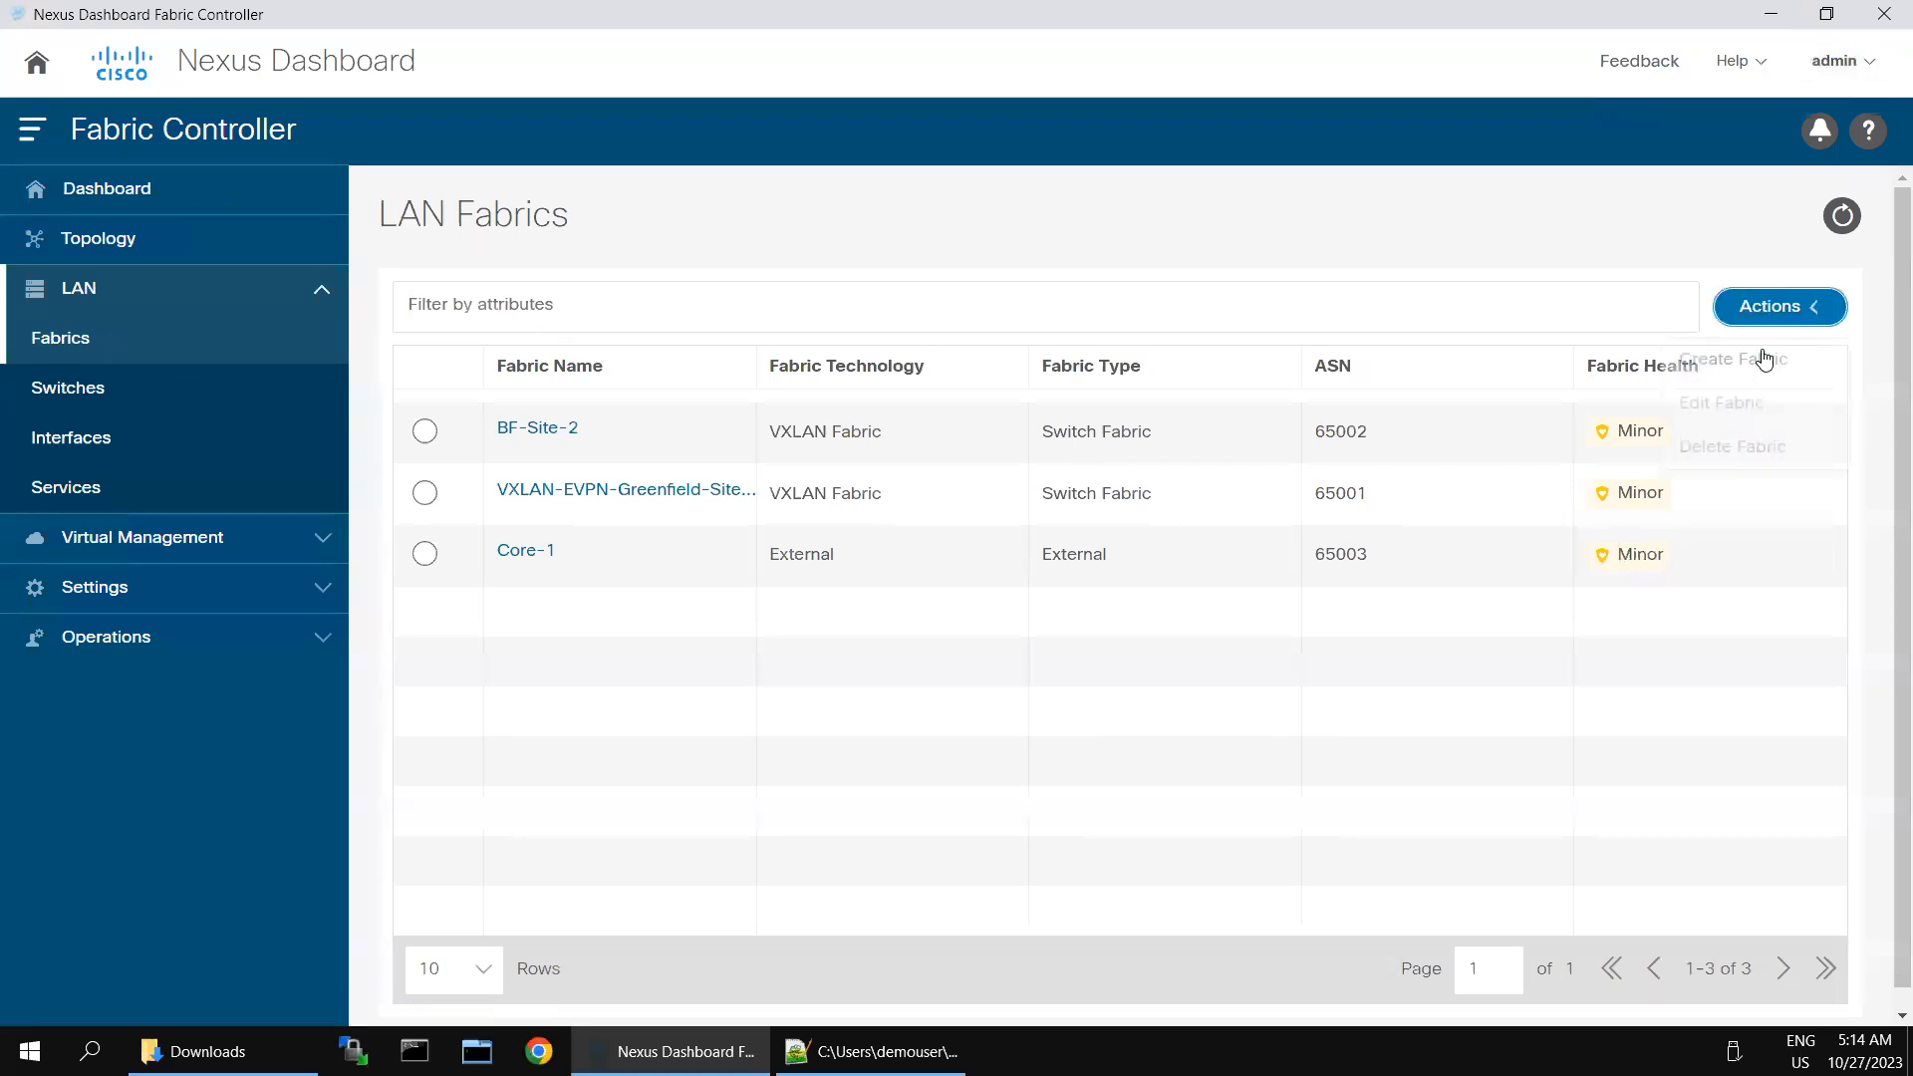
left_click(1760, 360)
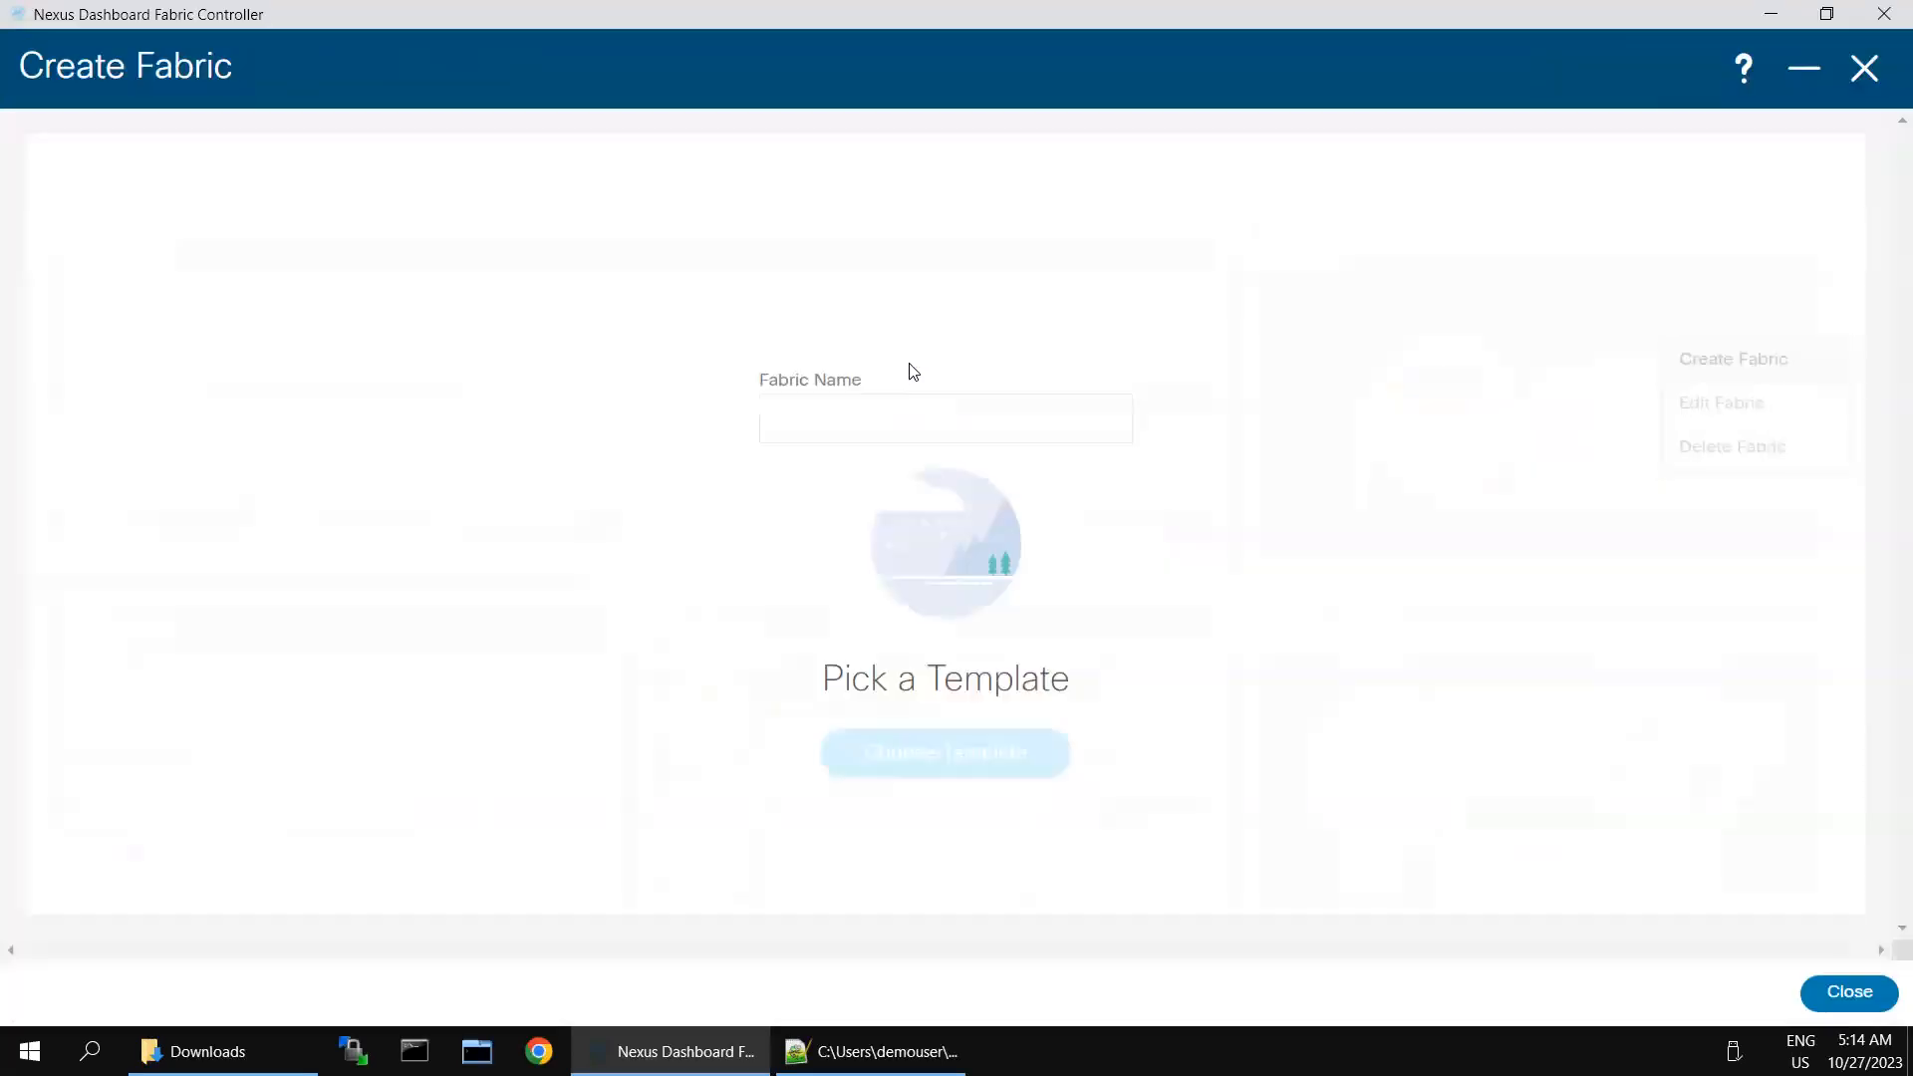
left_click(785, 429)
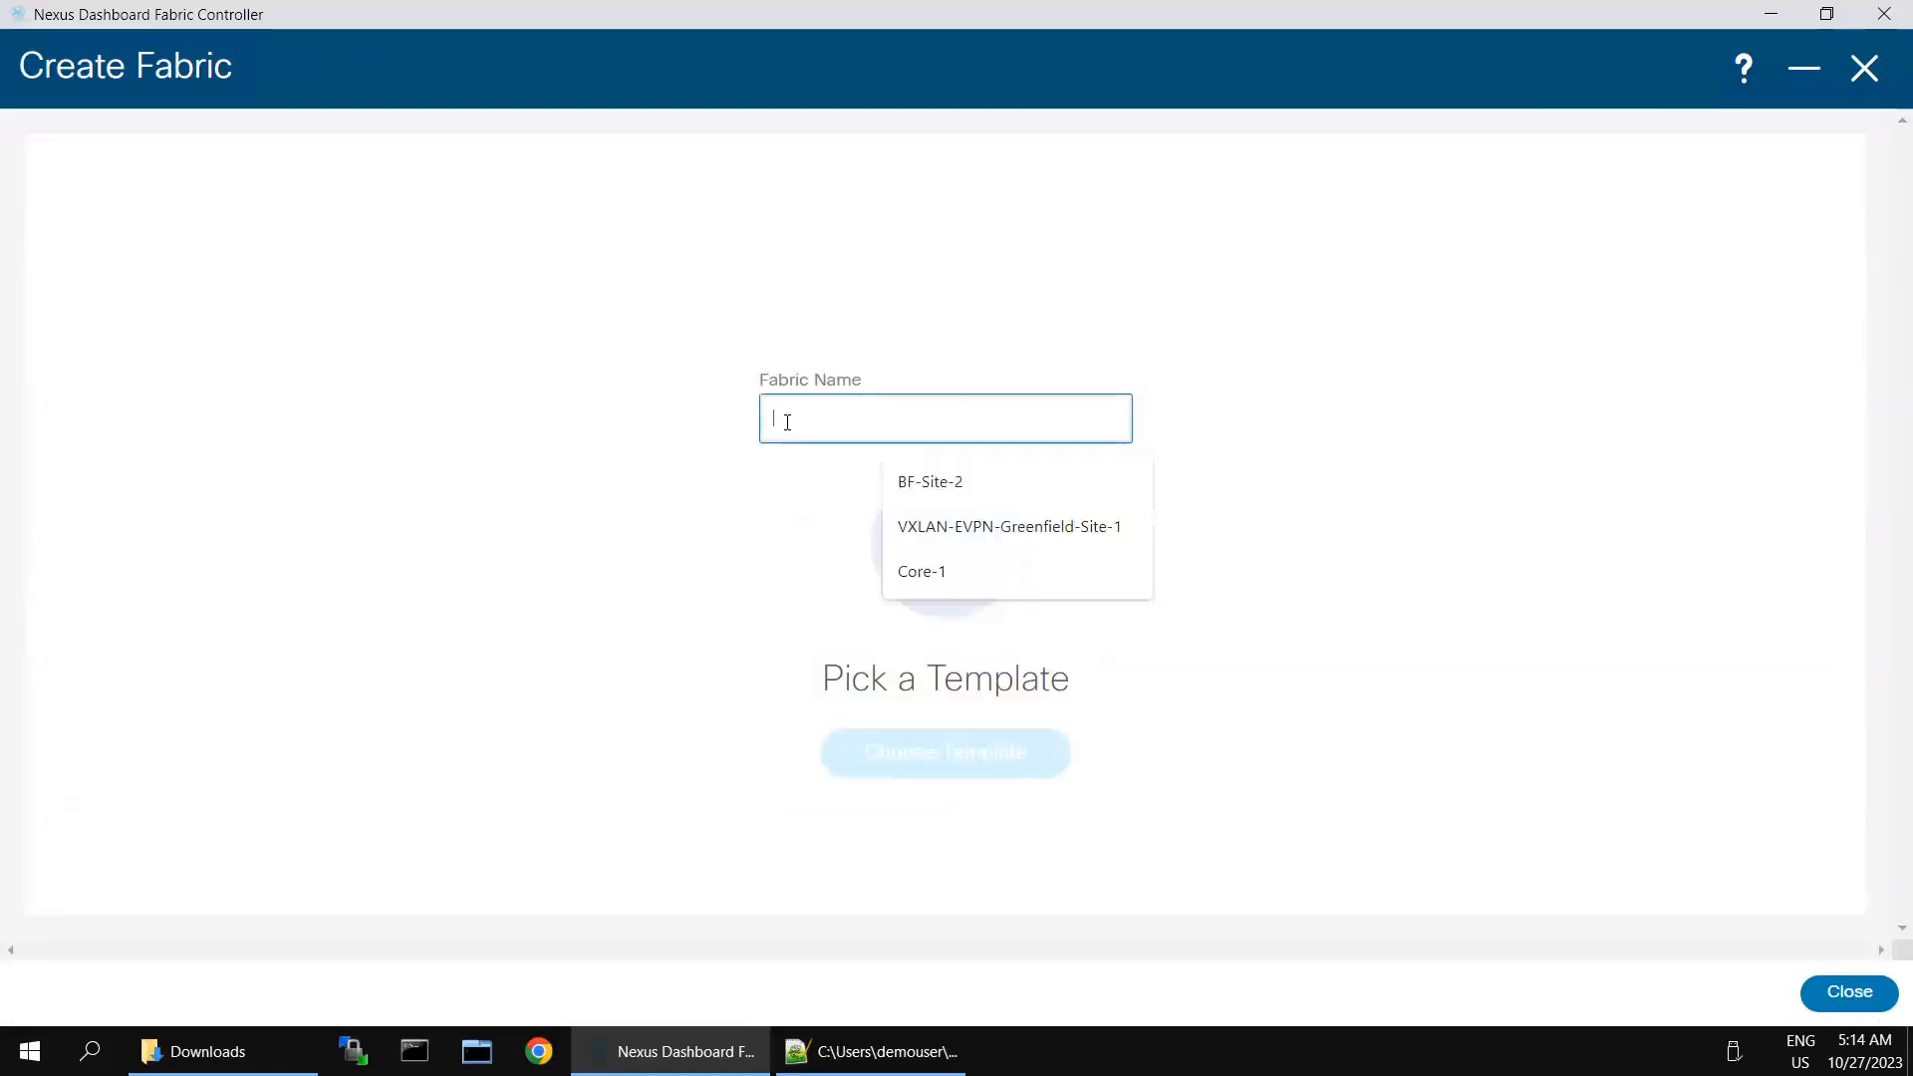
type("MSD-1")
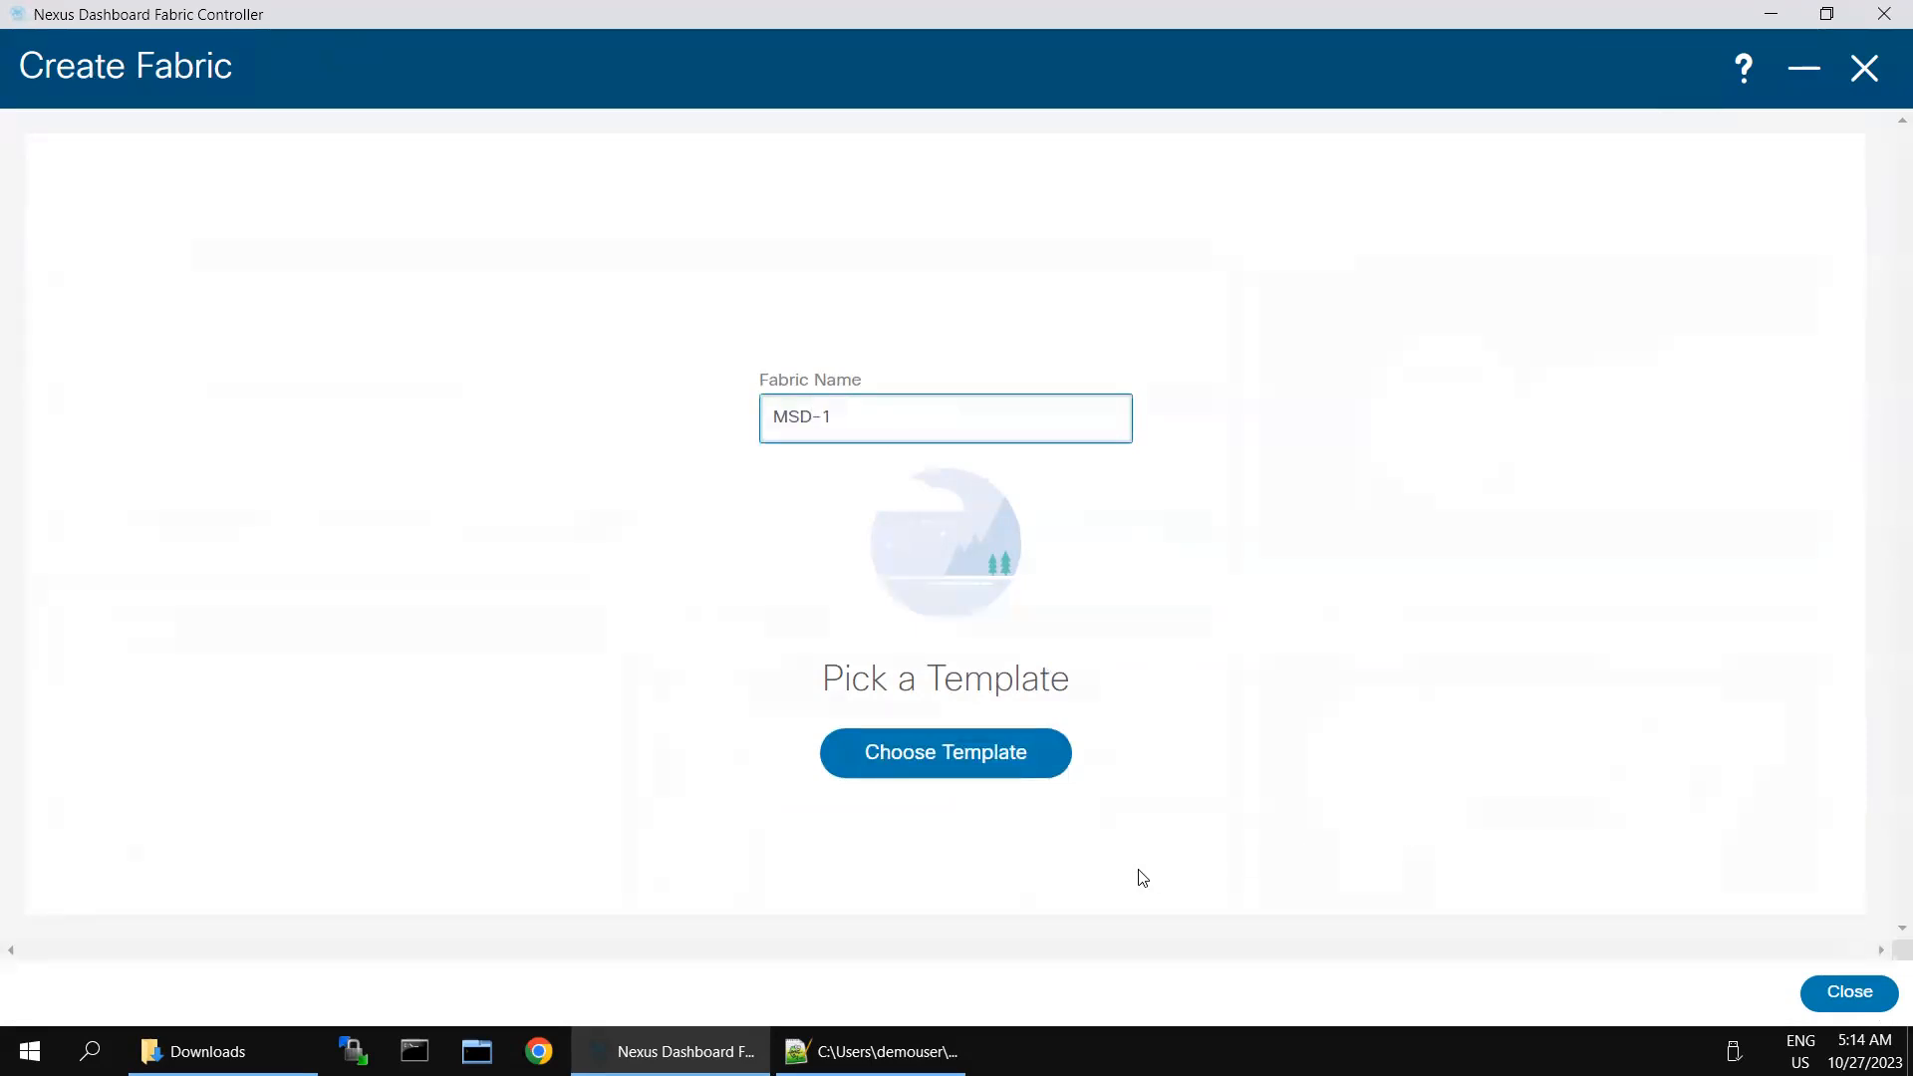
- Find the MSD_Fabric template by searching for "ms" and select it for the new MSD-1 fabric
left_click(922, 747)
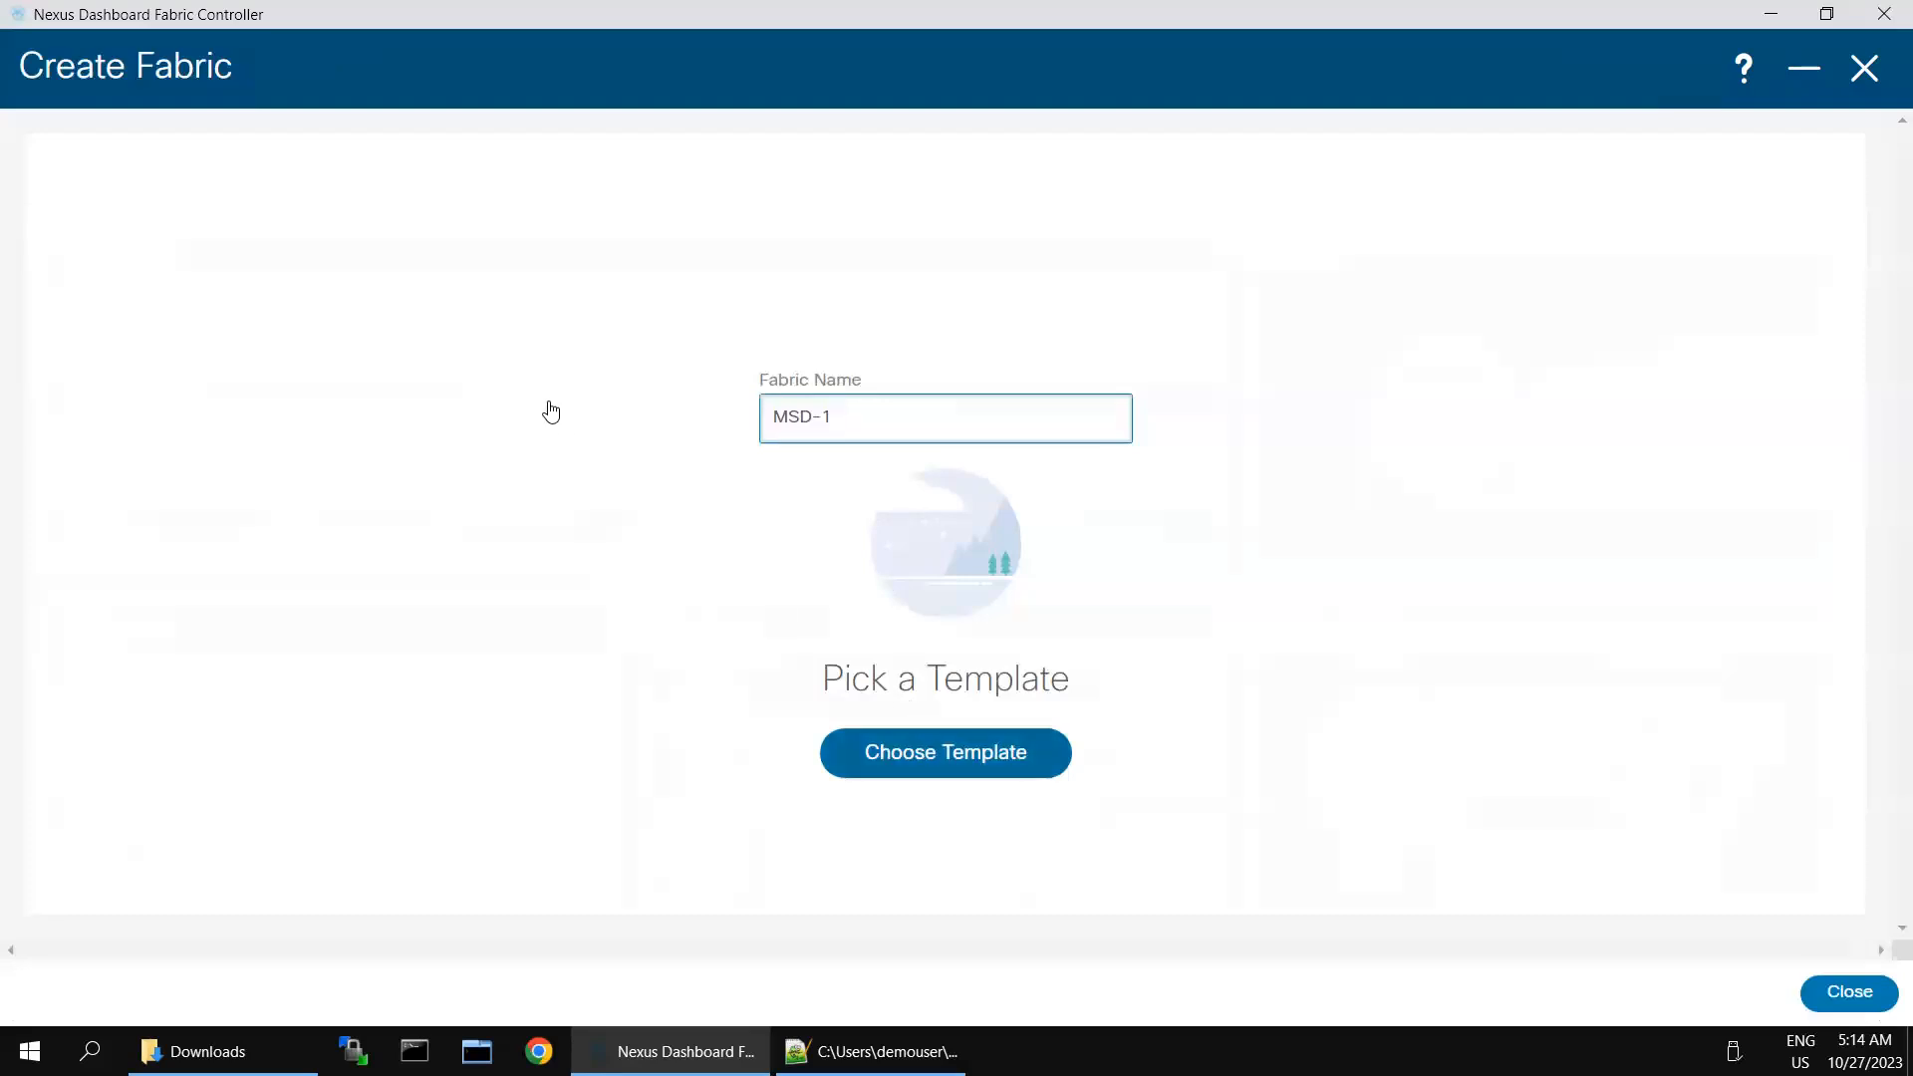
left_click(959, 159)
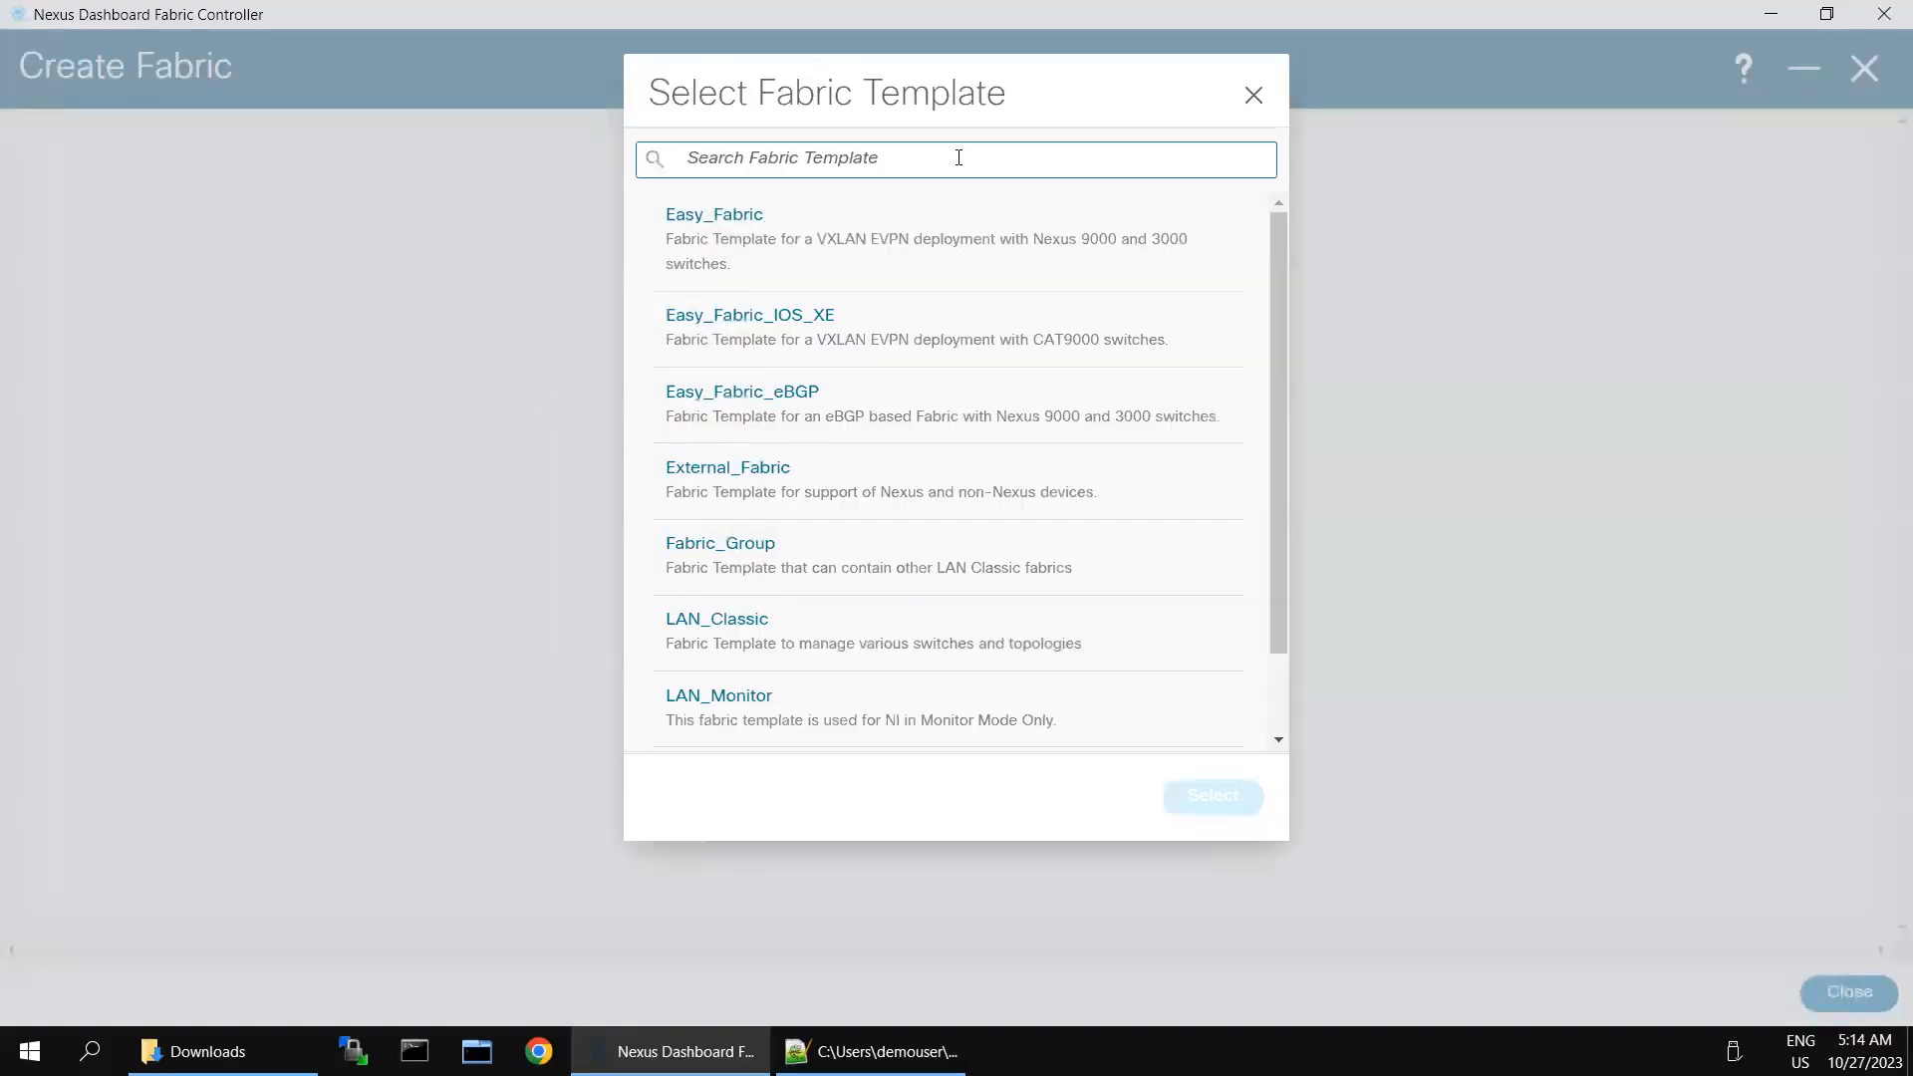
type("ms")
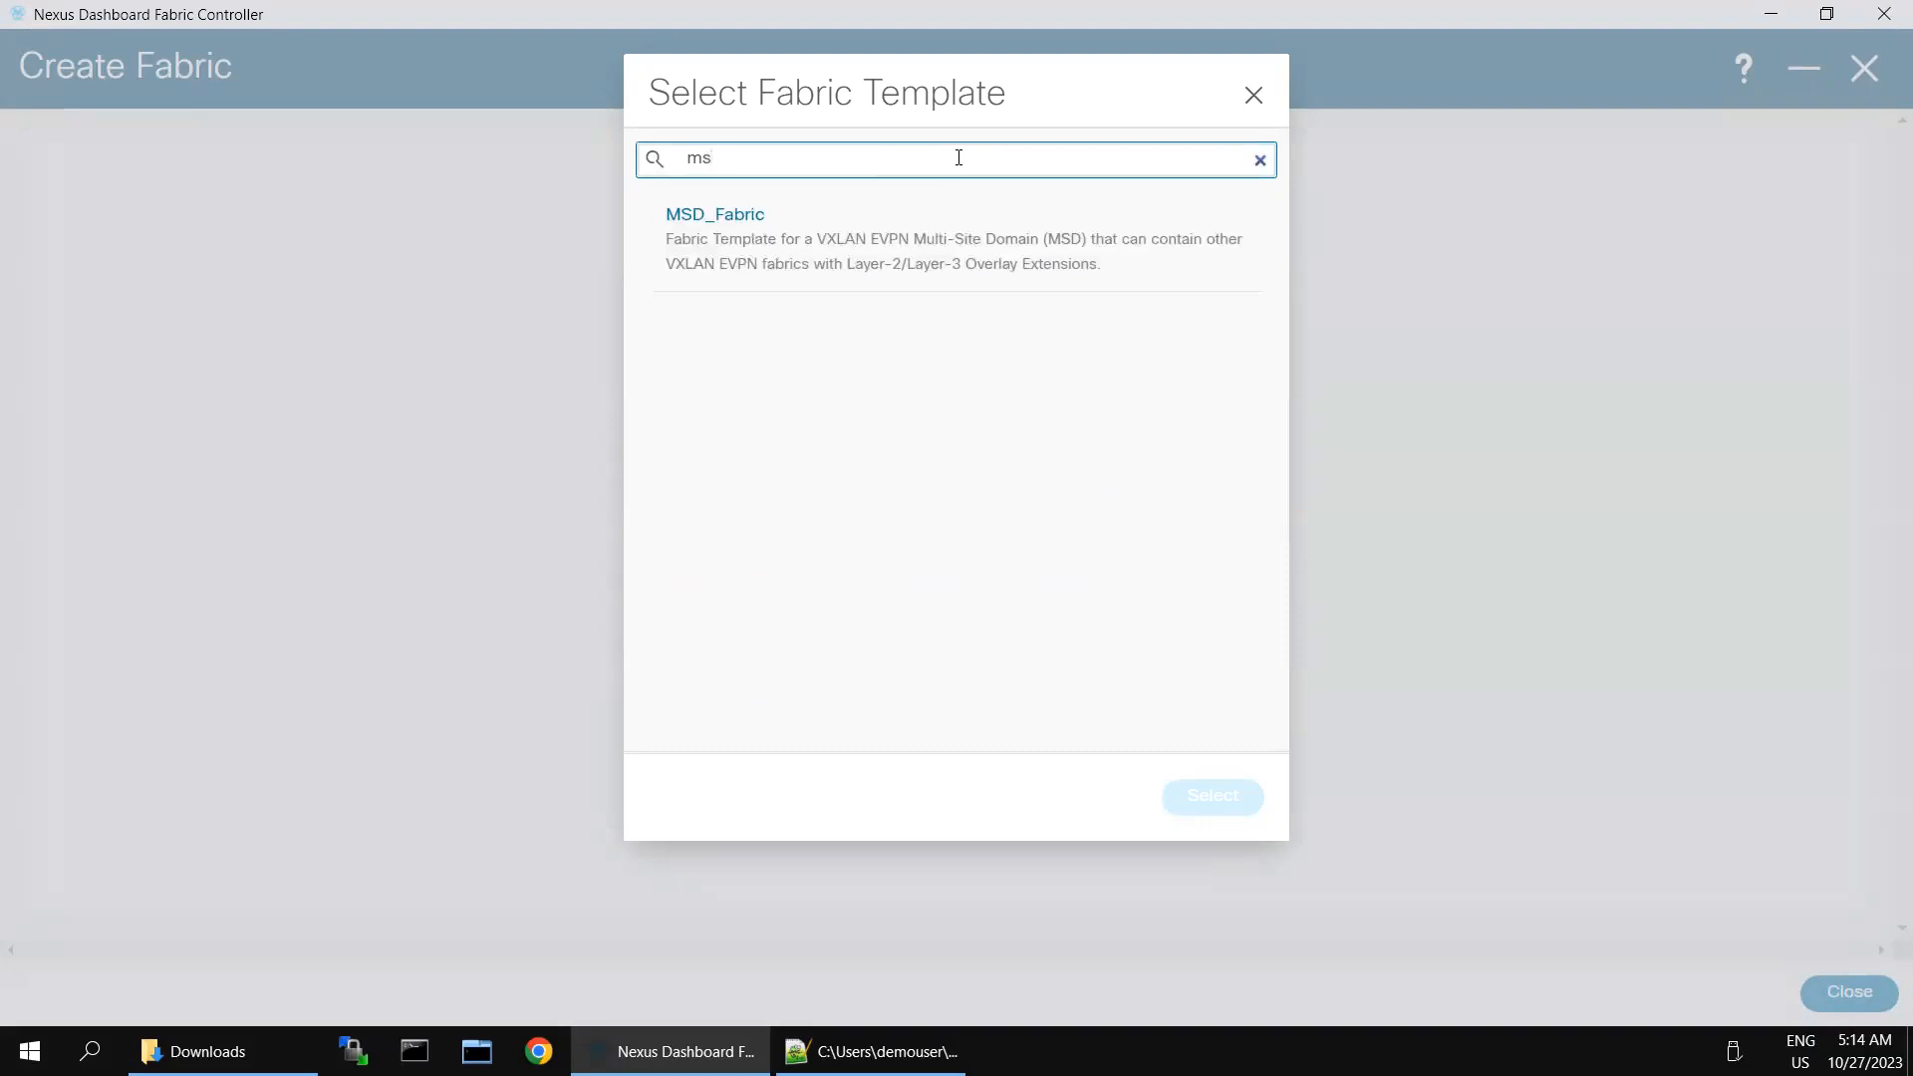
left_click(743, 244)
left_click(1188, 794)
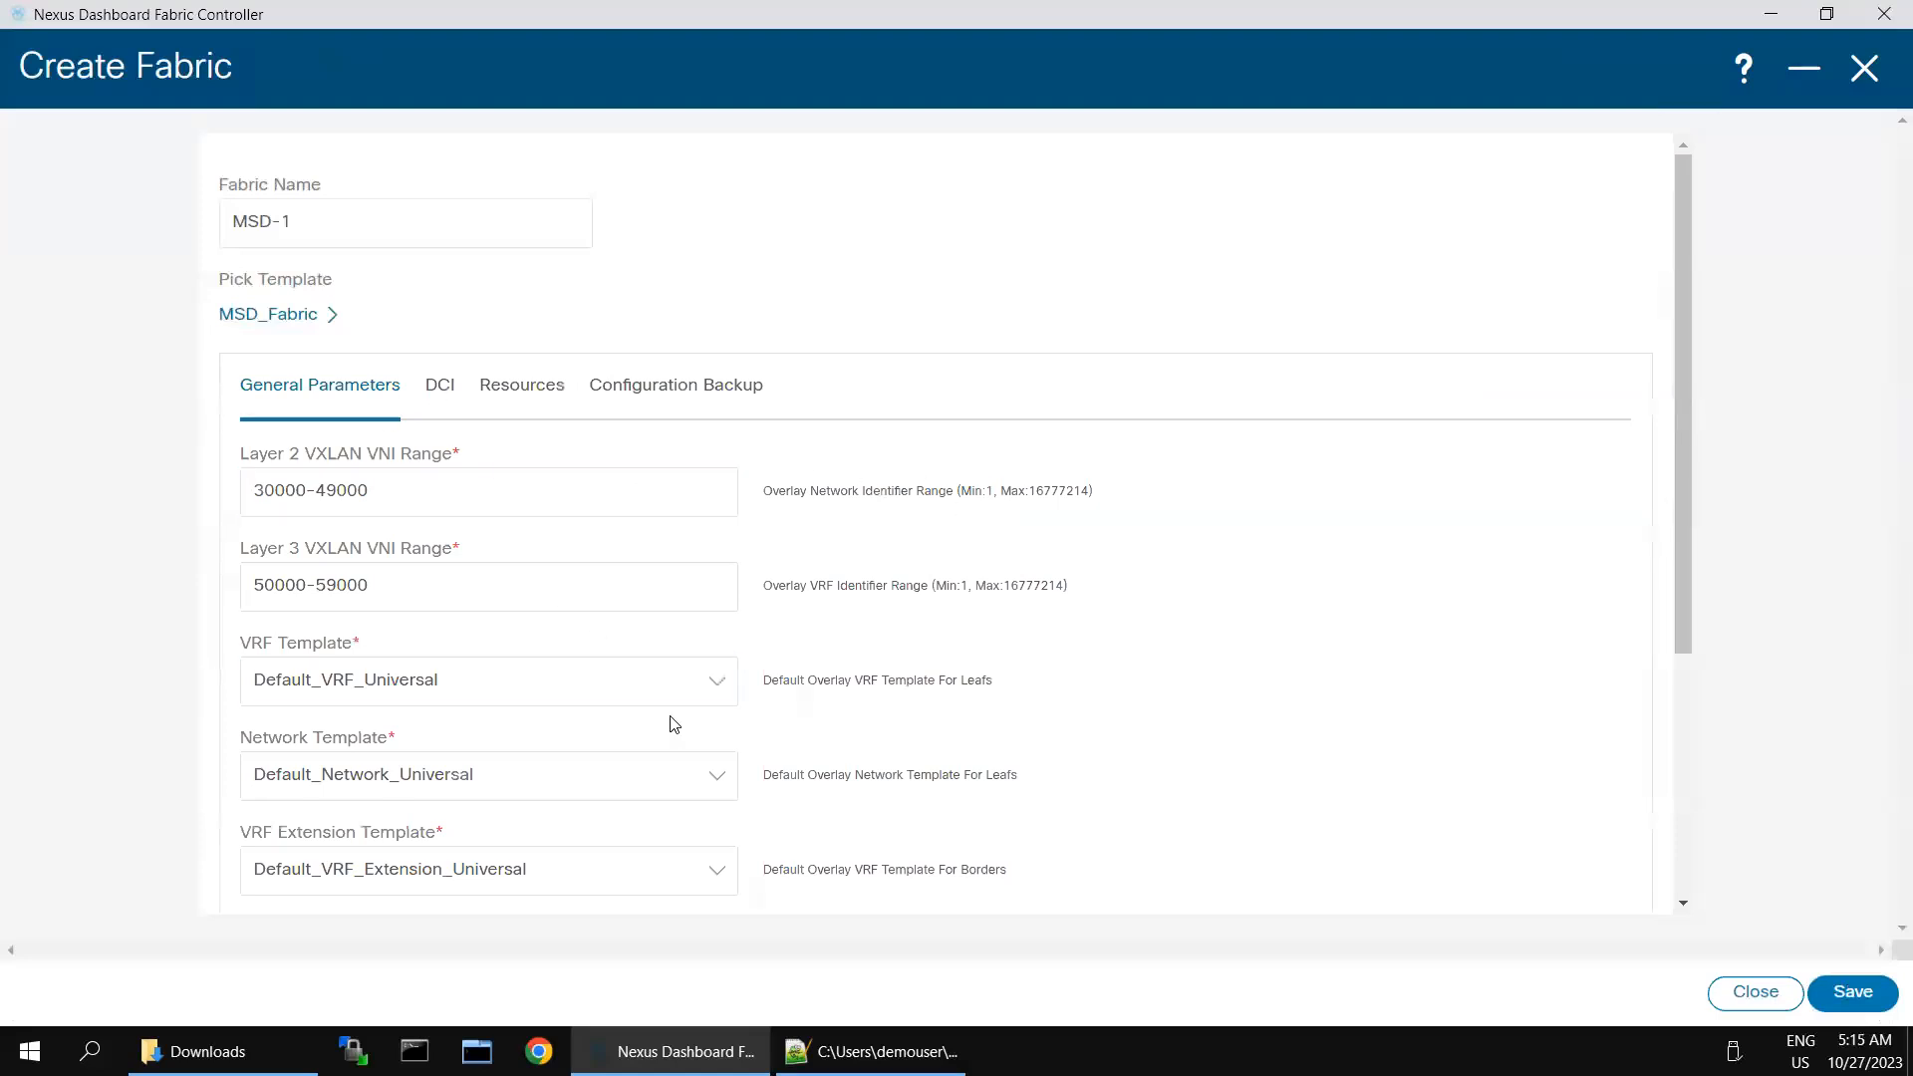
- Set the multi-site overlay IFC deployment method to Centralized_To_Route_Server in the DCI settings, with route server 100.100.100.100
scroll(673, 723, "down", 4)
scroll(658, 653, "up", 4)
left_click(440, 391)
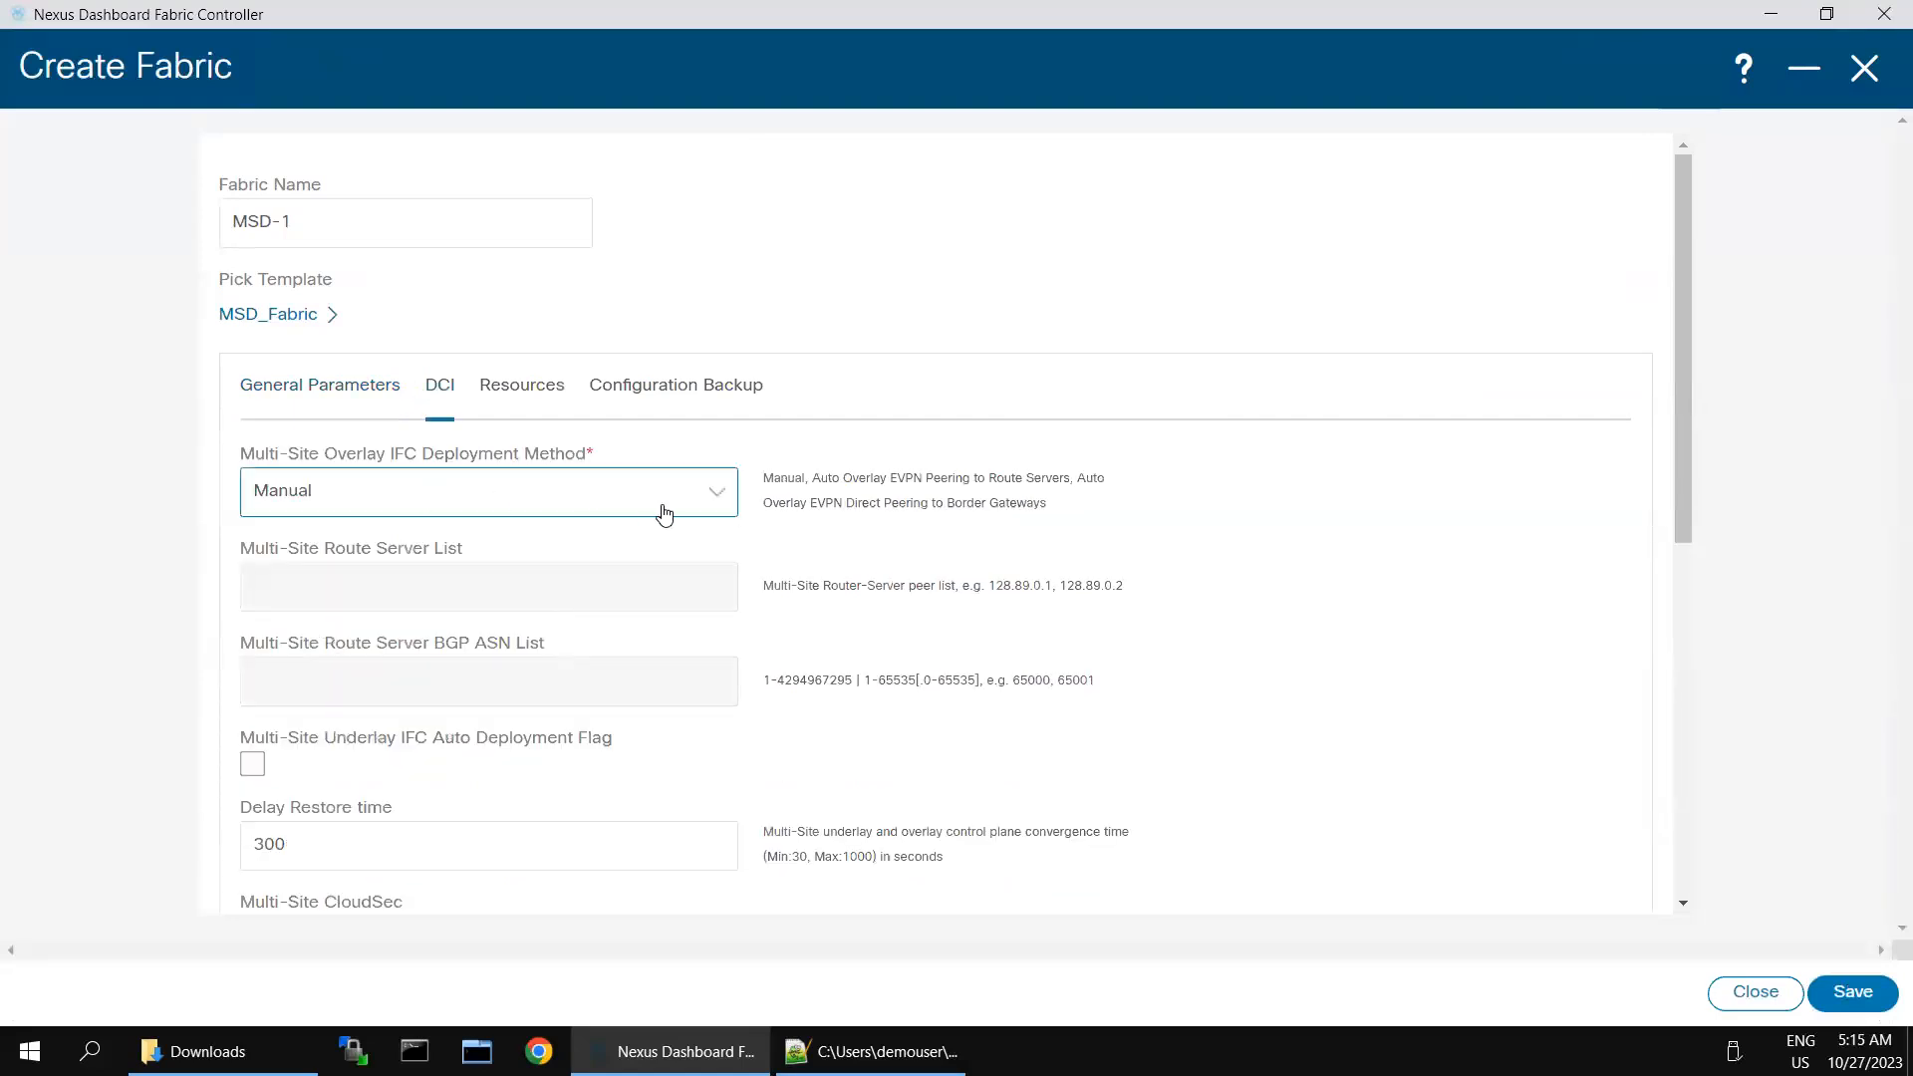
left_click(418, 510)
left_click(393, 586)
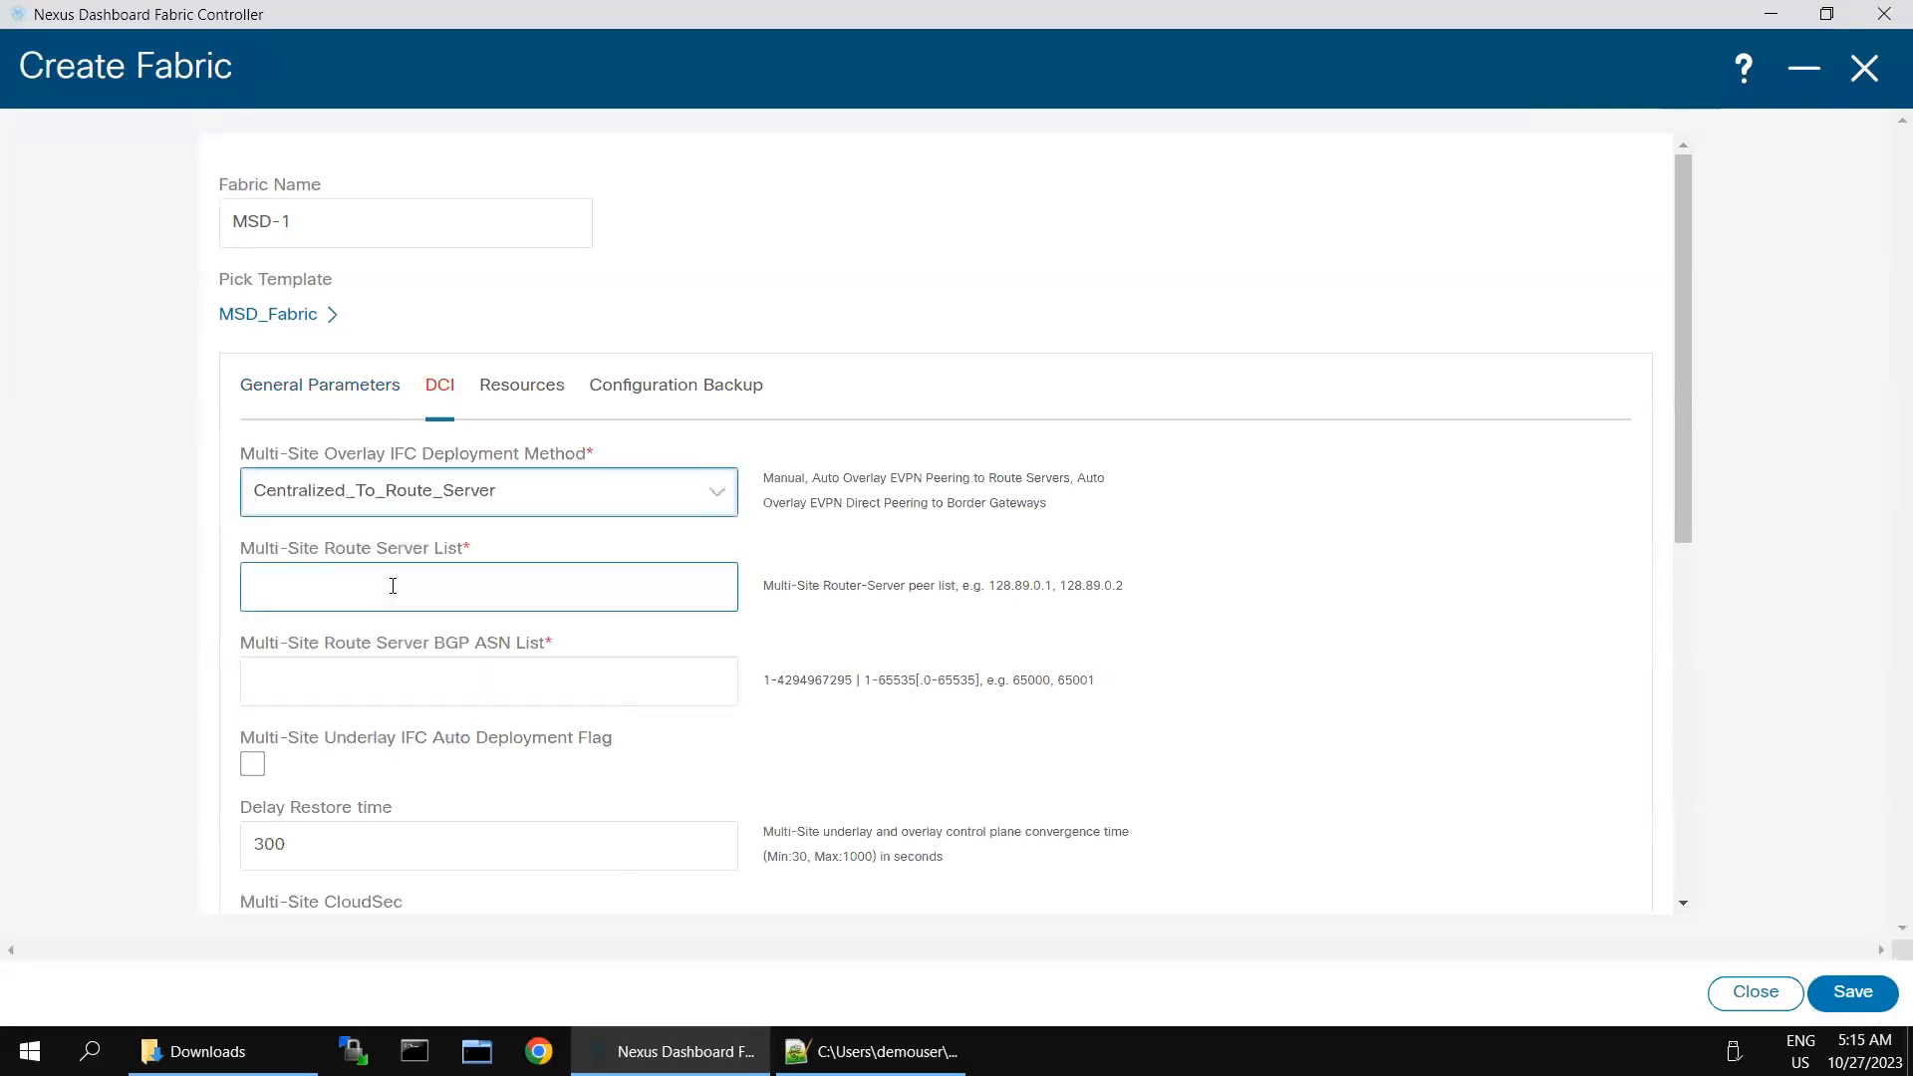
left_click(393, 586)
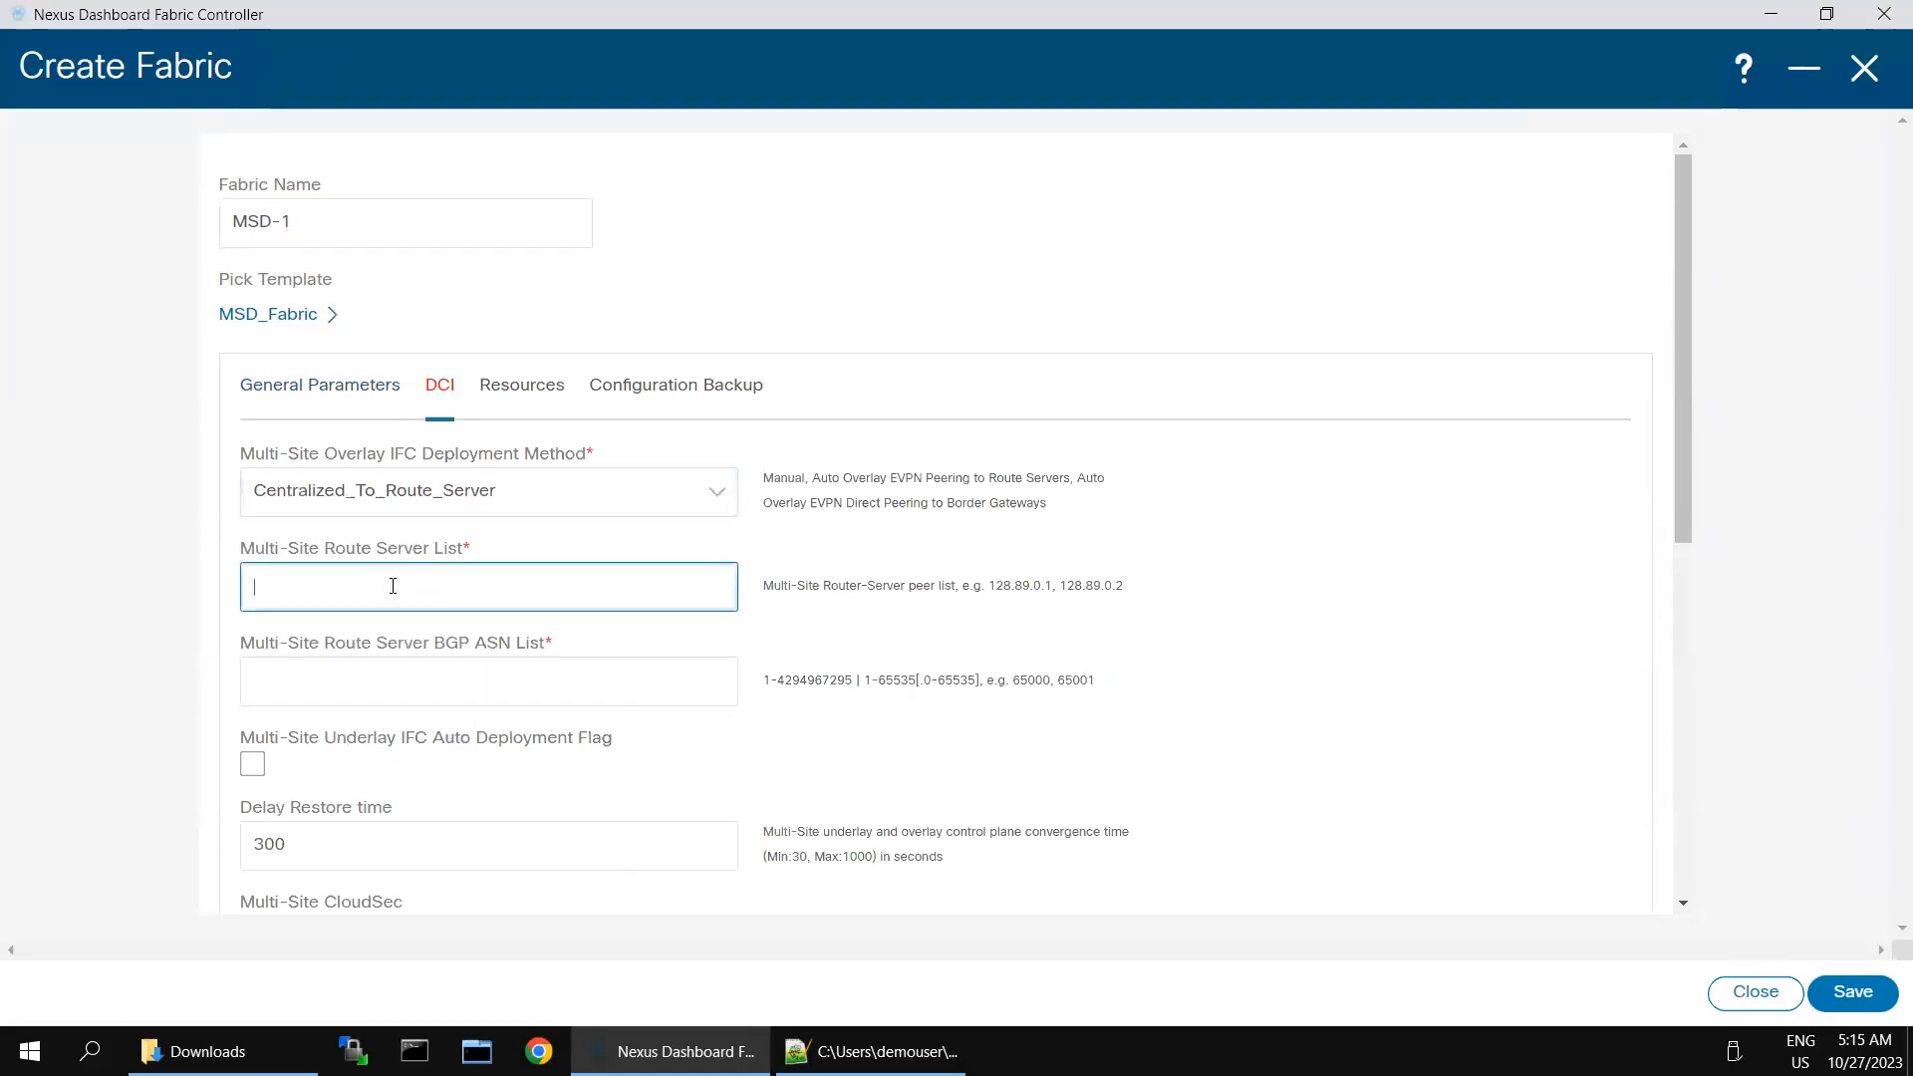
type("100.100.100.100")
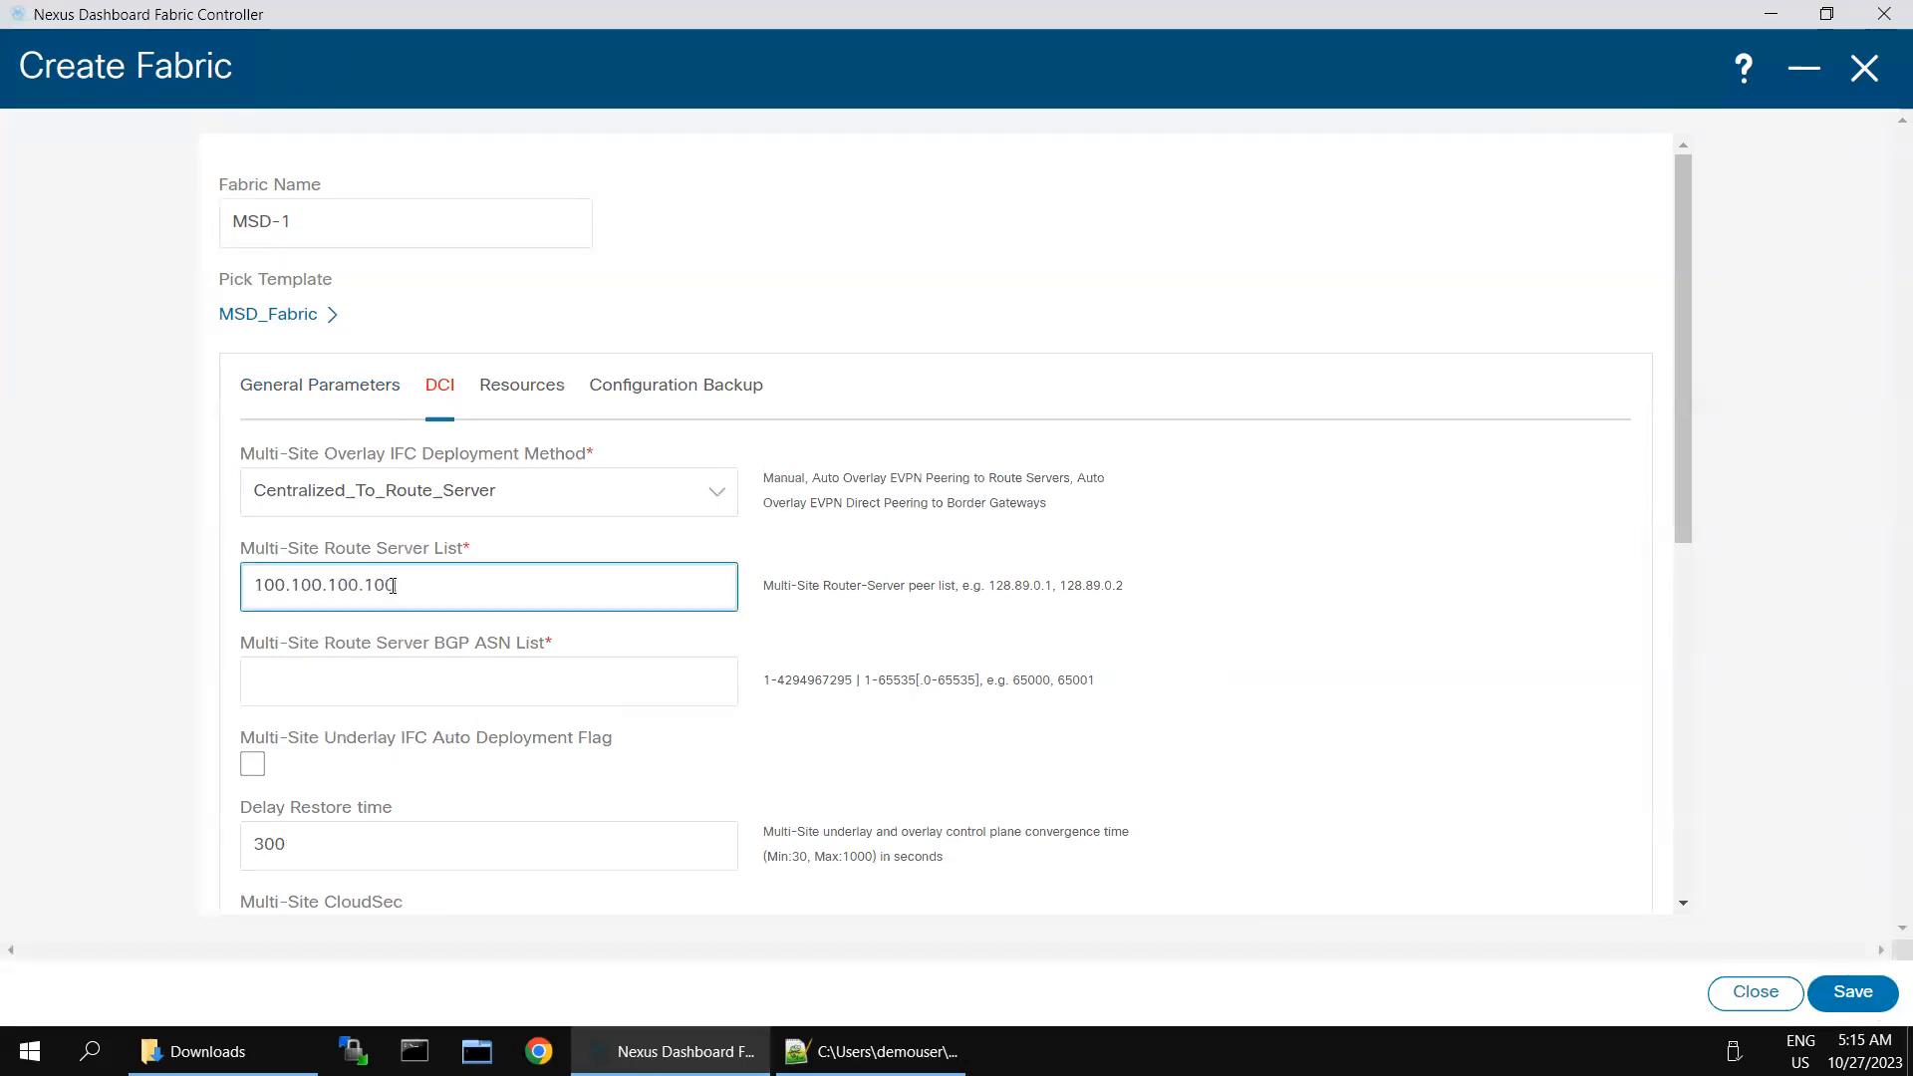
- Enable Multi-Site Underlay IFC auto deployment, set the route server BGP ASN to 65003, and save the fabric
left_click(252, 764)
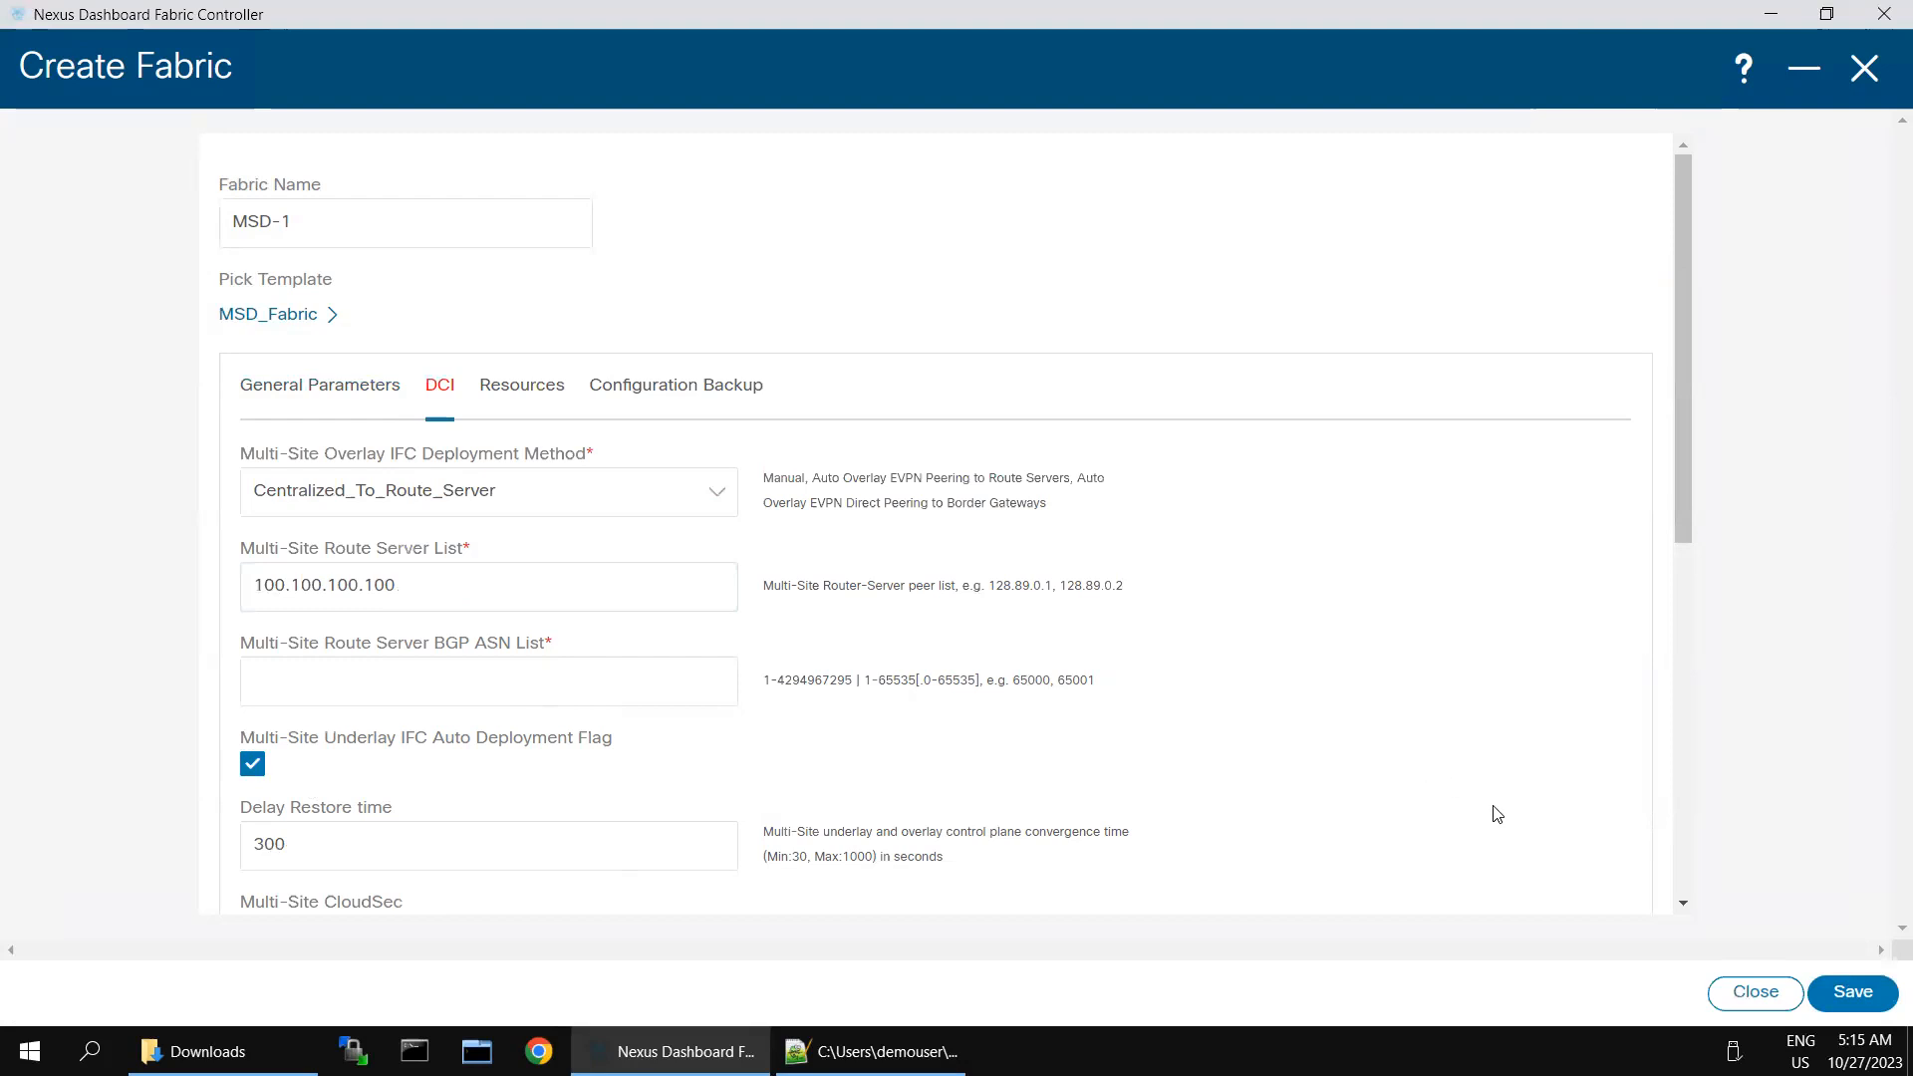
scroll(1491, 811, "down", 4)
left_click(1849, 992)
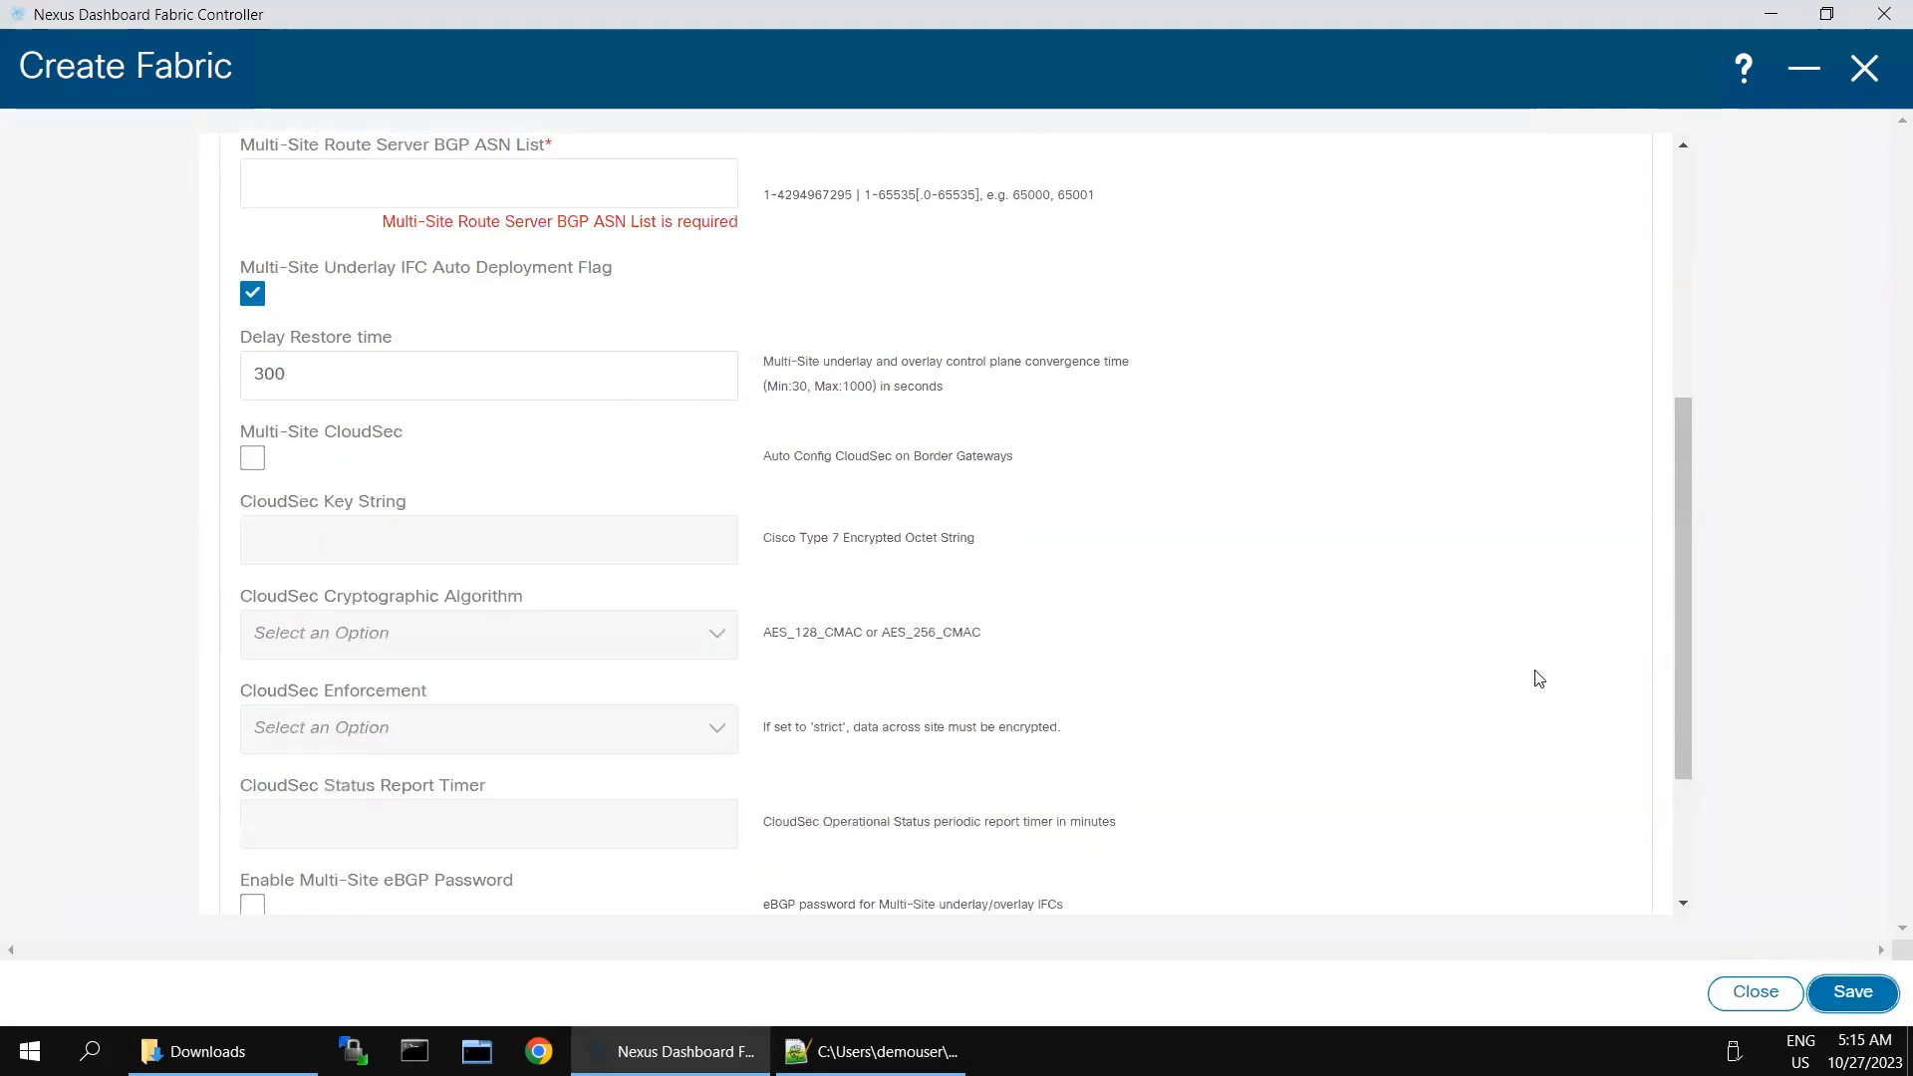
scroll(528, 387, "up", 3)
left_click(505, 439)
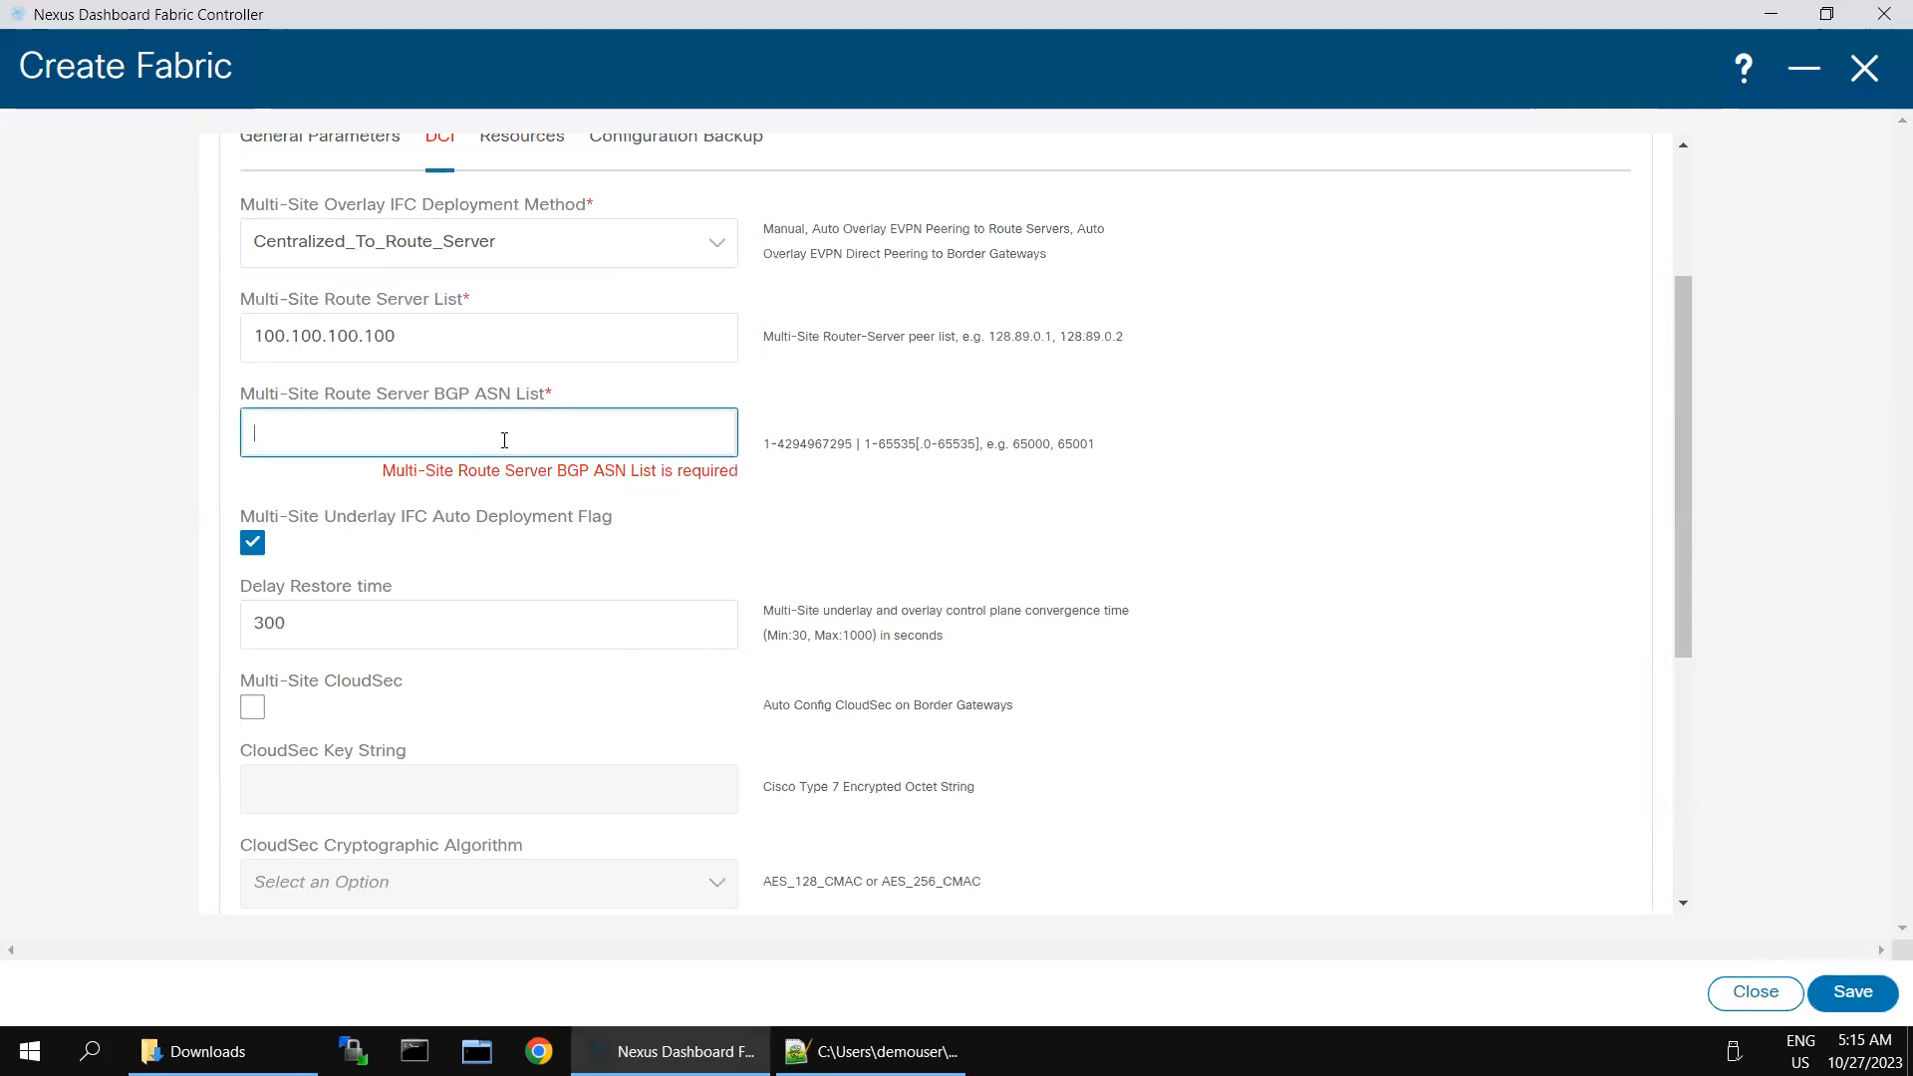
type("65003")
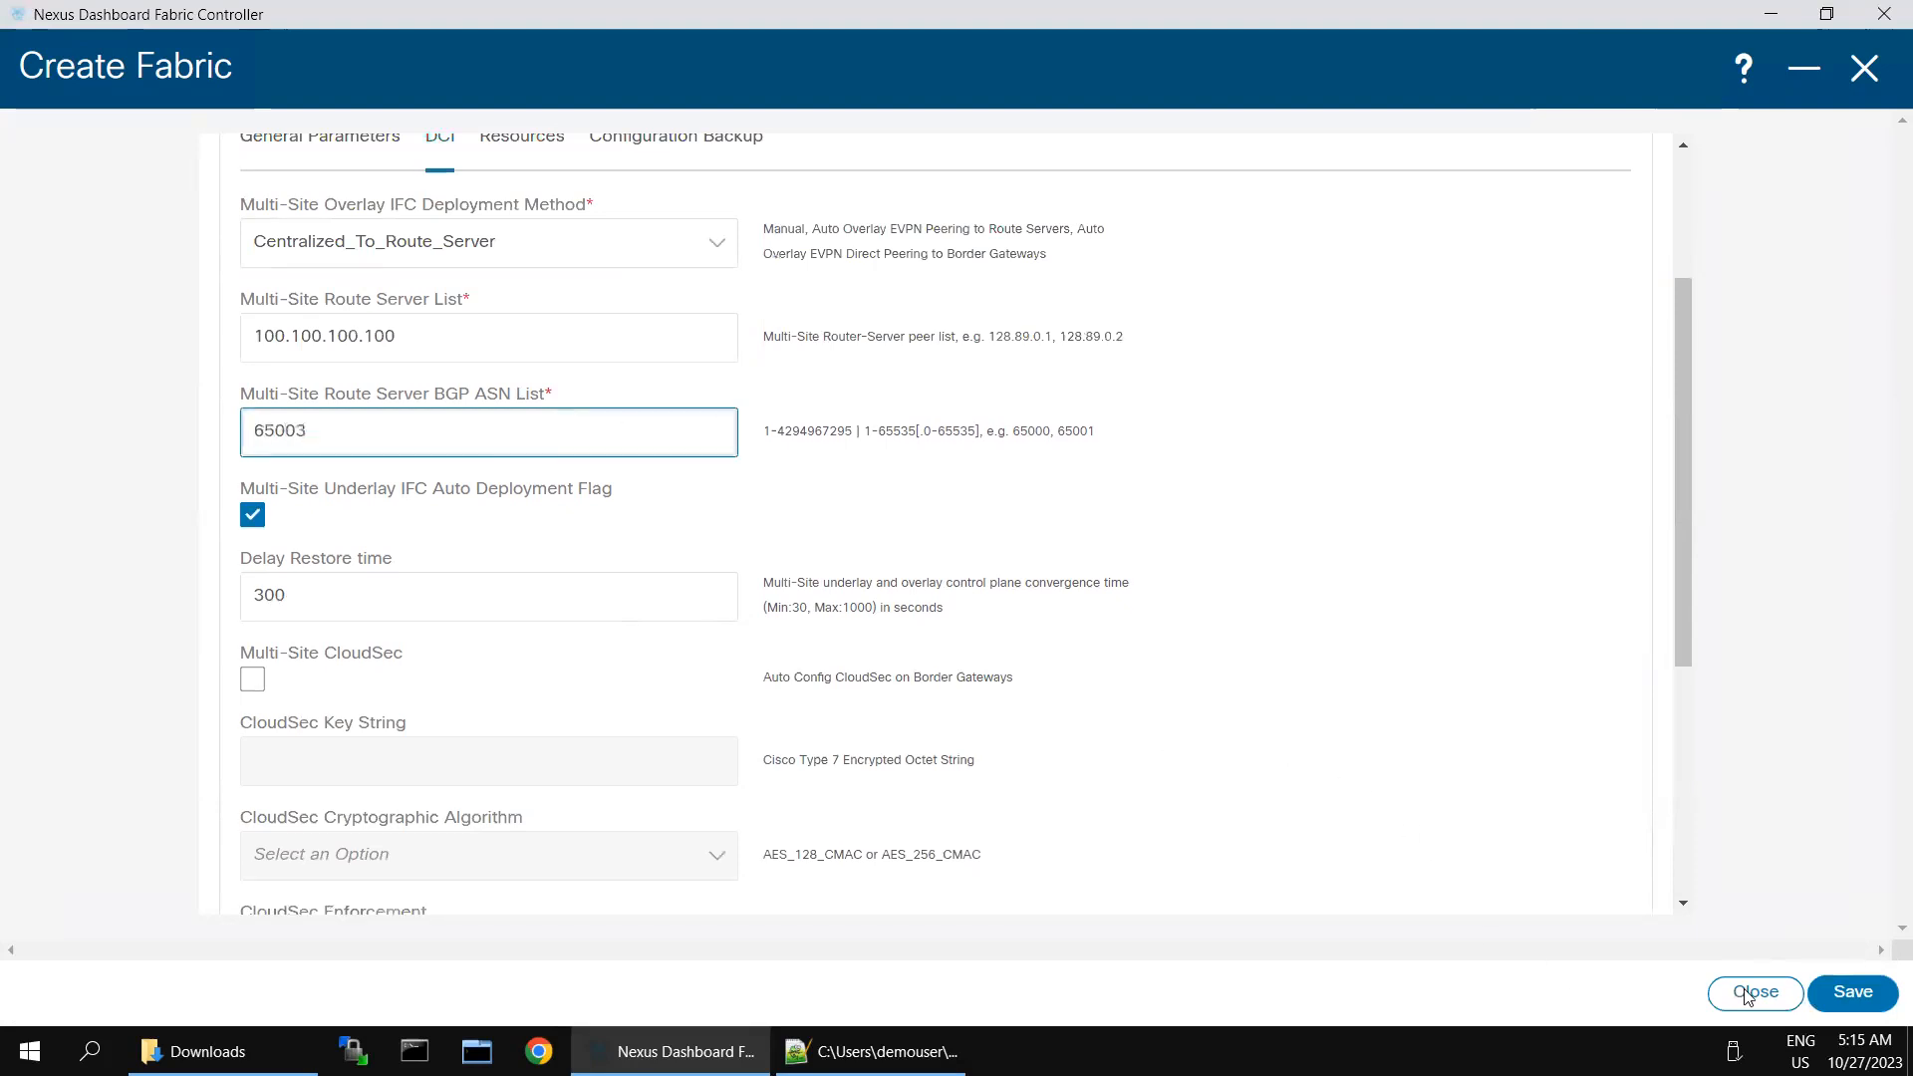
left_click(1849, 991)
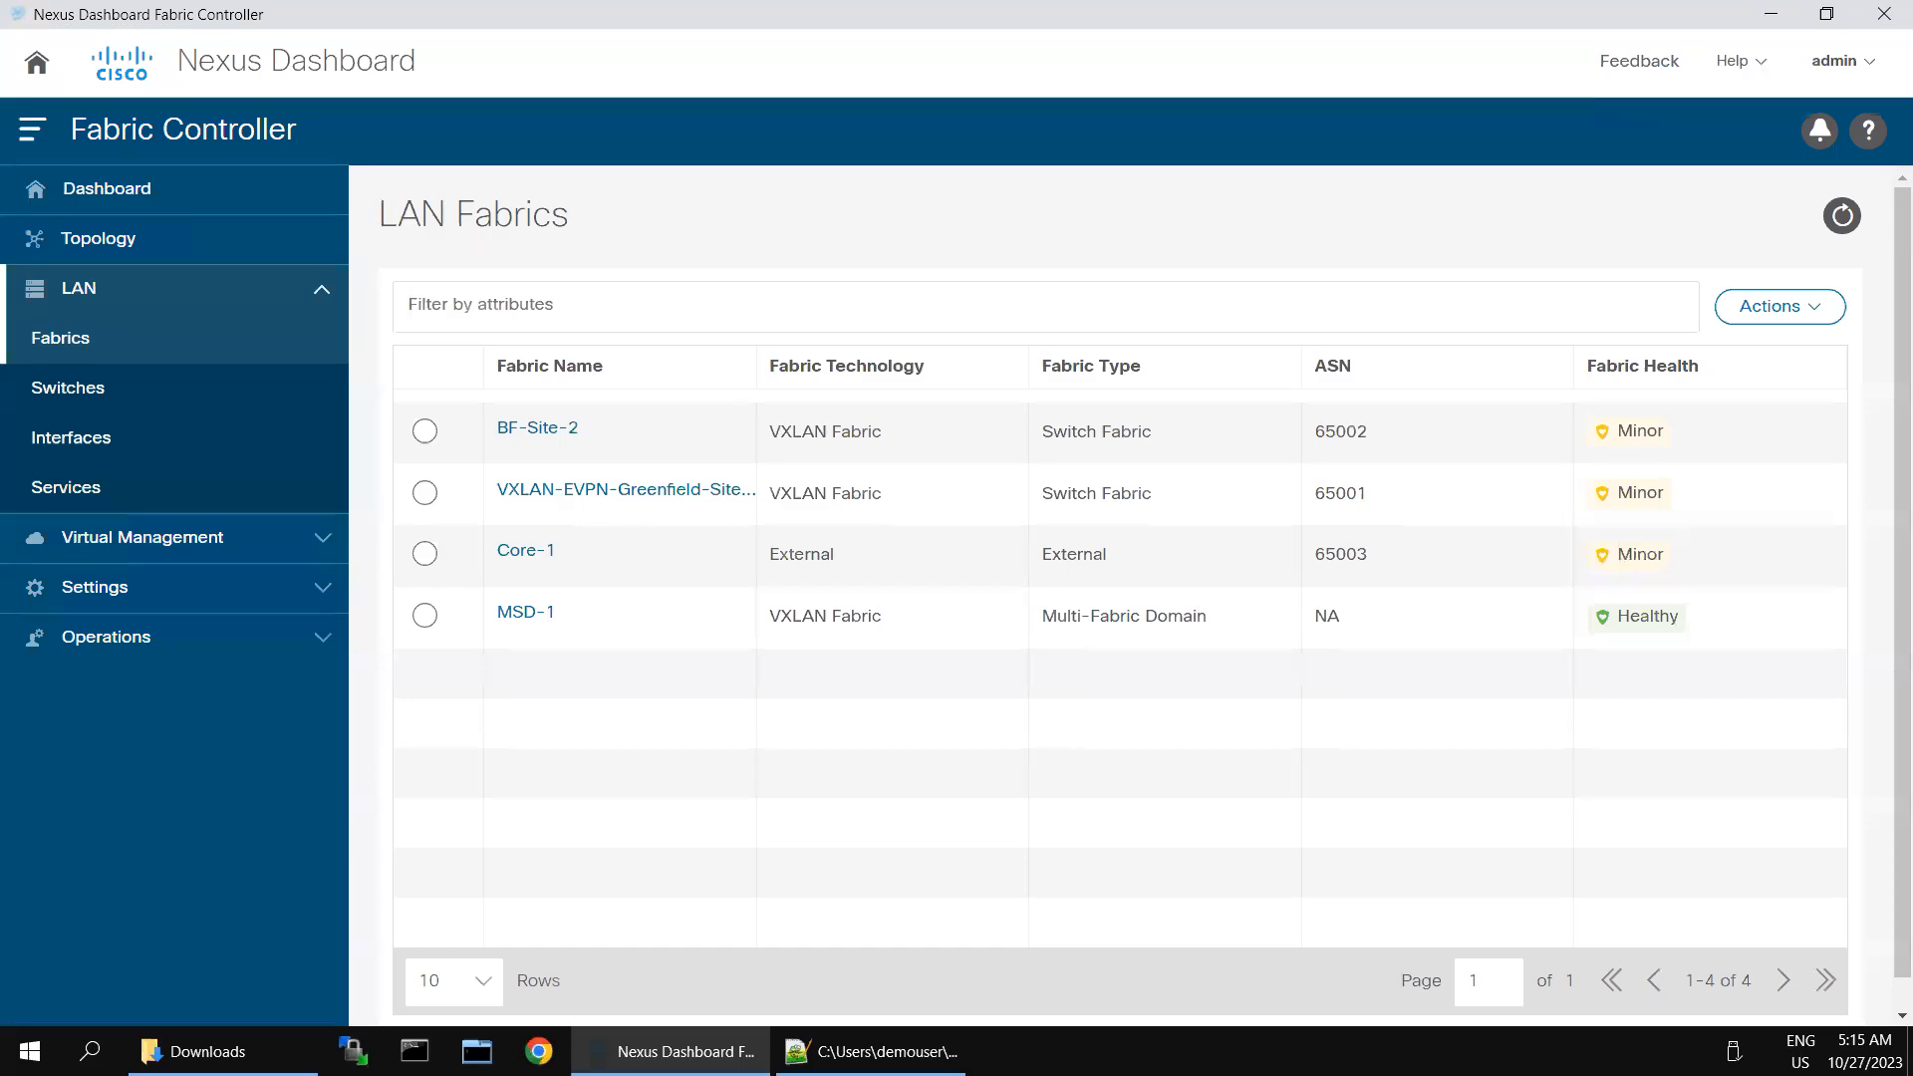
- Open the MSD-1 fabric overview and move BF-Site-2 into it as a child fabric, acknowledging the warning
double_click(507, 632)
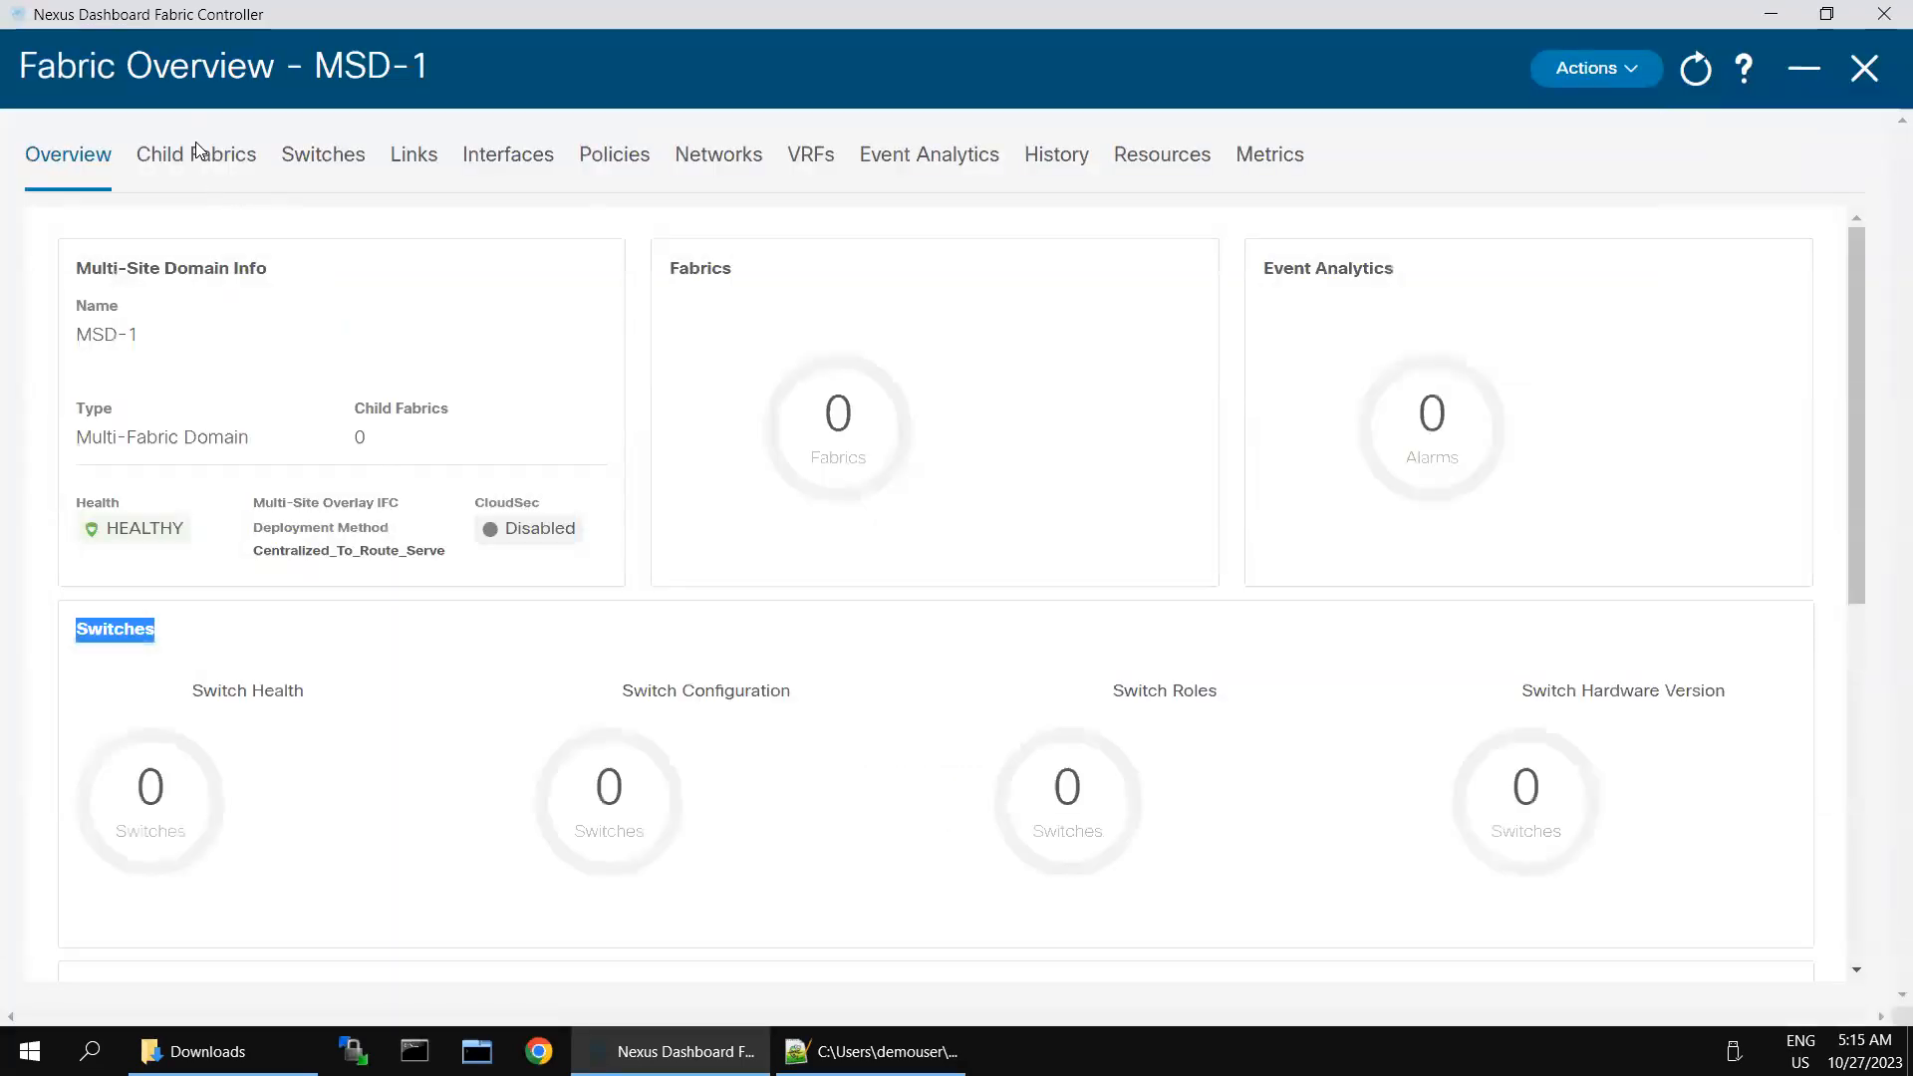
left_click(192, 151)
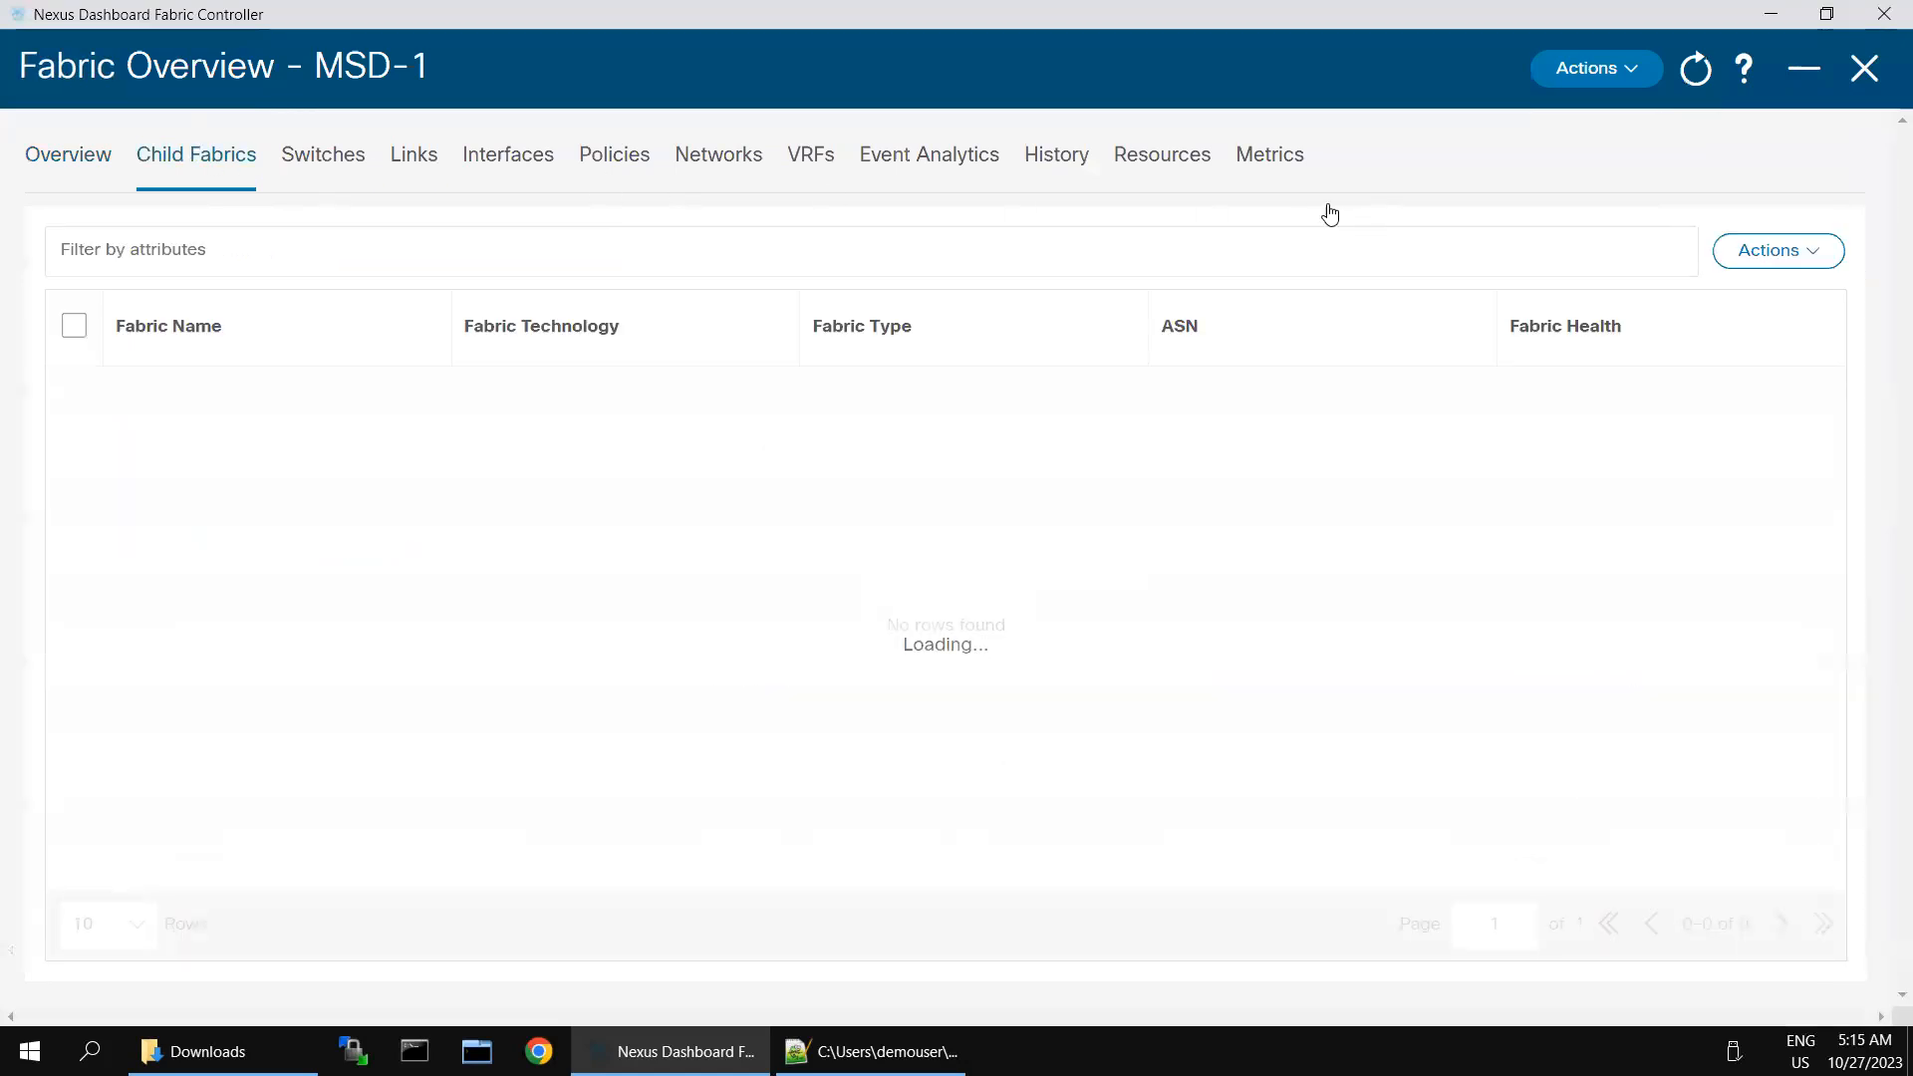
left_click(1798, 259)
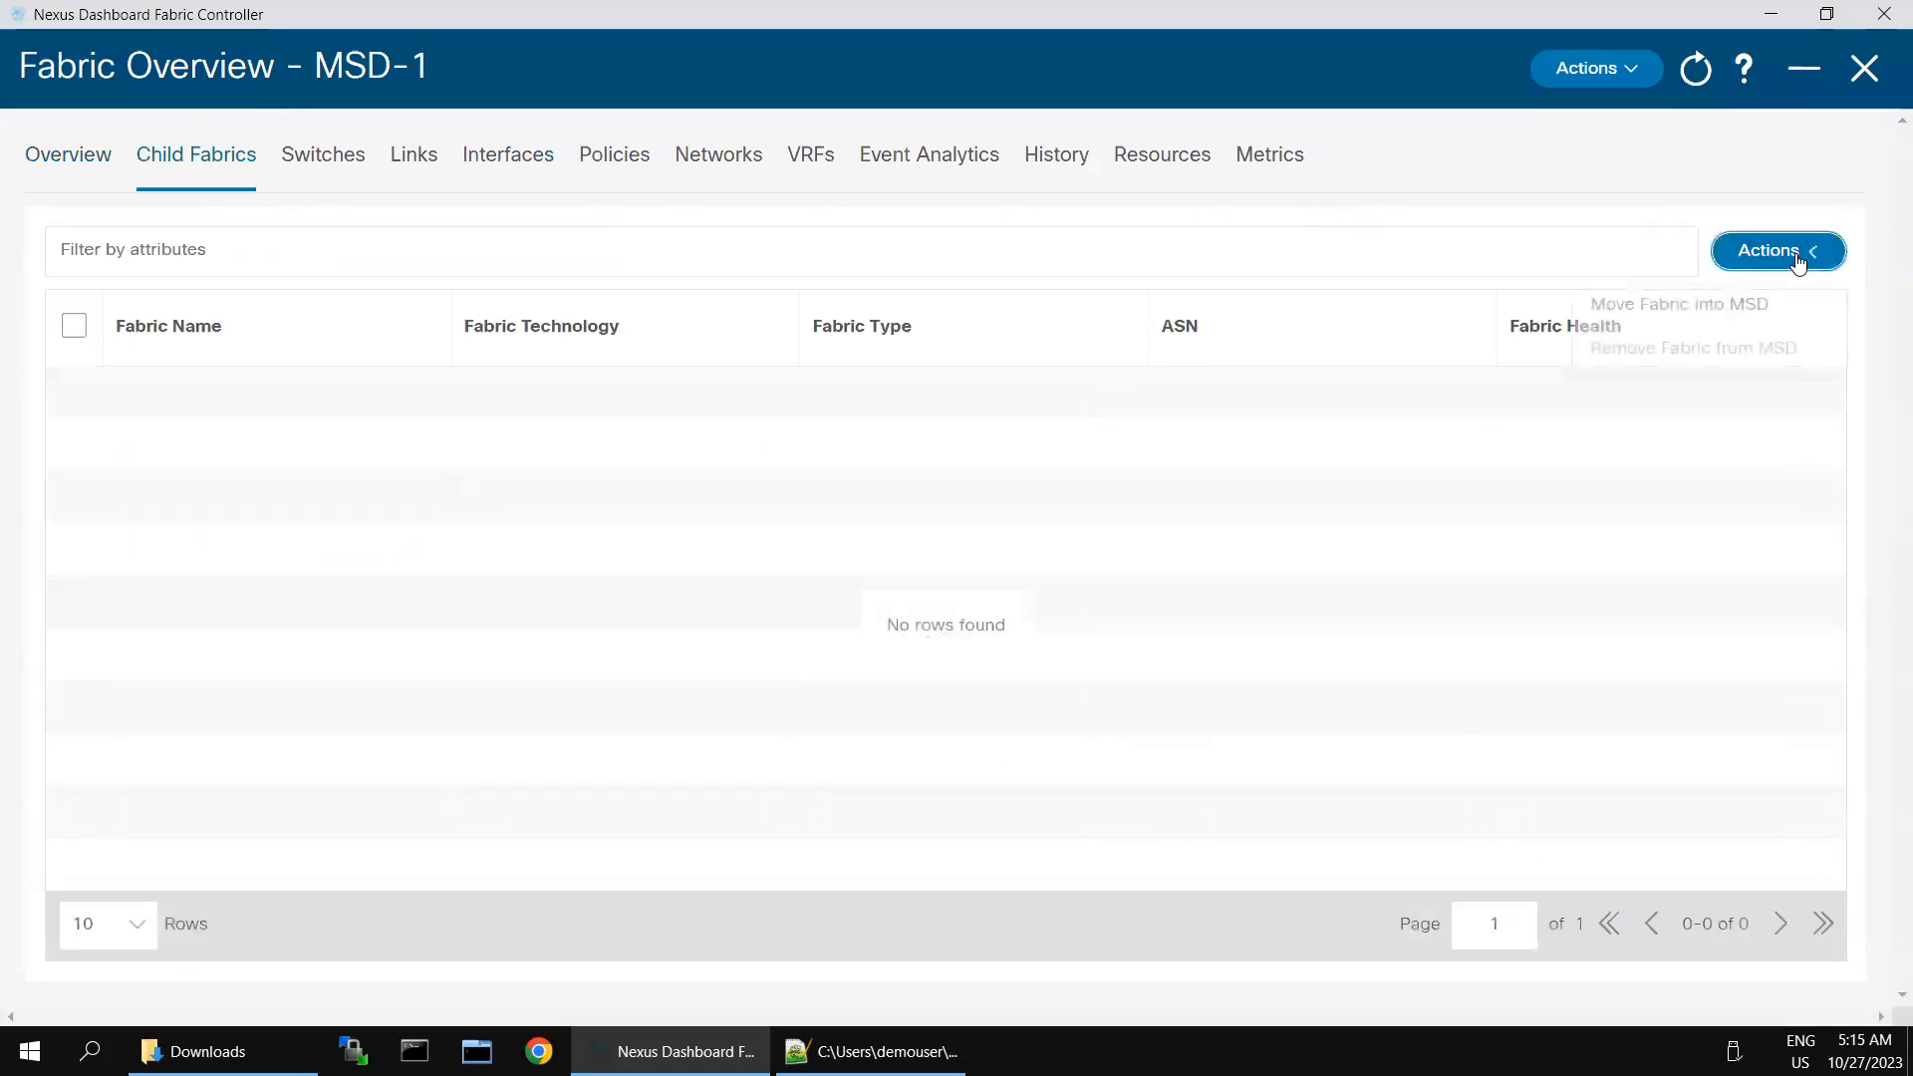
left_click(1688, 308)
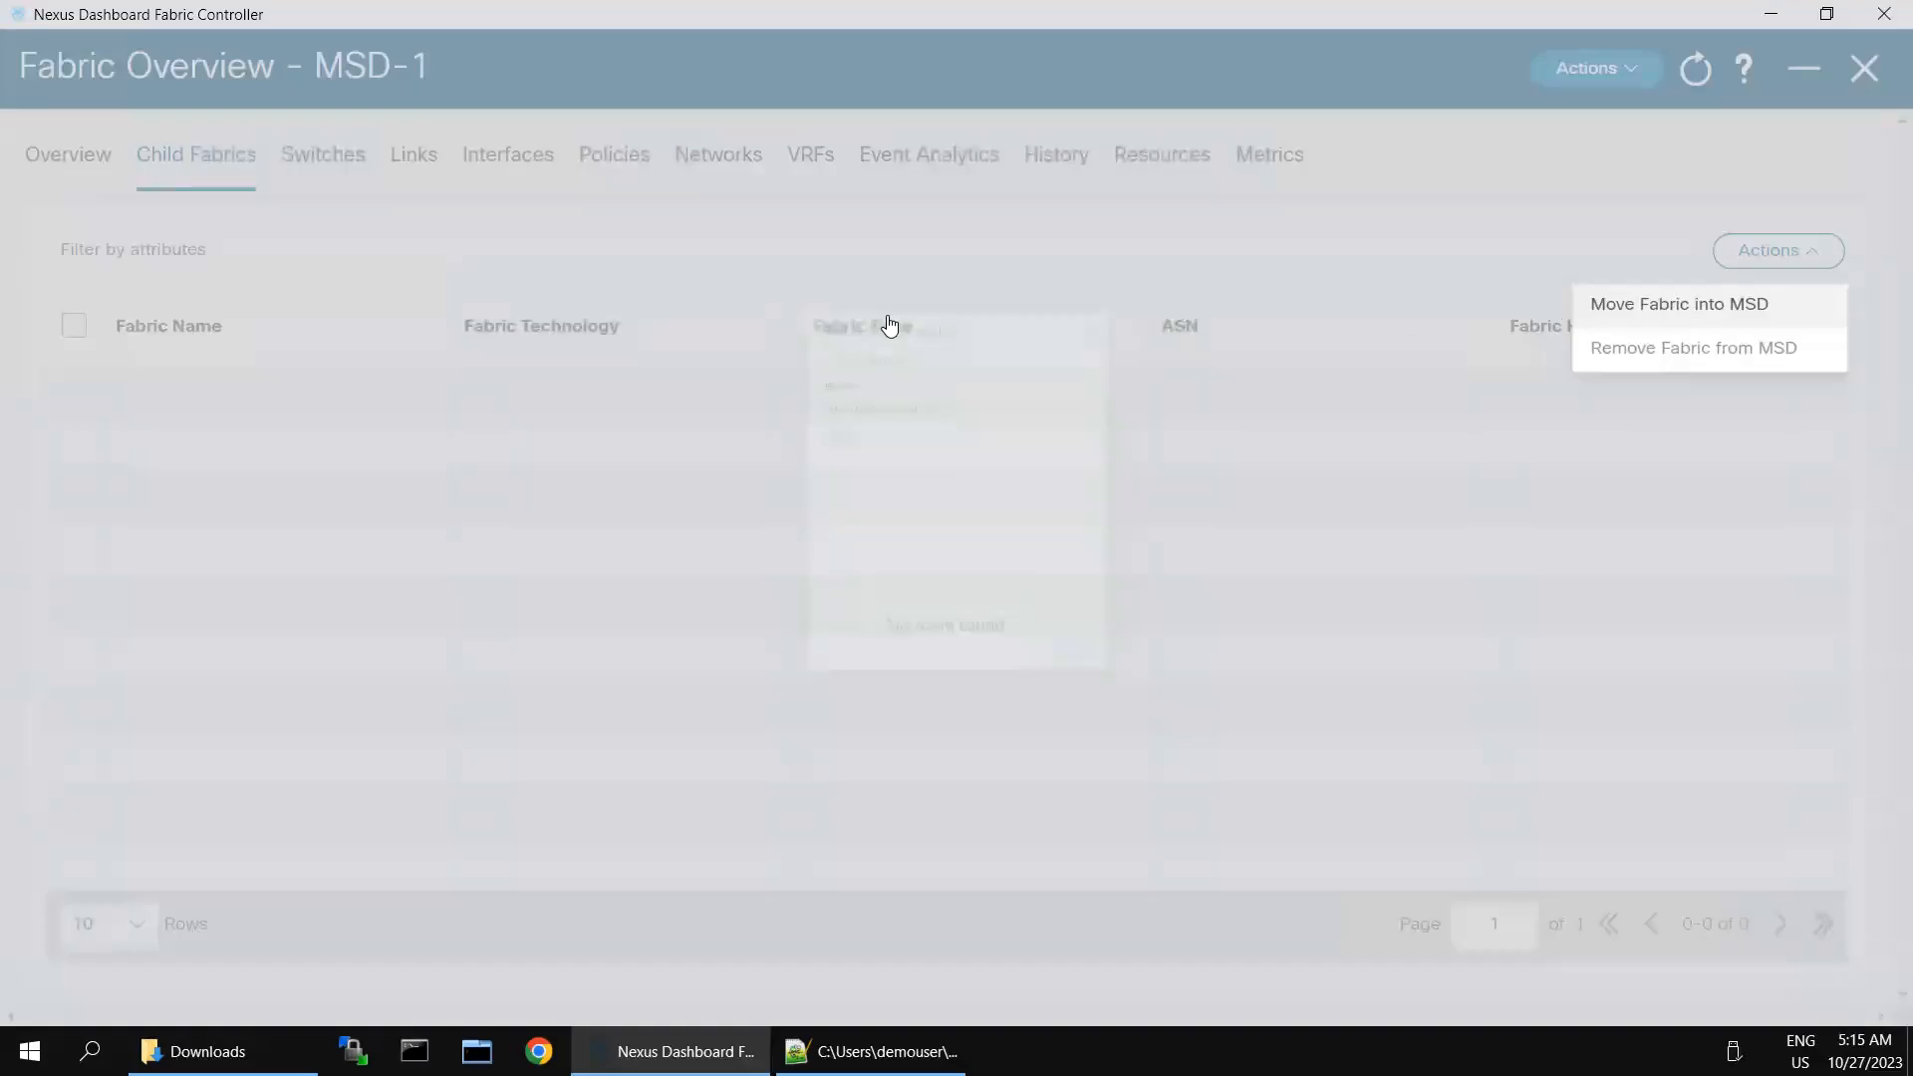
double_click(720, 221)
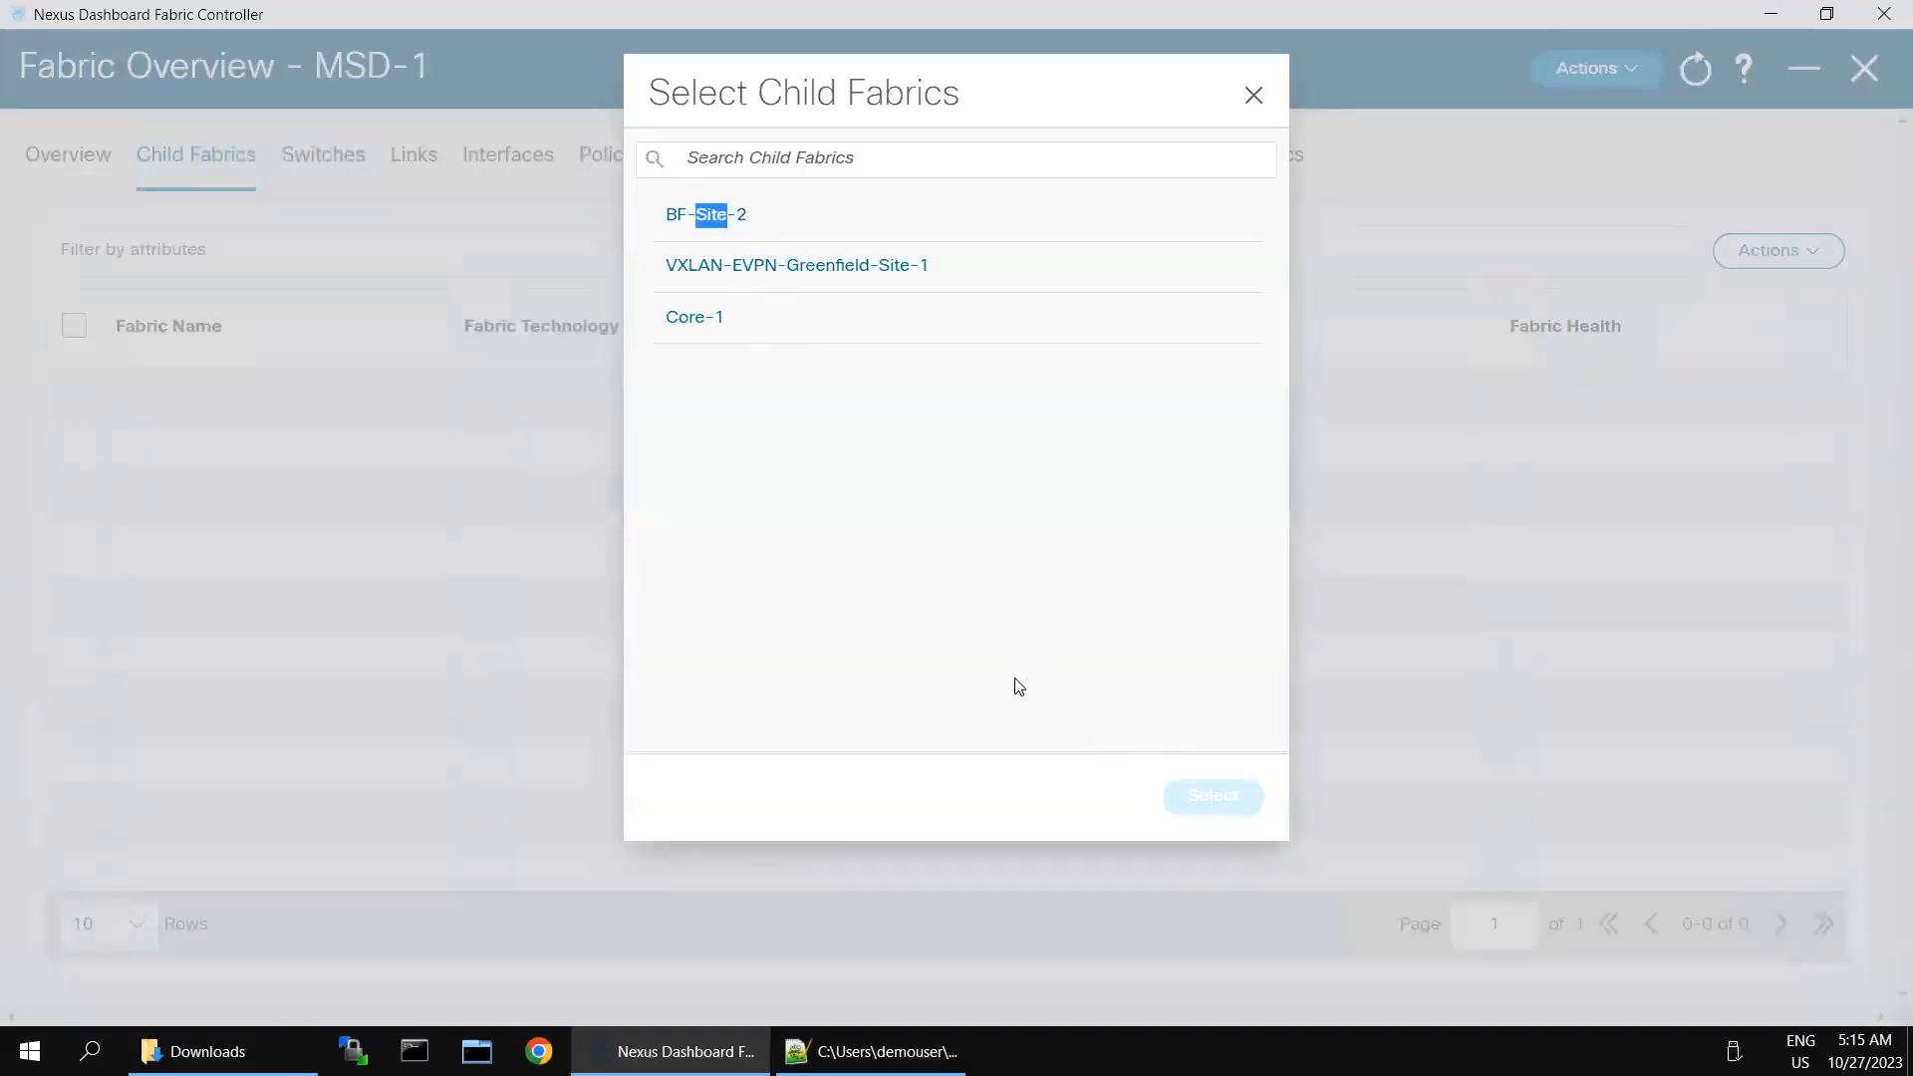
left_click(673, 216)
left_click(1185, 809)
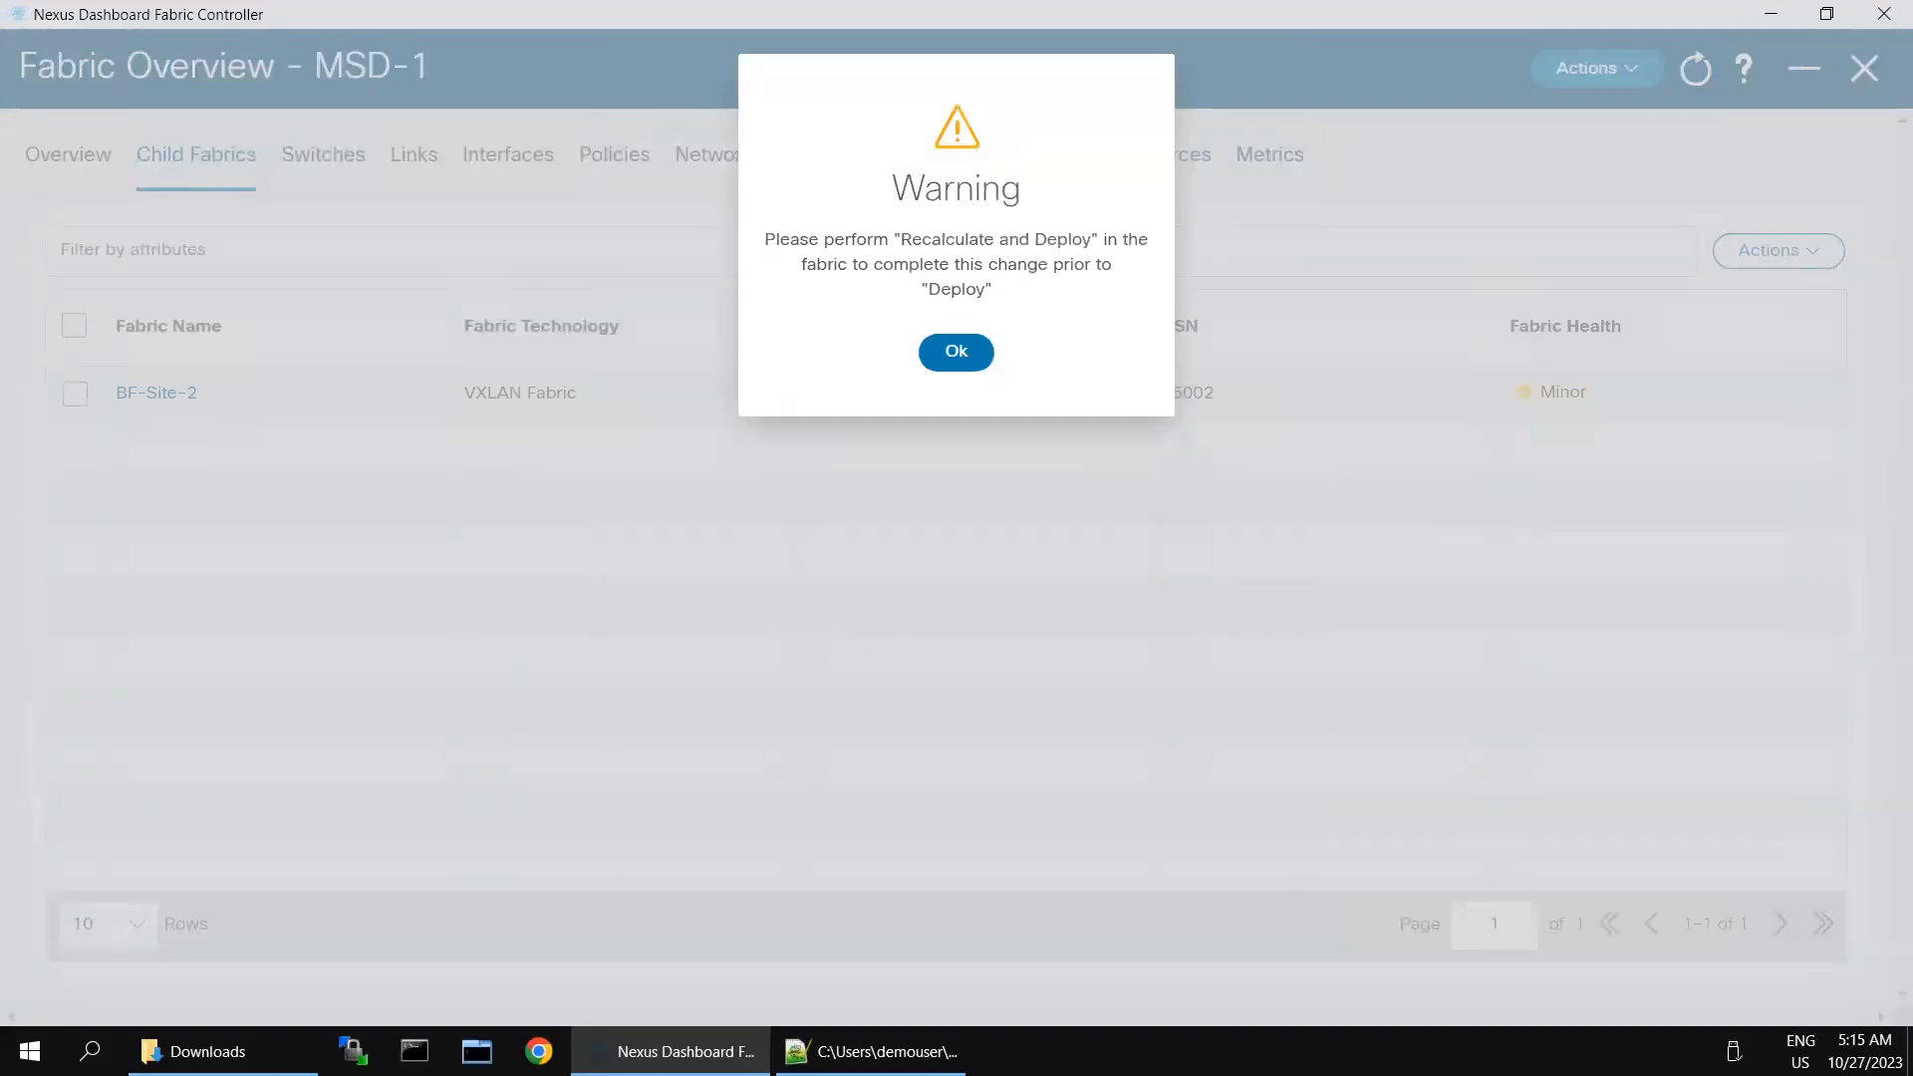
left_click(955, 353)
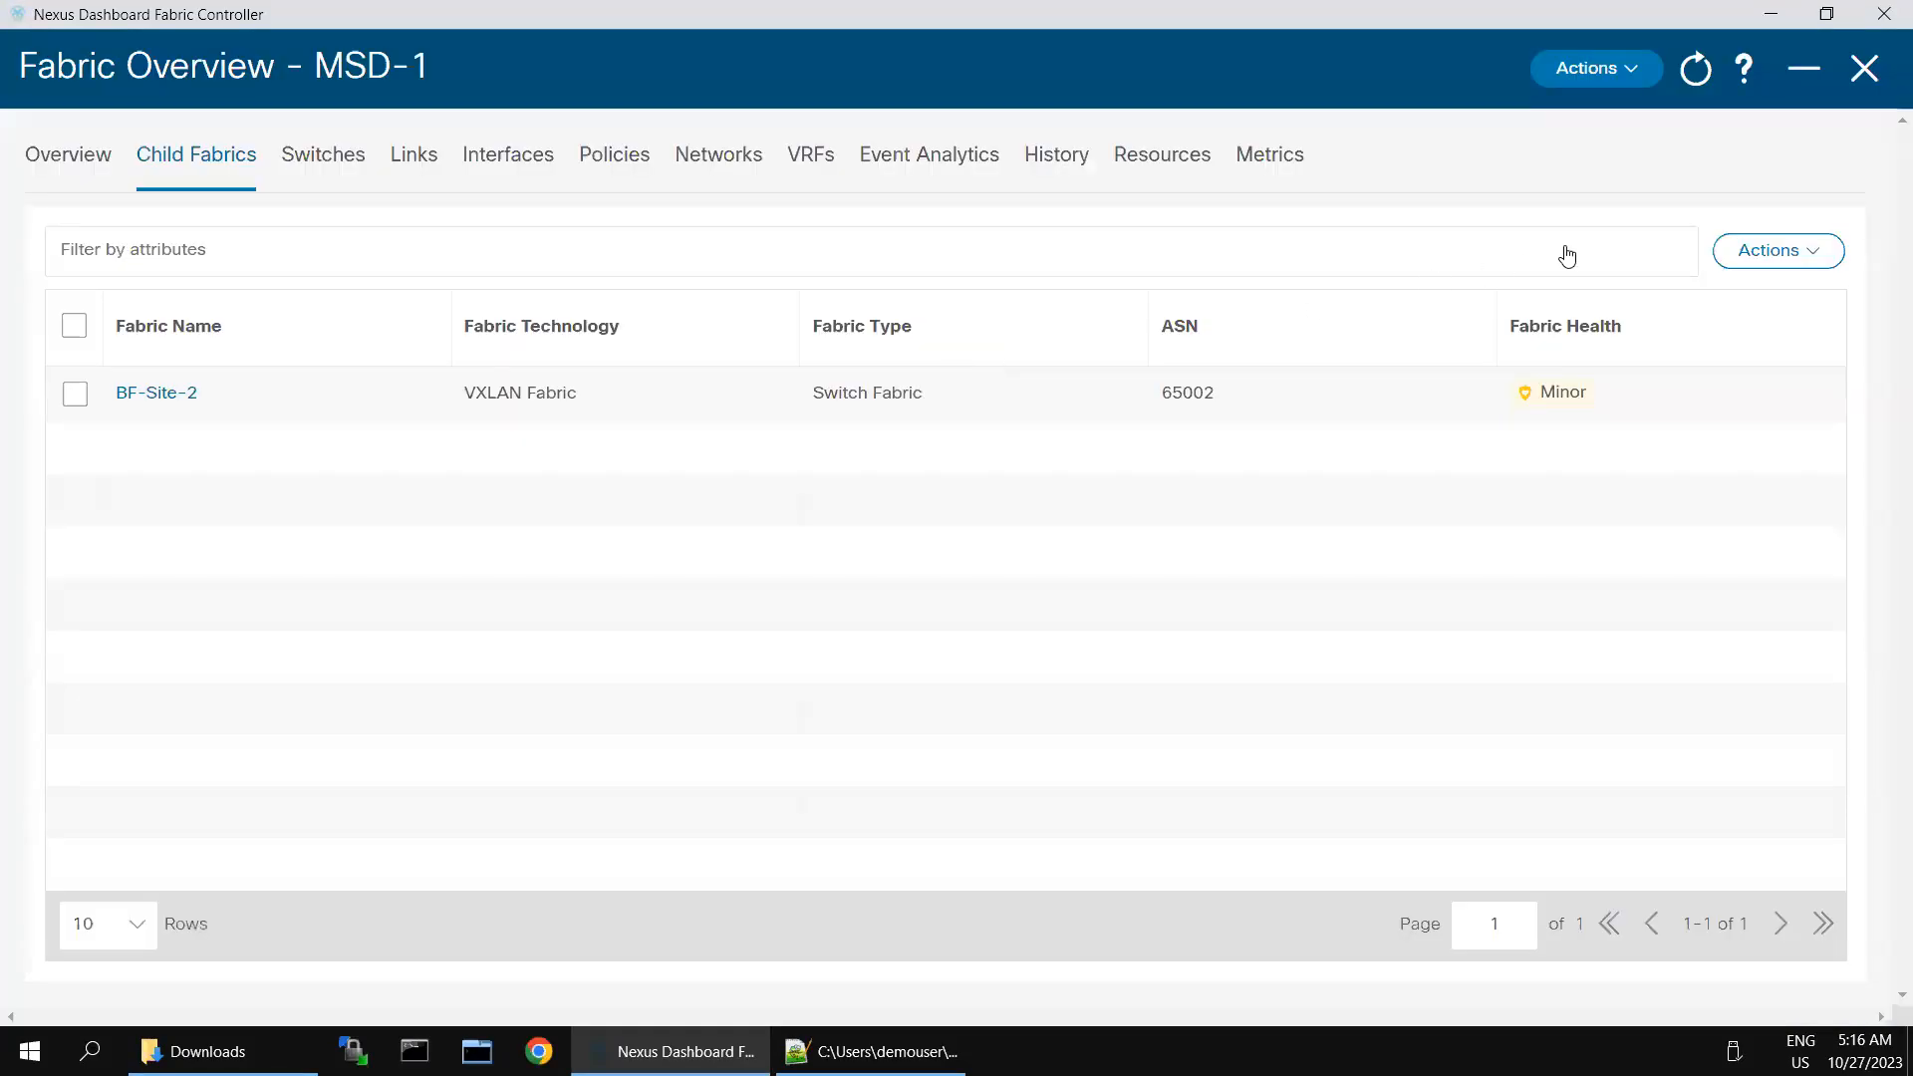
- Run Recalculate and Deploy on MSD-1 and open the side-by-side comparison of BGW-2's pending configuration
left_click(1633, 66)
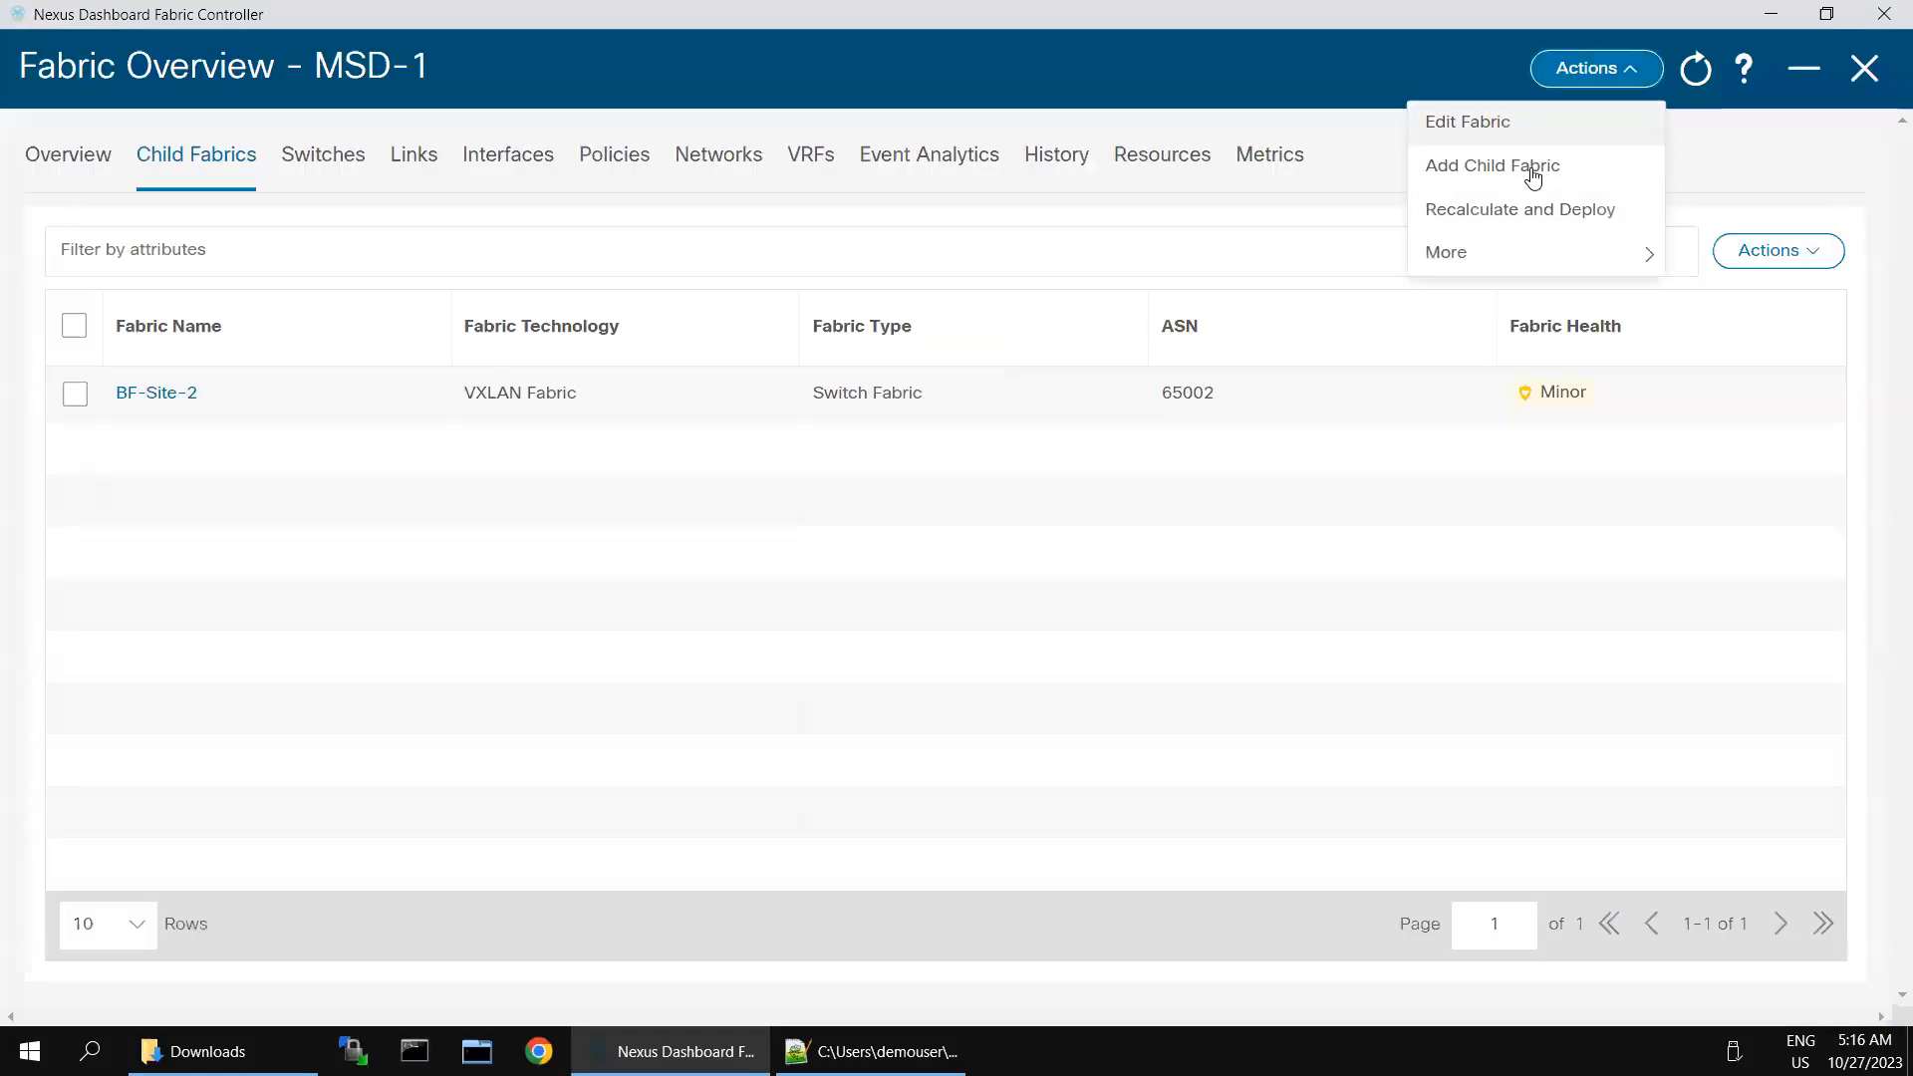
left_click(1495, 211)
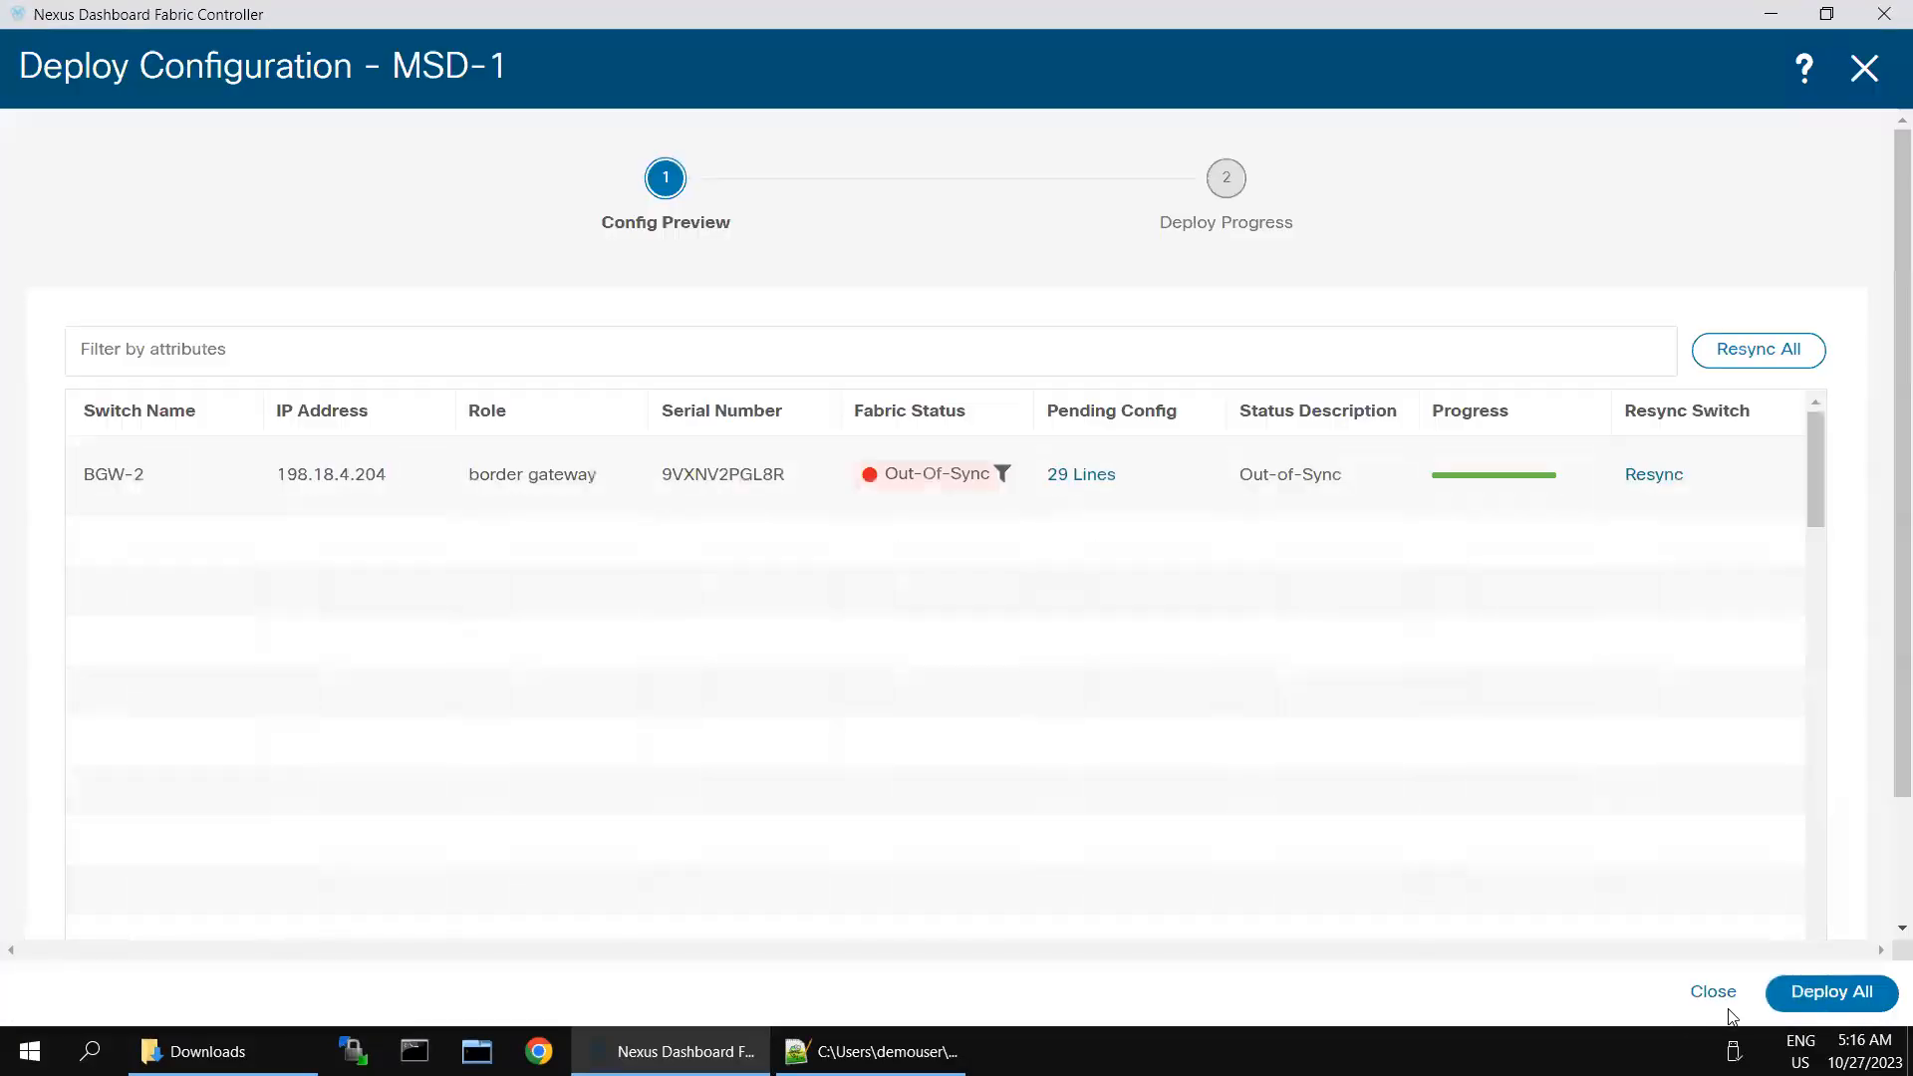
left_click(1071, 487)
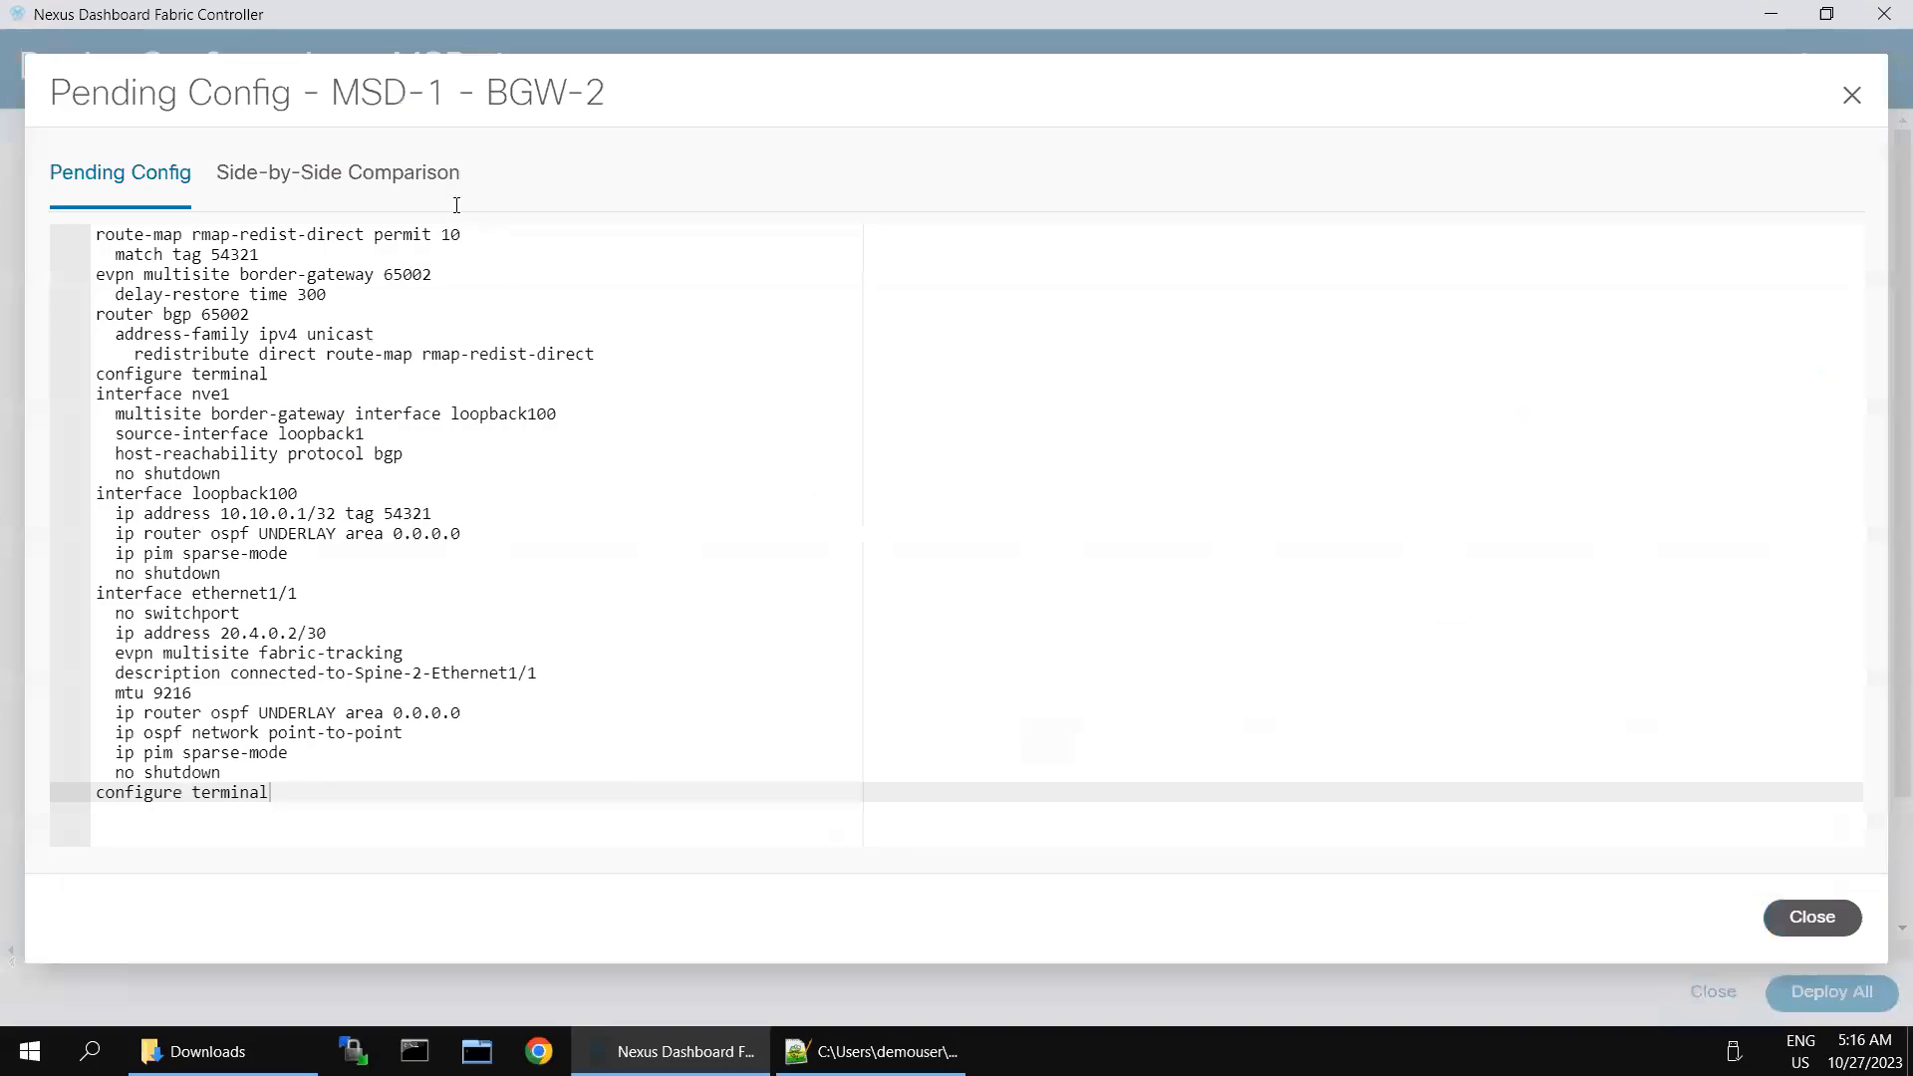
left_click(399, 174)
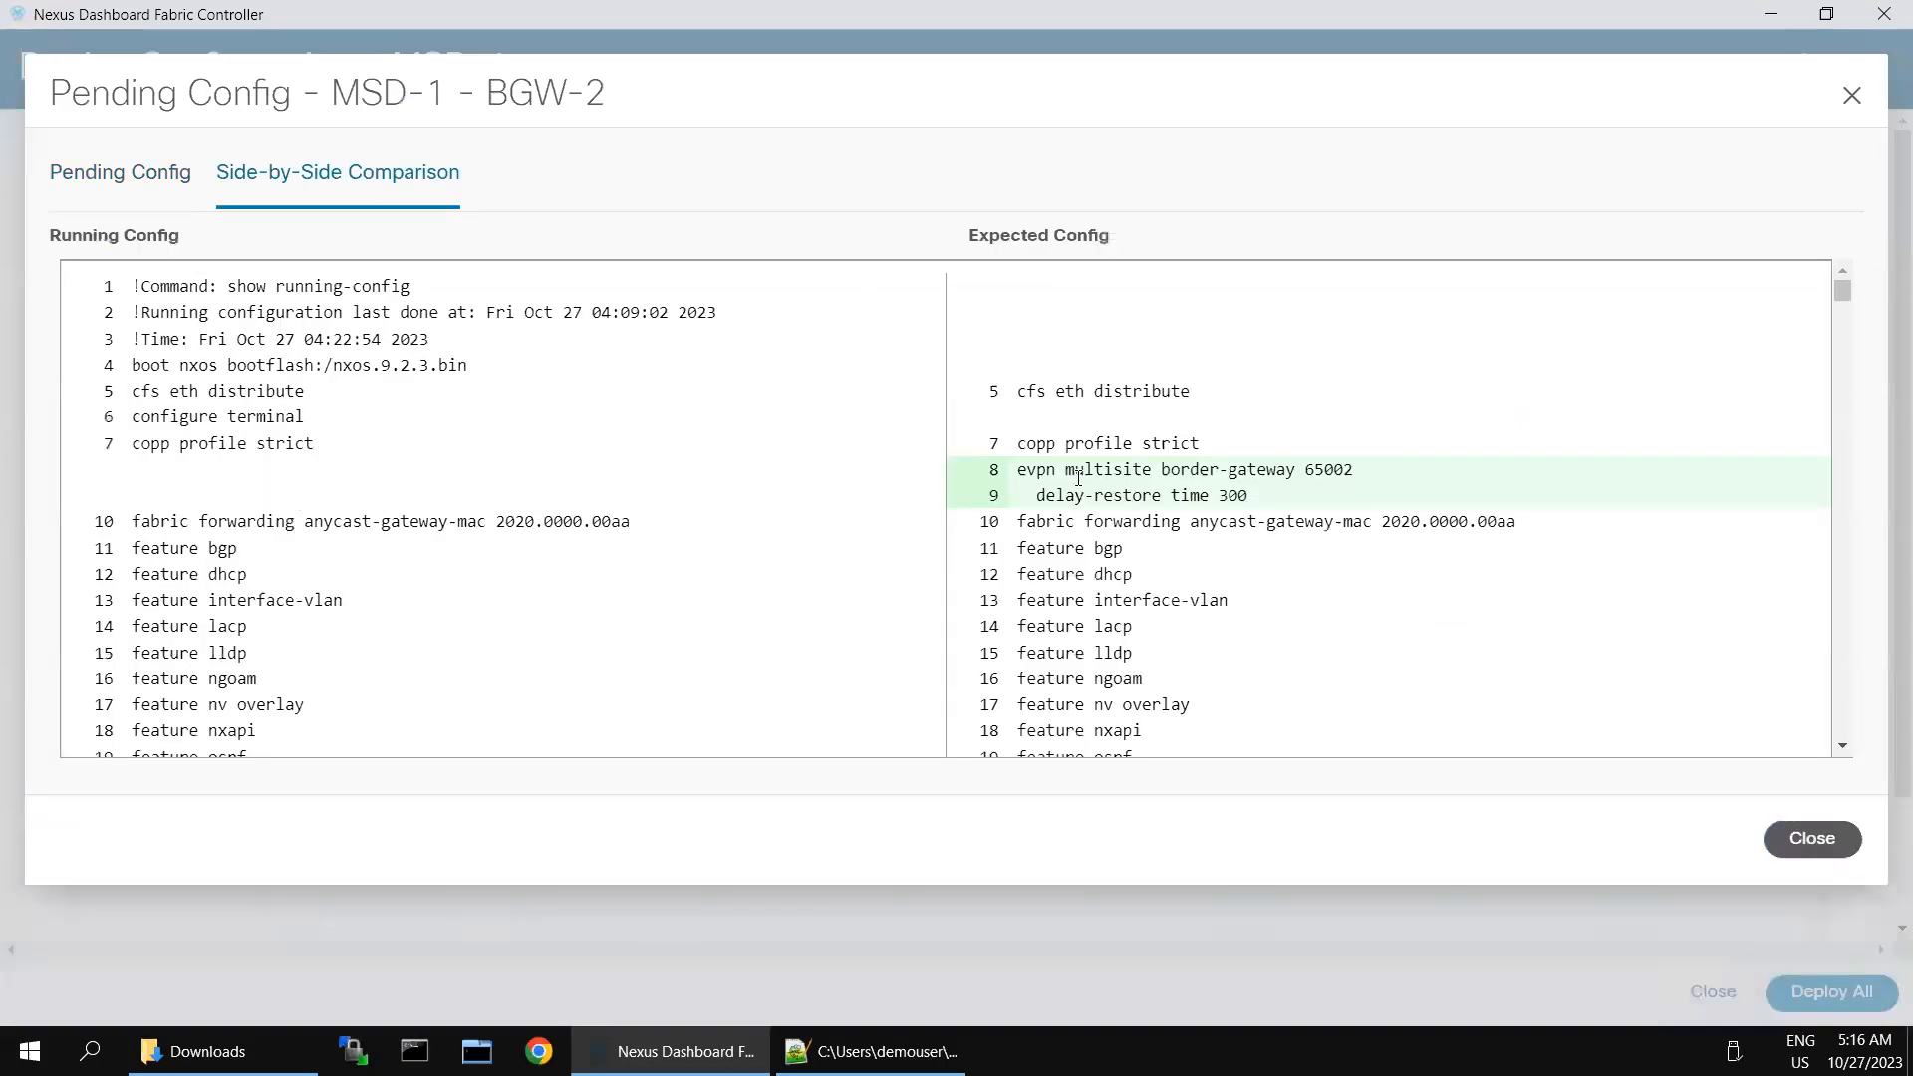
- Review the lines added to BGW-2's expected configuration, including the multisite border gateway, fabric tracking, loopback, nve1 and BGP redistribution settings
left_click_drag(1017, 470, 1258, 506)
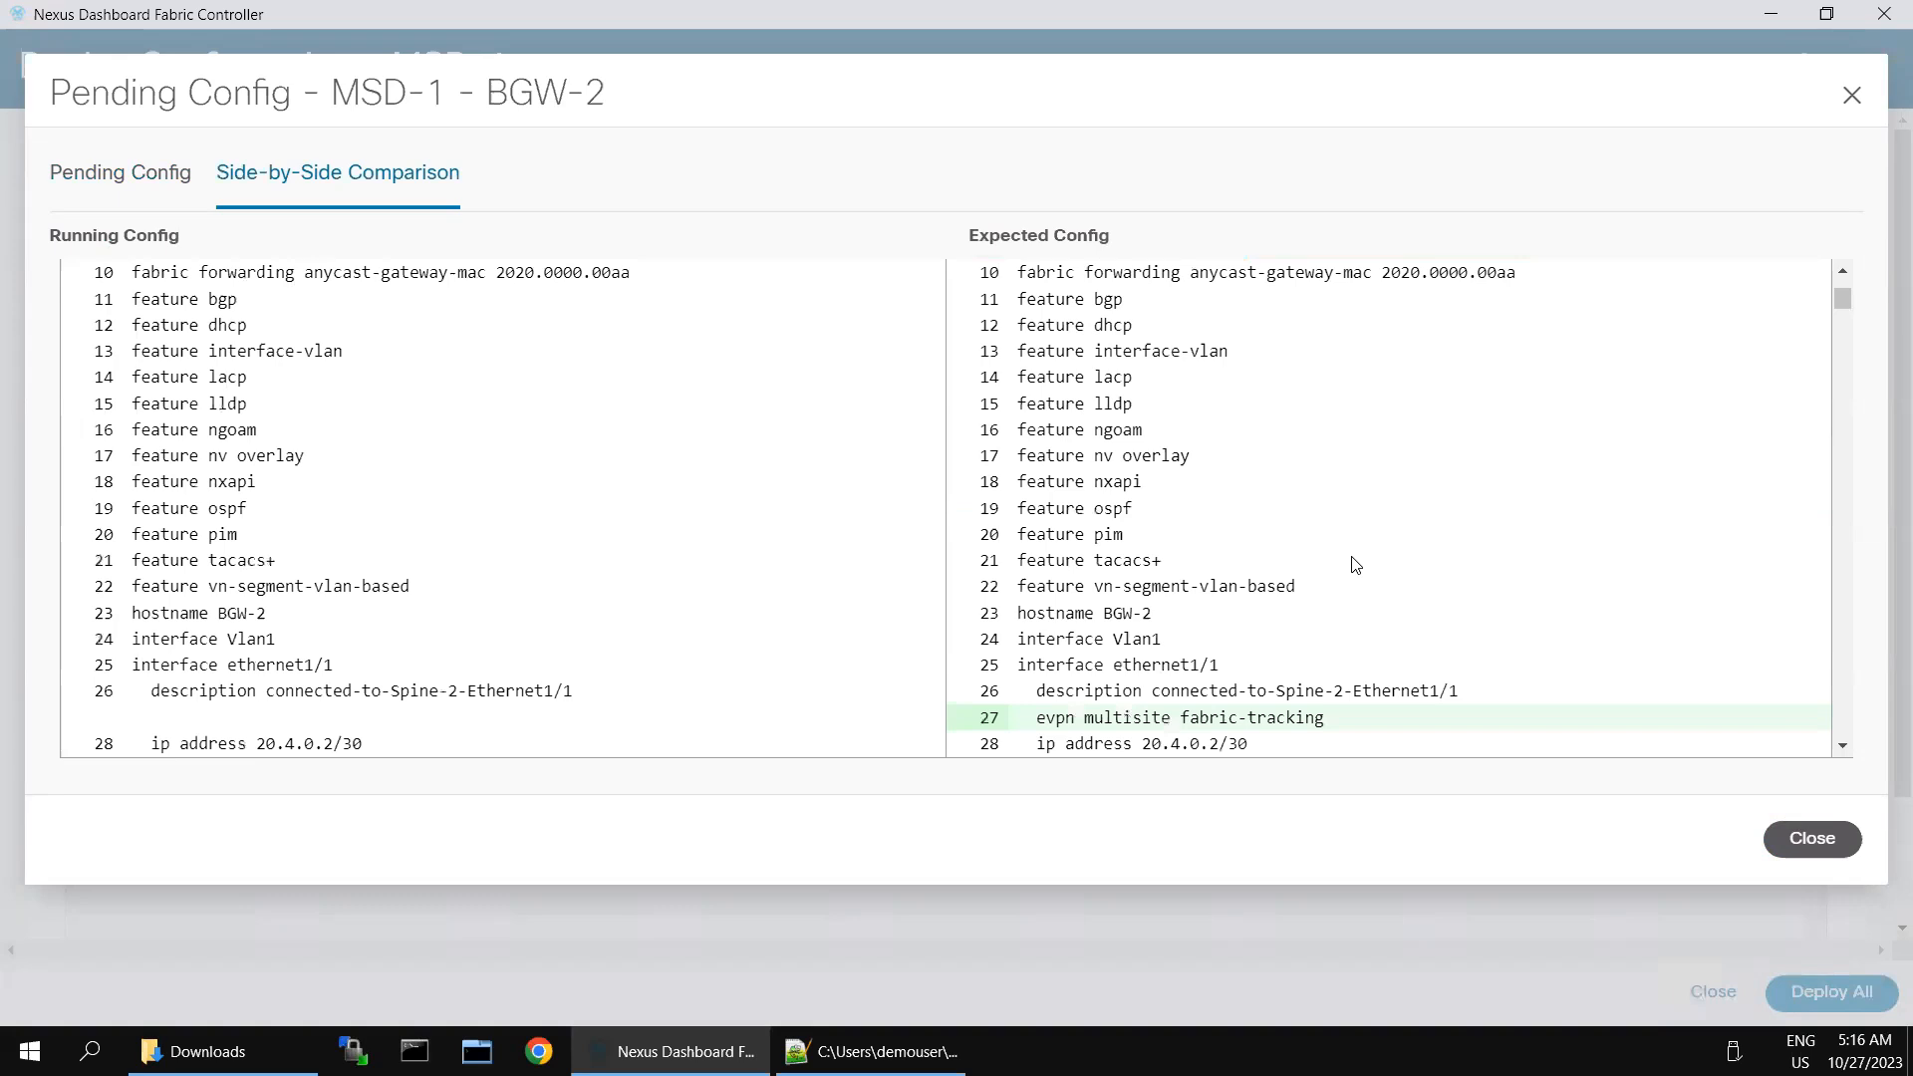
scroll(1355, 565, "down", 3)
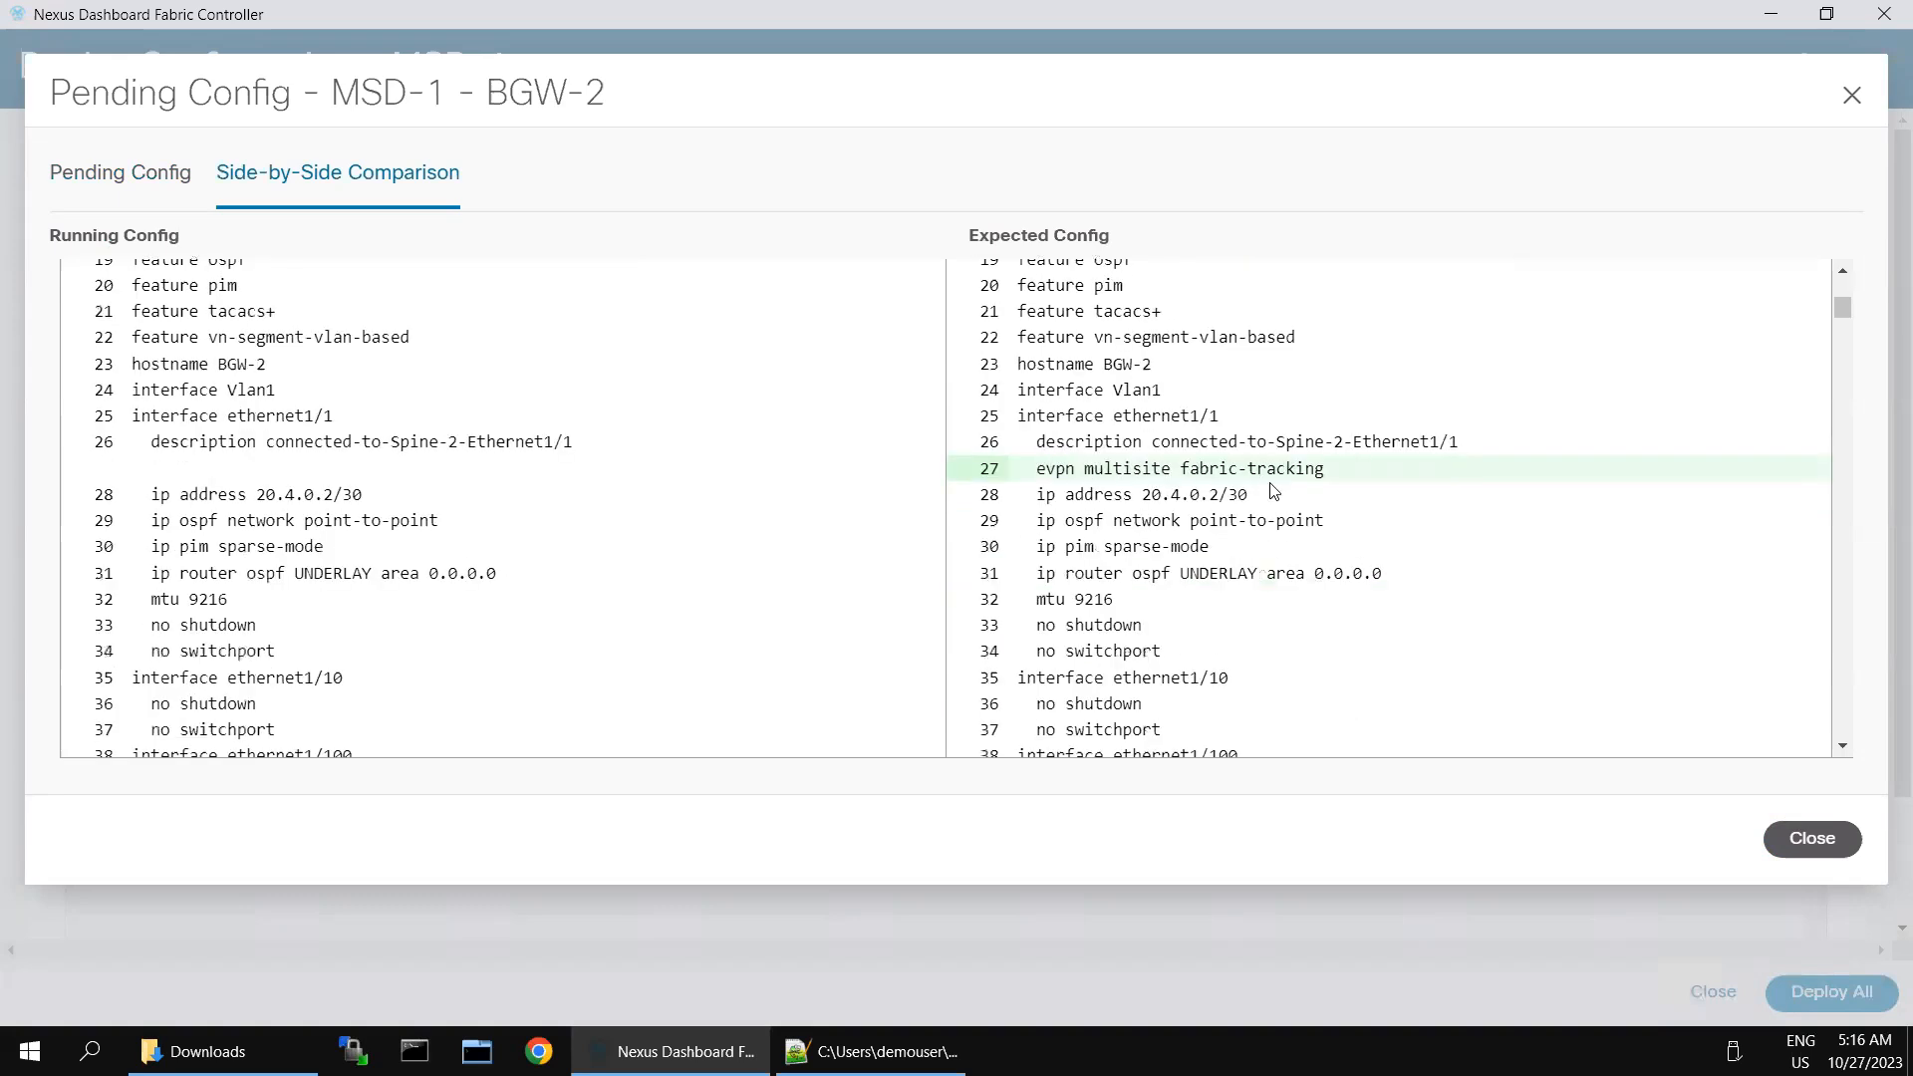
scroll(1470, 588, "down", 20)
scroll(1470, 588, "down", 20)
scroll(1472, 587, "down", 20)
scroll(1472, 587, "down", 20)
scroll(1472, 587, "up", 5)
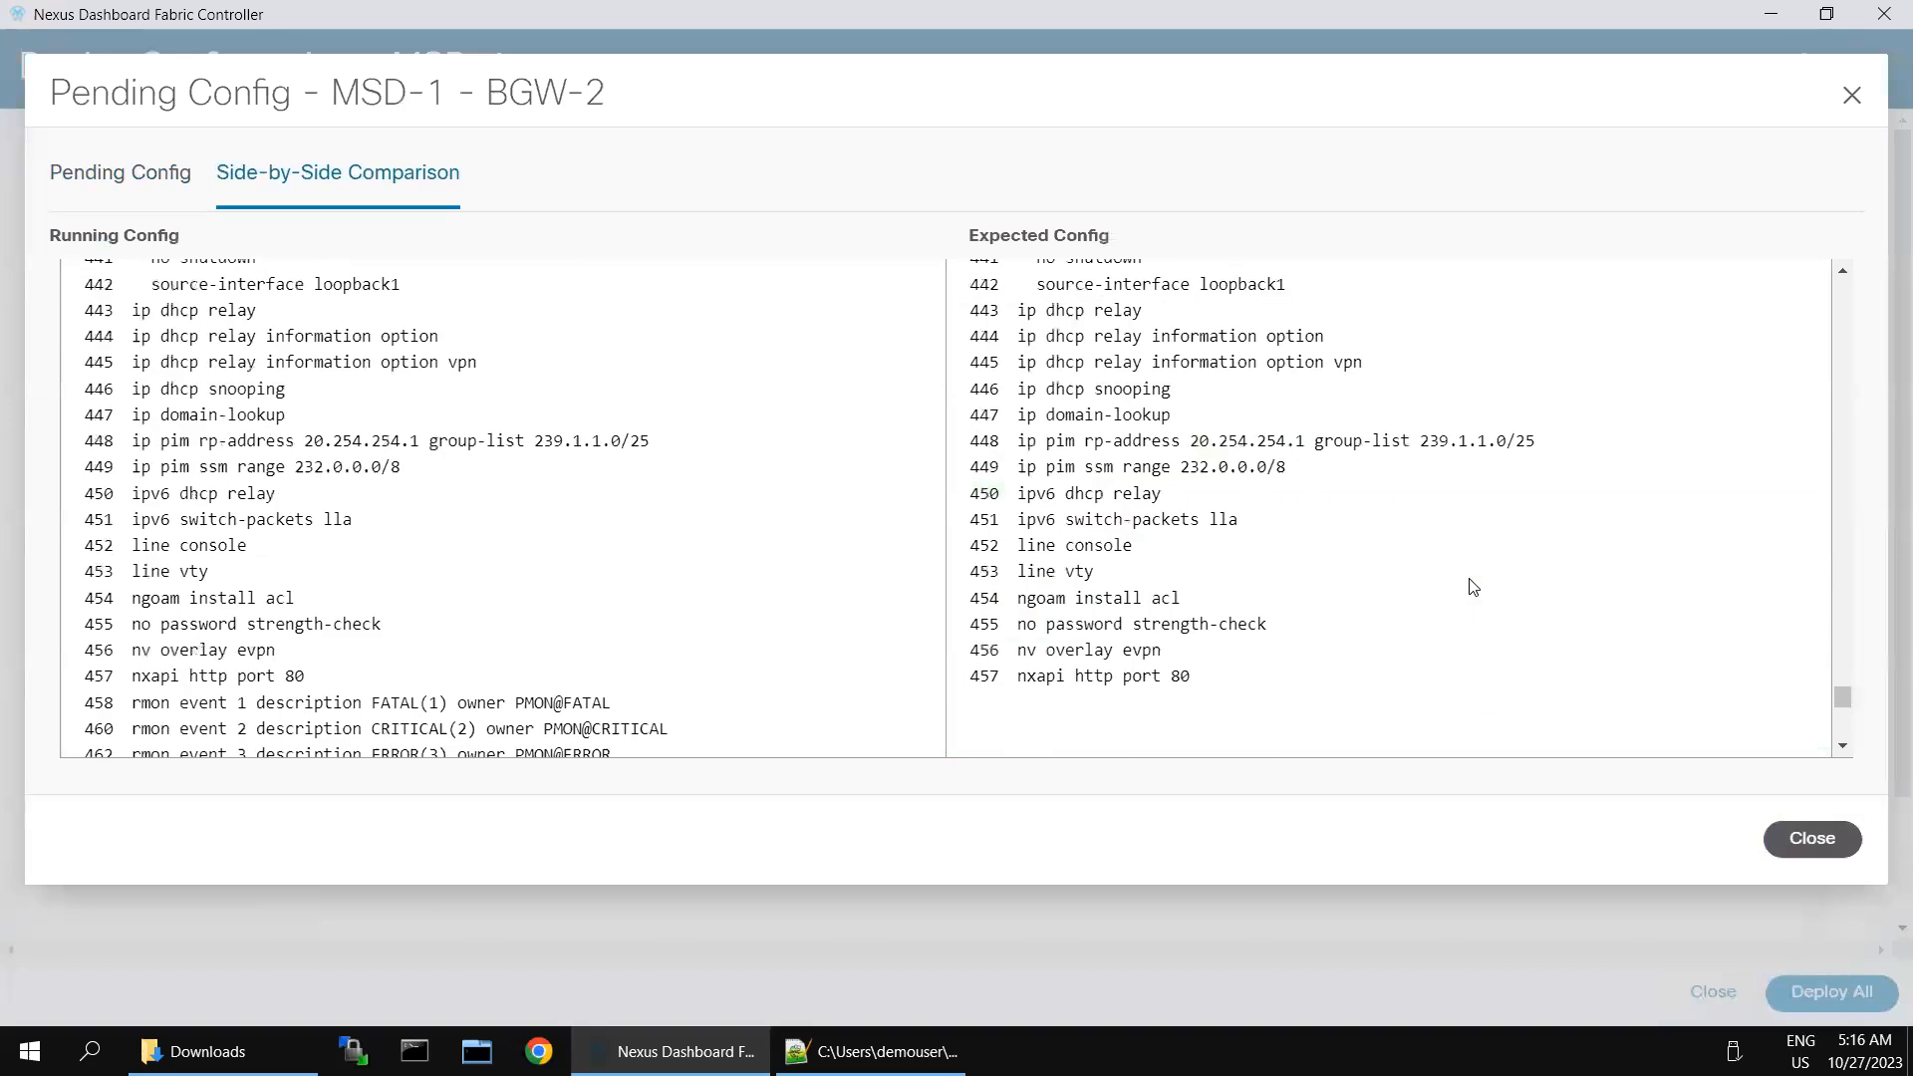
scroll(1472, 587, "up", 8)
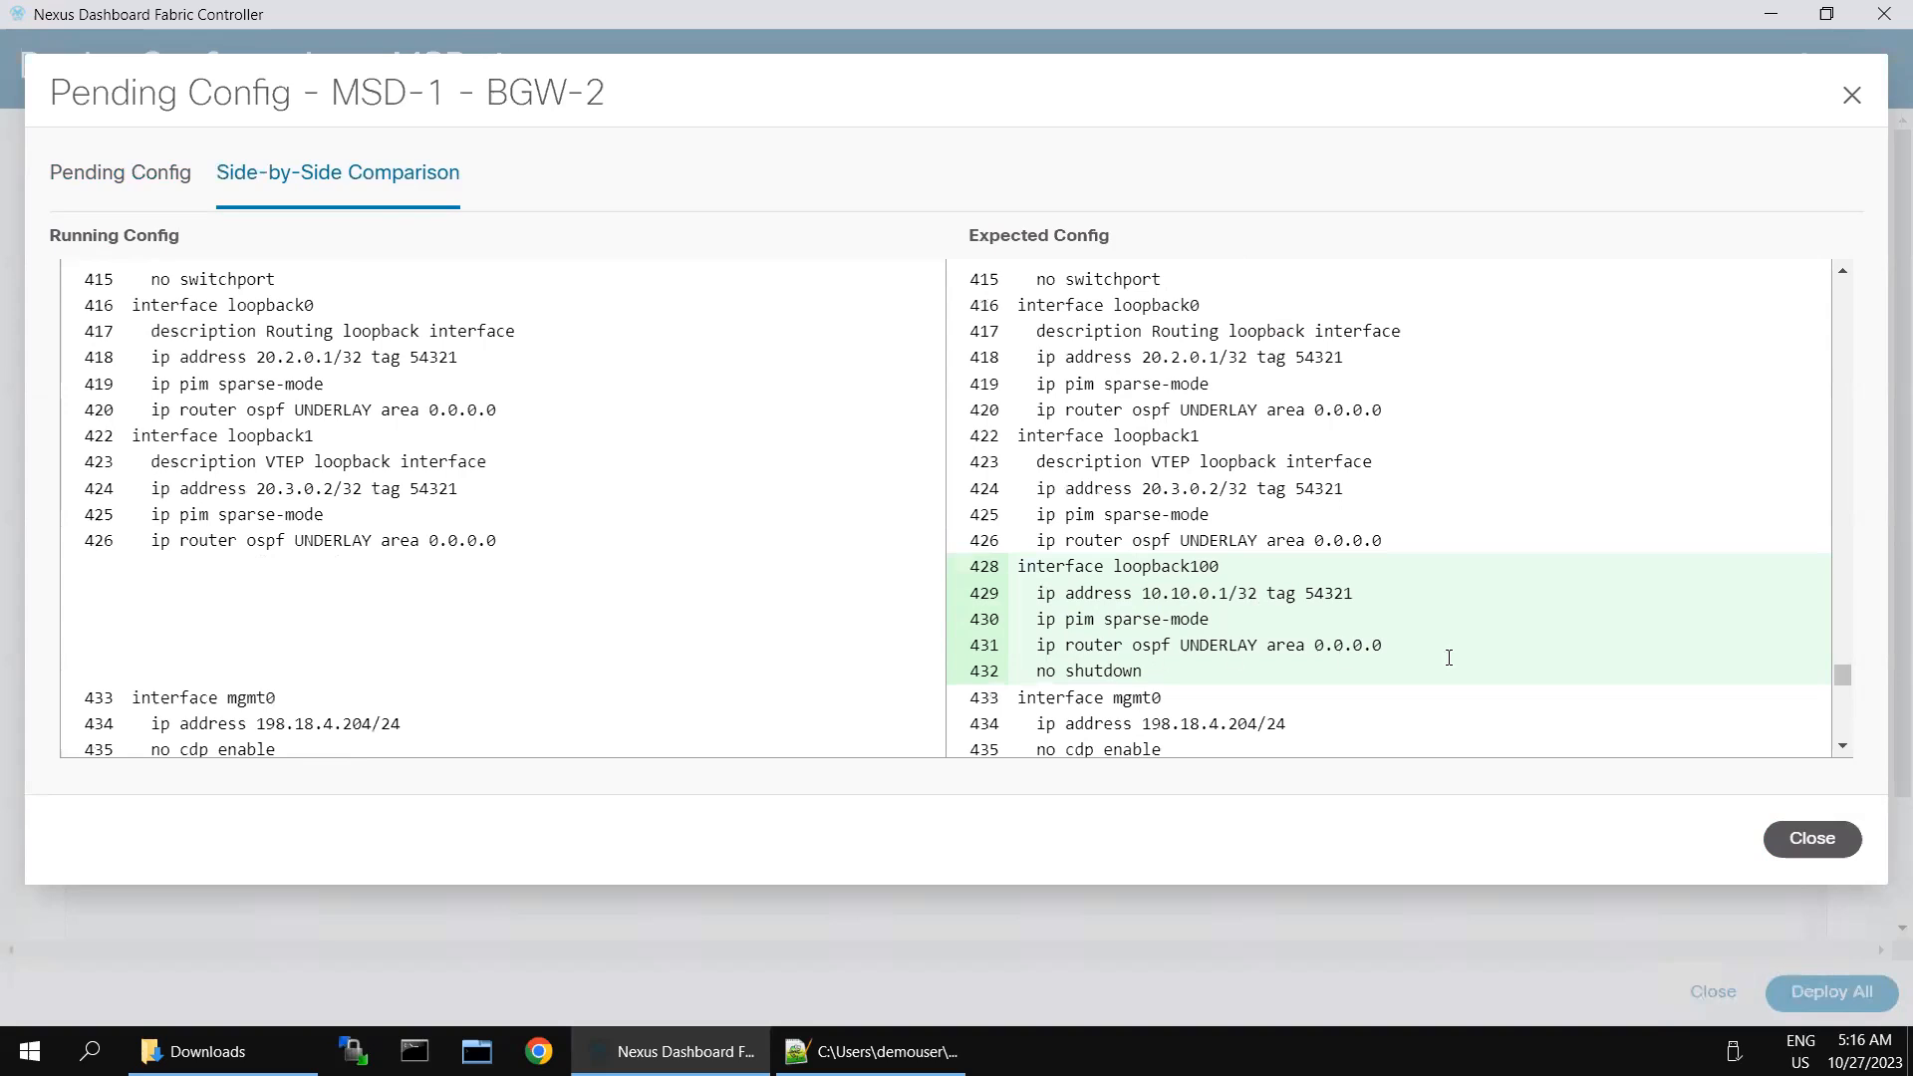
scroll(1499, 671, "down", 7)
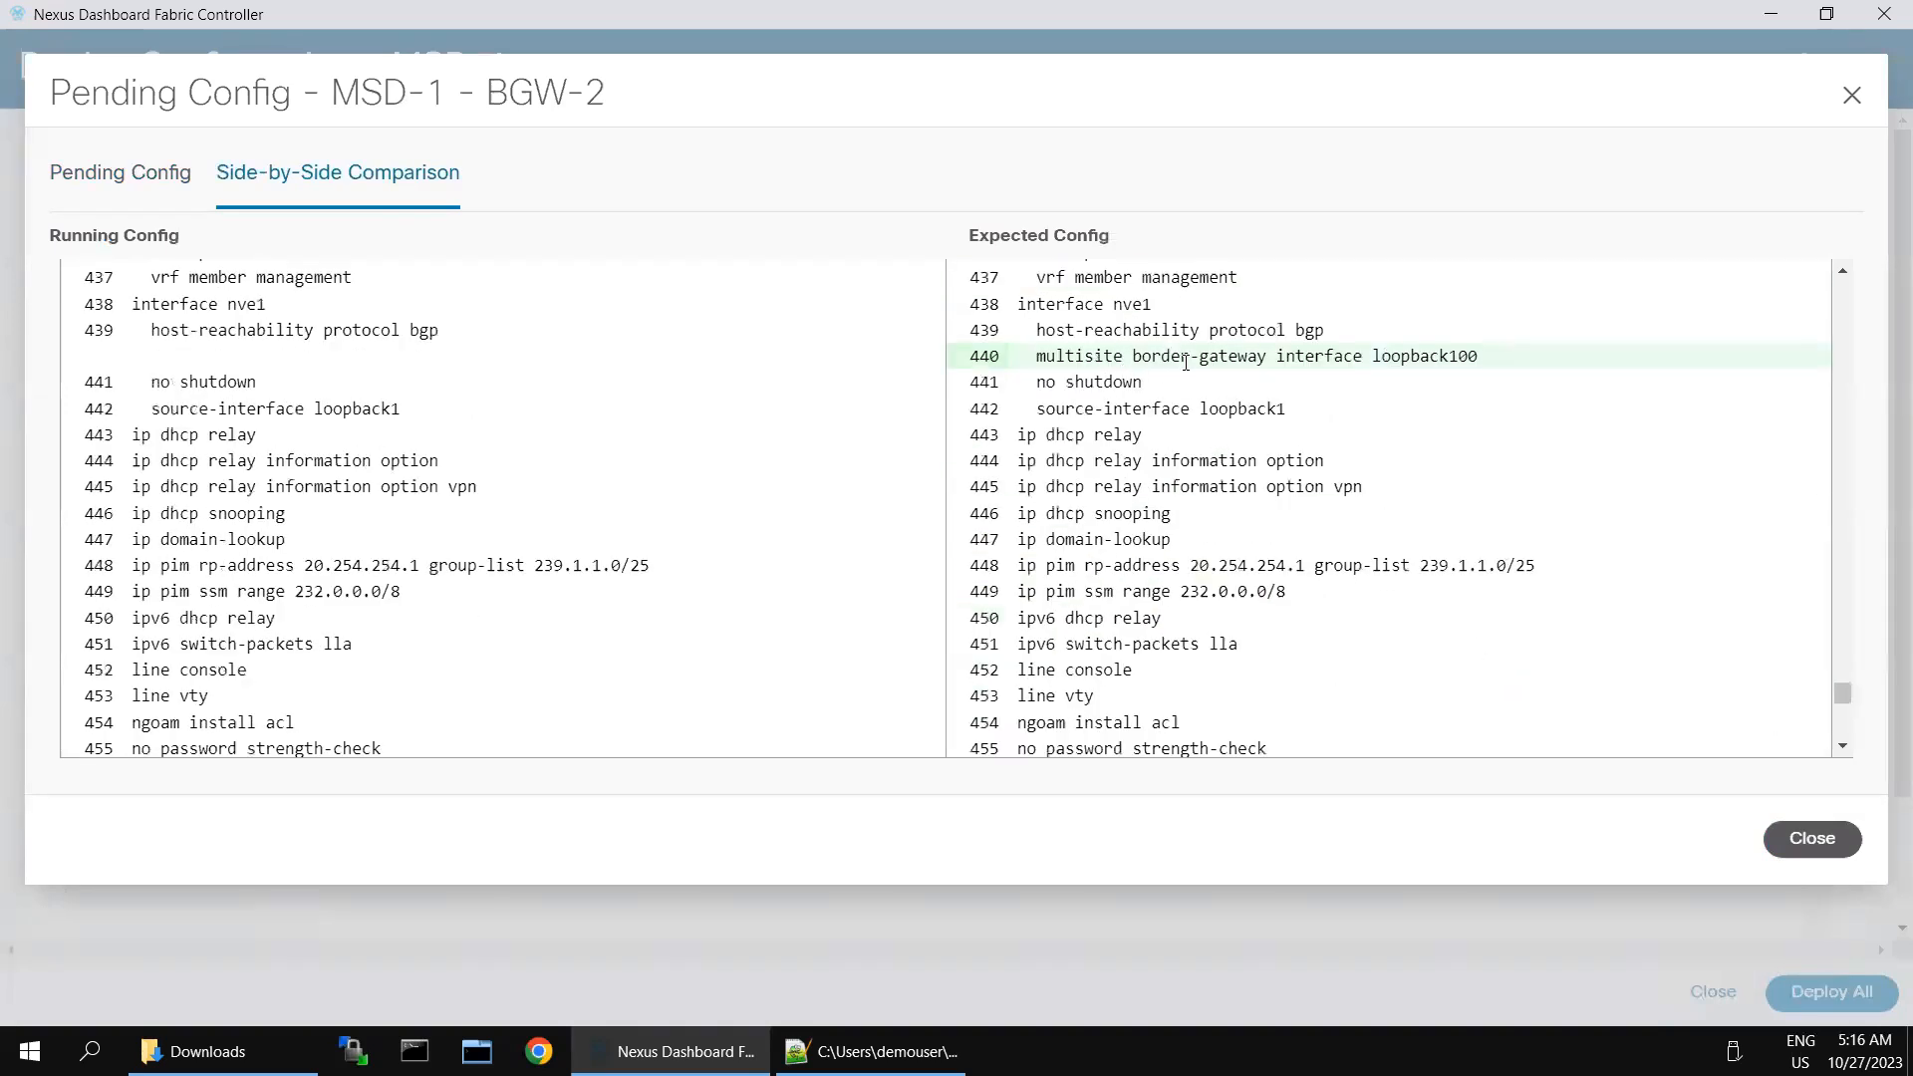
scroll(1420, 548, "down", 8)
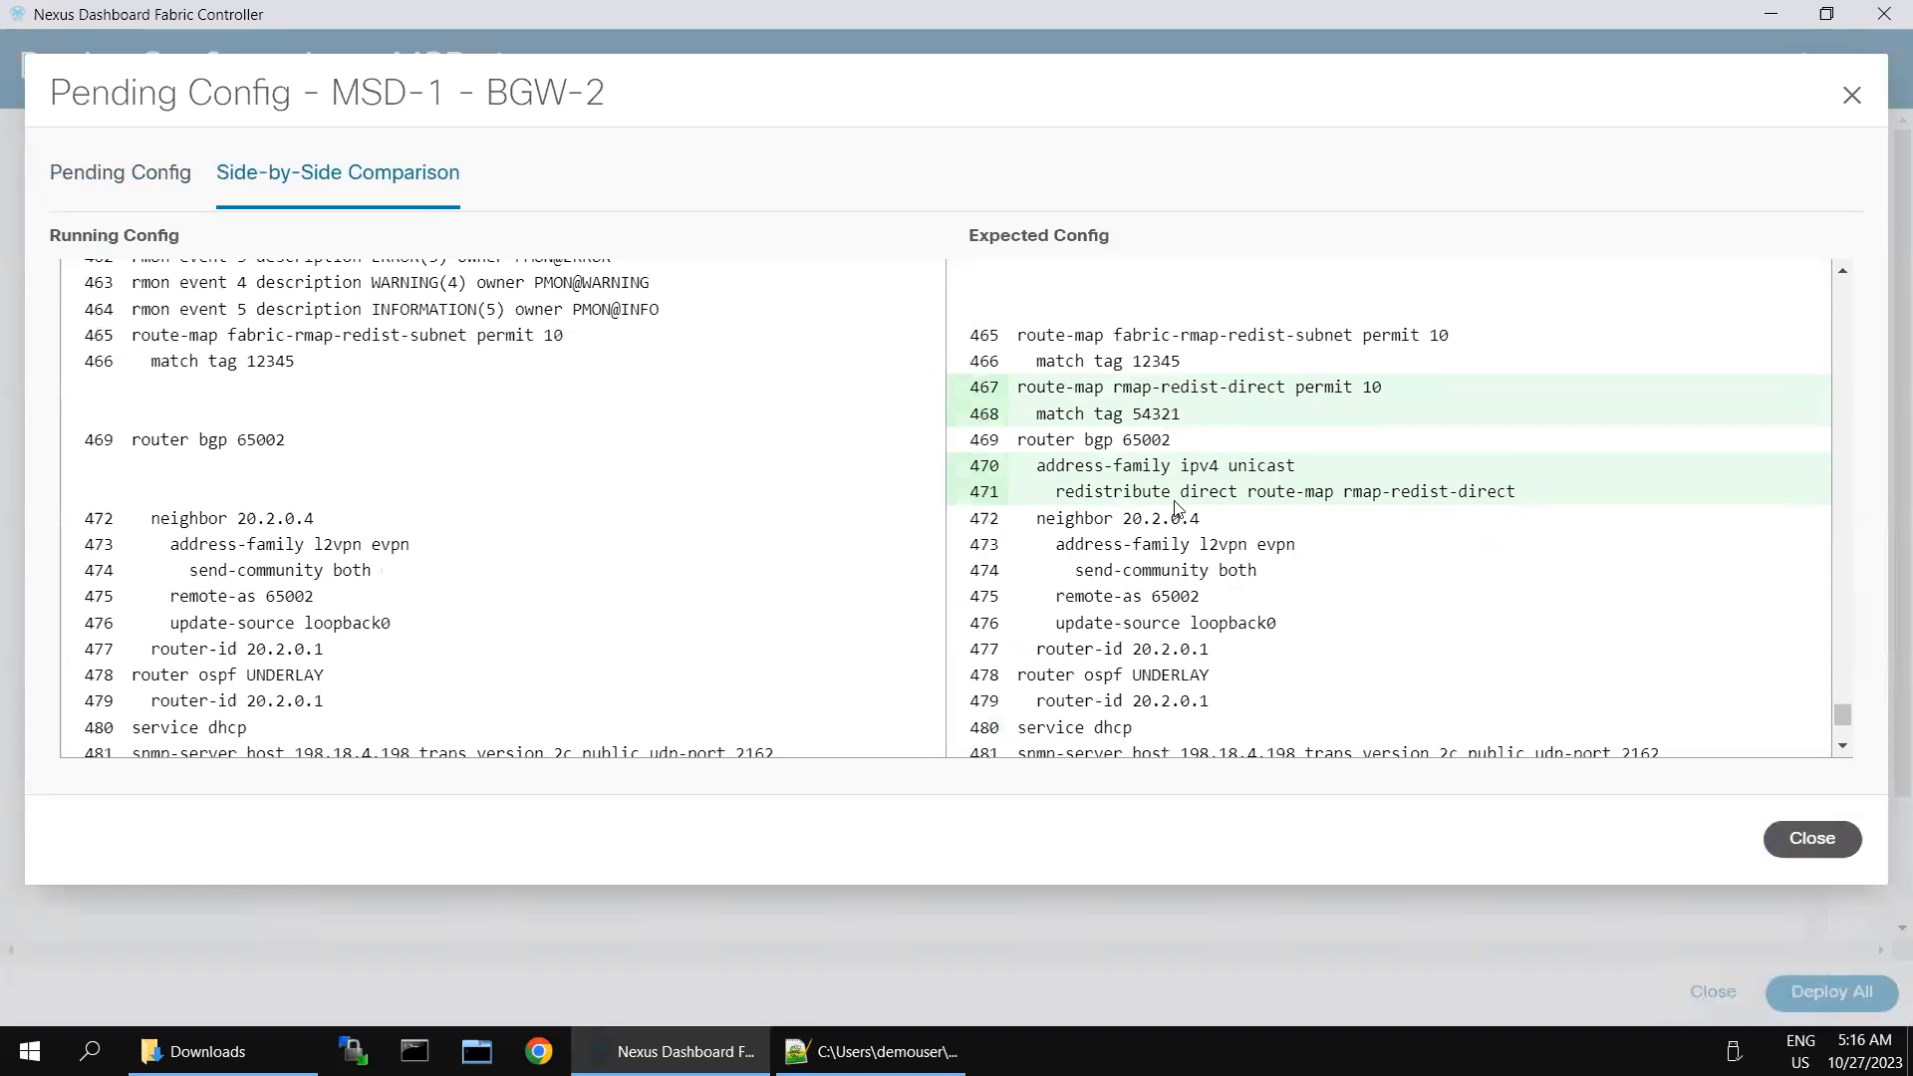
left_click_drag(1132, 491, 1361, 491)
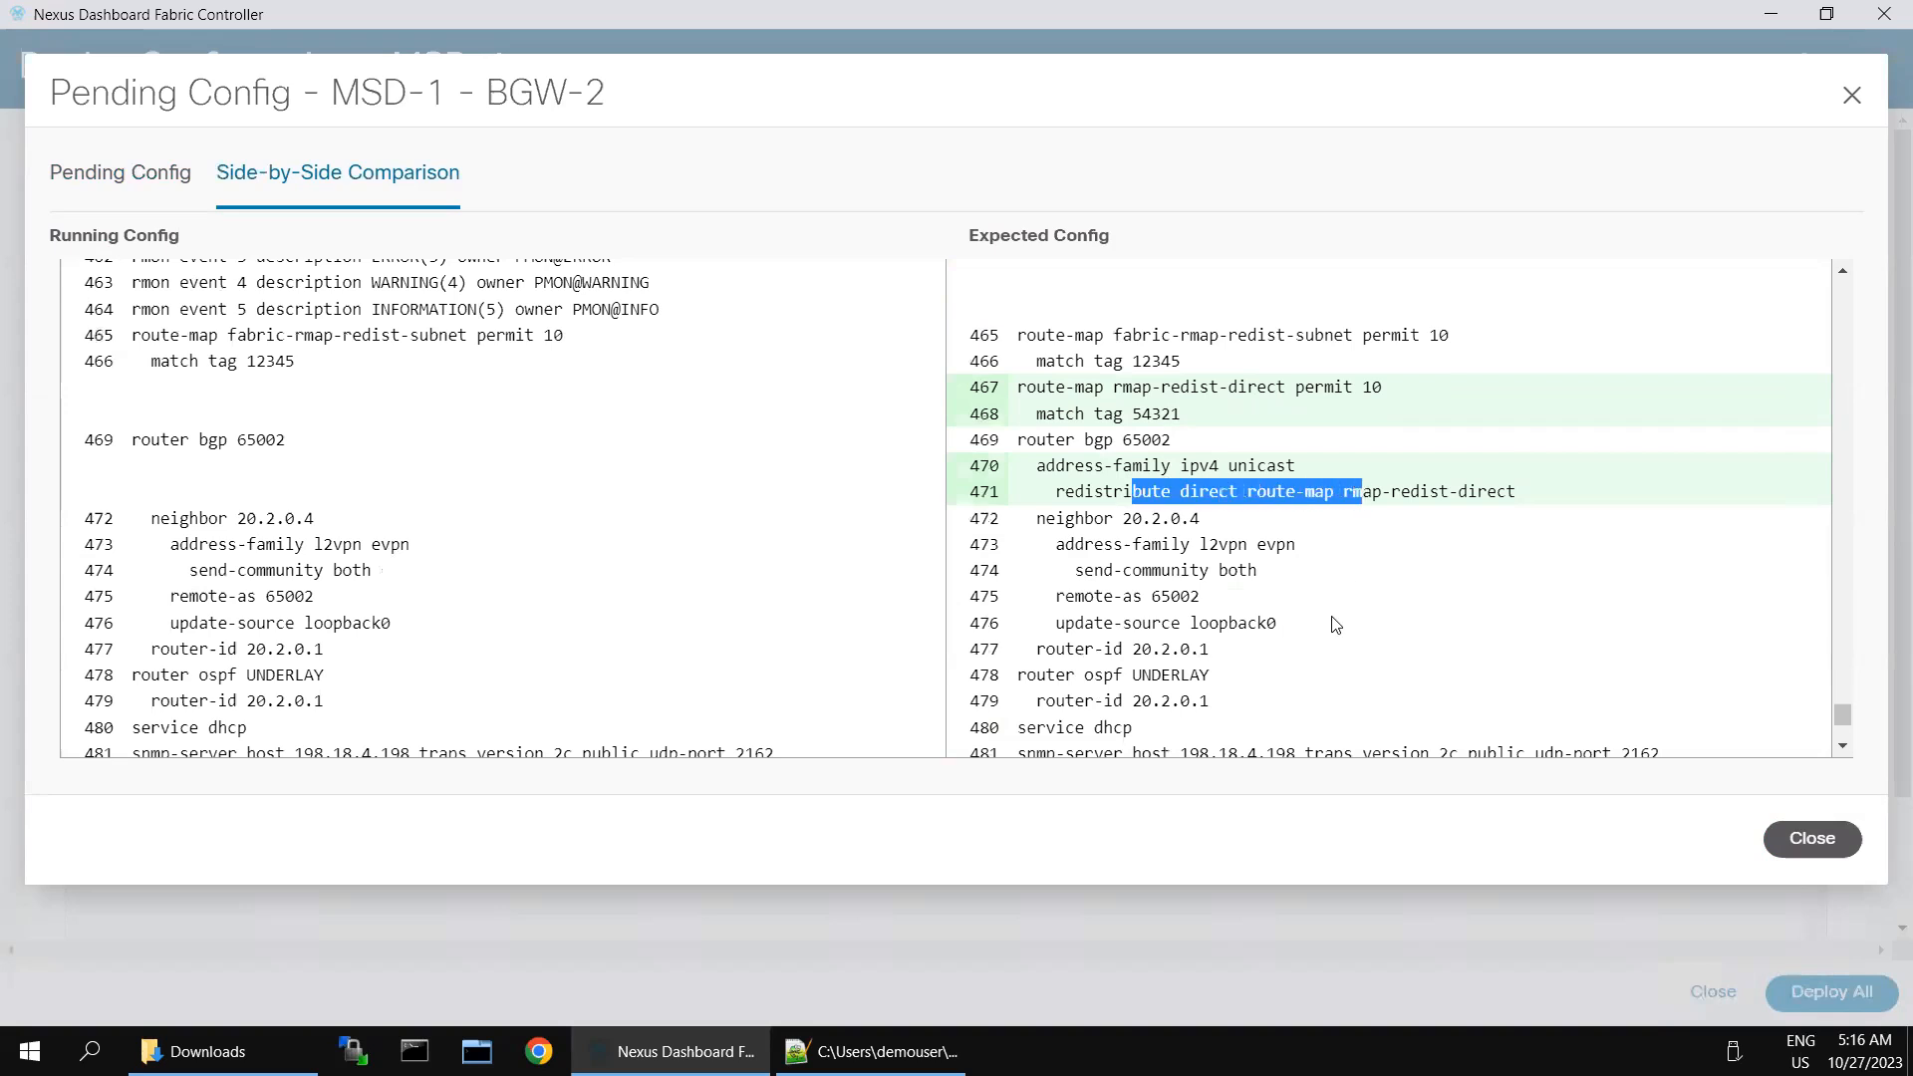
scroll(1335, 624, "down", 3)
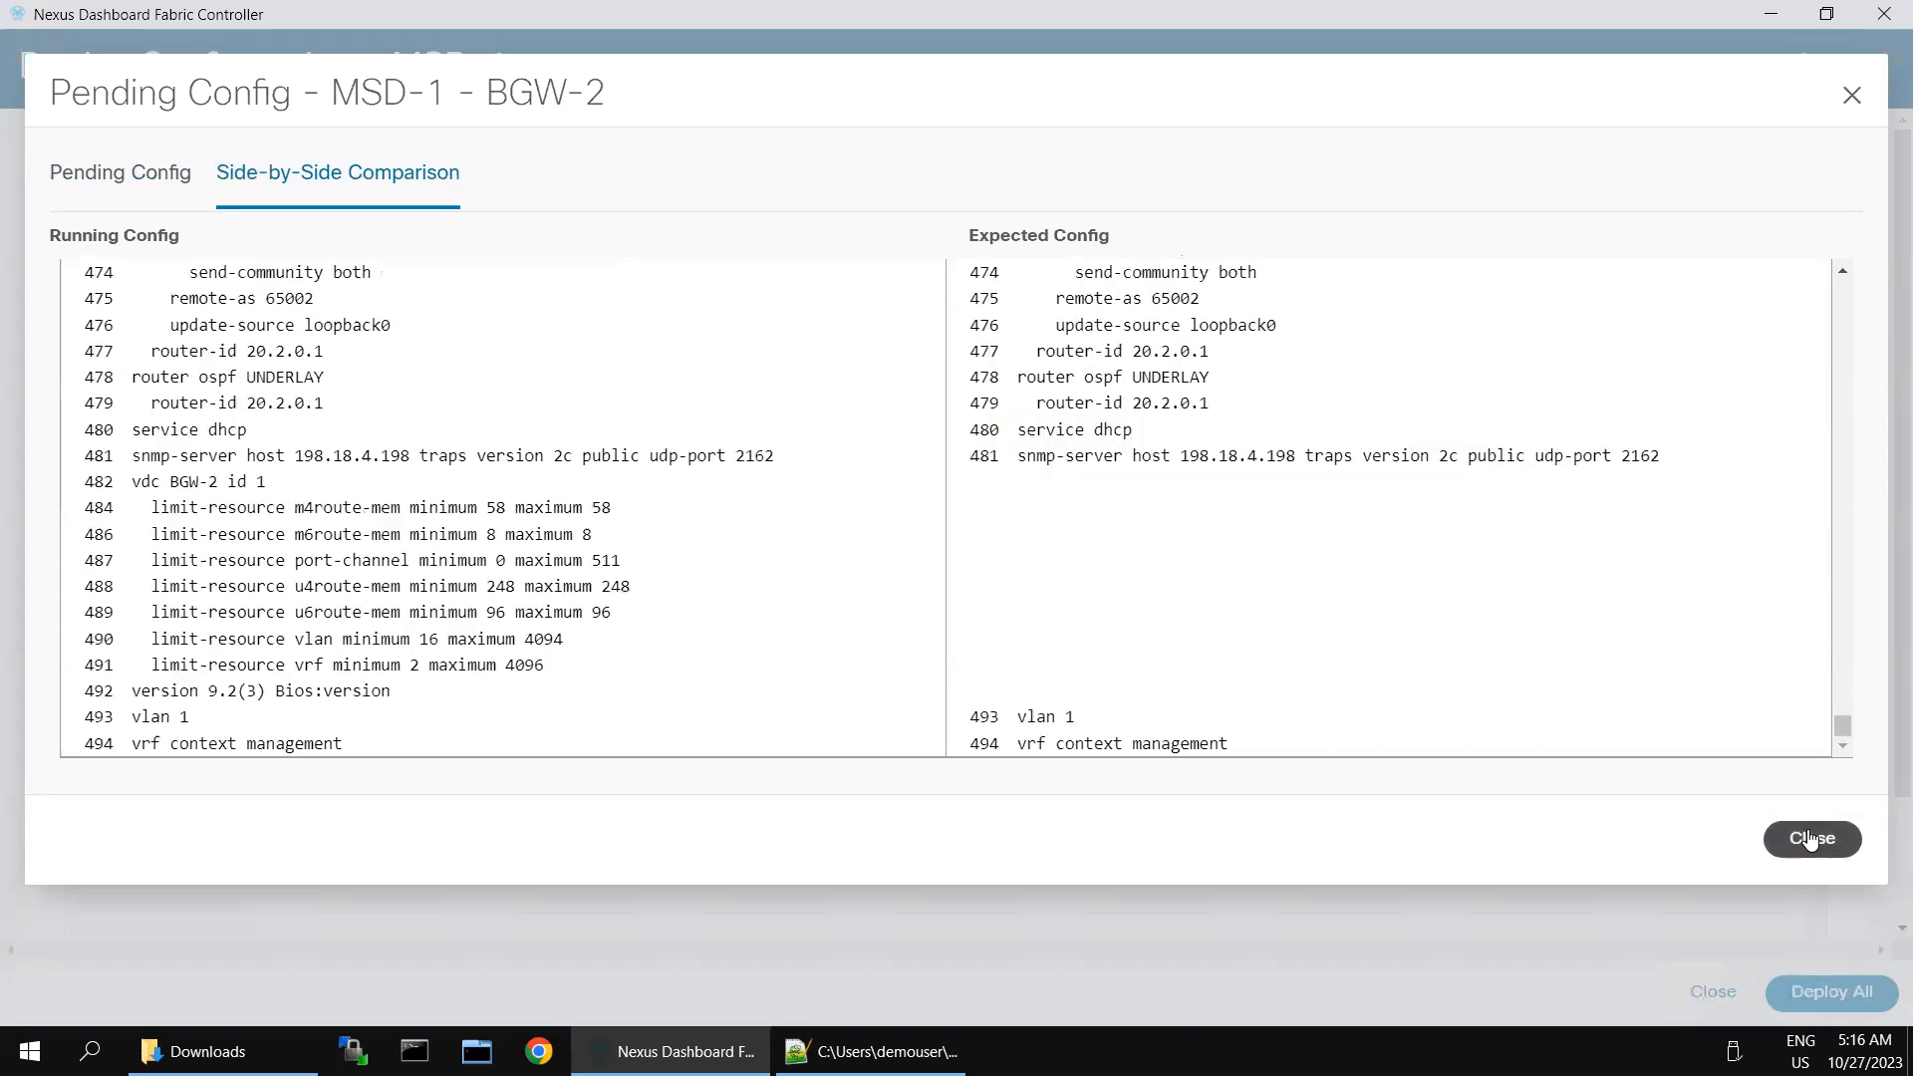
- Close the pending configuration comparison, deploy all pending changes for MSD-1, and exit the deployment progress view
left_click(1772, 832)
left_click(1816, 993)
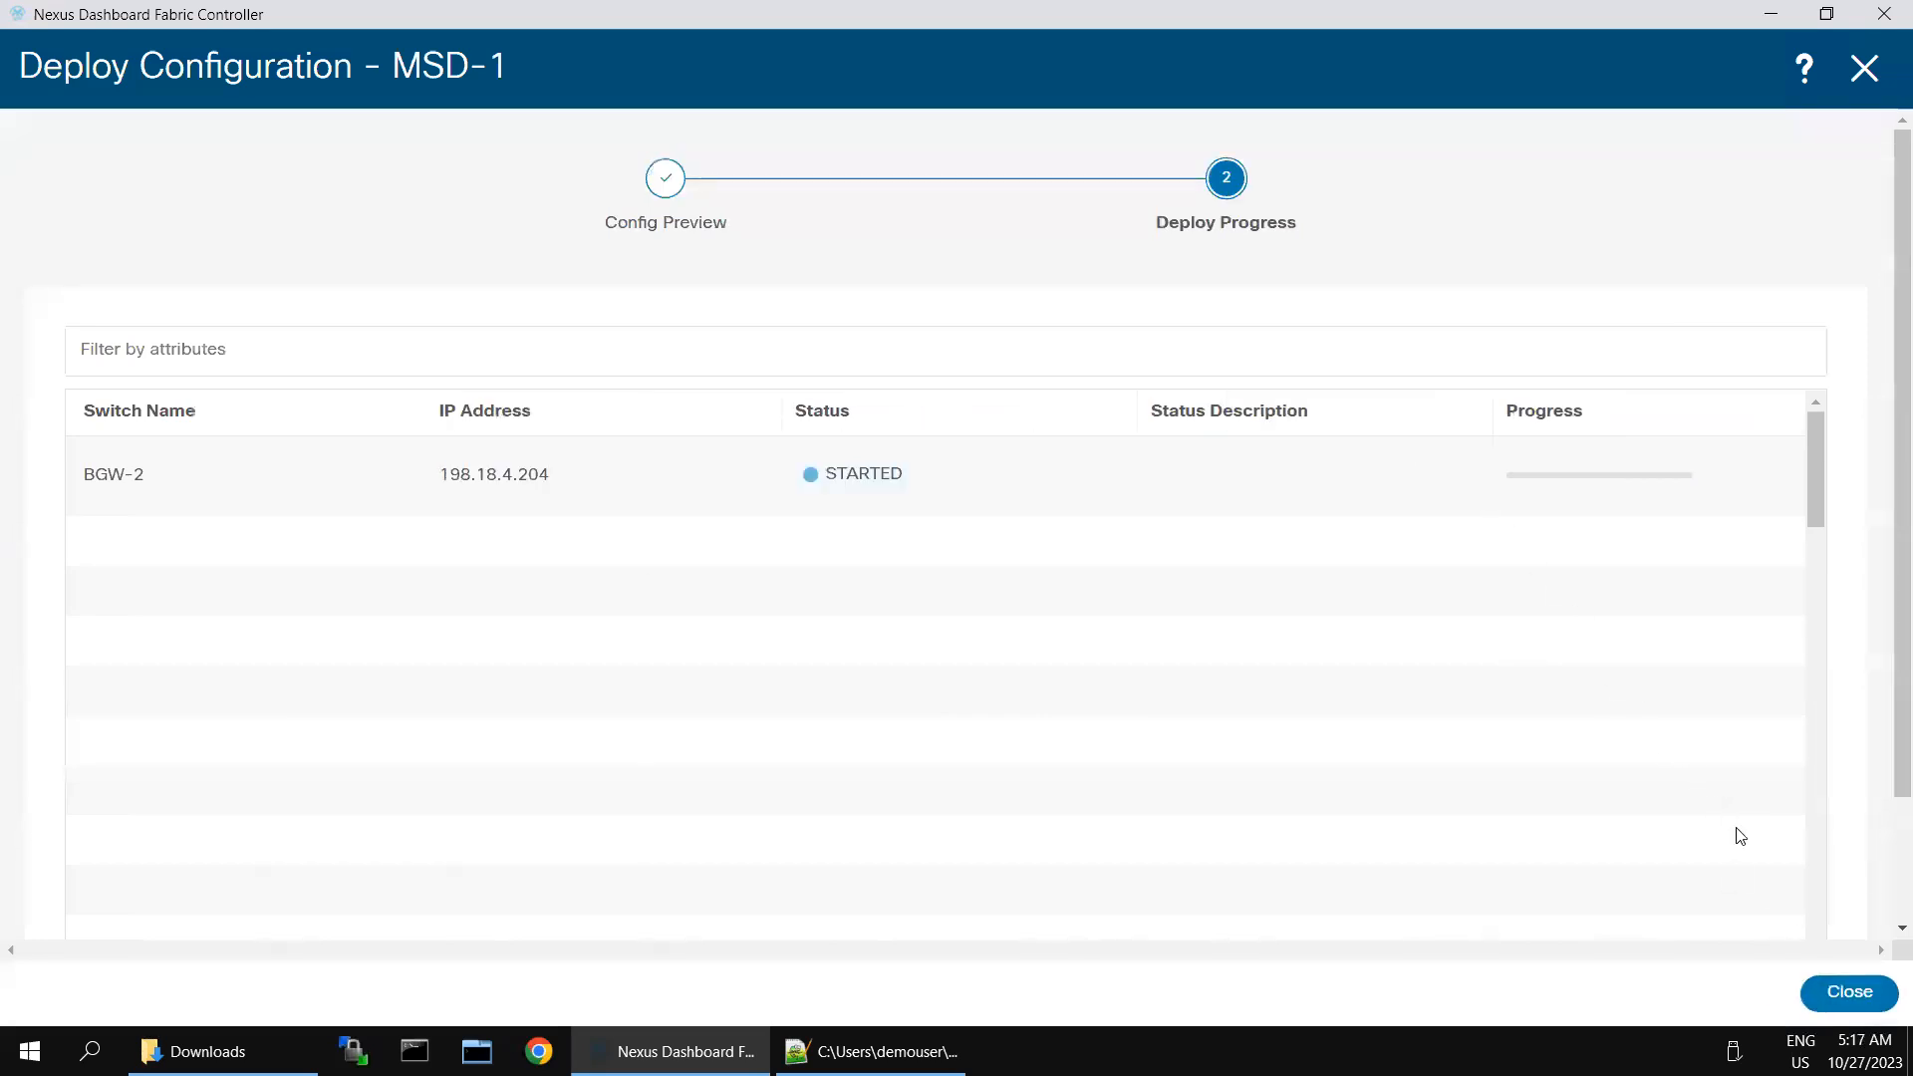
left_click(1846, 994)
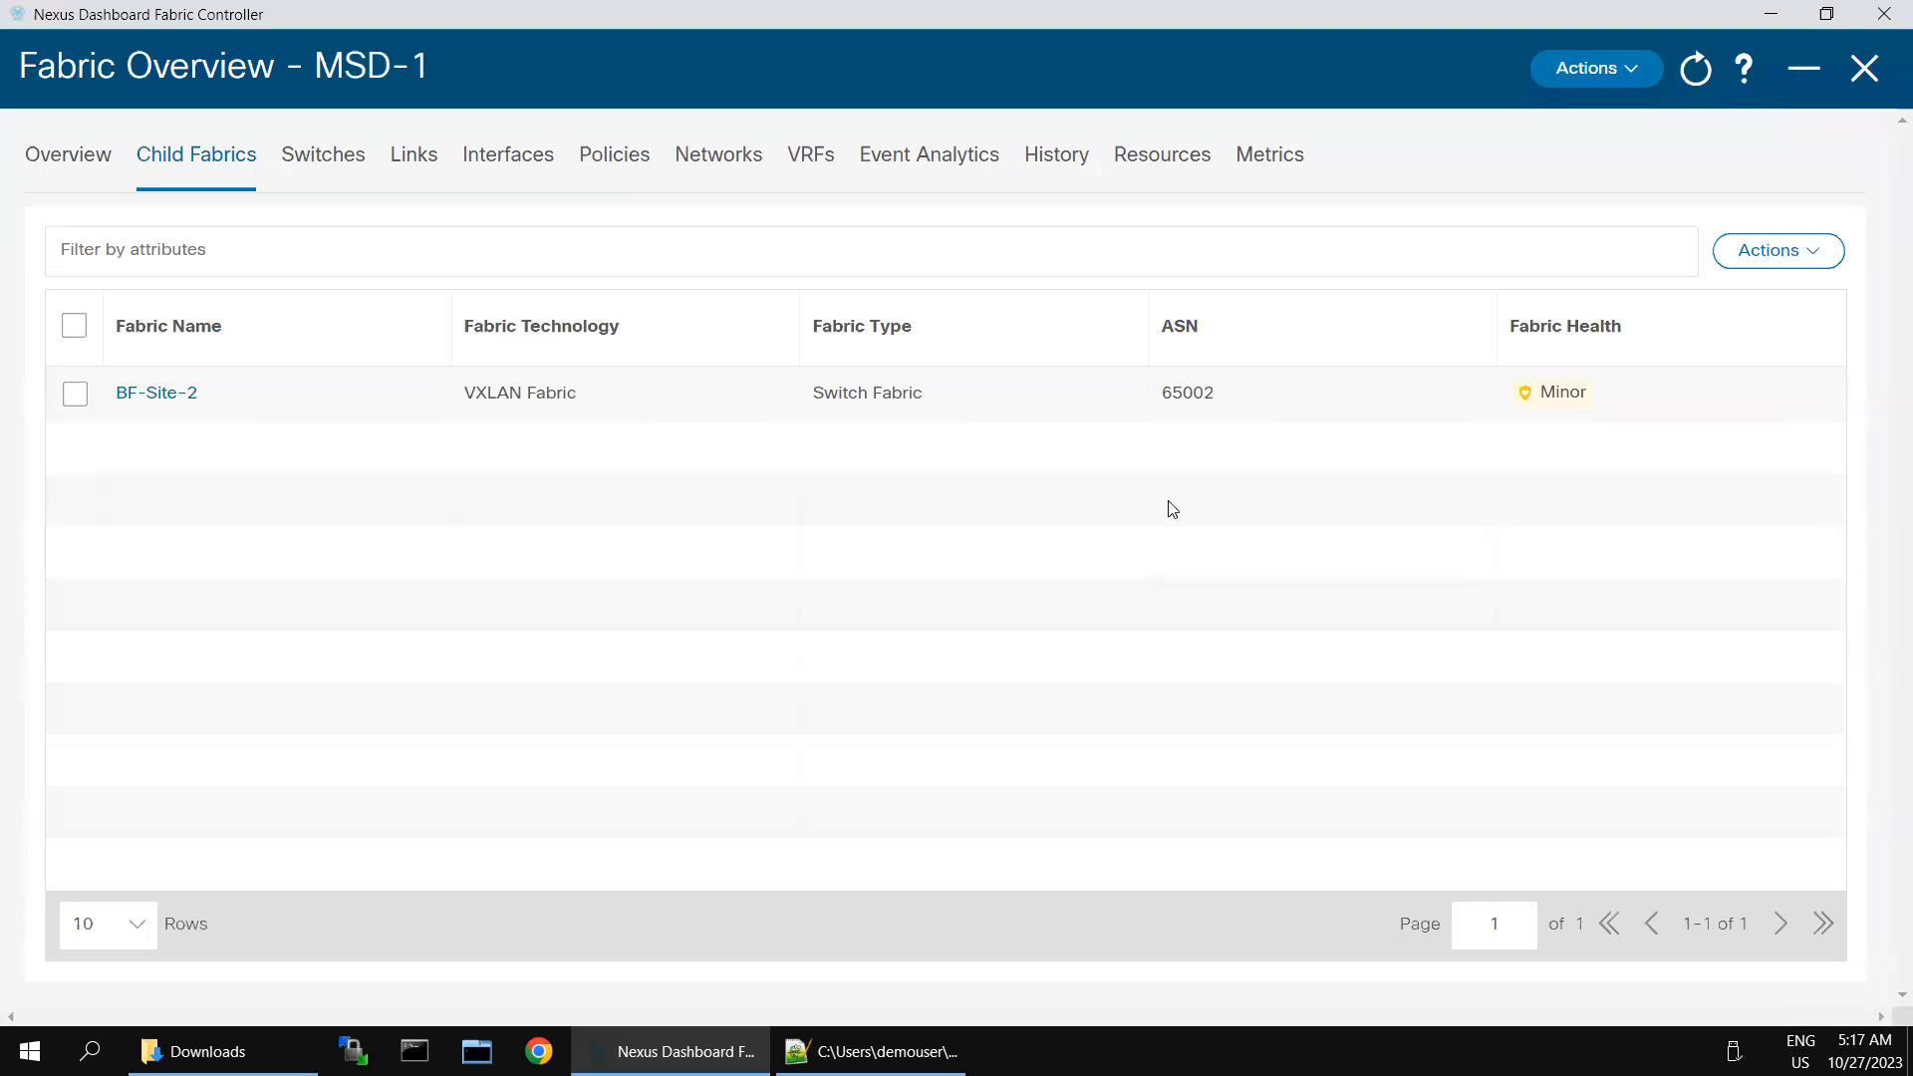
- Move the VXLAN-EVPN-Greenfield-Site-1 fabric into MSD-1 as a child fabric and acknowledge the warning
left_click(1820, 259)
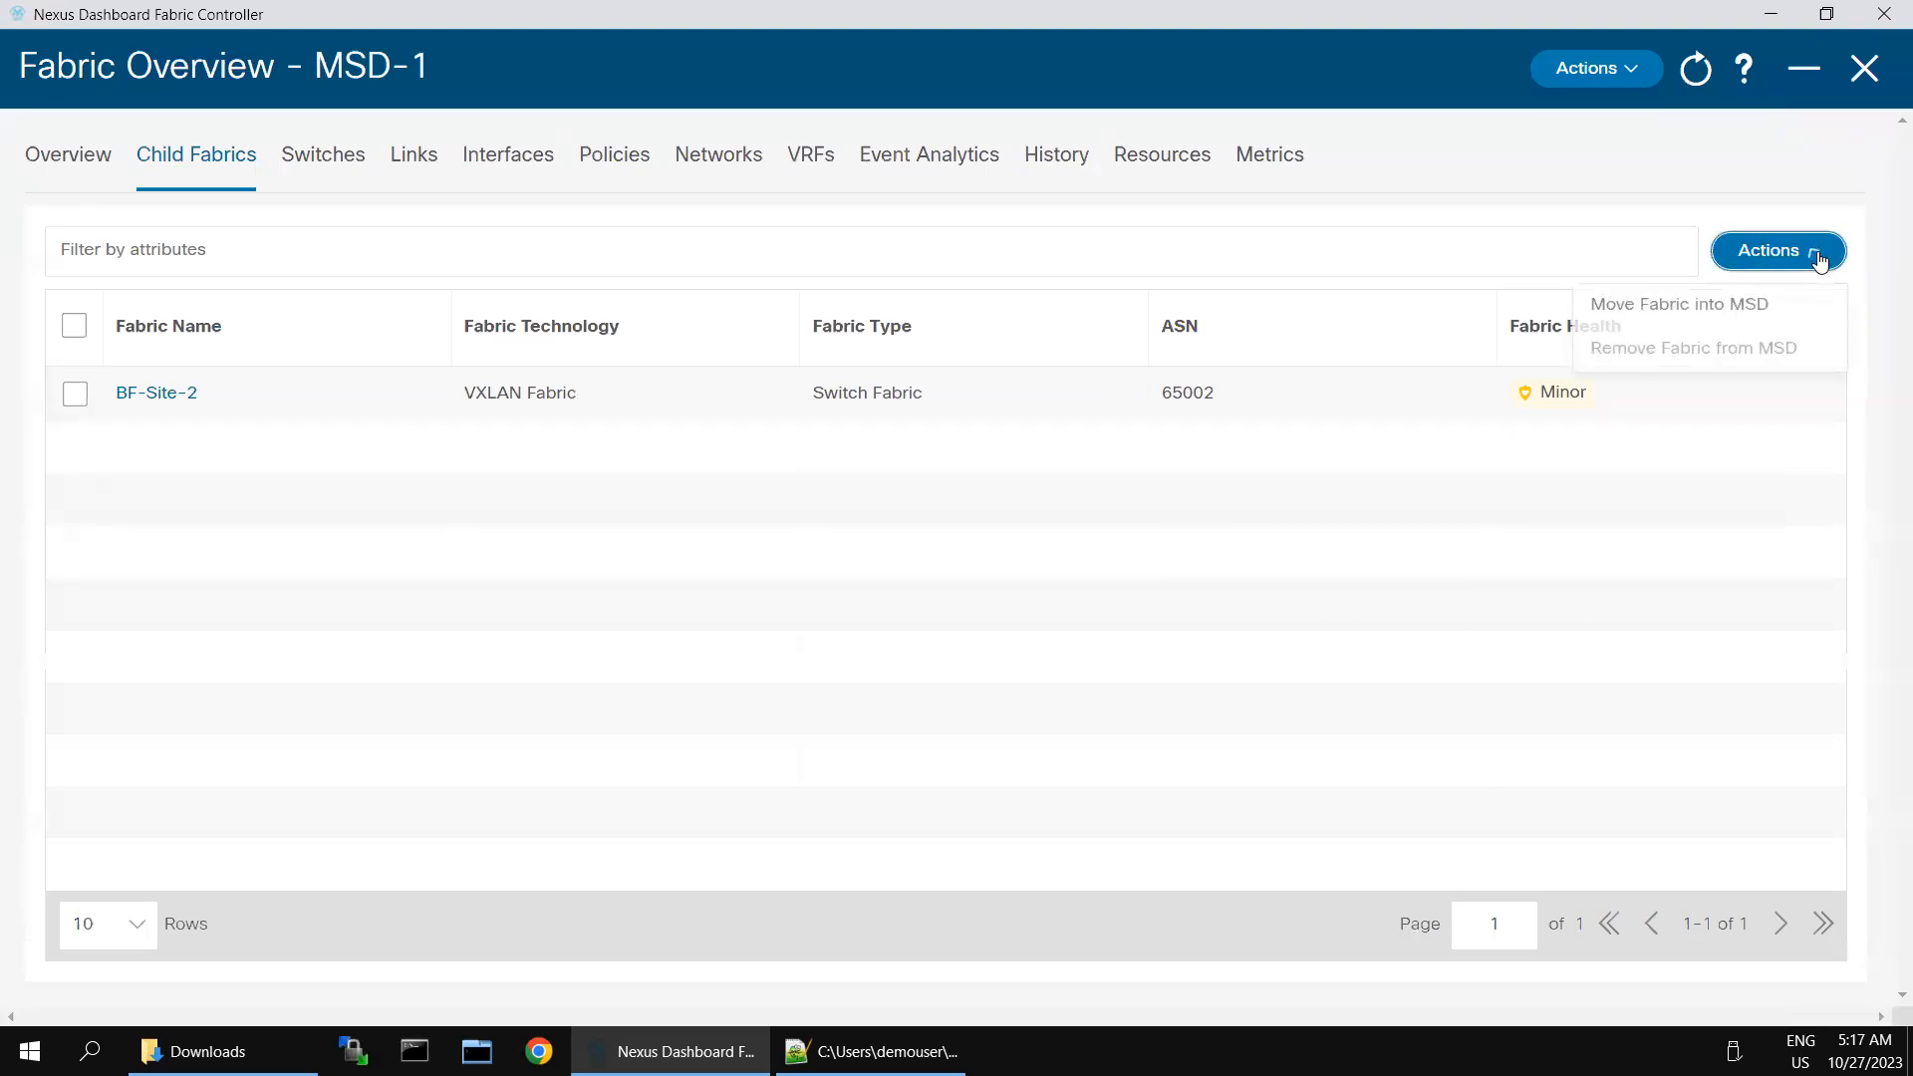
left_click(1725, 303)
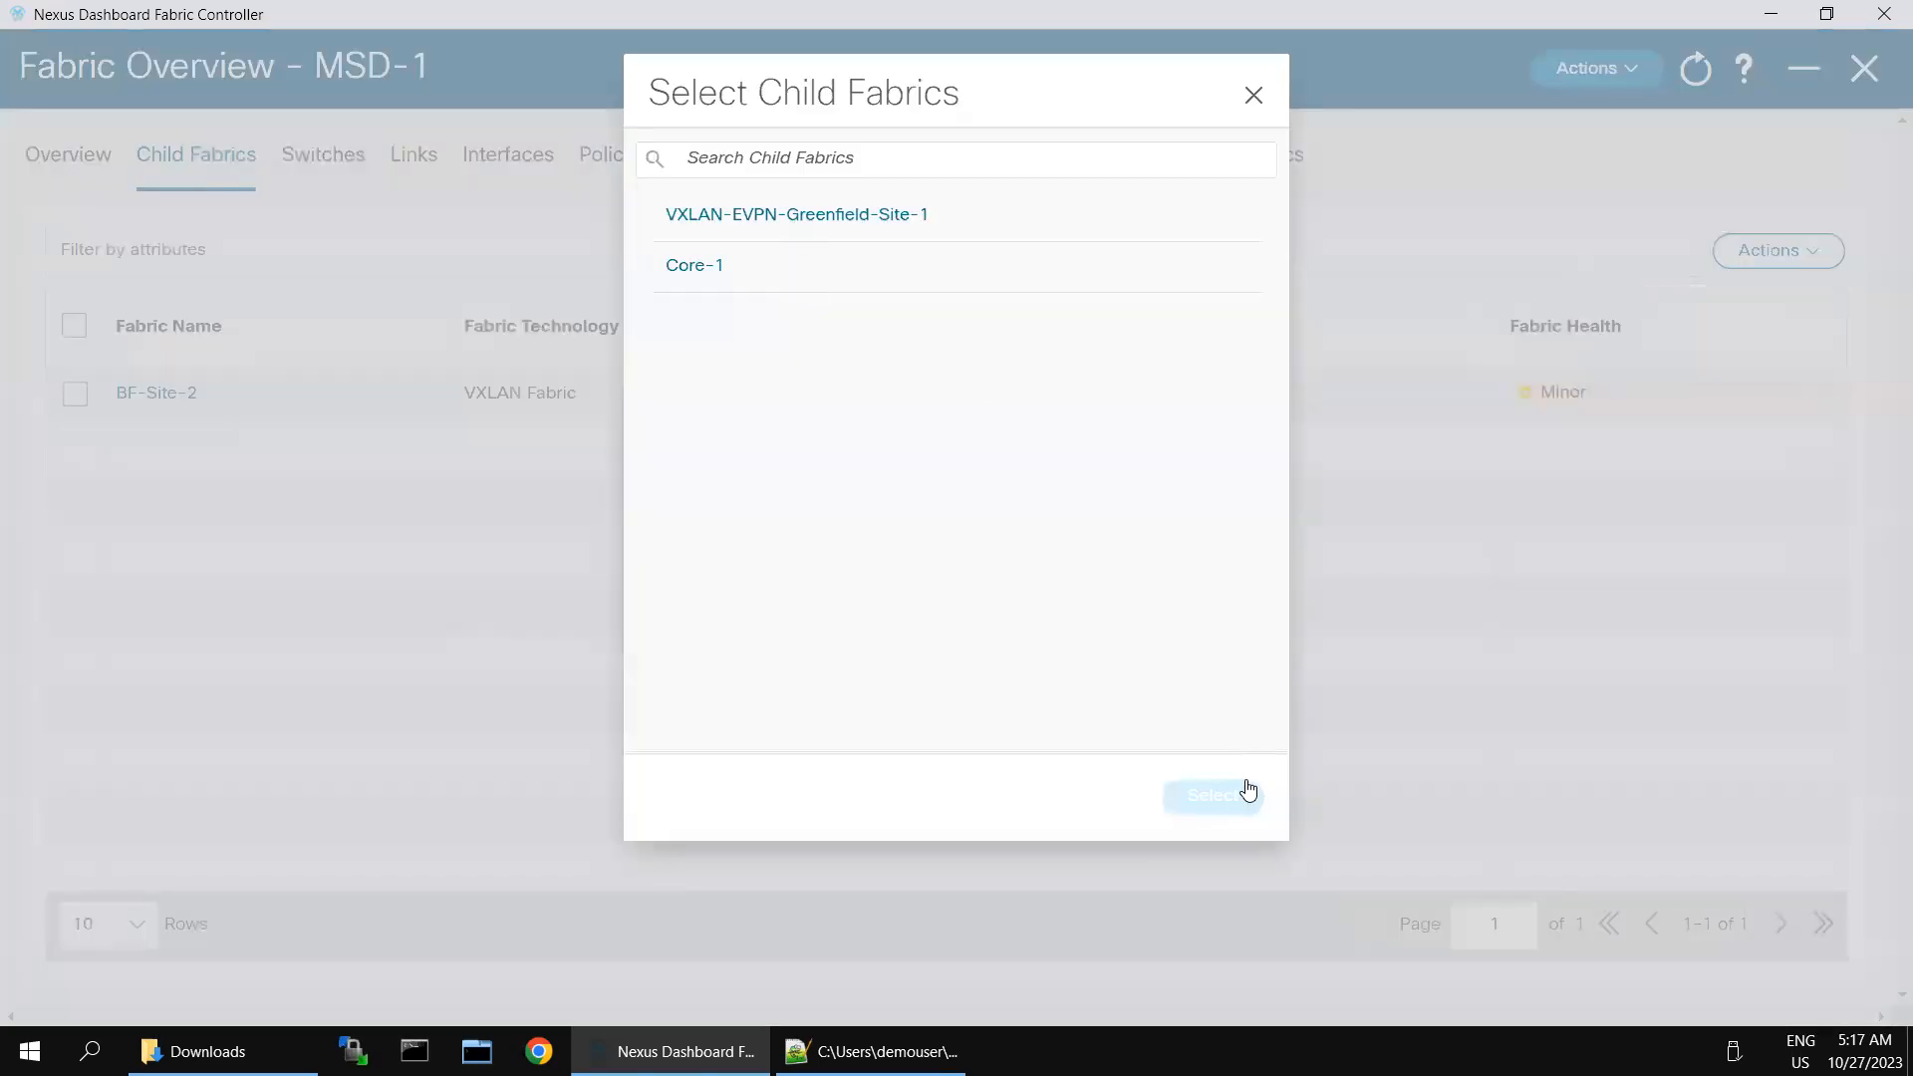
left_click(956, 215)
left_click(1232, 794)
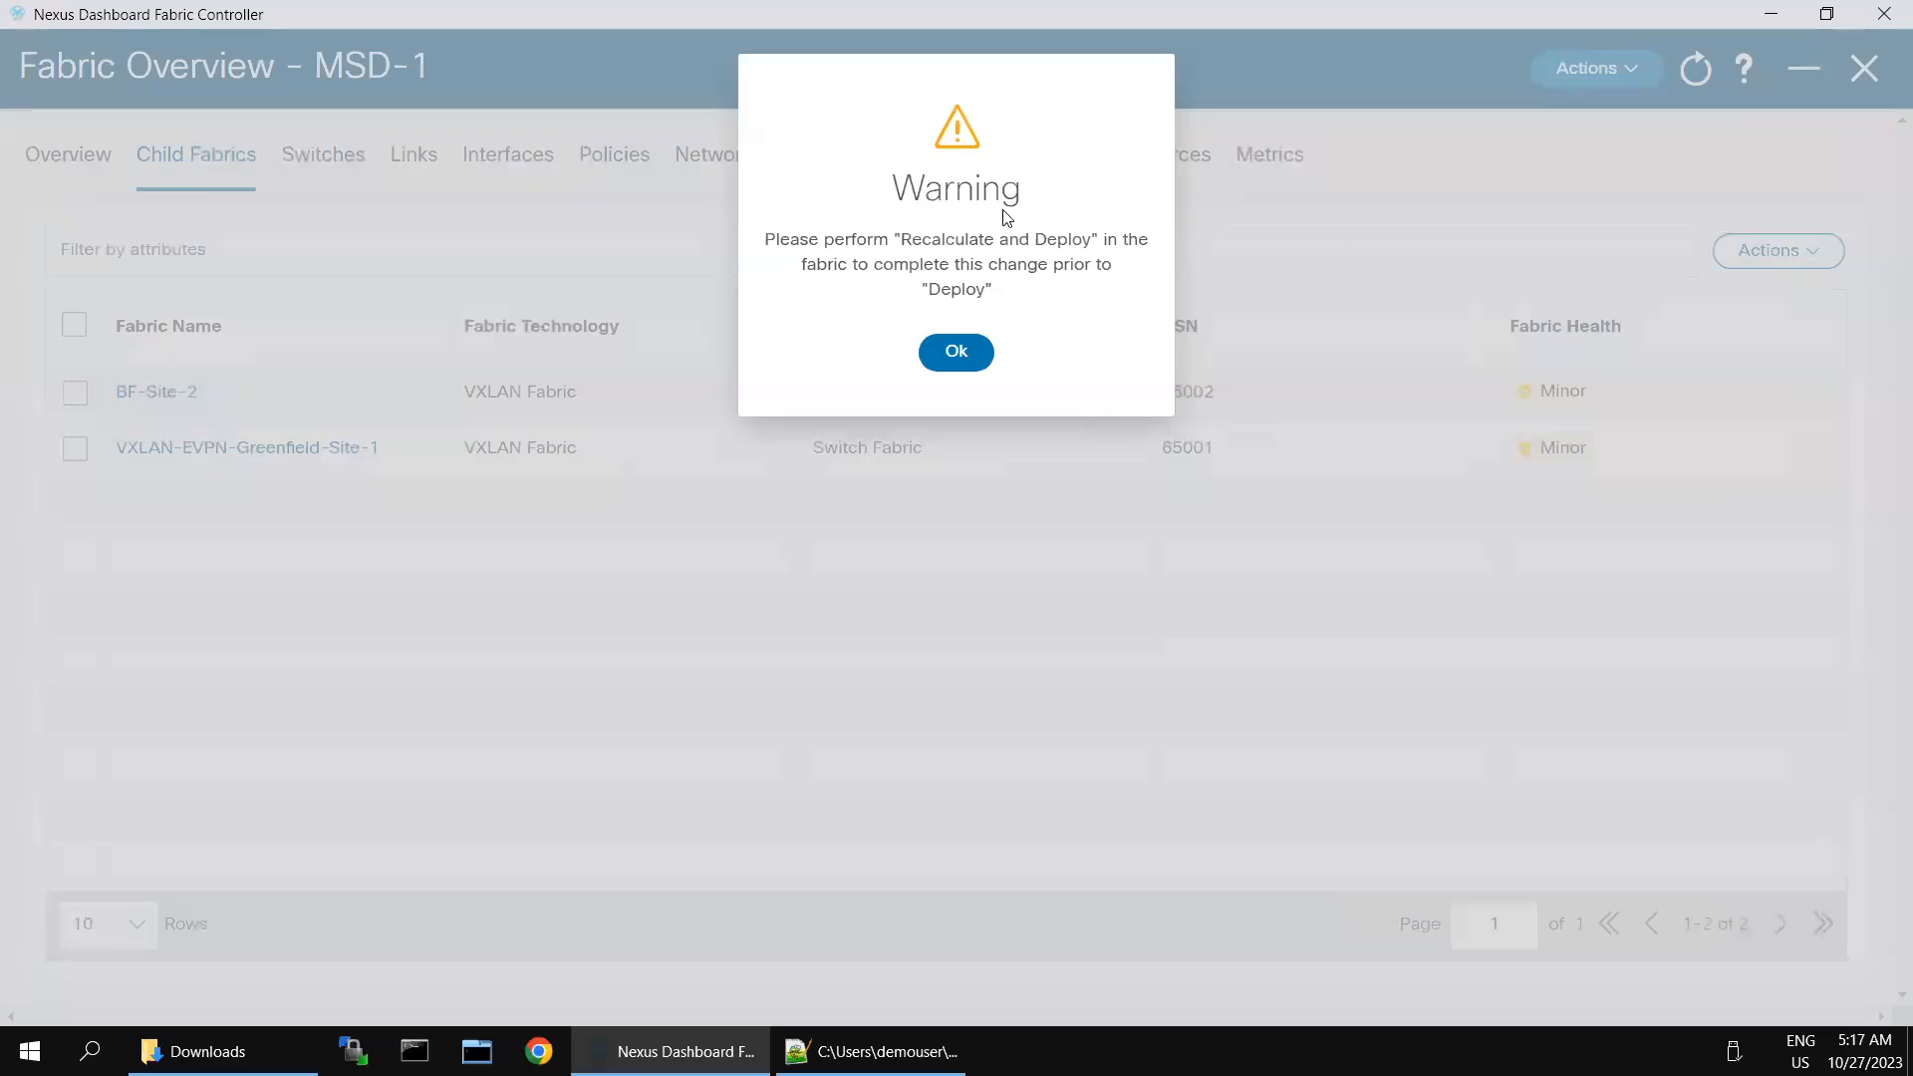
left_click(941, 355)
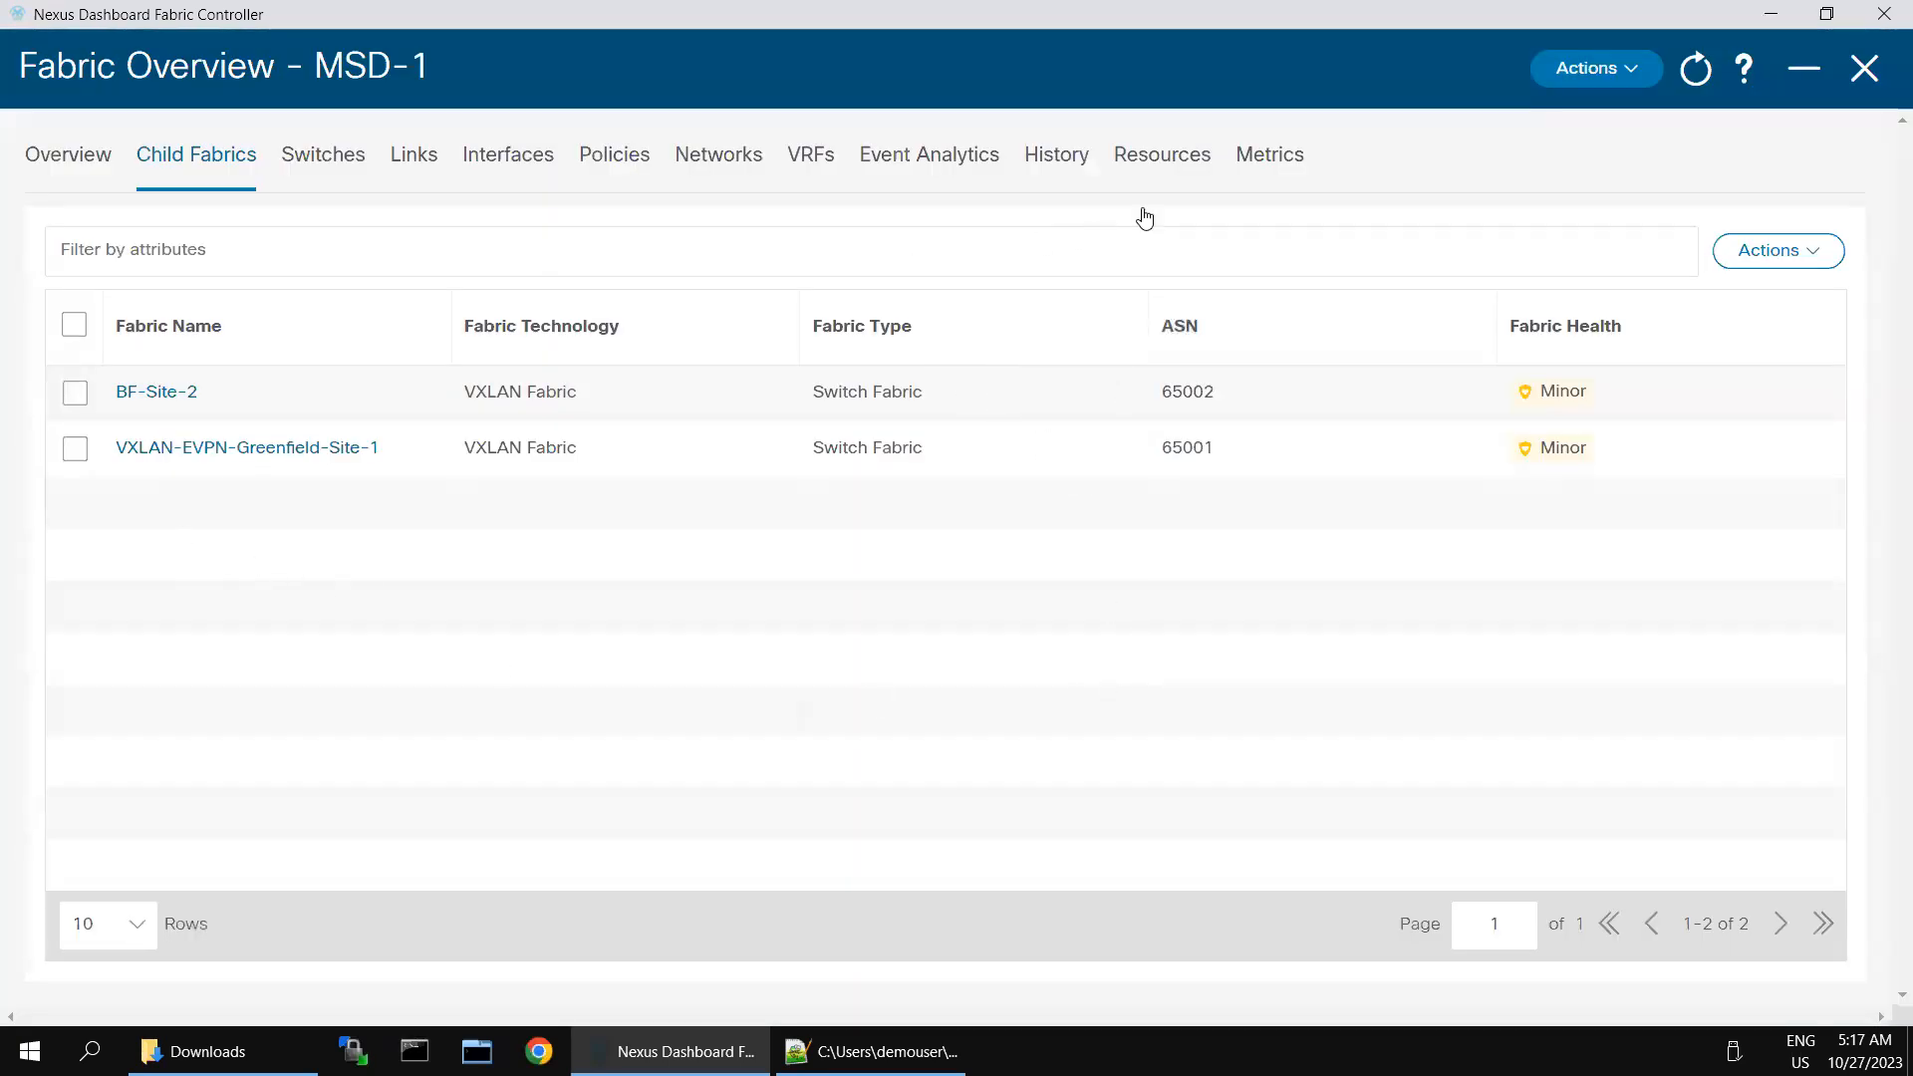
- Run Recalculate and Deploy on MSD-1, deploy all pending changes, and exit the deployment progress view
left_click(1625, 68)
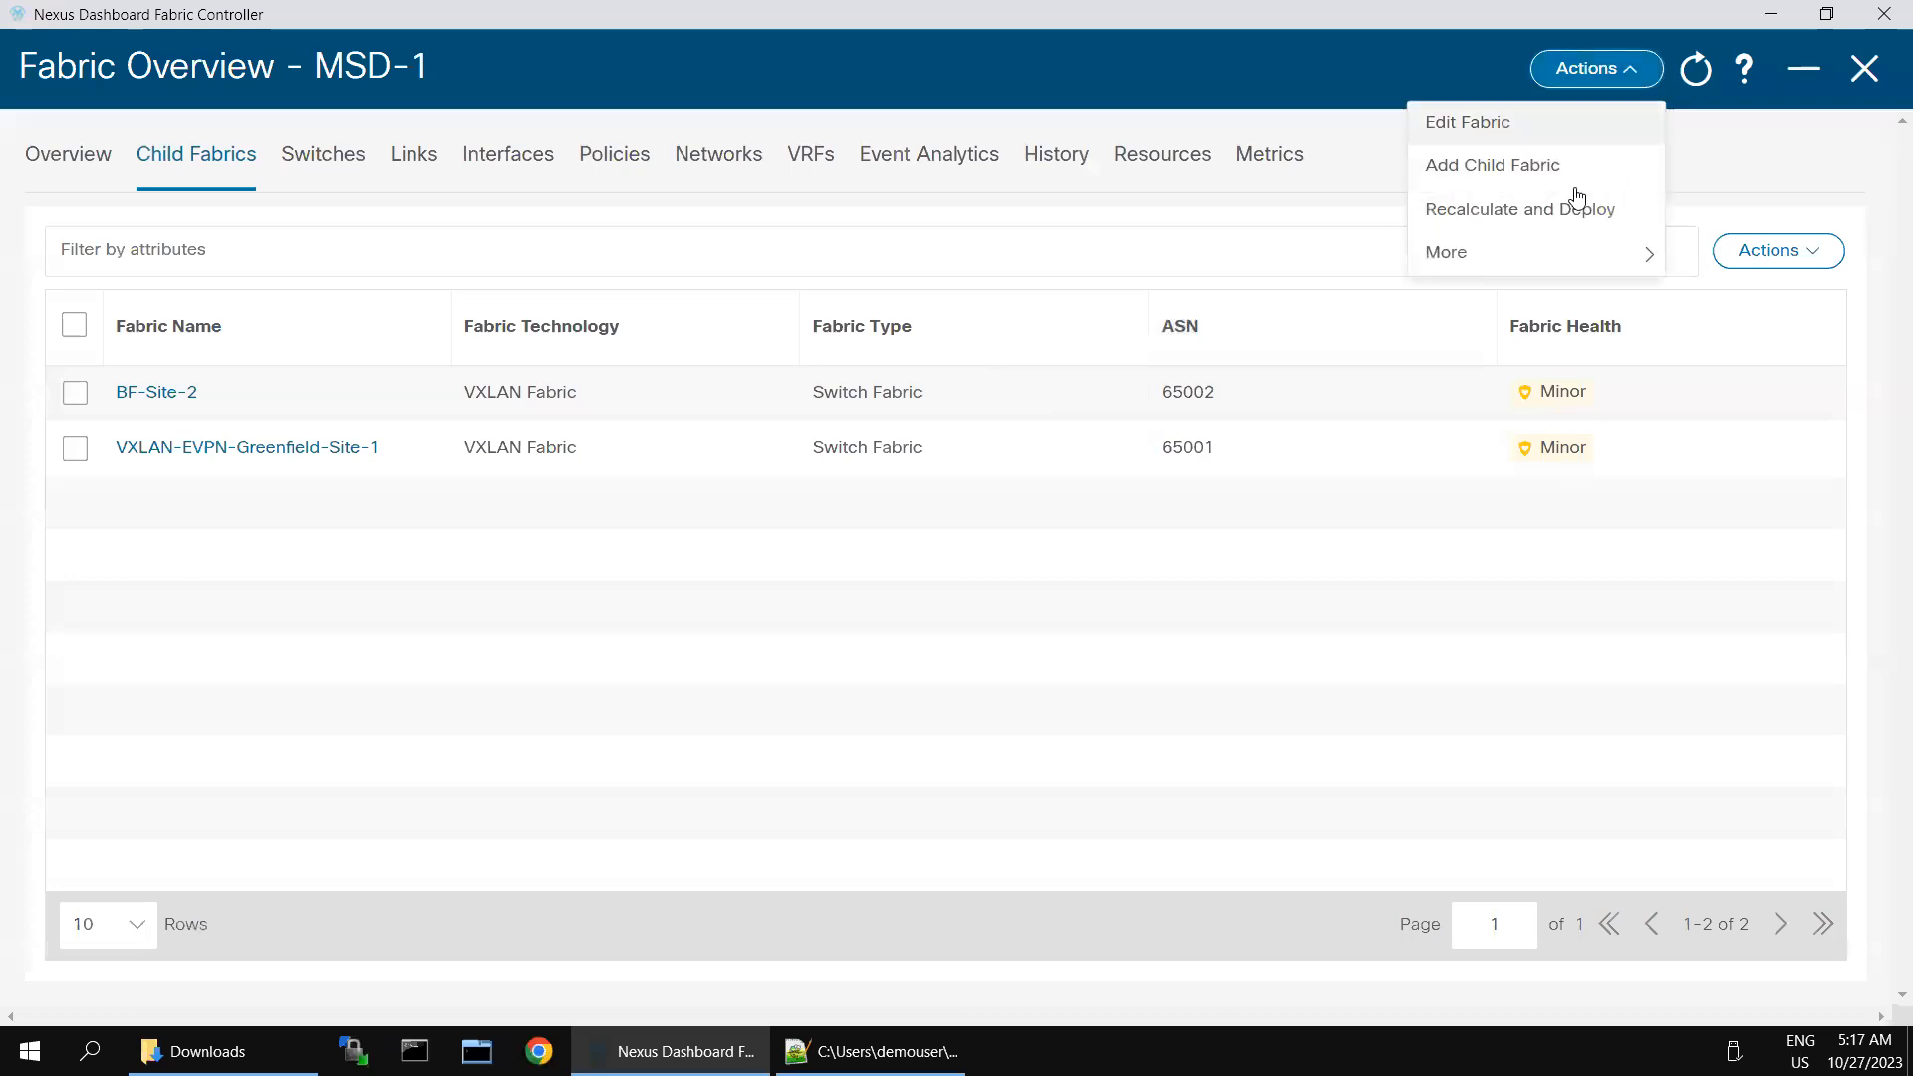
left_click(1515, 212)
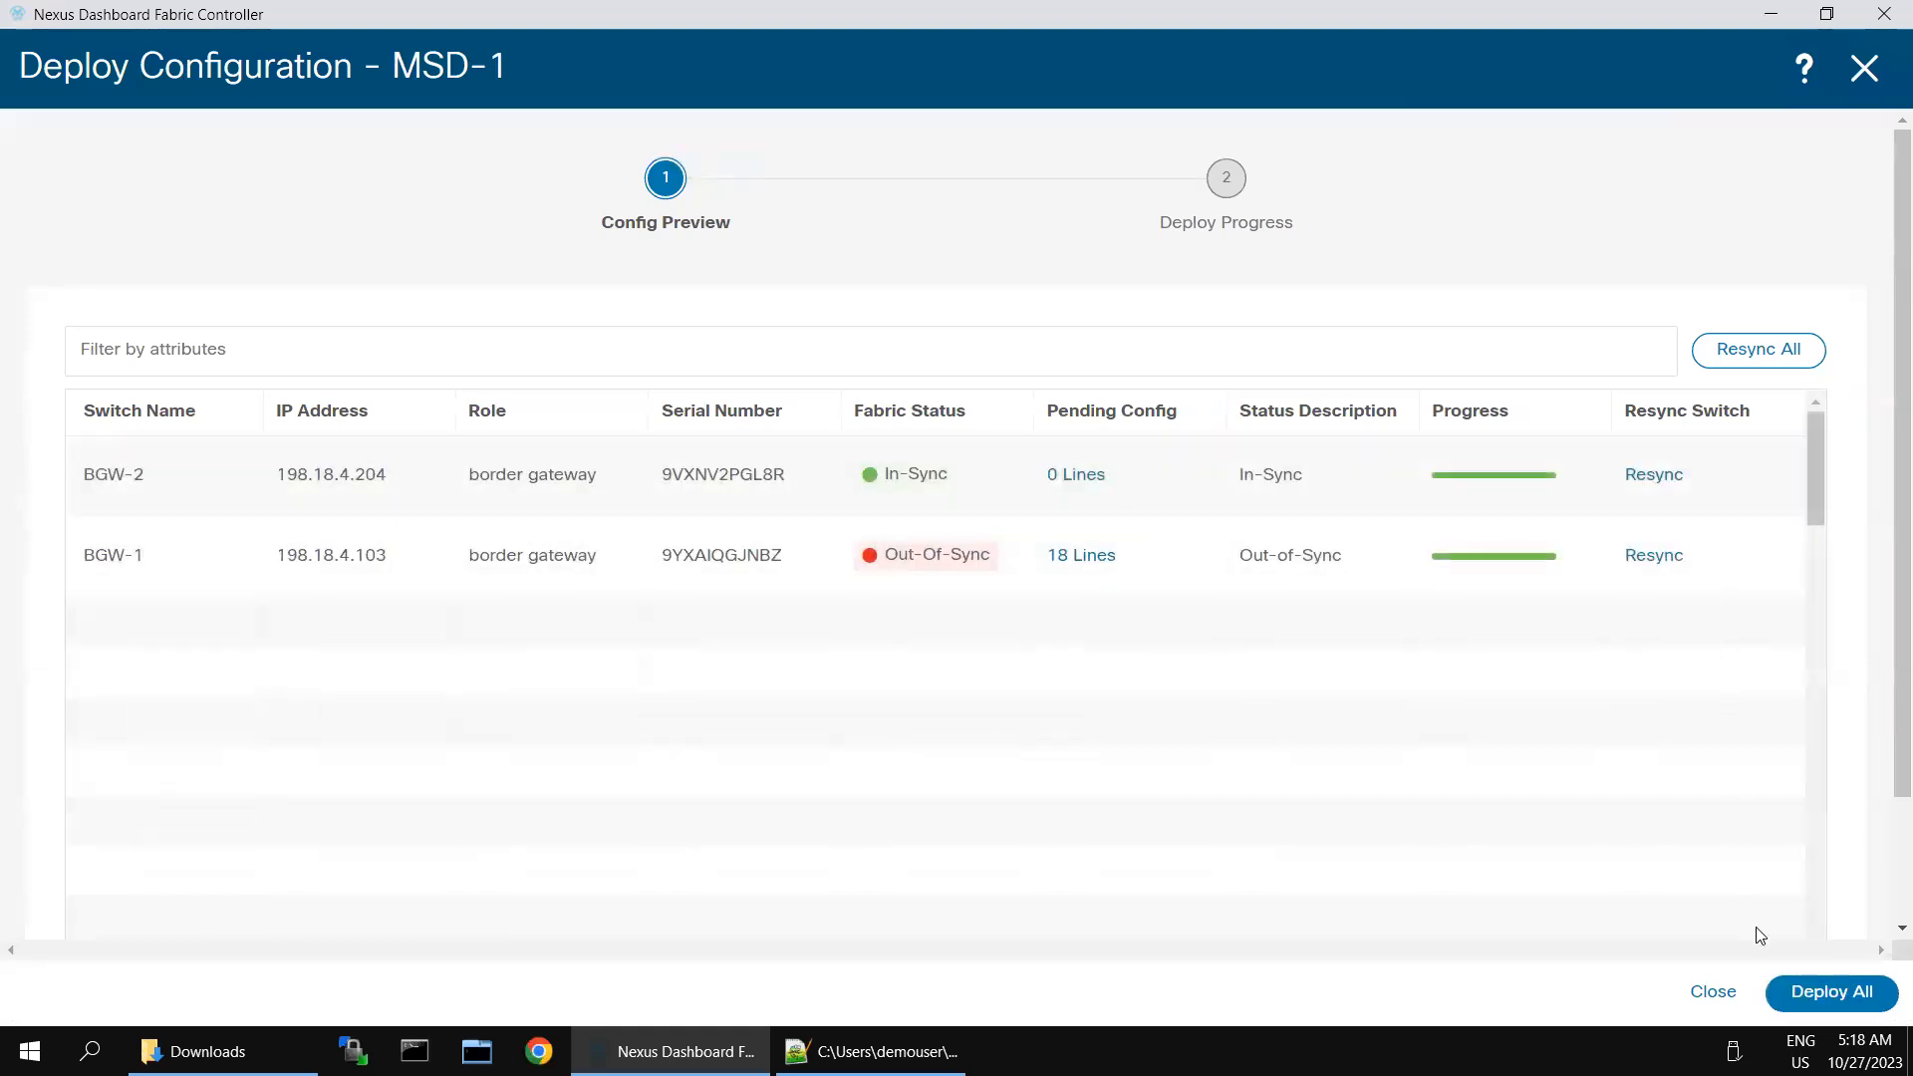
left_click(1828, 991)
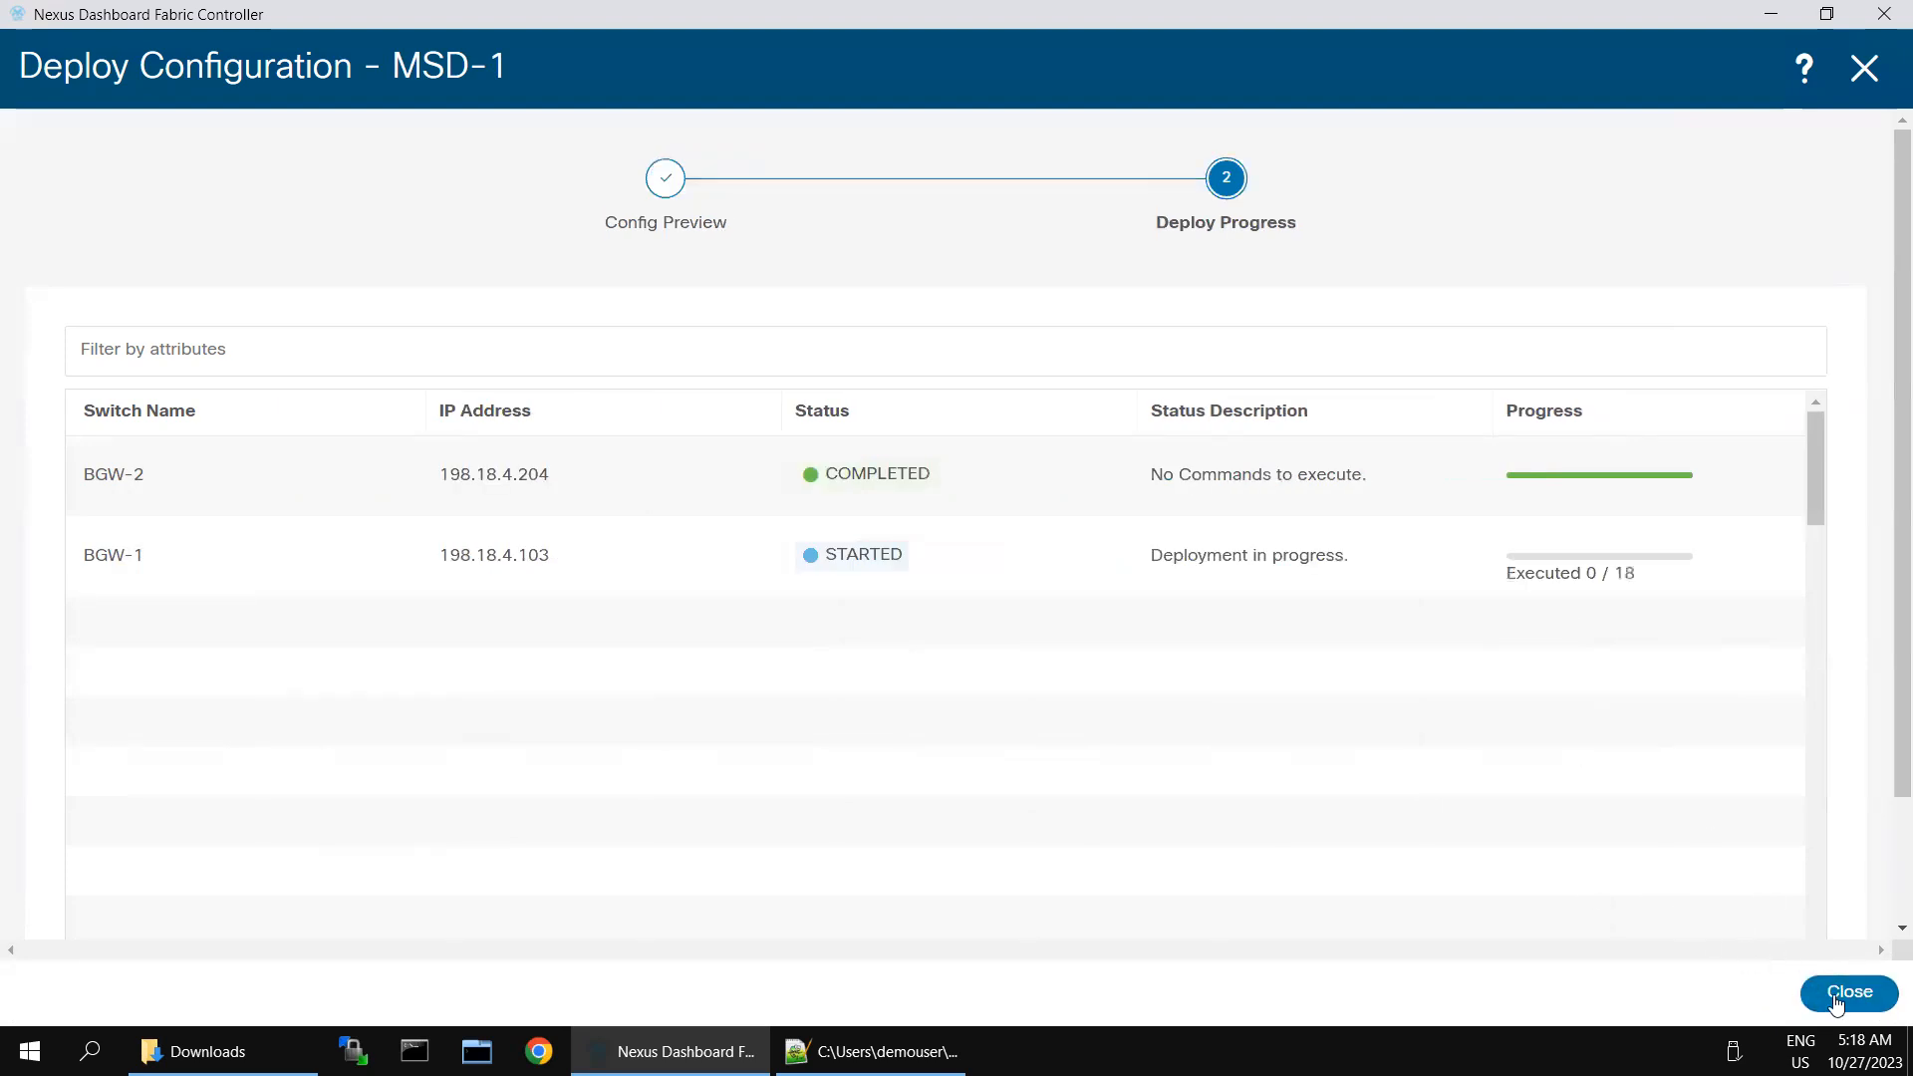
left_click(1839, 998)
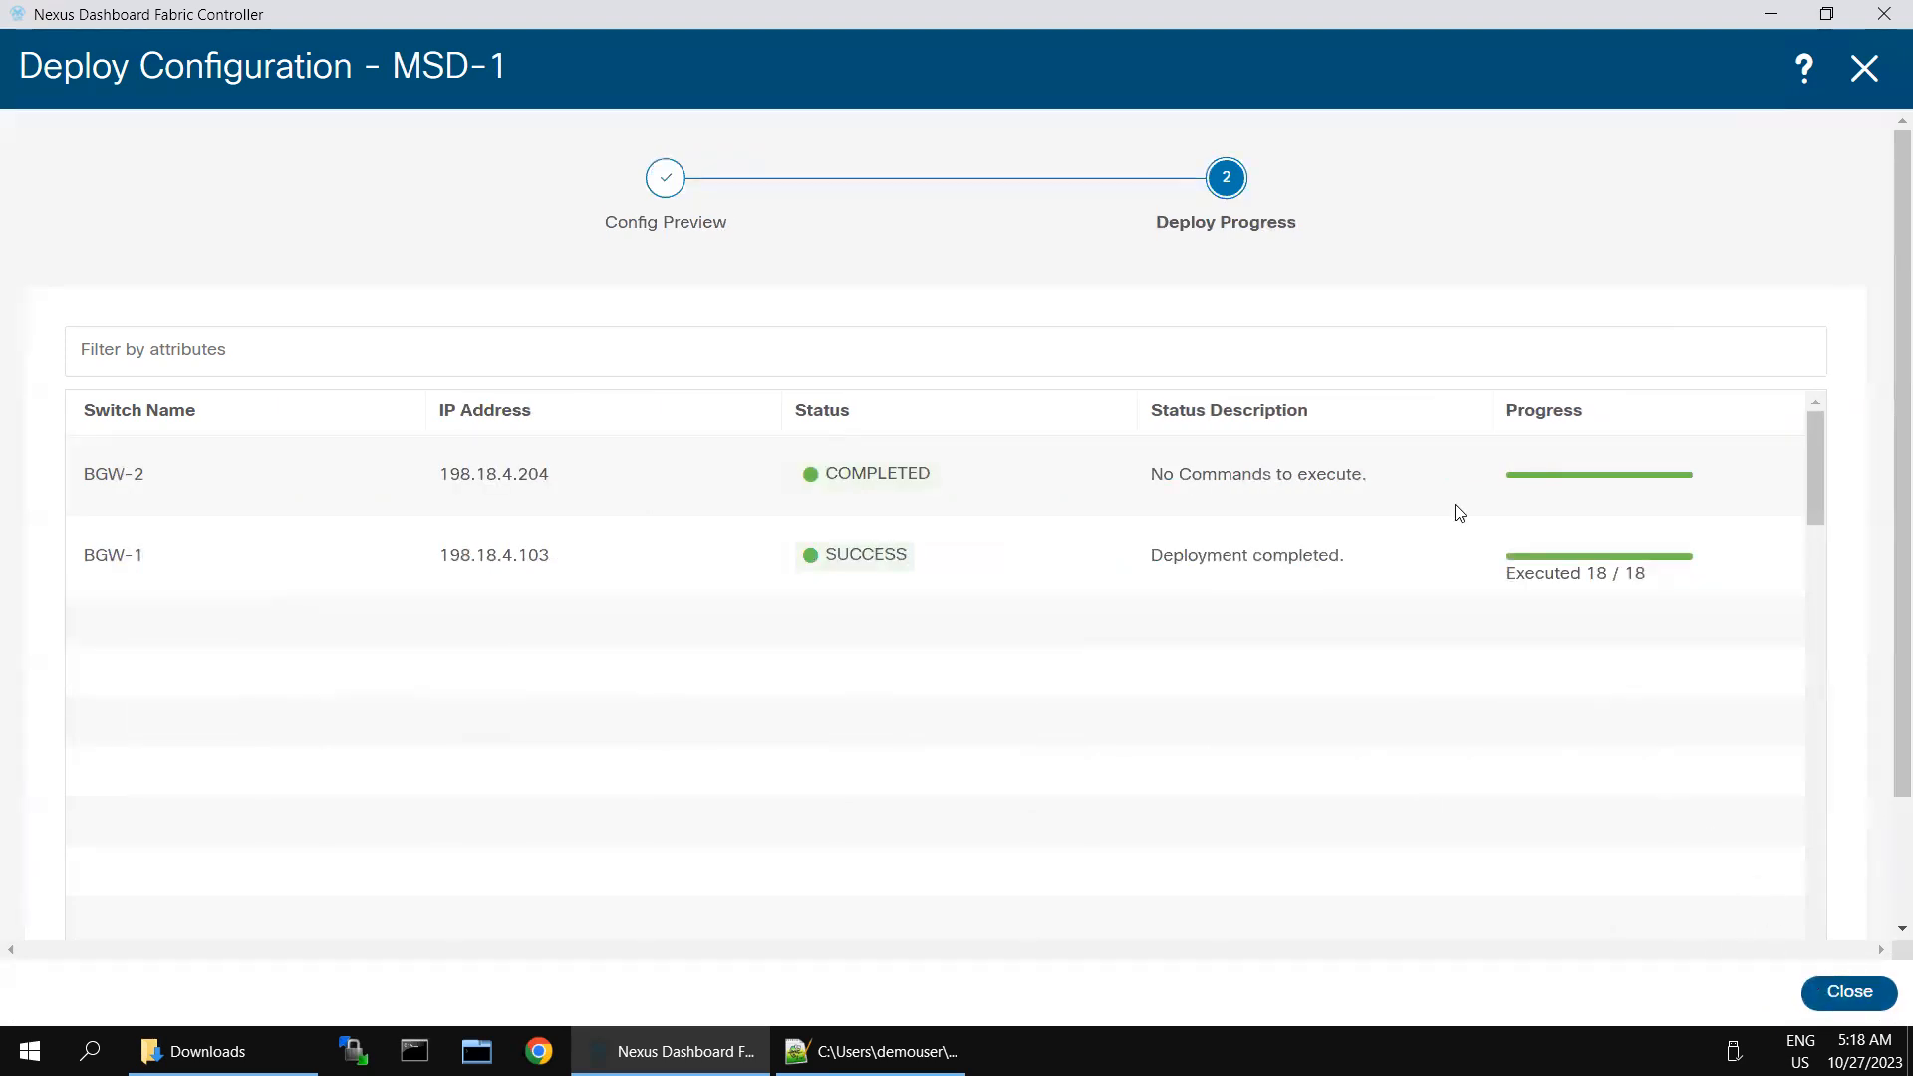
- Move the Core-1 external fabric into MSD-1 as a child fabric and acknowledge the warning
left_click(1760, 251)
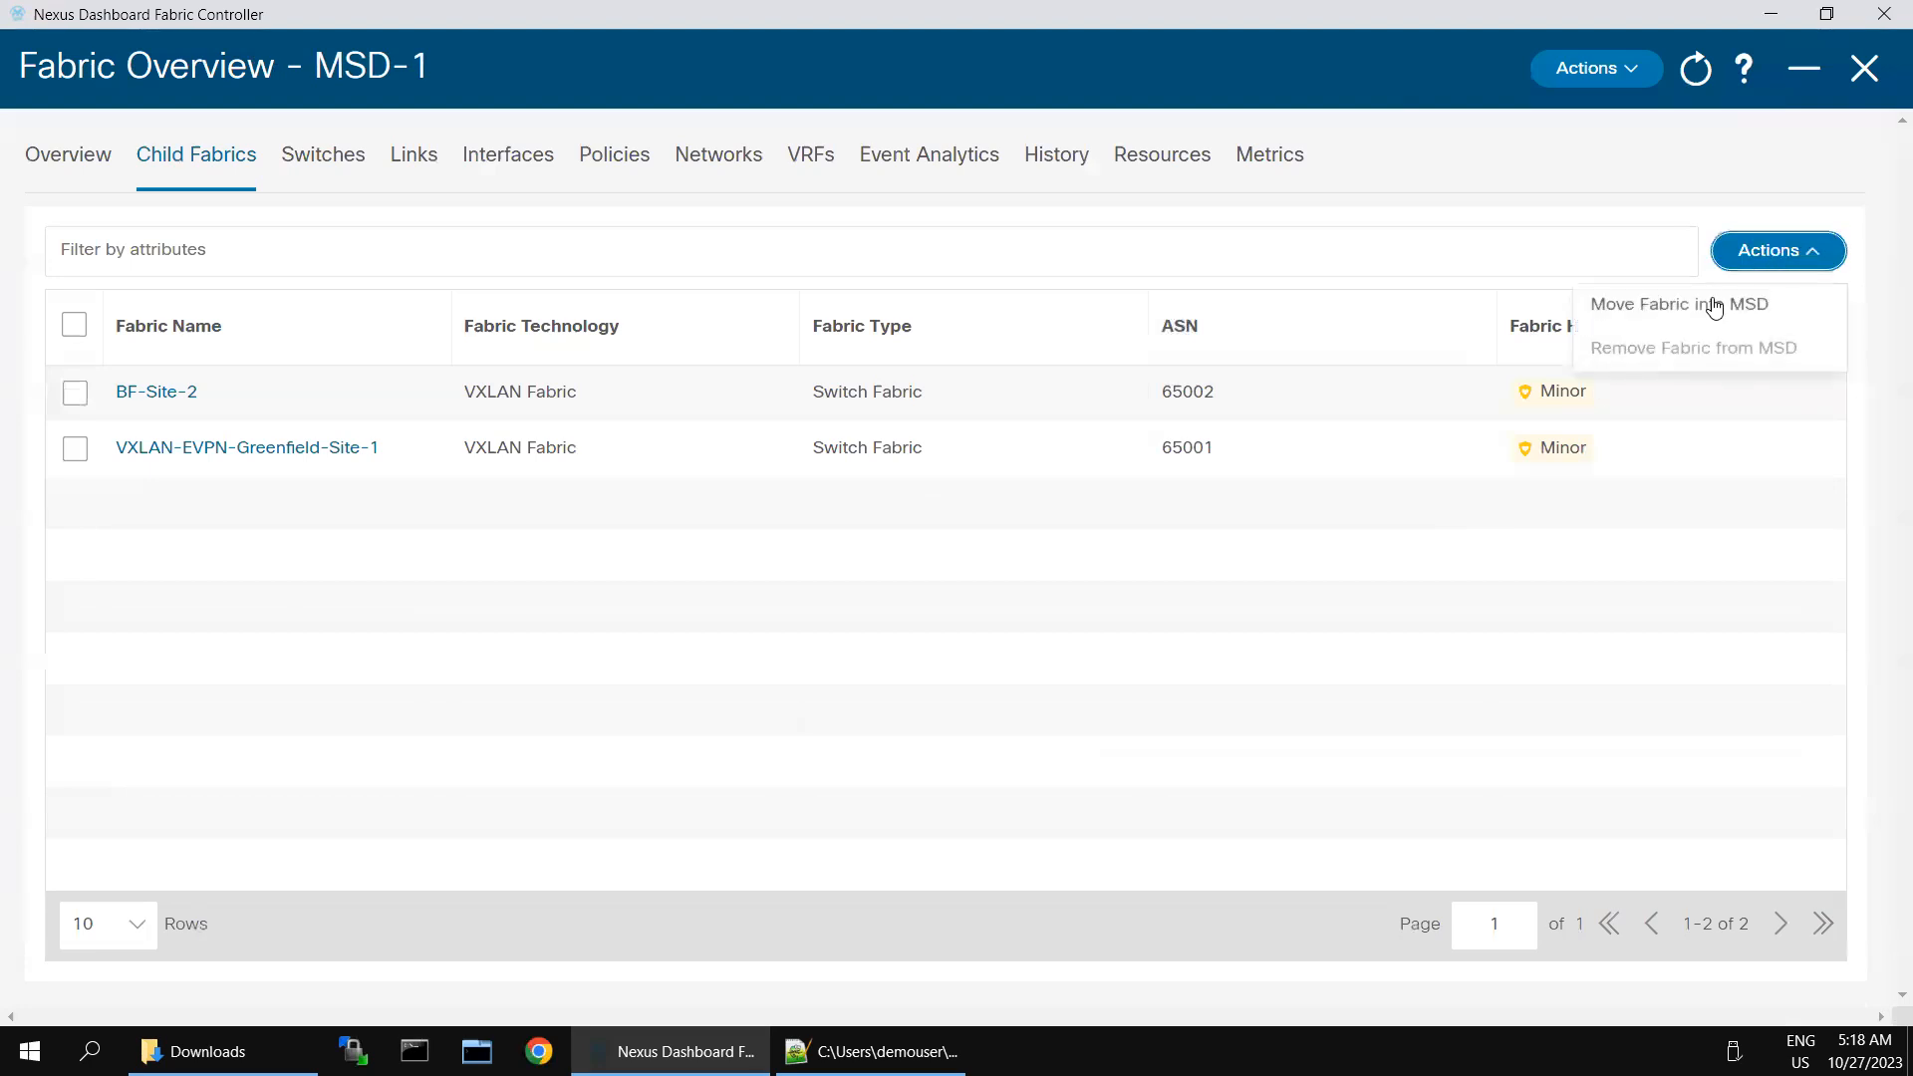
left_click(1713, 305)
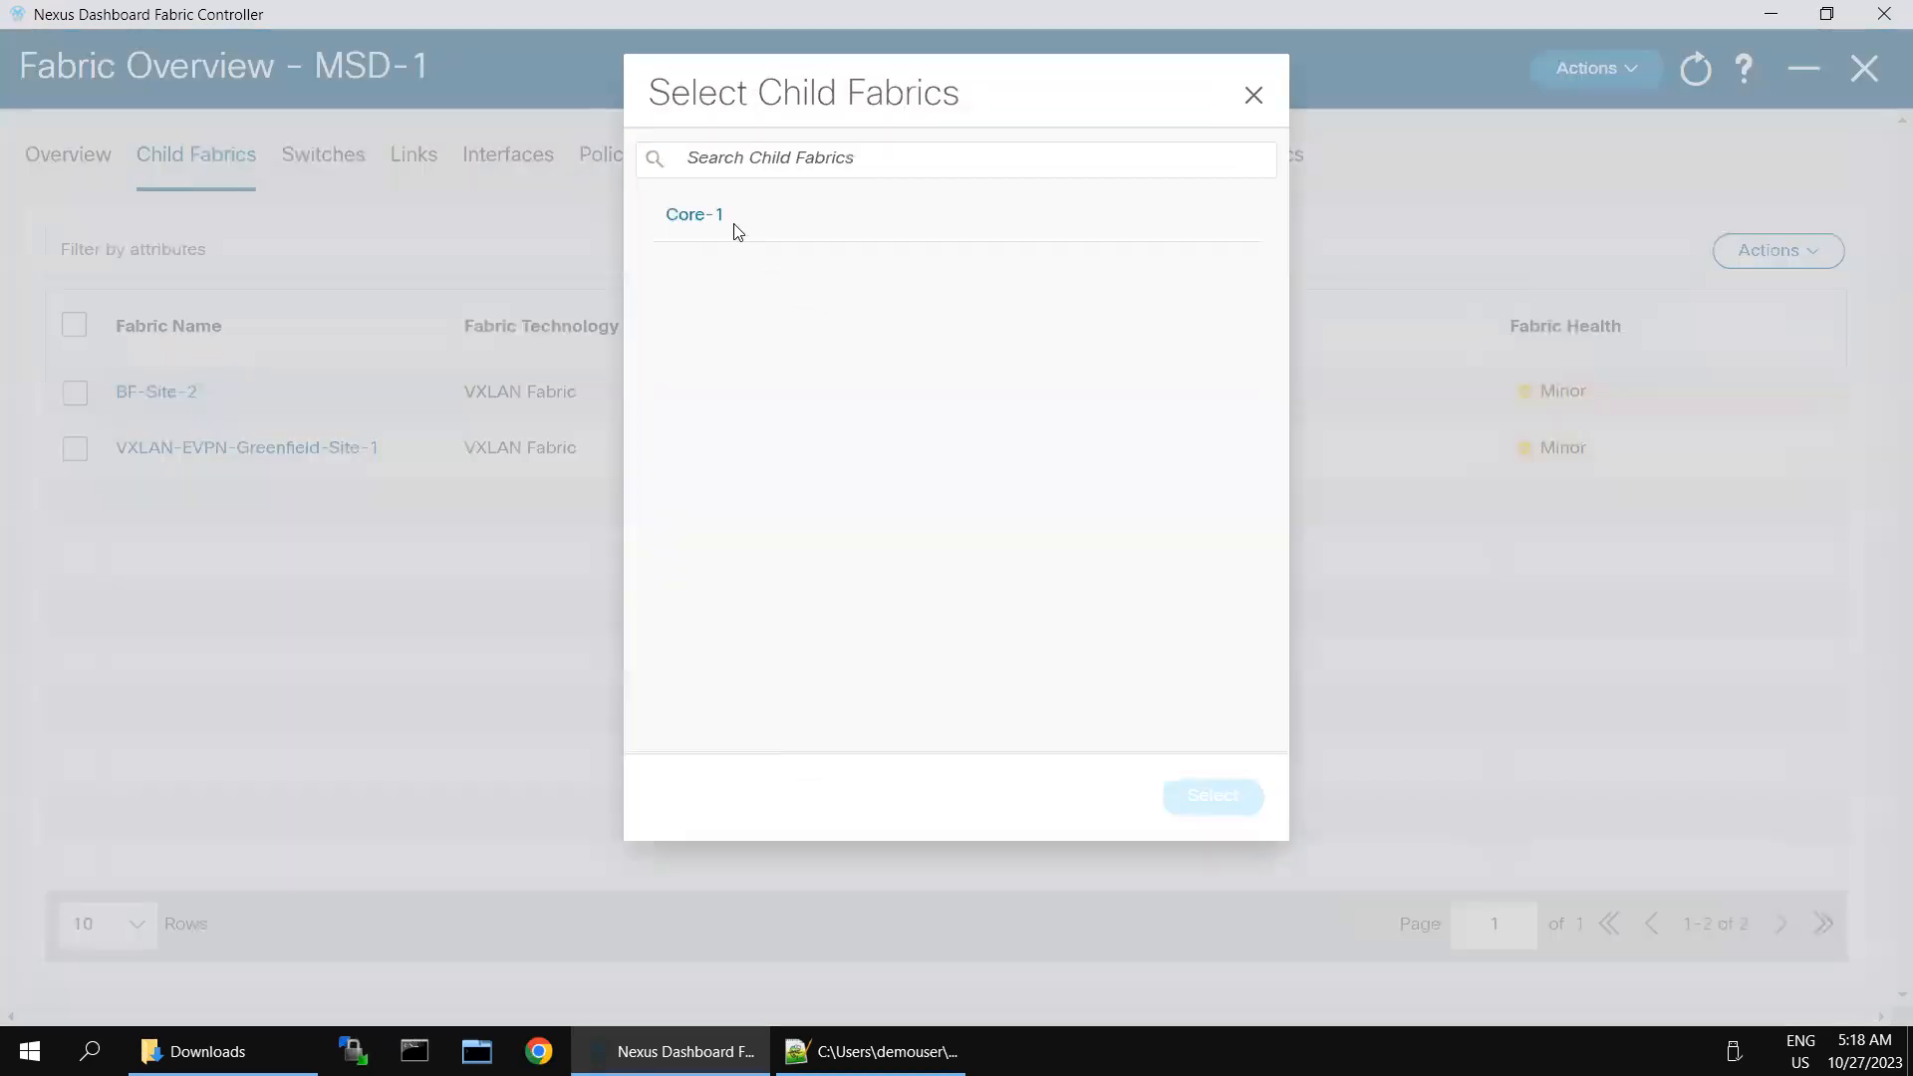
left_click(694, 215)
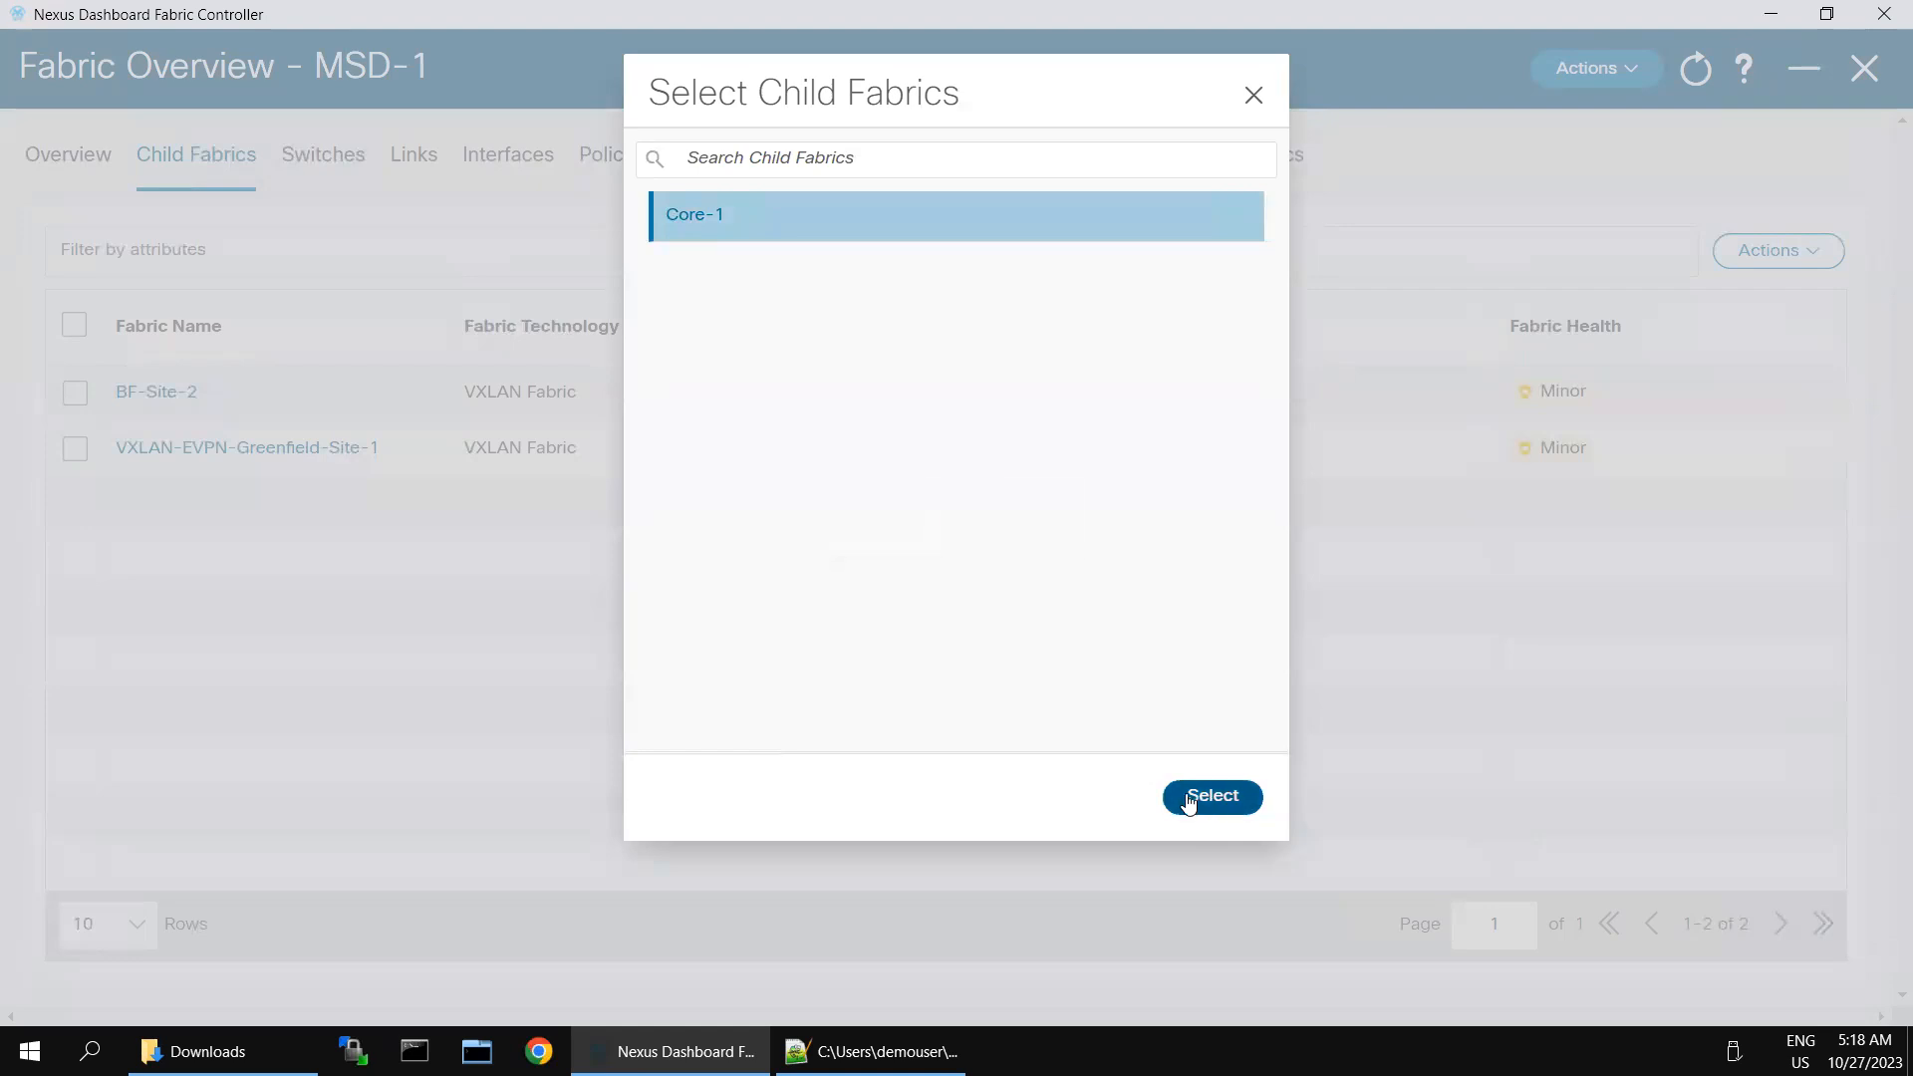
left_click(1189, 802)
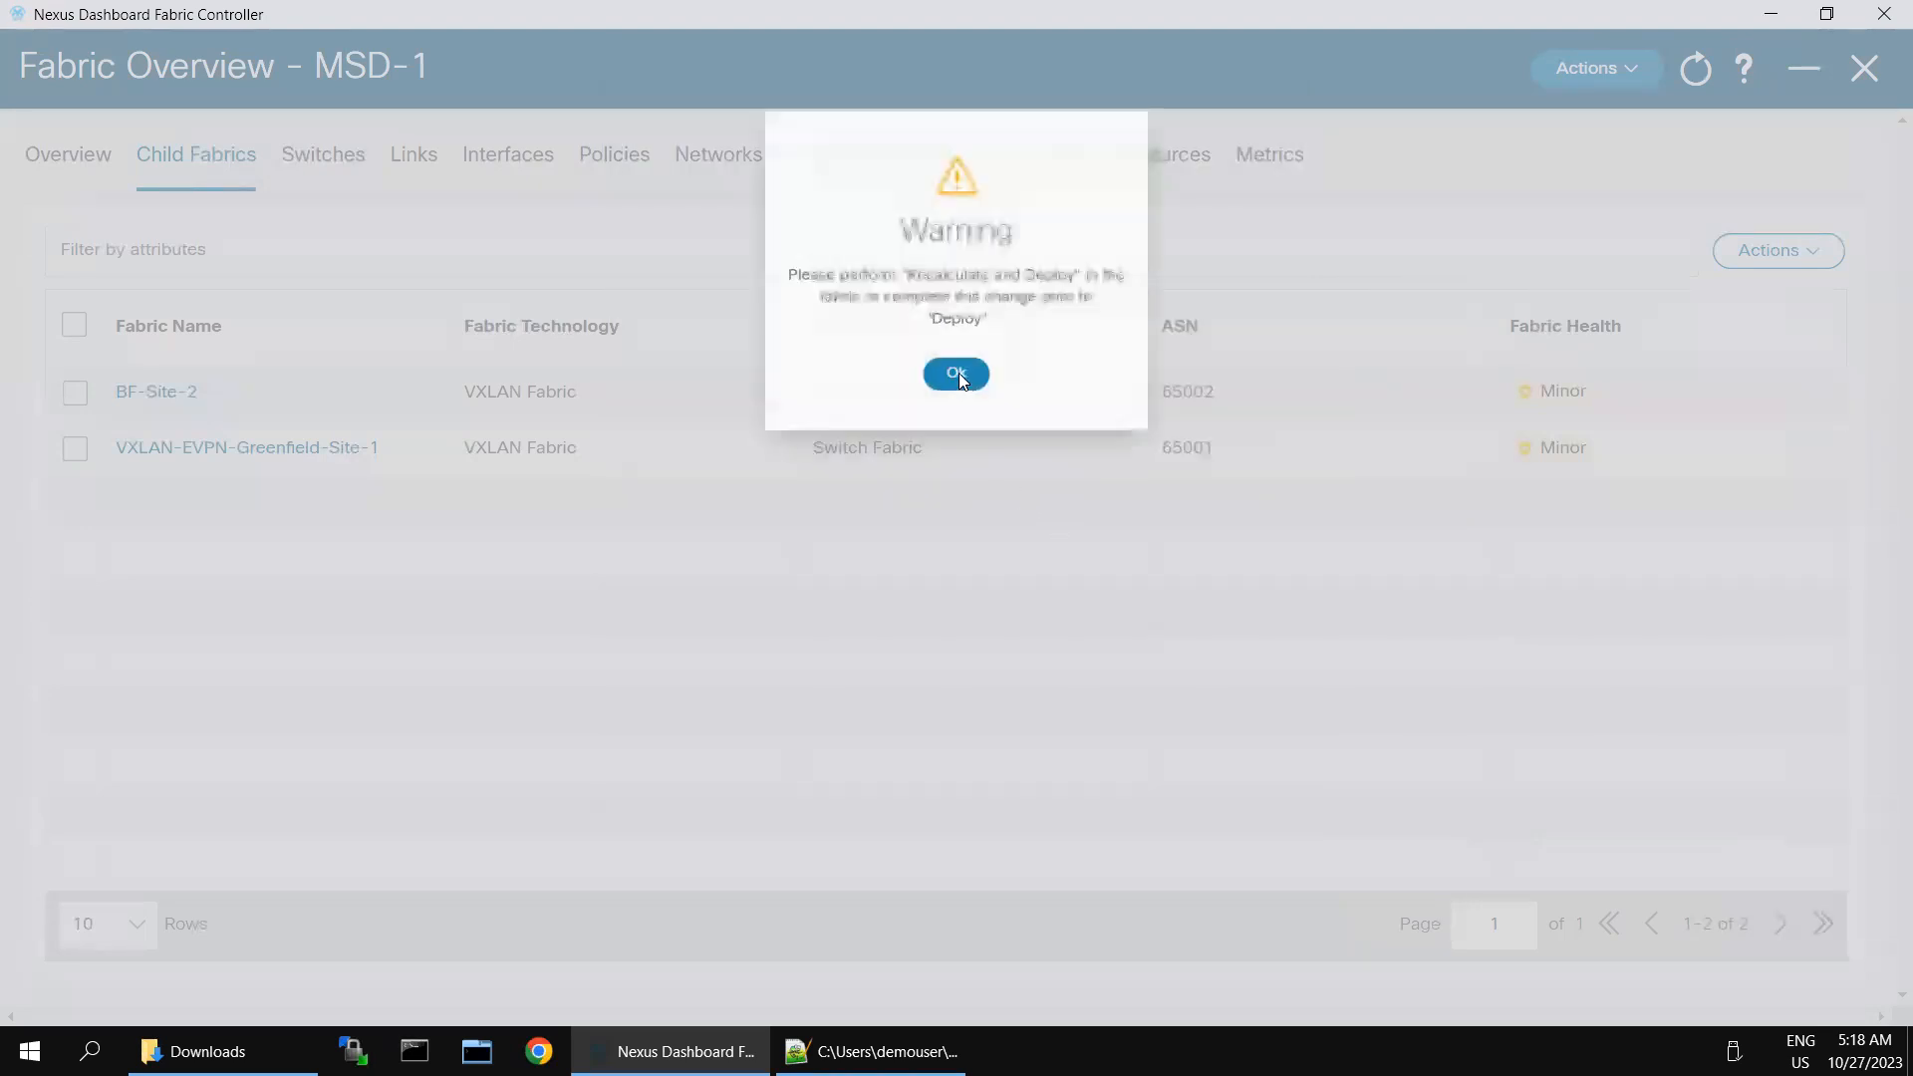
left_click(957, 355)
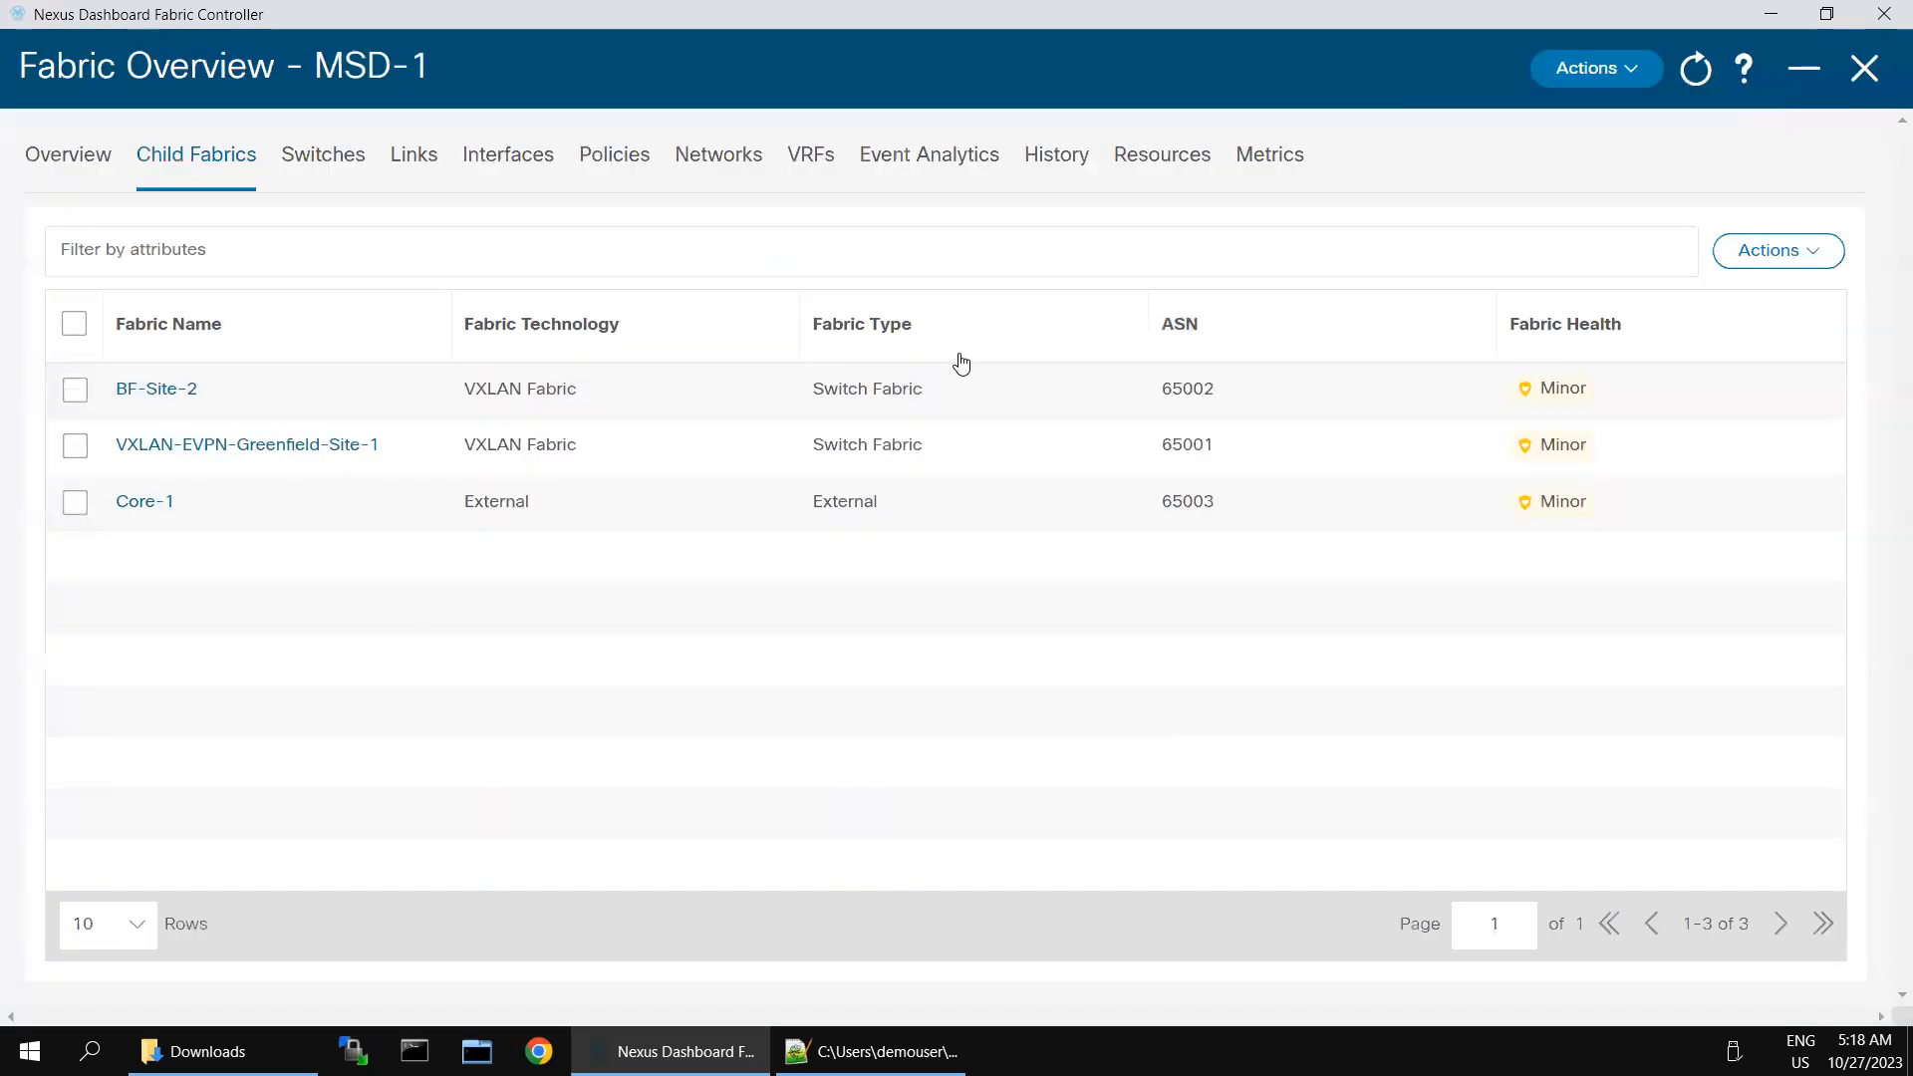
- Run Recalculate and Deploy on MSD-1, dismissing the error and retrying until the configuration preview opens
left_click(1621, 70)
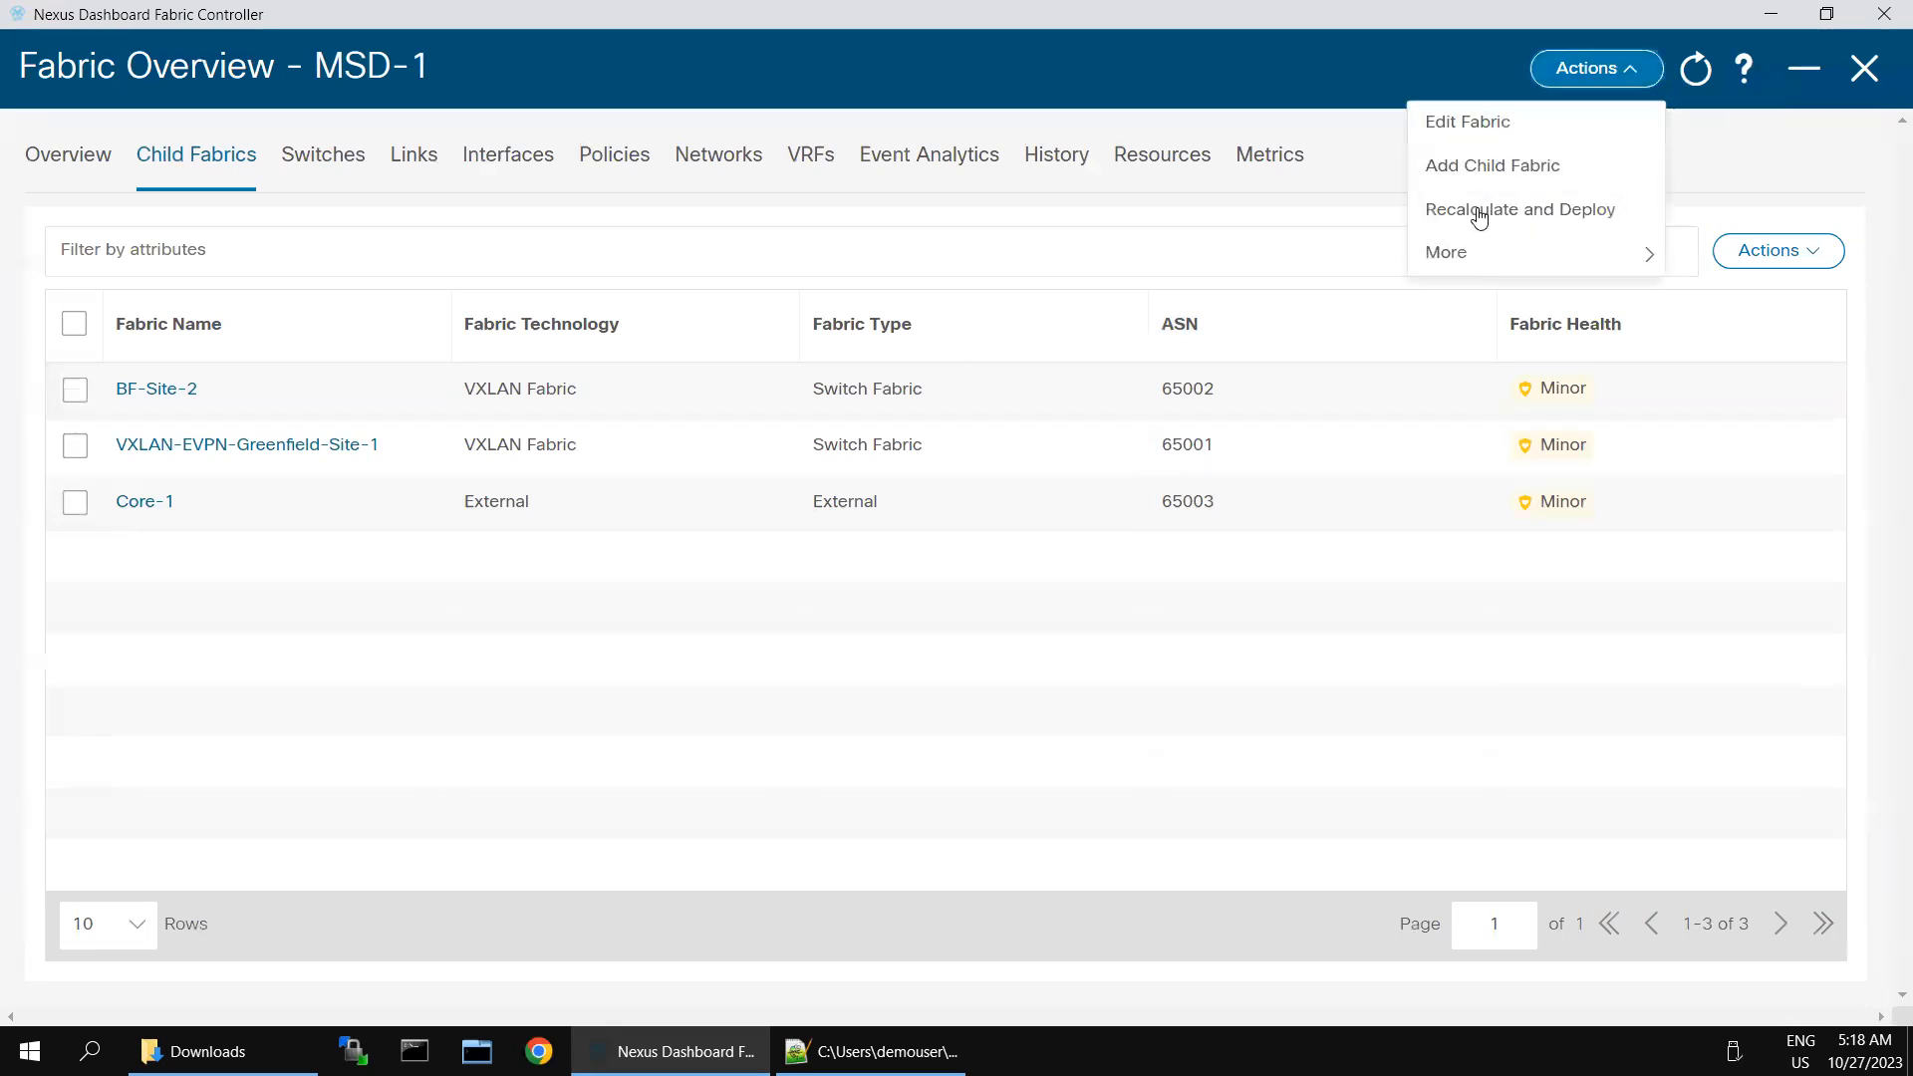
left_click(1480, 212)
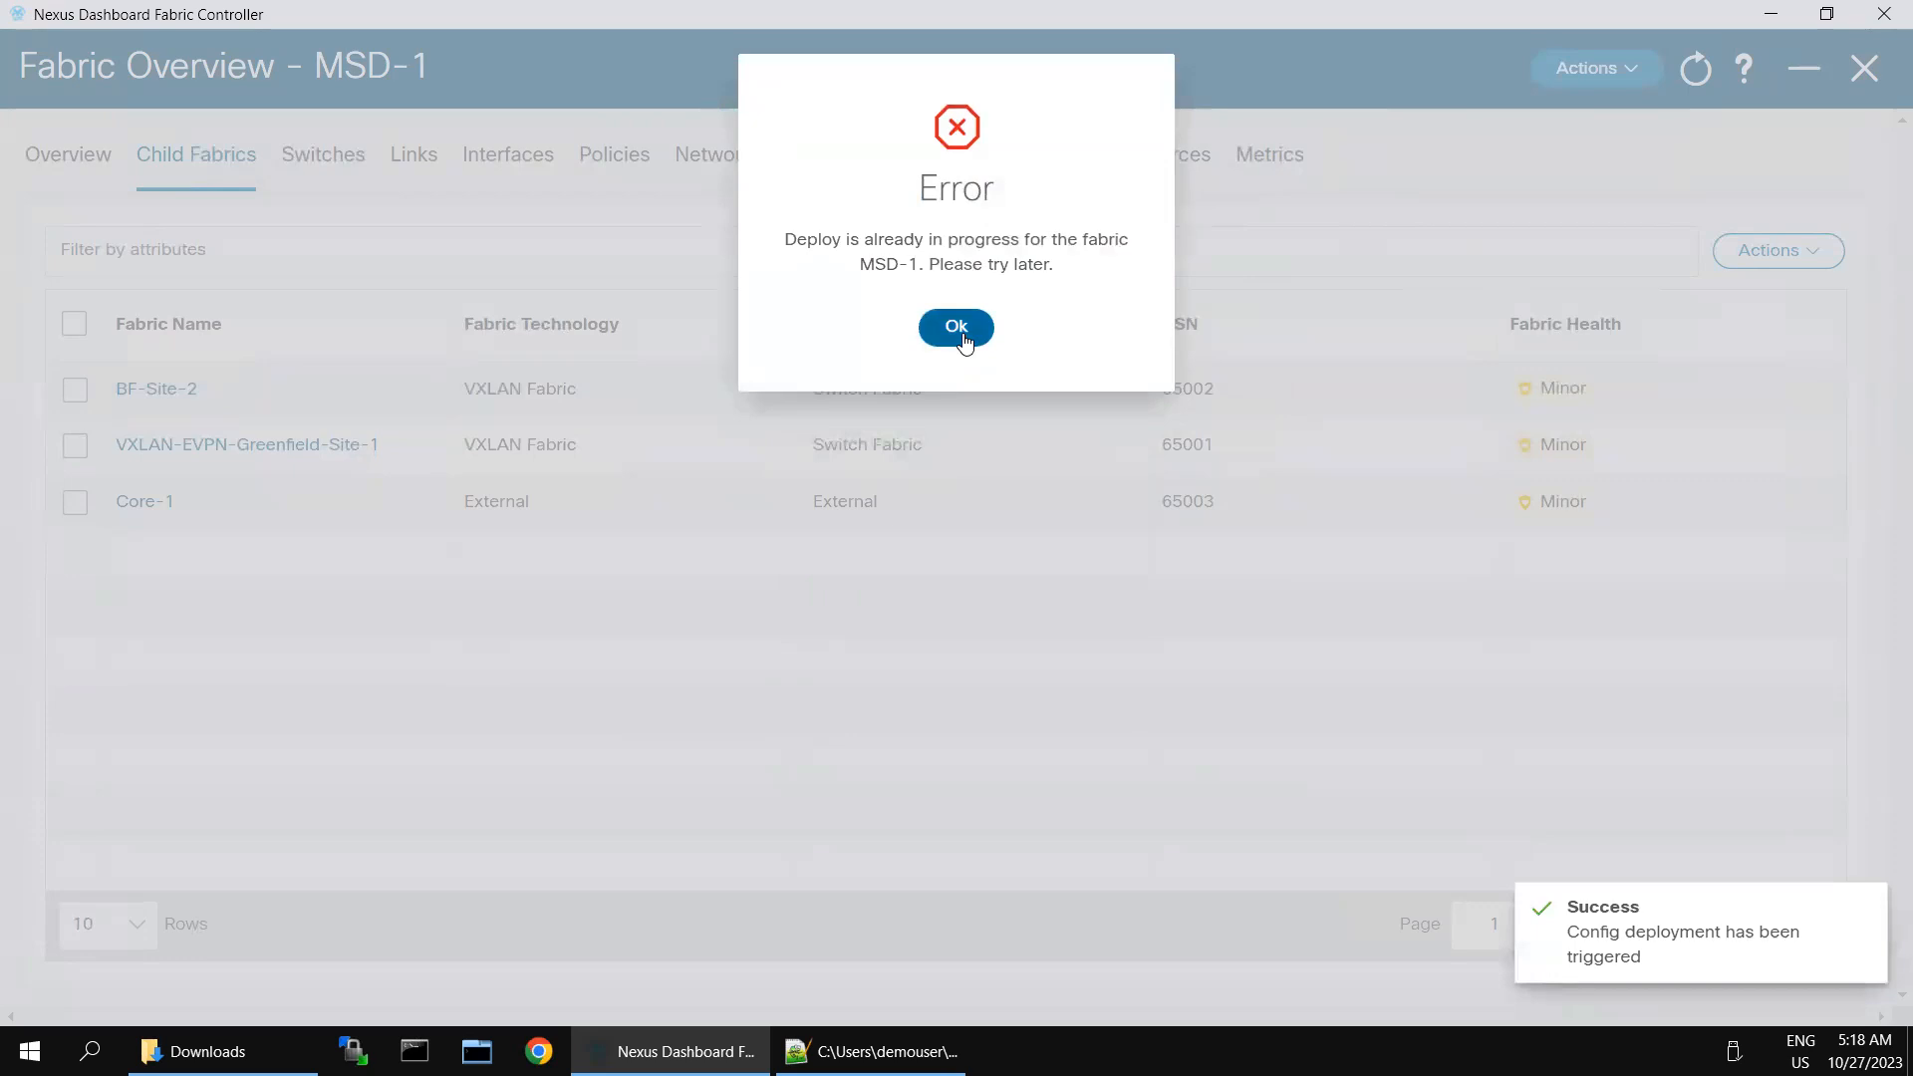
left_click(958, 329)
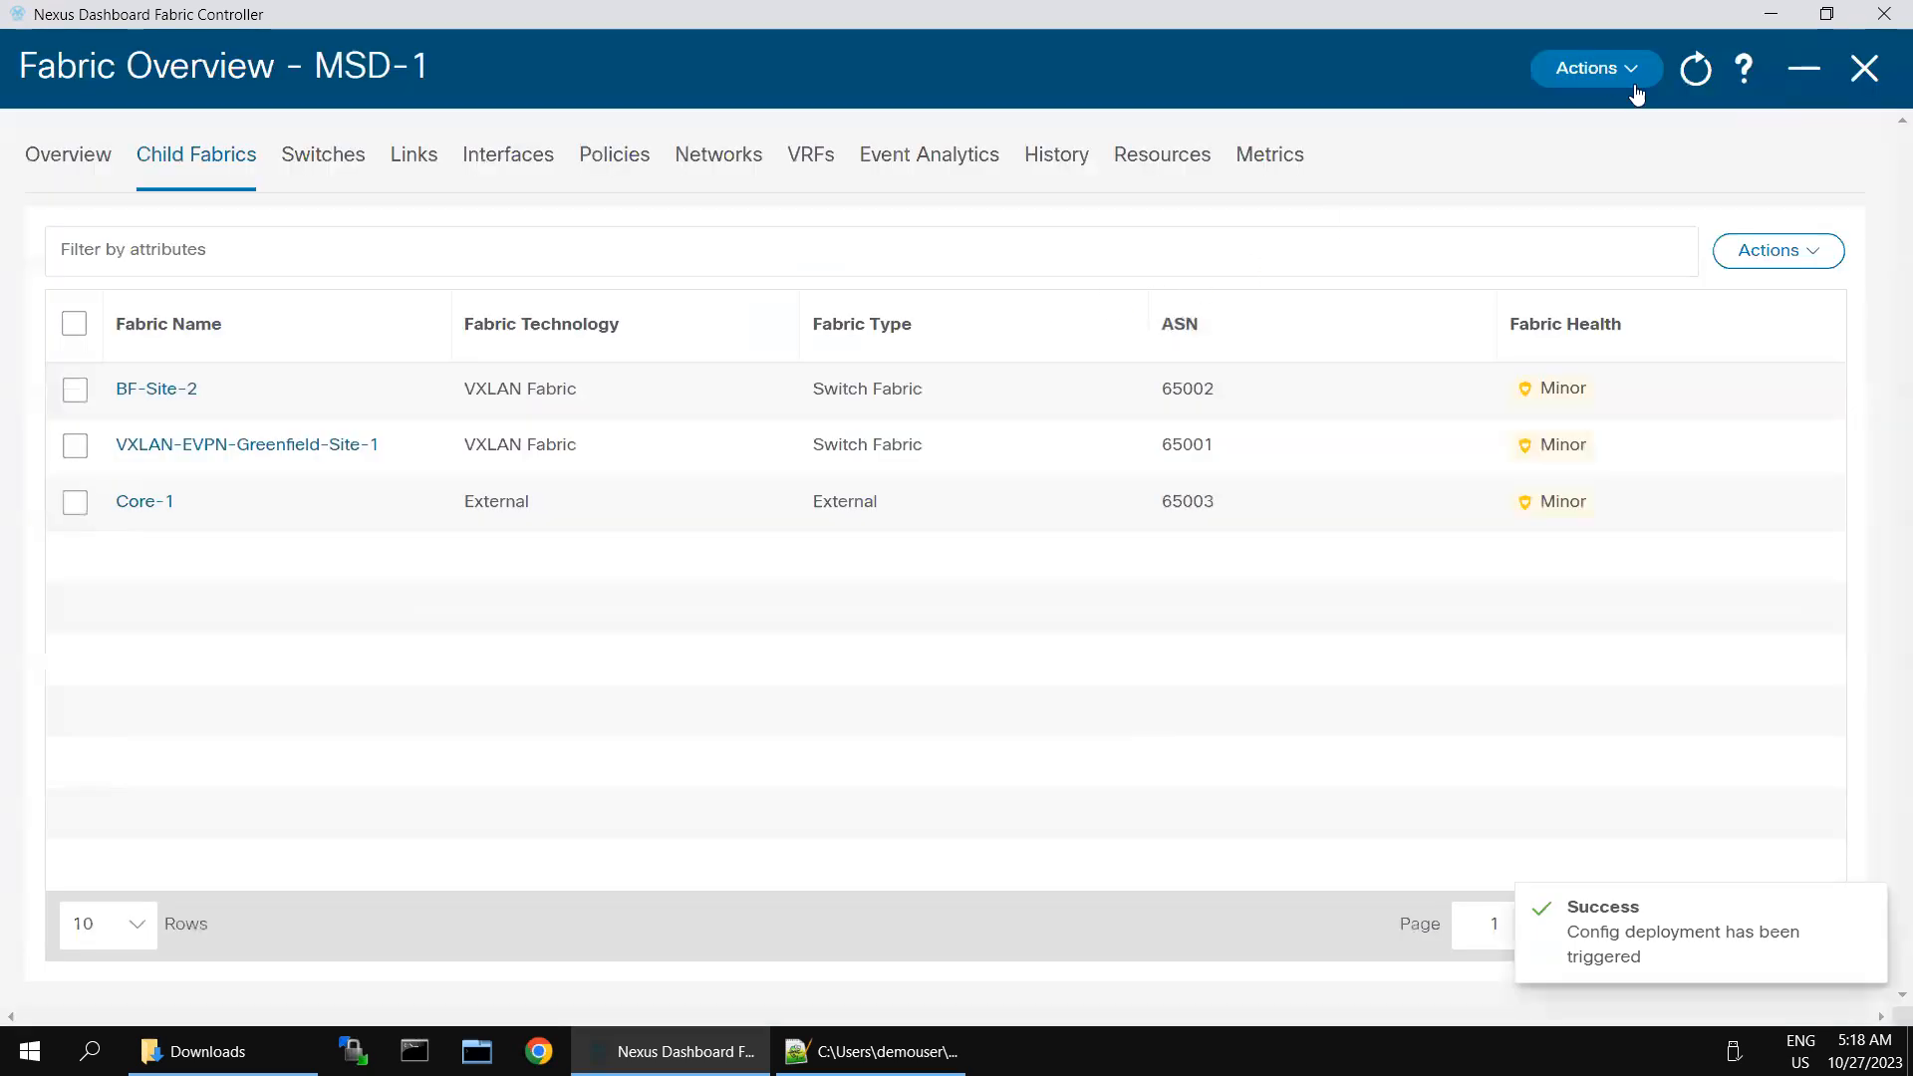
left_click(1646, 67)
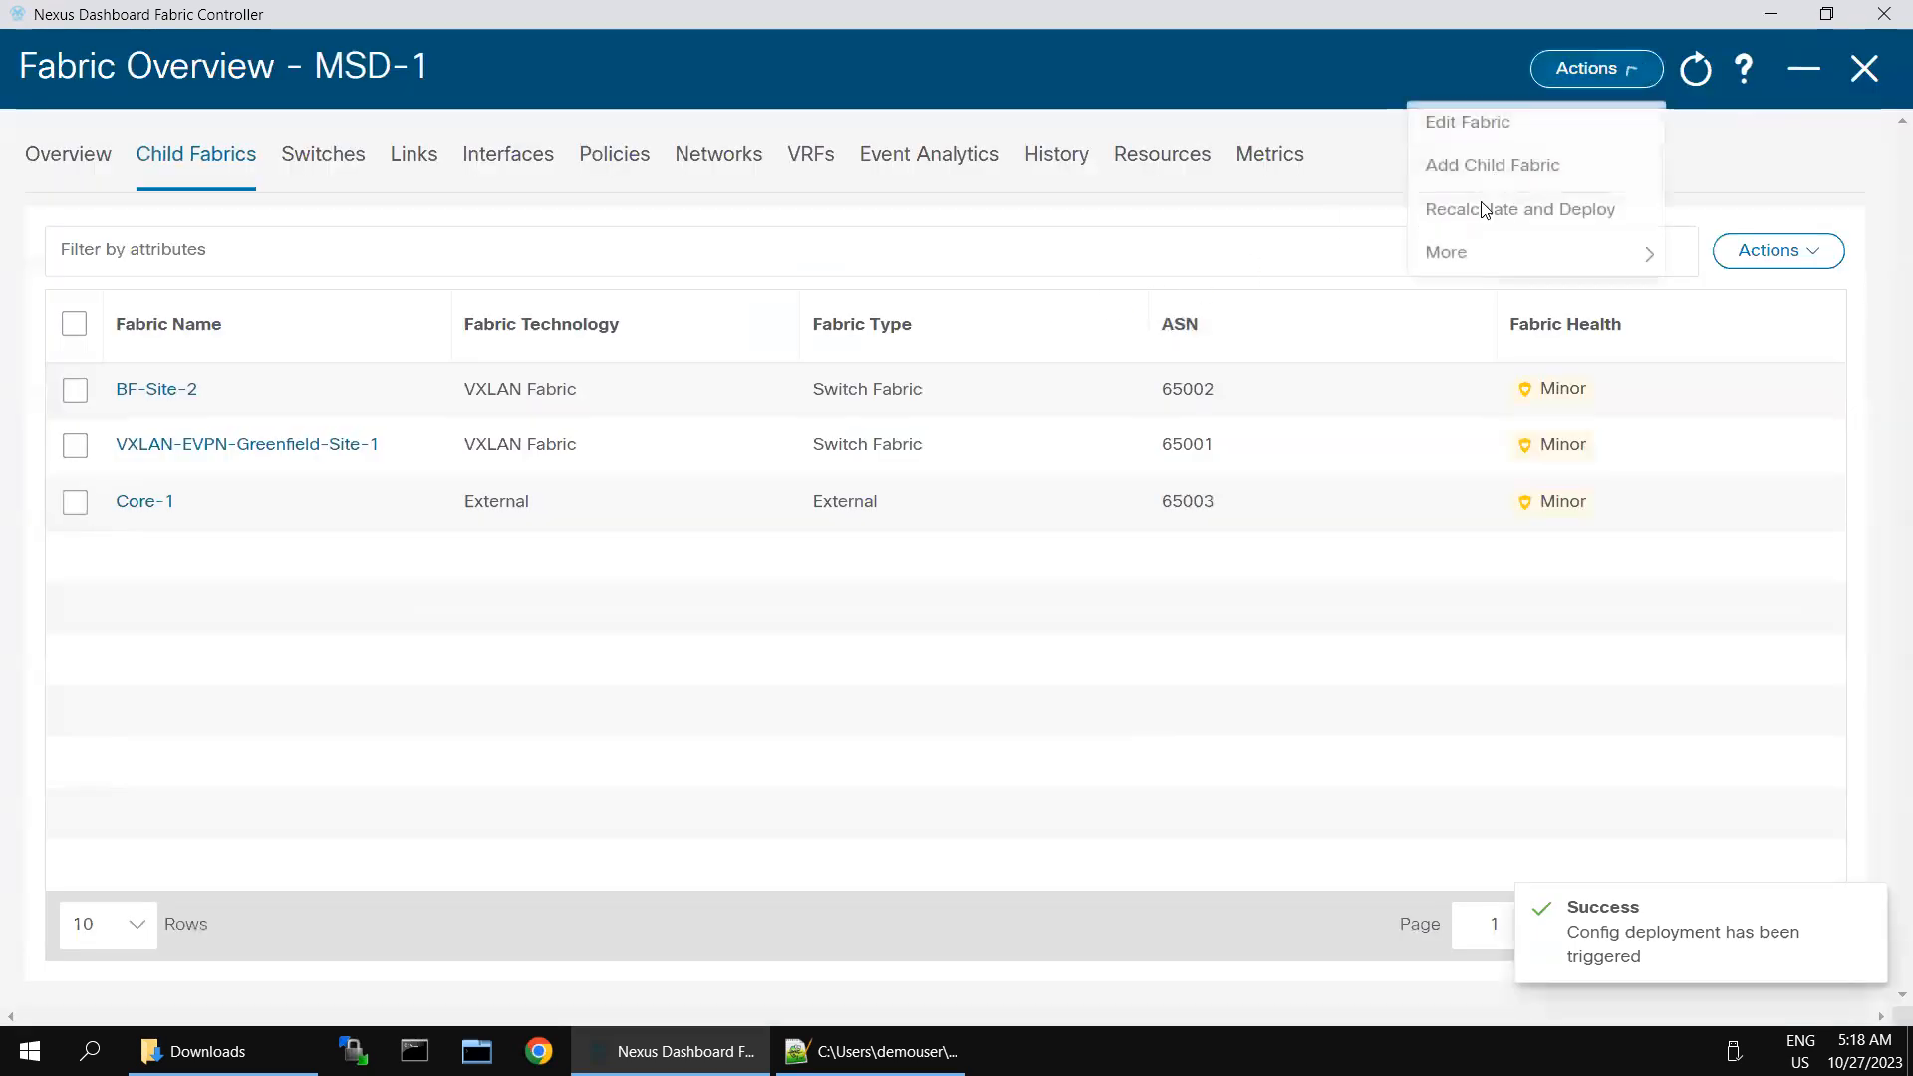
left_click(1484, 211)
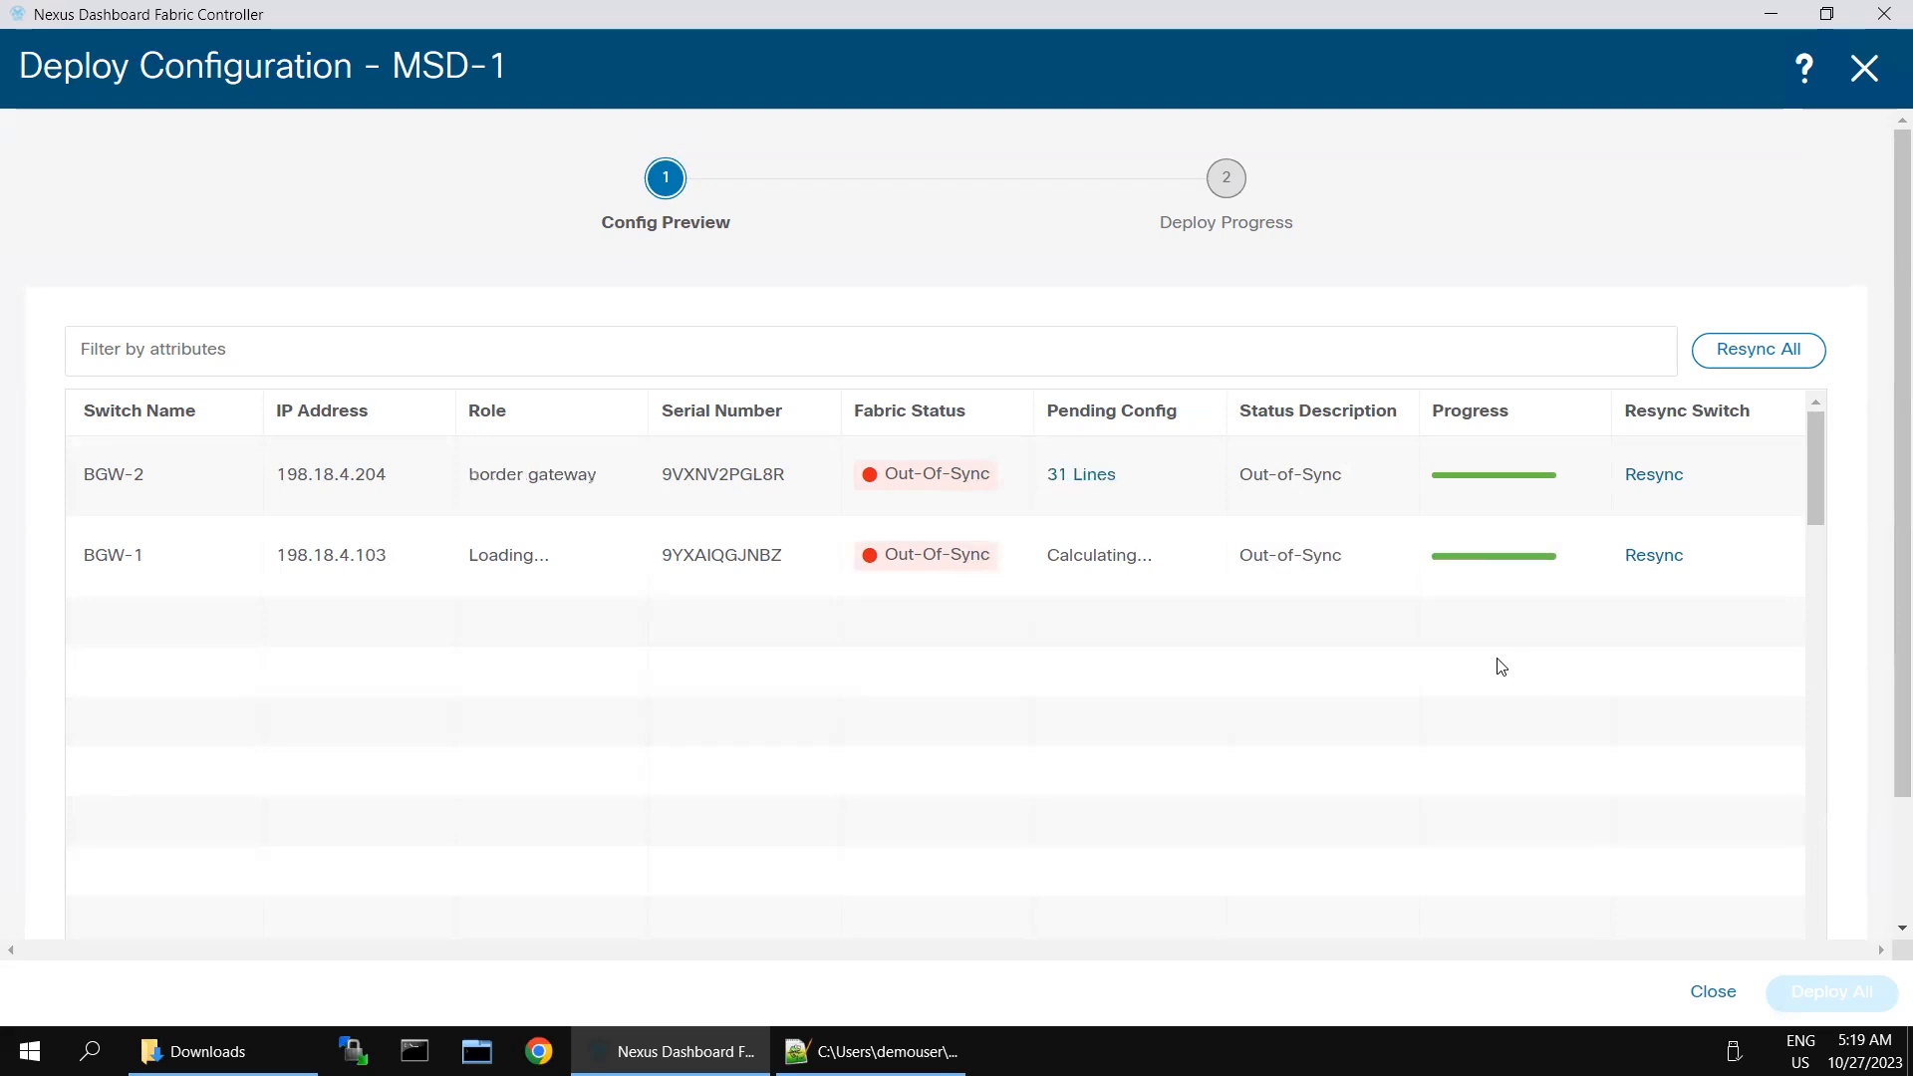
- Open BGW-2's pending configuration, select all of its lines for copying, and close the dialog
left_click(1059, 475)
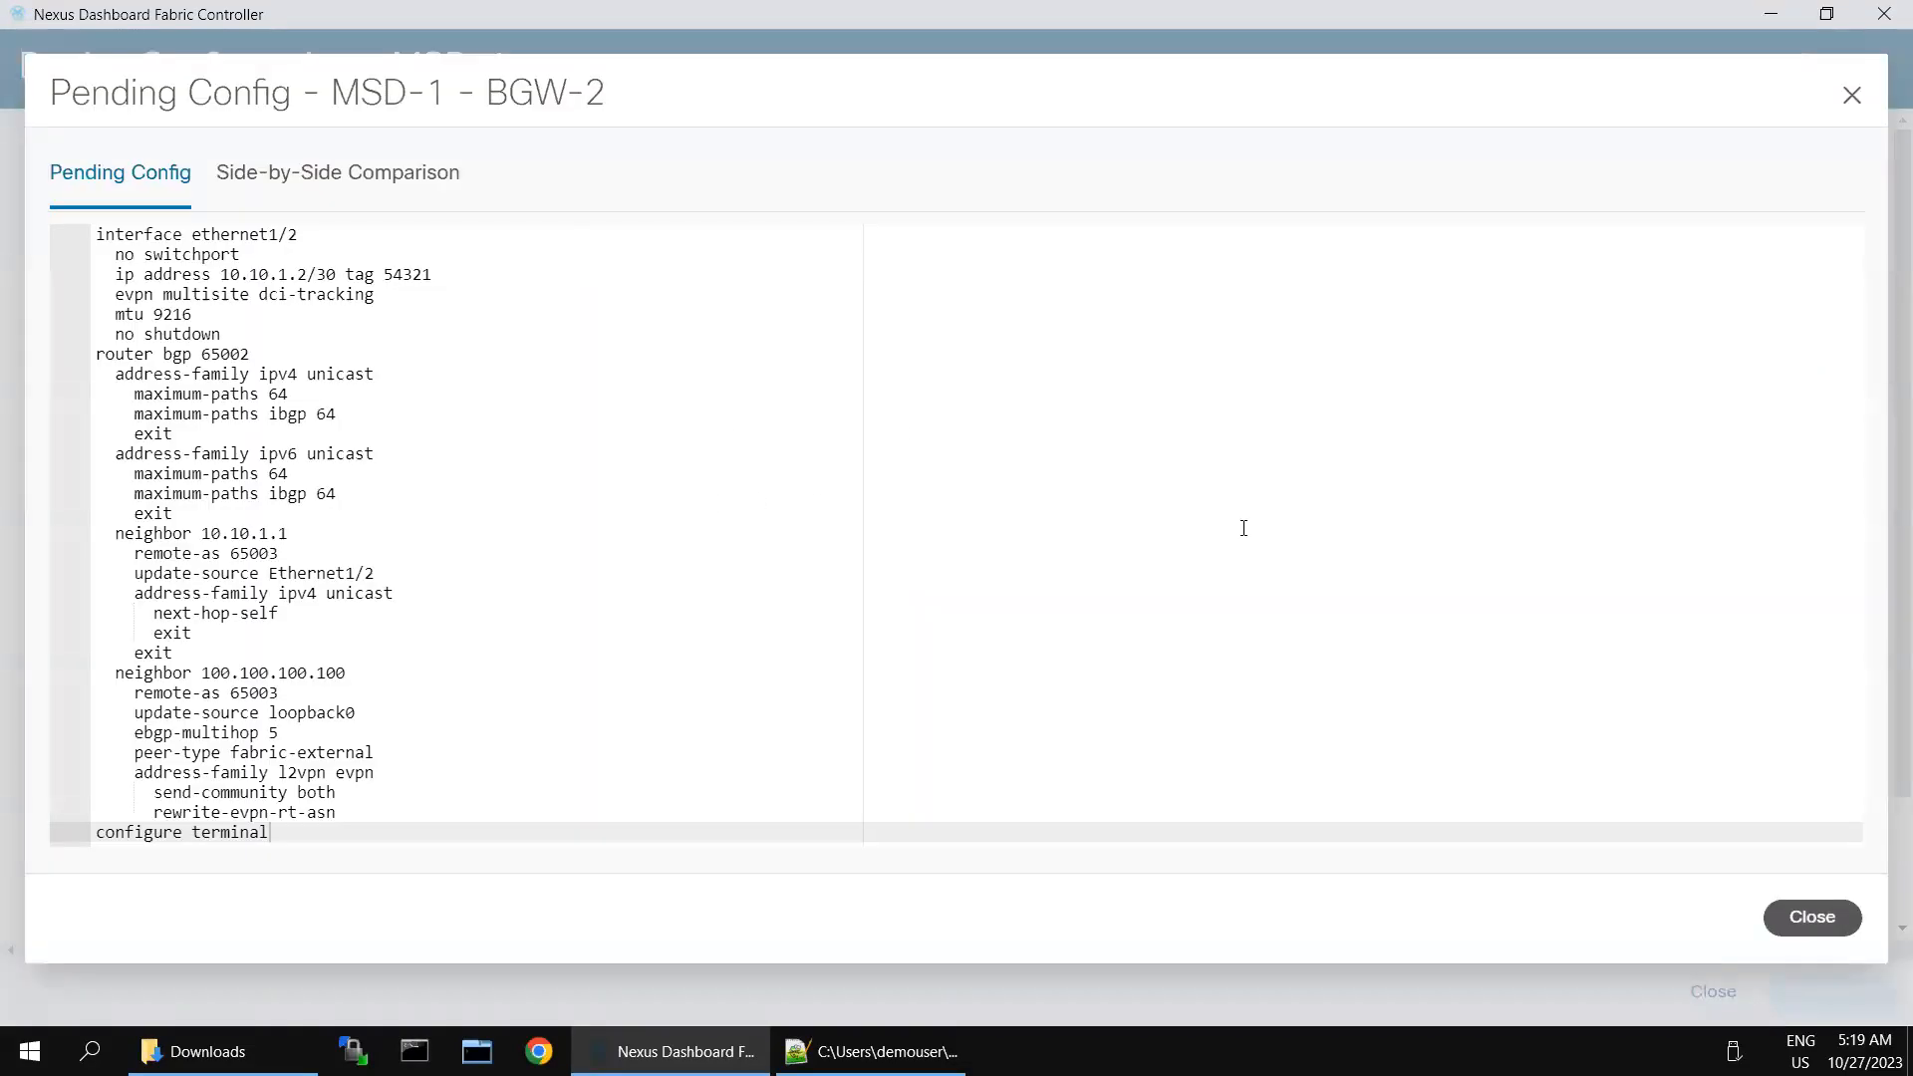
left_click(556, 536)
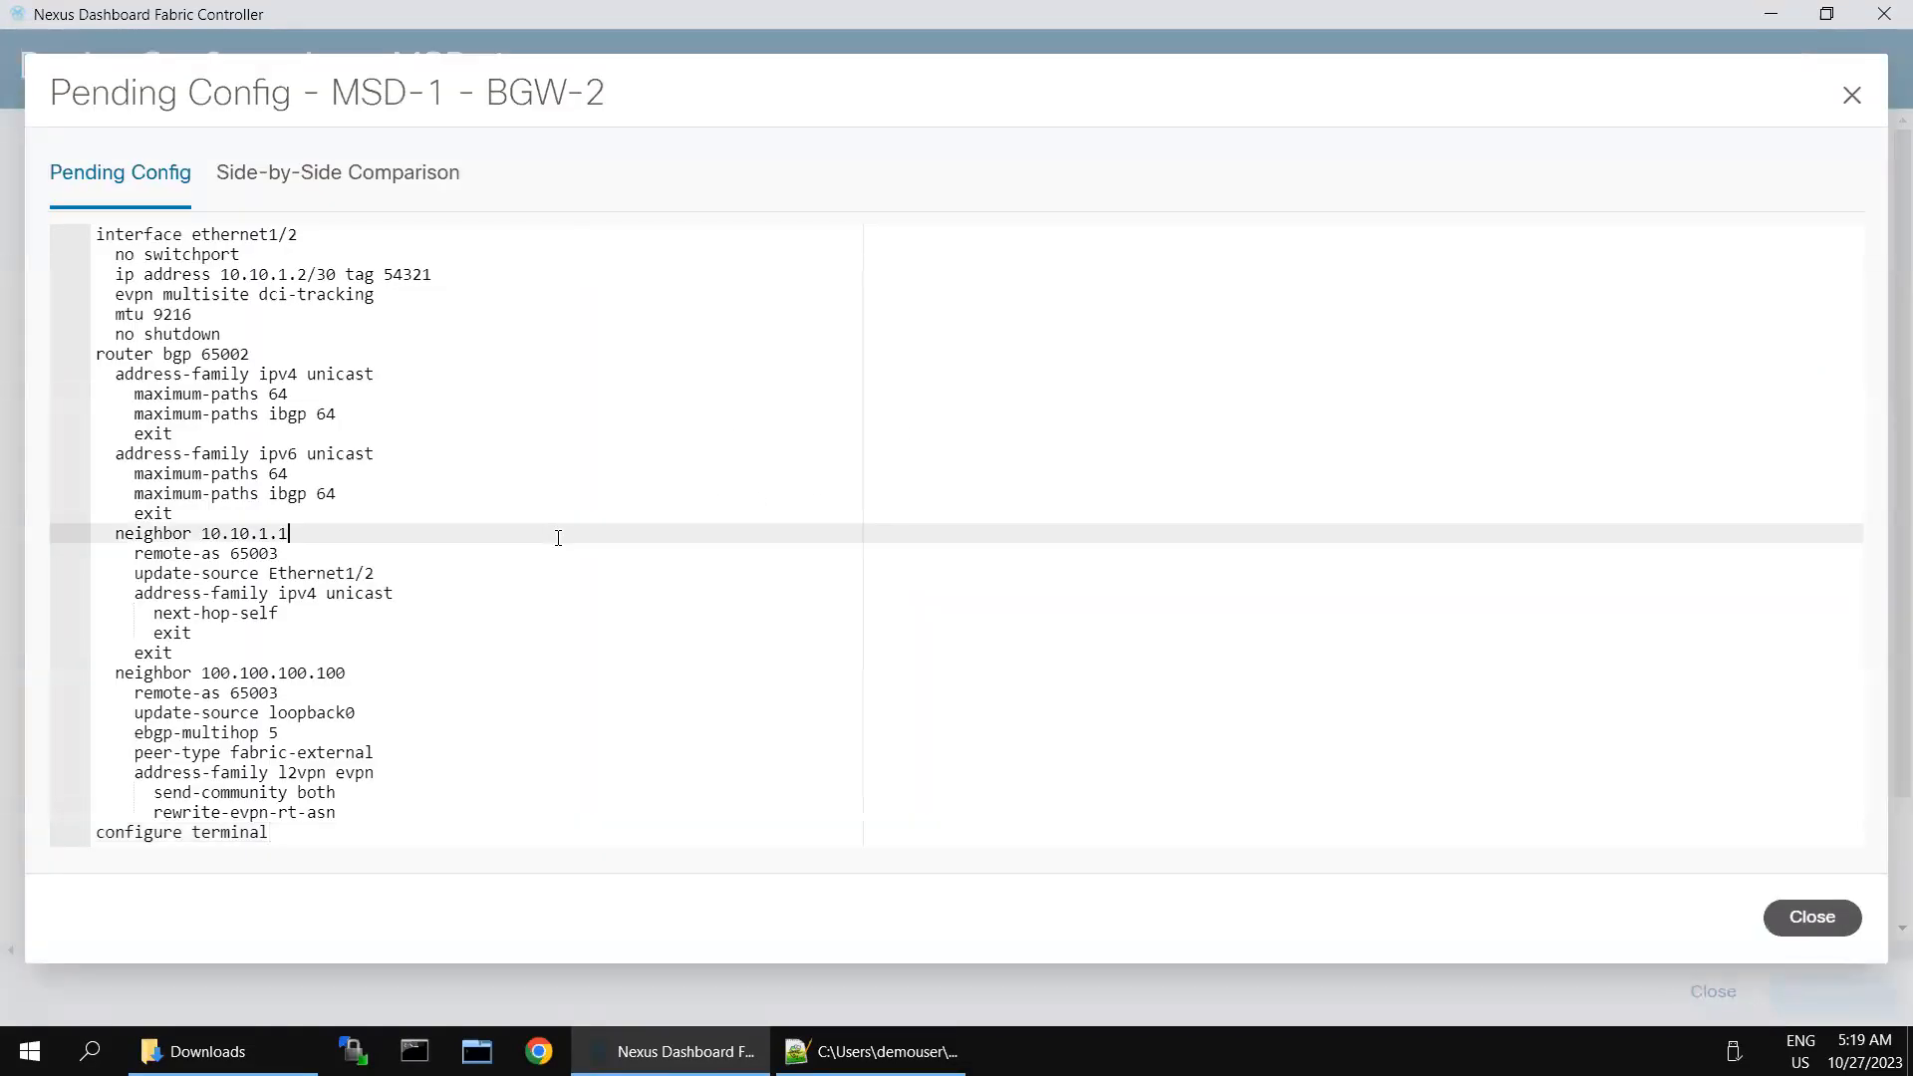
left_click(337, 273)
key("ctrl+a")
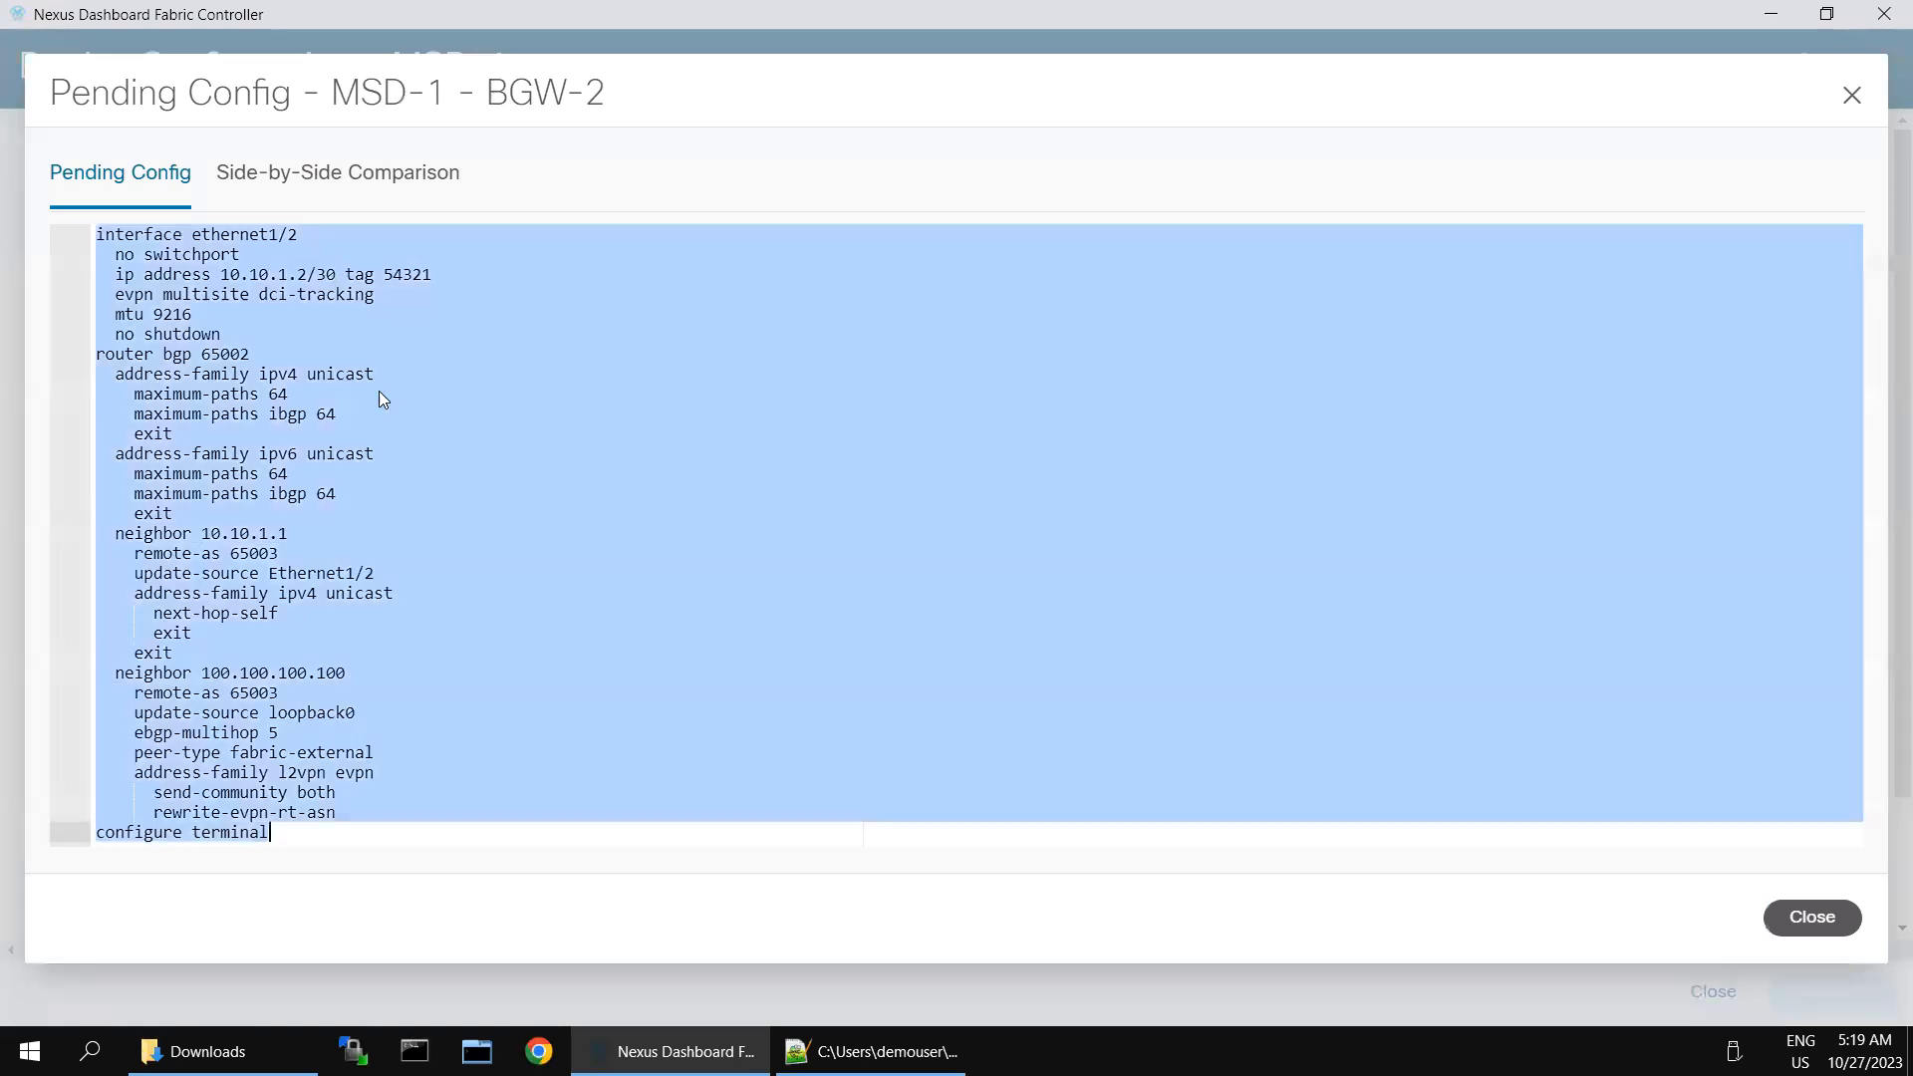
left_click(1799, 916)
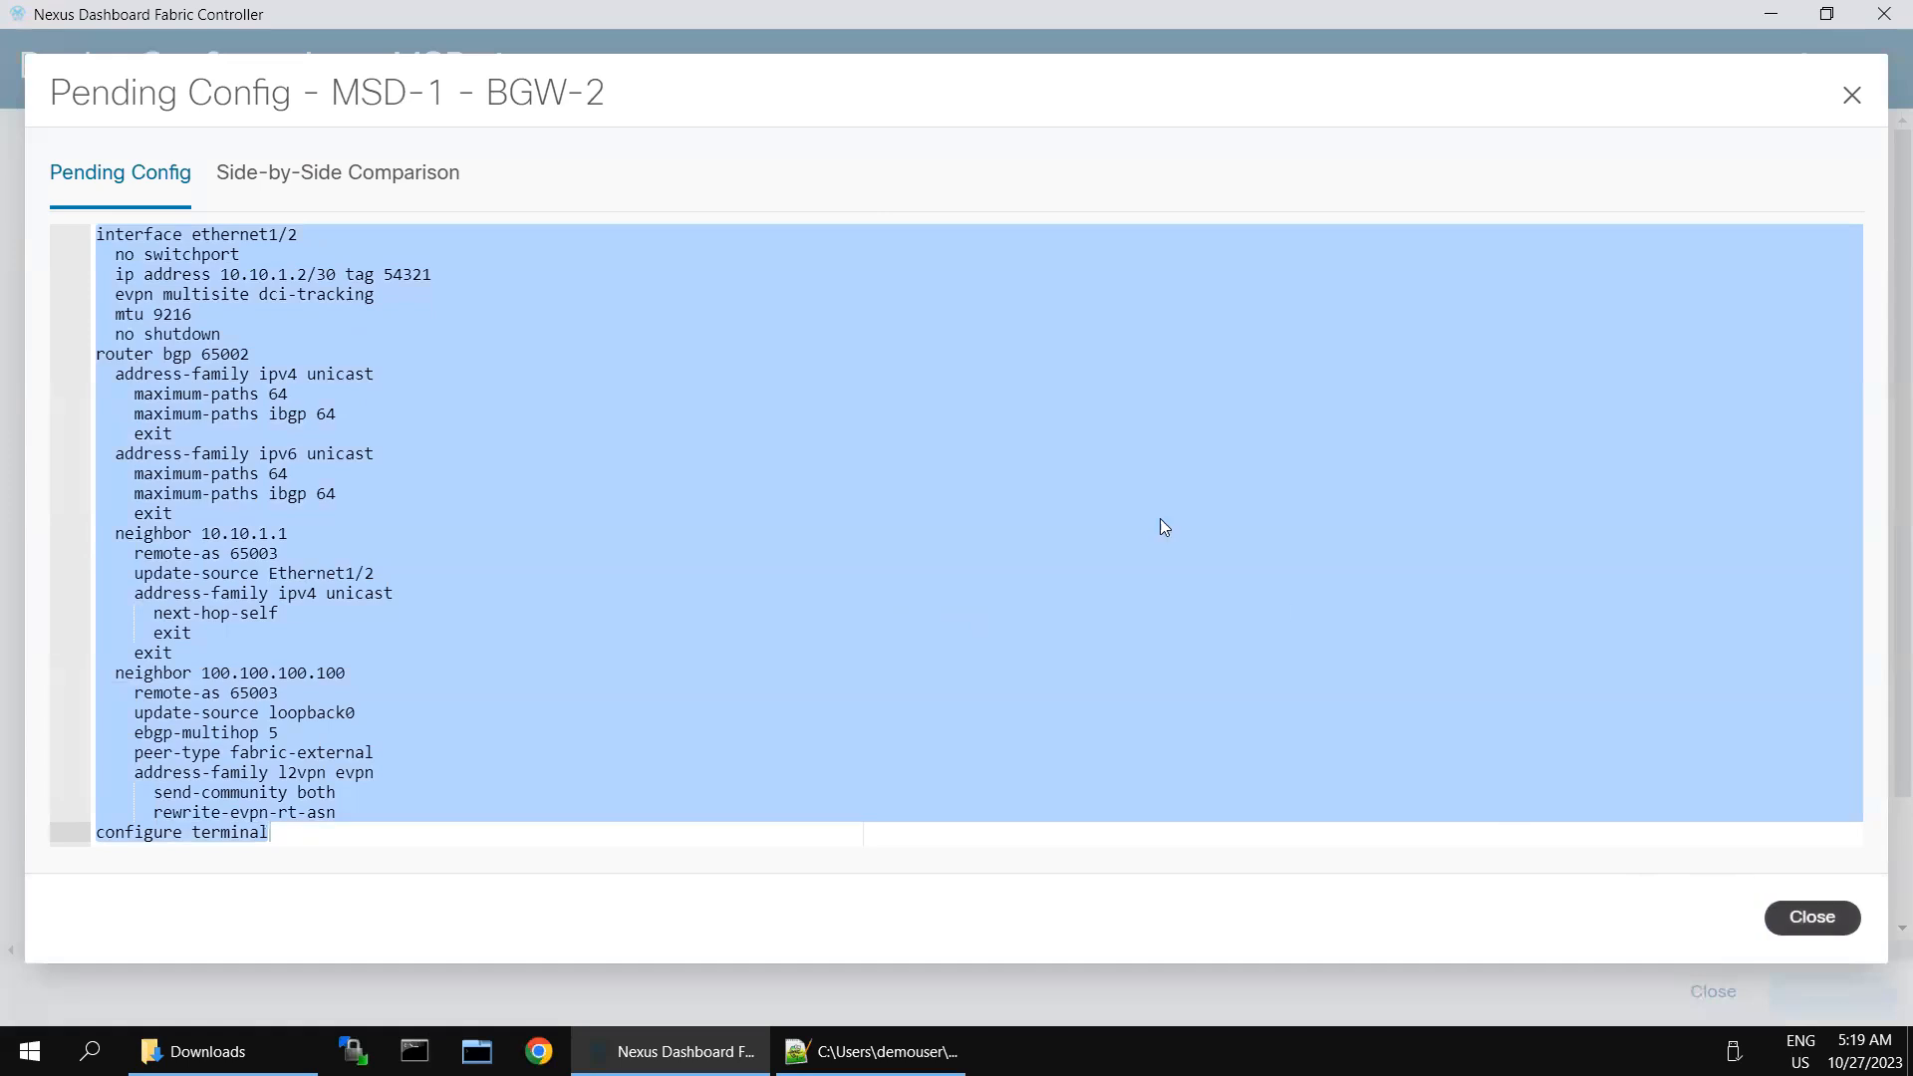
- Switch to the BGW-2 session in SecureCRT and log in as admin with the account password
mouse_move(1585, 10)
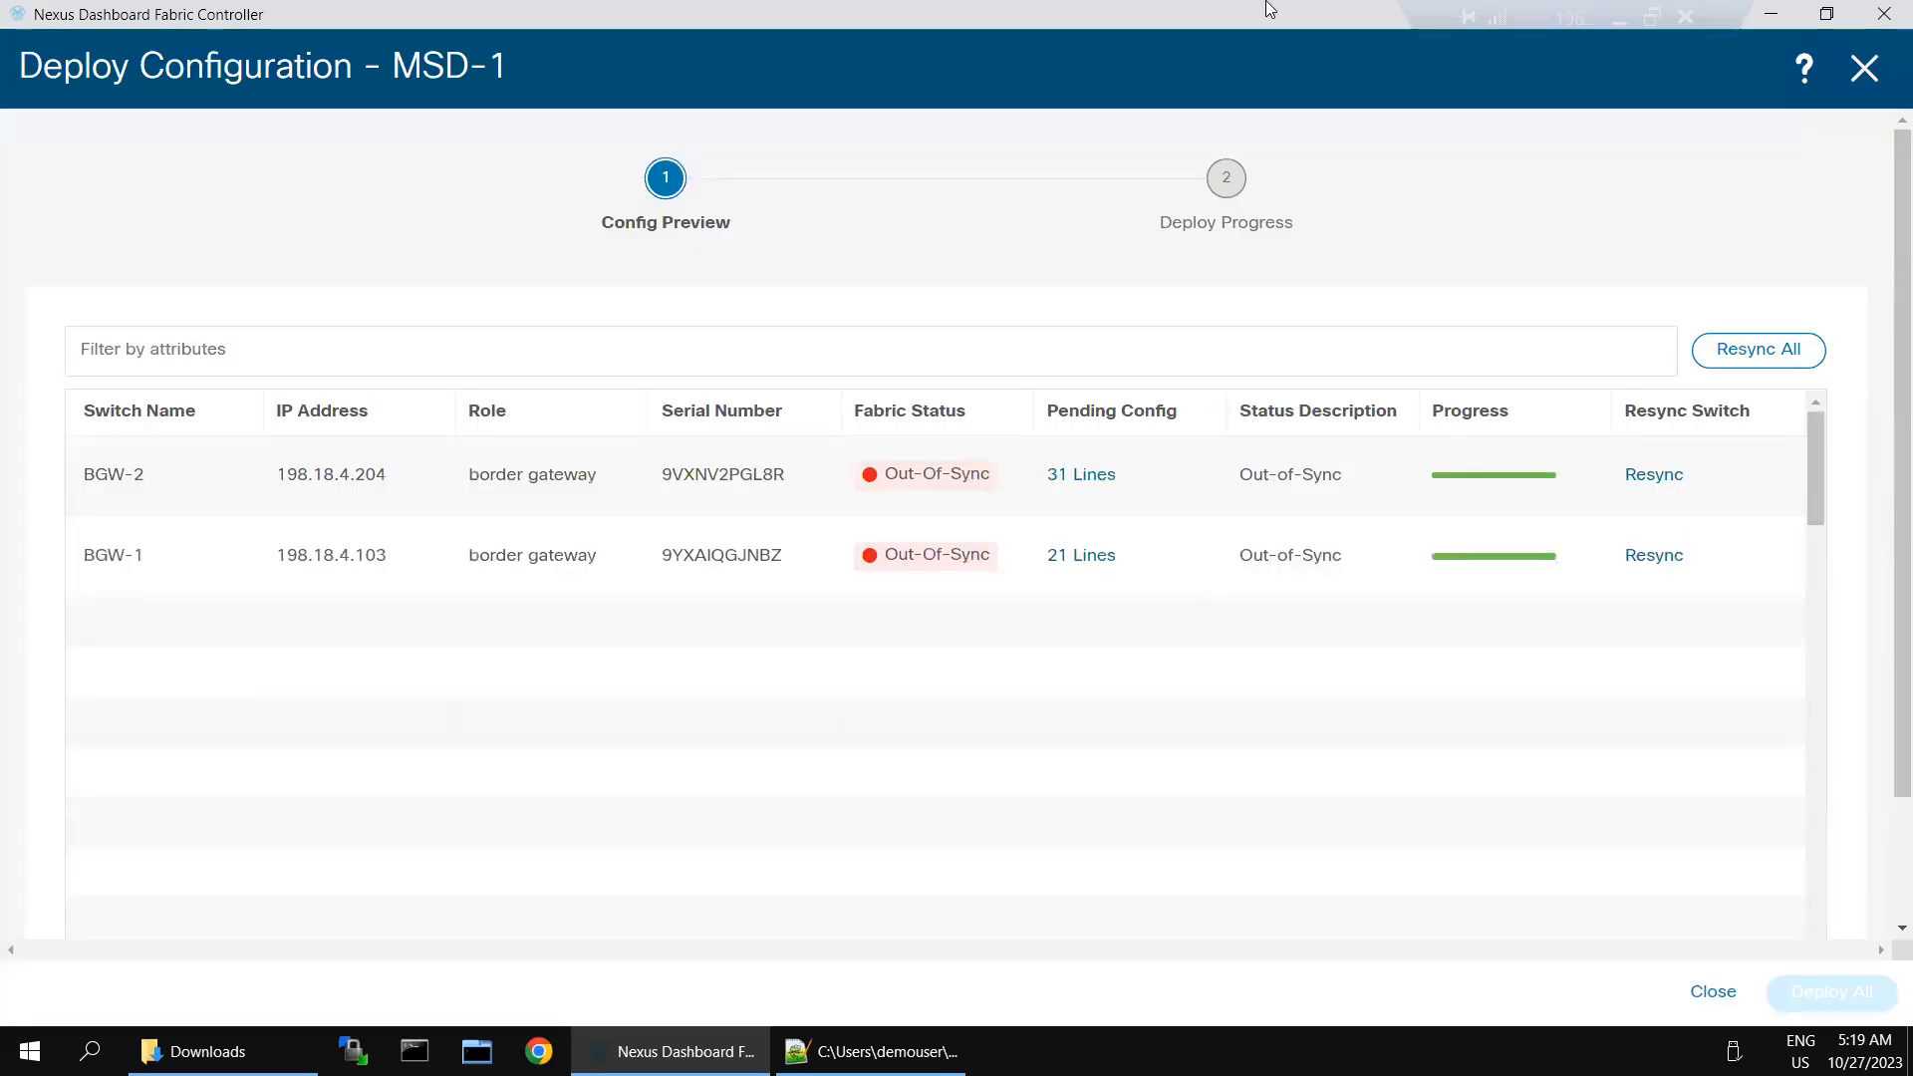
left_click(1610, 26)
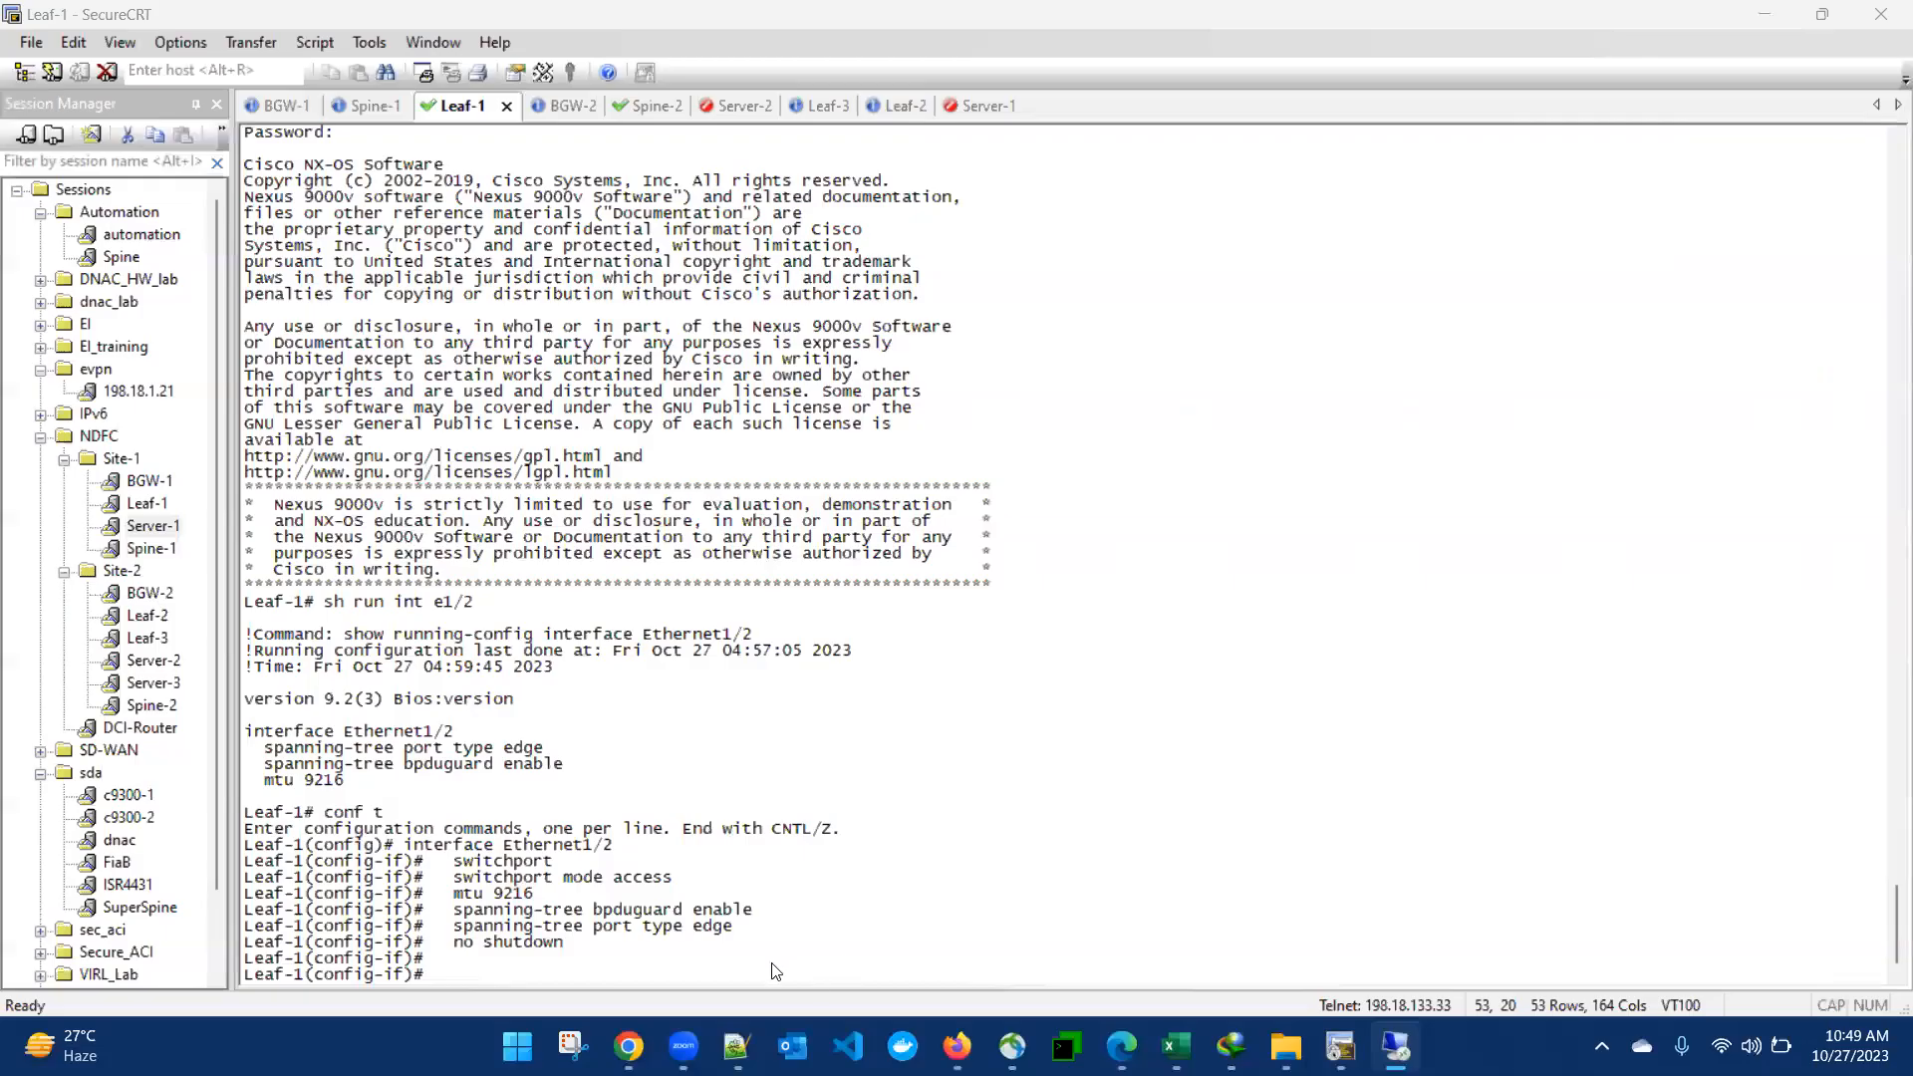
key("ctrl+Tab")
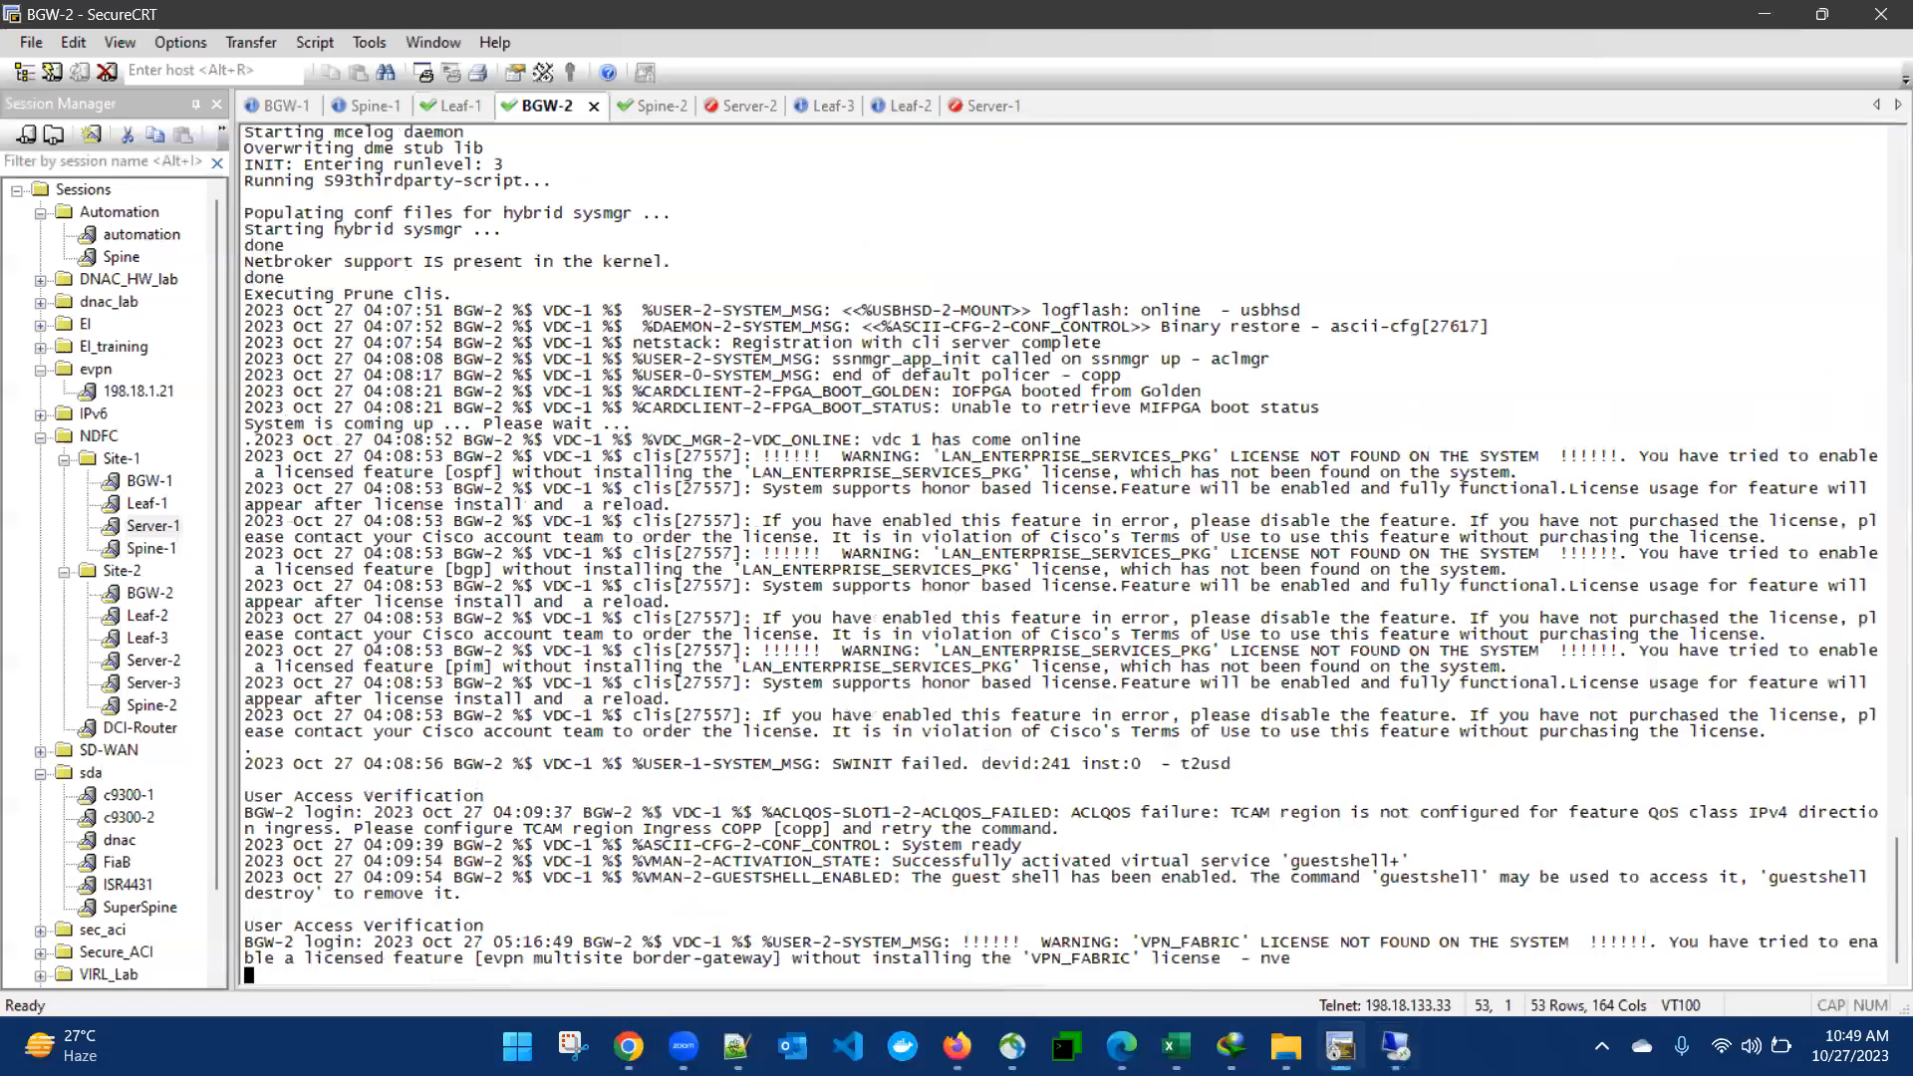
key("Return")
type("admin")
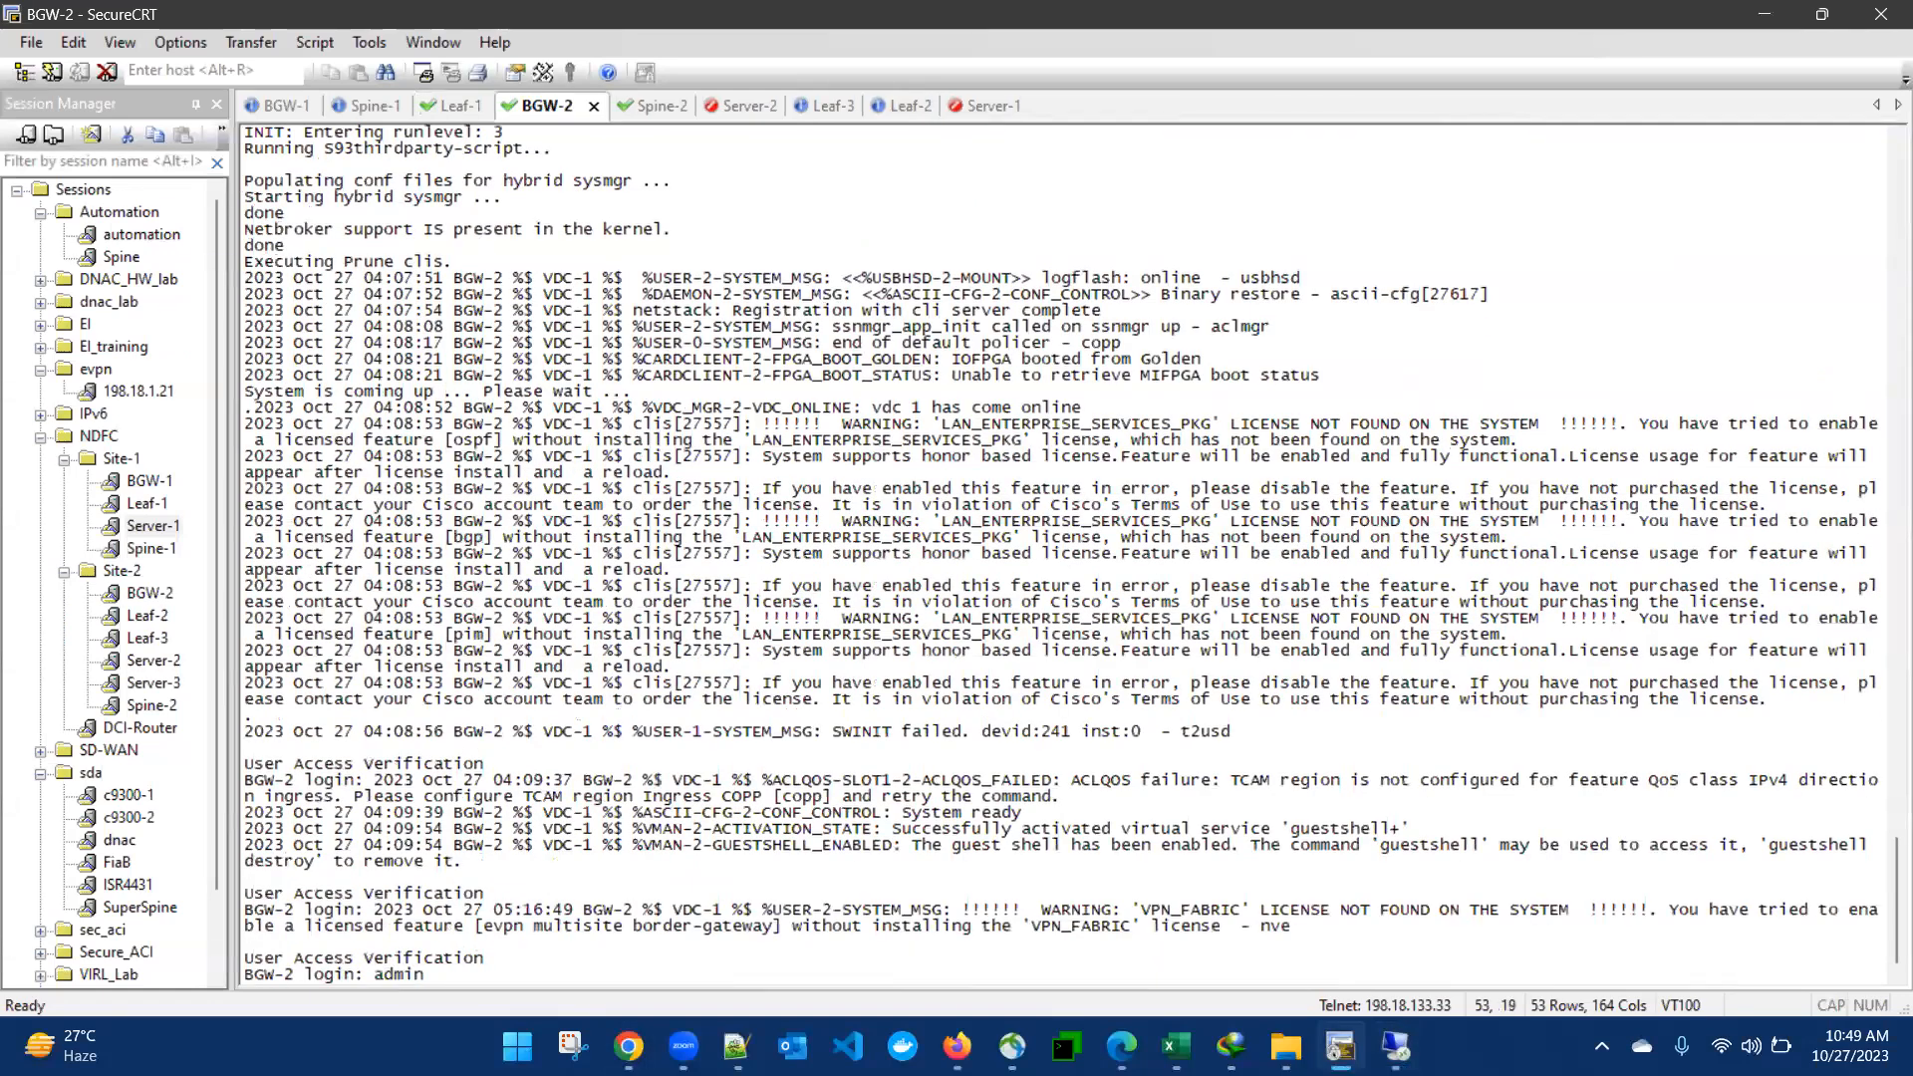
key("Return")
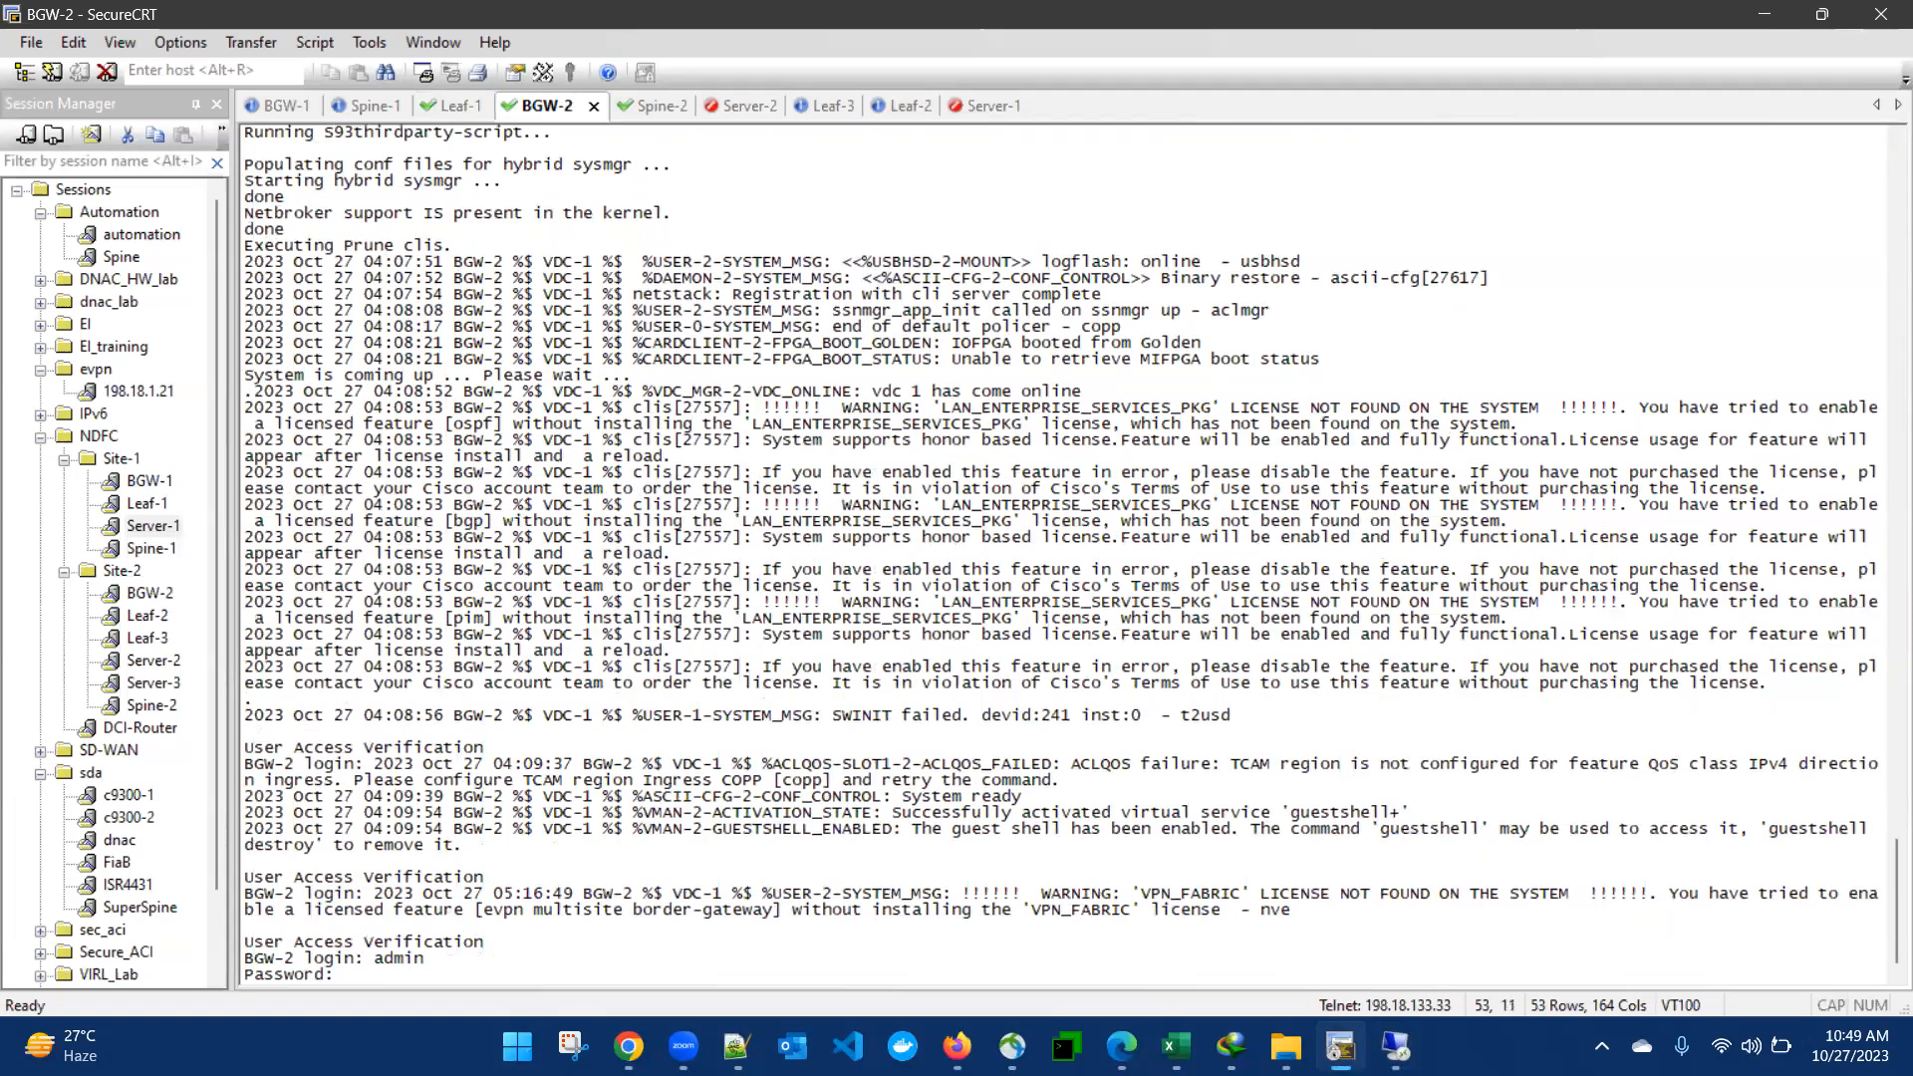
key("Return")
- Enter configuration mode on BGW-2 with conf t and try to paste the copied pending configuration
type("c")
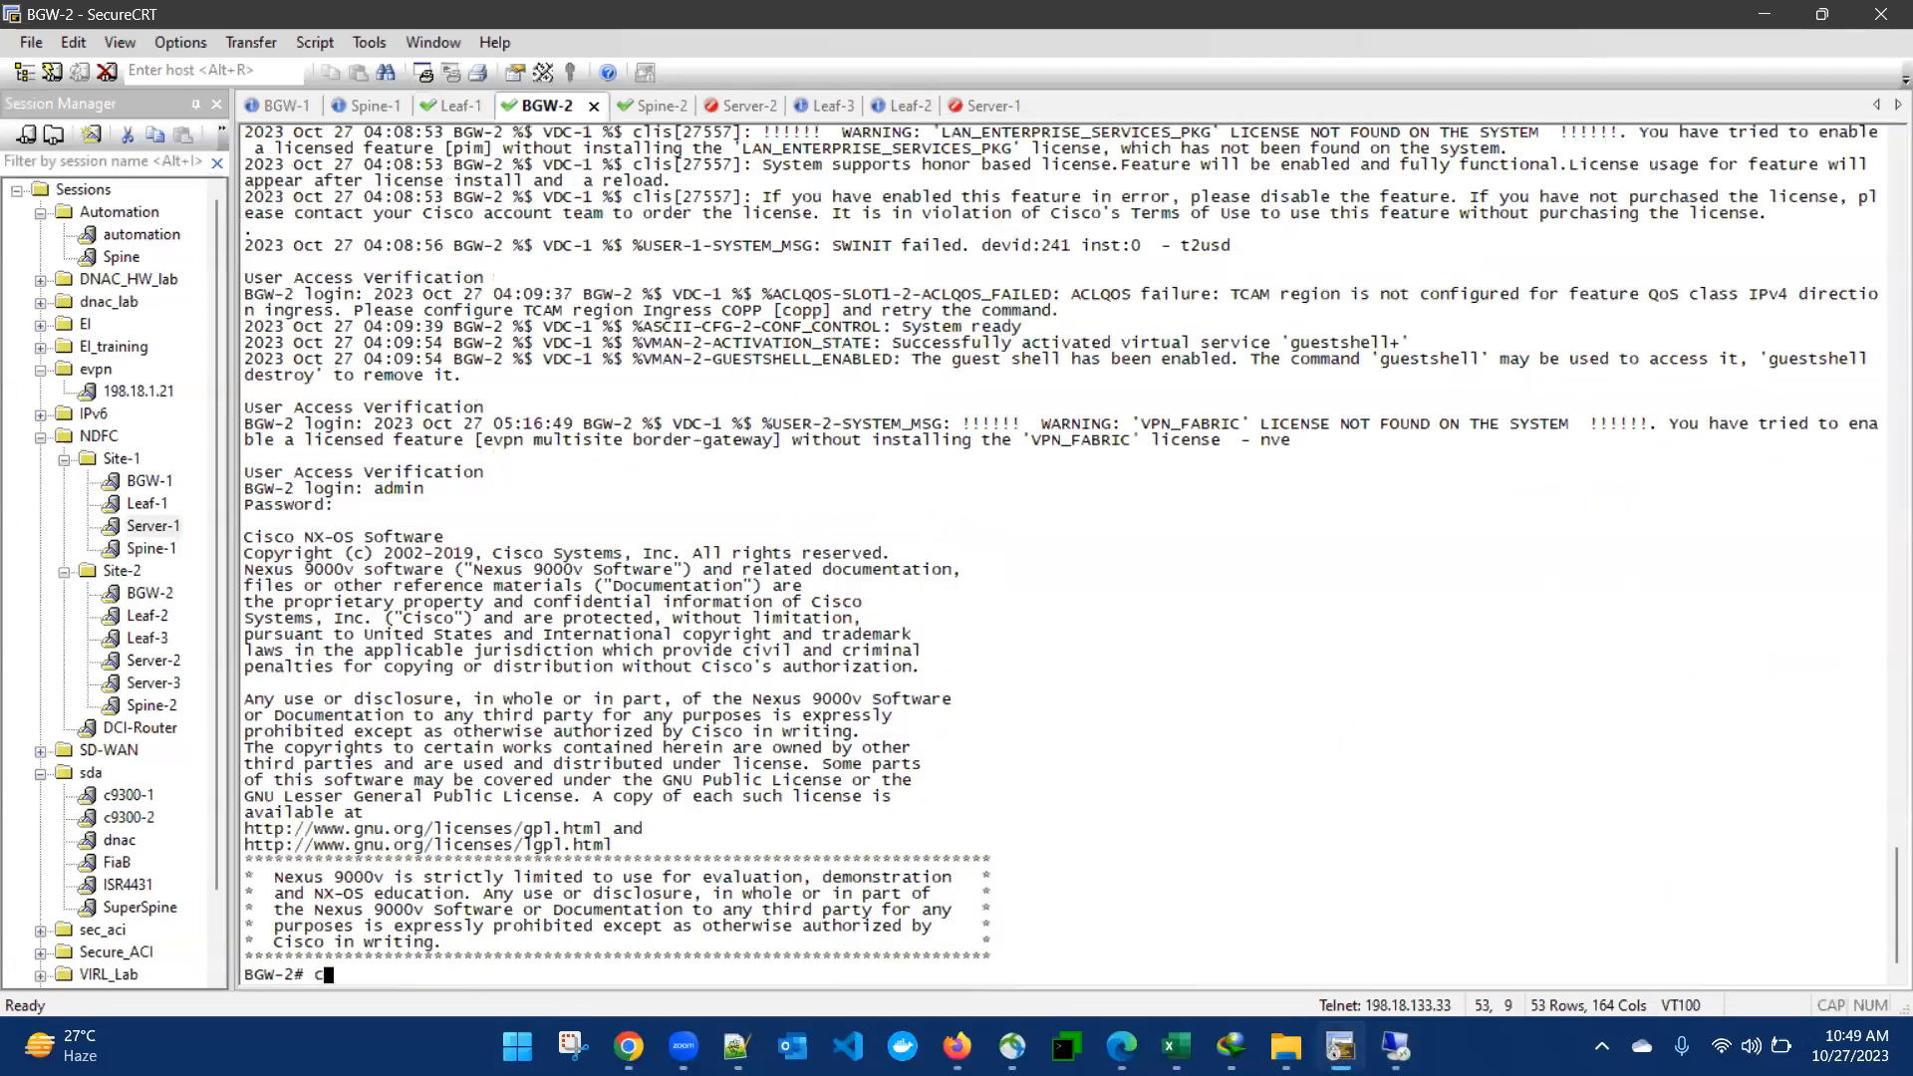
type("ofn t")
key("Return")
type("conf t")
key("Return")
right_click(1006, 598)
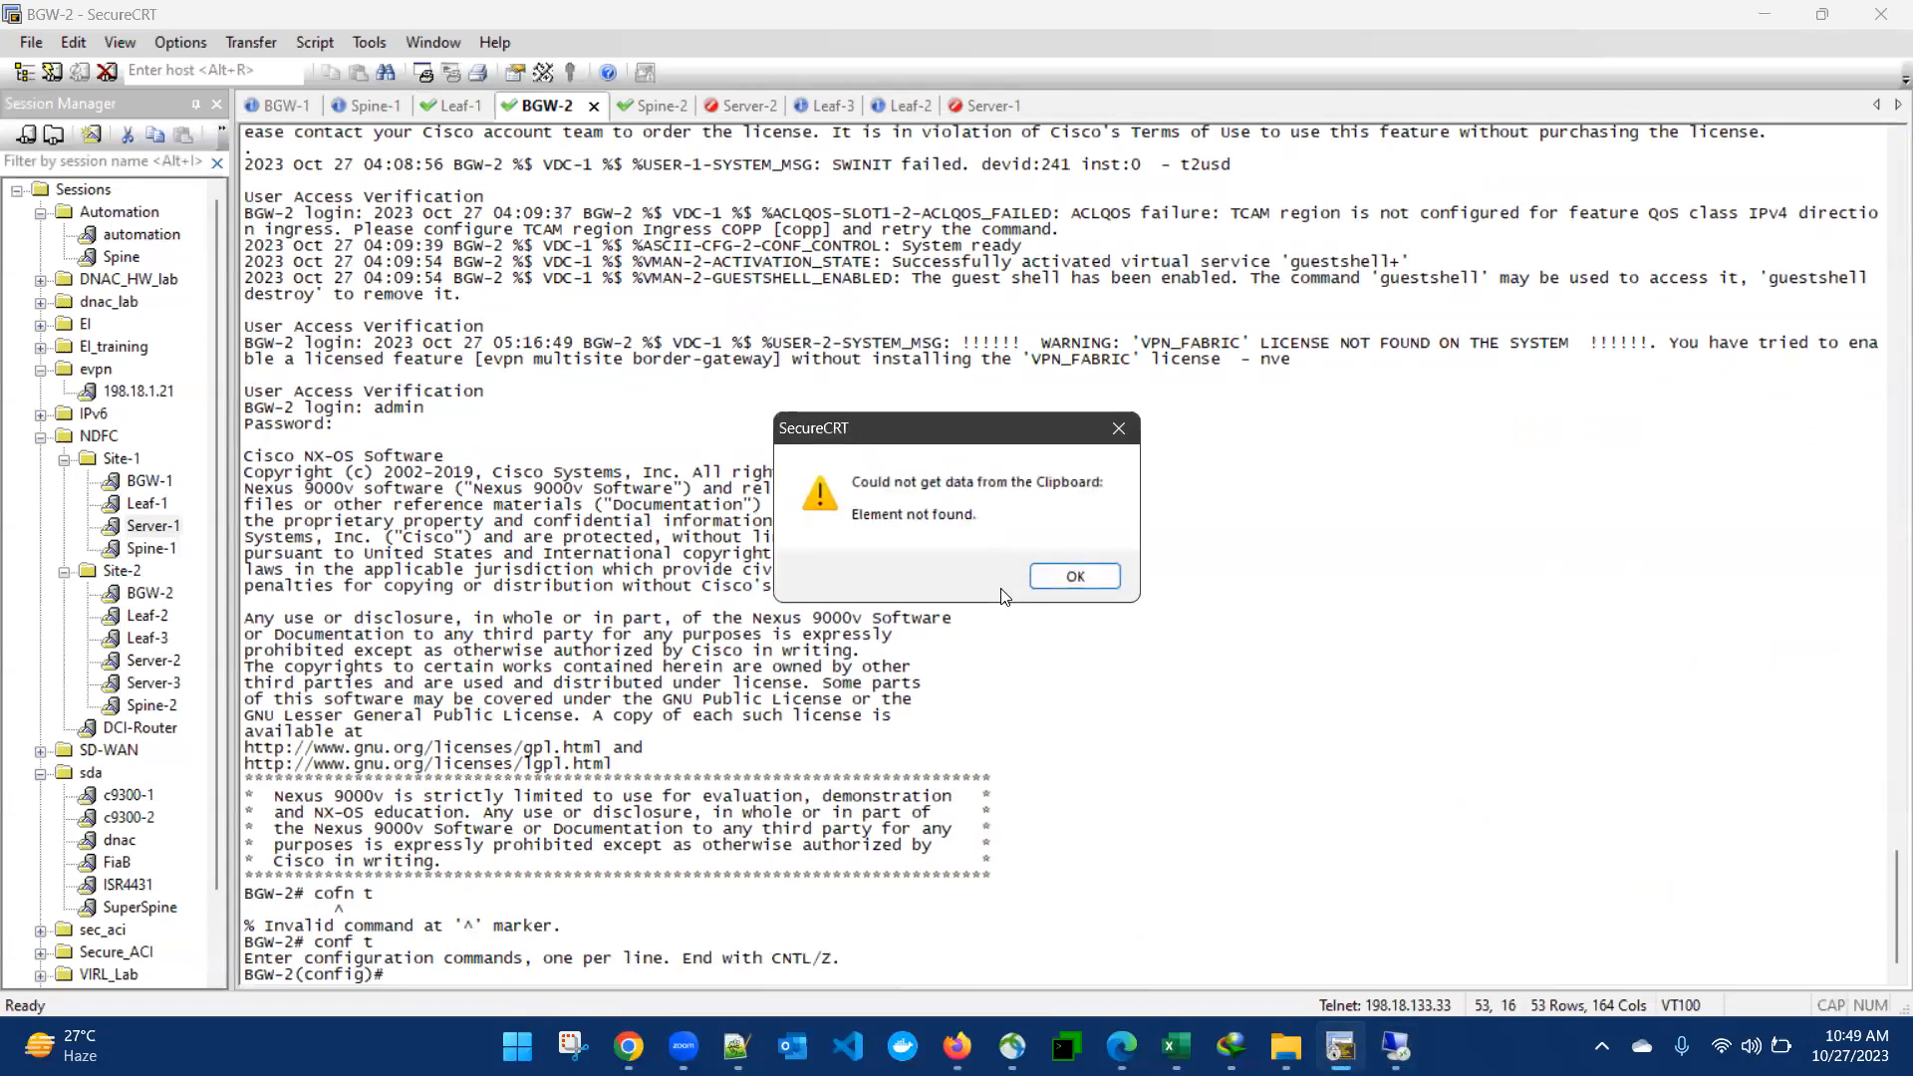
left_click(1067, 578)
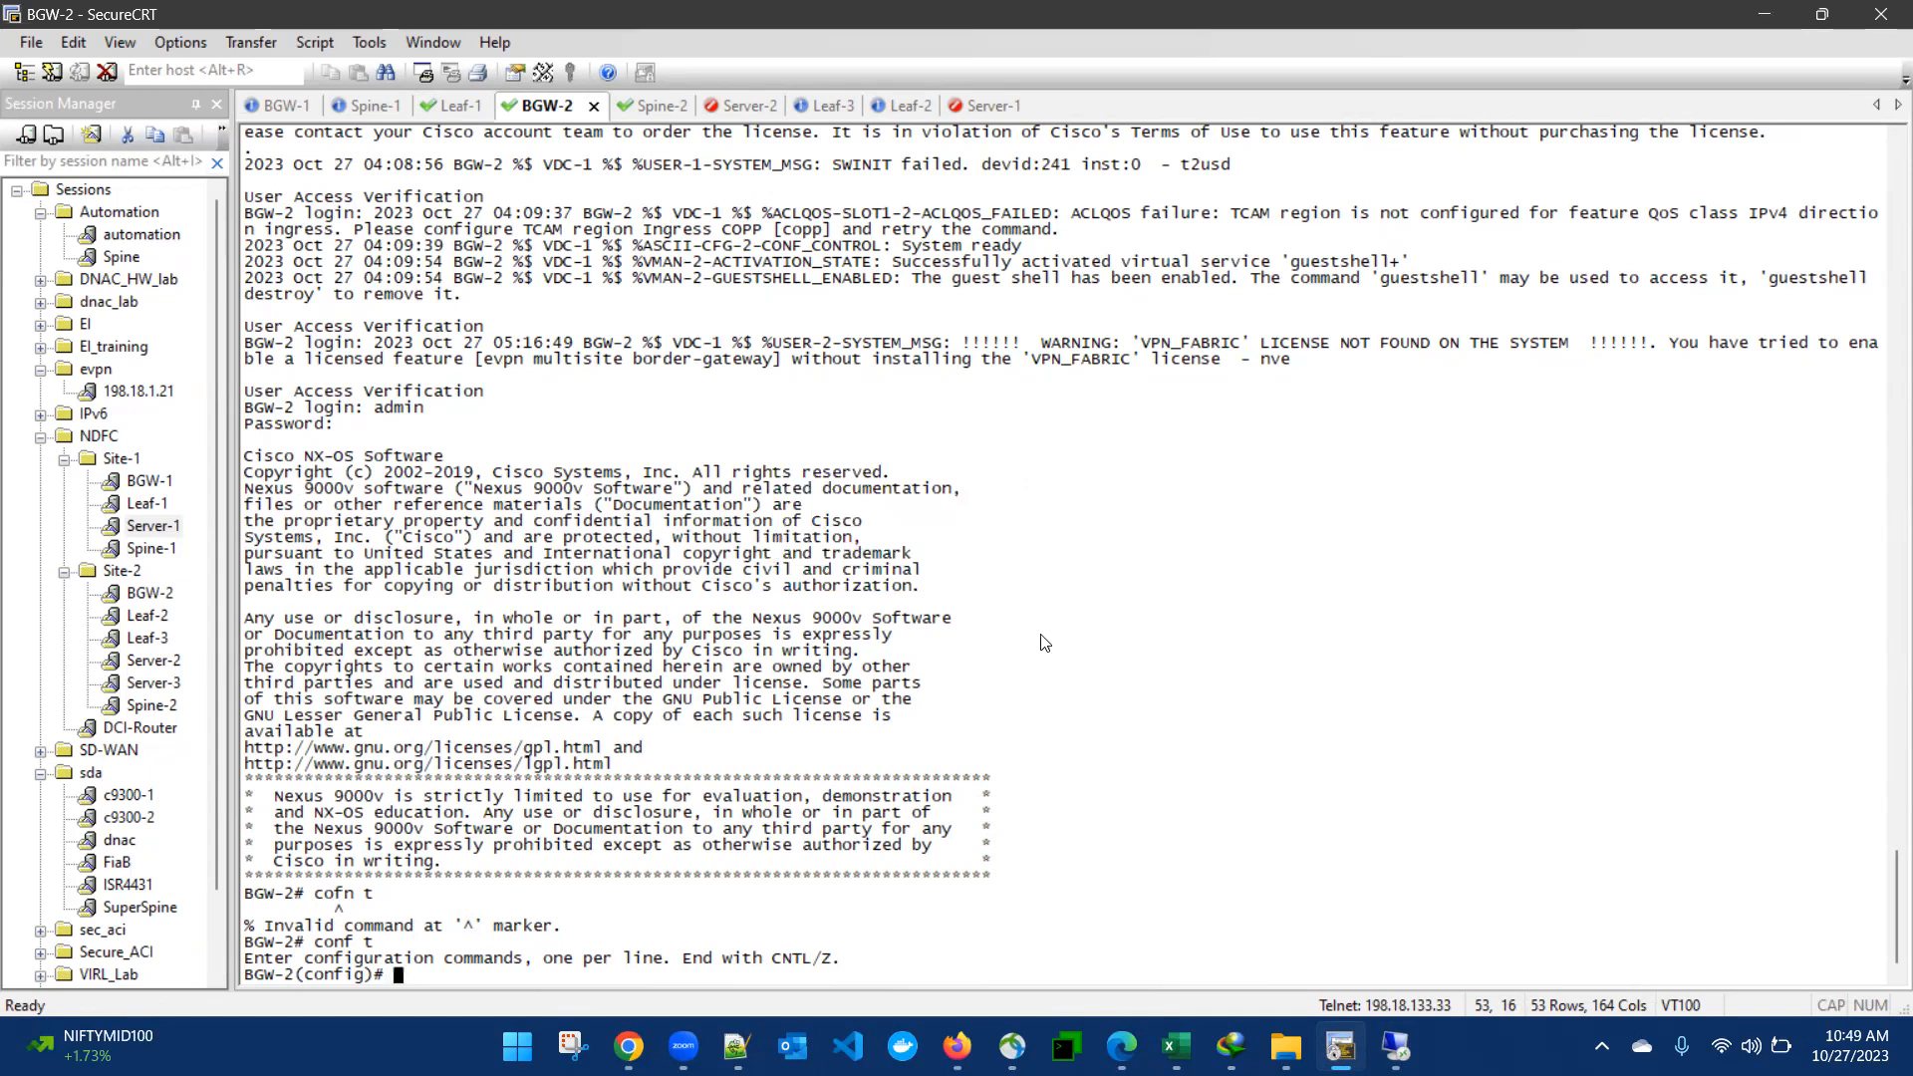
- Open Notepad and clear the current note's text, returning to the MSD-1 deployment preview in Nexus Dashboard Fabric Controller
key("super")
type("notepad")
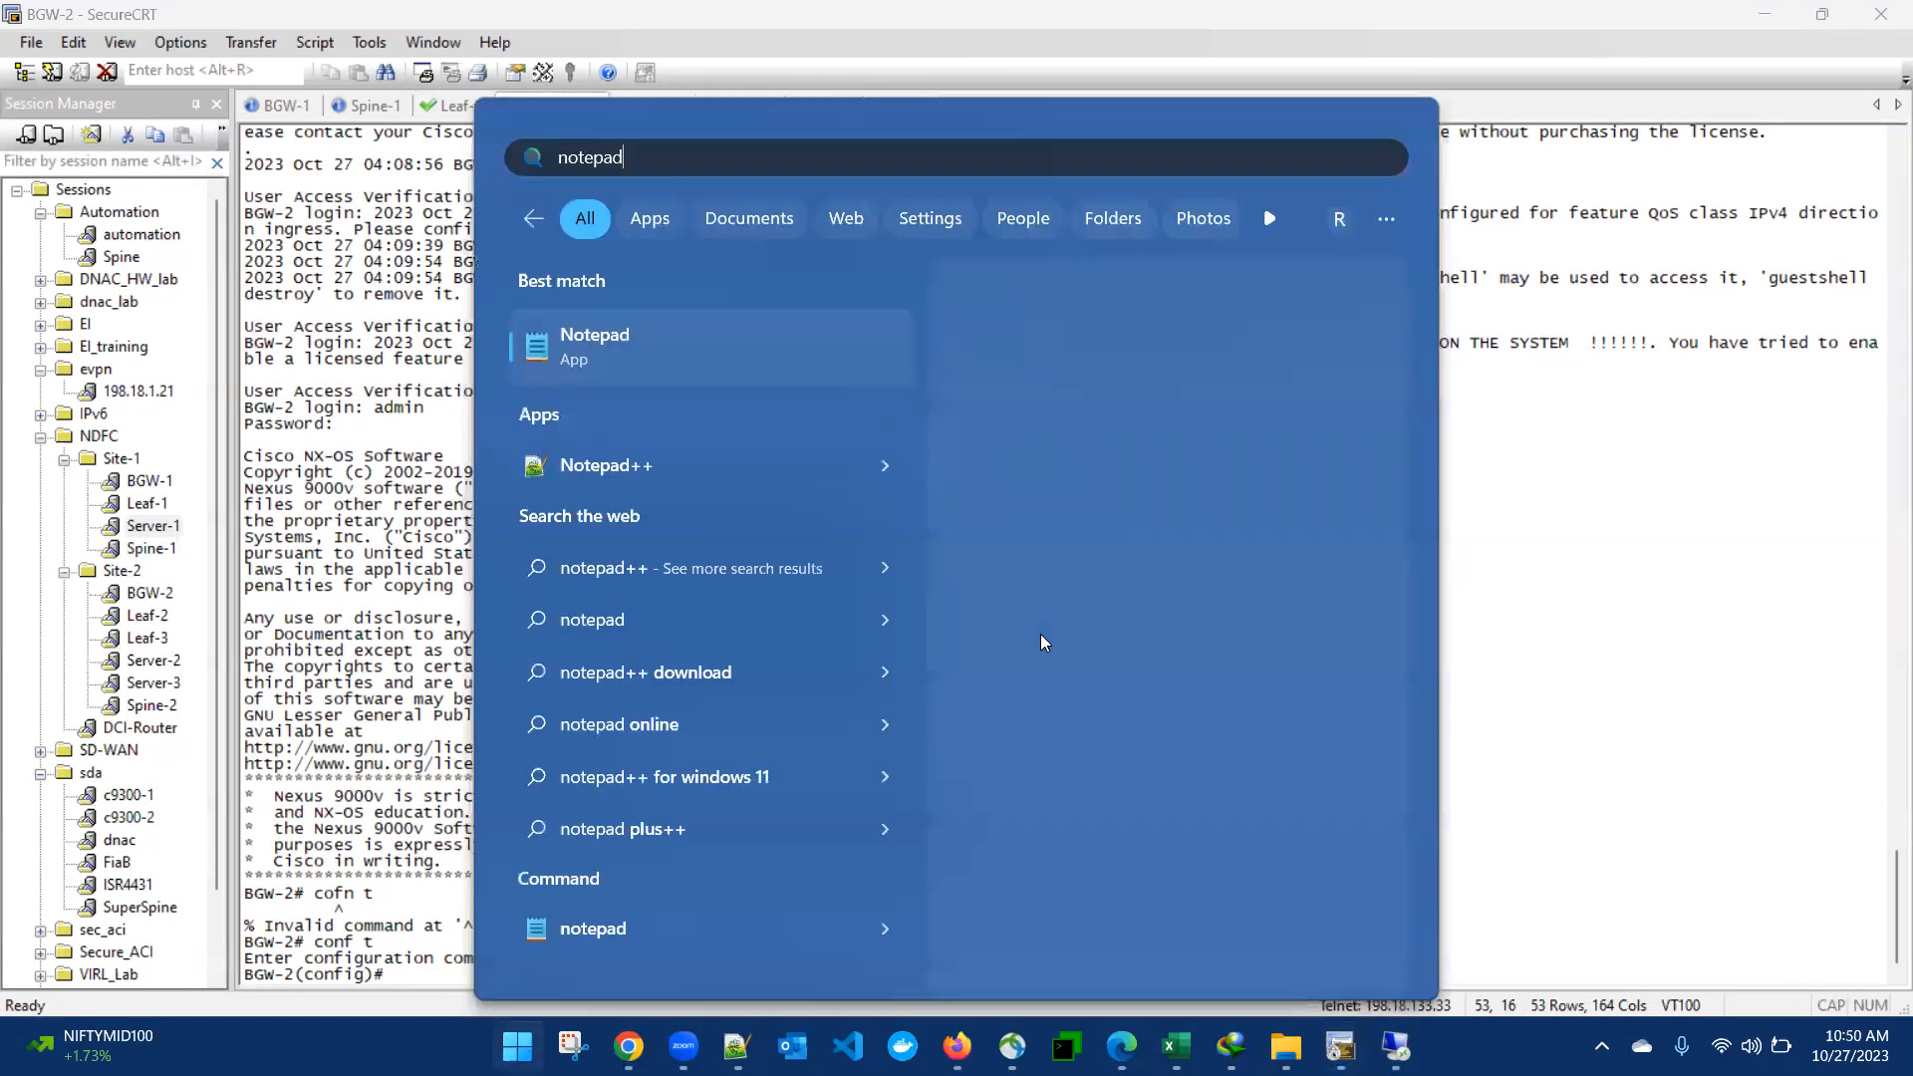
left_click(627, 341)
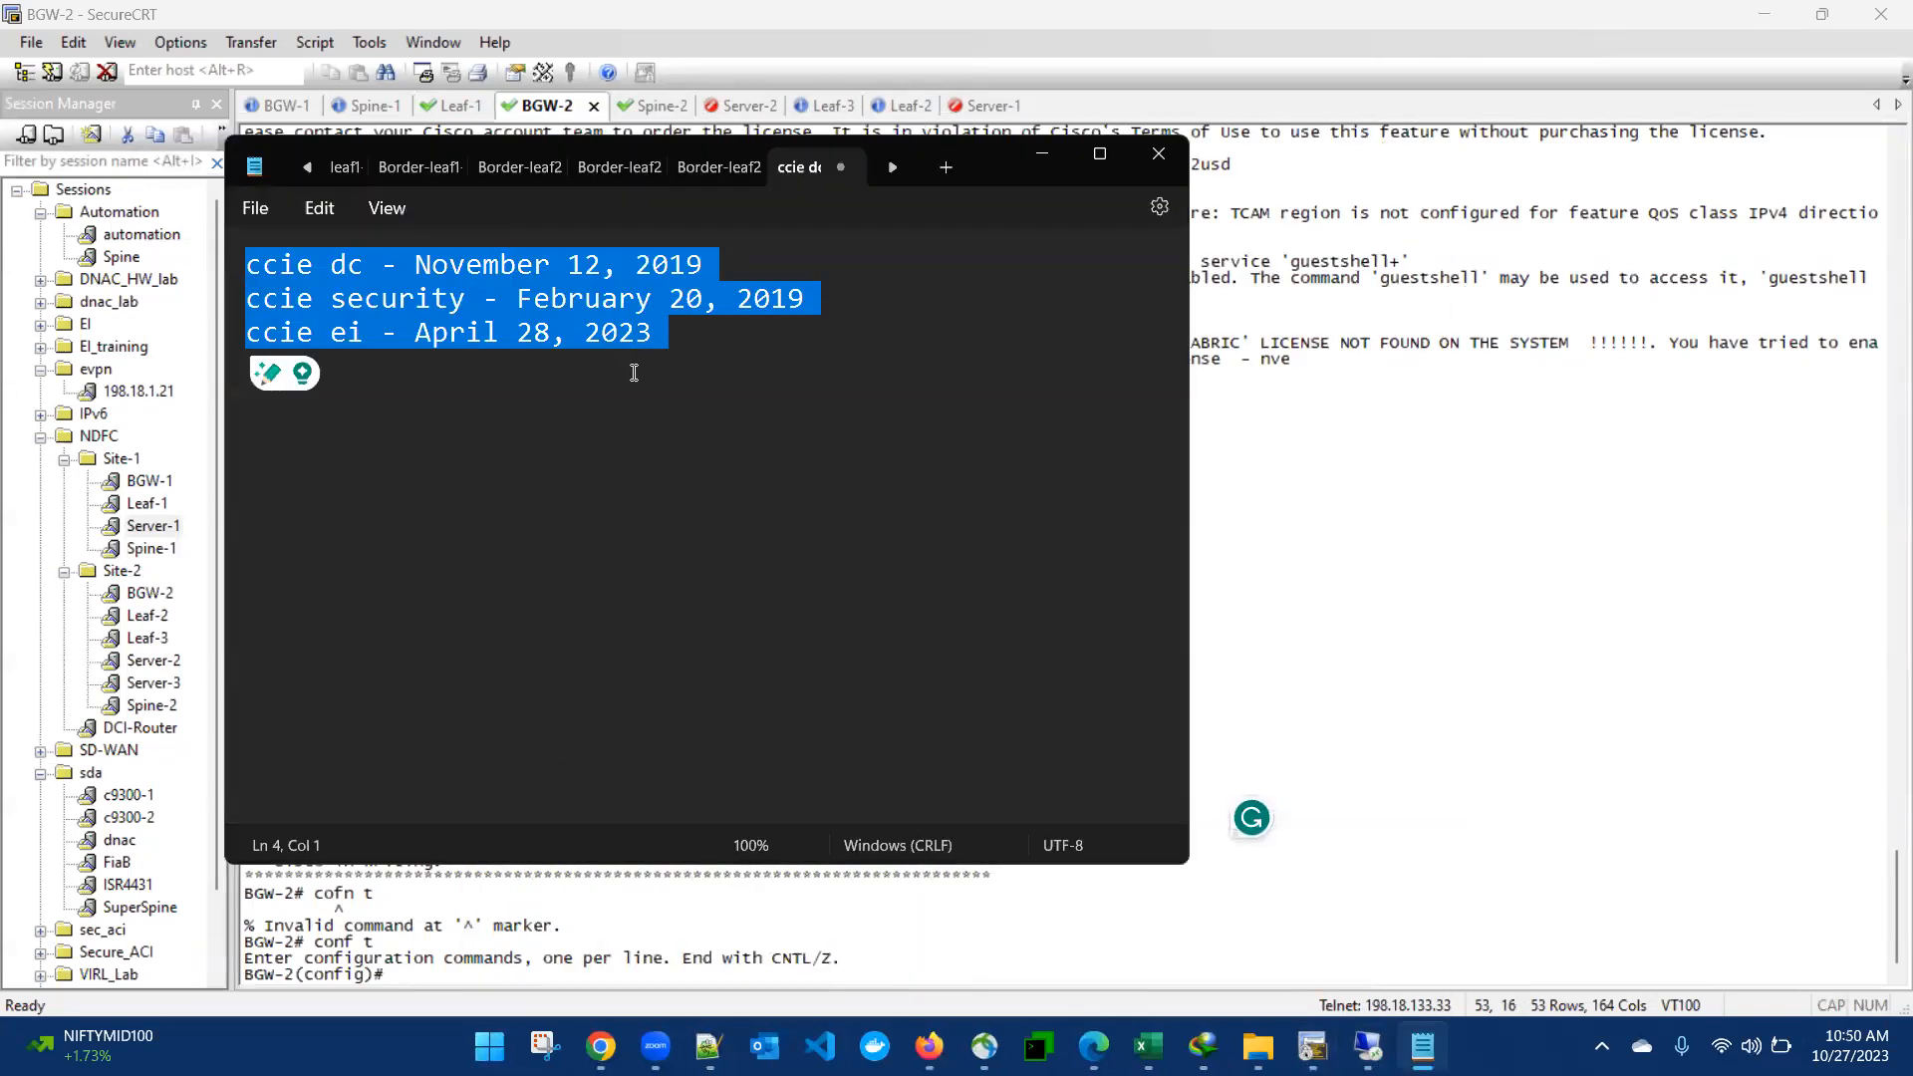
left_click(639, 376)
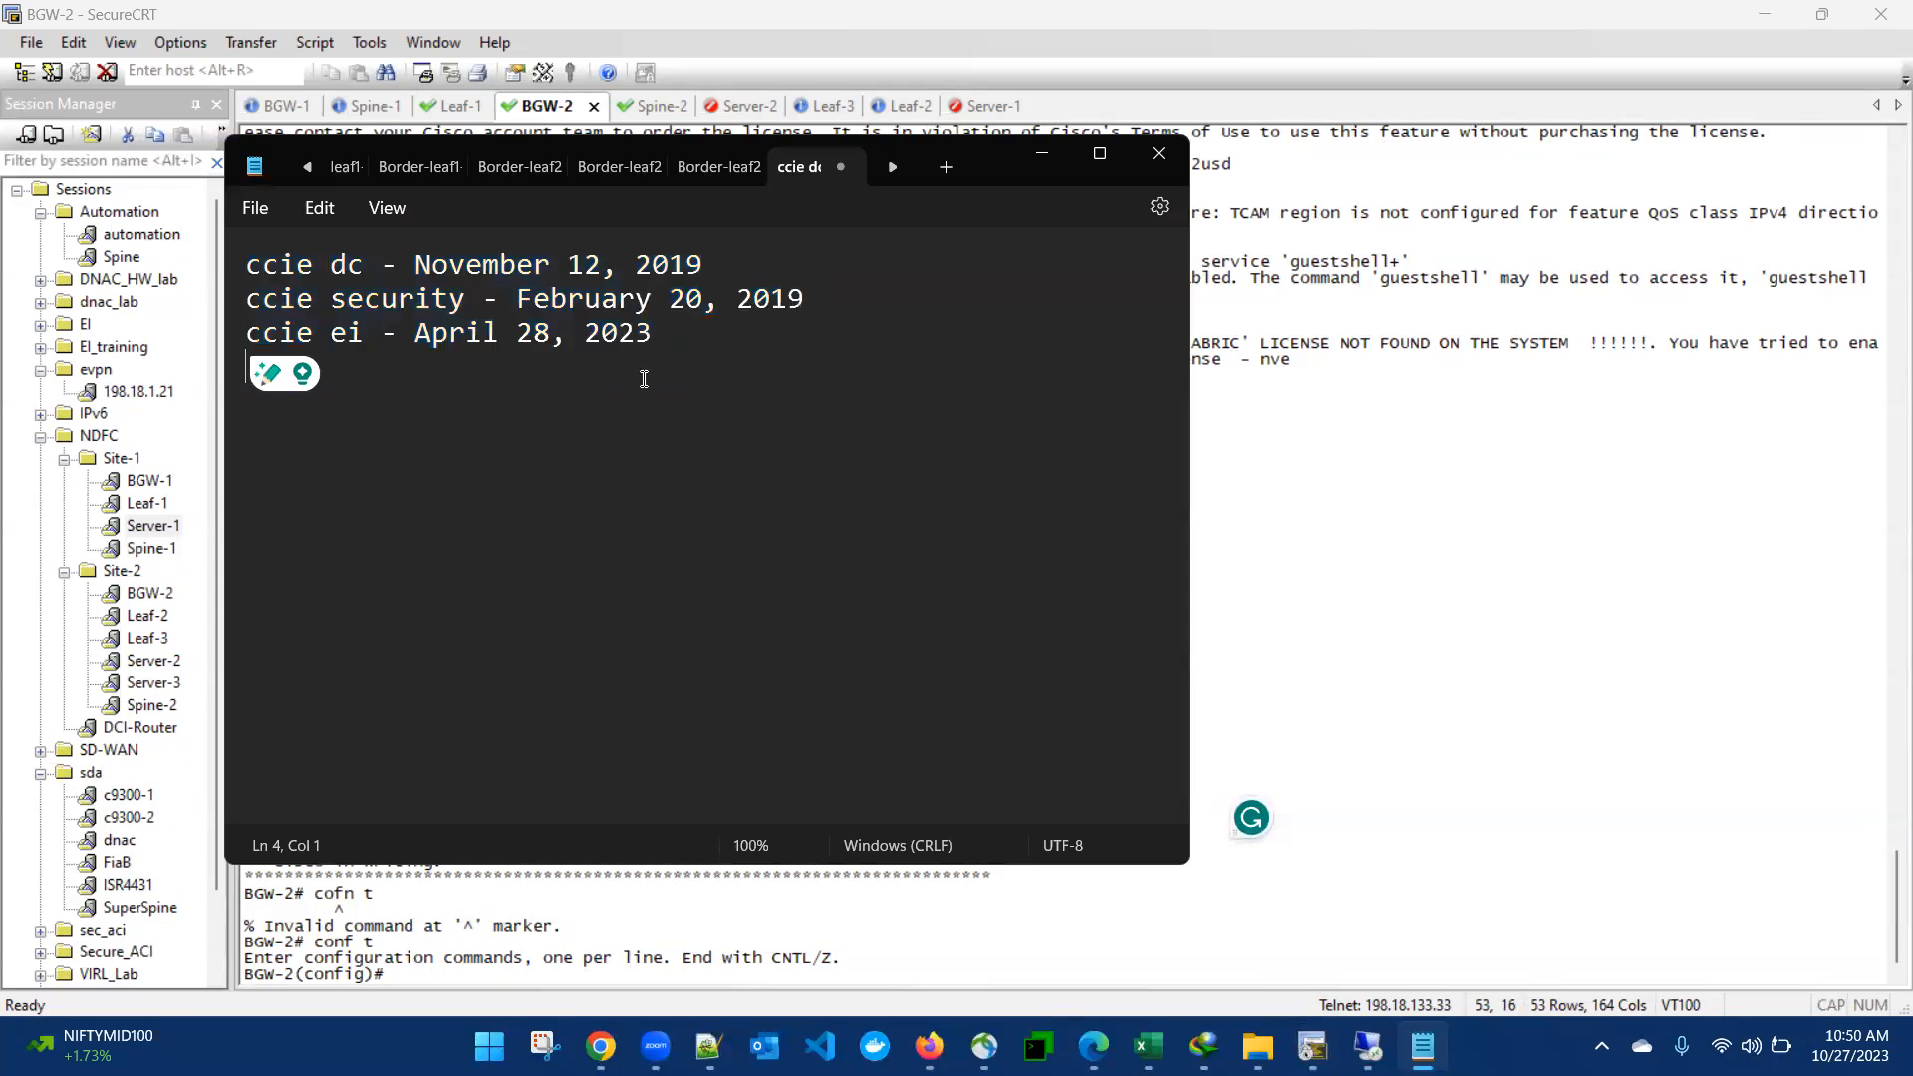
key("ctrl+a")
key("Delete")
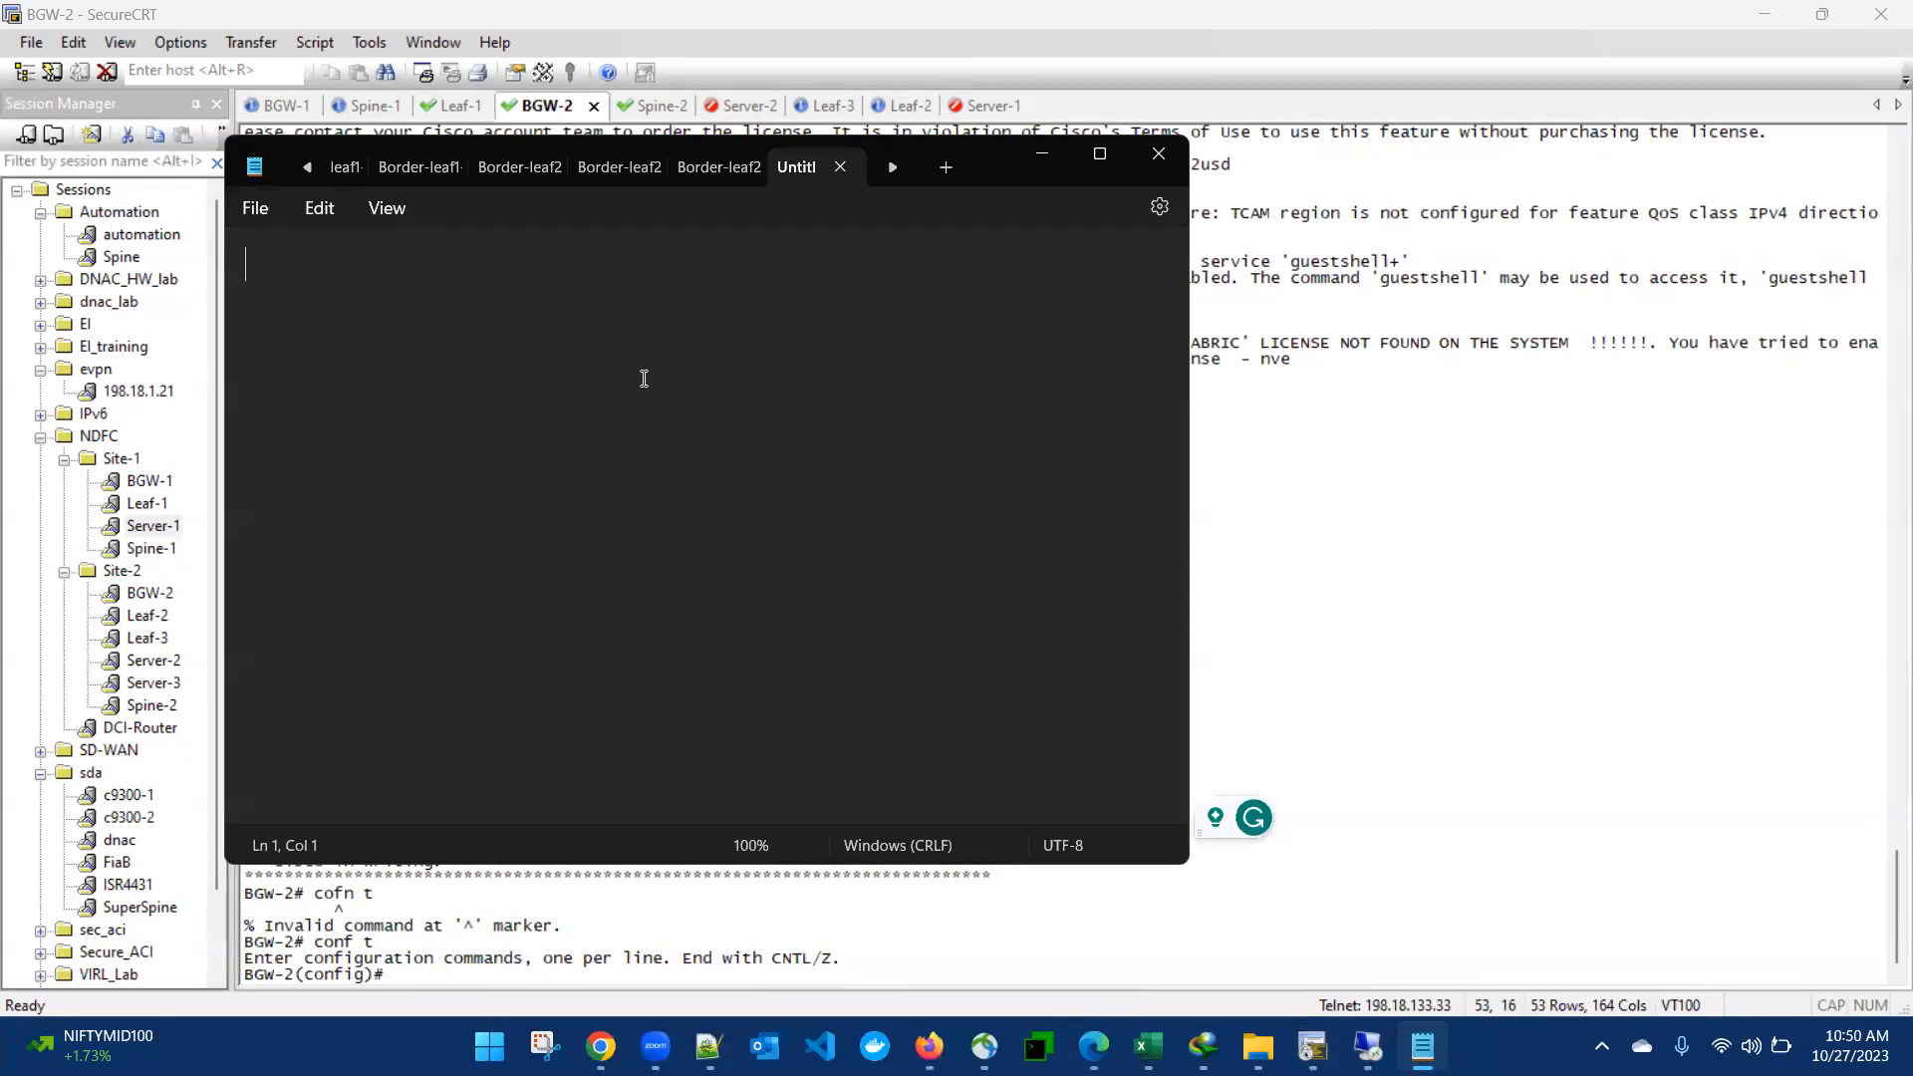
left_click(1368, 1047)
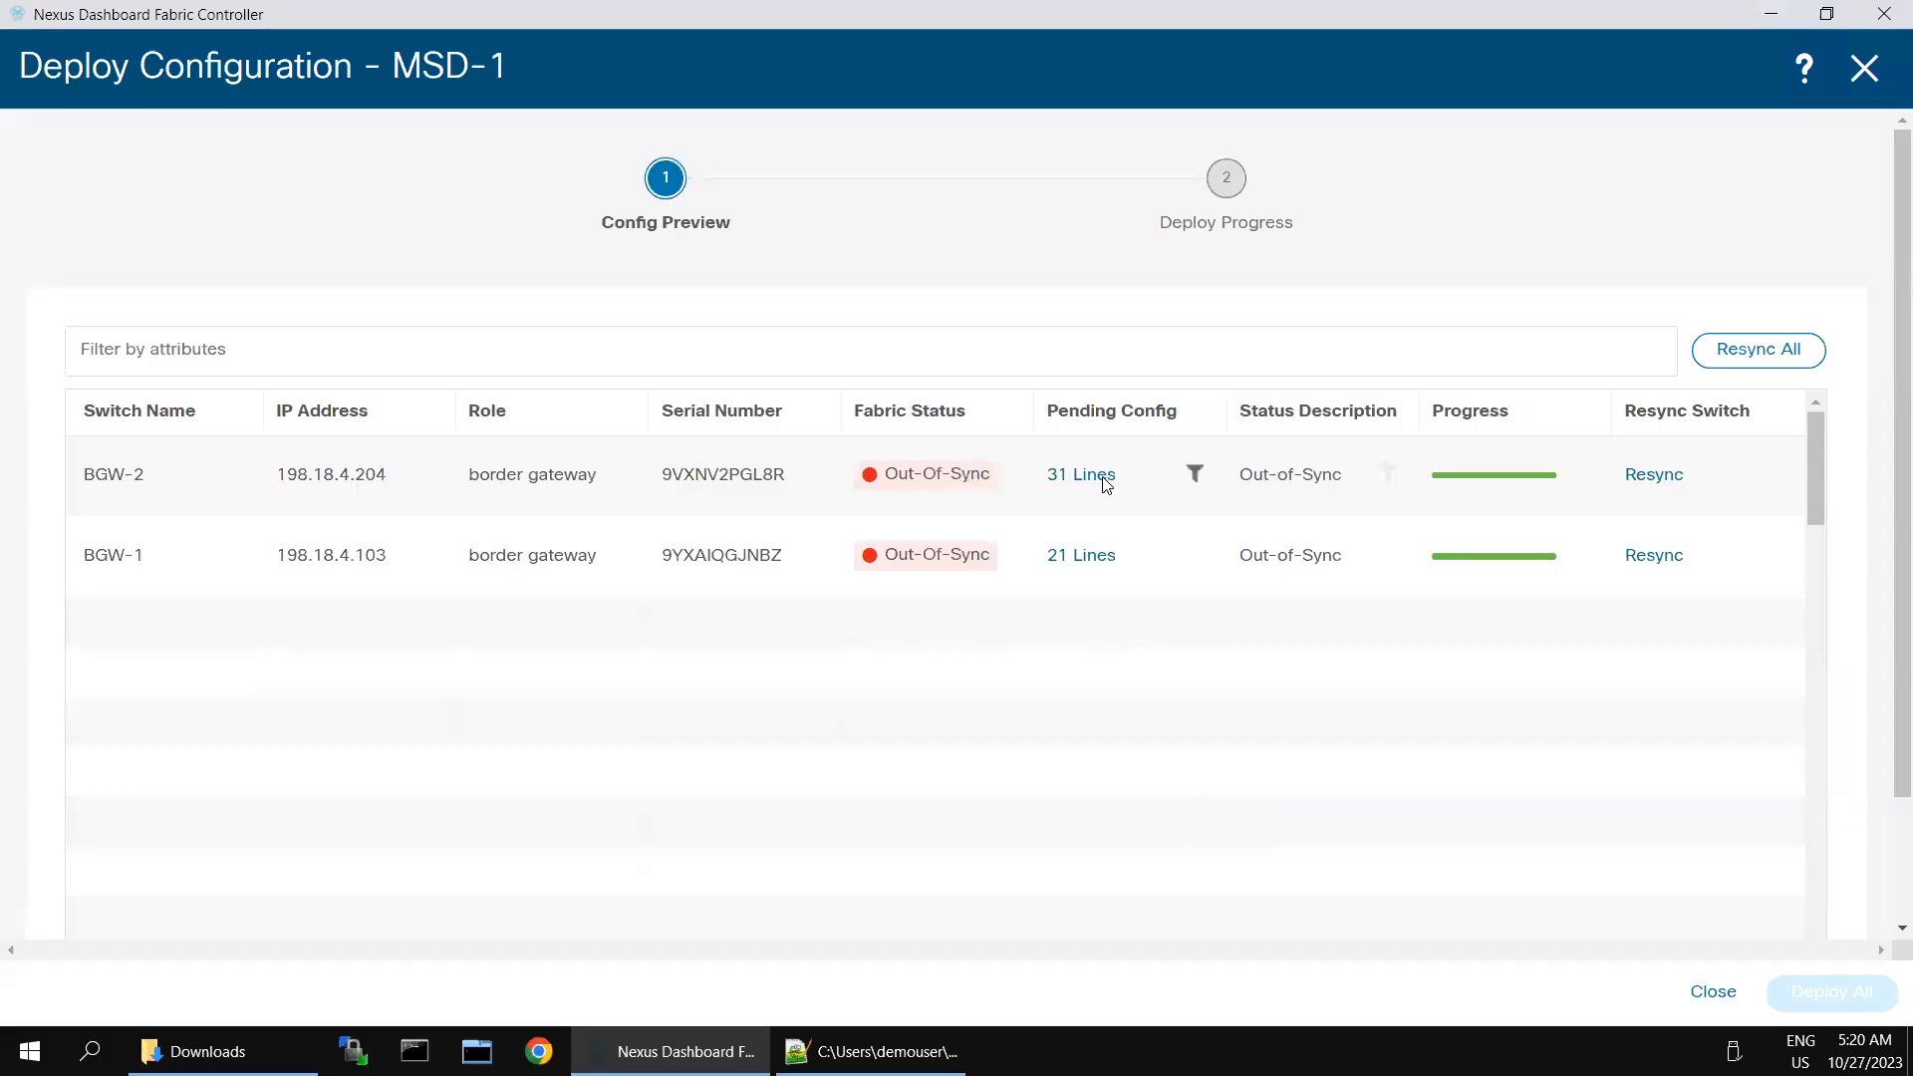
- Open BGW-2's pending configuration and copy all of its lines, from interface ethernet1/2 through configure terminal
left_click(1104, 485)
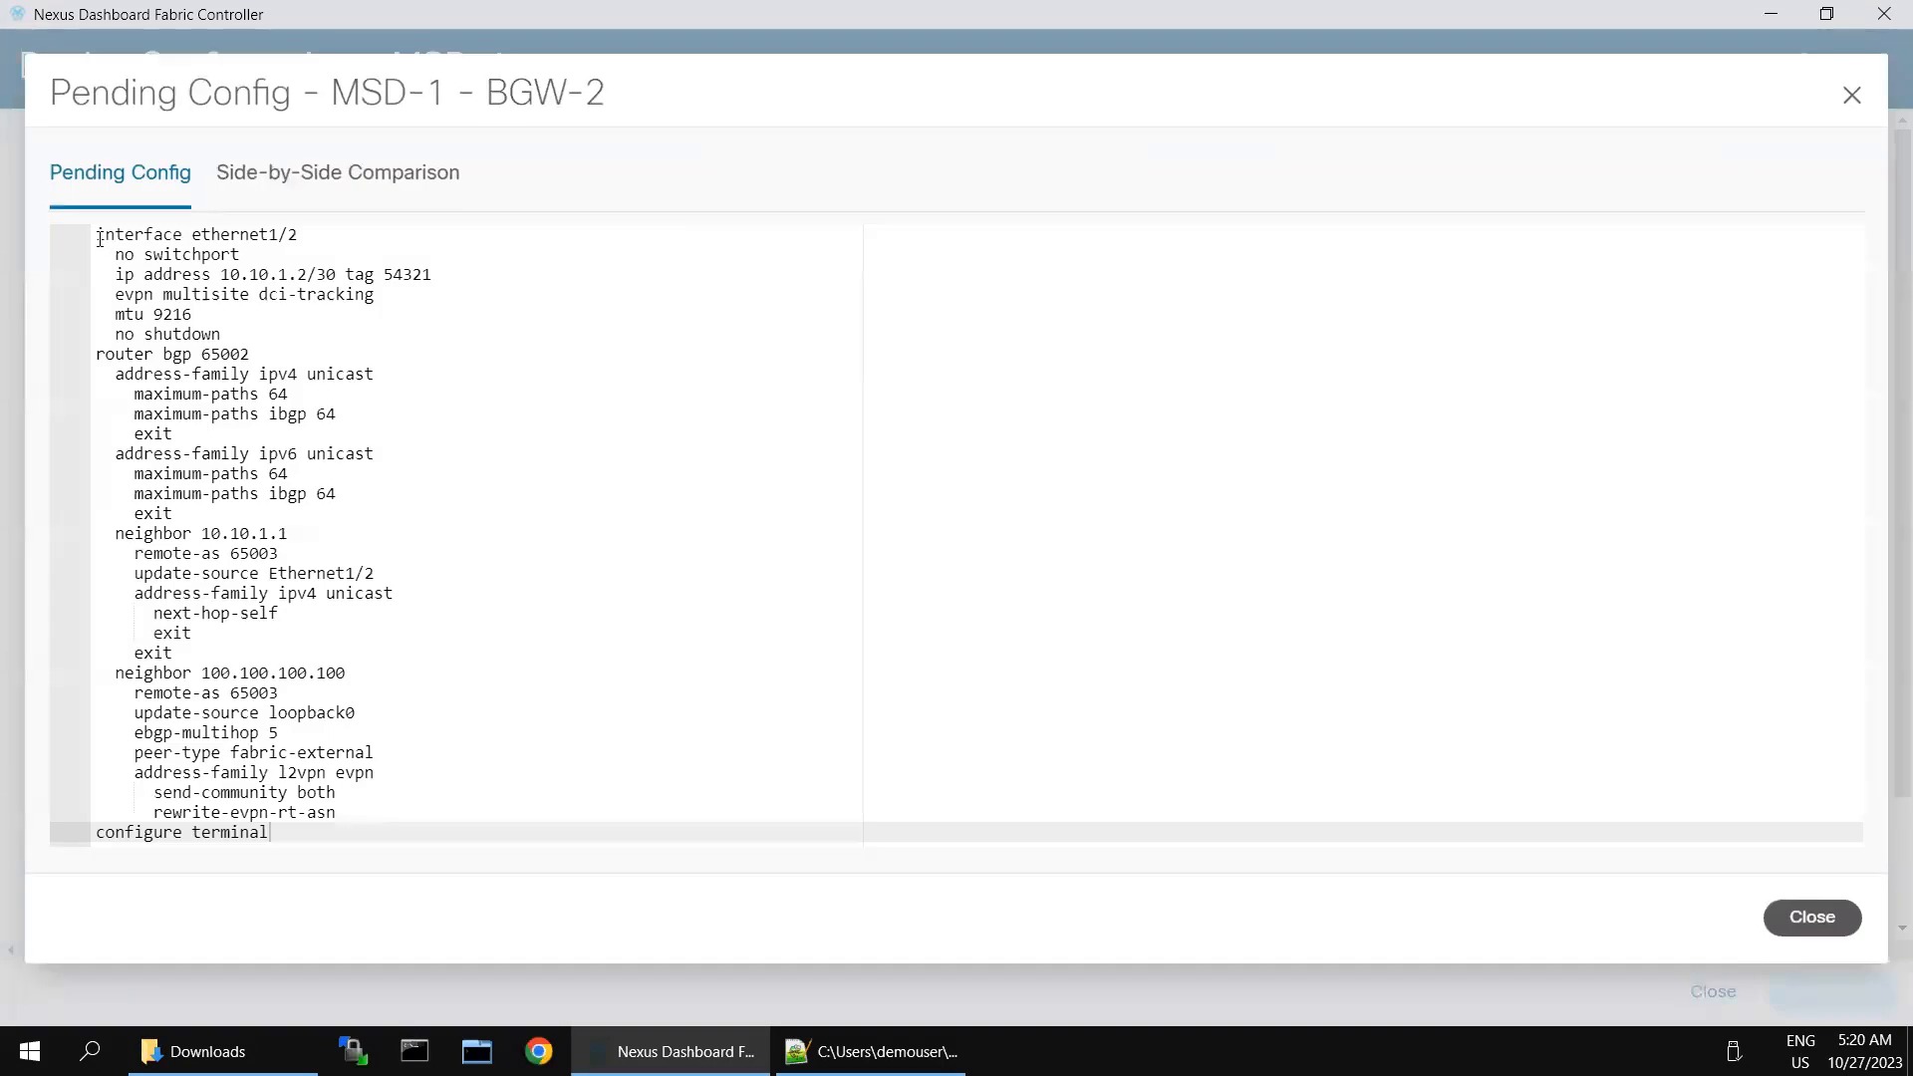
left_click_drag(100, 240, 343, 833)
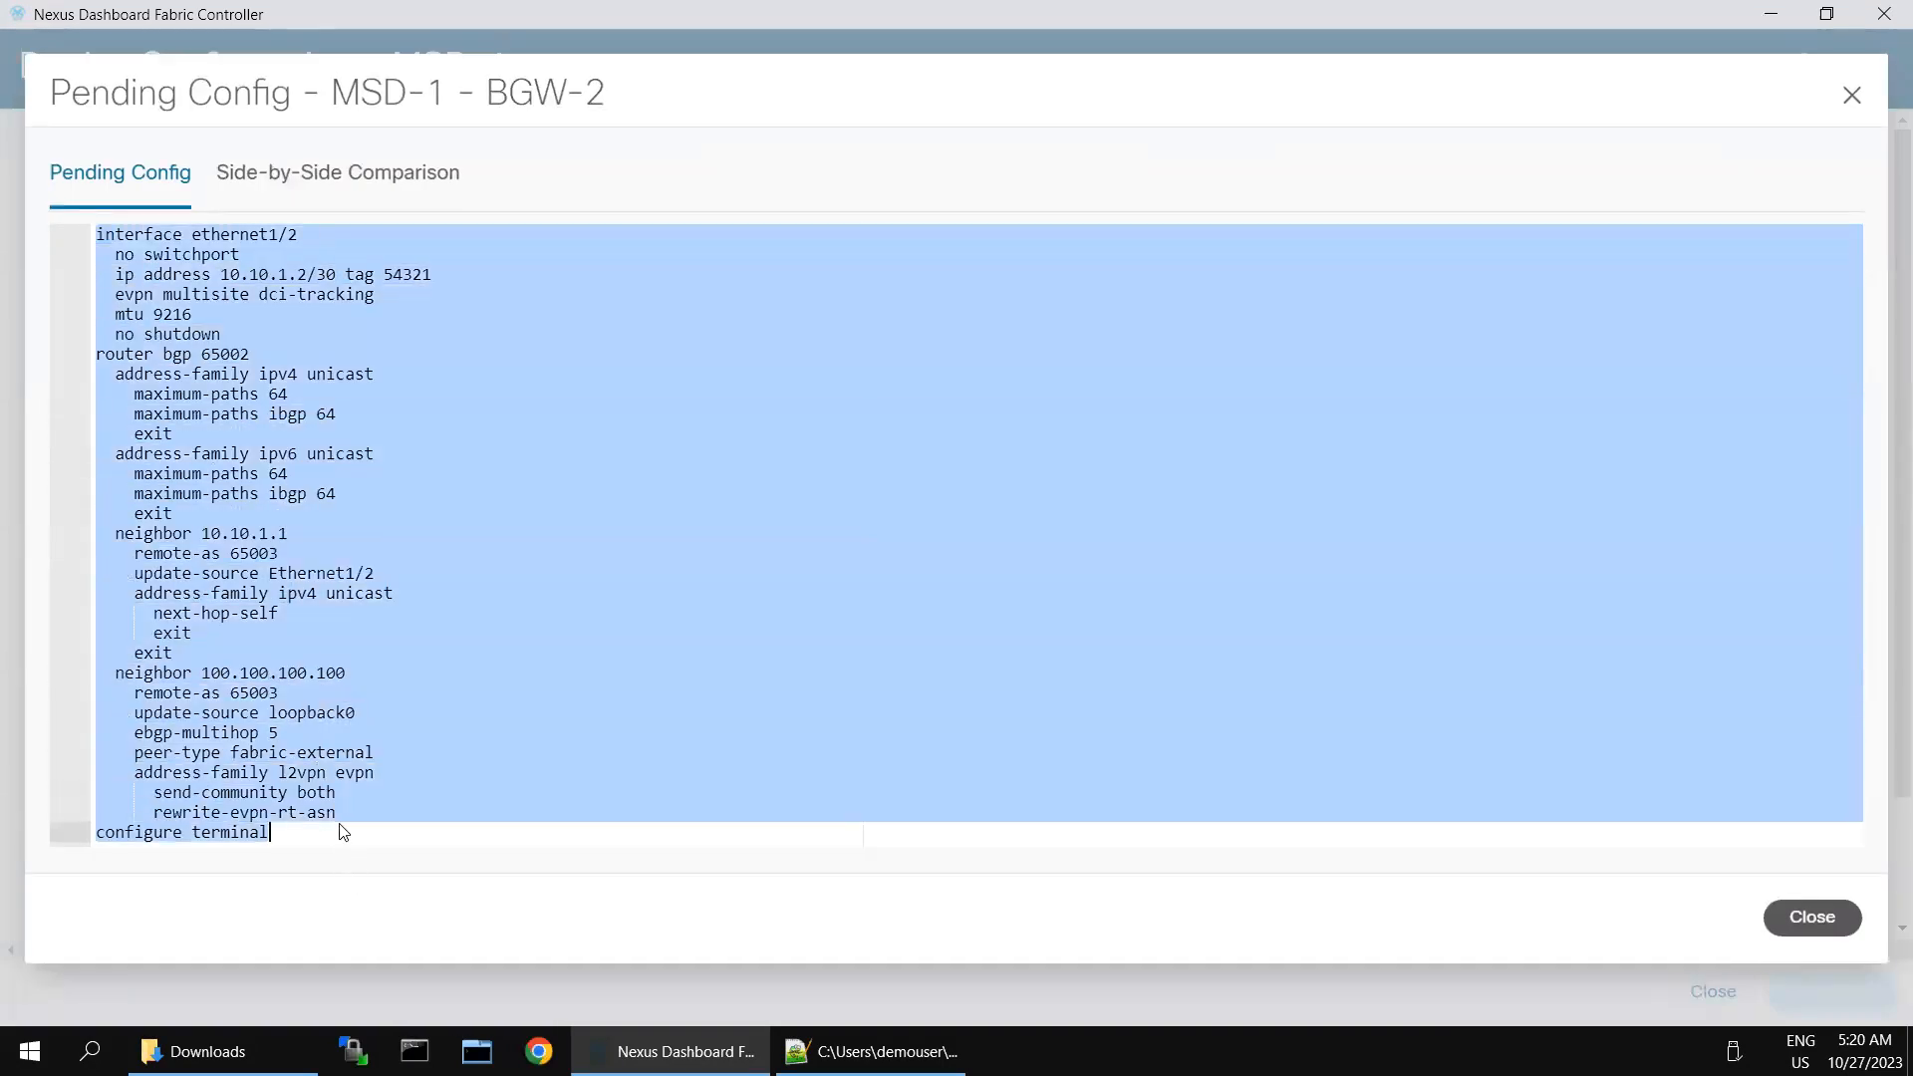
right_click(269, 438)
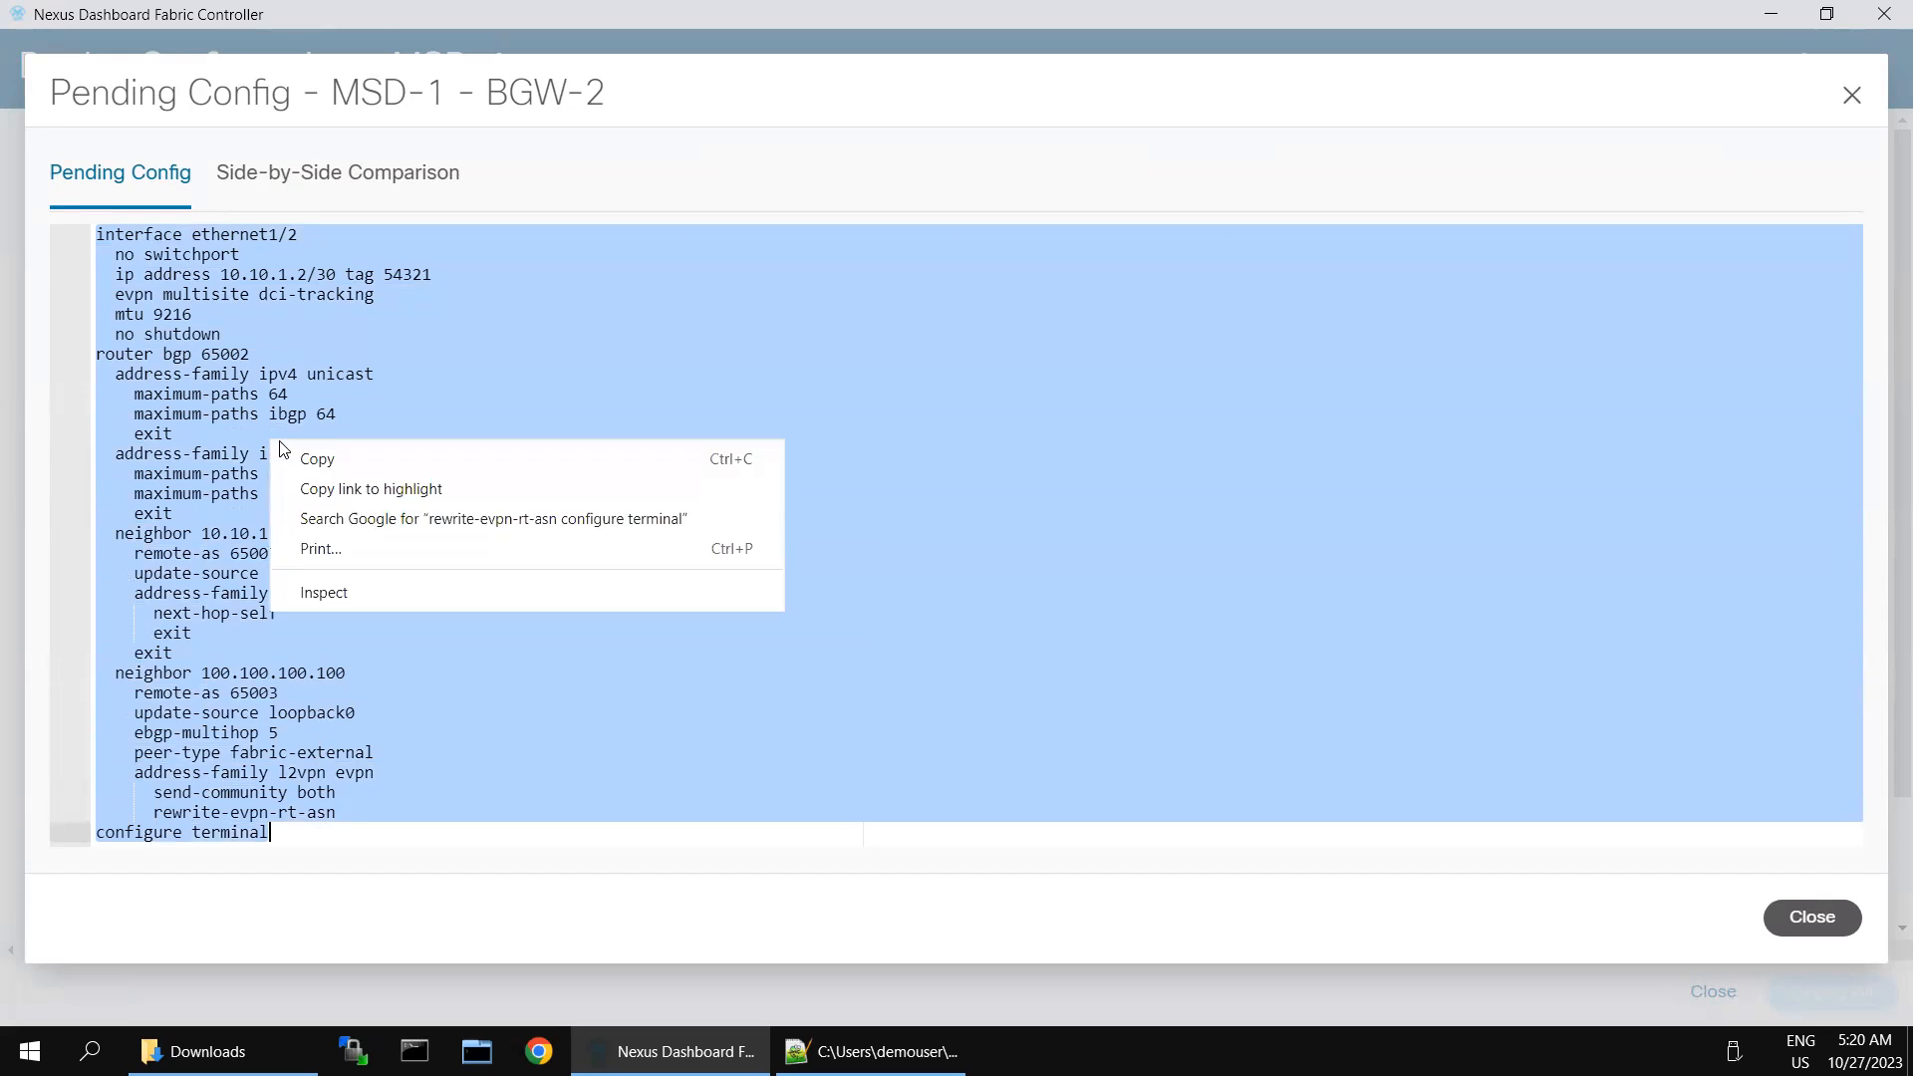
left_click(305, 460)
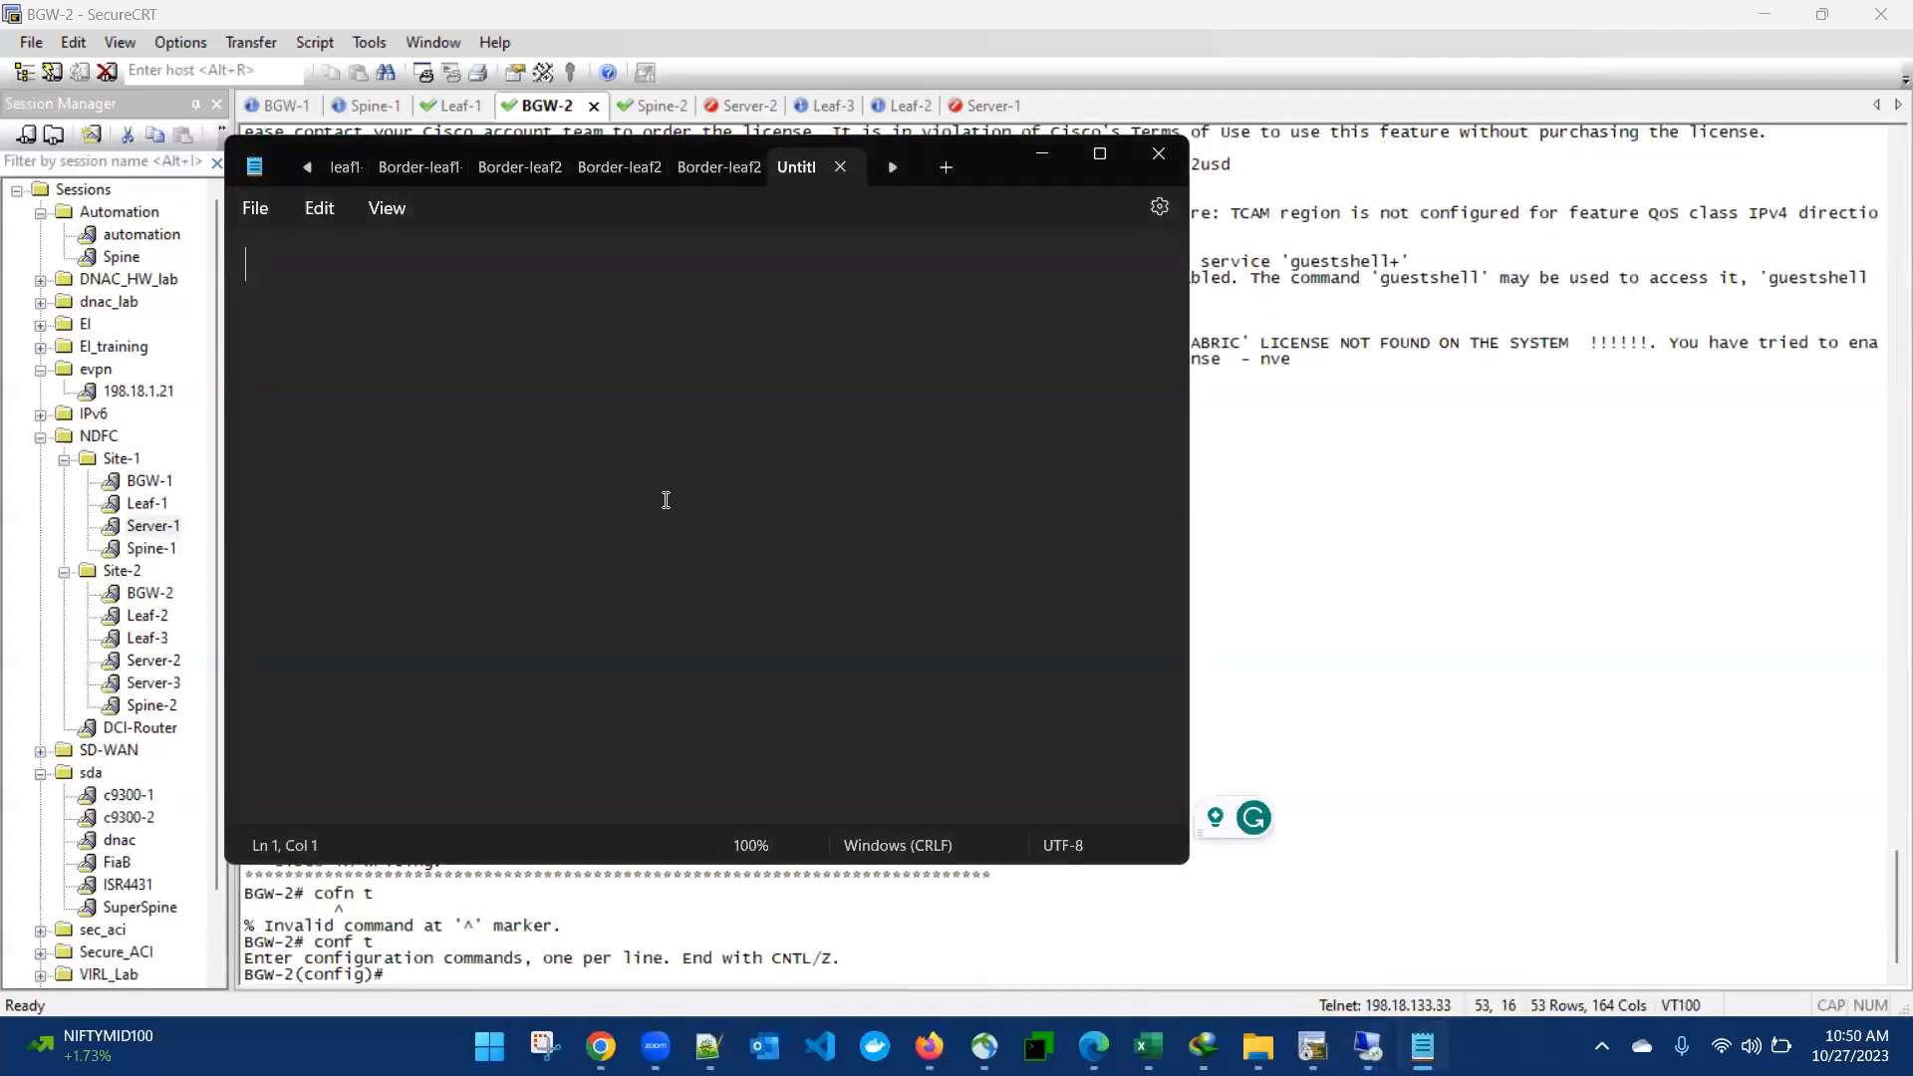
- Try to paste the copied BGW-2 configuration into the empty note in the local Notepad, and return to the remote desktop
right_click(614, 446)
left_click(514, 548)
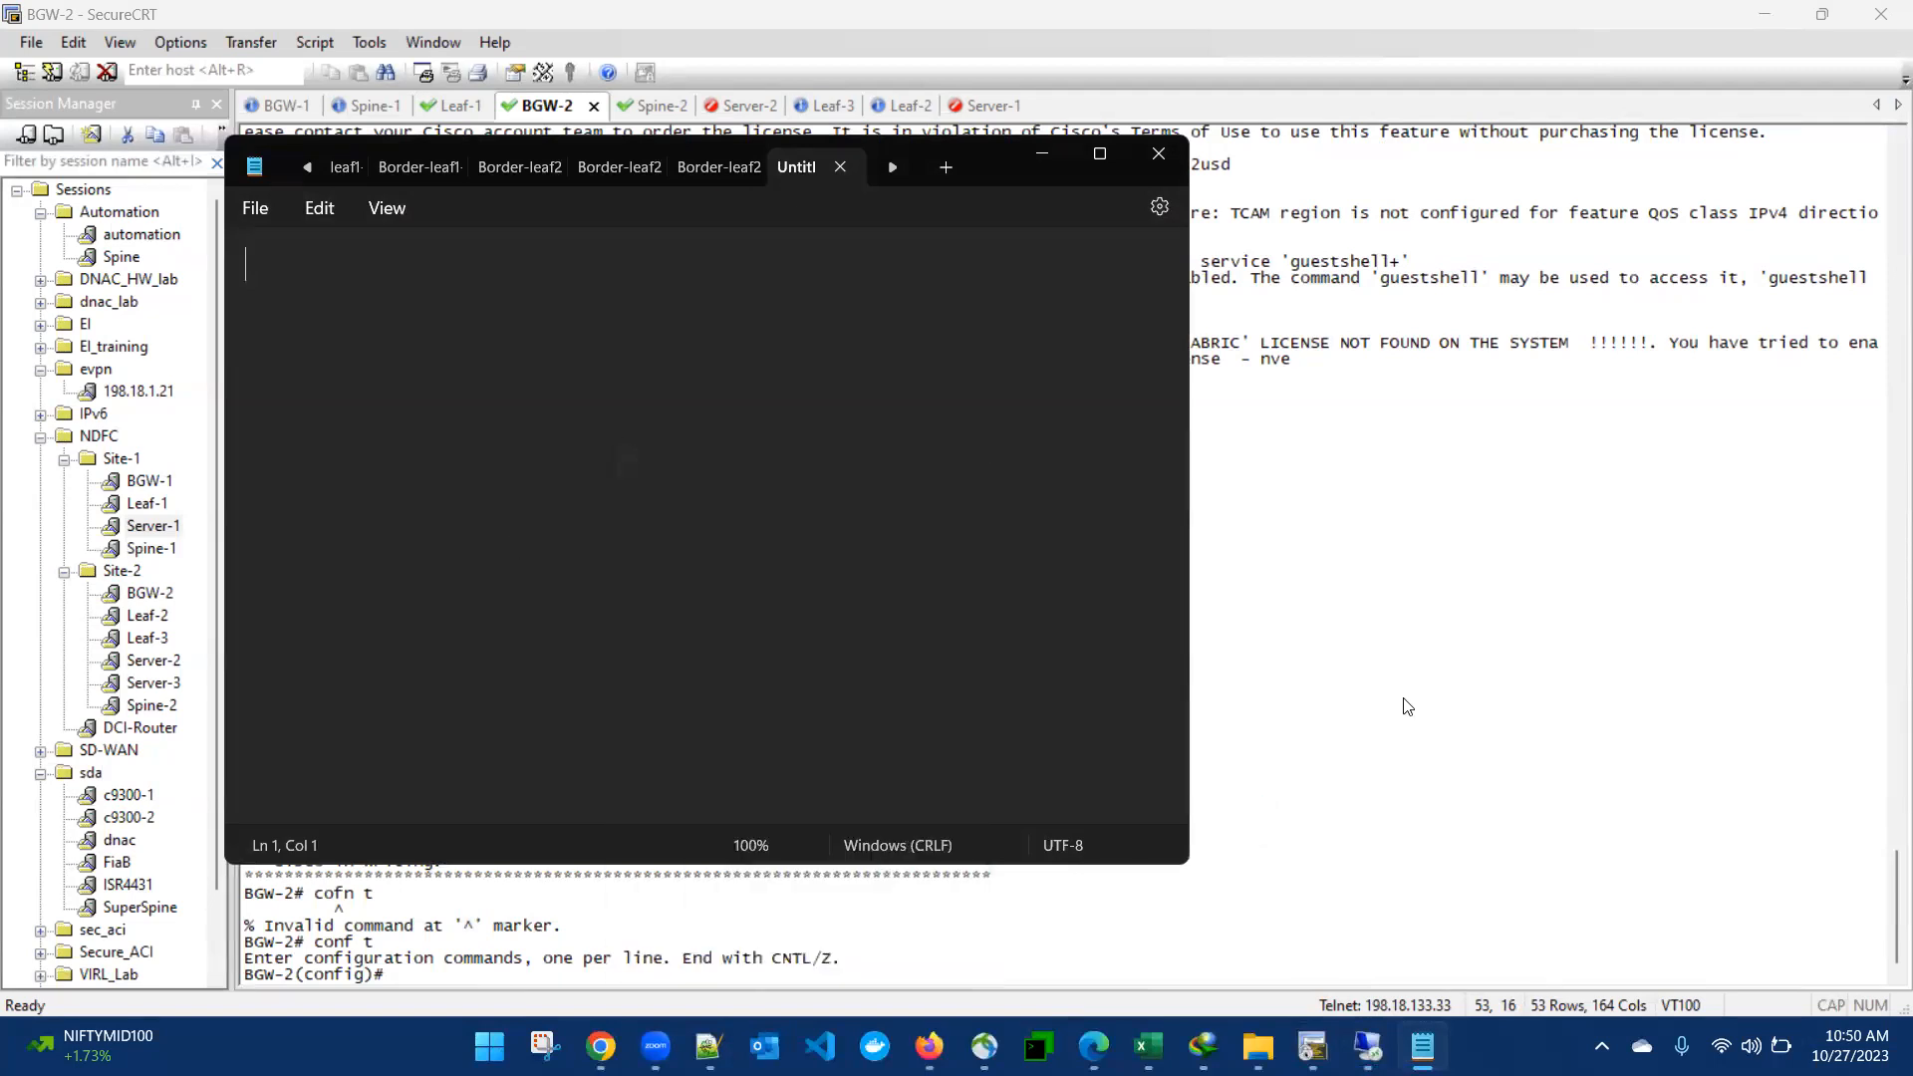
left_click(1368, 1046)
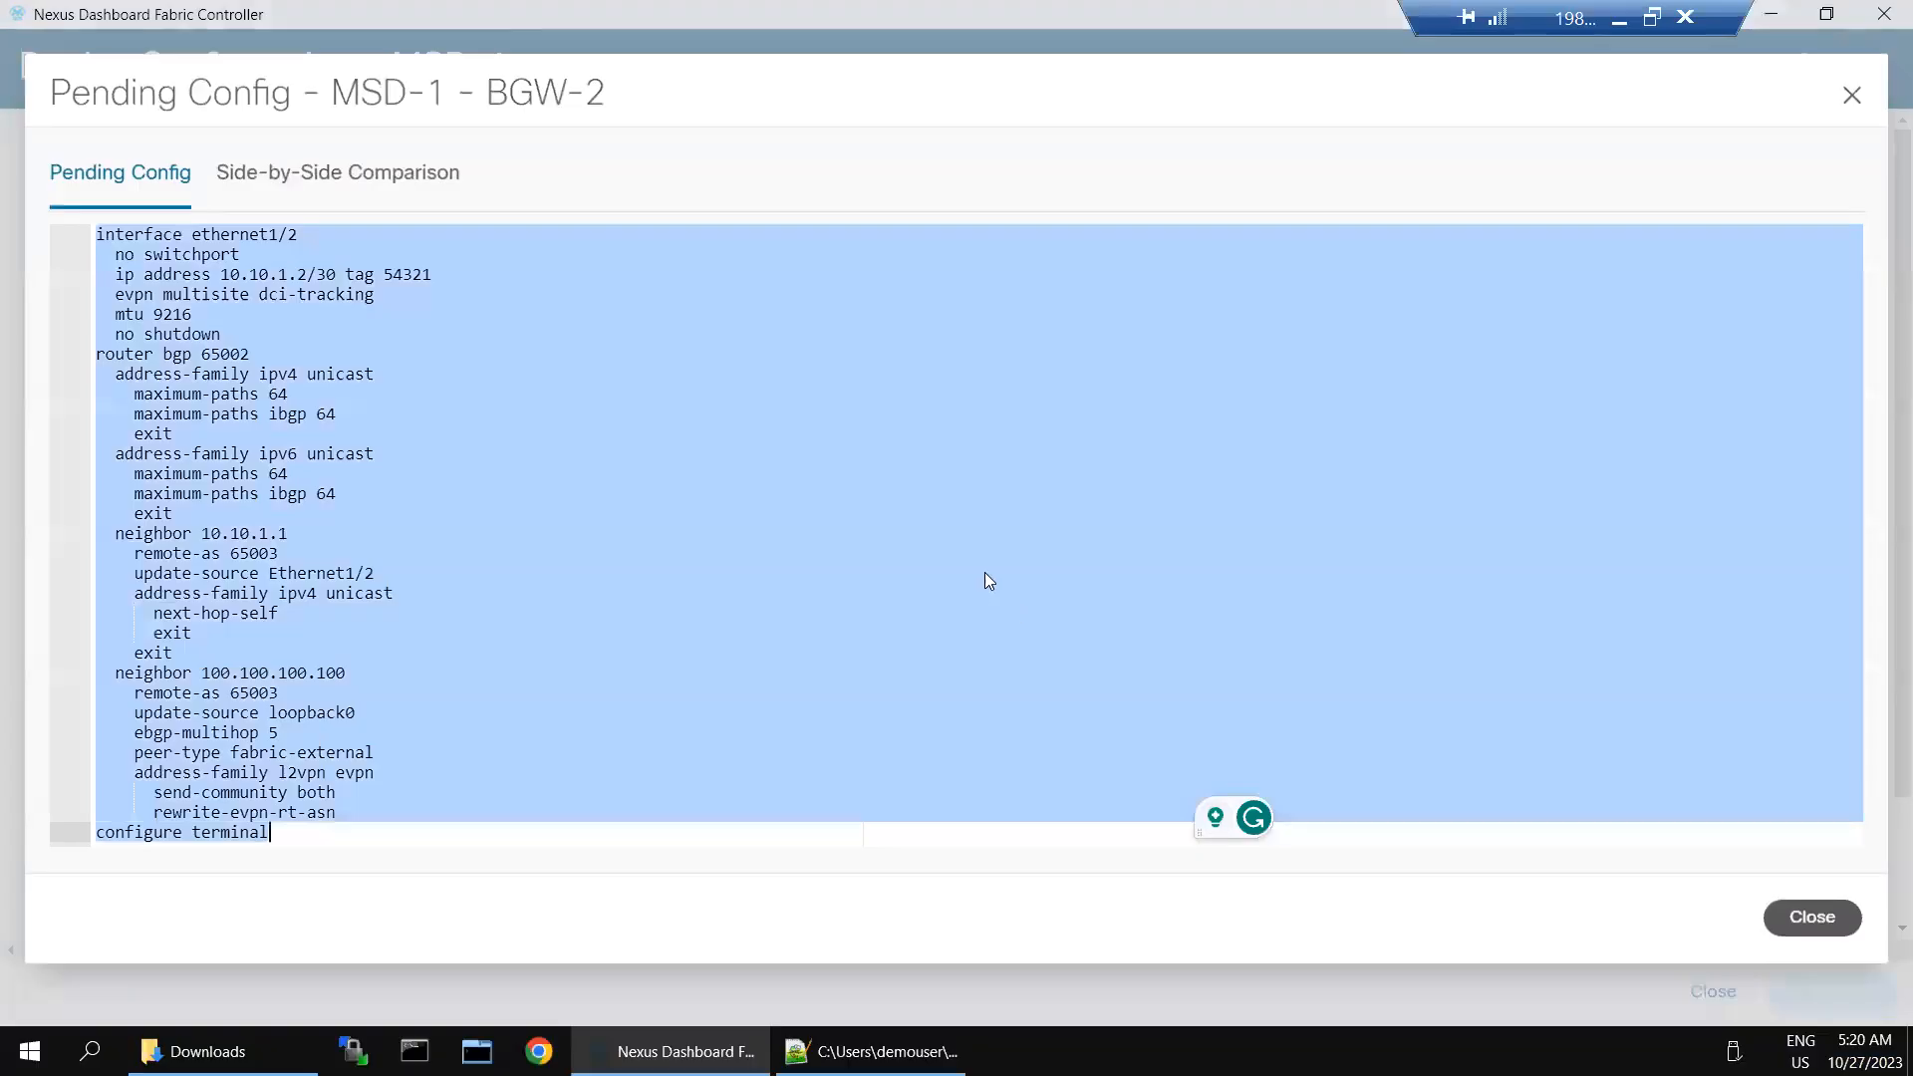
- Examine BGW-2's pending configuration and compare its running and expected configurations side by side, then close the dialog
left_click(811, 510)
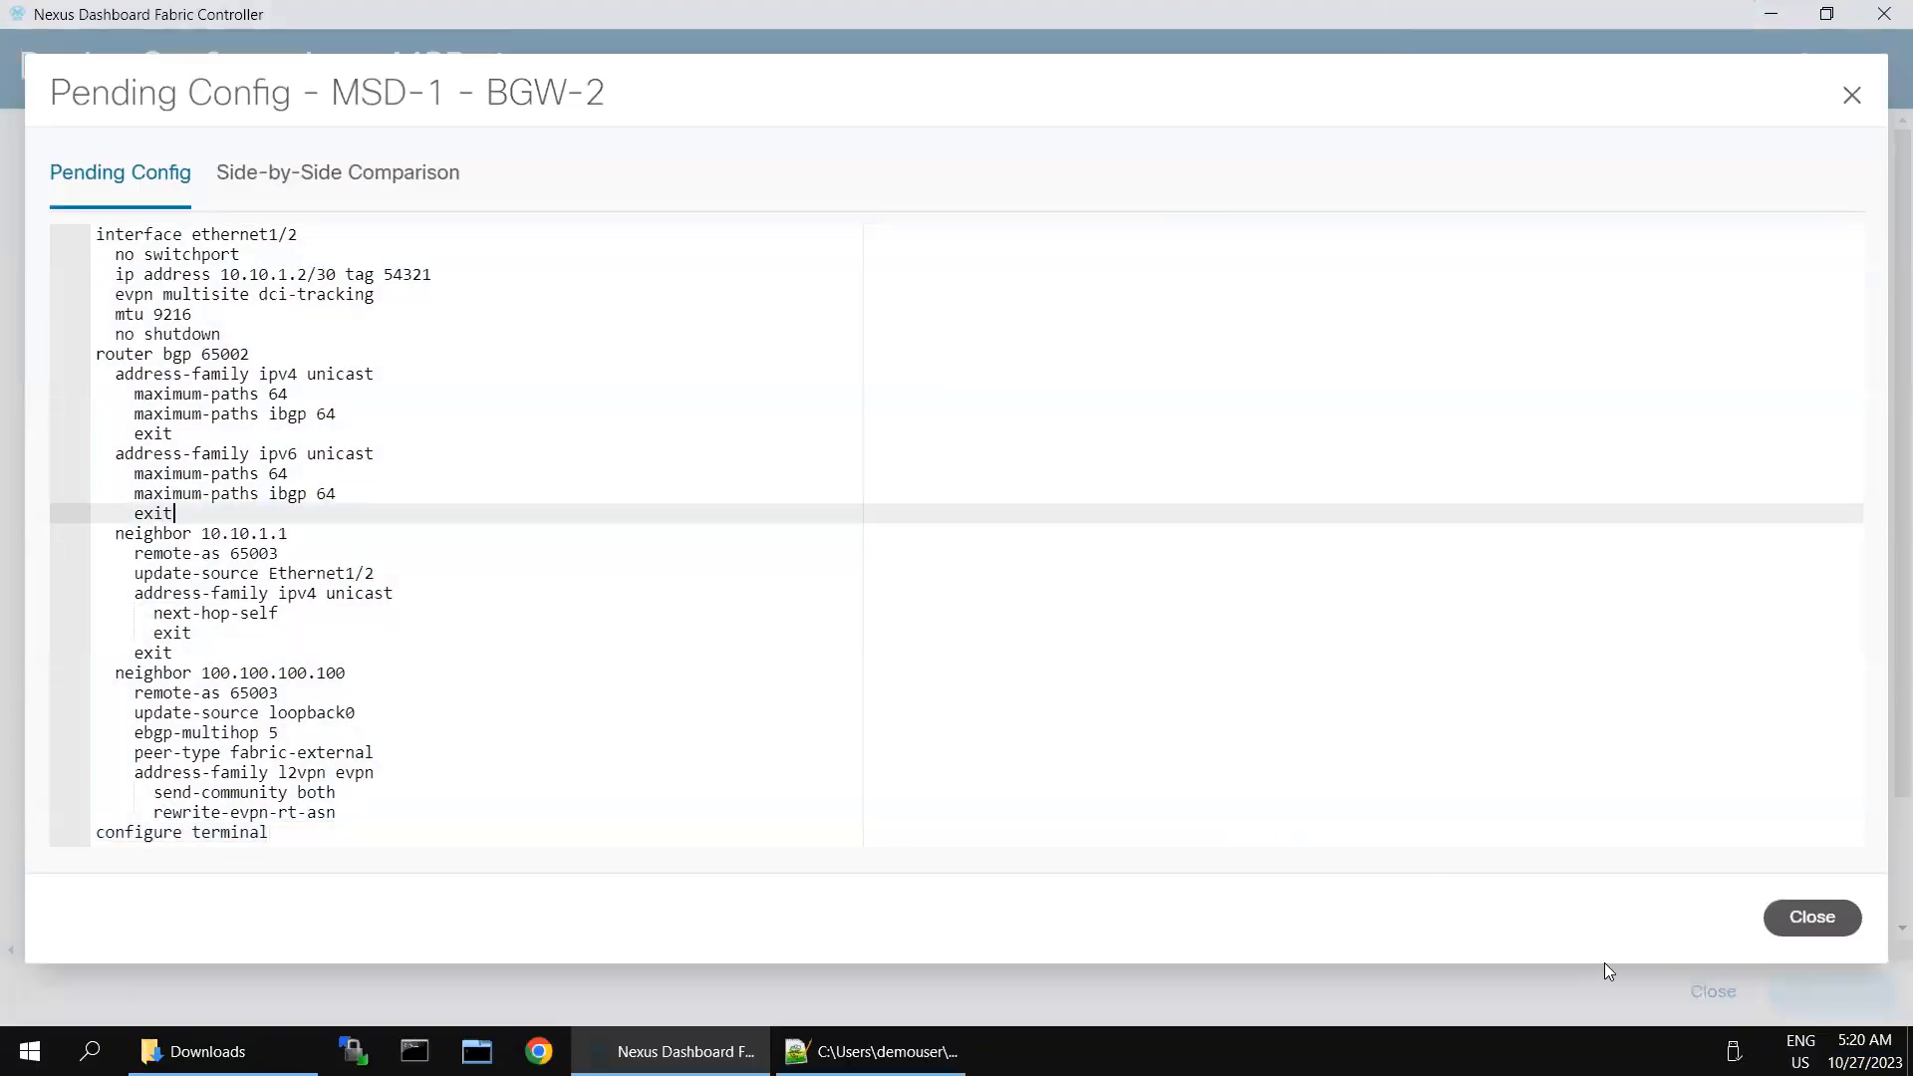
left_click_drag(159, 257, 289, 530)
left_click(329, 525)
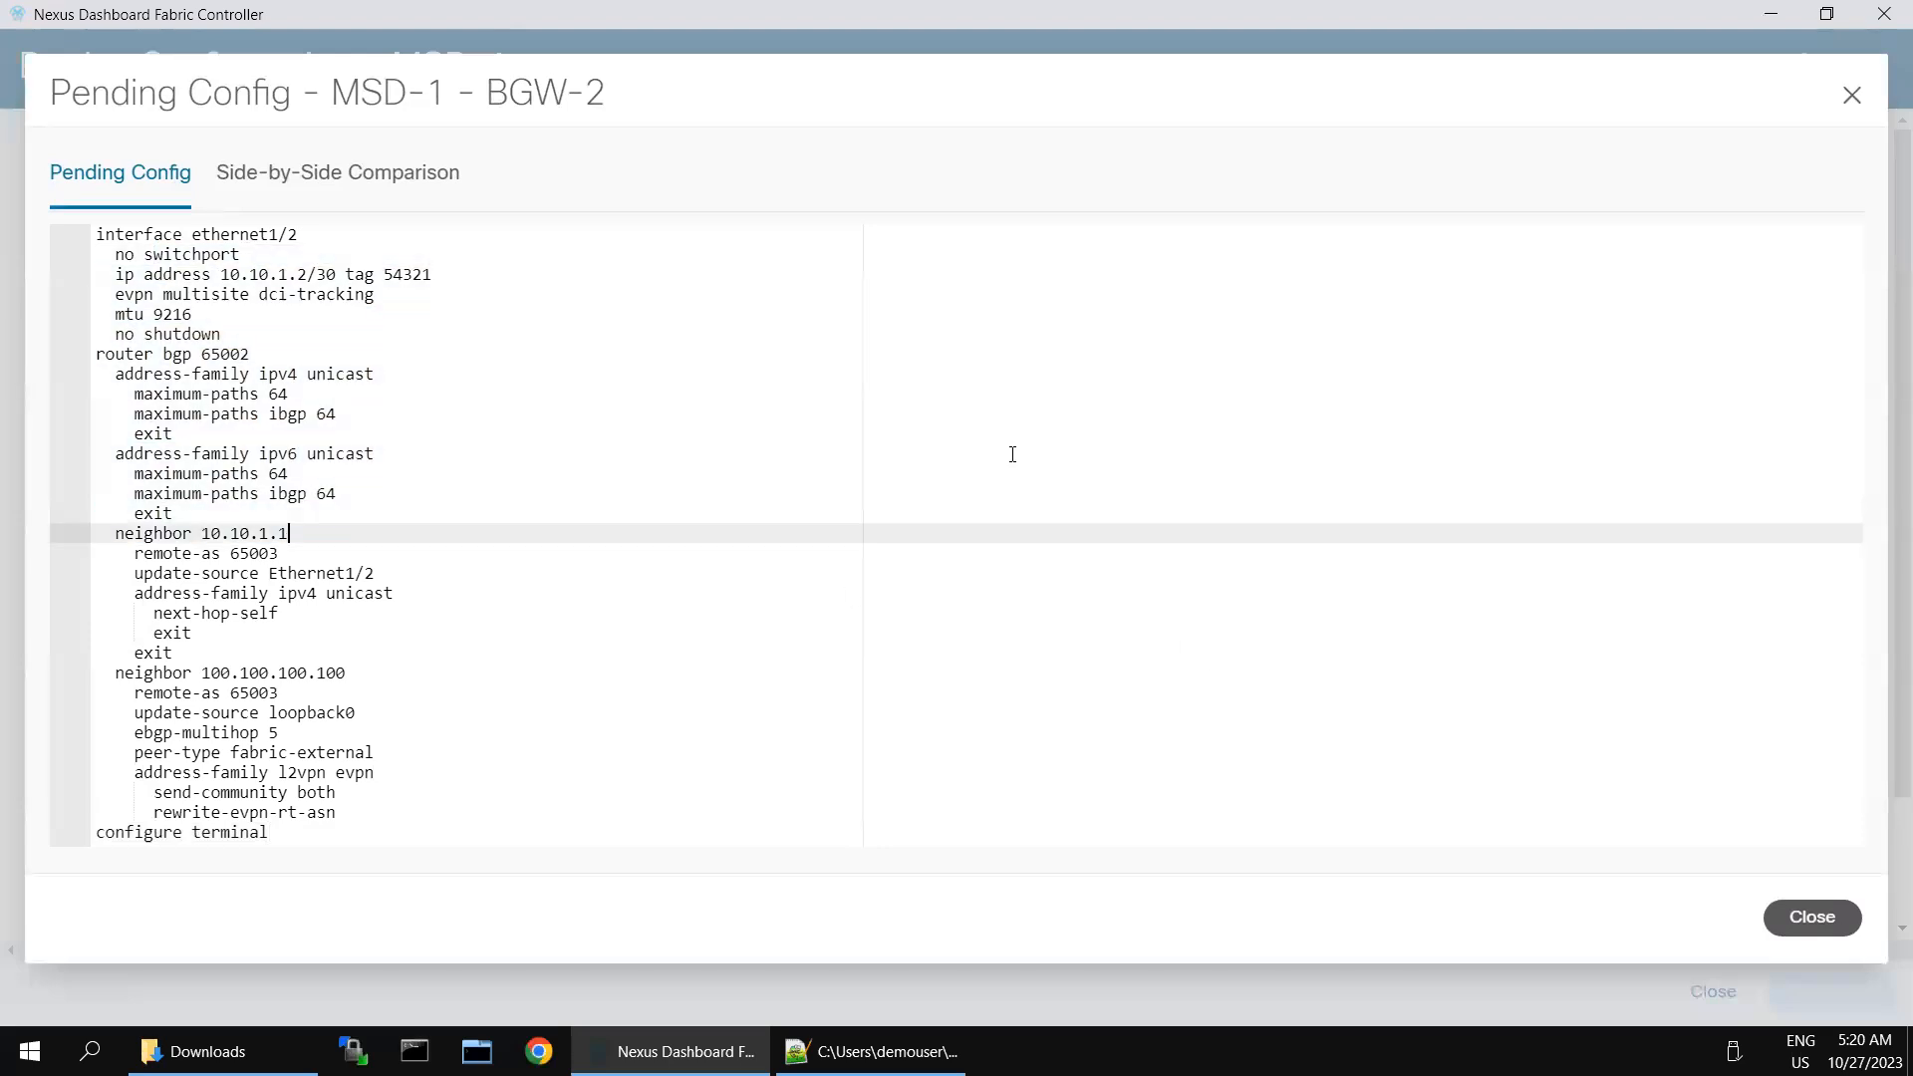
left_click(394, 190)
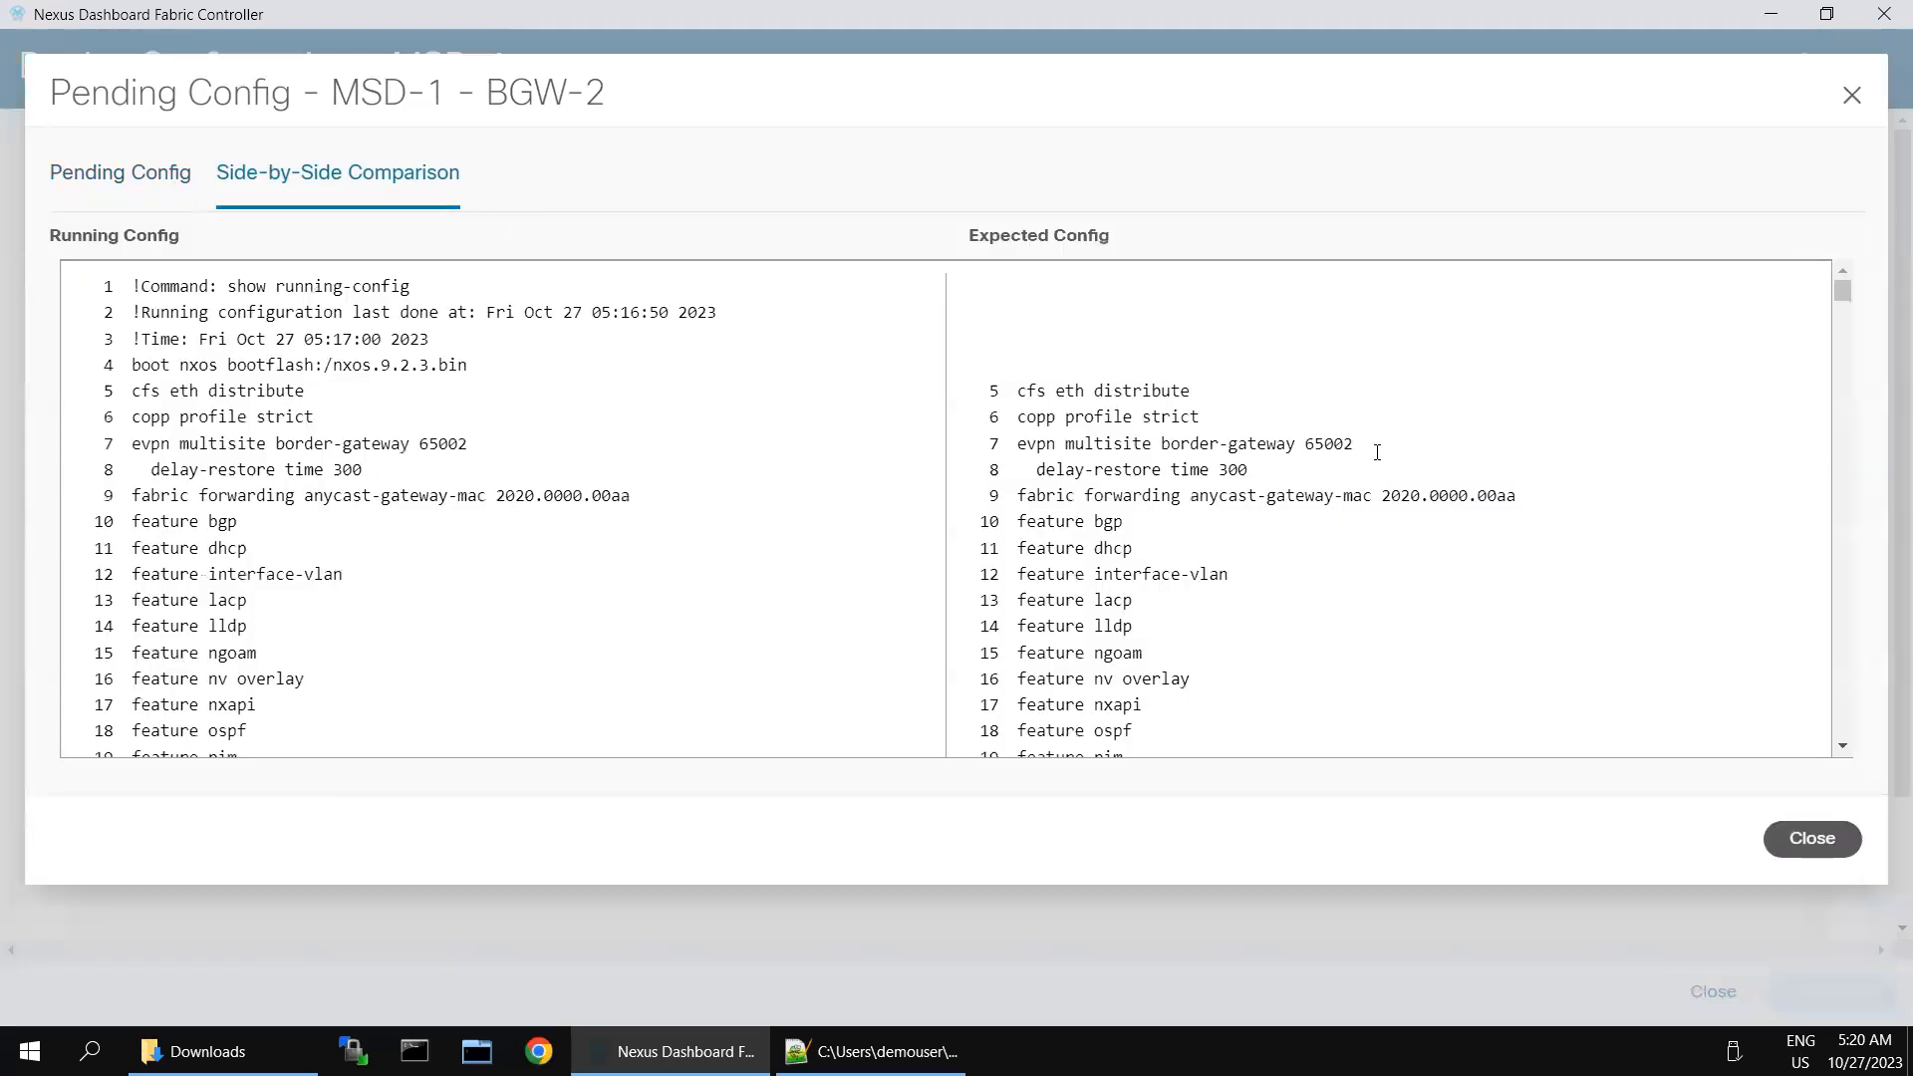
scroll(1376, 552, "down", 15)
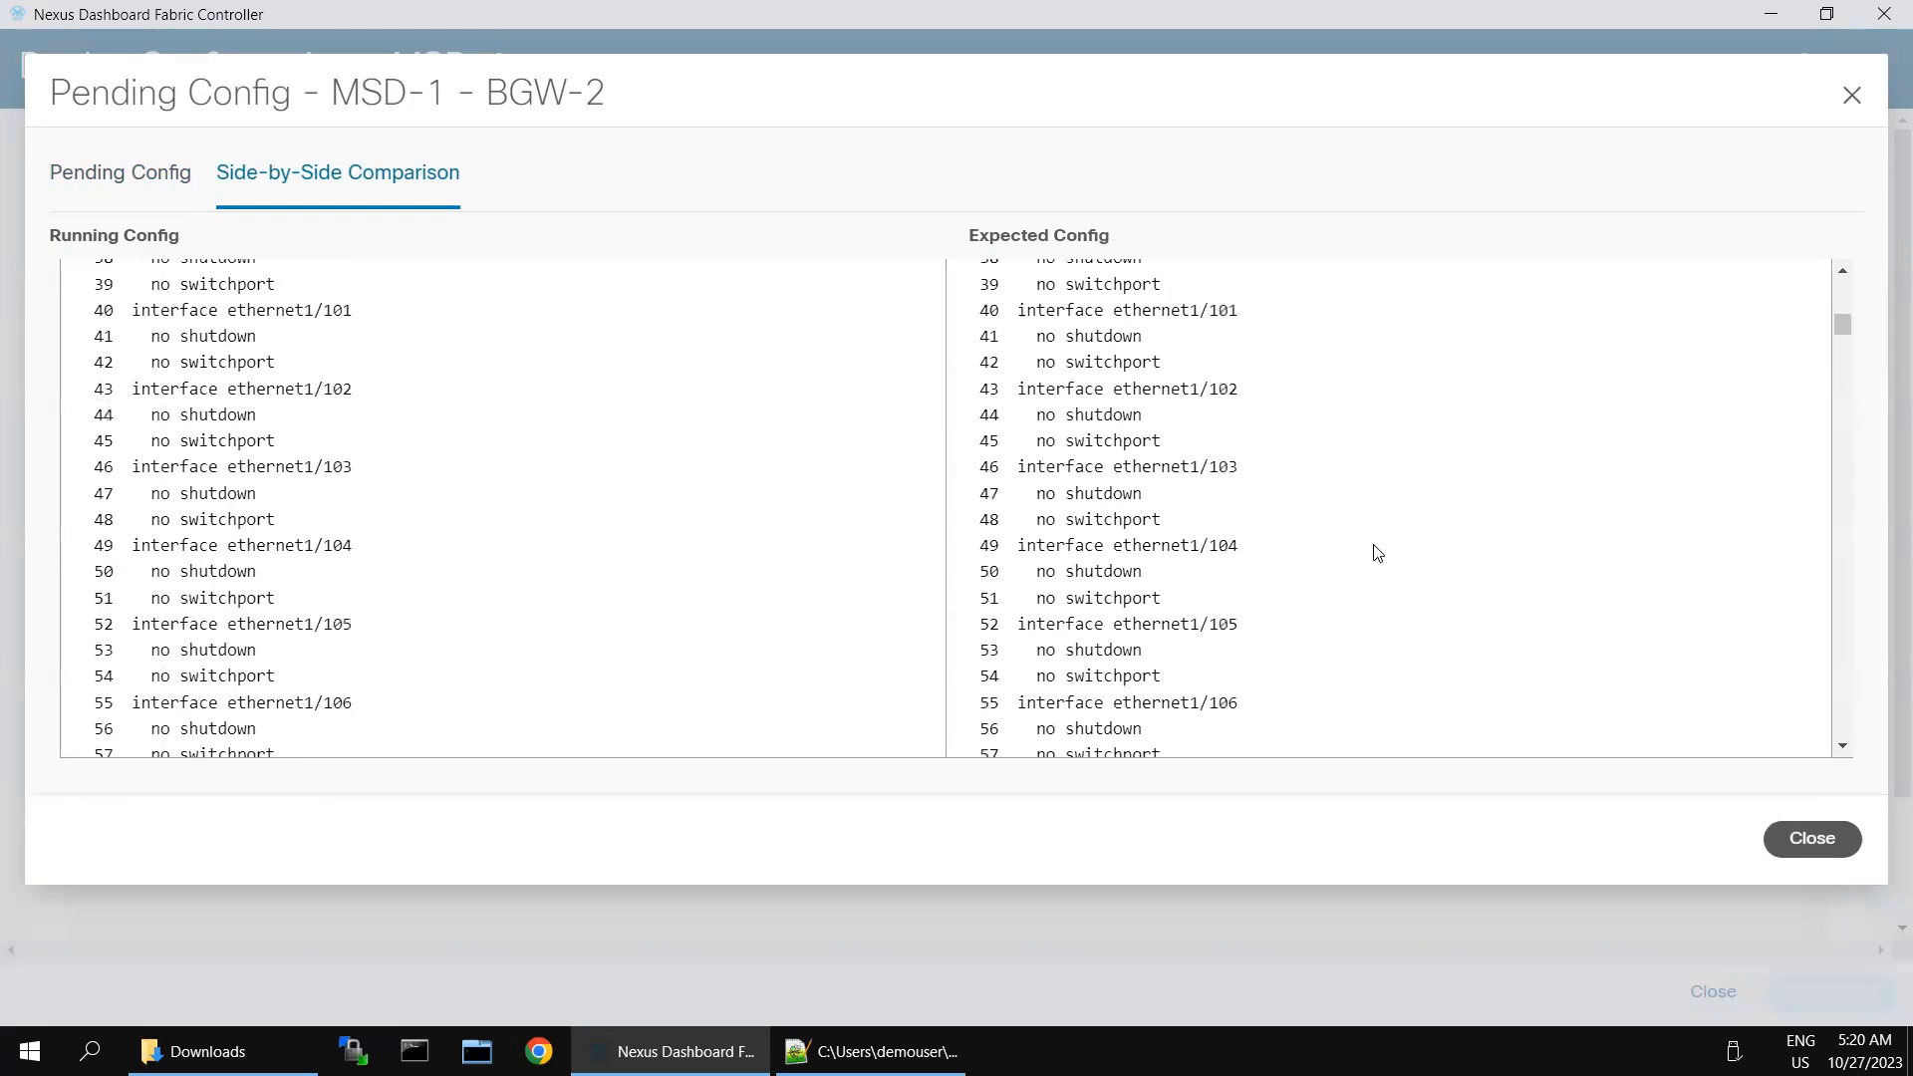
scroll(1376, 552, "down", 20)
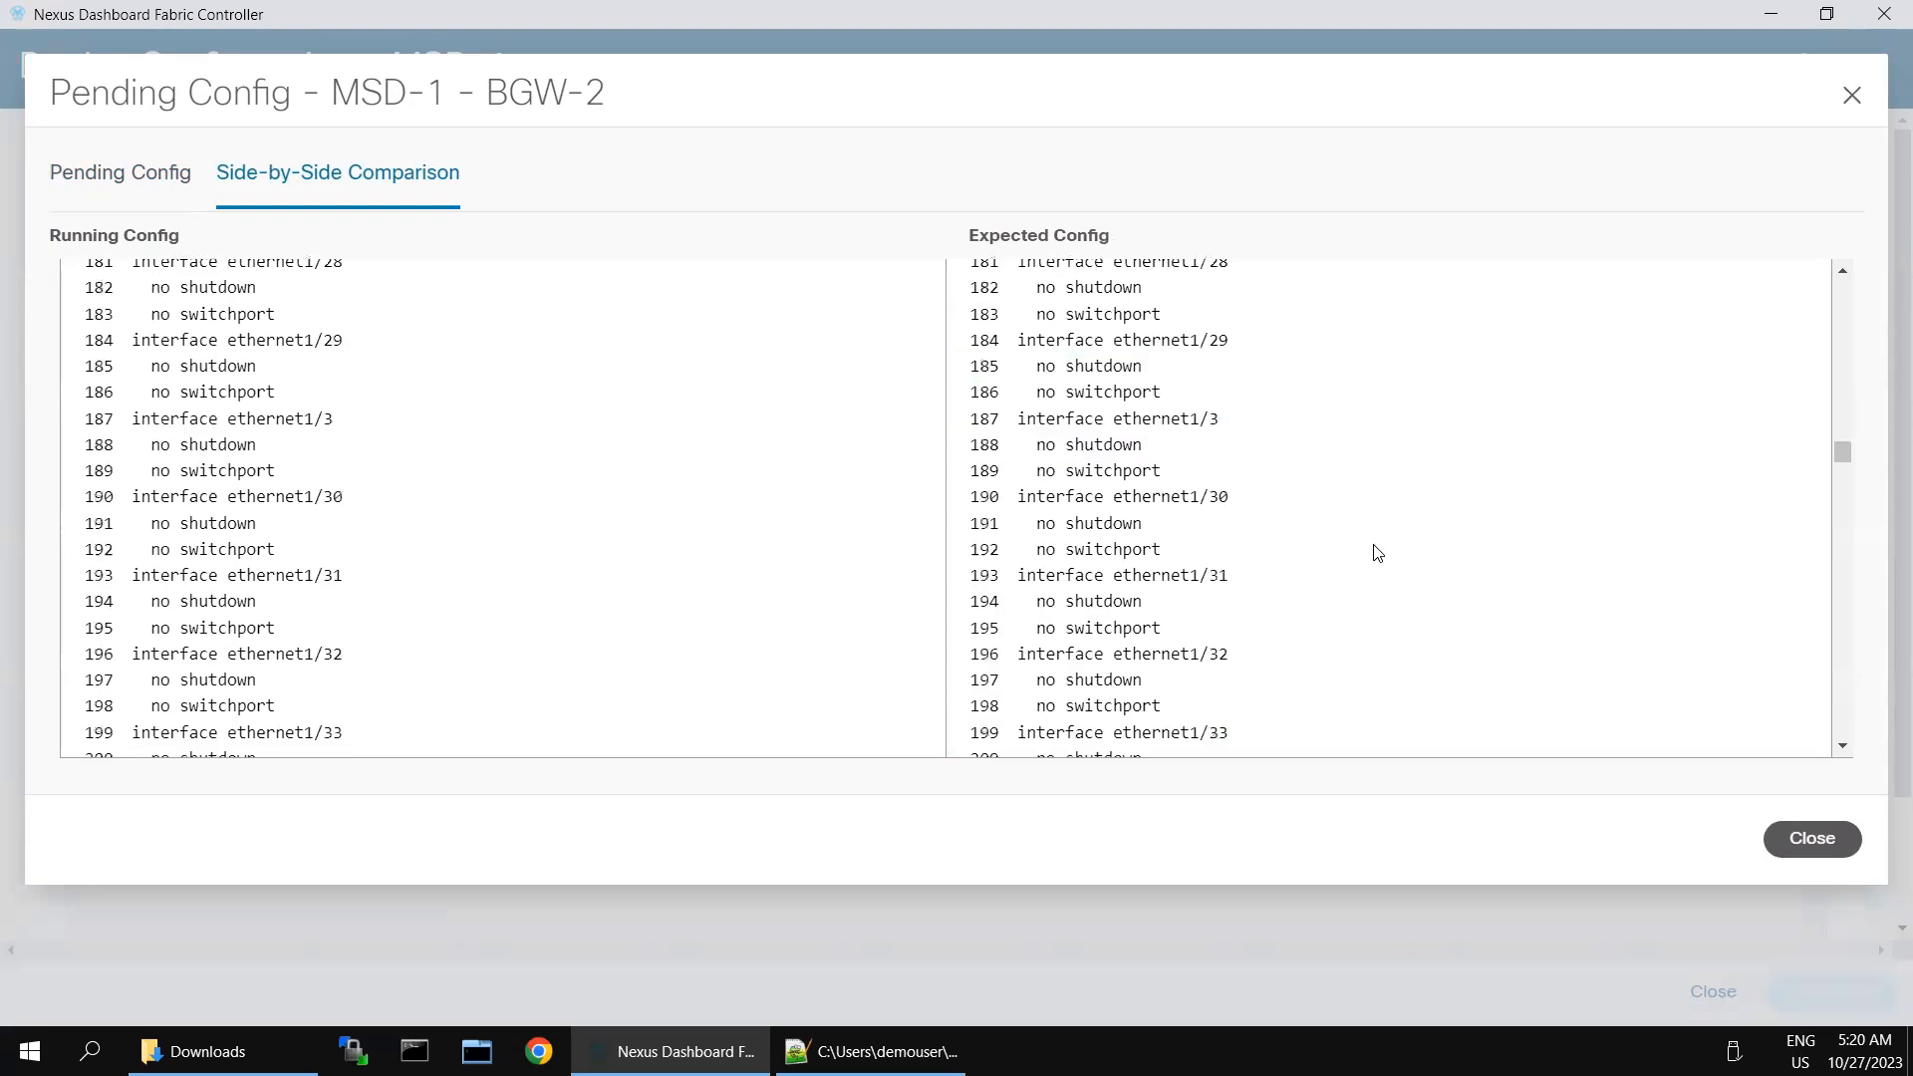
scroll(1376, 552, "down", 20)
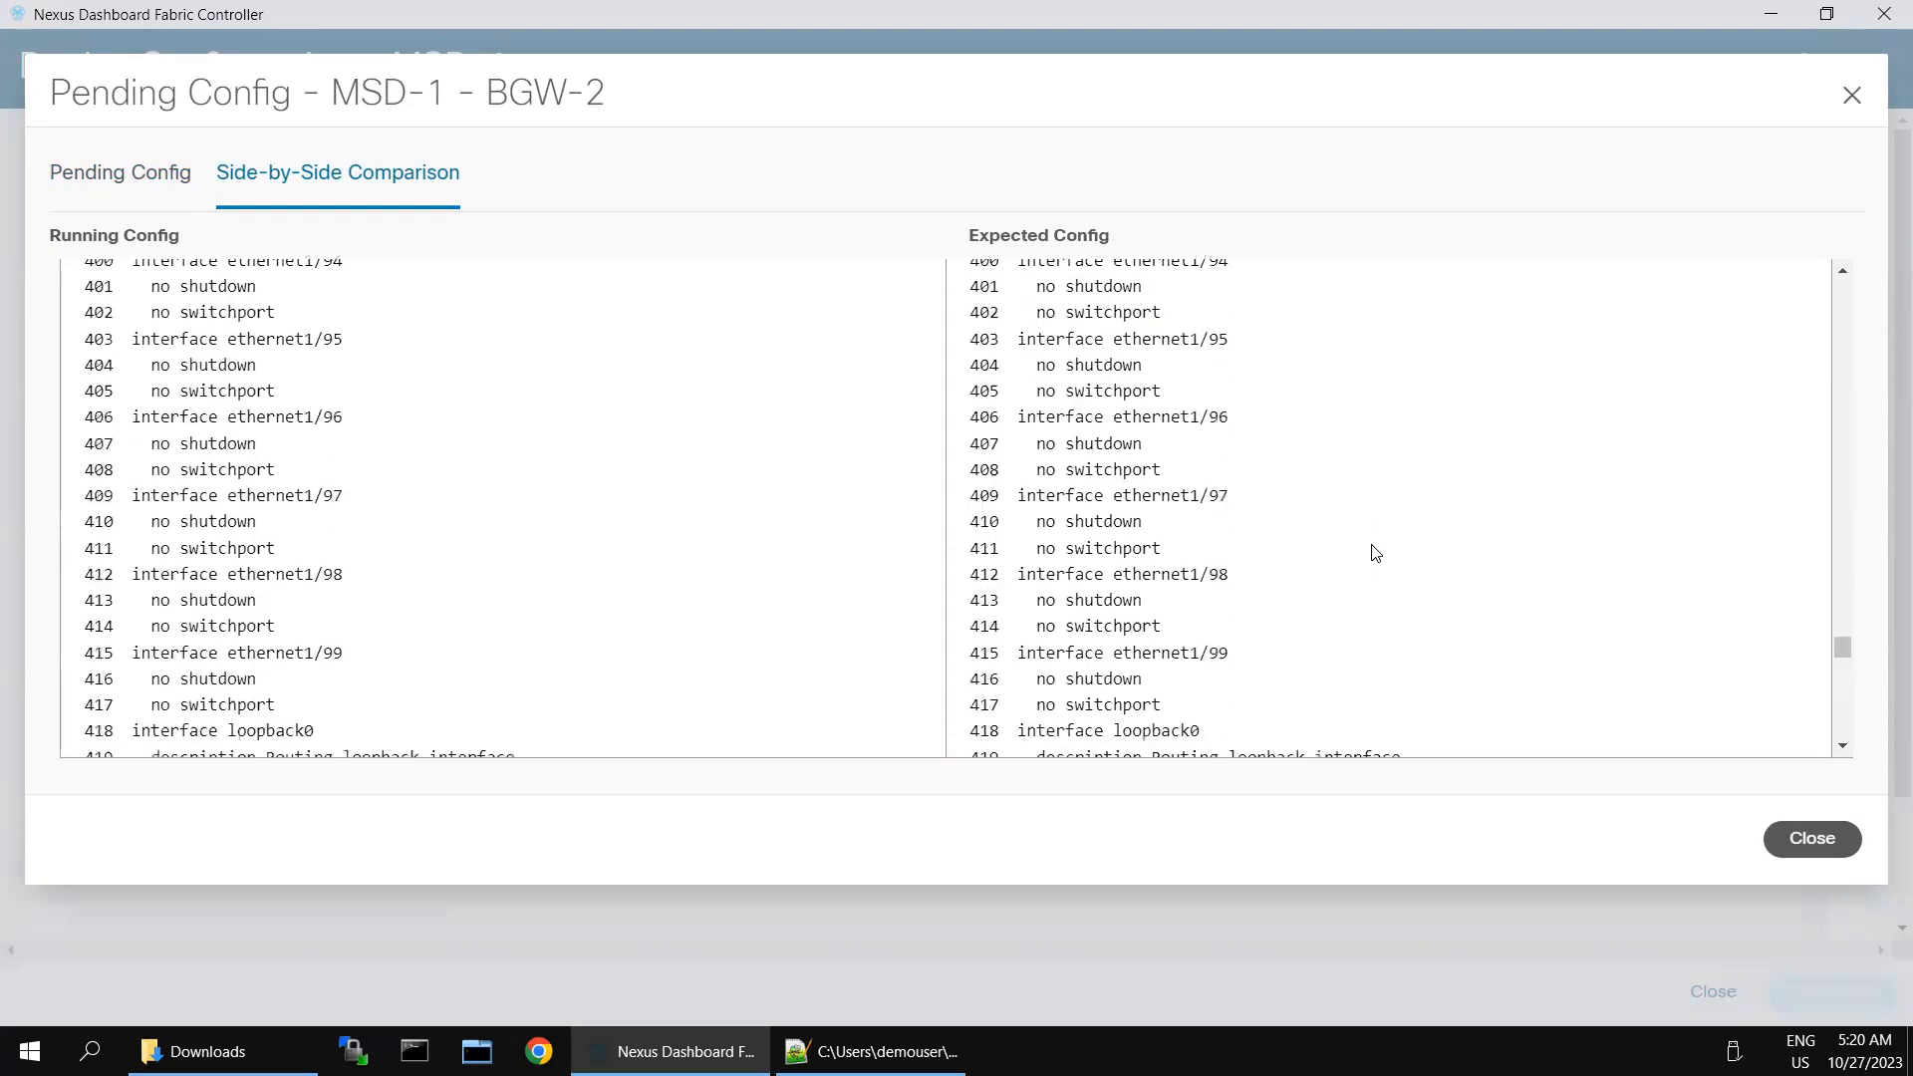
scroll(1373, 553, "down", 12)
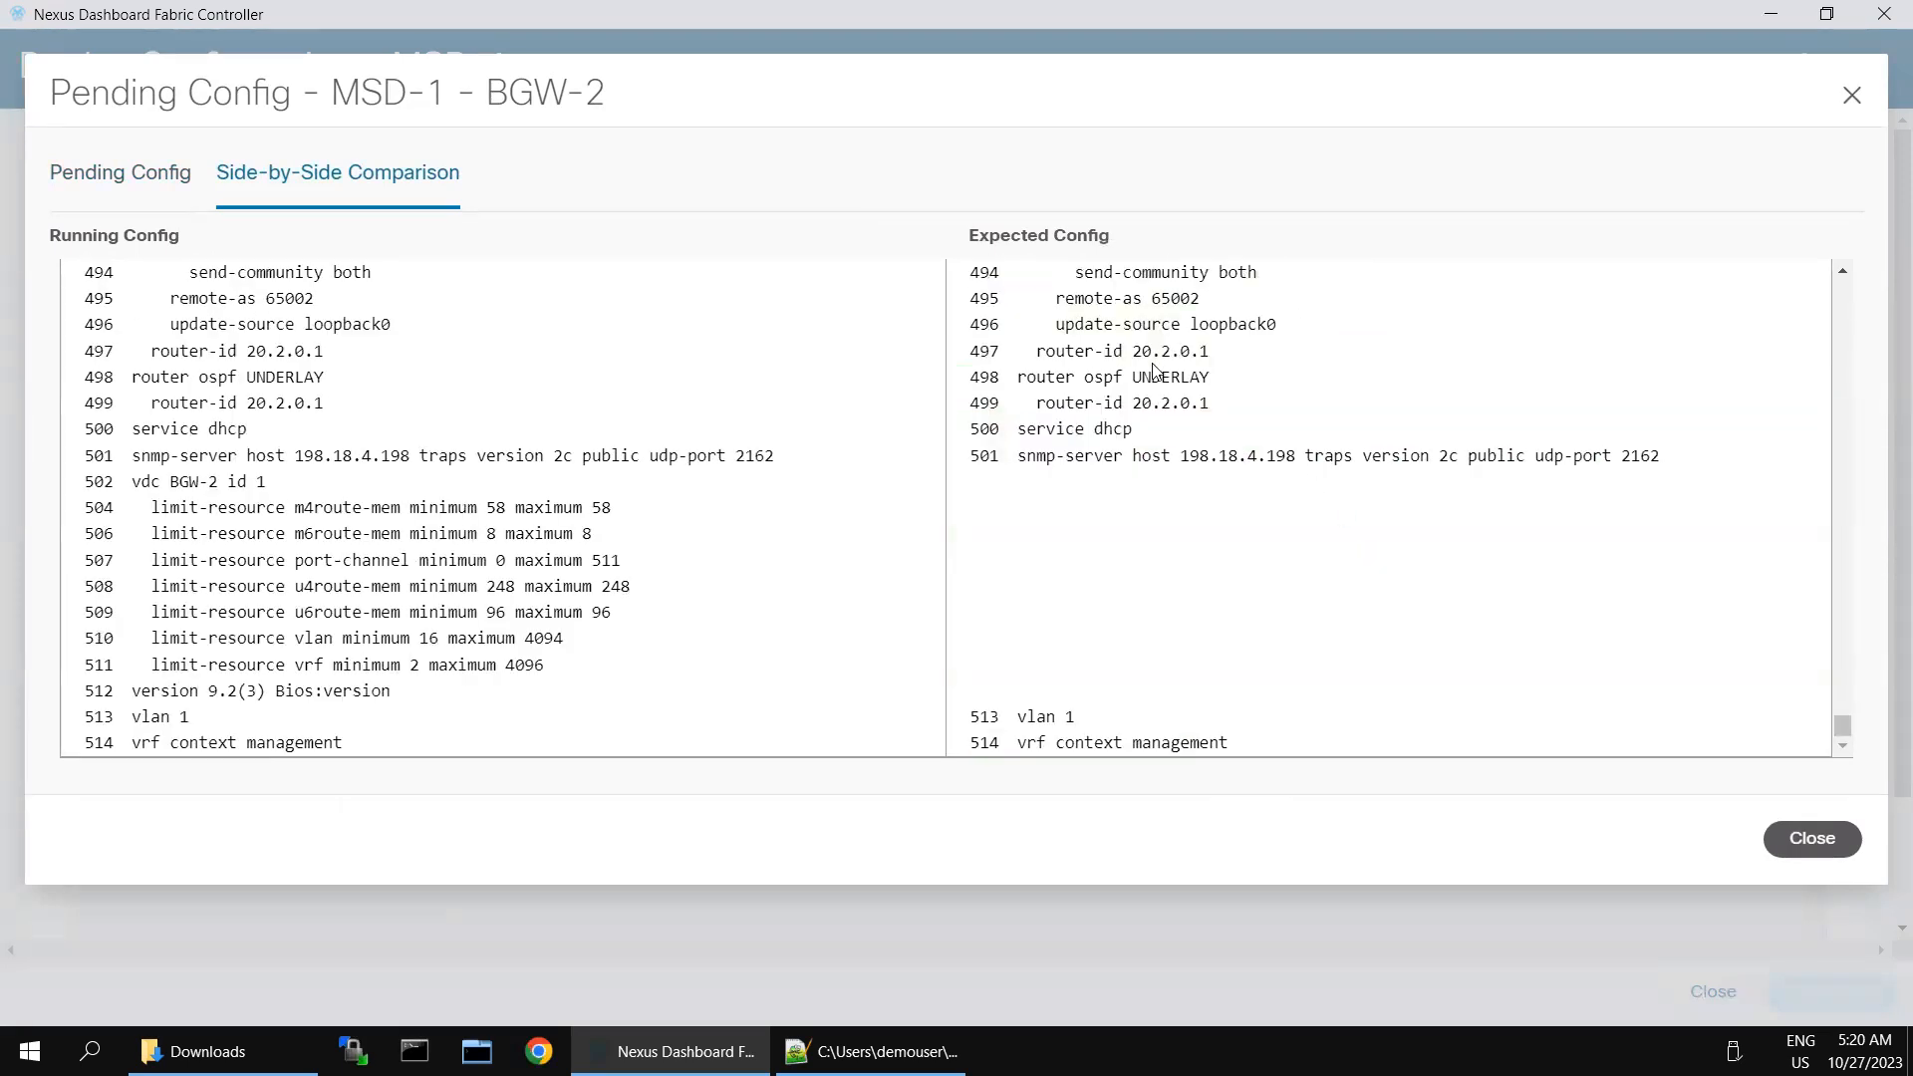
key("ctrl+a")
left_click(1468, 555)
left_click_drag(1836, 726, 1842, 478)
scroll(986, 278, "up", 20)
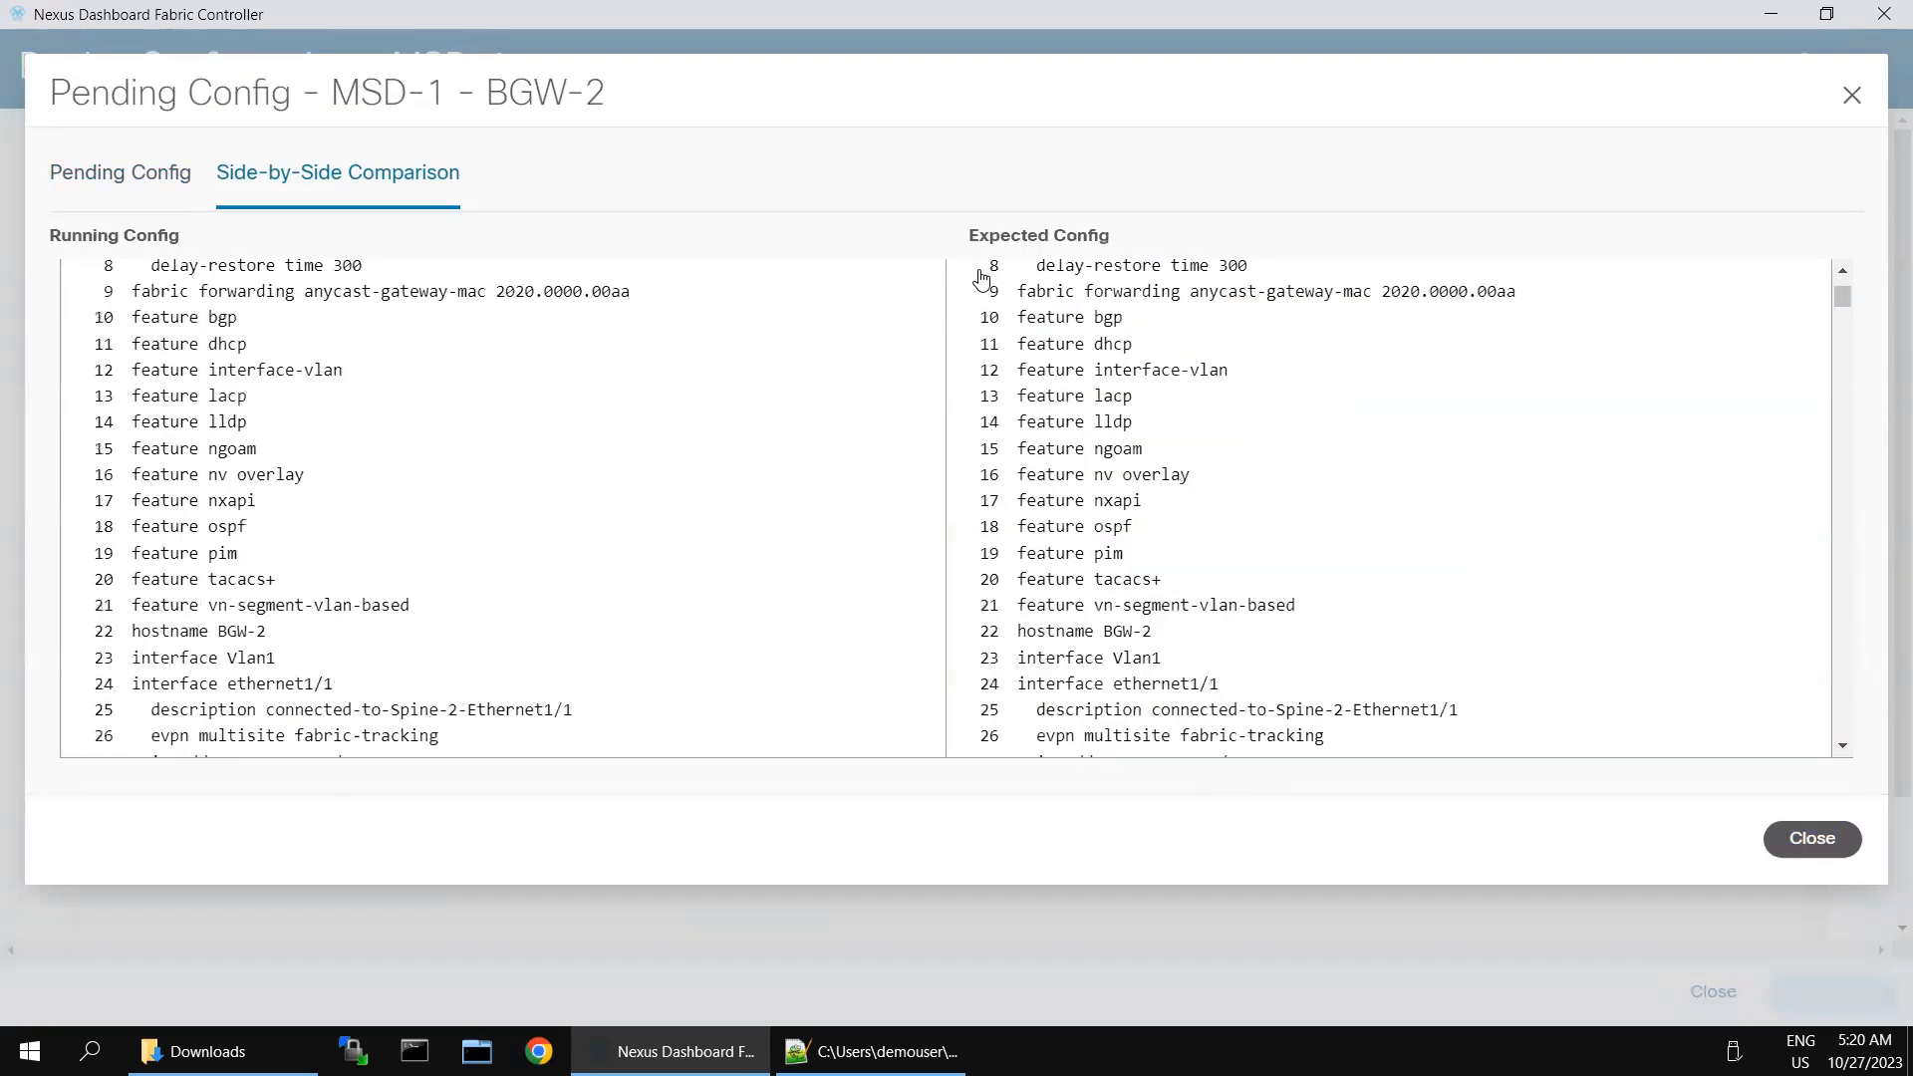
left_click(1801, 840)
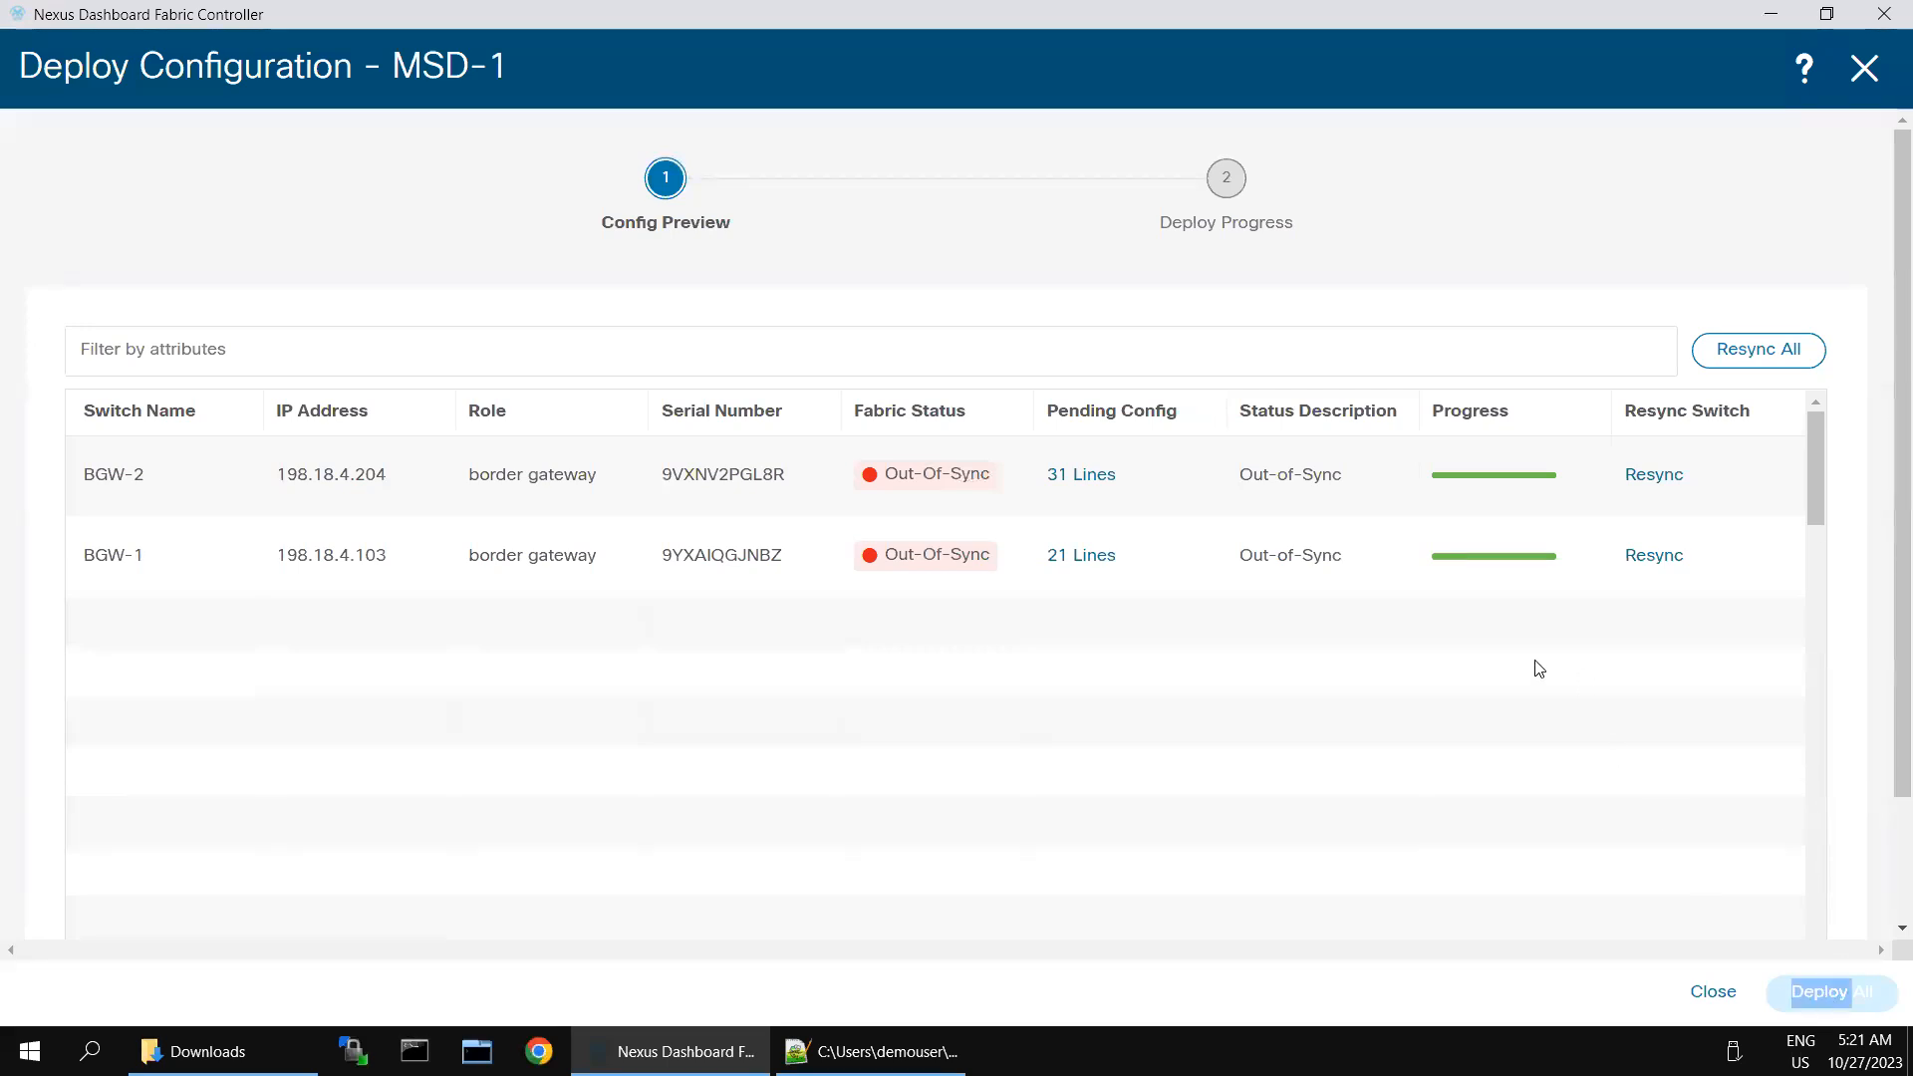
- Open BGW-1's pending configuration, copy all of its lines, and close the dialog
left_click(1097, 594)
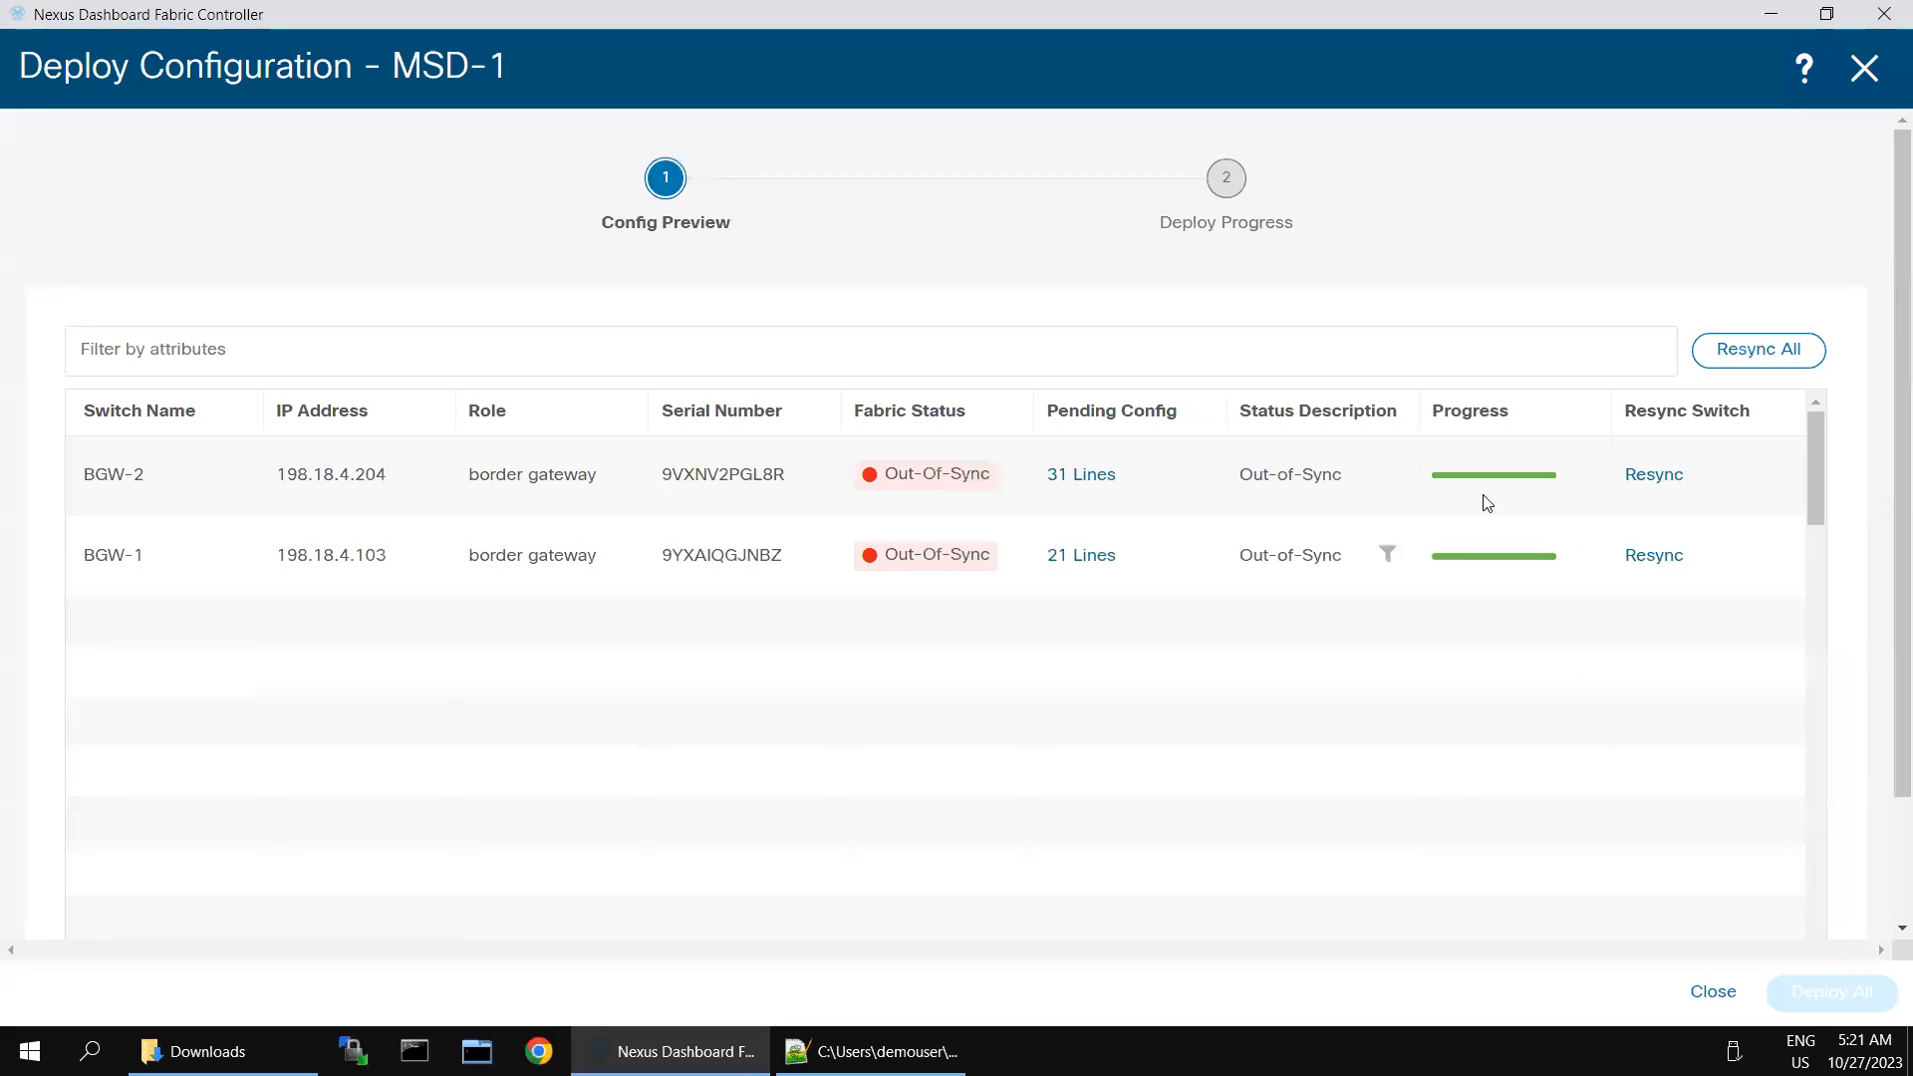
left_click(1079, 561)
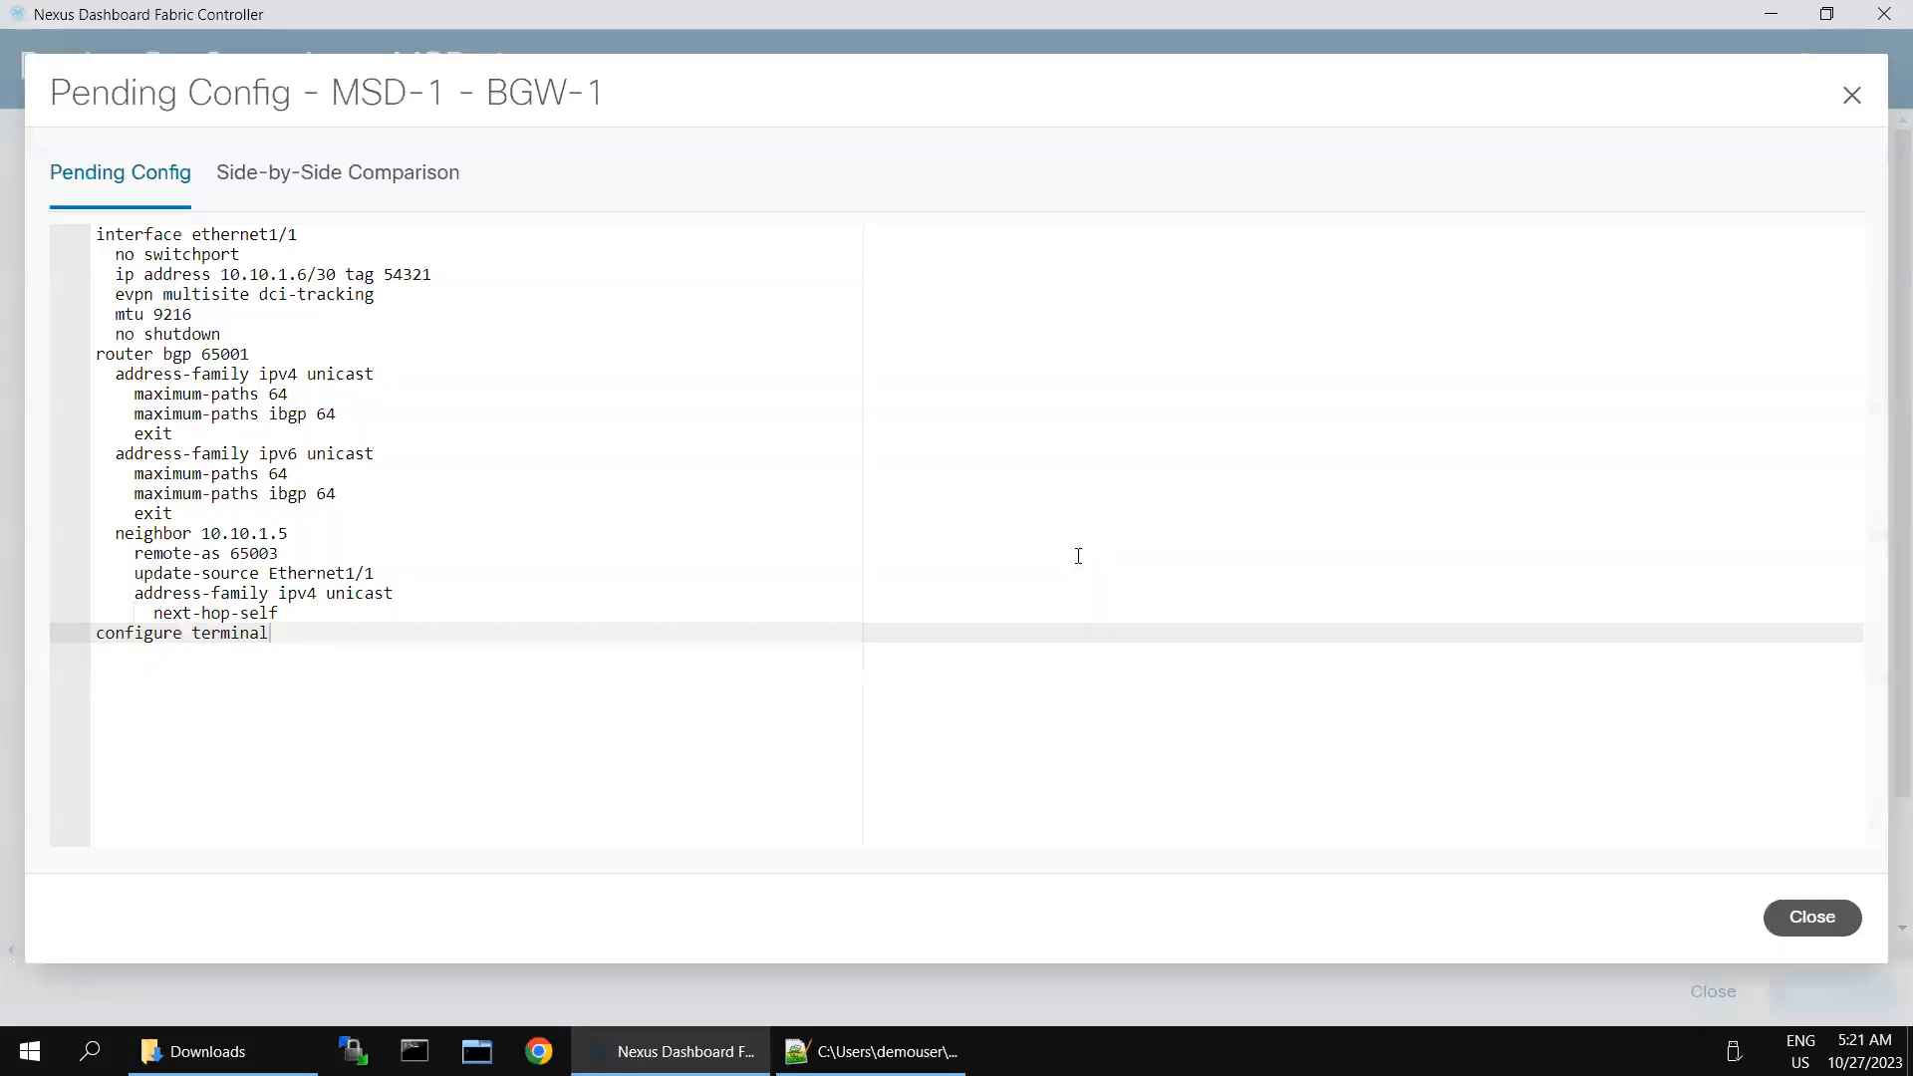
left_click(1079, 555)
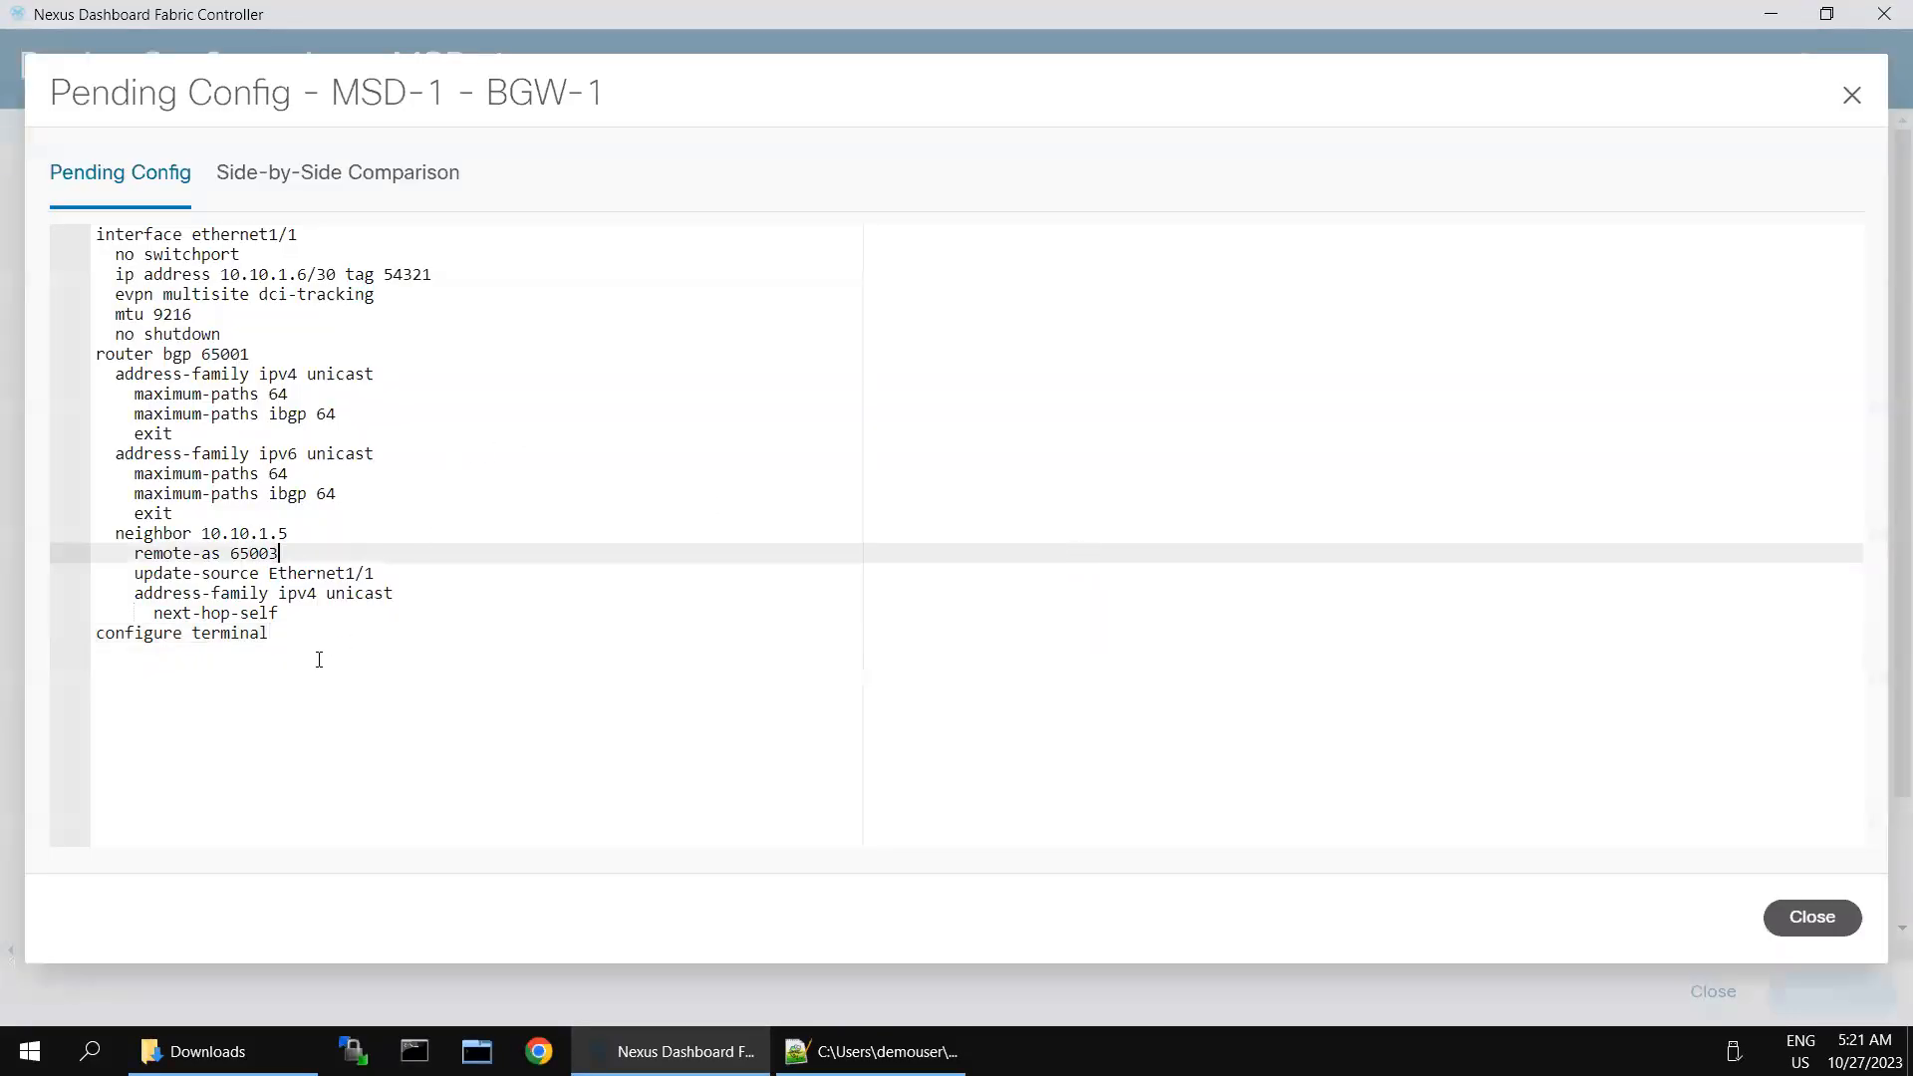
left_click_drag(268, 634, 97, 235)
right_click(145, 262)
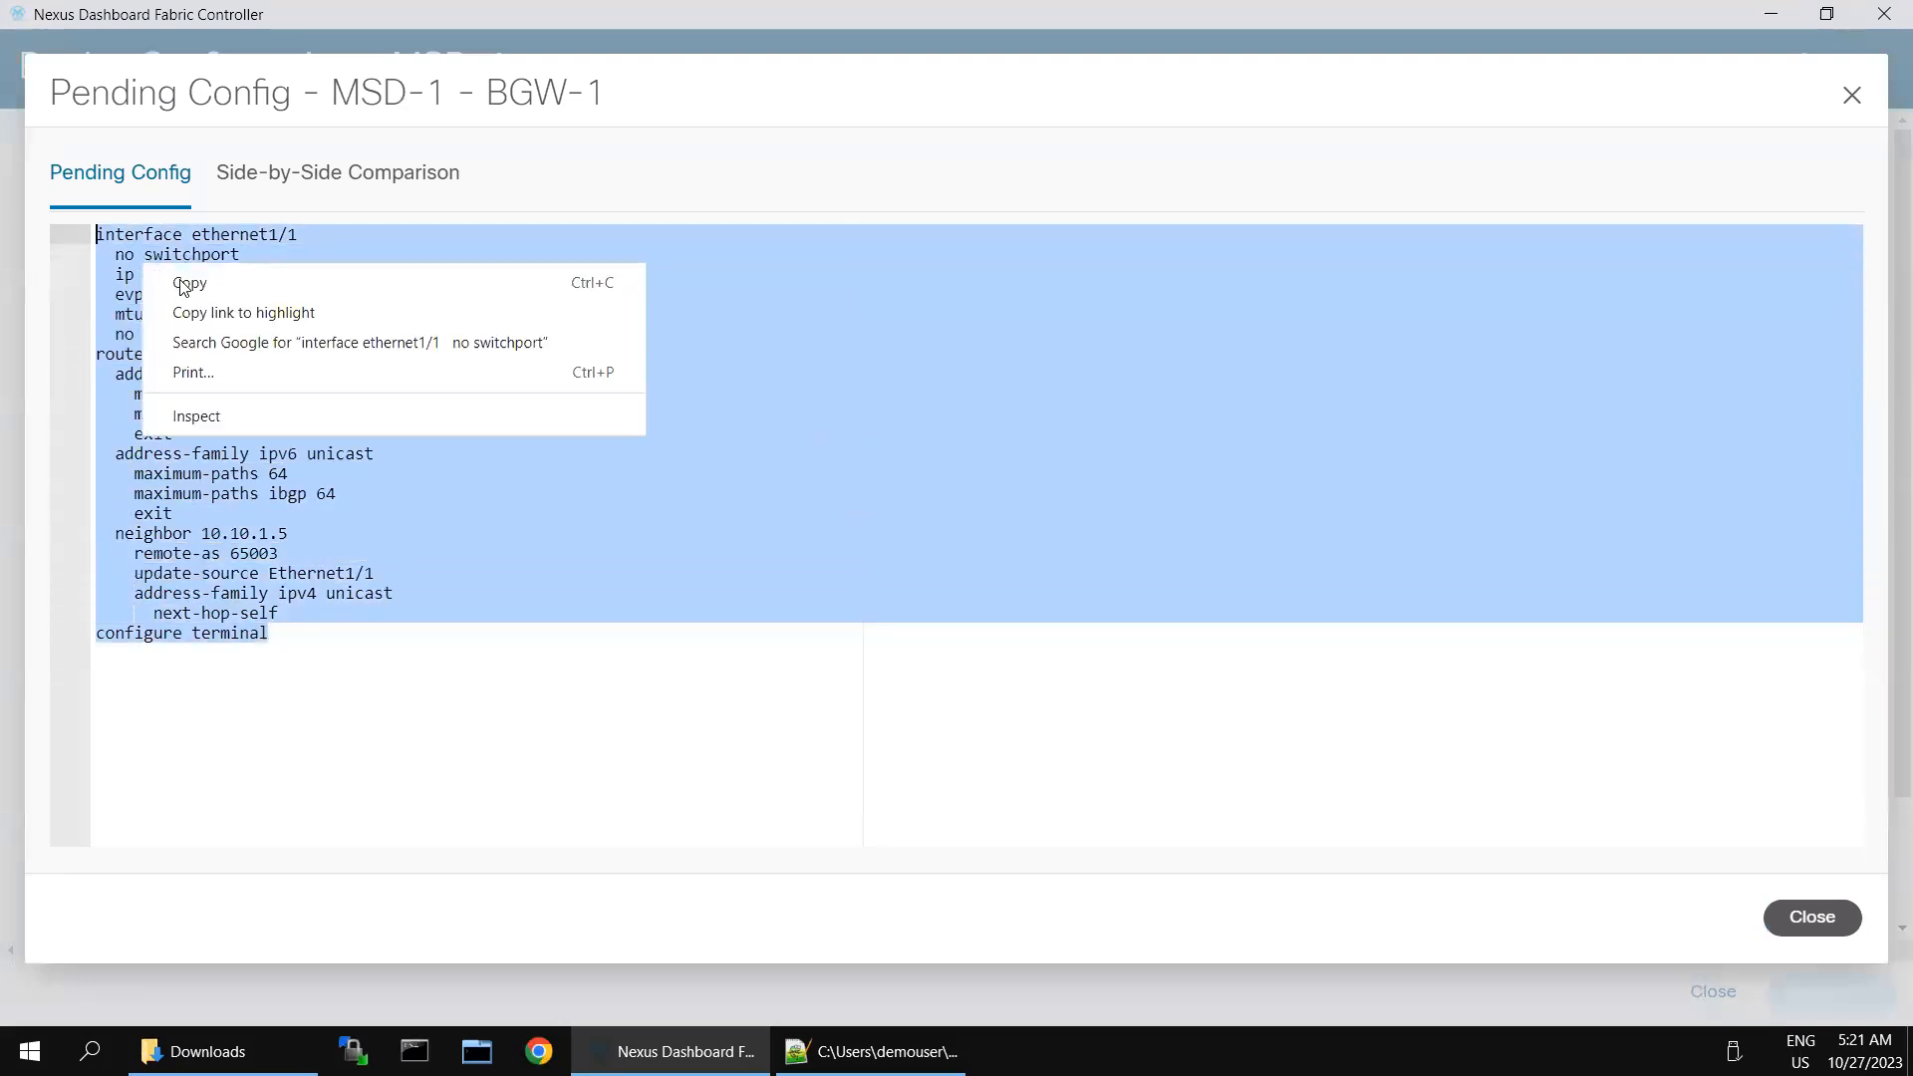
left_click(184, 287)
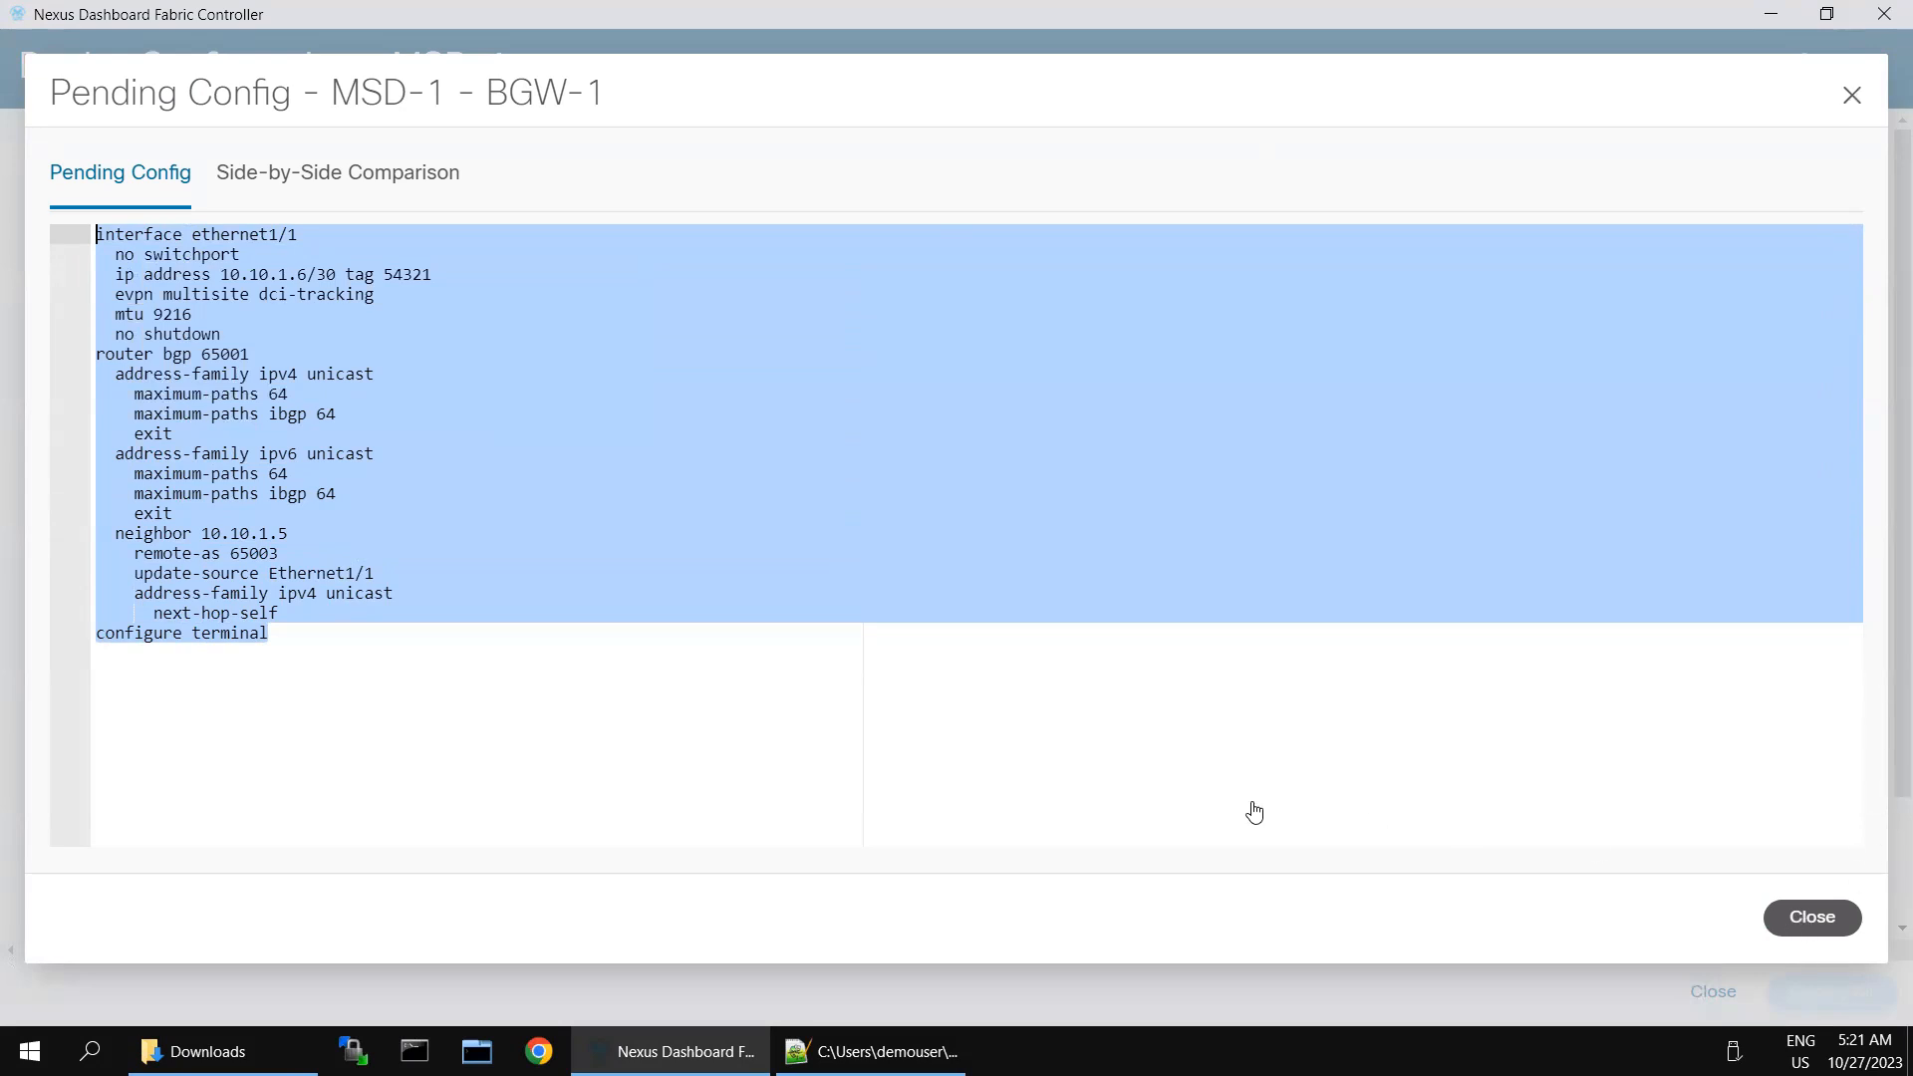
left_click(1812, 916)
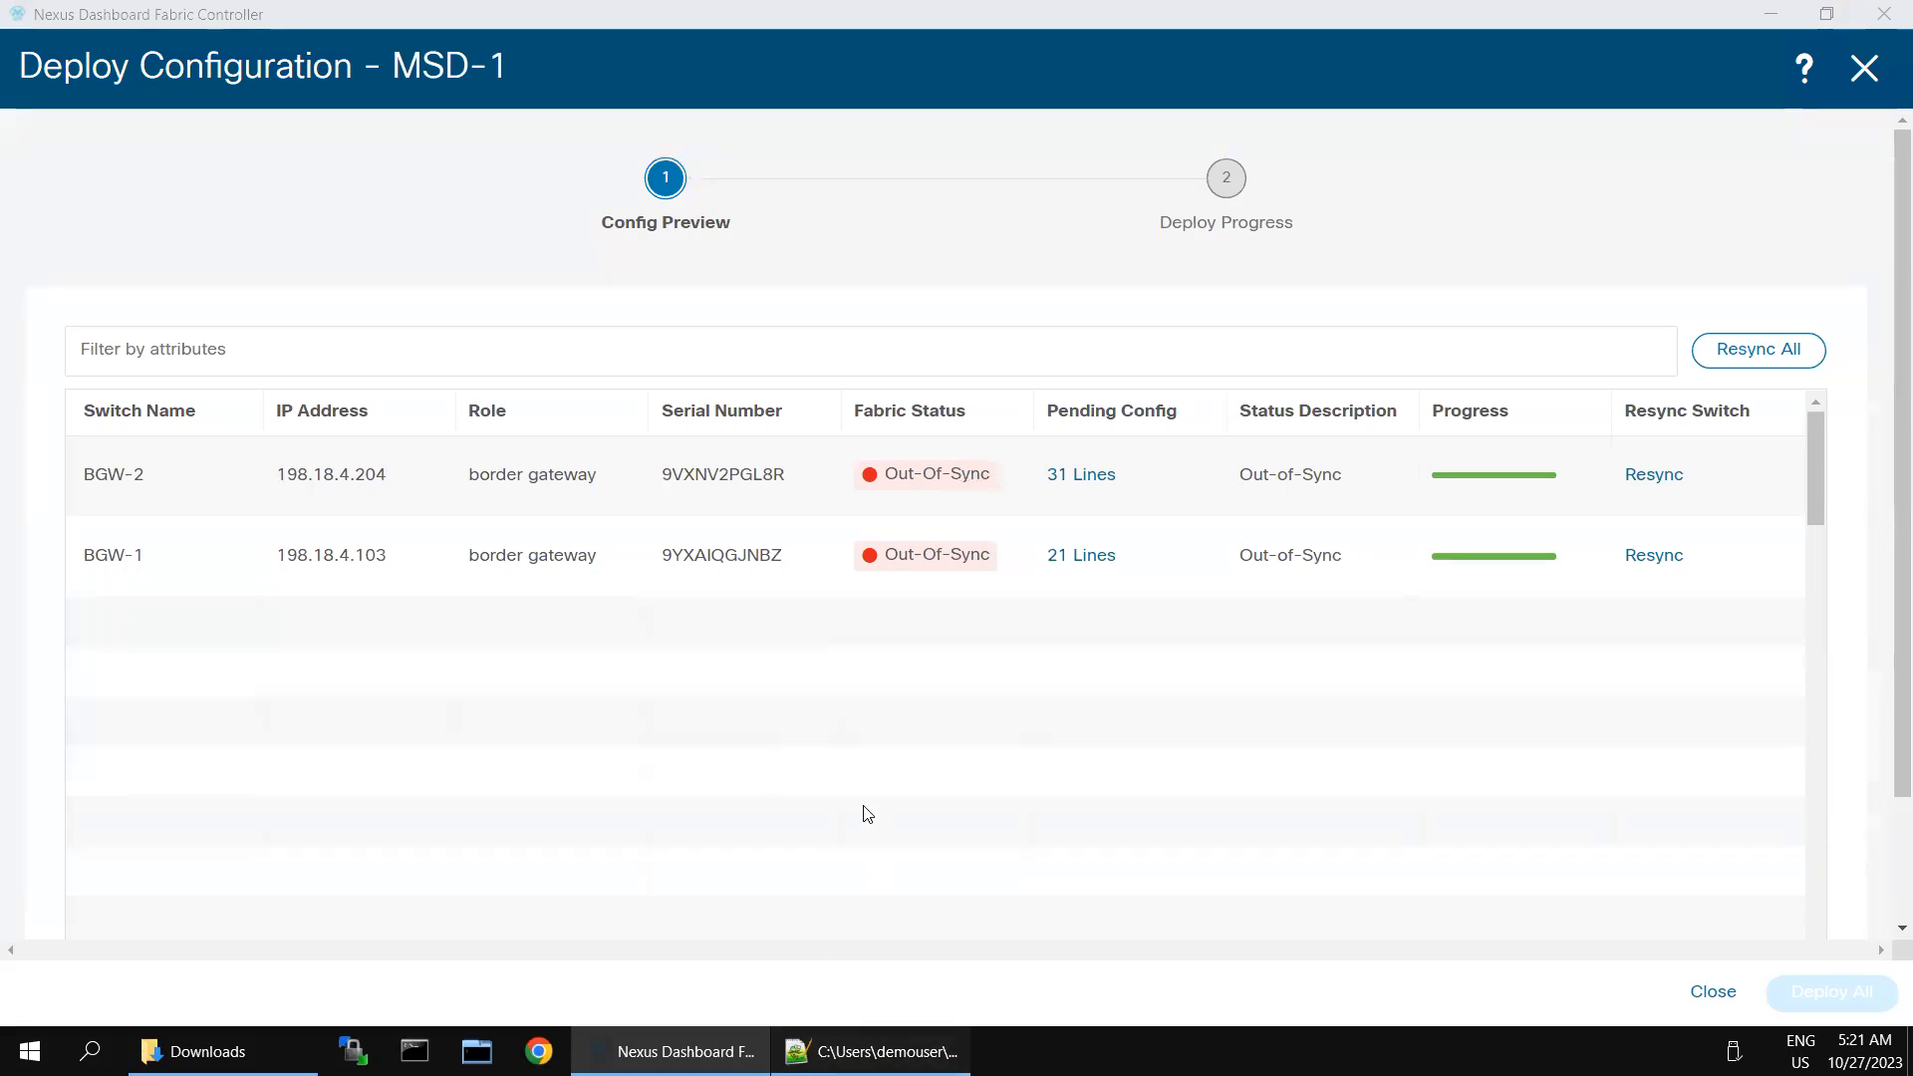
- Switch to Notepad++, paste the BGW-1 configuration into a new document, and select all of the text
left_click(866, 1051)
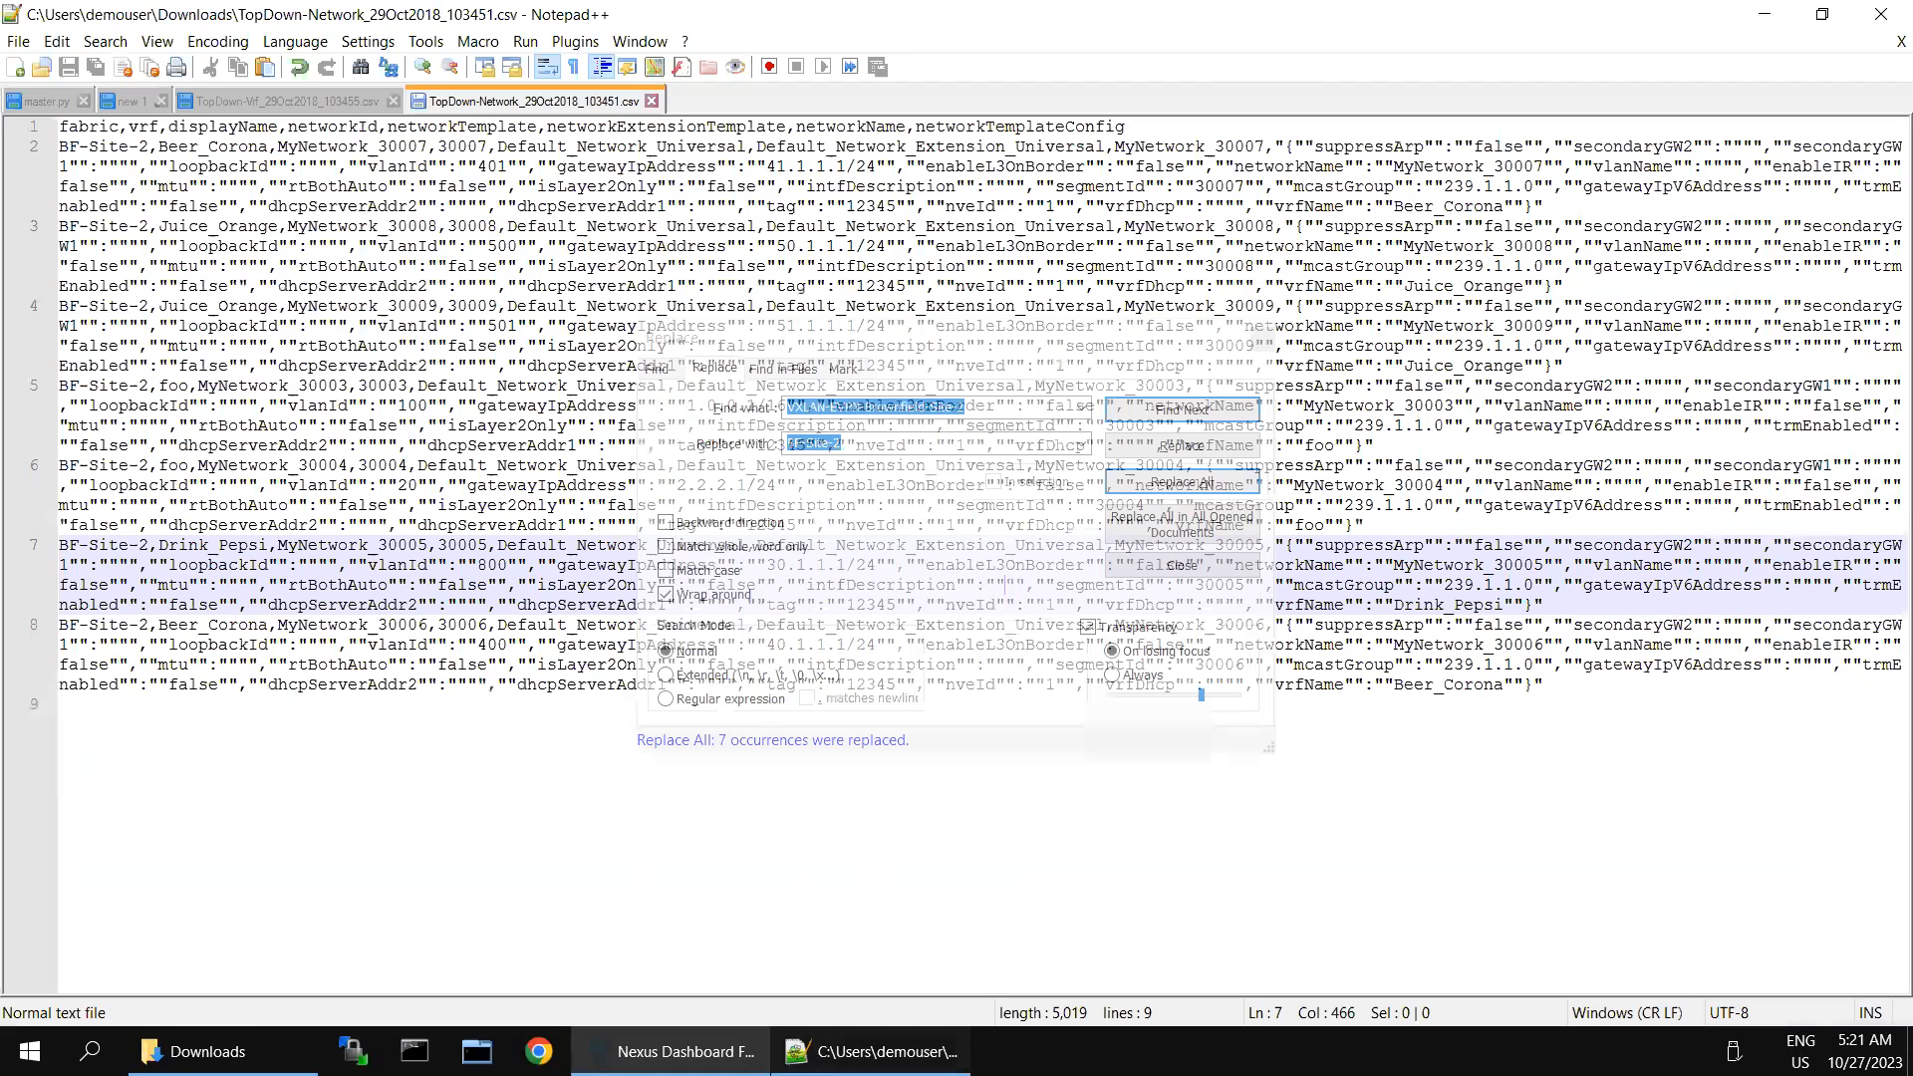
left_click(890, 884)
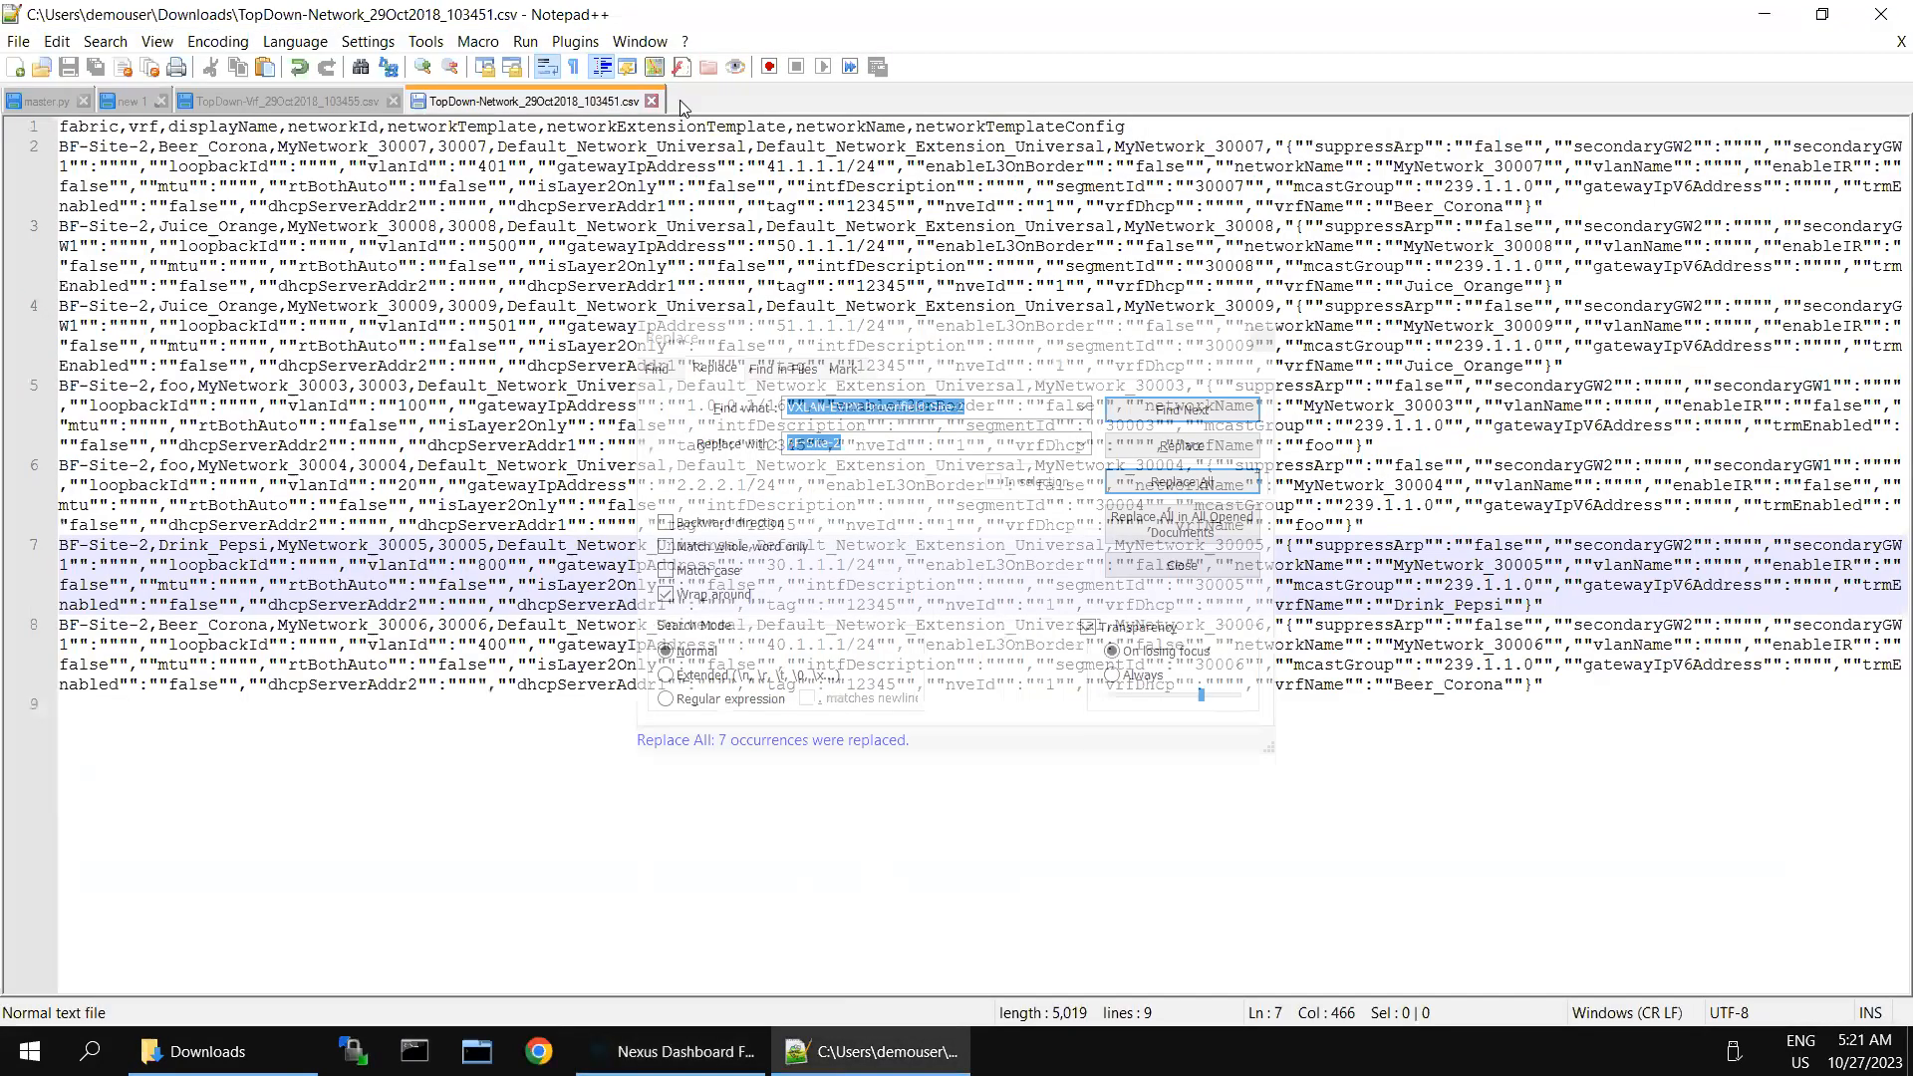
double_click(682, 102)
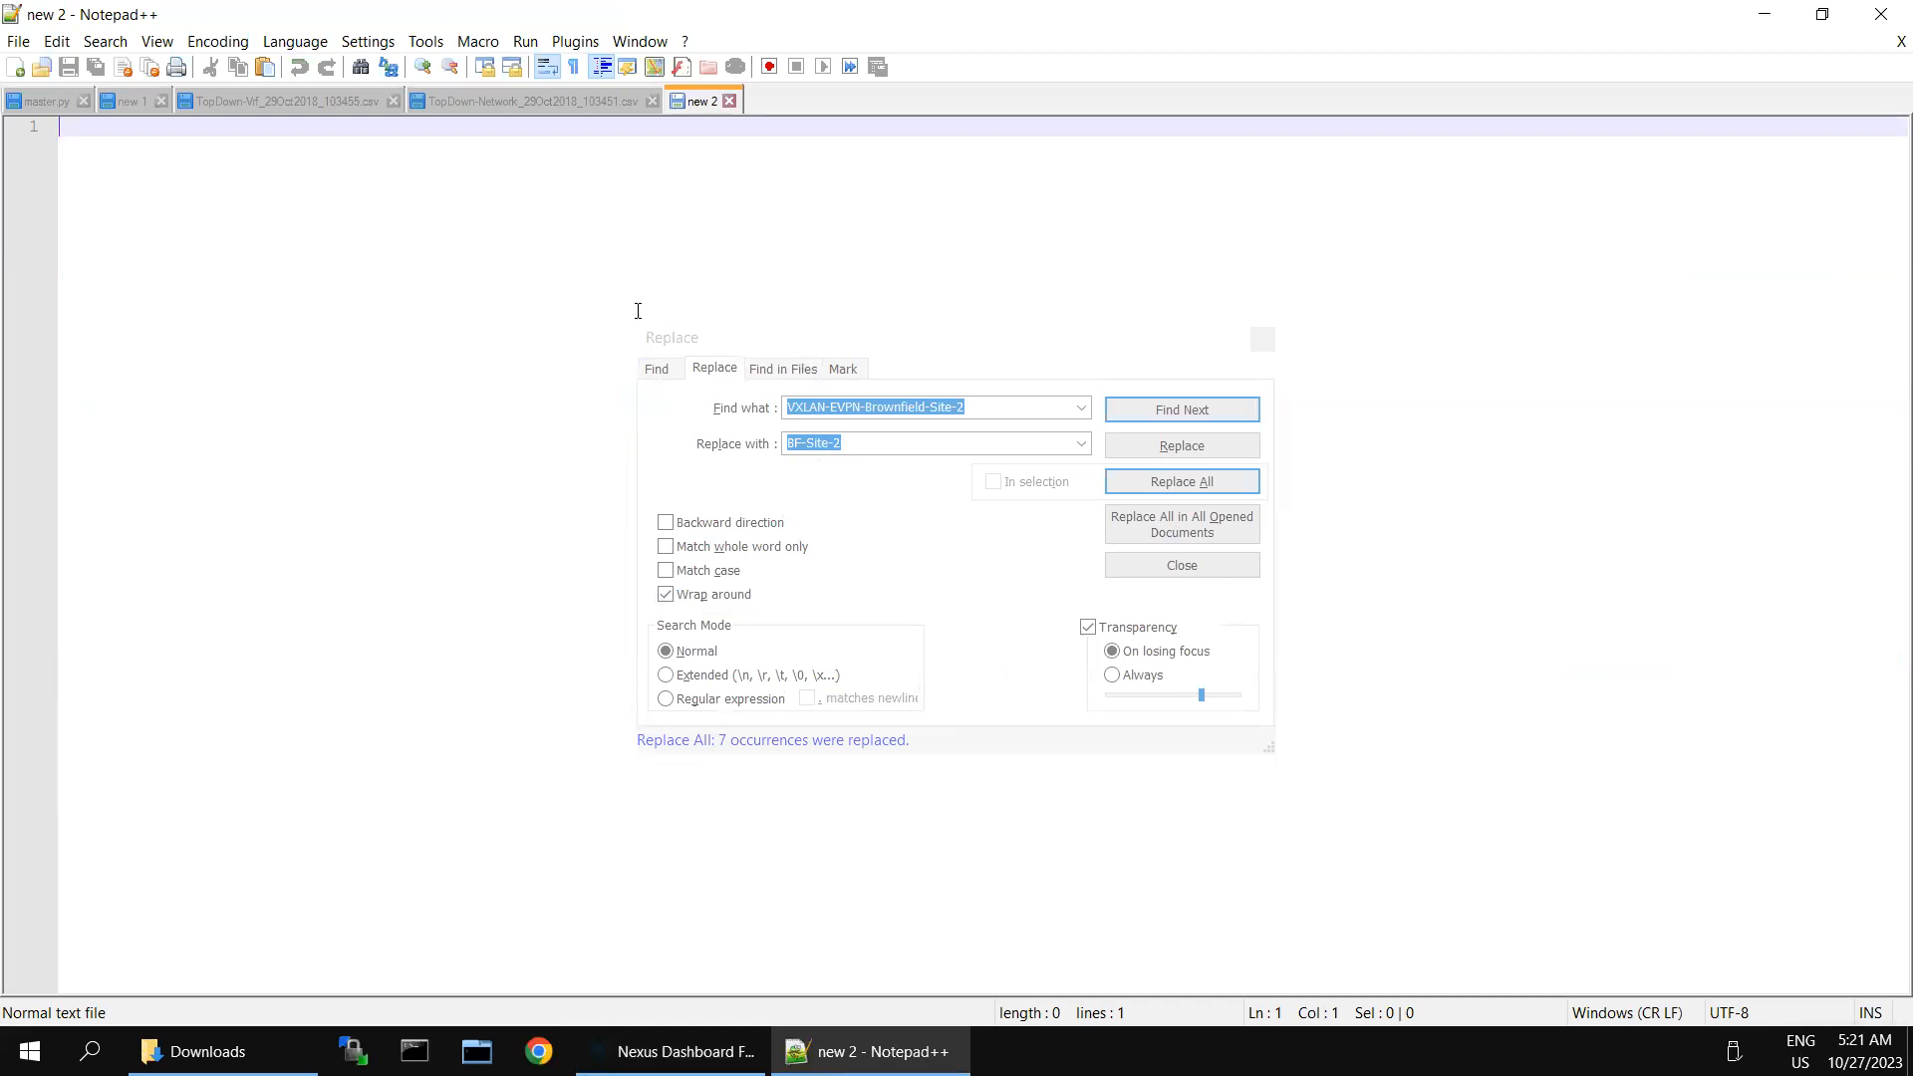
key("ctrl+v")
left_click(489, 358)
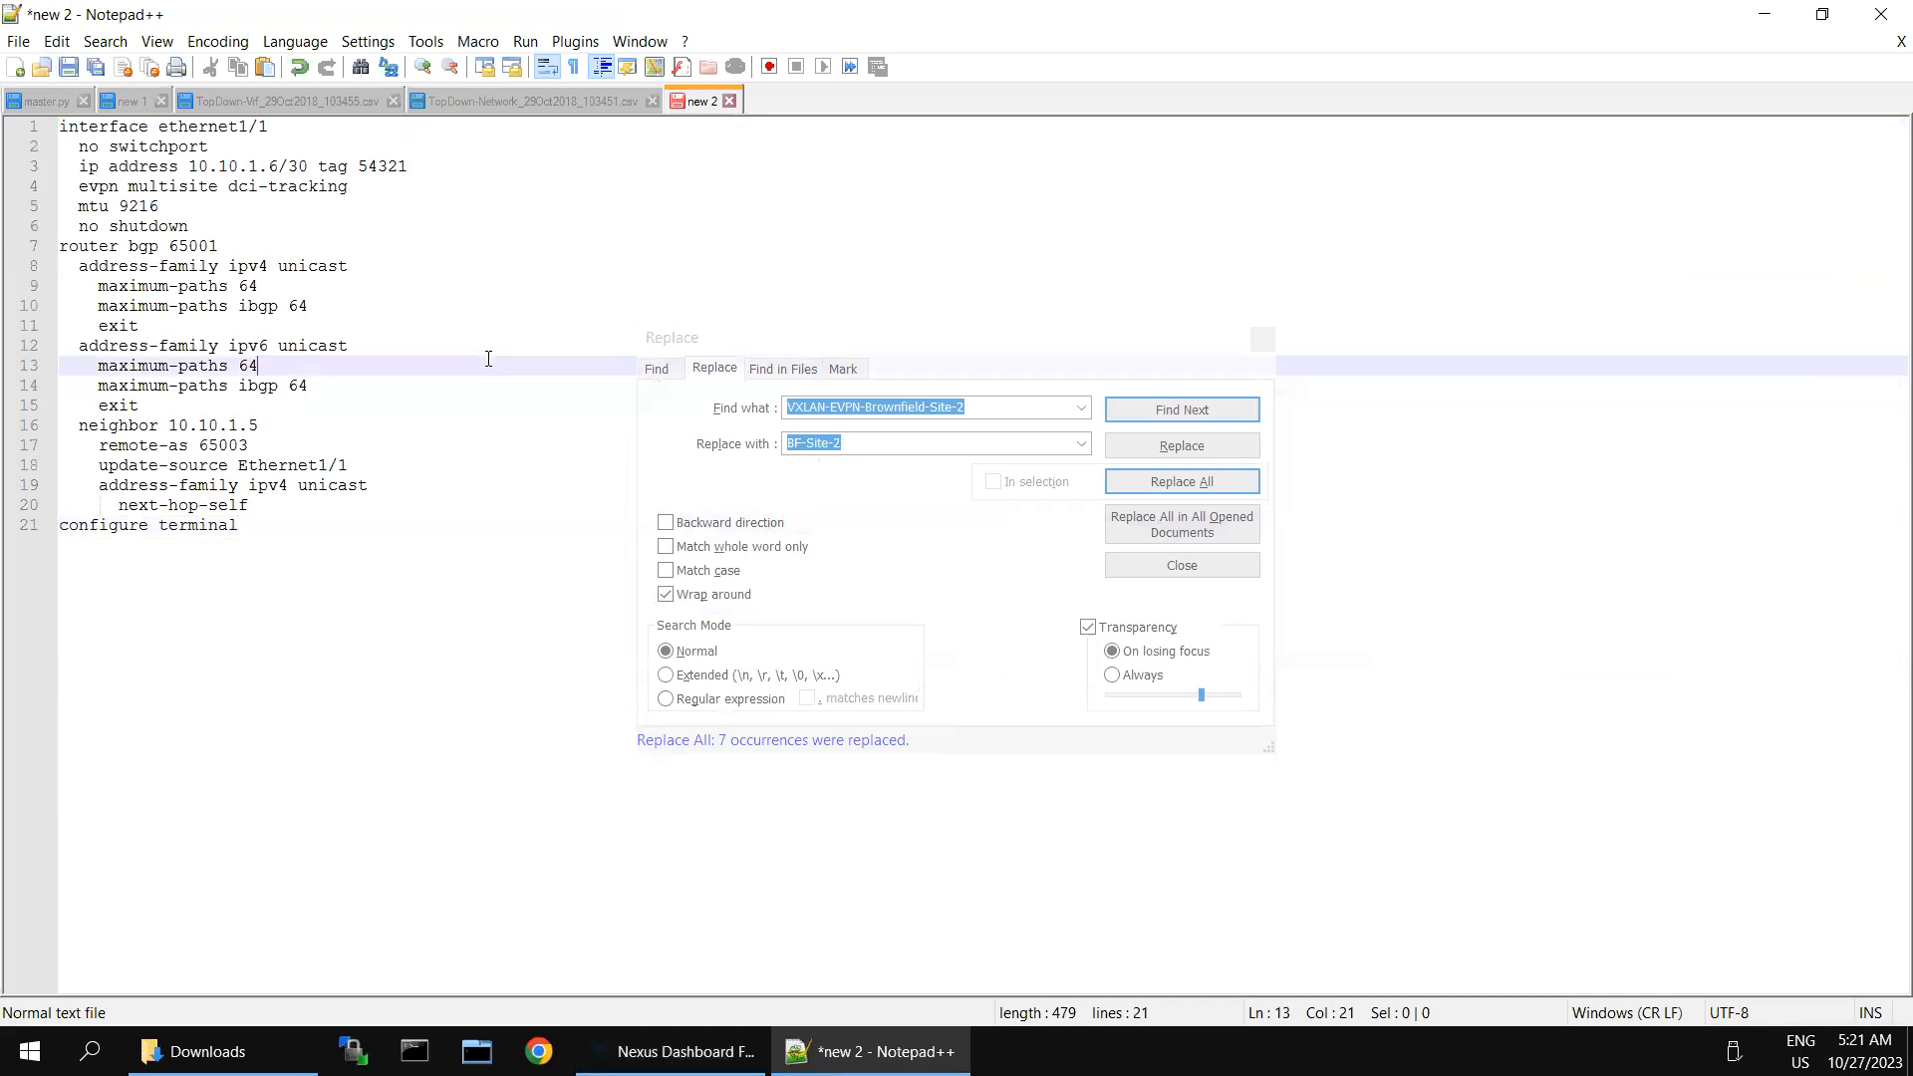
key("ctrl+a")
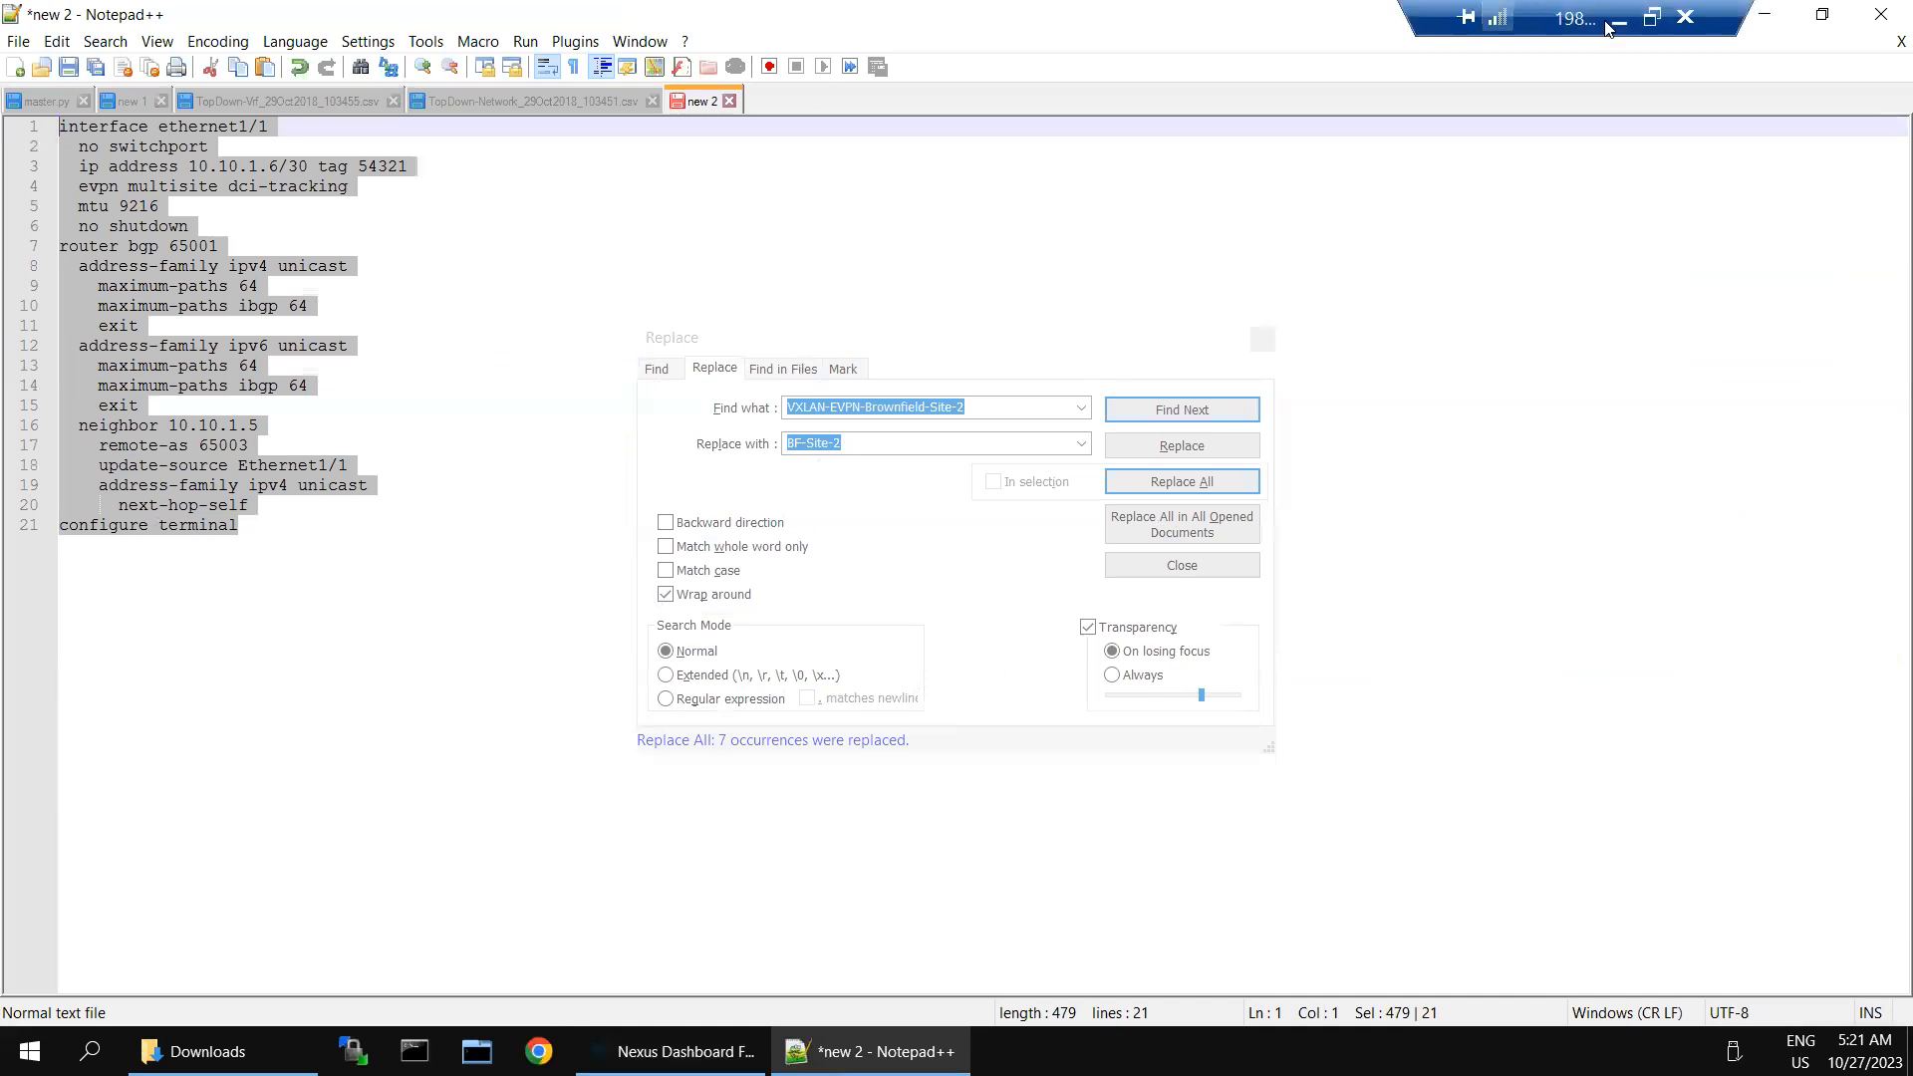
- Create another blank Notepad++ document, dismiss the Replace dialog, and return to the MSD-1 deployment preview in Nexus Dashboard Fabric Controller
double_click(787, 92)
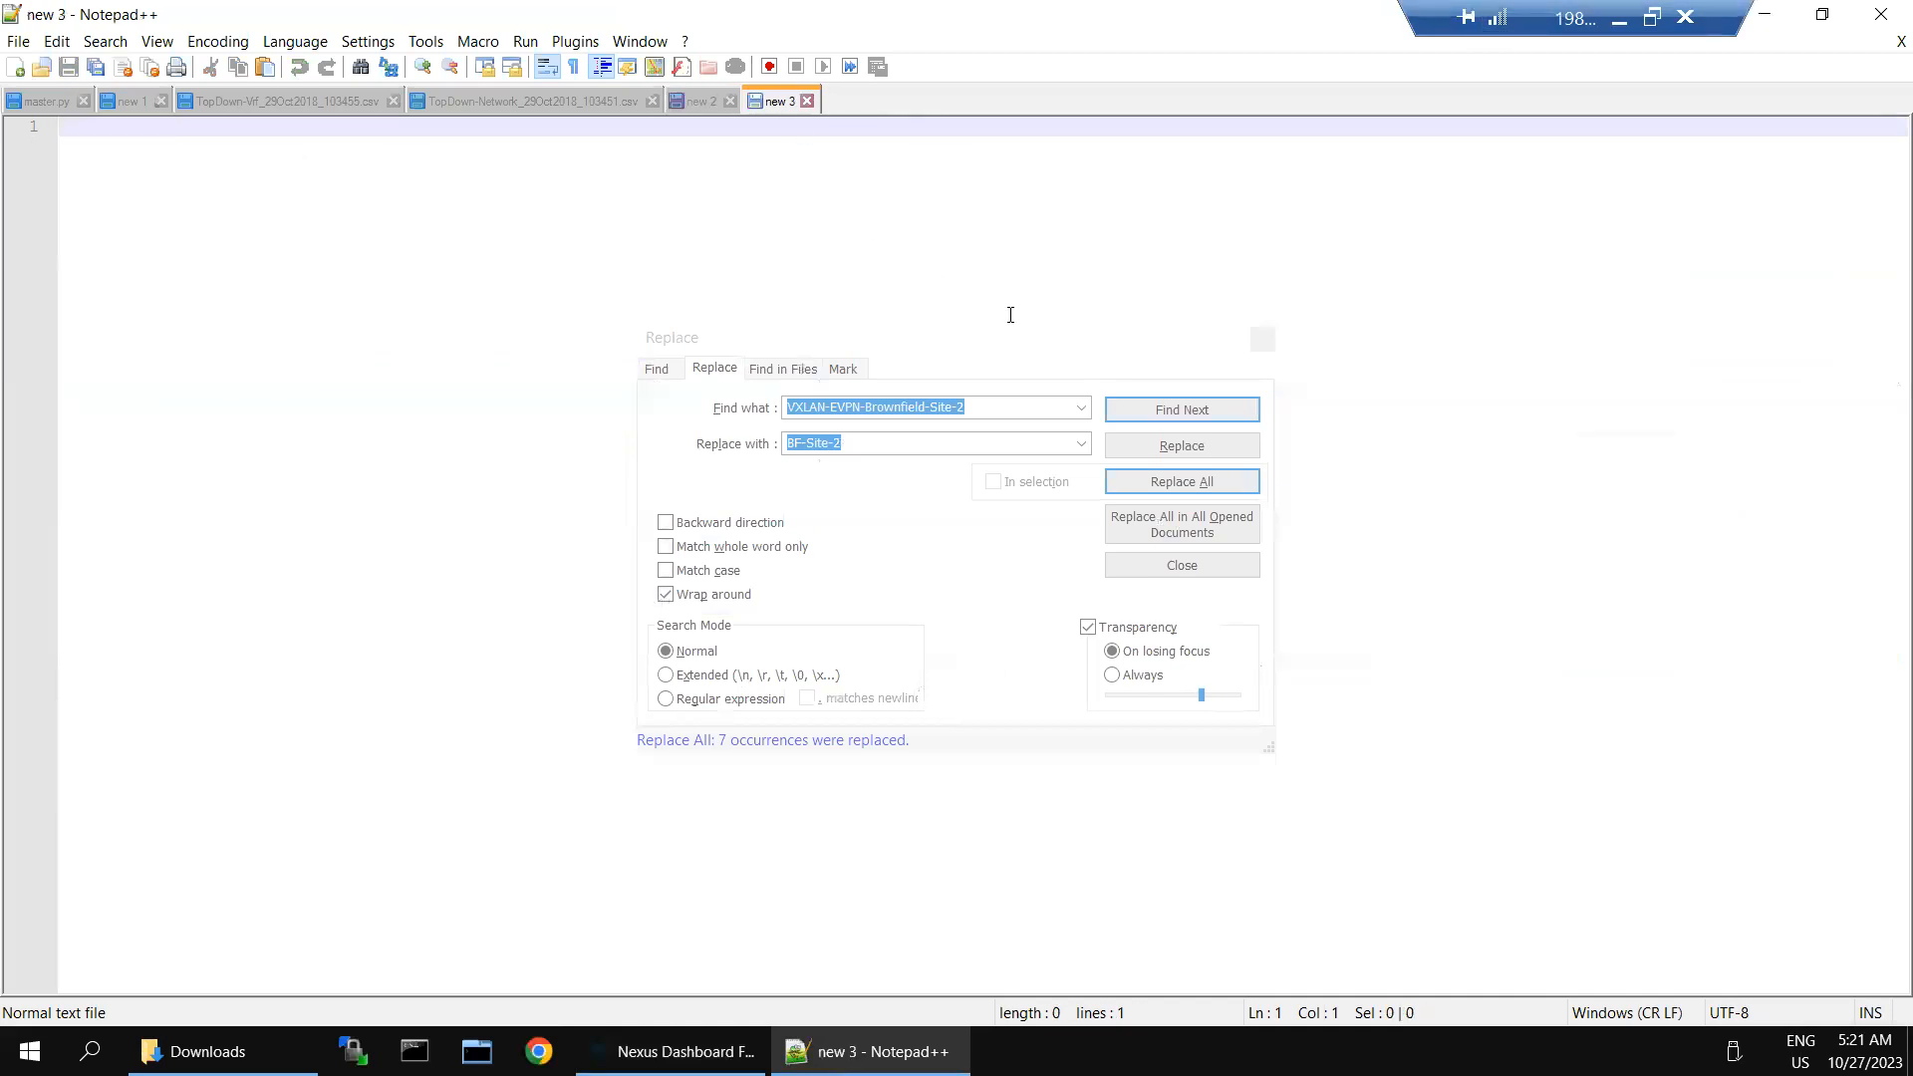
left_click(1265, 340)
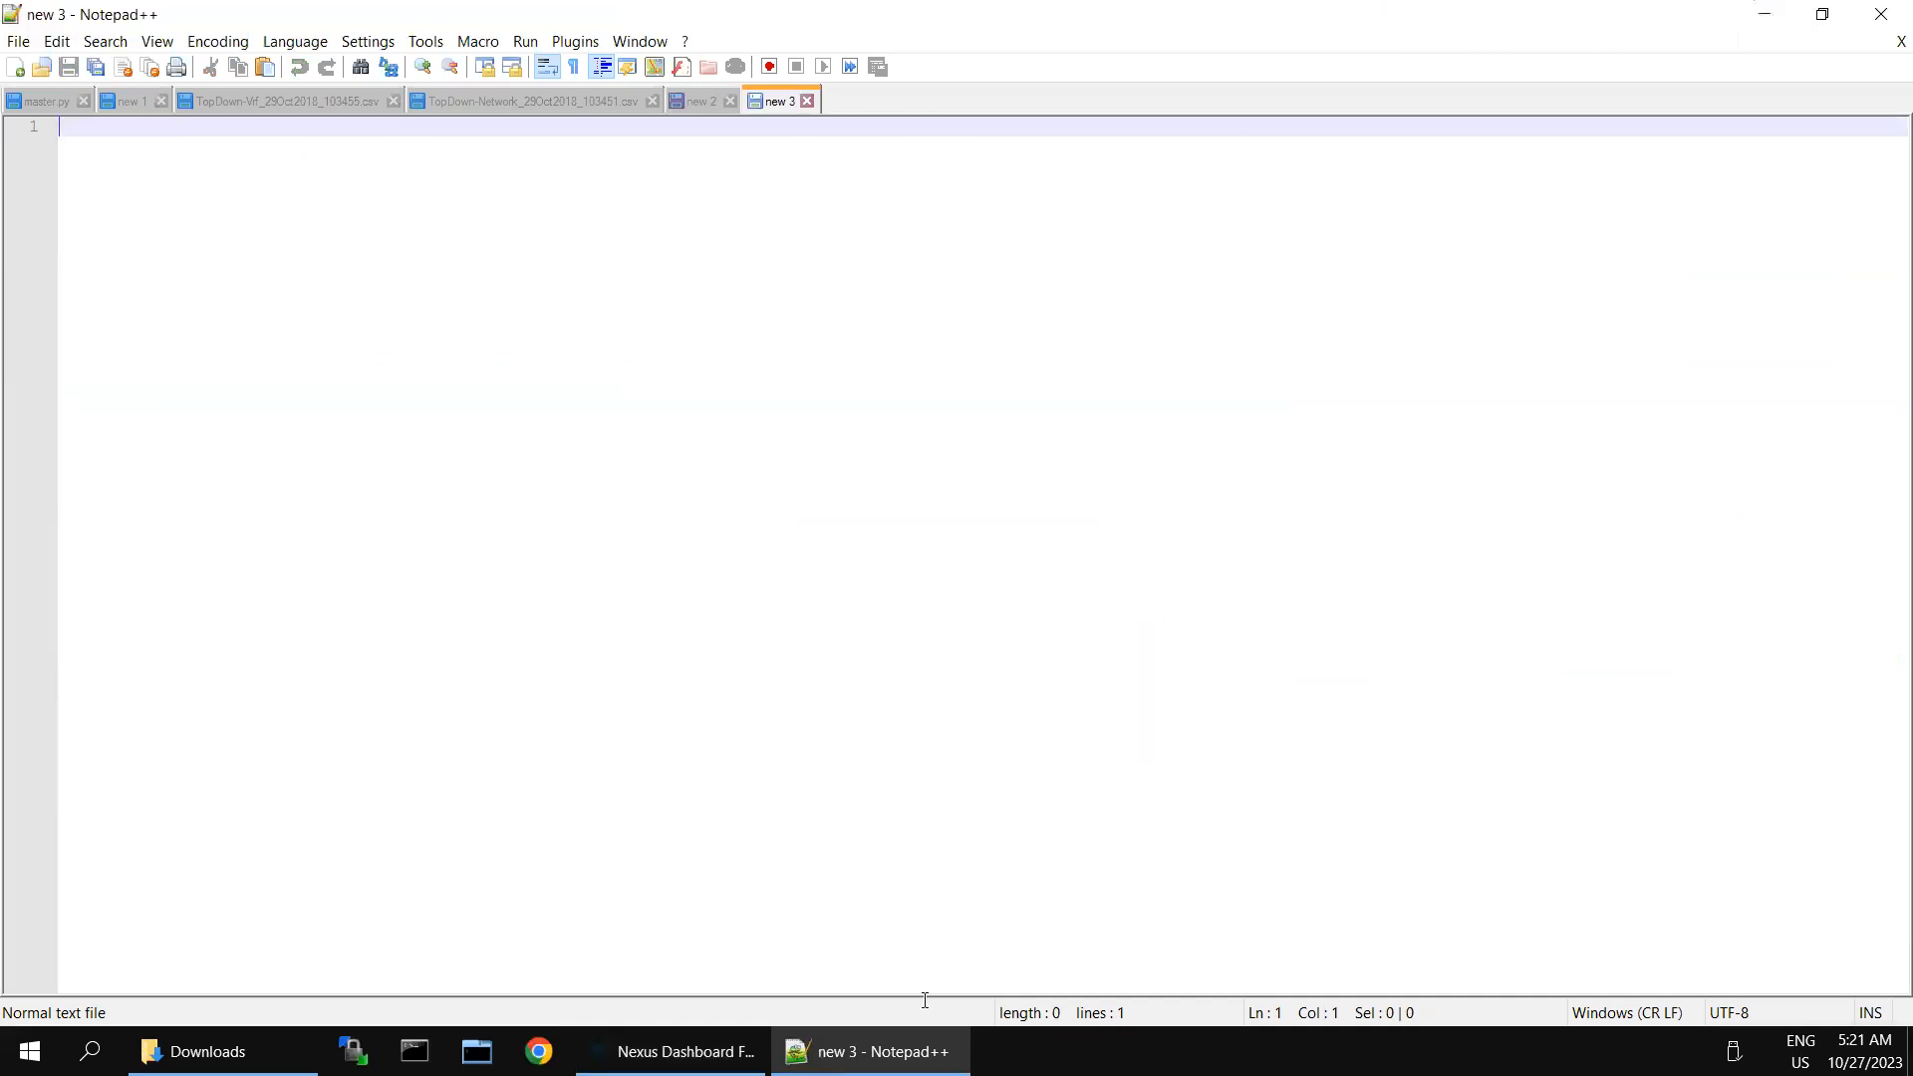
left_click(738, 1051)
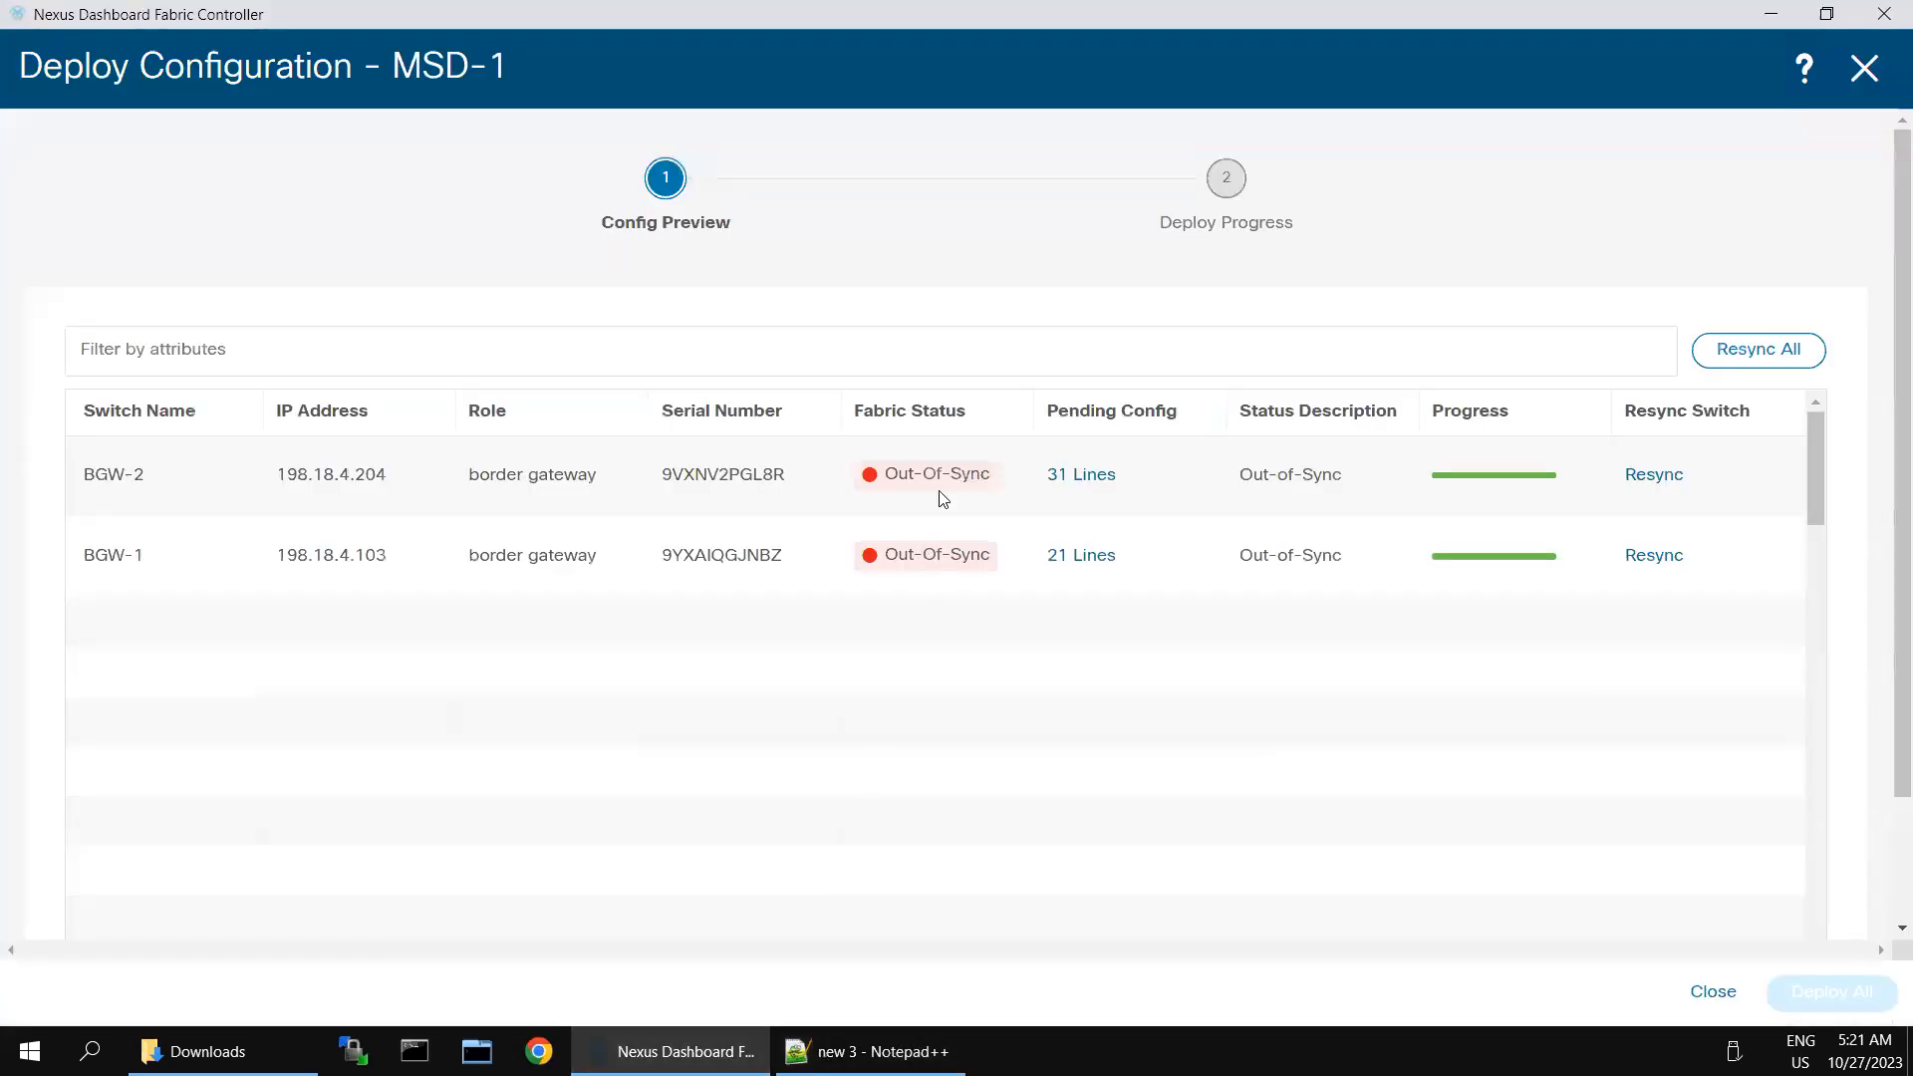
- Copy all lines of BGW-2's pending configuration and paste them into the blank Notepad++ document
left_click(1079, 478)
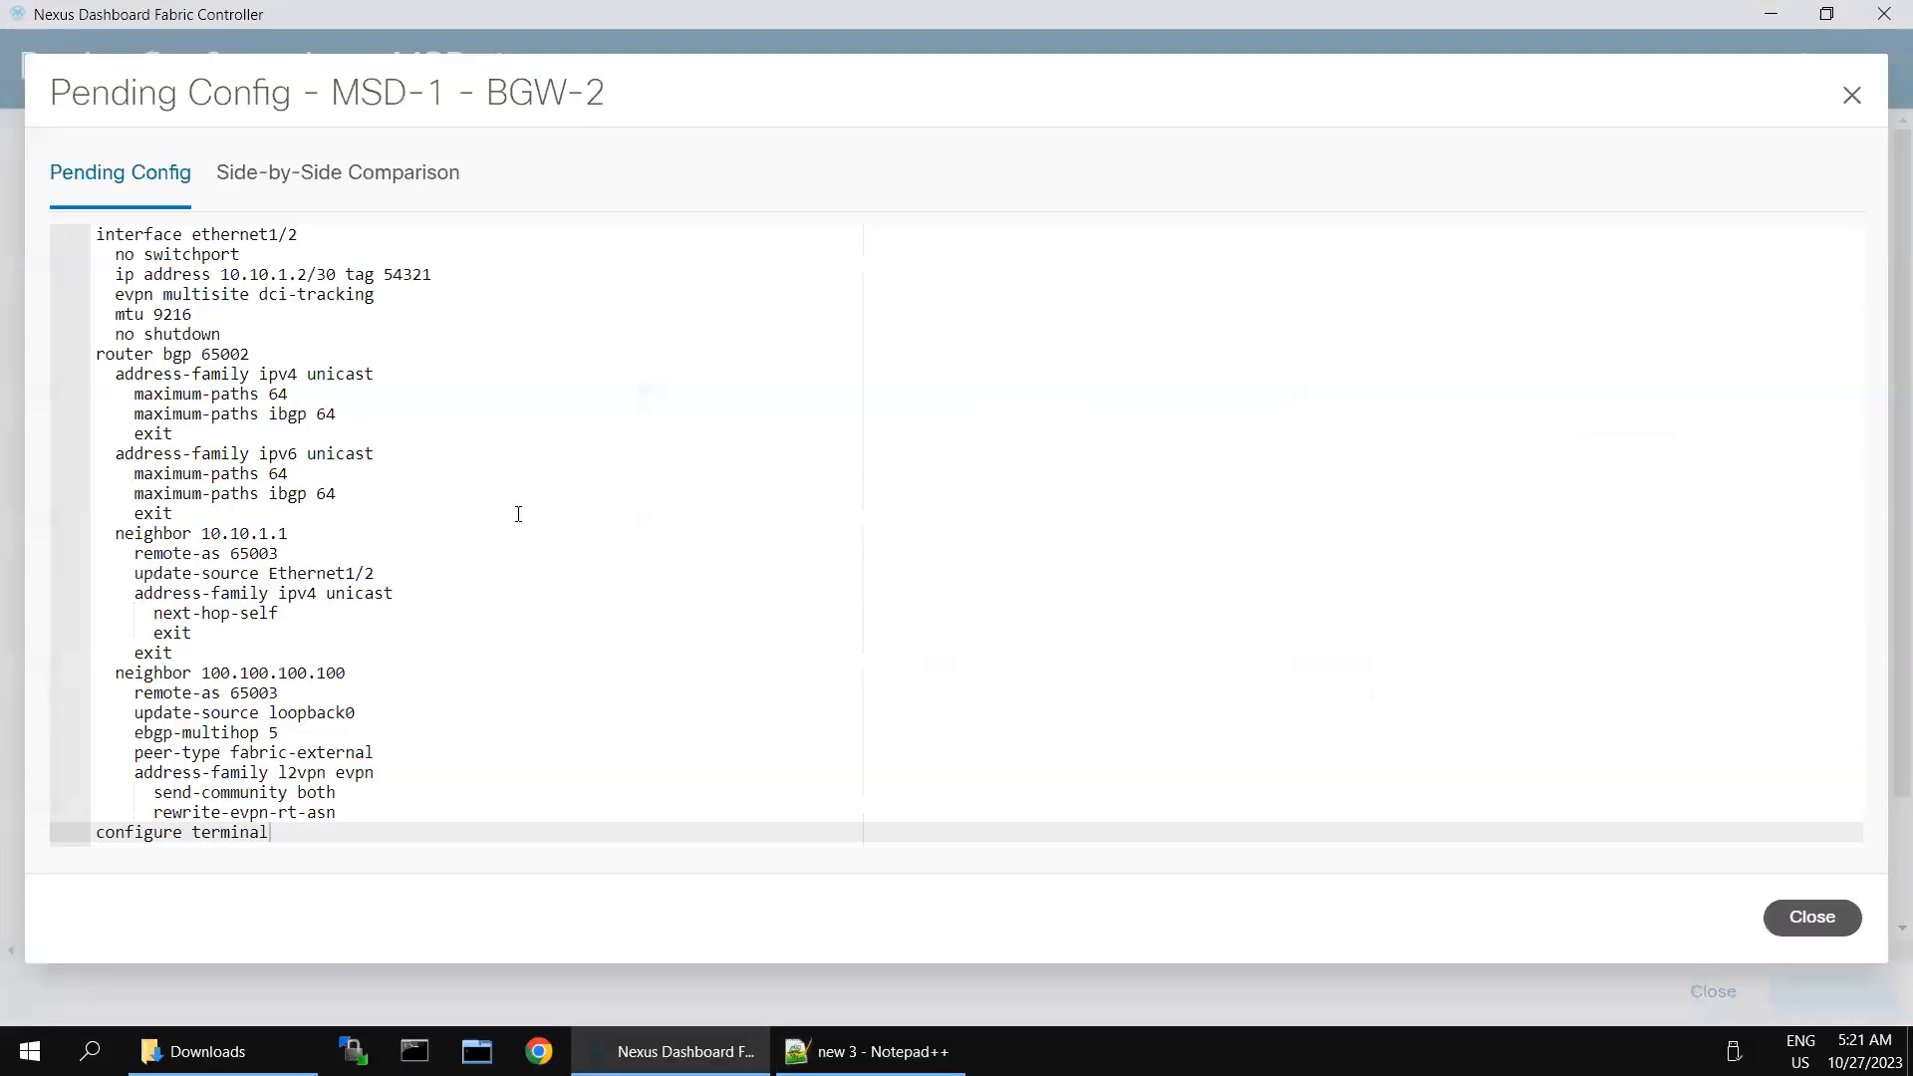
left_click(224, 349)
left_click(100, 236)
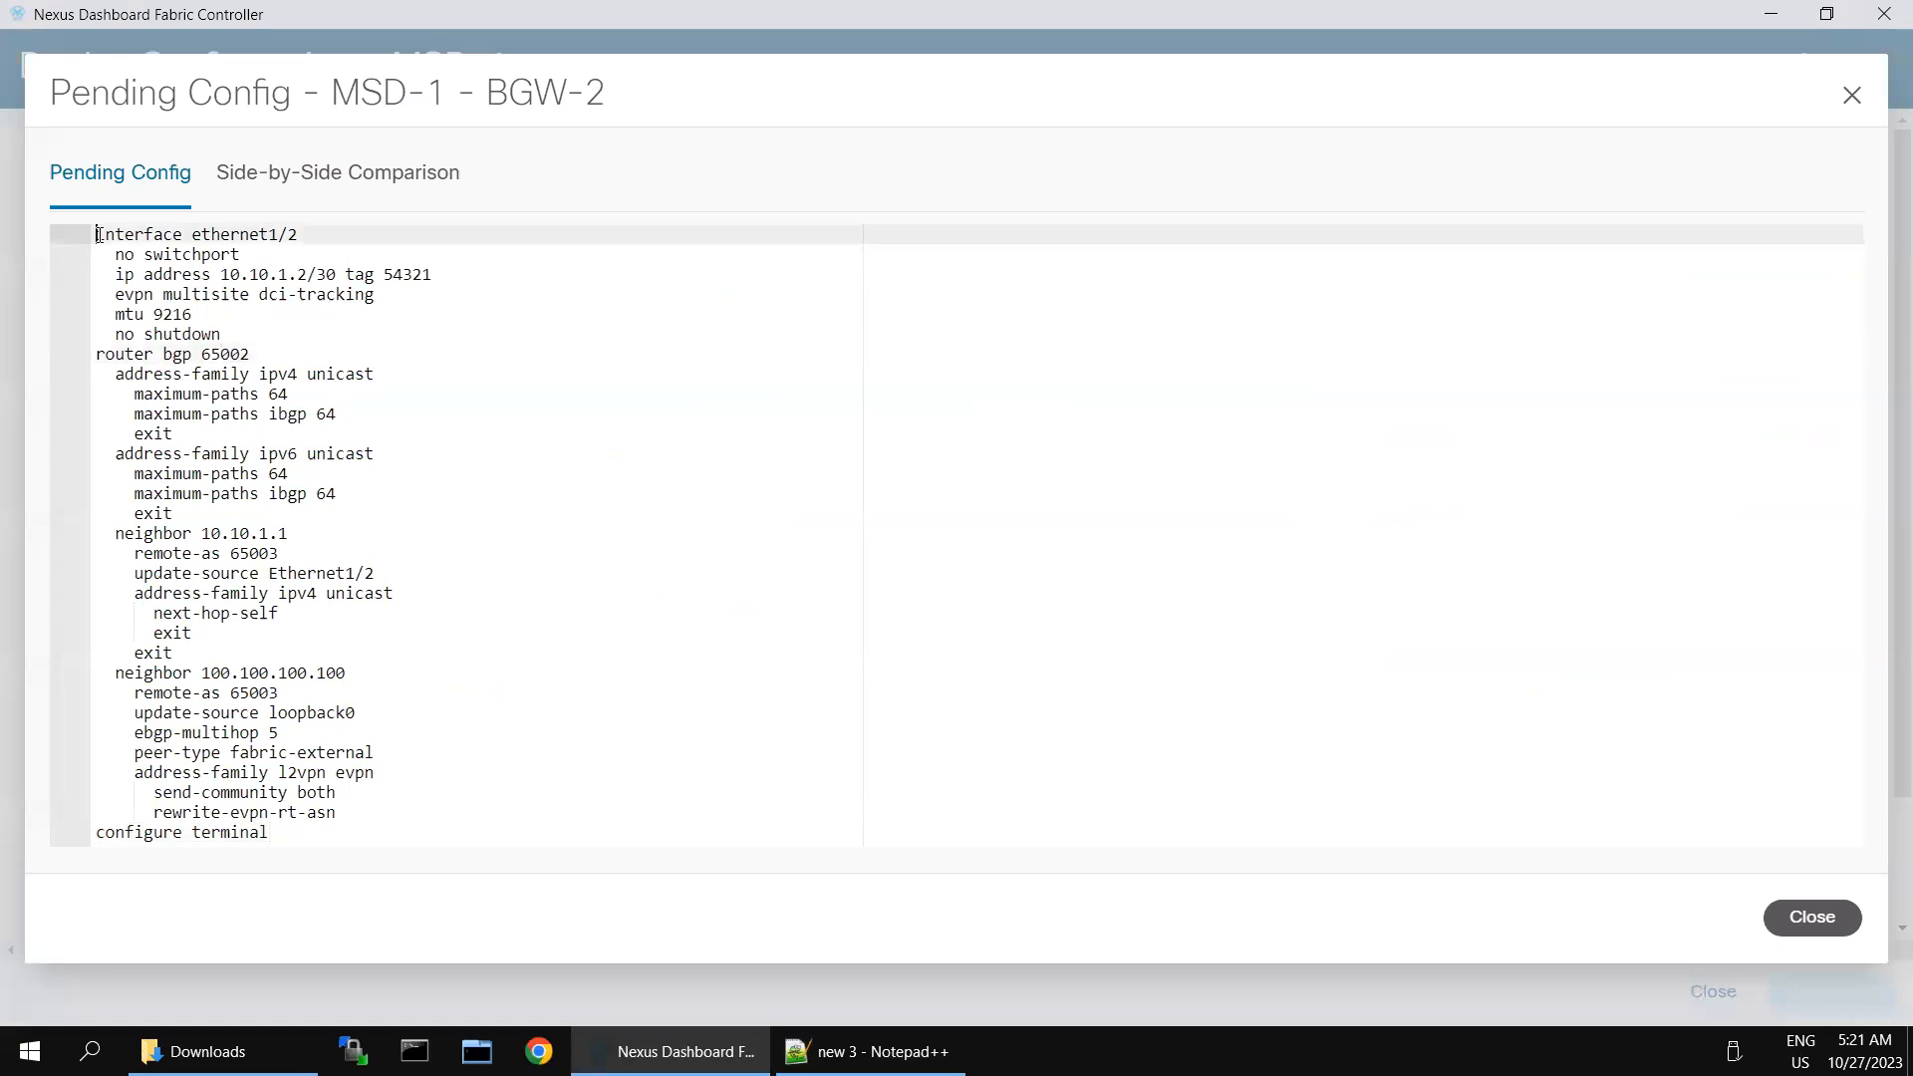
key("ctrl+a")
key("alt+Tab")
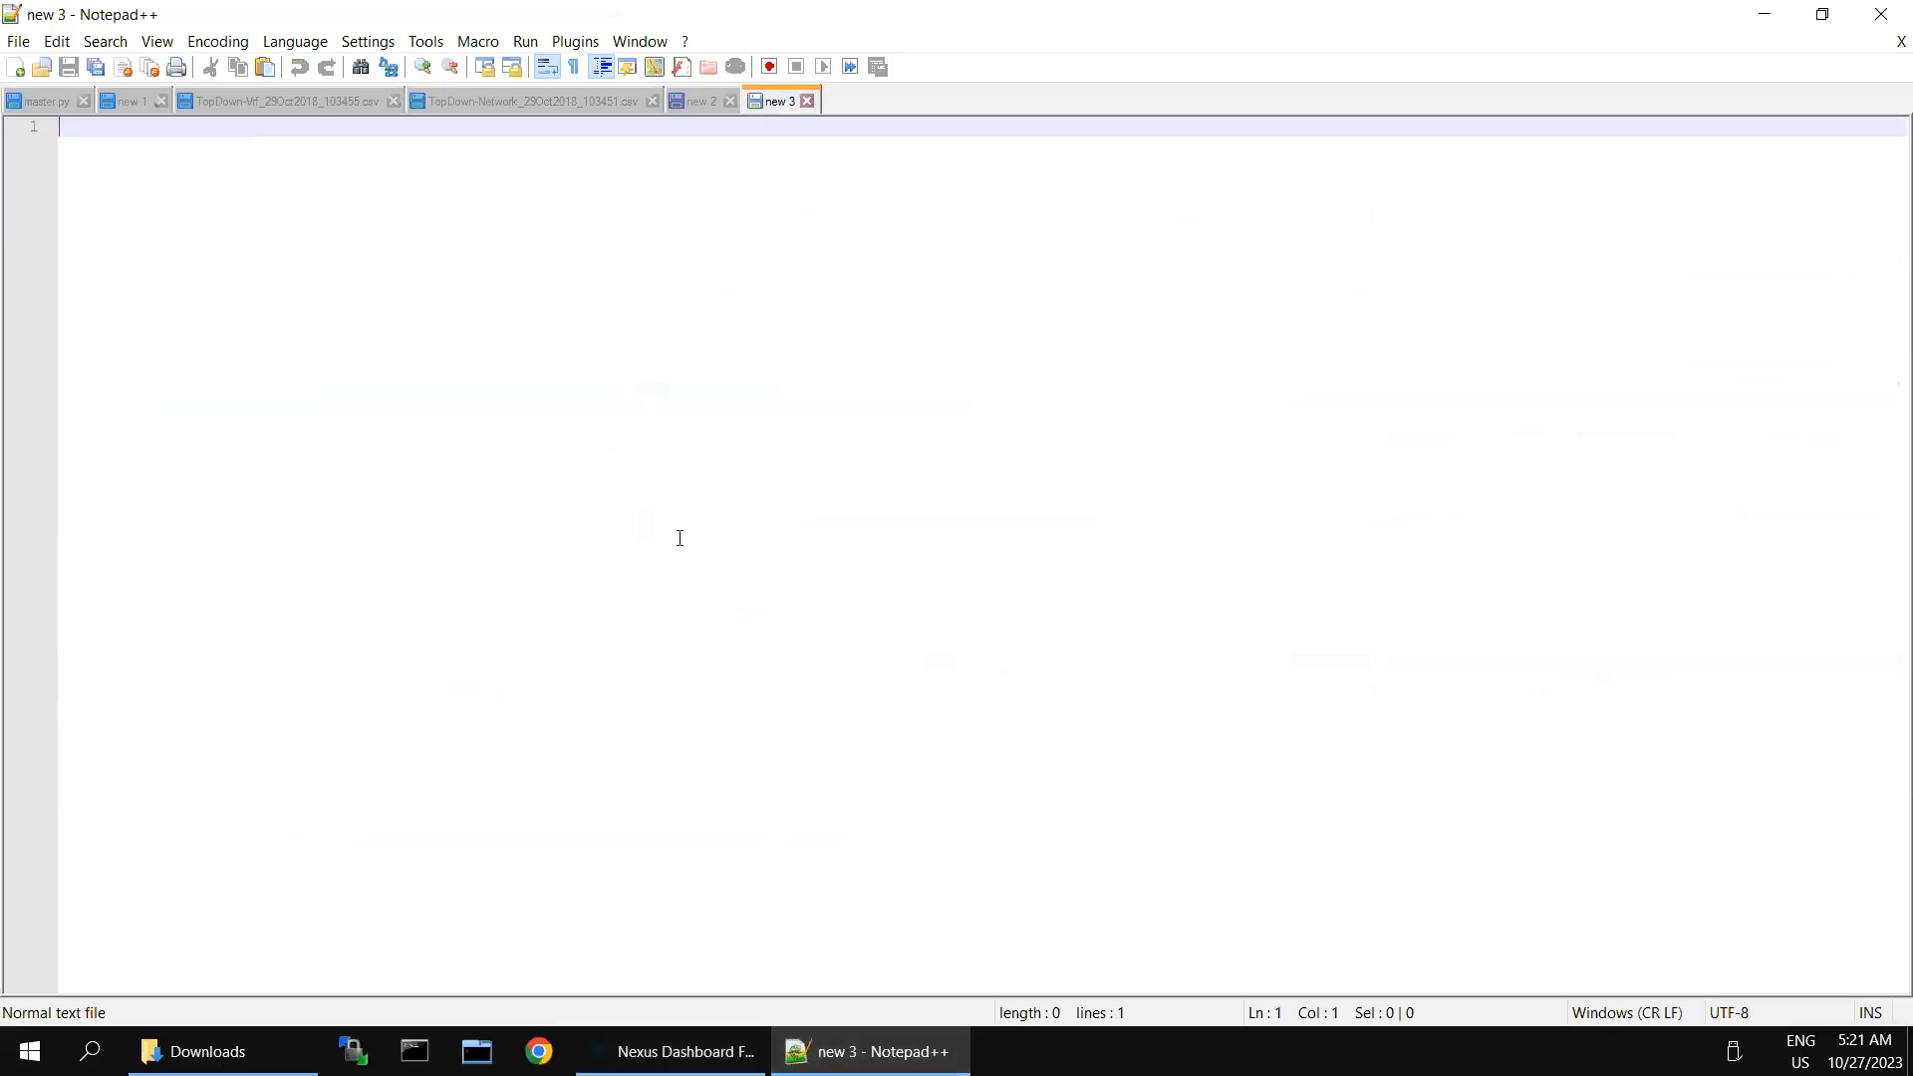
key("ctrl+v")
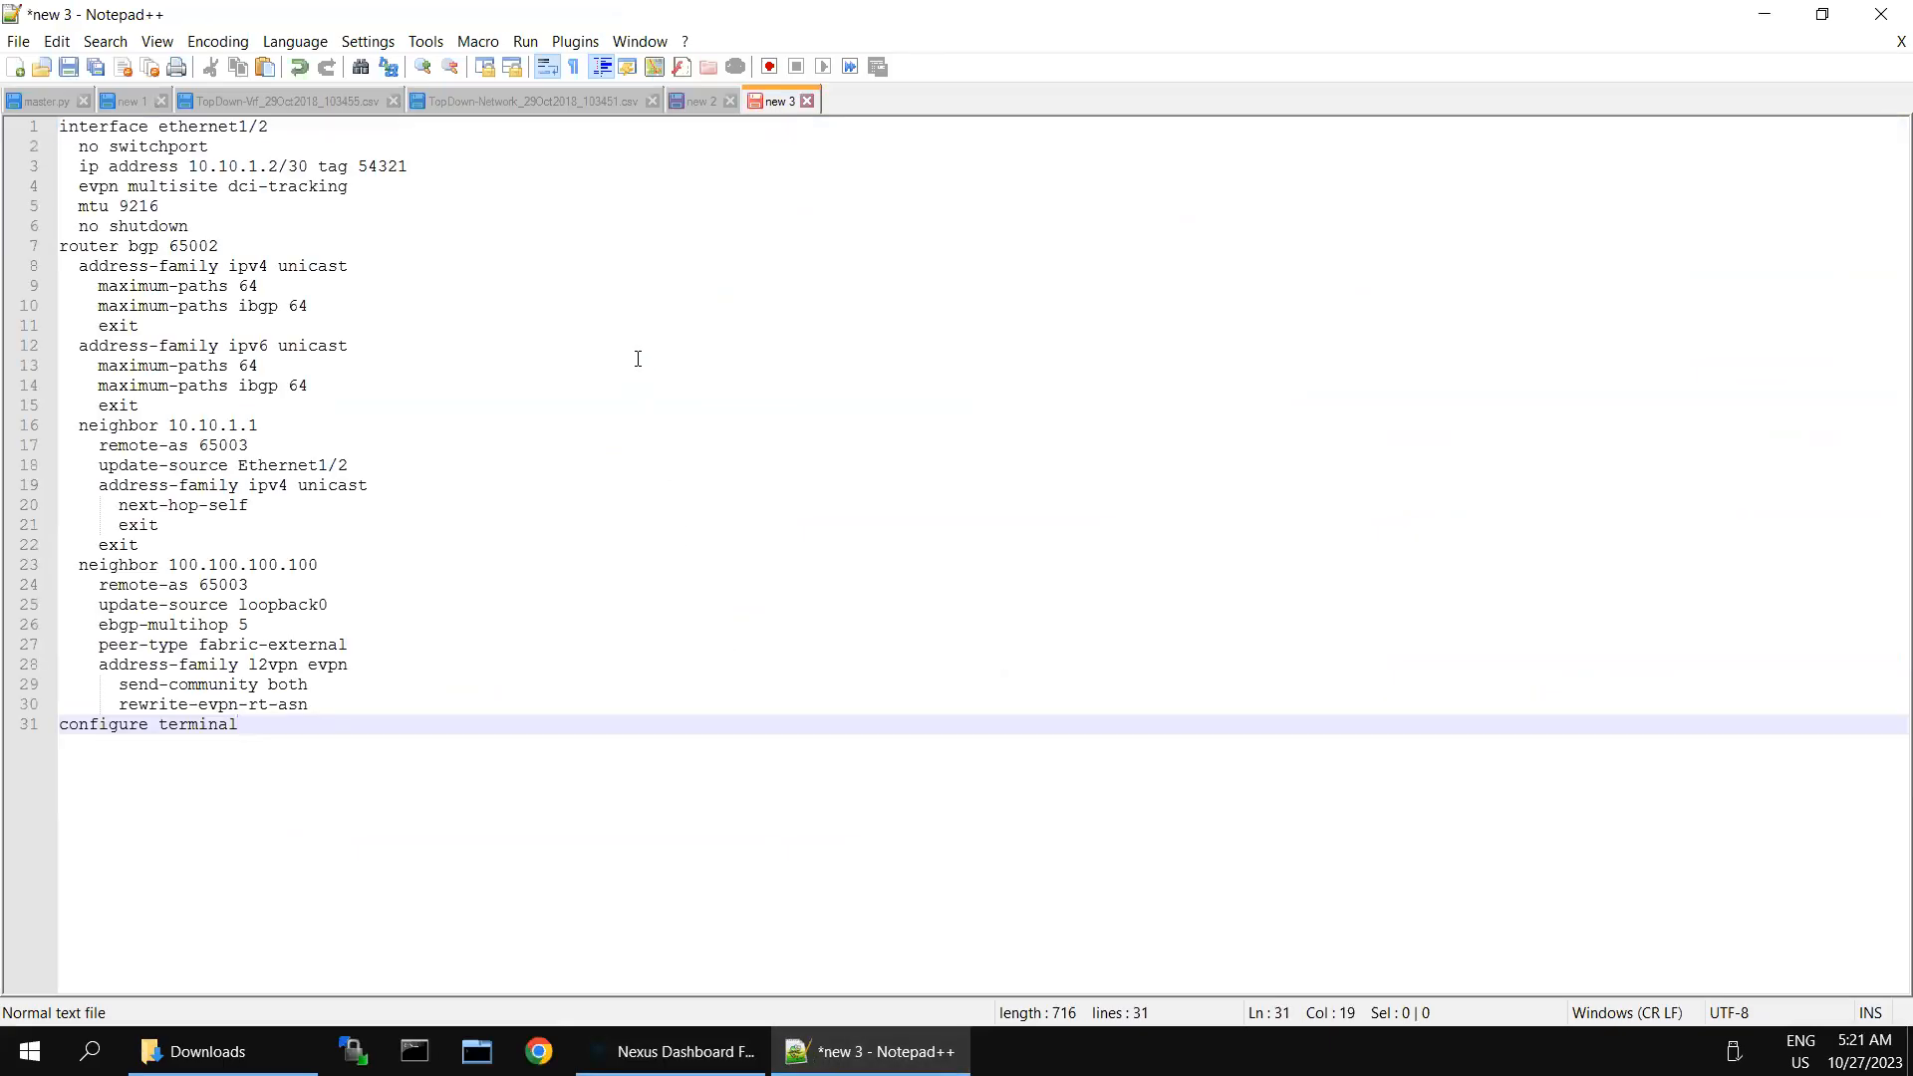
- Select the whole BGW-2 configuration, minimize the remote desktop, and try to paste it into BGW-2's SecureCRT session
key("ctrl+a")
mouse_move(1286, 4)
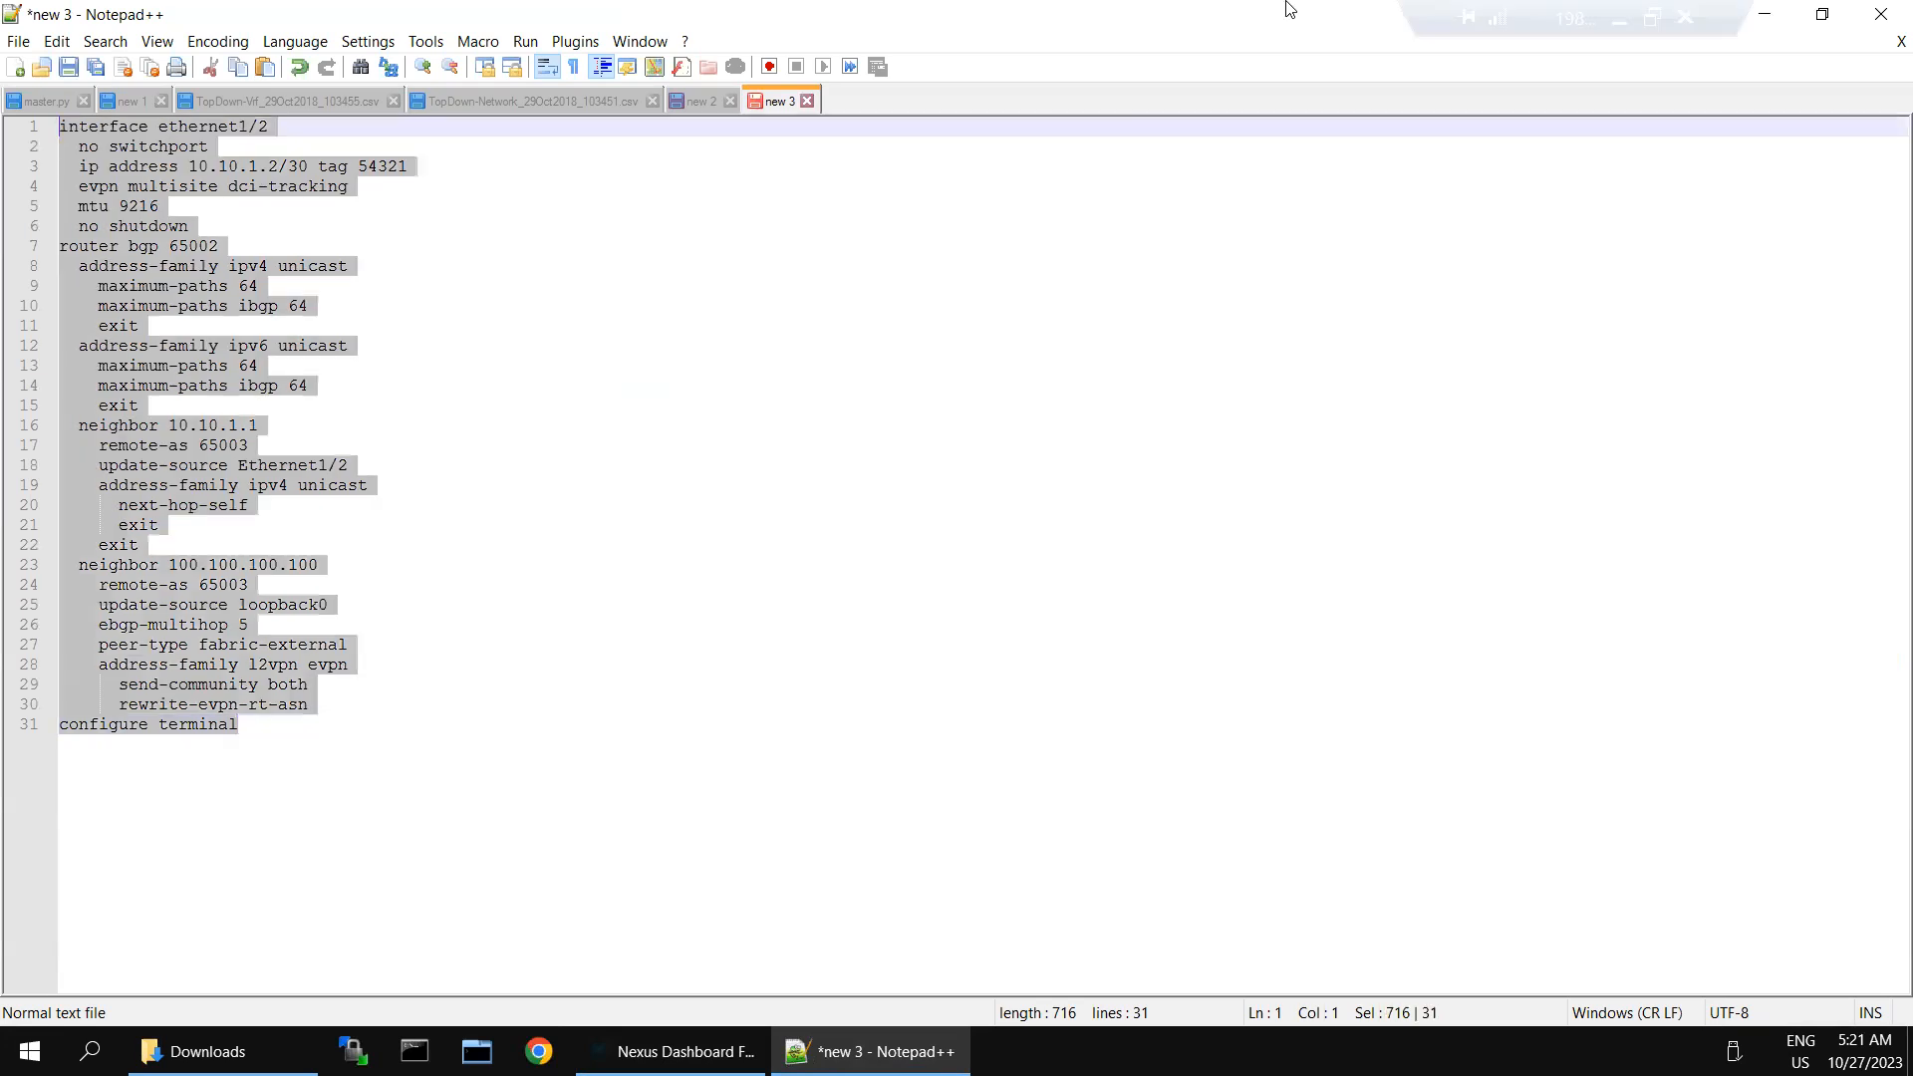
left_click(1617, 22)
left_click(835, 605)
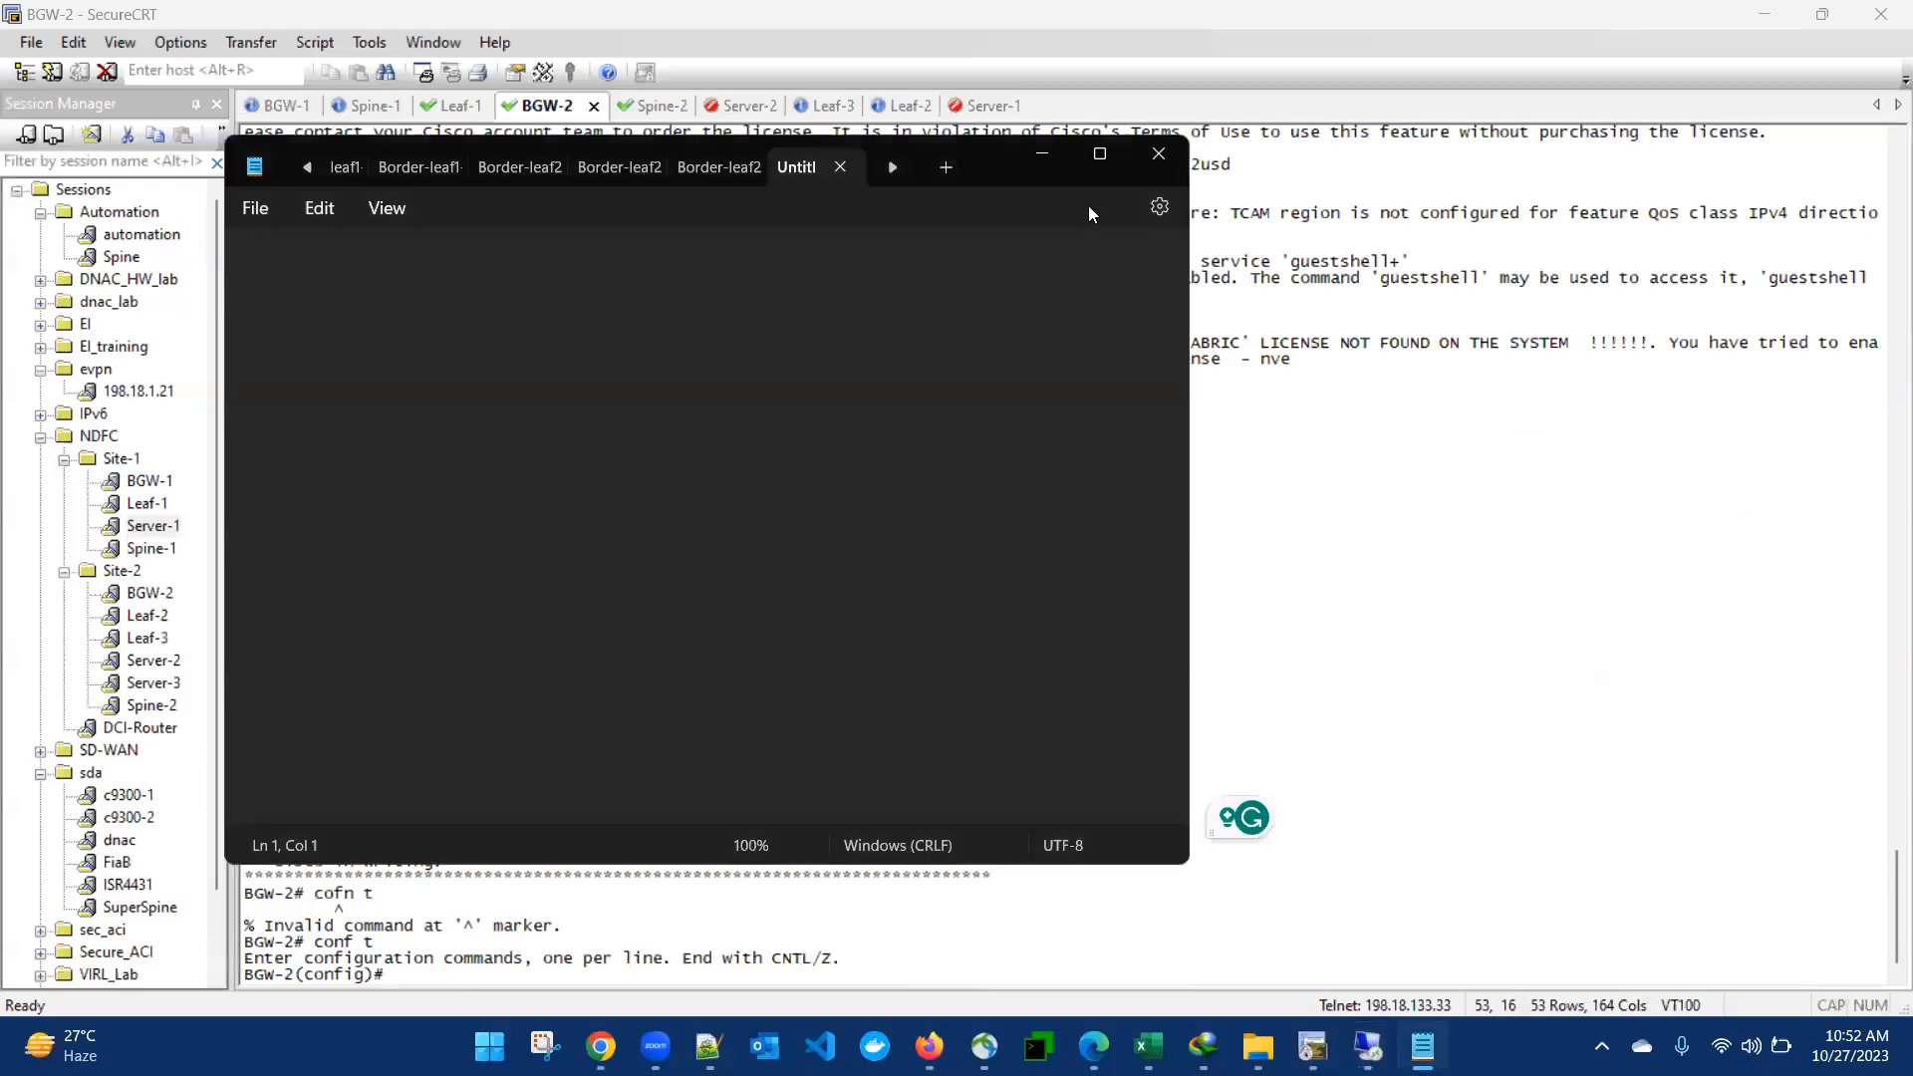
left_click(1037, 155)
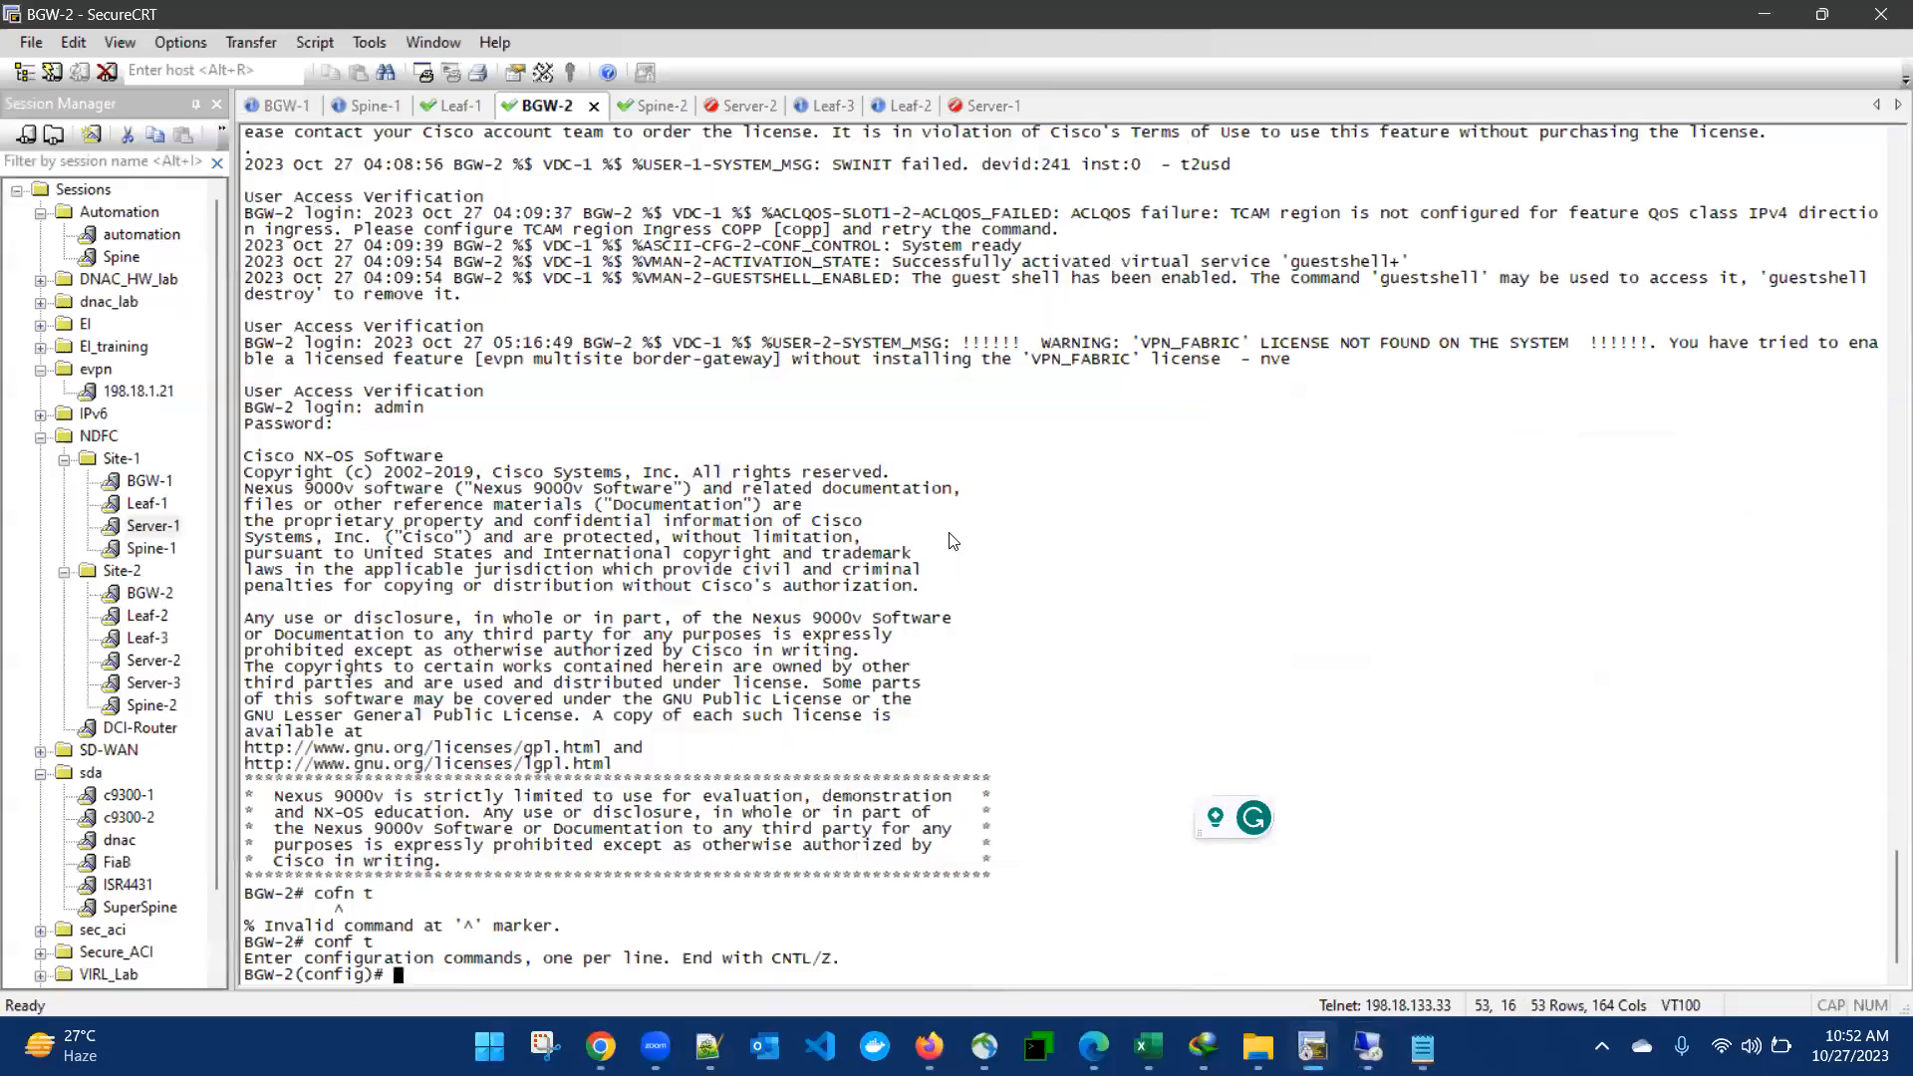
right_click(1158, 748)
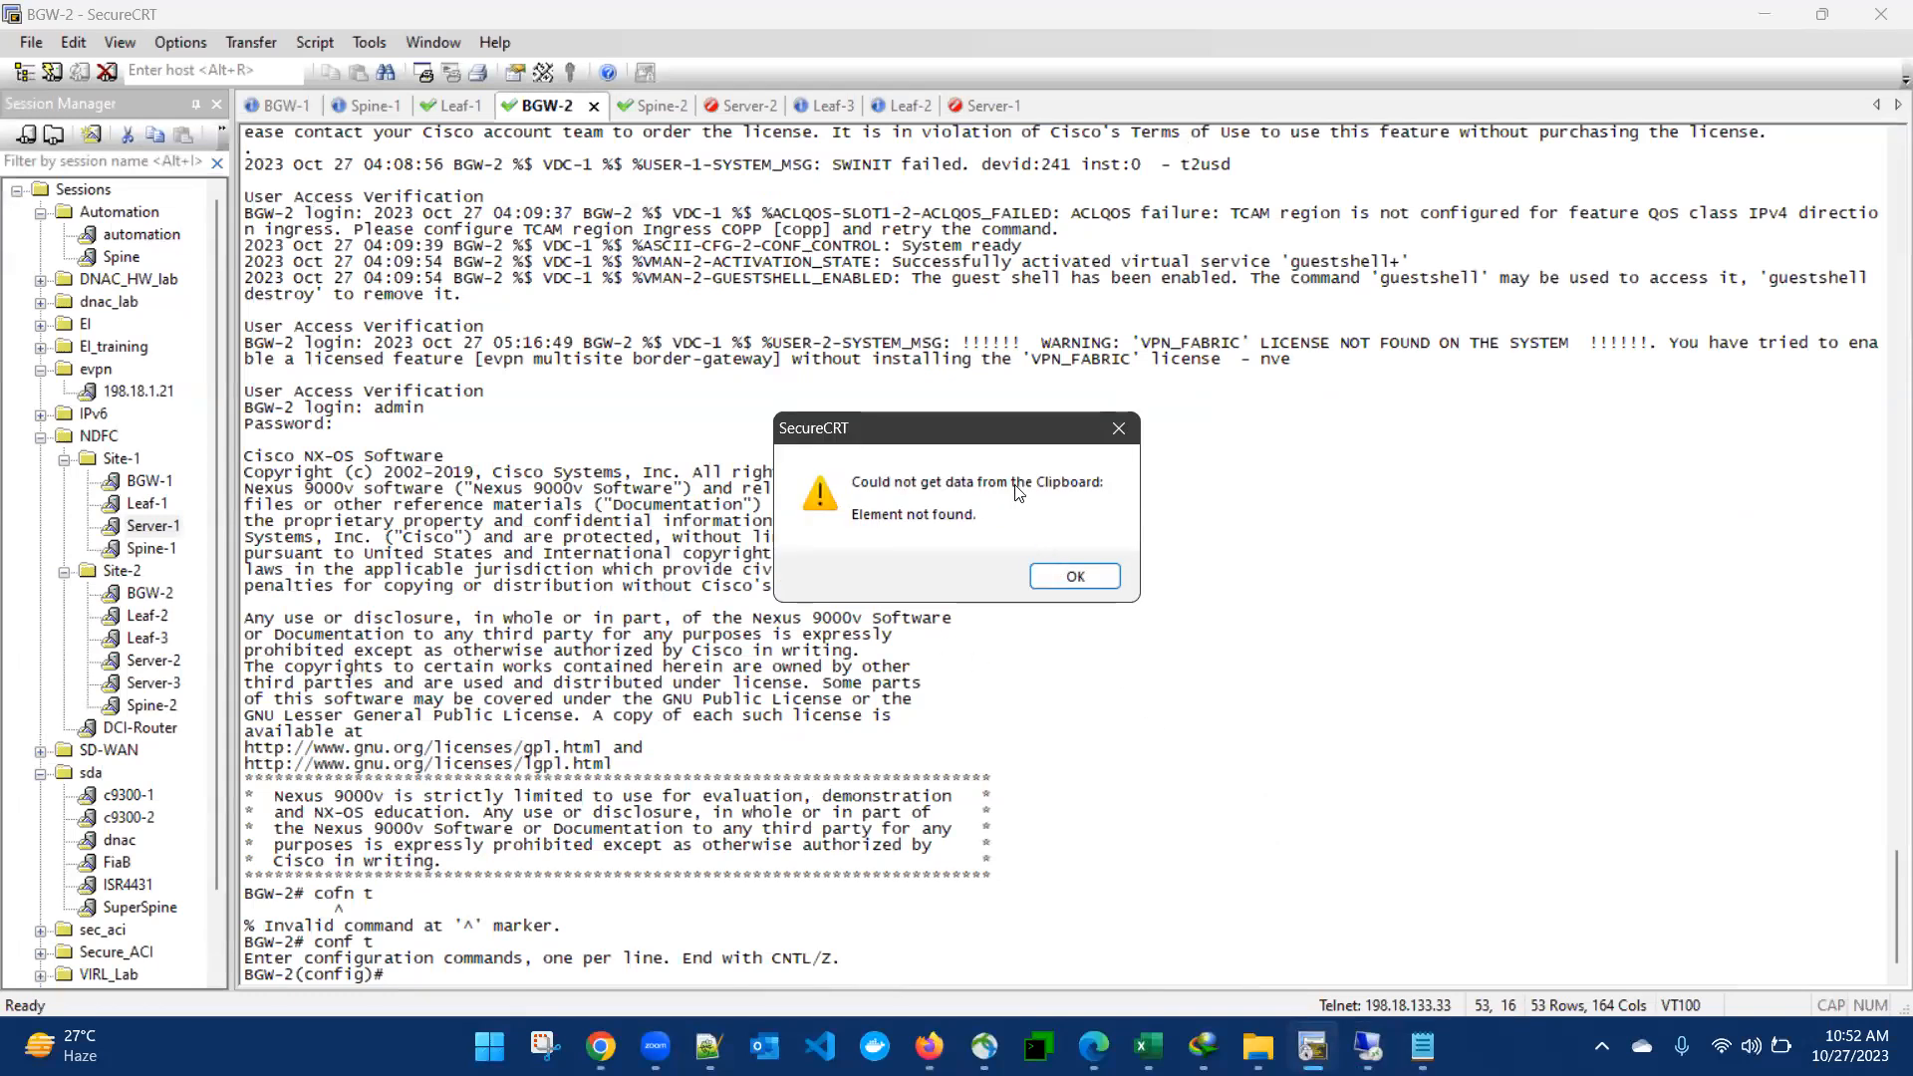
left_click(1057, 576)
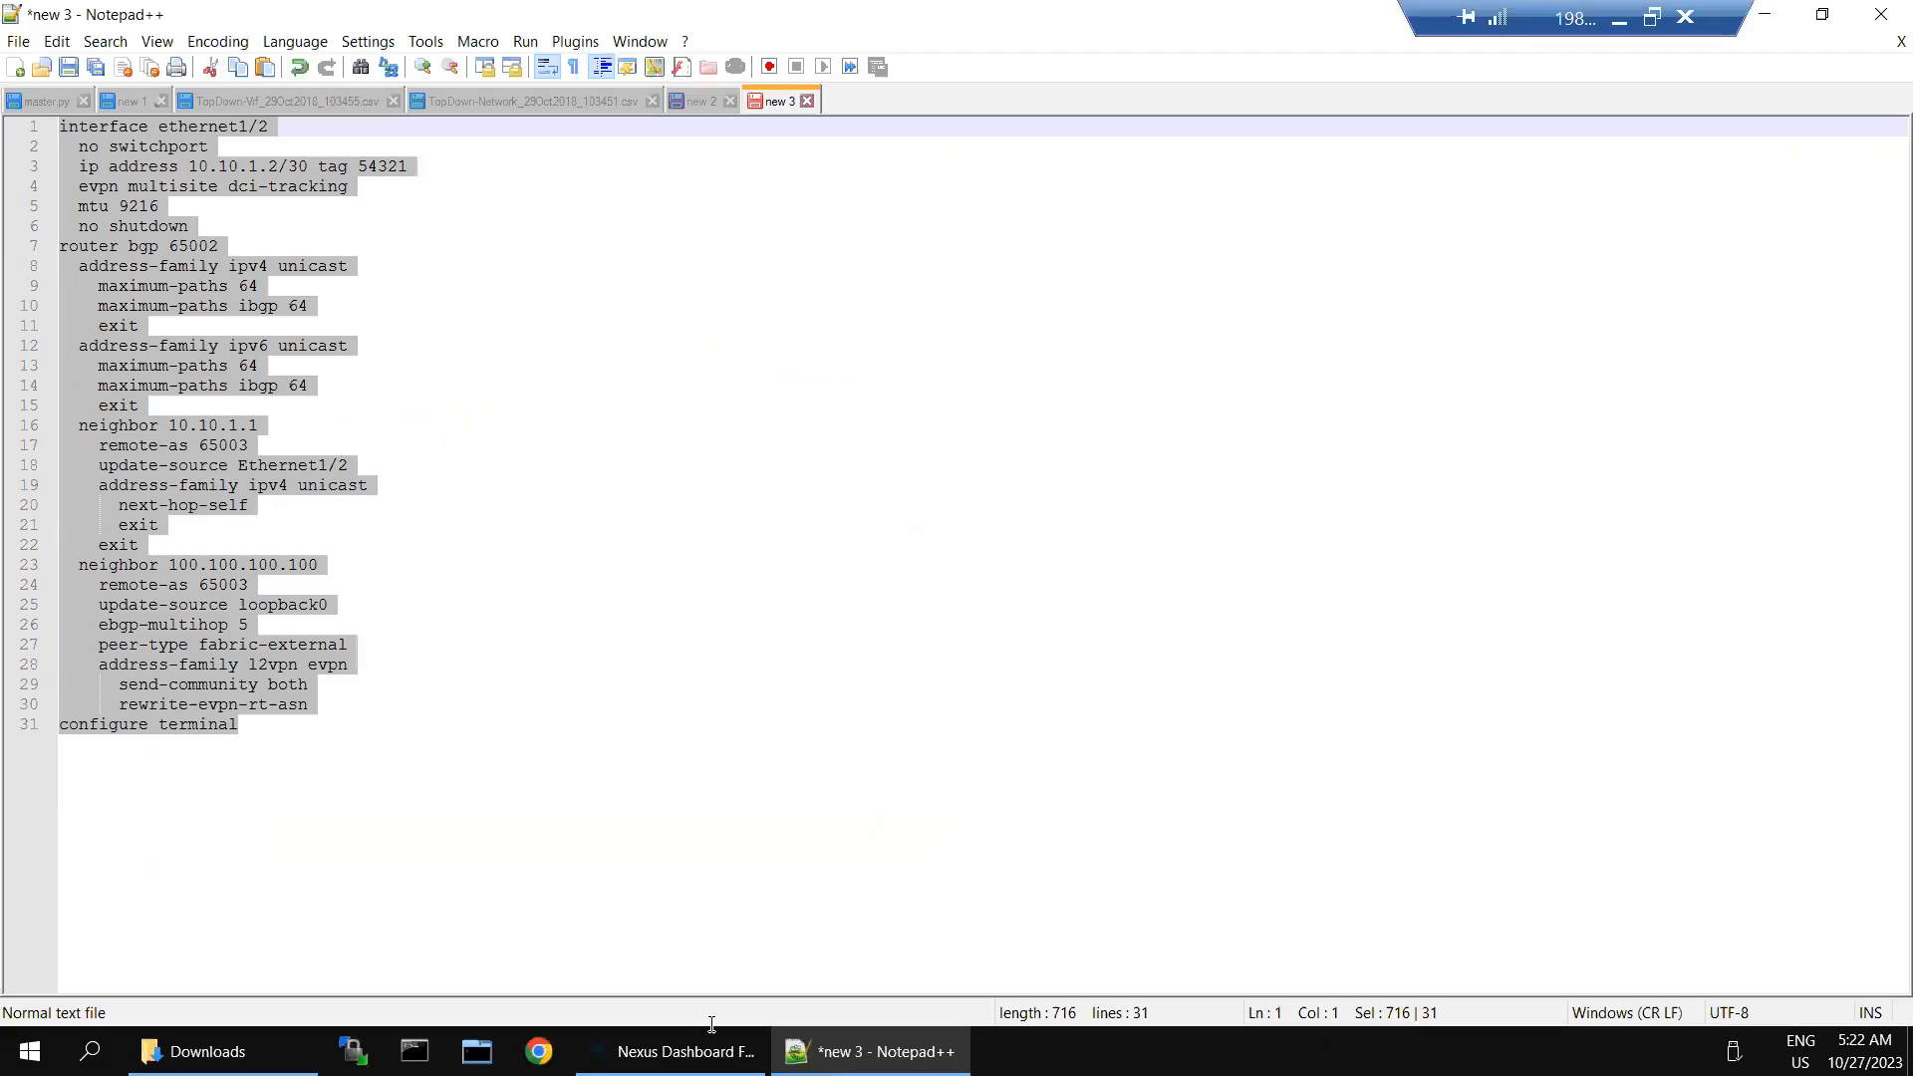
- Switch to MTPuTTY in the remote desktop and try to connect and reconnect to BGW-2 under Site-2
left_click(478, 1051)
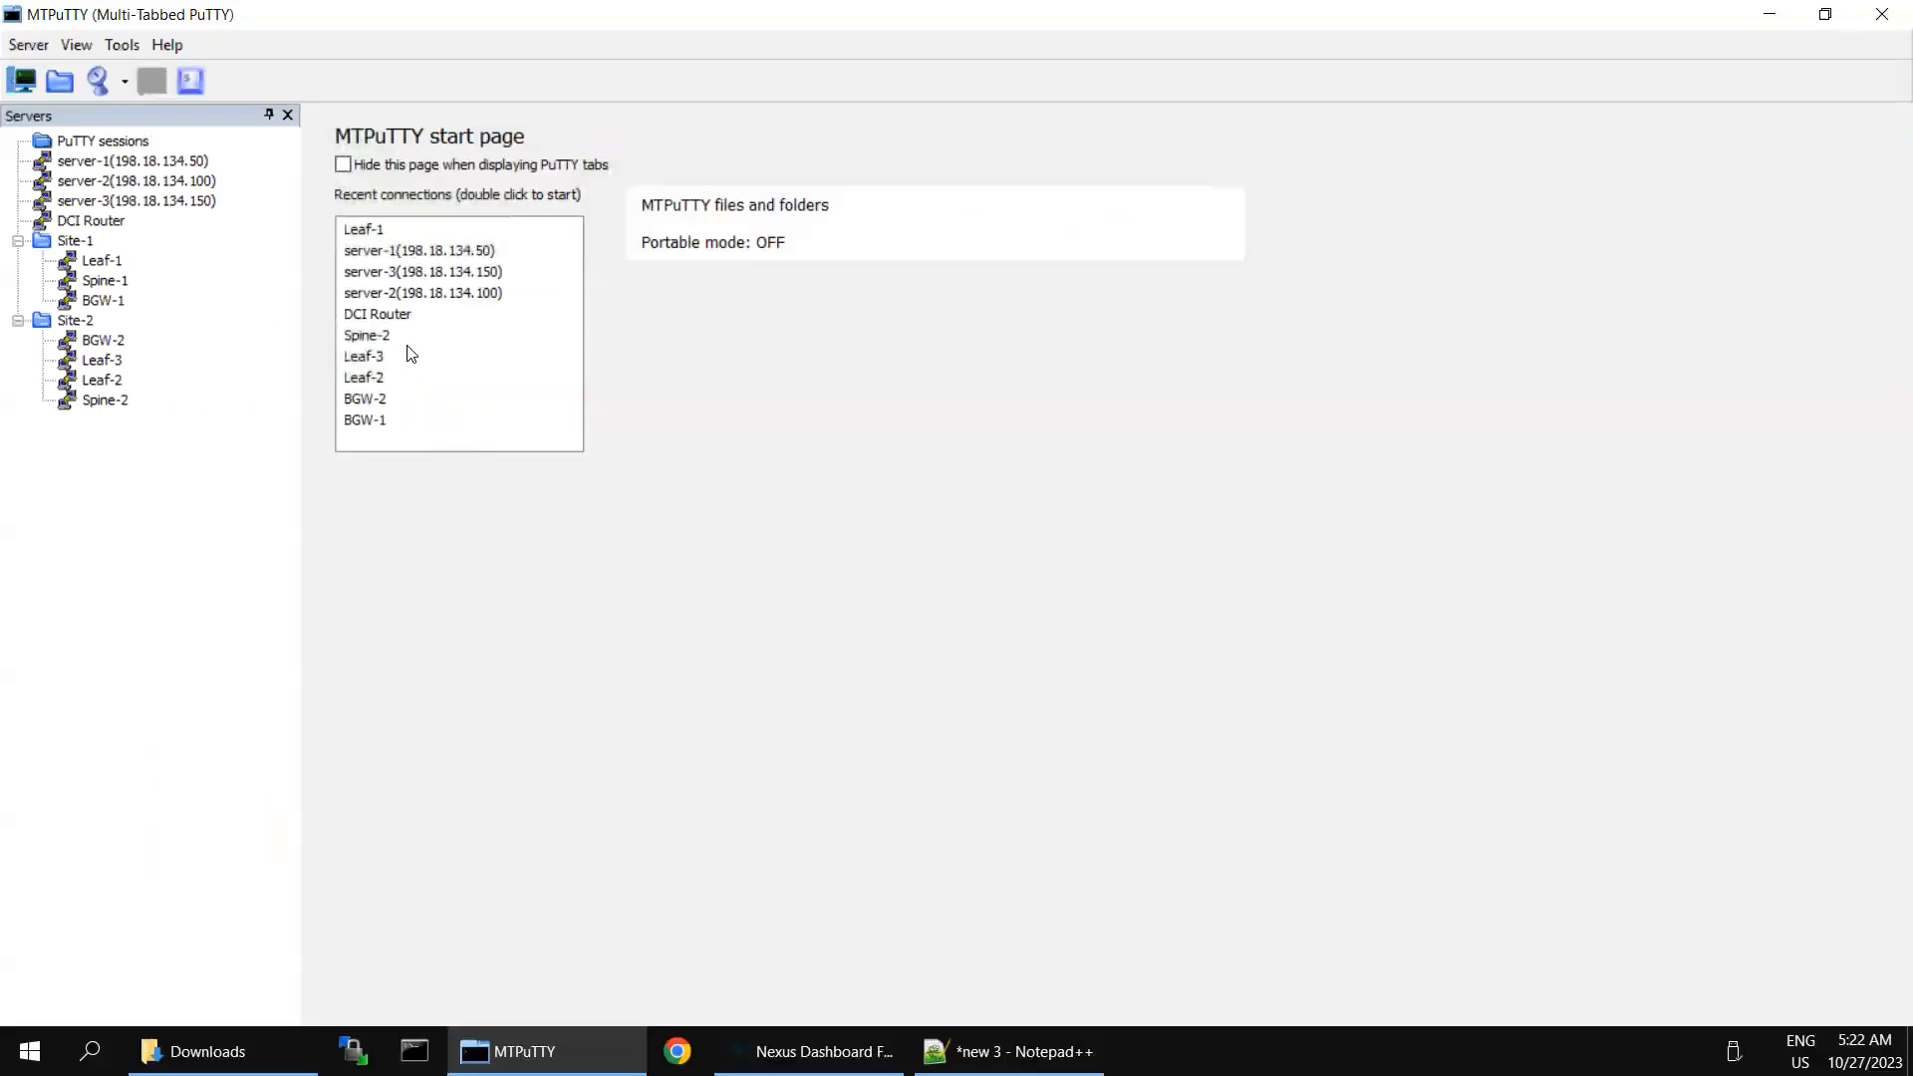
double_click(107, 344)
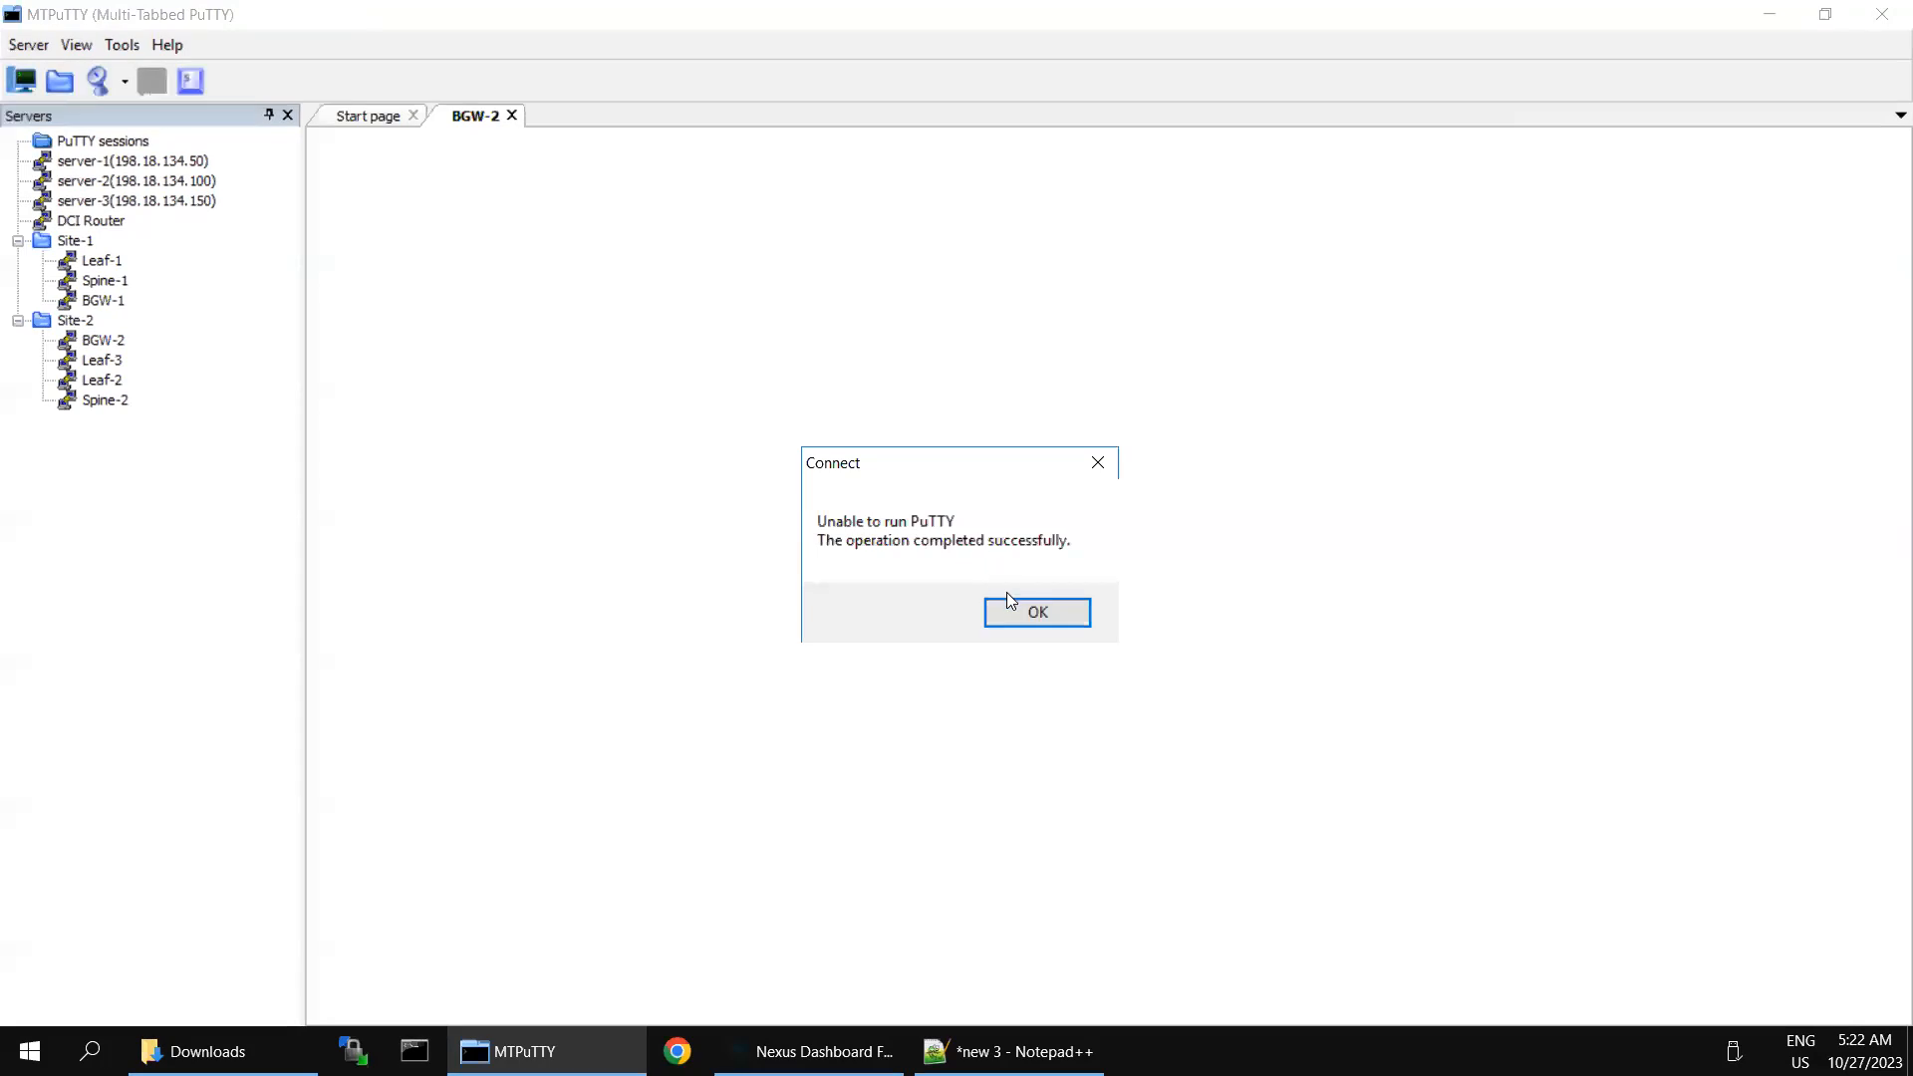
left_click(1026, 620)
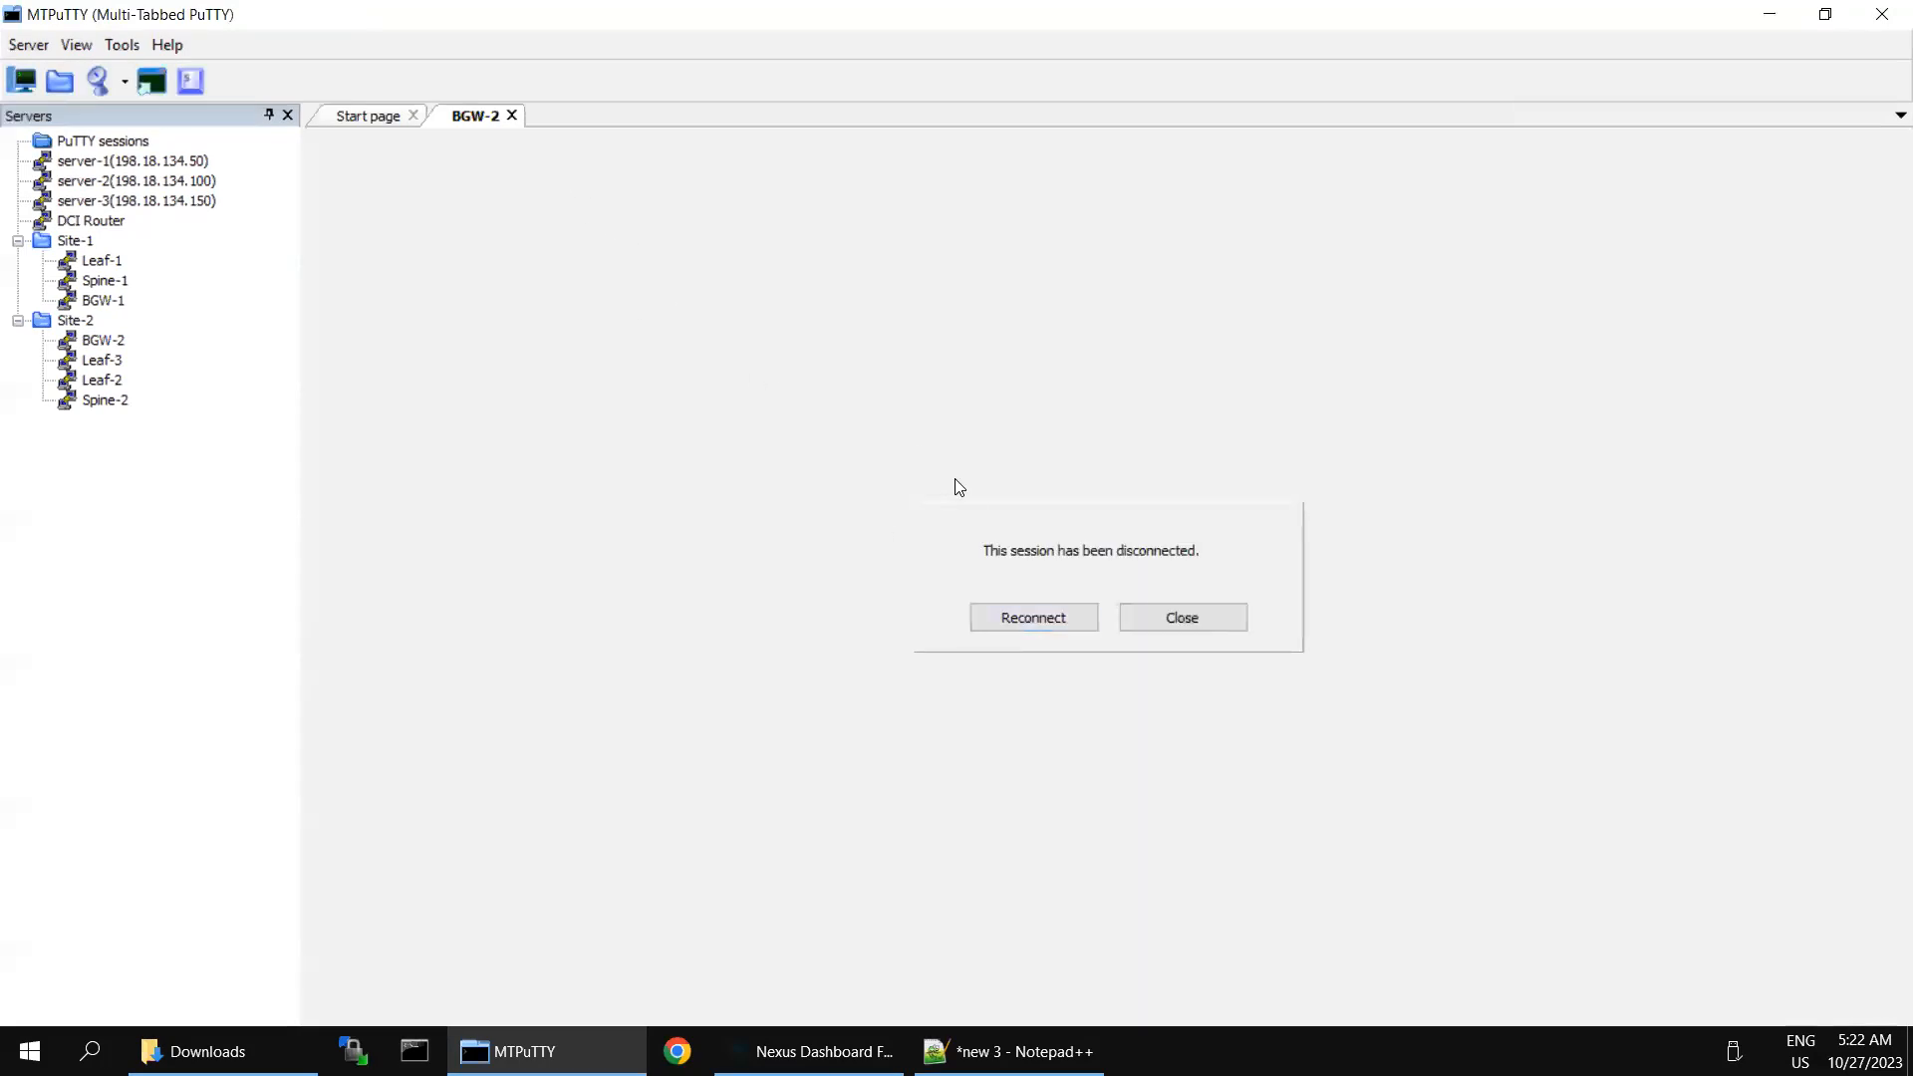
left_click(1012, 620)
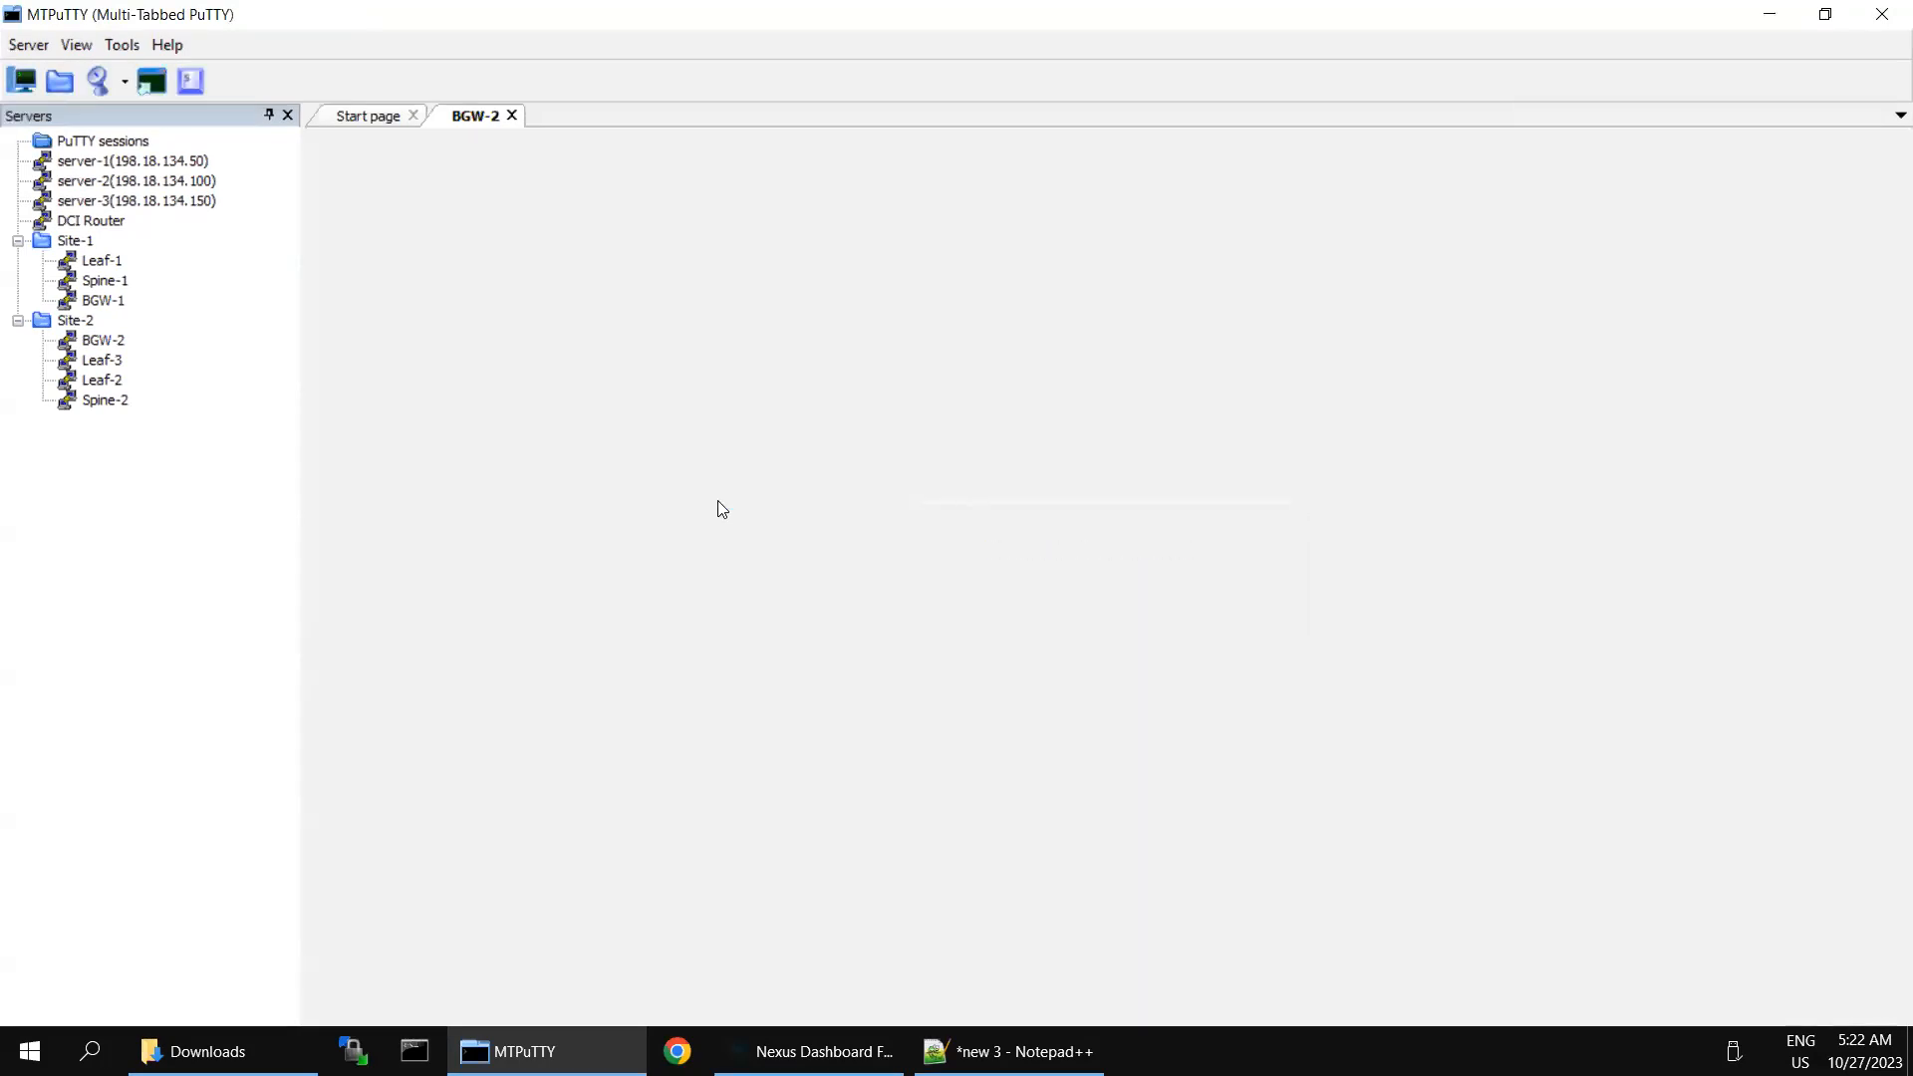
mouse_move(1307, 1)
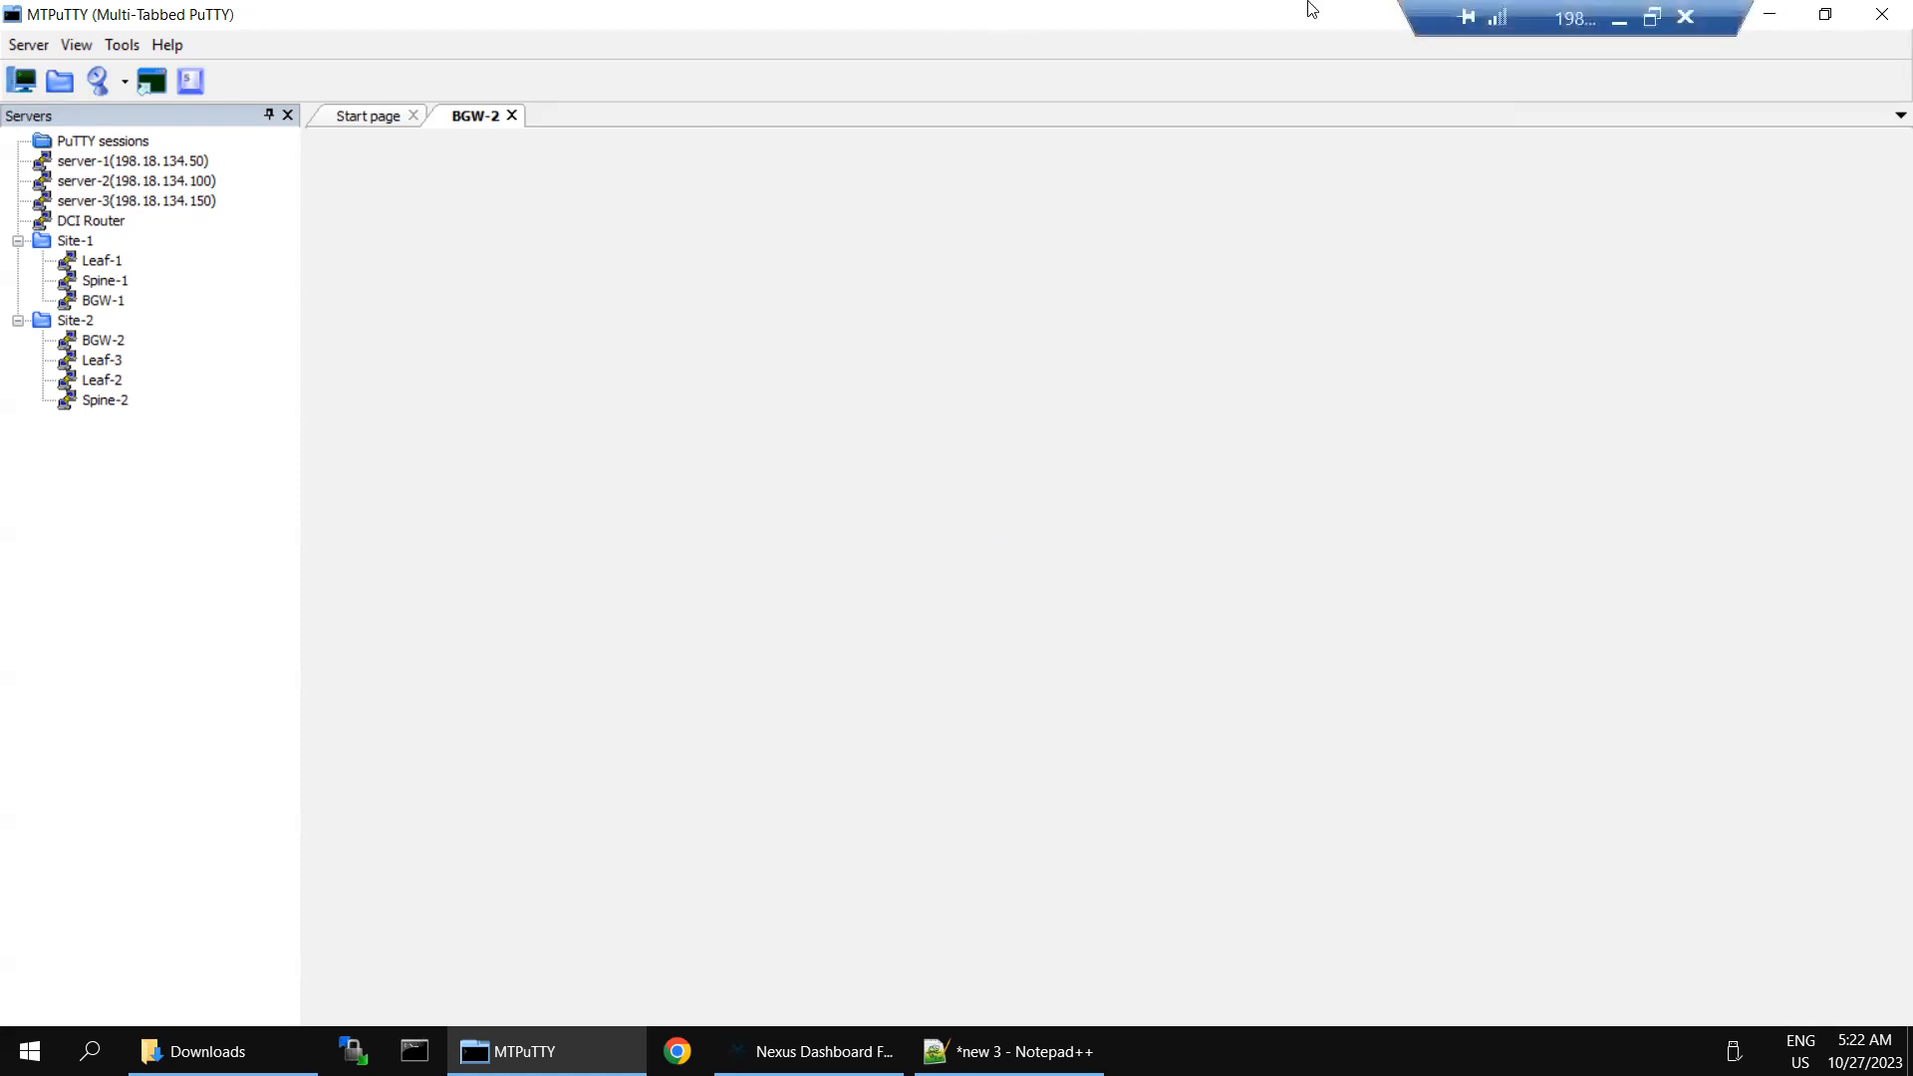
left_click(1618, 22)
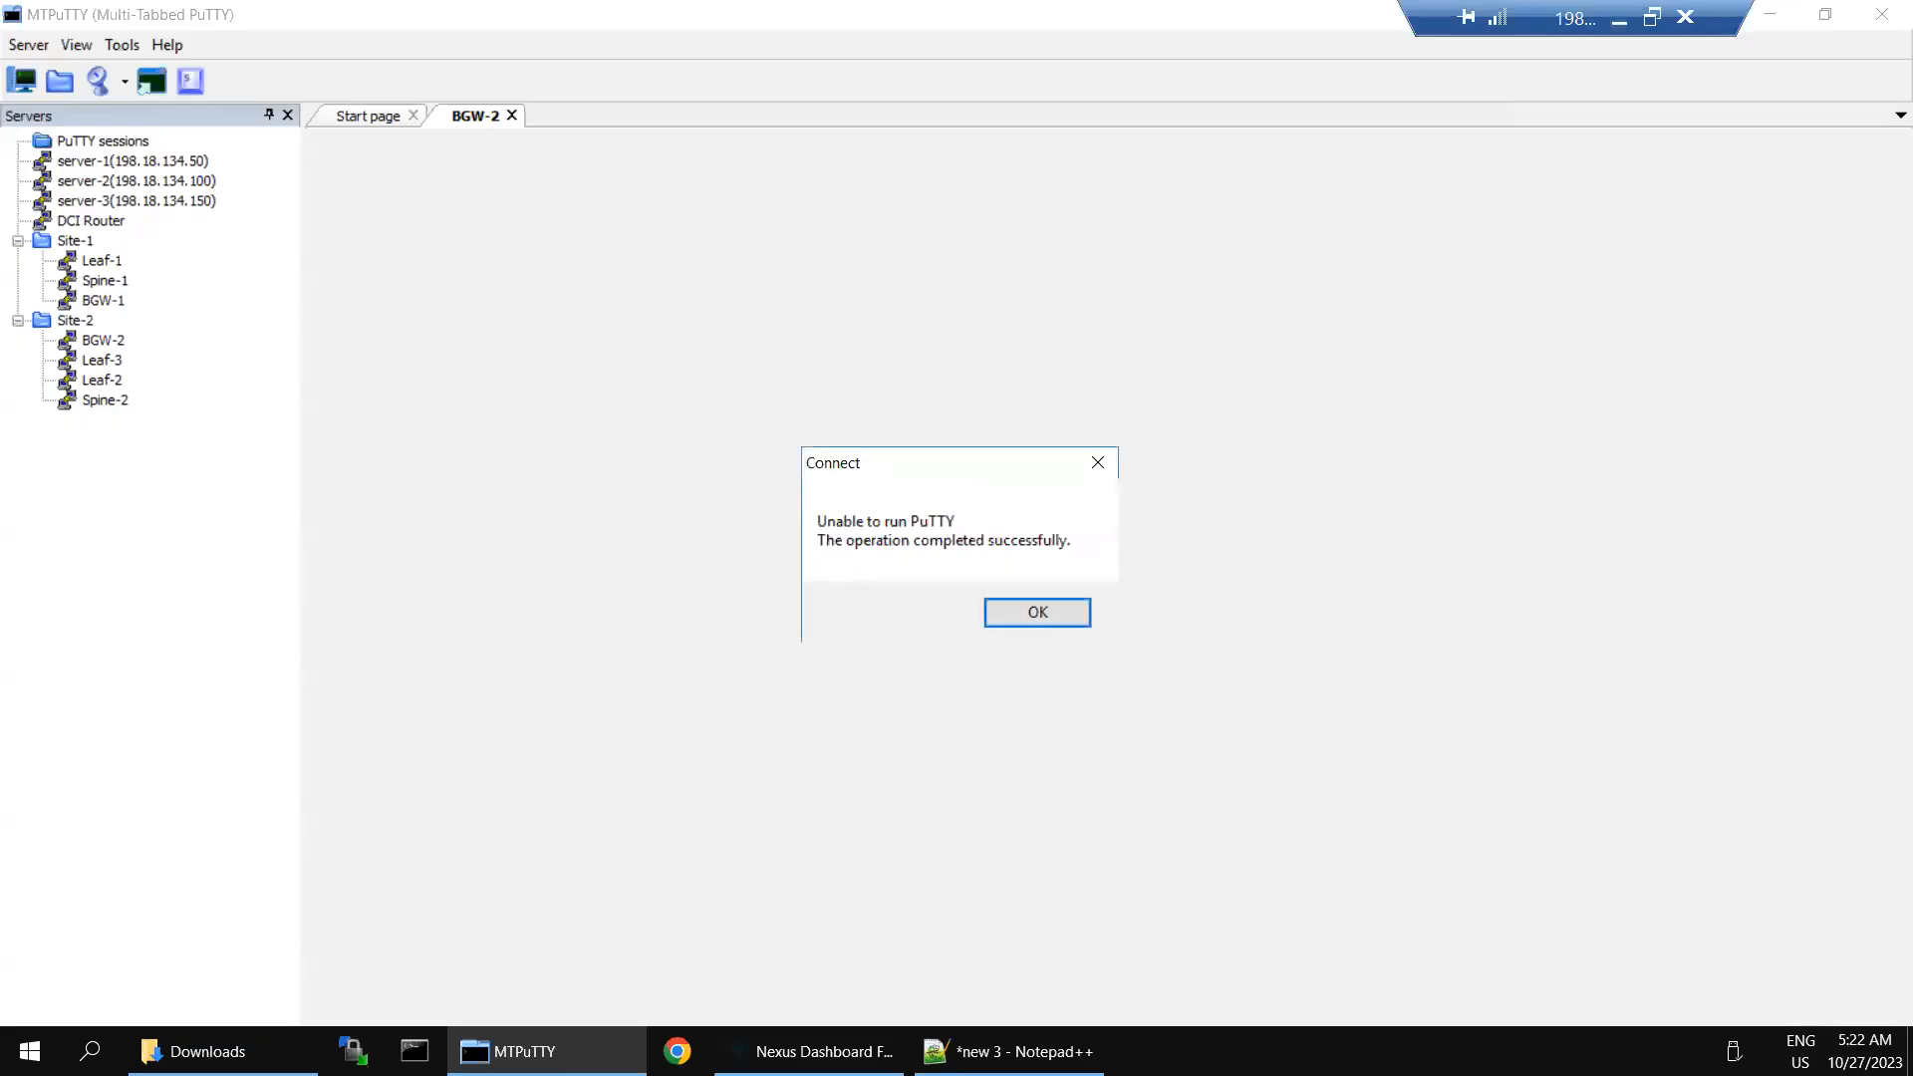
left_click(1616, 19)
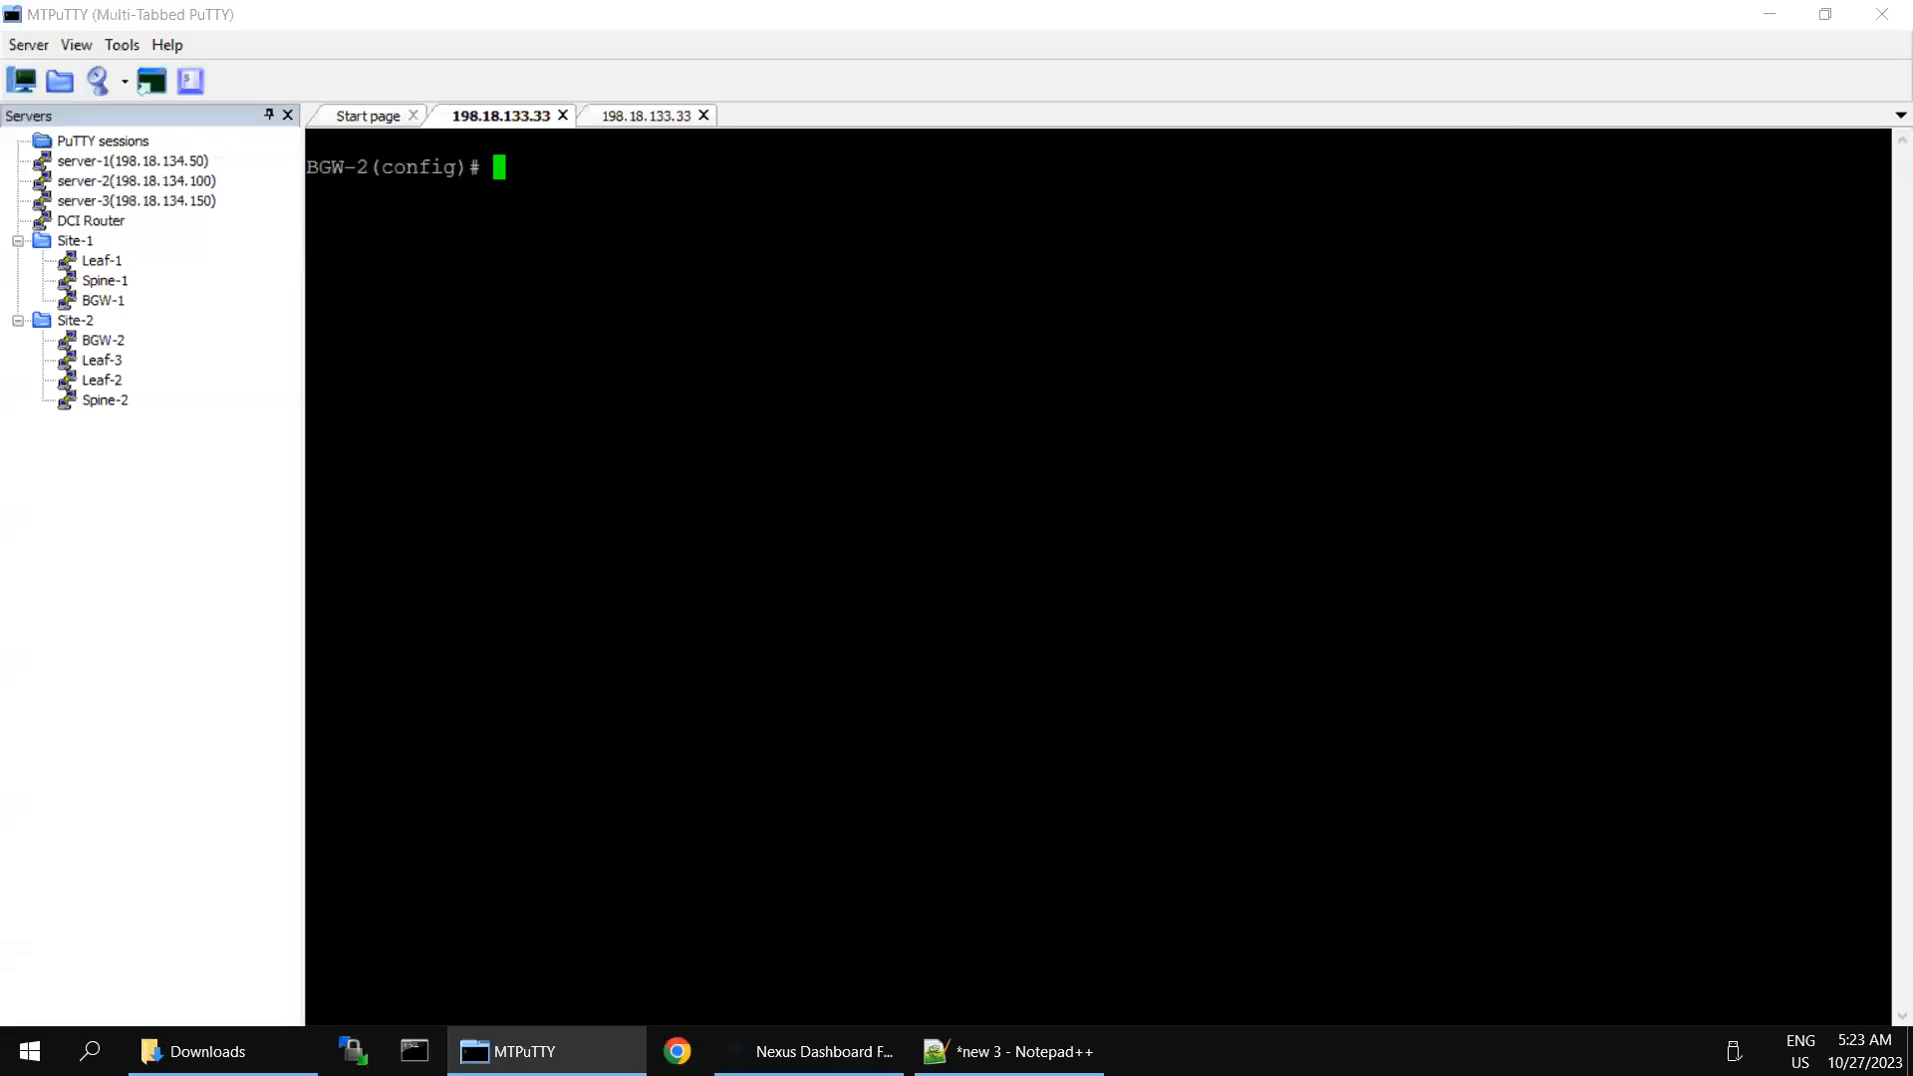
- Copy the selected BGW-2 configuration from Notepad++ and paste it into the BGW-2 session in MTPuTTY
left_click(997, 1052)
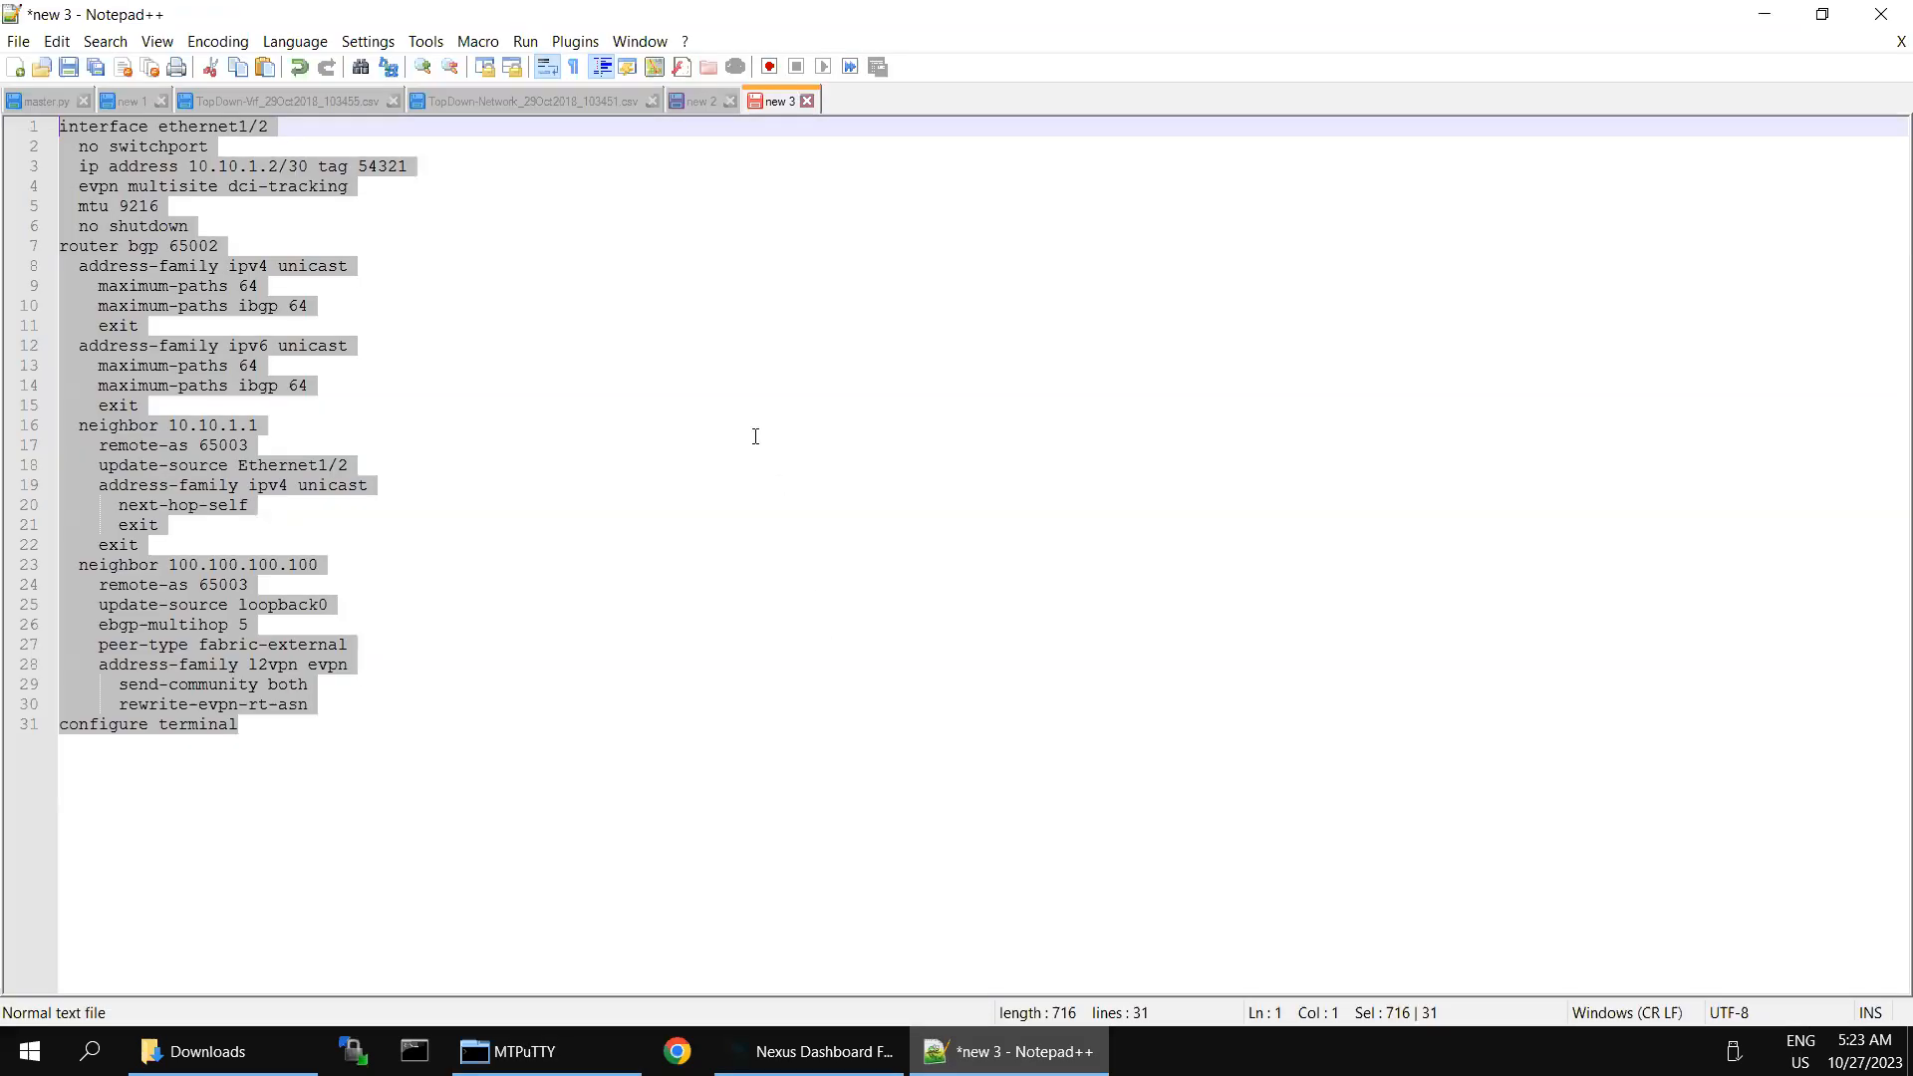
right_click(138, 163)
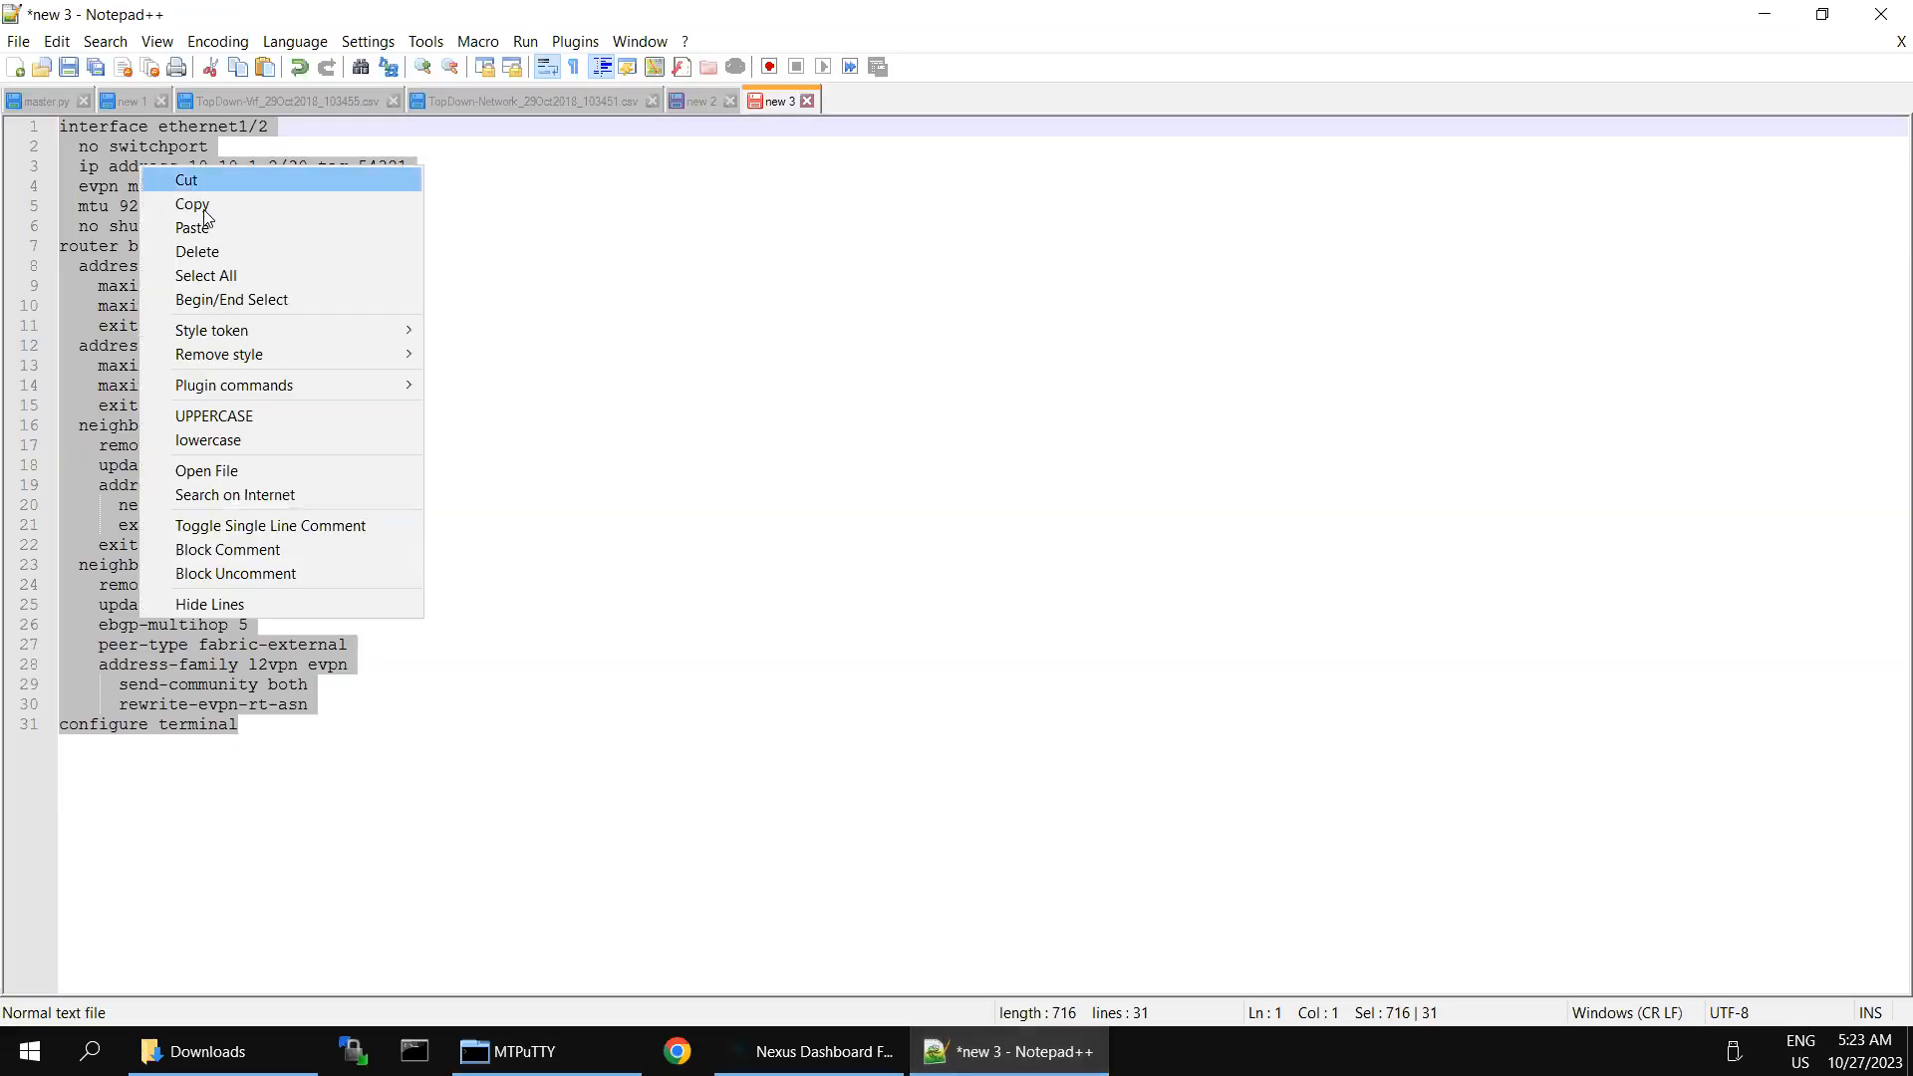
left_click(189, 200)
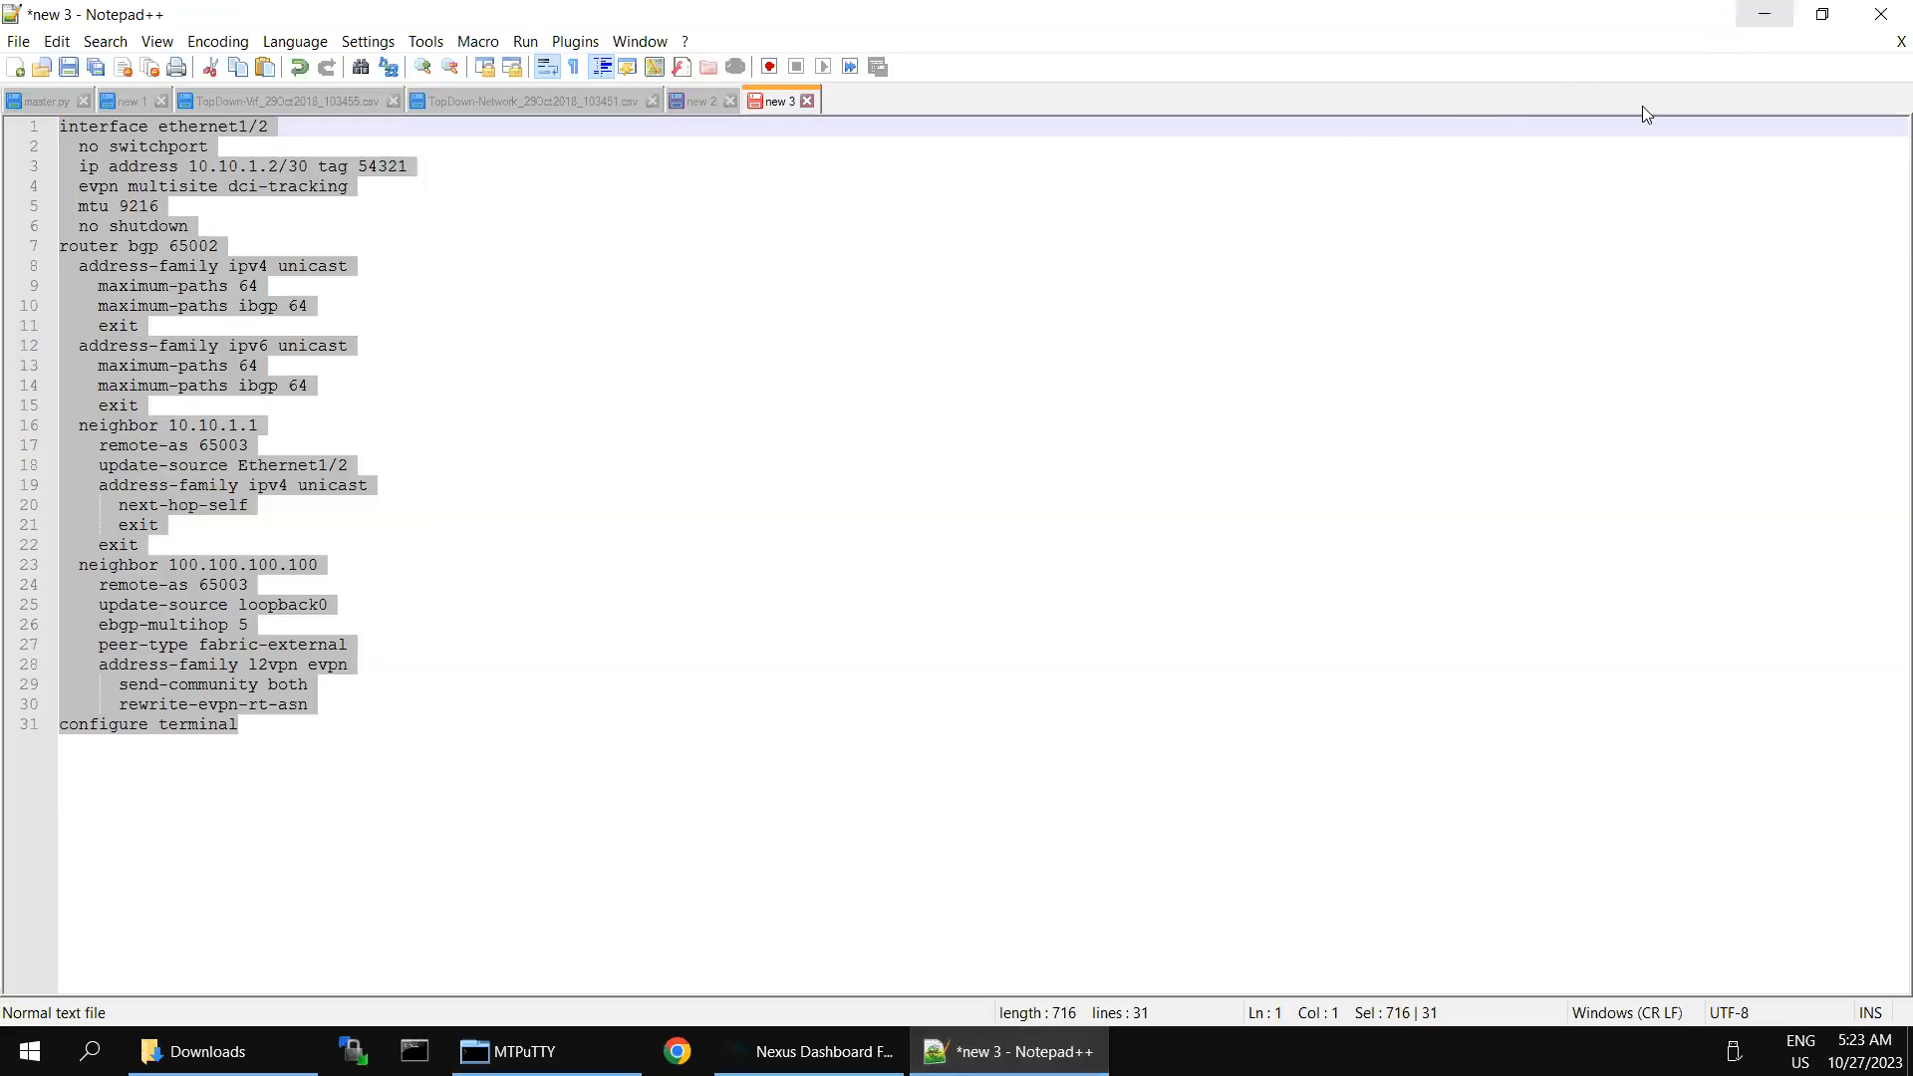
left_click(1764, 14)
right_click(889, 520)
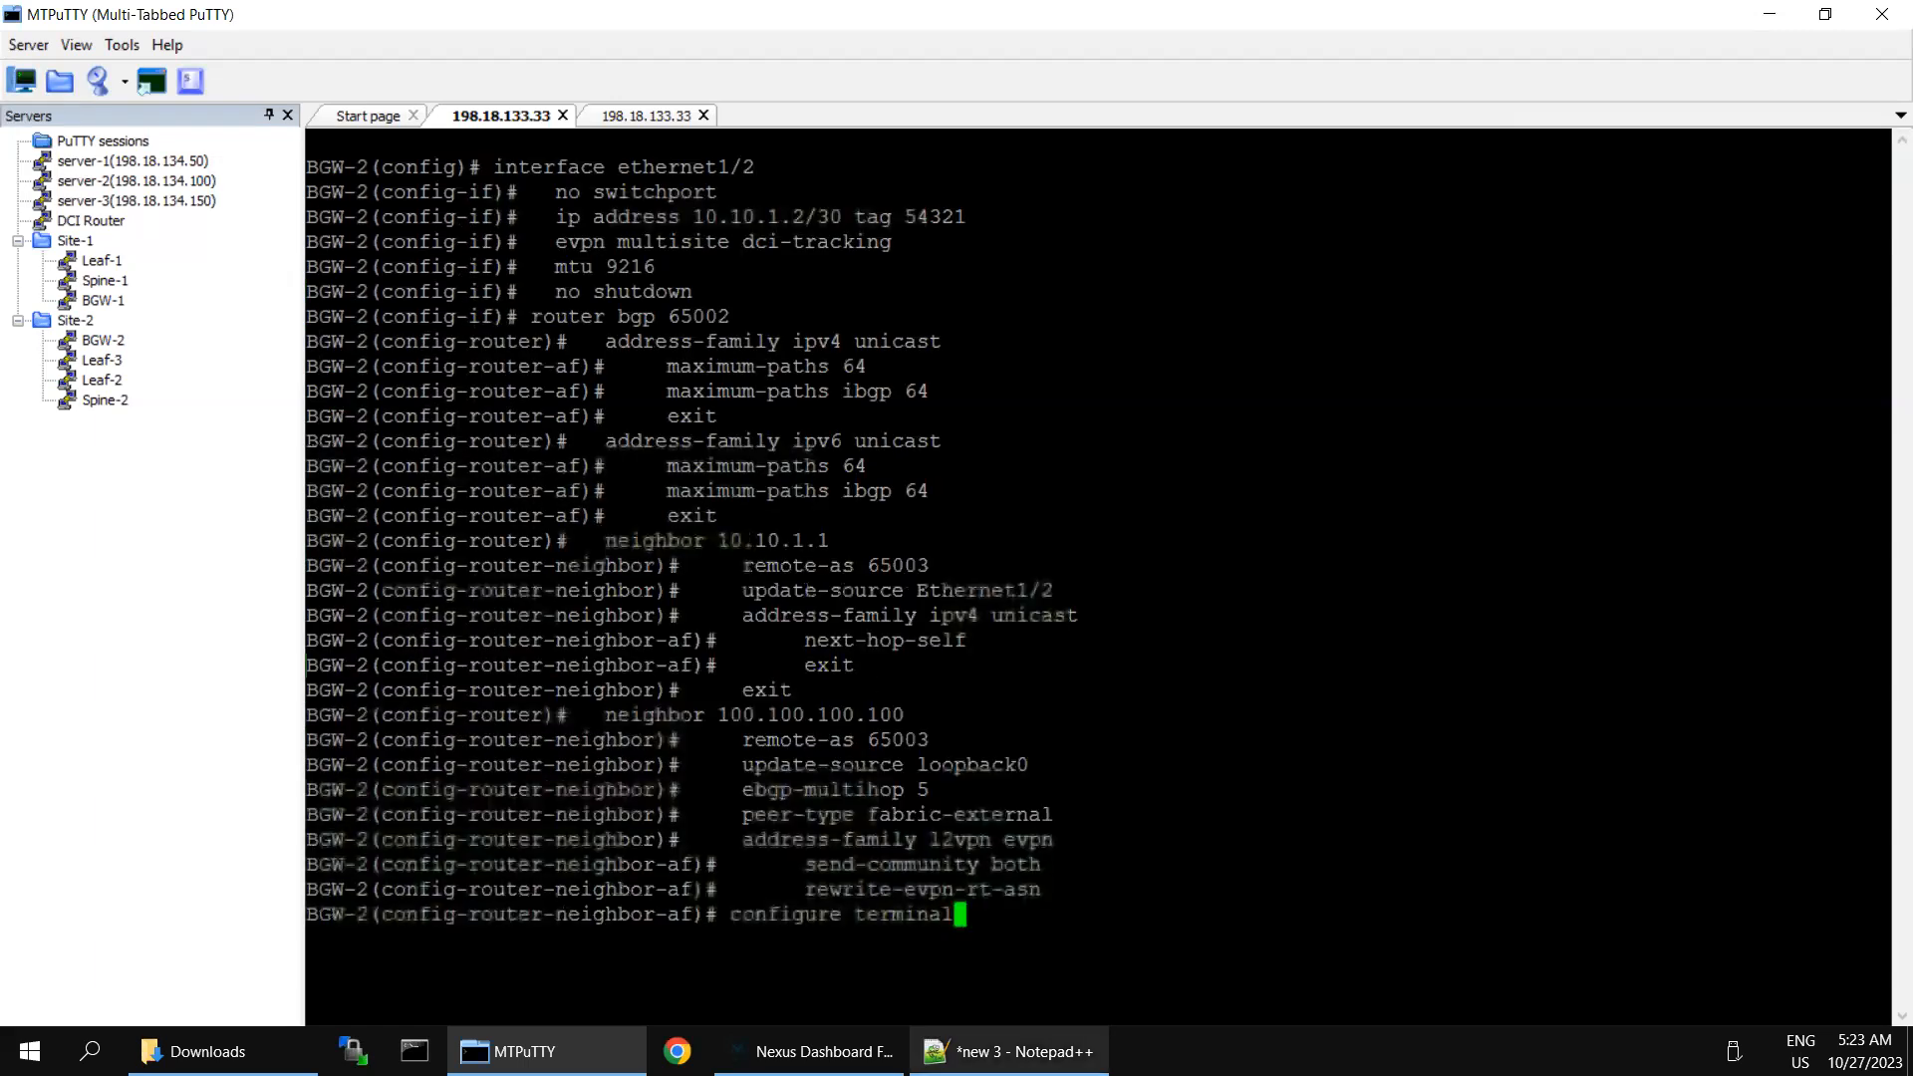
- Switch to the new 2 document in Notepad++ and copy the entire BGW-1 configuration
left_click(1012, 1051)
left_click(685, 103)
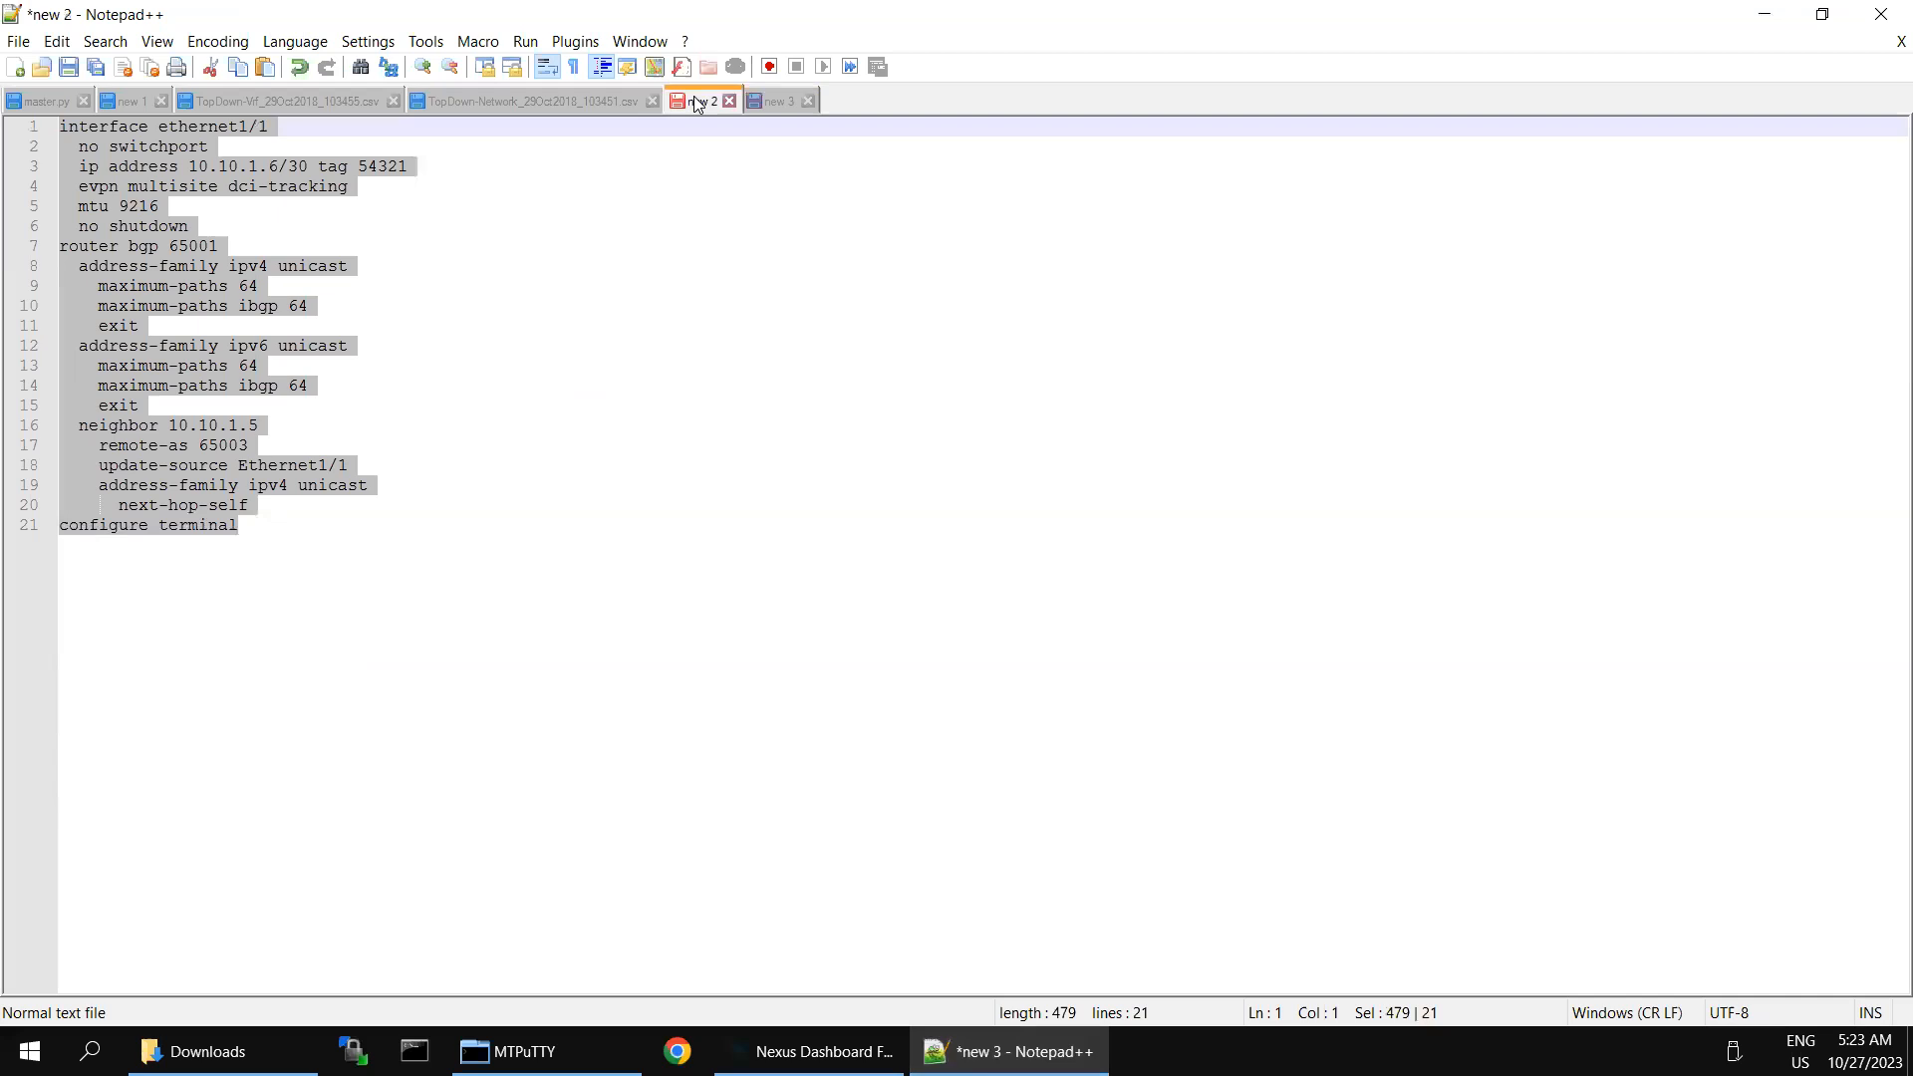
left_click(520, 290)
key("ctrl+a")
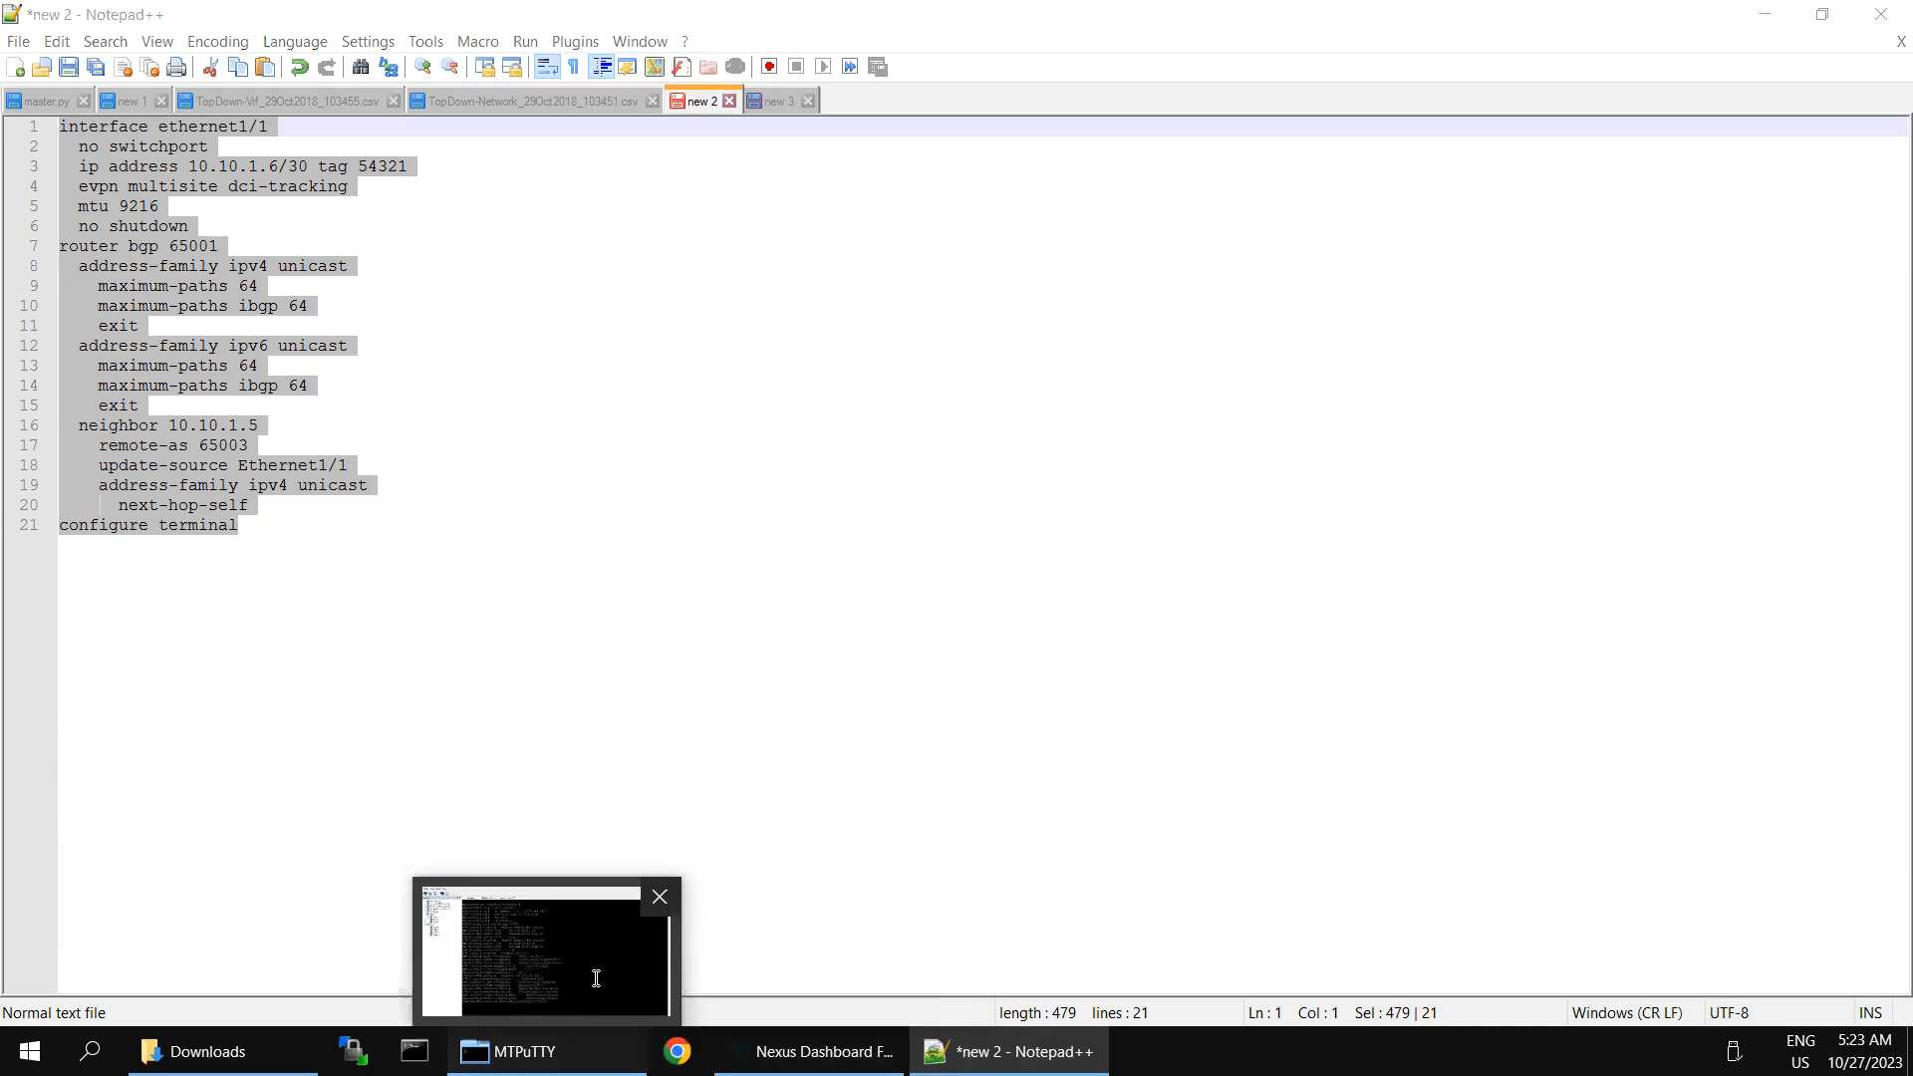
- Switch to the BGW-1 session in MTPuTTY and enter configuration mode with conf t
left_click(596, 979)
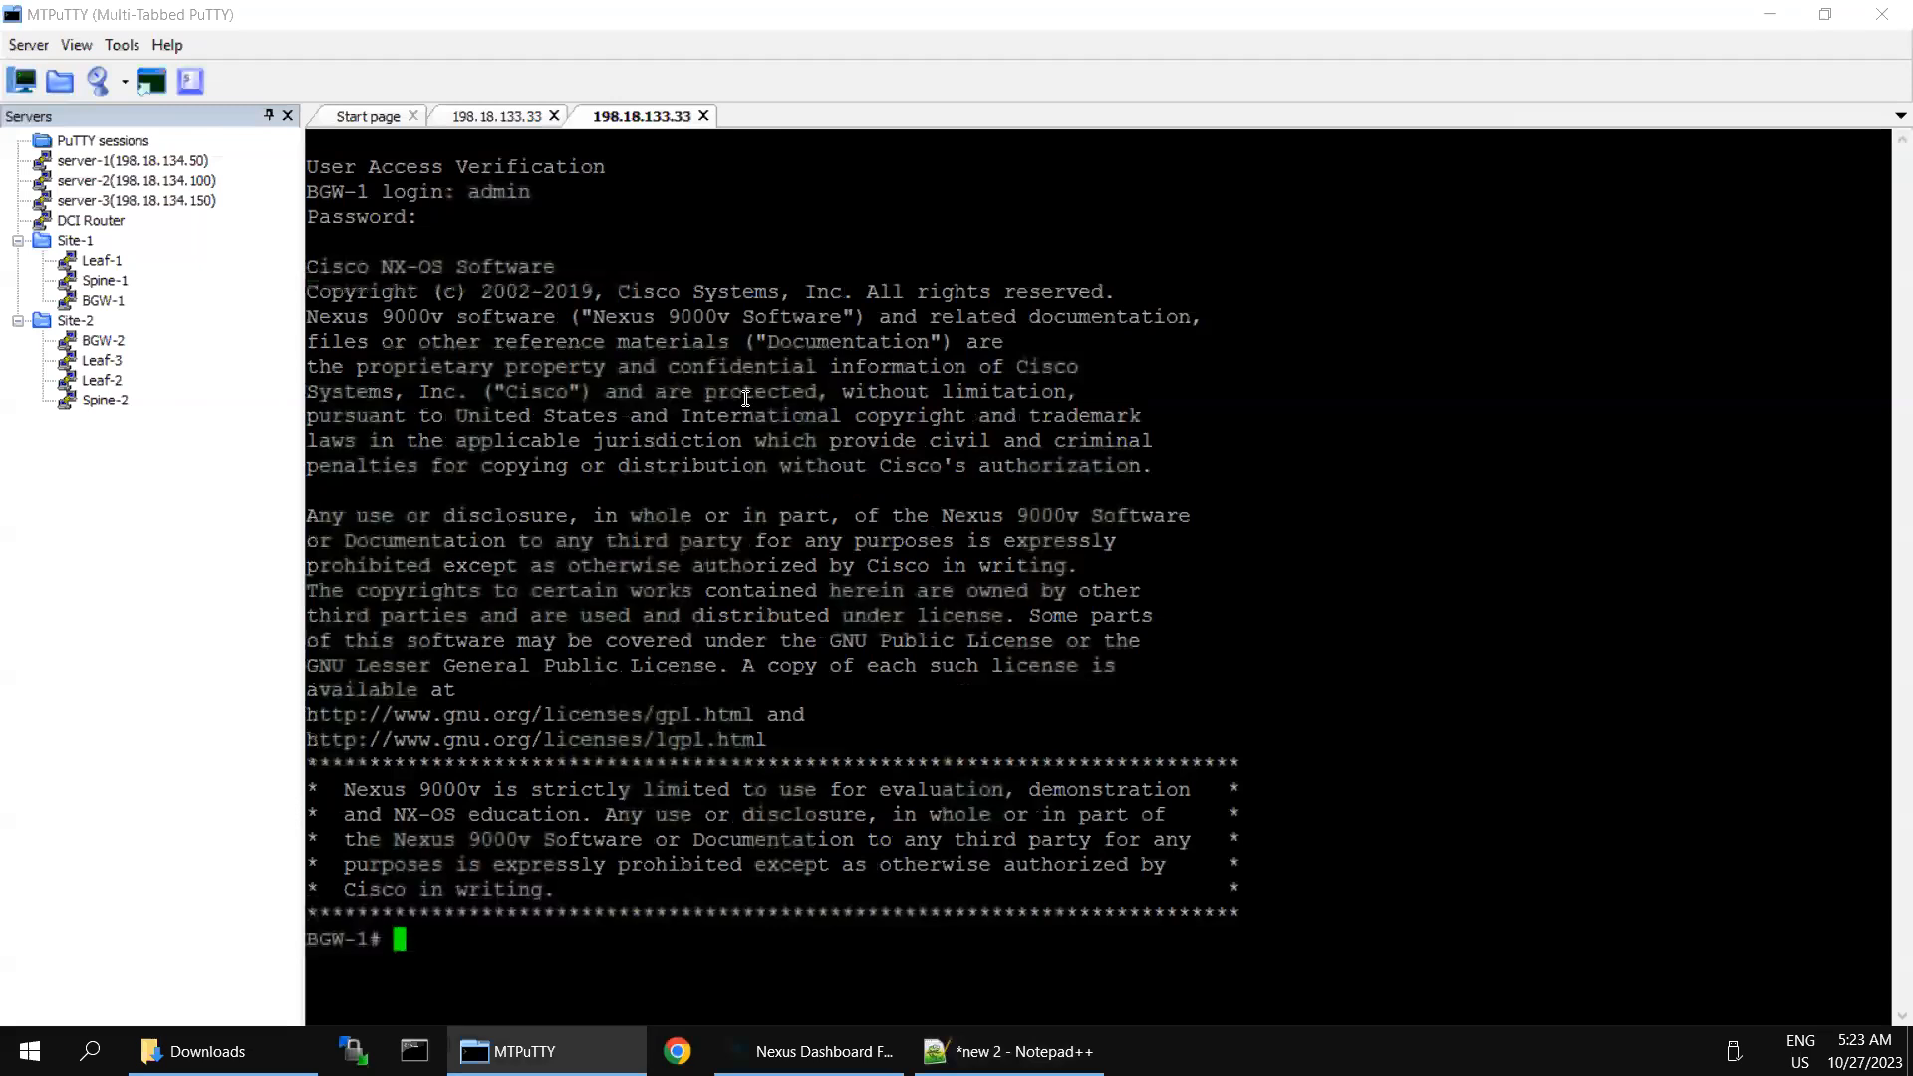
type("conf t")
key("Return")
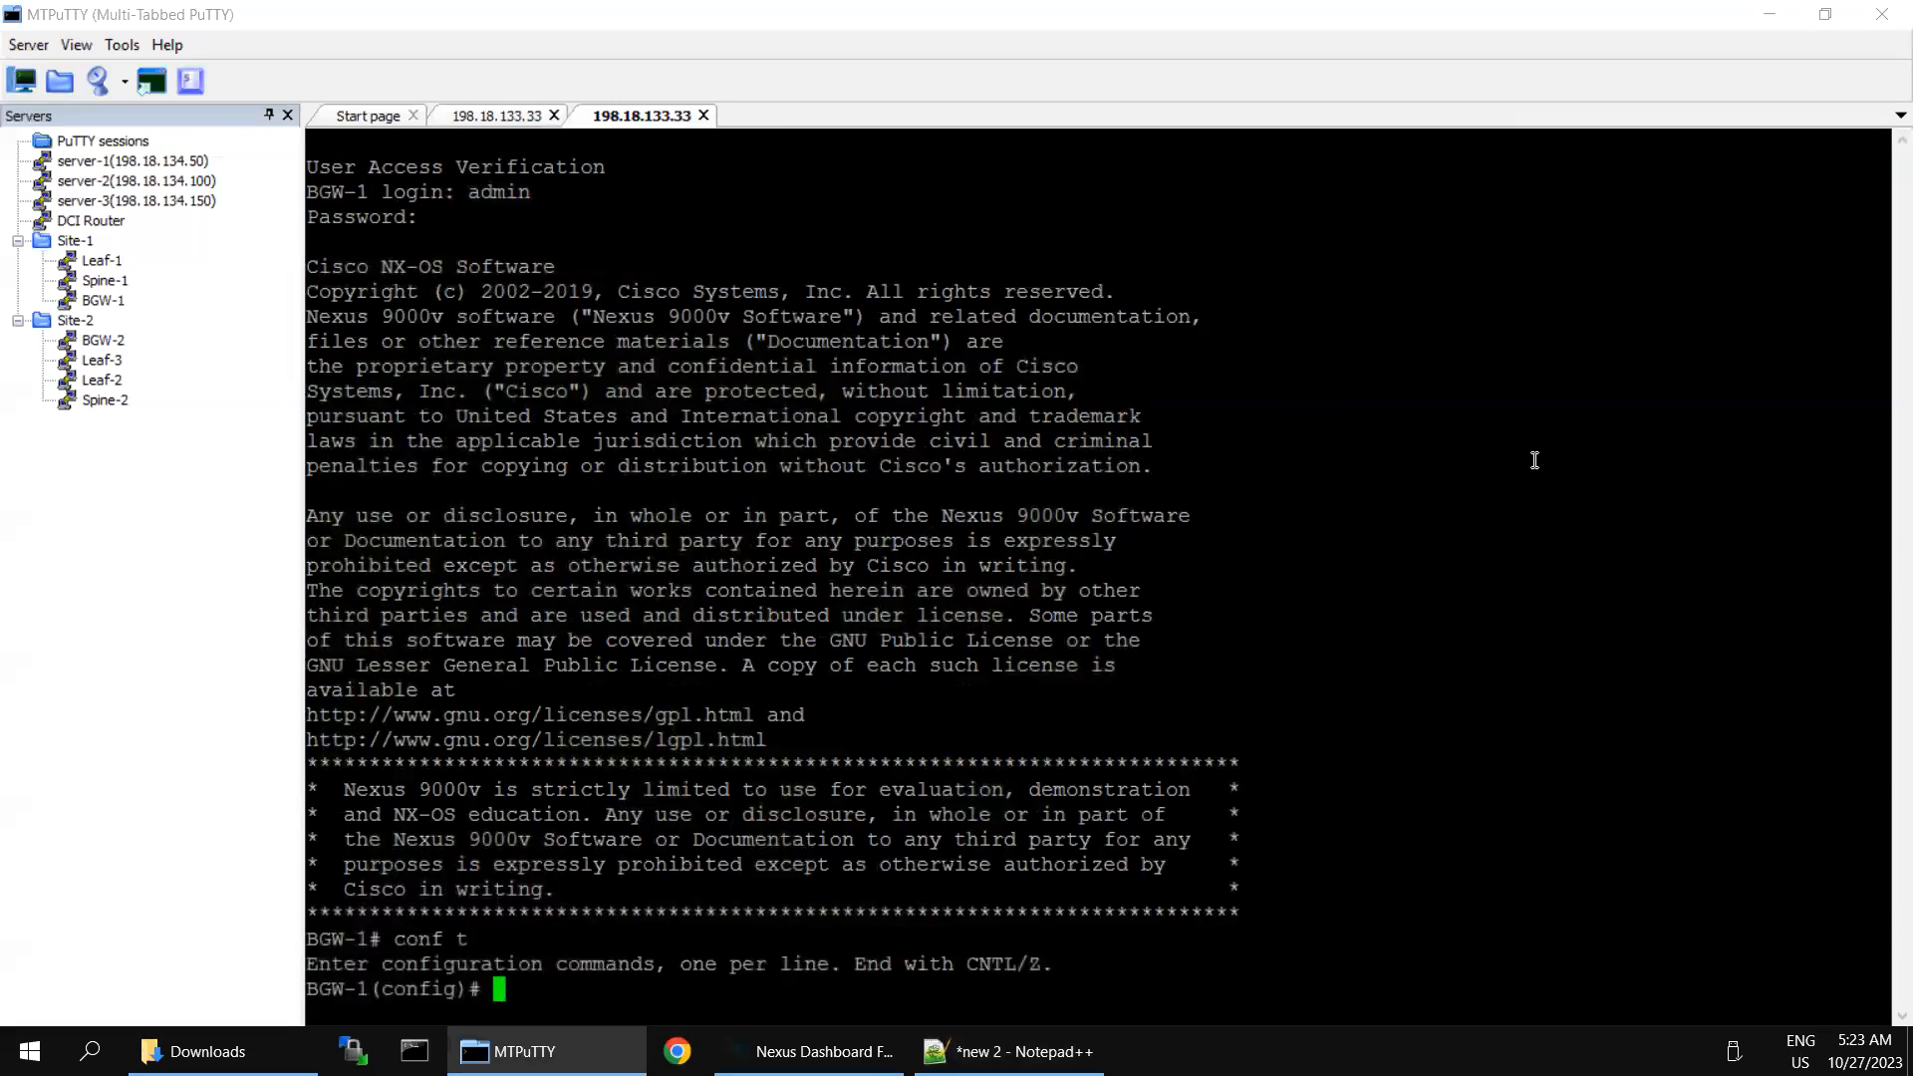
- Paste and run the BGW-1 configuration, and execute the final configure terminal line in both the BGW-1 and BGW-2 sessions
type("i")
type("nterface ethernet1/1")
key("Return")
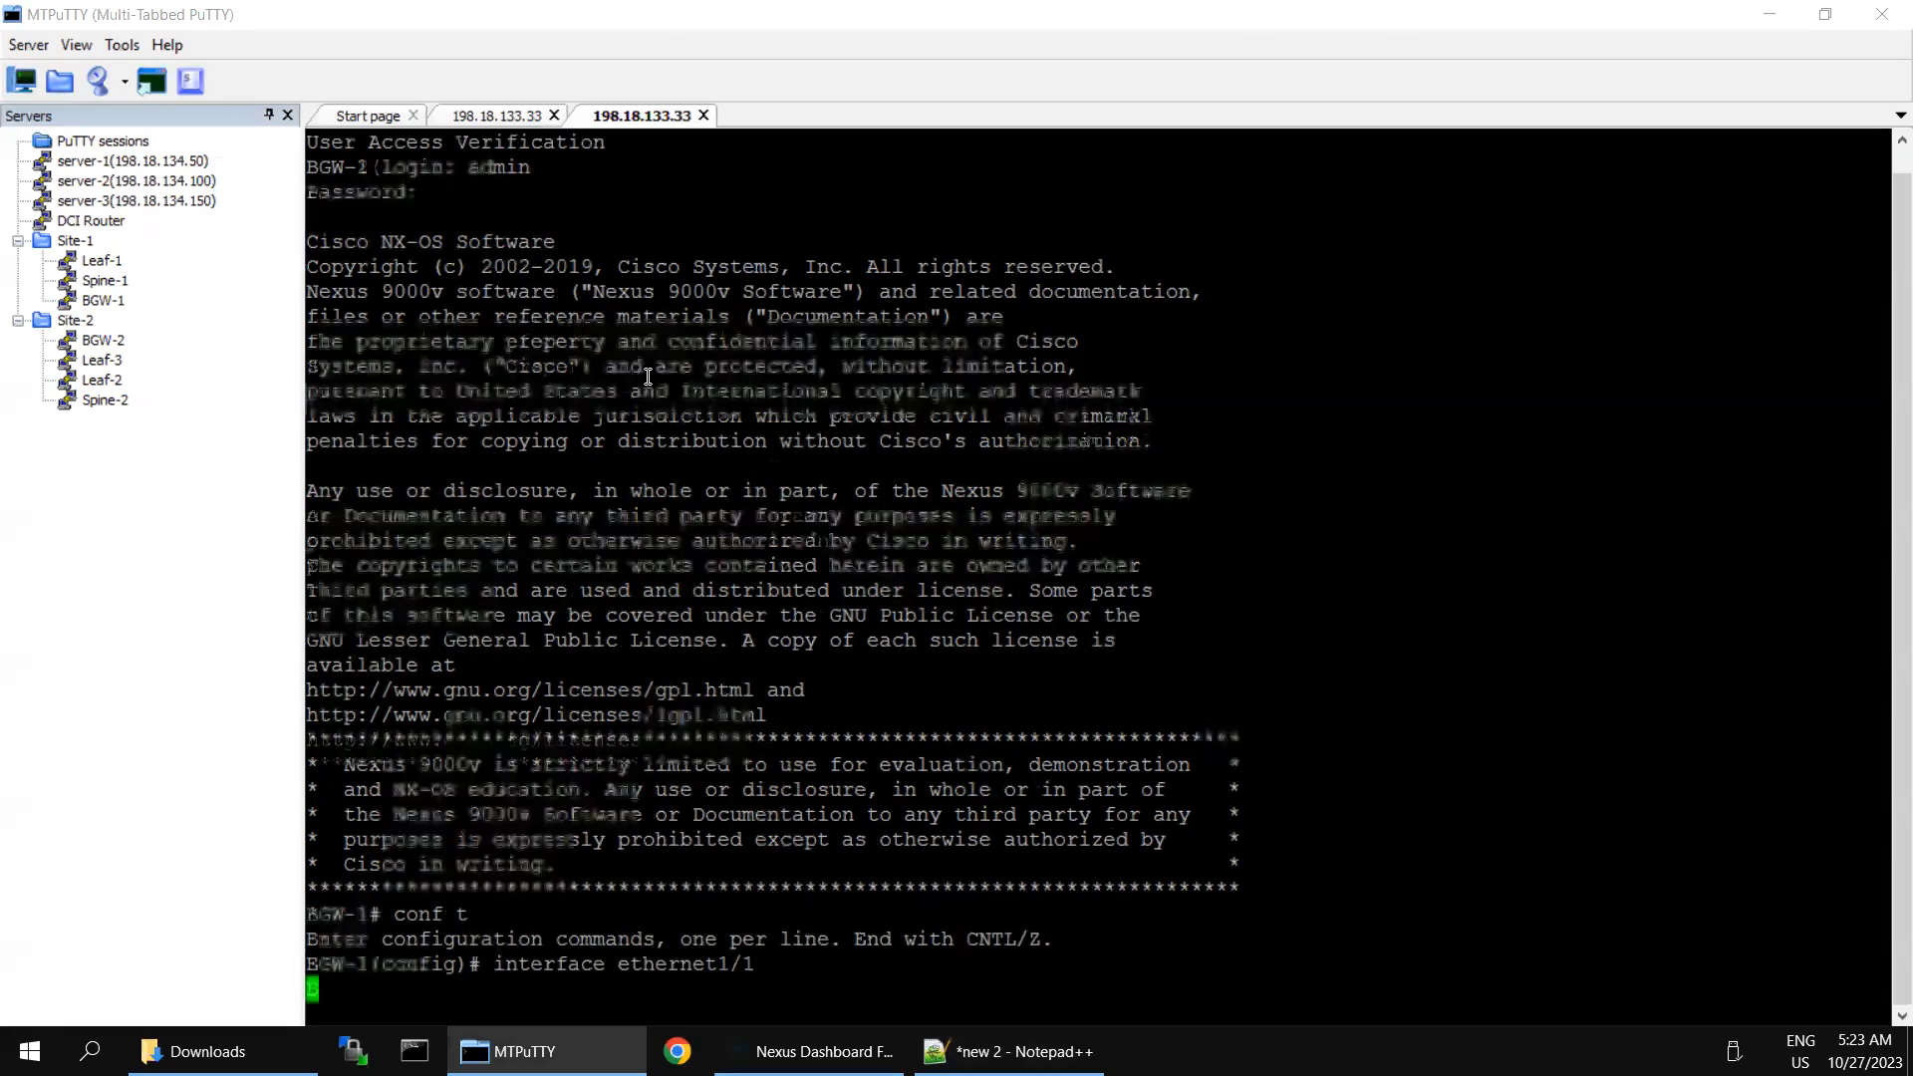
right_click(648, 376)
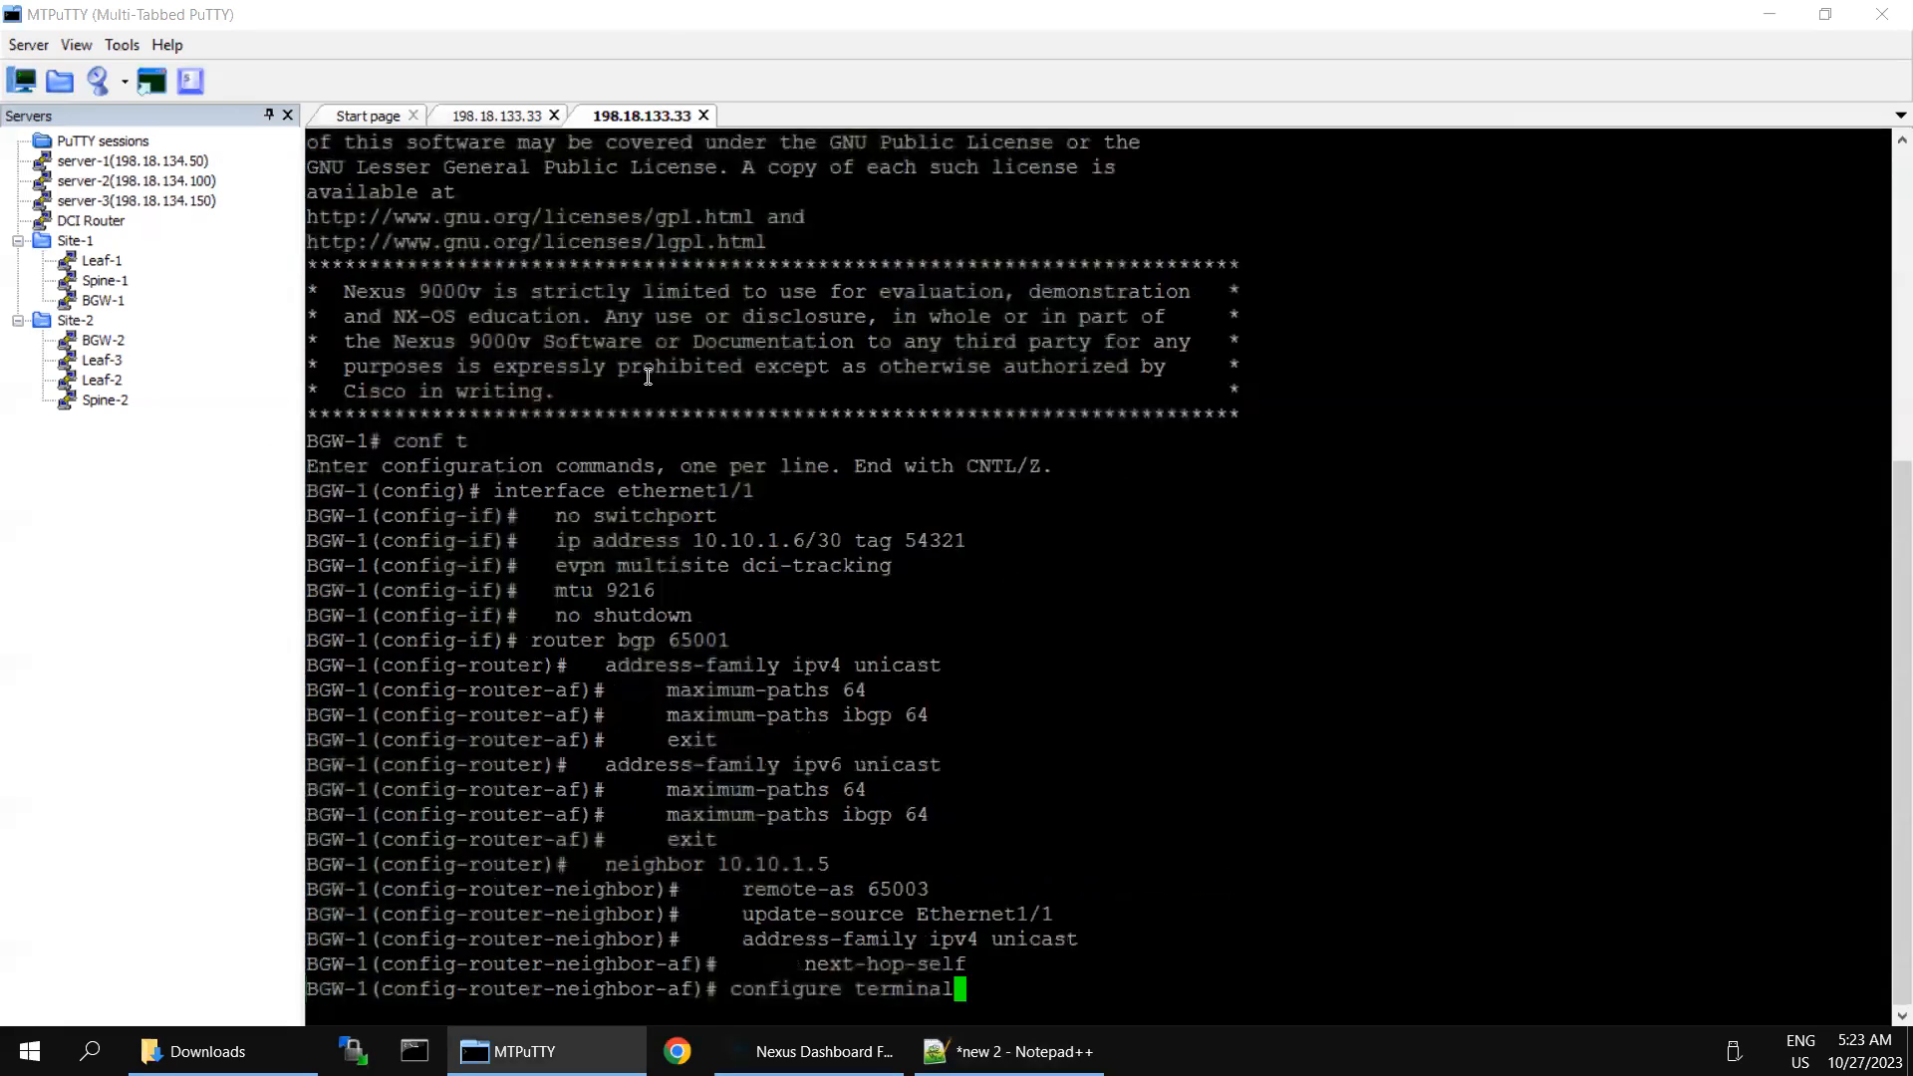
key("Return")
left_click(514, 115)
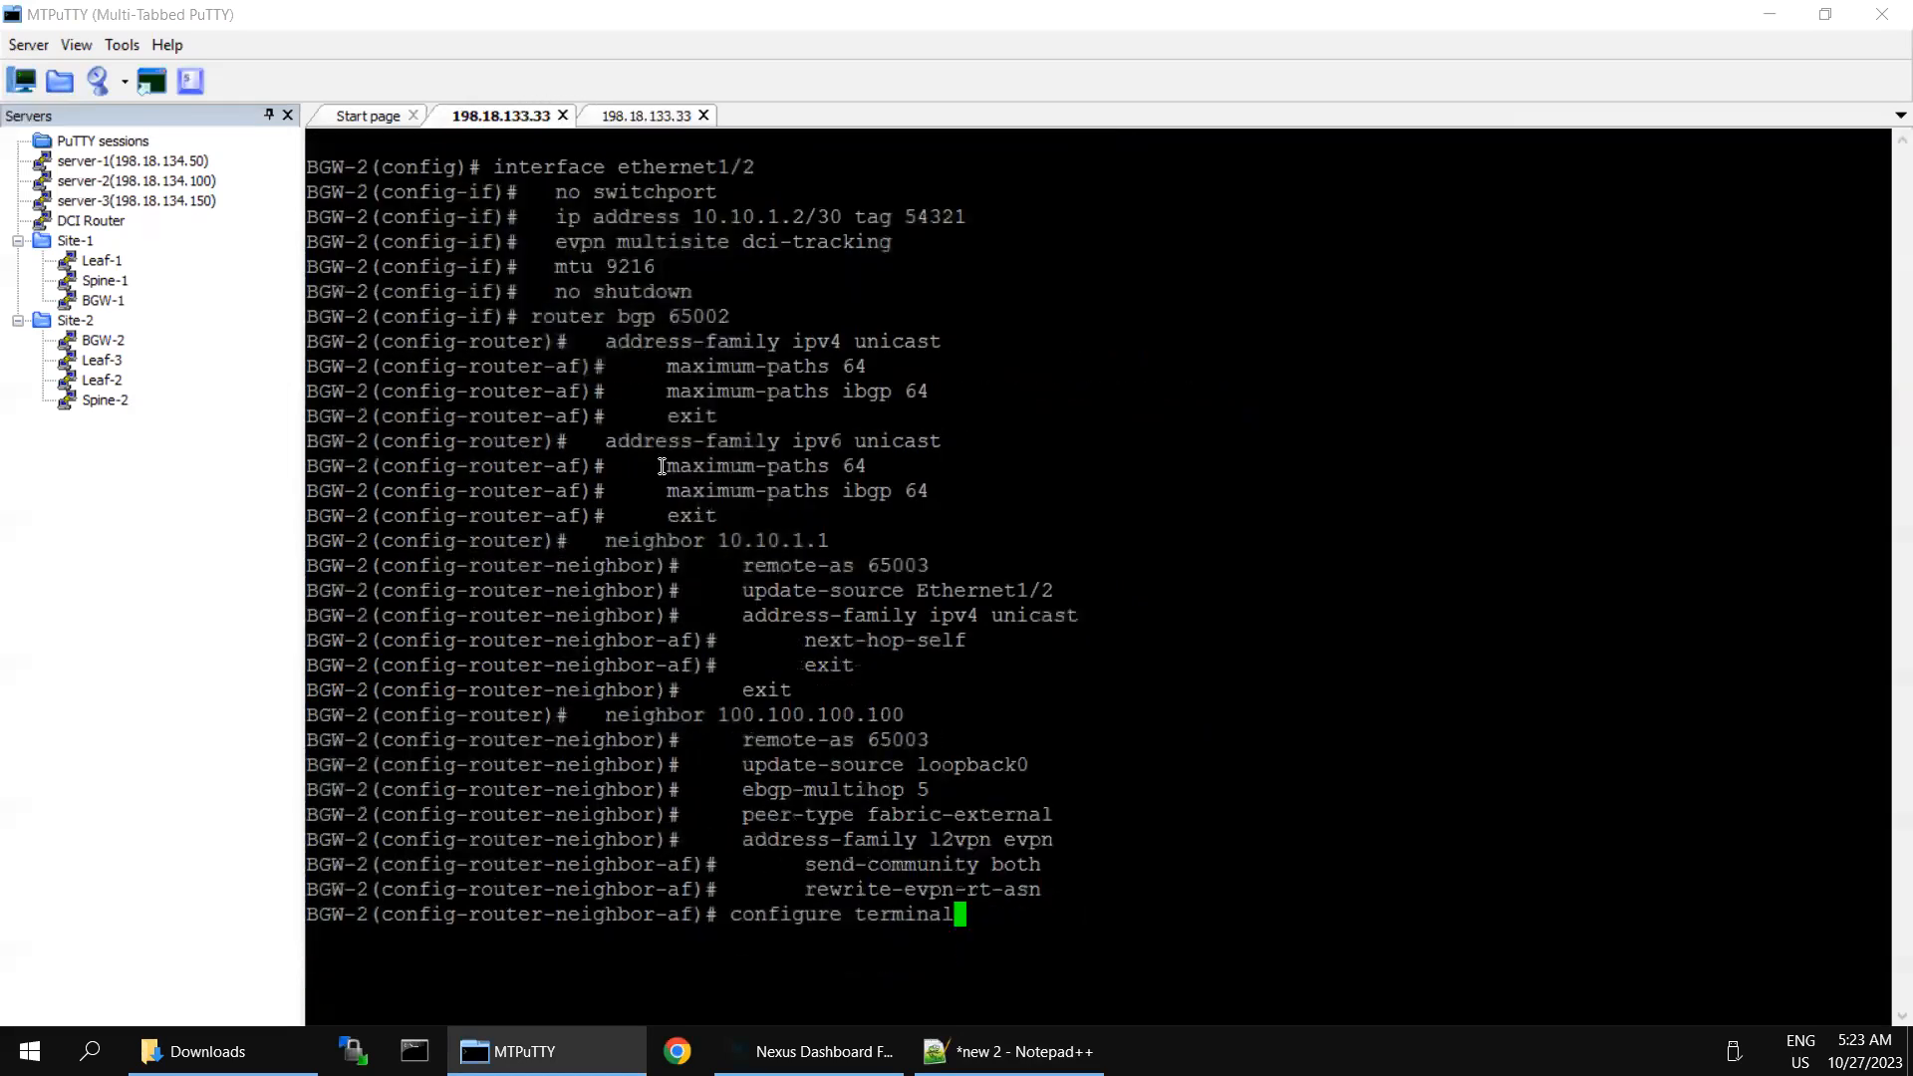
key("Return")
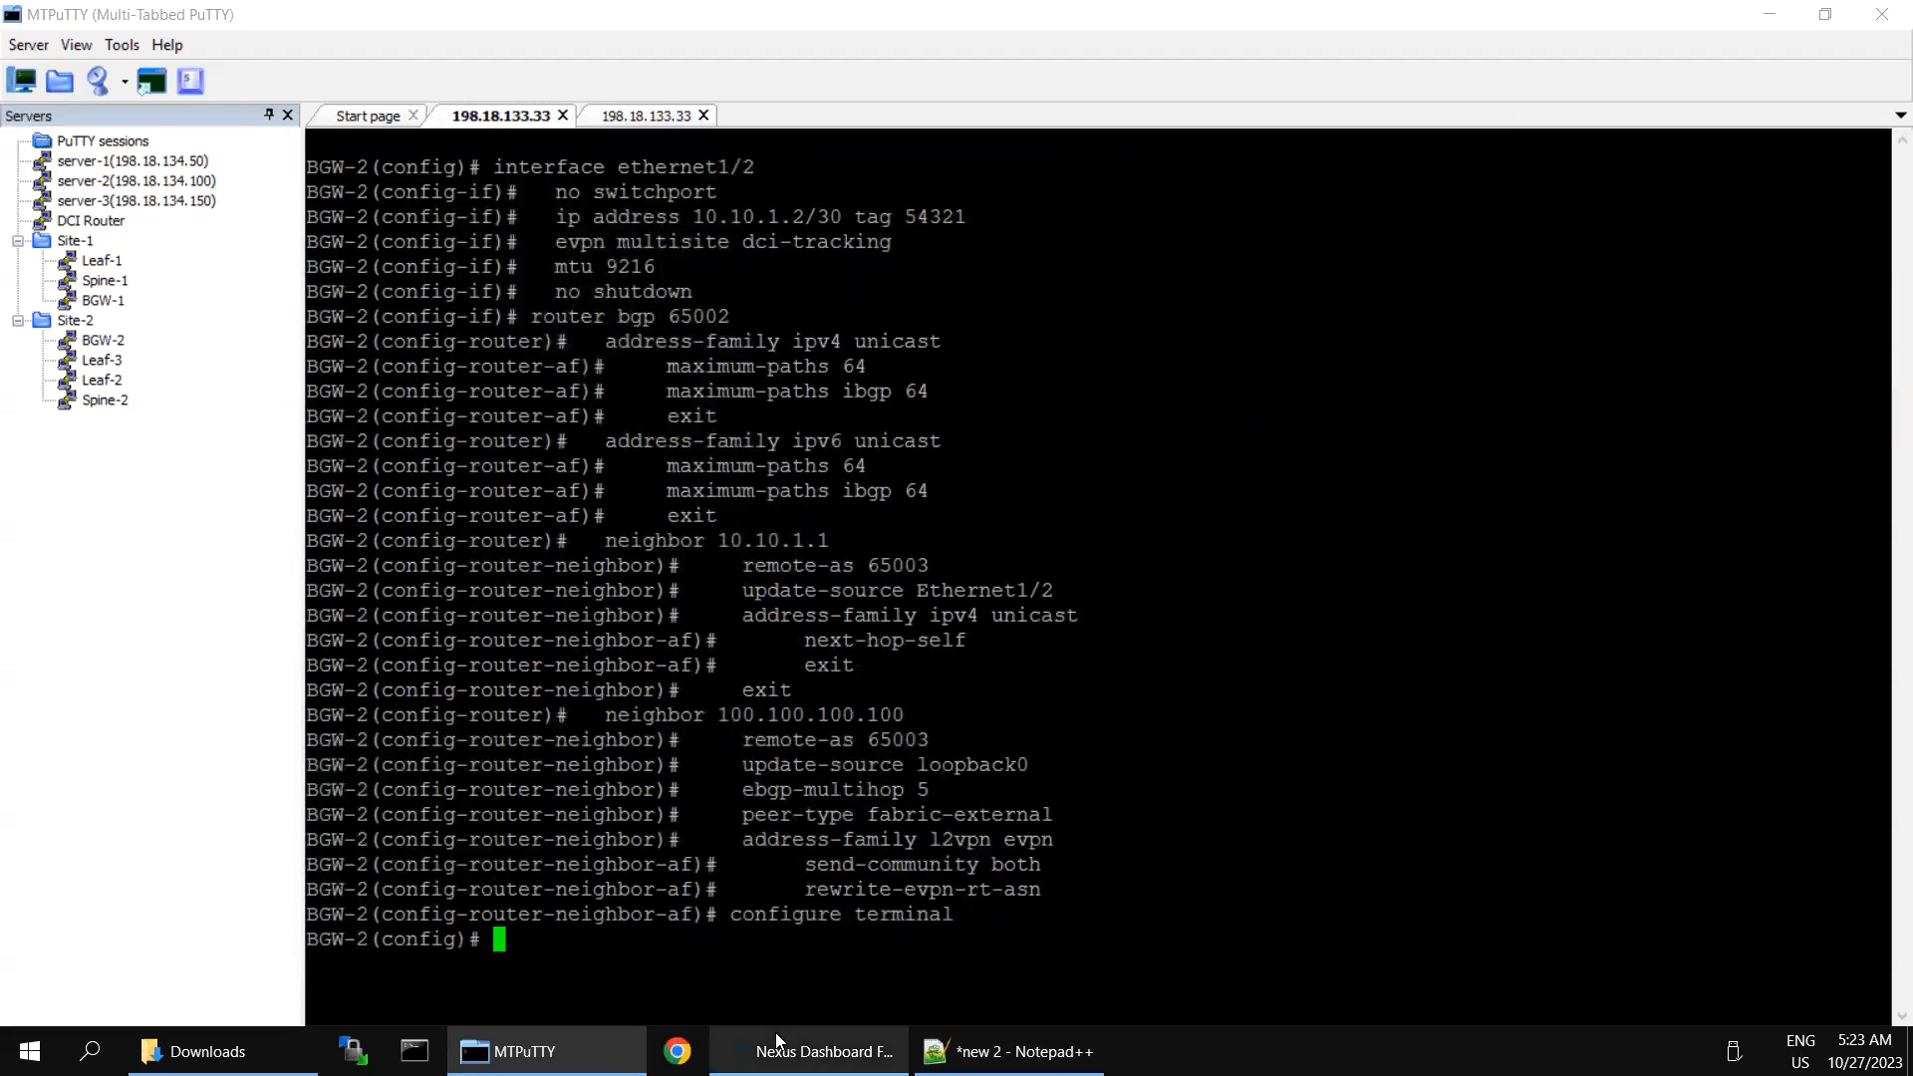
- Switch to Nexus Dashboard Fabric Controller, close BGW-2's pending configuration, and resync BGW-2 in the MSD-1 deployment preview
left_click(808, 1051)
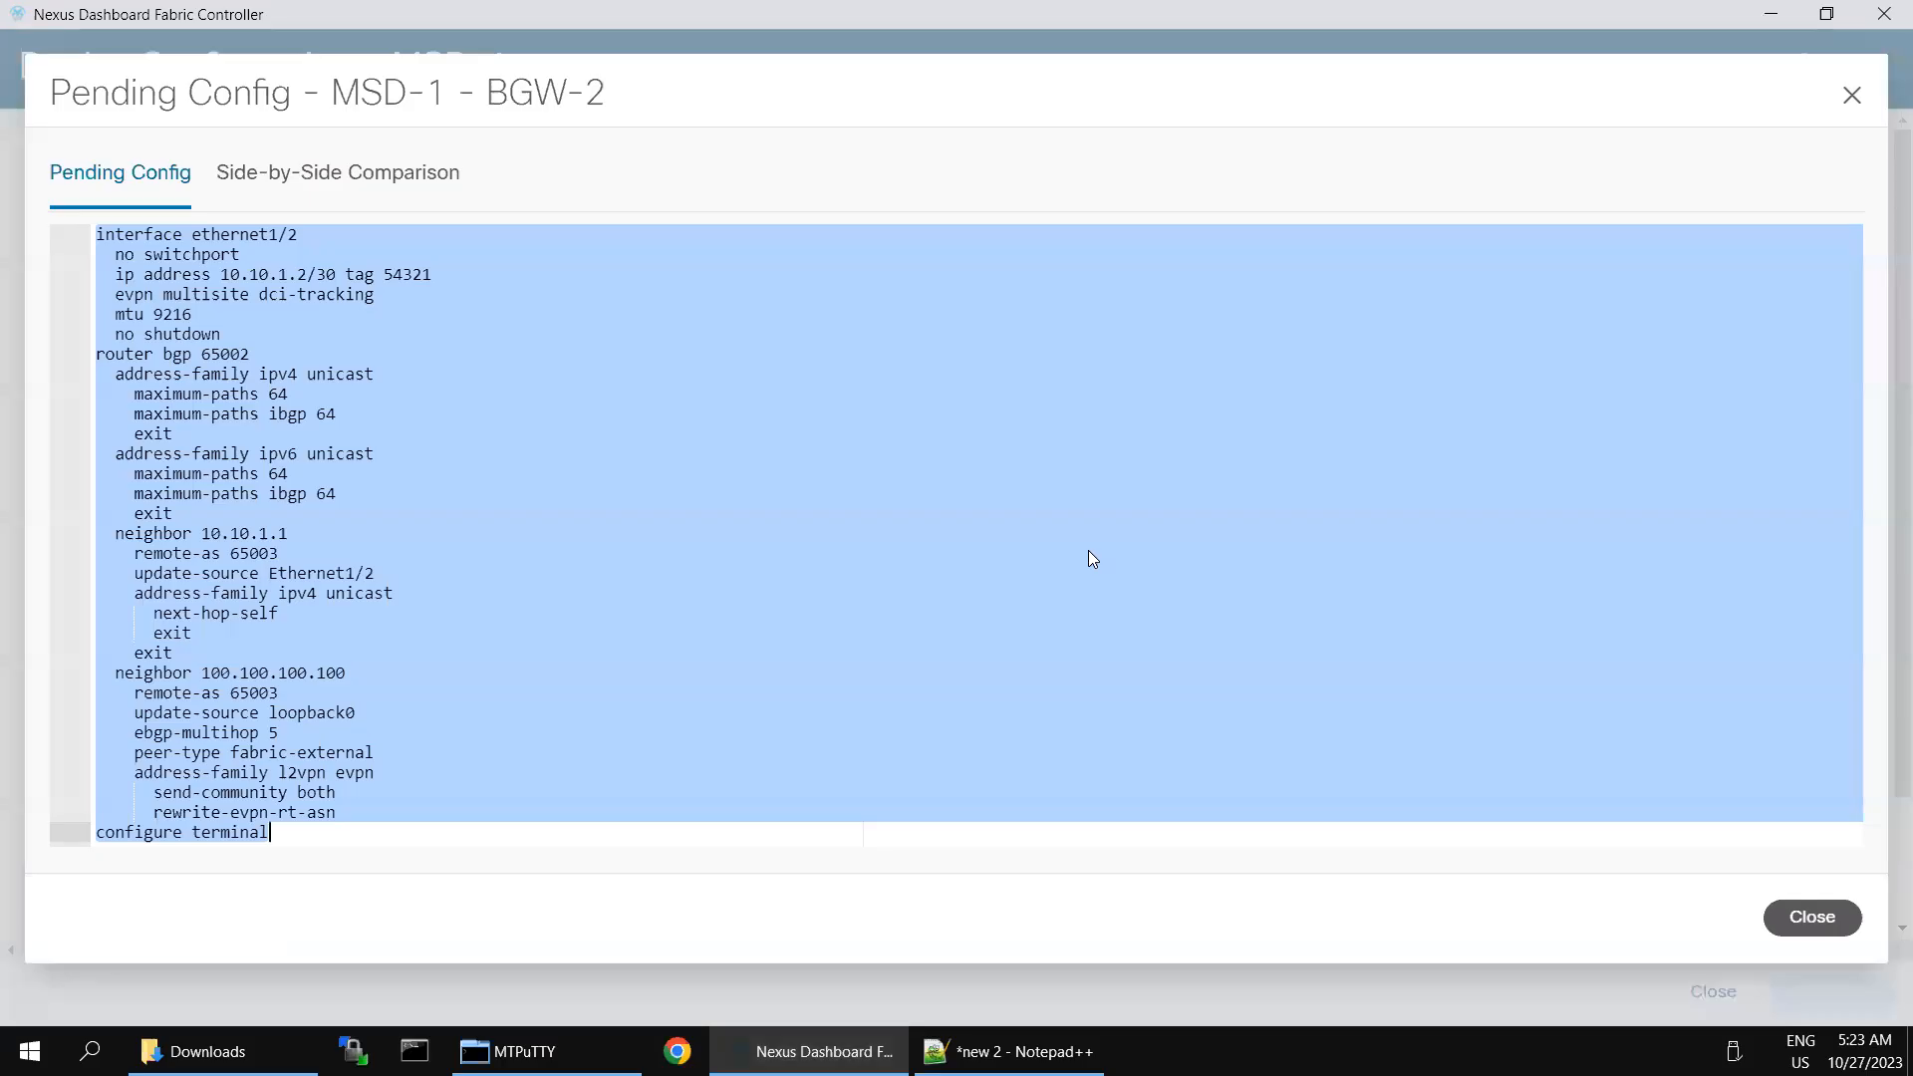
left_click(1801, 931)
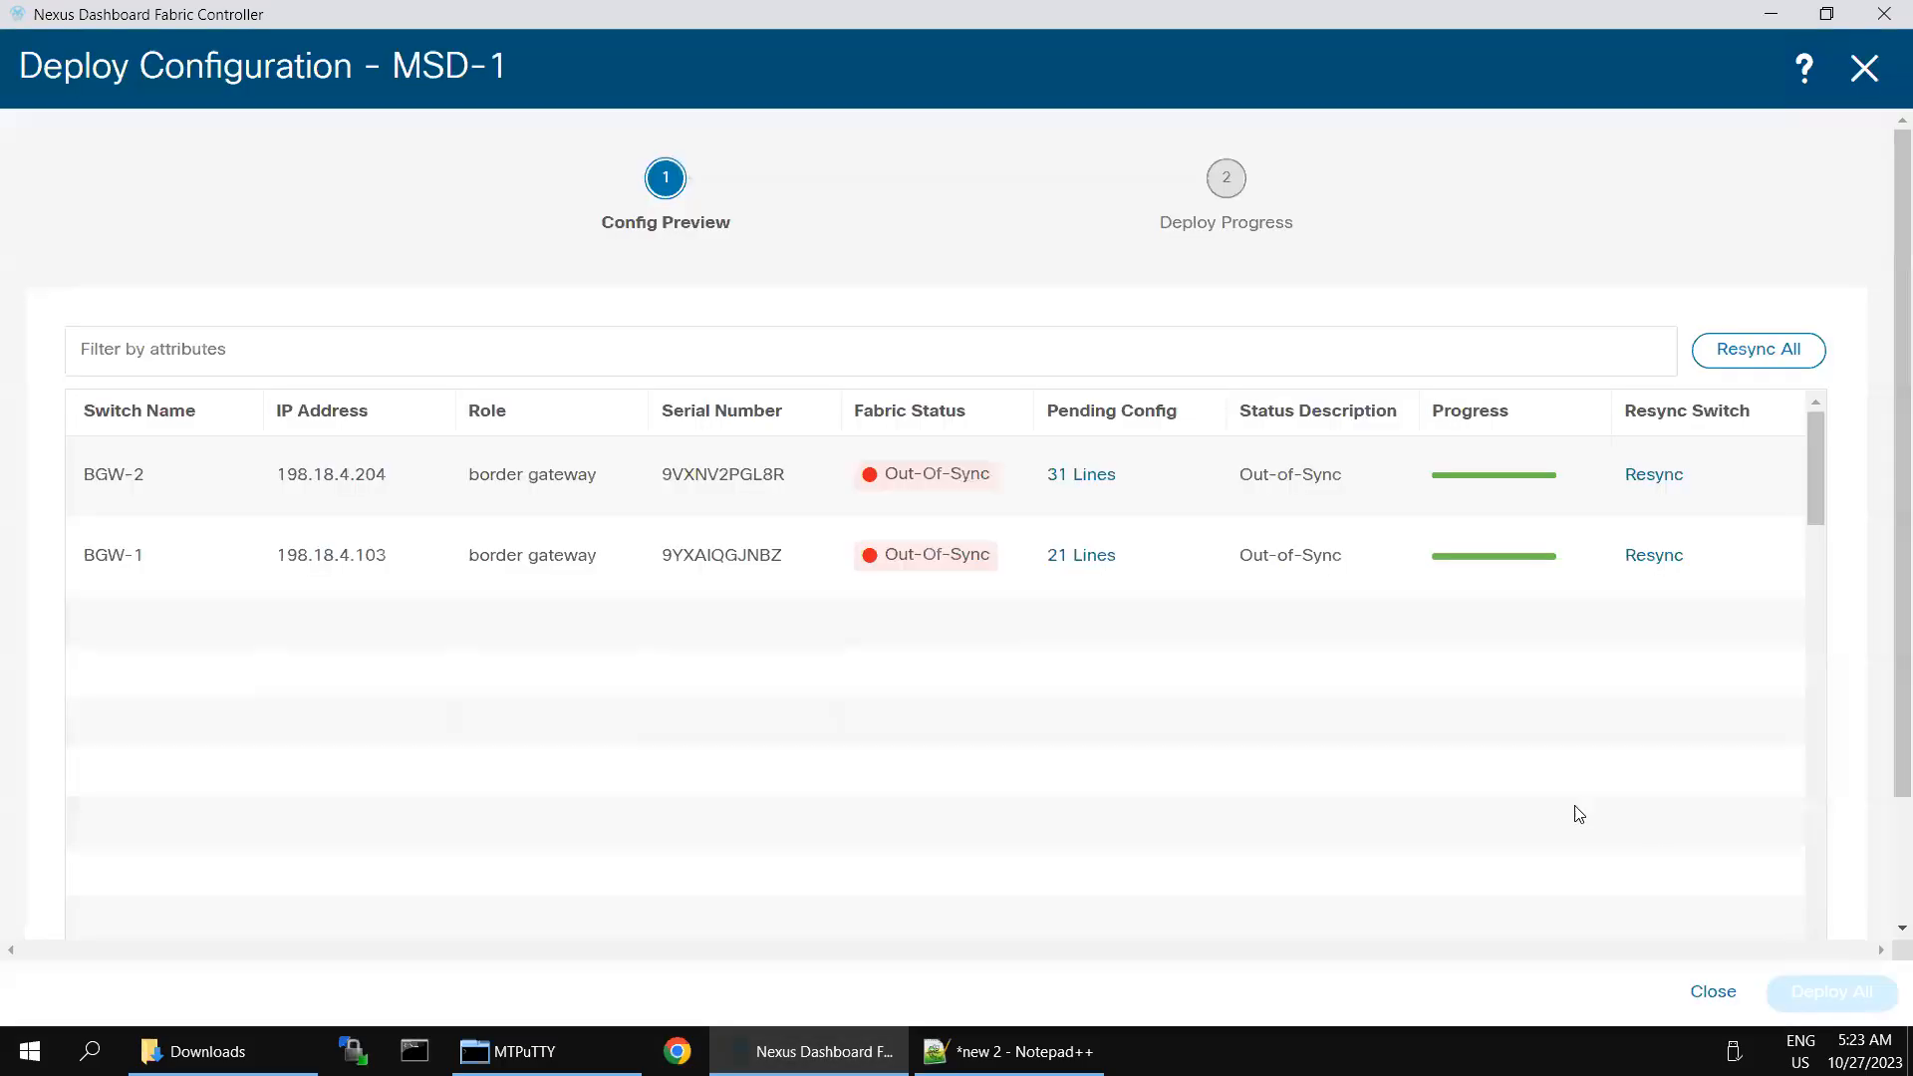
left_click(1661, 476)
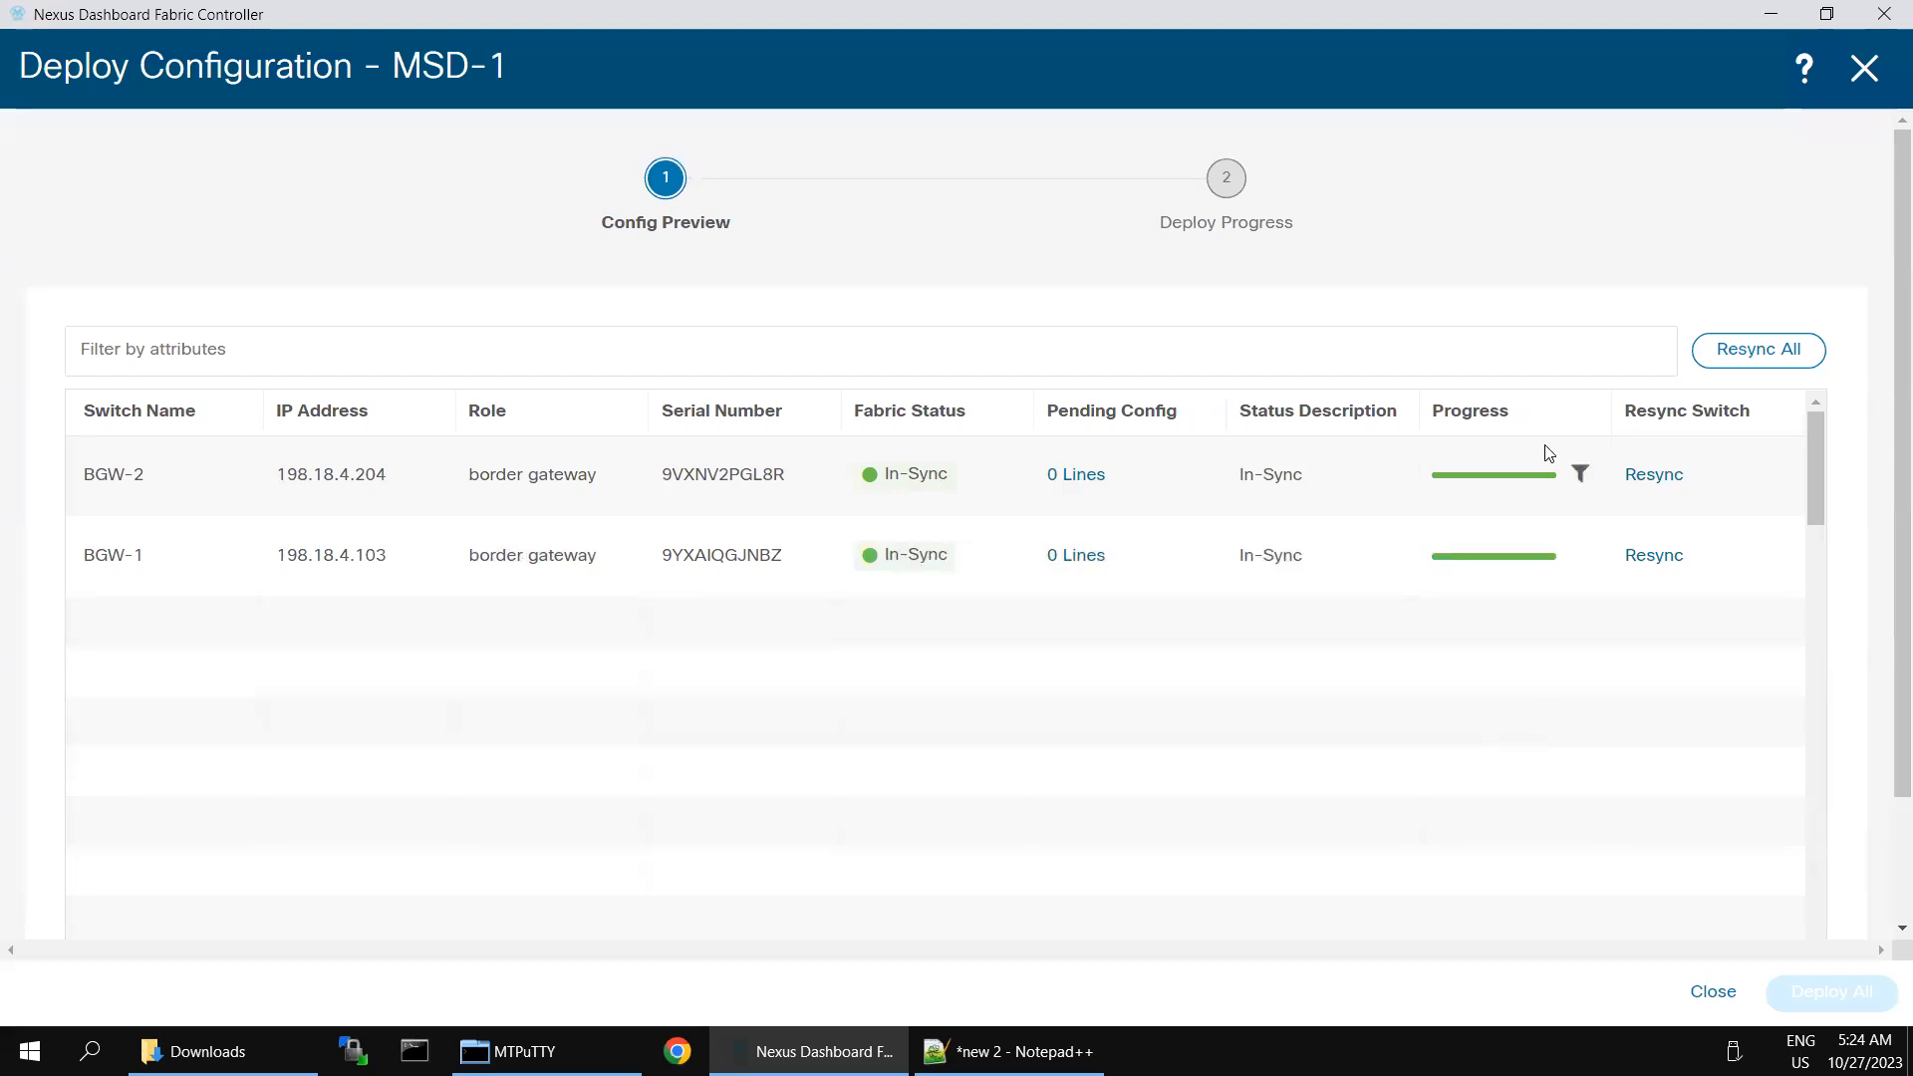
- Close the deployment preview and fabric overview, and reopen MSD-1 from LAN Fabrics to view its switches
left_click(1863, 70)
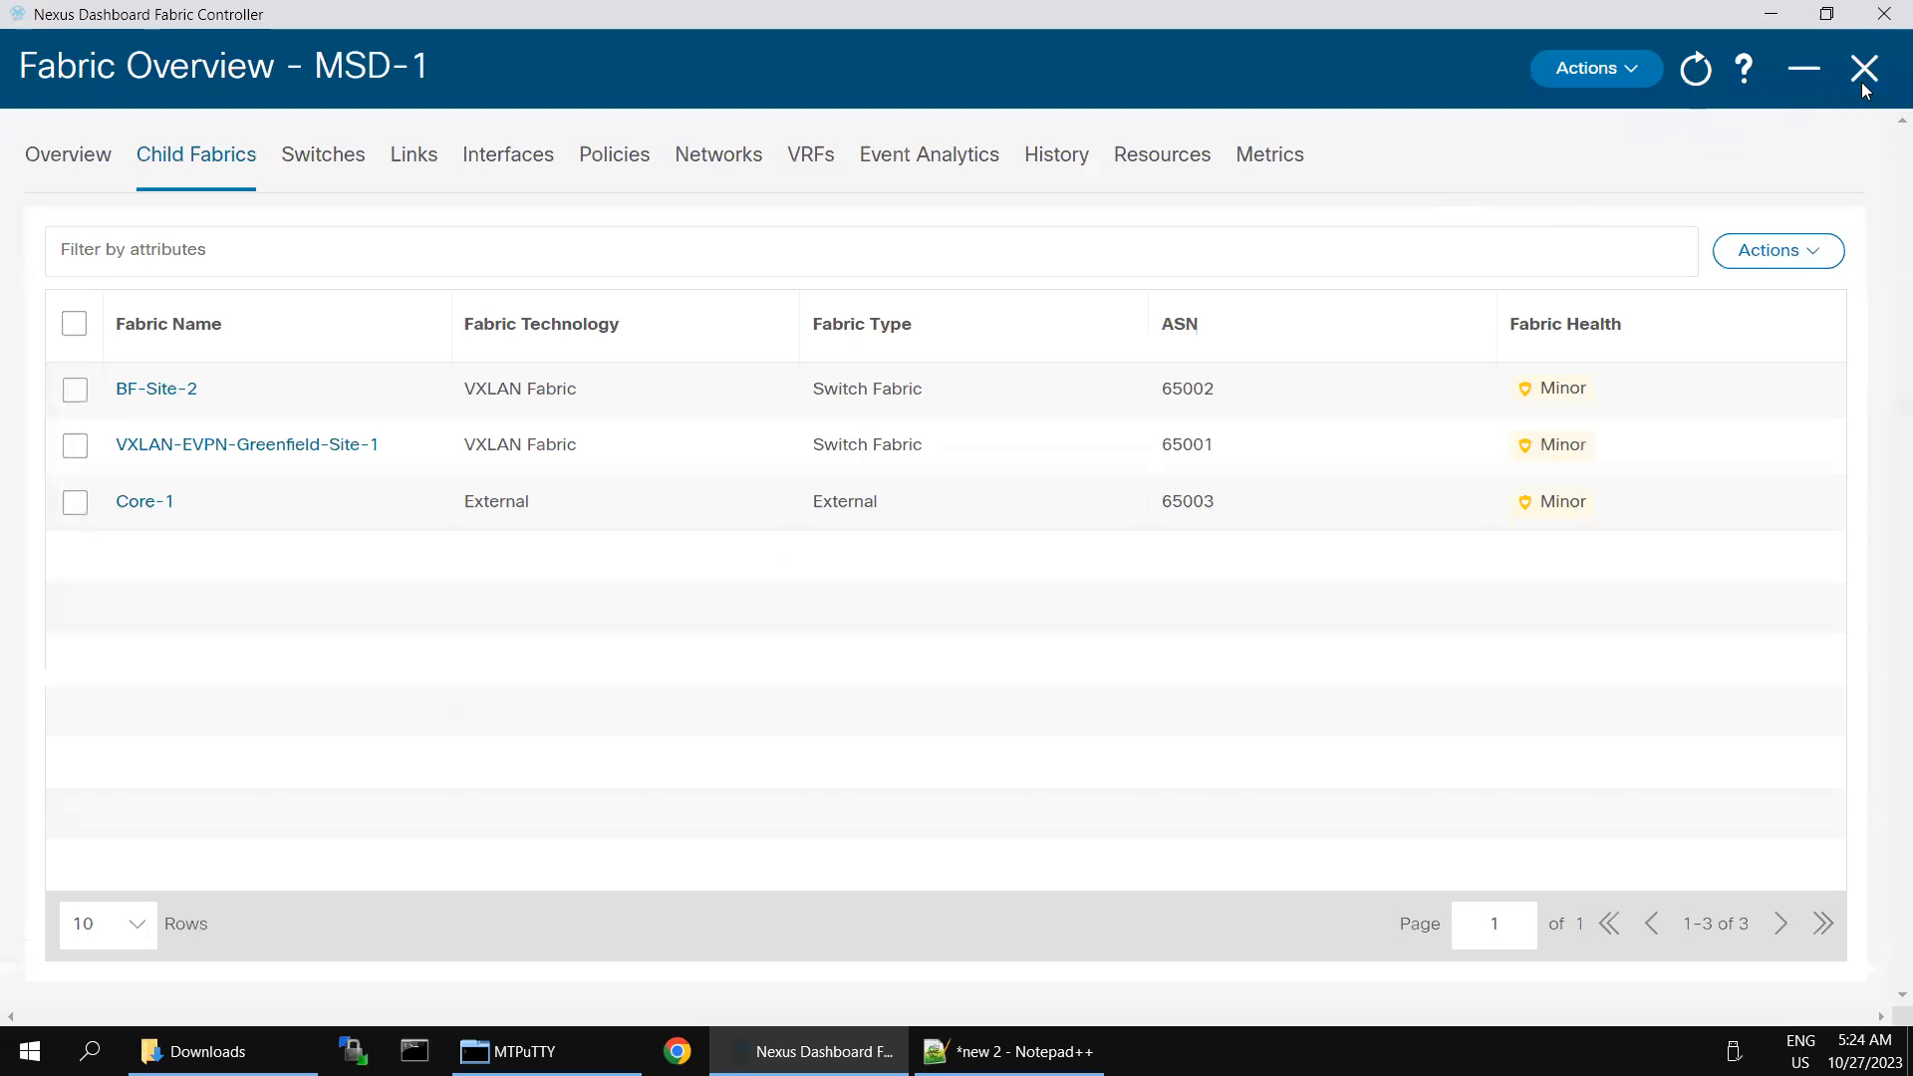
left_click(1863, 70)
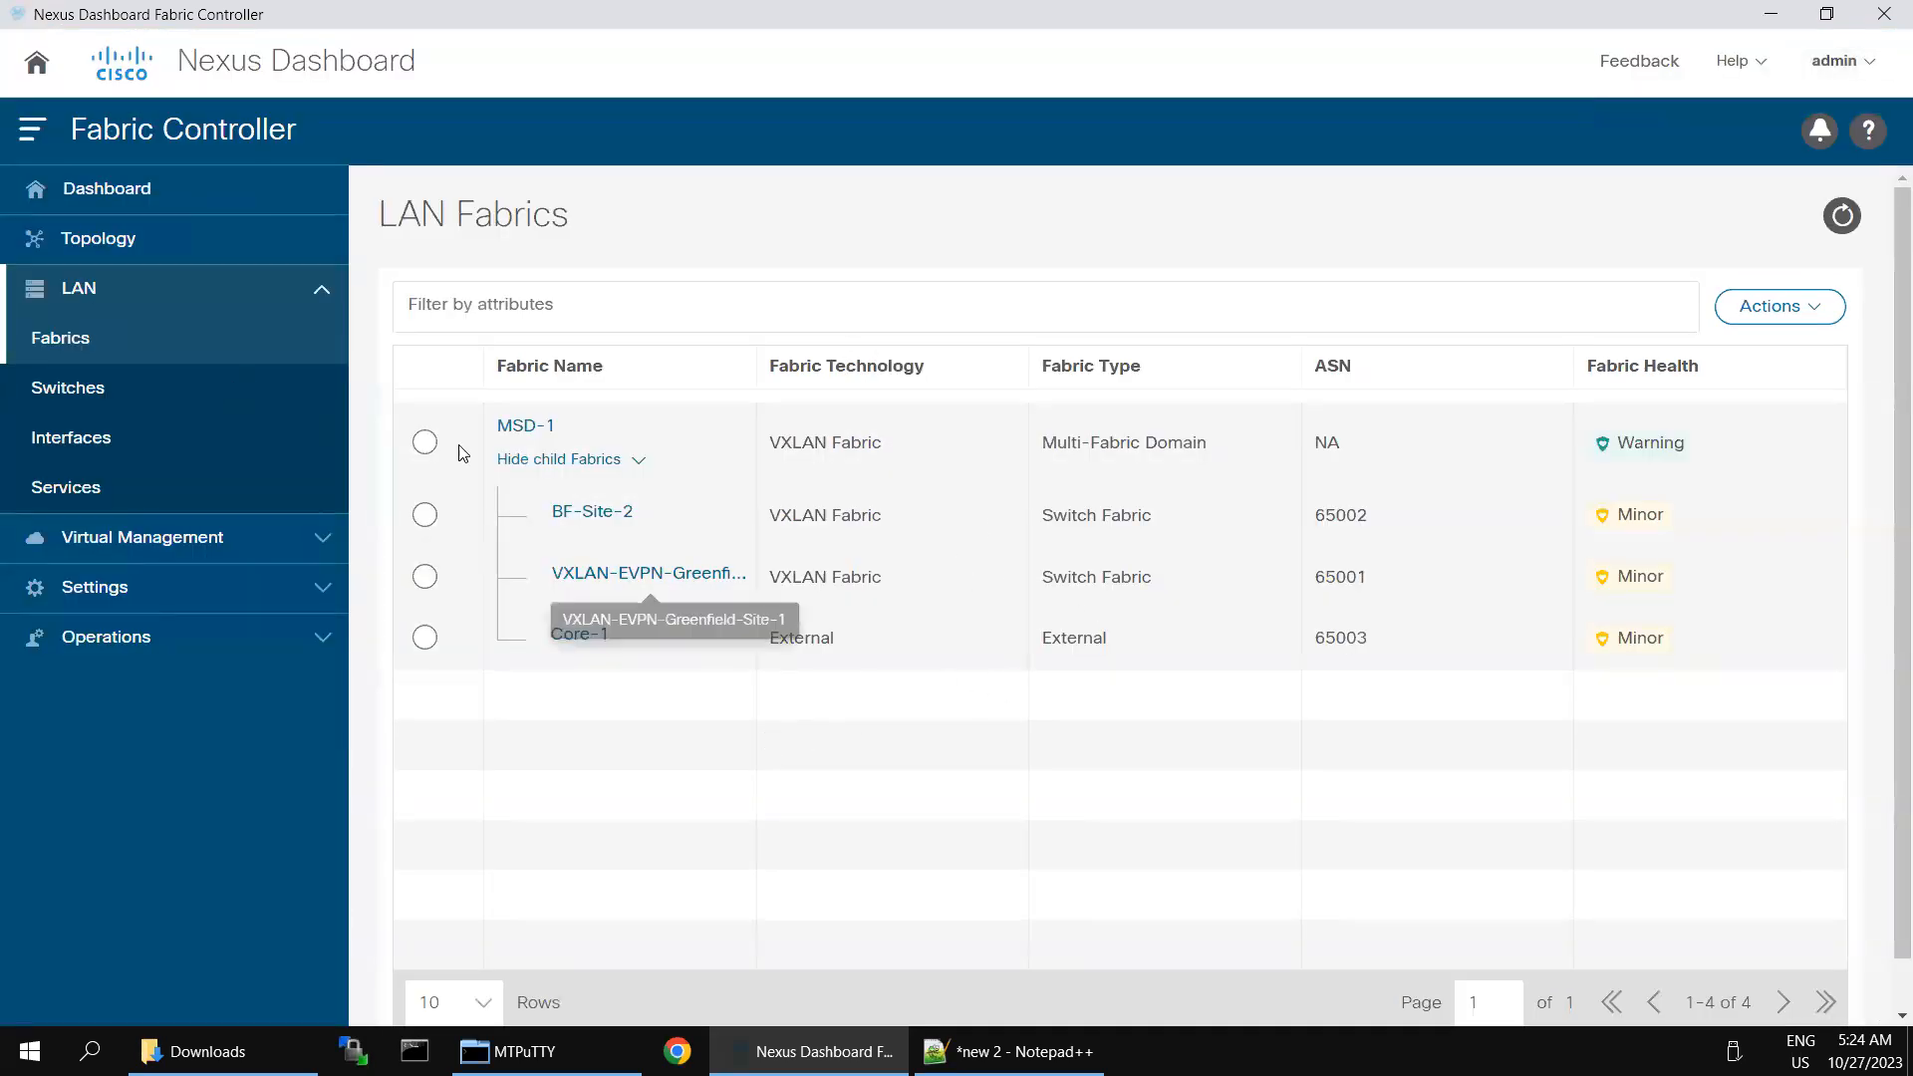
left_click(536, 426)
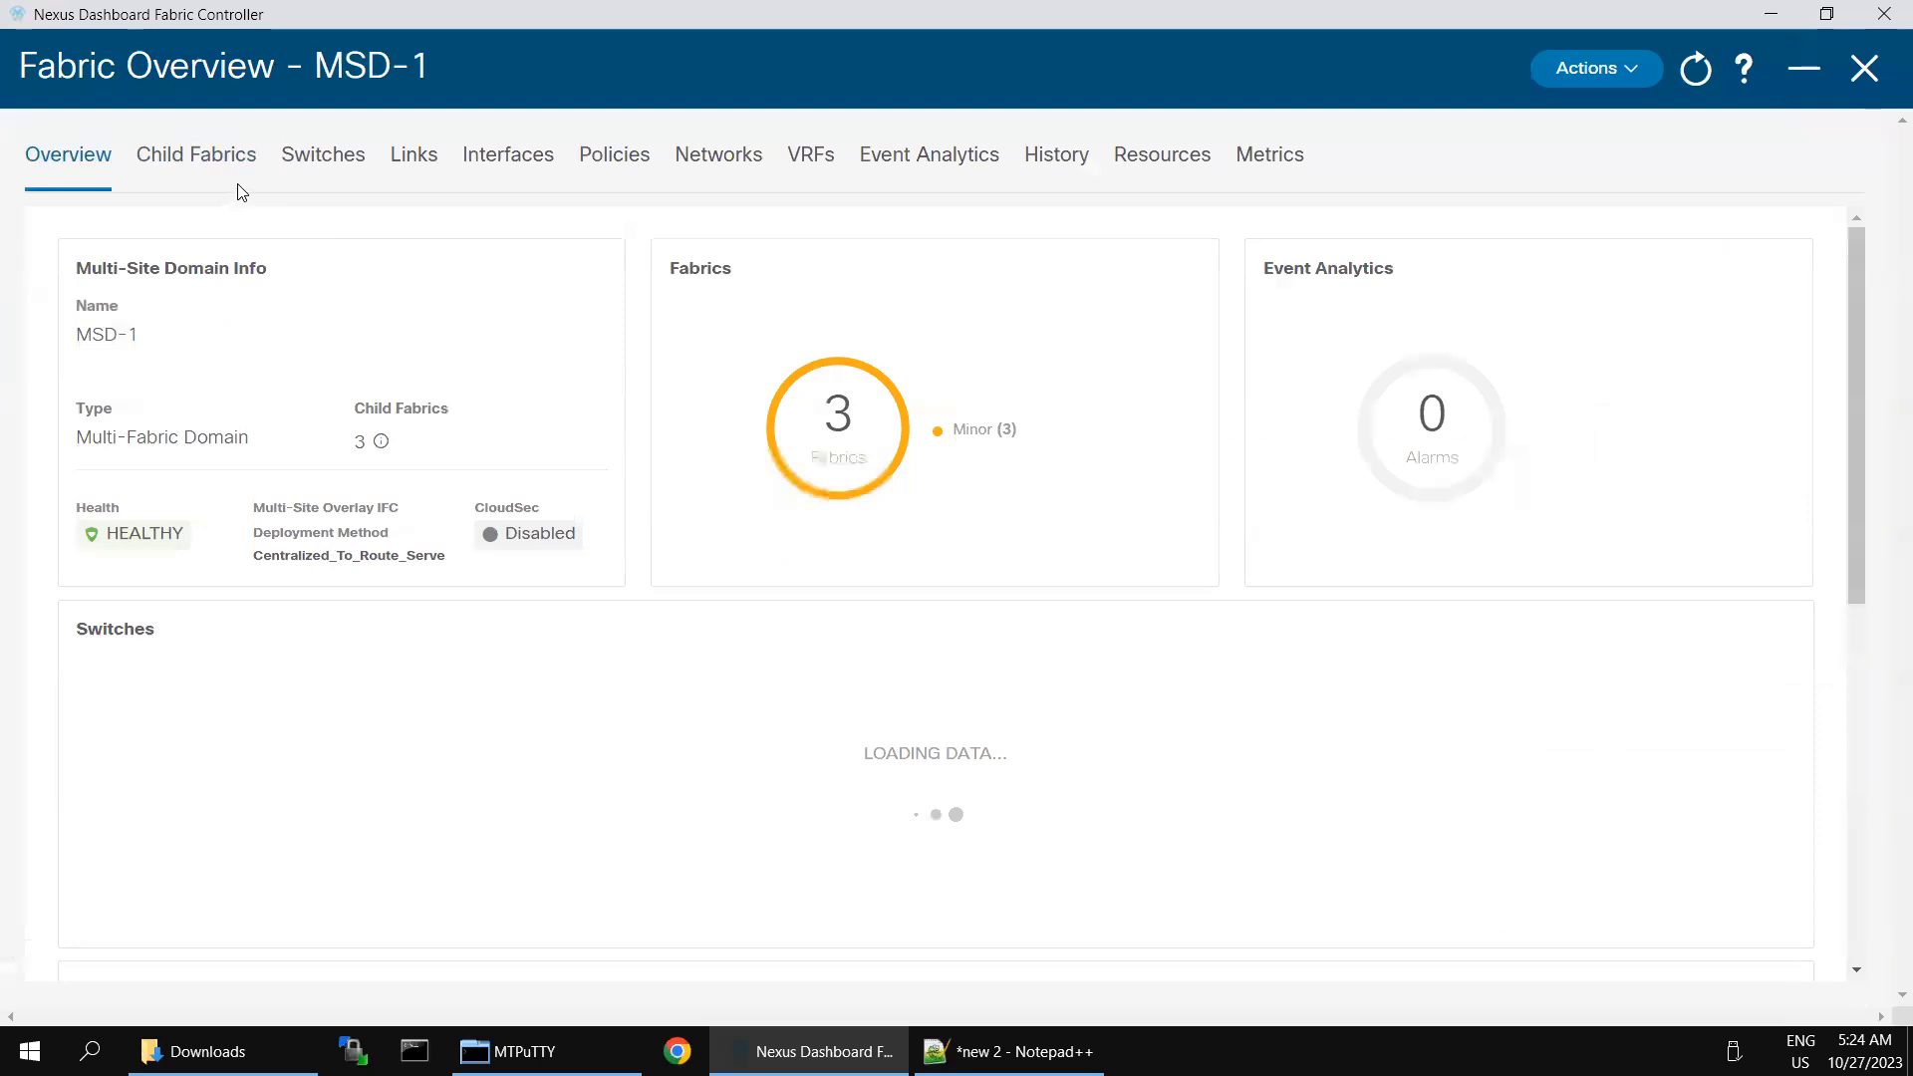
left_click(323, 163)
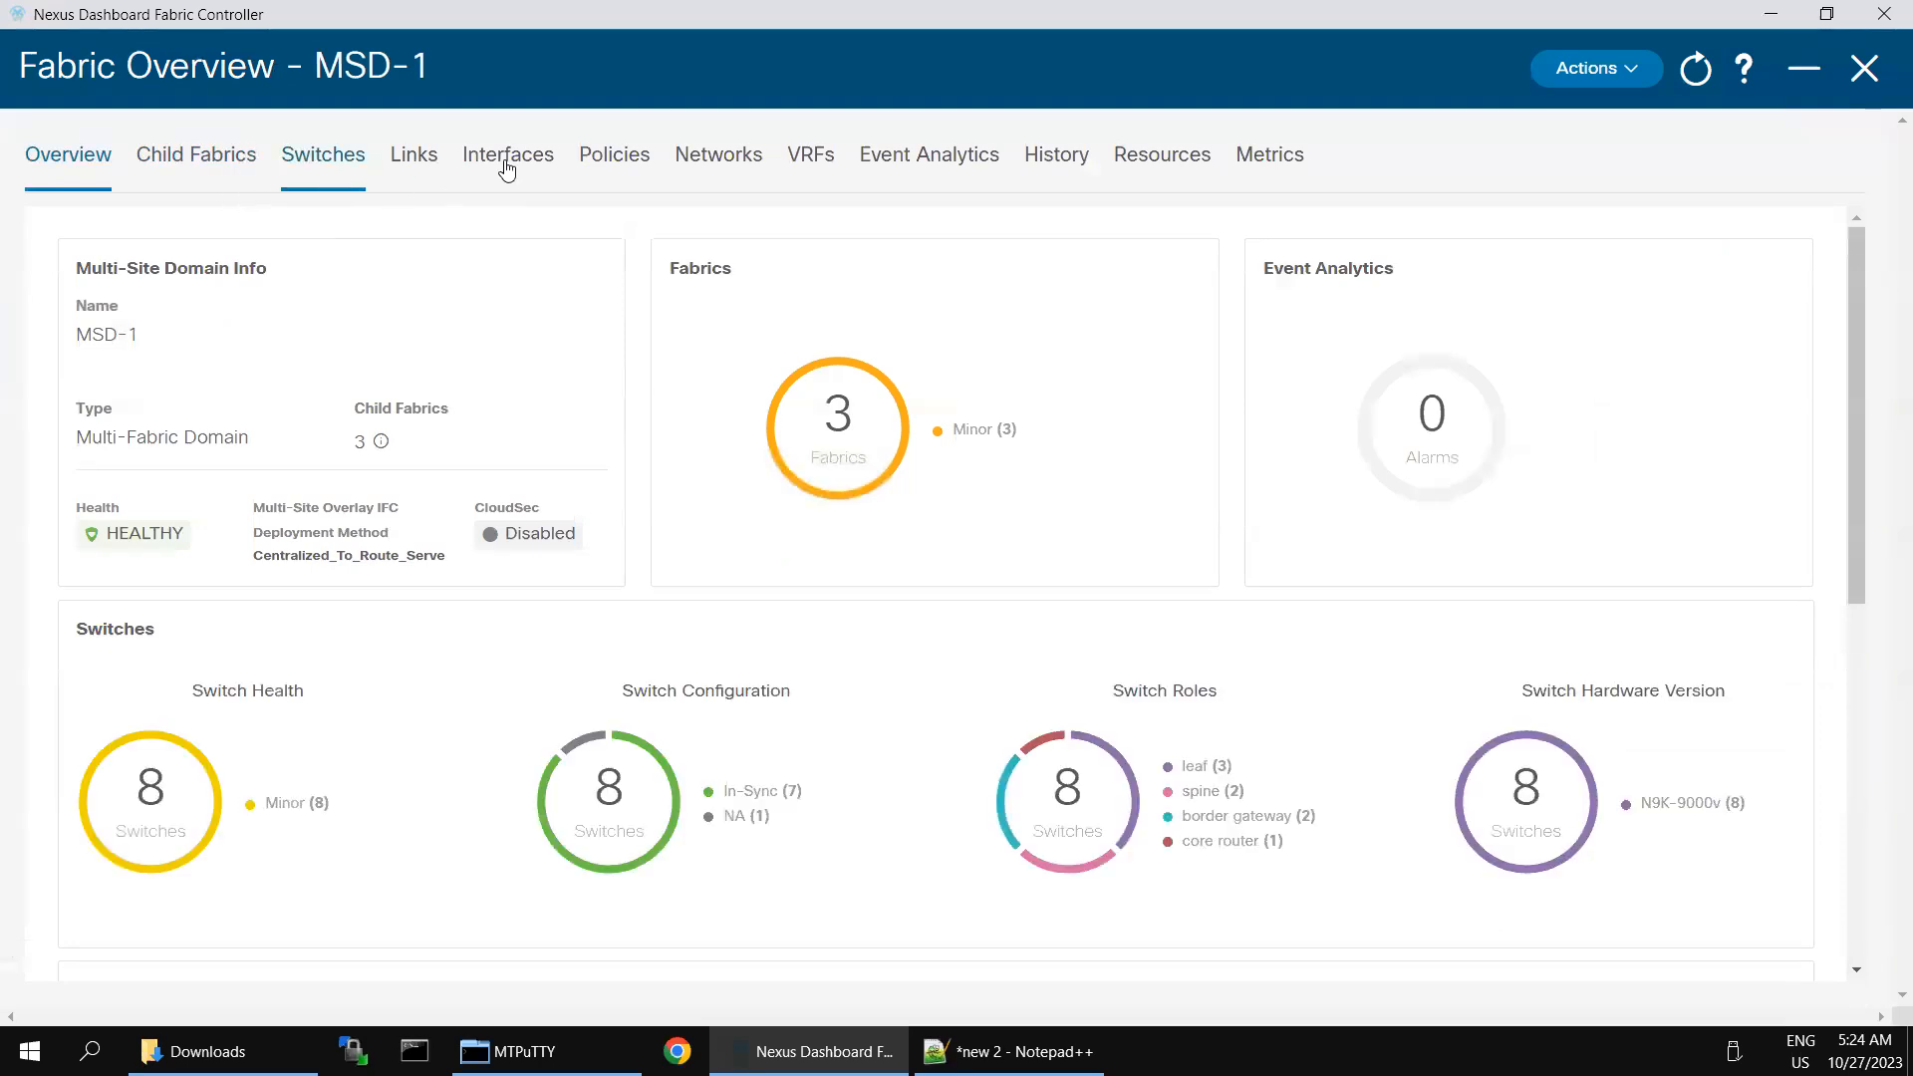
- Open the network attachments list among the networks of the MSD-1 fabric
left_click(722, 161)
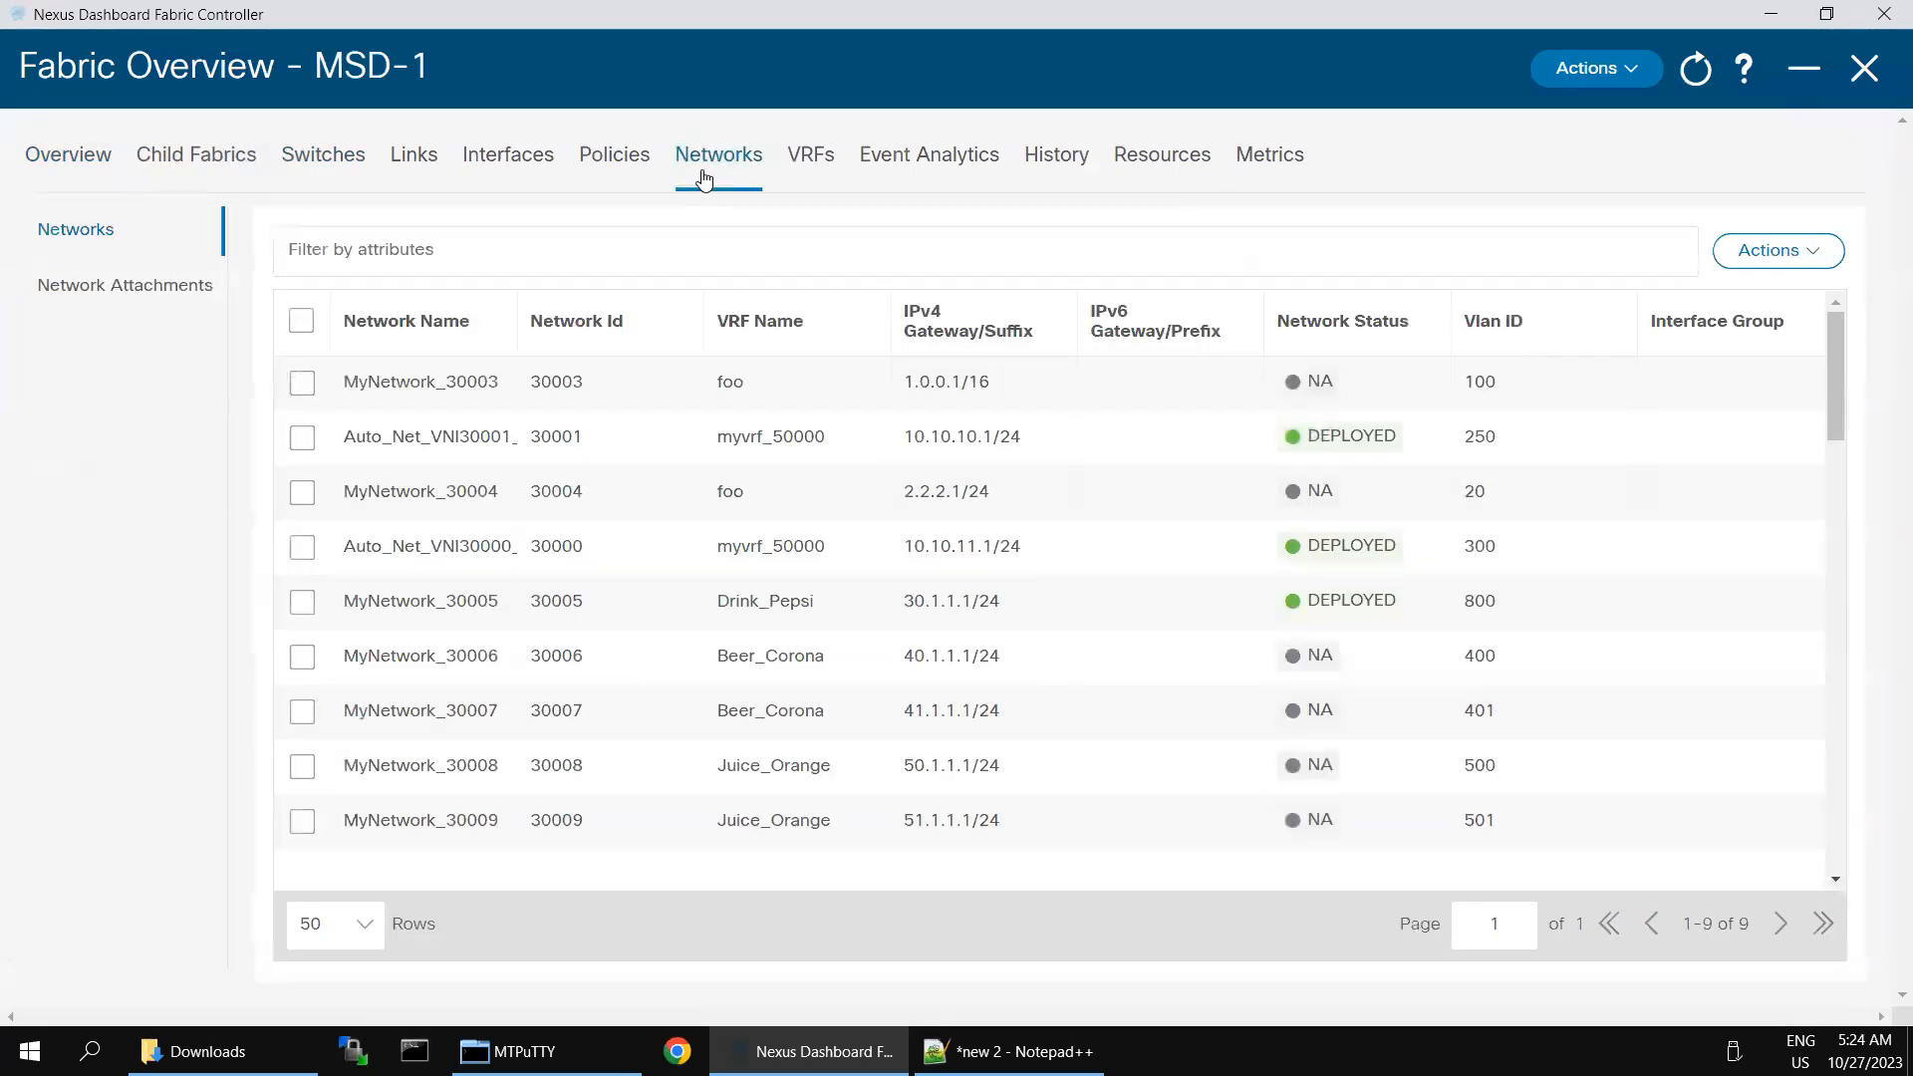
left_click(382, 250)
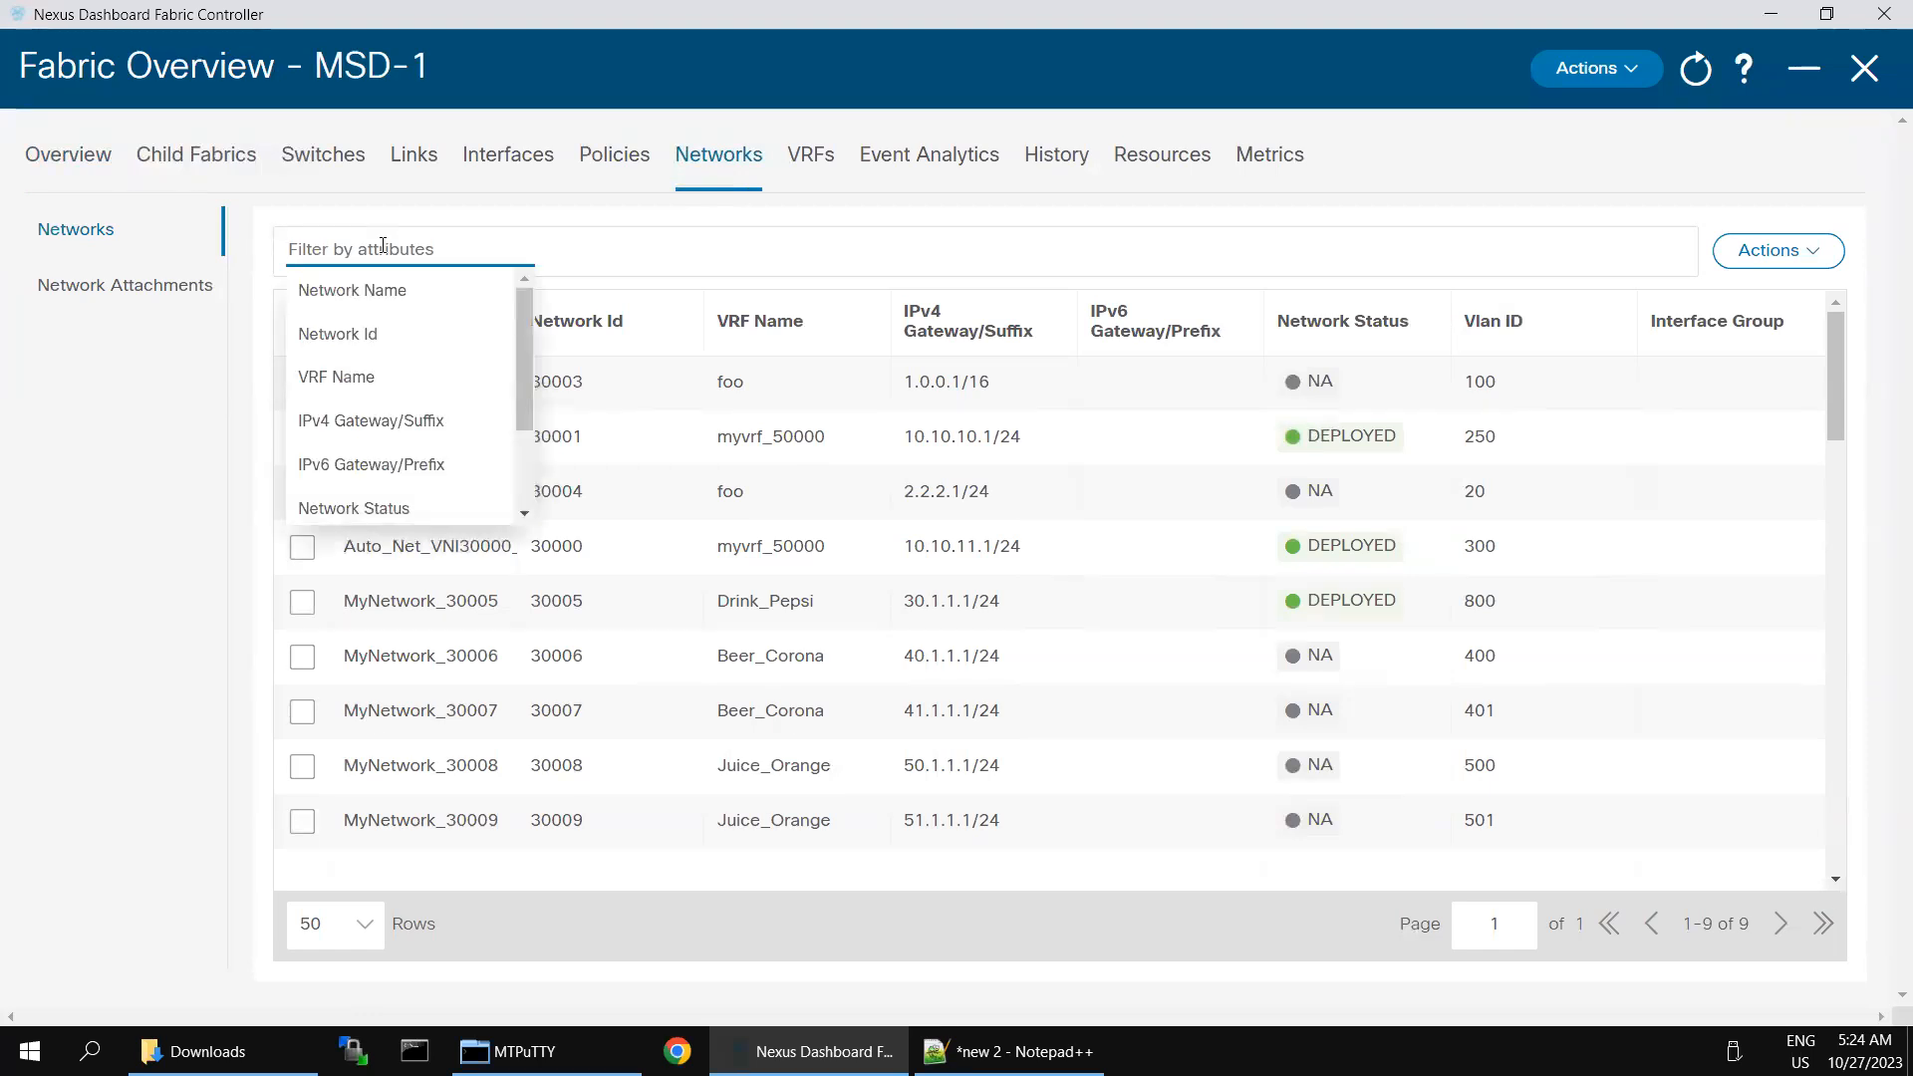
left_click(136, 298)
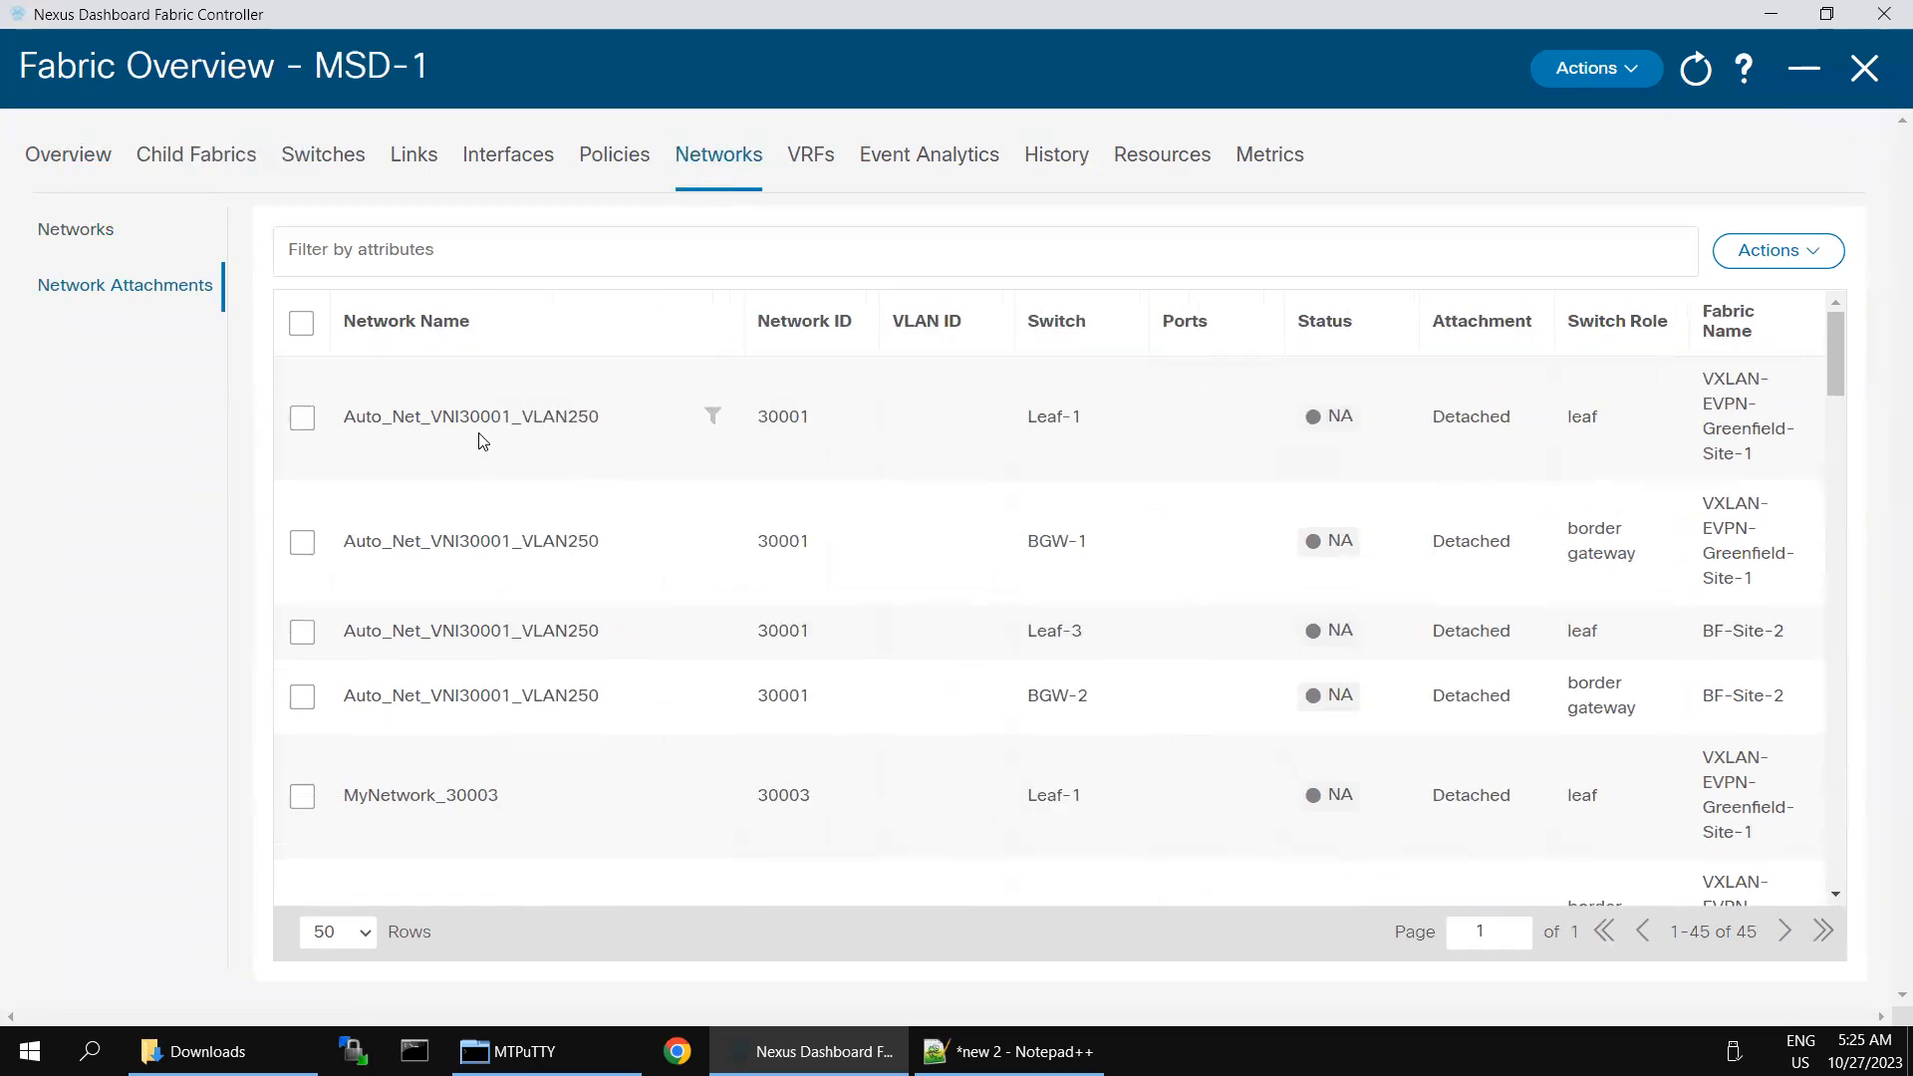
- Attach Auto_Net_VNI30001_VLAN250 to Leaf-1 on interface Ethernet1/2 and save the network attachment
left_click(301, 420)
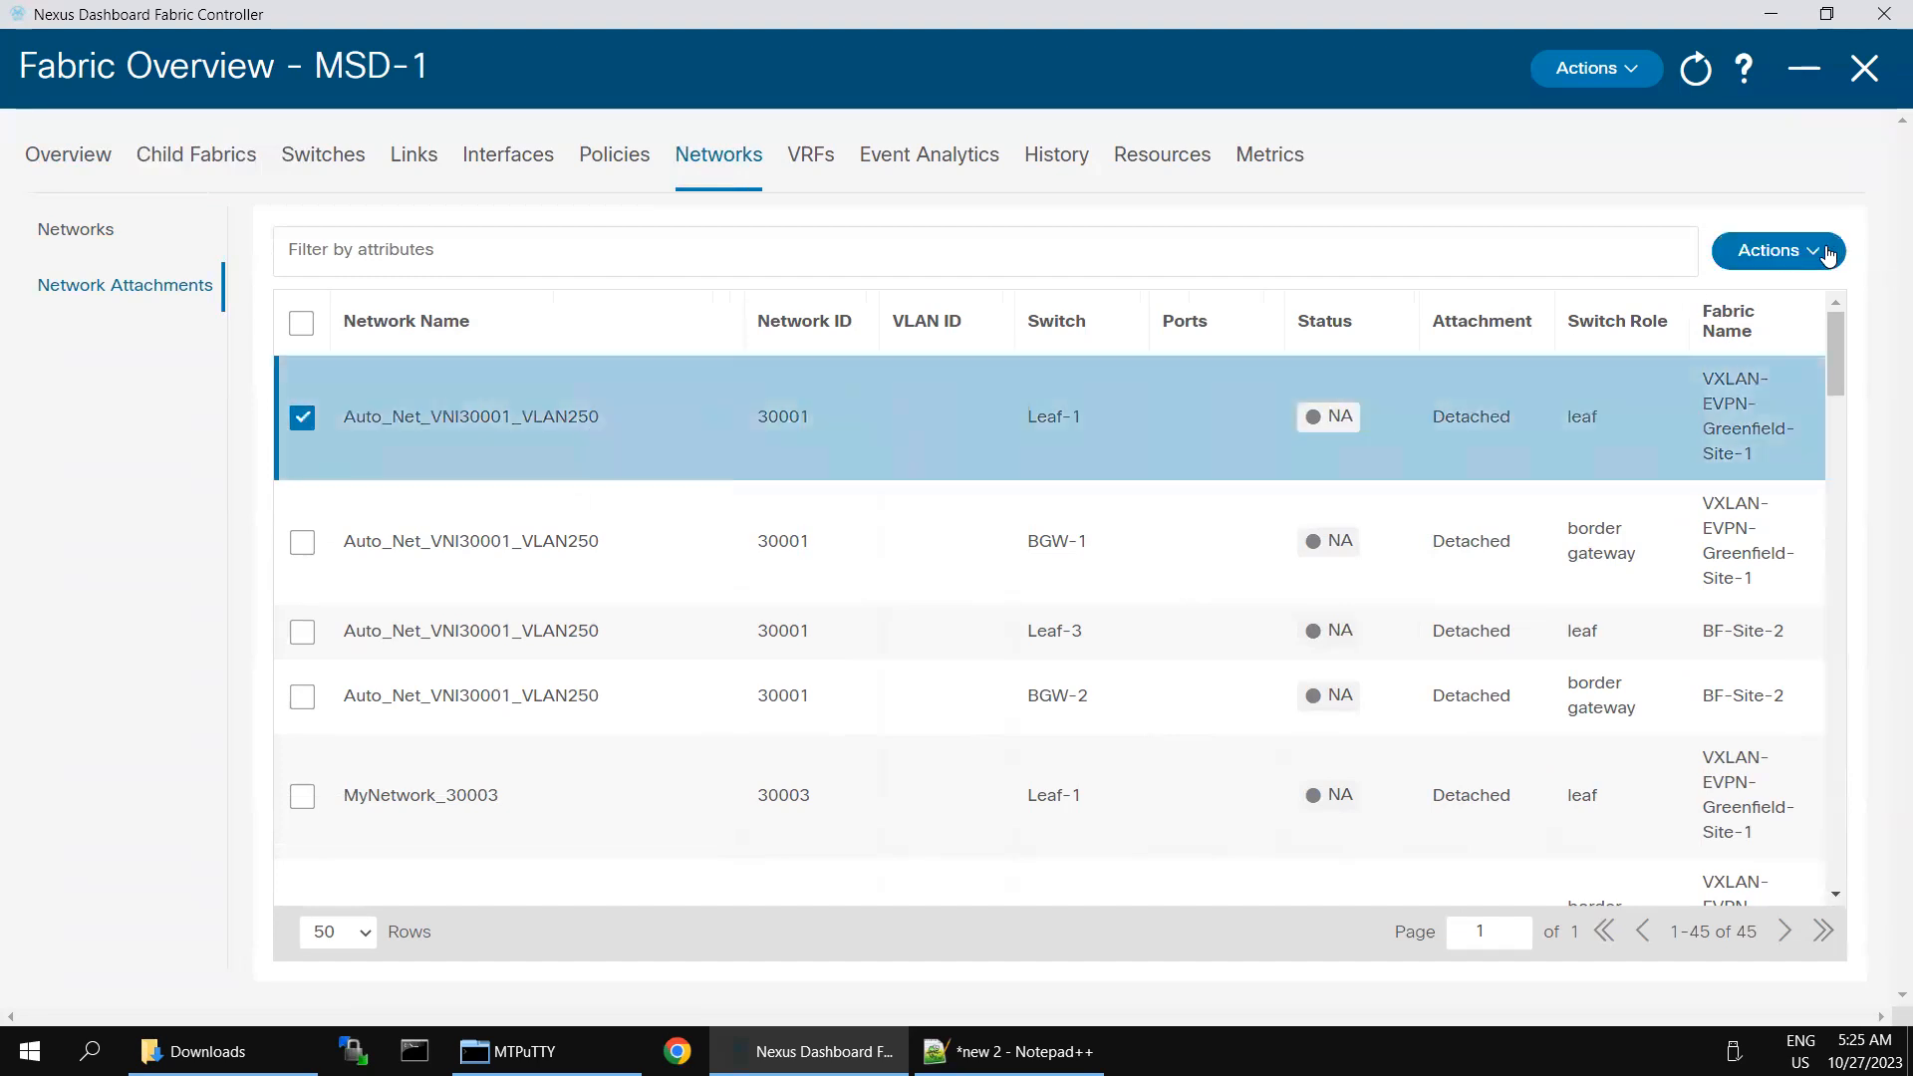
left_click(1827, 255)
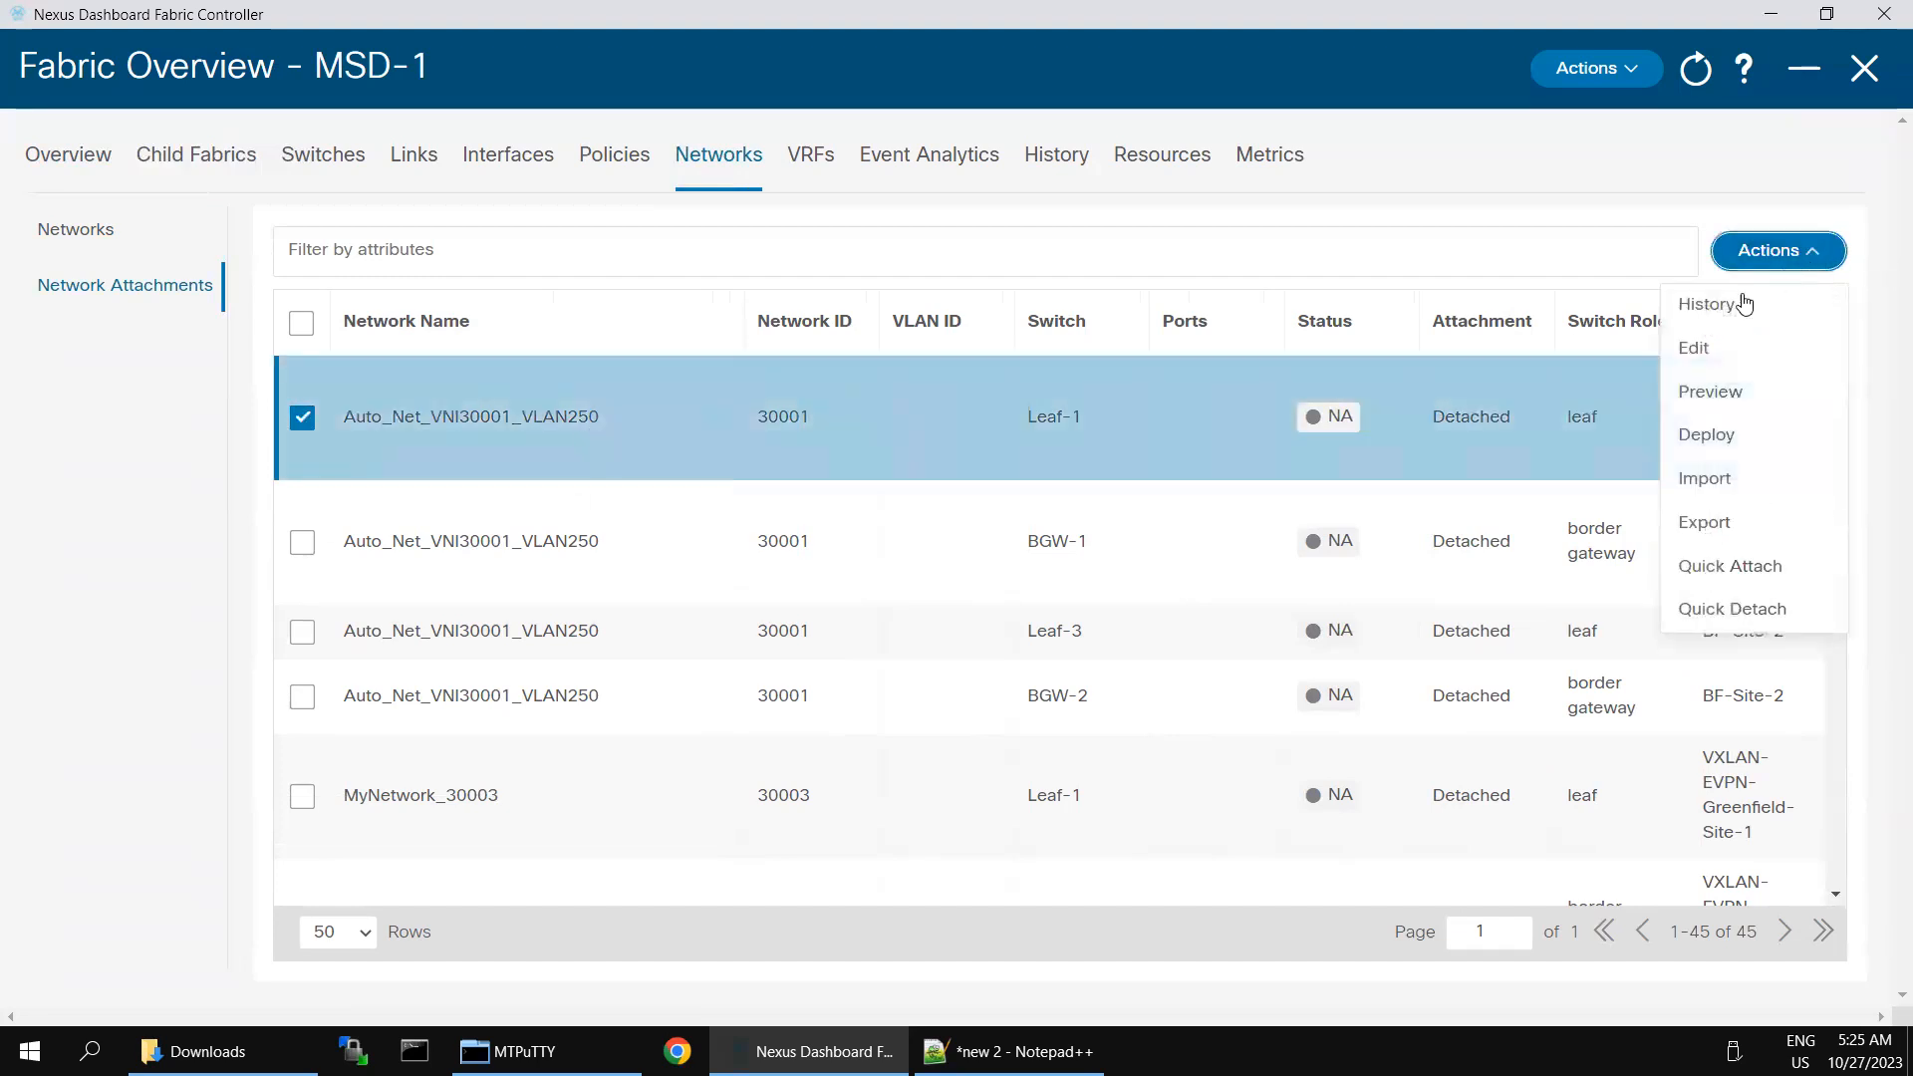
left_click(1703, 351)
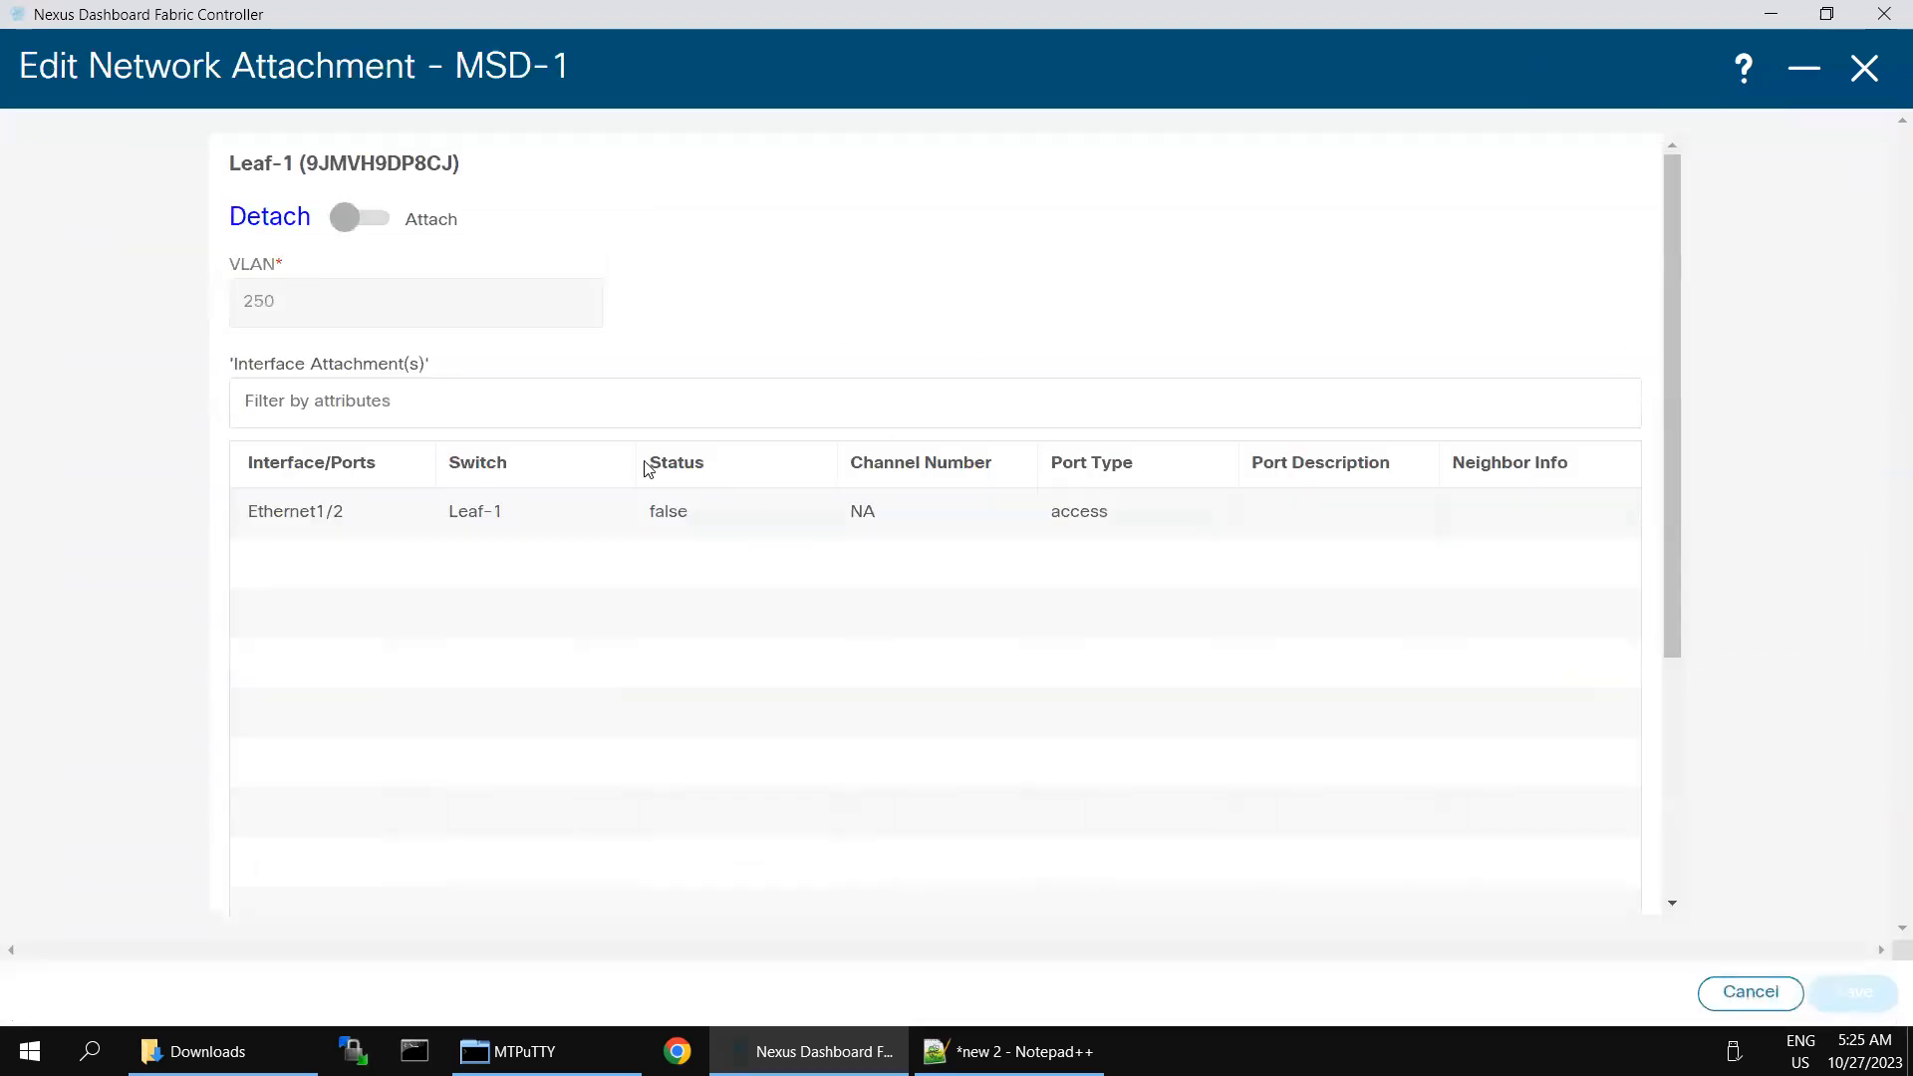
left_click(360, 217)
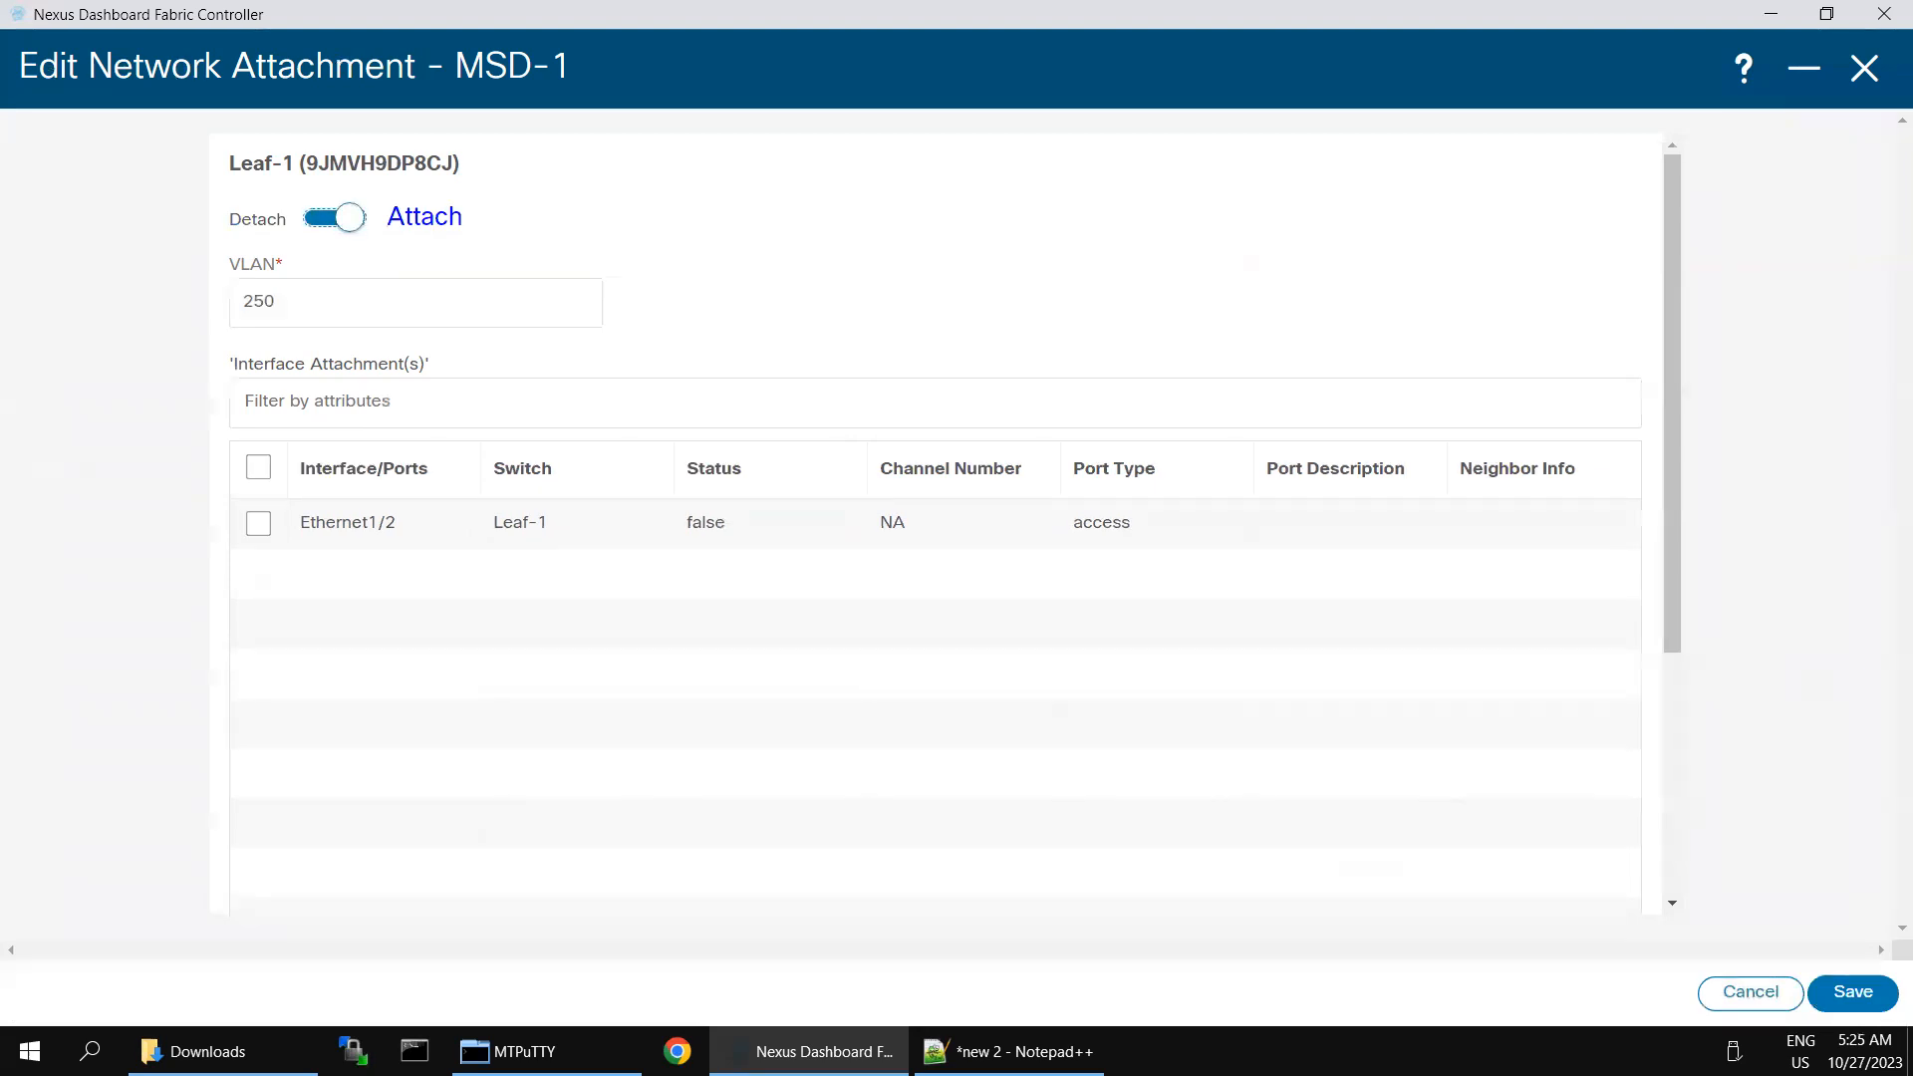
left_click(258, 526)
left_click(1820, 989)
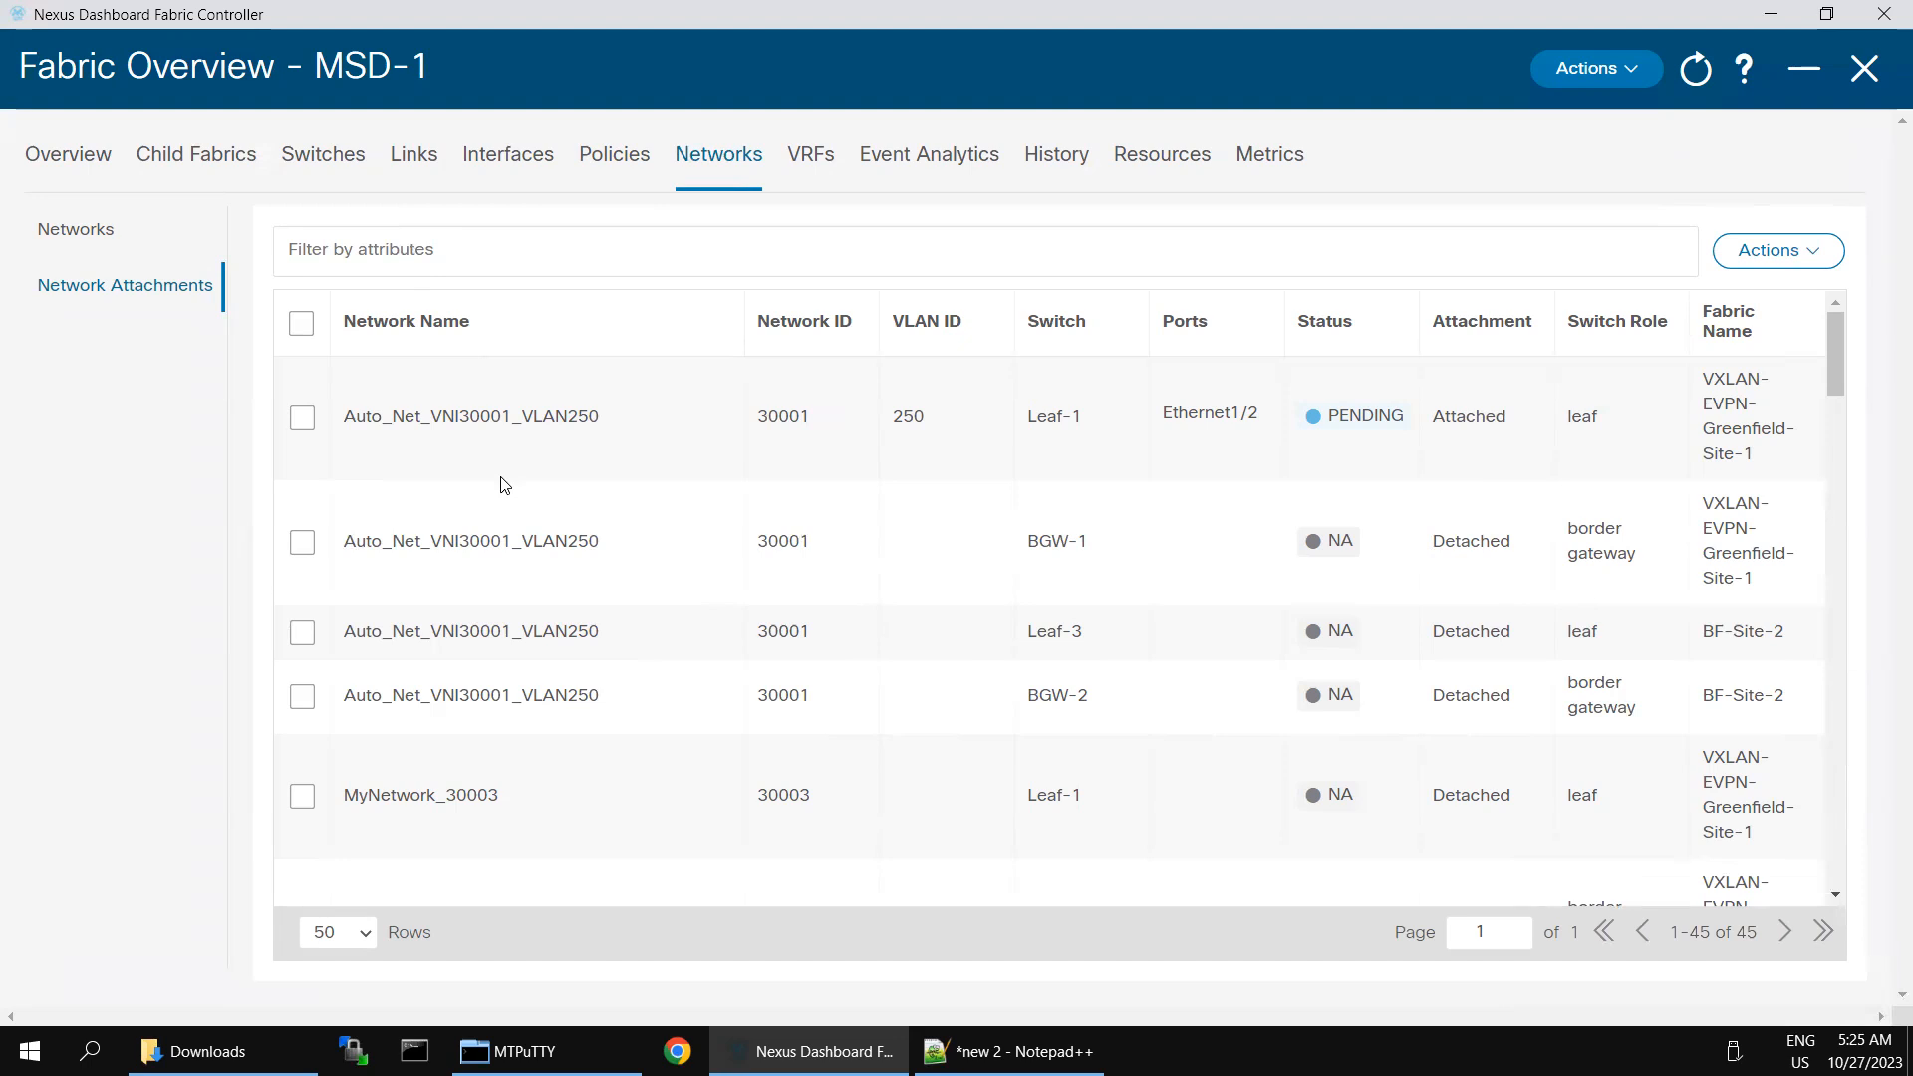
- Edit the Auto_Net_VNI30001_VLAN250 attachments for BGW-1 and BGW-2 together, setting both to Attach and saving each one
left_click(301, 543)
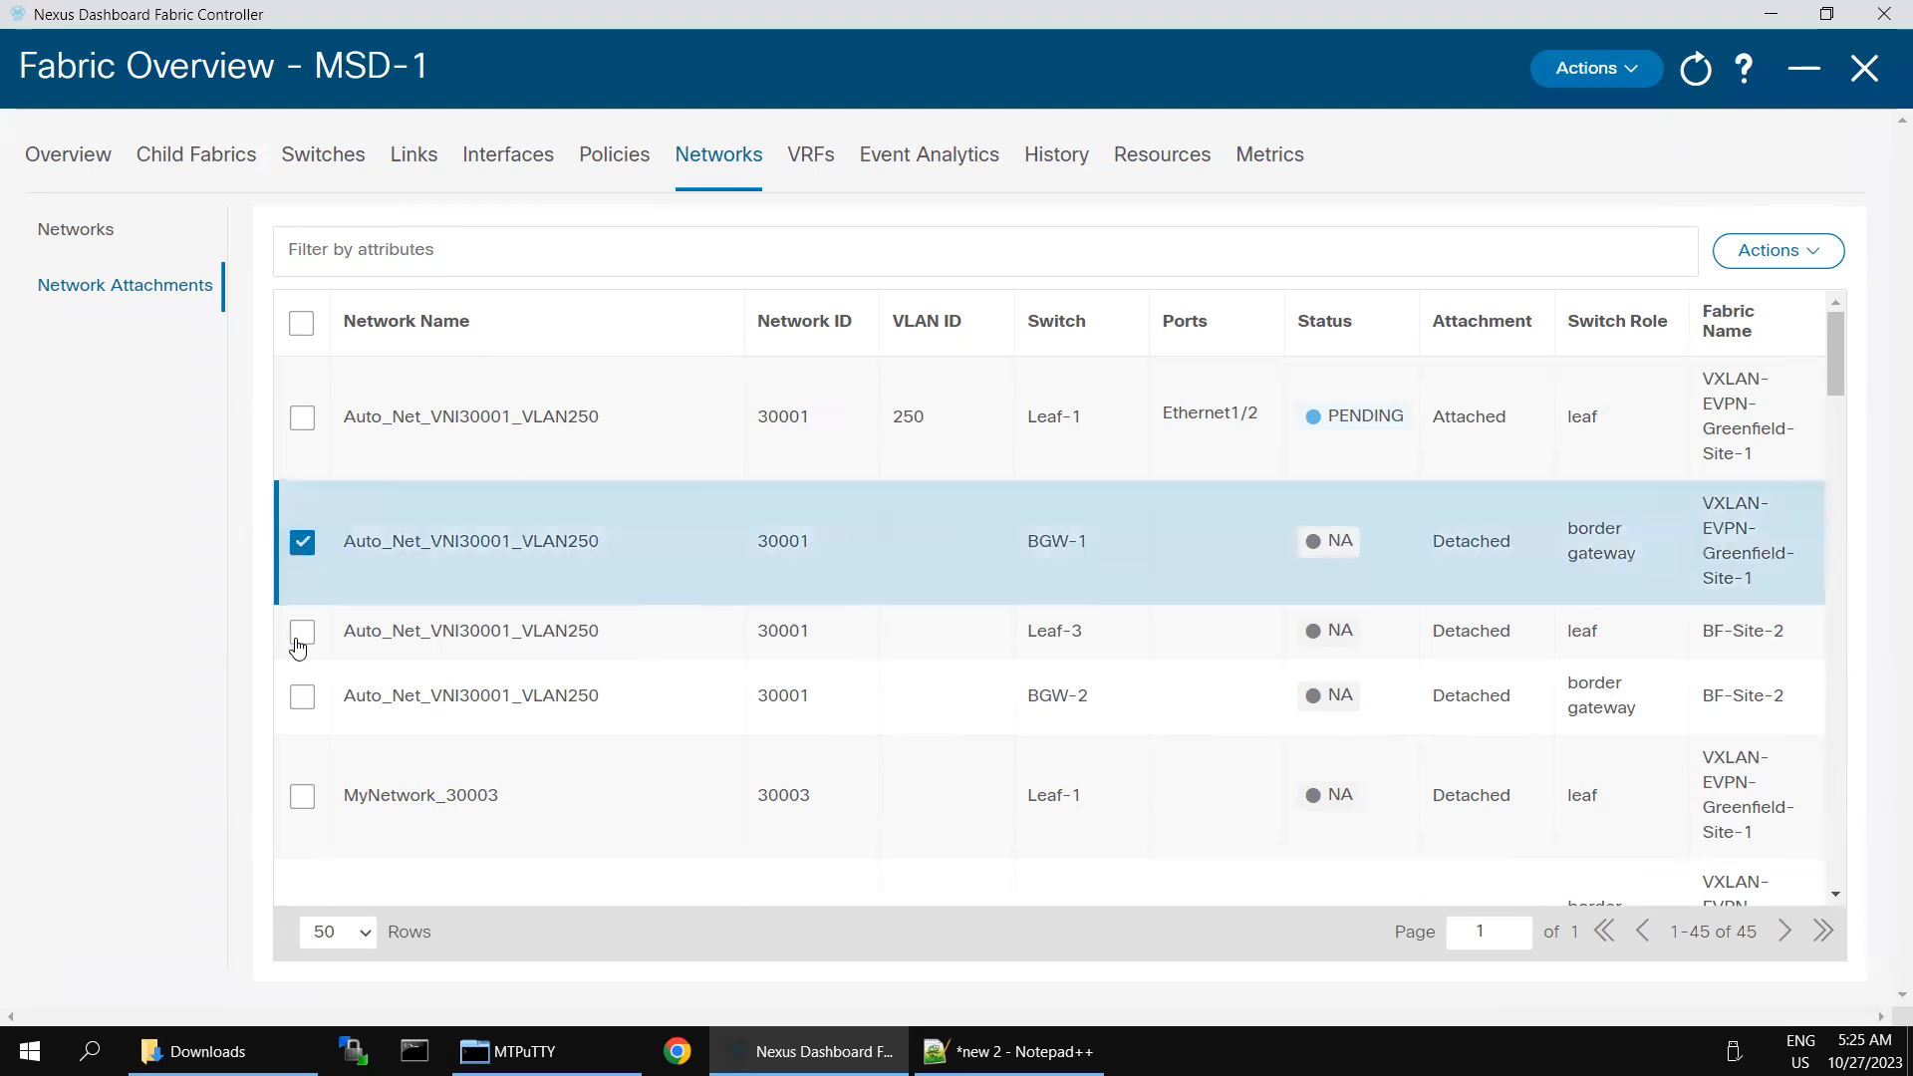
left_click(301, 698)
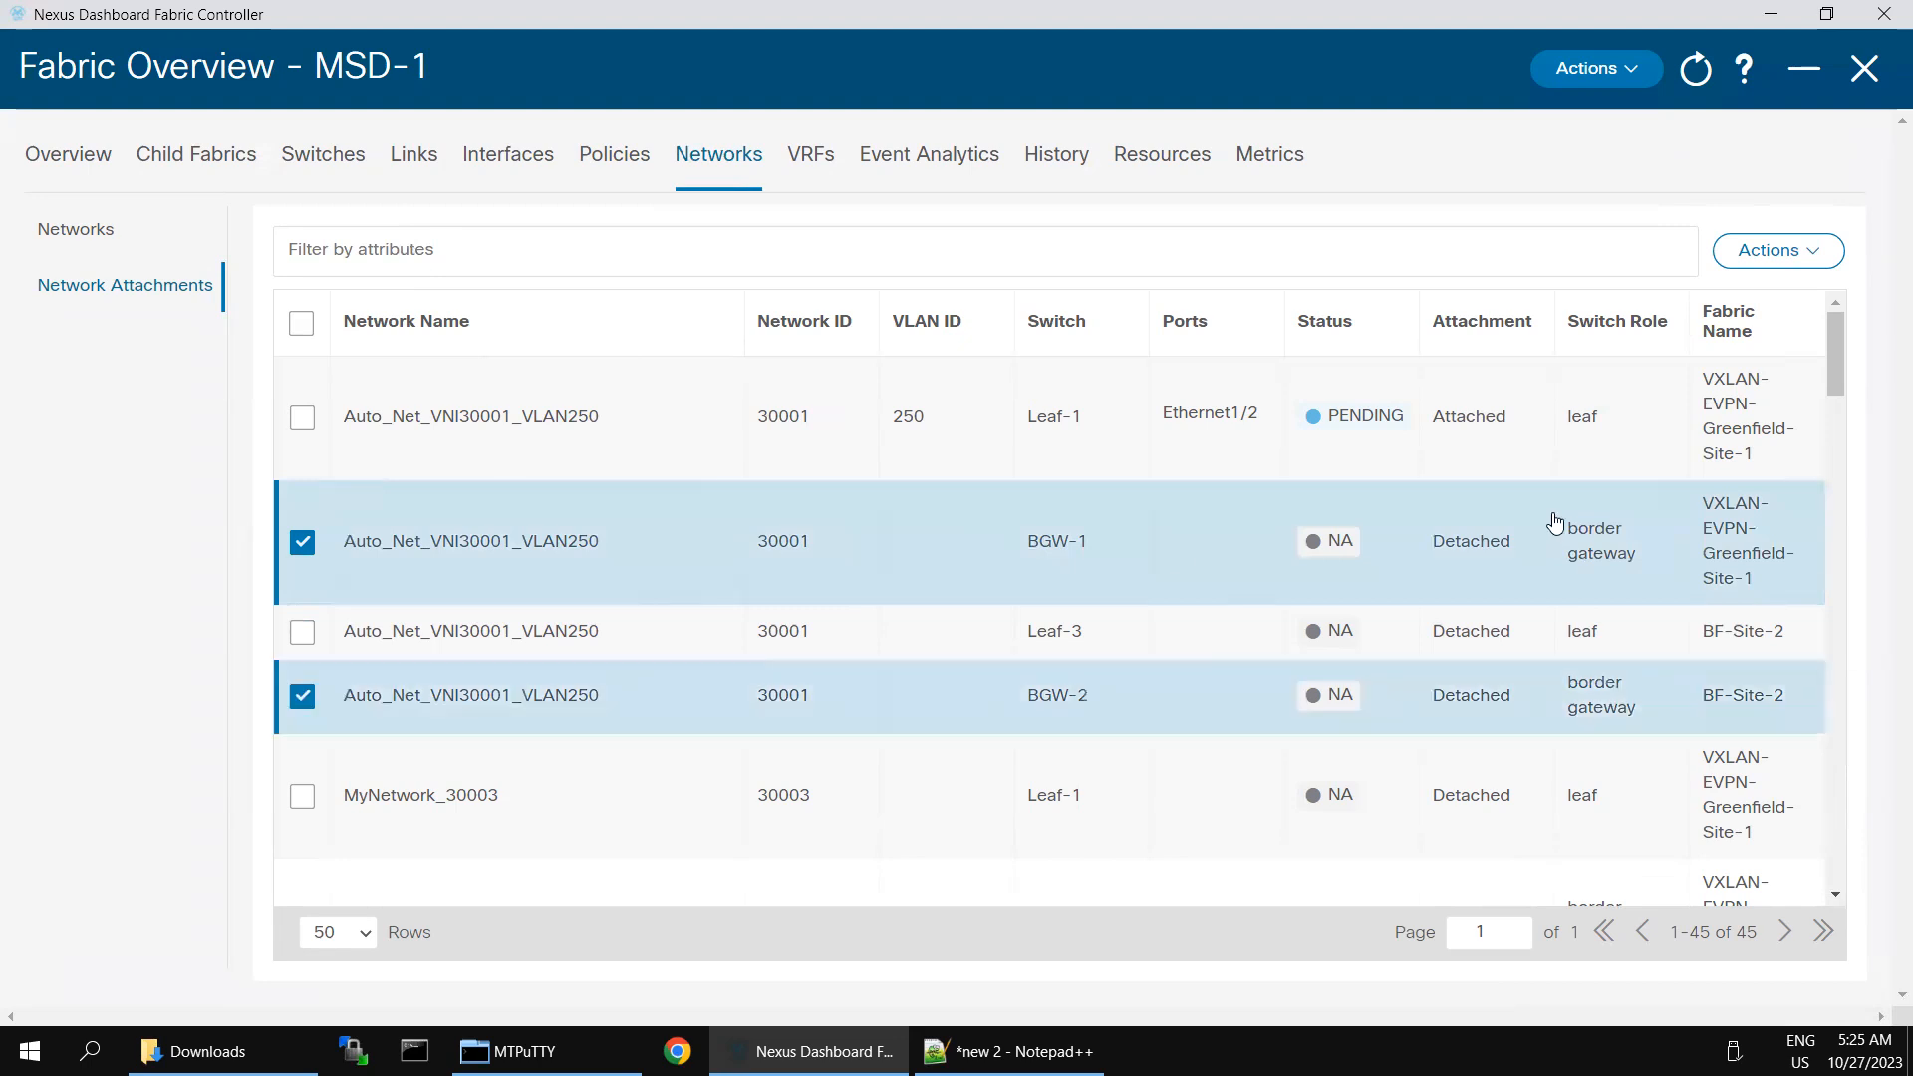
left_click(1825, 262)
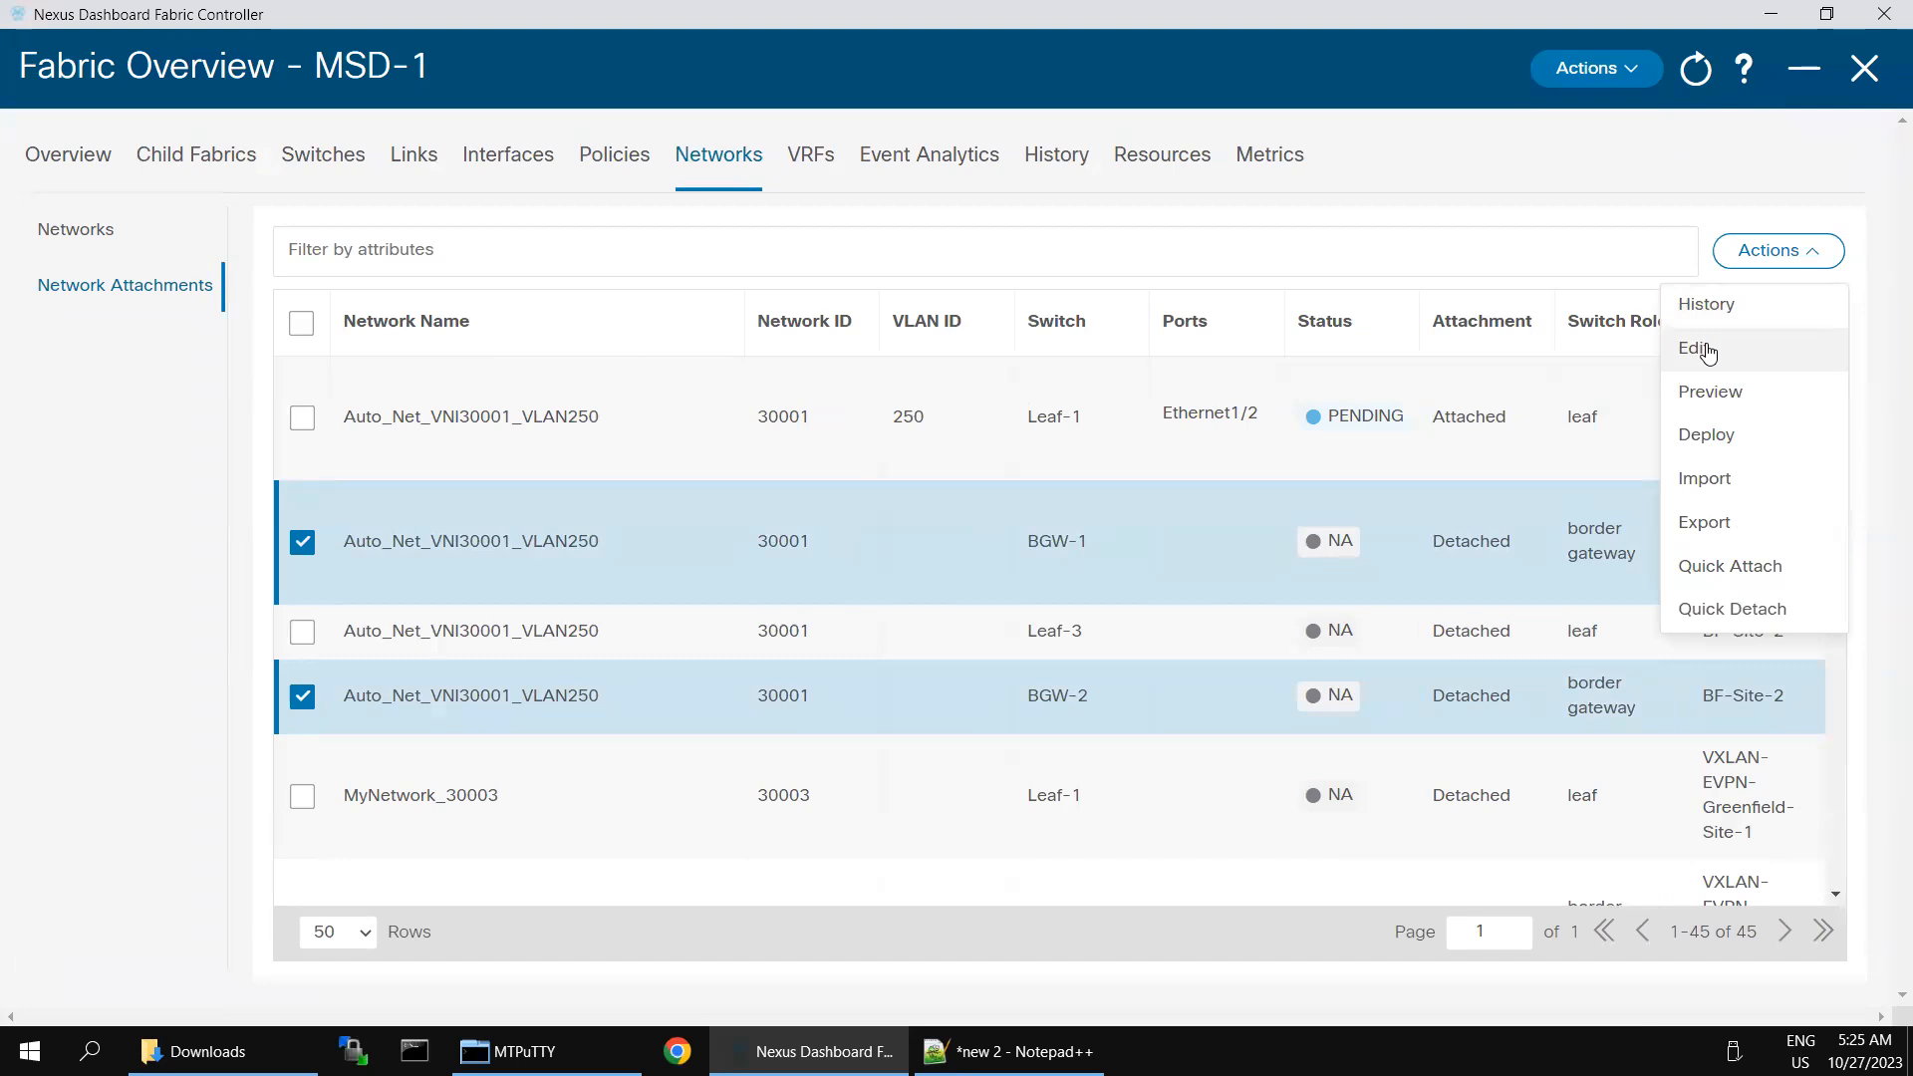
left_click(1697, 349)
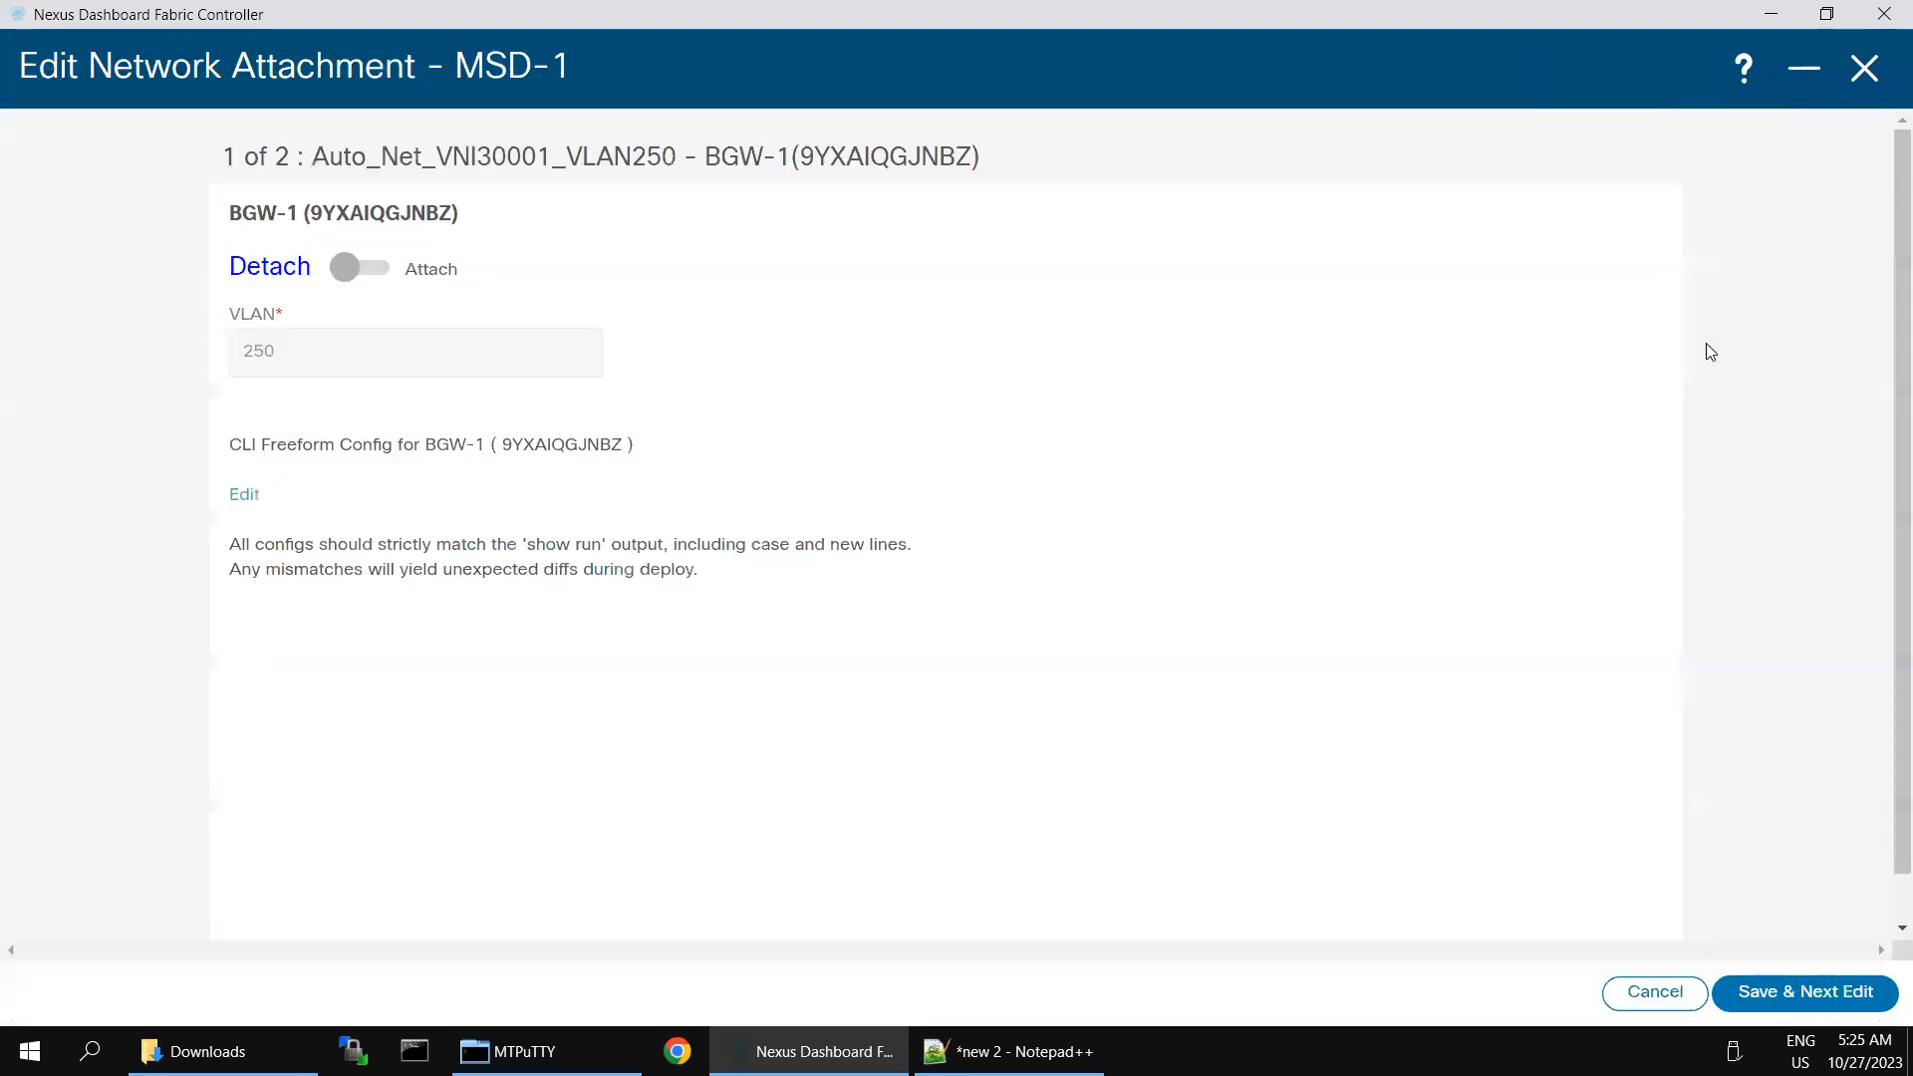
left_click(354, 269)
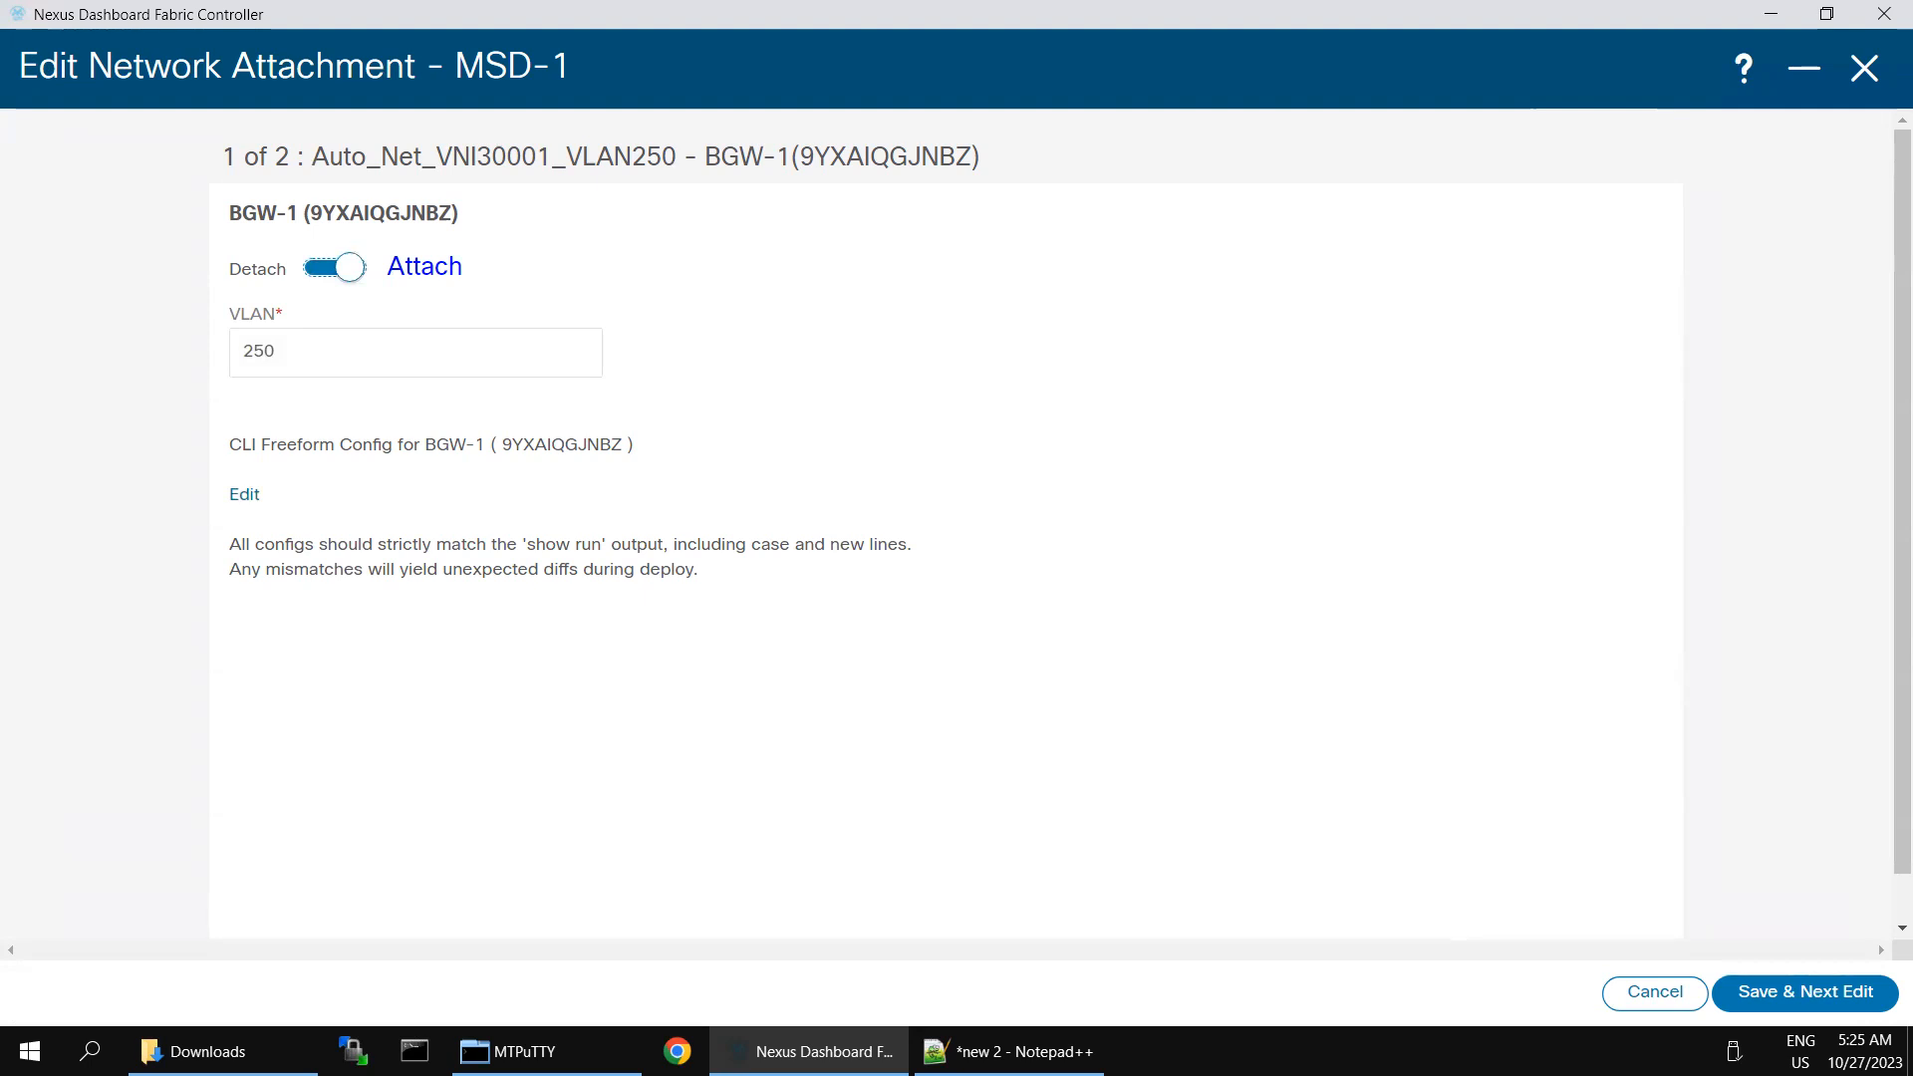
left_click(1763, 986)
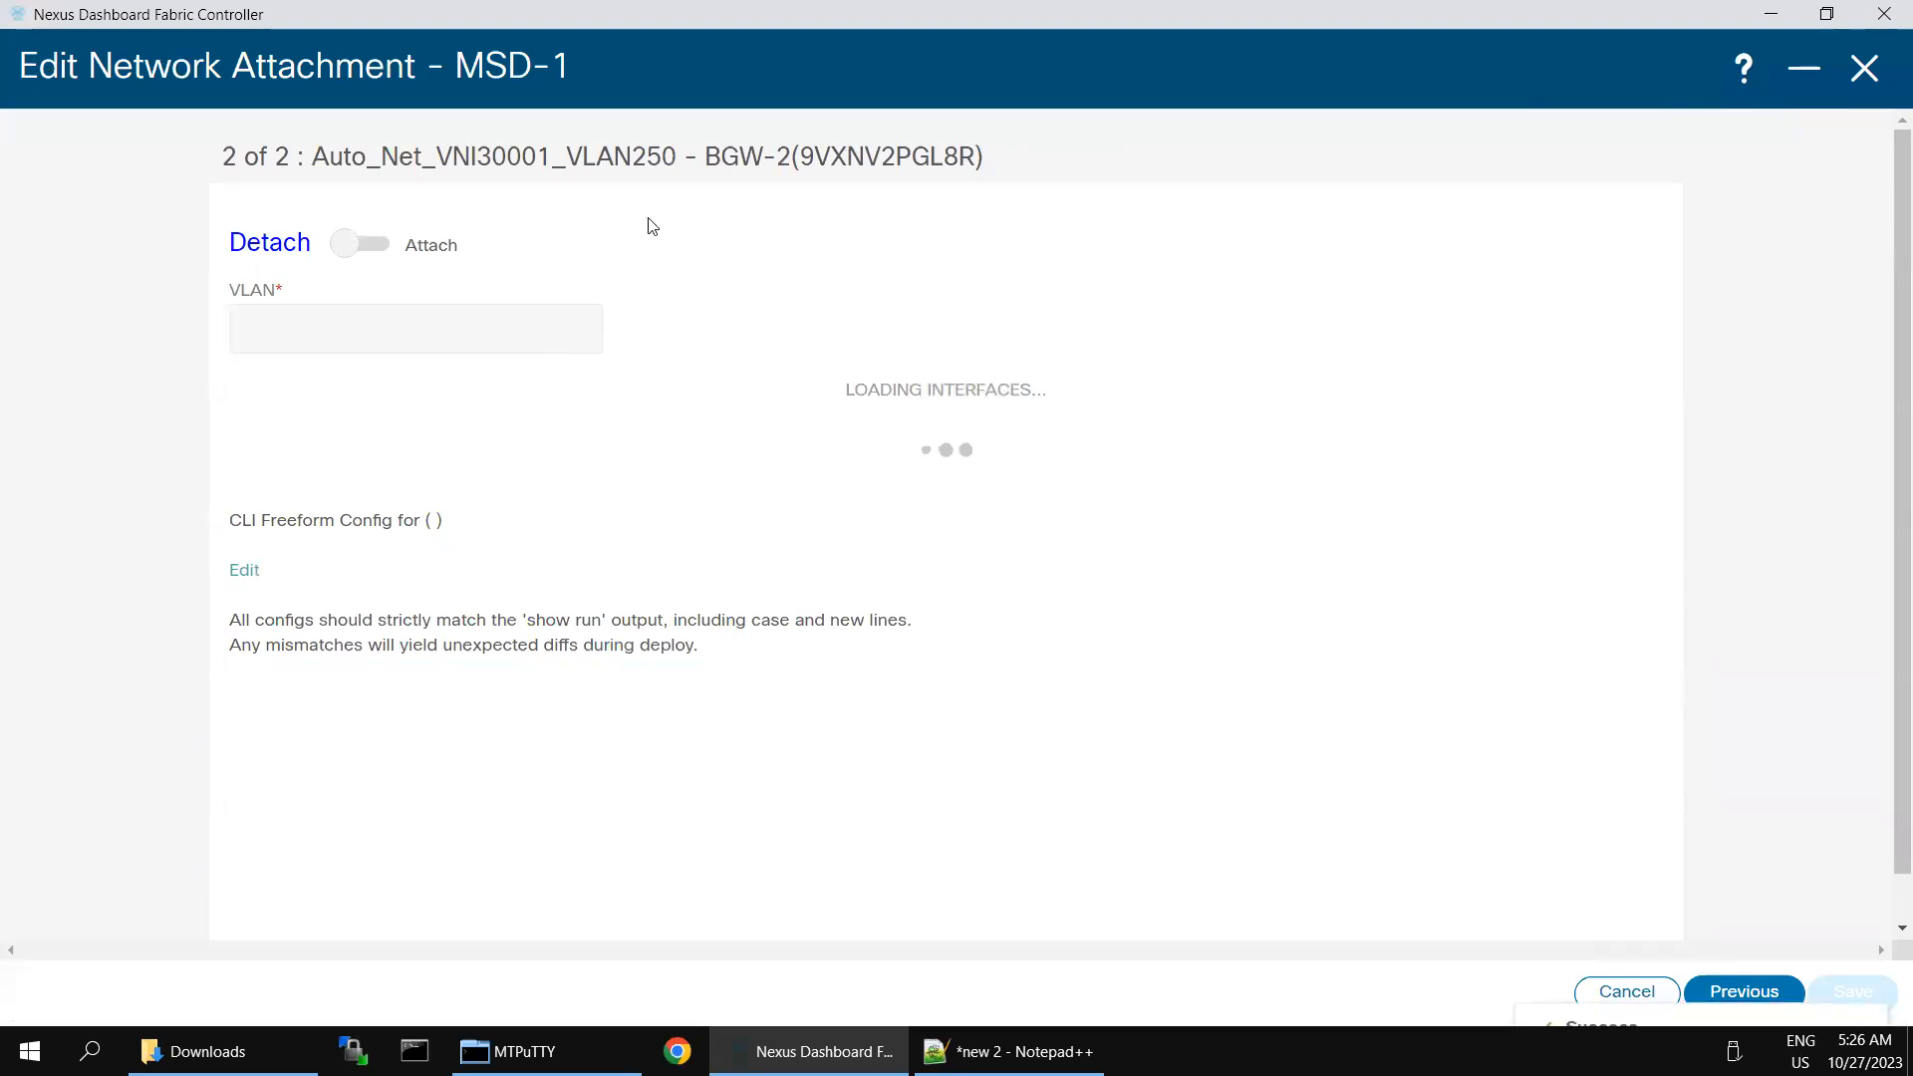
left_click(344, 282)
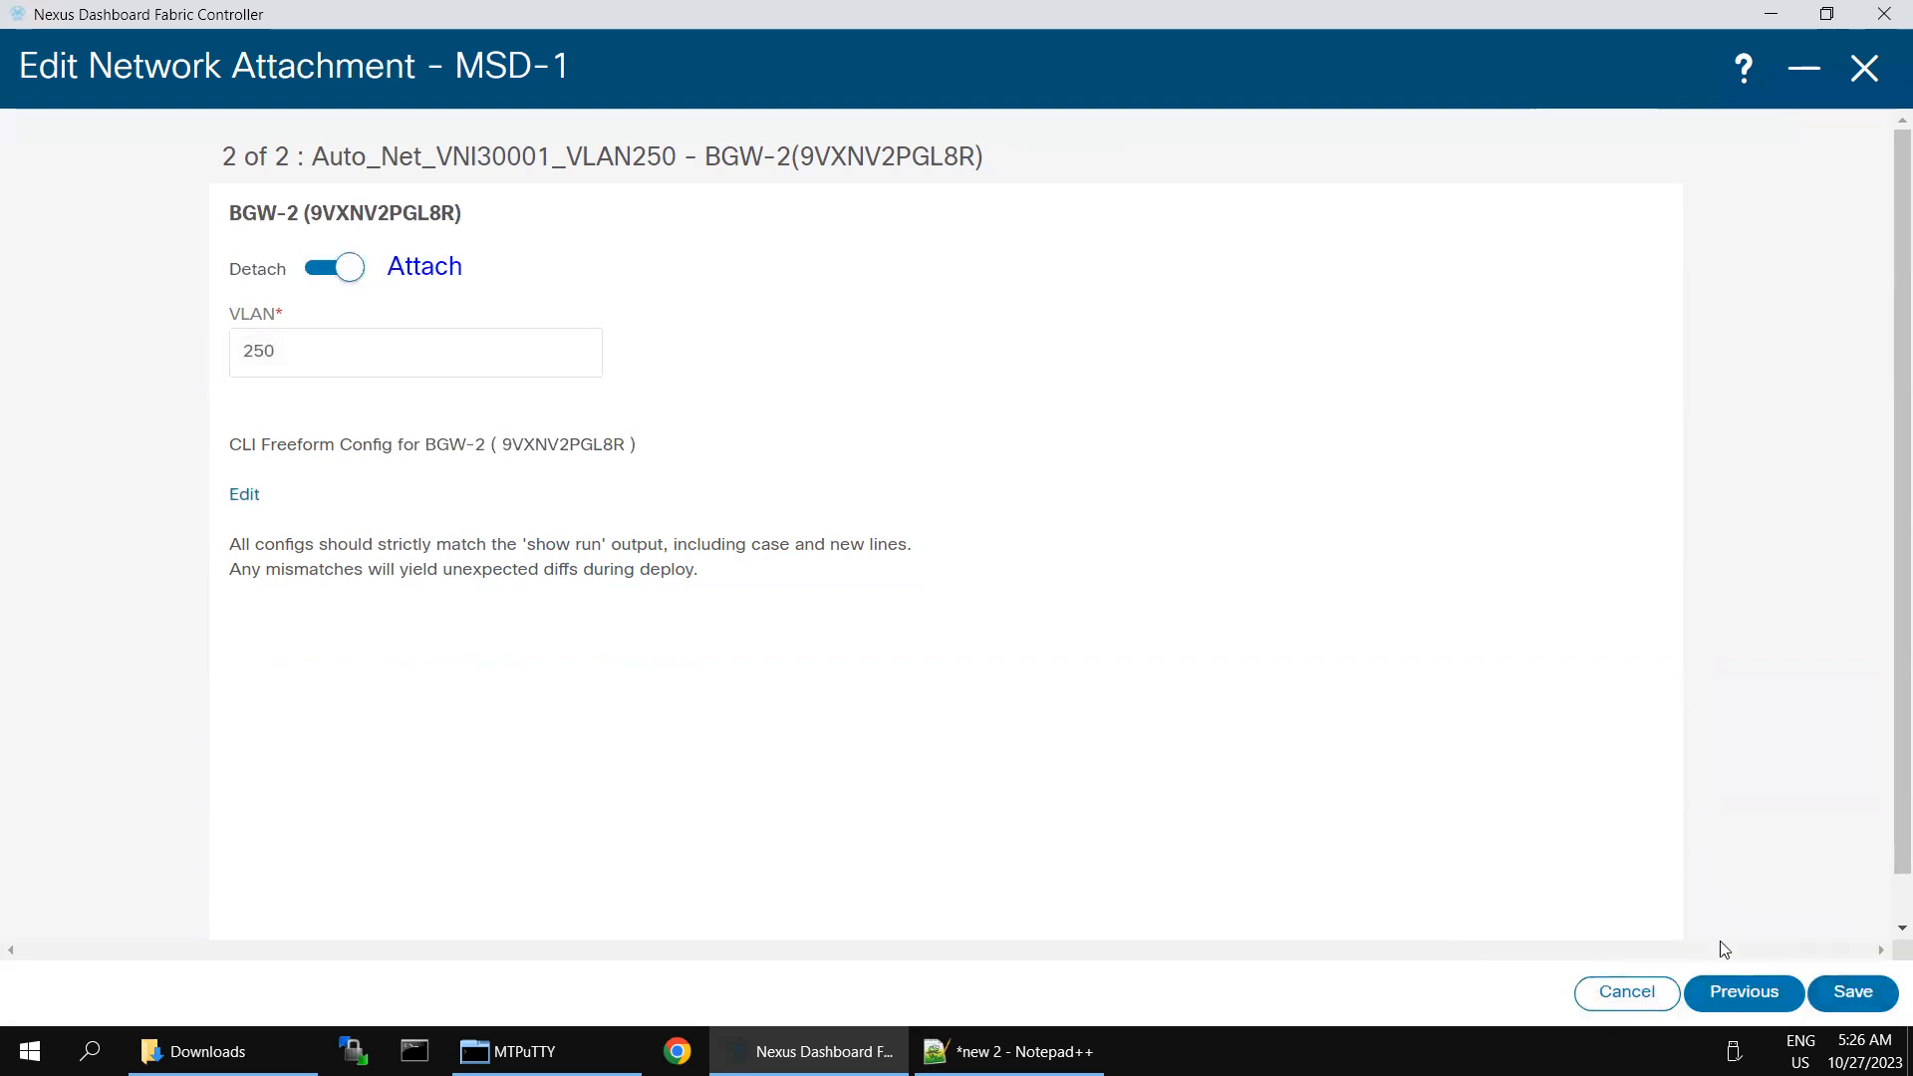
left_click(1853, 994)
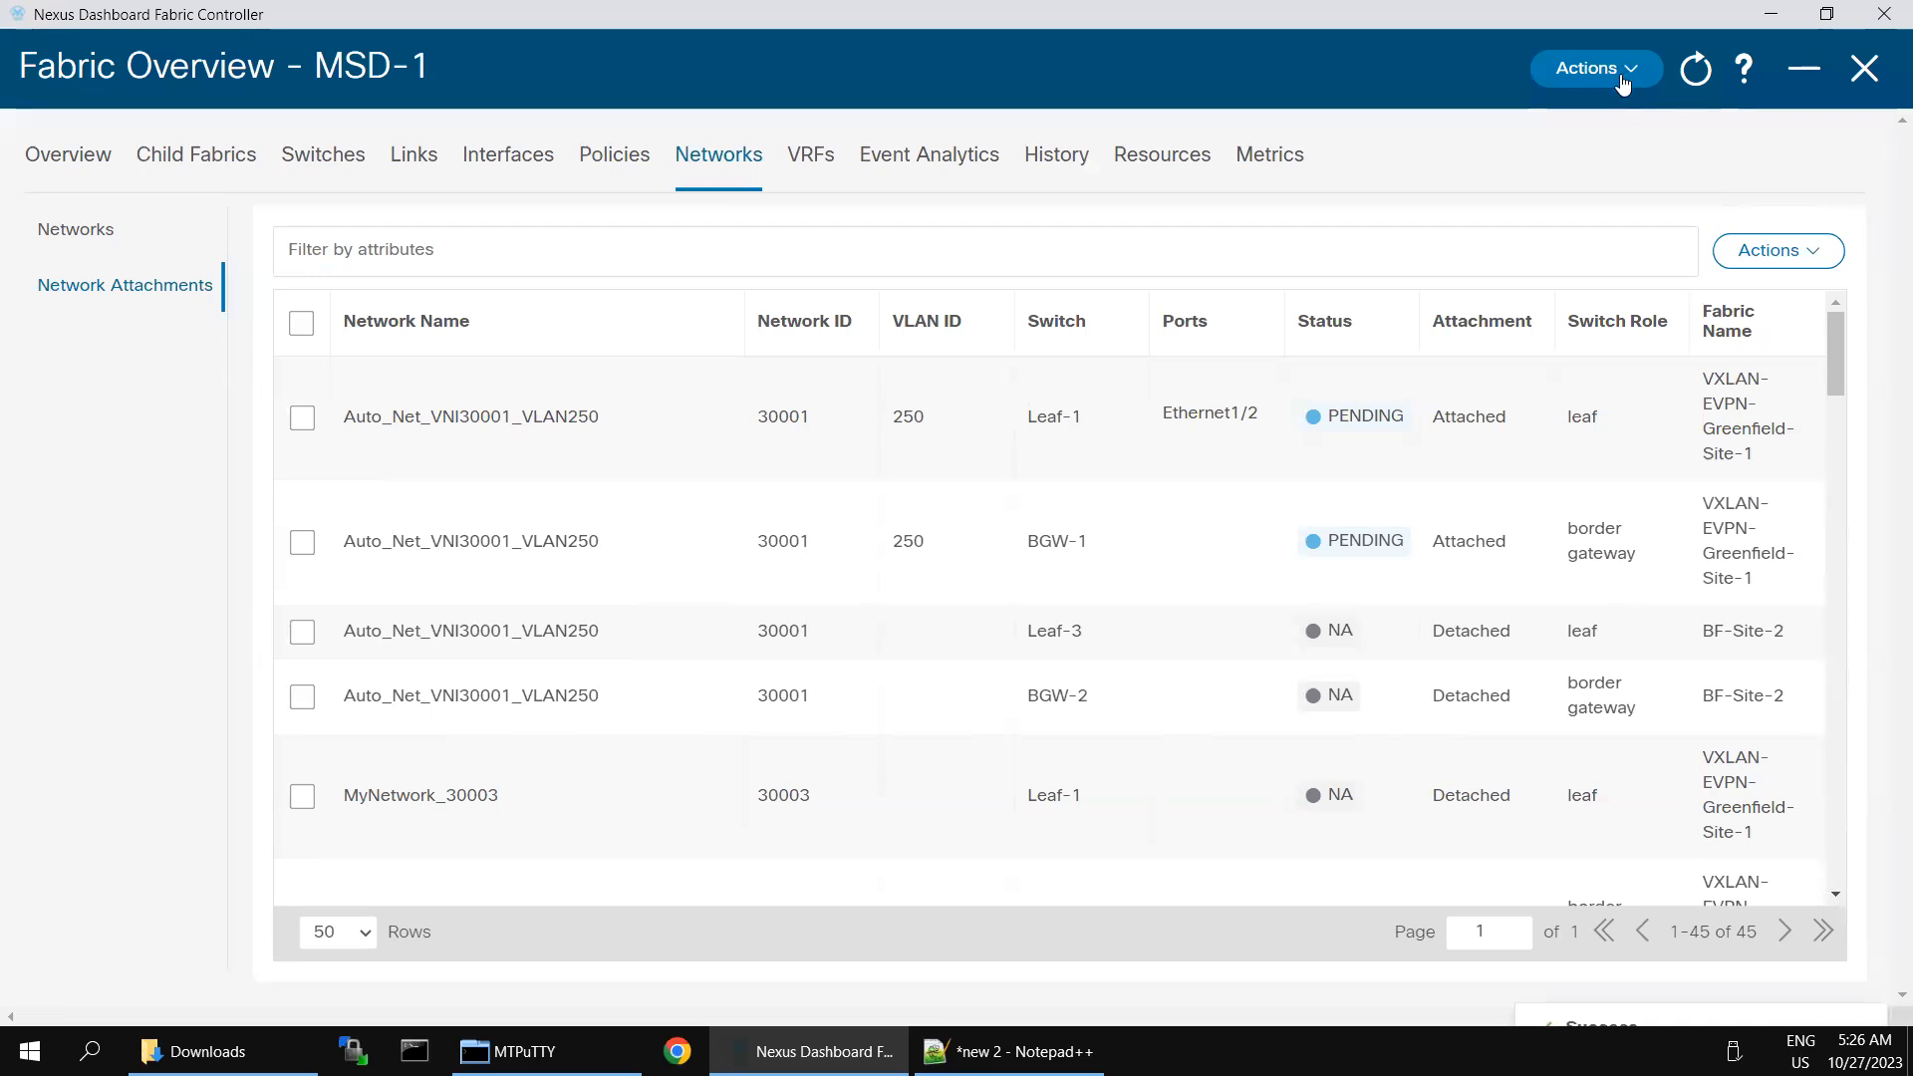
- Run Recalculate and Deploy on the MSD-1 fabric to generate the configuration preview
left_click(1628, 76)
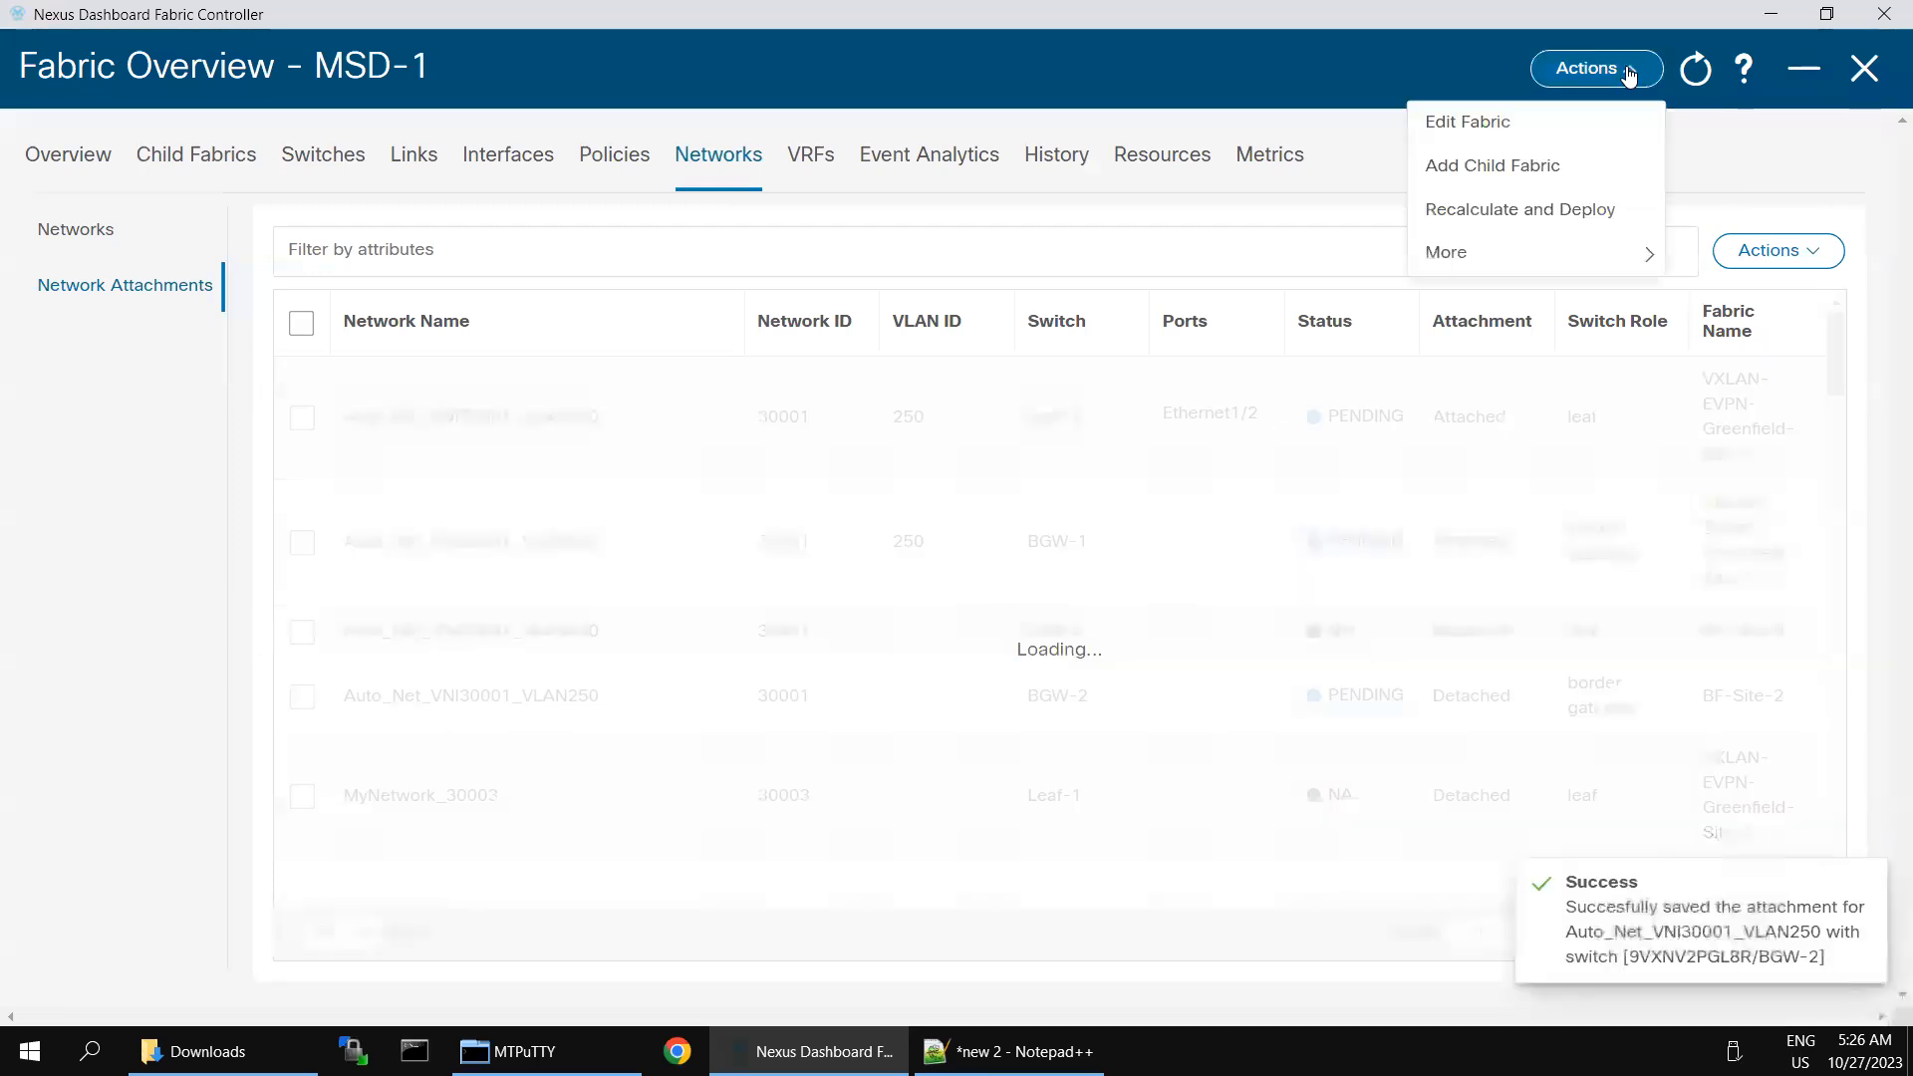
left_click(1515, 214)
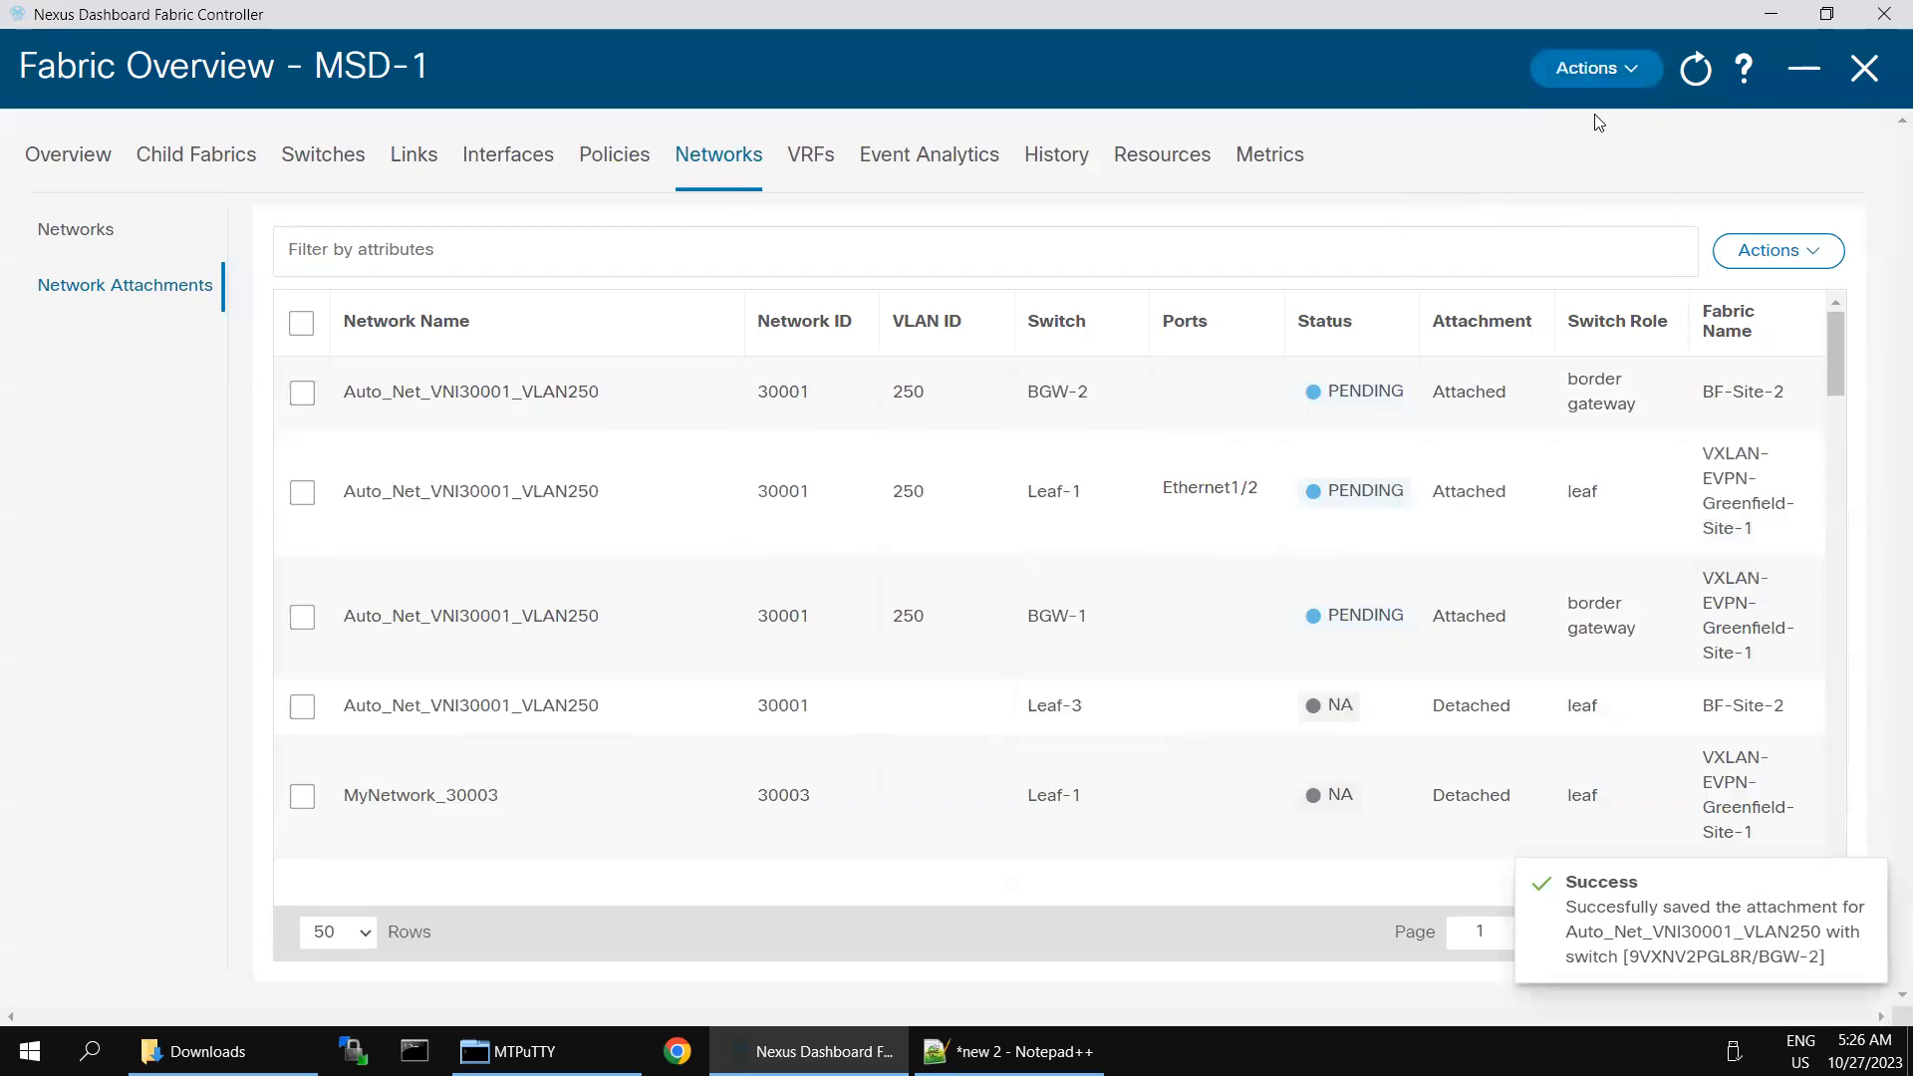
left_click(1632, 75)
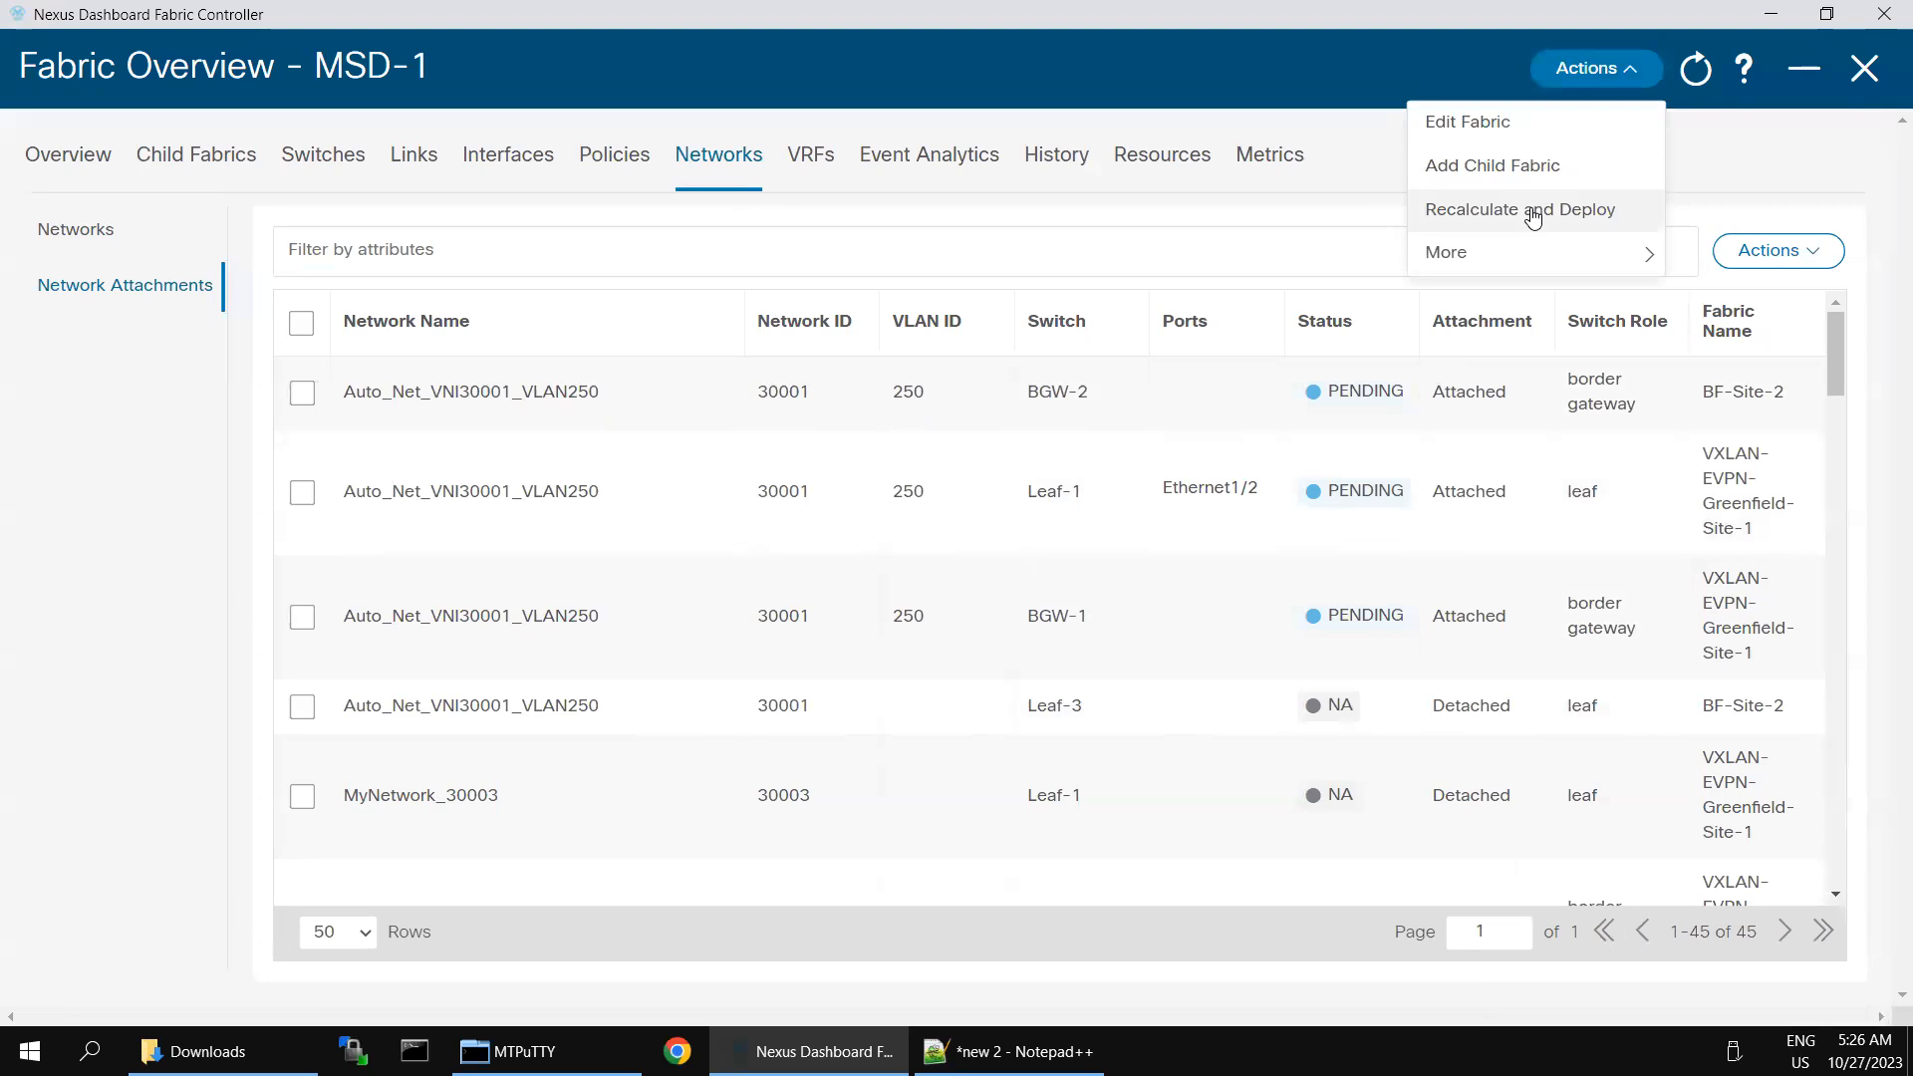
left_click(1533, 216)
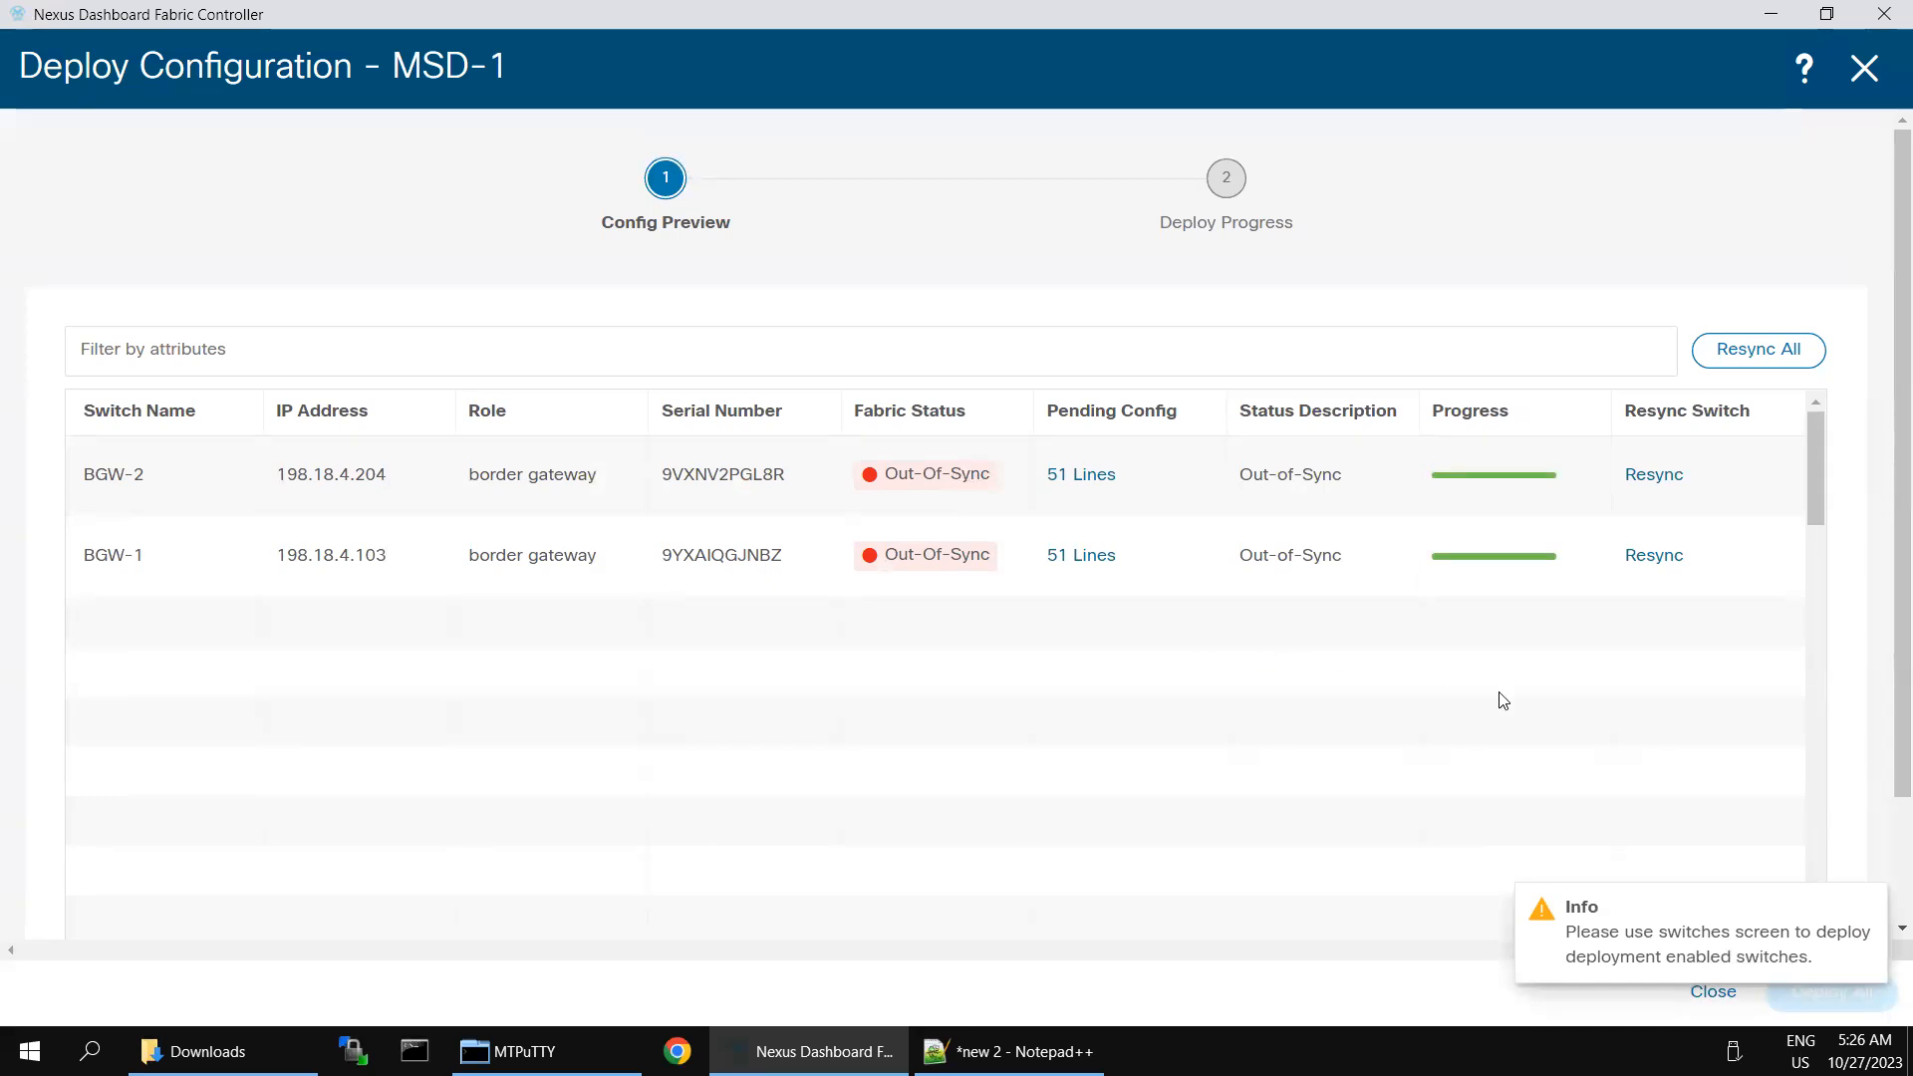
- Copy the entire pending configuration of BGW-2 and run it in the BGW-2 session in MTPuTTY
left_click(1645, 479)
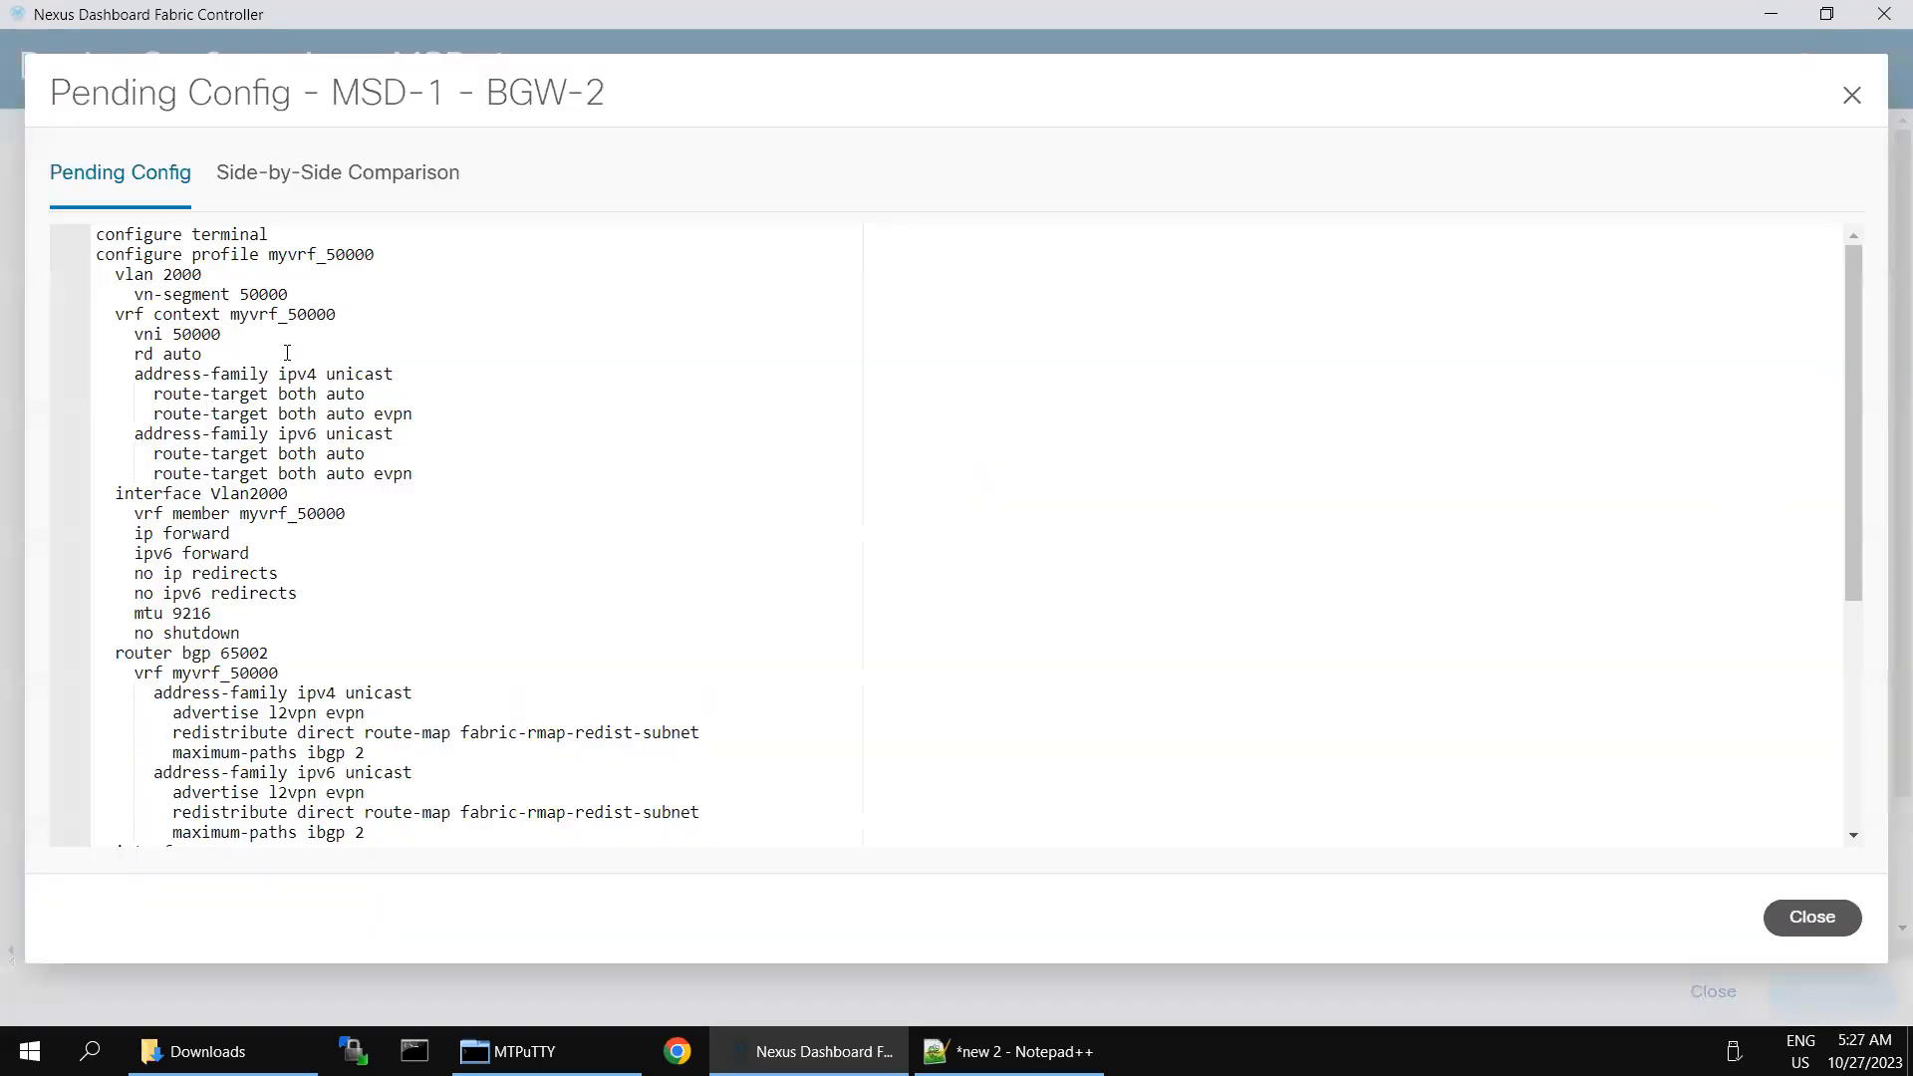
left_click(287, 353)
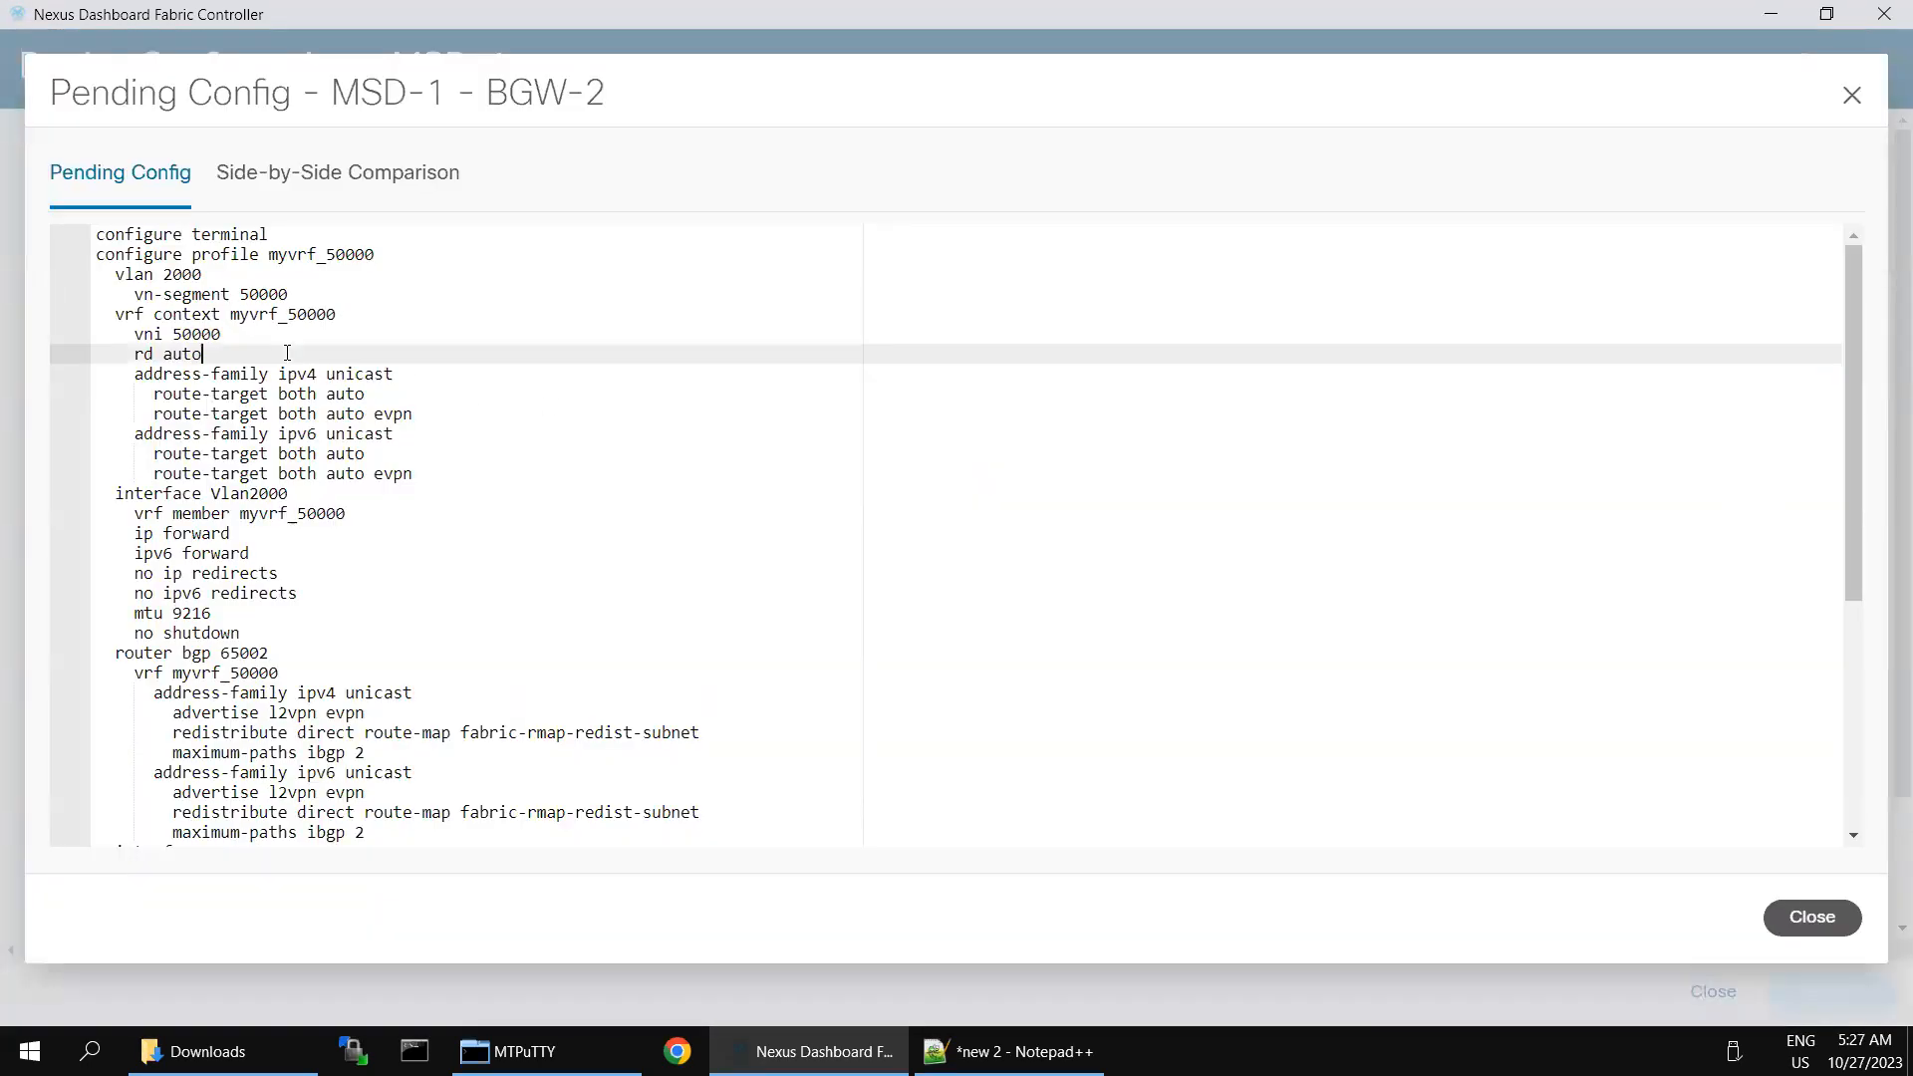
key("ctrl+a")
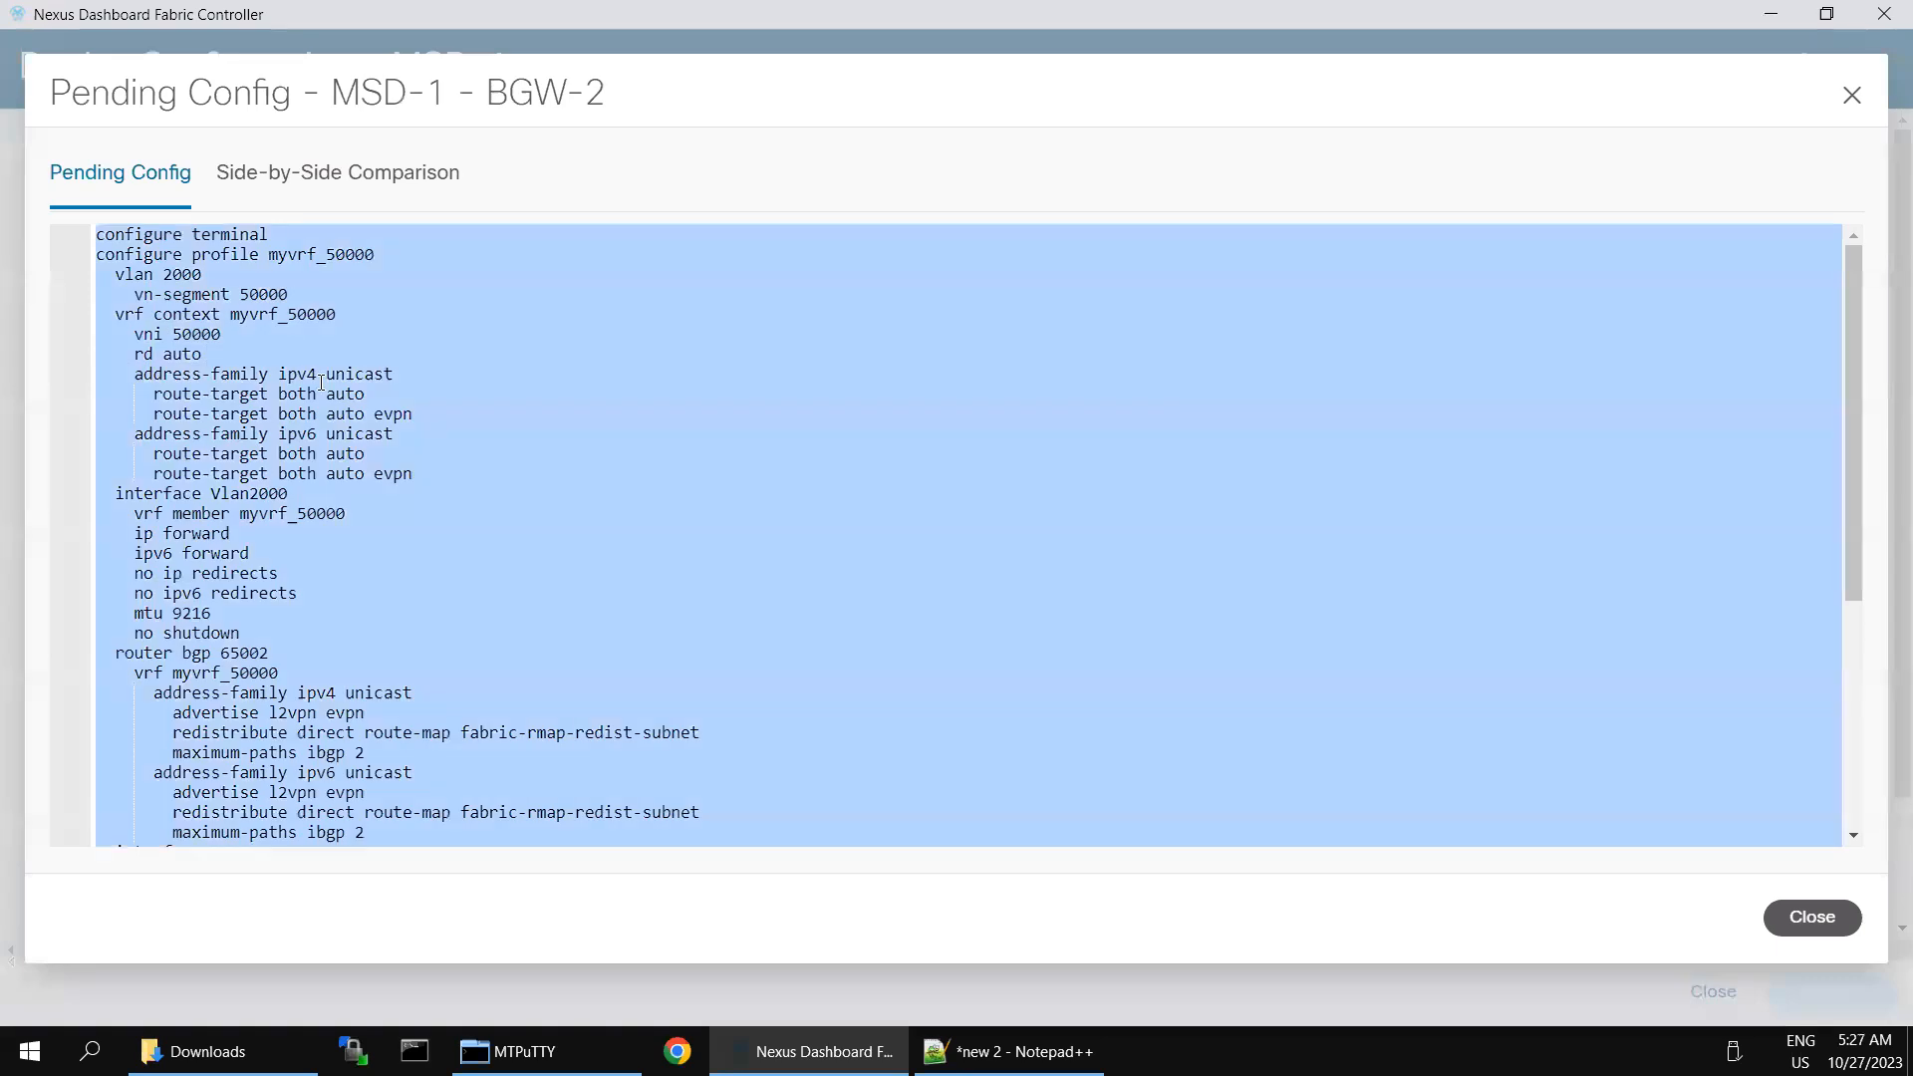
left_click(1813, 917)
left_click(528, 1052)
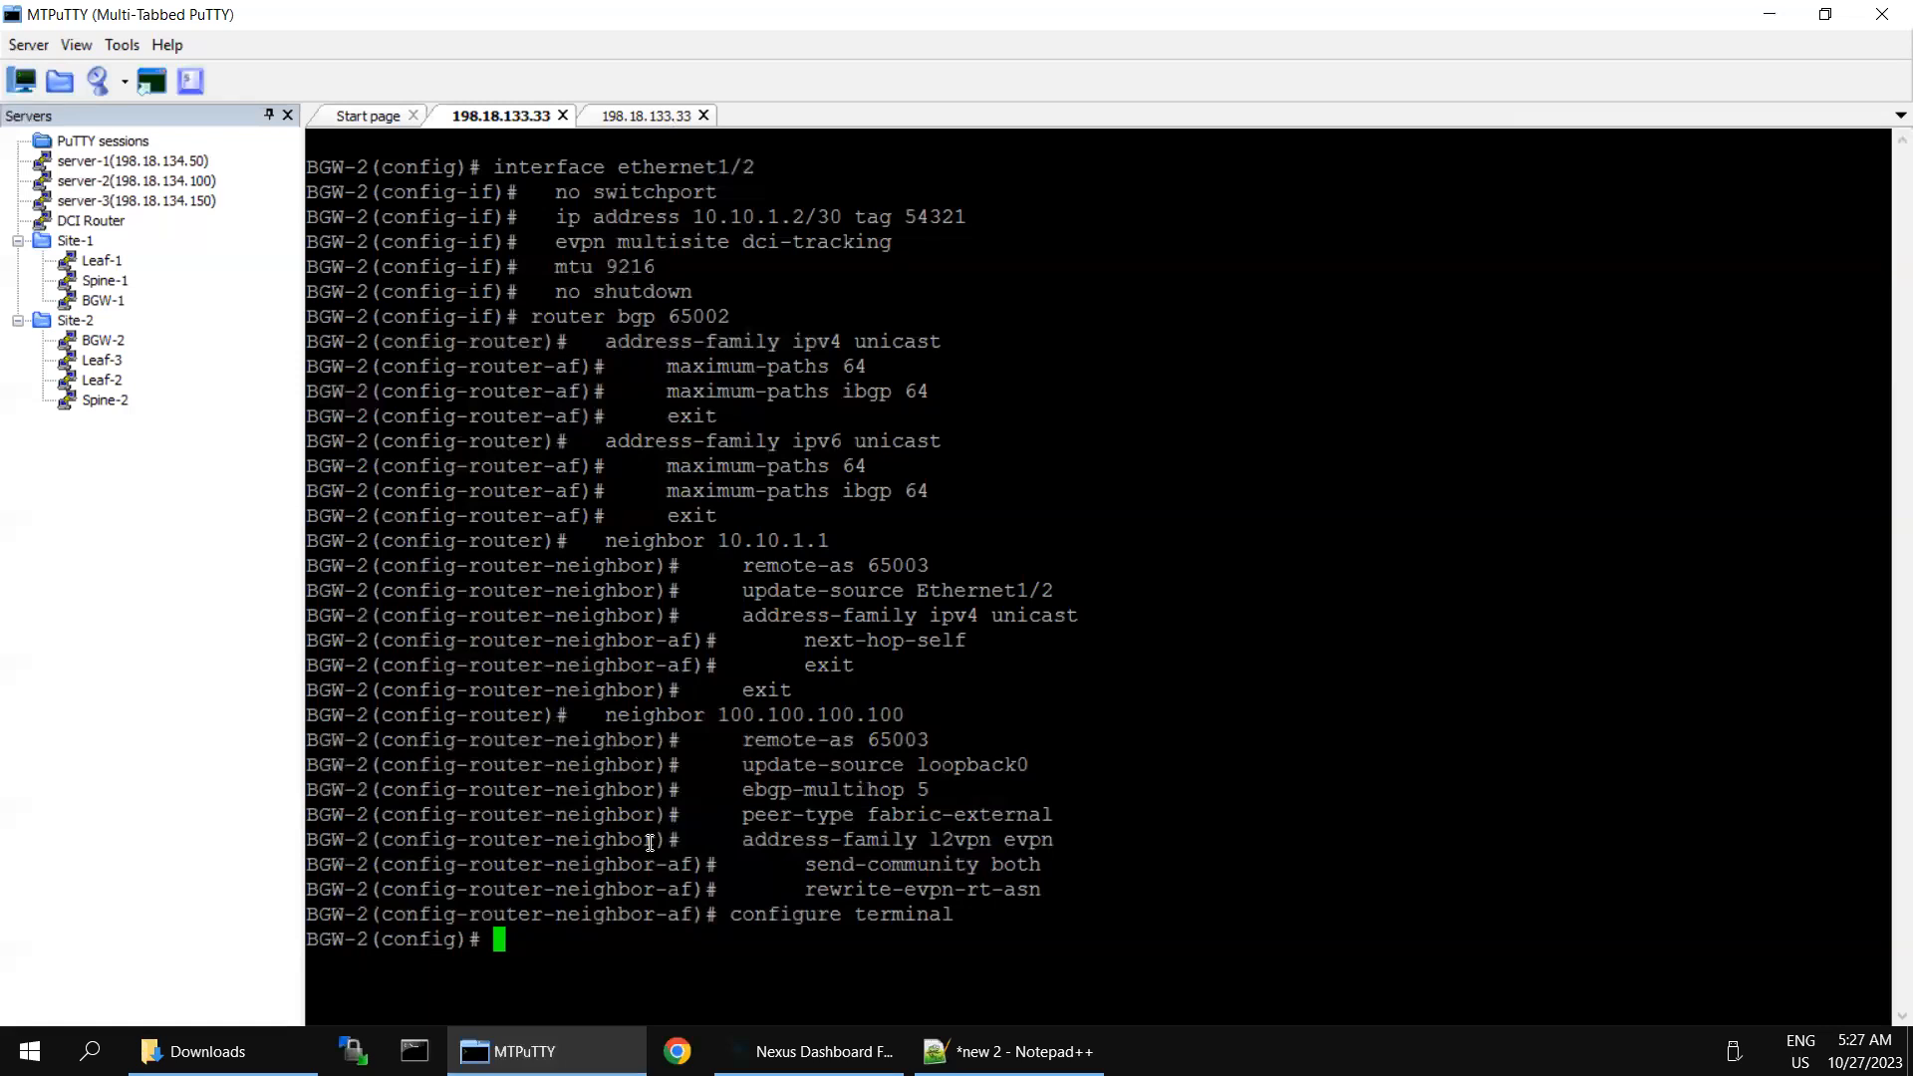
type("configure terminal")
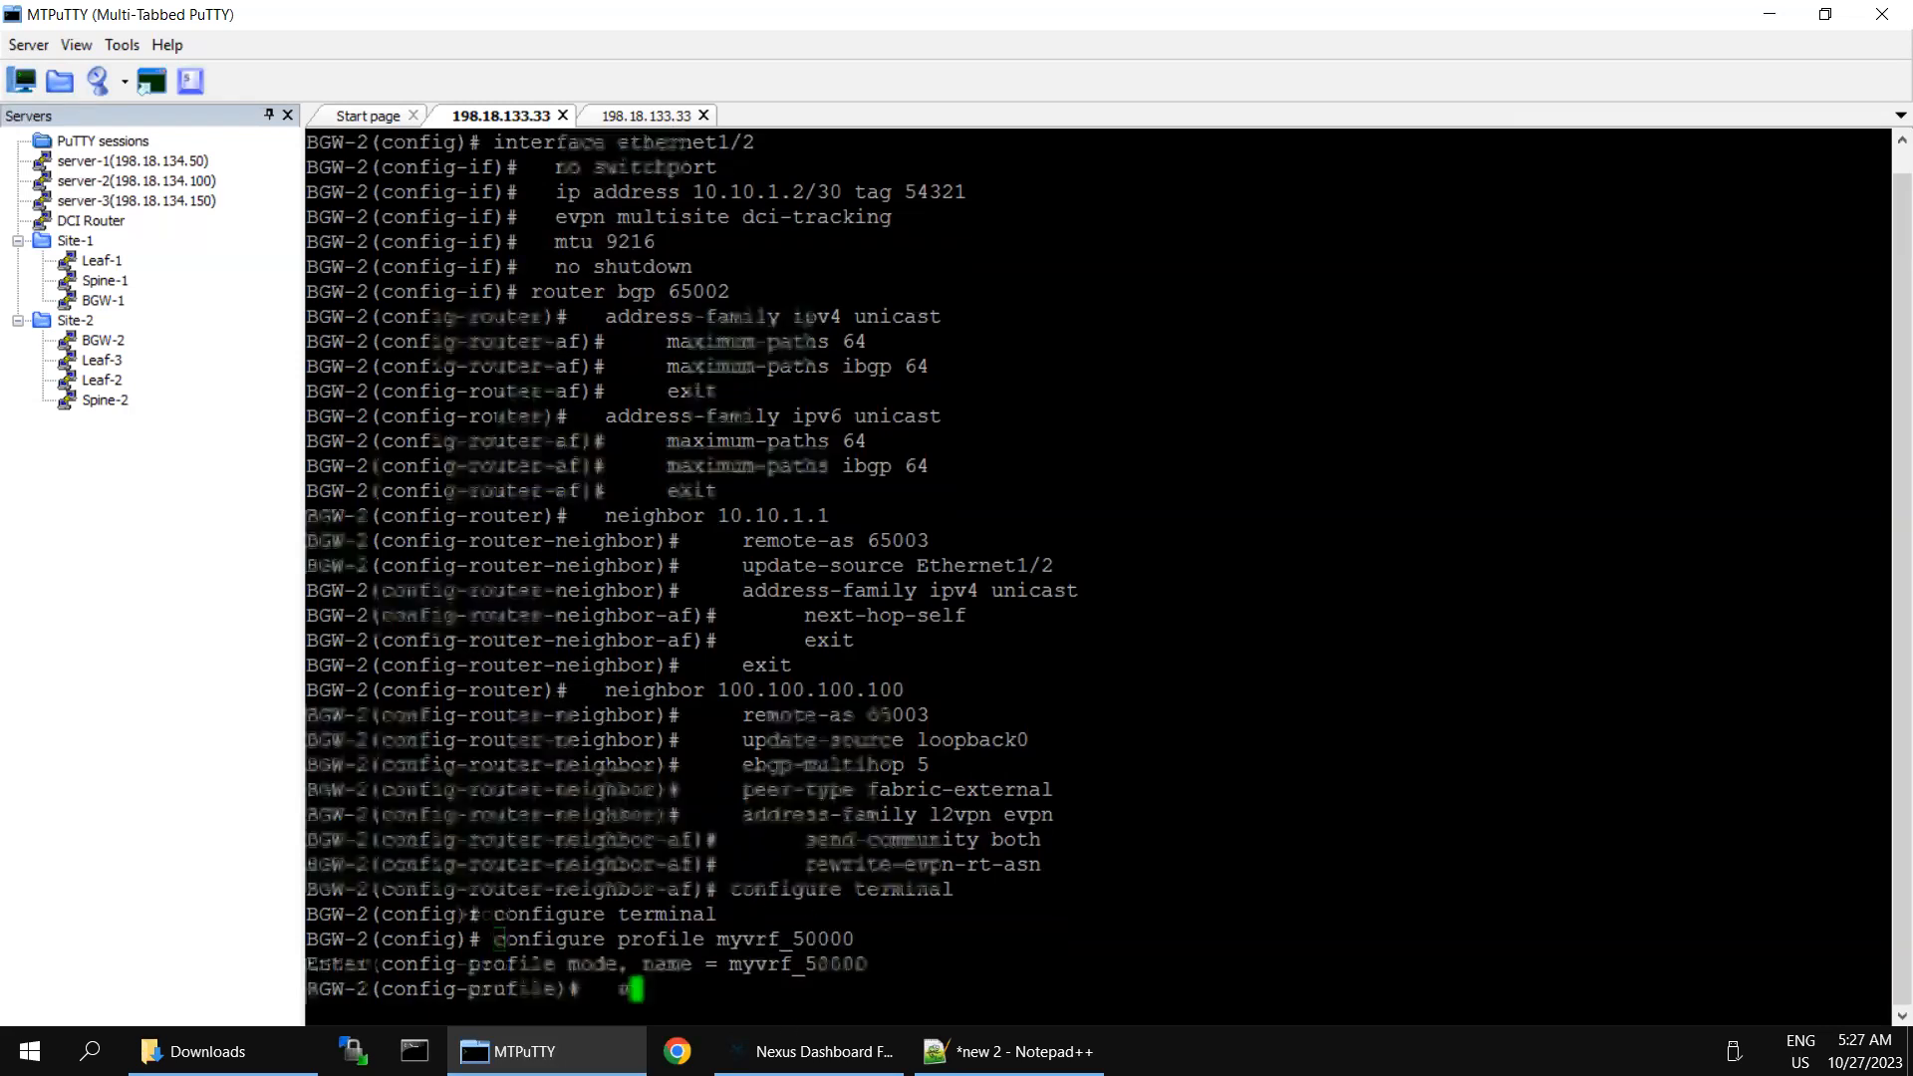
- Return to Nexus Dashboard Fabric Controller, copy BGW-1's entire pending configuration, and run it in the BGW-1 session in MTPuTTY
left_click(815, 1046)
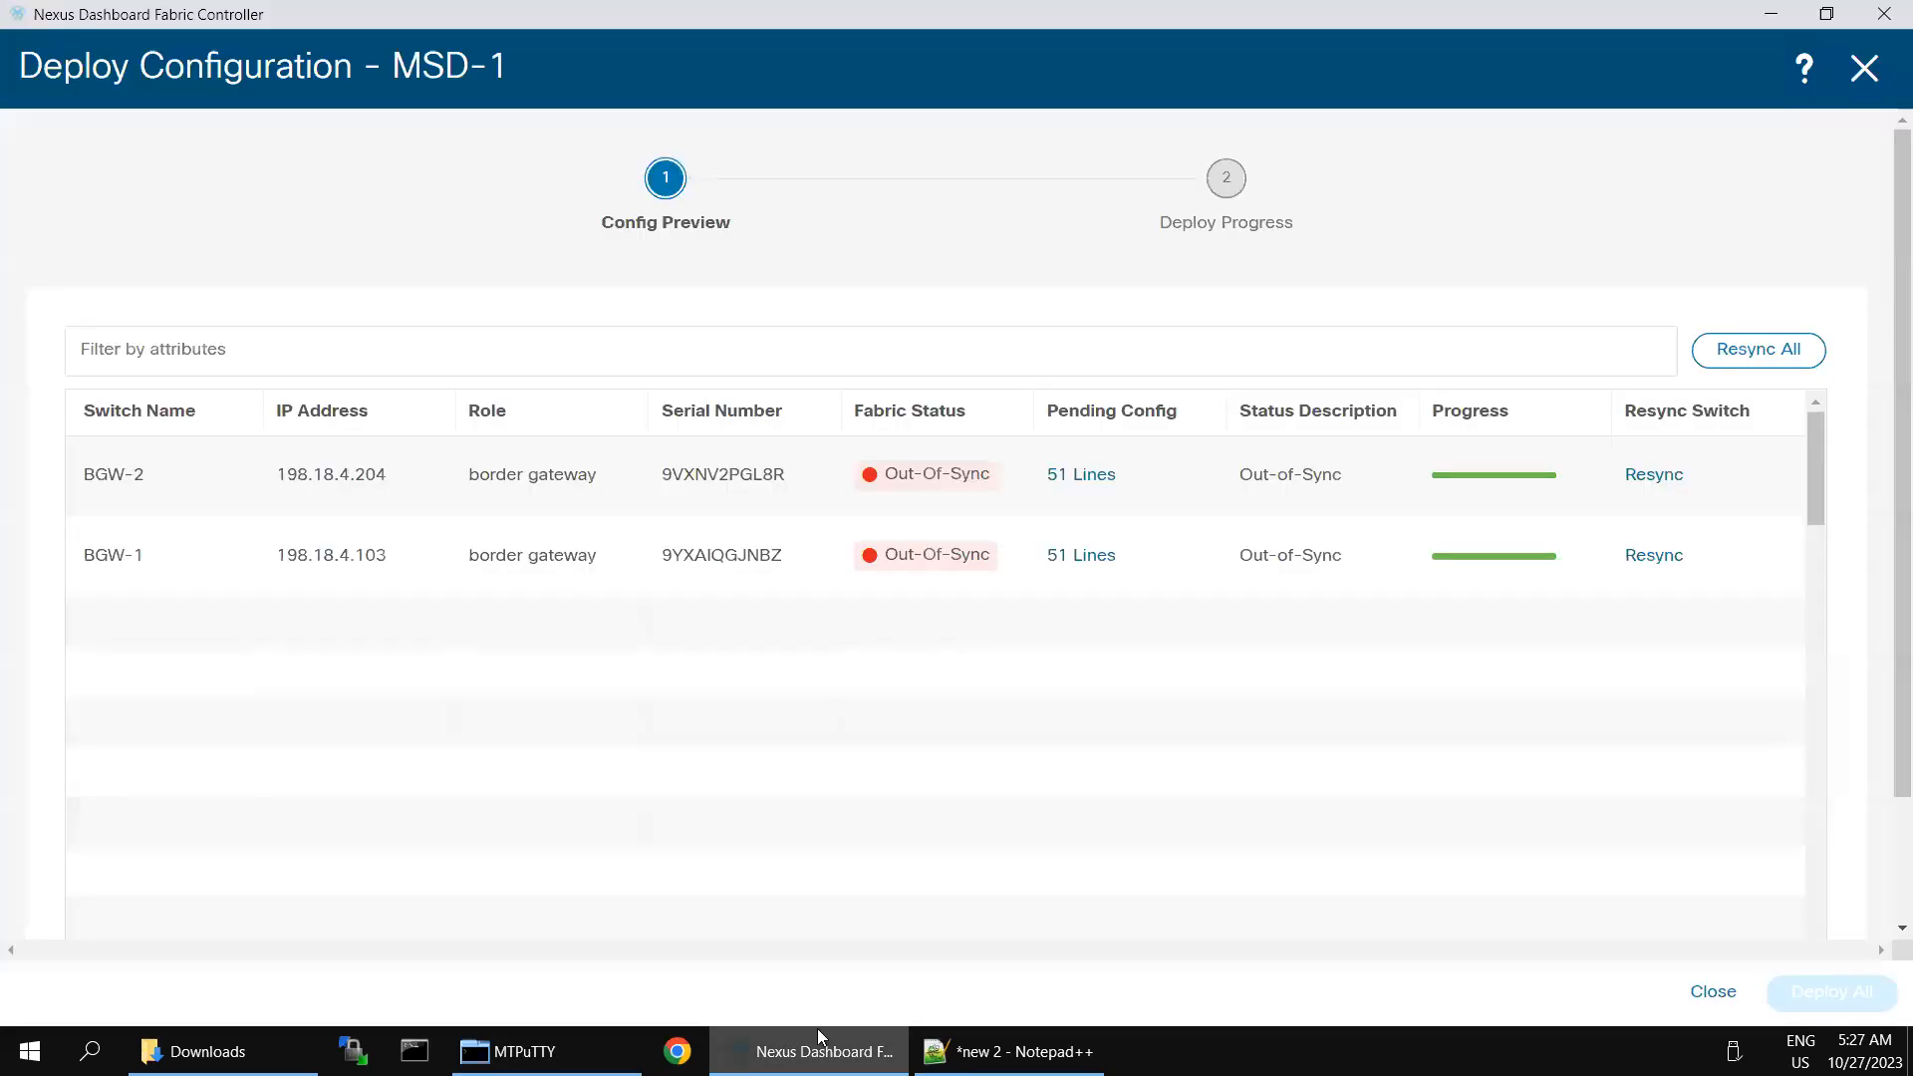
left_click(1080, 558)
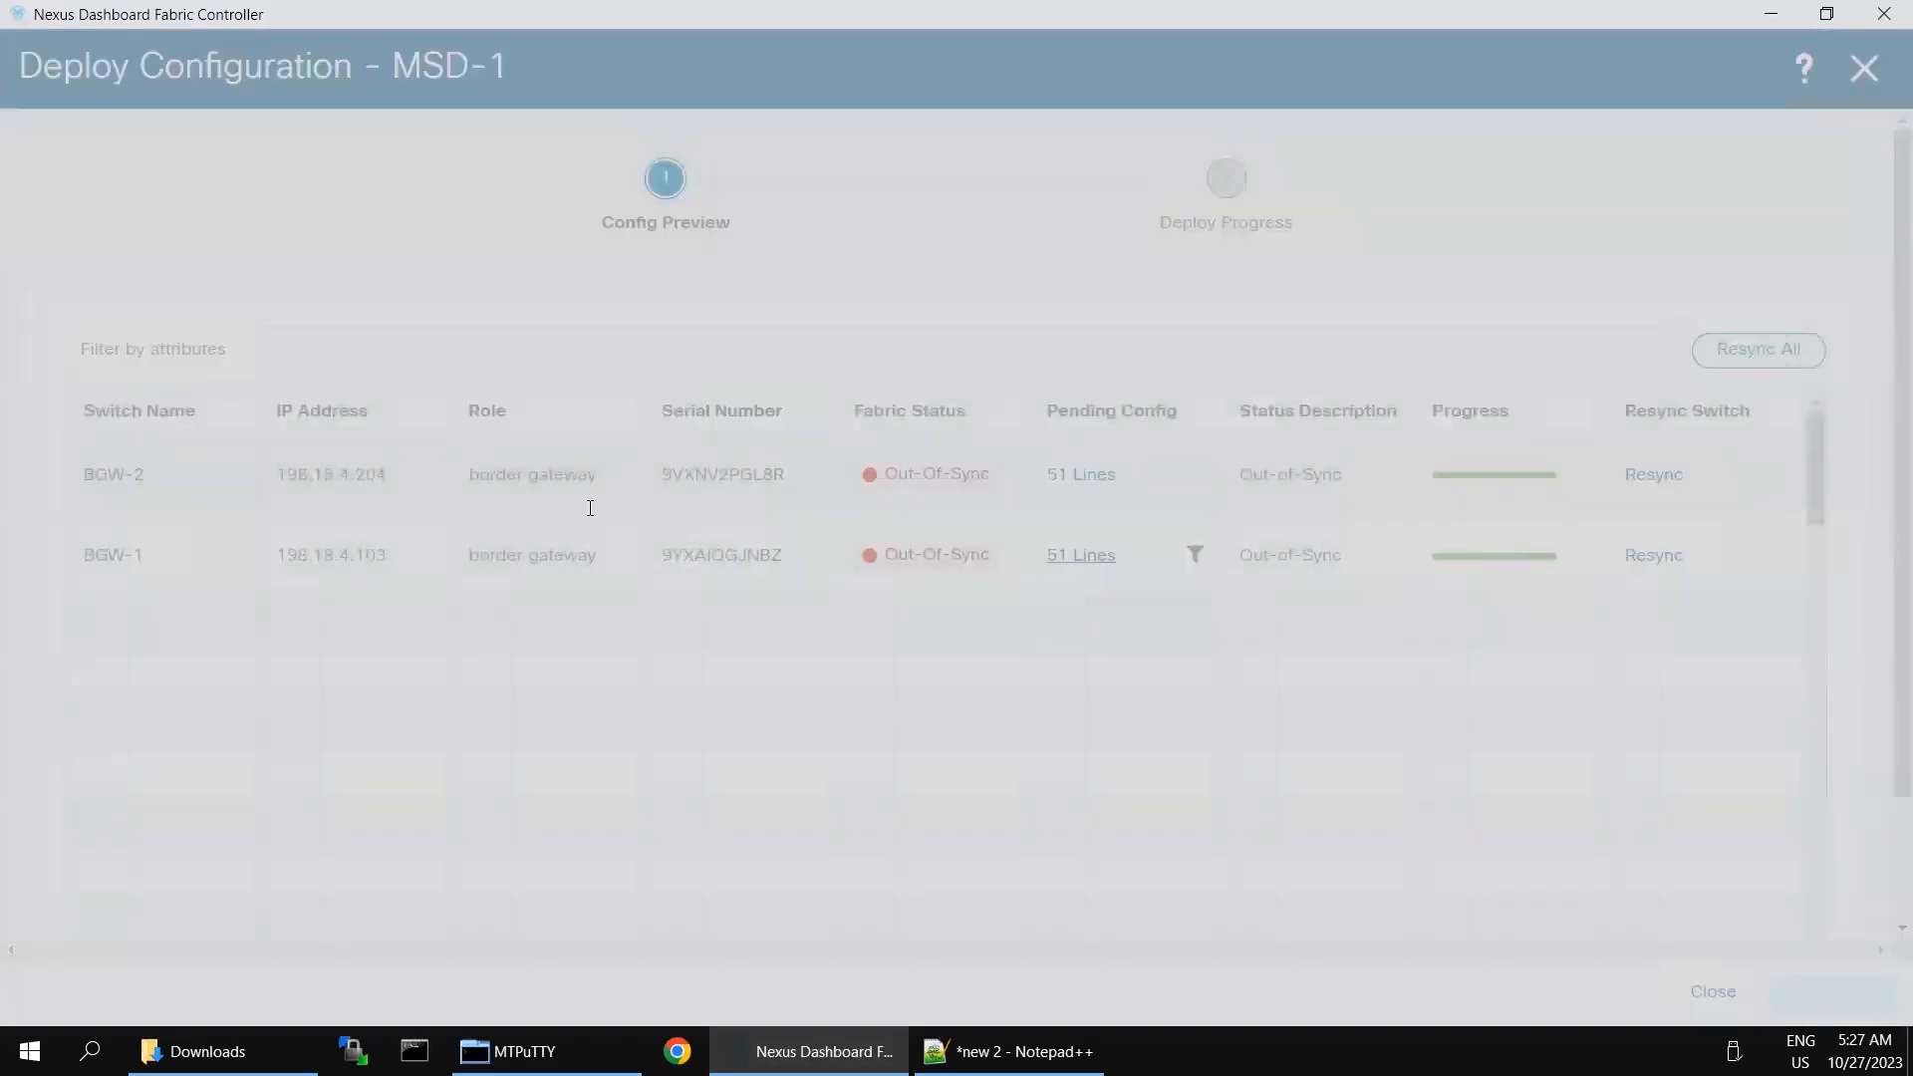
left_click(414, 440)
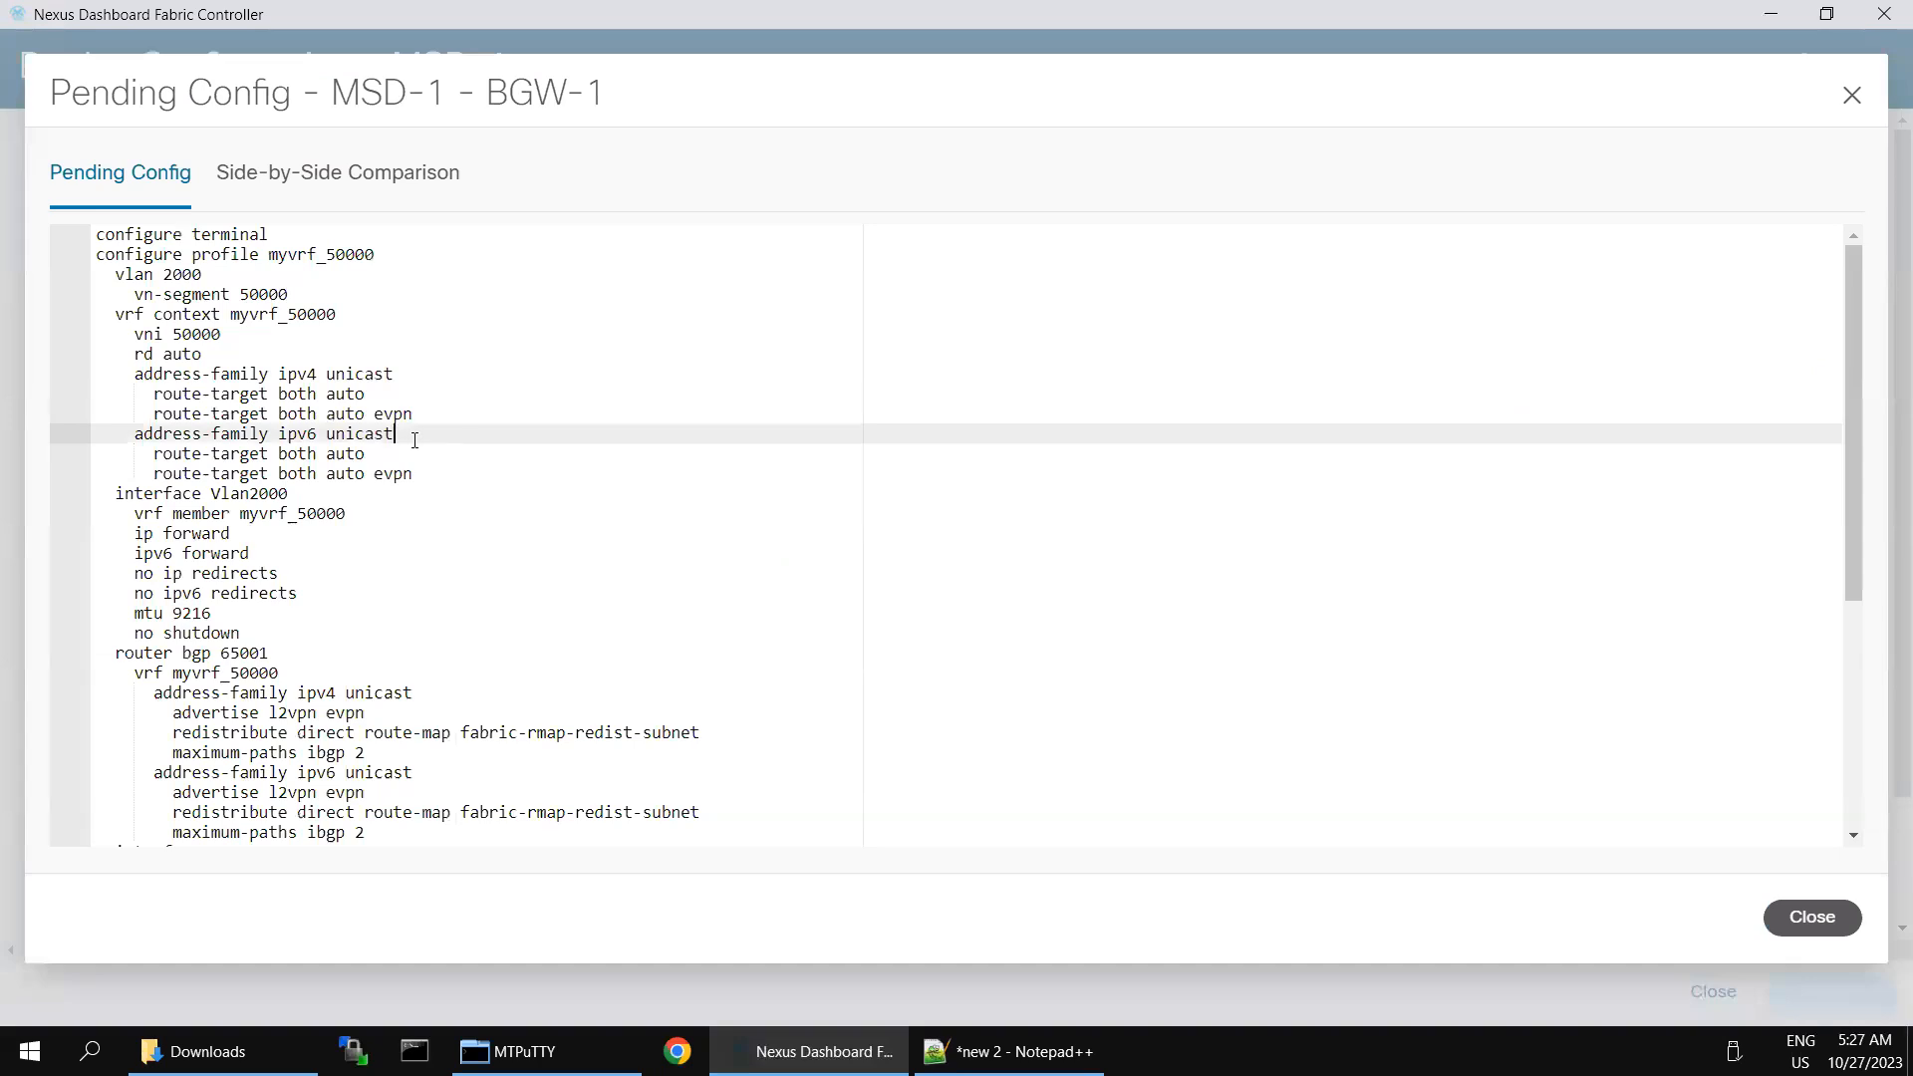
key("ctrl+a")
left_click(1813, 919)
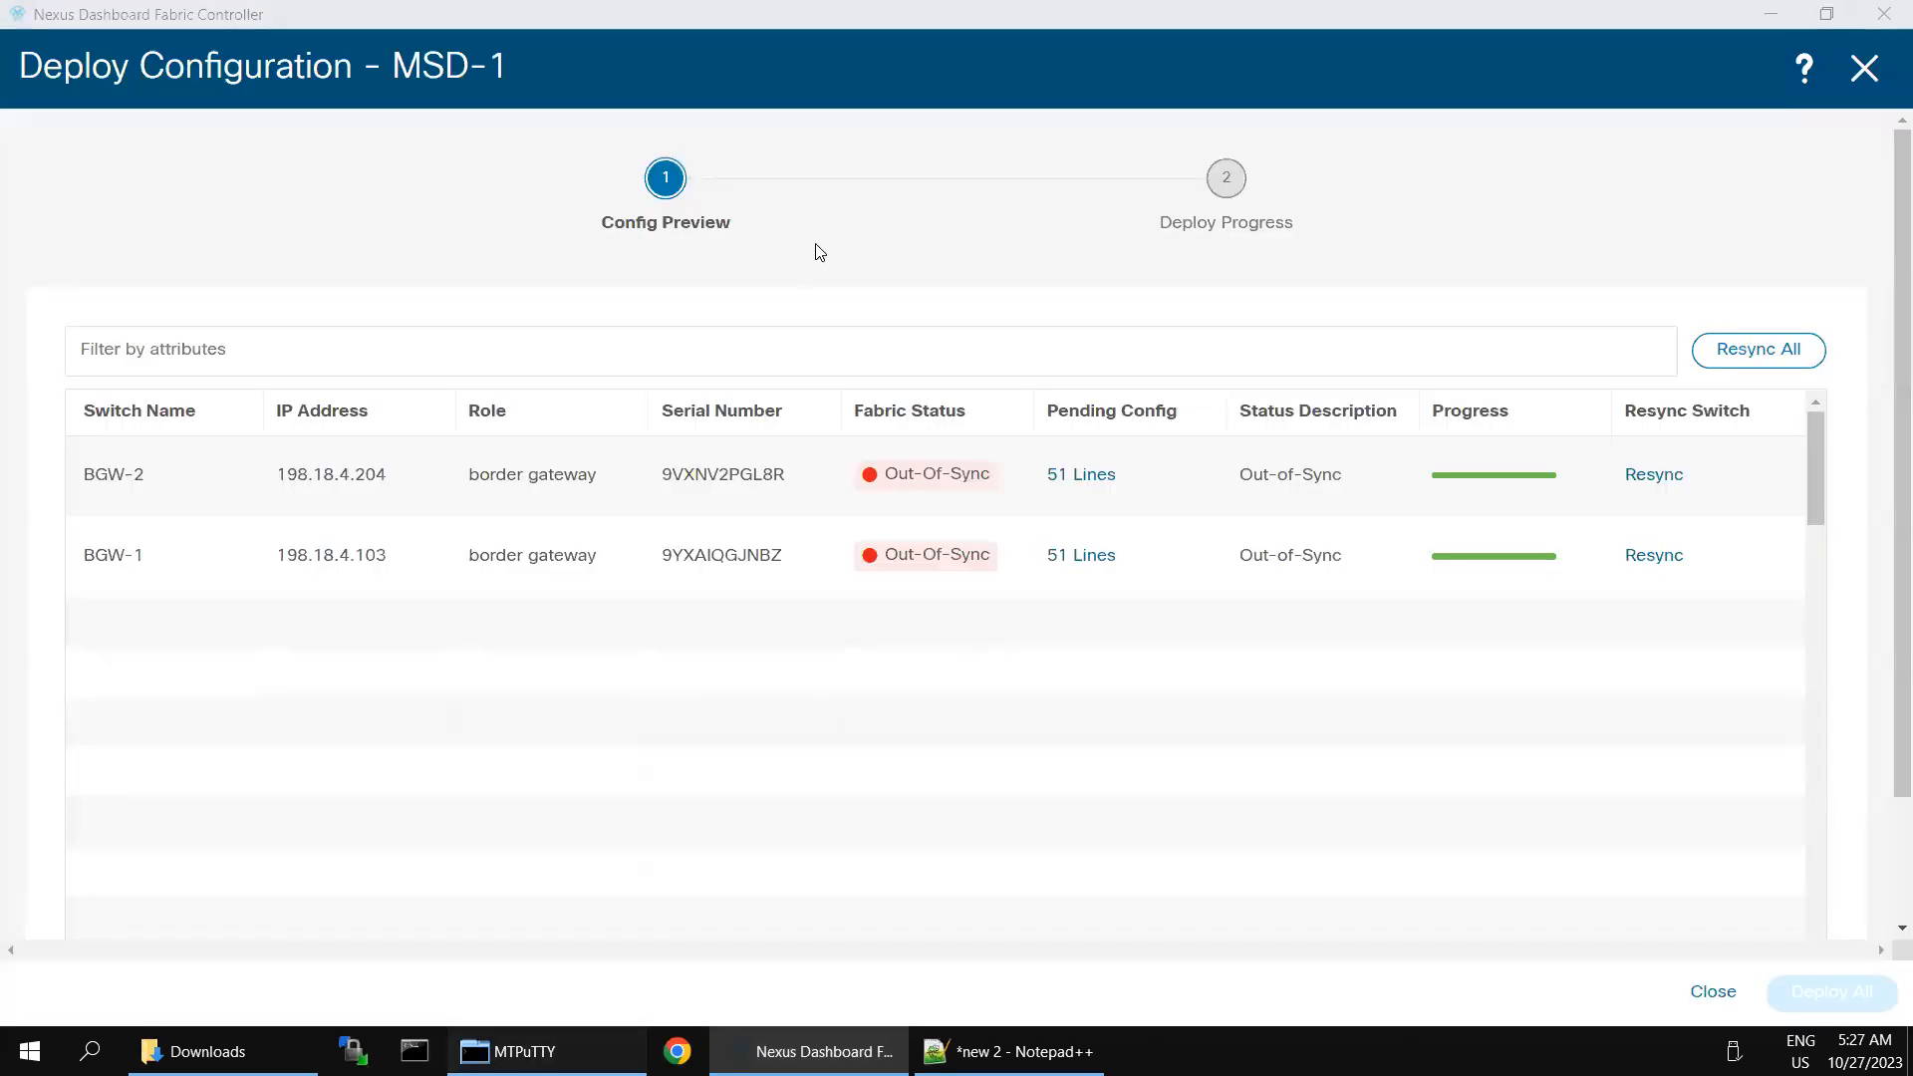
key("alt+Tab")
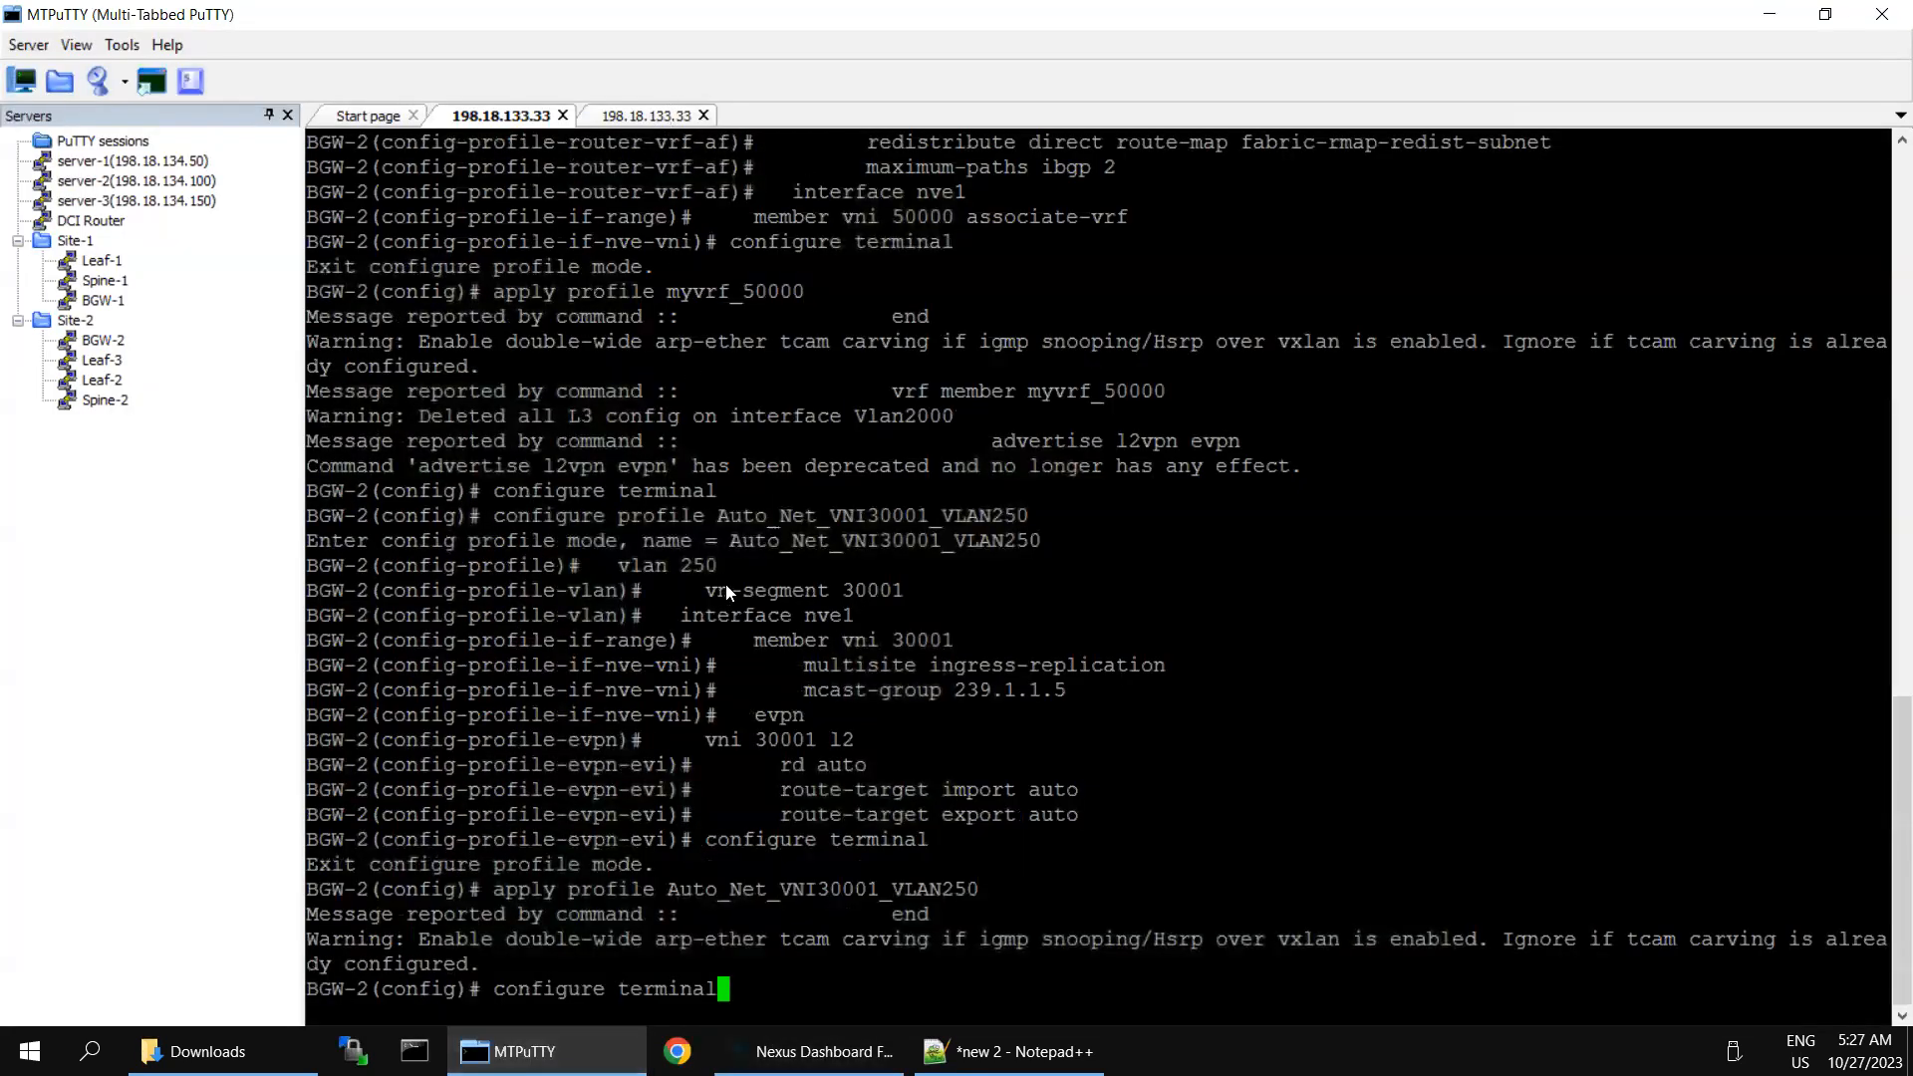
key("ctrl+Tab")
type("c")
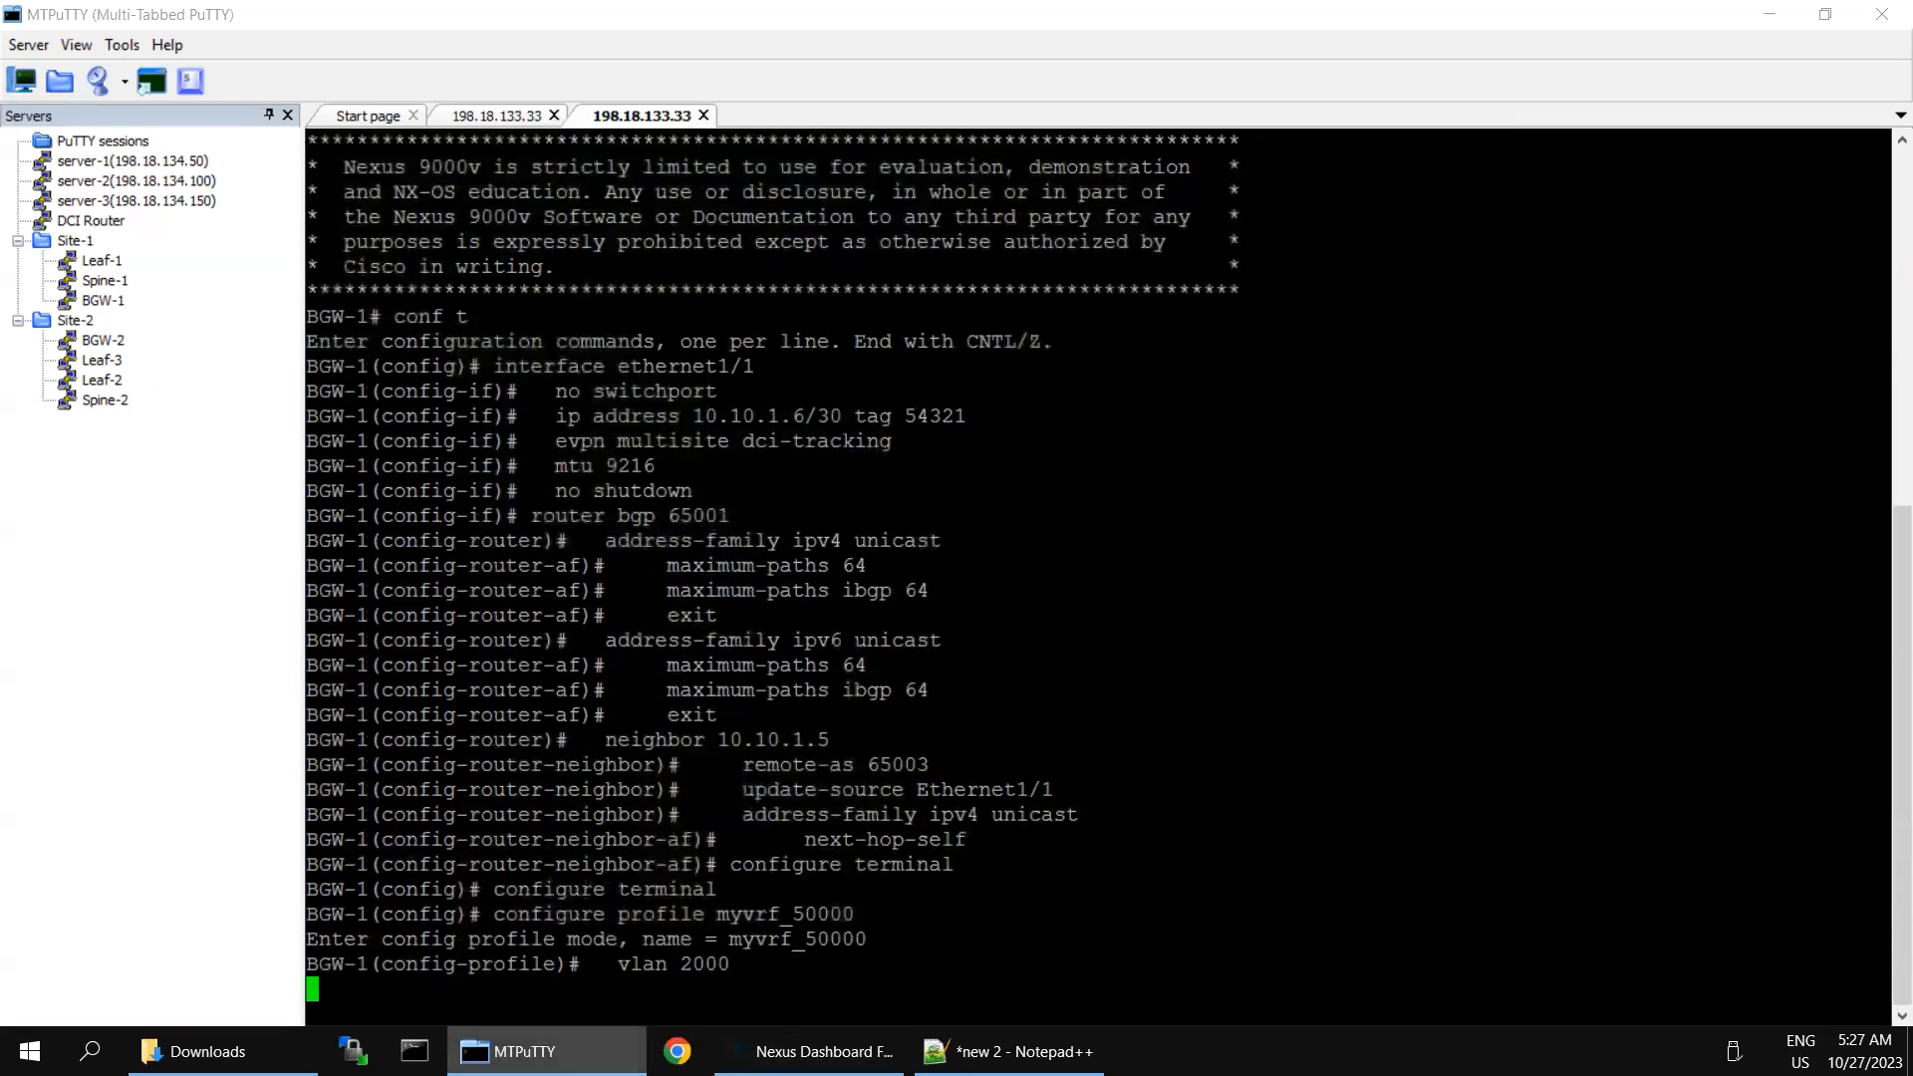
- Switch to Nexus Dashboard Fabric Controller, close the MSD-1 deployment preview, and minimize the remote desktop to work in SecureCRT
left_click(812, 1051)
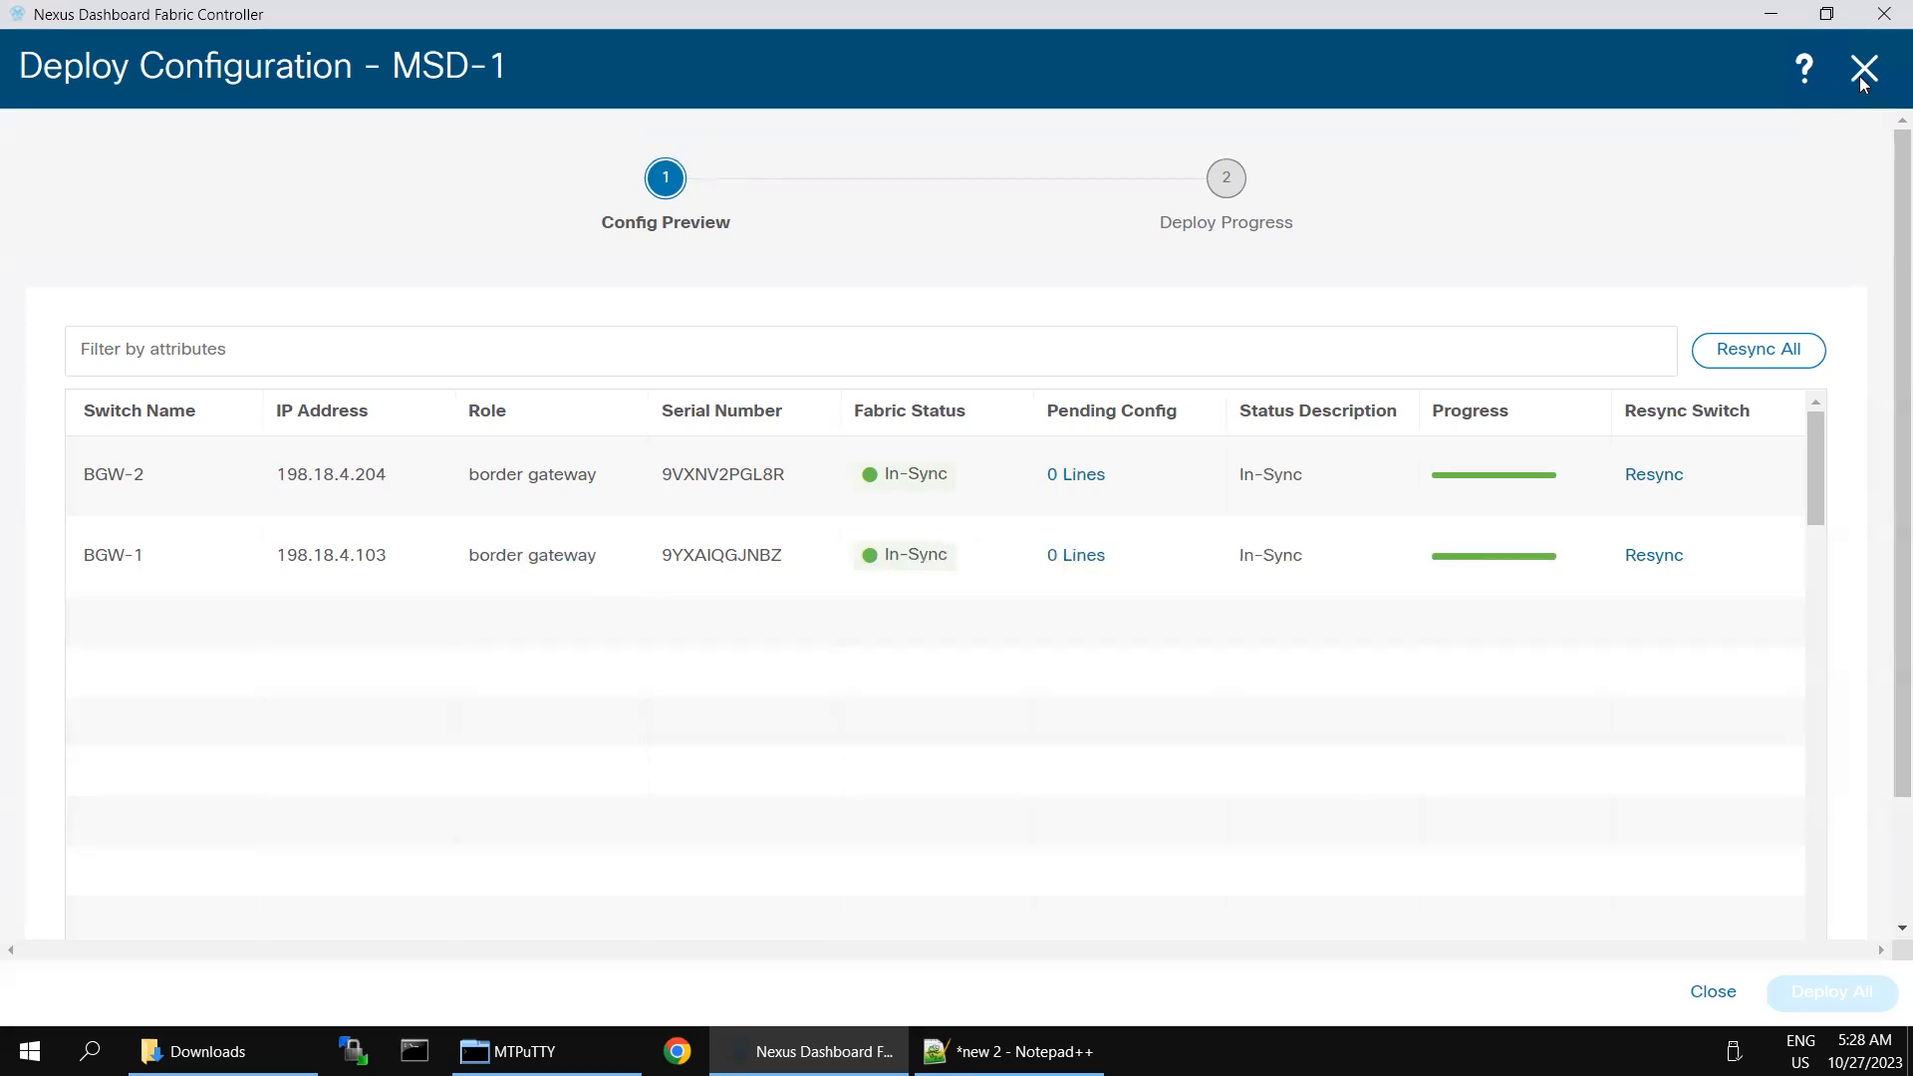
mouse_move(1399, 8)
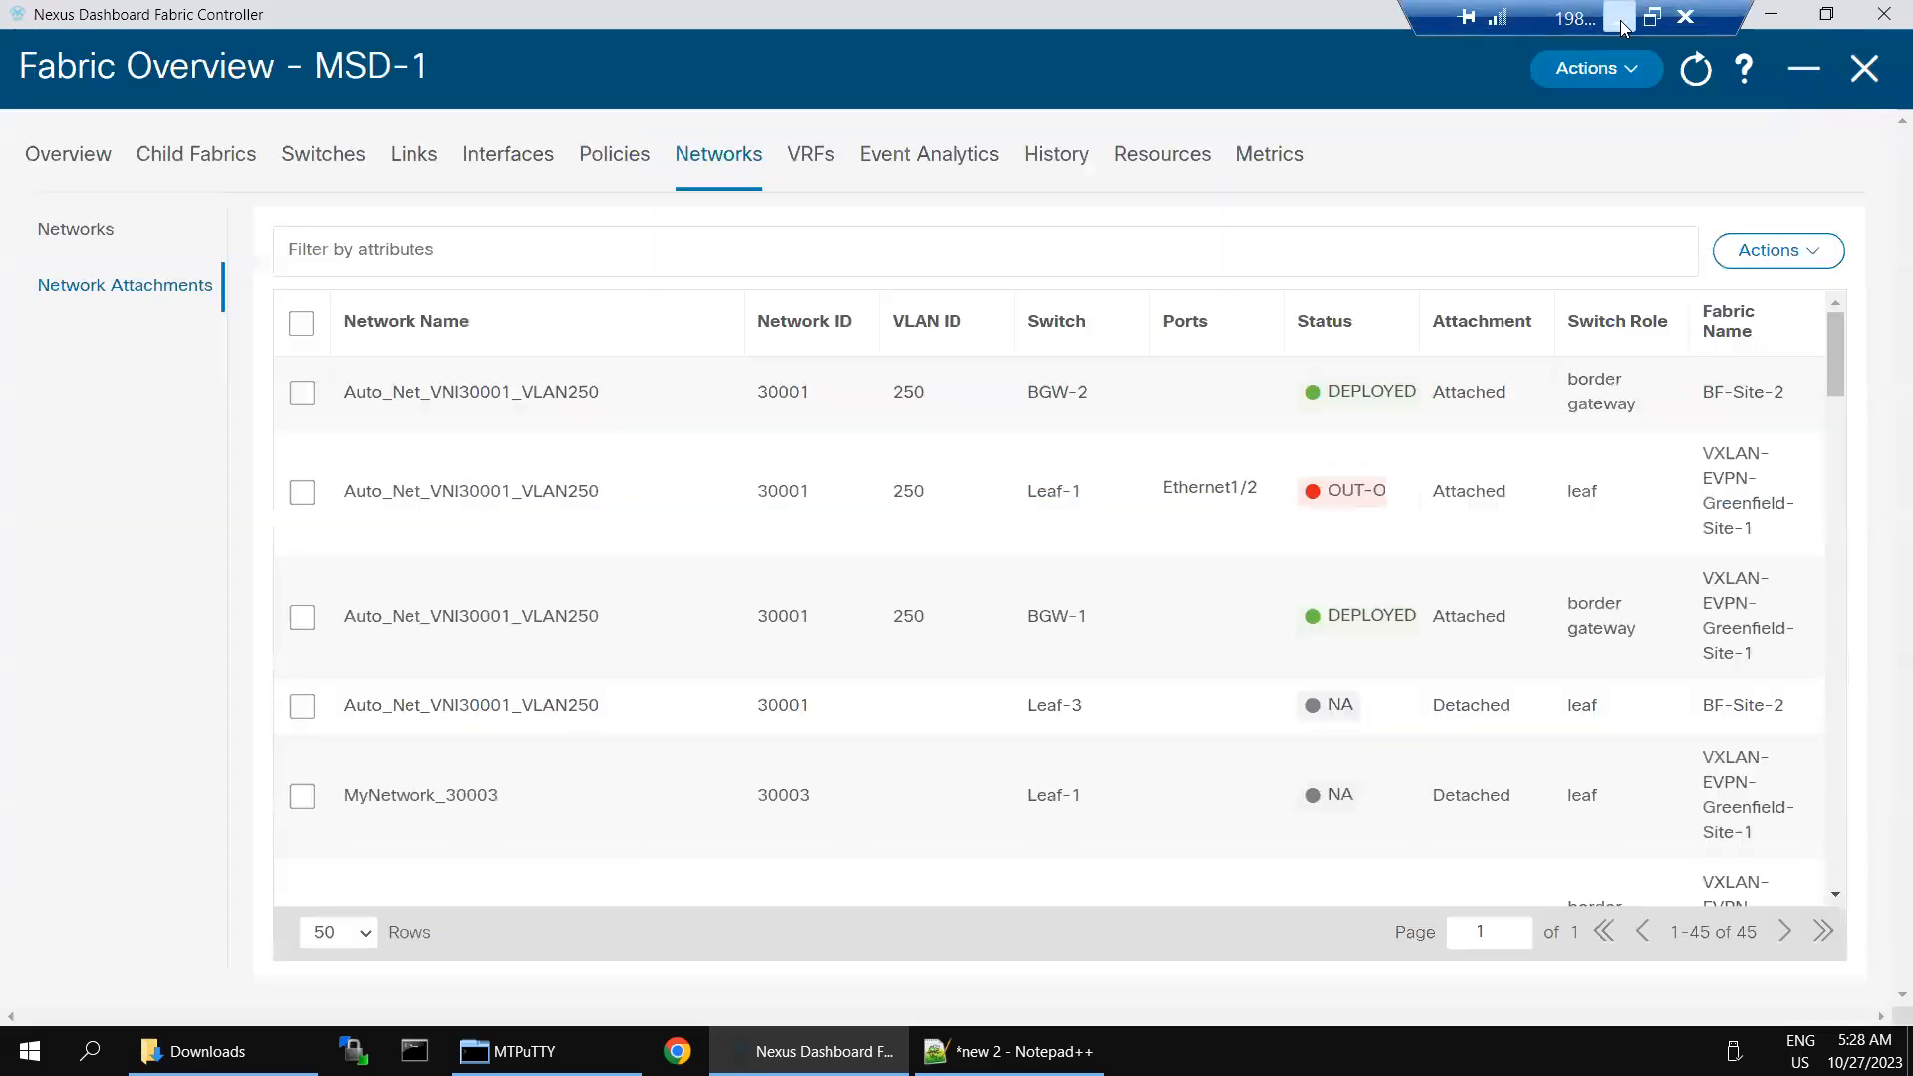
left_click(1620, 19)
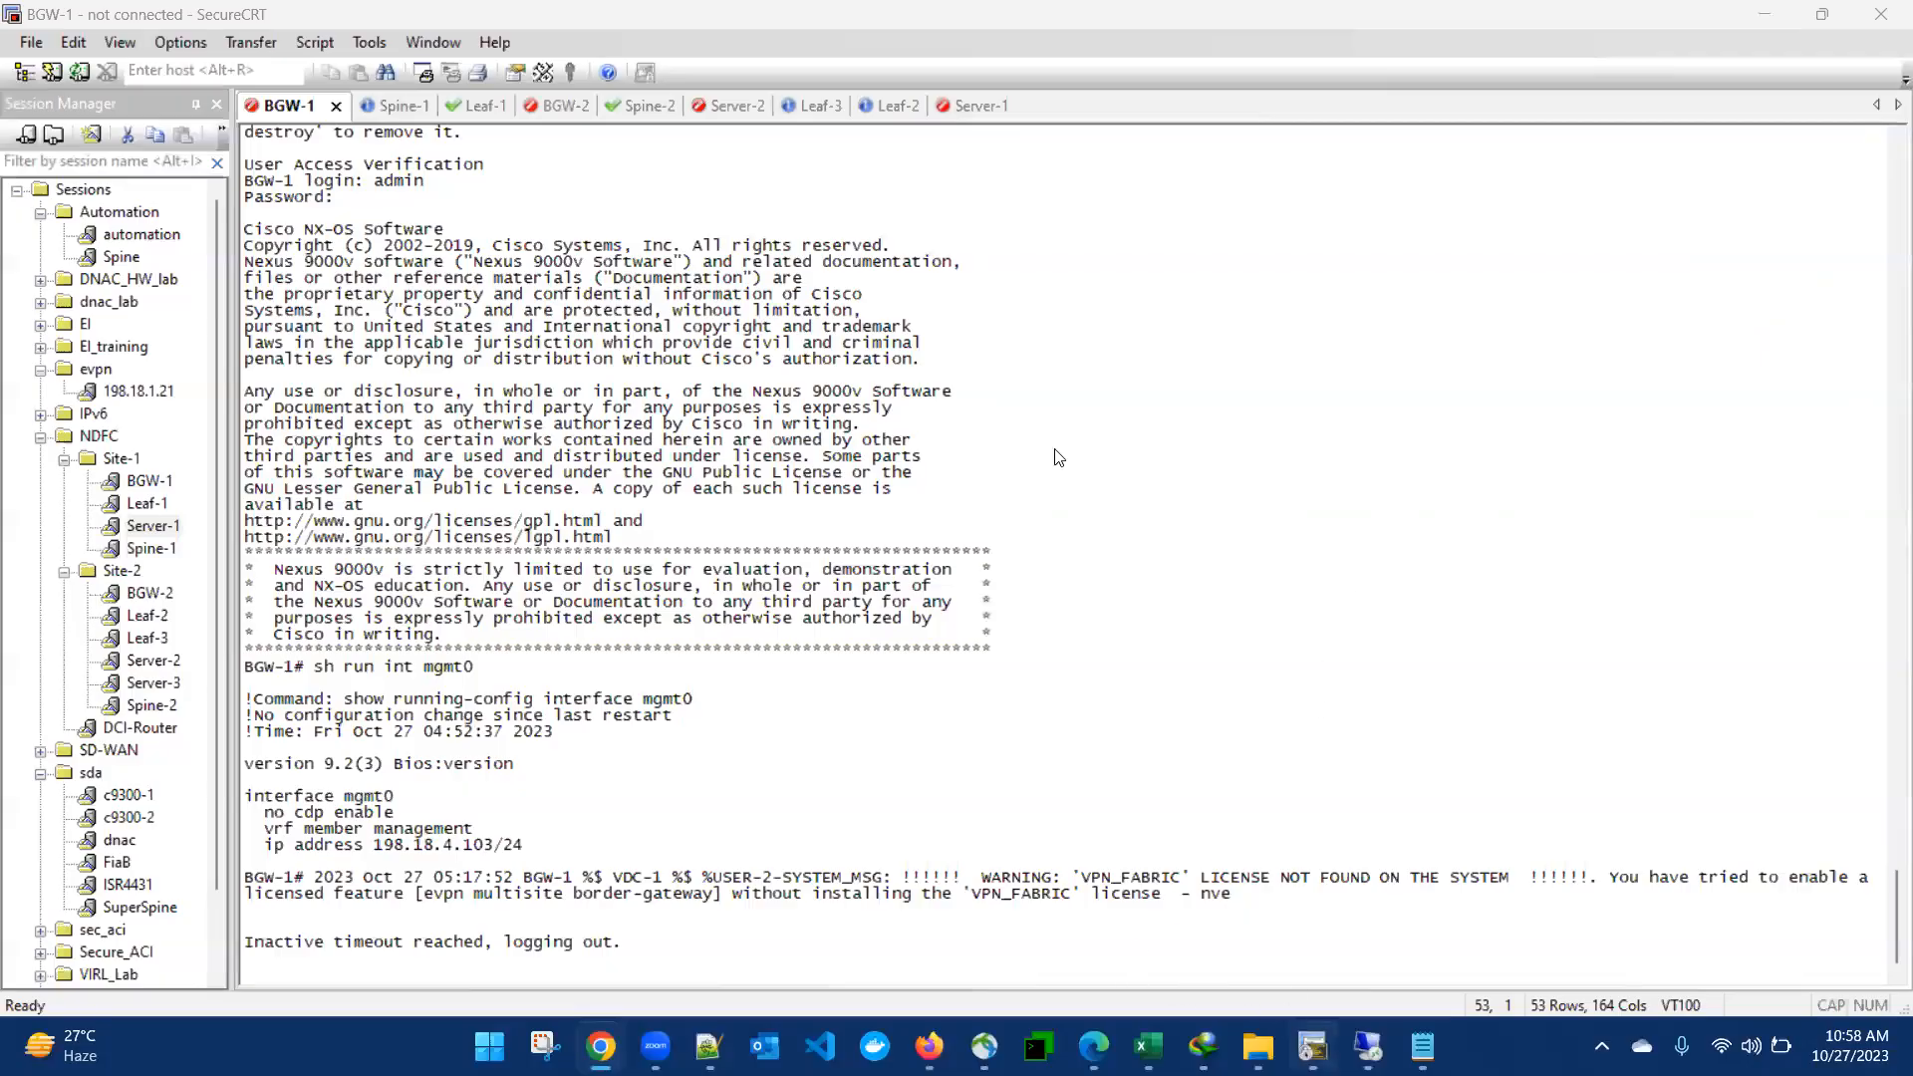
left_click(864, 180)
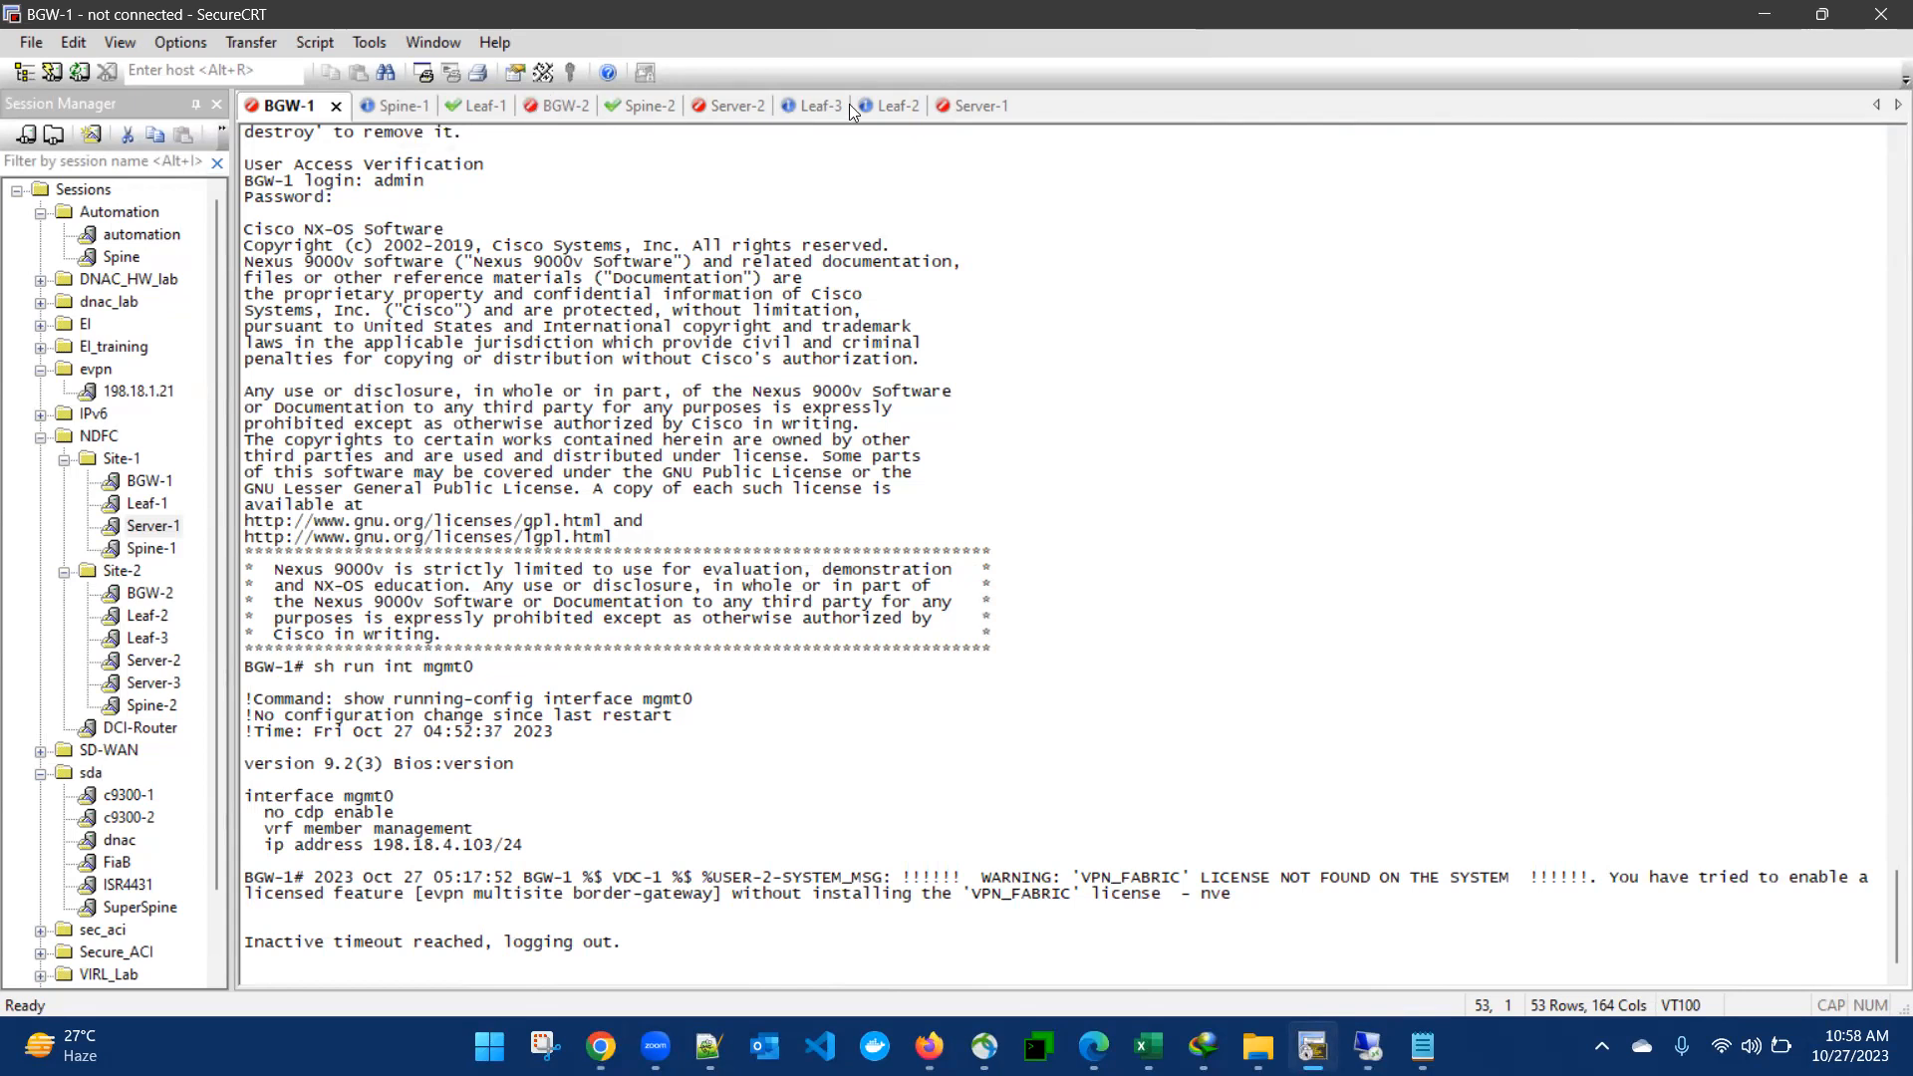
- Reconnect the Server-1 session and log in with the username tc and the account password
left_click(974, 104)
key("Return")
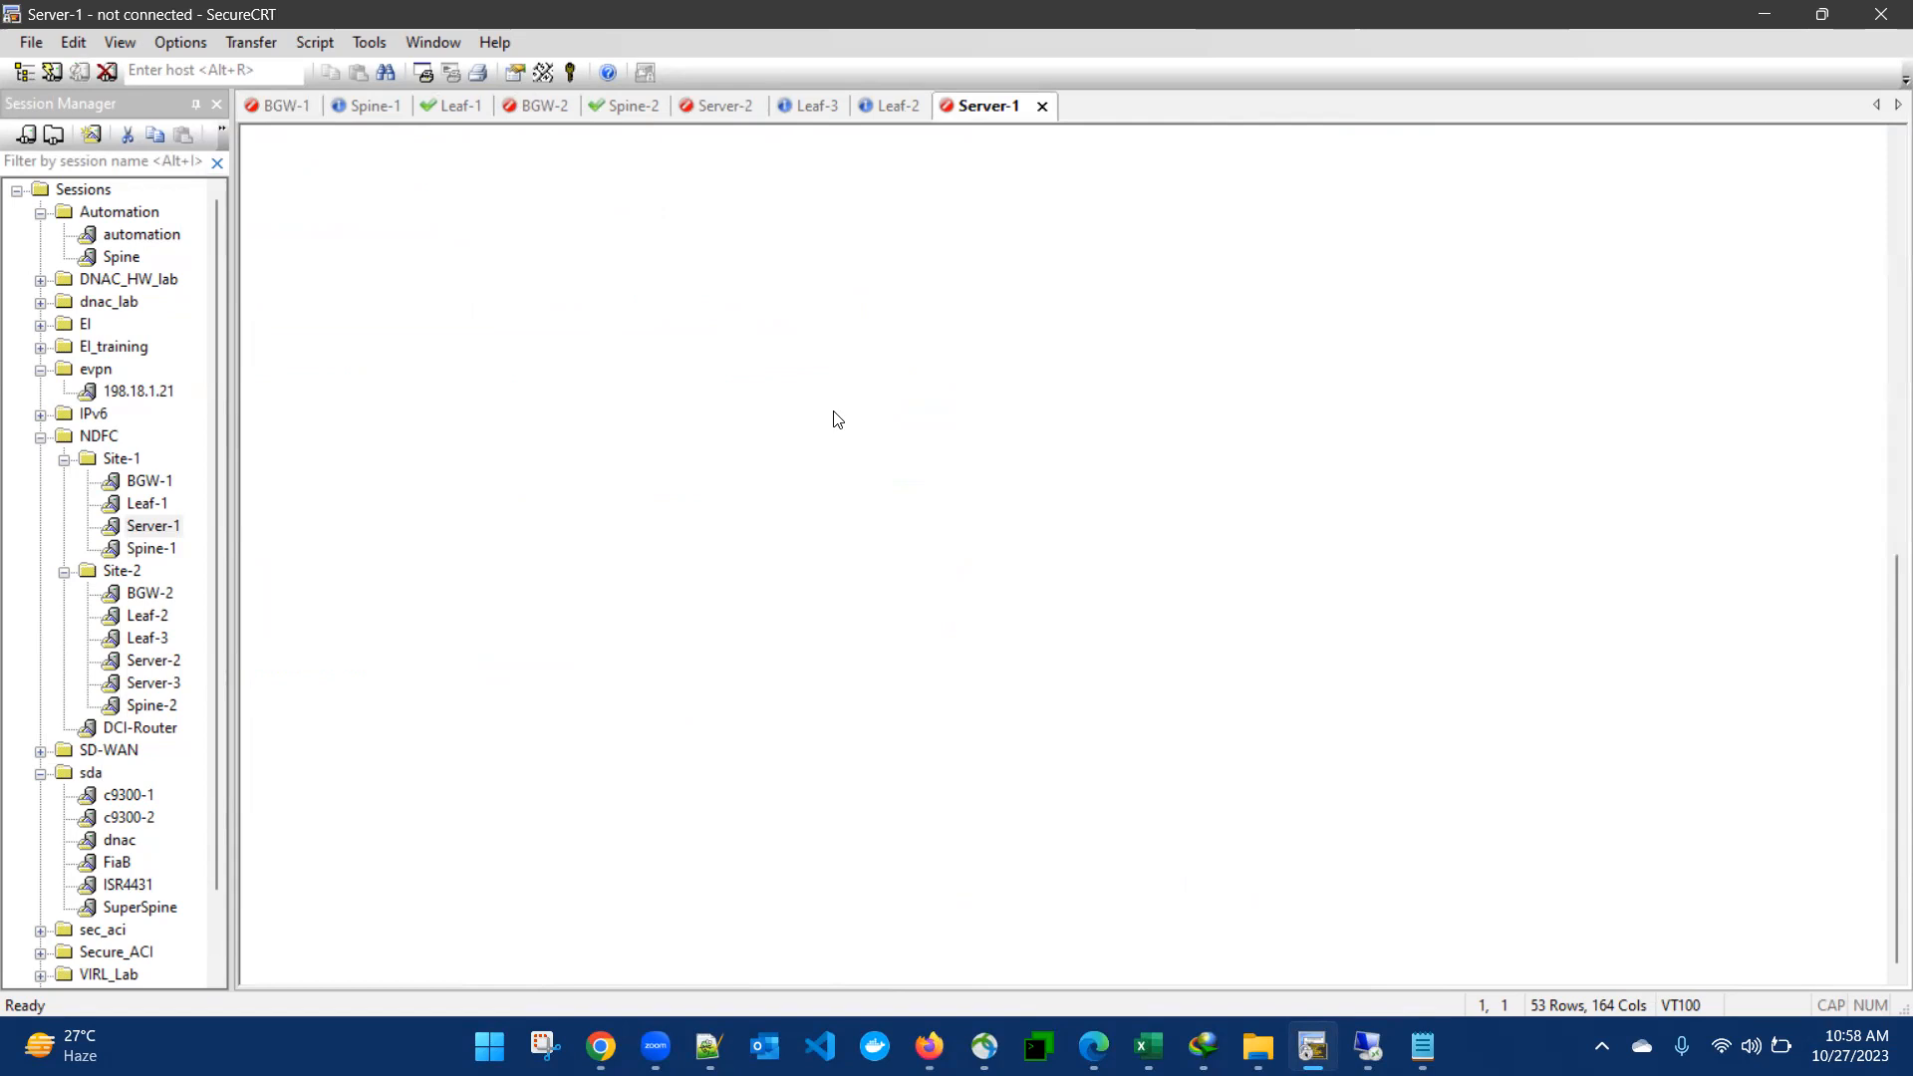
left_click(921, 634)
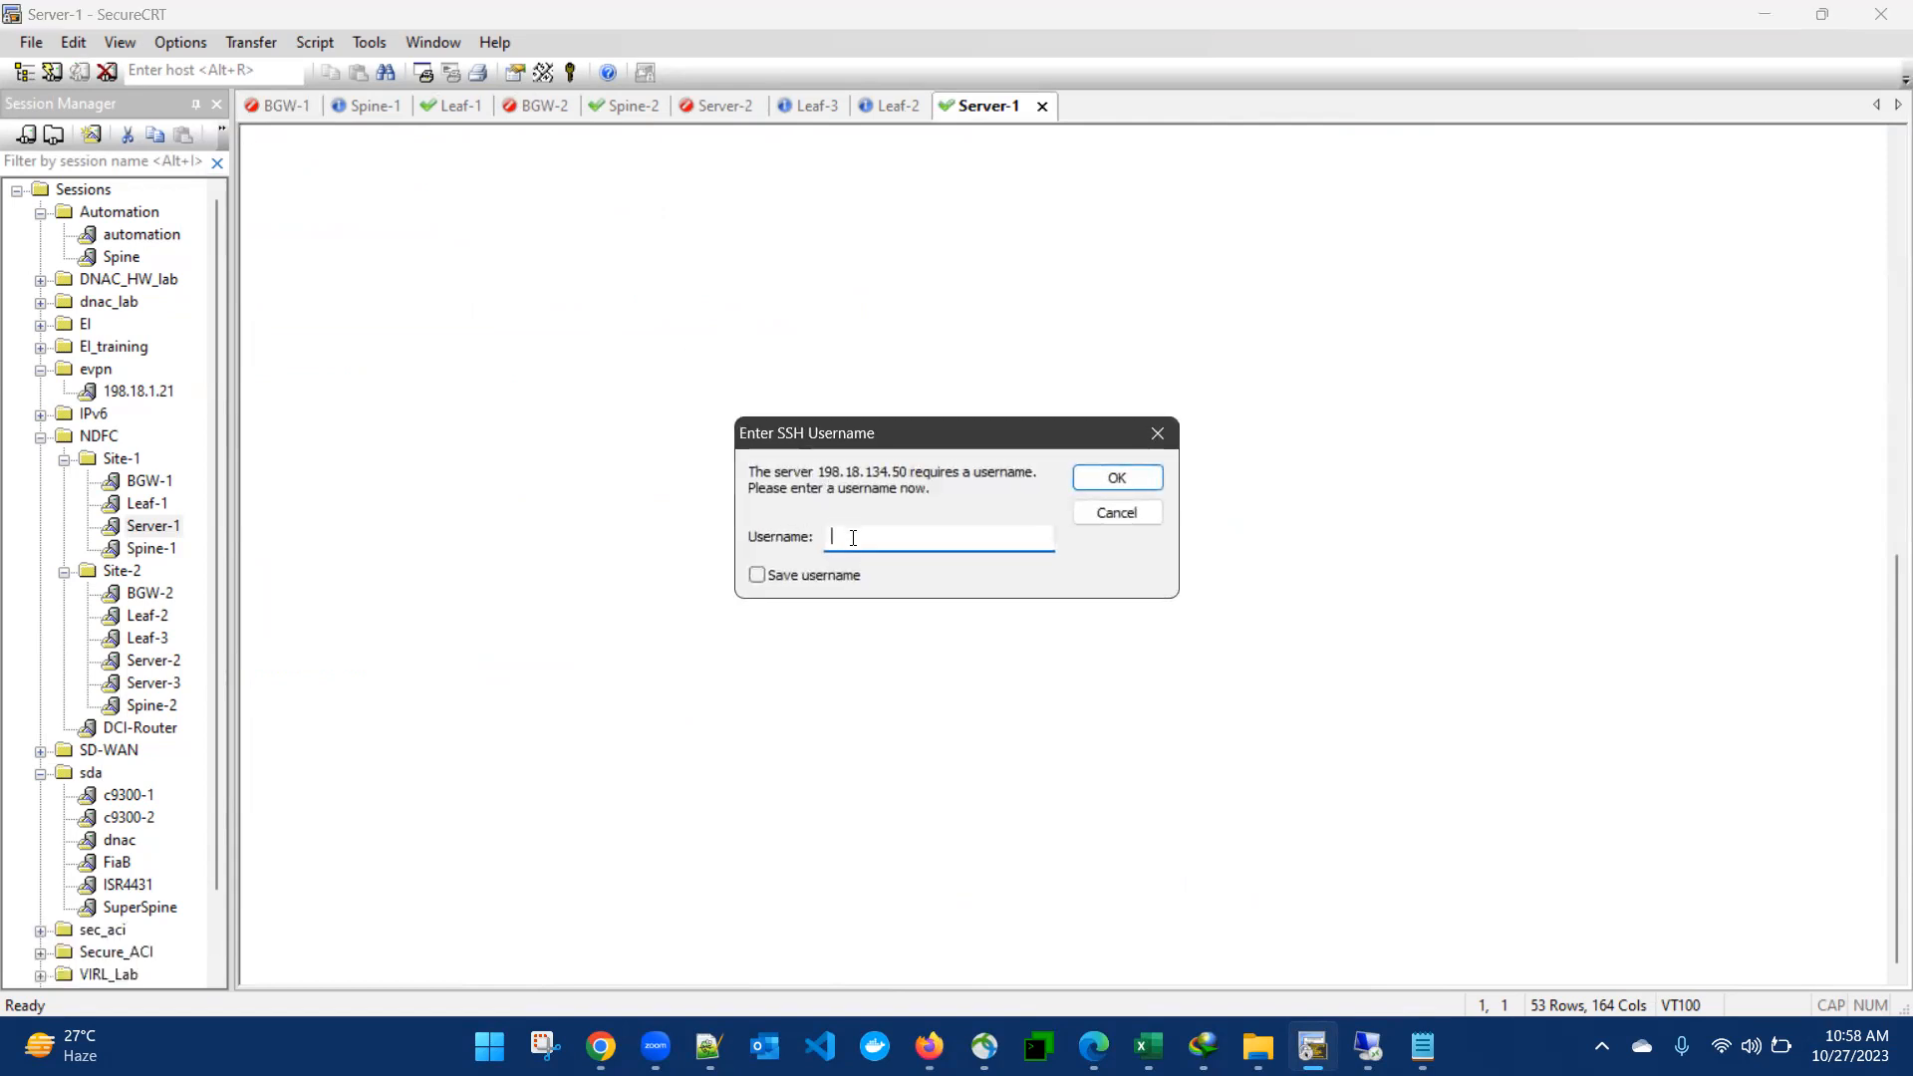
type("tc")
key("Return")
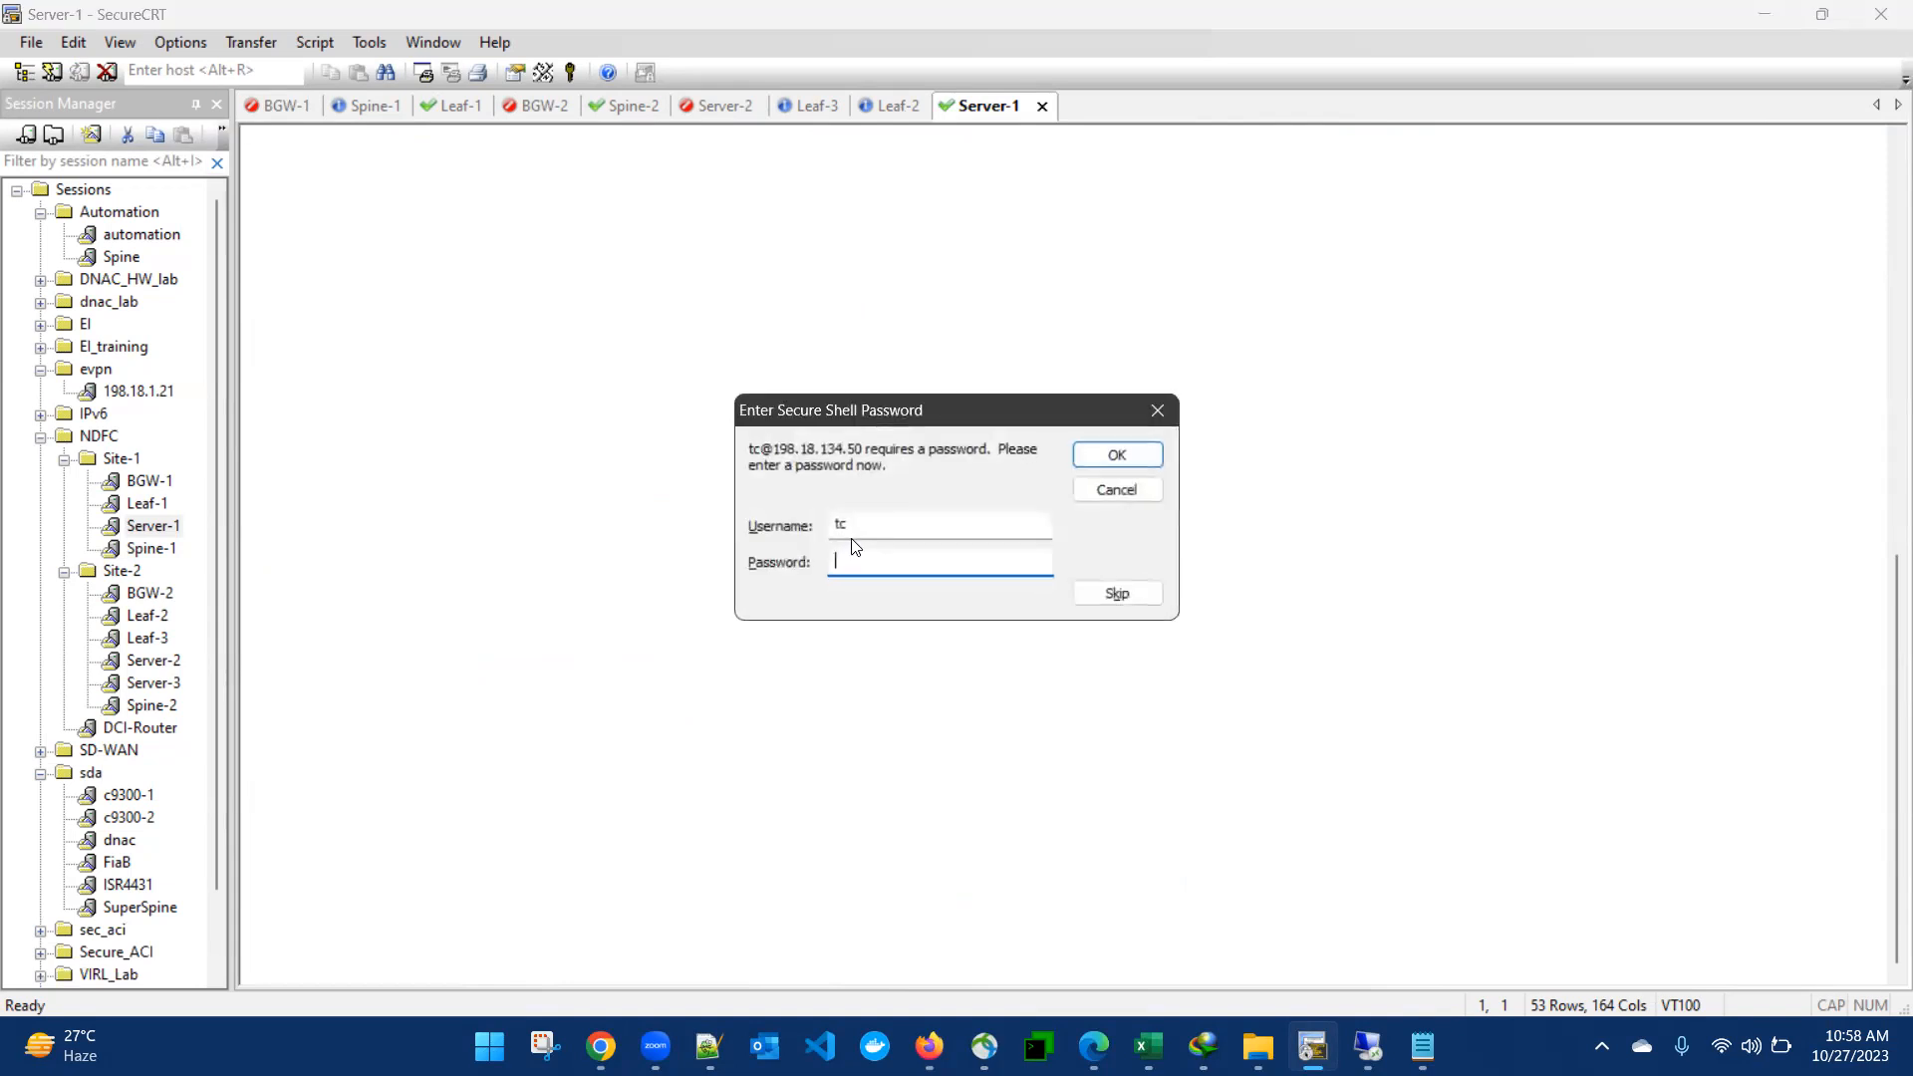
type("C1sco12345")
key("Return")
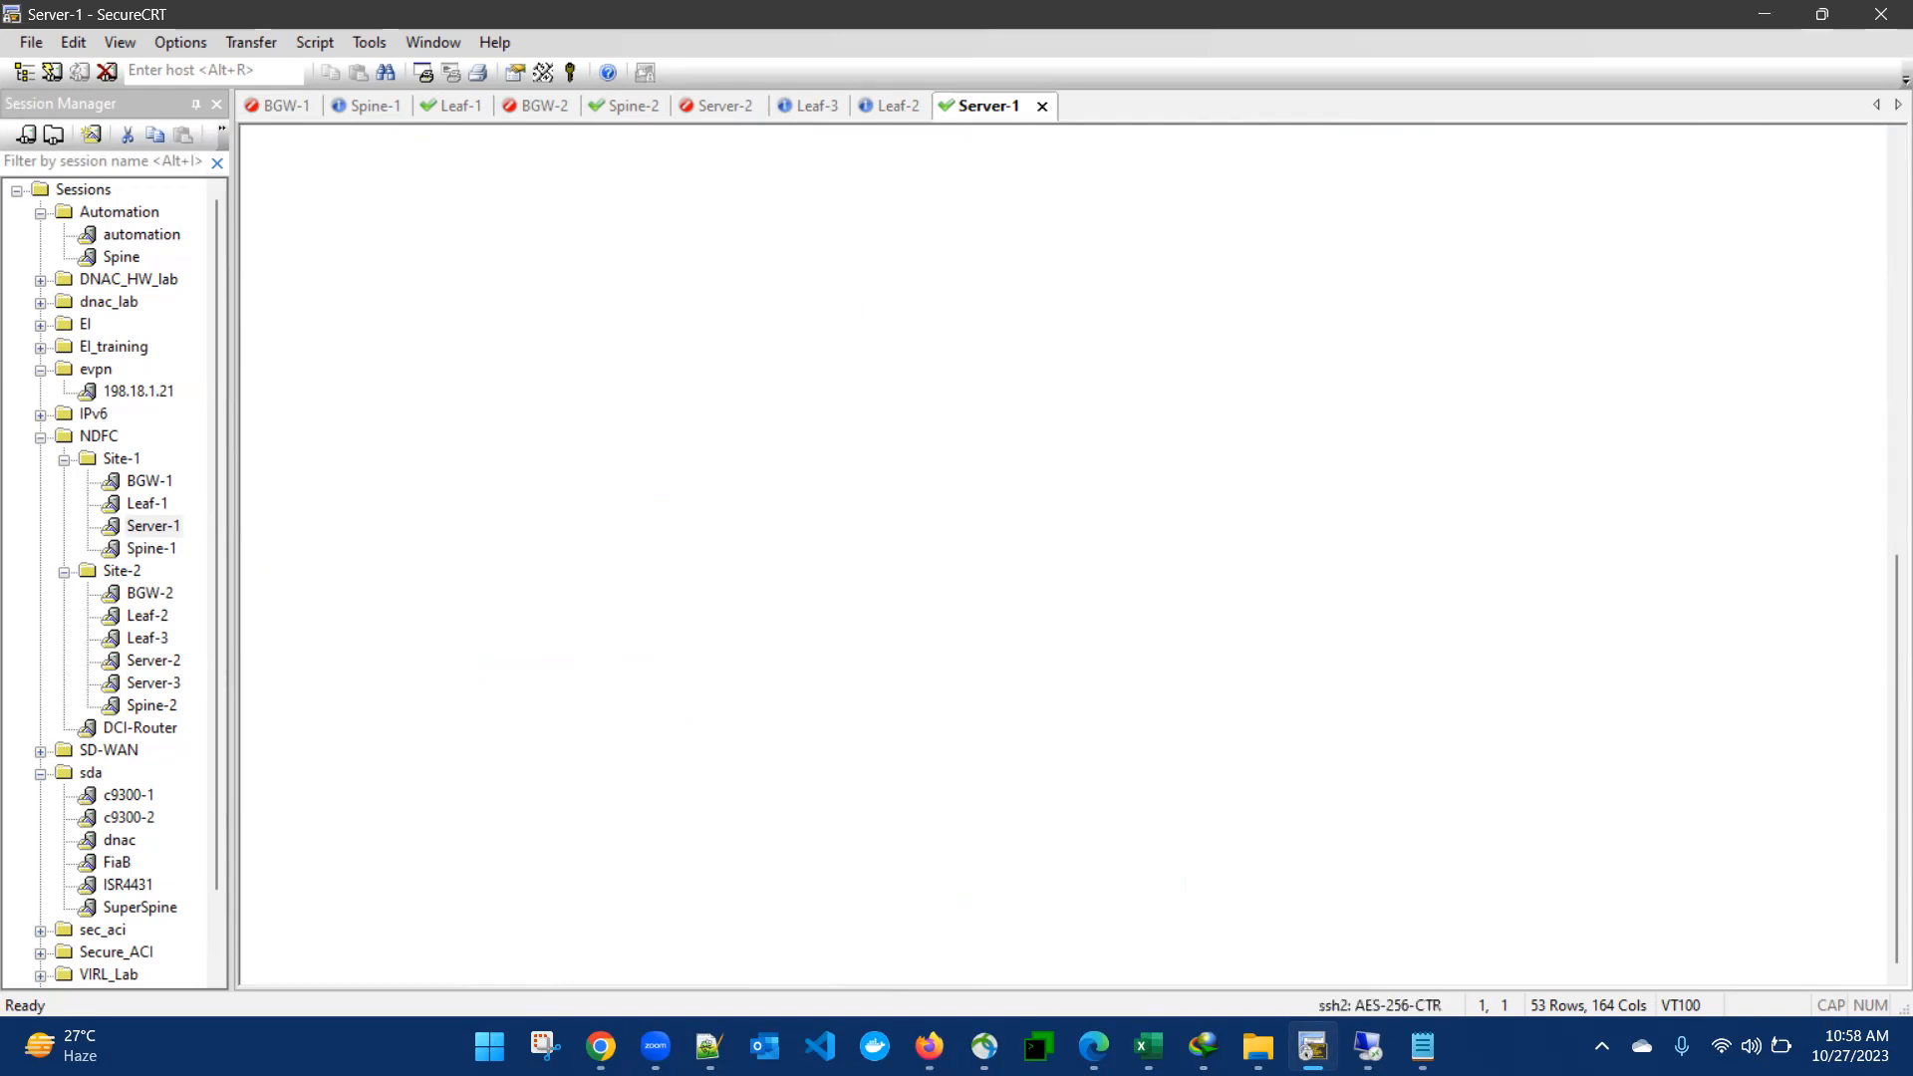
- Ping 10.10.10.11 from Server-1 to test connectivity
type("ping ")
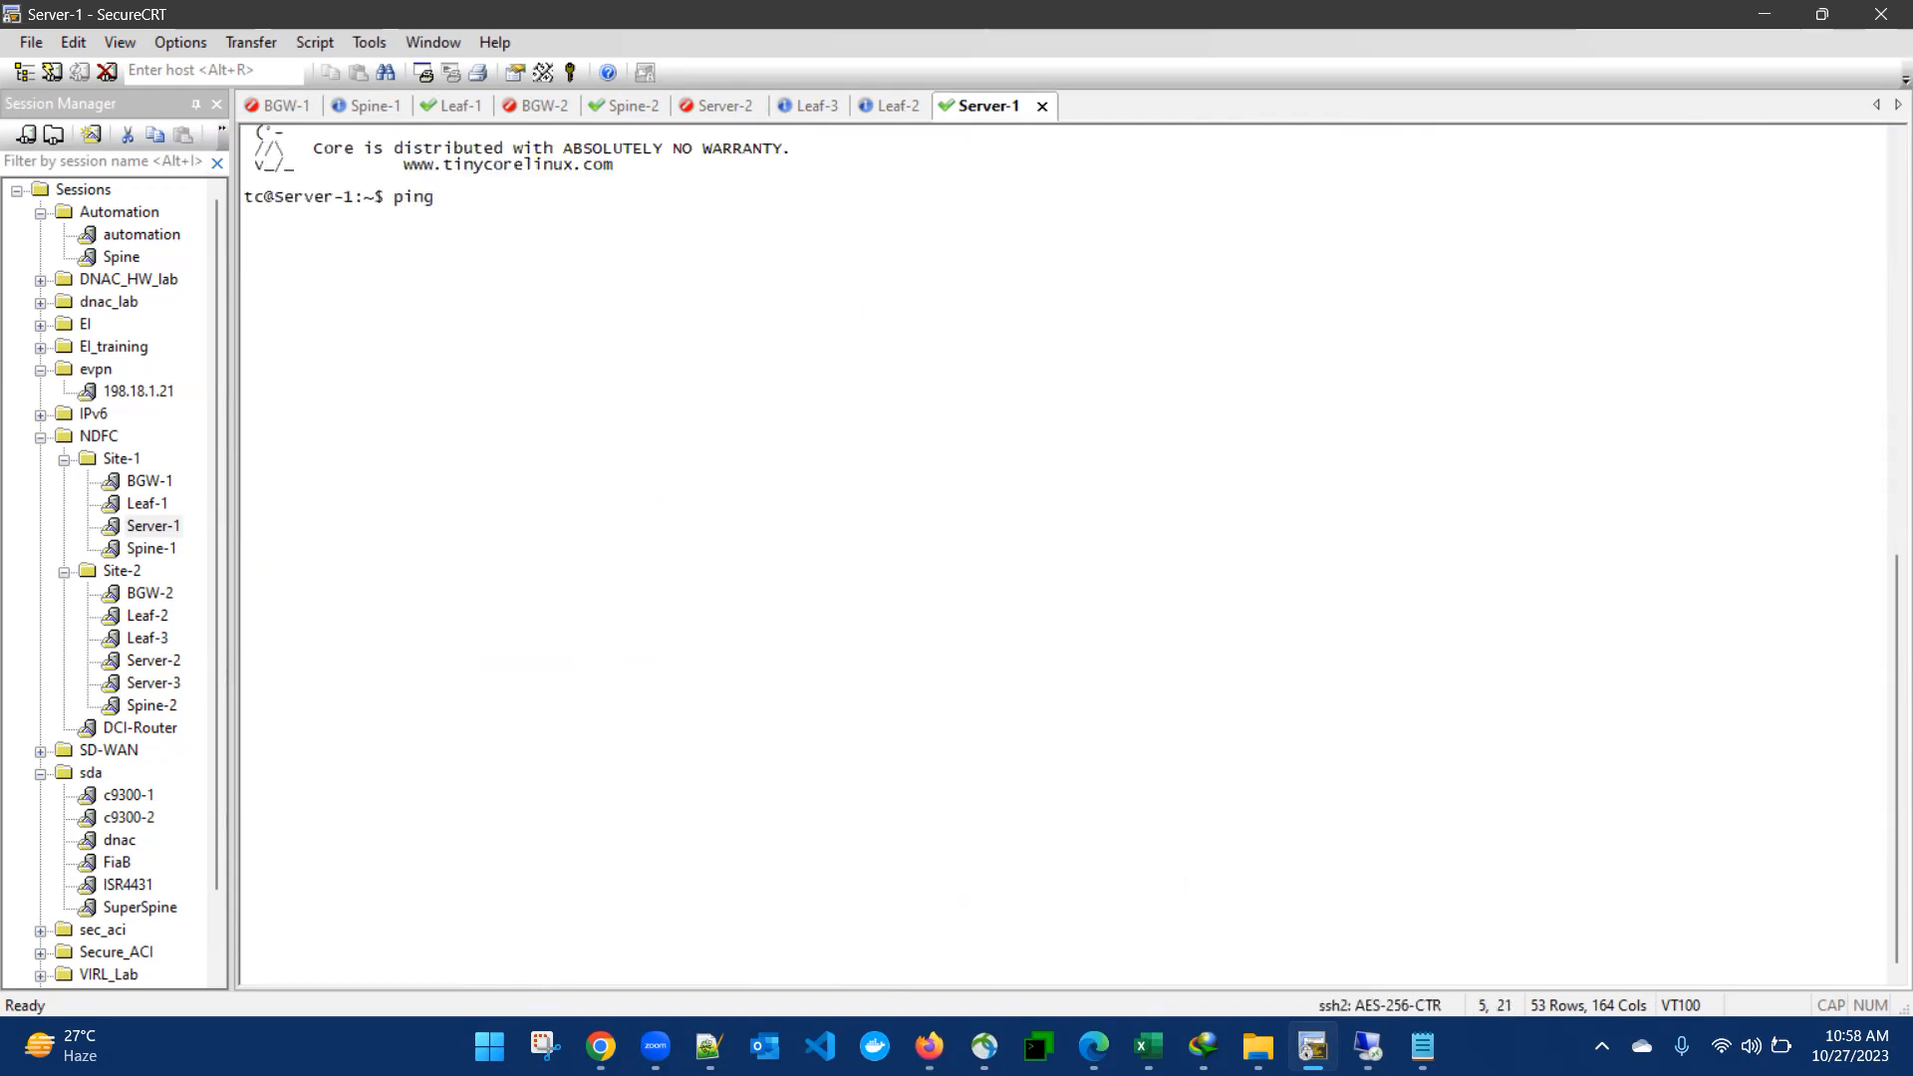
type("10.10.10.11")
key("Return")
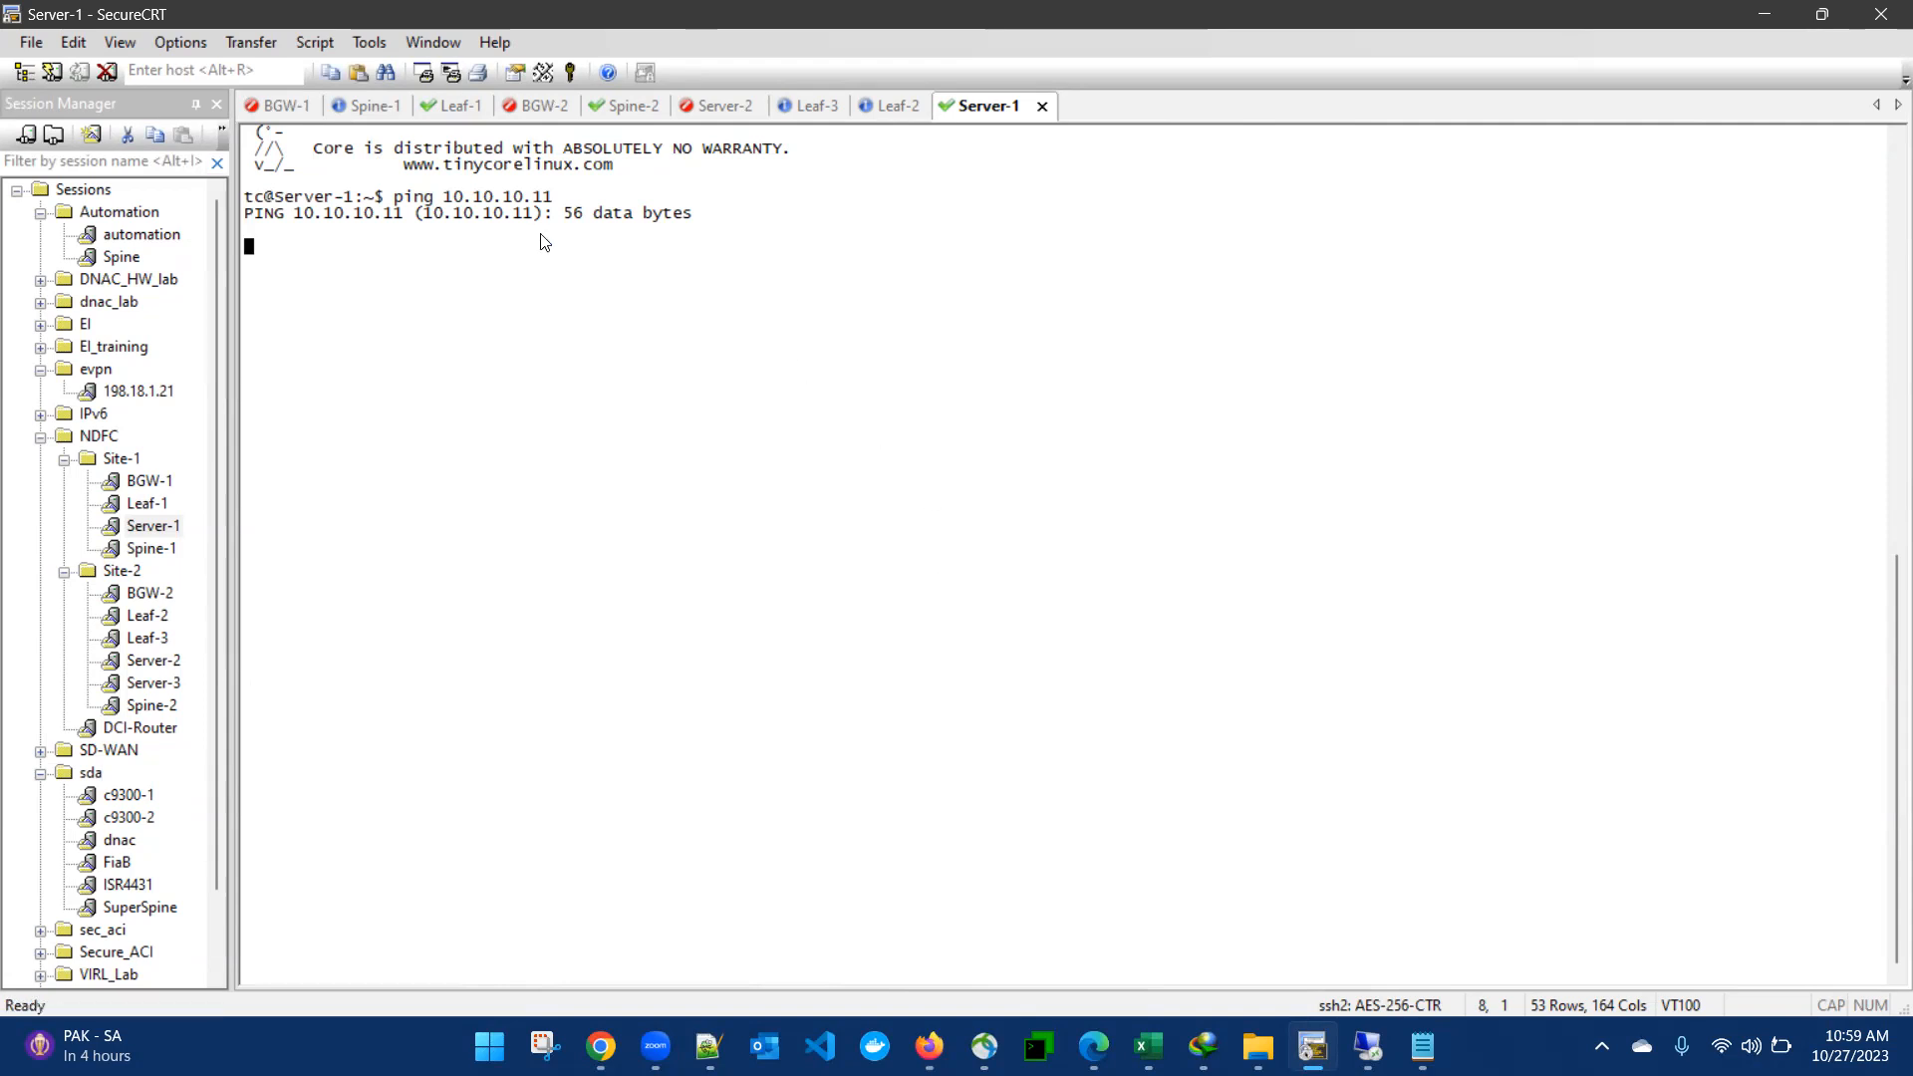
- Switch to the Leaf-1 session and display the running configuration of interface e1/2
left_click(460, 105)
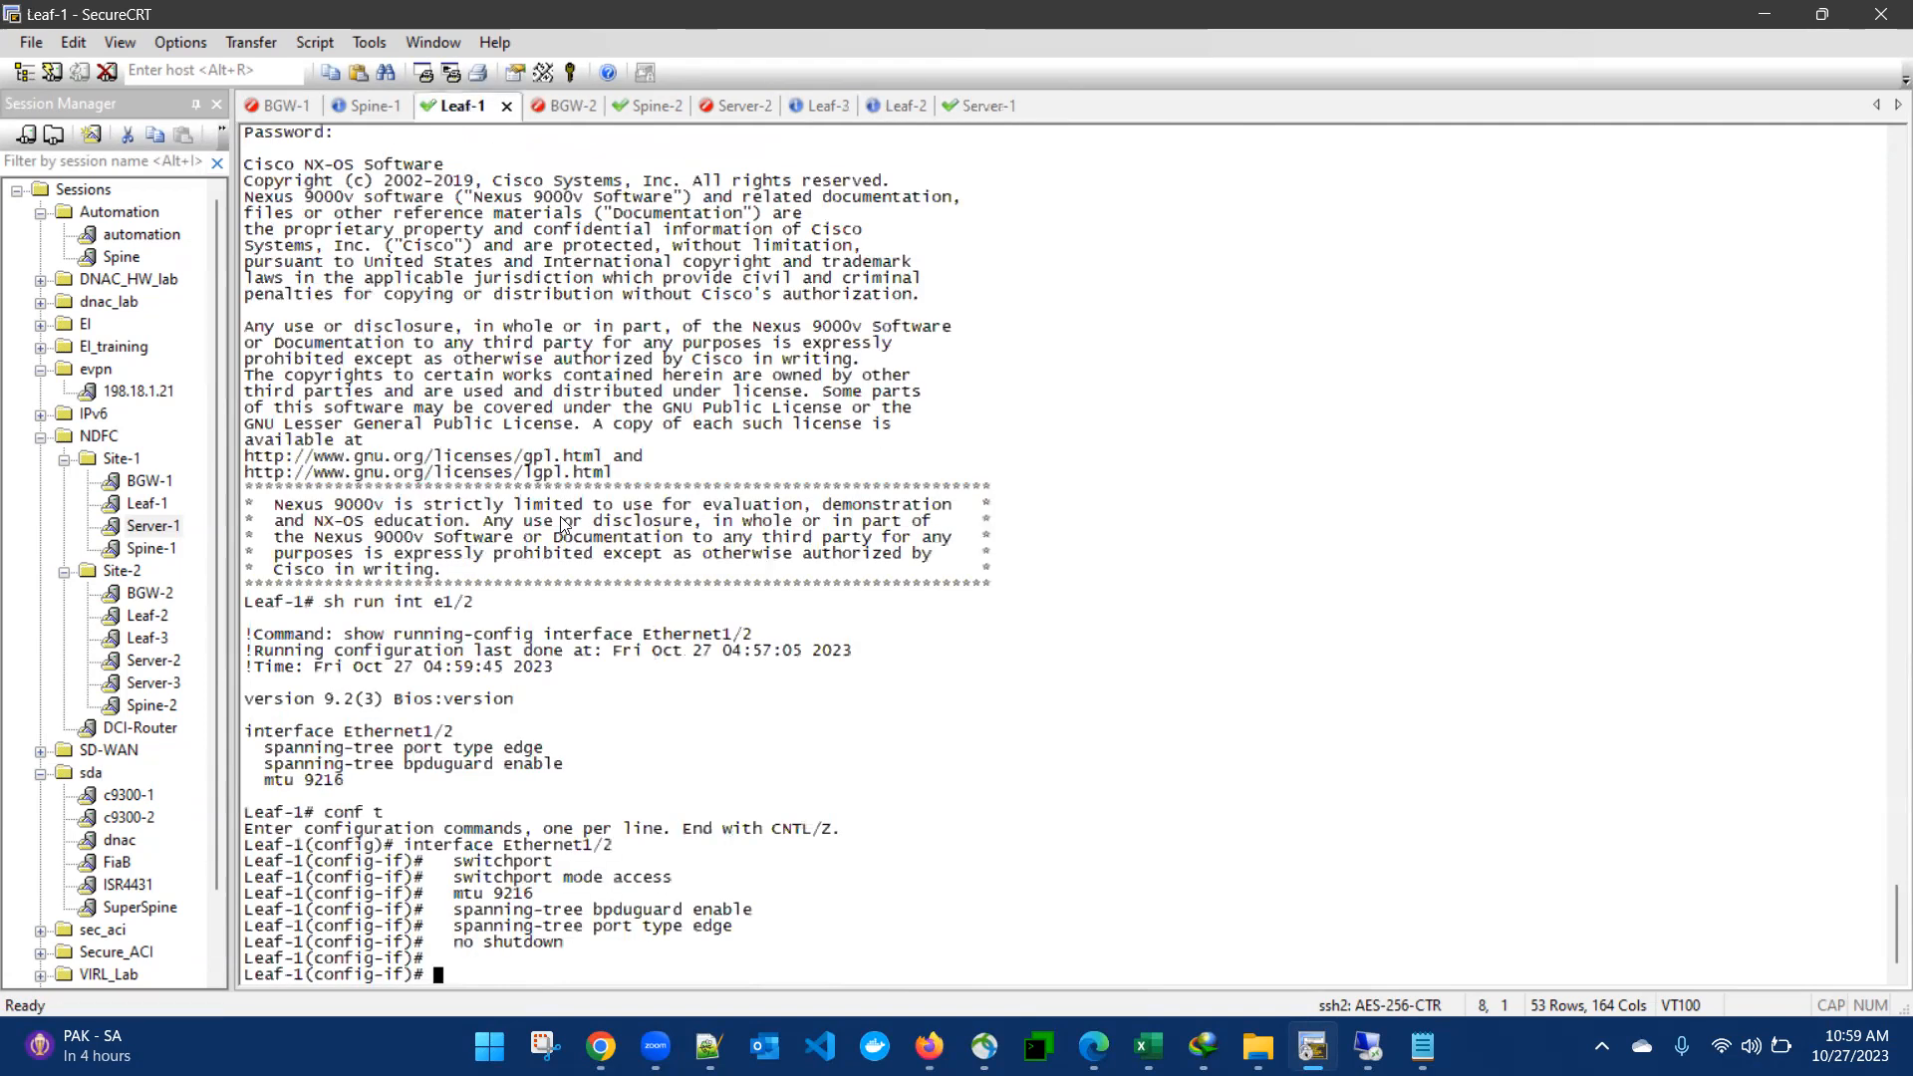
type("sh run int e1/")
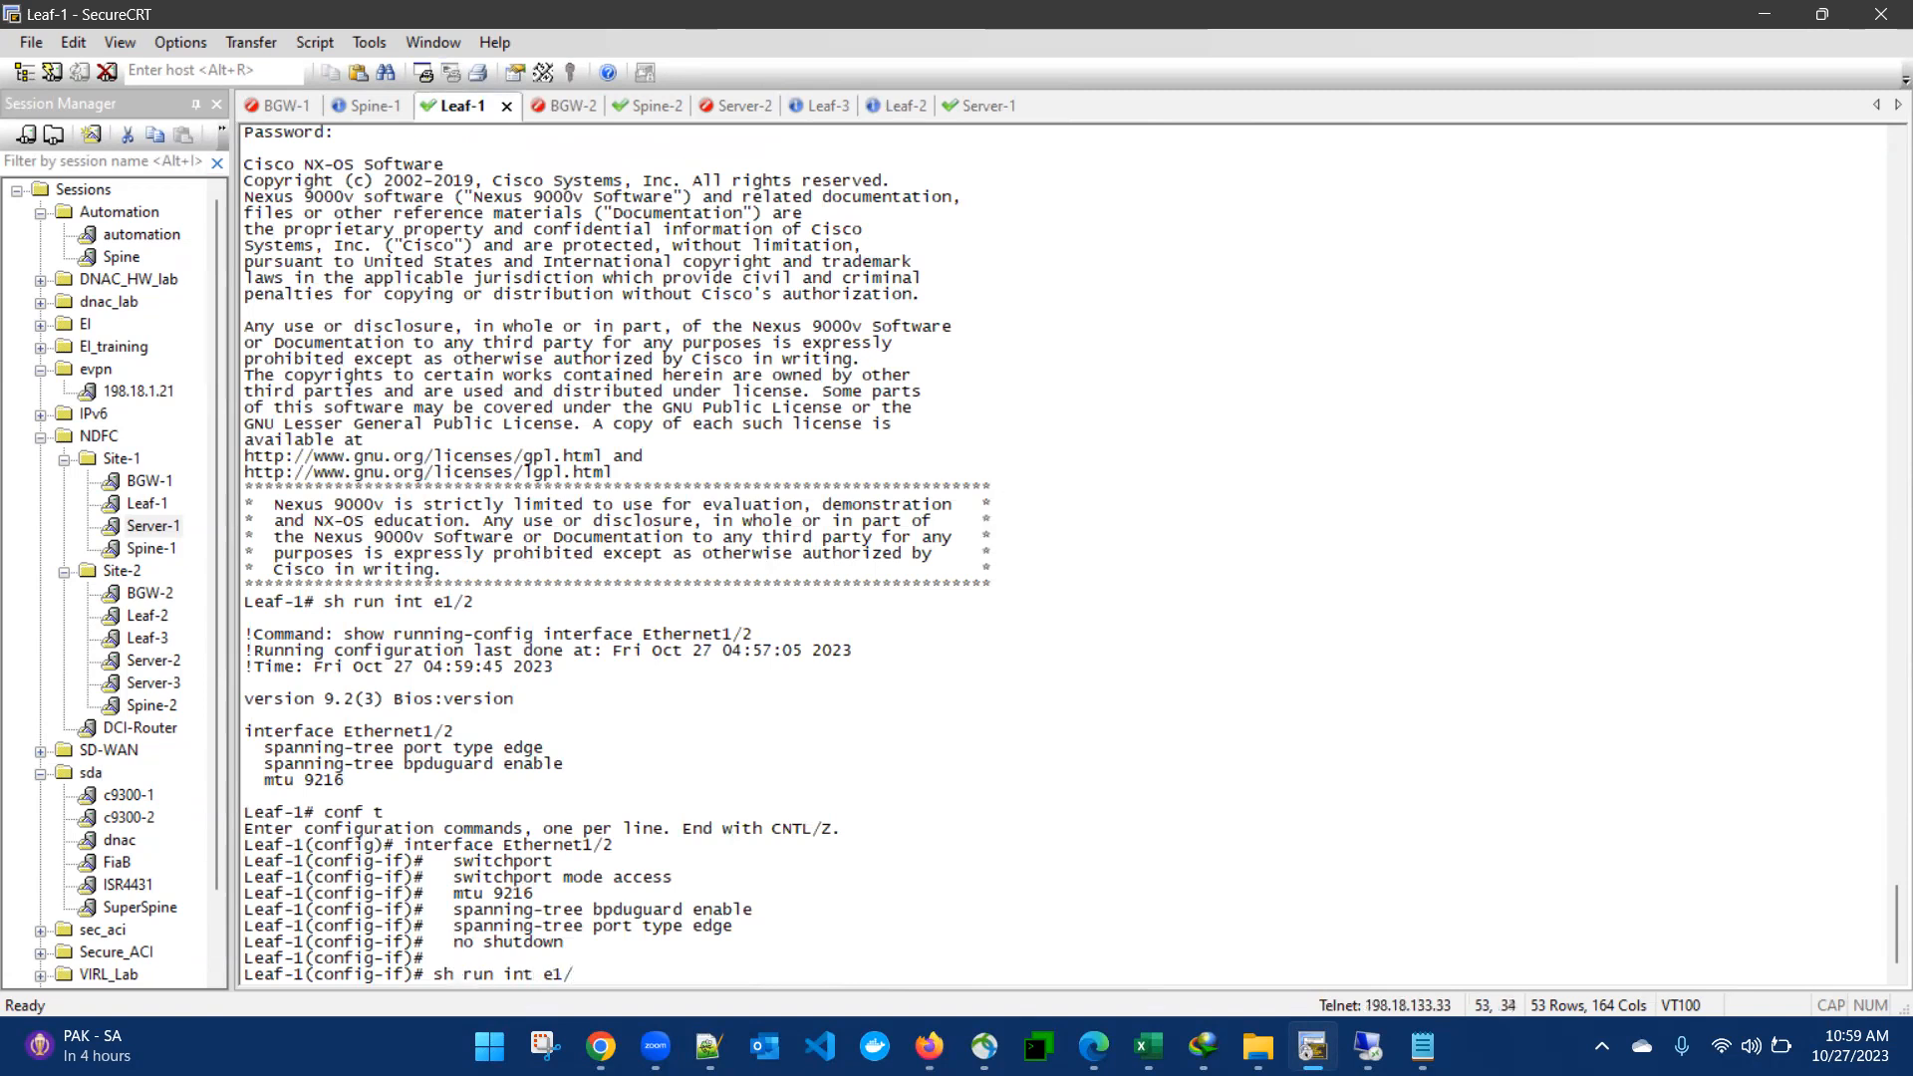
type("2")
key("Return")
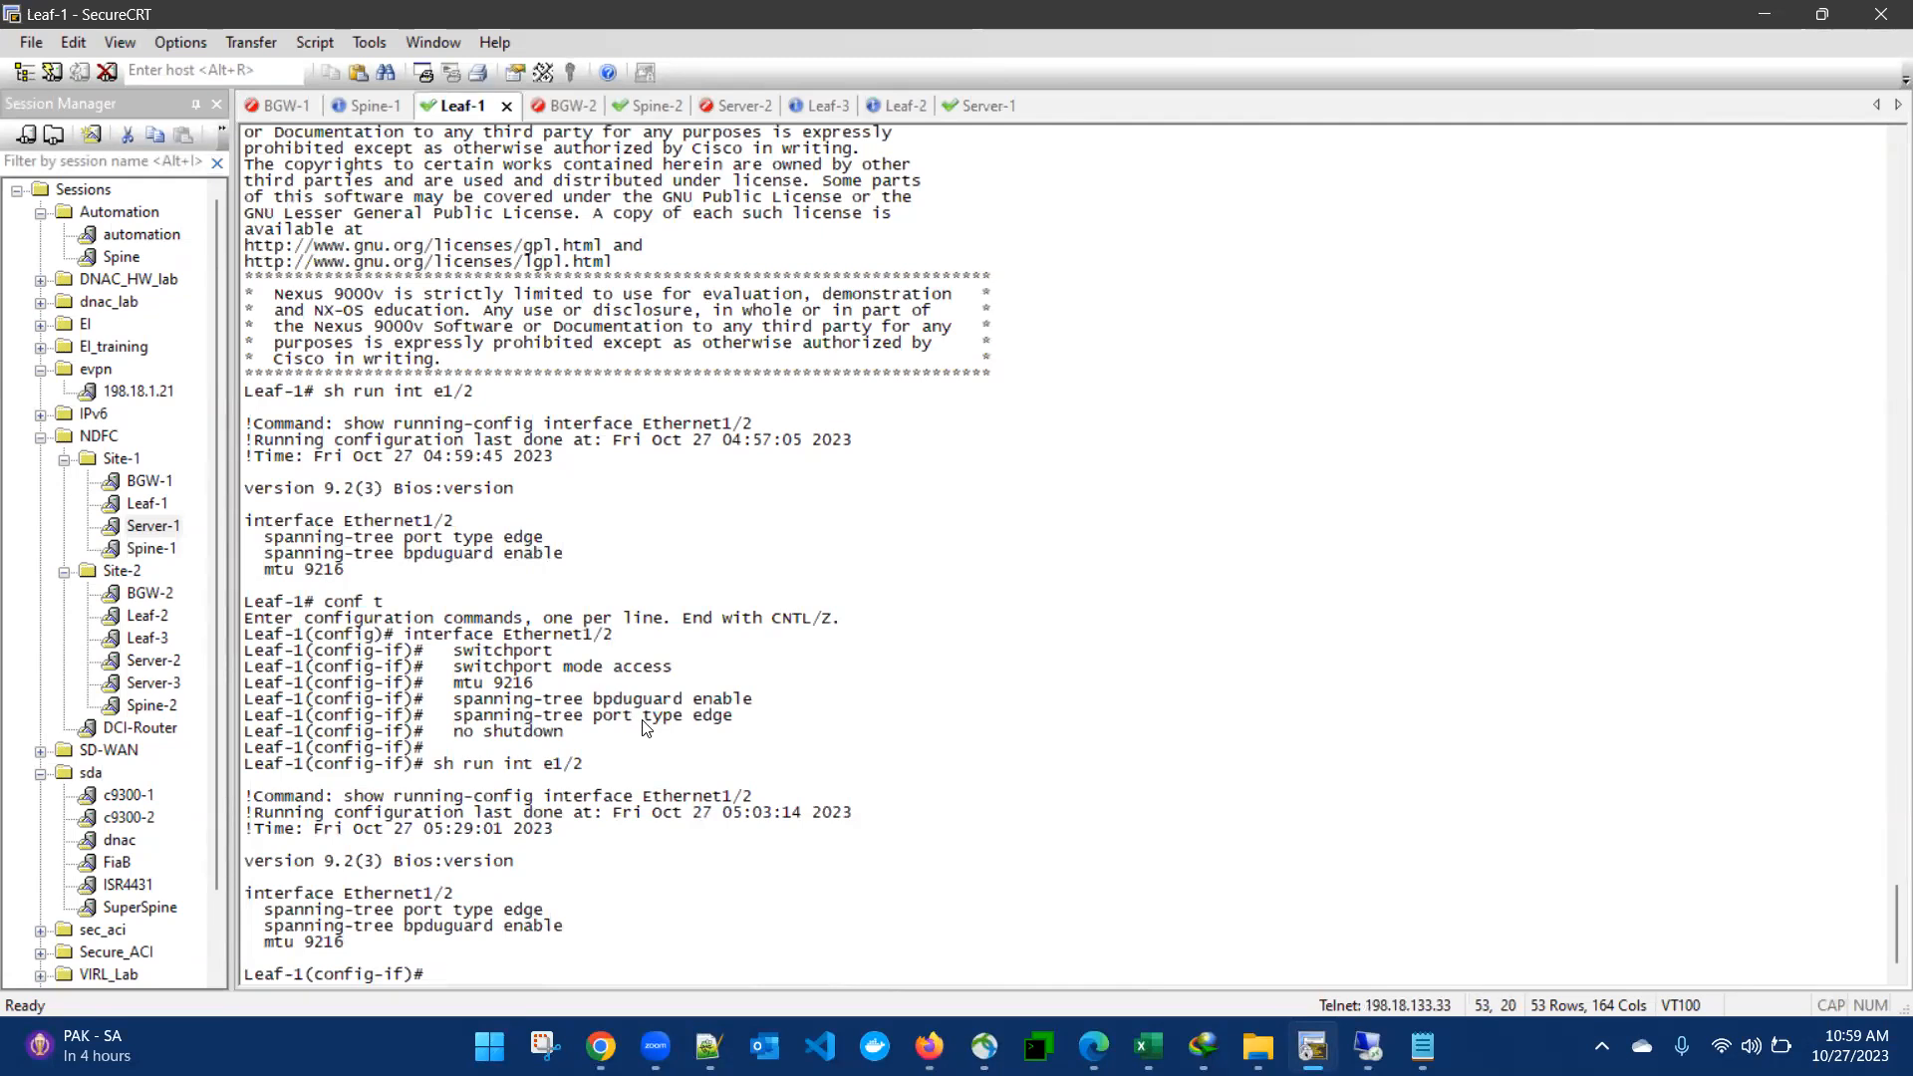
- Enter configuration for interface e1/2 on Leaf-1 and make it a switchport in access mode
left_click_drag(465, 653, 531, 697)
left_click(531, 697)
type("sw")
key("BackSpace")
key("BackSpace")
type("int e1/2")
key("Return")
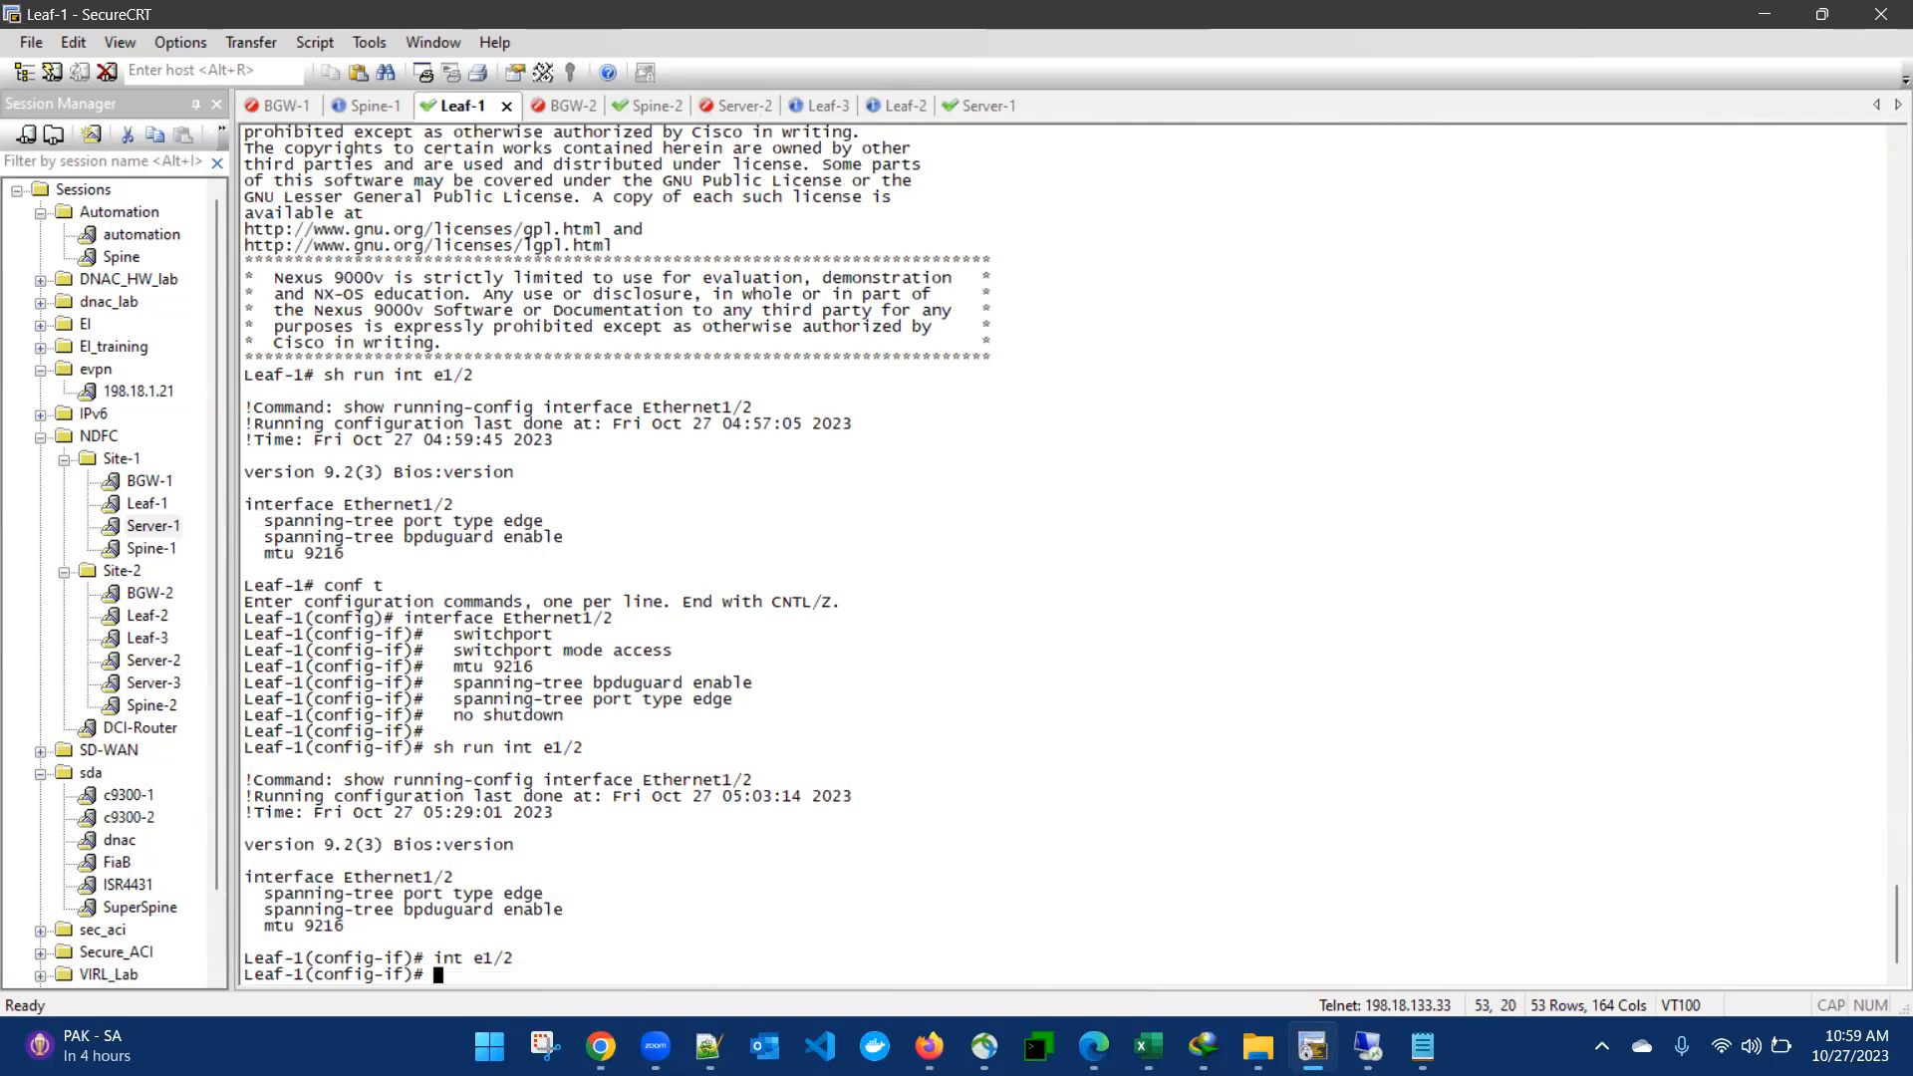
type("sw")
key("Return")
type("sw mod a")
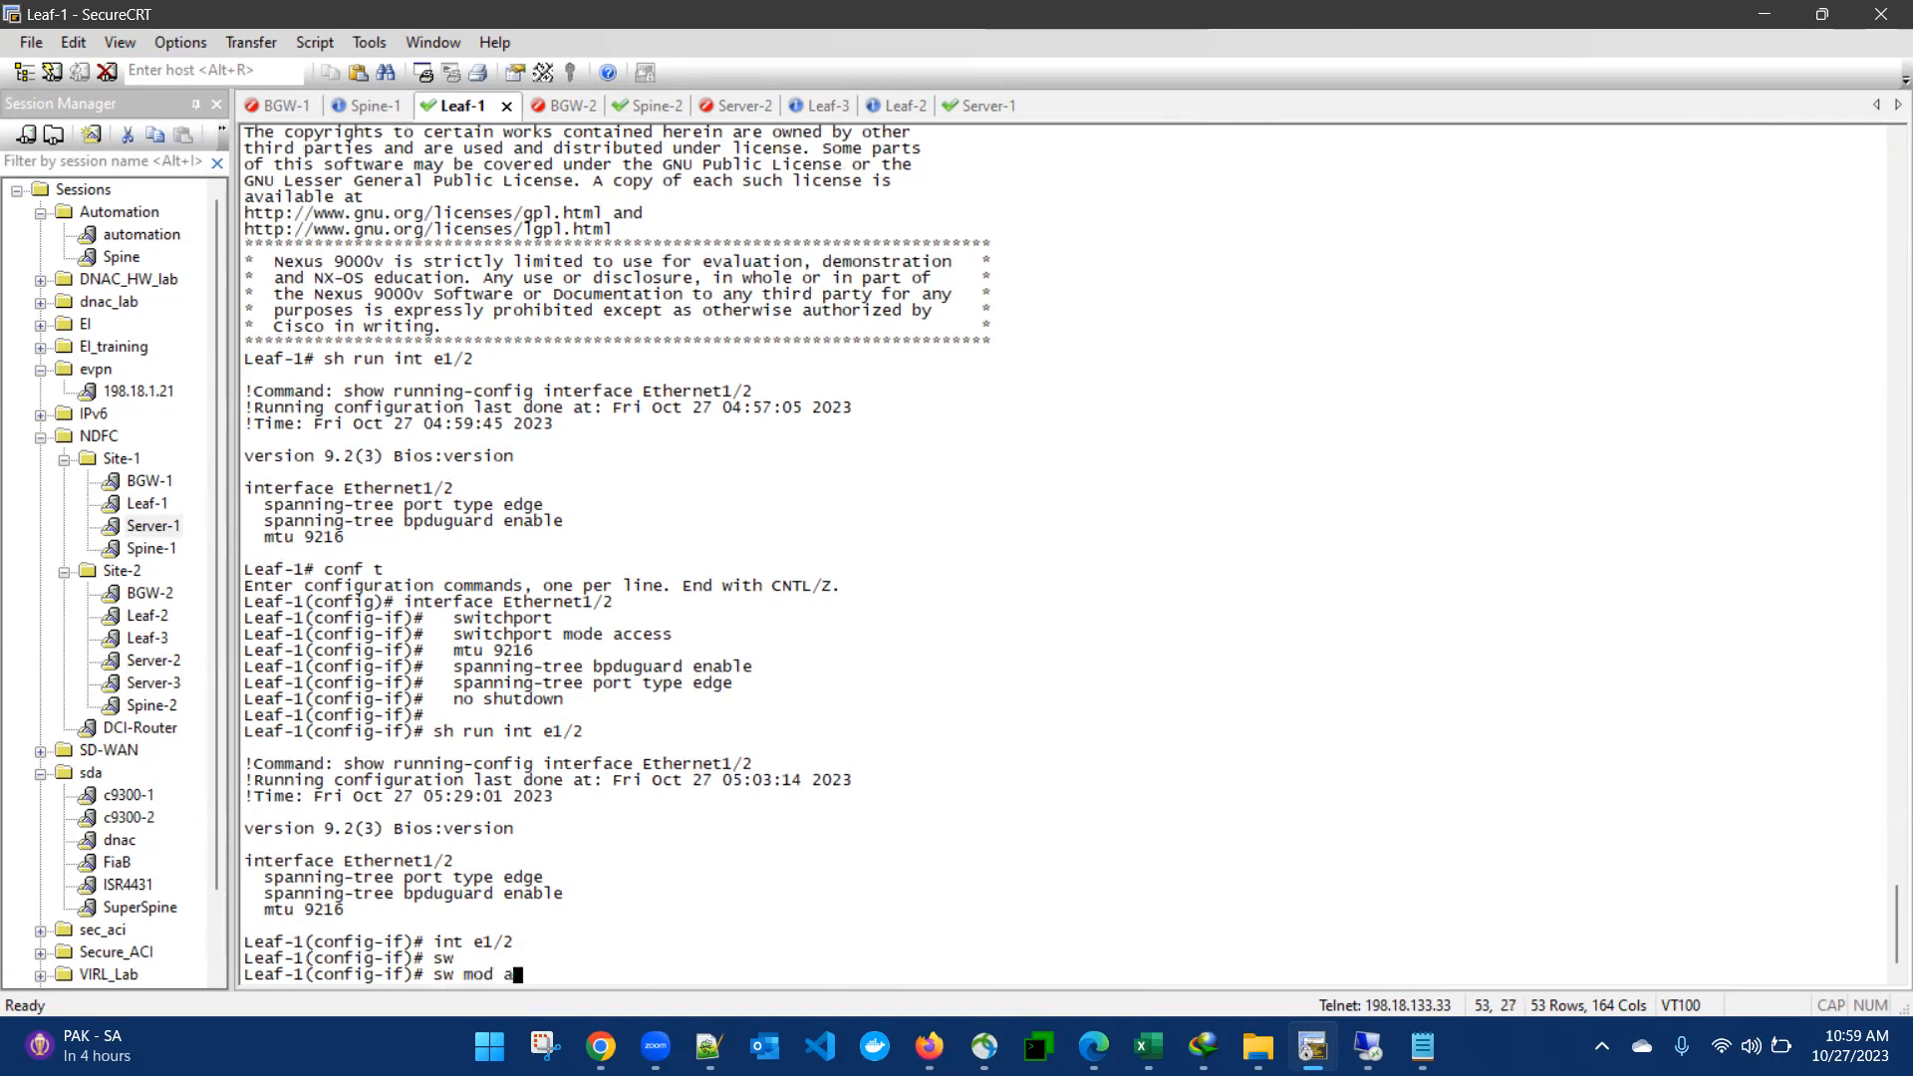
type("cc")
key("Return")
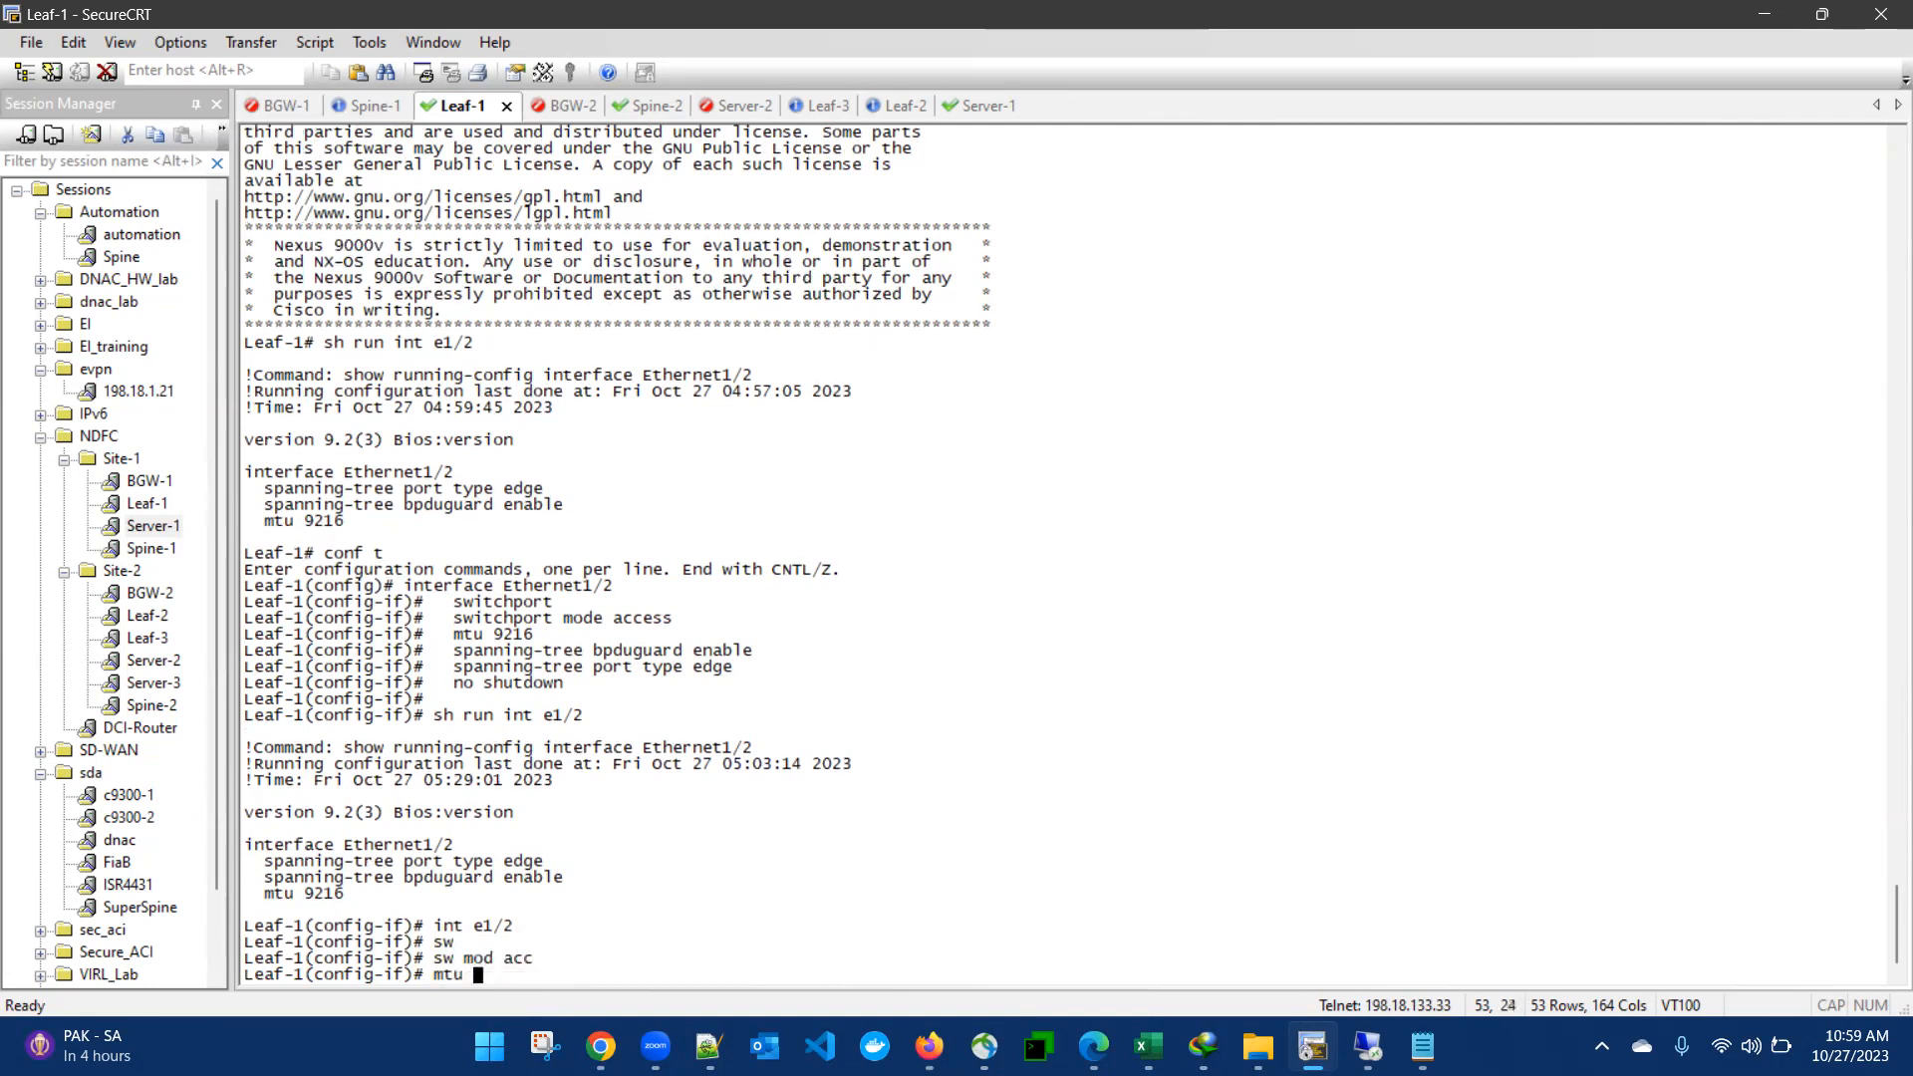
- Enable Leaf-1's interface e1/2 with no shutdown
type("mtu")
key("BackSpace")
key("BackSpace")
key("BackSpace")
key("BackSpace")
type("no sh")
key("Return")
- Display the running configuration of e1/2 on Leaf-1 again to check the switchport changes
type("do sh ")
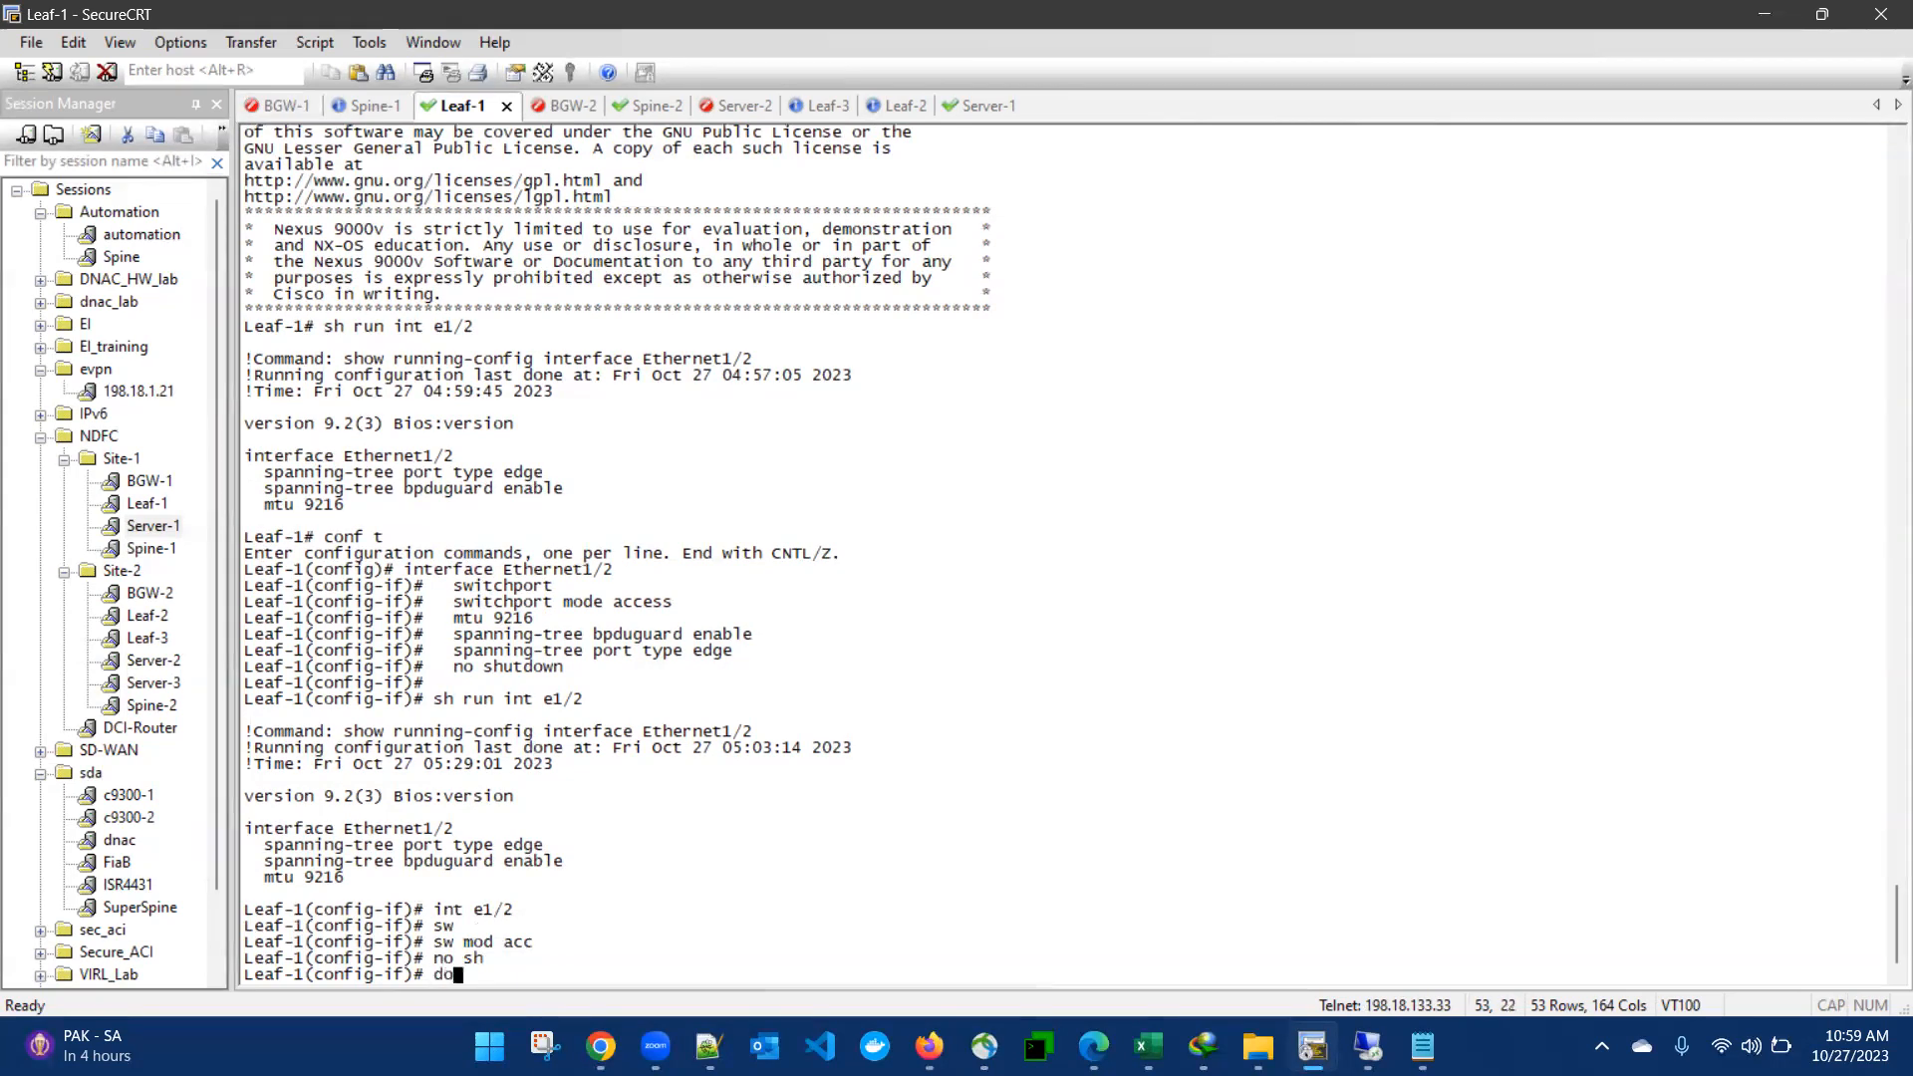
type("run int e/12")
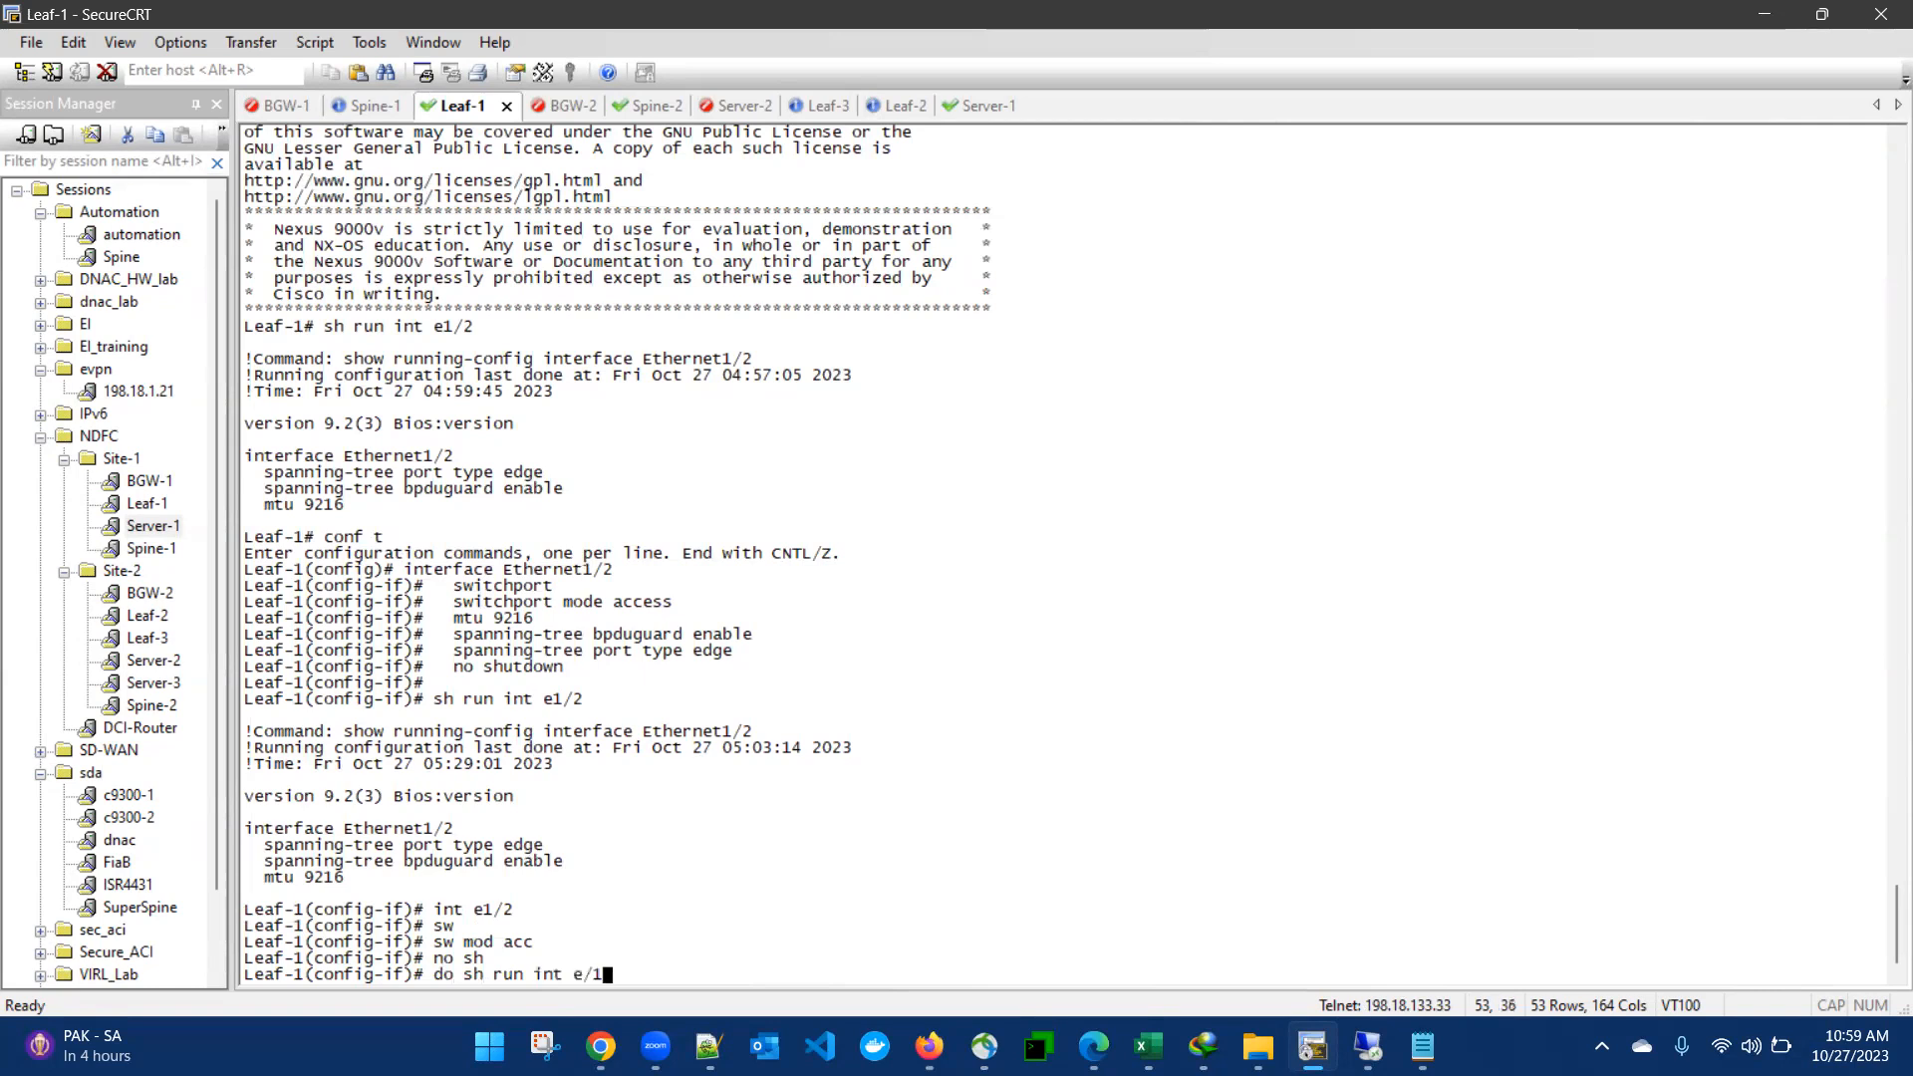
key("Return")
type("d")
key("BackSpace")
type("sh run int")
type(" e/1")
key("BackSpace")
key("BackSpace")
type("1/2")
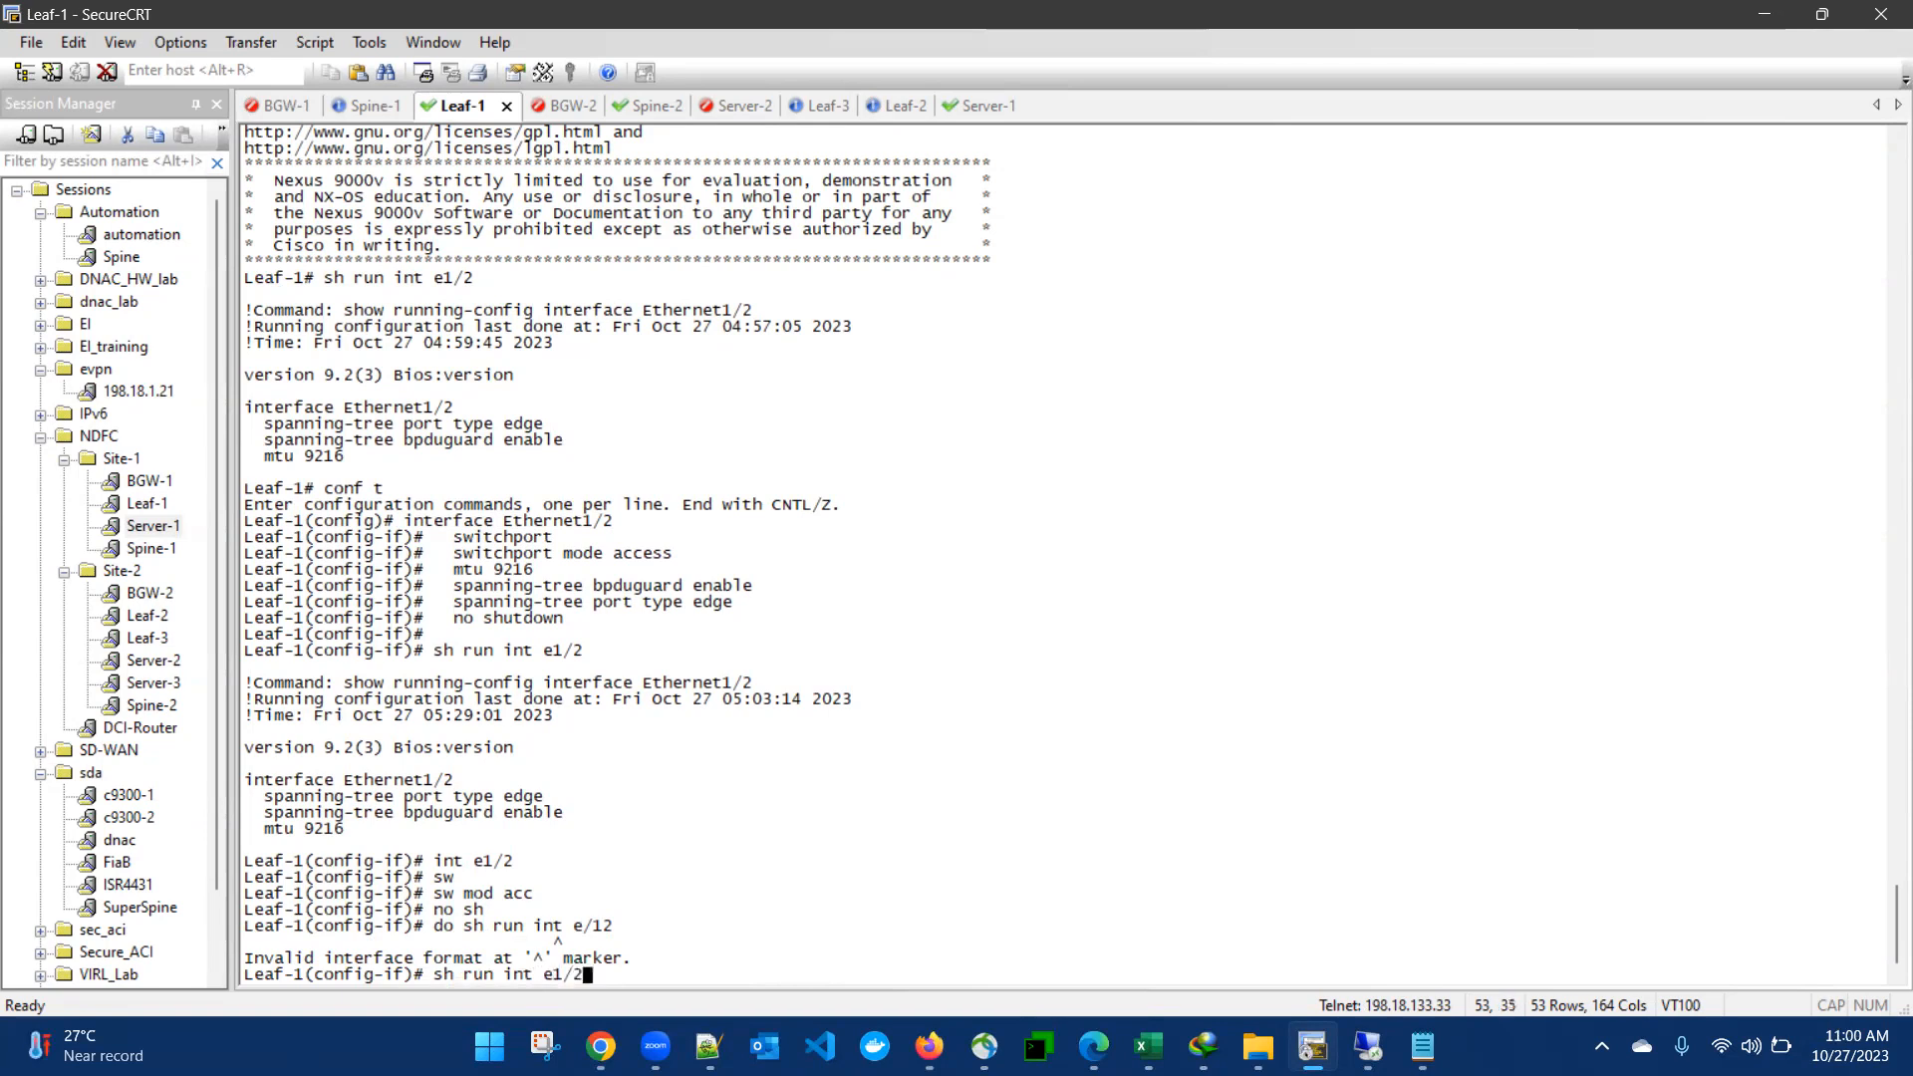
key("Return")
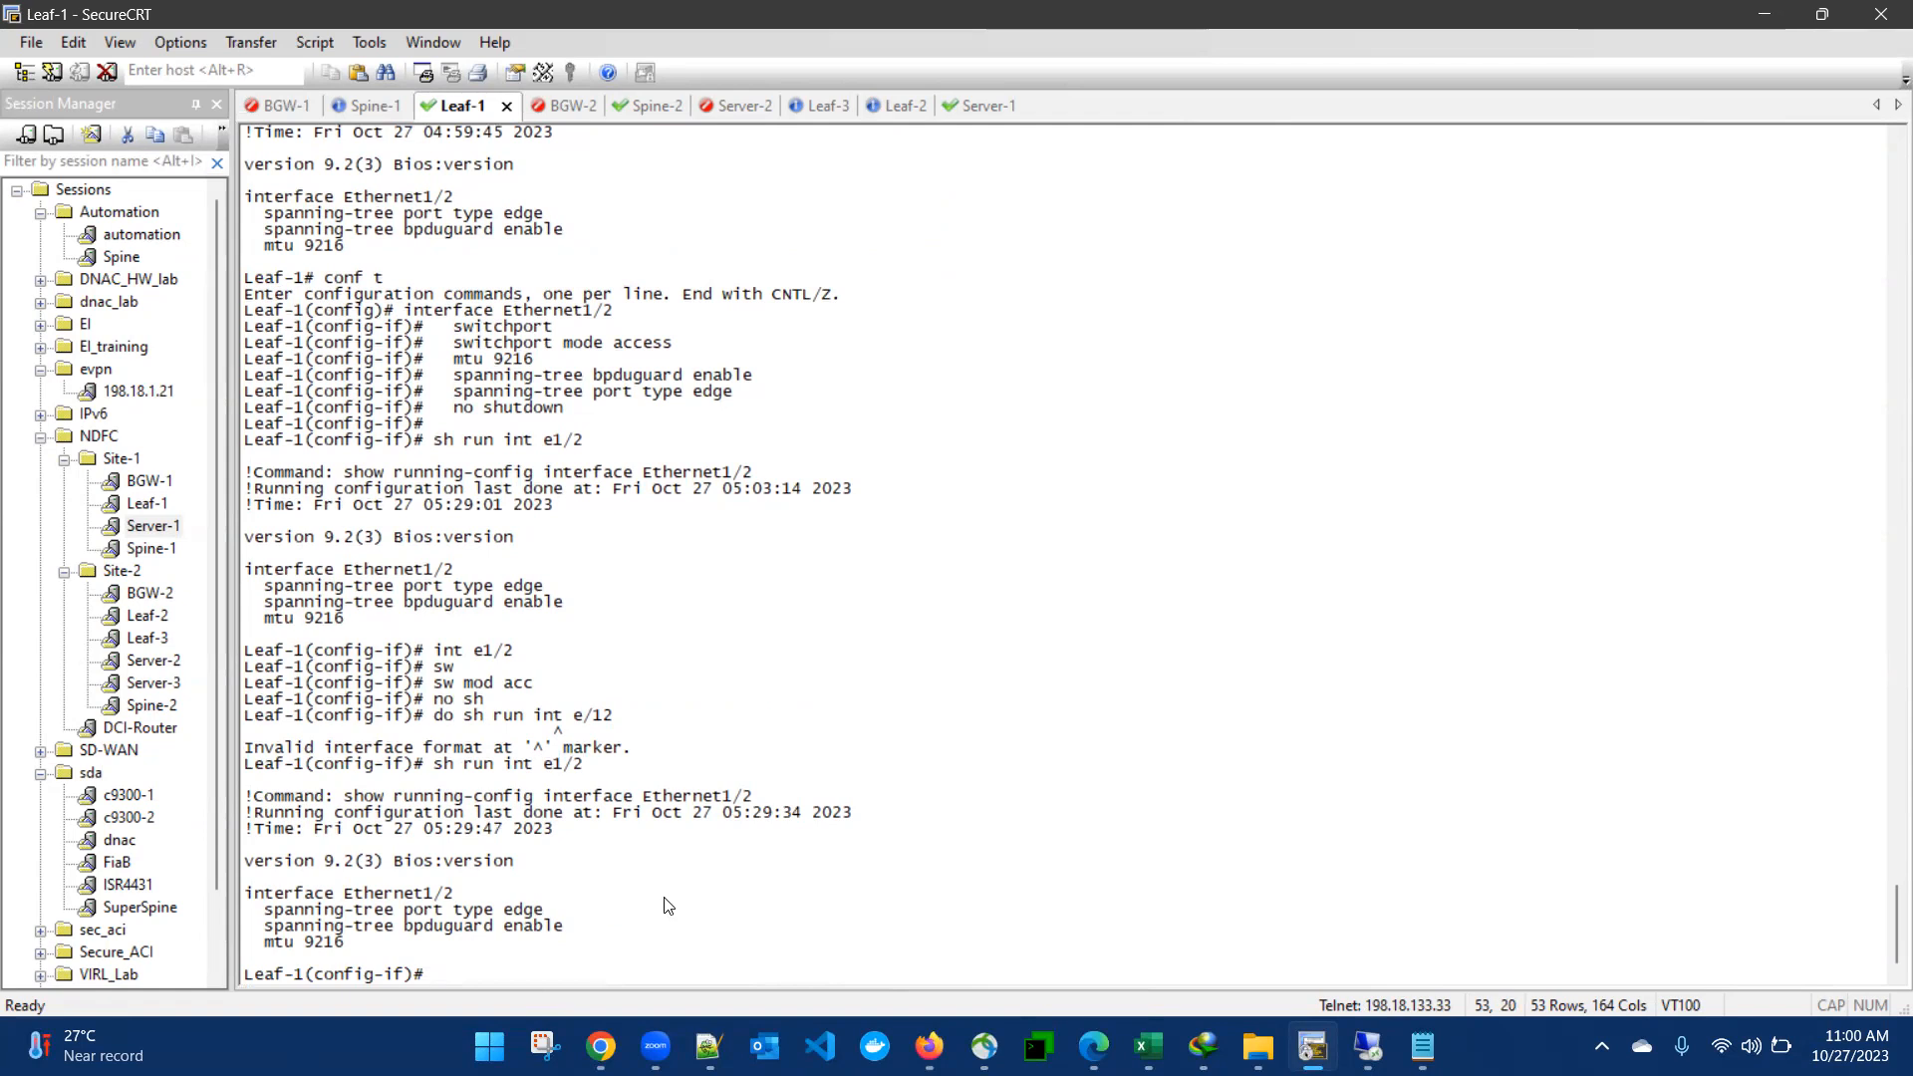
- Switch to Nexus Dashboard Fabric Controller in the remote desktop and start Recalculate and Deploy on the MSD-1 fabric
left_click(601, 1047)
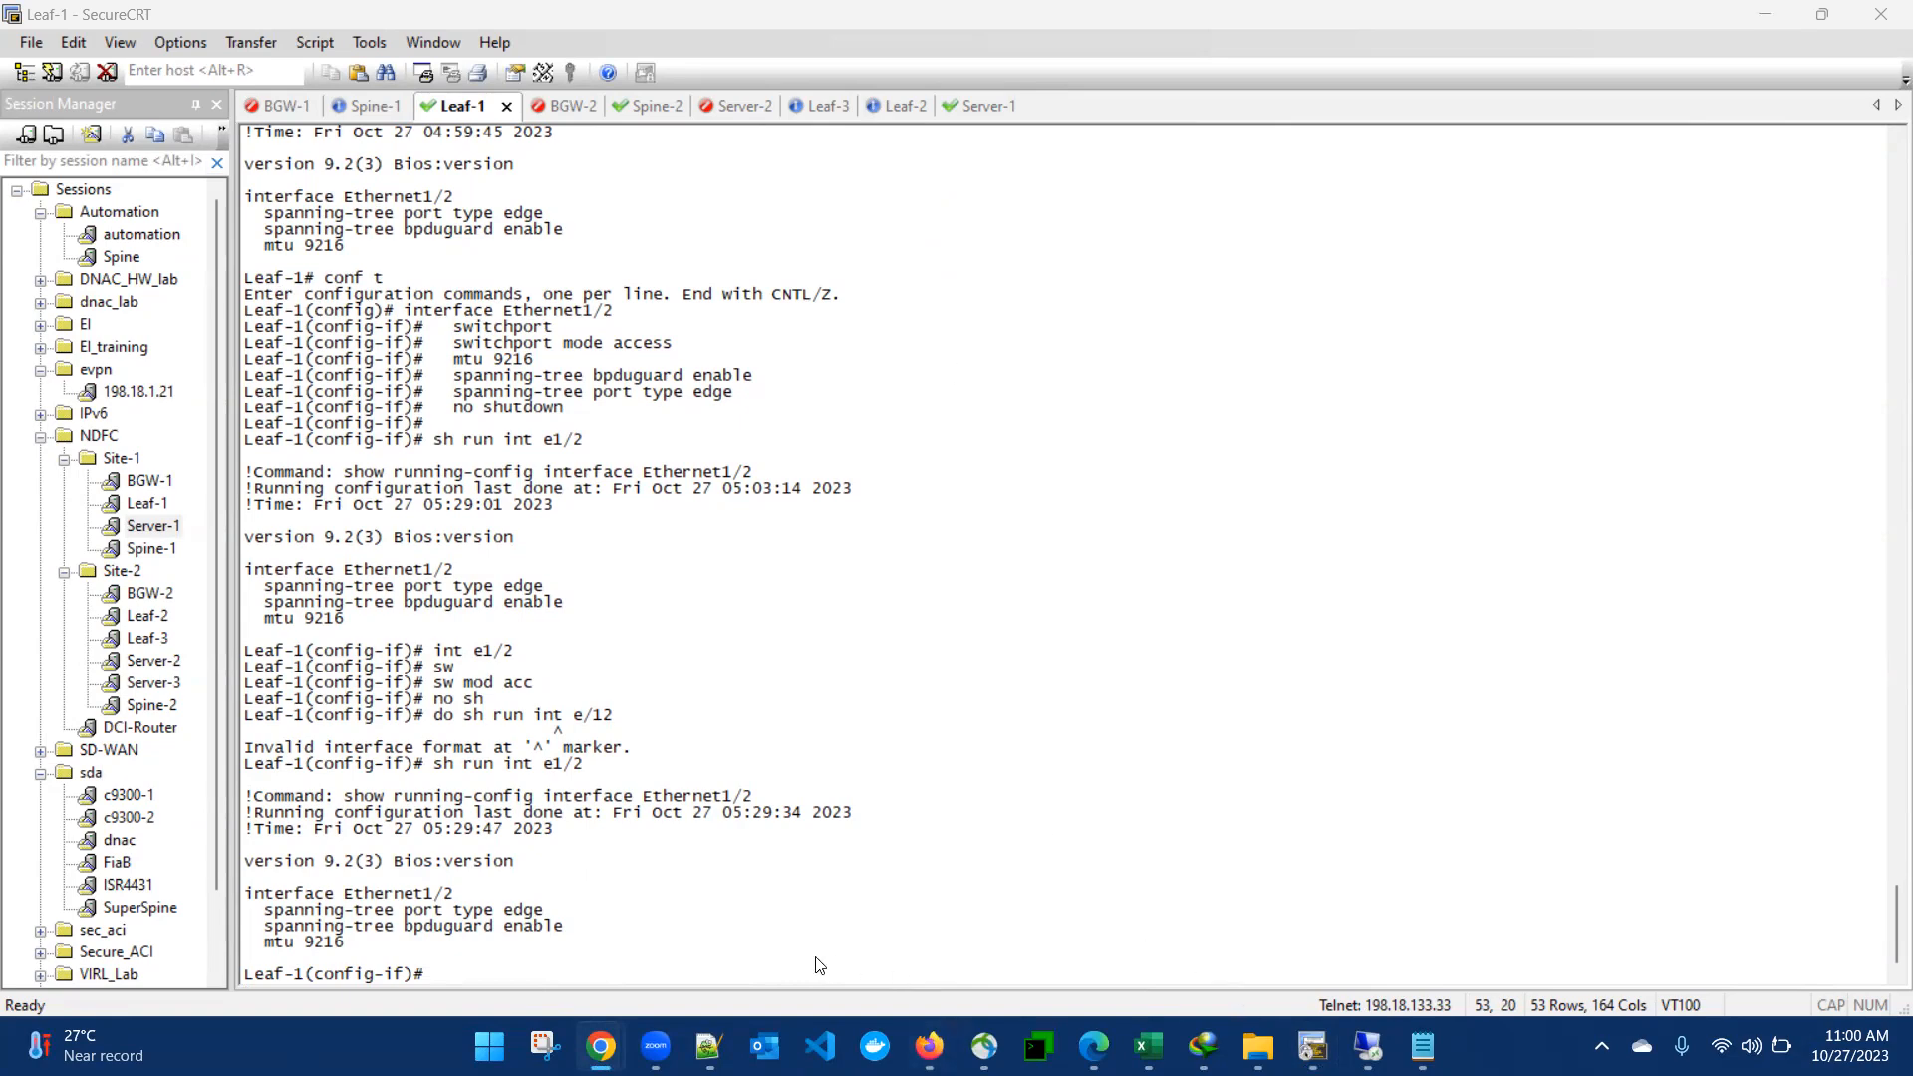
left_click(1368, 1047)
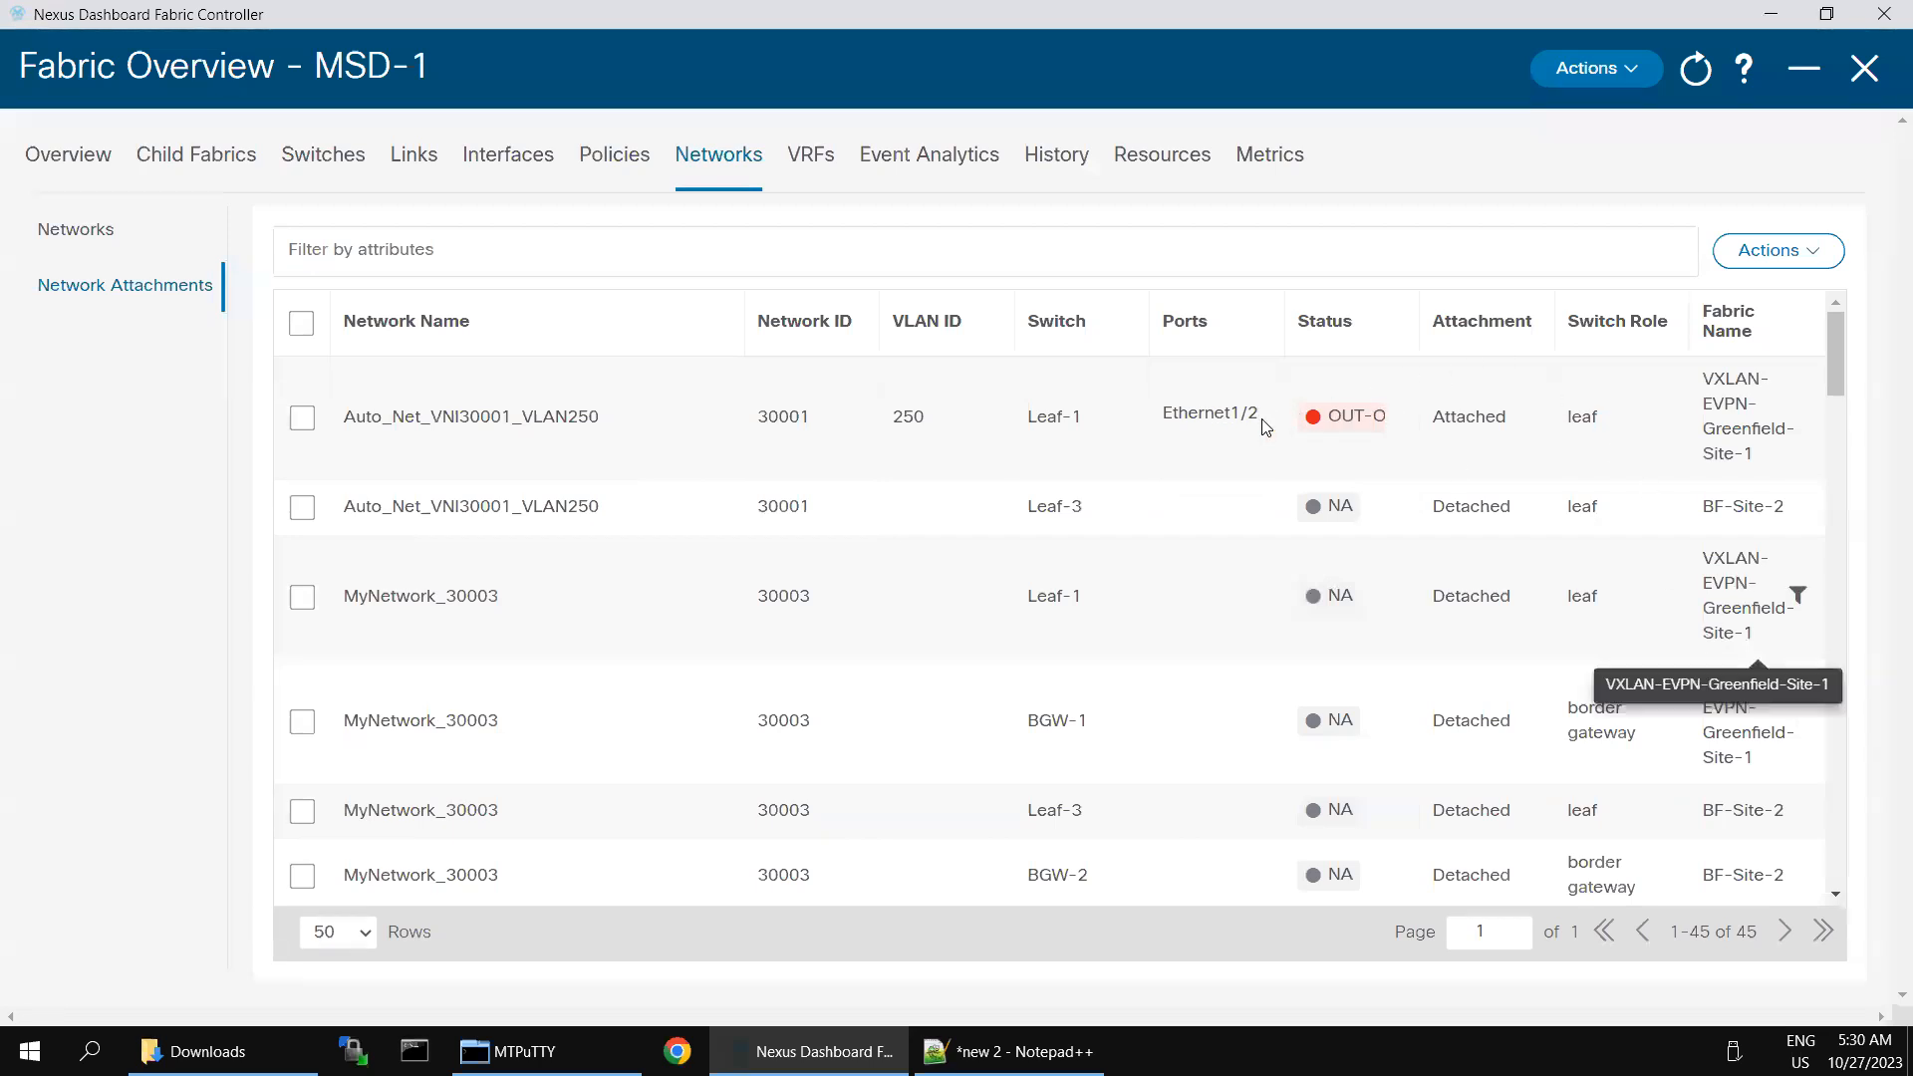
left_click(1630, 83)
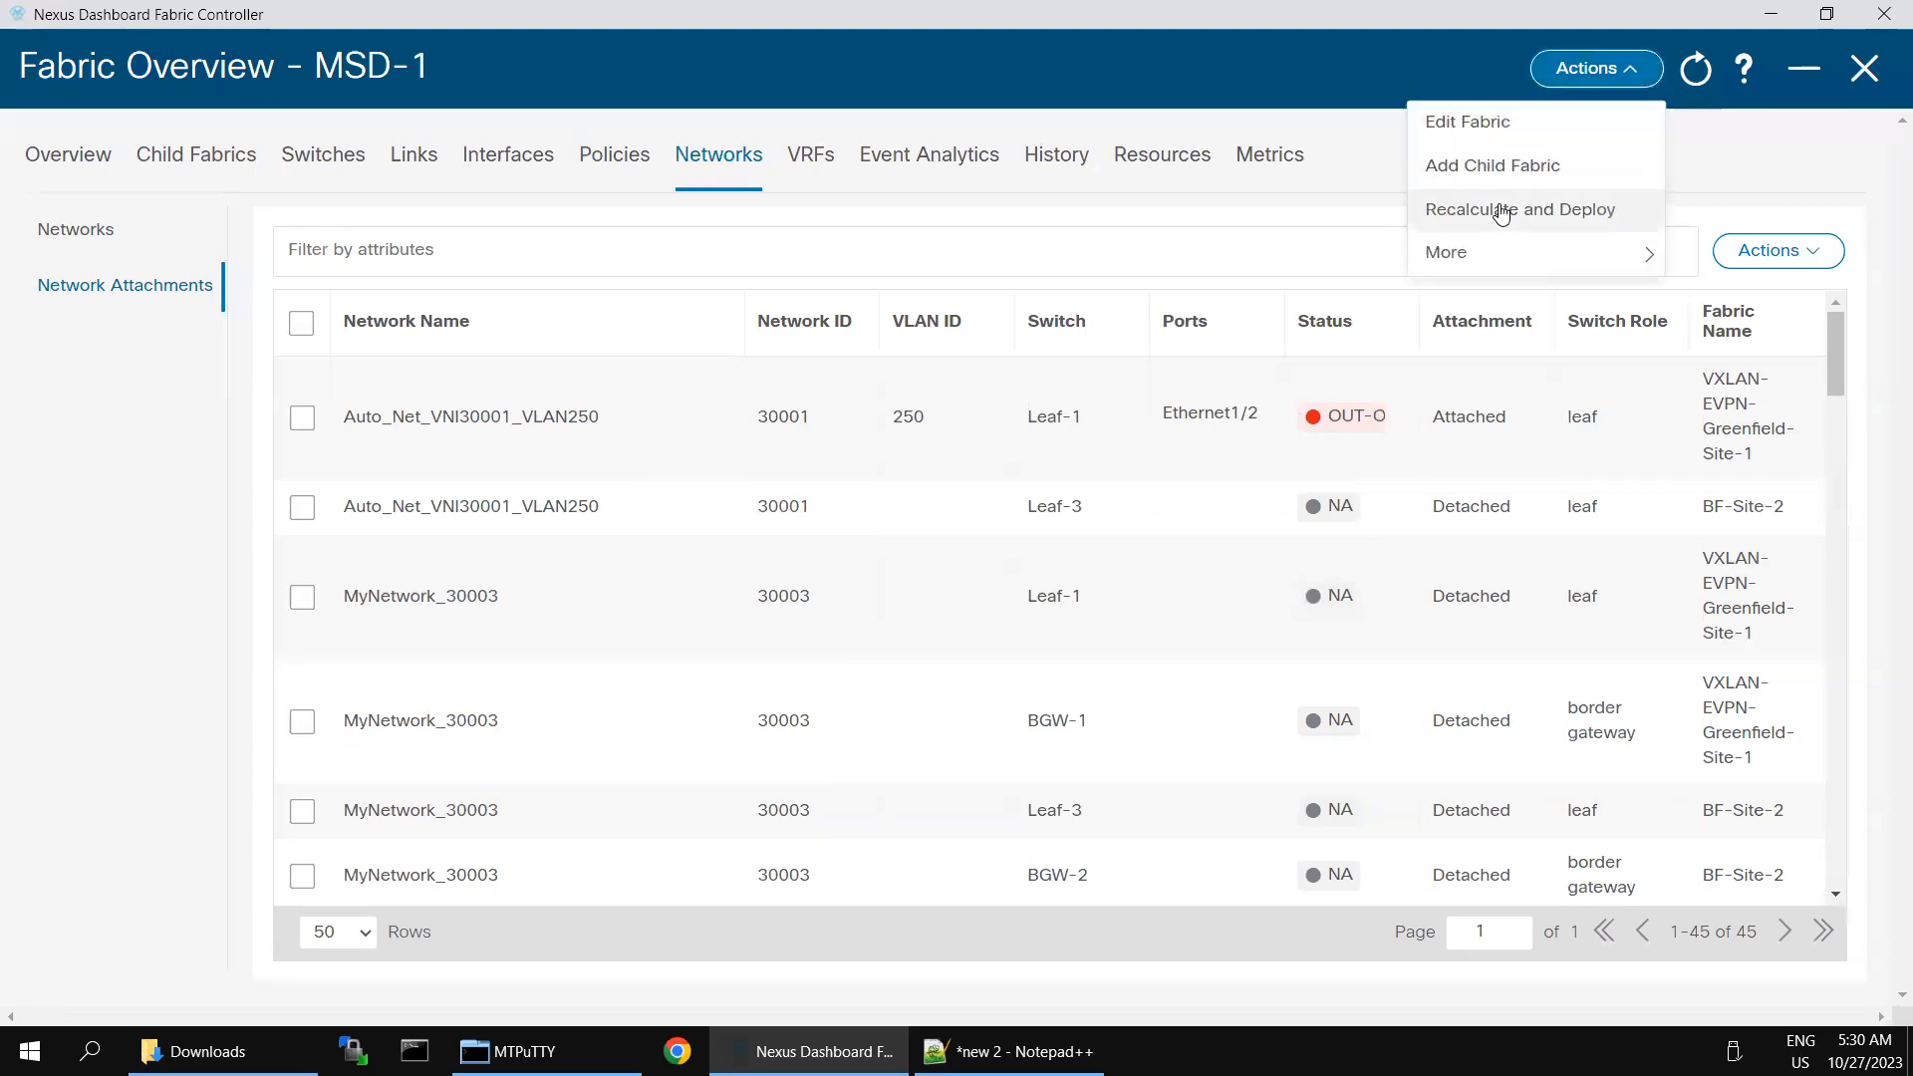
left_click(1502, 211)
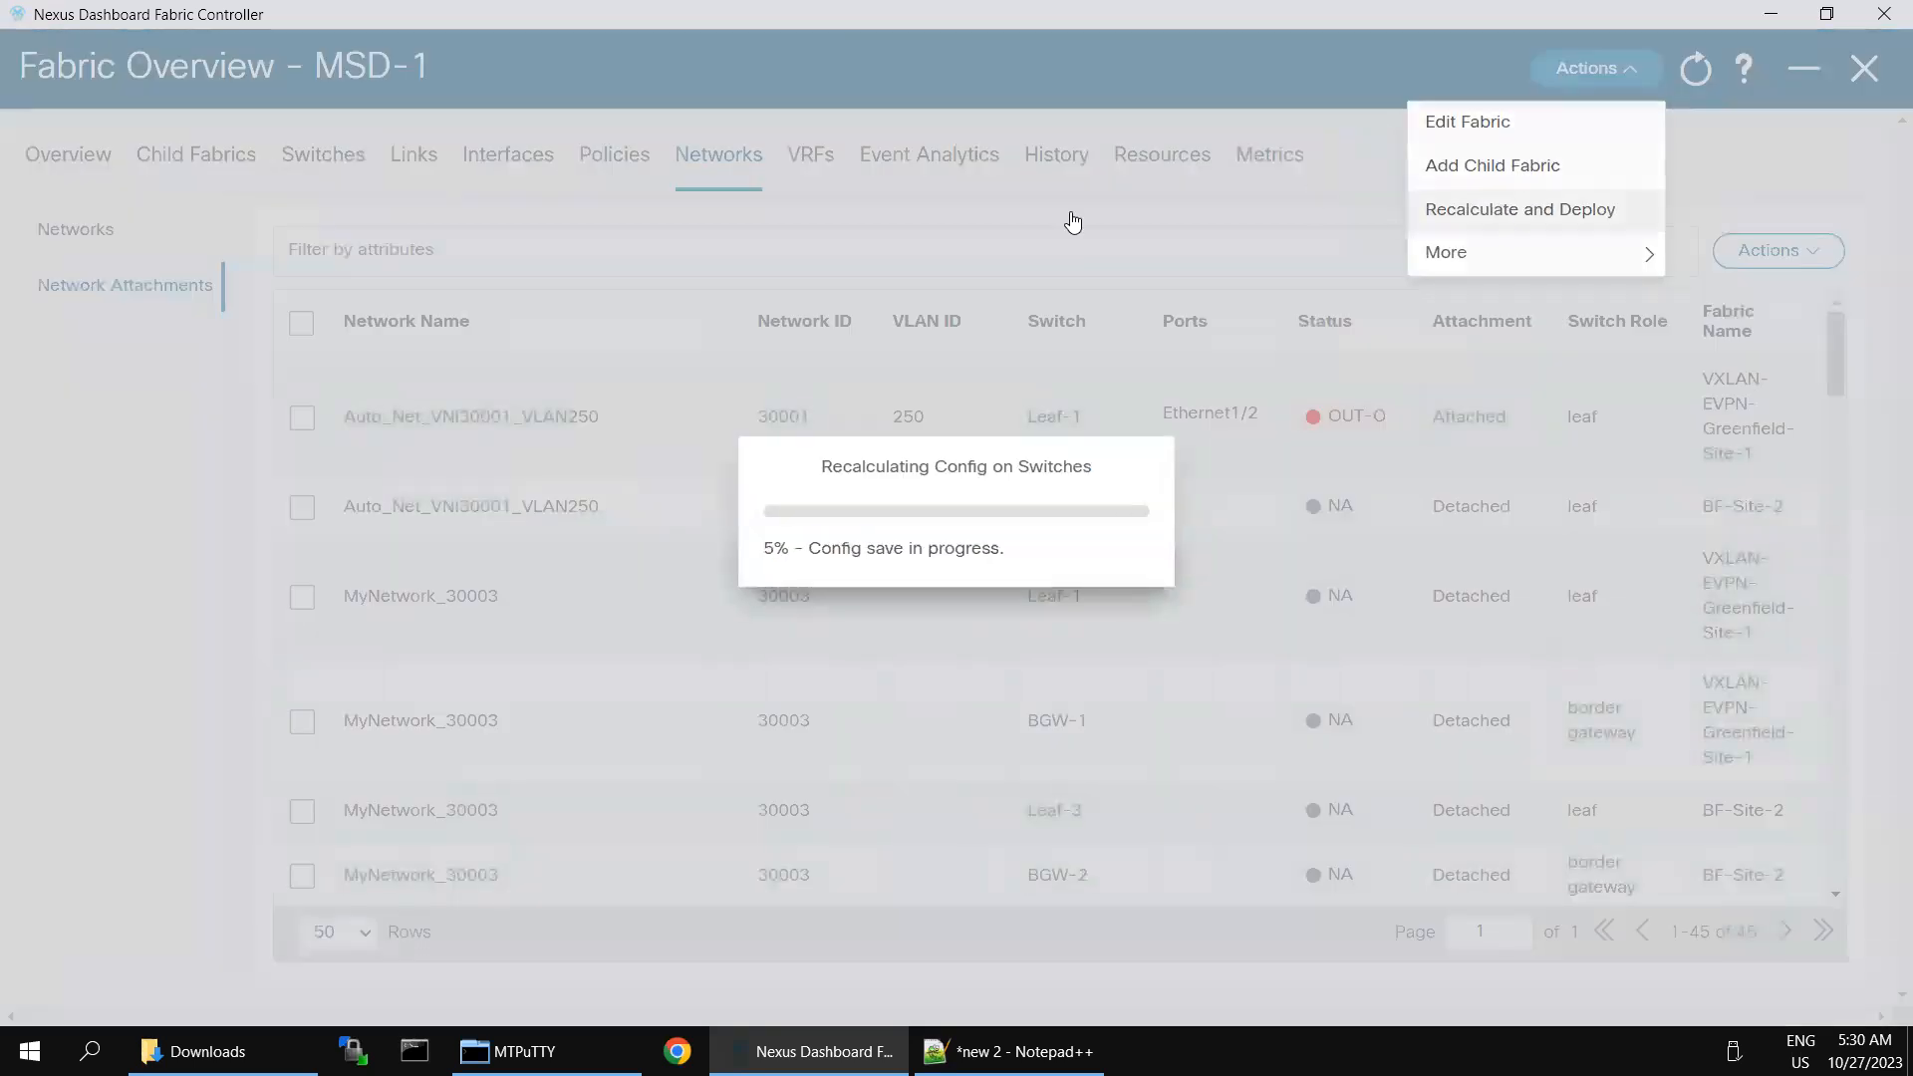
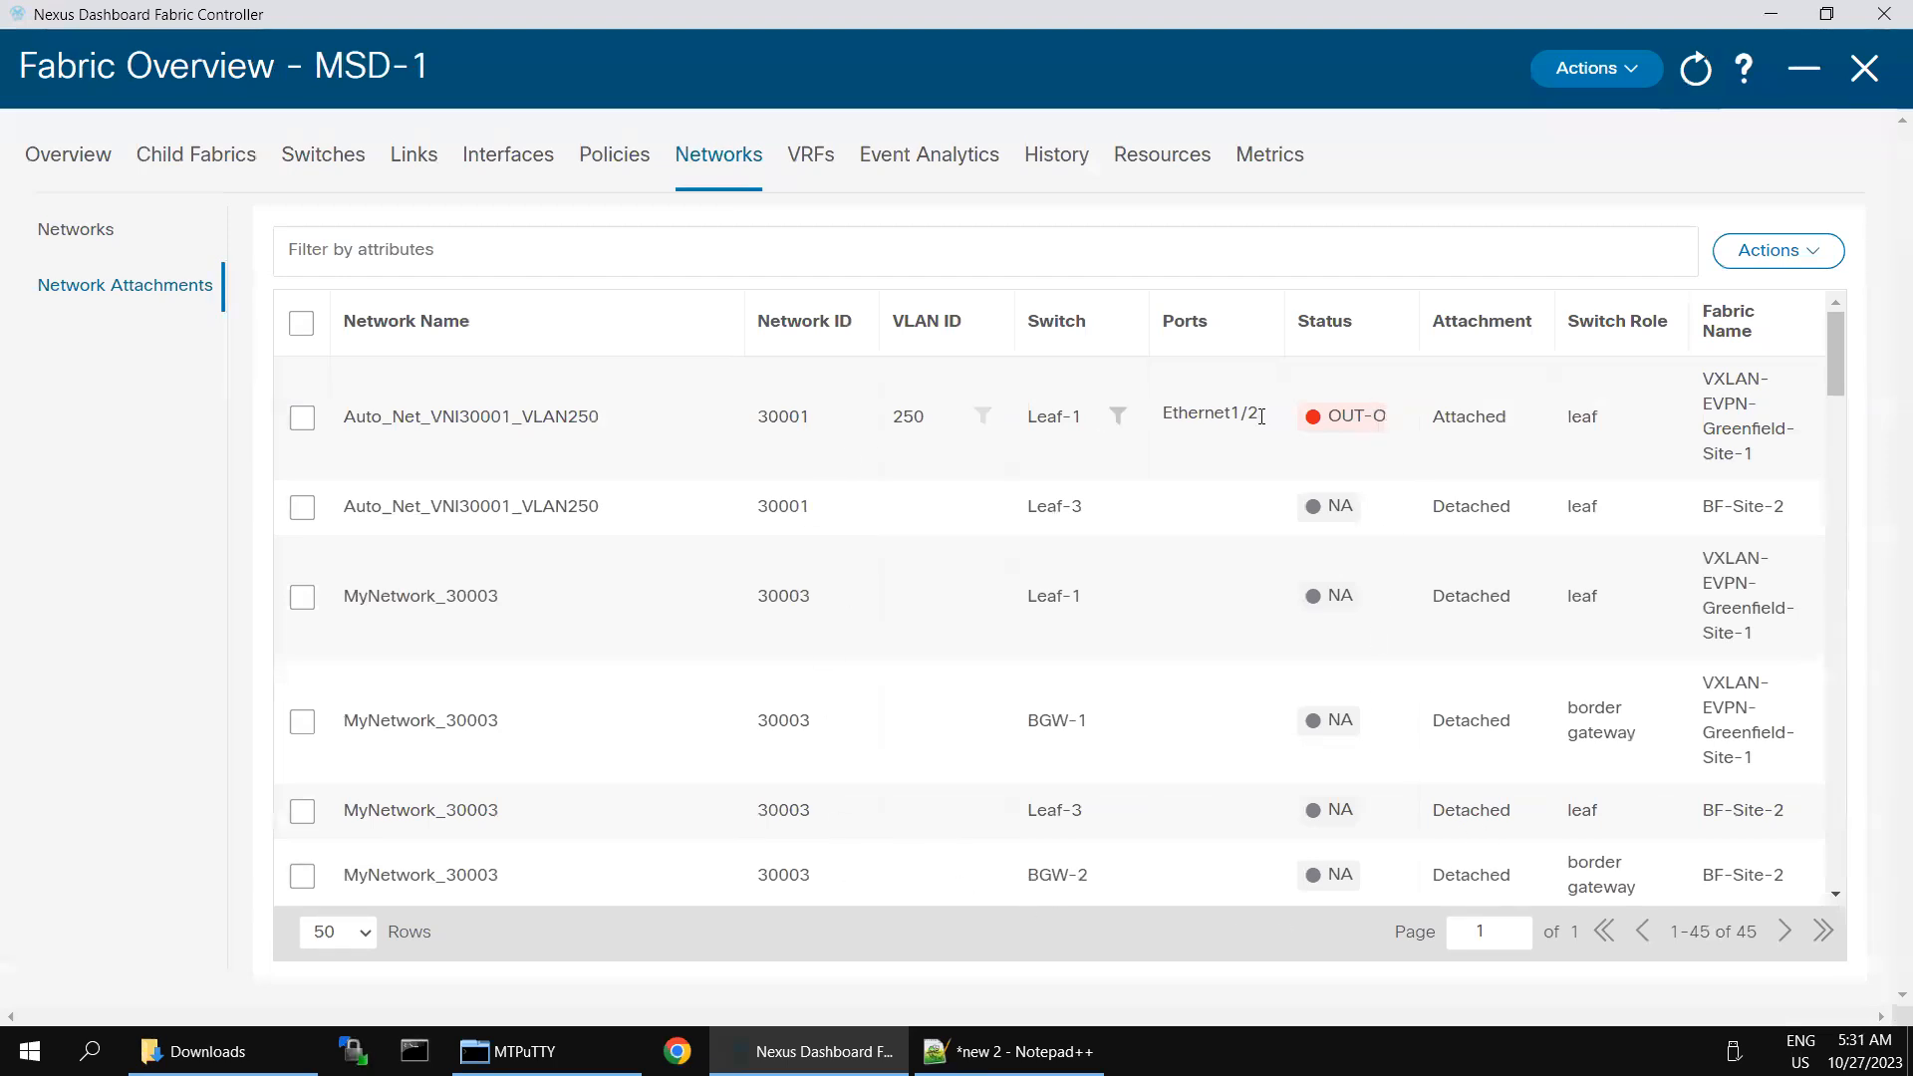
- Edit the Leaf-1 attachment of Auto_Net_VNI30001_VLAN250 and save it attached with VLAN 250 and Ethernet1/2
left_click(303, 418)
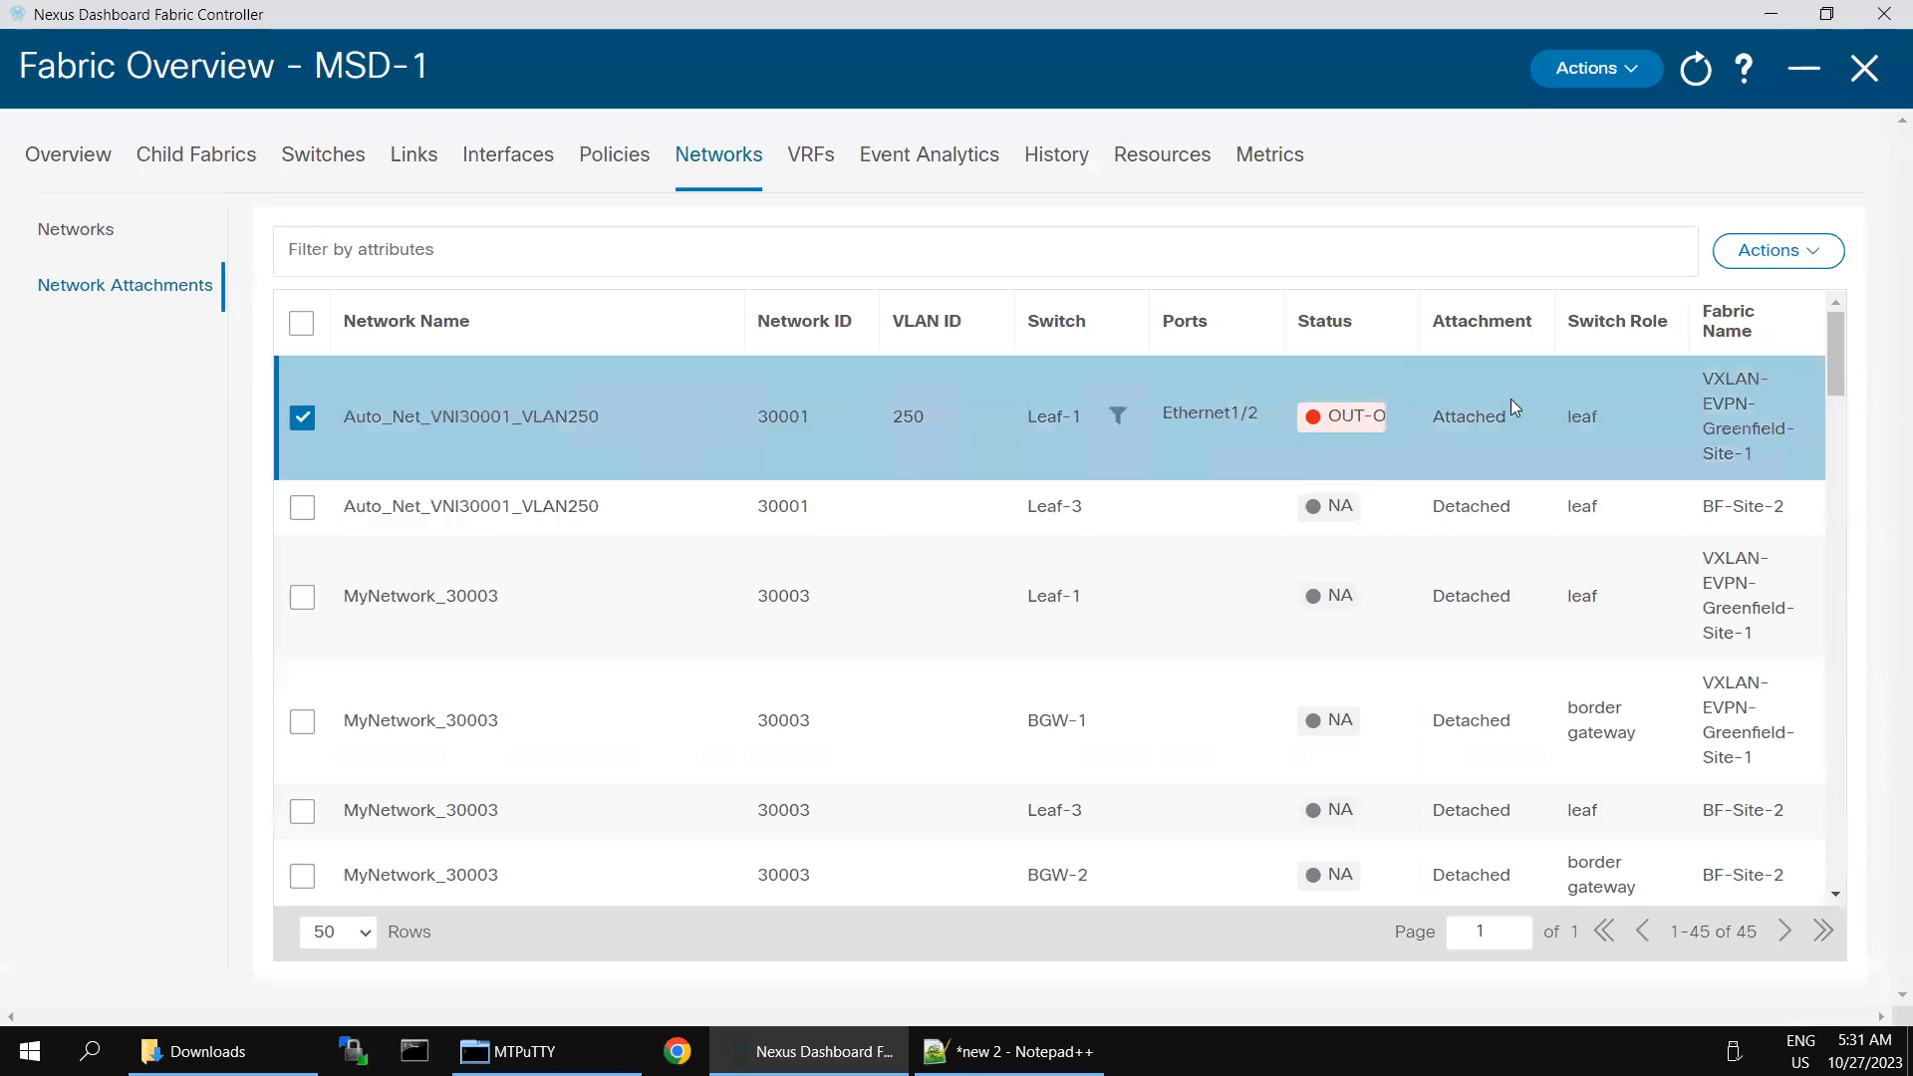
left_click(1811, 260)
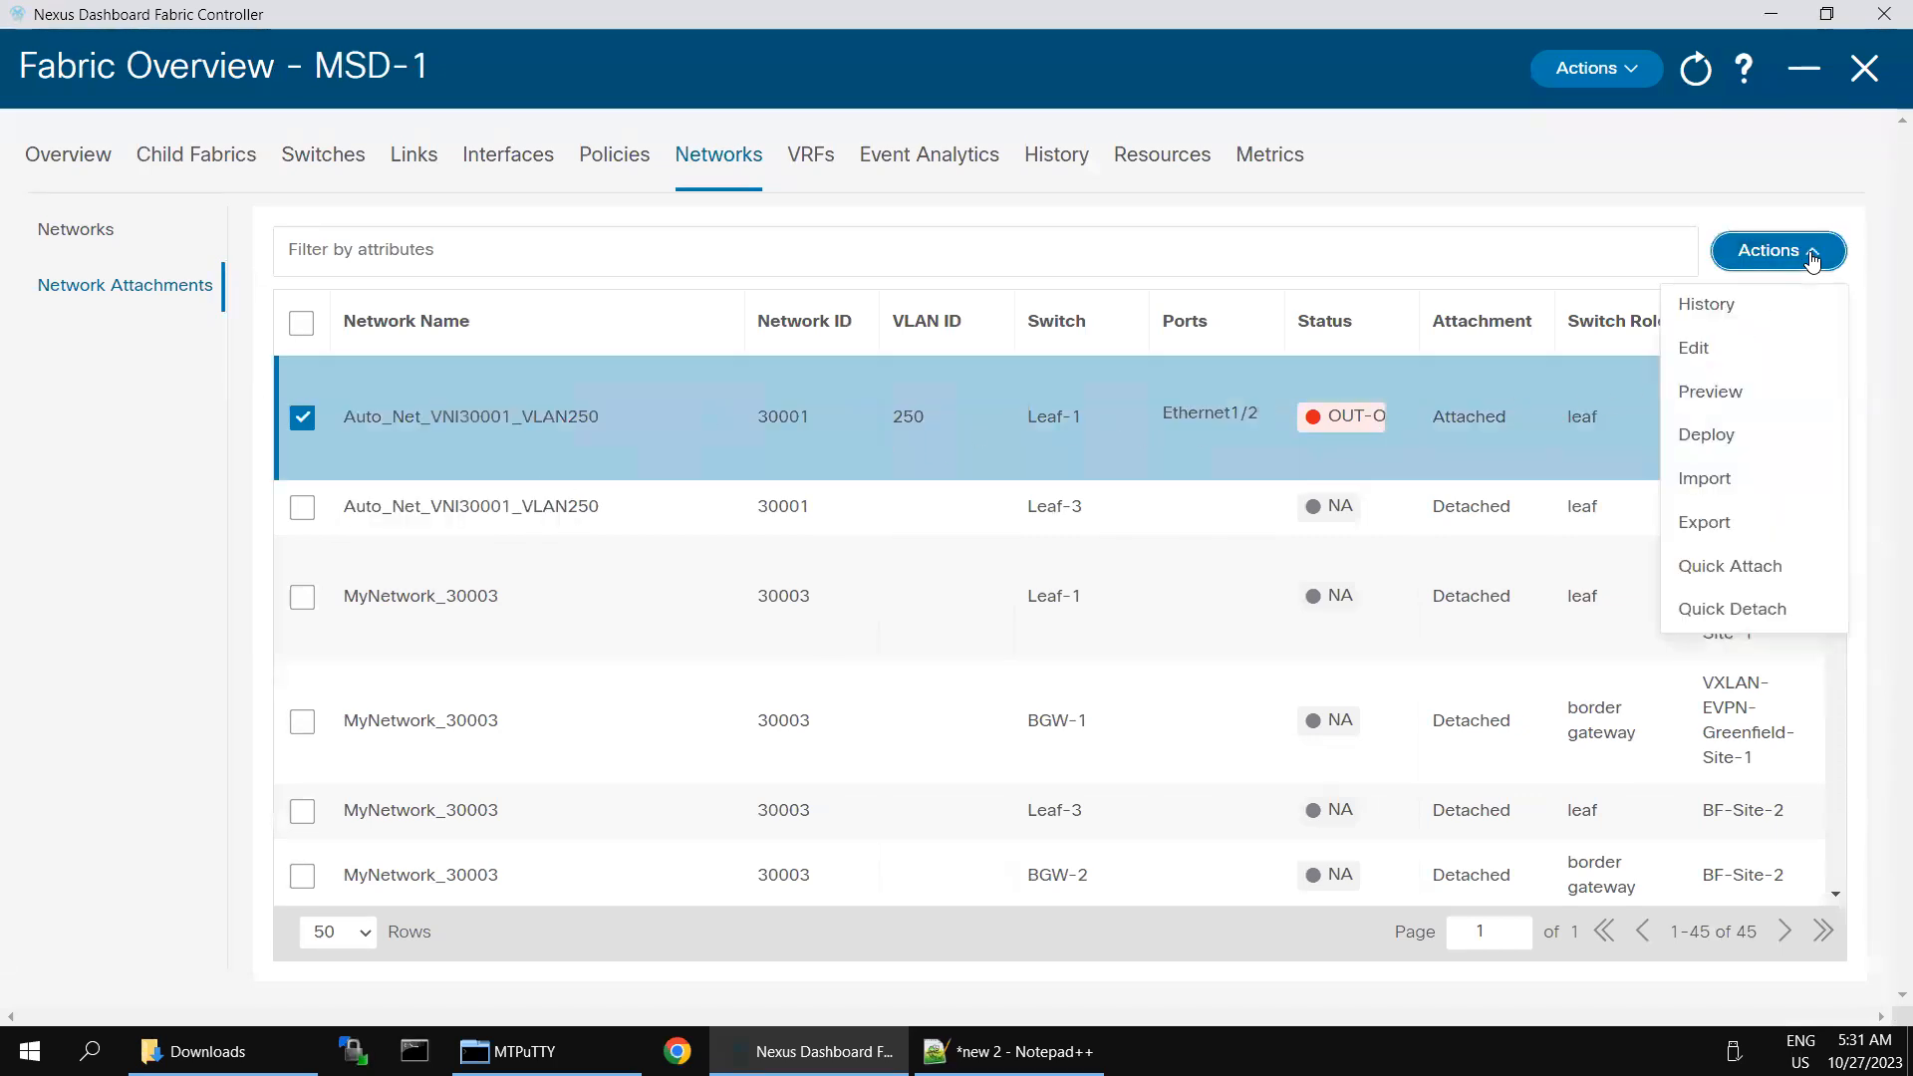
left_click(1716, 351)
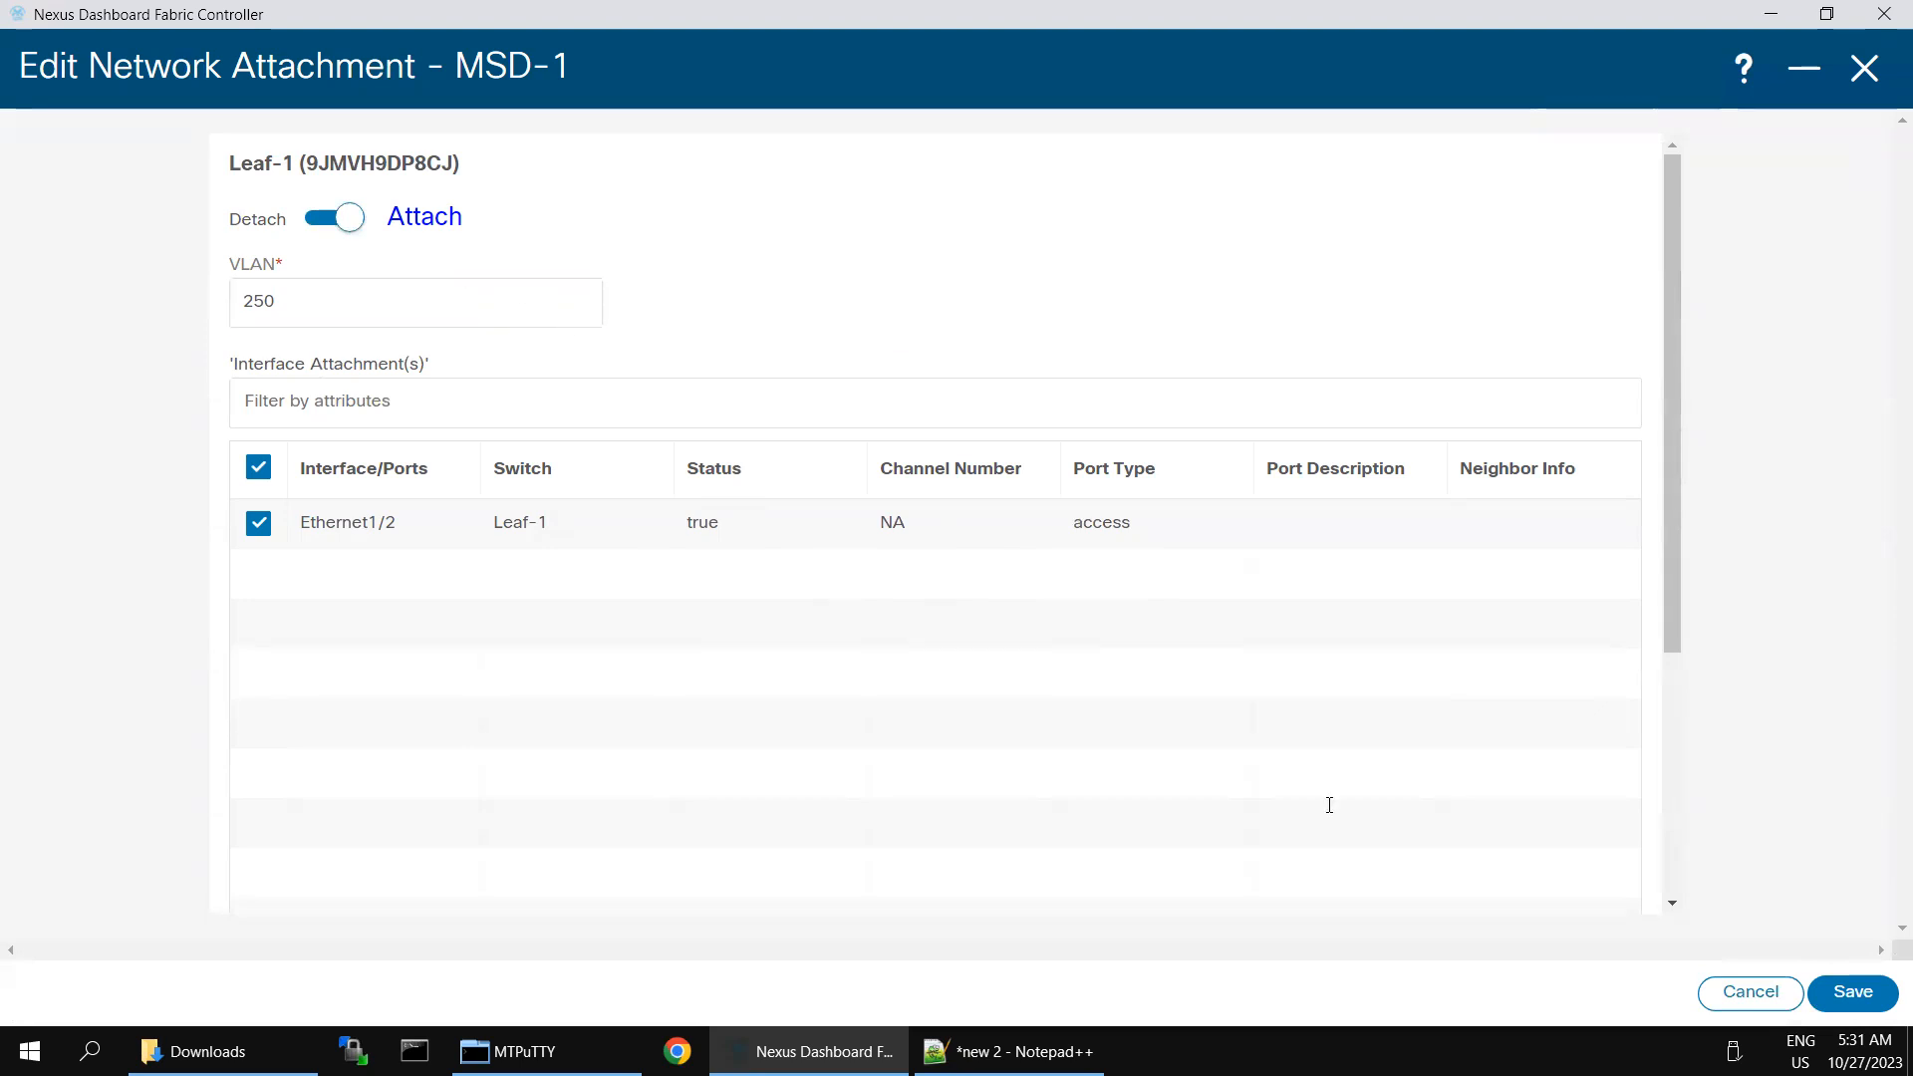
left_click(1842, 1004)
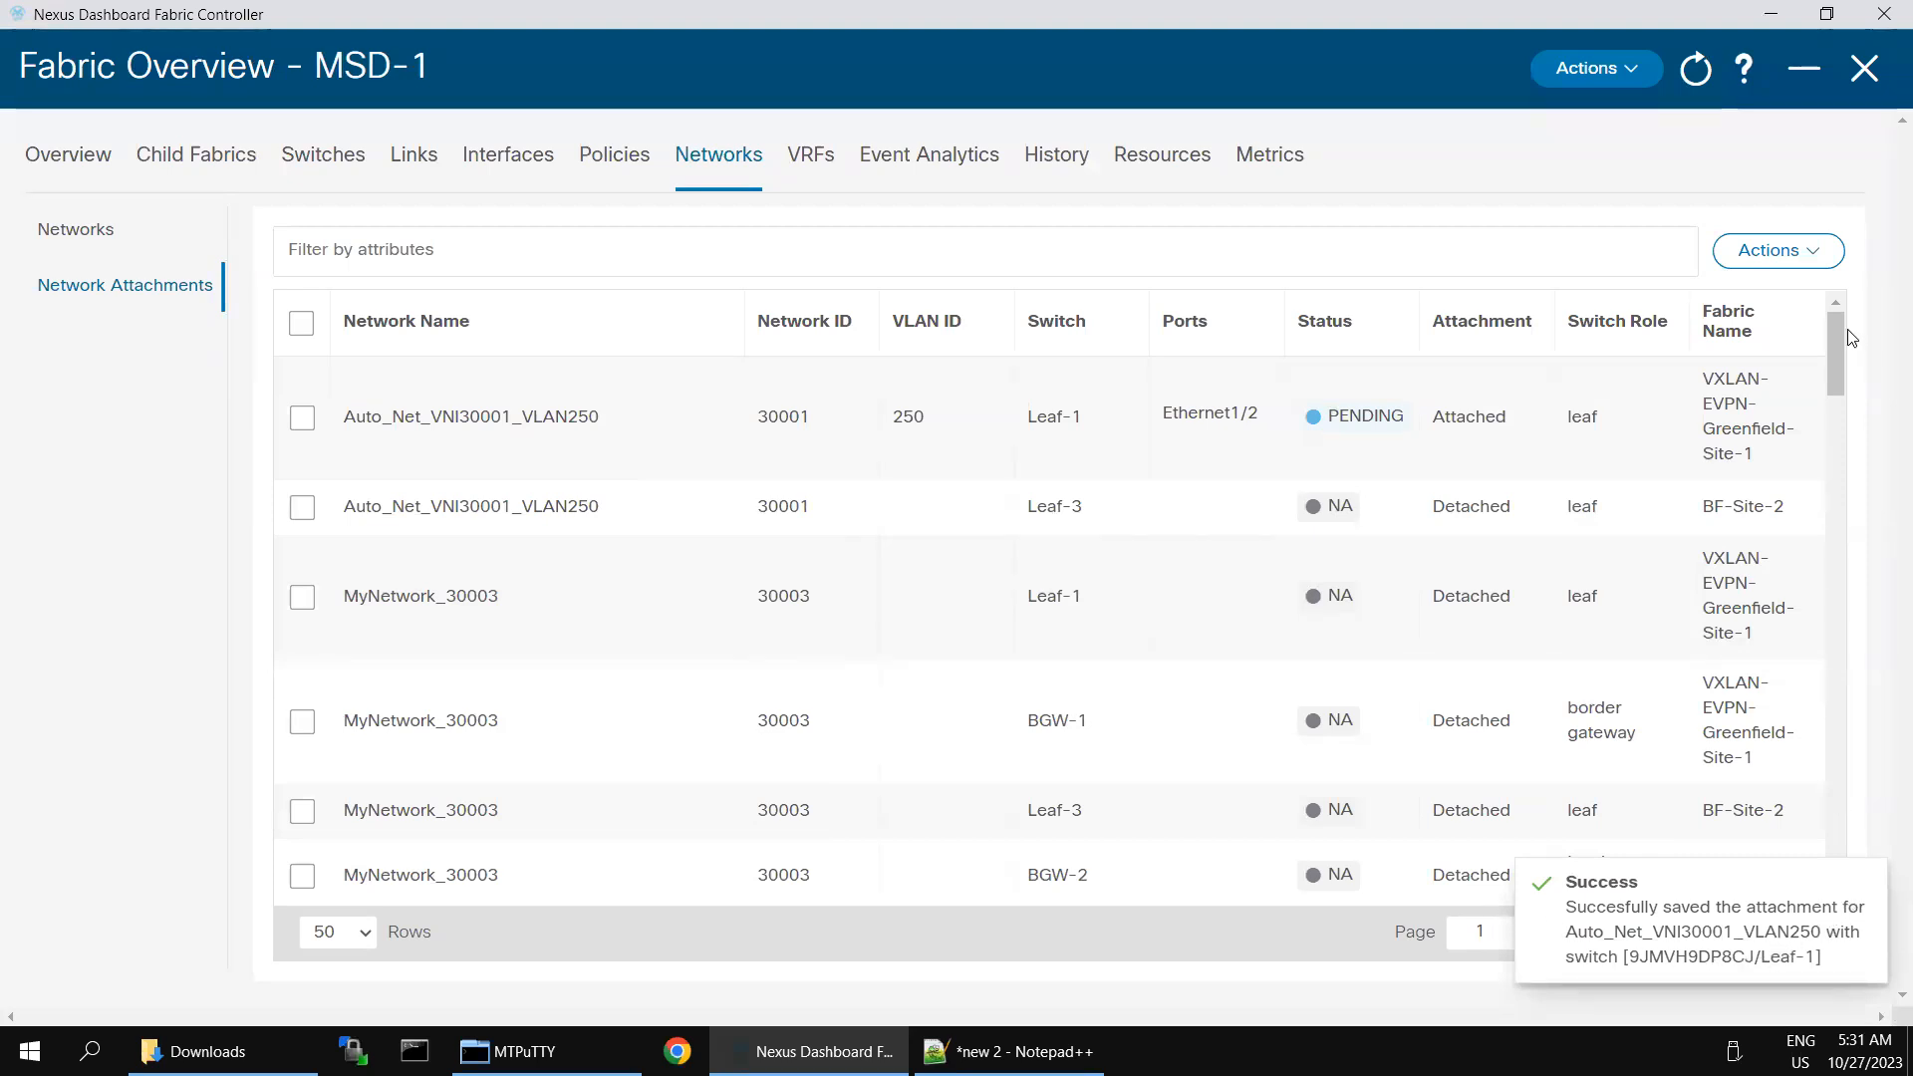
- Run Recalculate and Deploy on the MSD-1 fabric and review the switches in the configuration preview
left_click(1624, 70)
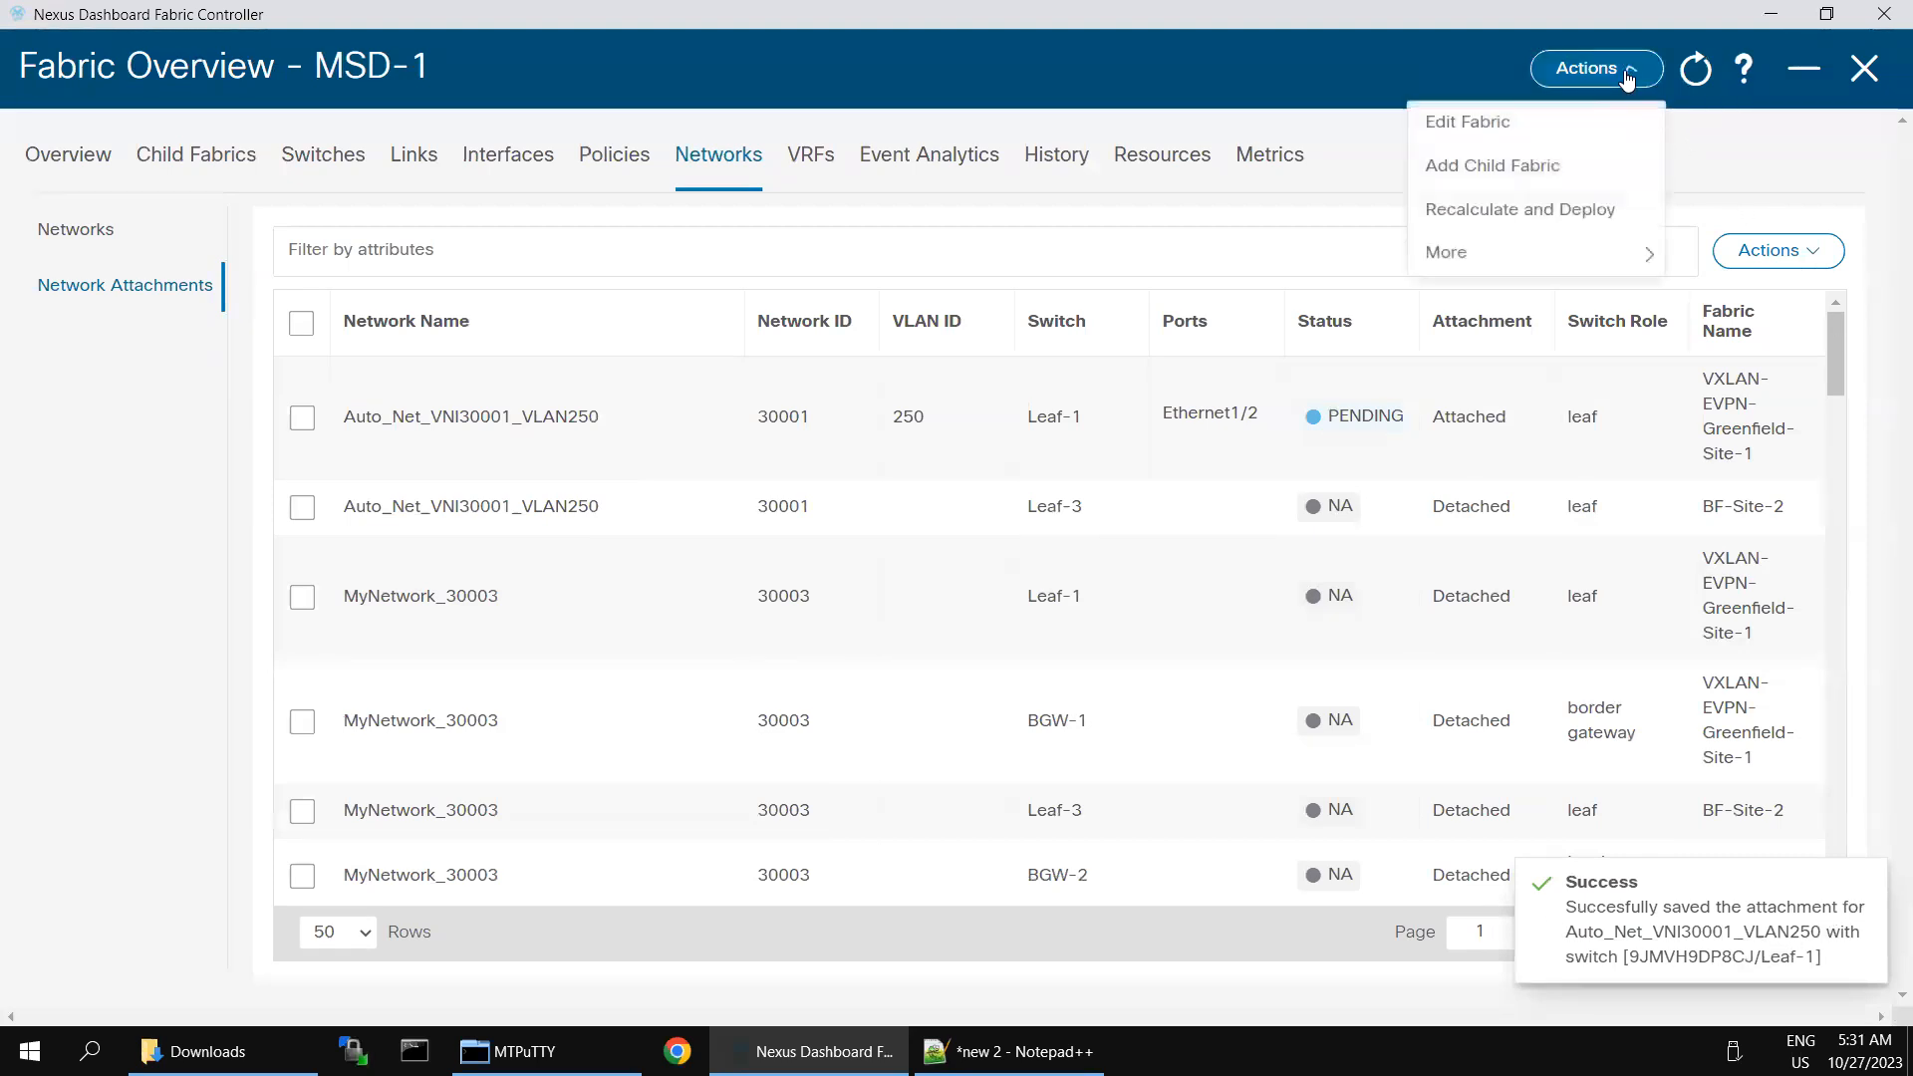
left_click(1501, 212)
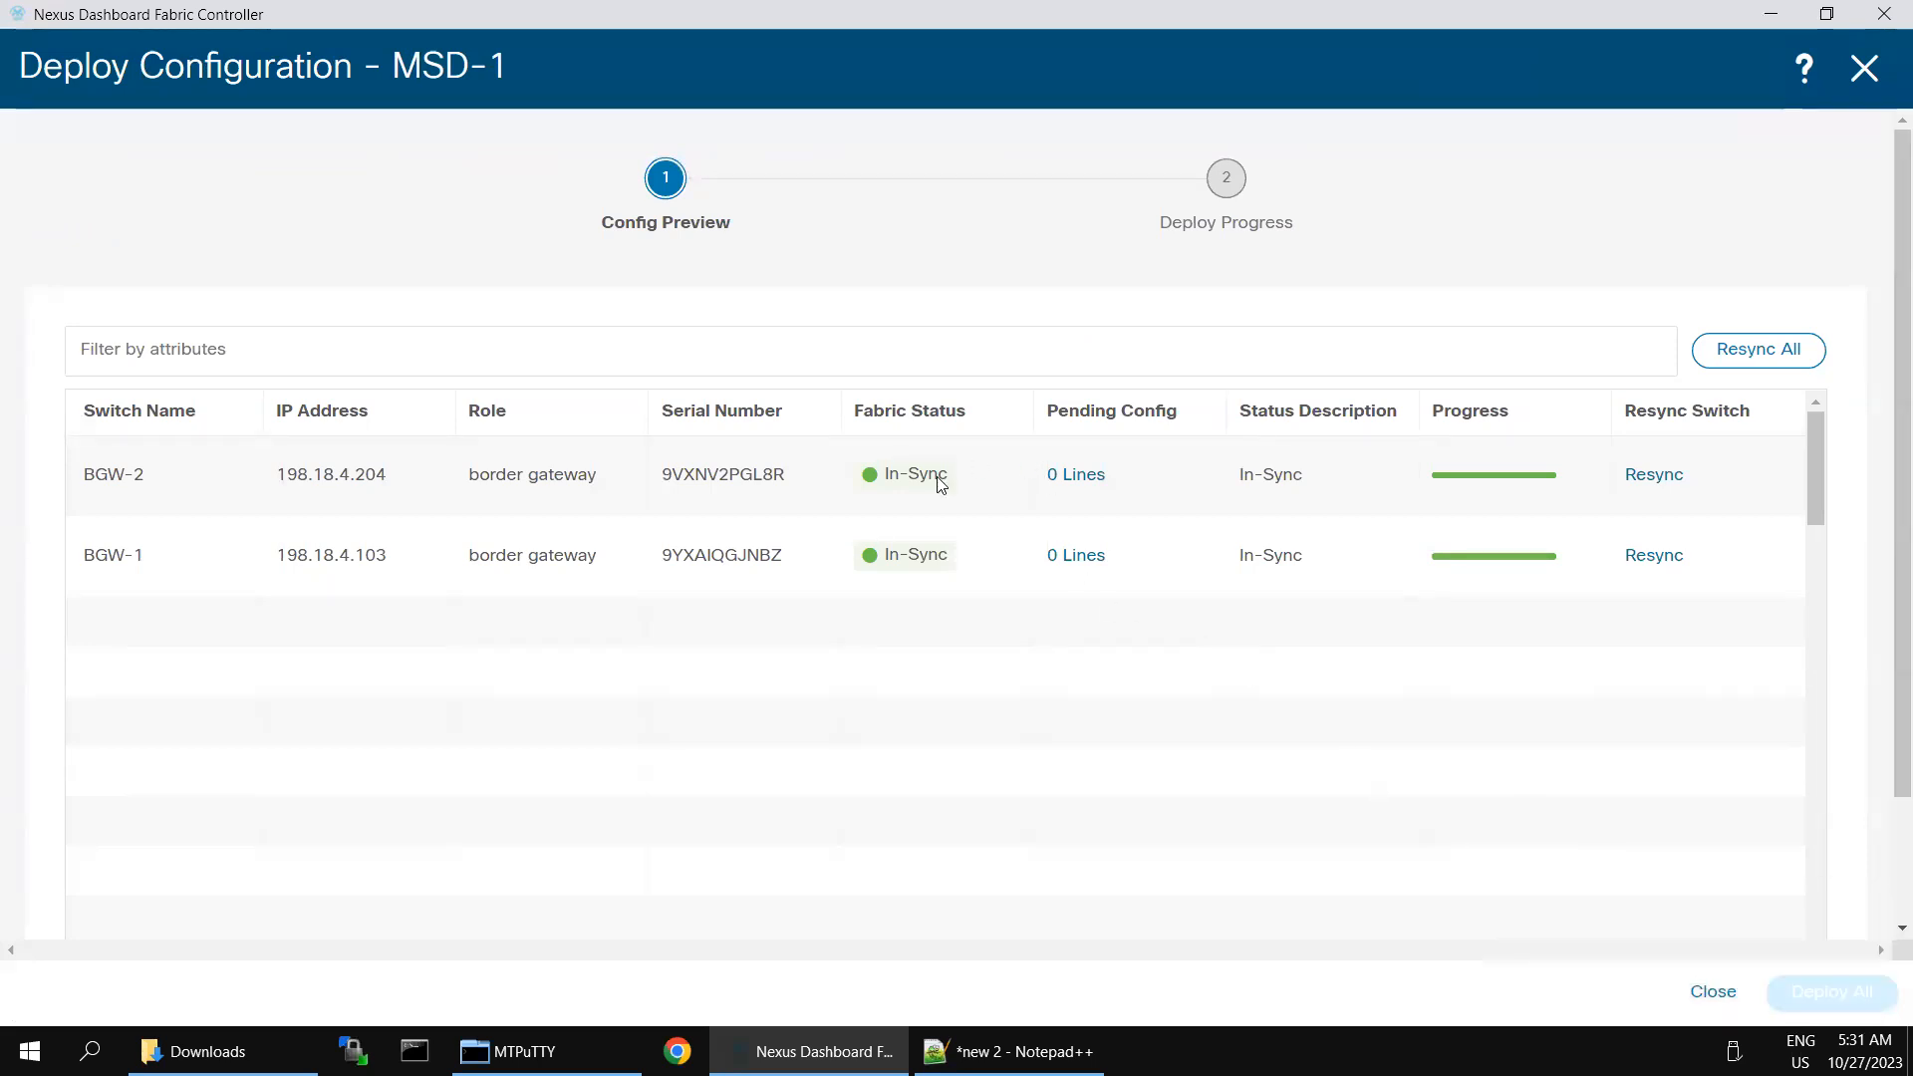
left_click(1819, 803)
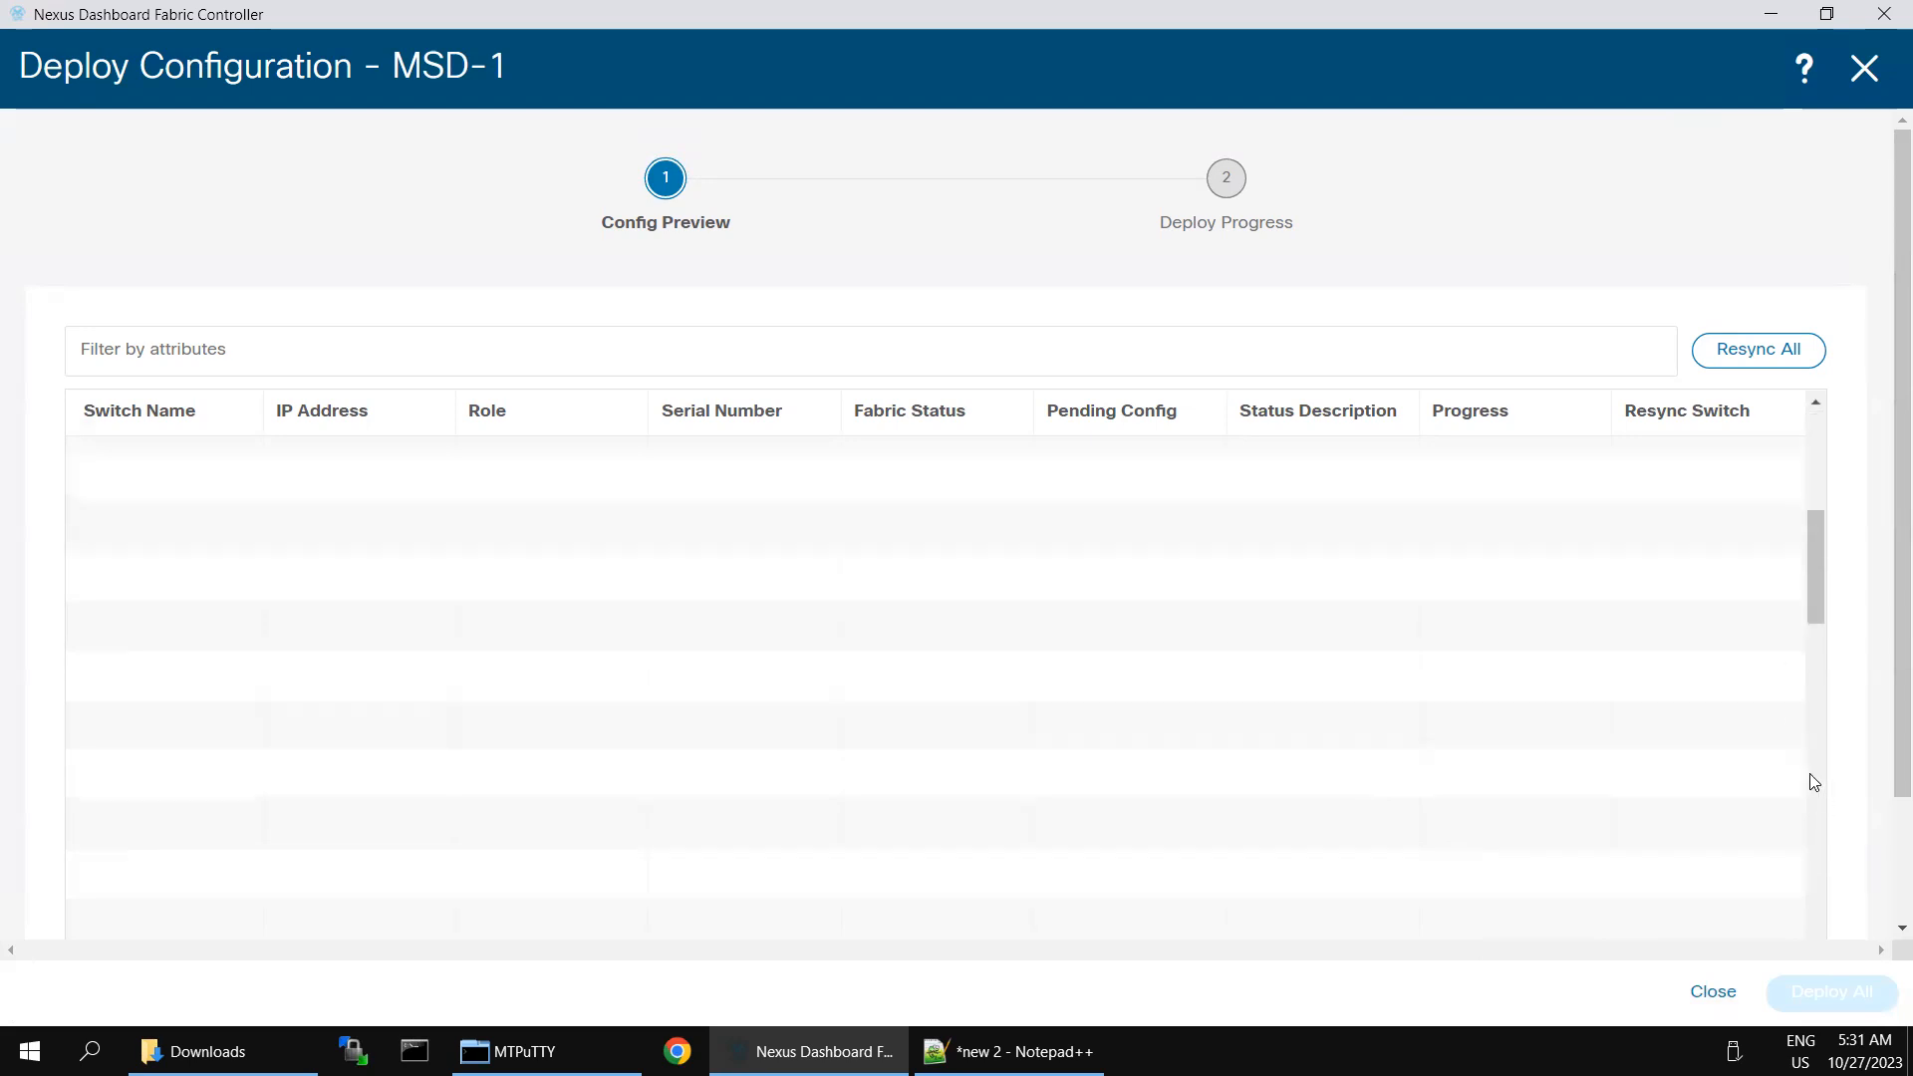
left_click(1811, 453)
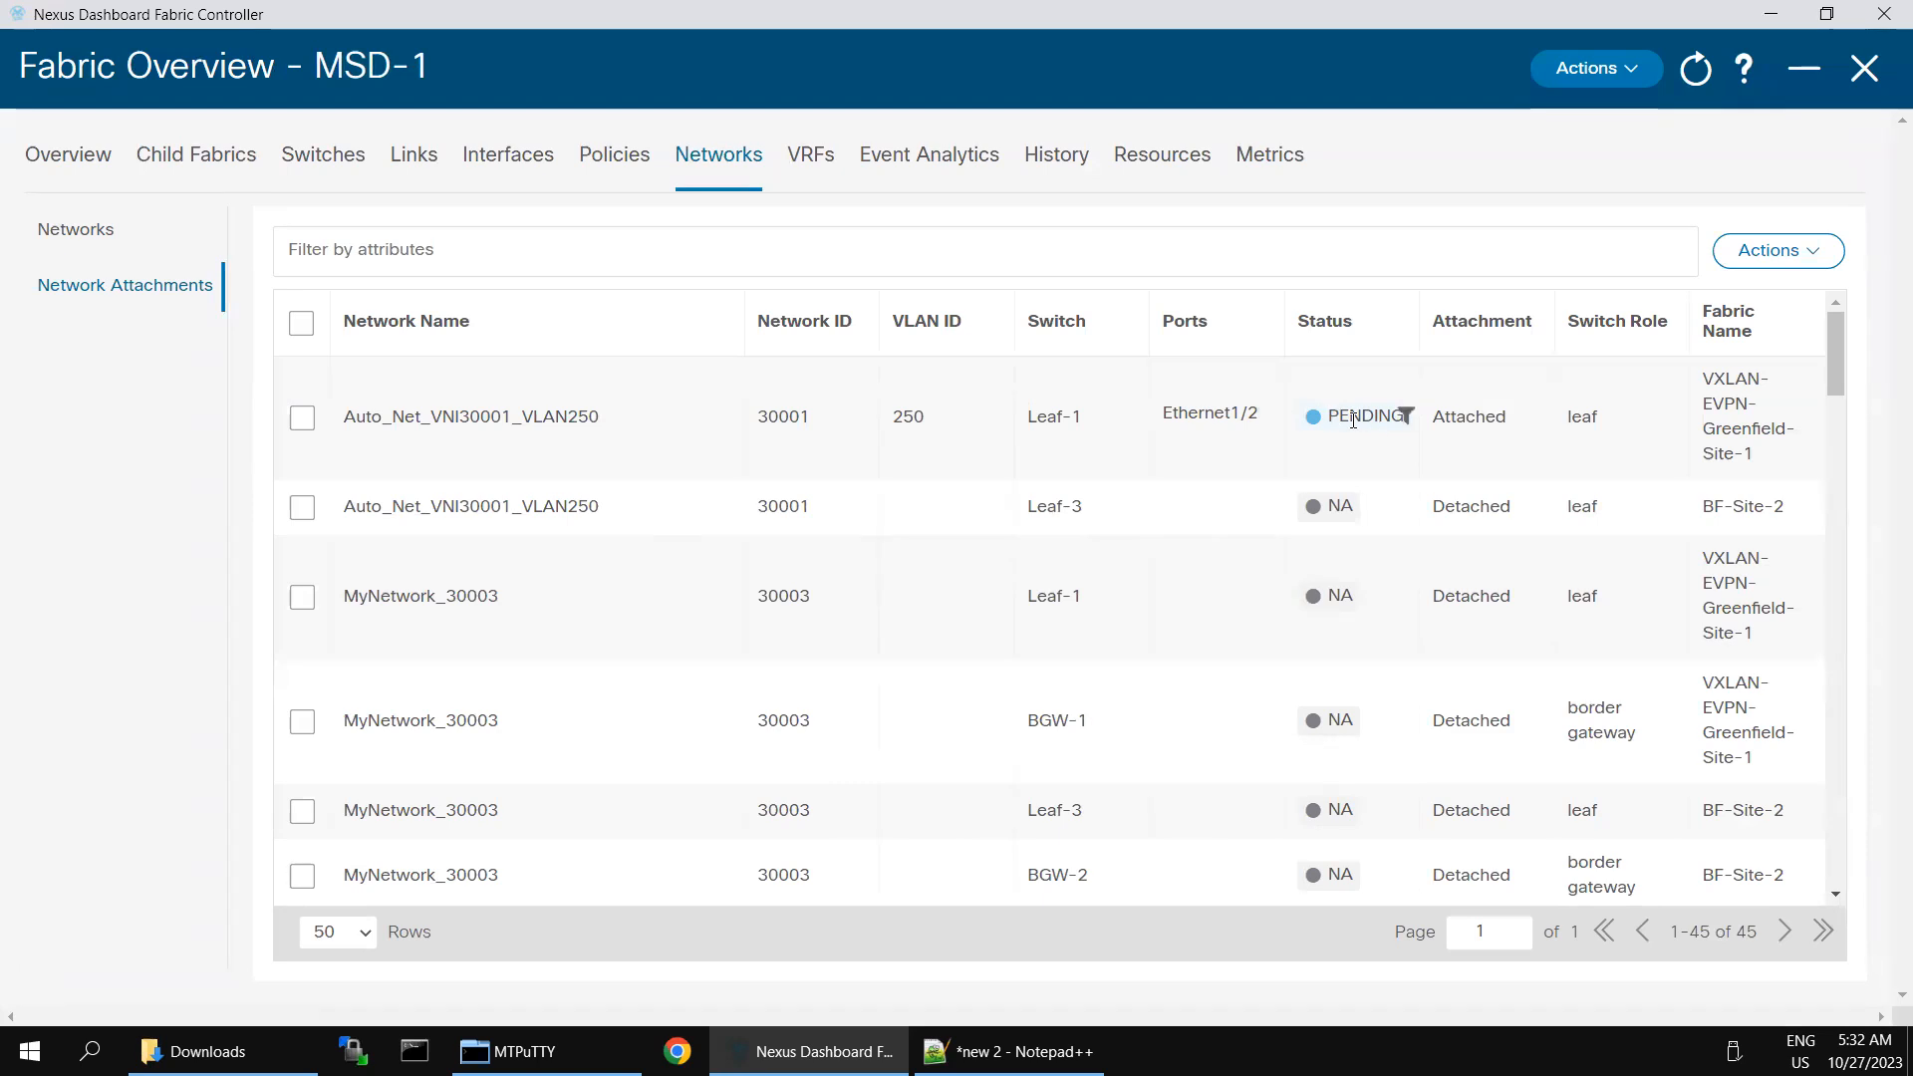
- Check the Leaf-1 attachment status of Auto_Net_VNI30001_VLAN250 and refresh the fabric overview
left_click_drag(1340, 416, 1425, 436)
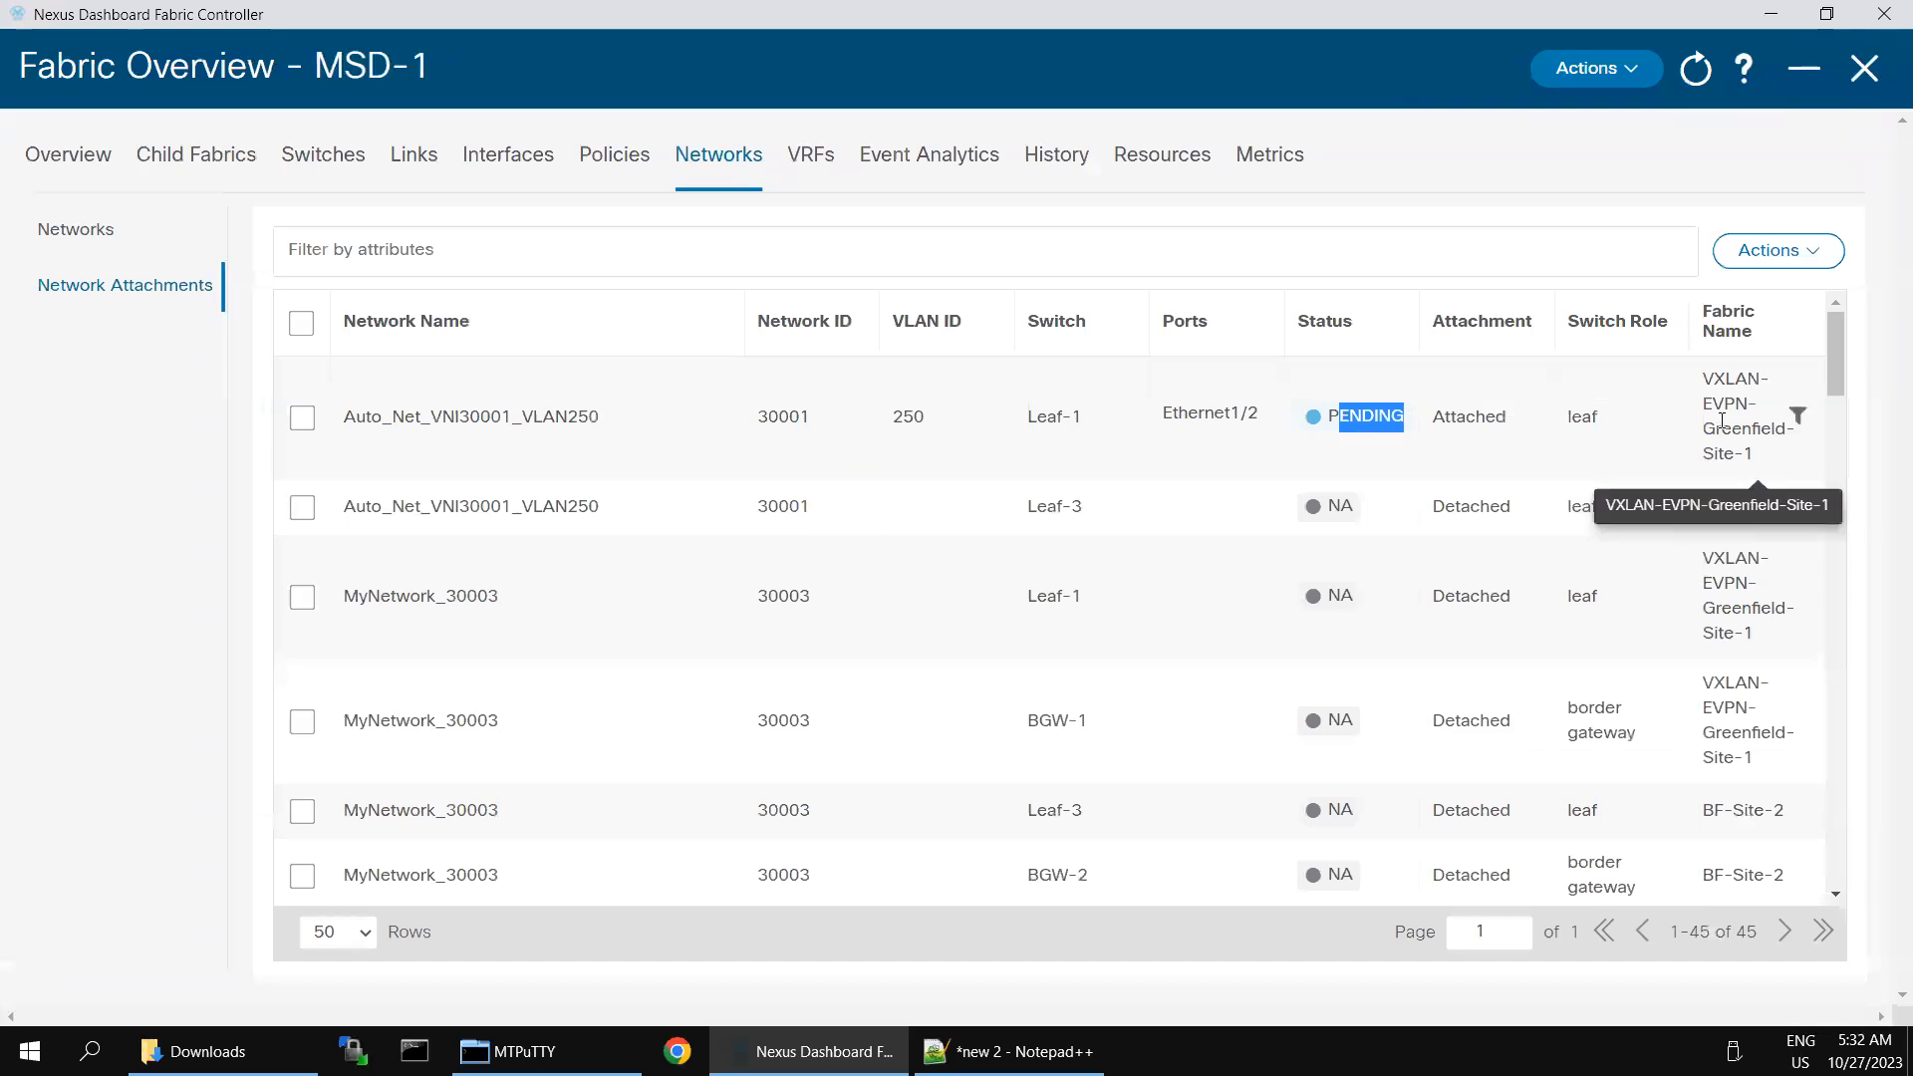
left_click(1378, 413)
double_click(1363, 414)
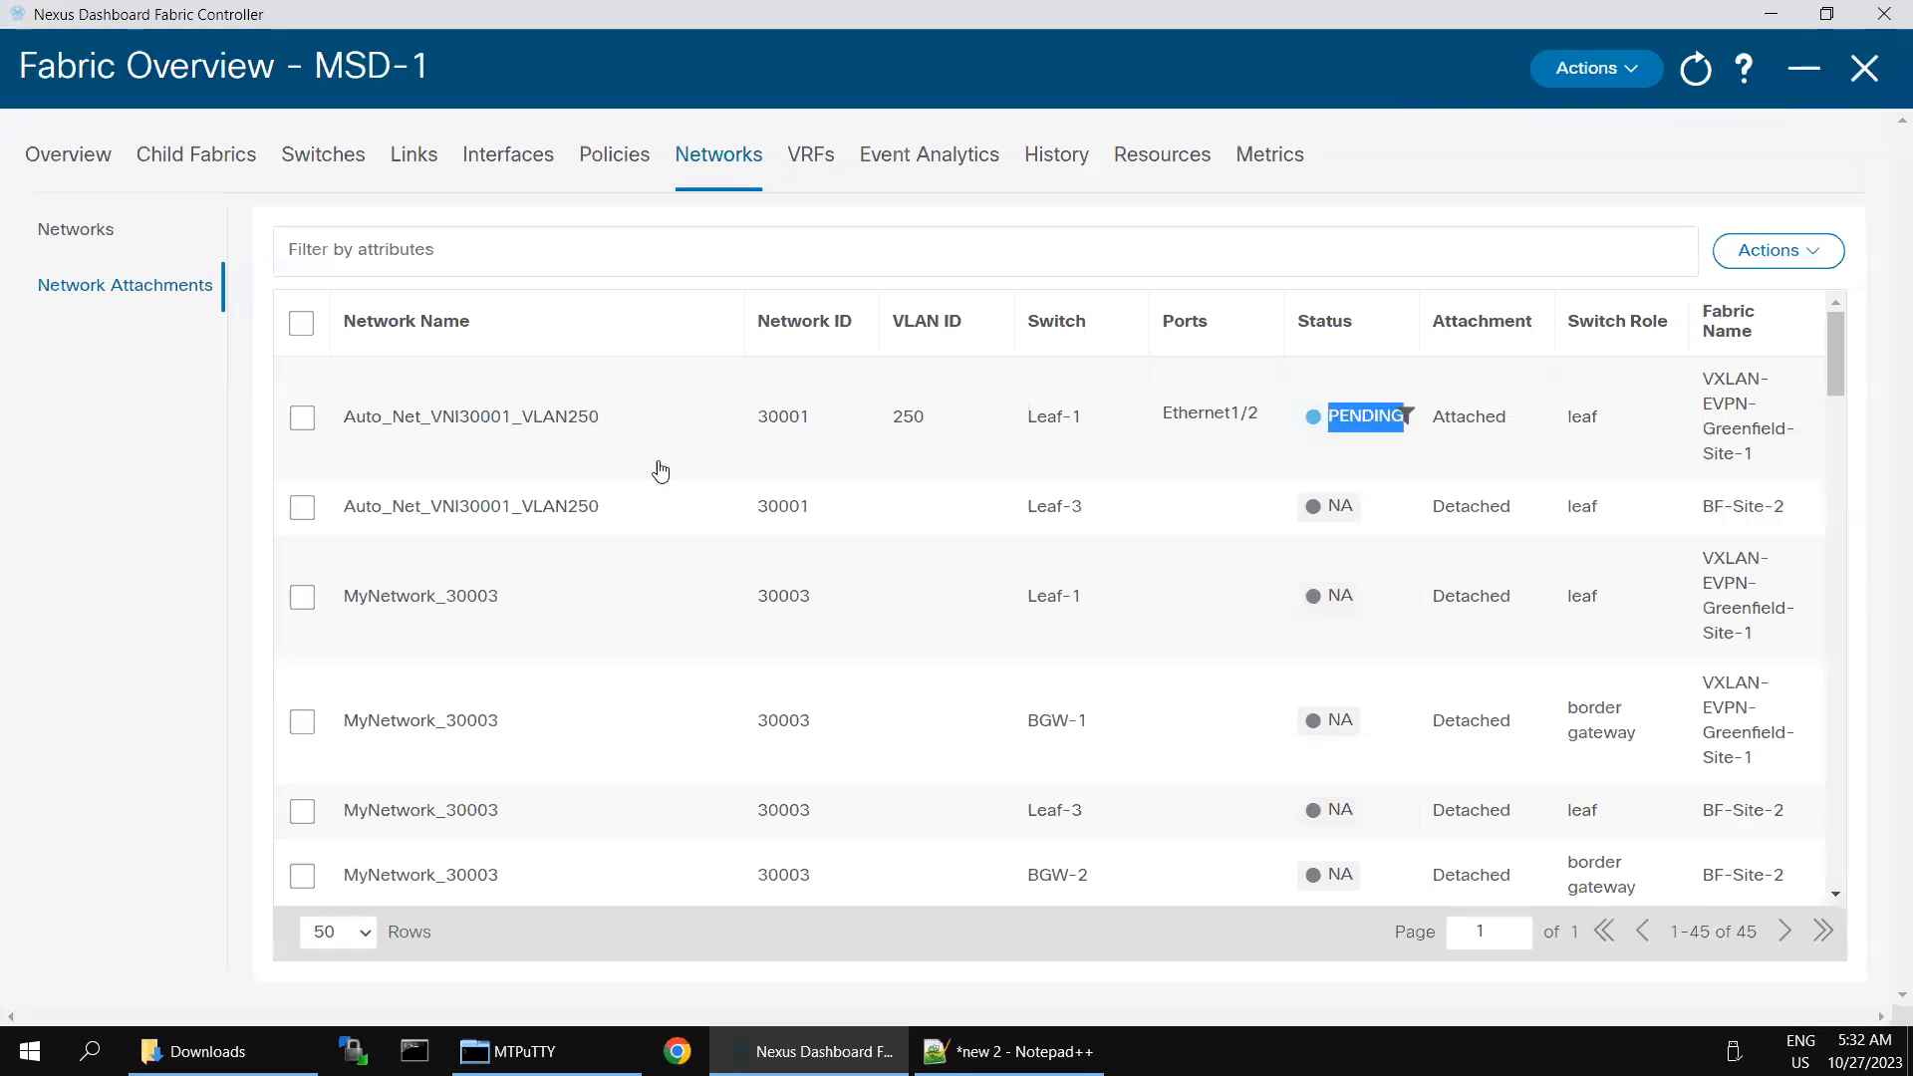
left_click(449, 428)
double_click(450, 430)
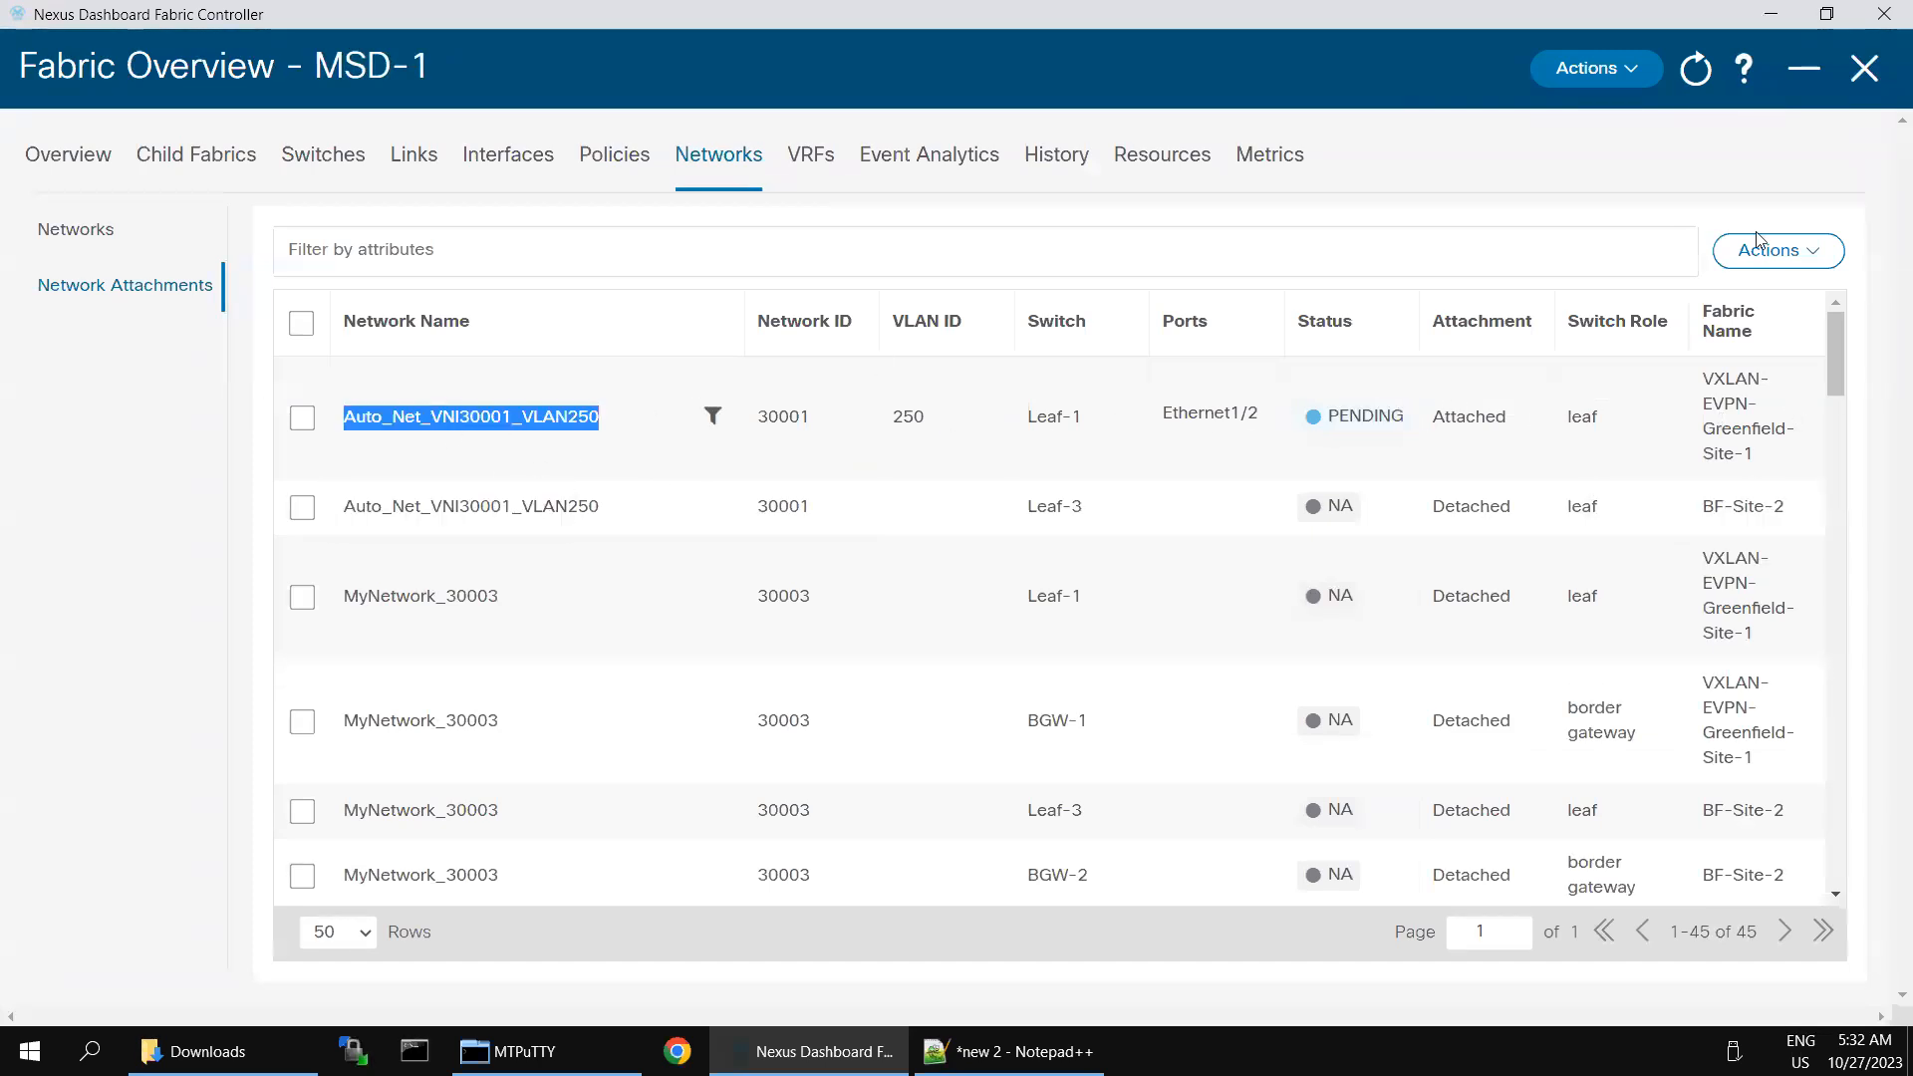
left_click(1695, 70)
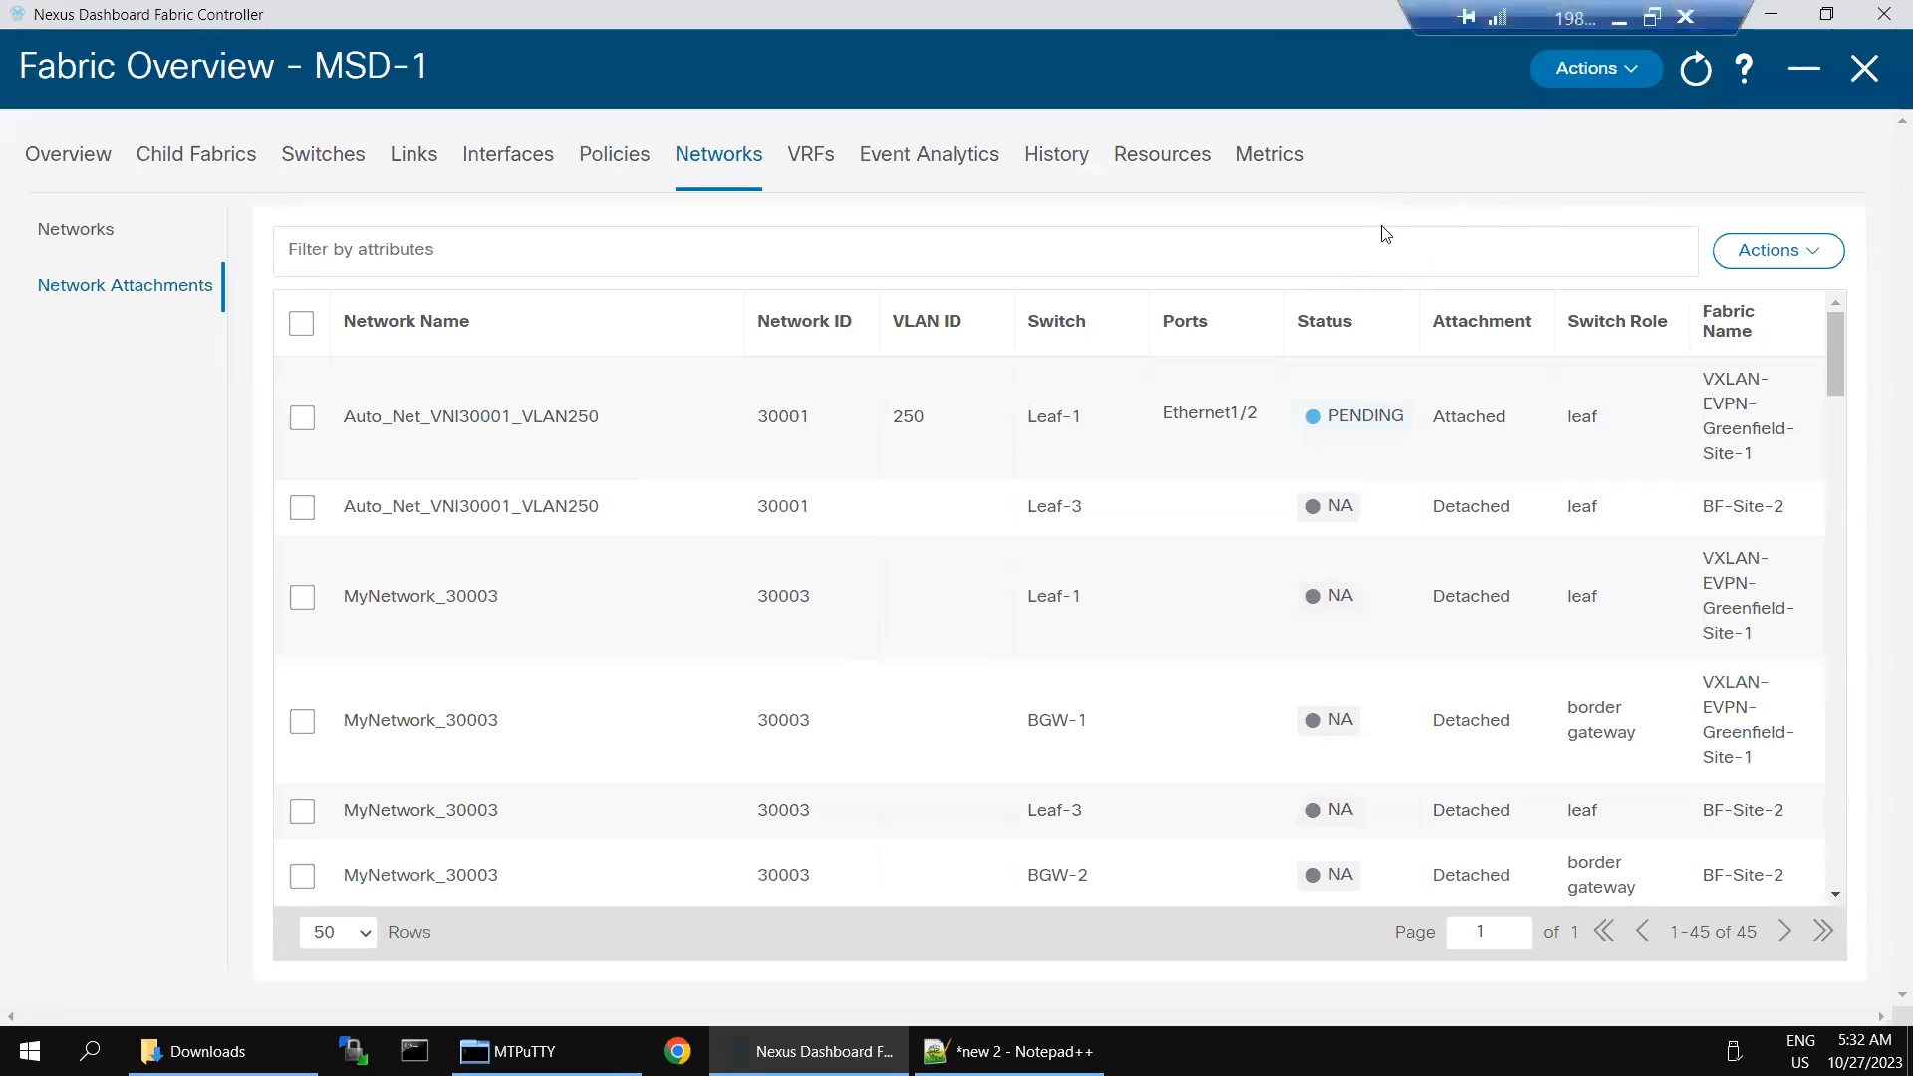
- Switch to SecureCRT to check Server-1's running ping to 10.10.10.11, and return to Nexus Dashboard Fabric Controller
left_click(1619, 19)
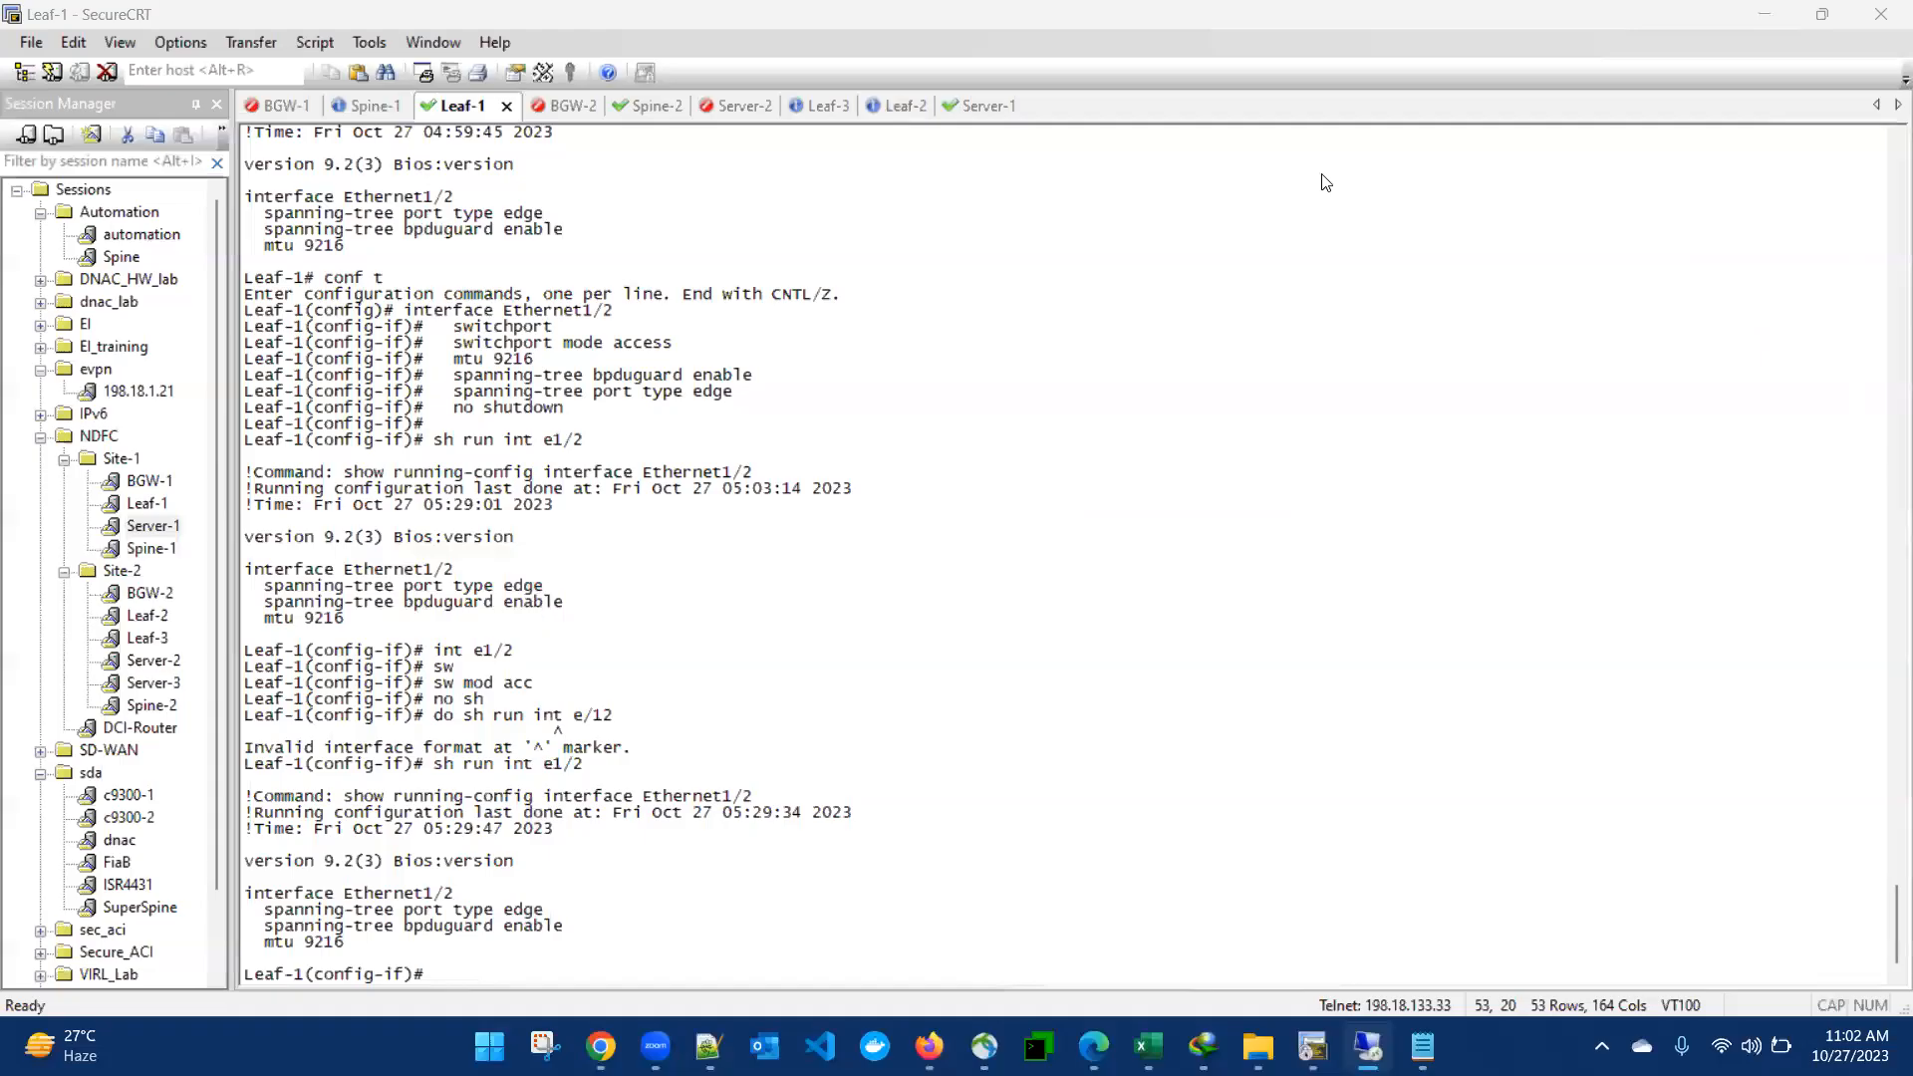
left_click(965, 106)
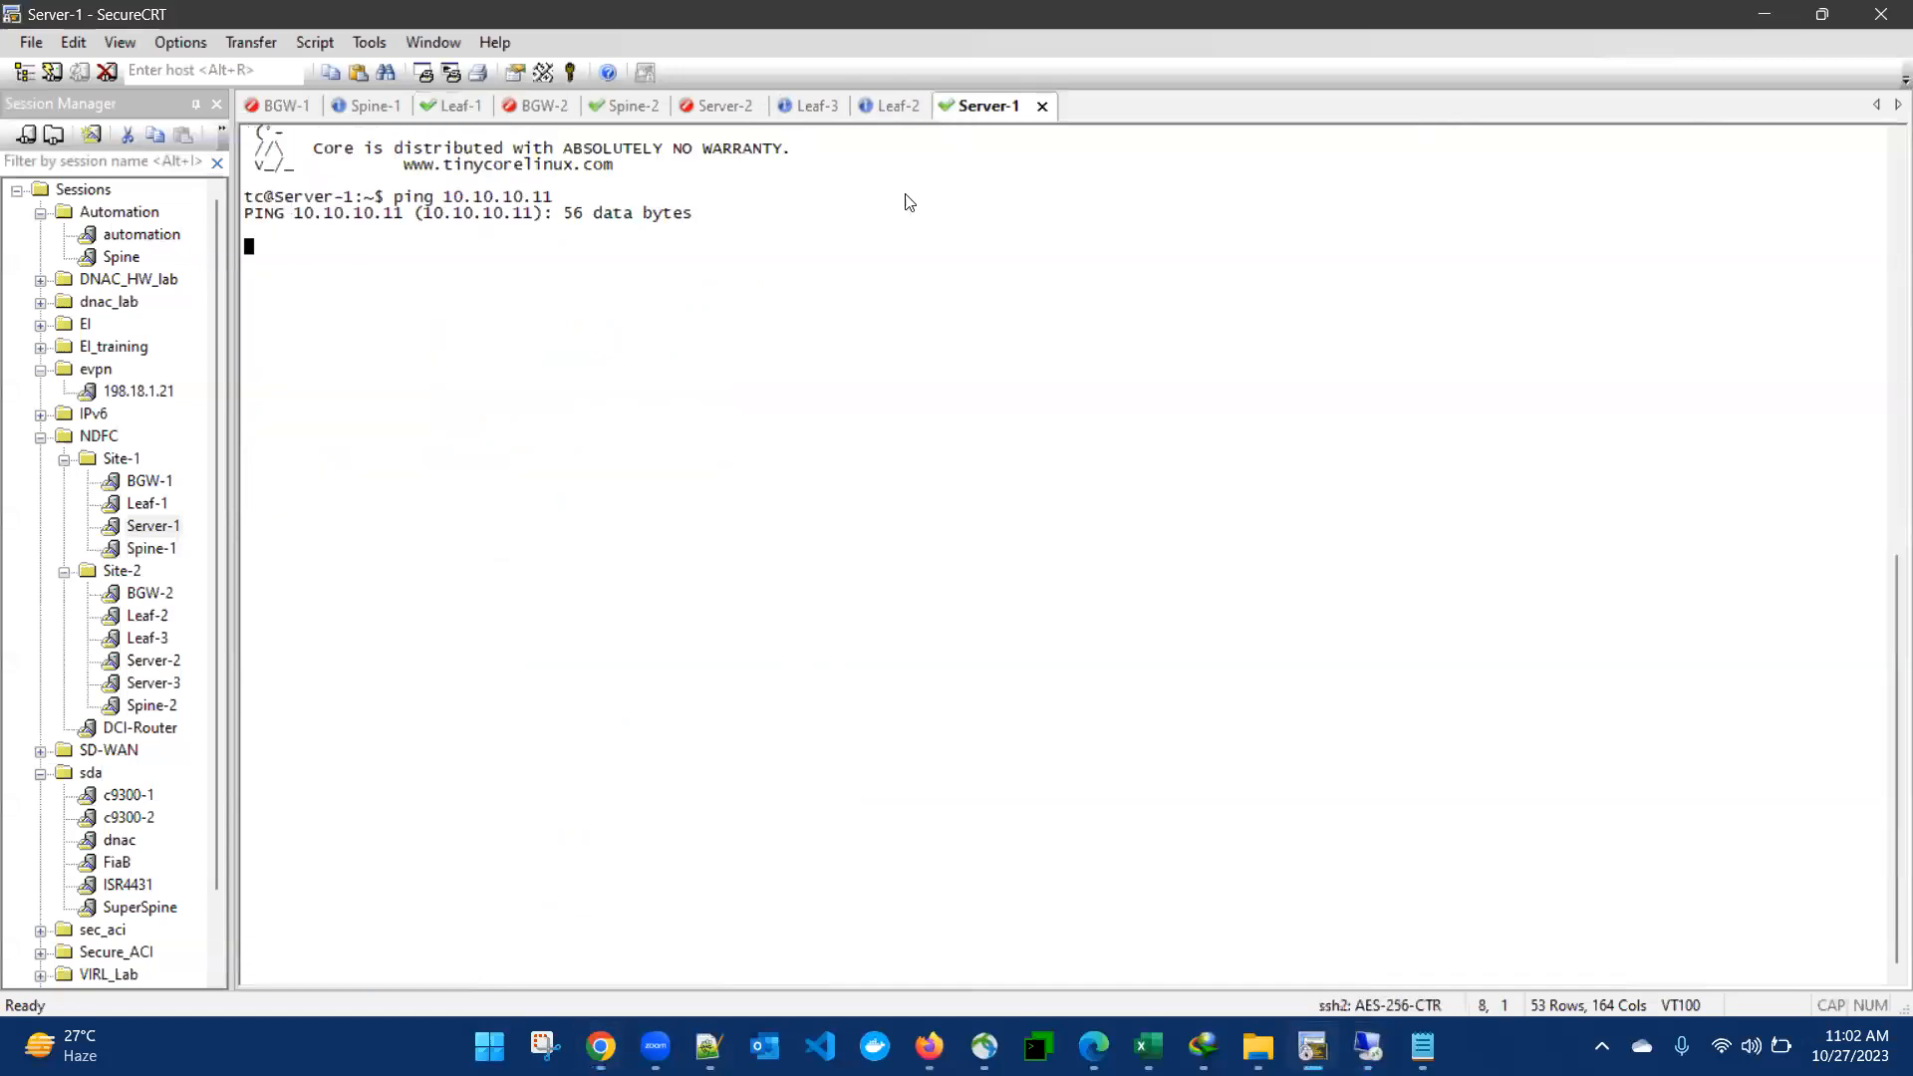
left_click(1369, 1046)
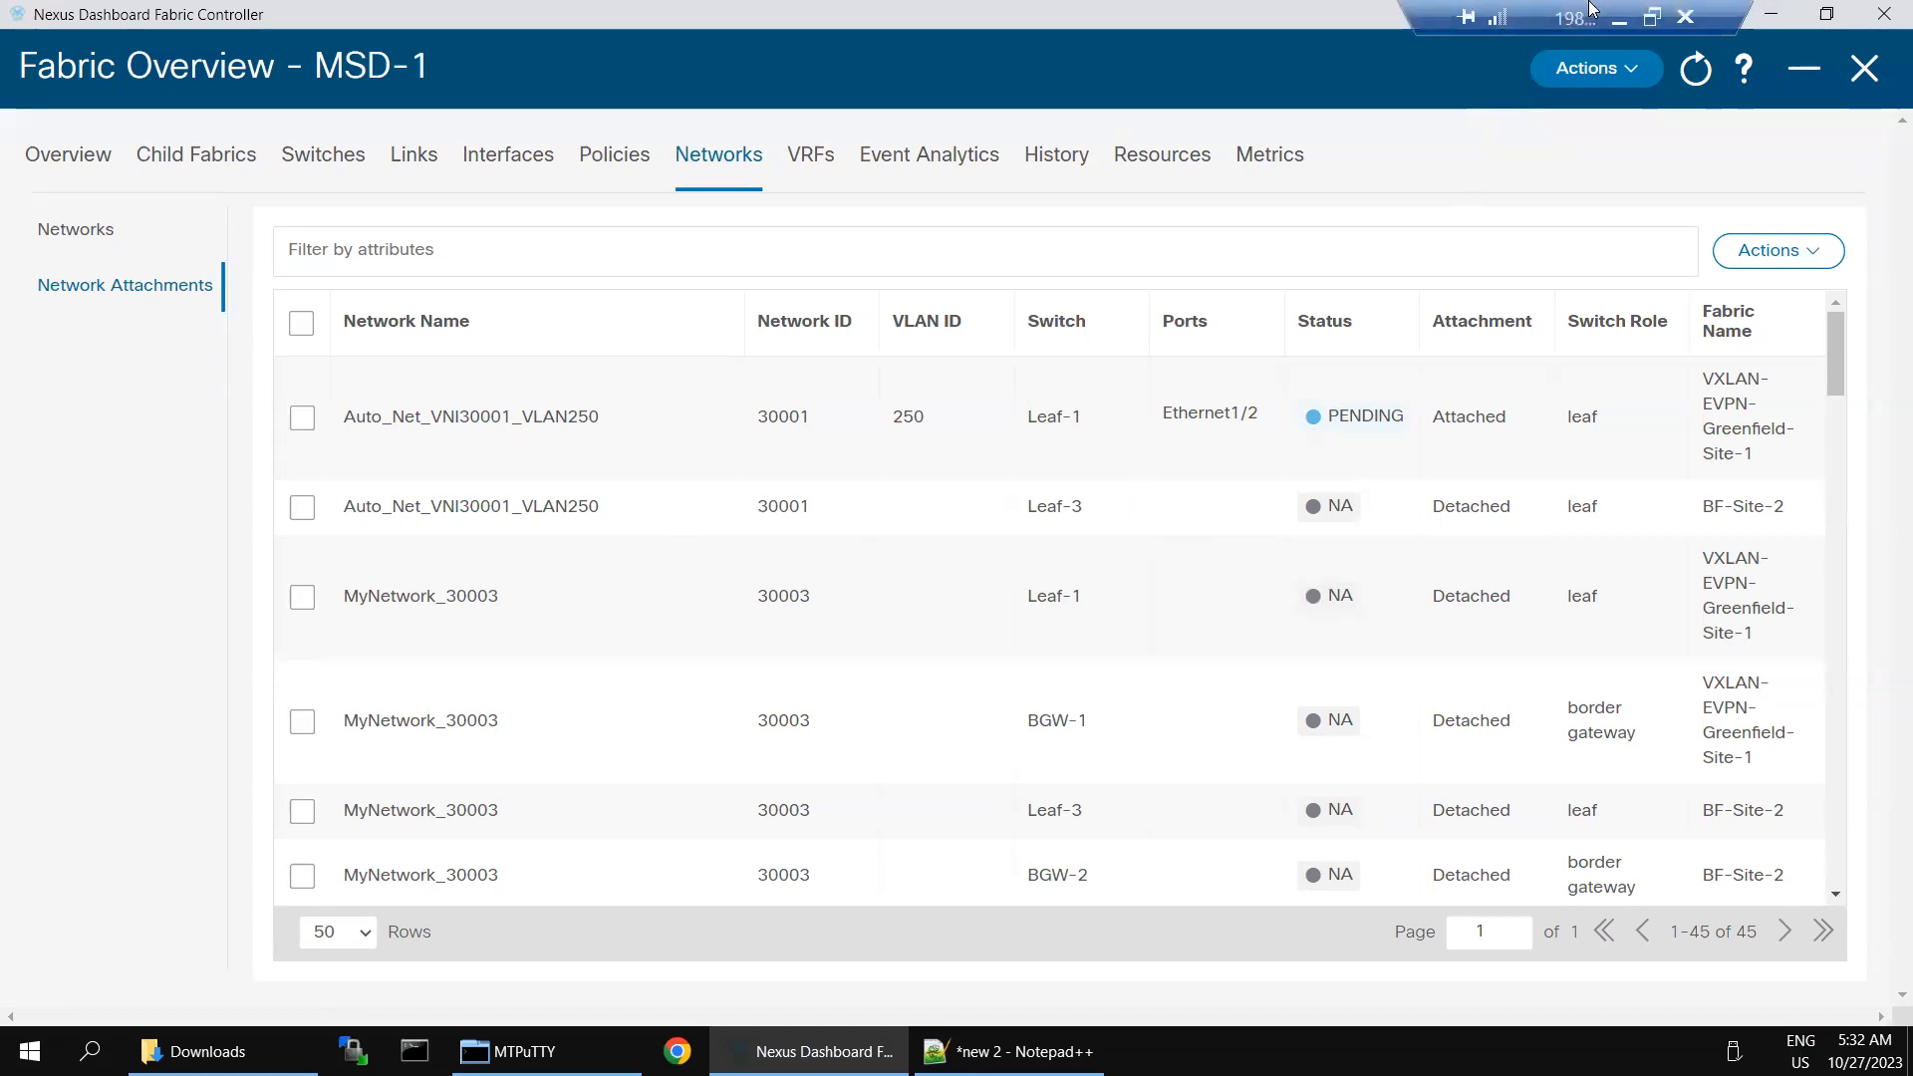
- Switch to SecureCRT and log in to the Leaf-2 session as admin with the account password
left_click(1616, 18)
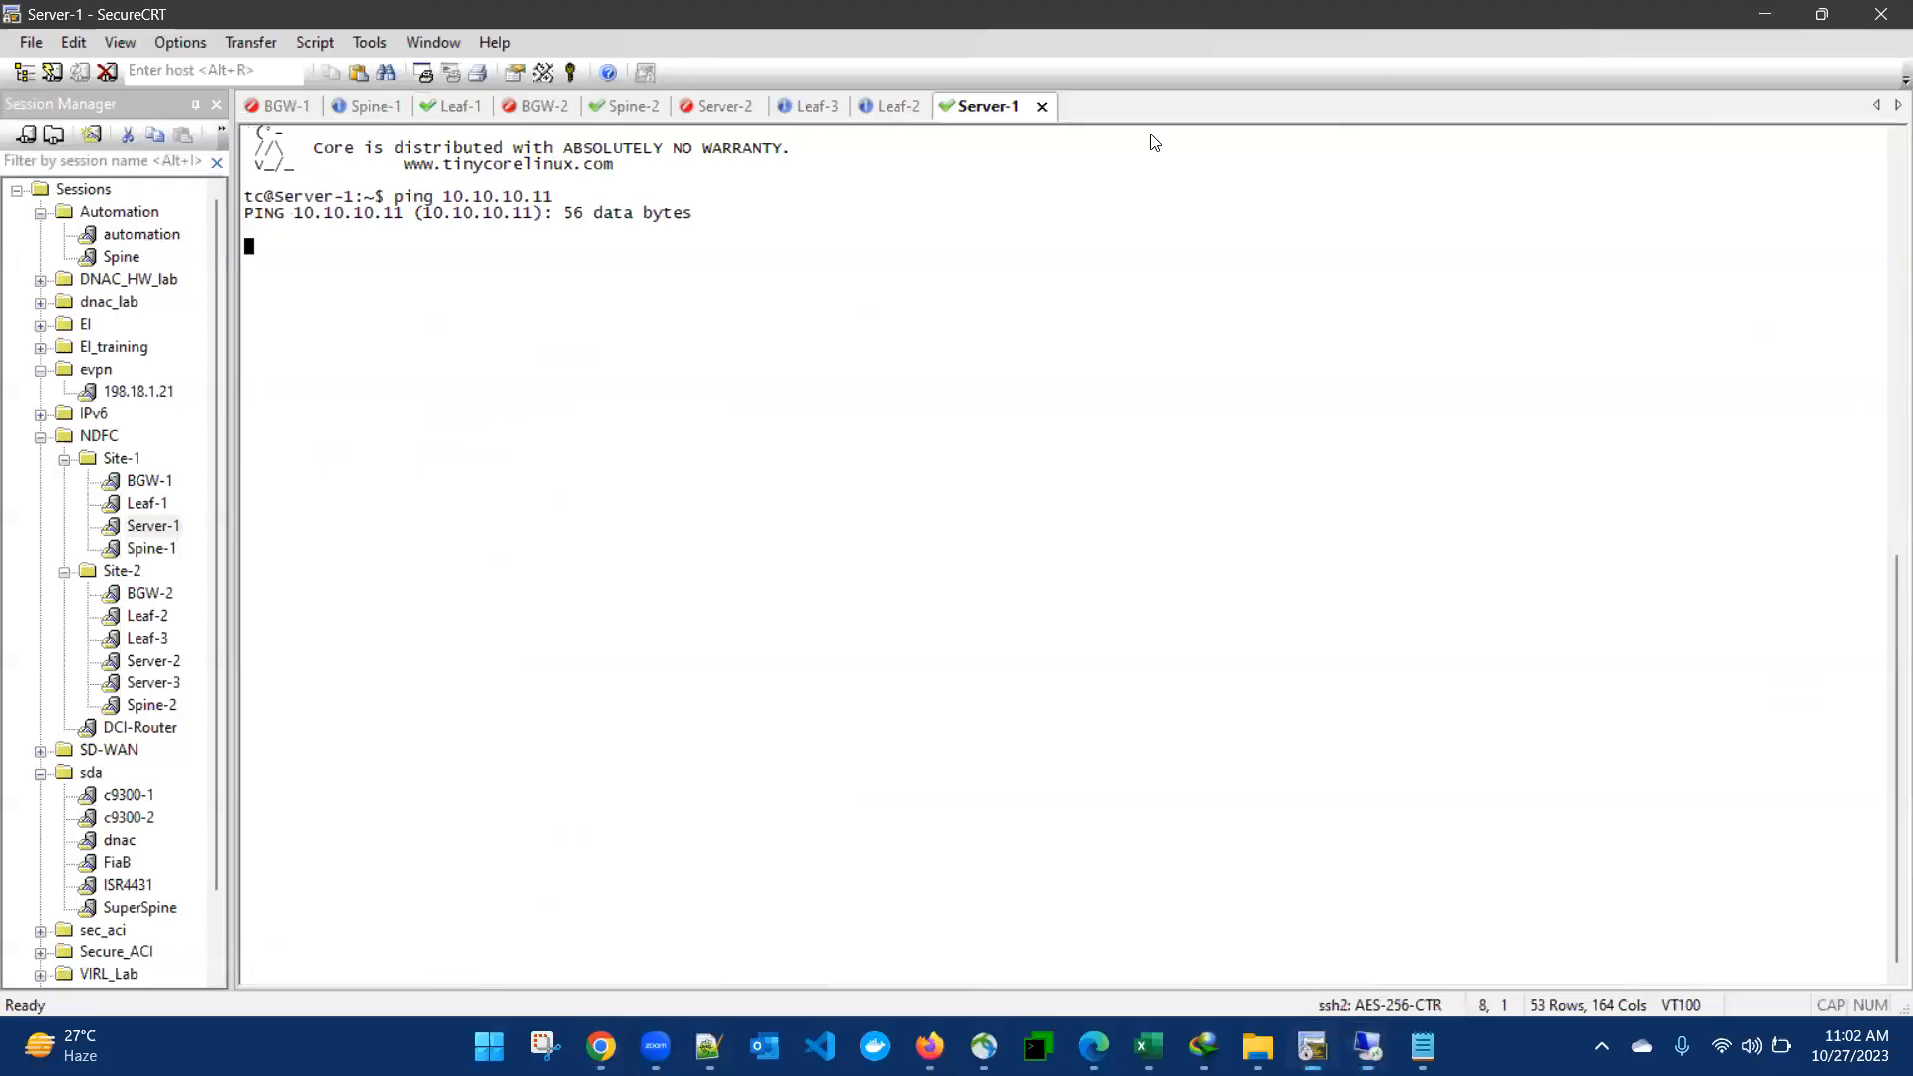
left_click(881, 102)
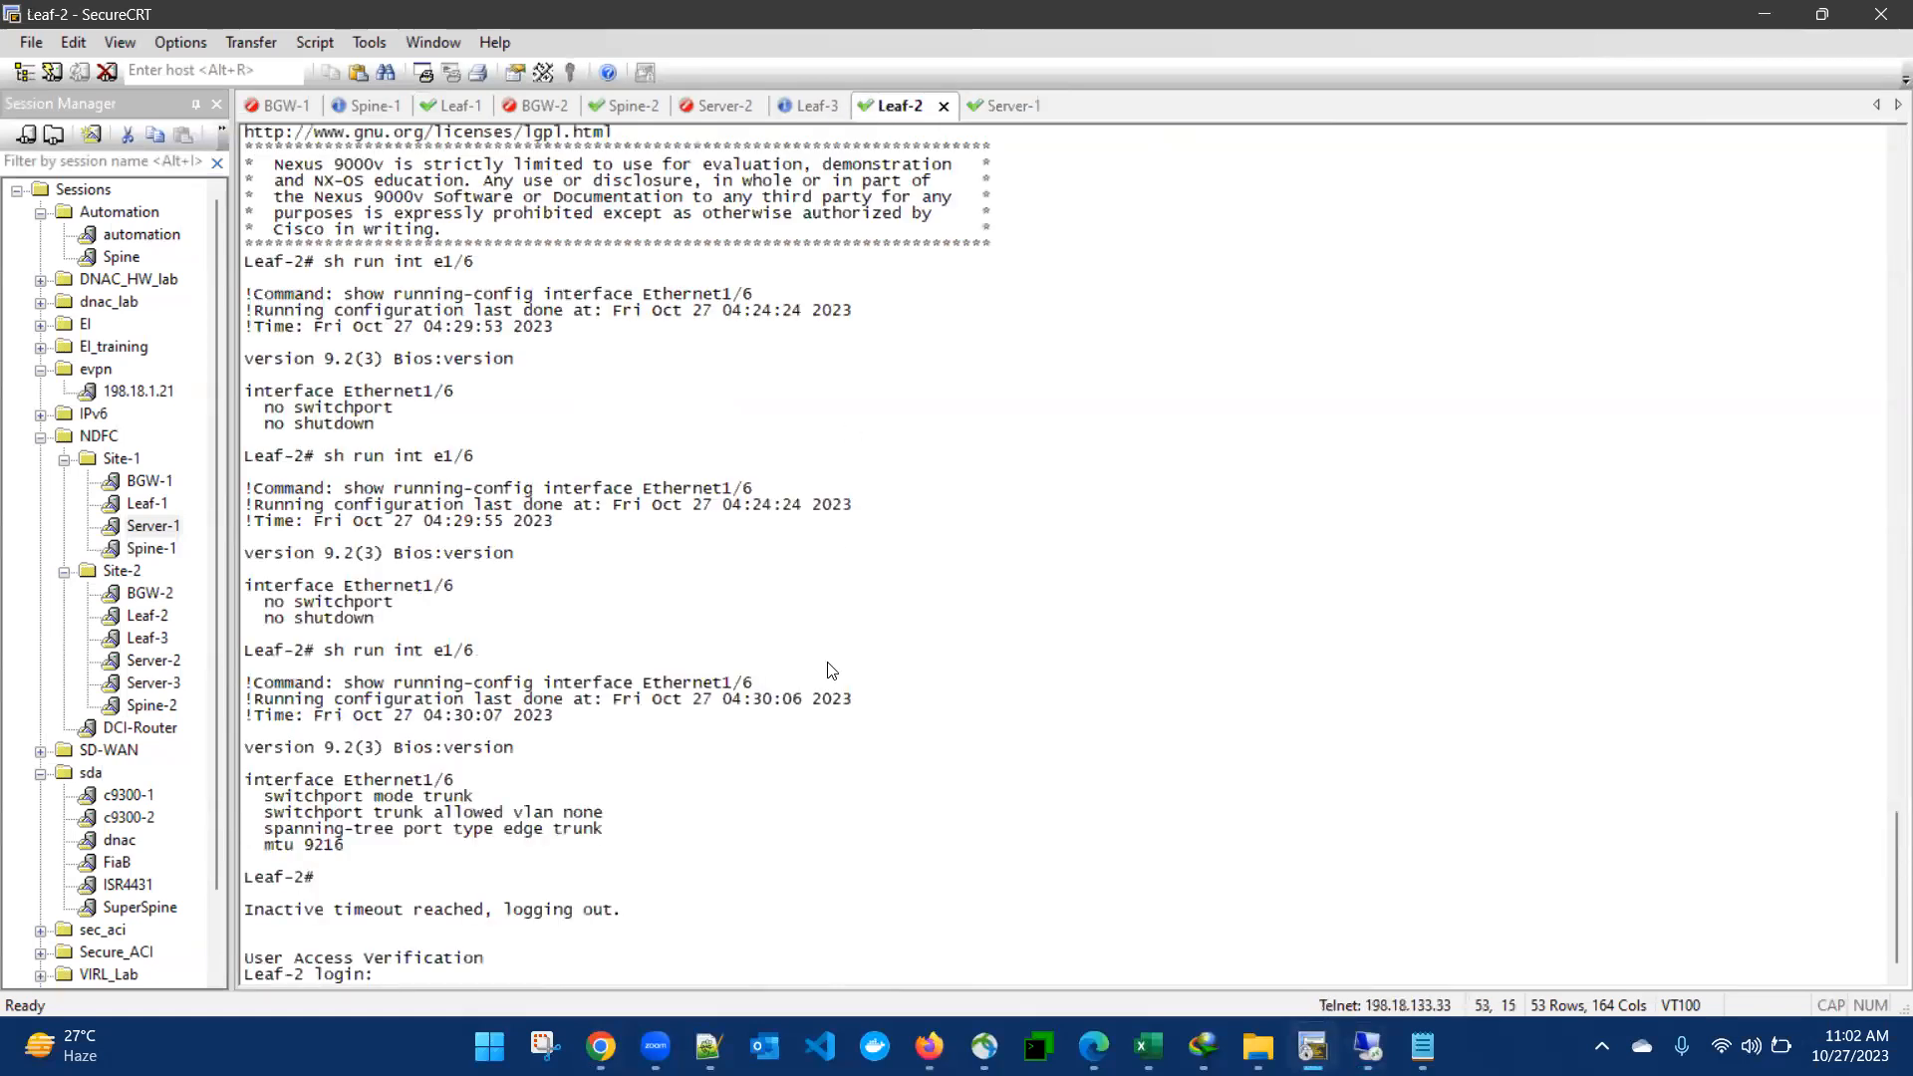
type("admin")
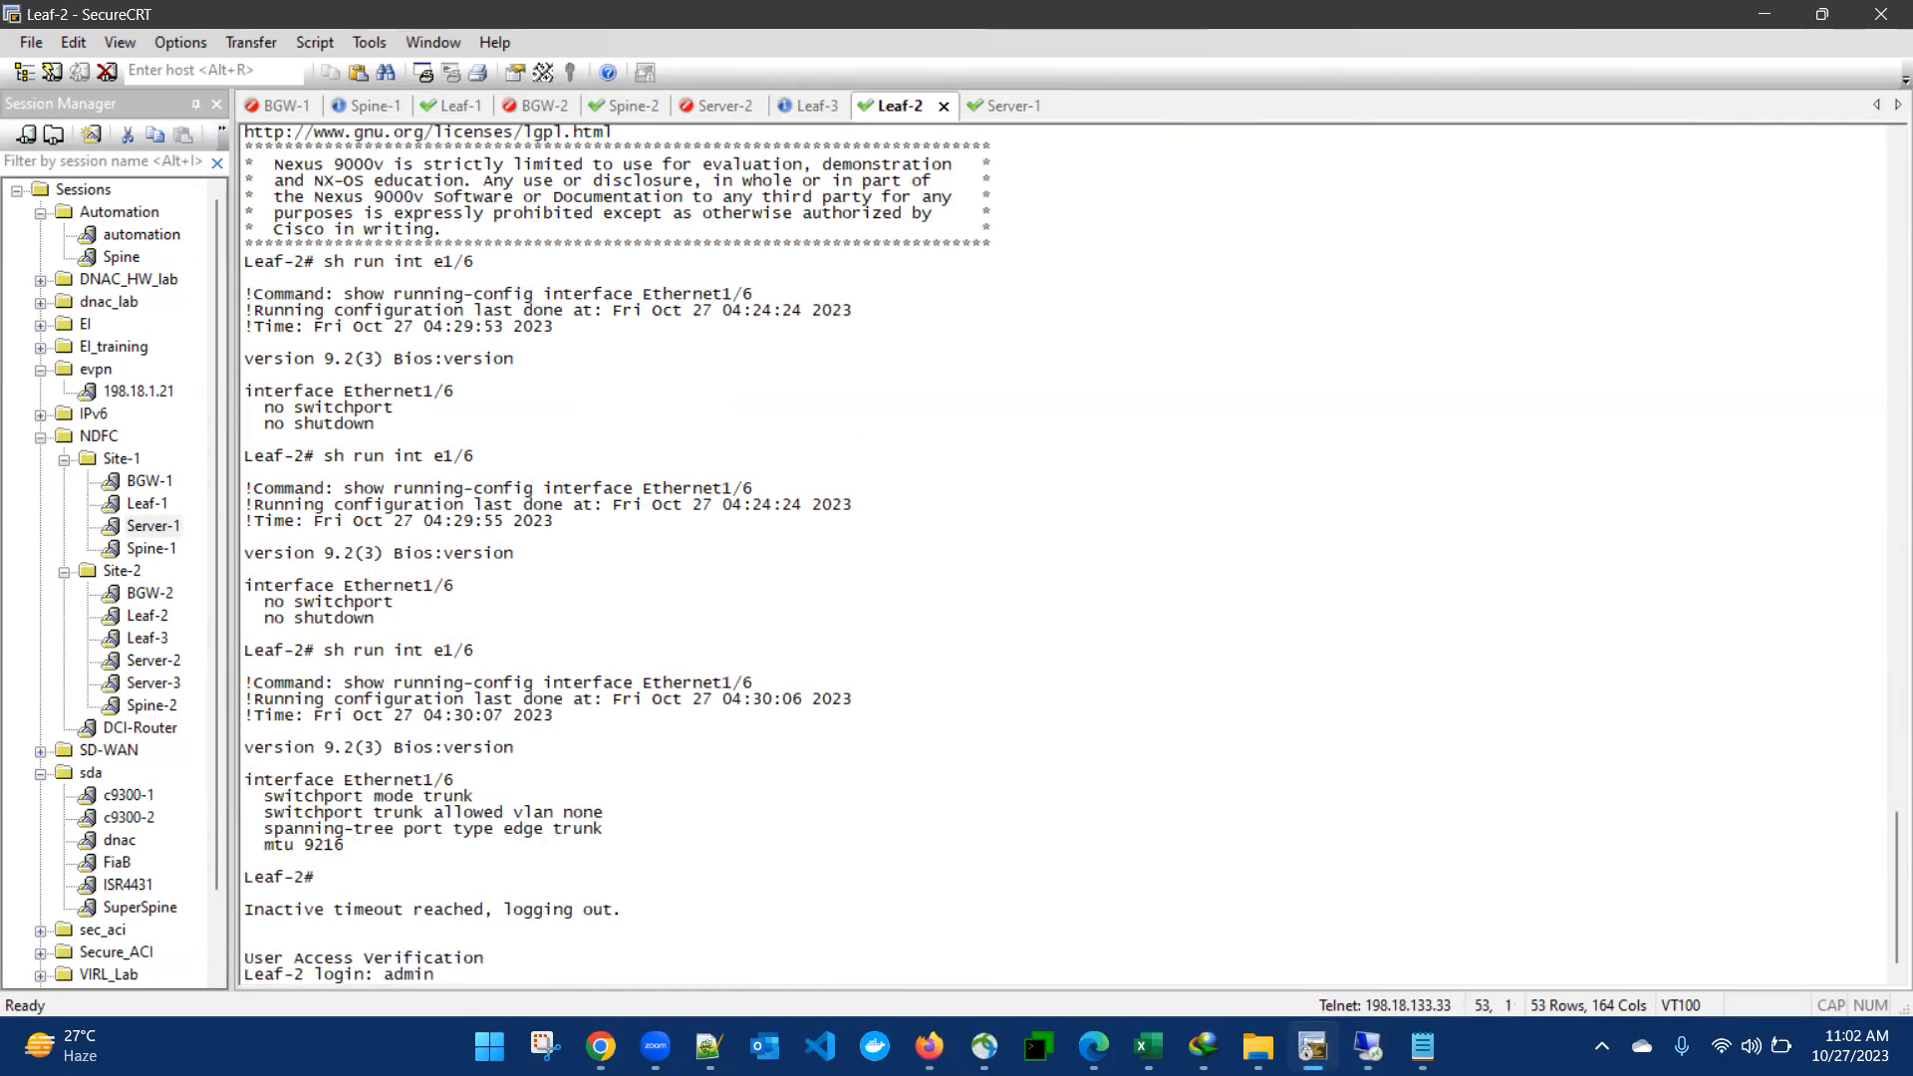
key("Return")
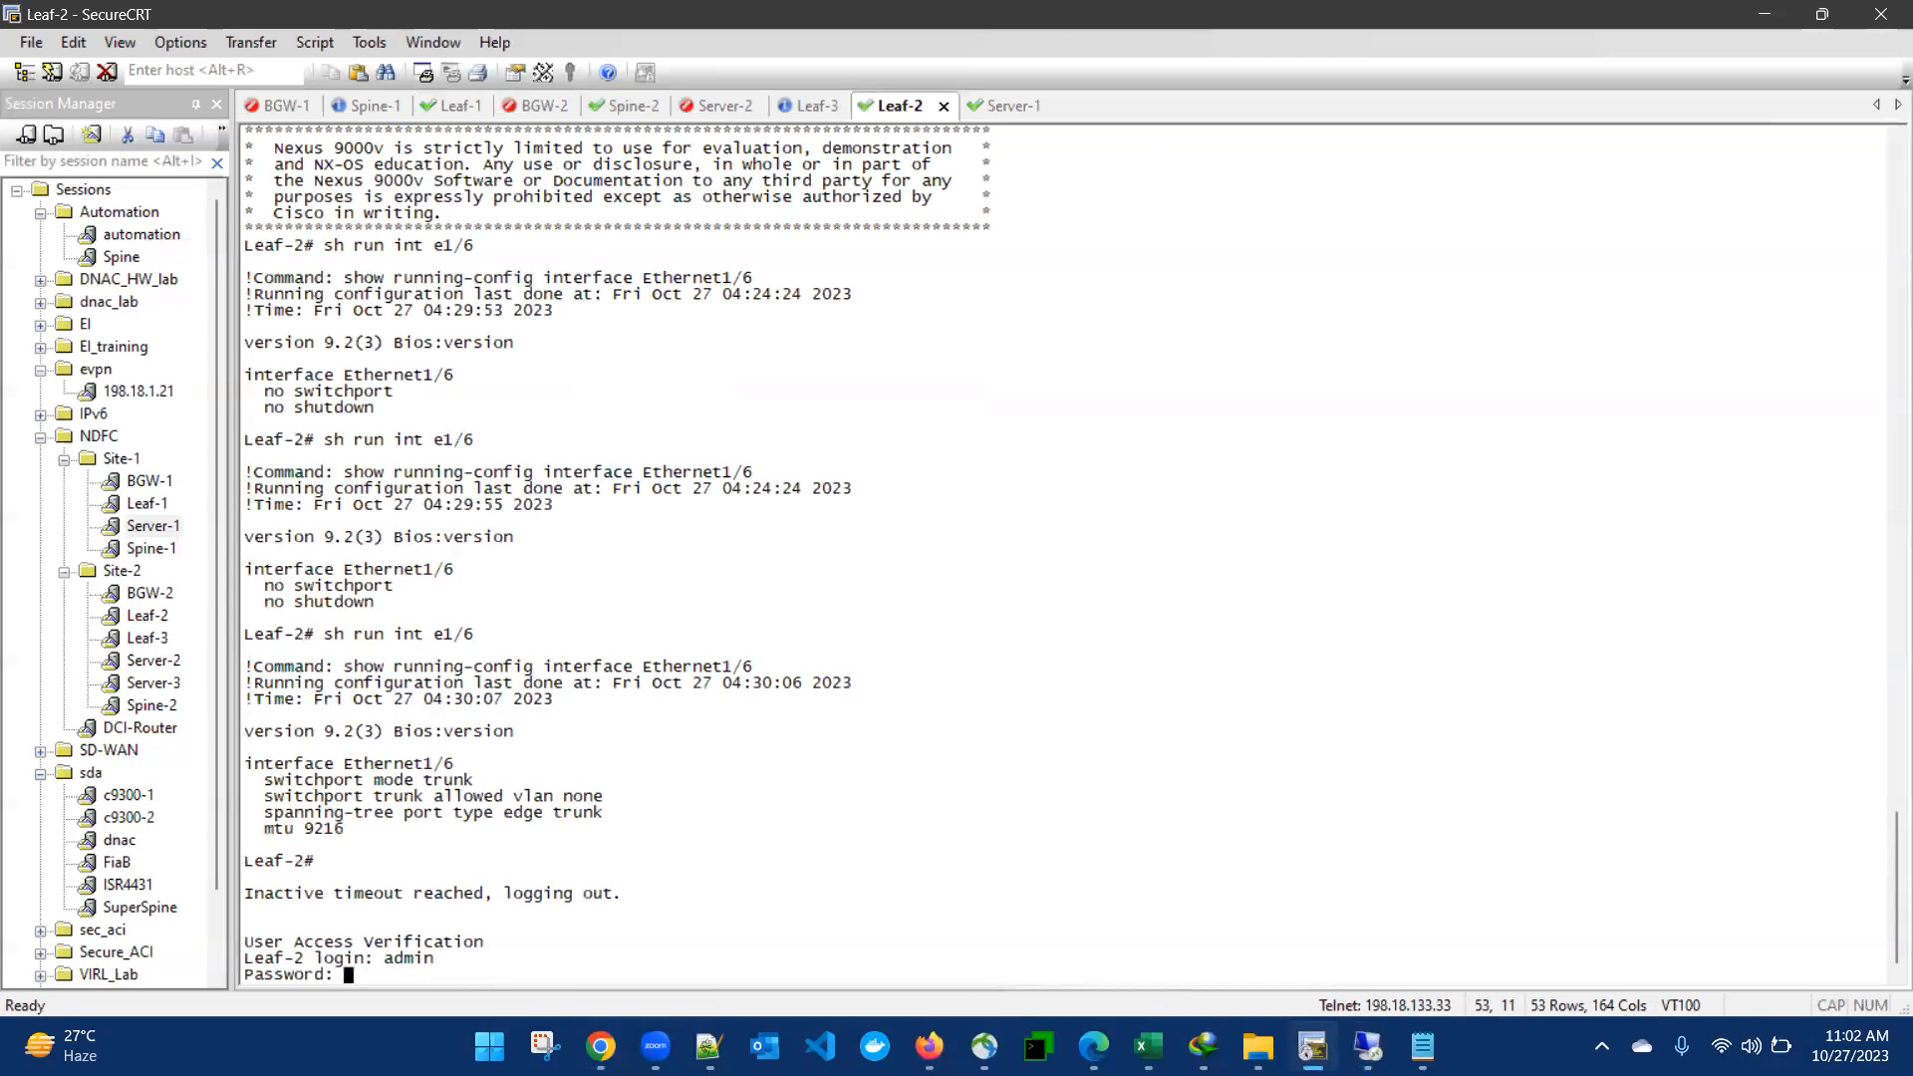
key("Return")
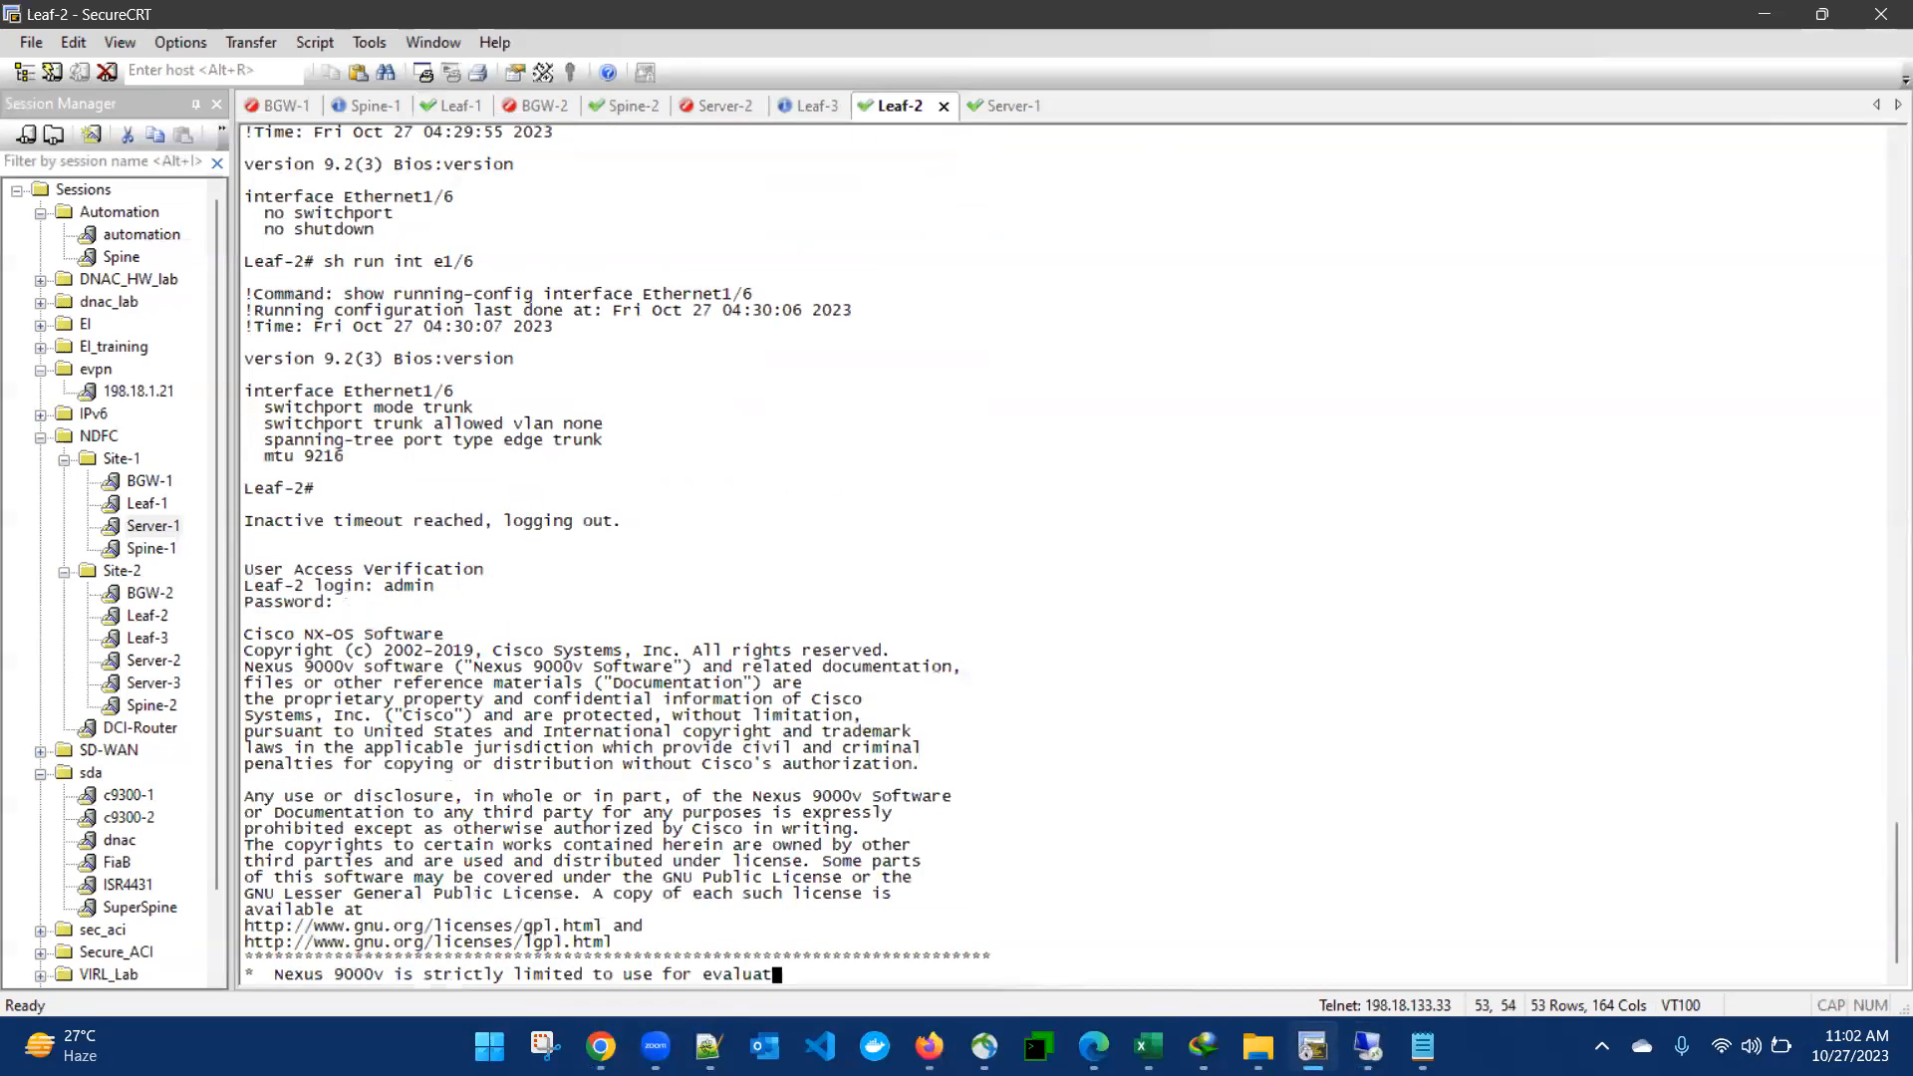
- Display the running configuration of interface e1/2 on Leaf-2
type("sh run")
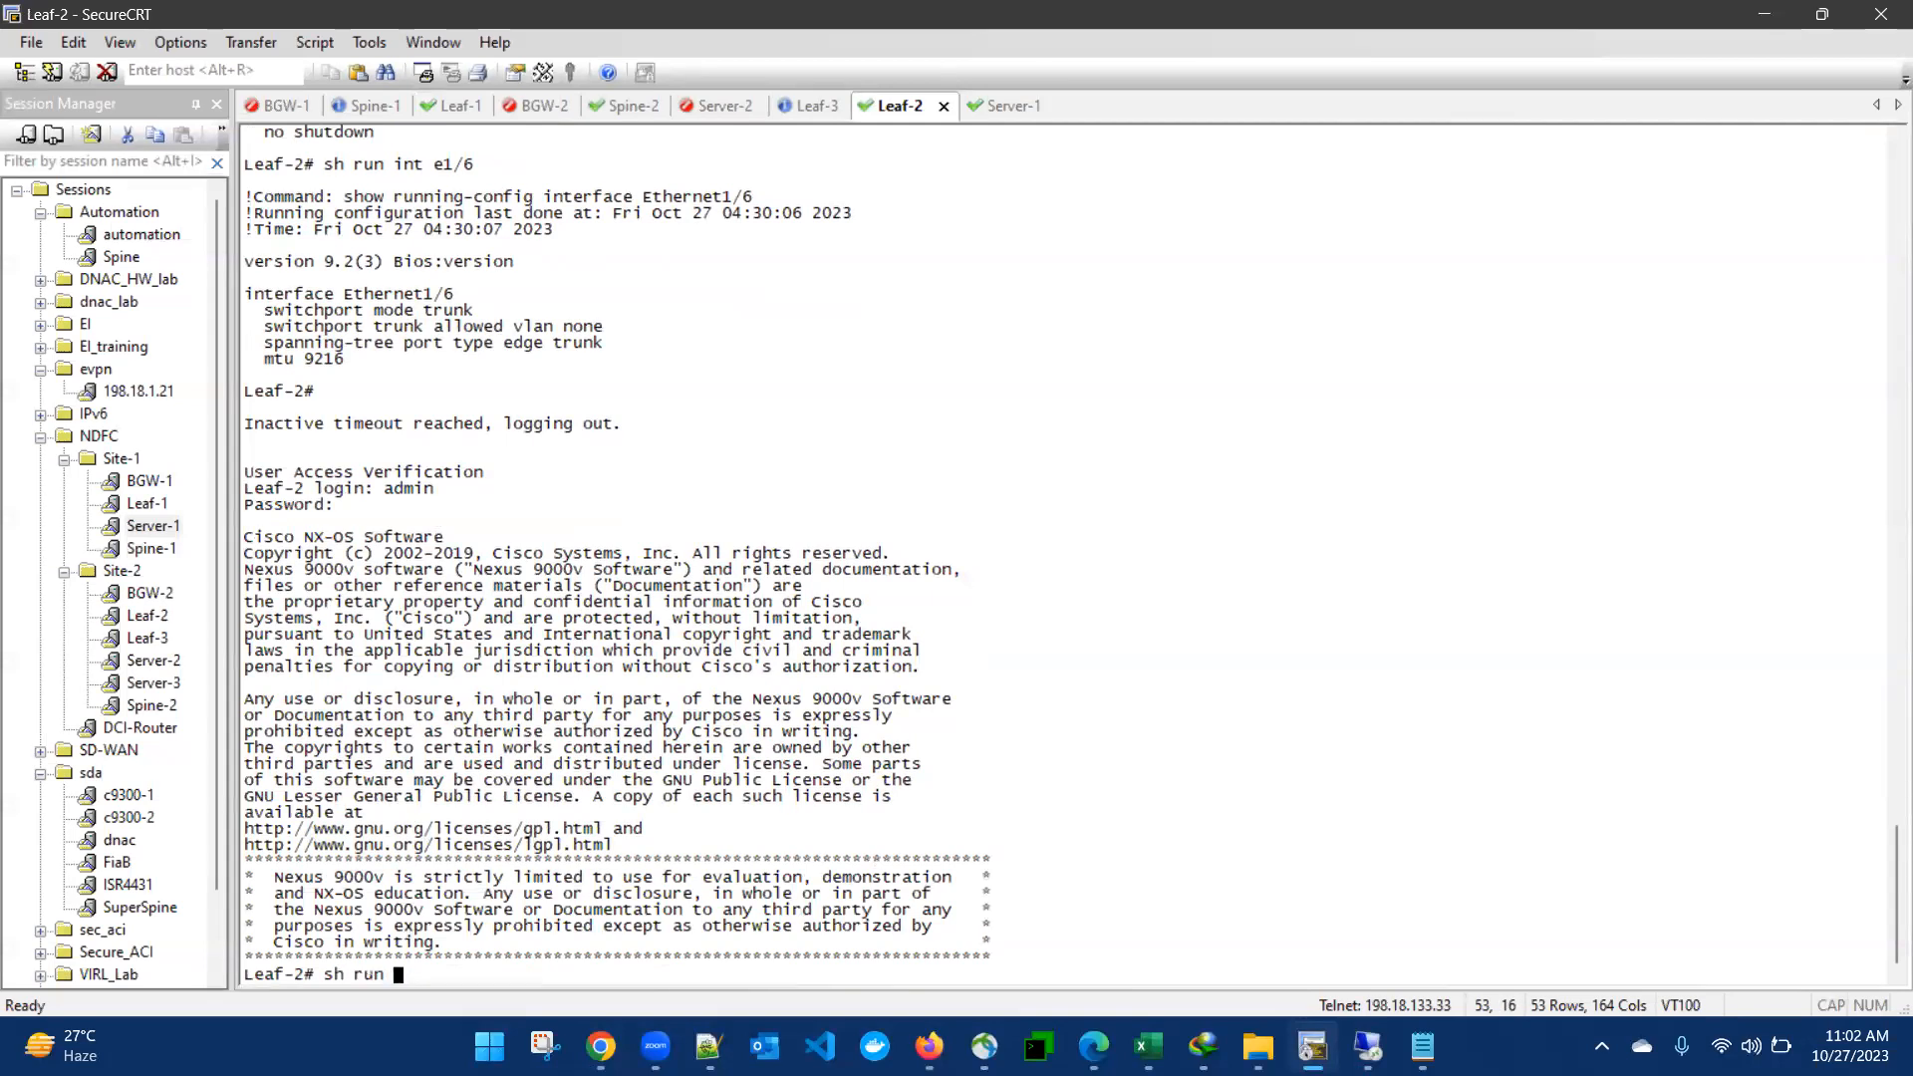
type(" int e1/")
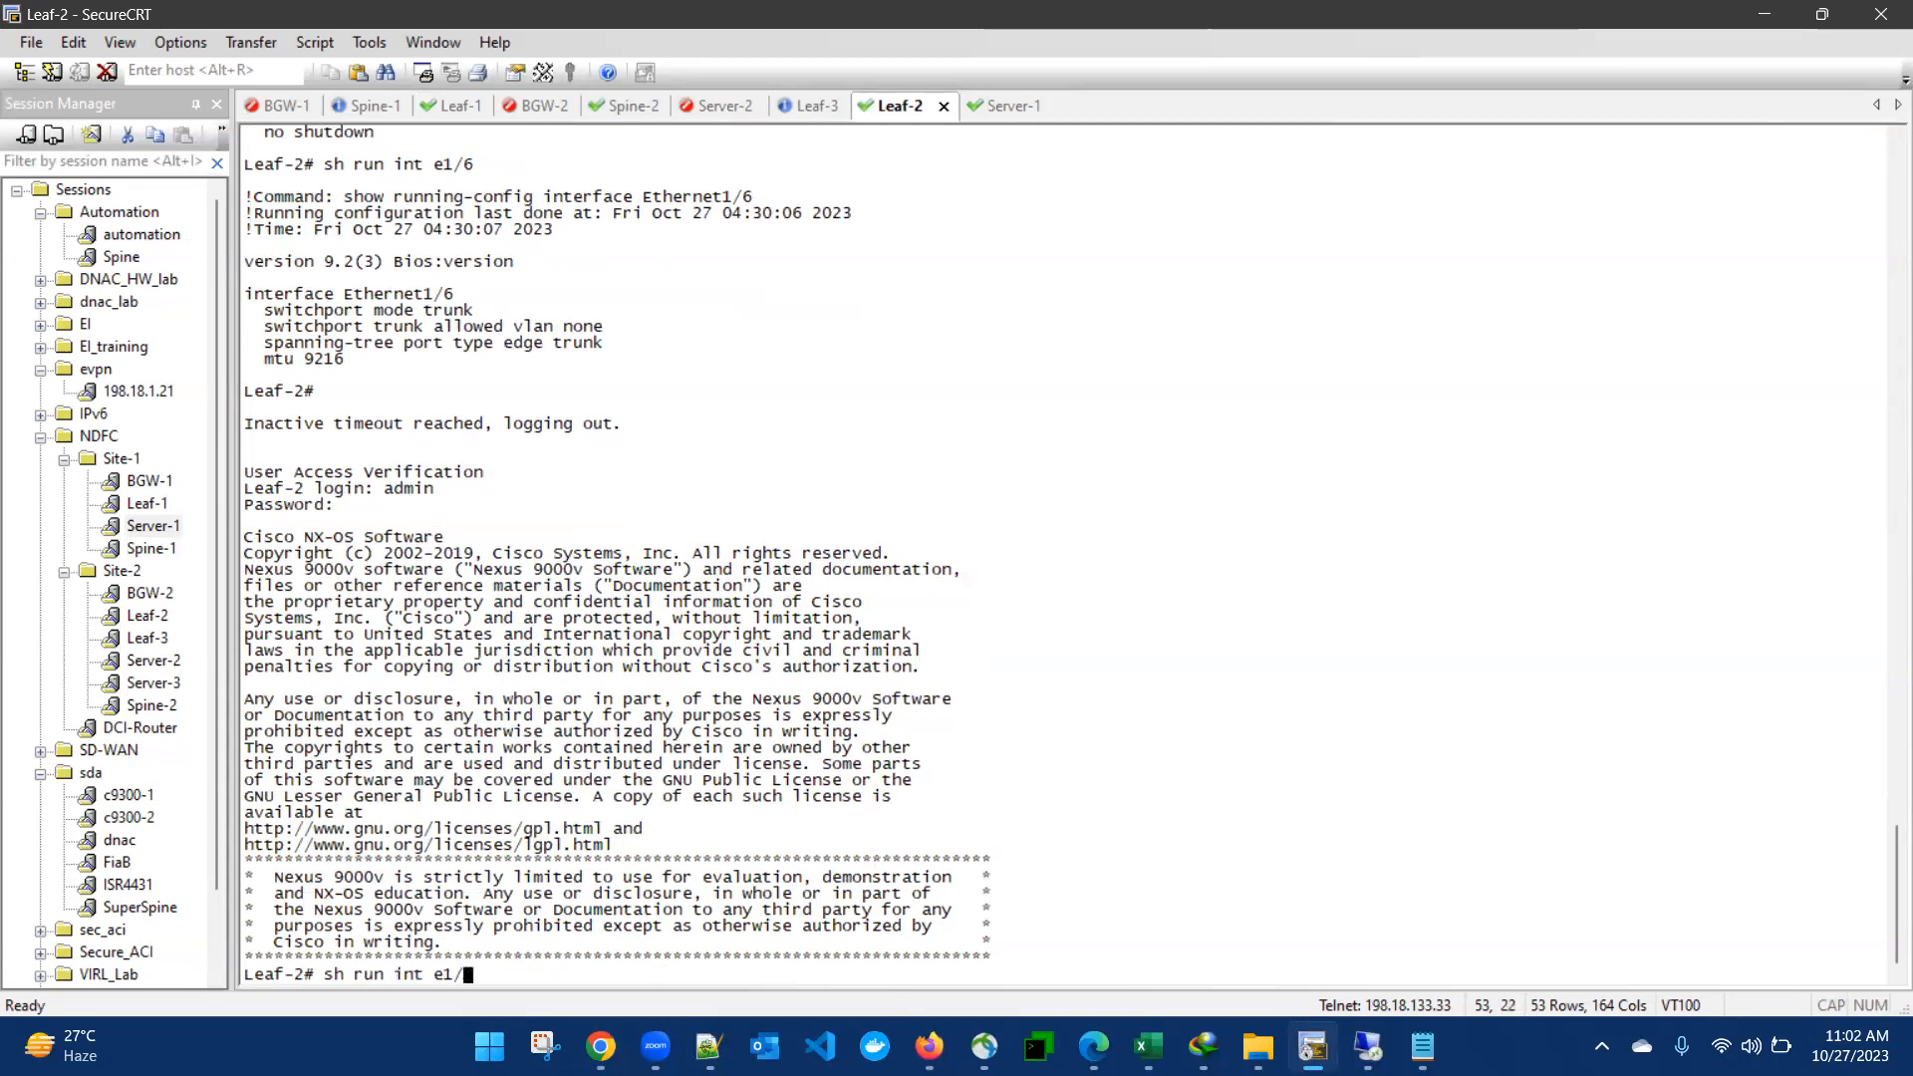
type("2")
key("Return")
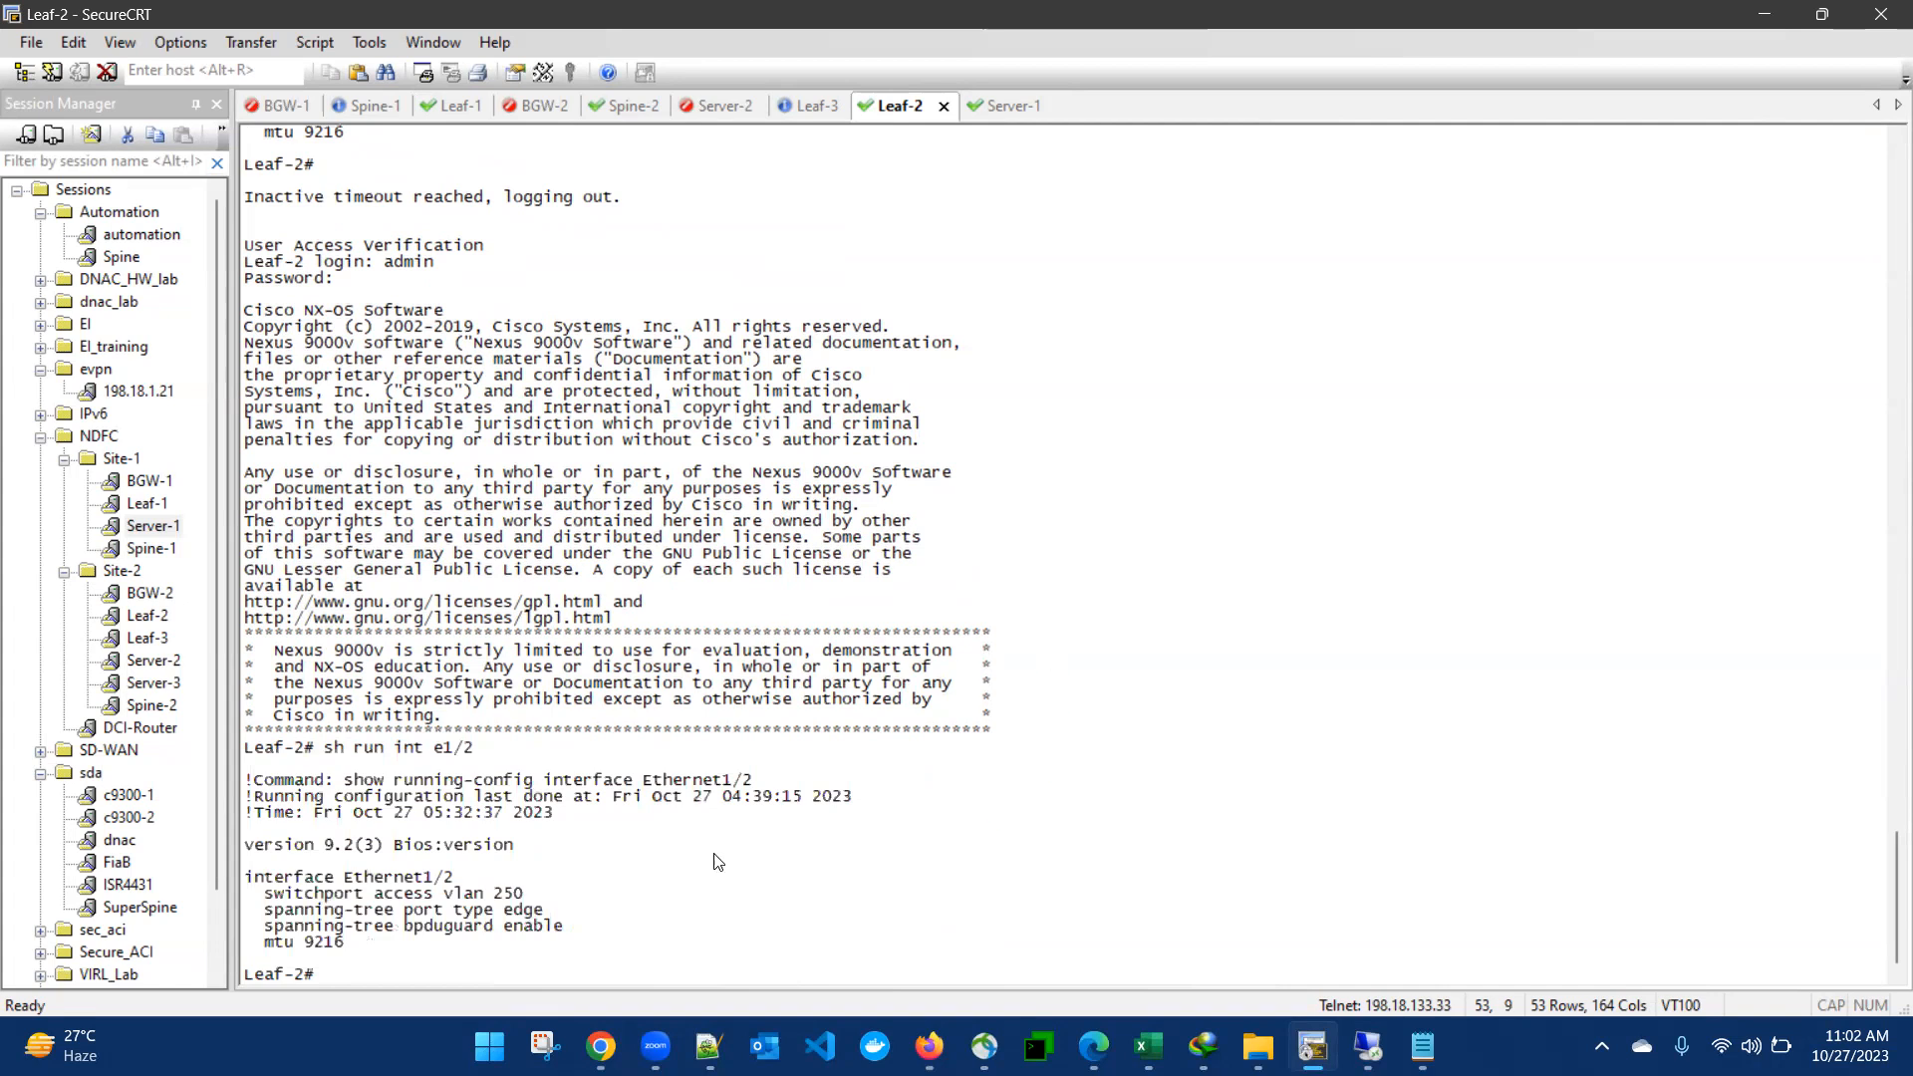
- Copy Leaf-2's e1/2 settings (access VLAN 250, spanning-tree port type edge, bpduguard enable, mtu 9216) into Leaf-1's interface configuration
left_click_drag(256, 892, 429, 947)
key("ctrl+c")
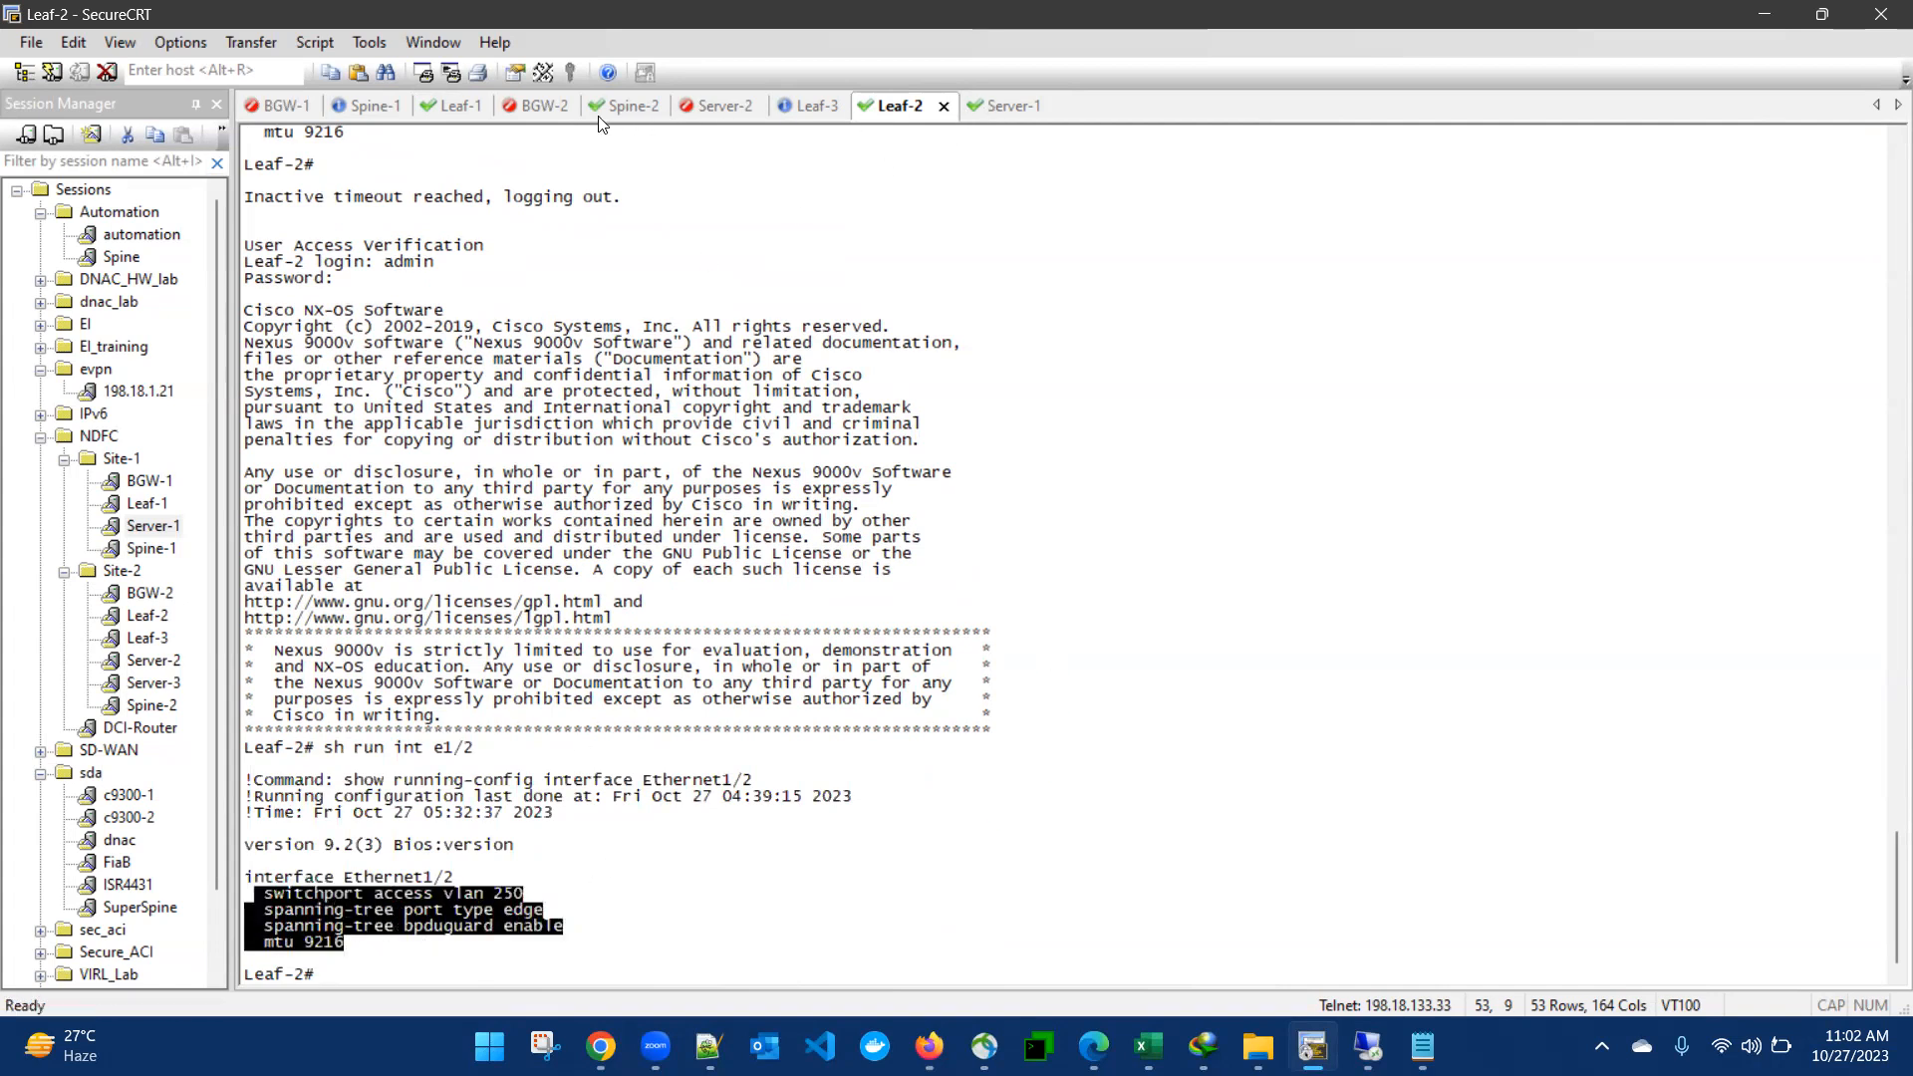
left_click(469, 111)
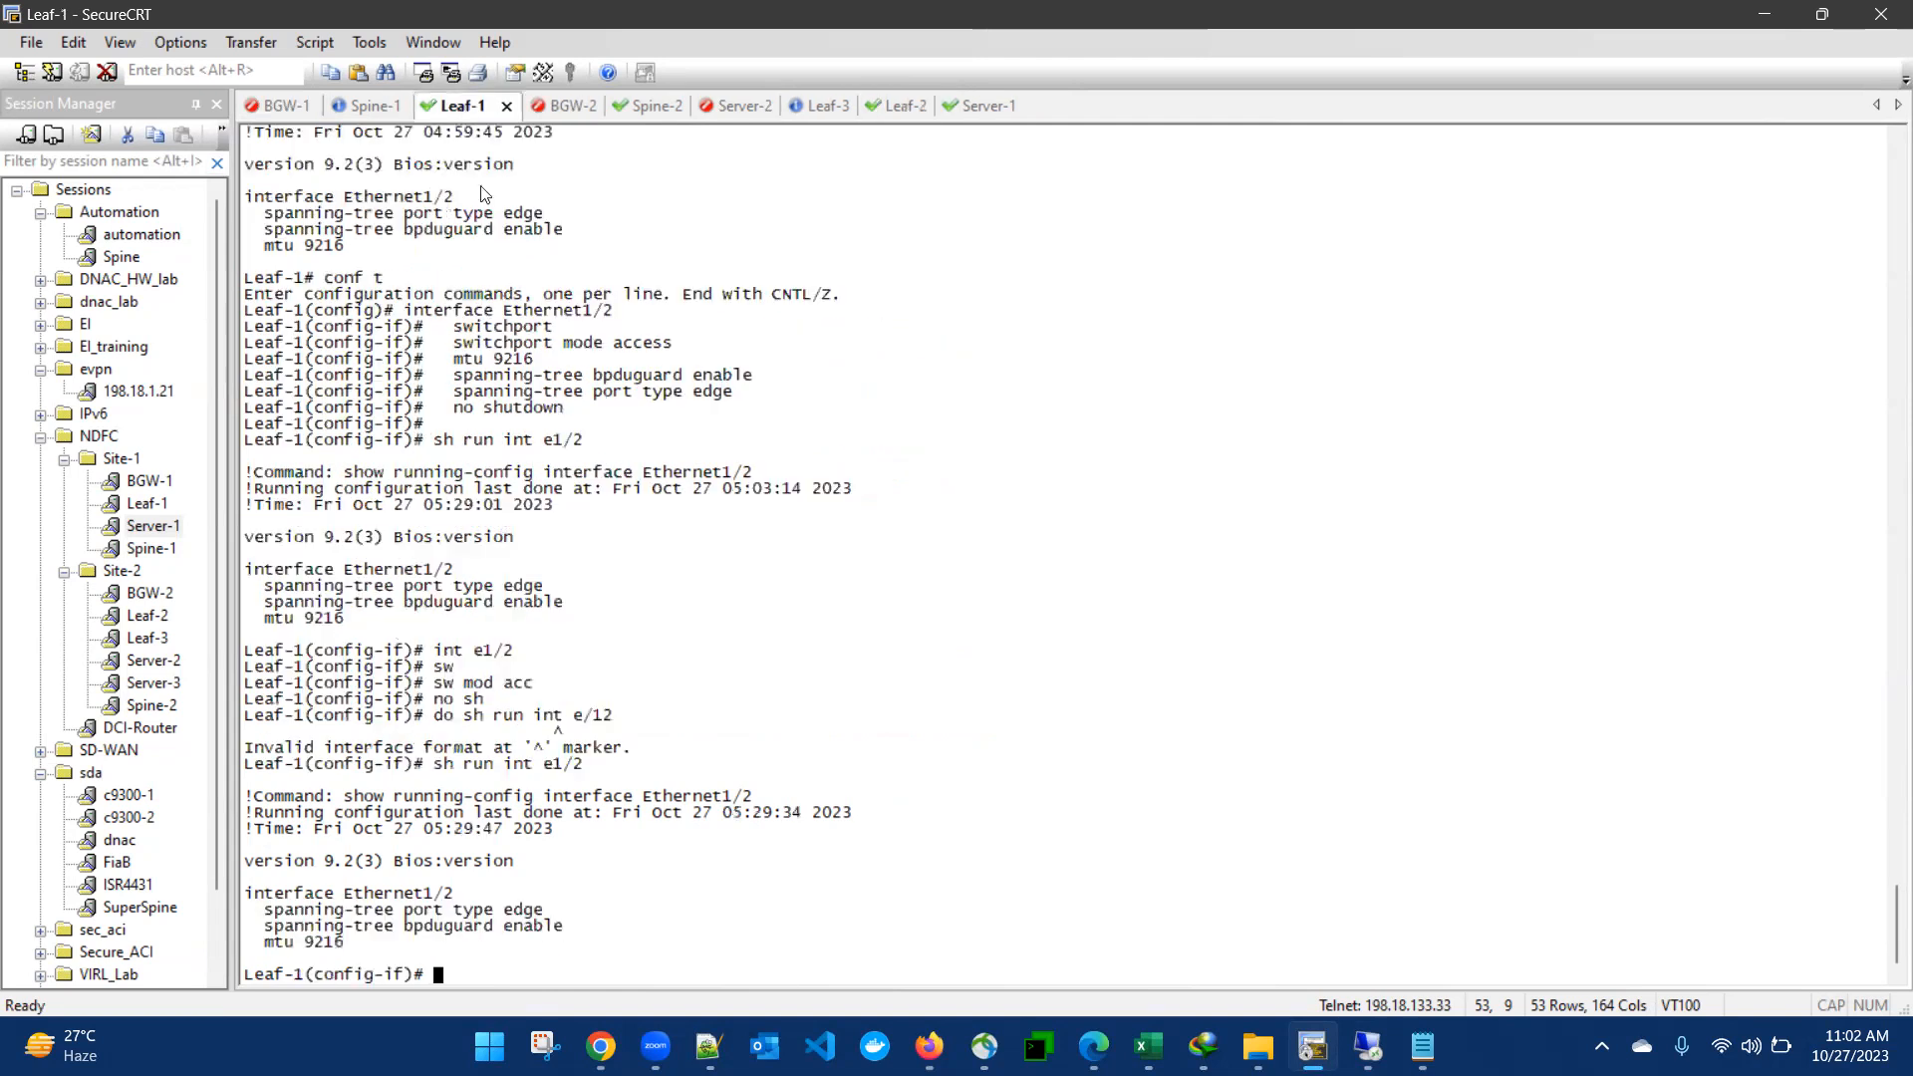
right_click(733, 765)
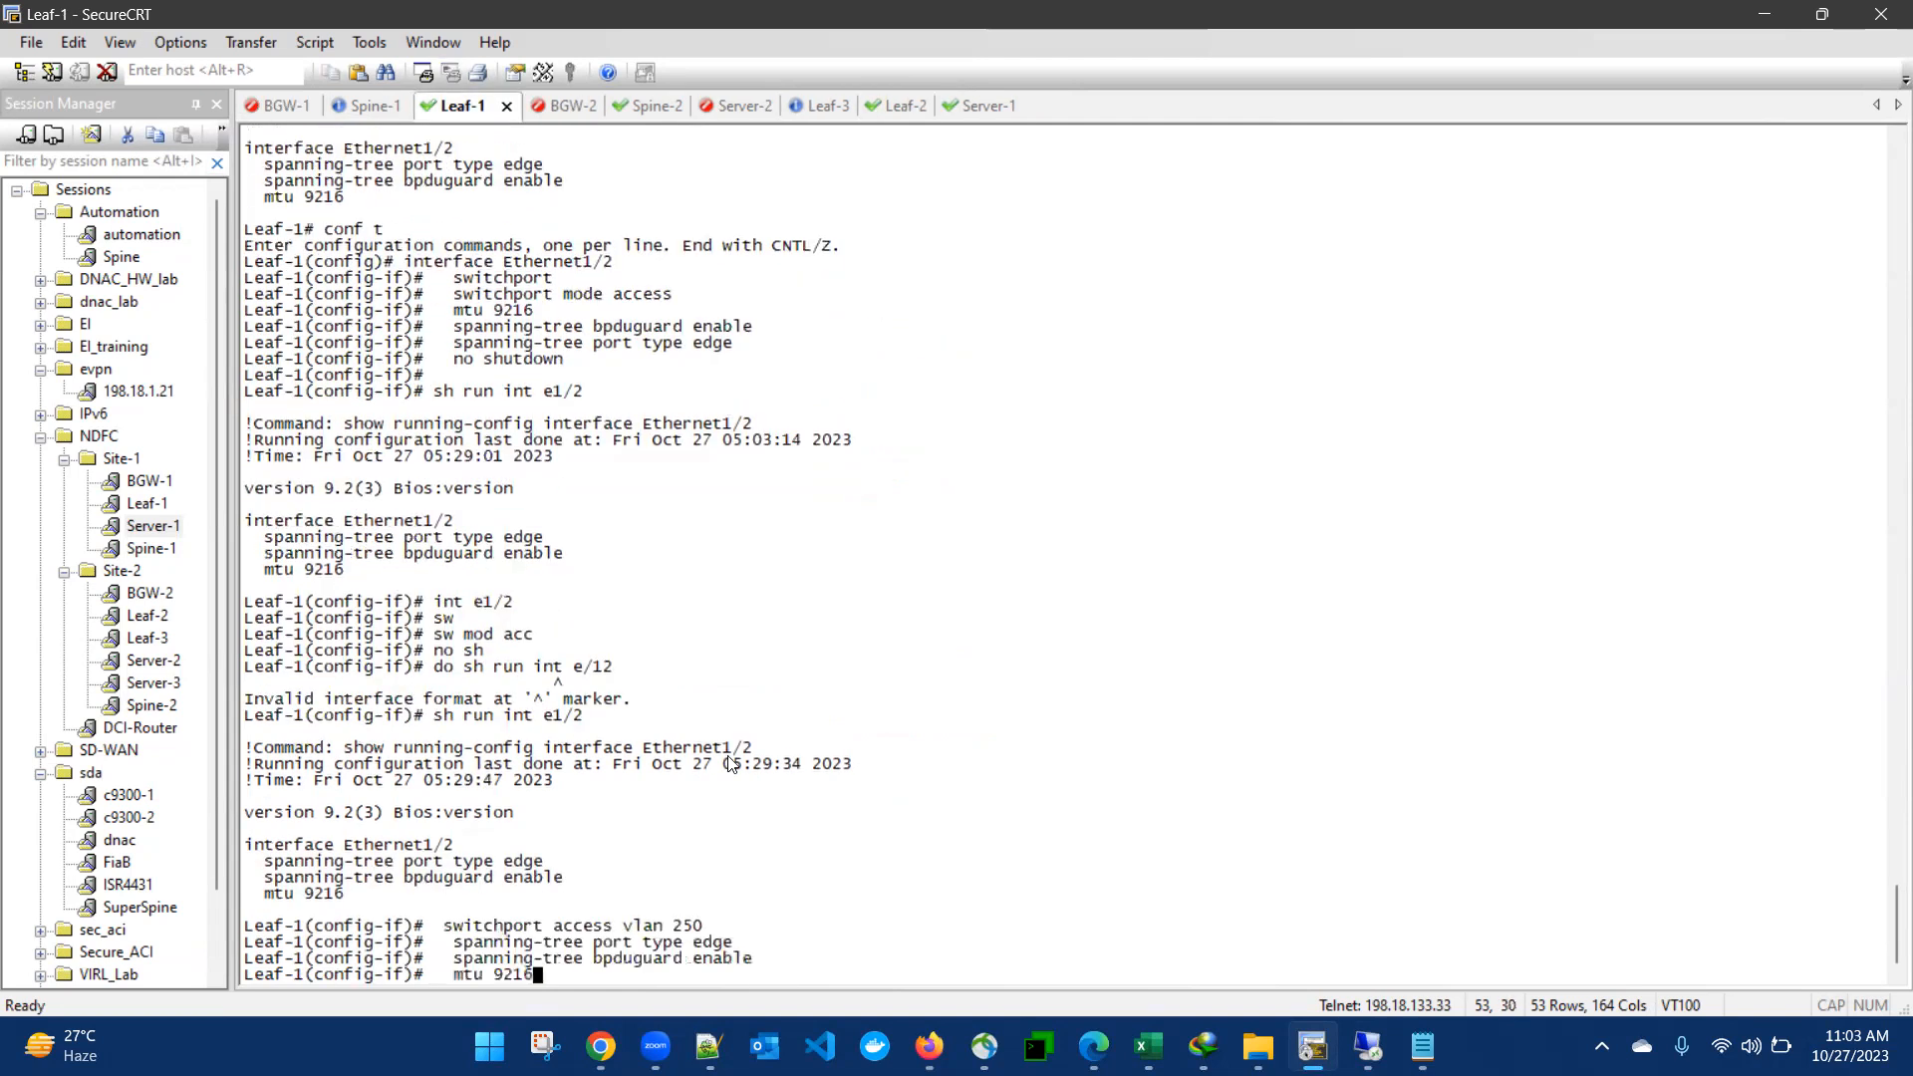
- Stop the running ping on Server-1 and ping 10.10.10.11 again
left_click(963, 103)
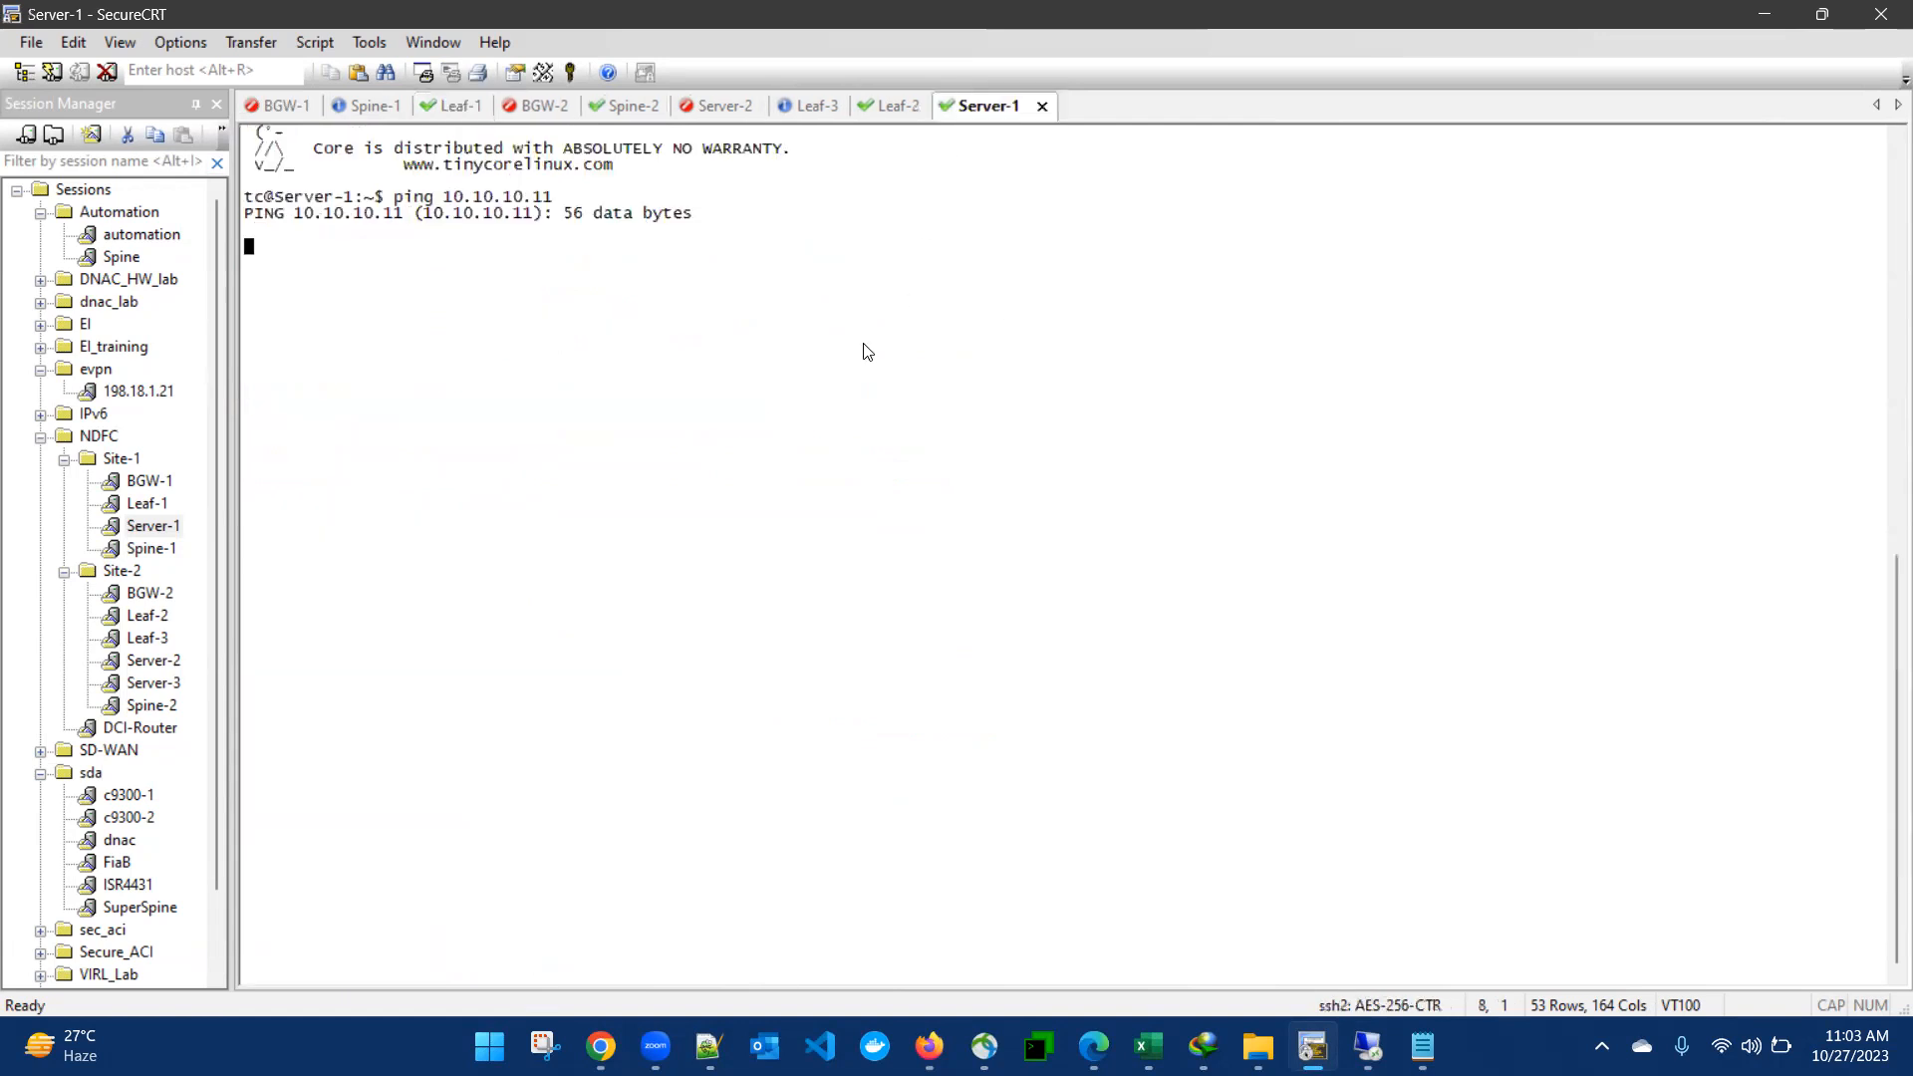
key("ctrl+c")
key("Up")
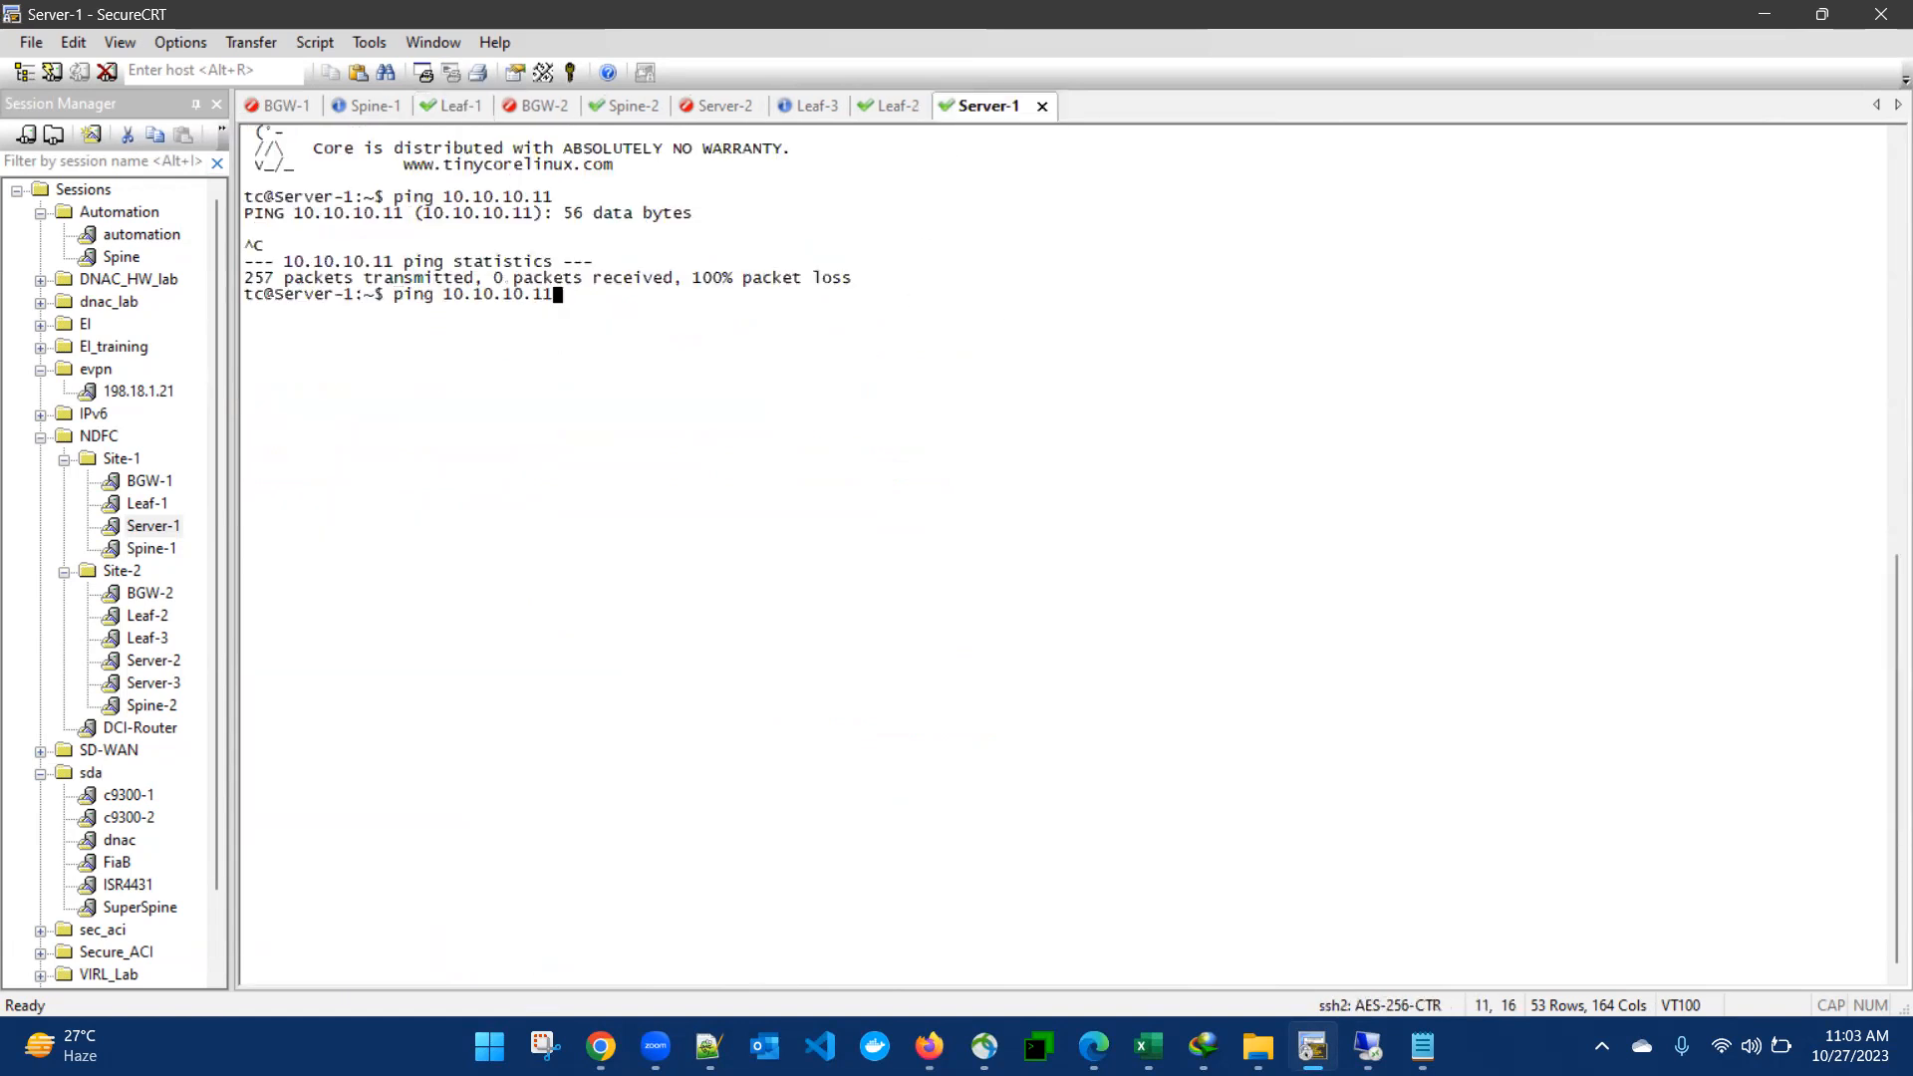
key("Return")
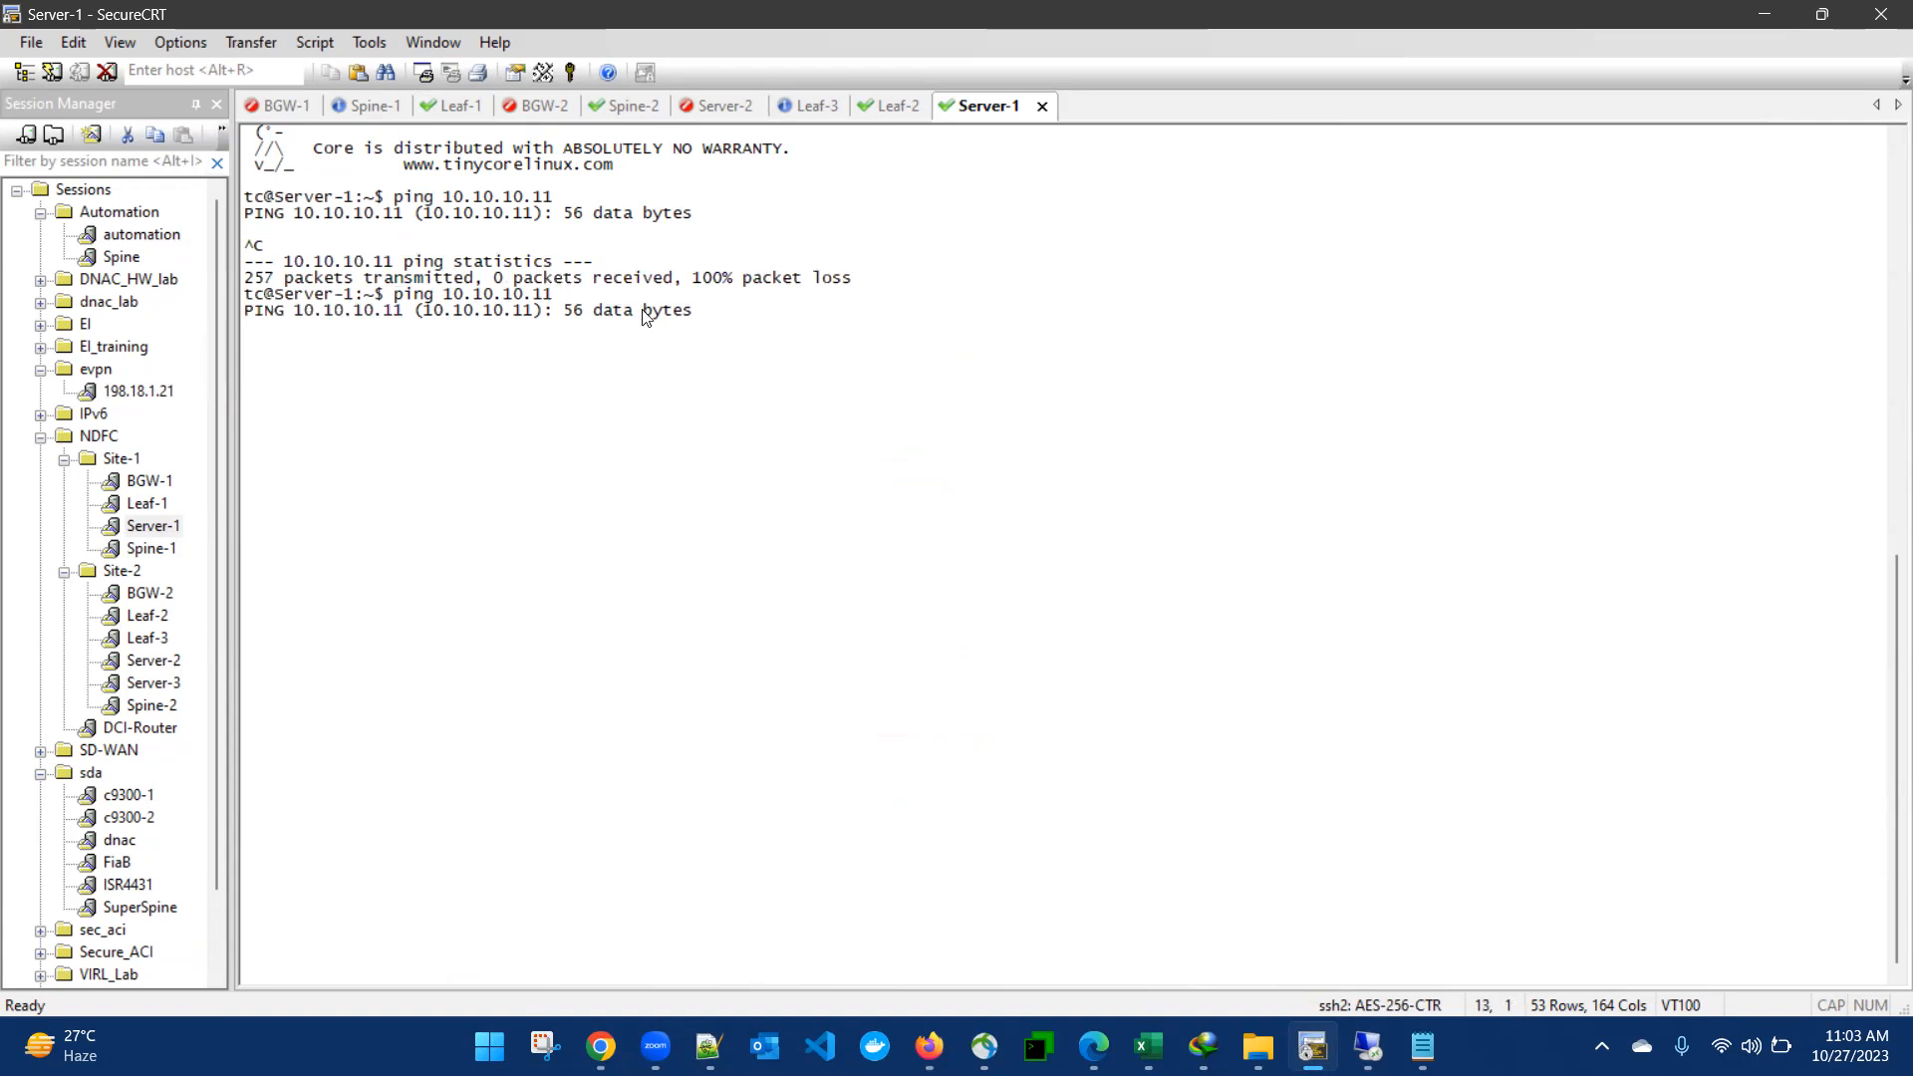
- Switch to Nexus Dashboard Fabric Controller and review the MSD-1 network attachments, including the deployed VLAN250 and VLAN300 networks
left_click(1368, 1046)
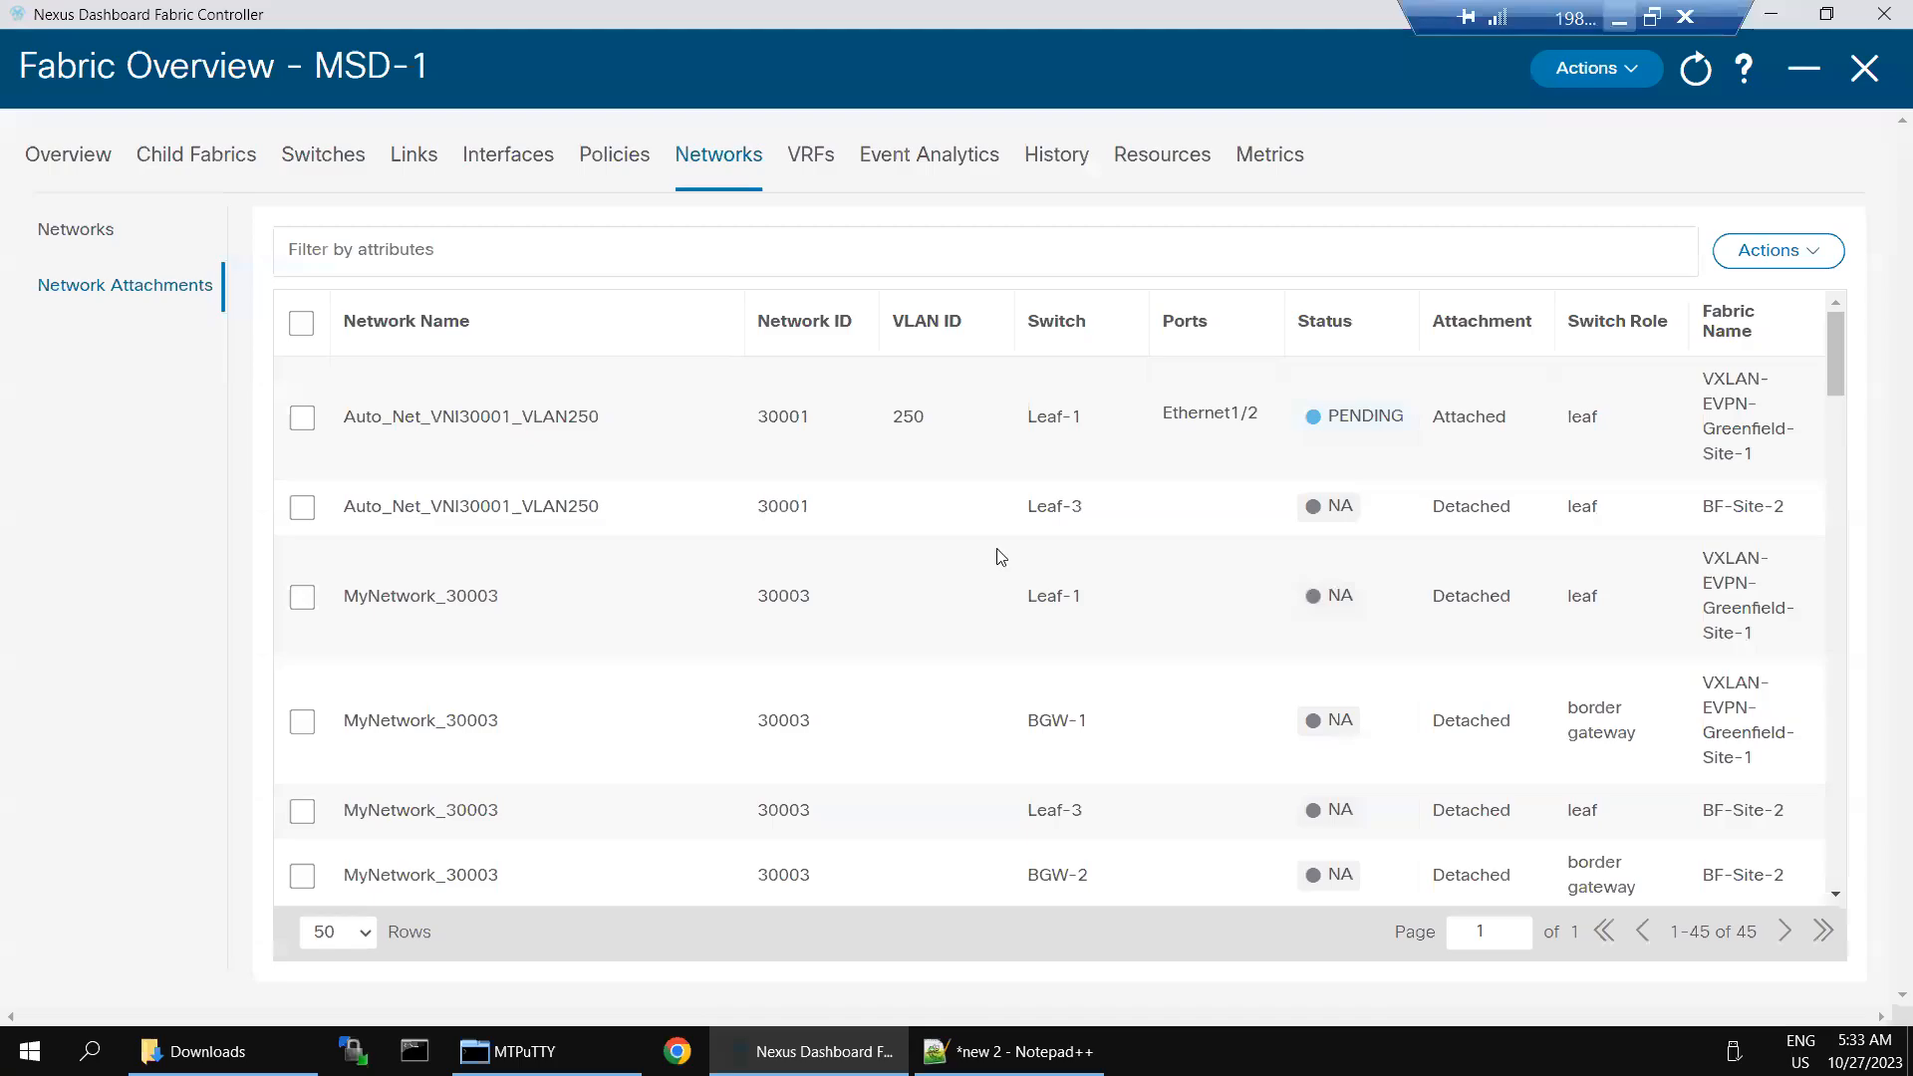
scroll(1841, 613, "down", 5)
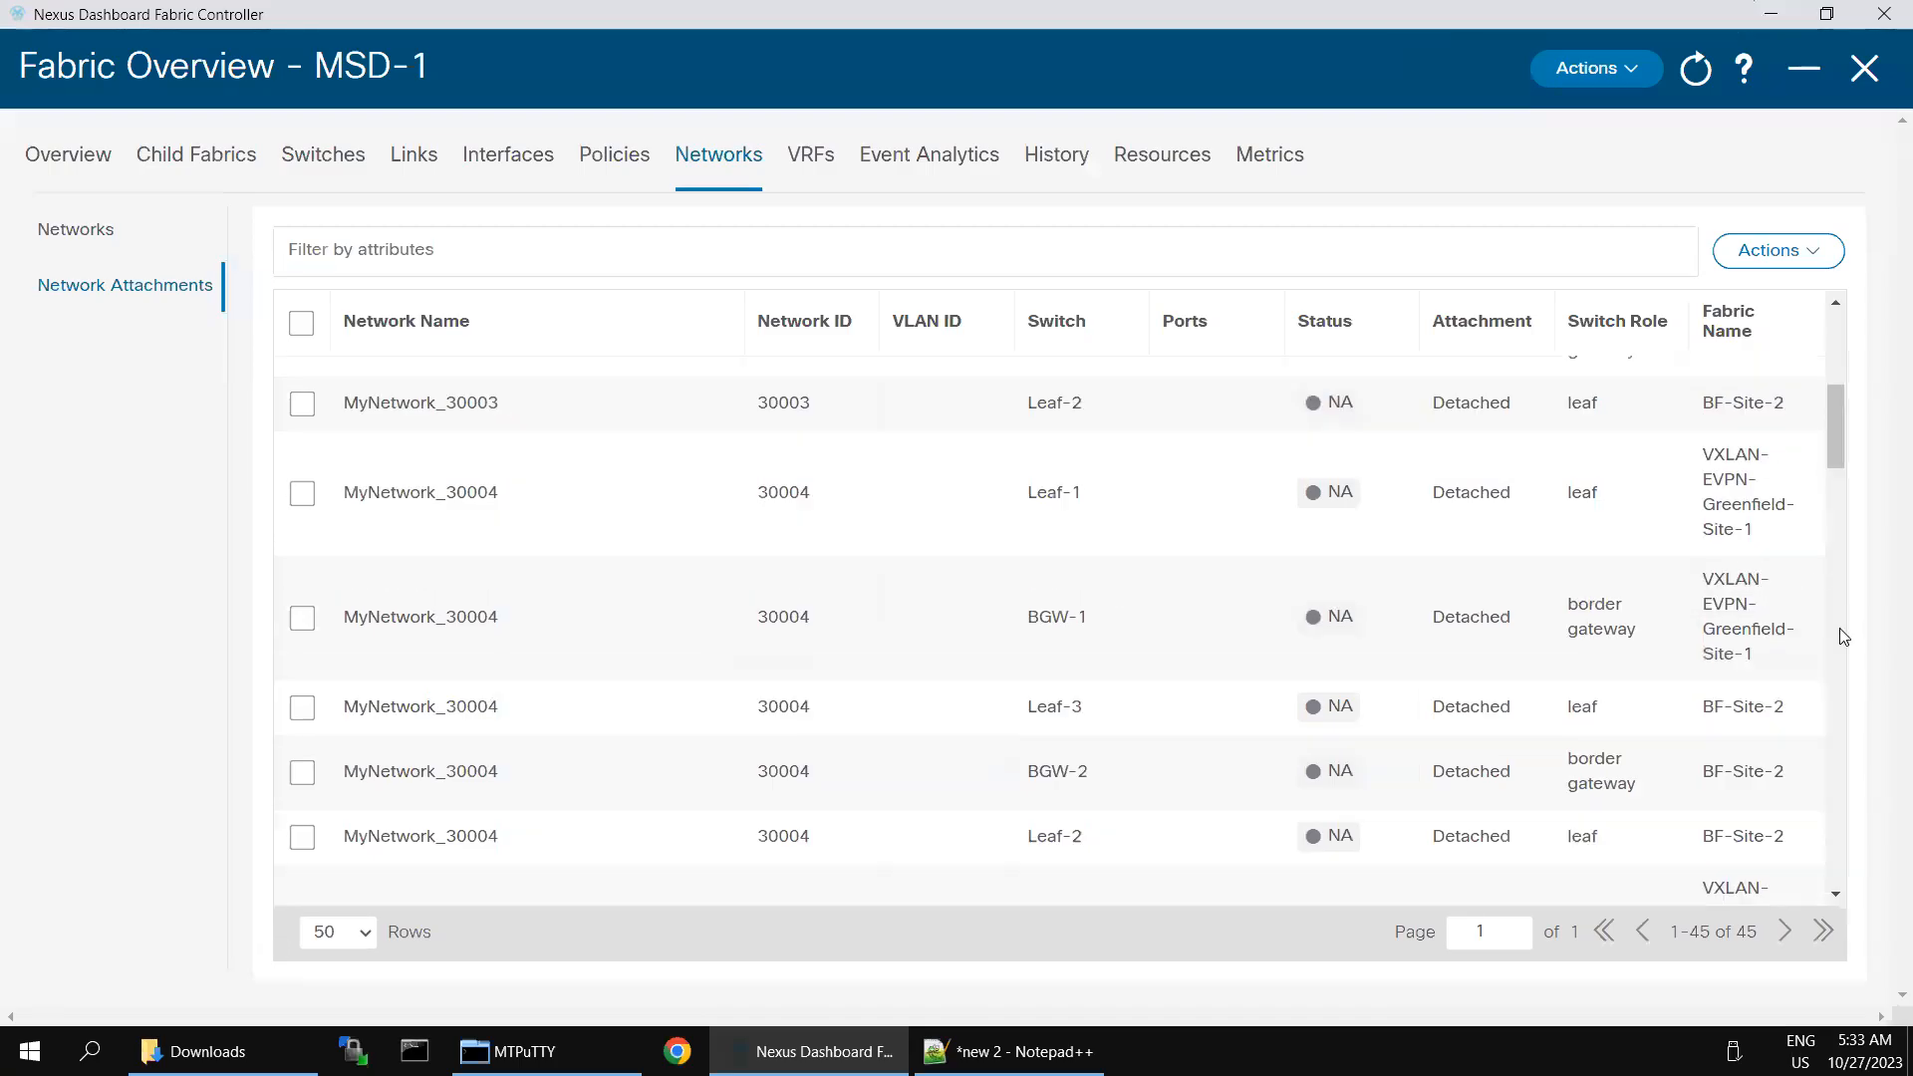
scroll(1846, 819, "down", 15)
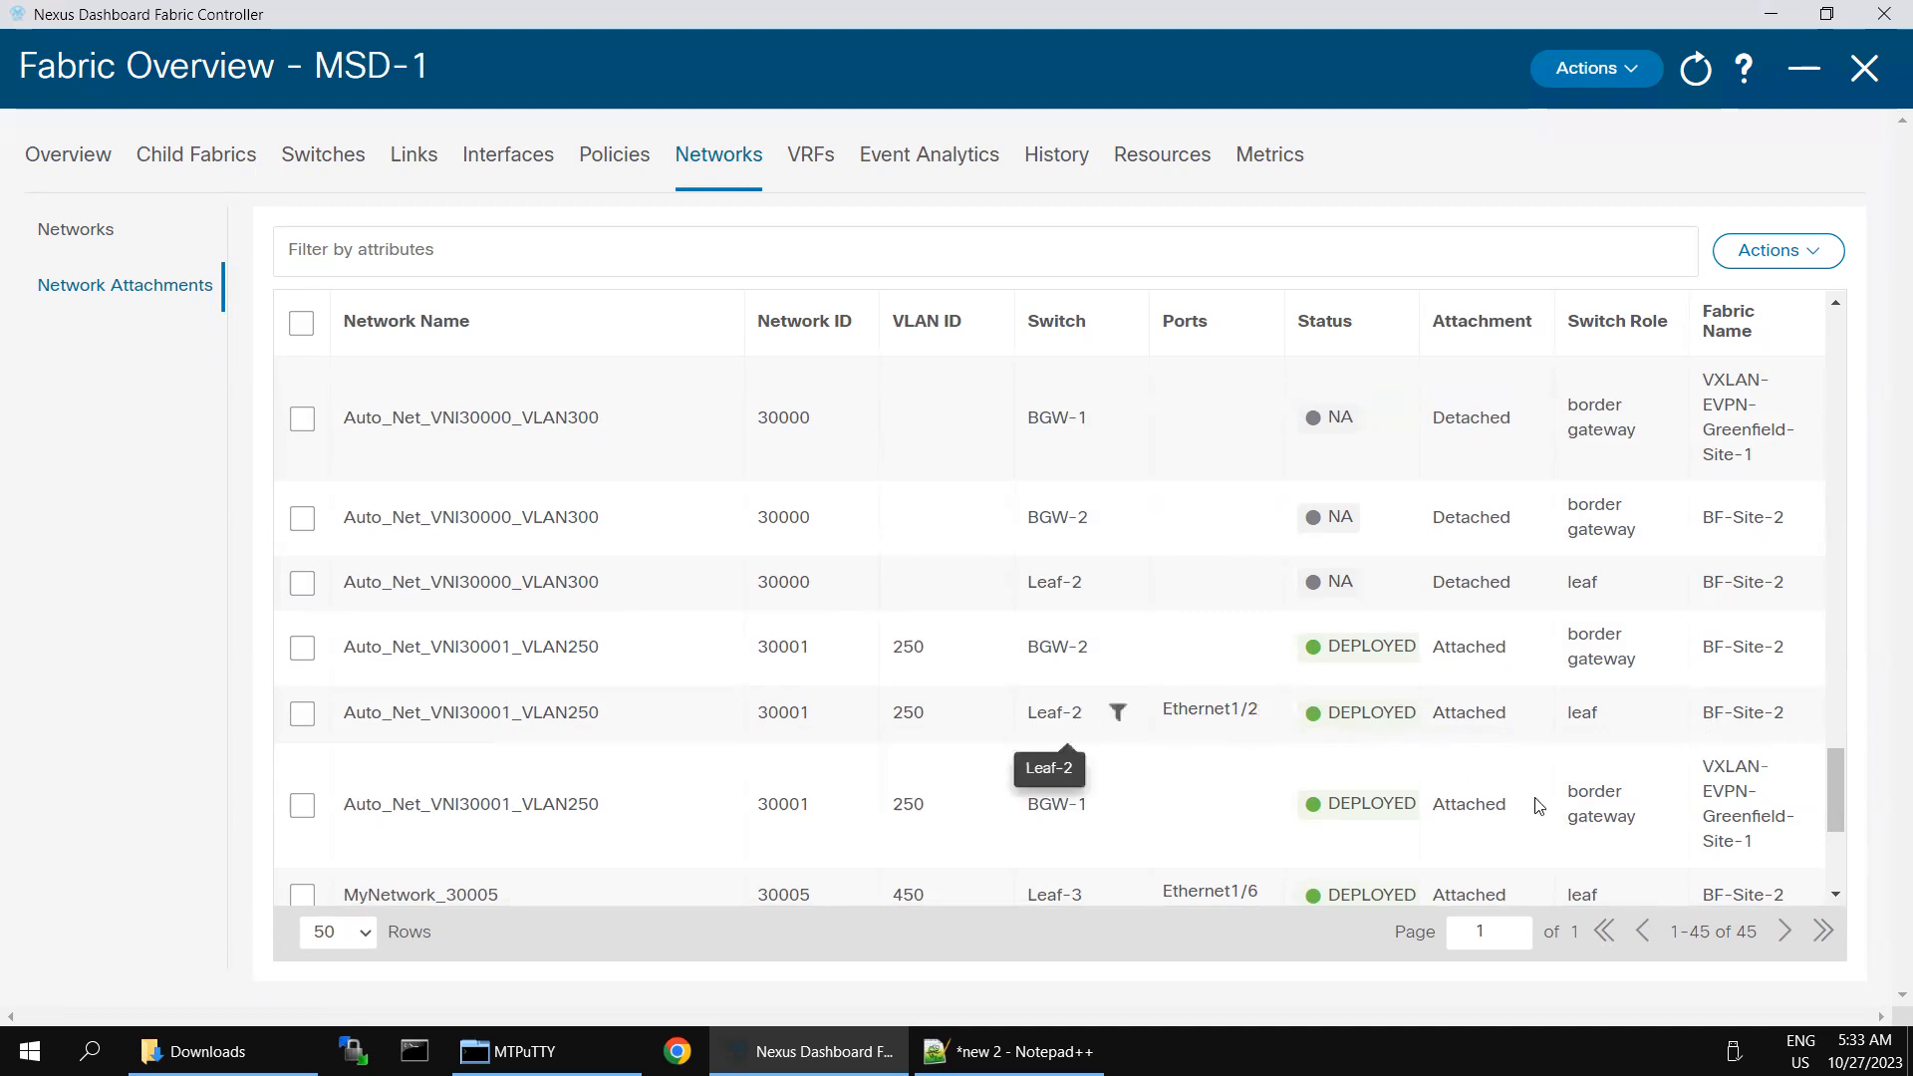
scroll(1833, 871, "down", 4)
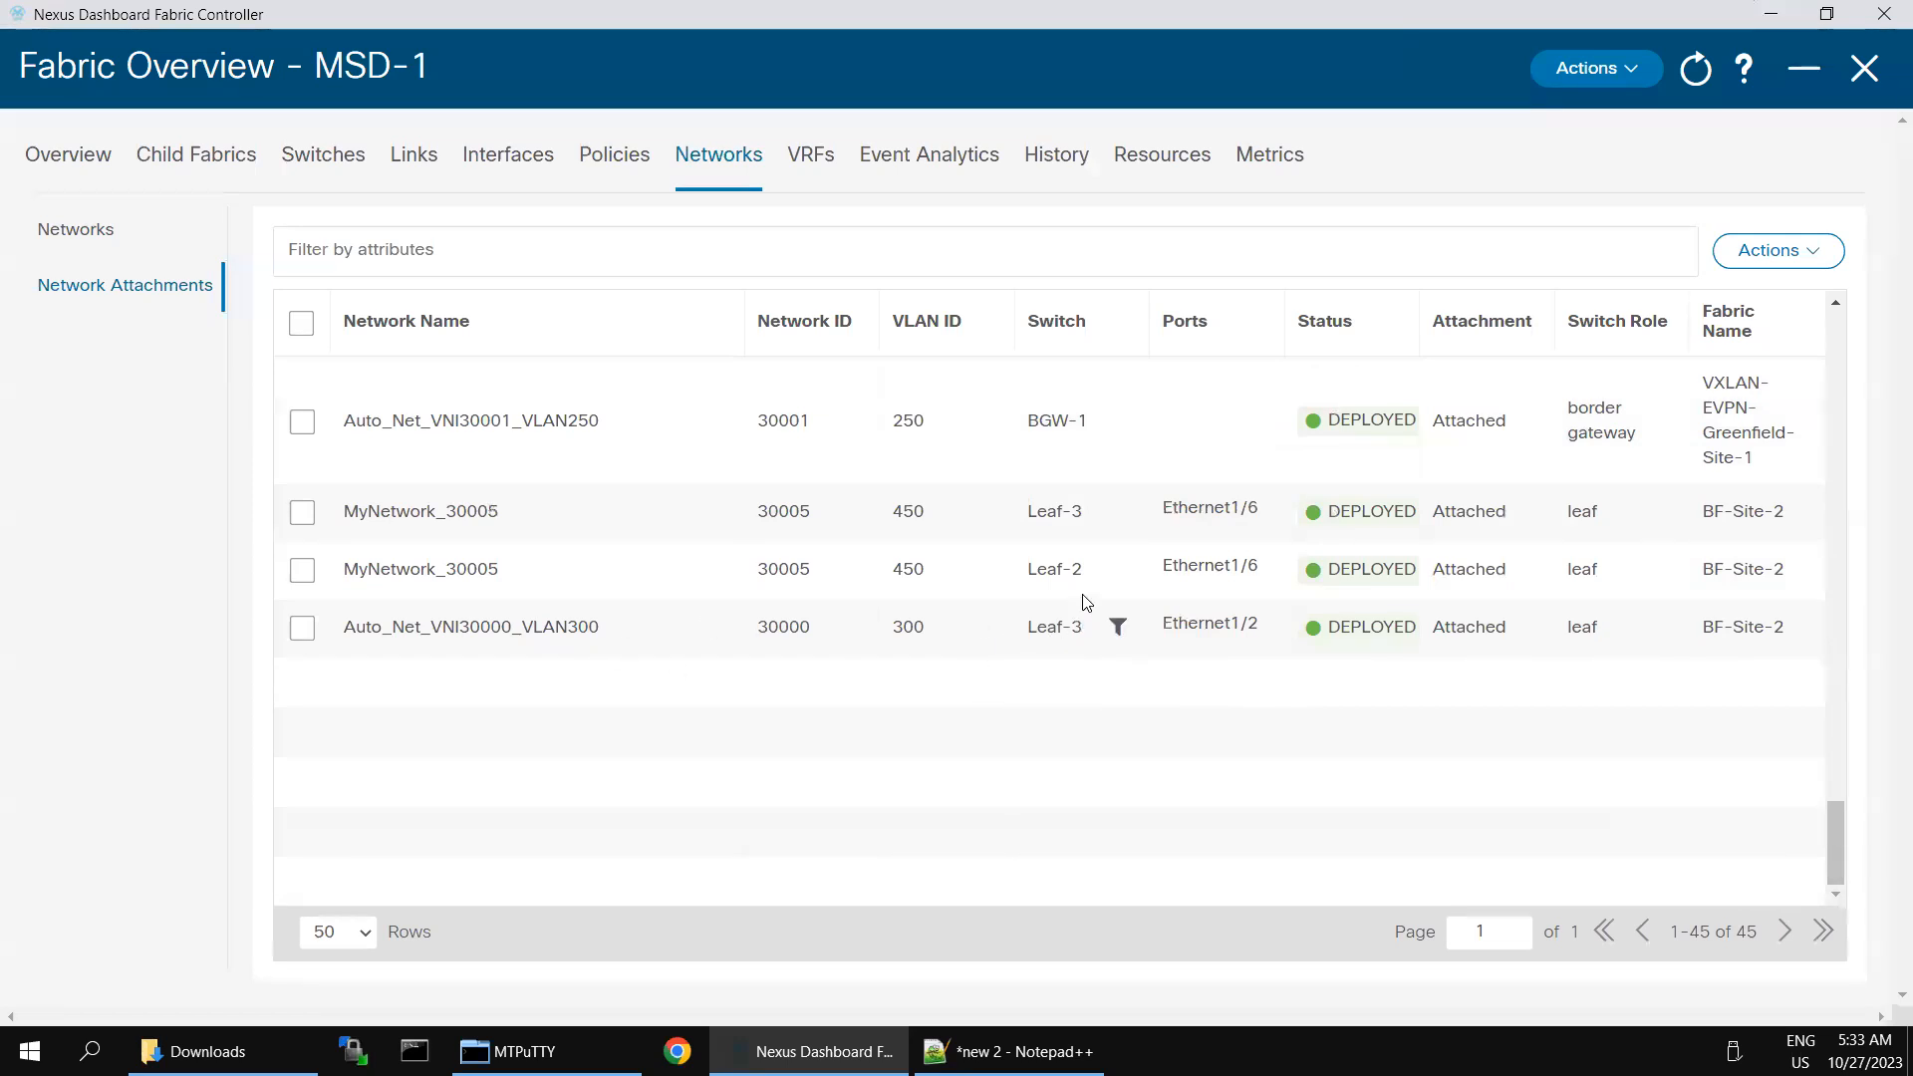
left_click_drag(523, 628, 601, 630)
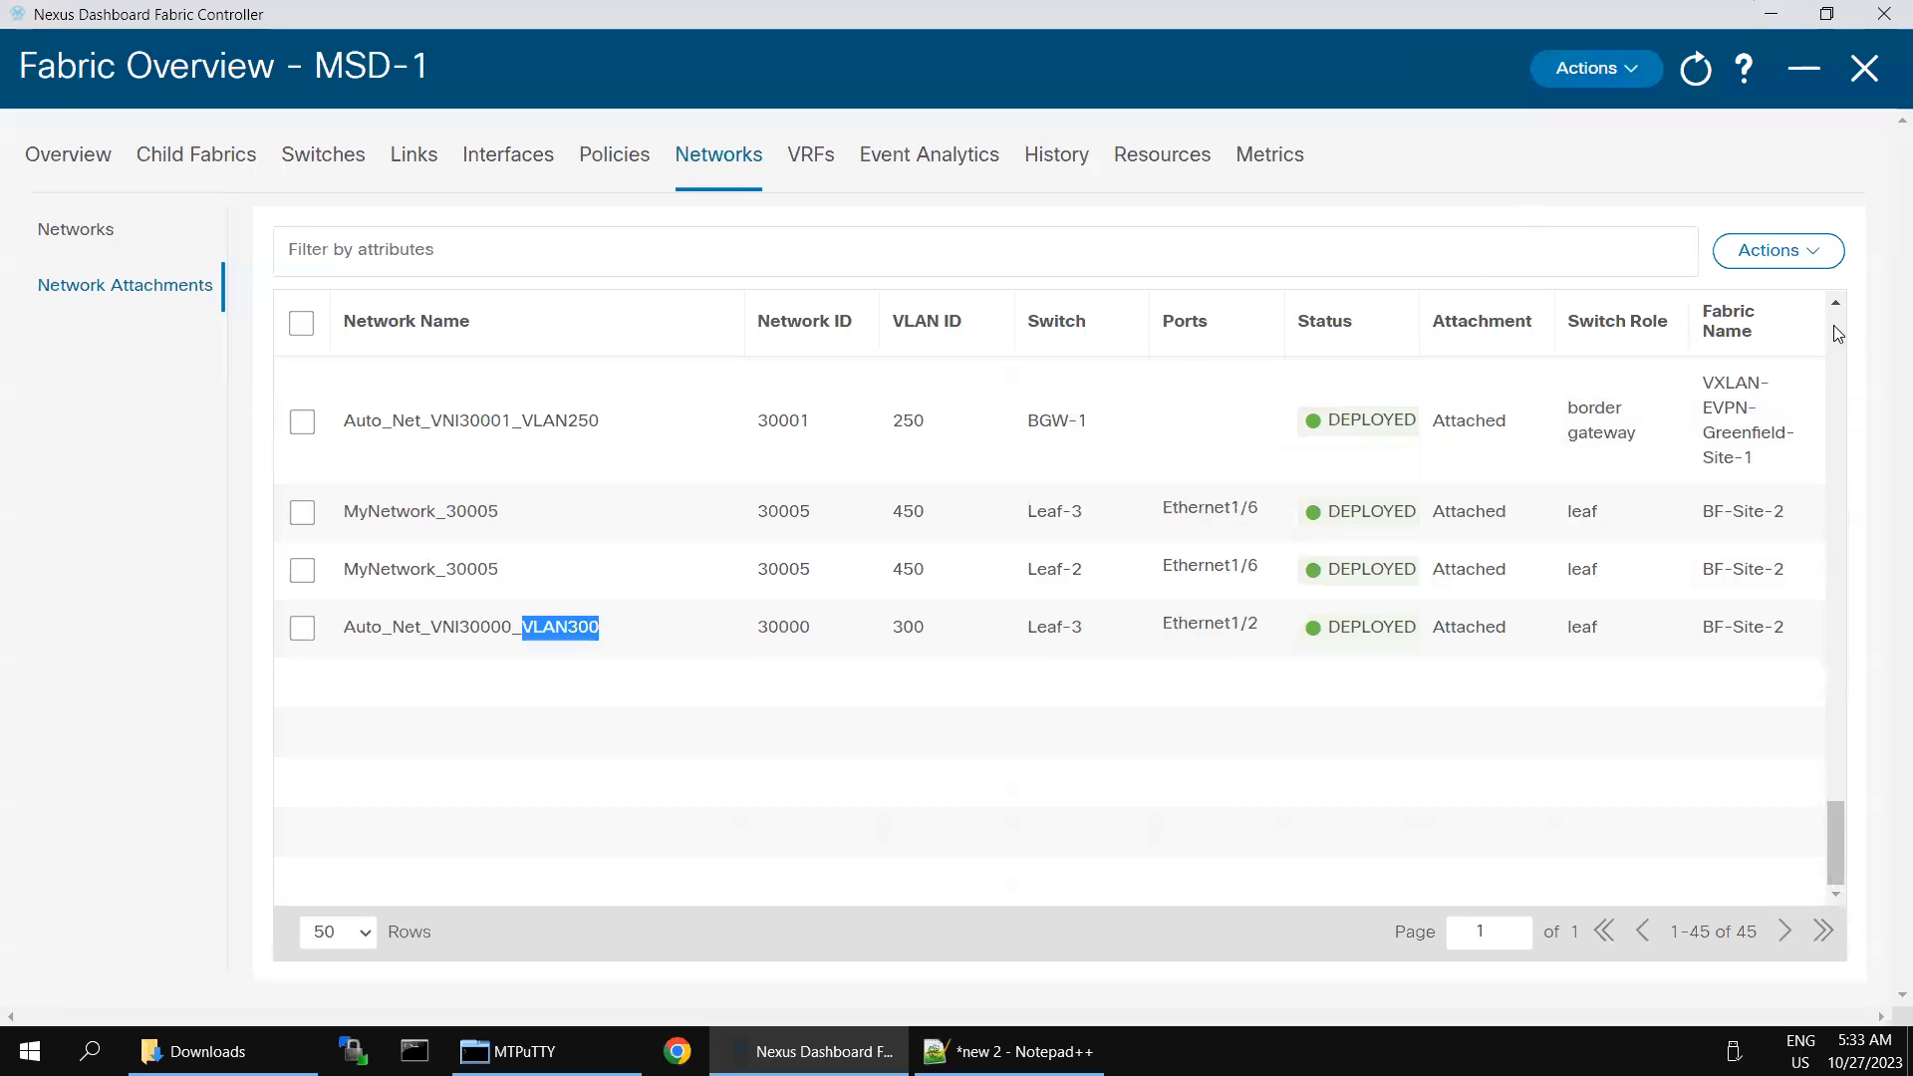
left_click(1834, 325)
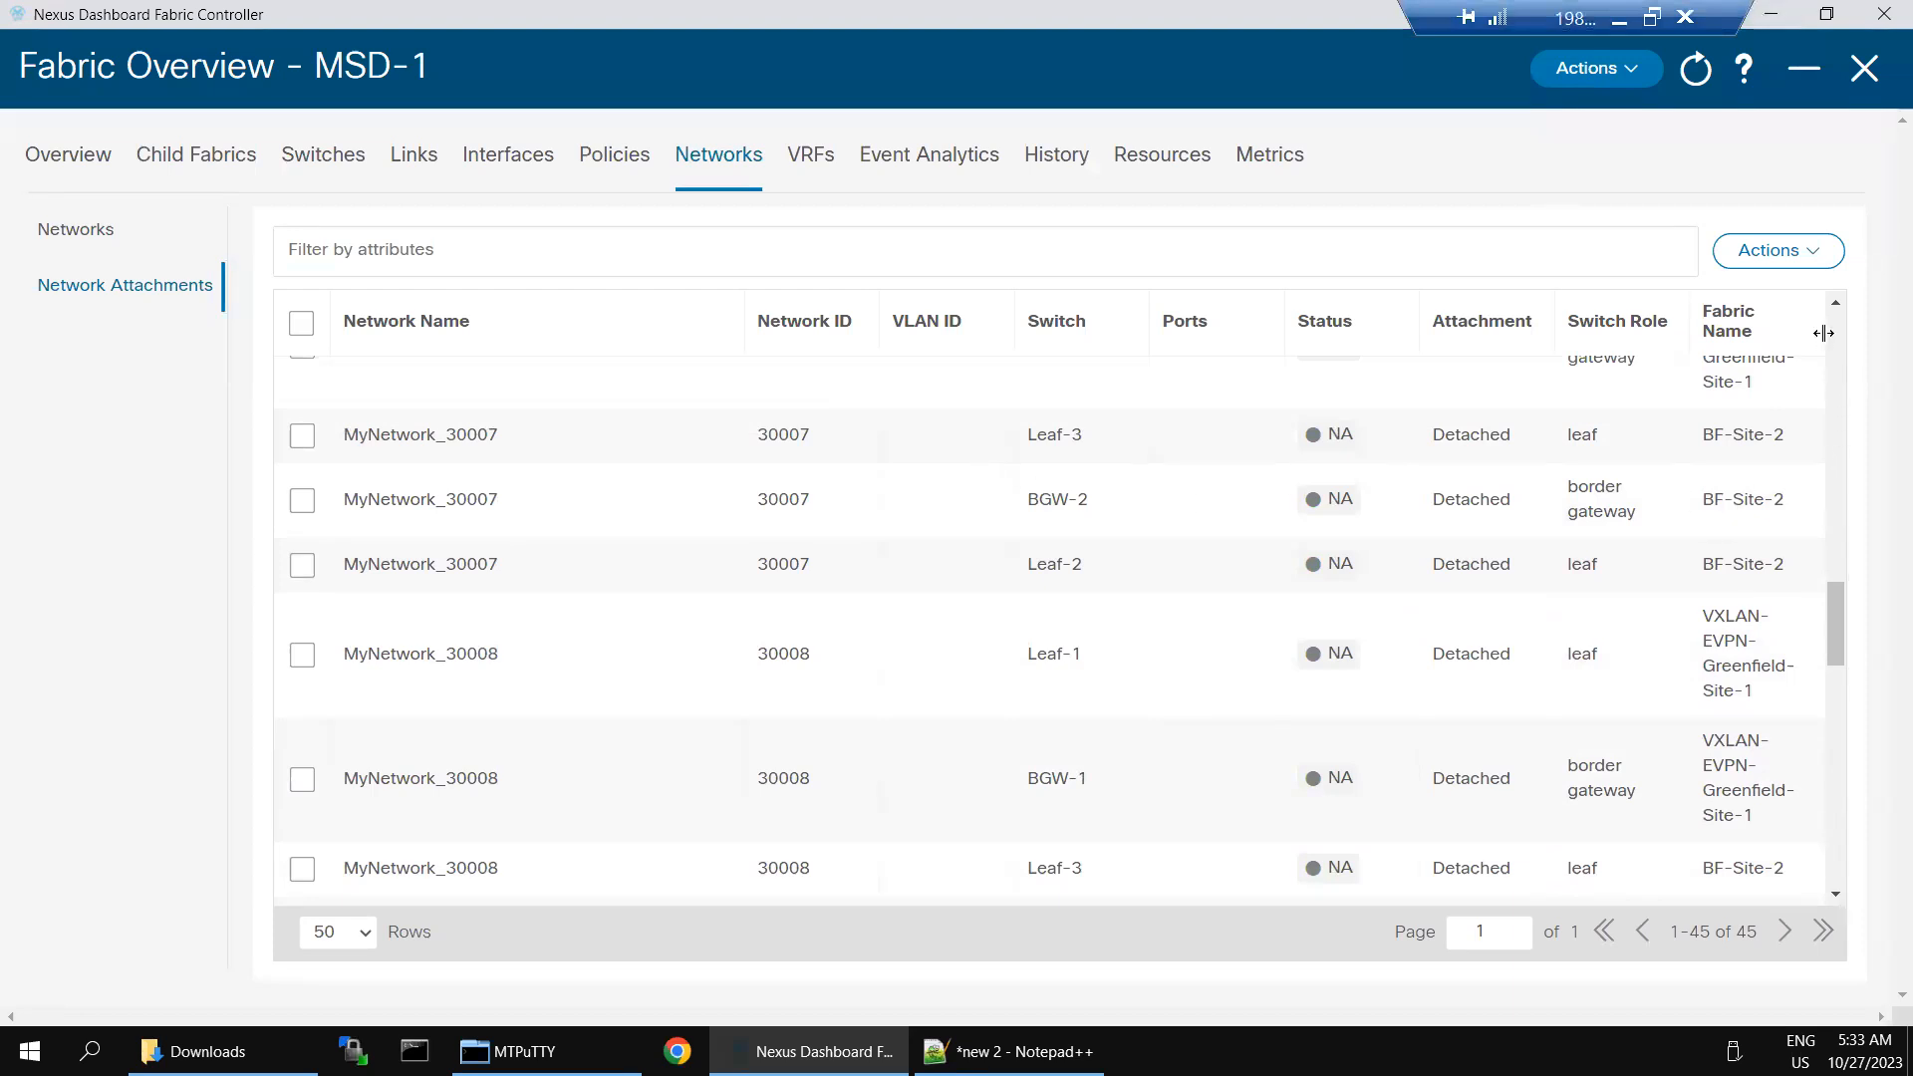
- Leave Nexus Dashboard Fabric Controller for SecureCRT and display the running configuration of interface e1/2 on Leaf-2 again
left_click(1833, 341)
left_click(1834, 341)
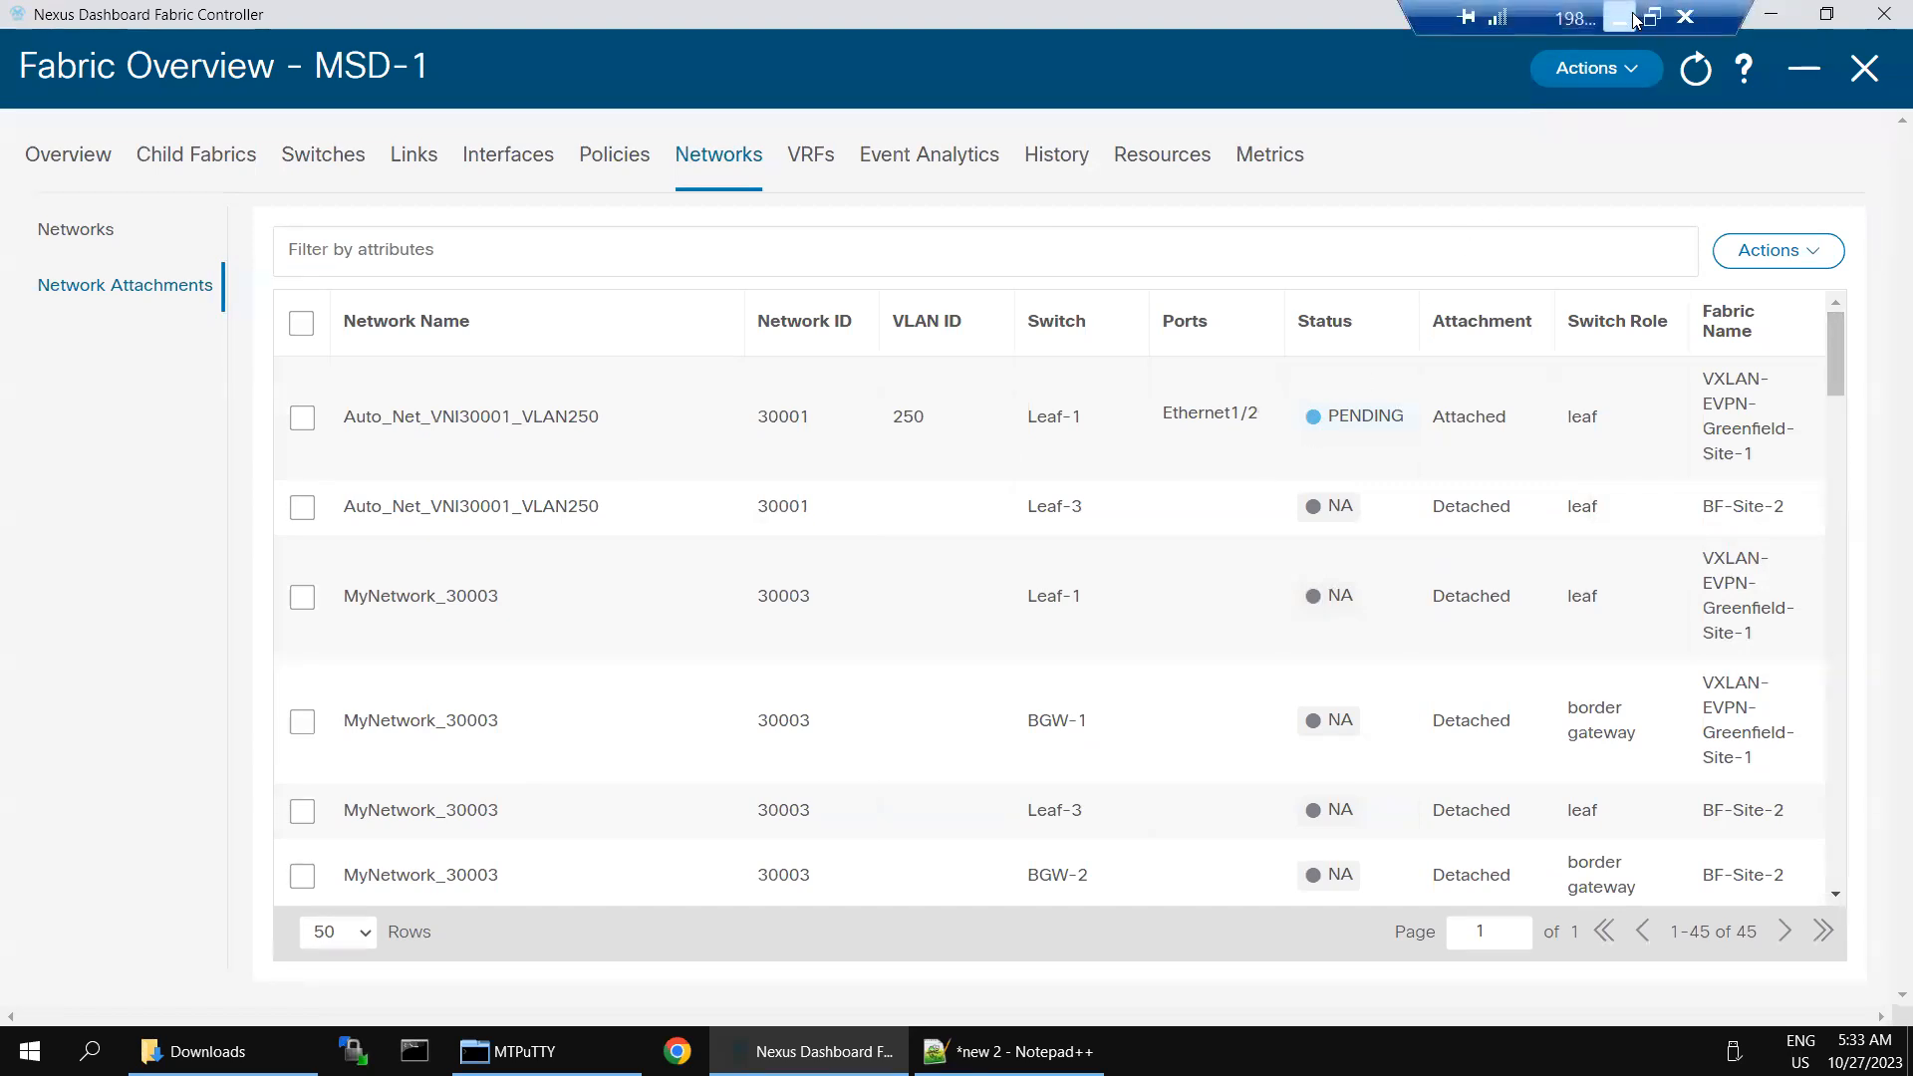
left_click(1619, 20)
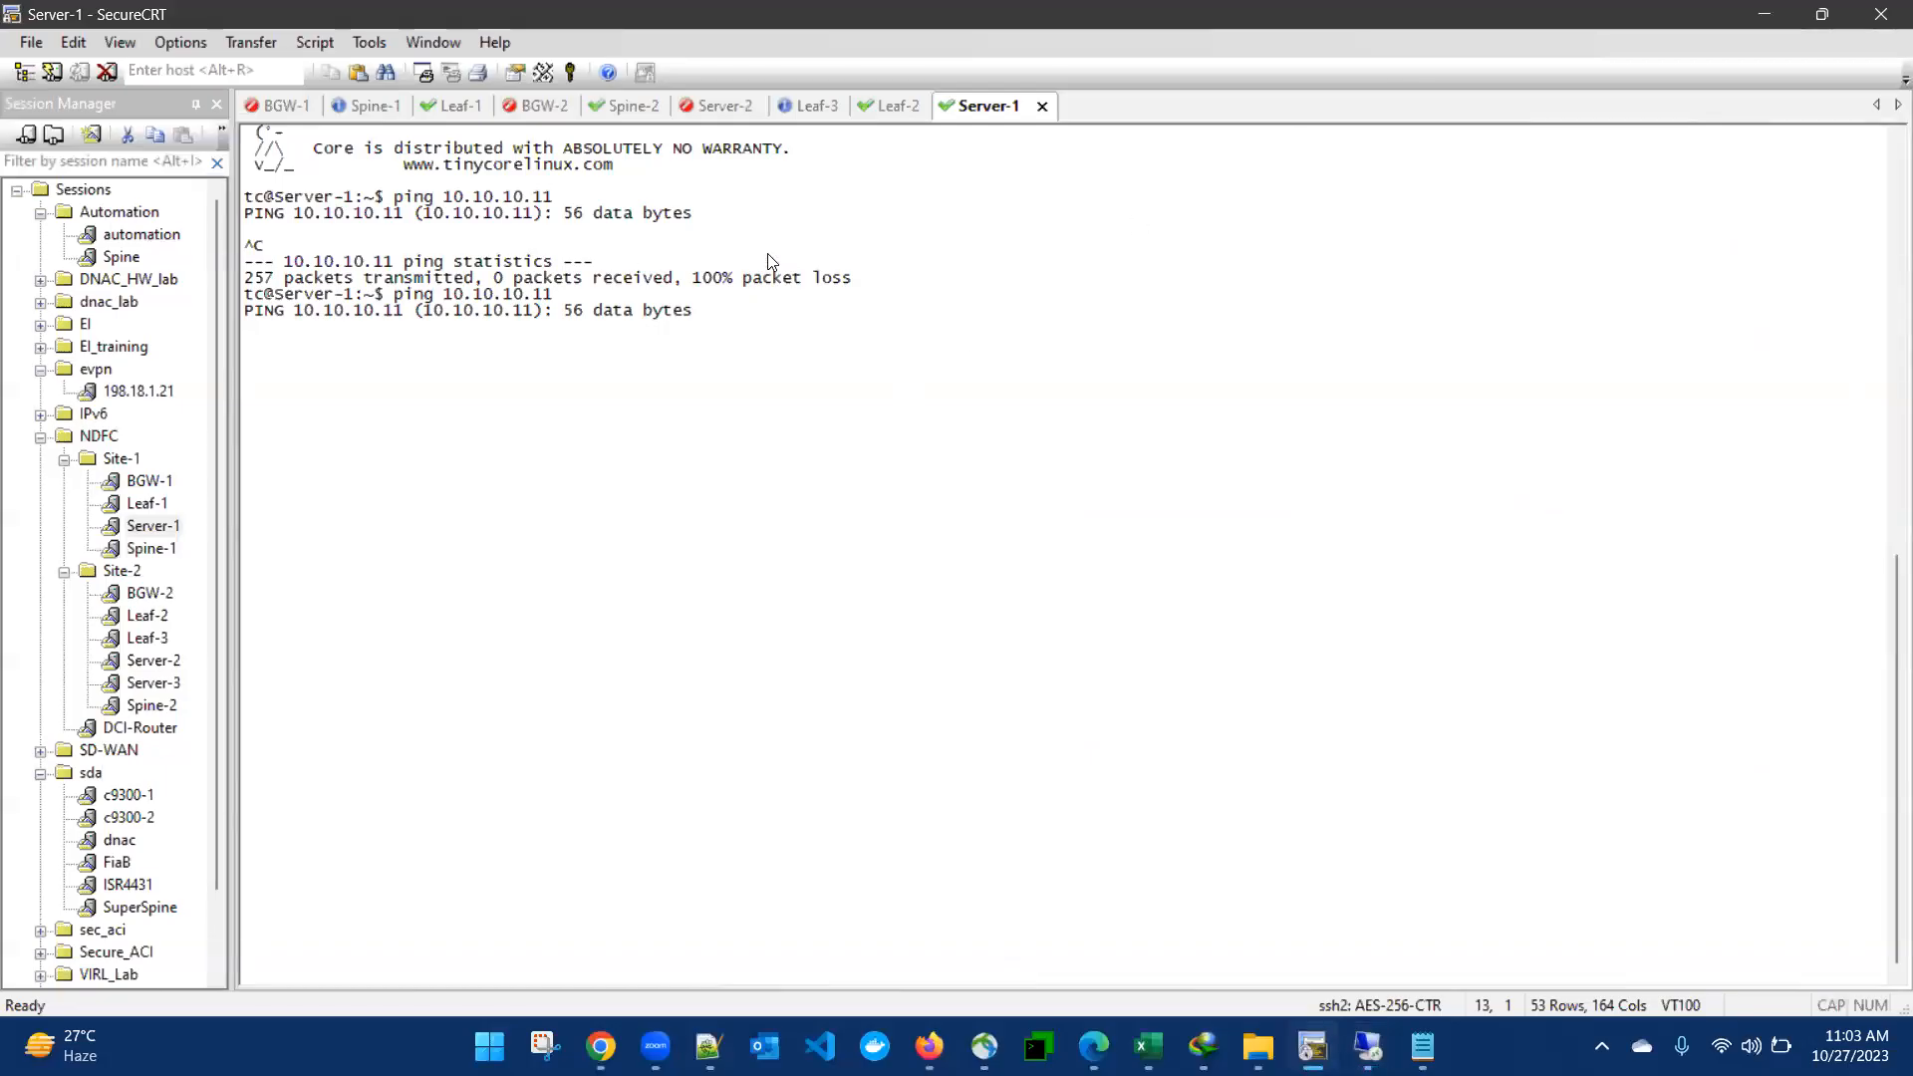
left_click(881, 100)
key("Up")
key("Return")
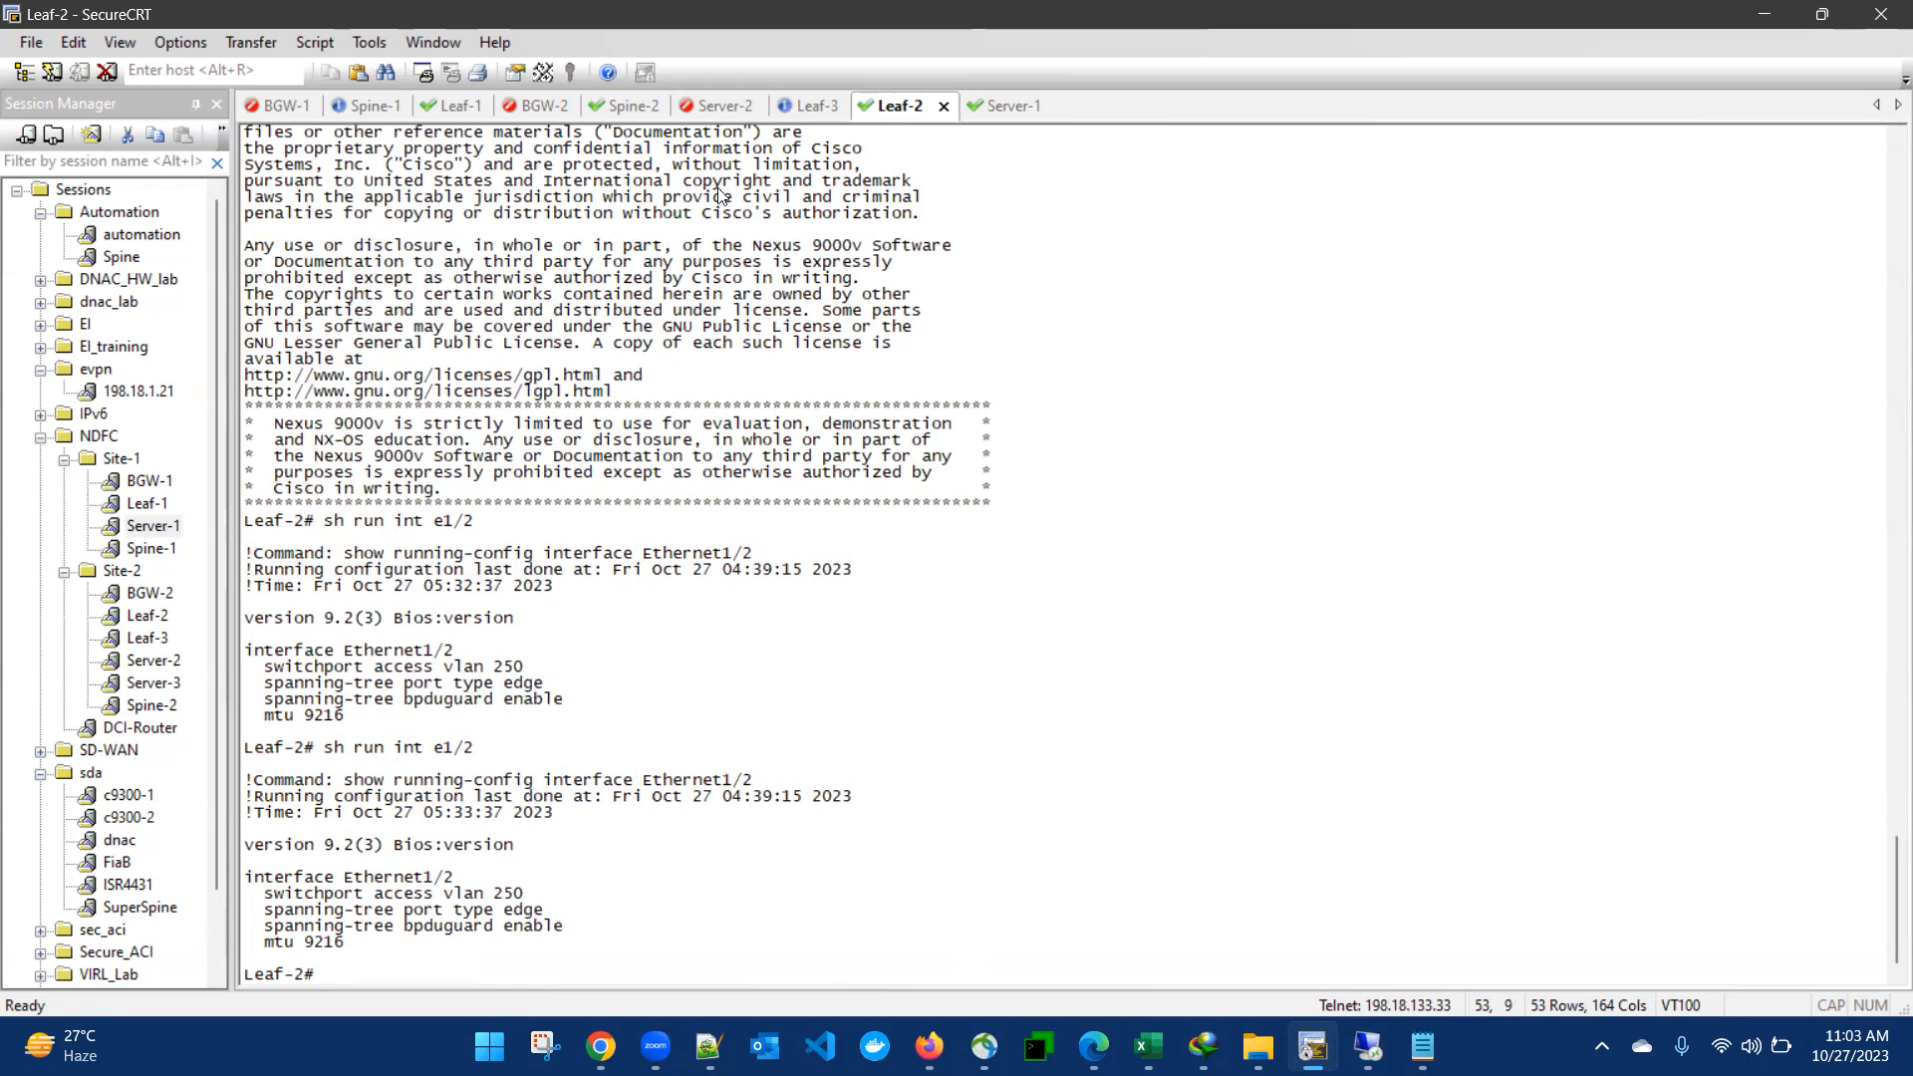
- Open the Leaf-3 session and log in as admin with the account password
left_click(807, 106)
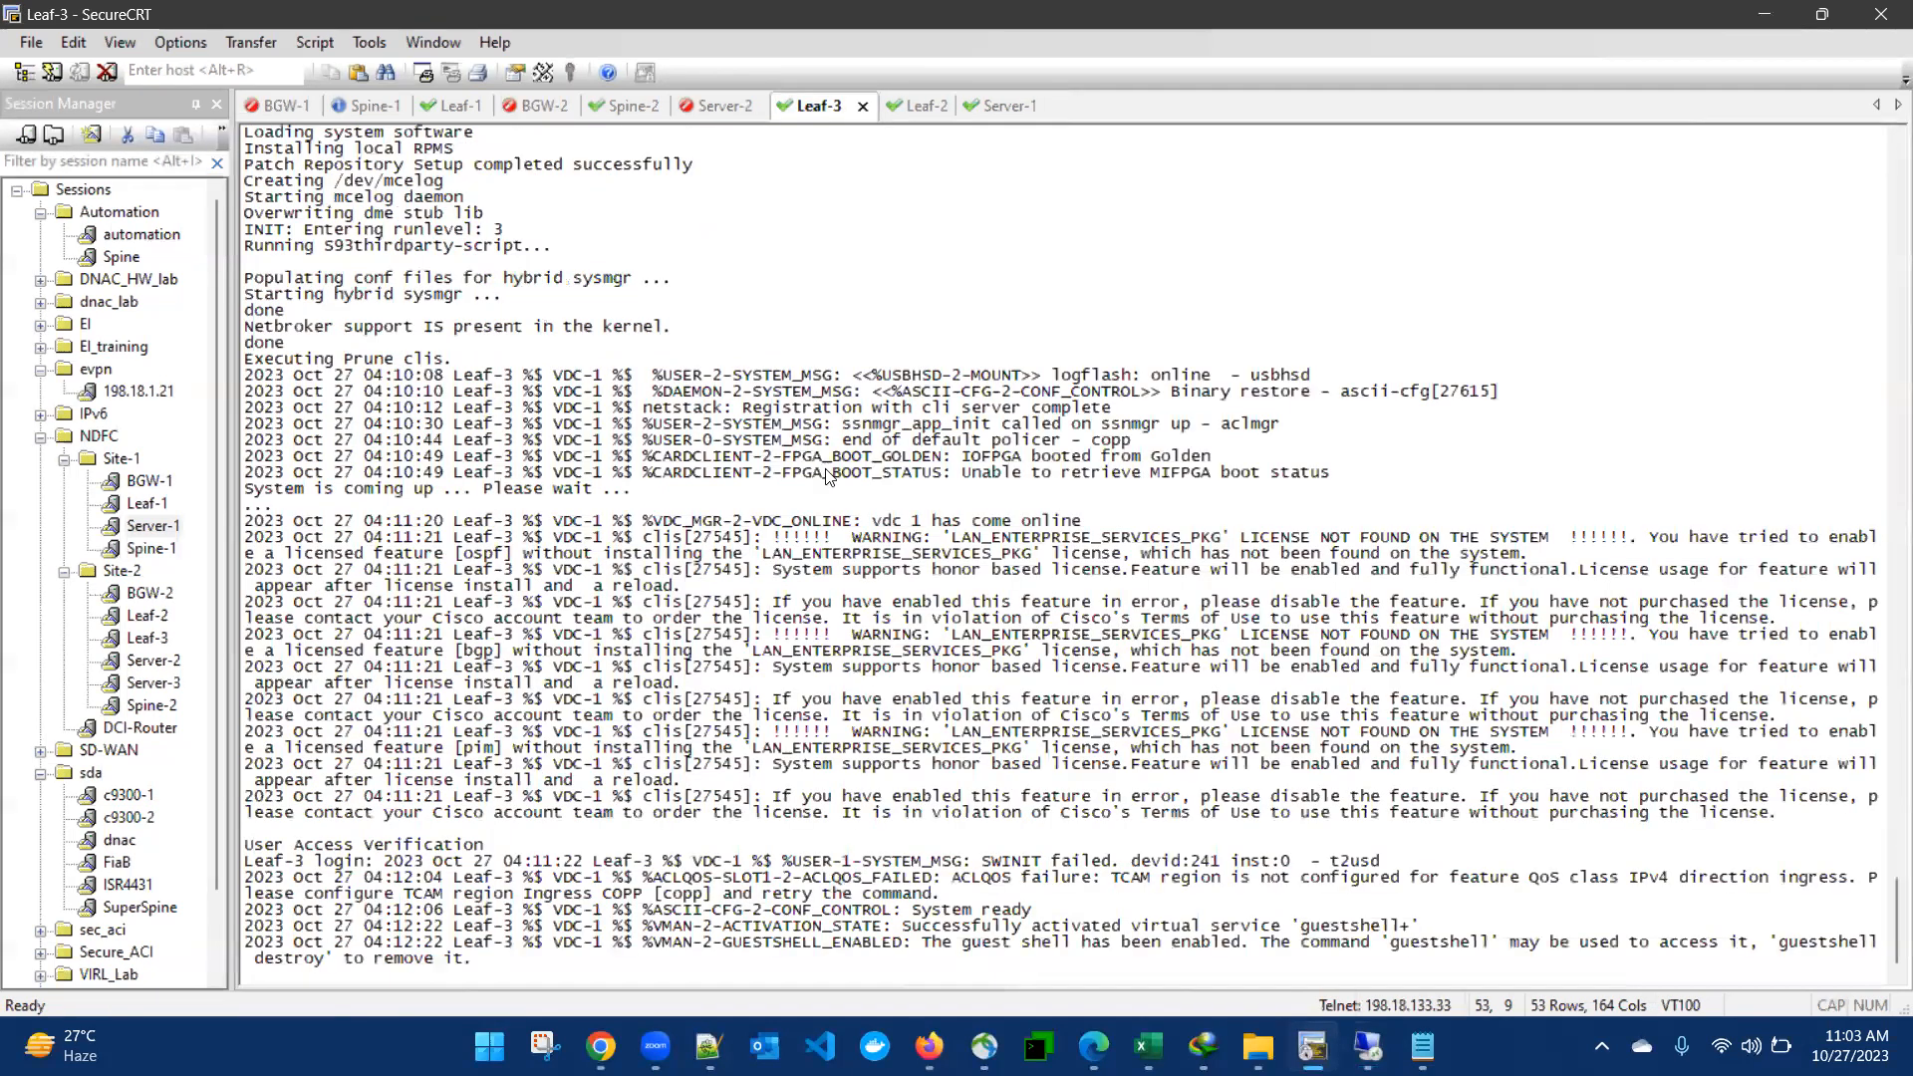
key("Return")
type("admin")
key("Return")
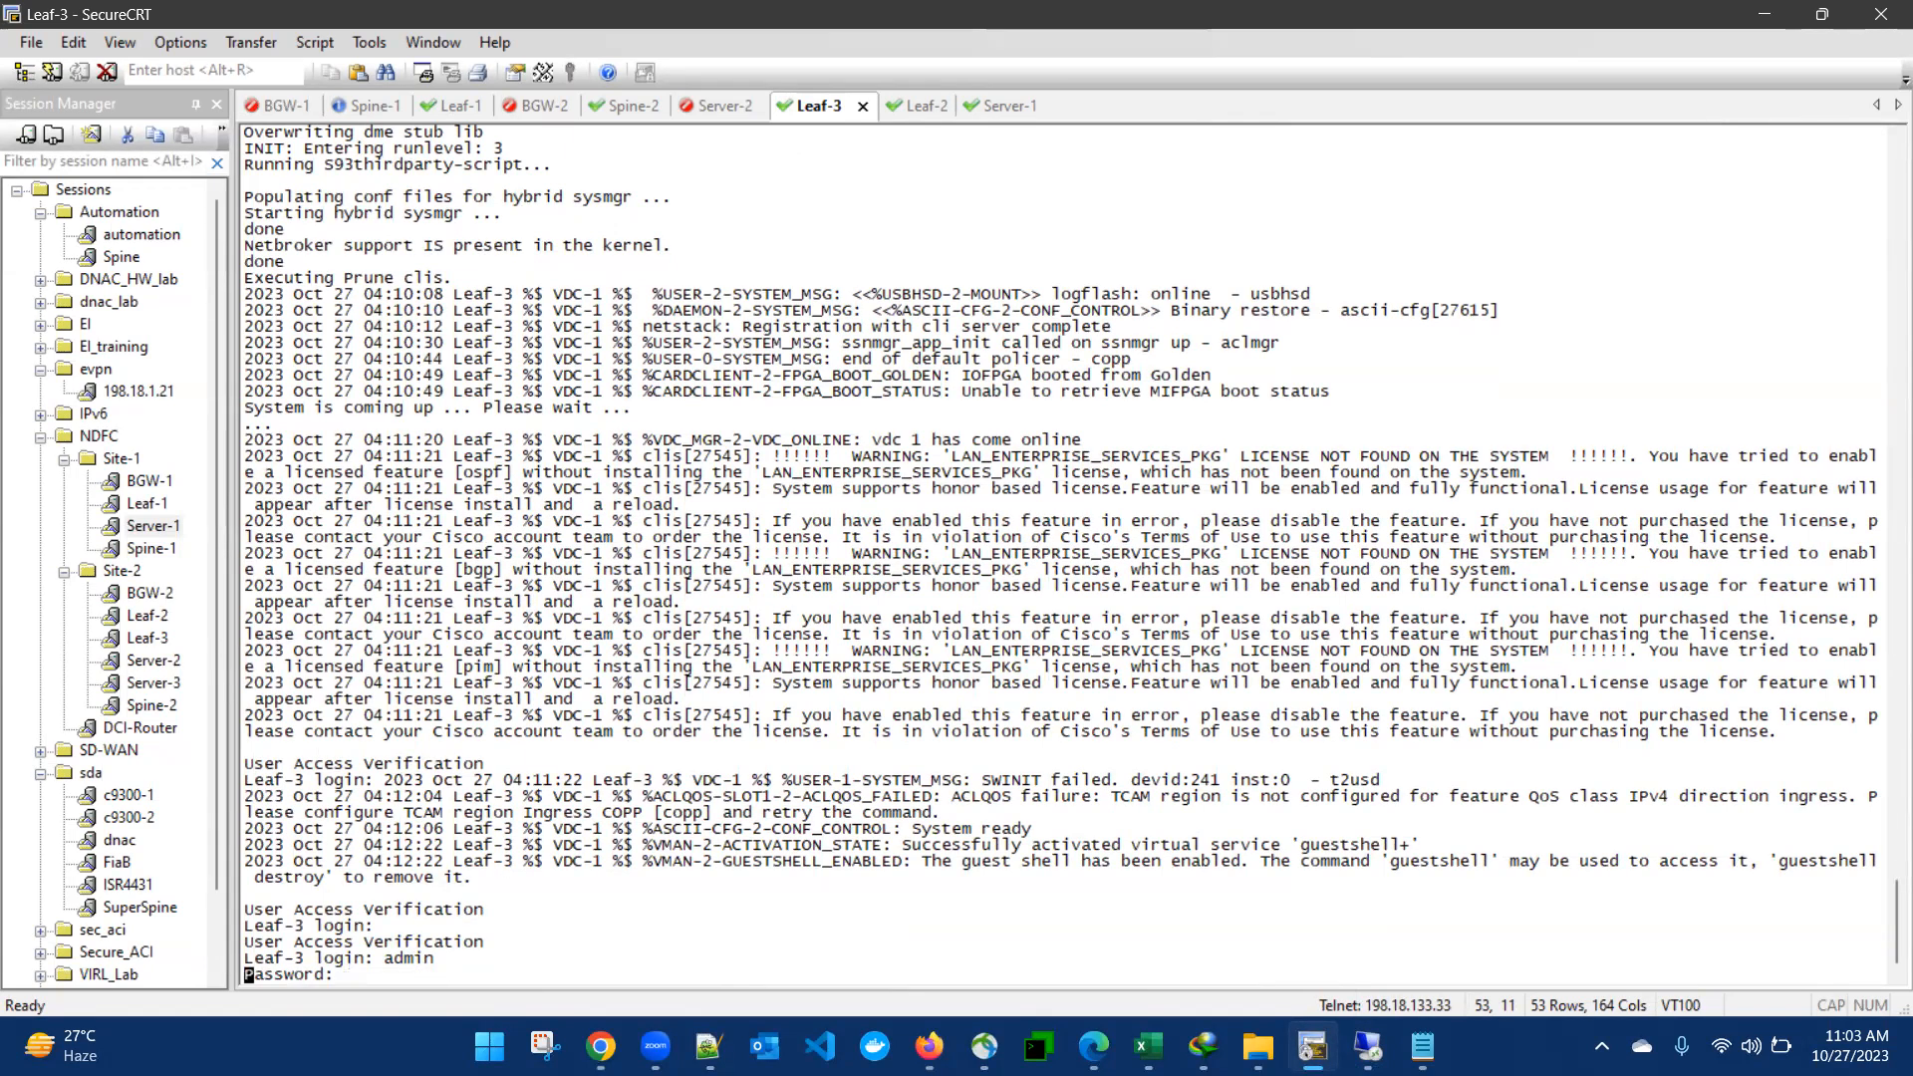
key("Return")
- Display the running configuration of interface e1/3 on Leaf-3
type("sh run int e")
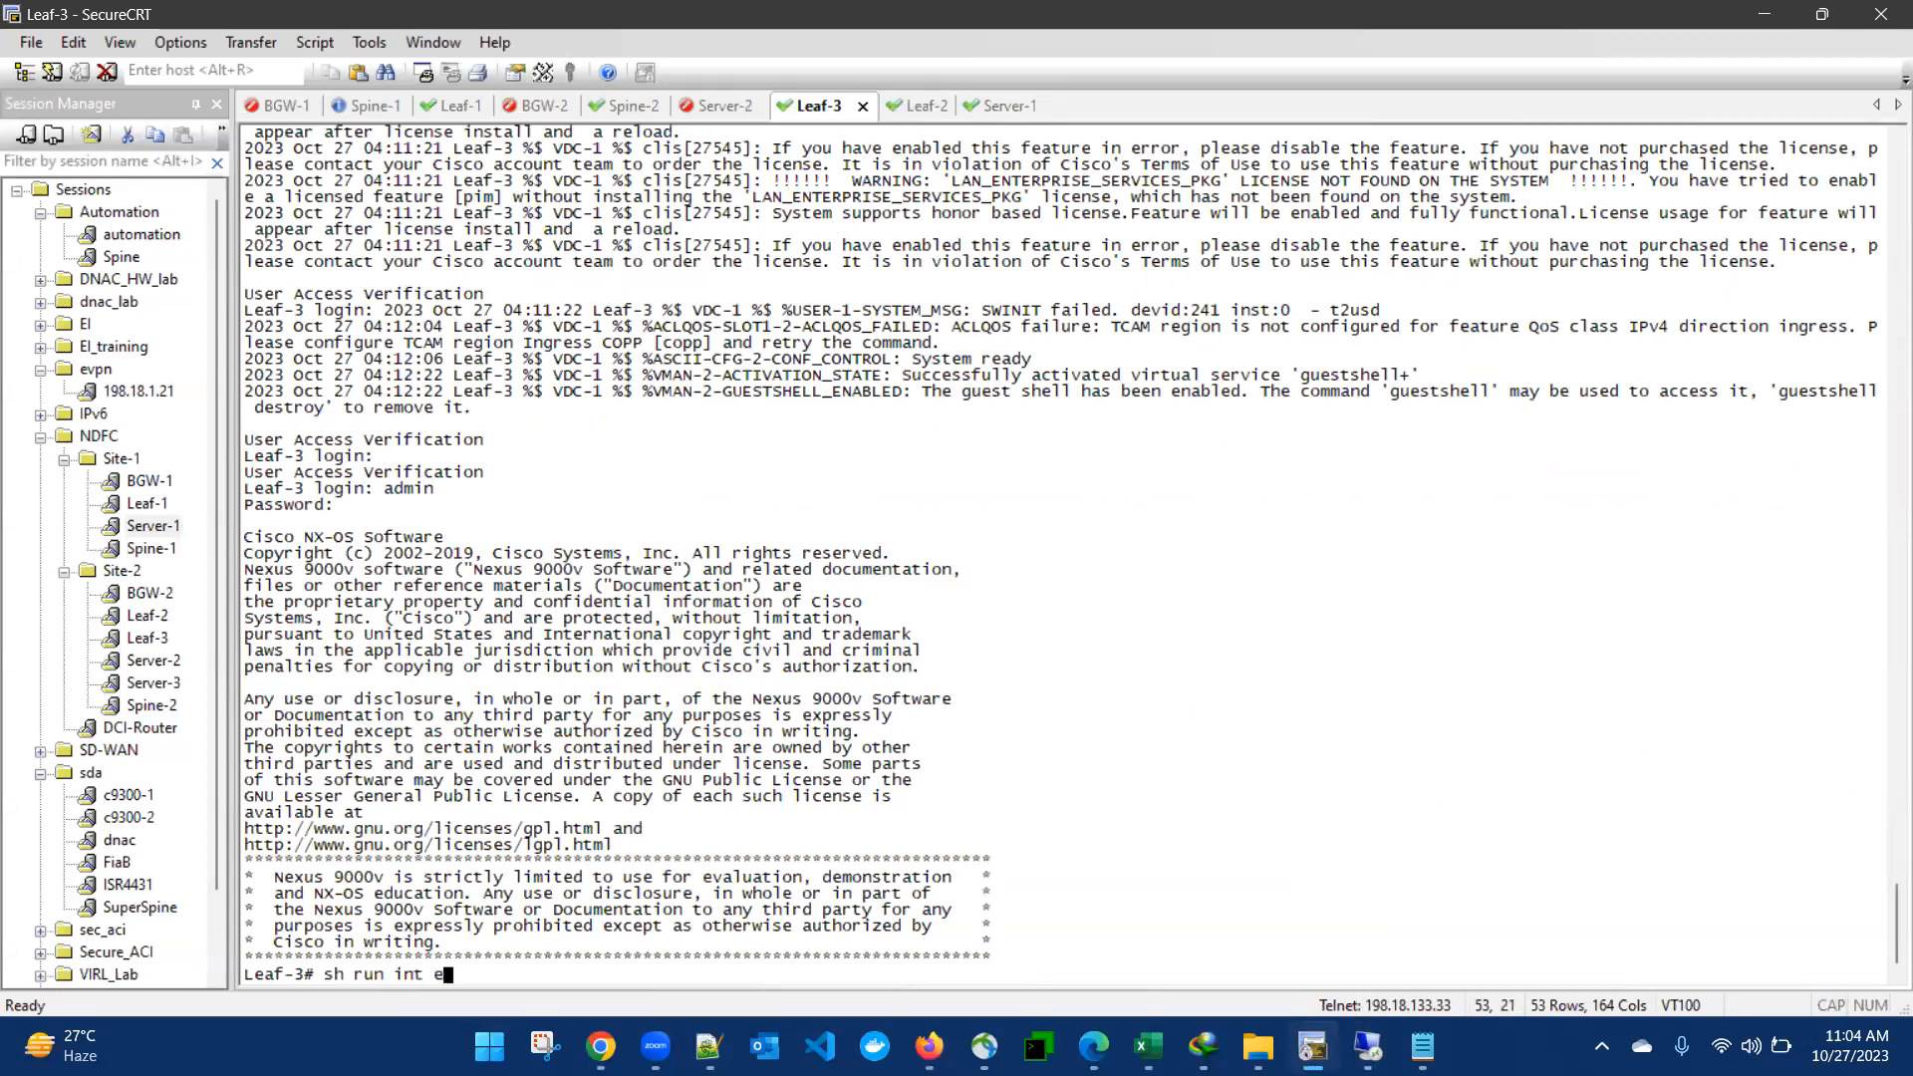
type("1/3")
key("Return")
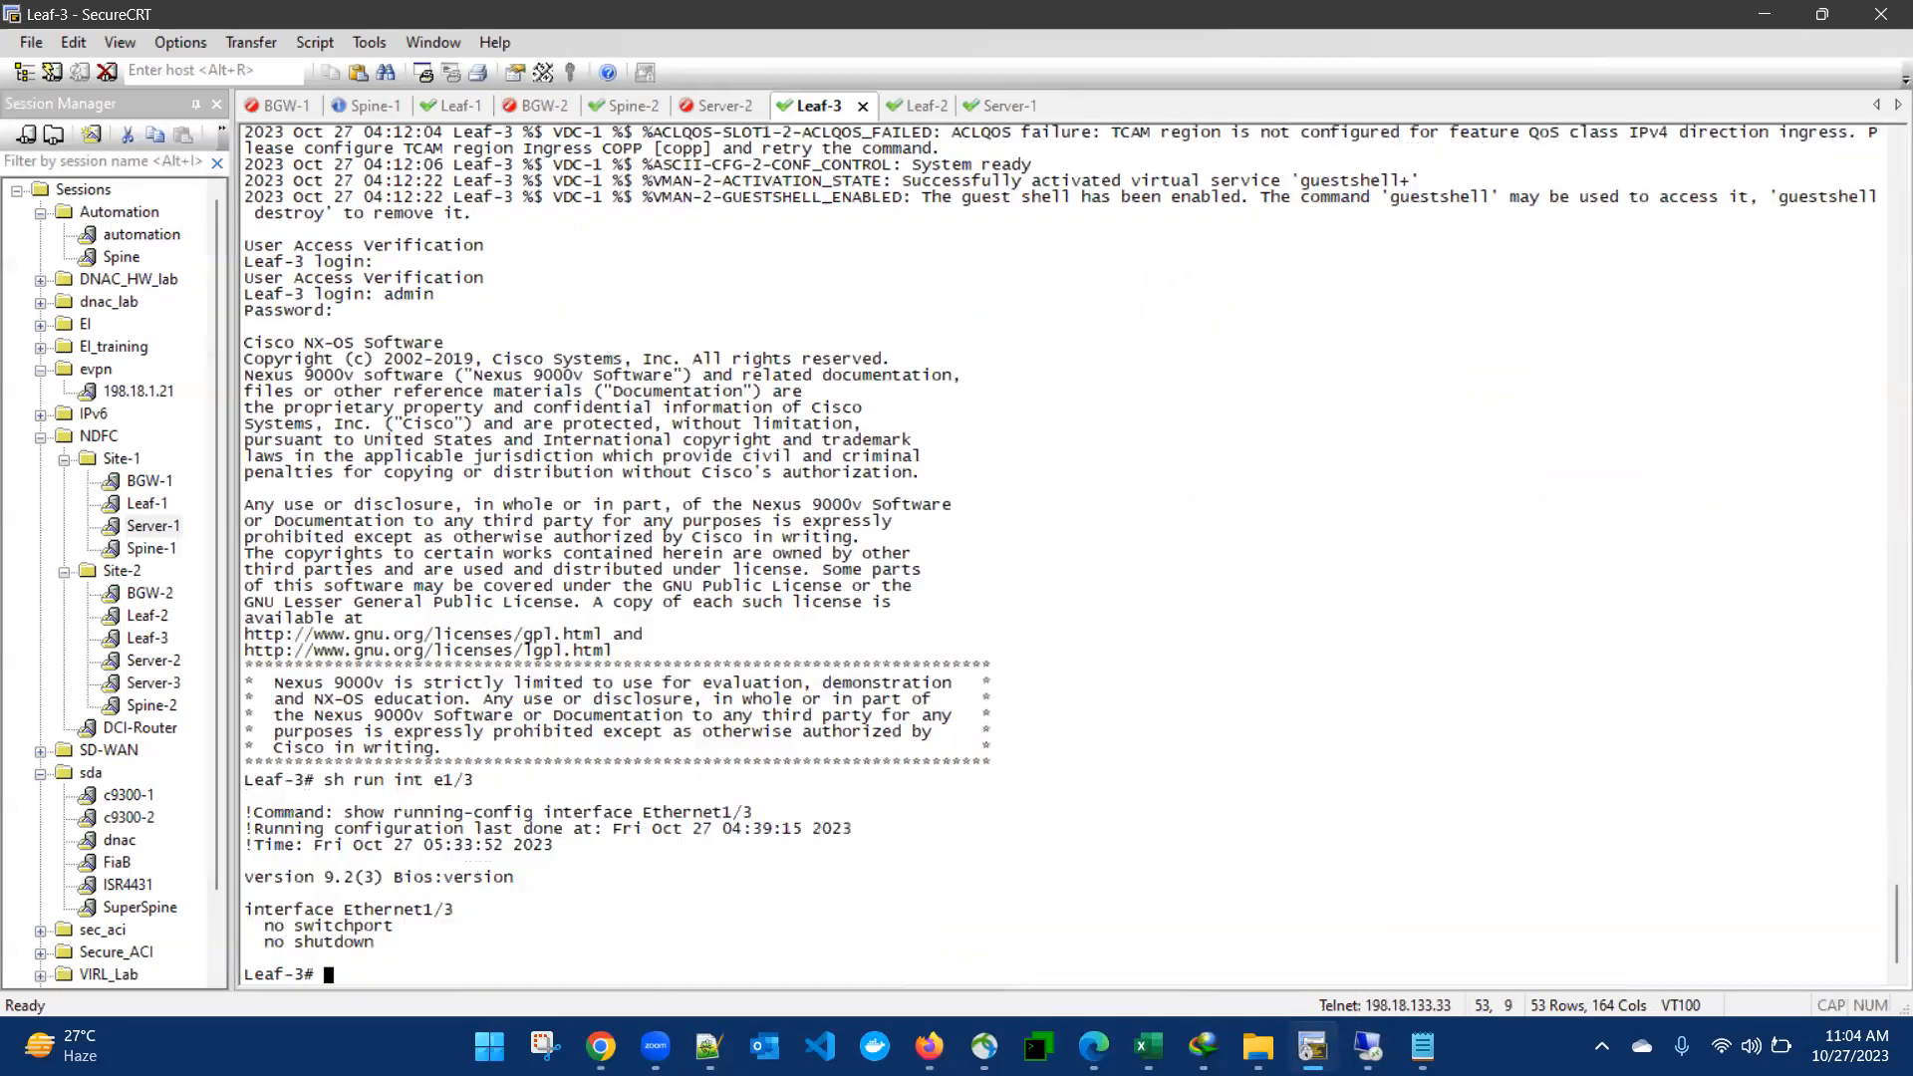
- Display the running configuration of interface e1/2 on Leaf-3
key("Up")
key("BackSpace")
type("2")
key("Return")
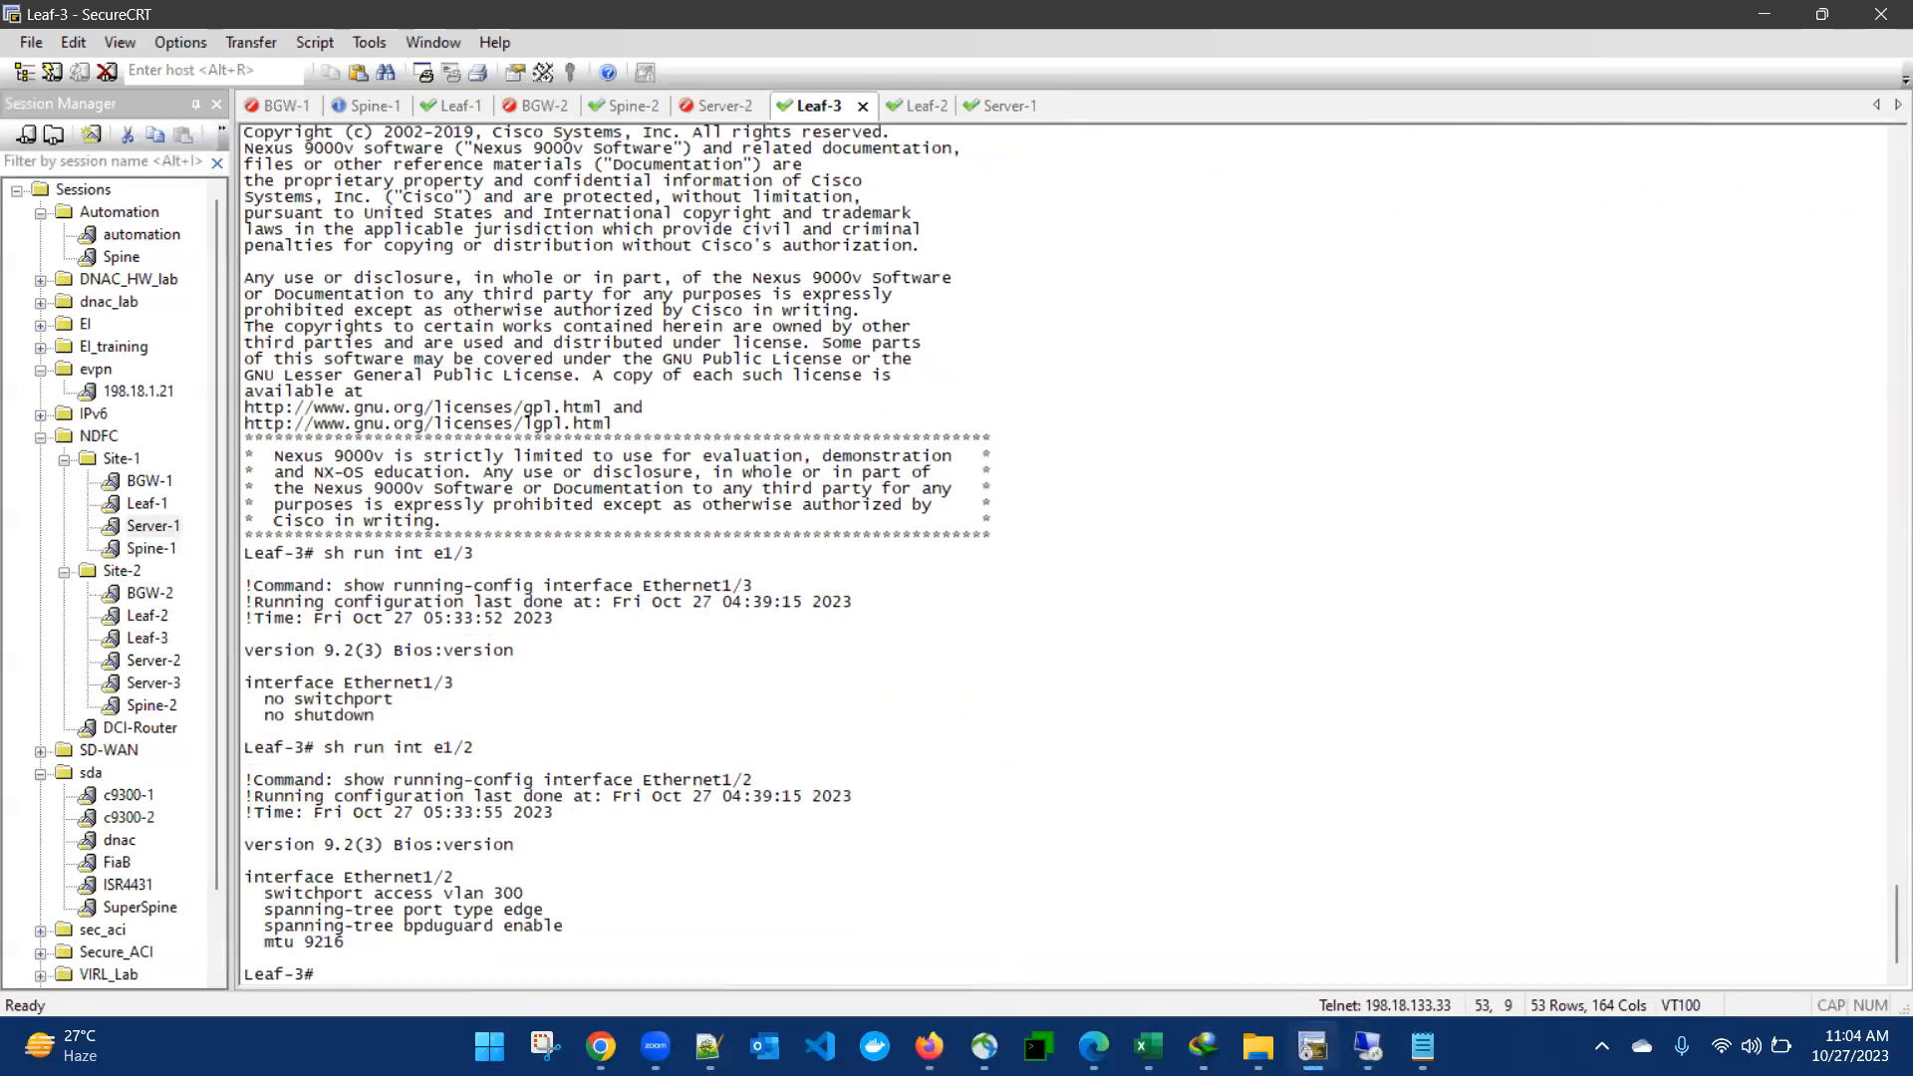
key("Return")
key("Return")
key("Return")
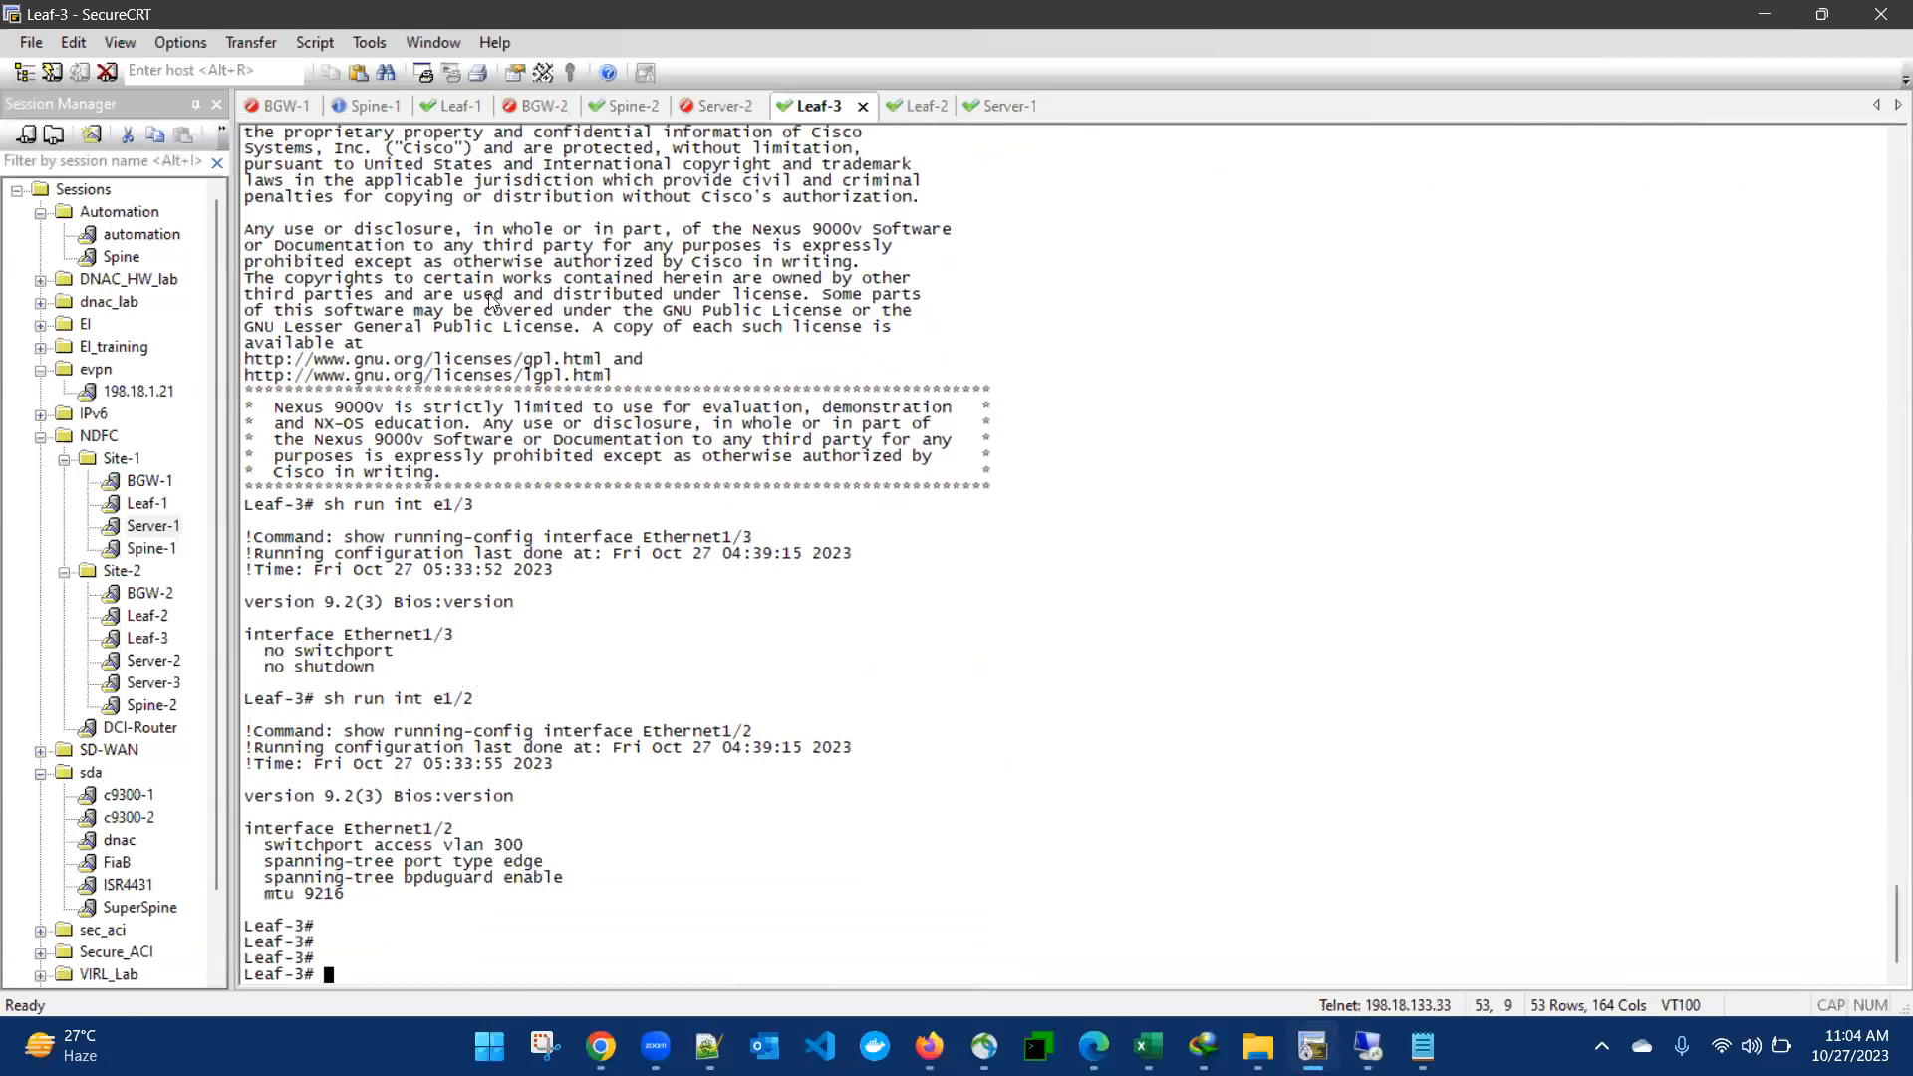
- Open the Leaf-1 session and try to display the running configuration using interface format e/12
left_click(462, 95)
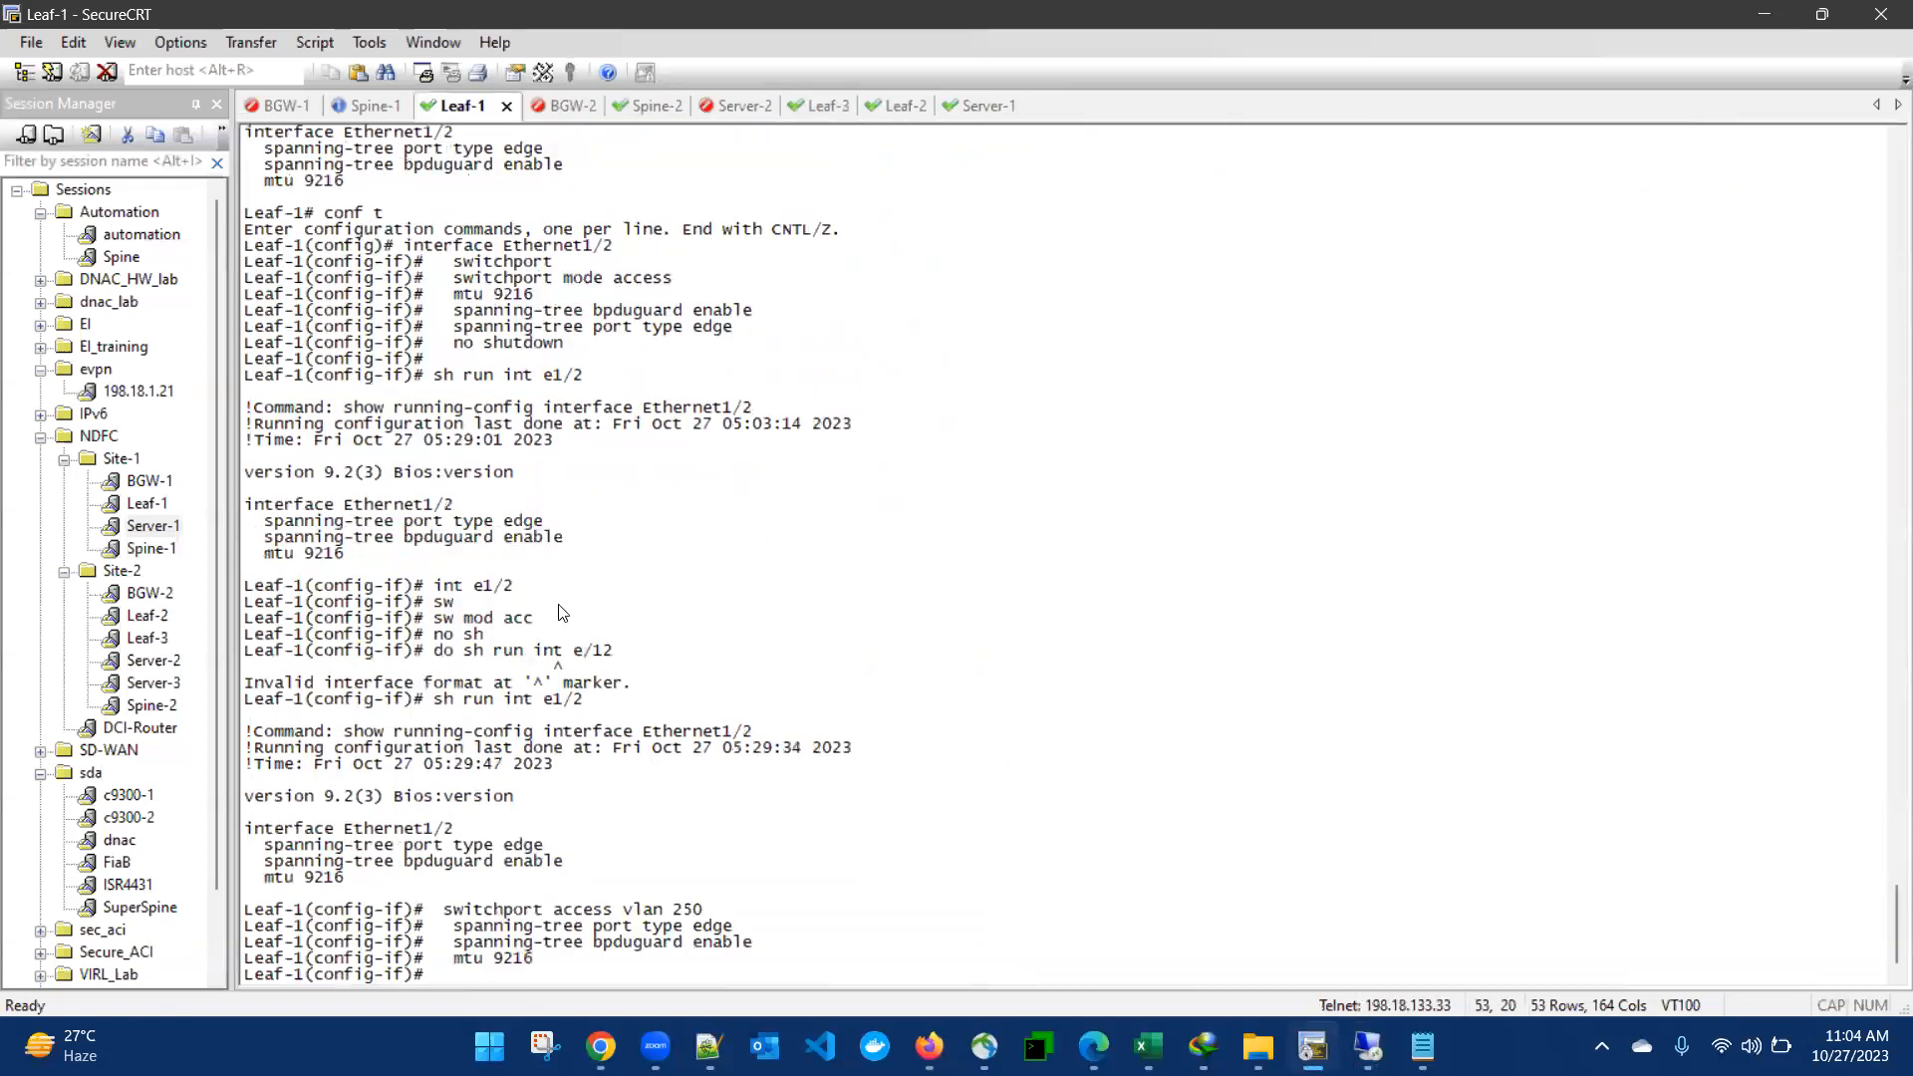
type("do")
key("BackSpace")
key("BackSpace")
type("sh run int e/12")
key("Return")
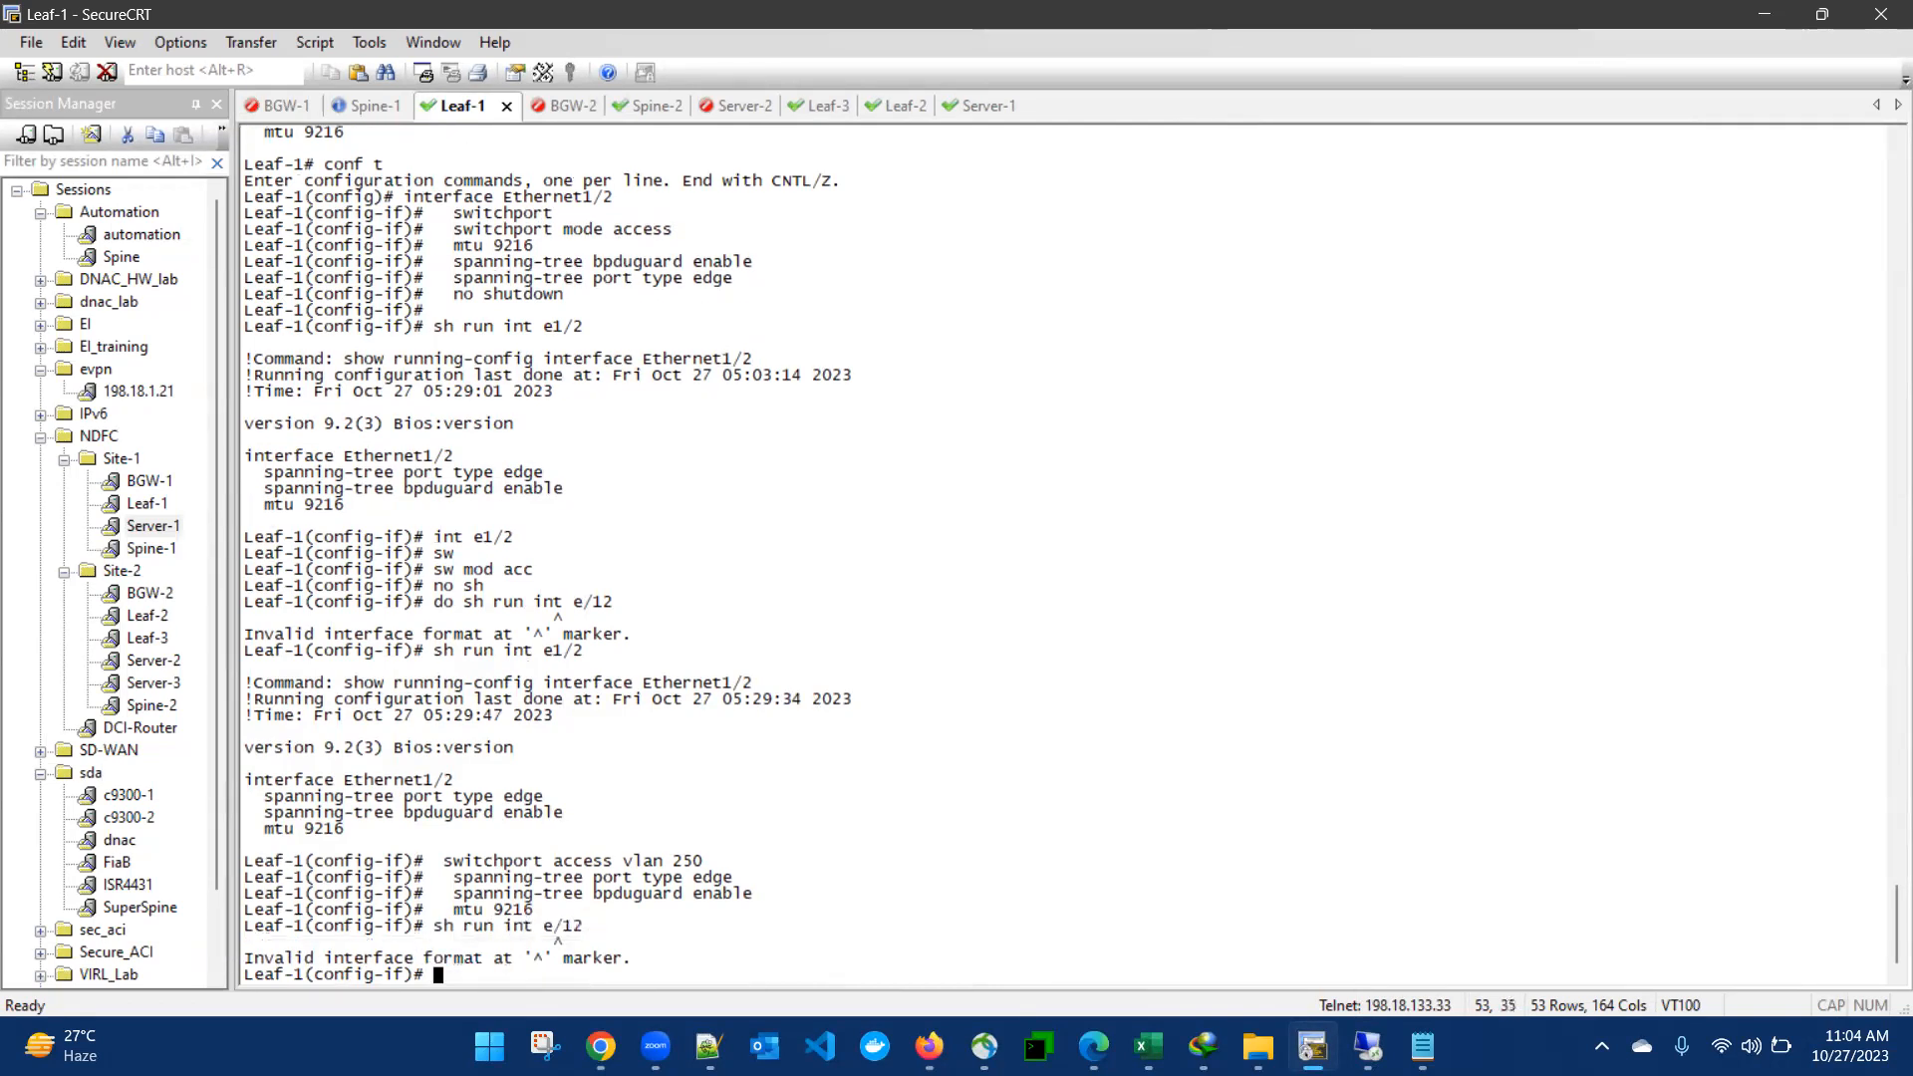
- Correct the interface to e1/2, display its running configuration on Leaf-1, and check the access VLAN, spanning-tree and MTU lines
key("Up")
key("BackSpace")
key("BackSpace")
key("BackSpace")
type("1/2")
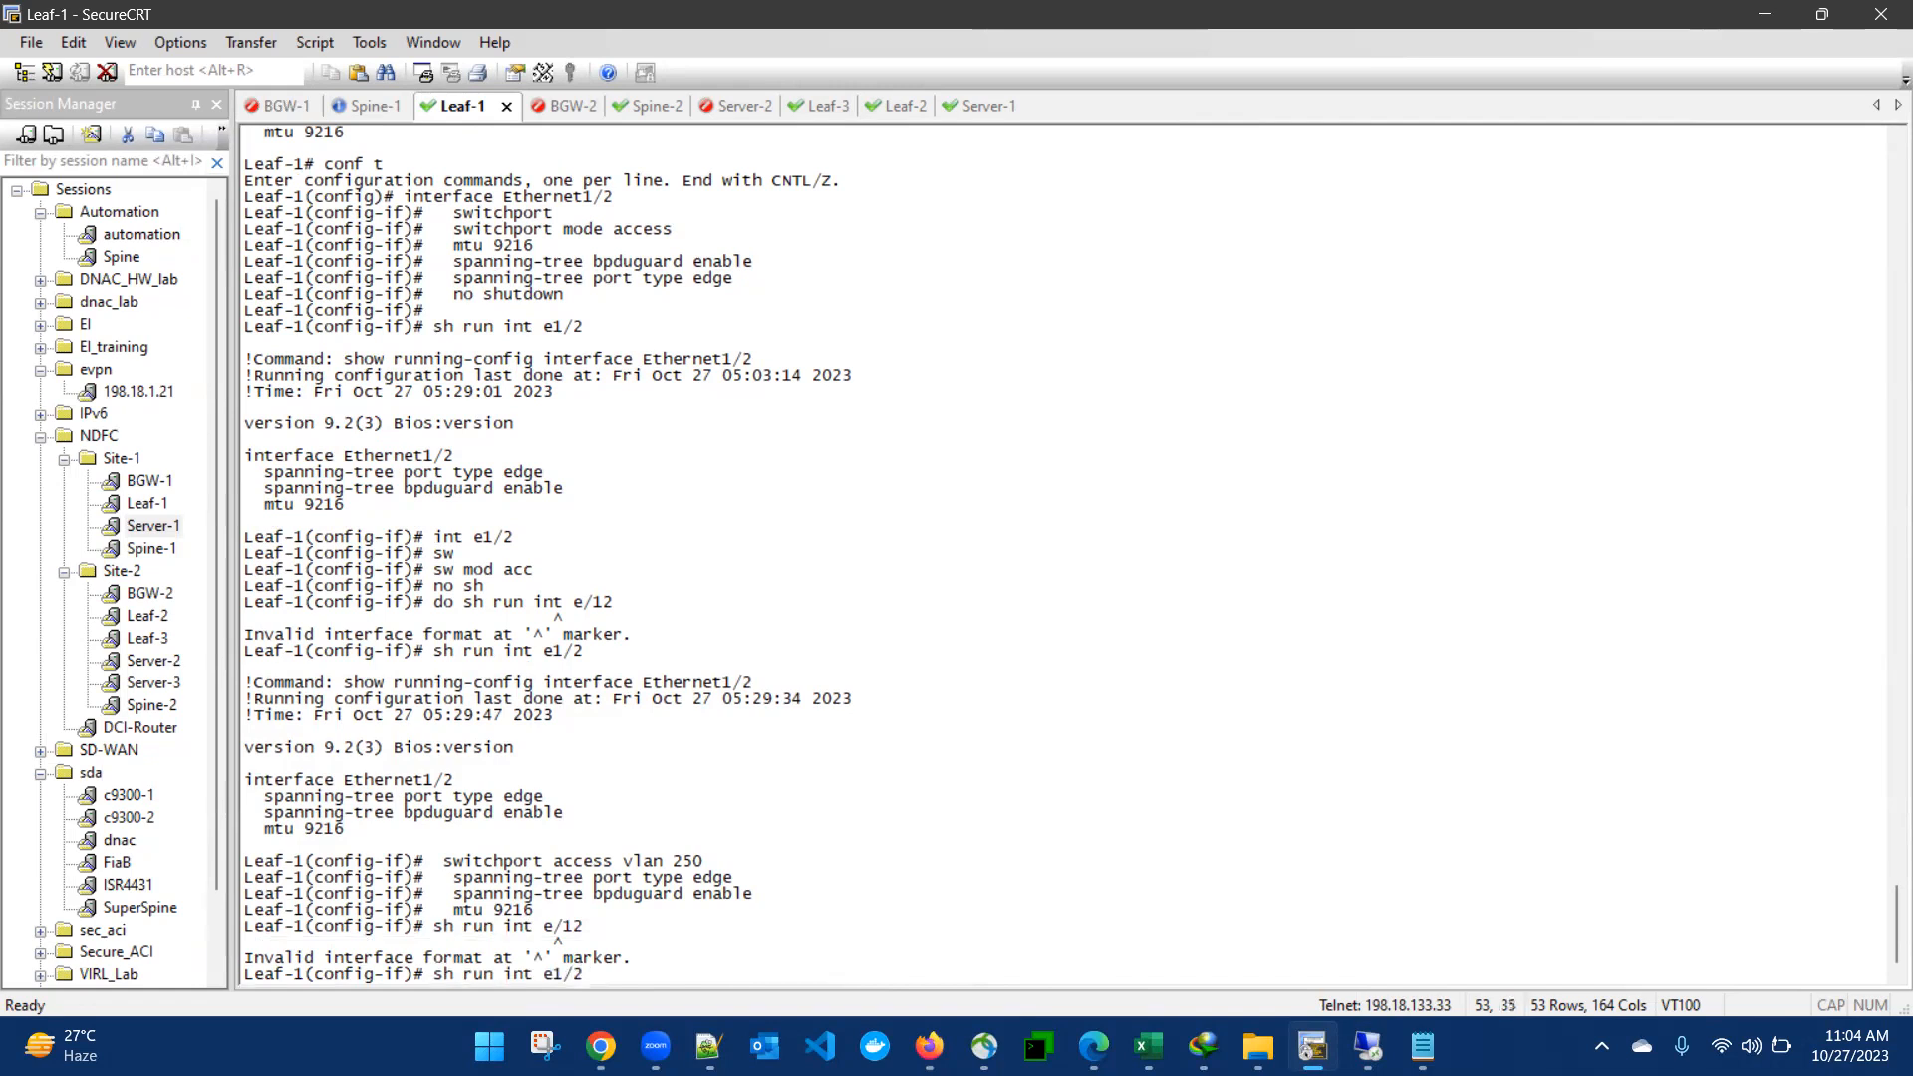
key("Return")
key("Return")
key("Return")
key("Return")
key("Return")
key("Return")
key("Return")
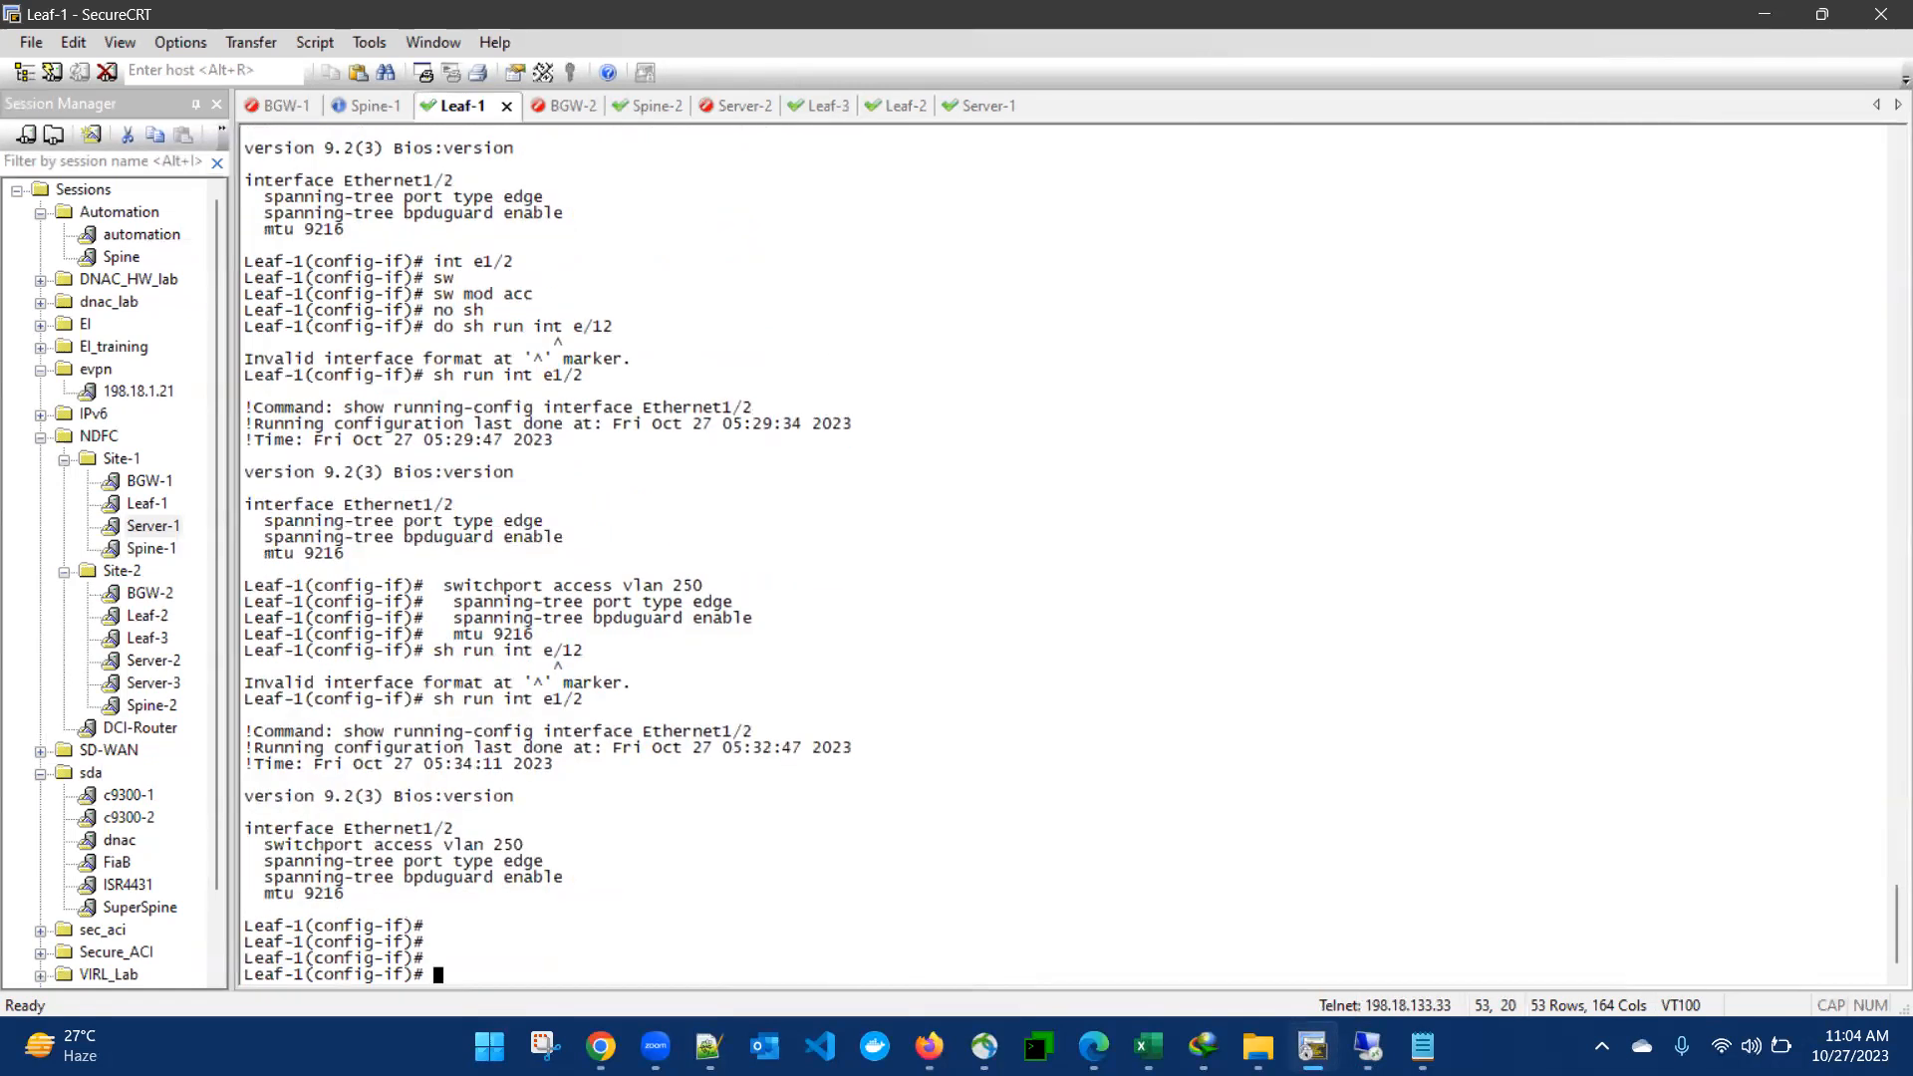
left_click_drag(386, 781, 568, 877)
left_click(571, 875)
- Stop the running ping on Server-1 and ping 10.10.10.11 again
left_click(978, 109)
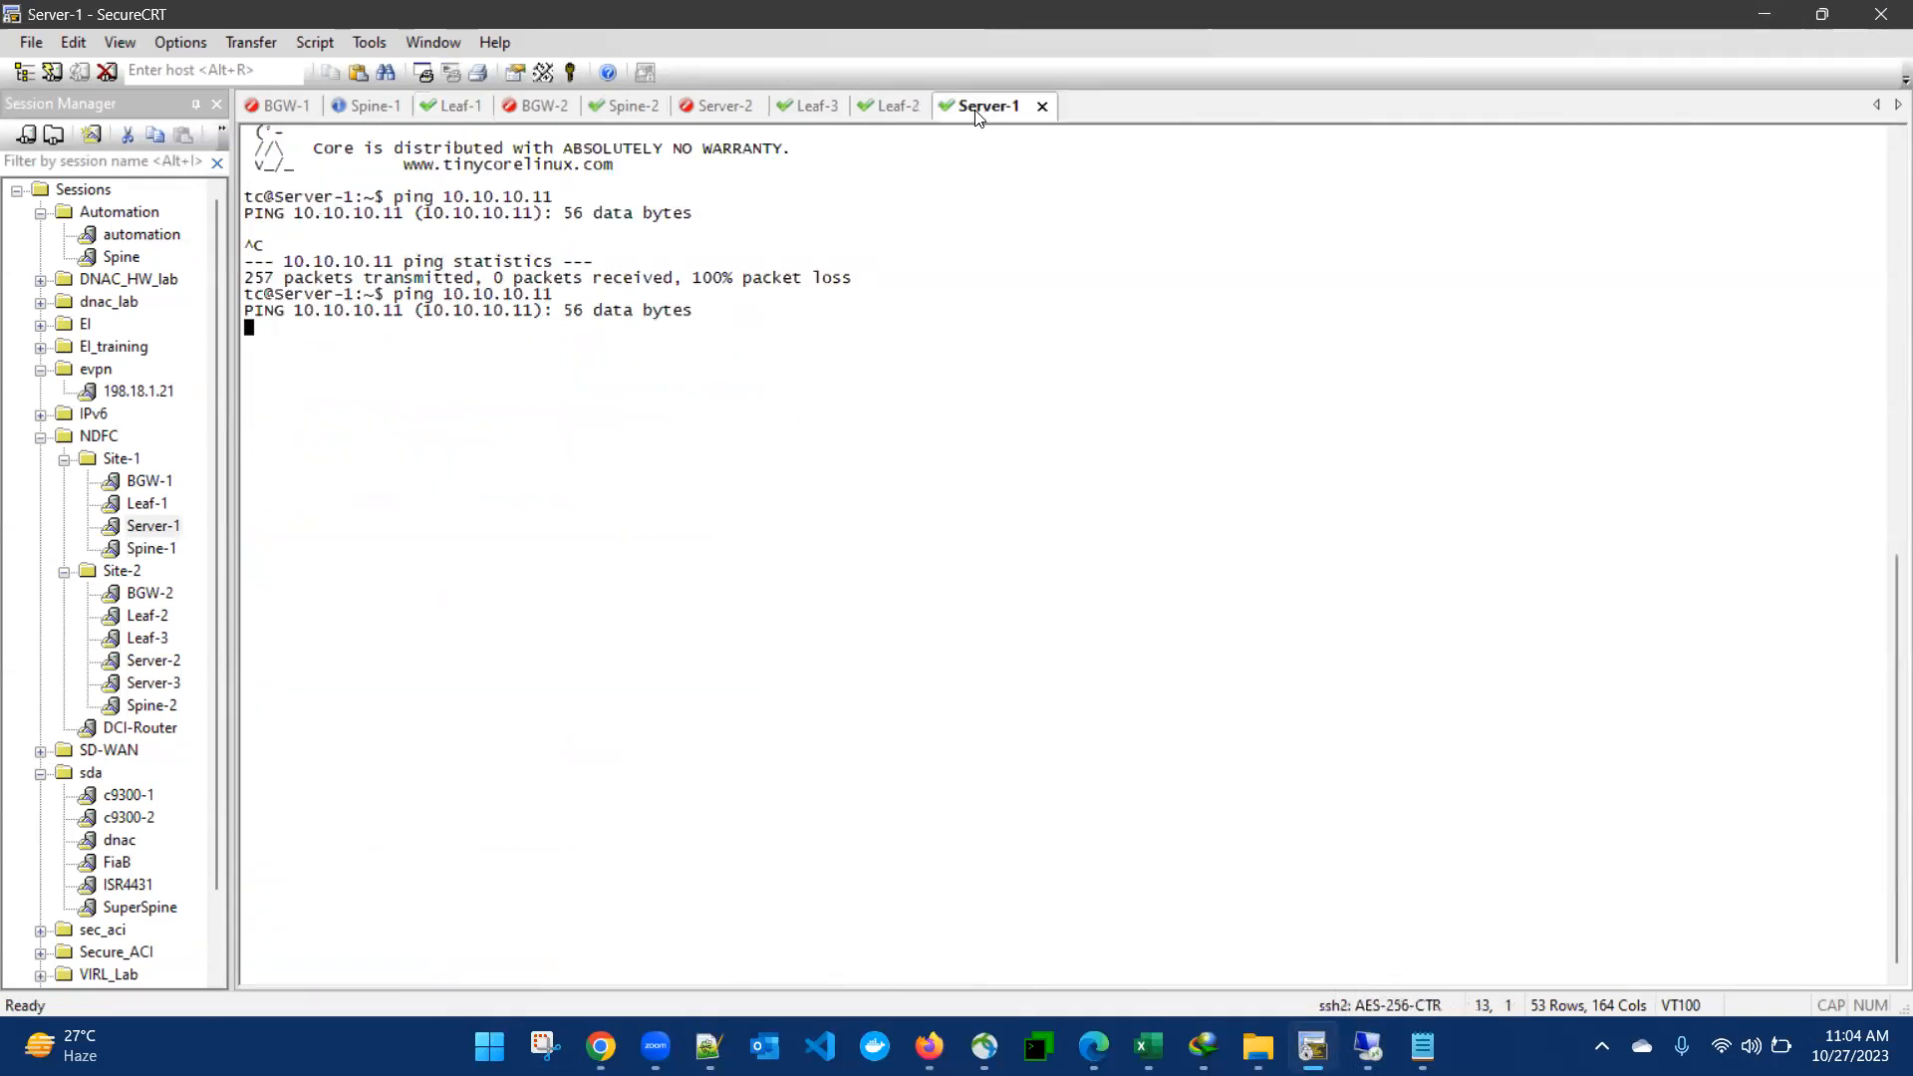
key("ctrl+c")
key("Up")
key("Return")
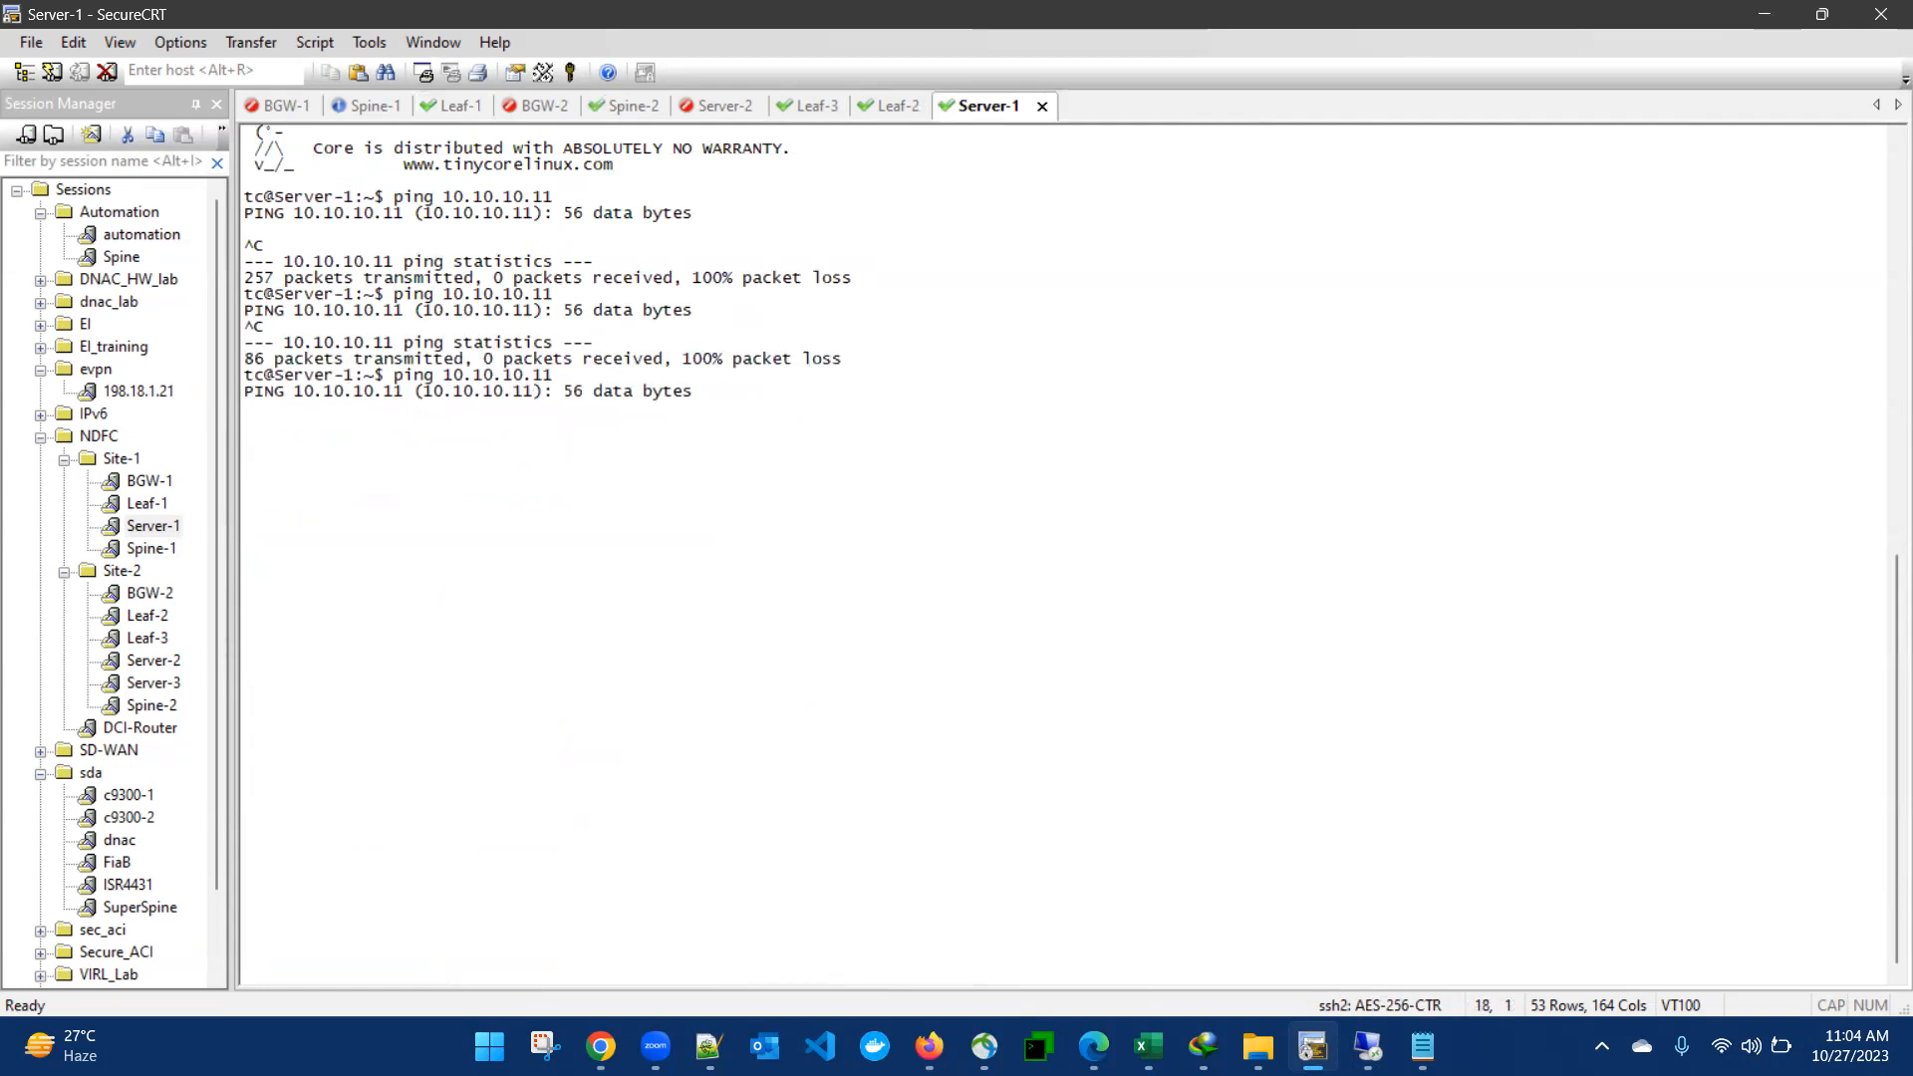
key("alt+Tab")
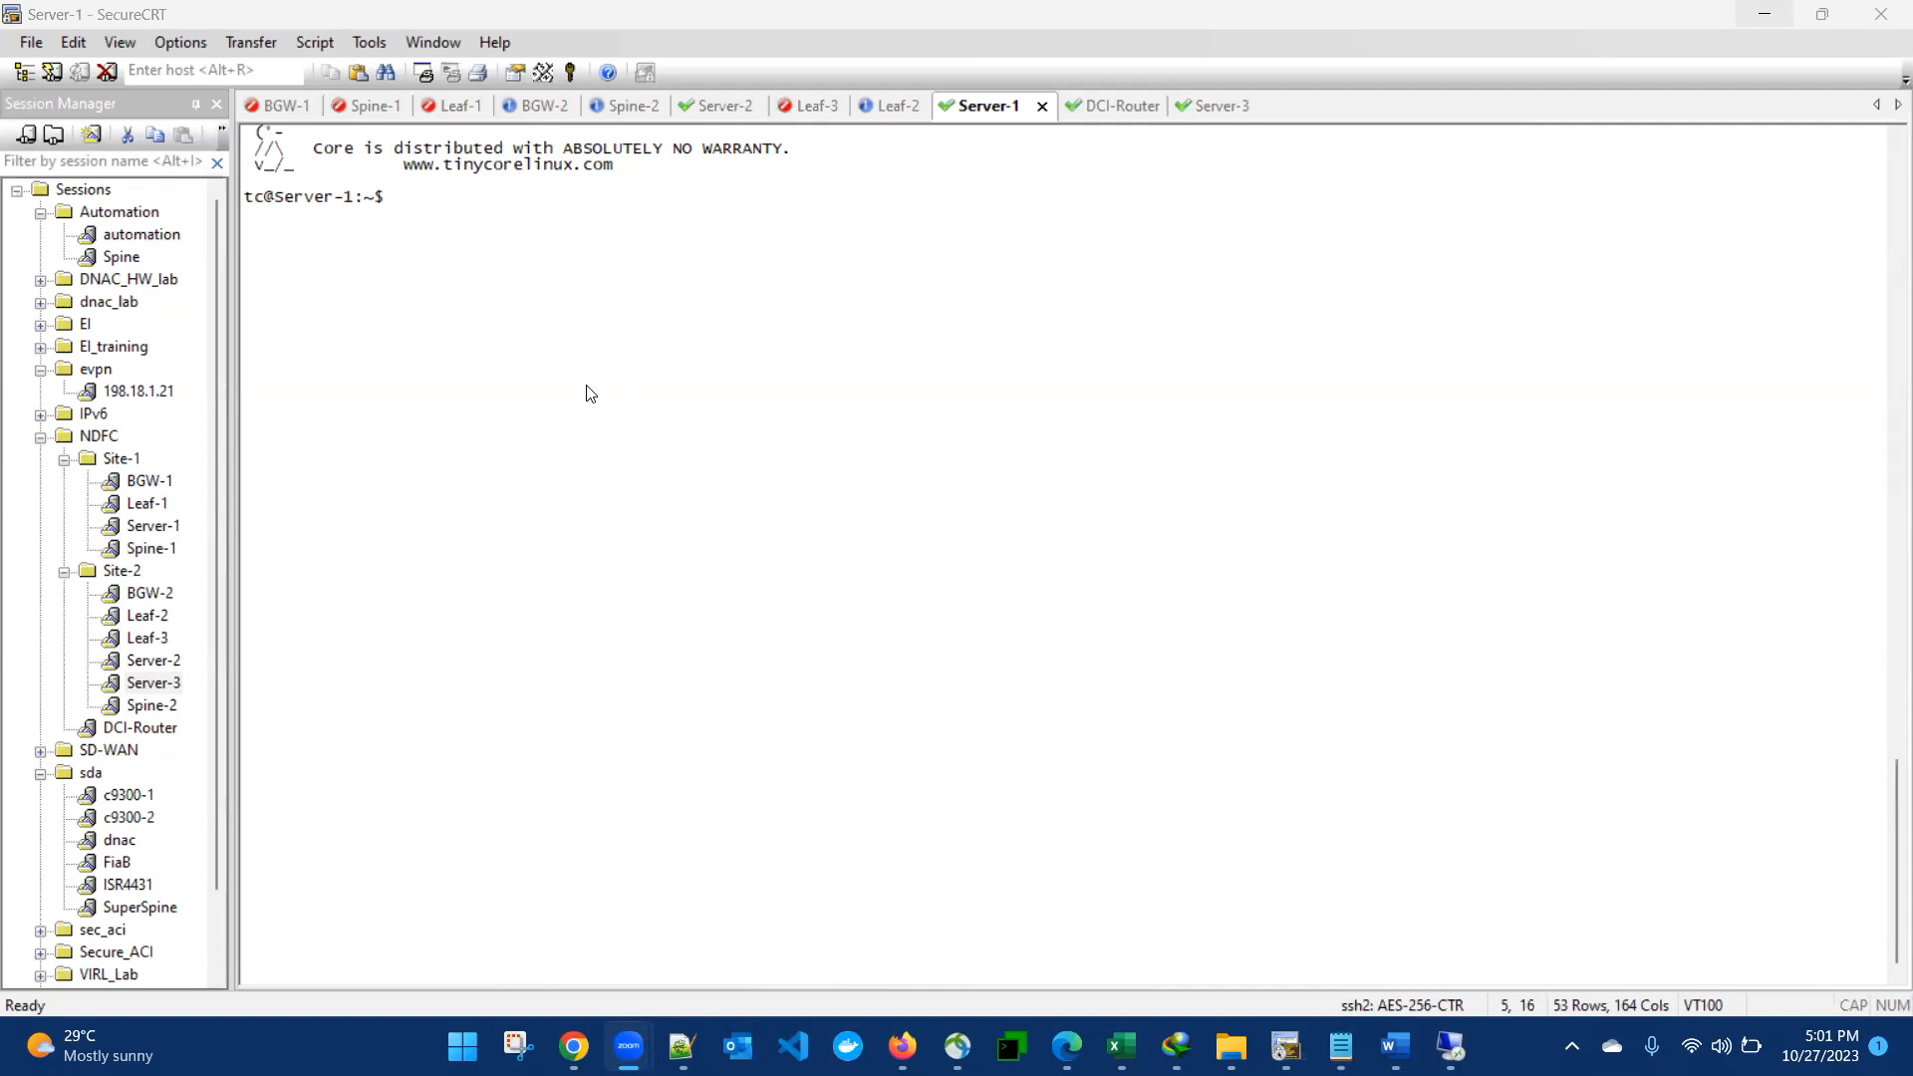
- Display the network interface addresses on Server-1 with ifconfig
left_click(500, 265)
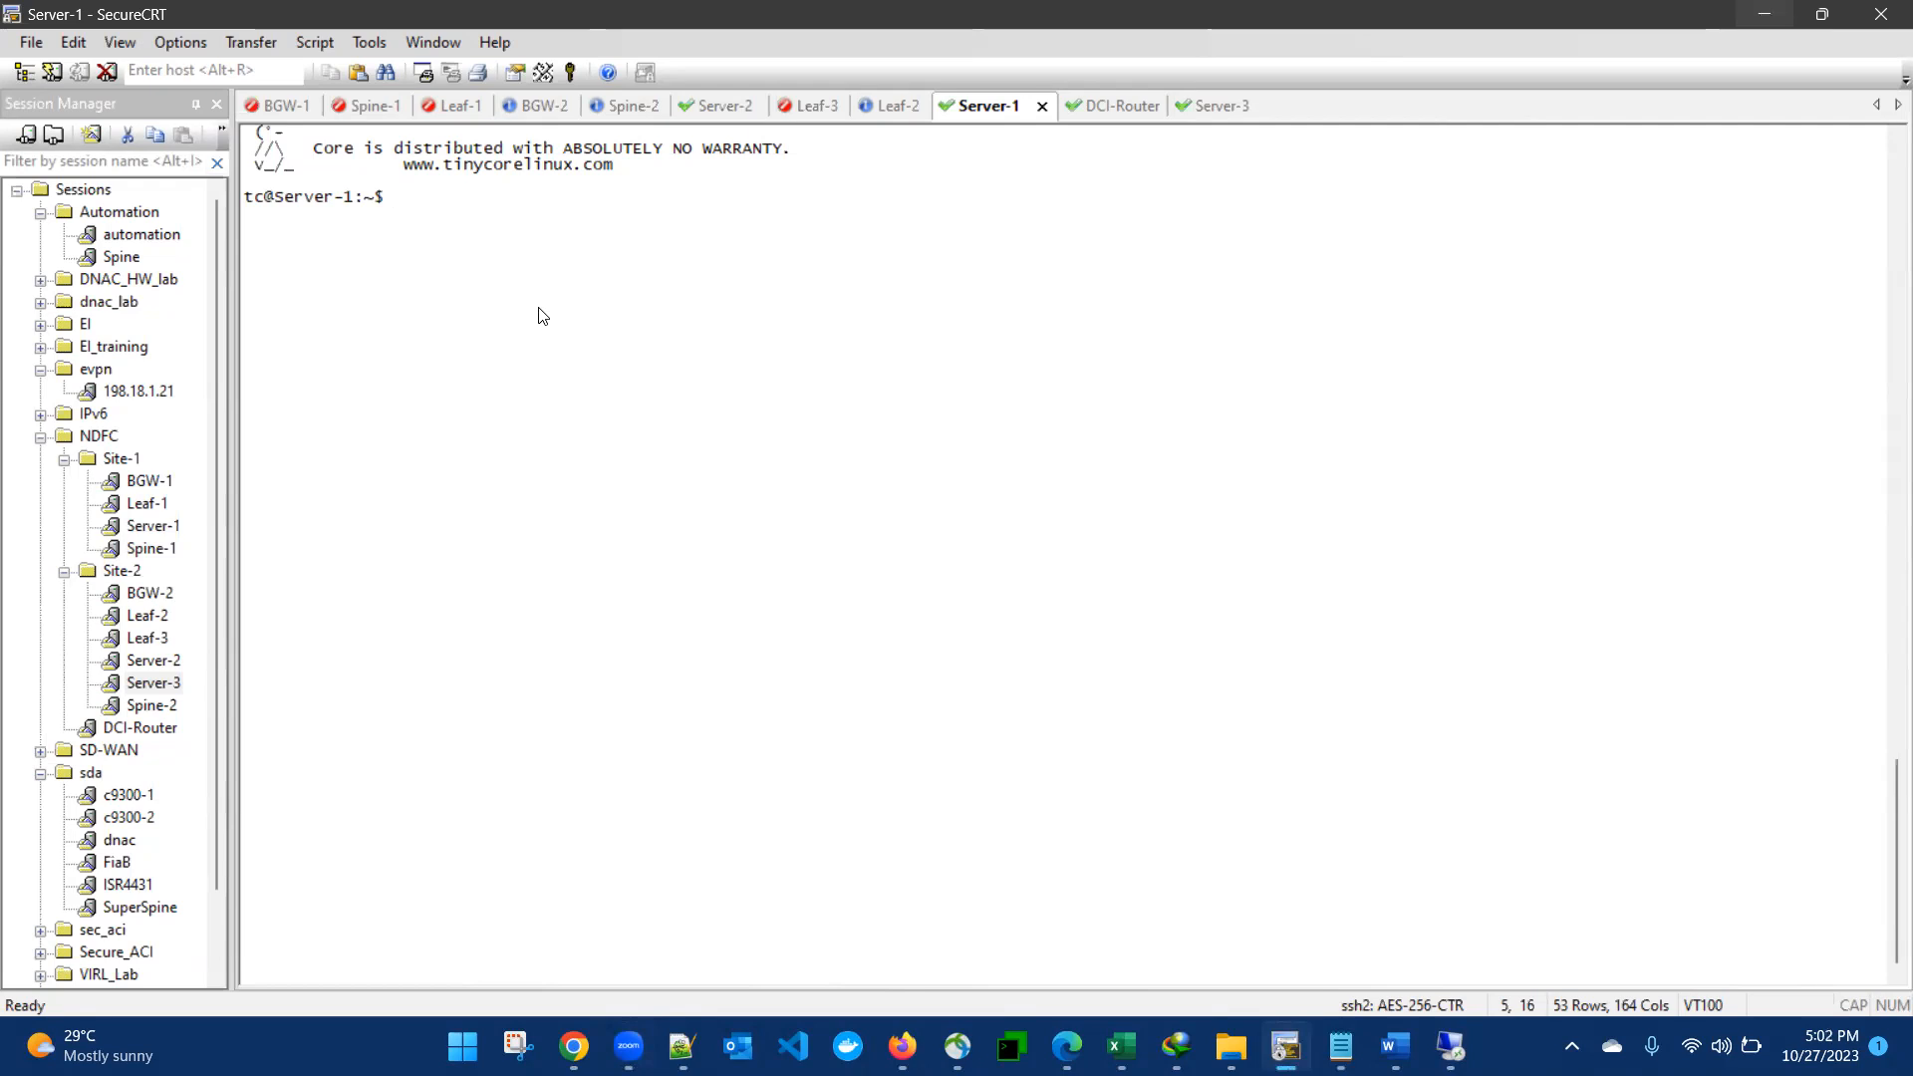
type("ifconfig")
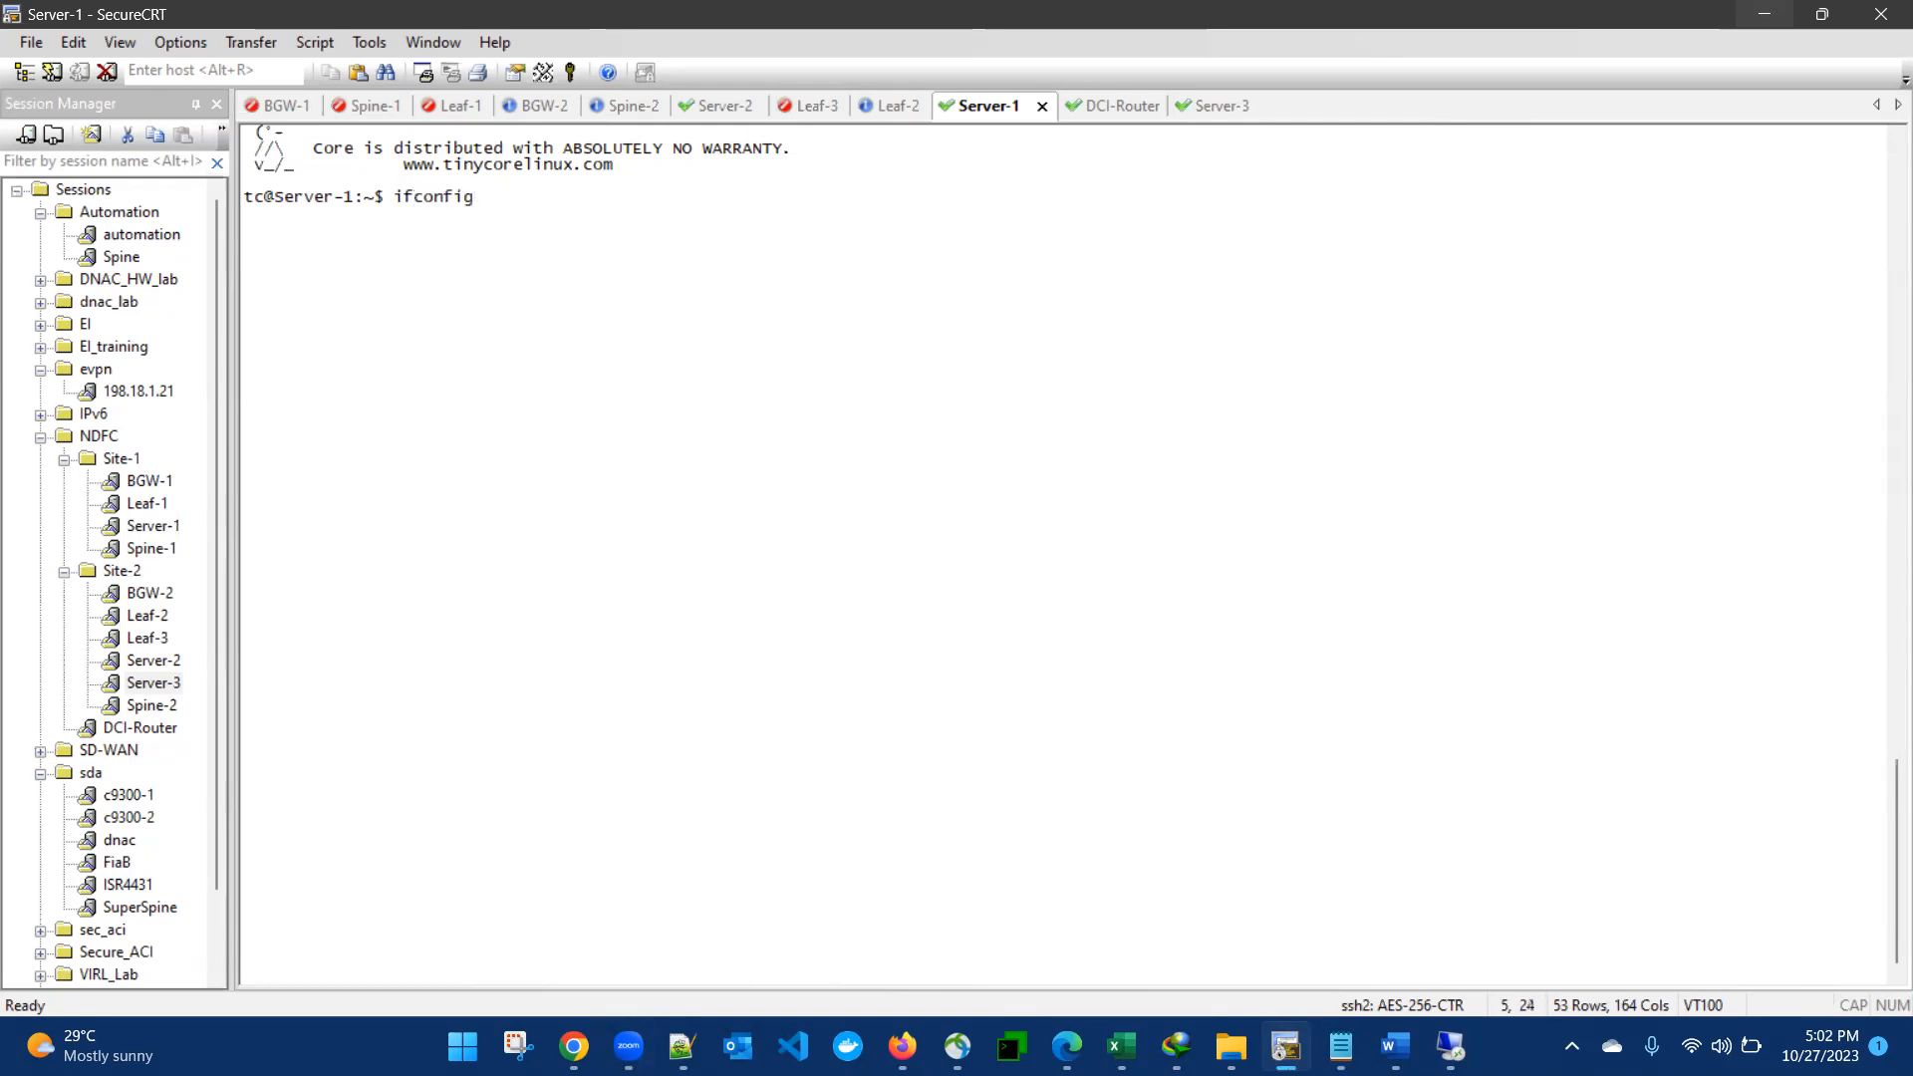
key("Return")
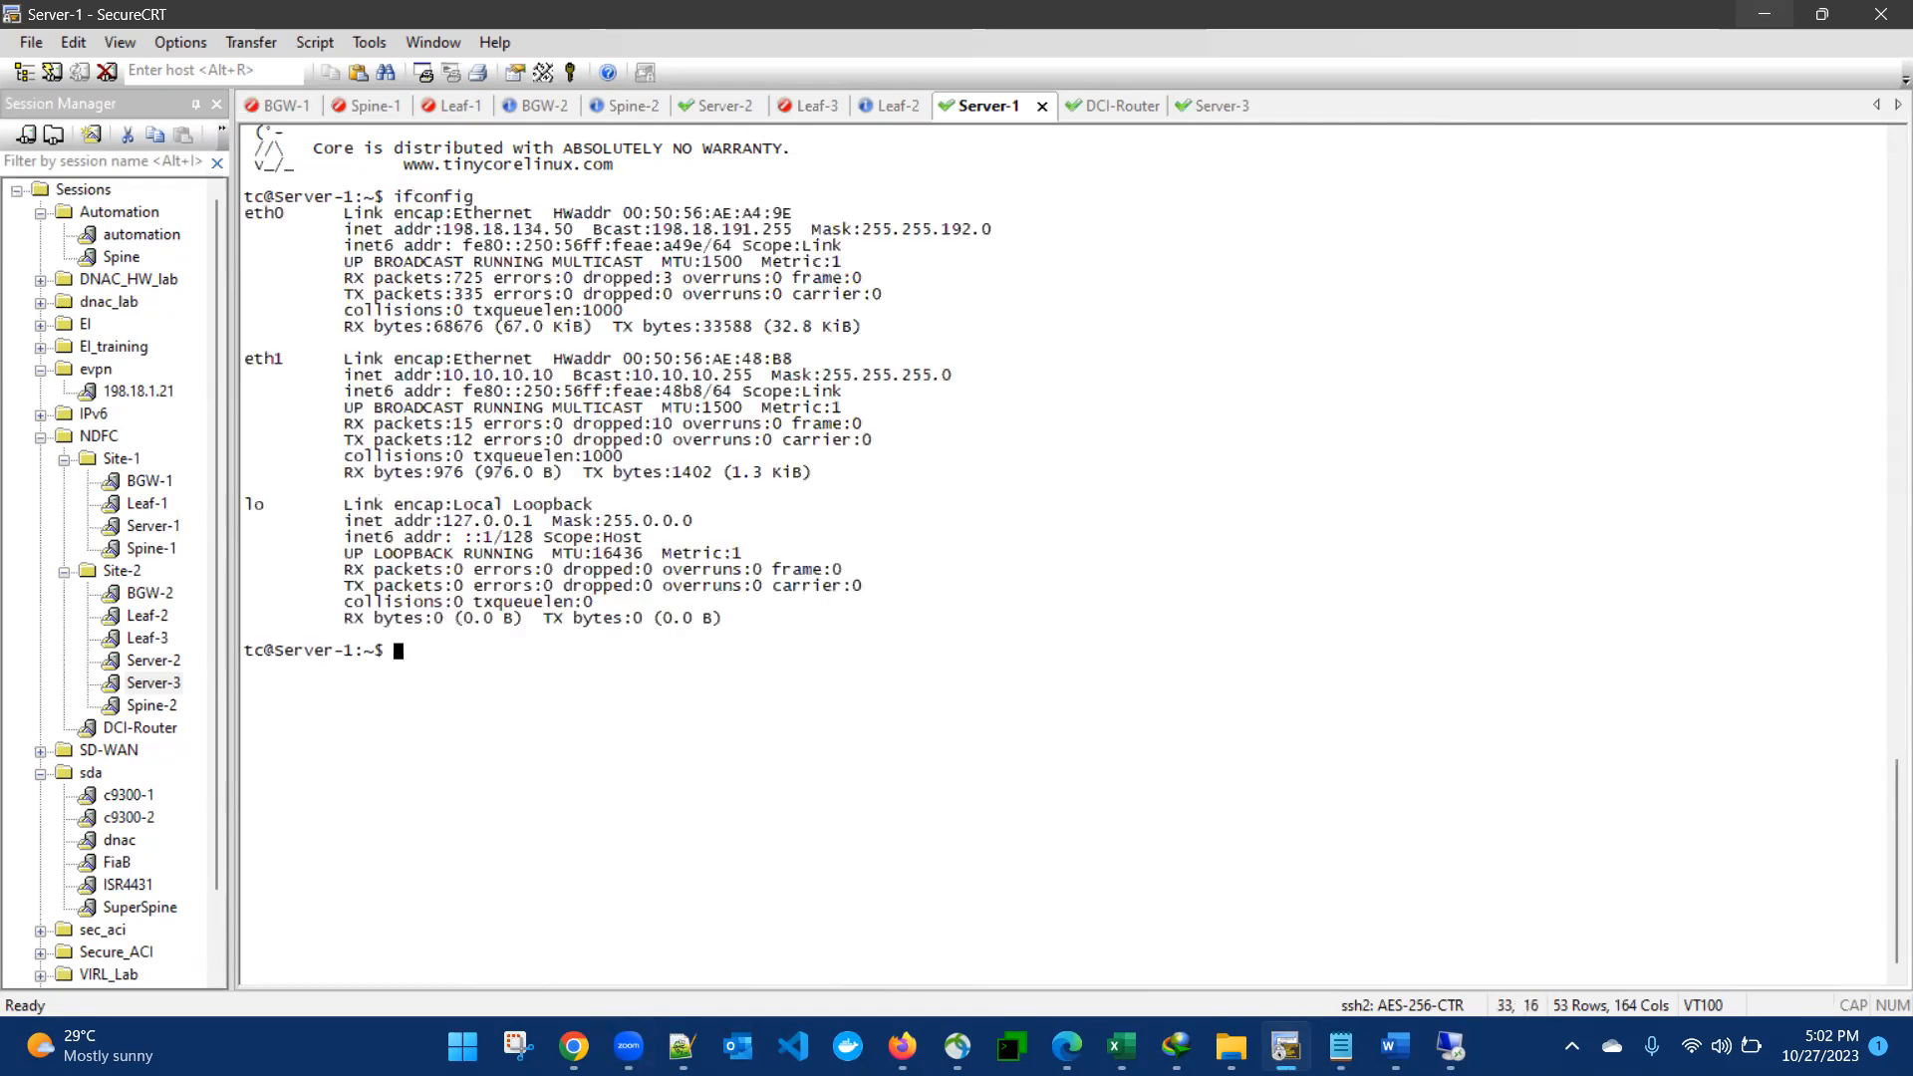
- Ping 10.10.10.11 from Server-1 to test connectivity across the sites
type("ping 10.10.10.11")
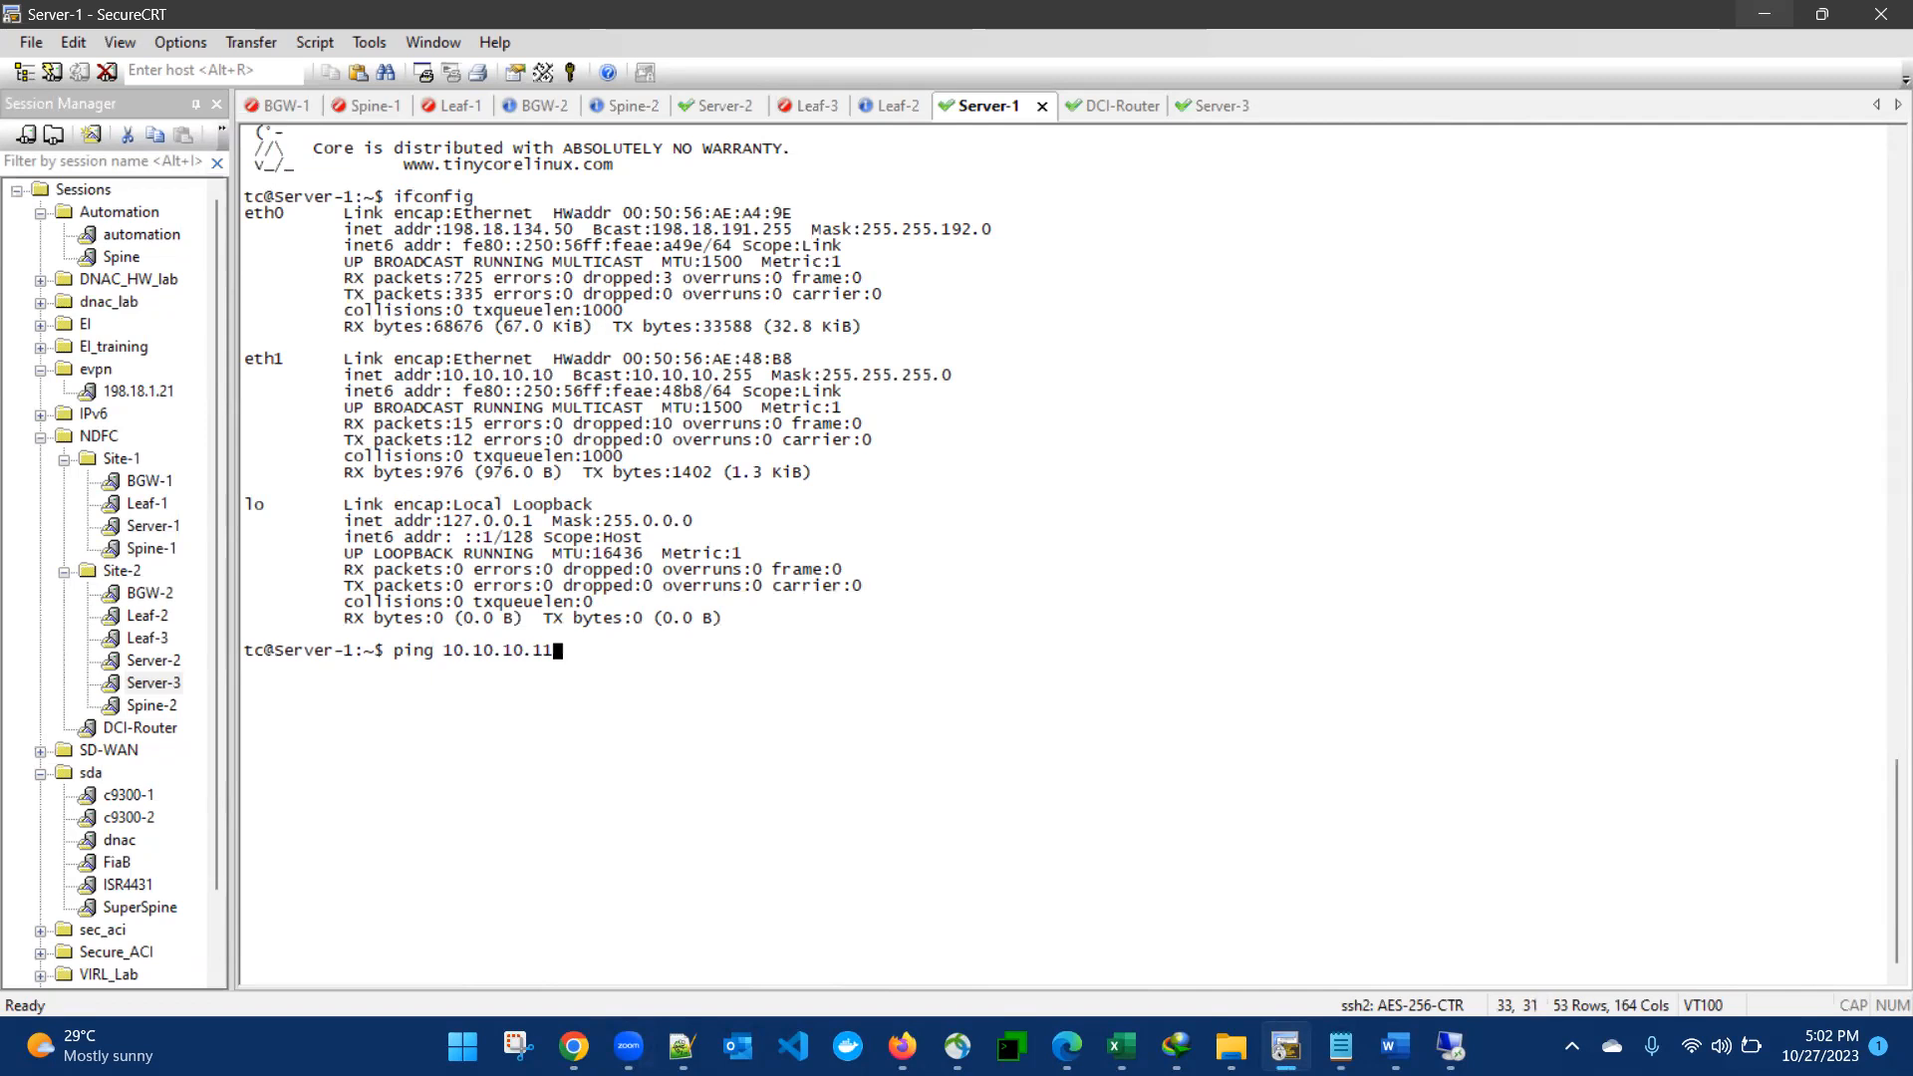
key("Return")
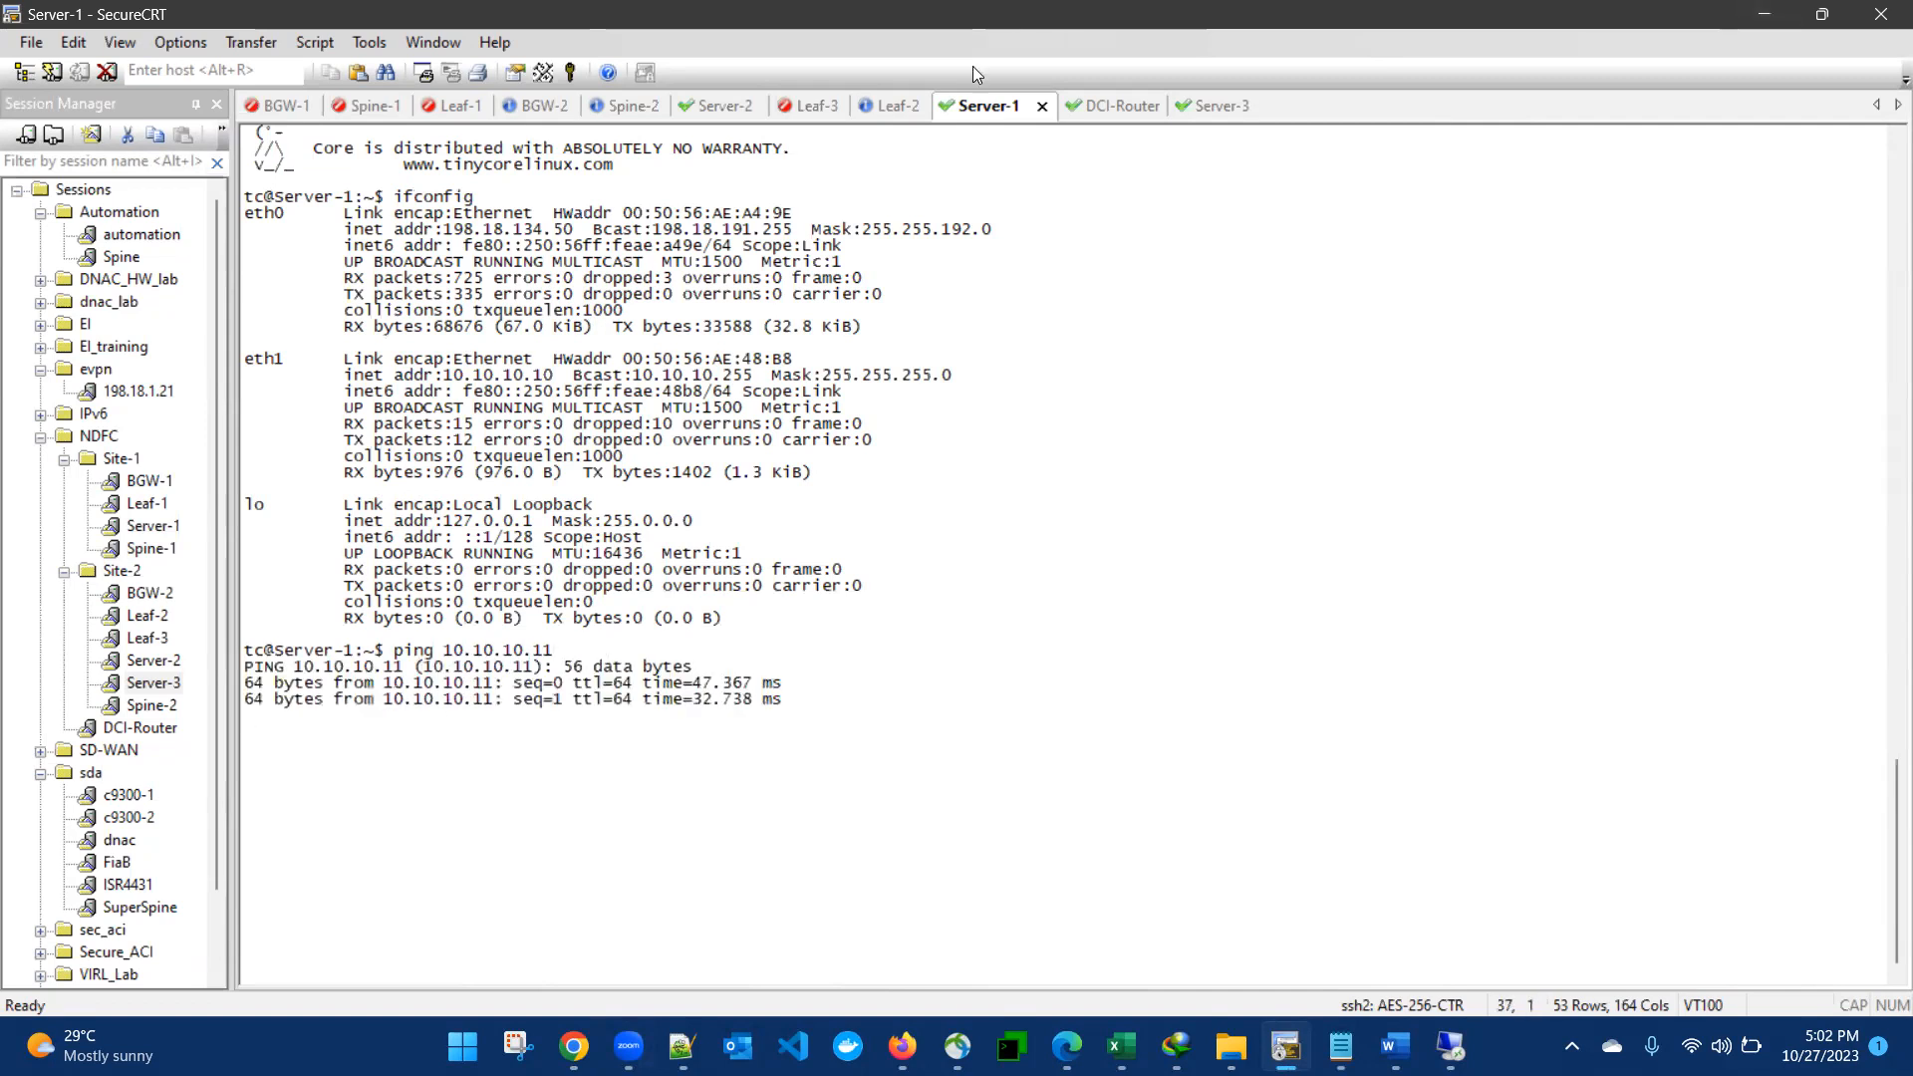
- Display the complete running BGP configuration on DCI-Router
left_click(1116, 105)
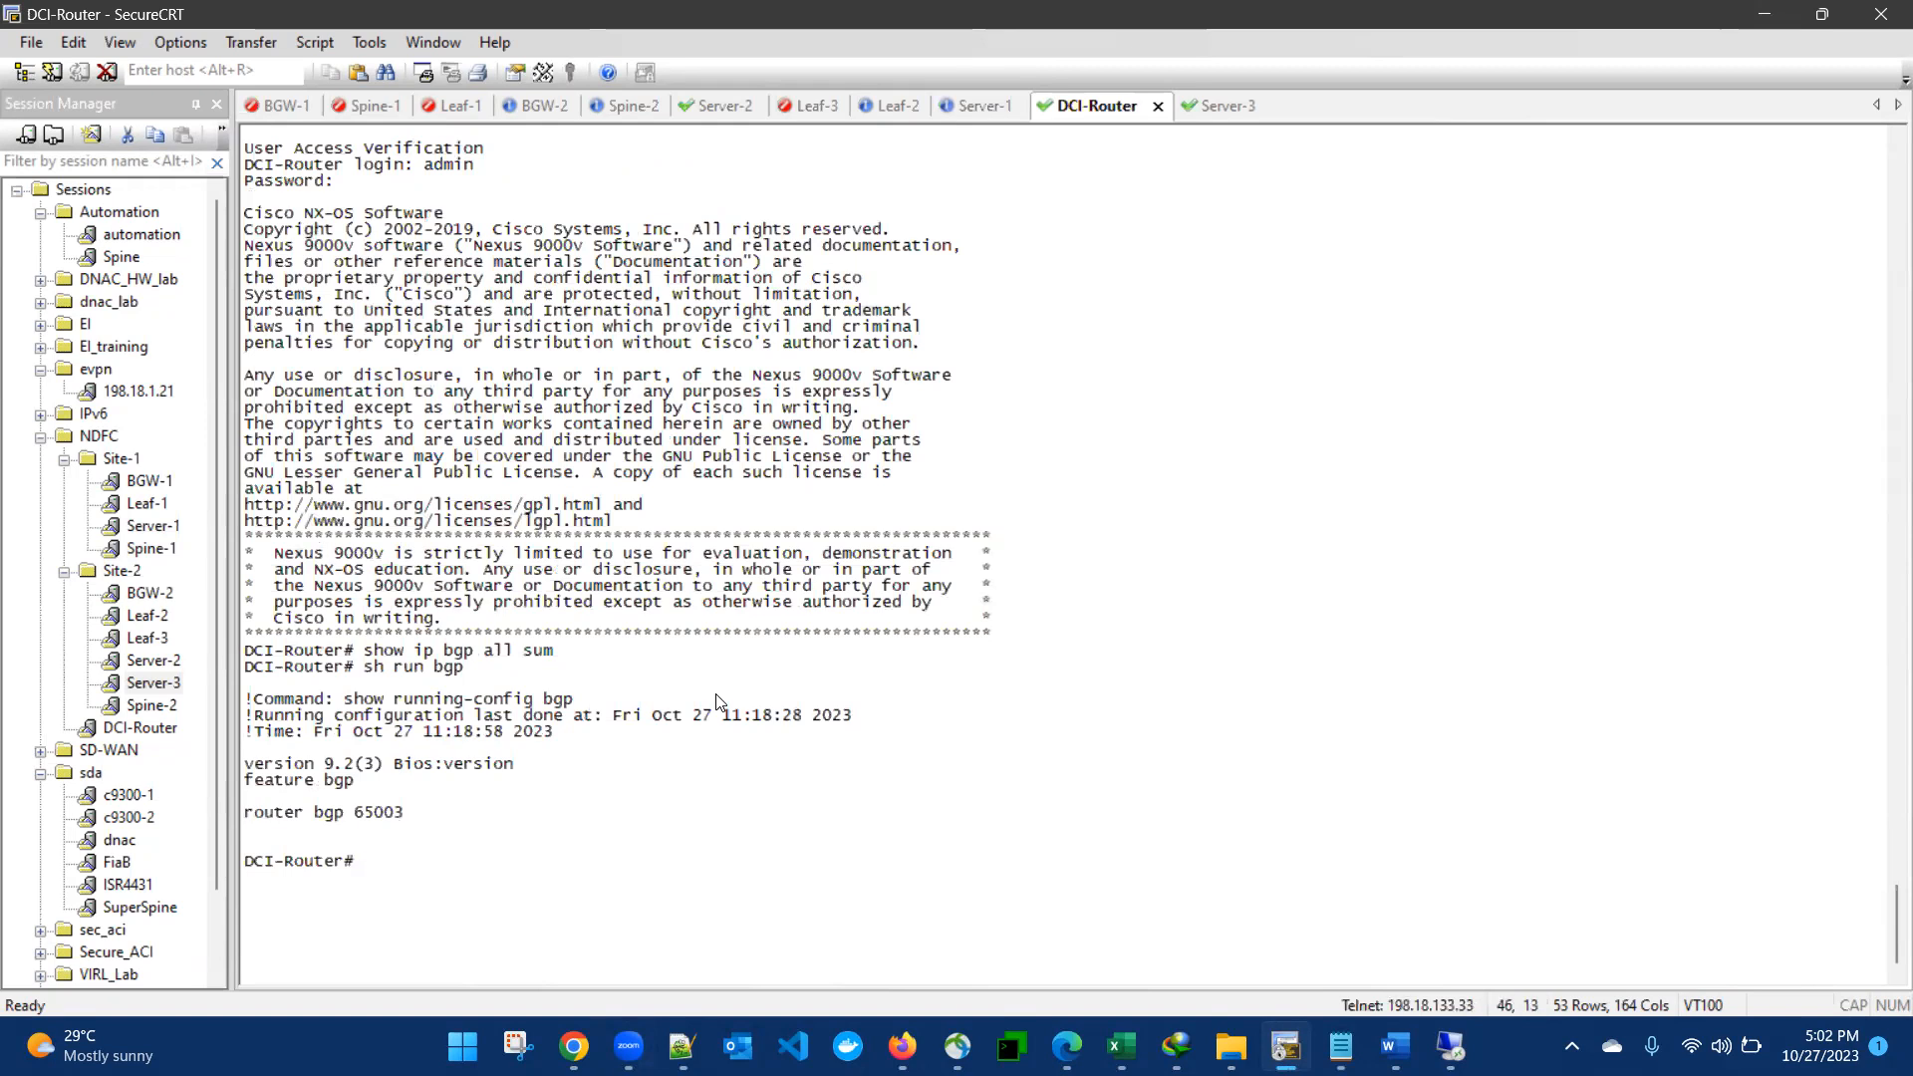
type("sh run bgp")
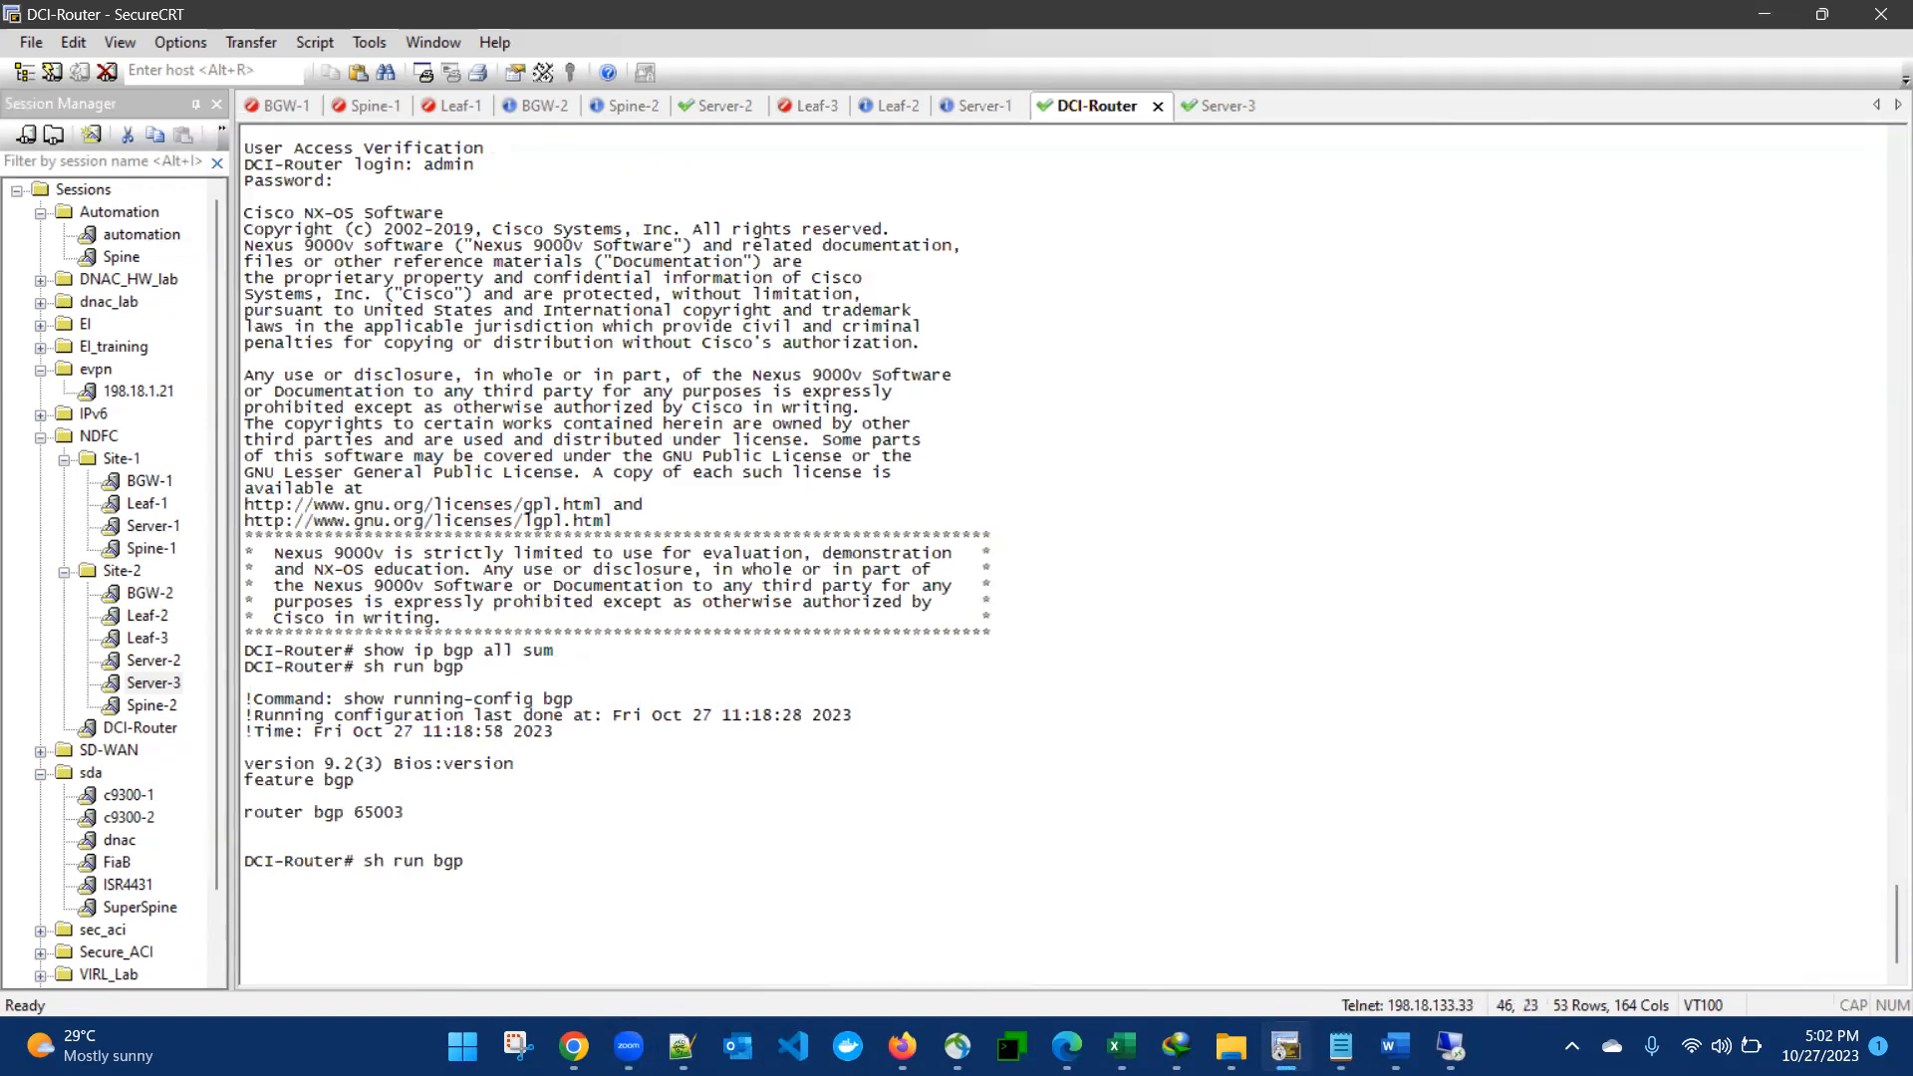
key("Return")
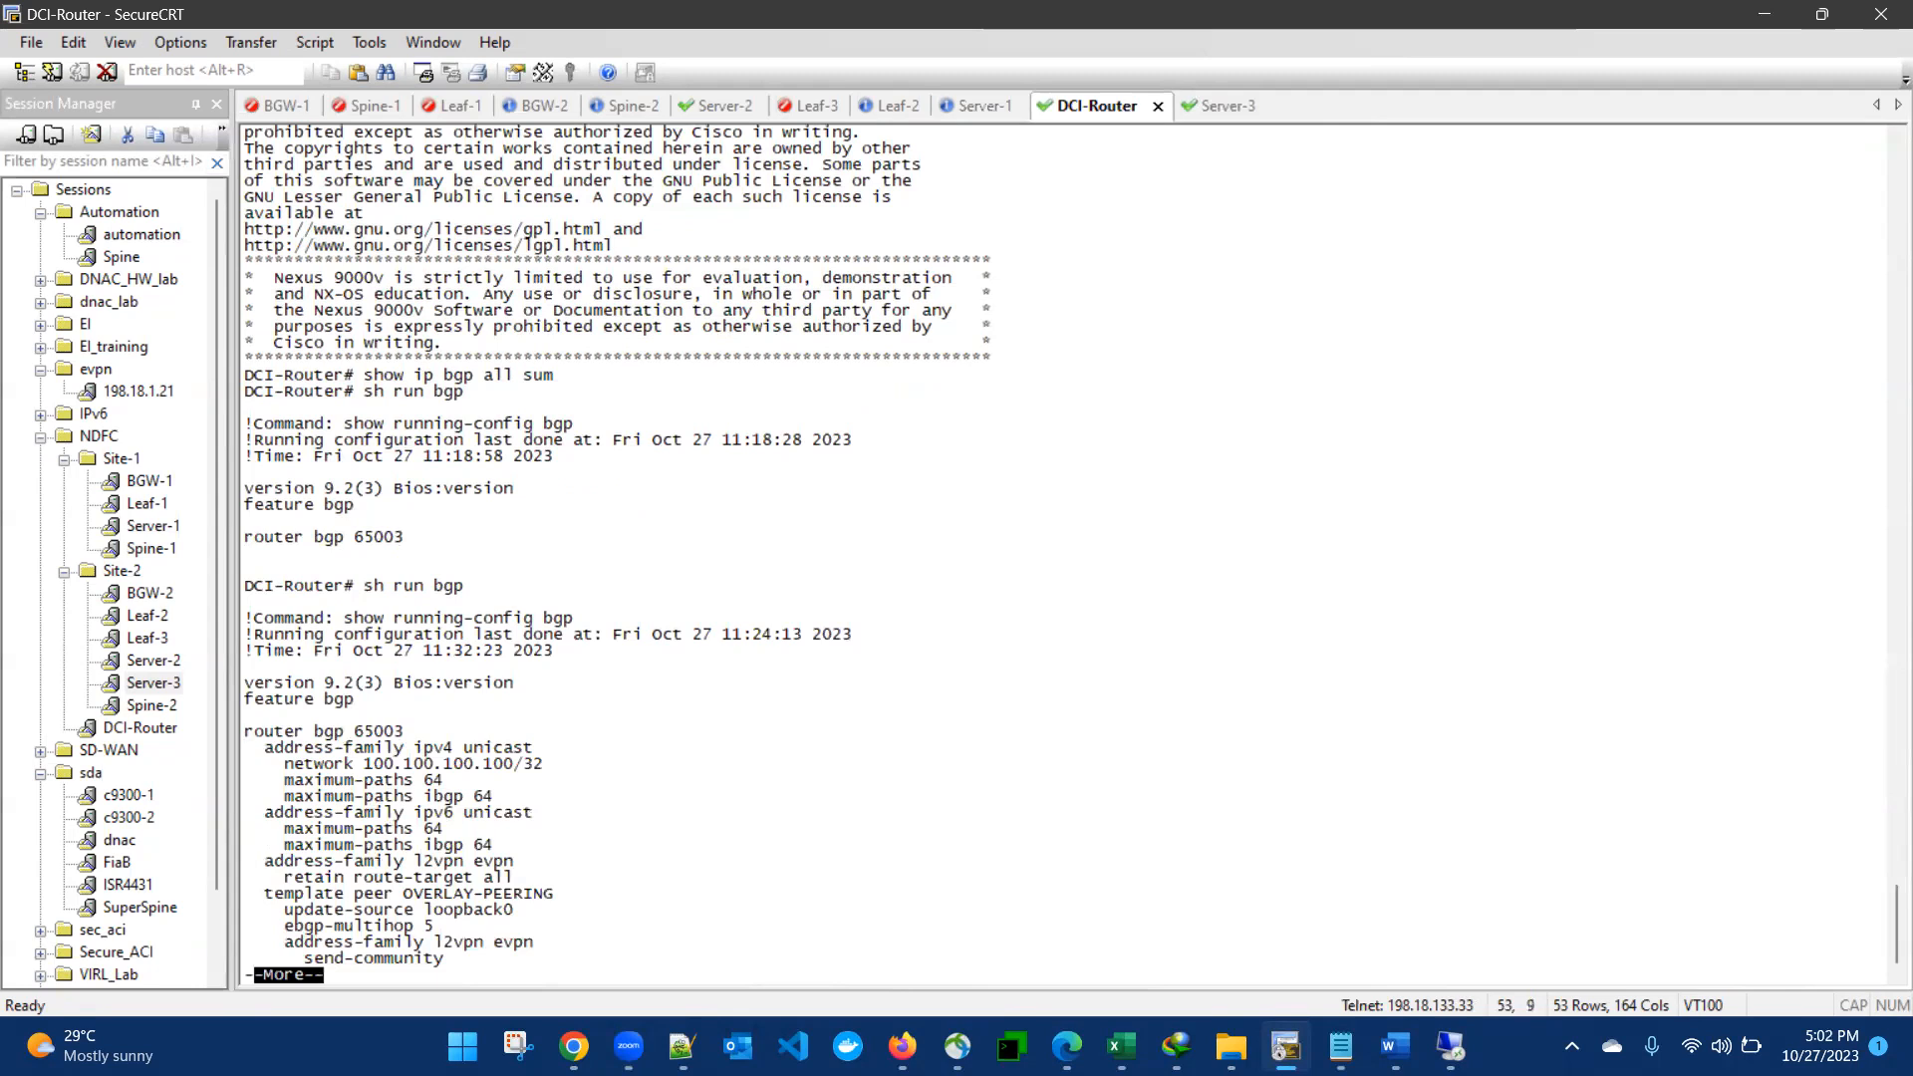
key("space")
key("space")
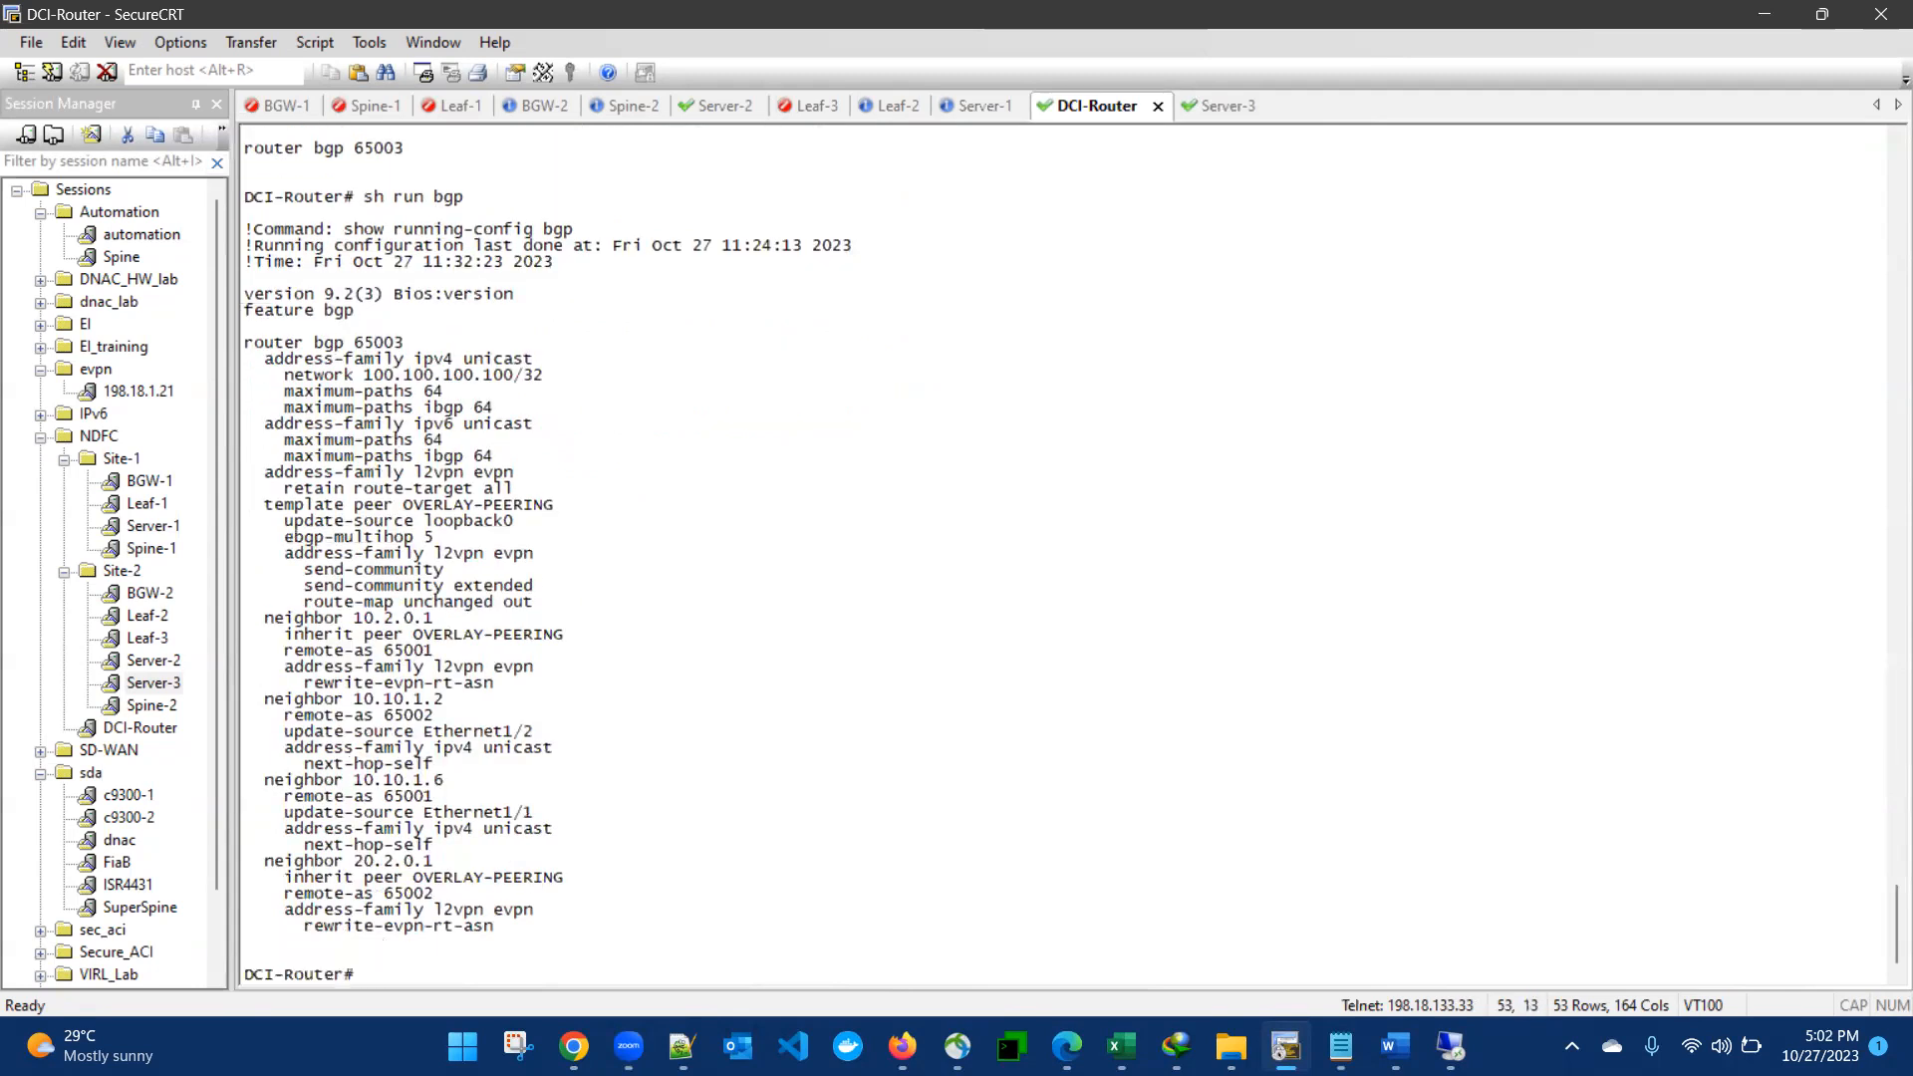
- Show the BGP summary for all address families on DCI-Router and examine the L2VPN EVPN neighbor entries
type("show ip bgp all su")
key("Return")
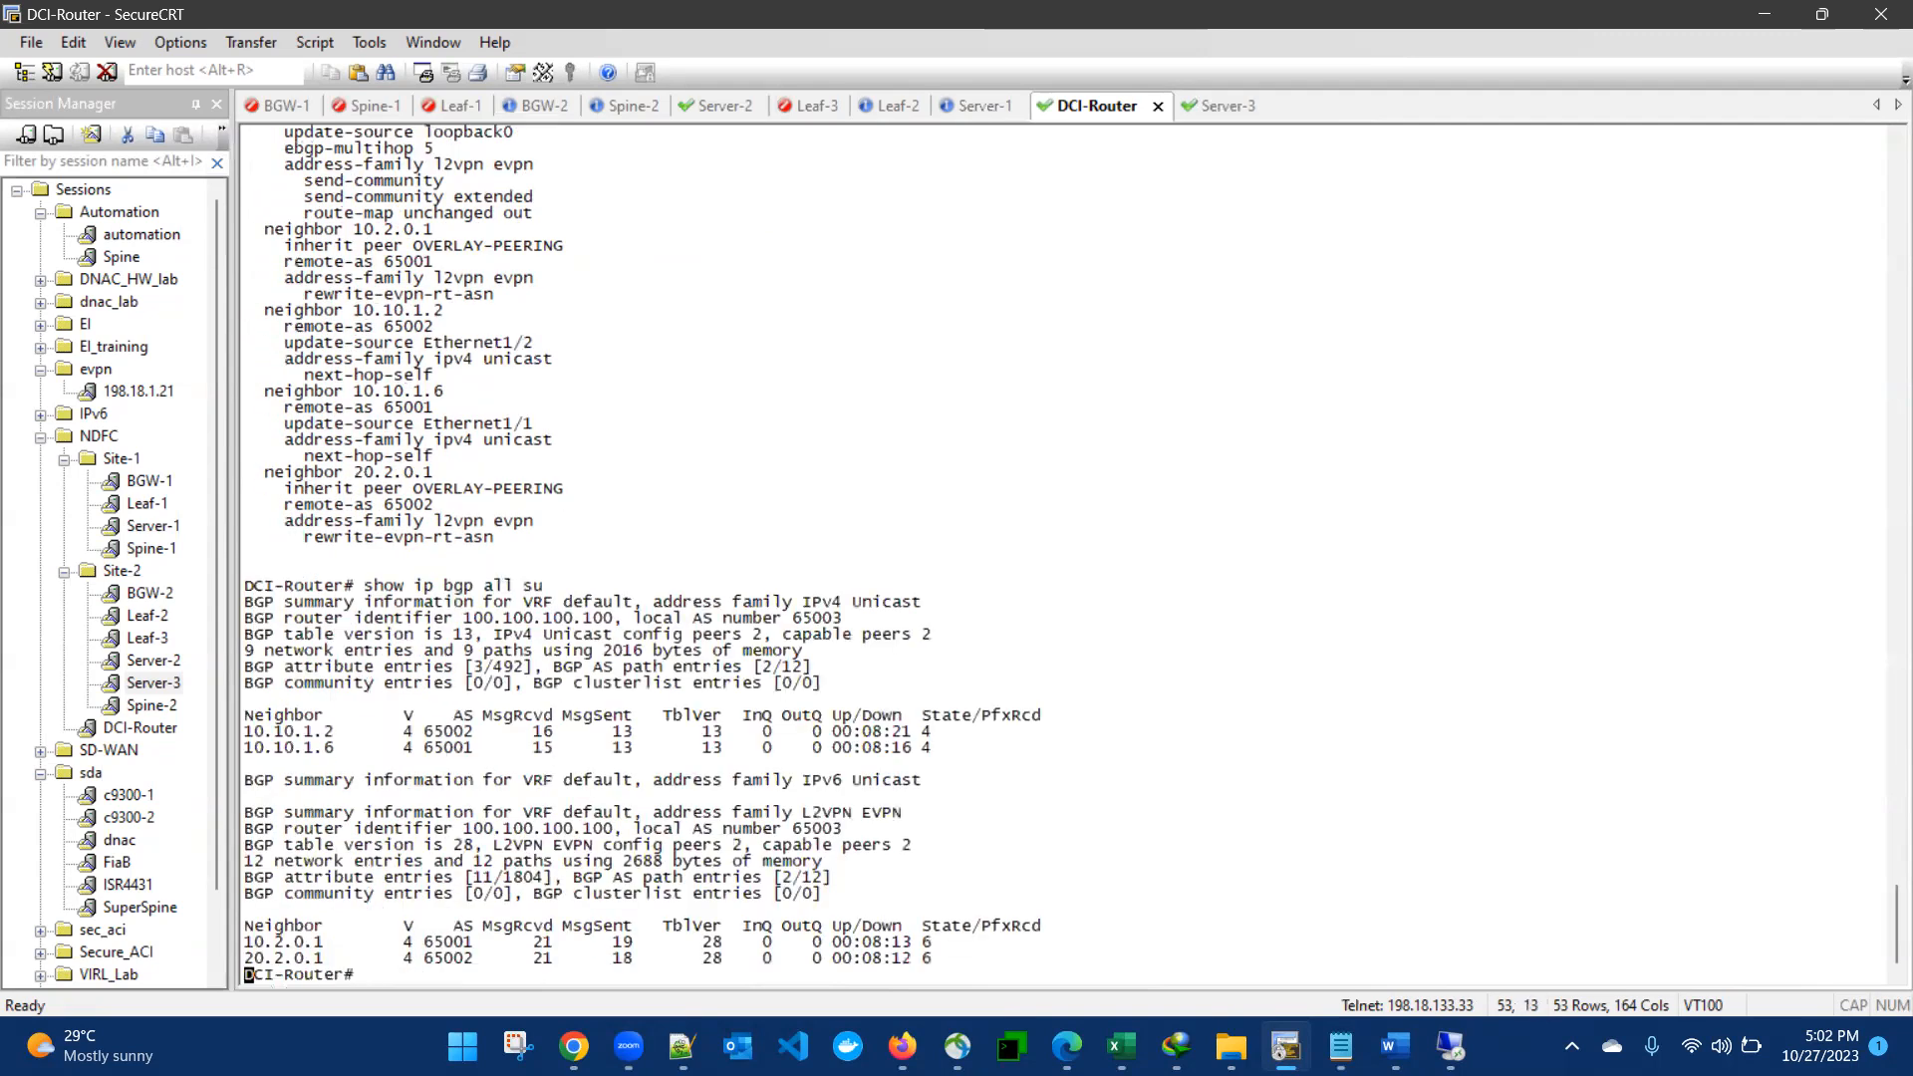
key("Return")
key("Return")
key("Return")
left_click_drag(257, 881, 894, 949)
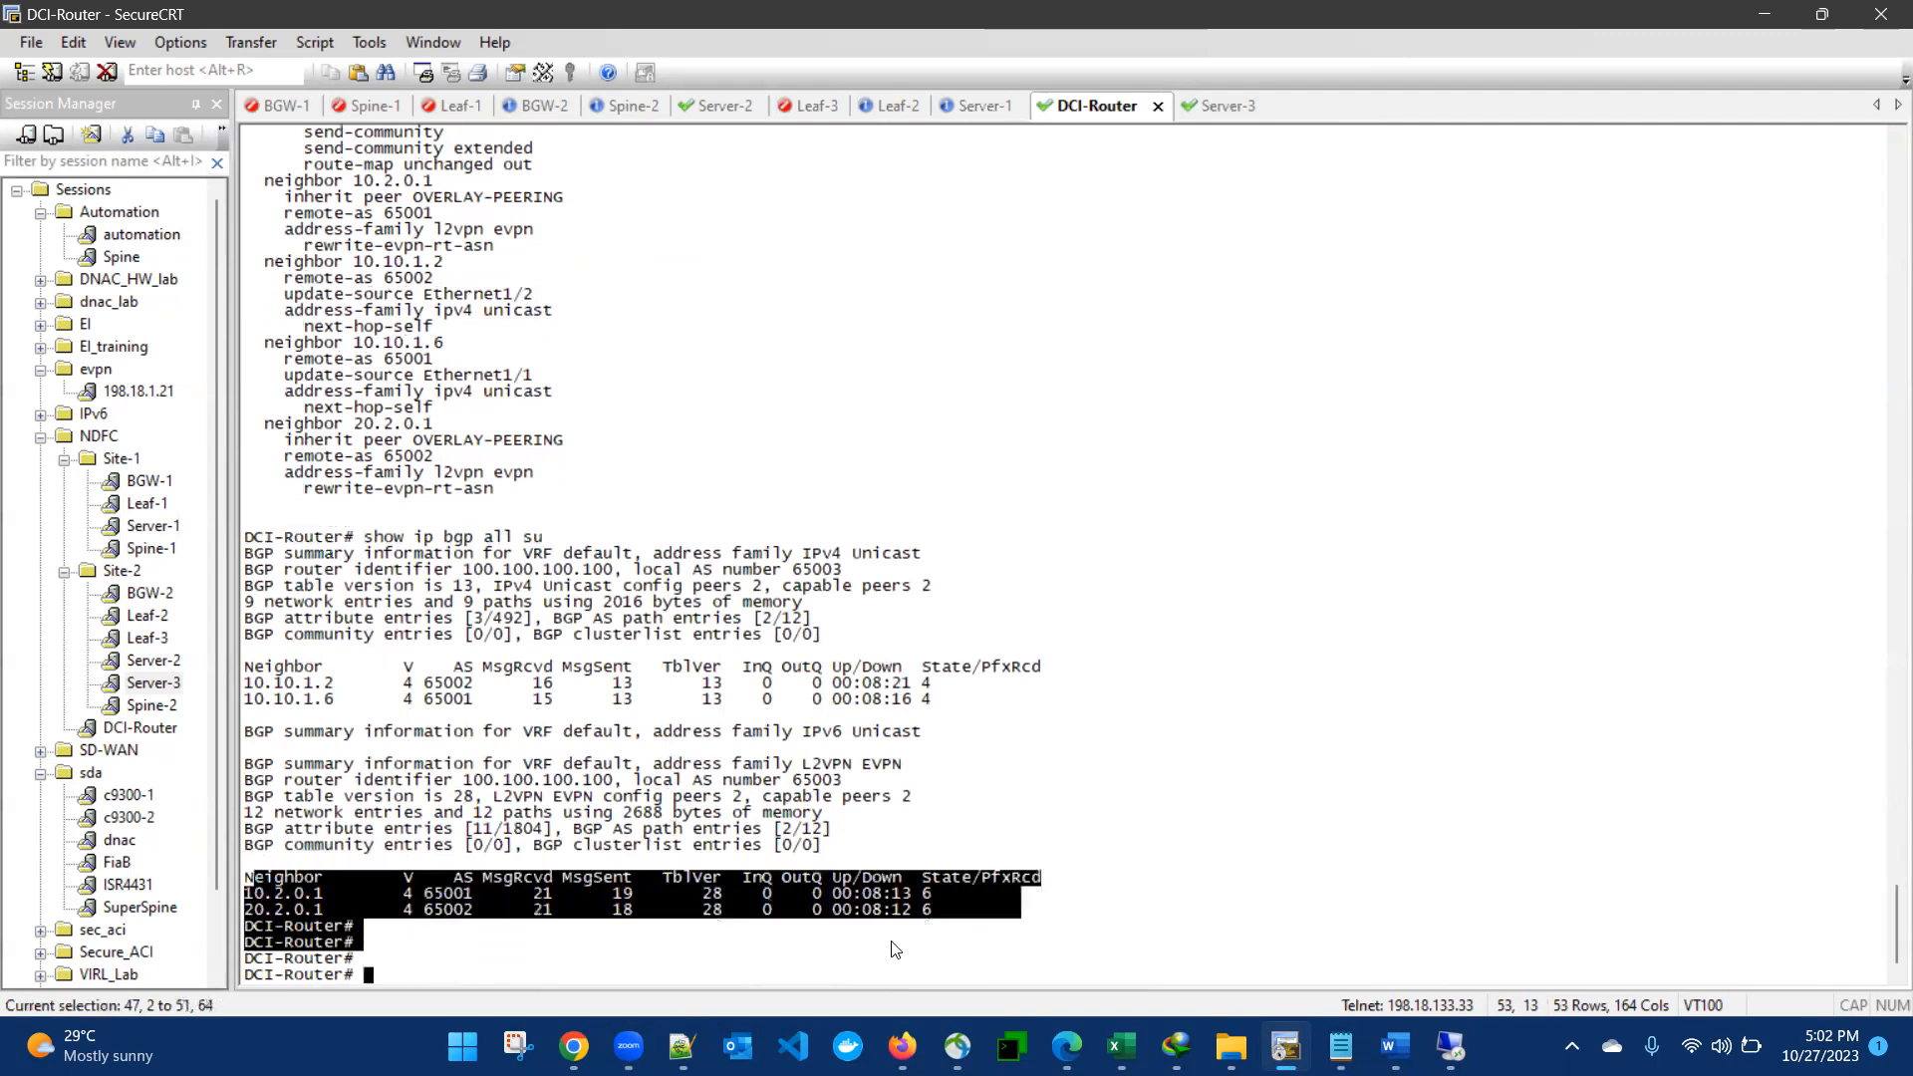
left_click(905, 795)
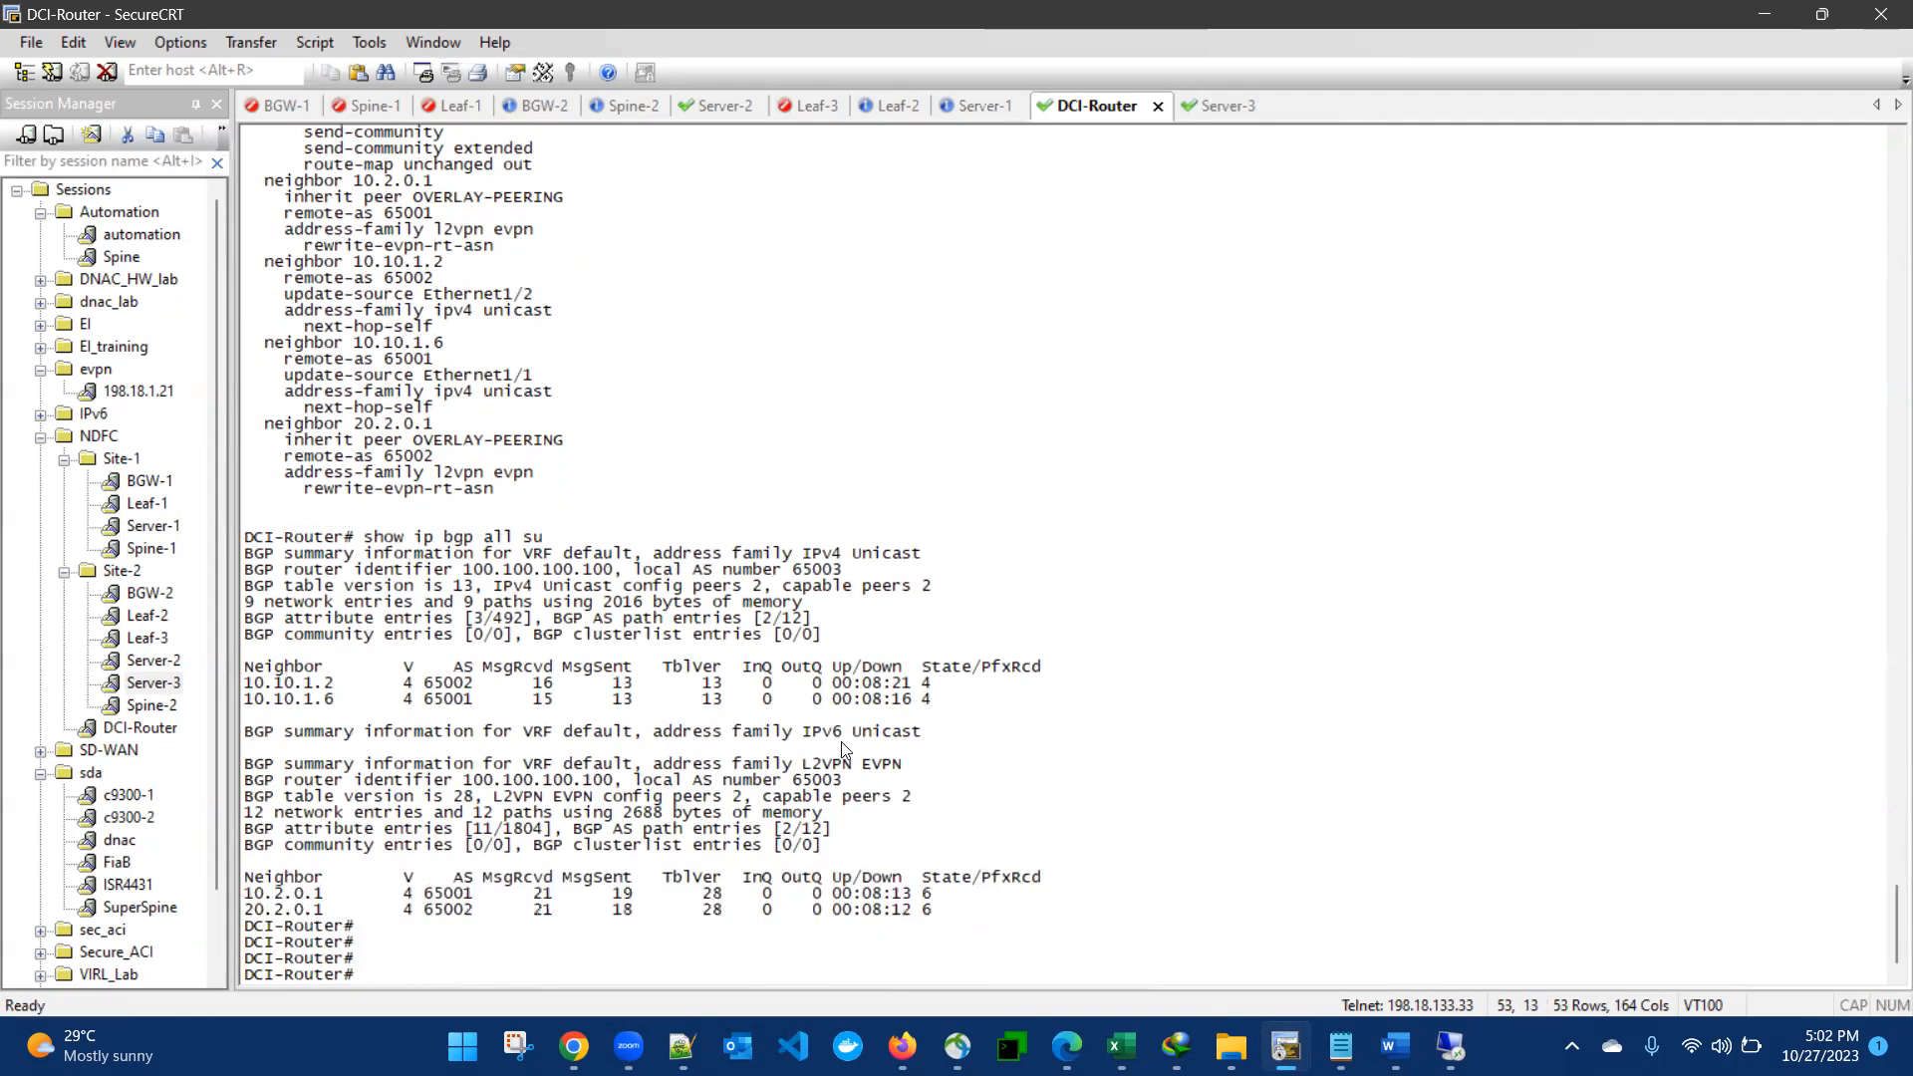
- Review the BGP configuration output on DCI-Router, including the OVERLAY-PEERING template and its neighbors
scroll(847, 752, "up", 8)
left_click_drag(247, 244, 803, 790)
left_click(807, 792)
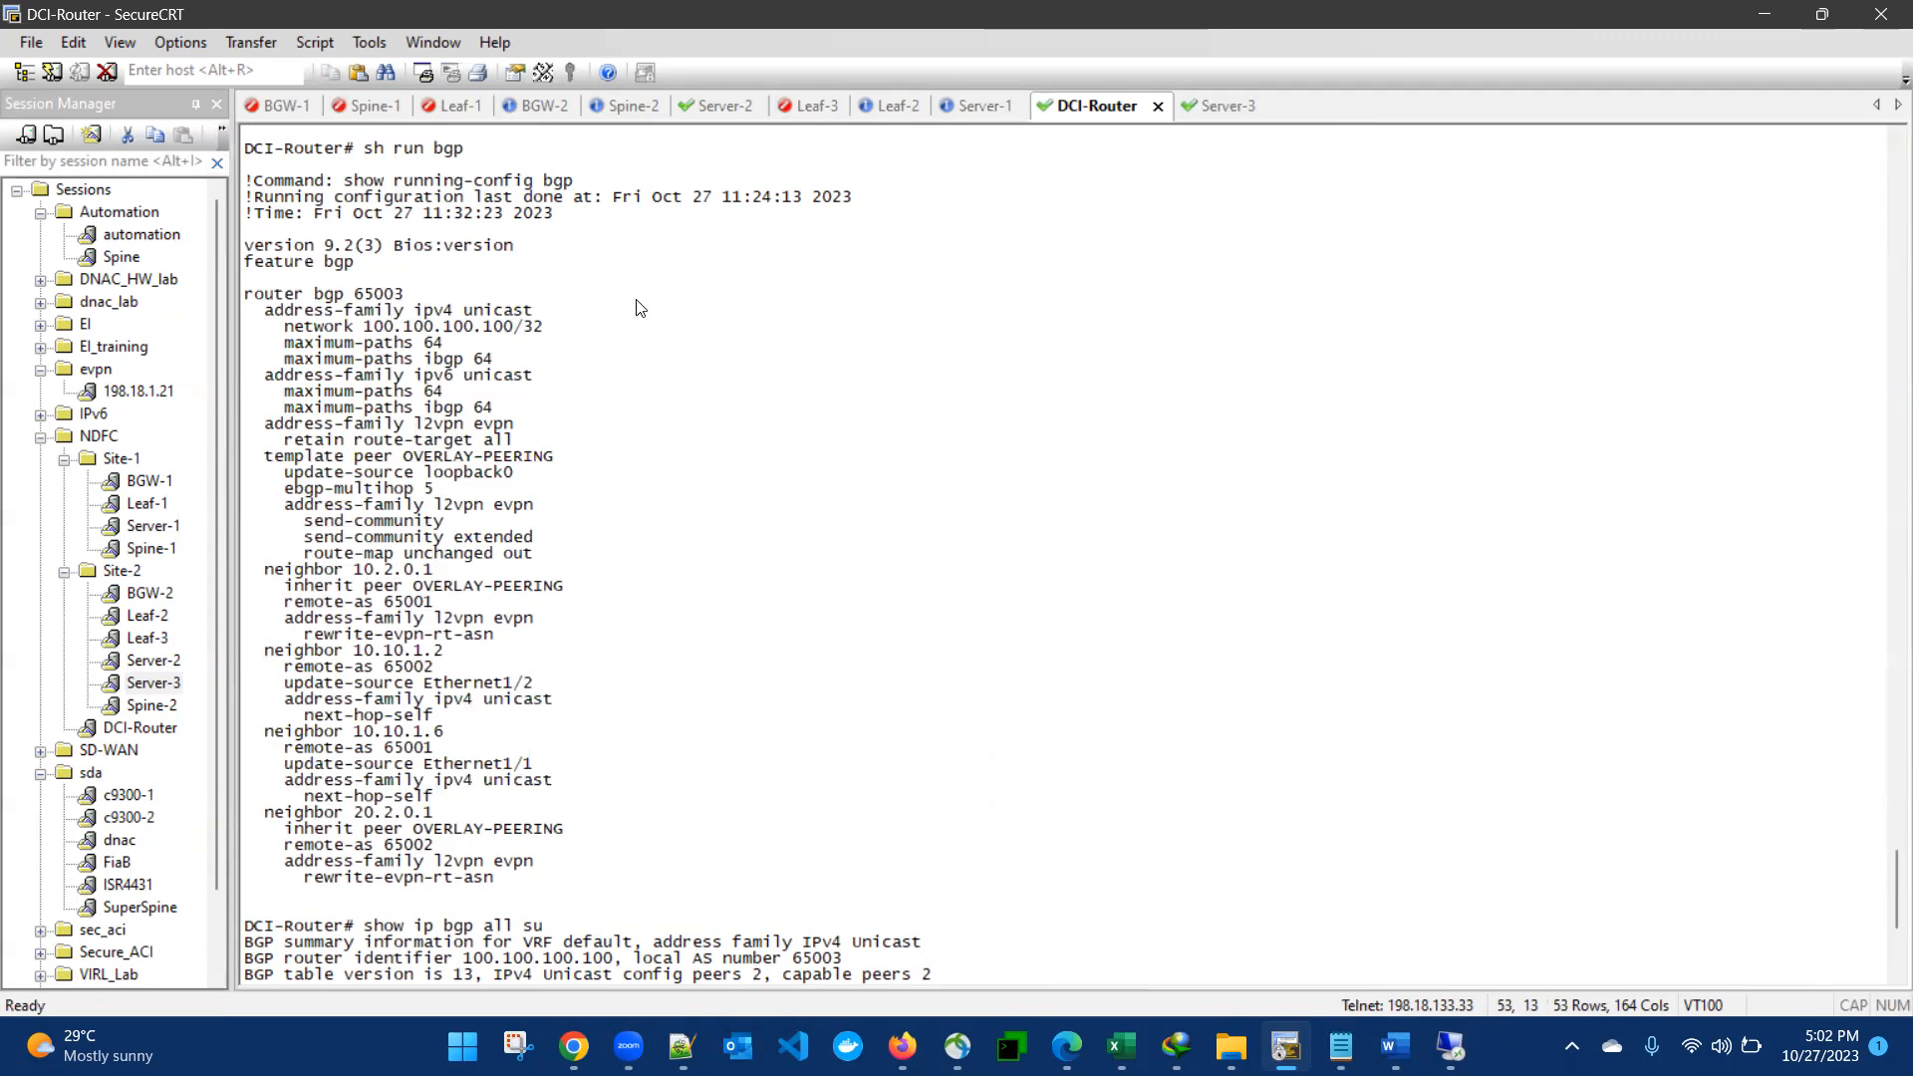
- Open the BGW-2 session and log in as admin with the account password, retrying the login if needed
left_click(512, 104)
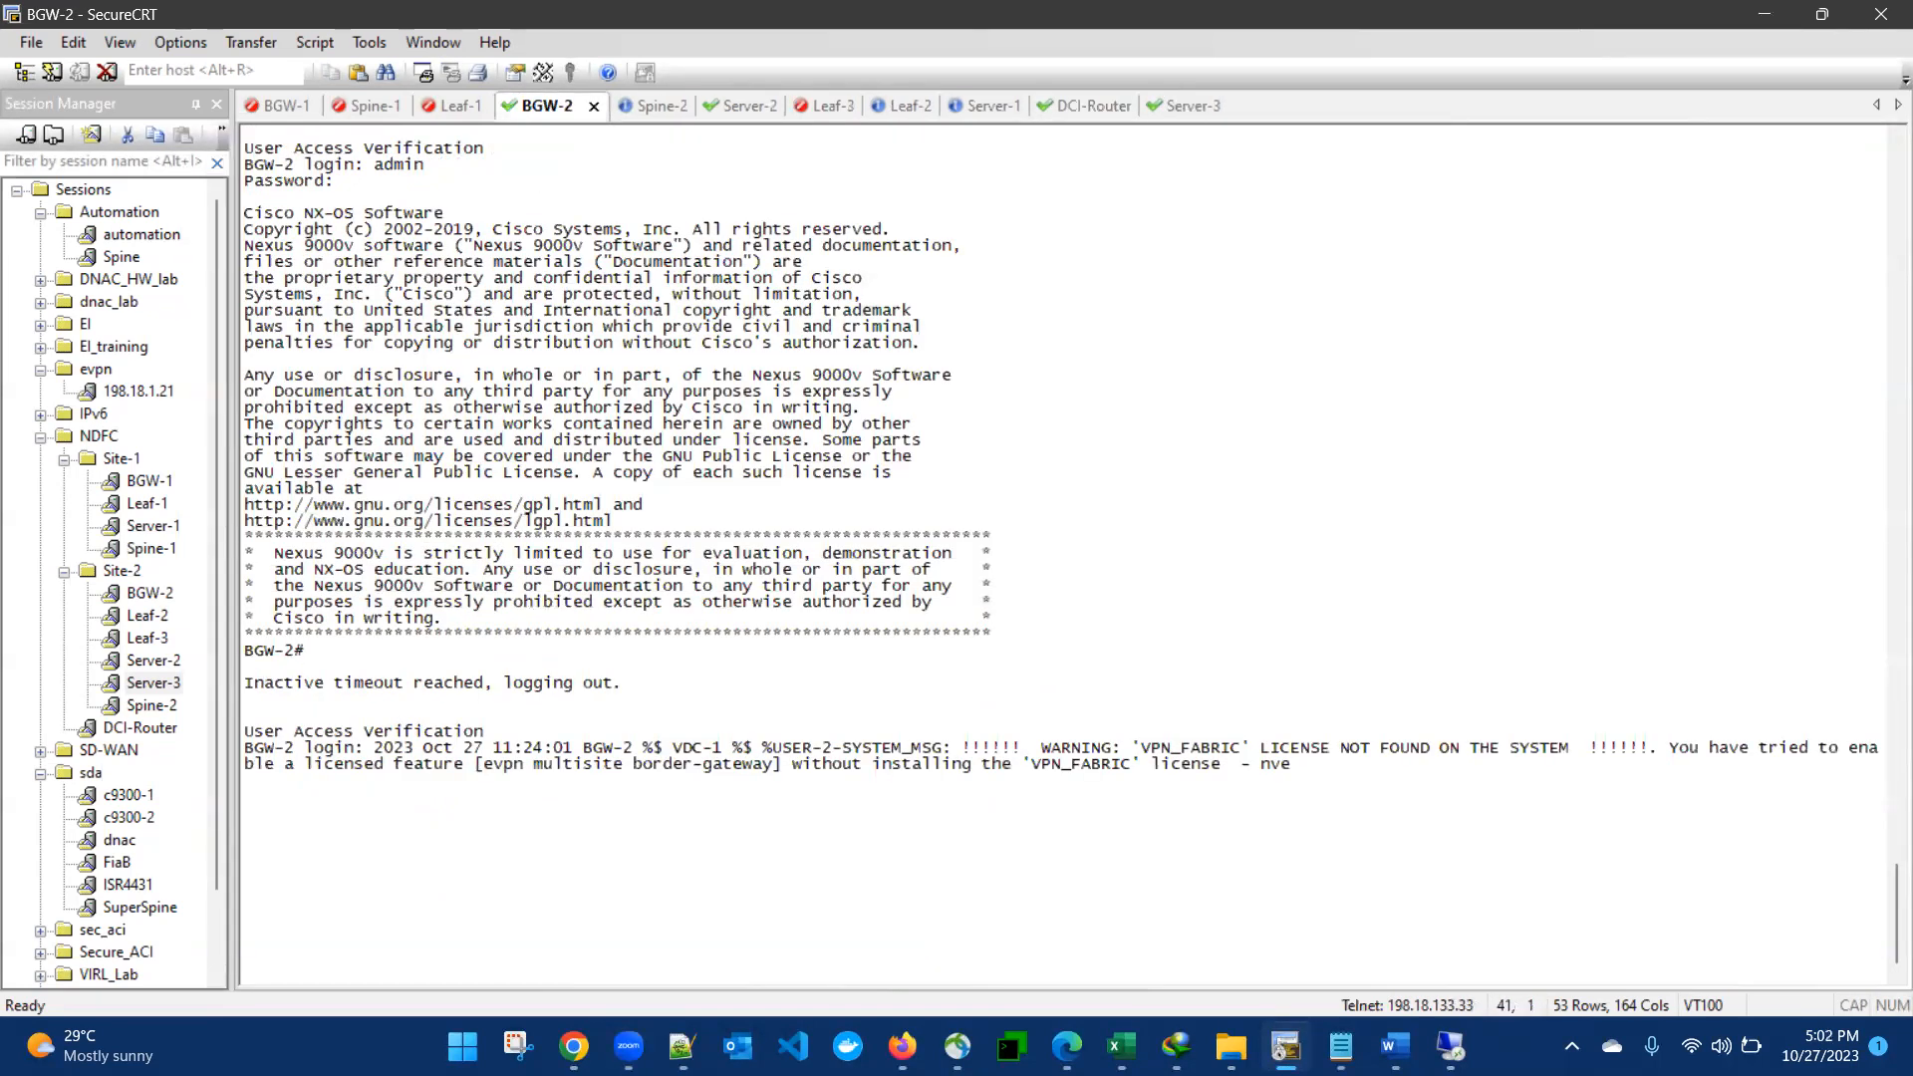
key("Return")
type("admin")
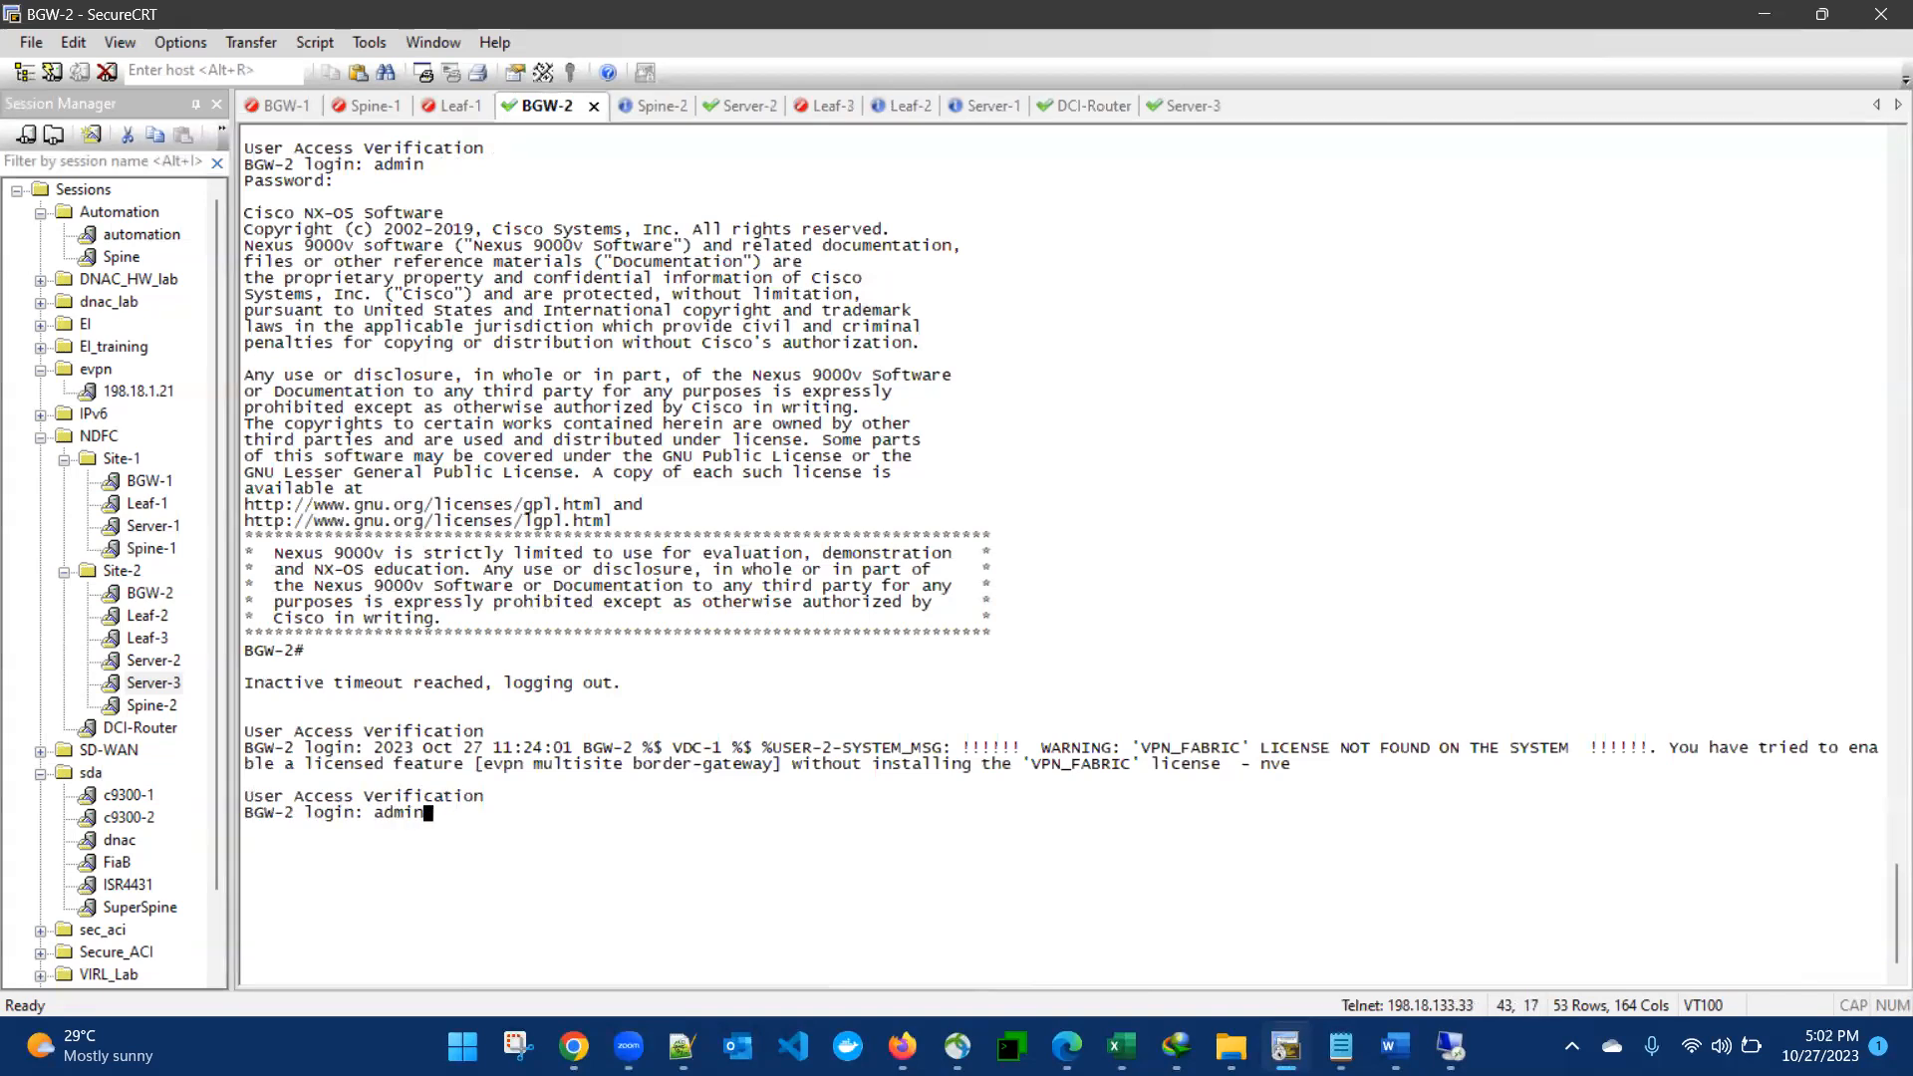
key("Return")
key("Return")
type("admin")
key("Return")
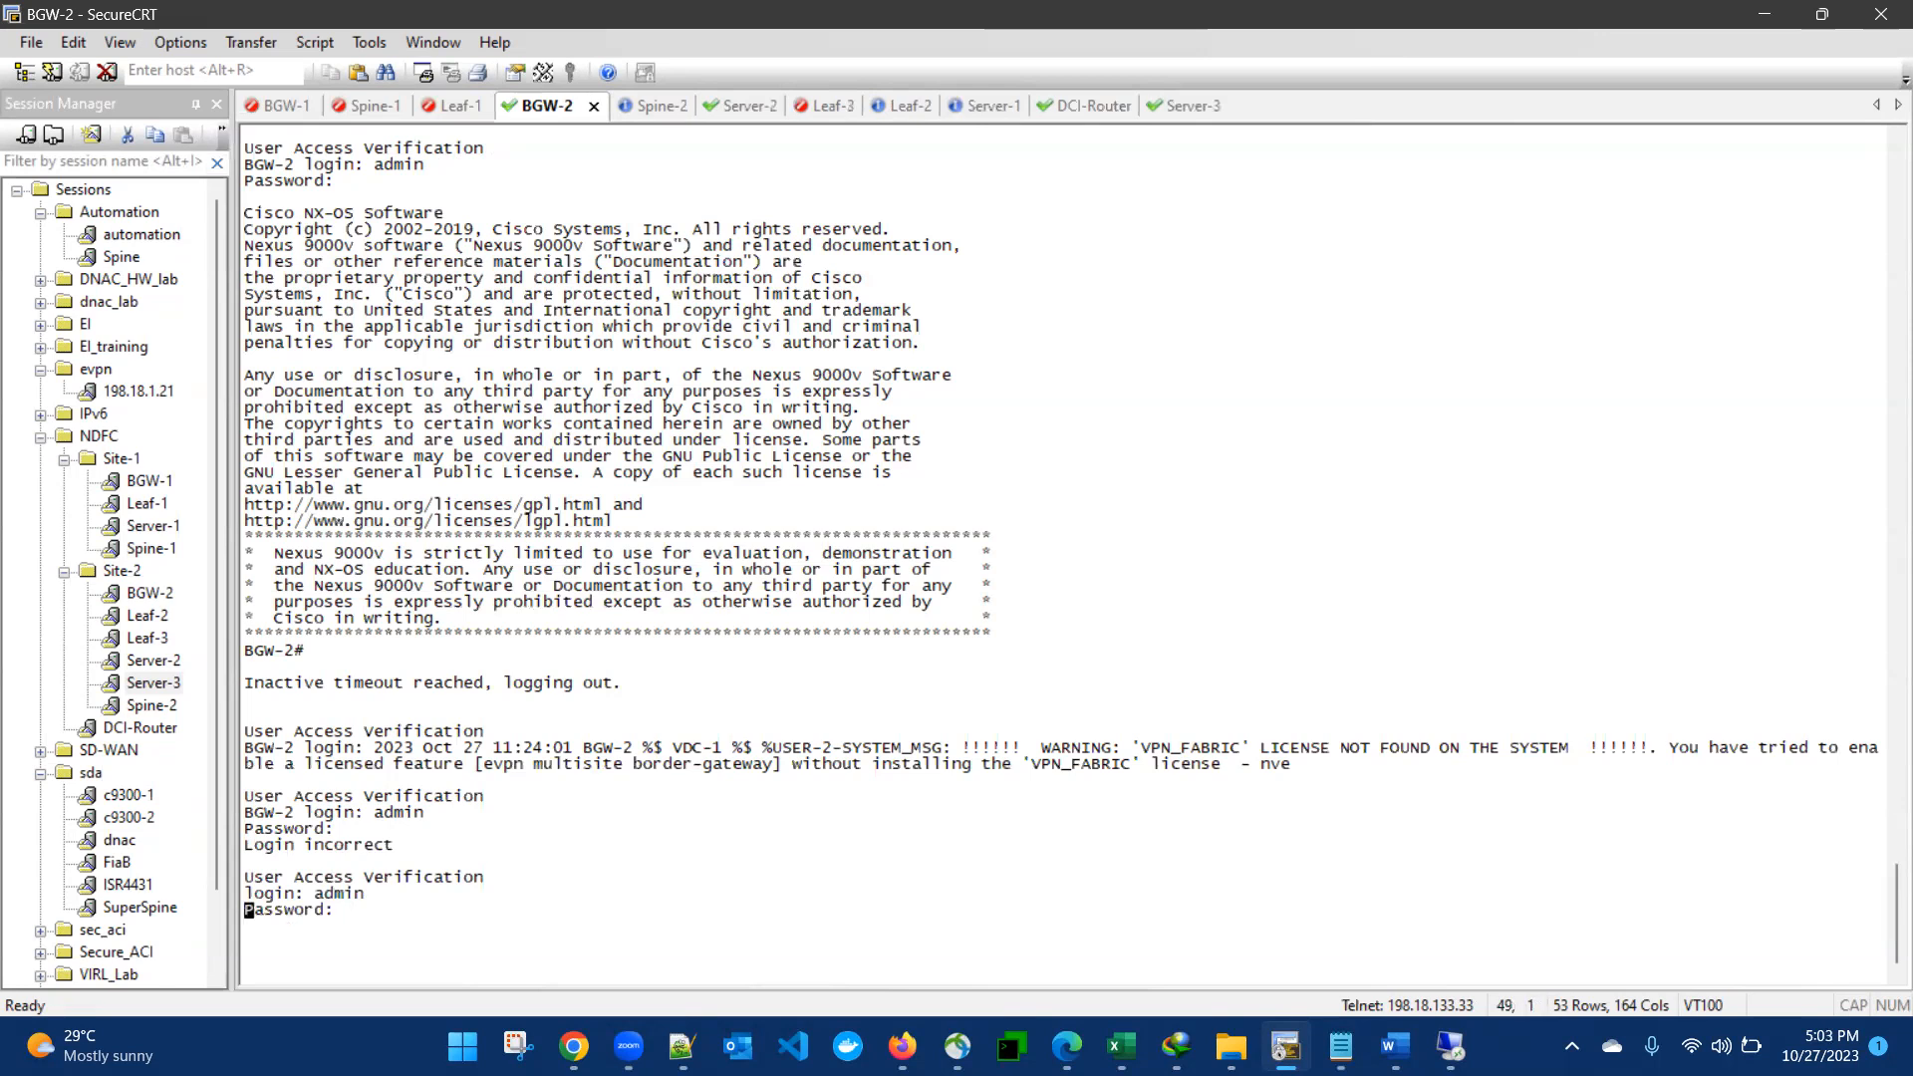
- Show the BGP summary for all address families on BGW-2
type("sh")
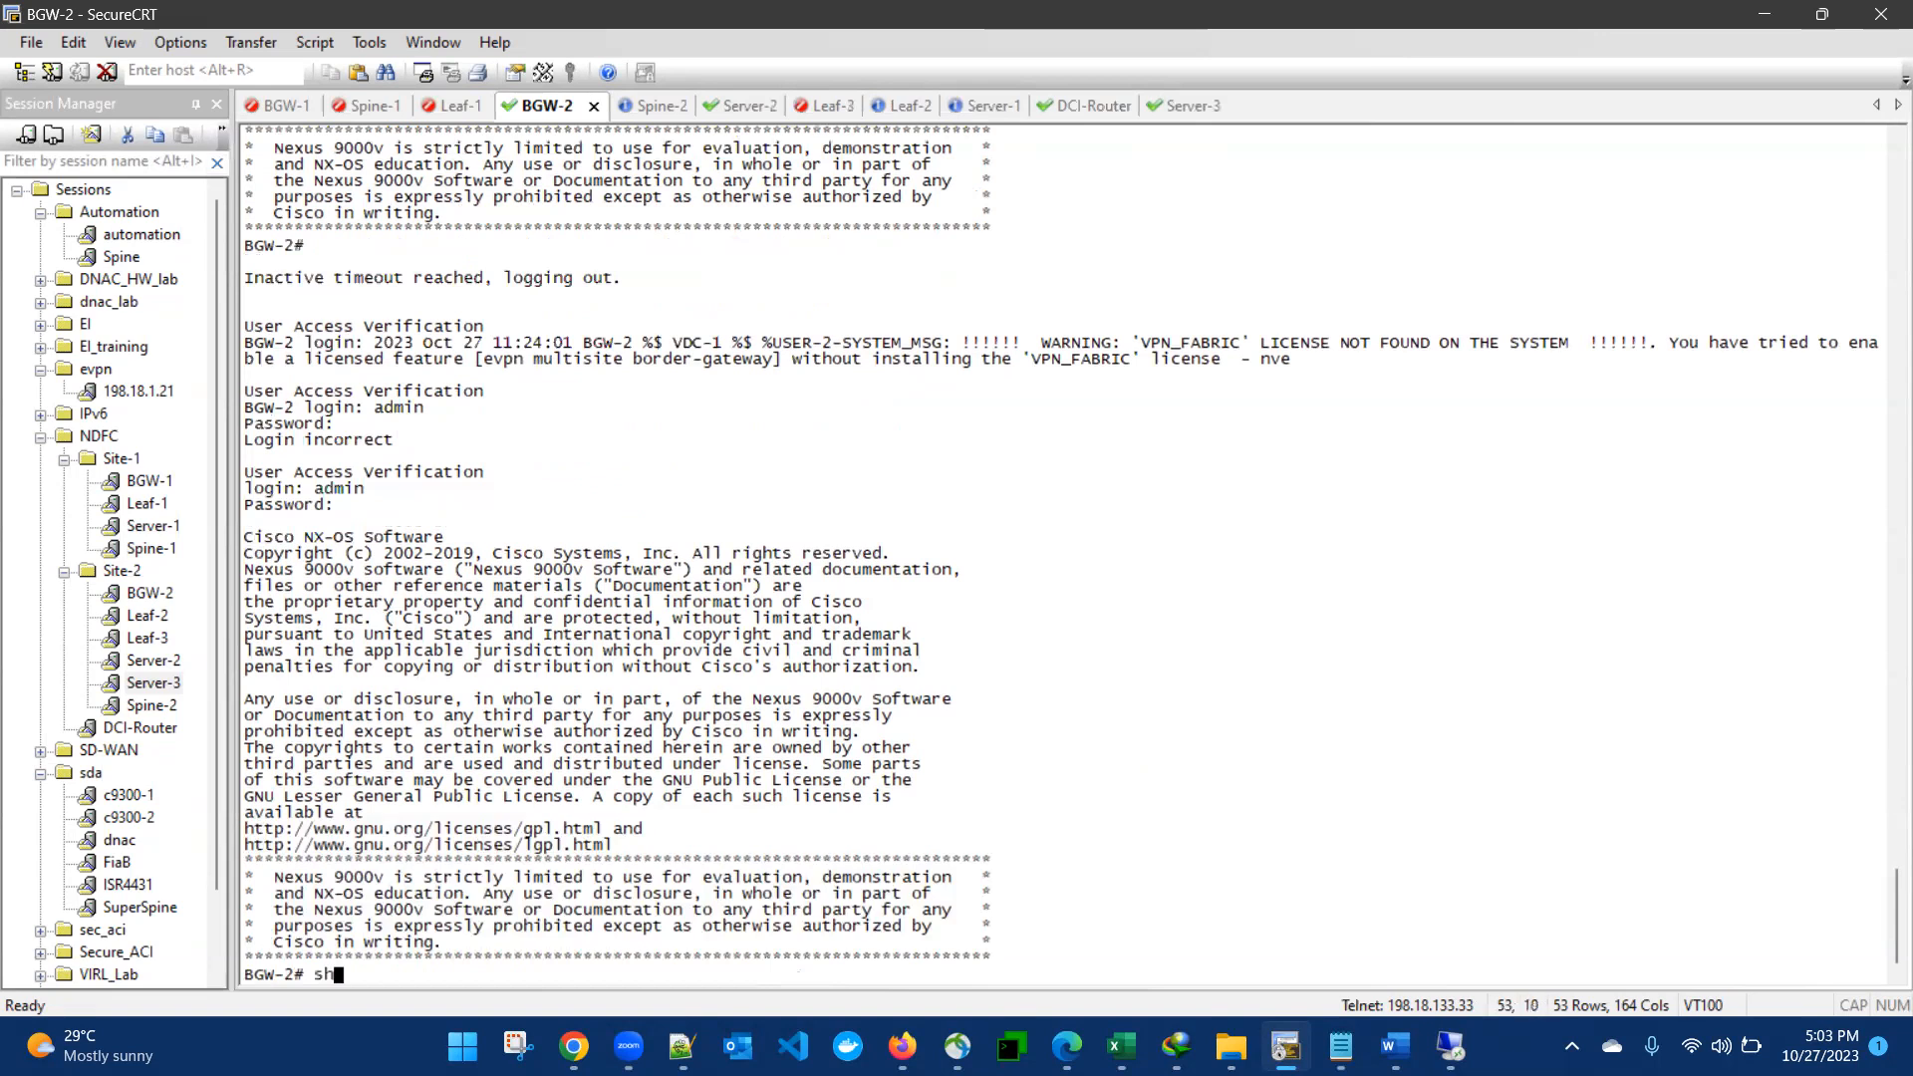
type(" ip bgp all su")
key("Return")
key("space")
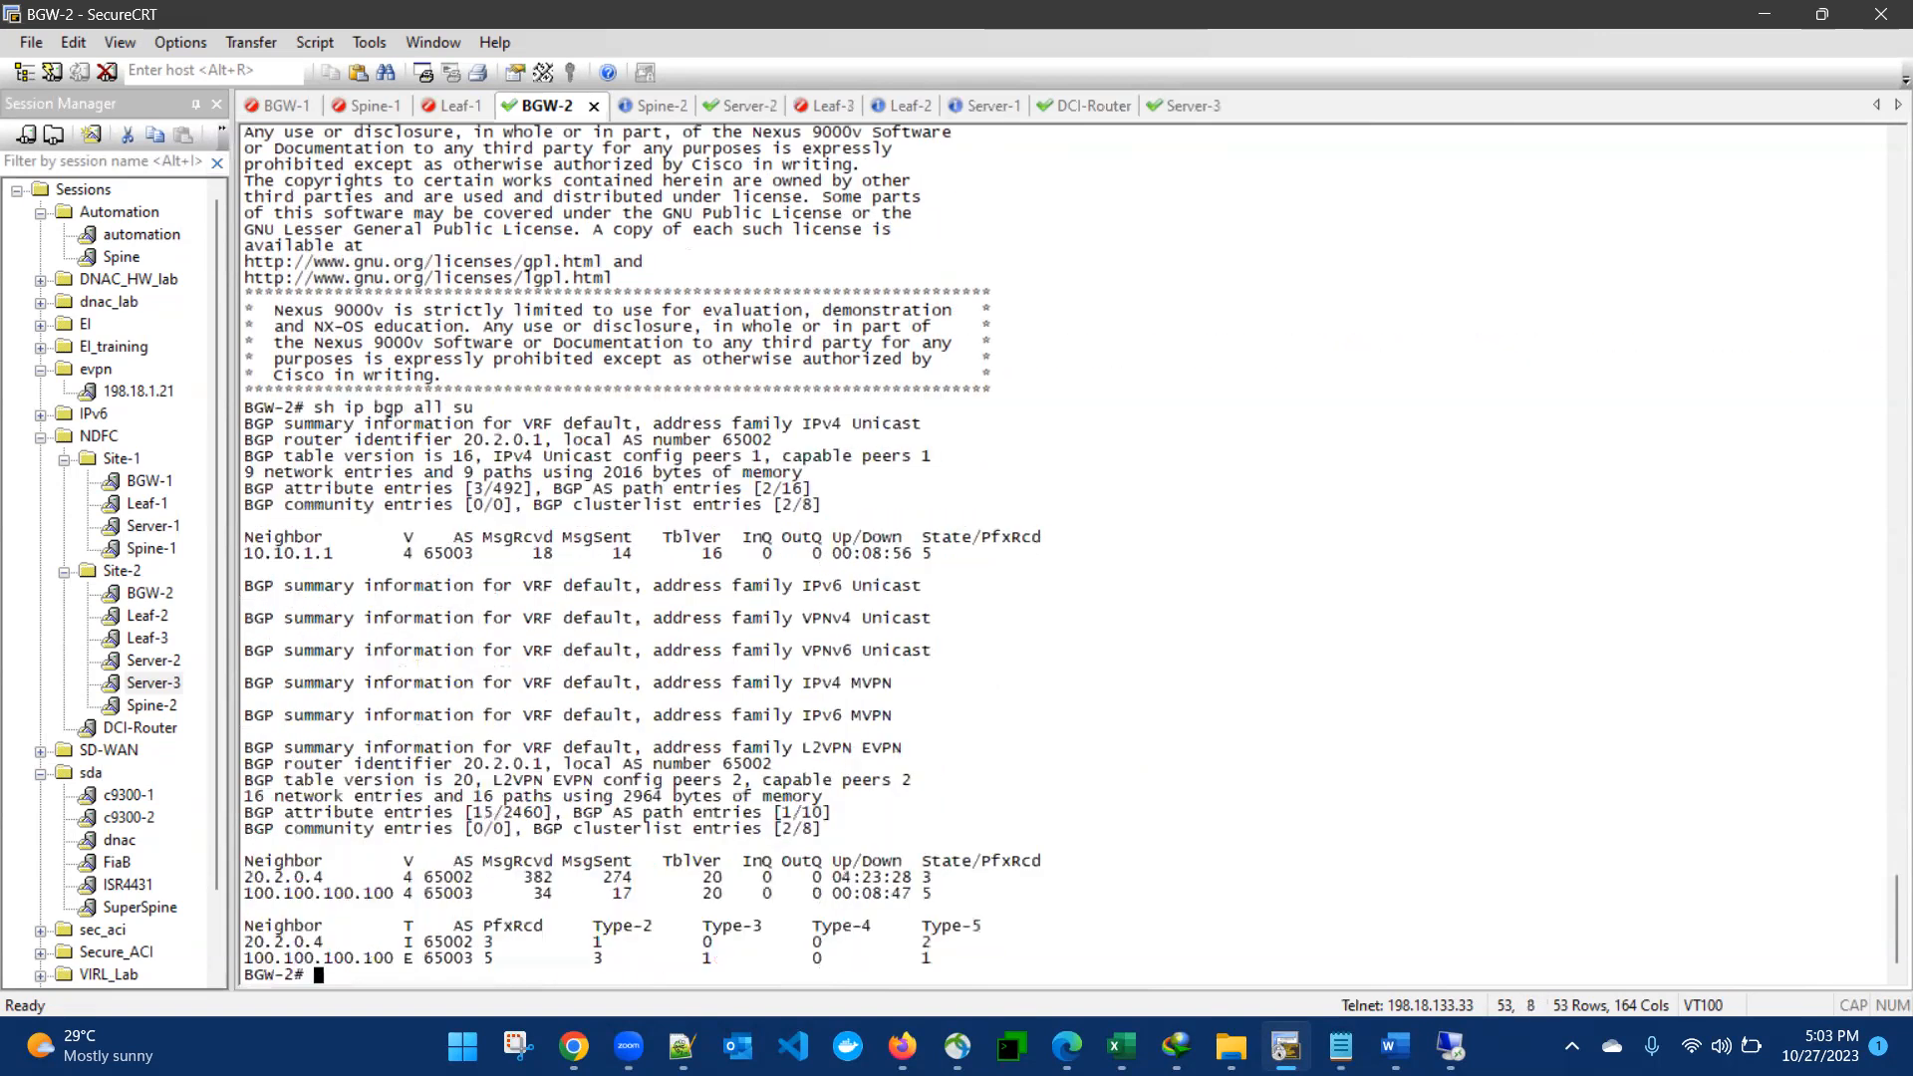
- Examine the L2VPN EVPN neighbor entries and their route-type counts in the BGW-2 BGP summary
left_click_drag(277, 863, 989, 914)
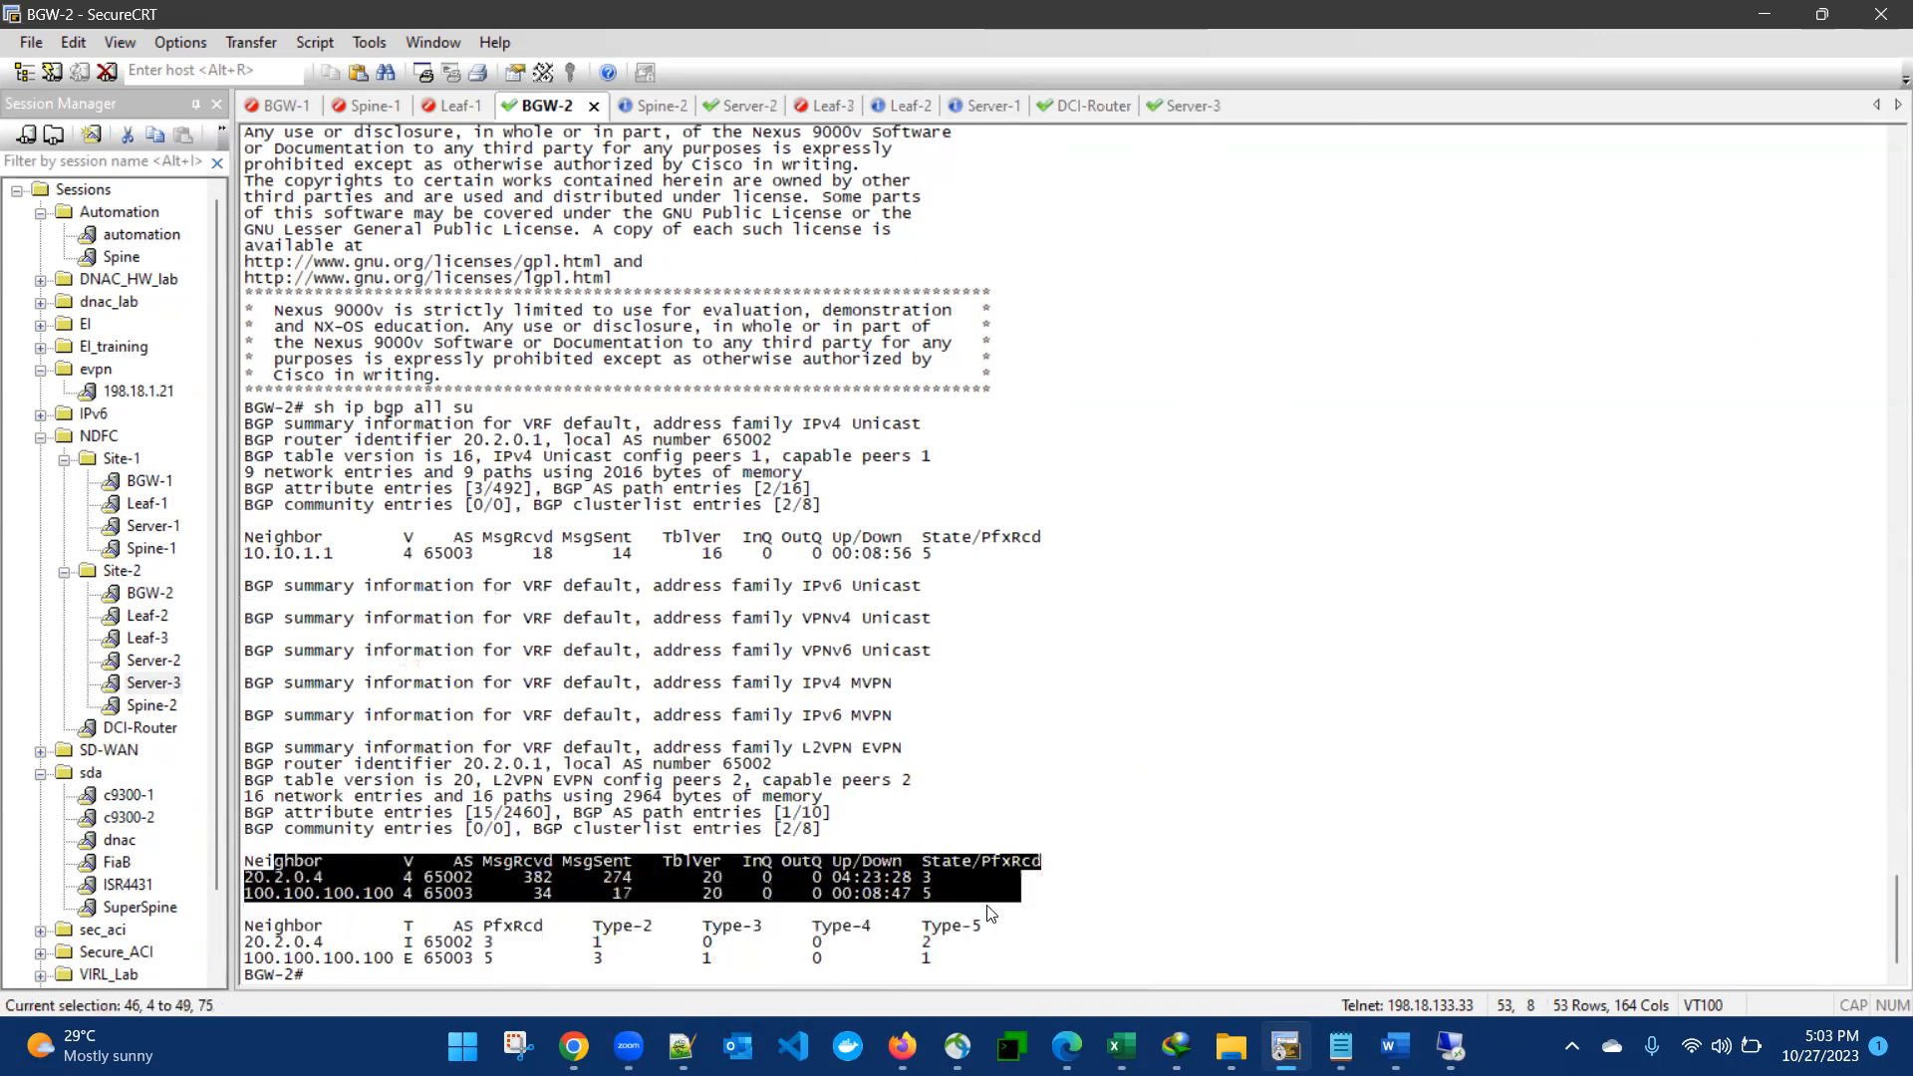
left_click_drag(565, 928, 616, 945)
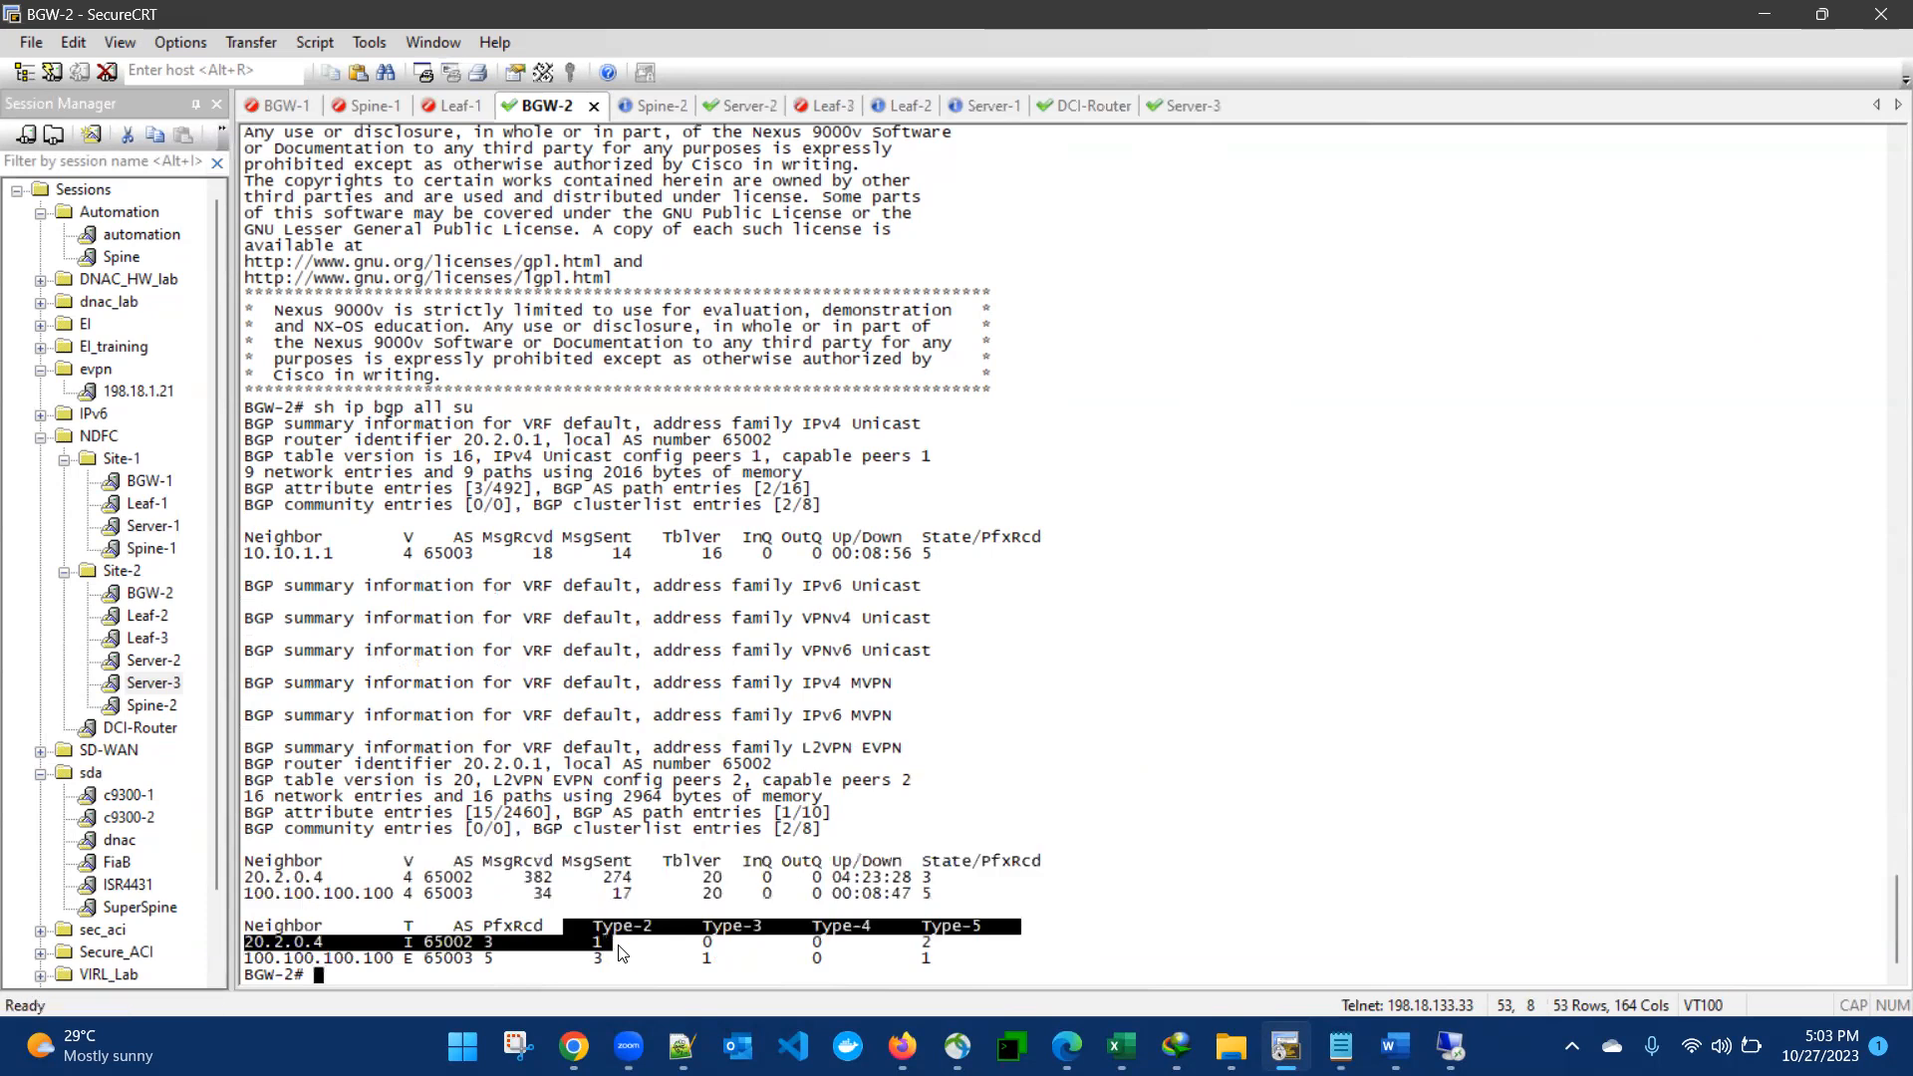
left_click_drag(925, 942, 933, 959)
left_click(1011, 911)
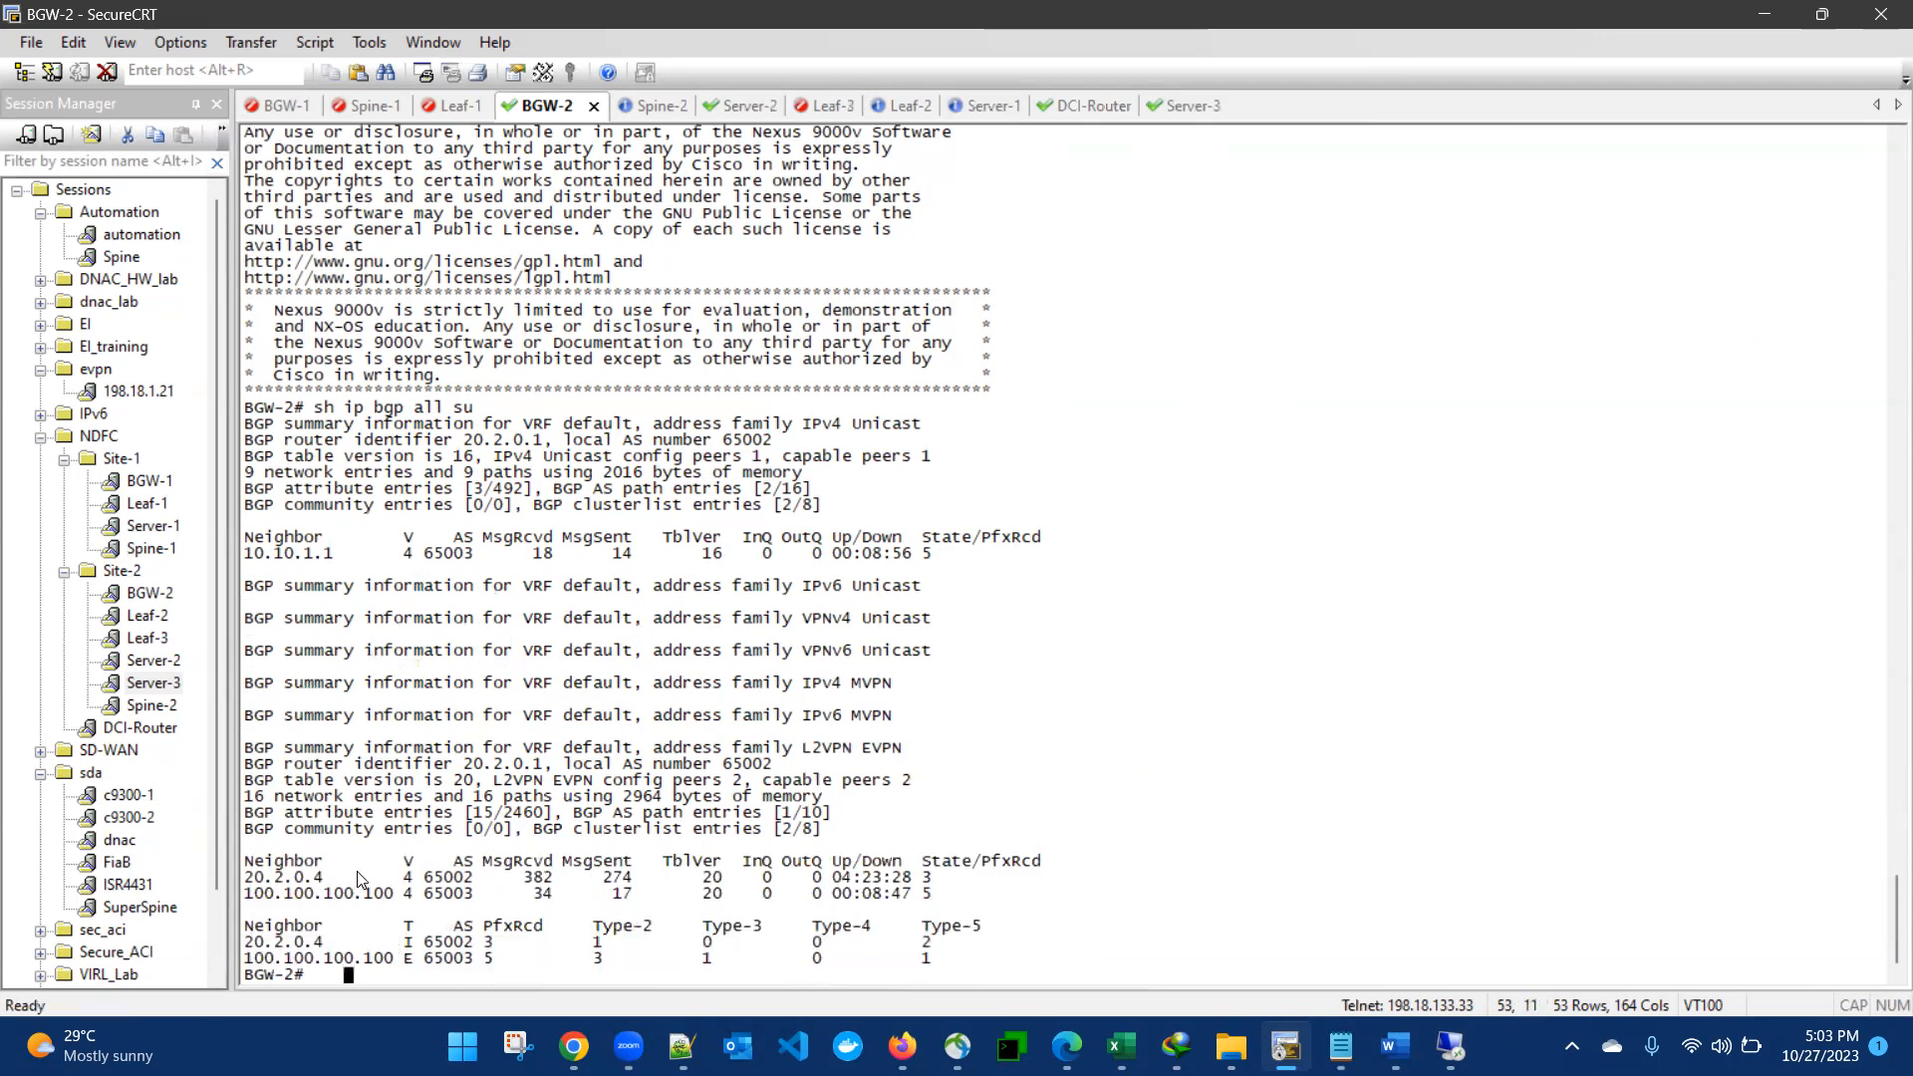
left_click_drag(356, 879, 819, 929)
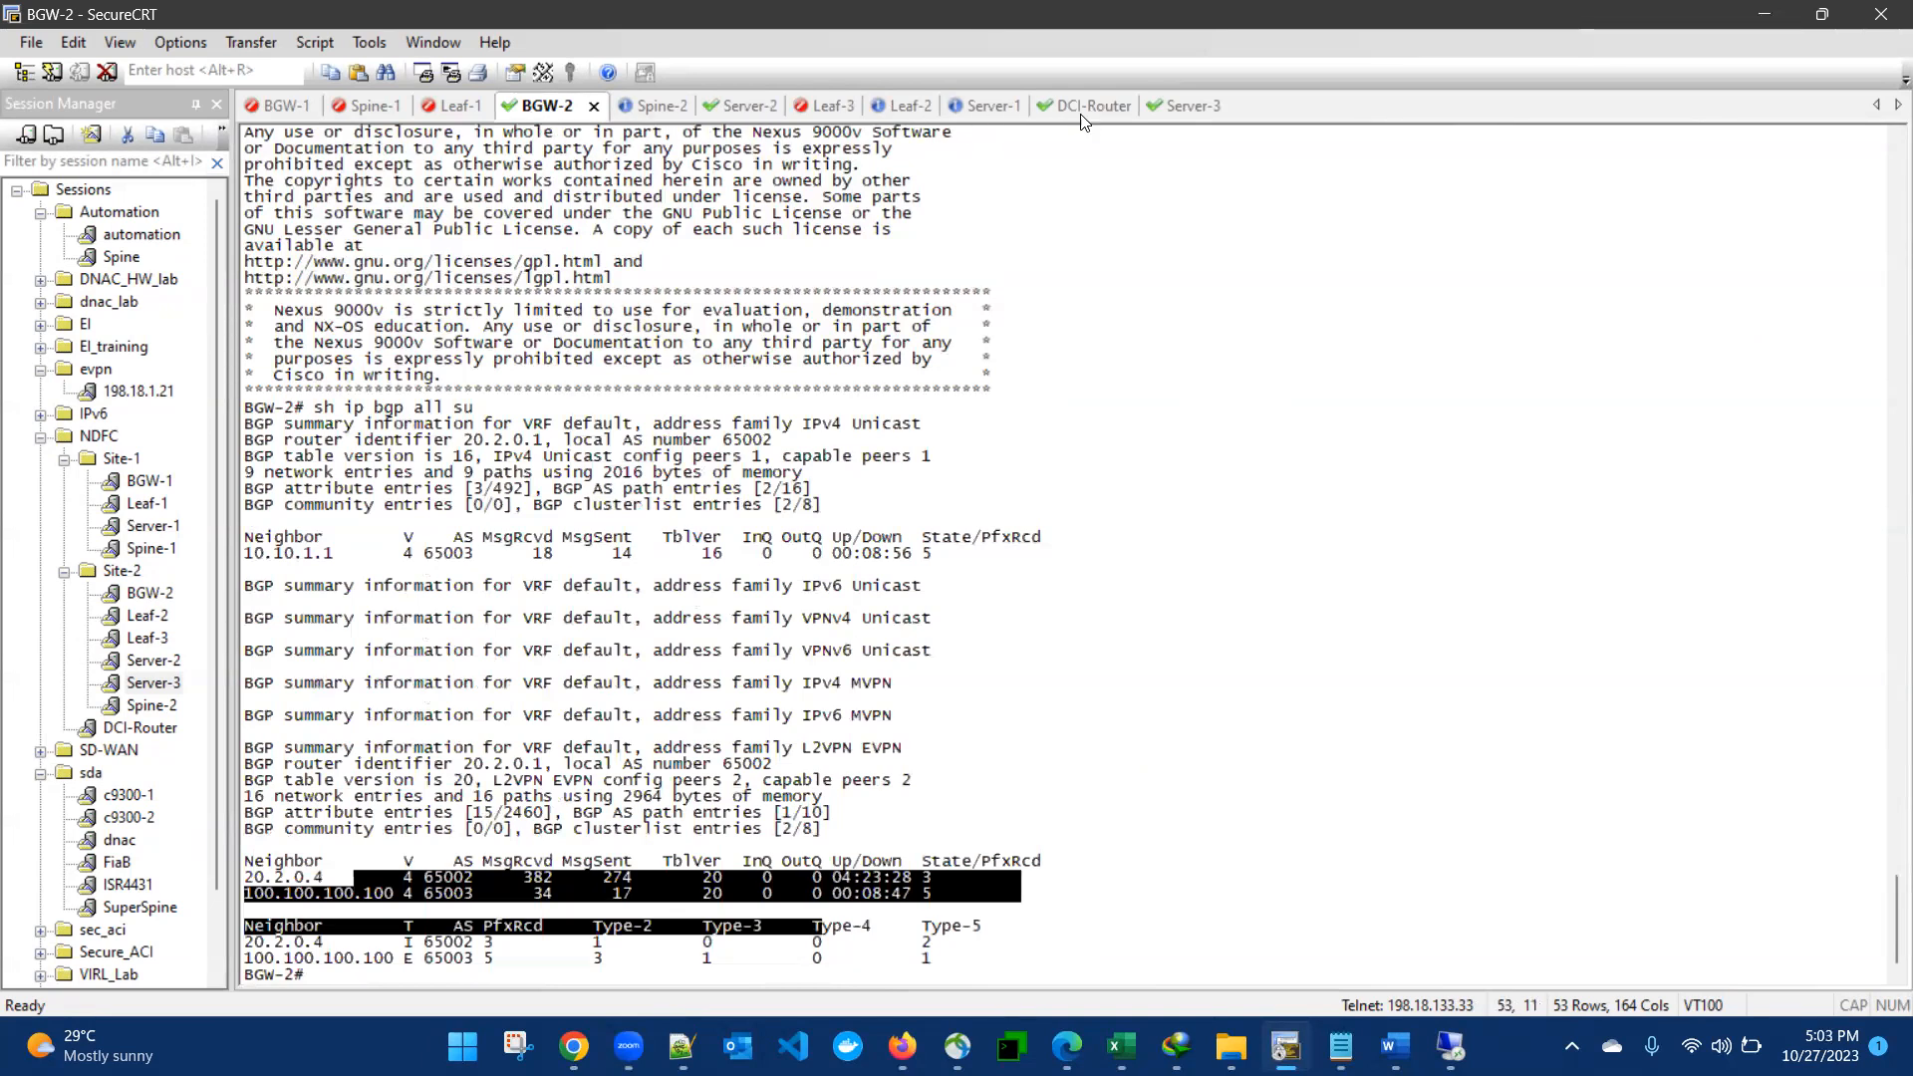
- Reconnect the BGW-1 session and log in as admin with the account password
left_click(288, 105)
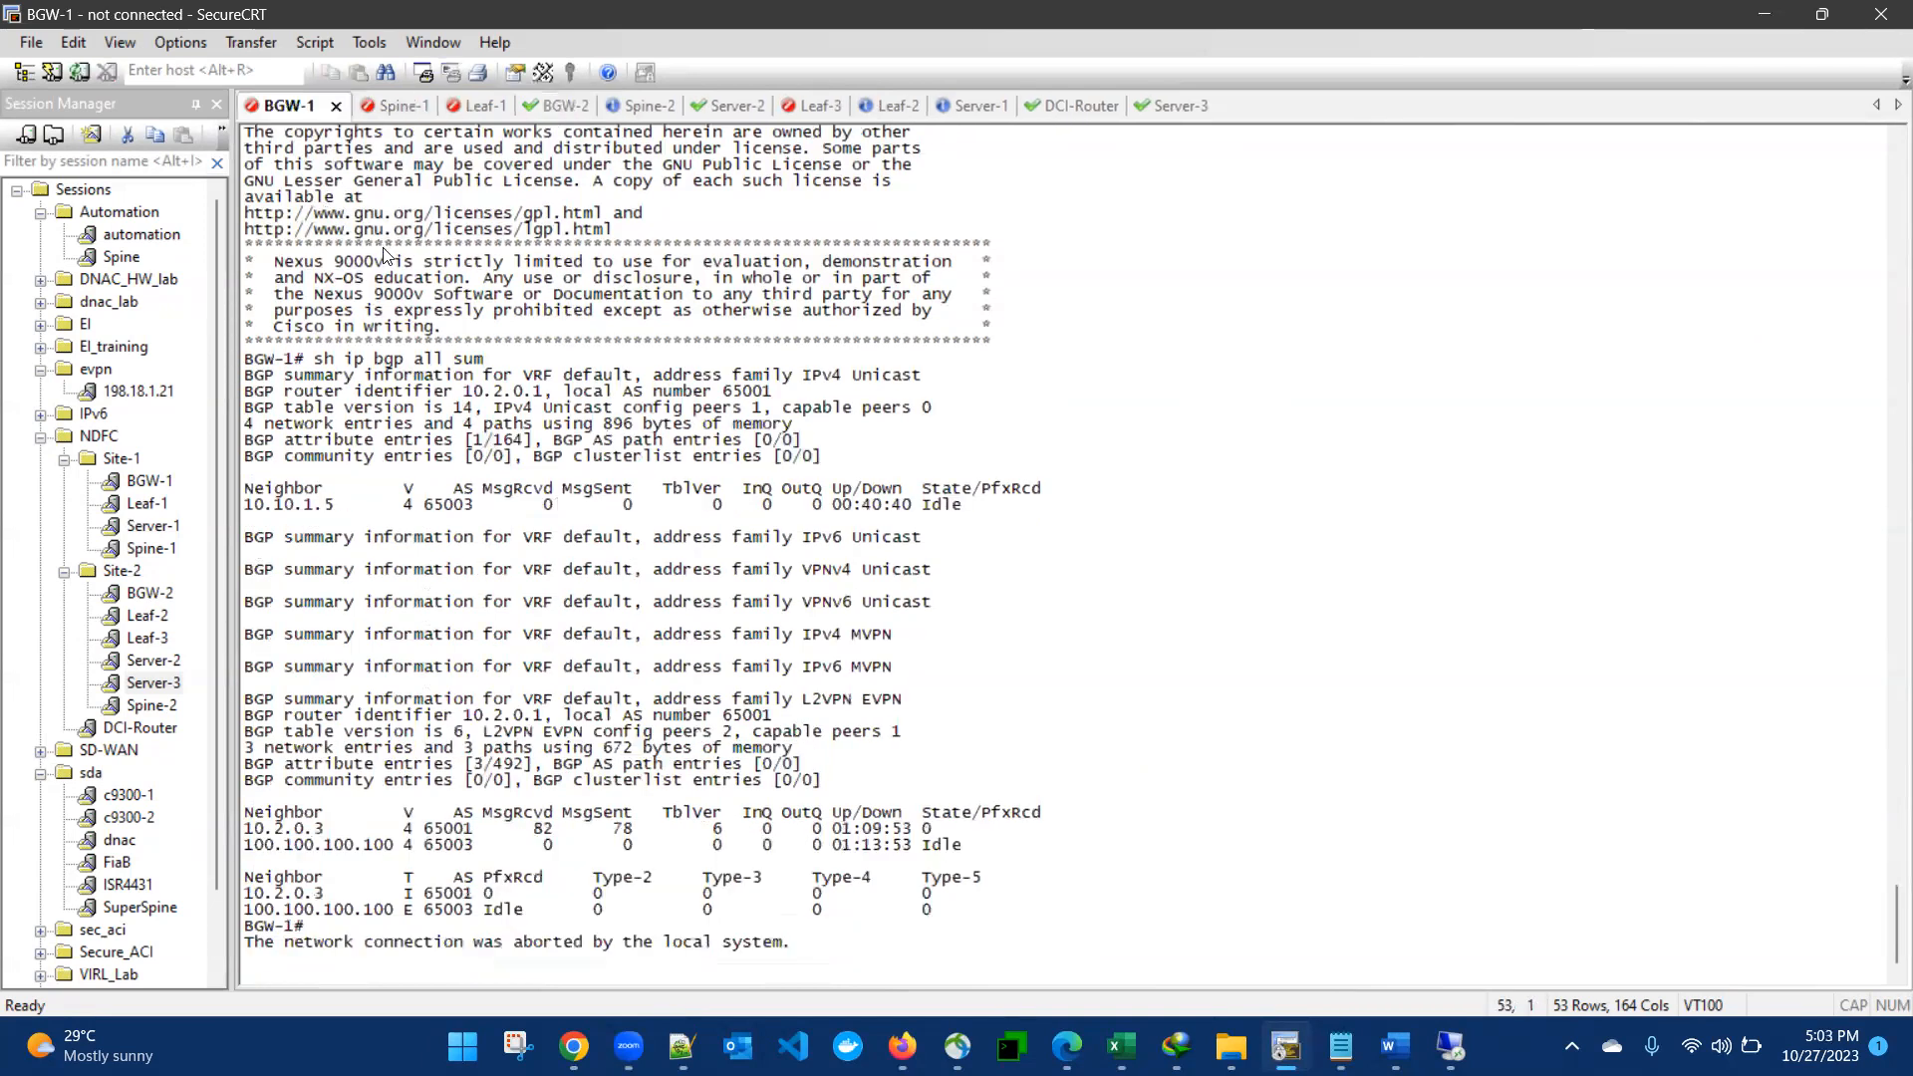
key("Return")
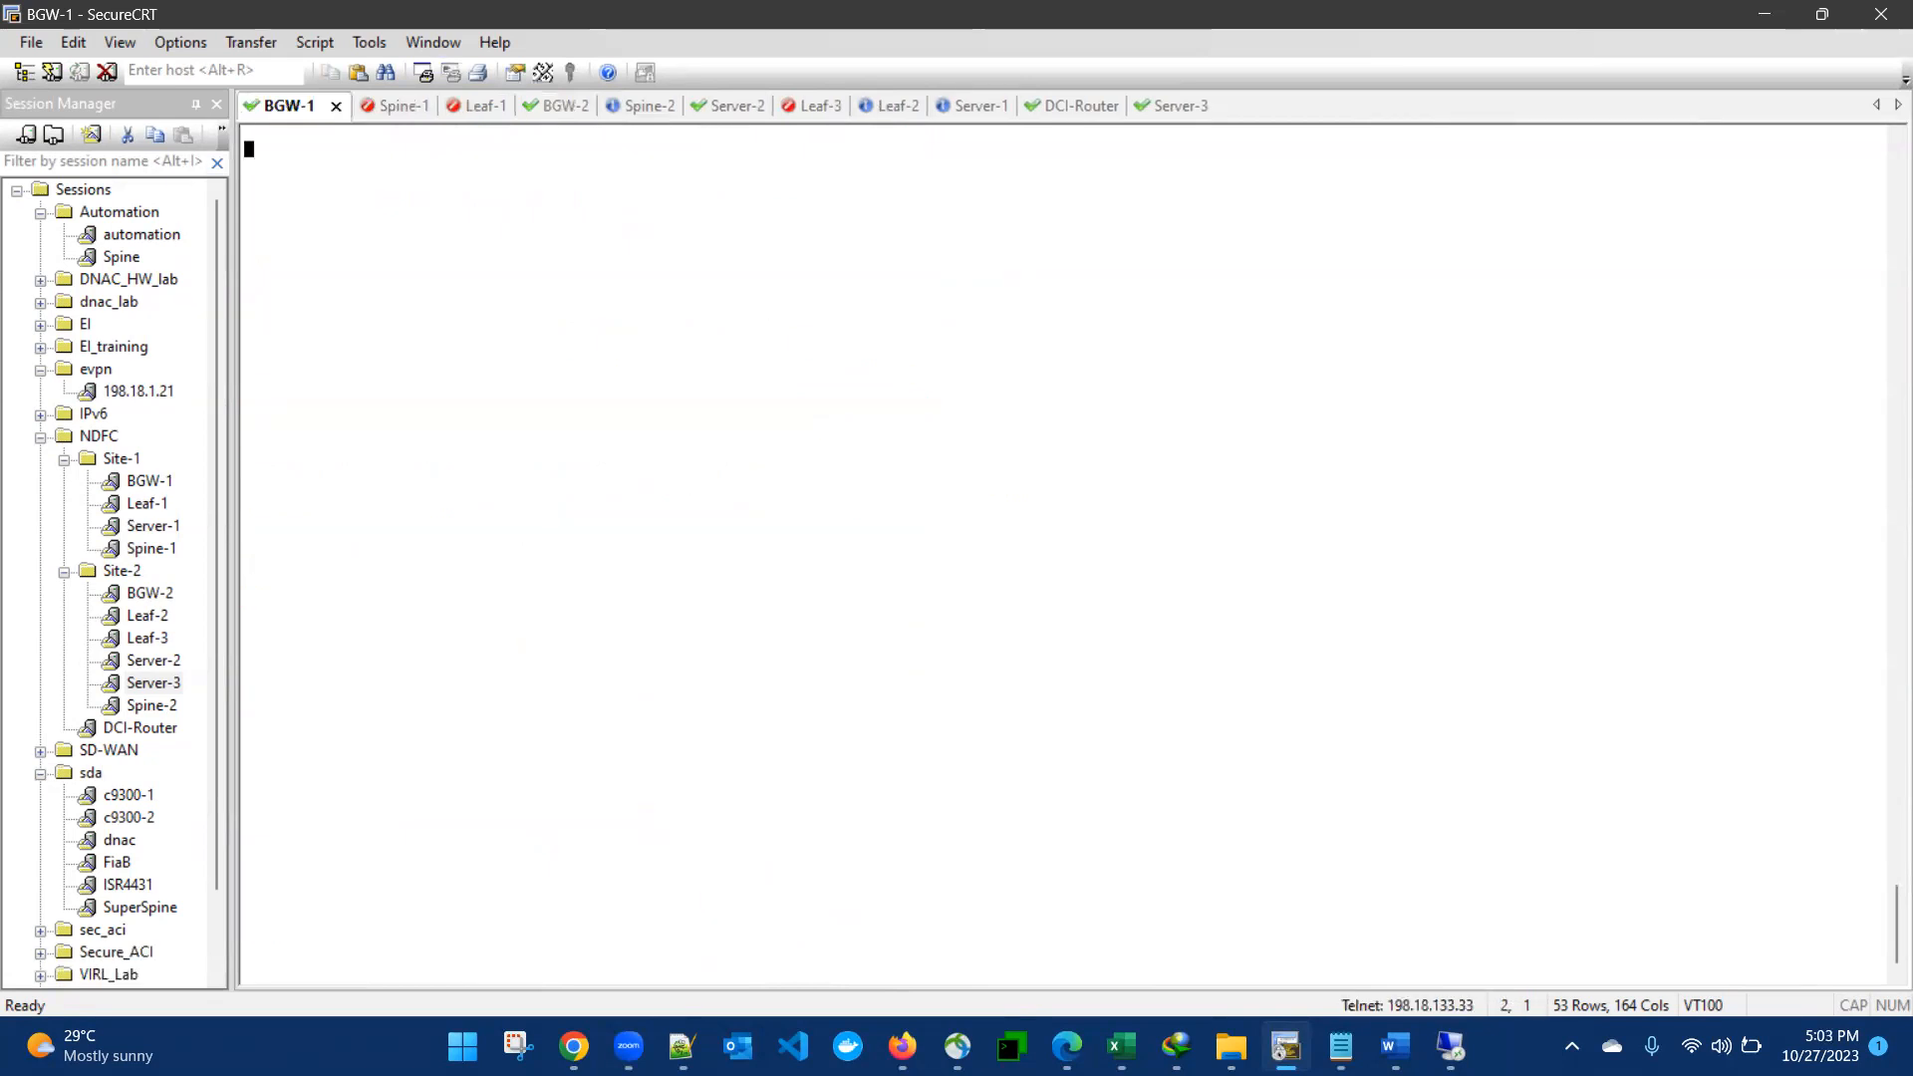
type("admin")
key("Return")
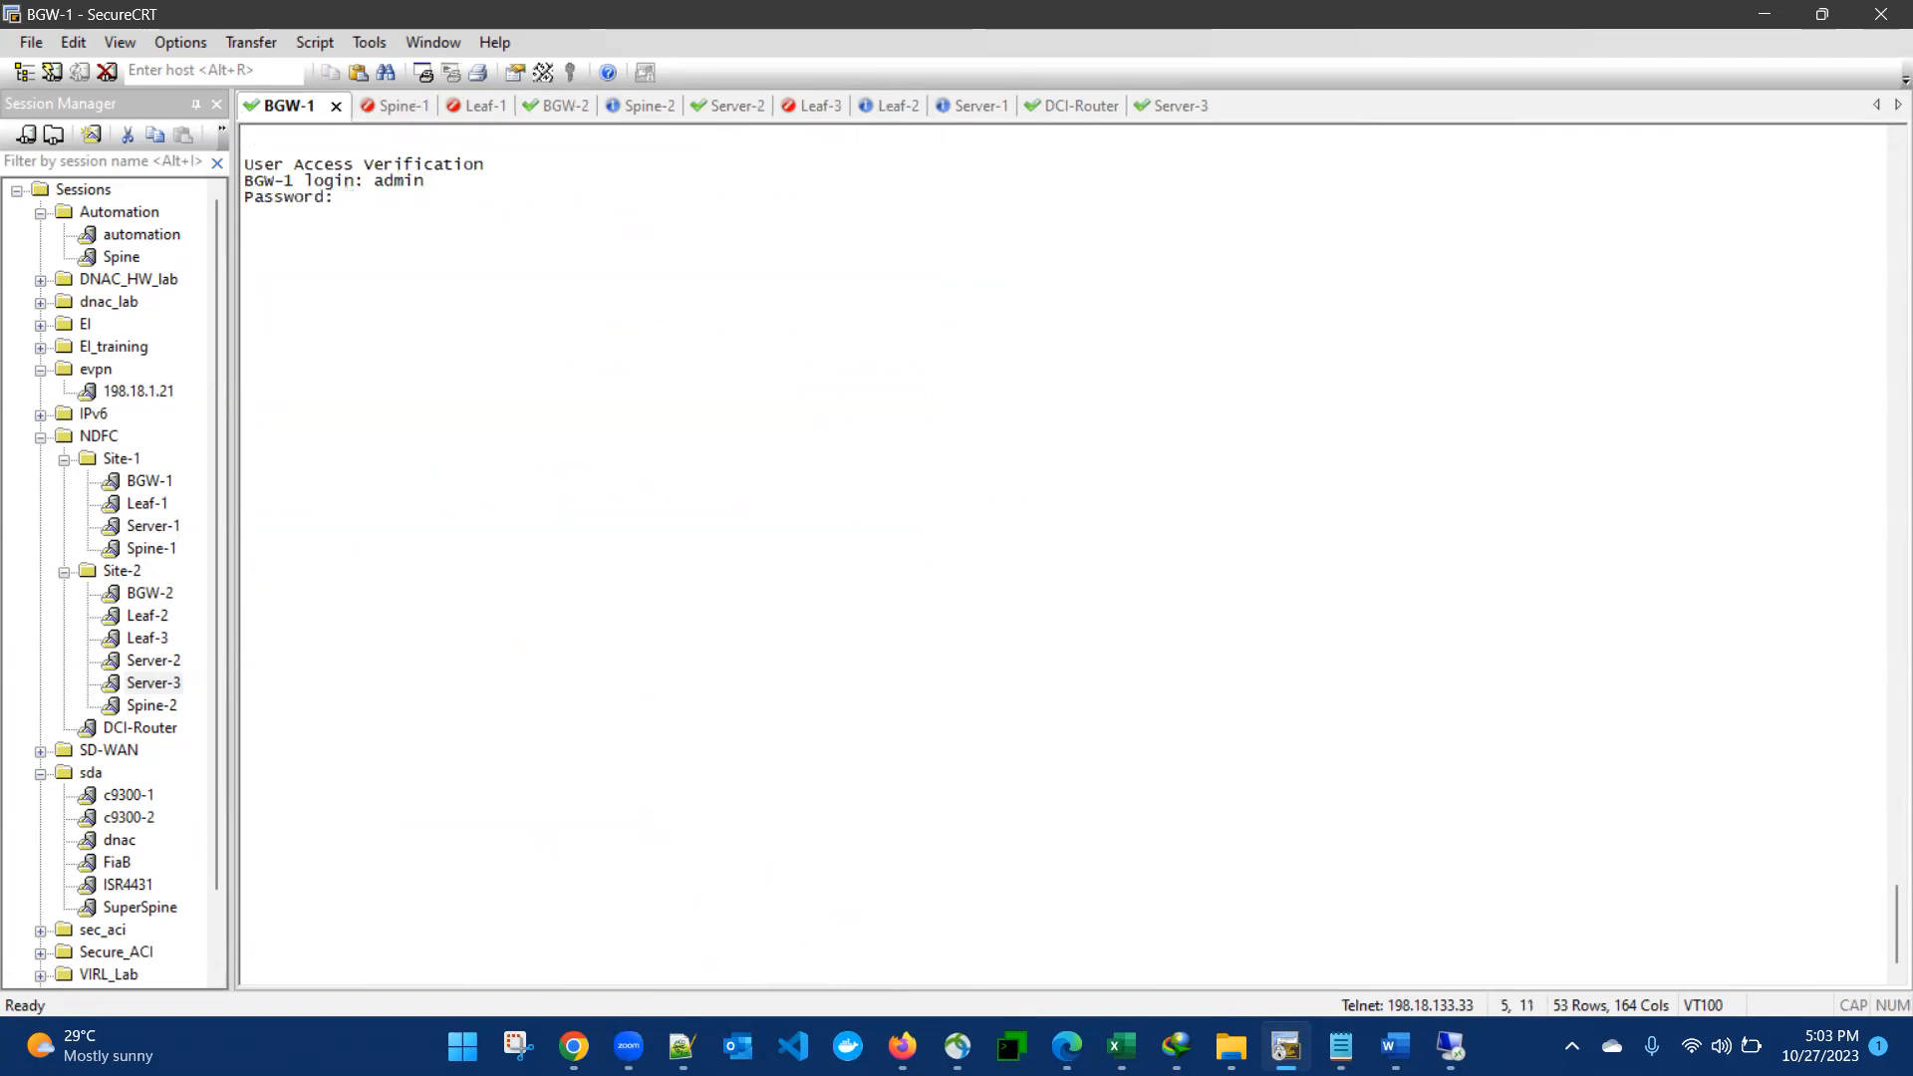
key("Return")
- Show the BGP running configuration on BGW-1 and page through it to the end
type("sh run bgp")
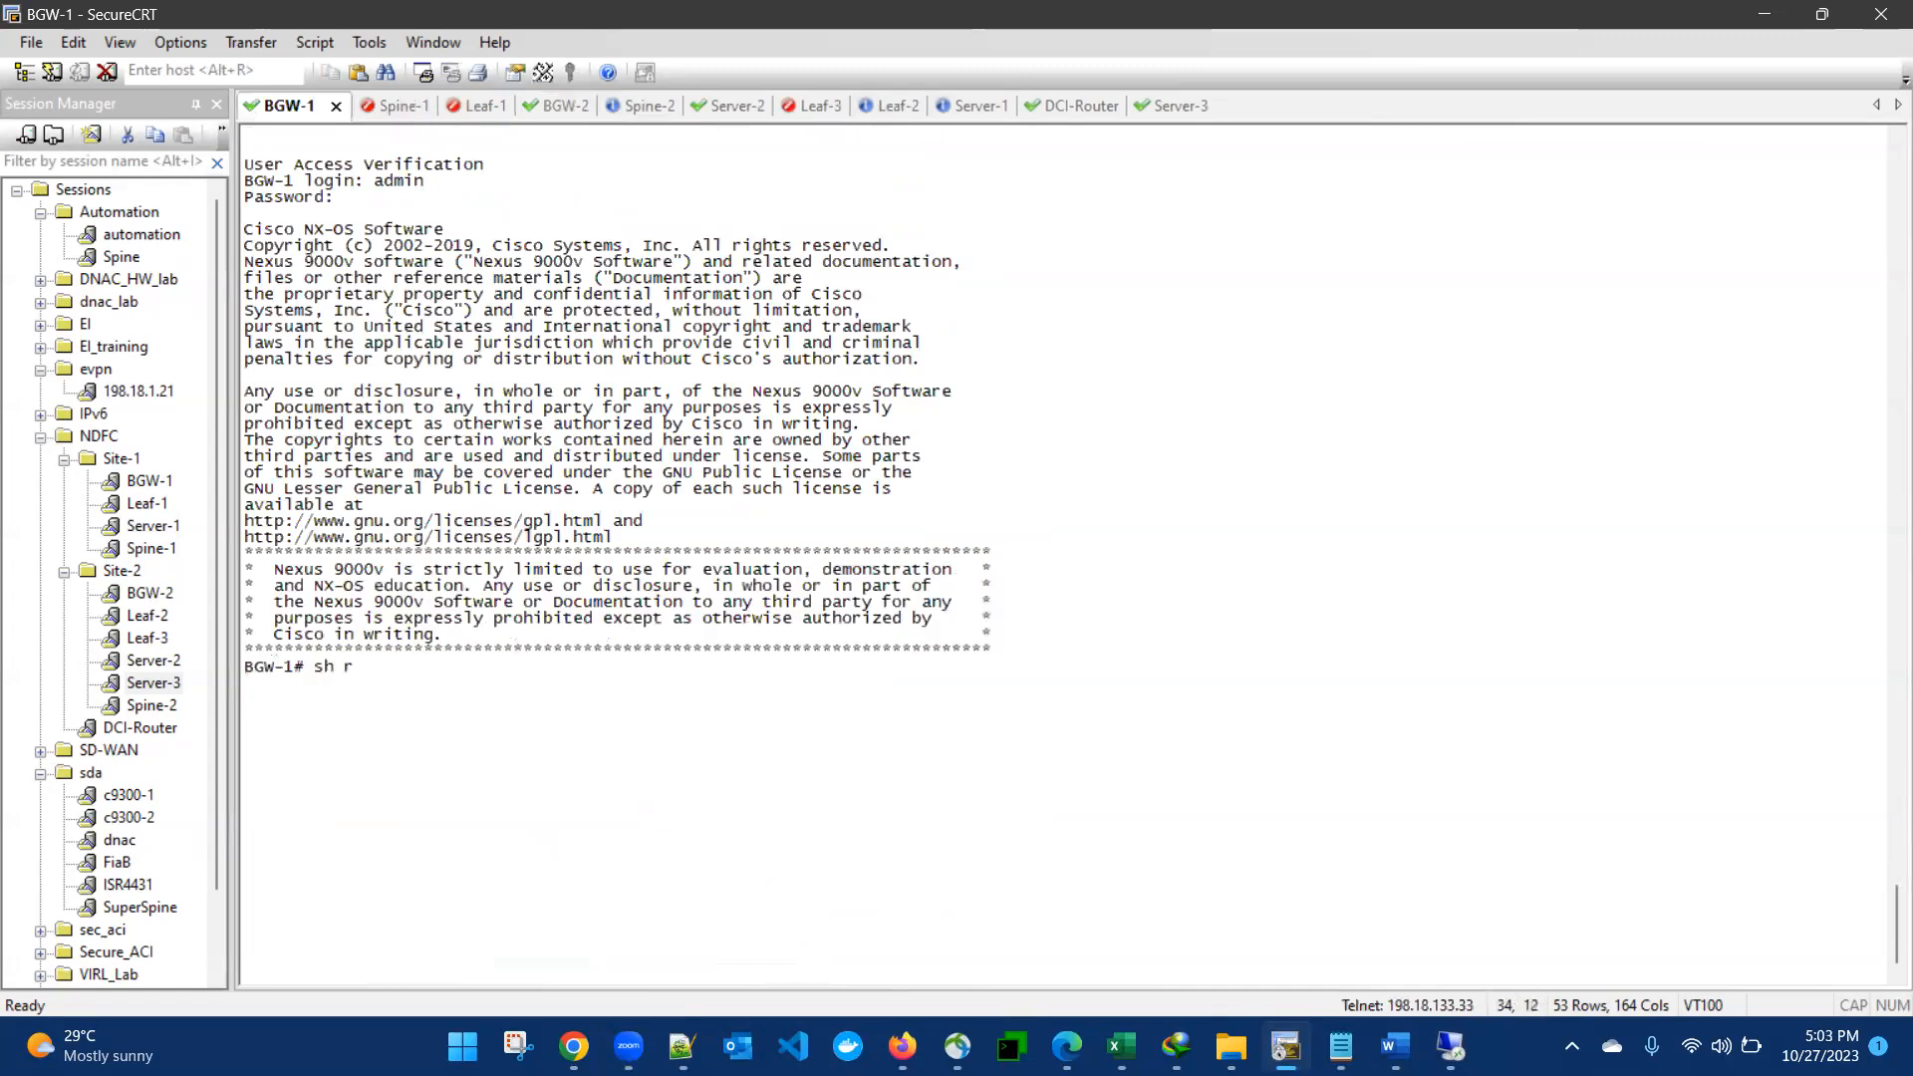
key("Return")
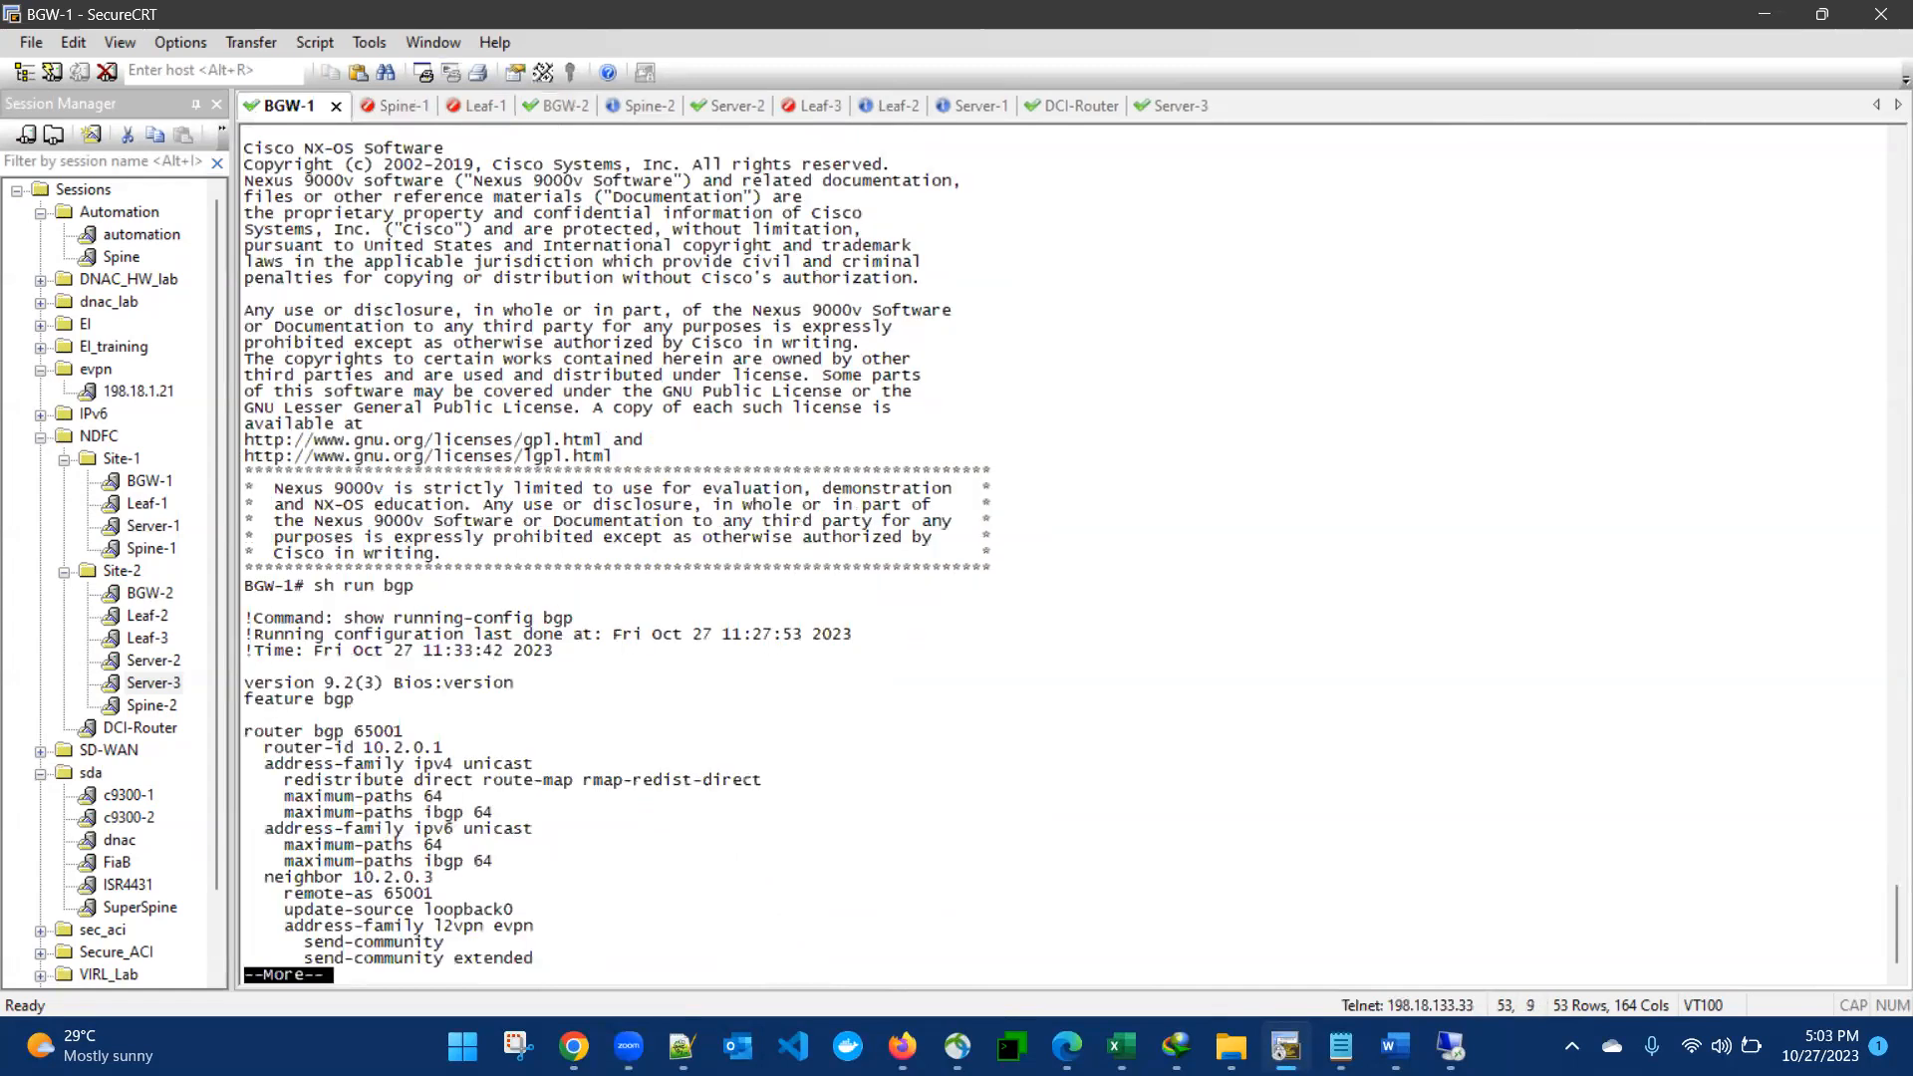
key("space")
key("space")
key("space")
key("space")
- Show the BGP summary for all address families on BGW-1 and examine the L2VPN EVPN neighbor entries
type("sh ip bgp all su")
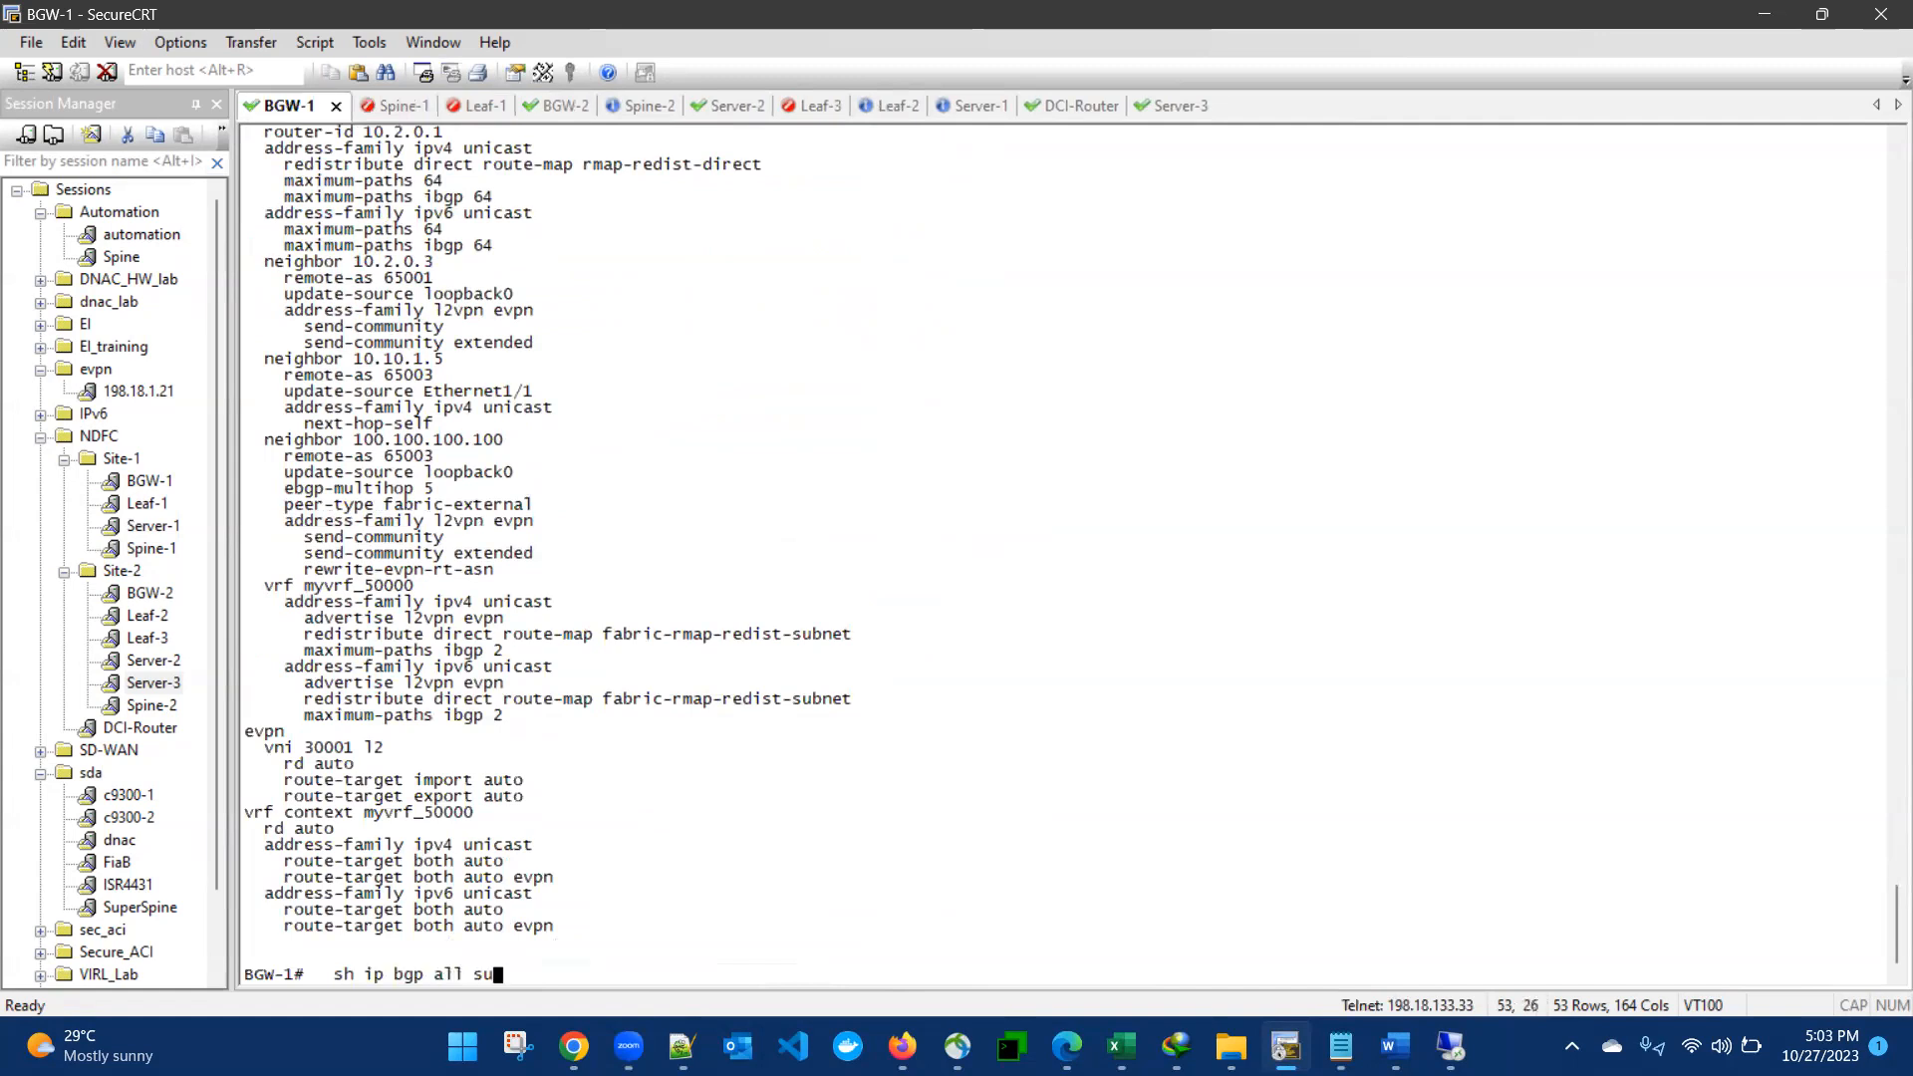
key("Return")
key("space")
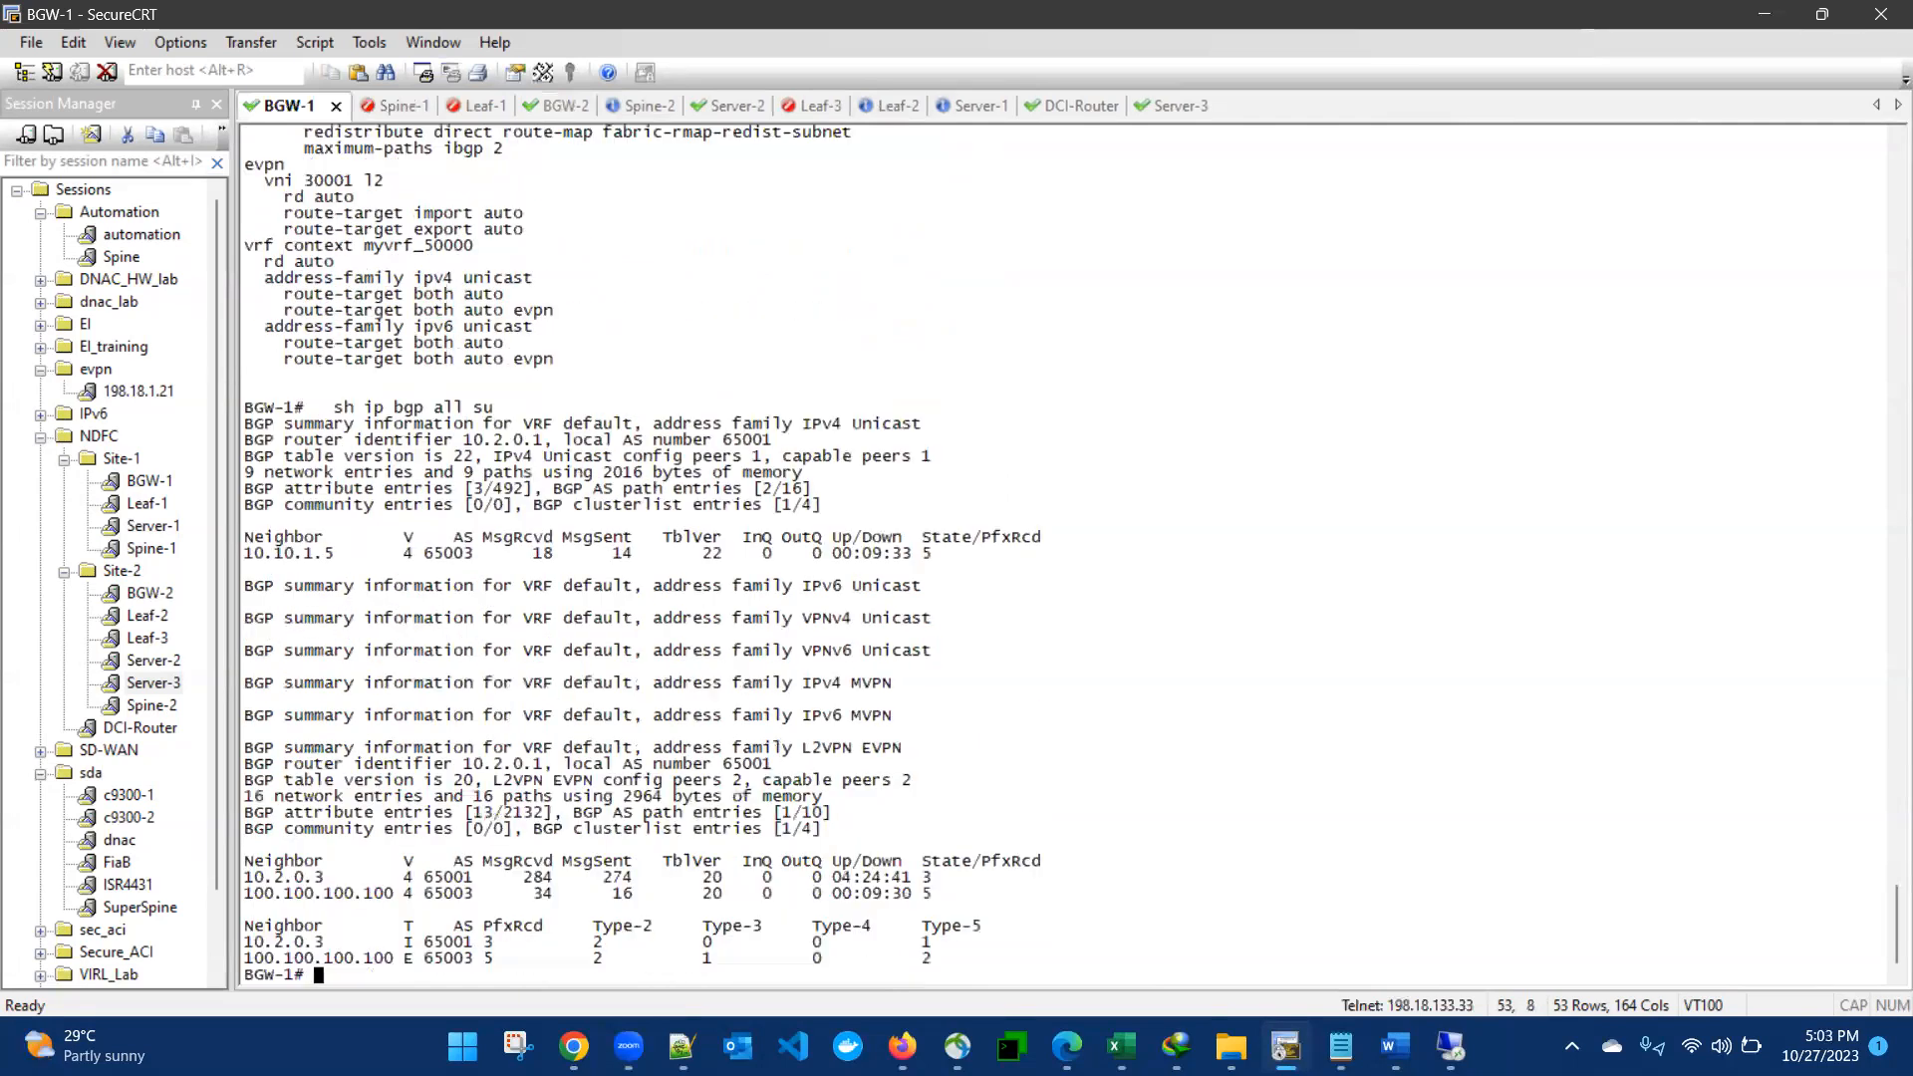
left_click_drag(487, 779, 952, 958)
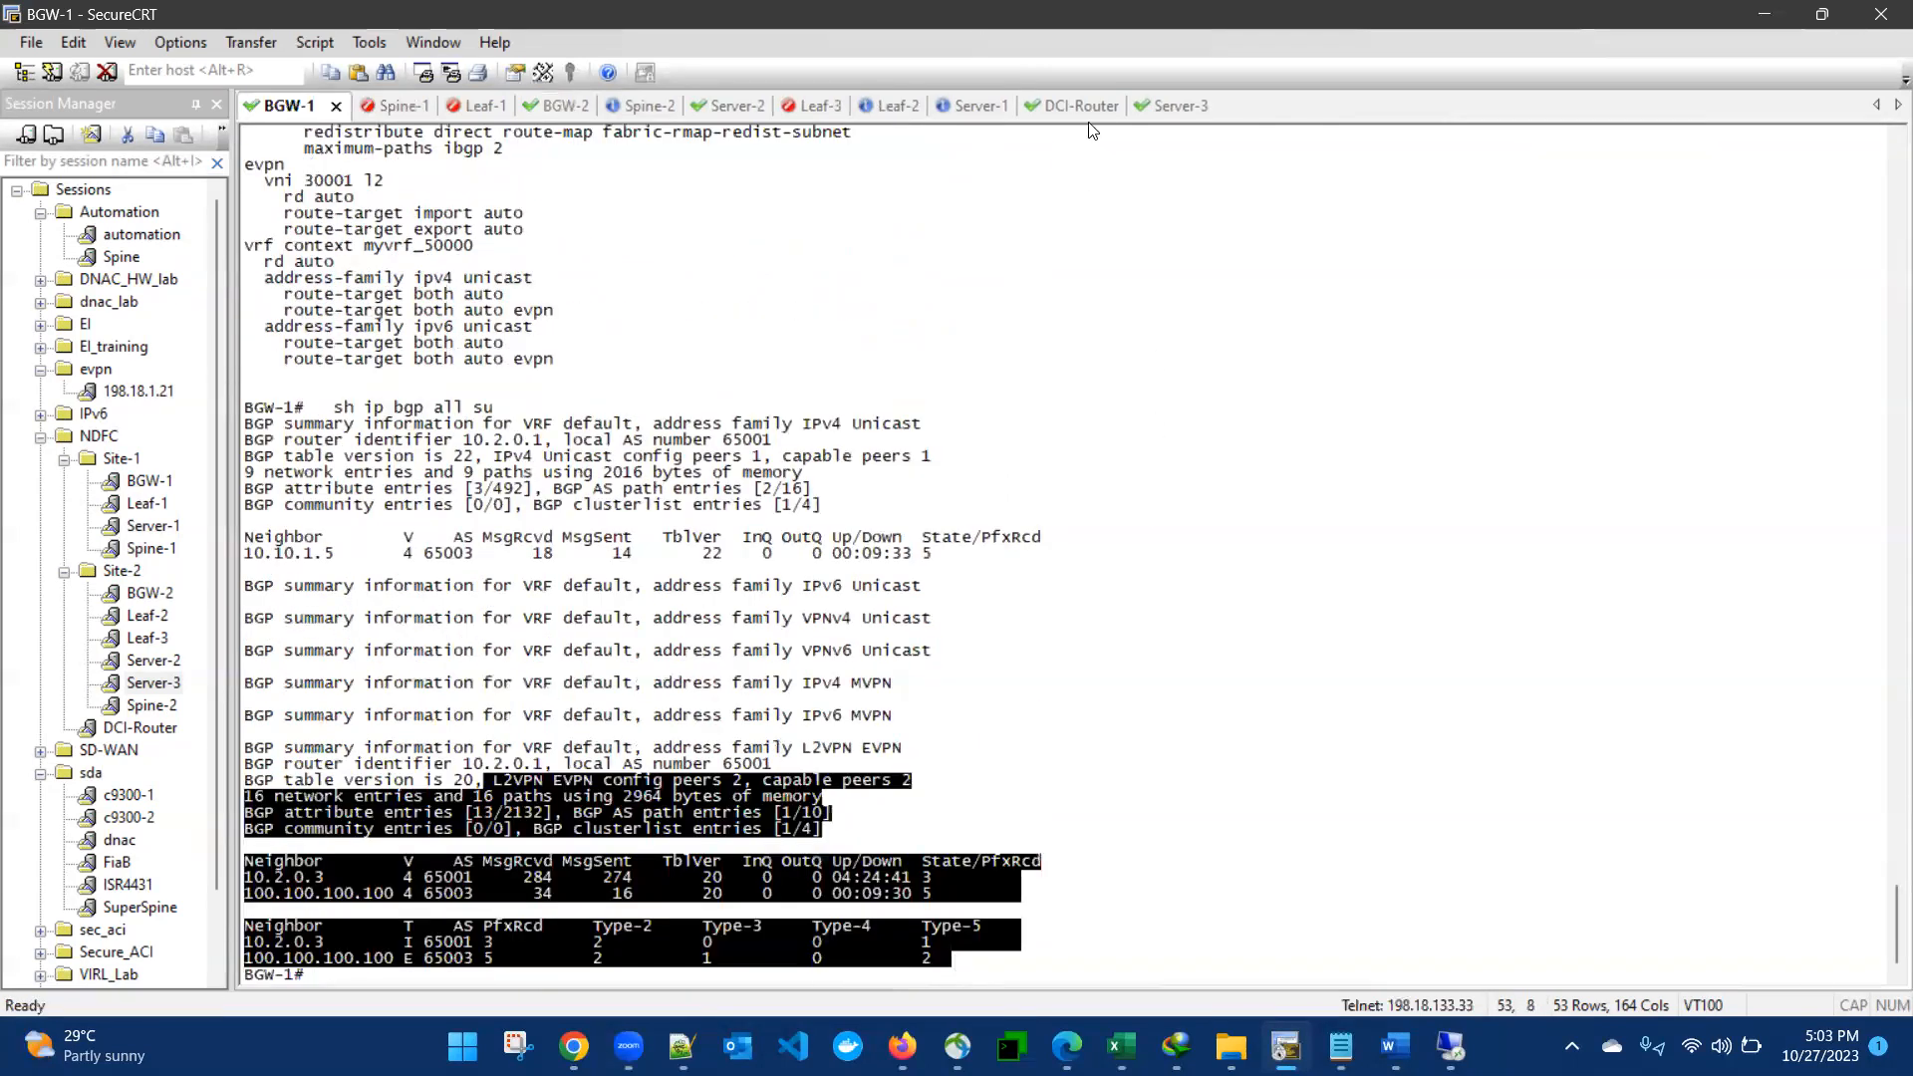
- Stop the running ping to 10.10.10.11 on Server-1
left_click(955, 106)
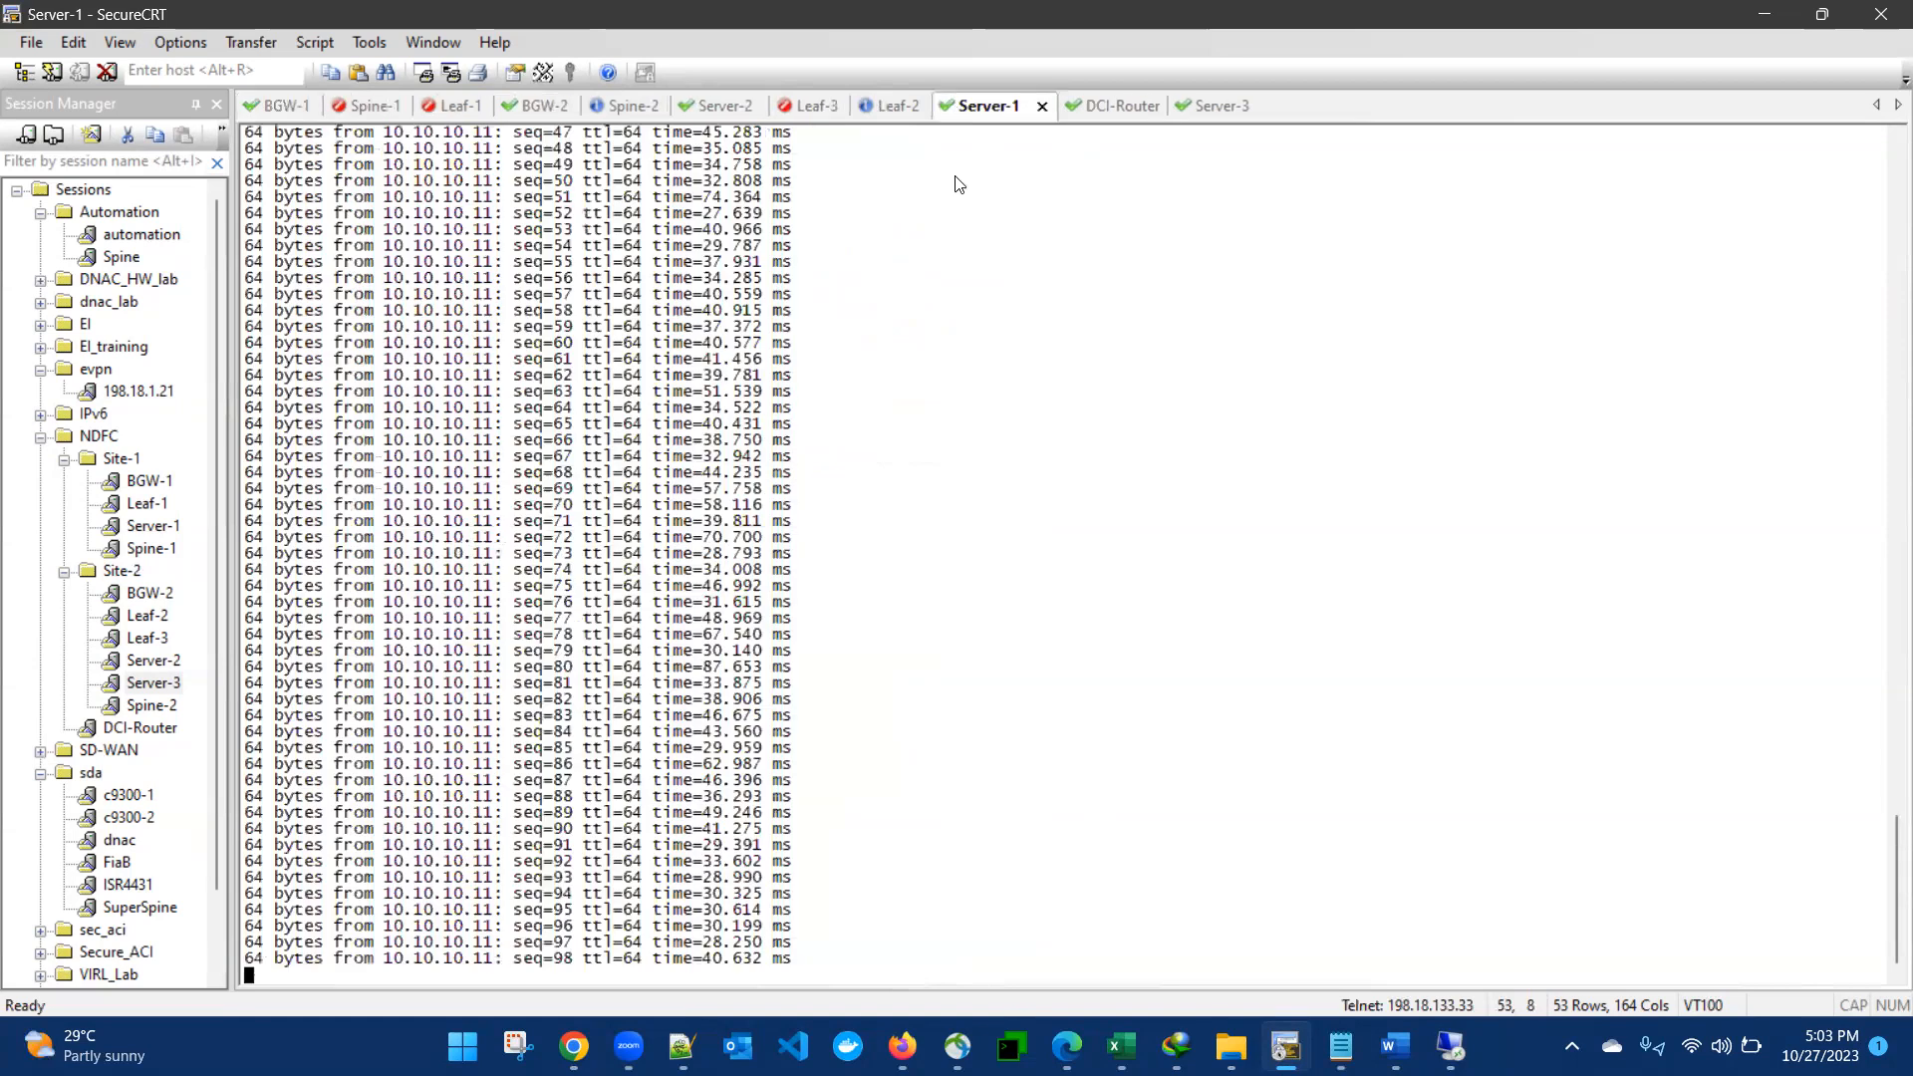
key("ctrl+c")
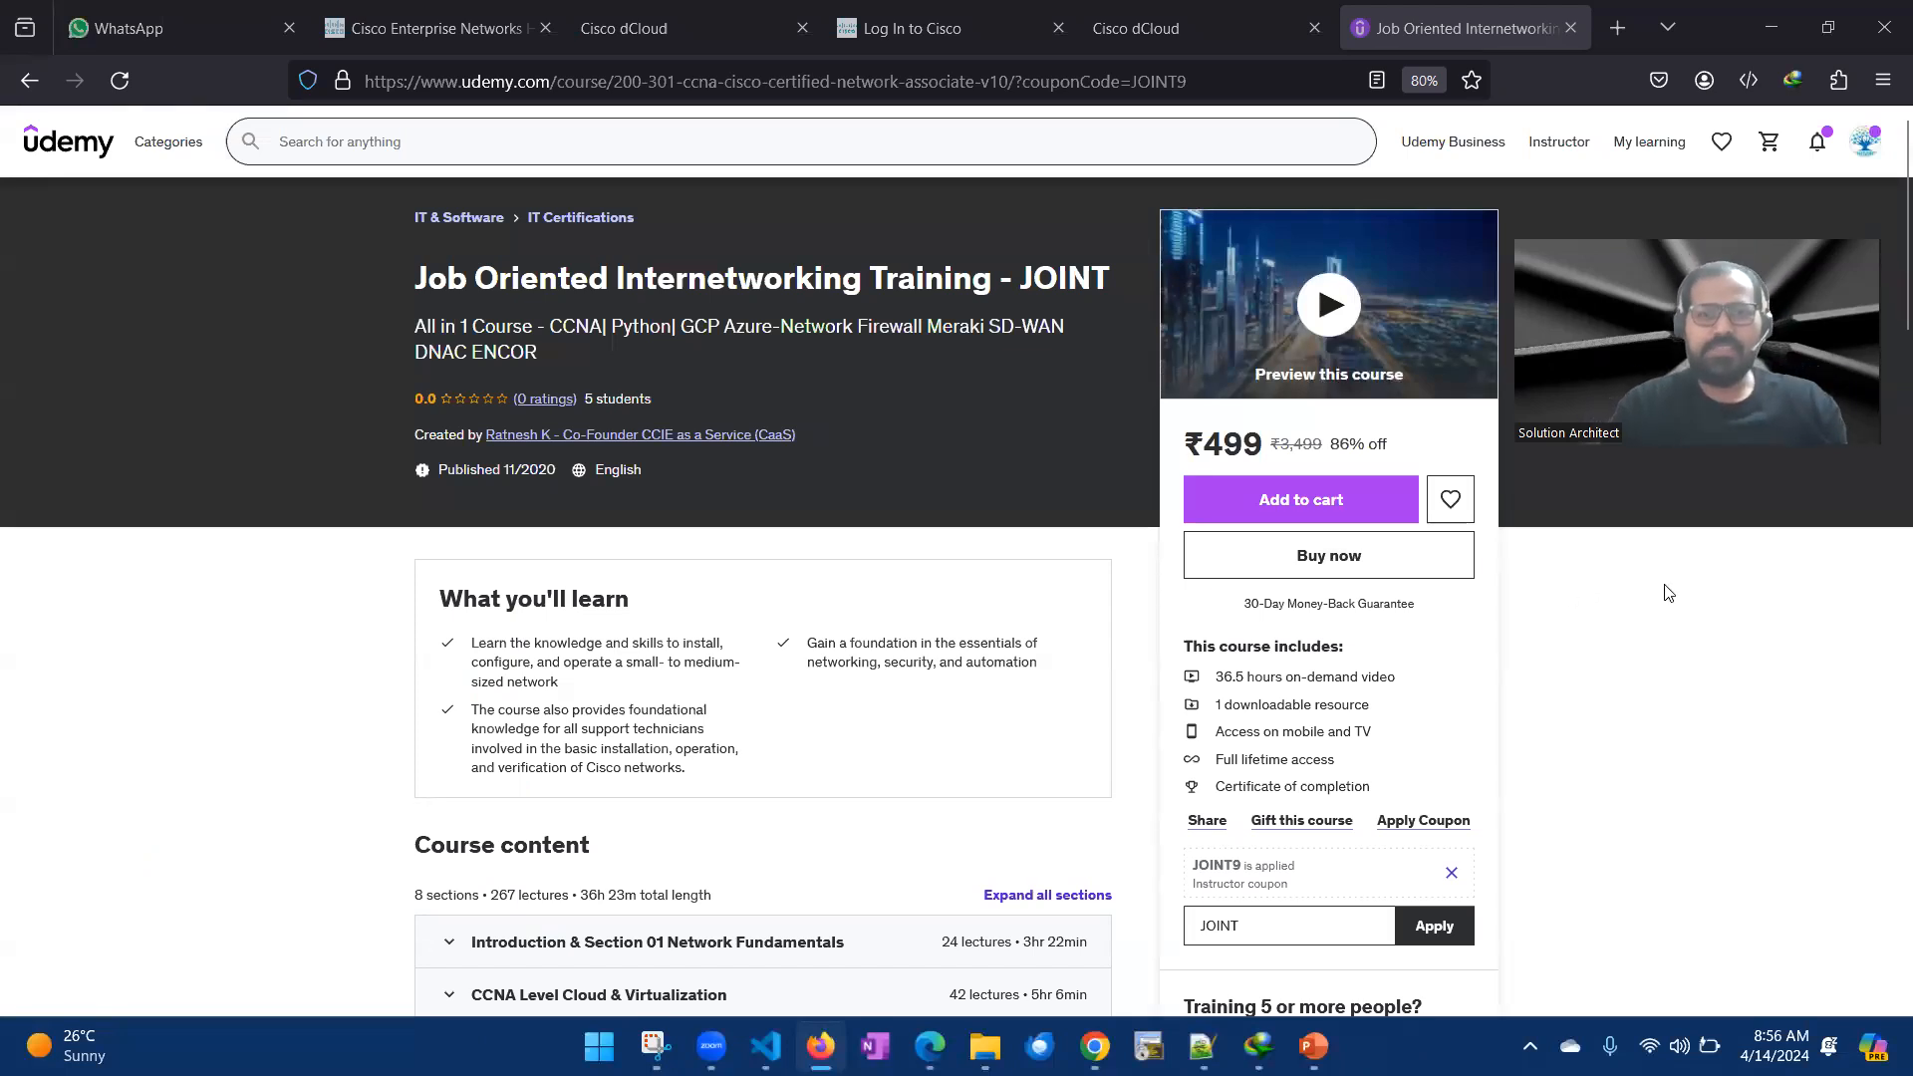
- Review the Udemy page of the Job Oriented Internetworking Training - JOINT course, including its course content sections and requirements
mouse_move(153, 153)
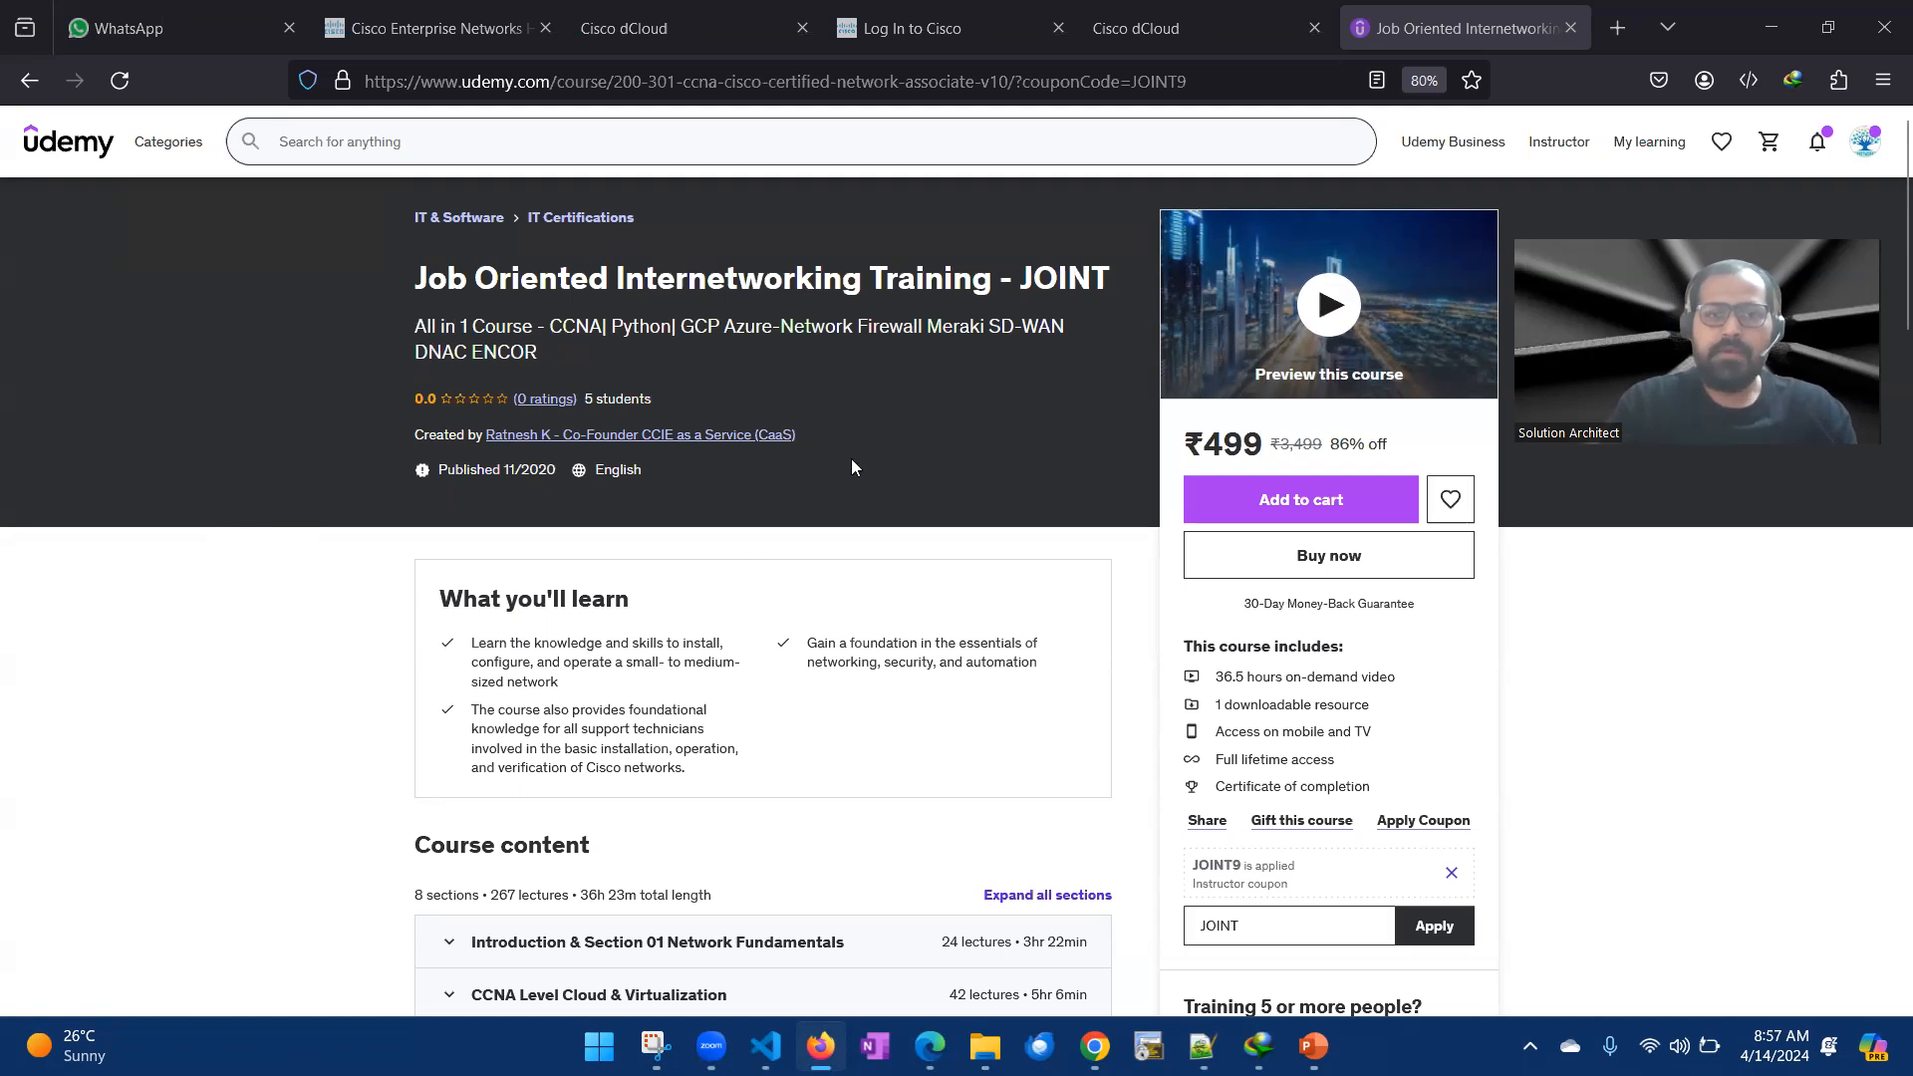
scroll(1724, 648, "down", 5)
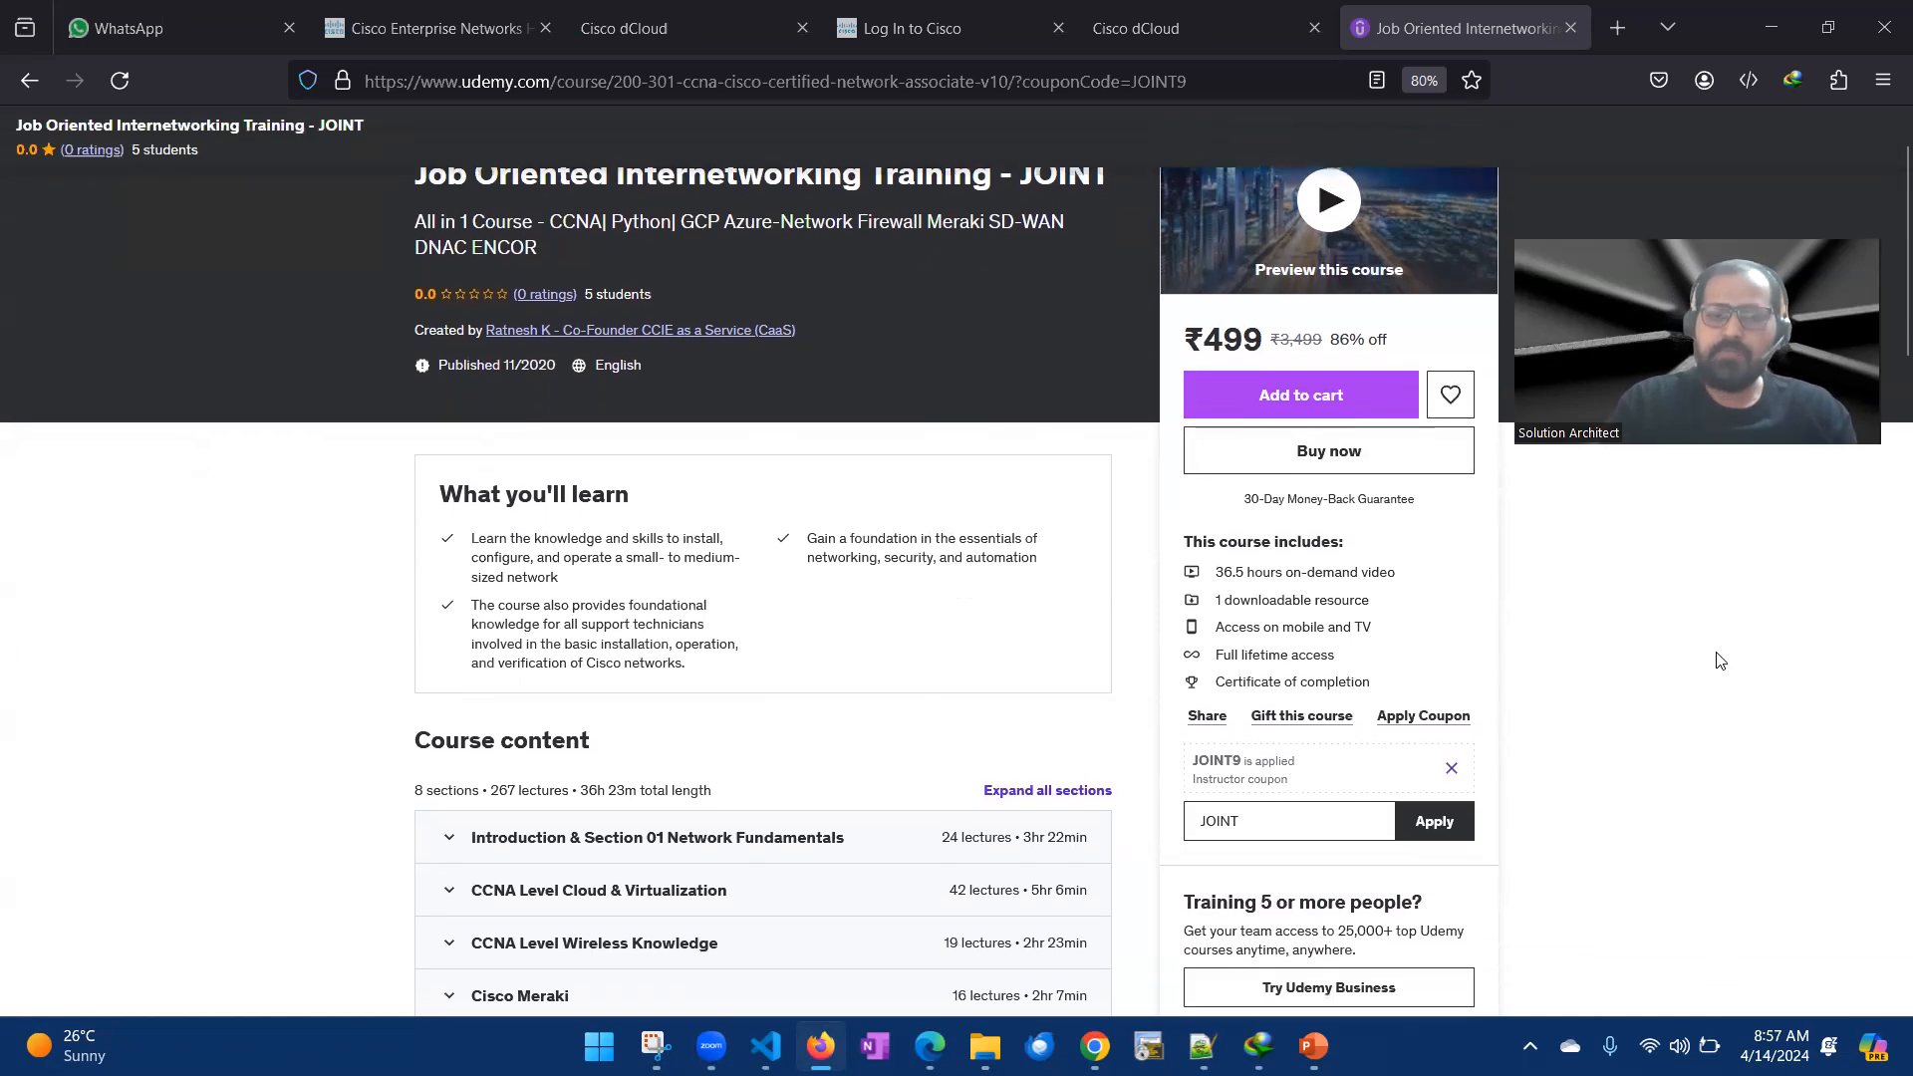
scroll(917, 684, "down", 2)
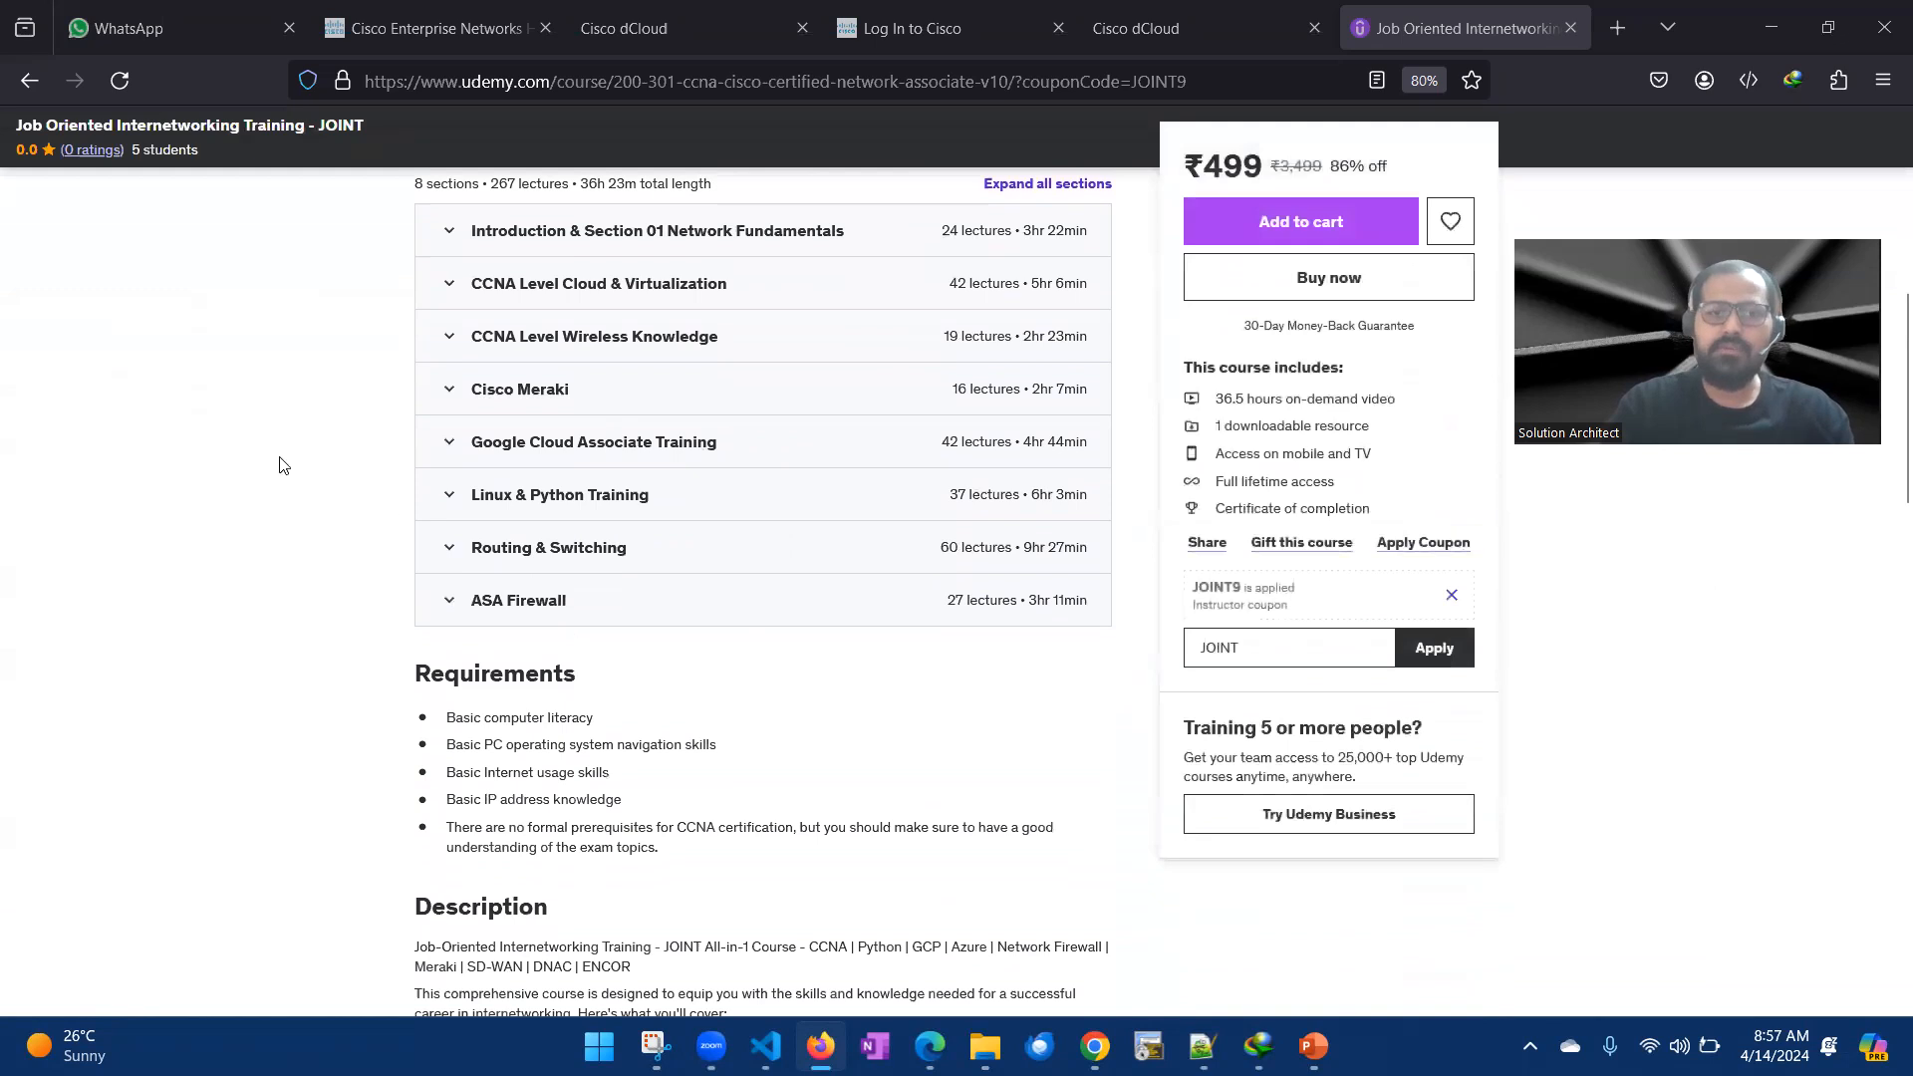
scroll(555, 495, "up", 2)
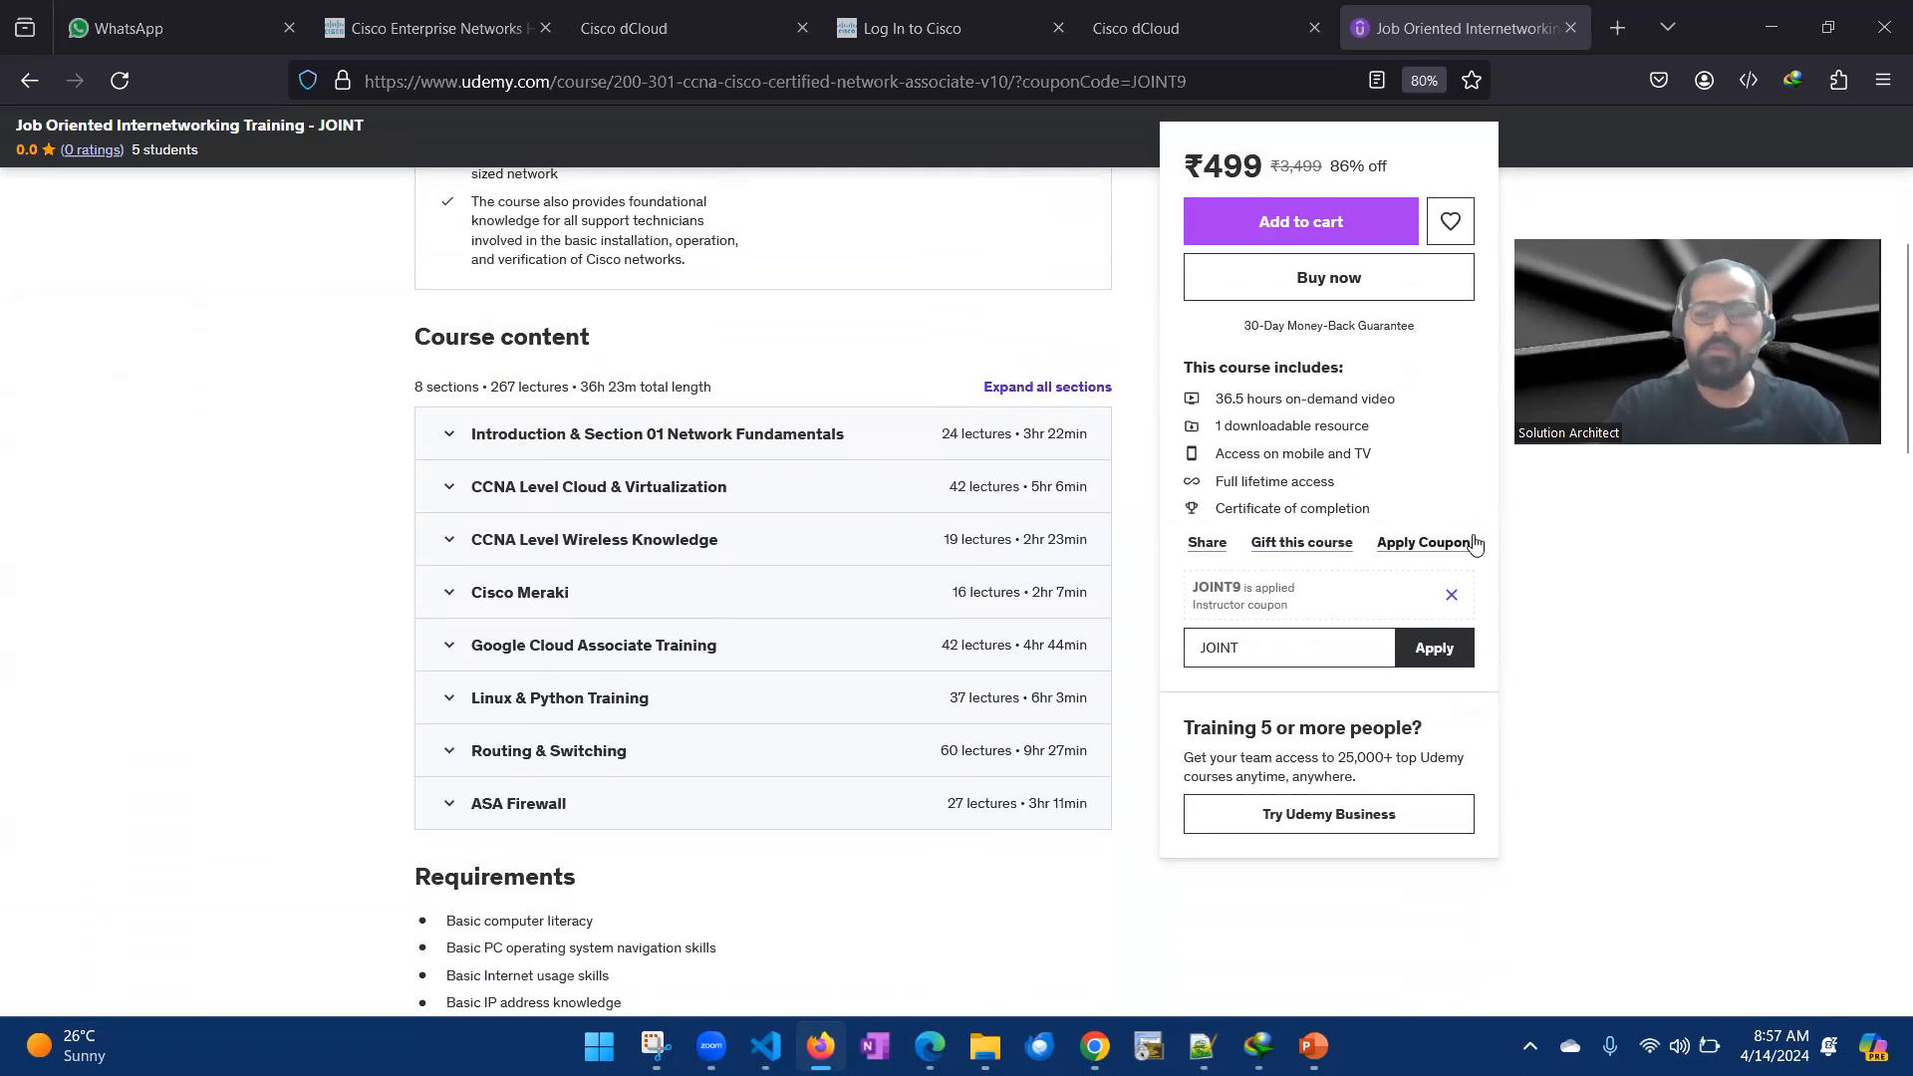
scroll(986, 445, "up", 5)
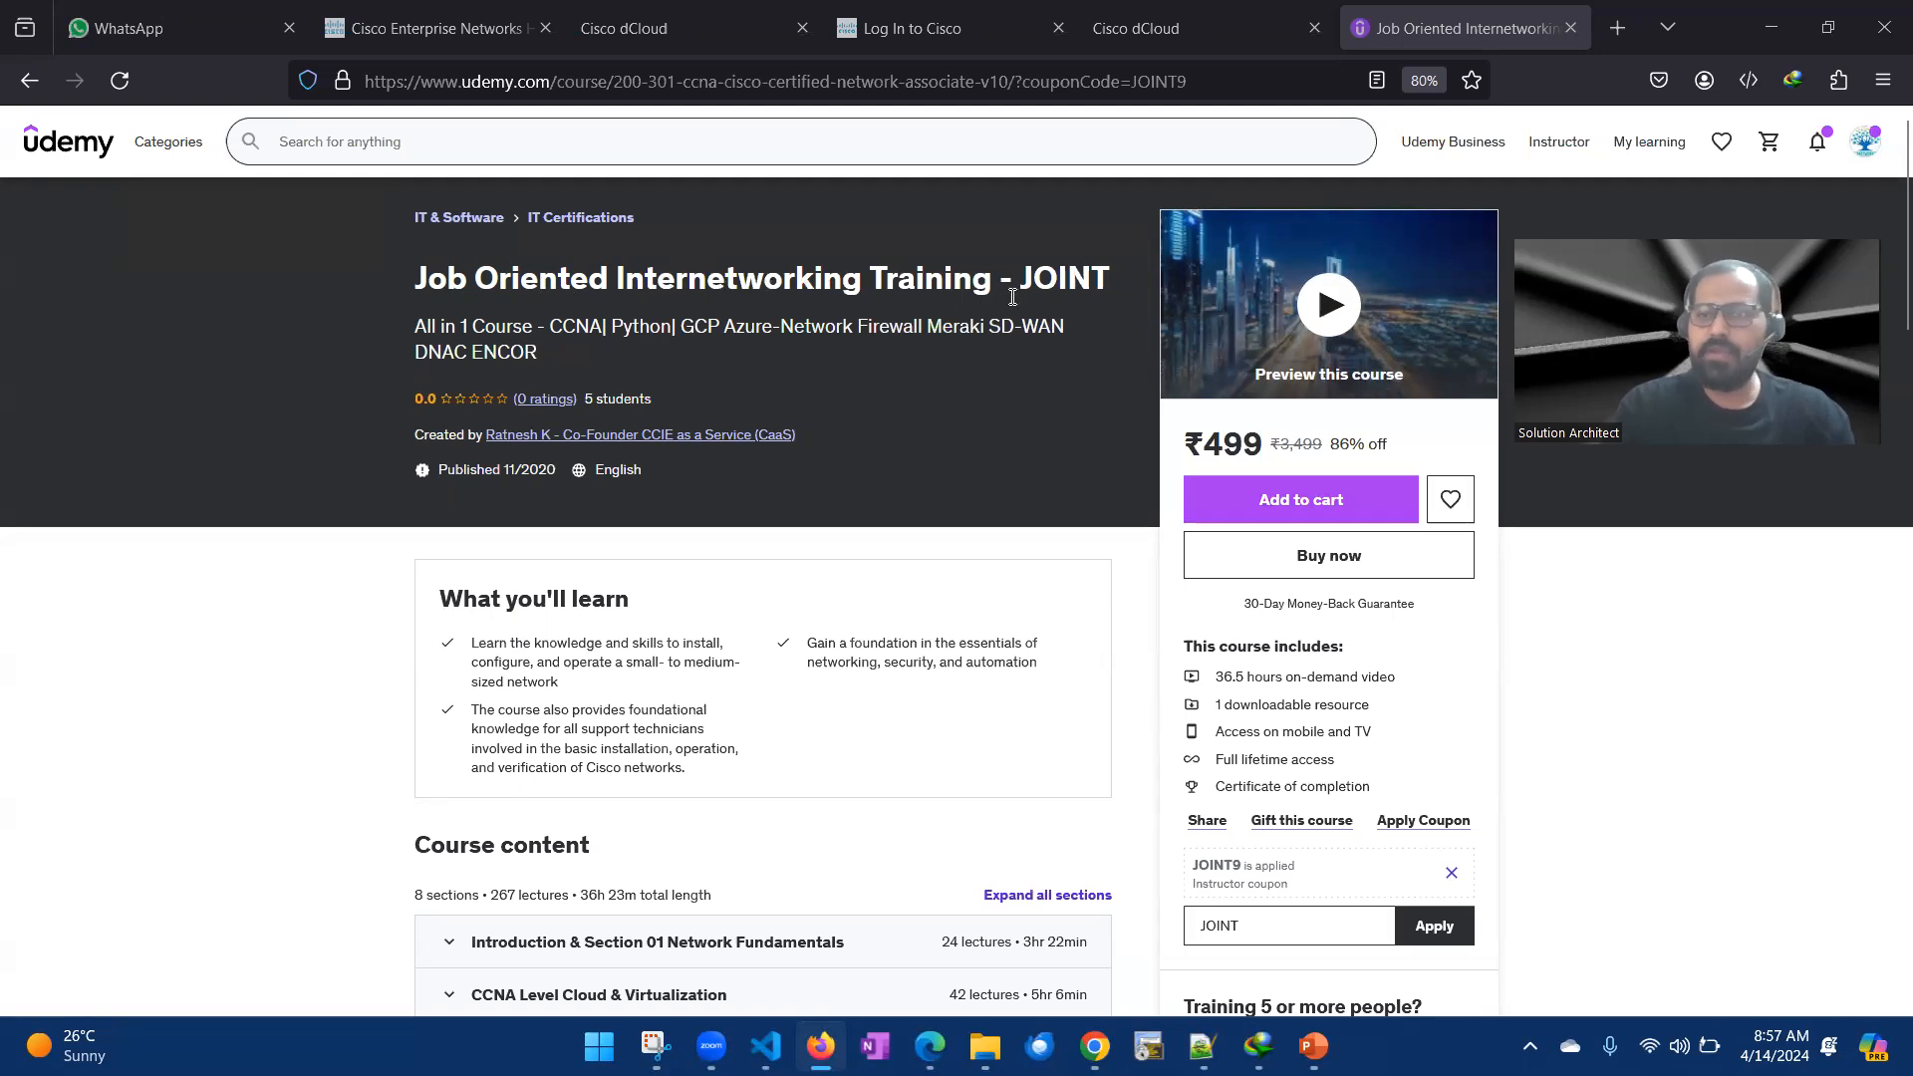
scroll(1841, 685, "down", 5)
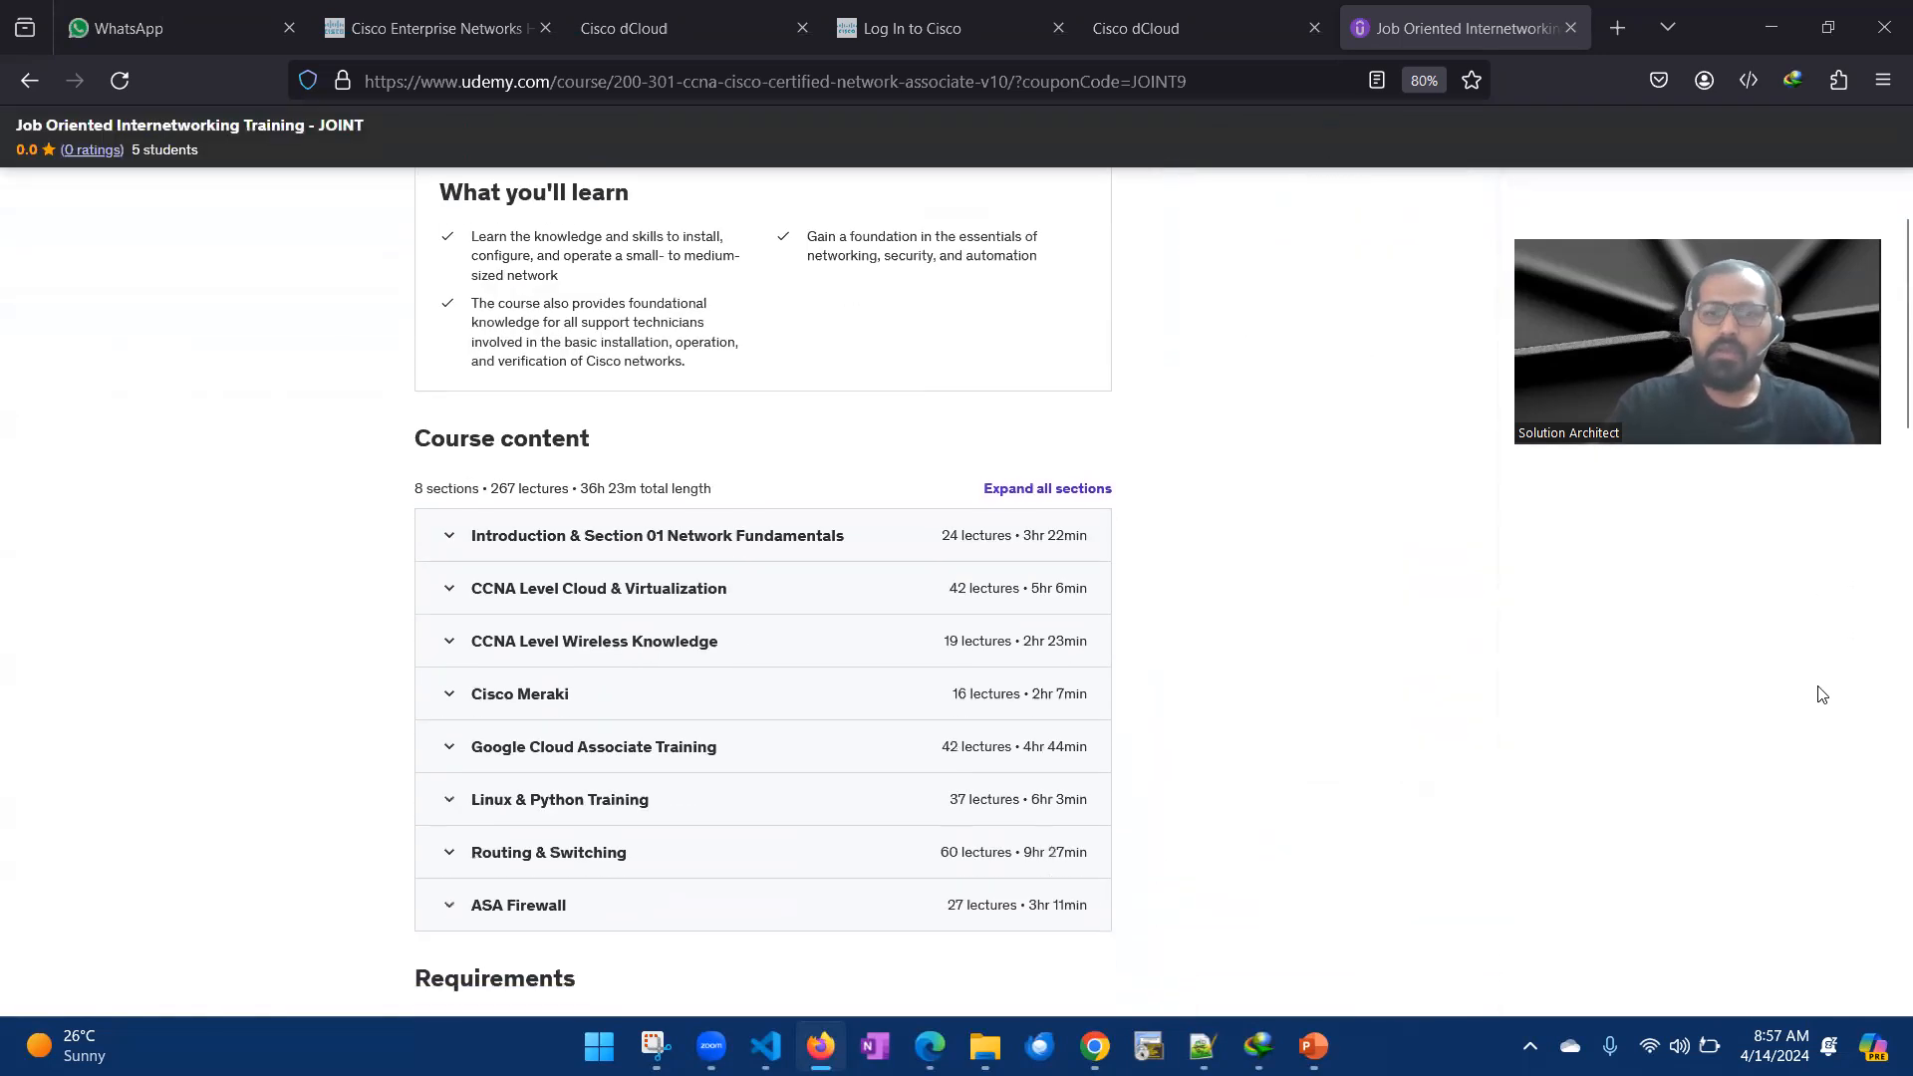
scroll(155, 516, "down", 1)
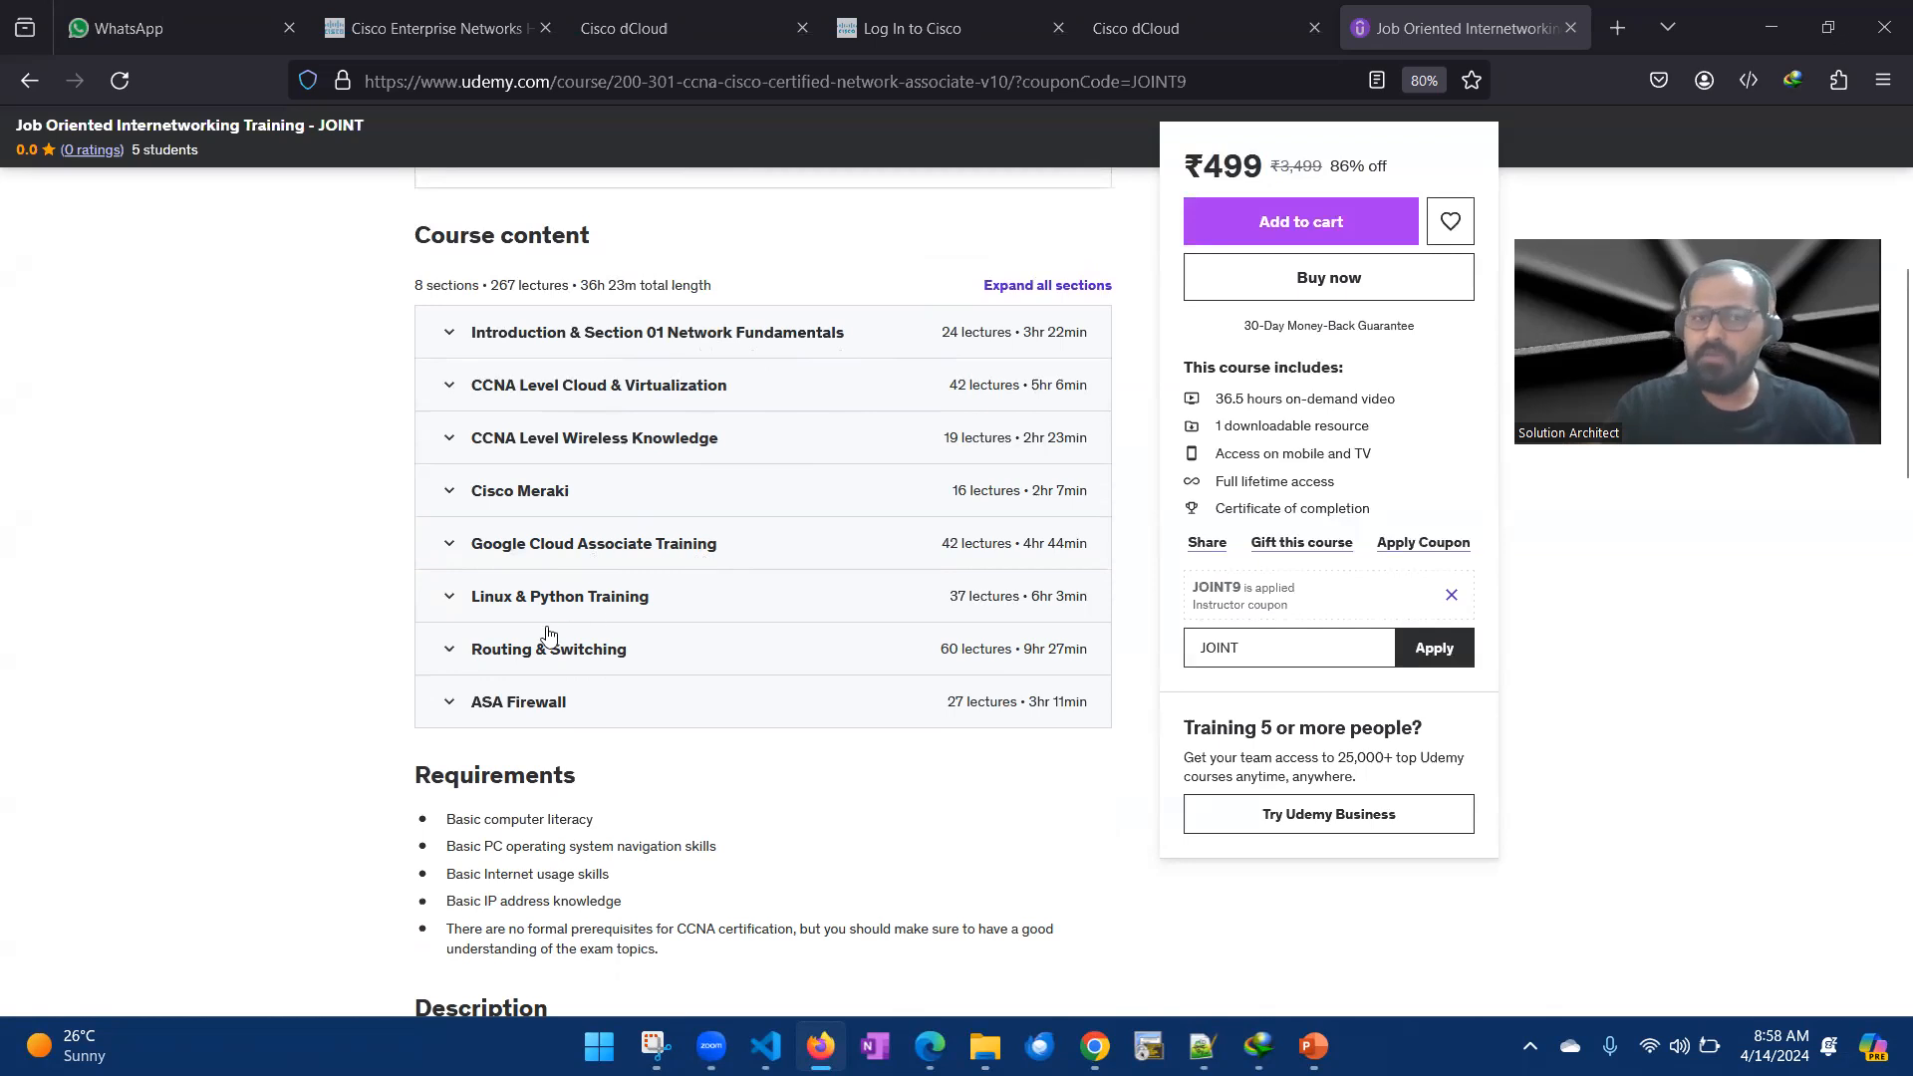
scroll(574, 598, "down", 1)
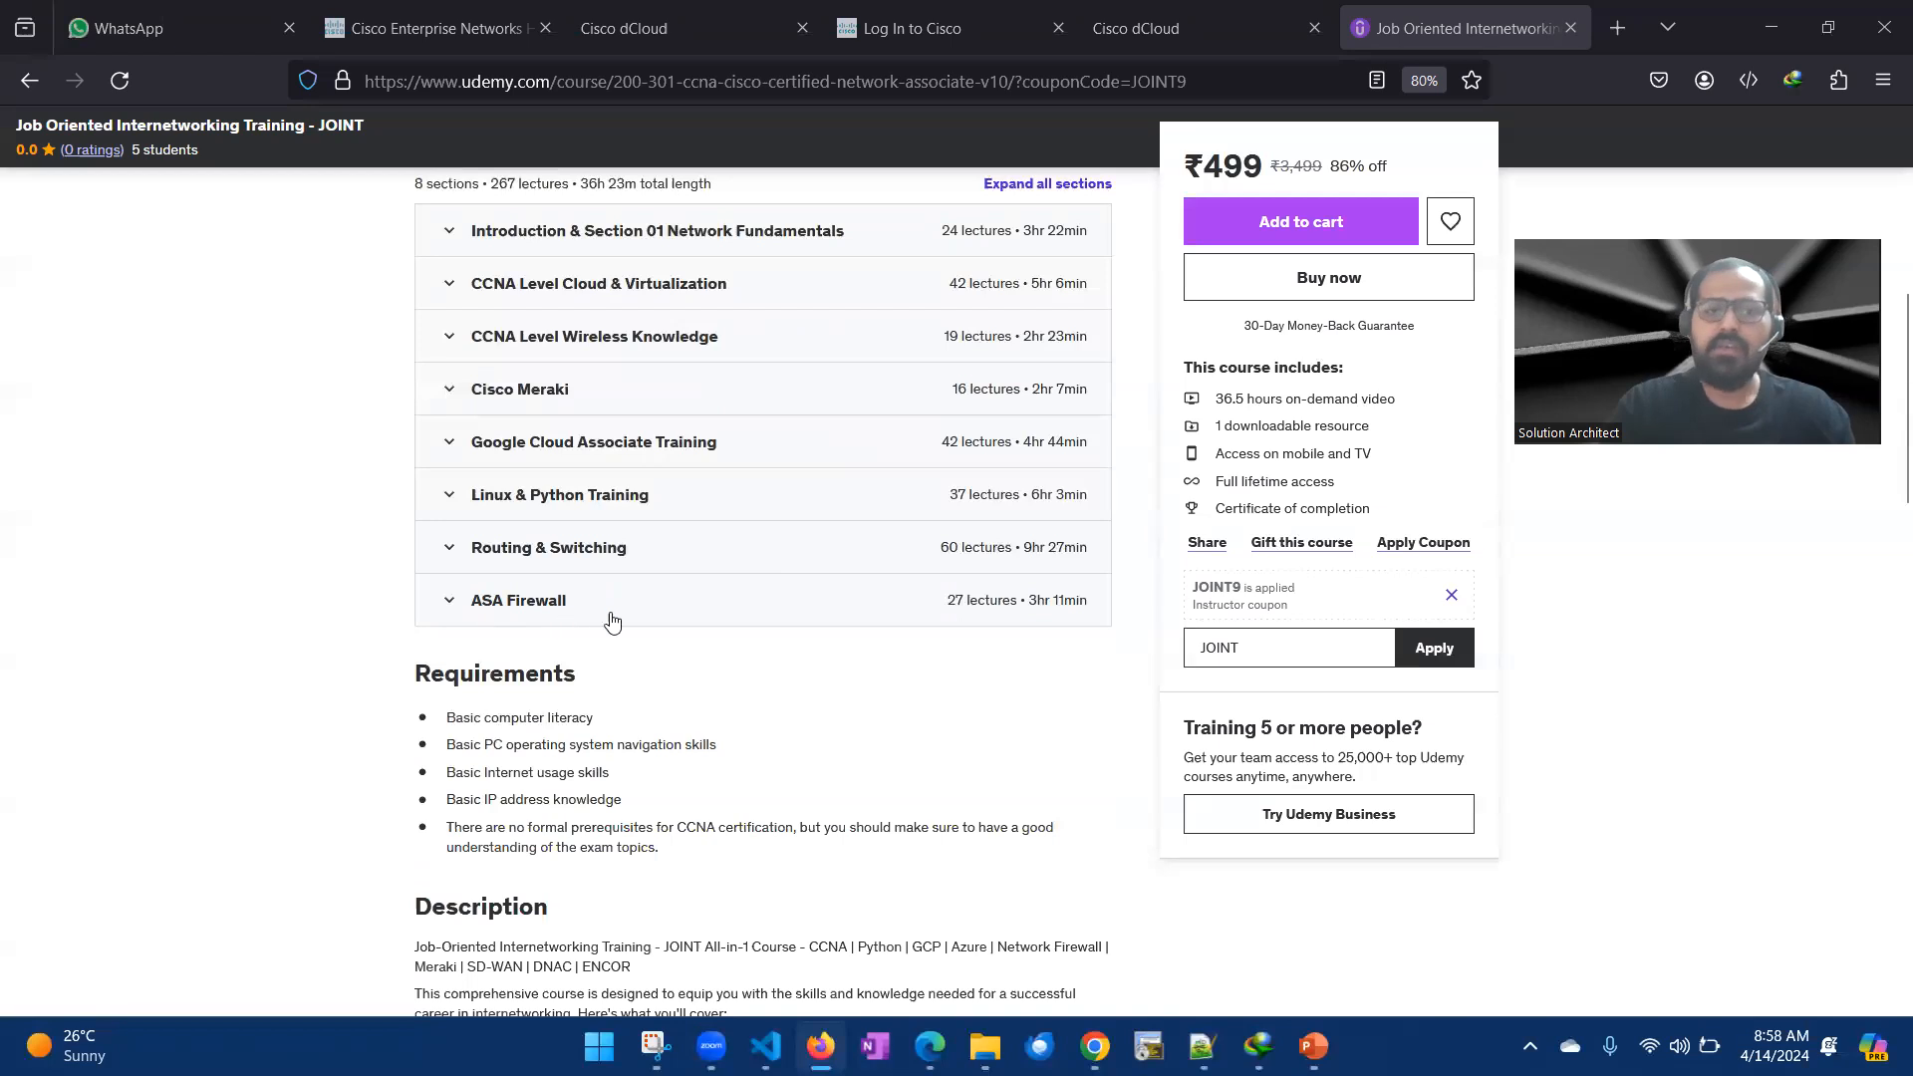
scroll(552, 658, "up", 7)
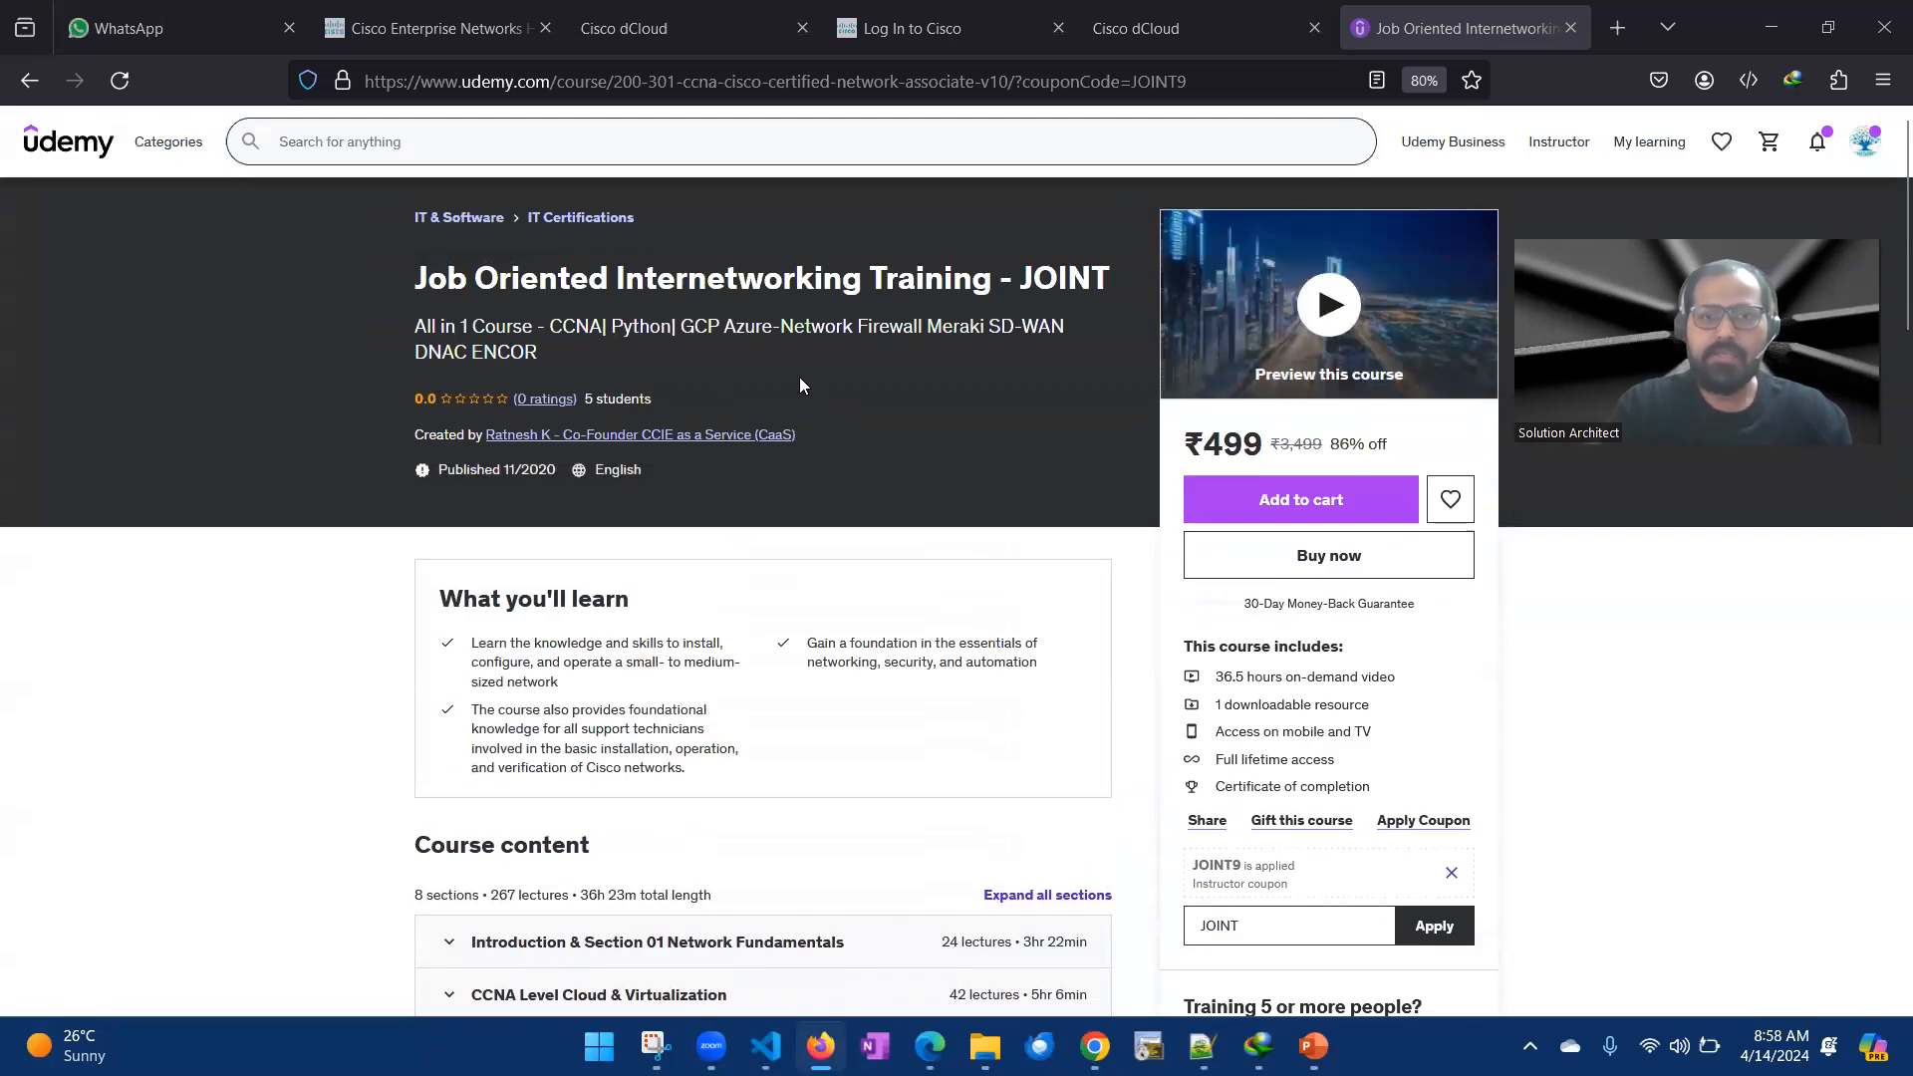
- Examine the firewall and SD-WAN topics in the course subtitle and compare them with the course content list
double_click(891, 332)
scroll(807, 638, "down", 5)
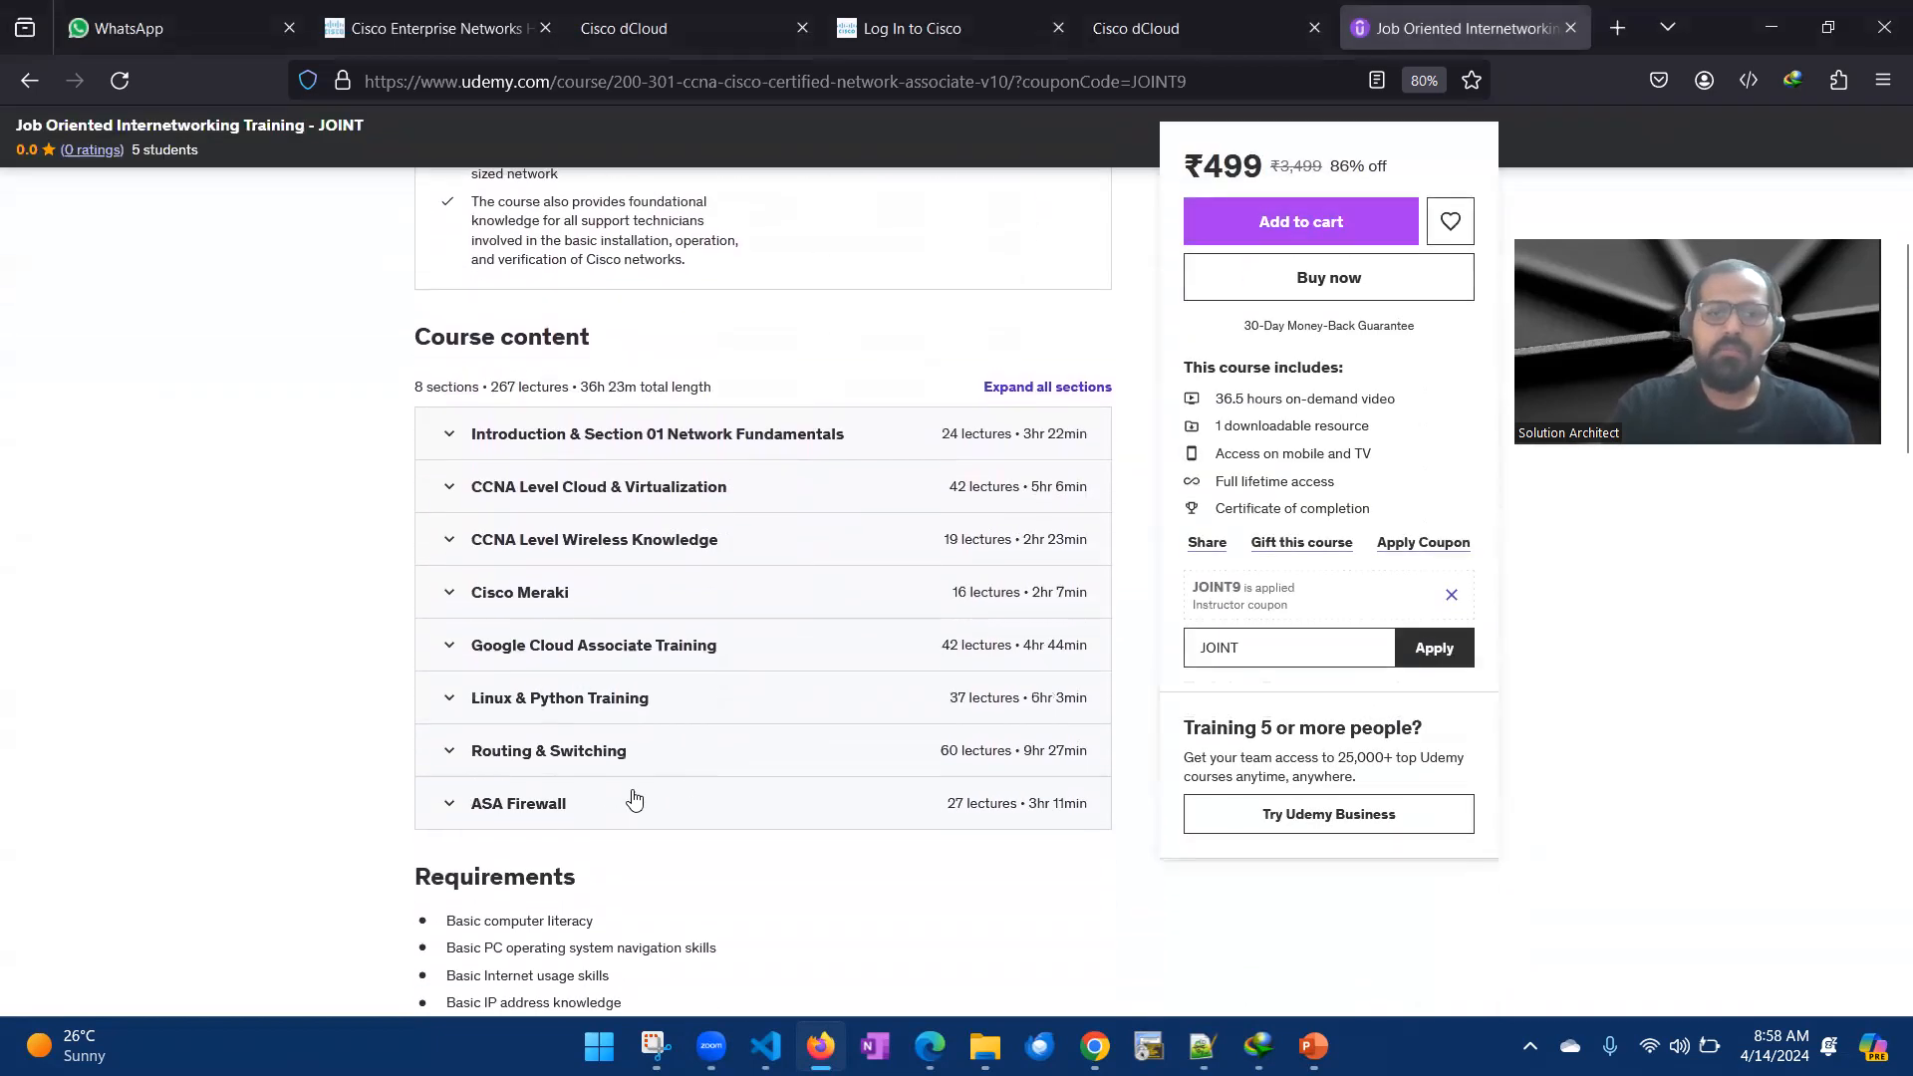
scroll(628, 787, "up", 3)
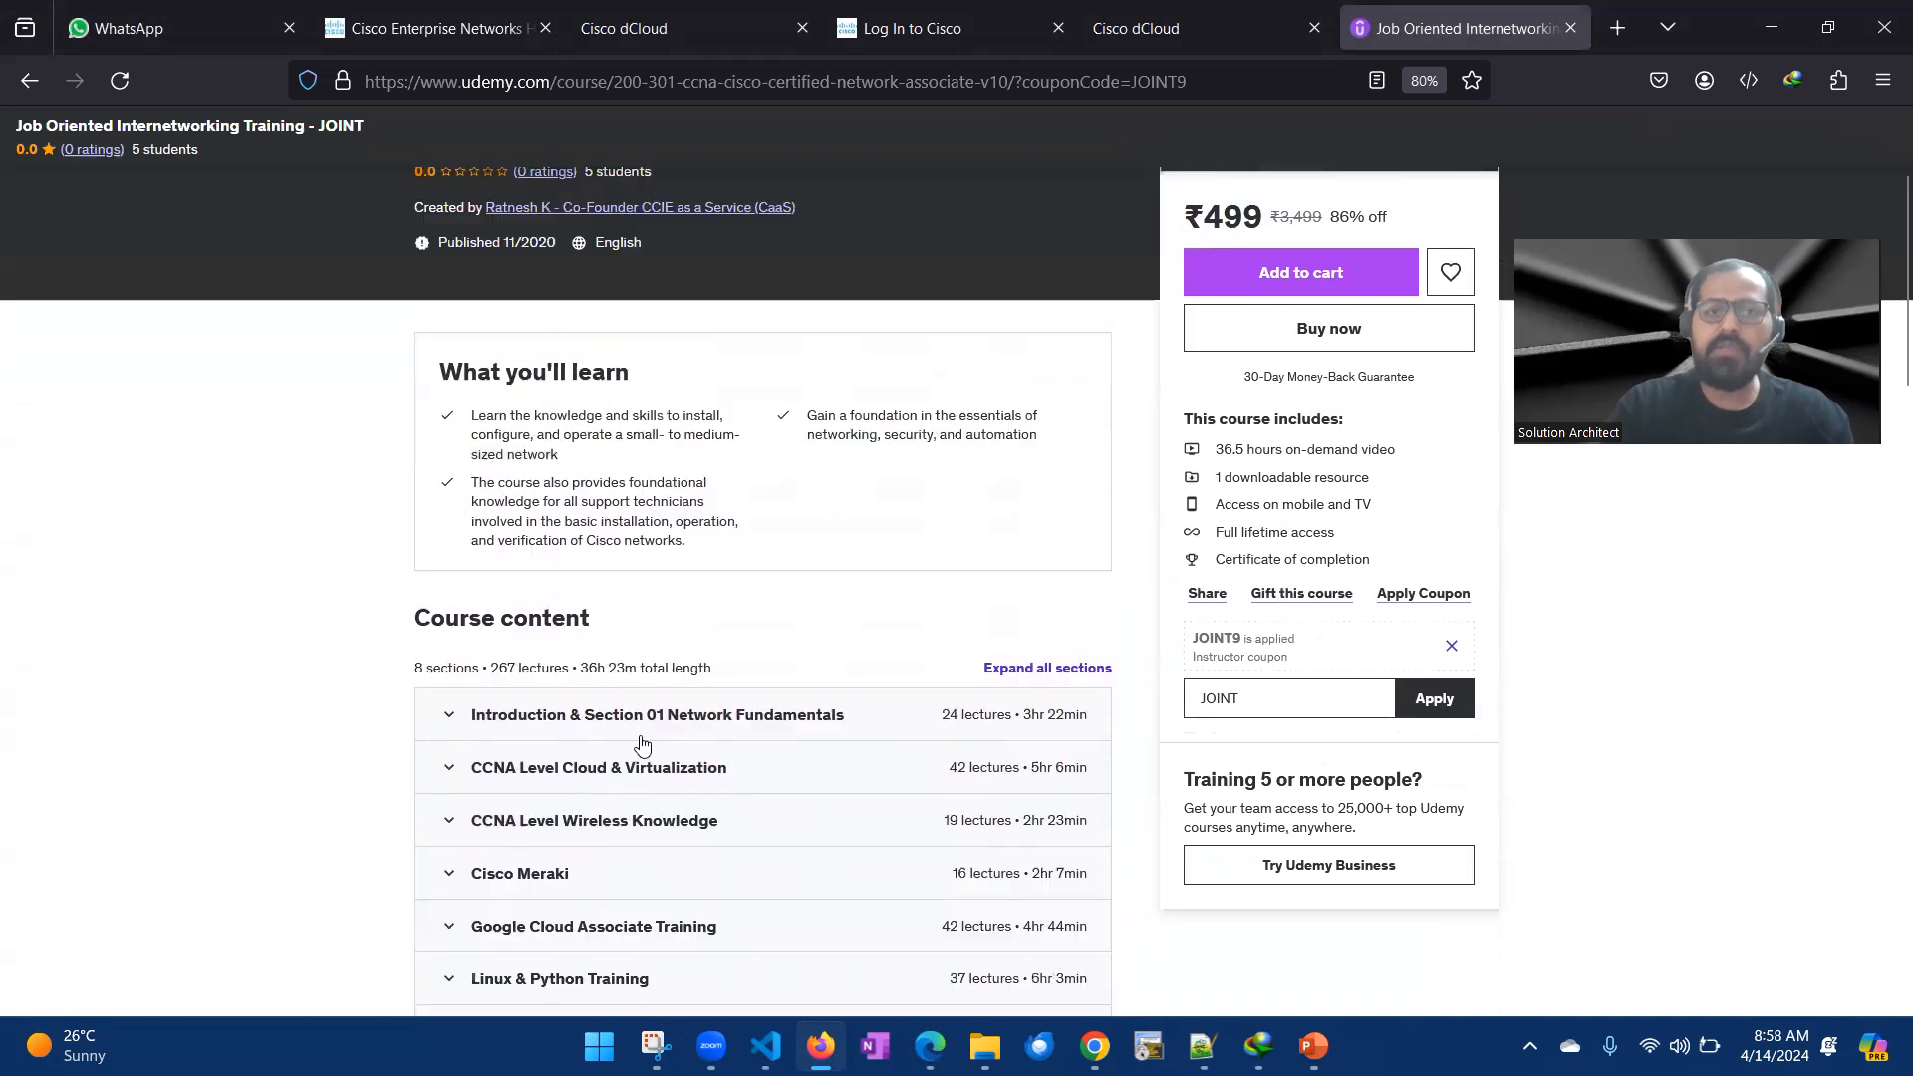
scroll(642, 746, "up", 3)
left_click_drag(982, 327, 1038, 327)
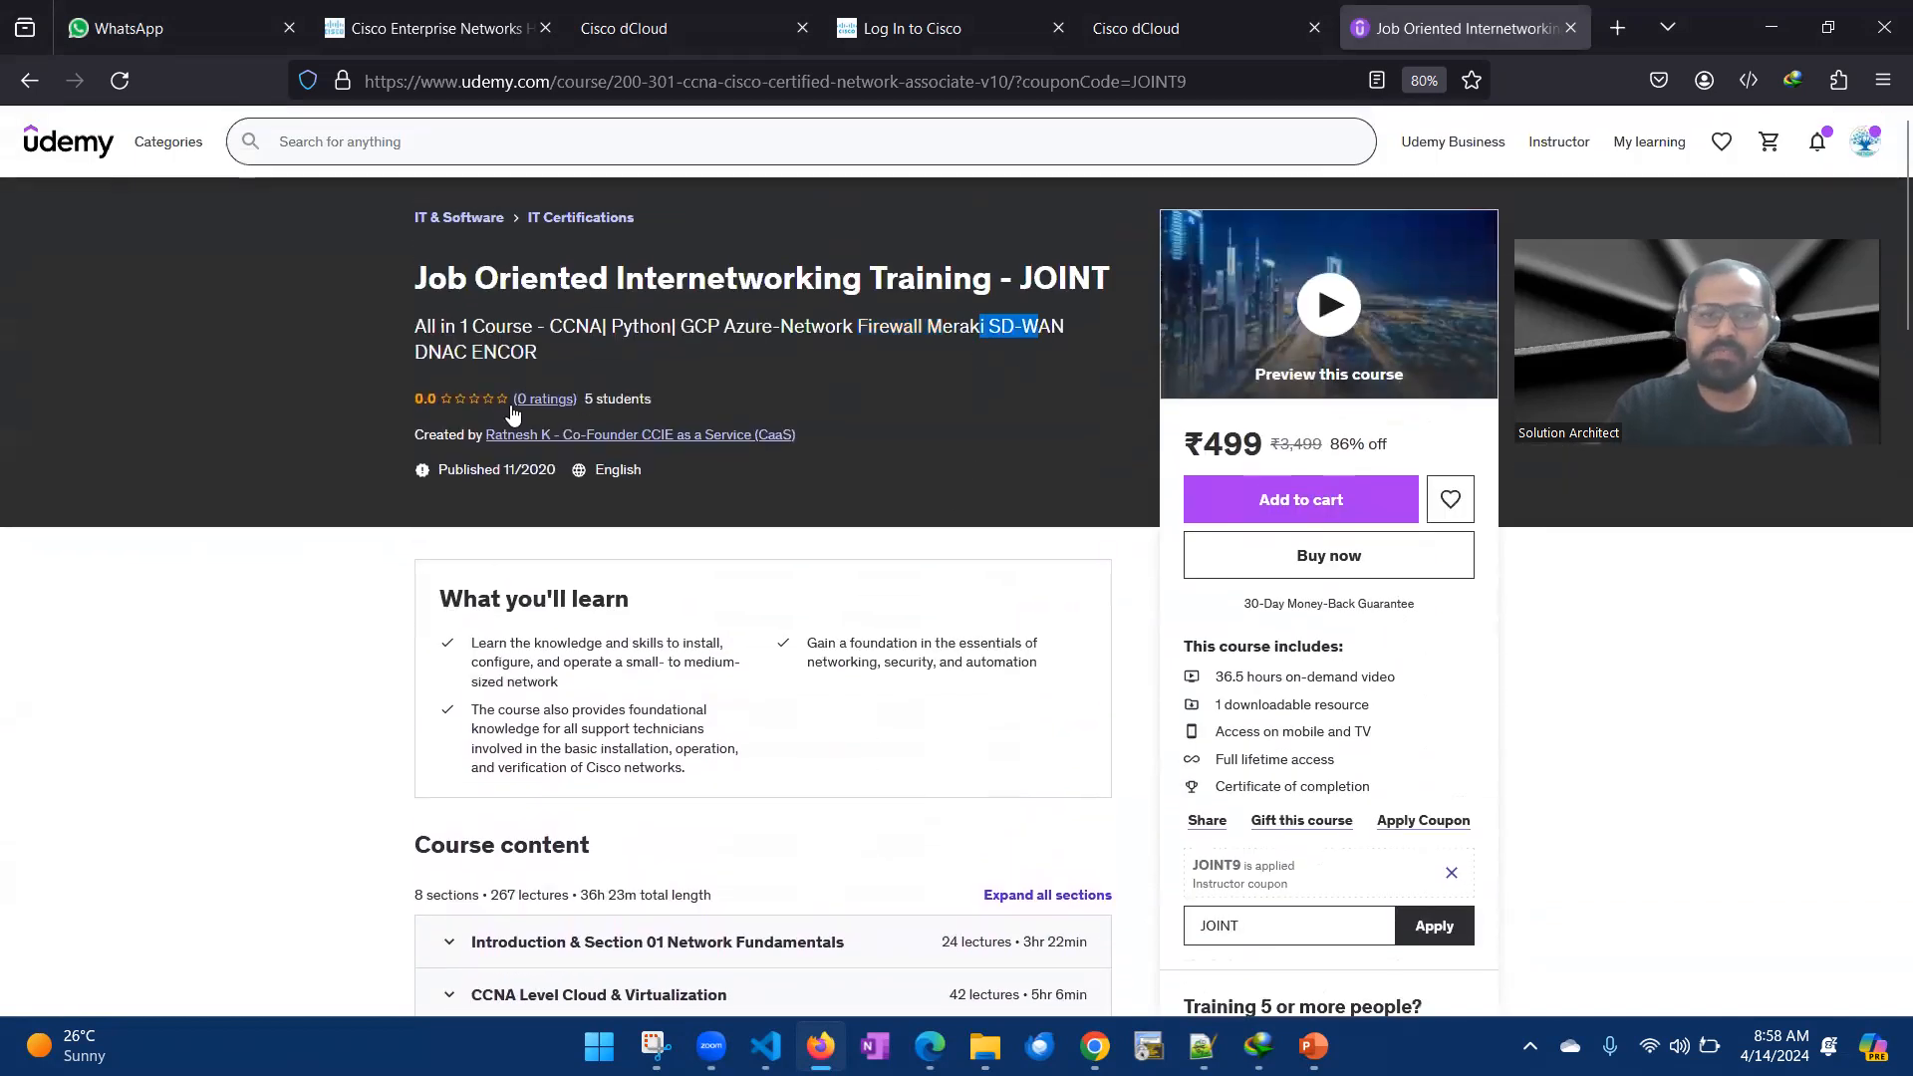
scroll(902, 704, "down", 1)
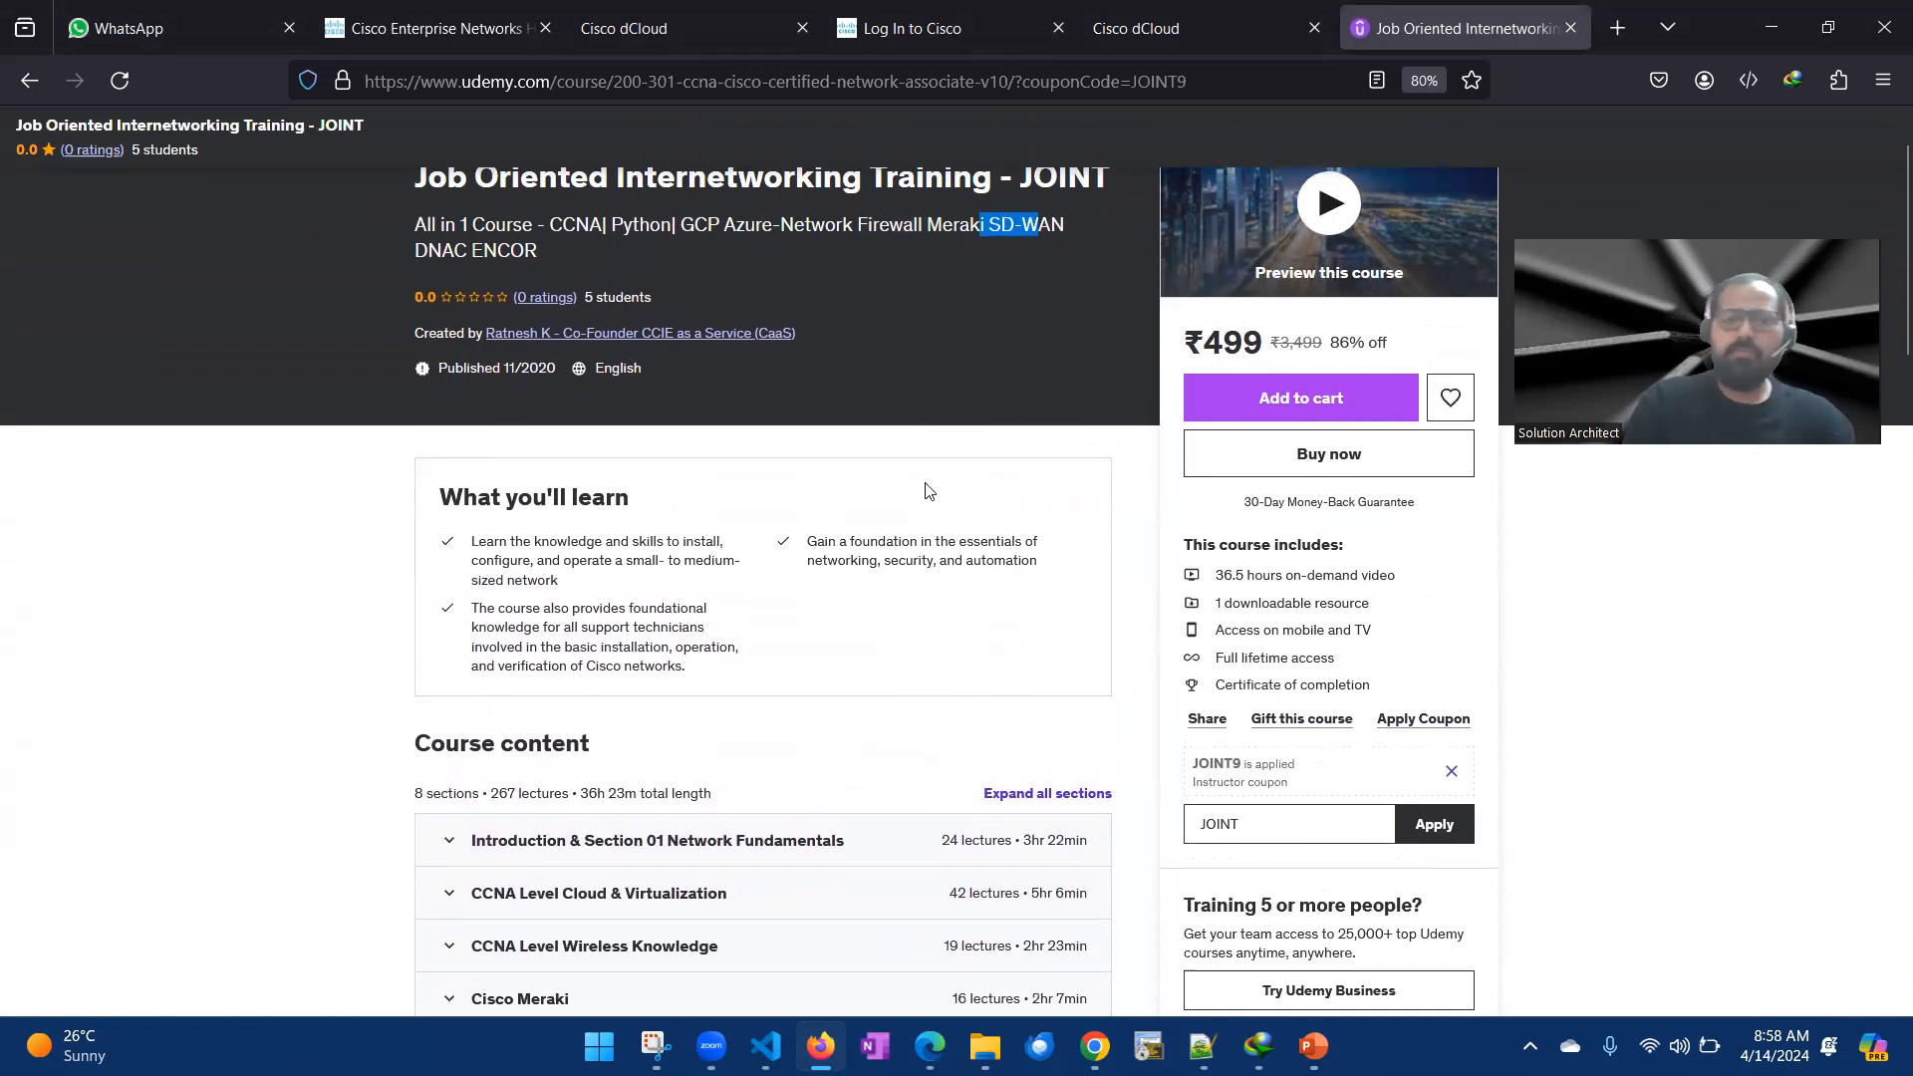
left_click(196, 561)
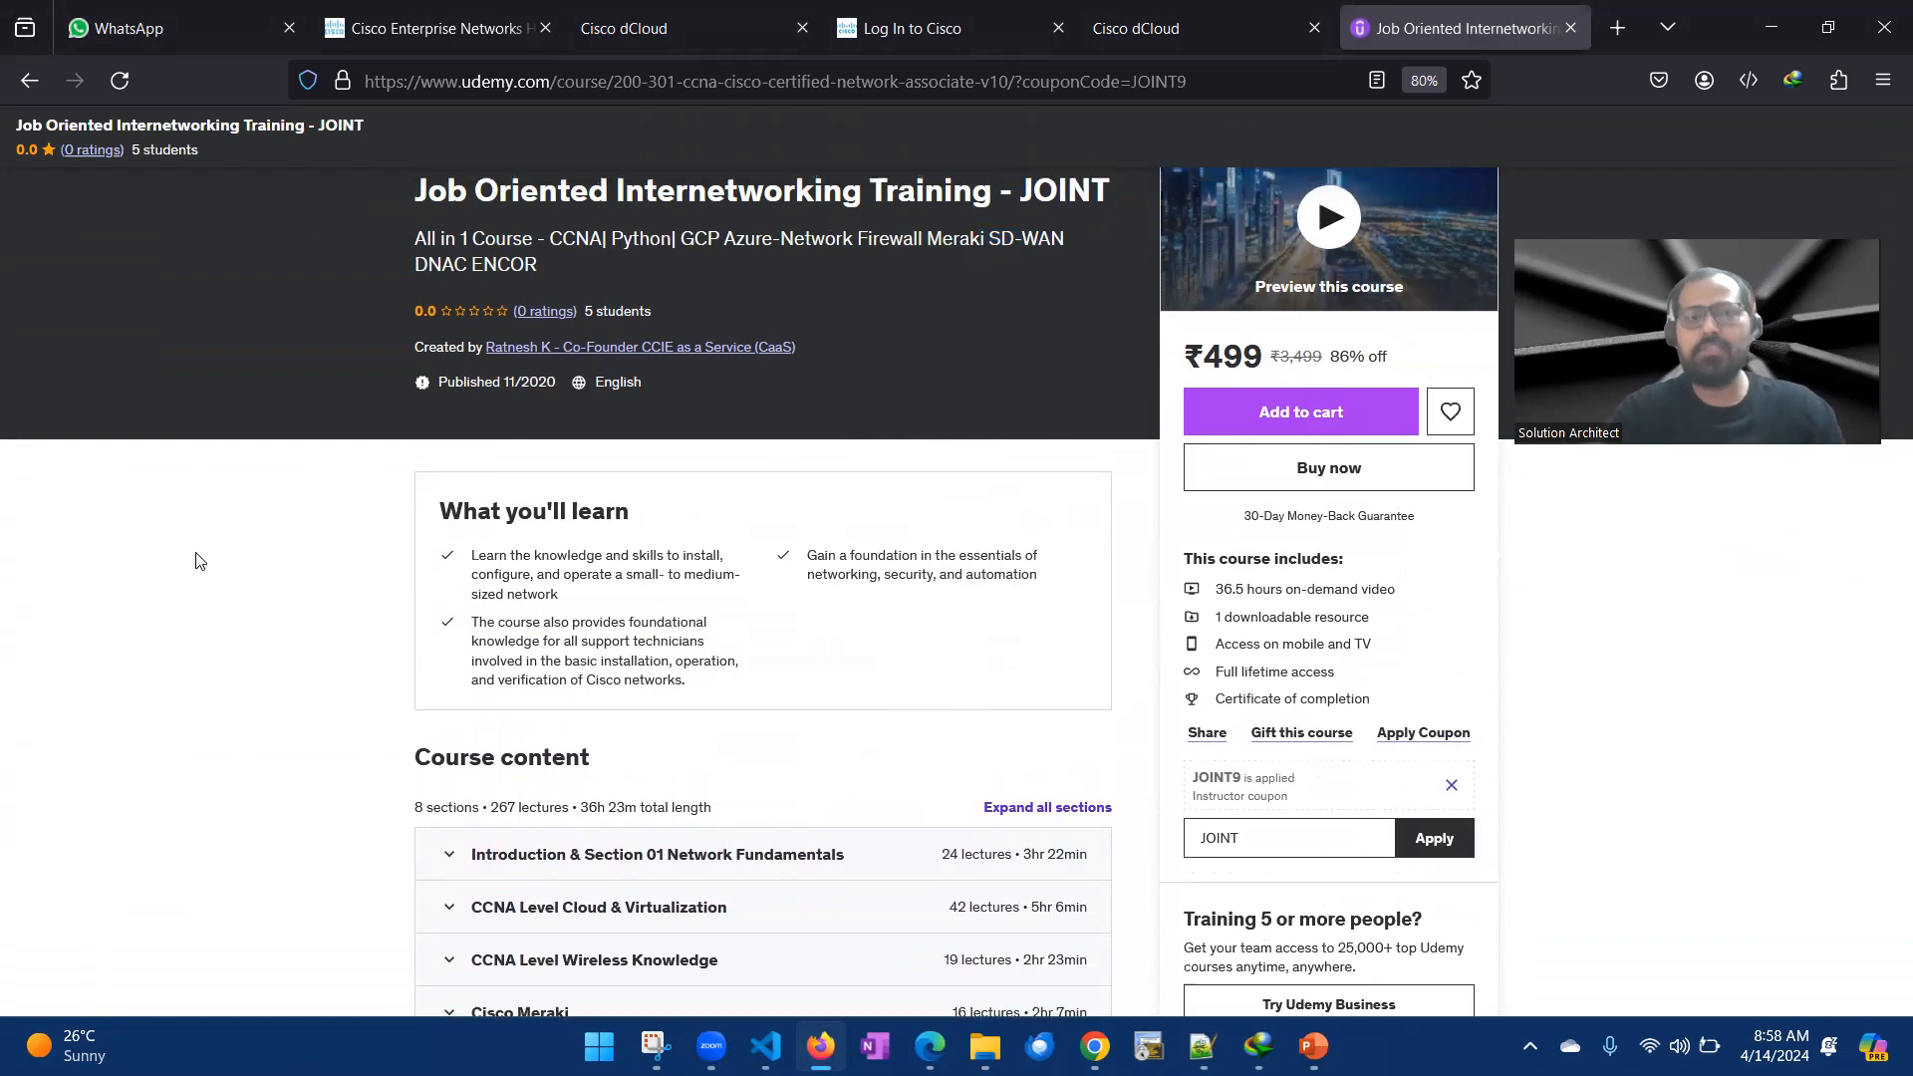
scroll(197, 561, "up", 1)
scroll(741, 462, "down", 5)
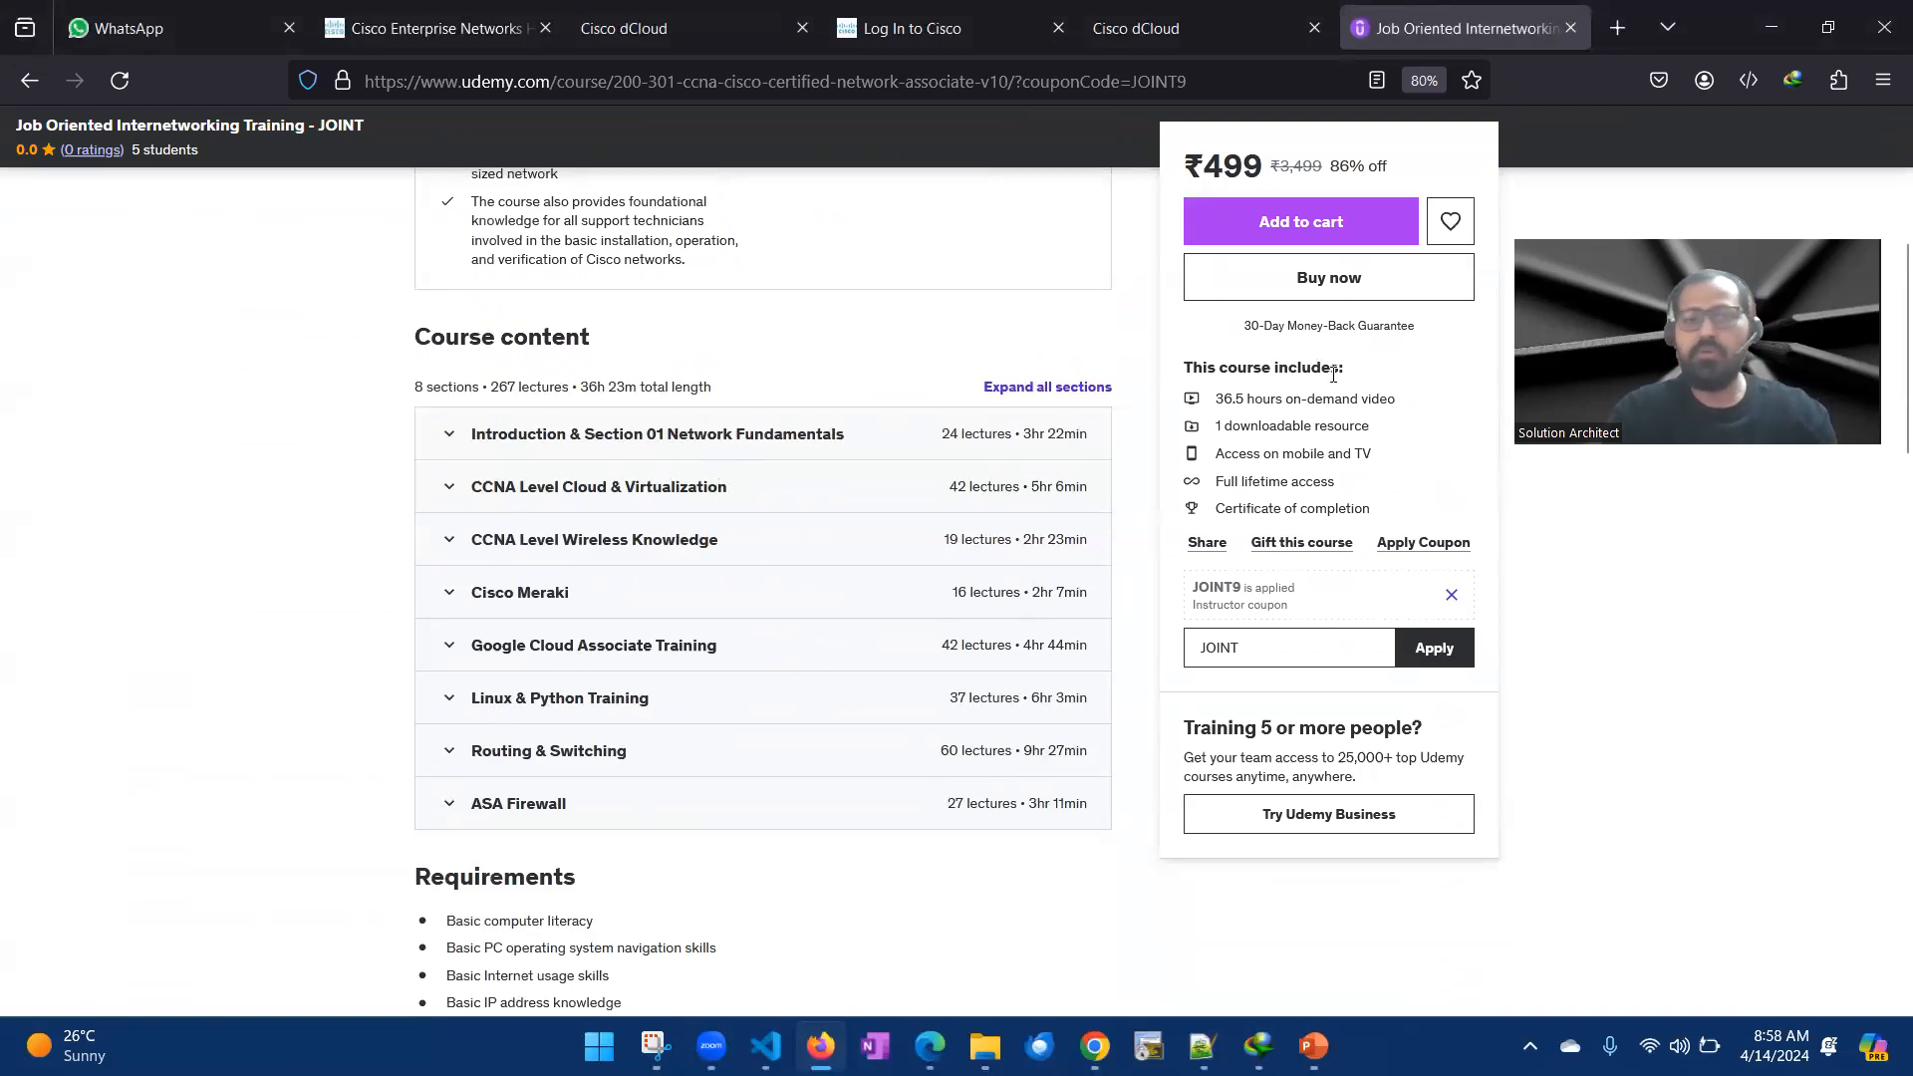
- Change the coupon code entered for the course to JOINT9
double_click(1261, 649)
left_click(1289, 646)
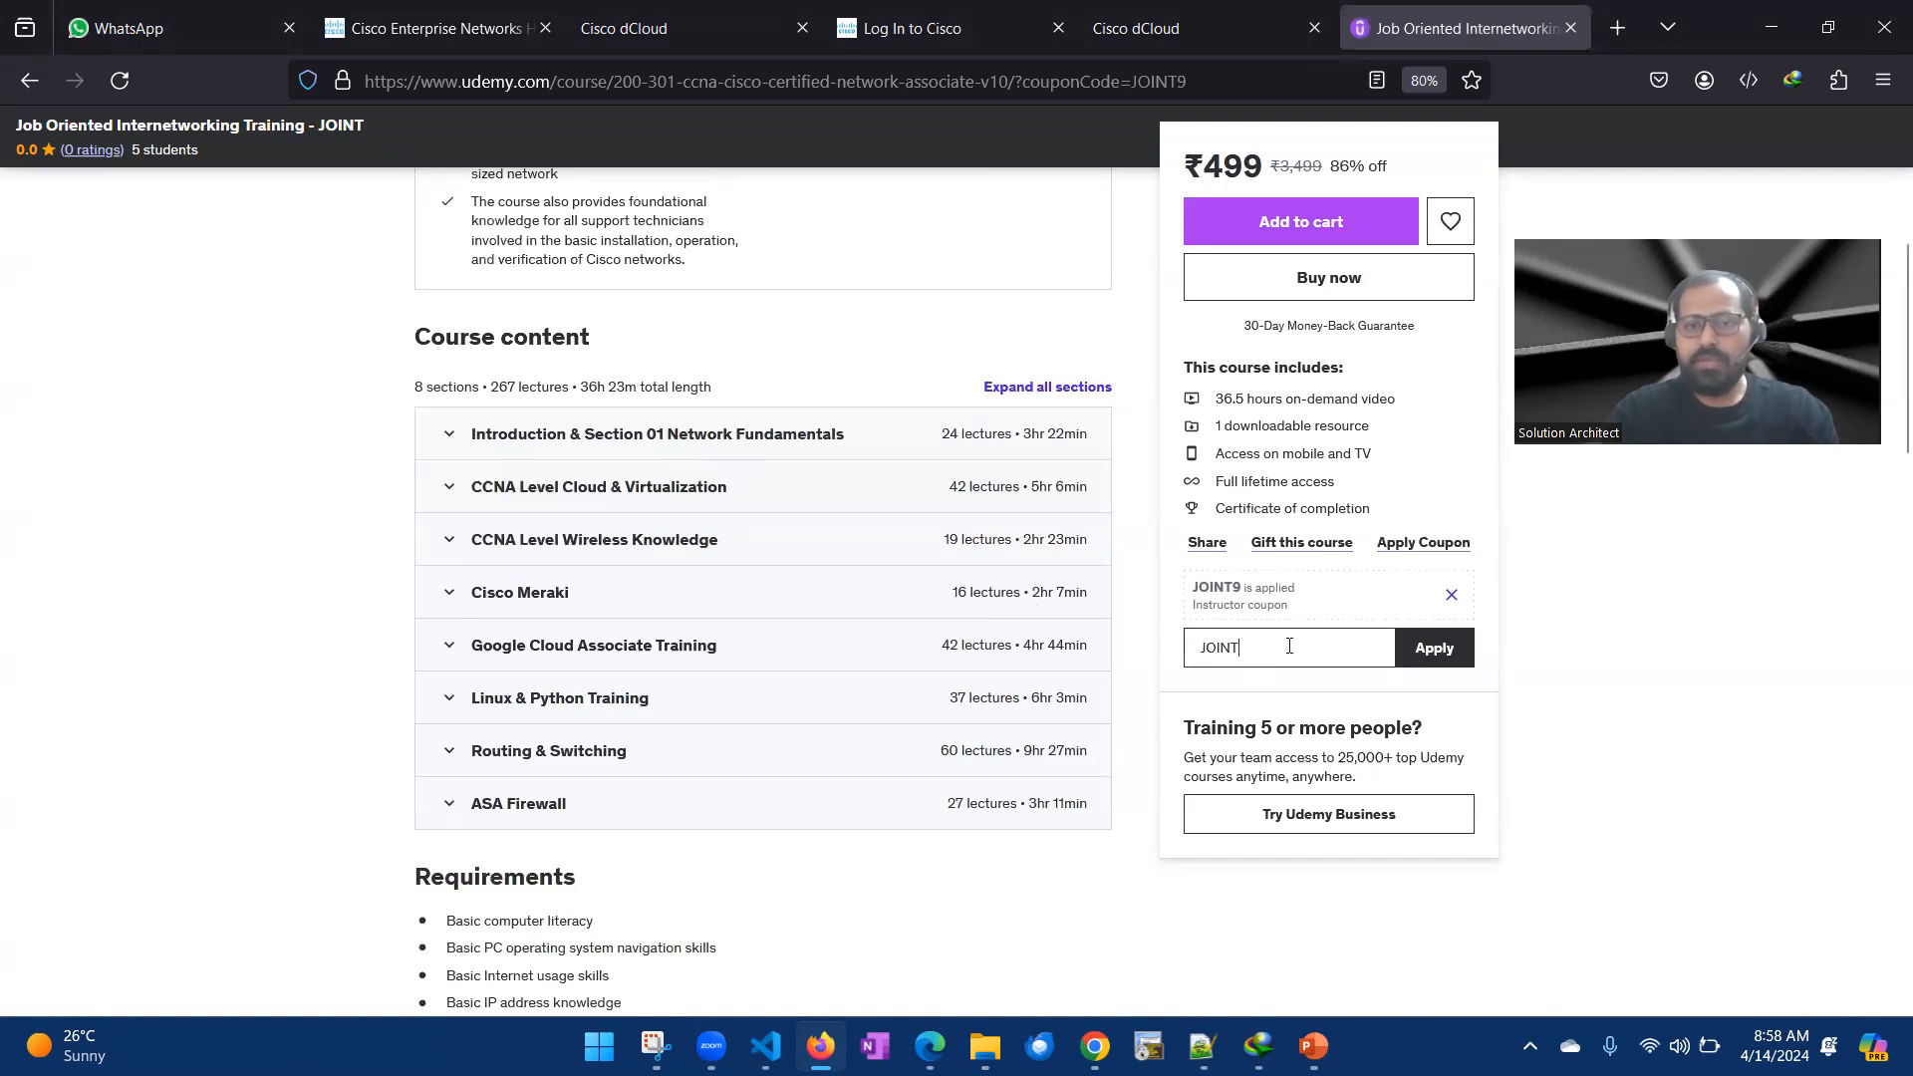
type("9")
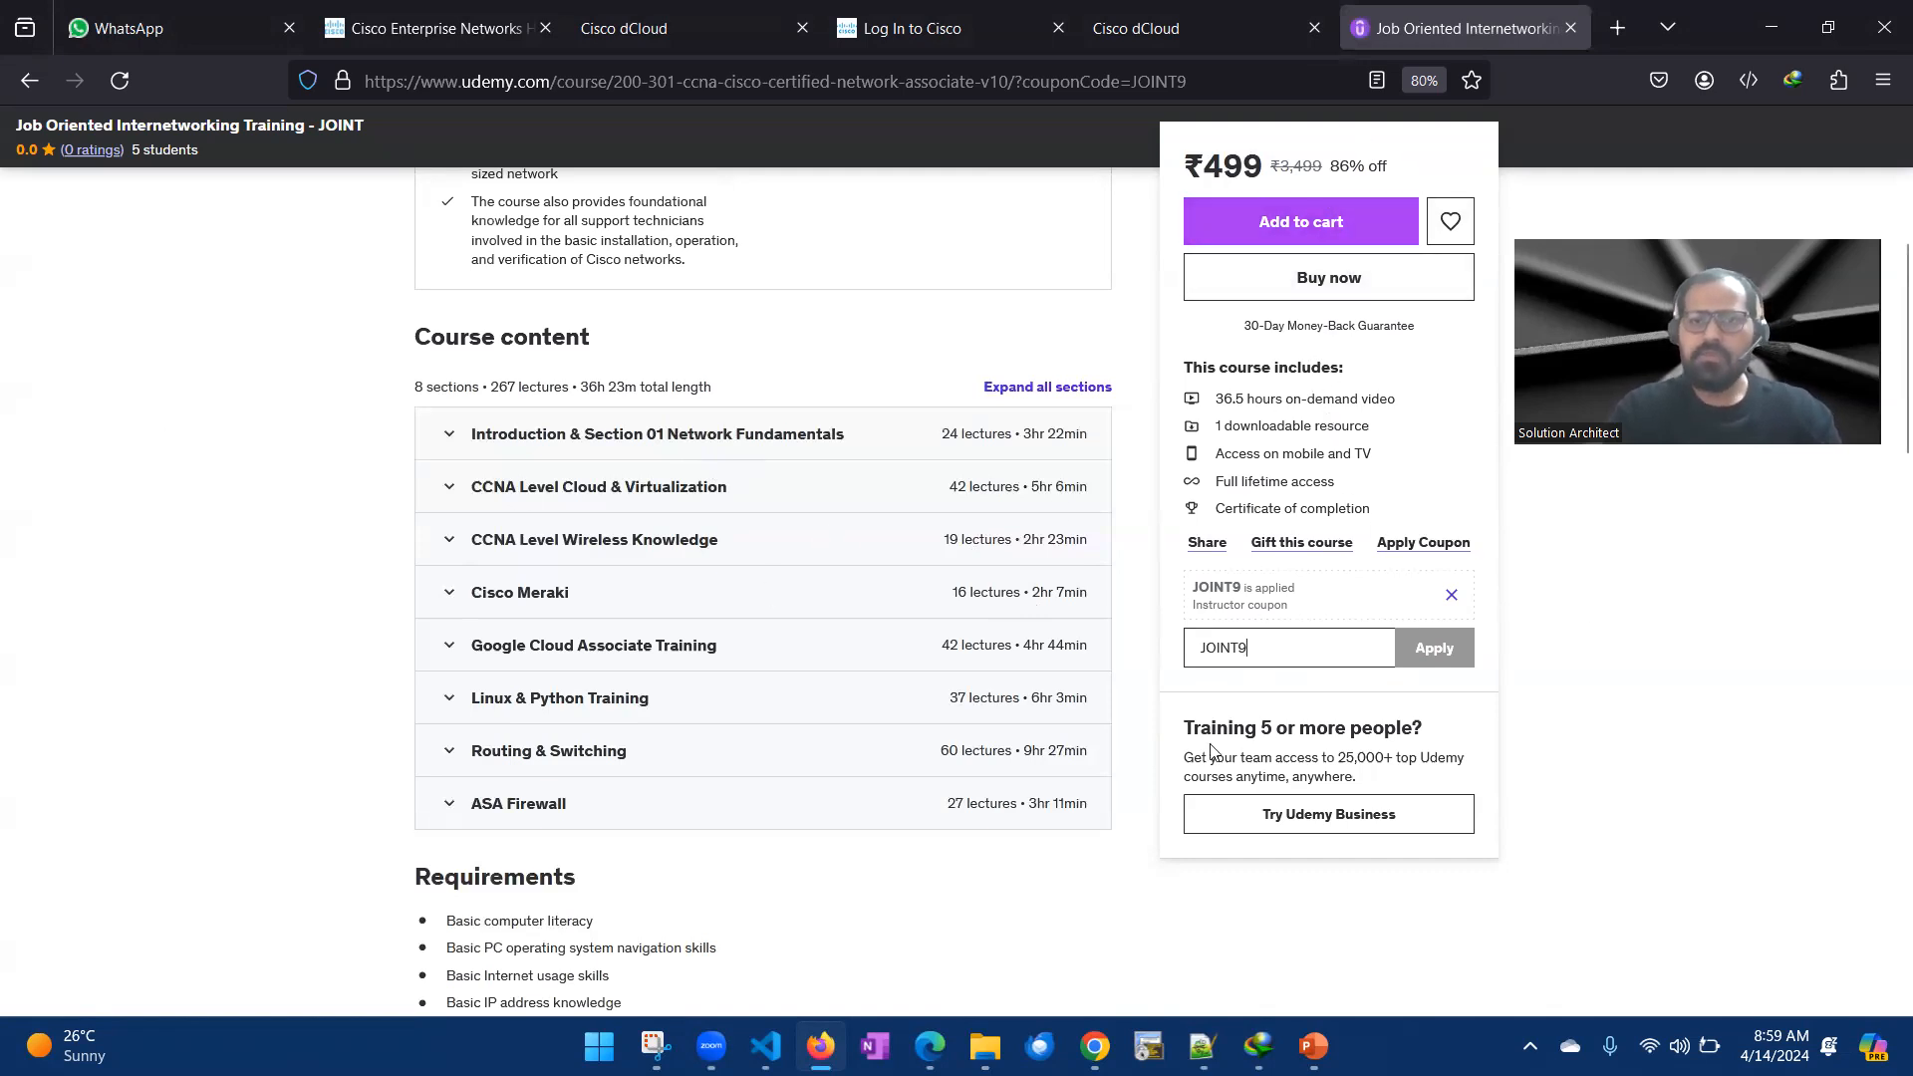
double_click(1260, 641)
left_click(1645, 739)
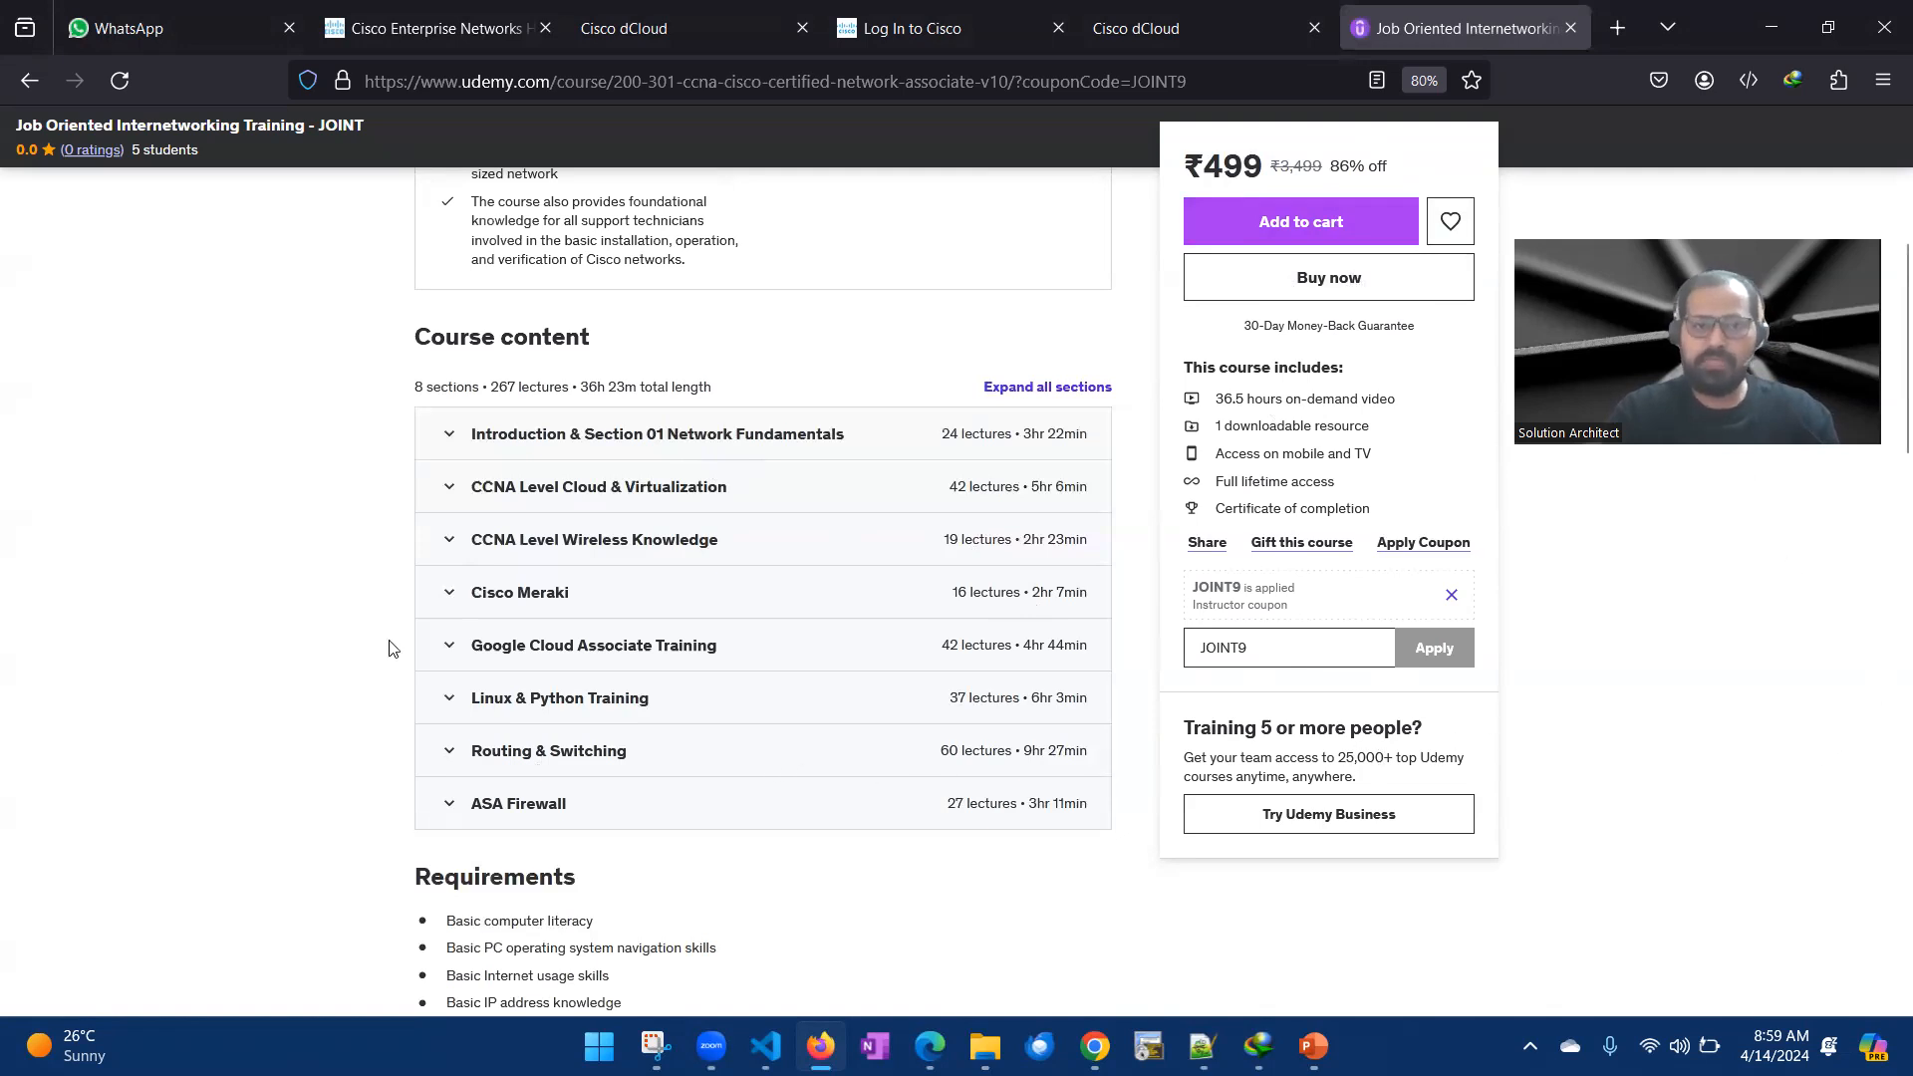
- Expand the Routing & Switching section to view its lectures and collapse it again
left_click(455, 760)
scroll(458, 757, "down", 2)
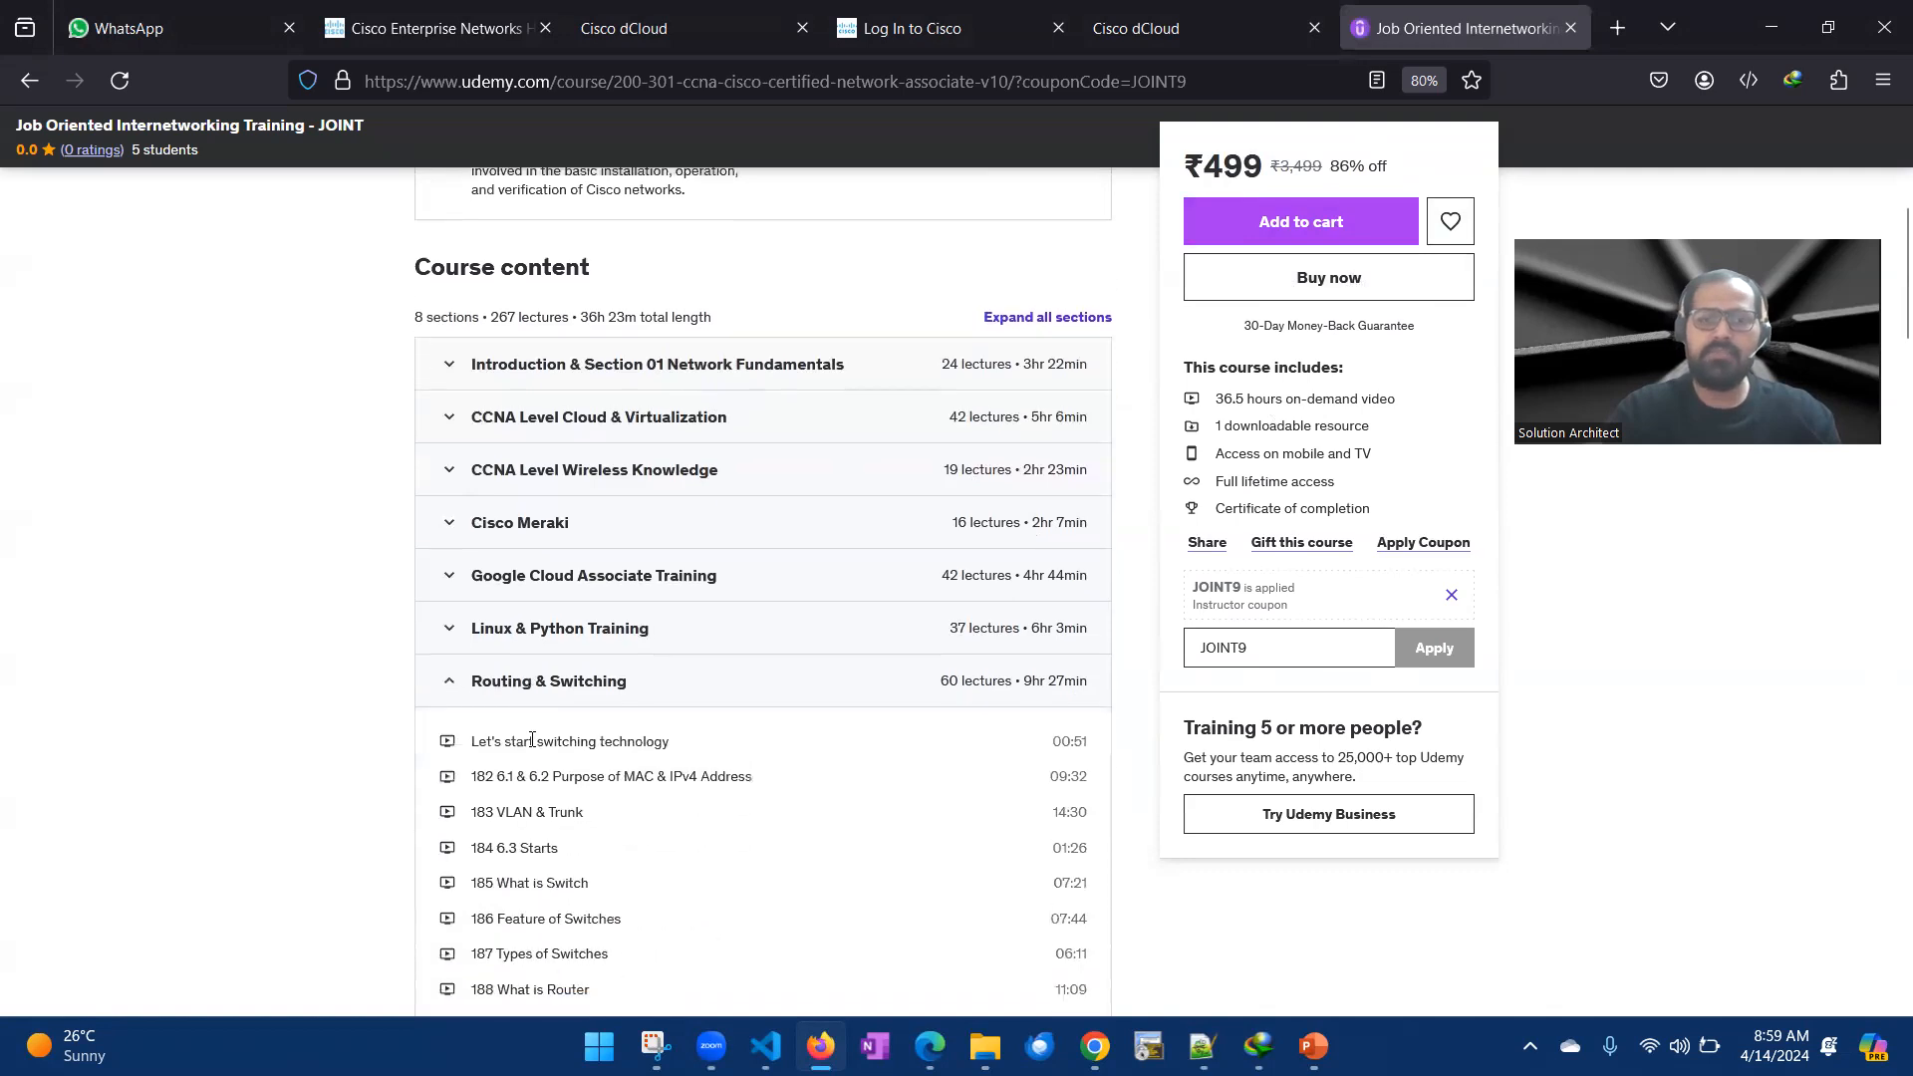
left_click(450, 653)
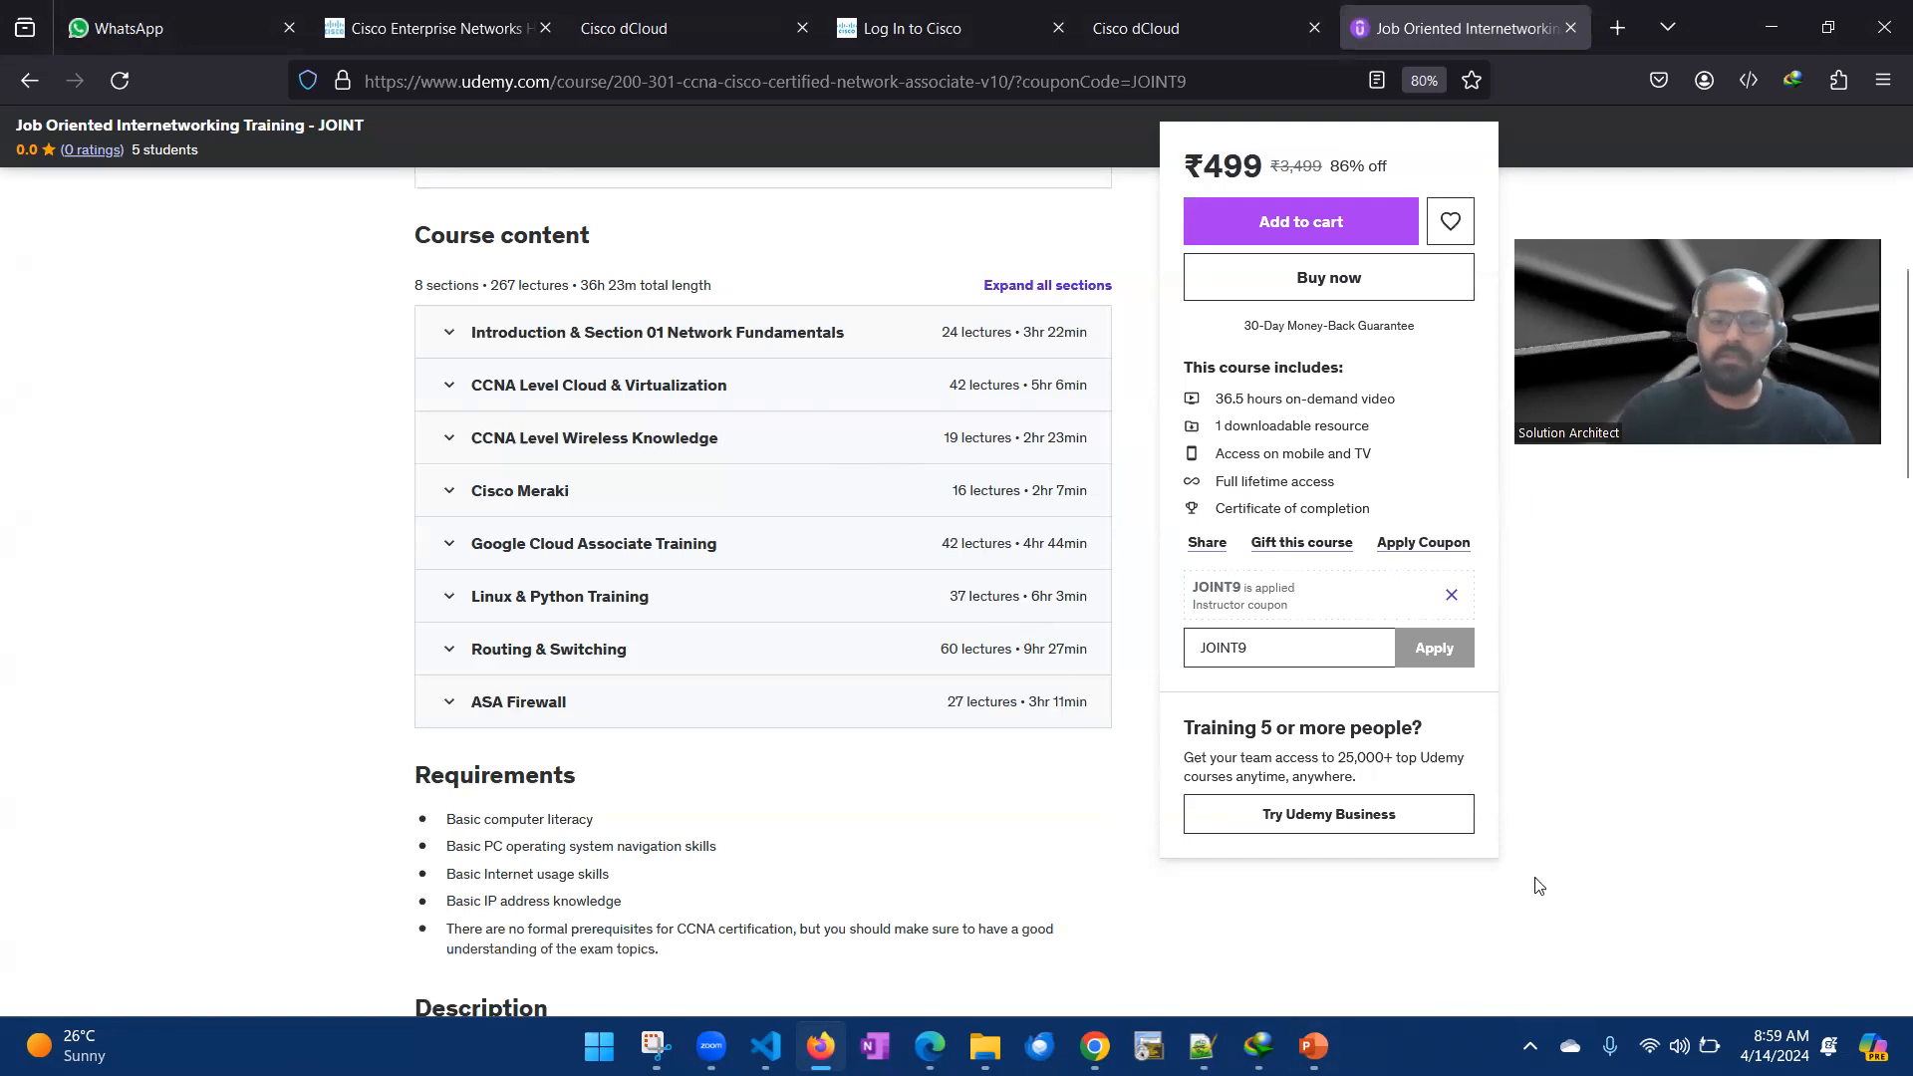
- Switch to the Chrome window with the Udemy instructor courses page and look through the list of published Cisco and VMware courses
mouse_move(1094, 1047)
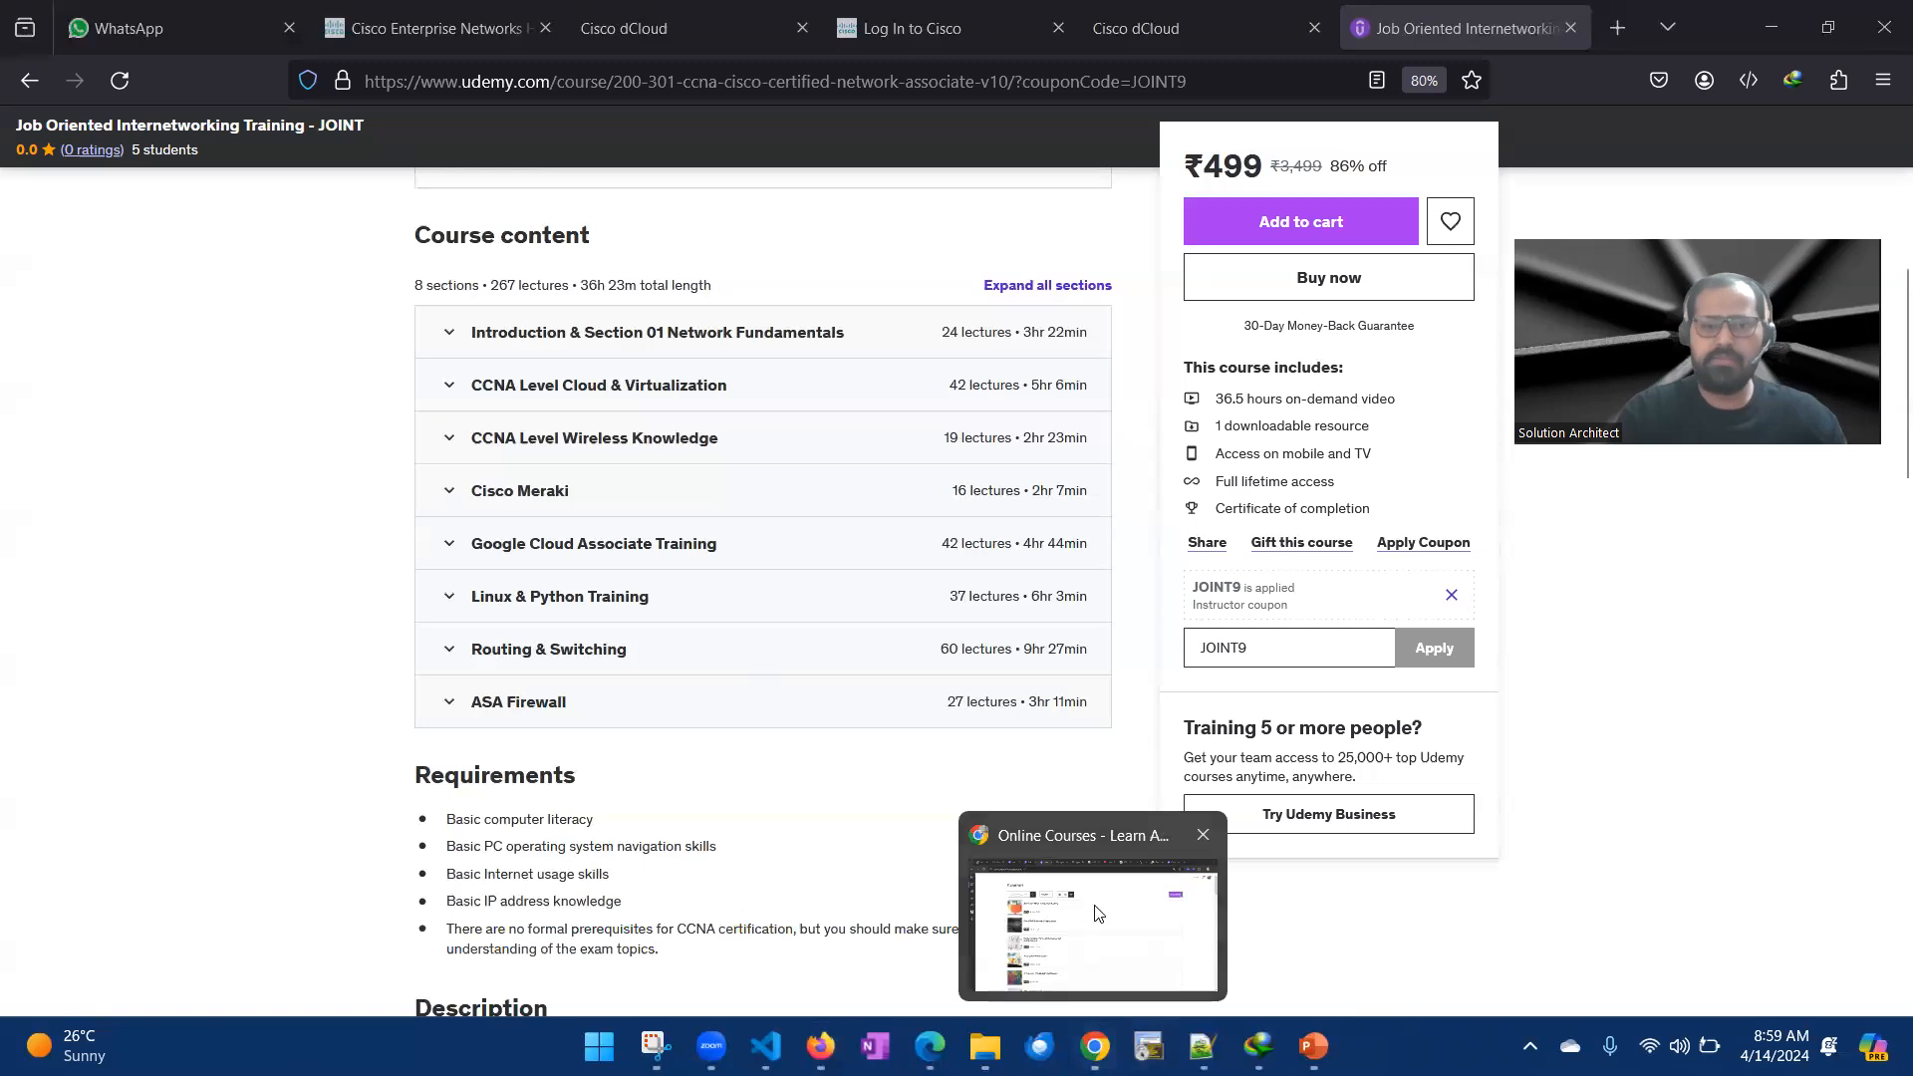
left_click(1076, 880)
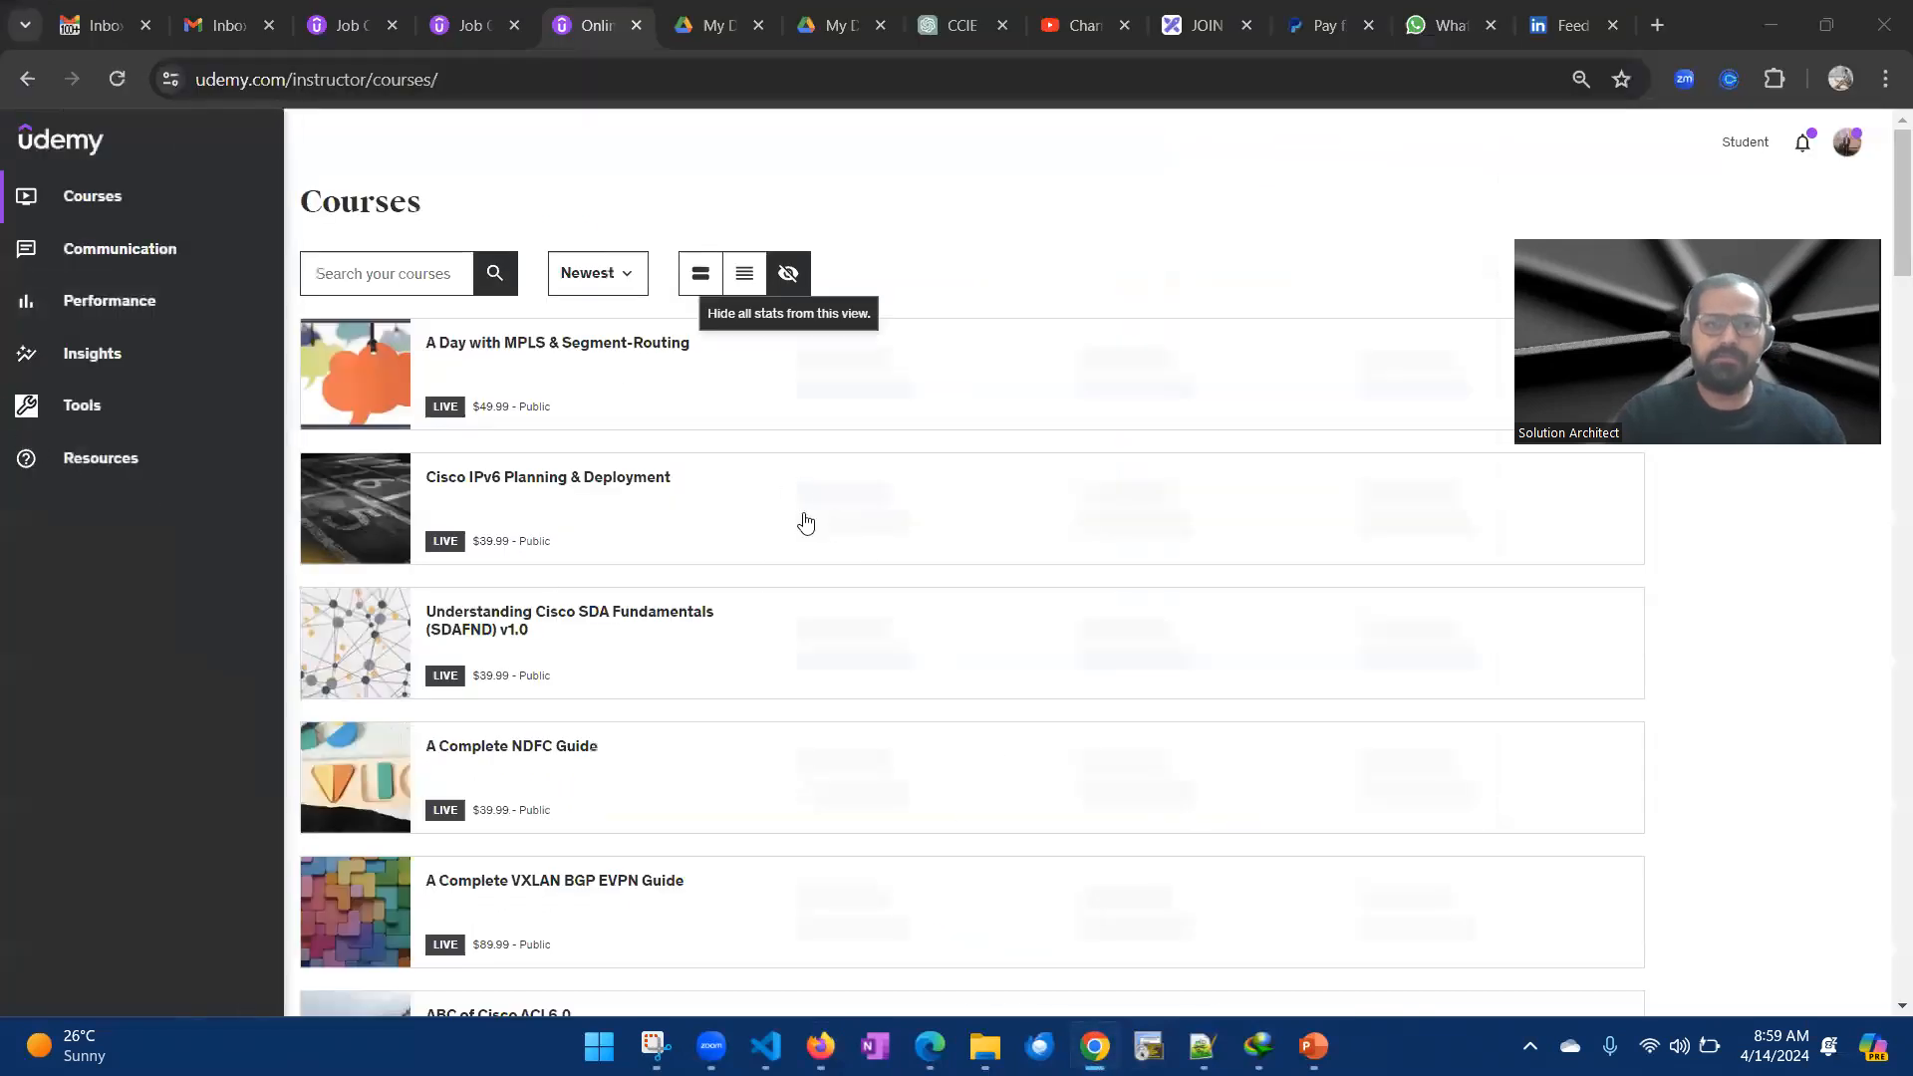
scroll(474, 432, "down", 5)
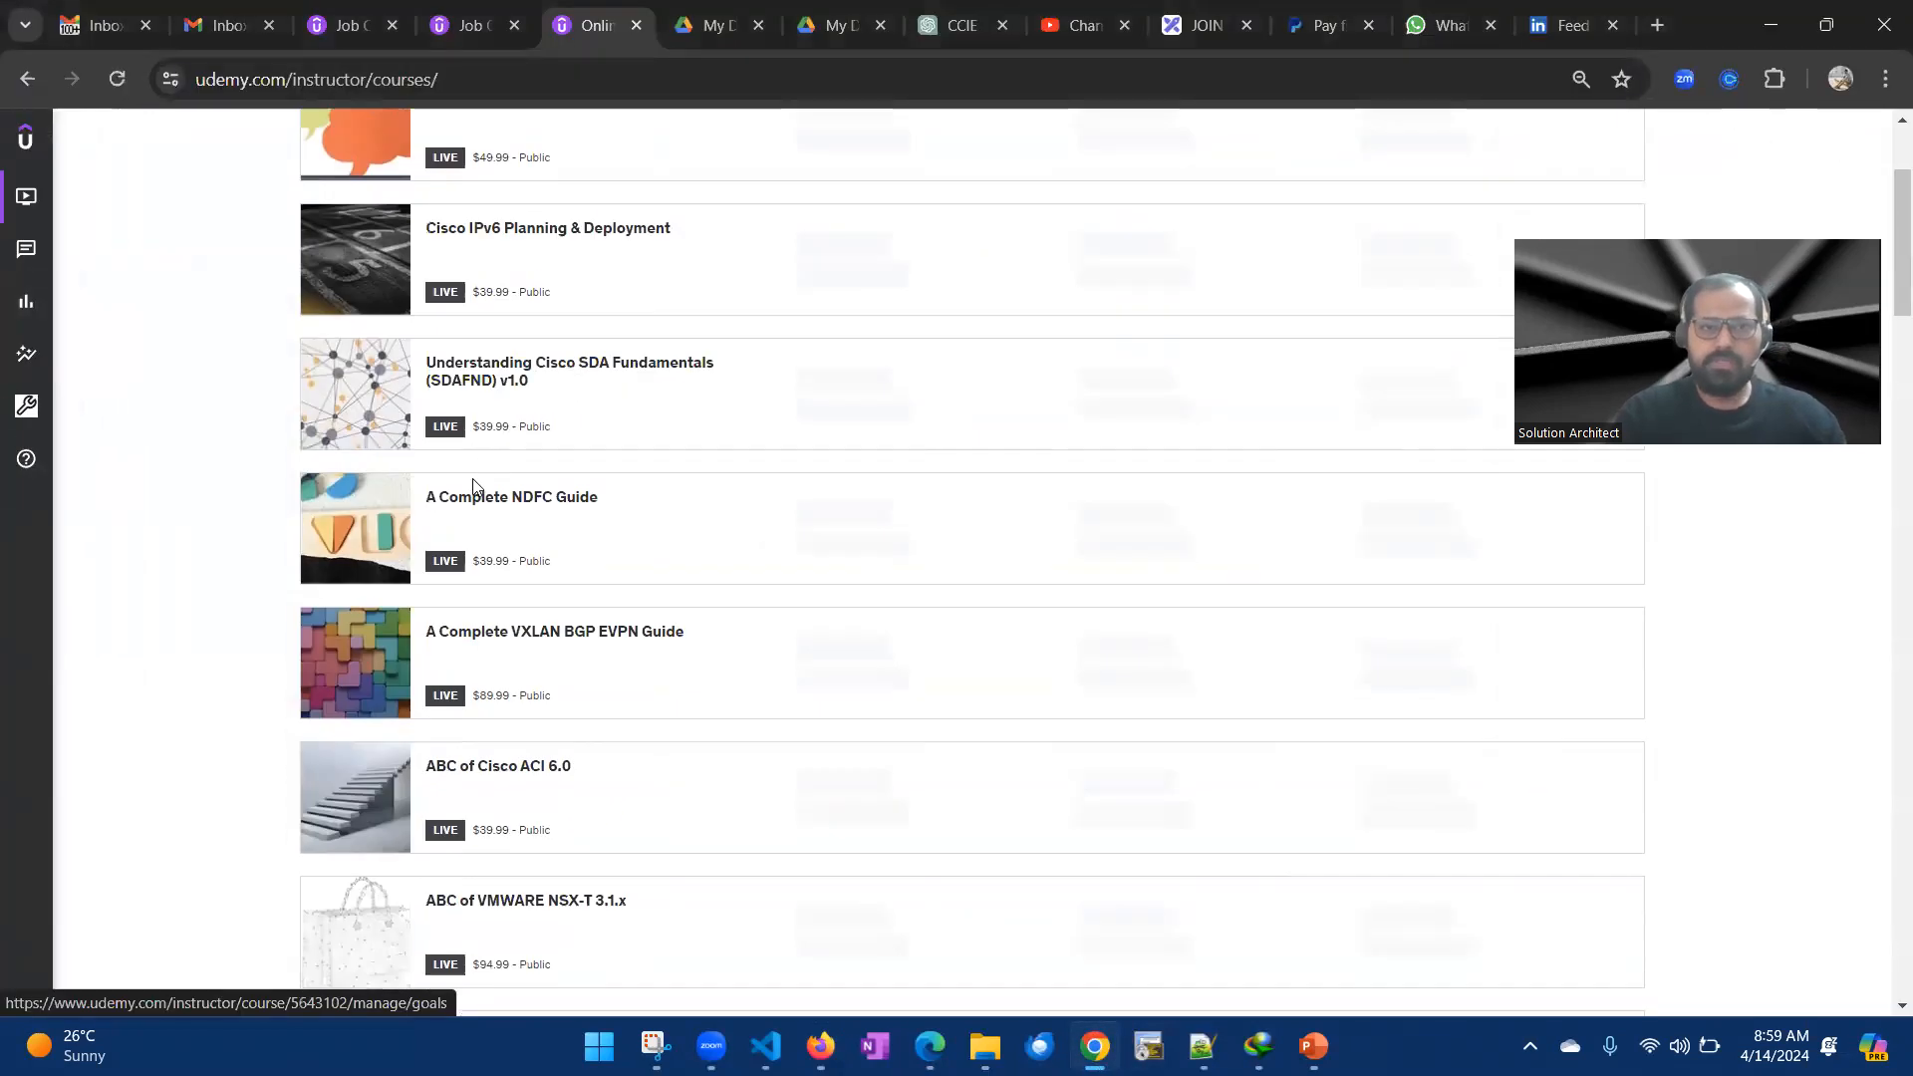
scroll(456, 525, "down", 9)
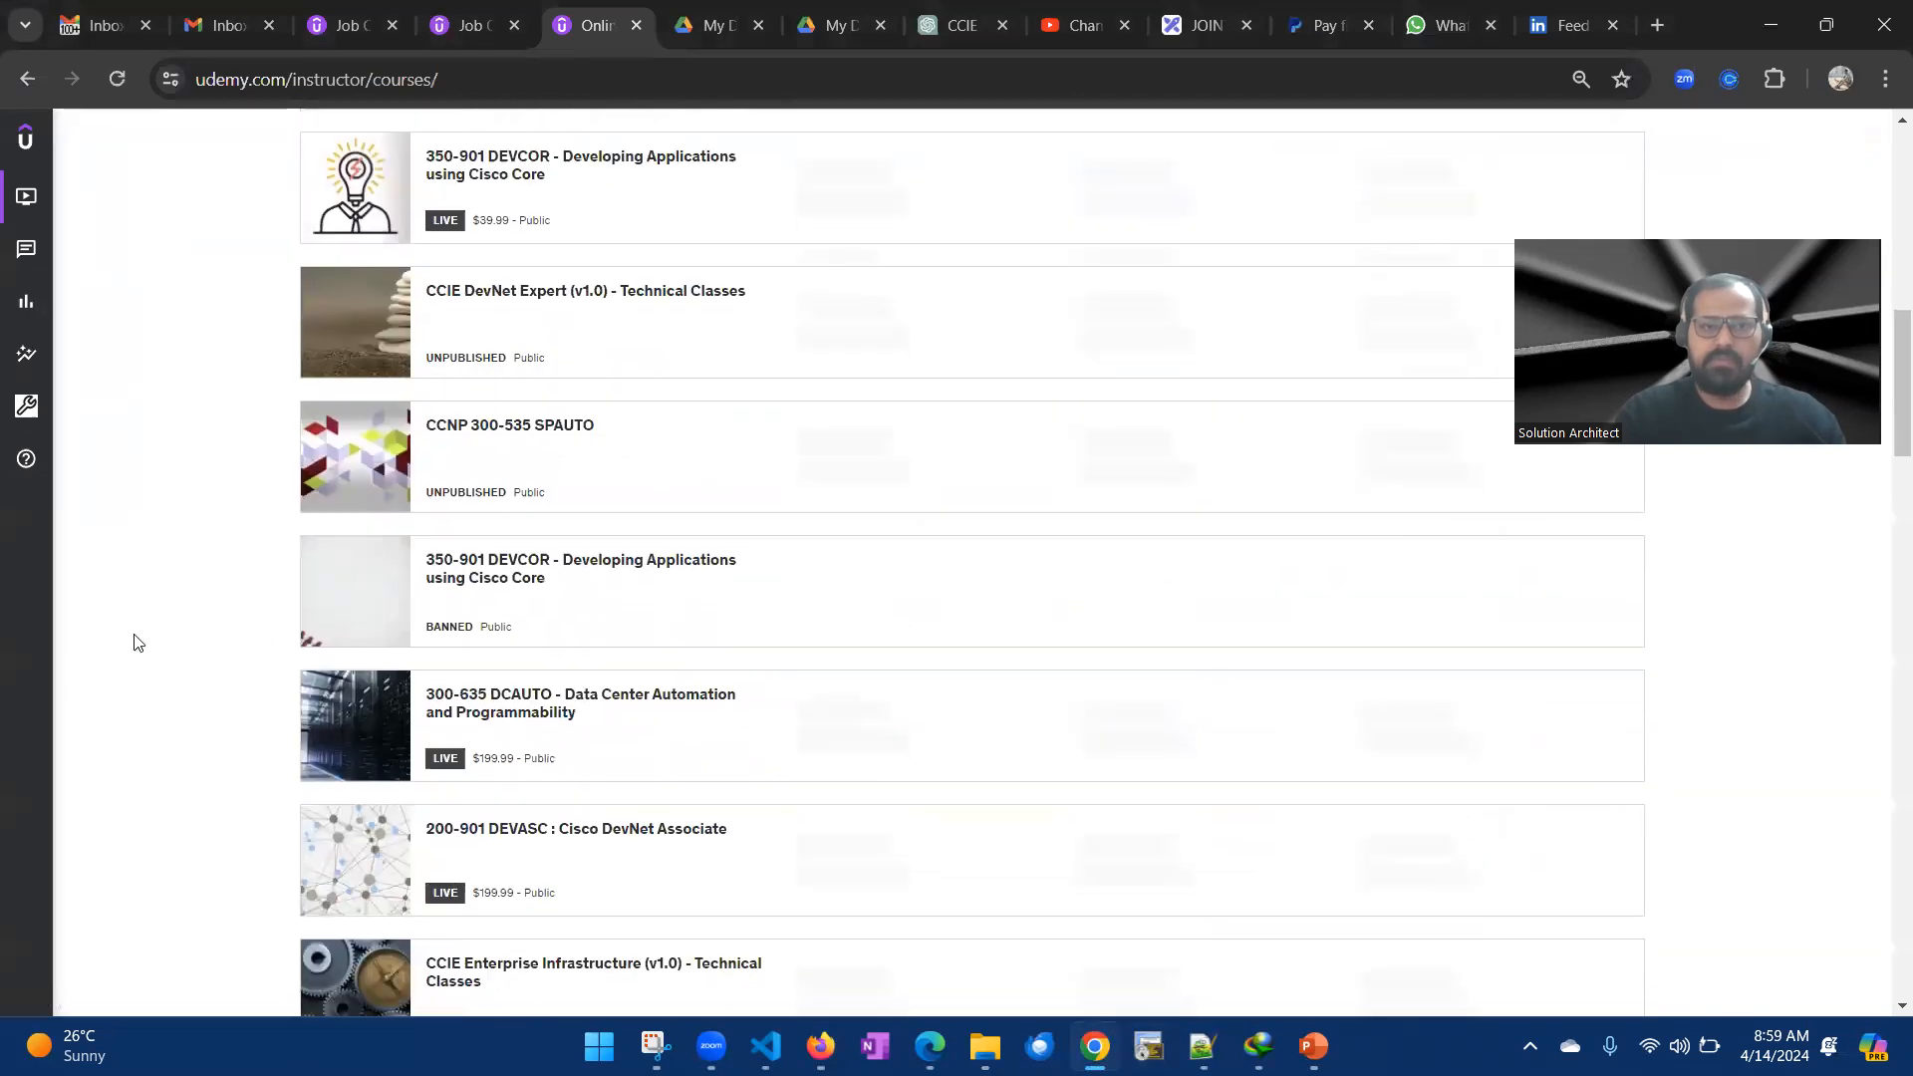
scroll(138, 643, "down", 3)
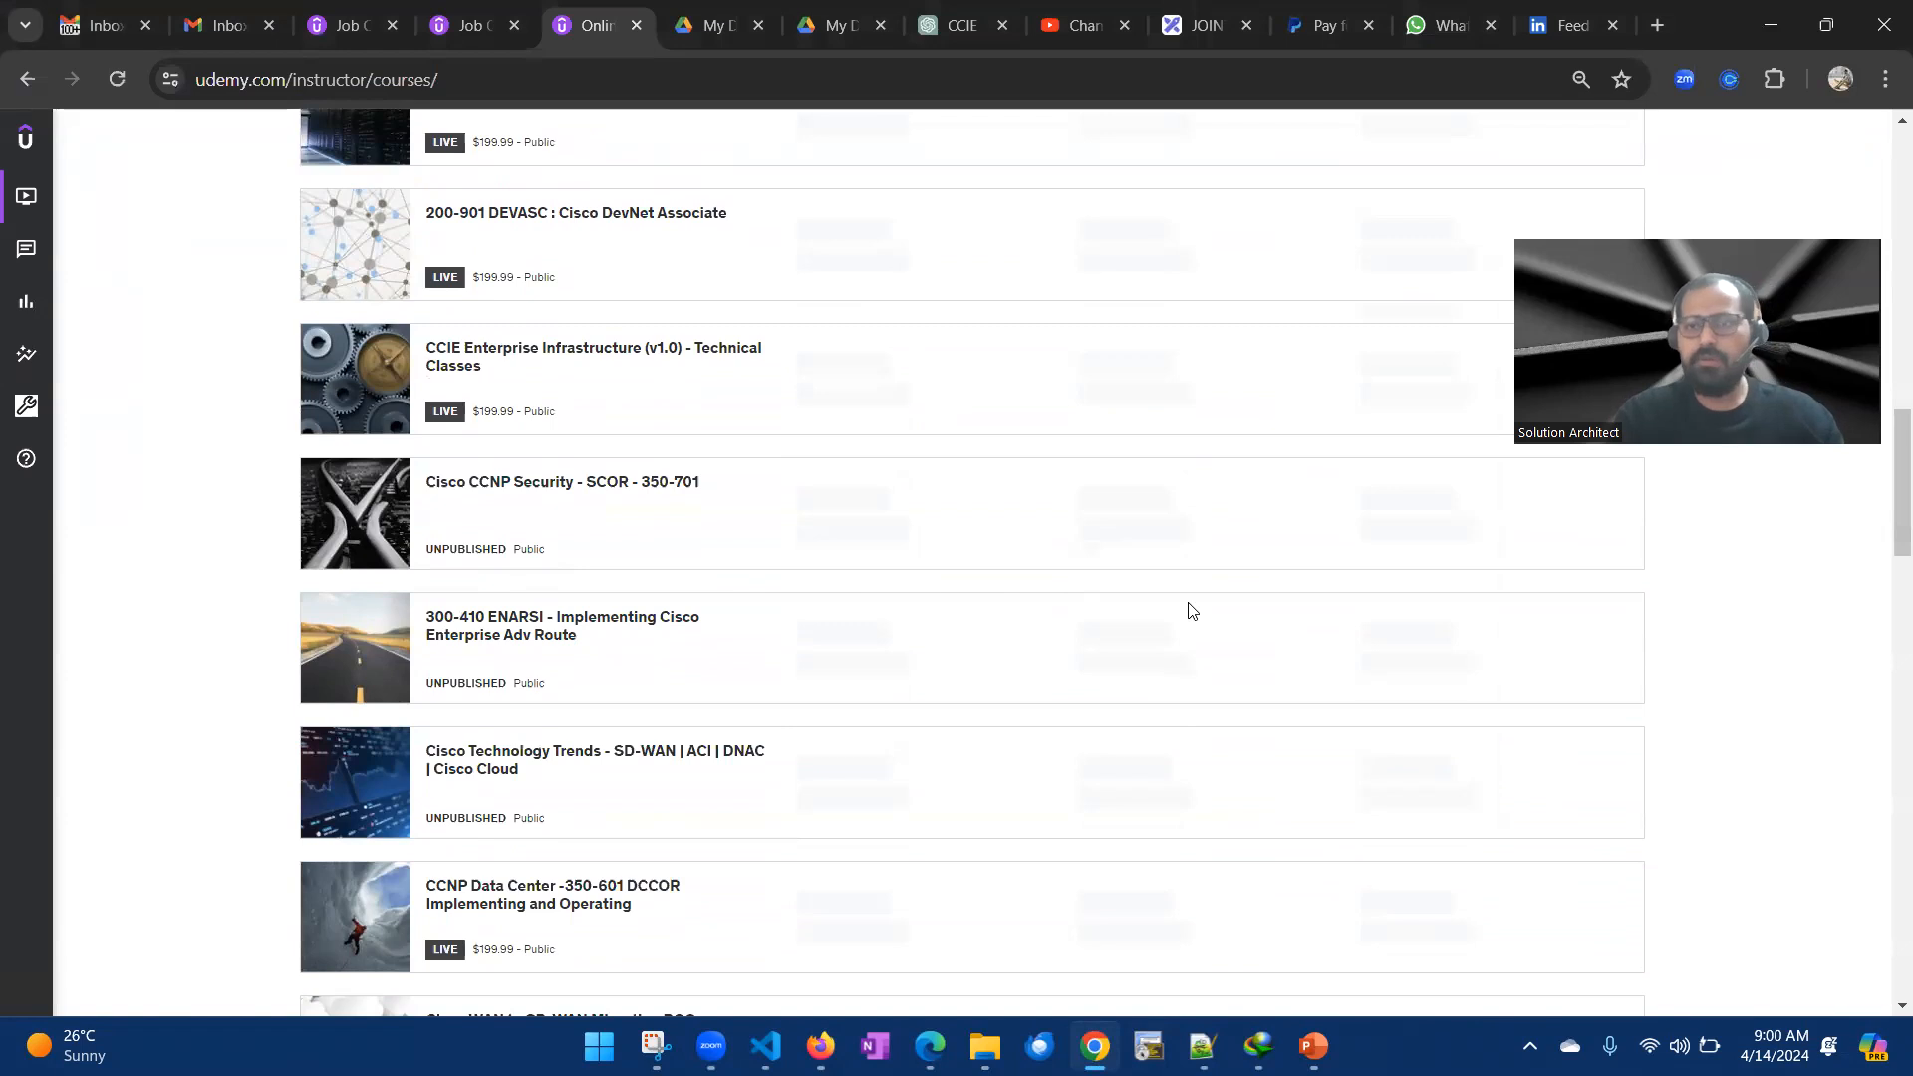
scroll(989, 616, "down", 4)
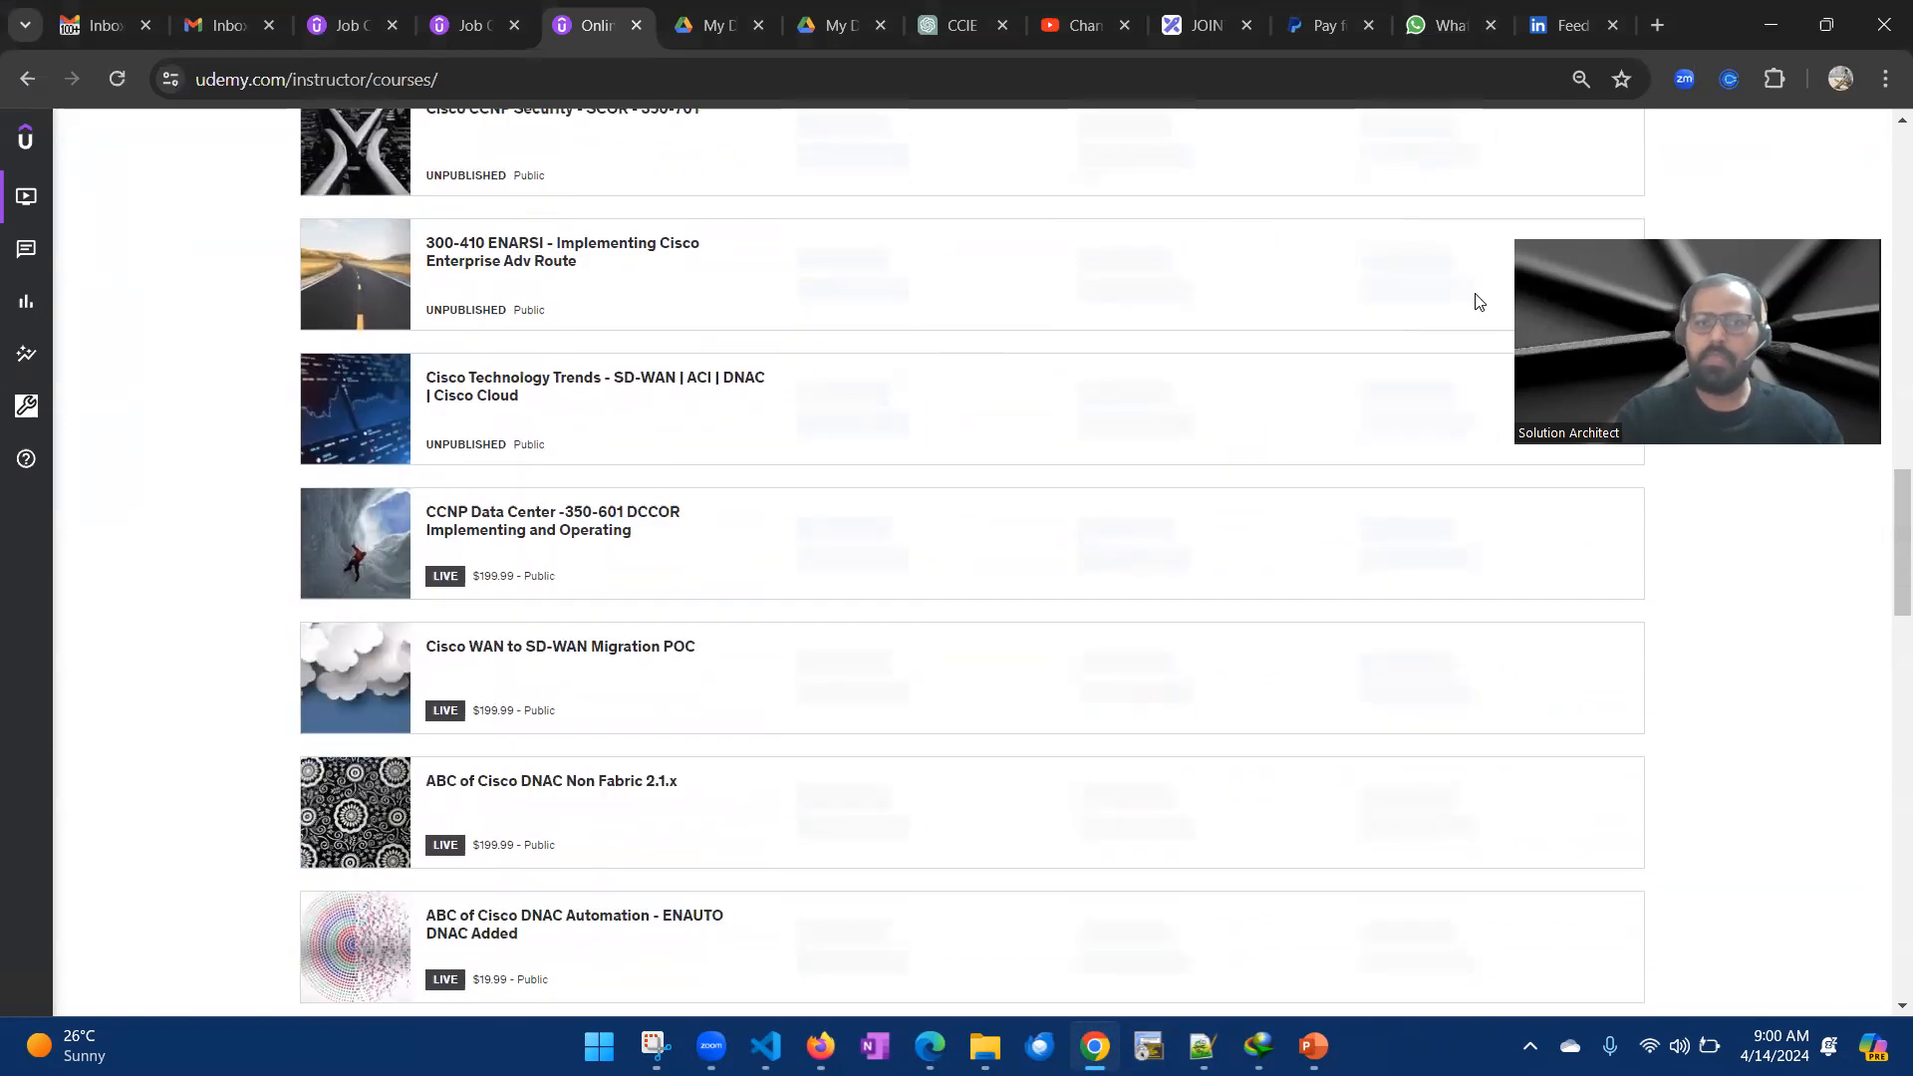
- Return to the JOINT course page in Firefox and review its title, subtitle, learning goals, course content sections and requirements
key("alt+Tab")
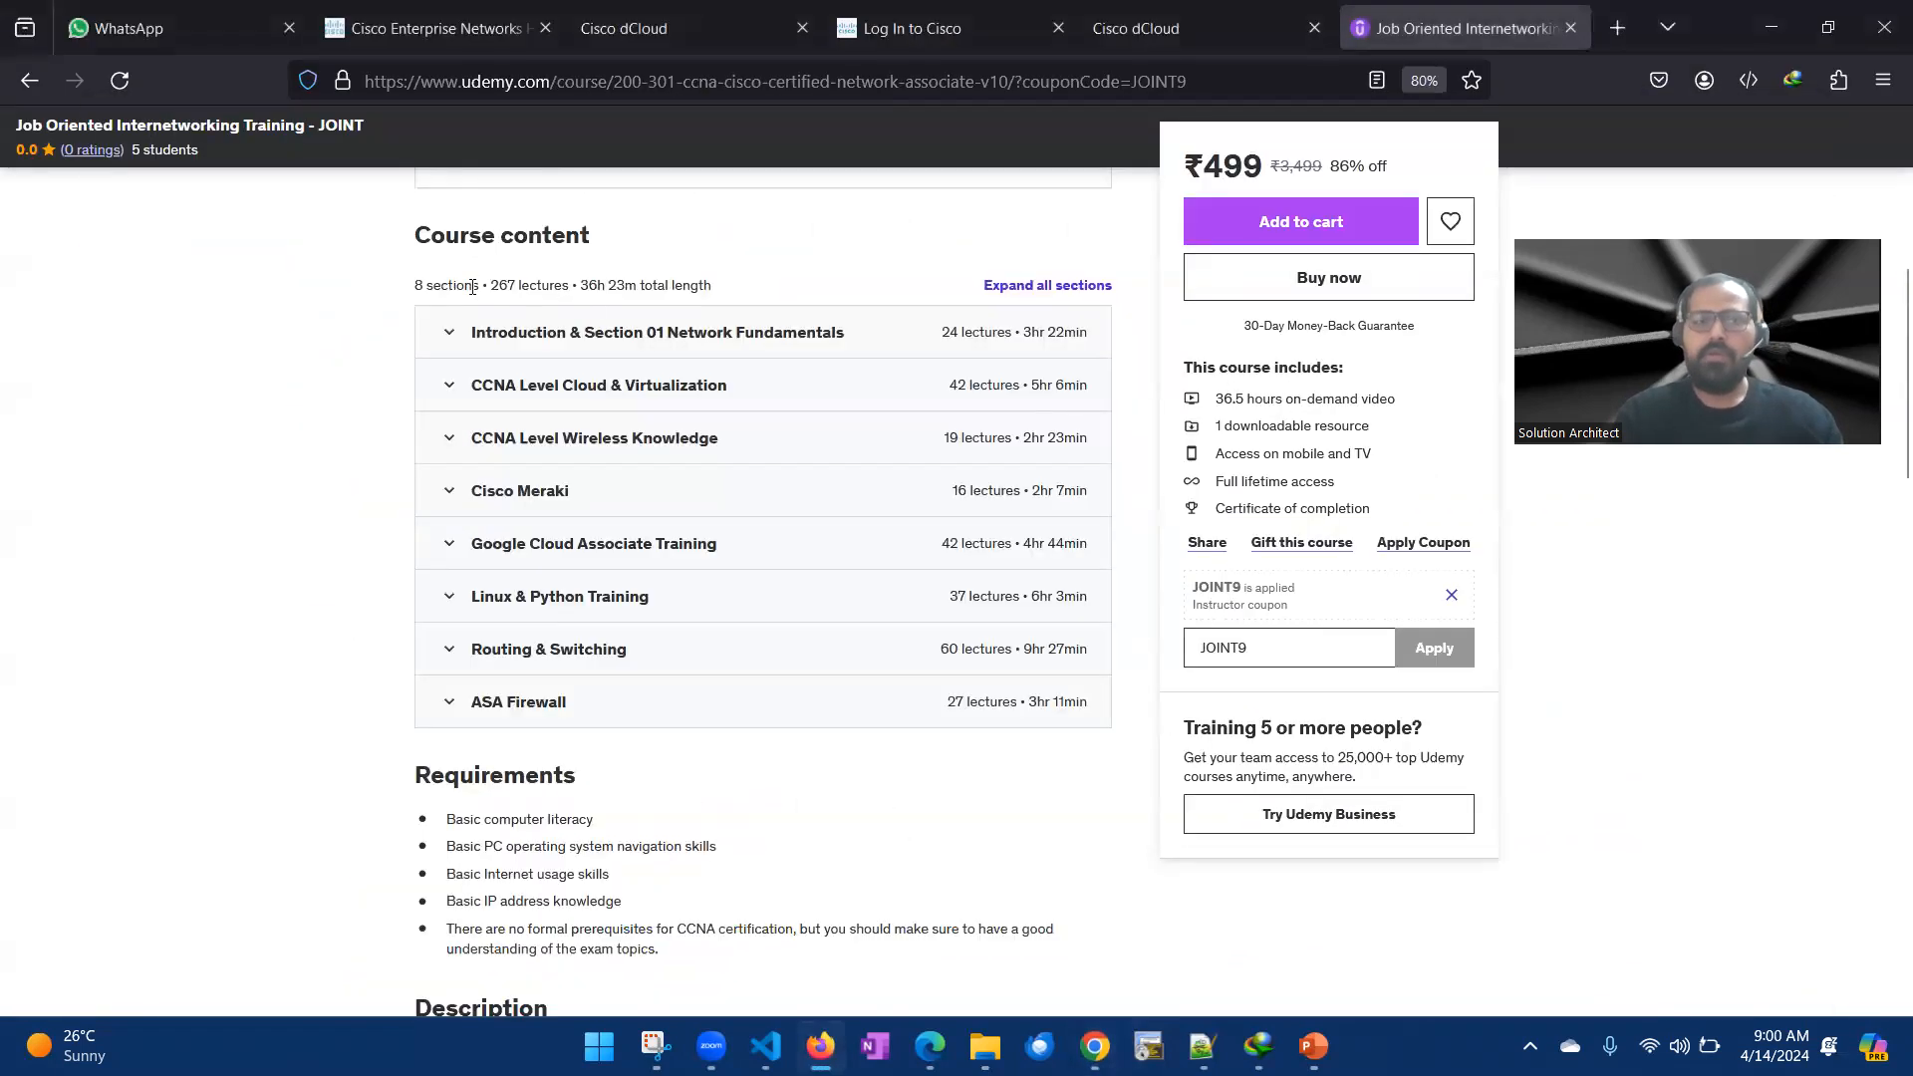
scroll(472, 287, "up", 4)
scroll(392, 411, "up", 2)
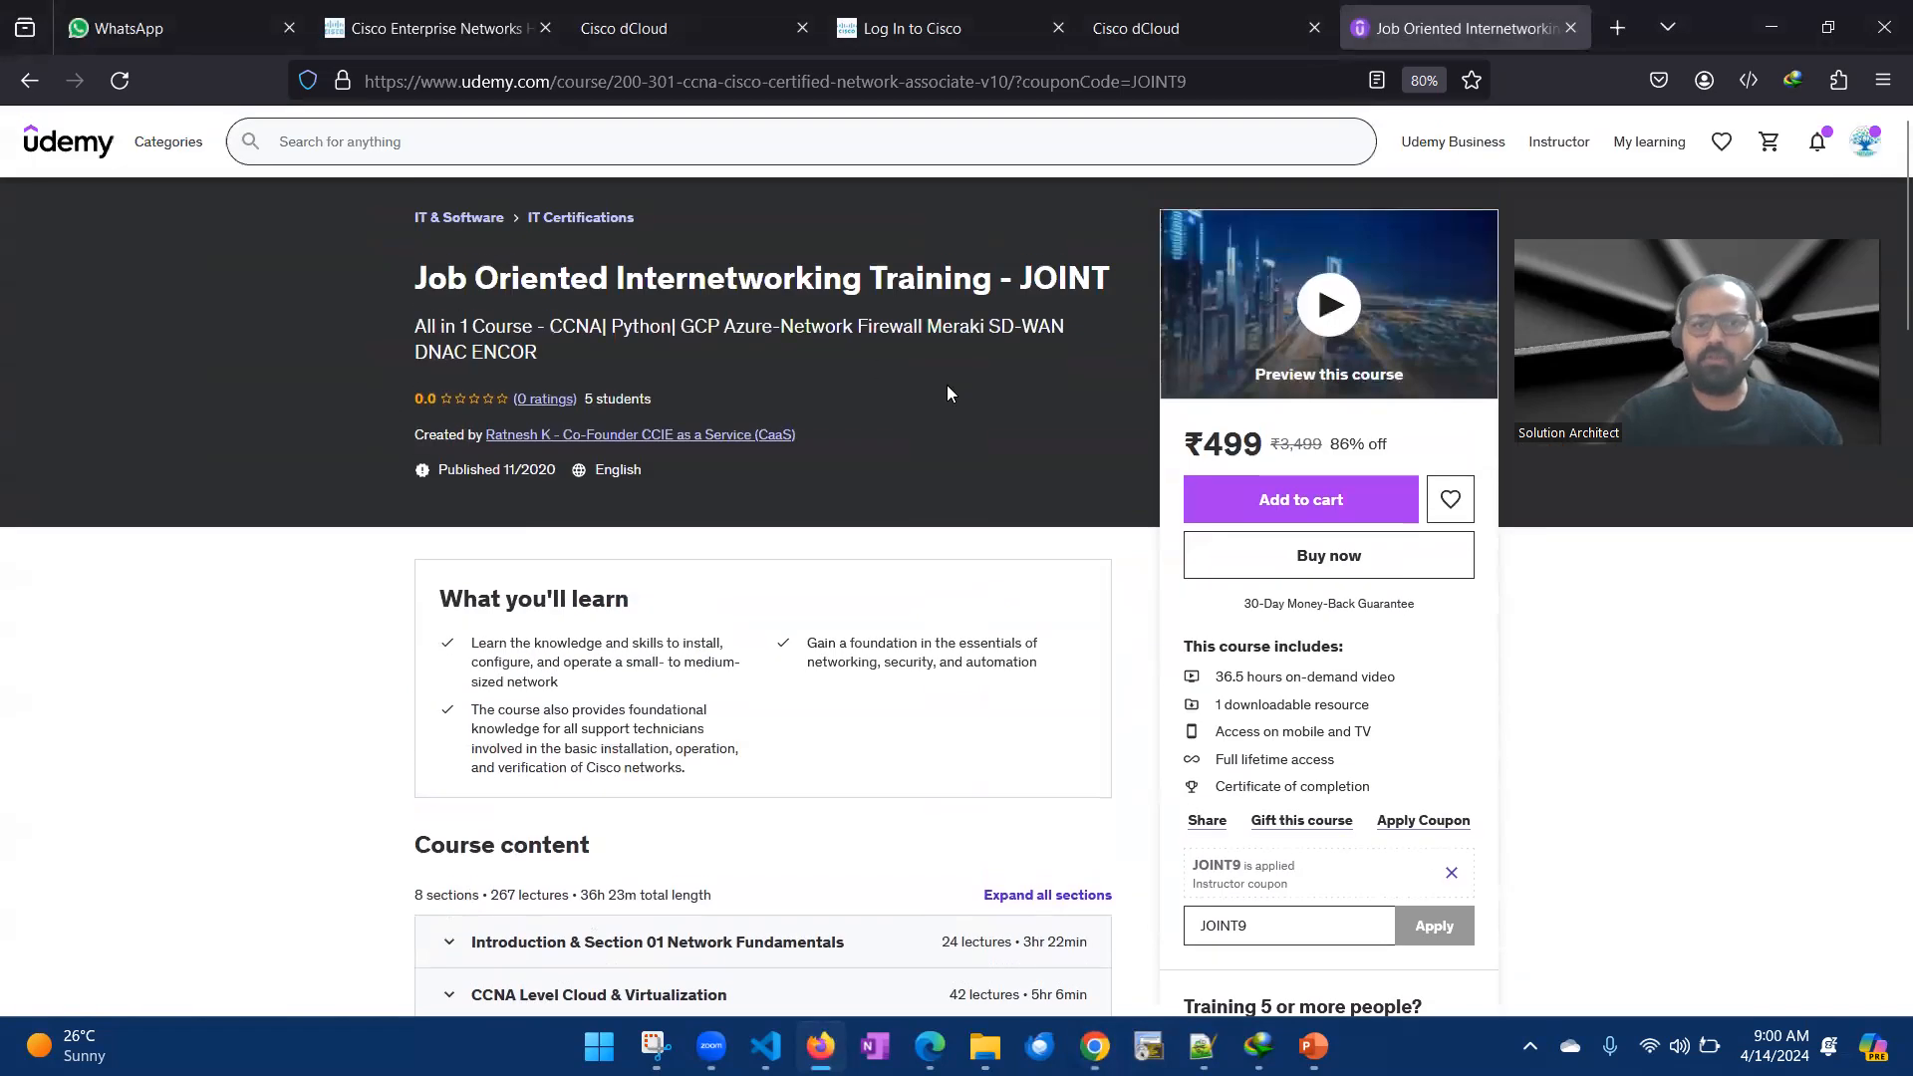
scroll(871, 475, "down", 5)
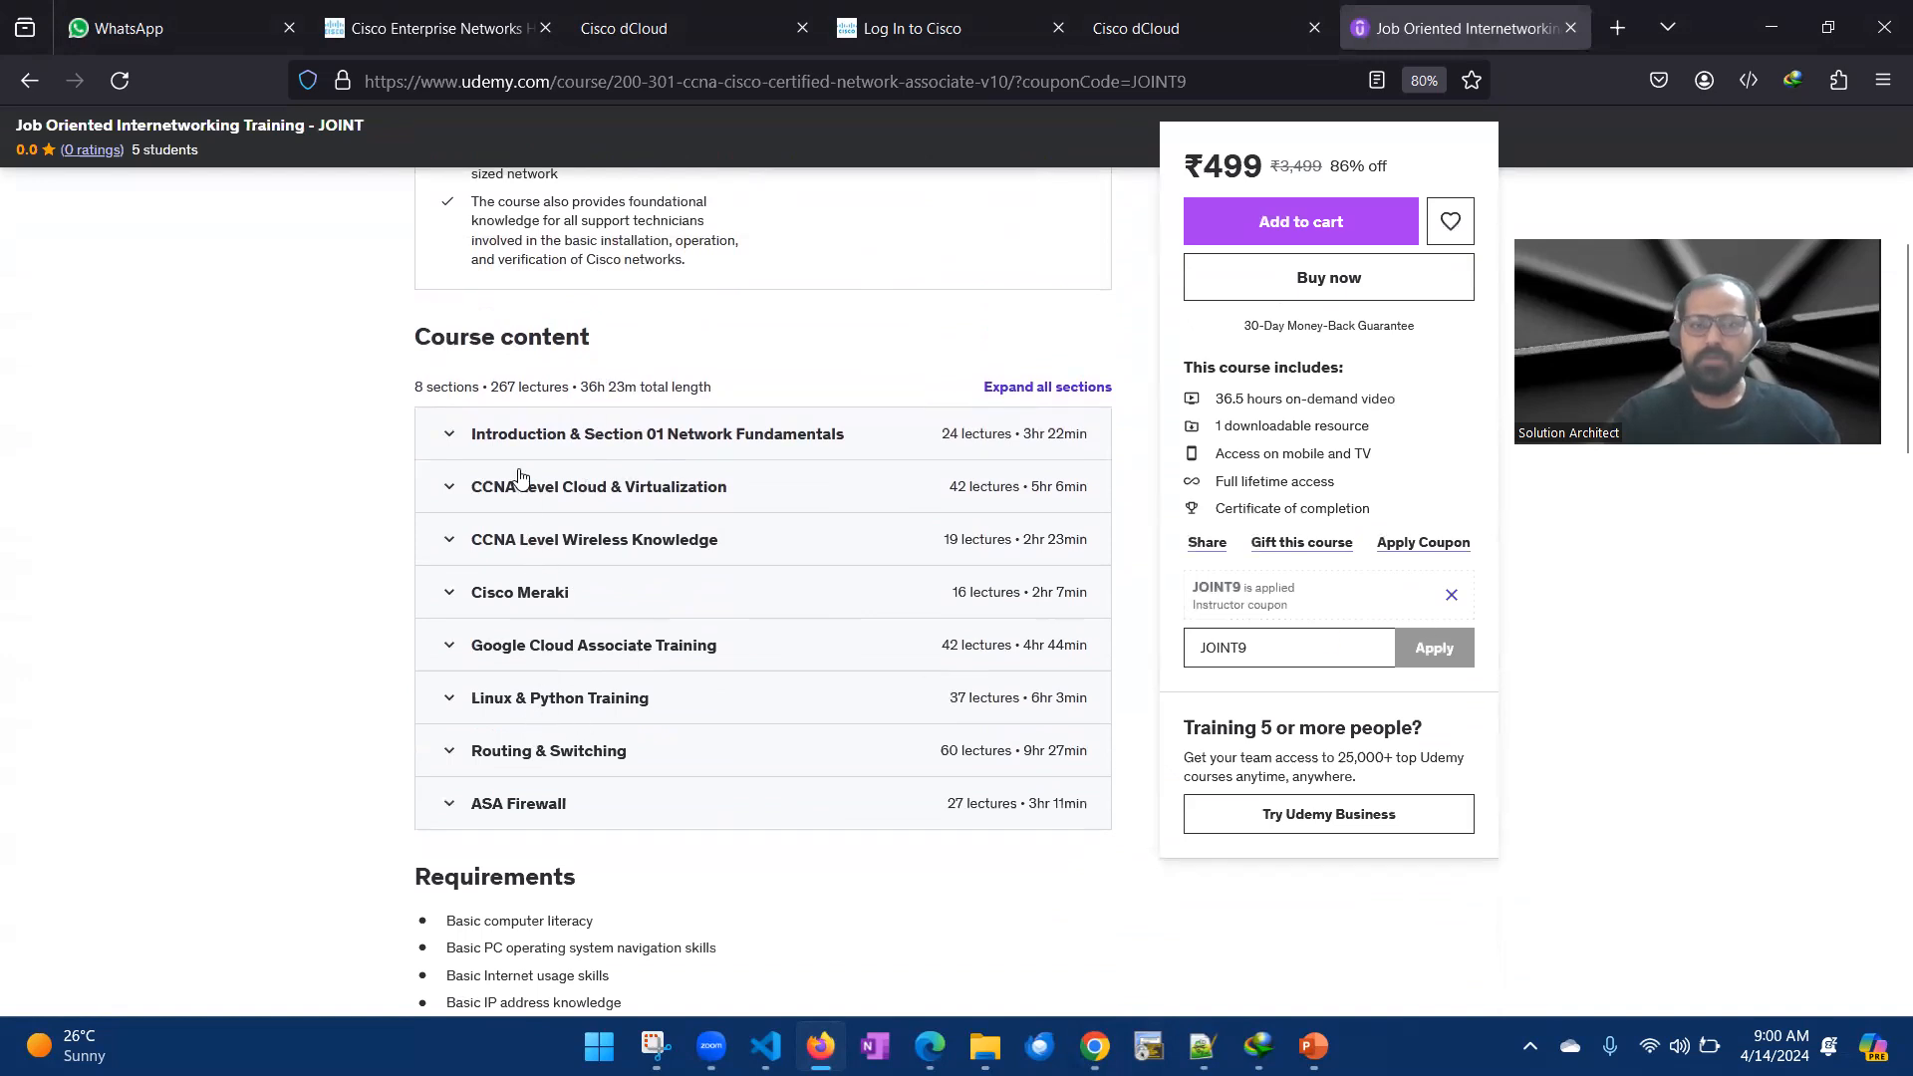
scroll(373, 588, "down", 2)
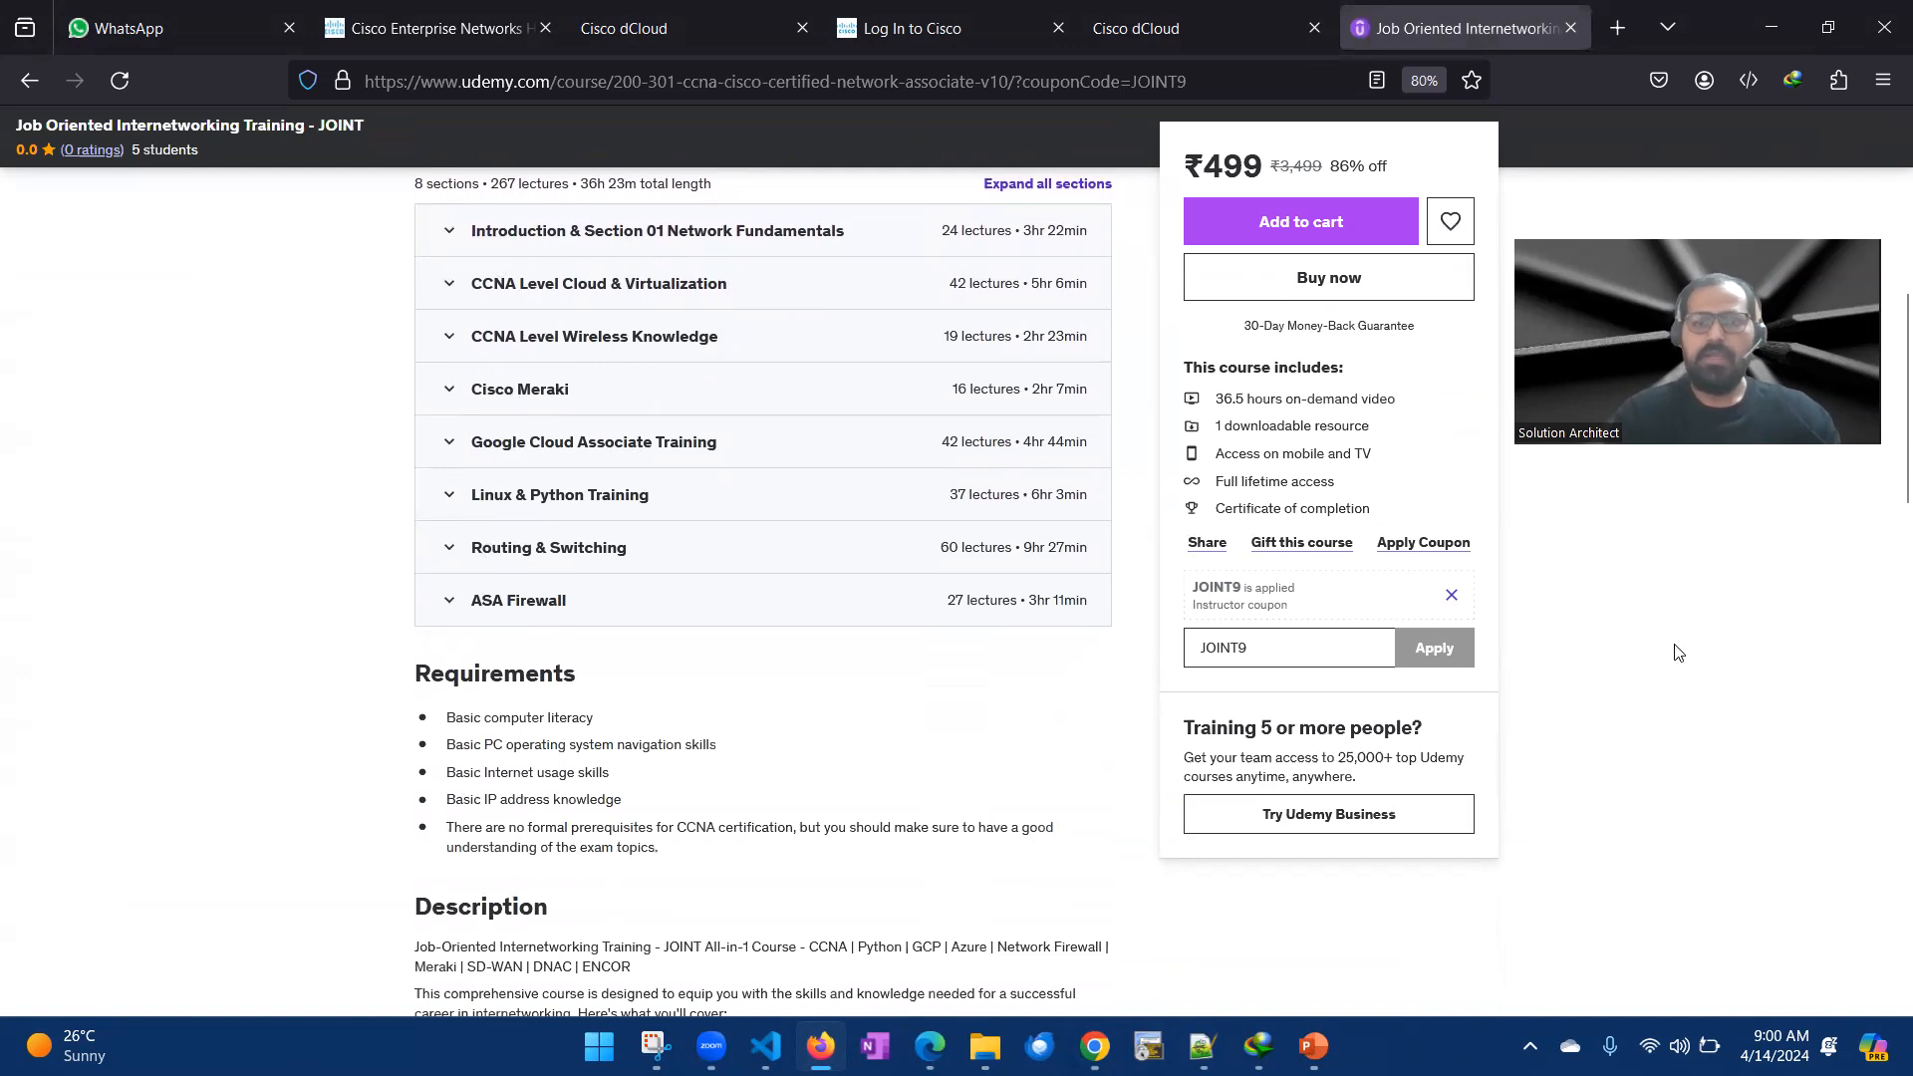
scroll(1674, 648, "up", 2)
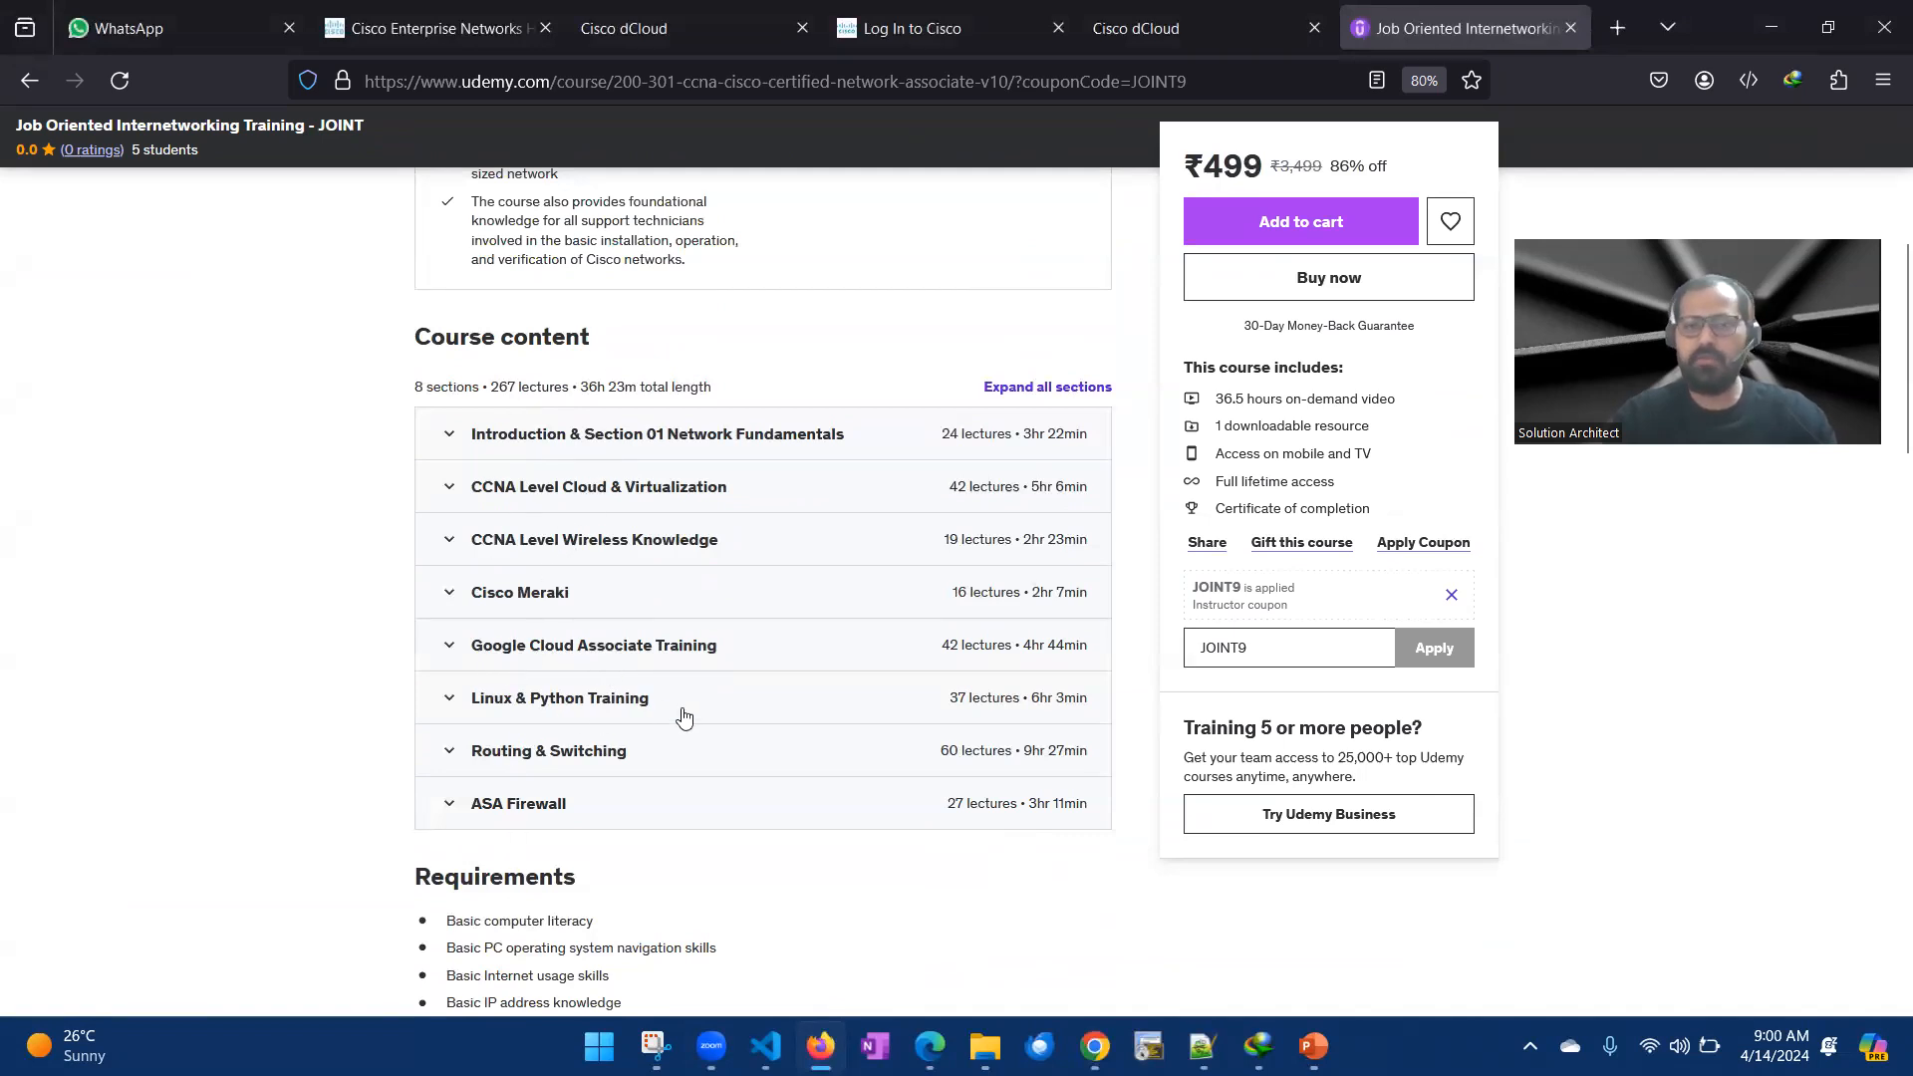
scroll(513, 732, "down", 1)
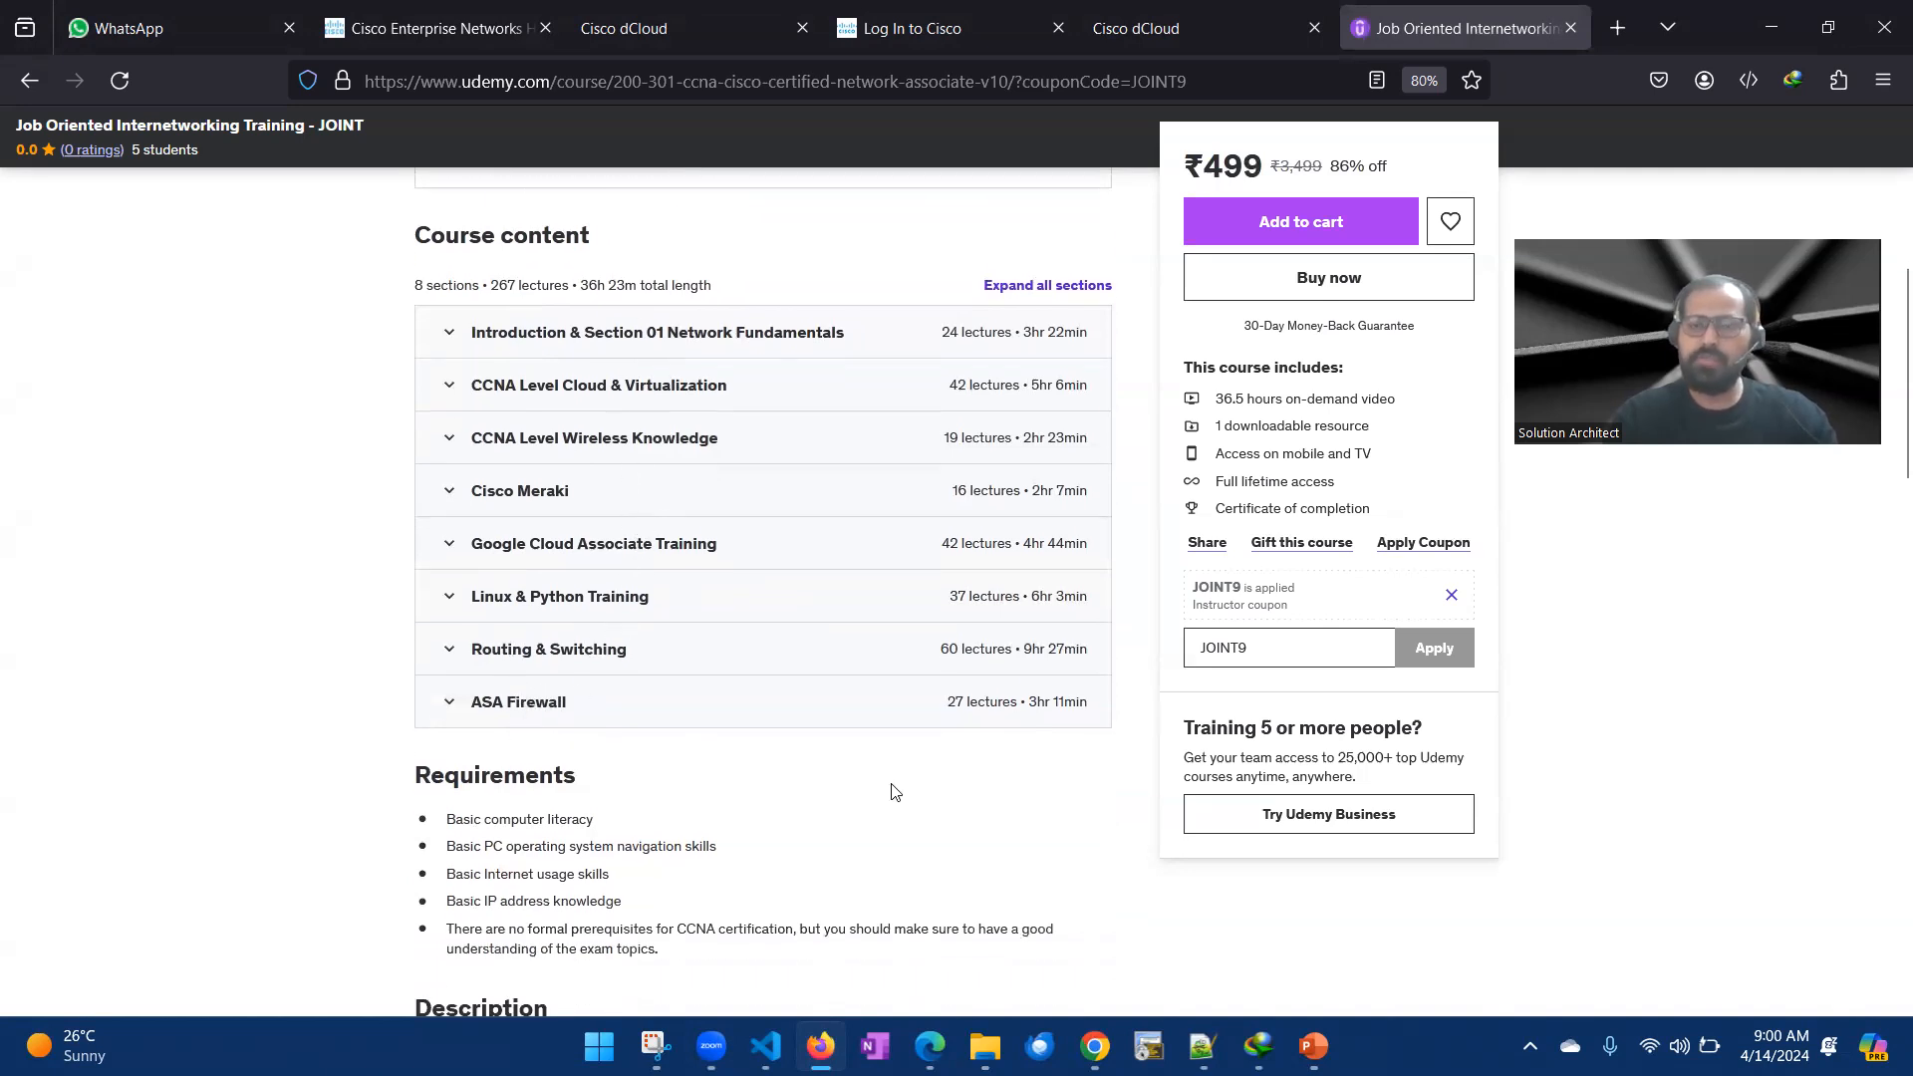
scroll(1639, 706, "up", 4)
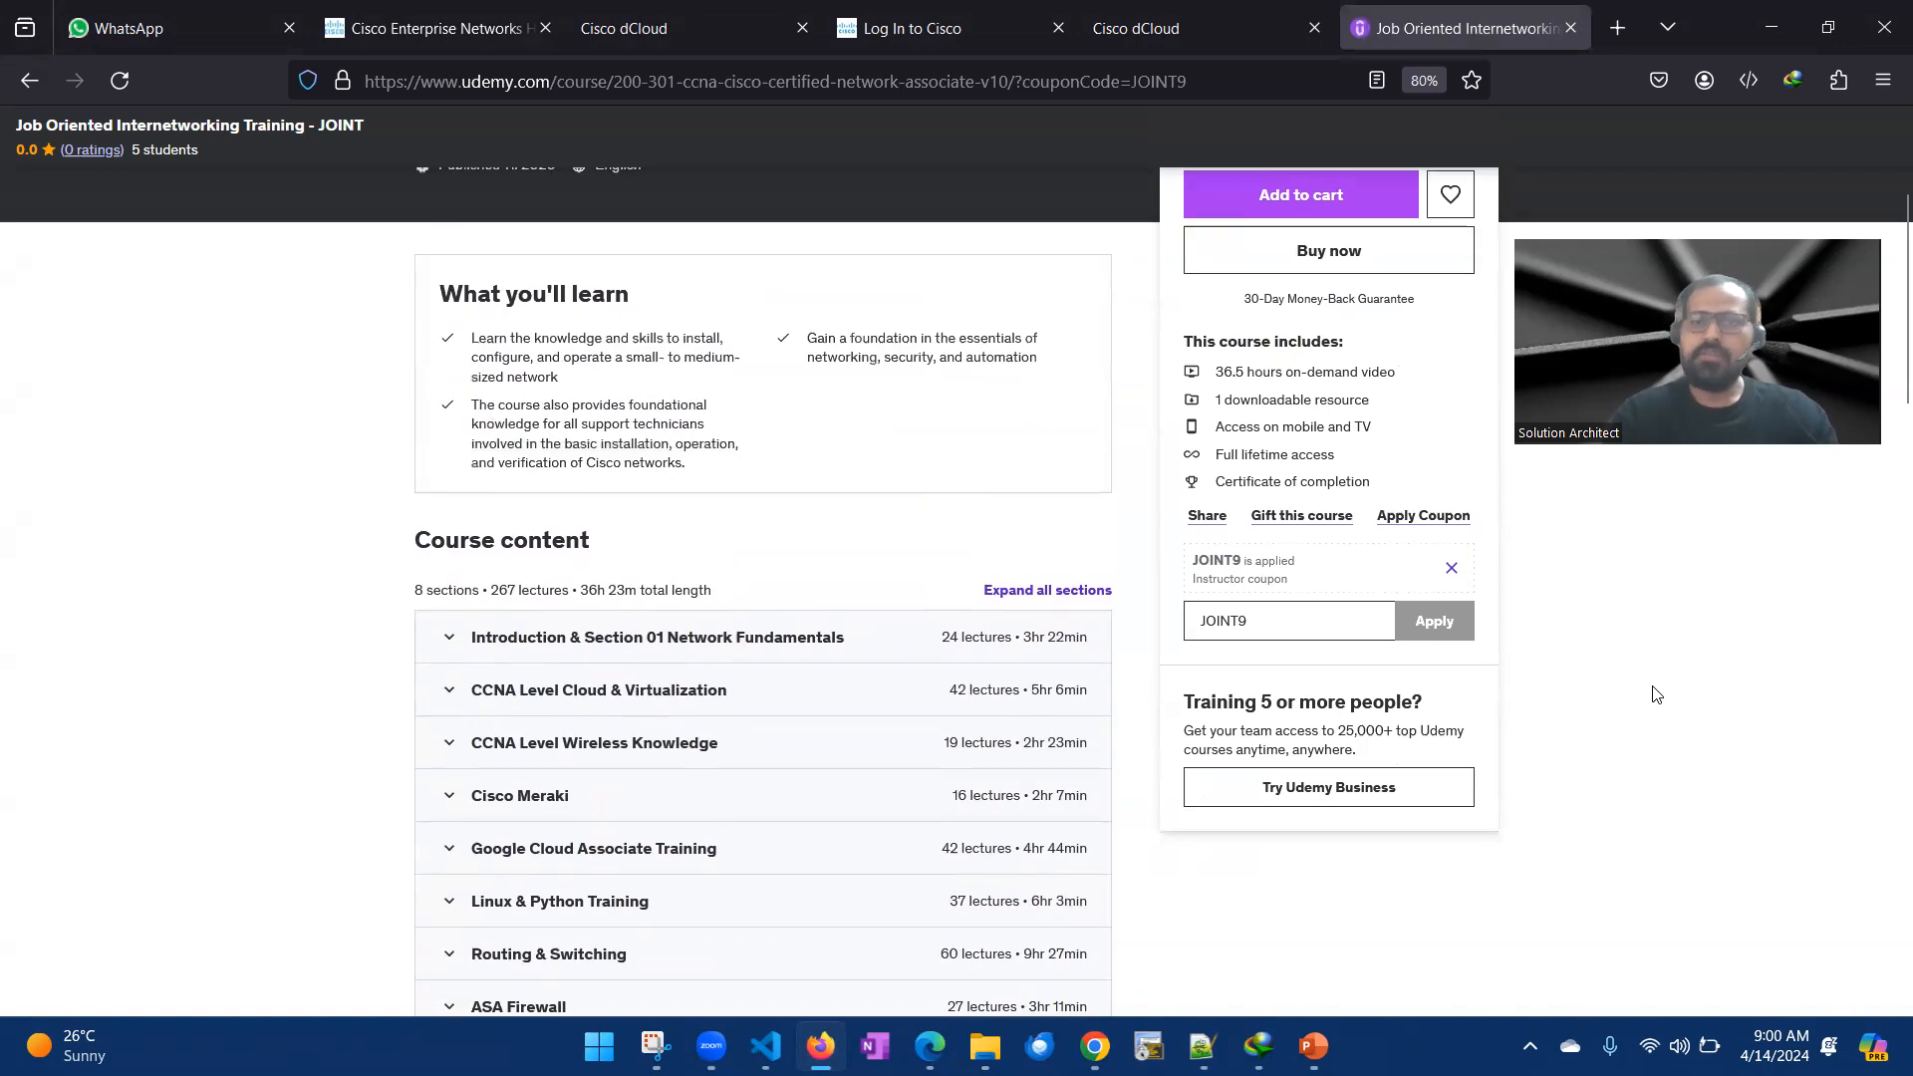
scroll(376, 558, "down", 3)
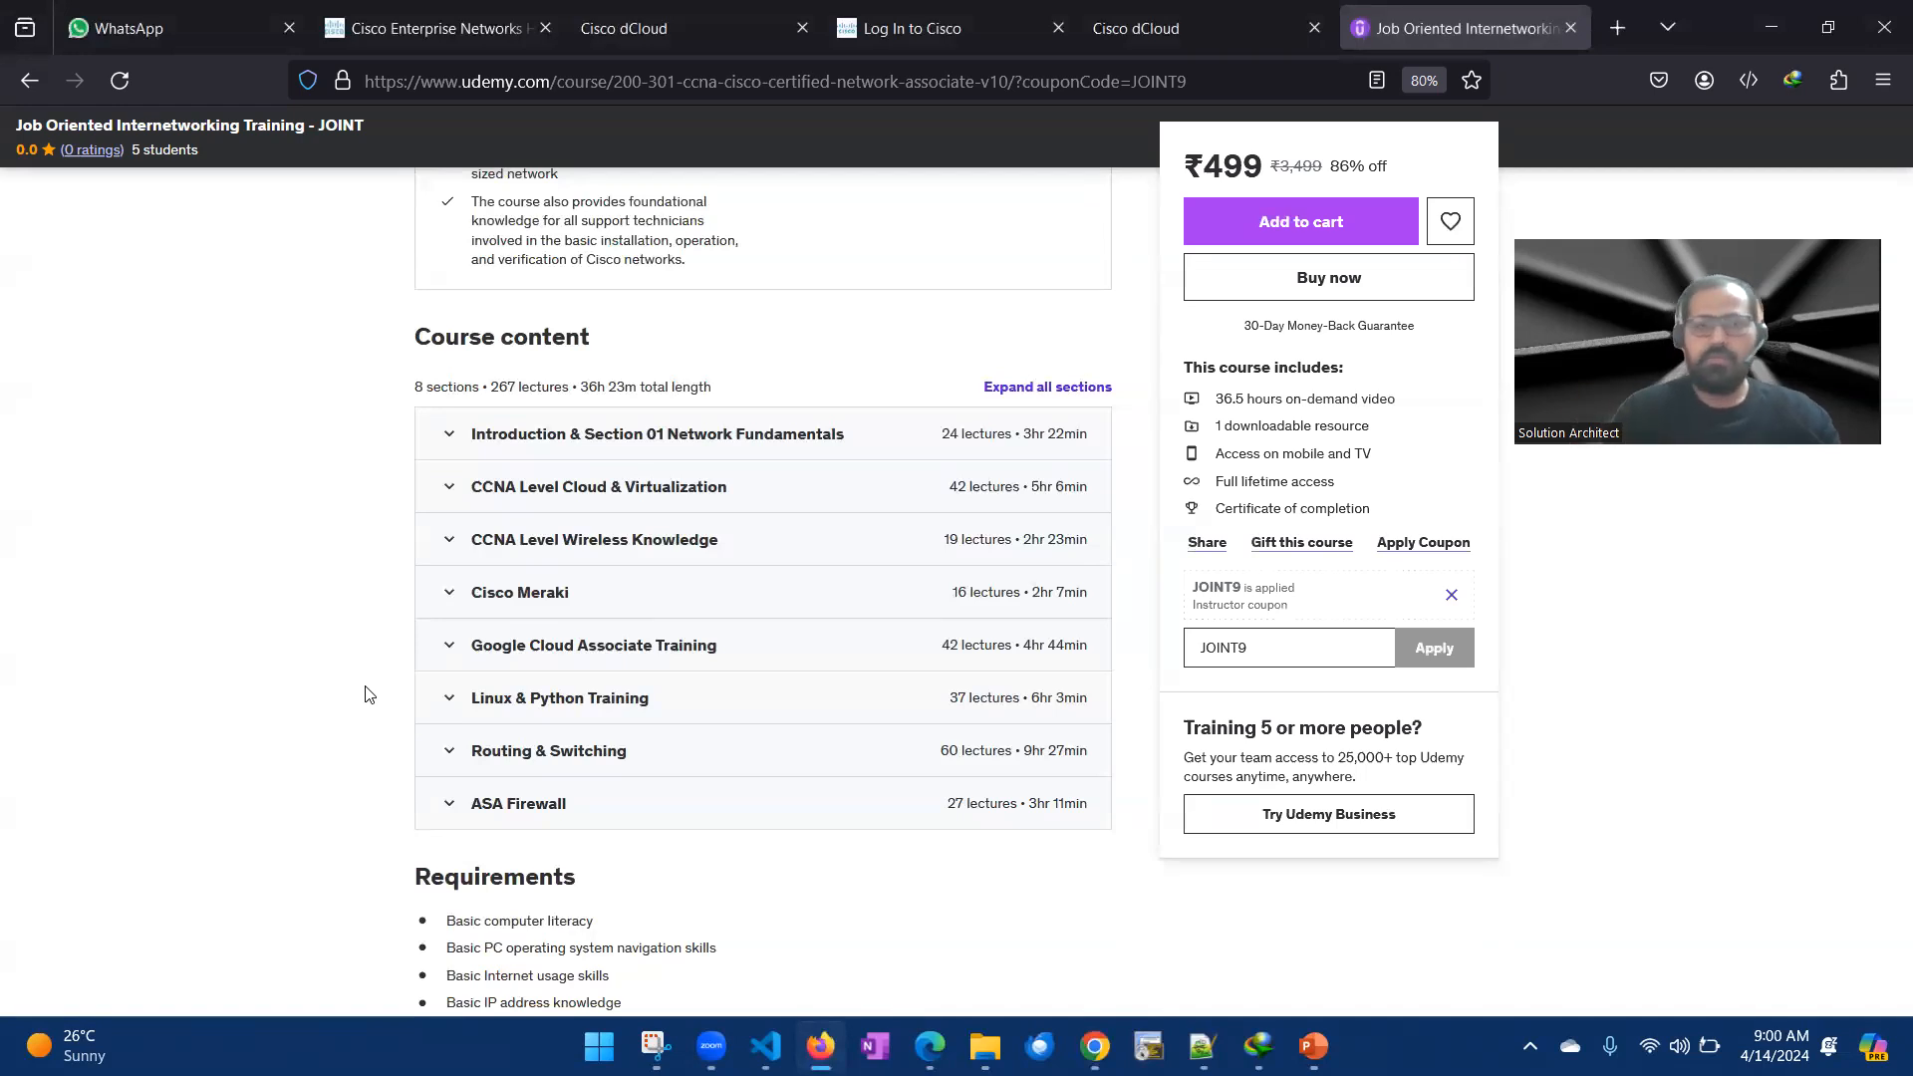
scroll(368, 695, "up", 5)
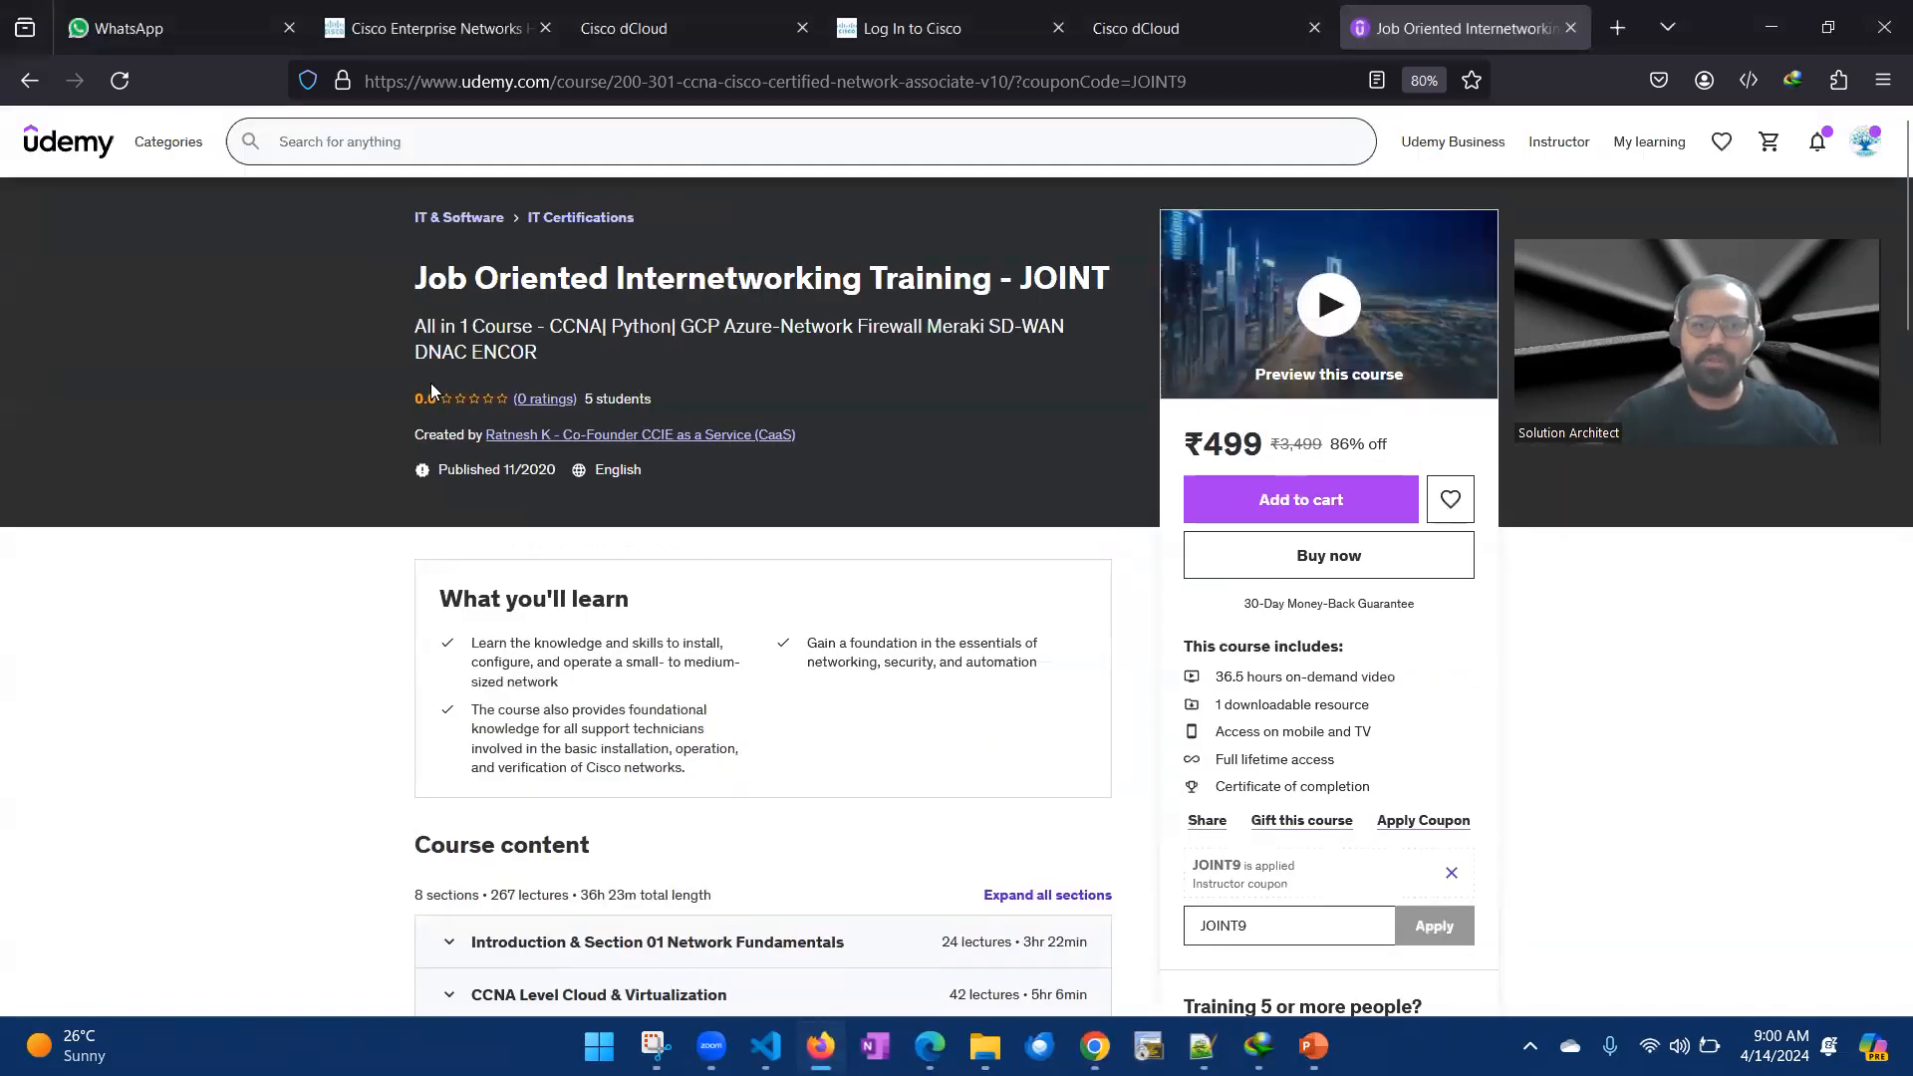
scroll(947, 490, "down", 2)
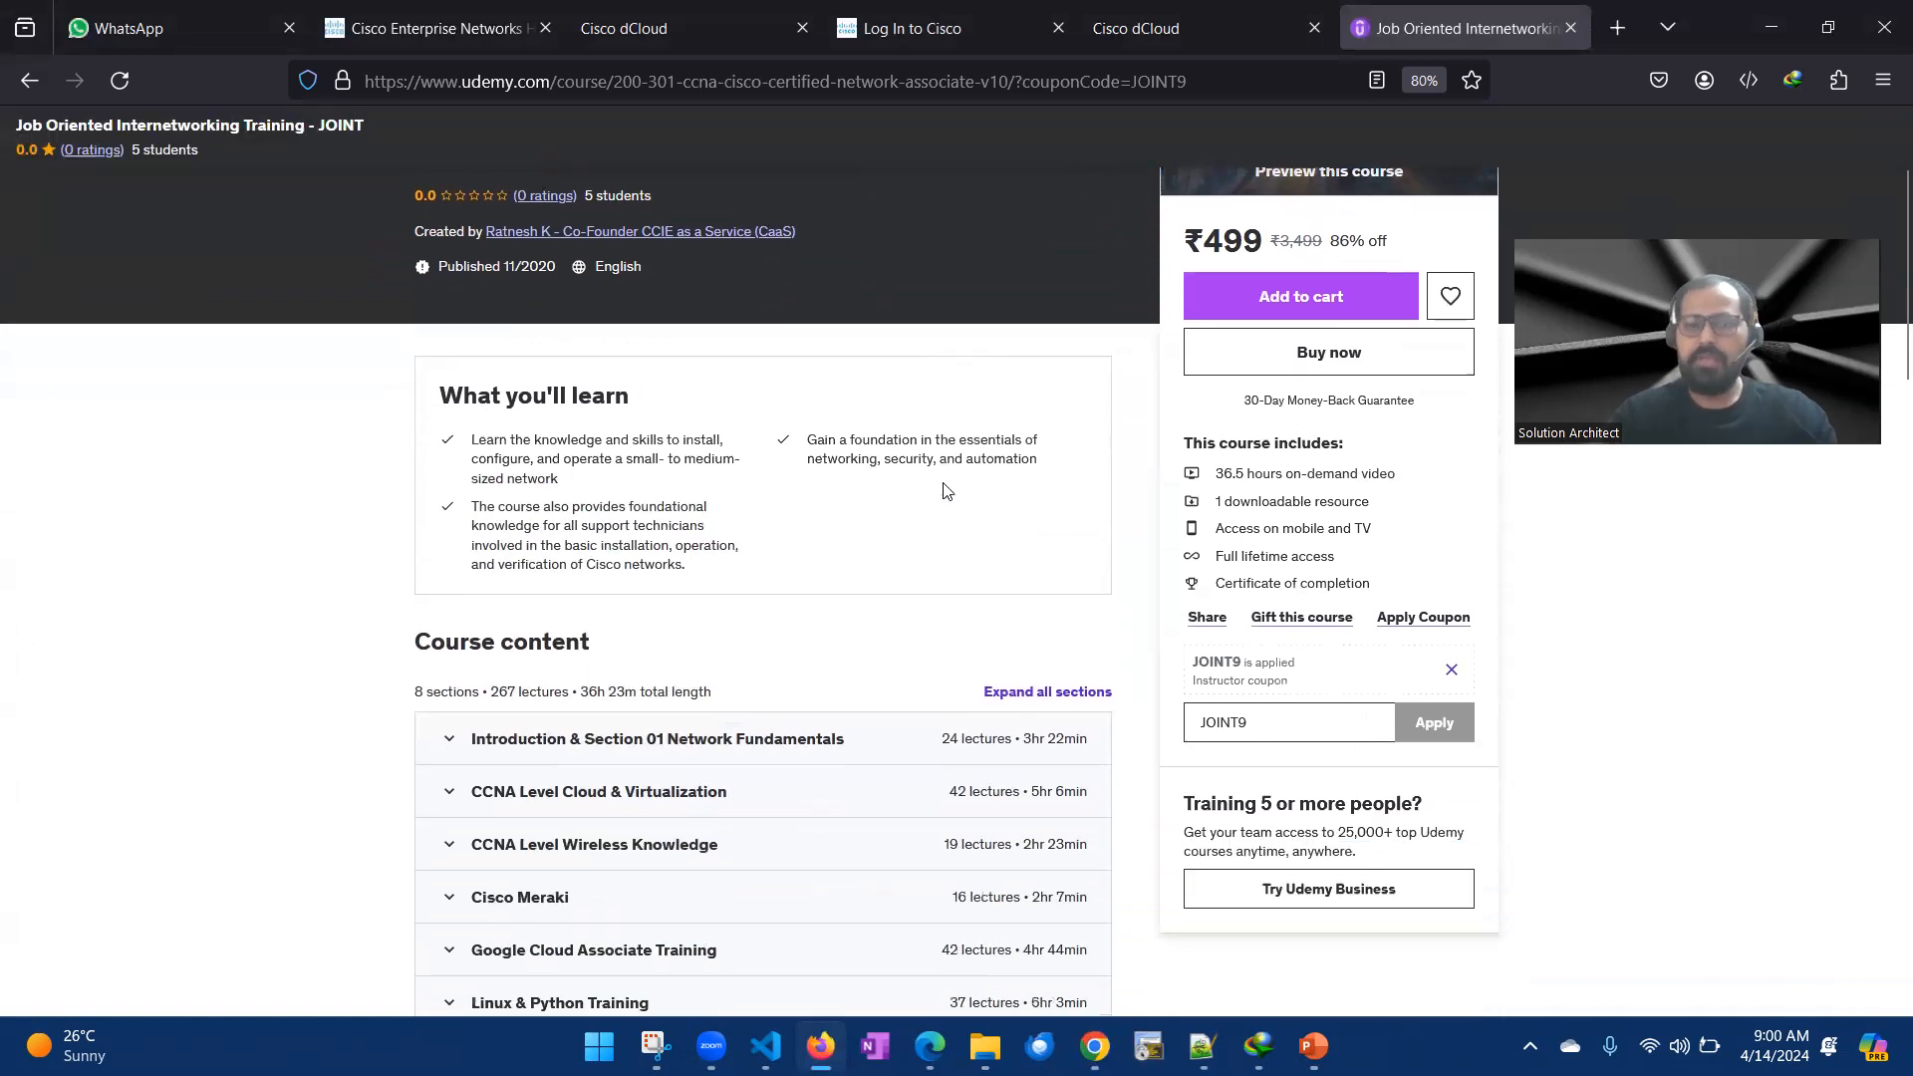